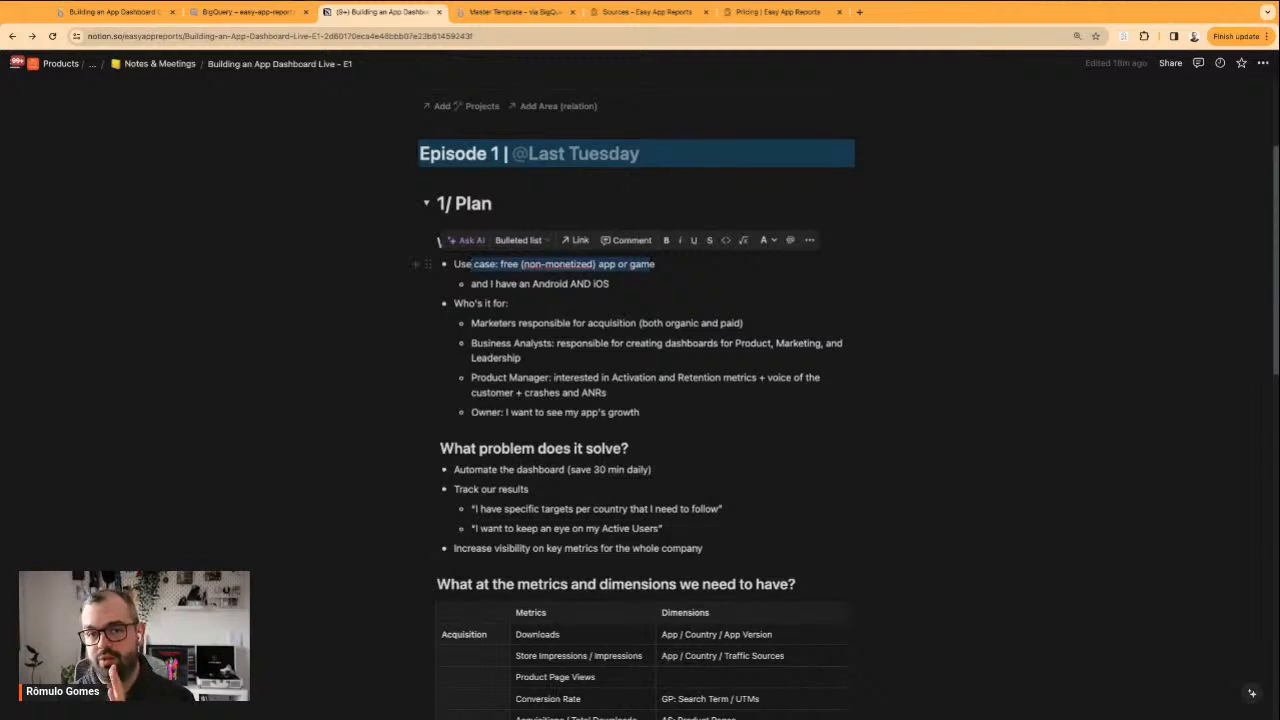
# Review the Episode 1 plan notes: the use case, the target audience, the problems solved, and the metrics and dimensions table
pyautogui.click(627, 283)
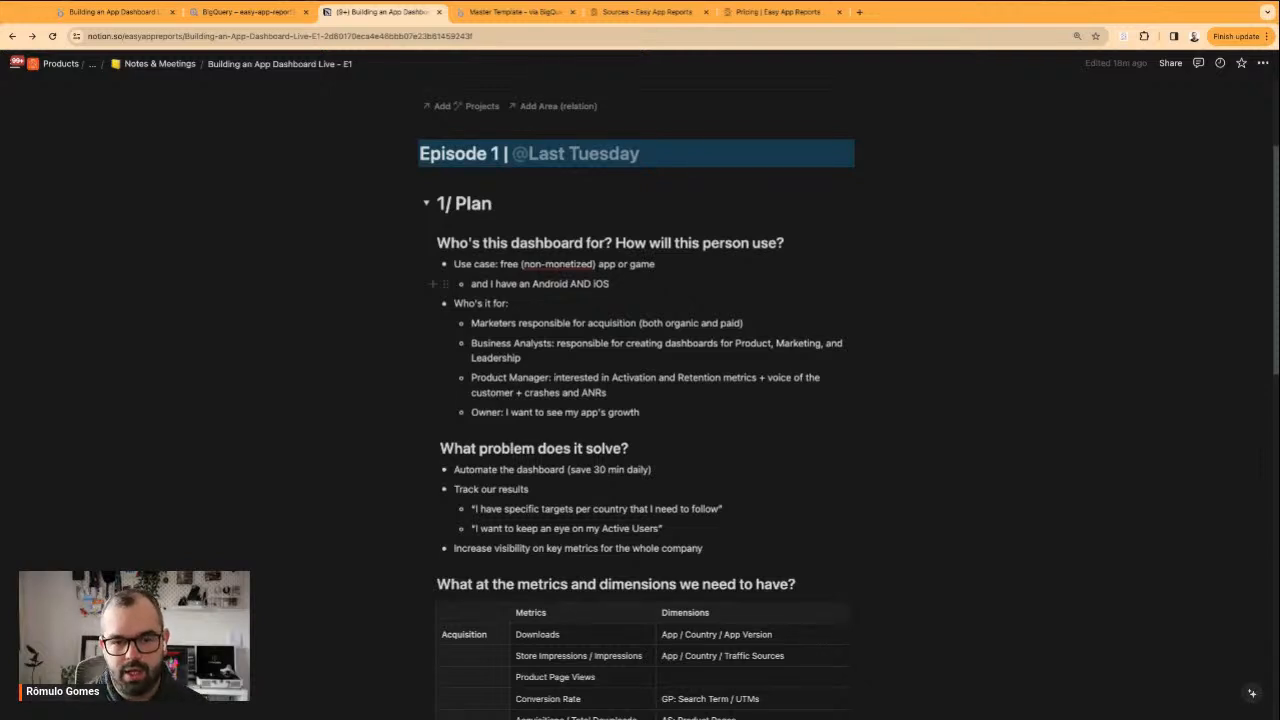
pyautogui.moveTo(482, 322); pyautogui.dragTo(638, 400)
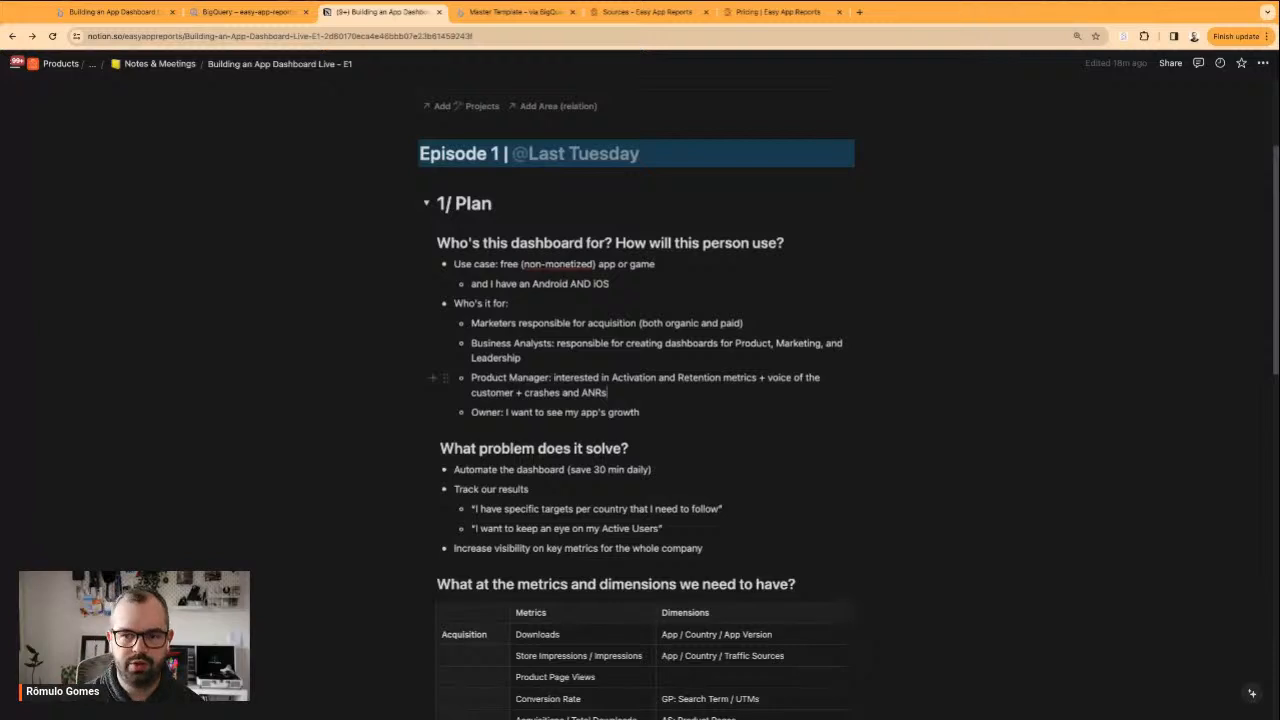
pyautogui.scroll(-5, 627, 458)
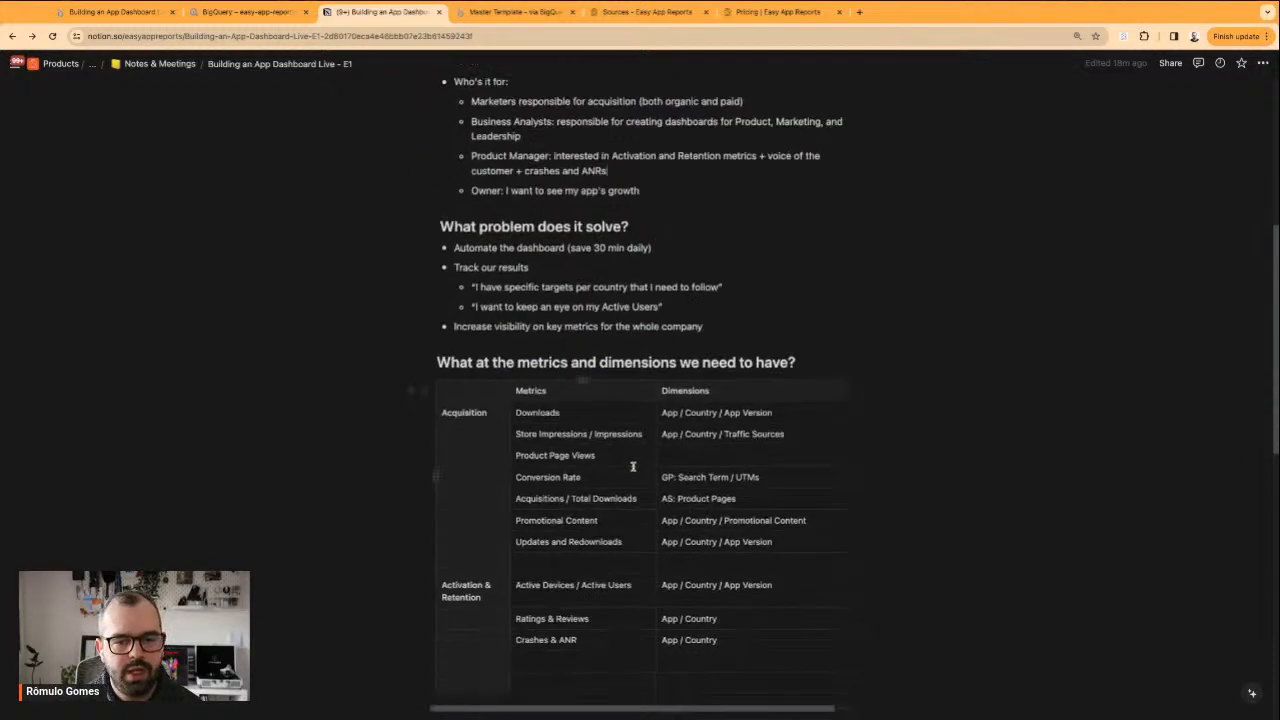
pyautogui.scroll(-1, 520, 340)
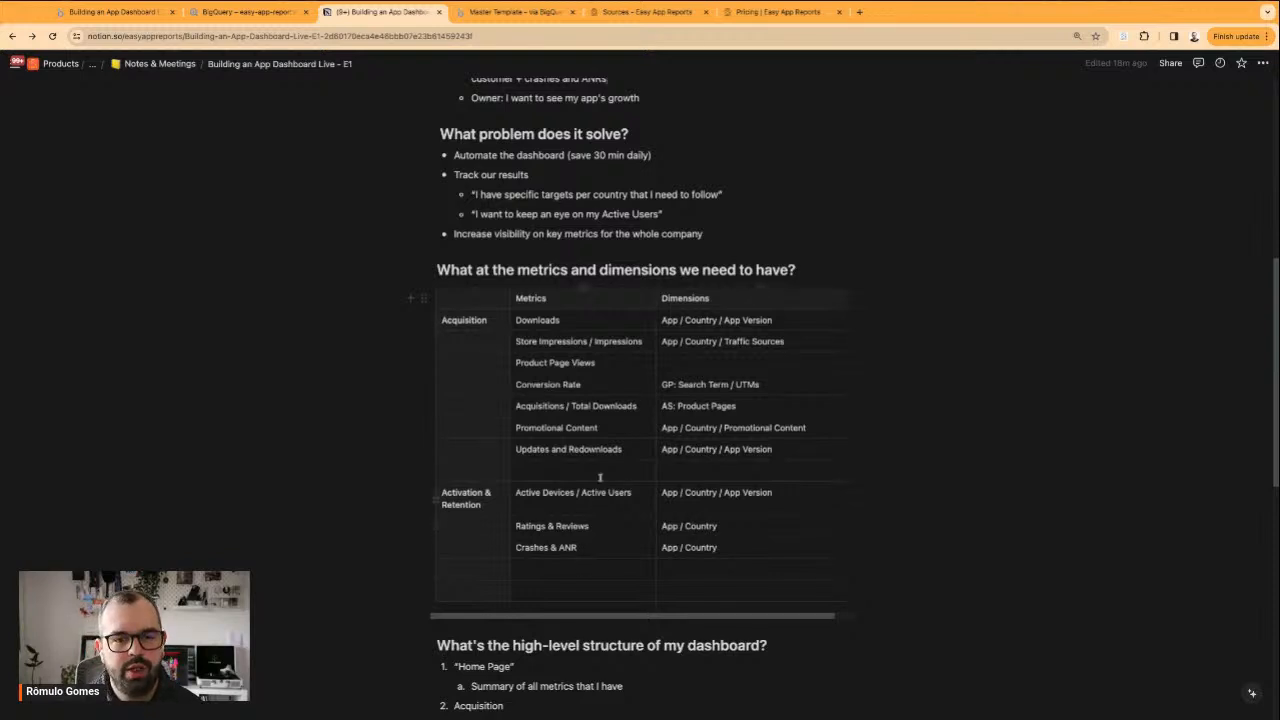
# Switch to the Free App Version dashboard in Looker Studio and compare the Google Play and App Store store performance metrics
pyautogui.click(110, 12)
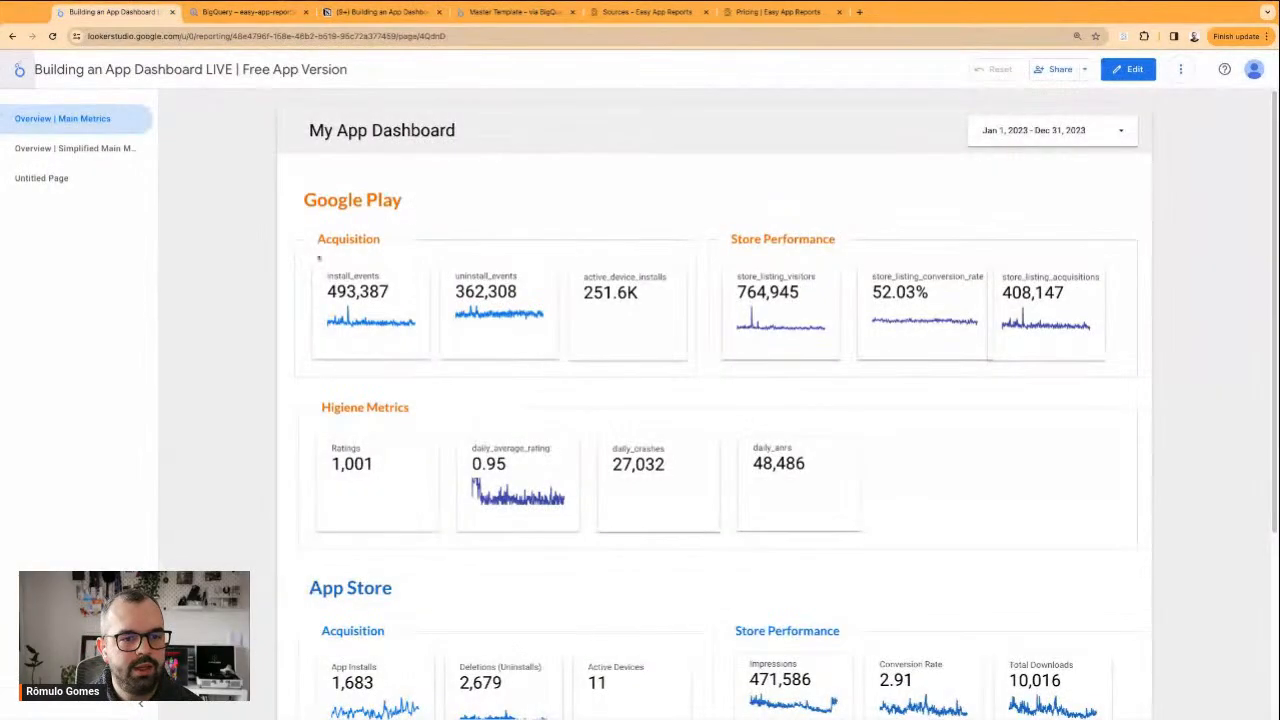
pyautogui.scroll(-2, 817, 315)
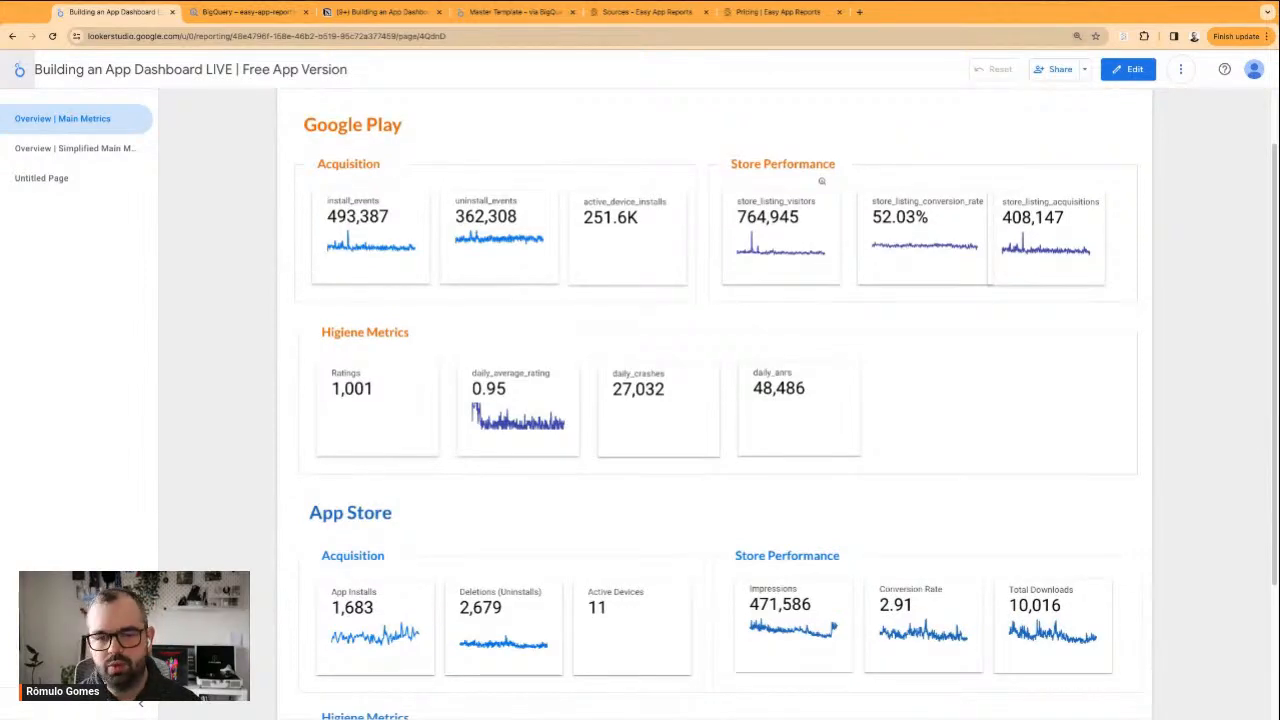
pyautogui.hotkey('ctrl', '-')
pyautogui.scroll(1, 300, 375)
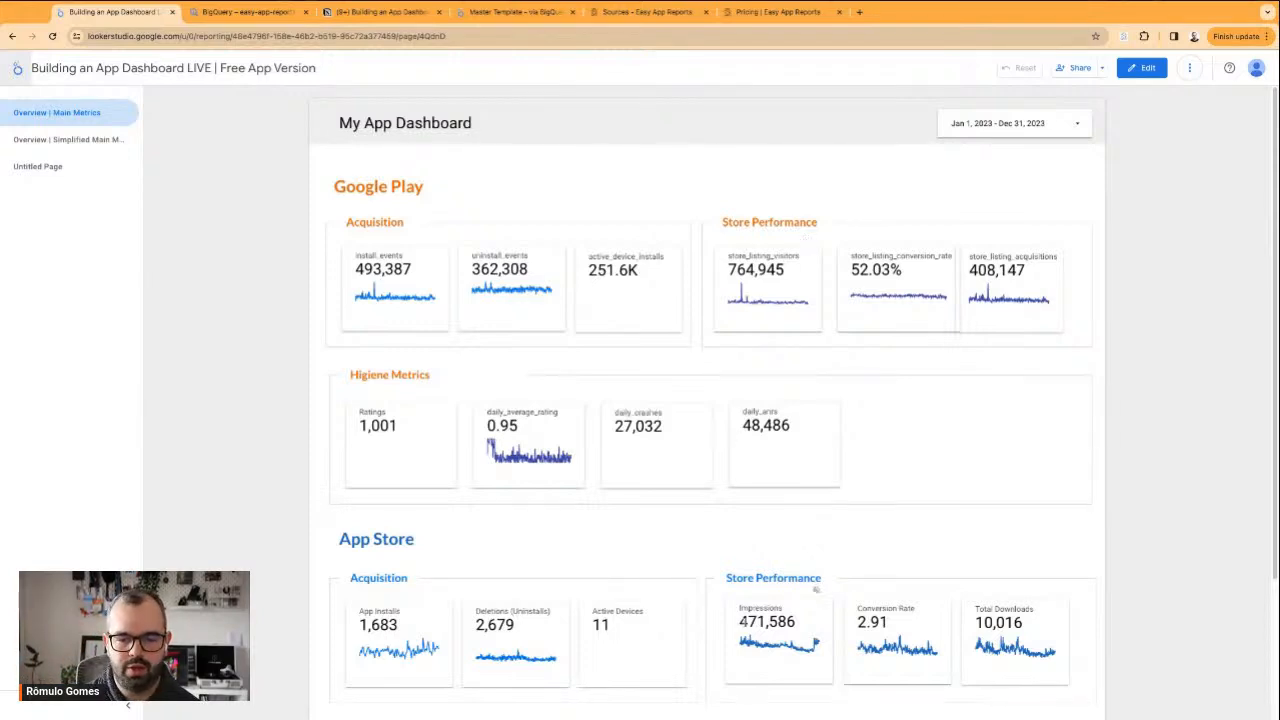
pyautogui.moveTo(740, 608); pyautogui.dragTo(783, 608)
pyautogui.moveTo(763, 256); pyautogui.dragTo(896, 256)
pyautogui.moveTo(980, 257); pyautogui.dragTo(1034, 257)
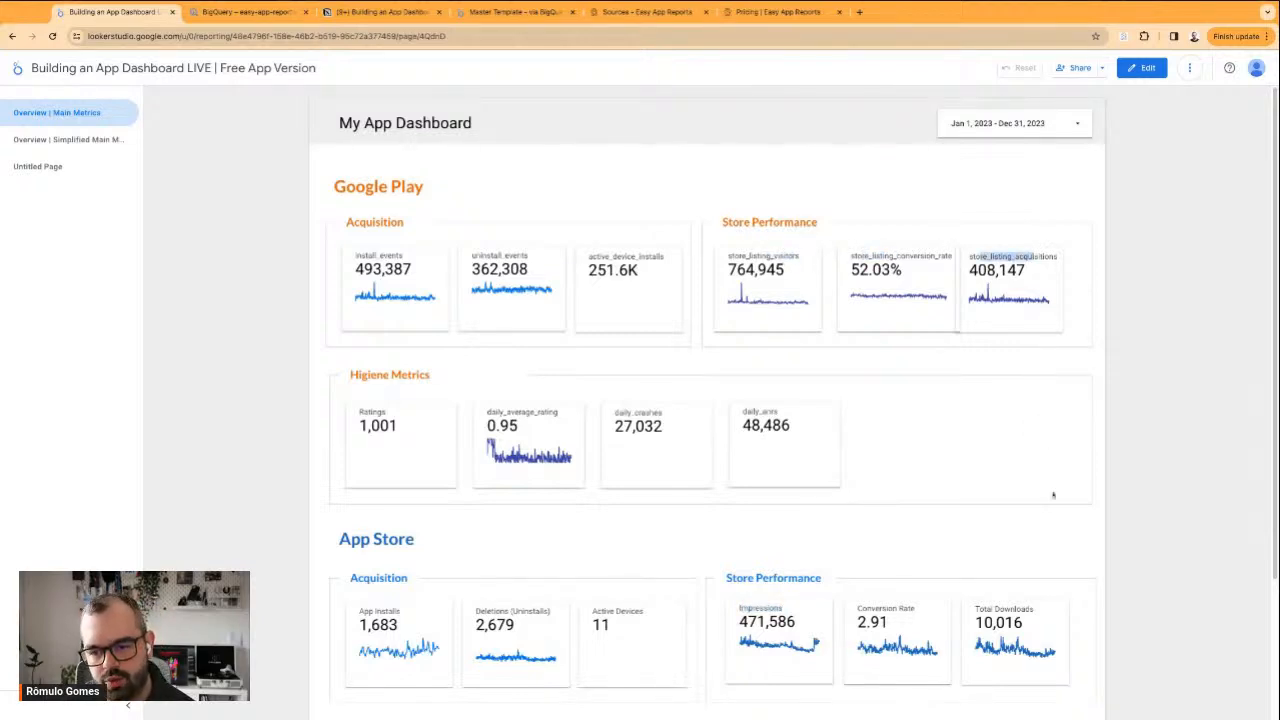
pyautogui.moveTo(984, 608); pyautogui.dragTo(1010, 609)
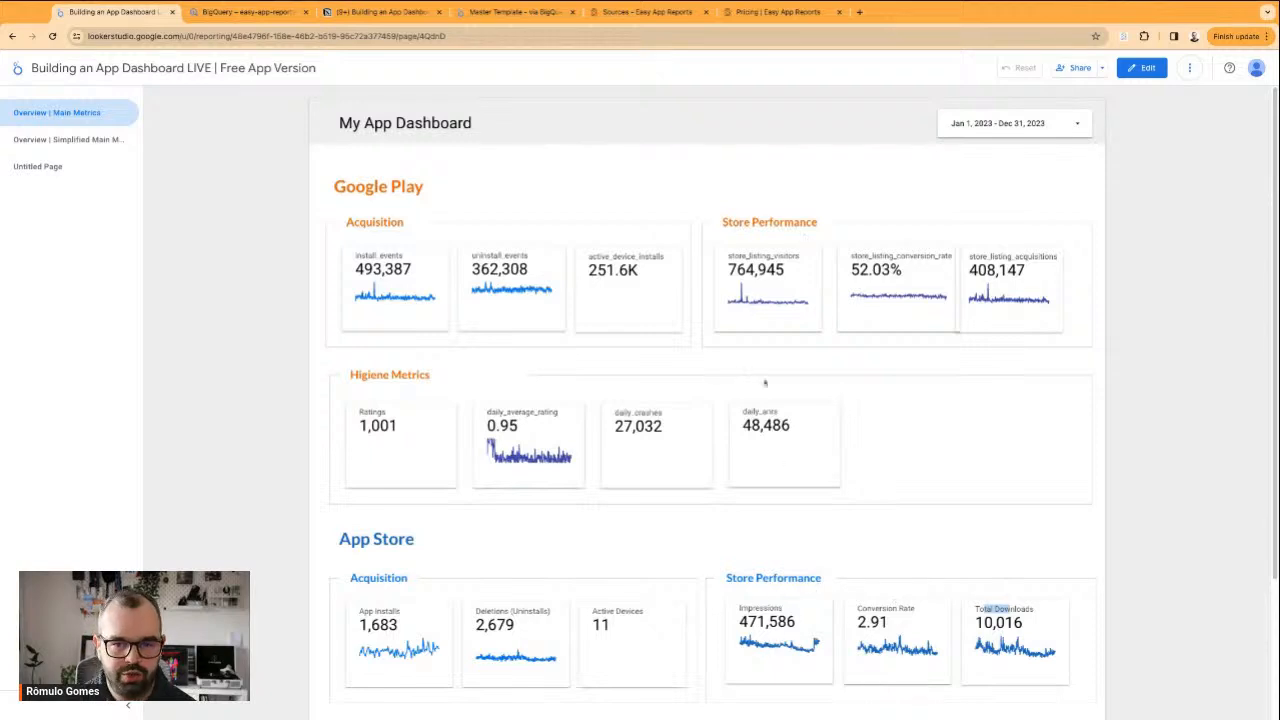
# Examine the Higiene Metrics sections for Google Play and App Store, including the daily crashes and ANRs scorecards
pyautogui.click(826, 516)
pyautogui.scroll(-3, 826, 516)
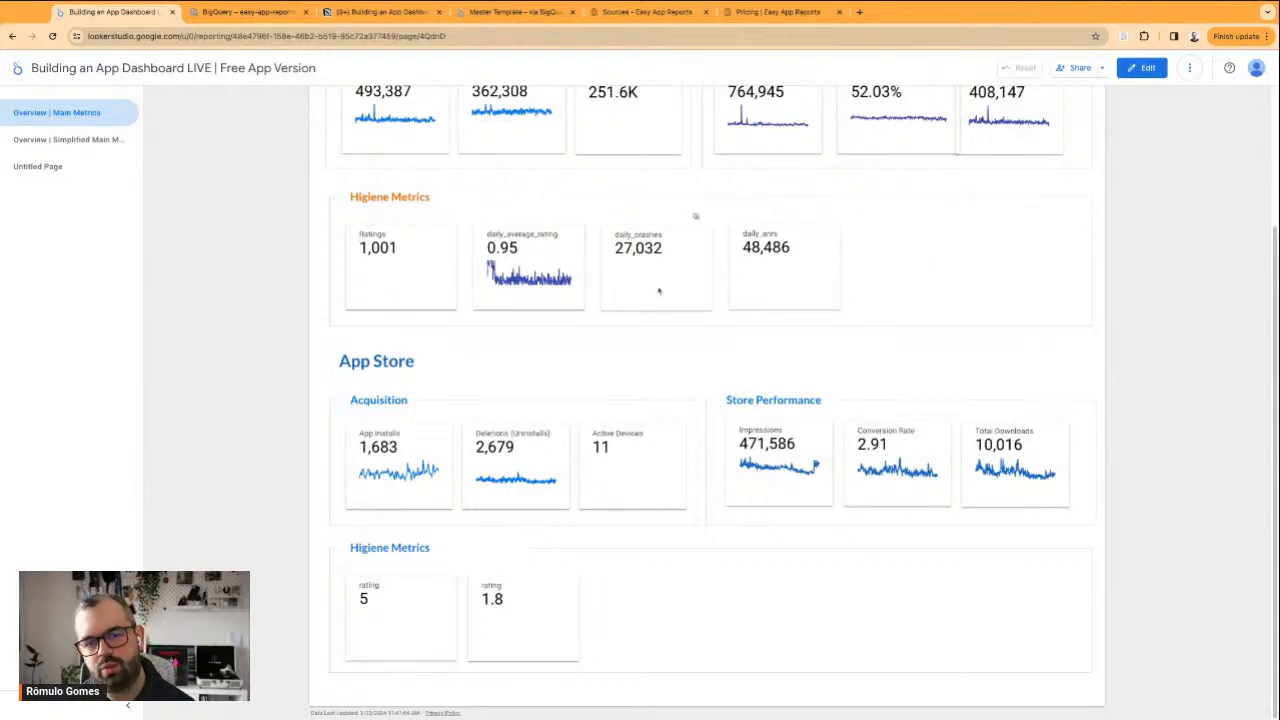
pyautogui.doubleClick(638, 234)
pyautogui.doubleClick(755, 234)
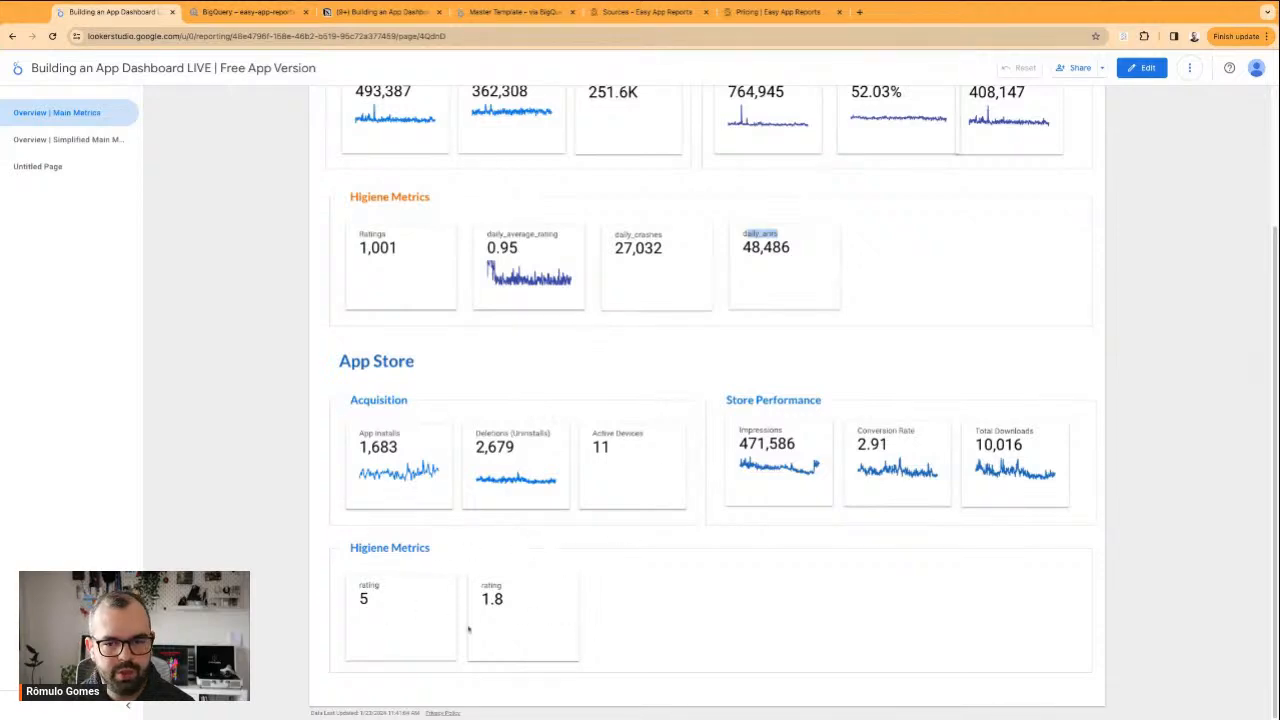
pyautogui.click(620, 313)
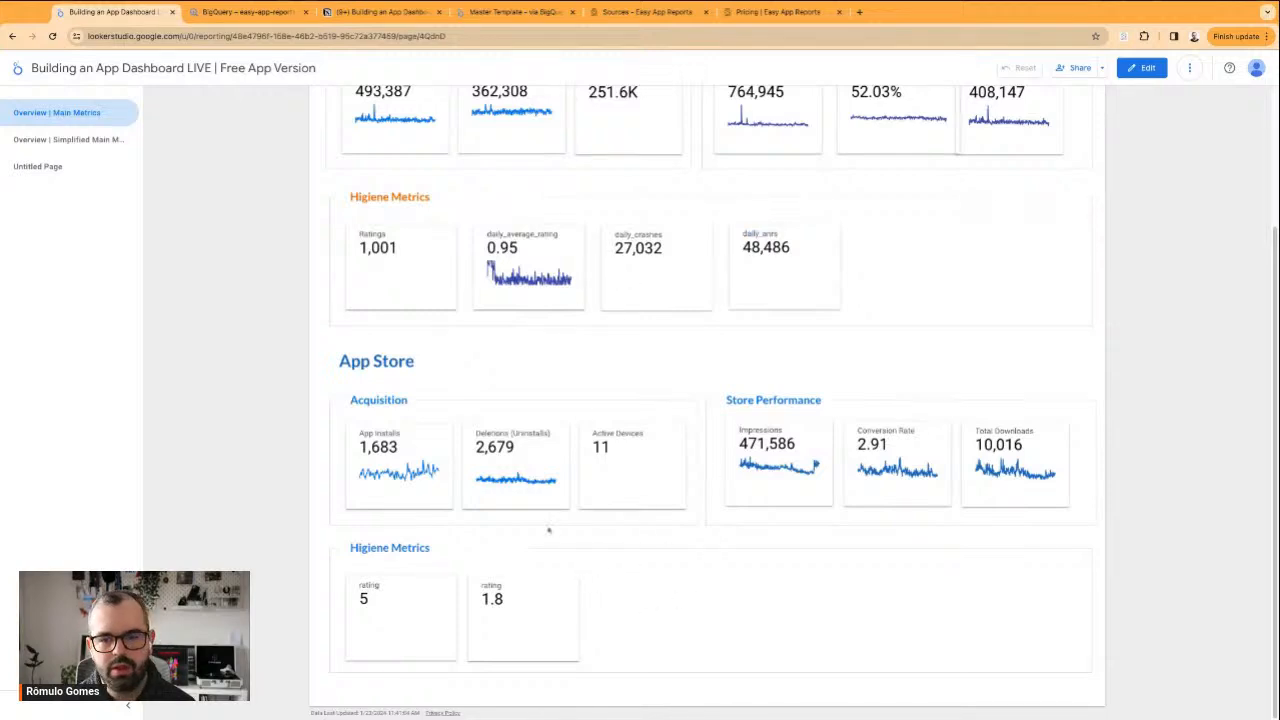
pyautogui.scroll(1, 609, 401)
pyautogui.scroll(3, 609, 401)
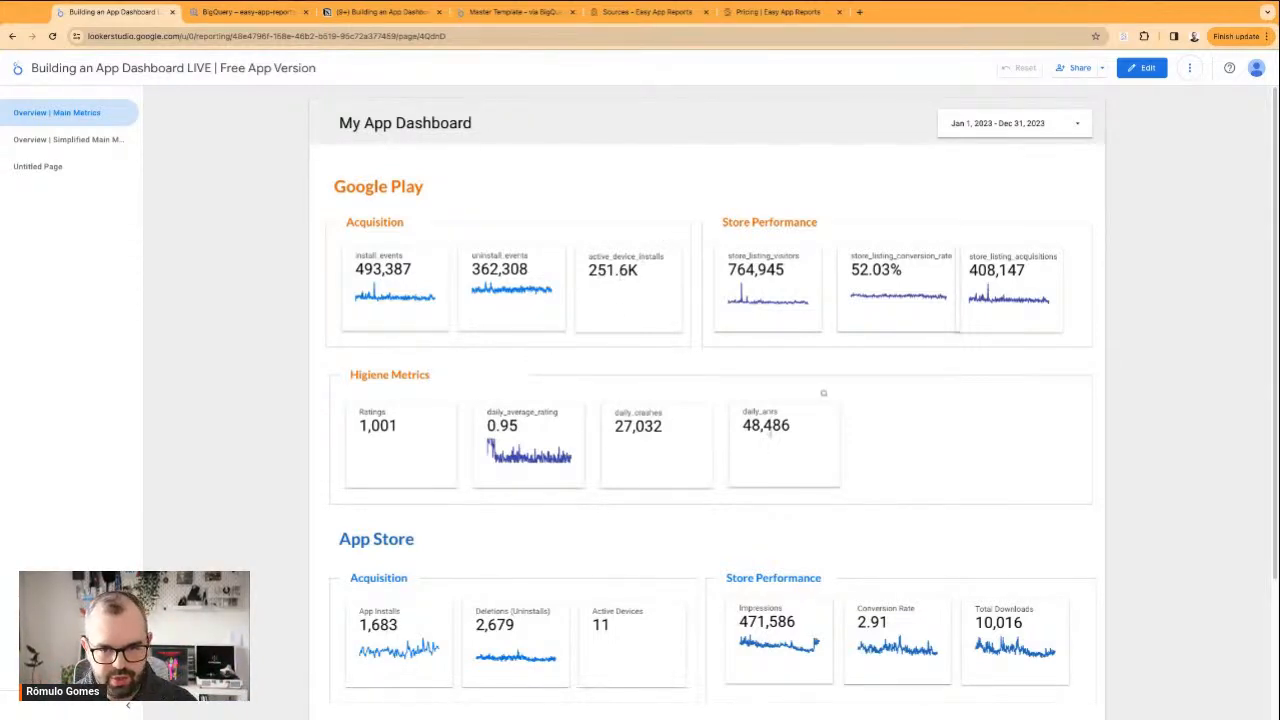
# Open the simplified main metrics overview page and examine its Google Play and App Store rows
pyautogui.click(68, 139)
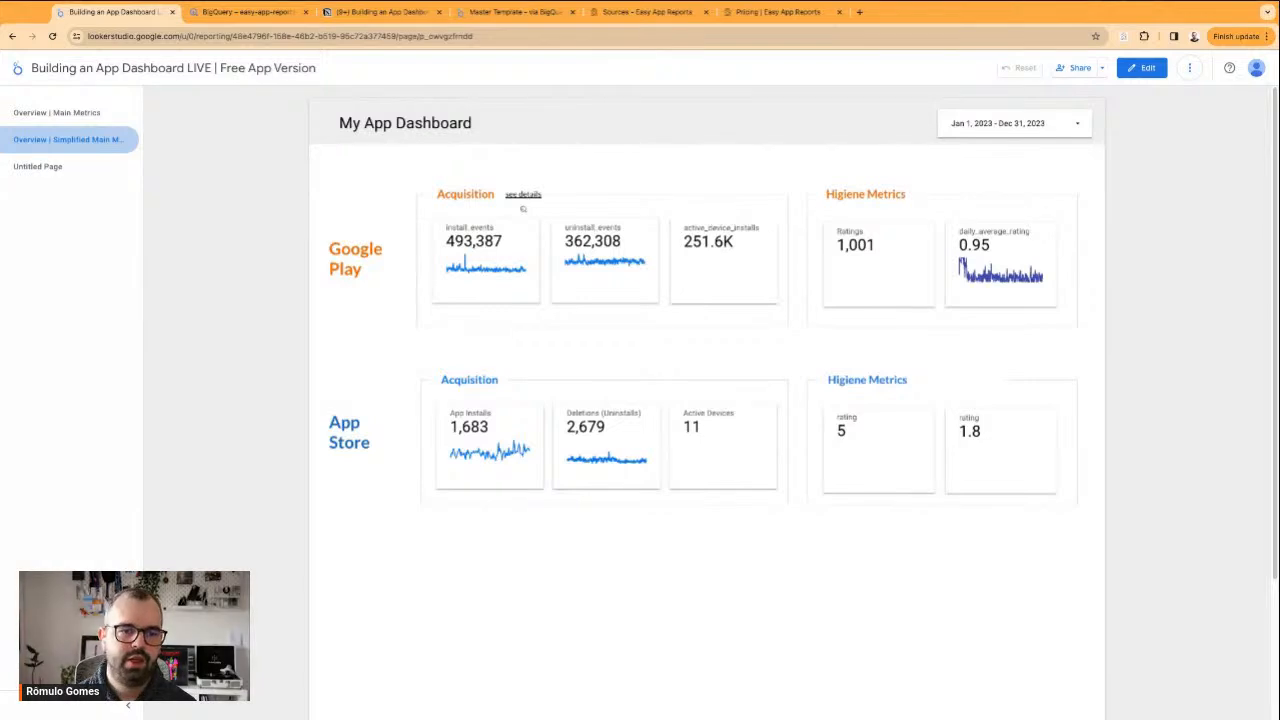
pyautogui.moveTo(330, 247); pyautogui.dragTo(384, 271)
pyautogui.click(363, 367)
pyautogui.moveTo(340, 421); pyautogui.dragTo(372, 443)
pyautogui.click(374, 438)
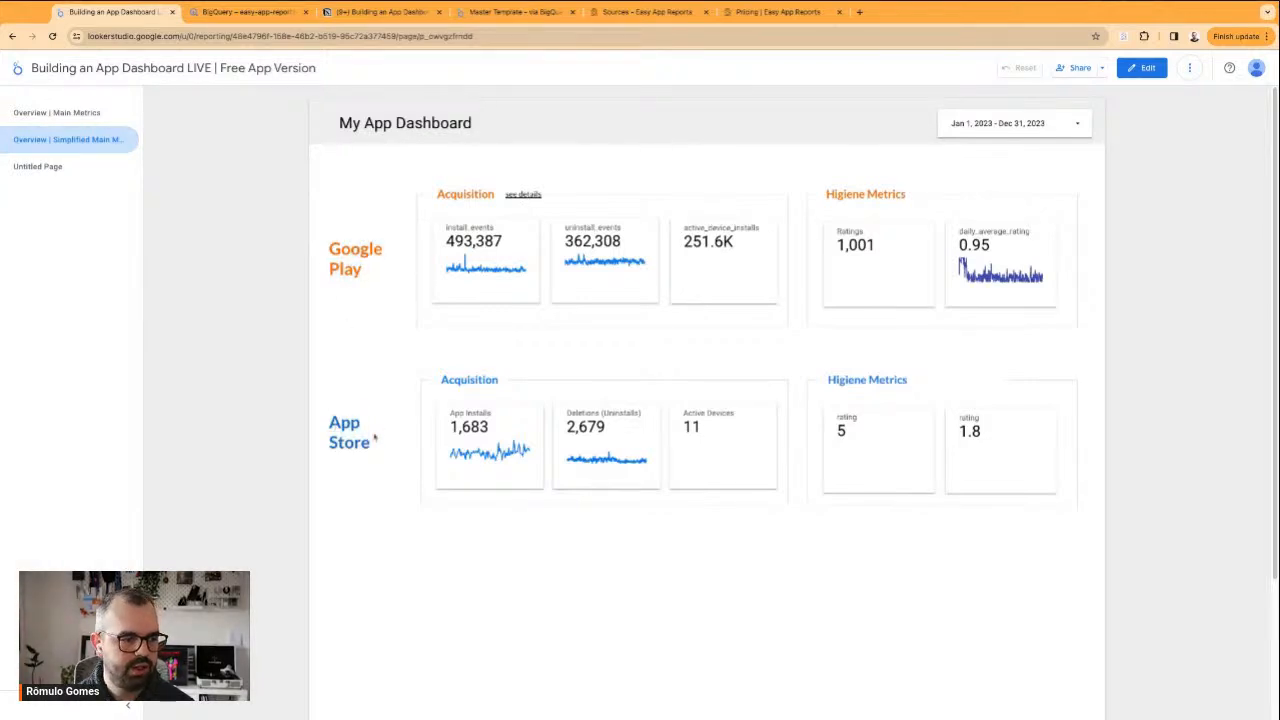
pyautogui.doubleClick(364, 441)
pyautogui.click(397, 377)
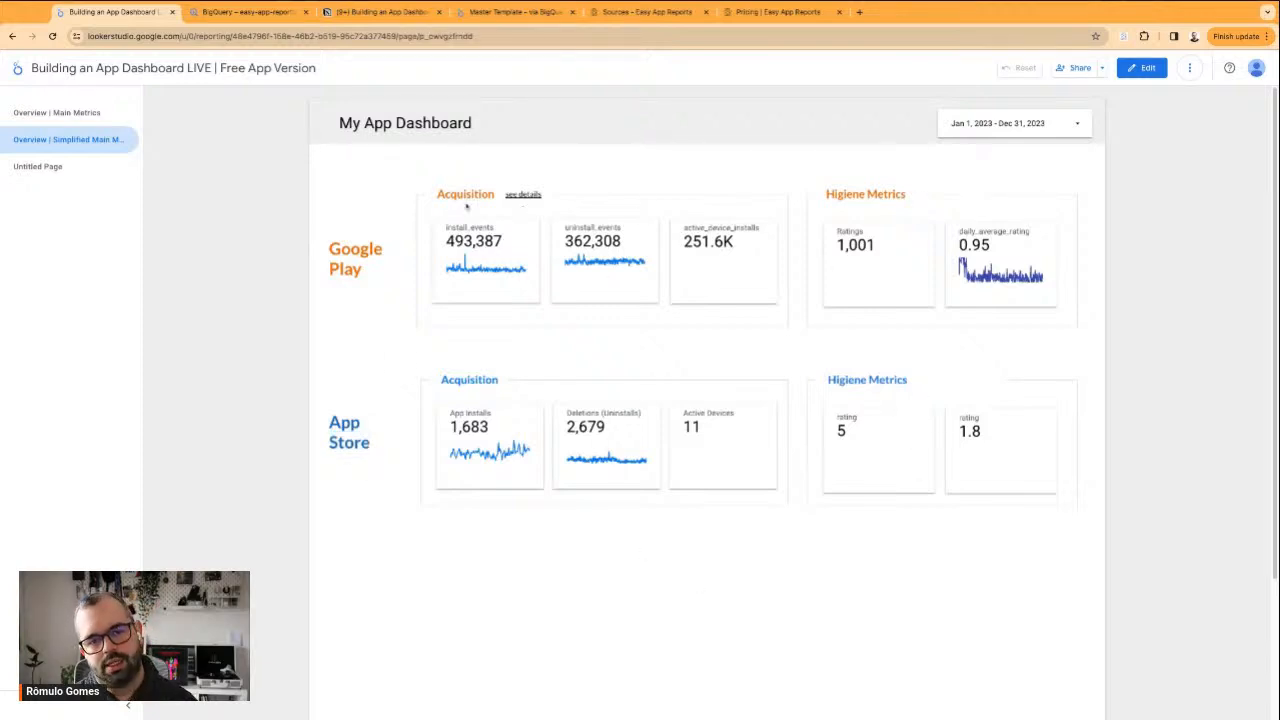
# Examine the Google Play Acquisition group's "see details" link and its install_events scorecard
pyautogui.moveTo(506, 195)
pyautogui.mouseDown()
pyautogui.moveTo(541, 195)
pyautogui.moveTo(505, 195)
pyautogui.mouseUp()
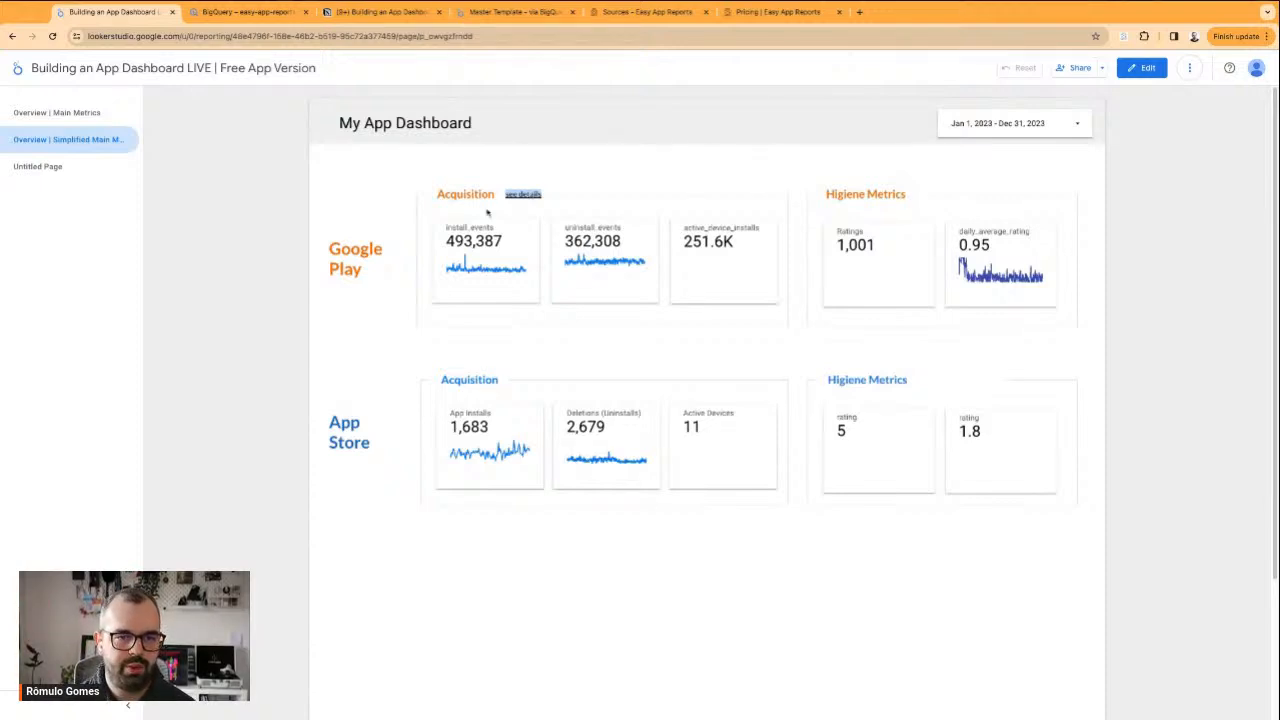
pyautogui.click(451, 226)
pyautogui.moveTo(449, 228); pyautogui.dragTo(495, 228)
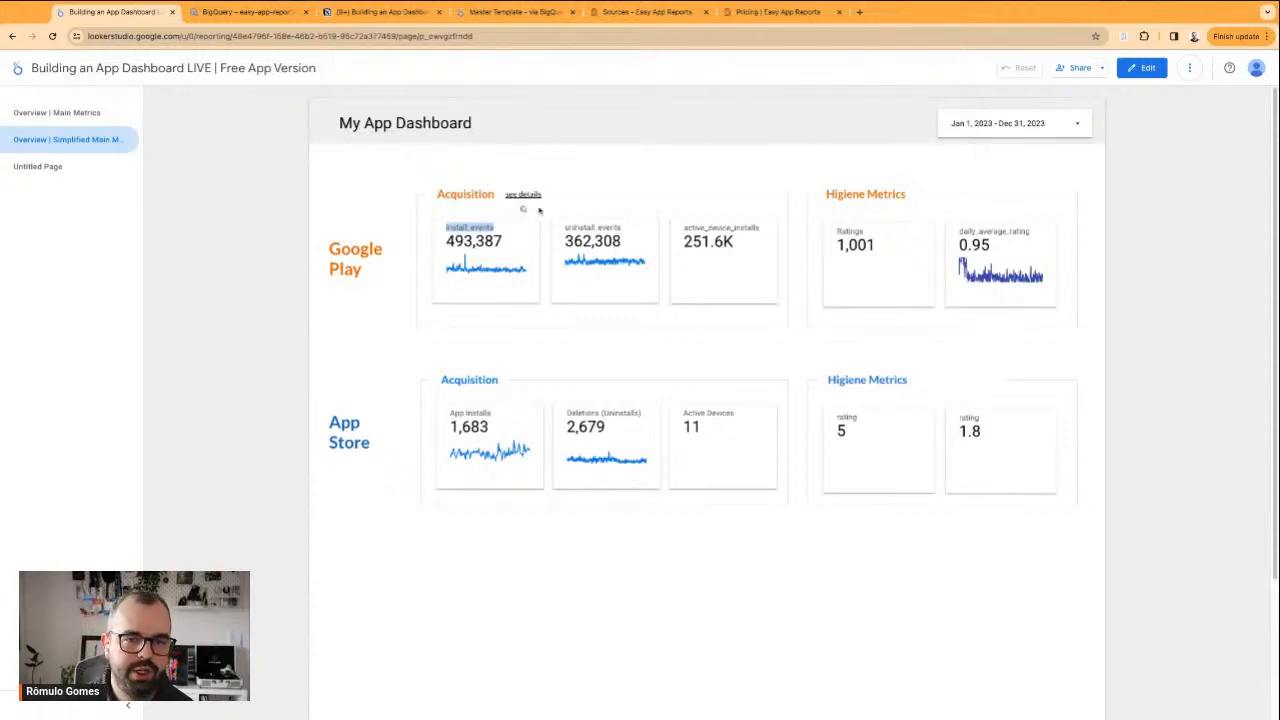
pyautogui.moveTo(506, 195); pyautogui.dragTo(541, 195)
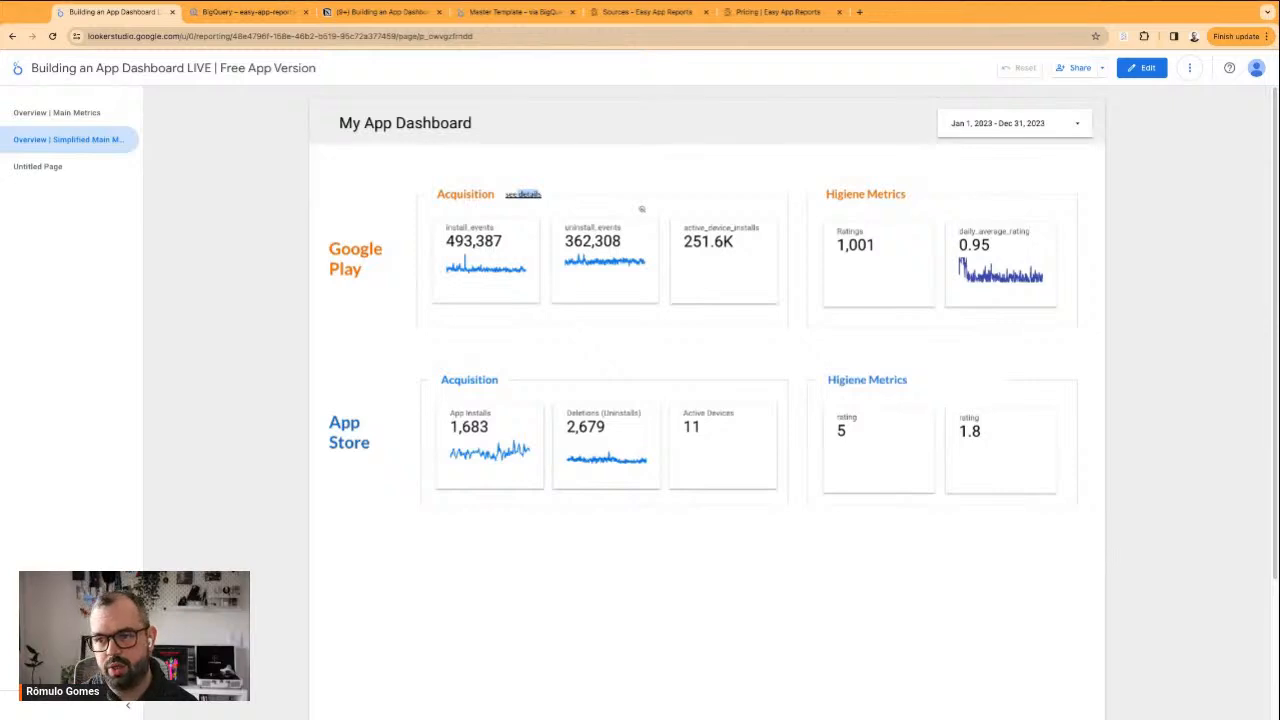
pyautogui.click(579, 177)
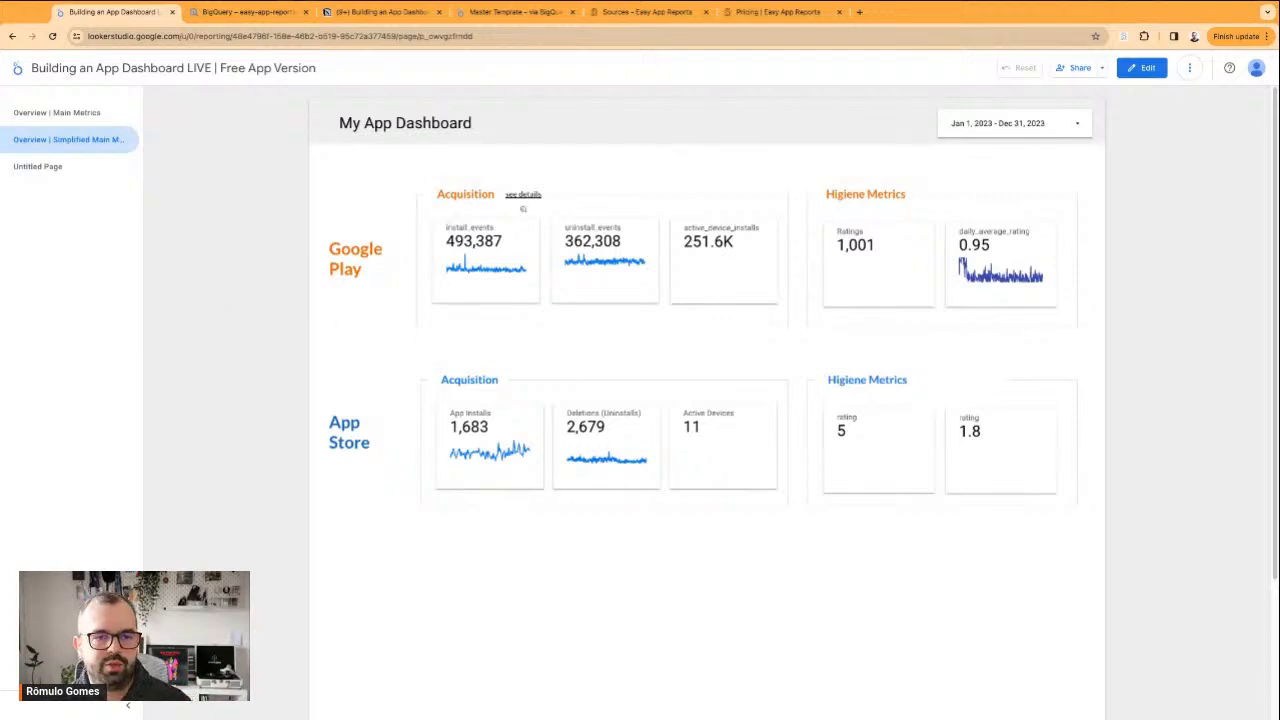
# Compare the two overview pages, ending on Overview | Main Metrics
pyautogui.click(82, 114)
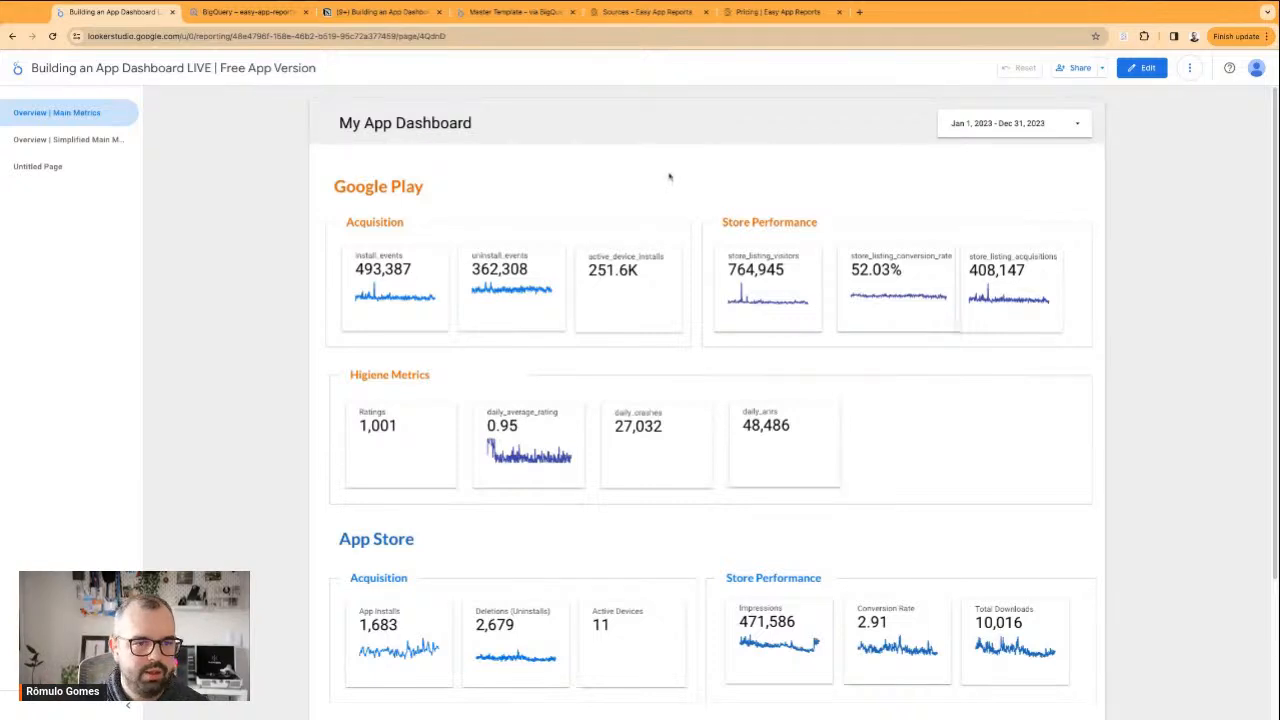
pyautogui.click(90, 139)
pyautogui.click(89, 115)
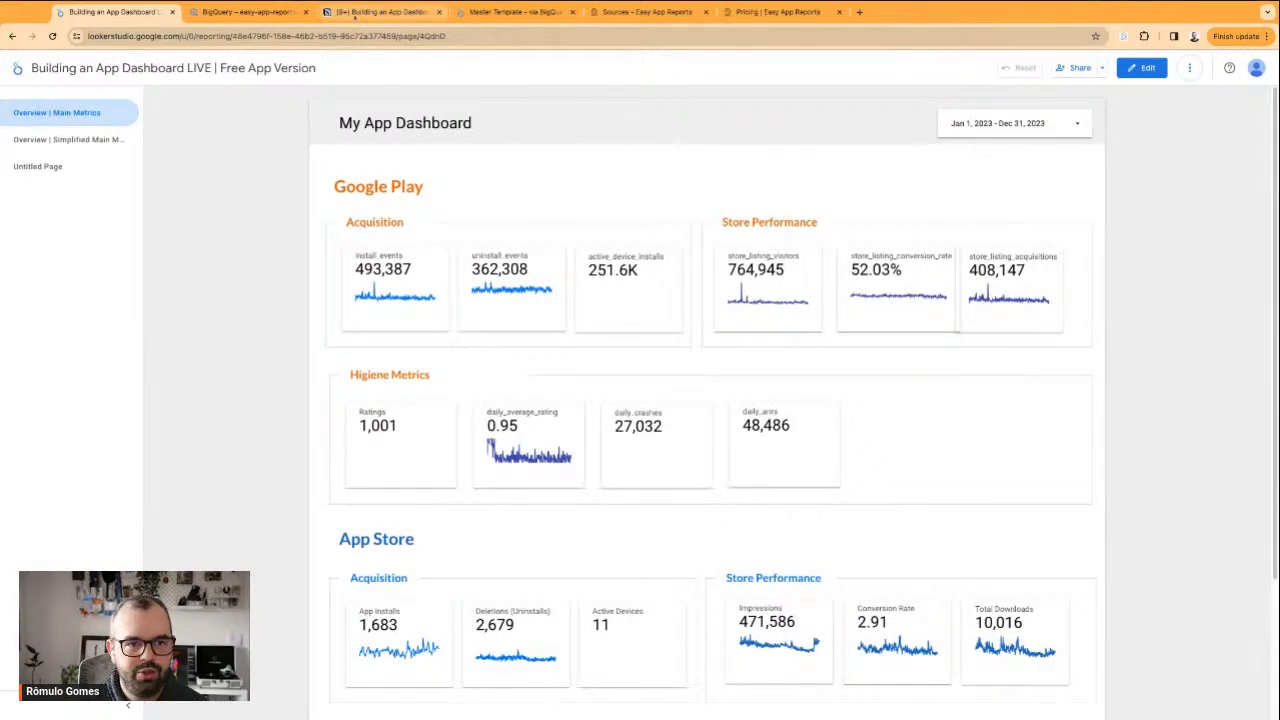
# Switch to the Notion planning notes and review the Acquisition pages in the high-level dashboard structure, focusing on the country breakdowns
pyautogui.click(354, 14)
pyautogui.scroll(-5, 386, 345)
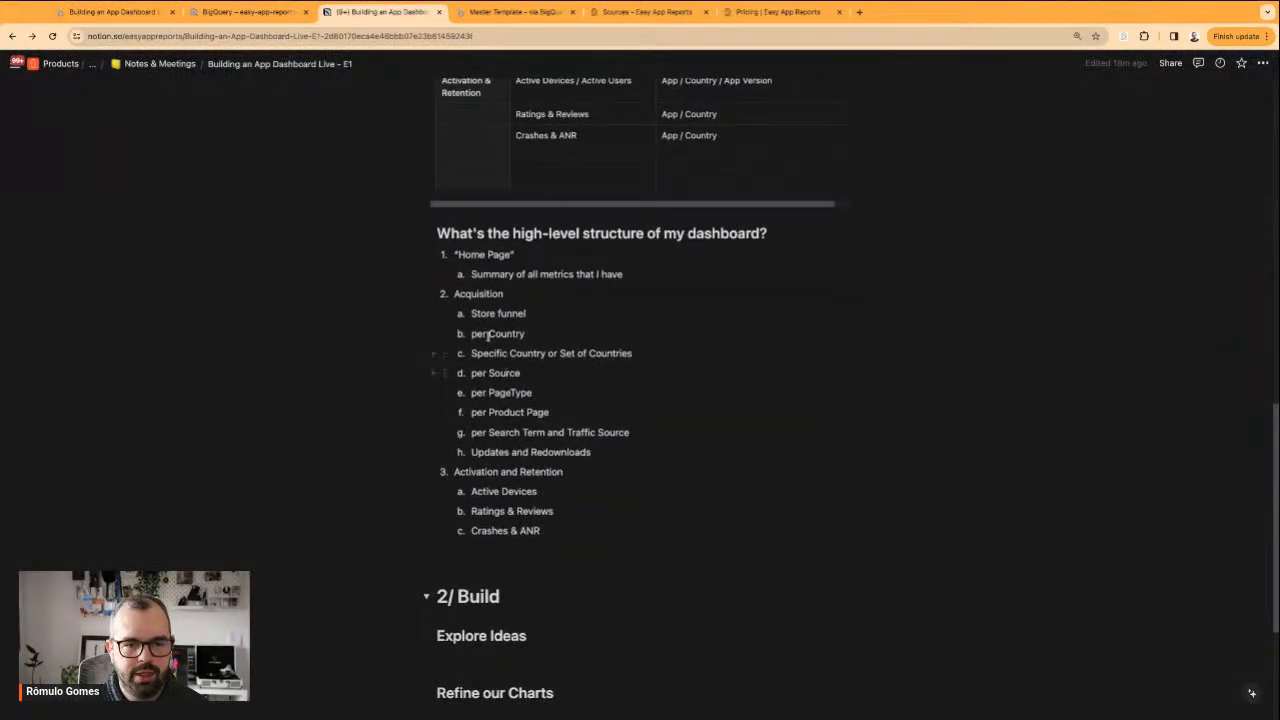
pyautogui.moveTo(446, 314); pyautogui.dragTo(623, 449)
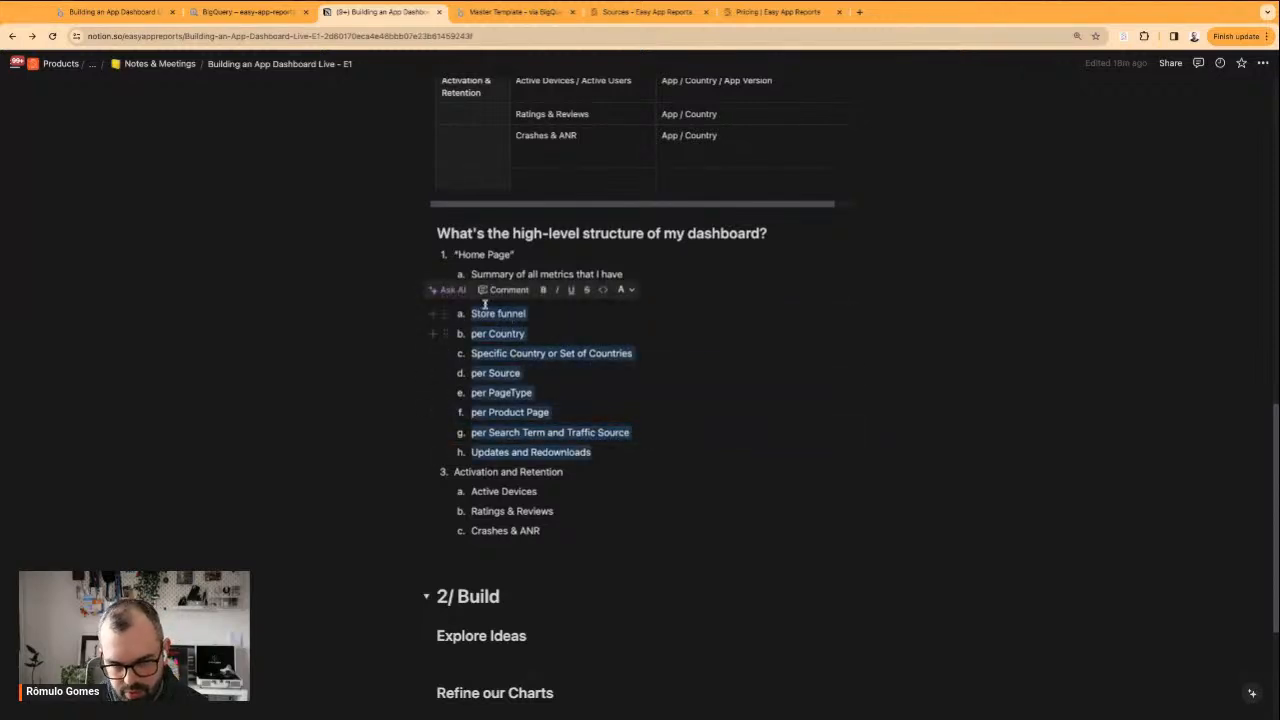
pyautogui.tripleClick(483, 342)
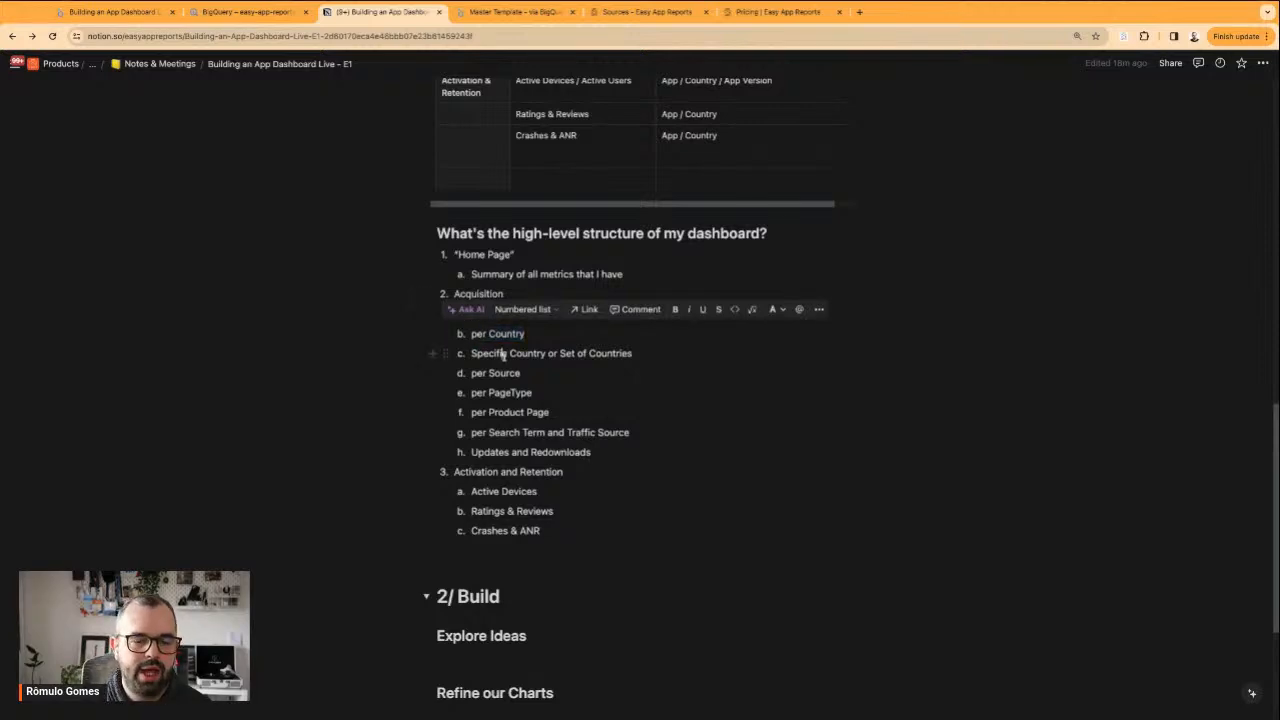
pyautogui.tripleClick(503, 355)
pyautogui.doubleClick(503, 355)
pyautogui.tripleClick(503, 355)
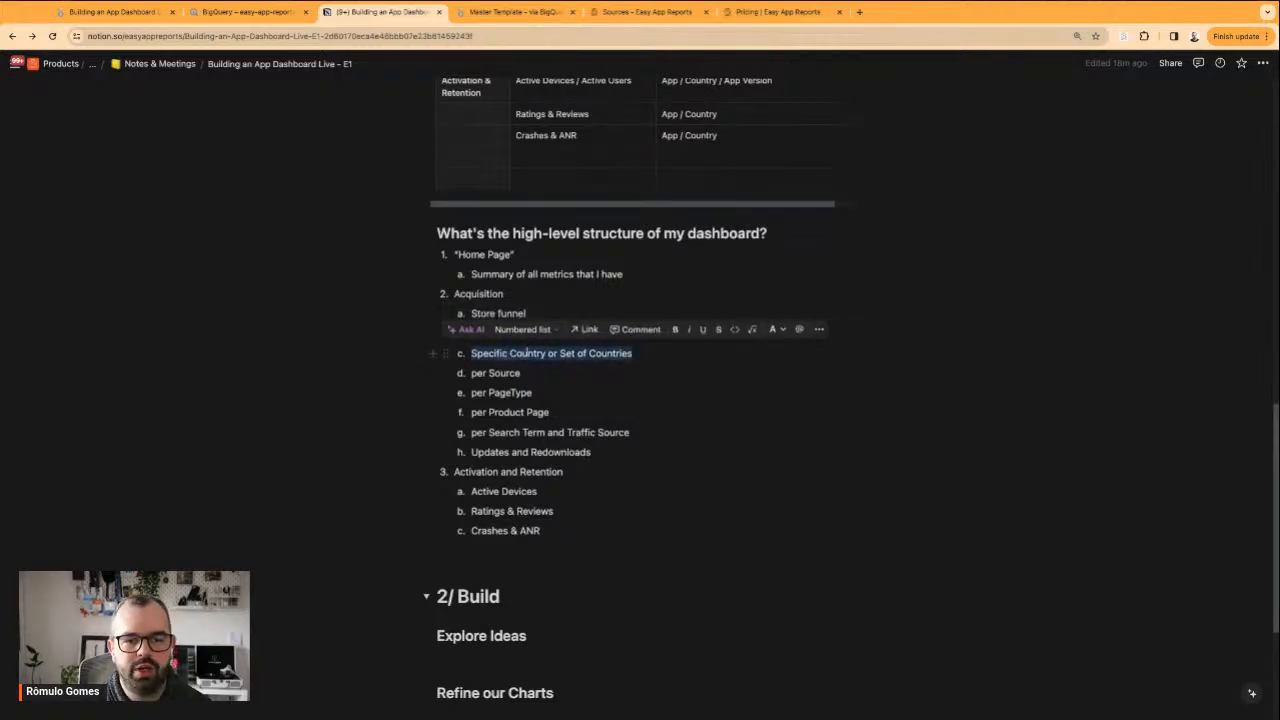
pyautogui.doubleClick(527, 353)
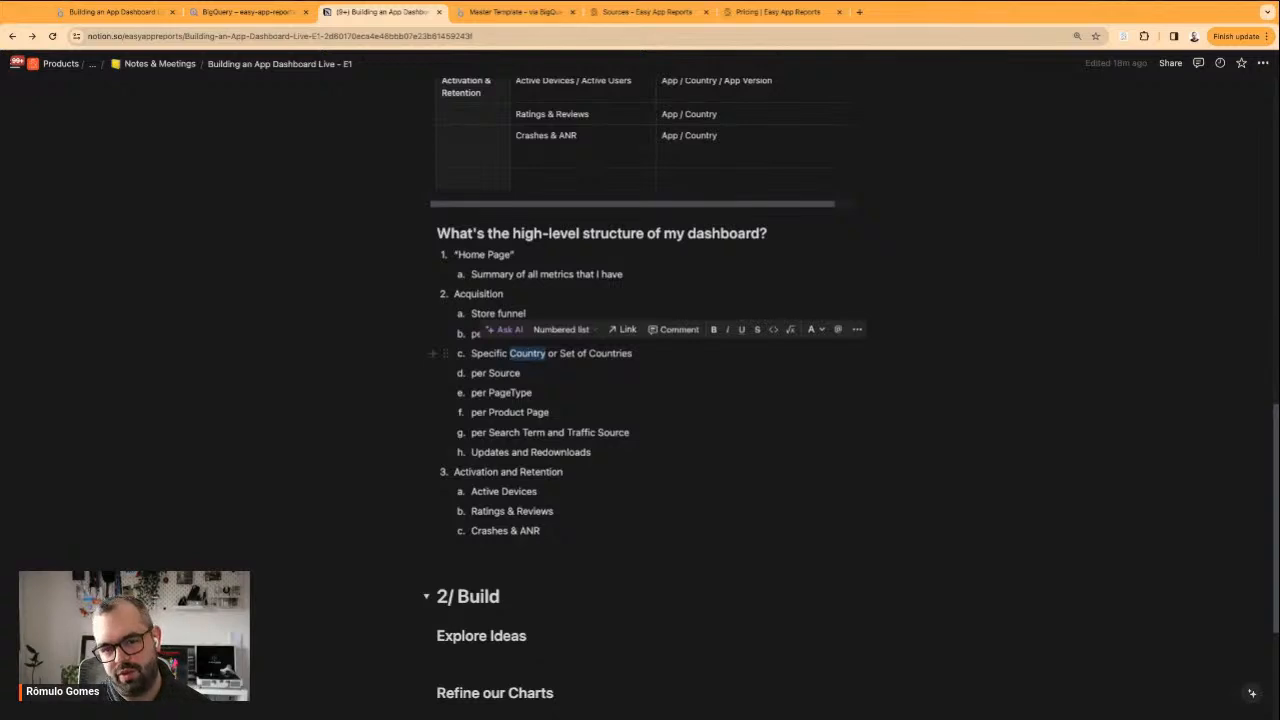
pyautogui.click(543, 352)
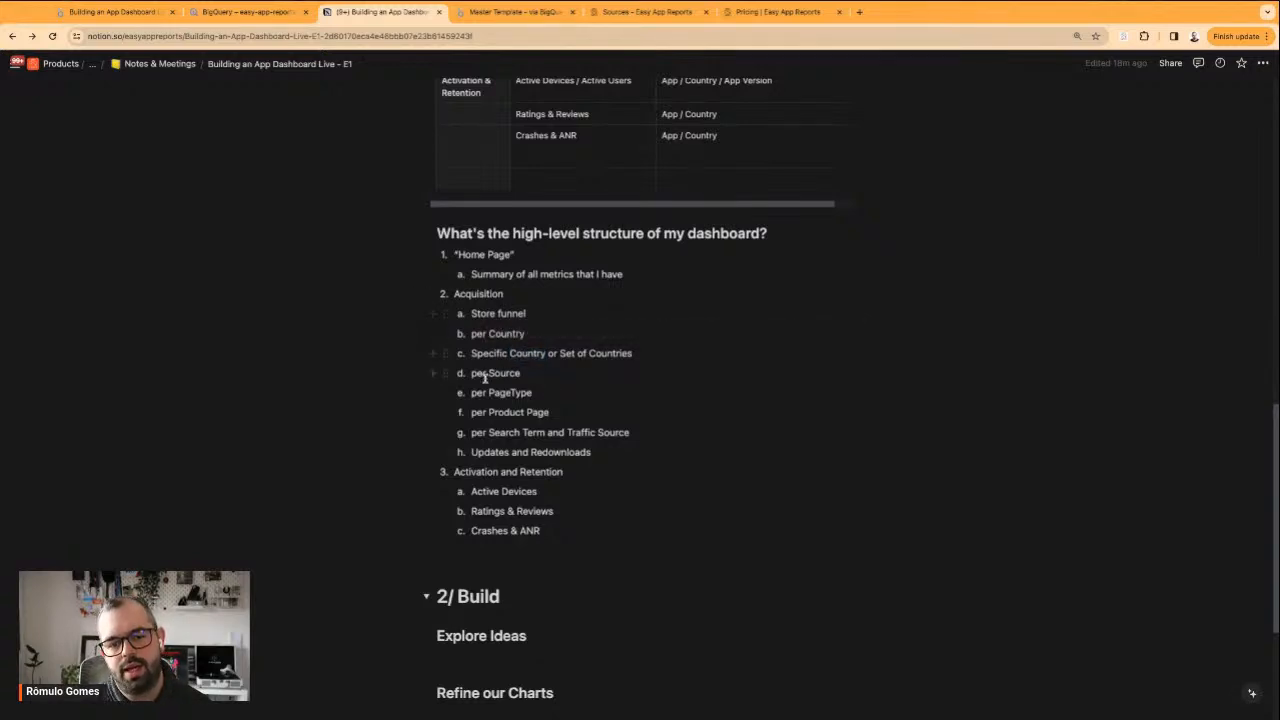
# Review the remaining Acquisition breakdowns in the structure list, from per Source through Updates and Redownloads
pyautogui.moveTo(473, 373); pyautogui.dragTo(598, 432)
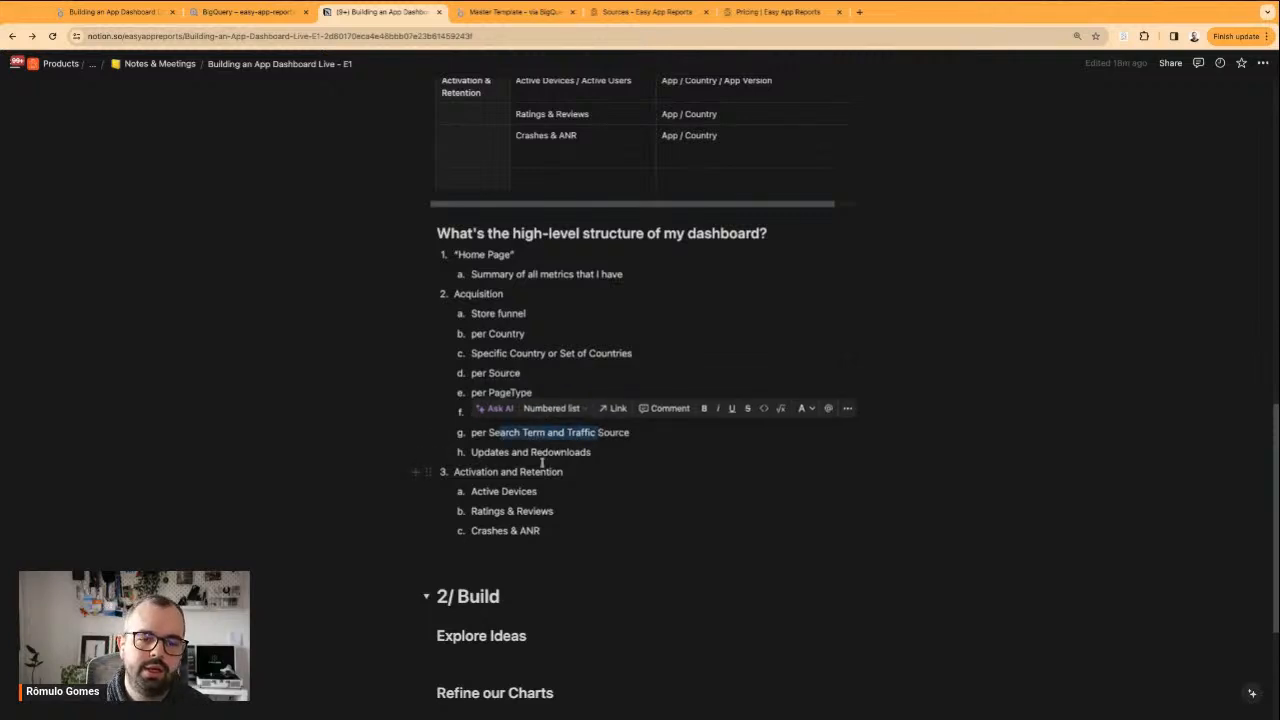
pyautogui.moveTo(474, 455); pyautogui.dragTo(591, 454)
pyautogui.click(608, 455)
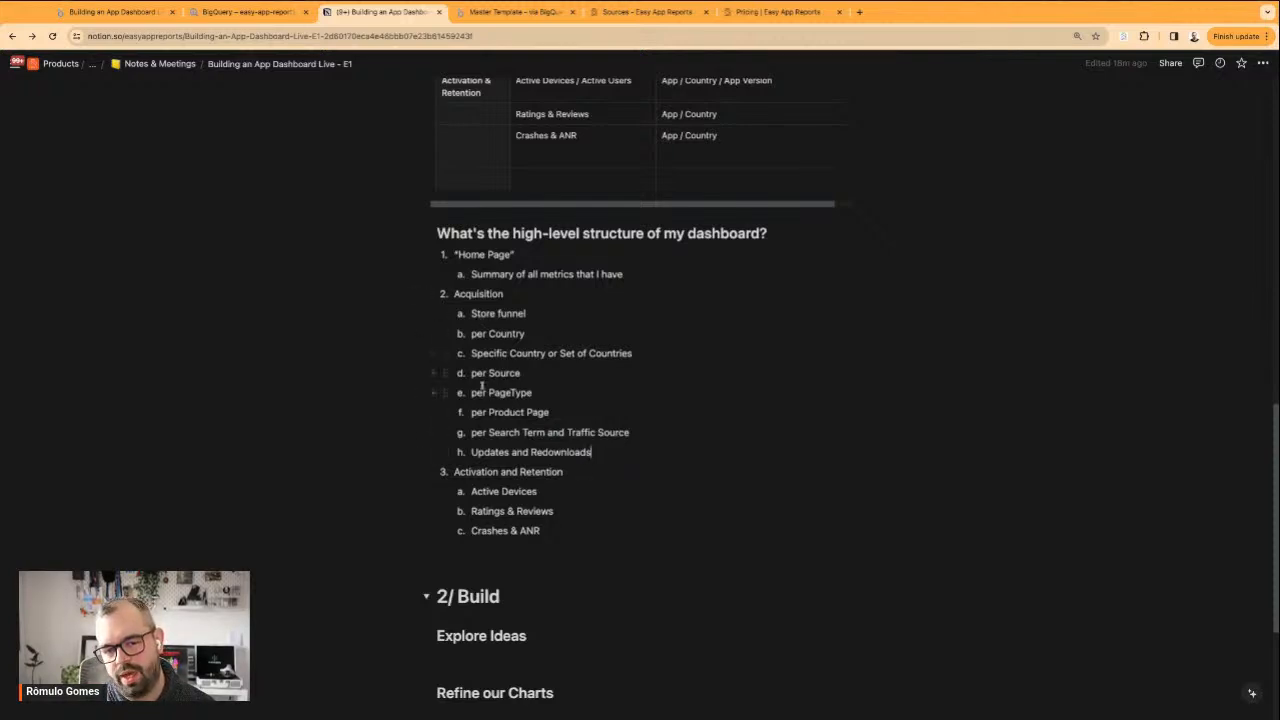
pyautogui.moveTo(478, 373); pyautogui.dragTo(538, 376)
pyautogui.click(538, 375)
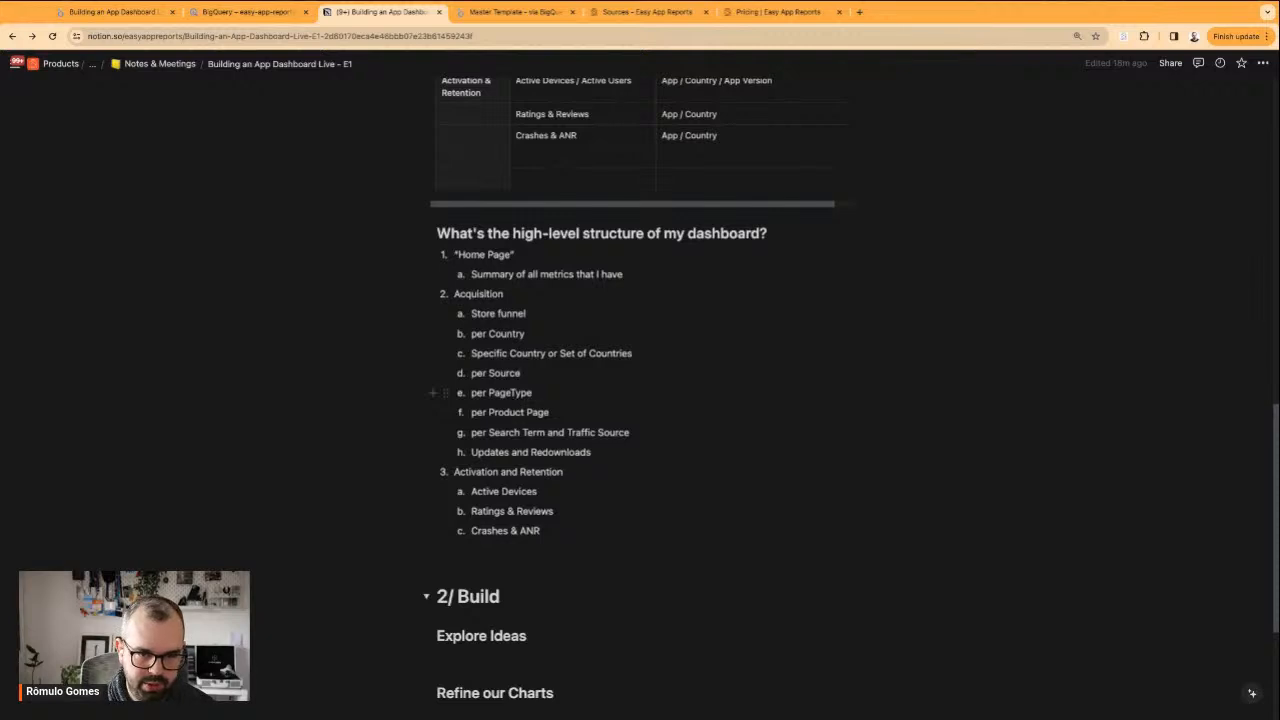
pyautogui.click(603, 450)
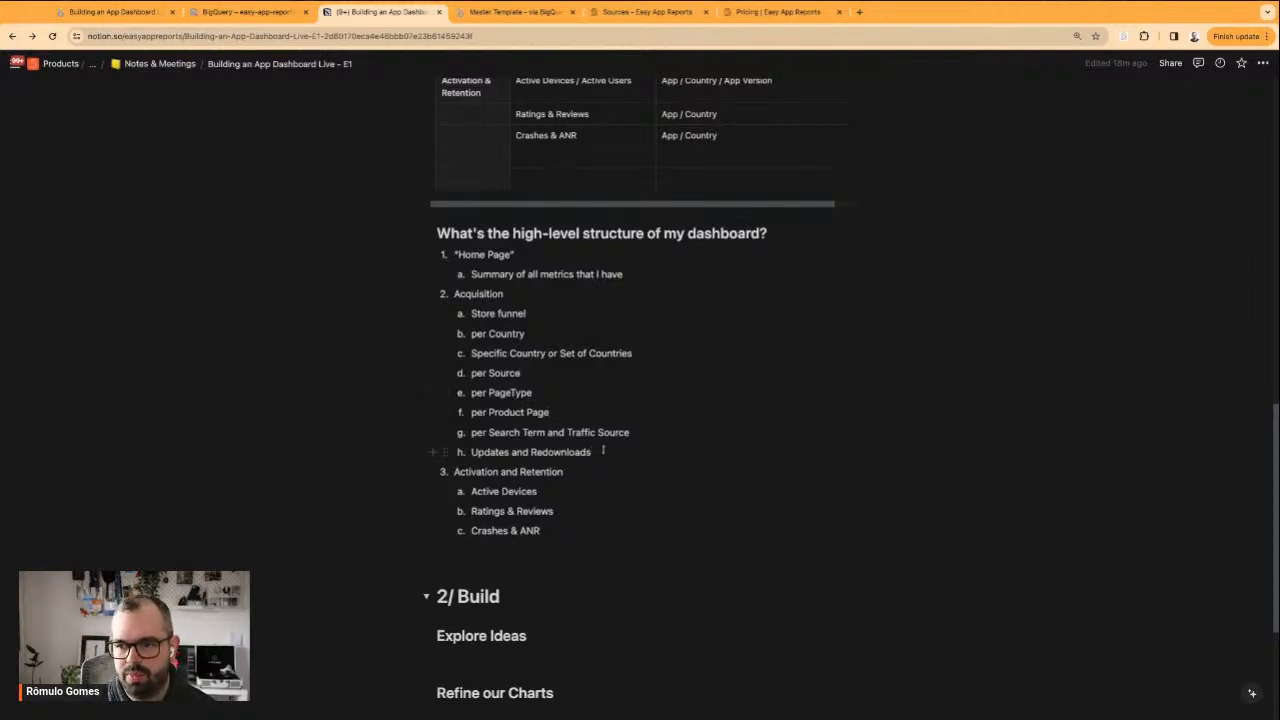
pyautogui.click(614, 406)
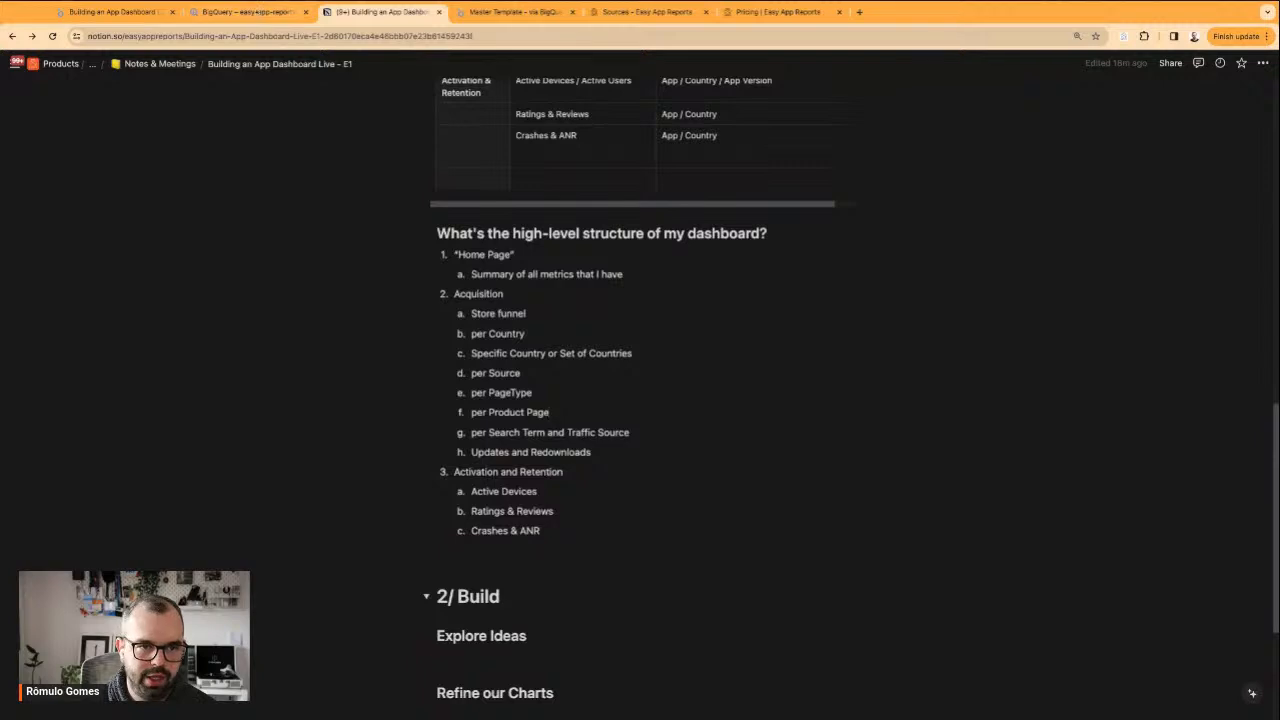
# Switch to the Master Template report and examine its App Store Installs page, from the summary scorecards to the Installs per Country map
pyautogui.click(508, 12)
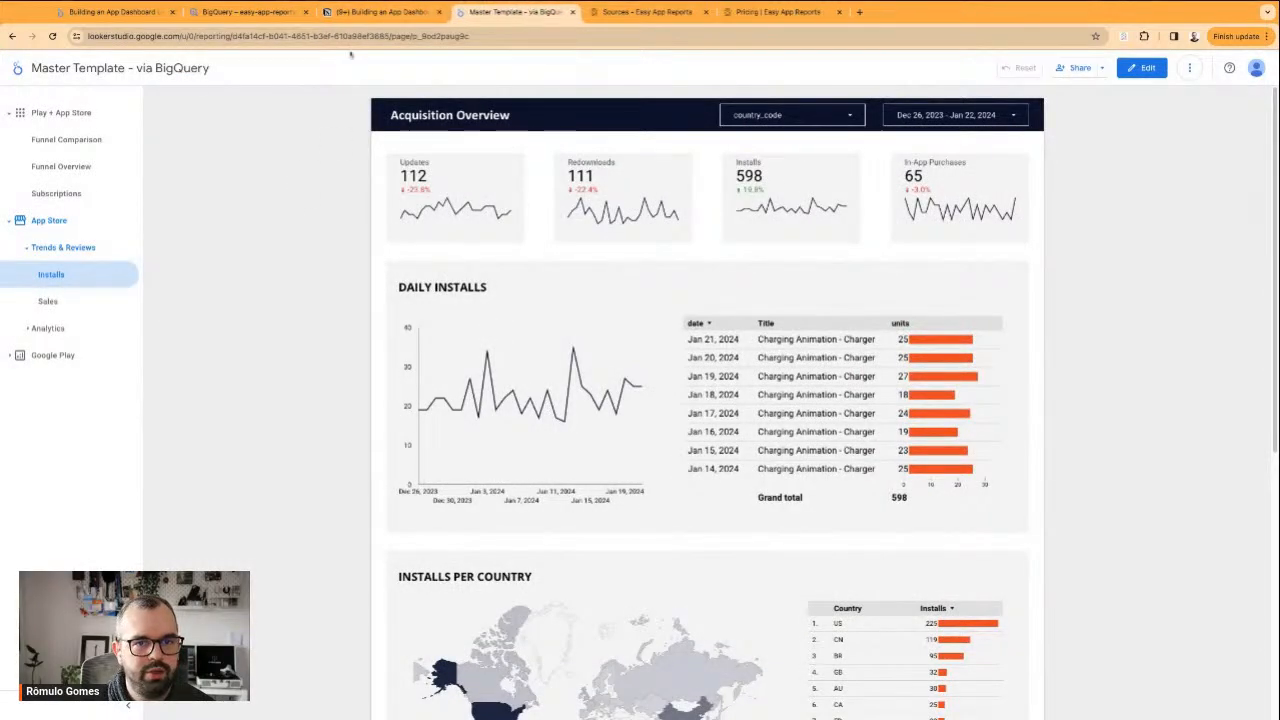
pyautogui.scroll(-5, 386, 380)
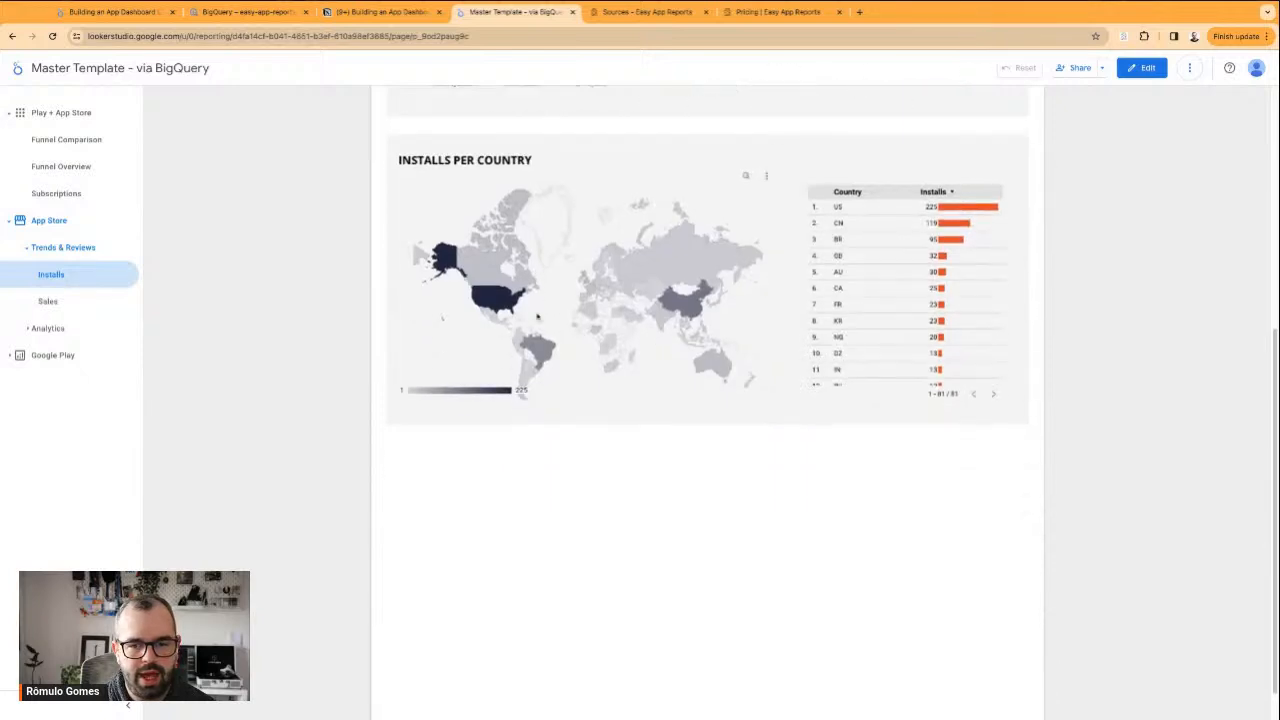
pyautogui.scroll(5, 533, 283)
pyautogui.moveTo(398, 158); pyautogui.dragTo(1012, 144)
pyautogui.click(1010, 145)
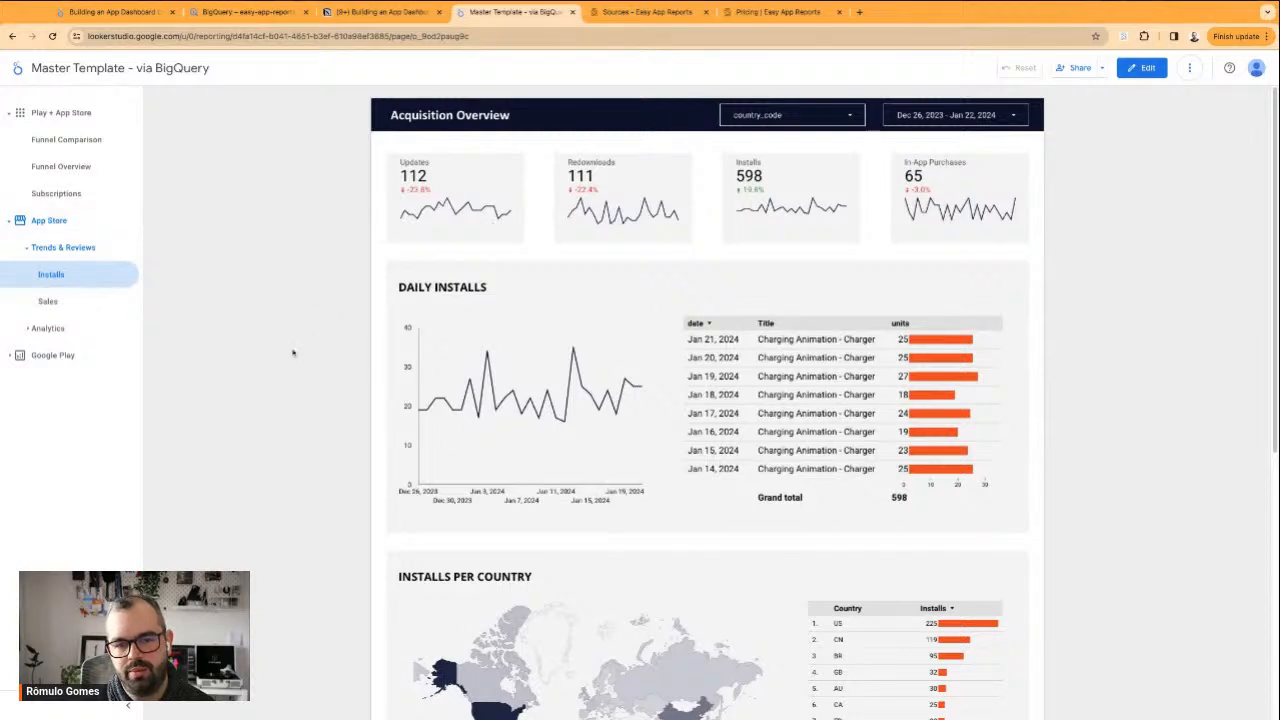
# Review the template's App Store Sales page with its in-app purchase breakdowns, and open the Funnel Overview page
pyautogui.click(50, 301)
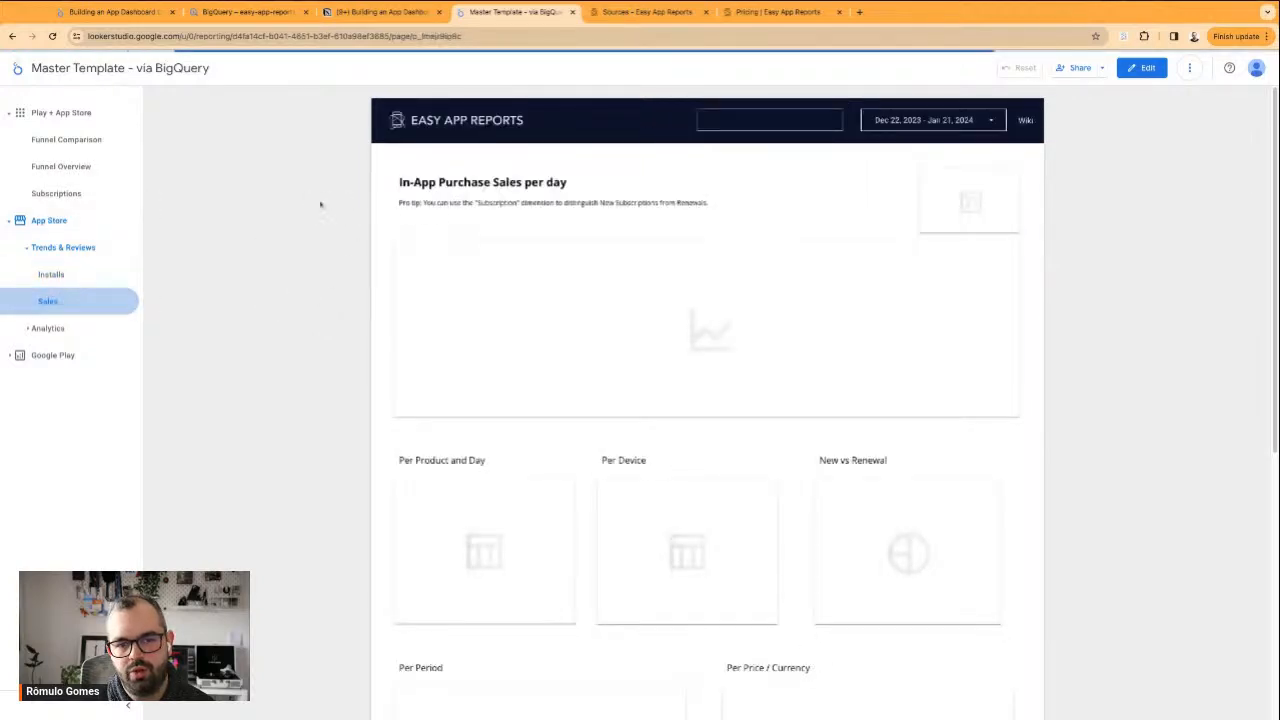
pyautogui.scroll(-3, 444, 352)
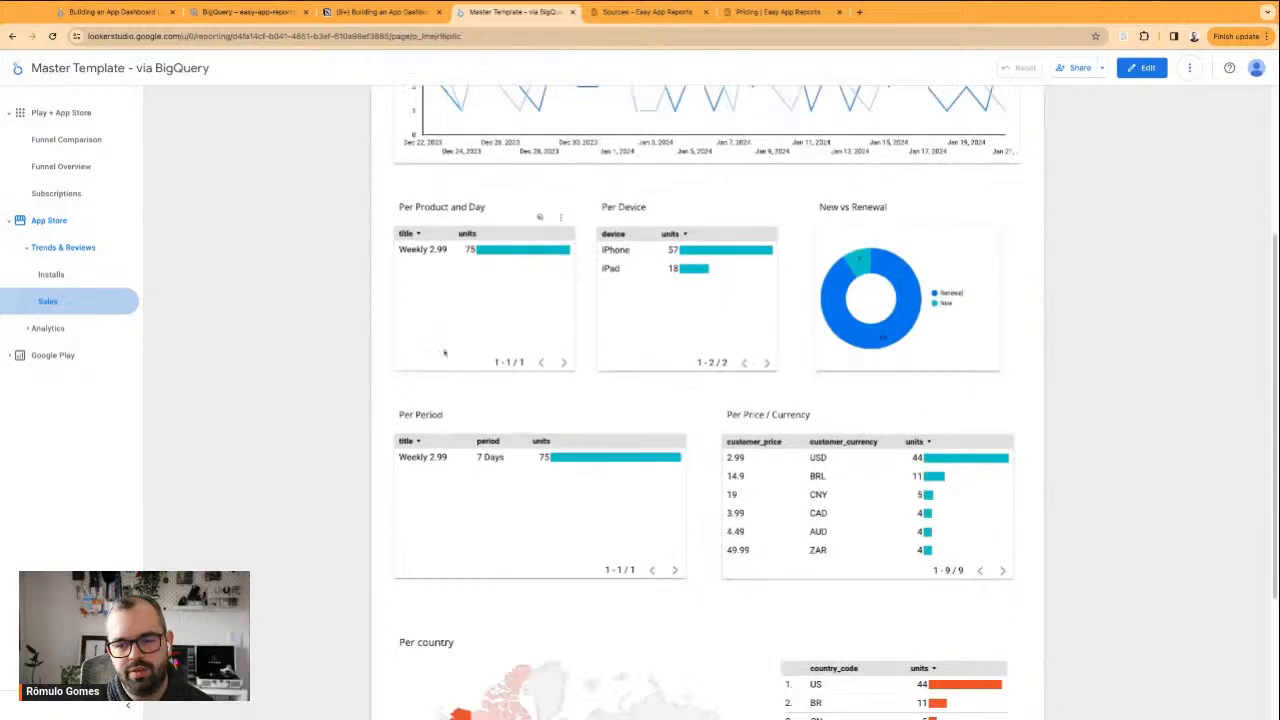
pyautogui.scroll(3, 530, 220)
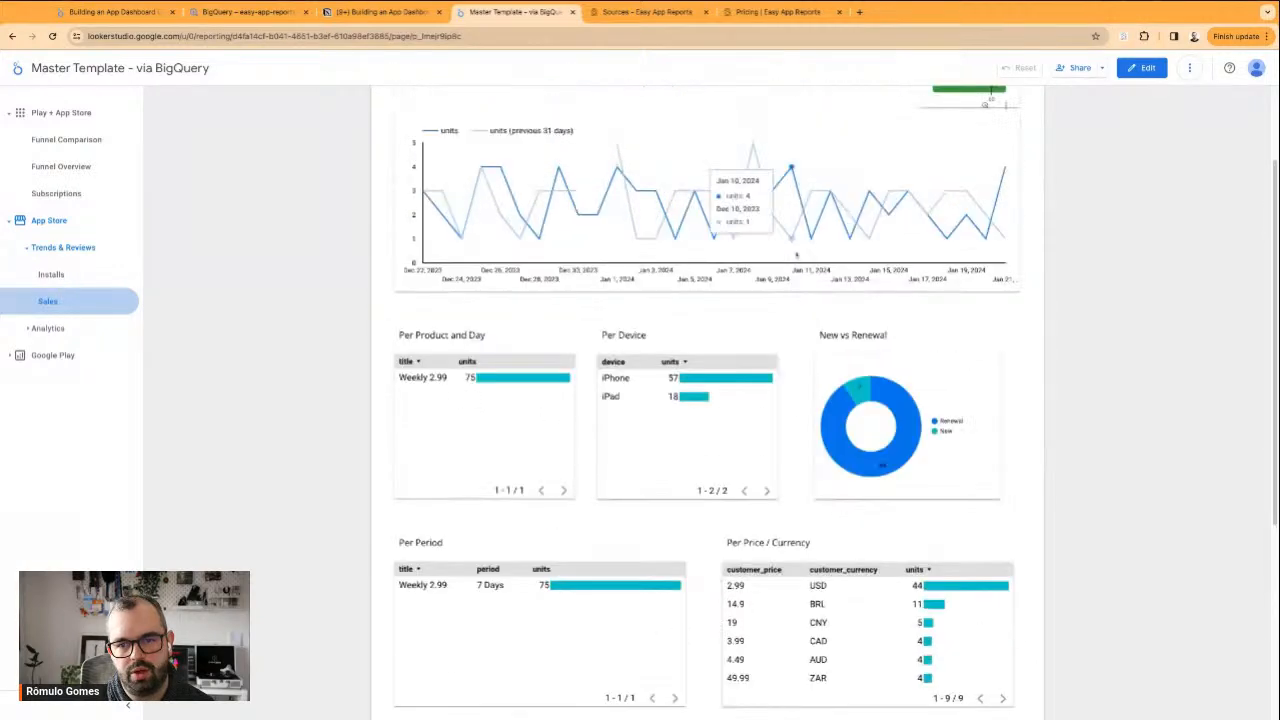
pyautogui.click(89, 176)
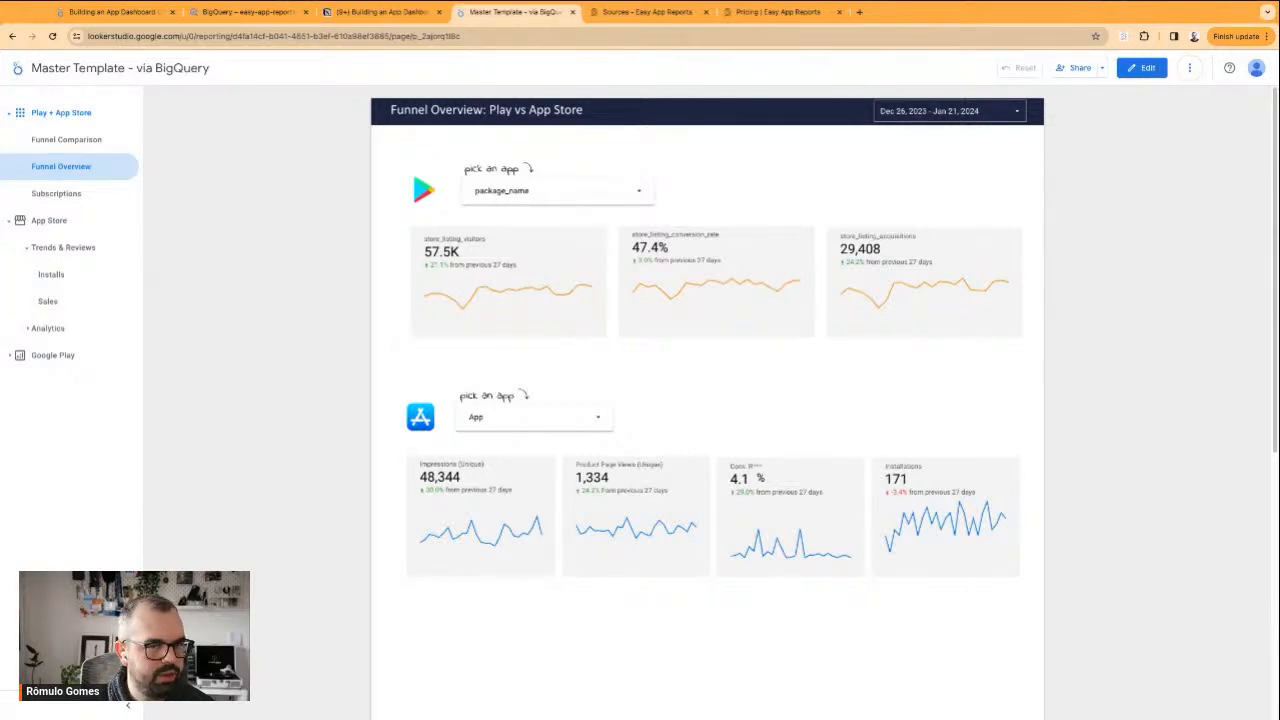
# Return to the Free App Version dashboard and look through its Untitled Page and both overview pages, ending on Overview | Main Metrics
pyautogui.click(379, 11)
pyautogui.click(245, 11)
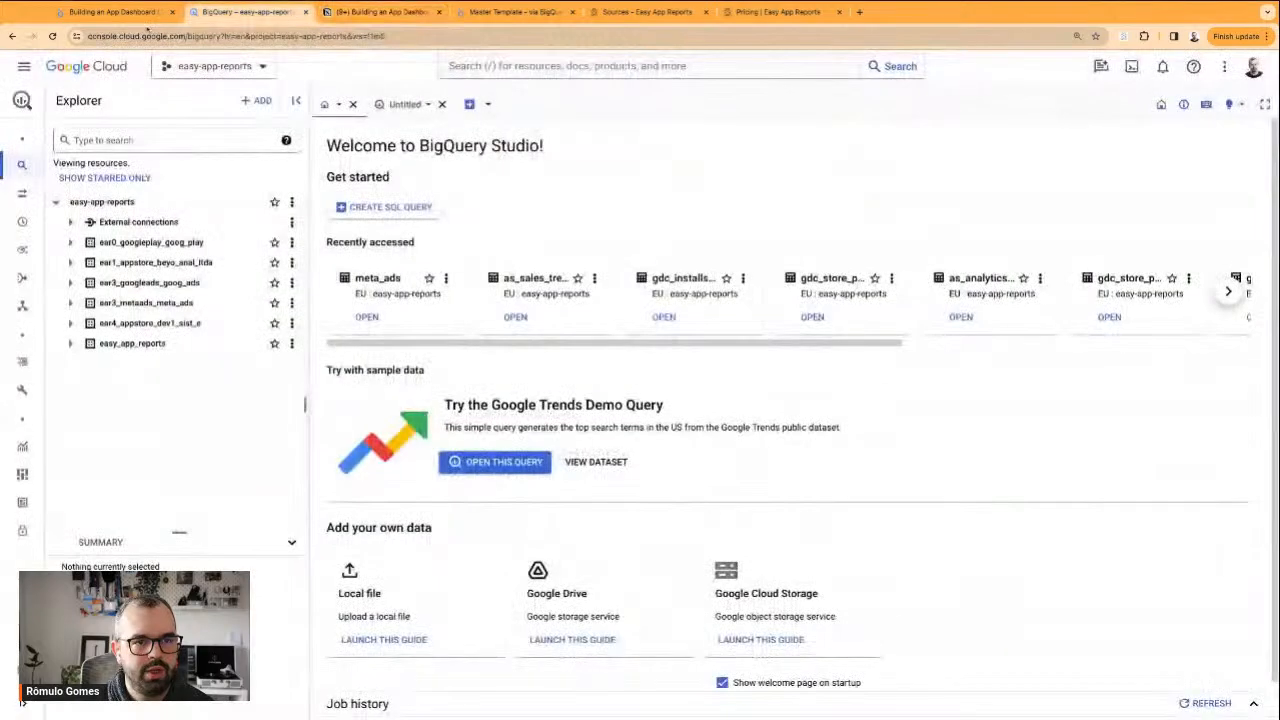
pyautogui.click(125, 14)
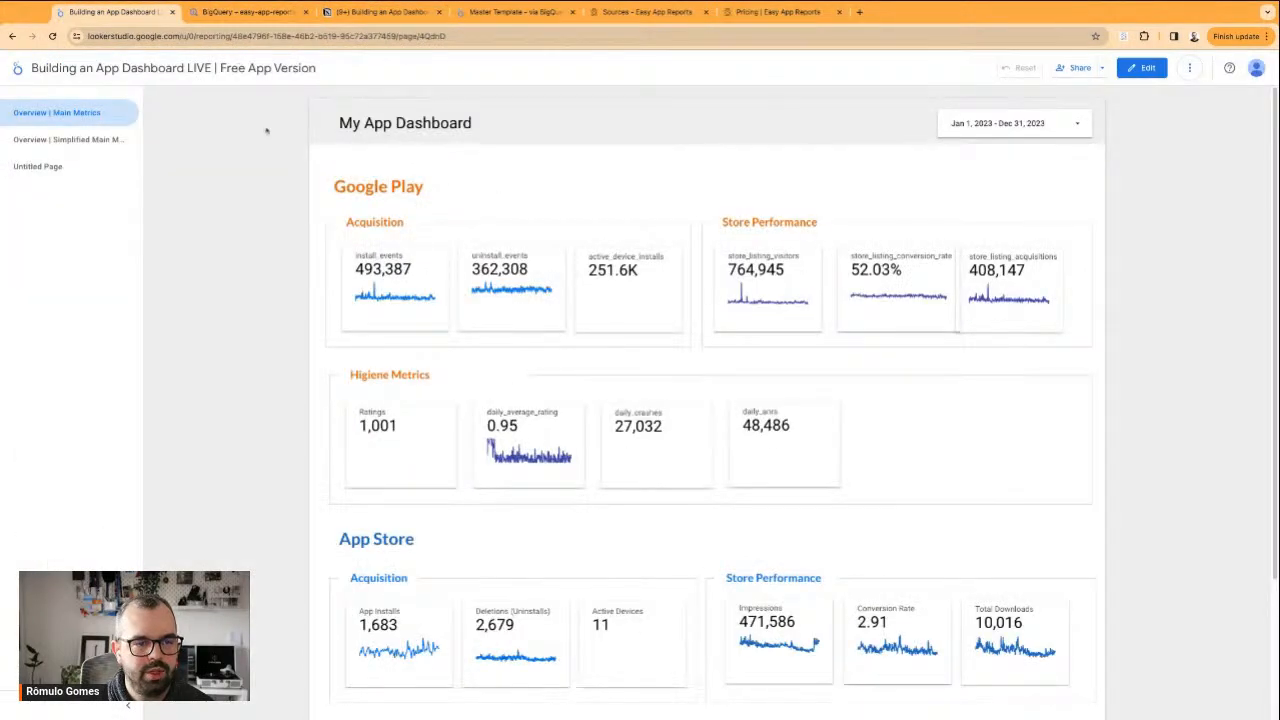
pyautogui.click(115, 174)
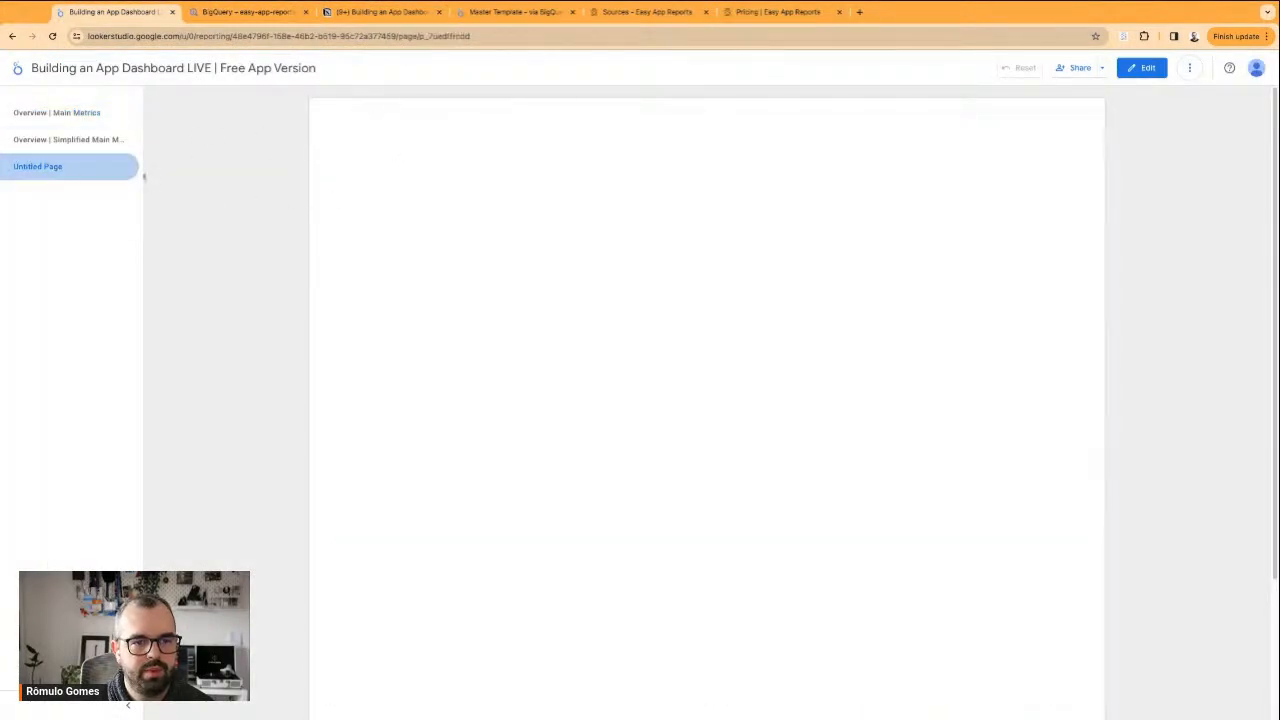
pyautogui.click(75, 142)
pyautogui.click(57, 112)
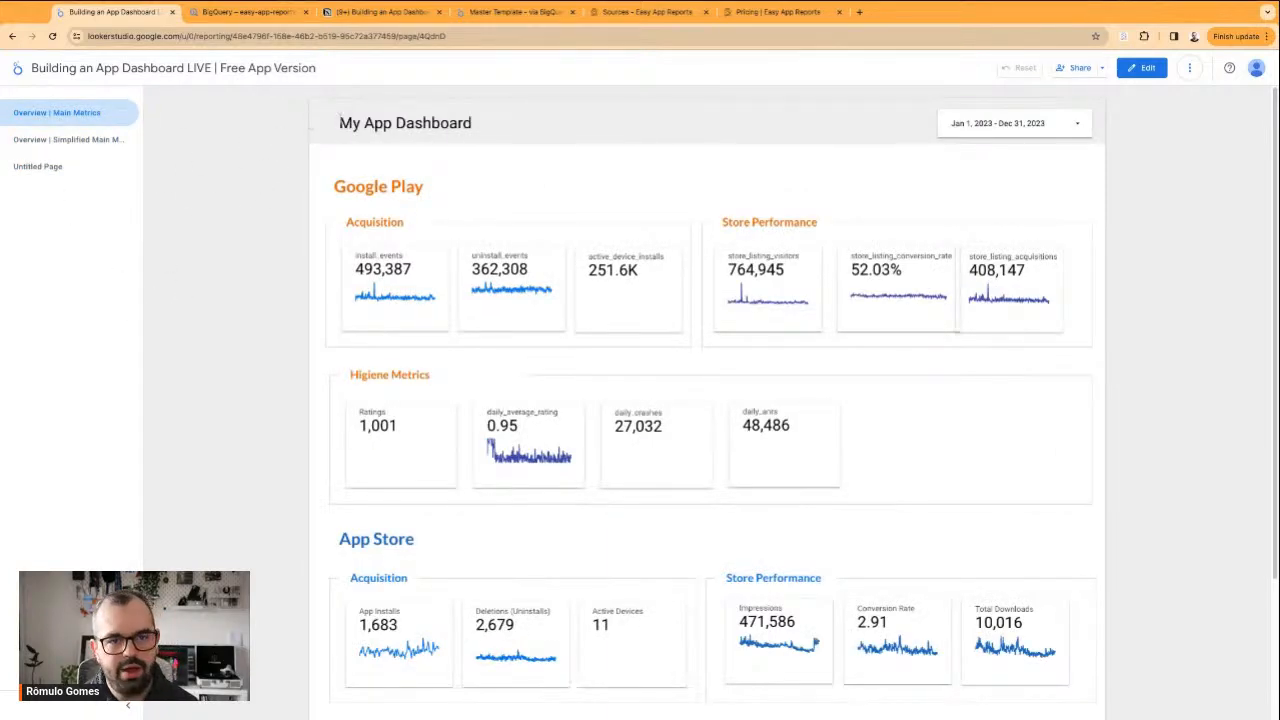
# Open the Free App Version dashboard for editing on its Overview | Main Metrics page
pyautogui.moveTo(340, 124); pyautogui.dragTo(549, 123)
pyautogui.tripleClick(557, 121)
pyautogui.tripleClick(437, 123)
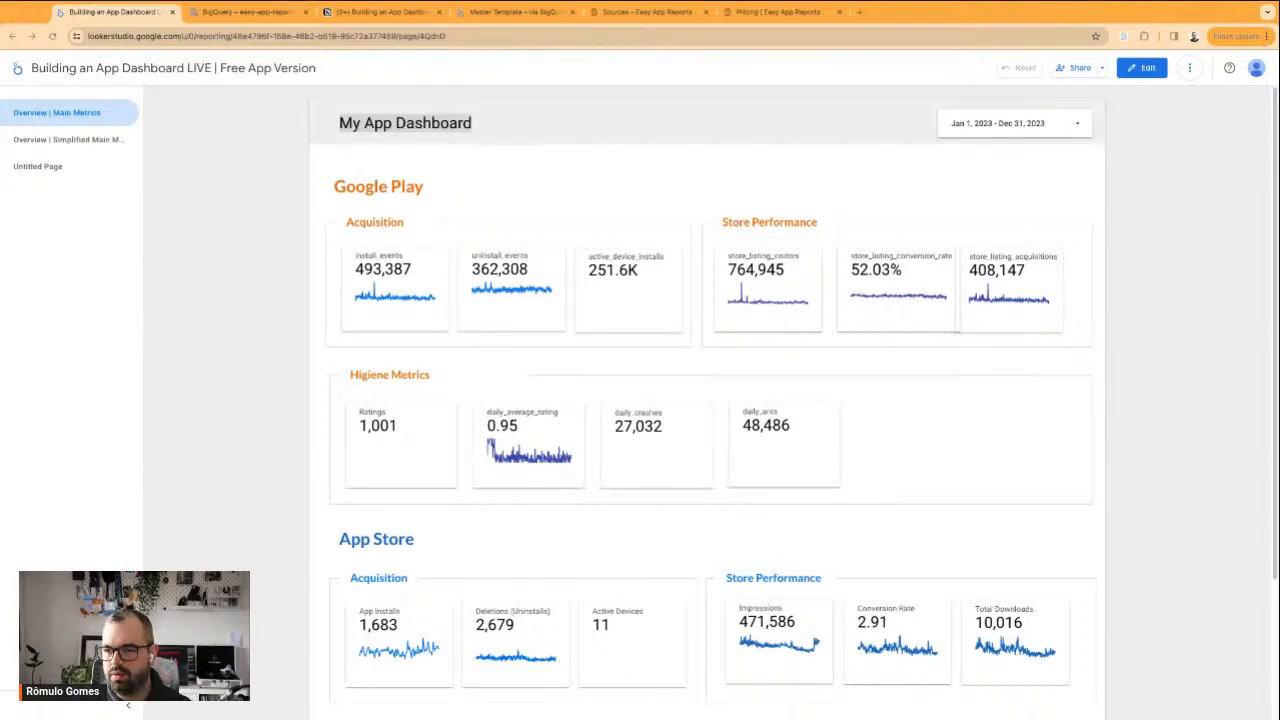
pyautogui.click(1162, 556)
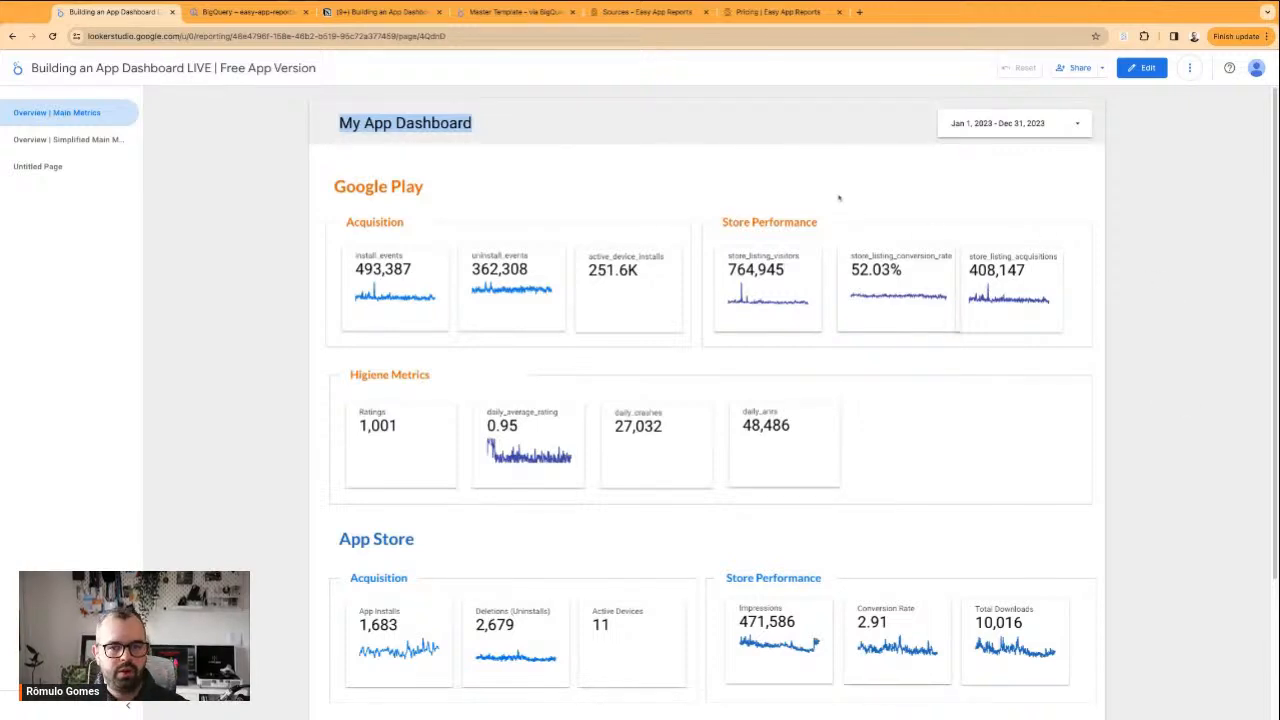
pyautogui.click(1141, 67)
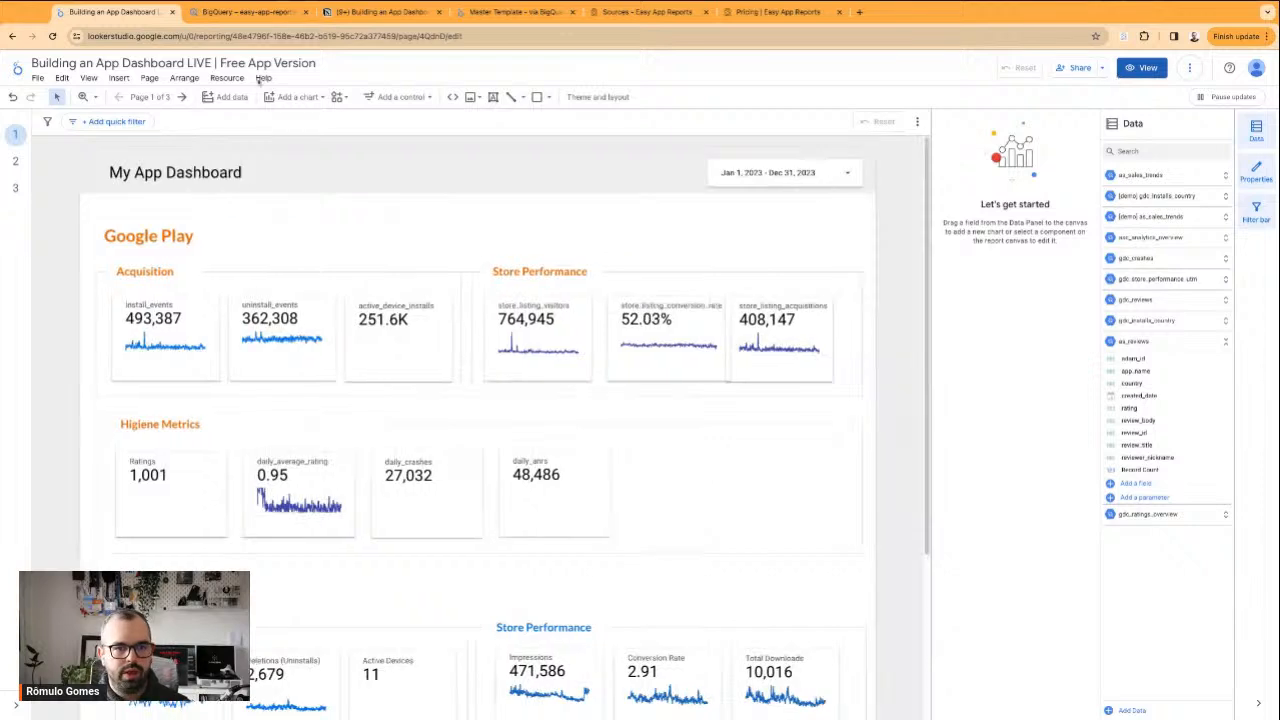
# Switch to the Notion planning notes and recheck the Acquisition section's items, from Store funnel and per Country to Updates and Redownloads
pyautogui.click(380, 12)
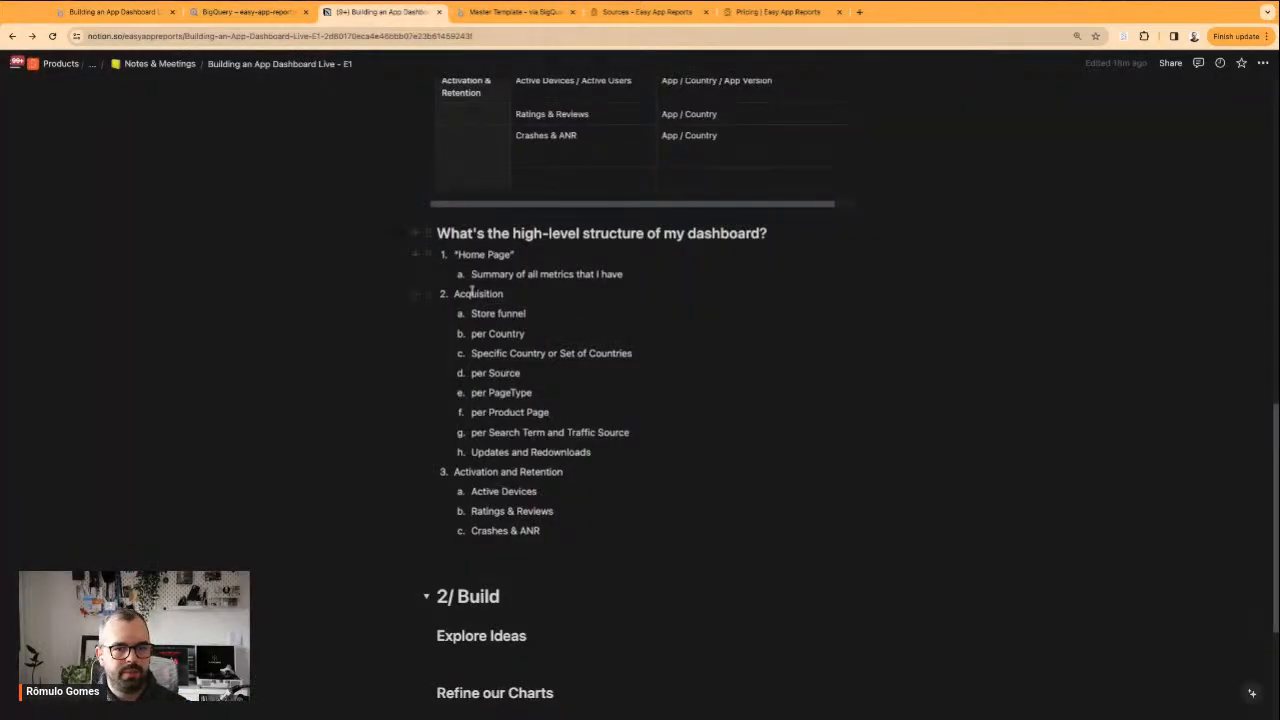
pyautogui.moveTo(456, 293); pyautogui.dragTo(525, 338)
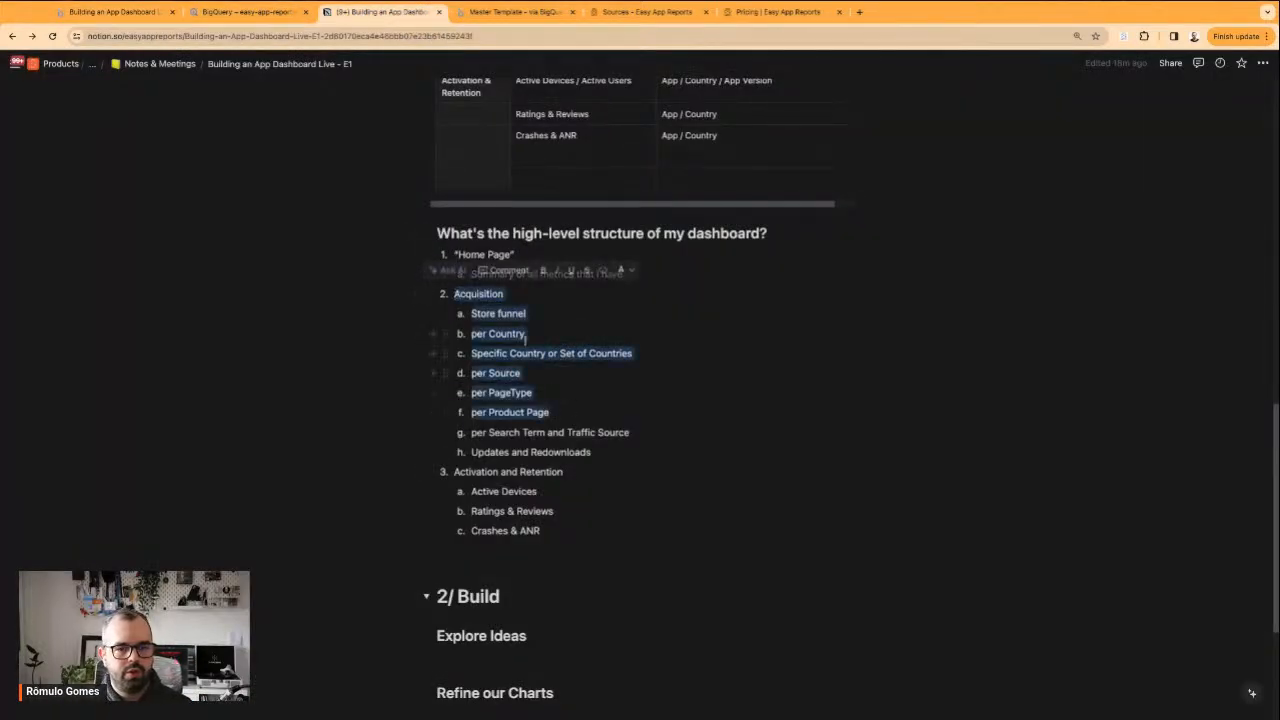
pyautogui.click(525, 338)
pyautogui.doubleClick(505, 334)
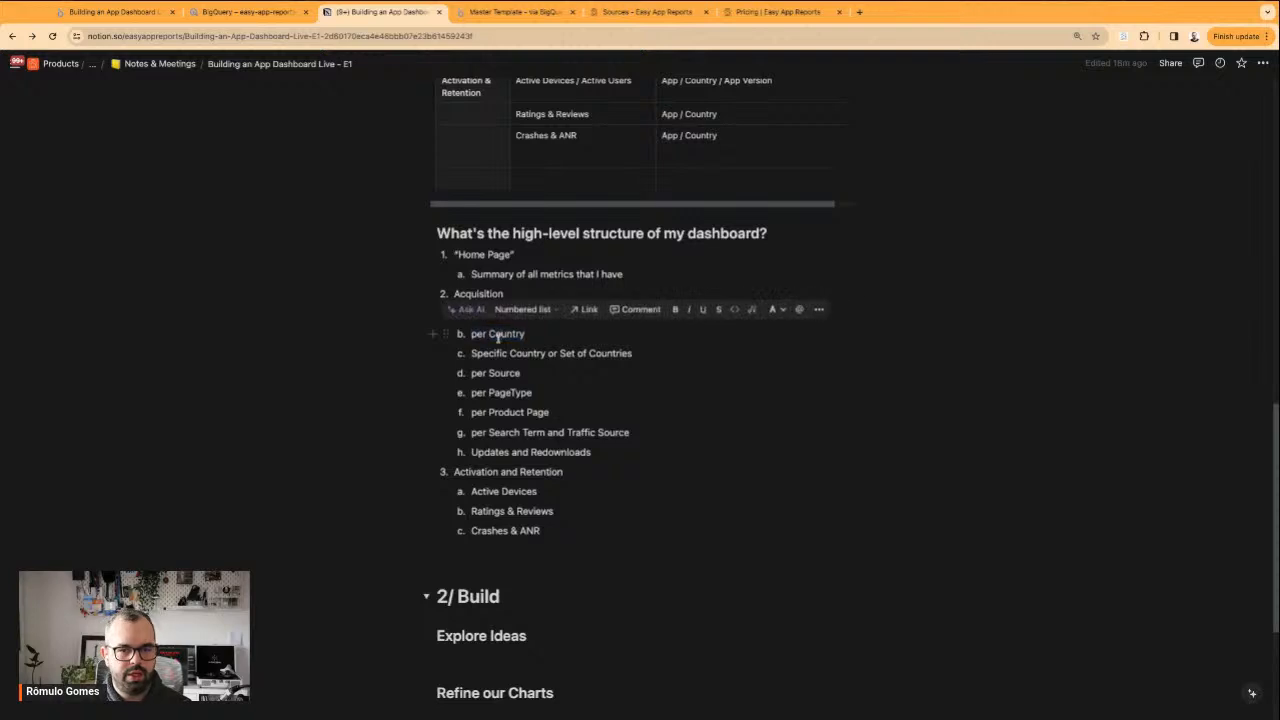
pyautogui.doubleClick(494, 354)
pyautogui.click(502, 354)
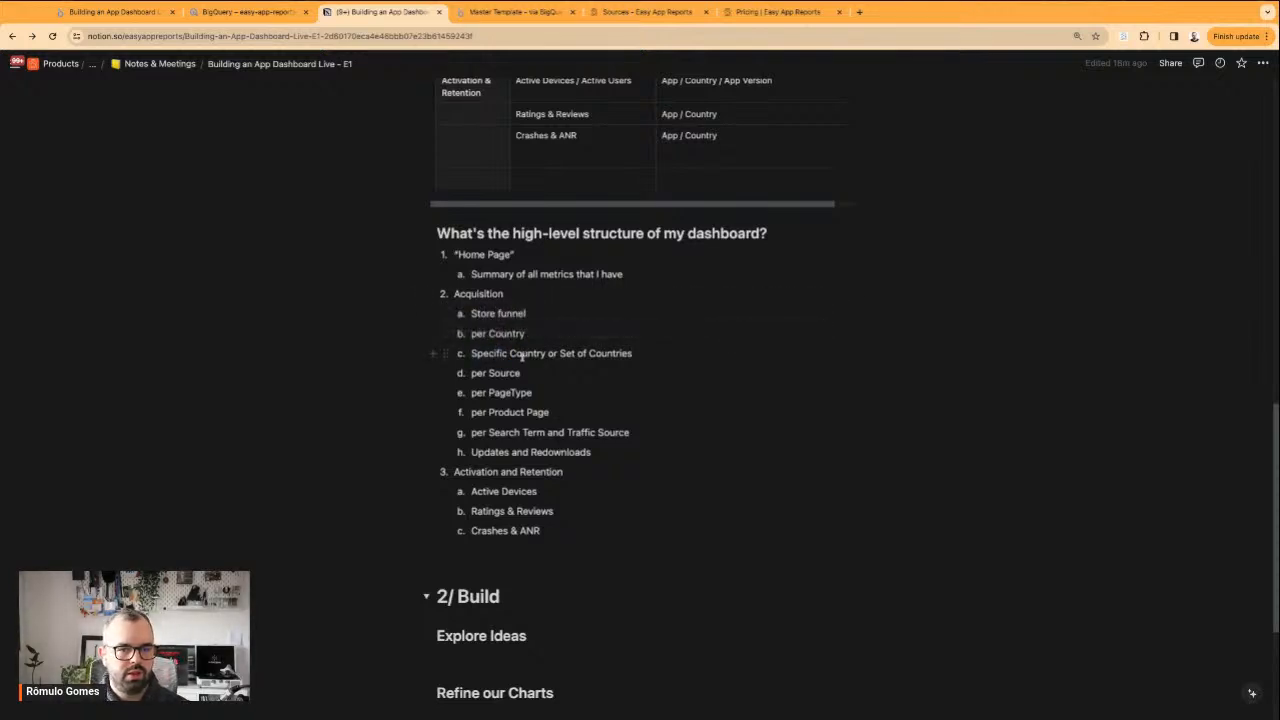
pyautogui.moveTo(469, 373); pyautogui.dragTo(590, 452)
pyautogui.tripleClick(574, 450)
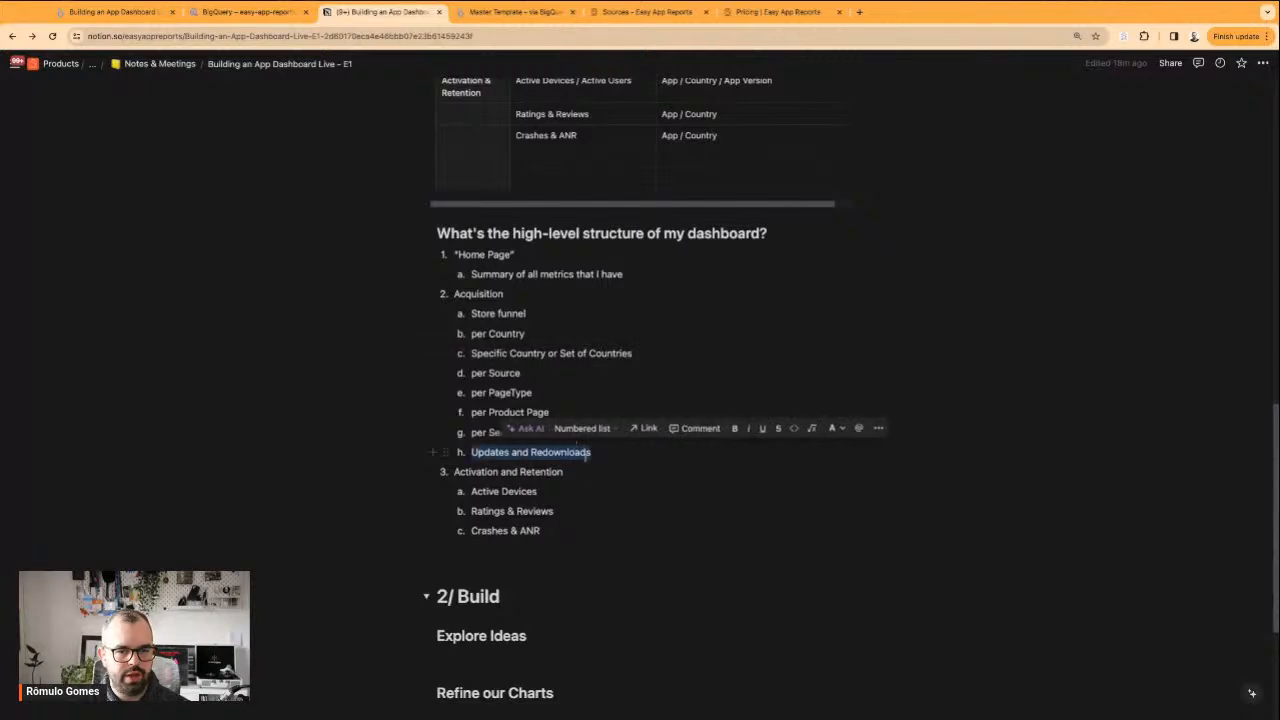
pyautogui.click(522, 372)
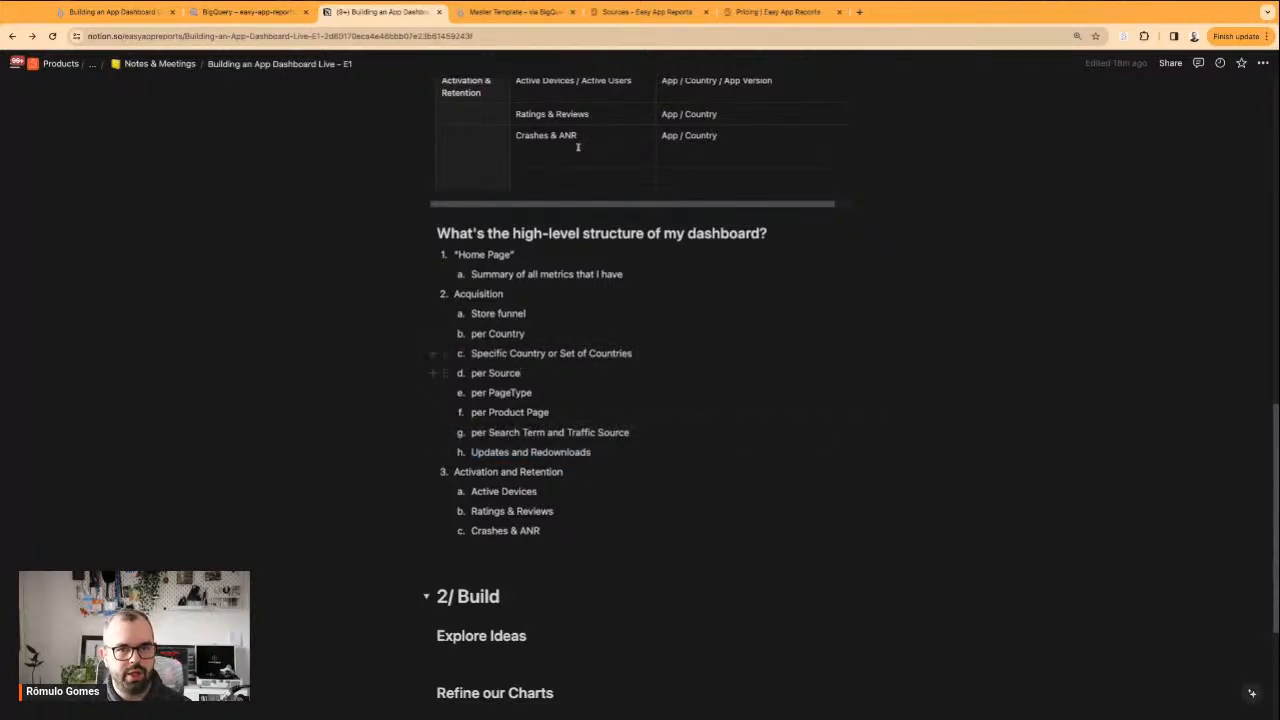
# Switch to the Master Template and examine its page organization, expanding Google Play and App Store Analytics and viewing Funnel Comparison and Funnel Overview
pyautogui.click(522, 13)
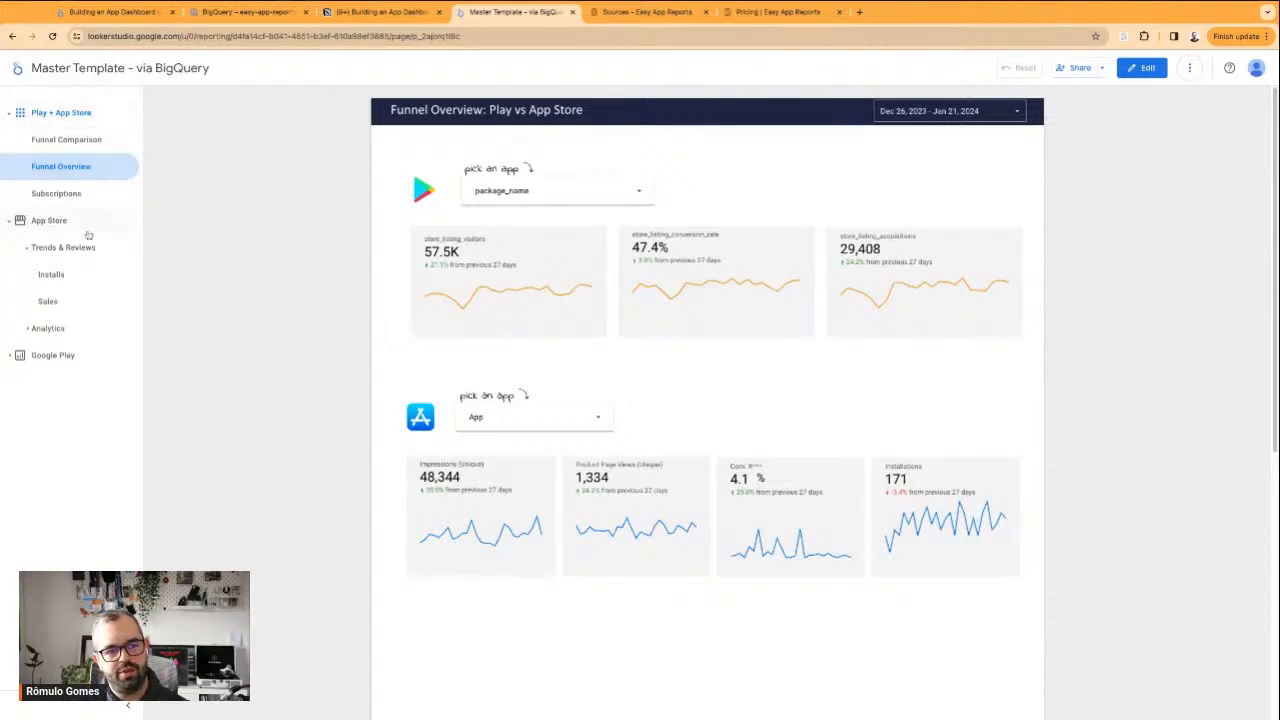
pyautogui.click(10, 356)
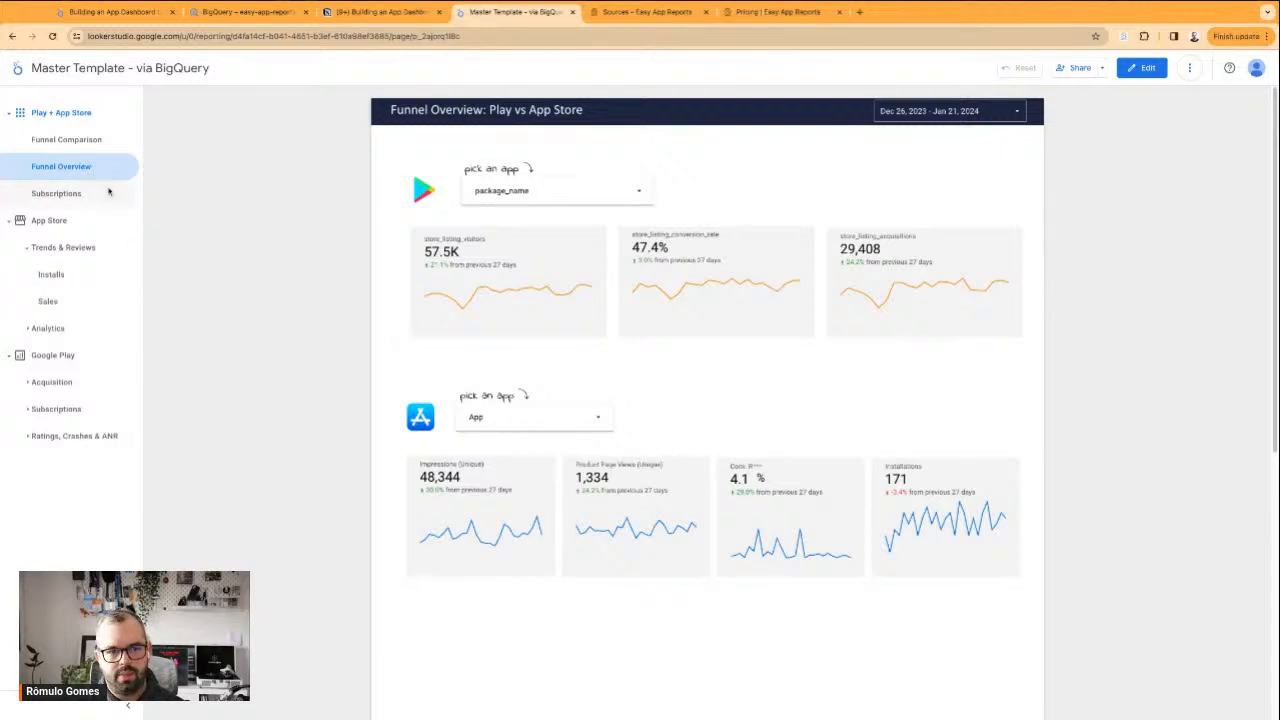
pyautogui.click(66, 140)
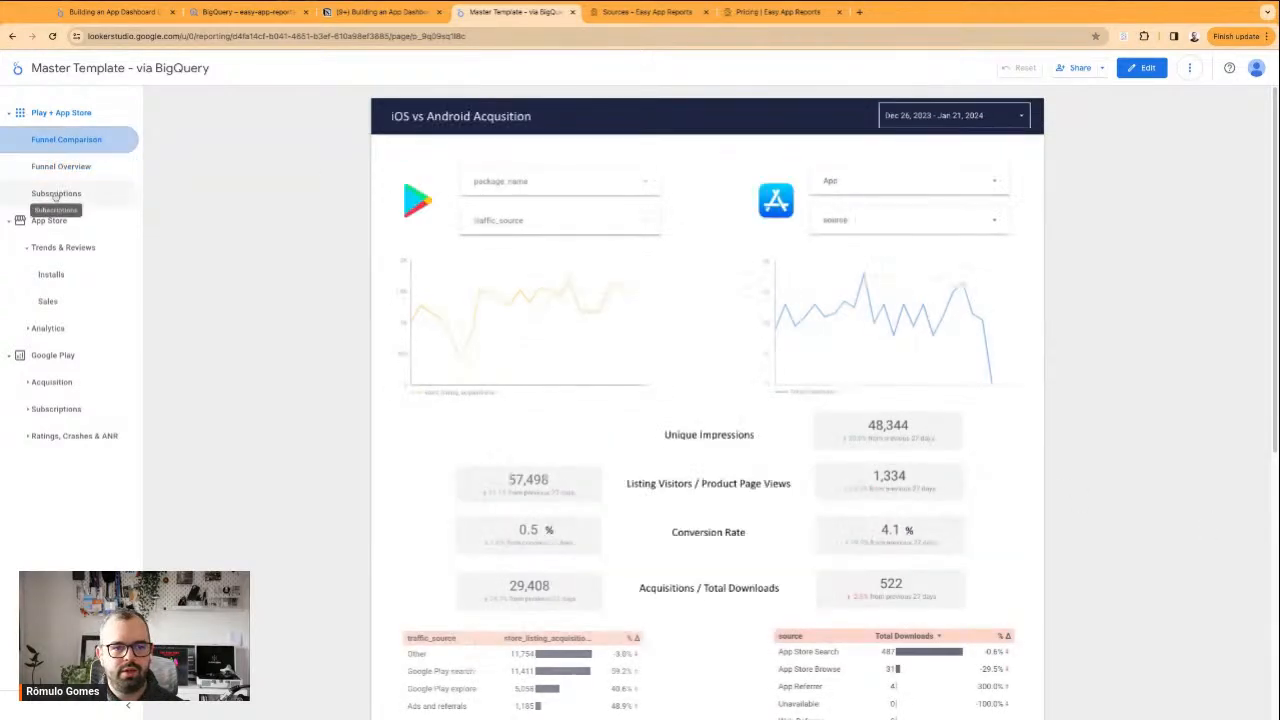
pyautogui.click(59, 172)
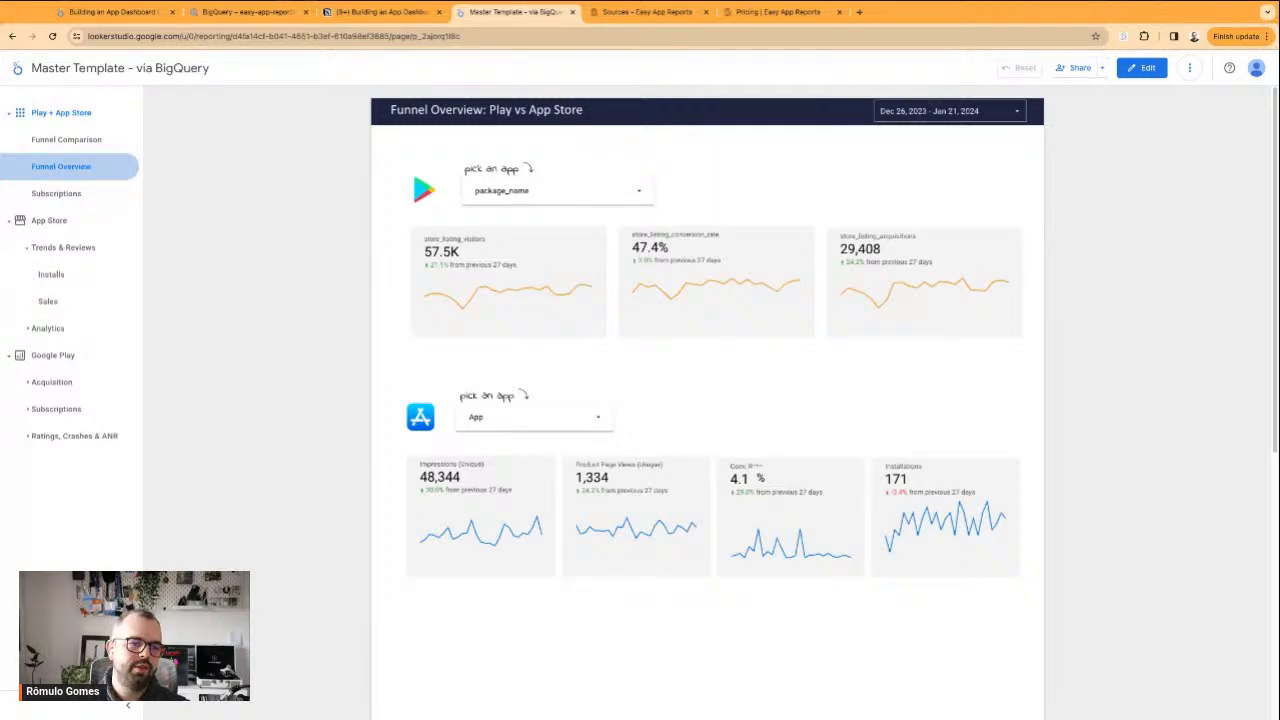
pyautogui.click(30, 328)
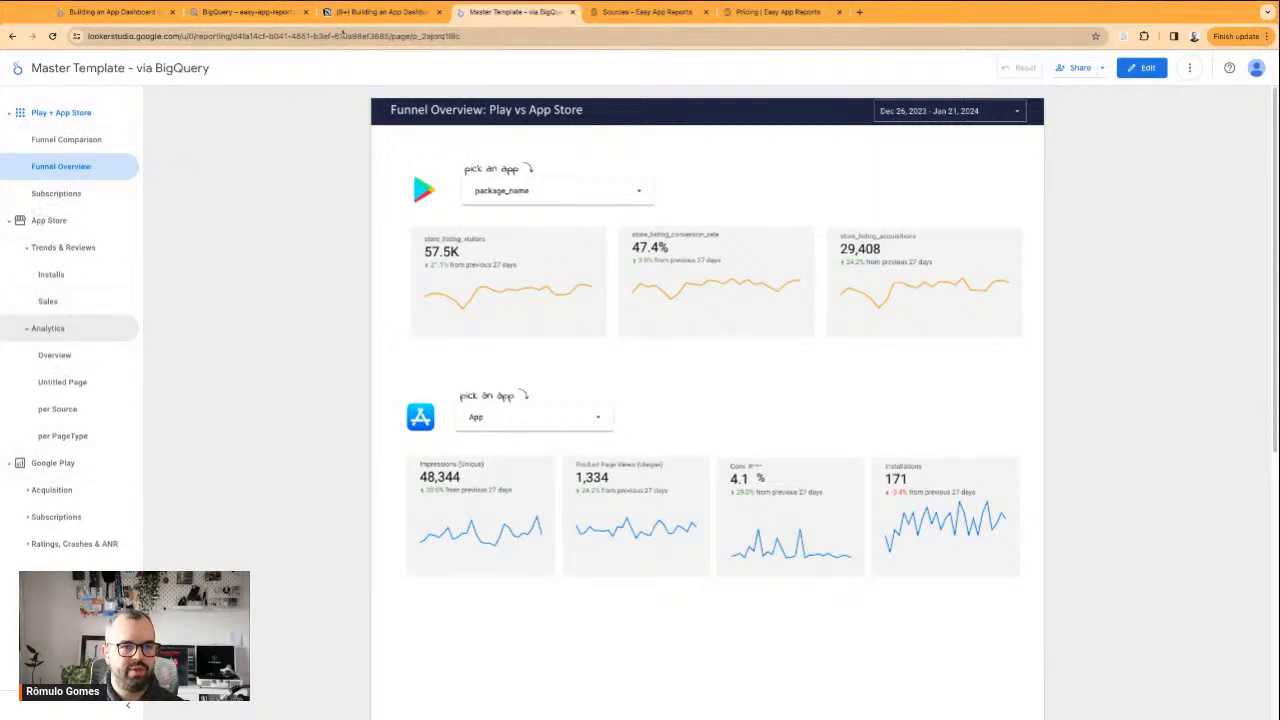
# Return to the Free App Version dashboard and add a divider after Overview | Main Metrics in its page list
pyautogui.click(110, 12)
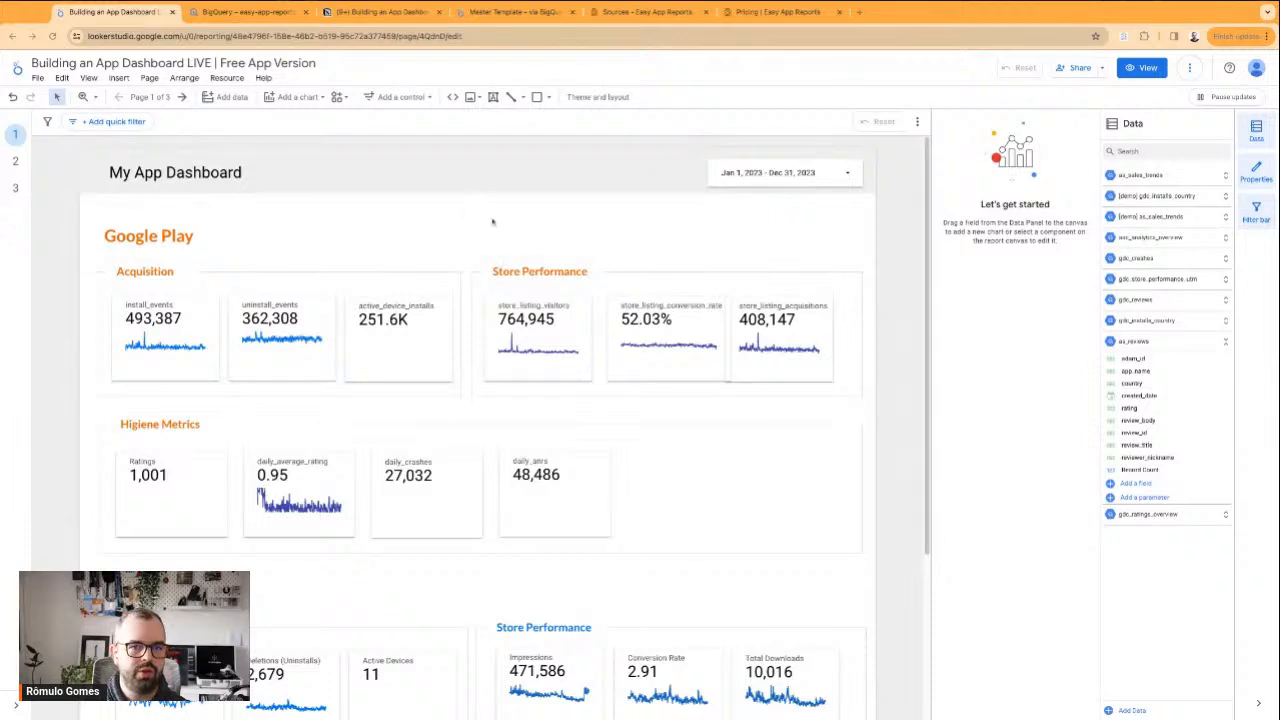
pyautogui.click(150, 97)
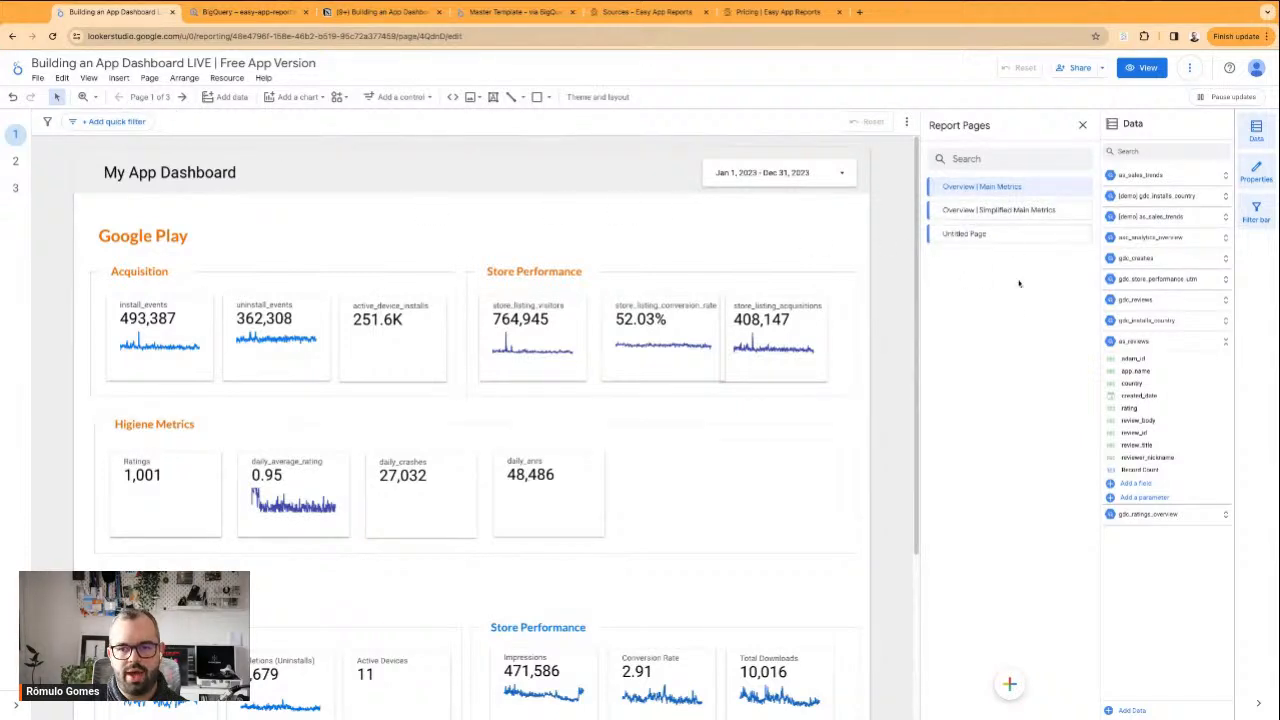
pyautogui.moveTo(1014, 686)
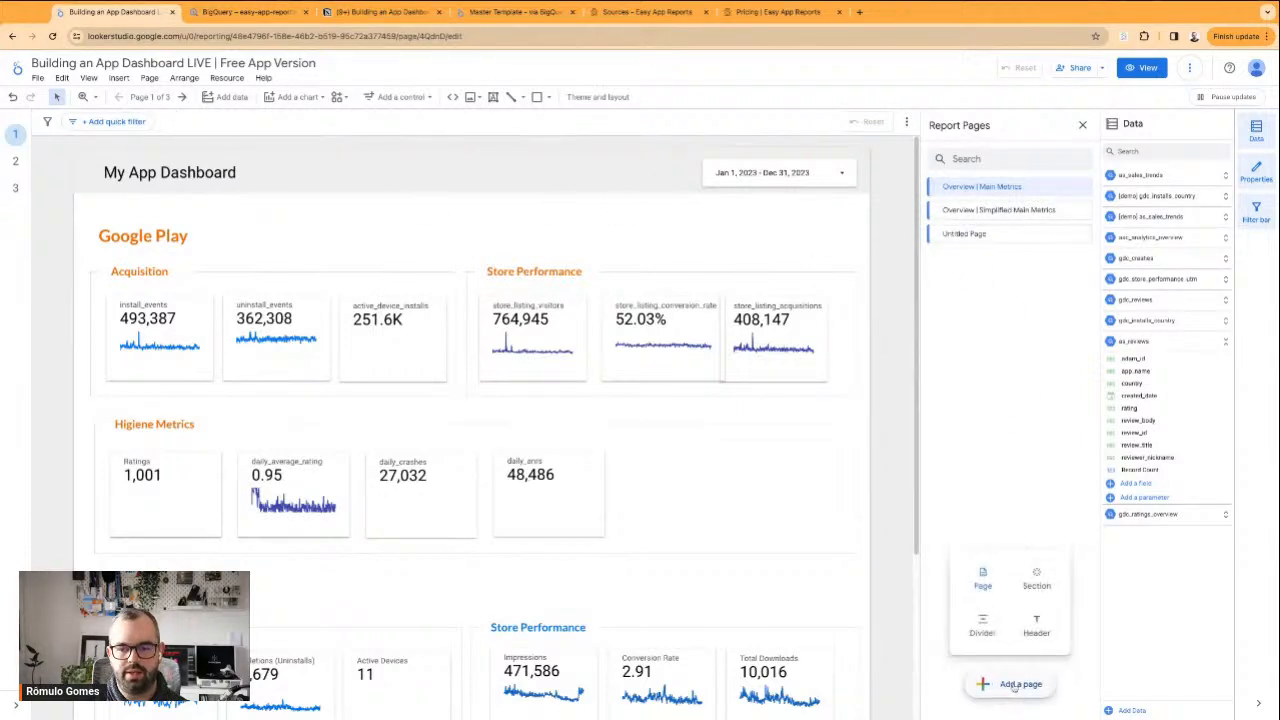
pyautogui.click(983, 623)
pyautogui.hotkey('ctrl', 'z')
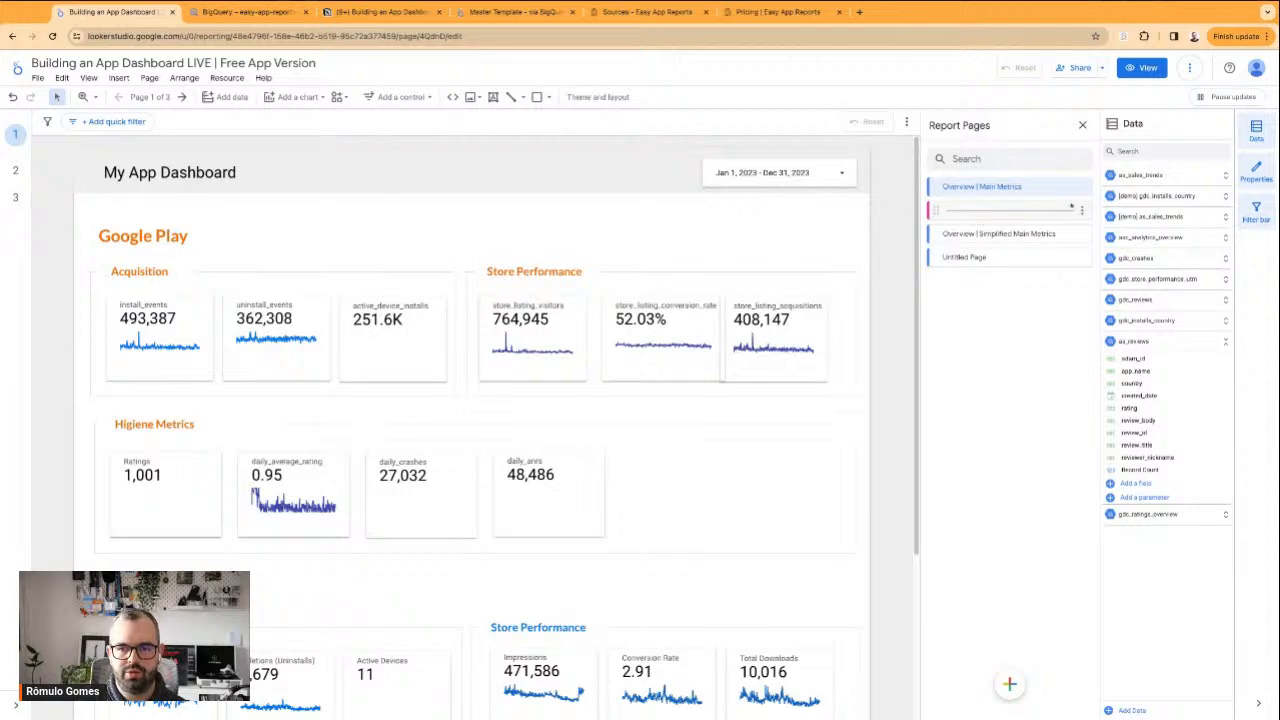
# Add a header after Overview | Main Metrics in the report's page list and try to edit its name
pyautogui.moveTo(1007, 688)
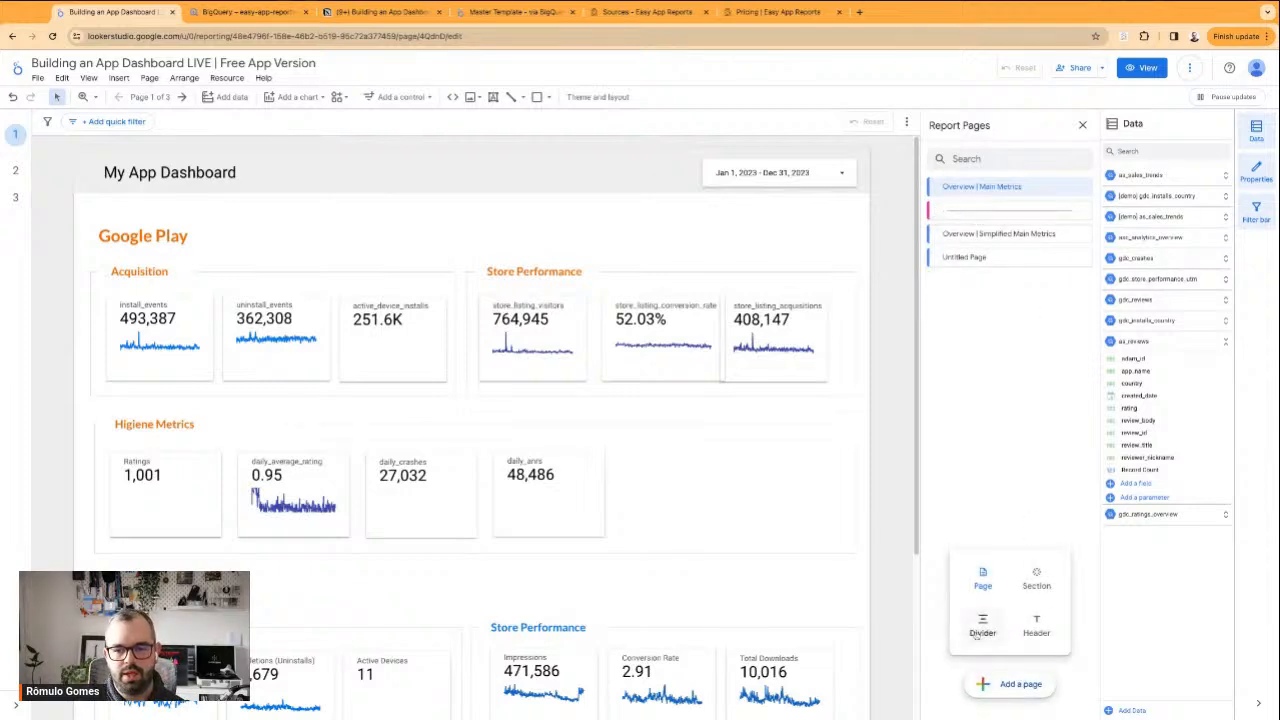
pyautogui.click(1036, 628)
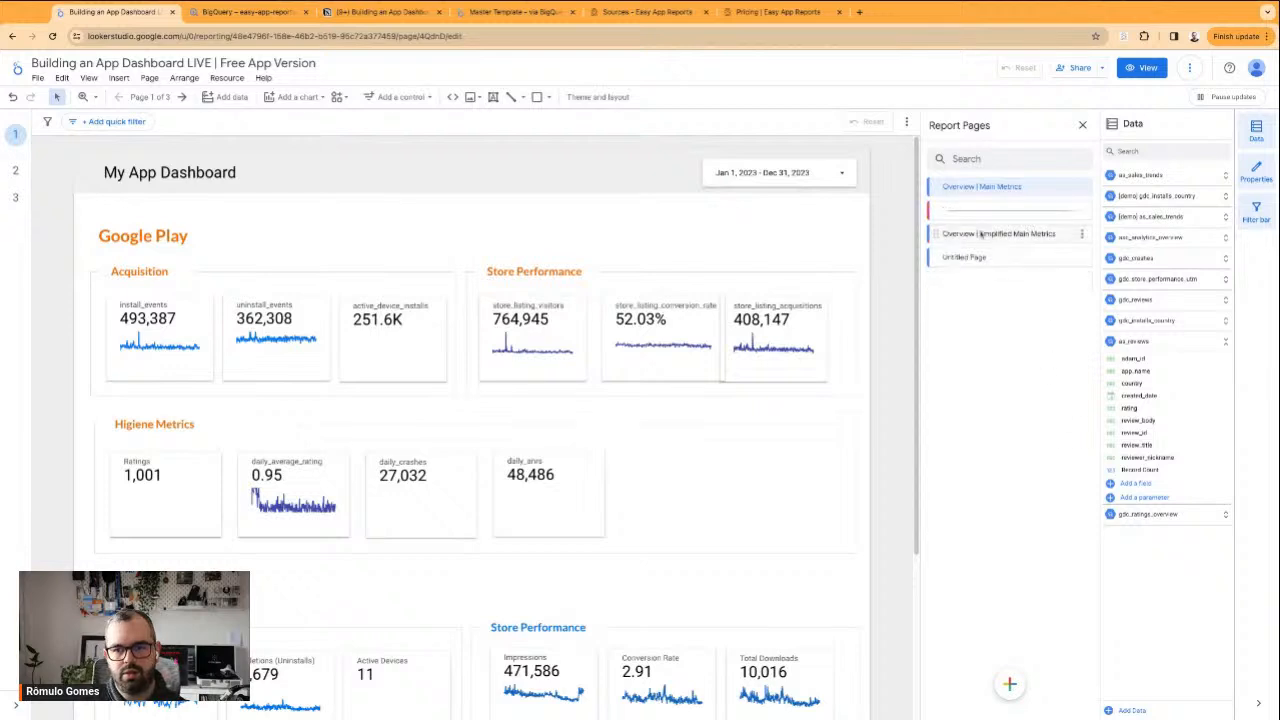
pyautogui.doubleClick(952, 210)
pyautogui.doubleClick(953, 210)
pyautogui.click(996, 344)
# Preview the report in view mode to inspect the header in the page navigation, and return to editing
pyautogui.click(1138, 68)
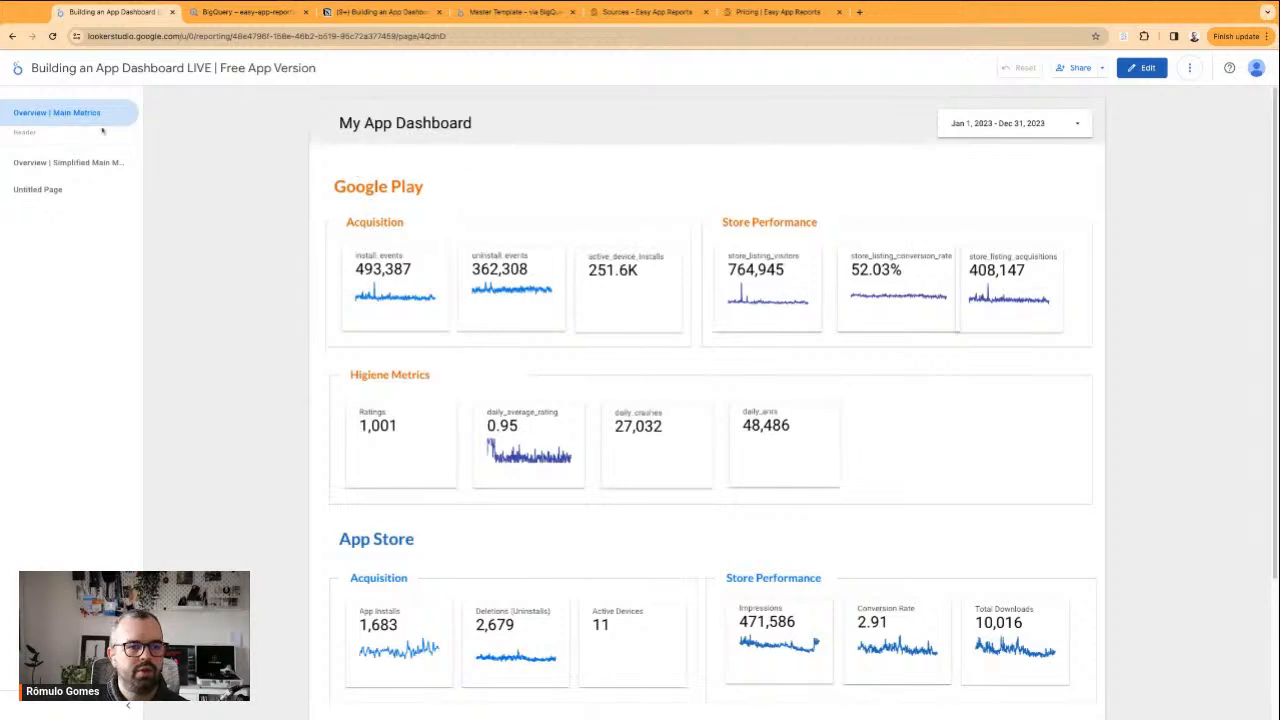
pyautogui.doubleClick(18, 132)
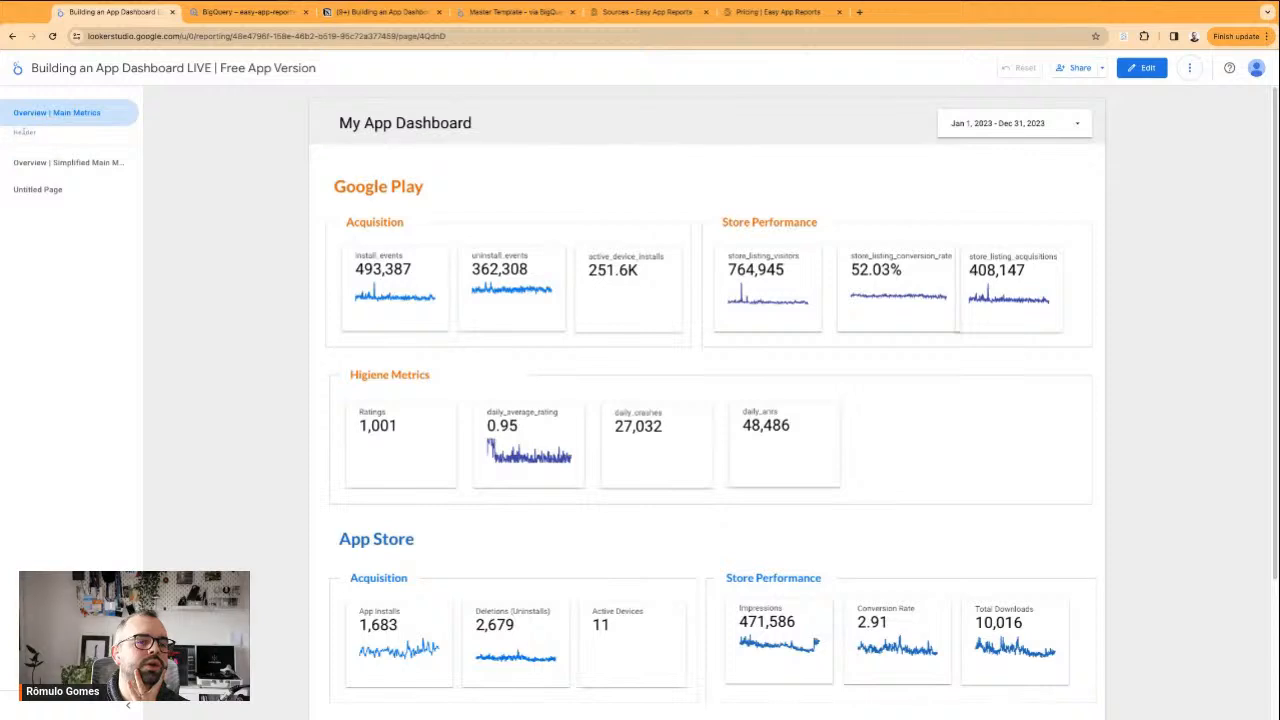
pyautogui.doubleClick(24, 131)
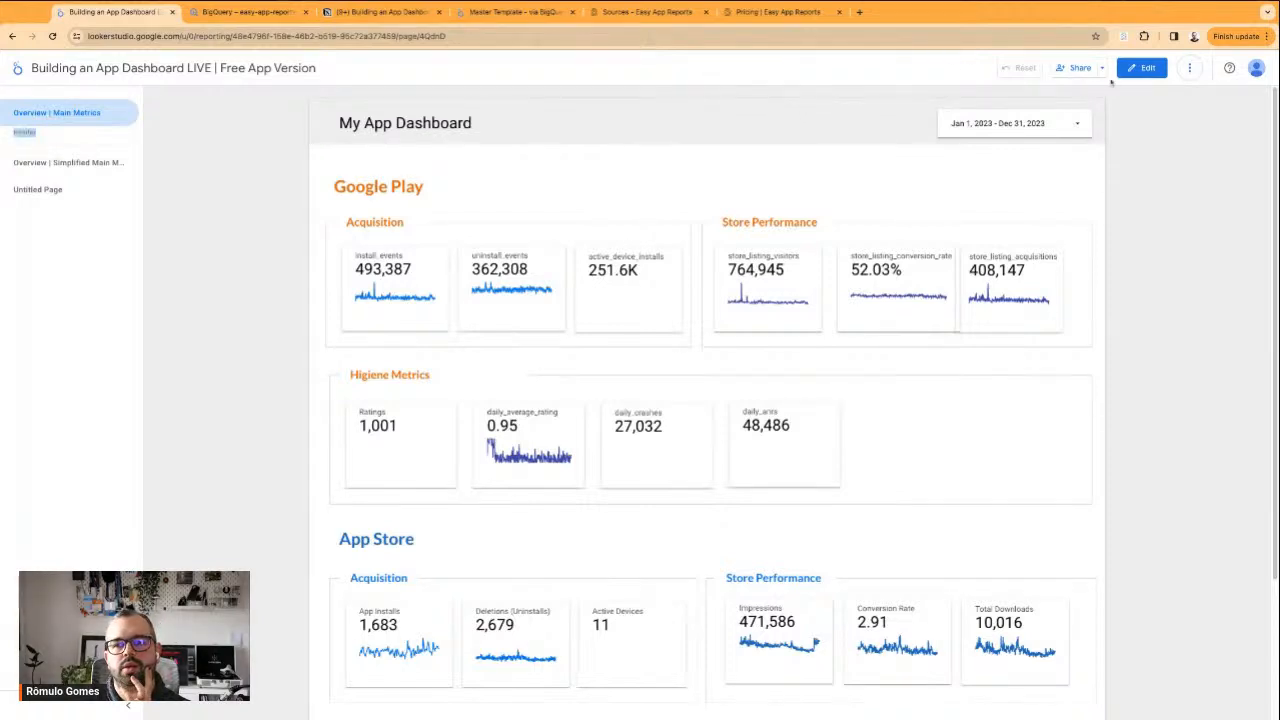
pyautogui.click(1141, 67)
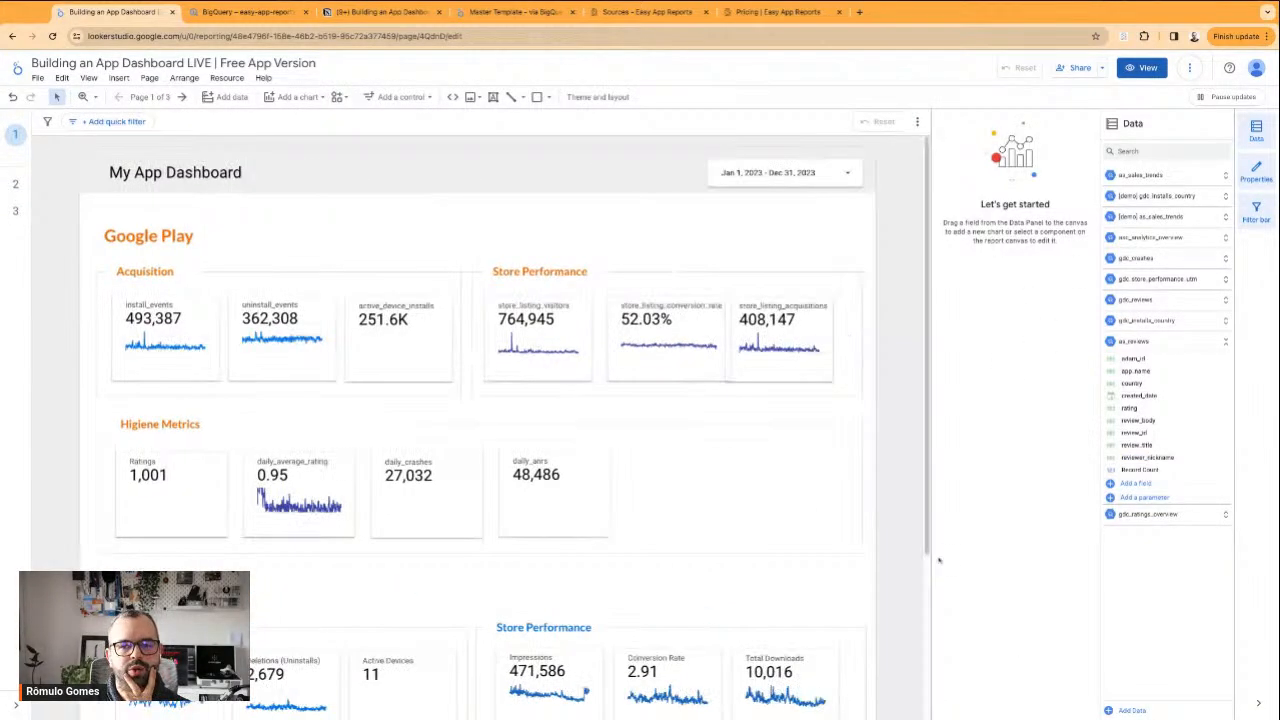
# Open the report's page list and bring up the choices for adding a page, section, divider or header
pyautogui.click(148, 97)
pyautogui.click(1005, 686)
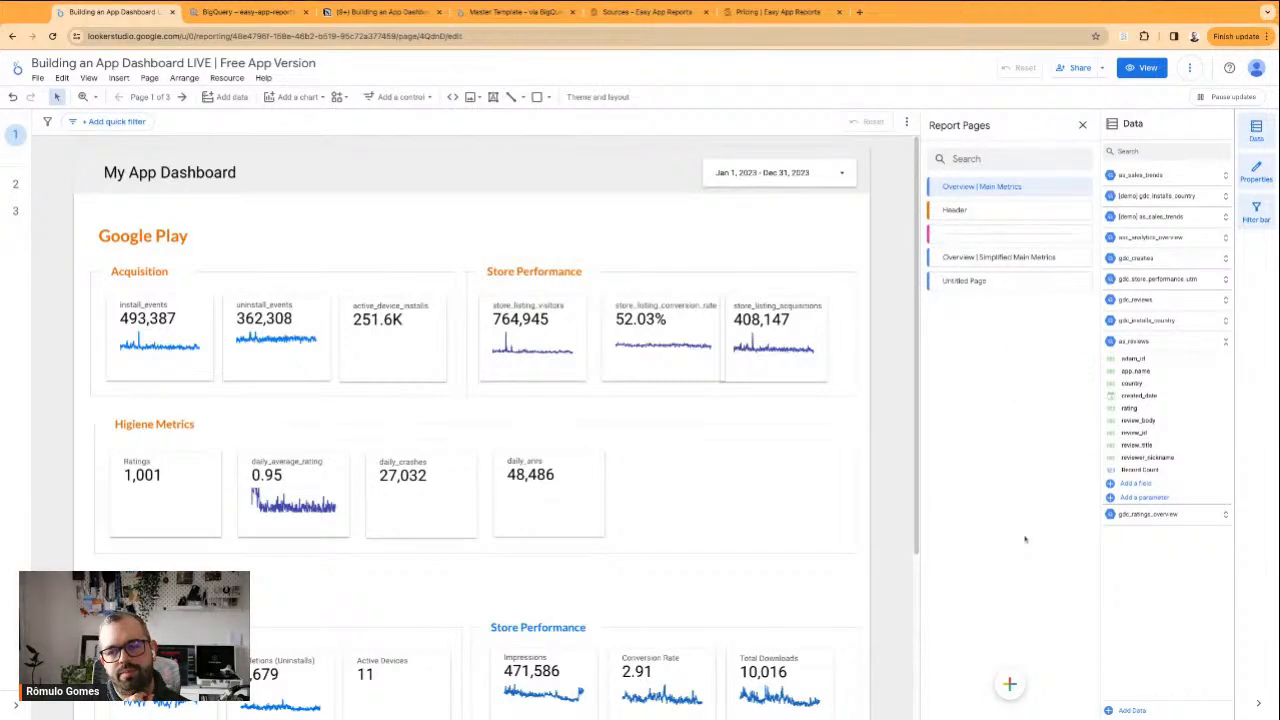
pyautogui.moveTo(1009, 684)
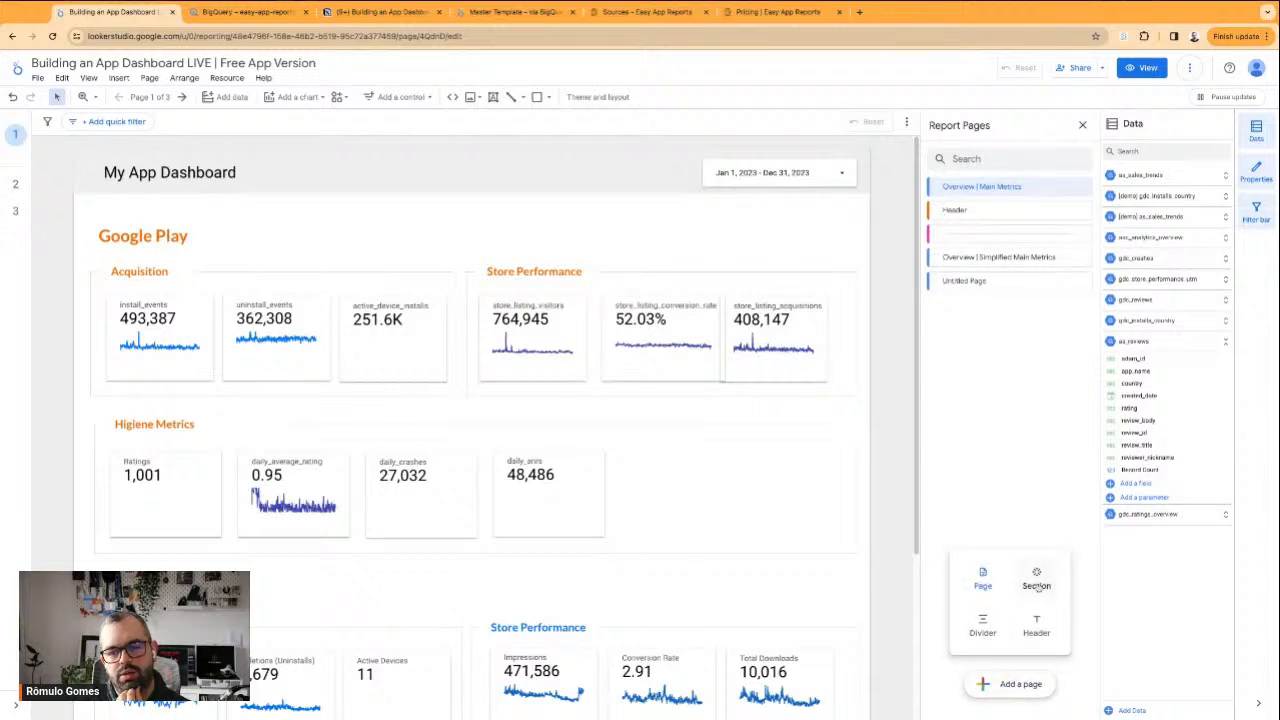
# Try to rename the header below Overview | Main Metrics as App Store + Google Play
pyautogui.doubleClick(956, 210)
pyautogui.write('App Store + Pl')
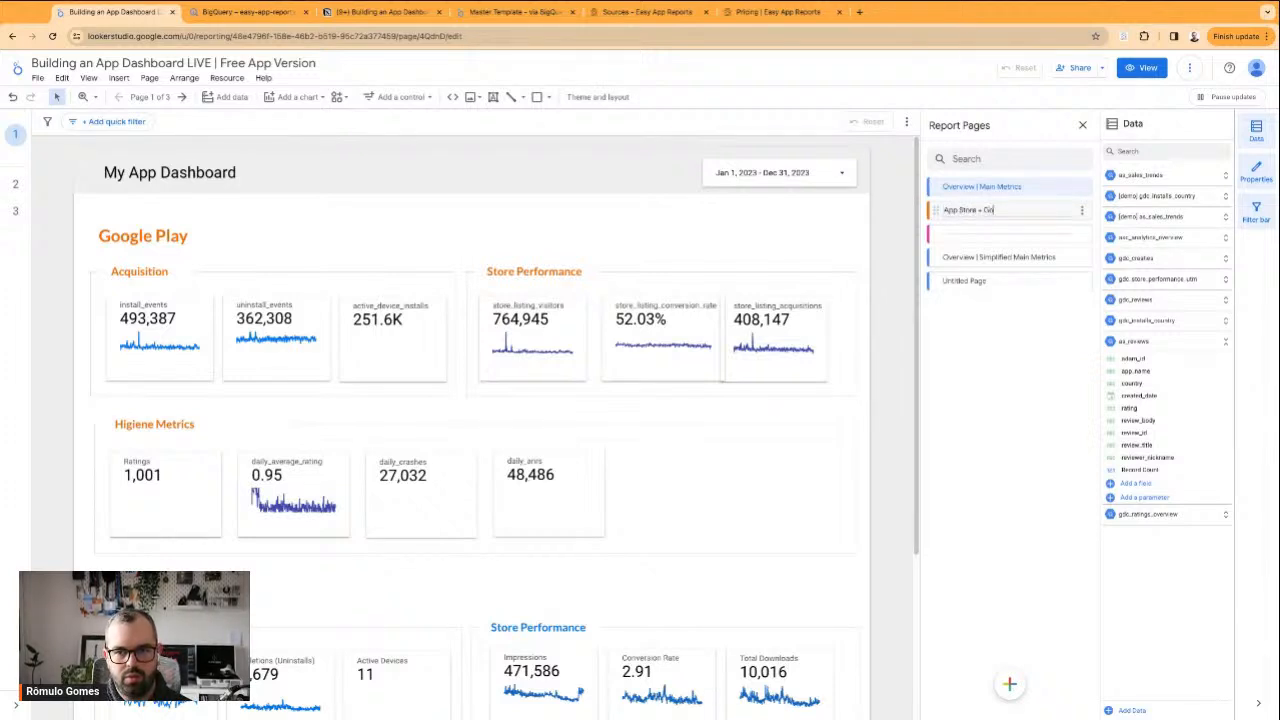
pyautogui.write(' Play')
pyautogui.press('Return')
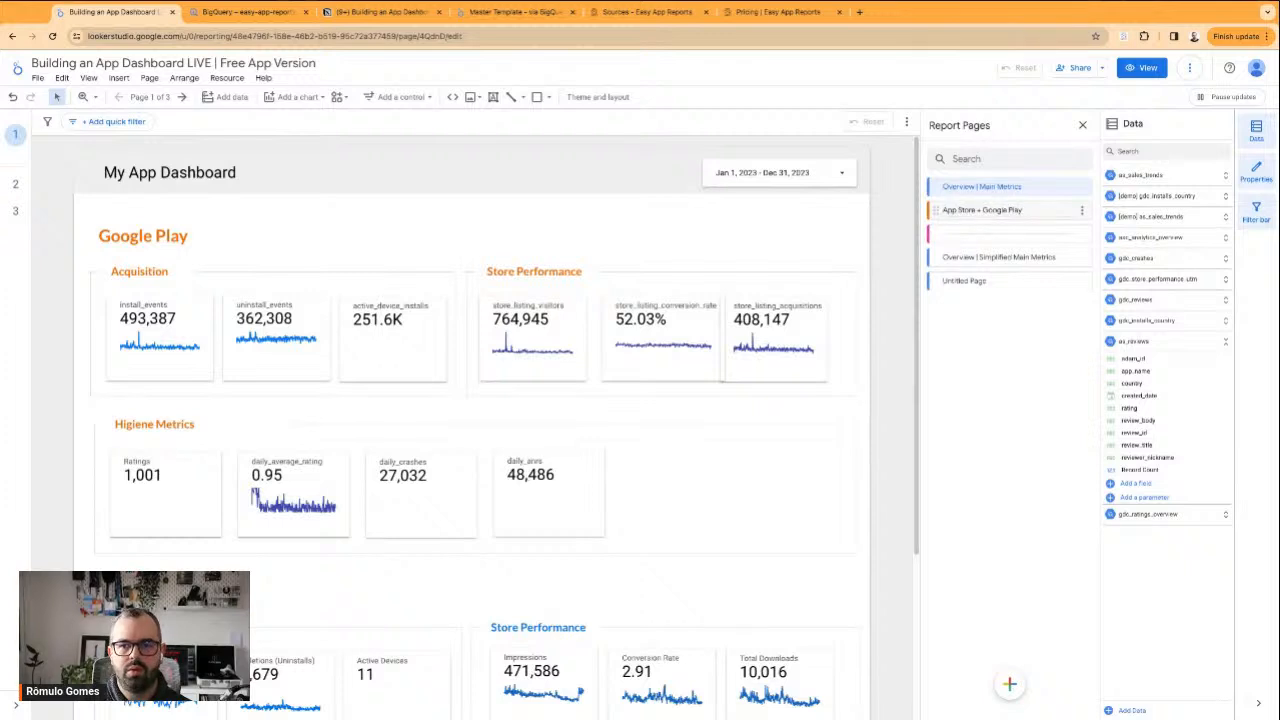
pyautogui.click(1070, 215)
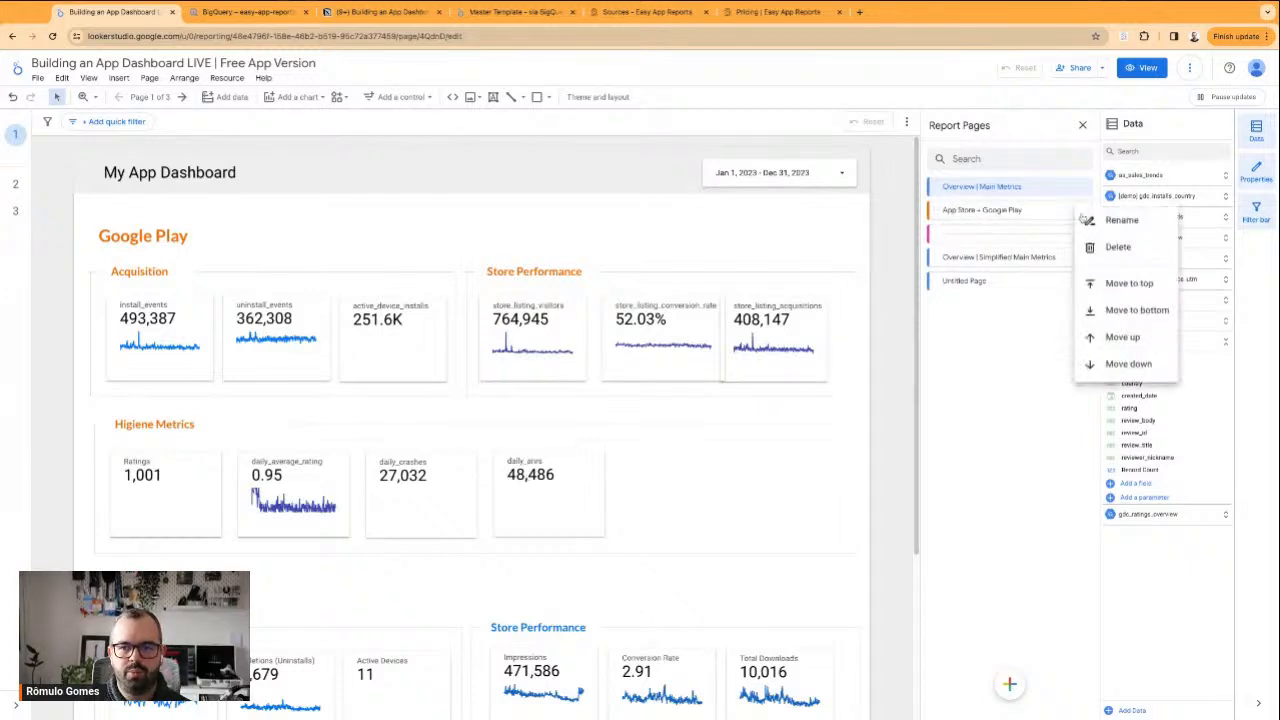
pyautogui.click(1031, 405)
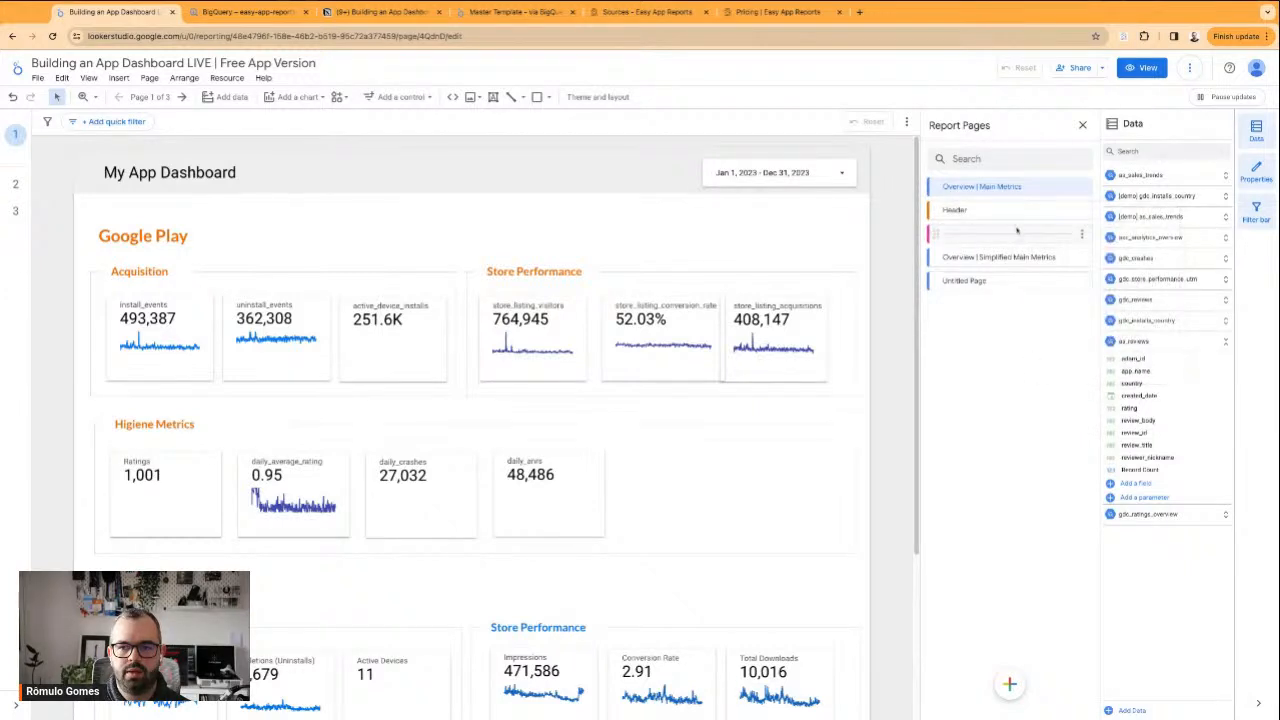
# Rename the header below Overview | Main Metrics as "App Store + Google Play"
pyautogui.doubleClick(990, 209)
pyautogui.click(1087, 211)
pyautogui.click(1031, 214)
pyautogui.doubleClick(964, 209)
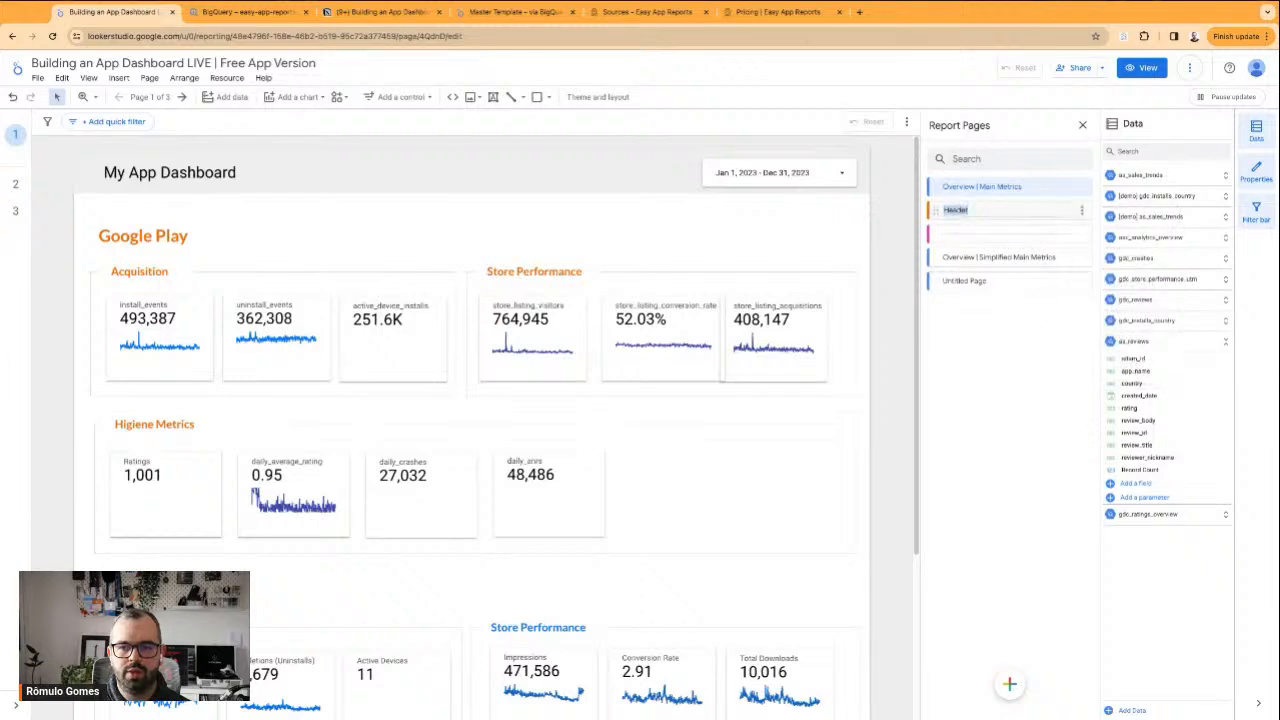
pyautogui.click(1082, 211)
pyautogui.click(1095, 217)
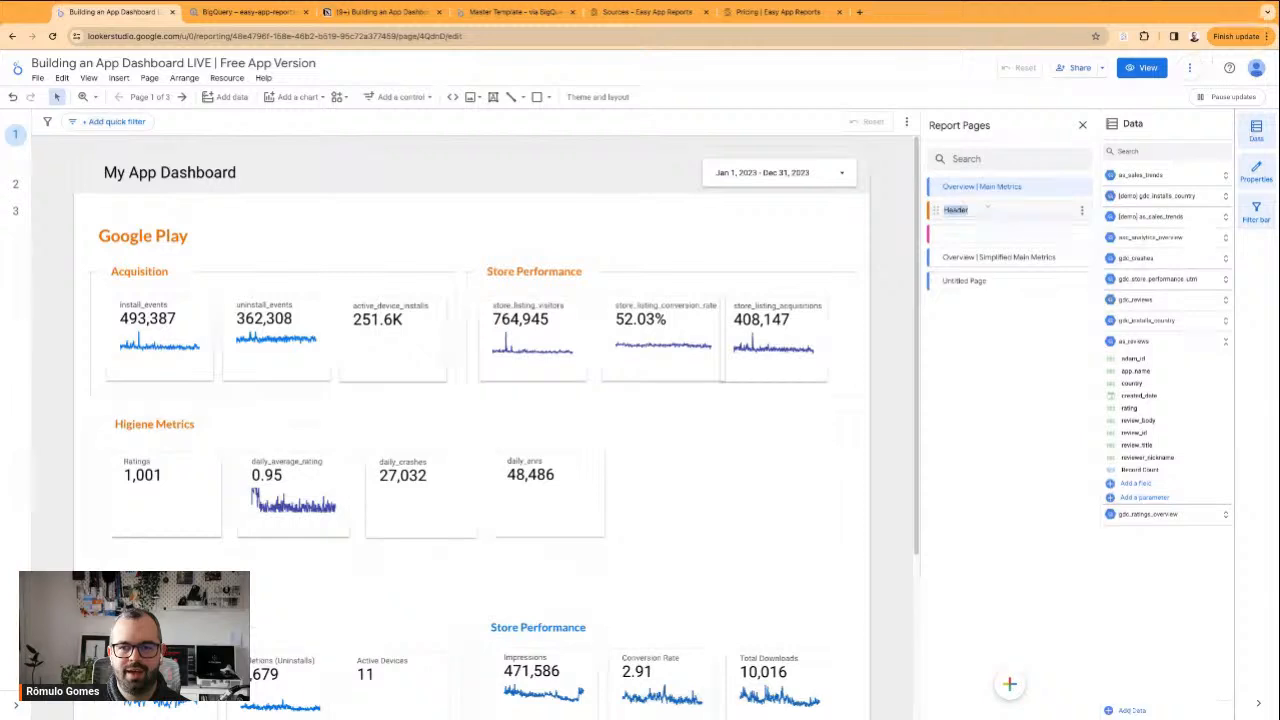
pyautogui.write('#')
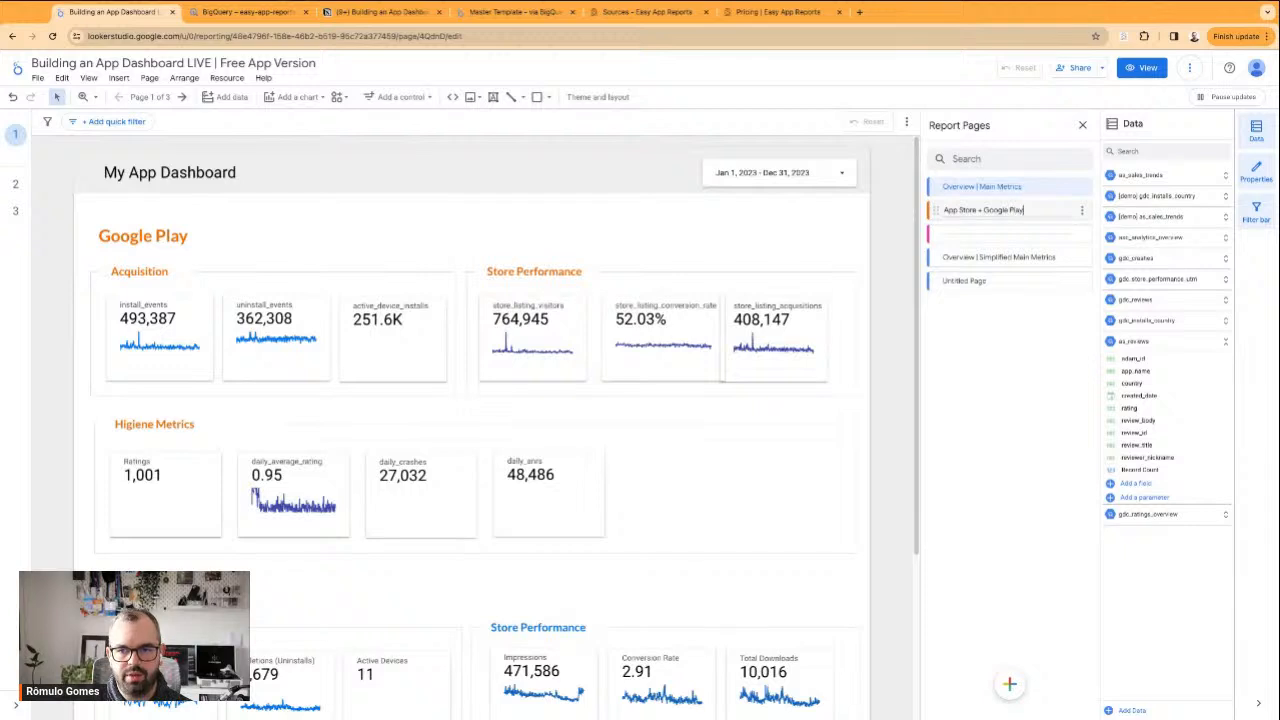
pyautogui.hotkey('ctrl', 'a')
pyautogui.hotkey('ctrl', 'c')
pyautogui.press('Return')
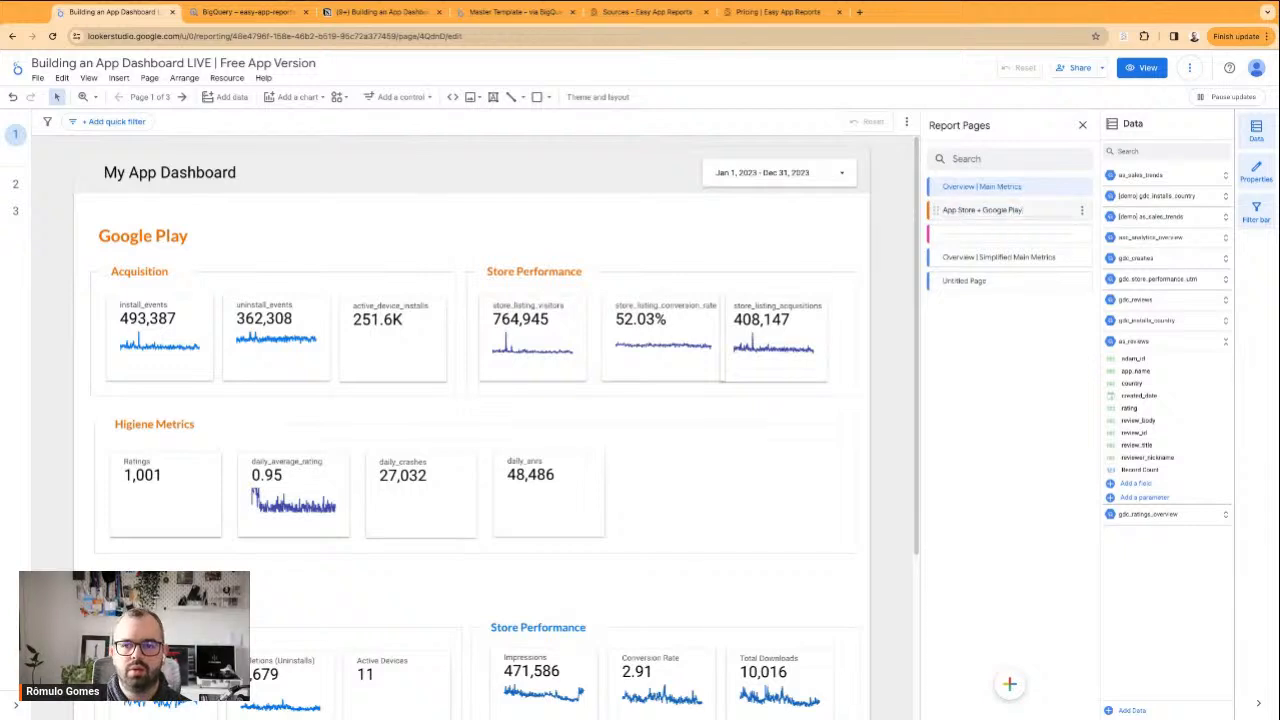
# Add another header after Overview | Main Metrics and name it "App Store" with a red apple emoji in front
pyautogui.click(1009, 683)
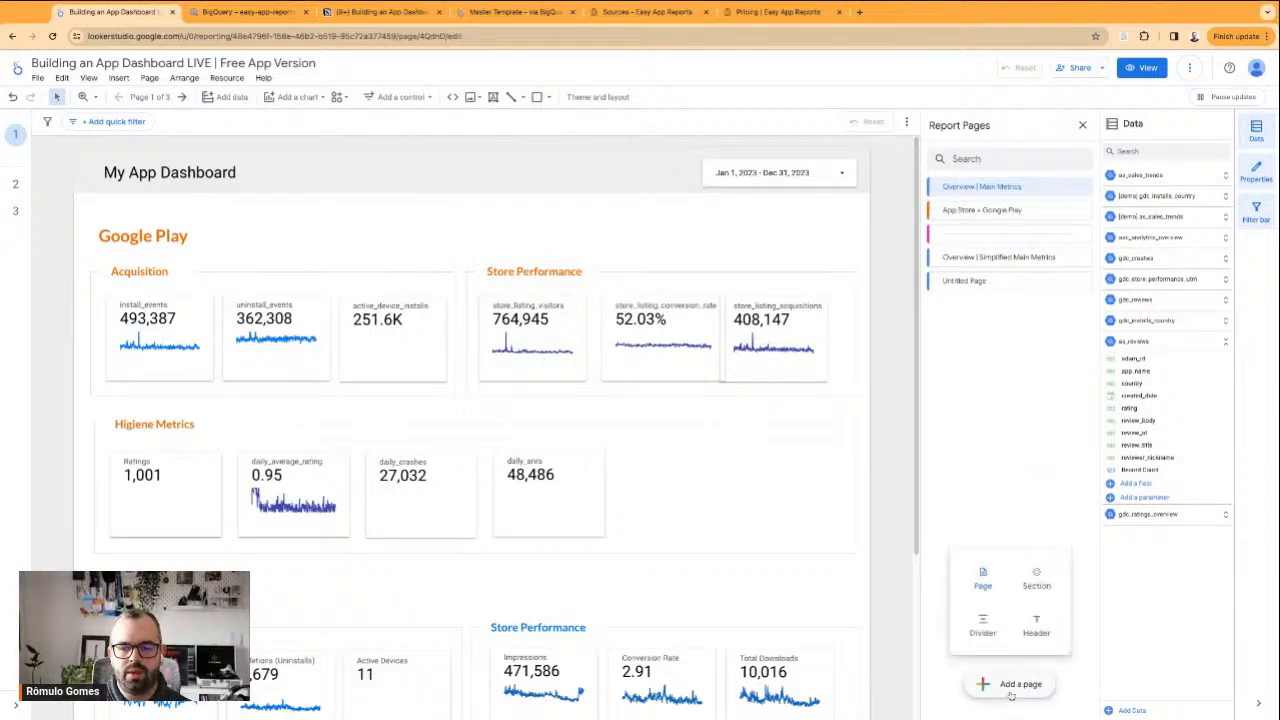
pyautogui.click(1032, 627)
pyautogui.doubleClick(964, 210)
pyautogui.hotkey('ctrl', 'v')
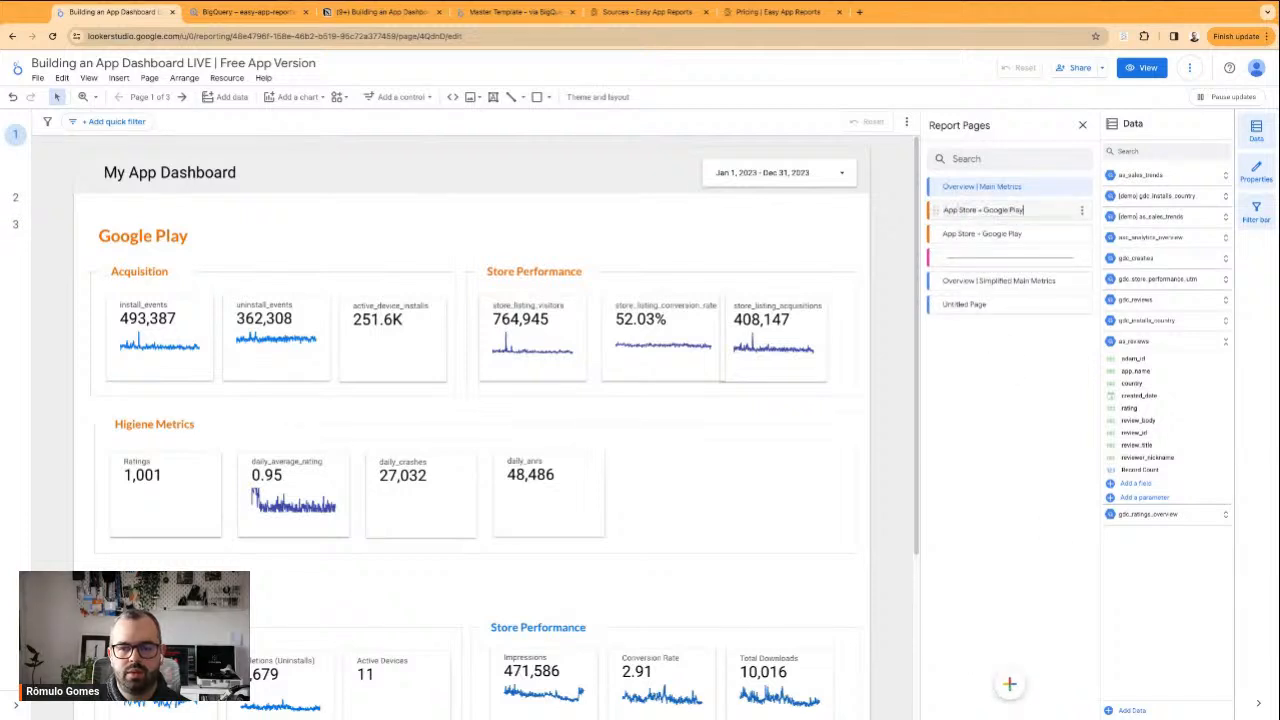
pyautogui.hotkey('ctrl', 'BackSpace')
pyautogui.hotkey('ctrl', 'BackSpace')
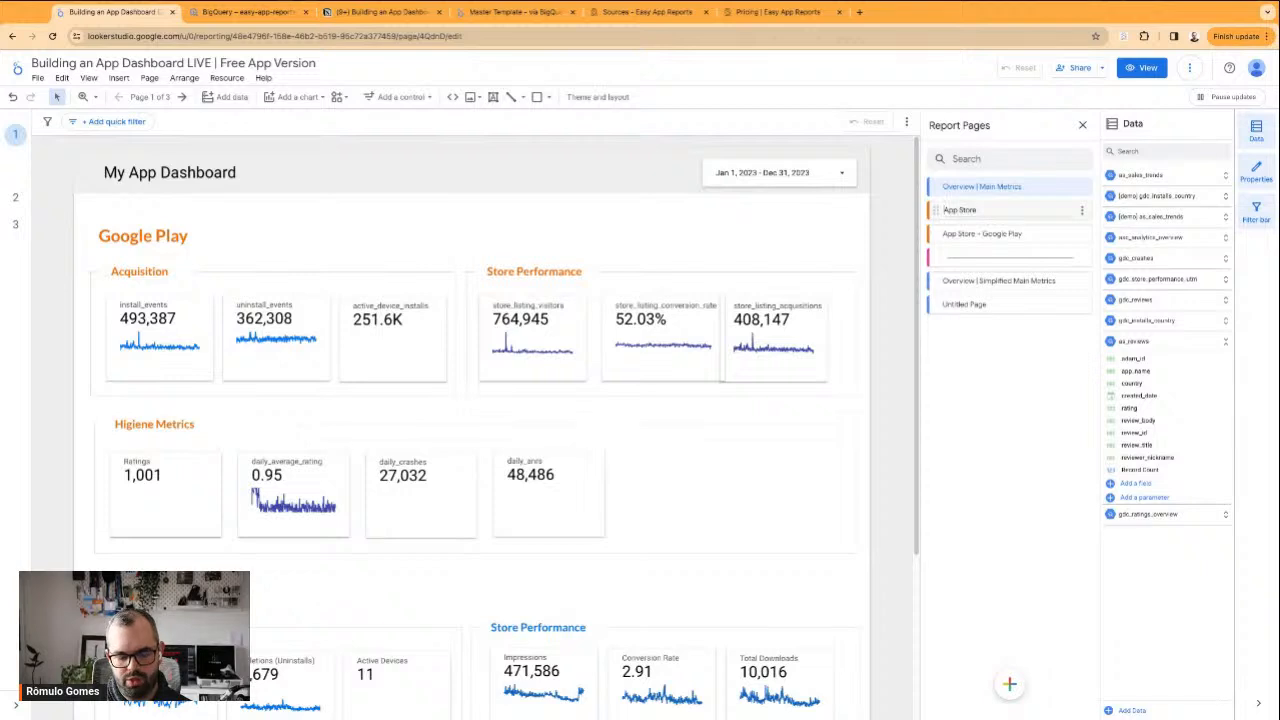
pyautogui.click(948, 210)
pyautogui.click(978, 360)
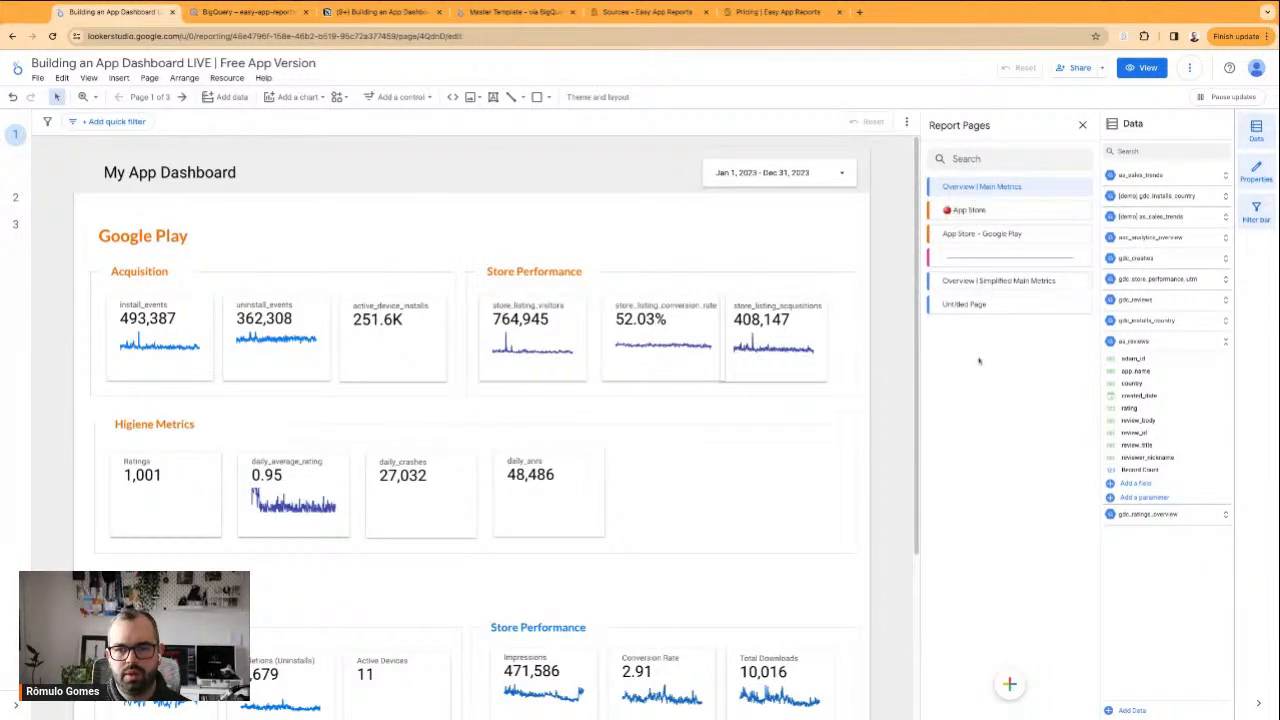
pyautogui.click(1009, 682)
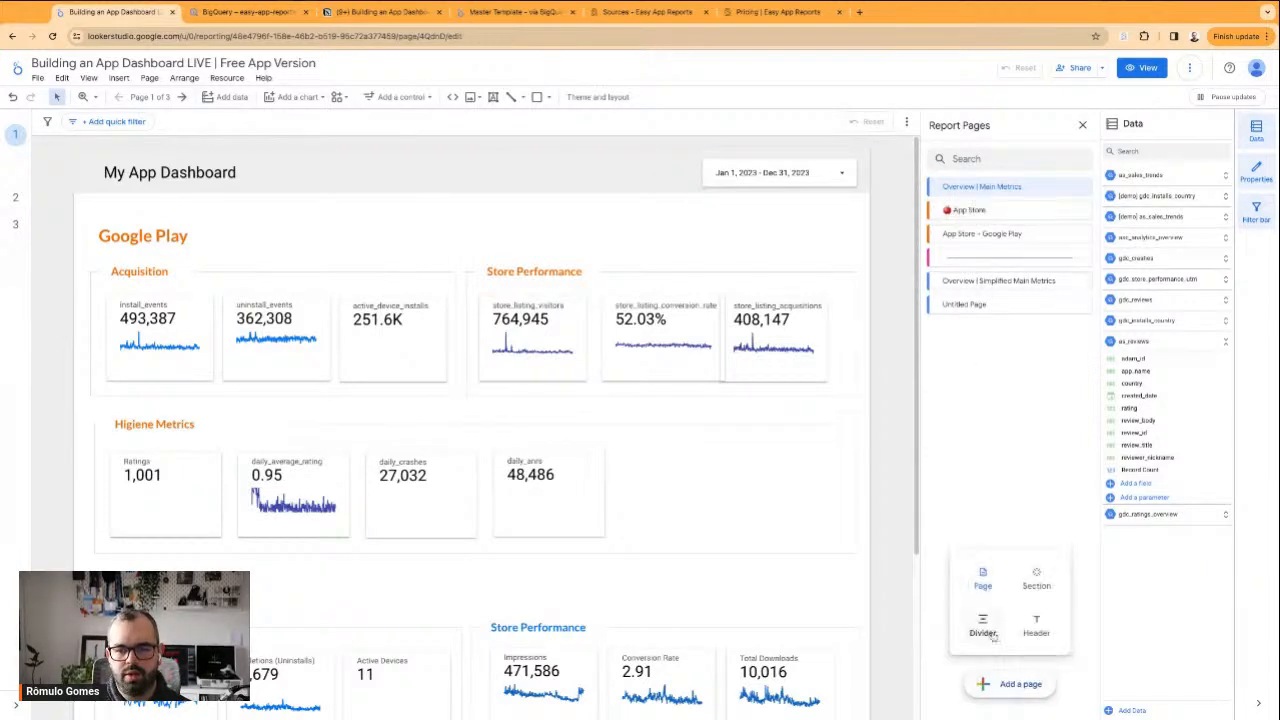
pyautogui.click(1034, 580)
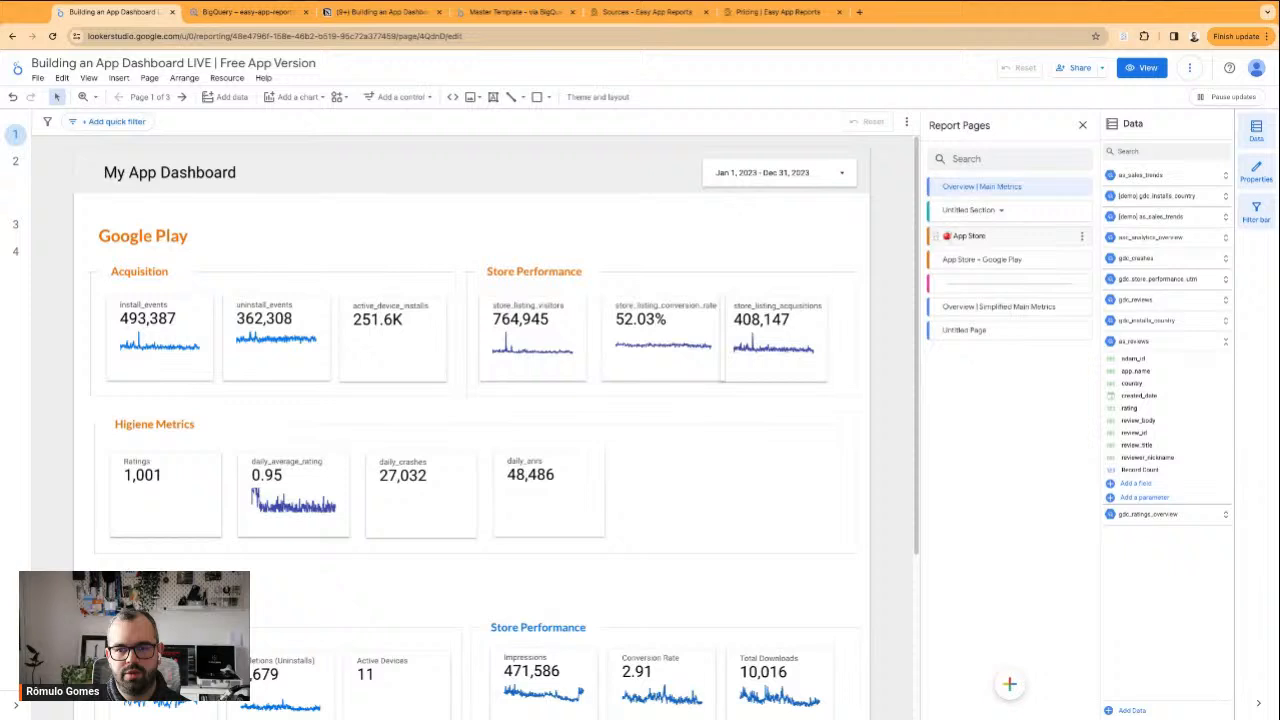
pyautogui.click(1081, 211)
pyautogui.click(1115, 247)
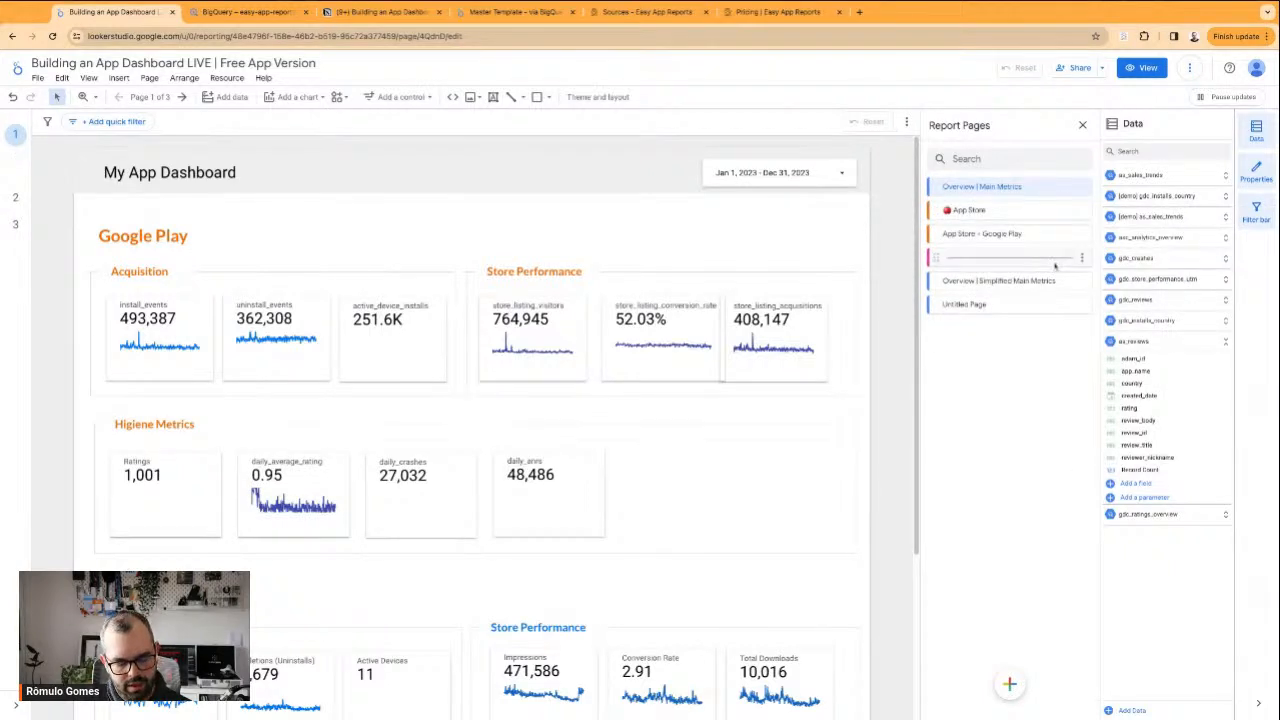
# Add a header above App Store and name it "Google Play" with a play-button emoji in front
pyautogui.moveTo(1011, 686)
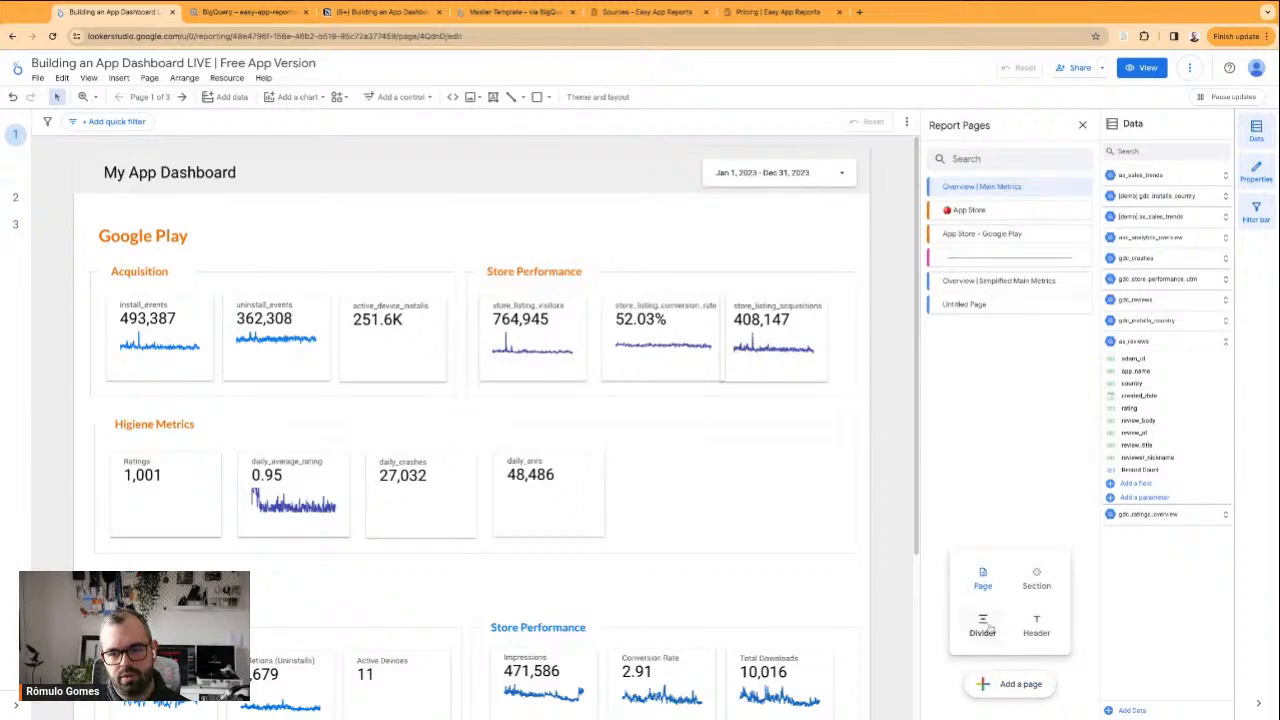
pyautogui.click(1036, 625)
pyautogui.doubleClick(955, 210)
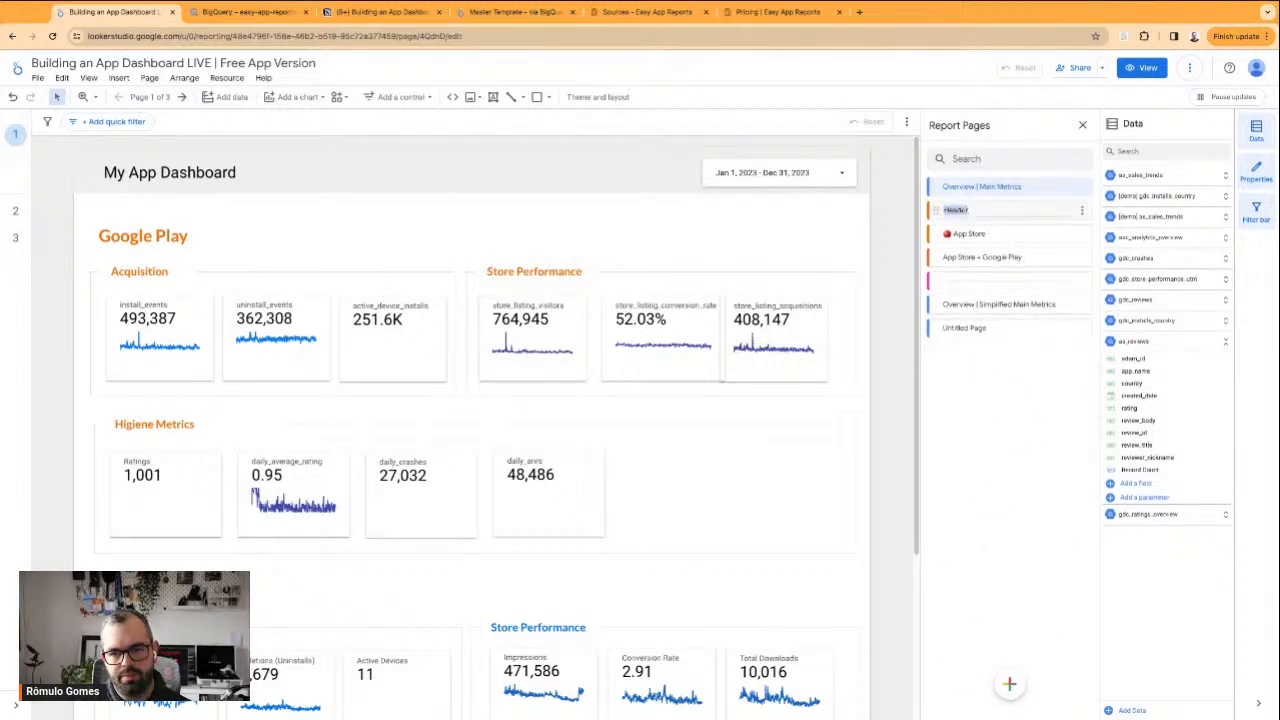
pyautogui.write('Google Play')
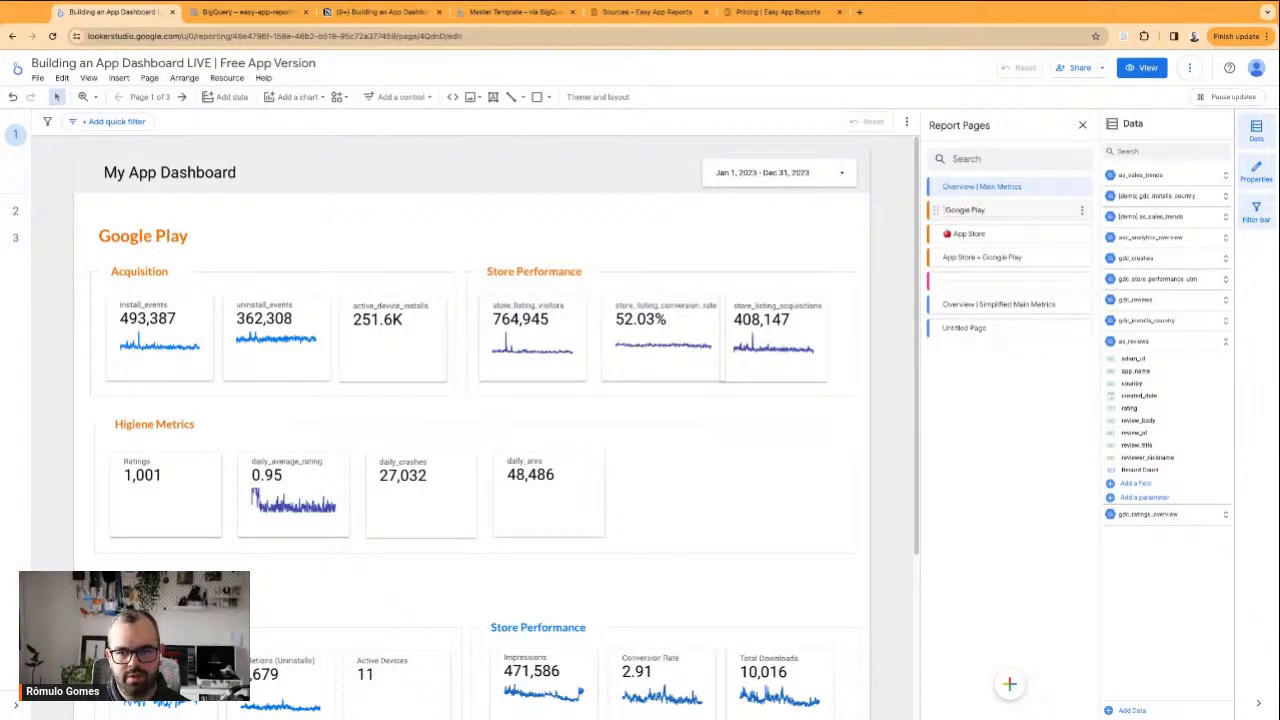
pyautogui.write('▶️')
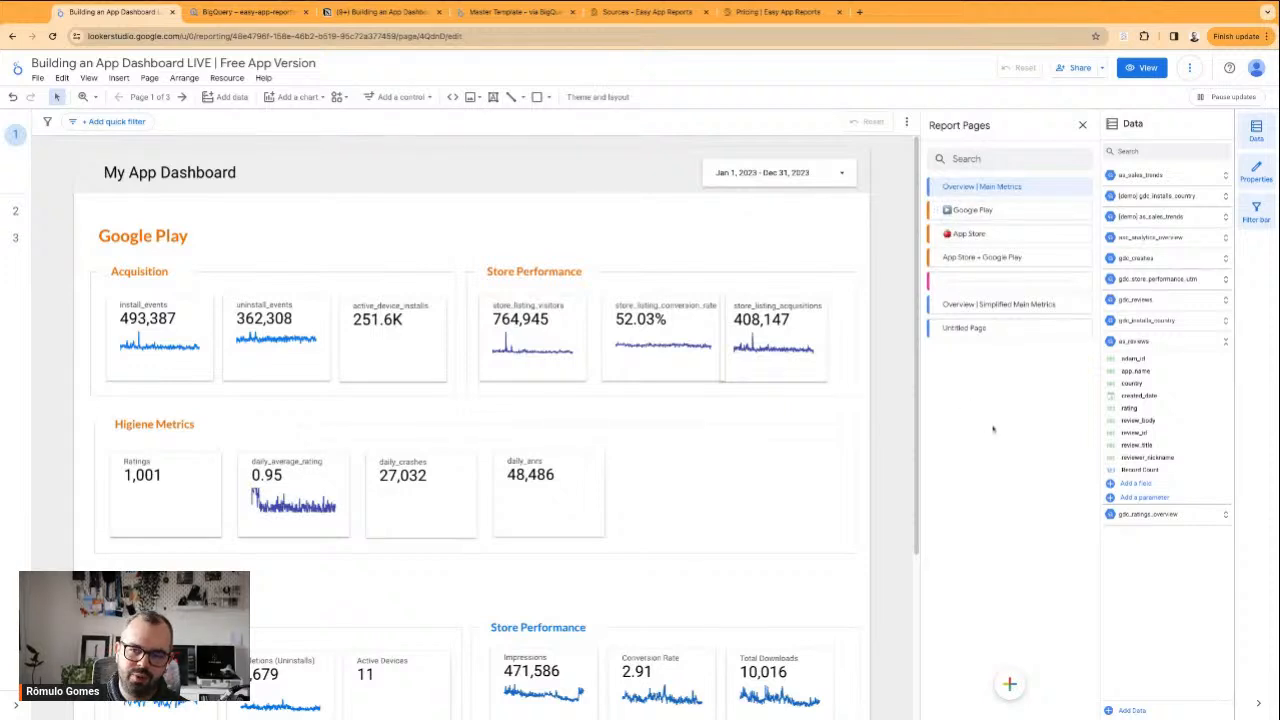
# Reorder the page list: App Store + Google Play header first, both Overview pages beneath it, and the divider above Google Play
pyautogui.moveTo(934, 259); pyautogui.dragTo(935, 232)
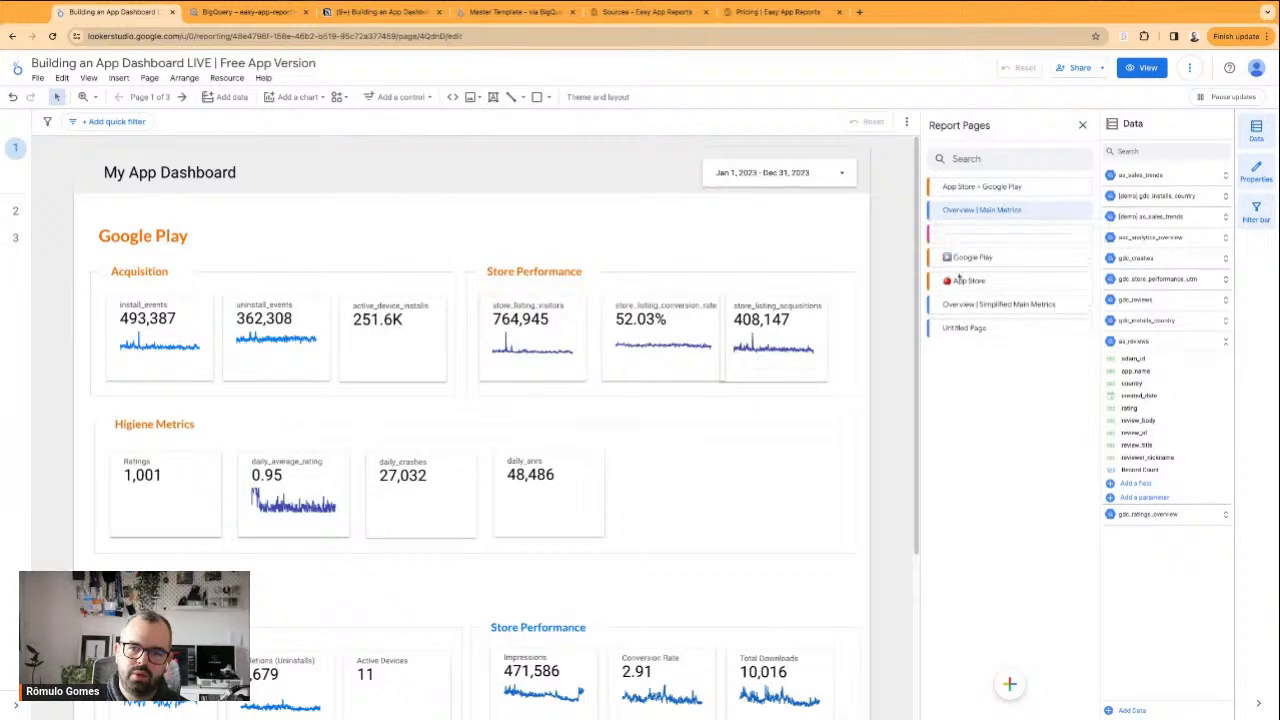
pyautogui.moveTo(936, 304); pyautogui.dragTo(937, 228)
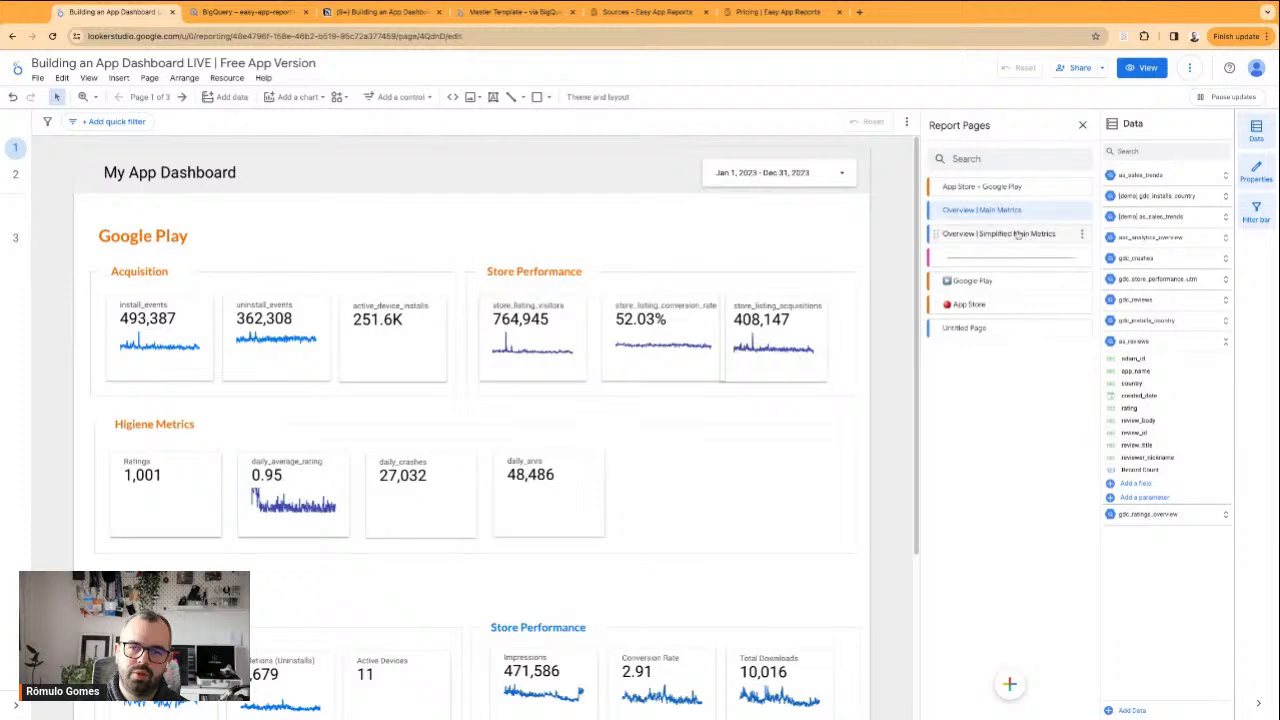
# Rename the page Overview | Main Metrics as "Overview" and Overview | Simplified Main Metrics as "Overview Simplified"
pyautogui.click(1080, 234)
pyautogui.click(1057, 244)
pyautogui.moveTo(1013, 235); pyautogui.dragTo(1057, 235)
pyautogui.press('BackSpace')
pyautogui.press('Return')
pyautogui.click(1082, 211)
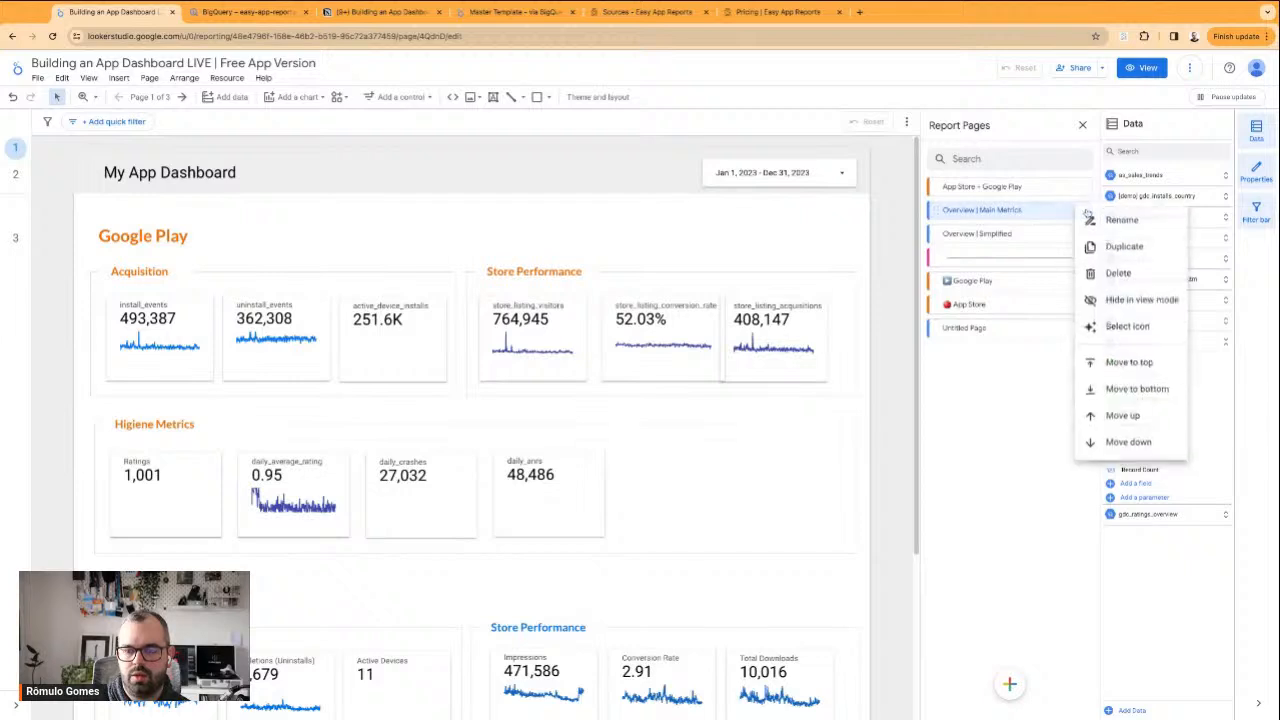
pyautogui.click(1118, 219)
pyautogui.moveTo(1023, 210); pyautogui.dragTo(977, 210)
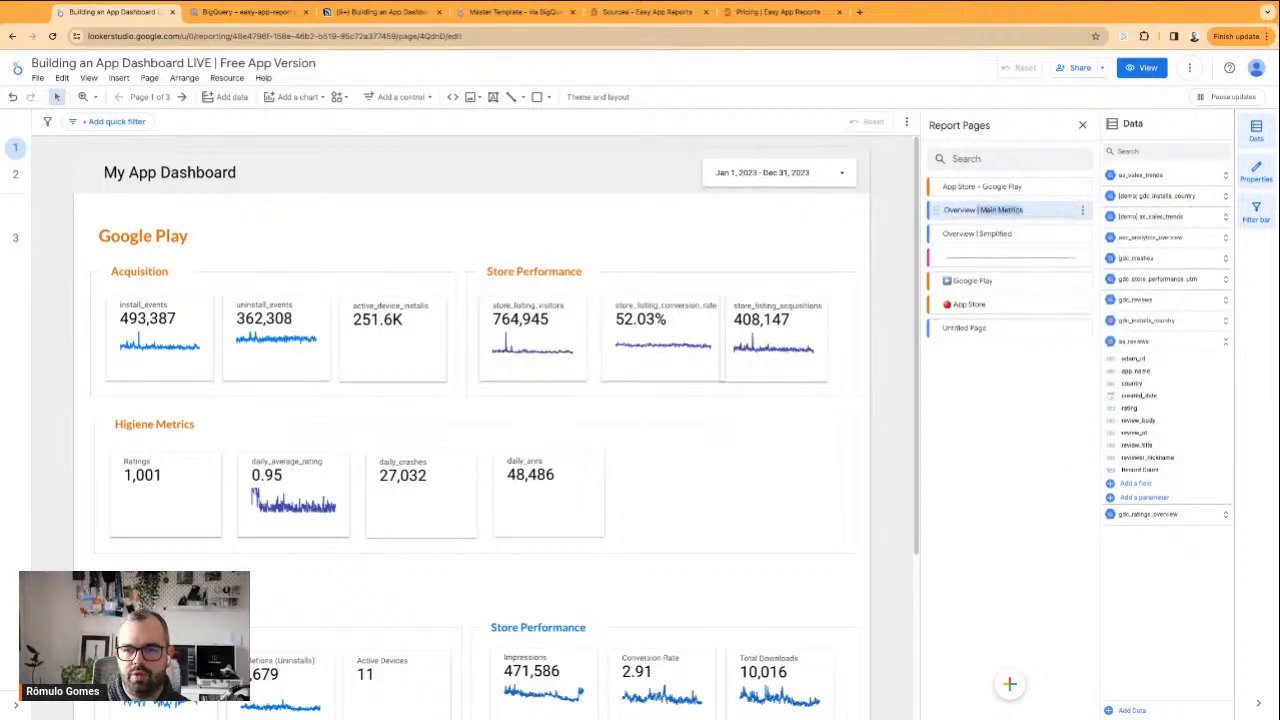
pyautogui.press('BackSpace')
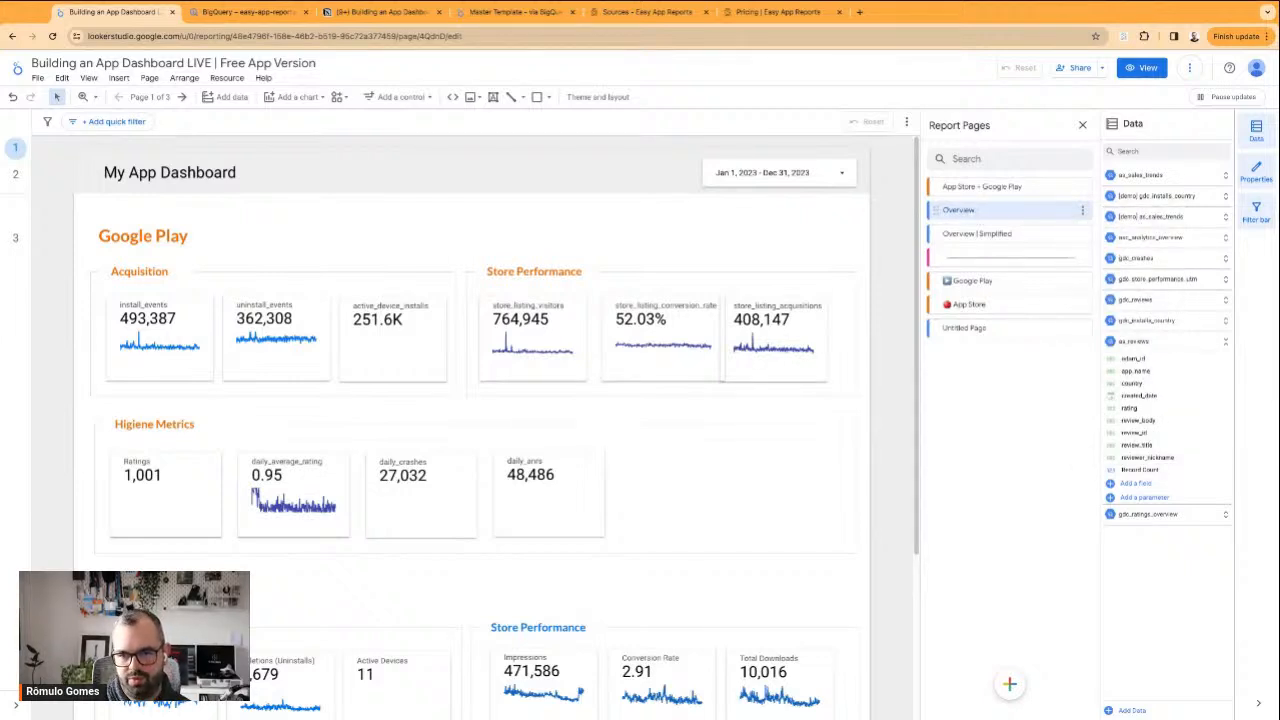
pyautogui.click(1081, 233)
pyautogui.click(1103, 246)
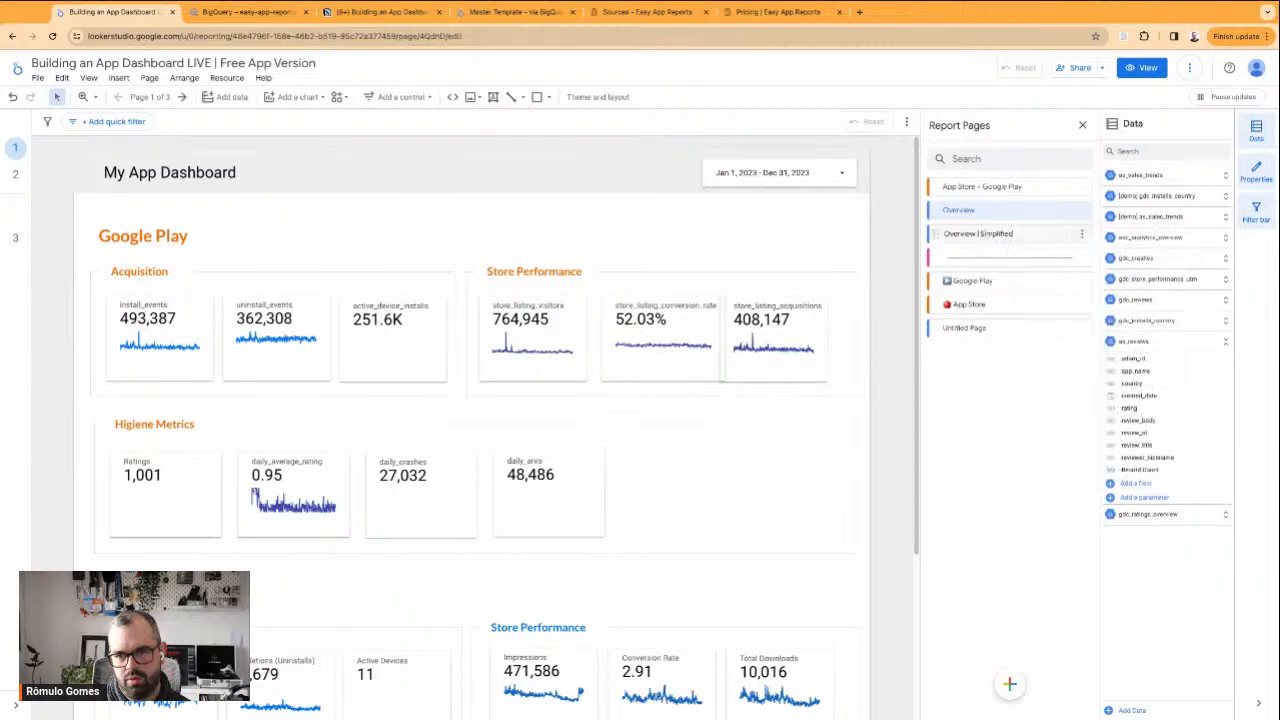
pyautogui.press('Return')
# Try to delete Untitled Page, preview the page navigation in view mode, and return to editing
pyautogui.click(1081, 328)
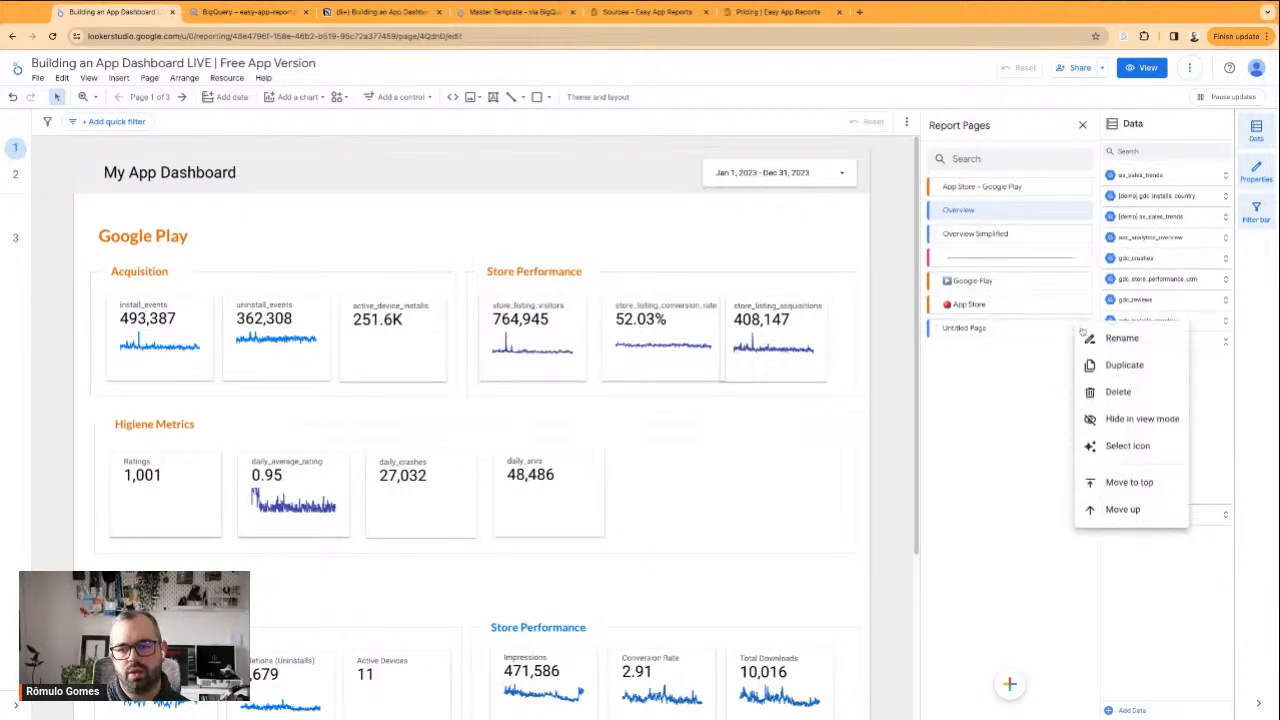
pyautogui.click(1117, 392)
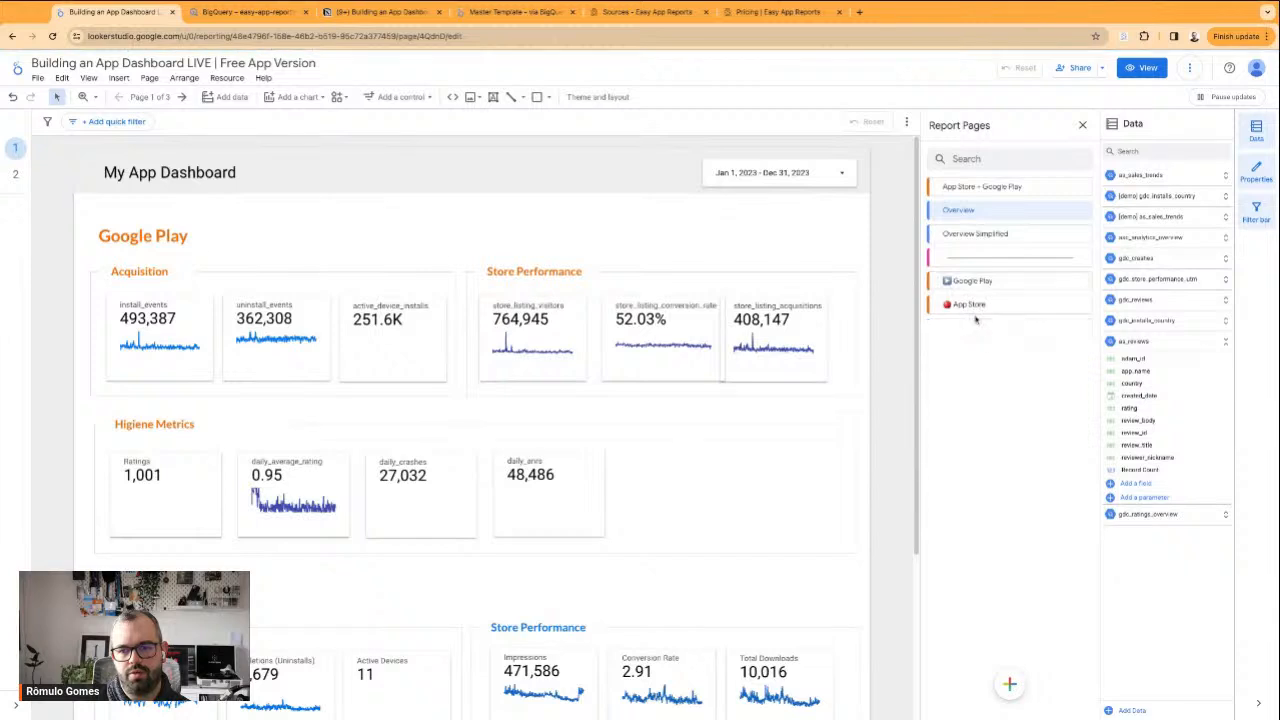
pyautogui.click(1141, 67)
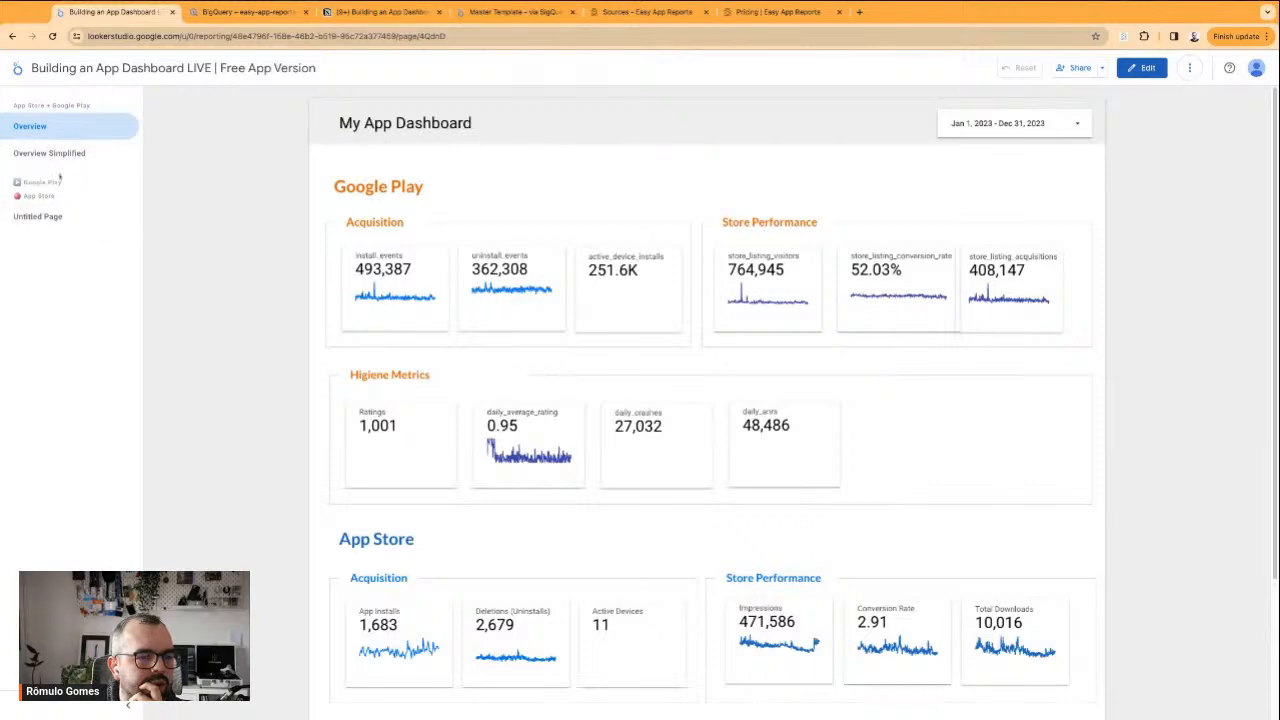
pyautogui.click(1146, 68)
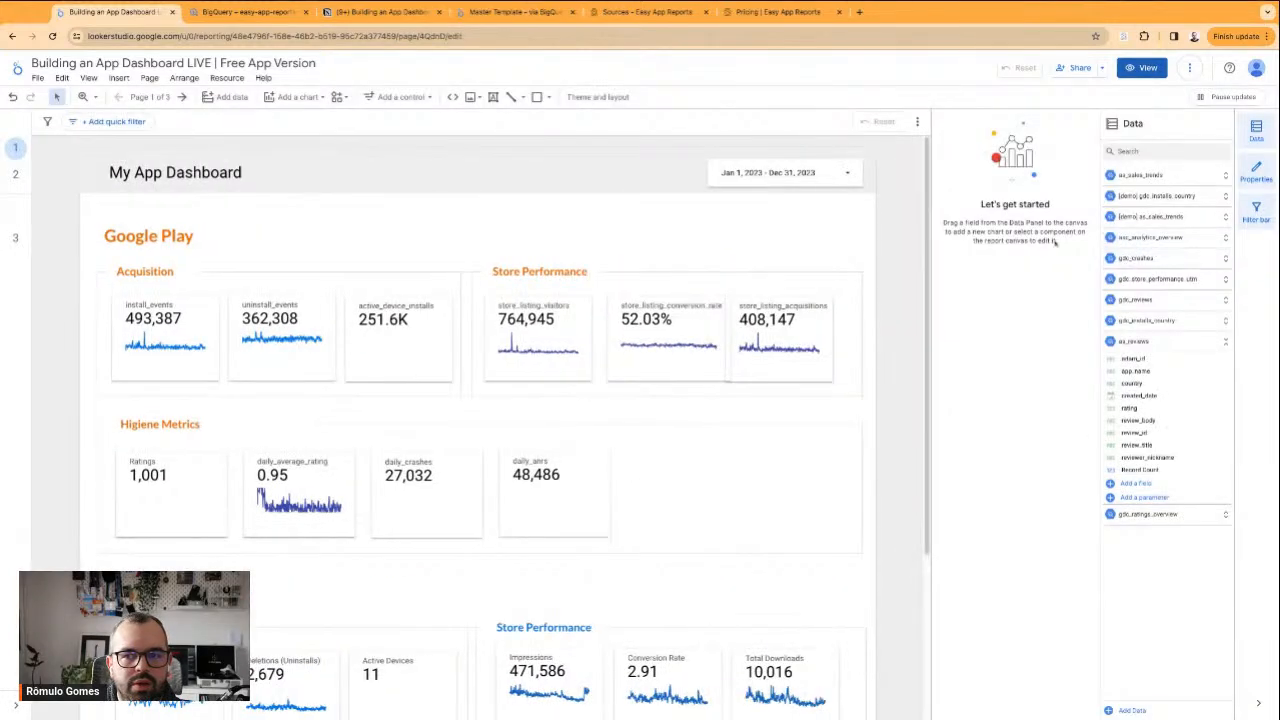
# Reopen the report's page list and delete the divider above Google Play and the Untitled Page
pyautogui.click(149, 96)
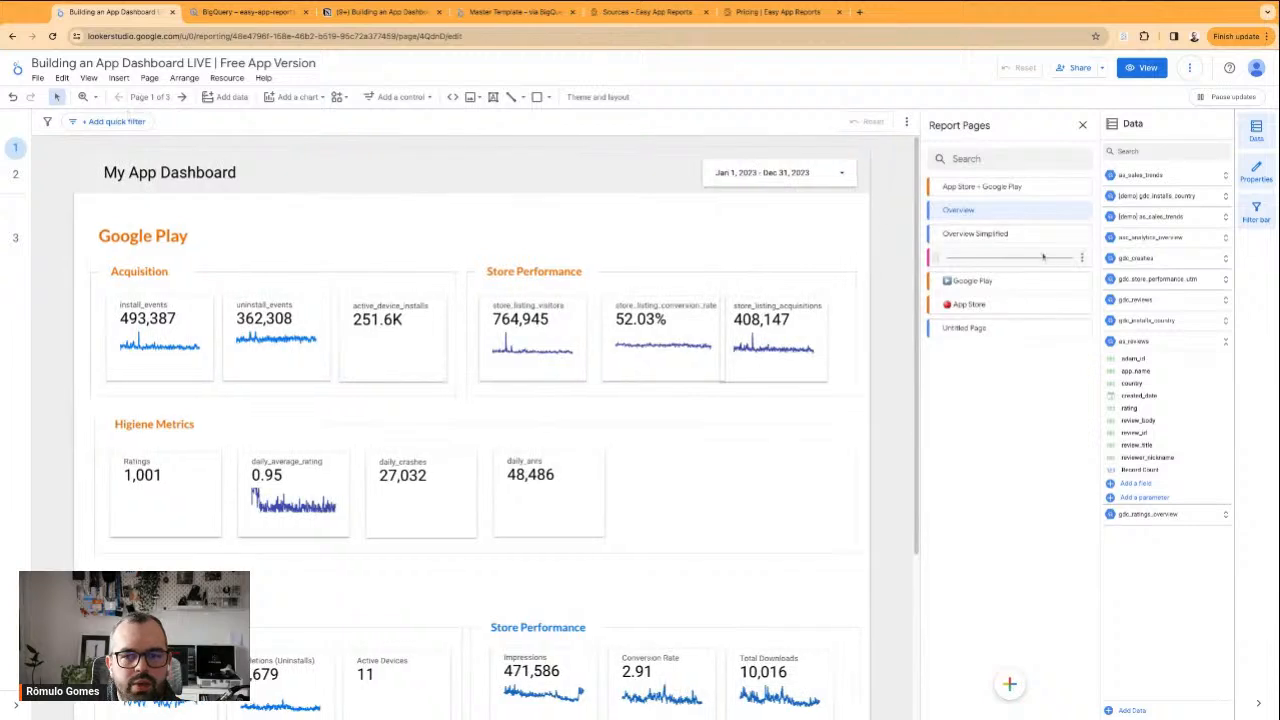
pyautogui.click(1082, 259)
pyautogui.click(1150, 266)
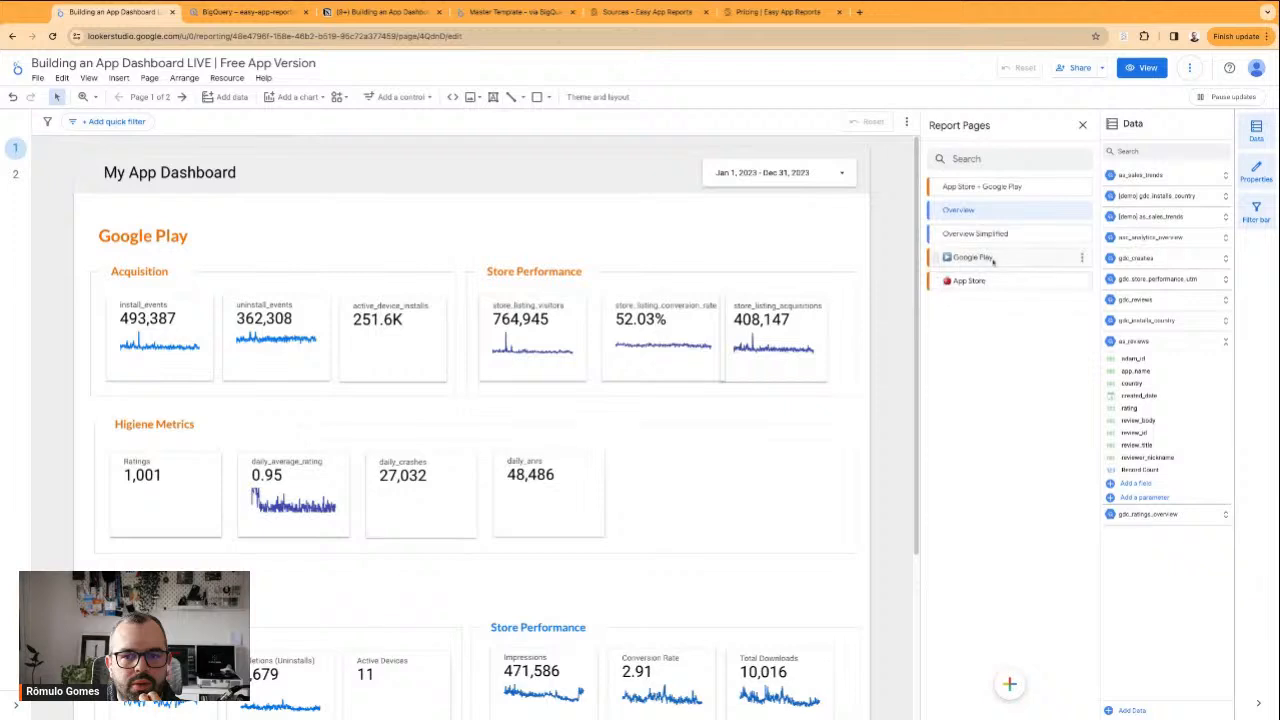
# Try adding an untitled section beneath the Google Play header and remove it again
pyautogui.moveTo(1009, 684)
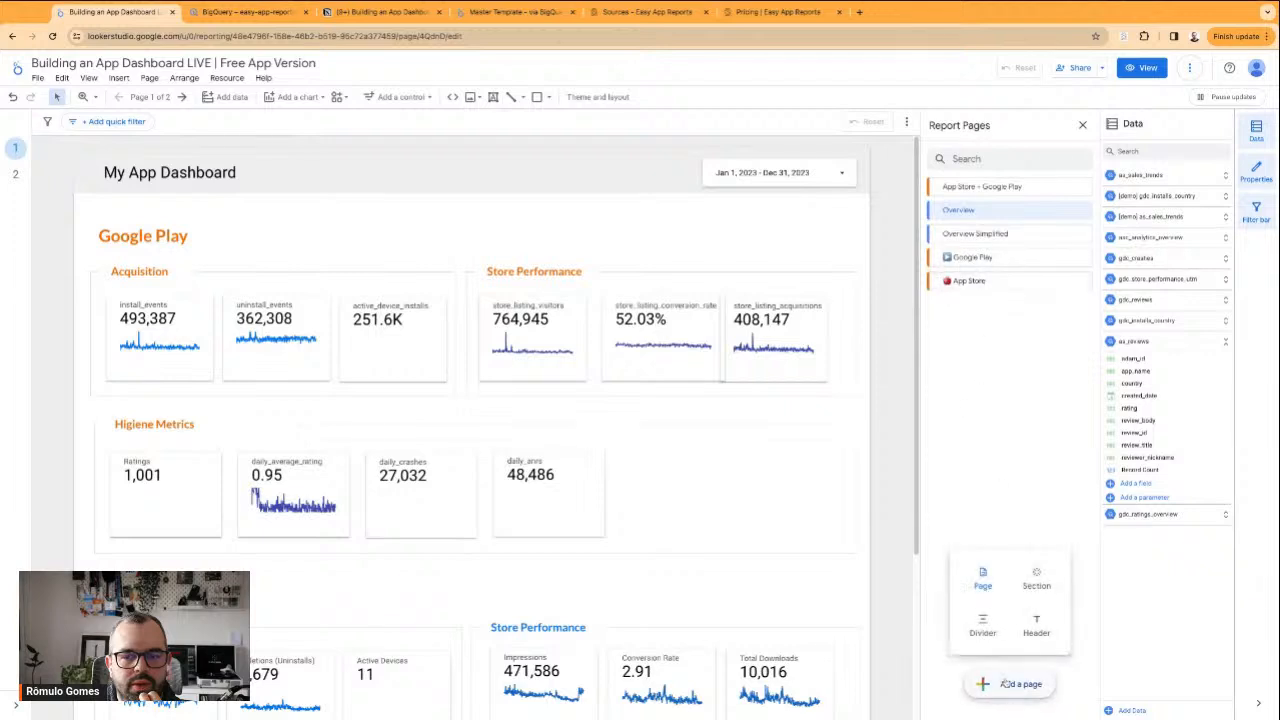
pyautogui.click(1036, 584)
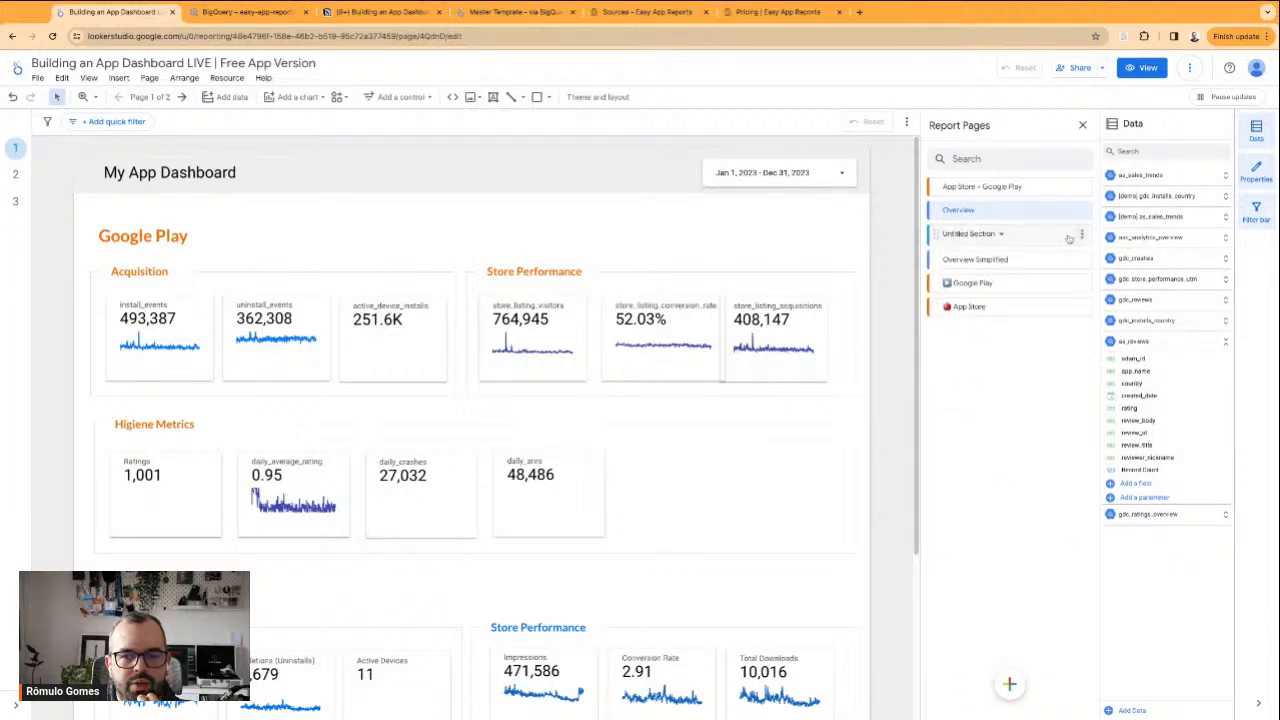
pyautogui.moveTo(937, 235); pyautogui.dragTo(937, 281)
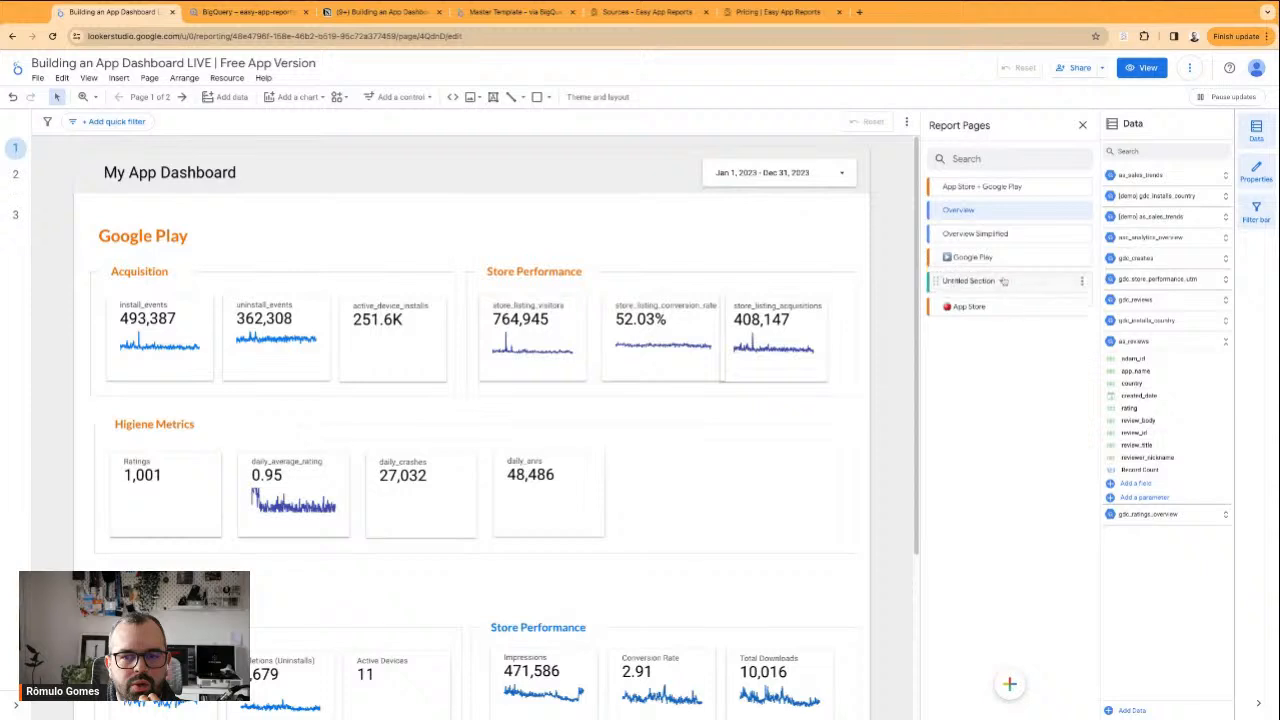
pyautogui.click(1078, 285)
pyautogui.click(1097, 316)
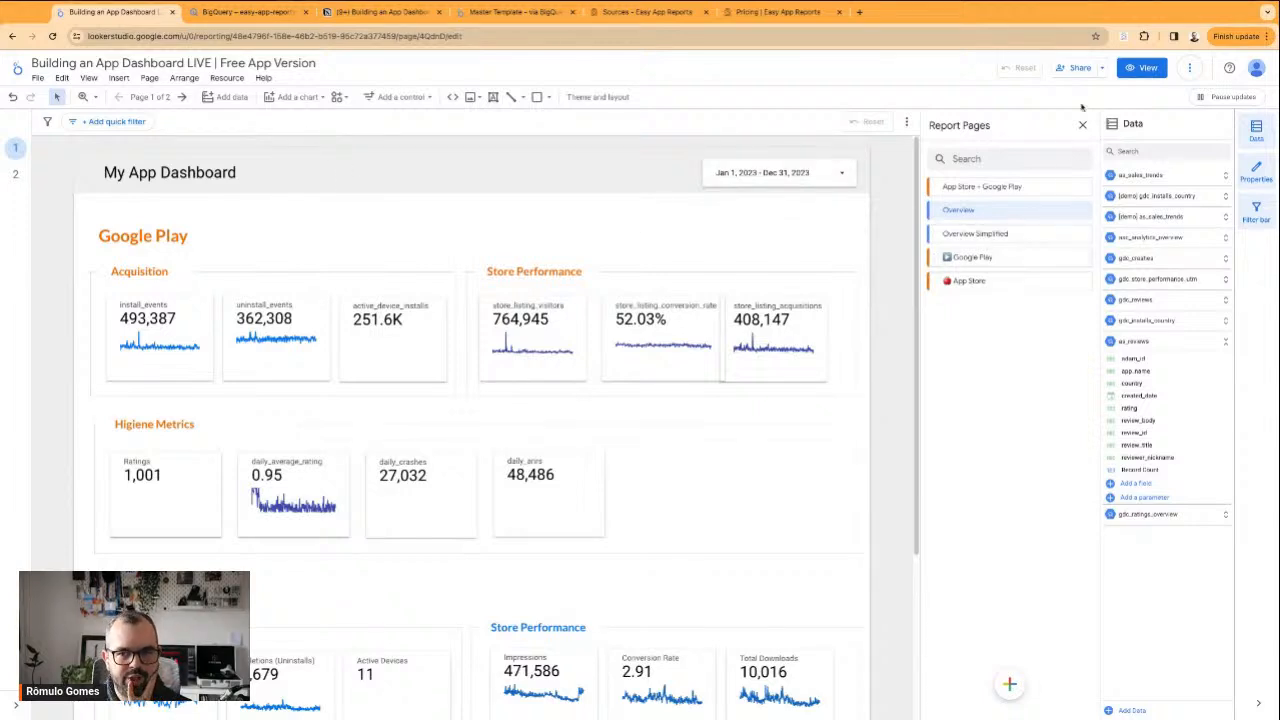
# Preview the report in view mode, switching between Overview and Overview Simplified, and return to editing
pyautogui.click(1141, 67)
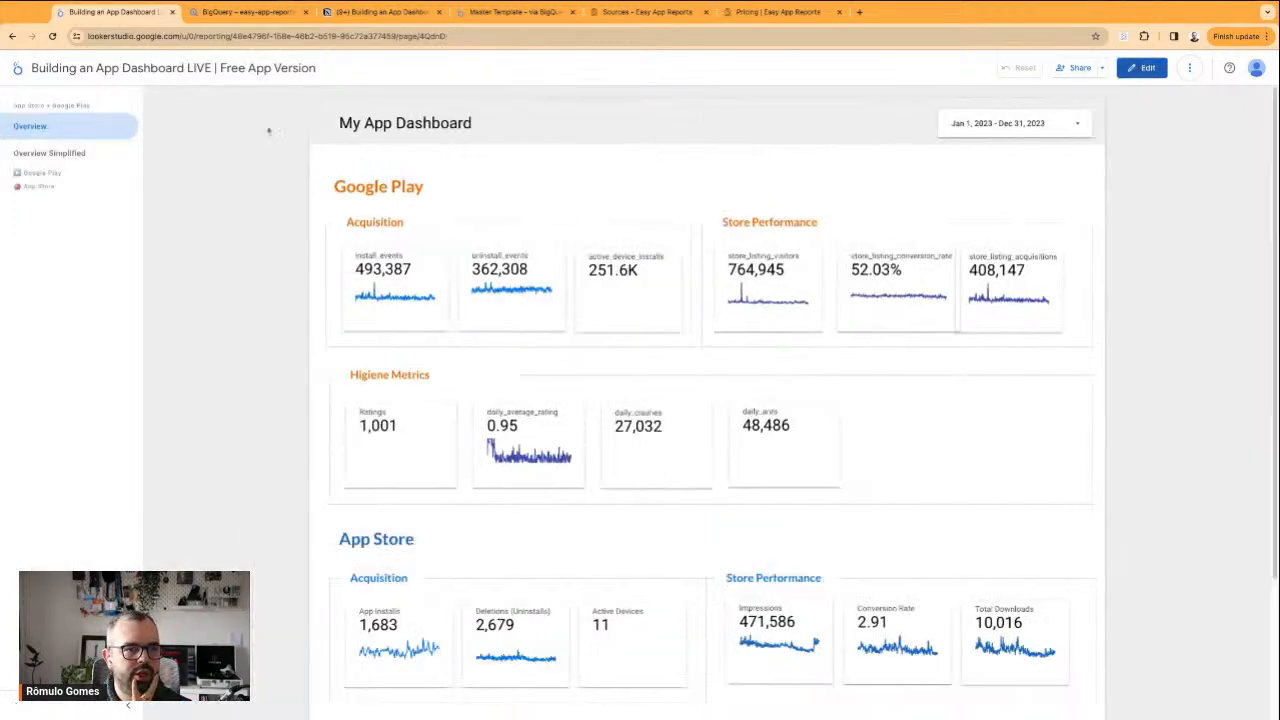
pyautogui.moveTo(17, 105); pyautogui.dragTo(84, 106)
pyautogui.click(42, 160)
pyautogui.click(43, 128)
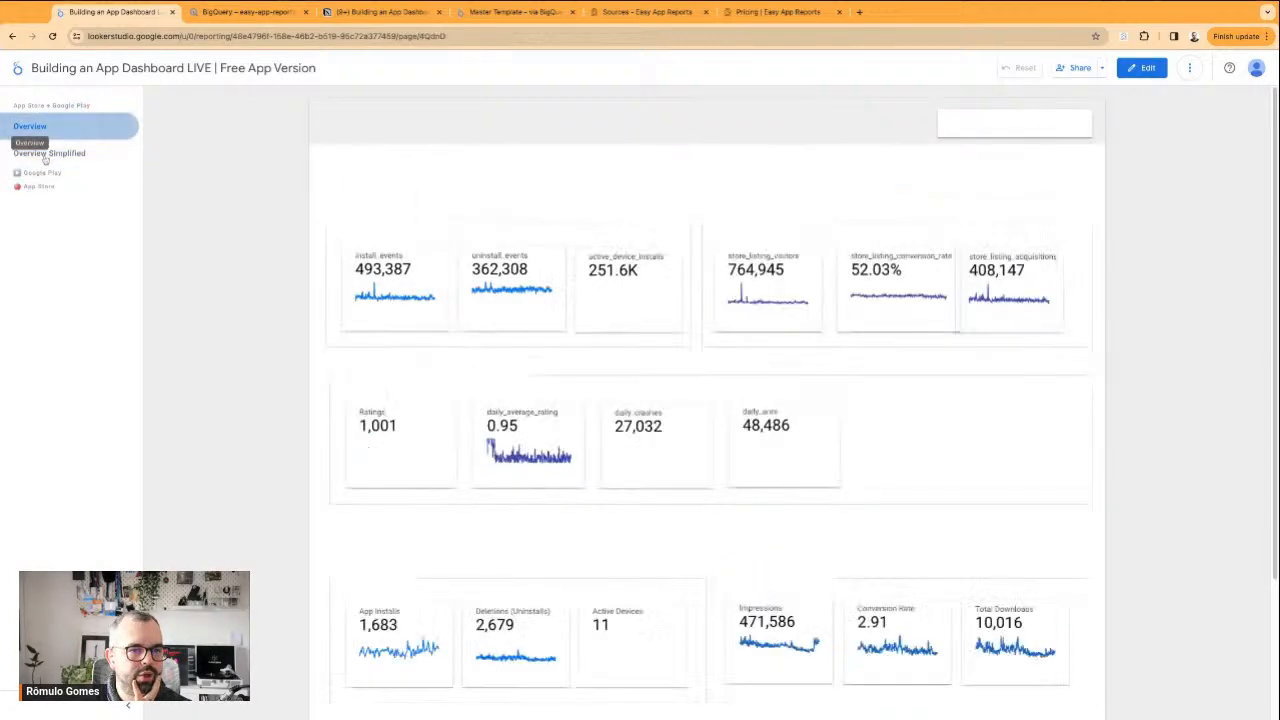
pyautogui.click(46, 155)
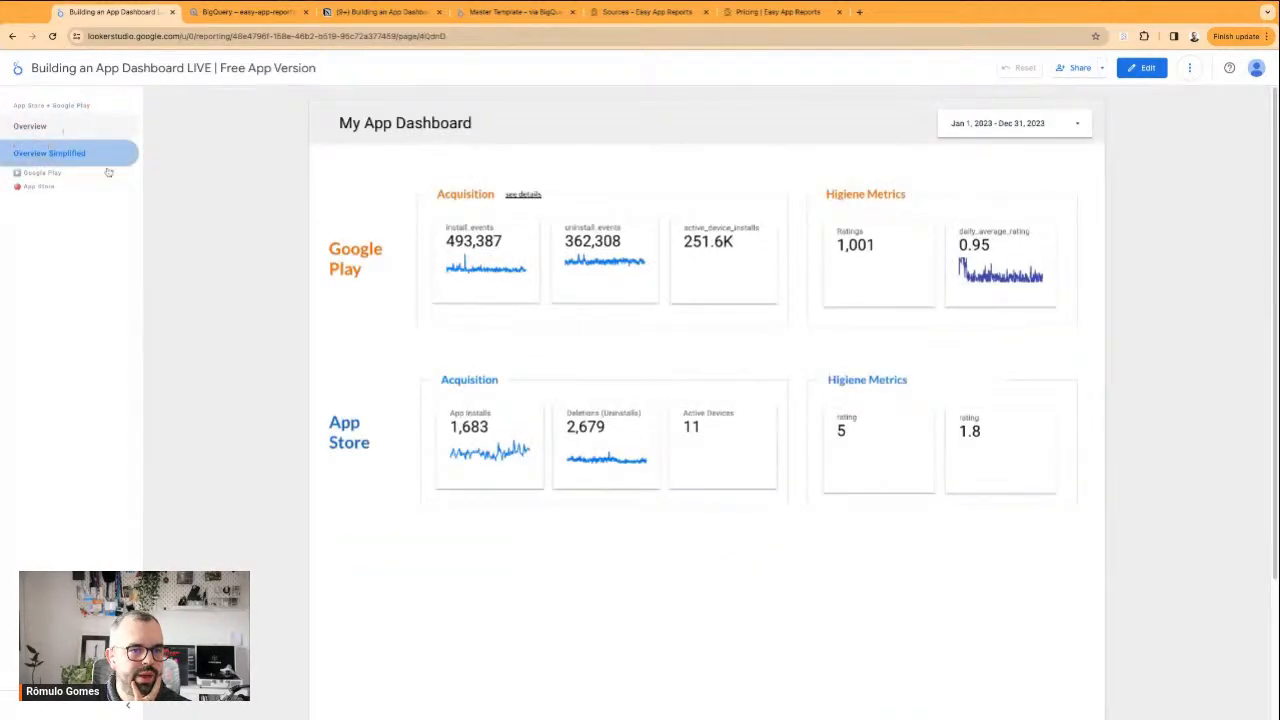
pyautogui.click(44, 127)
pyautogui.click(1141, 67)
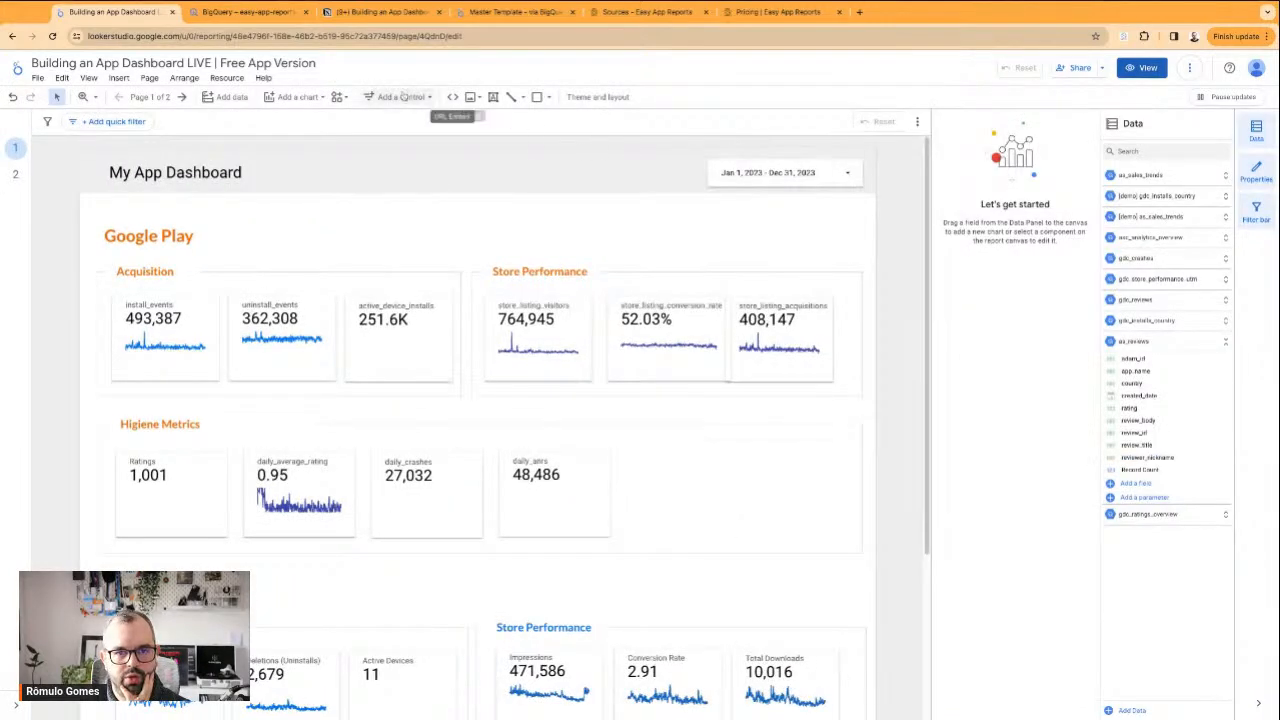
# Set the report layout's navigation type to Tab
pyautogui.click(597, 97)
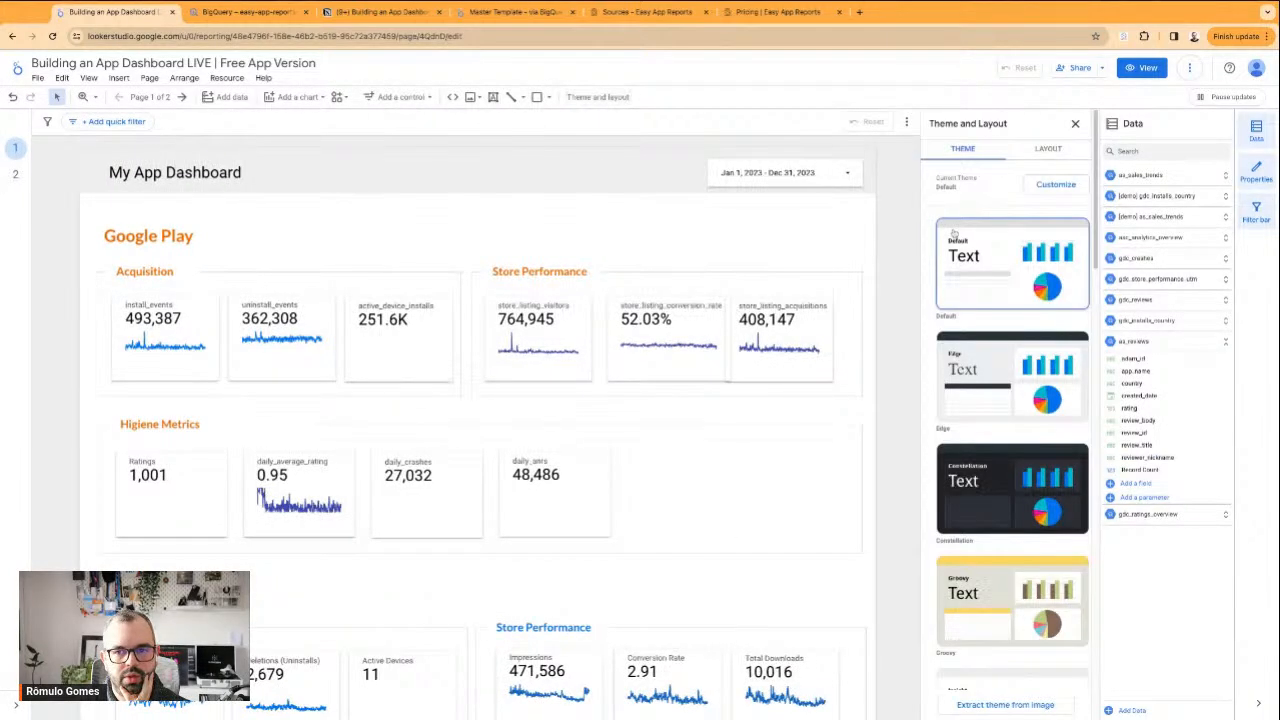
pyautogui.click(1025, 151)
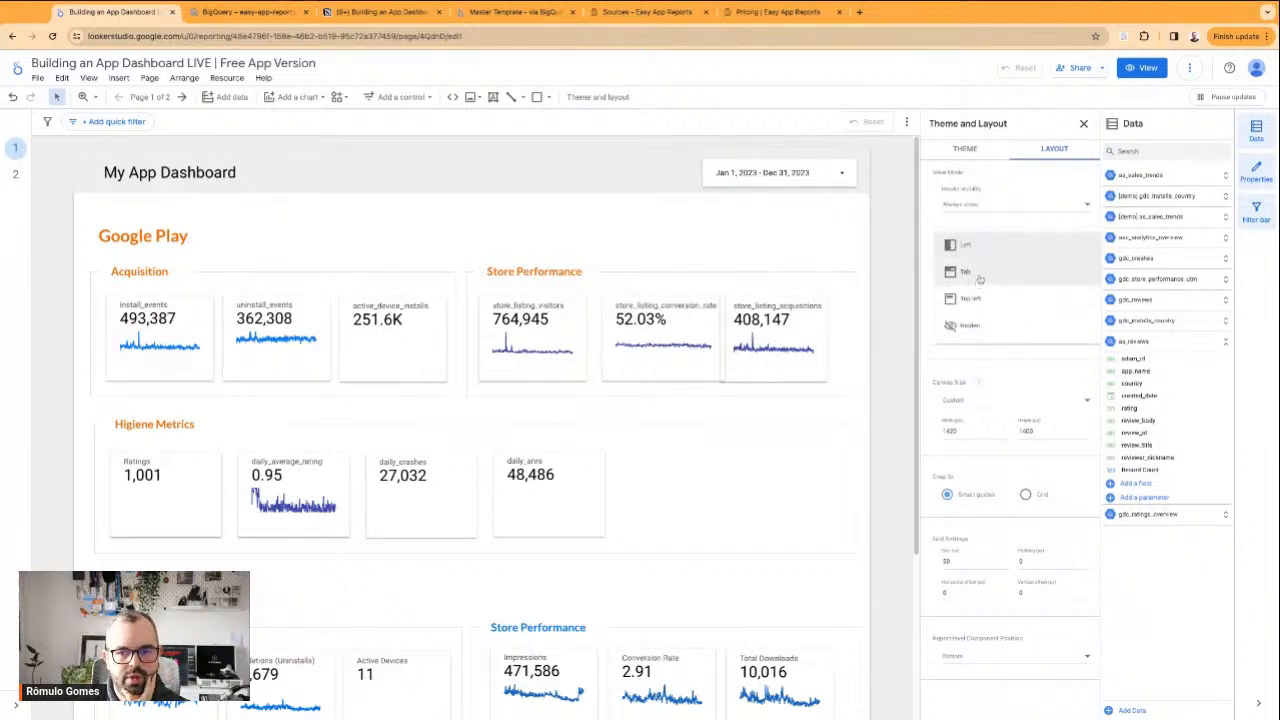
pyautogui.click(980, 278)
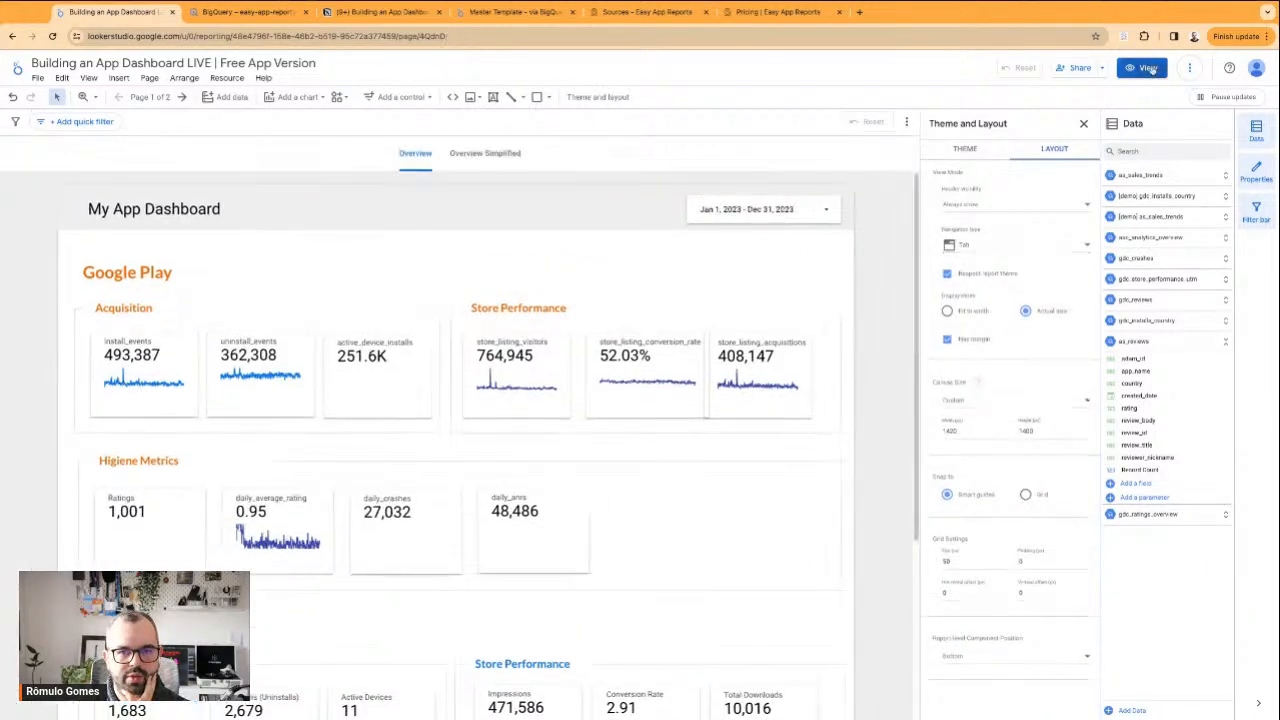
# Check the tab navigation in view mode by switching between both Overview pages, and return to editing
pyautogui.click(1147, 69)
pyautogui.click(638, 108)
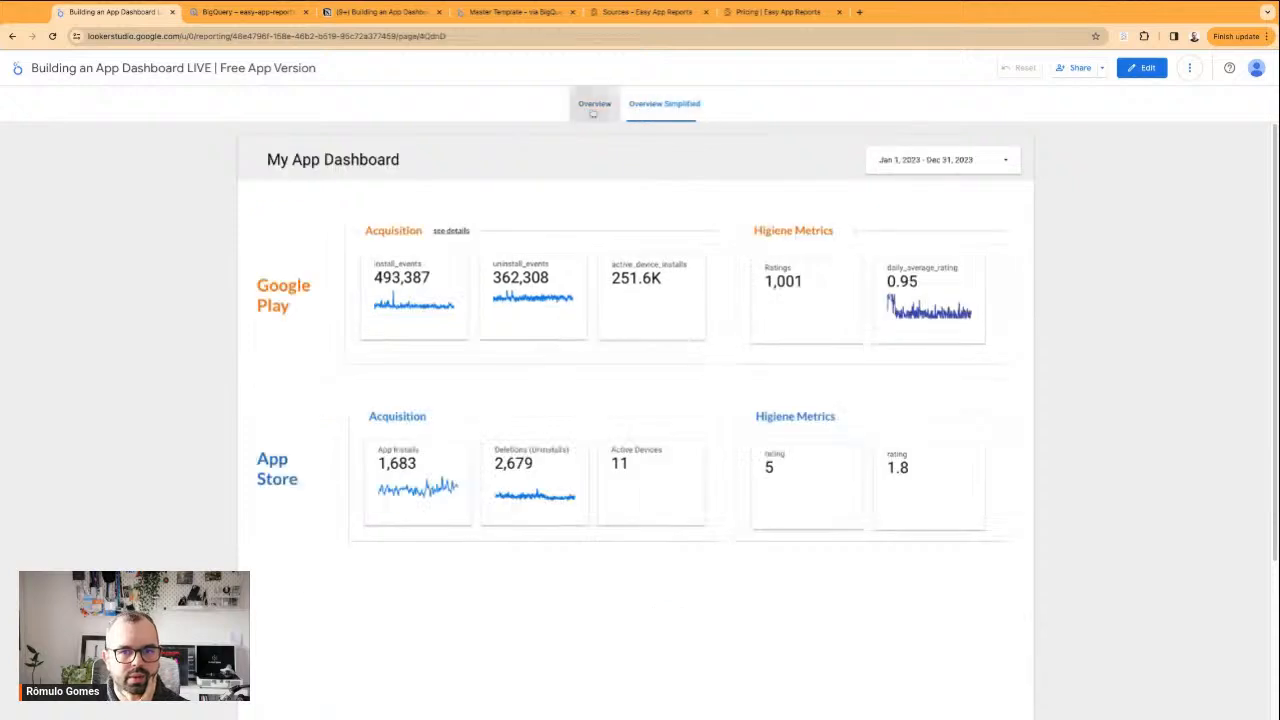
pyautogui.click(658, 104)
pyautogui.click(591, 107)
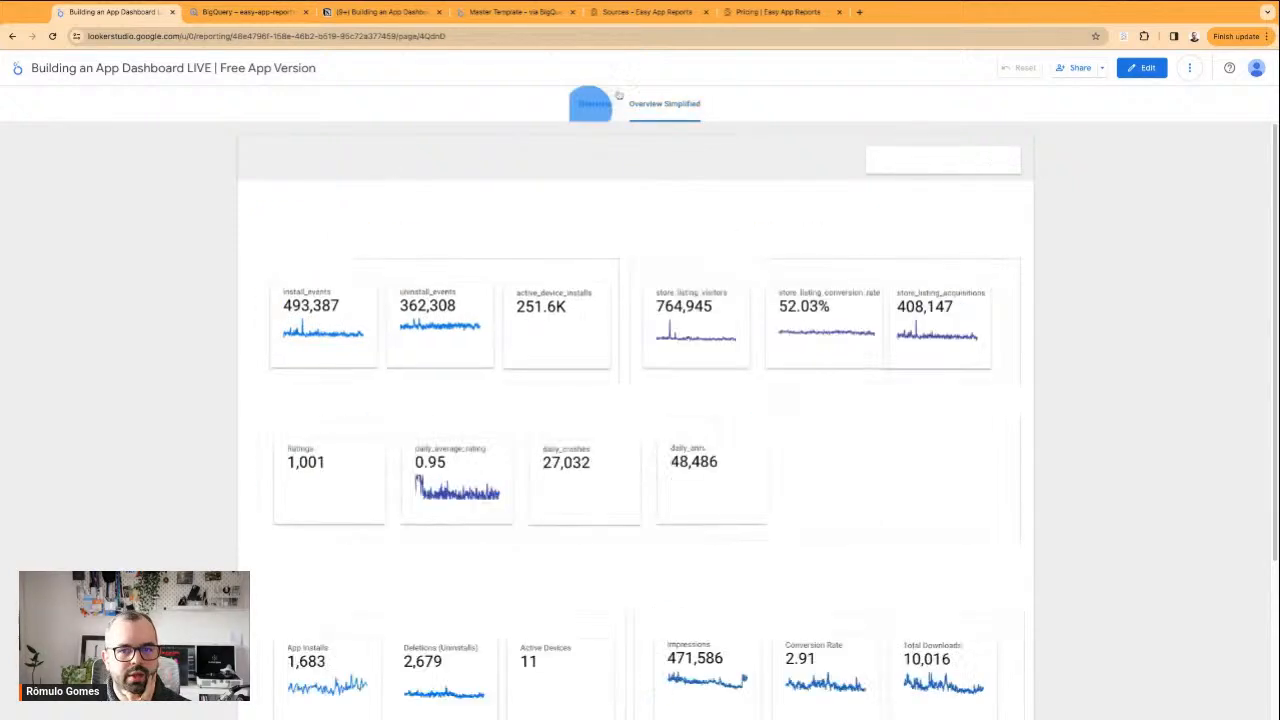
pyautogui.click(660, 104)
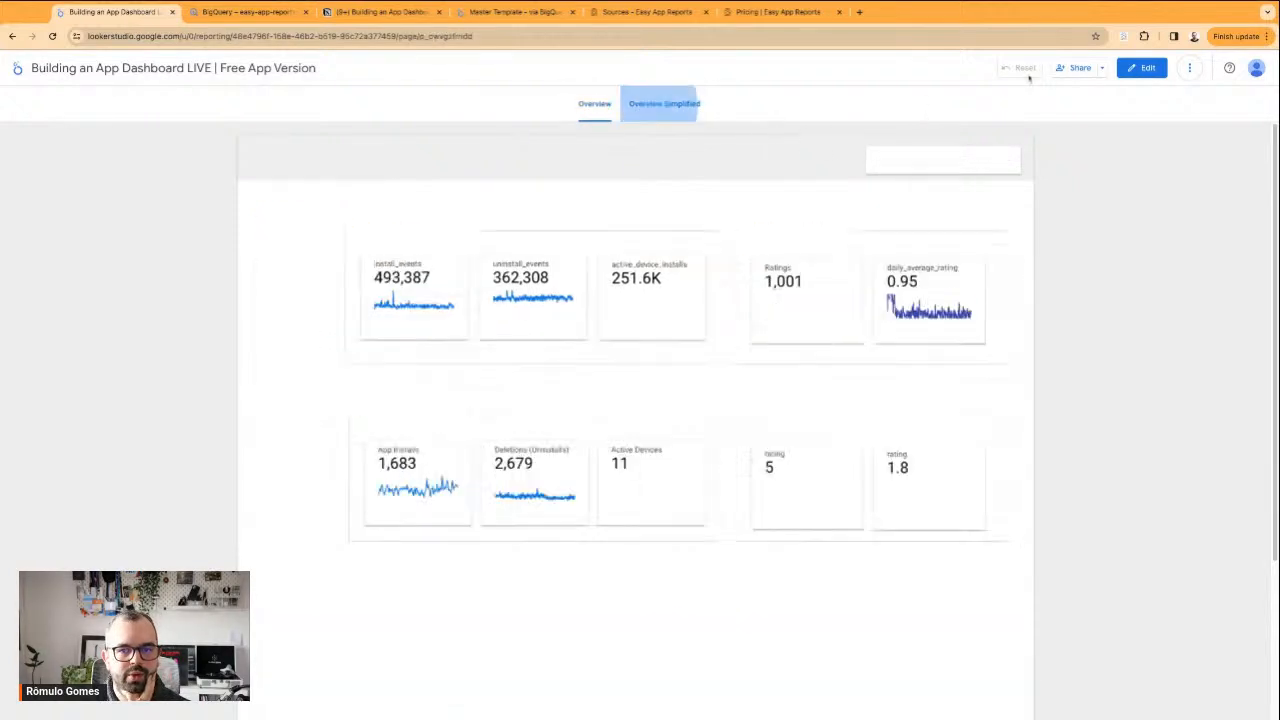
pyautogui.click(1140, 68)
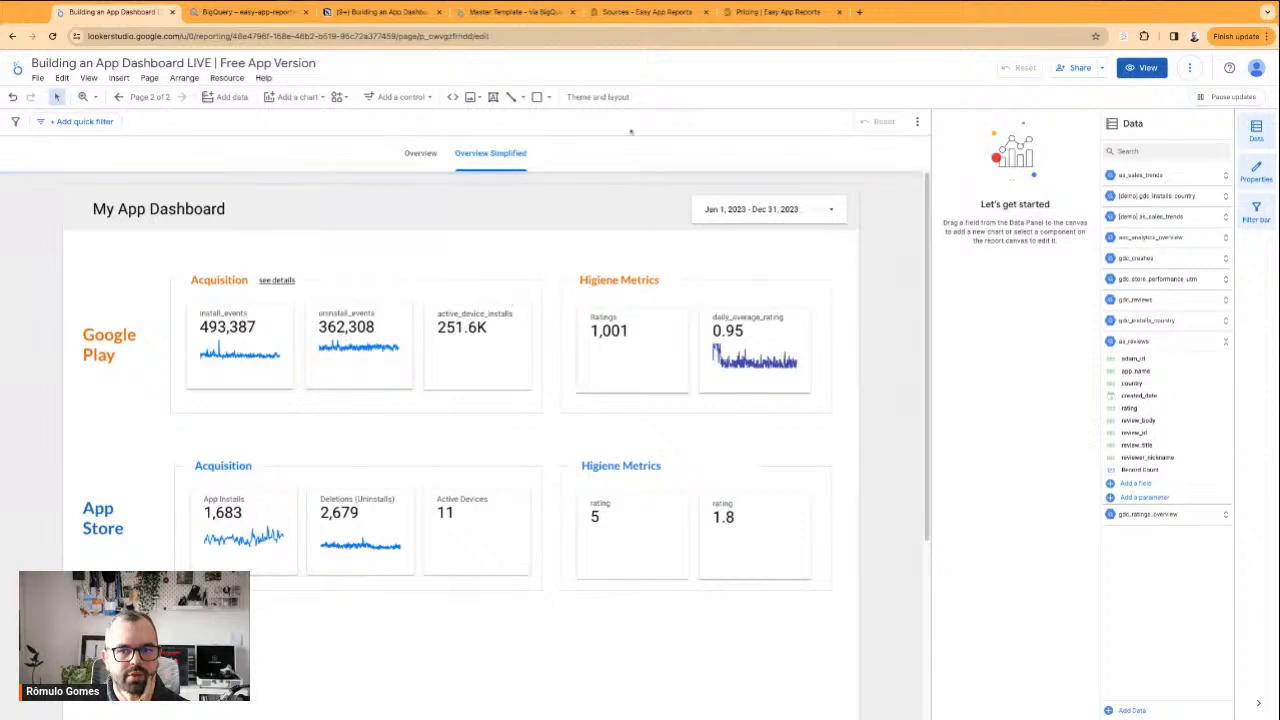
# Set the report layout's navigation type back to Left
pyautogui.click(608, 97)
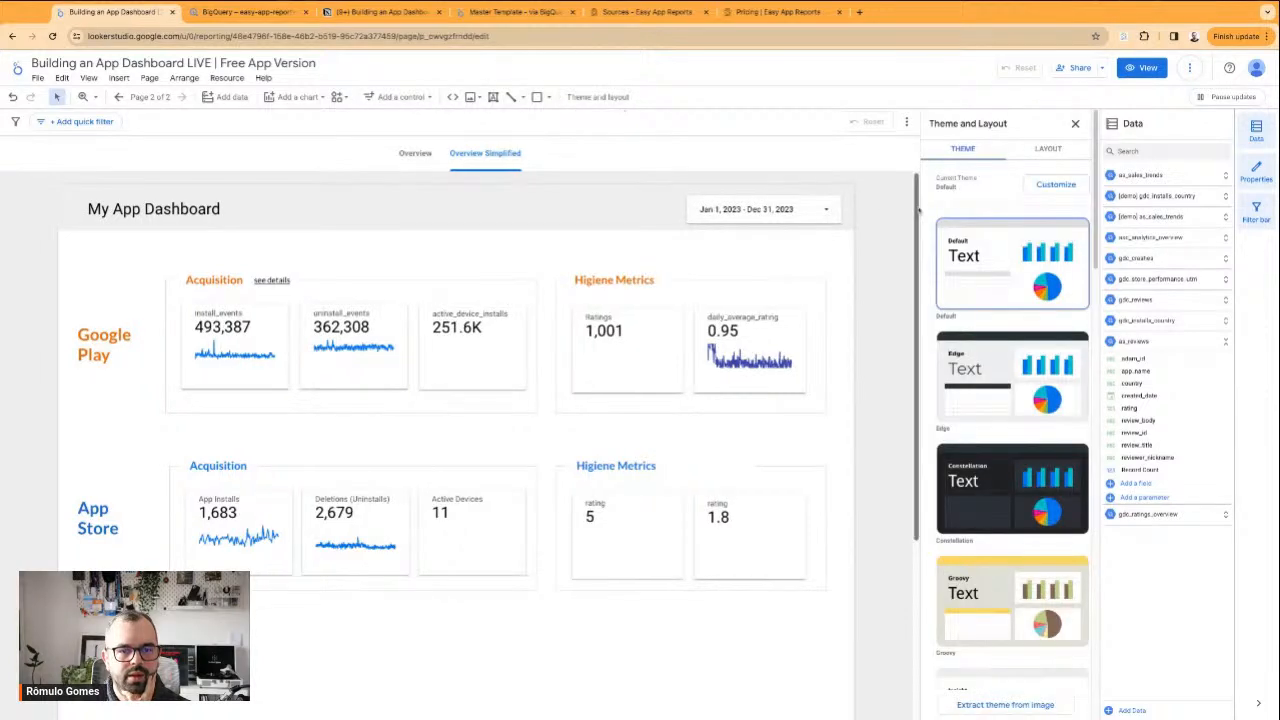
pyautogui.click(1042, 156)
pyautogui.click(1000, 245)
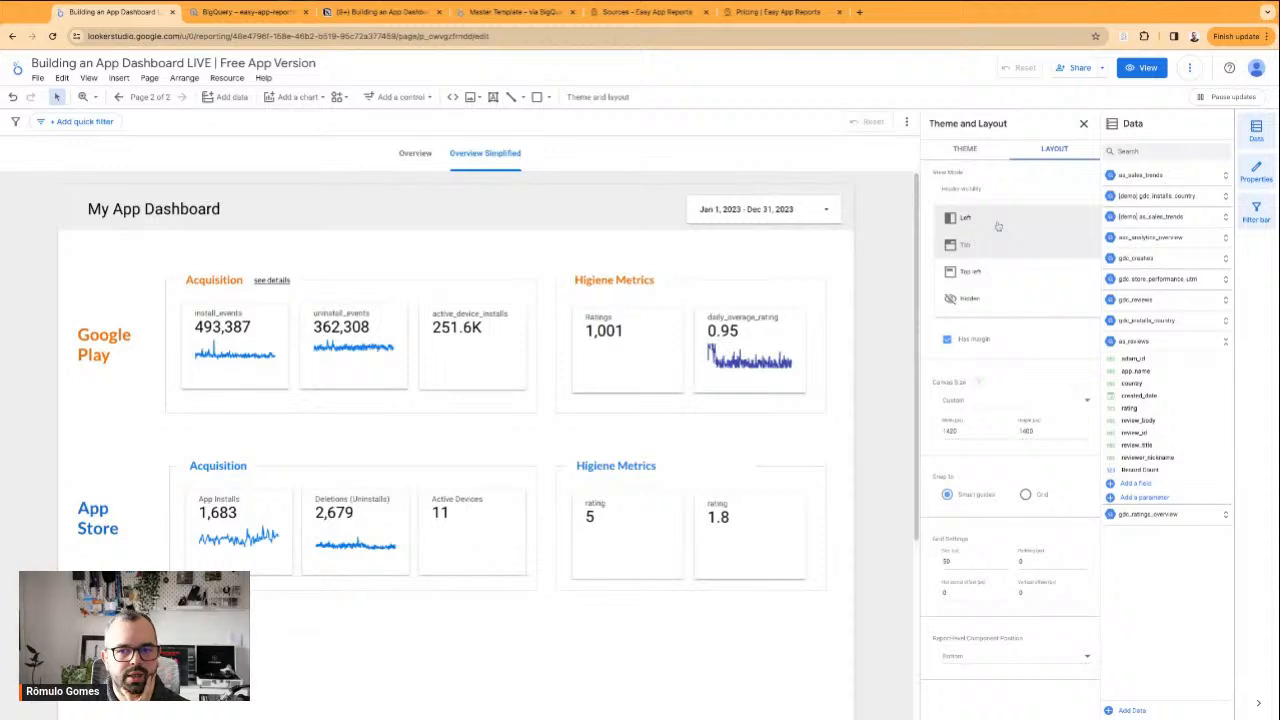
pyautogui.click(997, 220)
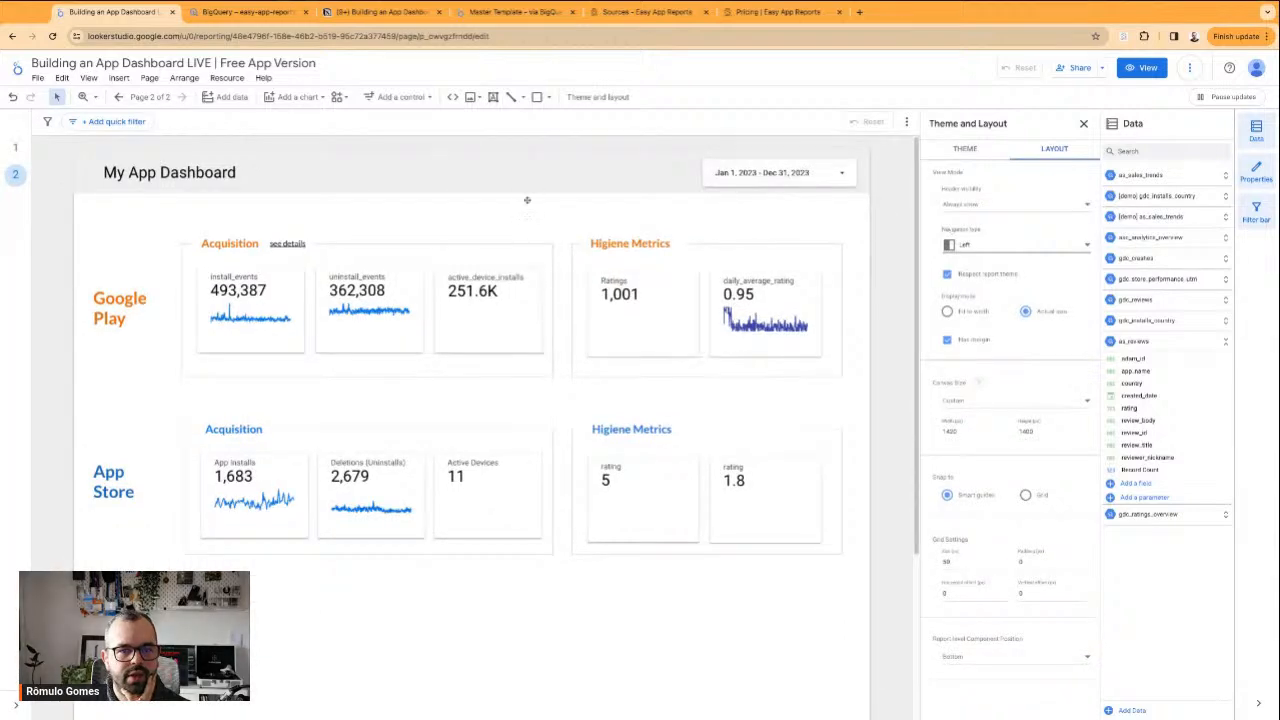
# Duplicate the Overview Simplified page from the report's page list
pyautogui.click(150, 97)
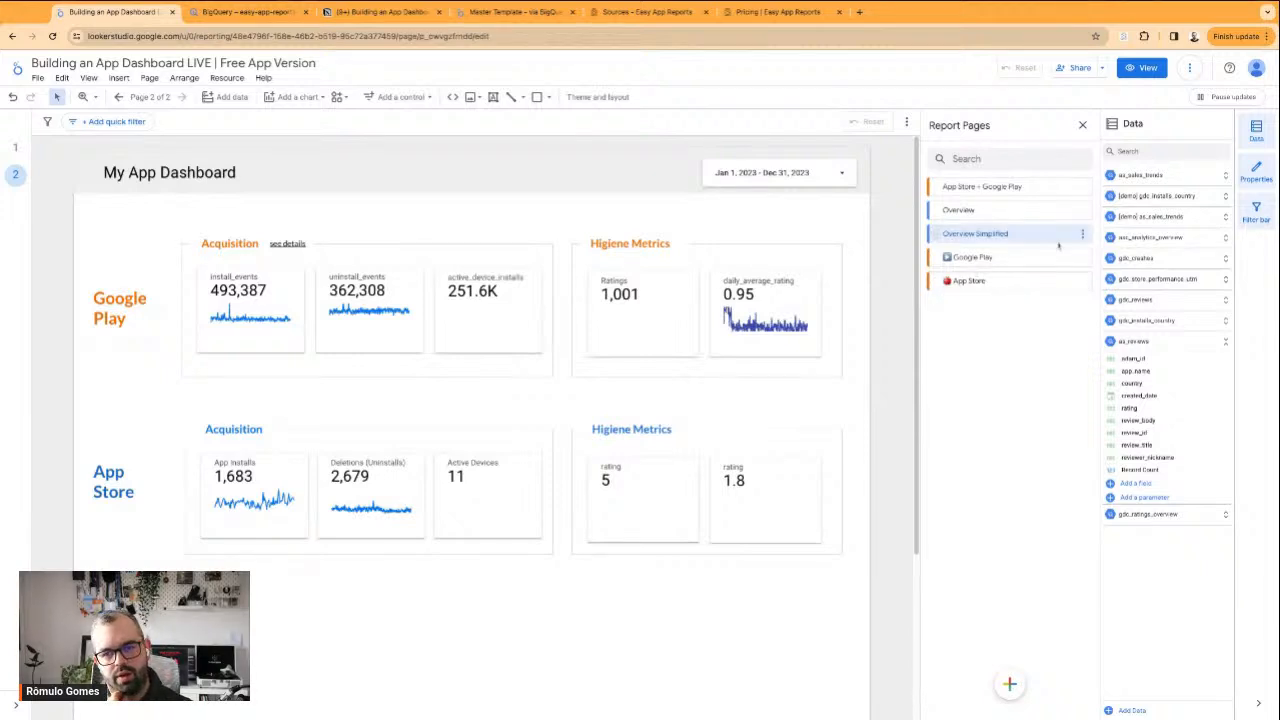
pyautogui.click(1028, 213)
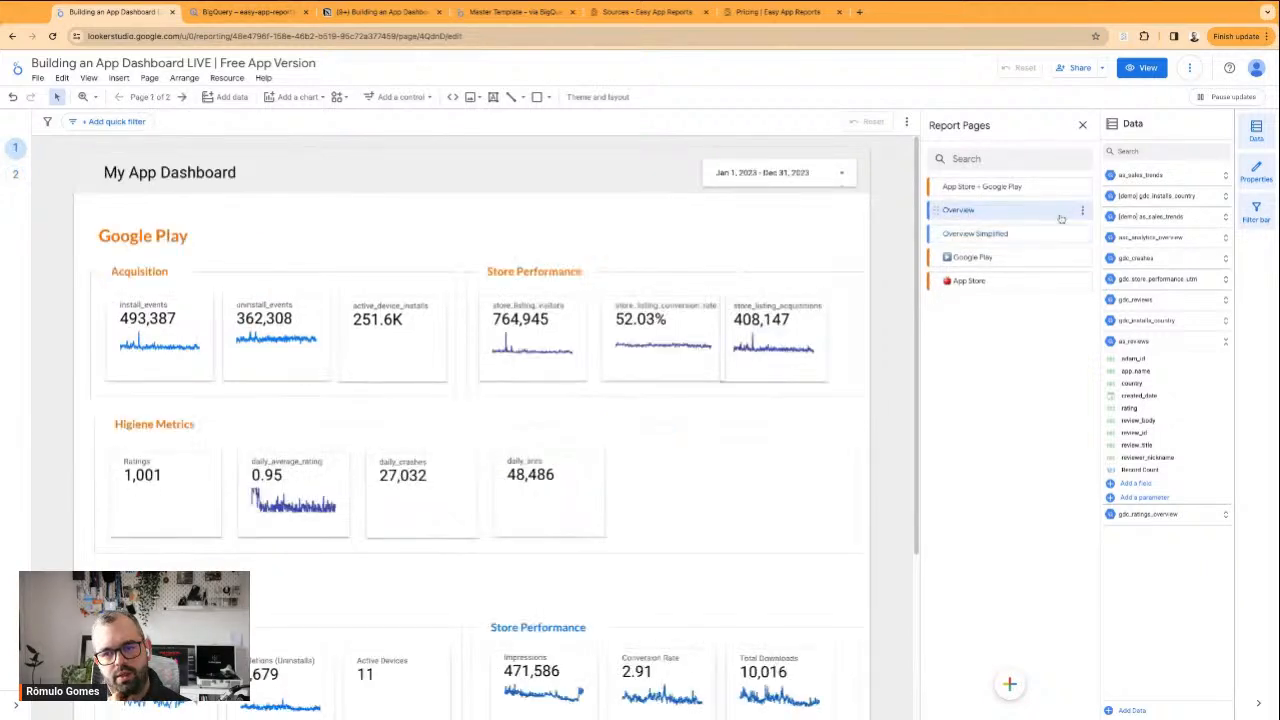
pyautogui.click(1052, 235)
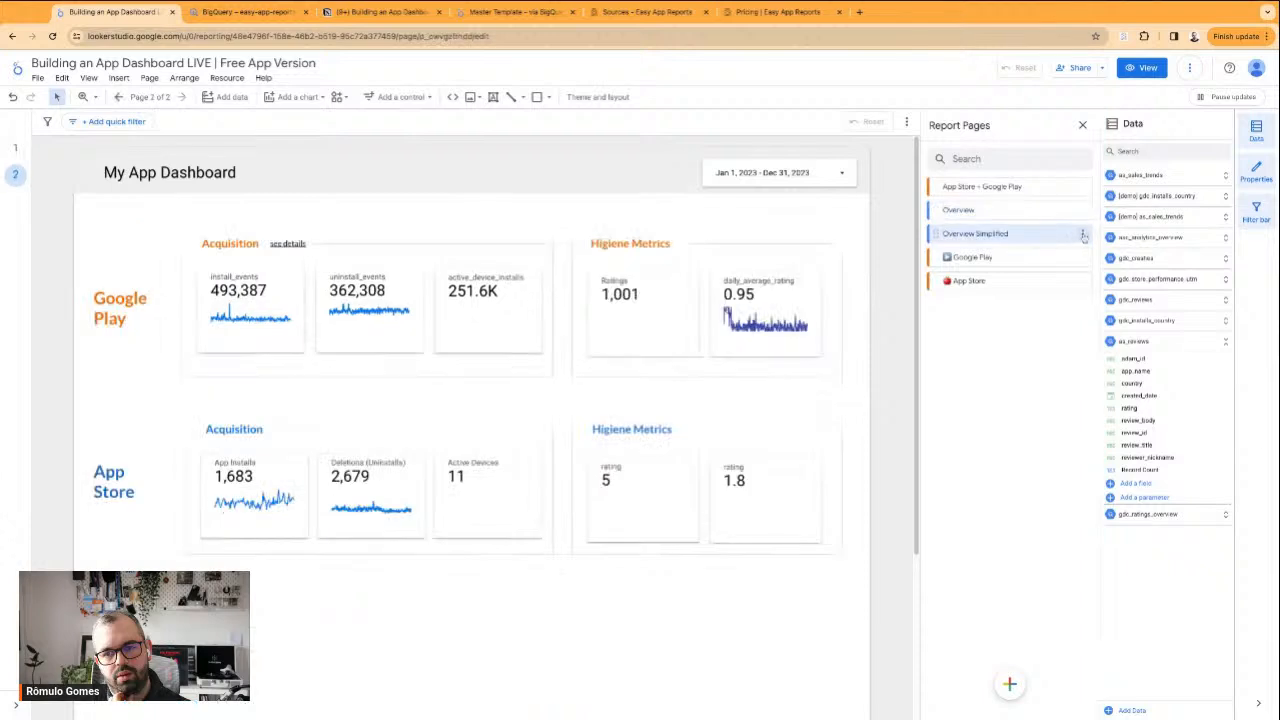
pyautogui.click(1084, 236)
pyautogui.click(1112, 274)
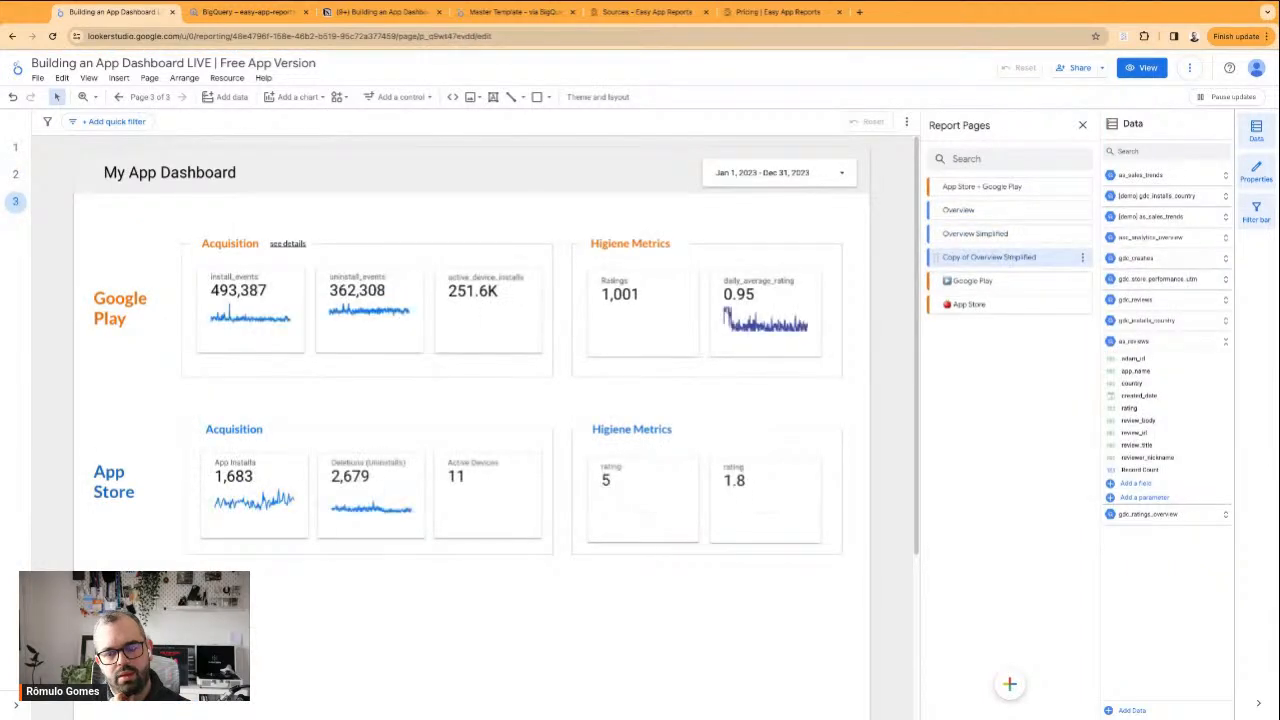
# Rename the copied Overview Simplified page as "Installs per Country"
pyautogui.tripleClick(988, 257)
pyautogui.tripleClick(988, 257)
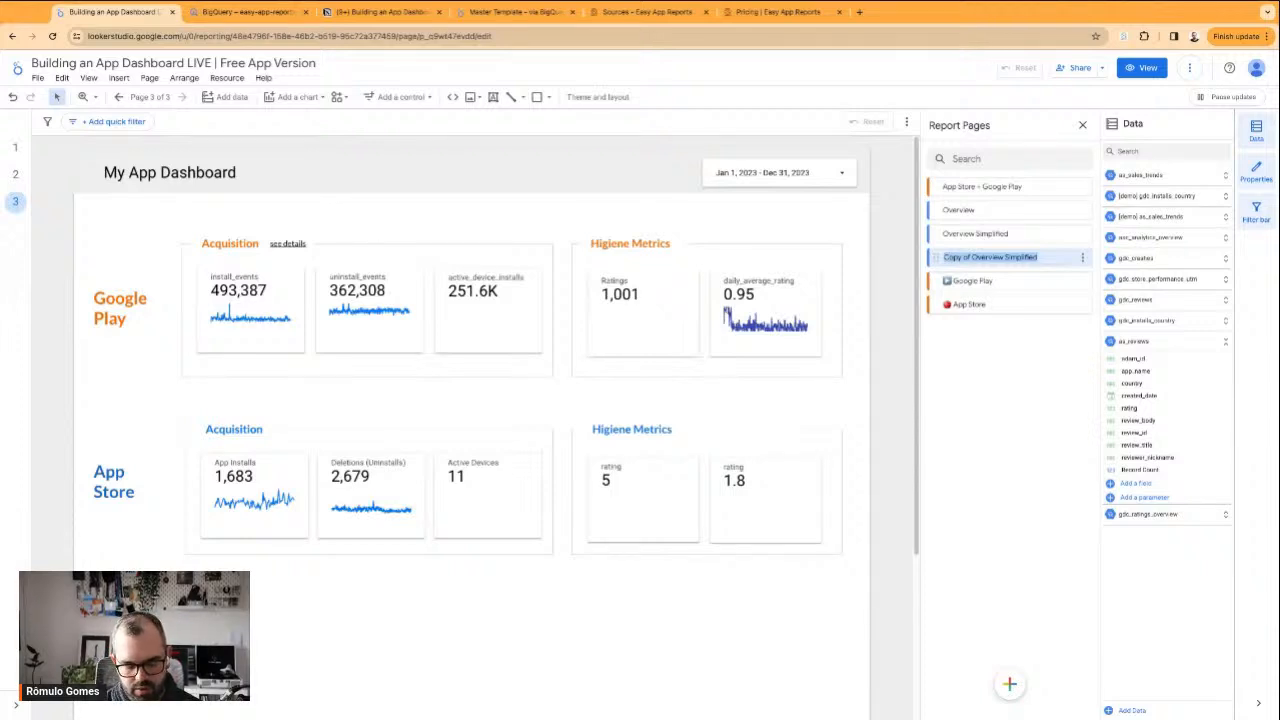
pyautogui.write('Acquisition per Country')
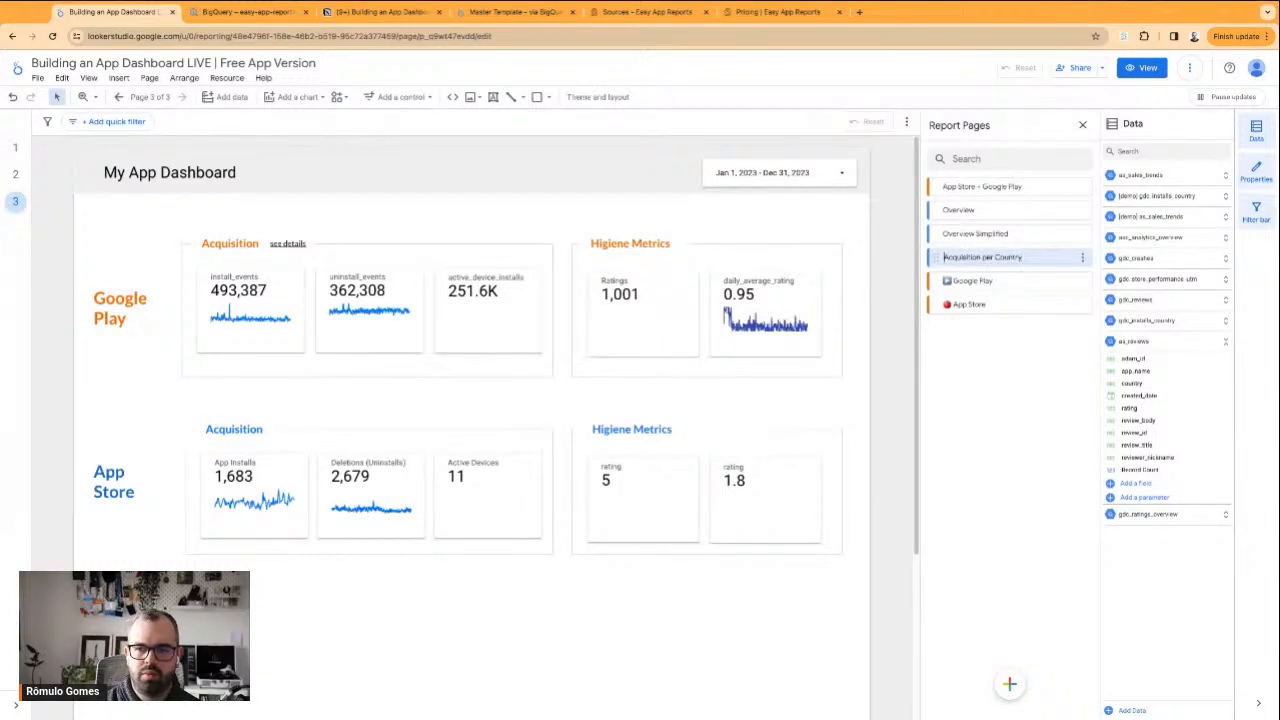
pyautogui.hotkey('alt', 'shift', 'Right')
pyautogui.write('Installs per Country')
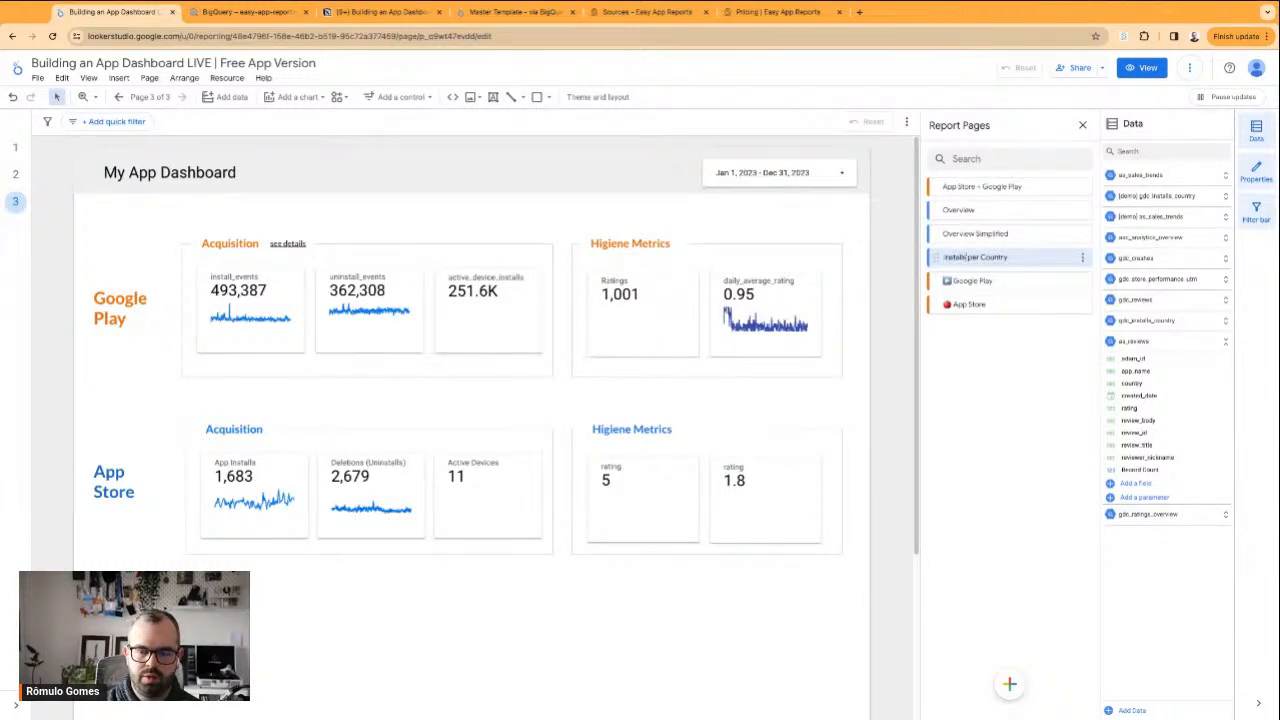
pyautogui.press('Escape')
# Move the Installs per Country page beneath the Google Play header and check the navigation in view mode
pyautogui.moveTo(937, 257); pyautogui.dragTo(987, 282)
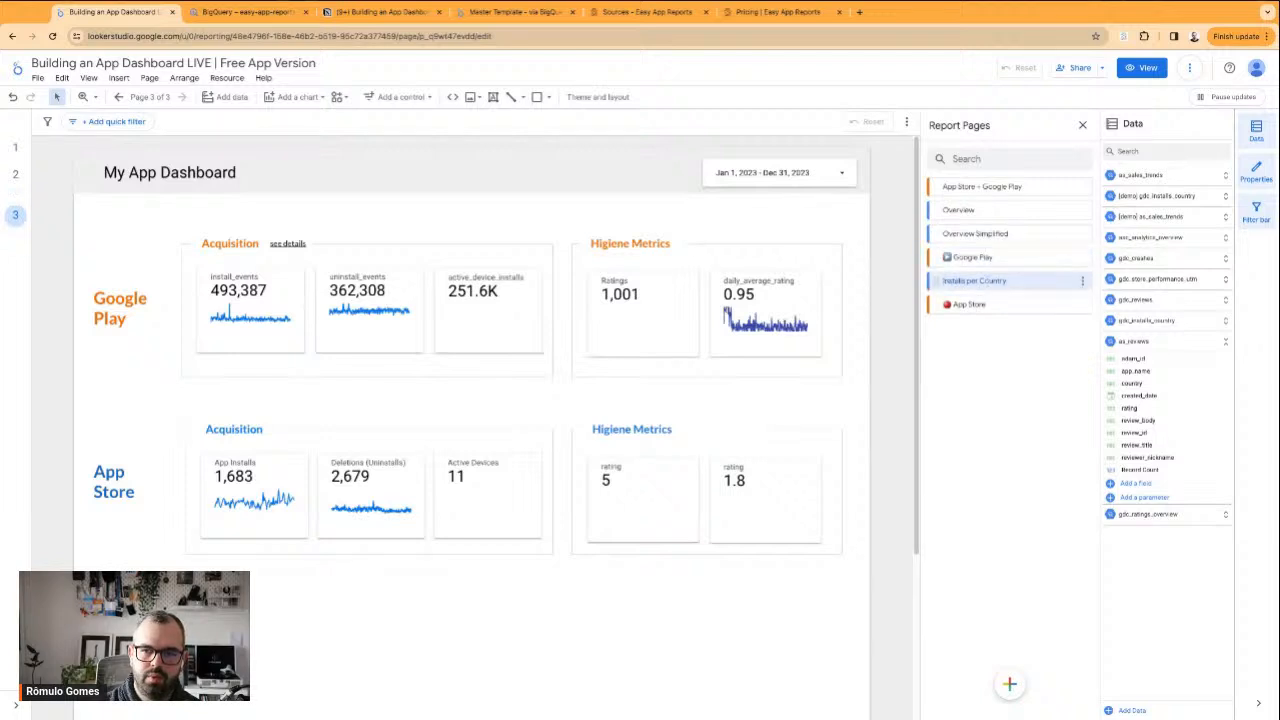
pyautogui.click(1141, 67)
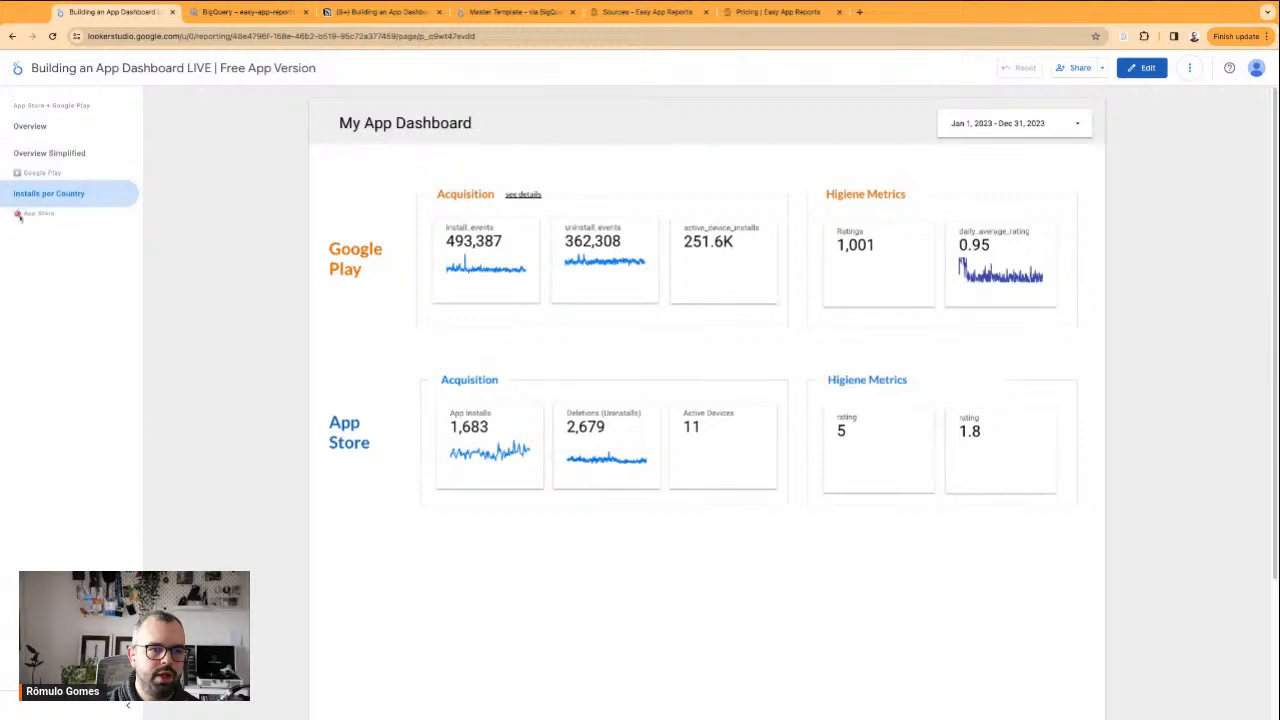
pyautogui.click(1141, 67)
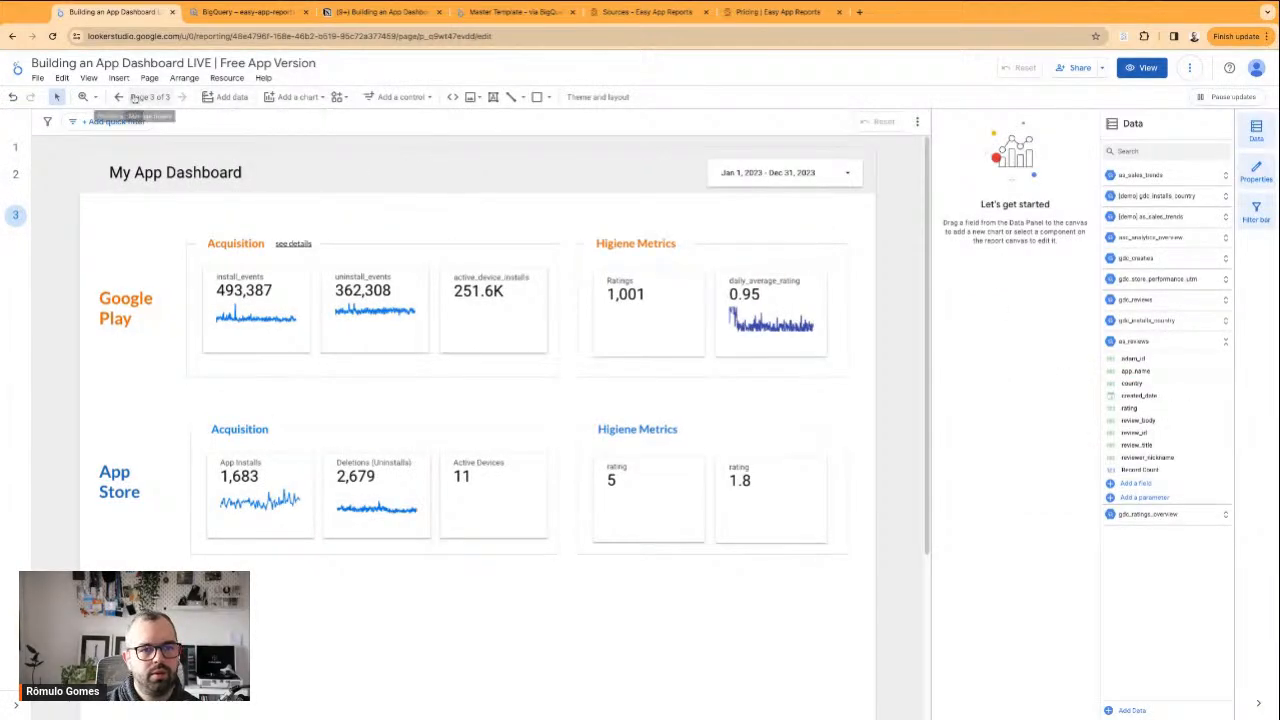
# Add one divider above the Google Play header and another above the App Store header in the page list
pyautogui.click(150, 97)
pyautogui.moveTo(1009, 684)
pyautogui.click(984, 630)
pyautogui.moveTo(936, 296); pyautogui.dragTo(938, 258)
pyautogui.moveTo(1009, 684)
pyautogui.click(986, 627)
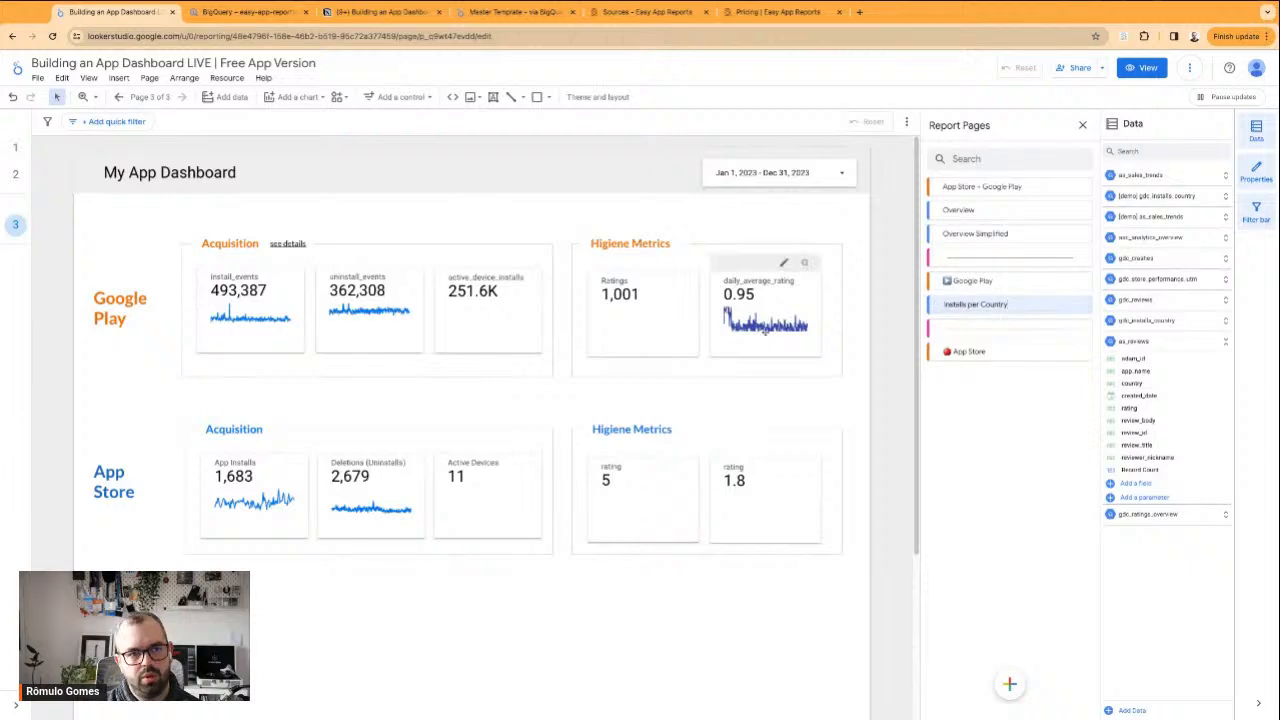
# Delete the Google Play Higiene Metrics group with its rating charts from the Installs per Country page
pyautogui.click(470, 220)
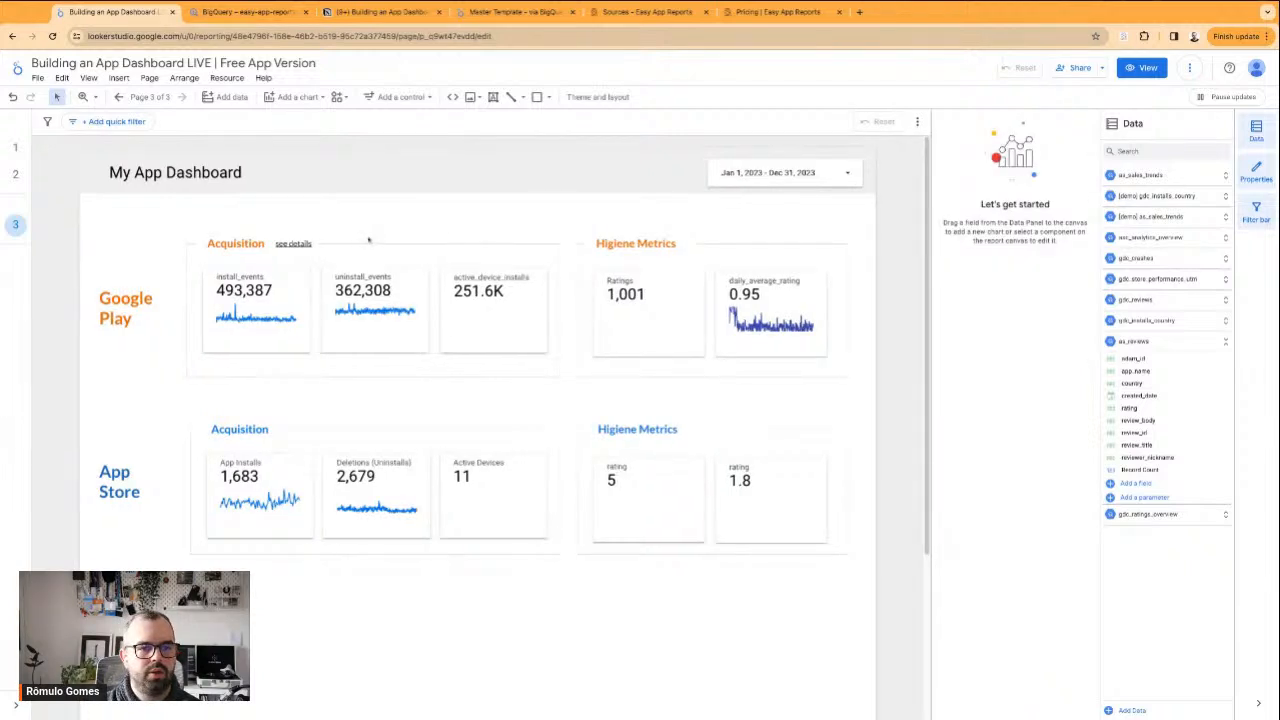
pyautogui.moveTo(137, 211); pyautogui.dragTo(800, 387)
pyautogui.click(708, 208)
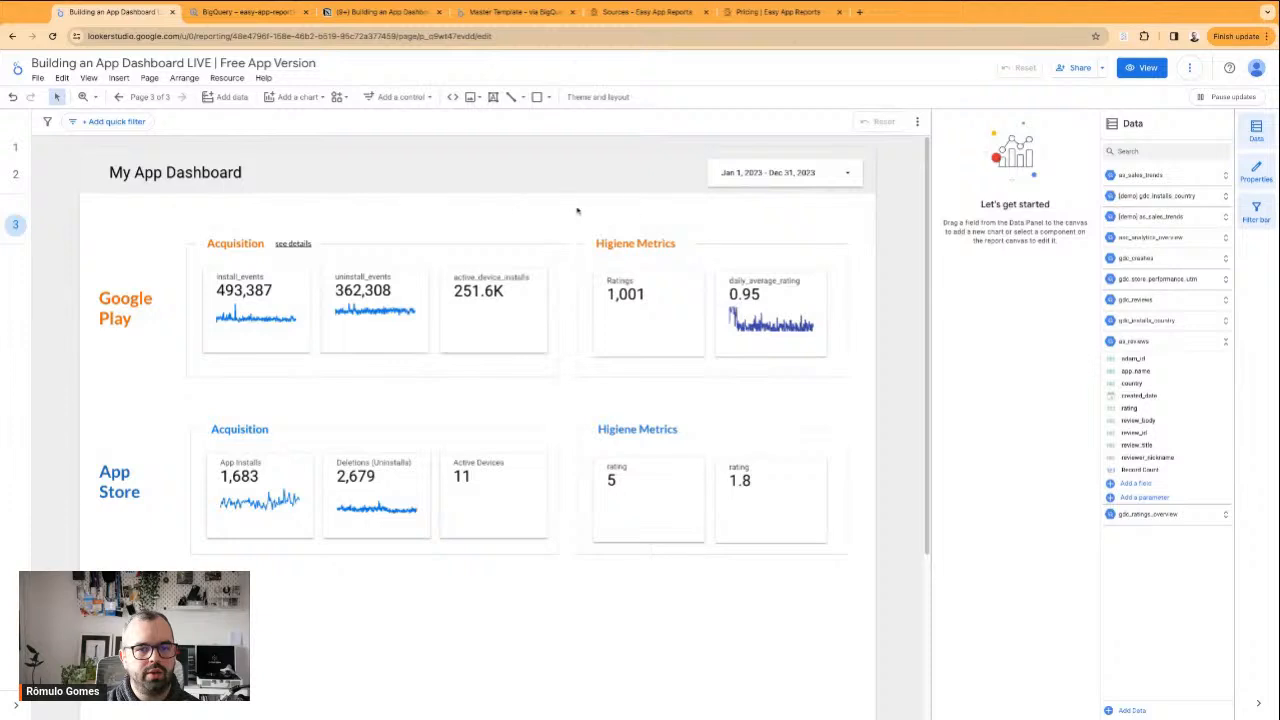
pyautogui.moveTo(586, 223); pyautogui.dragTo(858, 388)
pyautogui.press('Delete')
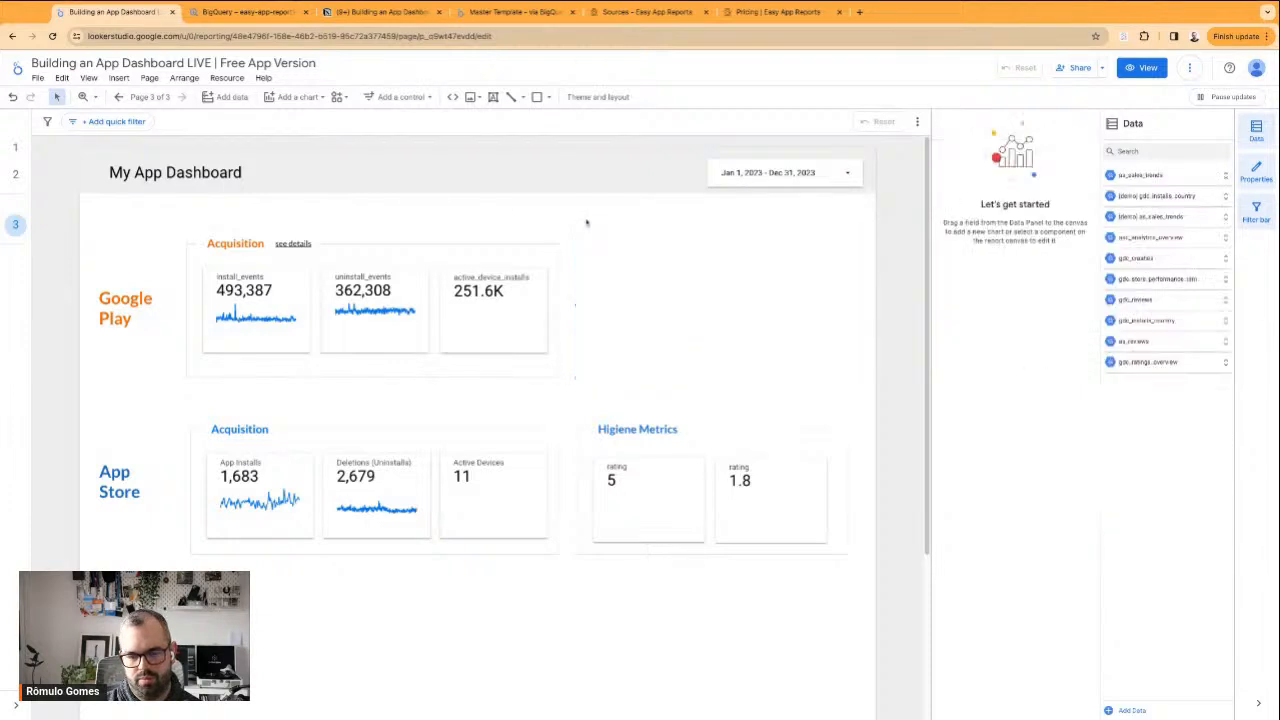
# Delete the Google Play title and its Acquisition group from the Installs per Country page
pyautogui.moveTo(810, 590); pyautogui.dragTo(120, 415)
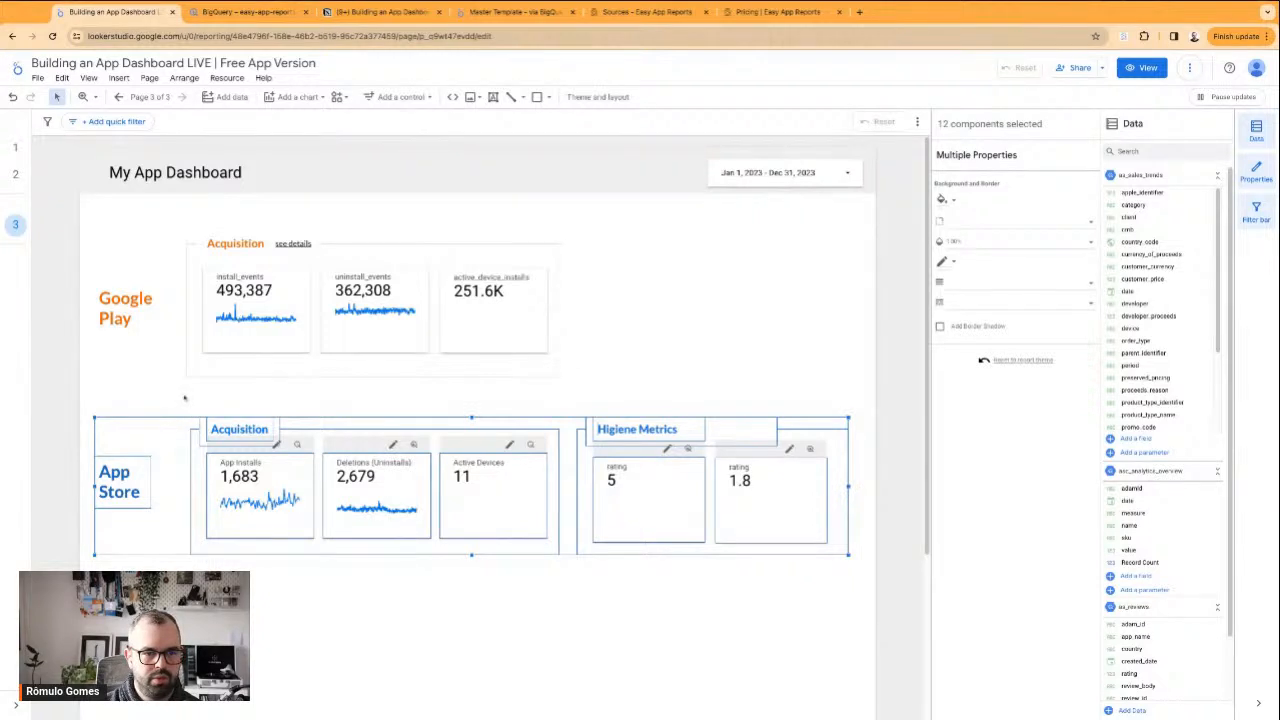
pyautogui.moveTo(178, 394); pyautogui.dragTo(126, 236)
pyautogui.press('Delete')
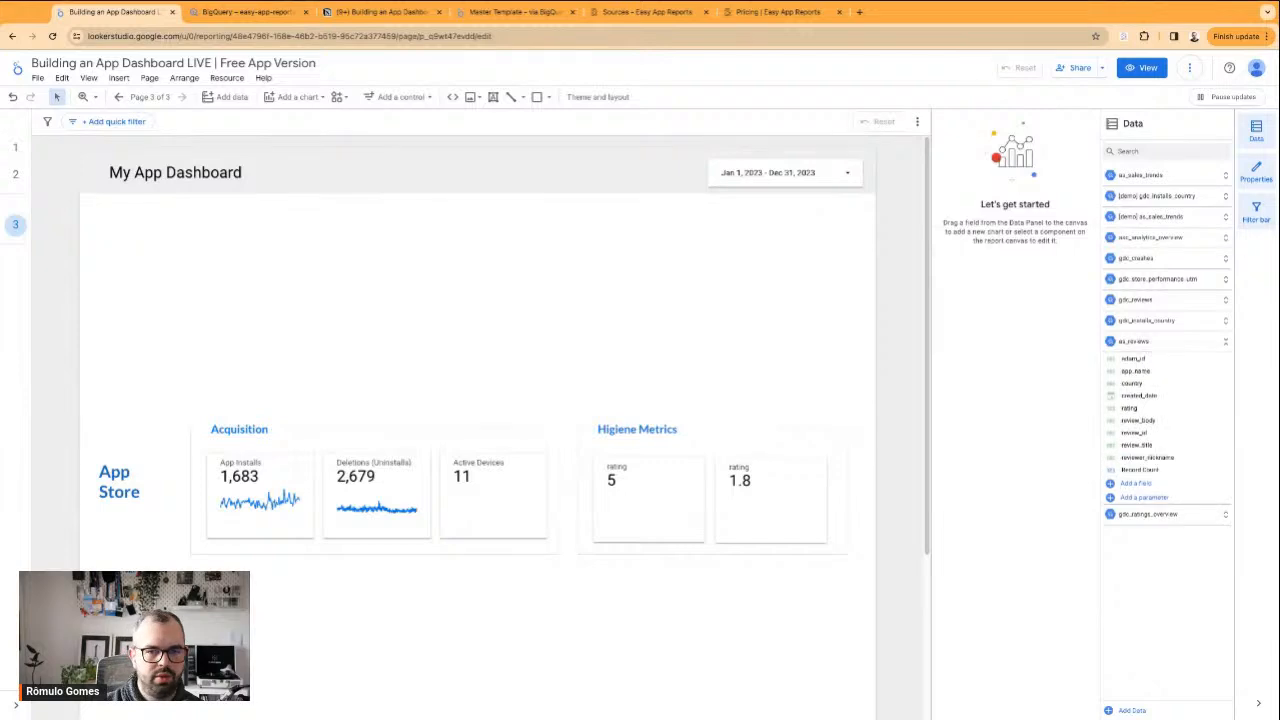
# Delete the App Store Higiene Metrics group from the Installs per Country page
pyautogui.moveTo(110, 391); pyautogui.dragTo(756, 594)
pyautogui.click(613, 376)
pyautogui.moveTo(606, 376)
pyautogui.mouseDown()
pyautogui.moveTo(799, 580)
pyautogui.moveTo(604, 376)
pyautogui.mouseUp()
pyautogui.press('Delete')
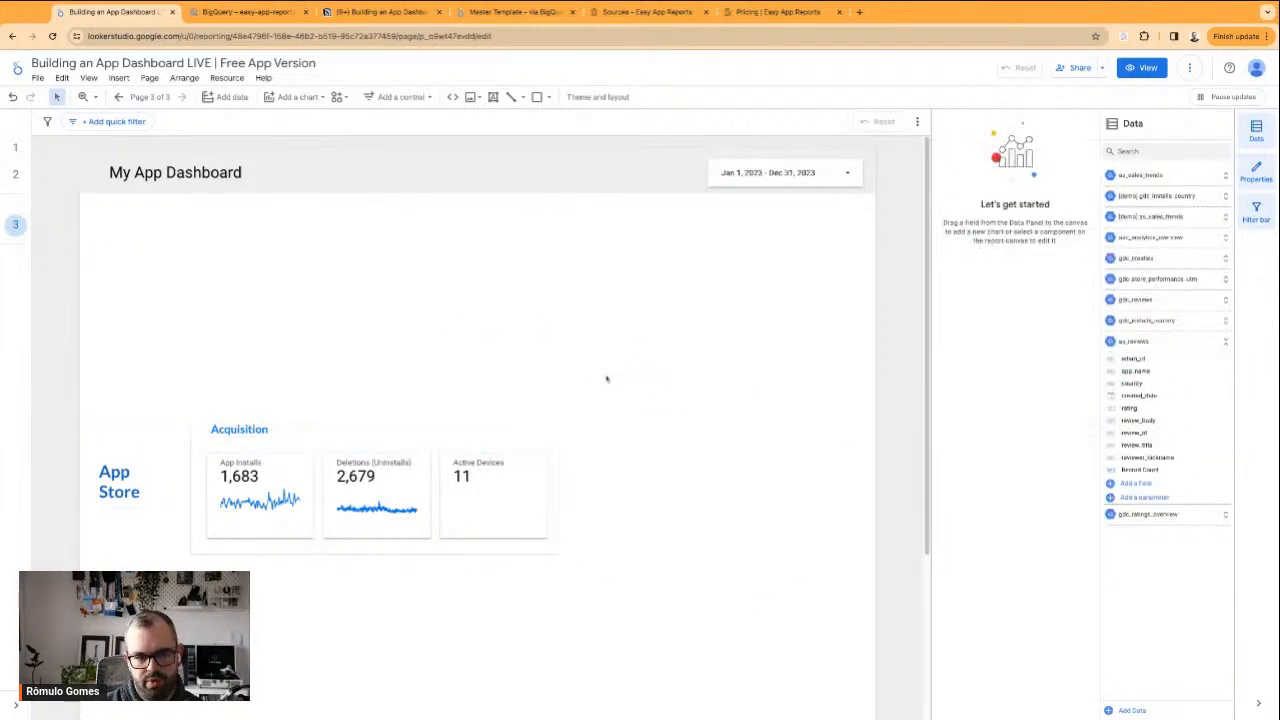
# Move the App Store title and its Acquisition group up to just below the page header
pyautogui.moveTo(112, 399); pyautogui.dragTo(568, 560)
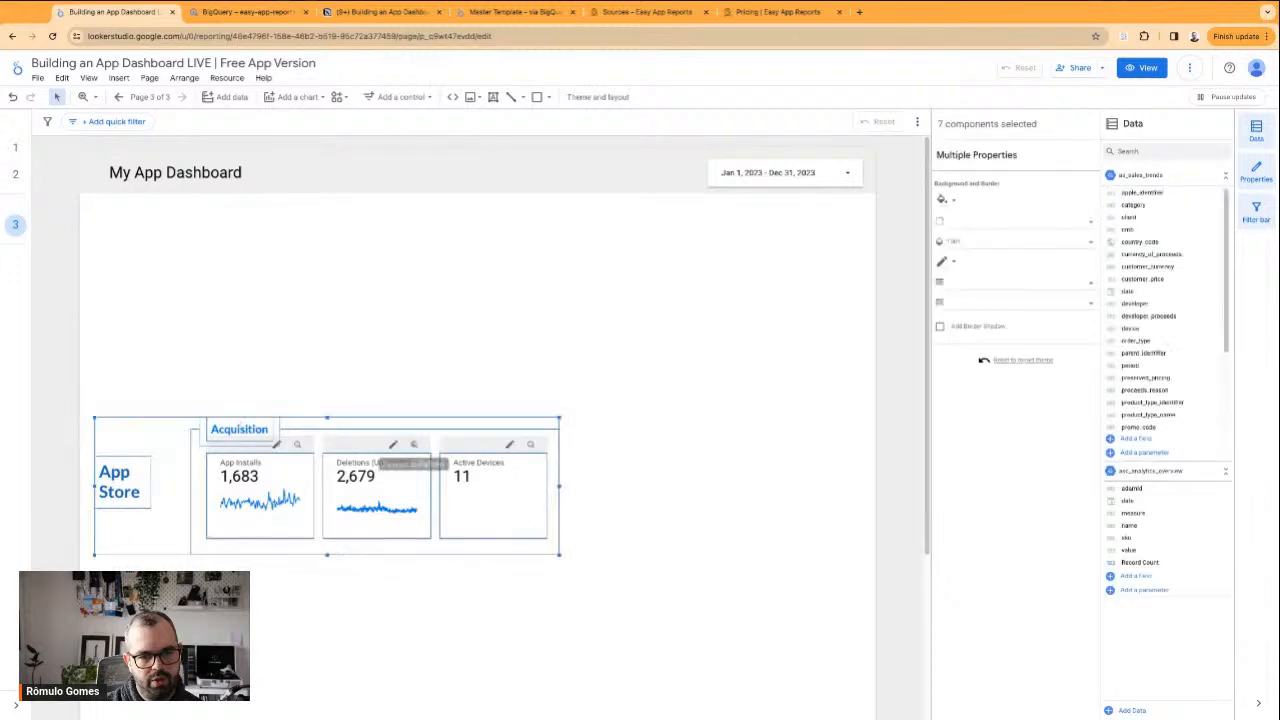
pyautogui.moveTo(239, 419); pyautogui.dragTo(249, 214)
pyautogui.click(249, 214)
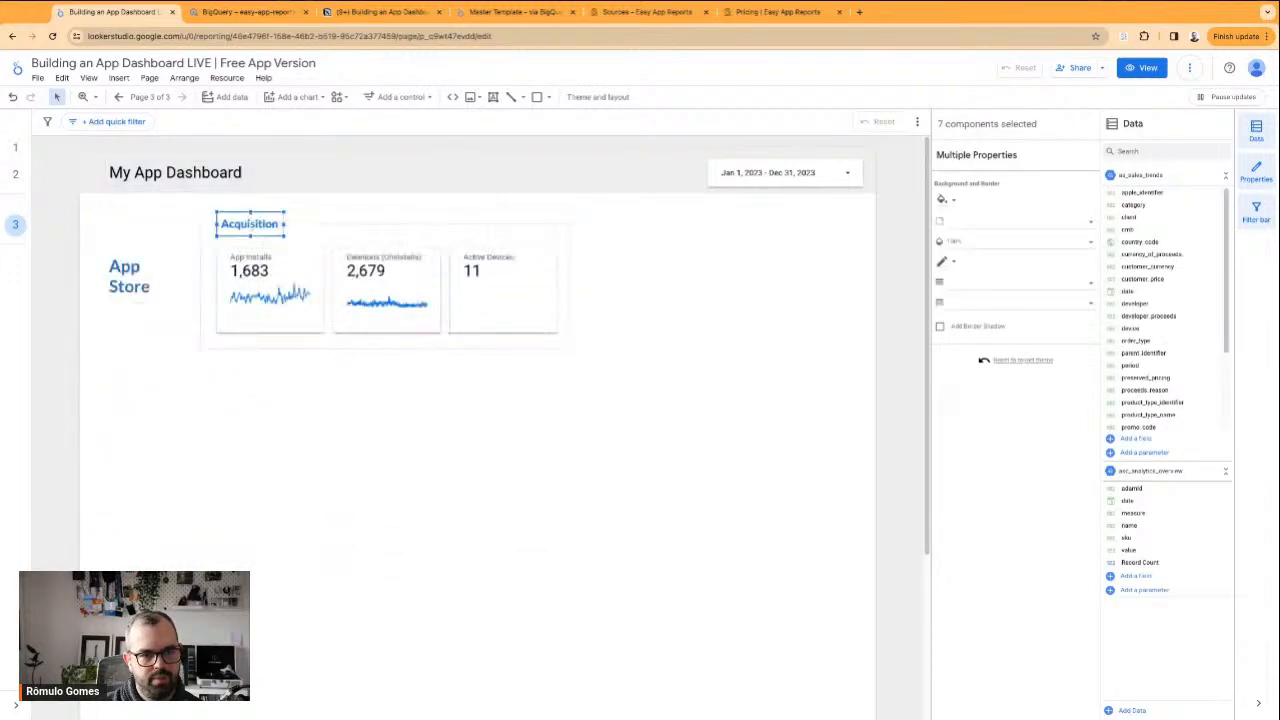
pyautogui.click(385, 477)
# Switch to the Master Template report and examine the App Store Installs page's scorecards, Daily Installs section and Installs per Country section
pyautogui.click(515, 12)
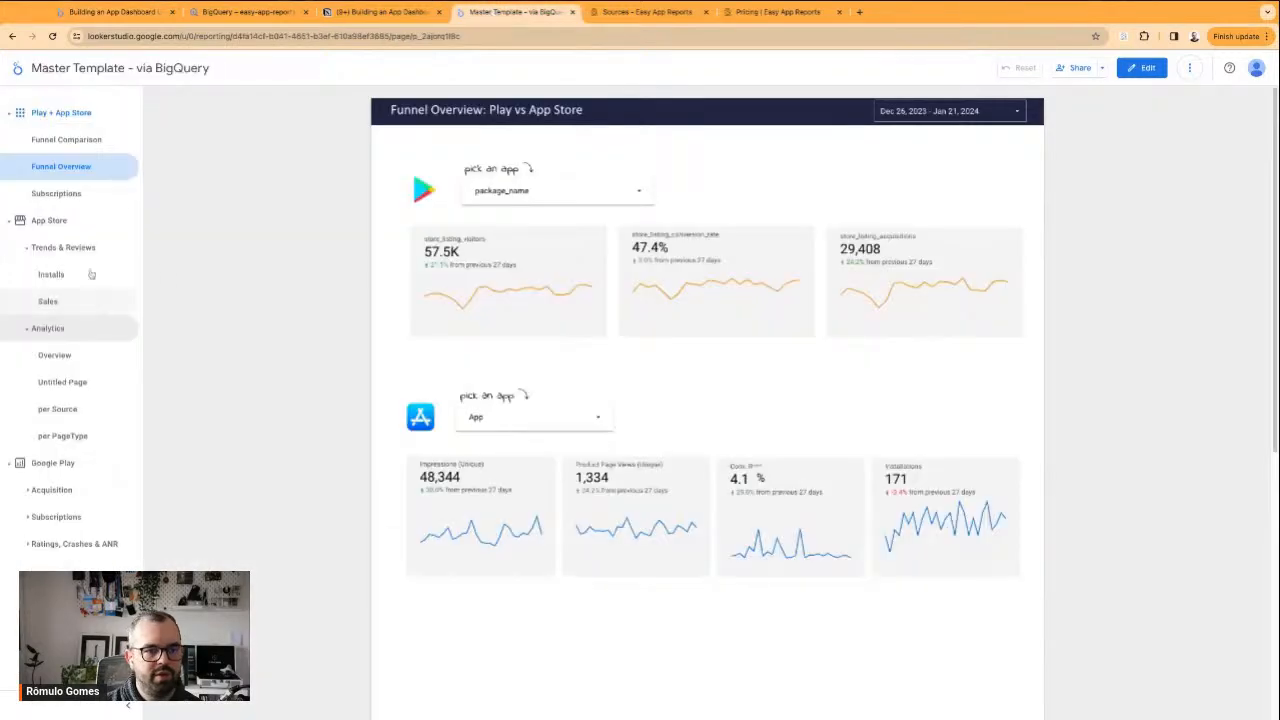
pyautogui.click(46, 280)
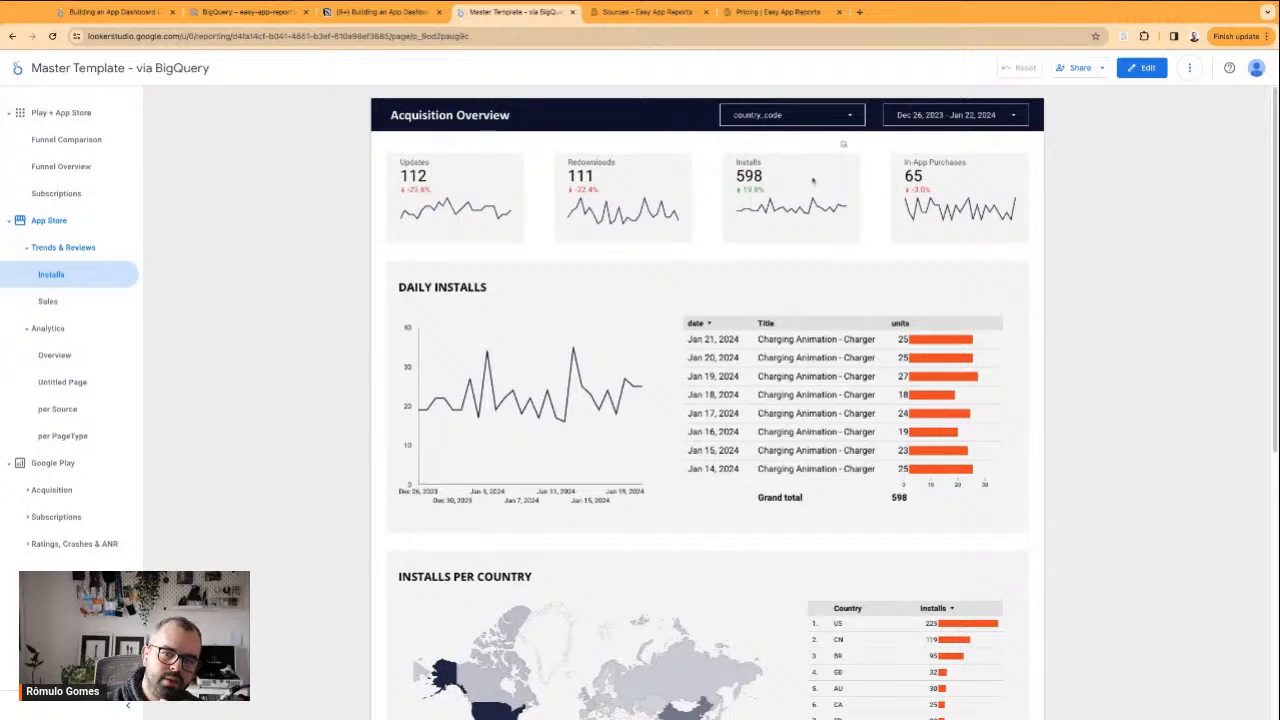
pyautogui.scroll(-3, 707, 240)
pyautogui.scroll(3, 530, 412)
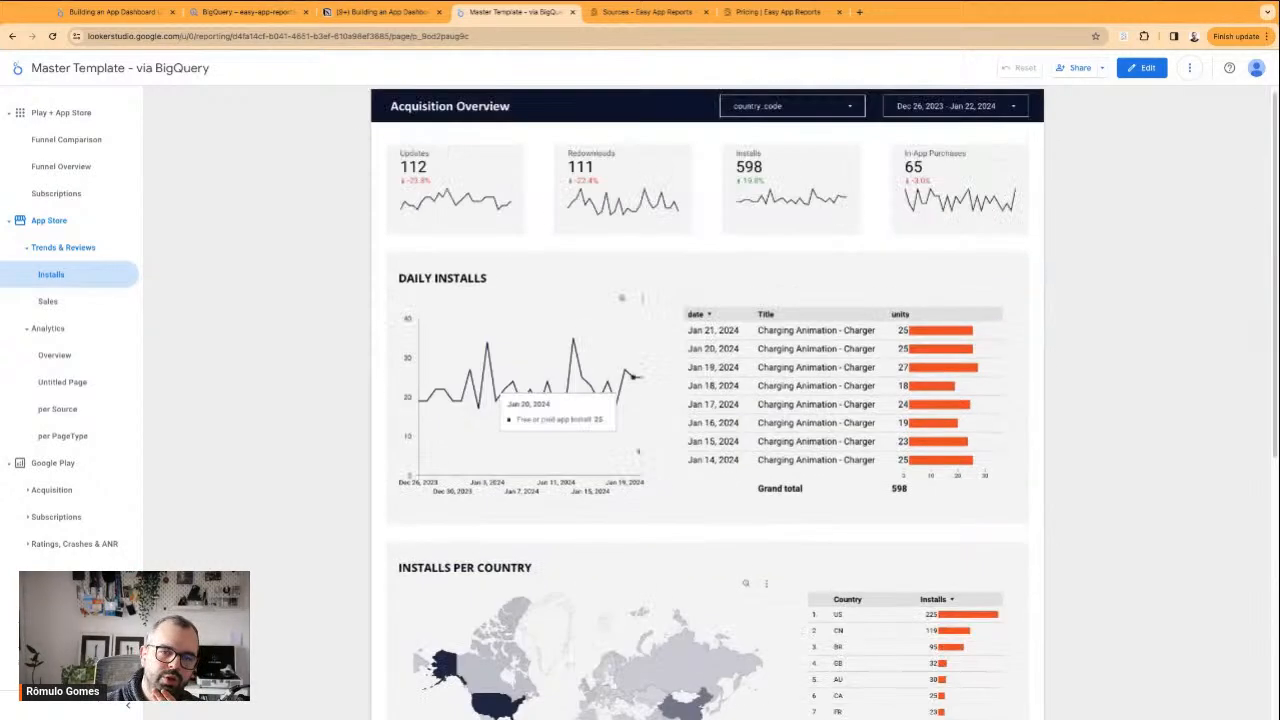
pyautogui.moveTo(405, 153); pyautogui.dragTo(430, 154)
pyautogui.moveTo(545, 160); pyautogui.dragTo(967, 154)
pyautogui.click(1064, 265)
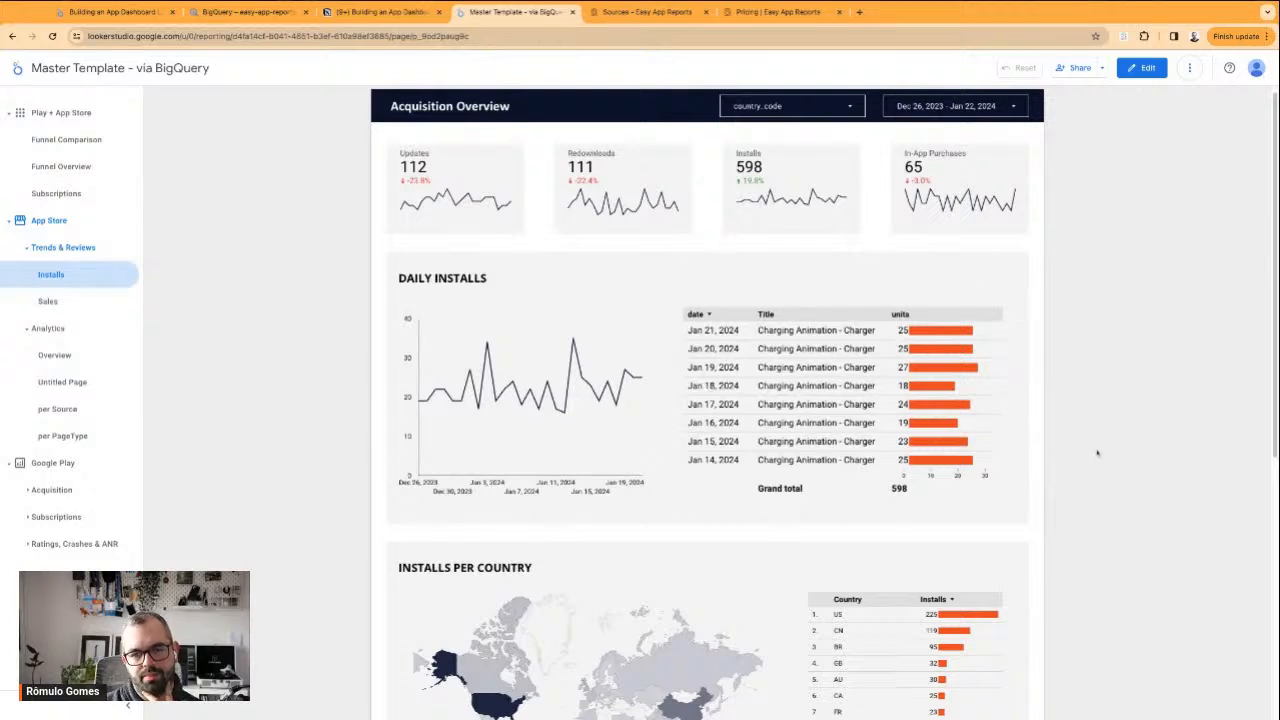
pyautogui.scroll(-3, 1097, 453)
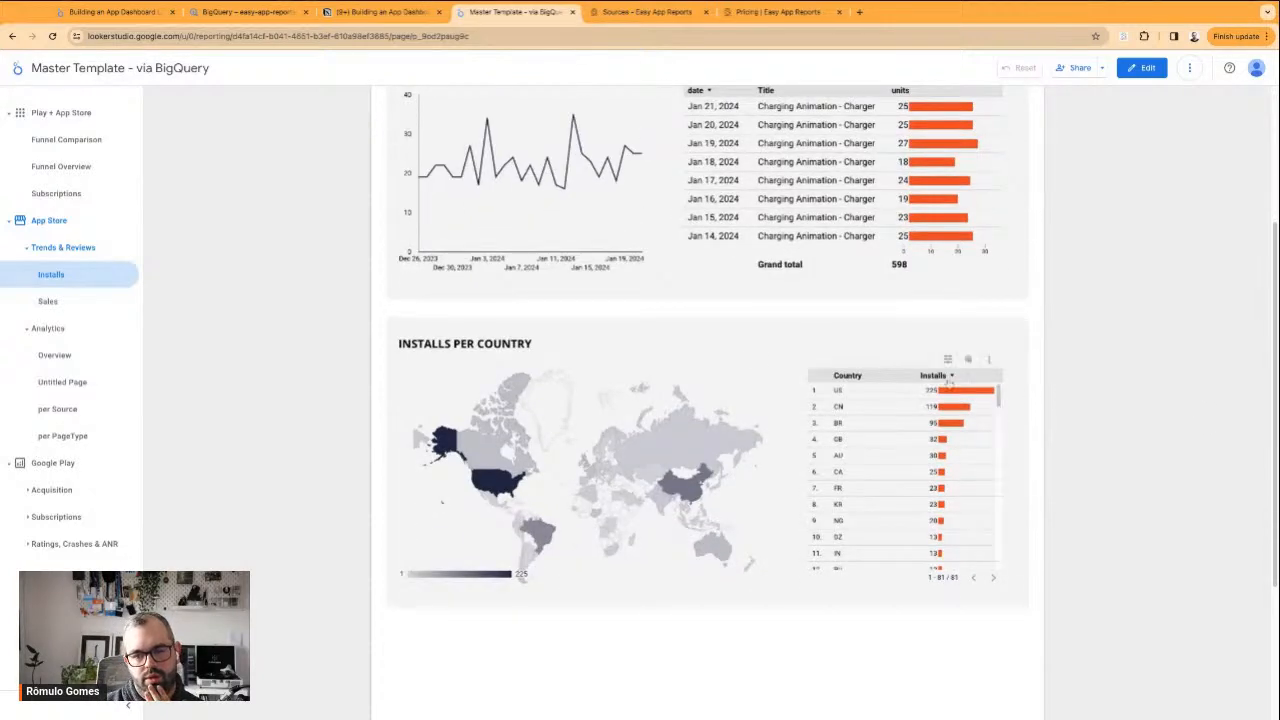
pyautogui.scroll(-7, 924, 490)
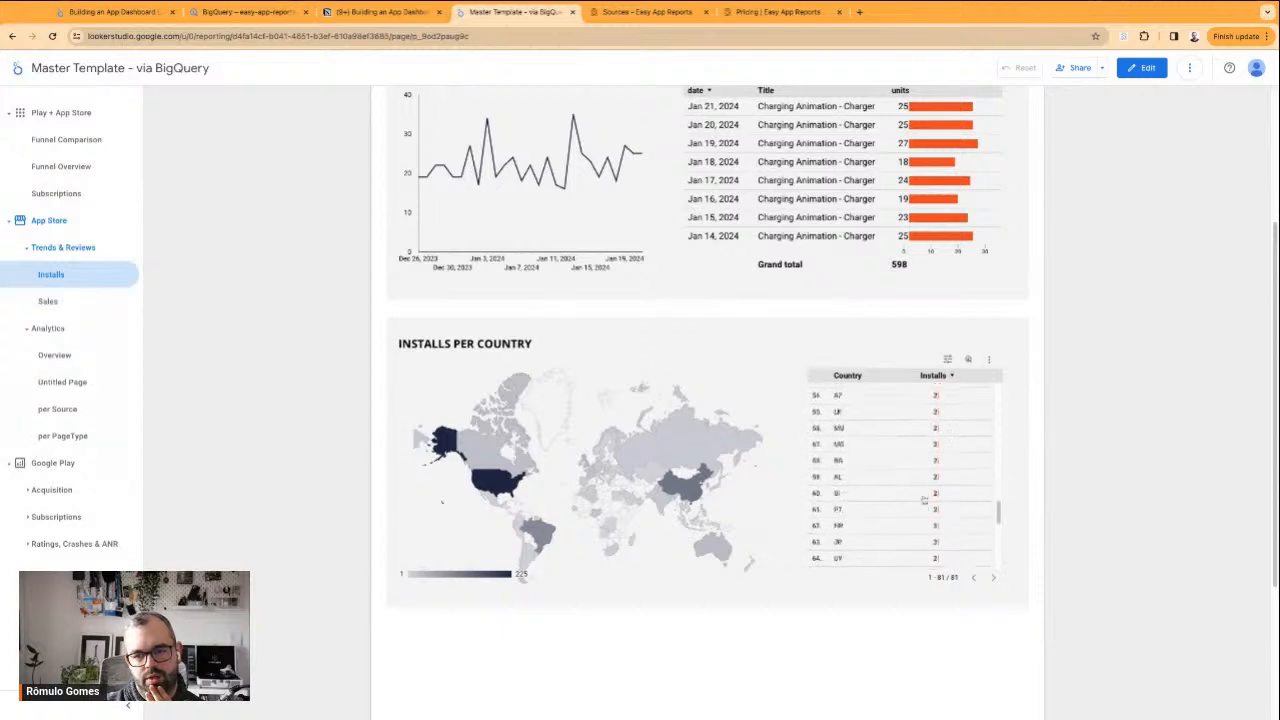
pyautogui.scroll(2, 924, 476)
pyautogui.scroll(6, 924, 477)
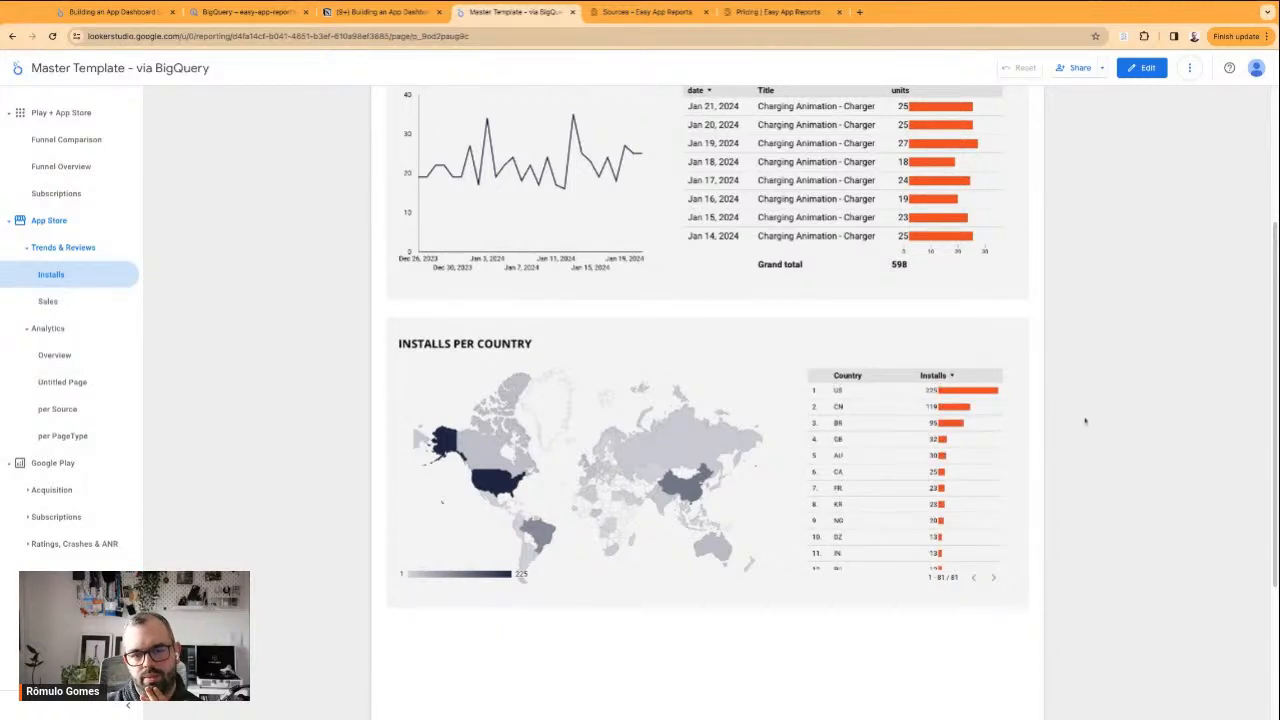
pyautogui.scroll(3, 1085, 421)
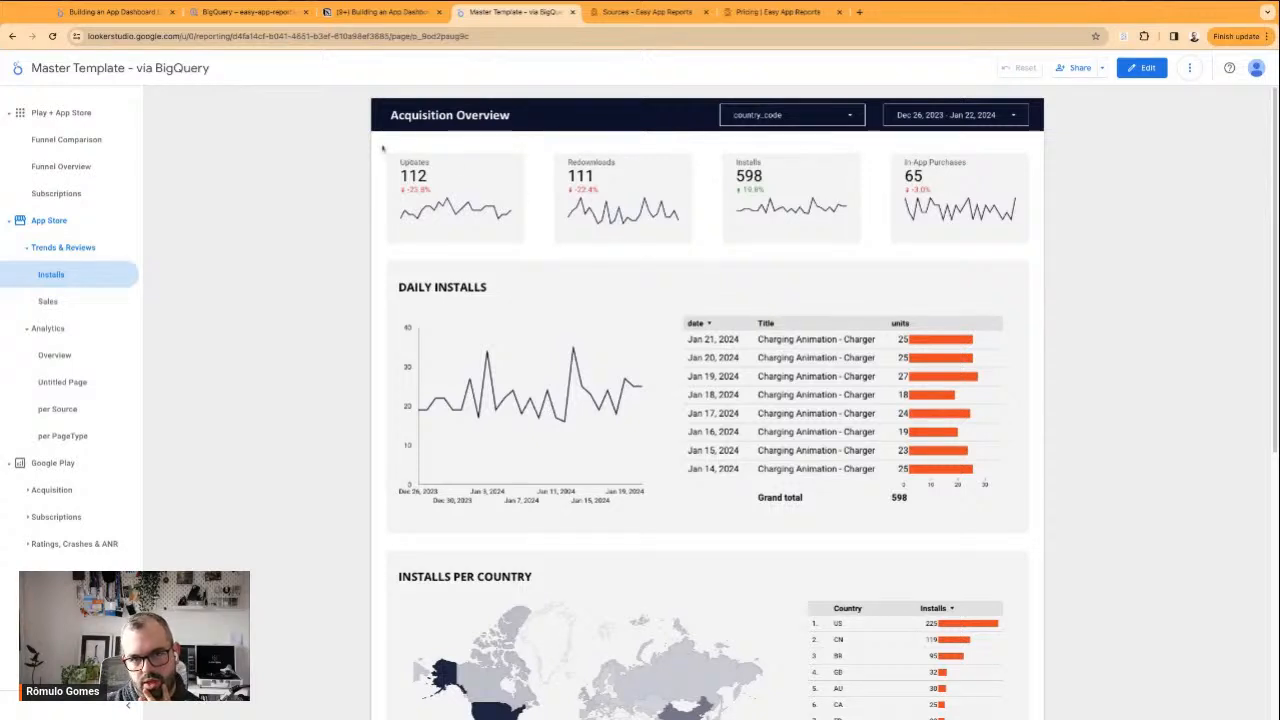
pyautogui.hotkey('ctrl', 'a')
pyautogui.click(1099, 205)
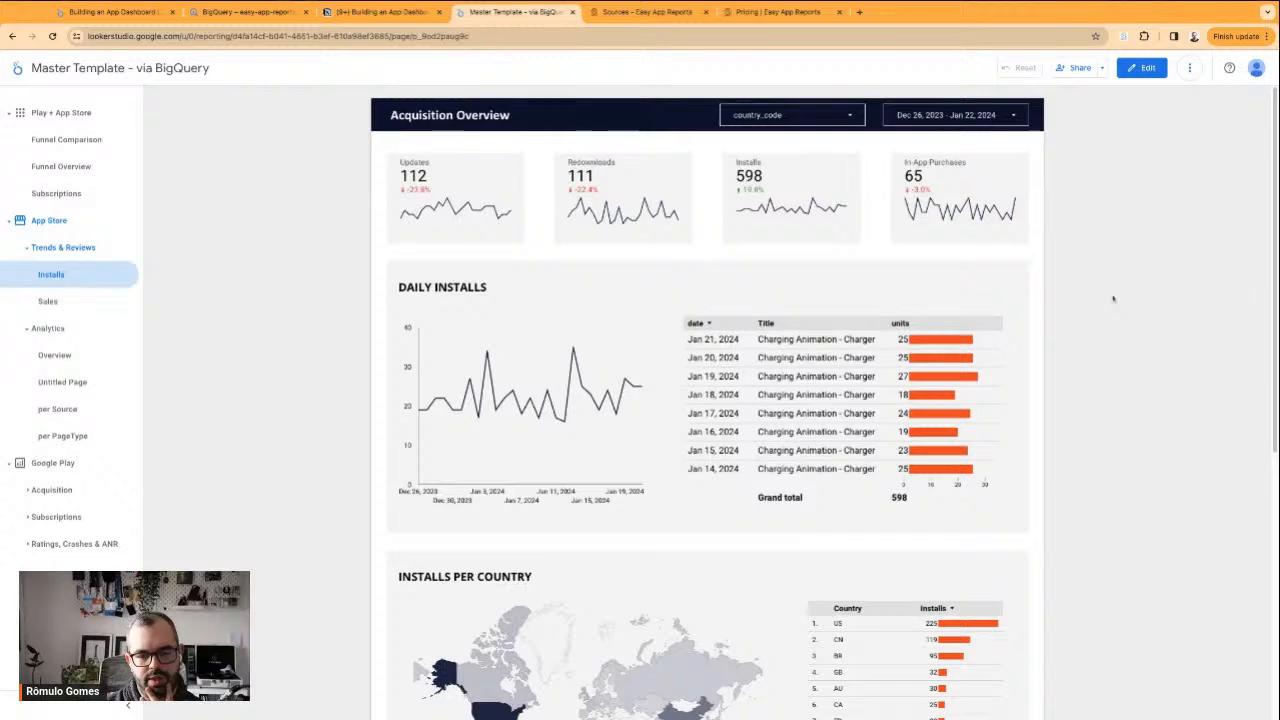
# Open the template's Installs page for editing and select the Daily Installs and Installs per Country sections
pyautogui.click(1141, 67)
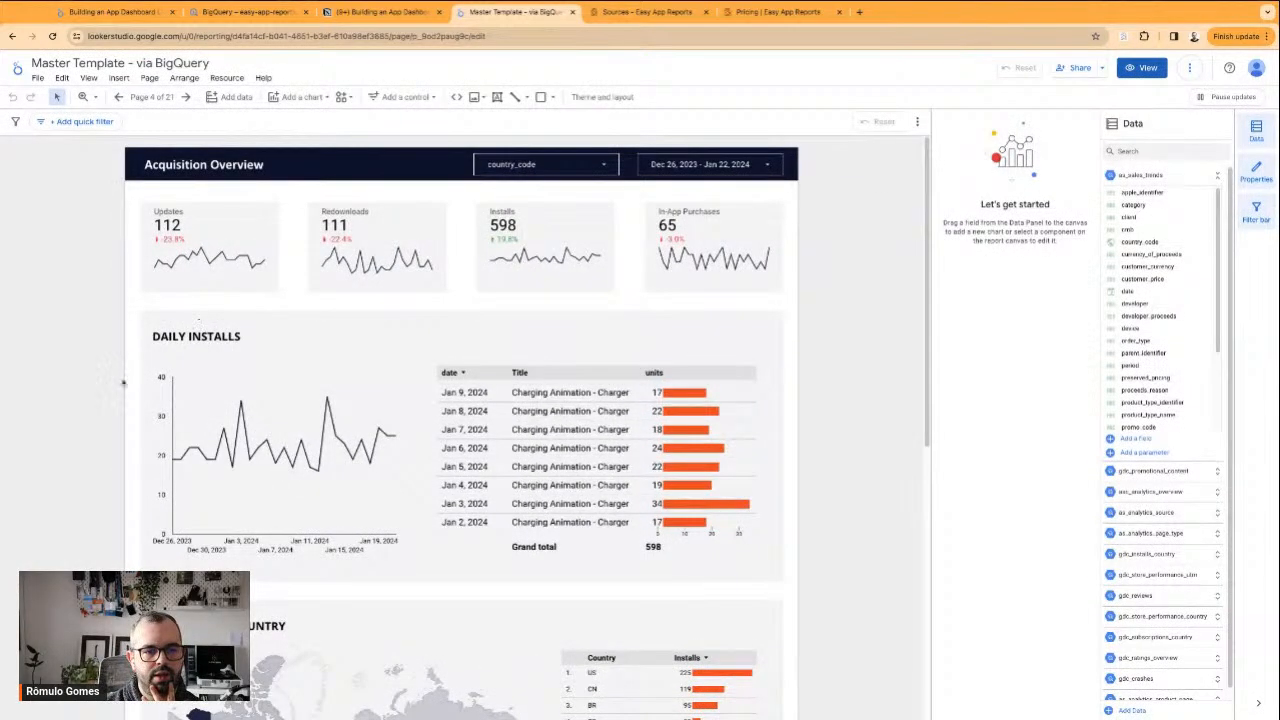
pyautogui.scroll(-3, 120, 381)
pyautogui.scroll(2, 129, 239)
pyautogui.moveTo(129, 239); pyautogui.dragTo(730, 612)
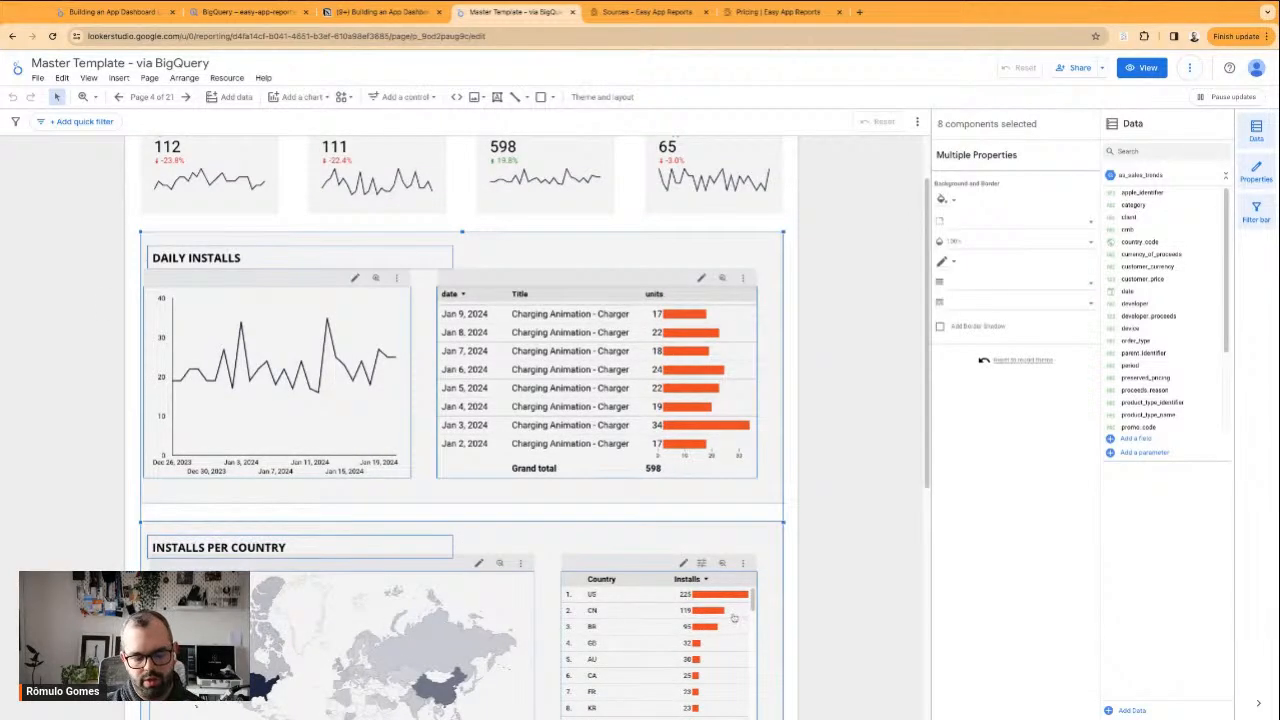
pyautogui.click(112, 12)
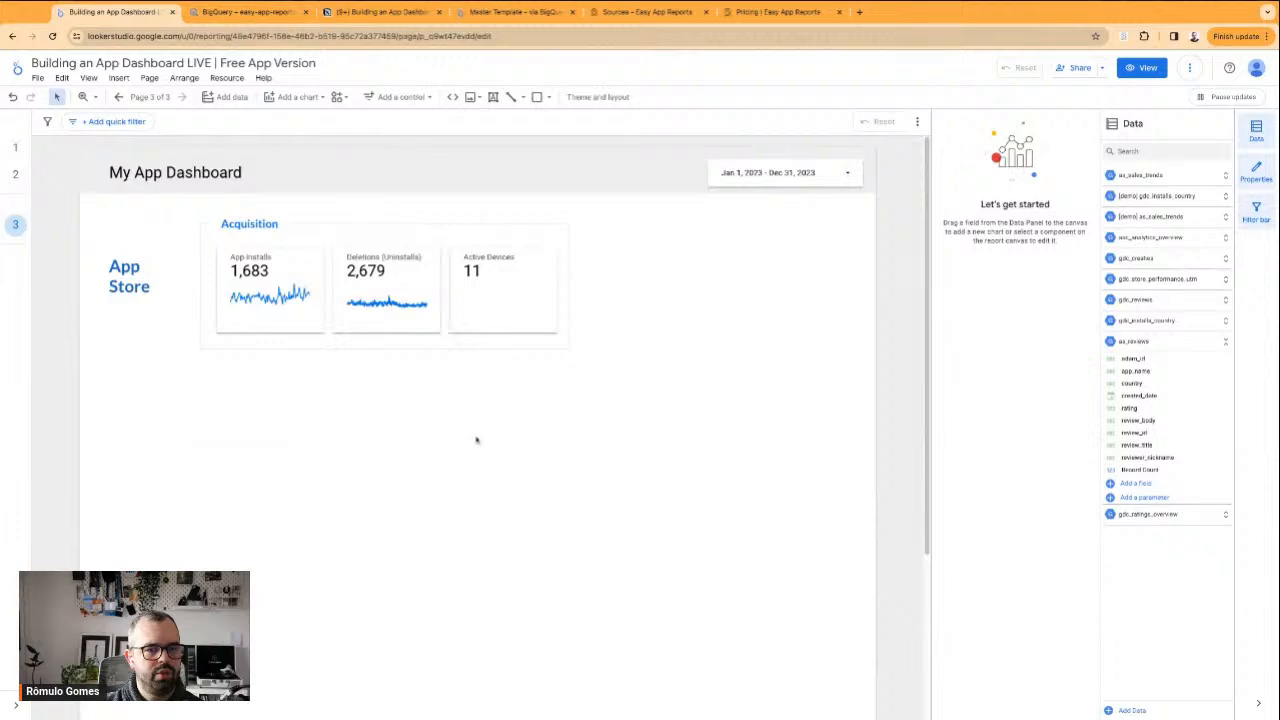
pyautogui.write('To start building your dashboard')
pyautogui.press('super+z')
# Copy the selected Daily Installs and Installs per Country sections from Master Template to the app dashboard and place them below the Acquisition group
pyautogui.click(510, 12)
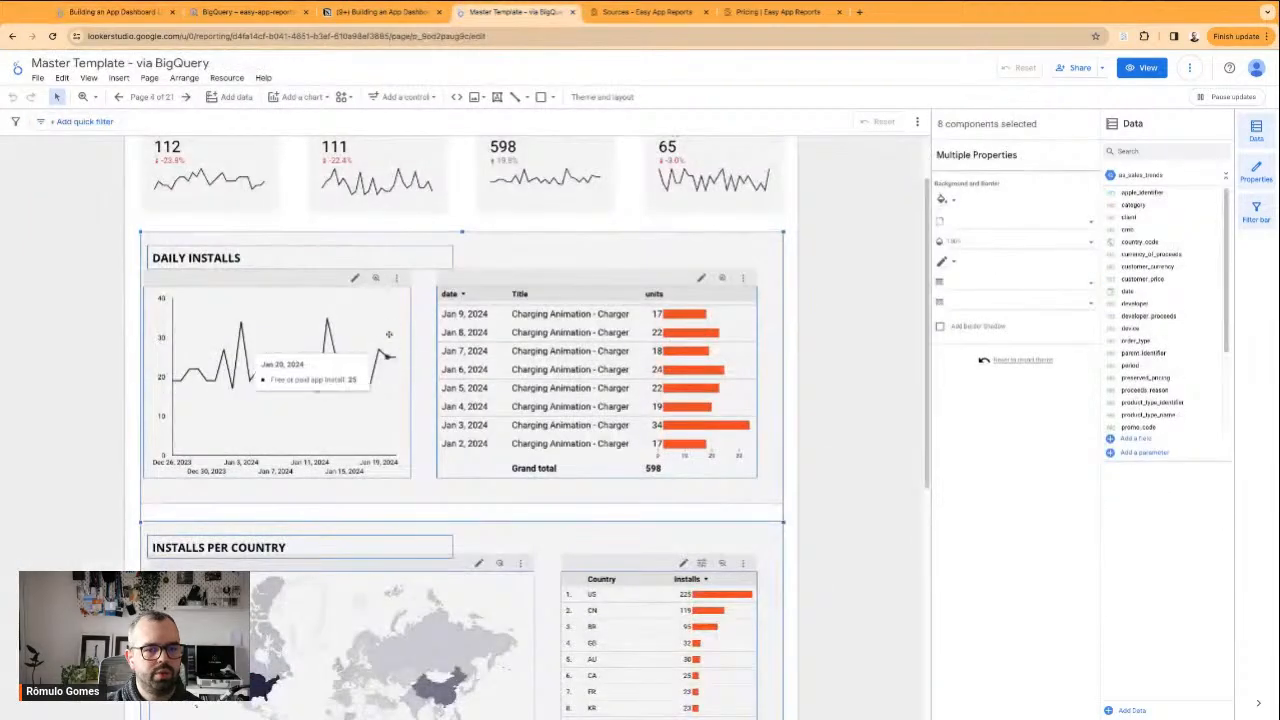
pyautogui.rightClick(390, 284)
pyautogui.click(405, 338)
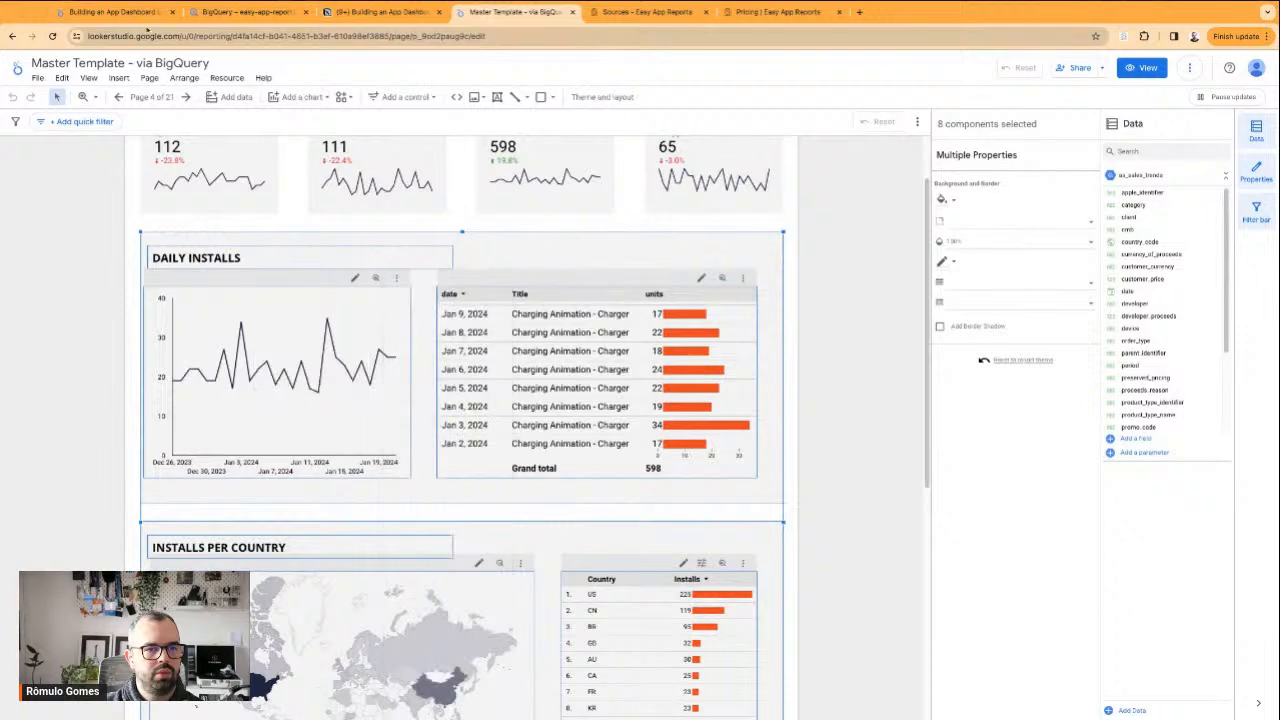
pyautogui.click(112, 12)
pyautogui.press('super+v')
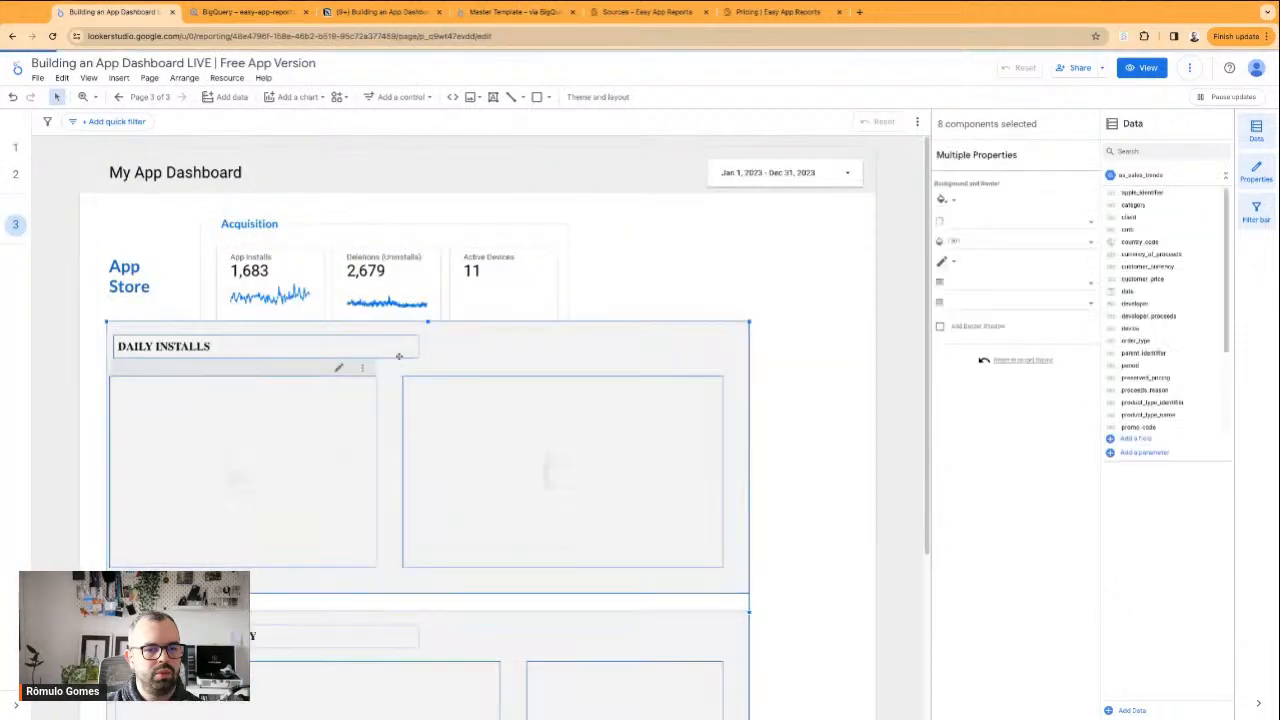
pyautogui.moveTo(467, 338); pyautogui.dragTo(465, 376)
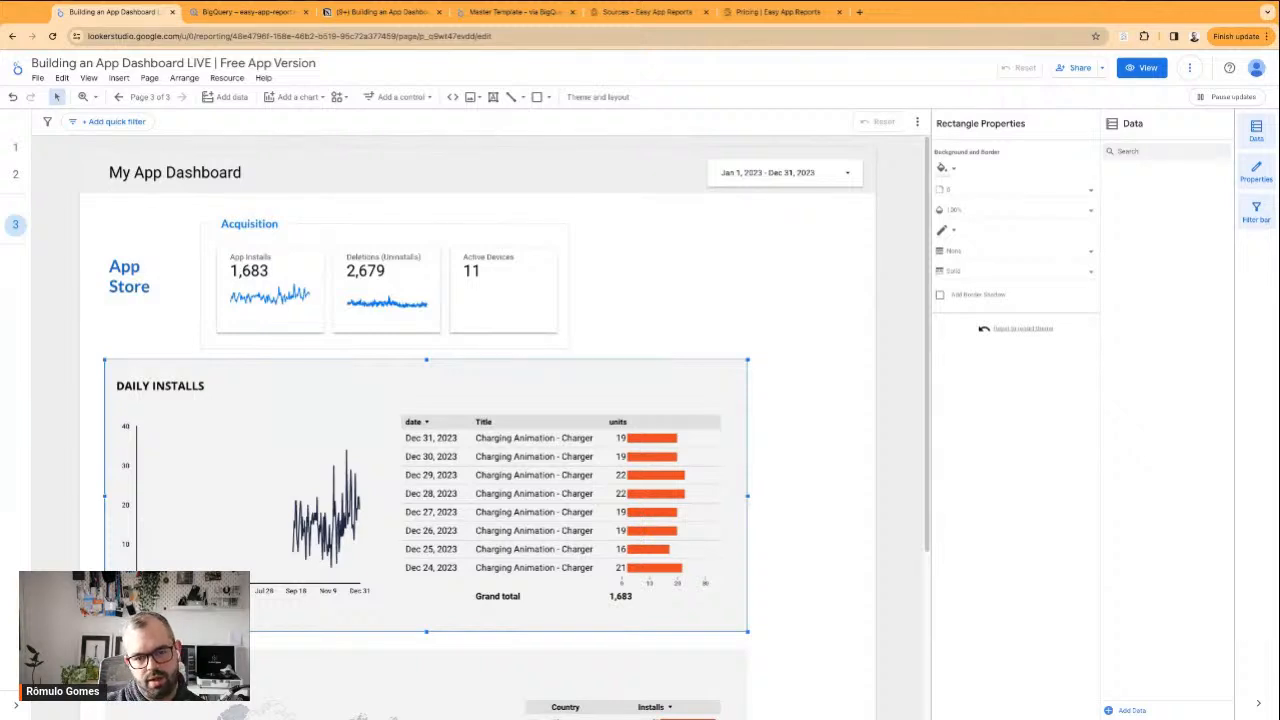
# Check the data setup of the Daily Installs table and line chart
pyautogui.click(614, 496)
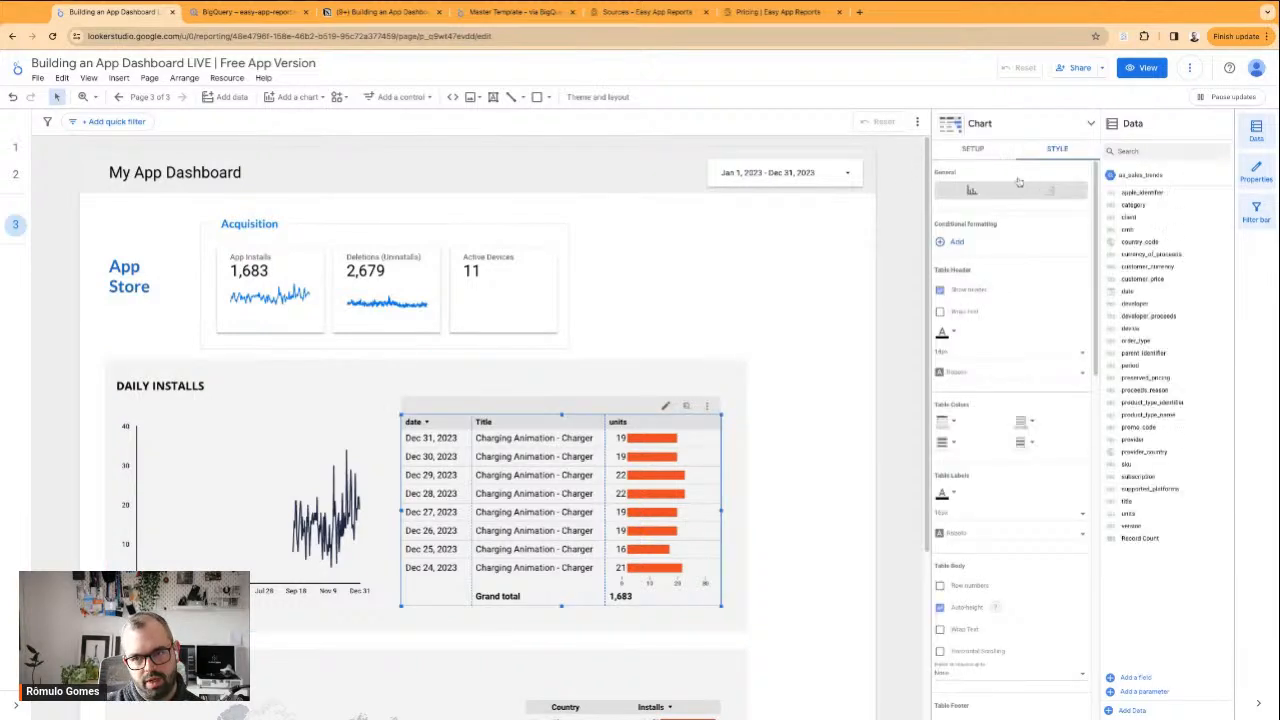
pyautogui.click(983, 150)
pyautogui.click(225, 510)
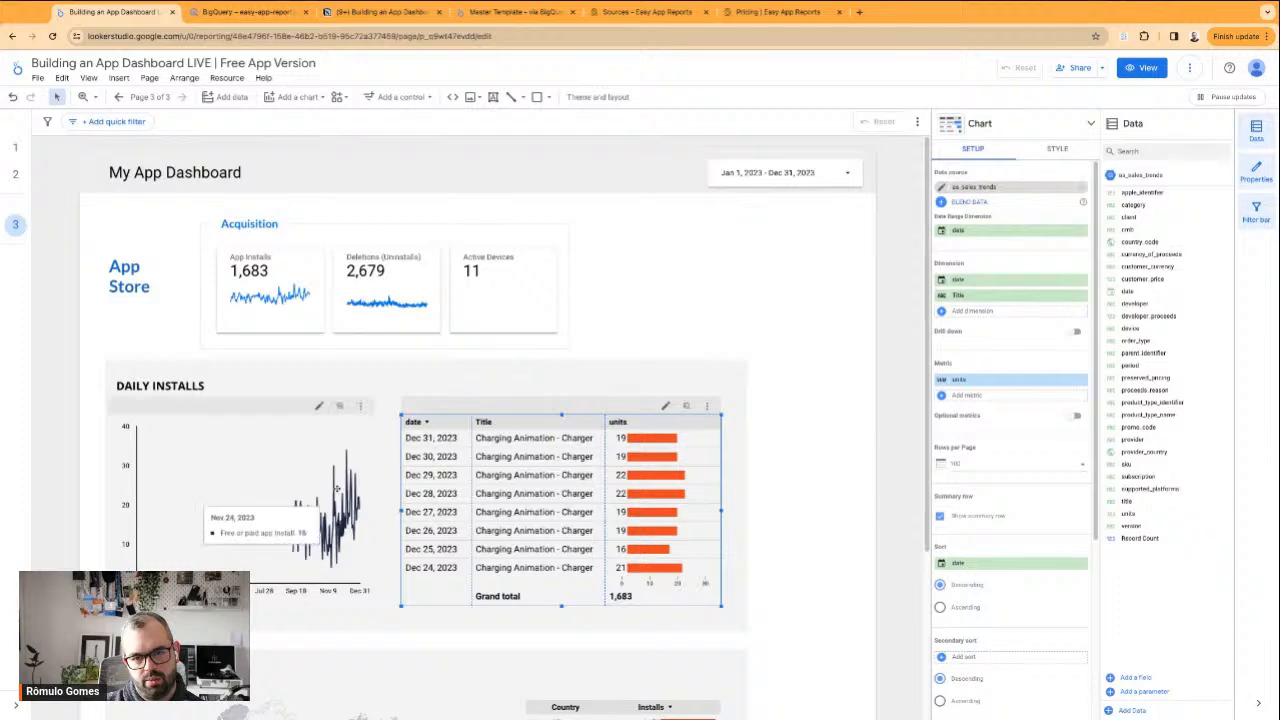
# Remove the [demo] as_sales_trends data source from the report's added data sources
pyautogui.click(226, 78)
pyautogui.click(232, 95)
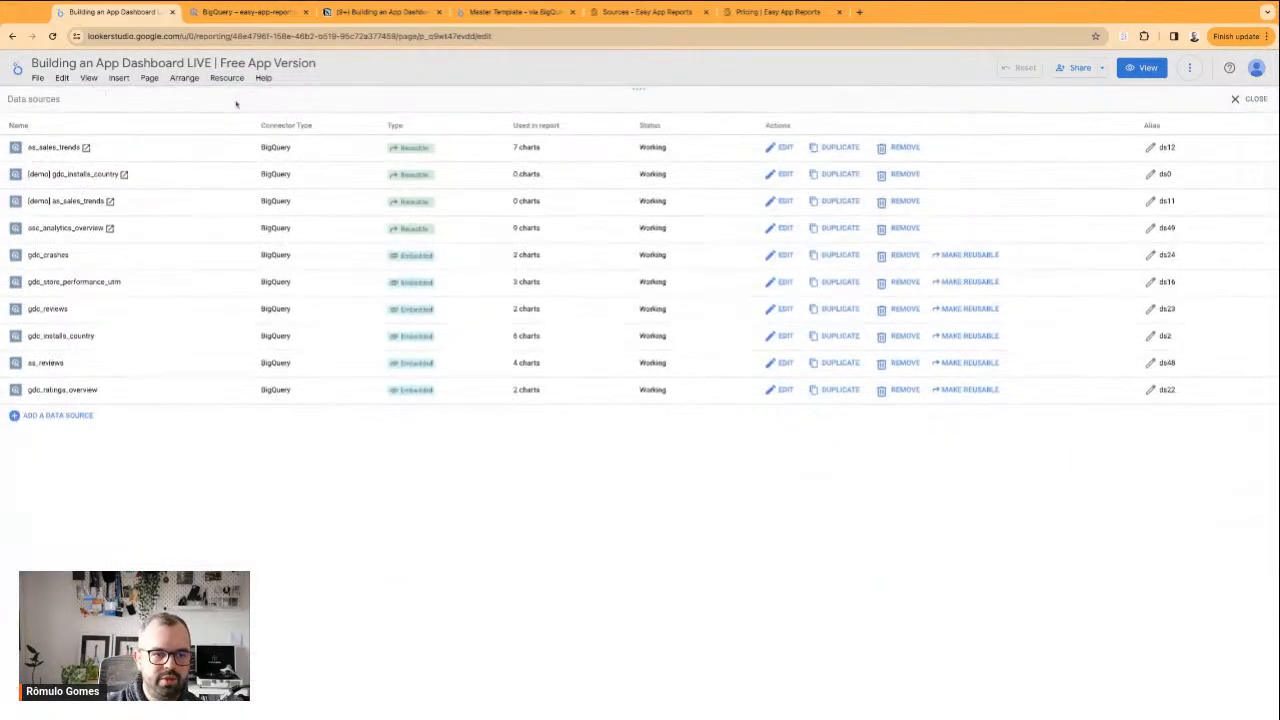
pyautogui.moveTo(32, 147); pyautogui.dragTo(60, 147)
pyautogui.doubleClick(60, 147)
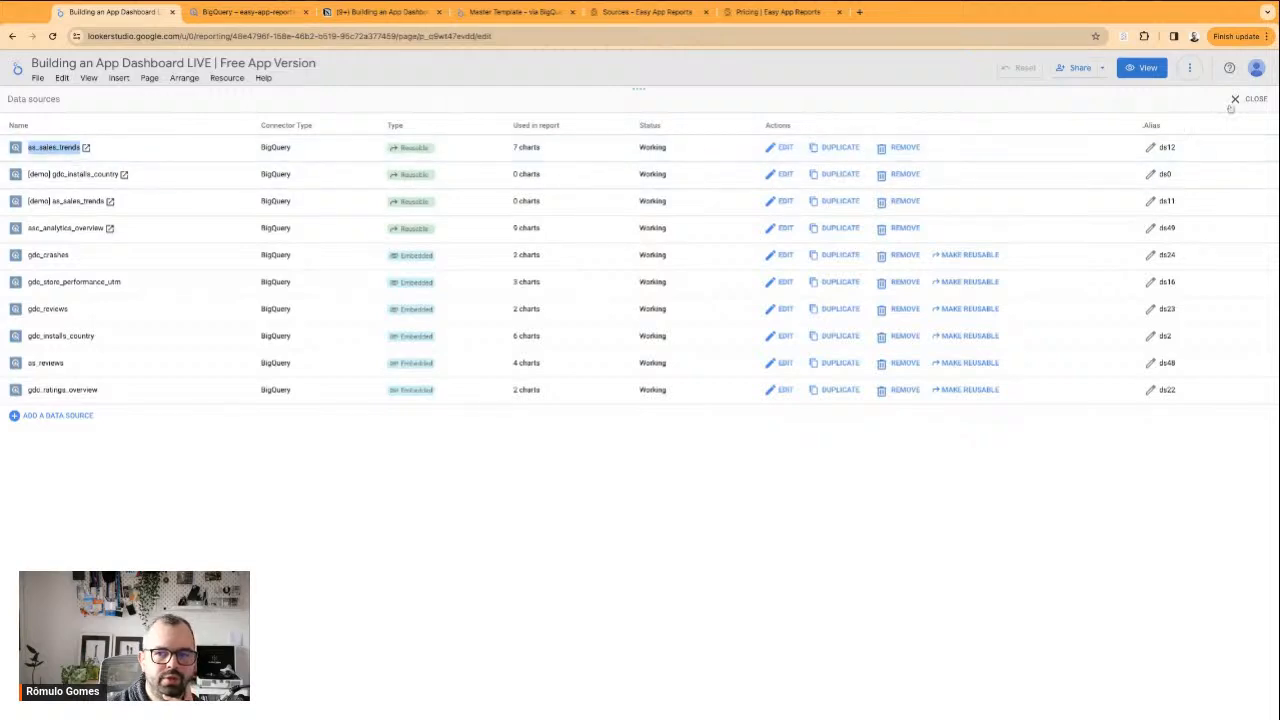
pyautogui.click(881, 203)
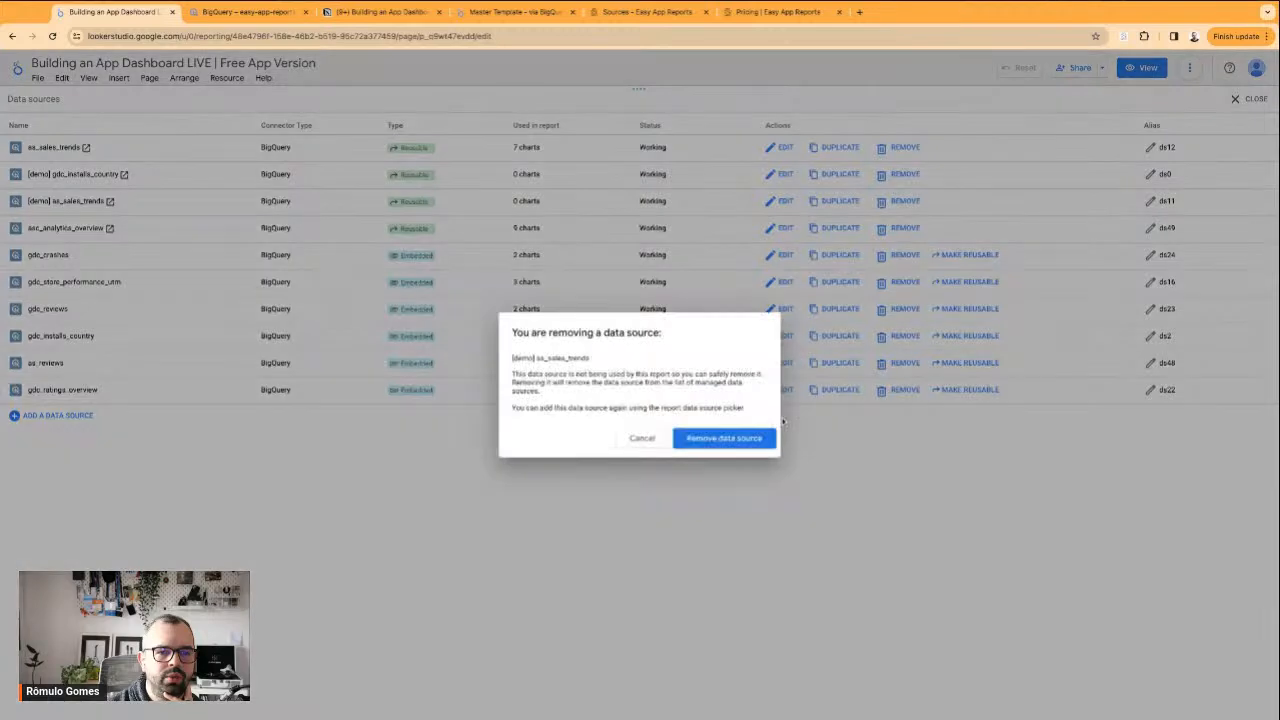
pyautogui.click(732, 441)
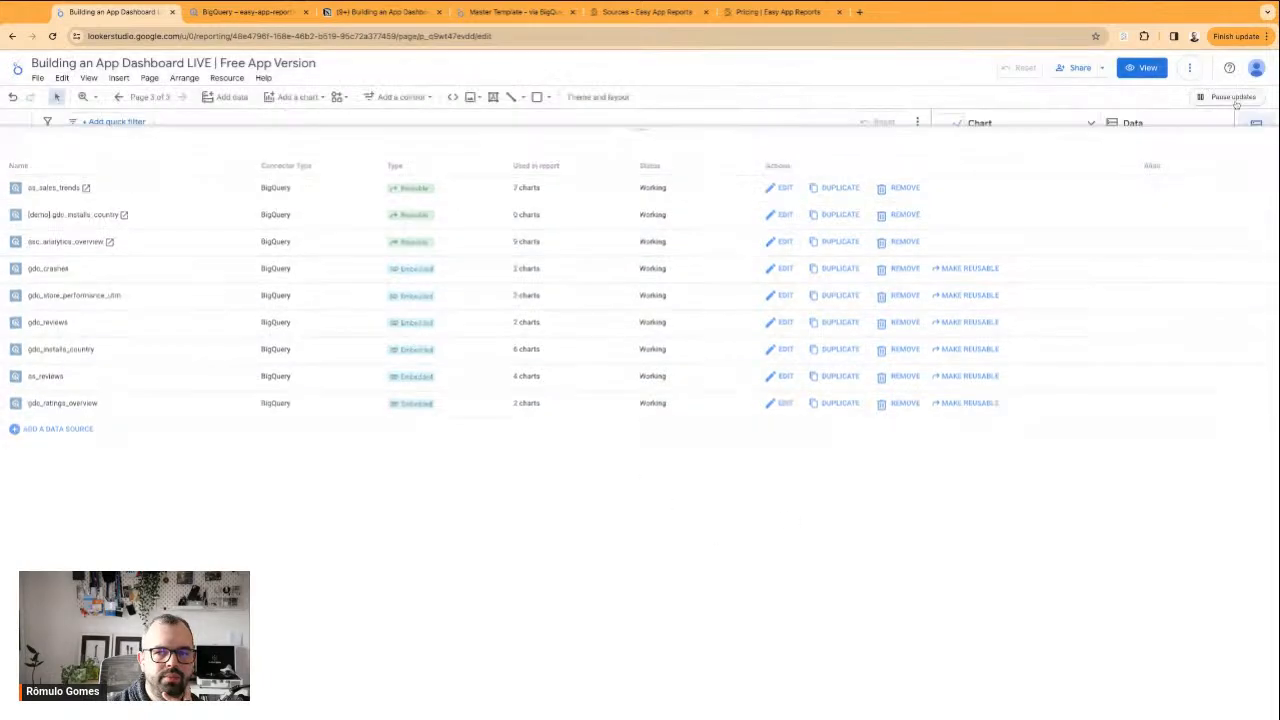
pyautogui.click(1246, 99)
# Delete the App Store title and its Acquisition group from the page
pyautogui.scroll(-1, 666, 306)
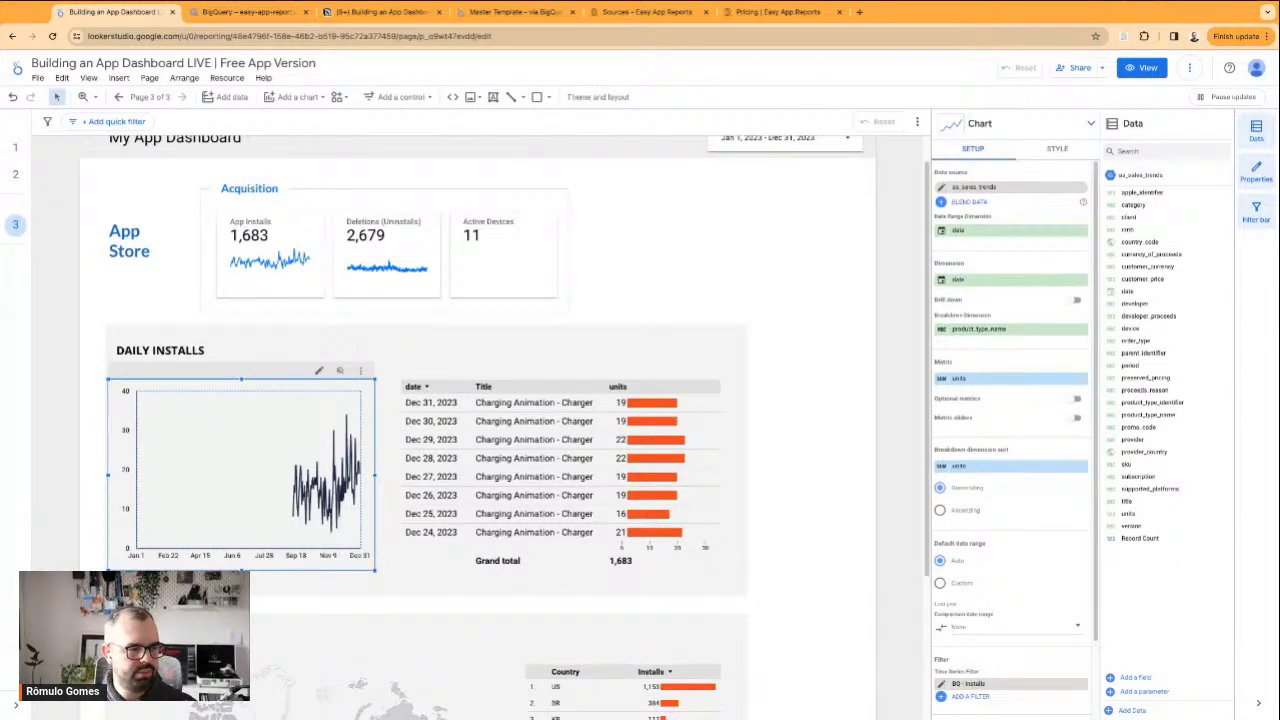
pyautogui.scroll(1, 684, 296)
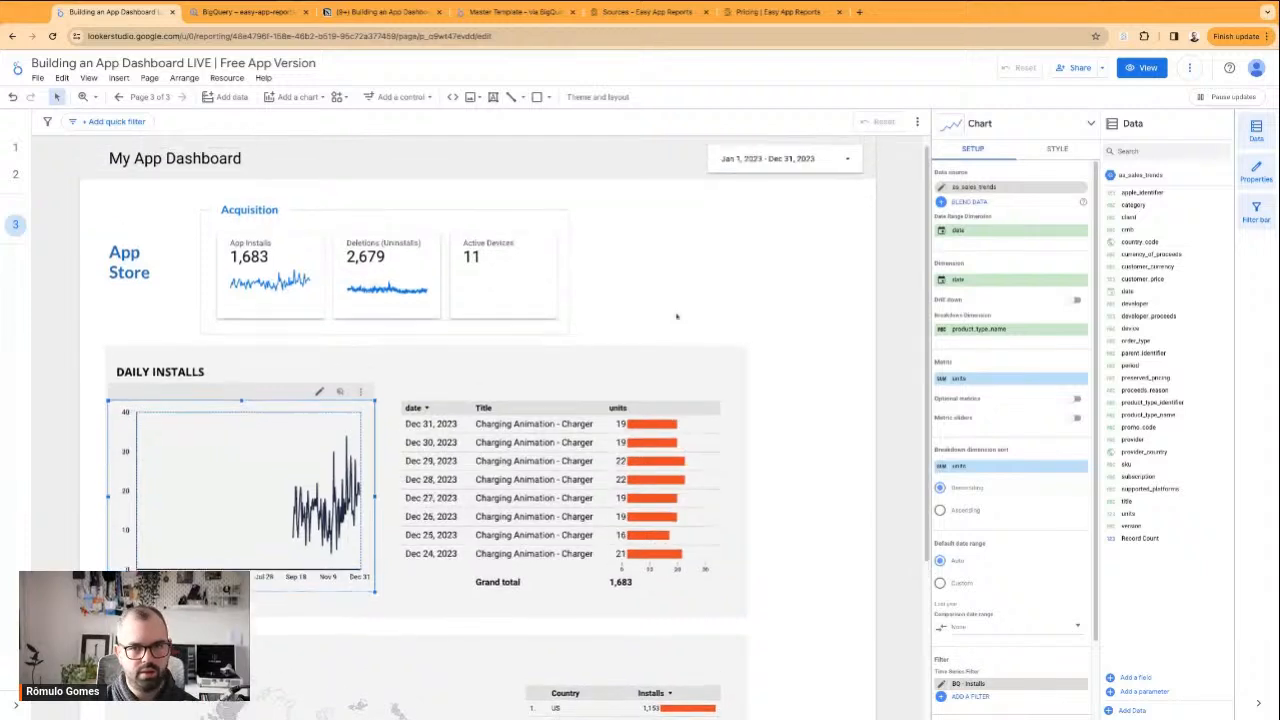
pyautogui.click(679, 231)
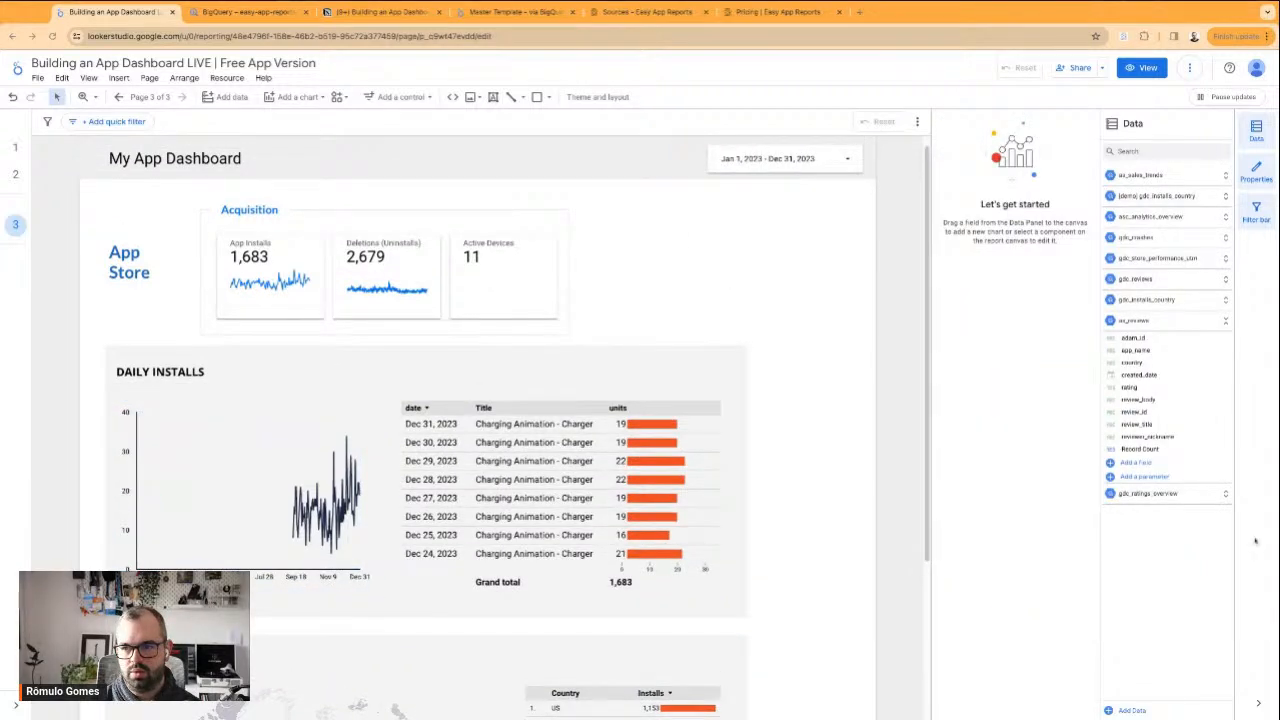
pyautogui.scroll(-4, 772, 404)
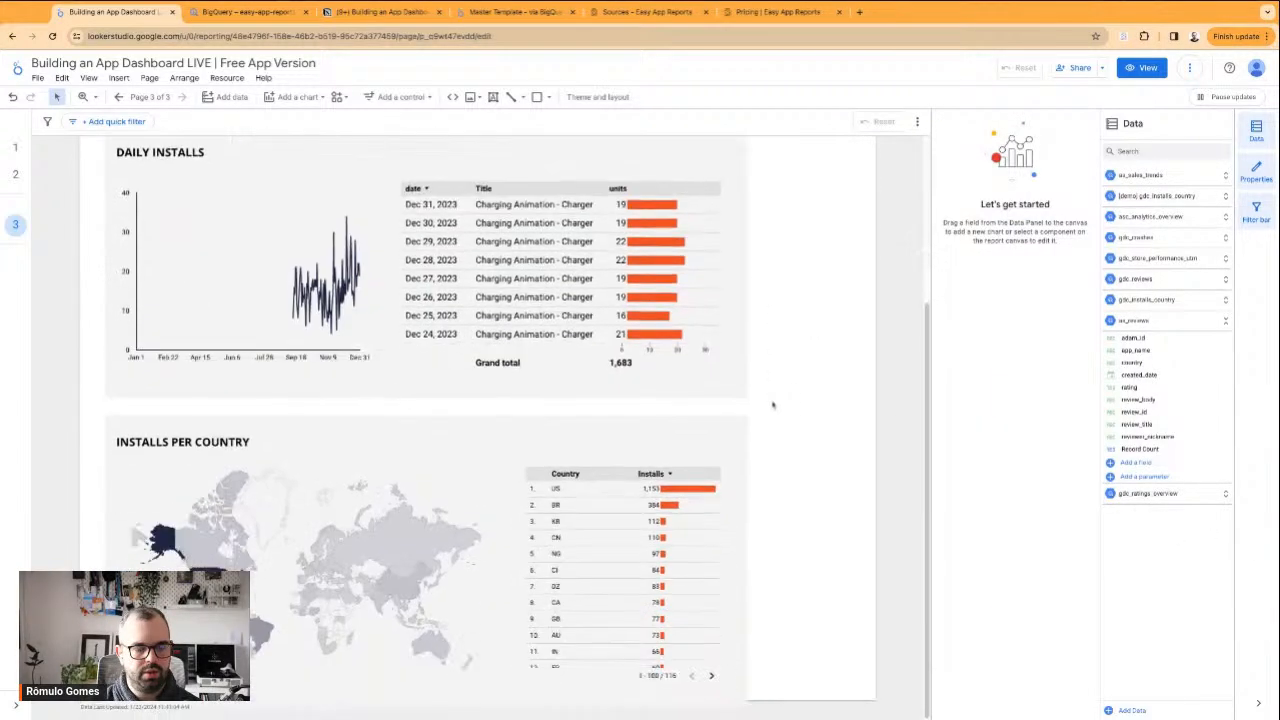
pyautogui.scroll(4, 779, 419)
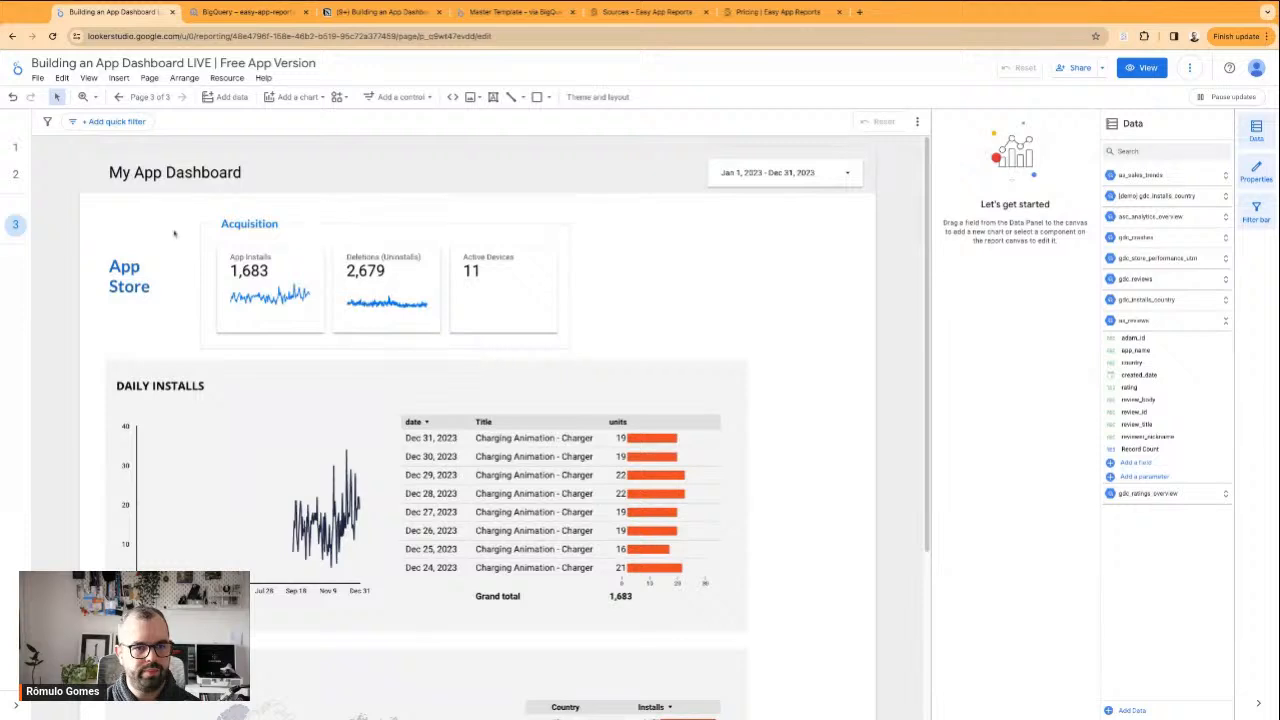
pyautogui.moveTo(100, 220); pyautogui.dragTo(574, 341)
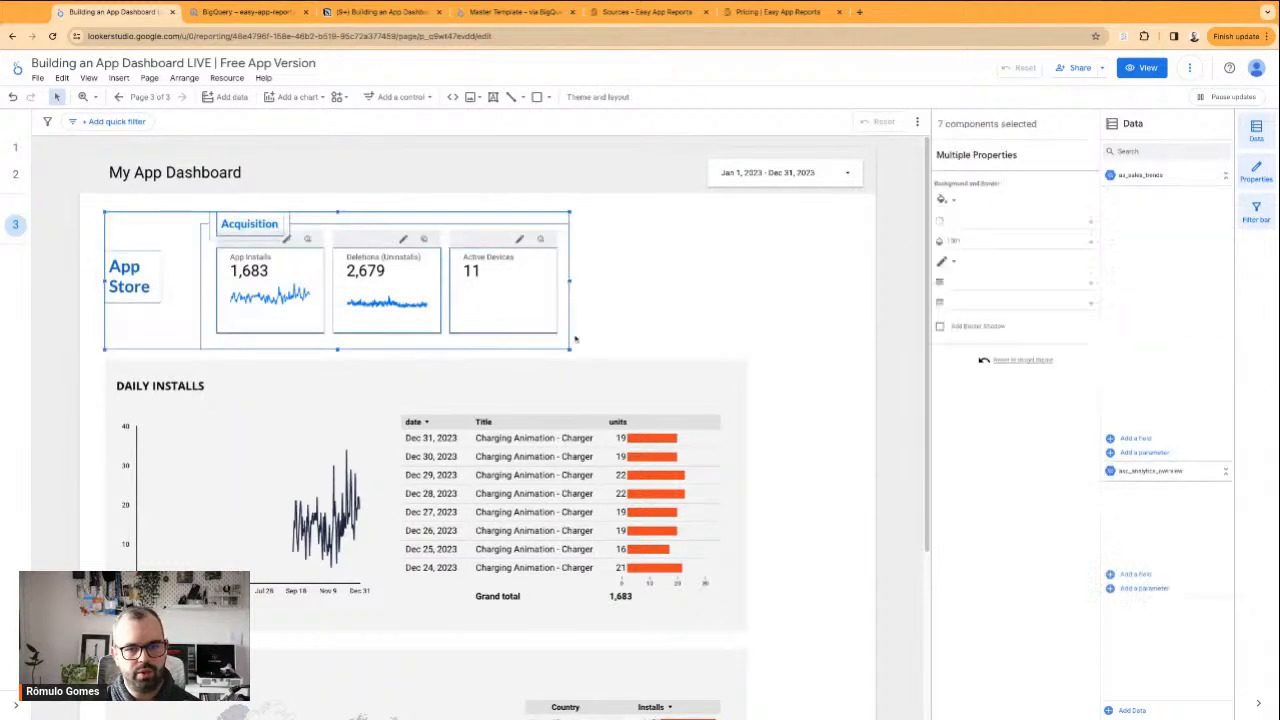
pyautogui.press('Delete')
# Move the Daily Installs and Installs per Country sections up to just below the page header
pyautogui.scroll(-2, 106, 277)
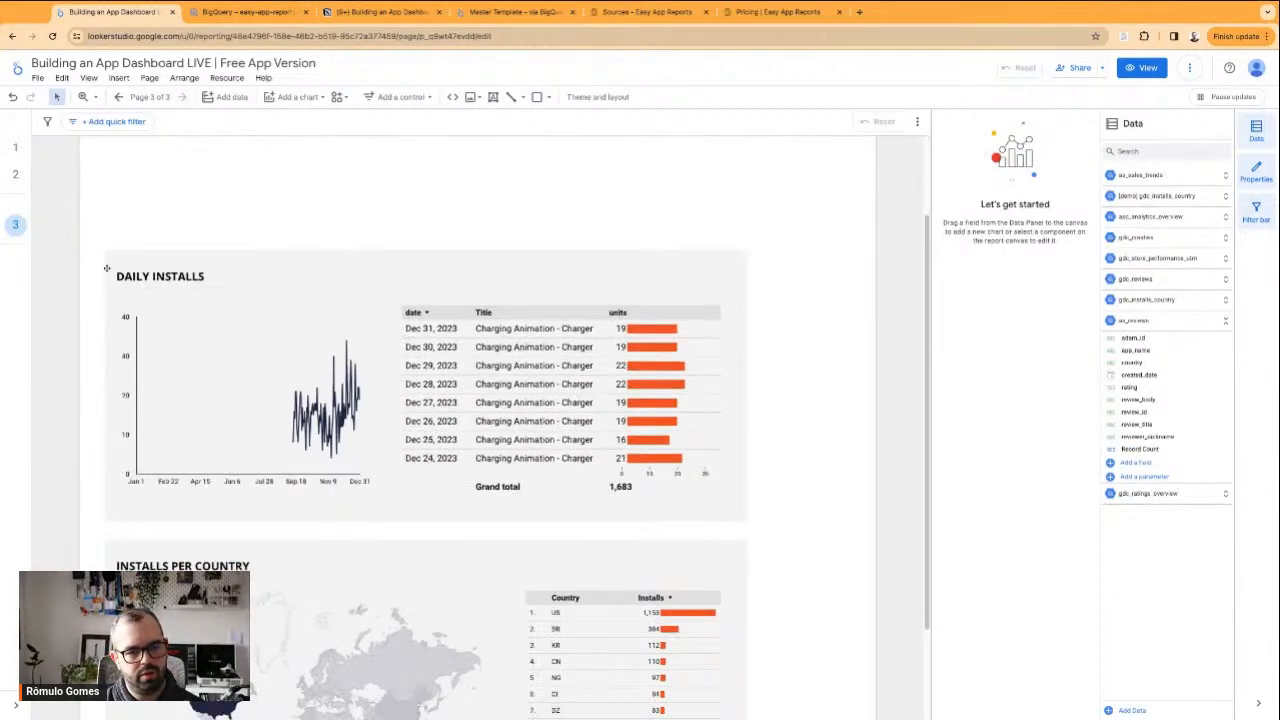
pyautogui.moveTo(91, 226); pyautogui.dragTo(611, 512)
pyautogui.click(800, 491)
pyautogui.scroll(2, 800, 491)
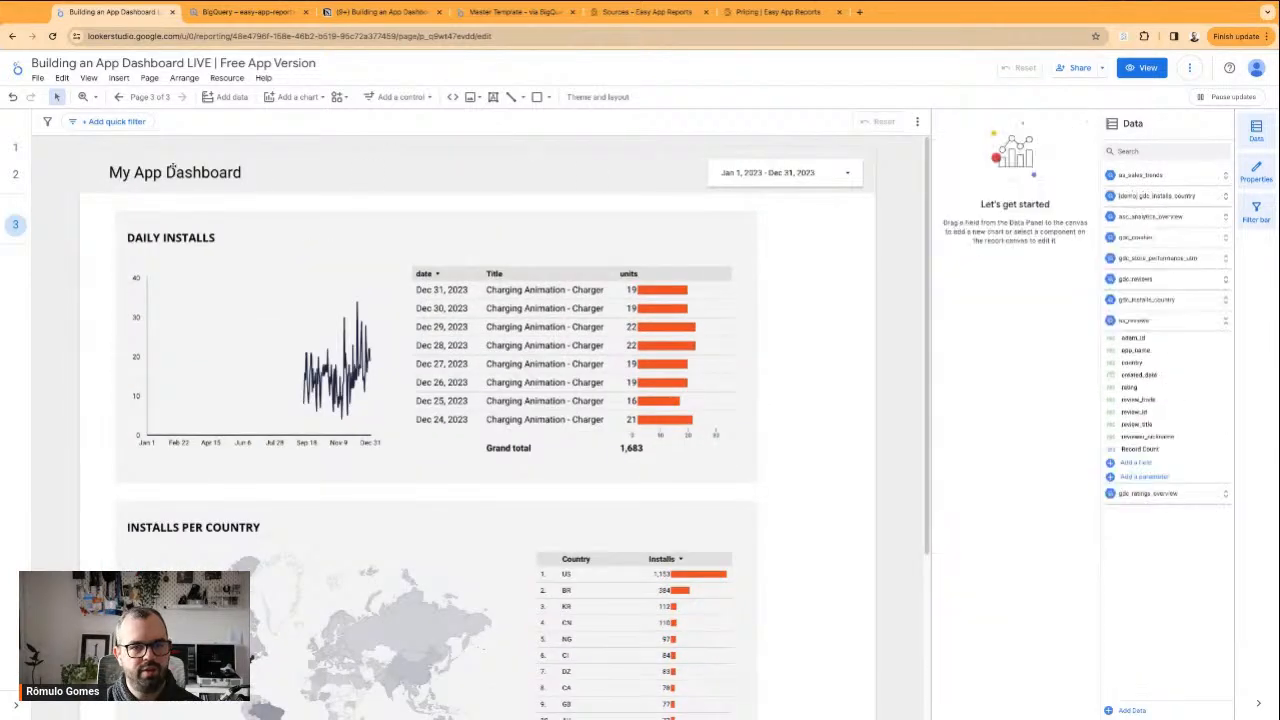
# Upload the App Store icon image, shrink it into the page header and set the My App Dashboard title beside it
pyautogui.click(473, 97)
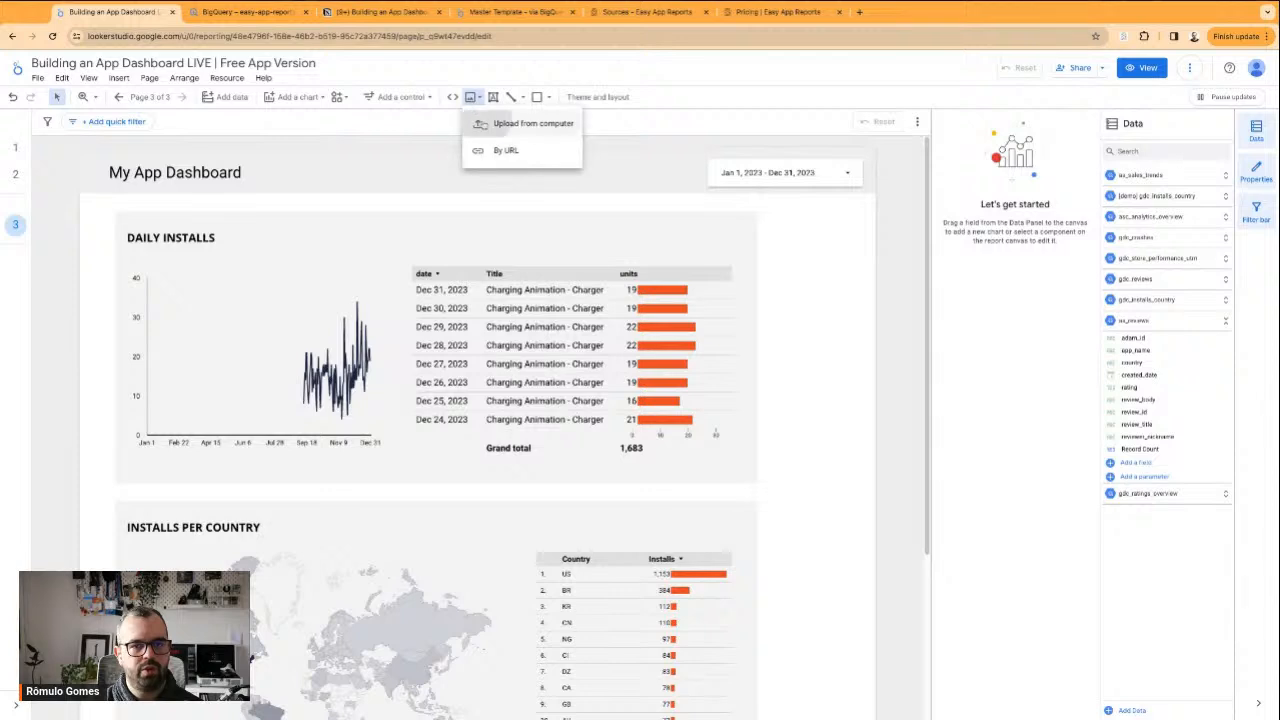
pyautogui.click(480, 123)
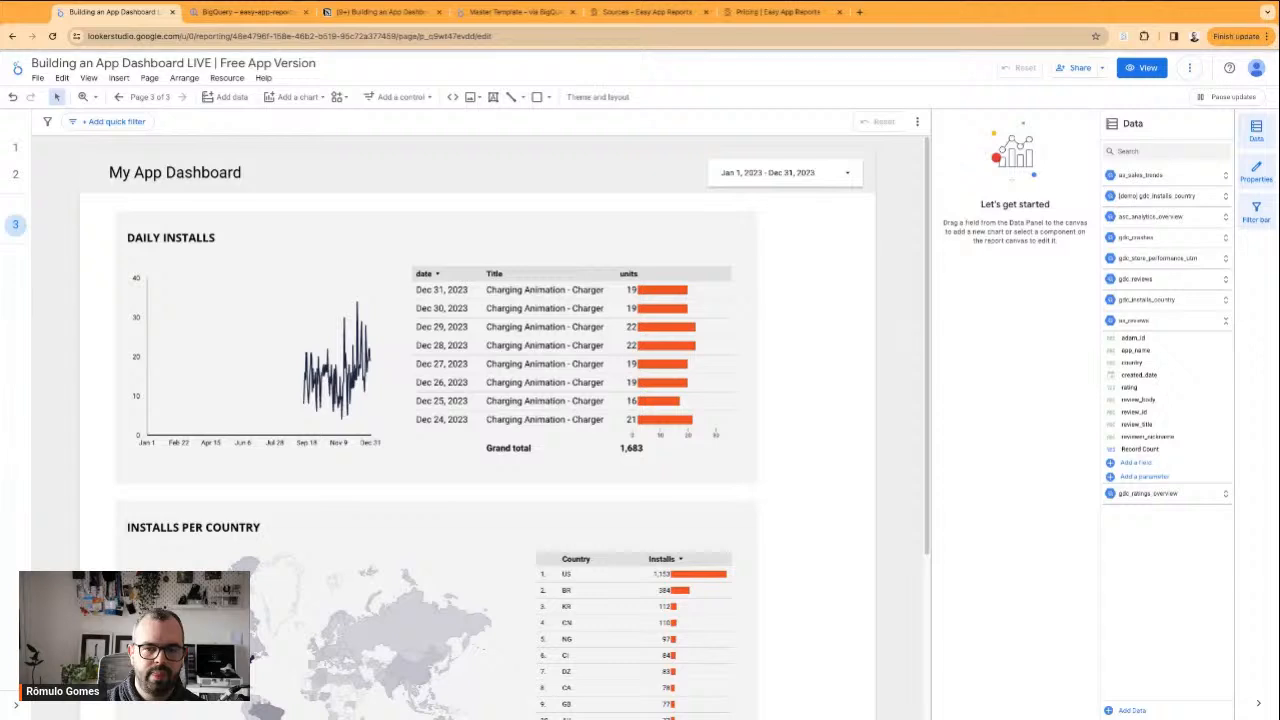
pyautogui.moveTo(433, 446); pyautogui.dragTo(517, 333)
pyautogui.moveTo(588, 399); pyautogui.dragTo(159, 163)
pyautogui.click(148, 176)
pyautogui.click(792, 351)
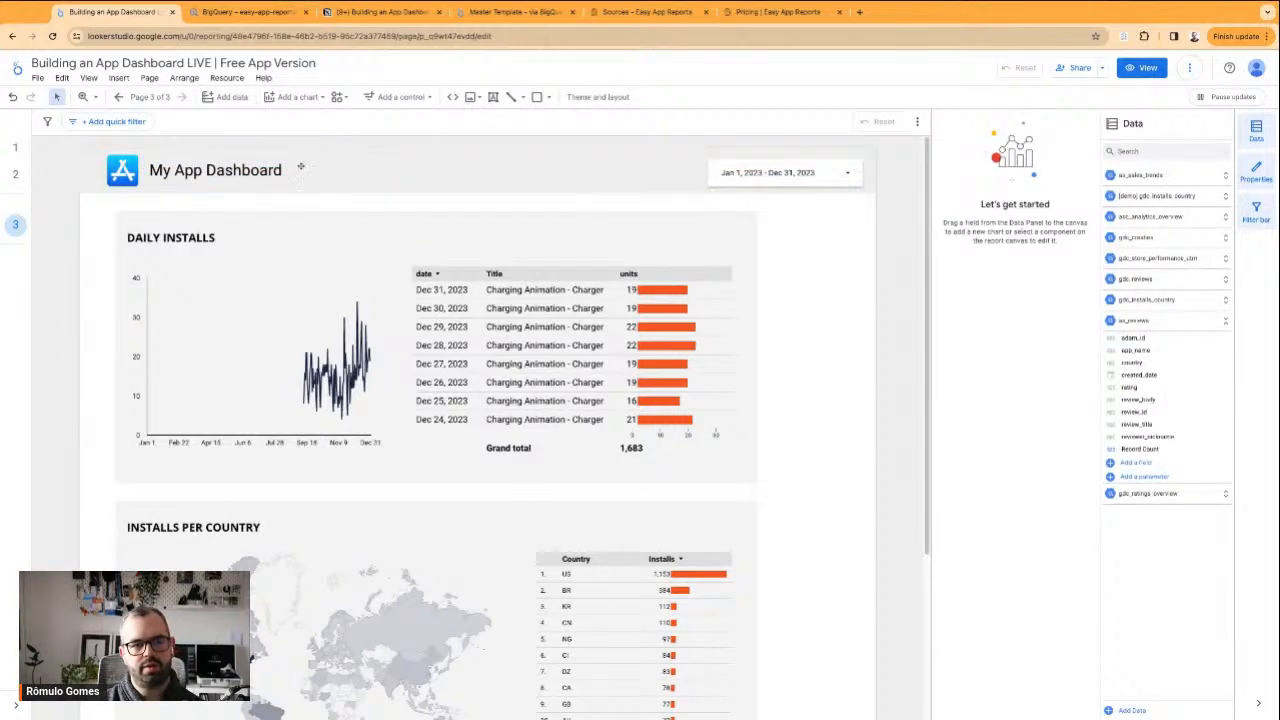
# Shift the App Store icon and My App Dashboard title slightly right to align the icon with the sections' left edge
pyautogui.click(85, 168)
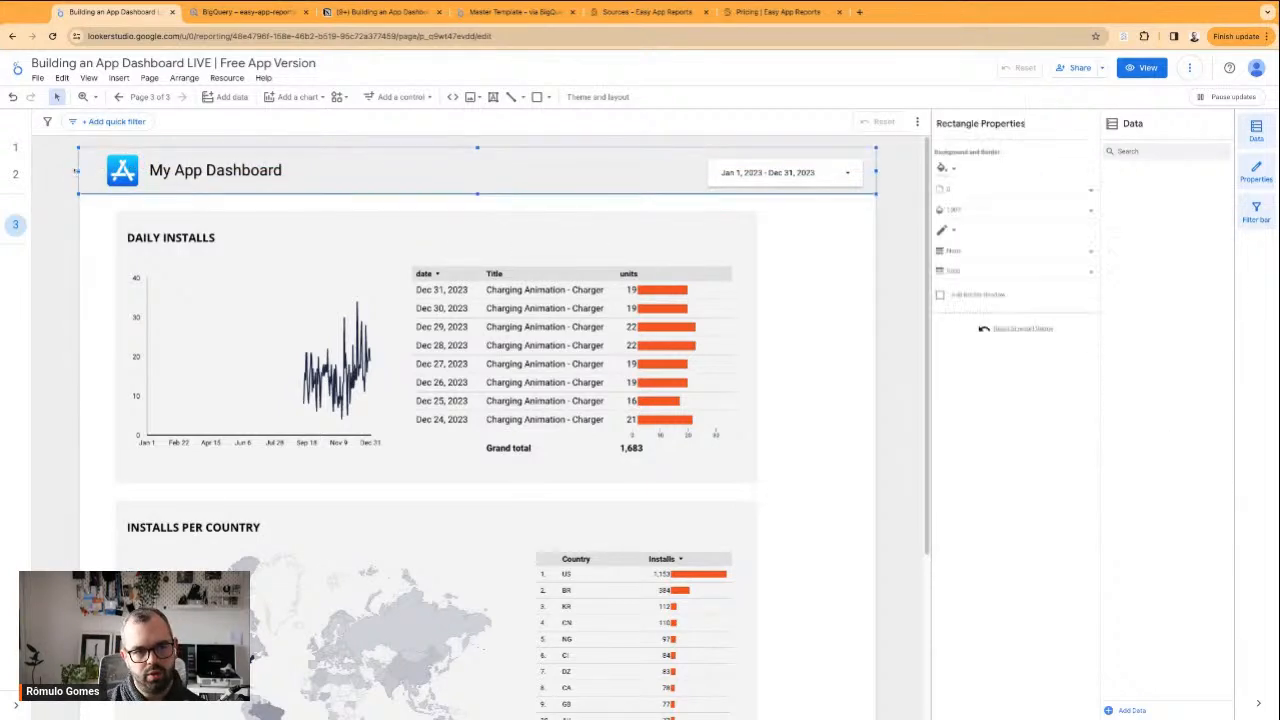
pyautogui.click(90, 225)
pyautogui.click(123, 171)
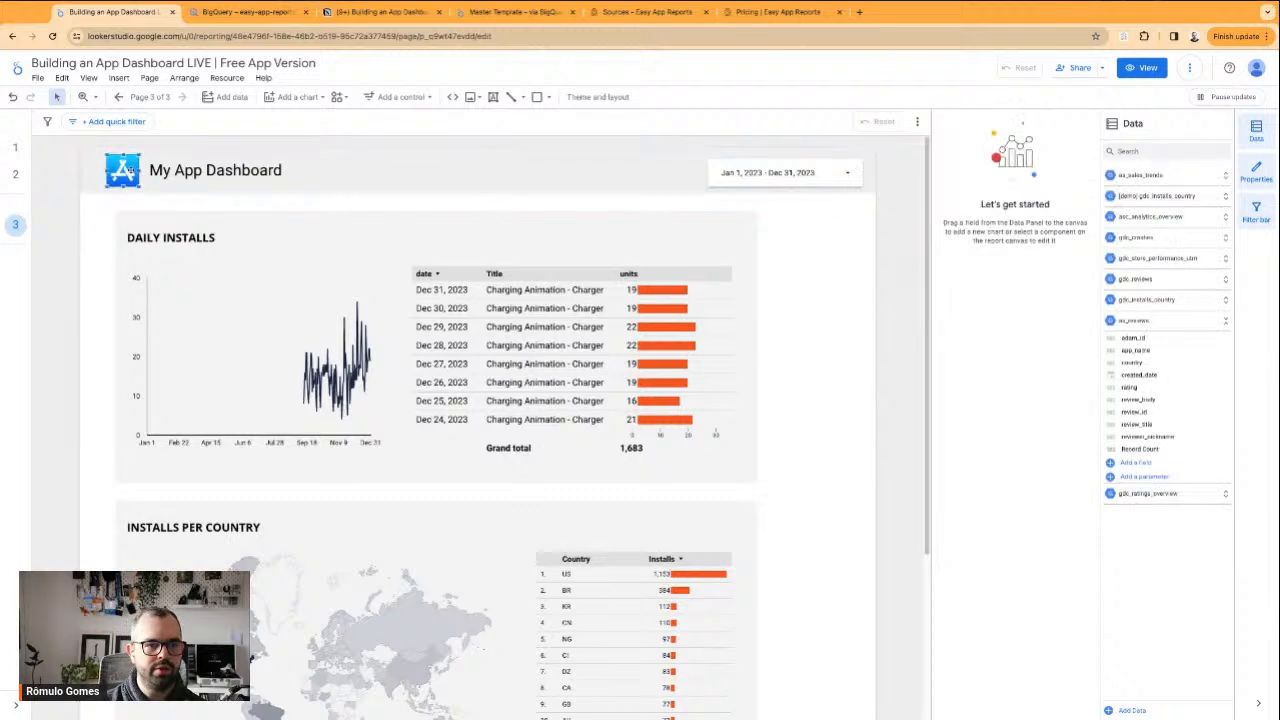
pyautogui.keyDown('shift'); pyautogui.click(188, 168); pyautogui.keyUp('shift')
pyautogui.moveTo(186, 158); pyautogui.dragTo(195, 158)
pyautogui.click(72, 268)
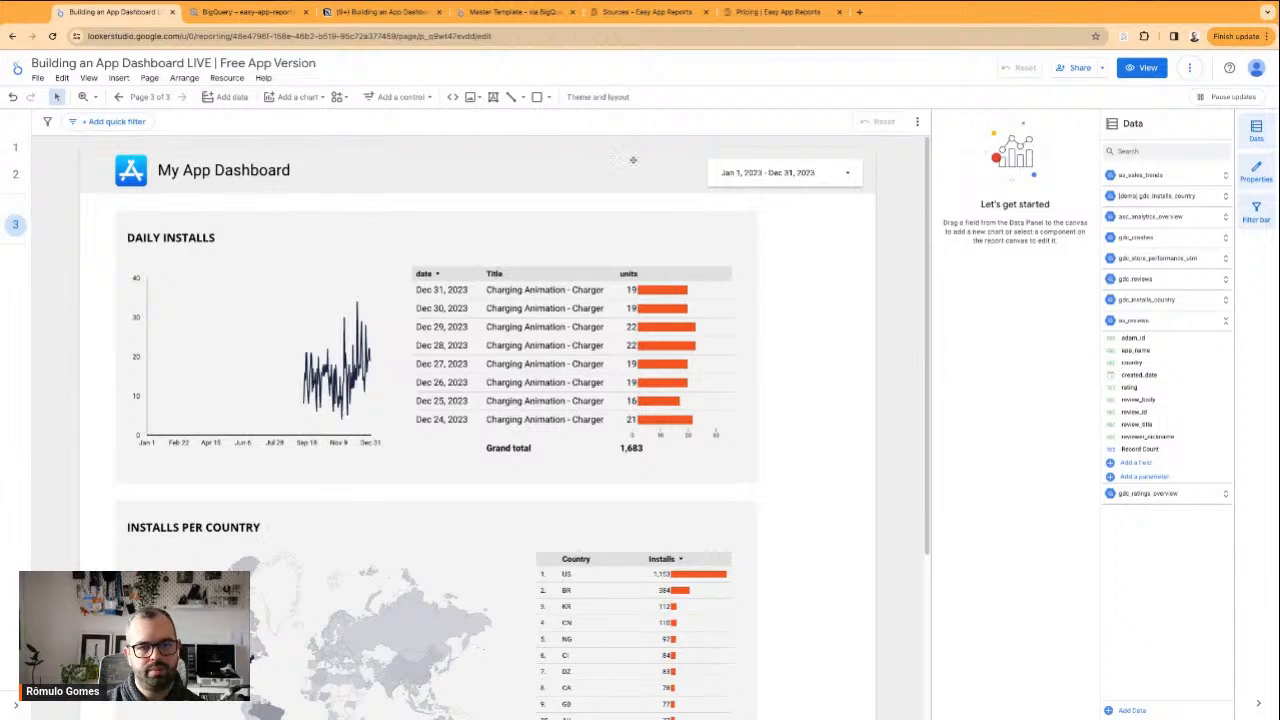
# Move the date range control up slightly to centre it vertically in the page header
pyautogui.click(764, 157)
pyautogui.click(764, 157)
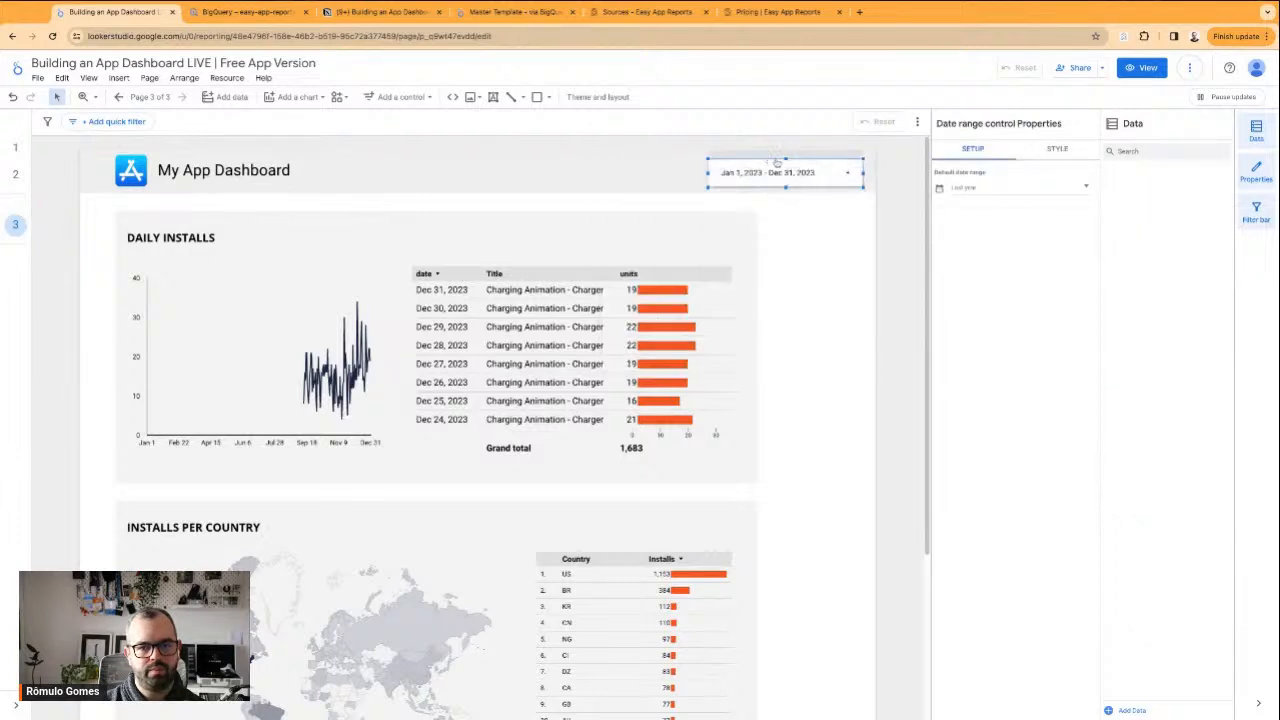
pyautogui.click(845, 264)
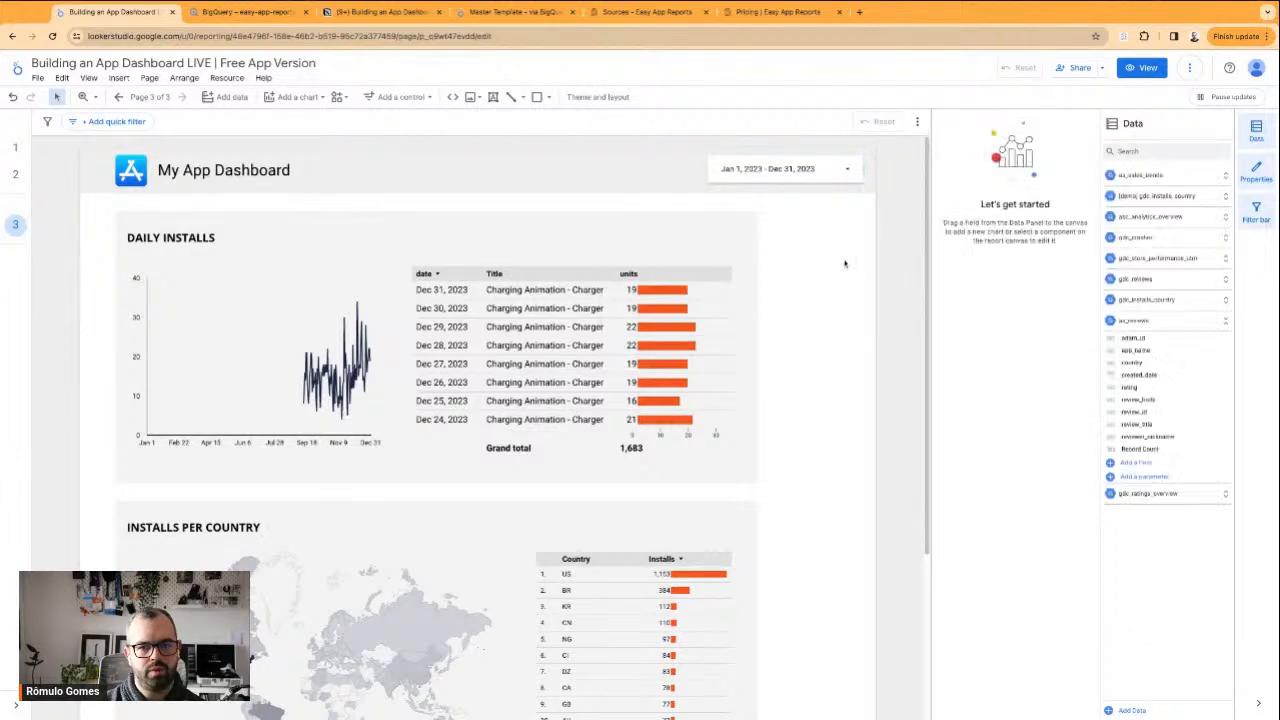
pyautogui.scroll(-2, 743, 476)
pyautogui.scroll(2, 743, 476)
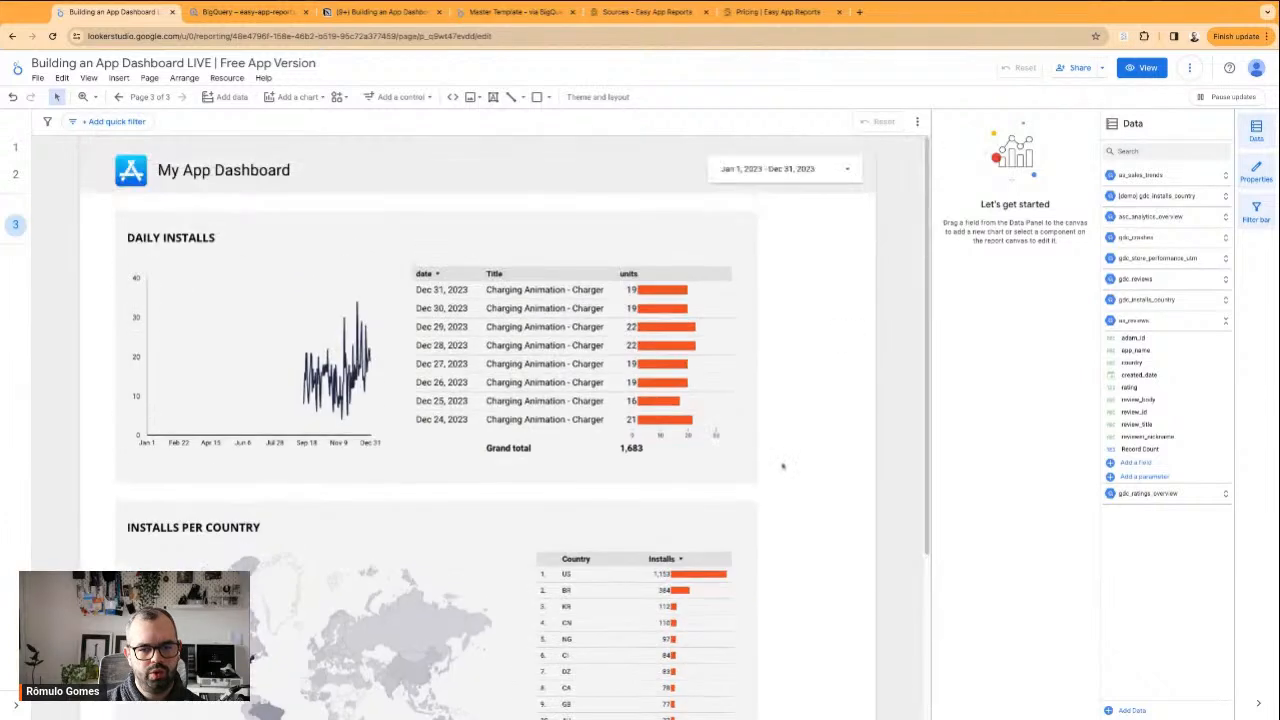
# Set the date range control's default range to This quarter to date and review the Daily Installs and Installs per Country sections
pyautogui.click(819, 157)
pyautogui.click(986, 182)
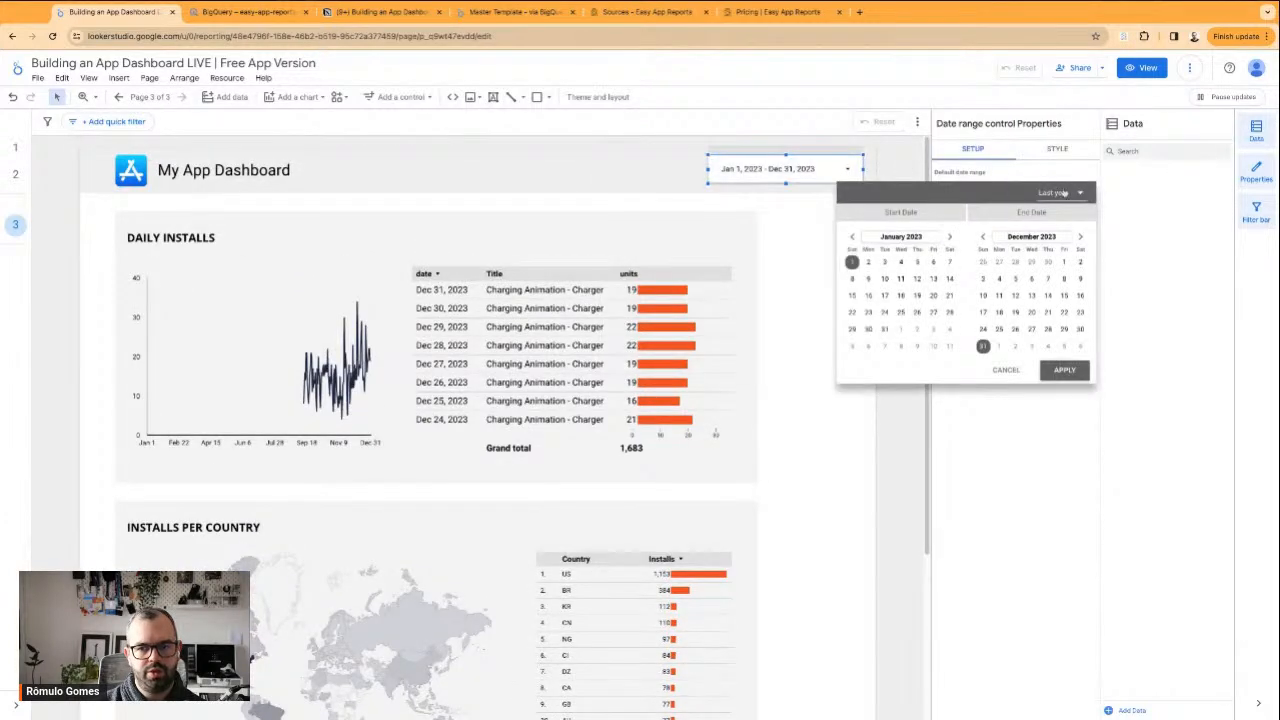
pyautogui.click(1063, 193)
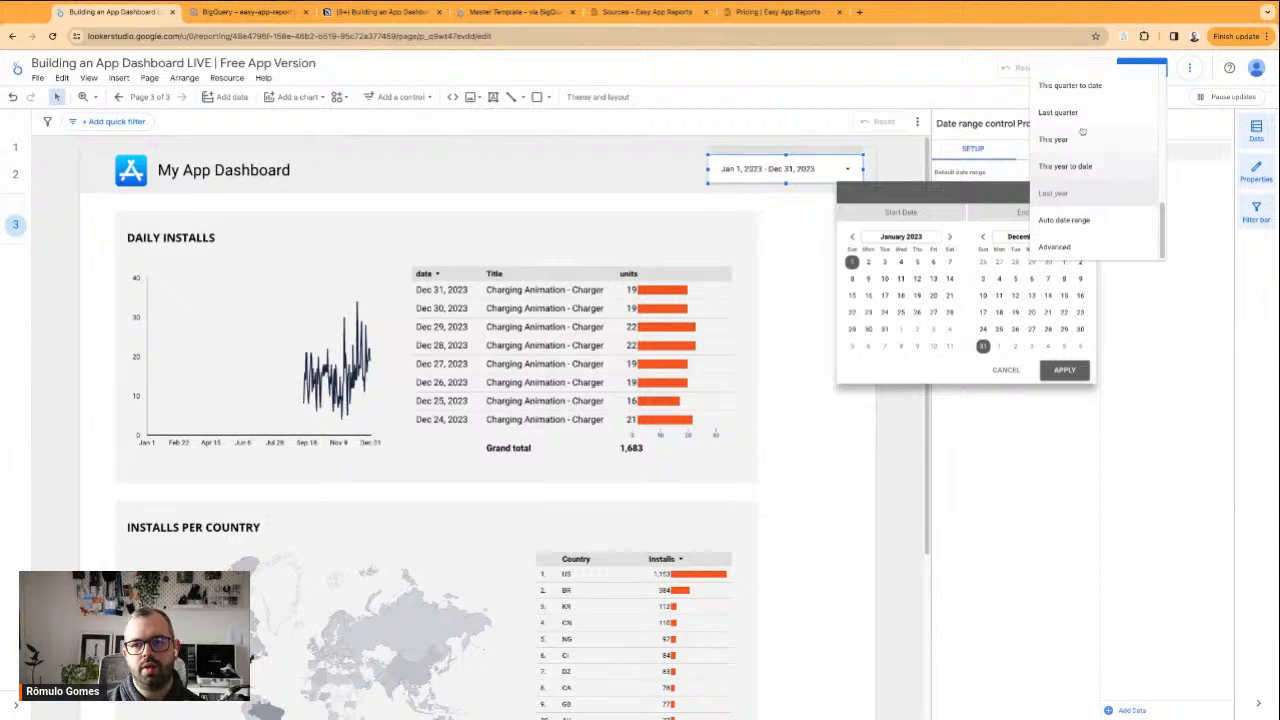
pyautogui.scroll(1, 1088, 138)
pyautogui.scroll(1, 1077, 127)
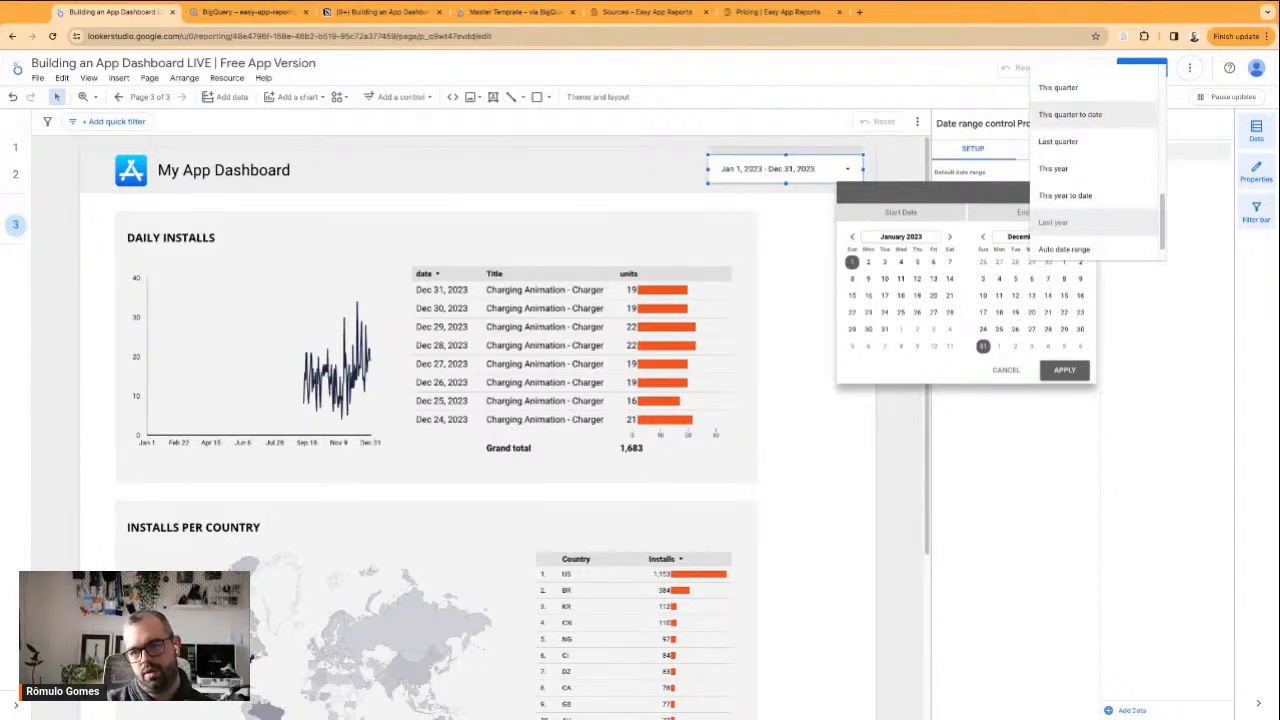
pyautogui.click(1070, 114)
pyautogui.click(1064, 370)
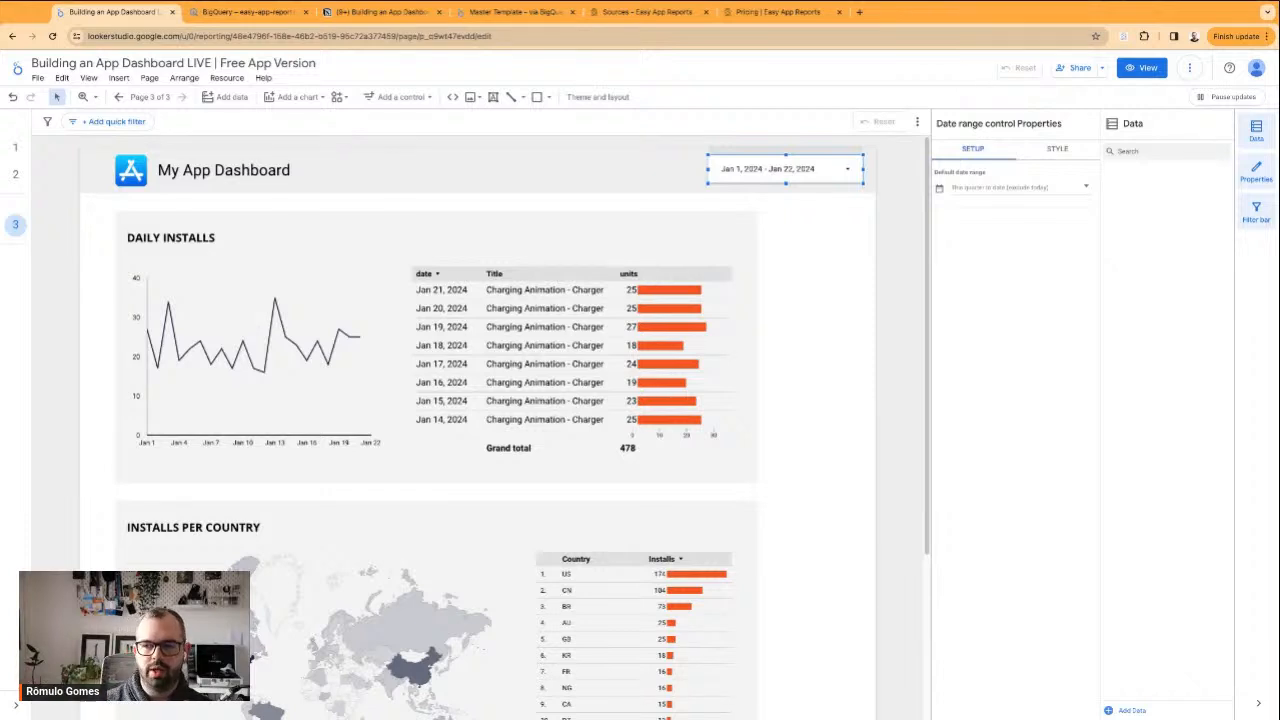
pyautogui.click(812, 380)
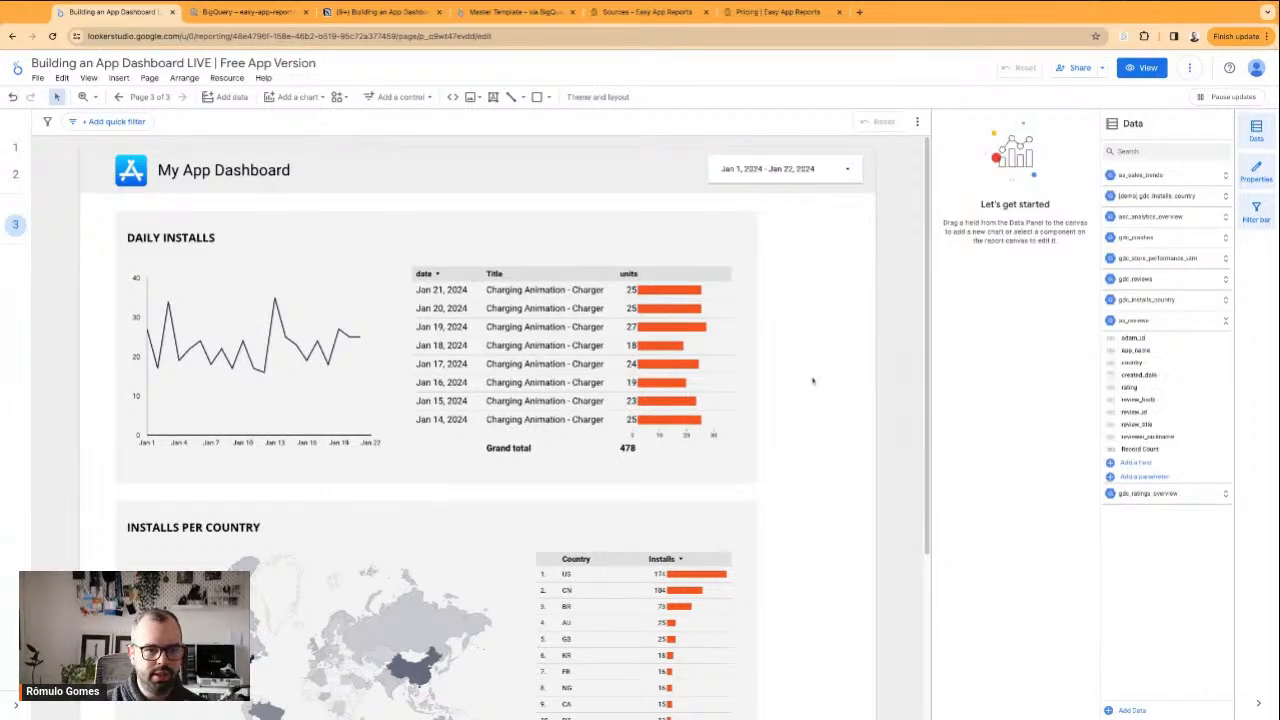
pyautogui.scroll(-2, 805, 395)
pyautogui.scroll(-3, 802, 407)
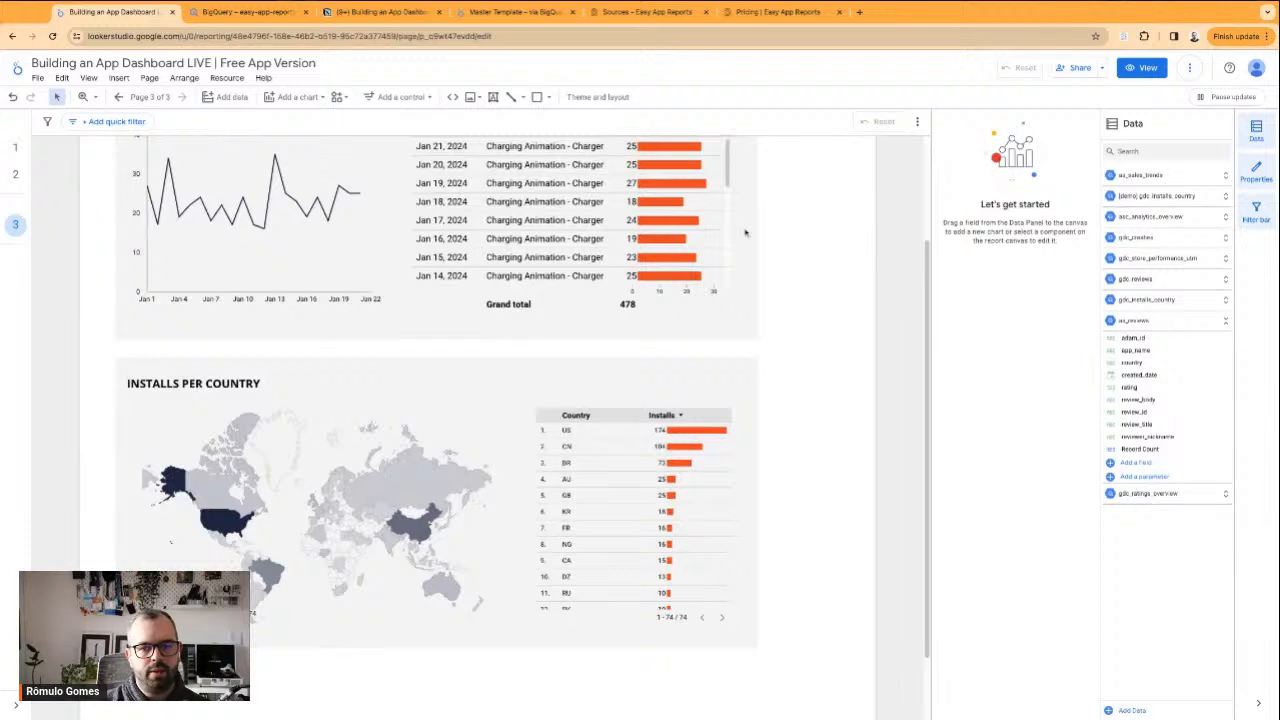
pyautogui.scroll(3, 745, 233)
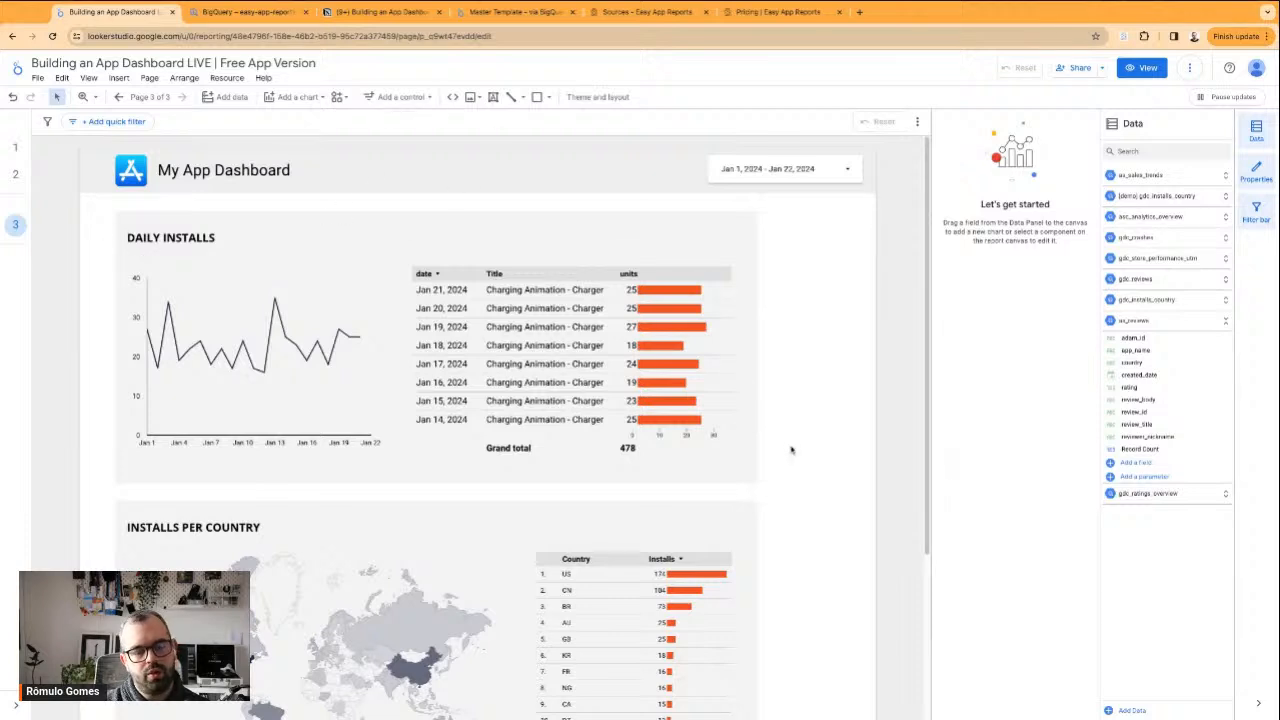
# Open appstoreconnect.apple.com in a new browser tab and go to the Units report in Sales and Trends
pyautogui.press('super+t')
pyautogui.write('appstoreconnect.apple.com')
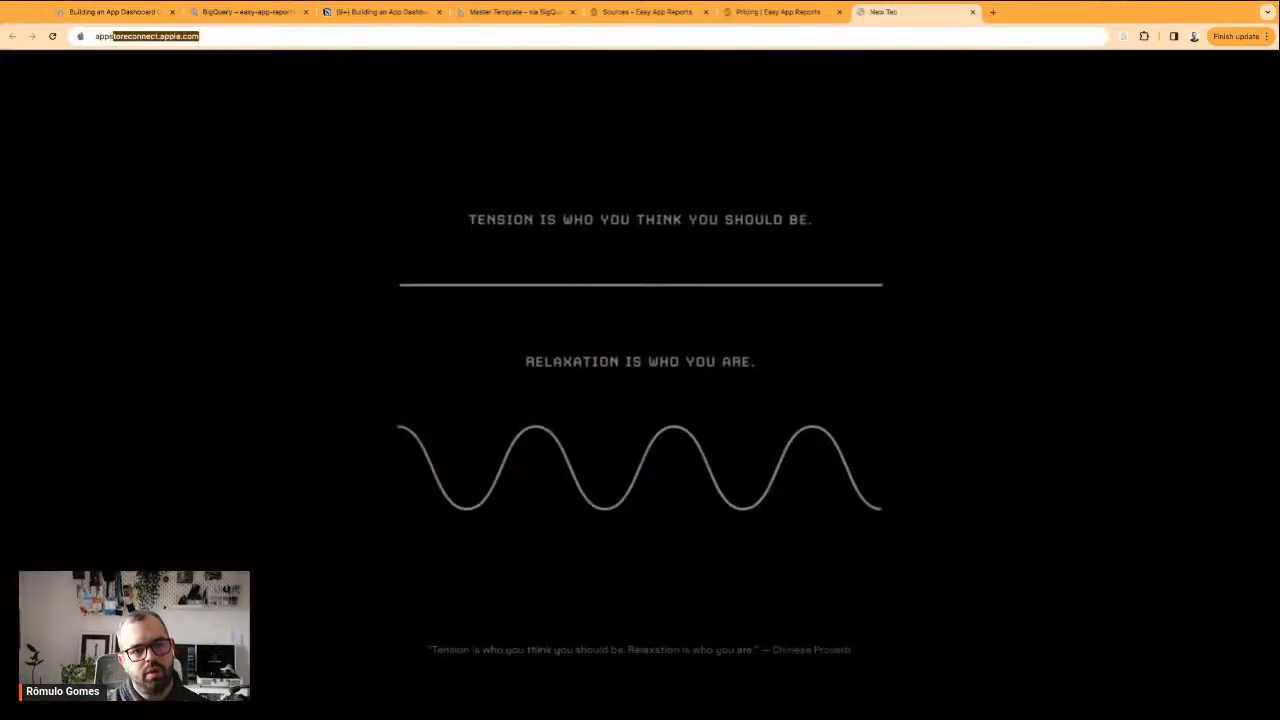
pyautogui.press('Return')
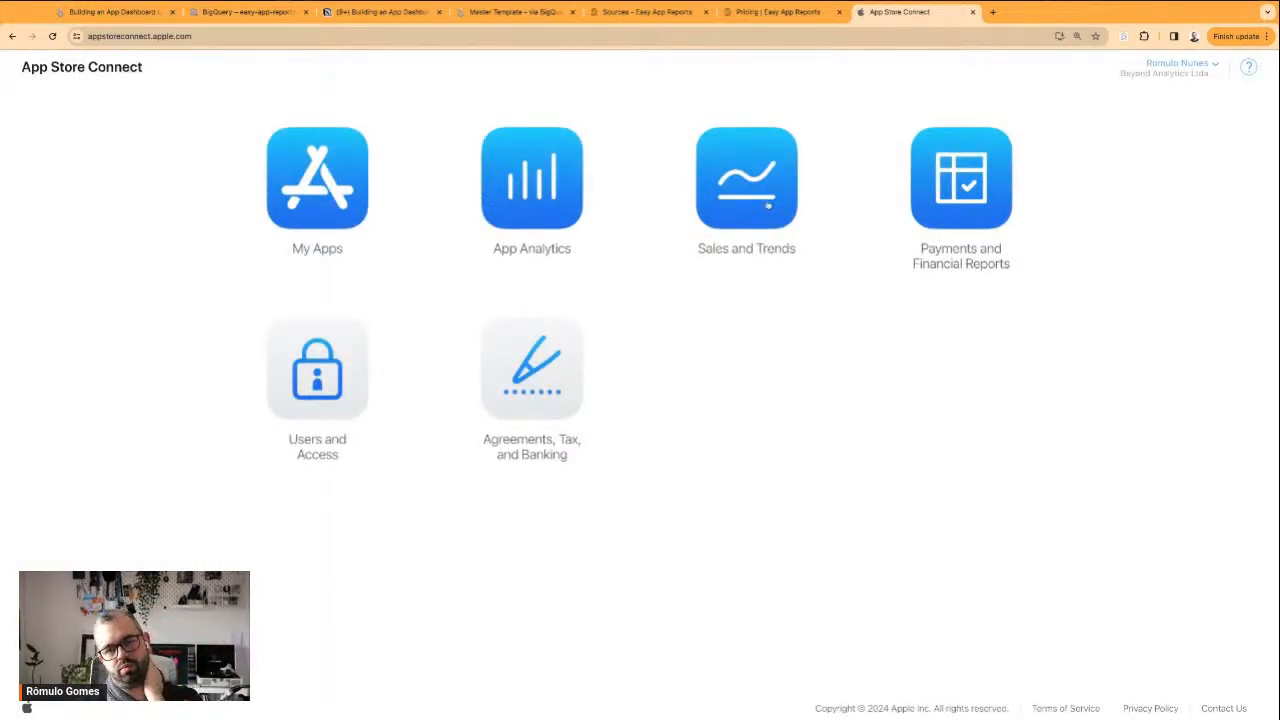
pyautogui.click(768, 205)
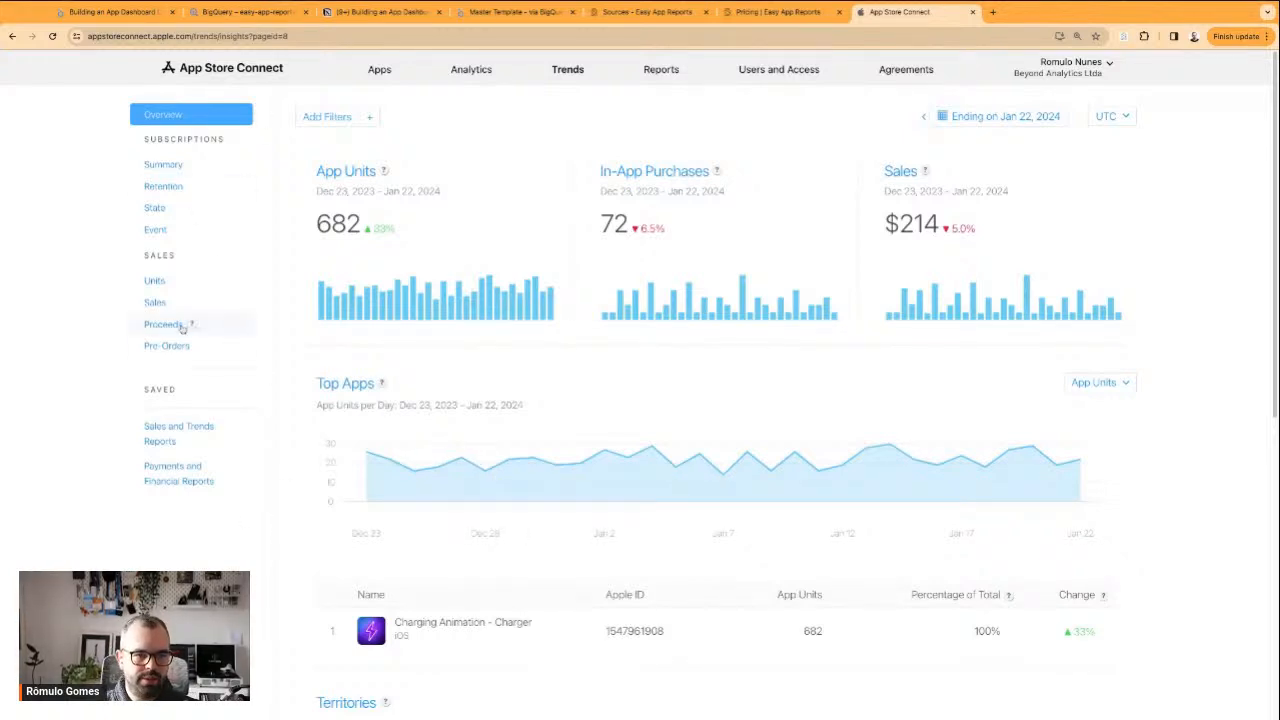
pyautogui.click(155, 282)
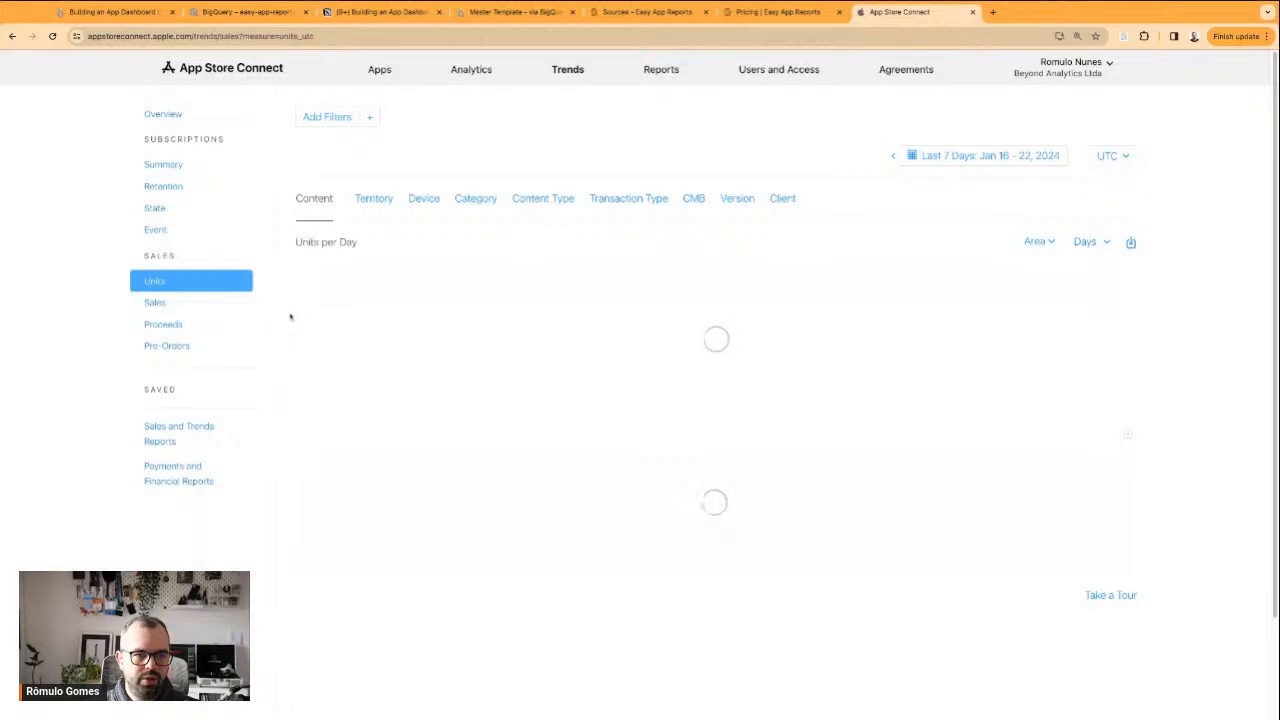
pyautogui.scroll(-2, 997, 454)
pyautogui.scroll(2, 988, 434)
pyautogui.scroll(-1, 757, 366)
pyautogui.scroll(1, 760, 323)
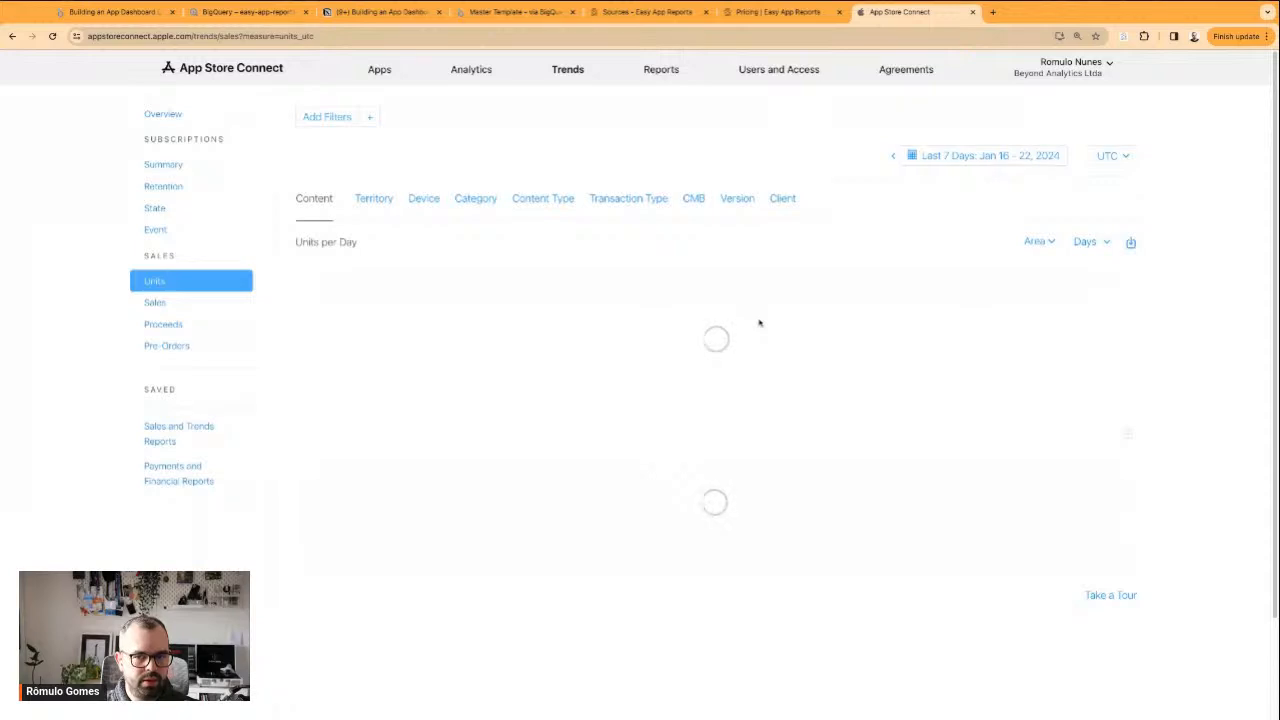
# Load App Store Connect Analytics in a separate tab, reload the Units report, and open the analytics for Charging Animation - Charger
pyautogui.keyDown('super'); pyautogui.click(475, 79); pyautogui.keyUp('super')
pyautogui.click(1051, 14)
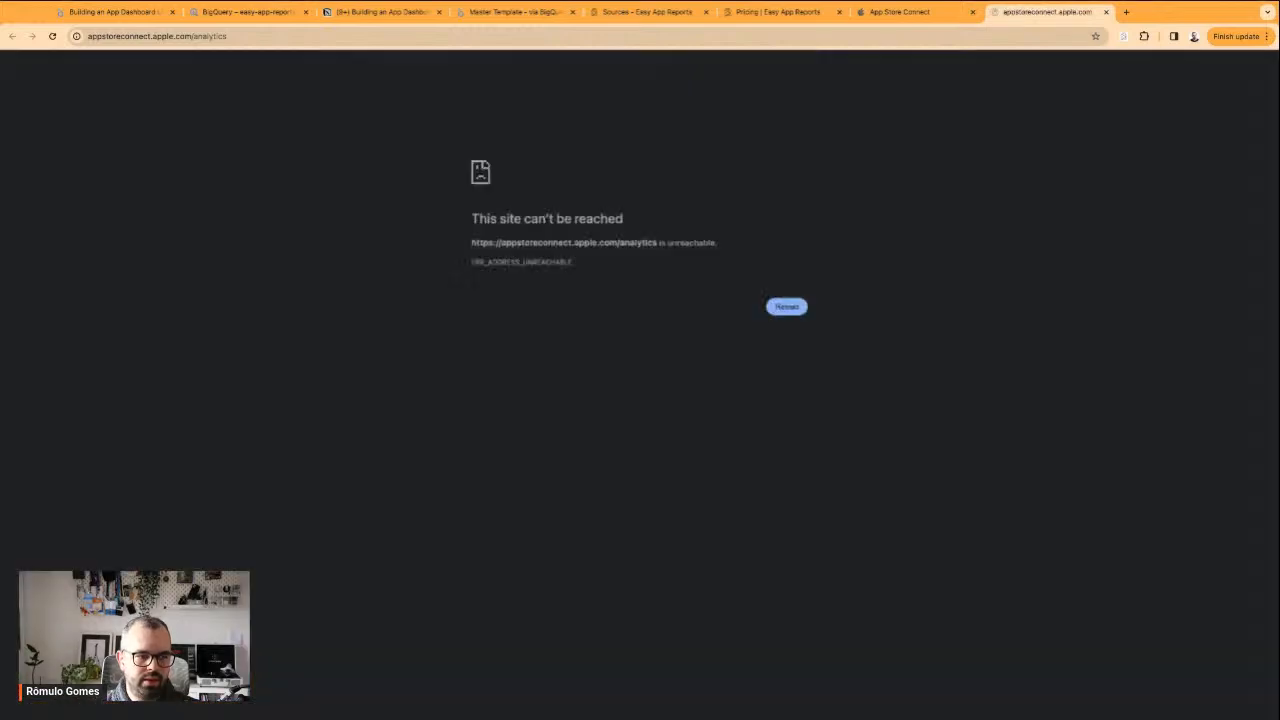
pyautogui.click(780, 307)
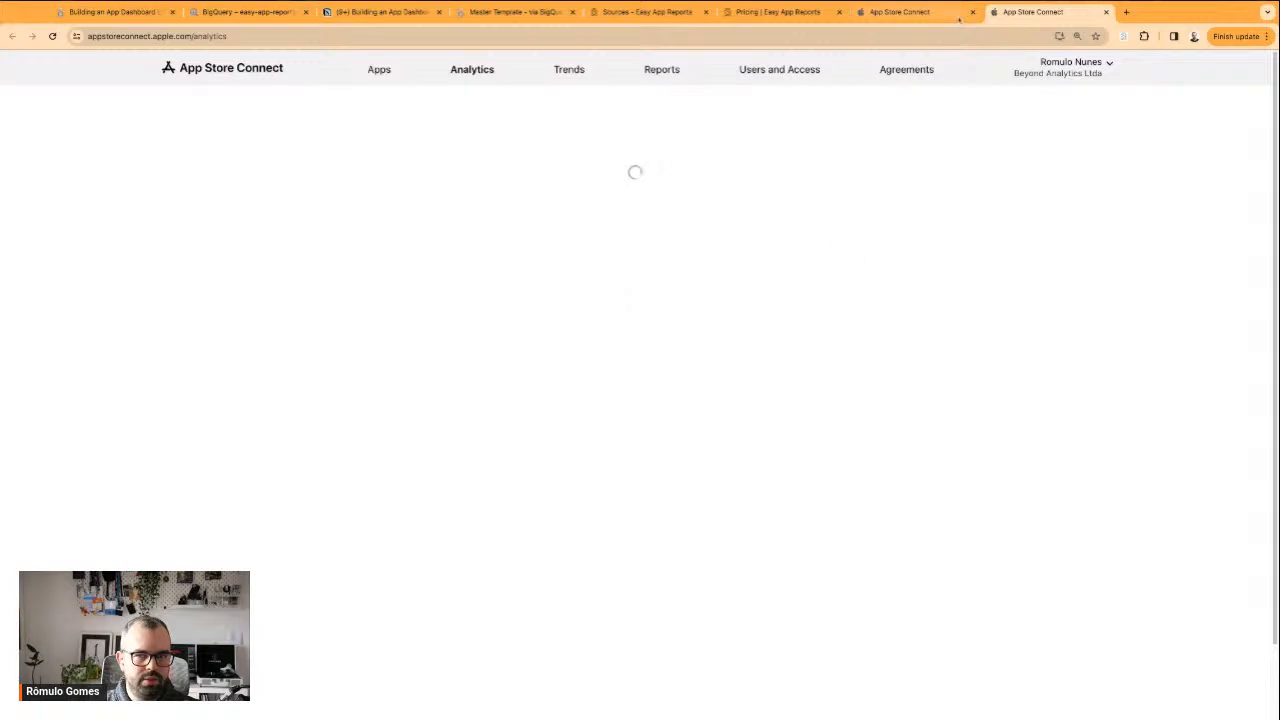
pyautogui.hotkey('ctrl', 'shift', 'Tab')
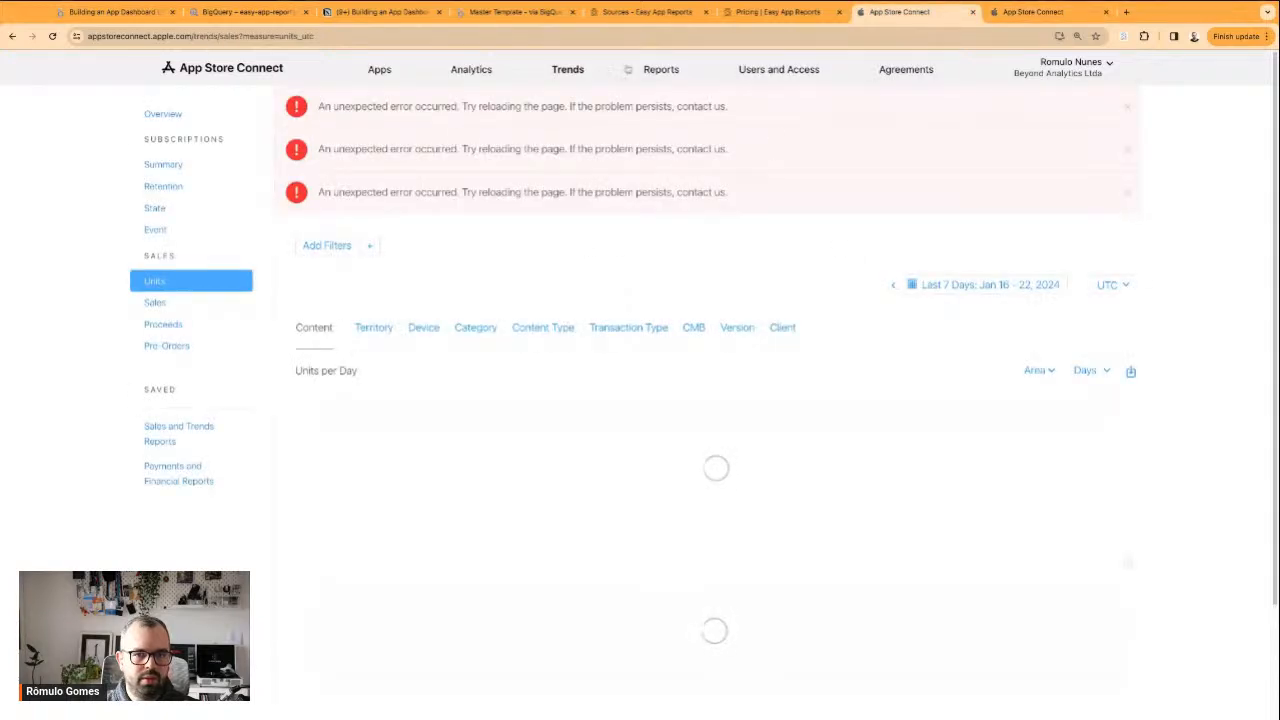
pyautogui.click(52, 36)
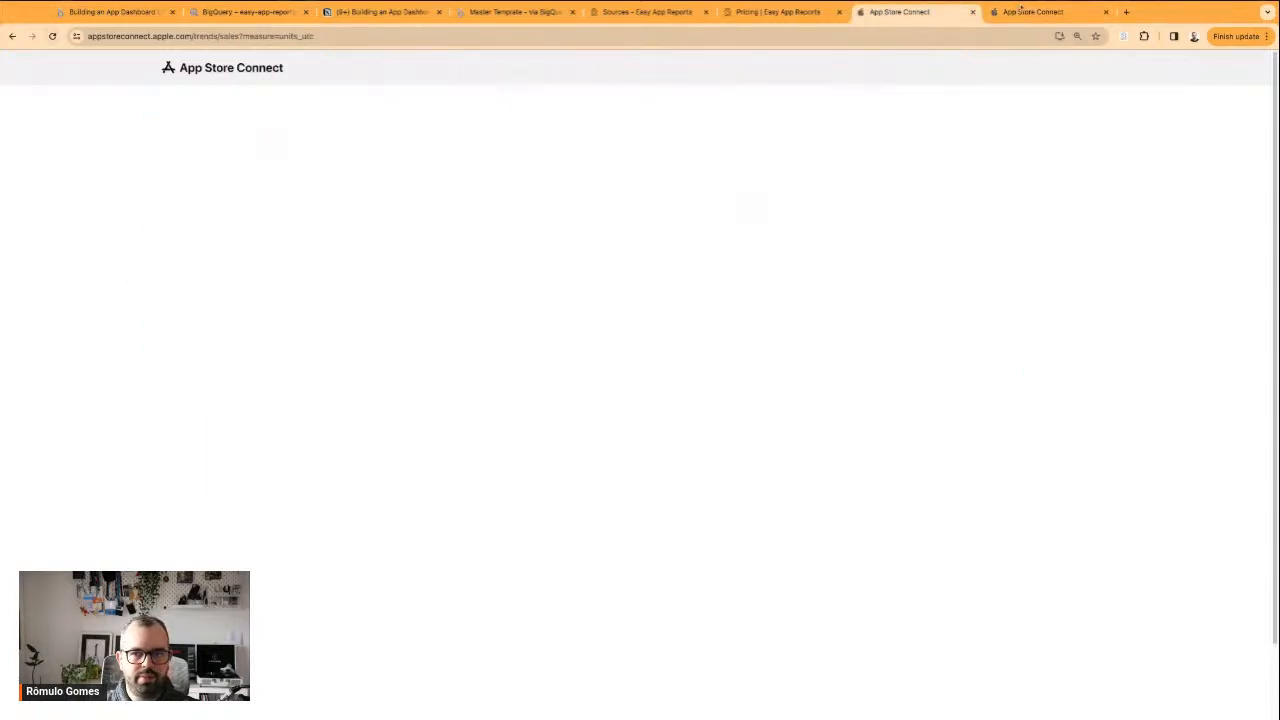
pyautogui.click(1018, 12)
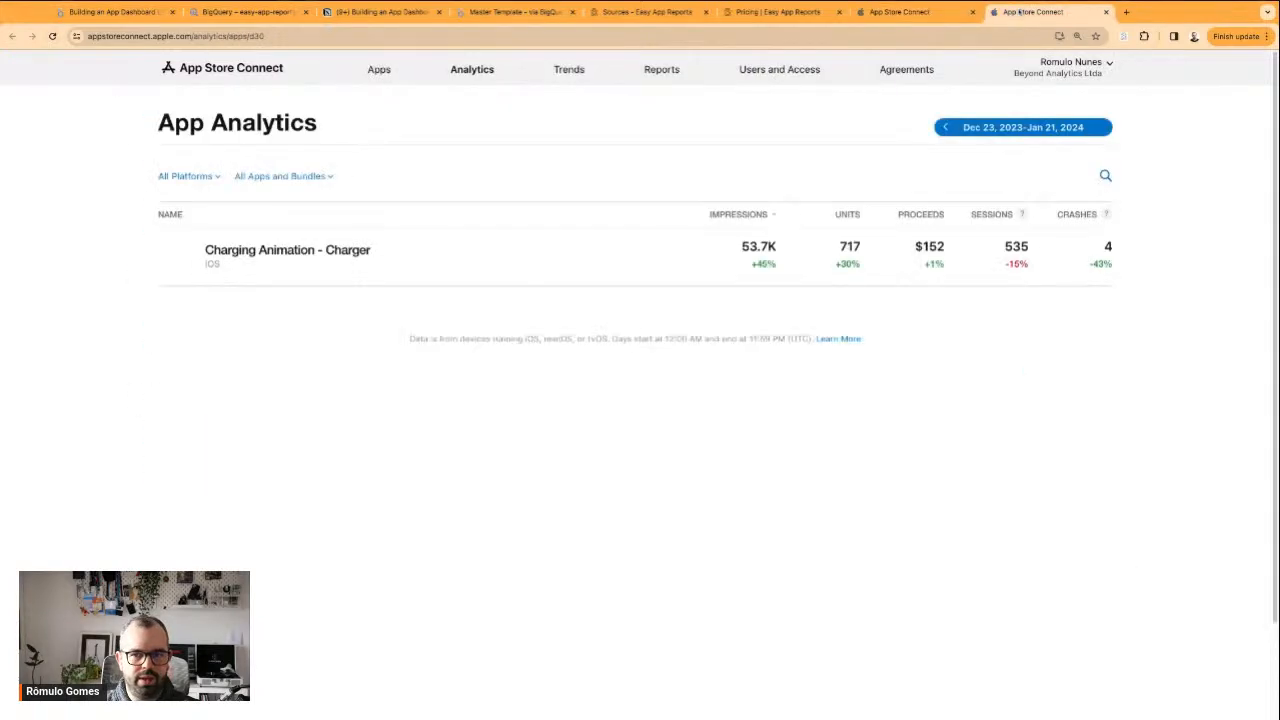
pyautogui.click(289, 251)
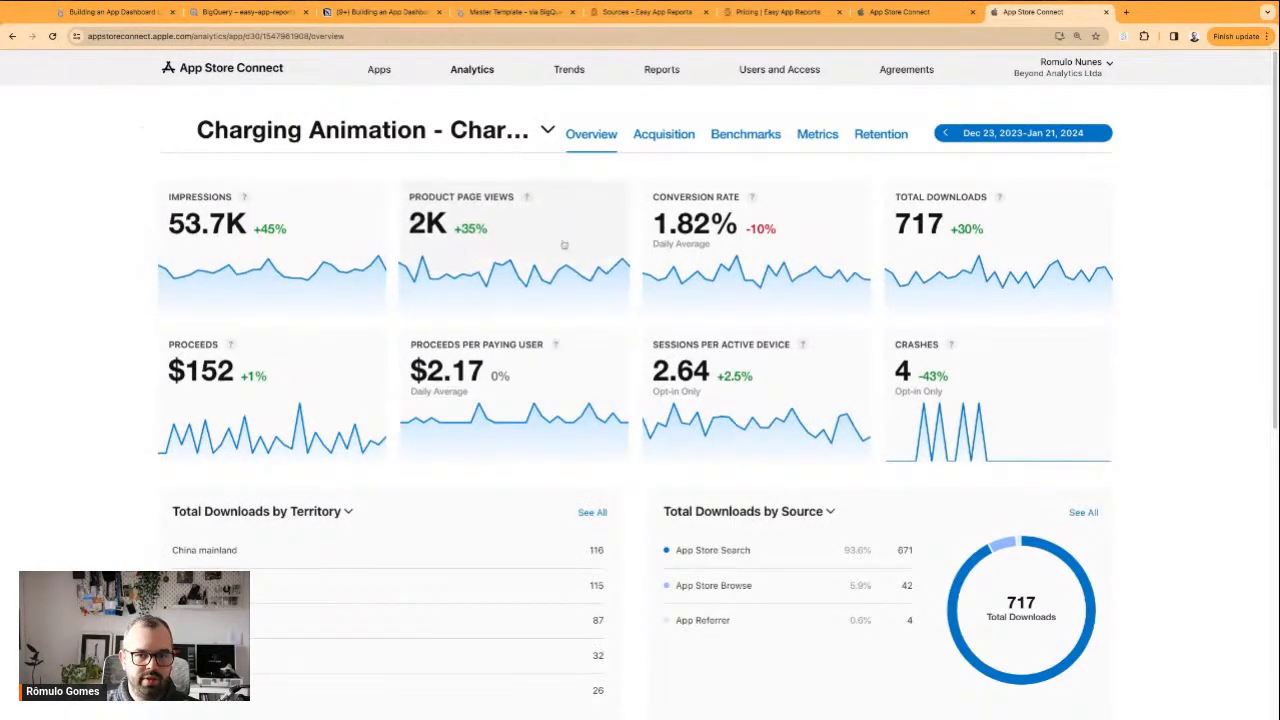
# Open the app's Total Downloads metric and review its daily chart and table
pyautogui.click(950, 240)
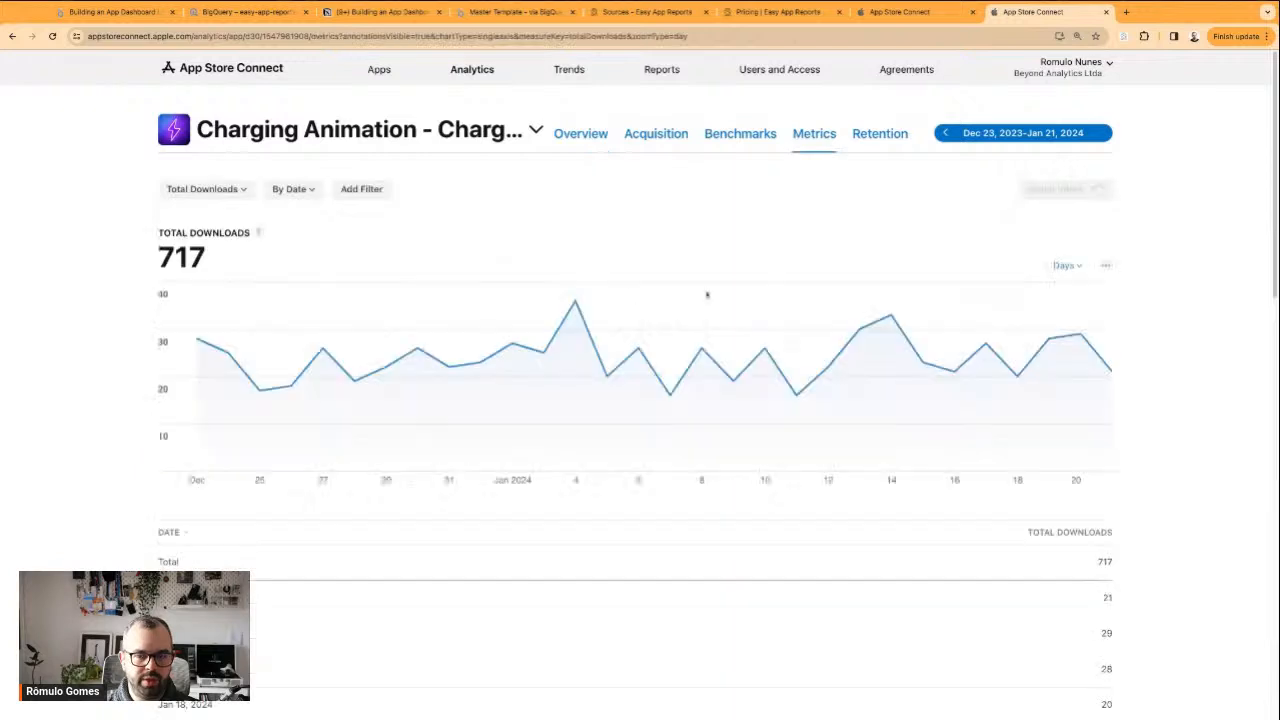
pyautogui.scroll(-6, 506, 343)
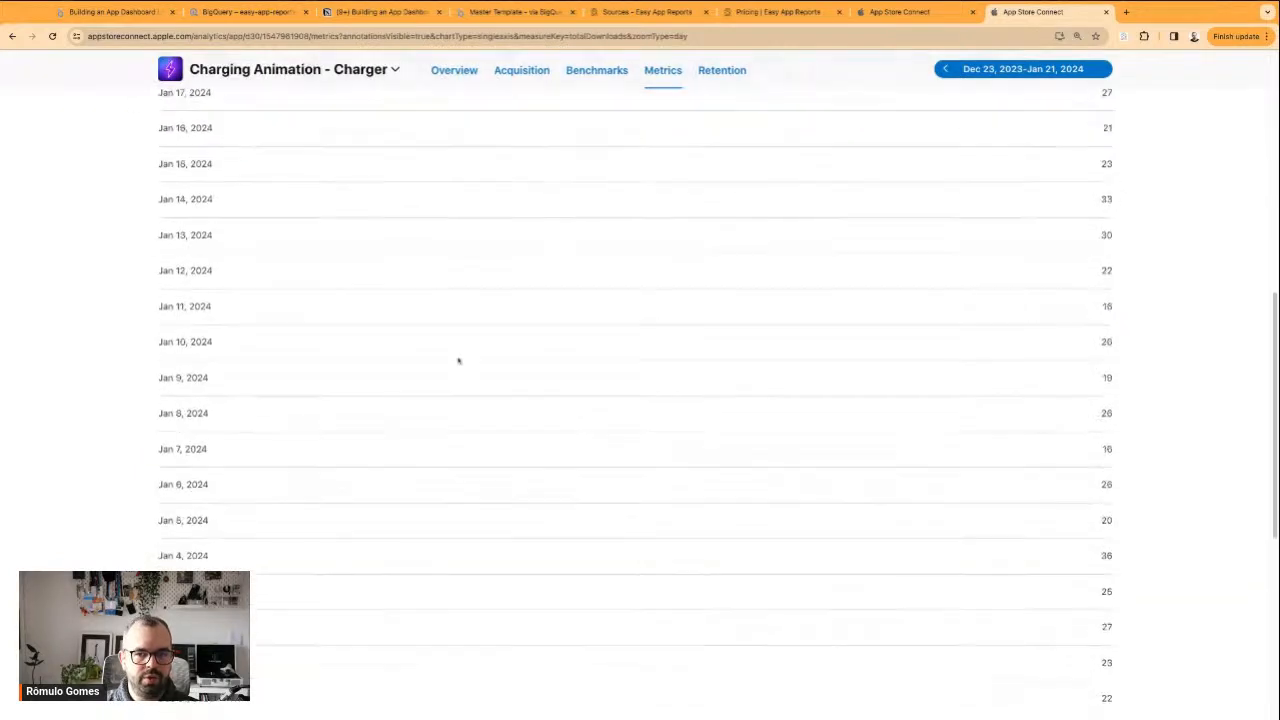
pyautogui.scroll(6, 457, 360)
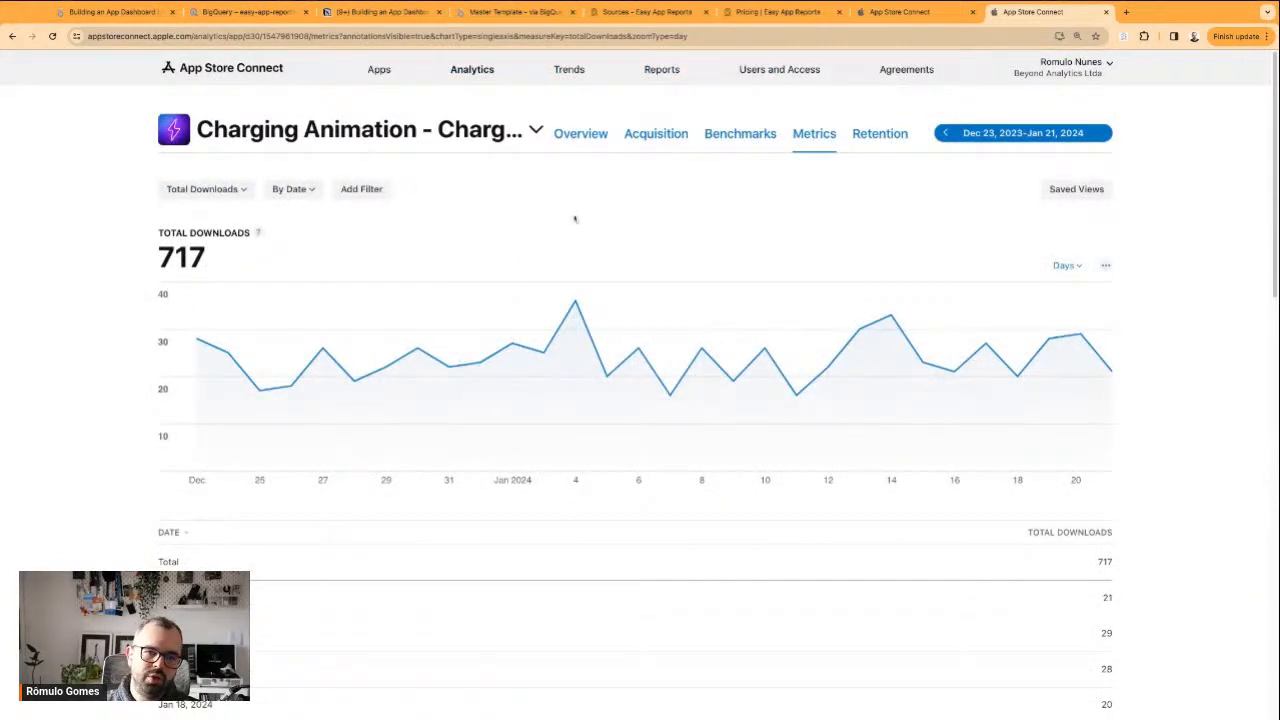
pyautogui.doubleClick(220, 232)
pyautogui.tripleClick(220, 232)
pyautogui.click(380, 243)
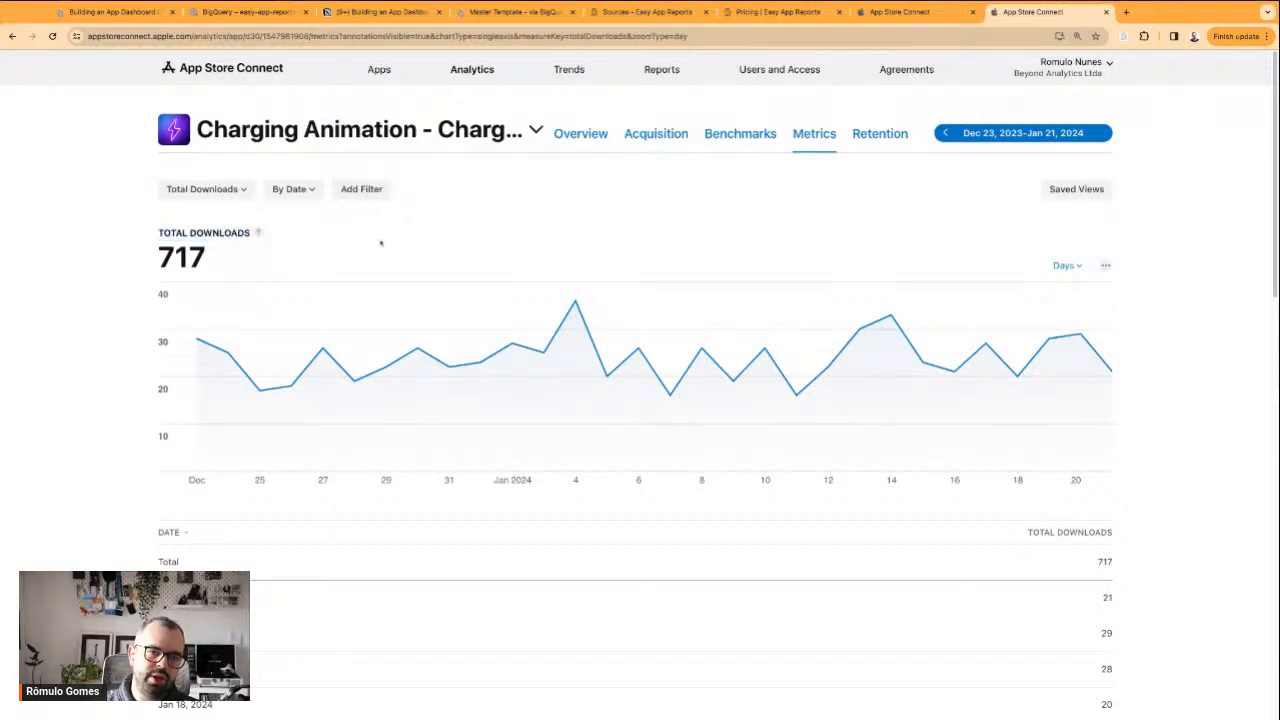
# Select Total Downloads from the available metrics and examine the download figures by date
pyautogui.click(222, 193)
pyautogui.click(174, 326)
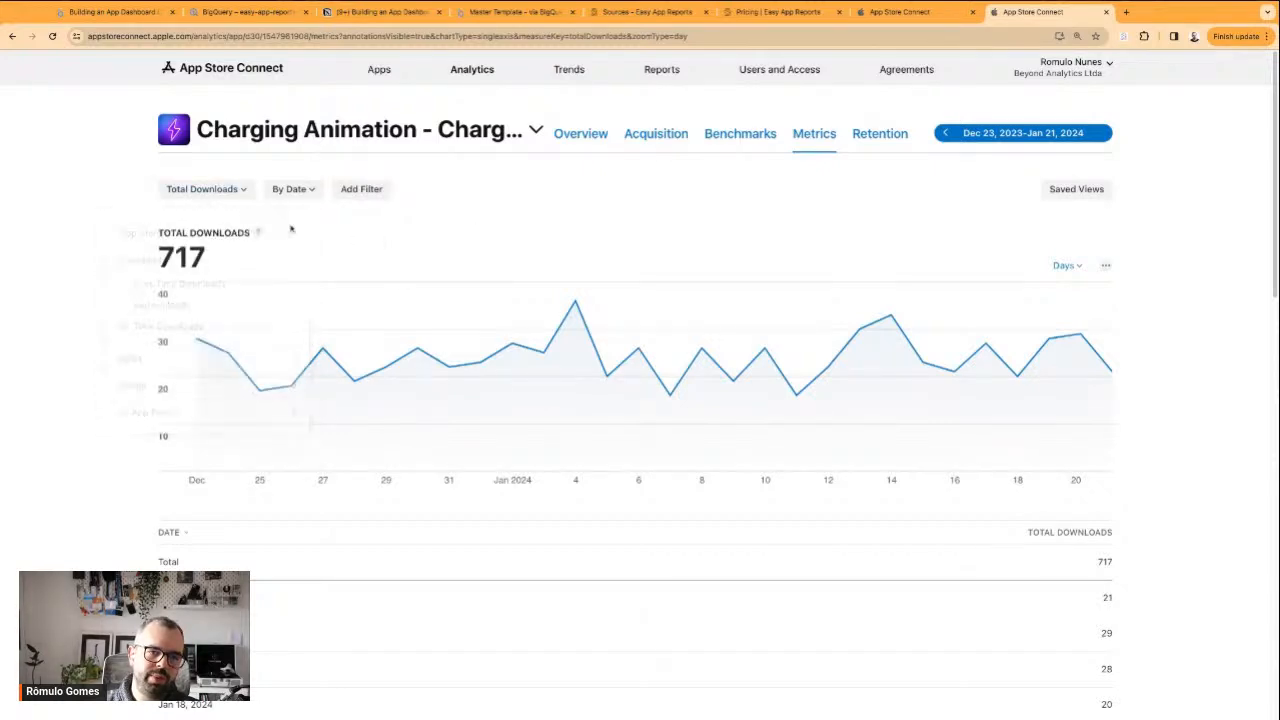
pyautogui.scroll(-5, 174, 328)
pyautogui.scroll(10, 257, 375)
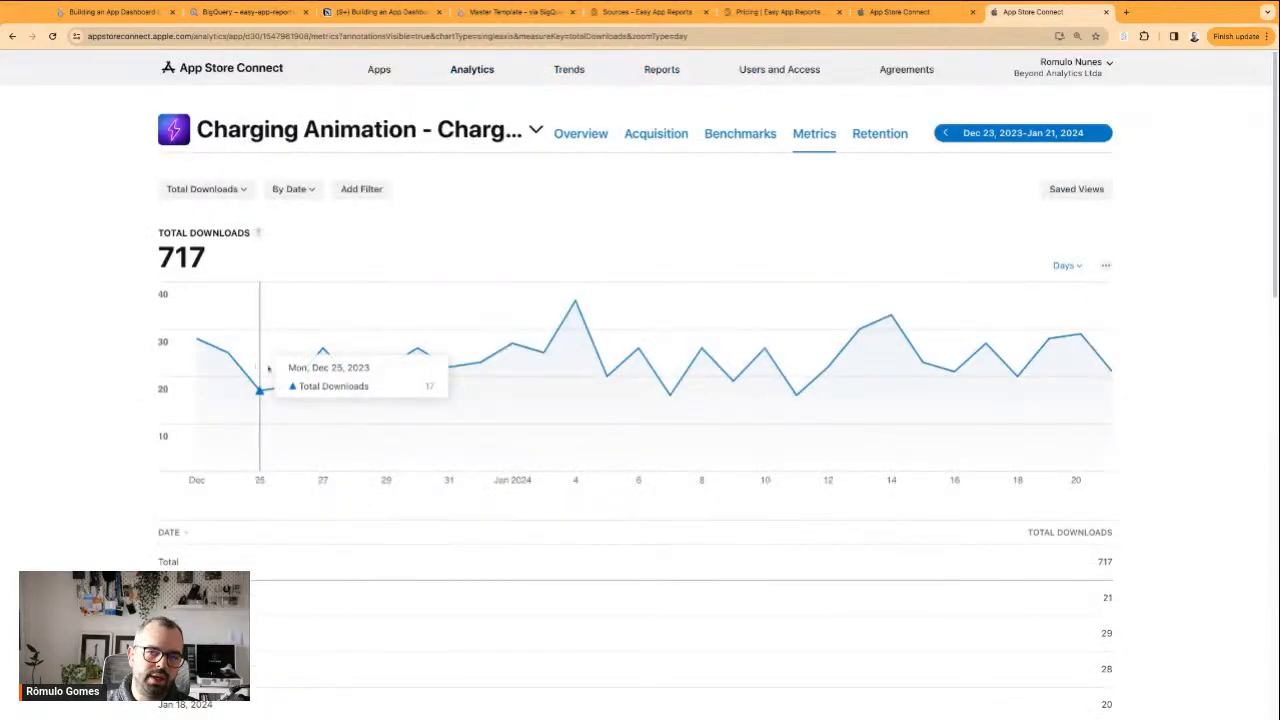
pyautogui.scroll(-4, 929, 571)
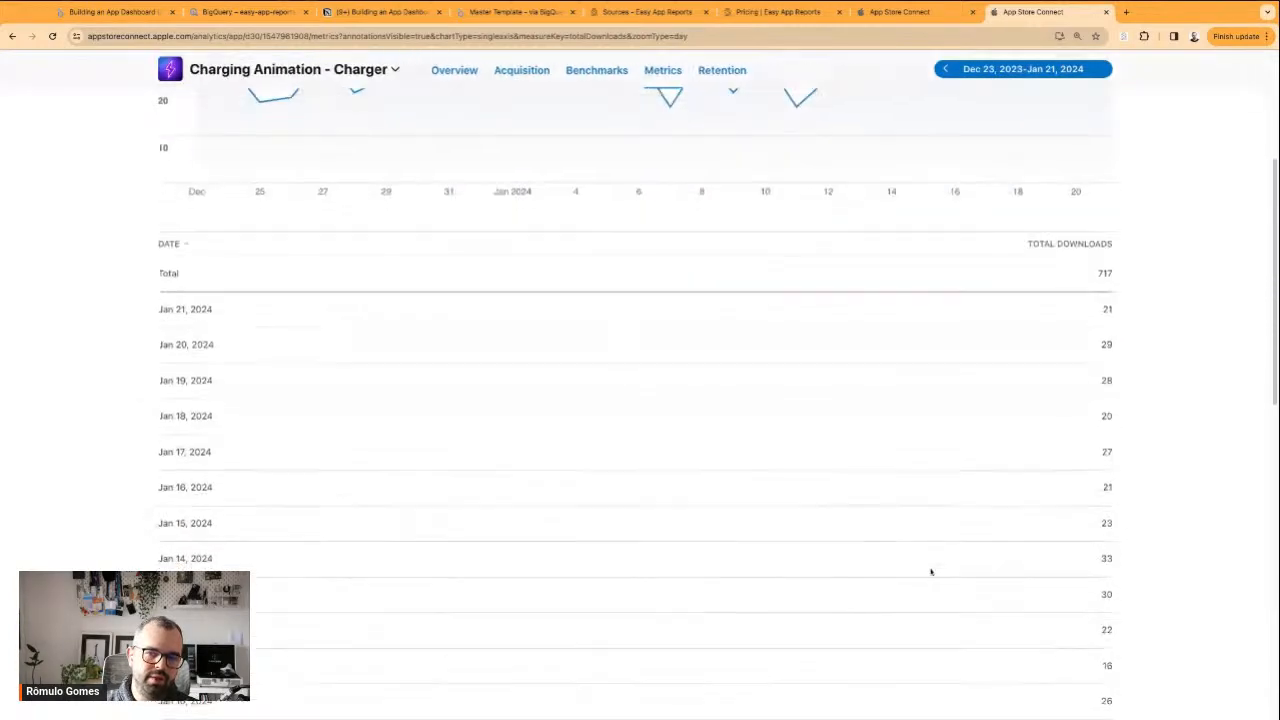
pyautogui.scroll(5, 929, 571)
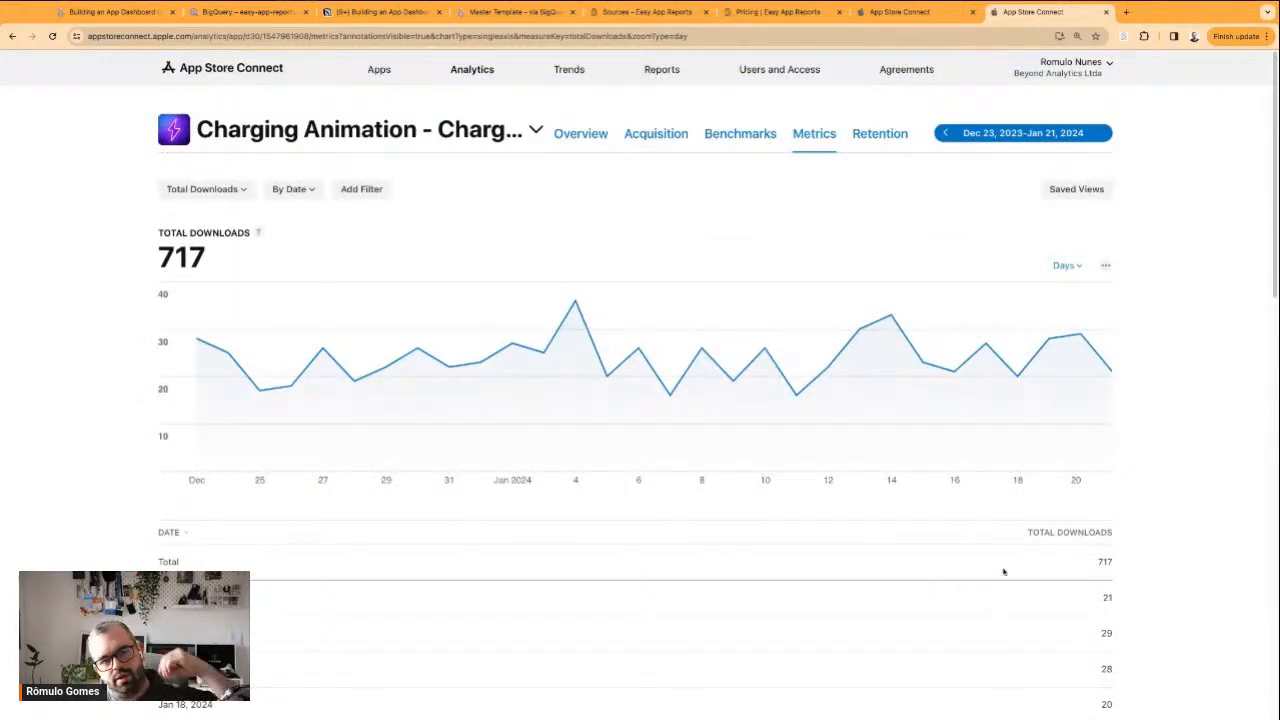
# Return to the app's analytics overview and review its metric cards and download breakdowns by territory, source and device
pyautogui.click(581, 143)
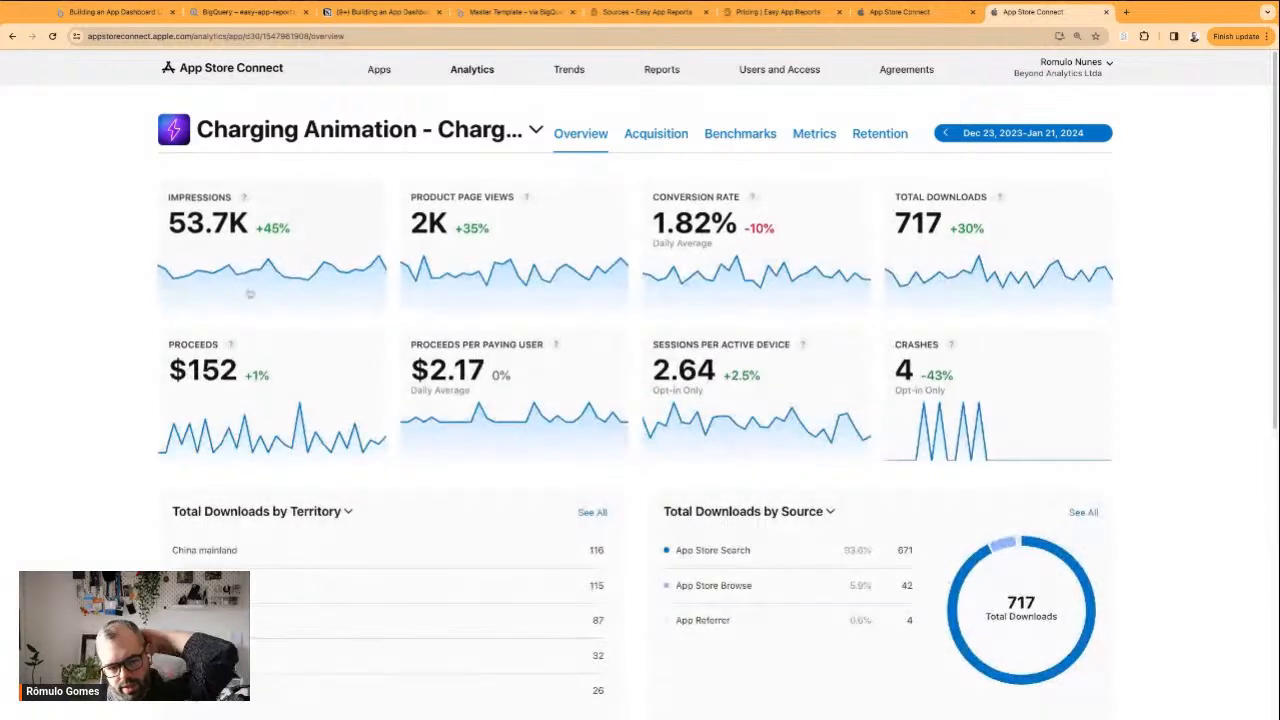
pyautogui.scroll(-3, 64, 479)
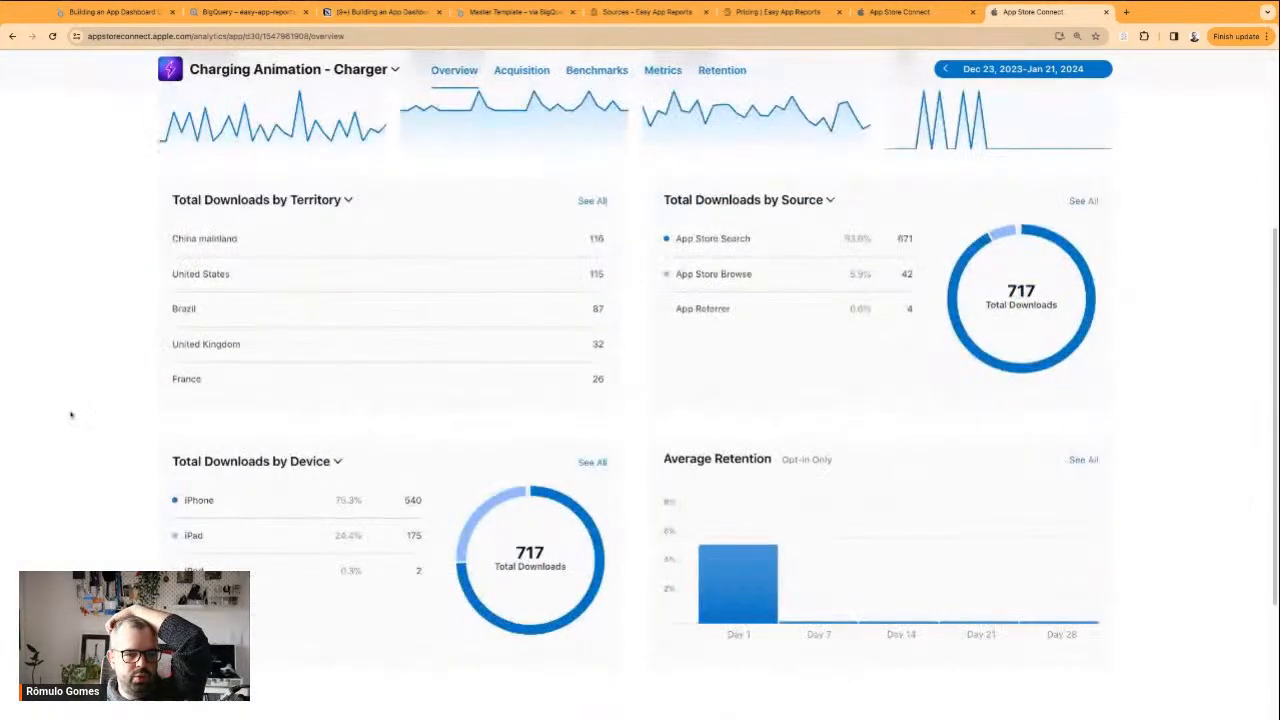
pyautogui.scroll(3, 126, 321)
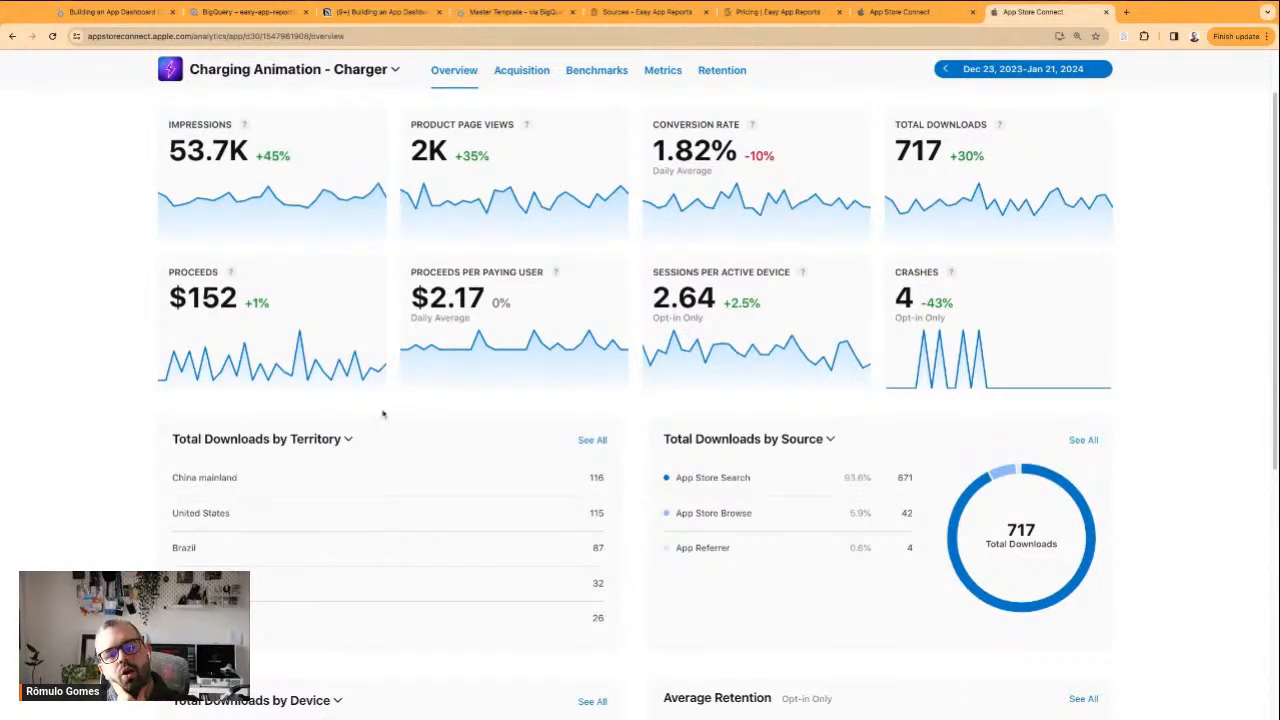
# Examine the Average Retention card alongside the territory, source and device download breakdowns in the app's analytics overview
pyautogui.scroll(-1, 352, 466)
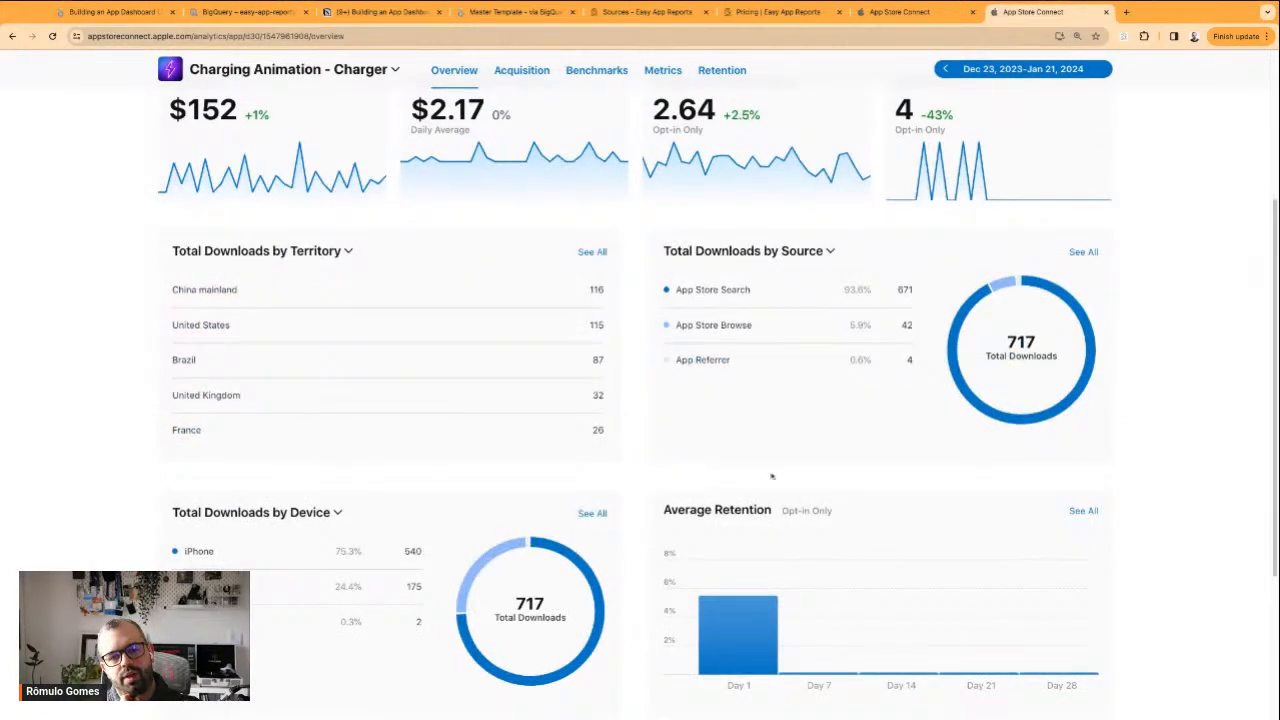
pyautogui.scroll(-1, 424, 512)
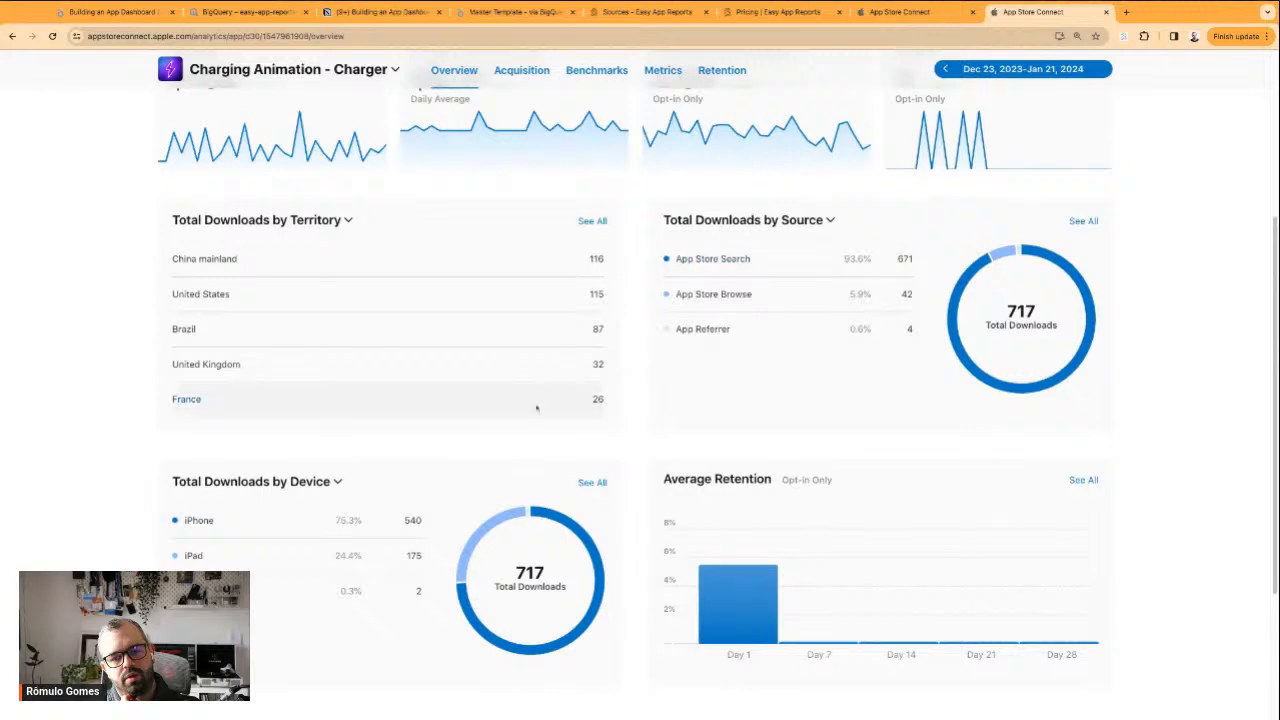
pyautogui.moveTo(678, 480); pyautogui.dragTo(820, 481)
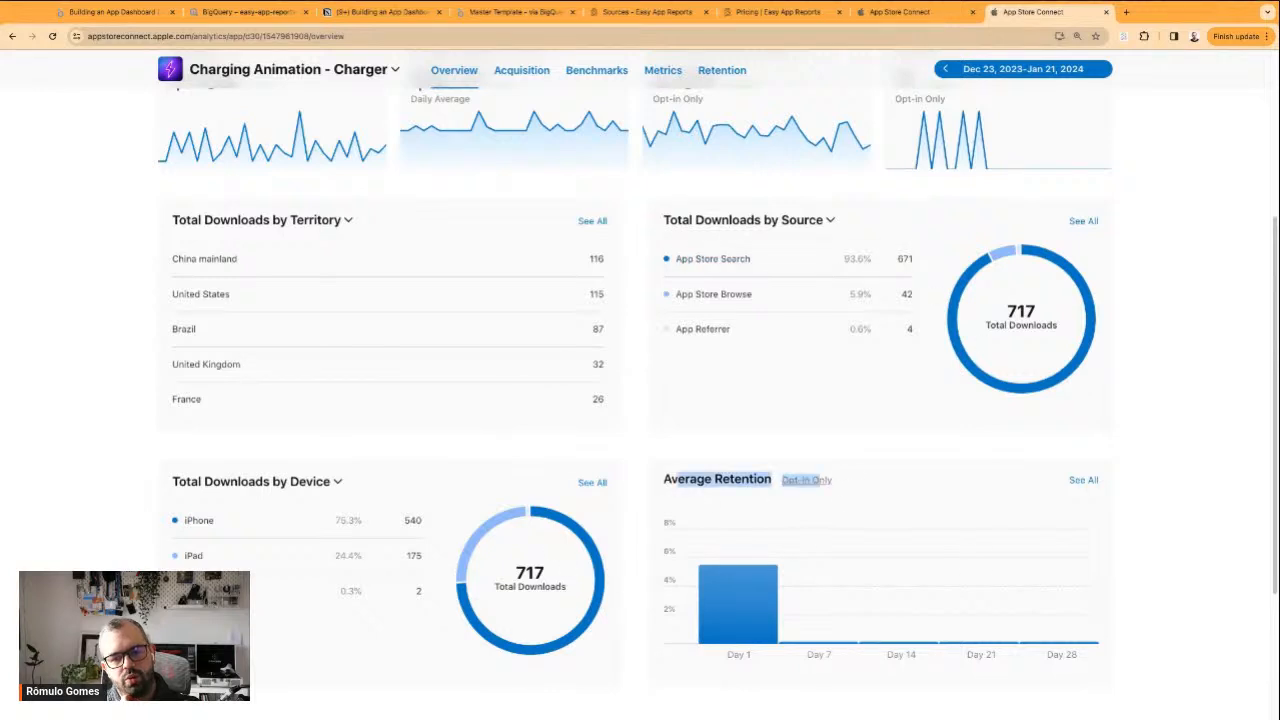
pyautogui.doubleClick(742, 479)
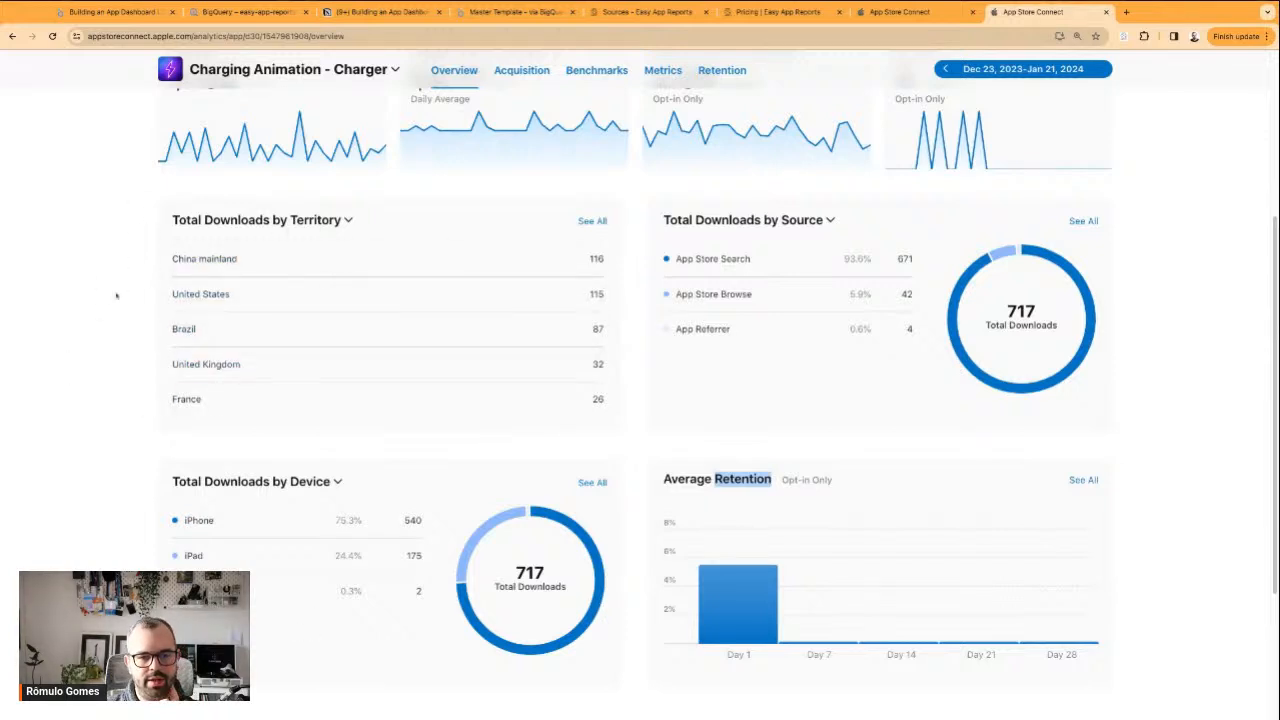
pyautogui.scroll(5, 117, 300)
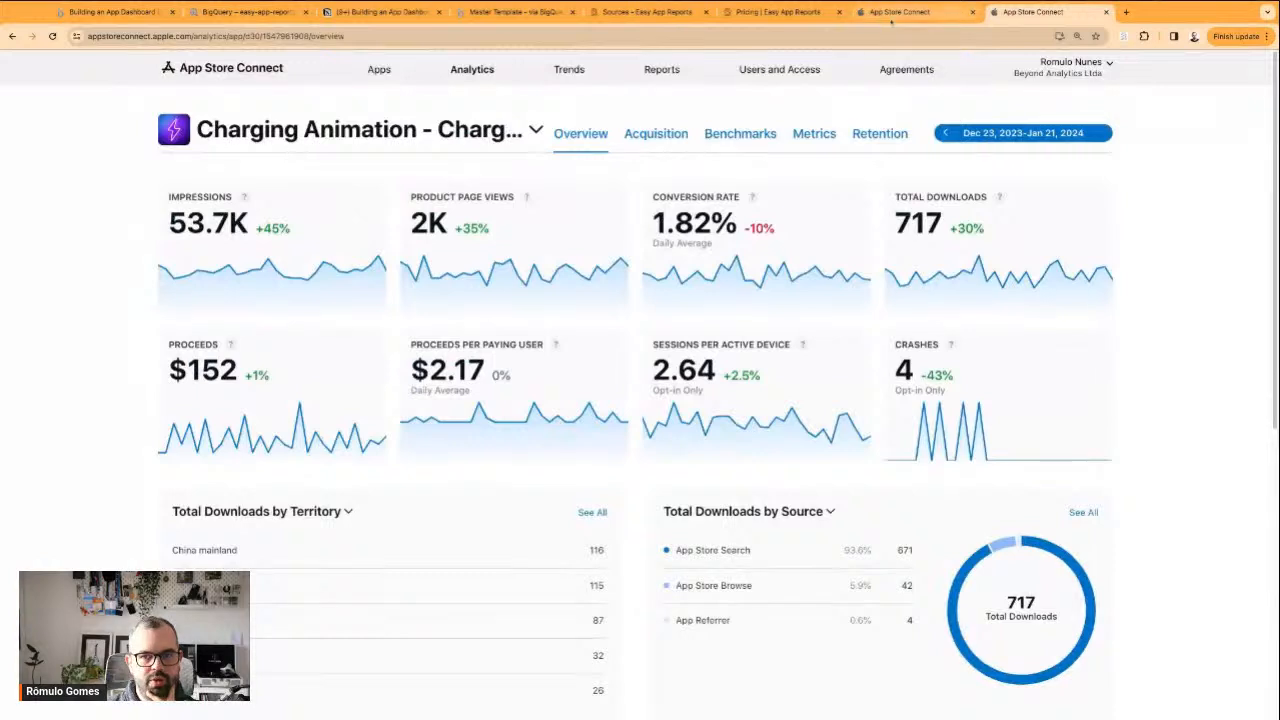
# Check the App Store Connect Units report, and switch to the Looker Studio dashboard to examine its Daily Installs and Installs per Country sections
pyautogui.click(893, 13)
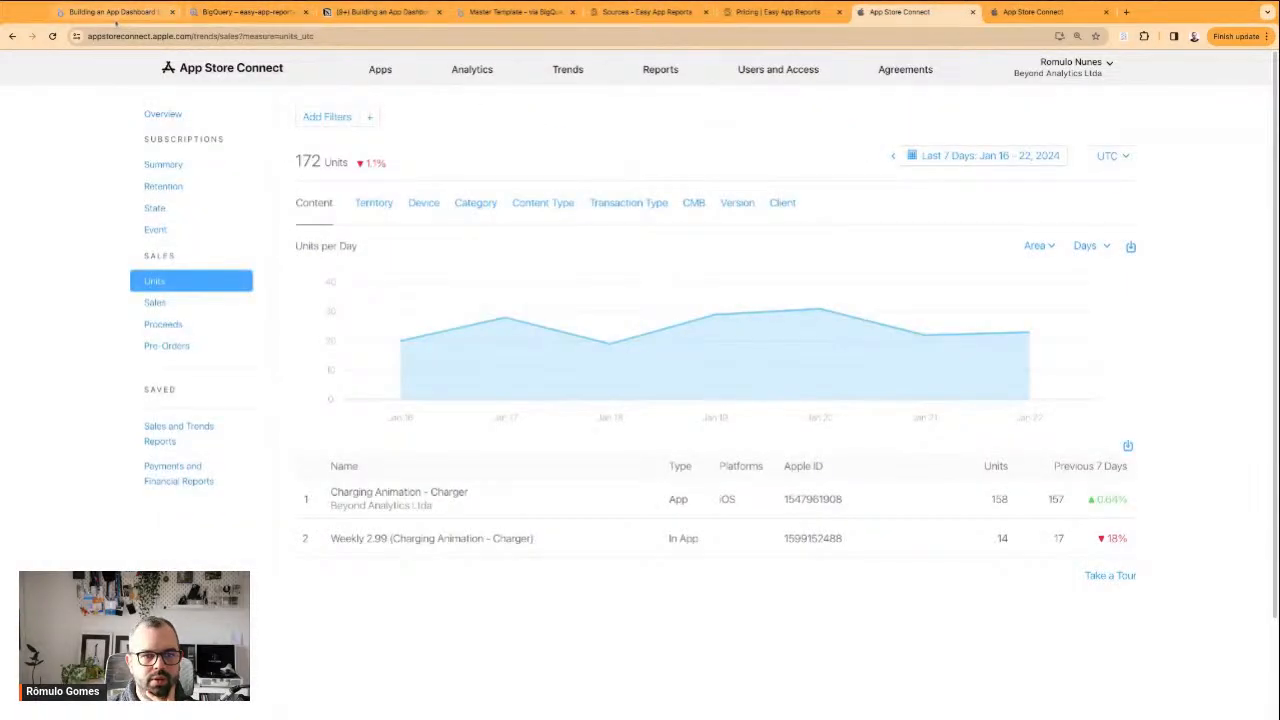
pyautogui.click(110, 12)
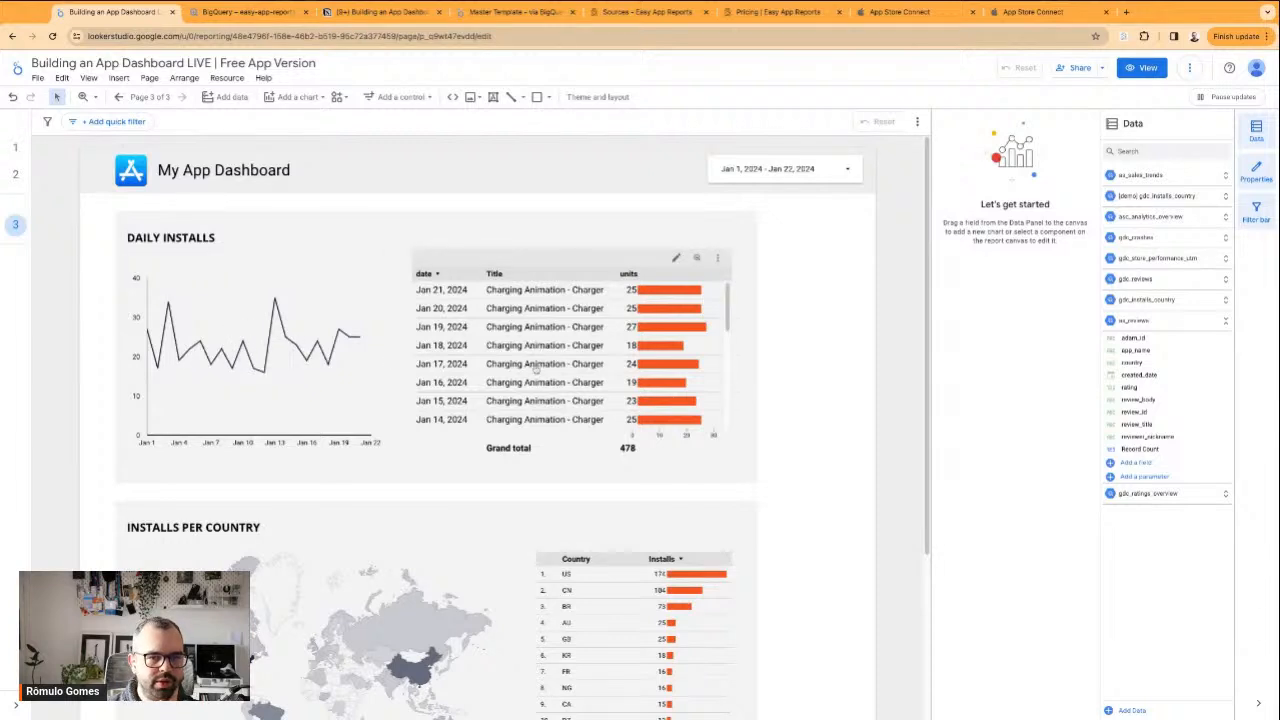
pyautogui.scroll(-6, 500, 368)
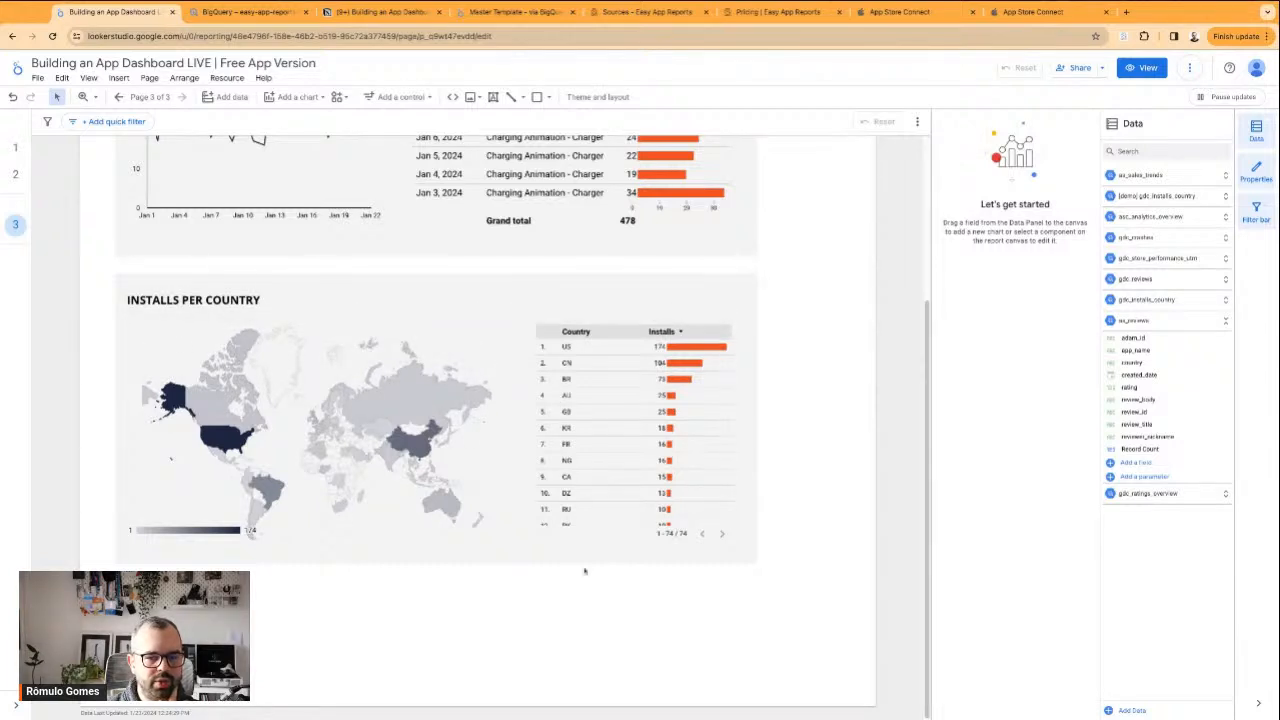
pyautogui.scroll(-10, 622, 493)
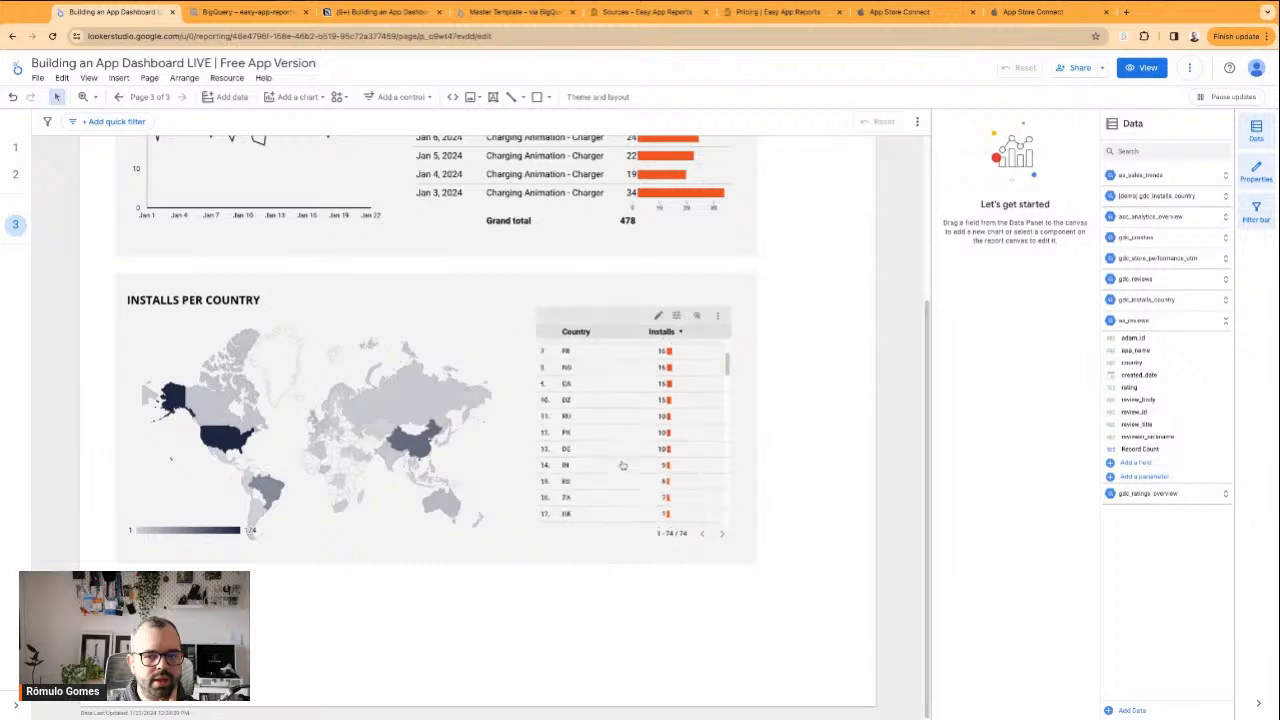
pyautogui.scroll(10, 622, 493)
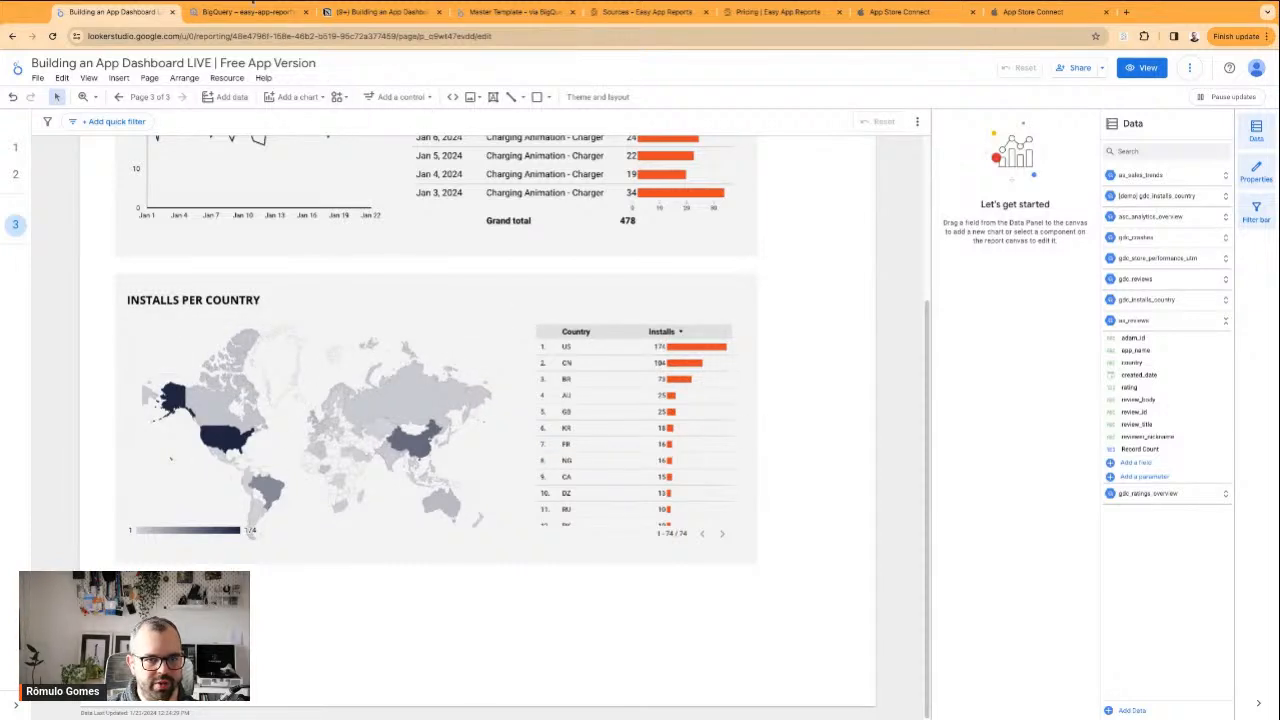
# Inspect the Downloads metric options for Total Downloads by Territory in App Store Connect, and return to the Looker Studio dashboard's Daily Installs section
pyautogui.click(915, 12)
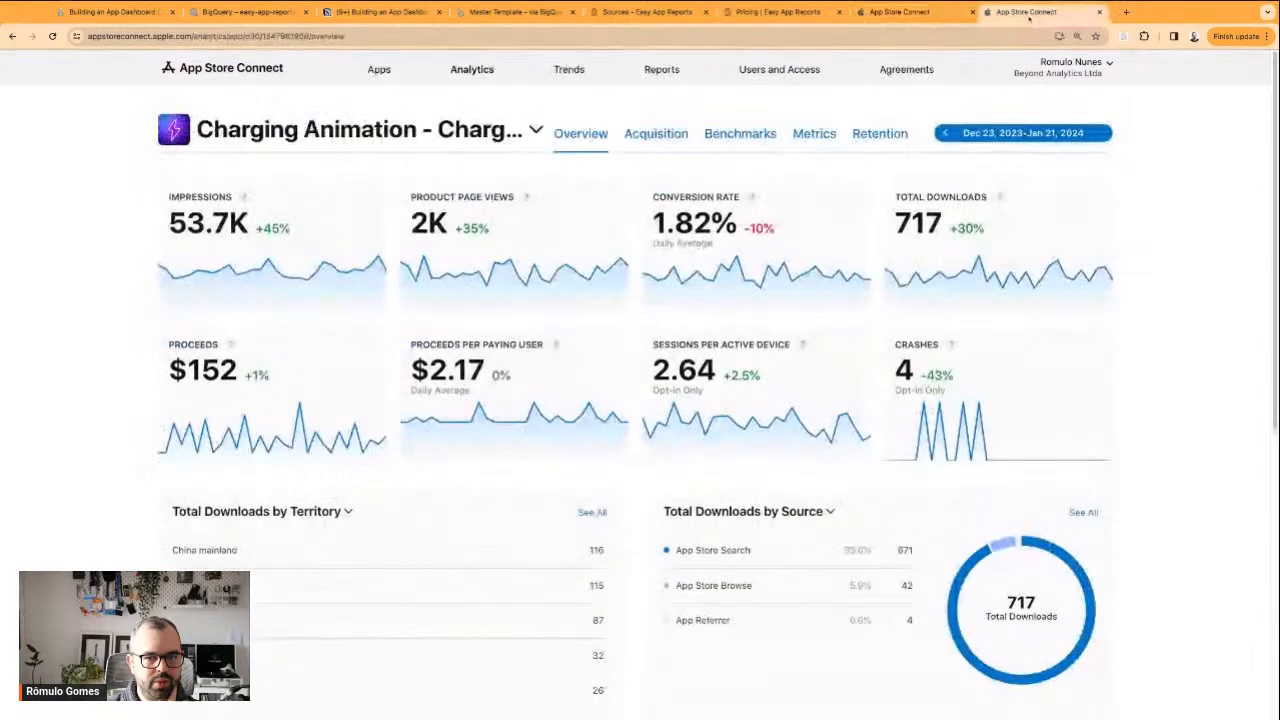
pyautogui.scroll(-3, 767, 139)
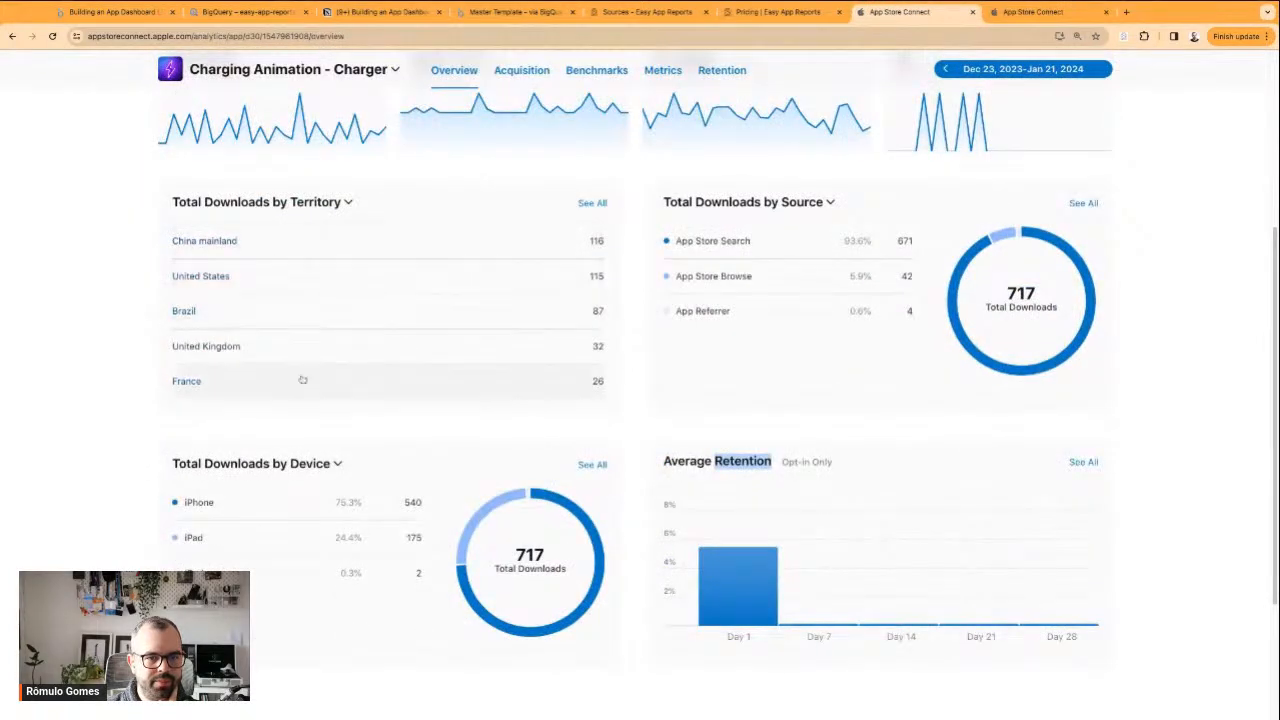
pyautogui.scroll(2, 283, 342)
pyautogui.click(345, 397)
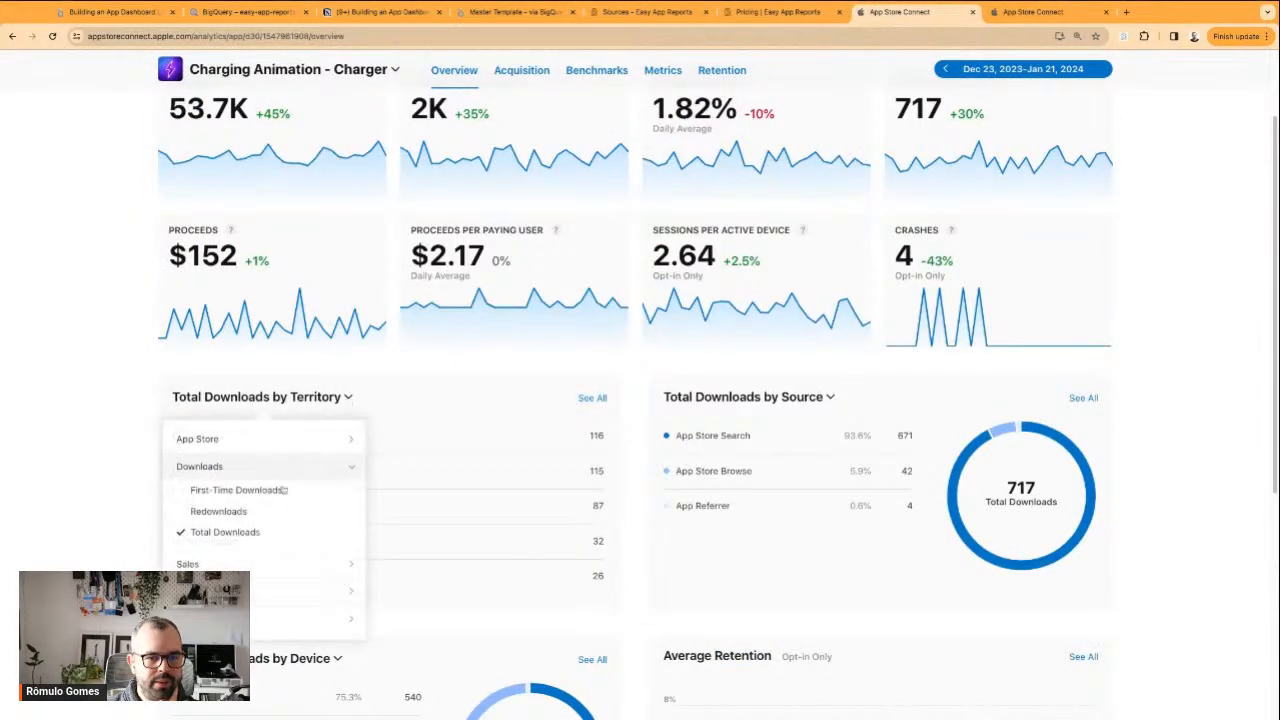
pyautogui.click(110, 433)
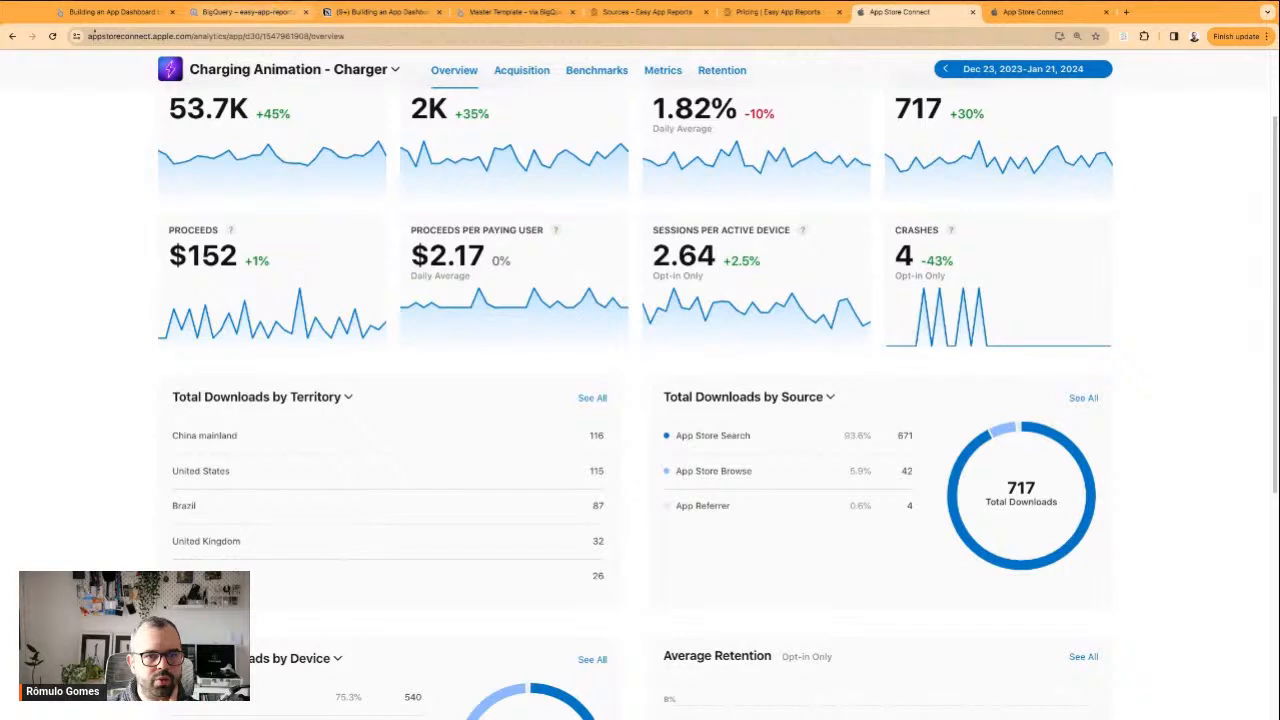
pyautogui.click(112, 12)
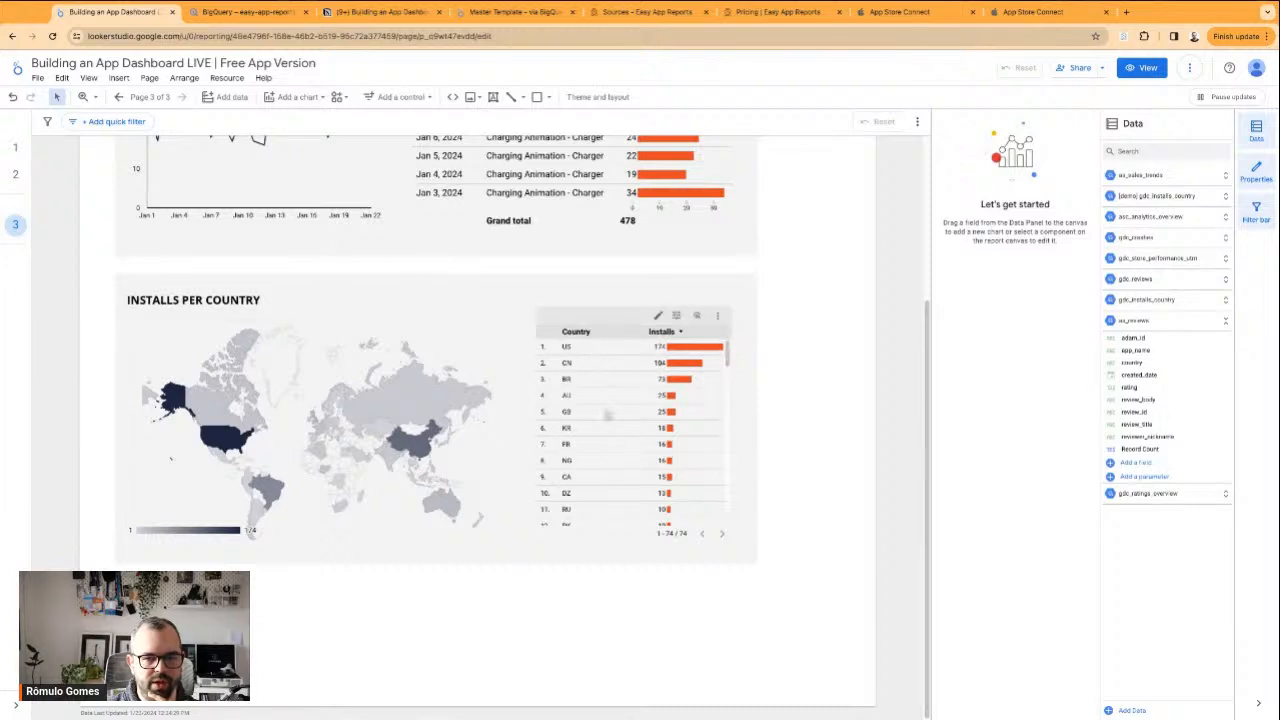
pyautogui.scroll(3, 806, 399)
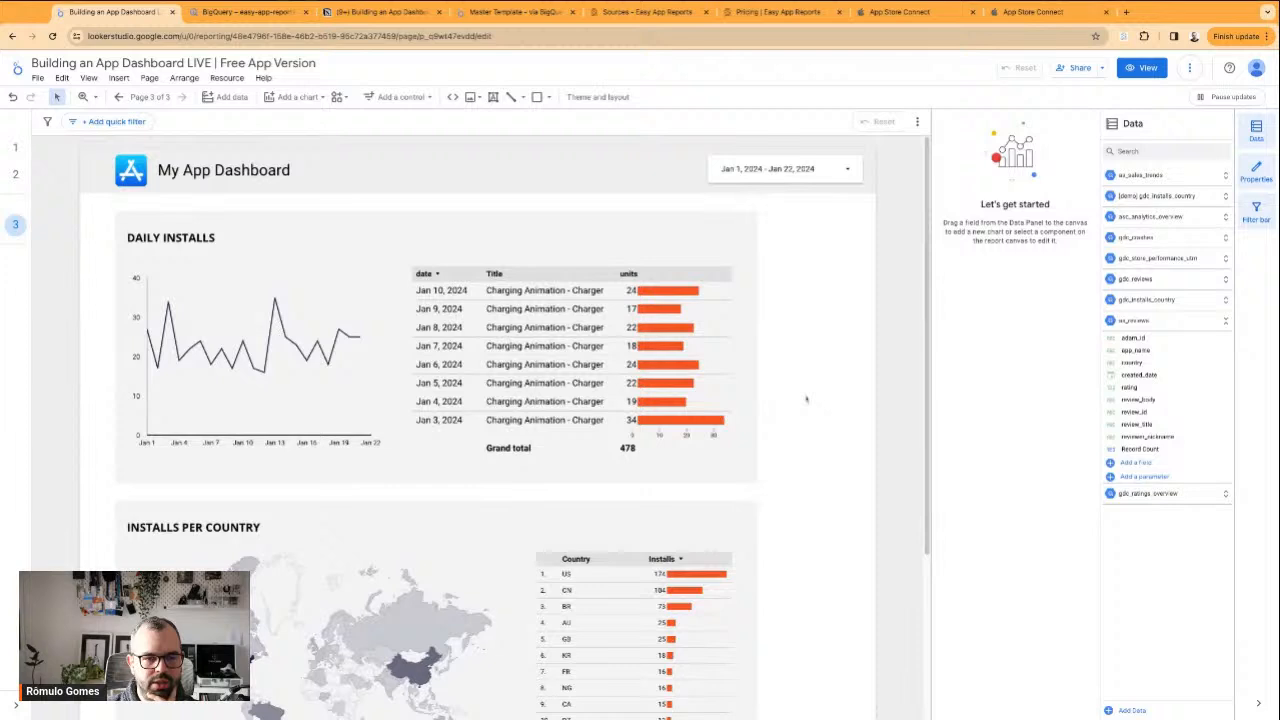
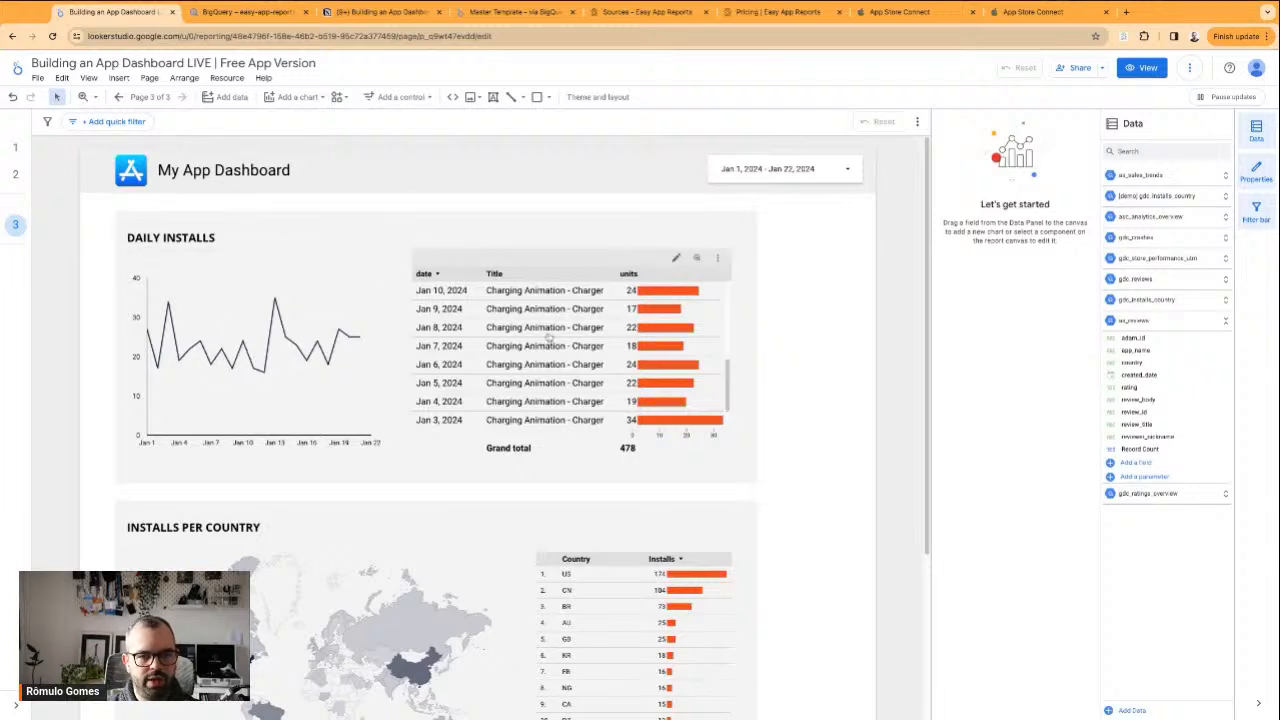
# Add a drop-down list control to the dashboard header beside the date range control
pyautogui.click(549, 339)
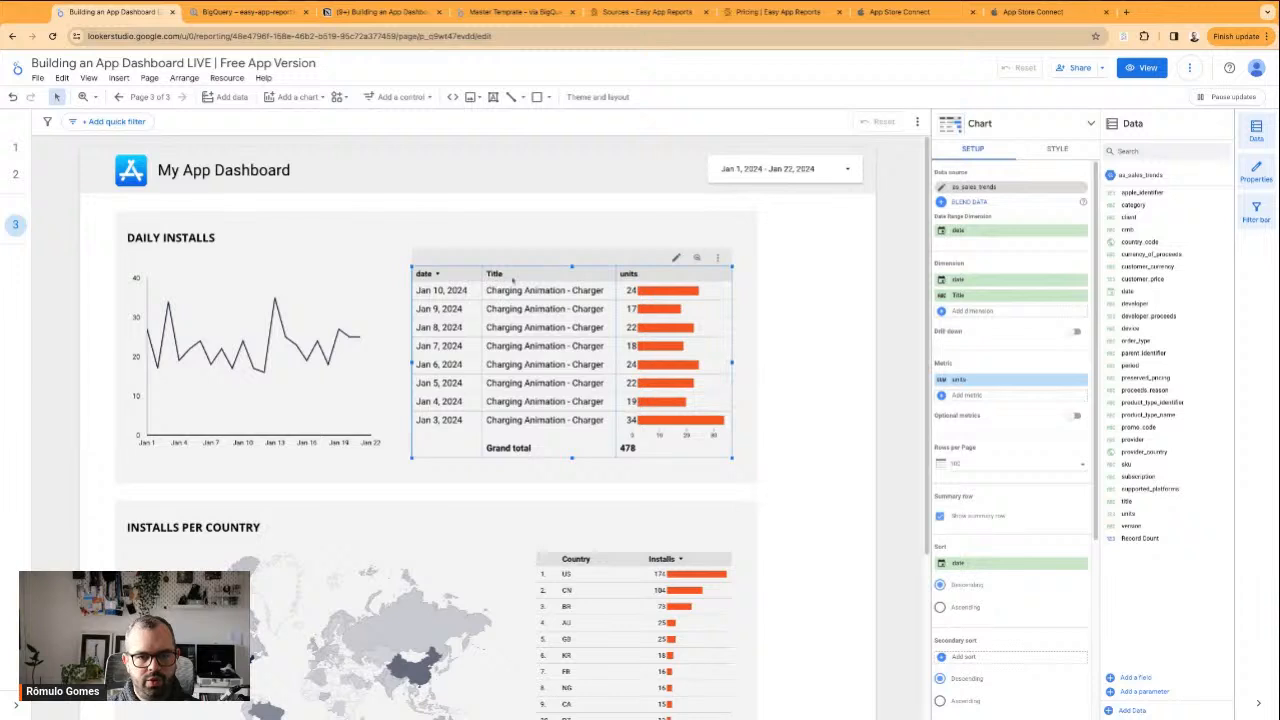
pyautogui.click(790, 375)
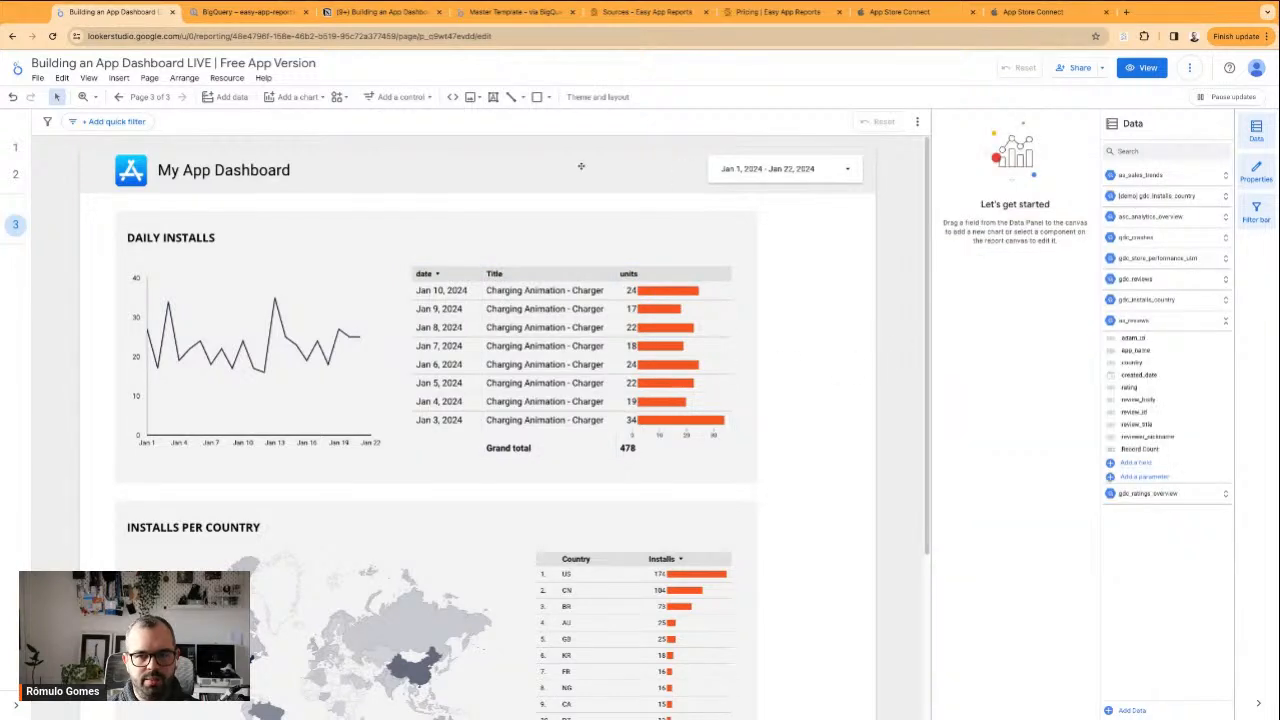
pyautogui.click(398, 96)
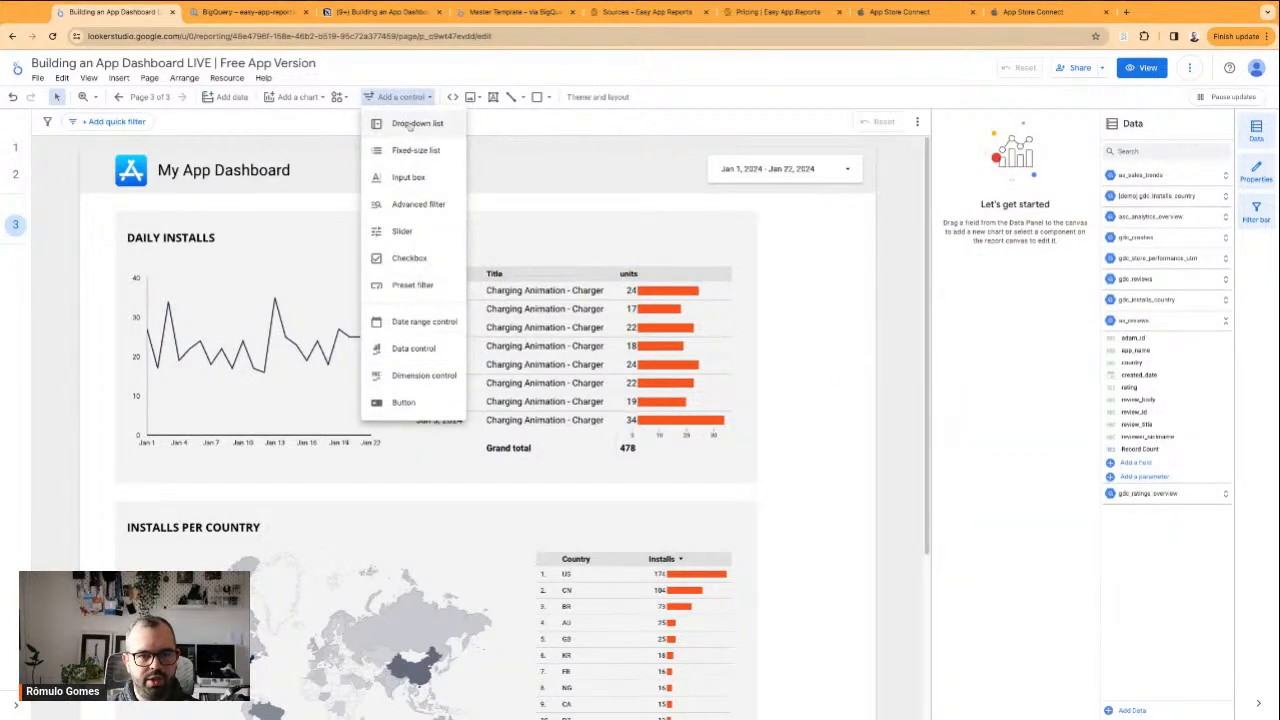
pyautogui.click(410, 124)
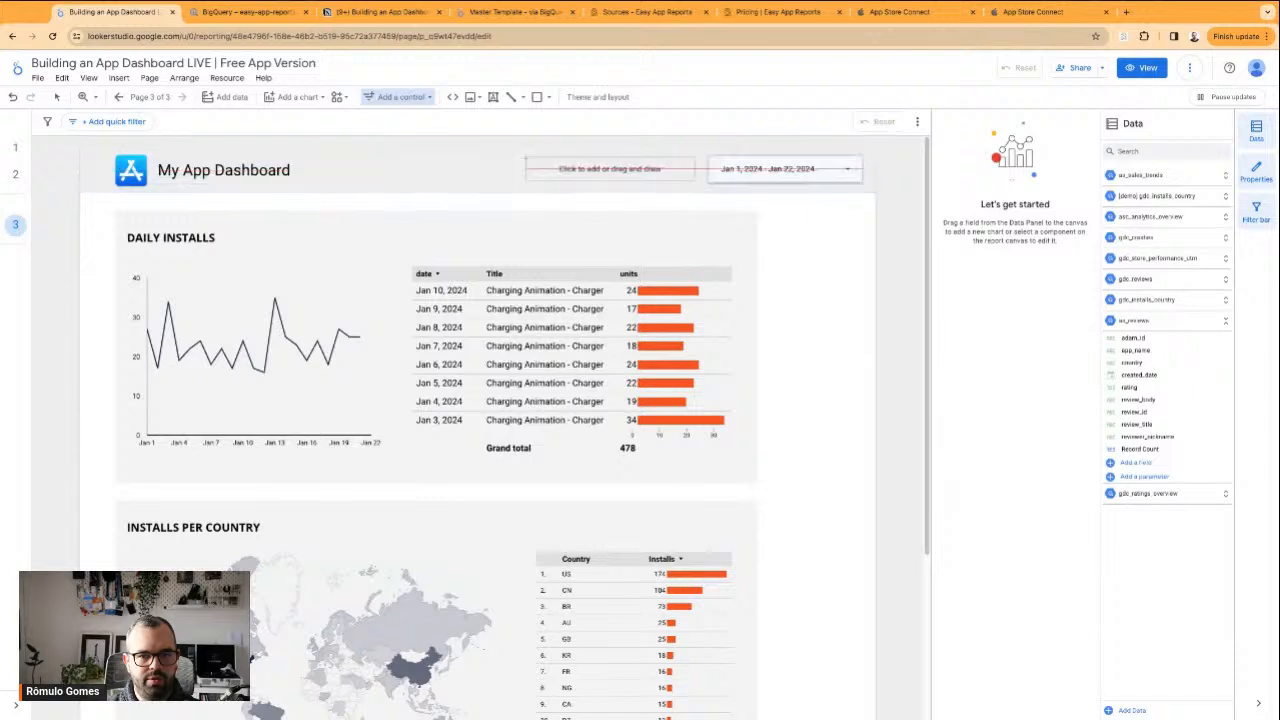
pyautogui.click(525, 157)
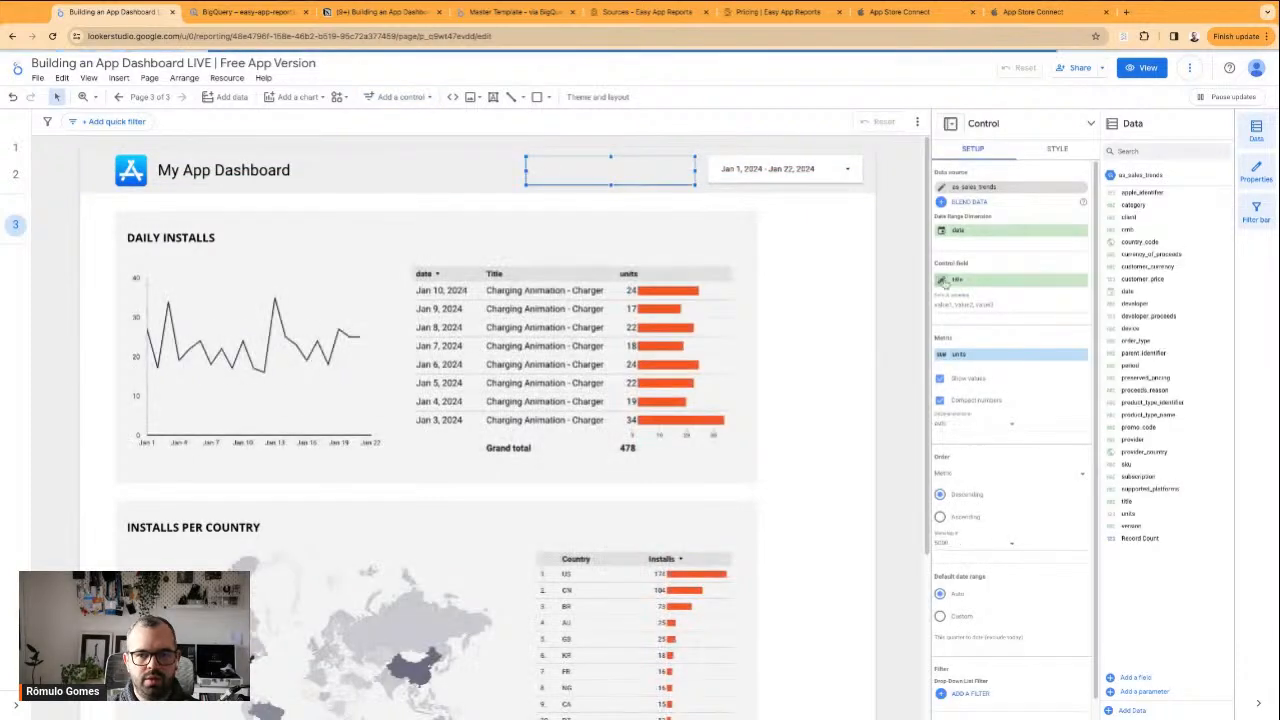
pyautogui.click(637, 178)
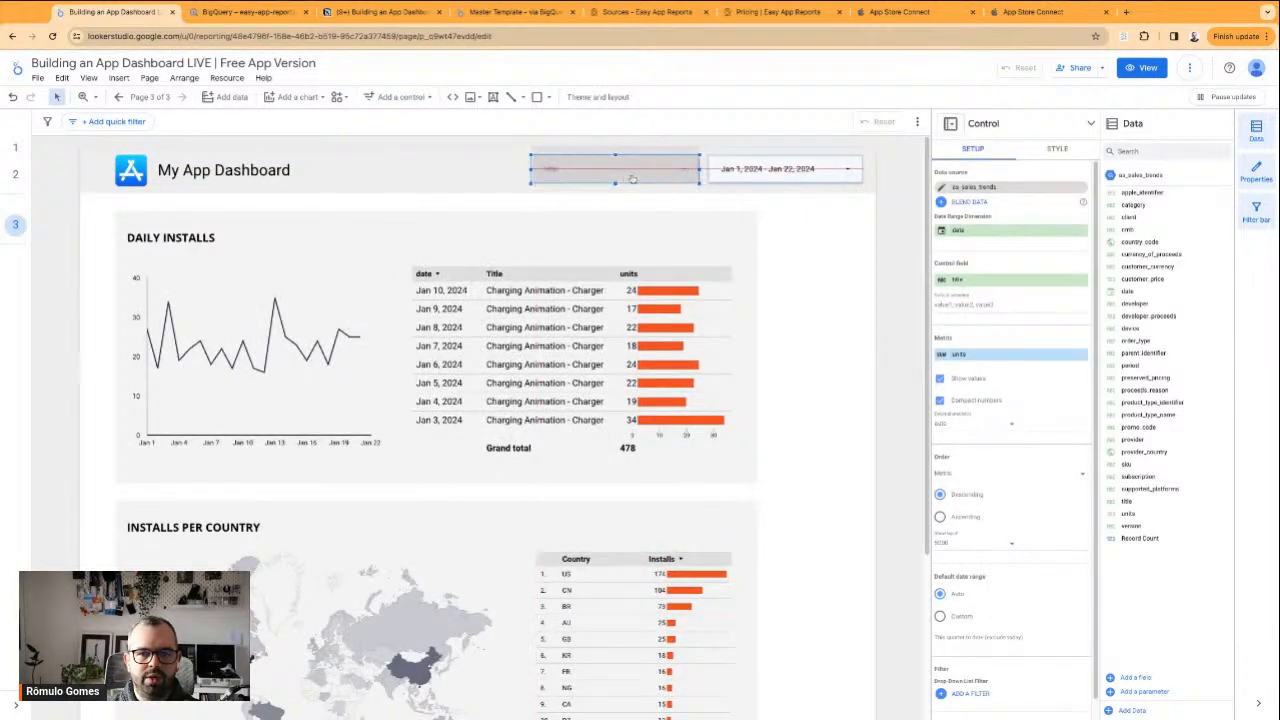
# Rename the title control field of the header's drop-down list to App
pyautogui.click(968, 283)
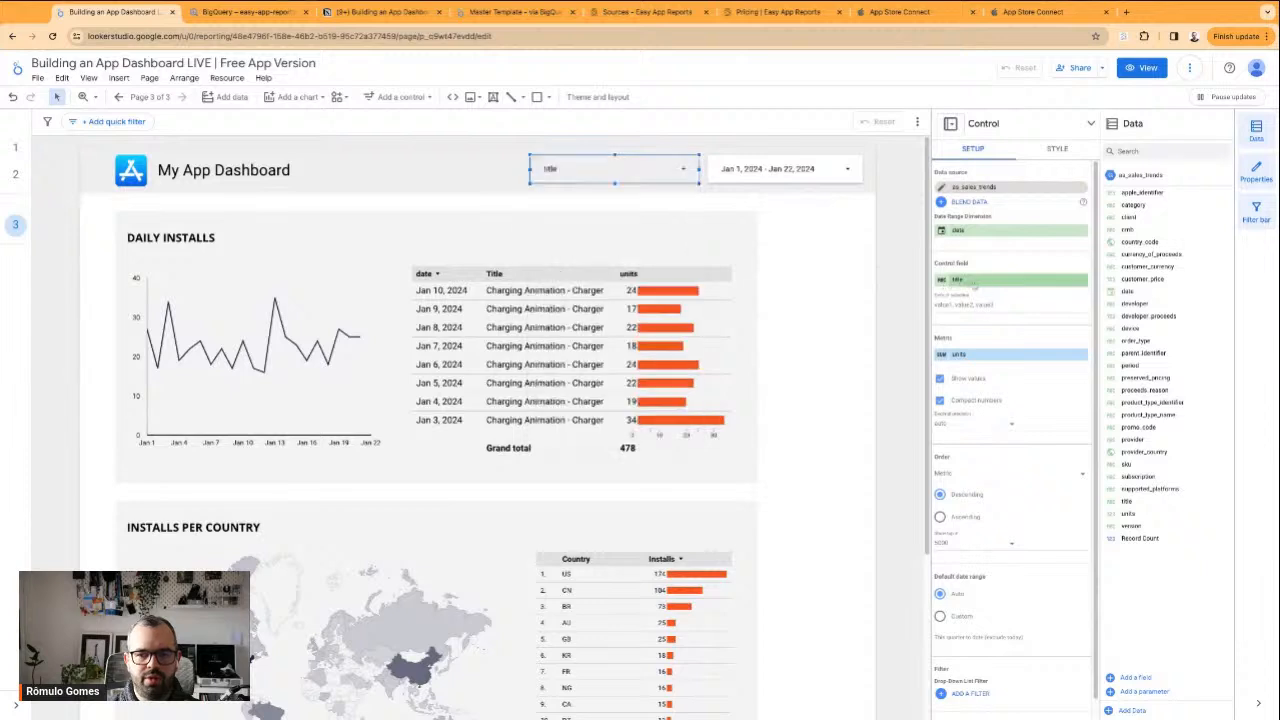
pyautogui.click(962, 285)
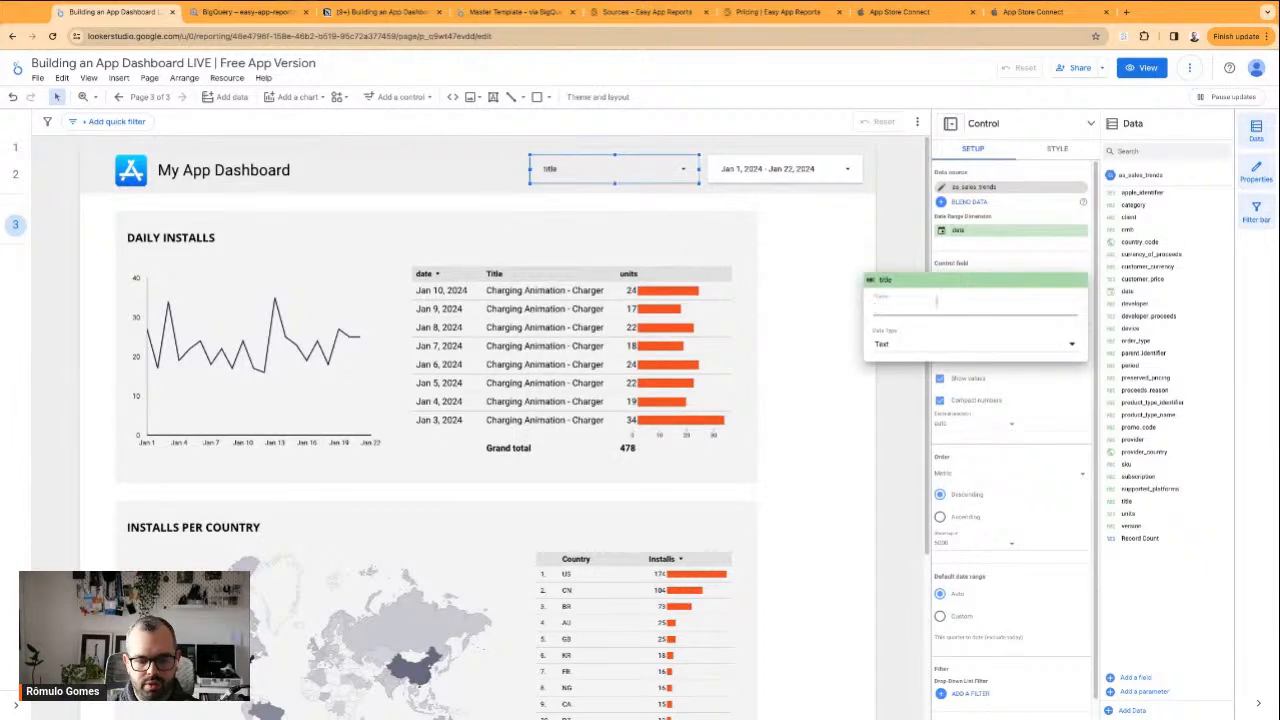
pyautogui.write('App')
pyautogui.press('Return')
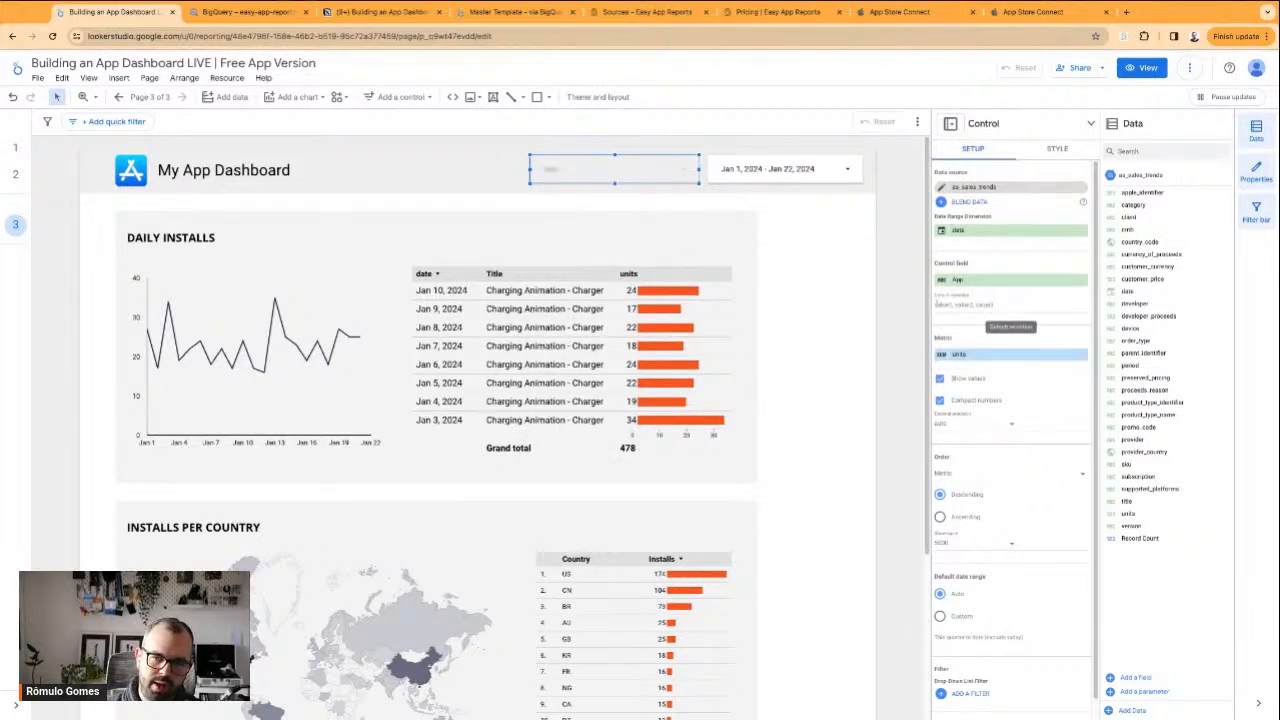
# Narrow the App drop-down and give its header a light gray background
pyautogui.click(1059, 150)
pyautogui.click(1021, 379)
pyautogui.click(1182, 413)
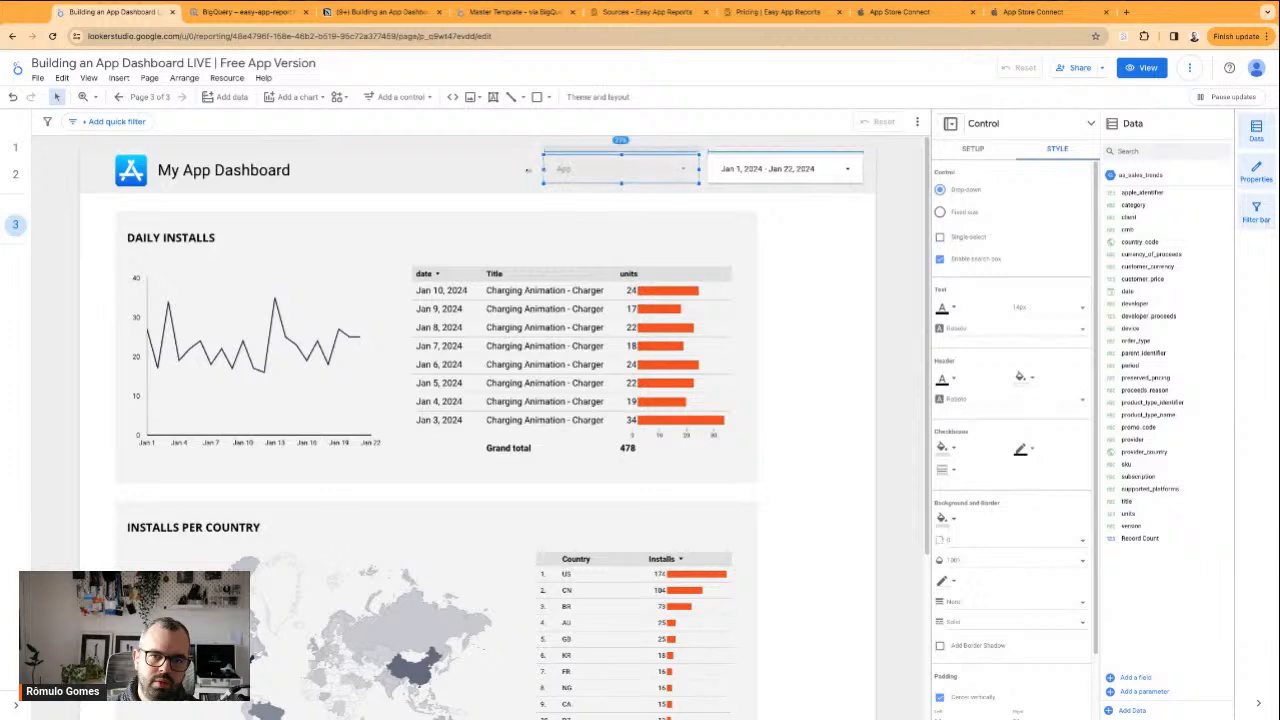
pyautogui.click(1022, 378)
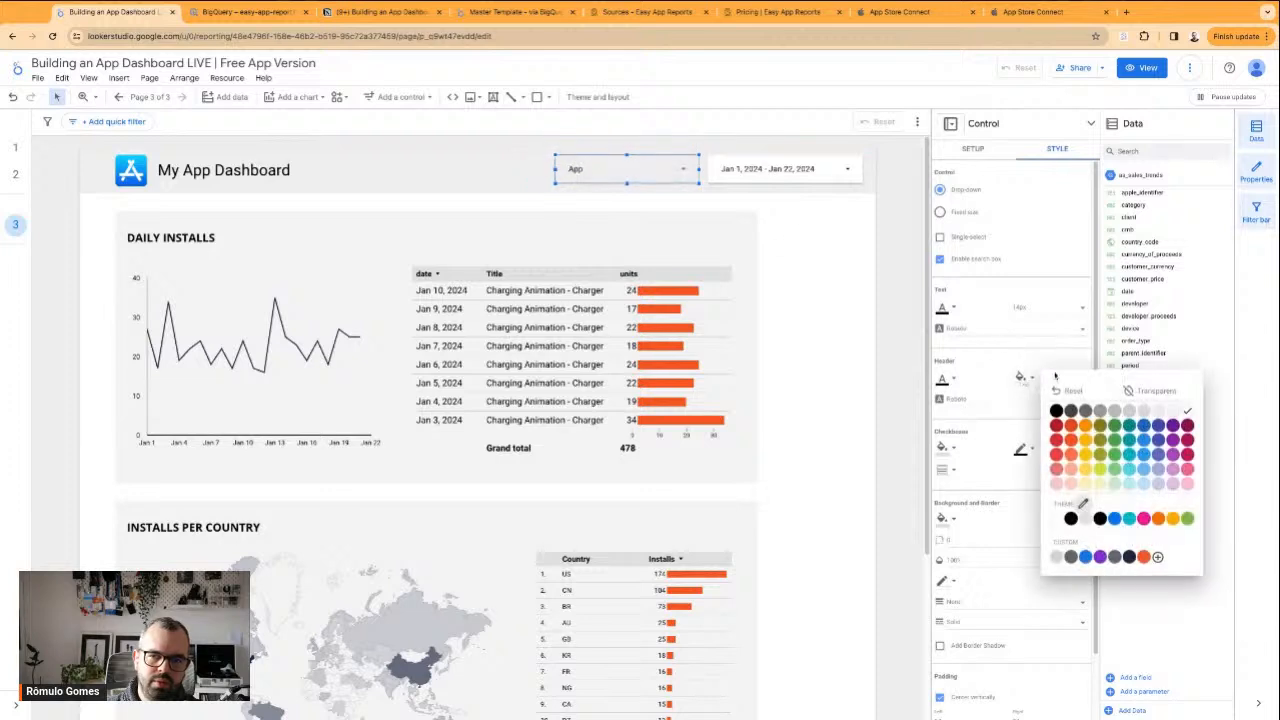
pyautogui.click(1148, 413)
pyautogui.scroll(-1, 1010, 418)
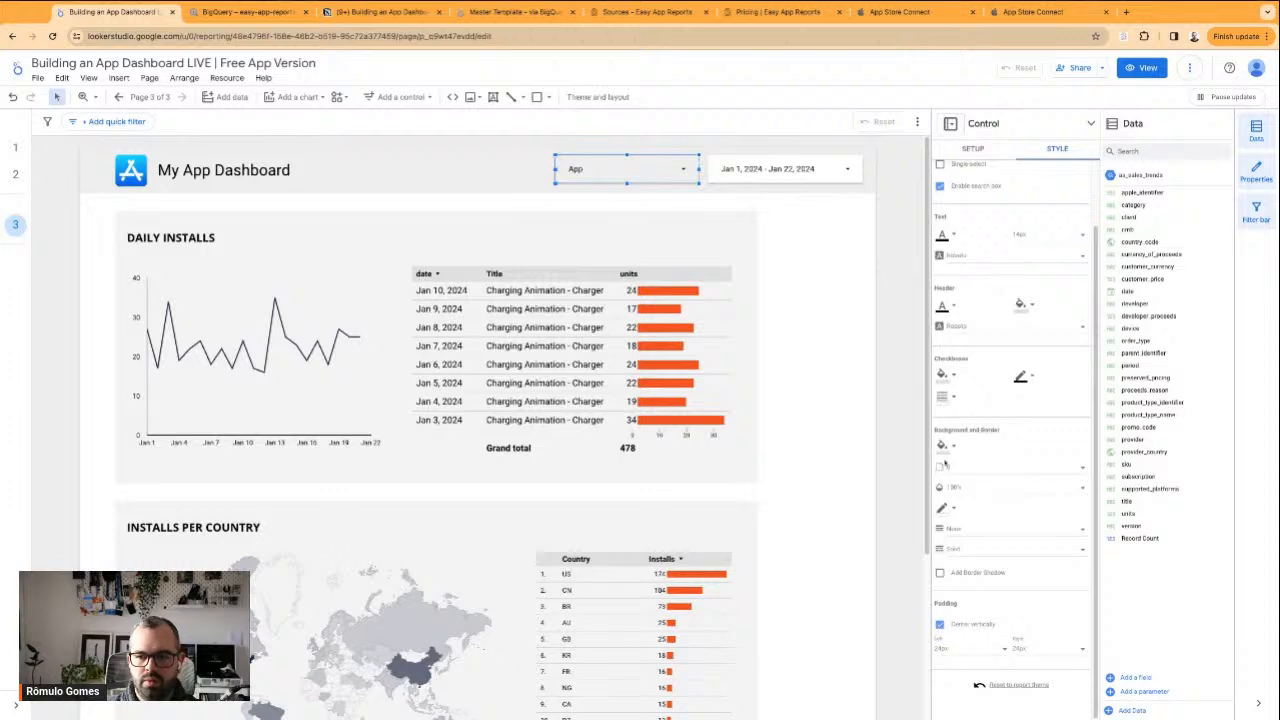
pyautogui.click(943, 450)
pyautogui.click(1113, 484)
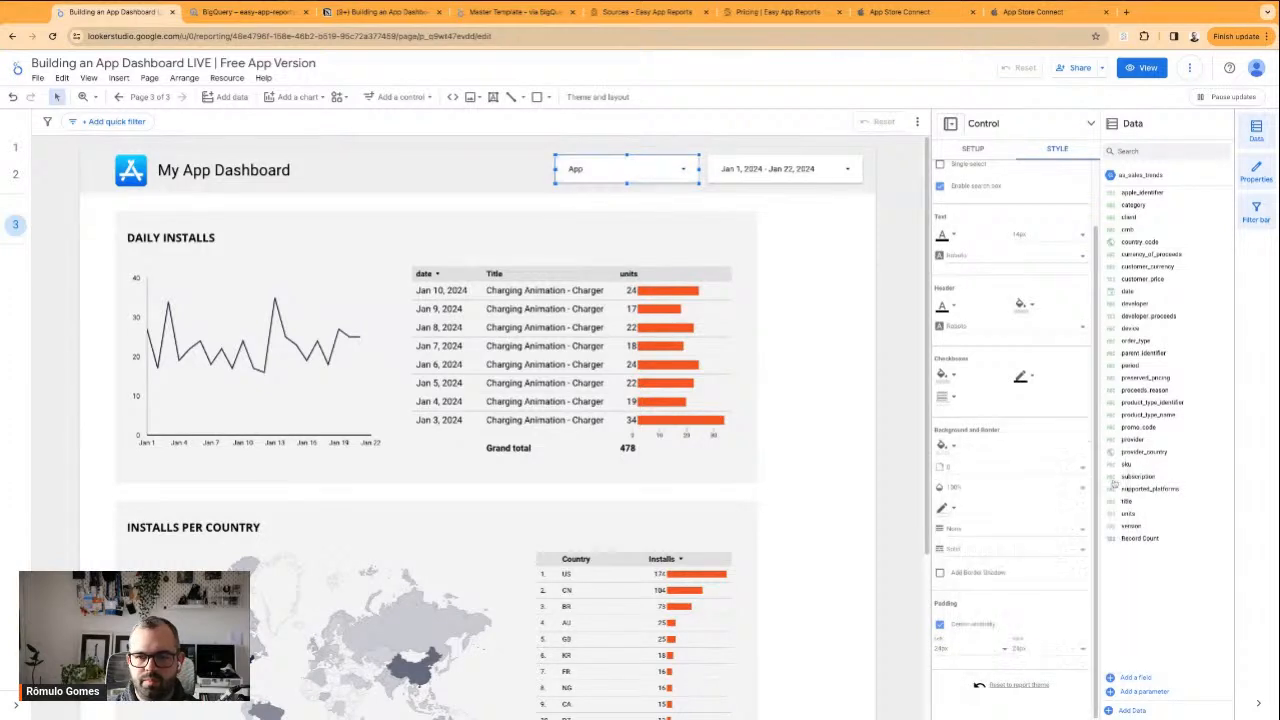
pyautogui.click(869, 309)
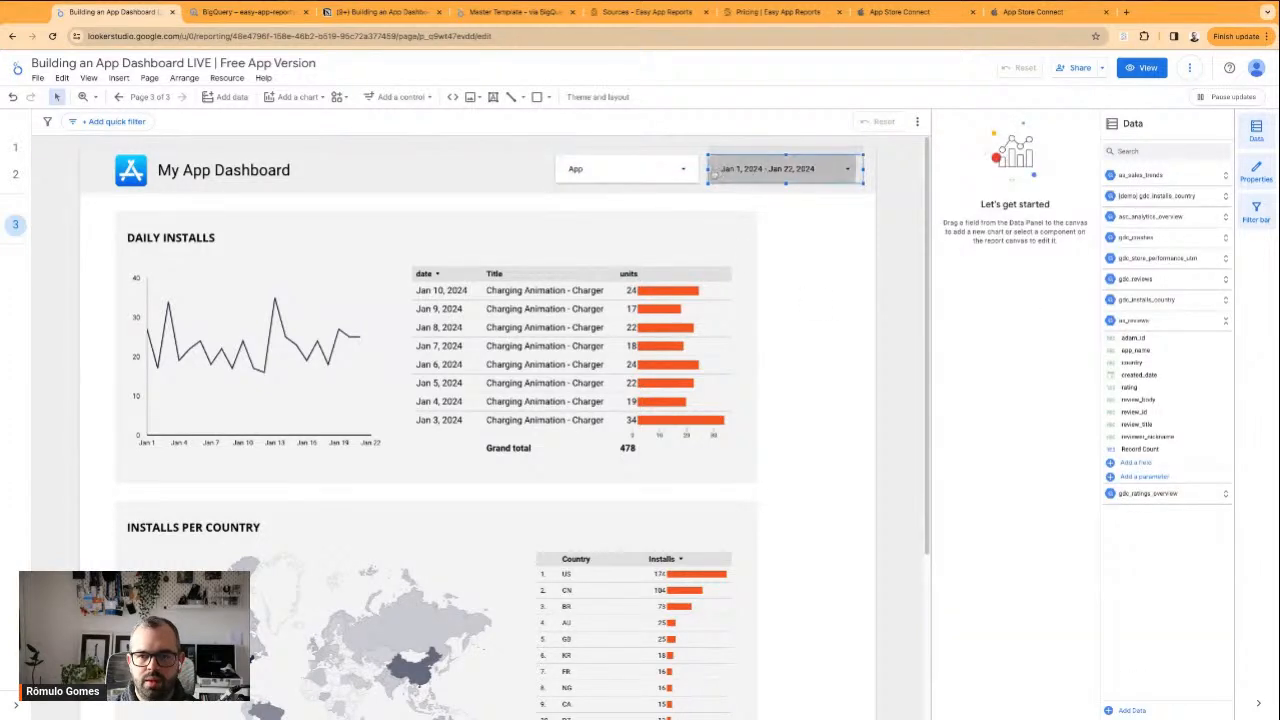
# Narrow the date range control from its left edge and move the App drop-down closer to it
pyautogui.click(712, 172)
pyautogui.press('Escape')
pyautogui.moveTo(708, 169); pyautogui.dragTo(723, 169)
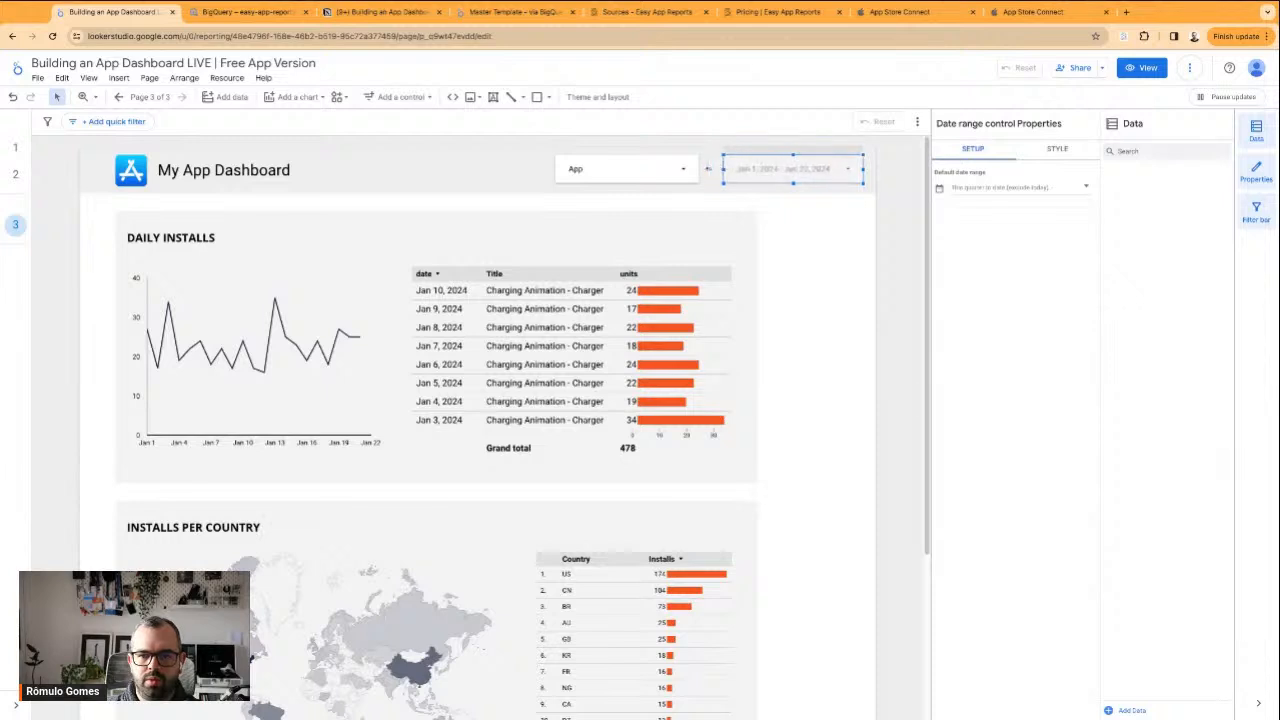
pyautogui.click(814, 266)
pyautogui.moveTo(625, 171); pyautogui.dragTo(641, 173)
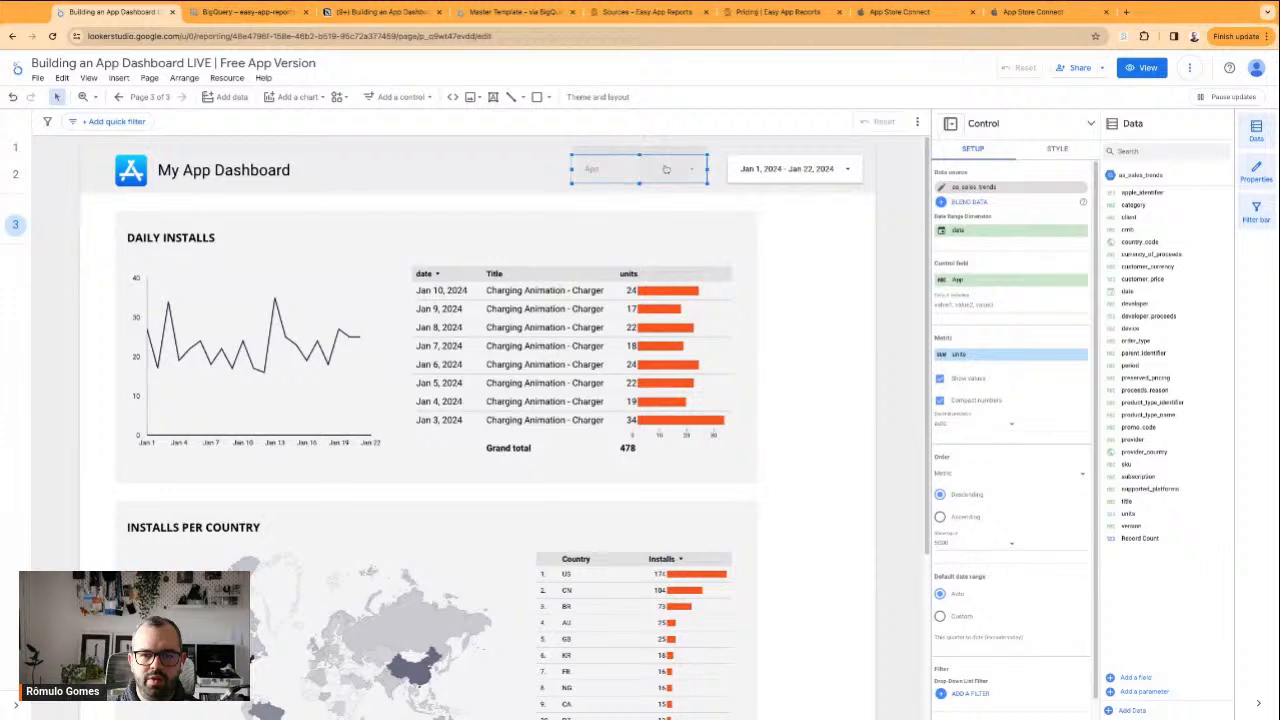
# Expand the App drop-down to check the app titles it offers, and close it without filtering
pyautogui.click(666, 169)
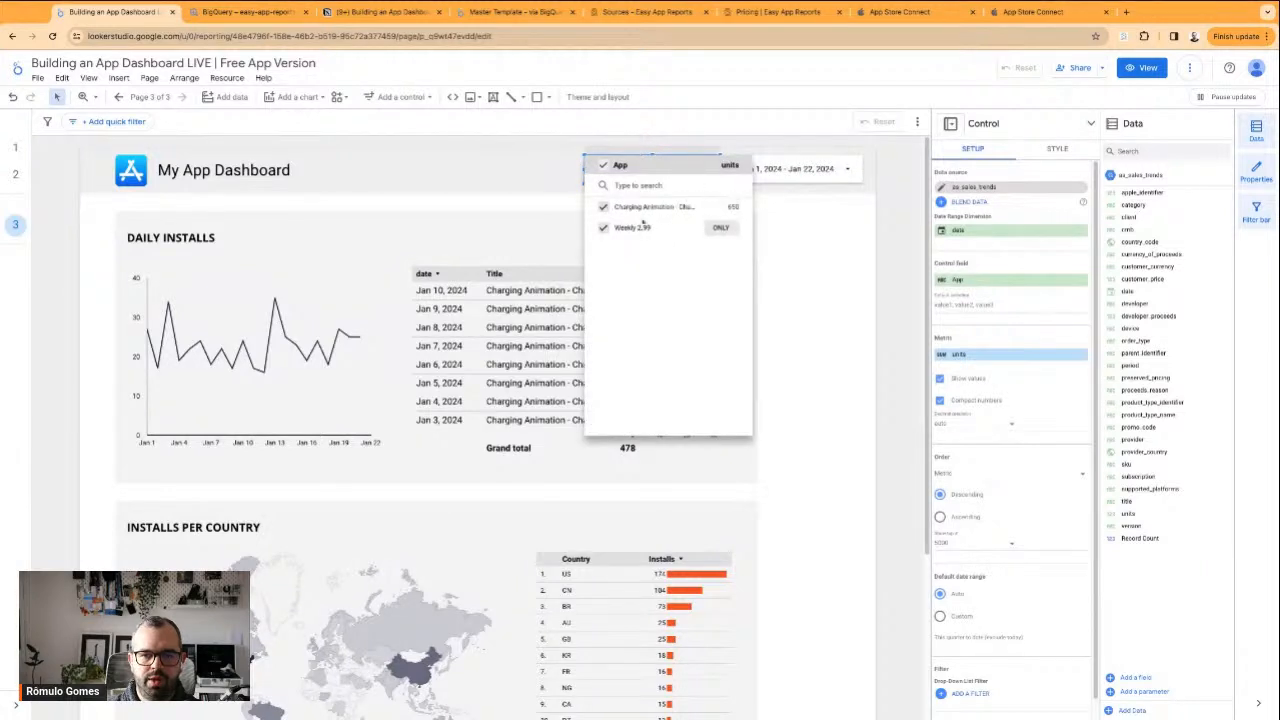
pyautogui.click(655, 178)
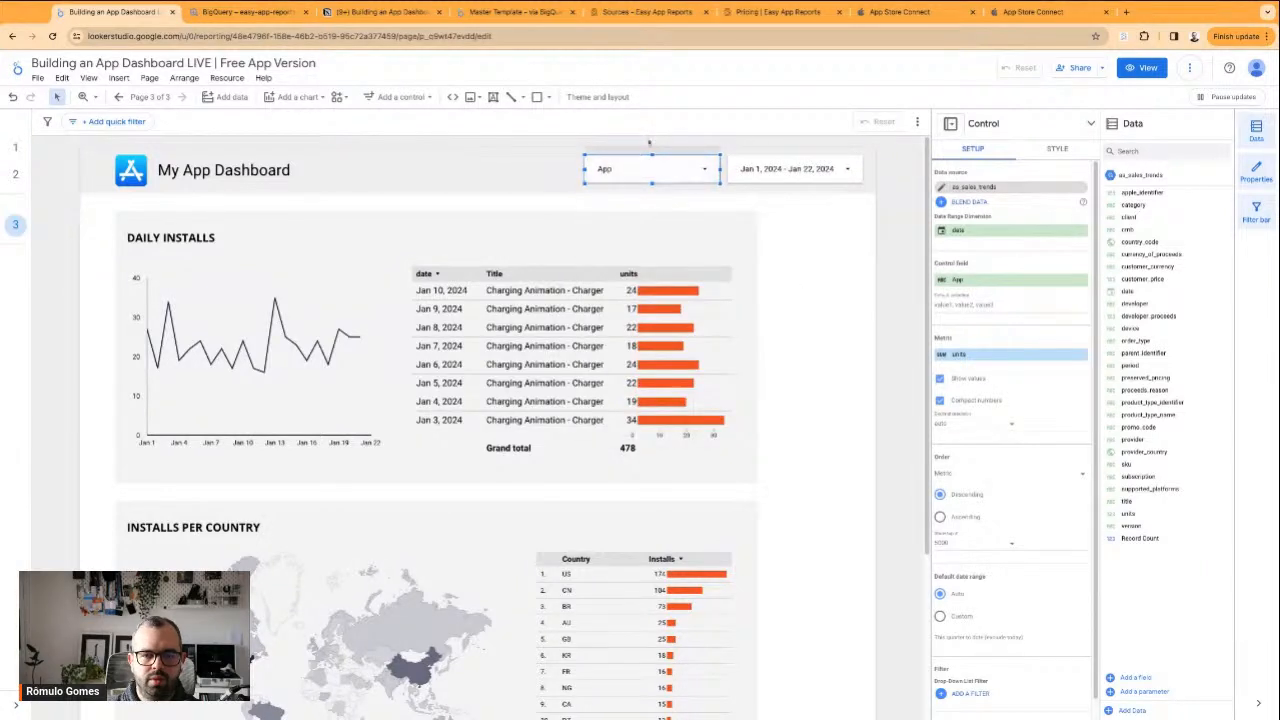
pyautogui.click(733, 248)
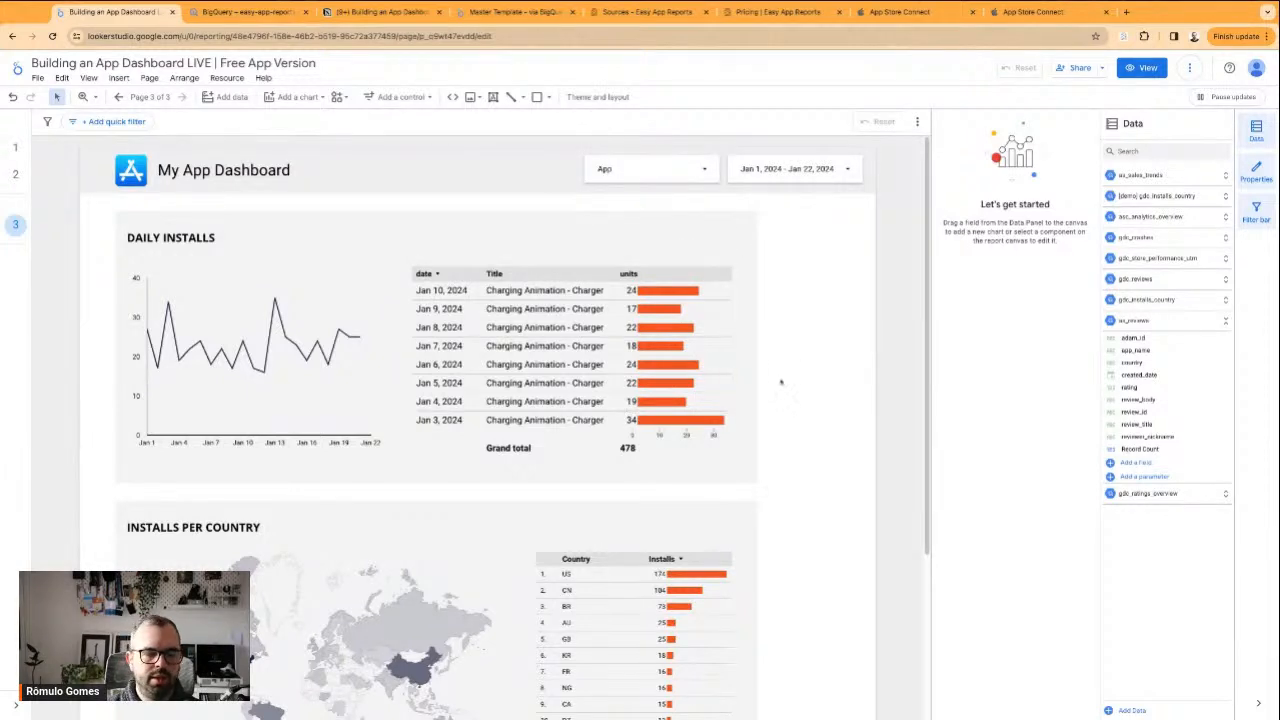
# Remove the Title dimension from the Daily Installs table and make the table narrower
pyautogui.click(576, 376)
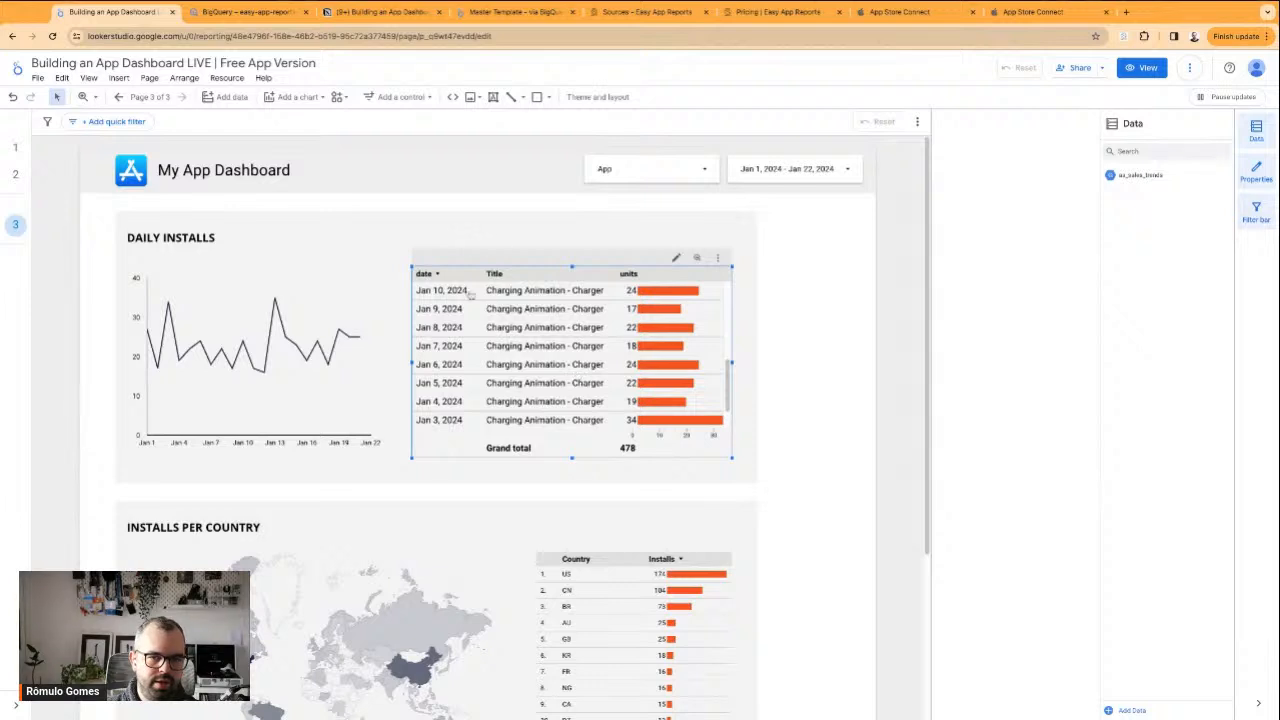
pyautogui.scroll(5, 503, 399)
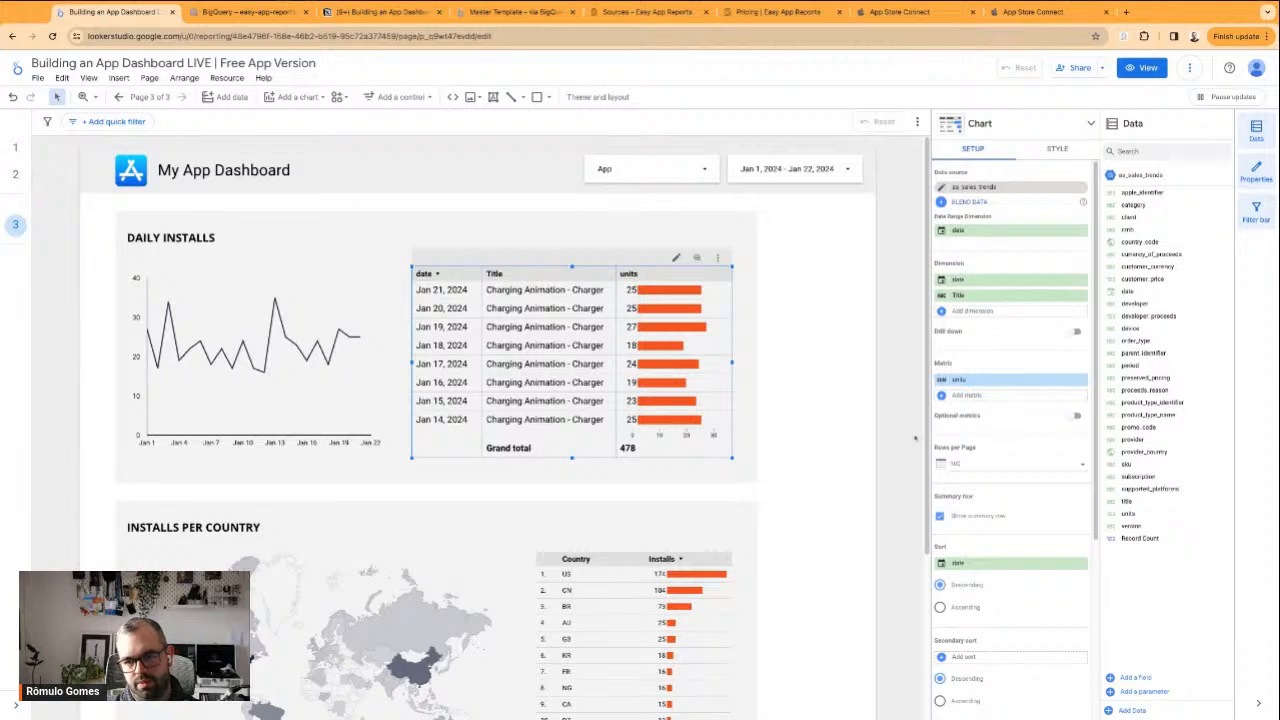
pyautogui.click(1079, 296)
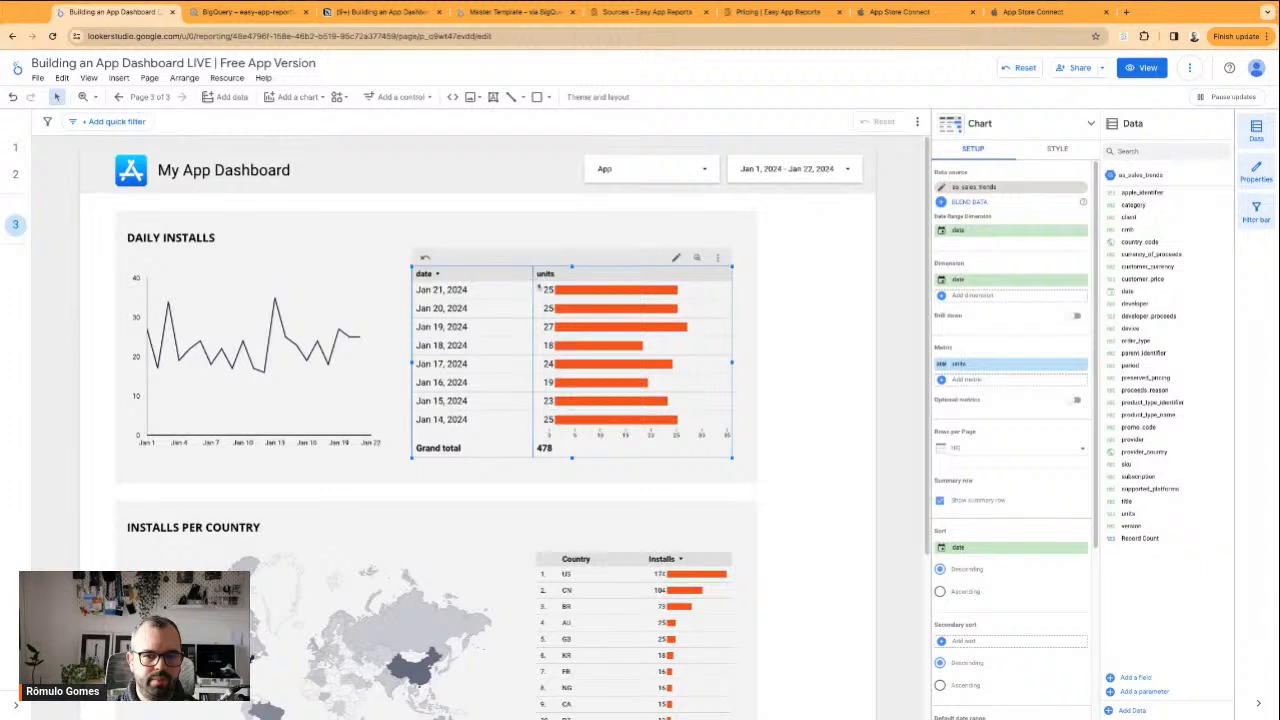
pyautogui.moveTo(732, 363); pyautogui.dragTo(674, 370)
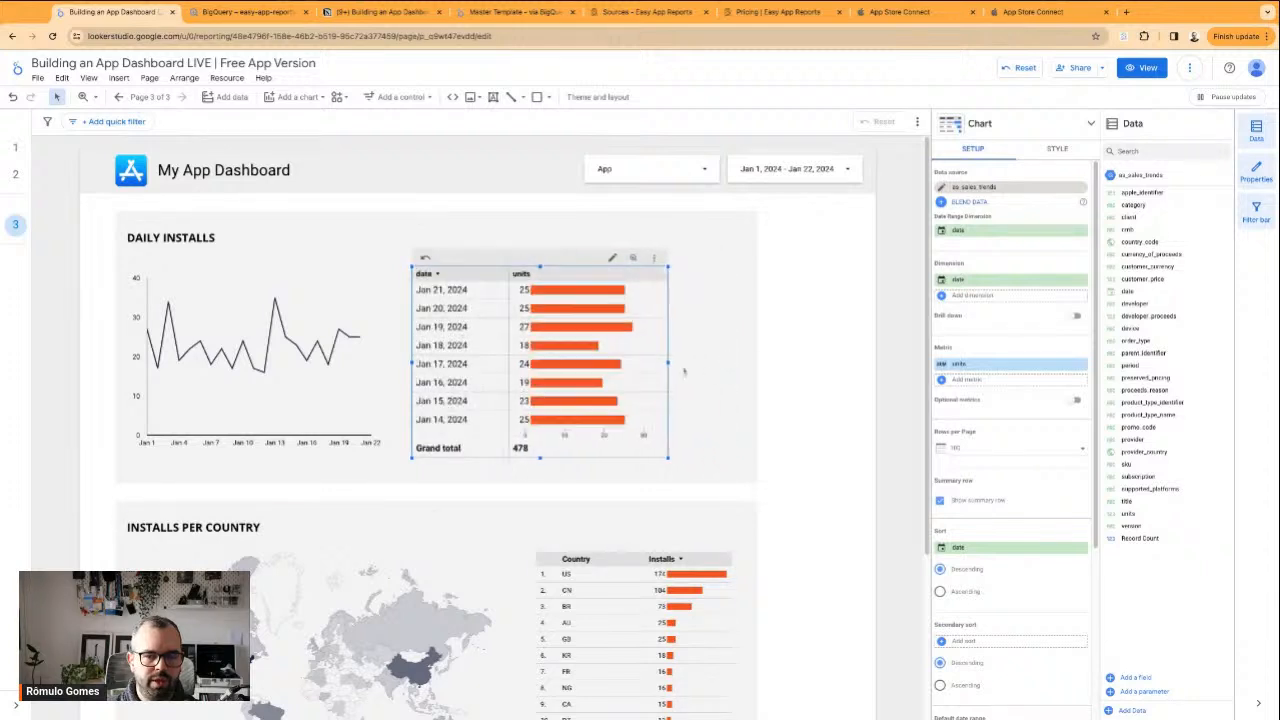
# Widen the gray background rectangle behind the Daily Installs section, and delete that rectangle
pyautogui.click(755, 368)
pyautogui.moveTo(758, 348); pyautogui.dragTo(867, 348)
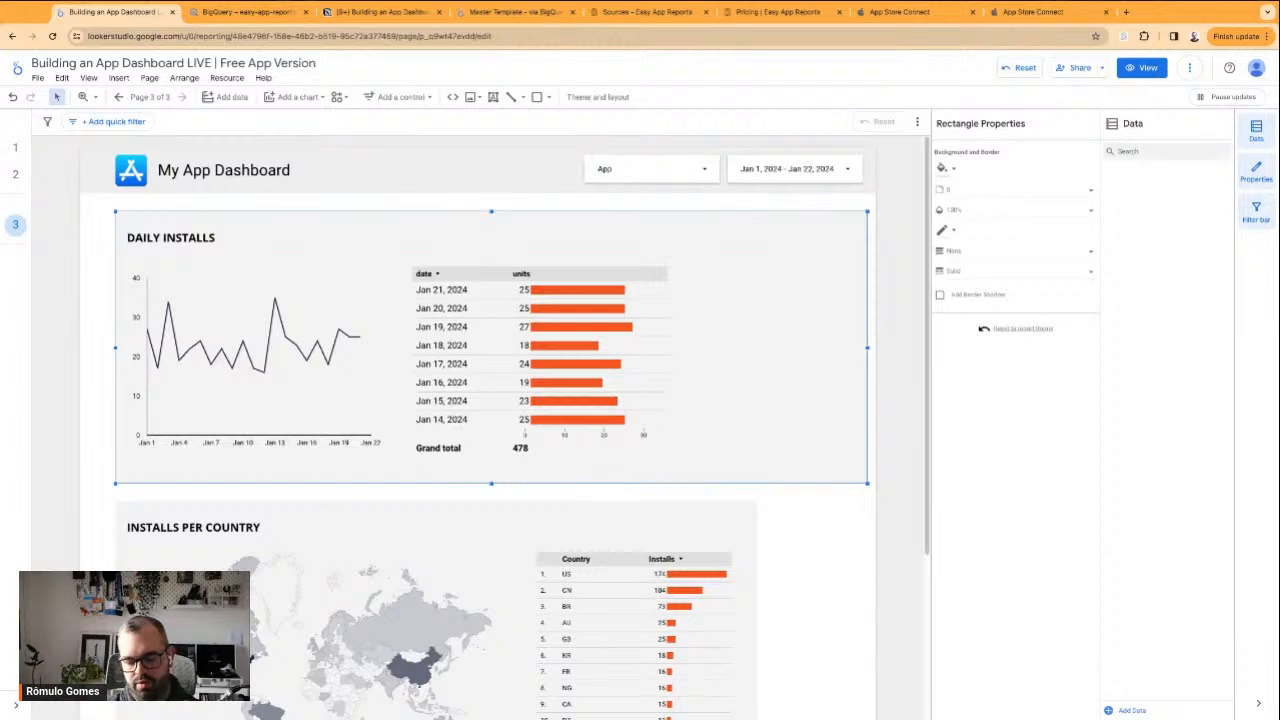
pyautogui.press('Delete')
# Move the date and units table toward the right edge of the Daily Installs section
pyautogui.moveTo(88, 217); pyautogui.dragTo(748, 408)
pyautogui.click(749, 409)
pyautogui.moveTo(472, 384); pyautogui.dragTo(645, 384)
pyautogui.moveTo(471, 384); pyautogui.dragTo(599, 363)
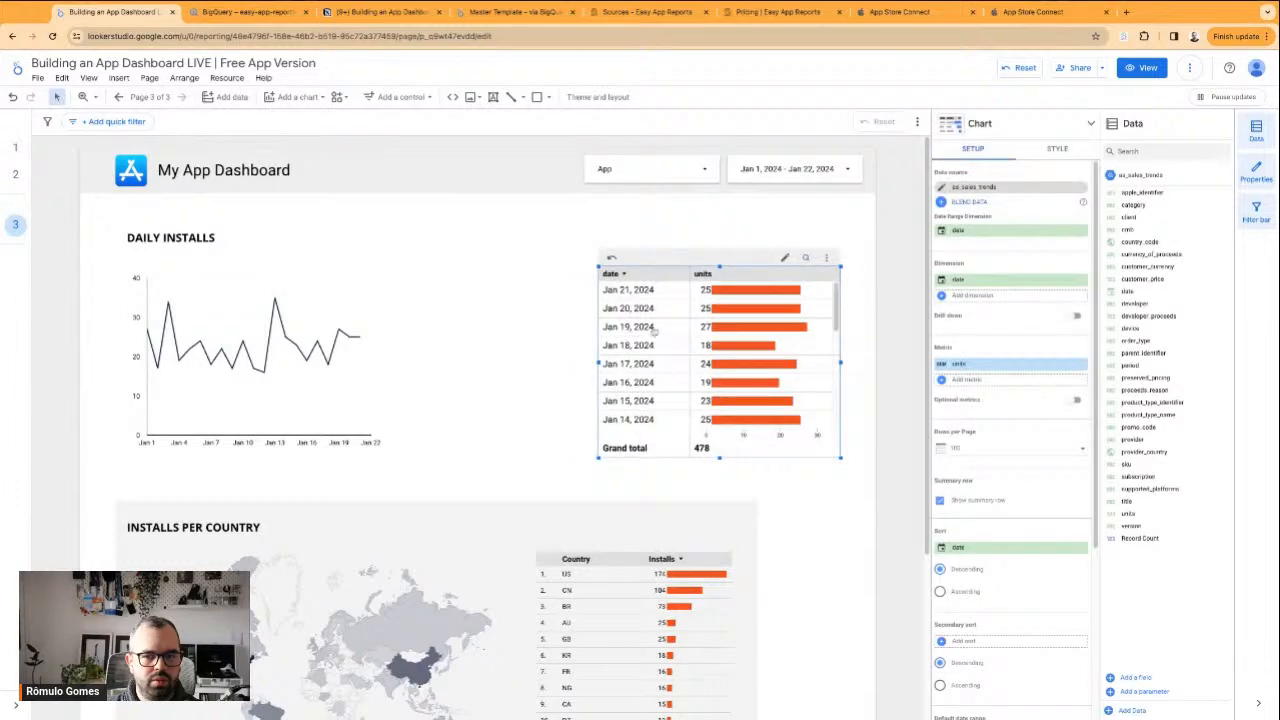
# Widen the Daily Installs line chart to fill the space up to the table
pyautogui.click(490, 352)
pyautogui.click(334, 388)
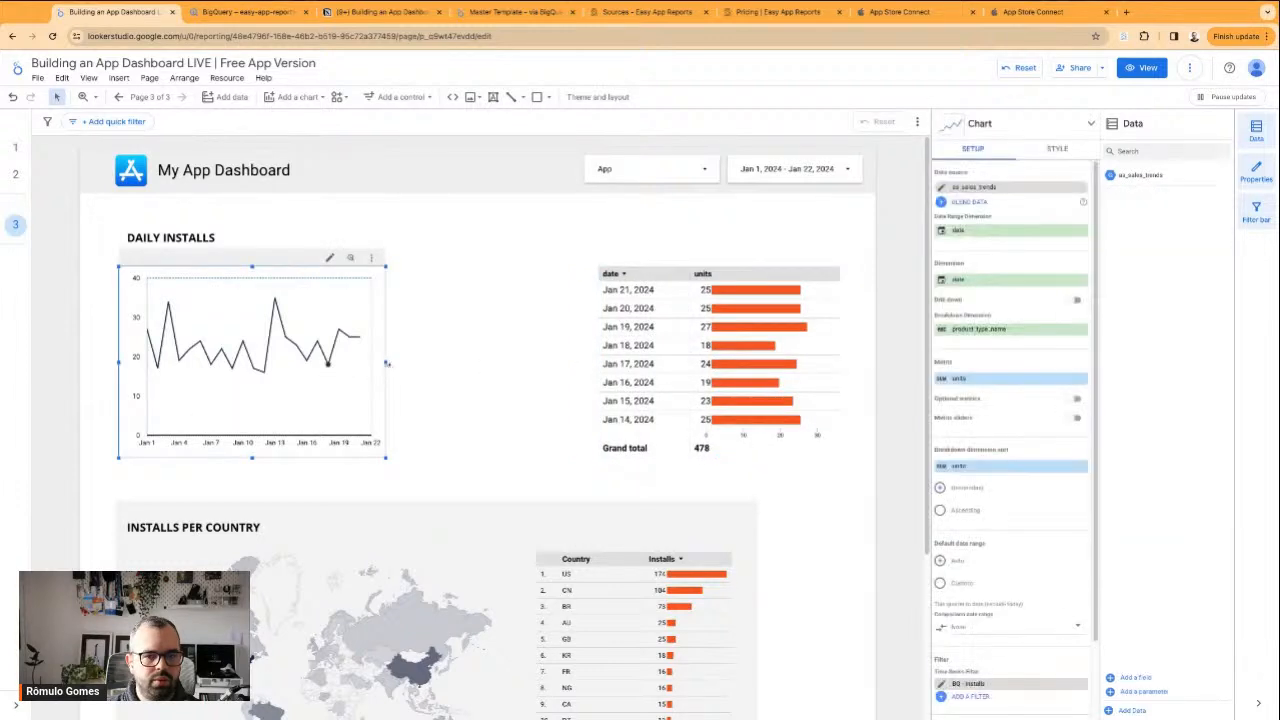
pyautogui.moveTo(383, 370); pyautogui.dragTo(529, 380)
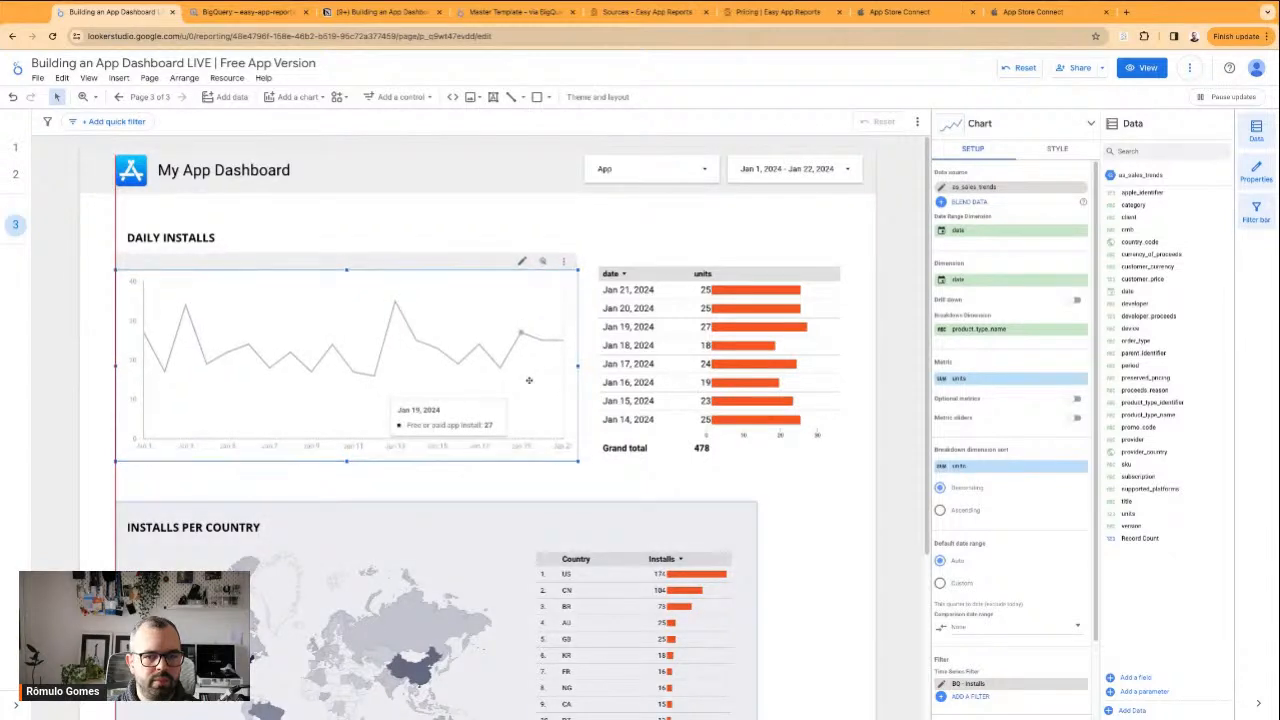
# Check the line chart's BQ - Installs filter without changing it, and align the DAILY INSTALLS heading with the chart's left edge
pyautogui.click(940, 684)
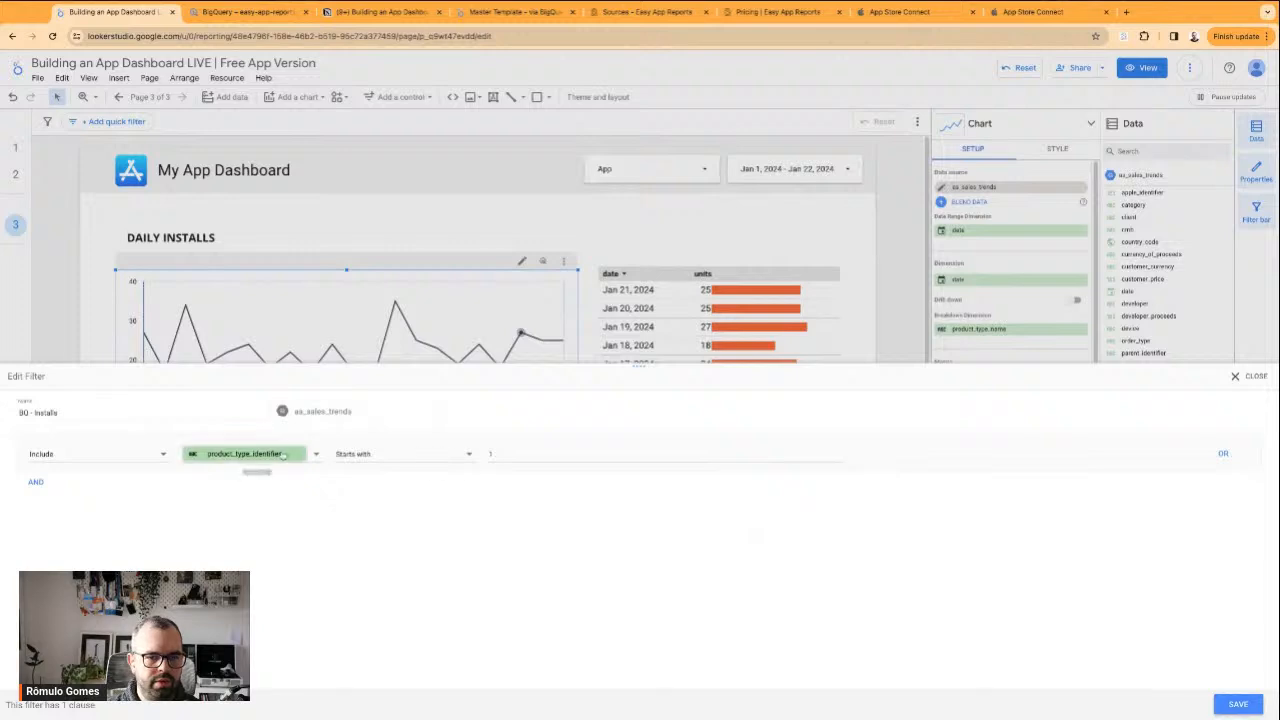
pyautogui.click(1240, 377)
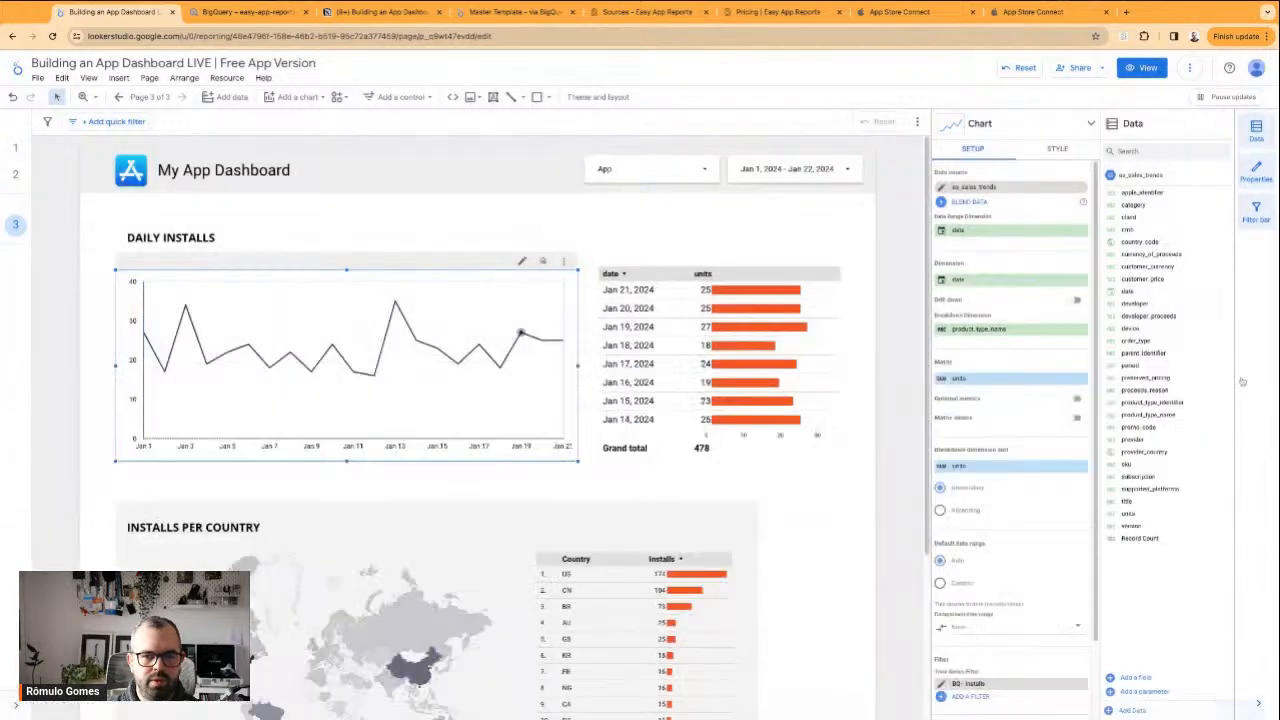
pyautogui.click(625, 262)
pyautogui.moveTo(165, 238); pyautogui.dragTo(165, 237)
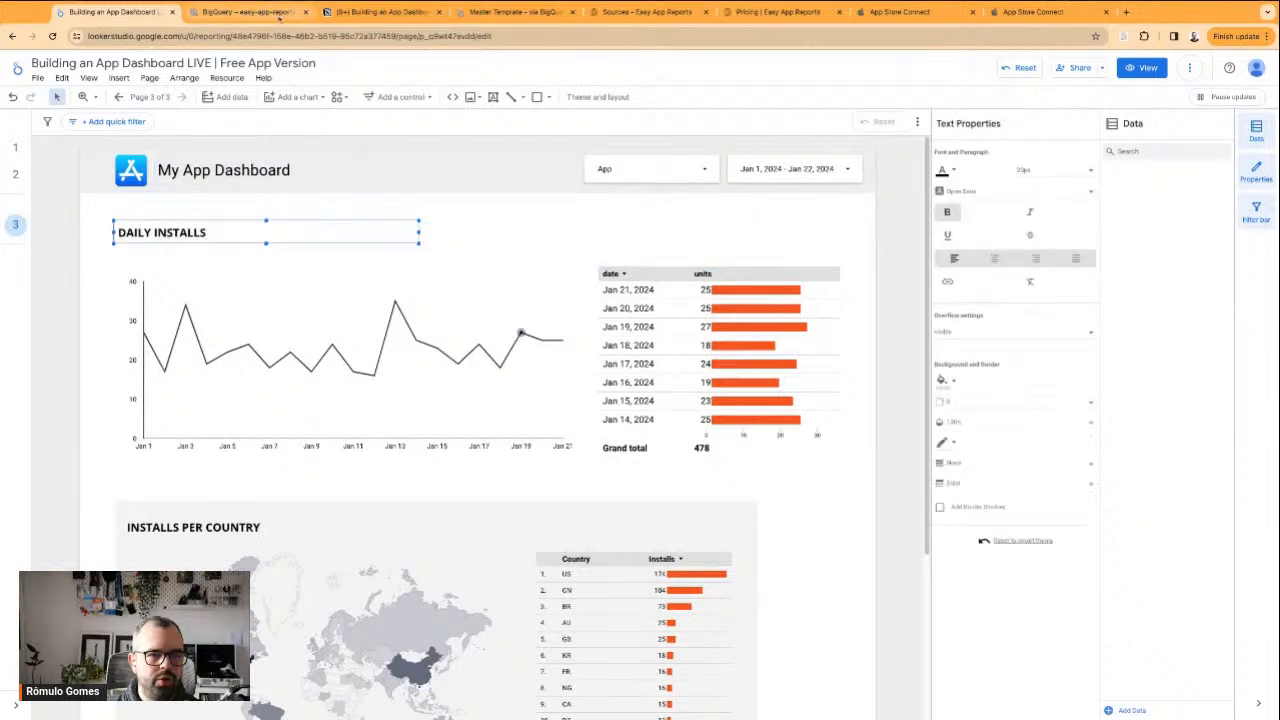
# Check the App Store Connect Units report and analytics overview cards, and return to the Looker Studio dashboard
pyautogui.click(1048, 14)
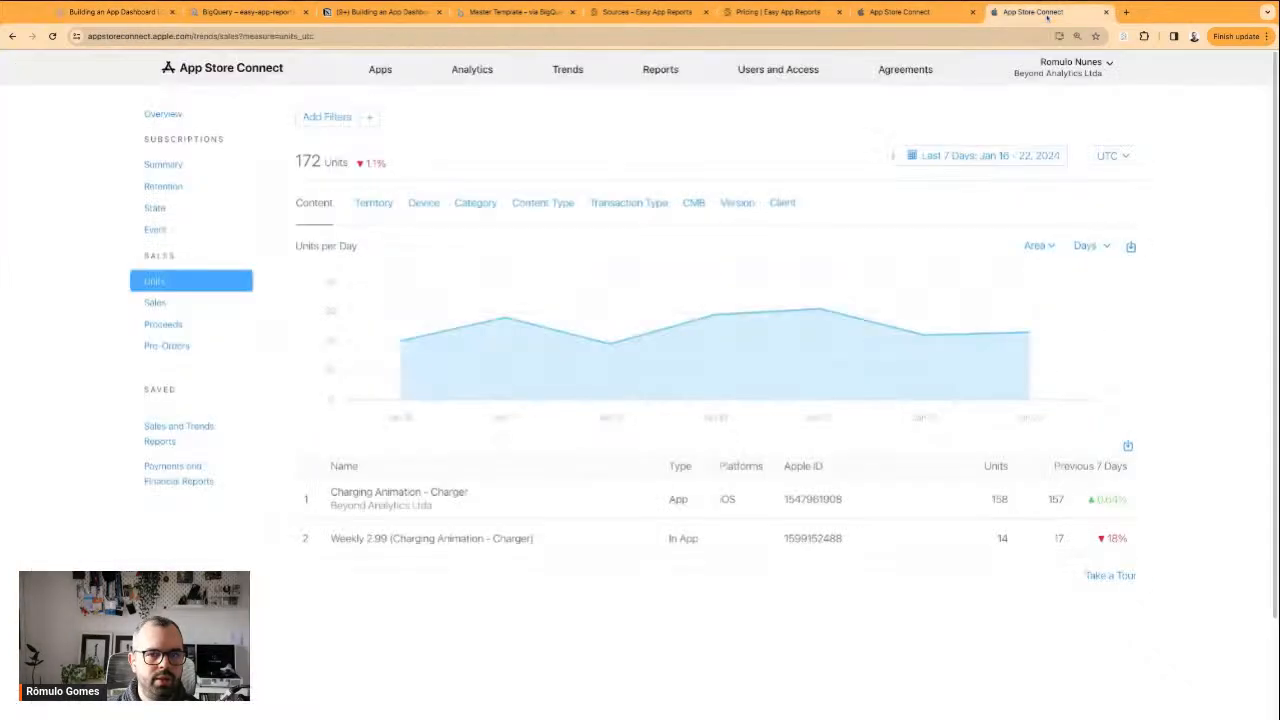
pyautogui.click(926, 12)
pyautogui.scroll(2, 210, 258)
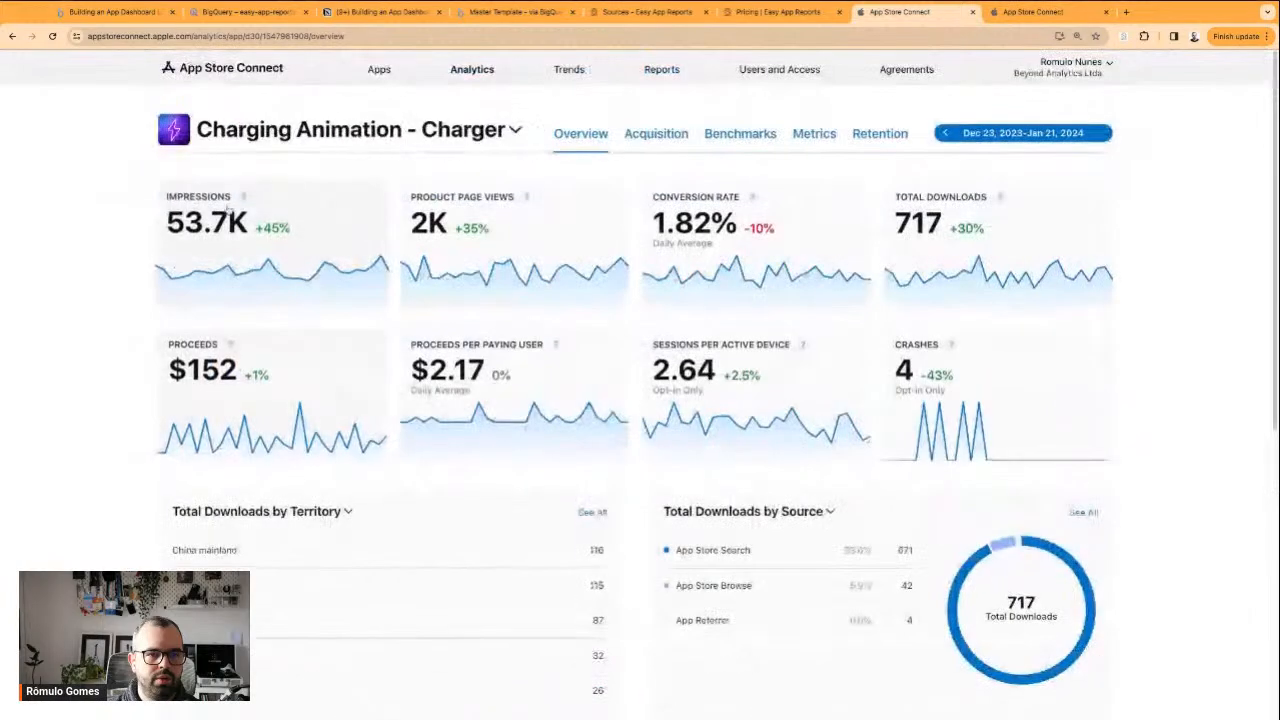
pyautogui.click(110, 12)
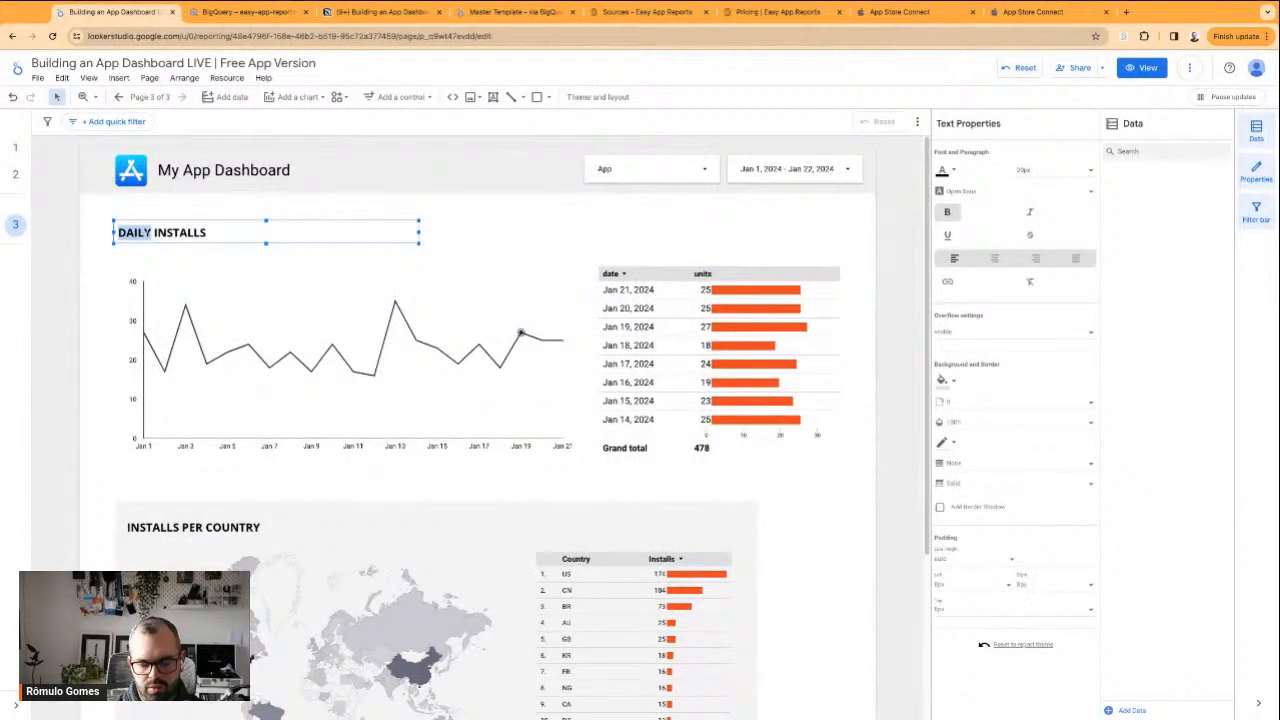
# Shorten the DAILY INSTALLS heading to INSTALLS
pyautogui.press('BackSpace')
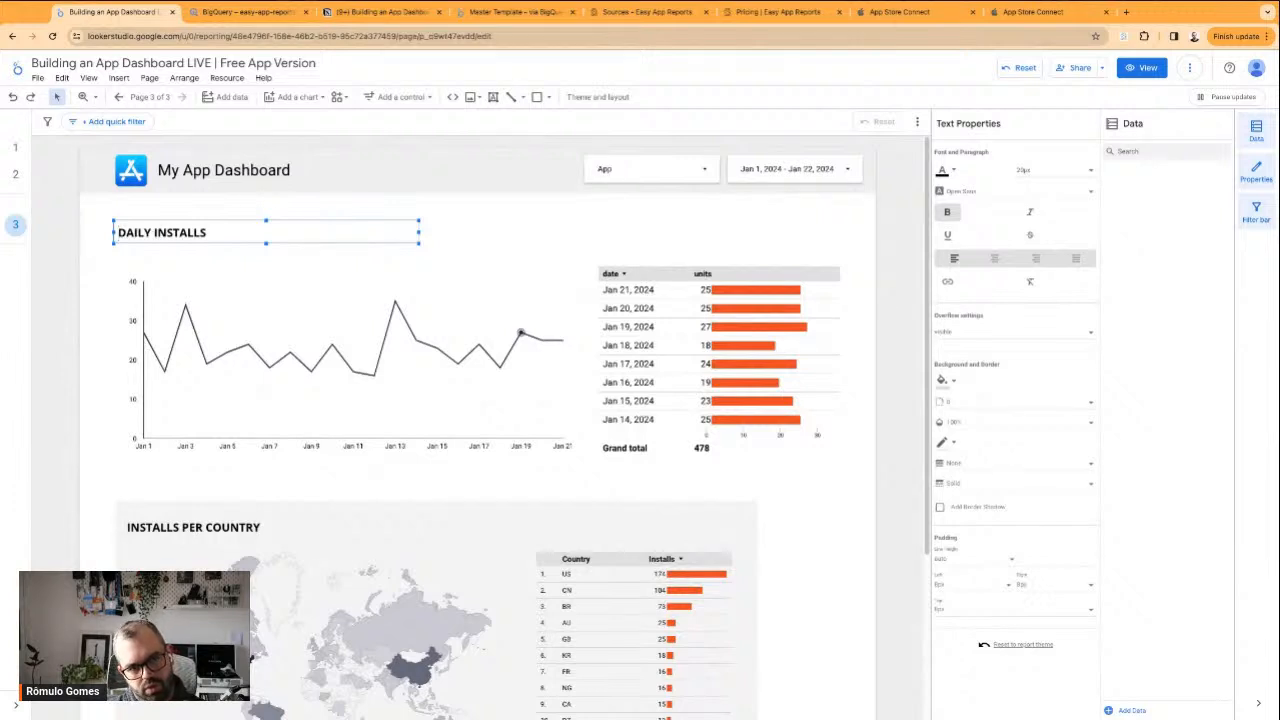
pyautogui.hotkey('alt', 'shift', 'Right')
pyautogui.hotkey('shift', 'Right')
pyautogui.press('BackSpace')
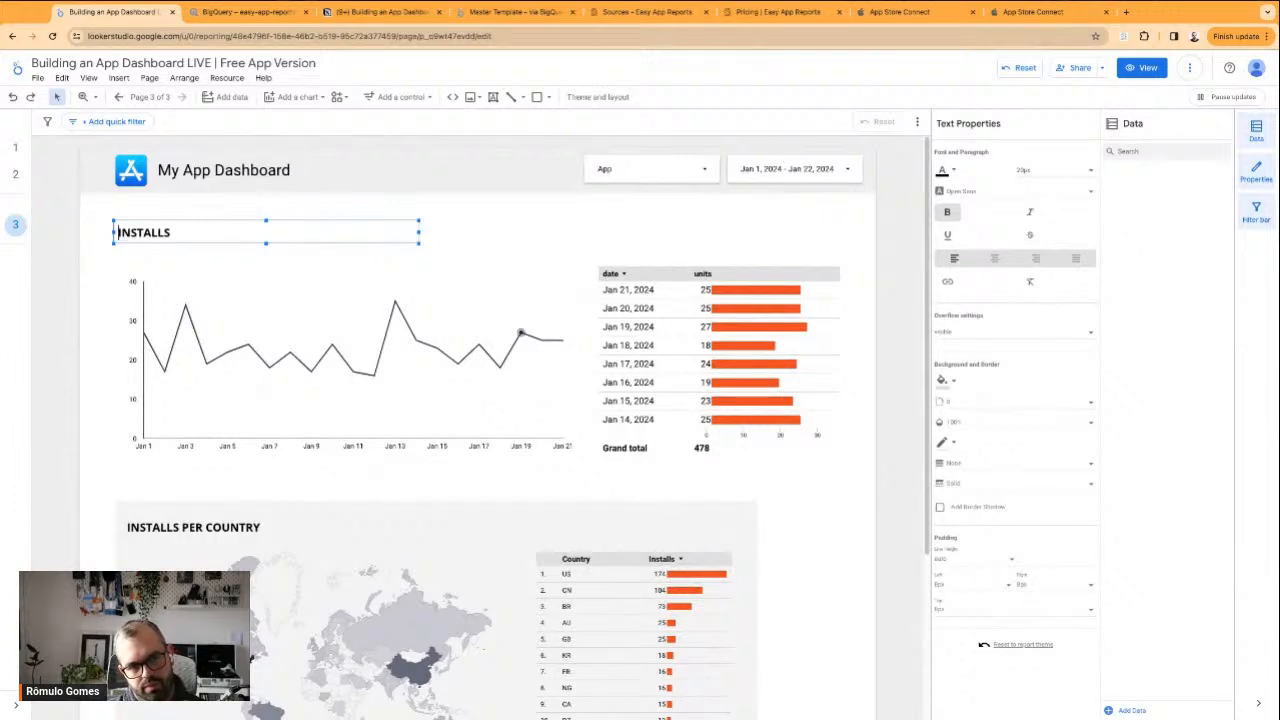
# Check the data type options of the INSTALLS line chart's date dimension without changing them
pyautogui.click(498, 231)
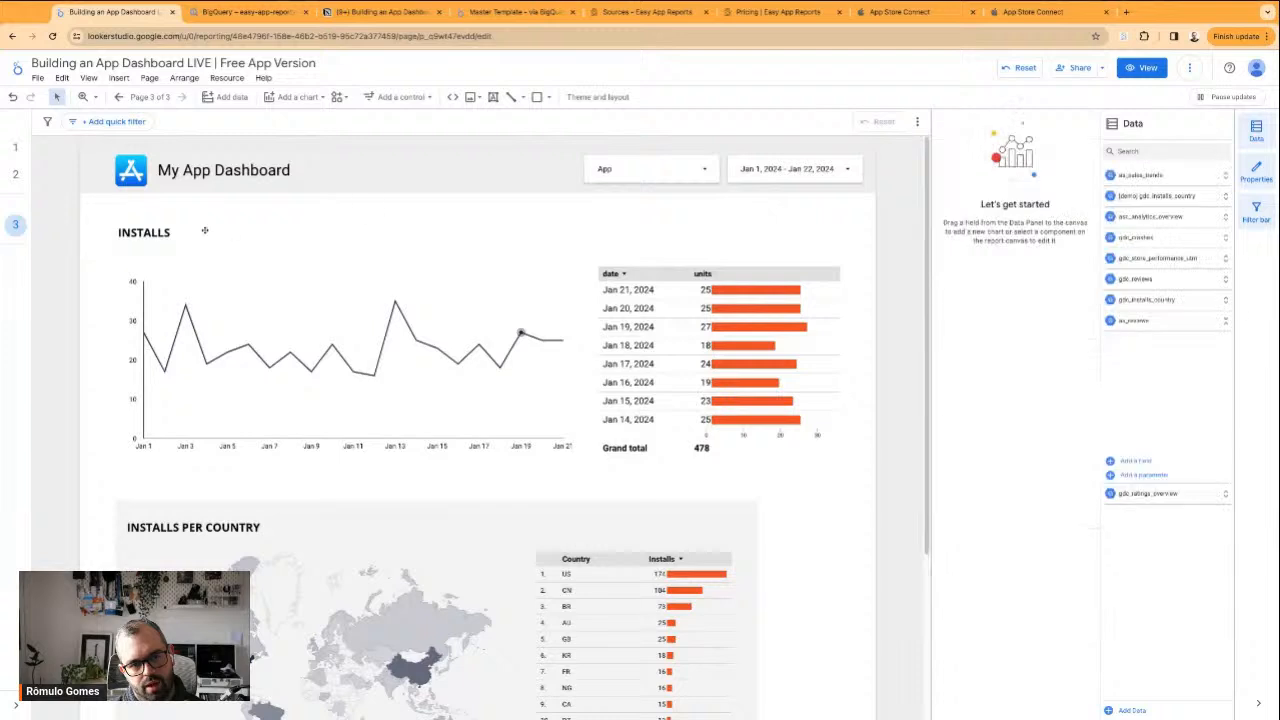
pyautogui.click(329, 308)
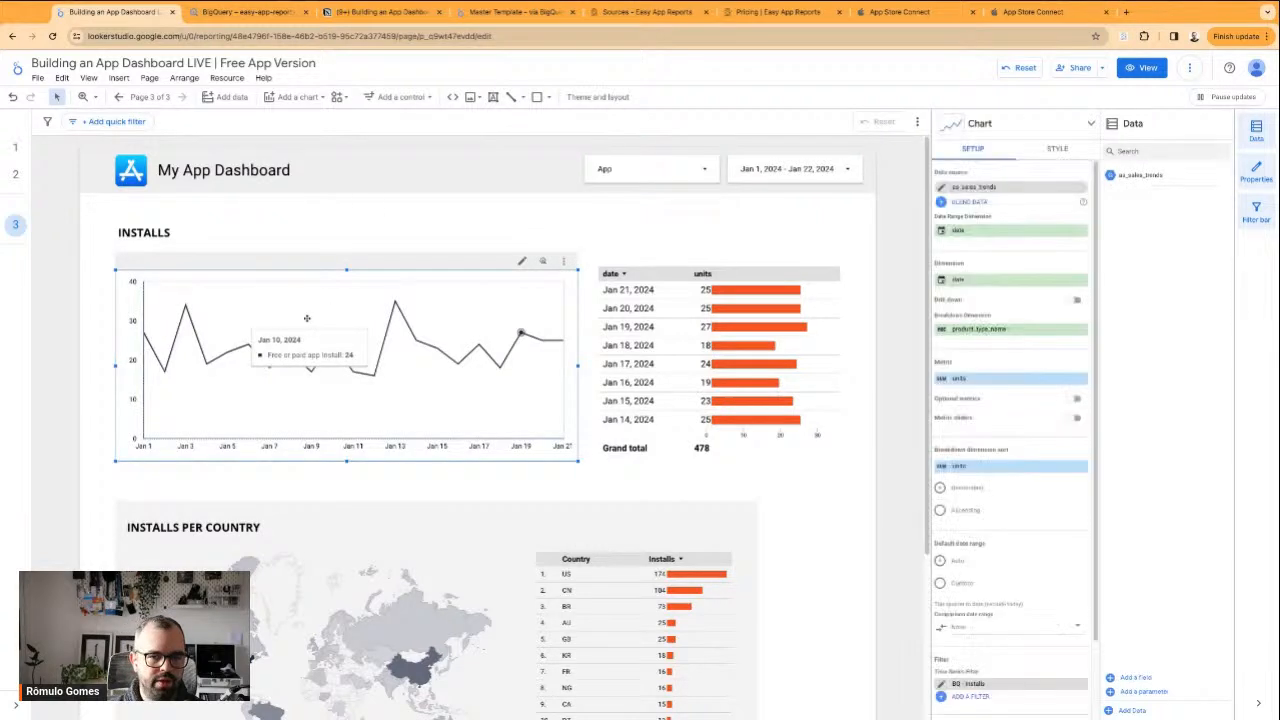
pyautogui.click(950, 280)
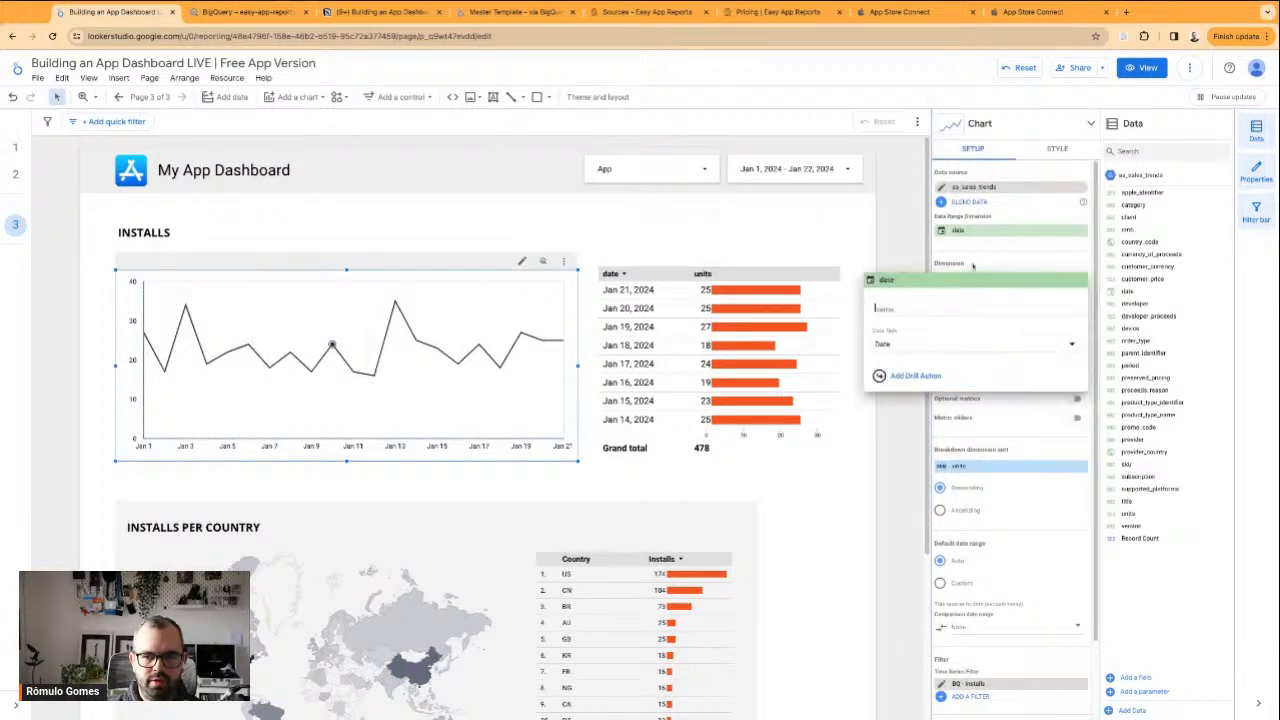
pyautogui.click(1047, 353)
pyautogui.moveTo(1010, 389)
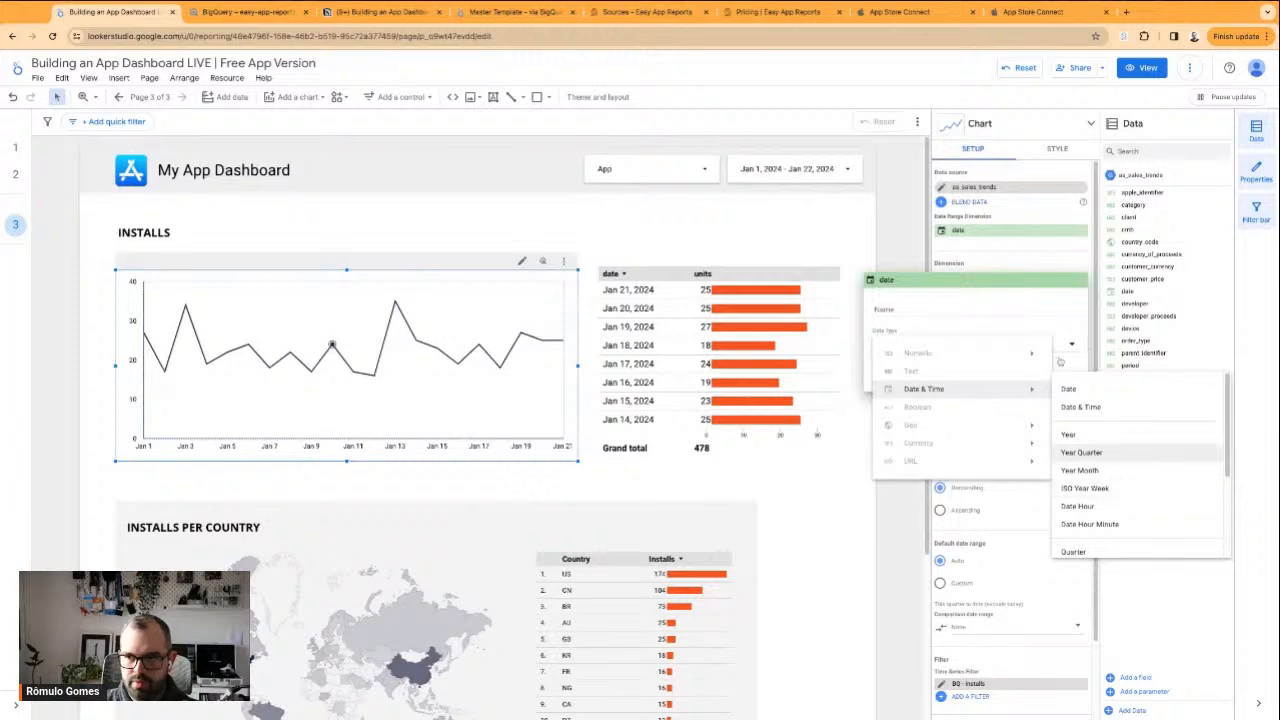
pyautogui.click(796, 241)
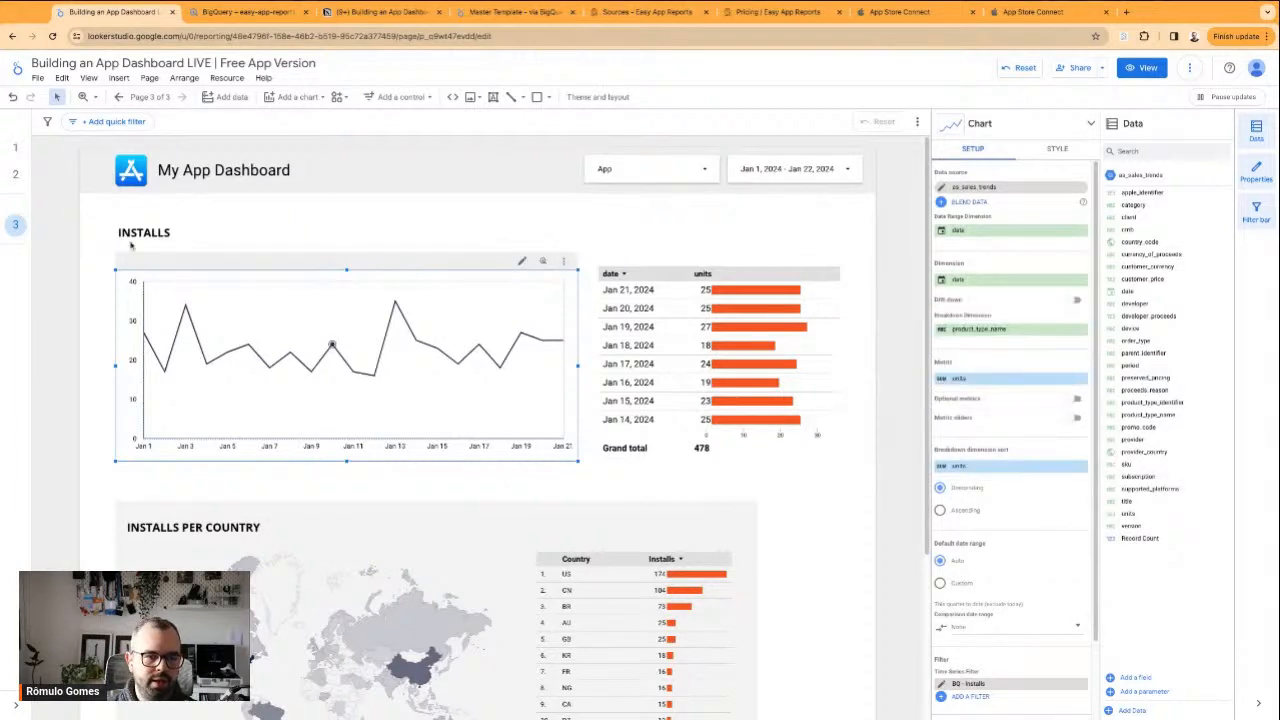
# Move the INSTALLS heading slightly down, closer to the line chart
pyautogui.click(148, 232)
pyautogui.moveTo(159, 222); pyautogui.dragTo(159, 231)
pyautogui.click(482, 229)
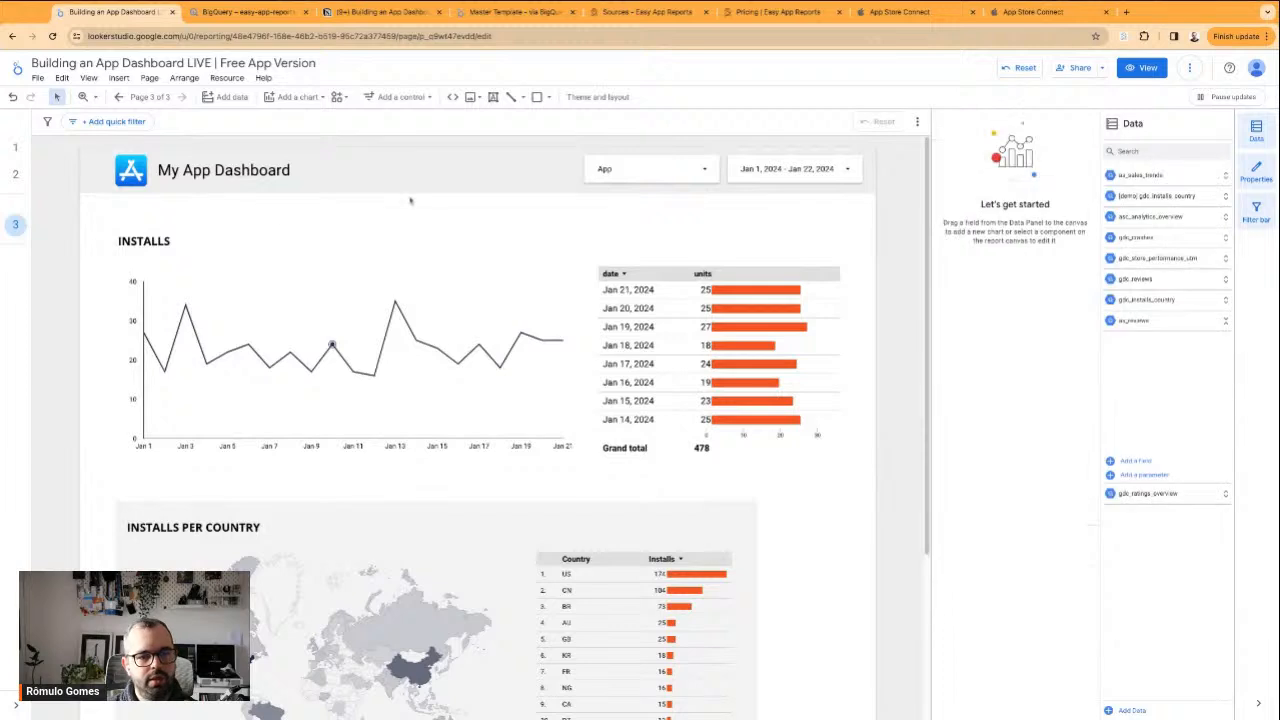
# Copy the Acquisition section's frame and title backing rectangle from page 1 and paste them onto page 3
pyautogui.click(15, 149)
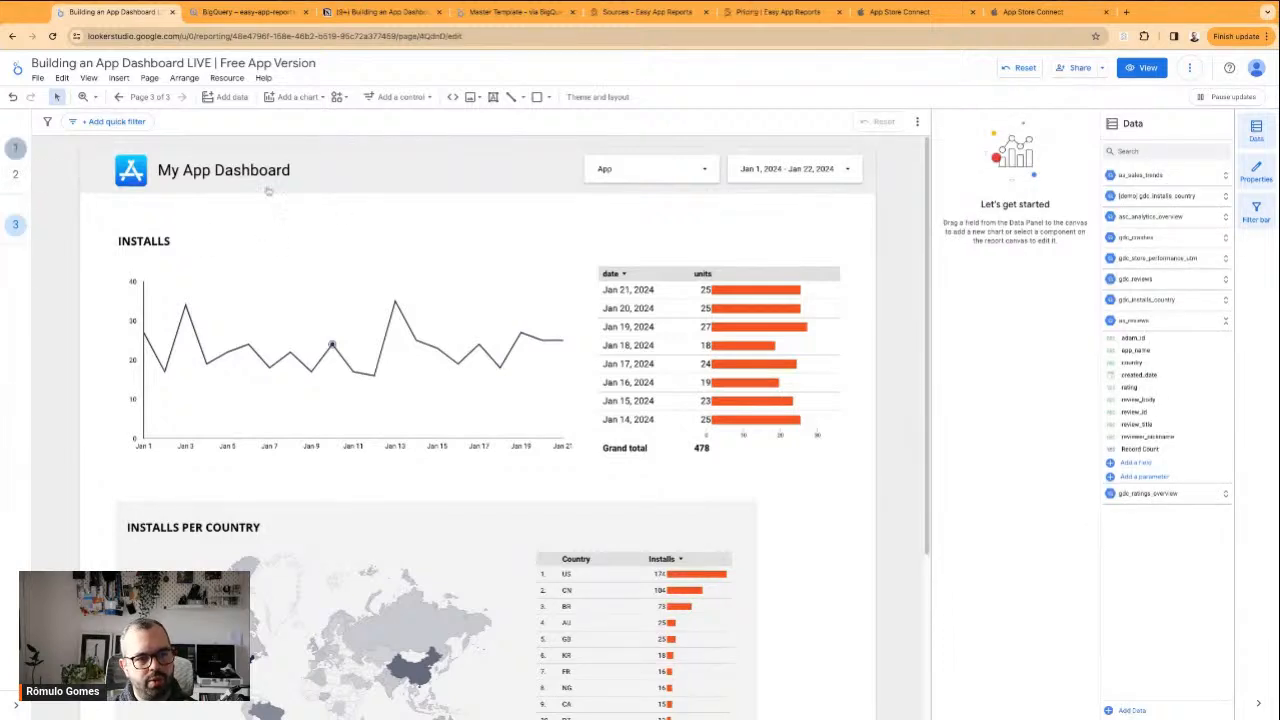
pyautogui.click(252, 271)
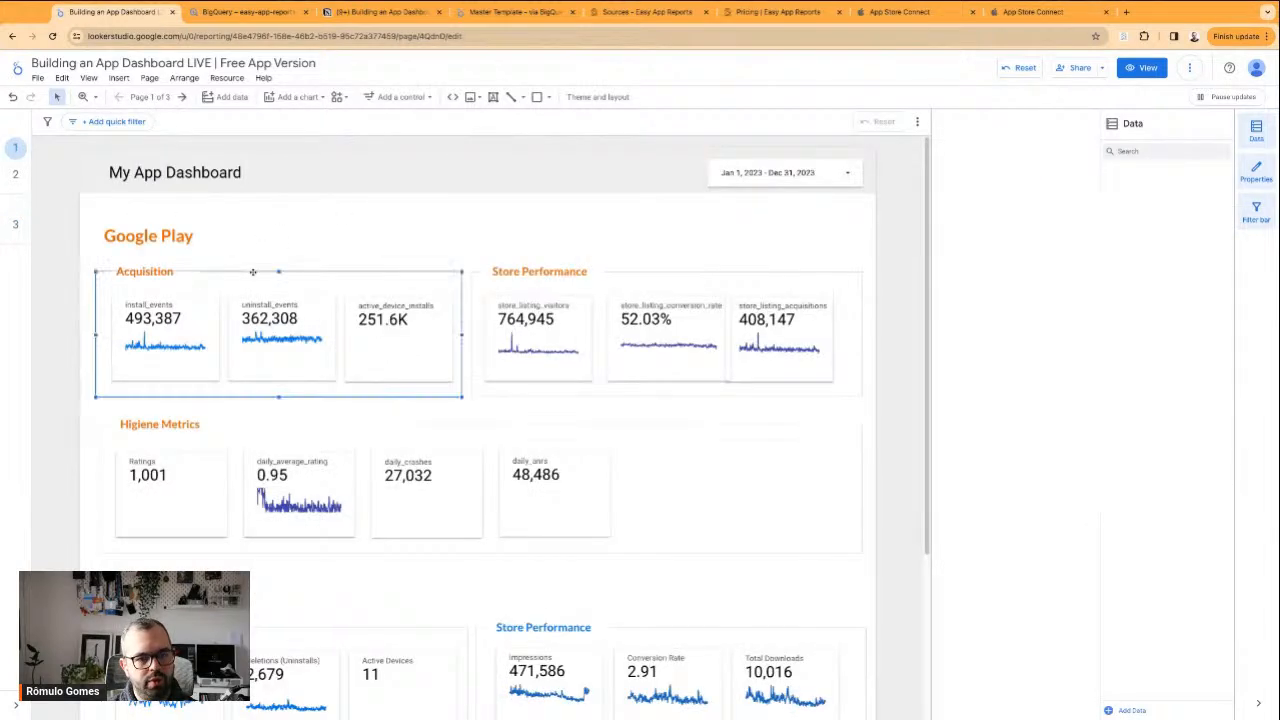
pyautogui.keyDown('shift'); pyautogui.click(182, 270); pyautogui.keyUp('shift')
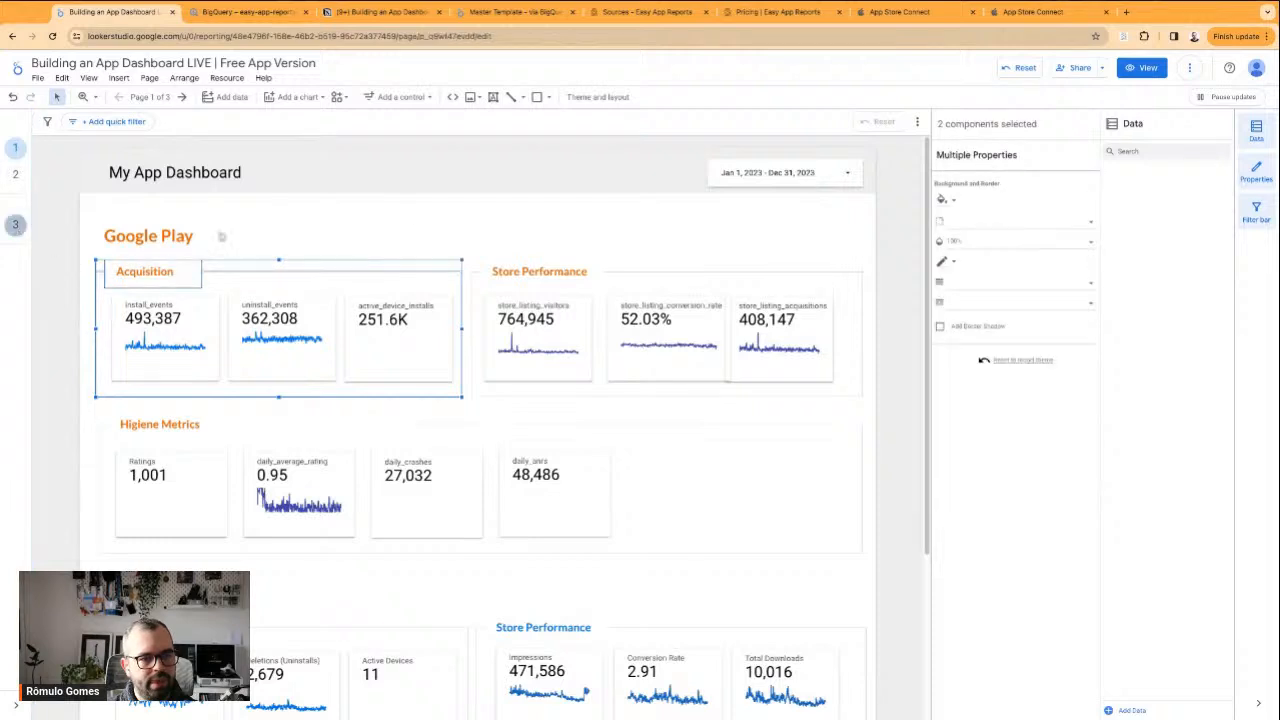
pyautogui.click(15, 225)
pyautogui.hotkey('ctrl', 'v')
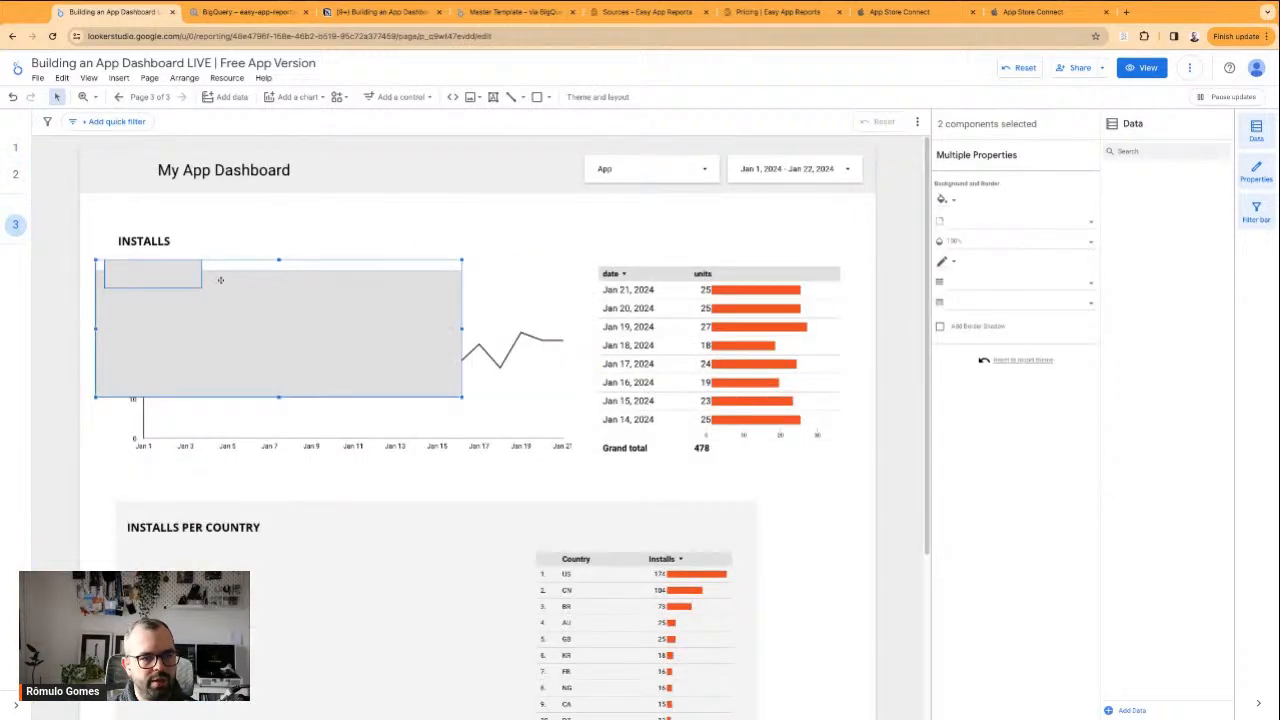
# Align the pasted rectangles with the INSTALLS heading and enlarge the frame to enclose the line chart and the date table
pyautogui.moveTo(188, 274); pyautogui.dragTo(199, 242)
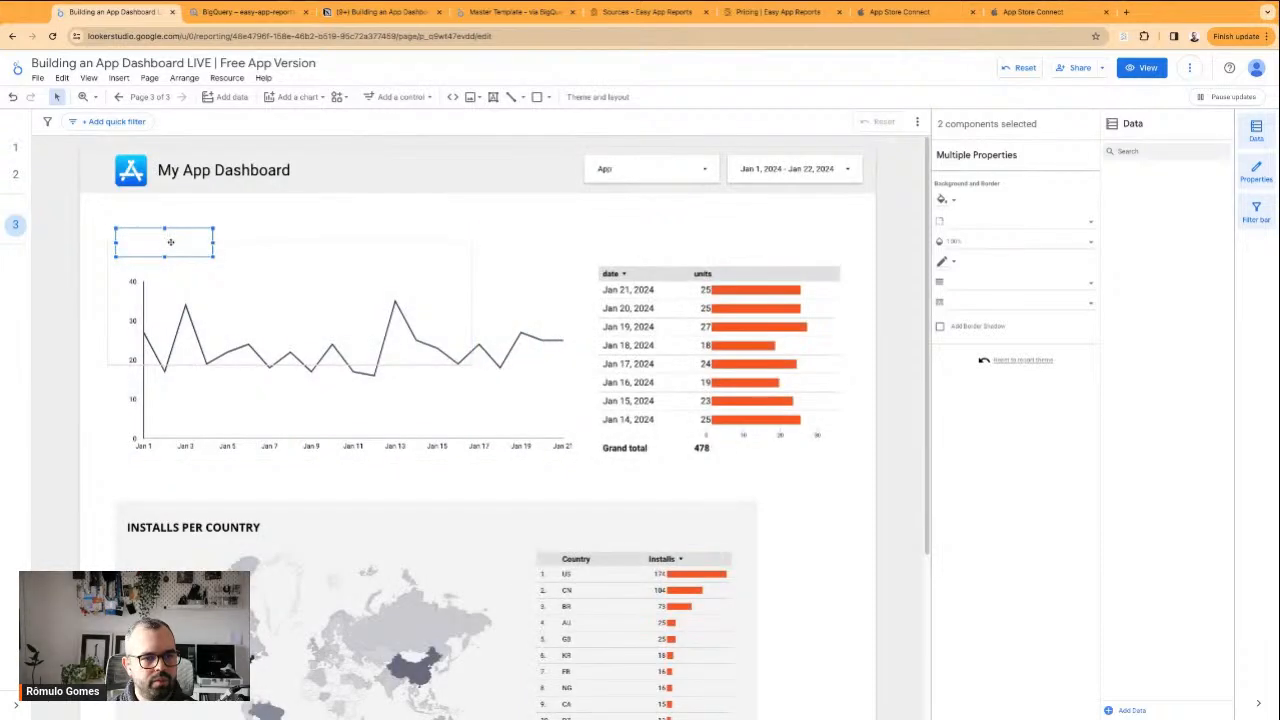
pyautogui.click(178, 241)
pyautogui.keyDown('shift'); pyautogui.click(262, 240); pyautogui.keyUp('shift')
pyautogui.moveTo(266, 240); pyautogui.dragTo(267, 240)
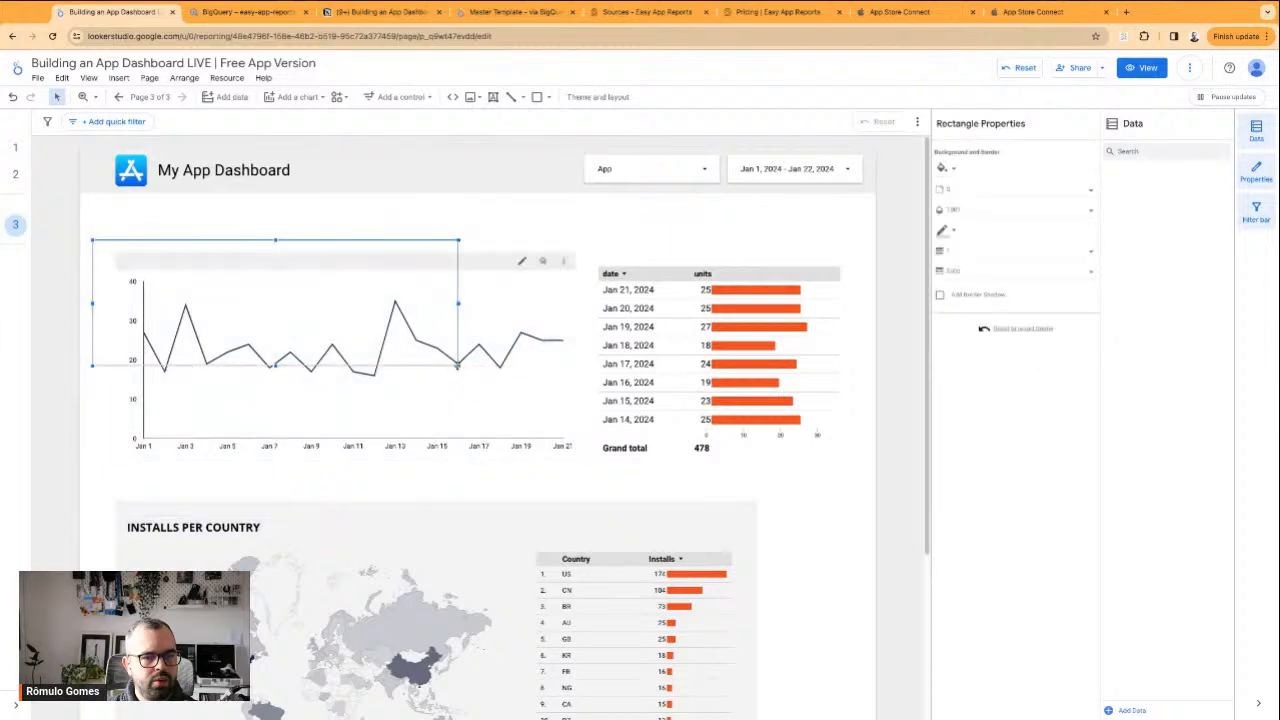
pyautogui.moveTo(458, 366); pyautogui.dragTo(860, 483)
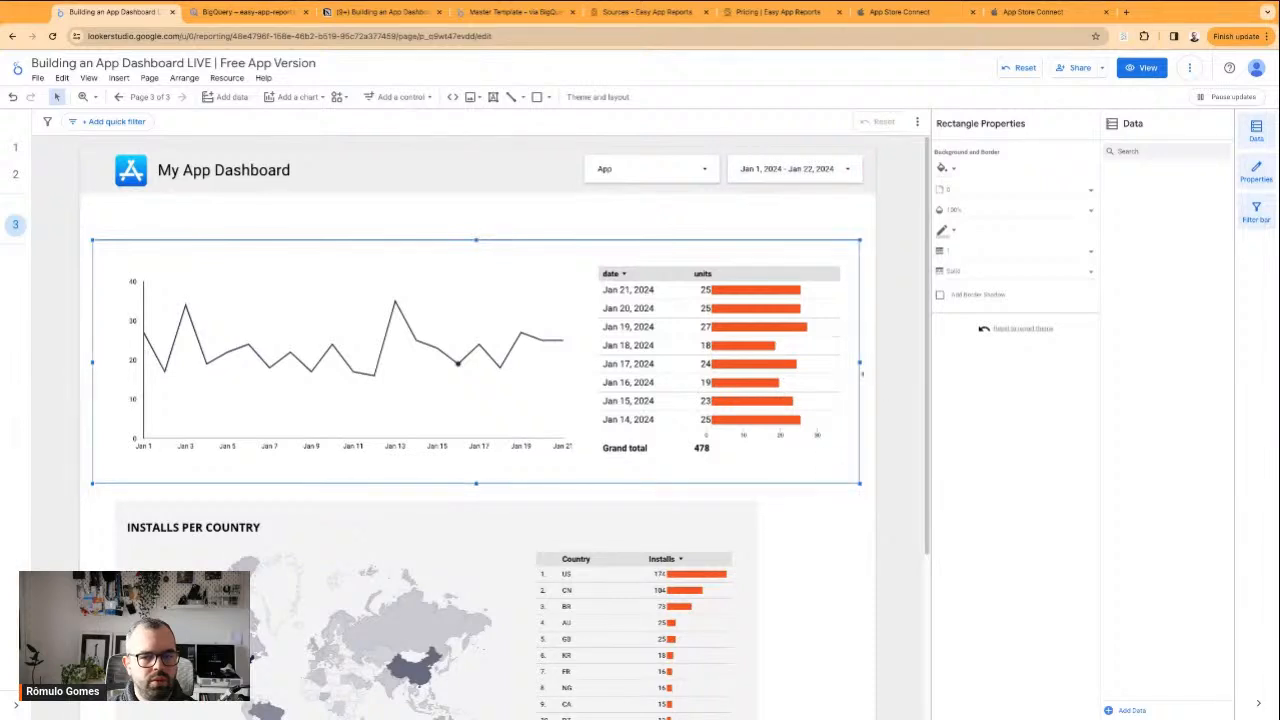
# Send the frame and its title backing rectangle to the back, behind the INSTALLS heading and charts
pyautogui.click(622, 219)
pyautogui.click(174, 242)
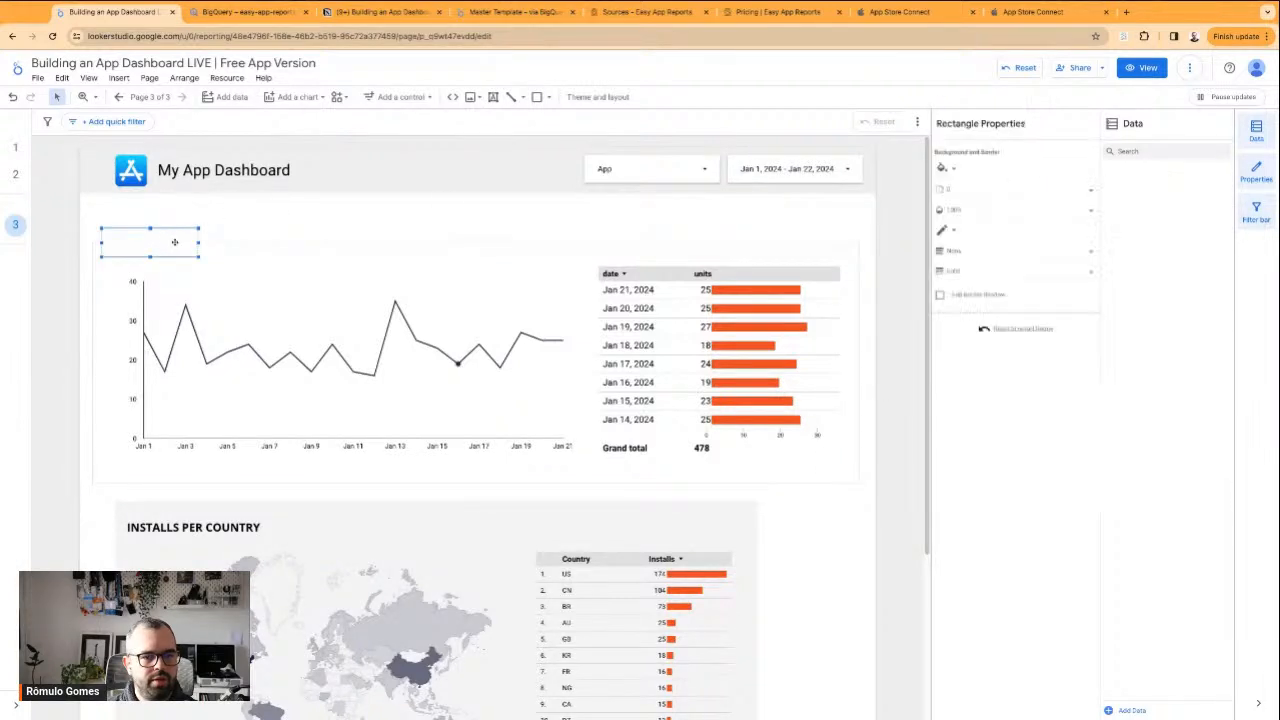
pyautogui.keyDown('shift'); pyautogui.click(220, 242); pyautogui.keyUp('shift')
pyautogui.rightClick(221, 245)
pyautogui.moveTo(298, 452)
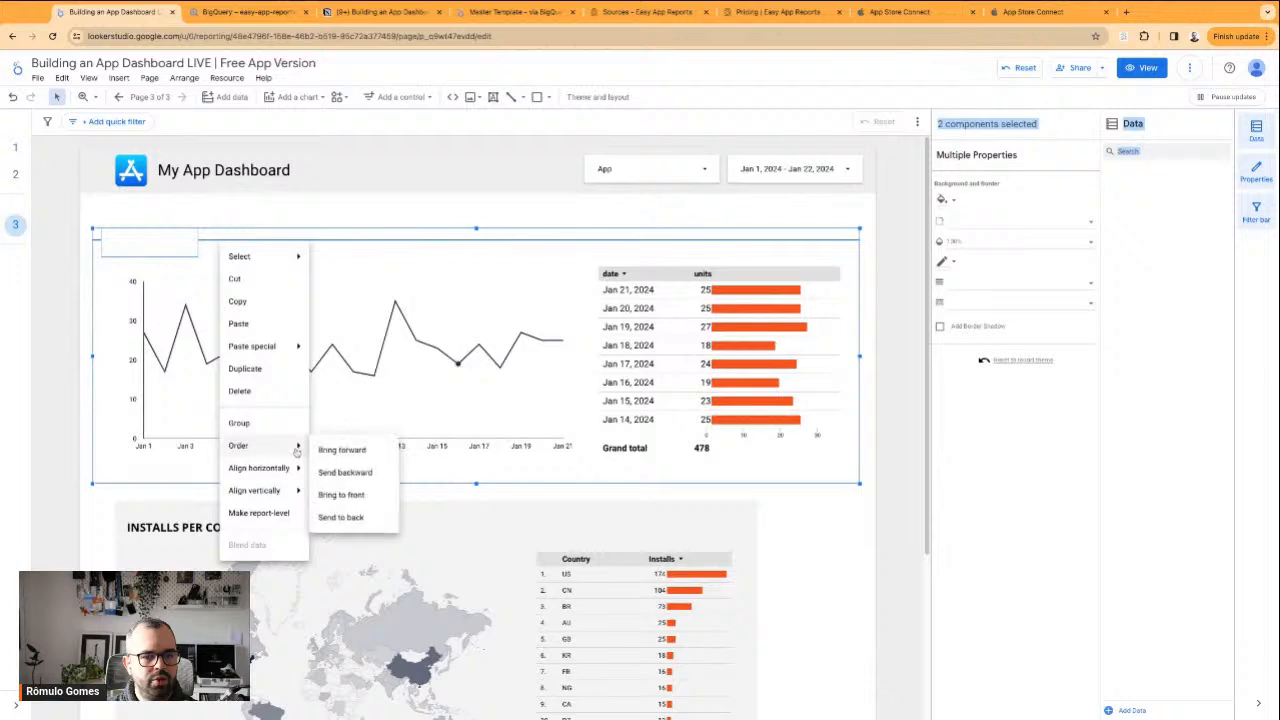
pyautogui.click(340, 517)
pyautogui.press('Escape')
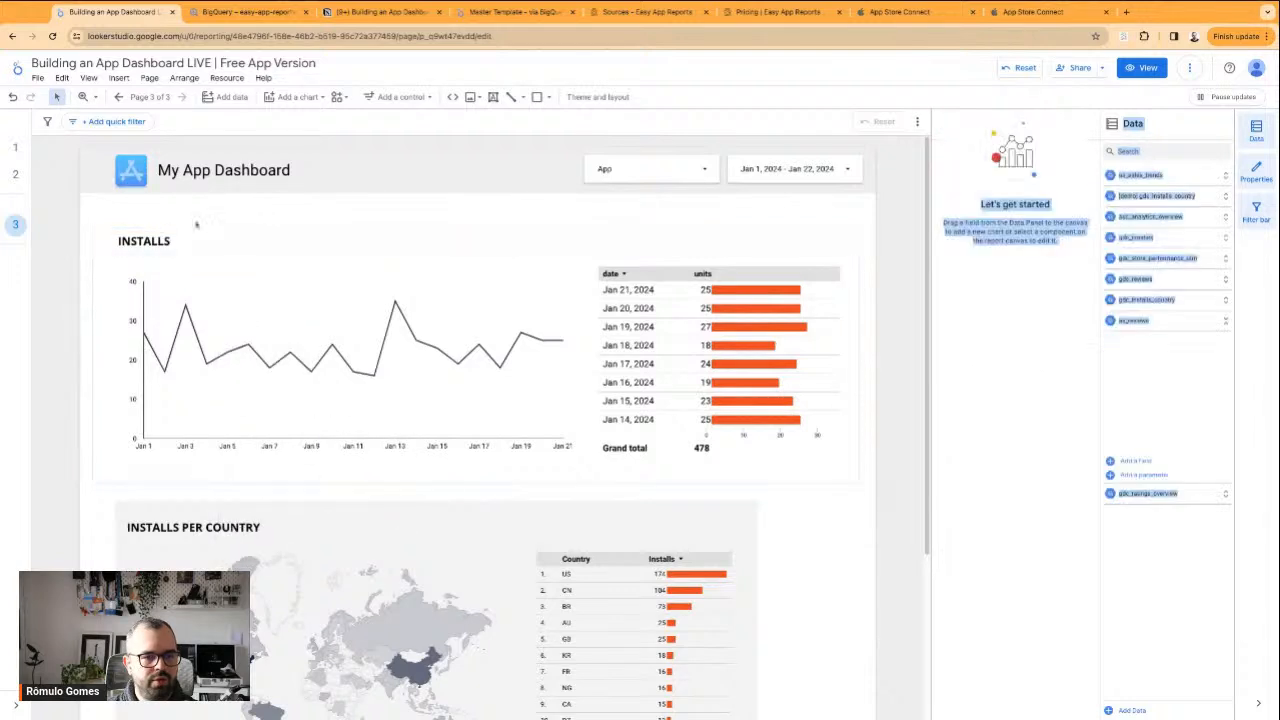
# Narrow the INSTALLS heading's text box to fit its text and place it over the title backing rectangle
pyautogui.click(153, 242)
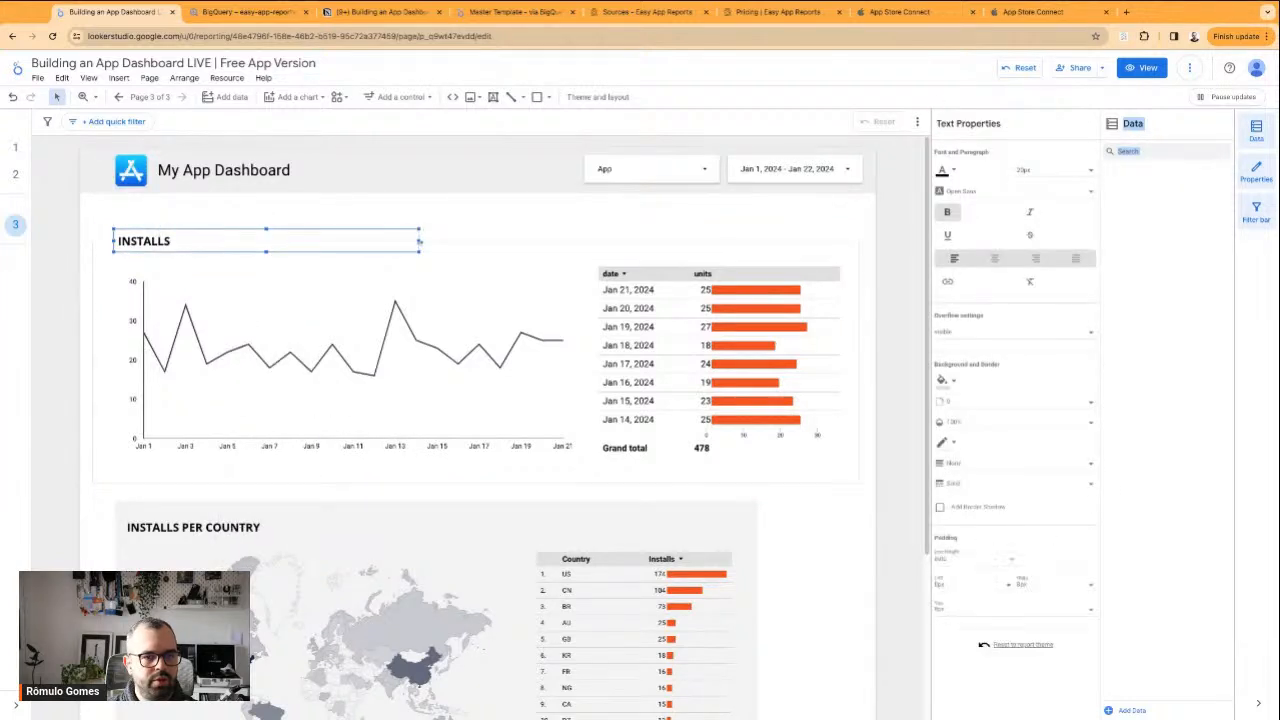
pyautogui.moveTo(245, 241); pyautogui.dragTo(163, 230)
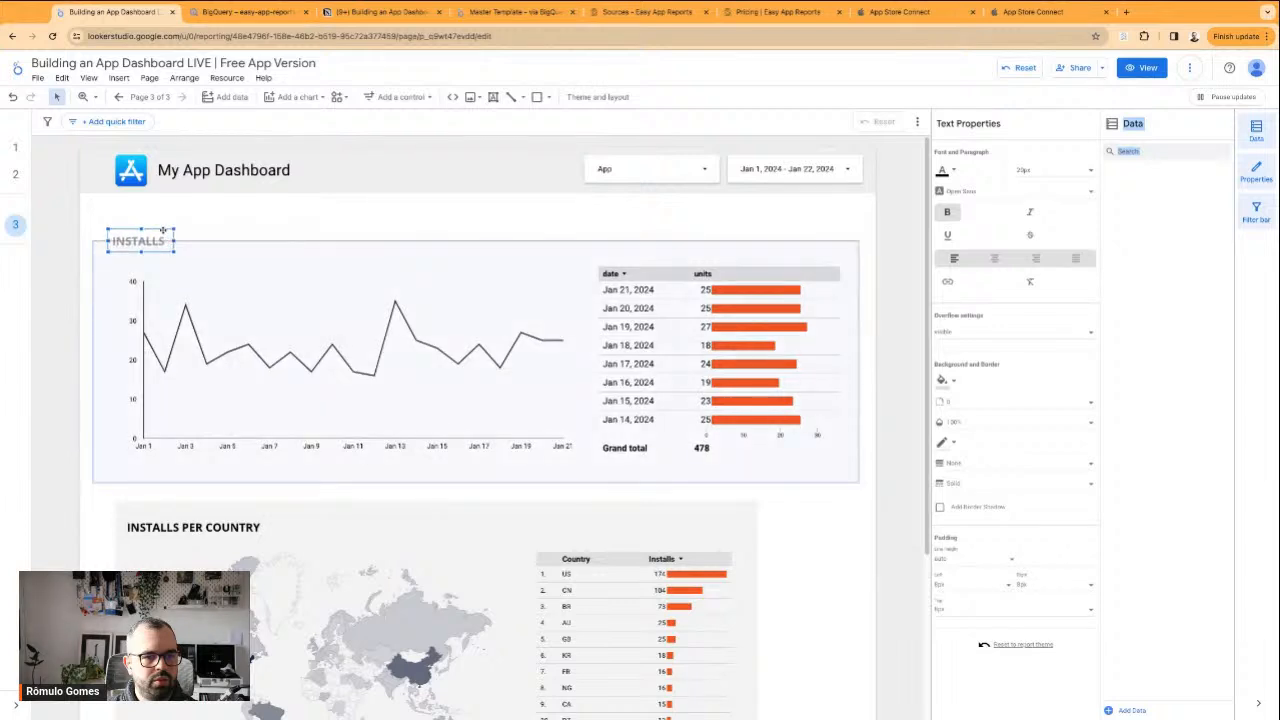
pyautogui.click(280, 229)
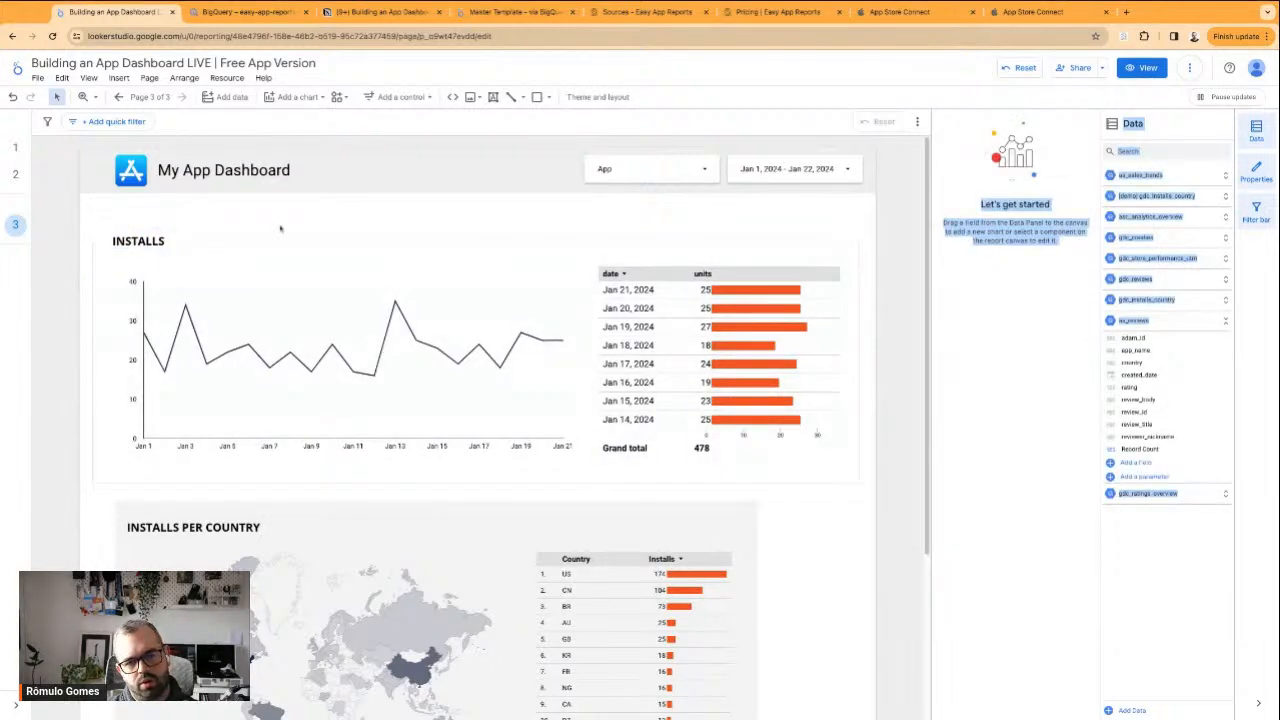
pyautogui.click(140, 237)
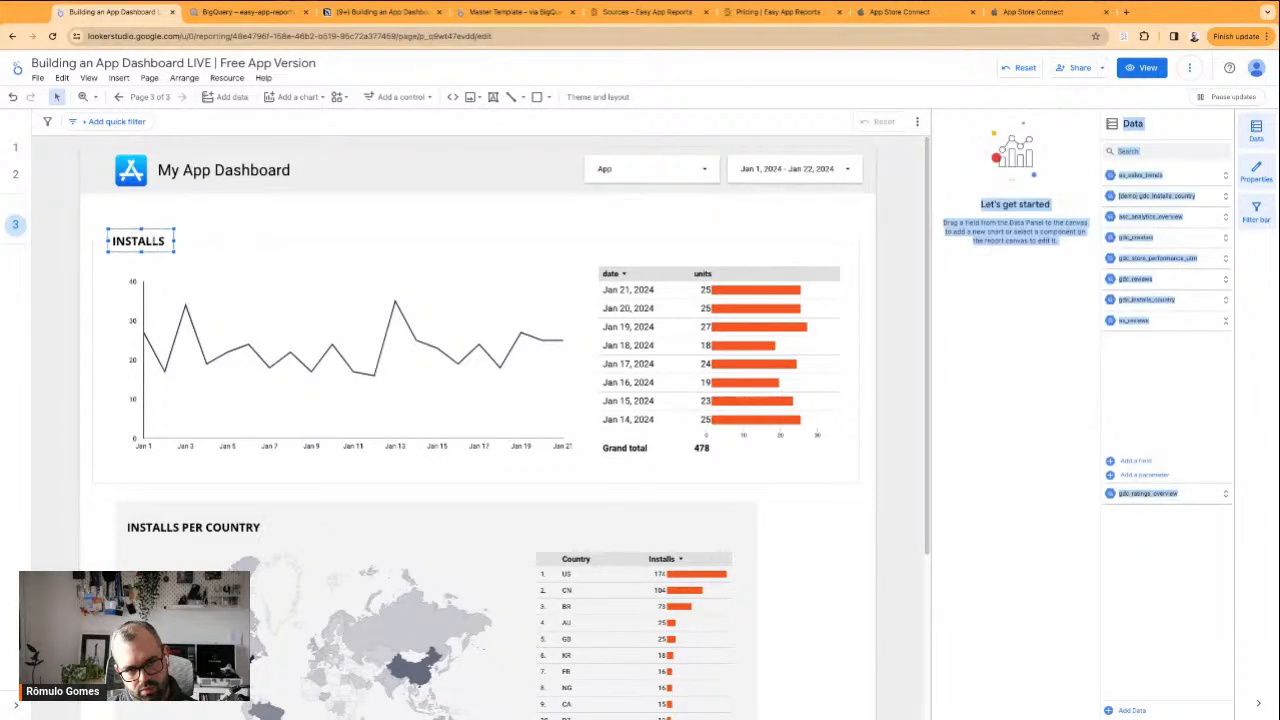
pyautogui.click(248, 231)
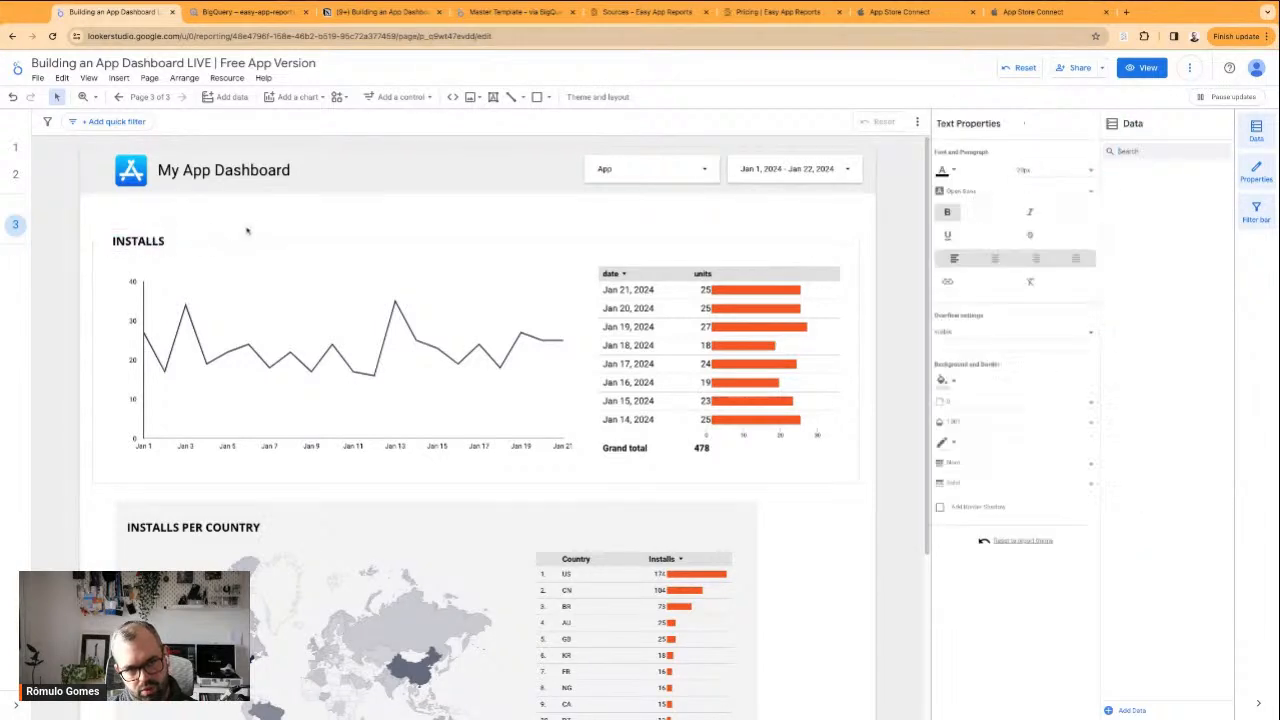
pyautogui.click(129, 240)
pyautogui.click(244, 216)
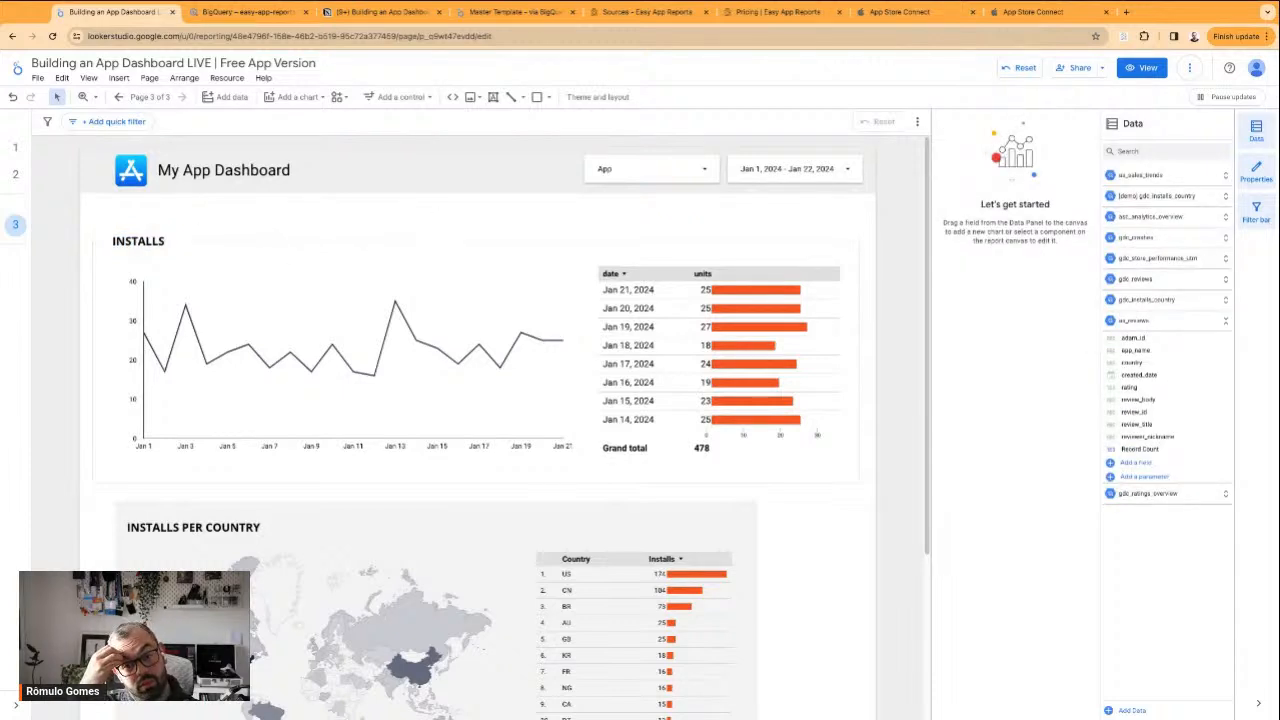
pyautogui.moveTo(662, 370); pyautogui.dragTo(663, 373)
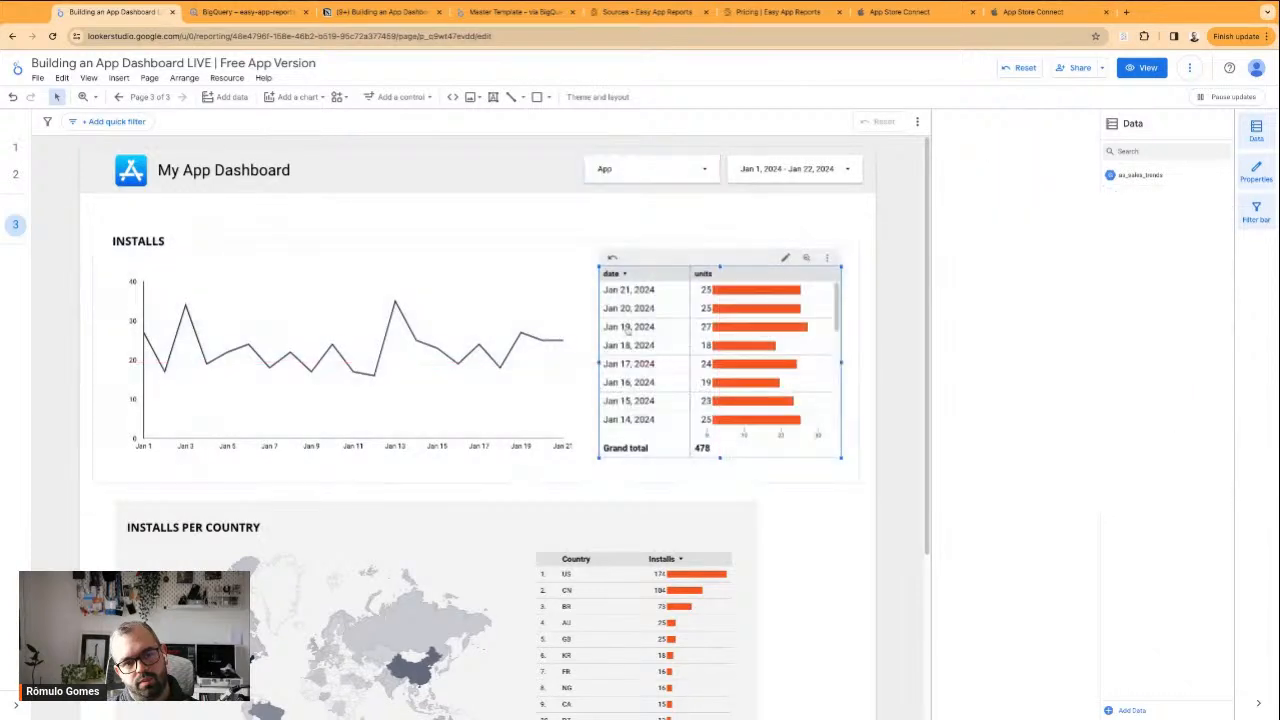
pyautogui.click(505, 224)
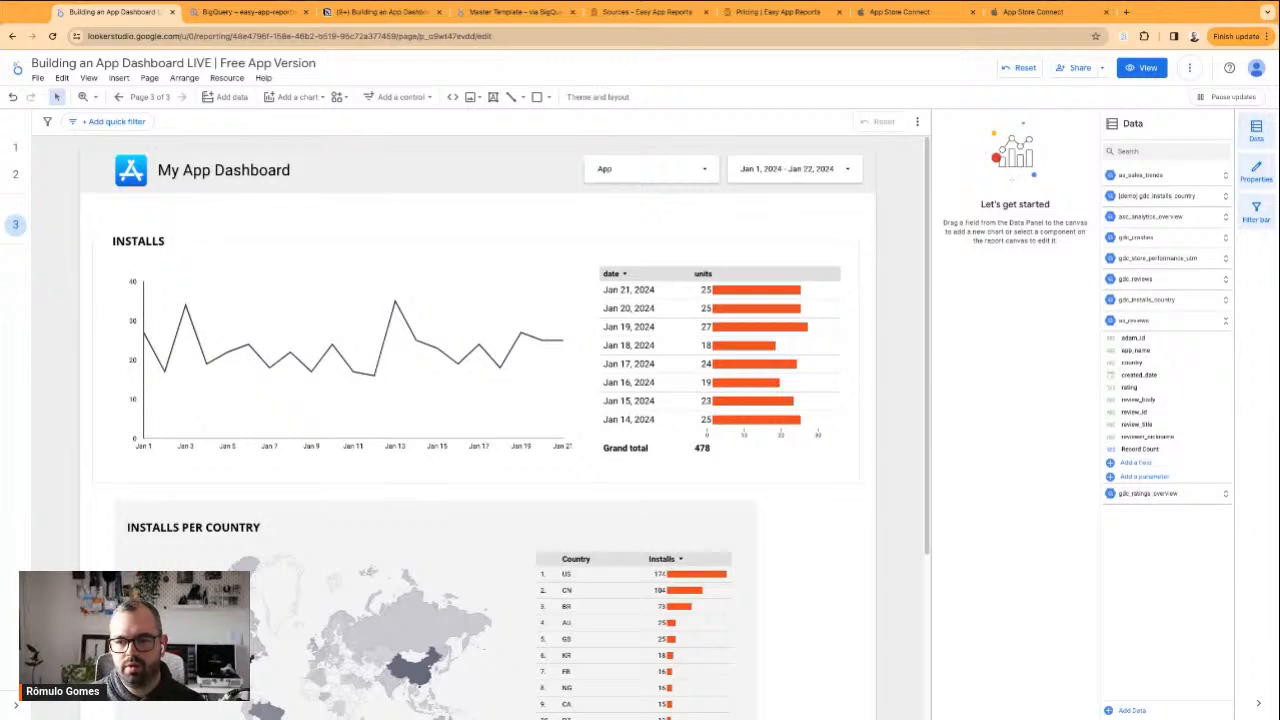
pyautogui.click(160, 241)
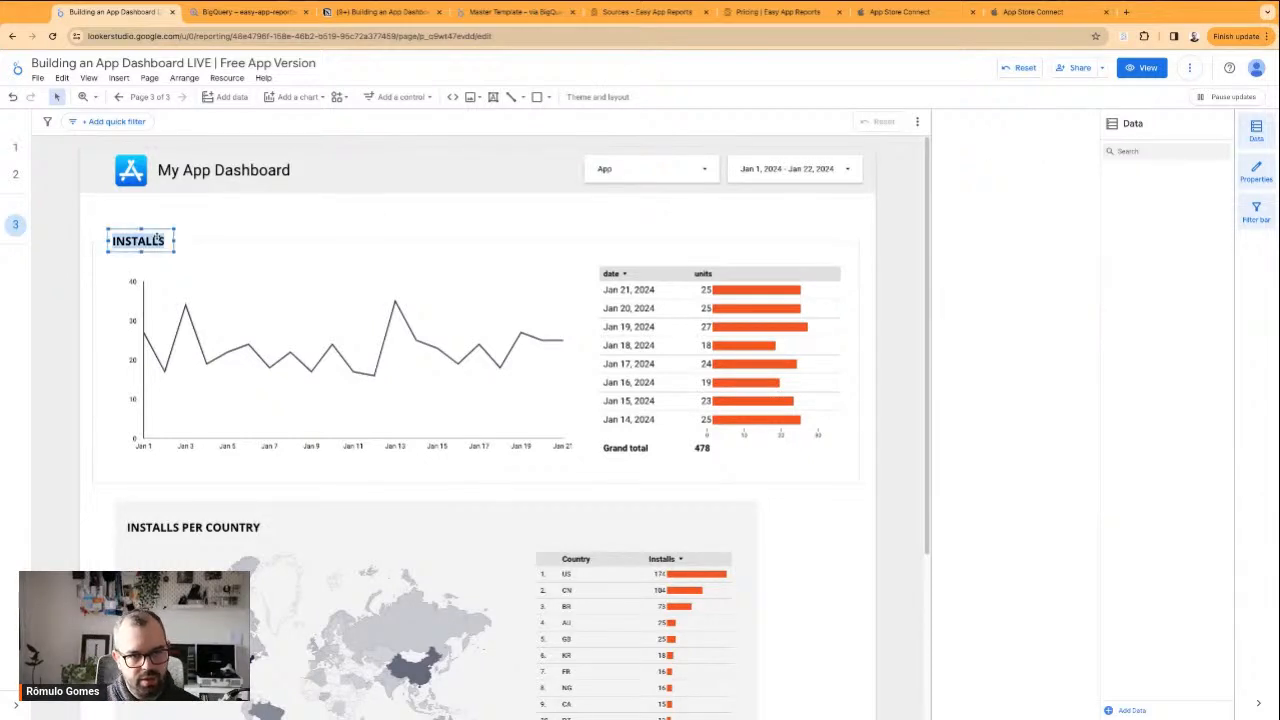
pyautogui.click(216, 234)
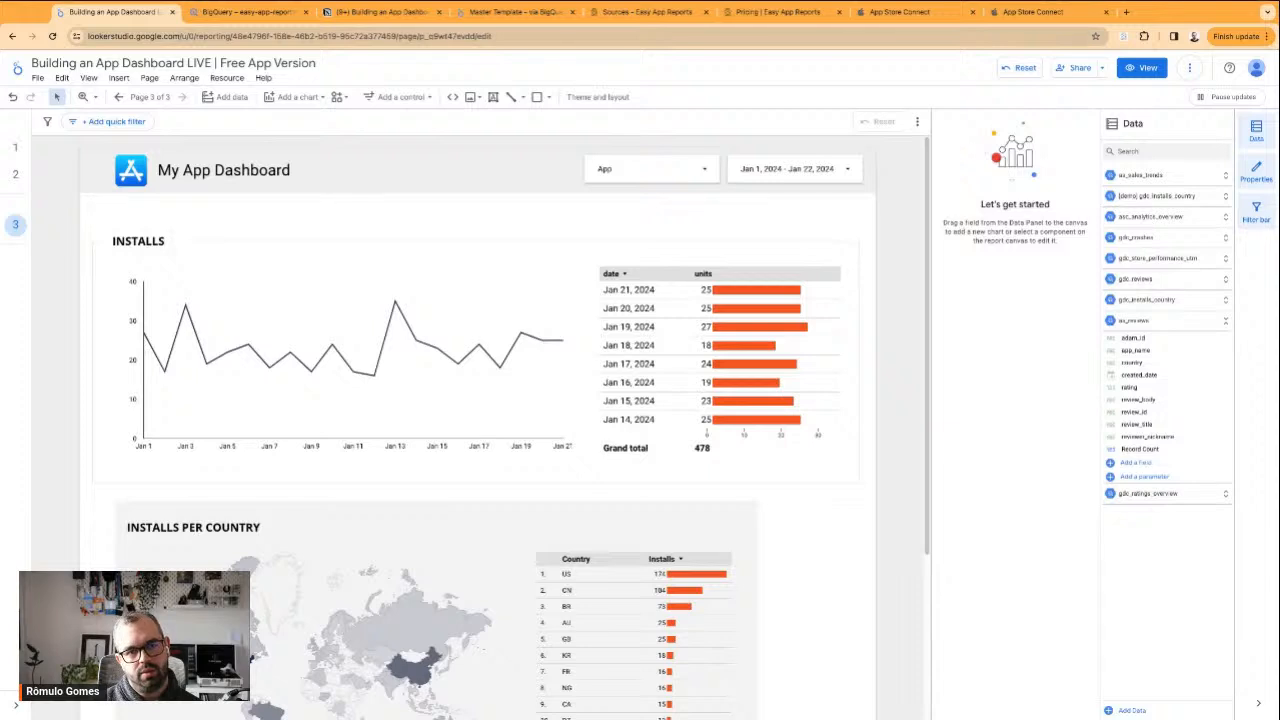
# Filter the App Store Connect Units report to the app Charging Animation - Charger, and return to the Looker Studio dashboard
pyautogui.click(1026, 12)
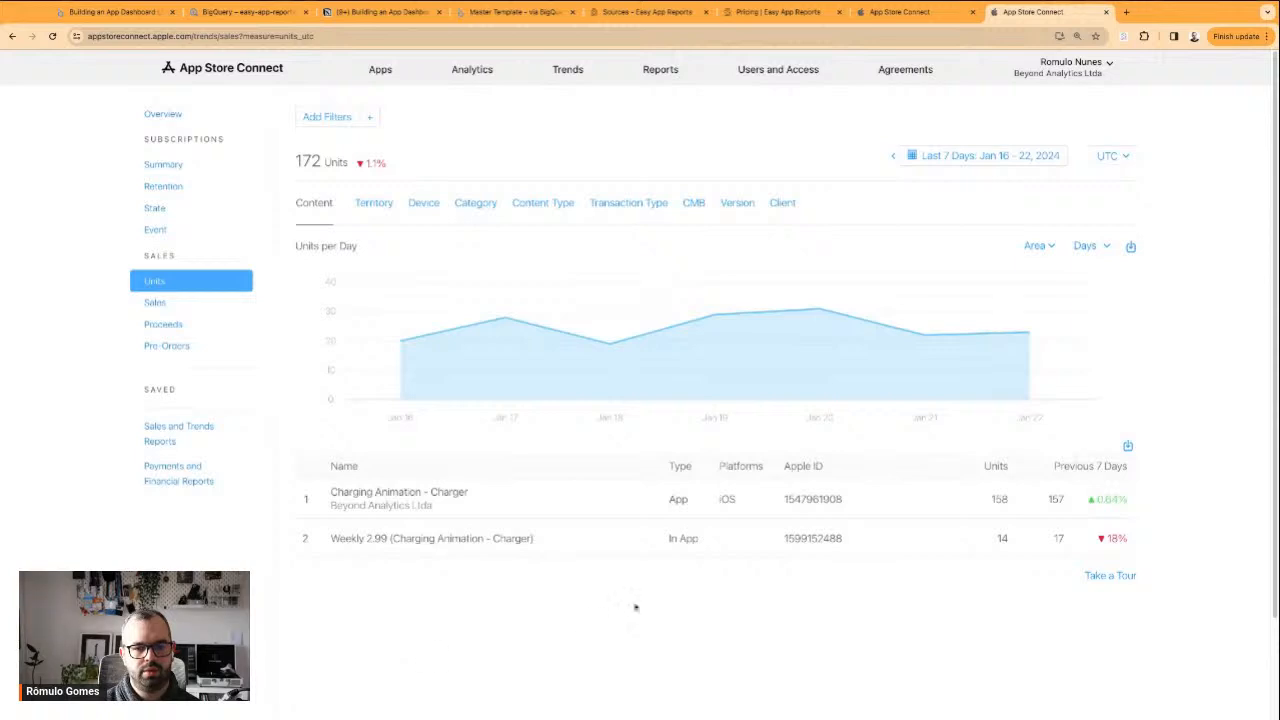
pyautogui.click(504, 507)
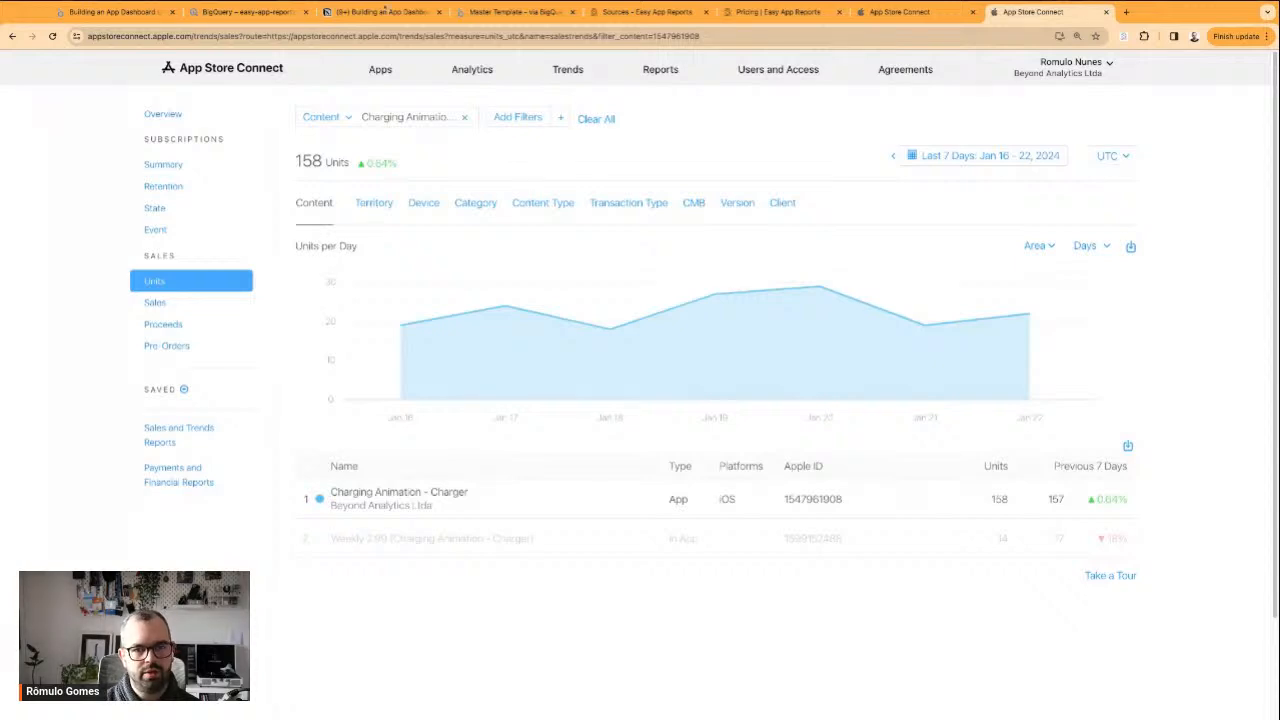
pyautogui.click(112, 12)
# Change the INSTALLS heading to App Installs (Units) and widen its text box to fit on one line
pyautogui.click(143, 240)
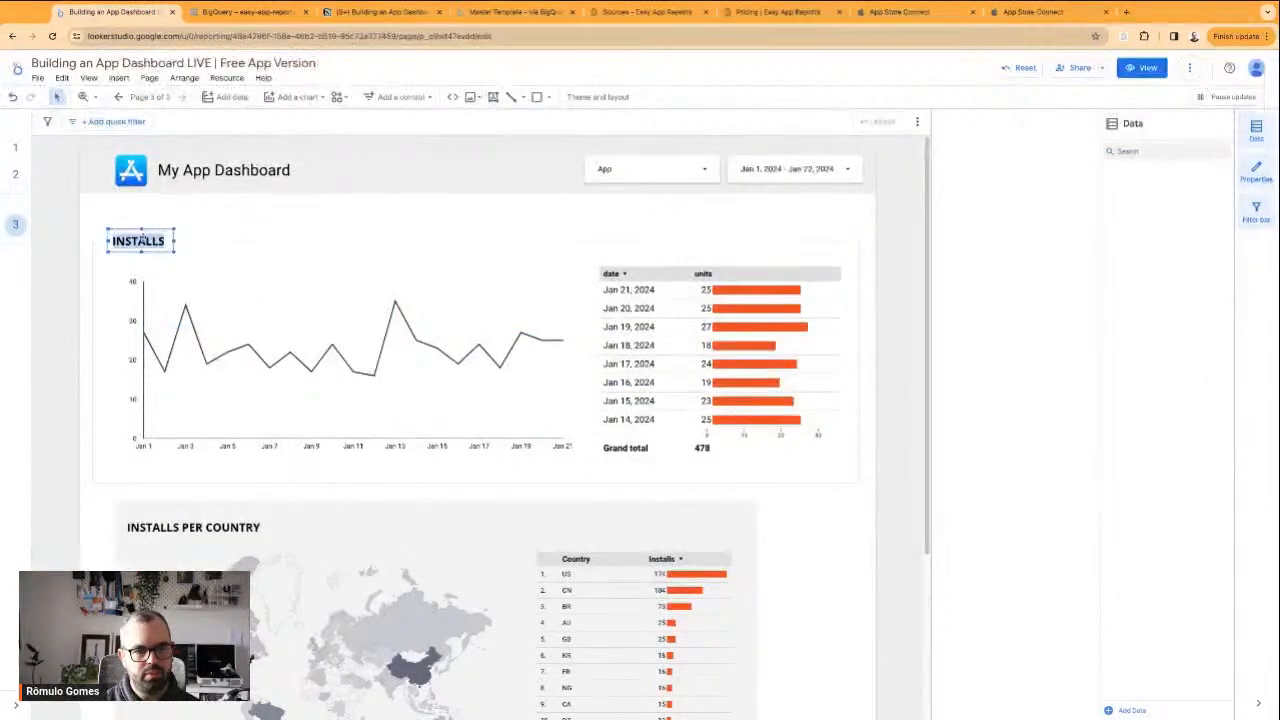
pyautogui.click(143, 240)
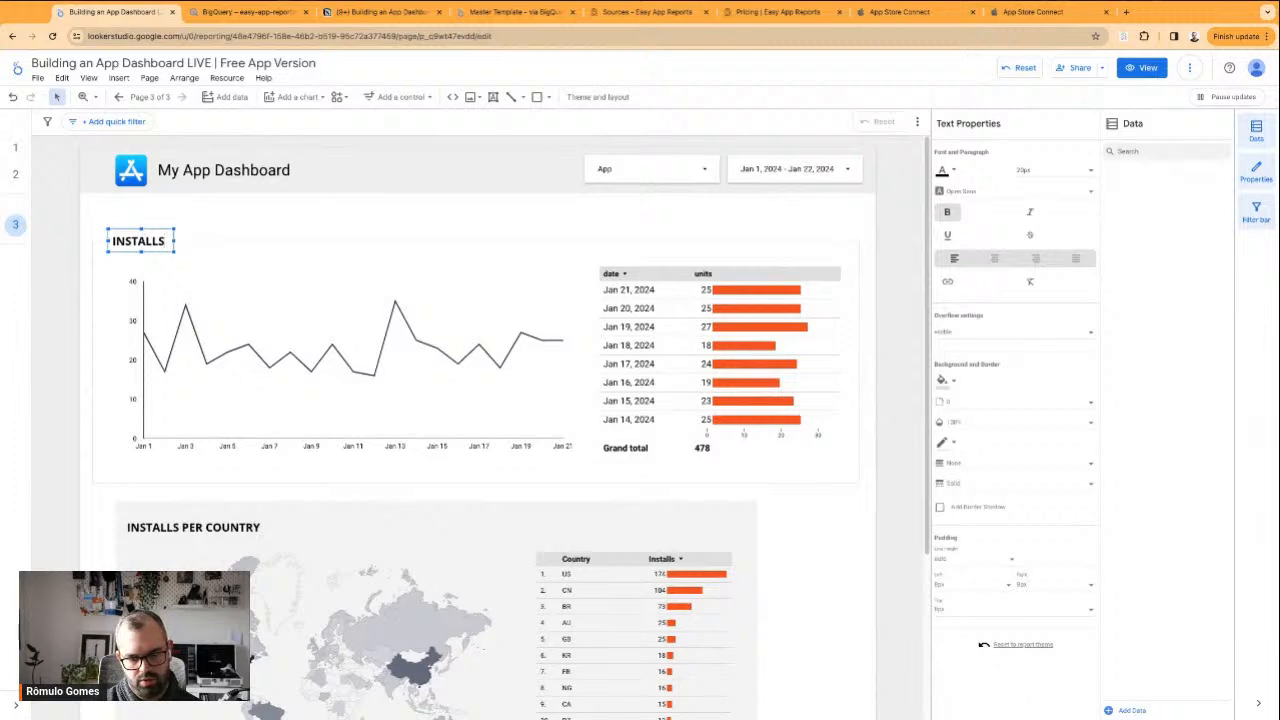
pyautogui.hotkey('ctrl', 'a')
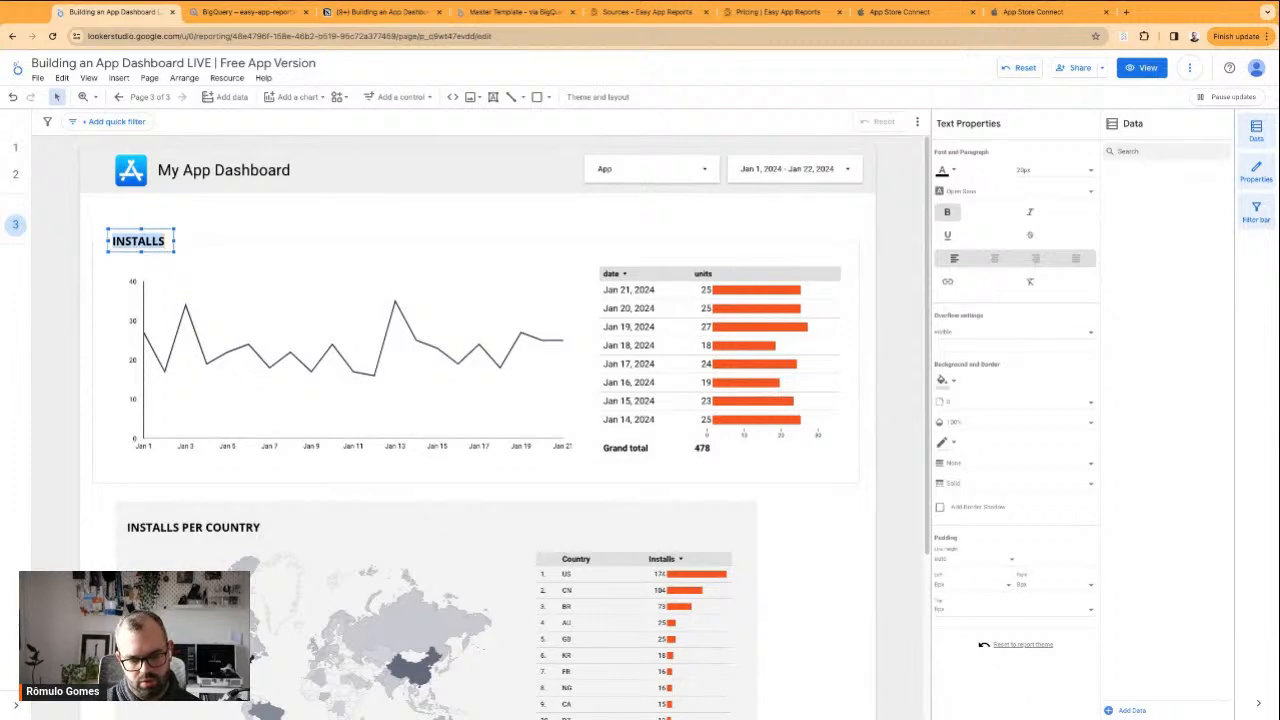
pyautogui.write('App Installs')
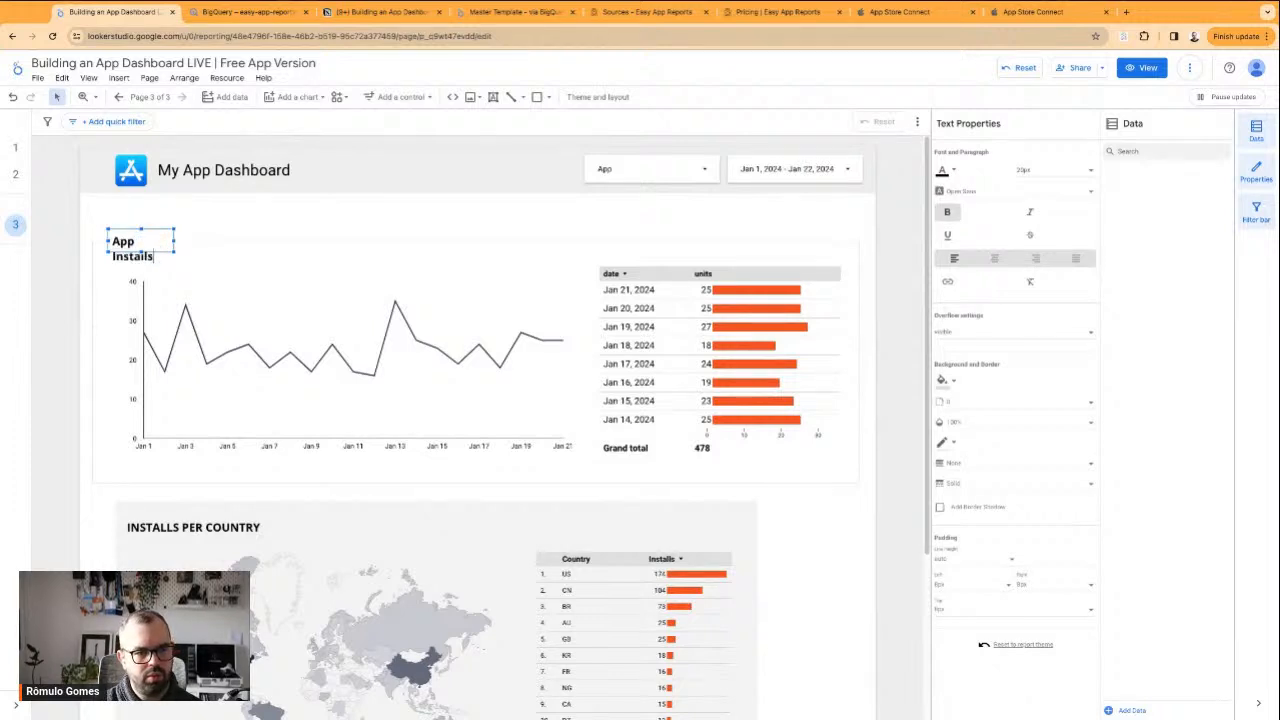
pyautogui.write(' (Units')
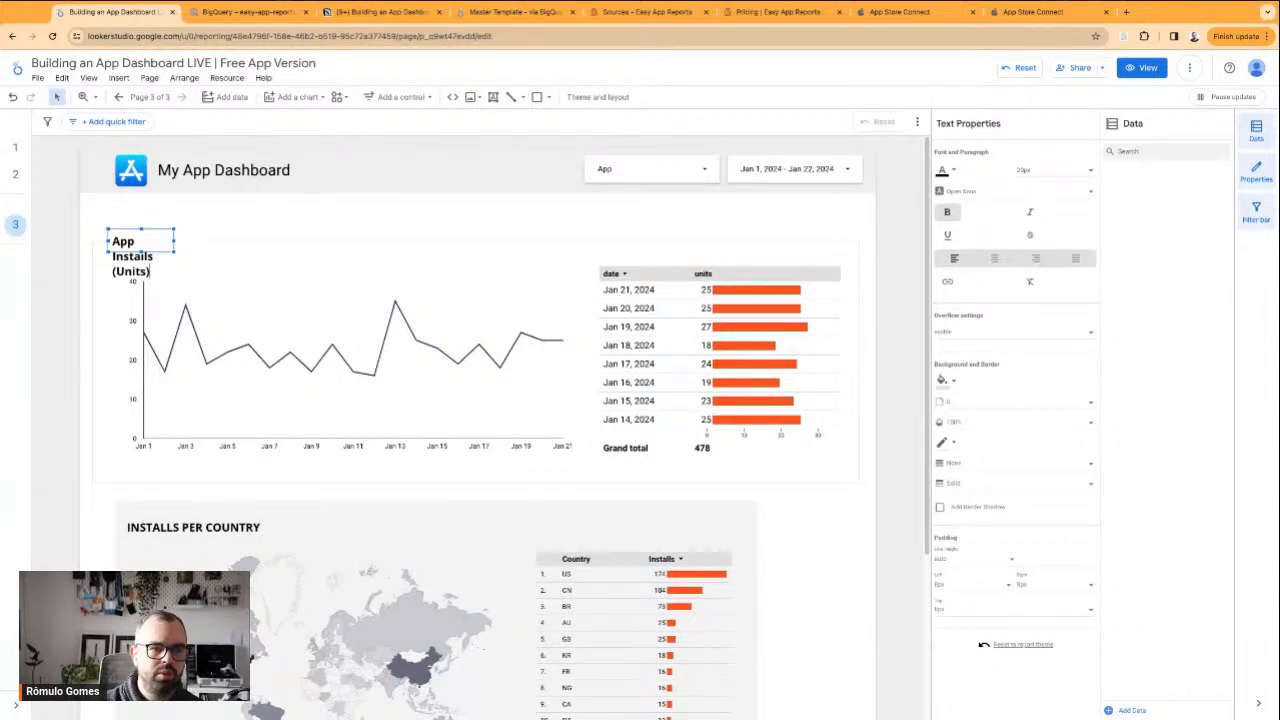
pyautogui.moveTo(172, 241); pyautogui.dragTo(262, 241)
# Widen the backing rectangle behind the App Installs (Units) heading so it covers the frame line along the full title
pyautogui.click(106, 222)
pyautogui.click(110, 238)
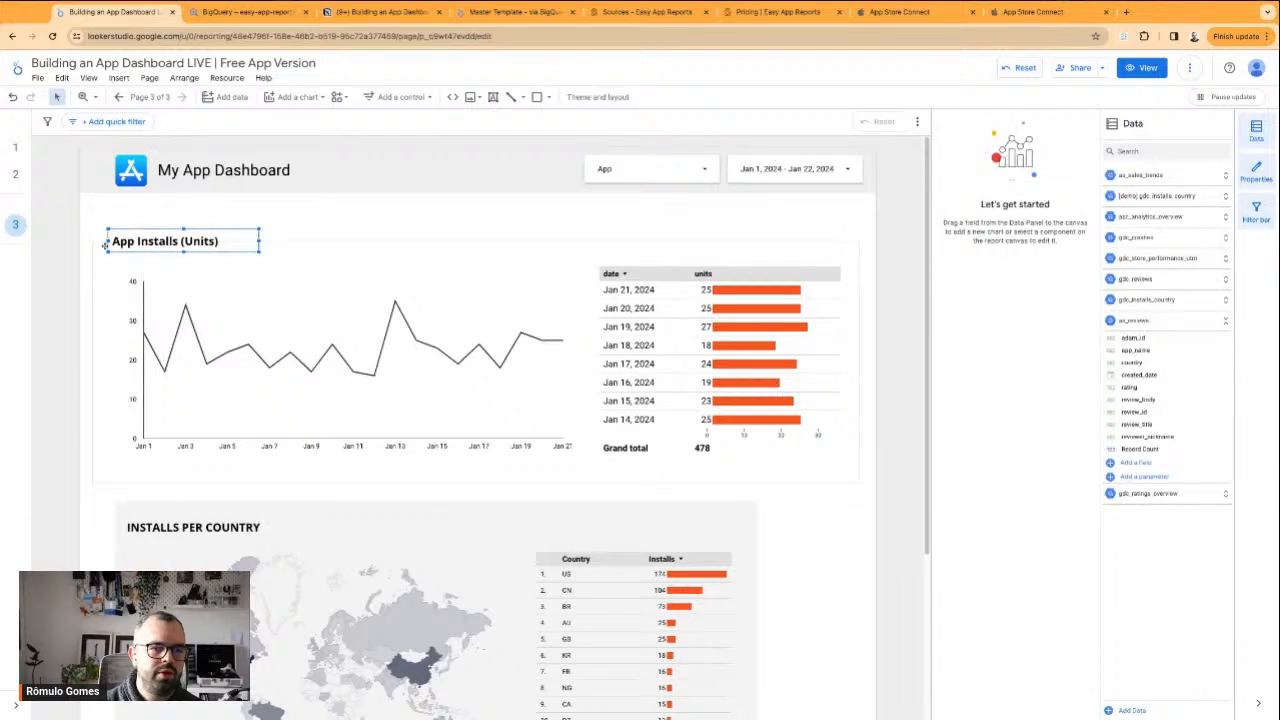
pyautogui.click(105, 246)
pyautogui.moveTo(197, 242); pyautogui.dragTo(252, 242)
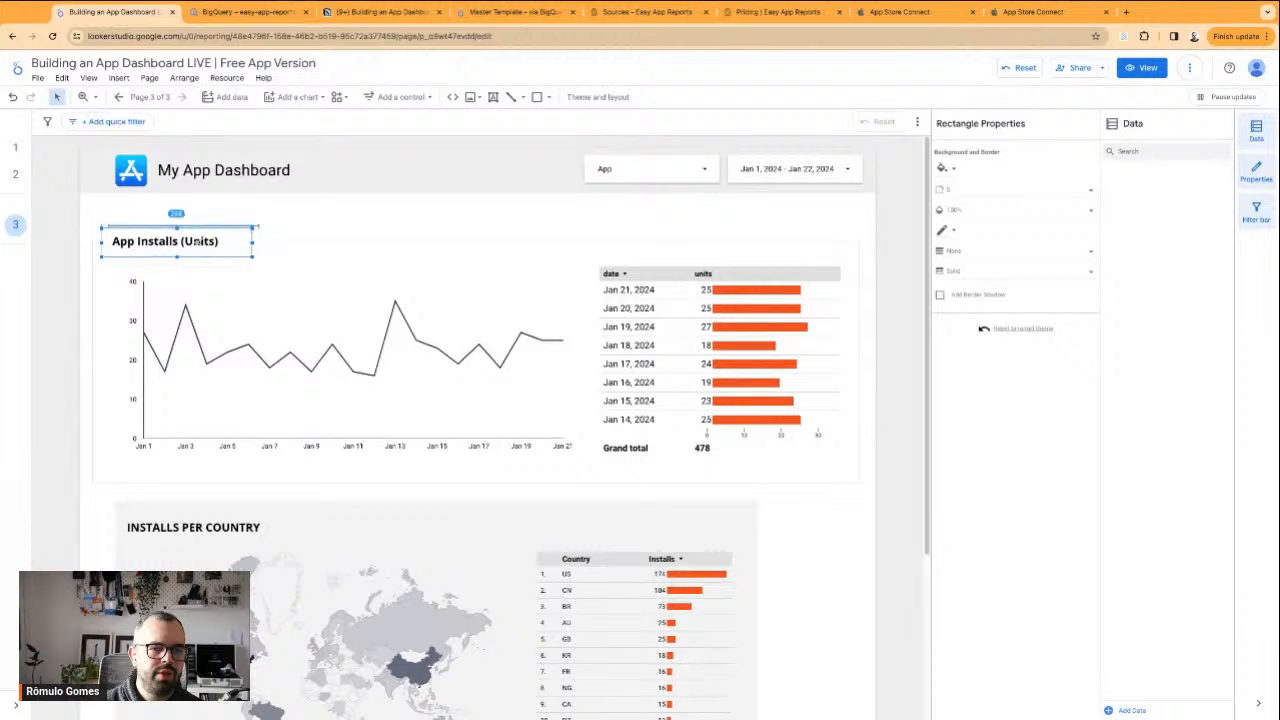
# Turn off the summary row of the daily units table in the App Installs (Units) section
pyautogui.click(294, 234)
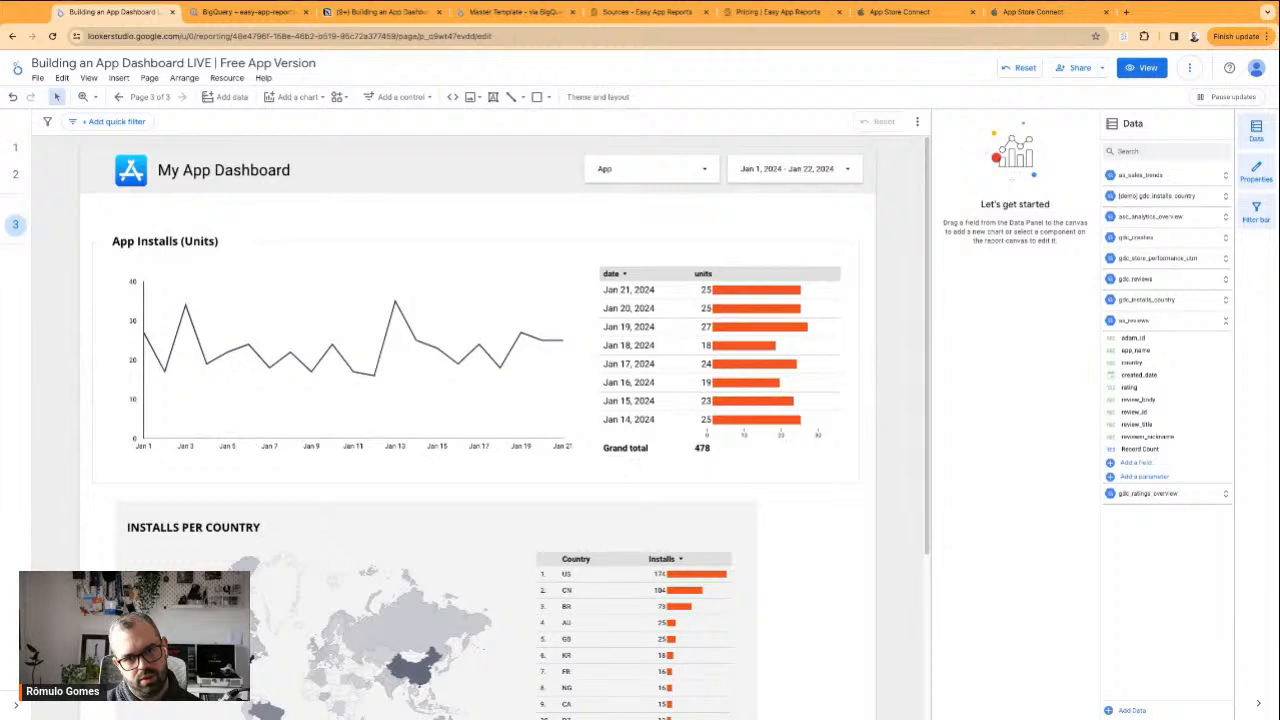
pyautogui.click(266, 332)
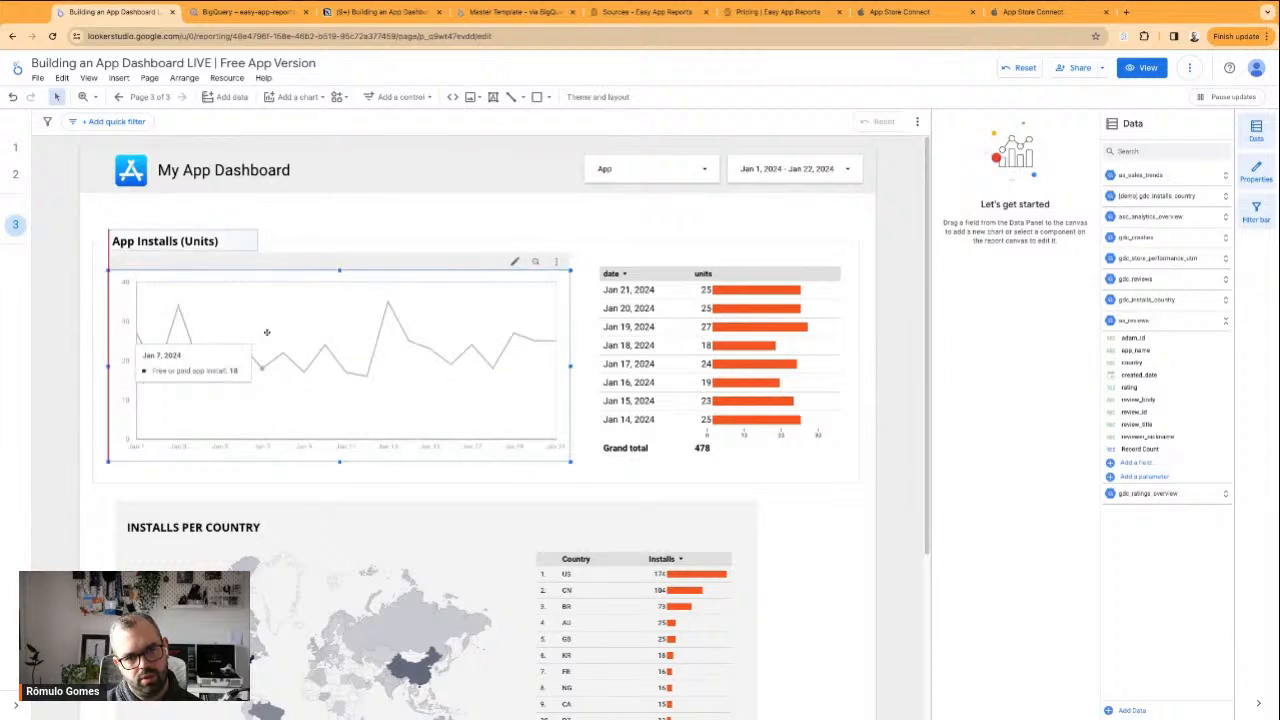
pyautogui.click(433, 214)
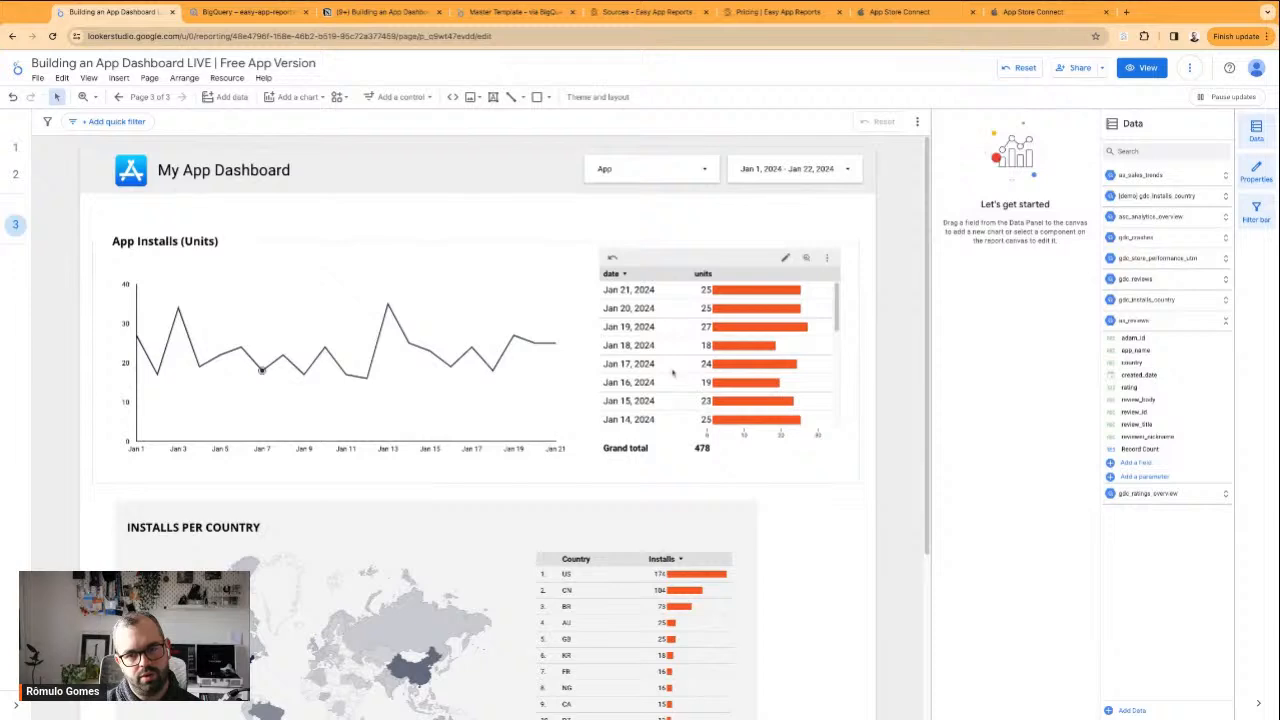
pyautogui.click(767, 427)
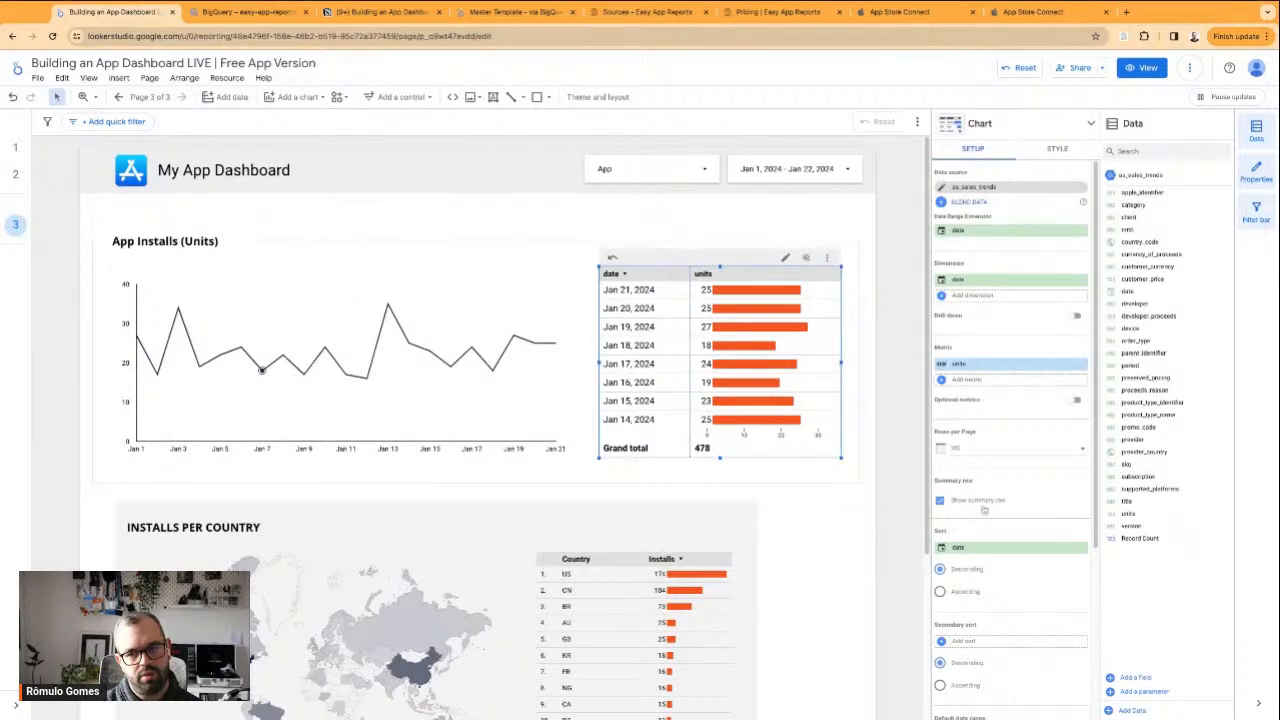
pyautogui.click(959, 502)
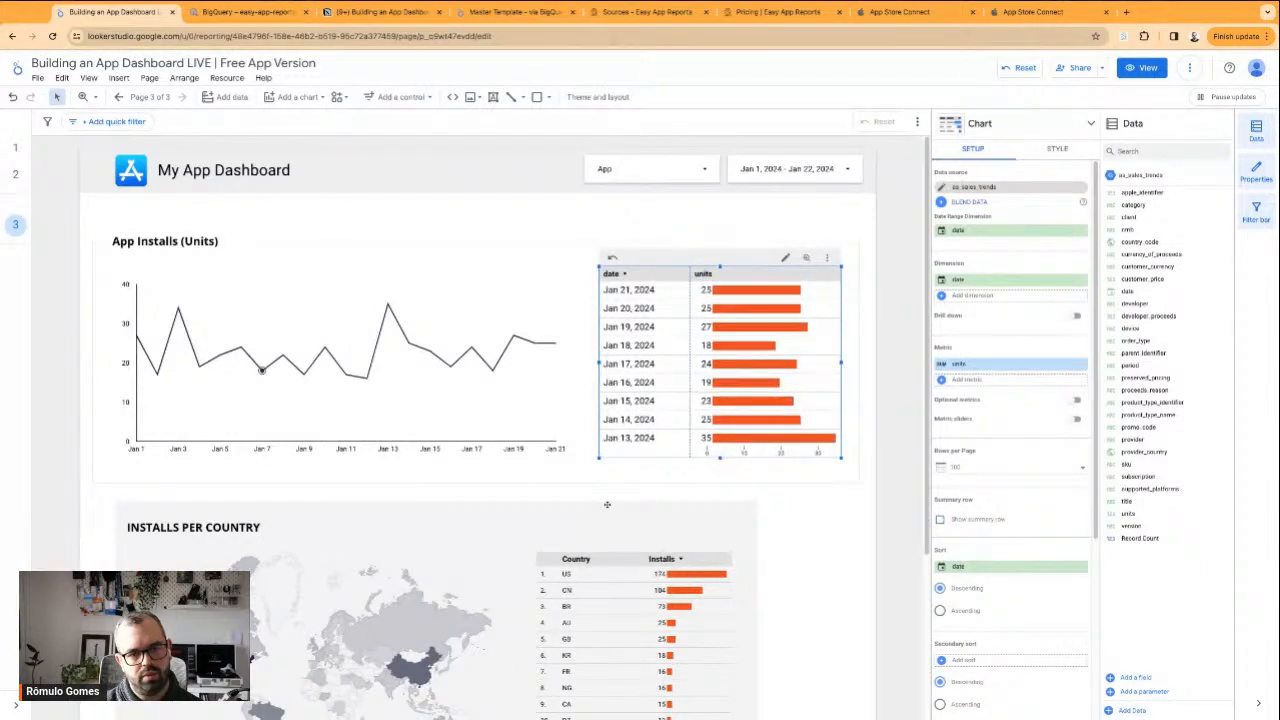
pyautogui.click(585, 469)
pyautogui.click(516, 319)
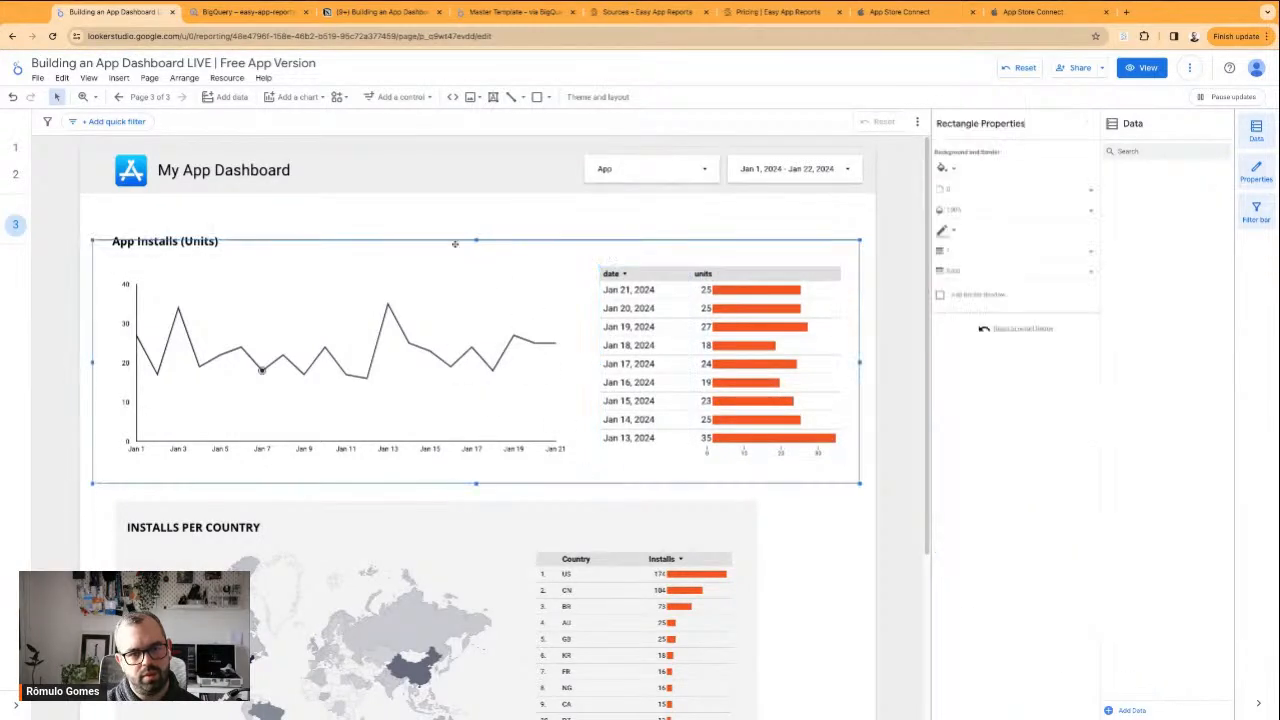
pyautogui.click(540, 323)
# Duplicate the daily units table and change the copy into a scorecard with compact numbers
pyautogui.click(720, 401)
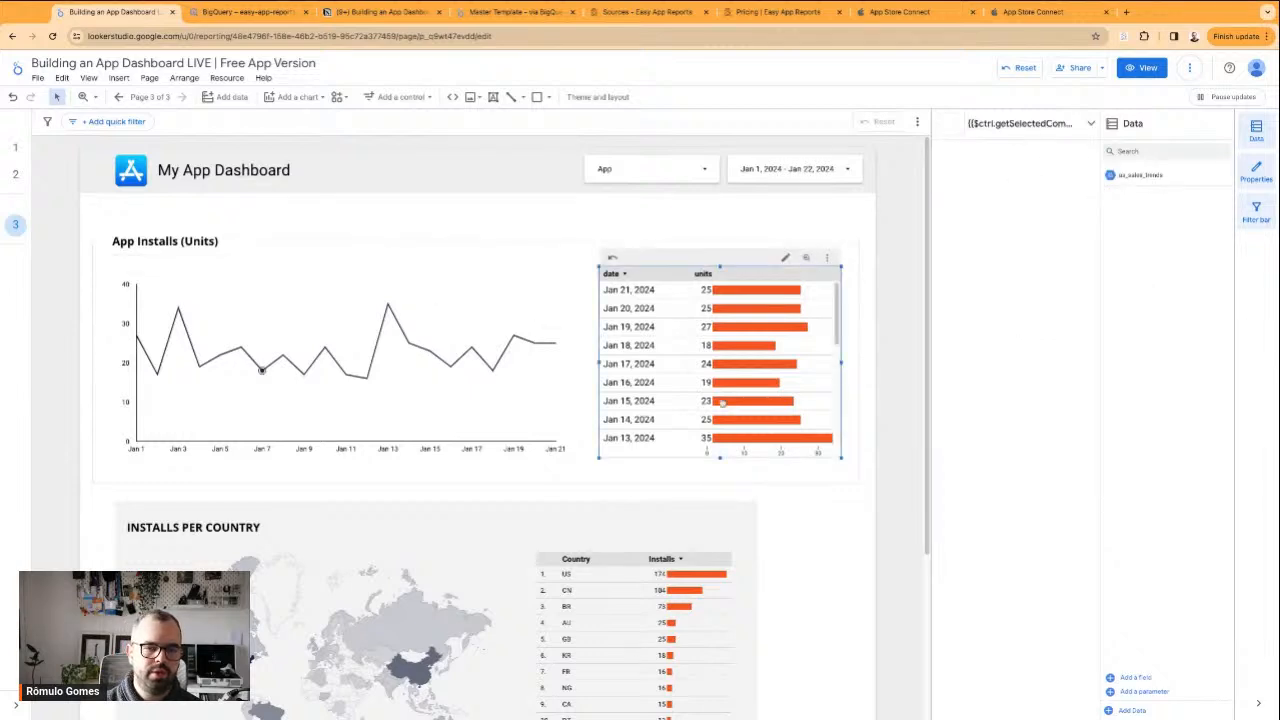
pyautogui.moveTo(722, 403); pyautogui.dragTo(653, 361)
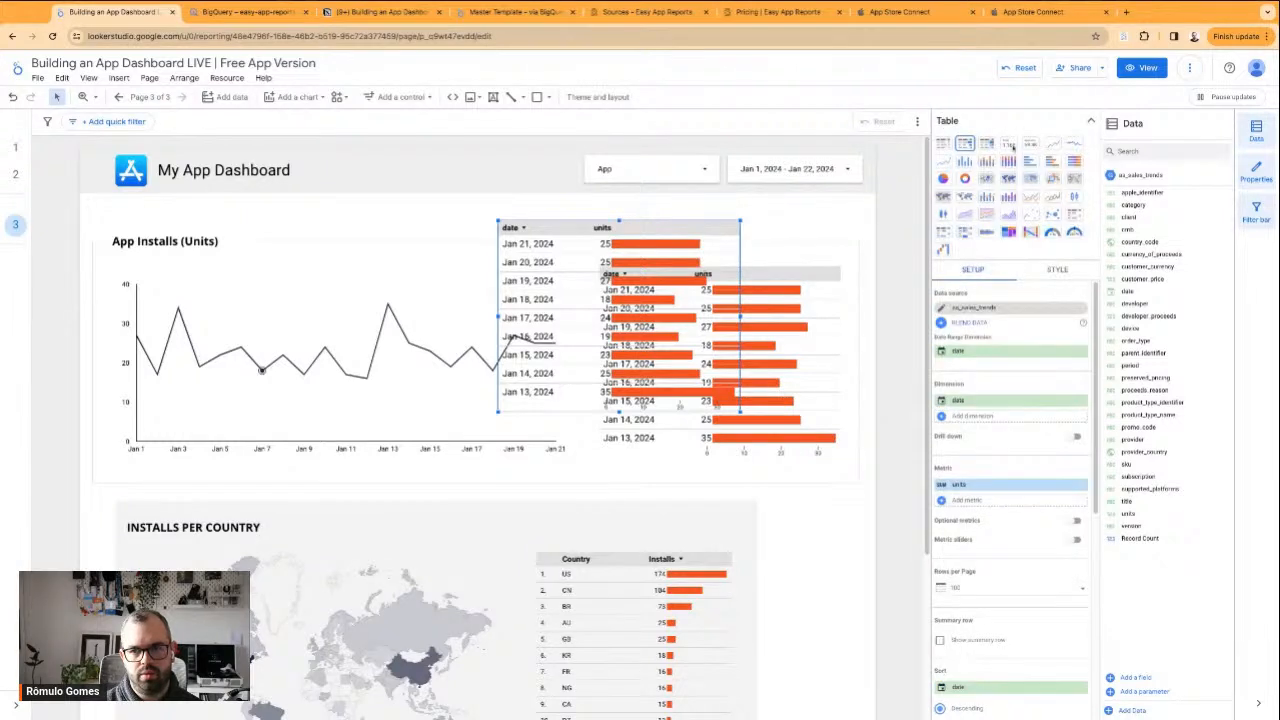
pyautogui.click(1010, 145)
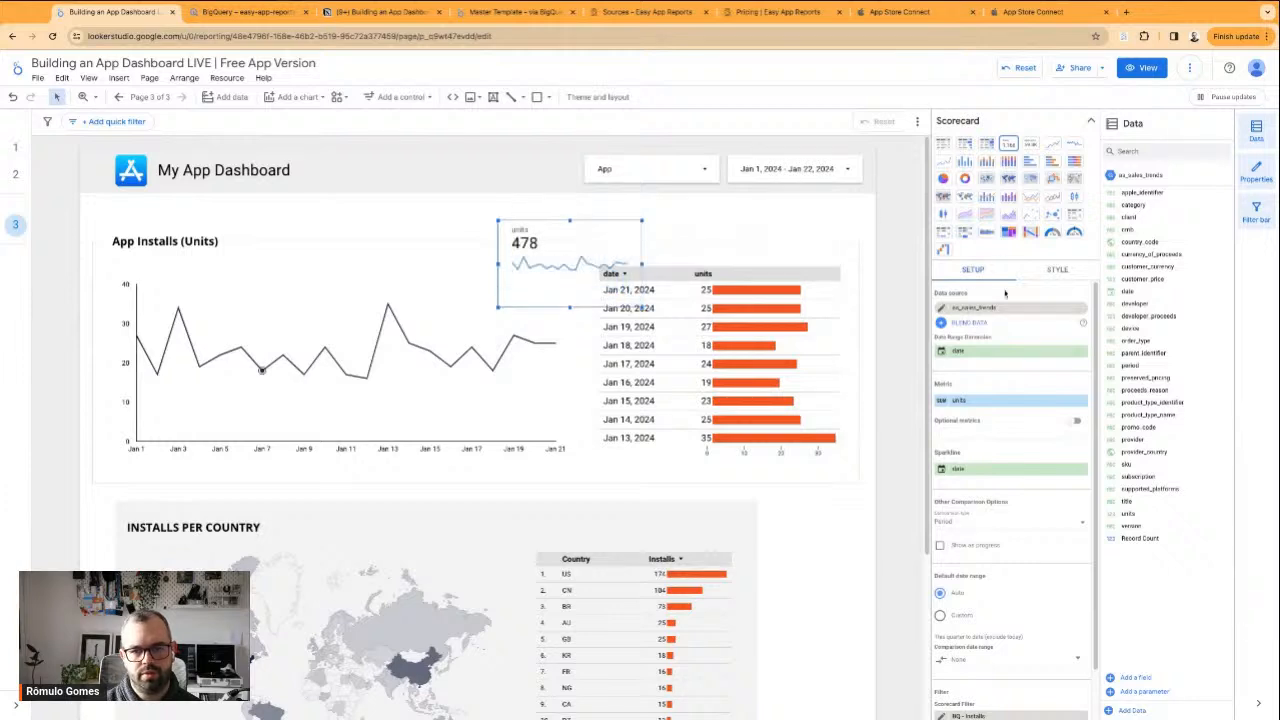
pyautogui.click(1031, 146)
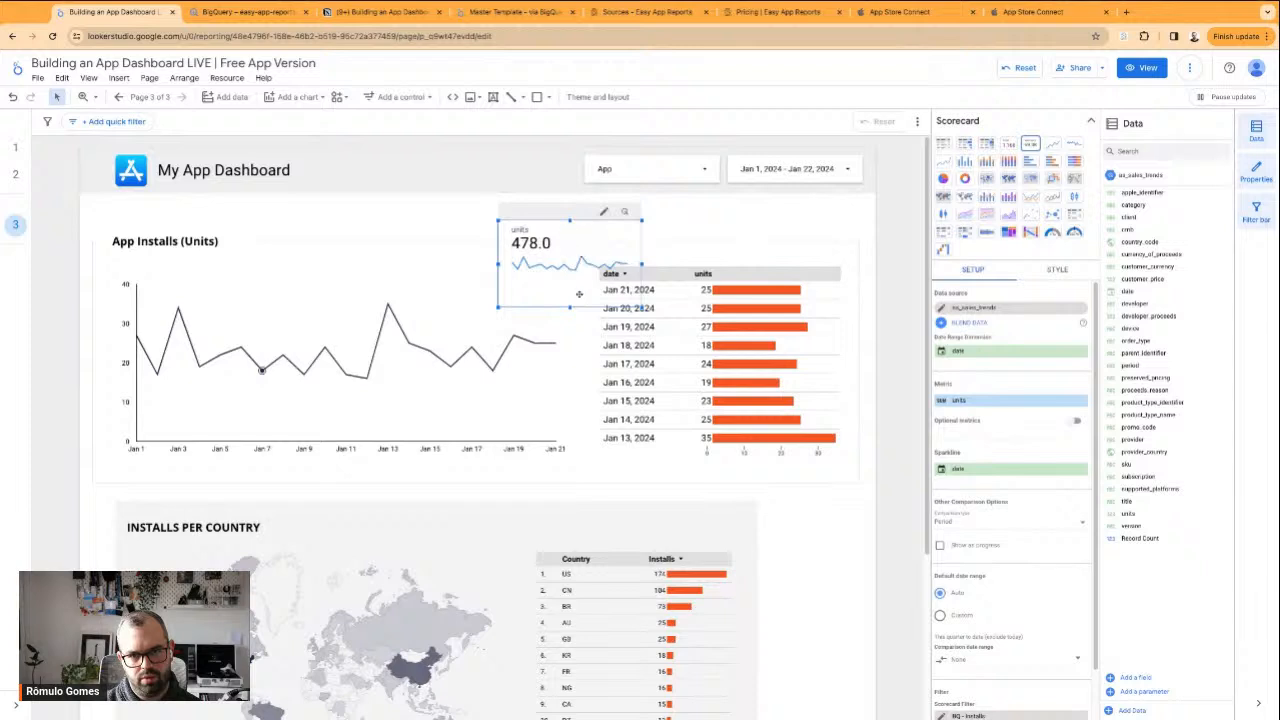
# Widen and heighten the units scorecard to chart size and place it between the line chart and the table
pyautogui.moveTo(570, 307)
pyautogui.mouseDown()
pyautogui.moveTo(570, 296)
pyautogui.moveTo(570, 309)
pyautogui.mouseUp()
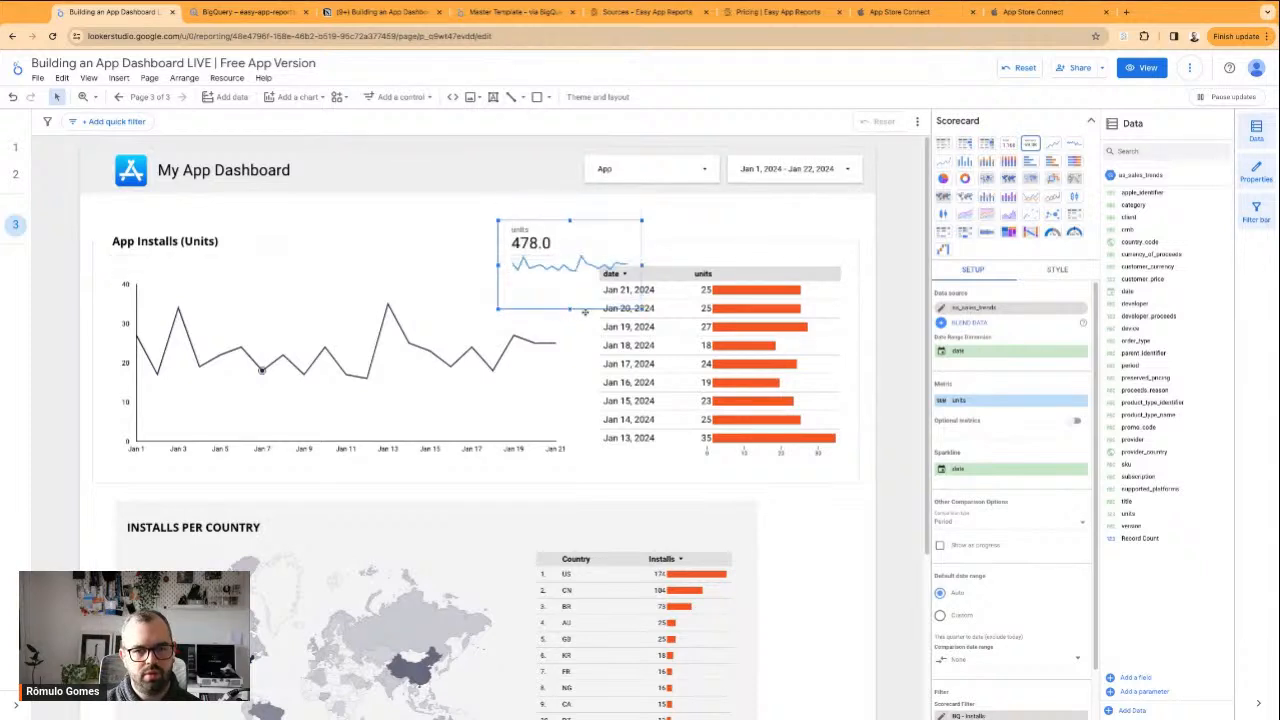
pyautogui.moveTo(603, 240); pyautogui.dragTo(429, 240)
pyautogui.moveTo(443, 297); pyautogui.dragTo(604, 297)
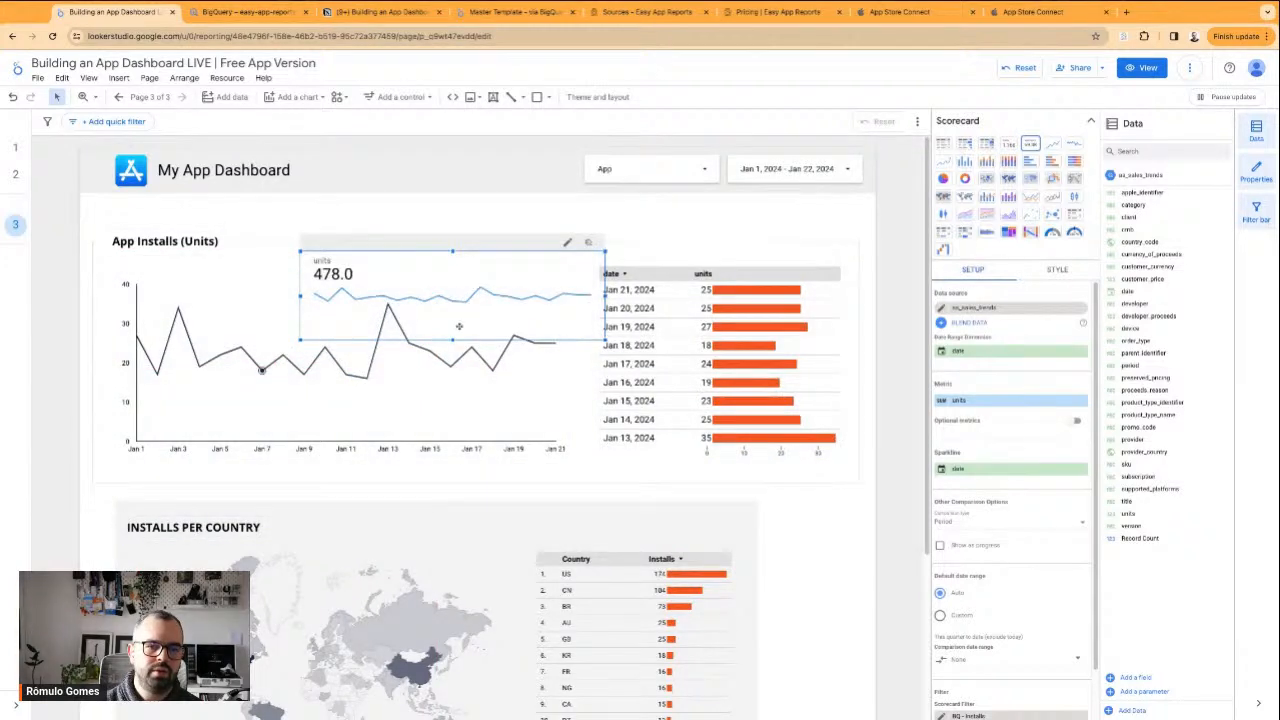
pyautogui.moveTo(453, 340); pyautogui.dragTo(453, 476)
pyautogui.moveTo(465, 371); pyautogui.dragTo(575, 332)
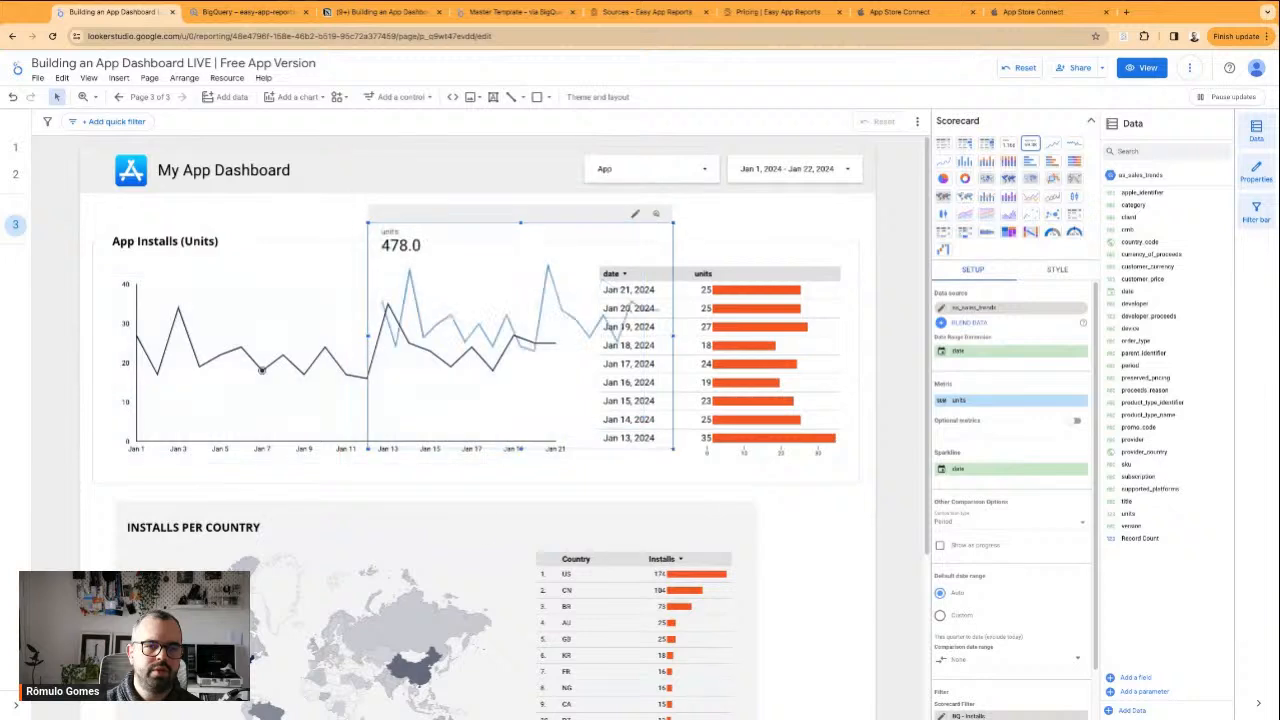
# Move the line chart down onto the country section and shift the INSTALLS PER COUNTRY heading slightly down and right
pyautogui.moveTo(248, 346); pyautogui.dragTo(309, 574)
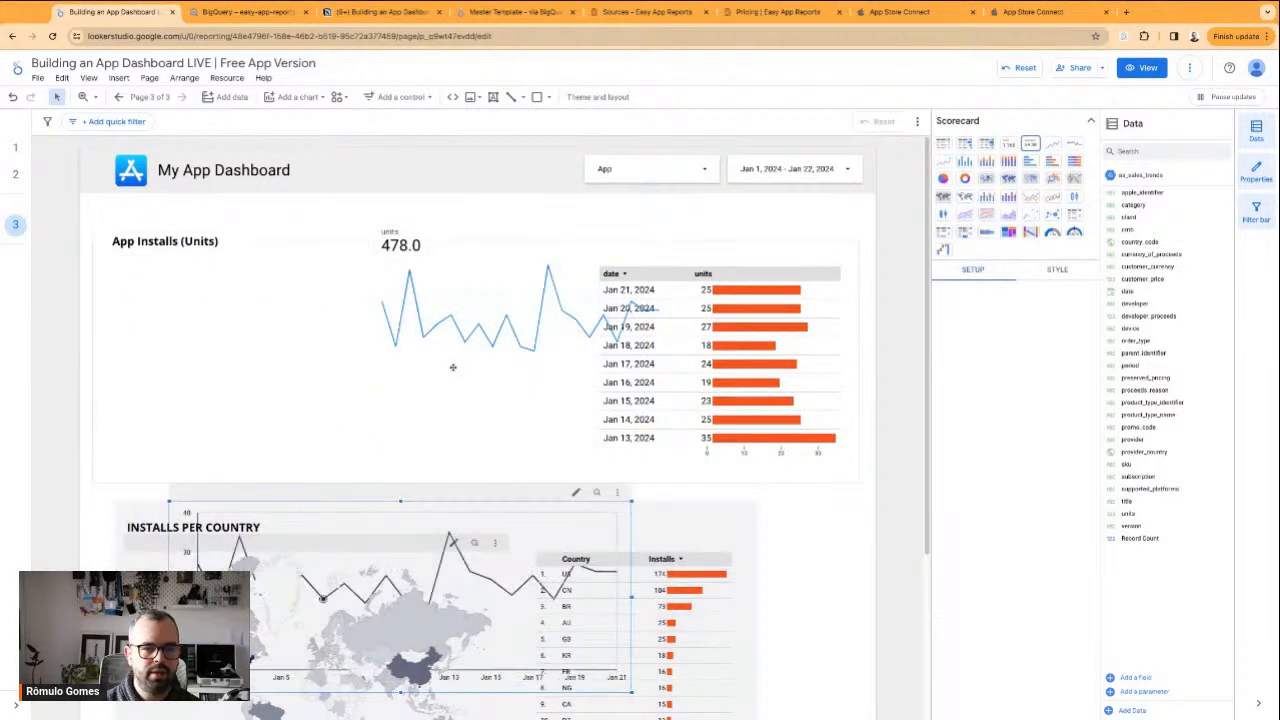
pyautogui.moveTo(351, 528); pyautogui.dragTo(378, 564)
pyautogui.click(465, 388)
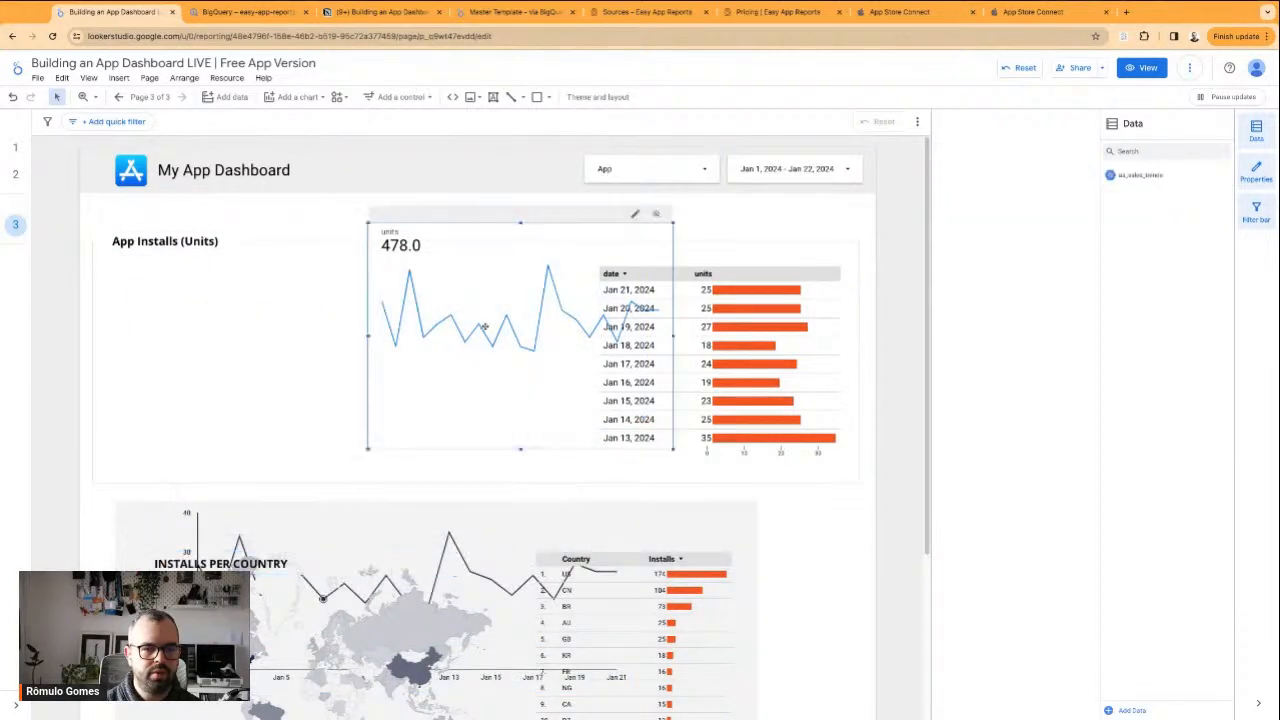
# Move the scorecard into the line chart's former place inside the App Installs frame and widen it to fill that space
pyautogui.moveTo(431, 229); pyautogui.dragTo(291, 281)
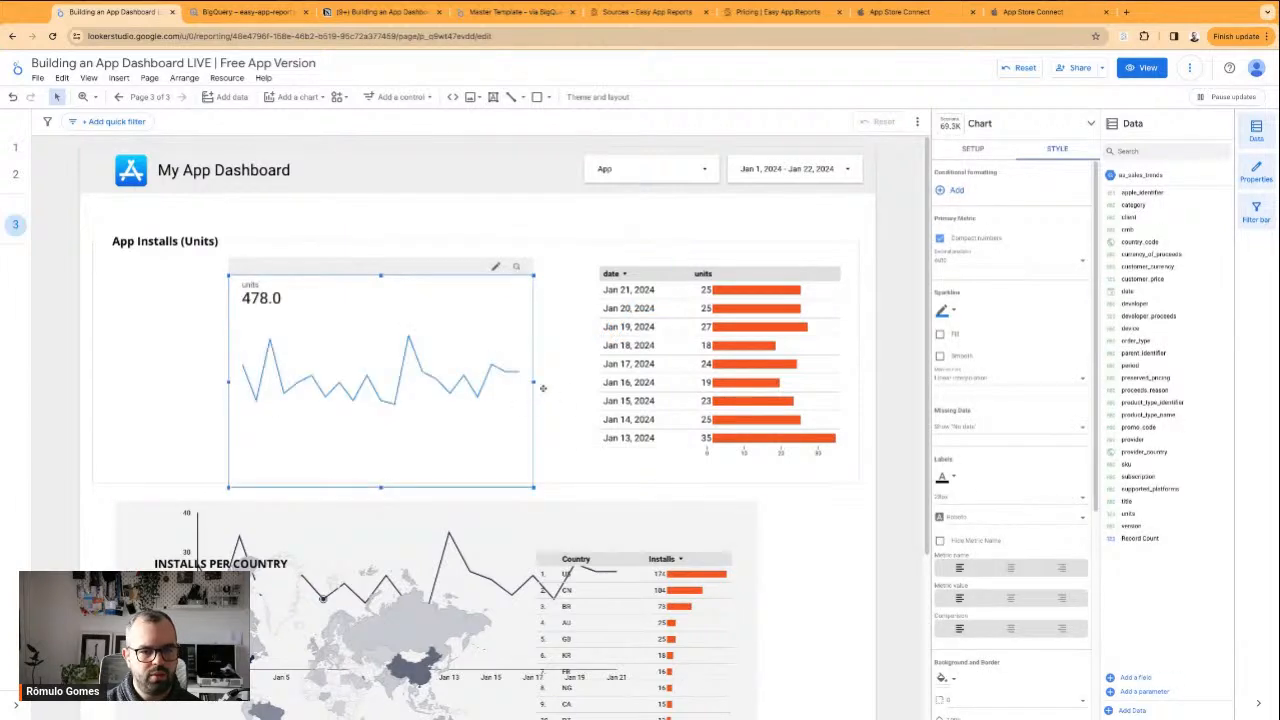
pyautogui.moveTo(536, 382); pyautogui.dragTo(682, 382)
pyautogui.moveTo(469, 318); pyautogui.dragTo(348, 303)
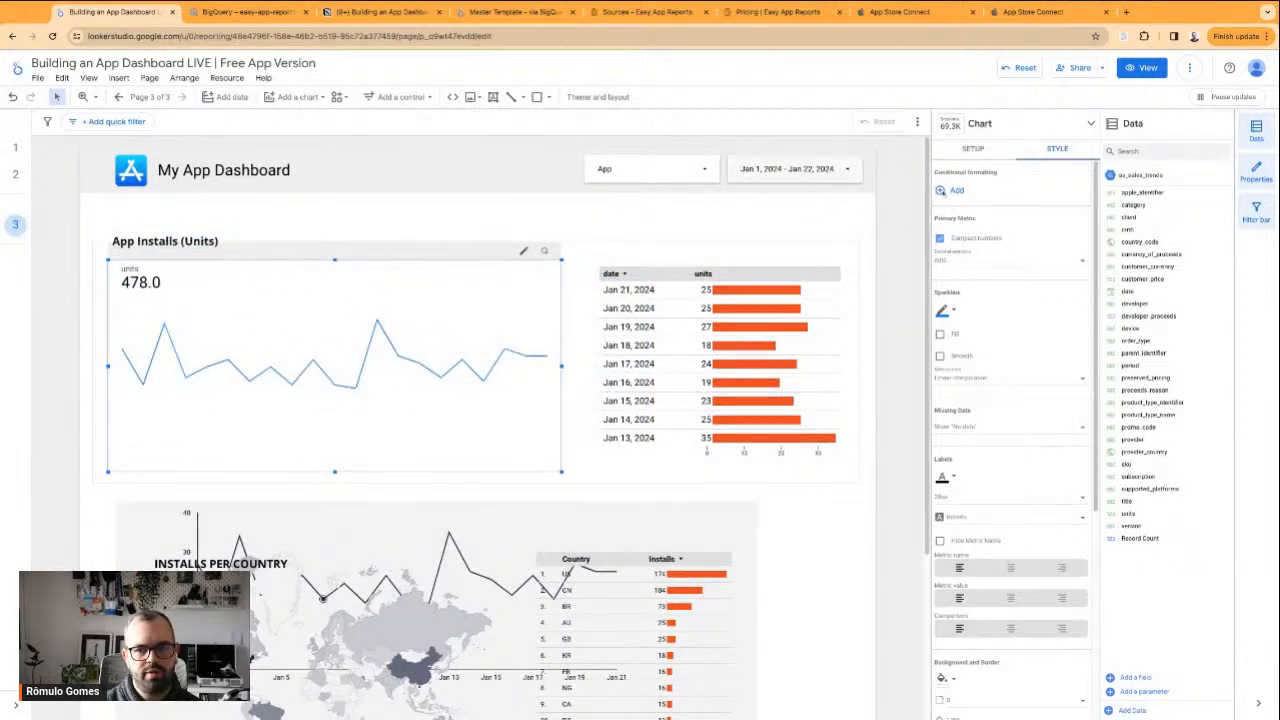
# Set the scorecard's decimal precision to 0 and fill the area under its sparkline
pyautogui.click(1014, 259)
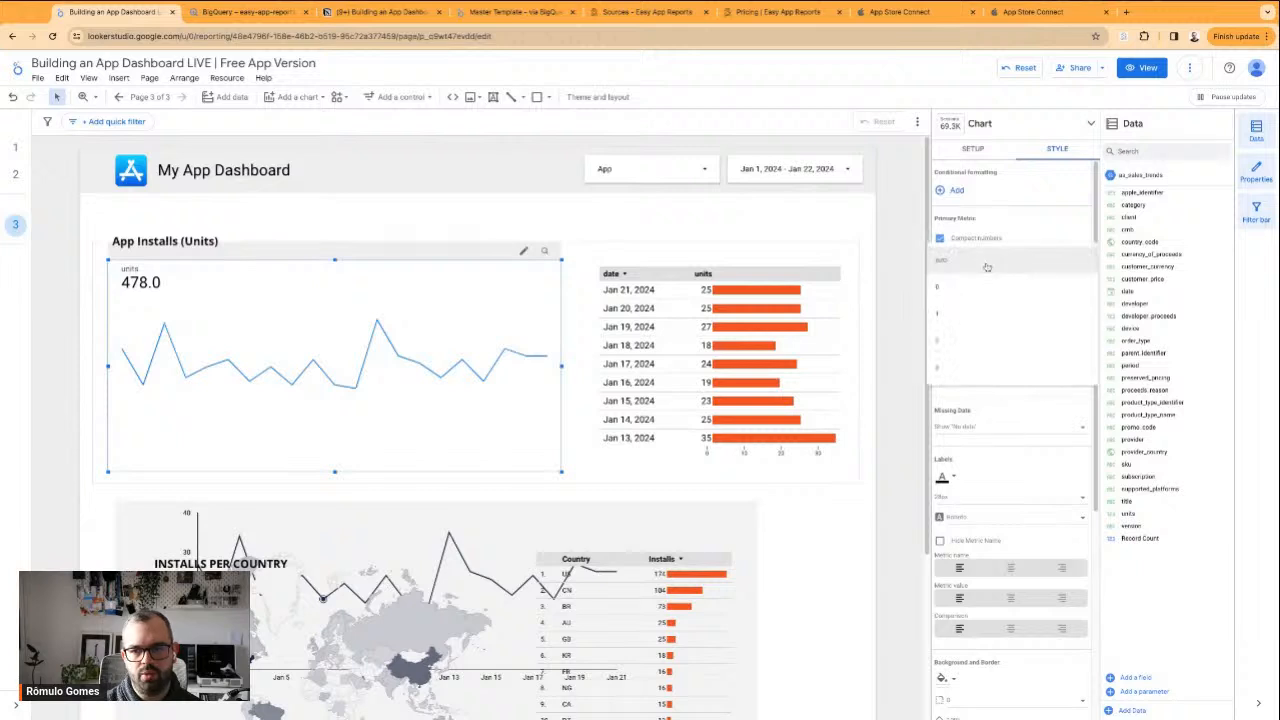
pyautogui.click(967, 287)
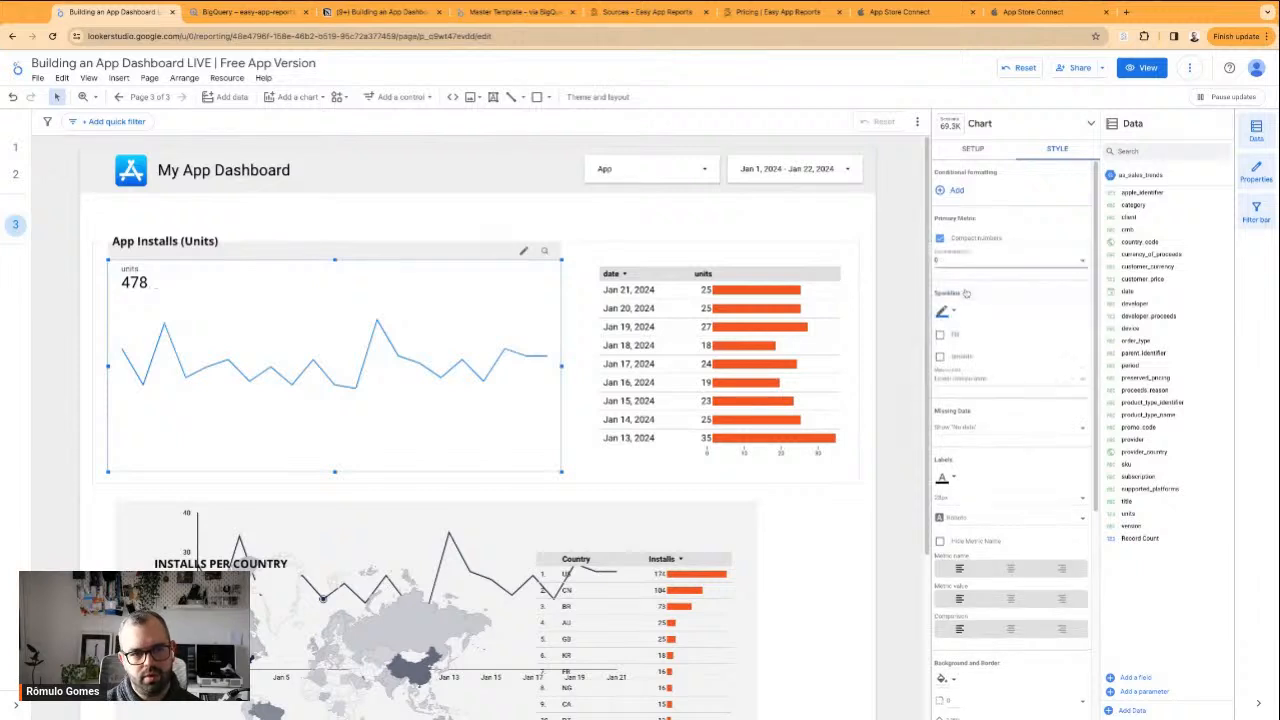
pyautogui.click(940, 336)
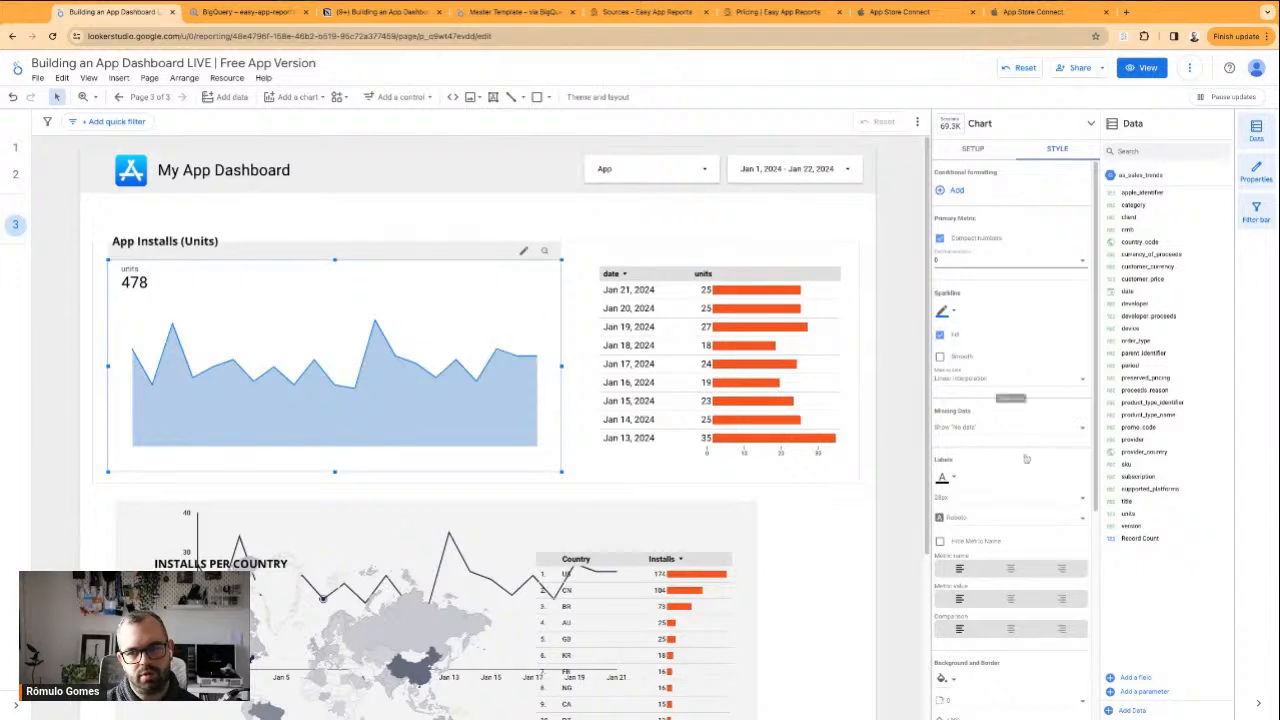
# Try a border shadow and a right-aligned metric name on the scorecard, and restore both settings
pyautogui.scroll(-3, 1003, 484)
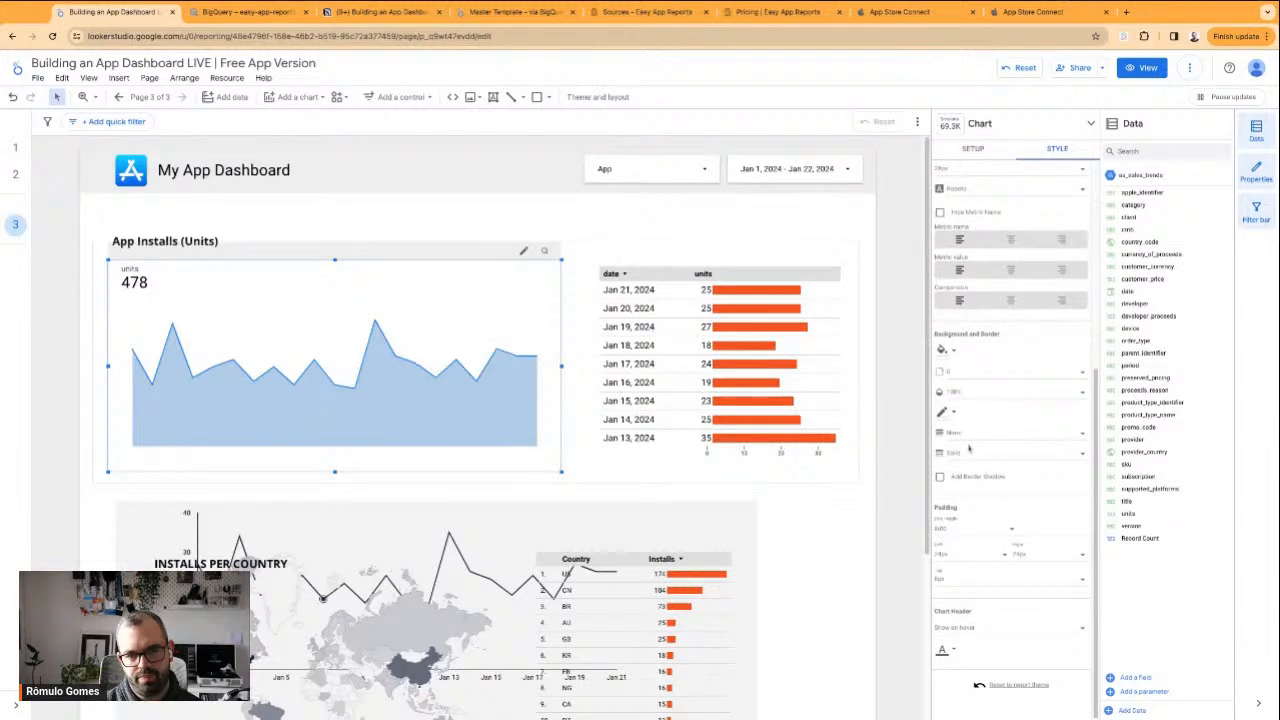
pyautogui.click(976, 481)
pyautogui.click(976, 483)
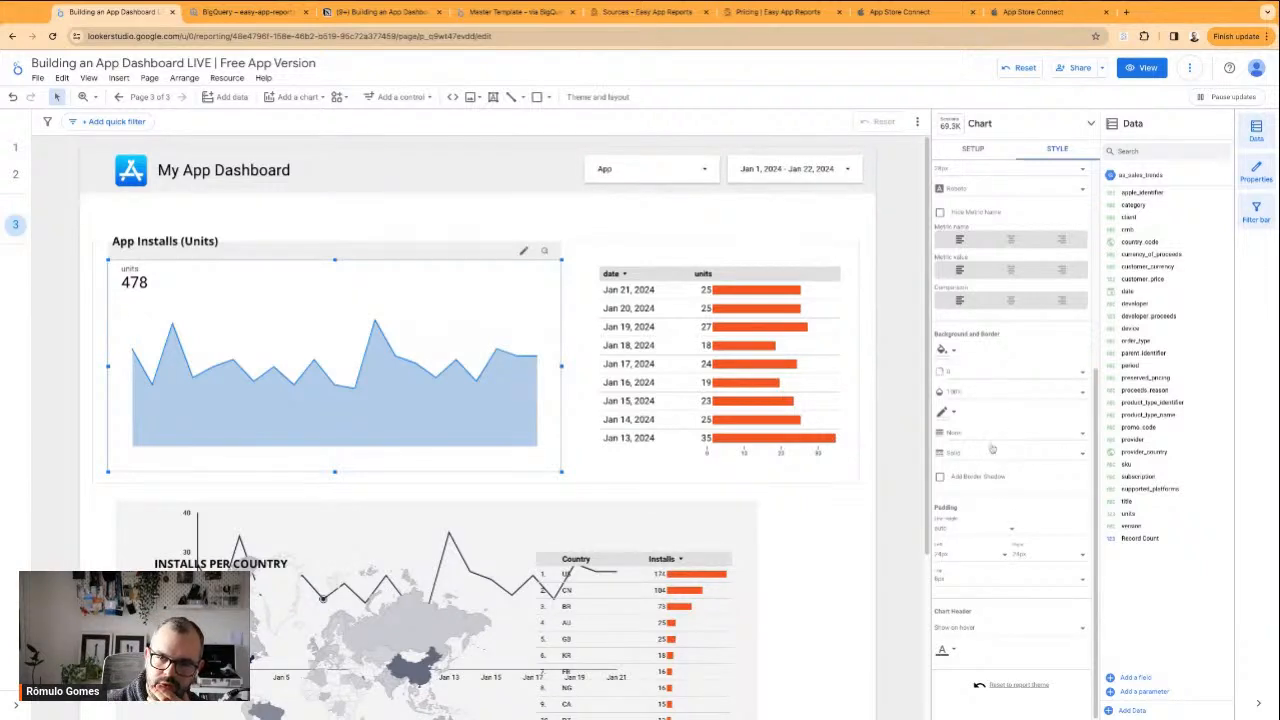
pyautogui.scroll(3, 990, 451)
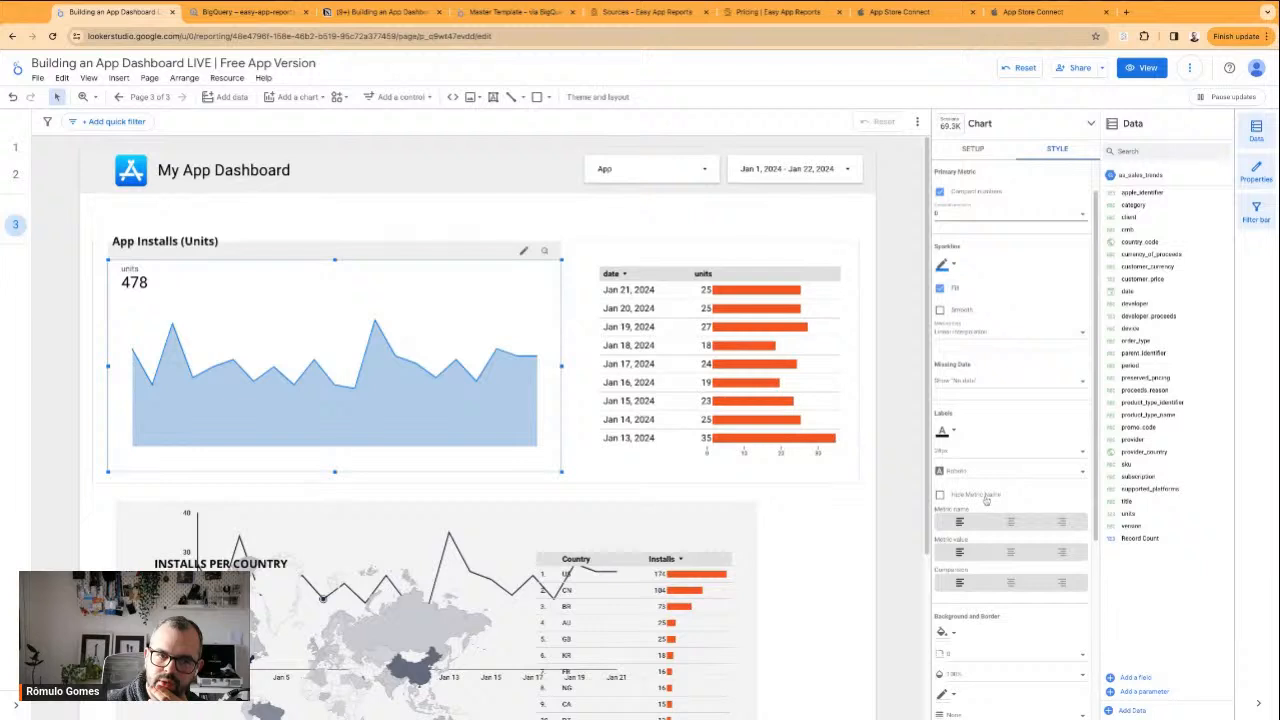
pyautogui.scroll(-3, 990, 520)
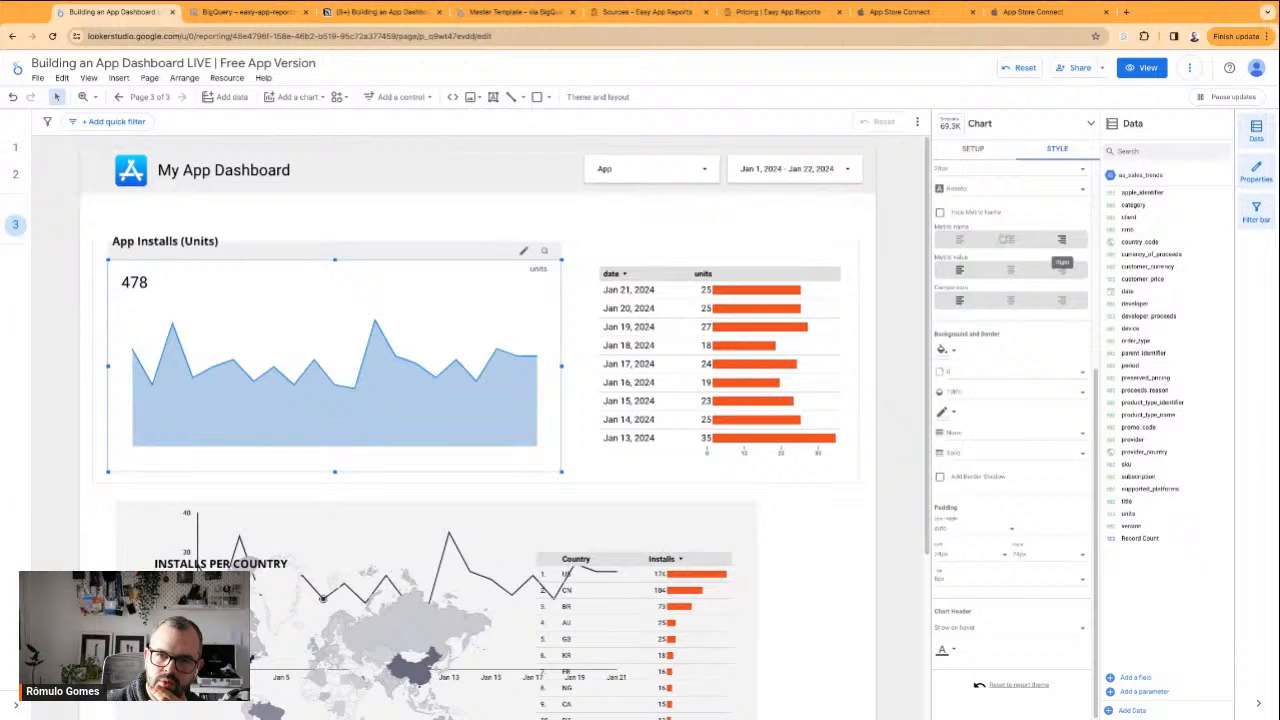
pyautogui.click(960, 240)
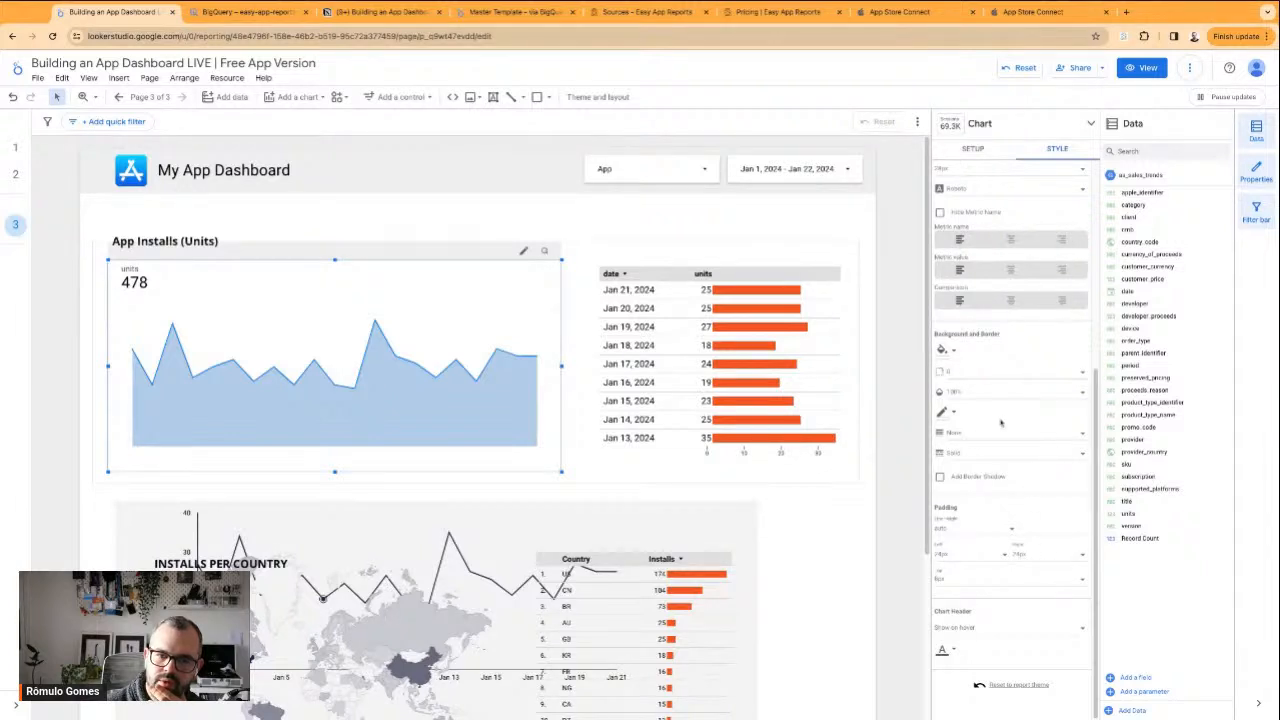
pyautogui.scroll(4, 1000, 400)
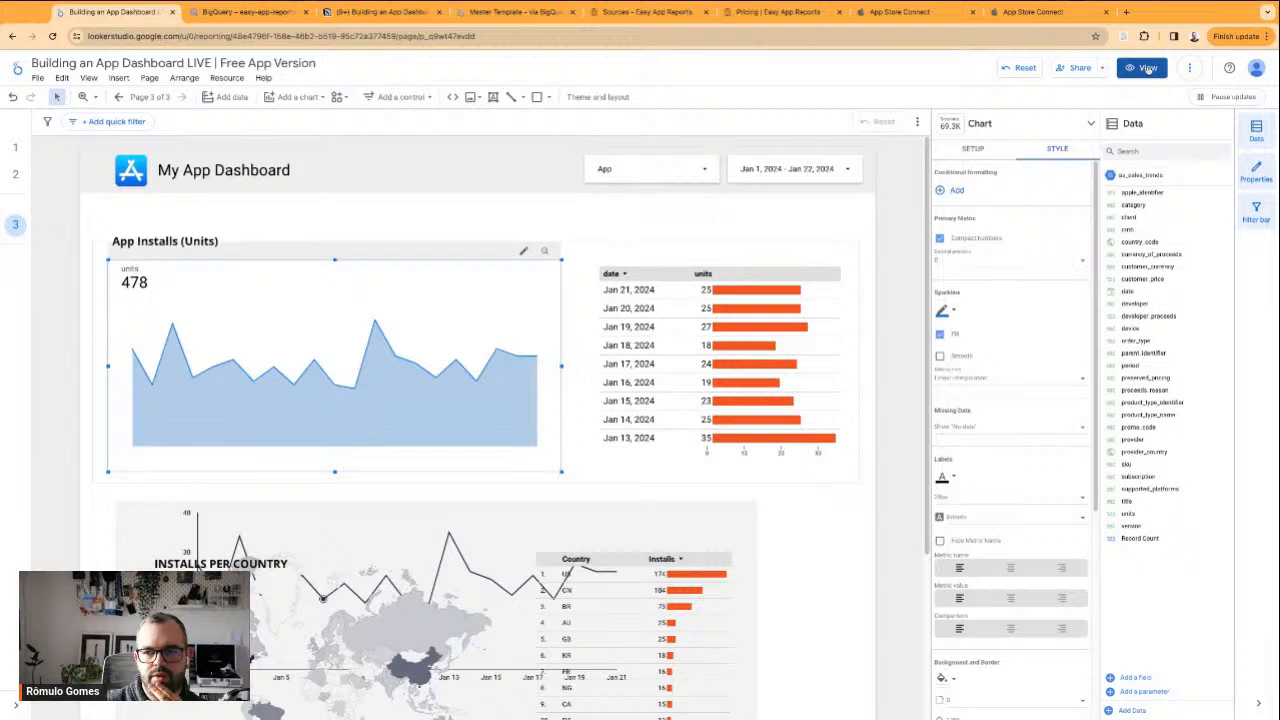
# Preview the Installs page in view mode, and return to editing
pyautogui.click(527, 168)
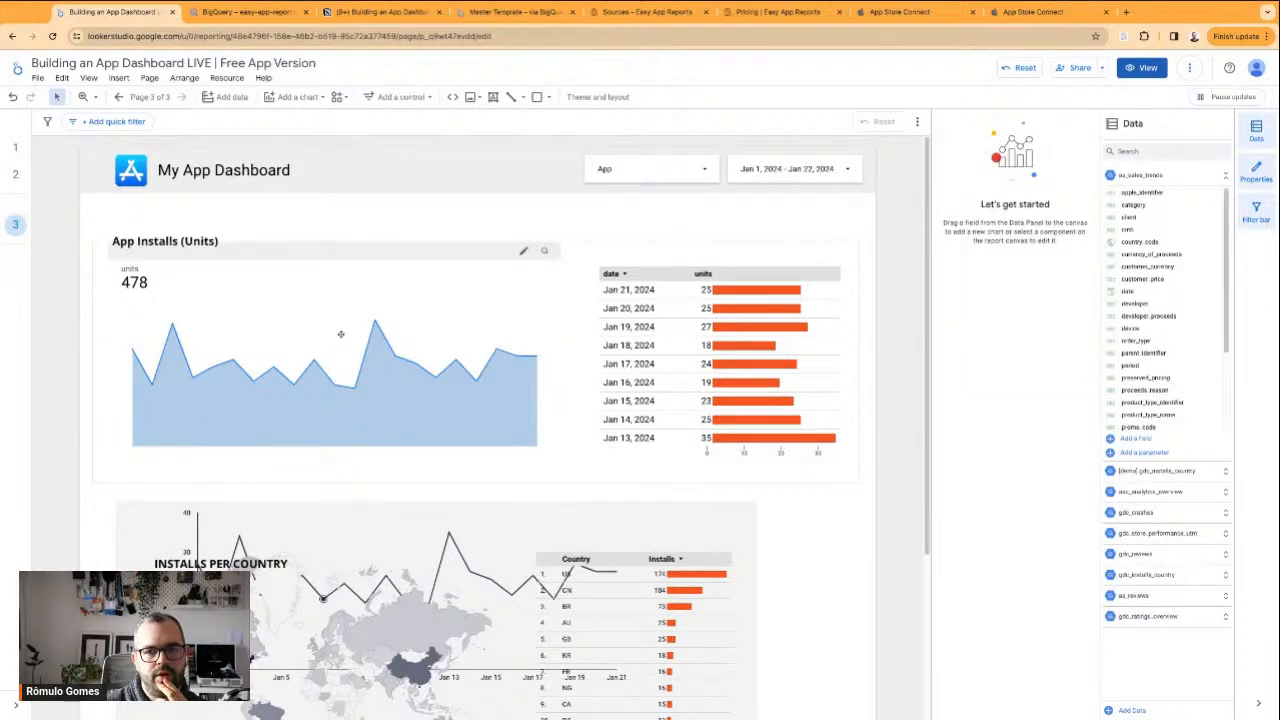
pyautogui.click(1141, 68)
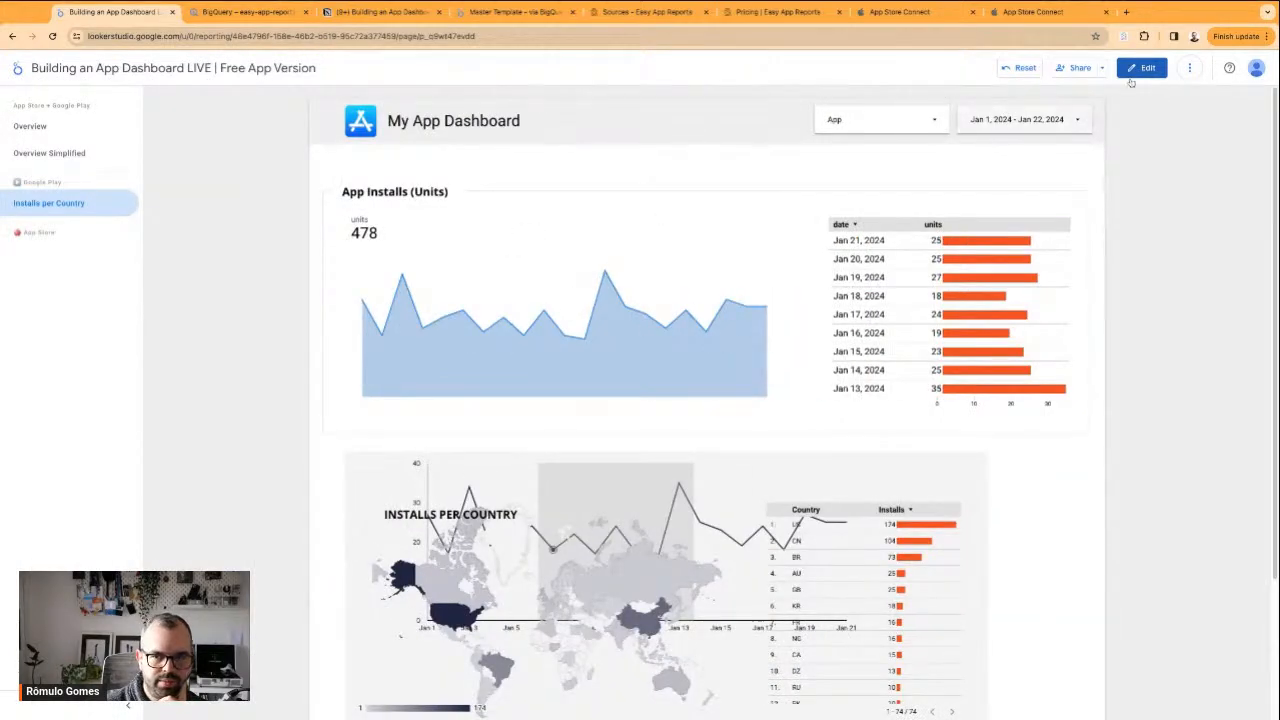
pyautogui.click(1148, 68)
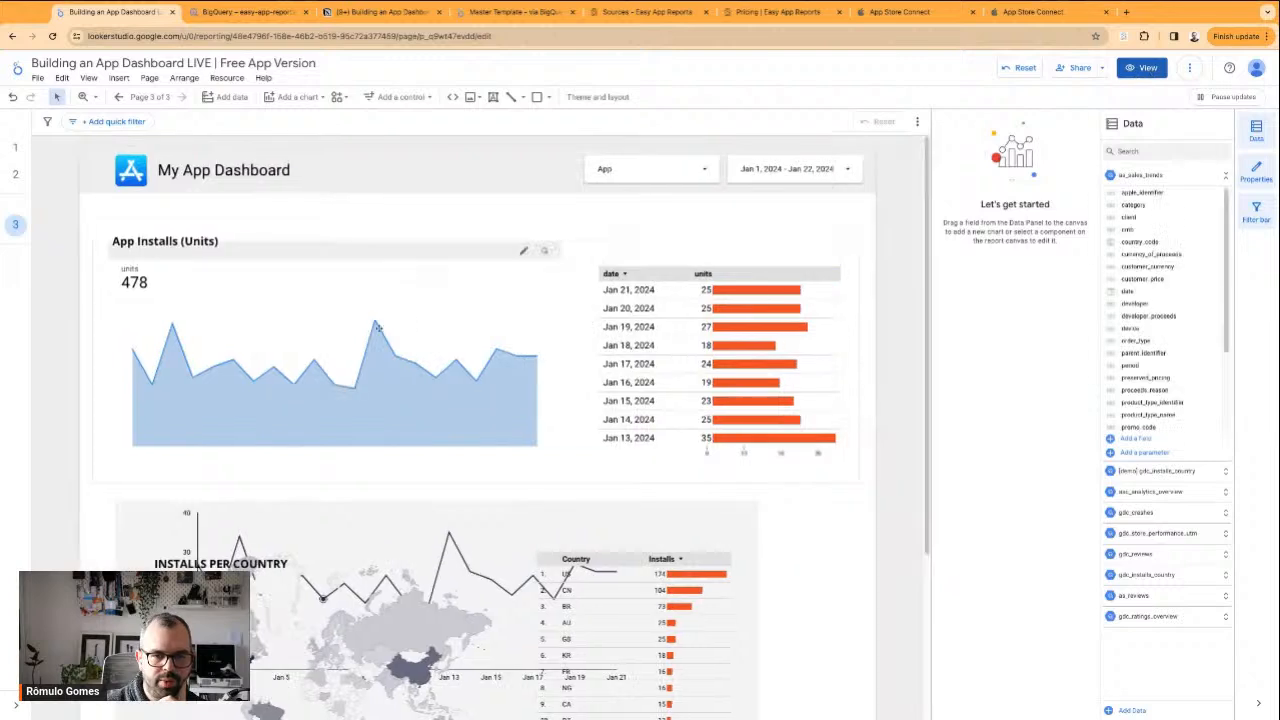
# Delete the units scorecard and undo the deletion
pyautogui.click(354, 342)
pyautogui.press('Delete')
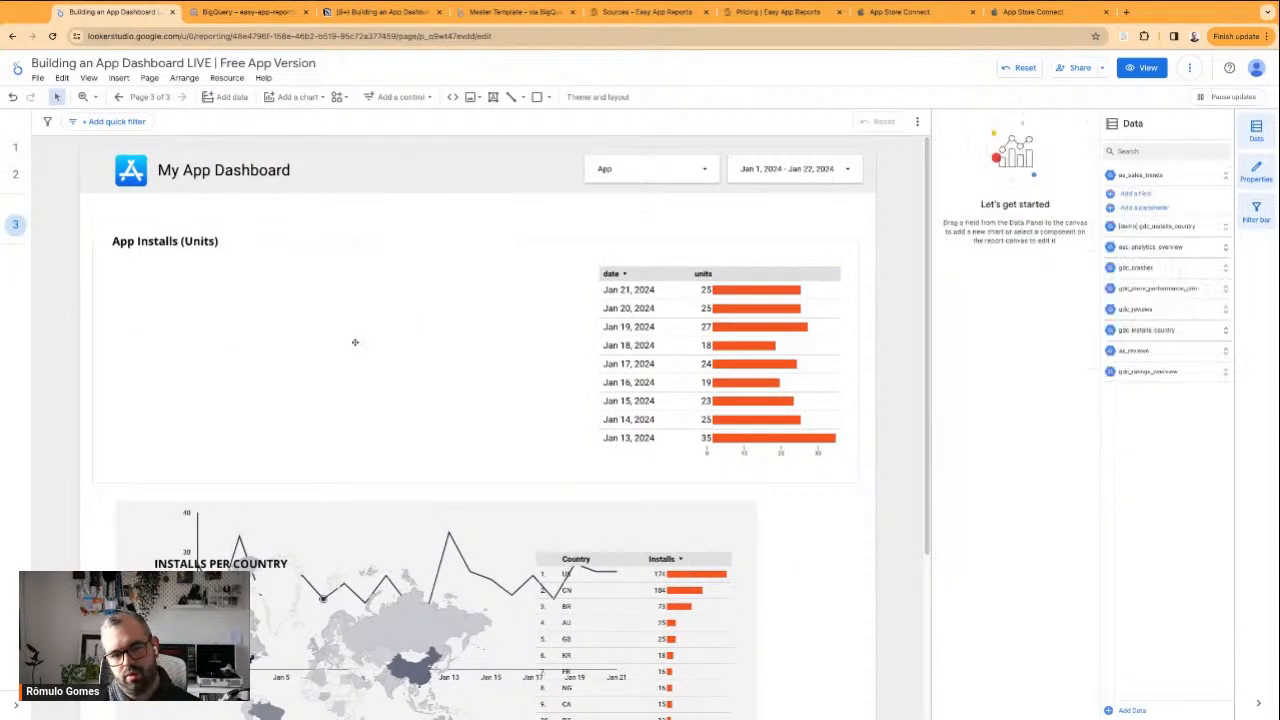
pyautogui.click(478, 560)
pyautogui.hotkey('ctrl', 'z')
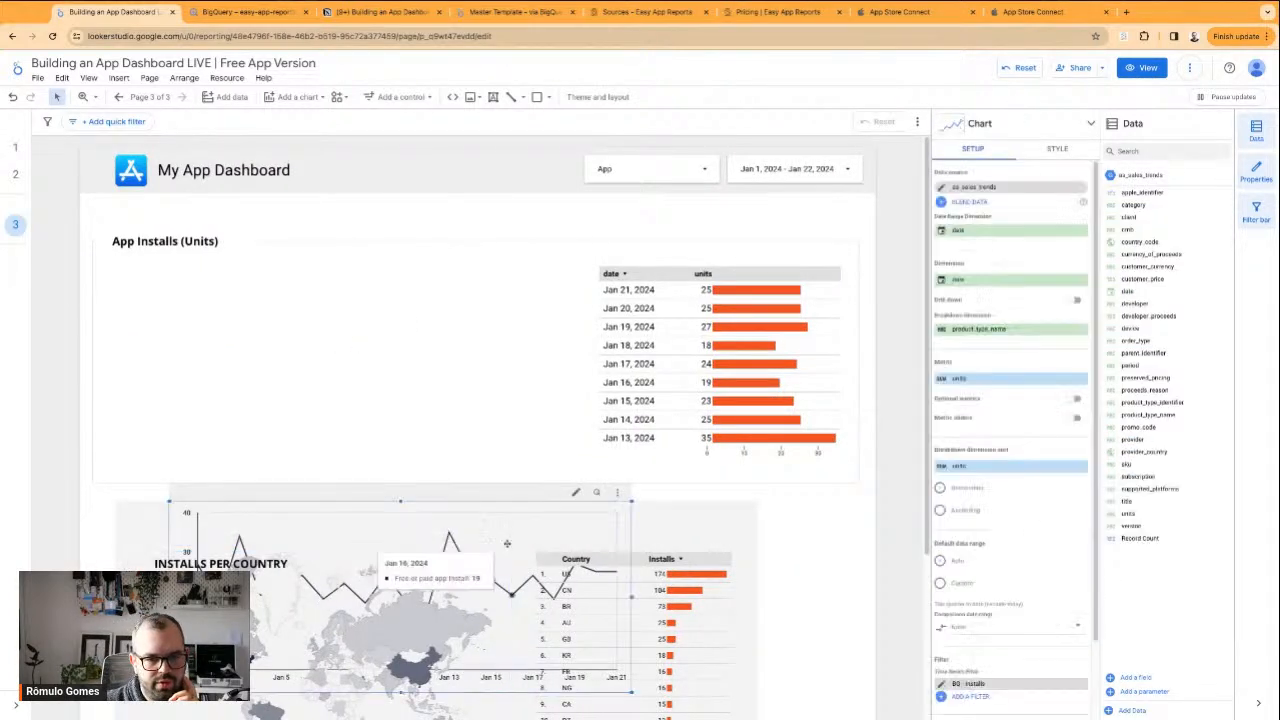
pyautogui.moveTo(458, 380); pyautogui.dragTo(451, 370)
pyautogui.hotkey('ctrl', 'z')
pyautogui.hotkey('ctrl', 'z')
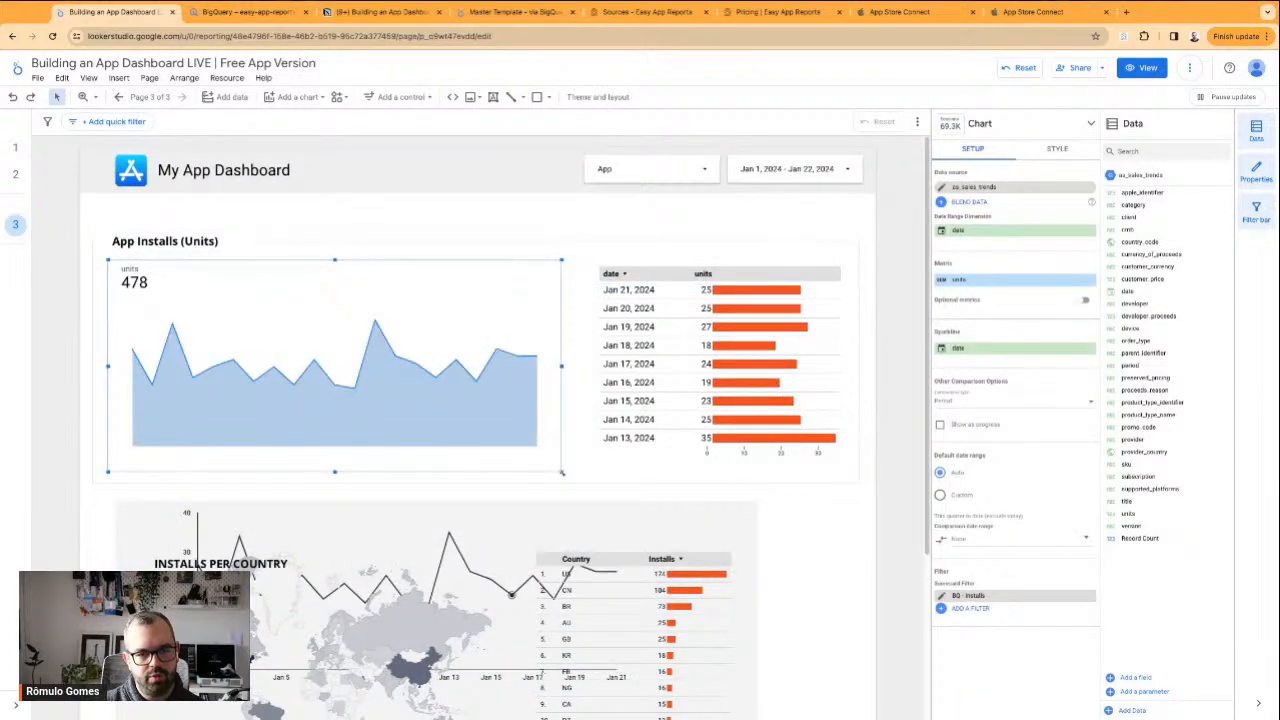
# Shrink the scorecard to a small box and place it across the App Installs frame's upper edge, beside the heading
pyautogui.moveTo(562, 472); pyautogui.dragTo(334, 349)
pyautogui.moveTo(223, 306); pyautogui.dragTo(483, 277)
pyautogui.moveTo(506, 587); pyautogui.dragTo(529, 332)
pyautogui.click(533, 265)
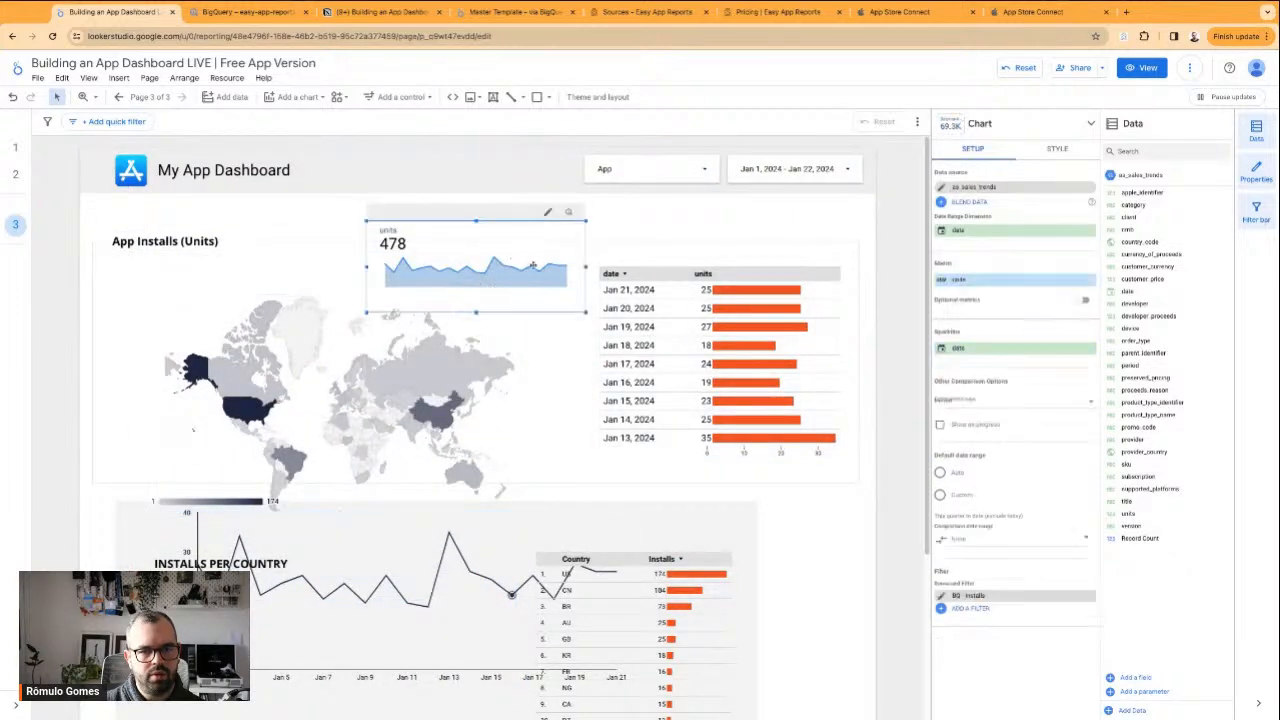
pyautogui.click(519, 399)
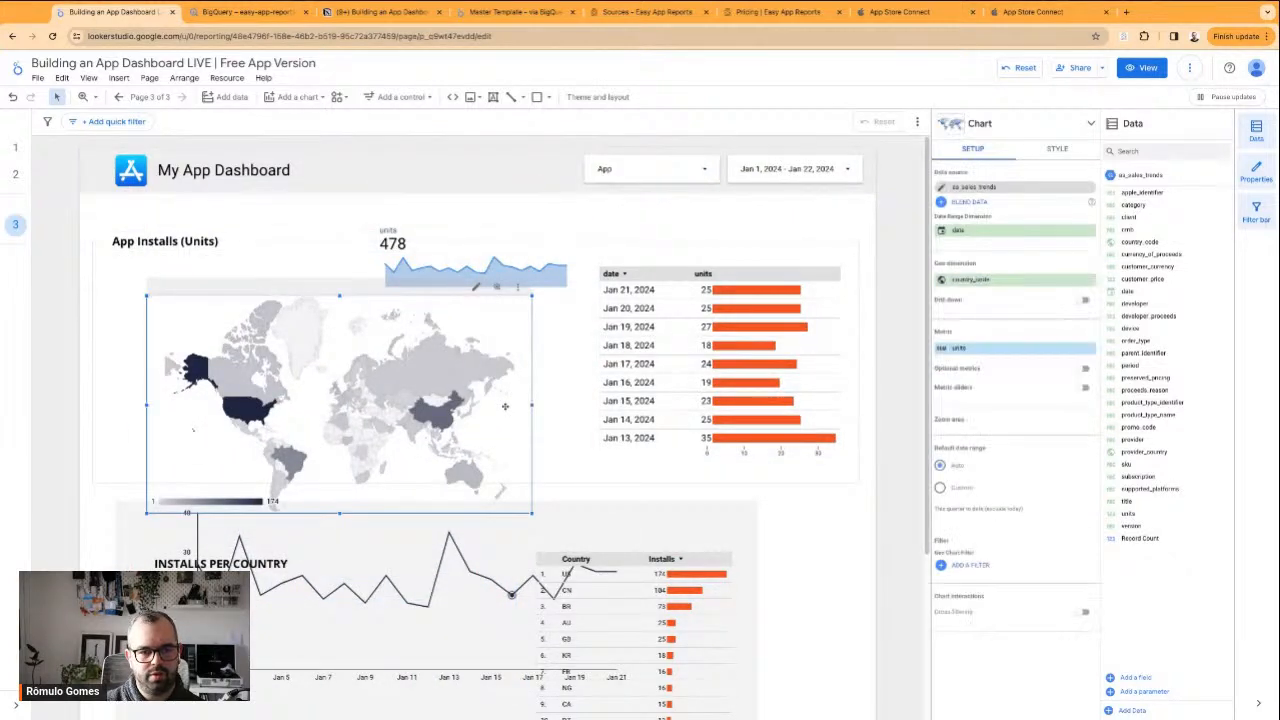
pyautogui.press('super+z')
# Move the line chart back up into the App Installs frame, beneath the scorecard and beside the daily units table
pyautogui.click(566, 603)
pyautogui.click(508, 503)
pyautogui.moveTo(501, 500); pyautogui.dragTo(440, 283)
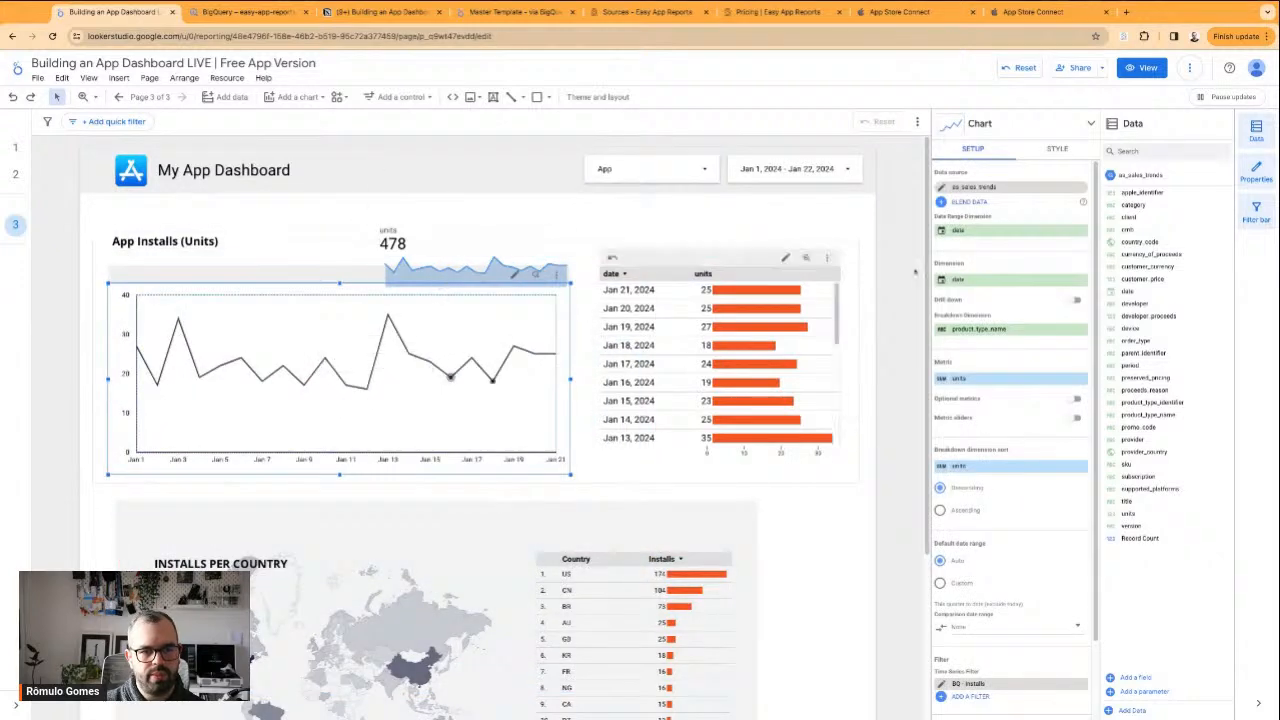
# Hide the metric name on the units scorecard beside the App Installs heading
pyautogui.click(470, 254)
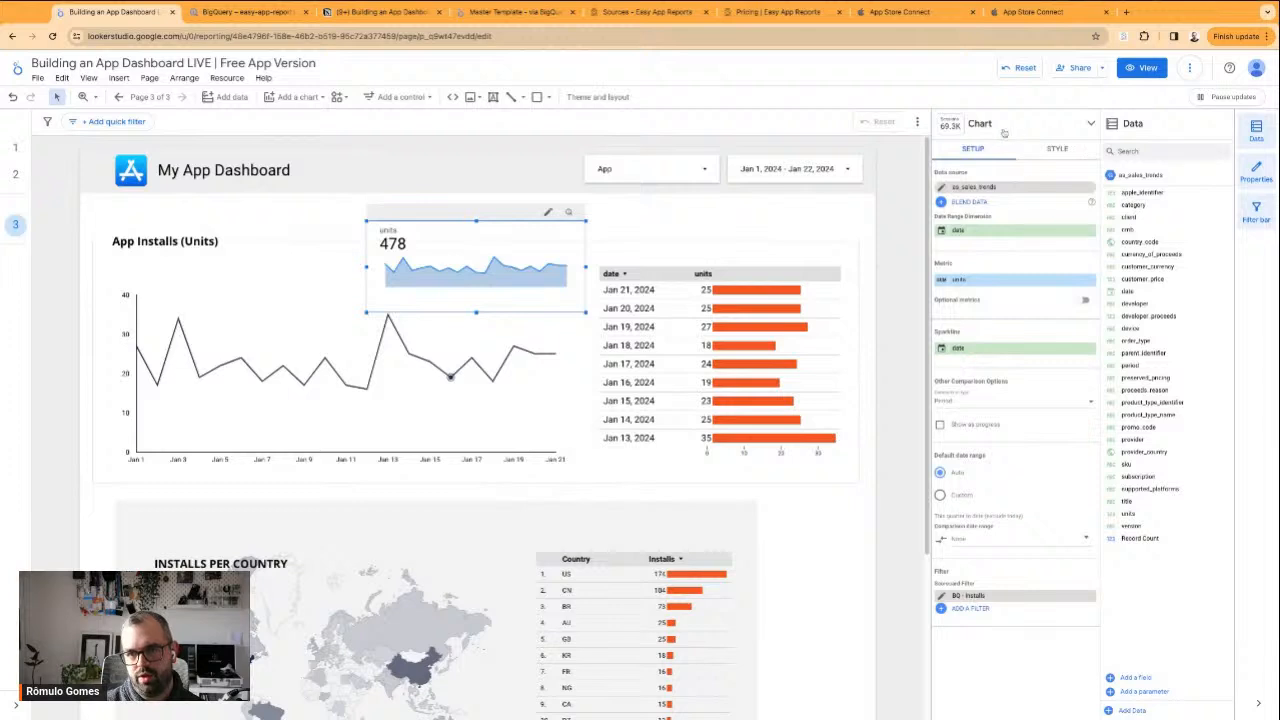
pyautogui.click(1057, 148)
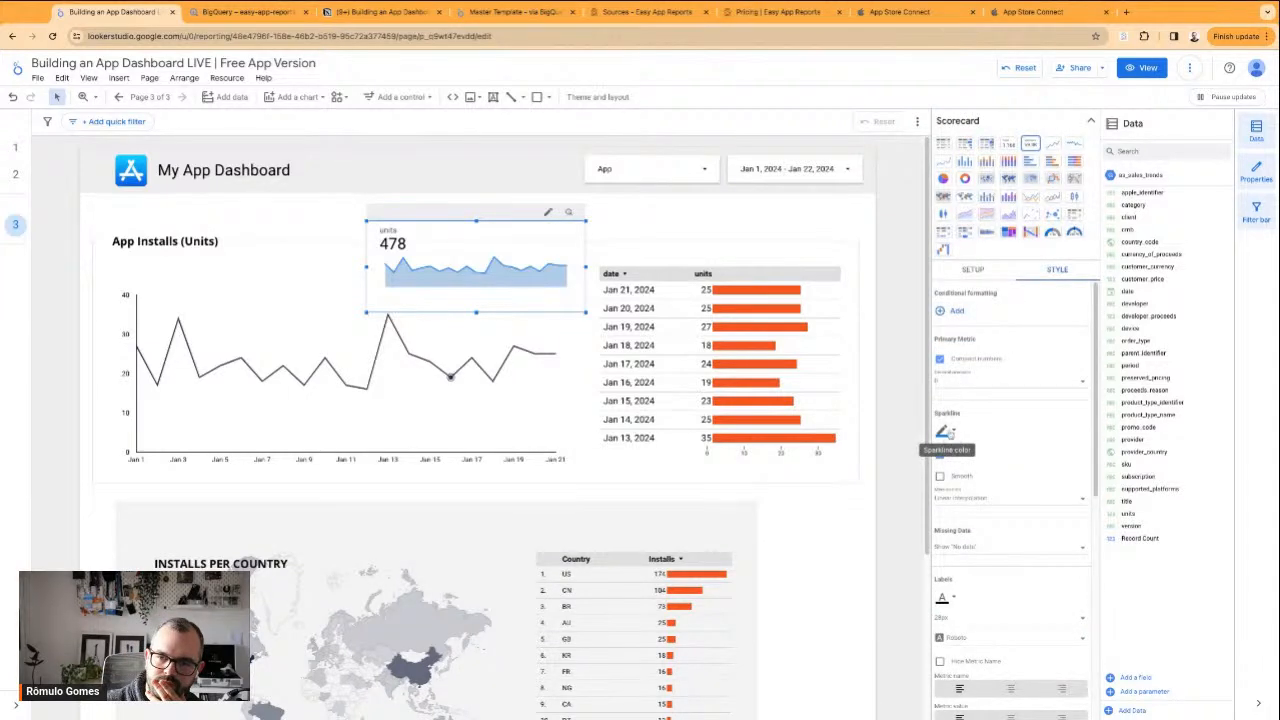
pyautogui.click(997, 497)
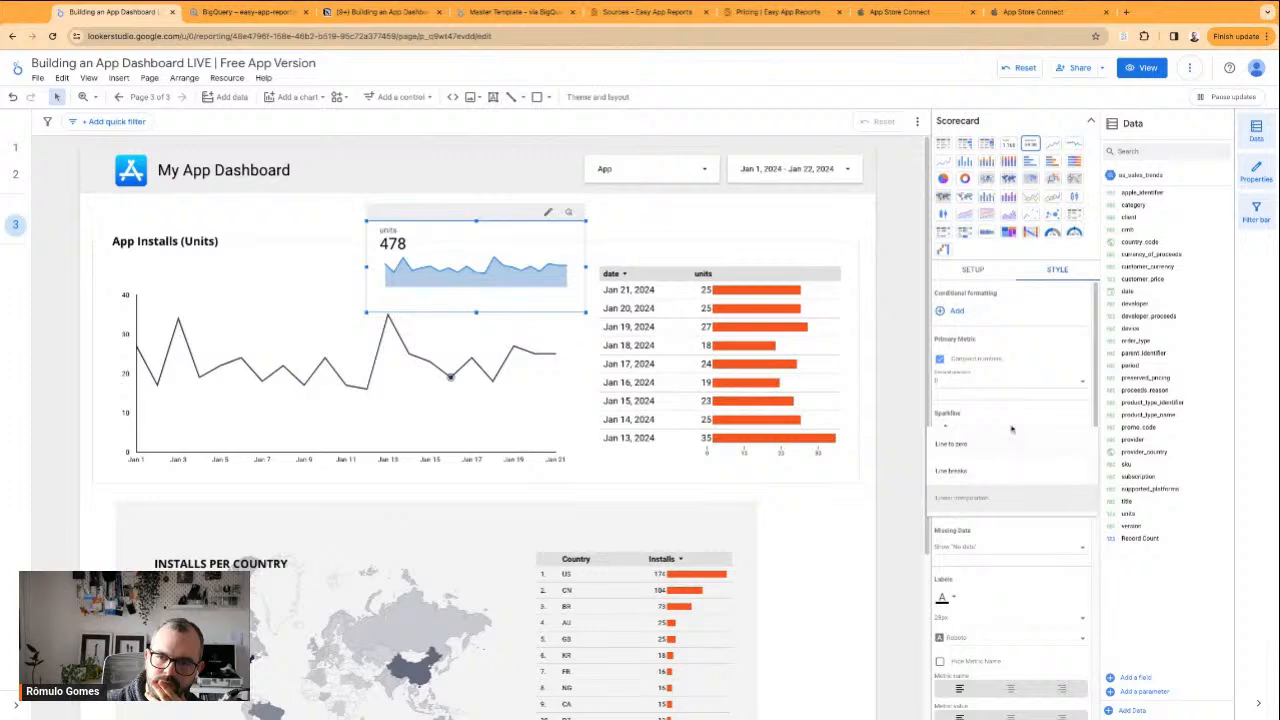
pyautogui.click(1030, 356)
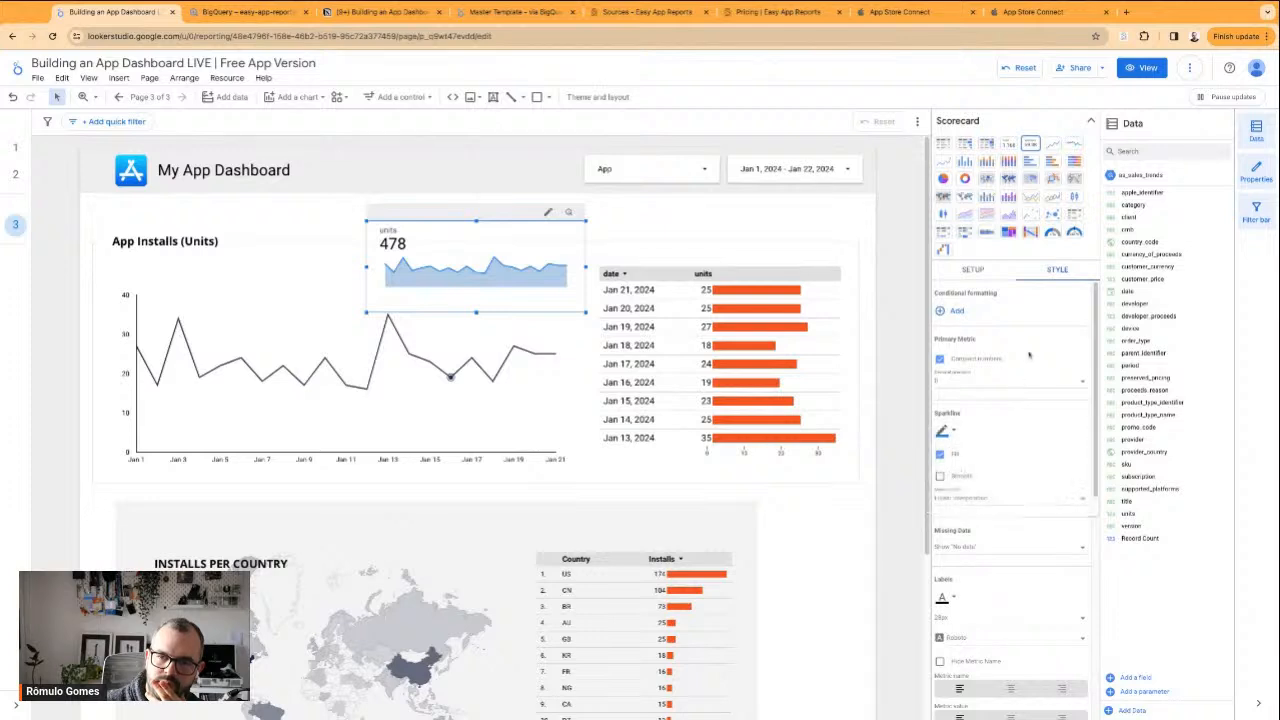
pyautogui.scroll(-3, 988, 510)
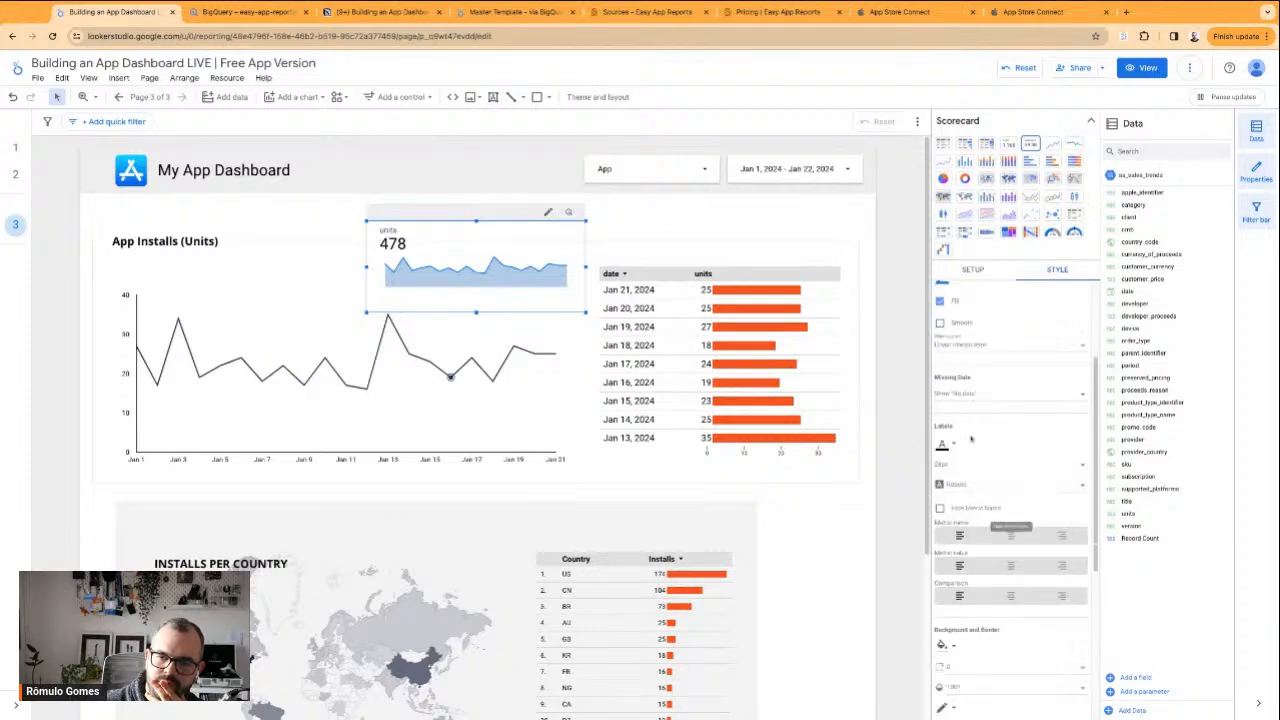
pyautogui.scroll(-2, 1003, 466)
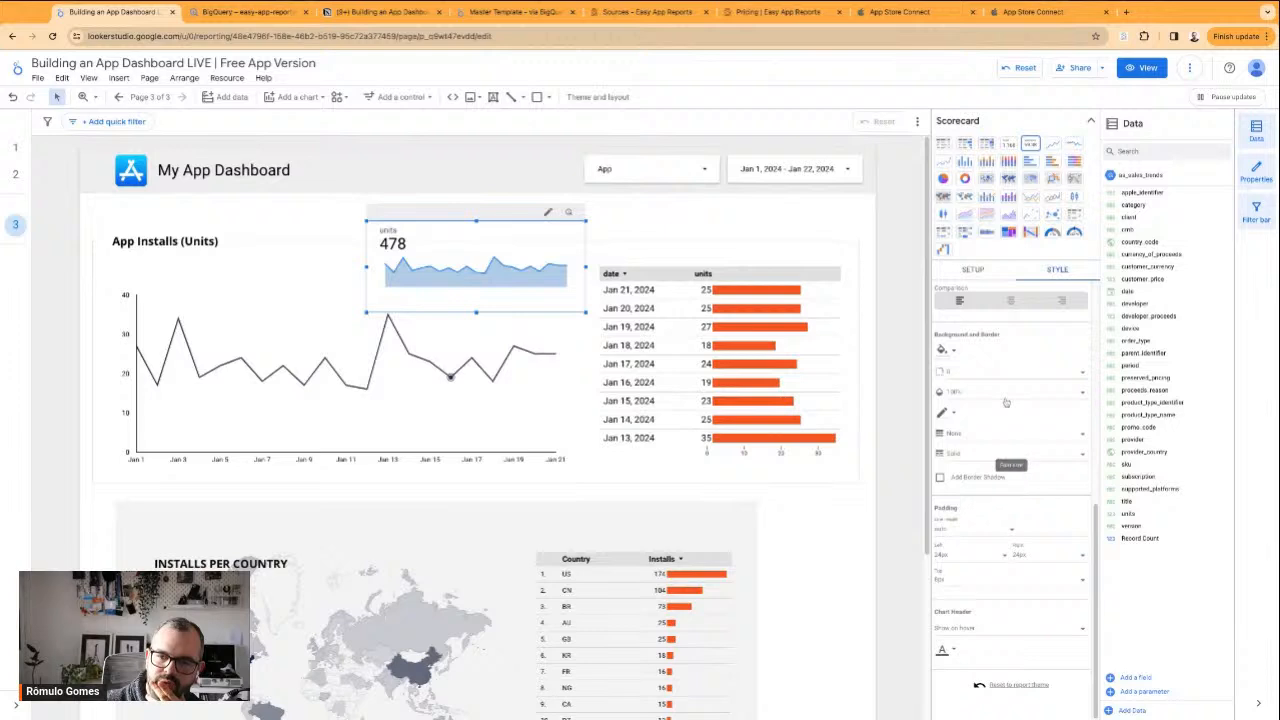
pyautogui.scroll(5, 1010, 443)
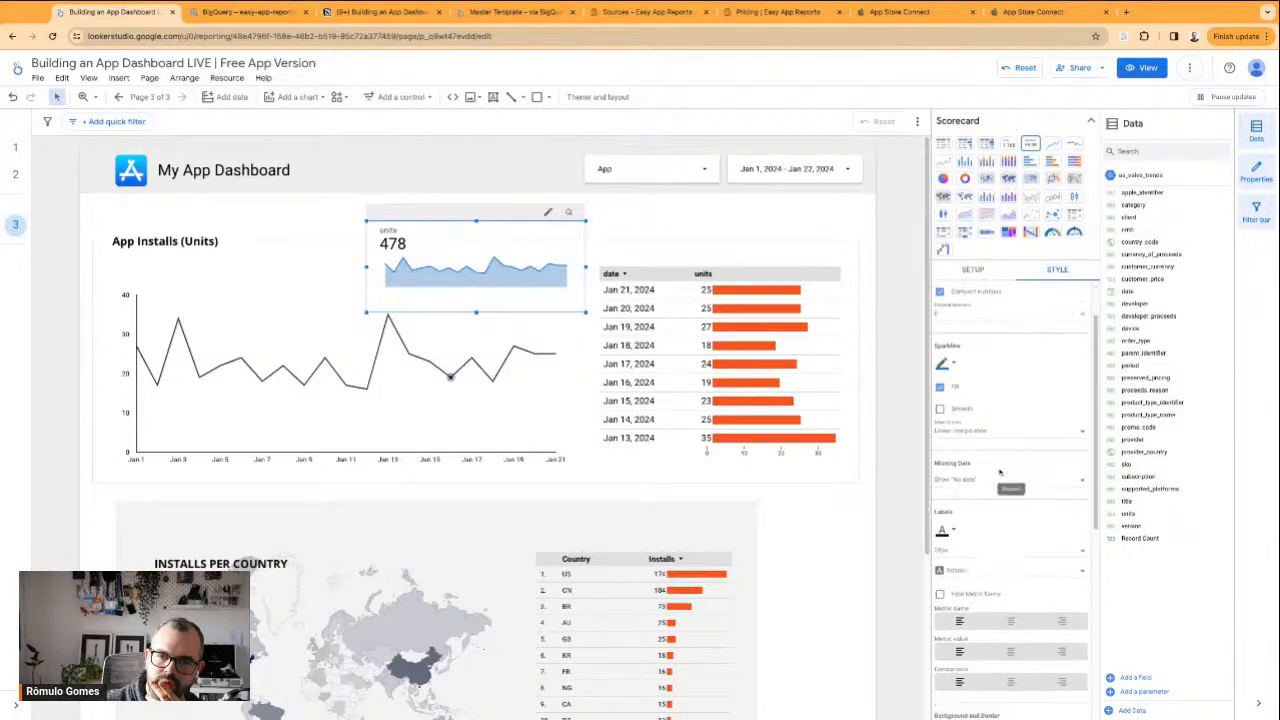
pyautogui.scroll(-2, 980, 500)
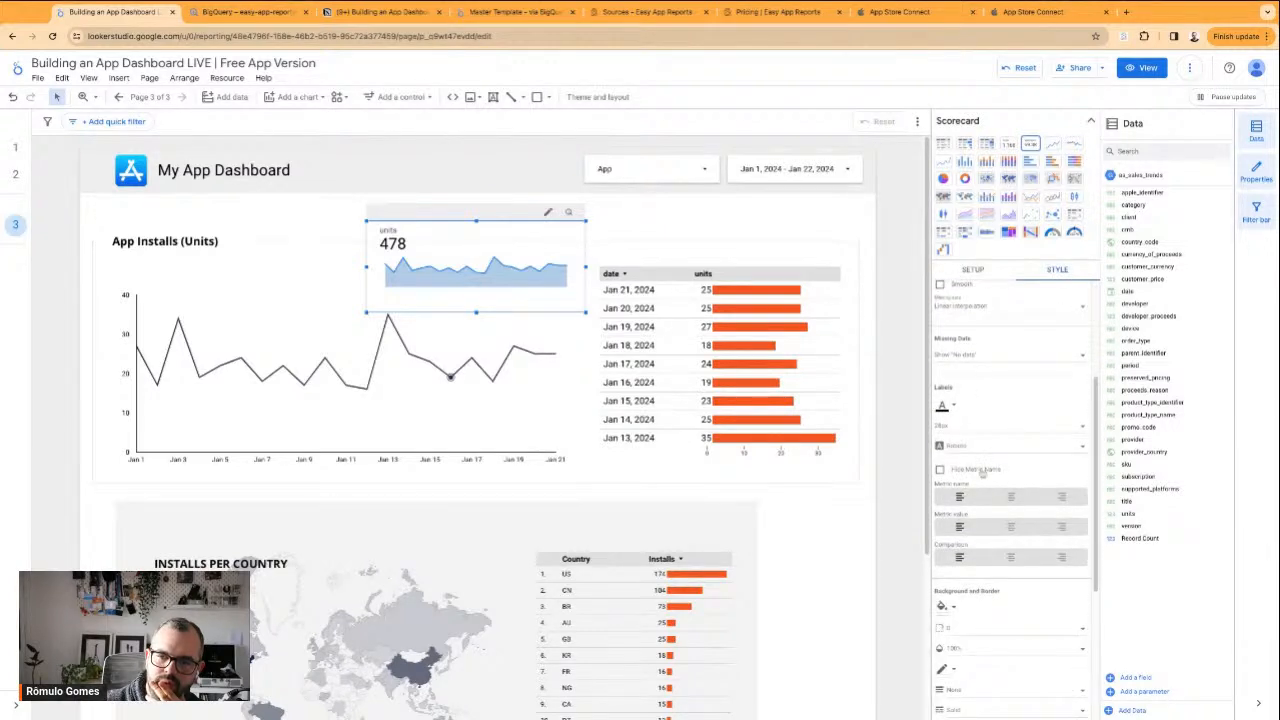
pyautogui.click(981, 472)
pyautogui.scroll(3, 983, 470)
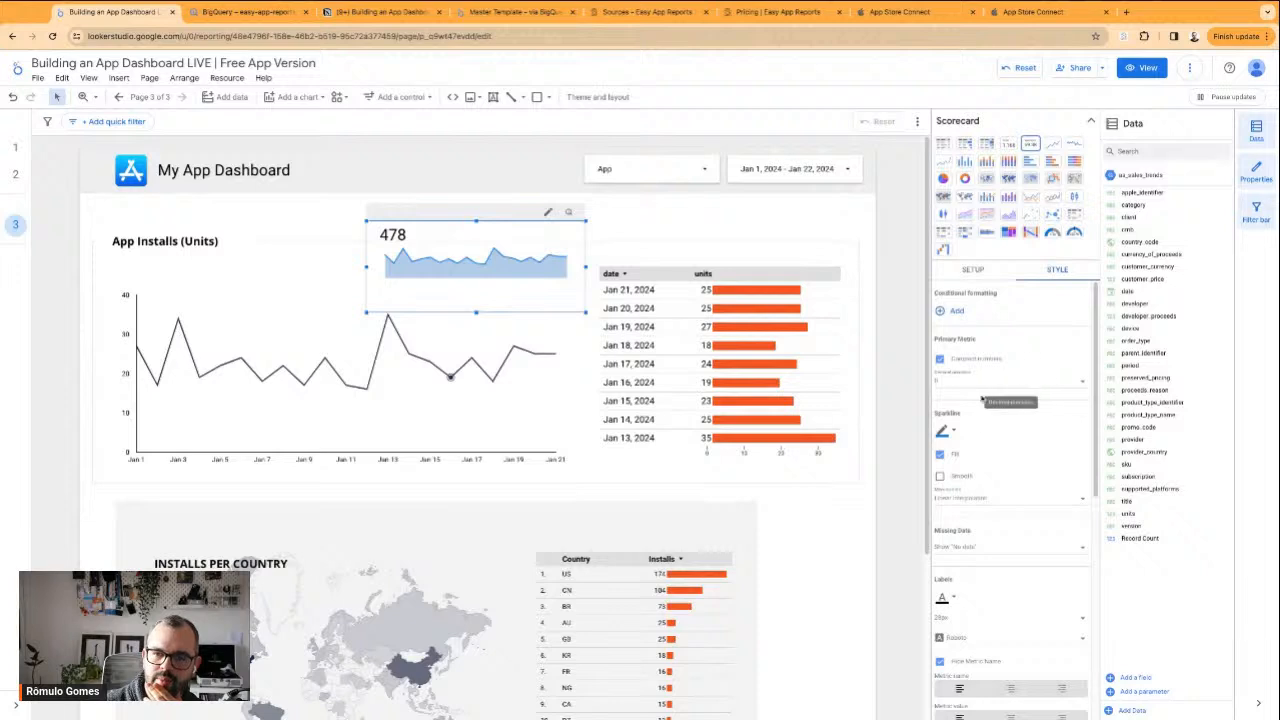
# Set the units scorecard's sparkline colour to white and turn off its fill
pyautogui.click(945, 431)
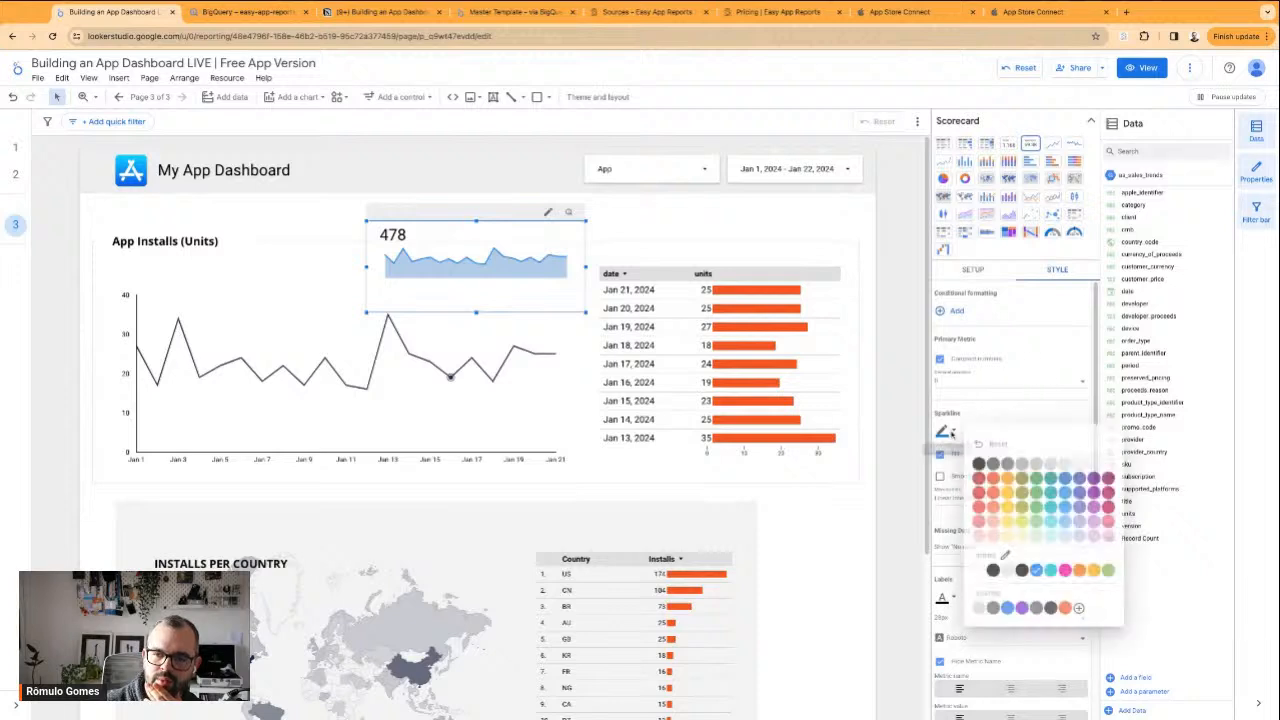
pyautogui.click(1109, 463)
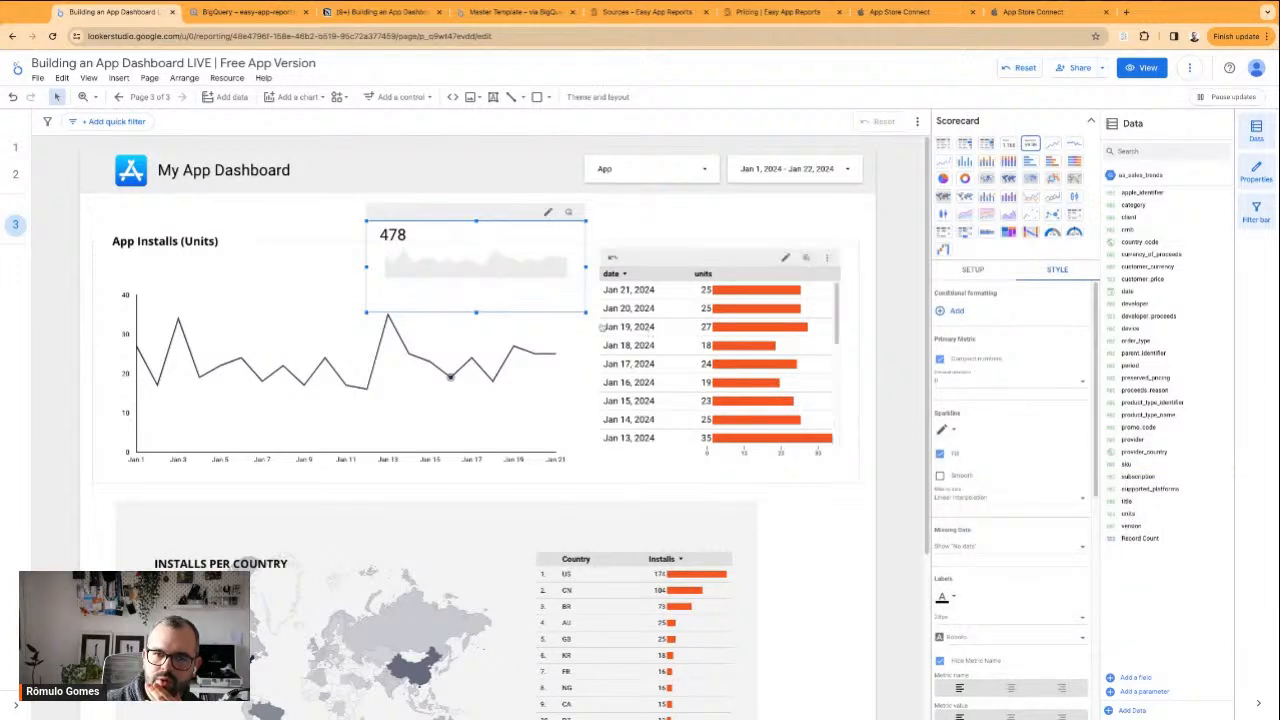
pyautogui.click(940, 453)
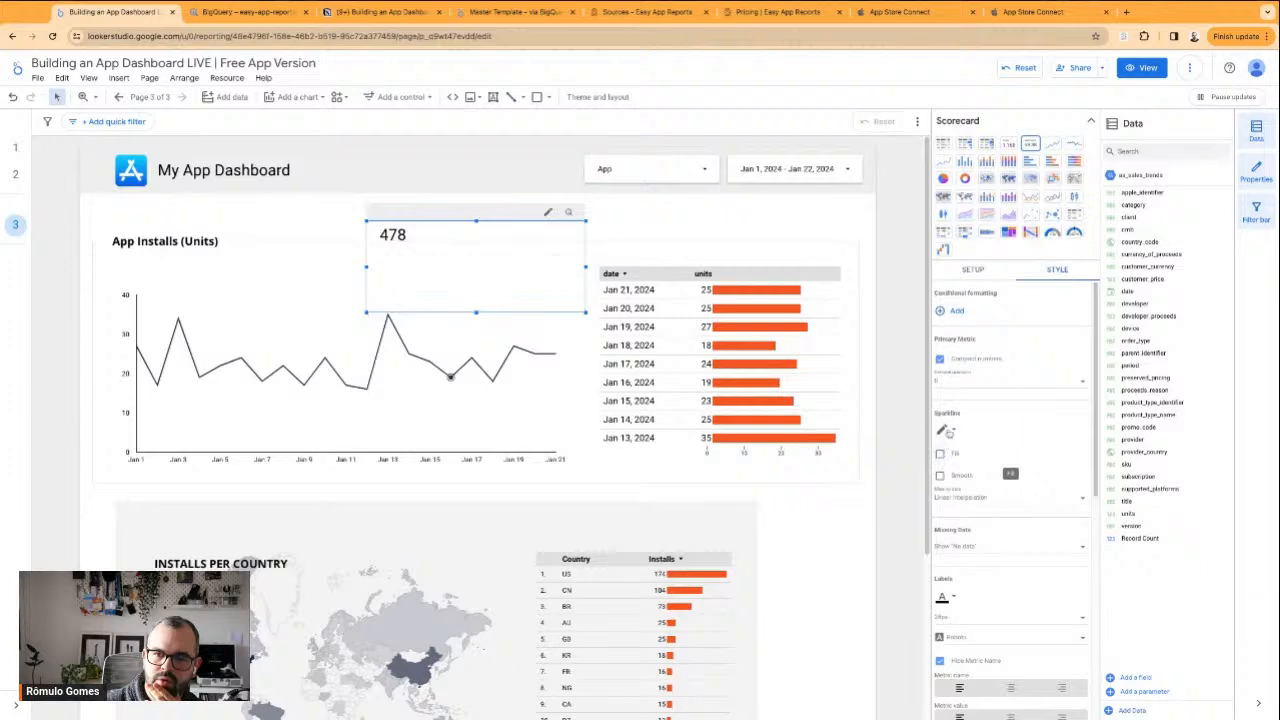
# Shrink the scorecard closely around its value, place it above the daily units table, and lower the table's upper edge to make room
pyautogui.moveTo(585, 313); pyautogui.dragTo(180, 307)
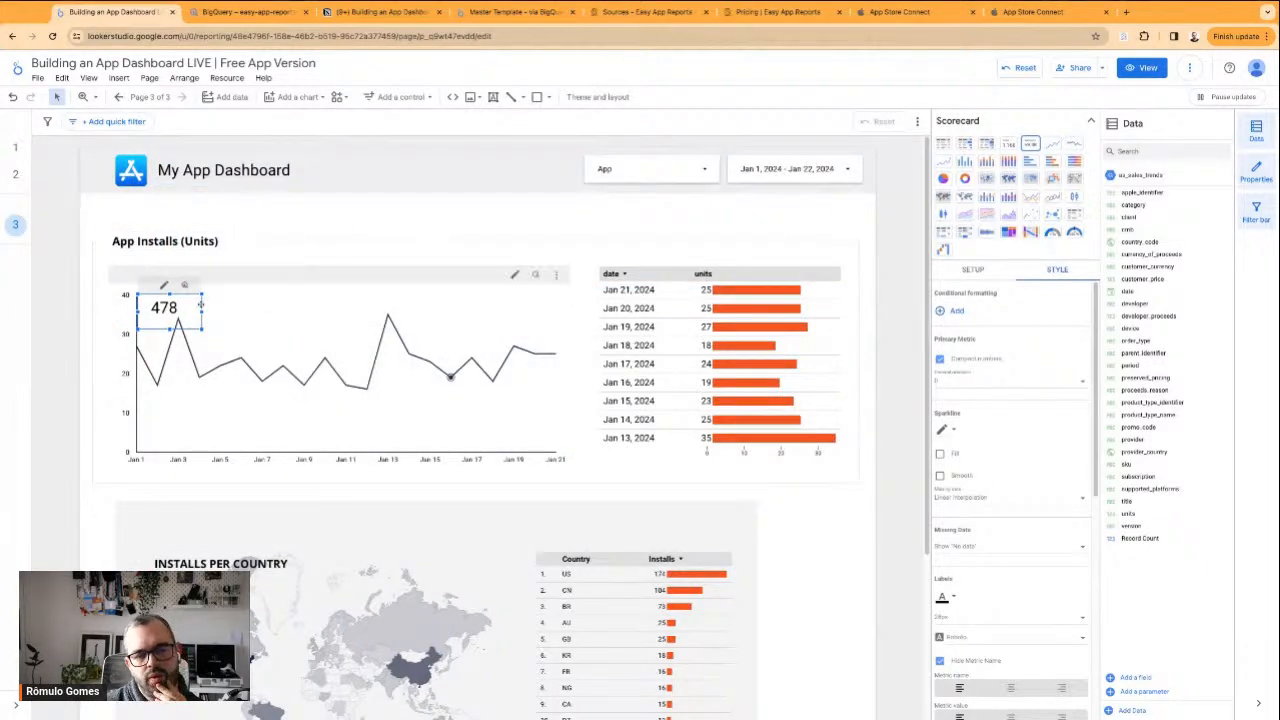
pyautogui.moveTo(186, 308); pyautogui.dragTo(648, 281)
pyautogui.click(696, 274)
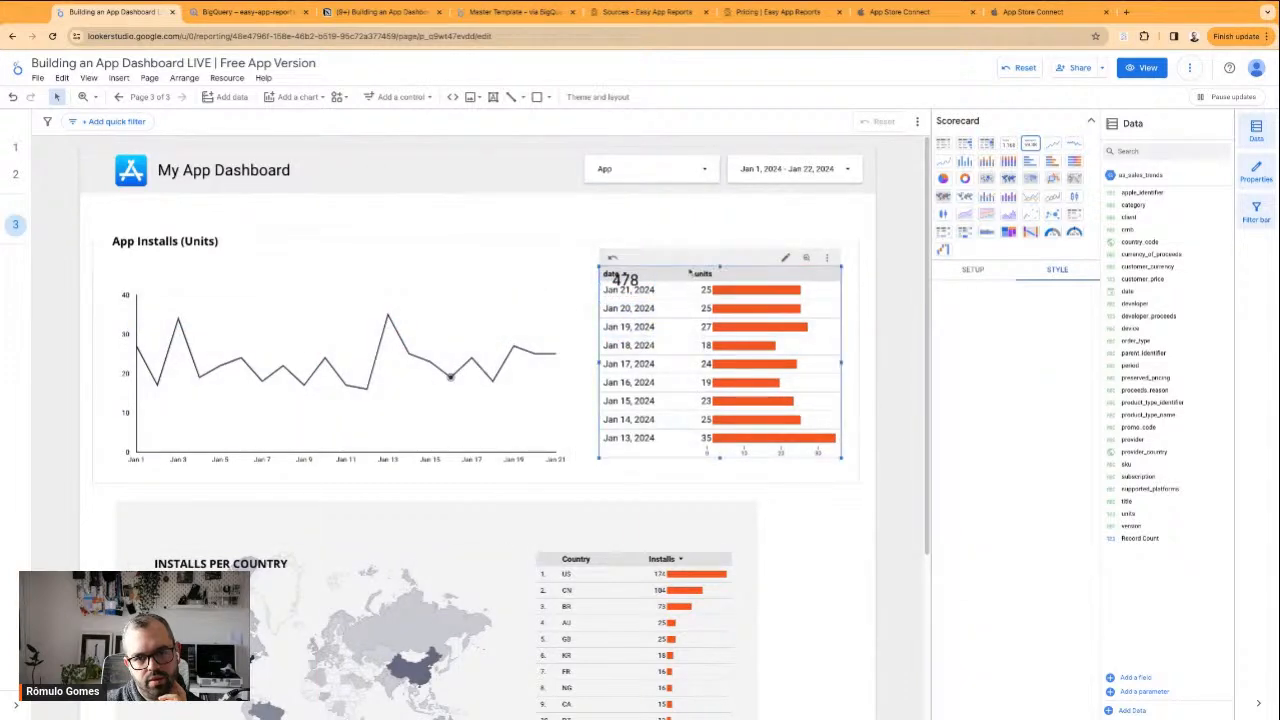
pyautogui.moveTo(721, 266); pyautogui.dragTo(721, 309)
# Show the scorecard's metric name again and raise the scorecard slightly above the daily units table
pyautogui.click(630, 280)
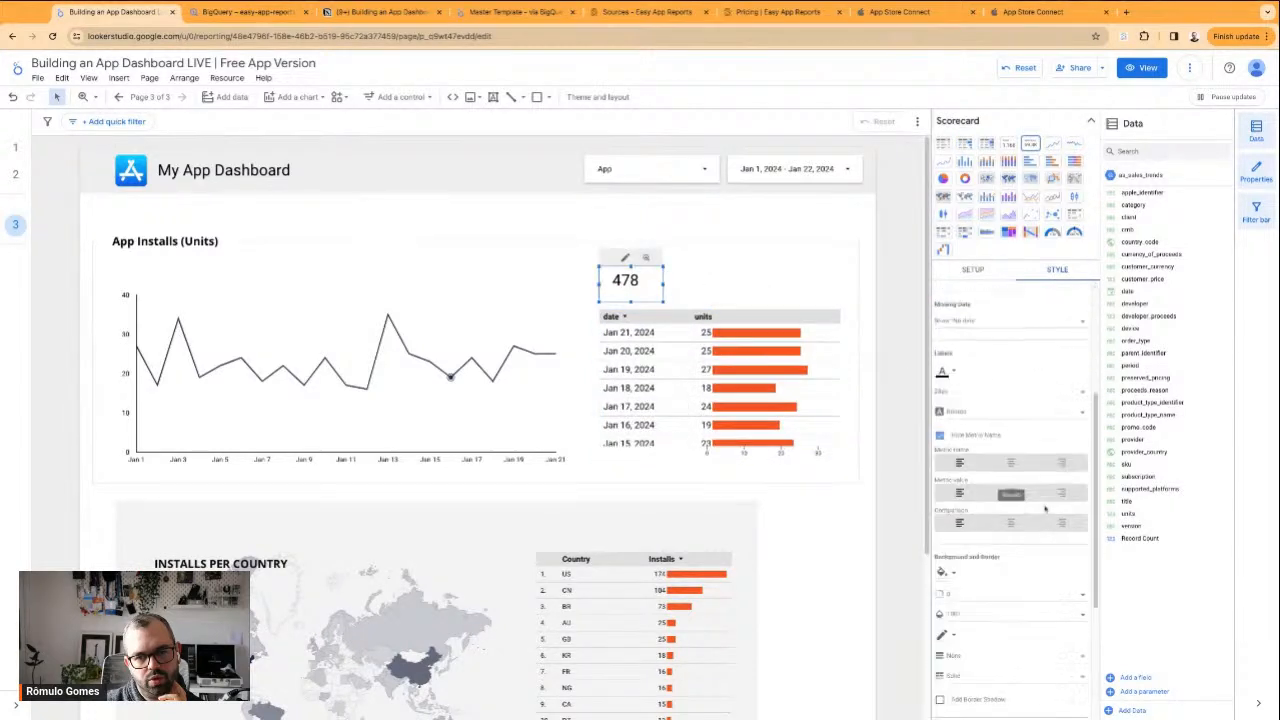
pyautogui.scroll(-1, 959, 422)
pyautogui.click(955, 404)
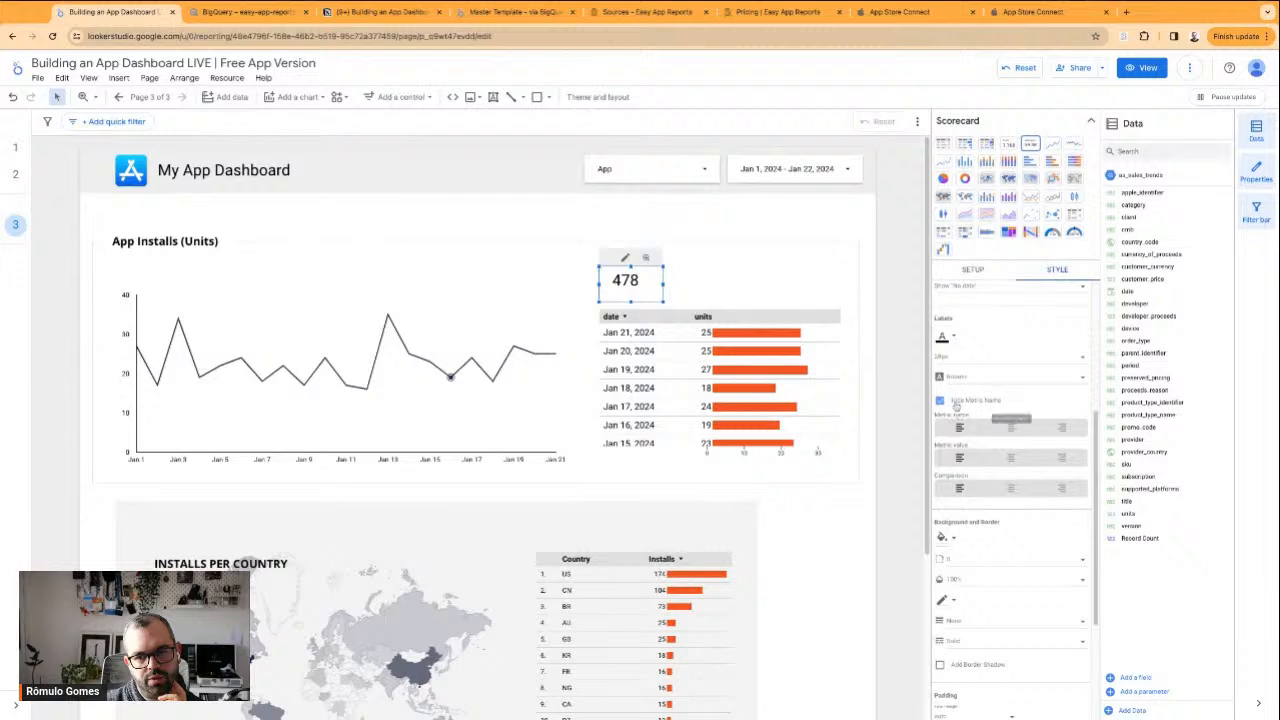
pyautogui.click(955, 403)
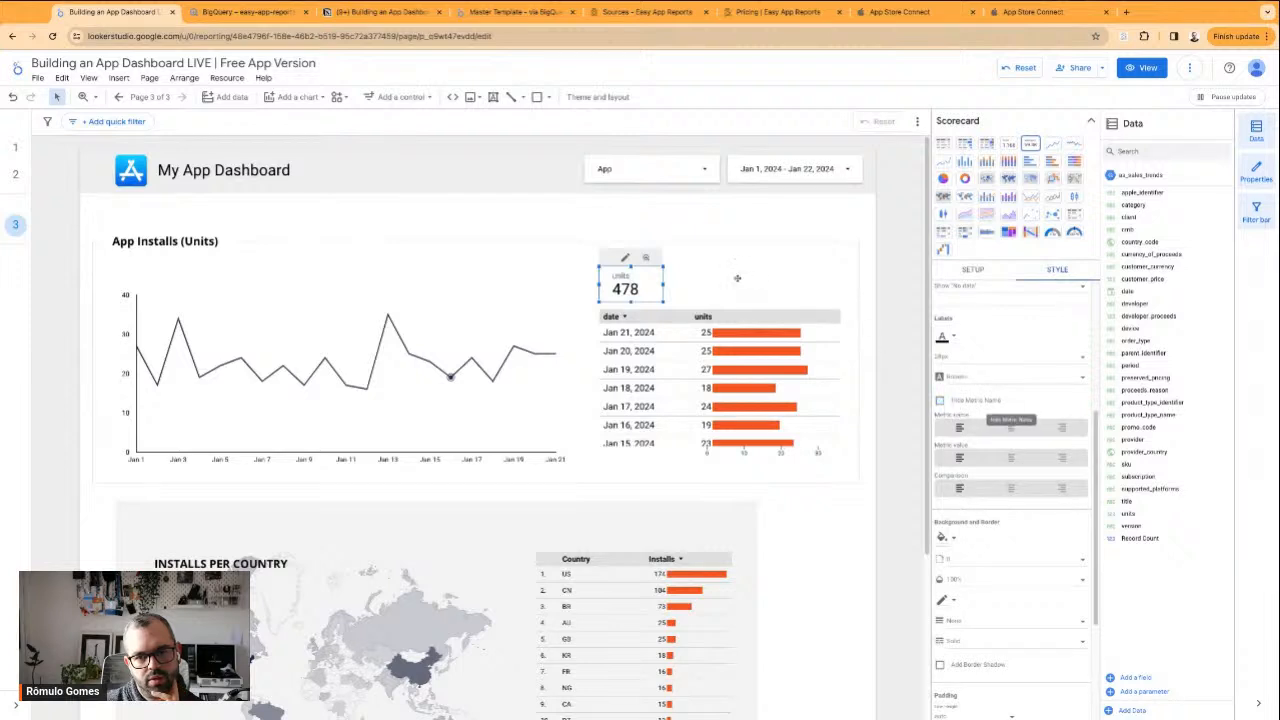
pyautogui.moveTo(662, 285)
pyautogui.mouseDown()
pyautogui.moveTo(680, 285)
pyautogui.moveTo(639, 312)
pyautogui.moveTo(639, 327)
pyautogui.moveTo(651, 282)
pyautogui.mouseUp()
pyautogui.click(744, 289)
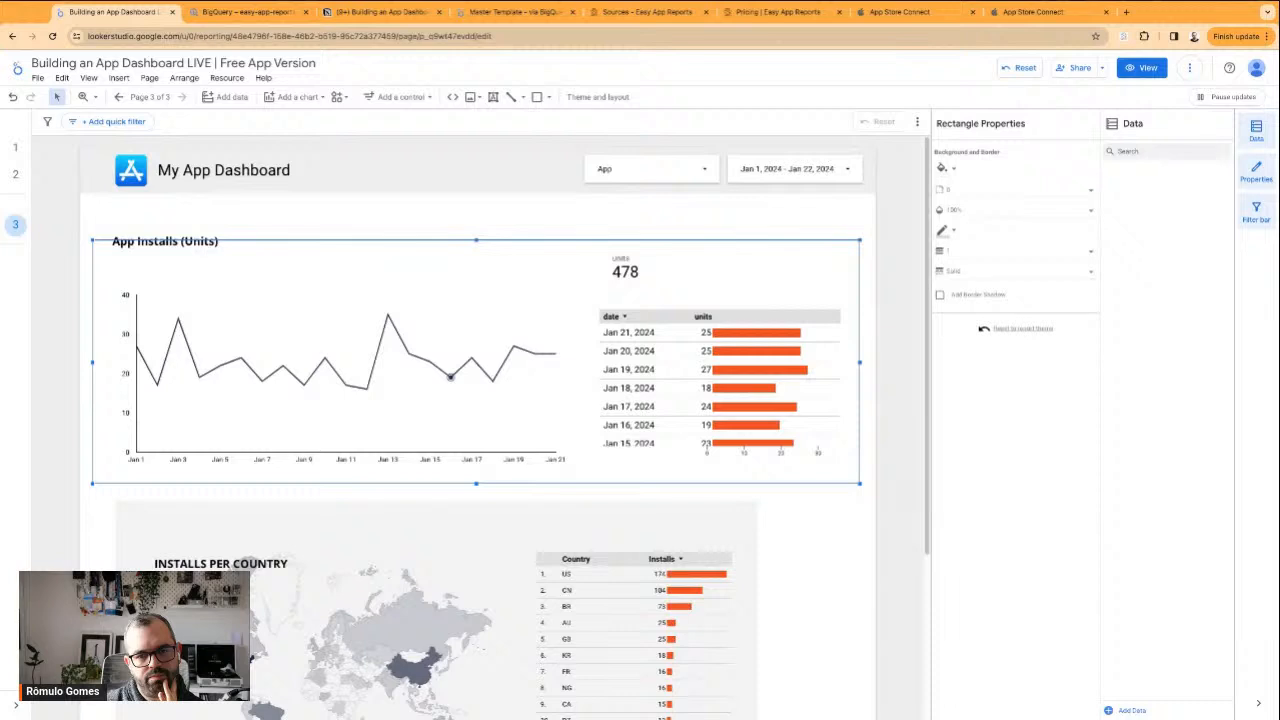
# Move the scorecard beside the App Installs heading and give it a white background
pyautogui.moveTo(640, 282); pyautogui.dragTo(306, 237)
pyautogui.scroll(-1, 1010, 400)
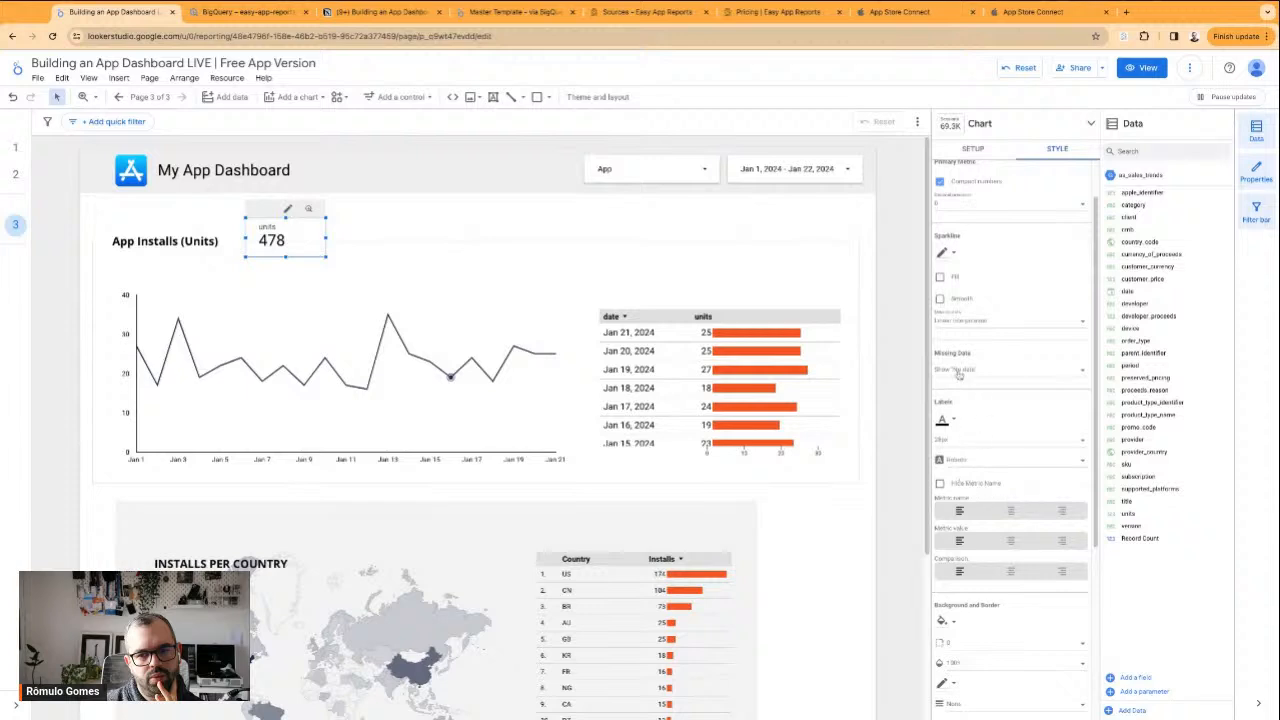
pyautogui.scroll(1, 985, 325)
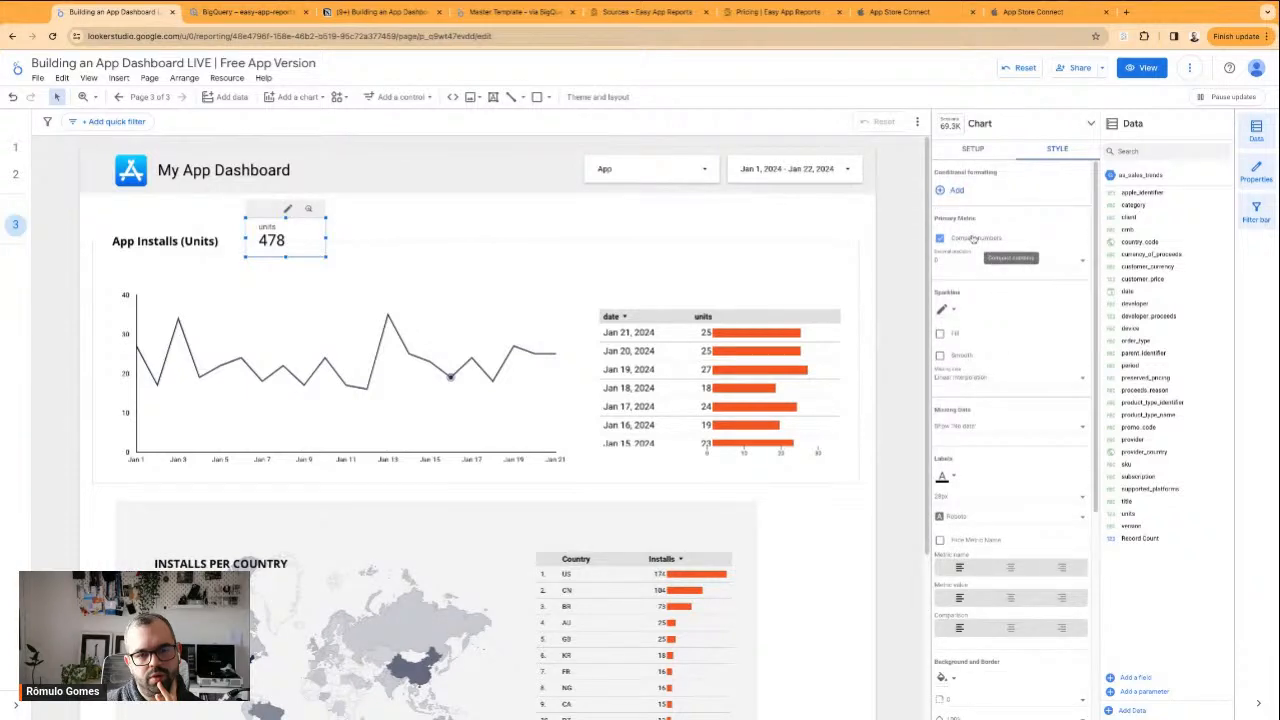
pyautogui.scroll(-5, 970, 464)
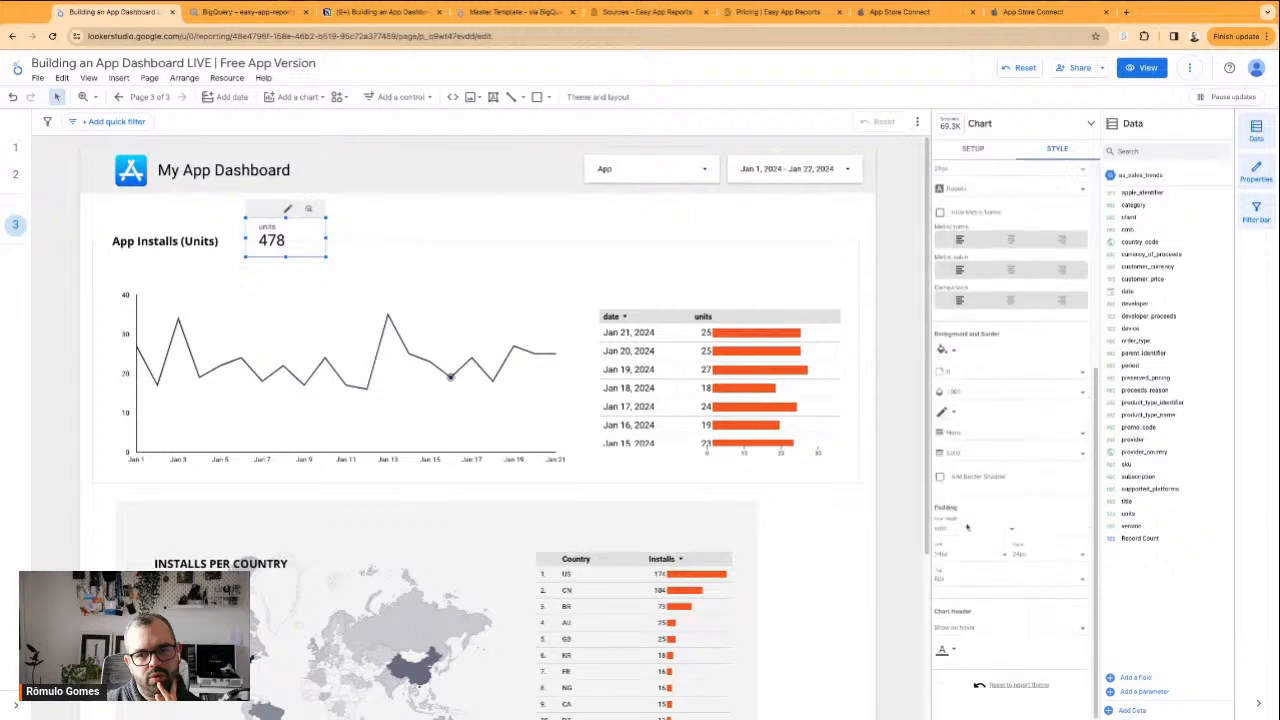
pyautogui.click(946, 350)
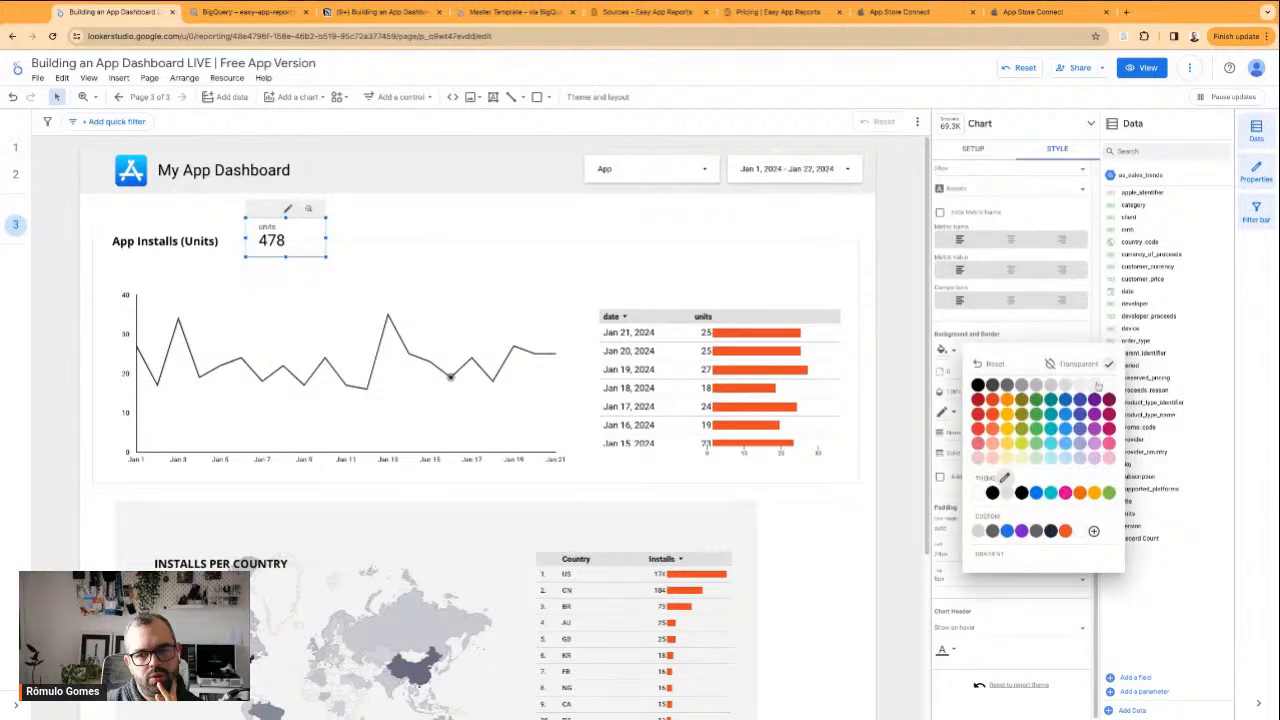
pyautogui.click(799, 285)
# Place the scorecard above the table's right end, and extend the daily units table slightly upward and downward
pyautogui.moveTo(322, 227); pyautogui.dragTo(844, 239)
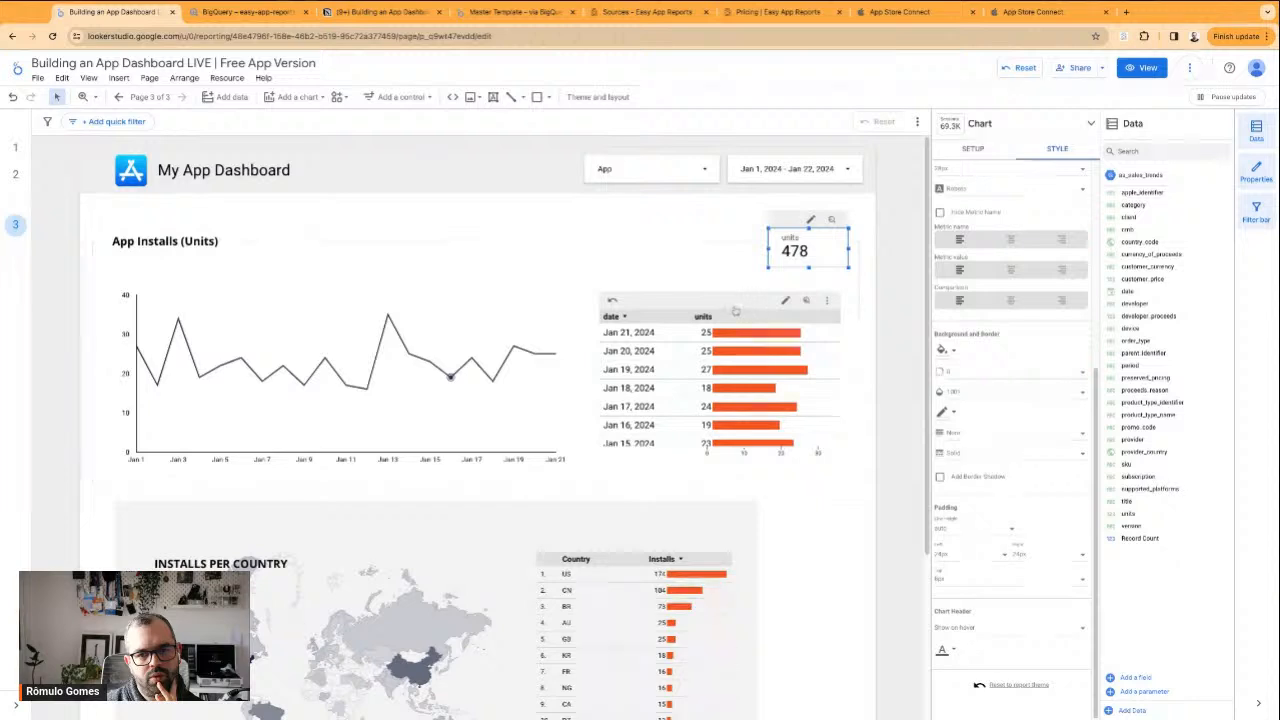
pyautogui.click(737, 312)
pyautogui.moveTo(721, 307); pyautogui.dragTo(721, 283)
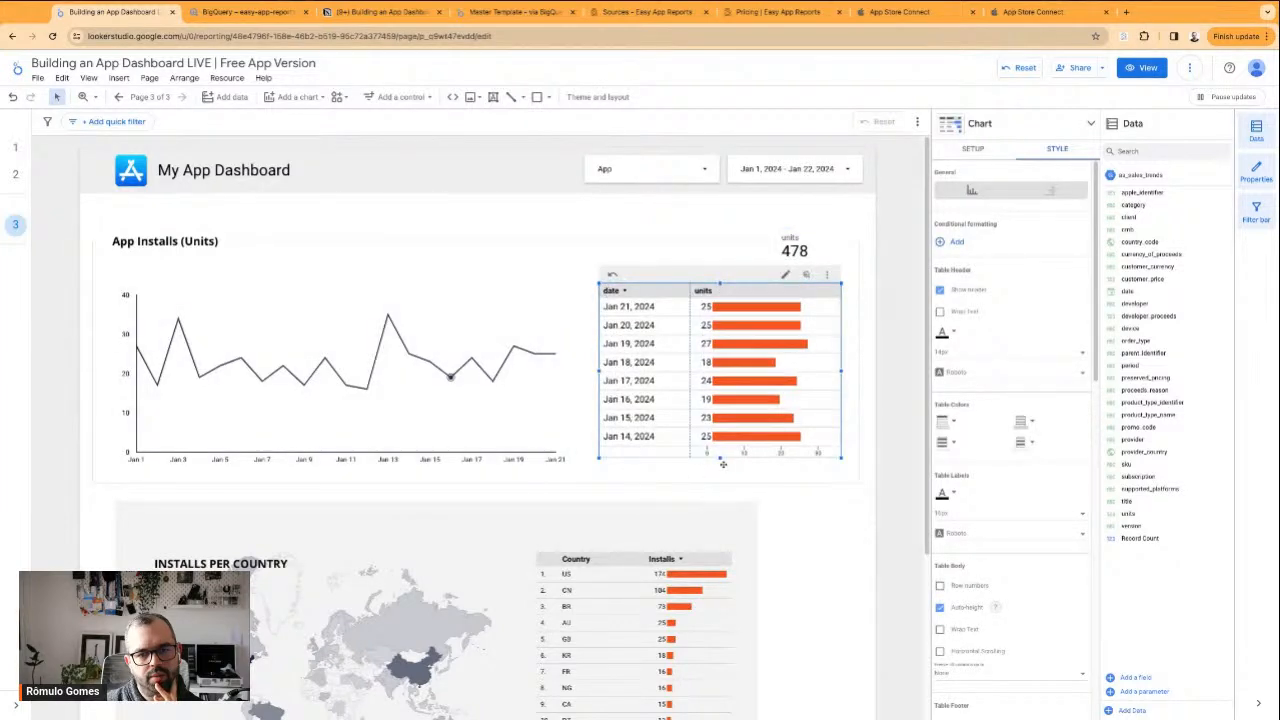
pyautogui.moveTo(721, 458); pyautogui.dragTo(721, 466)
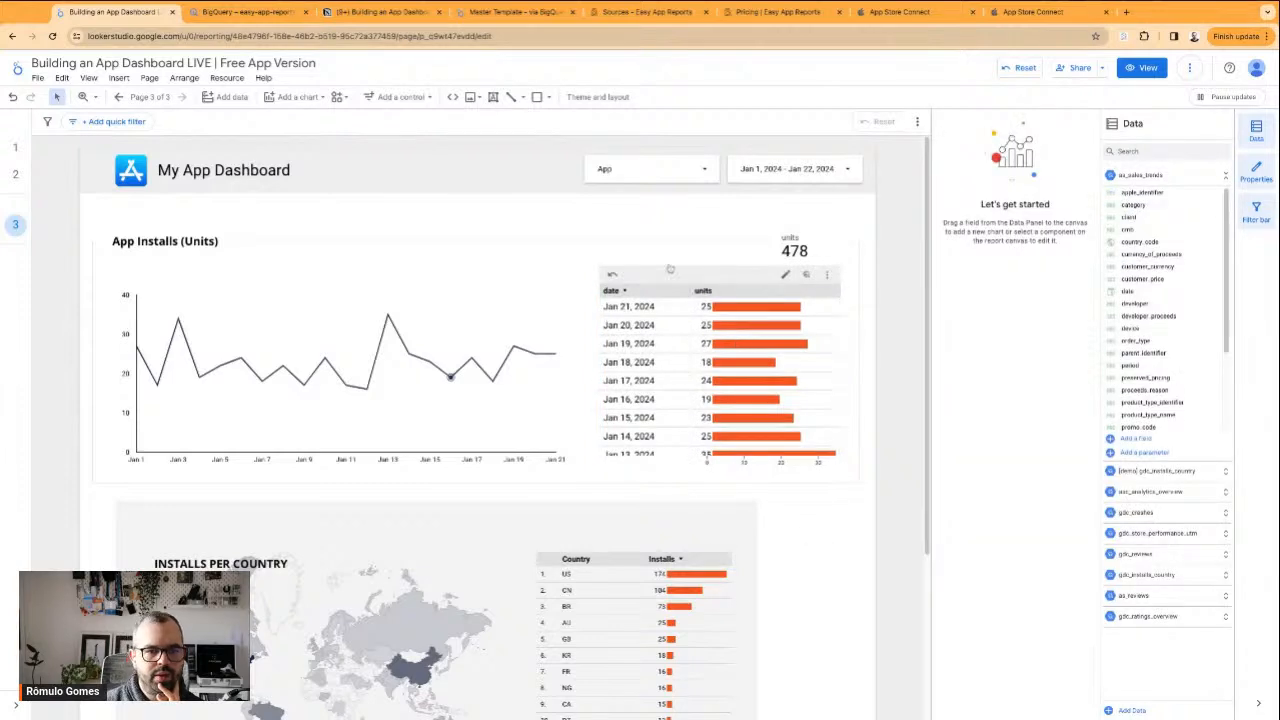
# Shift the daily units table slightly left and lengthen it downward so the Jan 13 row fits completely
pyautogui.click(697, 274)
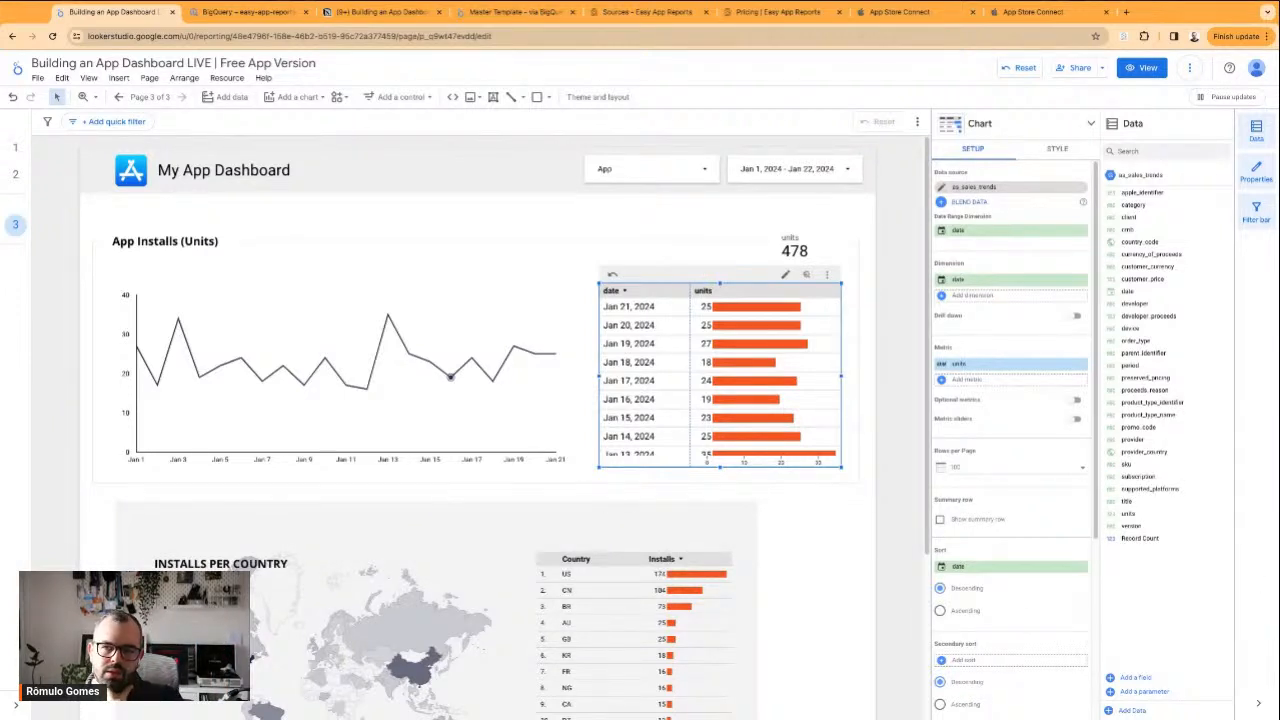
pyautogui.moveTo(798, 378); pyautogui.dragTo(792, 378)
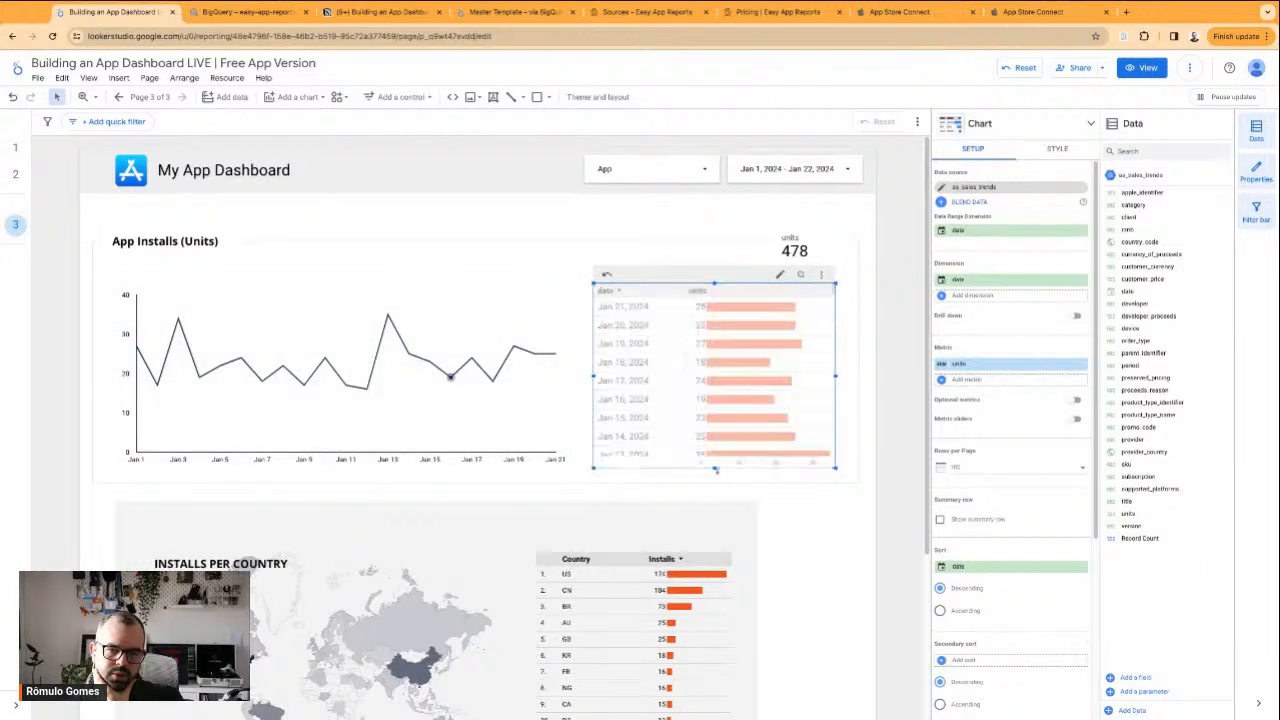
pyautogui.click(791, 537)
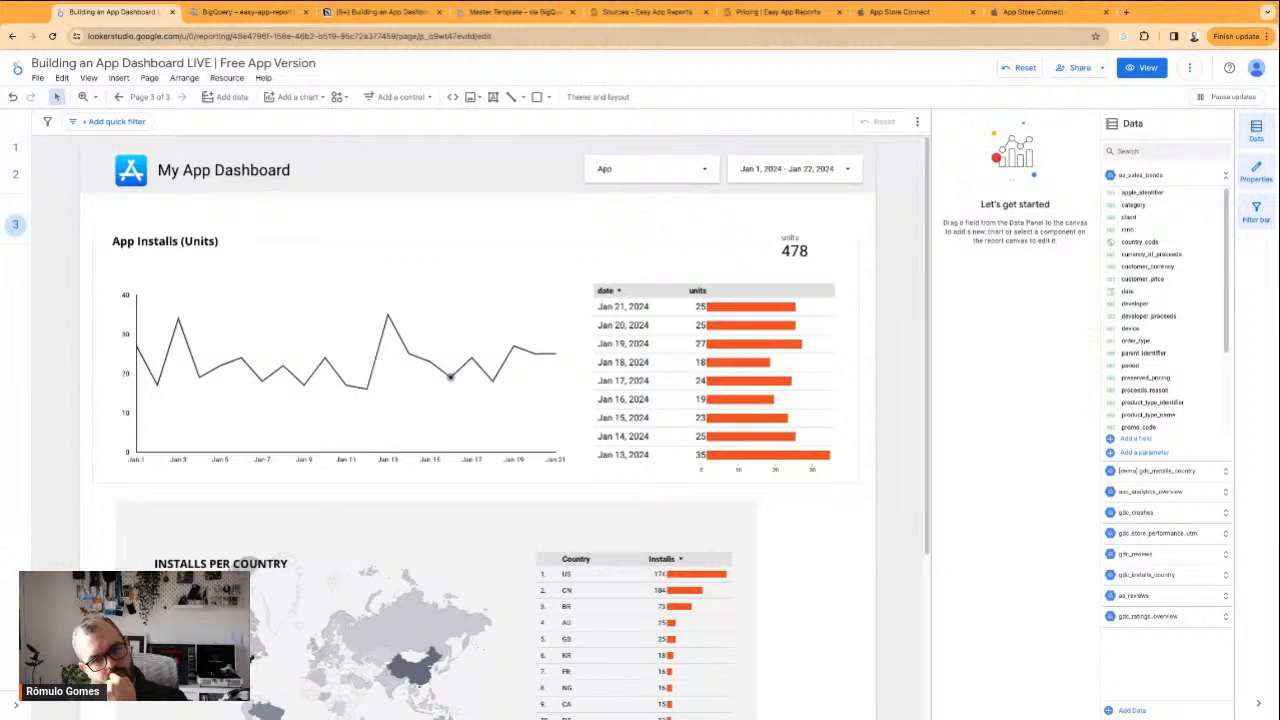
# Move the scorecard beneath the start of the App Installs heading and hide its metric name
pyautogui.moveTo(792, 248); pyautogui.dragTo(147, 256)
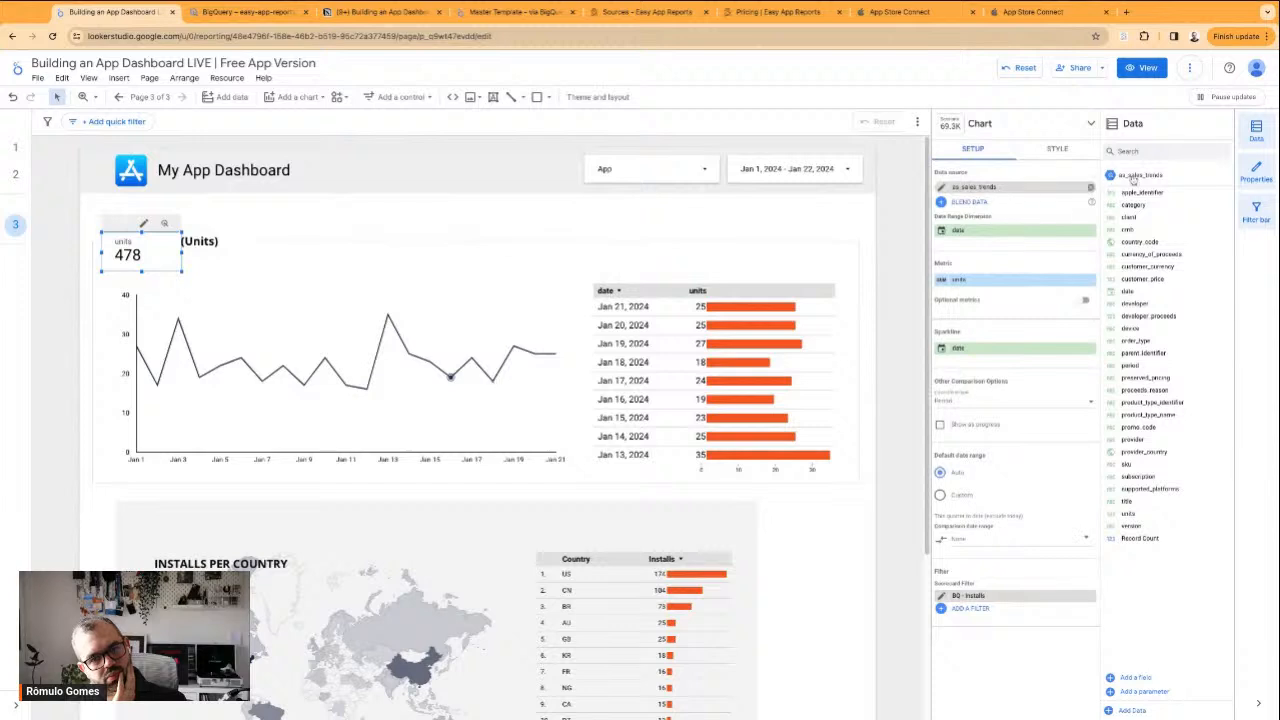
pyautogui.click(1058, 150)
pyautogui.click(985, 541)
pyautogui.moveTo(147, 252); pyautogui.dragTo(147, 264)
pyautogui.click(213, 187)
# Make the scorecard's background transparent and lower it slightly so it sits directly beneath the App Installs heading
pyautogui.click(159, 262)
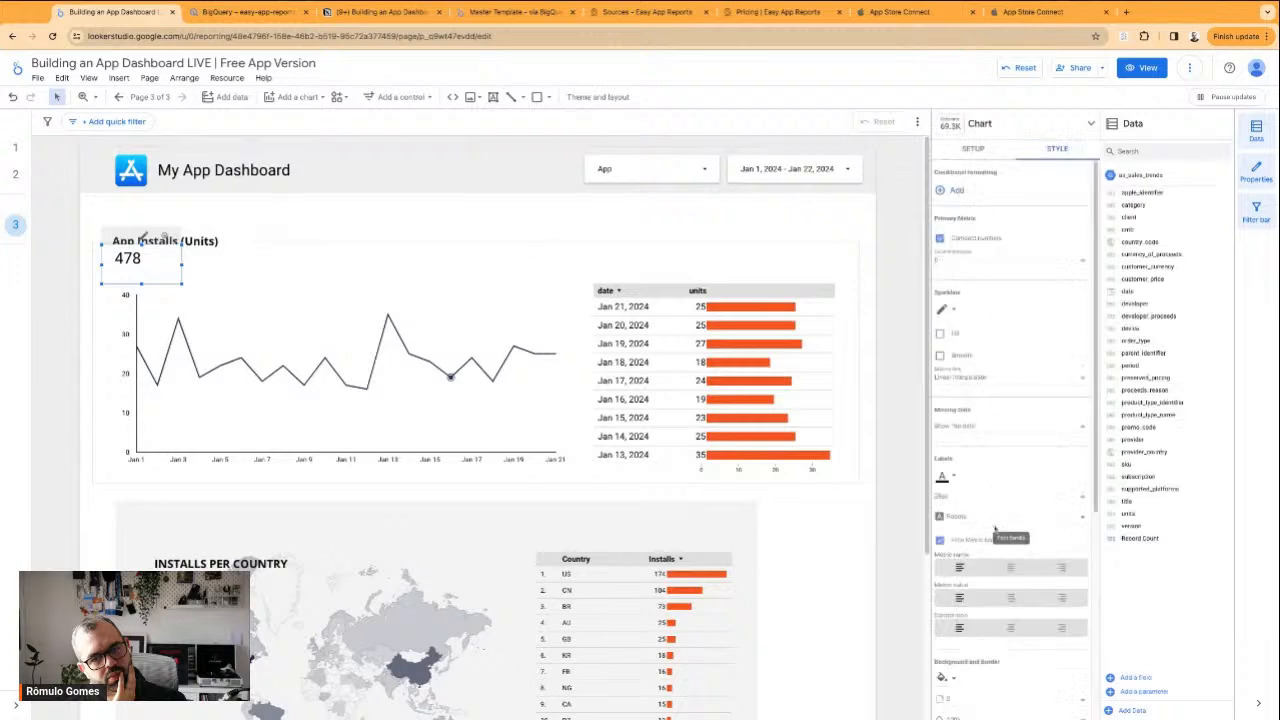
pyautogui.click(945, 677)
pyautogui.click(1077, 513)
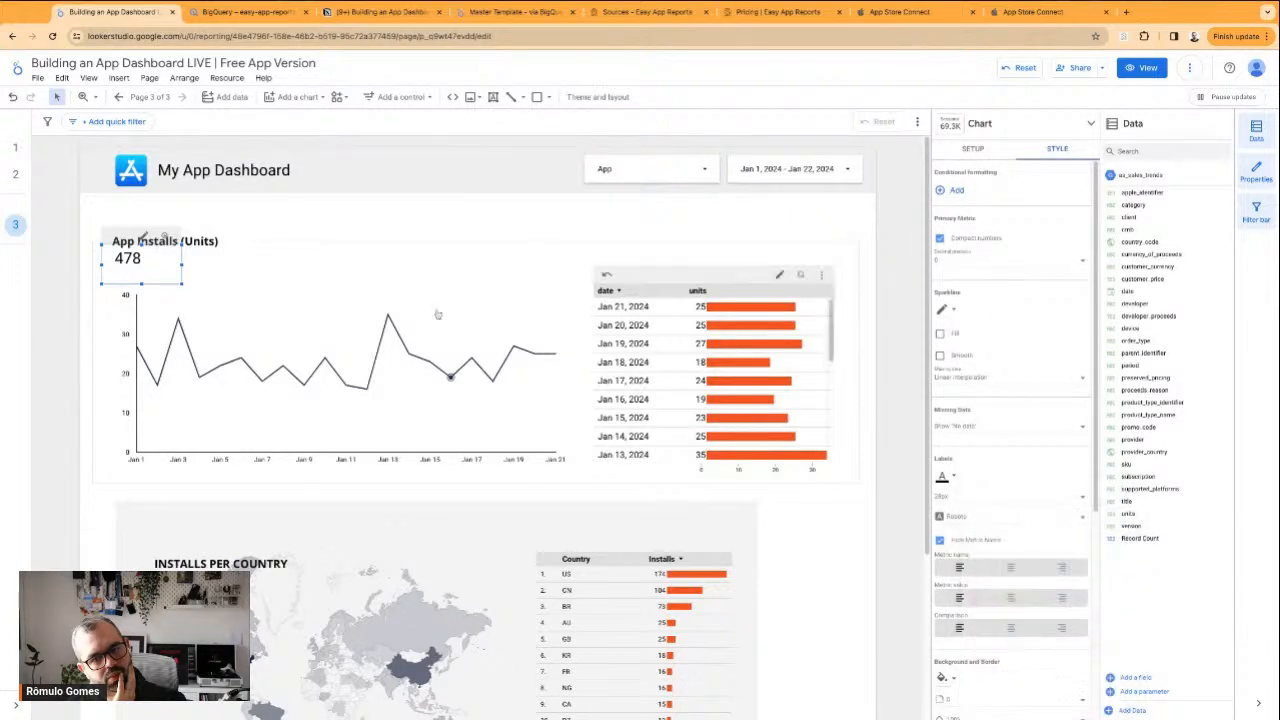
pyautogui.click(345, 224)
pyautogui.click(148, 261)
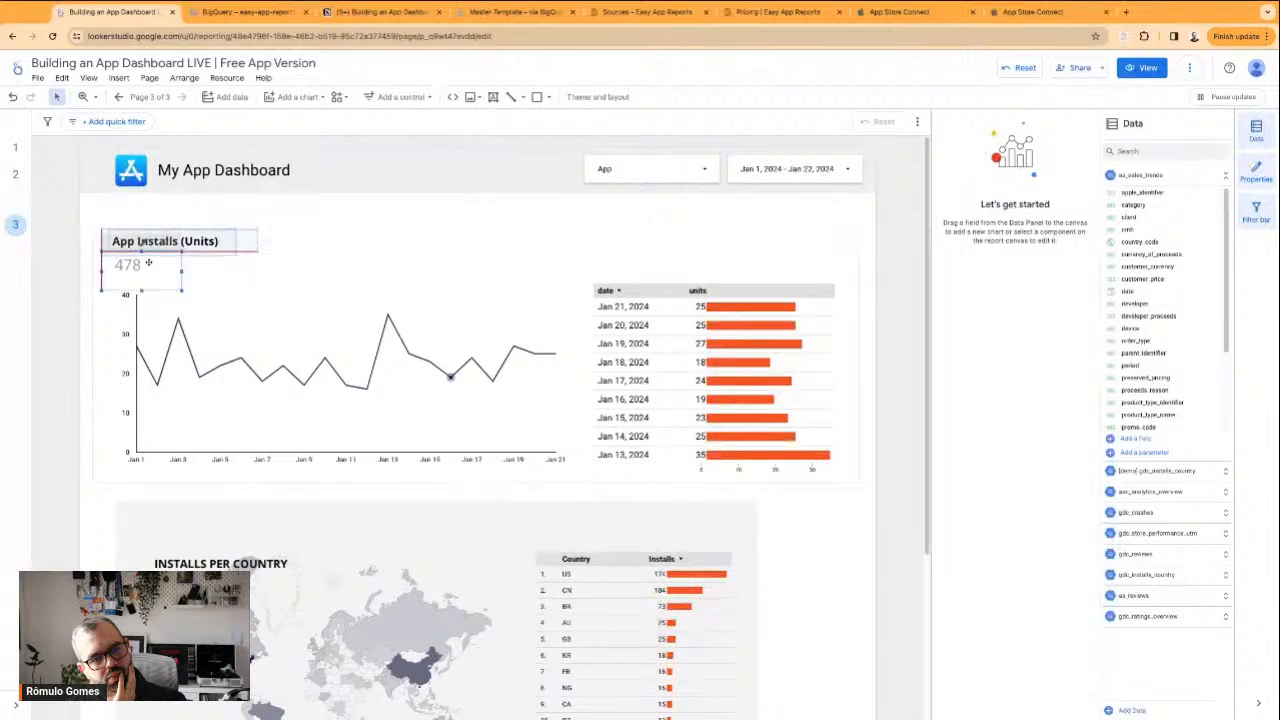
pyautogui.click(307, 224)
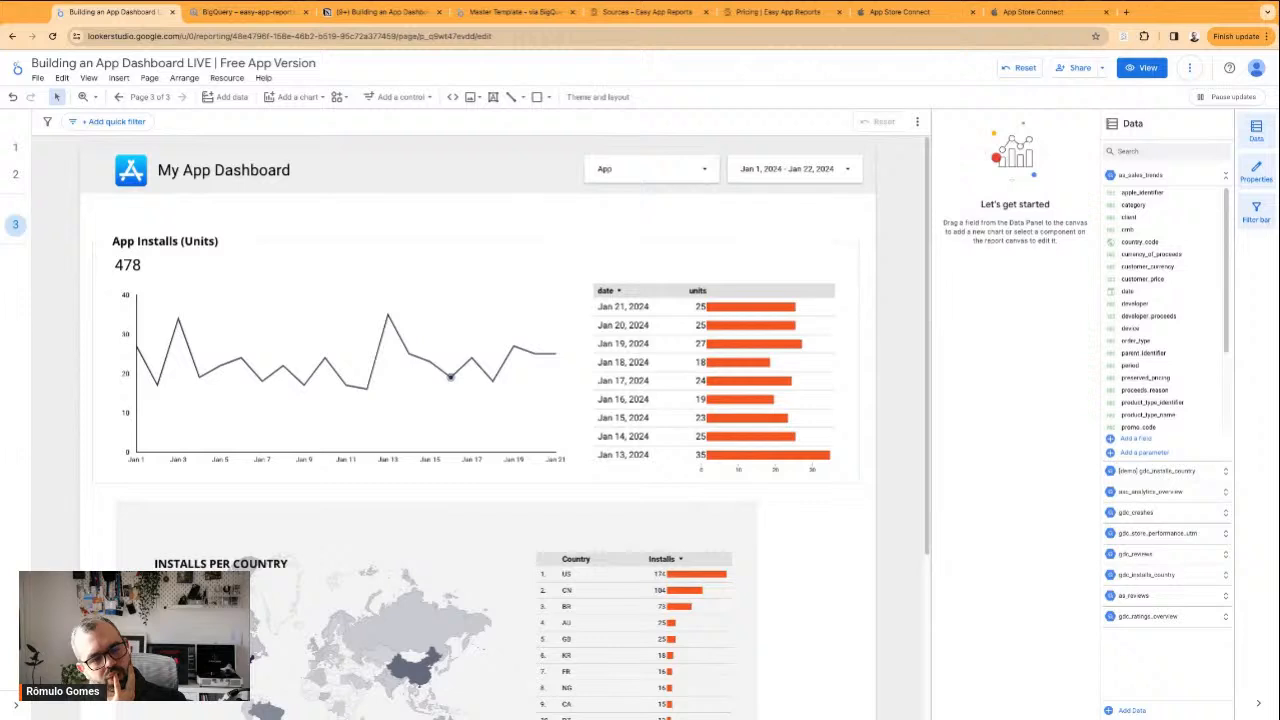
# Switch to App Store Connect and view the Charging Animation app's analytics overview
pyautogui.click(279, 336)
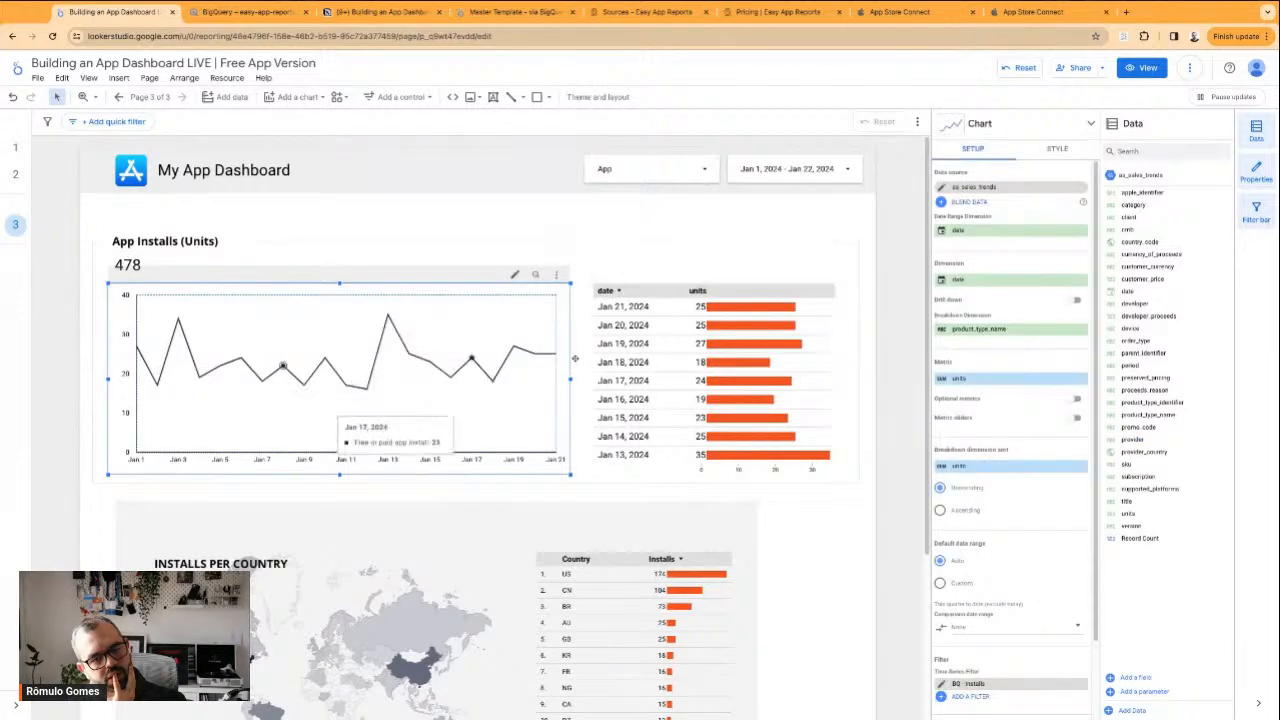
pyautogui.click(905, 12)
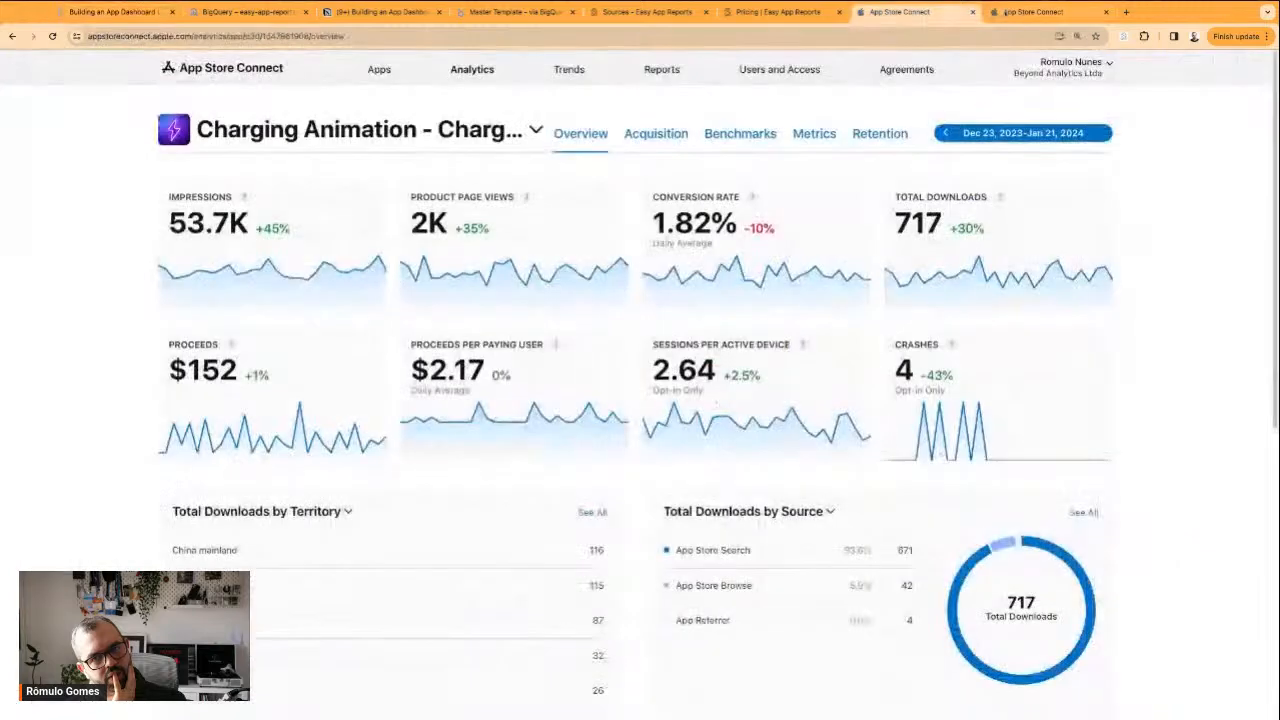
# View the Charging Animation app's Total Downloads chart in App Store Connect and return to the Looker Studio report
pyautogui.click(1020, 12)
pyautogui.click(900, 12)
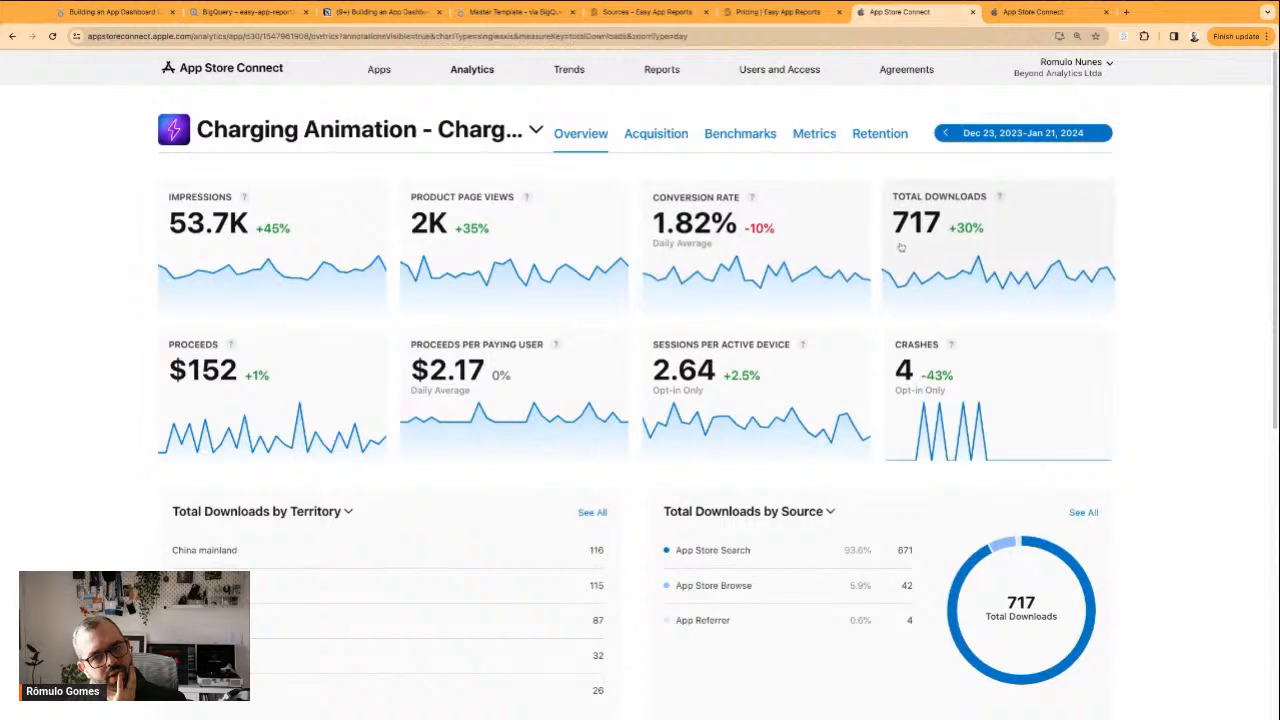
pyautogui.click(945, 225)
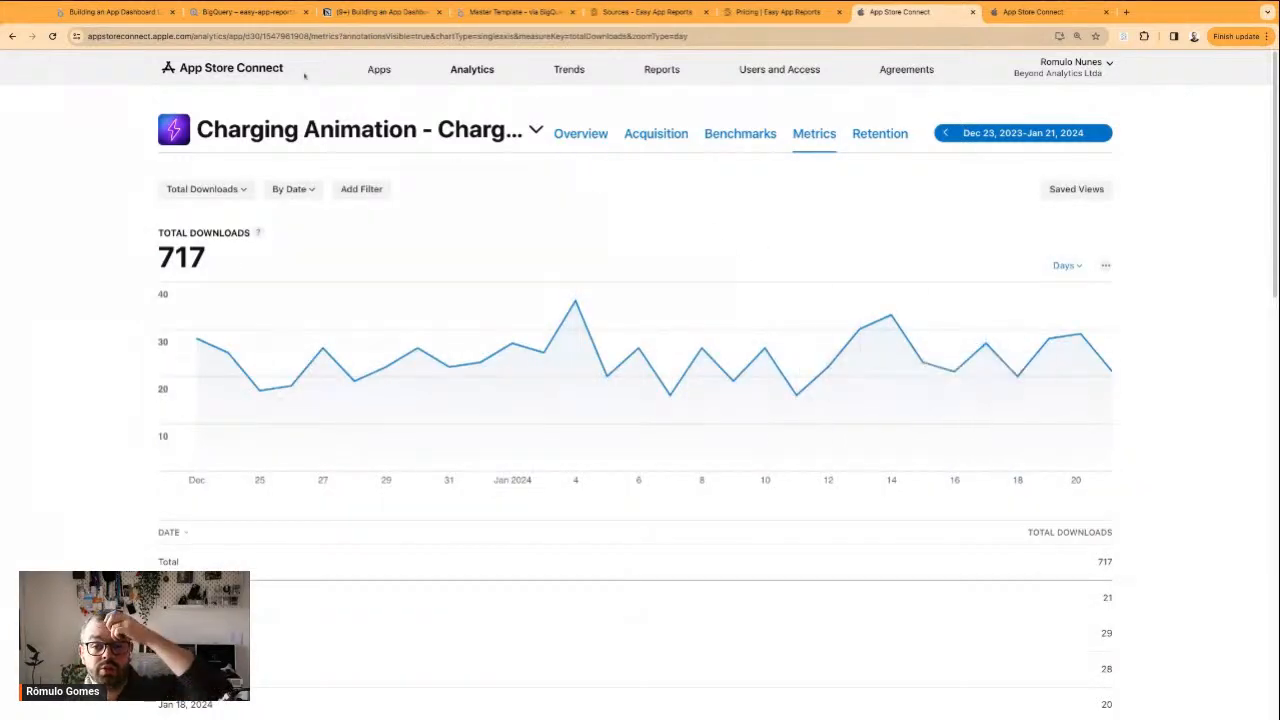
pyautogui.click(141, 6)
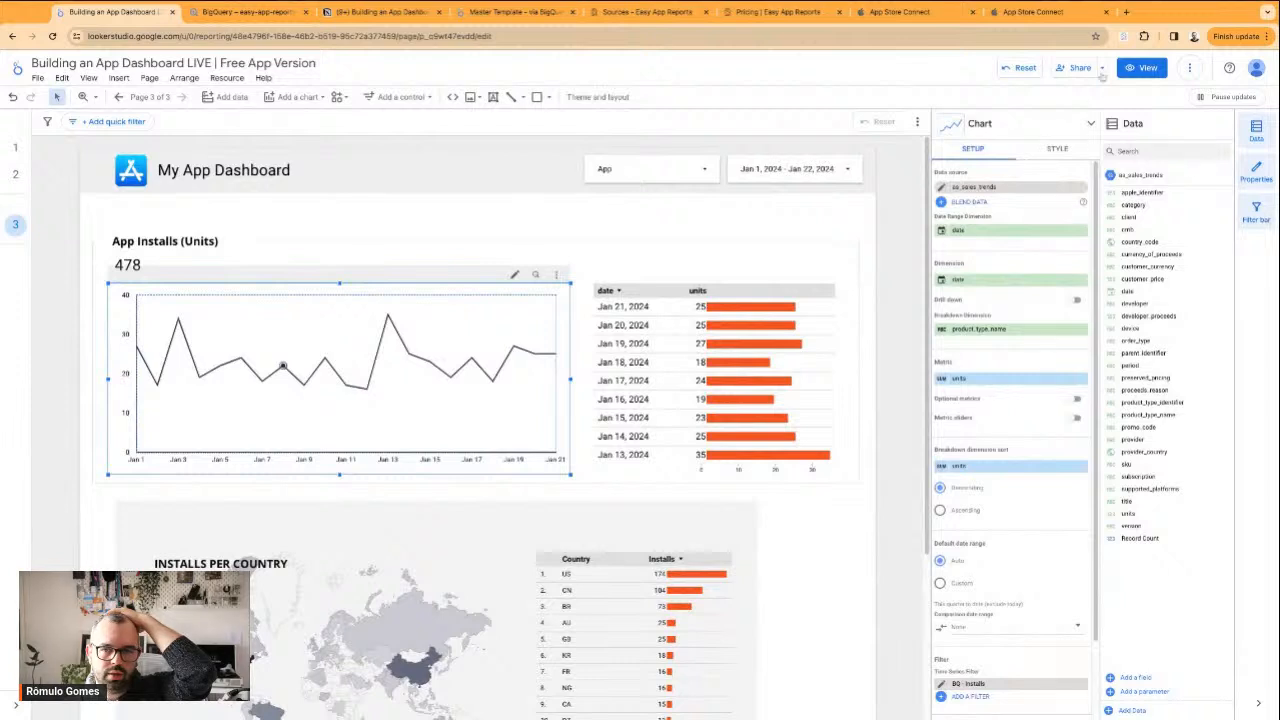
# Try the App Installs line chart as a column chart and restore it to a time series
pyautogui.click(1055, 149)
pyautogui.click(1021, 128)
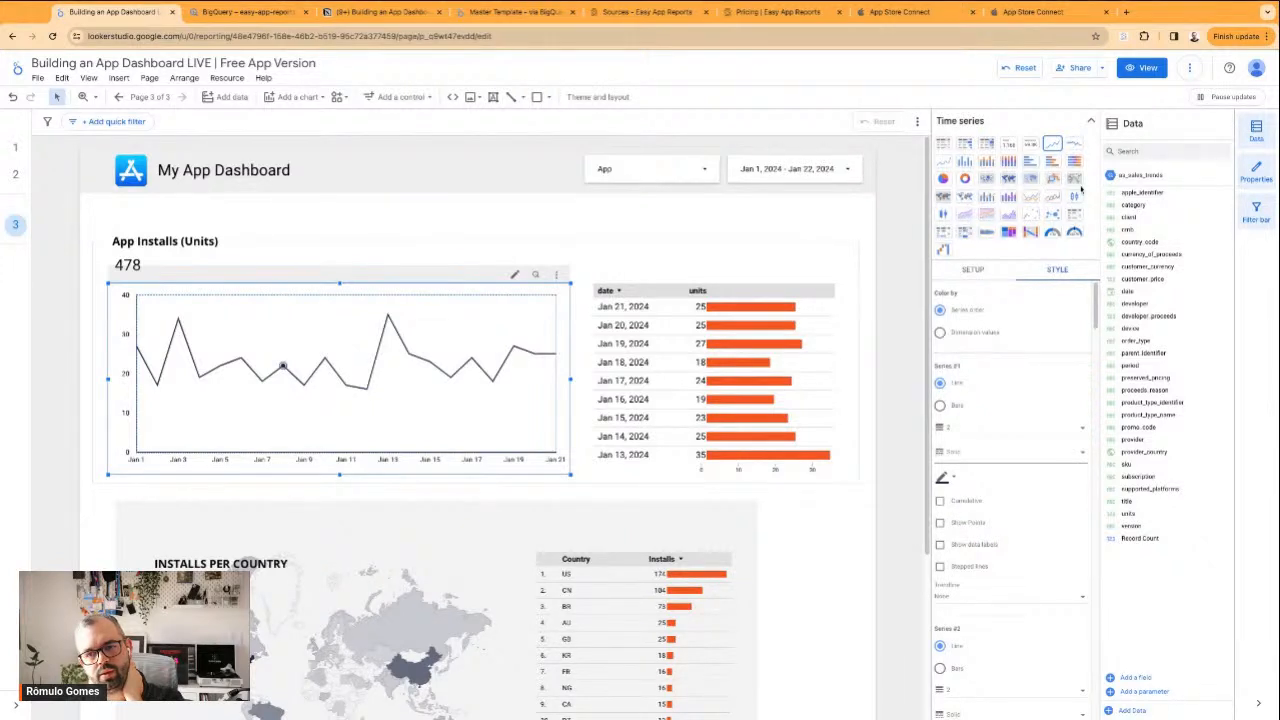
pyautogui.click(964, 161)
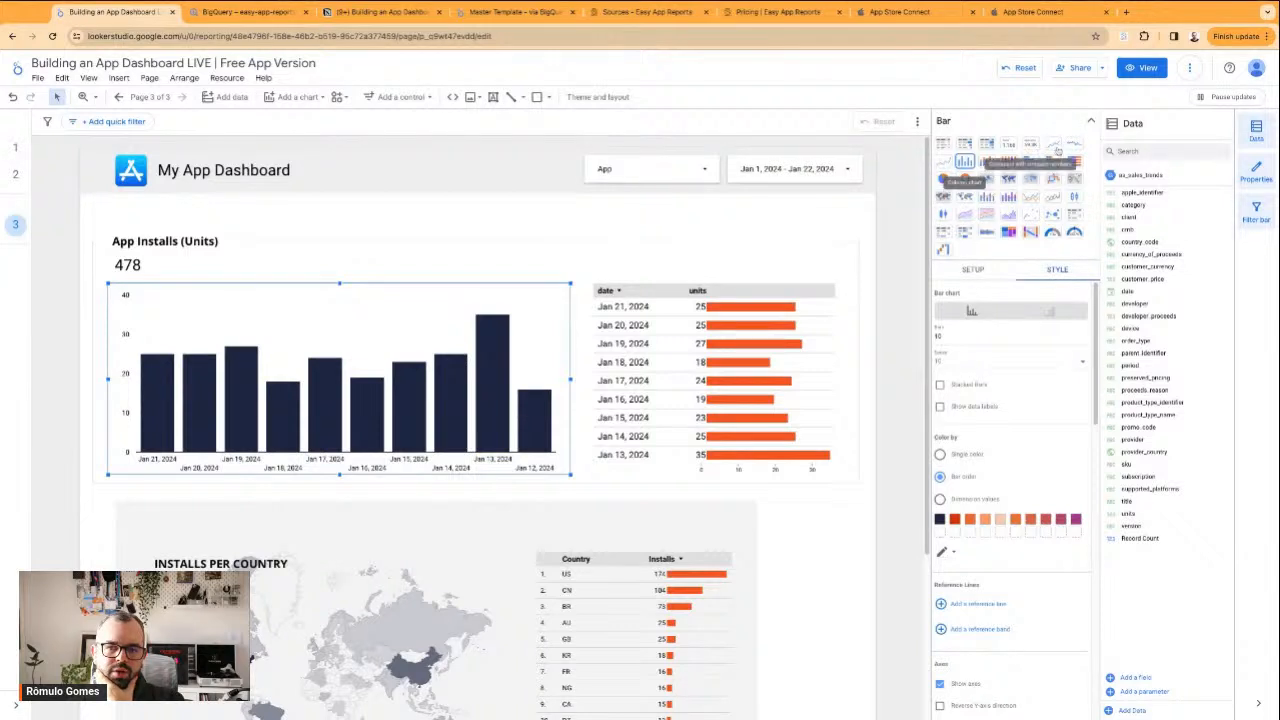
pyautogui.click(1052, 143)
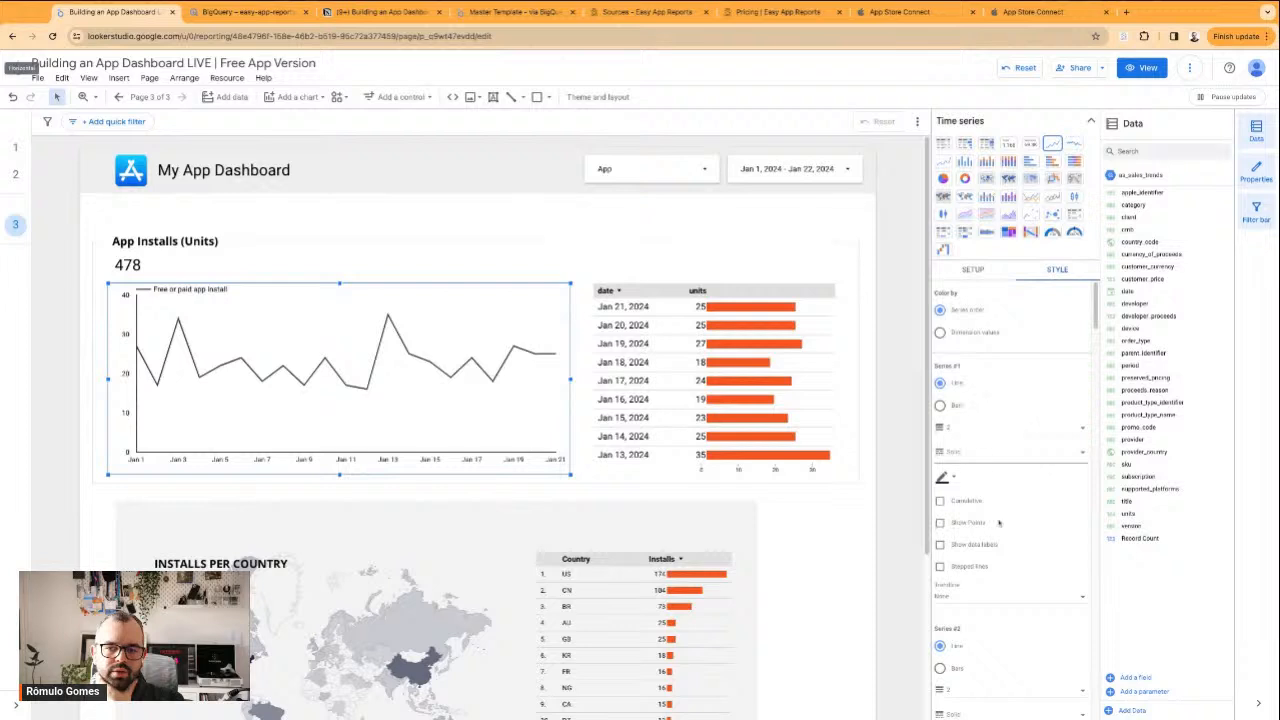
# Try showing data labels and points on the first series of the App Installs line chart, turning each off again
pyautogui.scroll(-1, 985, 548)
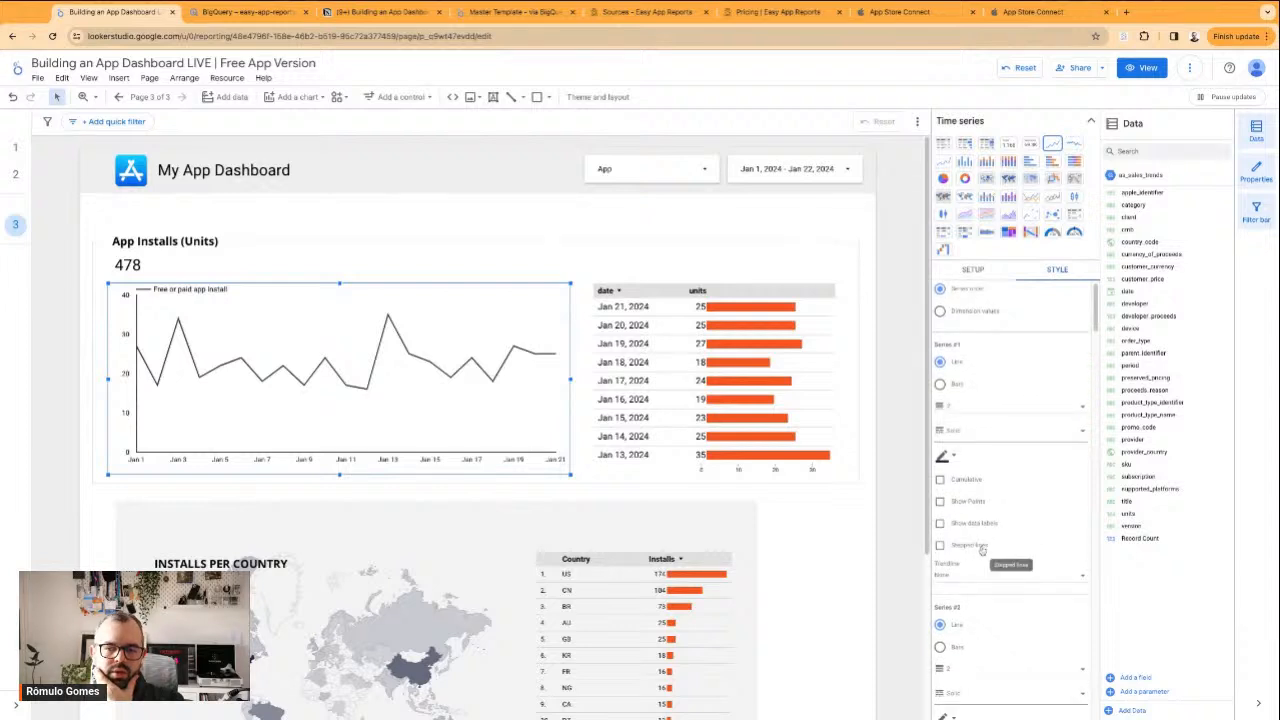
pyautogui.click(983, 546)
pyautogui.click(985, 525)
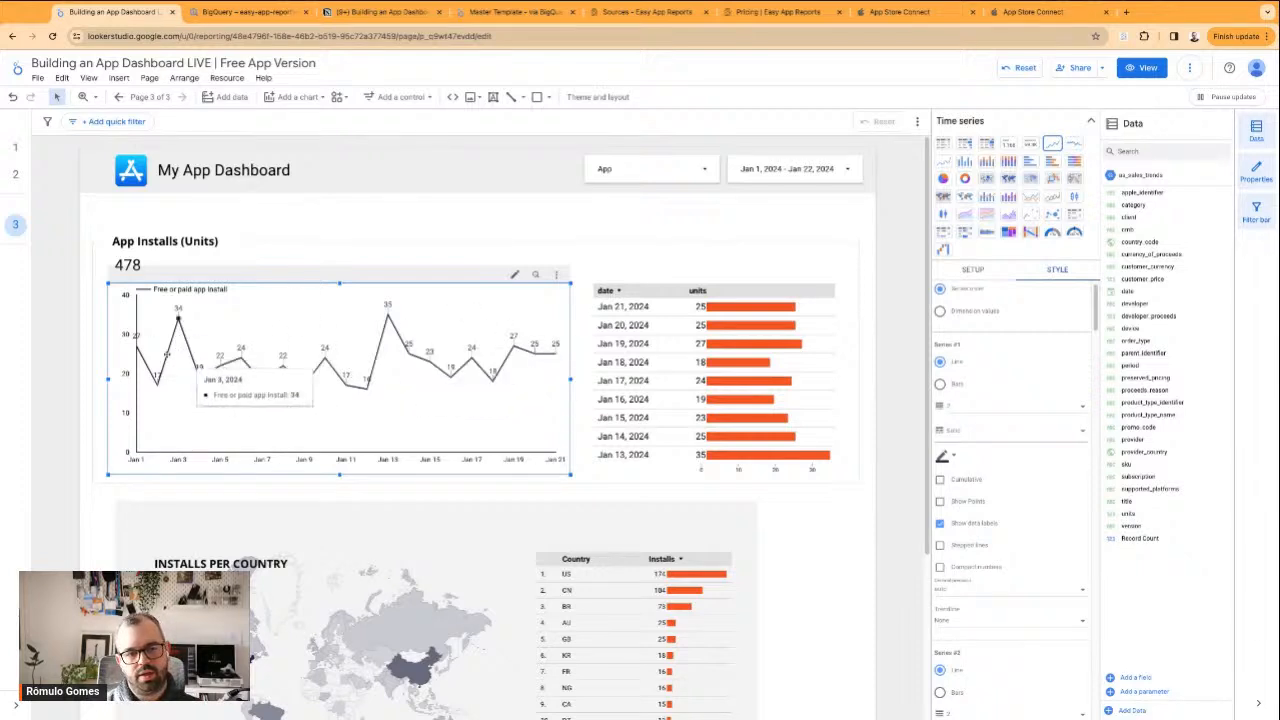
pyautogui.click(940, 524)
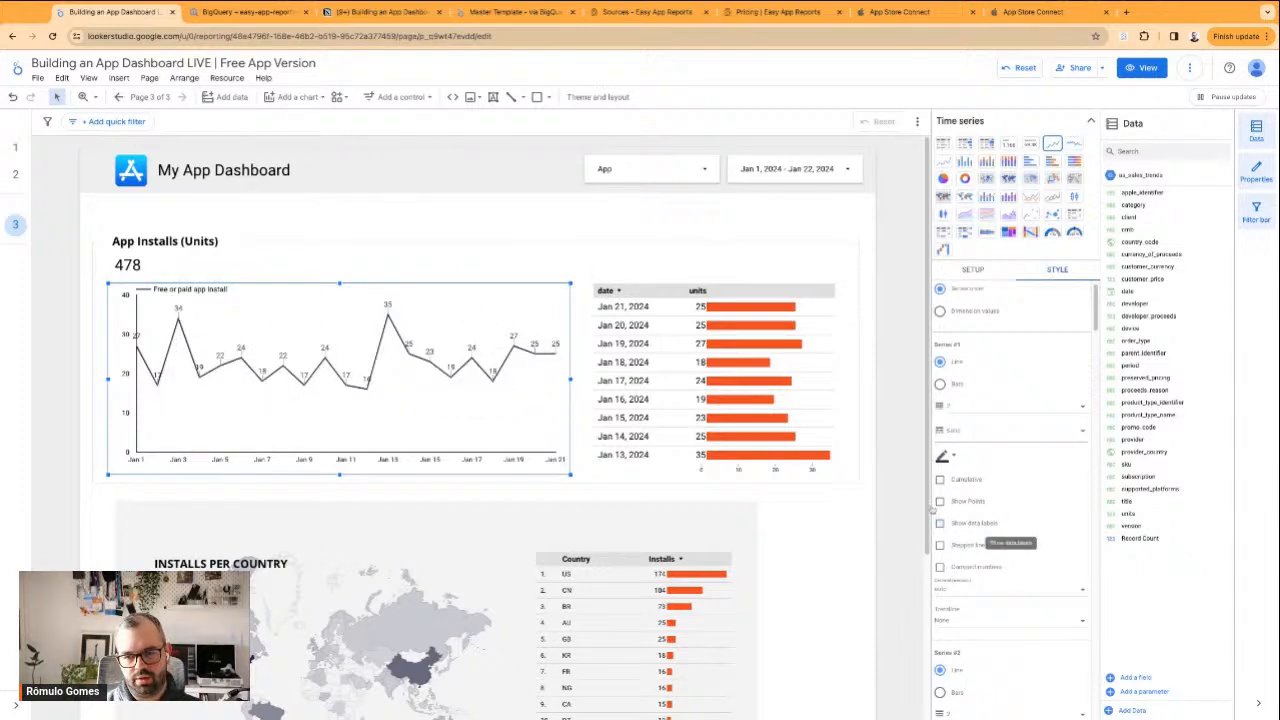
pyautogui.click(940, 502)
pyautogui.click(940, 503)
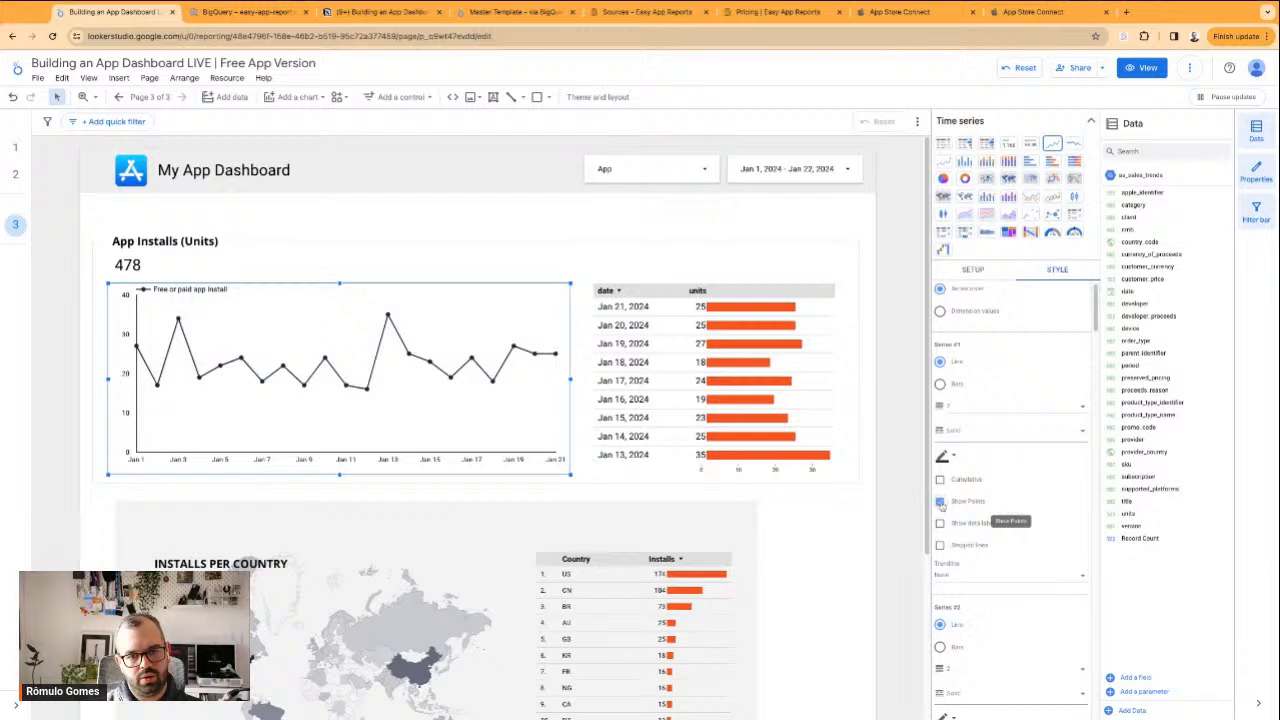
pyautogui.scroll(1, 979, 424)
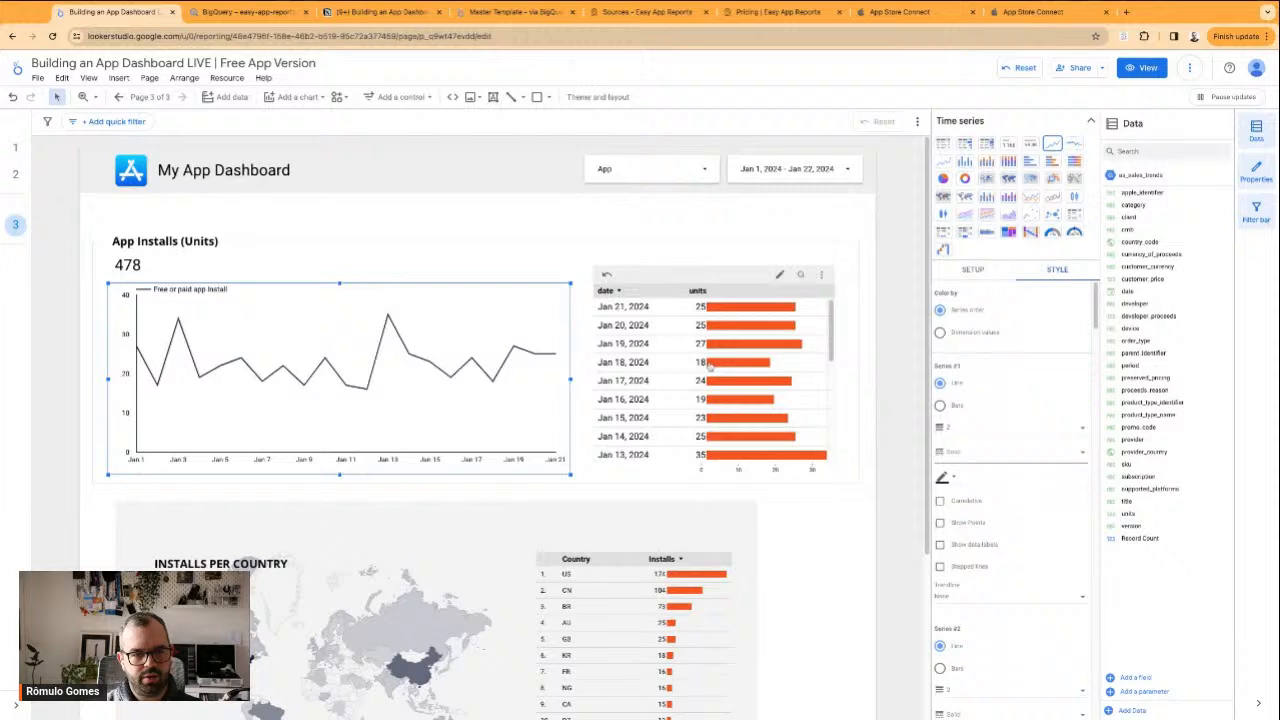
# Hide the legend of the App Installs line chart
pyautogui.scroll(-4, 981, 550)
pyautogui.scroll(4, 981, 560)
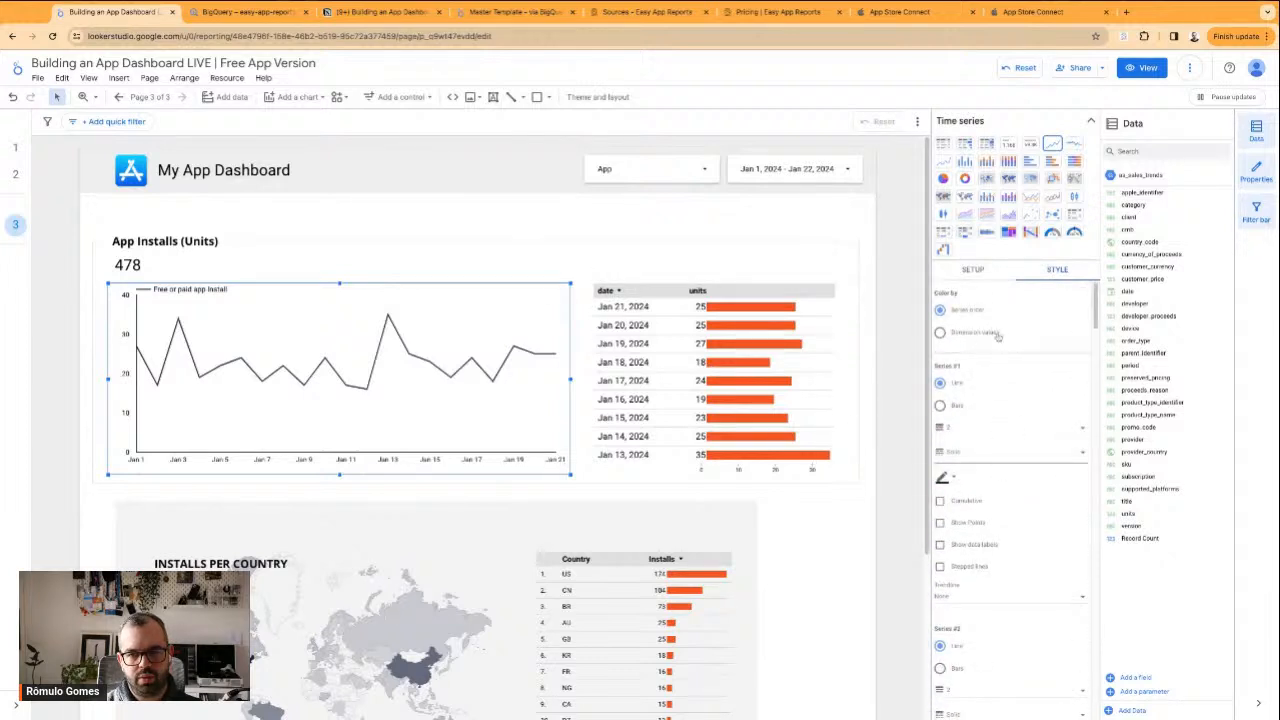
pyautogui.scroll(-12, 1000, 405)
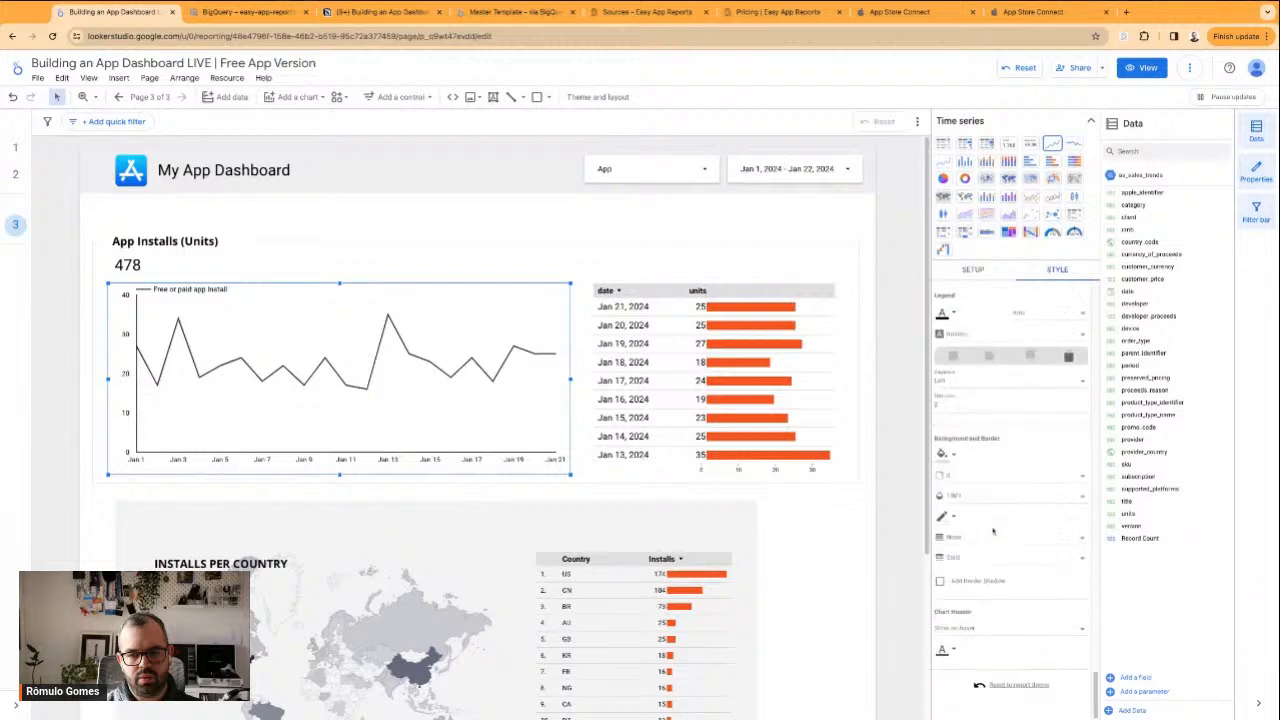
pyautogui.click(953, 407)
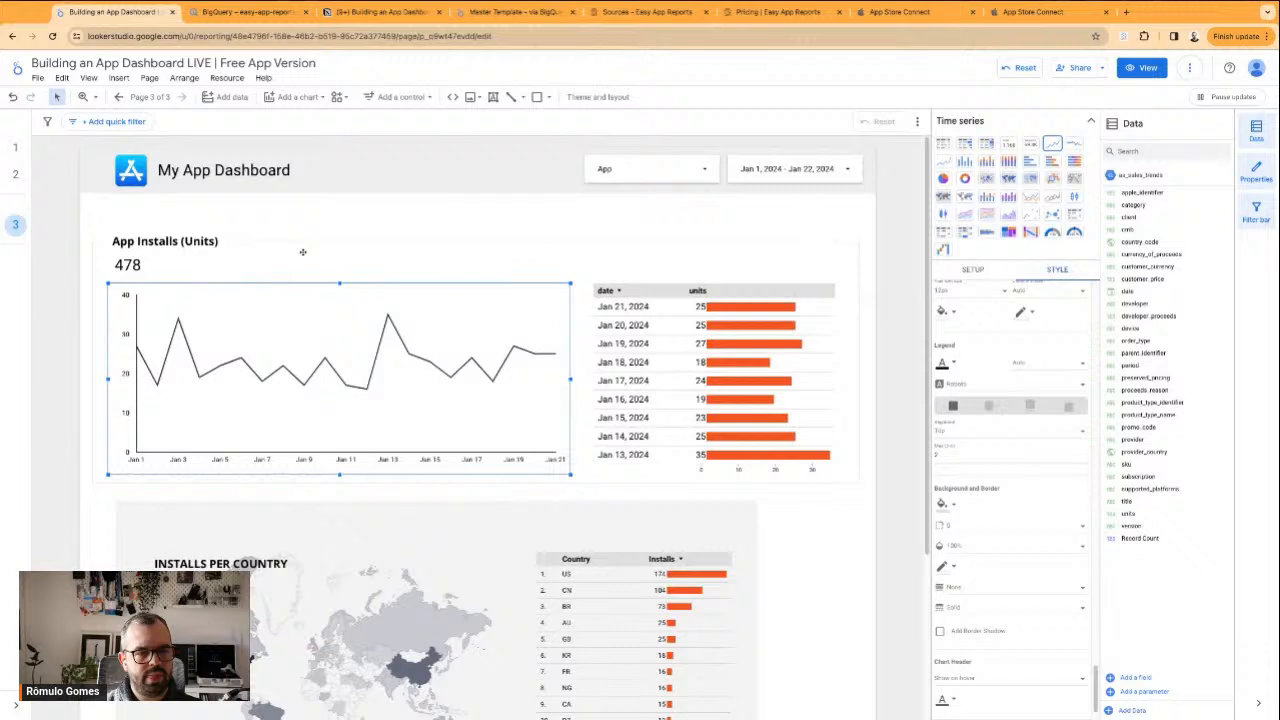
# Set the comparison date range of the App Installs line chart to Previous period
pyautogui.scroll(10, 1010, 467)
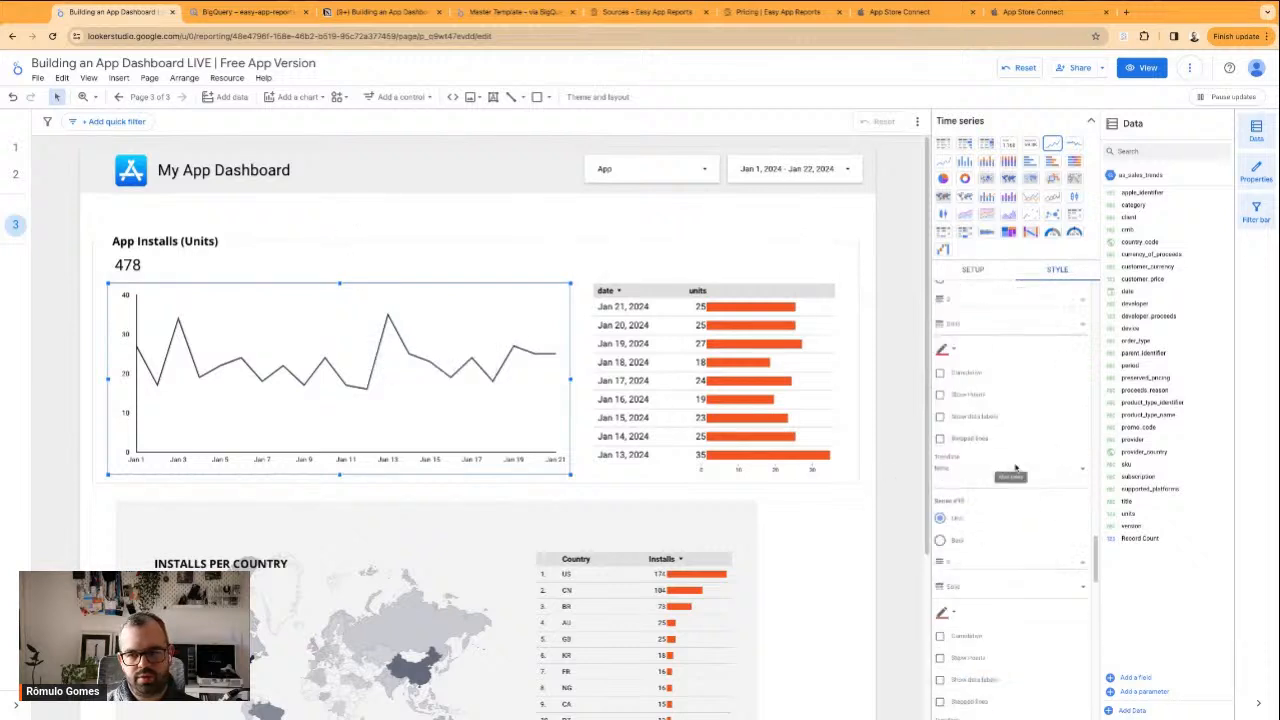
pyautogui.click(974, 271)
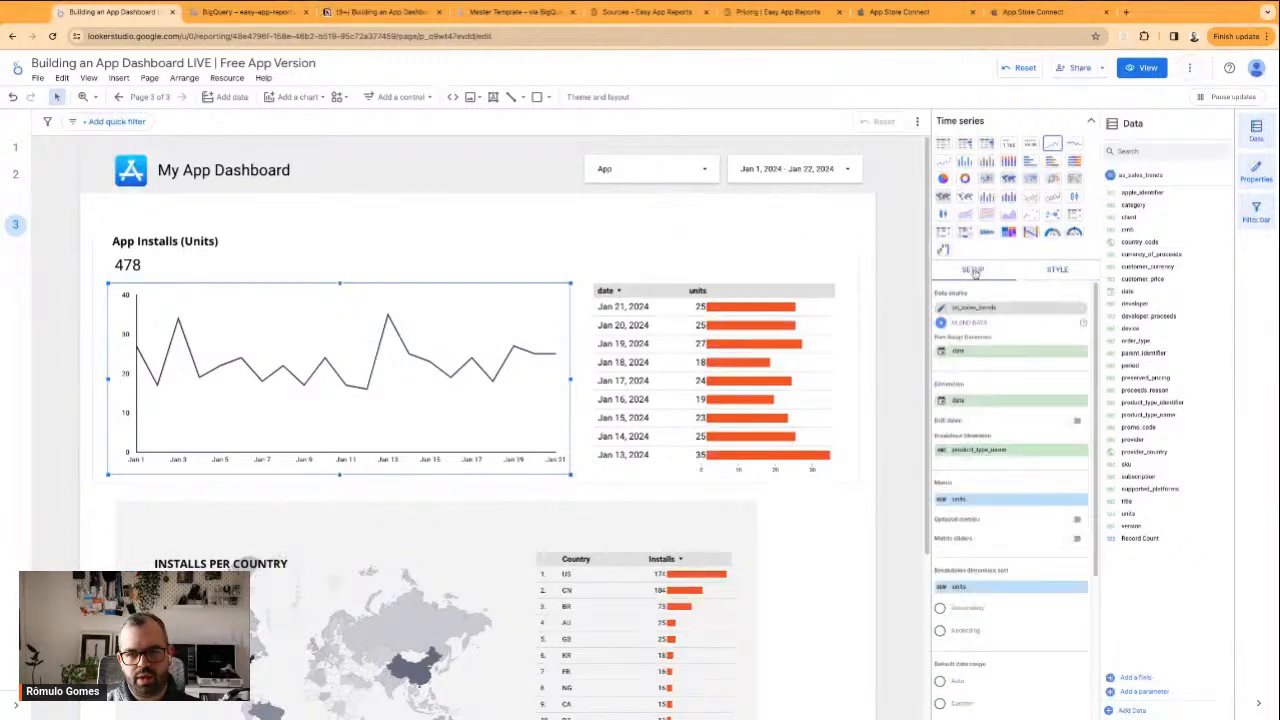
pyautogui.scroll(-3, 976, 300)
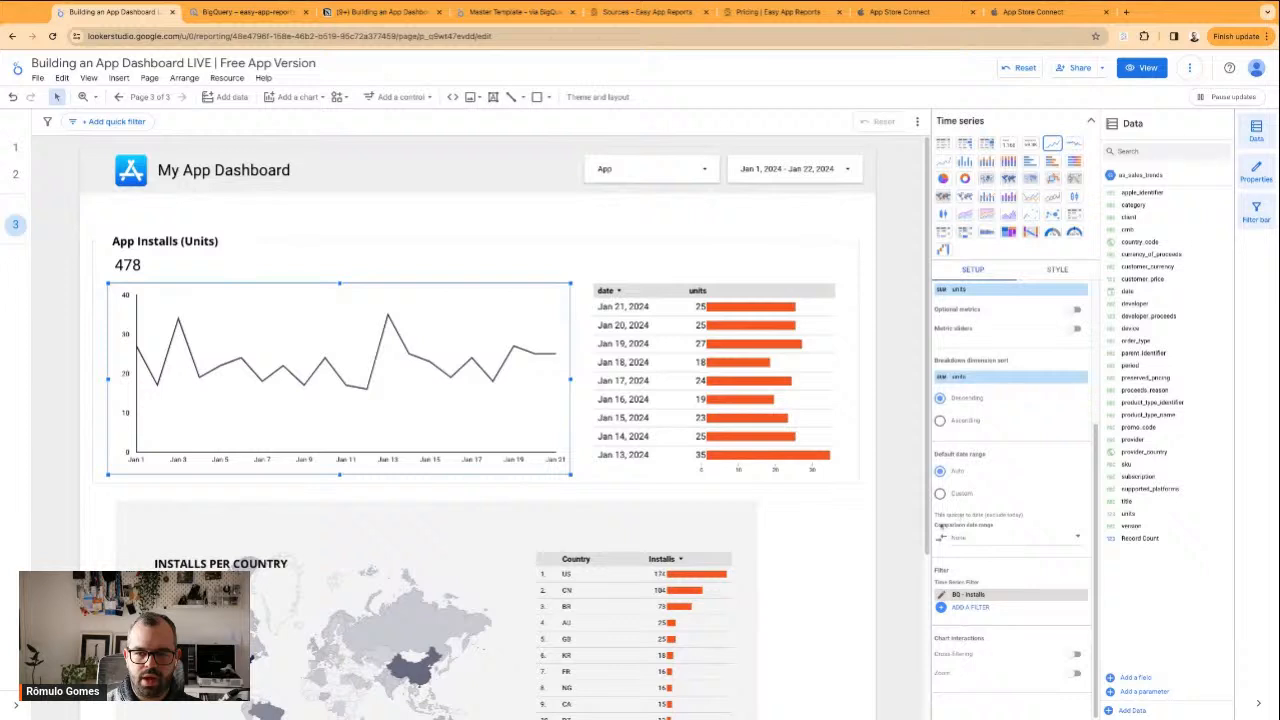
pyautogui.click(1015, 541)
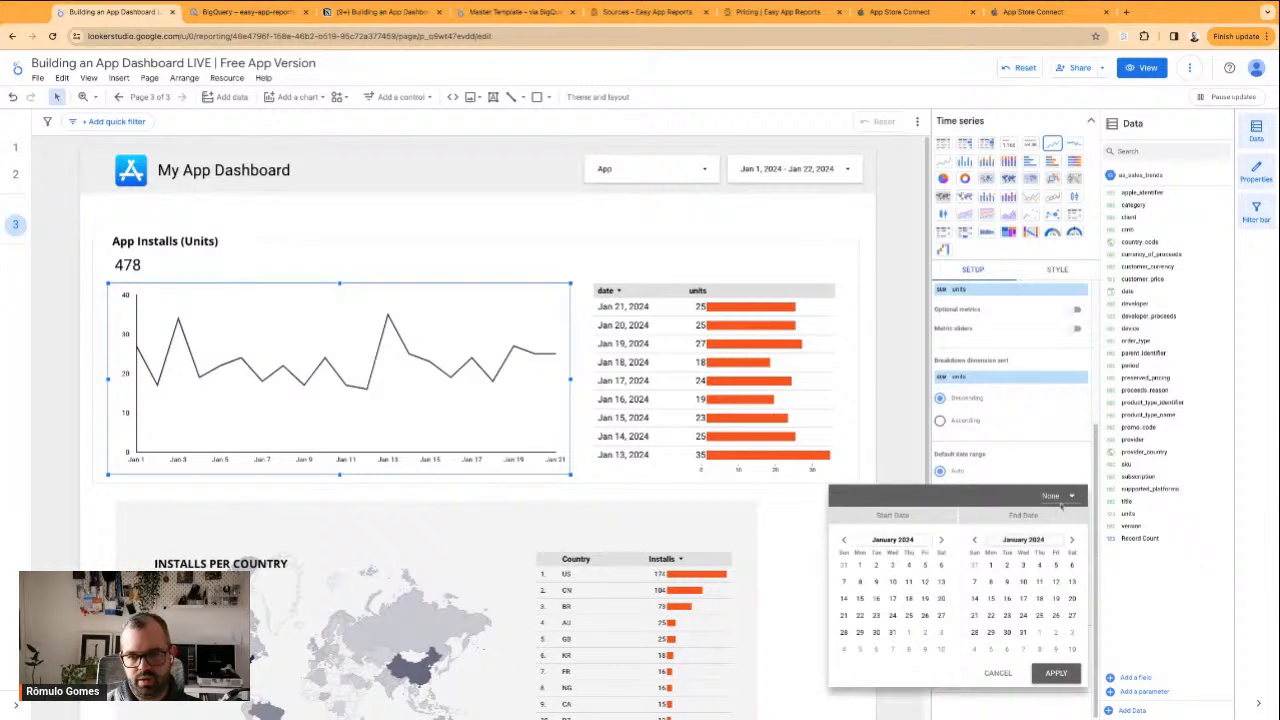
pyautogui.click(1066, 497)
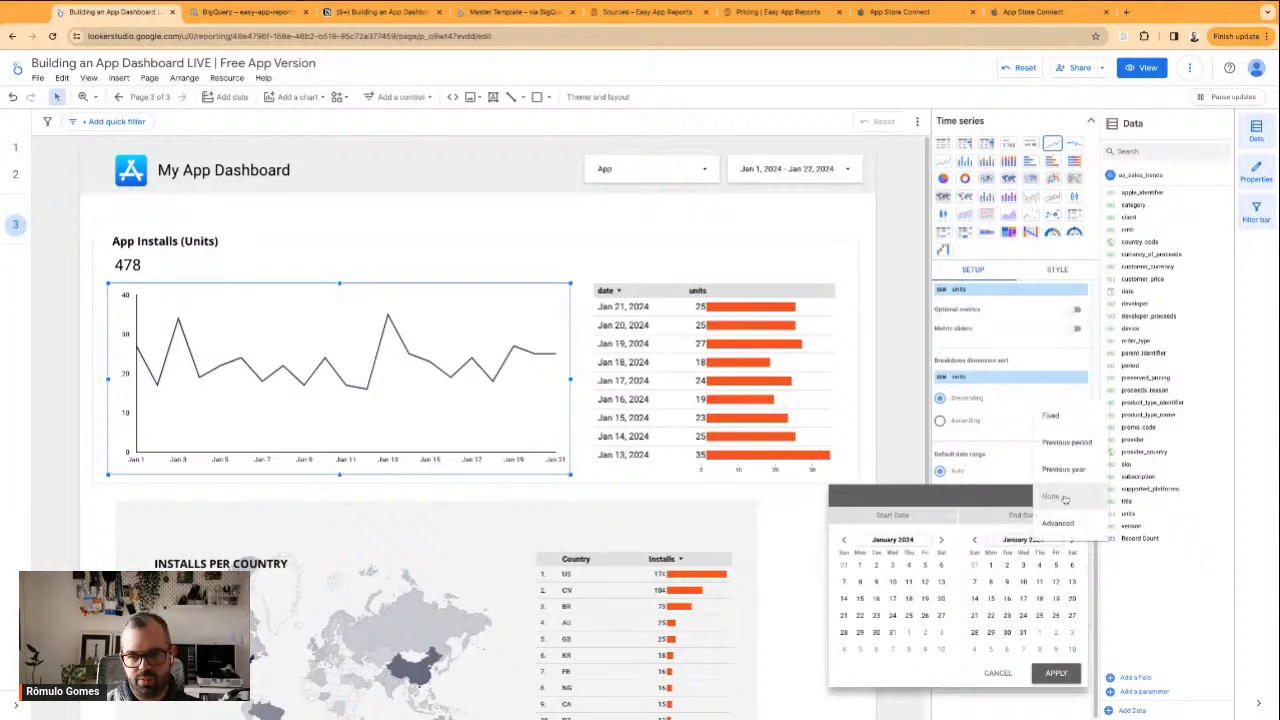
pyautogui.click(1068, 443)
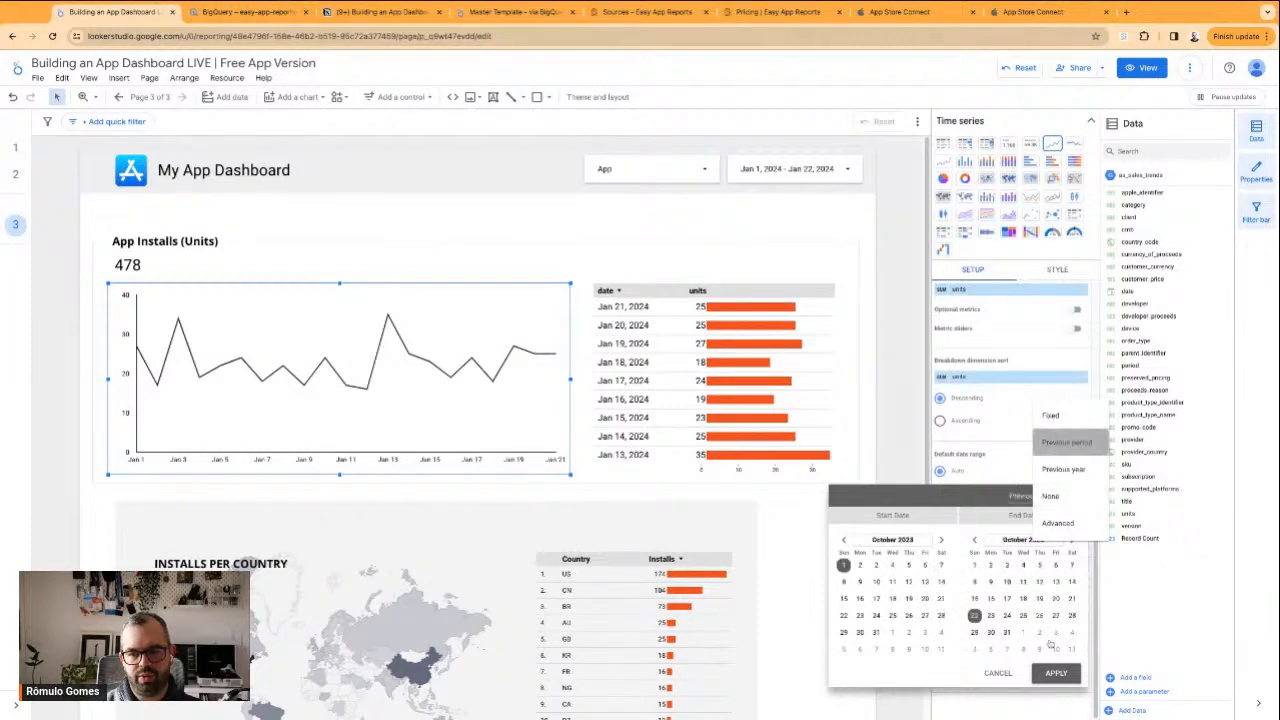
pyautogui.click(1056, 673)
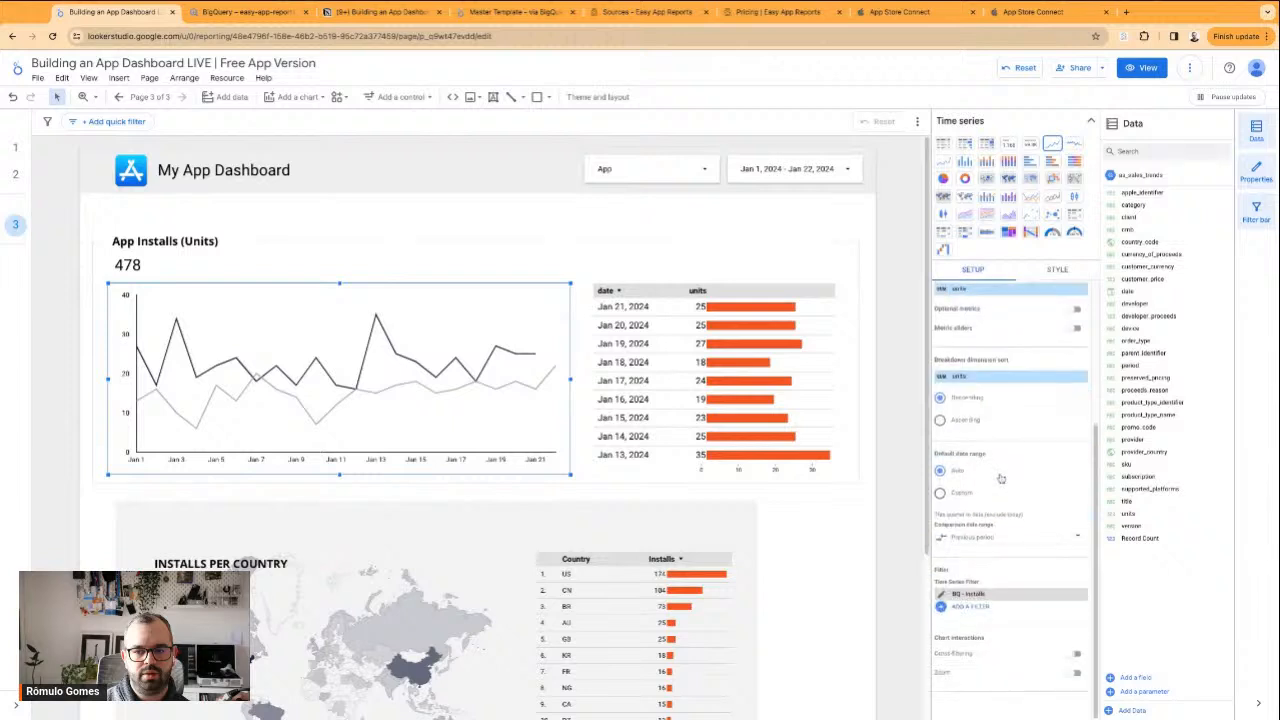
# Examine the line chart's series, axis, grid and legend style options, and its setup settings with the comparison period
pyautogui.click(1052, 269)
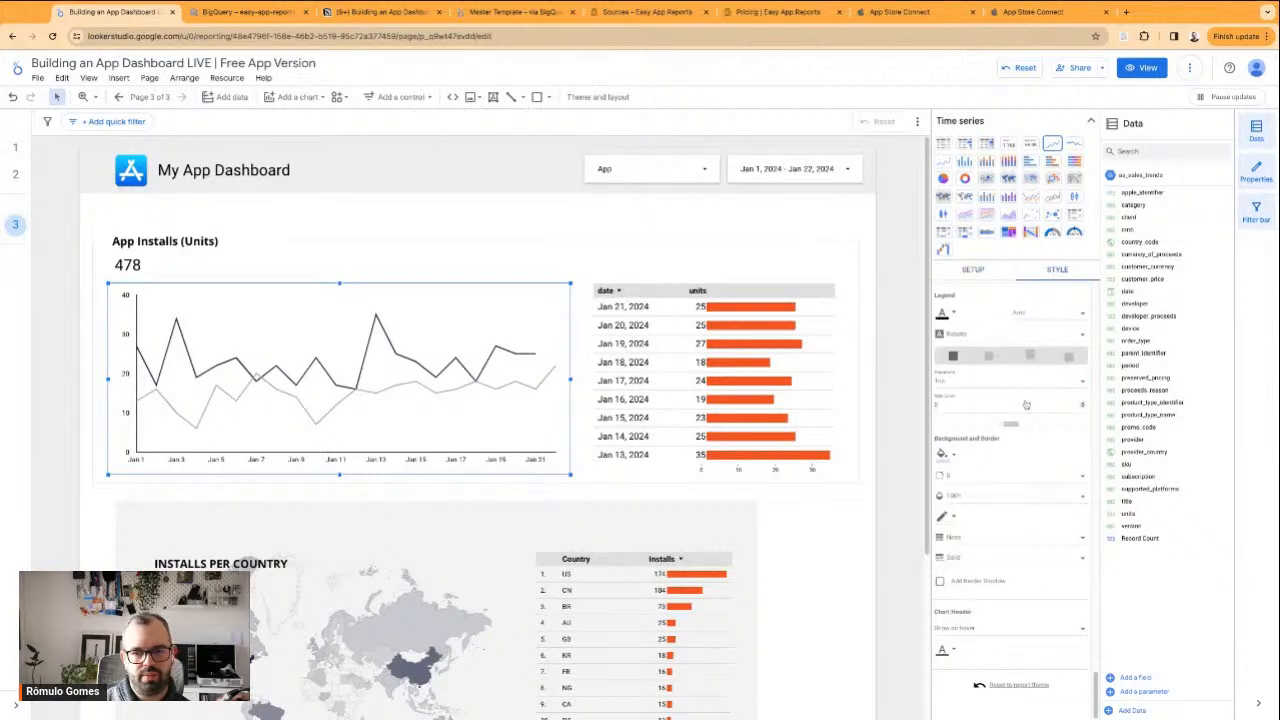
pyautogui.scroll(3, 995, 495)
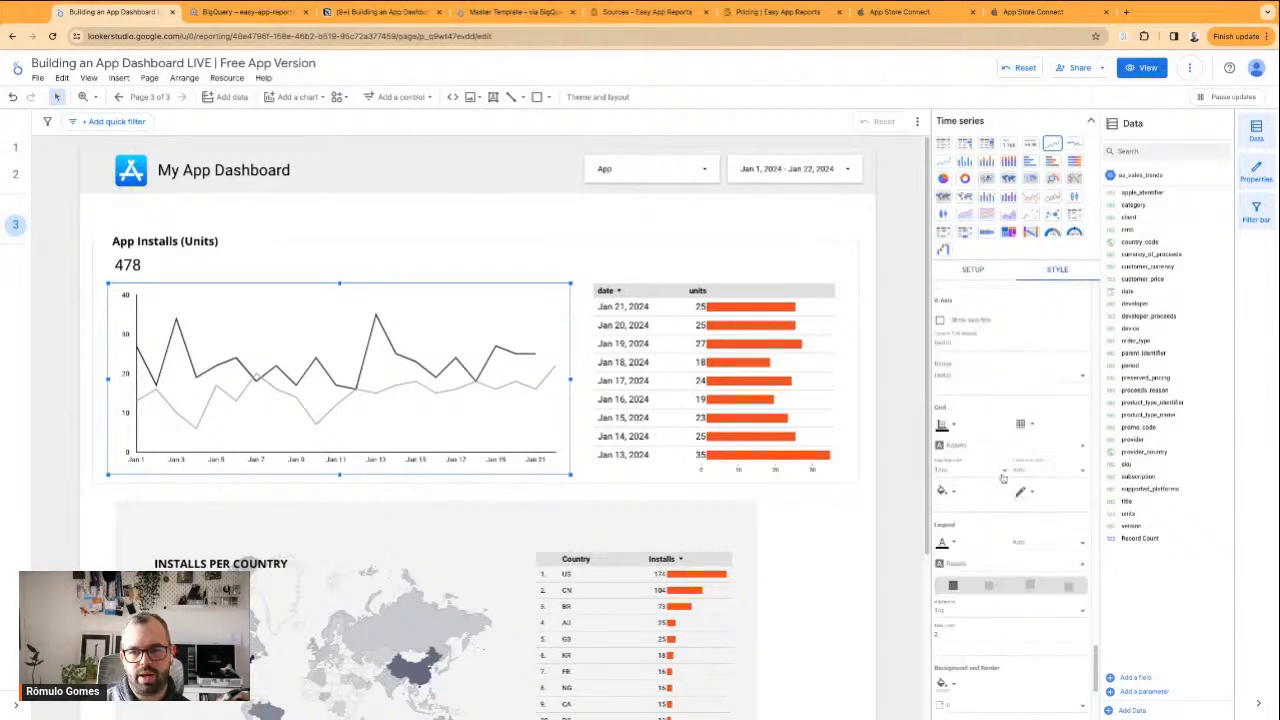
pyautogui.scroll(5, 1030, 490)
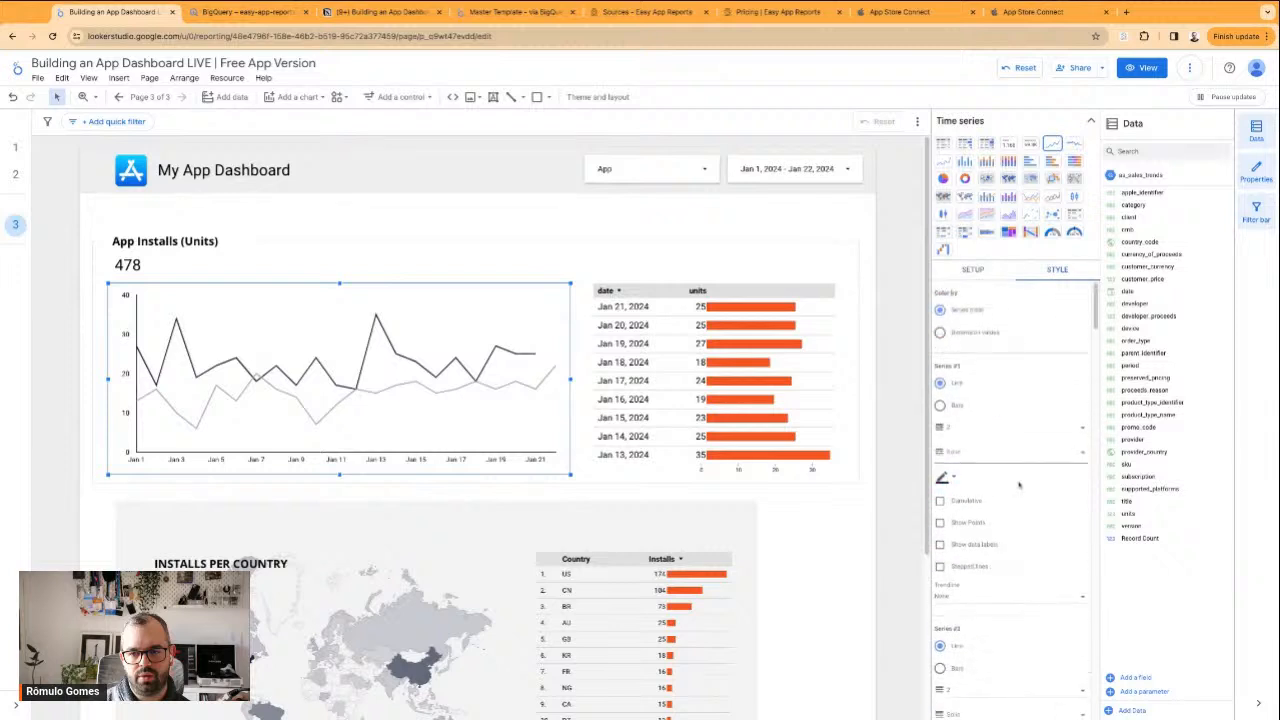
pyautogui.scroll(-2, 1020, 498)
pyautogui.scroll(-3, 990, 400)
pyautogui.scroll(-3, 1033, 515)
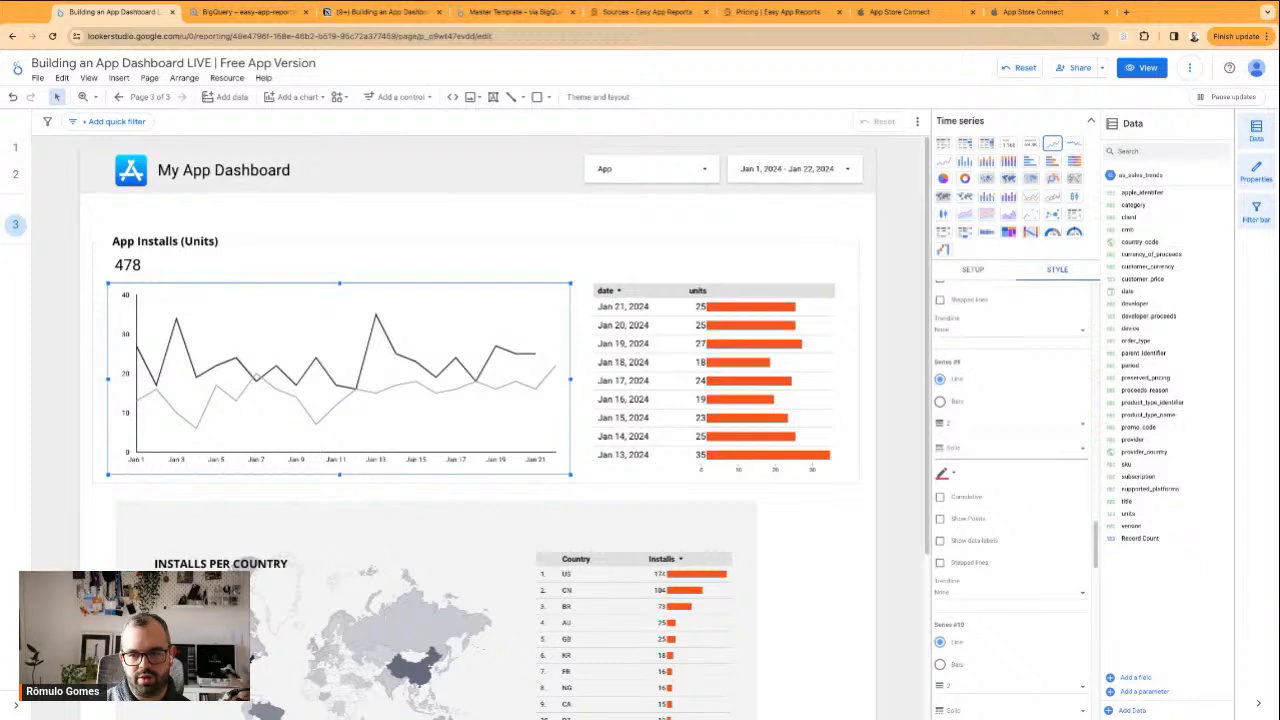
pyautogui.scroll(-5, 1031, 520)
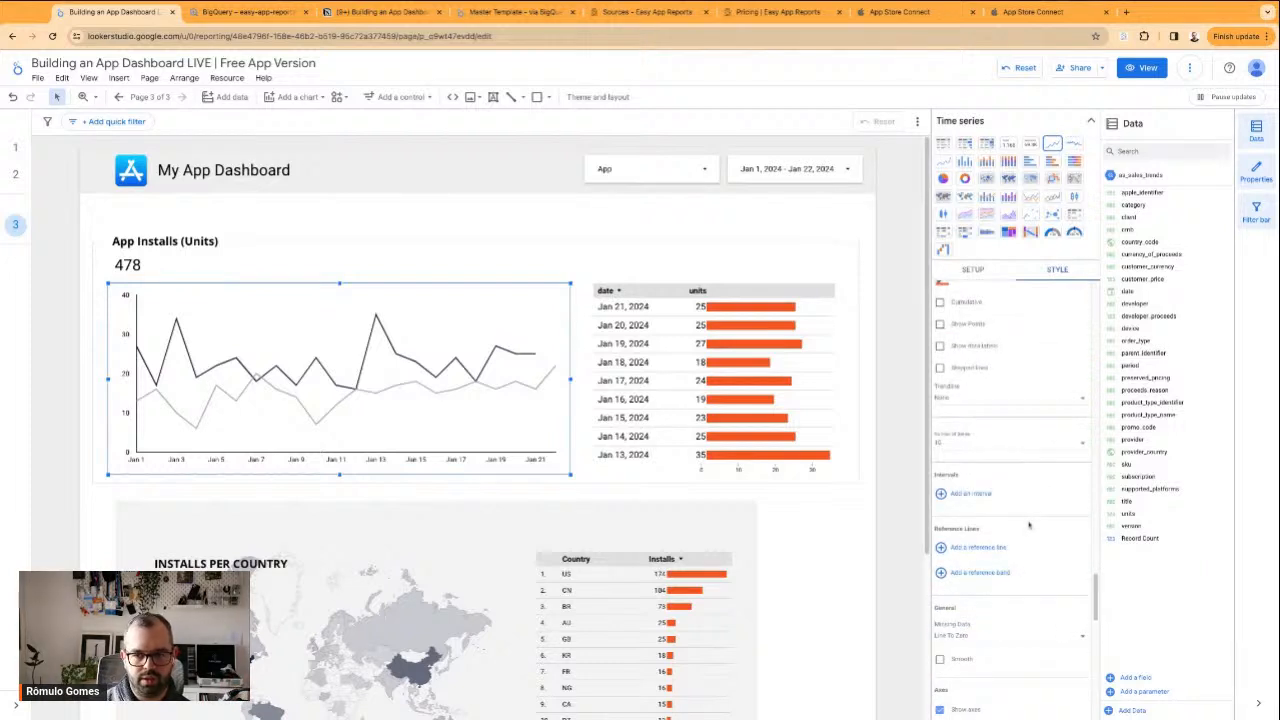
pyautogui.scroll(-3, 1029, 524)
pyautogui.scroll(-5, 1029, 524)
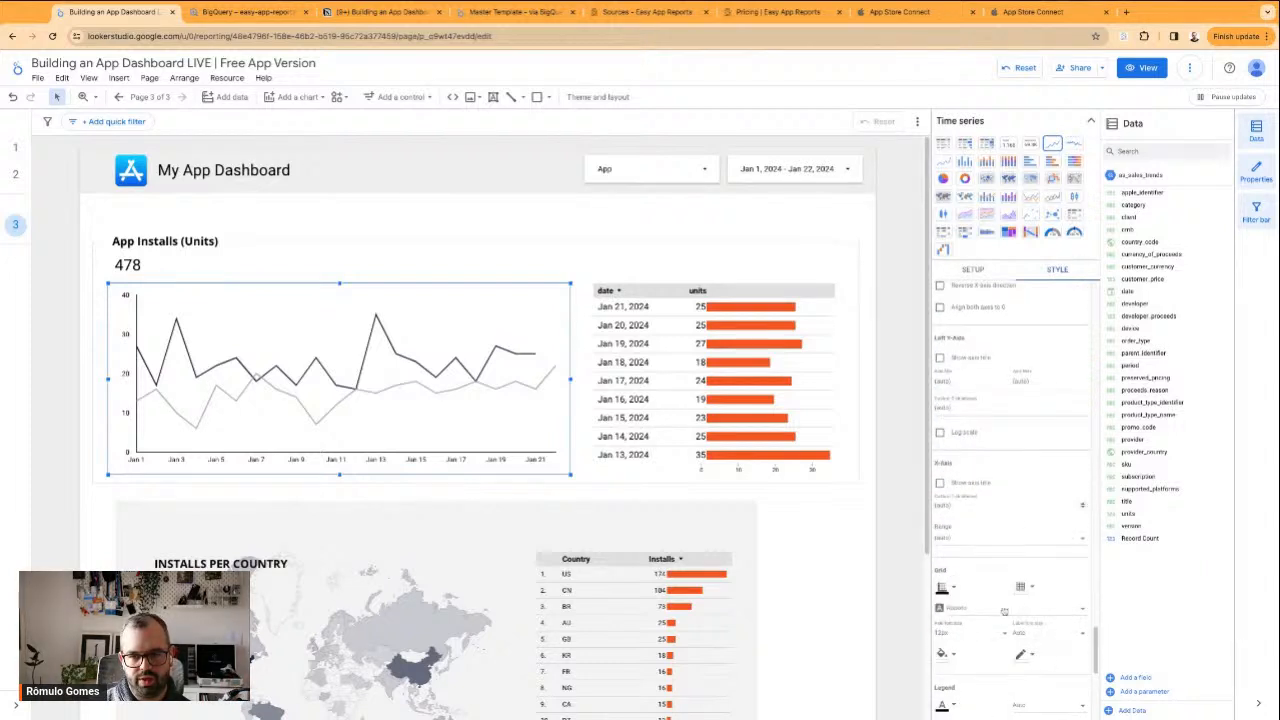
pyautogui.scroll(-1, 1004, 611)
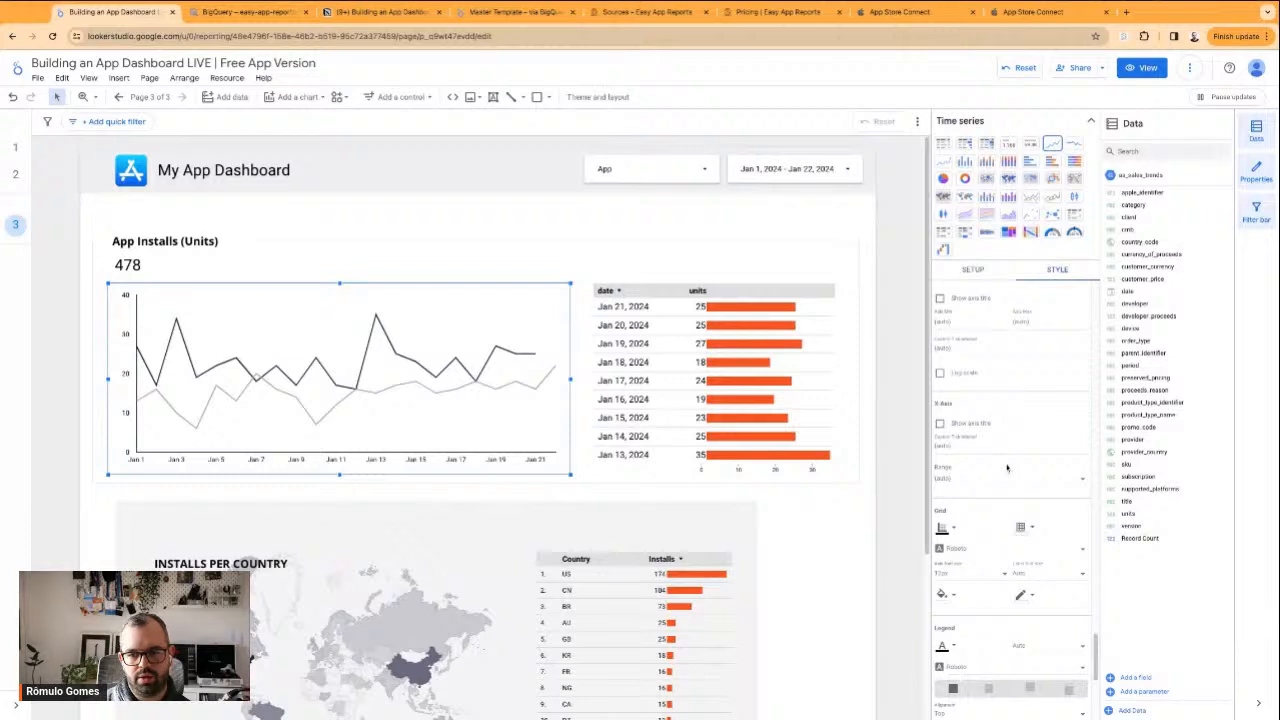
pyautogui.scroll(-4, 997, 585)
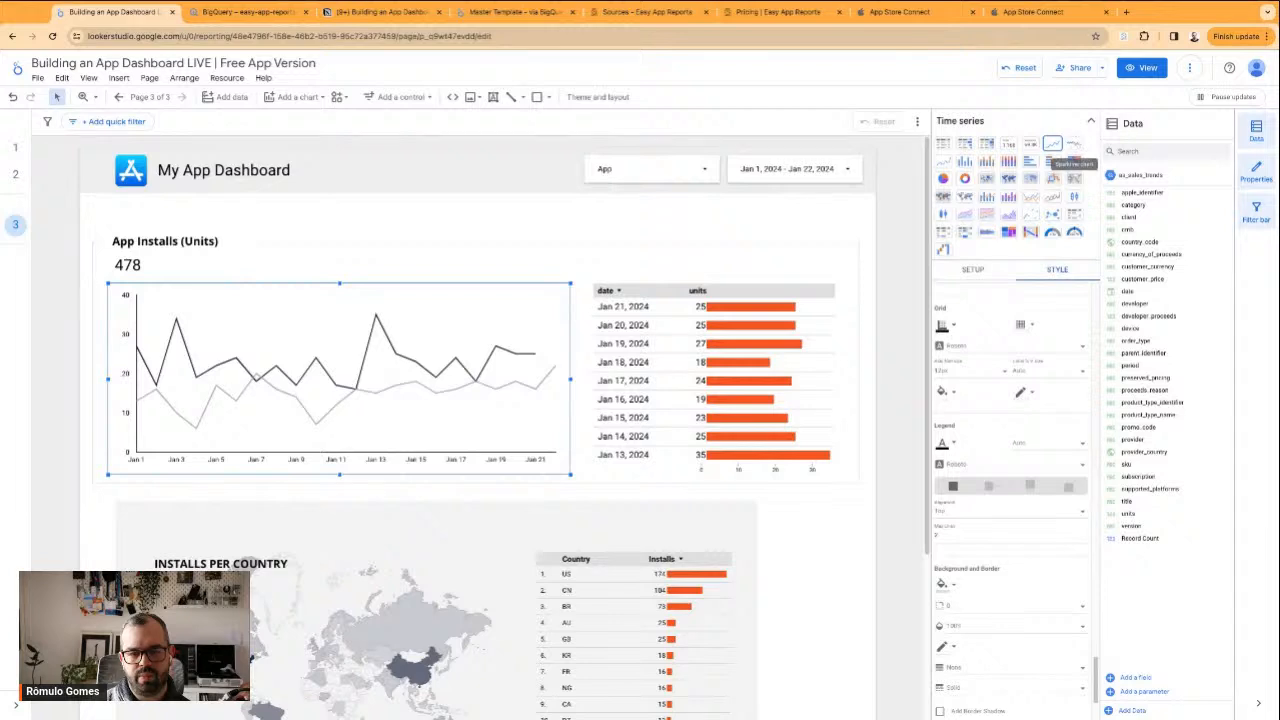
pyautogui.scroll(10, 1027, 432)
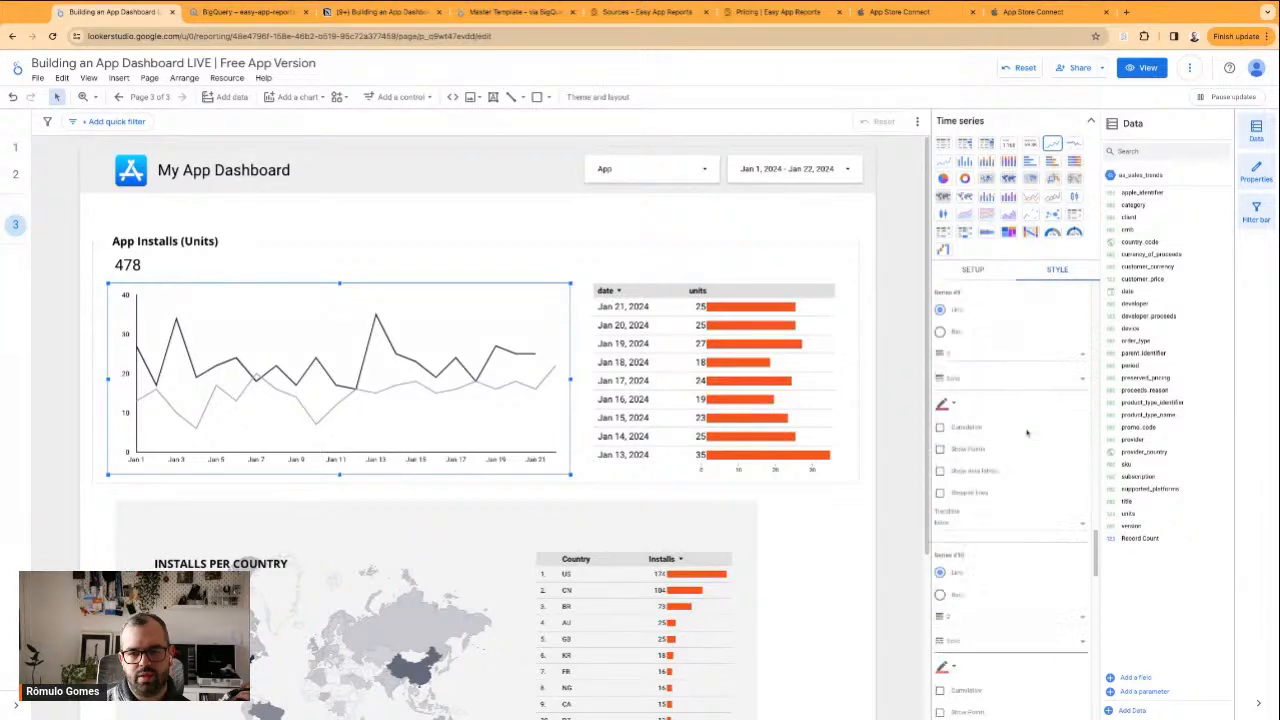
pyautogui.scroll(3, 1027, 432)
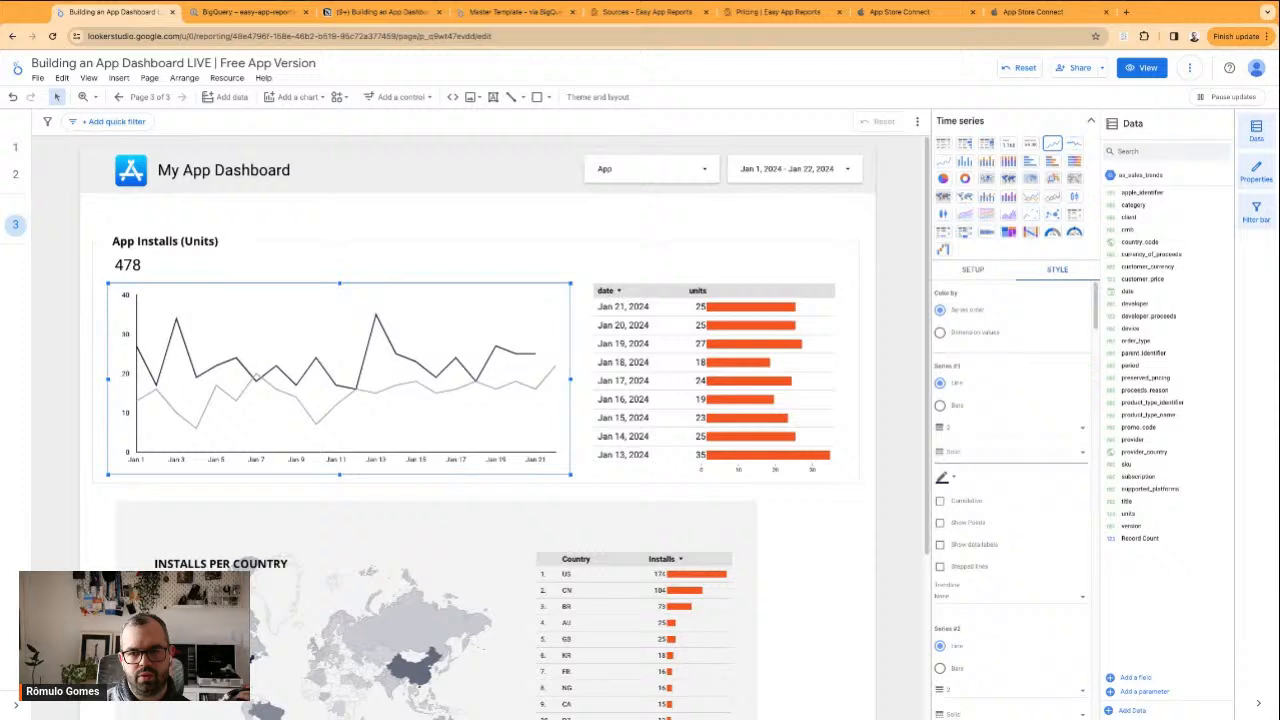
pyautogui.click(974, 270)
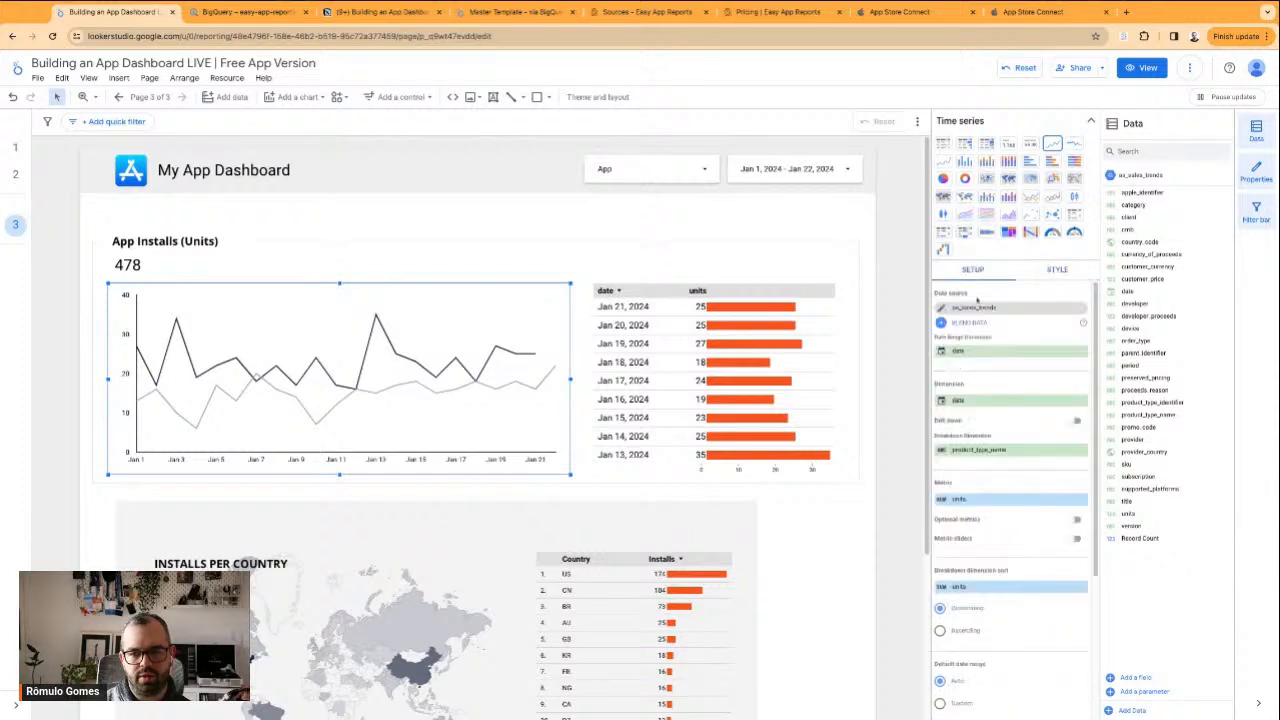
pyautogui.scroll(-8, 948, 455)
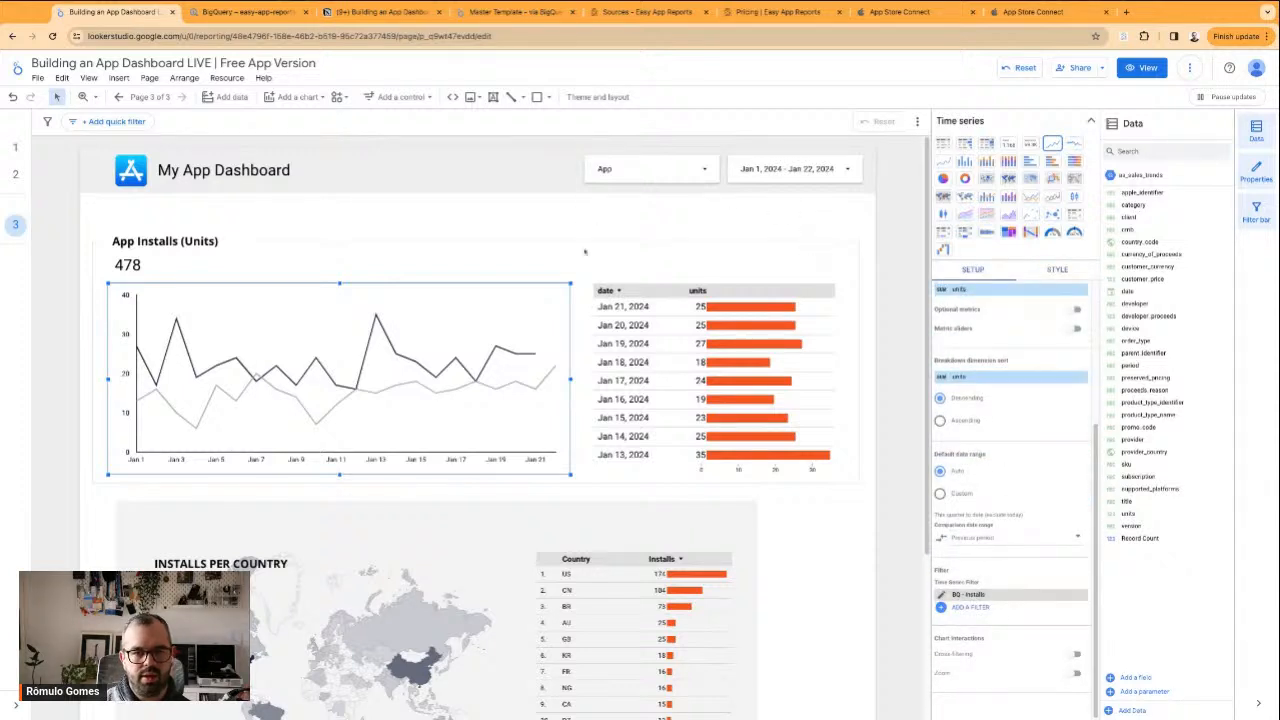
# Shorten the date and units table slightly in the App Installs section
pyautogui.click(646, 337)
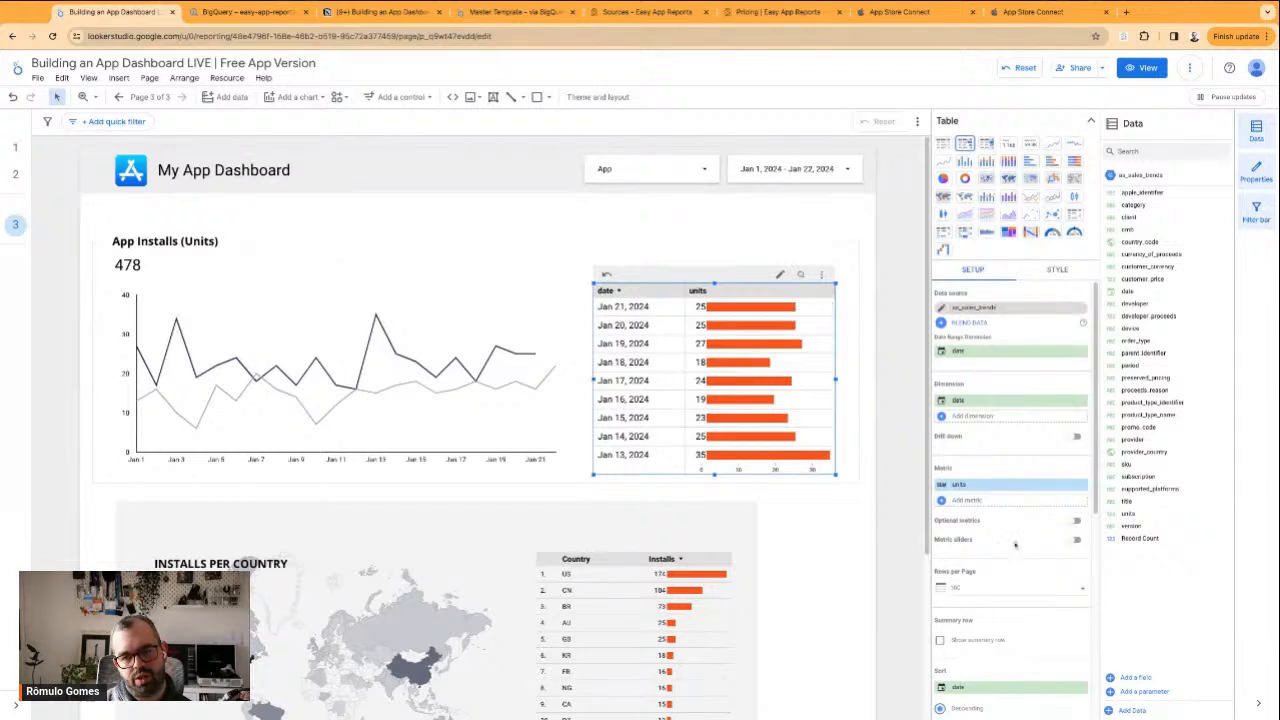
pyautogui.scroll(-5, 1015, 575)
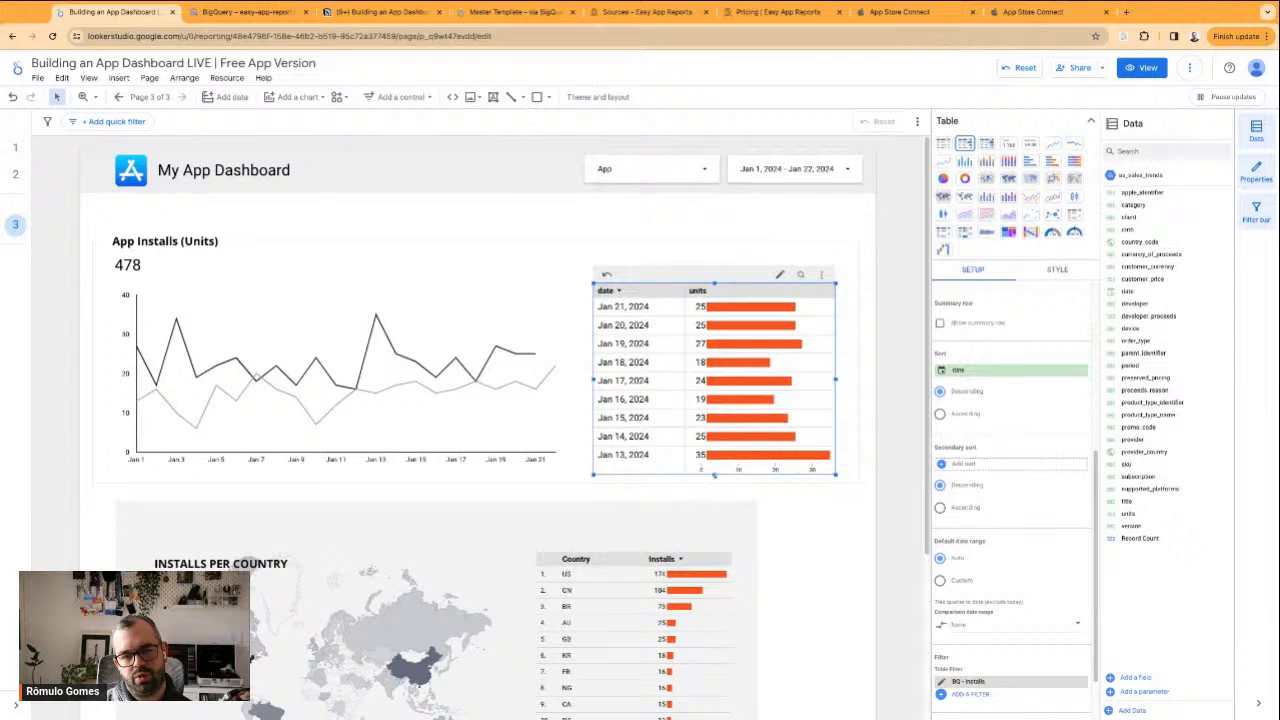
pyautogui.moveTo(715, 476); pyautogui.dragTo(715, 476)
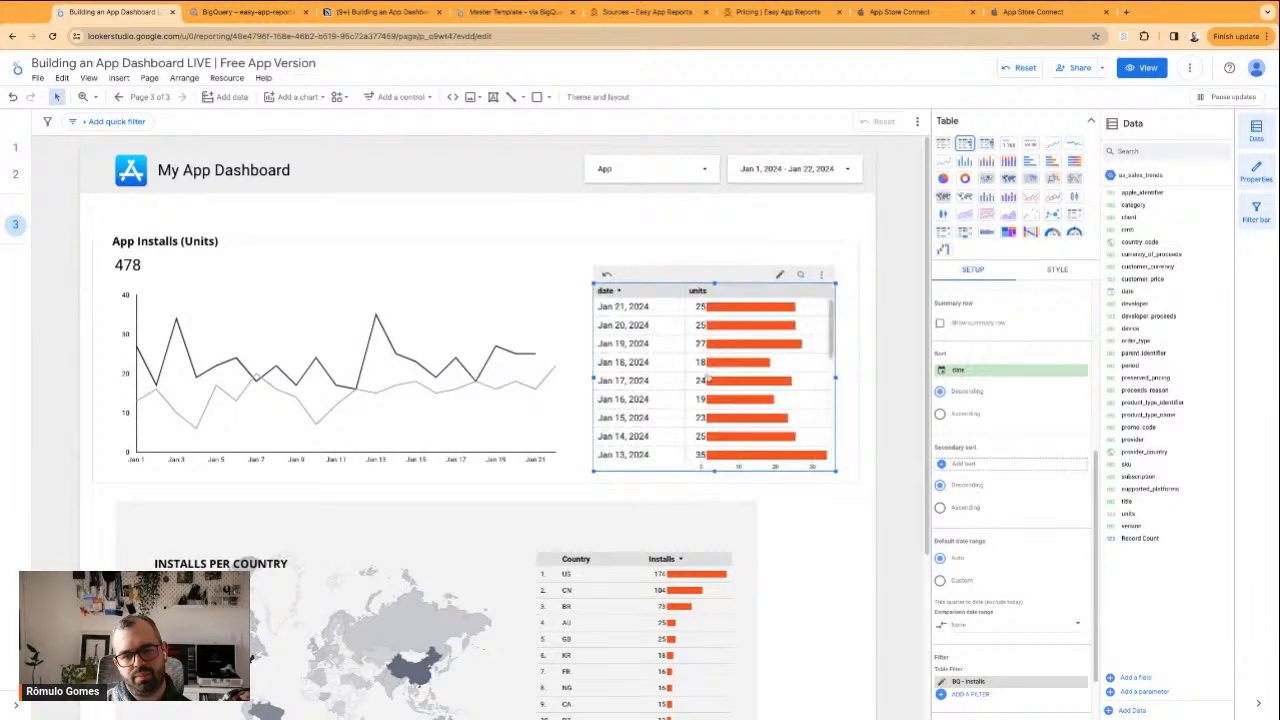
# Set the comparison date range of the date and units table to Previous period
pyautogui.click(980, 623)
pyautogui.click(1066, 497)
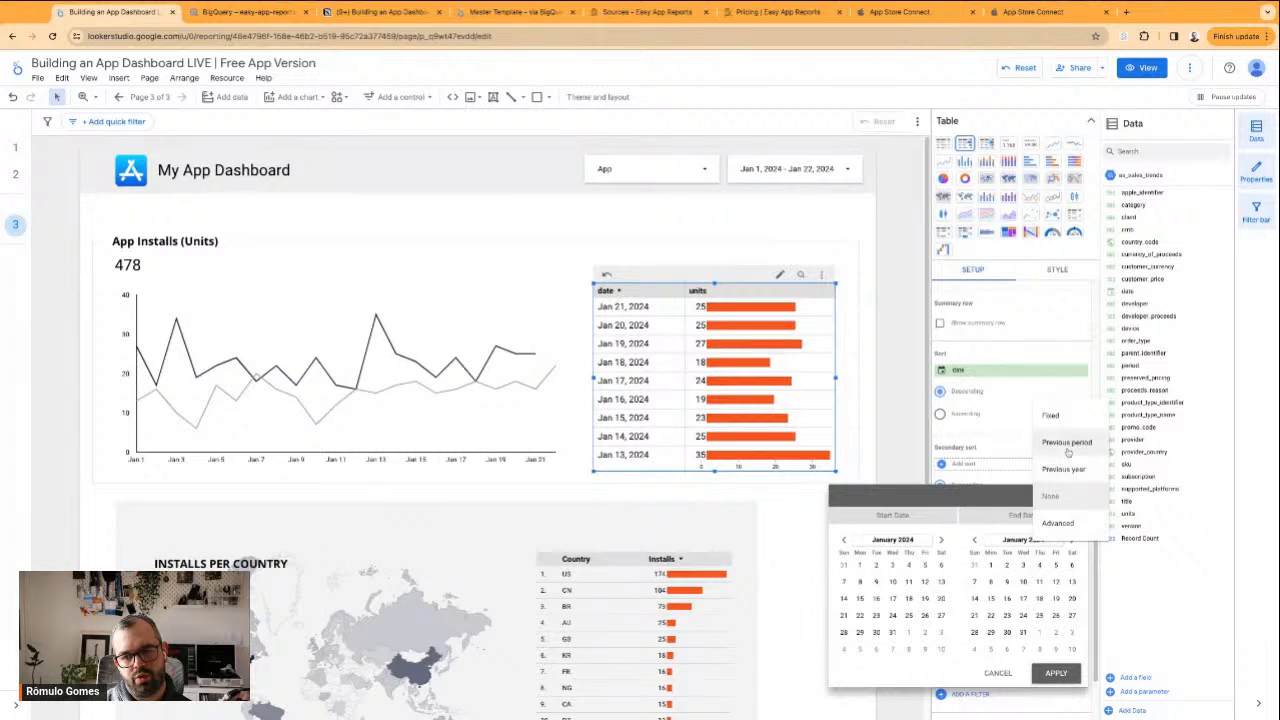
pyautogui.click(1060, 469)
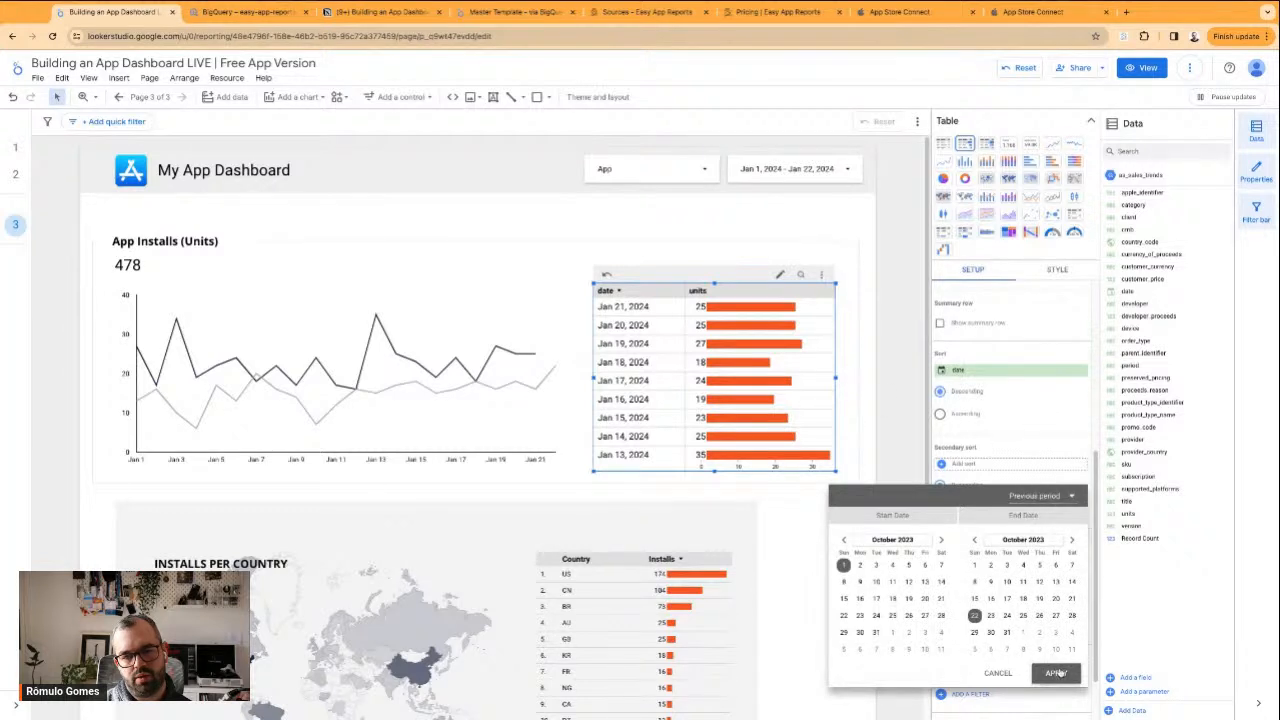
pyautogui.click(790, 401)
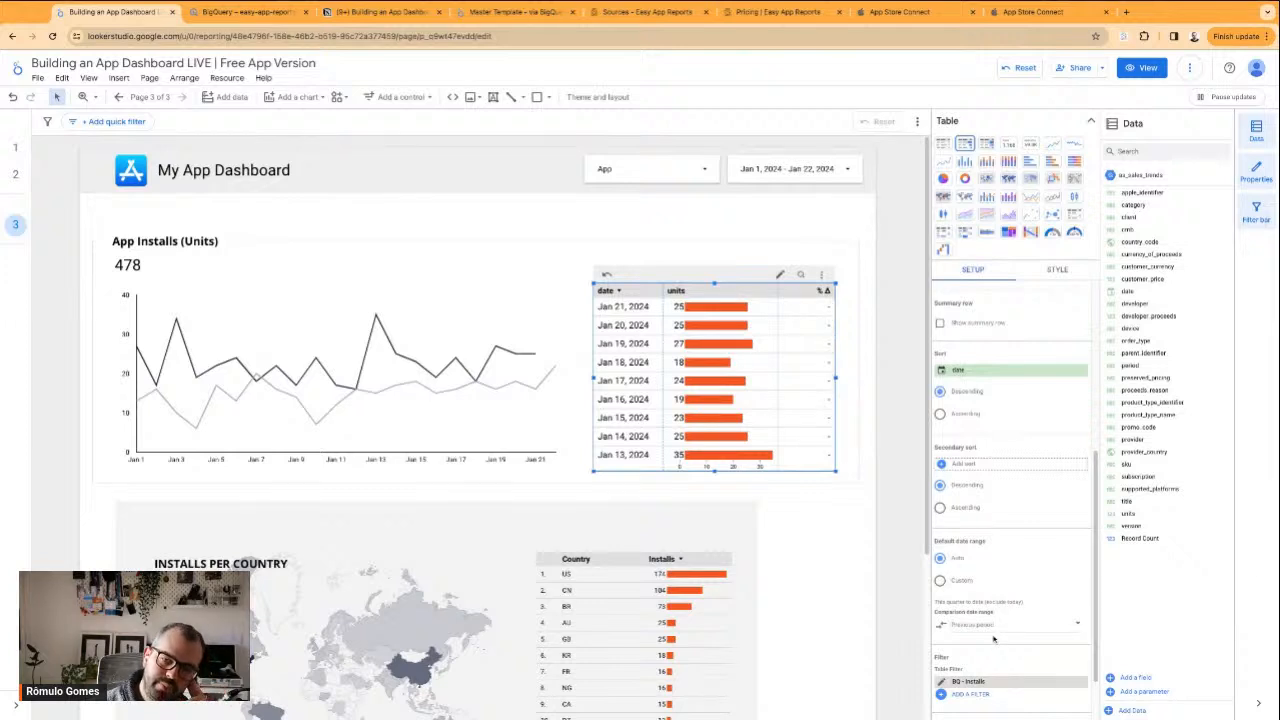
# Review the style options of the date and units table and set its comparison date range back to None
pyautogui.scroll(5, 1003, 434)
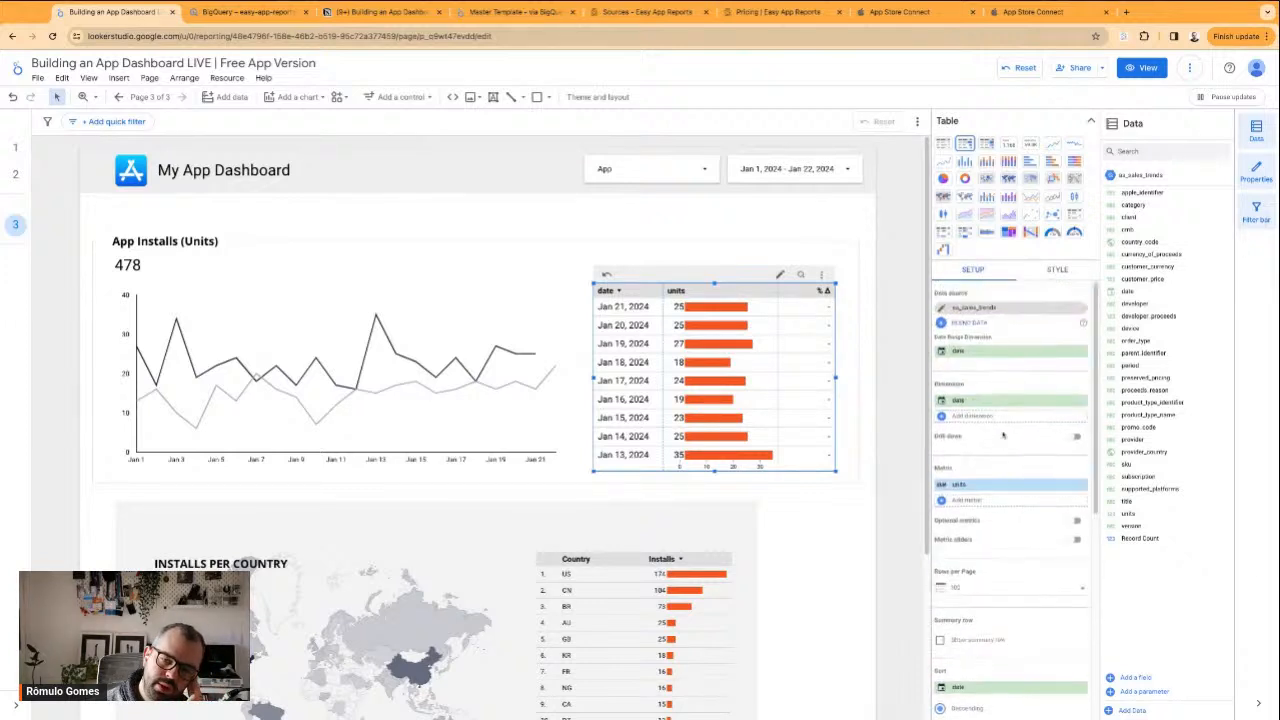
pyautogui.click(1066, 270)
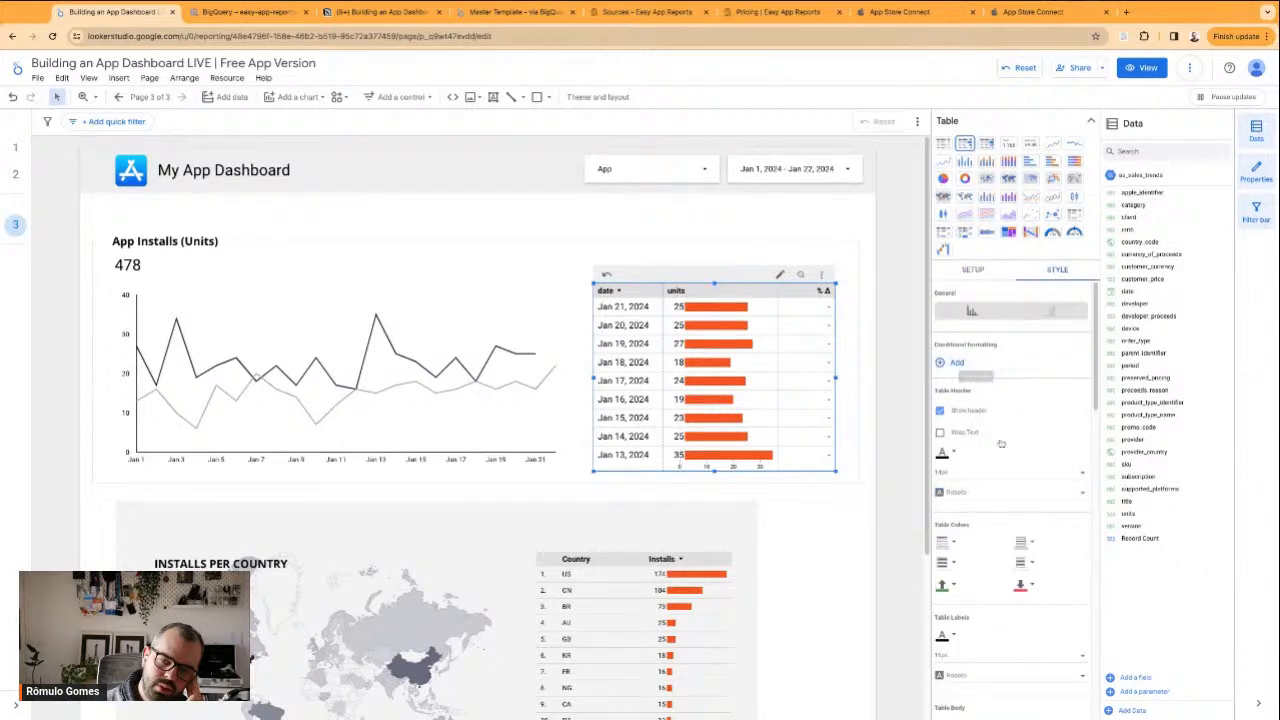
pyautogui.scroll(-5, 975, 436)
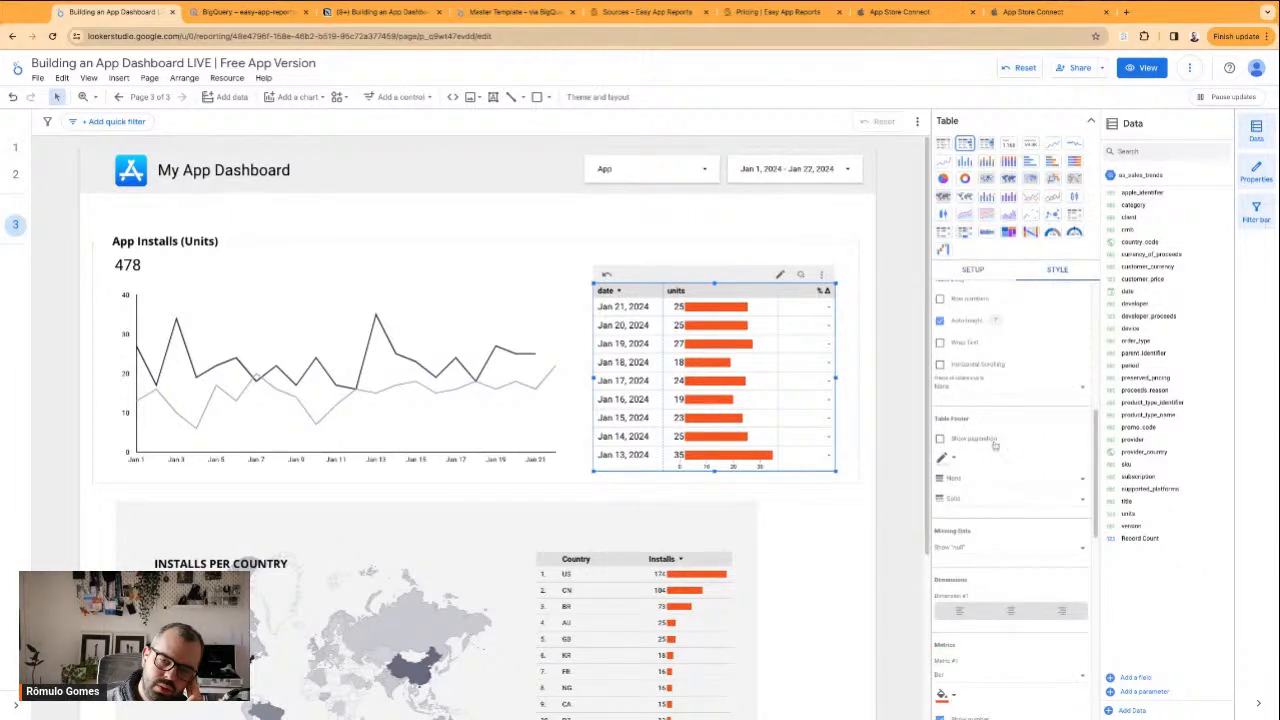
pyautogui.scroll(-5, 1011, 462)
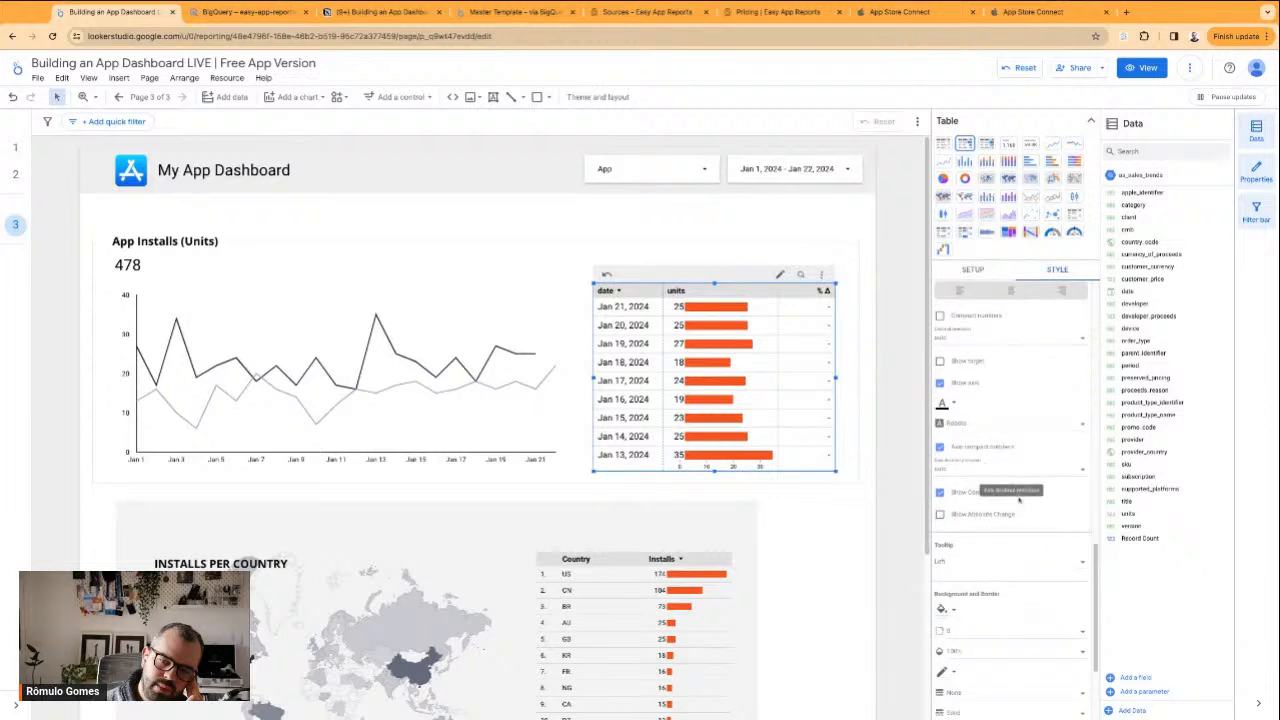
pyautogui.scroll(-2, 975, 485)
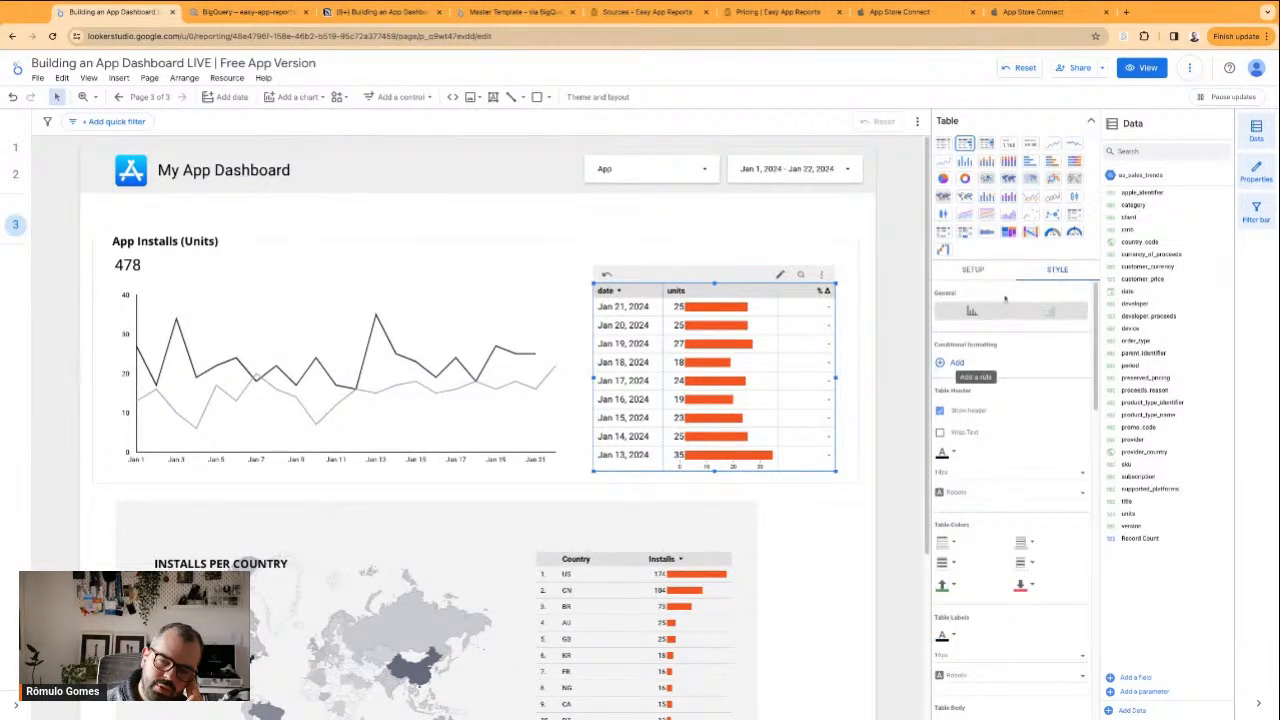
pyautogui.click(973, 271)
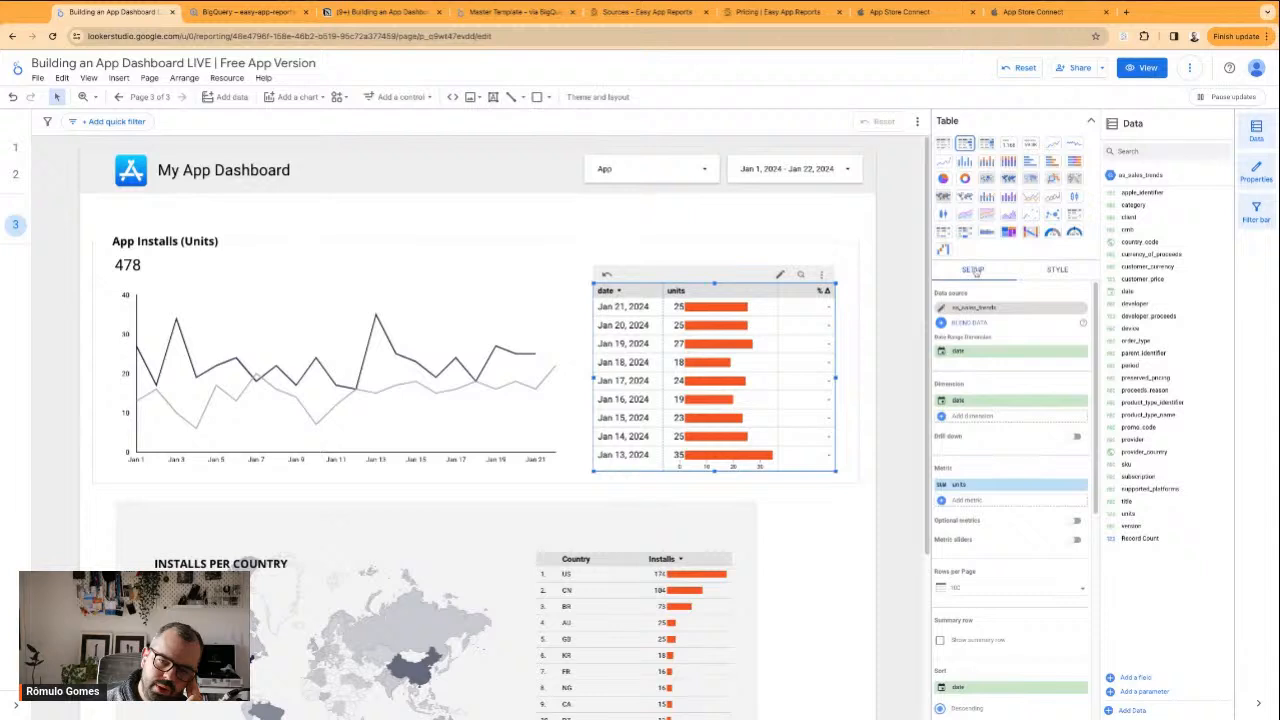
pyautogui.scroll(-5, 1021, 524)
pyautogui.click(1035, 560)
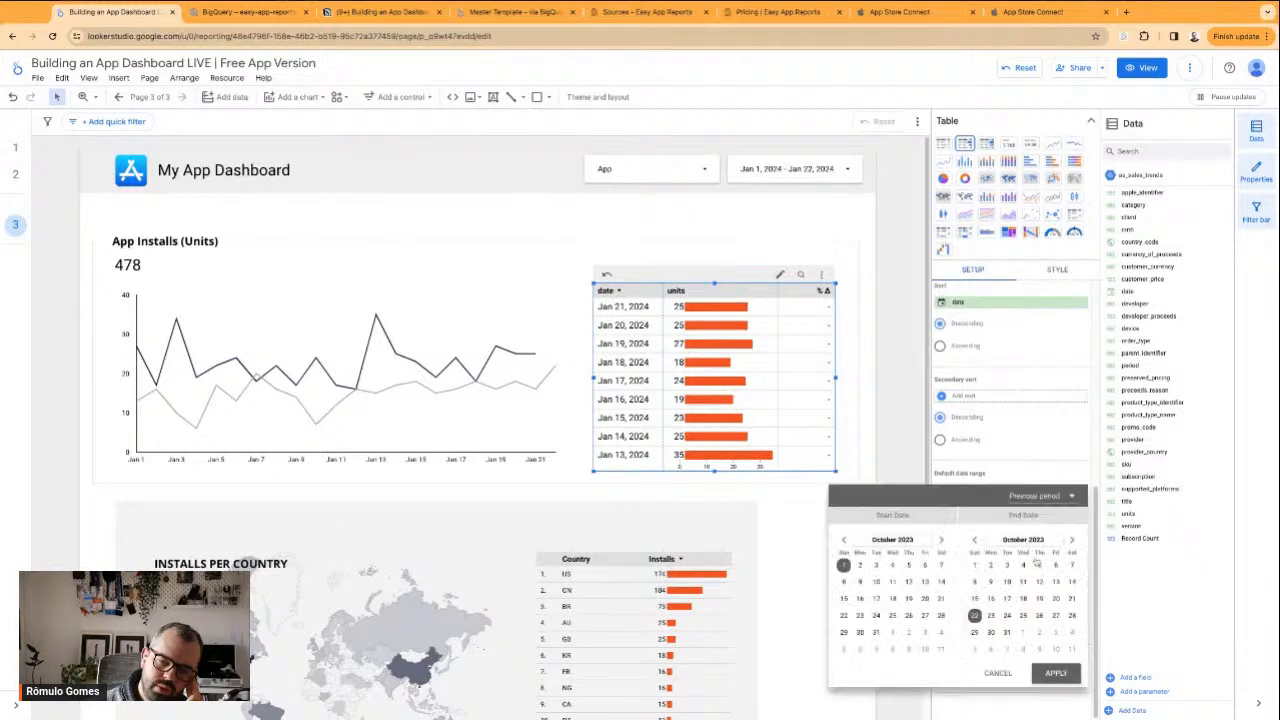
pyautogui.click(1040, 496)
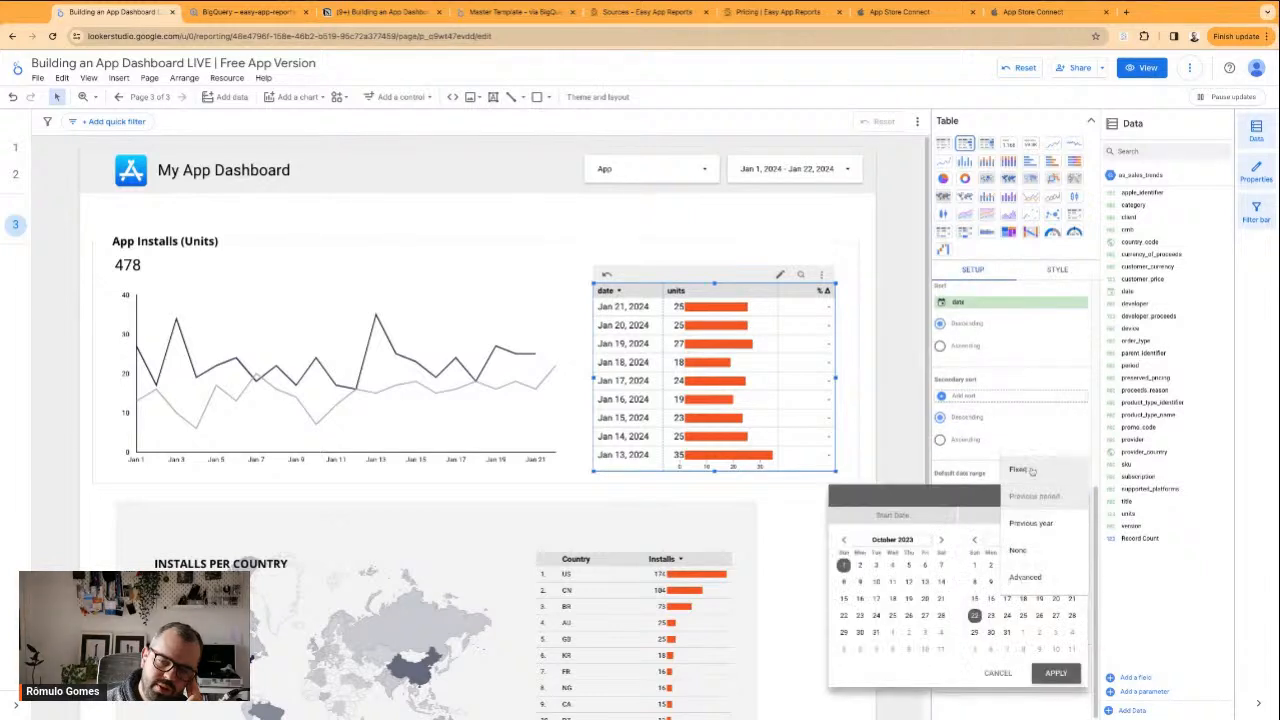
pyautogui.click(1034, 554)
pyautogui.click(1056, 673)
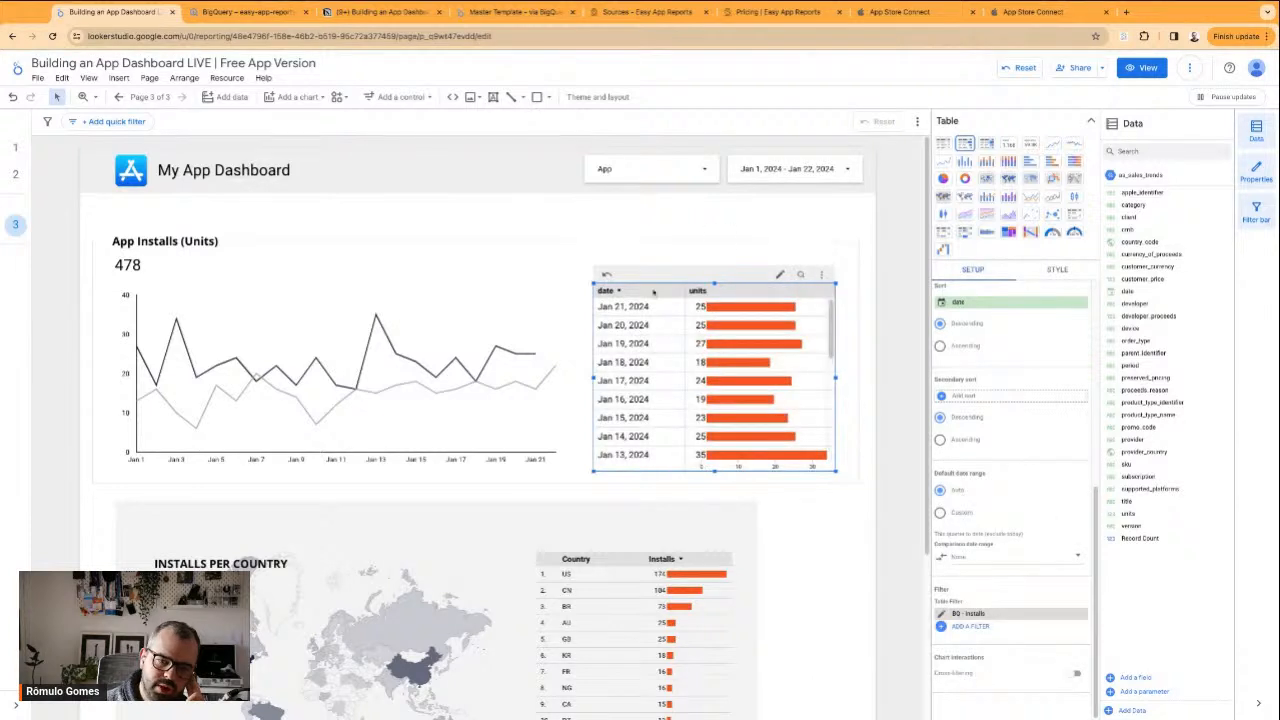
pyautogui.click(594, 261)
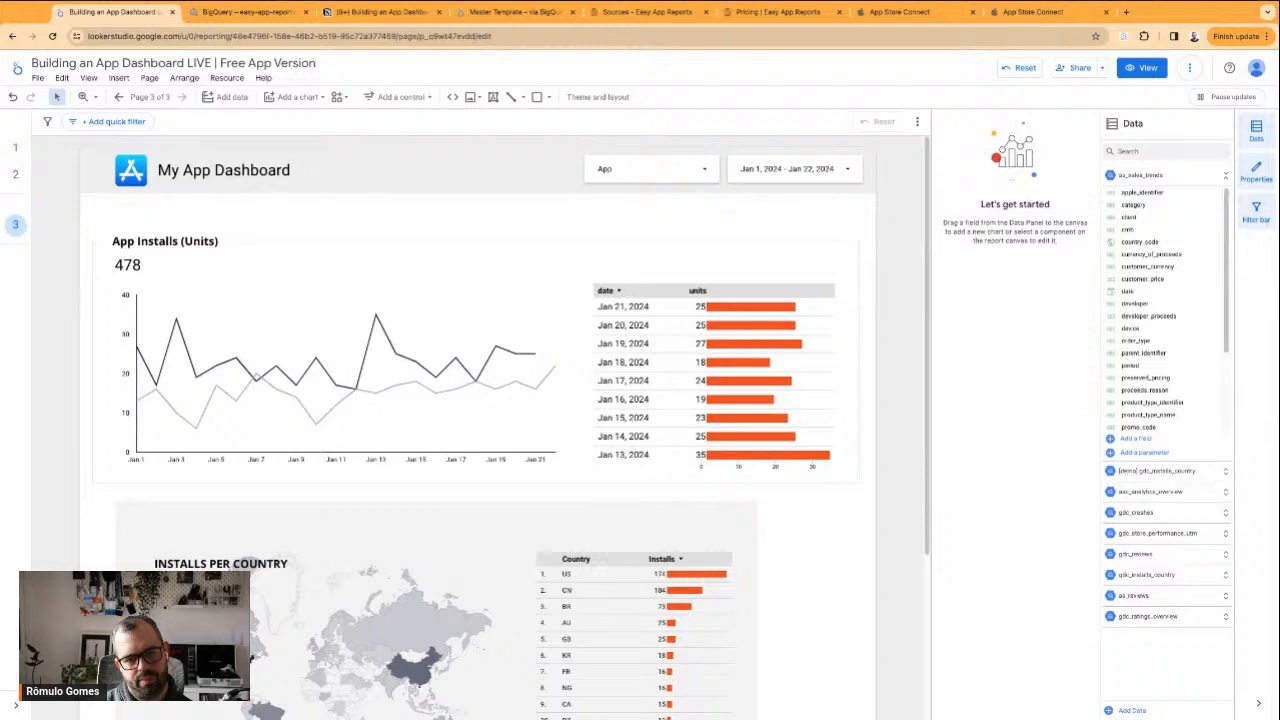
# Examine the date and units table's style options, including header, labels, body, footer, metric bar and border settings
pyautogui.click(642, 344)
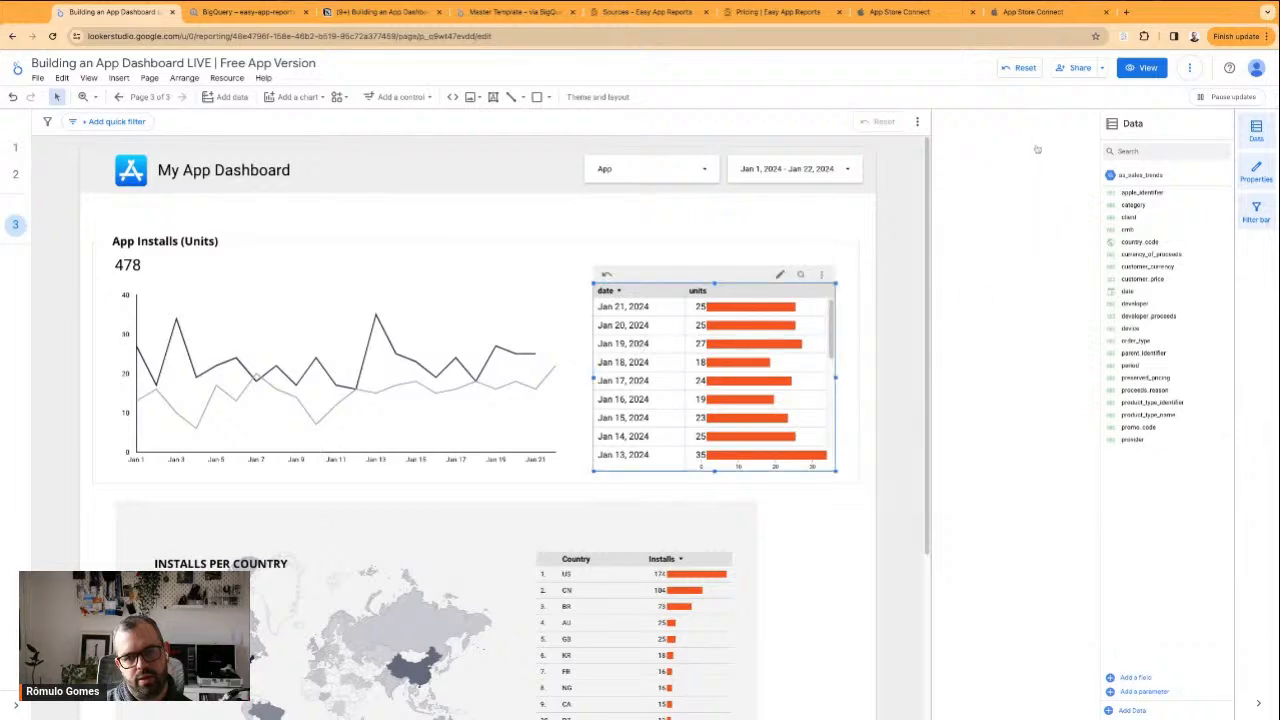
pyautogui.click(1055, 148)
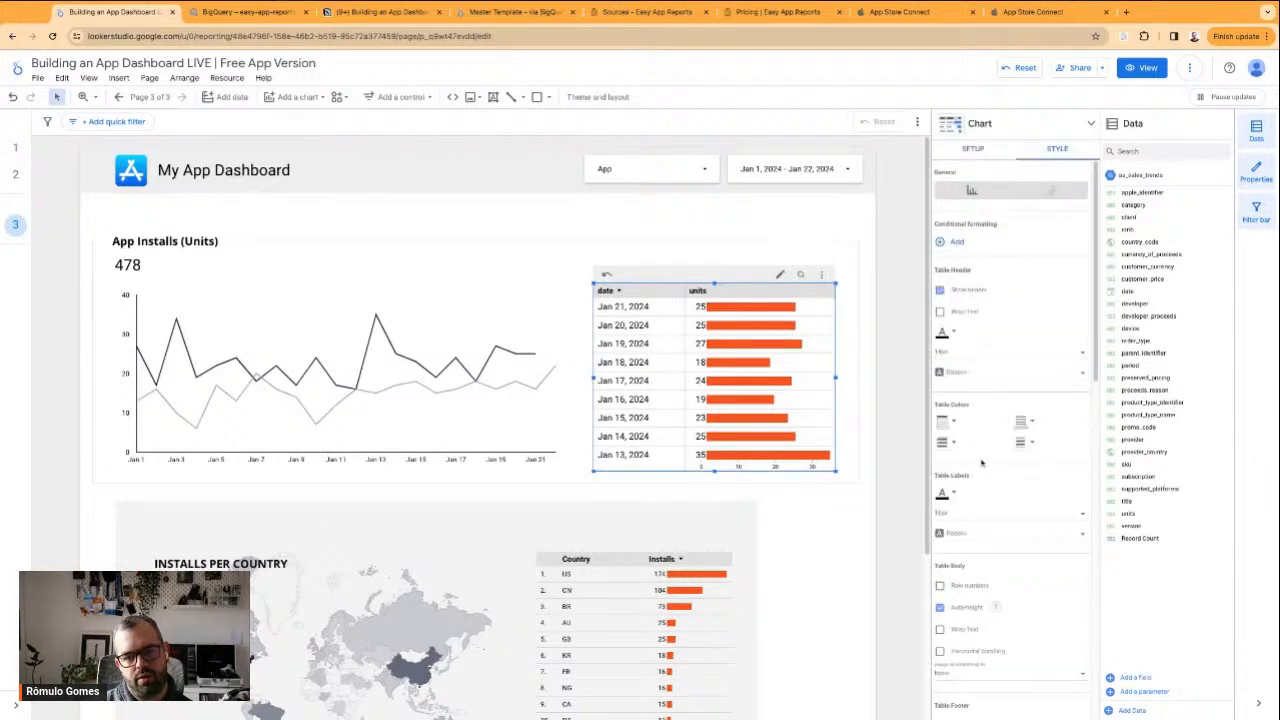
pyautogui.scroll(-3, 979, 462)
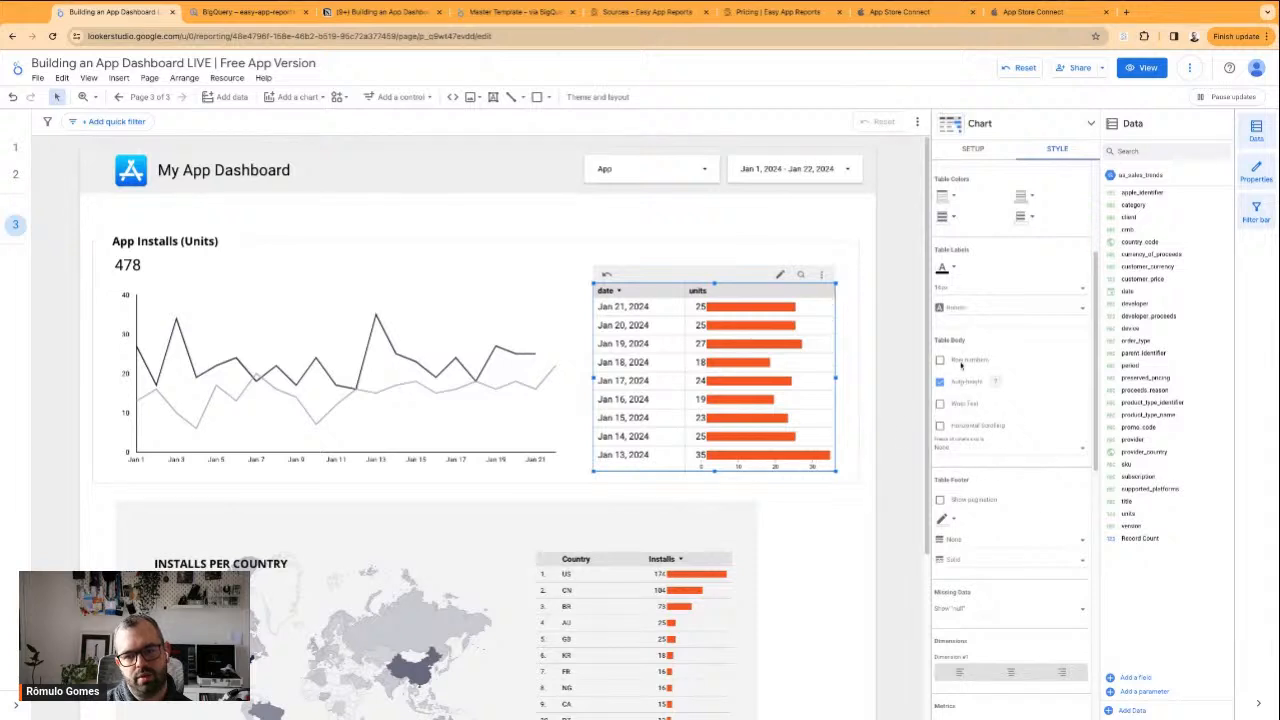
pyautogui.scroll(-5, 1013, 493)
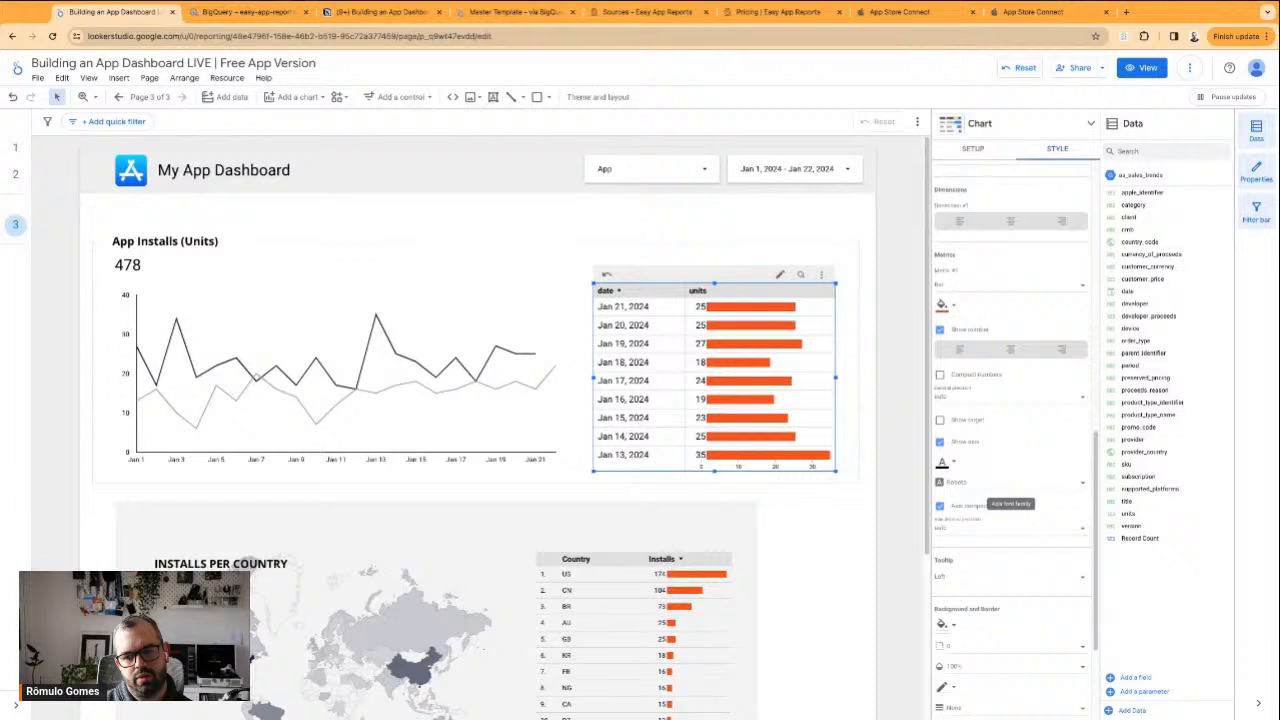
pyautogui.scroll(-3, 1015, 495)
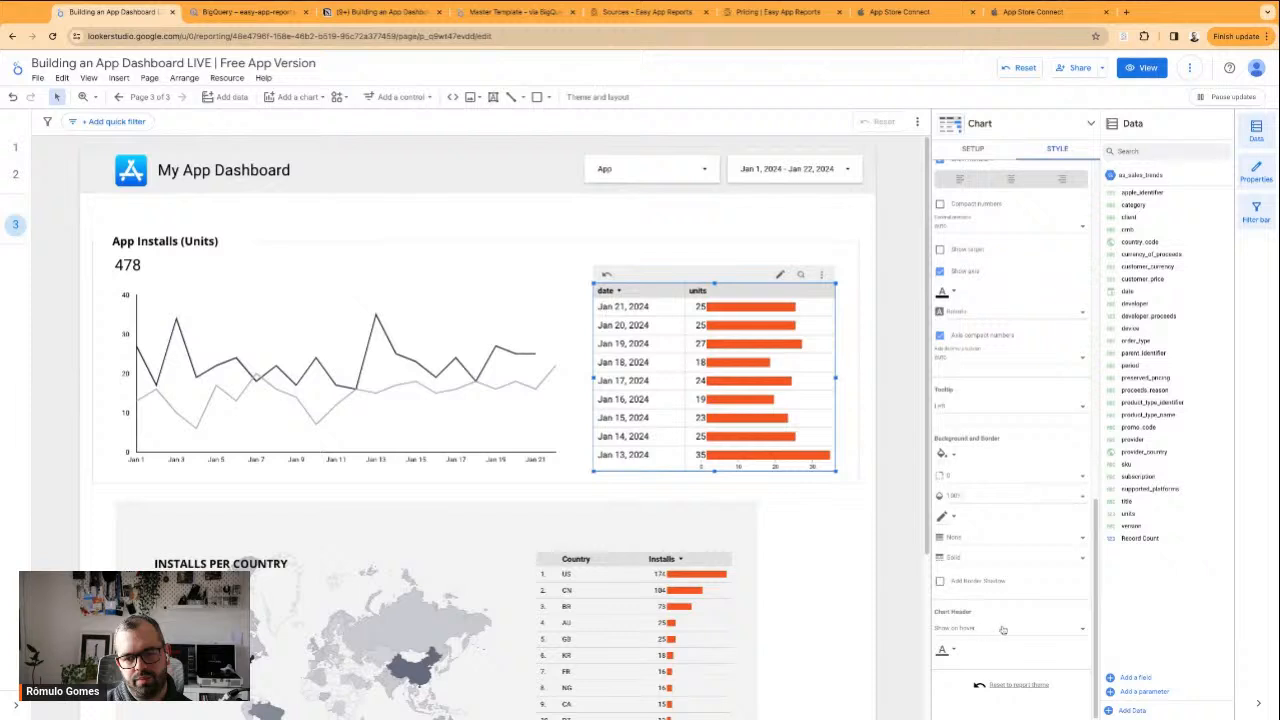
pyautogui.scroll(2, 1000, 537)
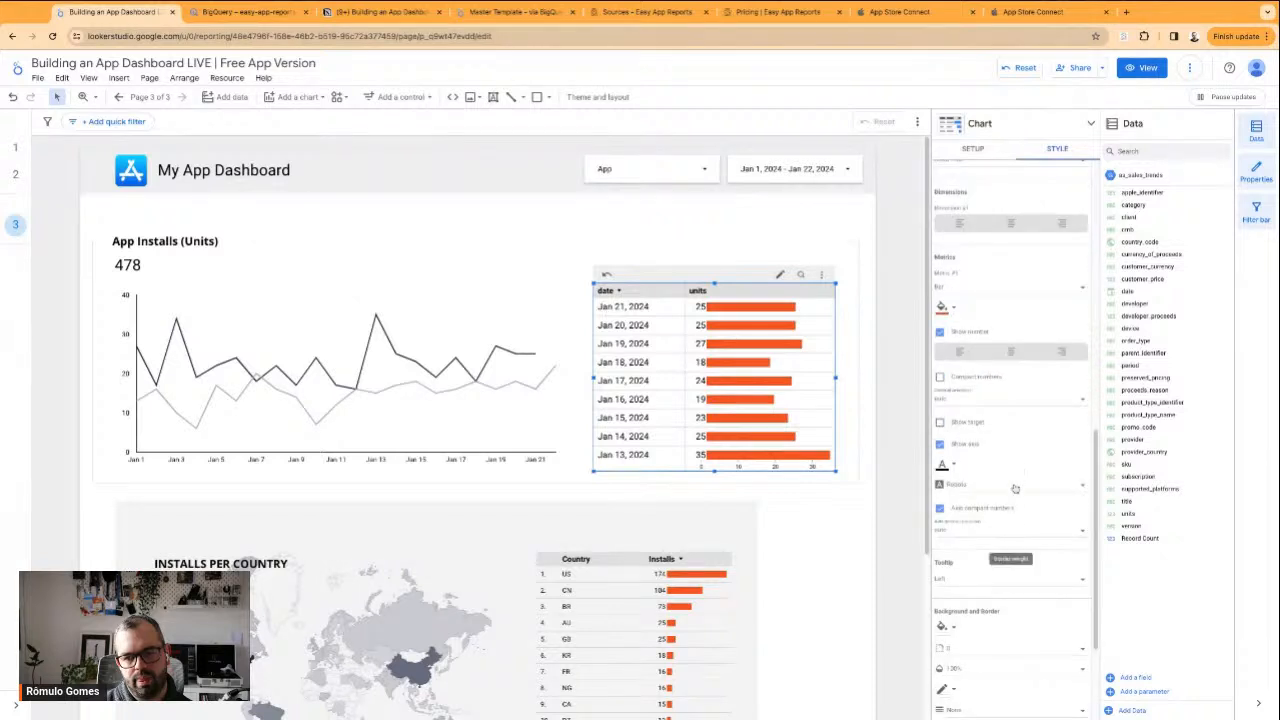
pyautogui.scroll(2, 1015, 517)
pyautogui.scroll(3, 1015, 517)
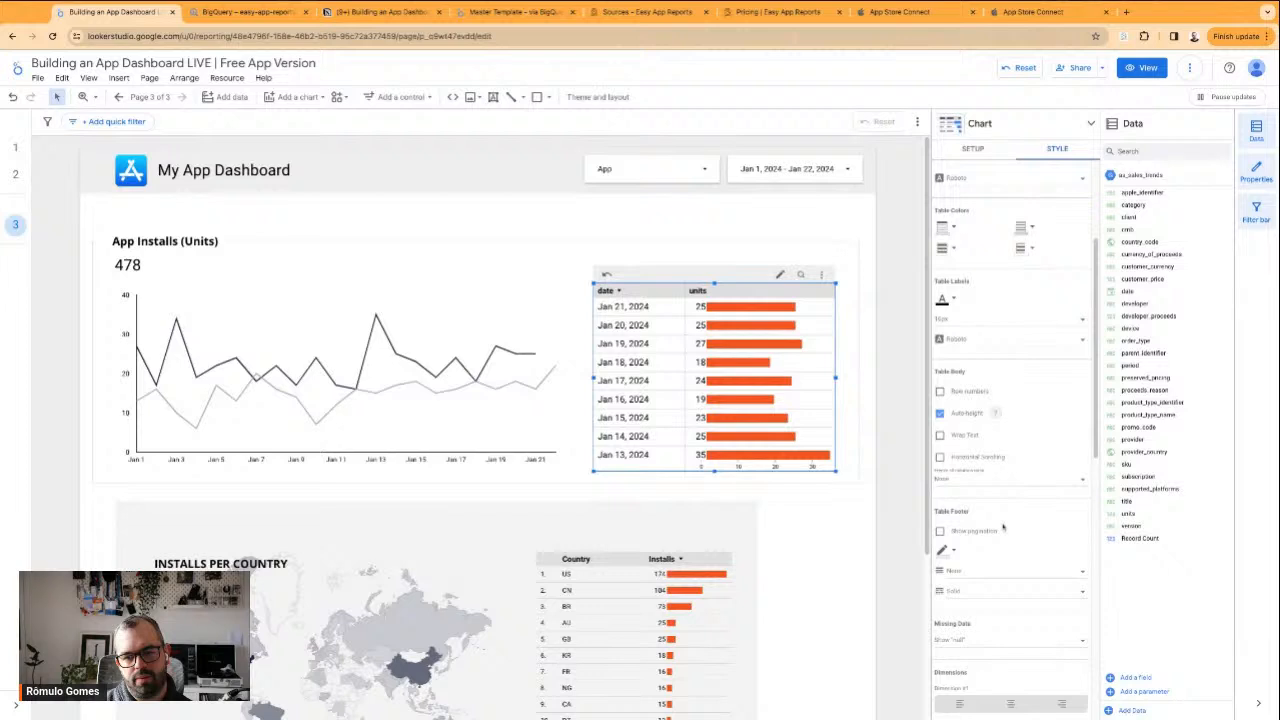
pyautogui.scroll(4, 1003, 527)
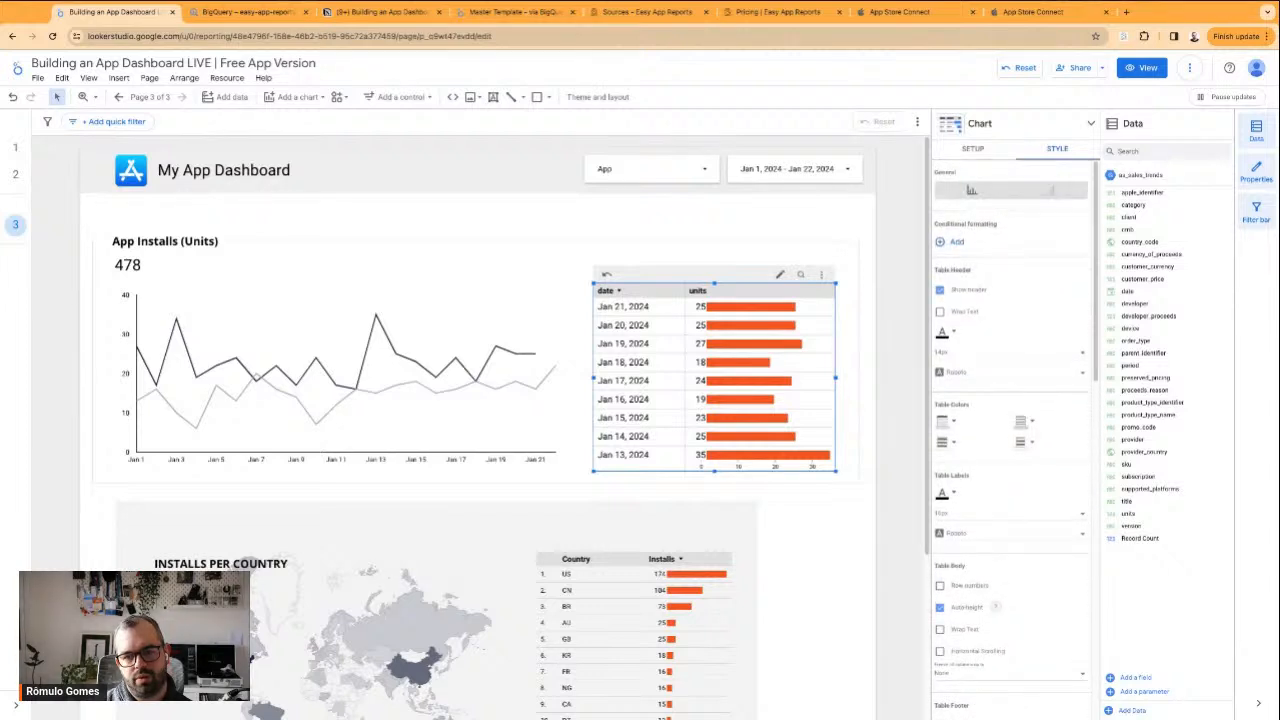
# Check the Total Downloads chart in App Store Connect, and return to the report to nudge the date and units table slightly left
pyautogui.click(900, 12)
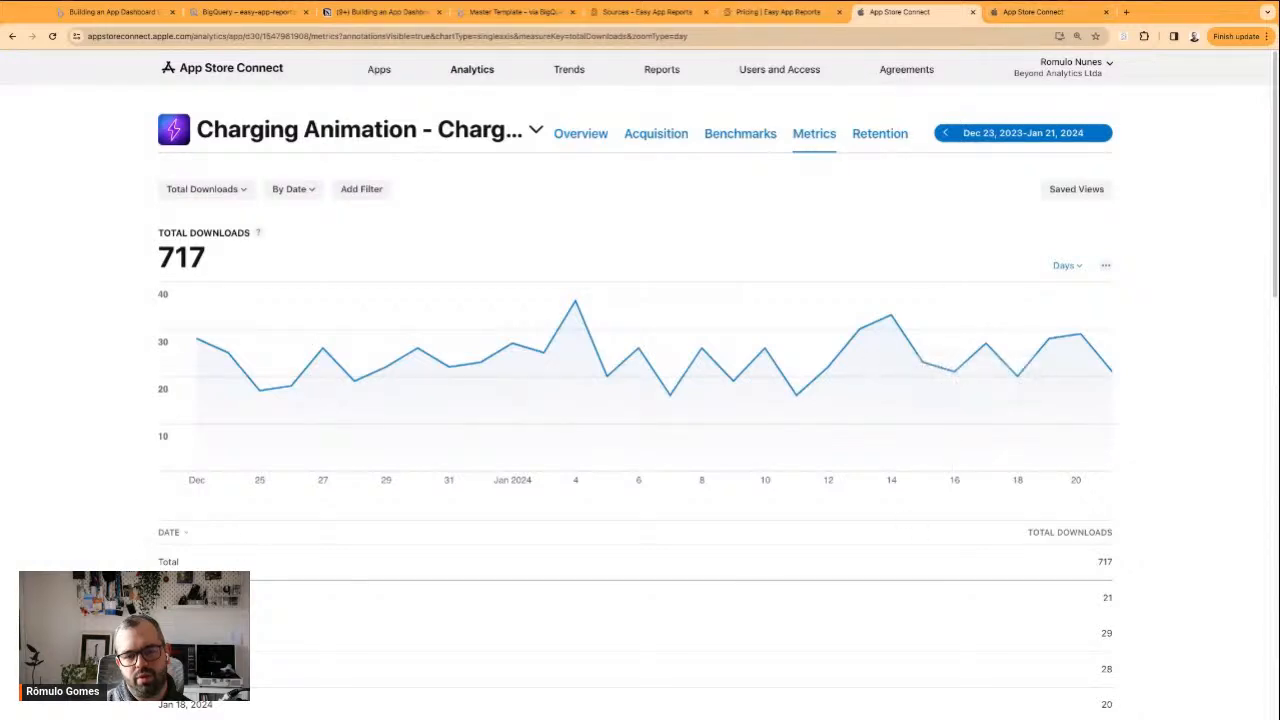
pyautogui.click(112, 12)
pyautogui.moveTo(656, 314); pyautogui.dragTo(655, 322)
pyautogui.click(799, 527)
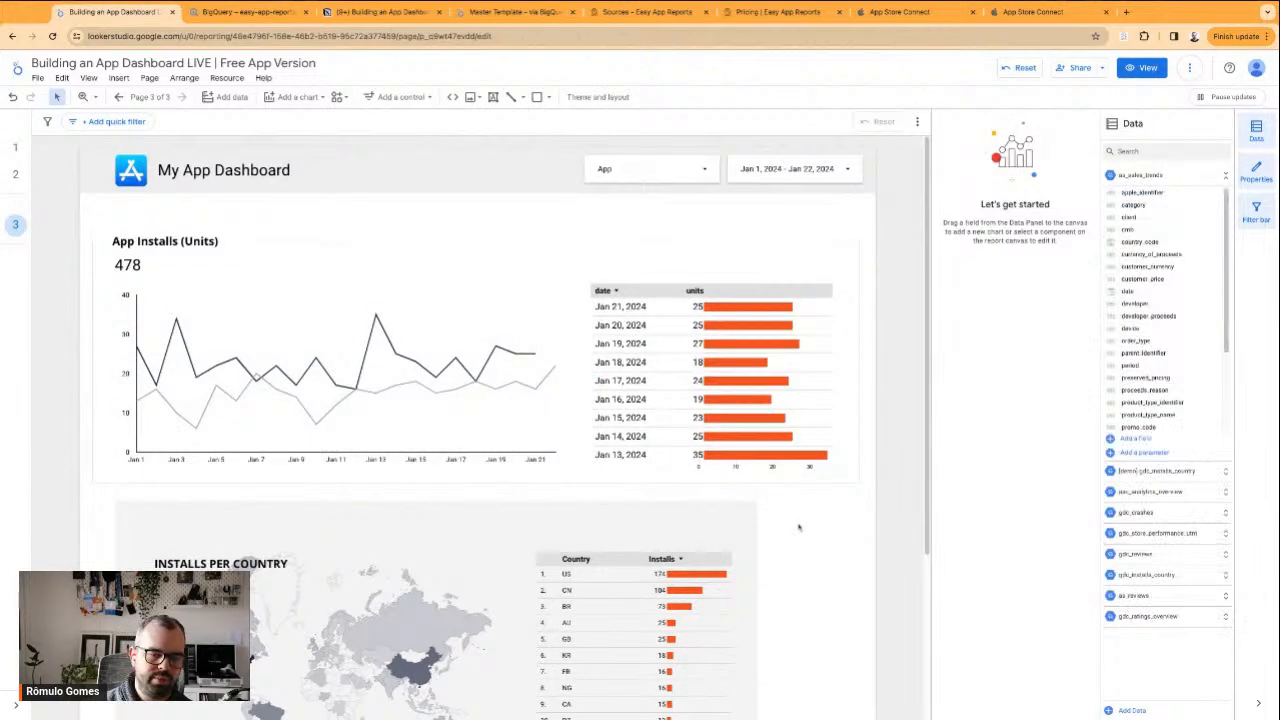
# Examine all rows of the date and units table and its data export options, leaving without exporting
pyautogui.scroll(-5, 677, 364)
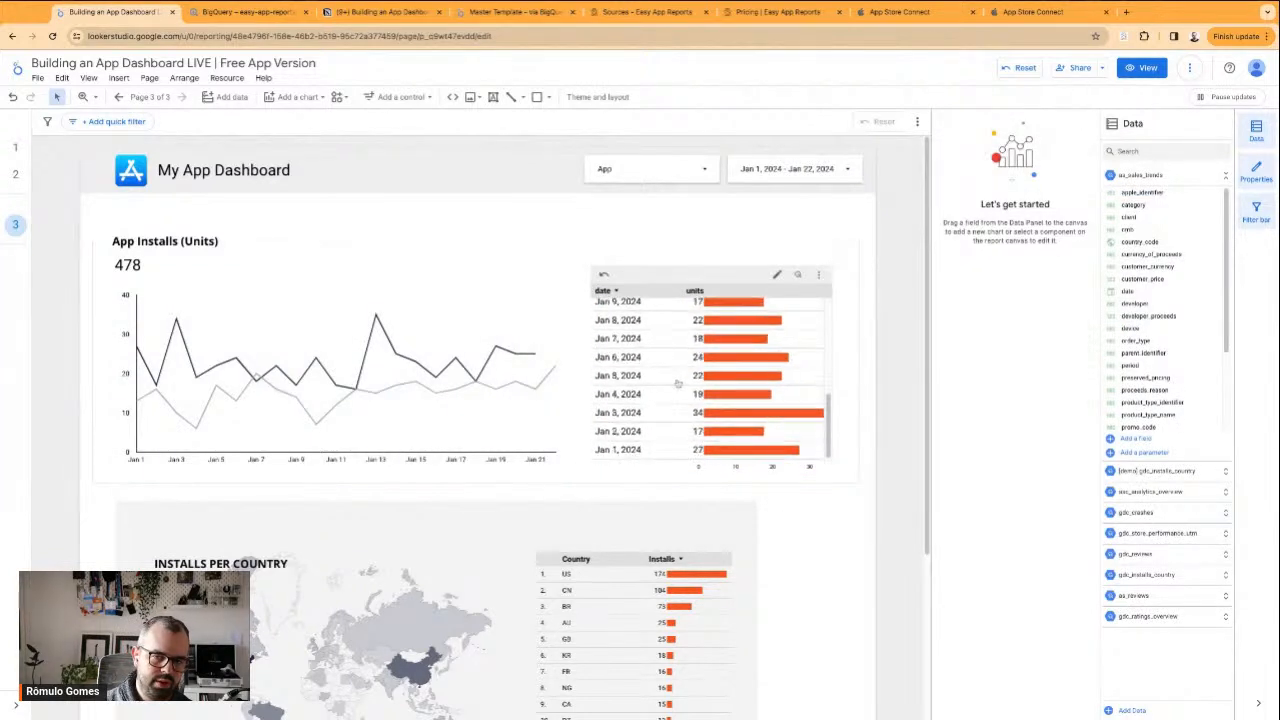
pyautogui.scroll(5, 661, 356)
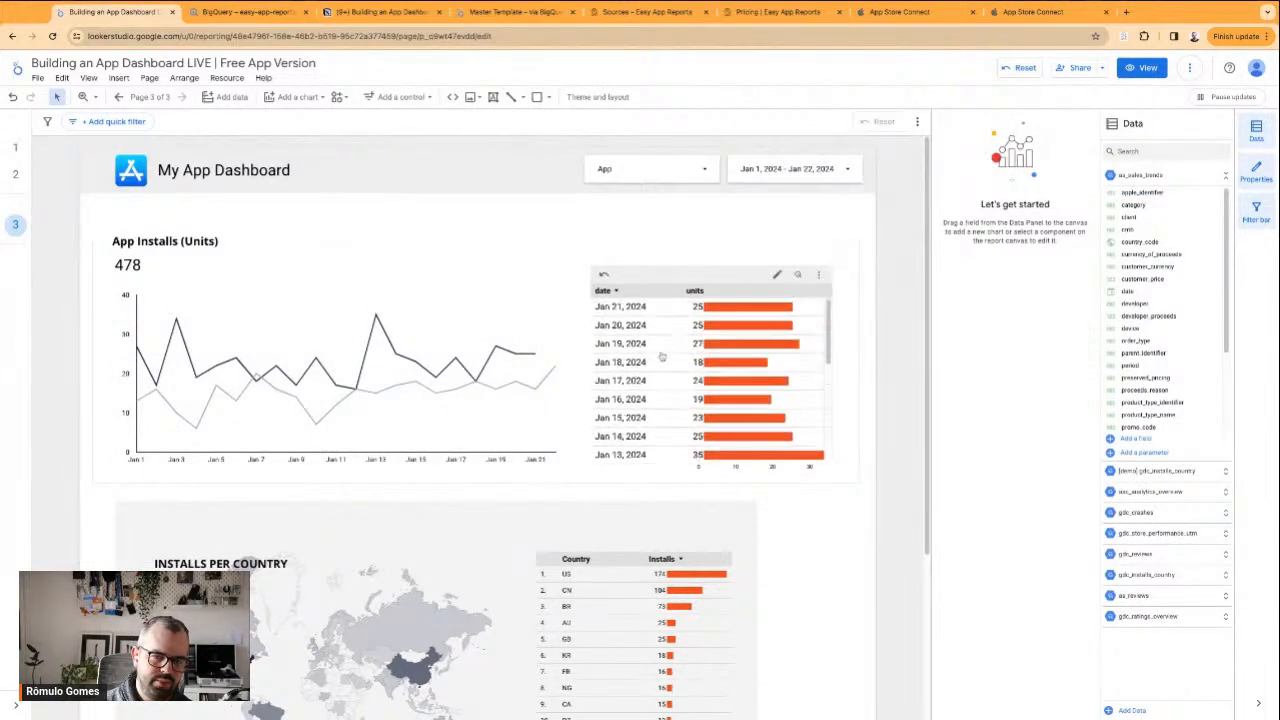
pyautogui.click(819, 276)
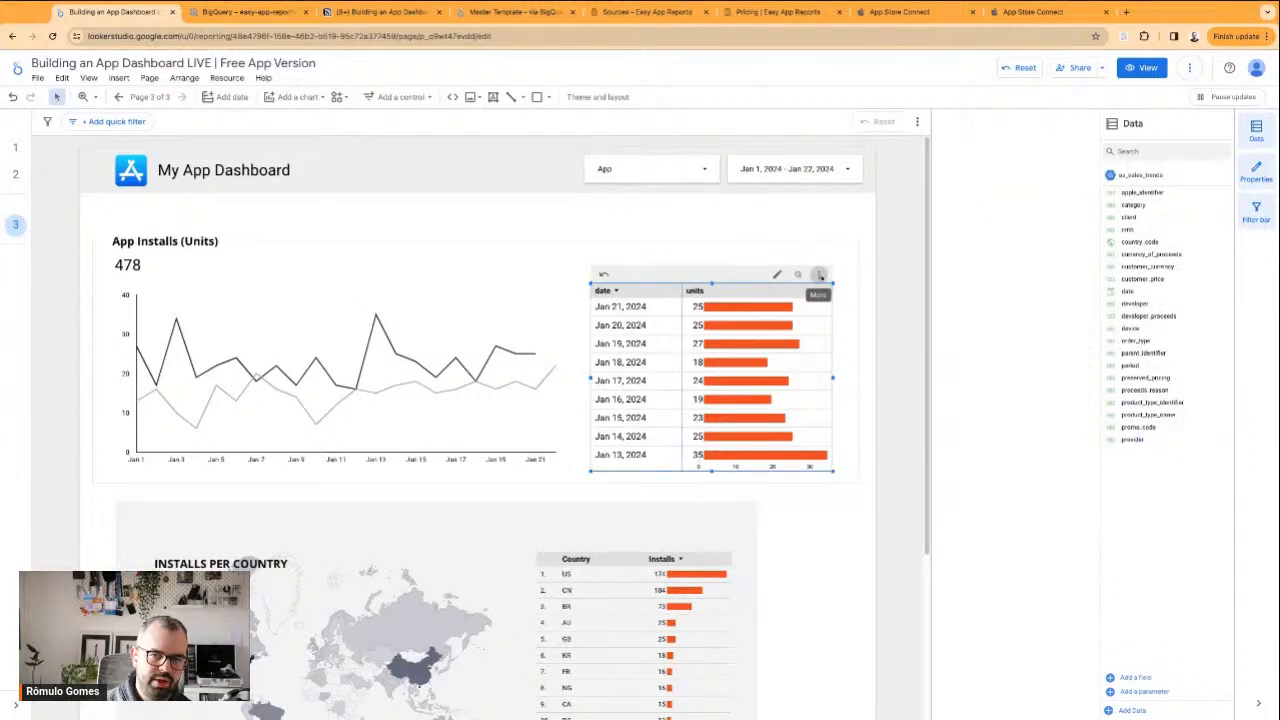
pyautogui.click(819, 275)
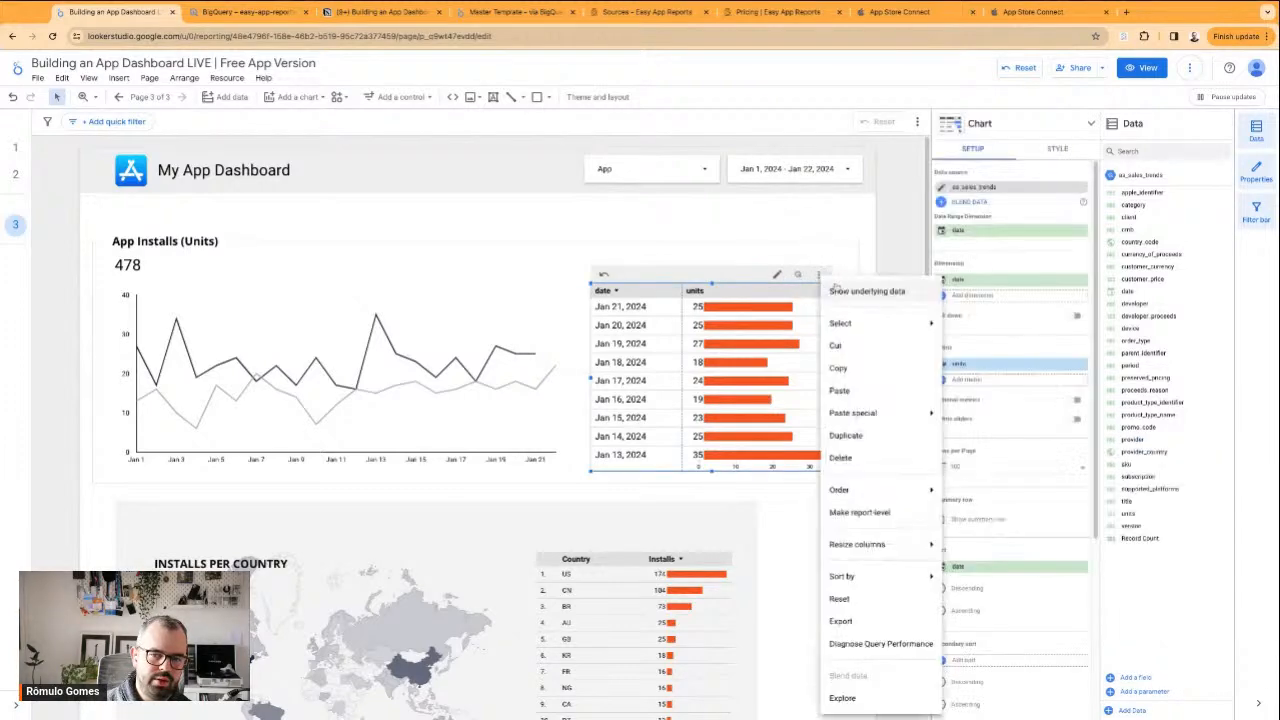
pyautogui.click(841, 621)
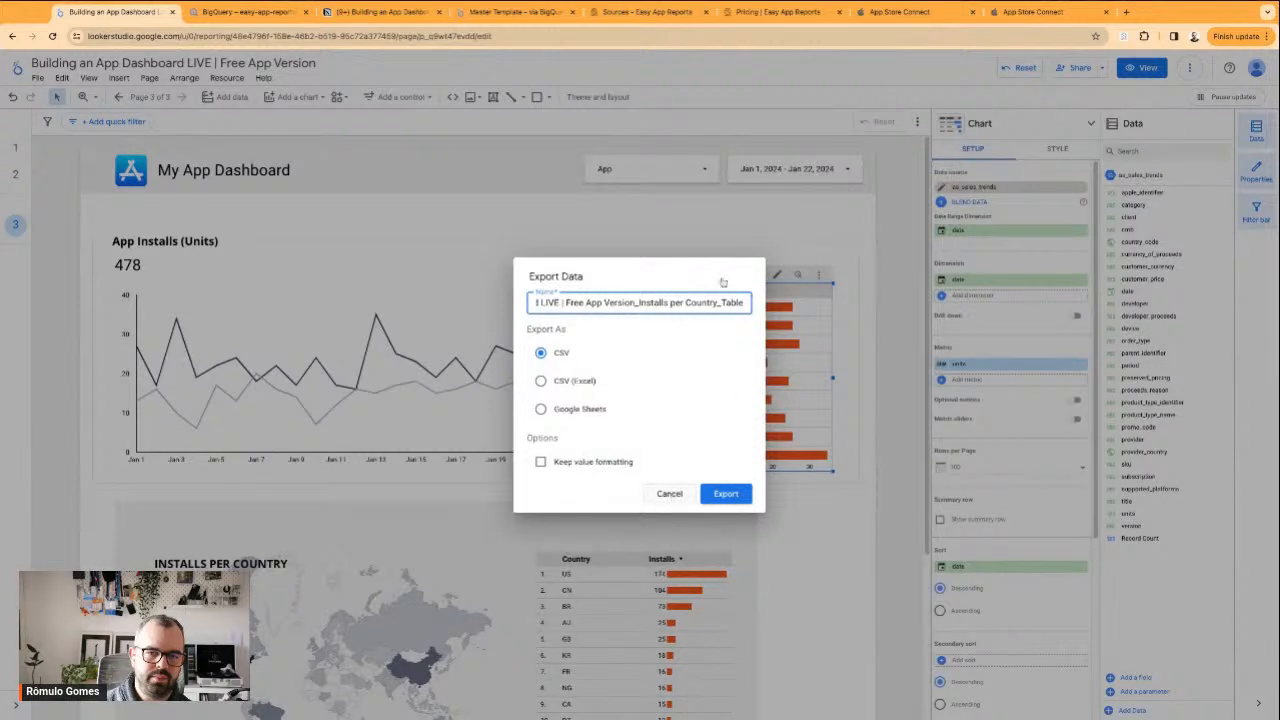
pyautogui.click(670, 494)
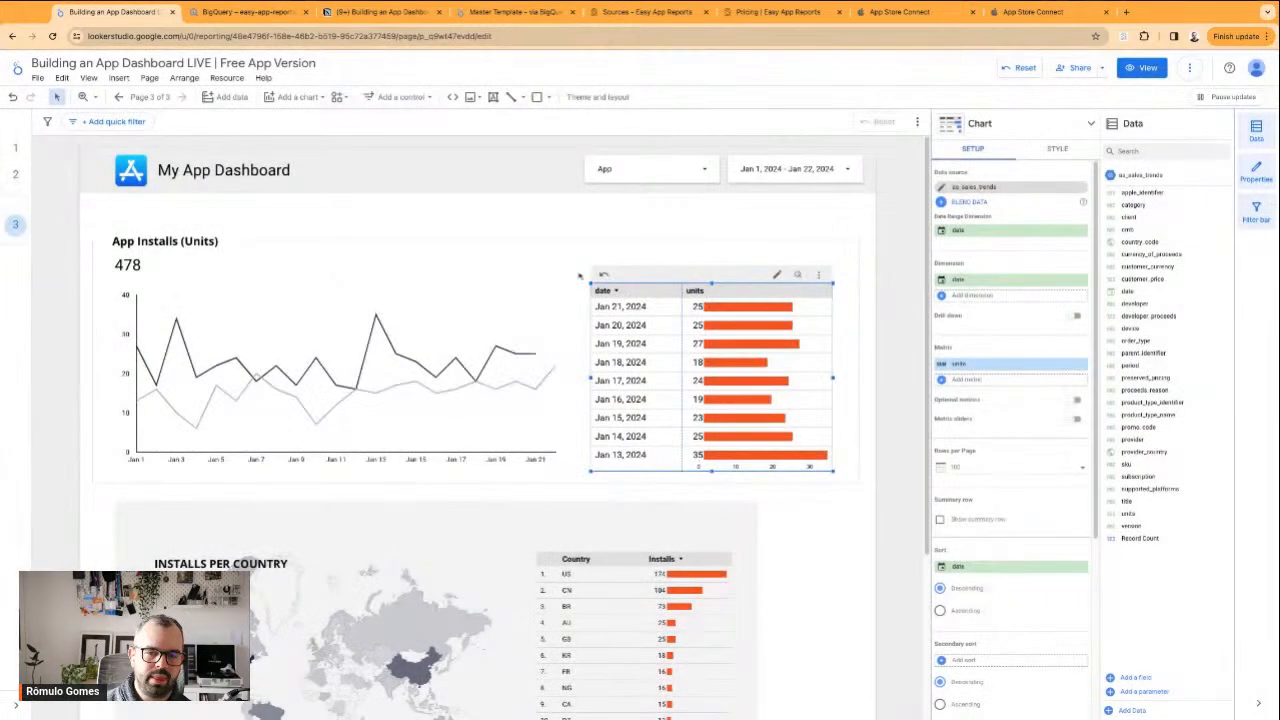
# Raise the upper edge of the date and units table slightly within the App Installs frame
pyautogui.click(548, 231)
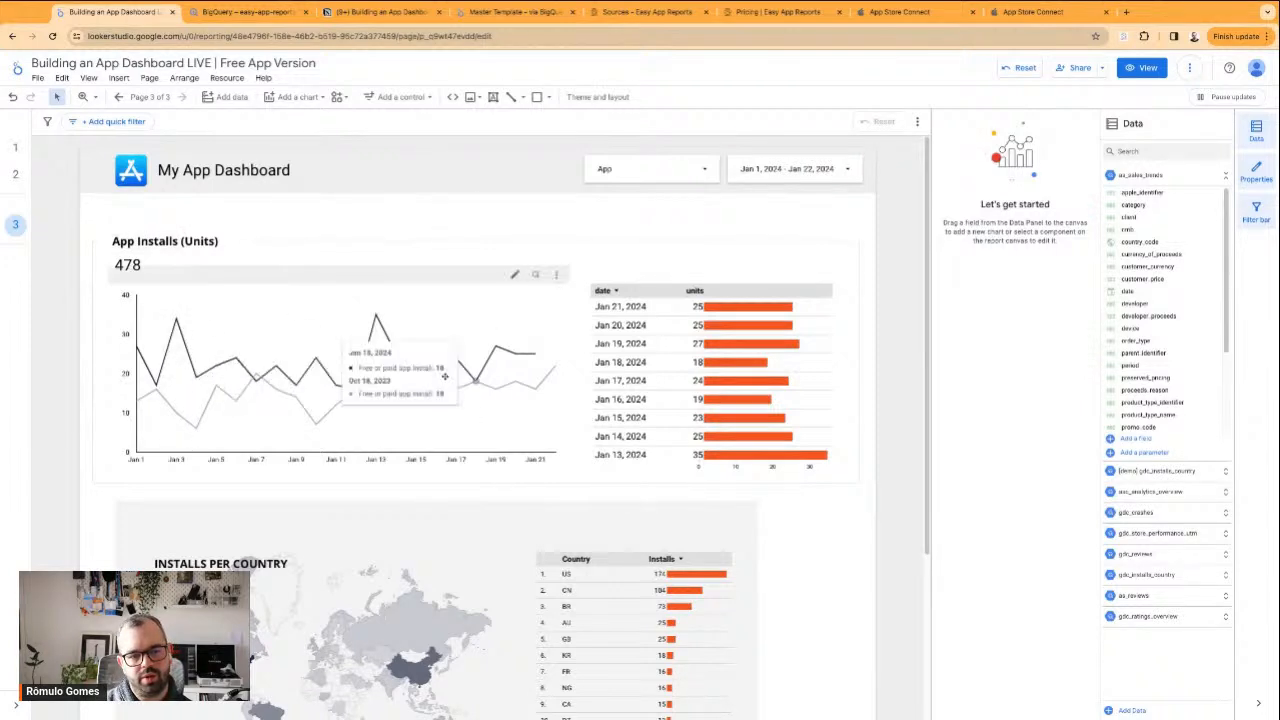
pyautogui.click(643, 288)
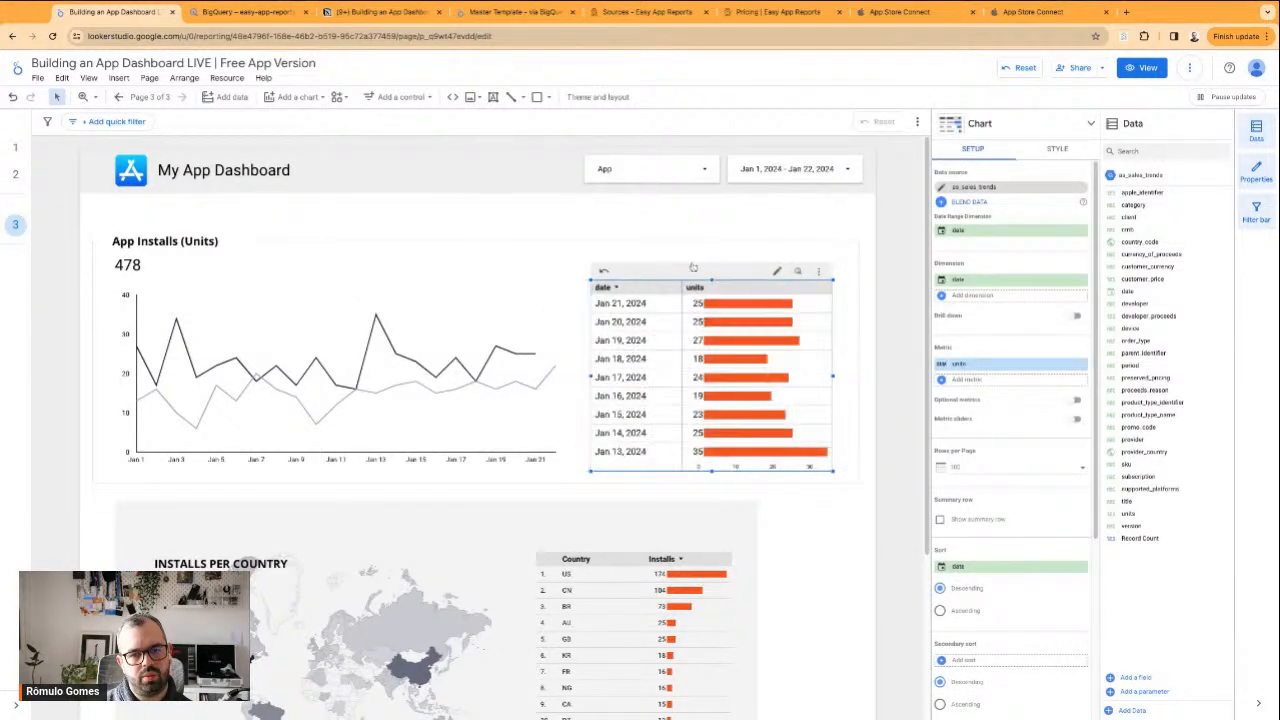
pyautogui.click(667, 215)
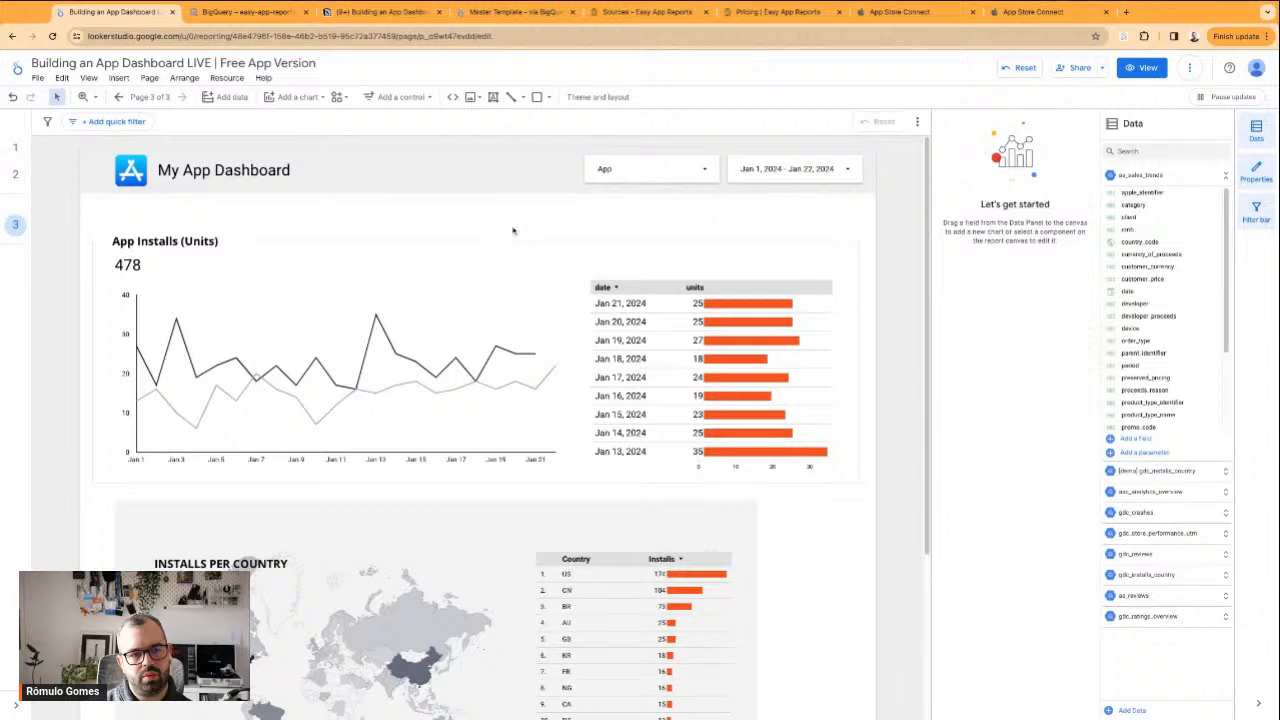
# Delete the grey background rectangle behind the Installs per Country section
pyautogui.scroll(-2, 423, 410)
pyautogui.moveTo(394, 392); pyautogui.dragTo(385, 363)
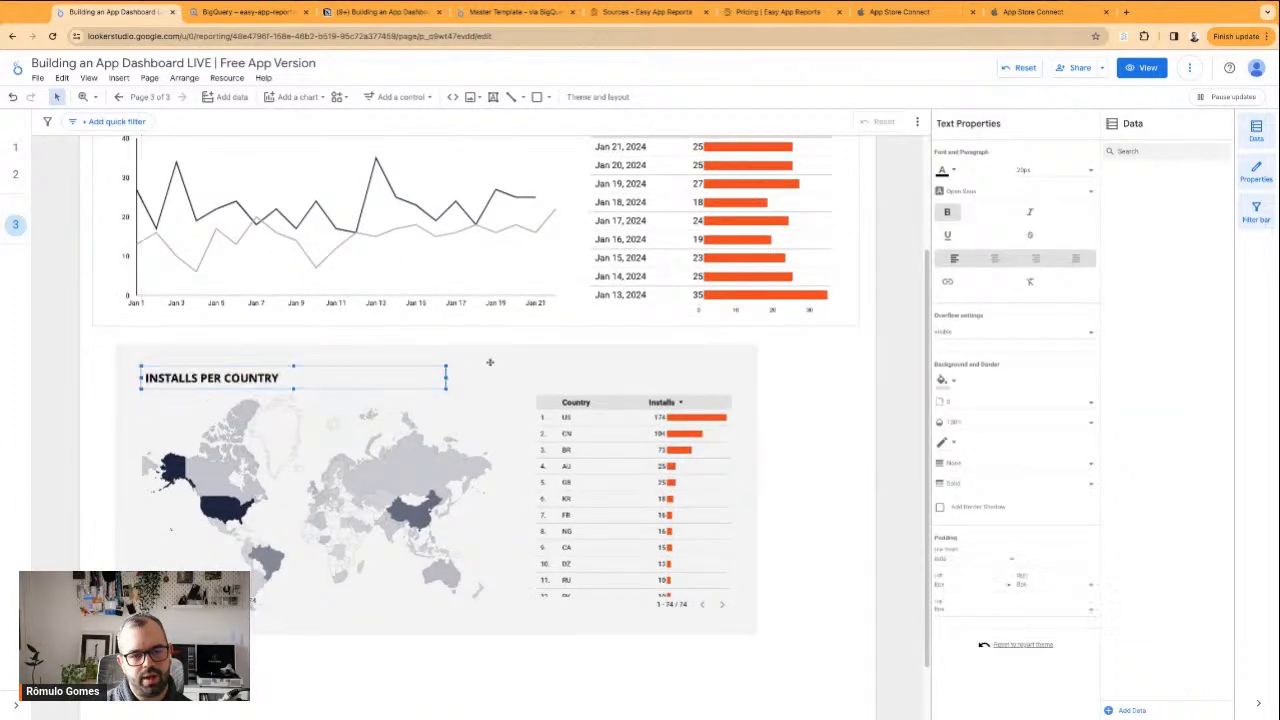
pyautogui.click(385, 363)
pyautogui.click(273, 325)
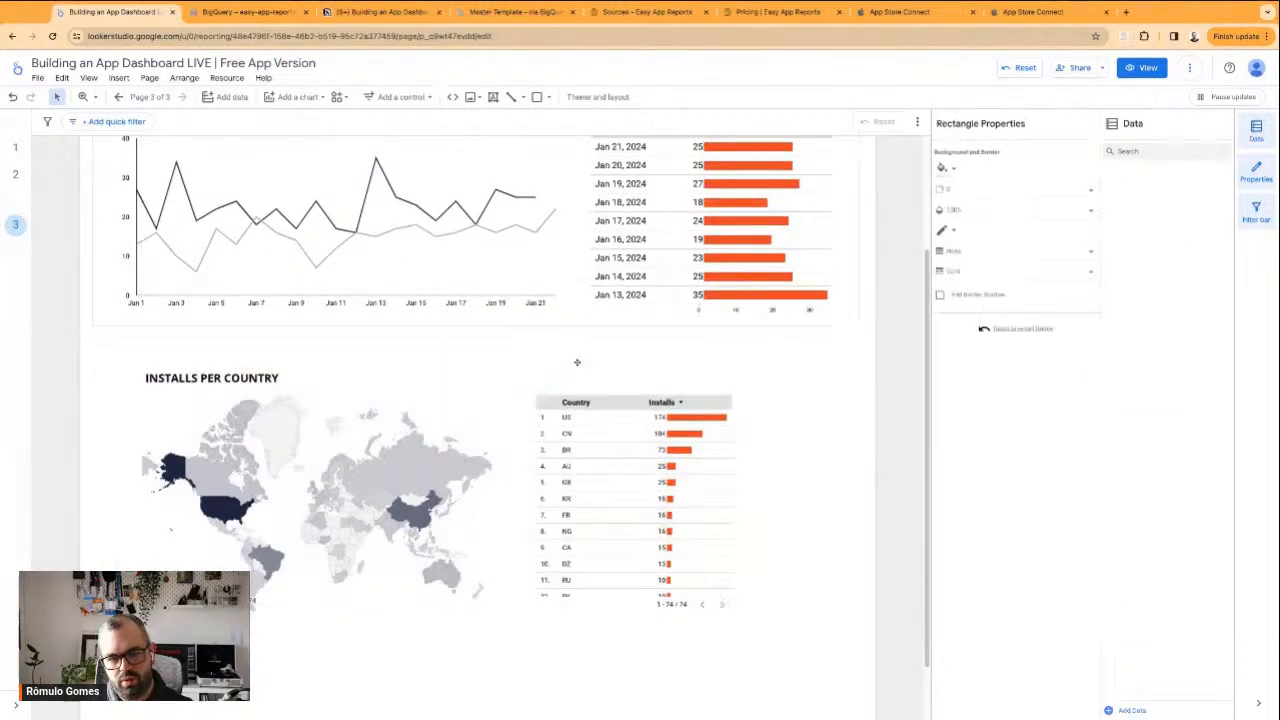
# Duplicate the App Installs frame and position the copy around the Installs per Country section
pyautogui.click(263, 326)
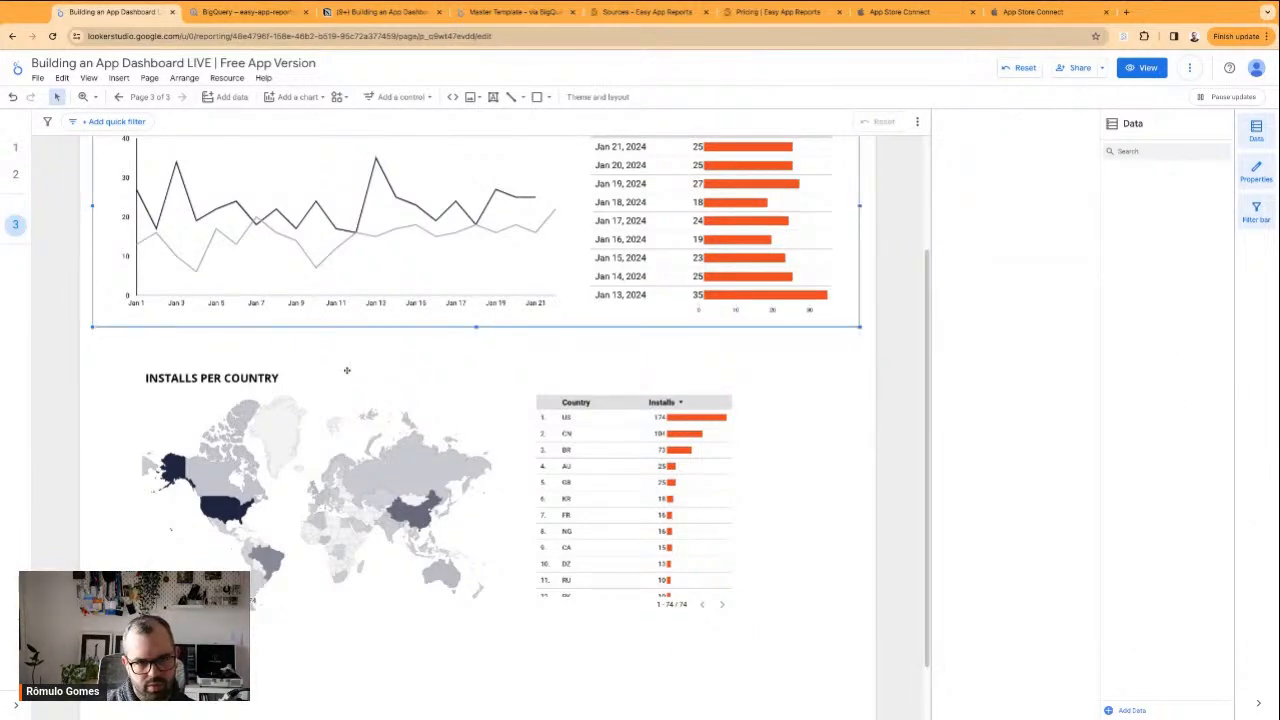
pyautogui.scroll(2, 565, 358)
pyautogui.click(565, 358)
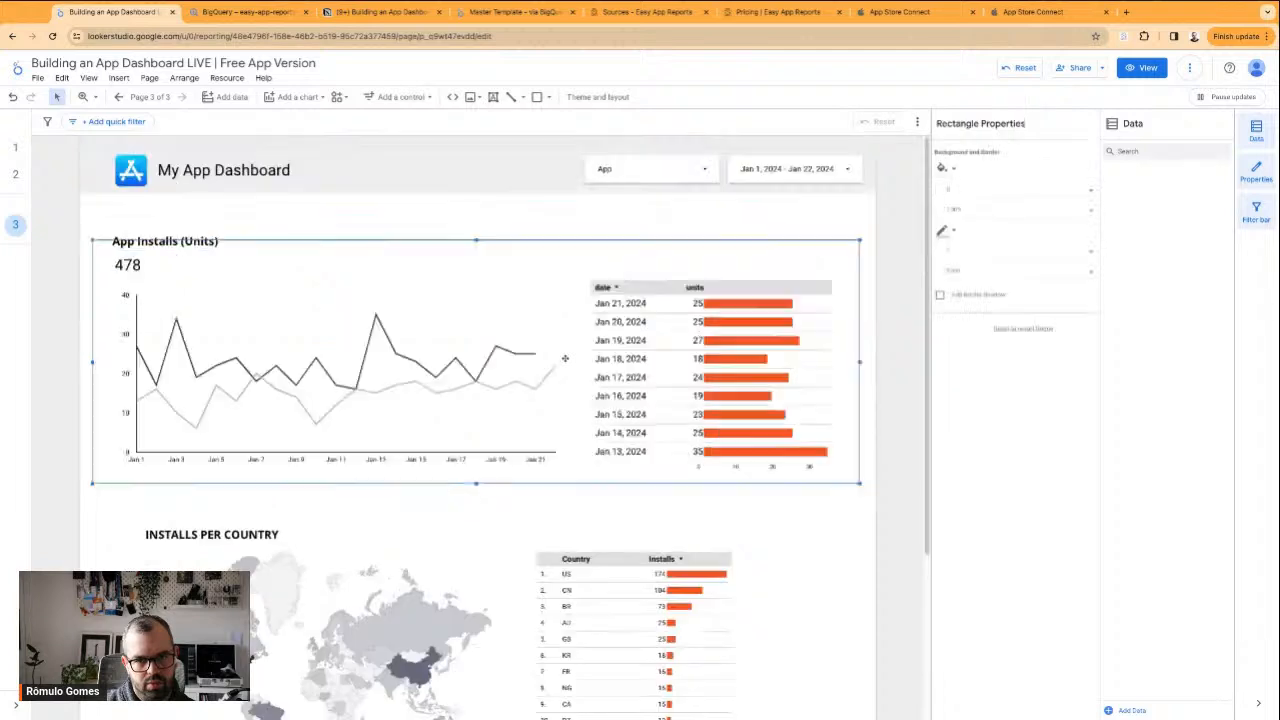
pyautogui.moveTo(311, 252)
pyautogui.mouseDown()
pyautogui.moveTo(346, 421)
pyautogui.moveTo(302, 522)
pyautogui.mouseUp()
pyautogui.scroll(-3, 867, 452)
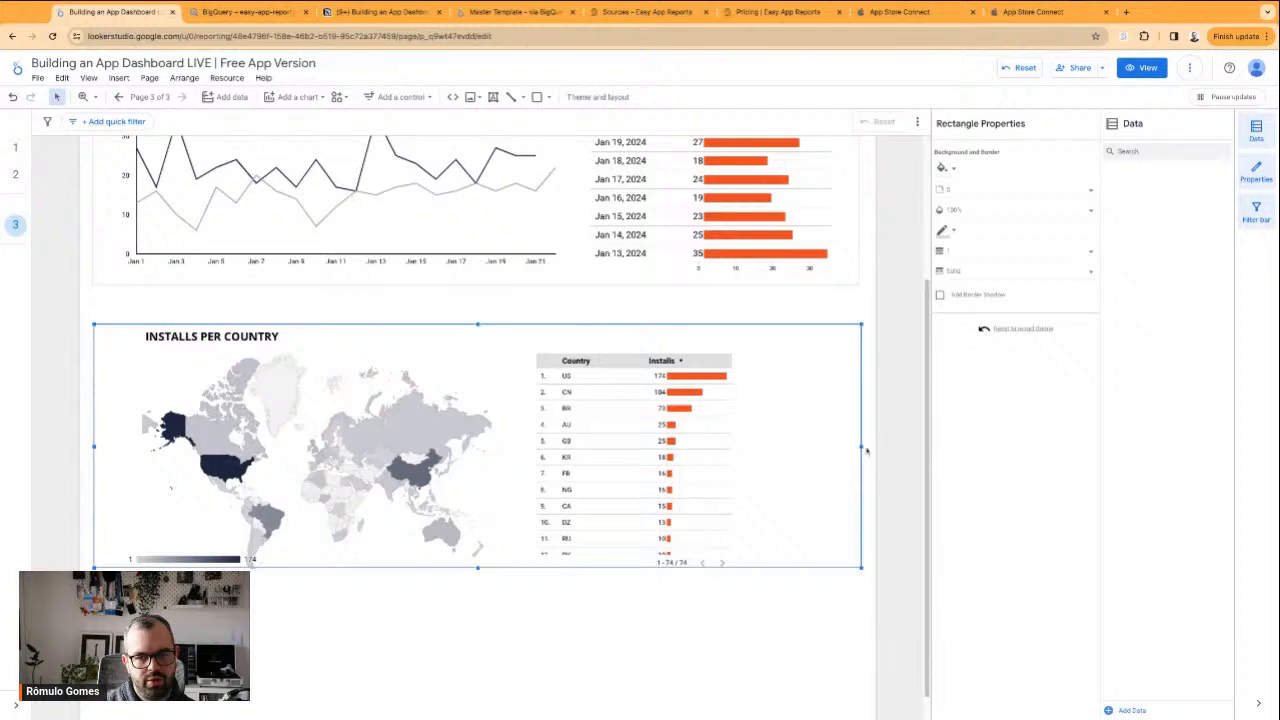
# Narrow the copied frame to the width of the country map and send it to the back
pyautogui.moveTo(862, 447); pyautogui.dragTo(520, 450)
pyautogui.click(657, 608)
pyautogui.click(393, 453)
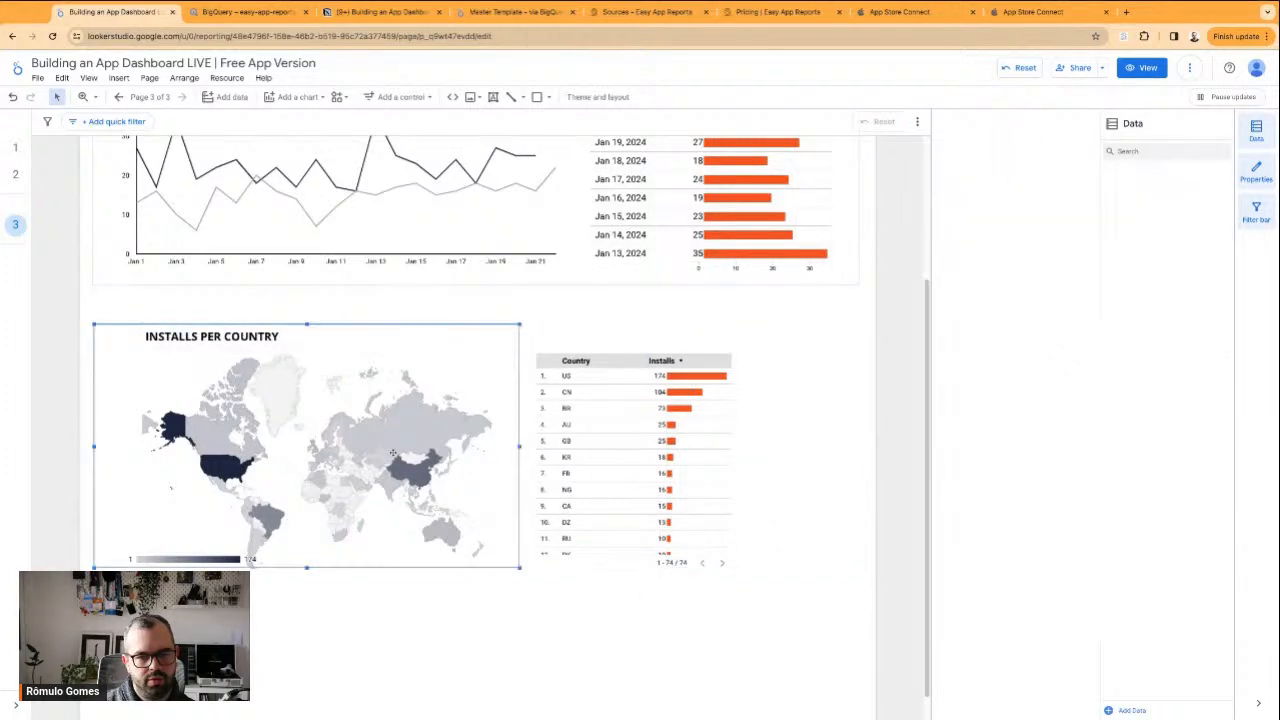
pyautogui.rightClick(449, 346)
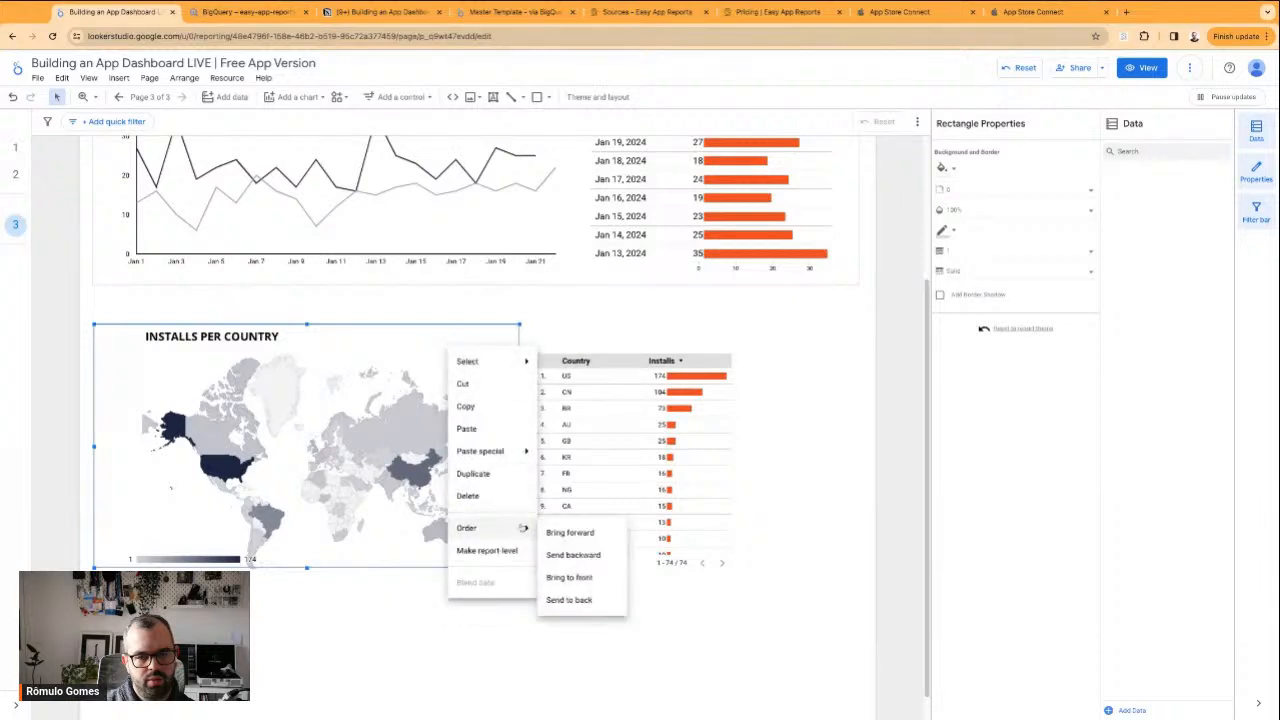
pyautogui.click(555, 598)
# Delete the world map and move the country table into its place beneath the INSTALLS PER COUNTRY heading
pyautogui.click(342, 444)
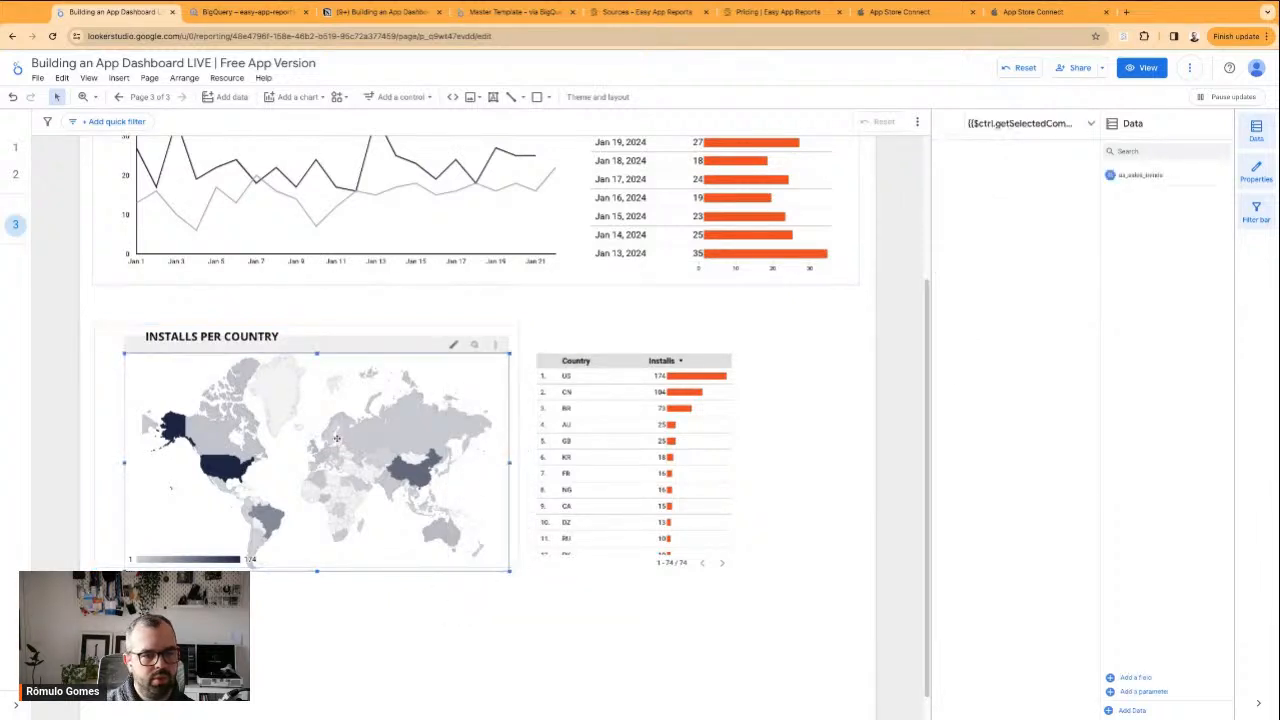
pyautogui.press('Delete')
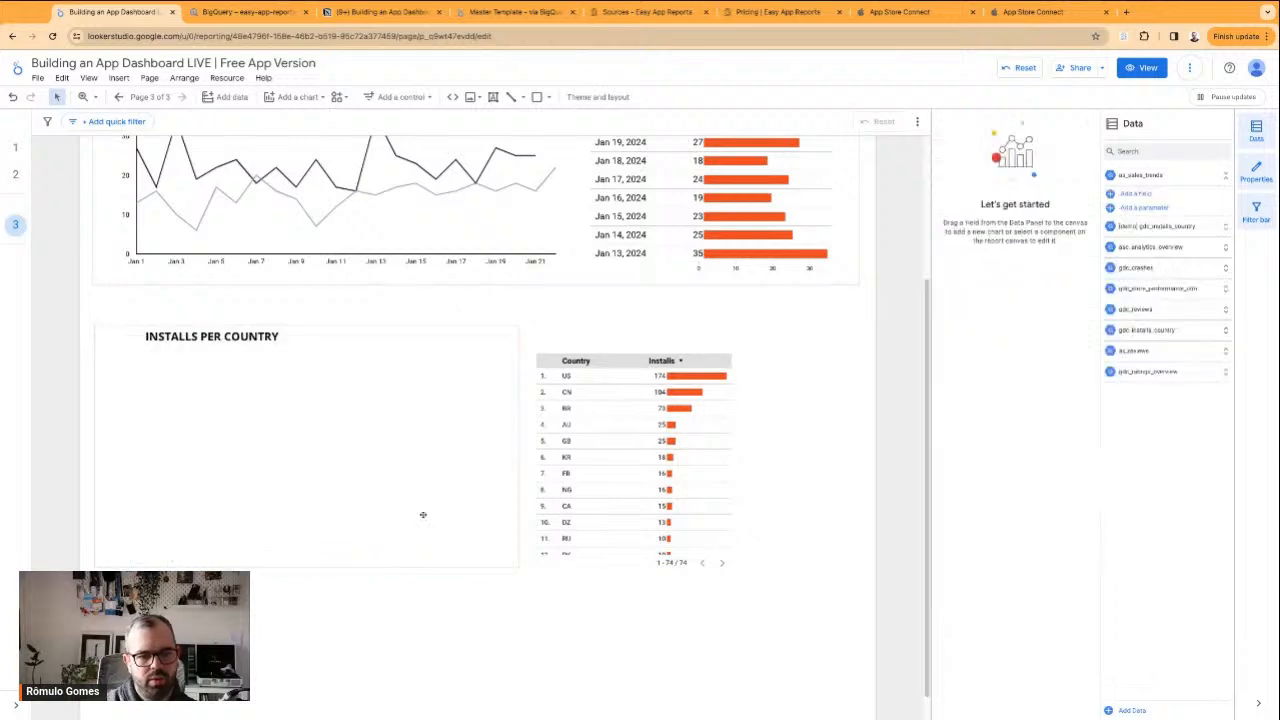
pyautogui.moveTo(649, 497); pyautogui.dragTo(253, 497)
pyautogui.click(417, 536)
# Extend the Installs per Country frame slightly downward and narrow it to fit more closely around the country table
pyautogui.click(321, 572)
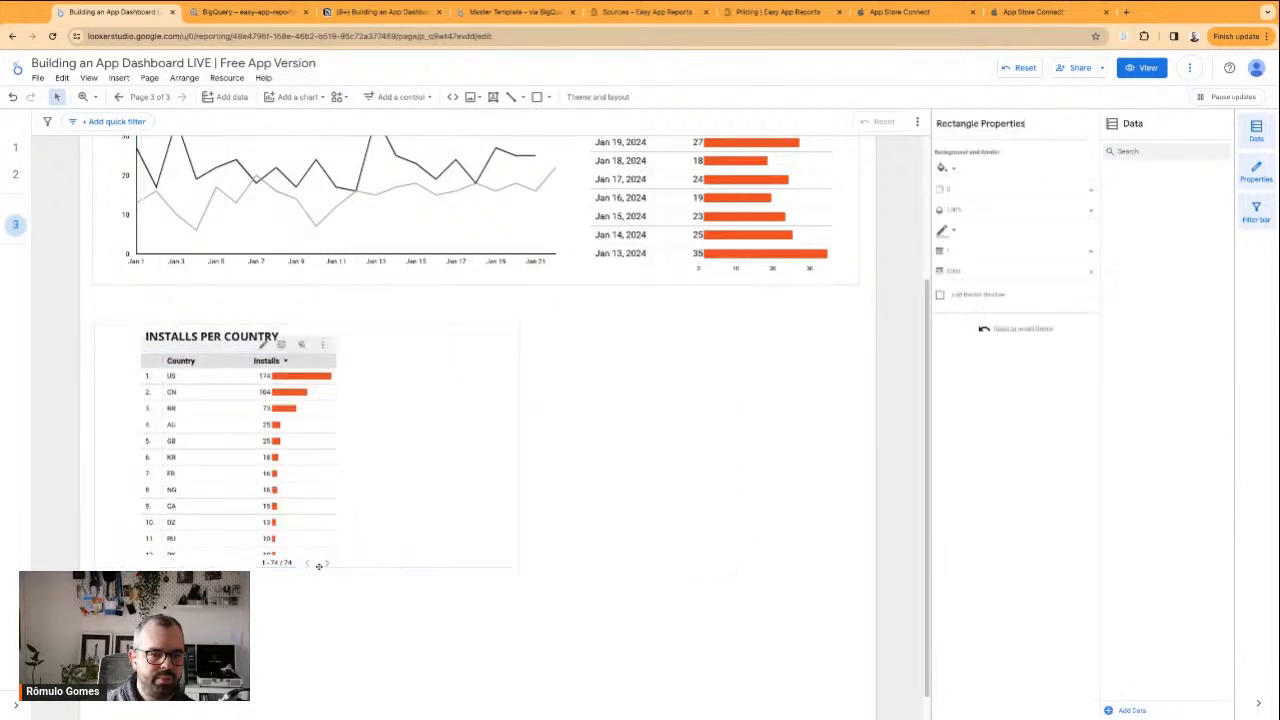
pyautogui.click(427, 324)
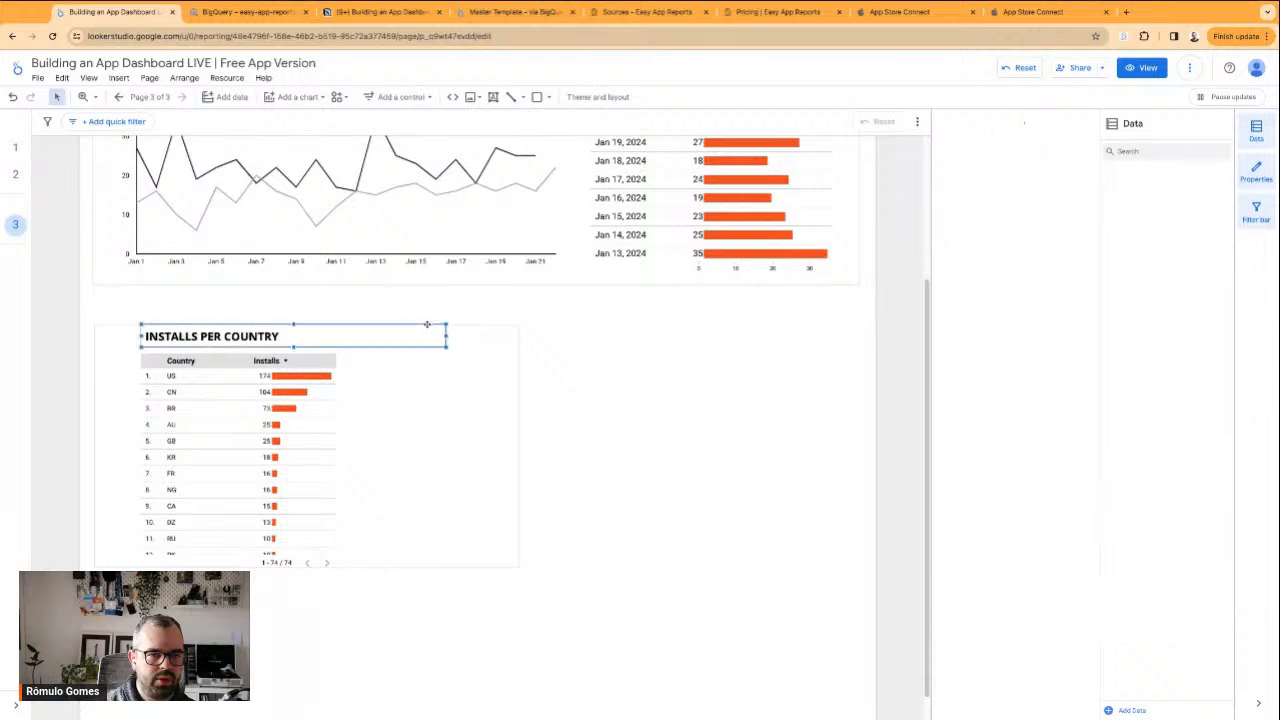
pyautogui.click(485, 329)
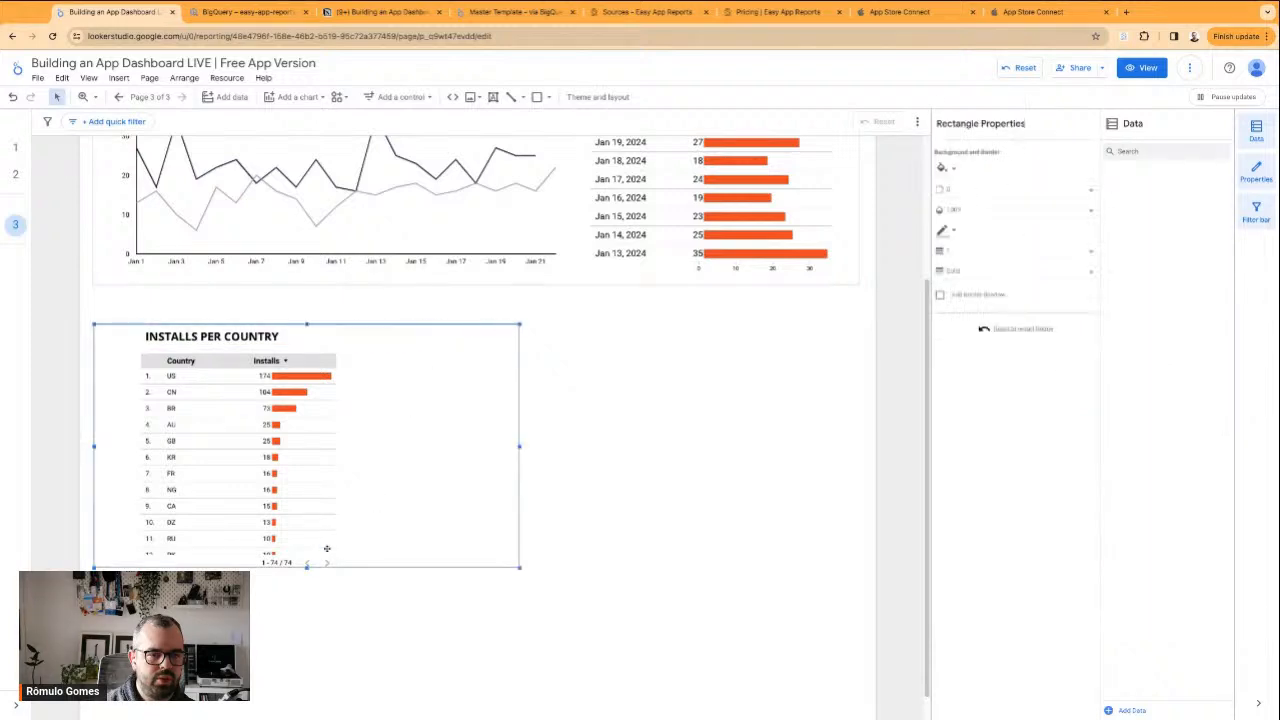
pyautogui.moveTo(307, 567); pyautogui.dragTo(307, 578)
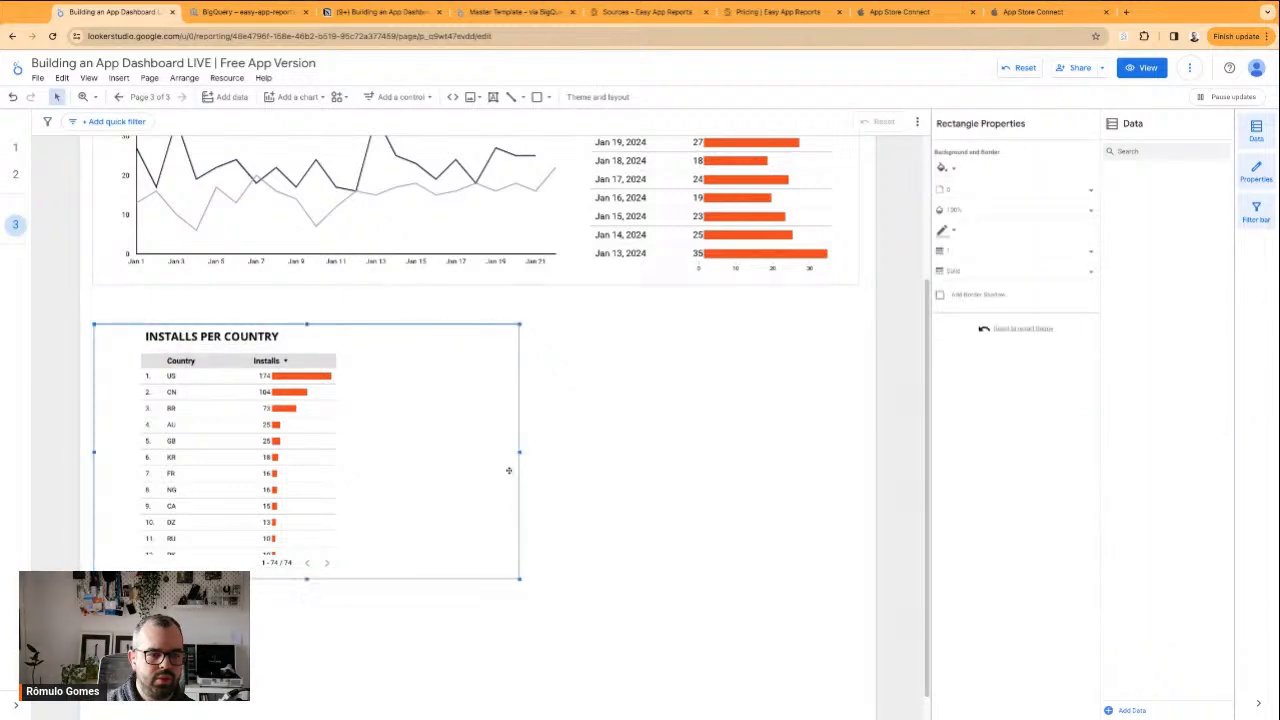
pyautogui.moveTo(520, 452); pyautogui.dragTo(417, 452)
pyautogui.click(478, 453)
# Try moving the white rectangle behind the App Installs title down to the country section, and undo the move
pyautogui.scroll(3, 478, 453)
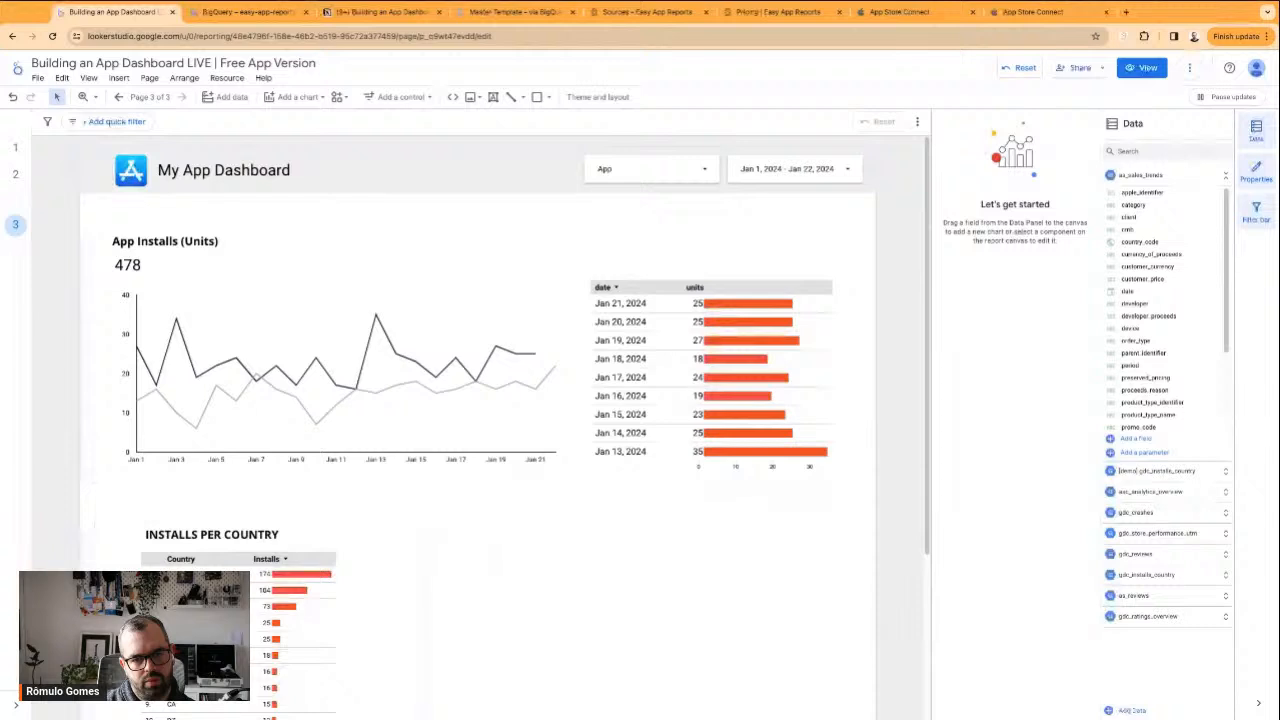
pyautogui.scroll(-2, 587, 567)
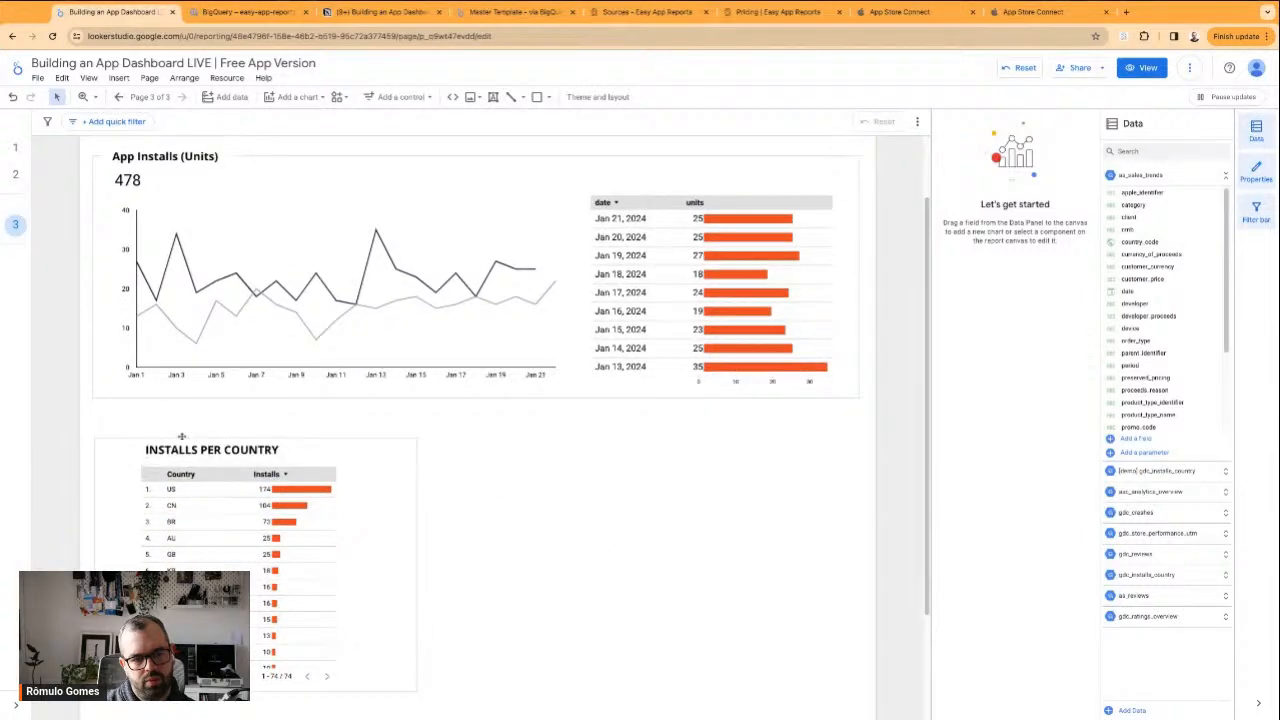
pyautogui.click(232, 156)
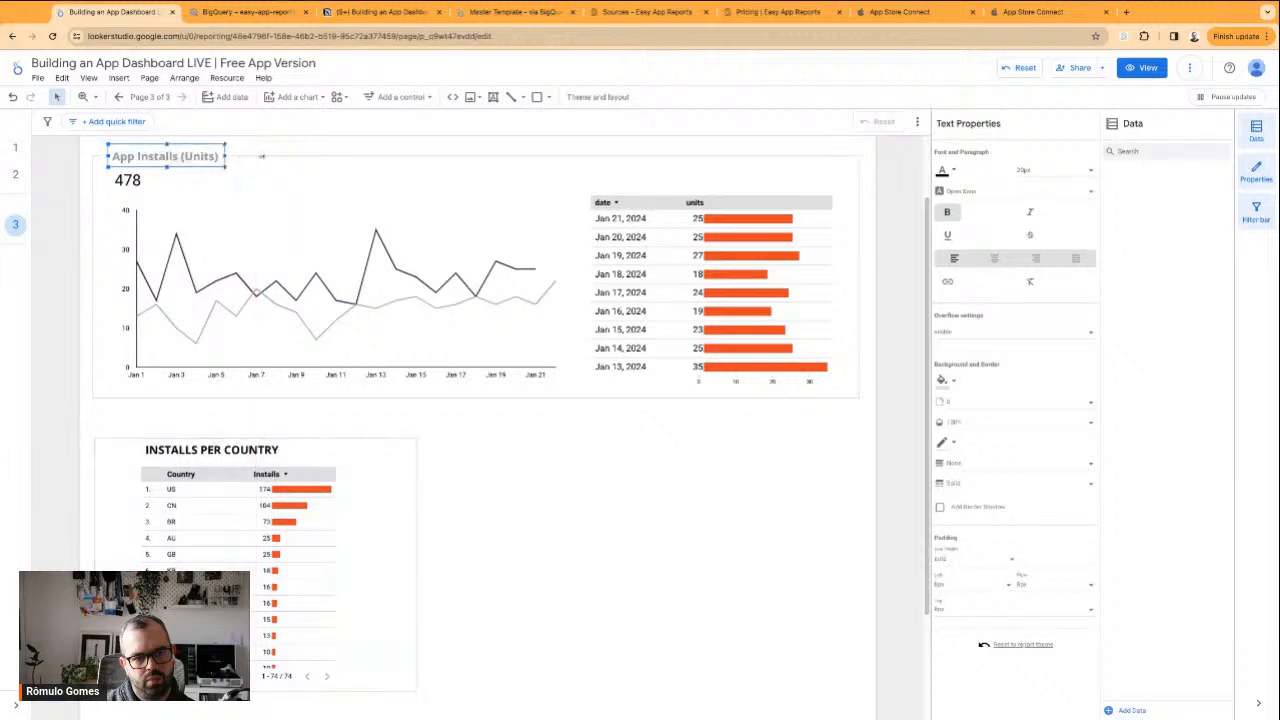
pyautogui.moveTo(224, 156); pyautogui.dragTo(227, 155)
pyautogui.click(231, 151)
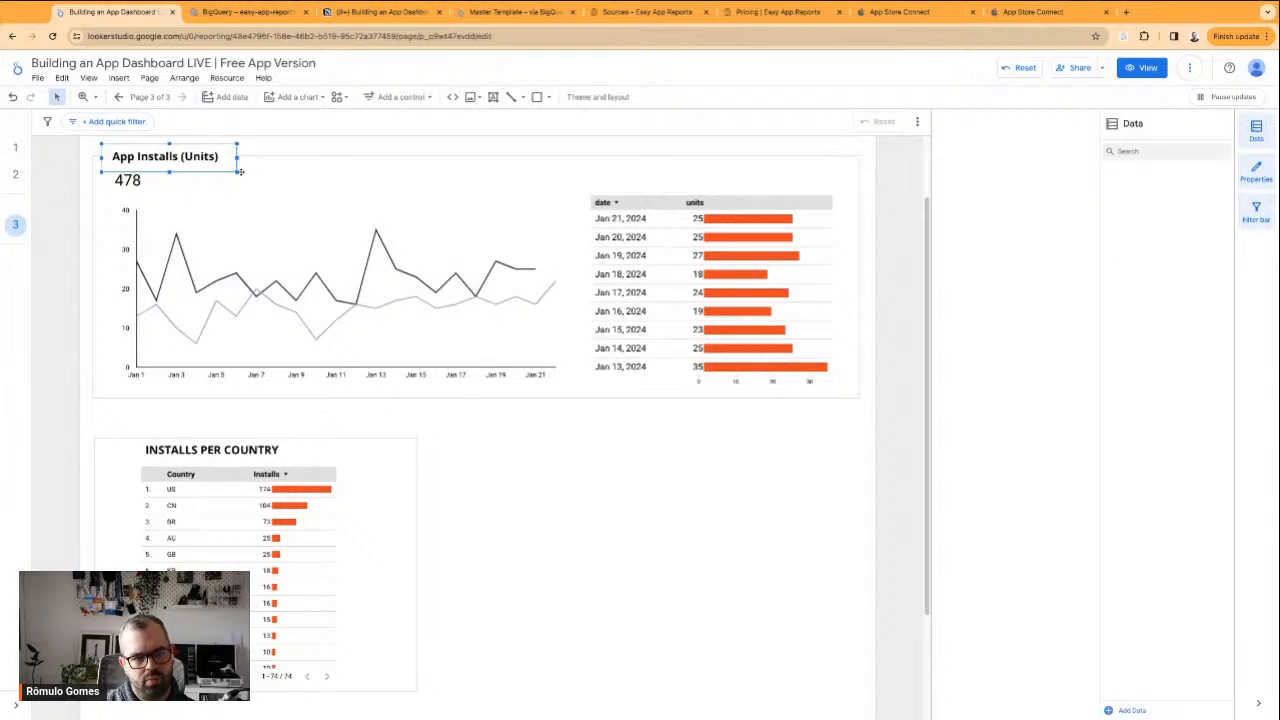
pyautogui.click(234, 148)
pyautogui.moveTo(234, 148); pyautogui.dragTo(446, 451)
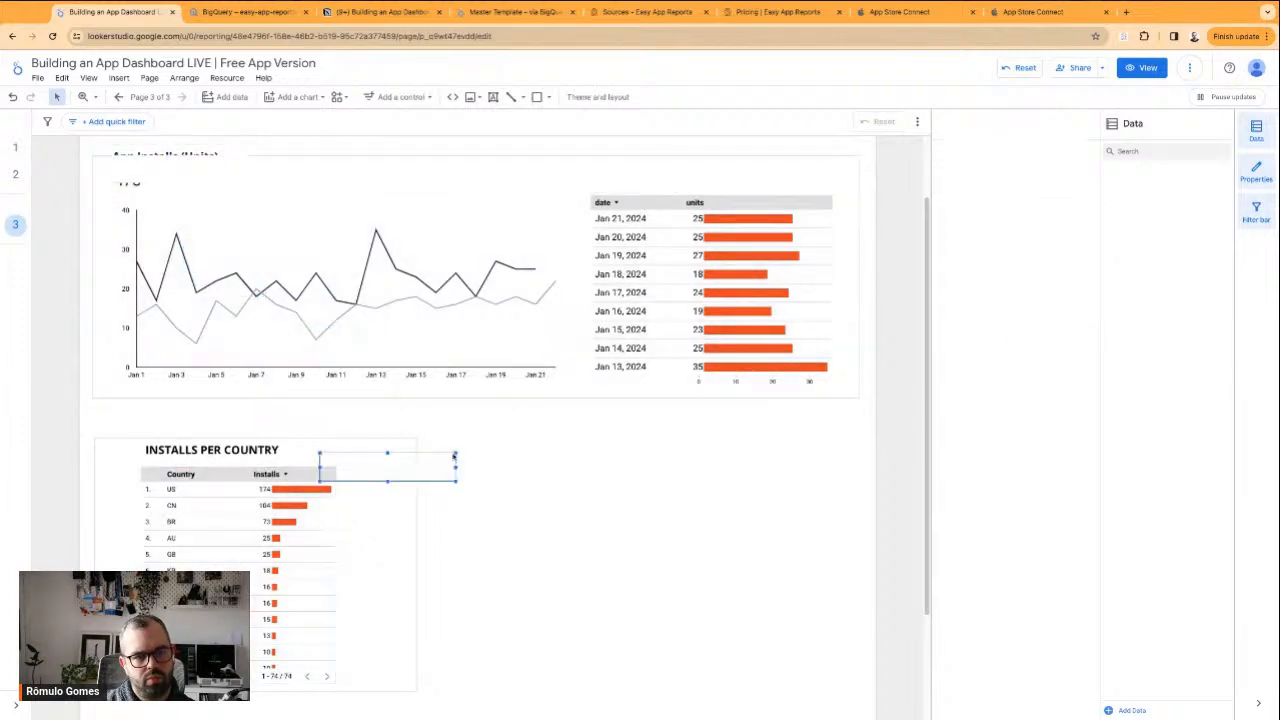
pyautogui.hotkey('ctrl', 'z')
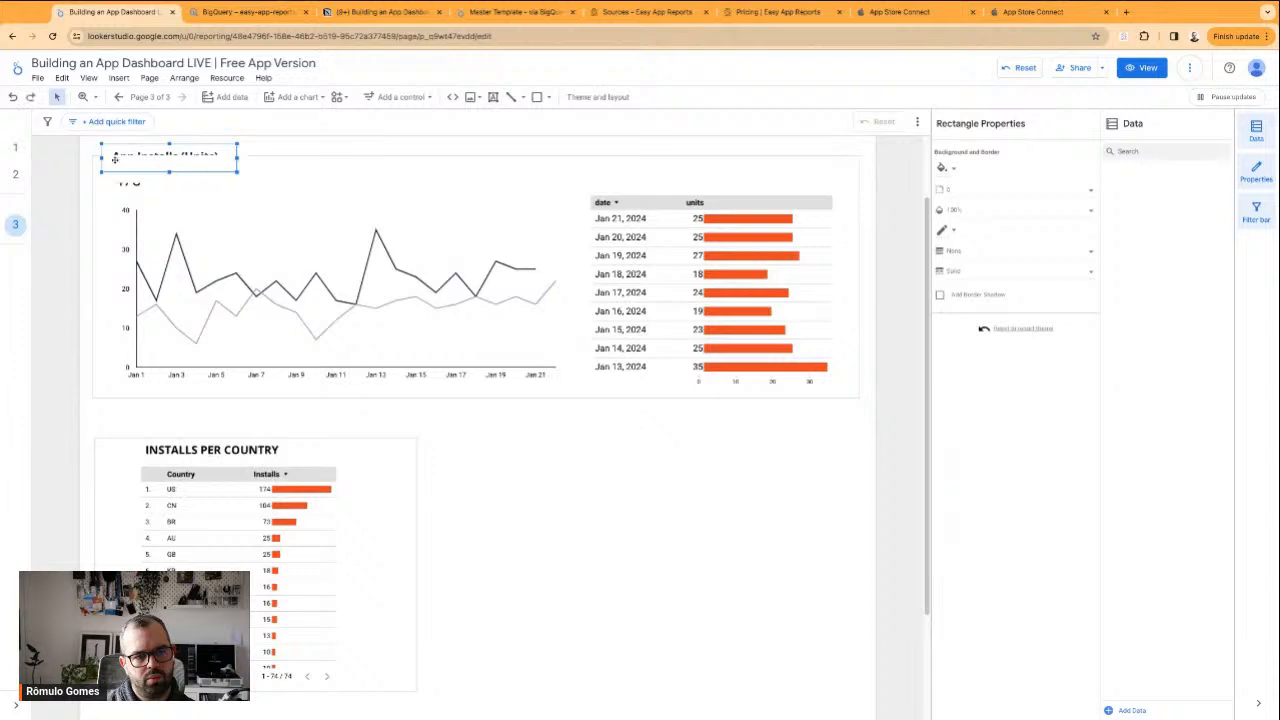
# Copy the white title rectangle from App Installs and place the copy over the upper border of the Installs per Country frame
pyautogui.click(109, 170)
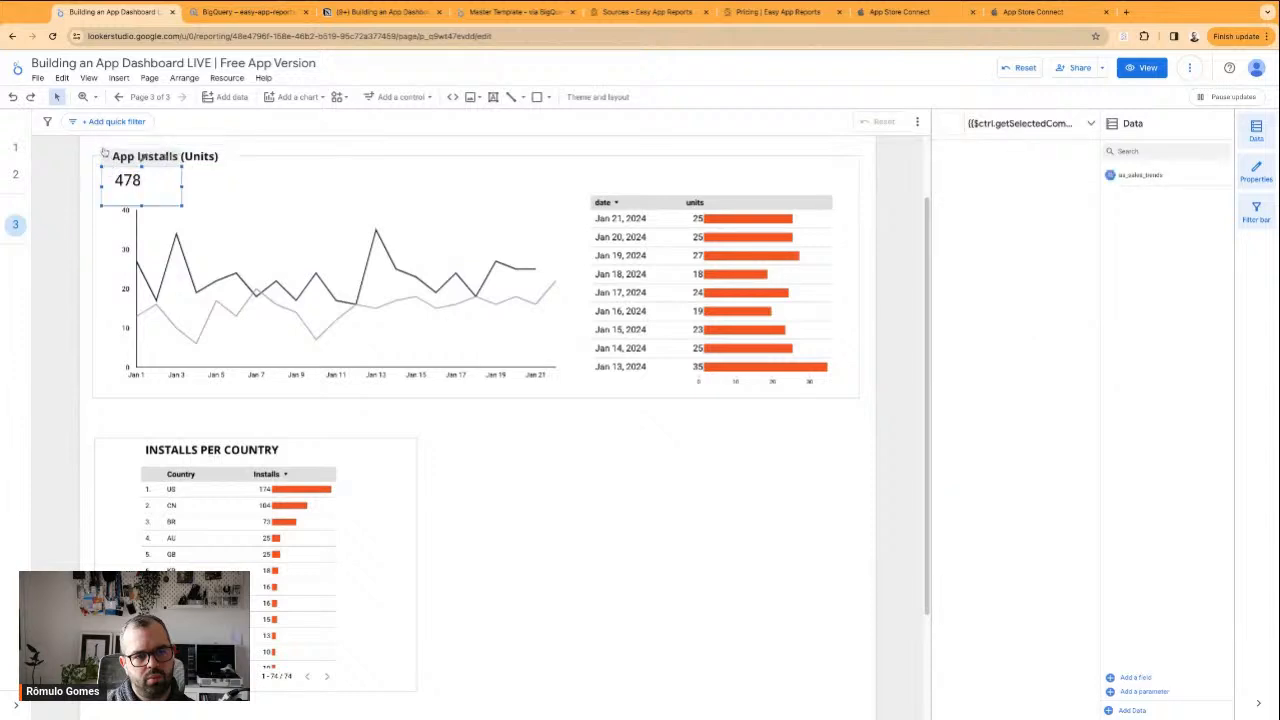
pyautogui.click(105, 152)
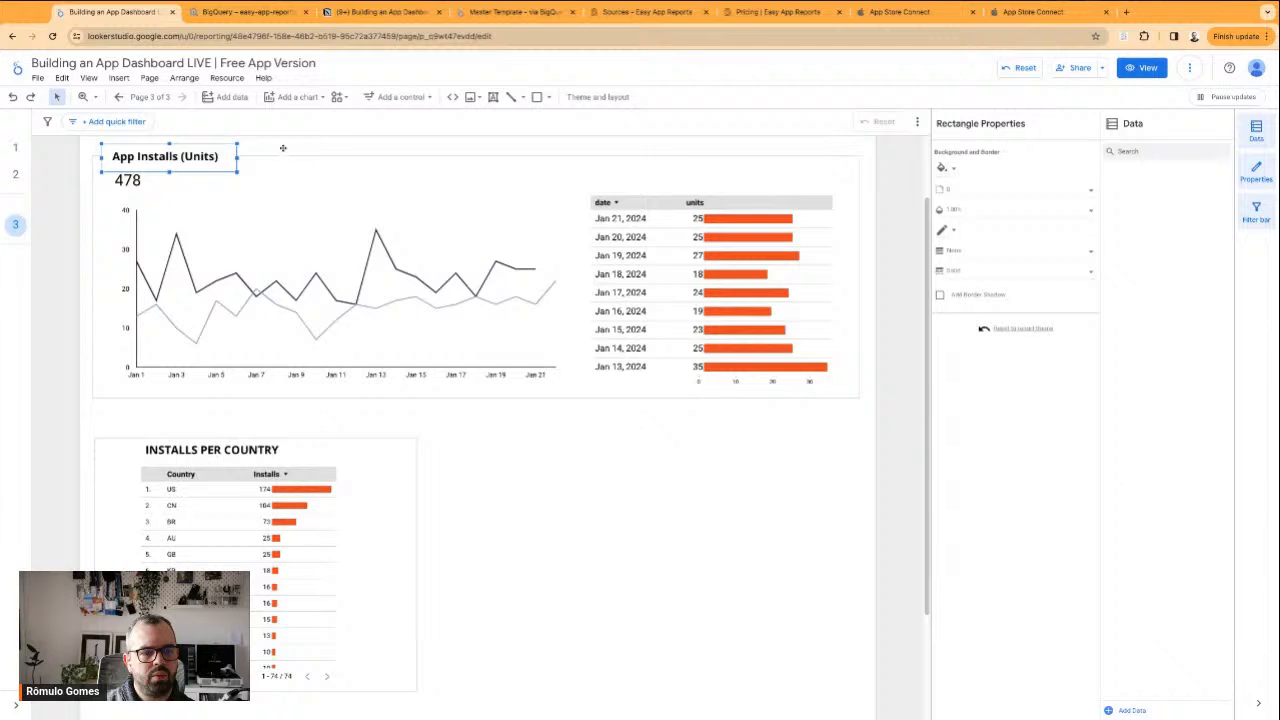
pyautogui.moveTo(227, 152); pyautogui.dragTo(543, 464)
pyautogui.hotkey('ctrl', 'v')
pyautogui.click(588, 477)
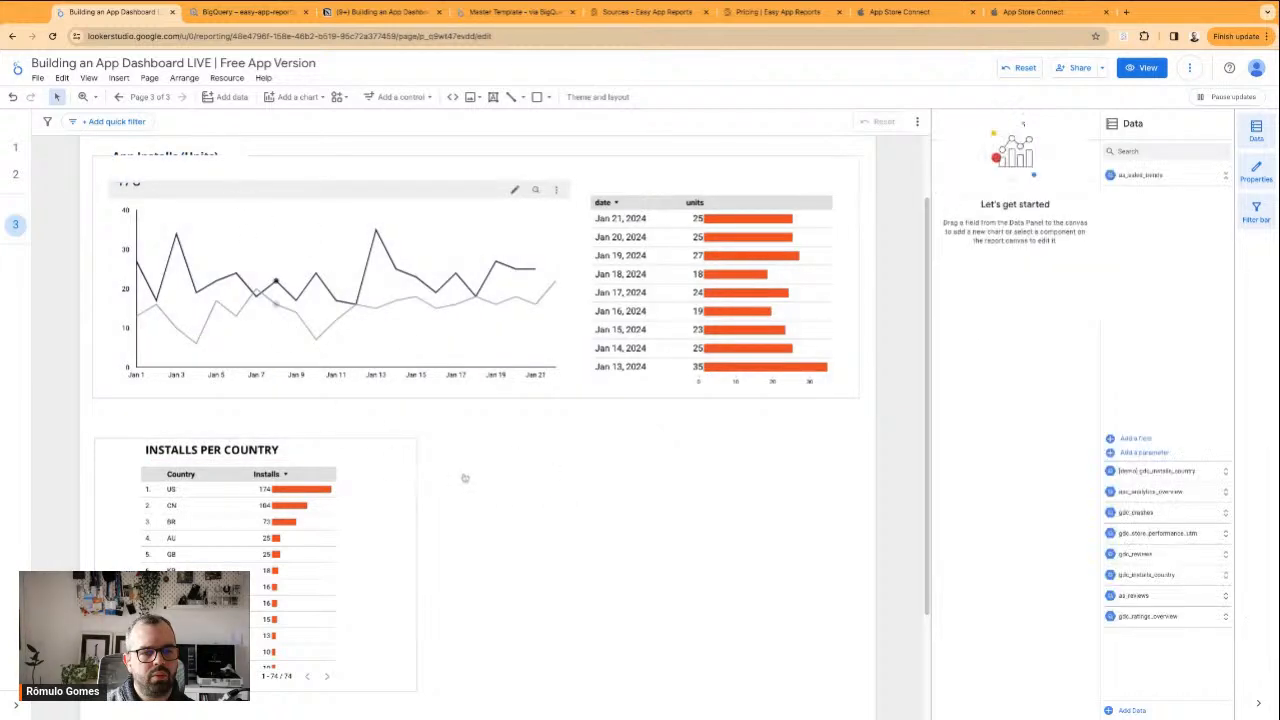
pyautogui.moveTo(185, 168); pyautogui.dragTo(252, 155)
pyautogui.press('super+c')
pyautogui.press('super+v')
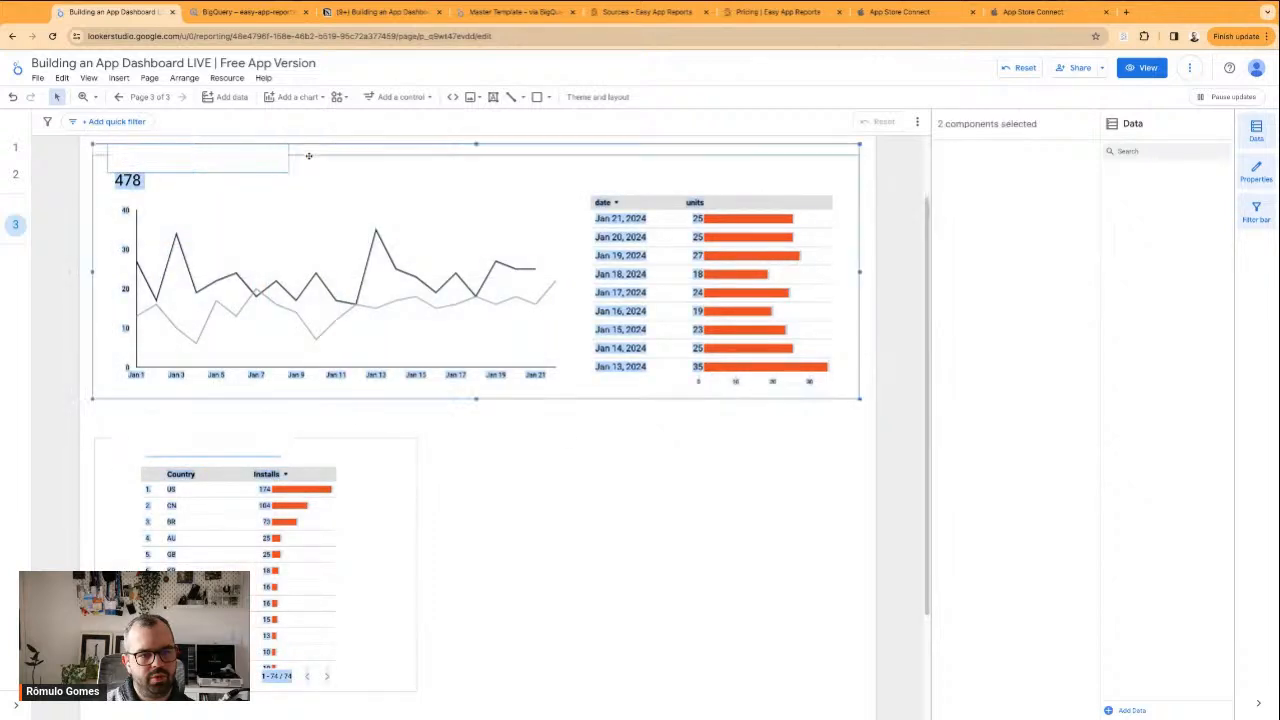
# Send the App Installs frame and its white title rectangle to the back, behind the App Installs (Units) title
pyautogui.keyDown('shift'); pyautogui.click(309, 156); pyautogui.keyUp('shift')
pyautogui.scroll(1, 307, 190)
pyautogui.rightClick(269, 242)
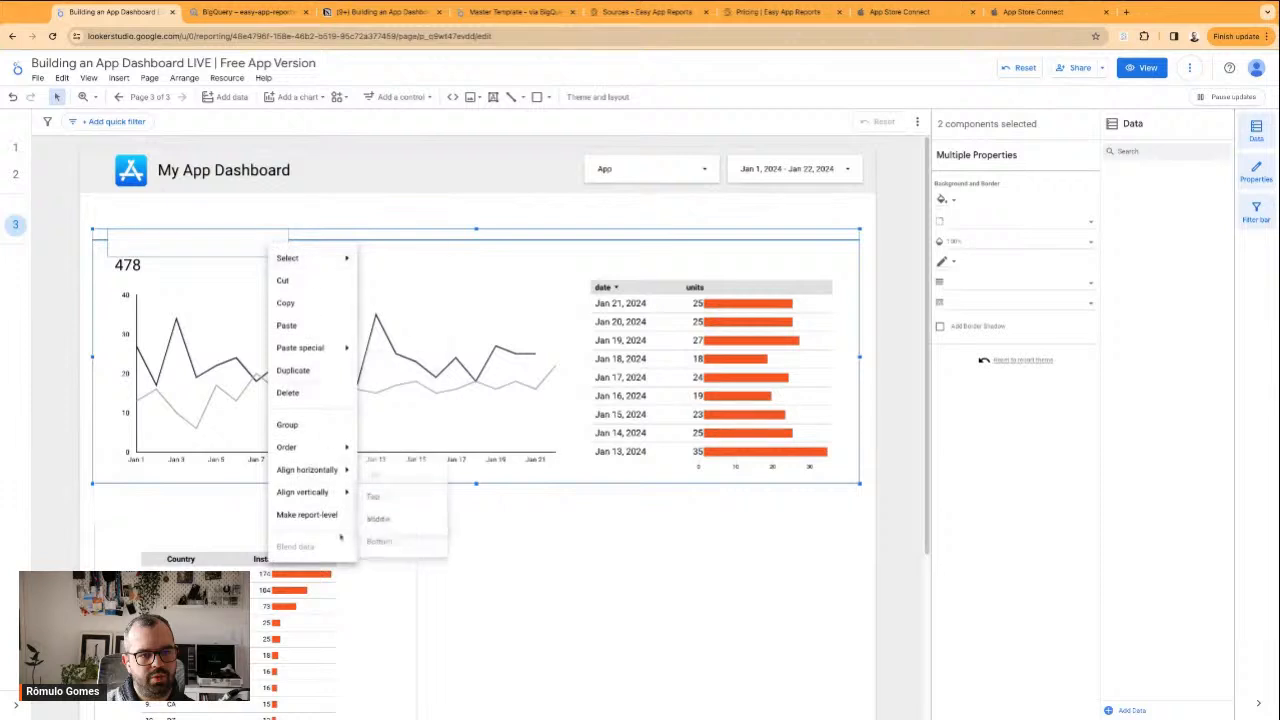
pyautogui.click(386, 517)
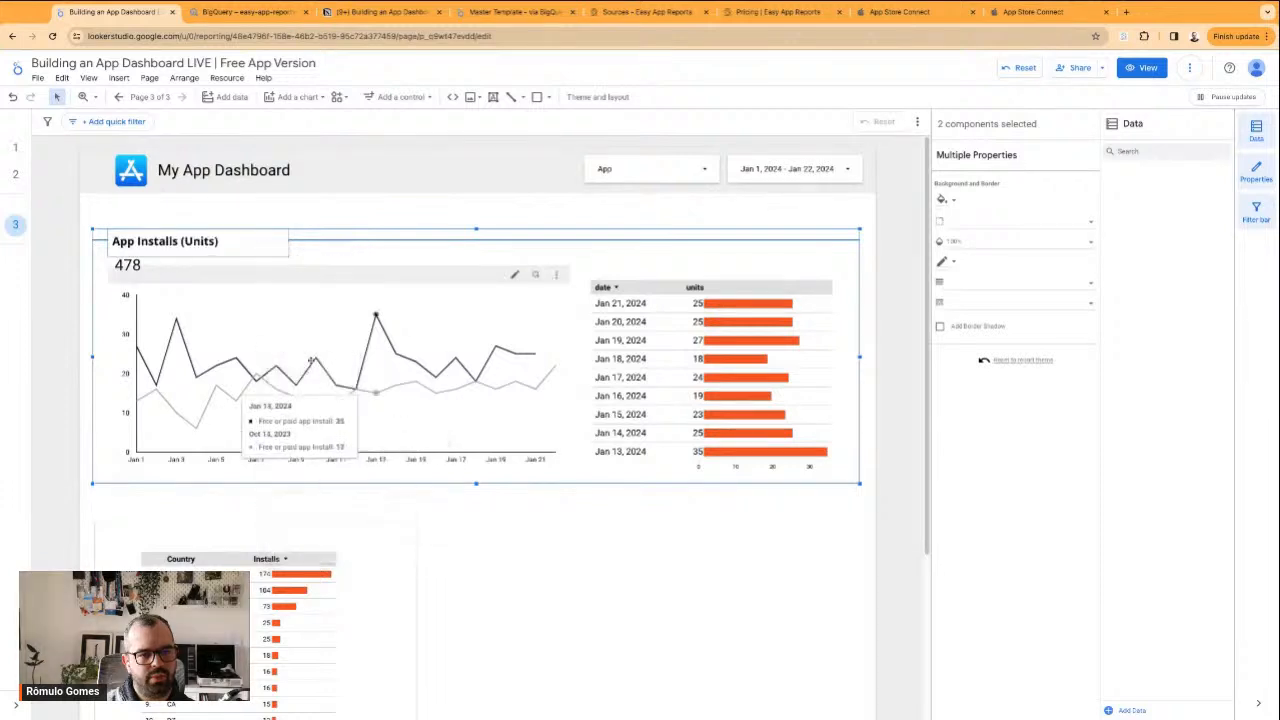
pyautogui.click(537, 604)
# Send the country section's white rectangle and INSTALLS PER COUNTRY heading to the back together
pyautogui.scroll(-1, 312, 509)
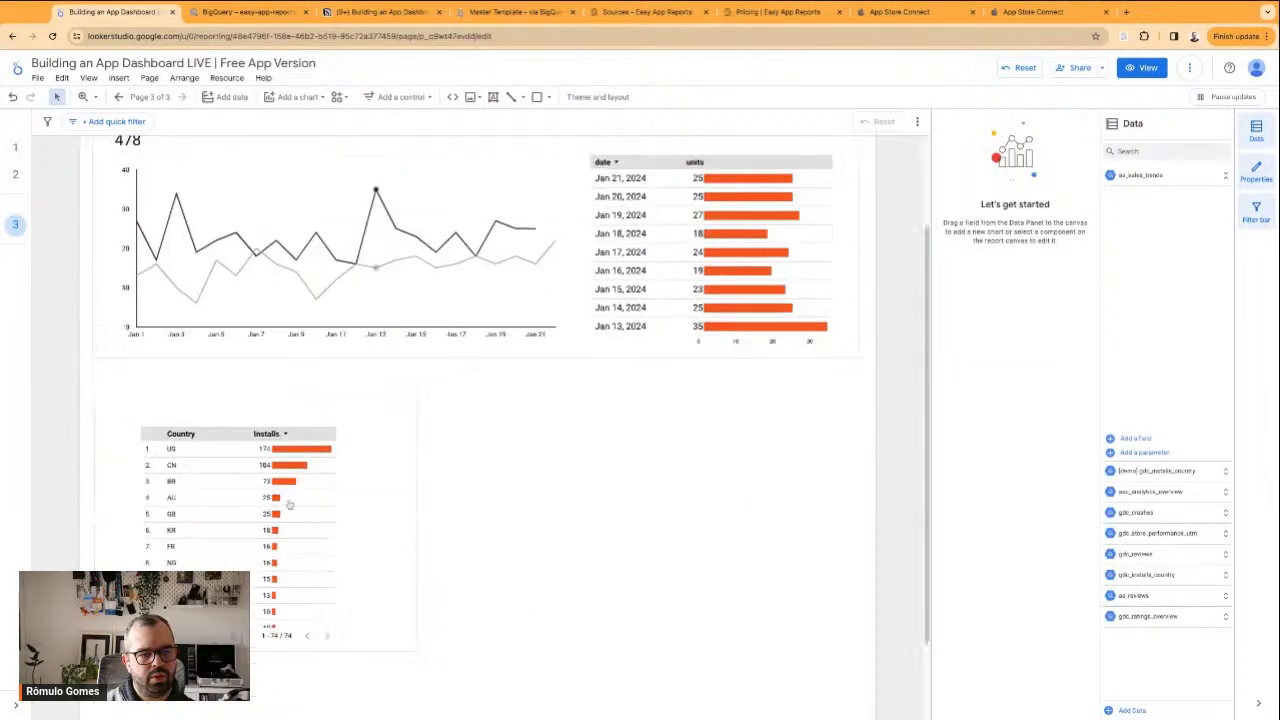
pyautogui.click(233, 393)
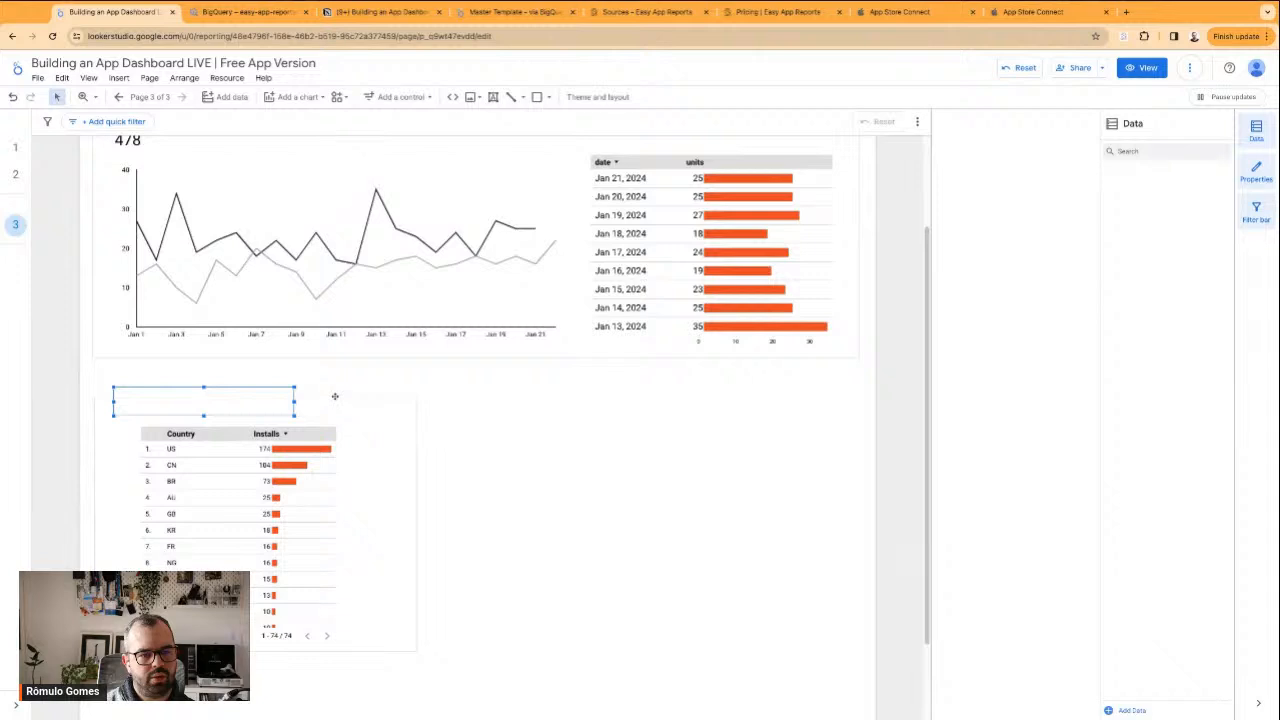
pyautogui.keyDown('shift'); pyautogui.click(333, 398); pyautogui.keyUp('shift')
pyautogui.rightClick(333, 398)
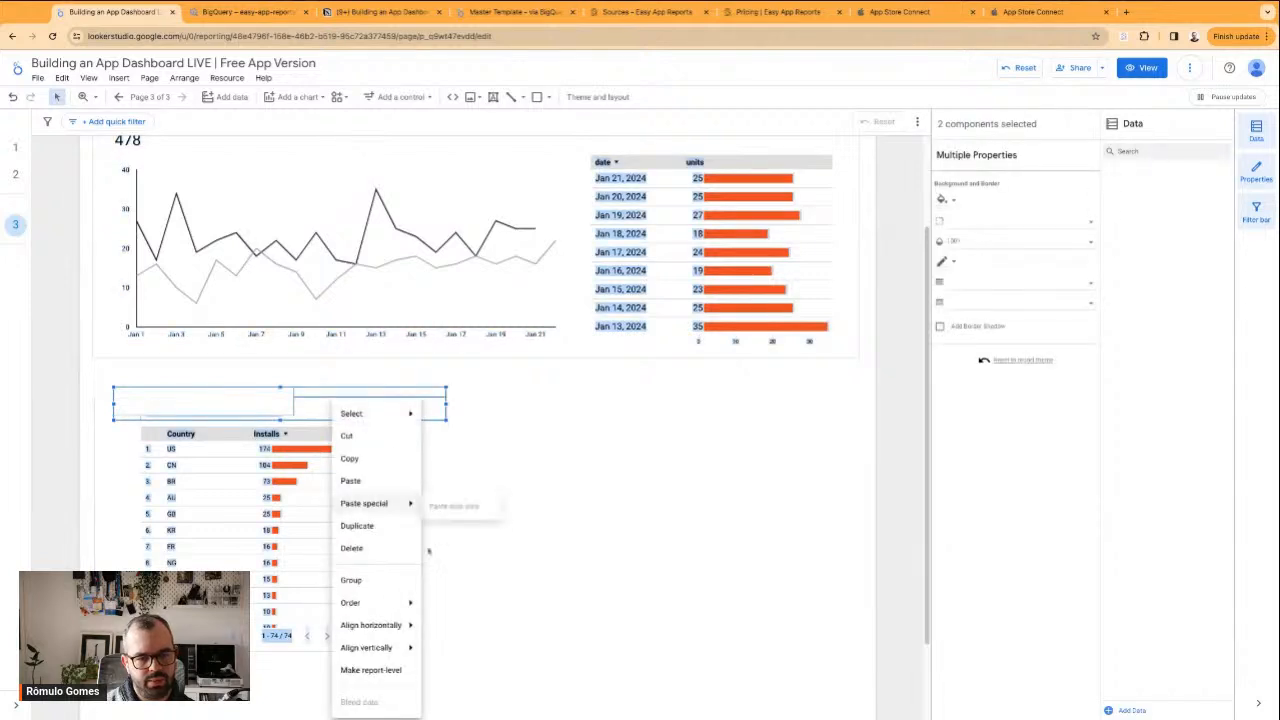
pyautogui.moveTo(399, 607)
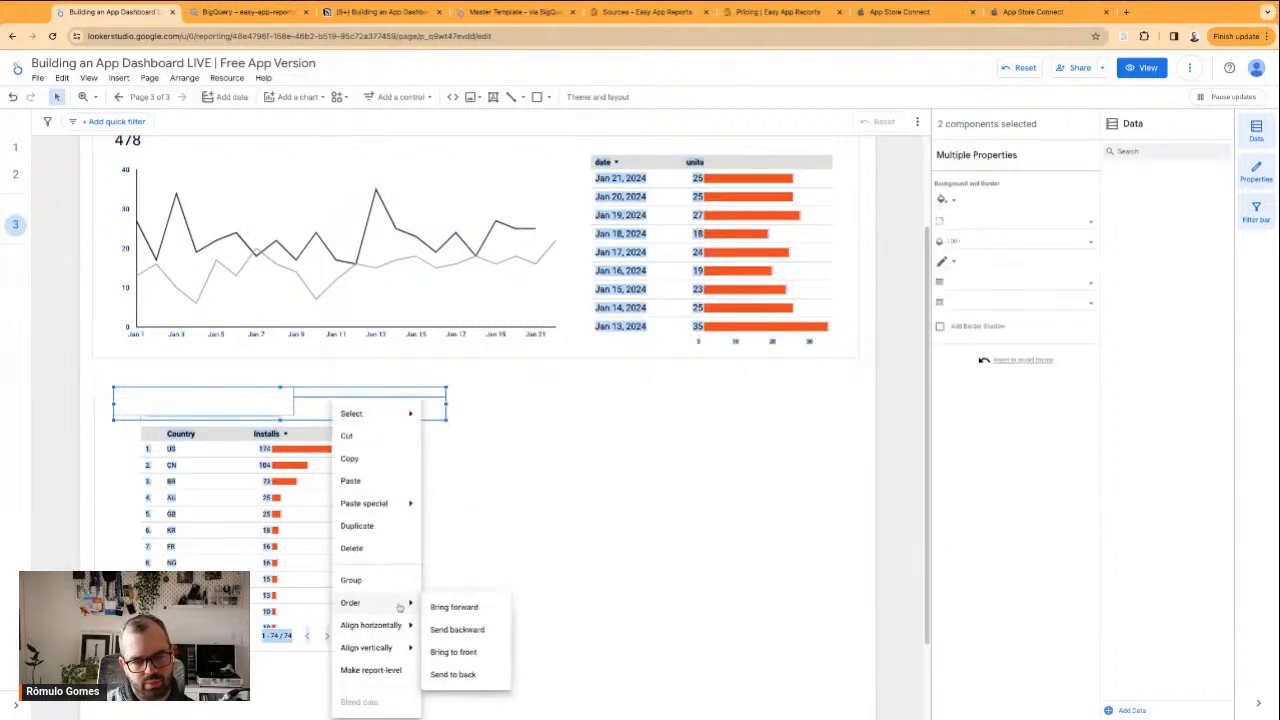
pyautogui.click(466, 679)
pyautogui.click(484, 616)
# Bring the white title rectangle in the country section forward over the frame's upper border
pyautogui.click(177, 396)
pyautogui.click(197, 415)
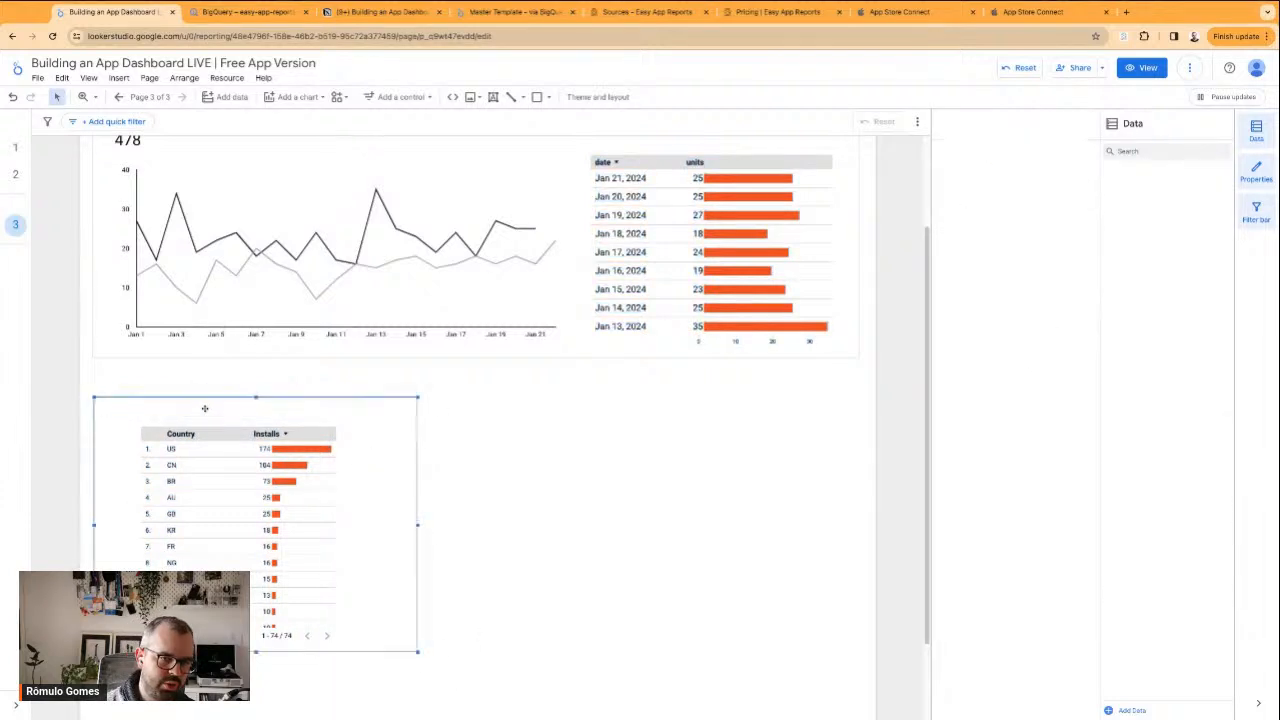
pyautogui.click(138, 394)
pyautogui.rightClick(157, 401)
pyautogui.click(265, 393)
pyautogui.click(265, 393)
pyautogui.rightClick(229, 398)
pyautogui.moveTo(280, 571)
pyautogui.click(348, 577)
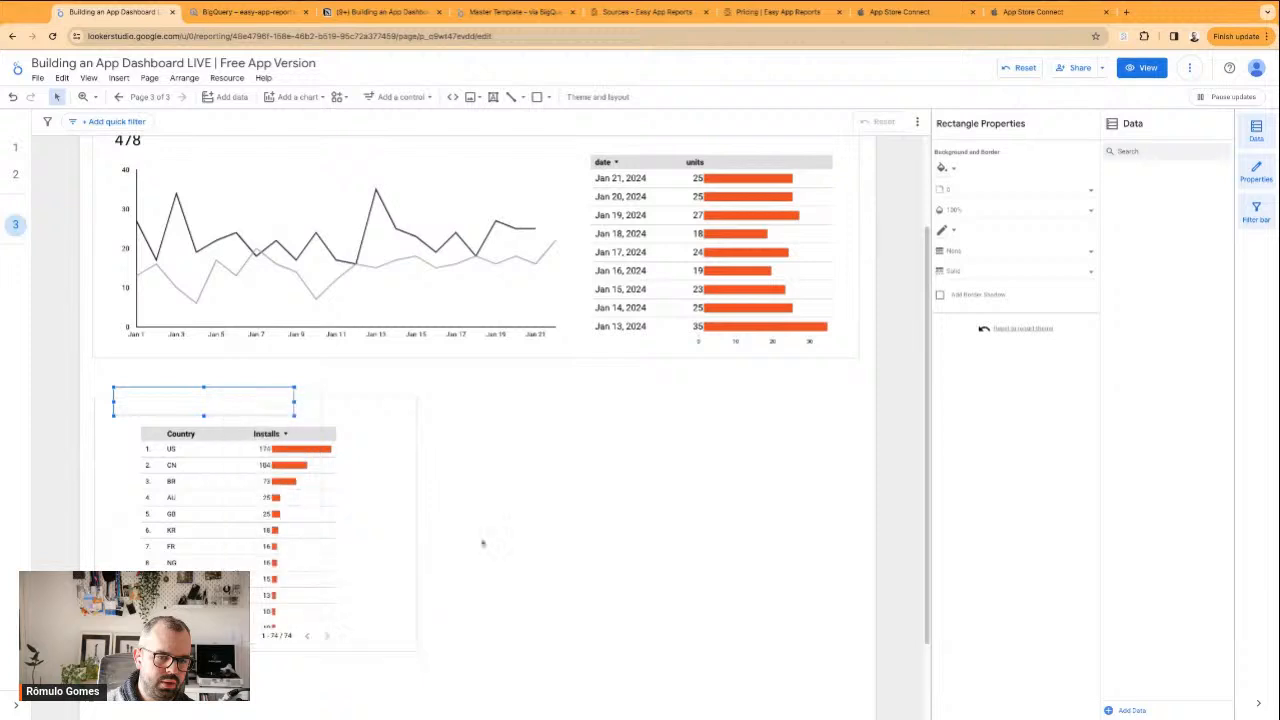
# Move the Installs per Country frame down and pull the heading out from behind the white rectangle
pyautogui.moveTo(294, 401); pyautogui.dragTo(279, 447)
pyautogui.click(266, 408)
pyautogui.click(261, 405)
pyautogui.moveTo(261, 405); pyautogui.dragTo(406, 382)
# Place the INSTALLS PER COUNTRY heading over the white rectangle above the country table and bring it to the front
pyautogui.rightClick(406, 382)
pyautogui.moveTo(423, 557)
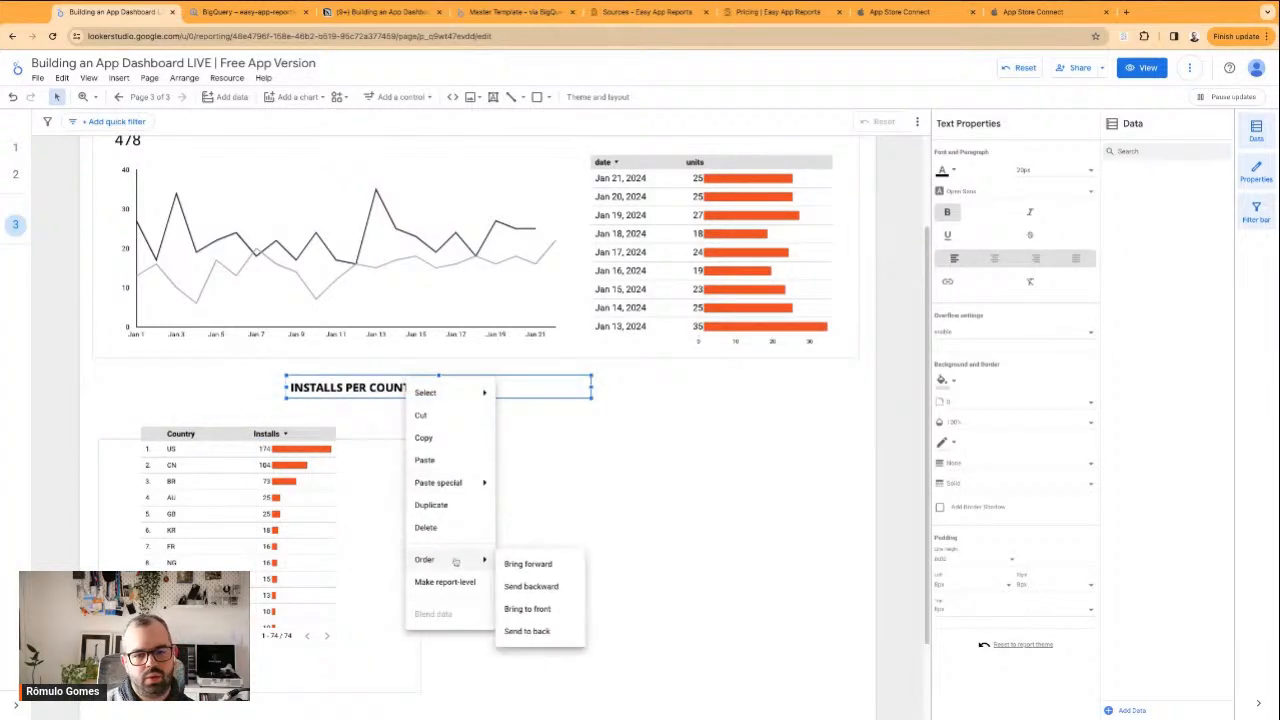
pyautogui.click(523, 563)
pyautogui.moveTo(341, 380)
pyautogui.mouseDown()
pyautogui.moveTo(386, 381)
pyautogui.moveTo(171, 391)
pyautogui.moveTo(338, 381)
pyautogui.mouseUp()
pyautogui.rightClick(288, 403)
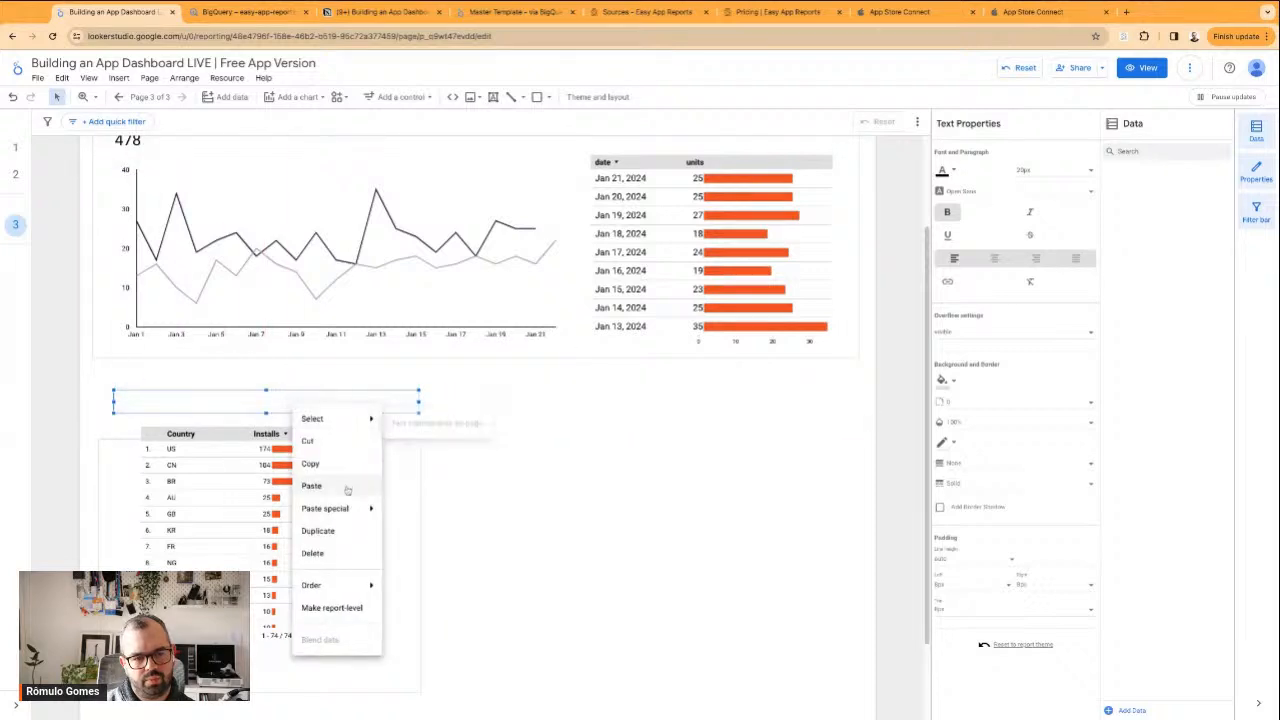
pyautogui.moveTo(366, 585)
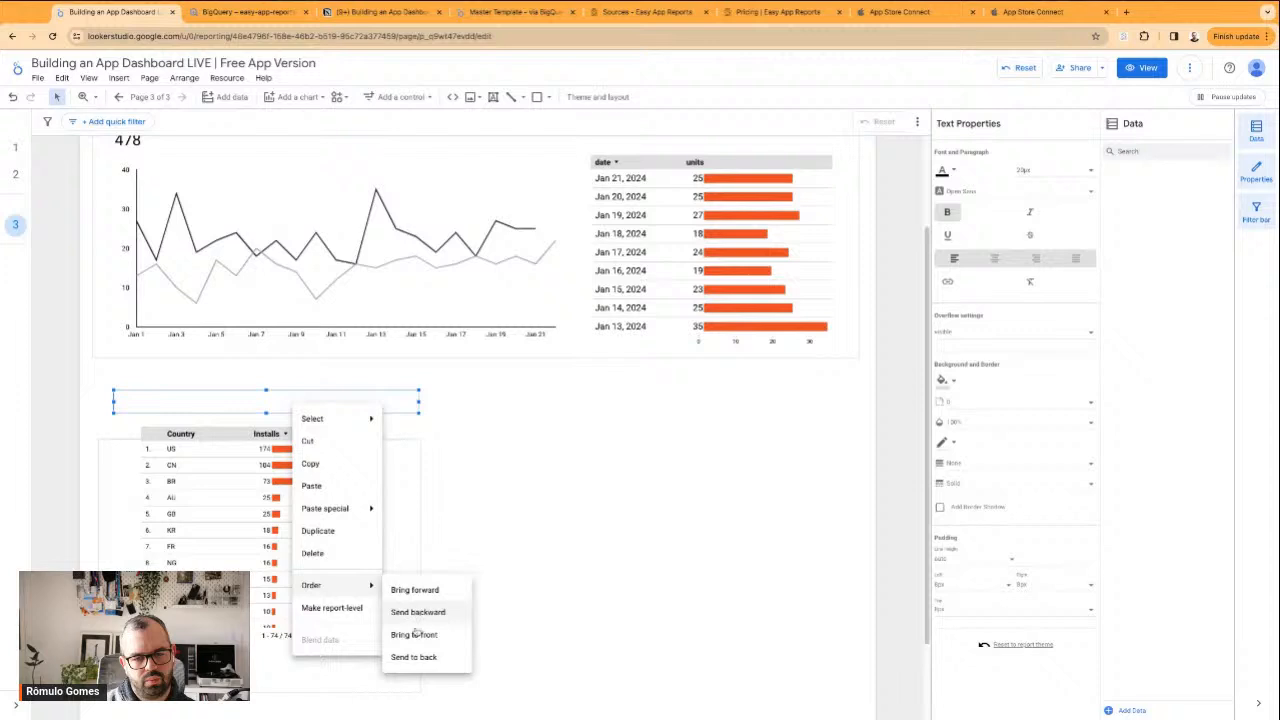
pyautogui.click(414, 634)
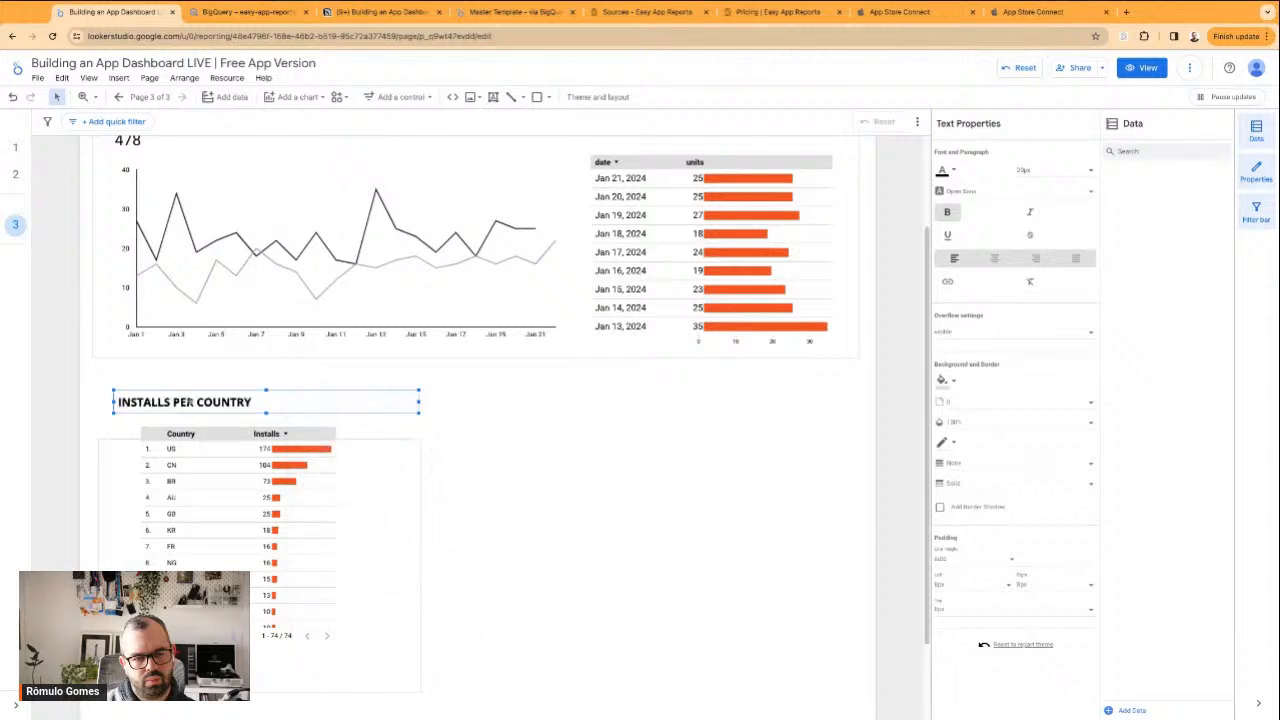
# Shorten the country section's heading to PER COUNTRY and narrow its text box
pyautogui.doubleClick(185, 402)
pyautogui.tripleClick(176, 402)
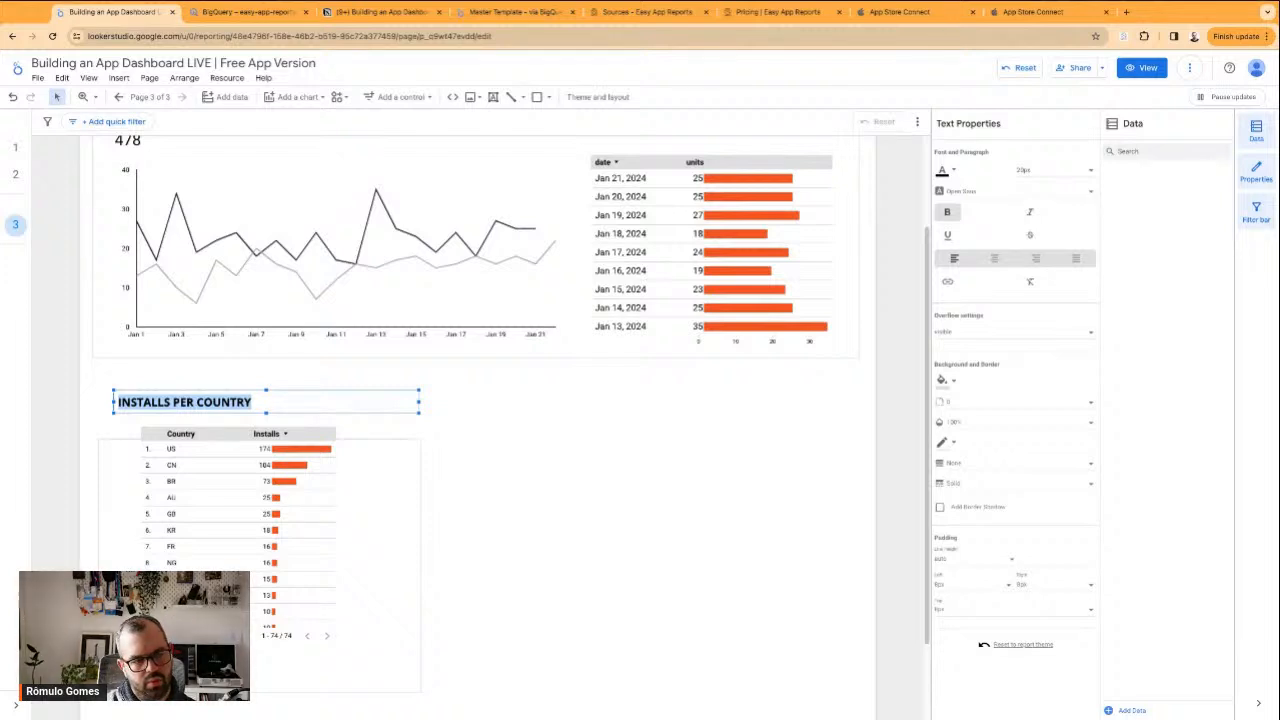
pyautogui.doubleClick(145, 402)
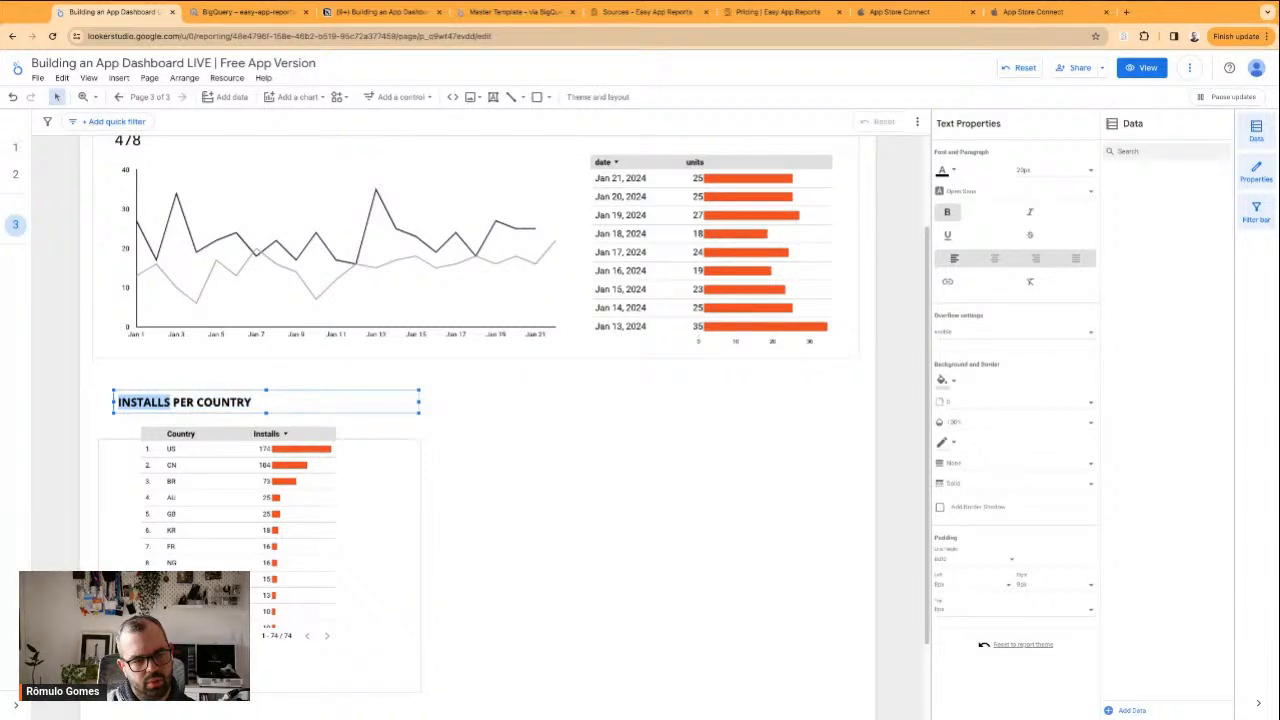
pyautogui.press('BackSpace')
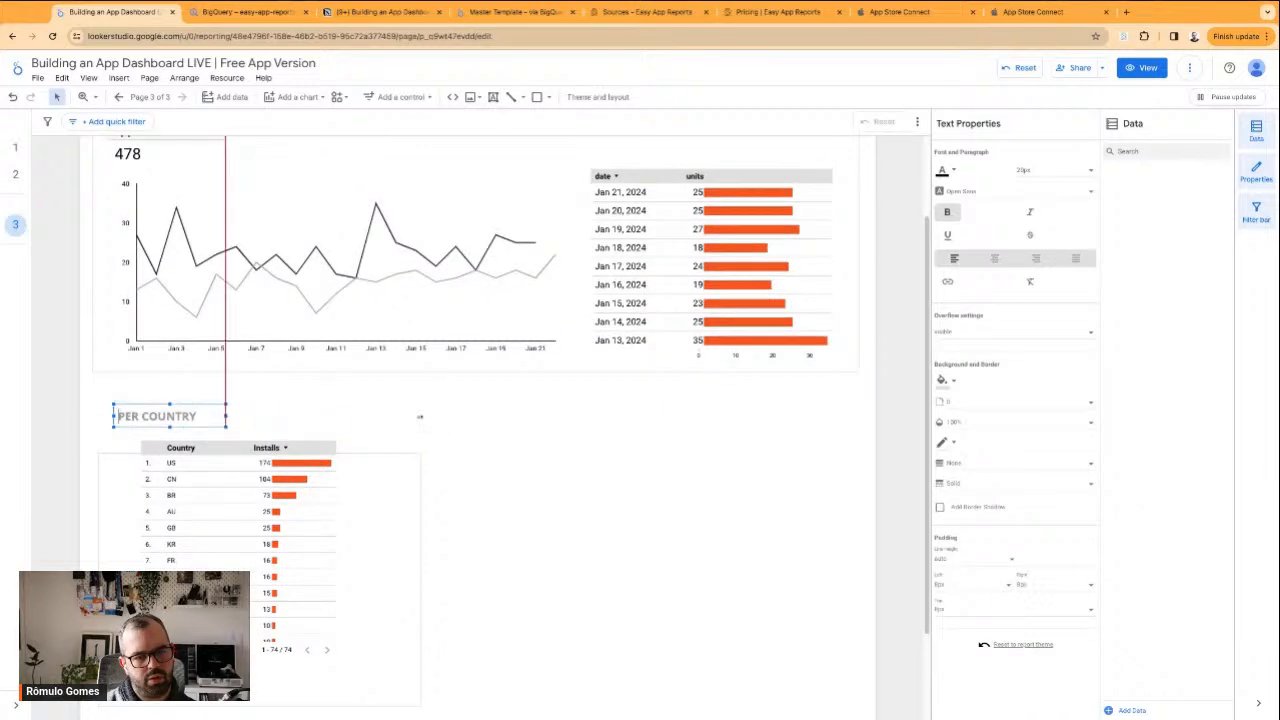
# Move the country section's frame up around the PER COUNTRY heading and align it with the App Installs frame's outer edge
pyautogui.click(380, 456)
pyautogui.click(391, 469)
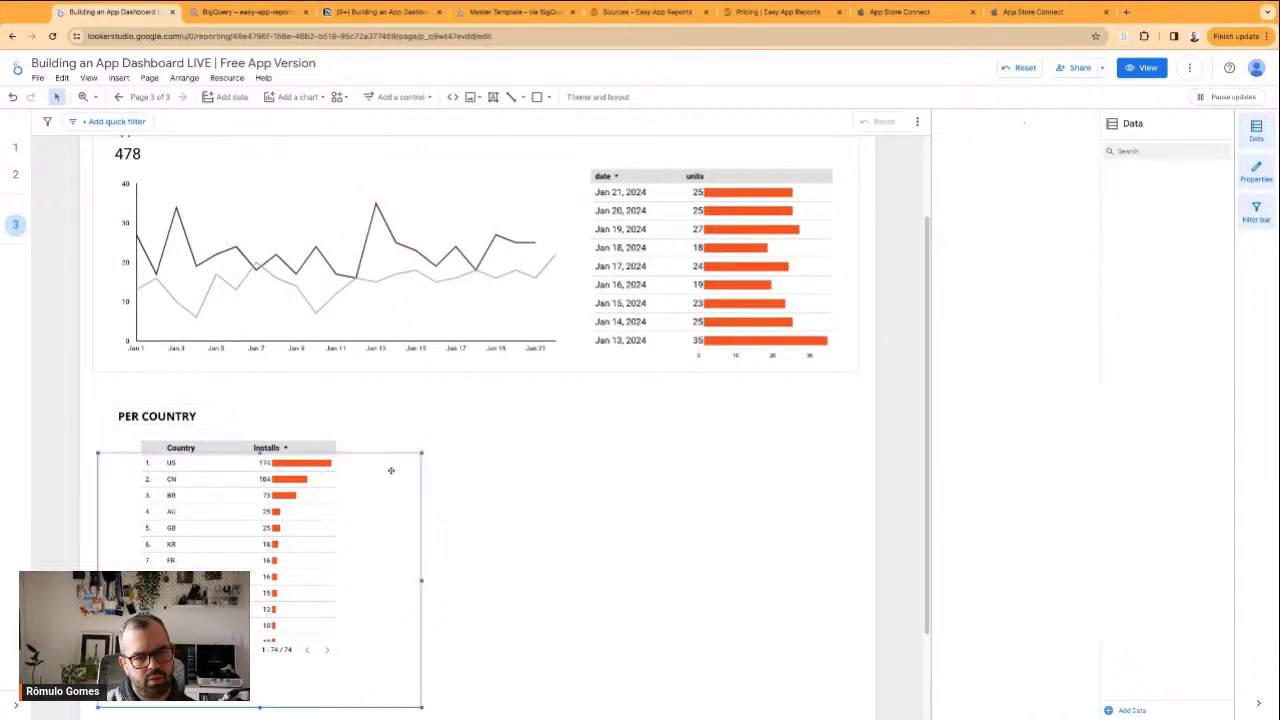
pyautogui.moveTo(391, 470)
pyautogui.mouseDown()
pyautogui.moveTo(398, 432)
pyautogui.moveTo(381, 466)
pyautogui.mouseUp()
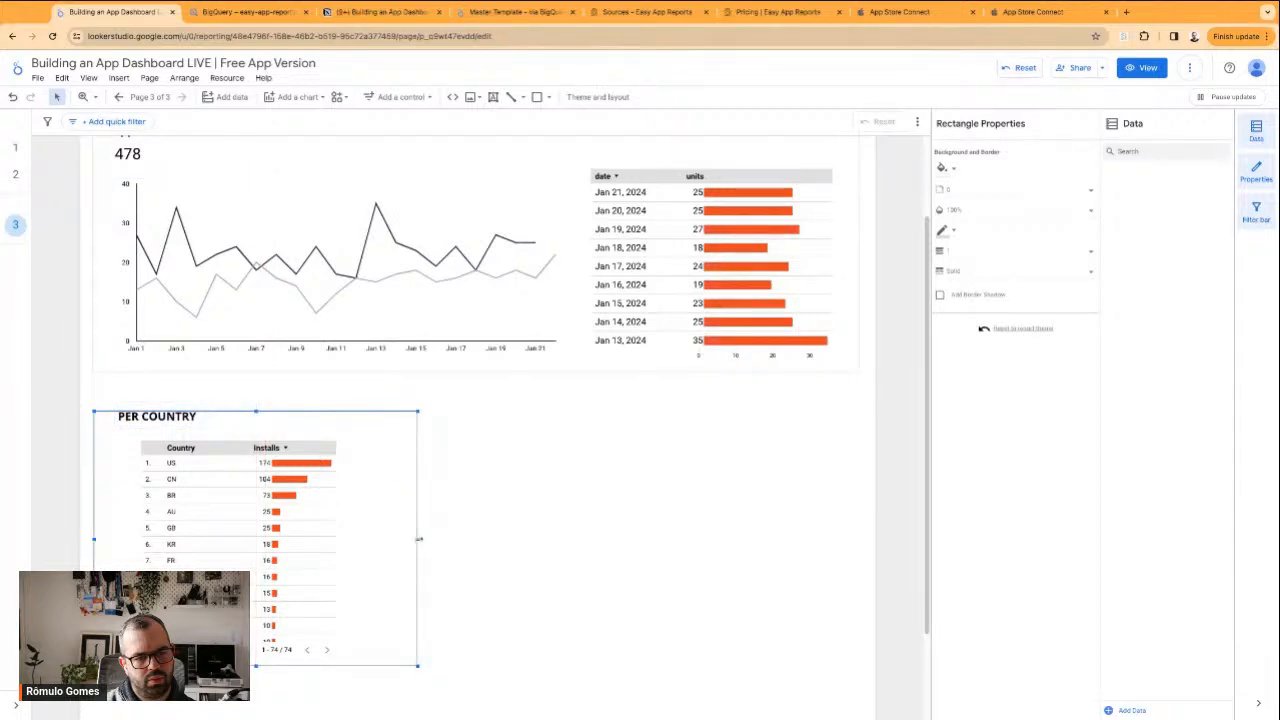
# Align the country table with the PER COUNTRY heading, widen it to nearly fill the frame, and narrow its Country column
pyautogui.click(290, 537)
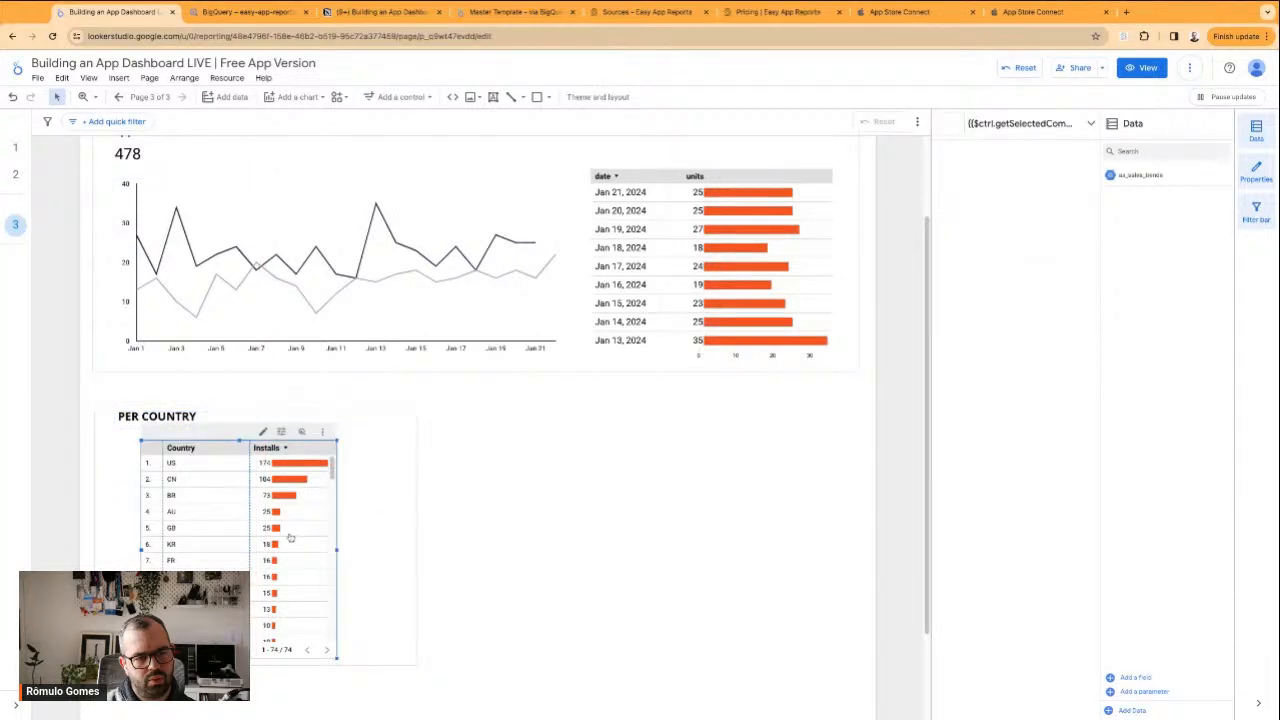
pyautogui.moveTo(215, 435)
pyautogui.mouseDown()
pyautogui.moveTo(175, 438)
pyautogui.moveTo(187, 437)
pyautogui.mouseUp()
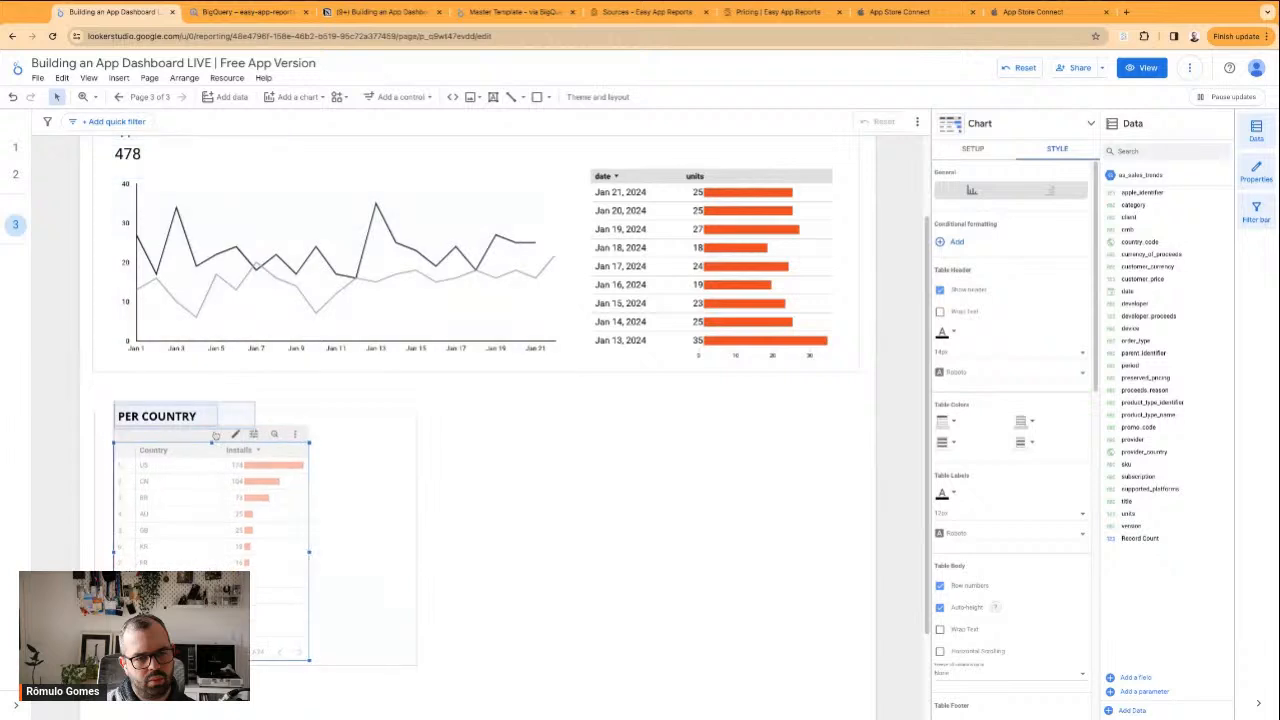
pyautogui.moveTo(310, 553); pyautogui.dragTo(394, 553)
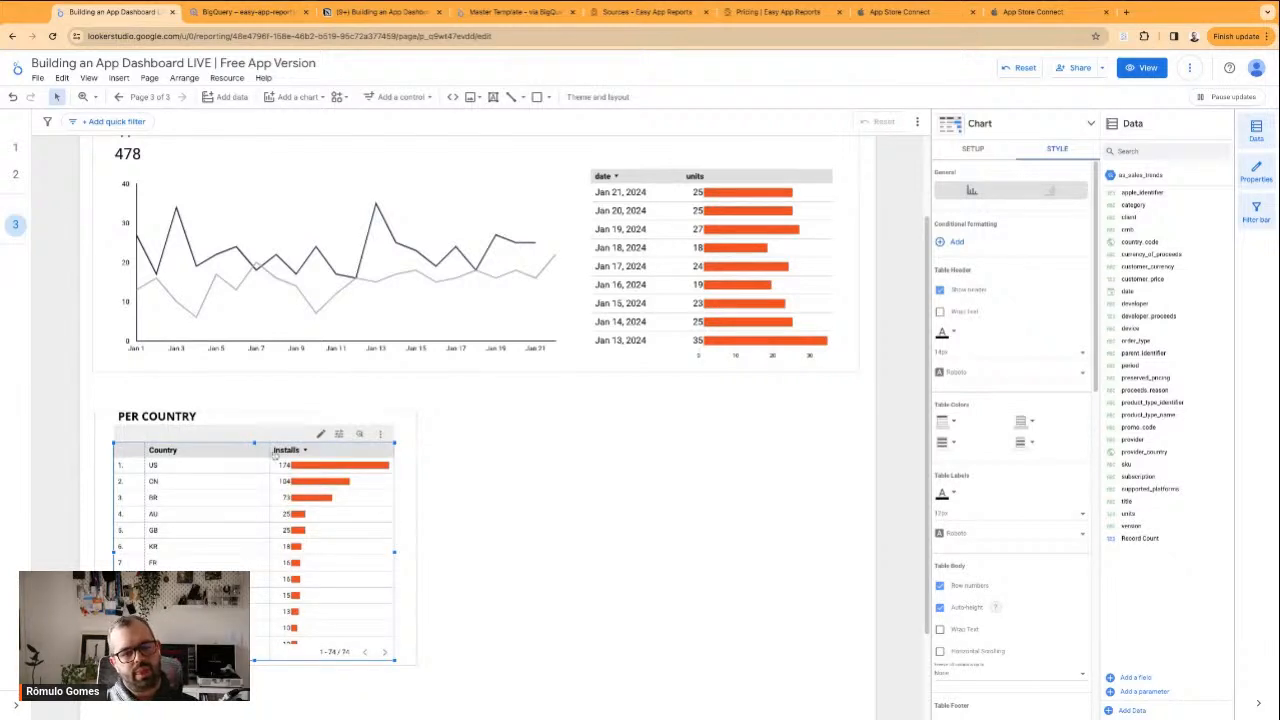
pyautogui.moveTo(270, 451); pyautogui.dragTo(235, 451)
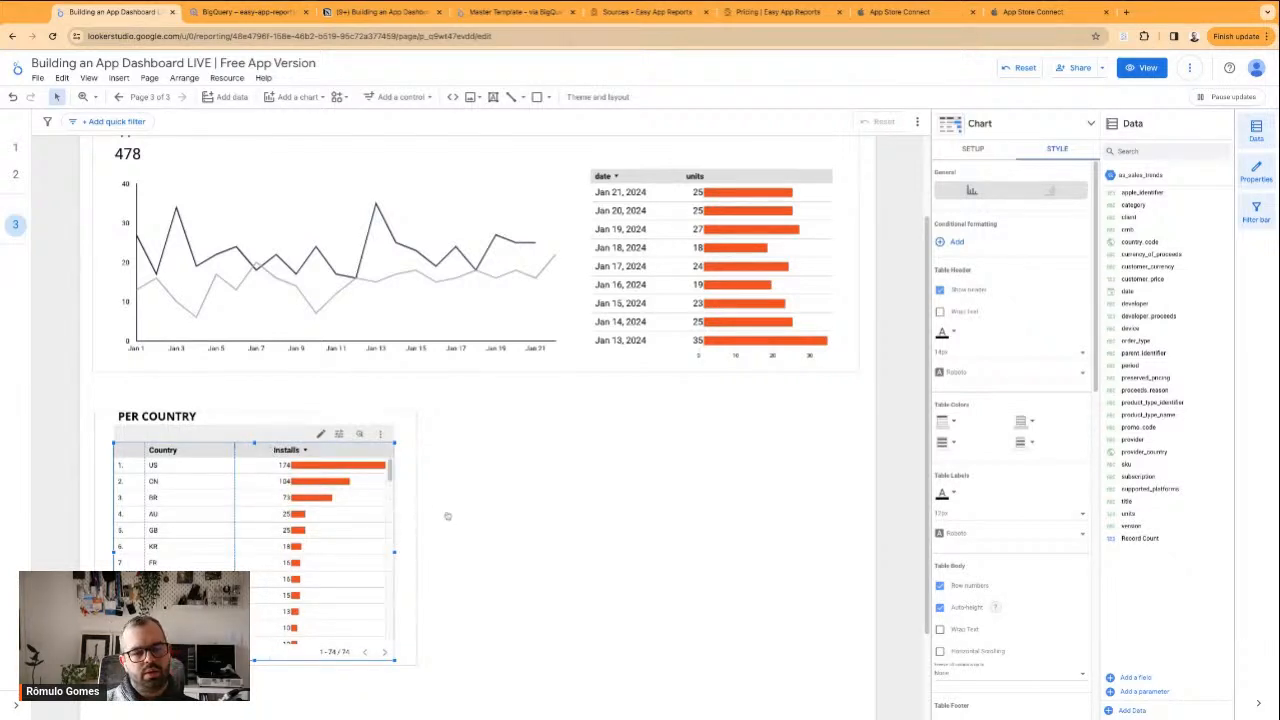
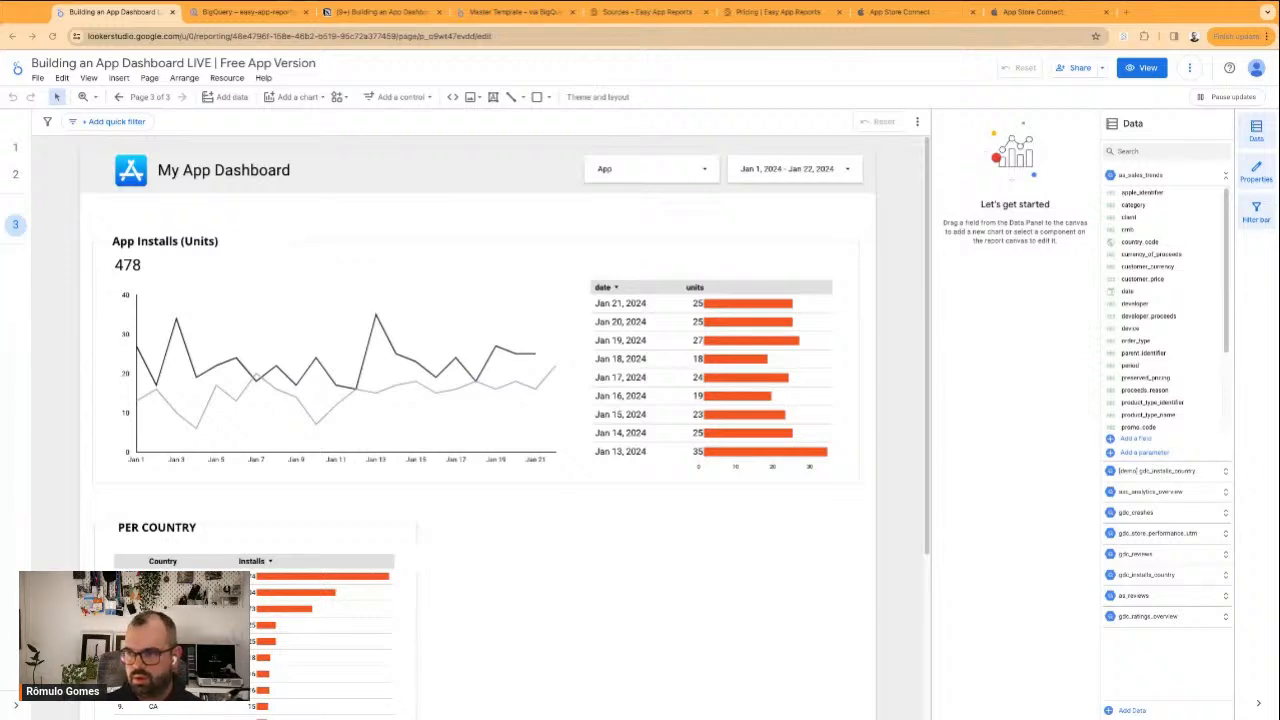
# Shift the PER COUNTRY heading slightly to line up with the App Installs (Units) heading above it
pyautogui.scroll(-2, 477, 563)
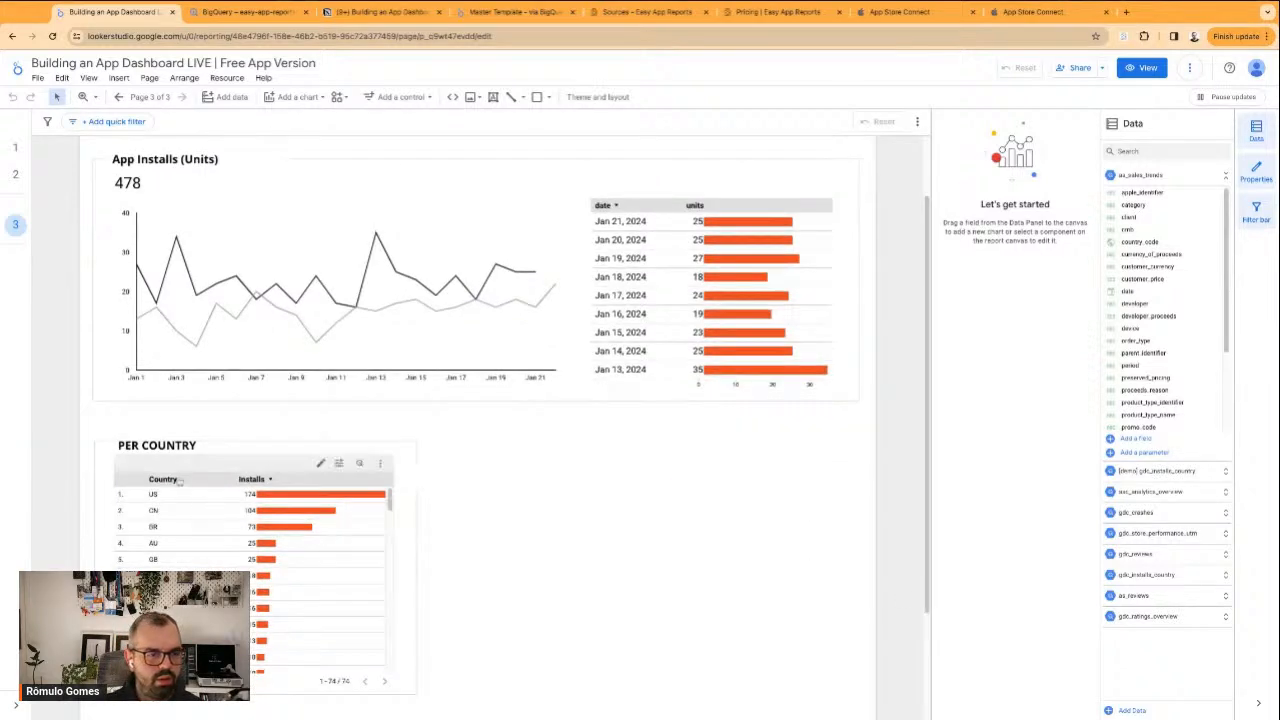
pyautogui.click(128, 440)
pyautogui.moveTo(181, 442); pyautogui.dragTo(175, 438)
pyautogui.click(228, 438)
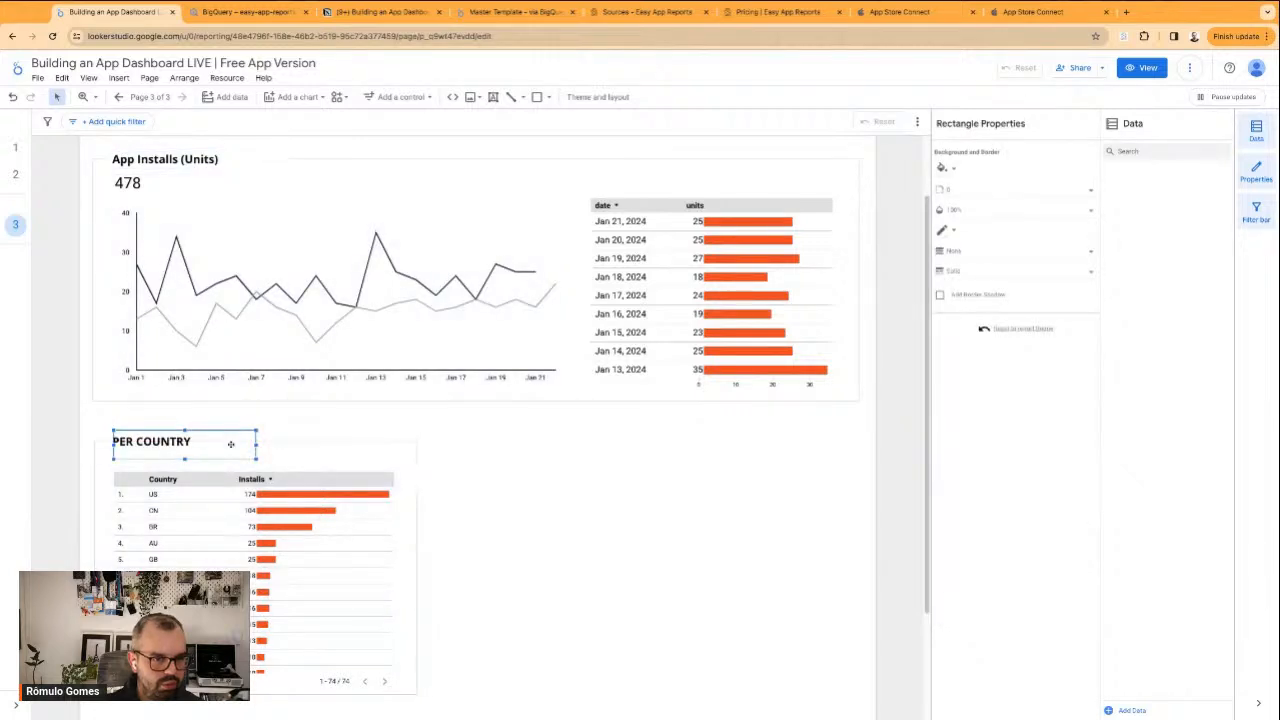
# Send the country section's outer frame to the back of the page's stacking order
pyautogui.click(272, 443)
pyautogui.rightClick(279, 449)
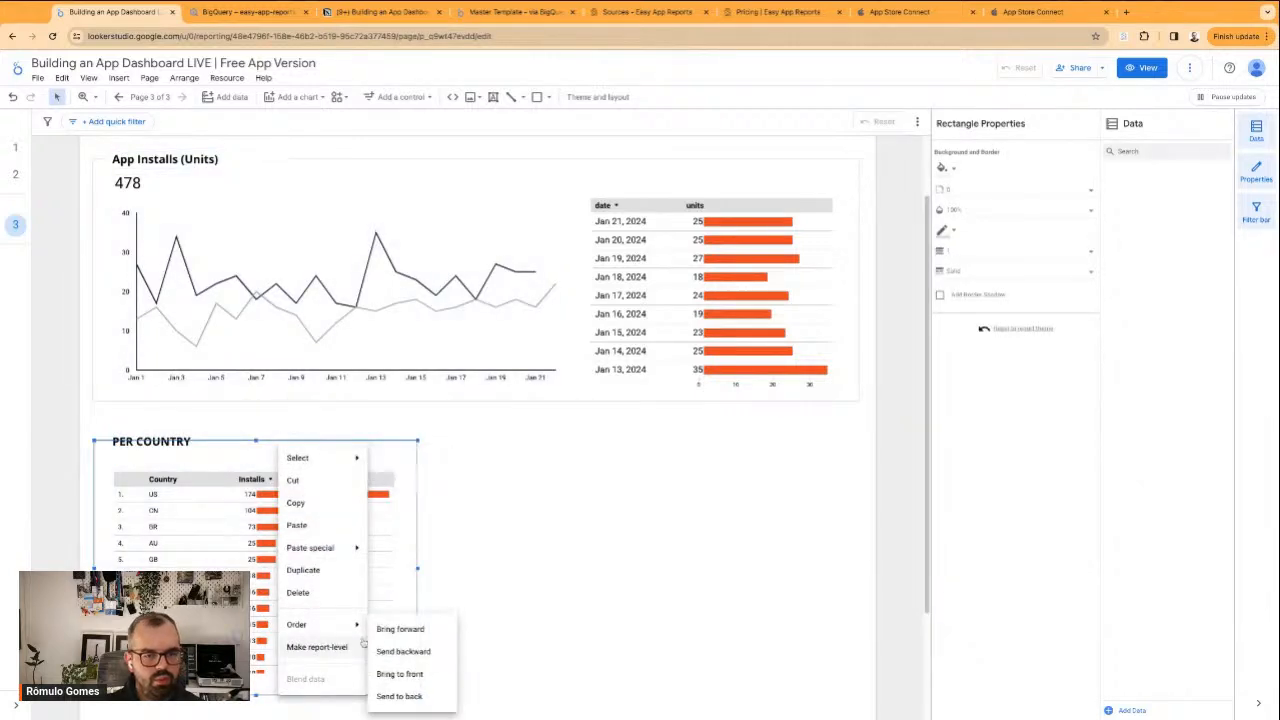
pyautogui.moveTo(349, 624)
pyautogui.click(414, 694)
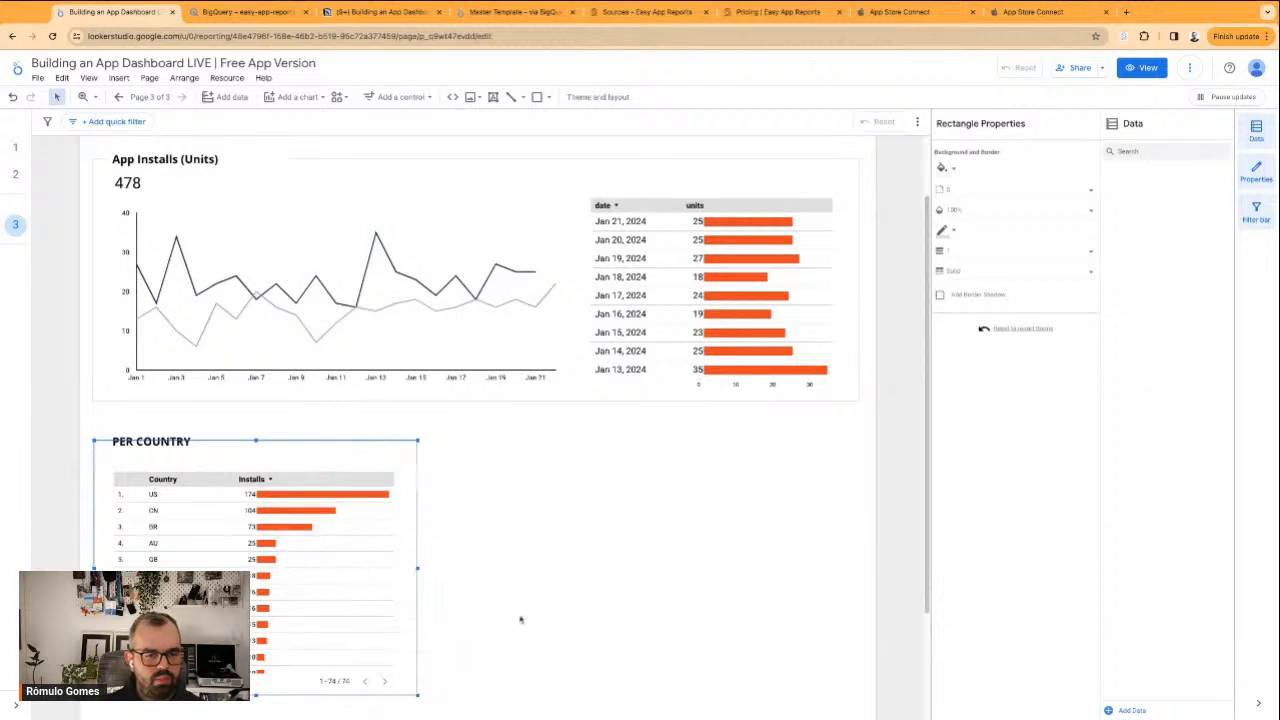
pyautogui.click(520, 617)
# Shift the white rectangle behind the PER COUNTRY heading slightly toward the frame's outer edge
pyautogui.click(214, 441)
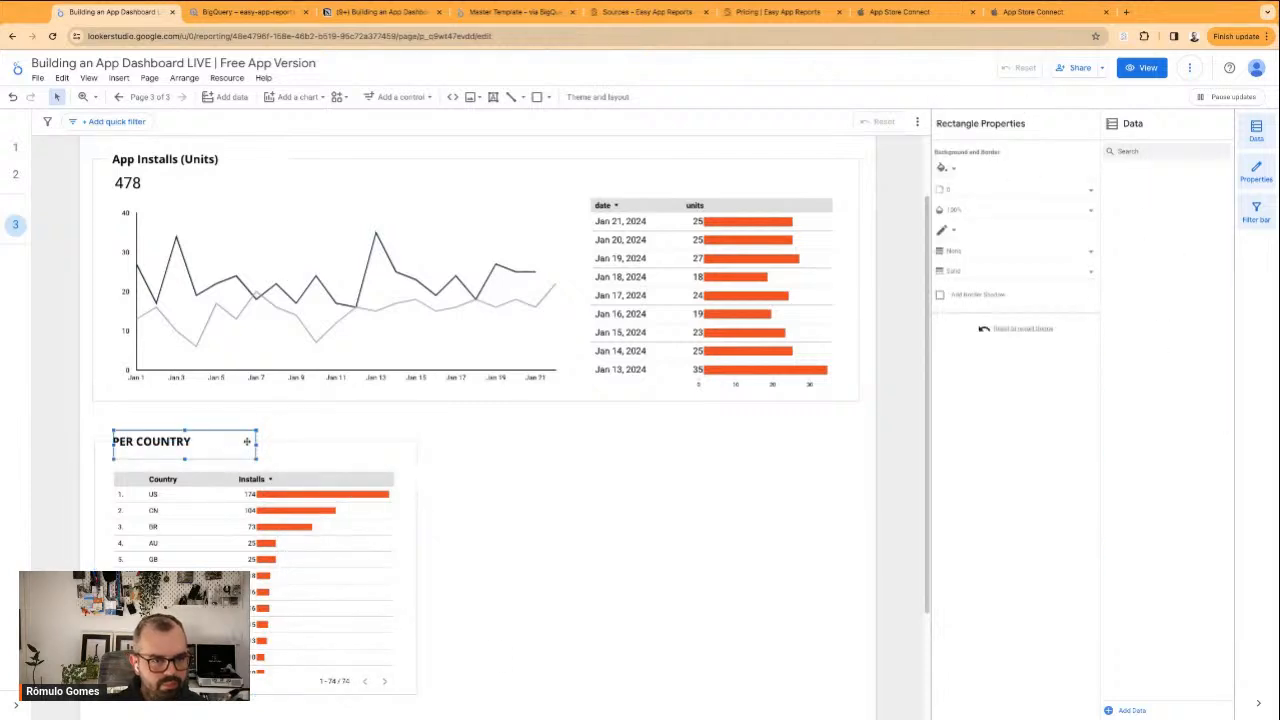
pyautogui.moveTo(255, 446); pyautogui.dragTo(245, 446)
pyautogui.click(326, 434)
pyautogui.click(231, 444)
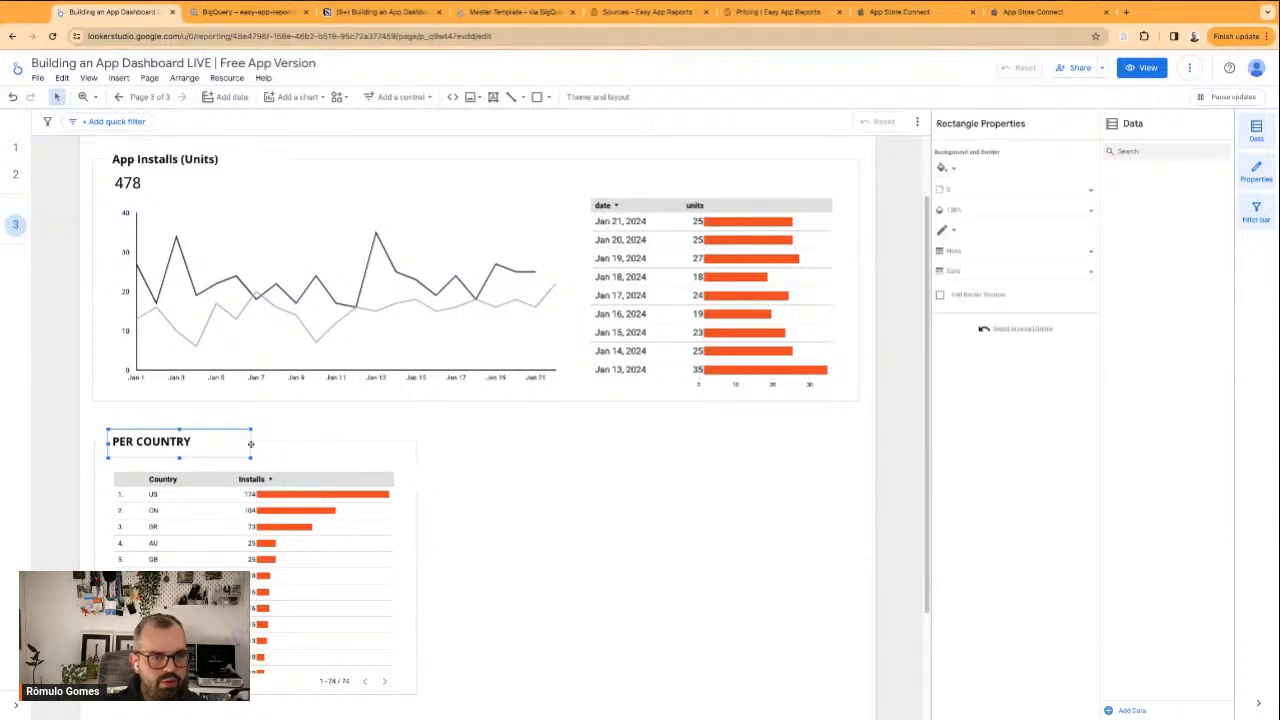
pyautogui.click(293, 408)
# Nudge the country table up within its frame and widen it slightly toward the frame's inner edge
pyautogui.scroll(-1, 293, 412)
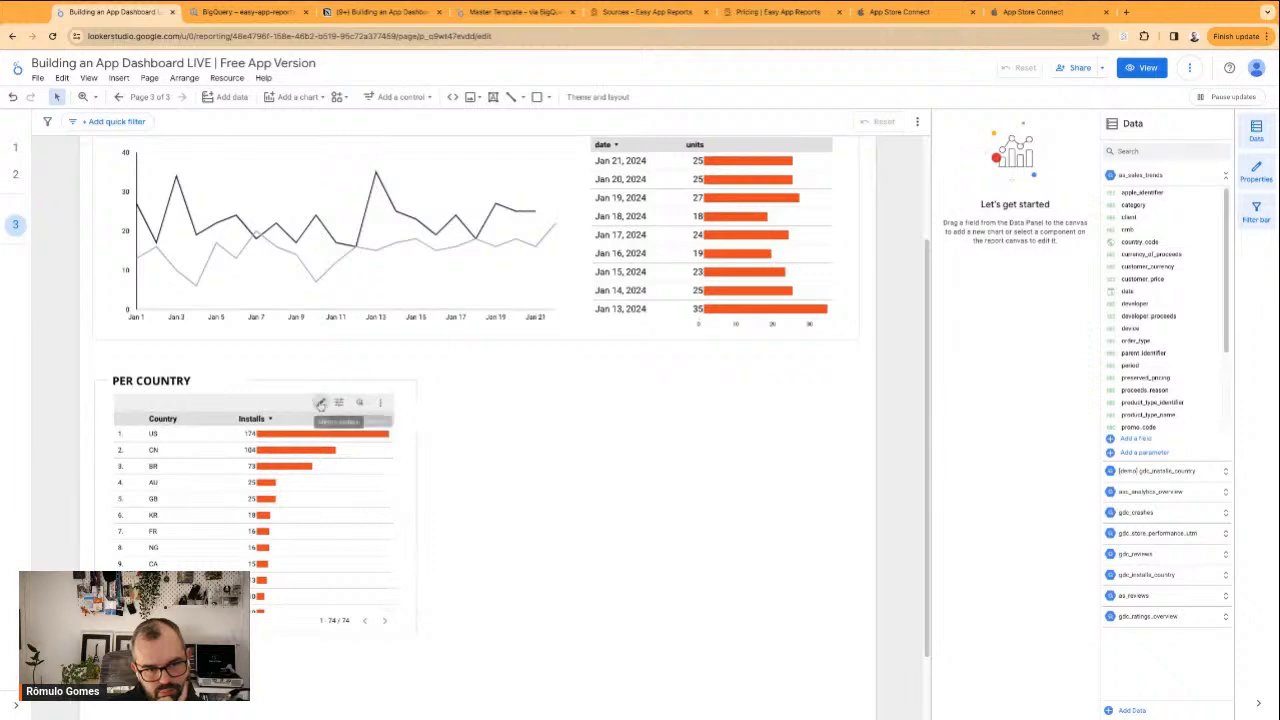
pyautogui.moveTo(290, 404); pyautogui.dragTo(285, 404)
pyautogui.moveTo(396, 519); pyautogui.dragTo(402, 519)
pyautogui.click(474, 538)
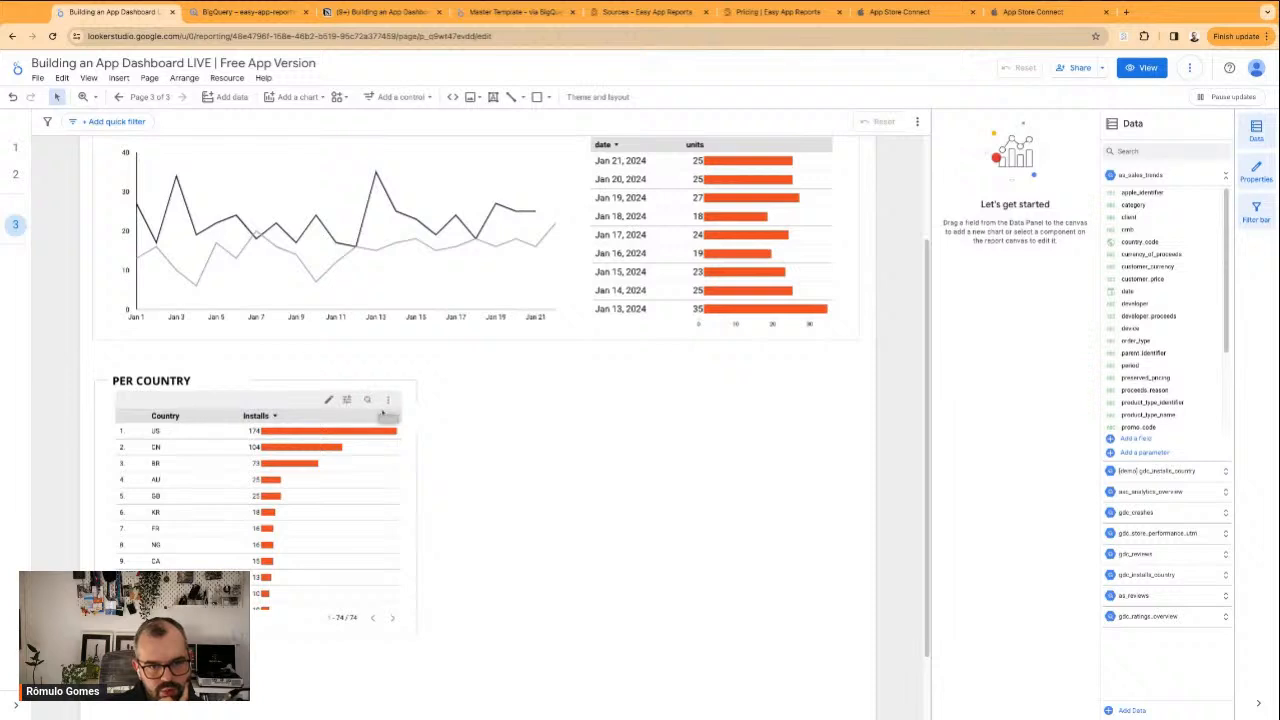
# Delete the stray white rectangle that overlaps the edge of the country section's frame
pyautogui.click(410, 415)
pyautogui.click(427, 417)
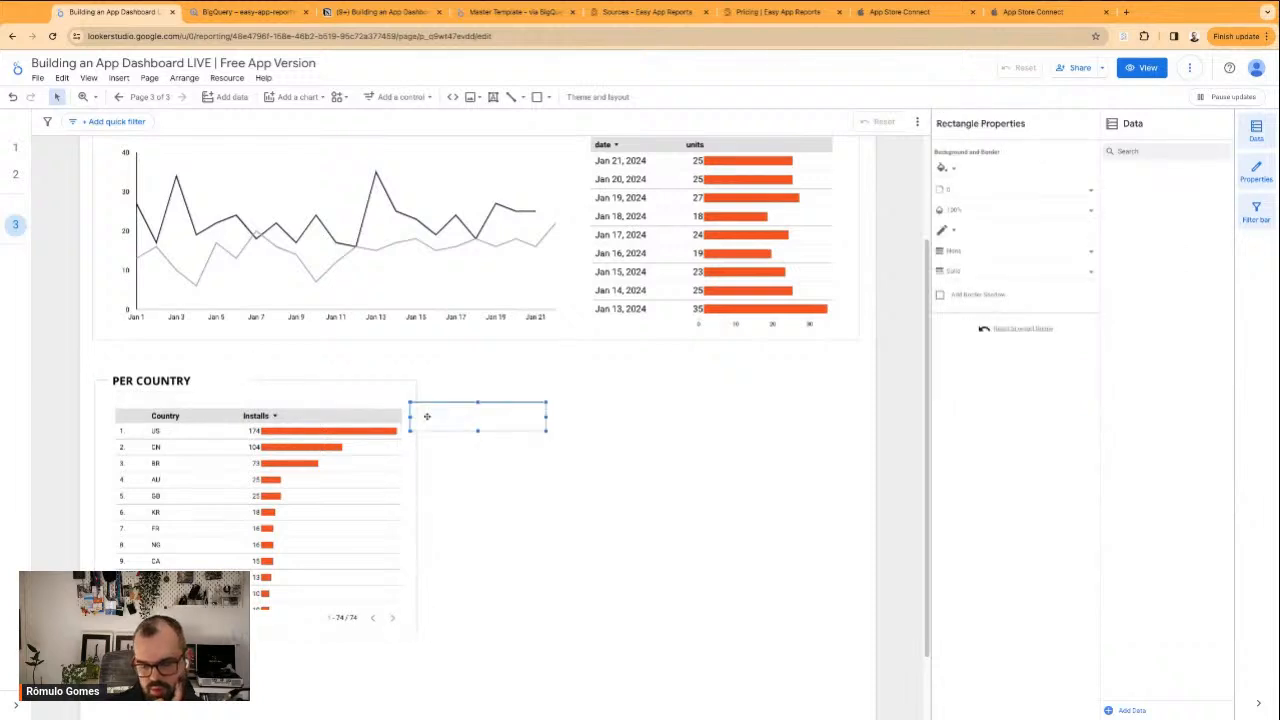
pyautogui.press('Delete')
# Increase the font size of the country table's labels so its rows are easier to read
pyautogui.click(316, 464)
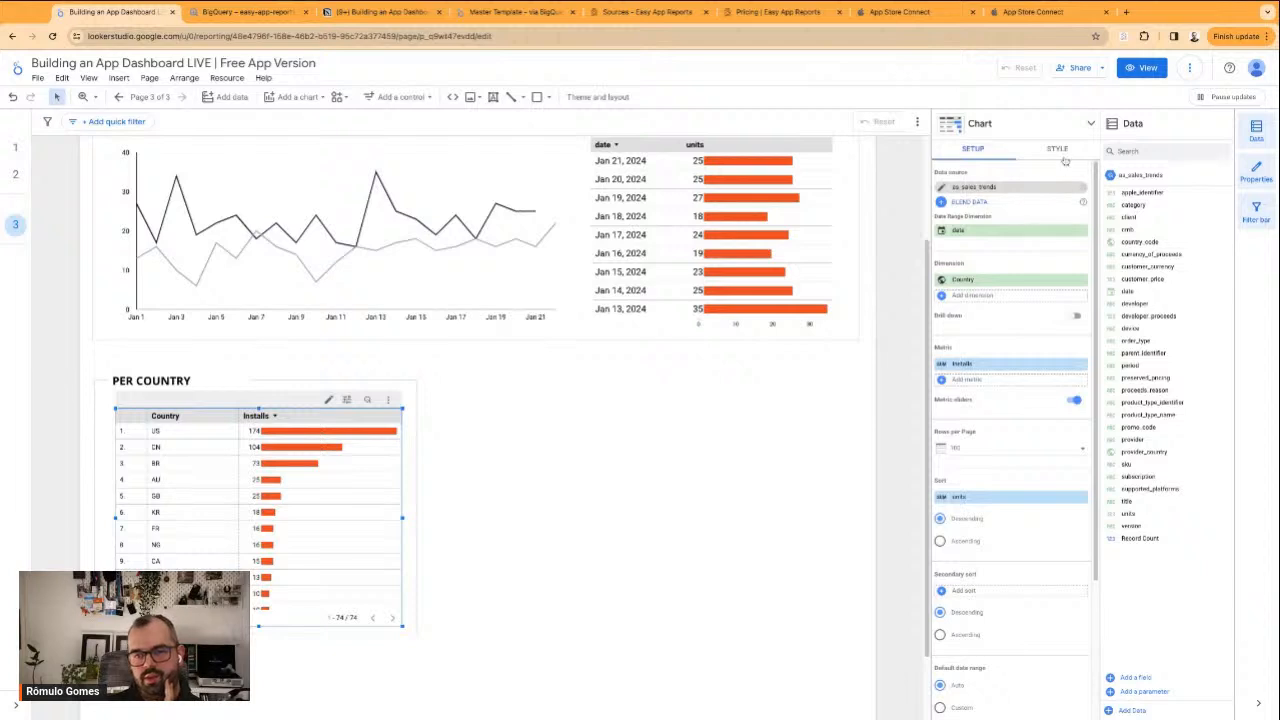
pyautogui.click(1060, 150)
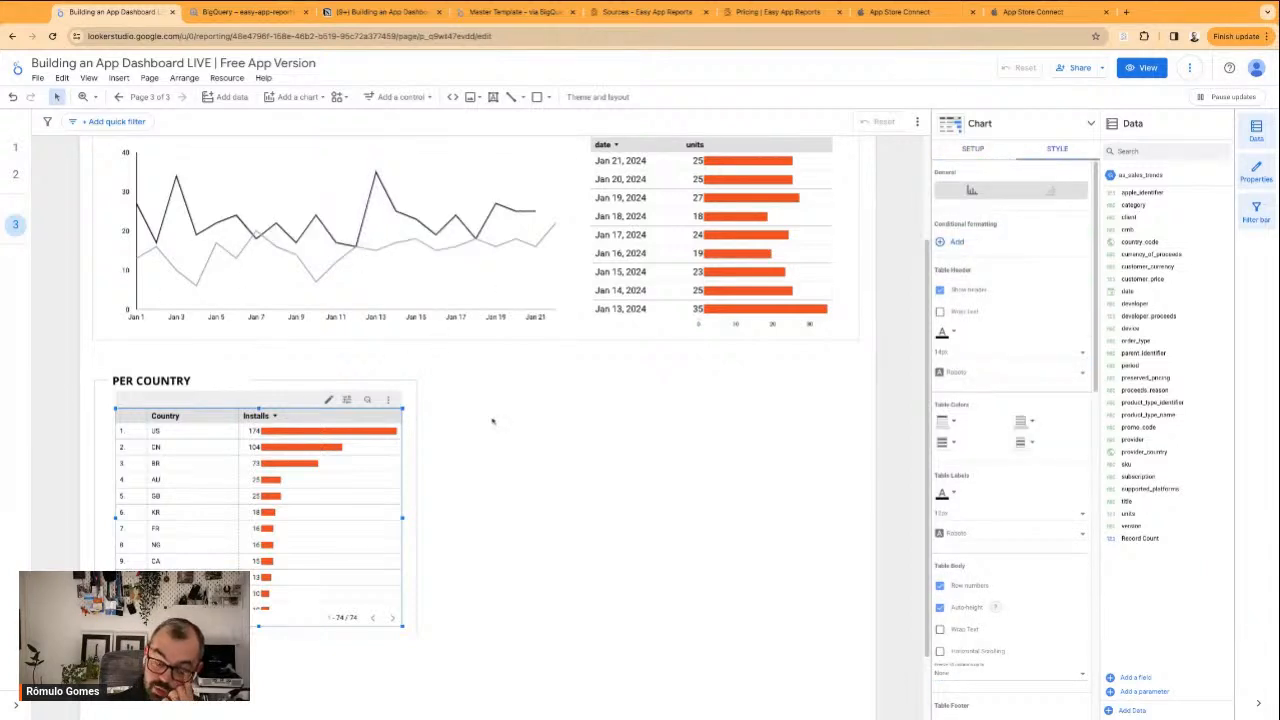
pyautogui.scroll(2, 490, 421)
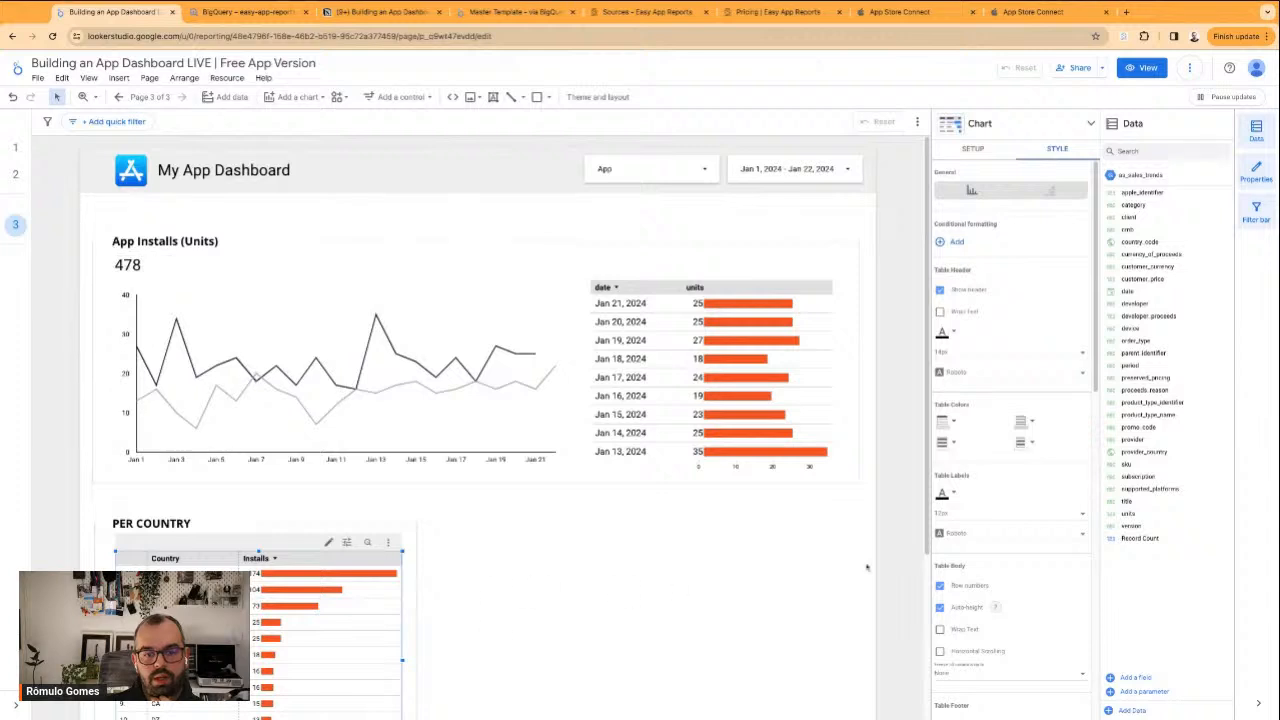
pyautogui.scroll(-1, 1001, 398)
pyautogui.click(1000, 499)
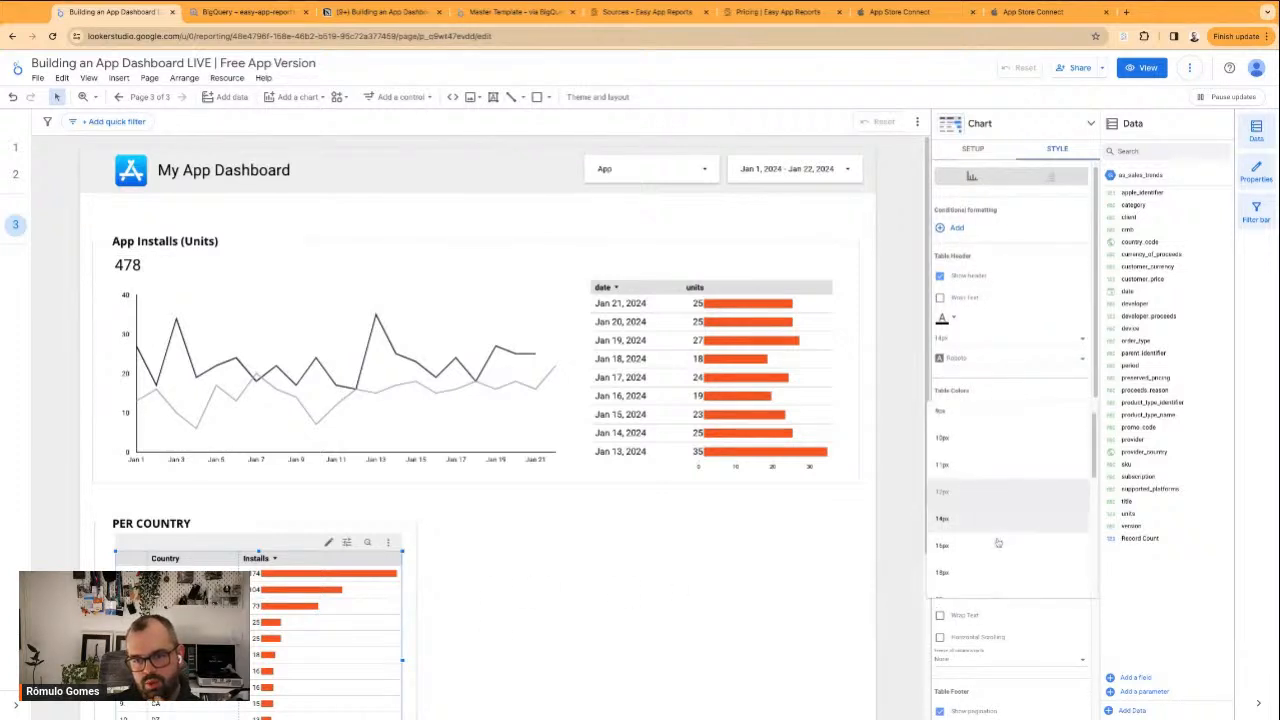
pyautogui.click(968, 586)
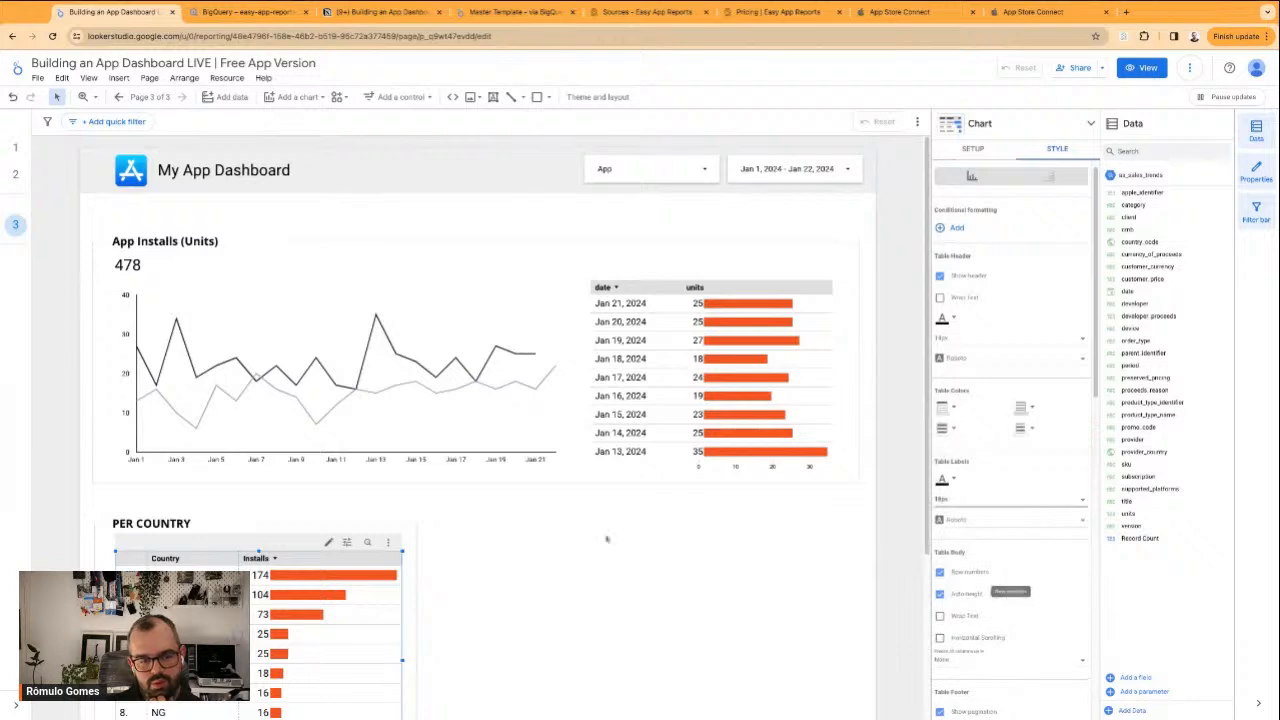
pyautogui.click(540, 544)
# Nudge the country table so its outer edge lines up with the PER COUNTRY heading
pyautogui.scroll(-2, 540, 544)
pyautogui.click(251, 519)
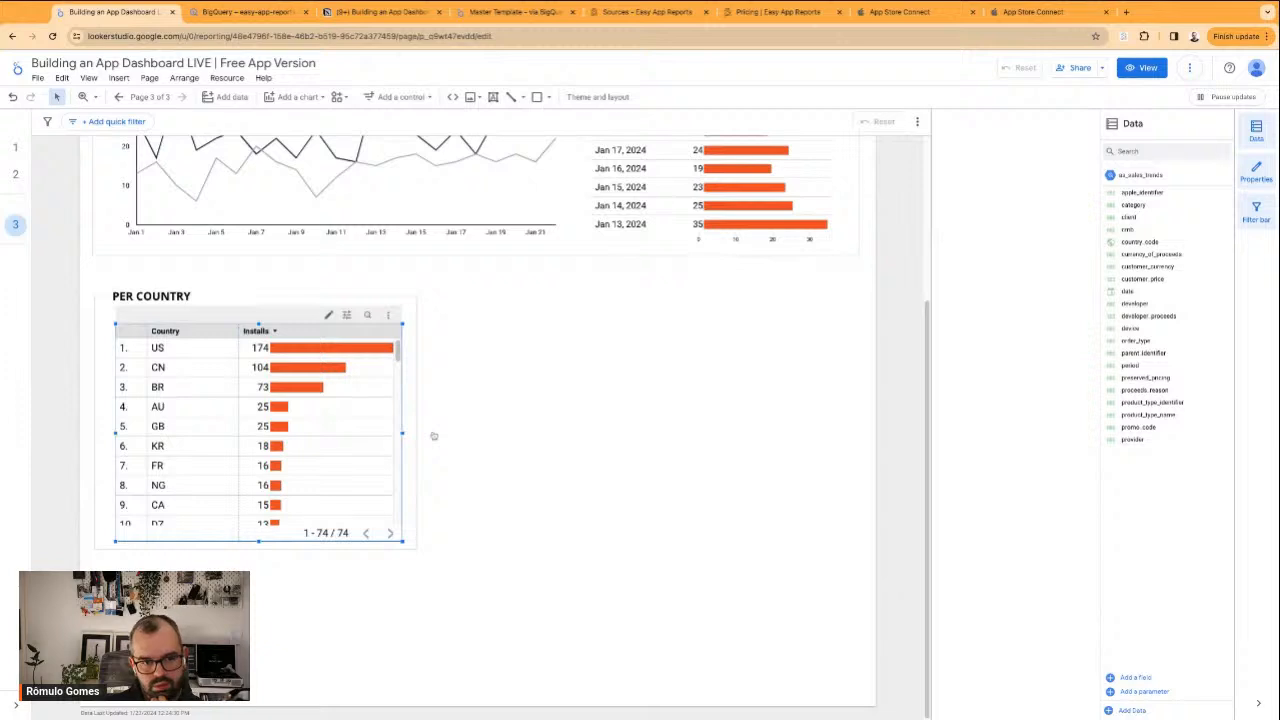
pyautogui.click(112, 307)
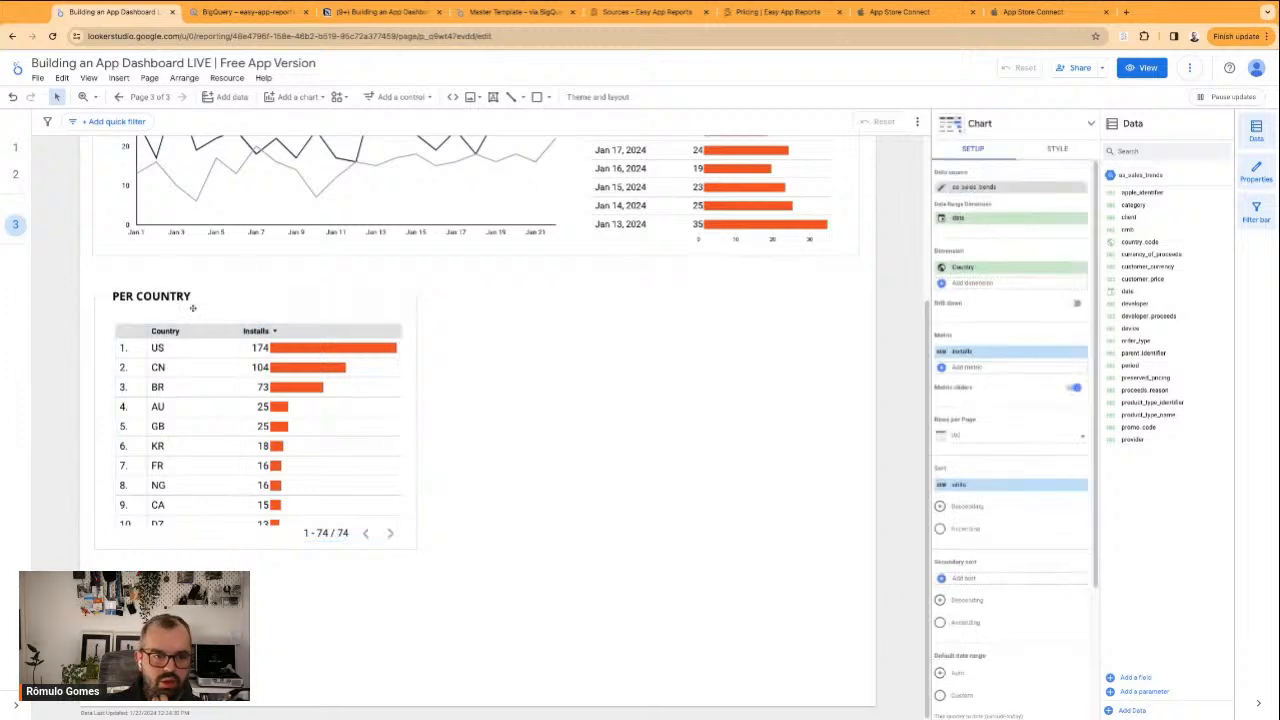
pyautogui.click(130, 318)
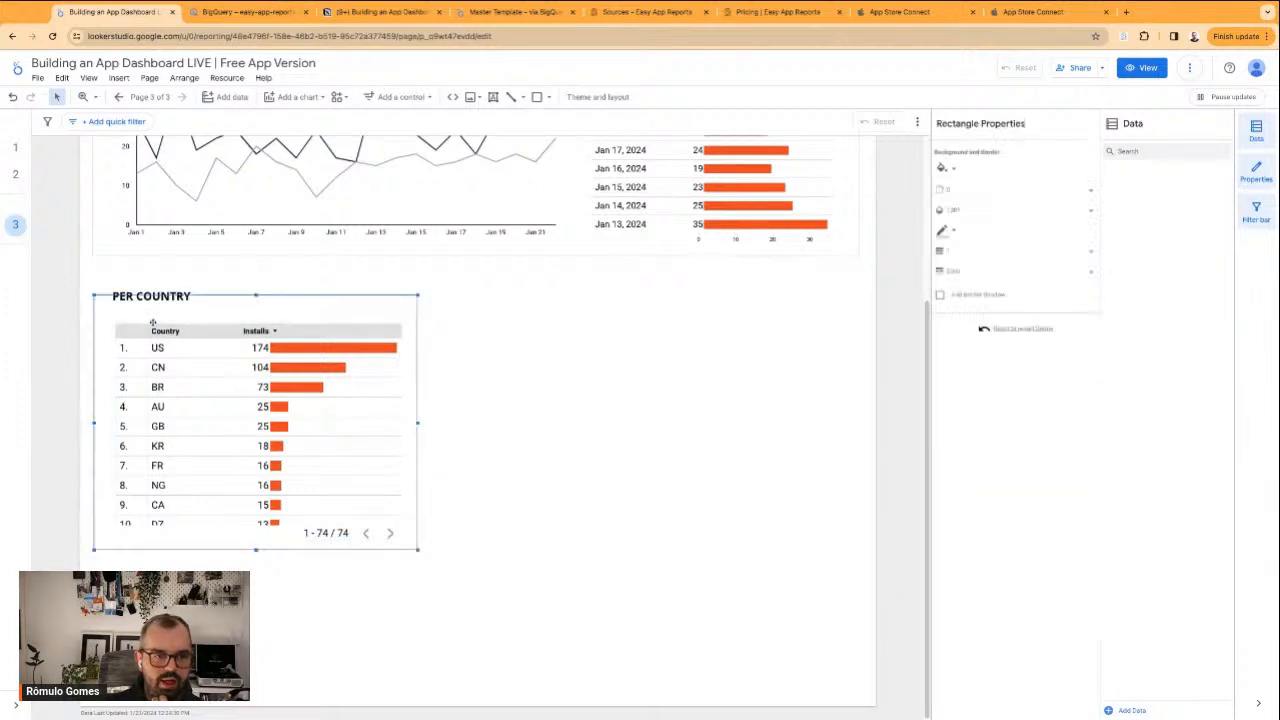
pyautogui.click(209, 322)
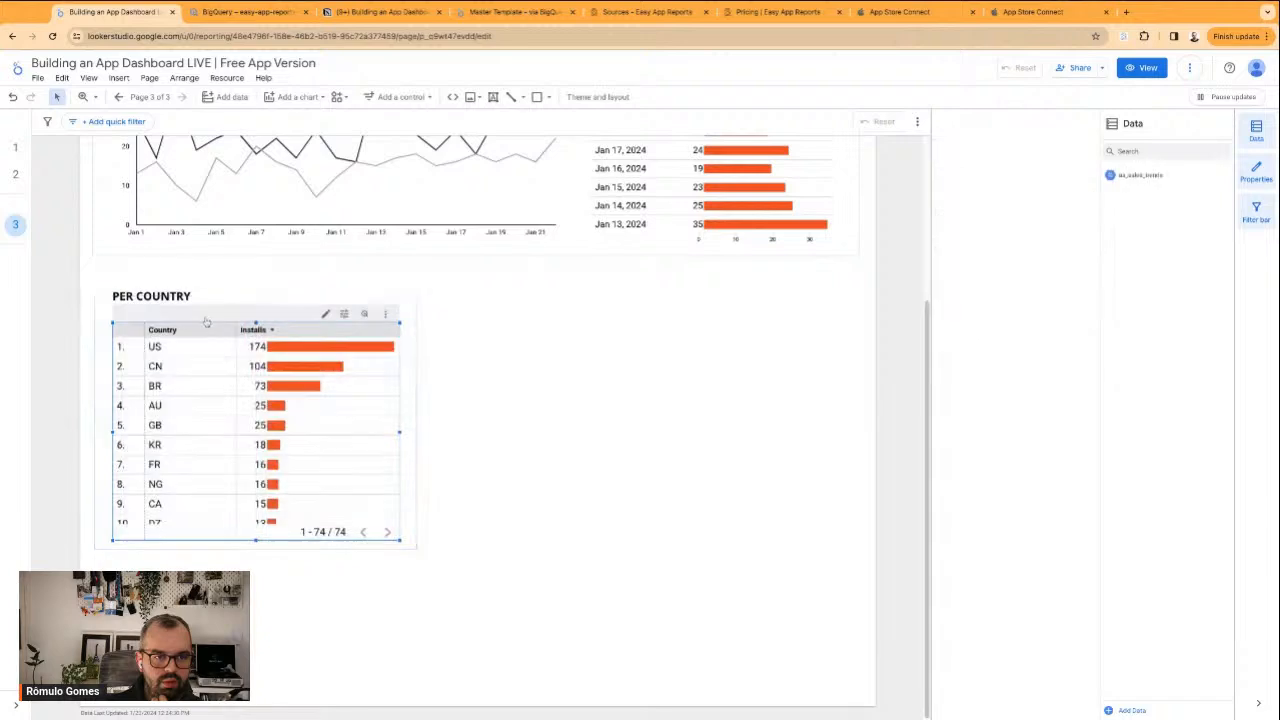
pyautogui.click(507, 407)
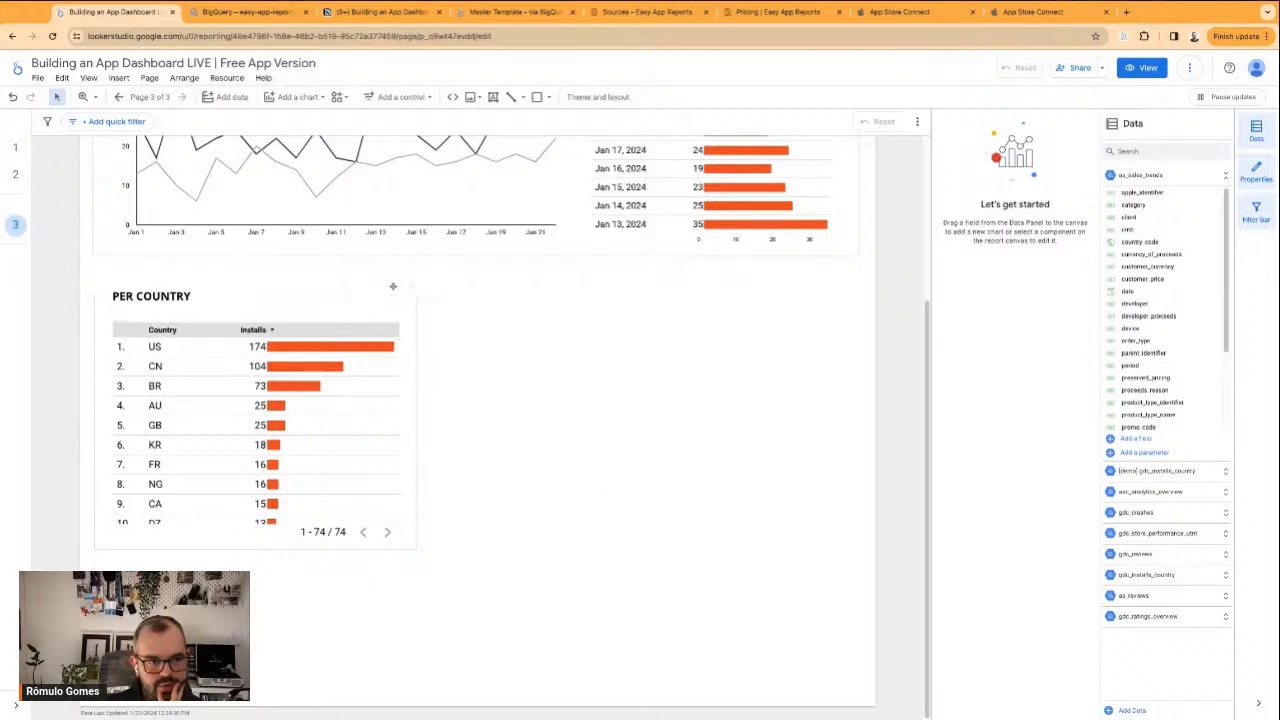
# Duplicate the whole PER COUNTRY section, with frame, heading and table, and place the copy level beside the original
pyautogui.click(520, 414)
pyautogui.scroll(3, 520, 416)
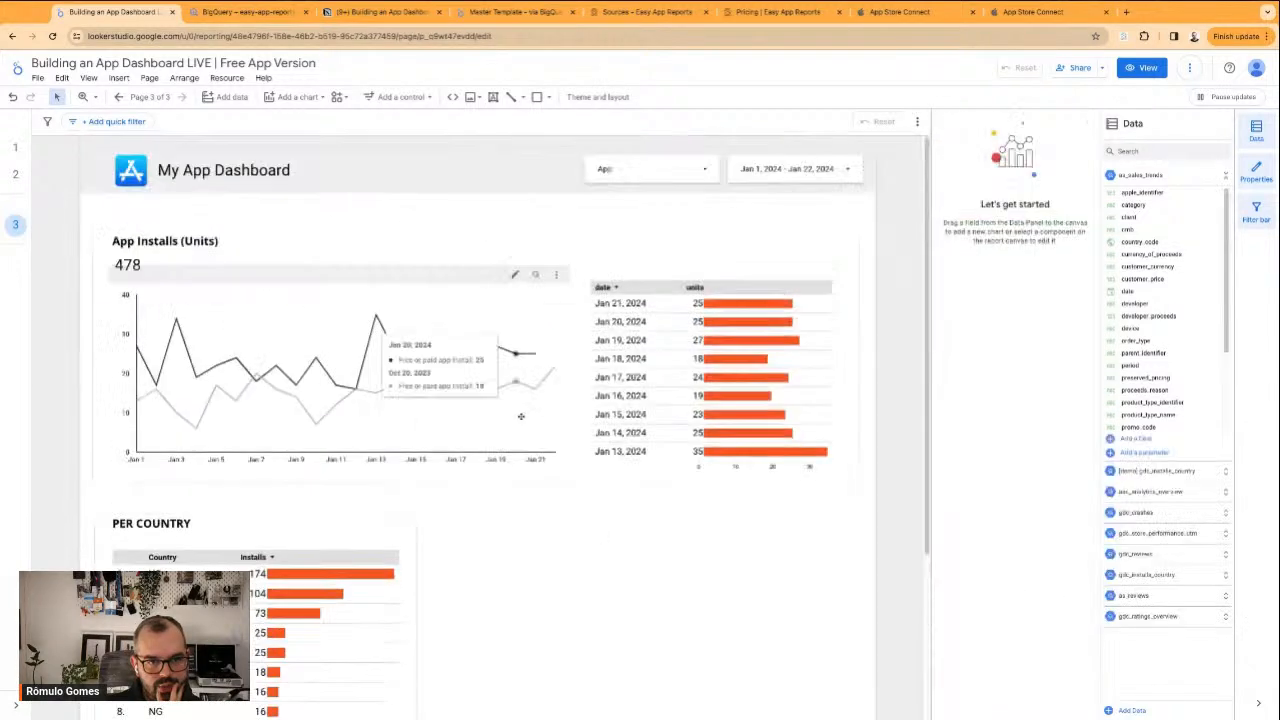
pyautogui.scroll(-2, 539, 599)
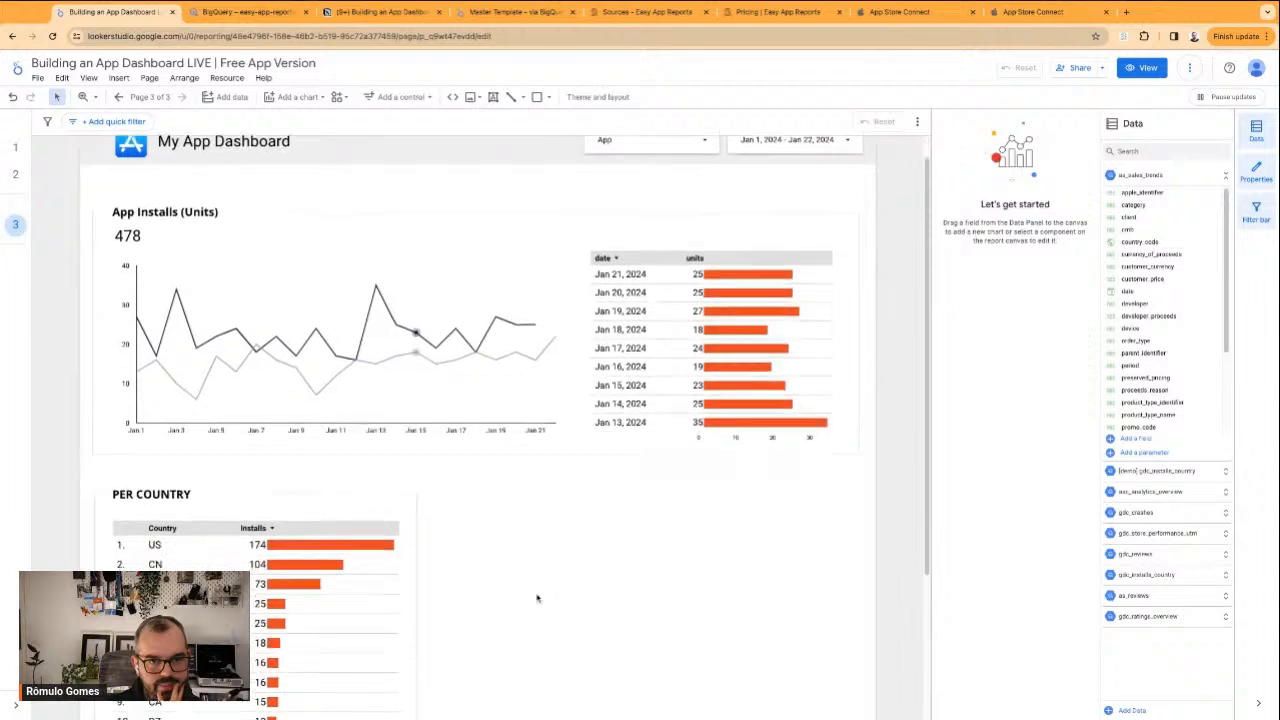
pyautogui.moveTo(502, 613); pyautogui.dragTo(125, 346)
pyautogui.press('super+v')
pyautogui.moveTo(205, 442); pyautogui.dragTo(447, 459)
pyautogui.moveTo(562, 443); pyautogui.dragTo(548, 443)
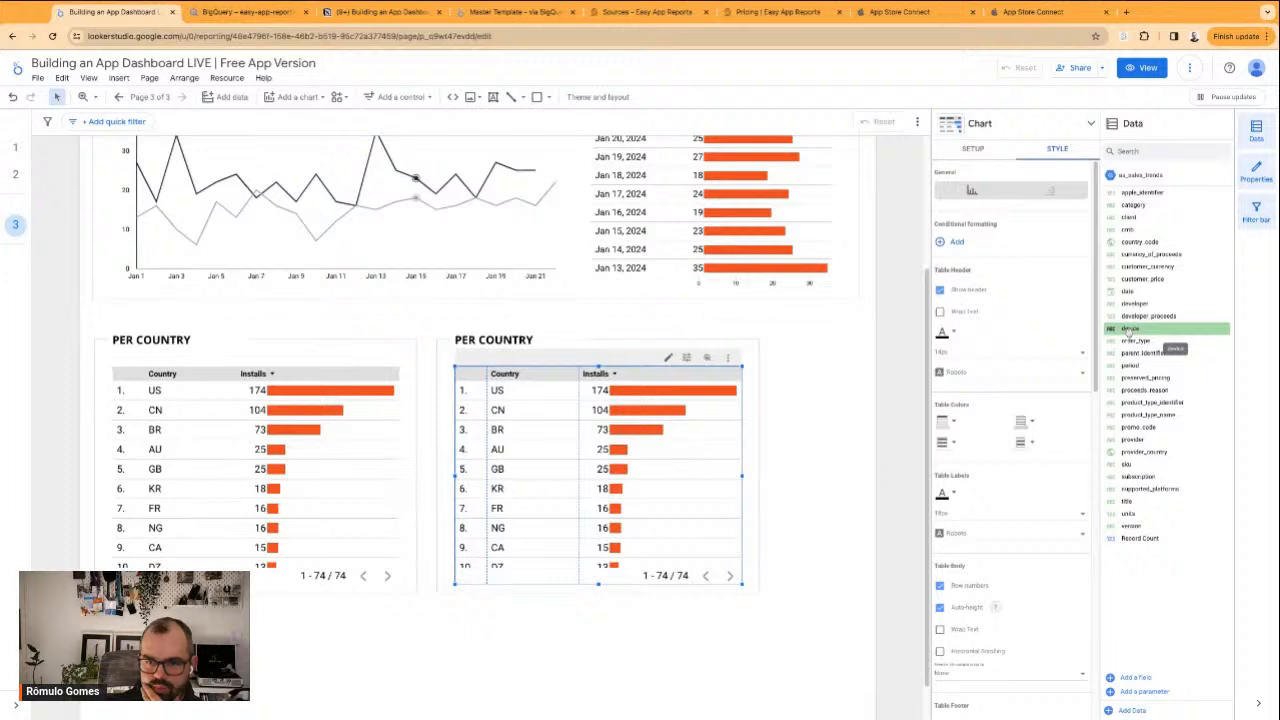
# Replace the copied table's Country dimension with device and apply the BQ - Installs filter to it
pyautogui.click(974, 149)
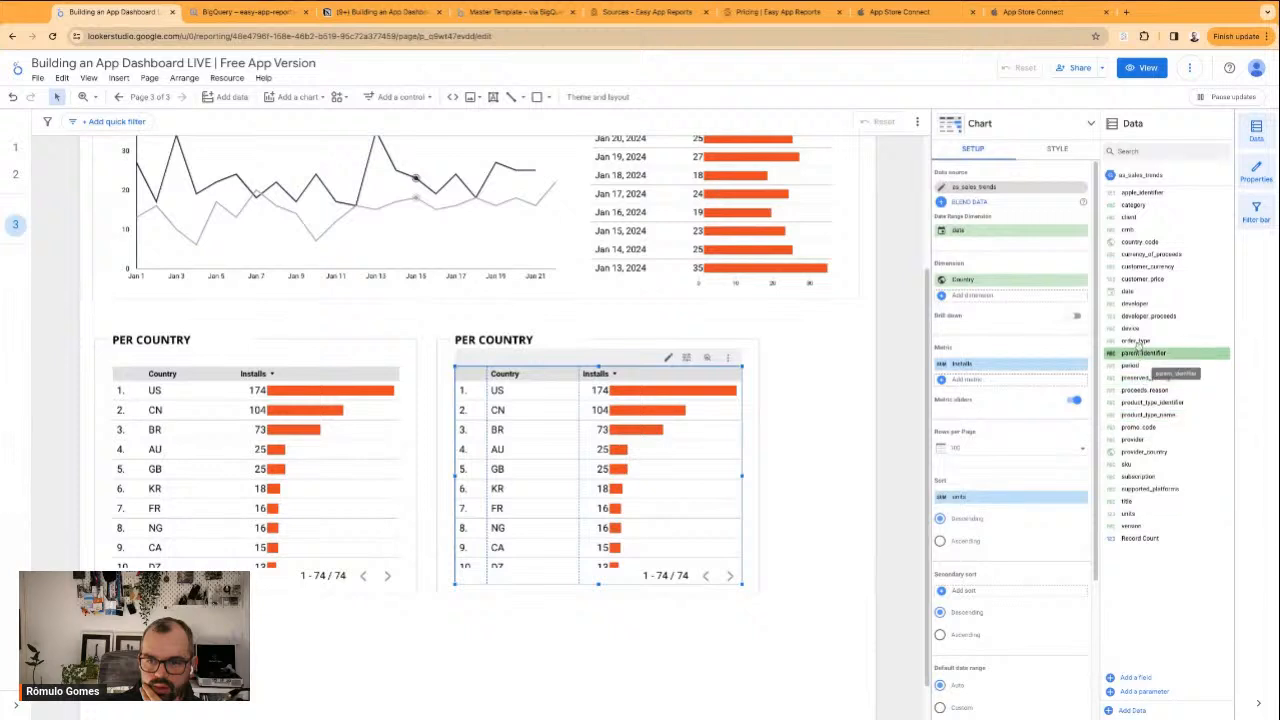
pyautogui.moveTo(1135, 330); pyautogui.dragTo(1005, 281)
pyautogui.scroll(-2, 958, 395)
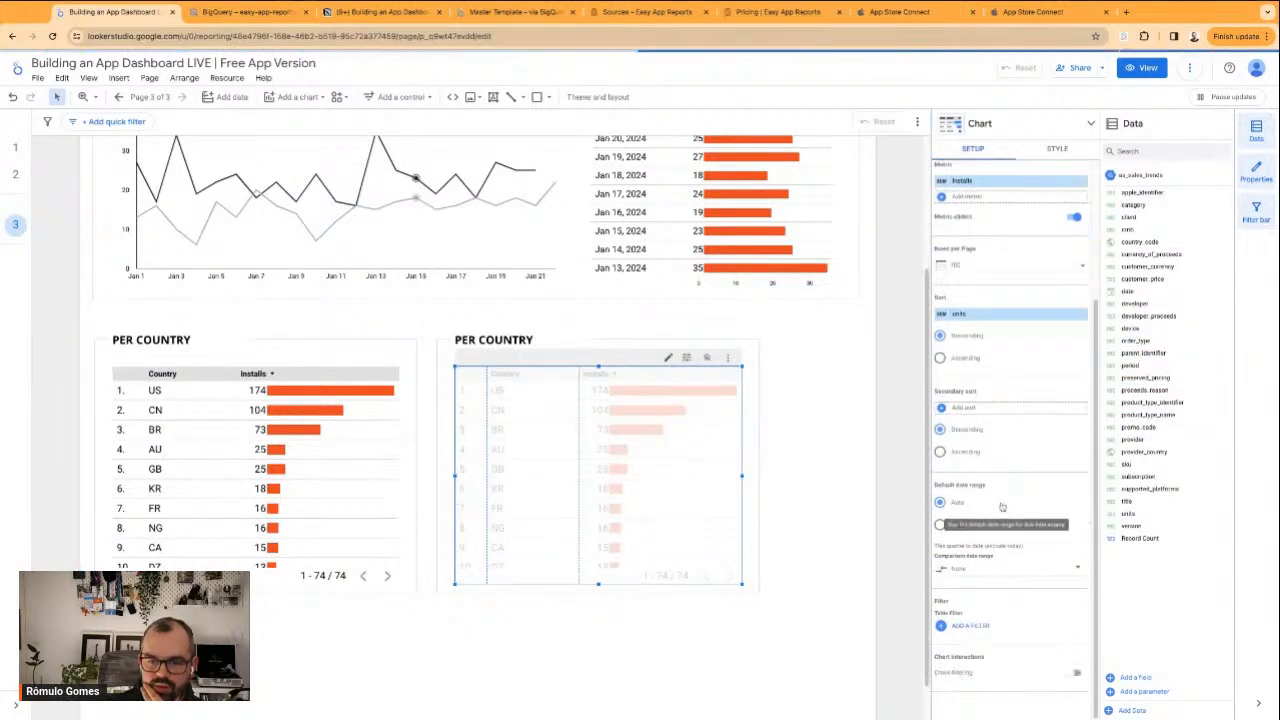
pyautogui.click(971, 627)
pyautogui.click(987, 276)
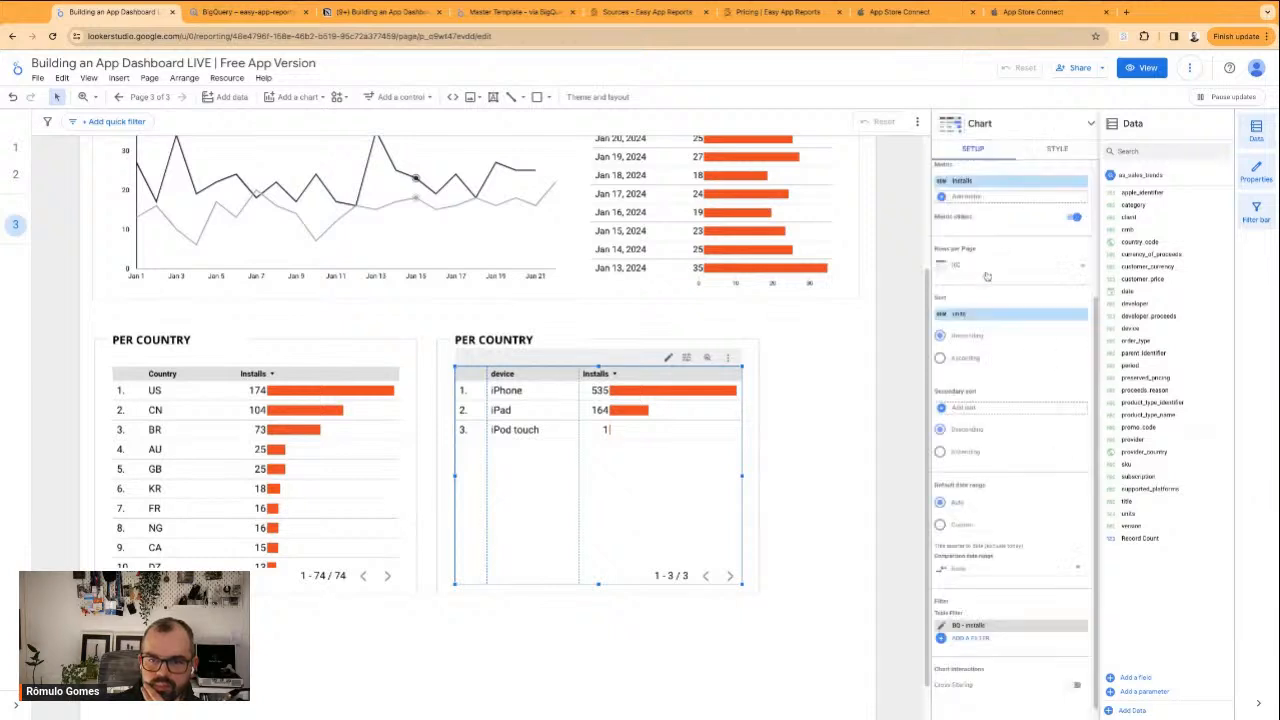
# Apply the BQ - Installs filter to the original country table as well
pyautogui.click(367, 486)
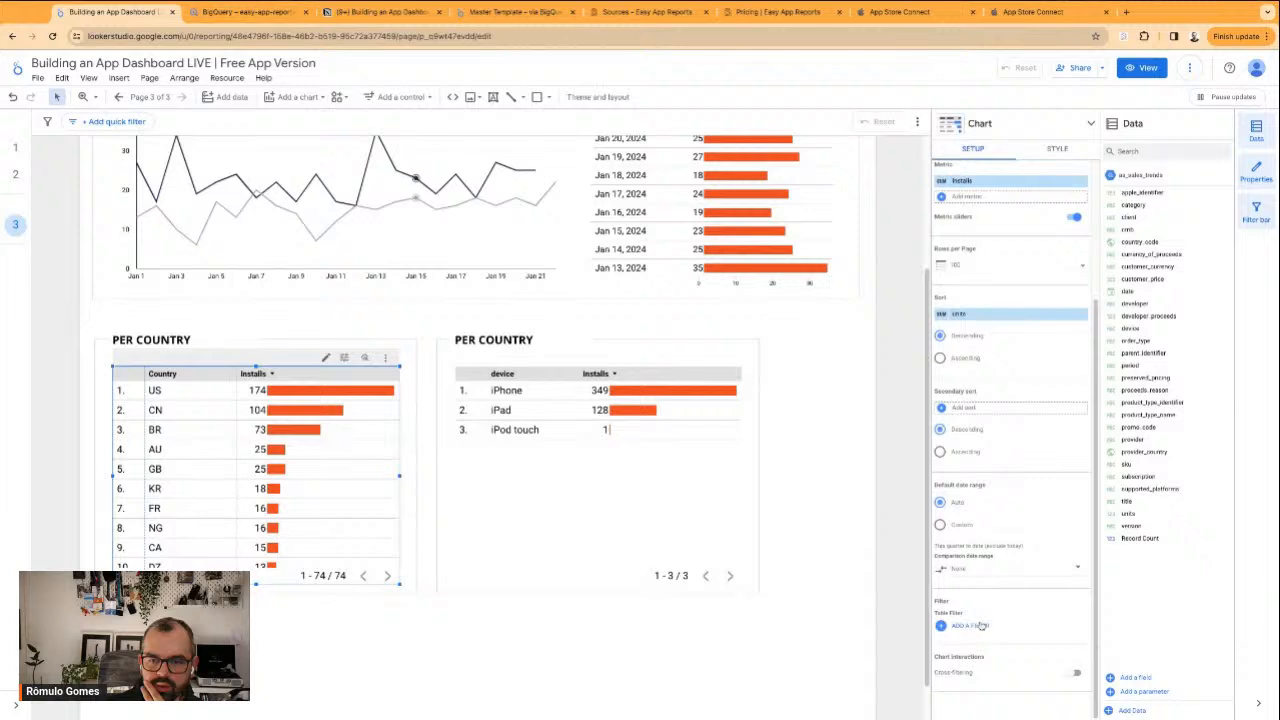
pyautogui.click(981, 625)
pyautogui.click(987, 278)
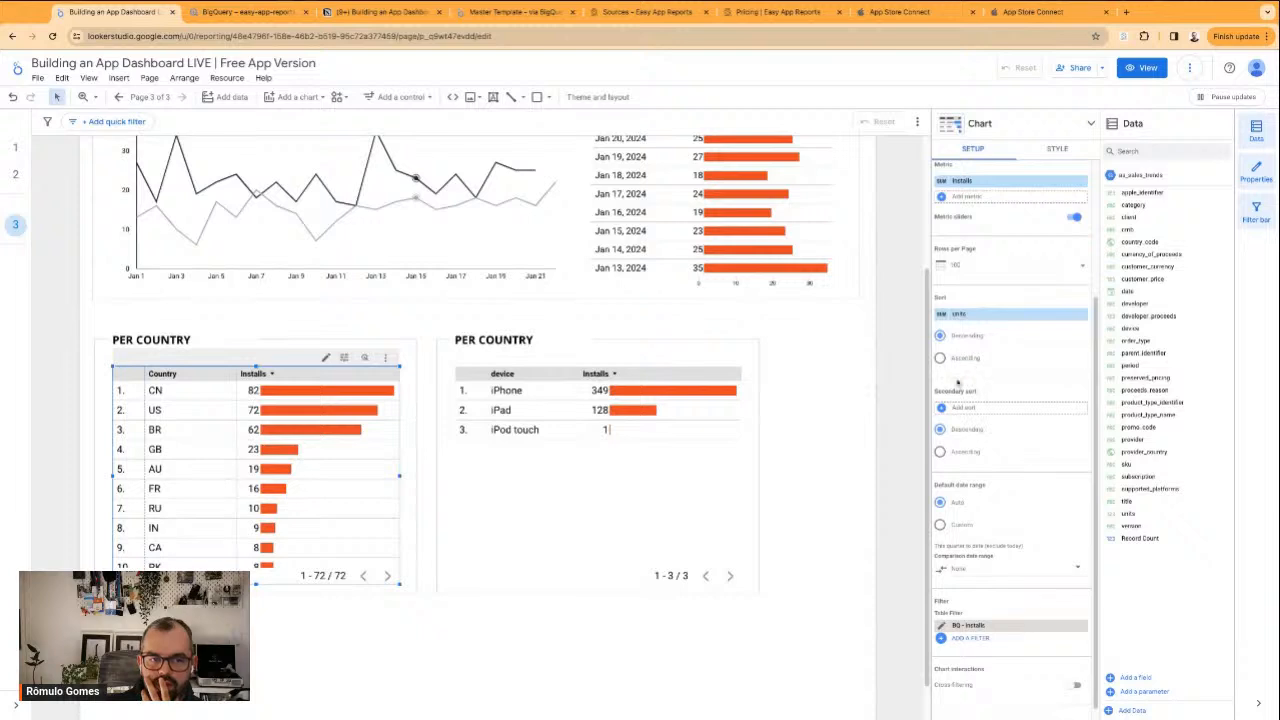
pyautogui.click(843, 371)
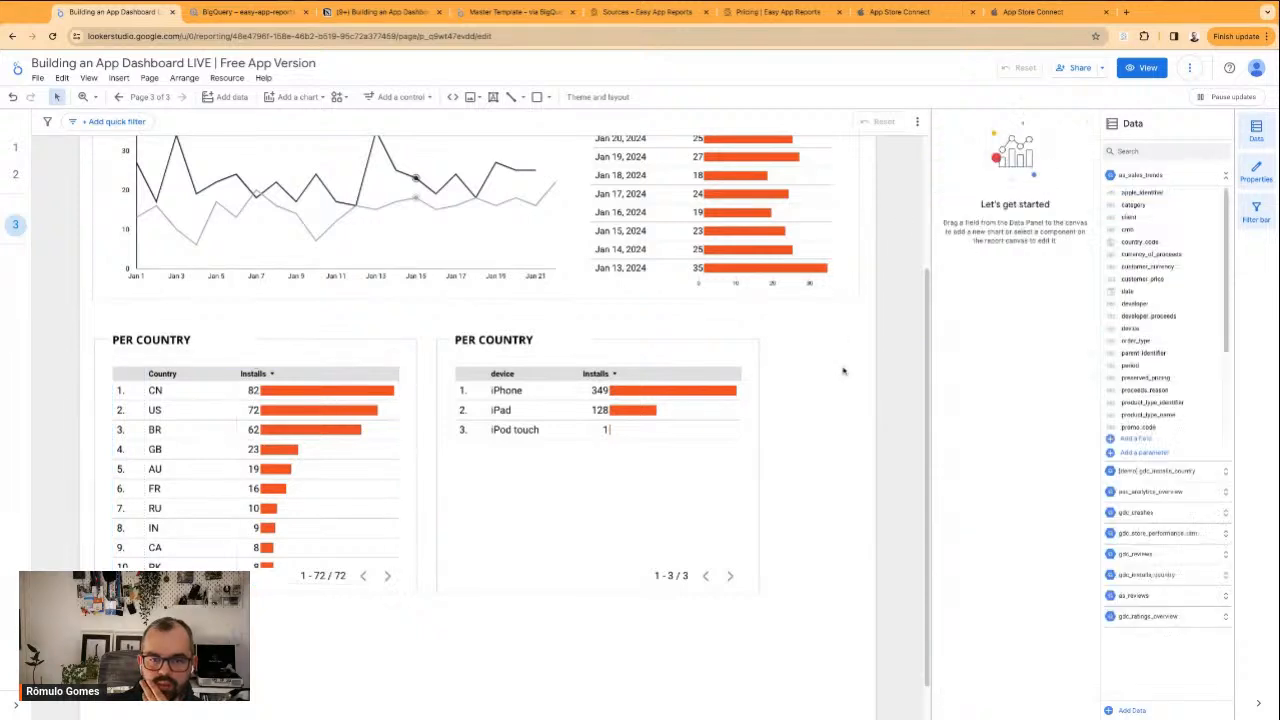
# Turn off pagination in the device table's footer and shorten the table so it ends well above the frame's lower edge
pyautogui.click(580, 420)
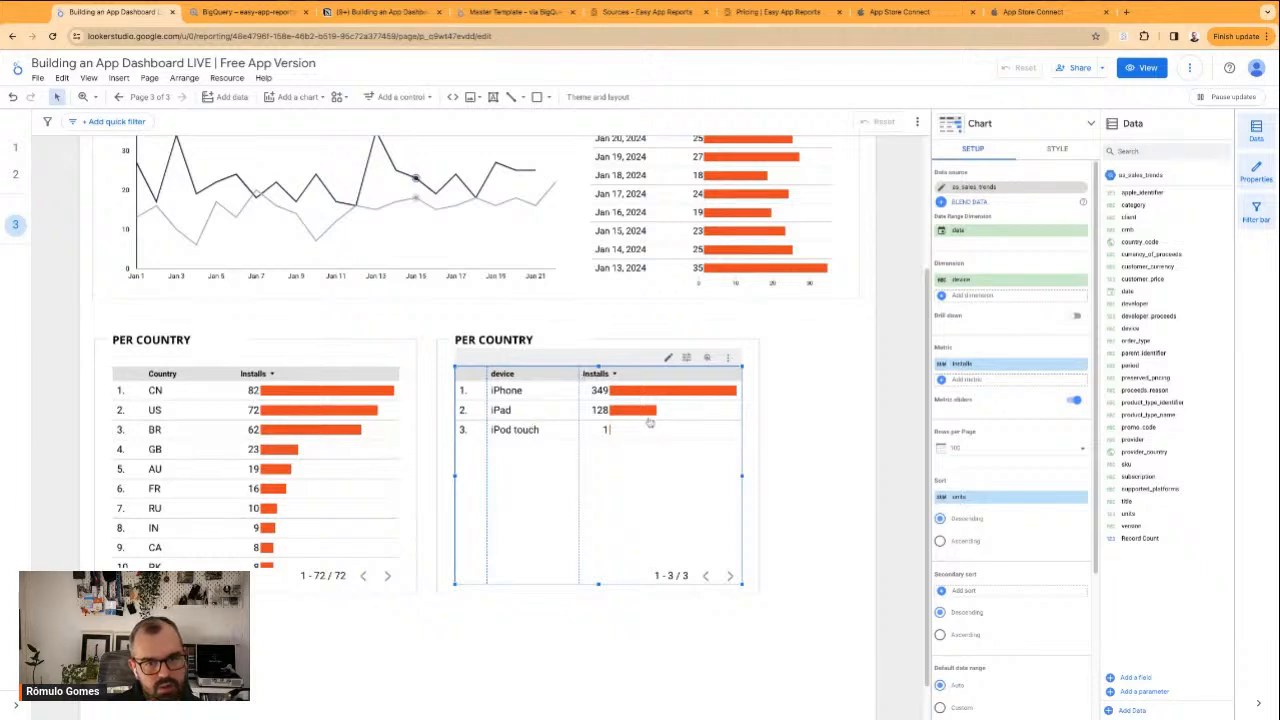
pyautogui.click(1054, 154)
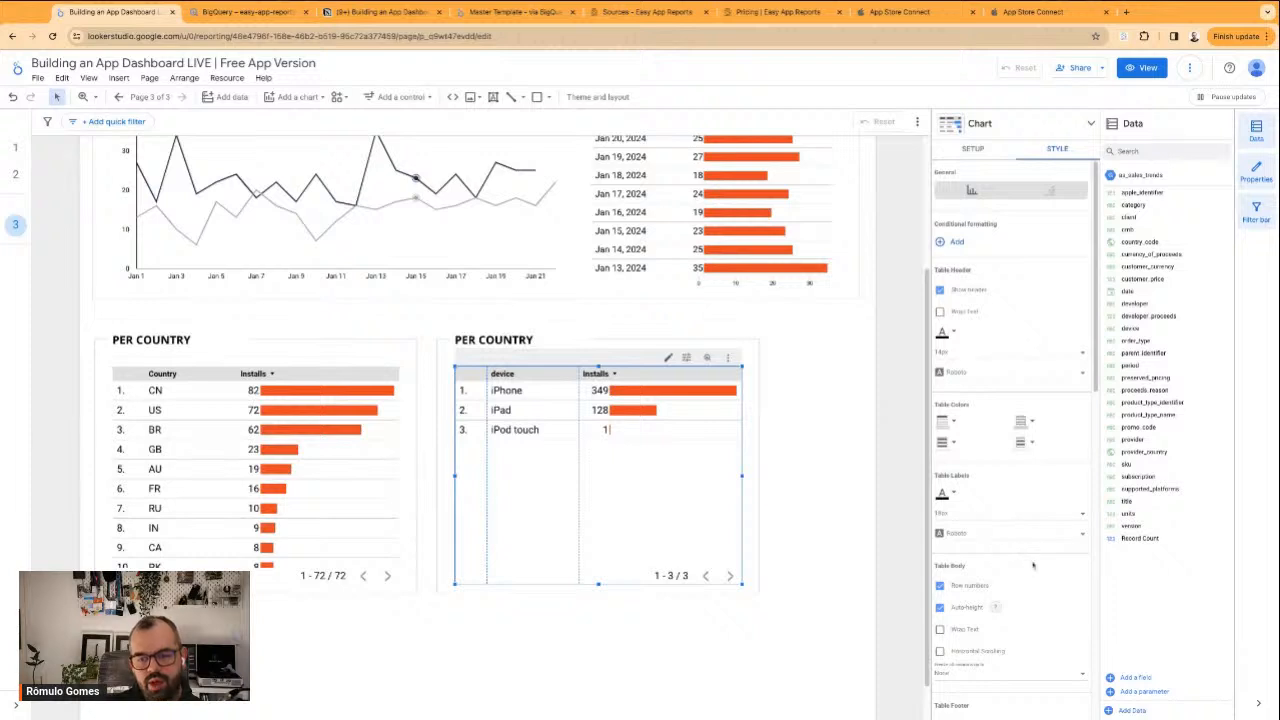
pyautogui.scroll(-3, 1032, 569)
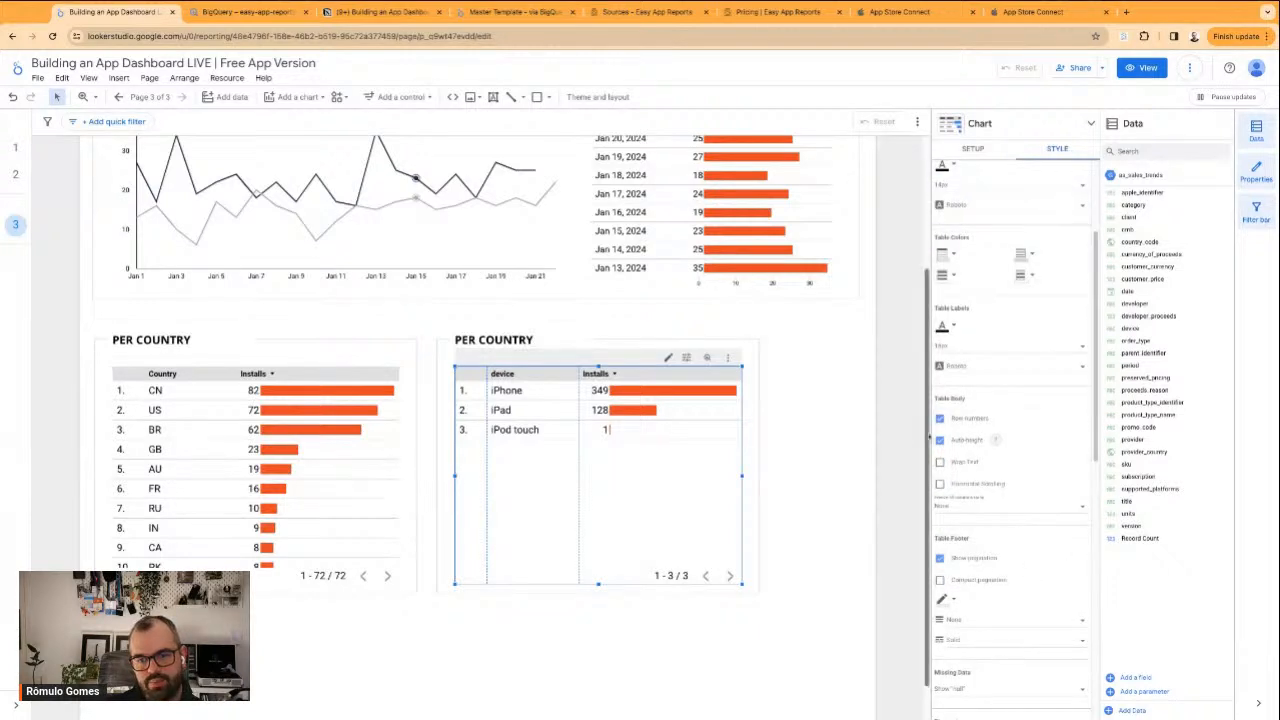
pyautogui.scroll(-2, 1043, 461)
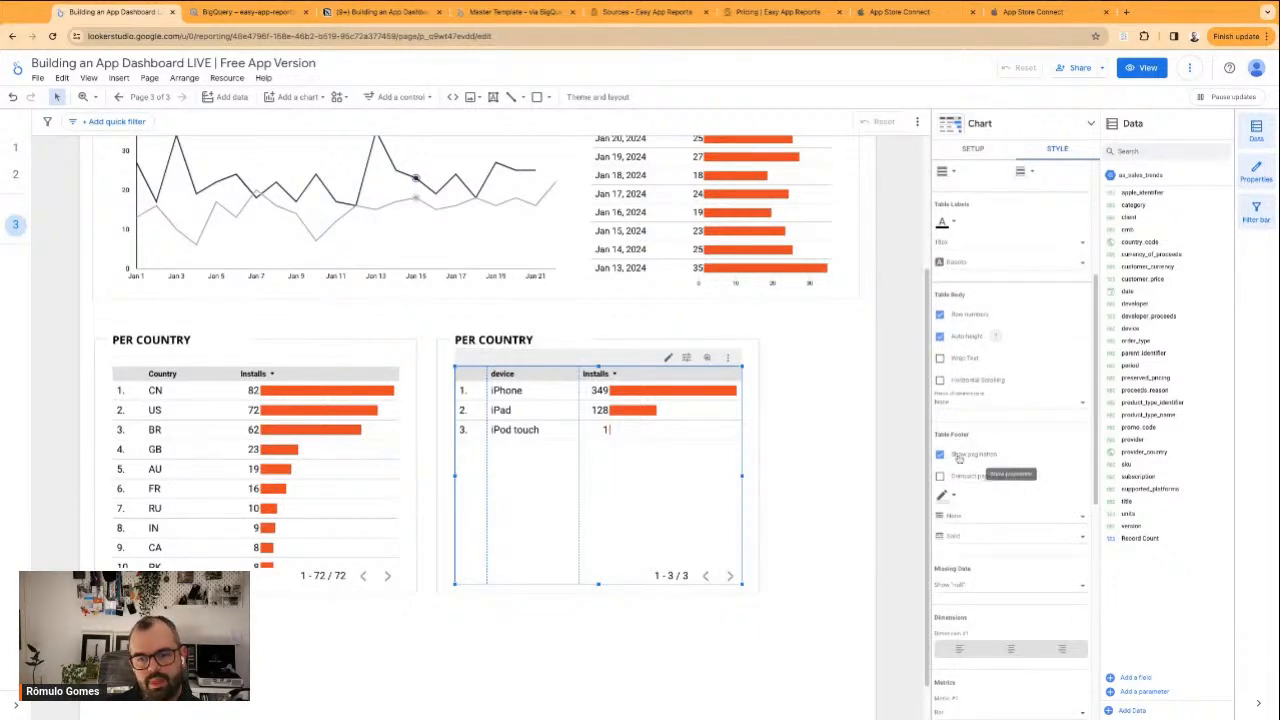
pyautogui.click(978, 460)
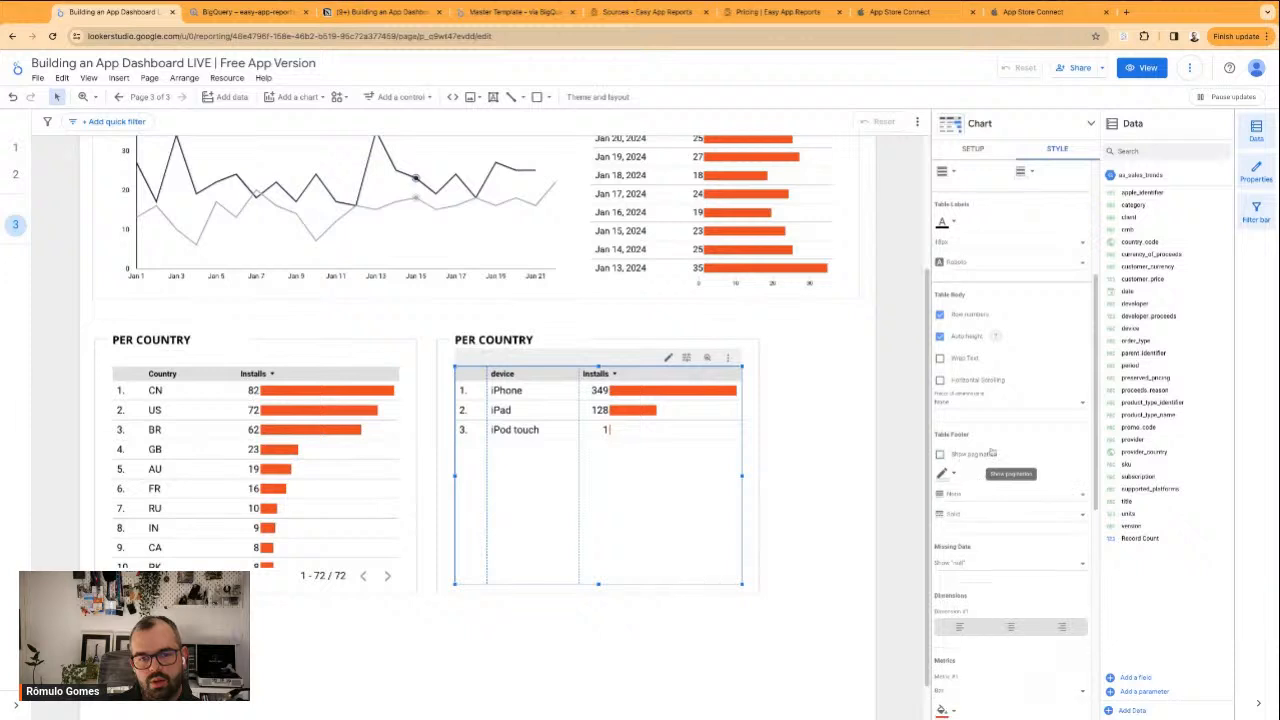
pyautogui.moveTo(598, 585)
pyautogui.mouseDown()
pyautogui.moveTo(598, 512)
pyautogui.moveTo(599, 583)
pyautogui.mouseUp()
pyautogui.click(820, 540)
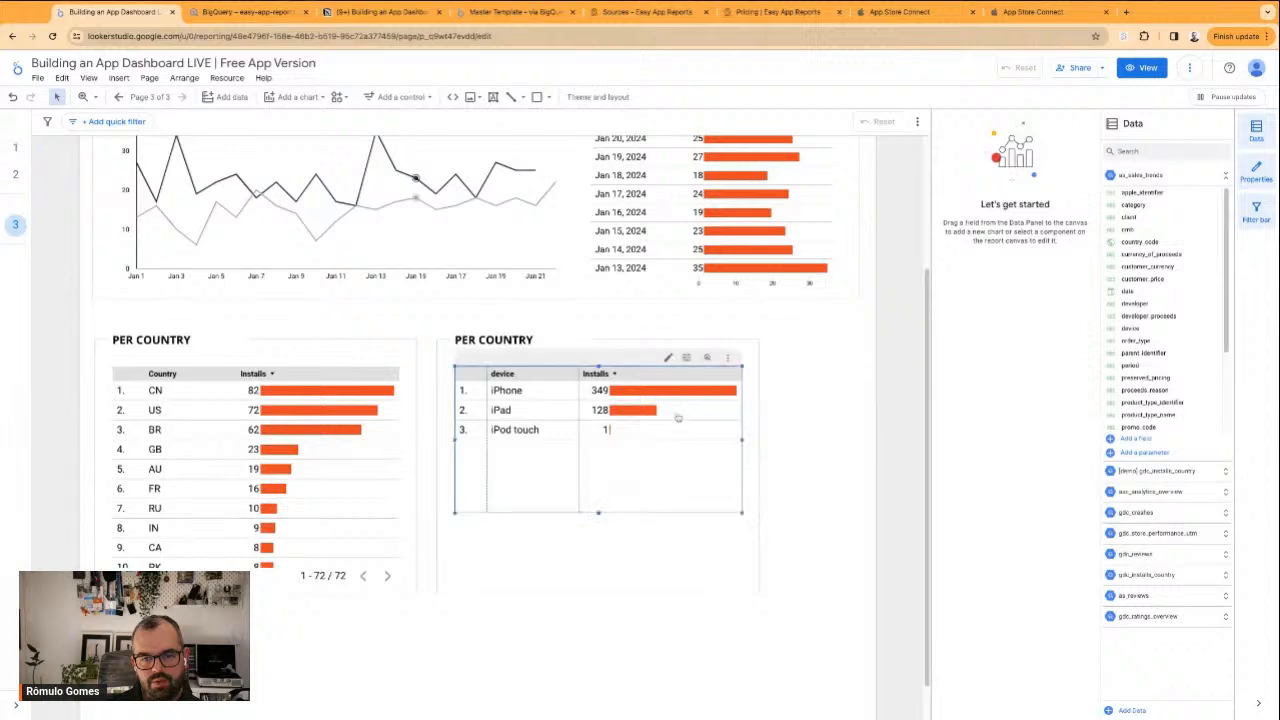
# Try setting the device table's chart header to Do not show, and return it to Show on hover
pyautogui.scroll(-4, 1022, 503)
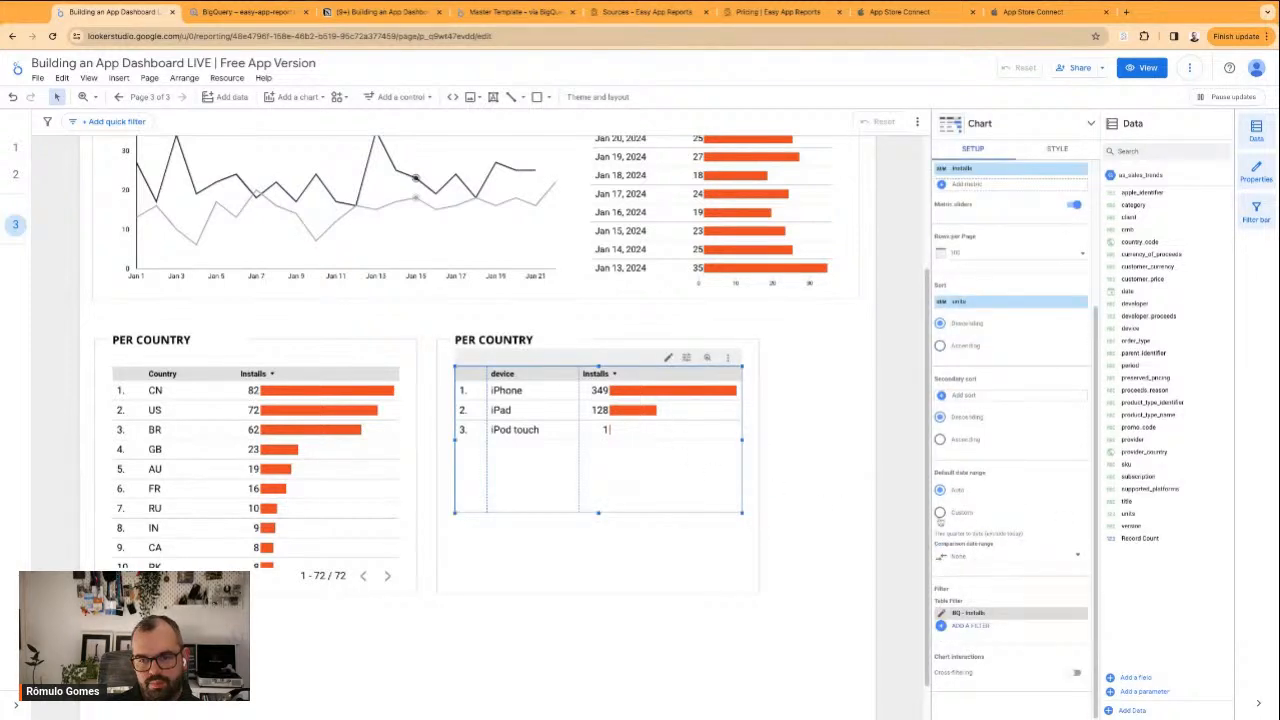
pyautogui.scroll(3, 980, 512)
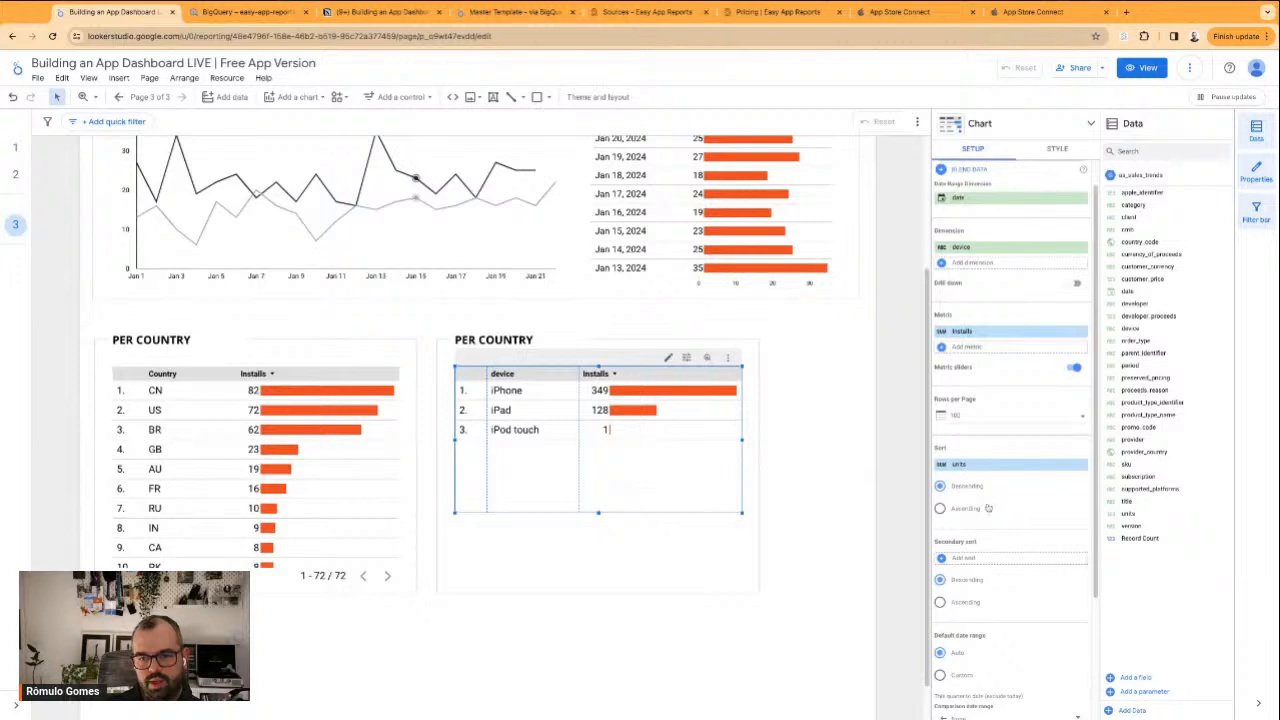
pyautogui.click(1052, 149)
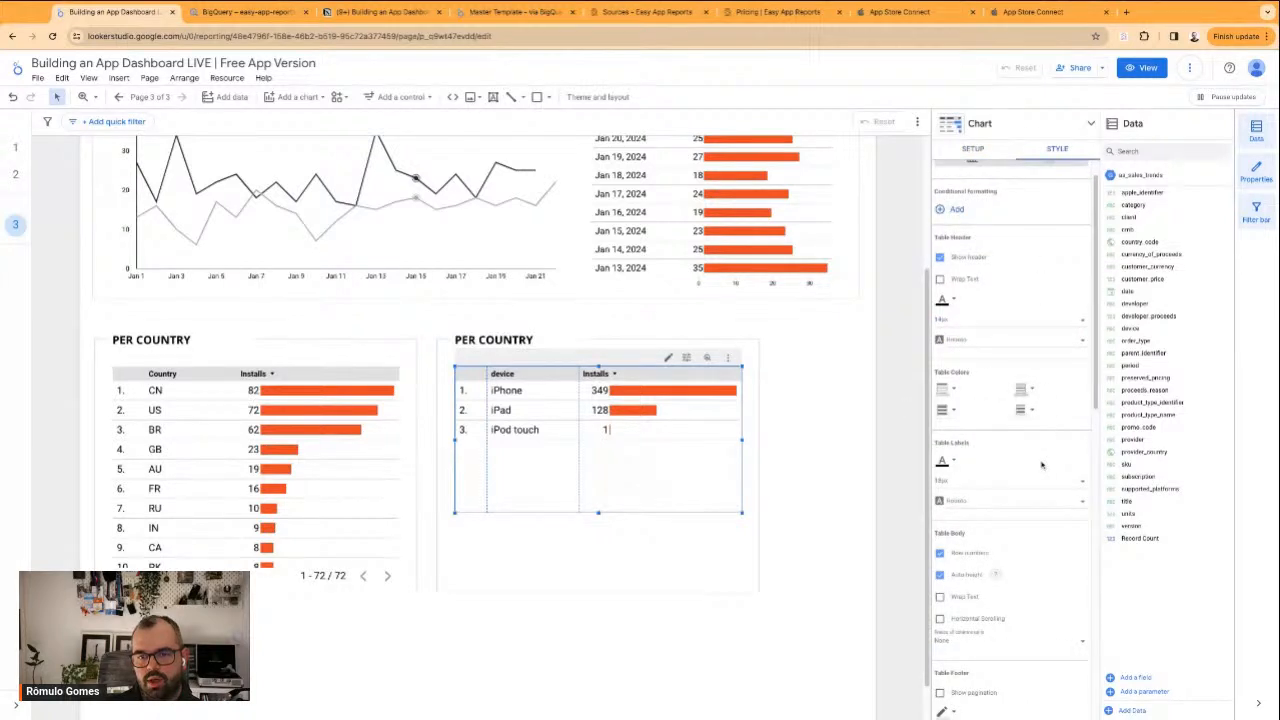
pyautogui.scroll(-3, 1041, 464)
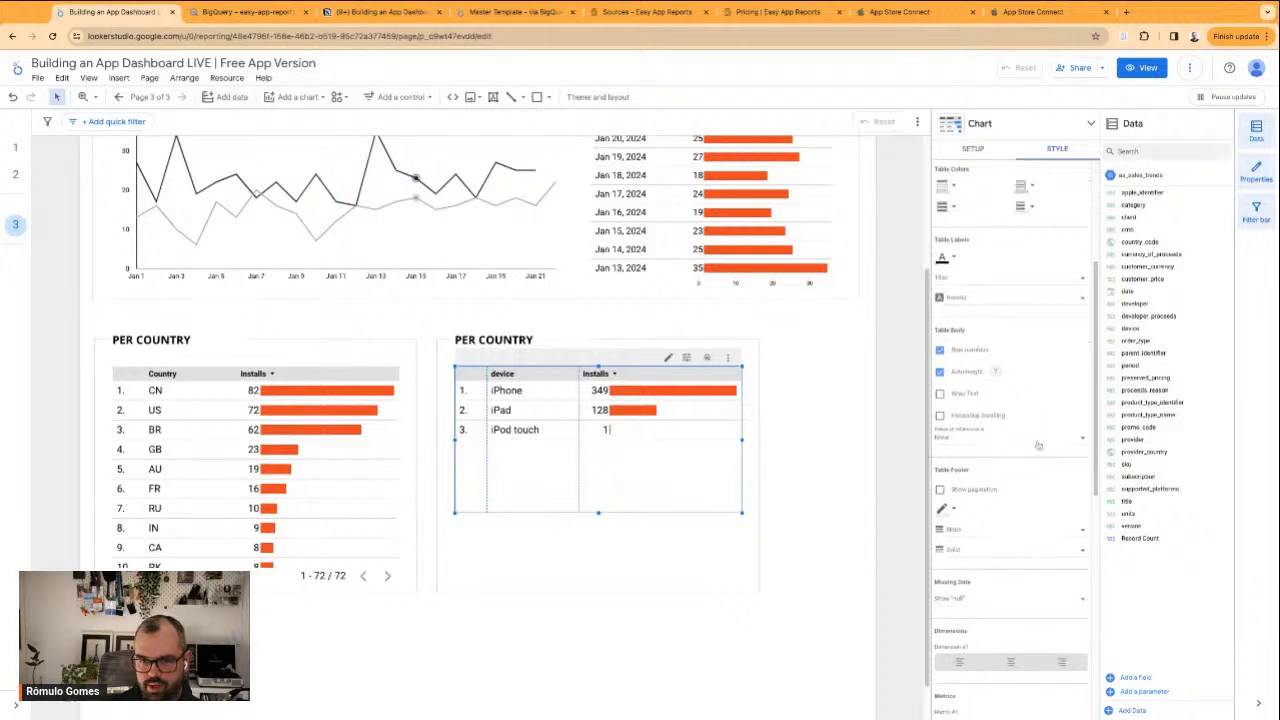
pyautogui.scroll(-3, 991, 490)
pyautogui.scroll(-3, 1039, 503)
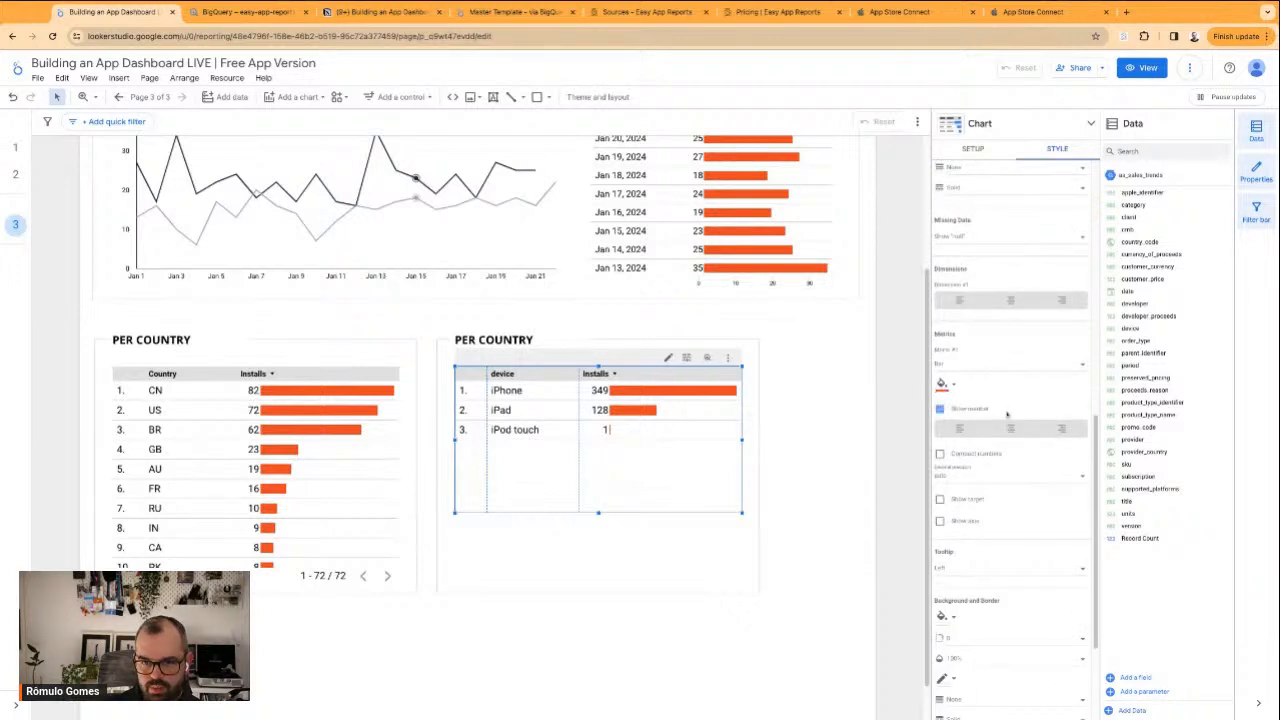
pyautogui.scroll(-1, 940, 358)
pyautogui.scroll(-2, 995, 389)
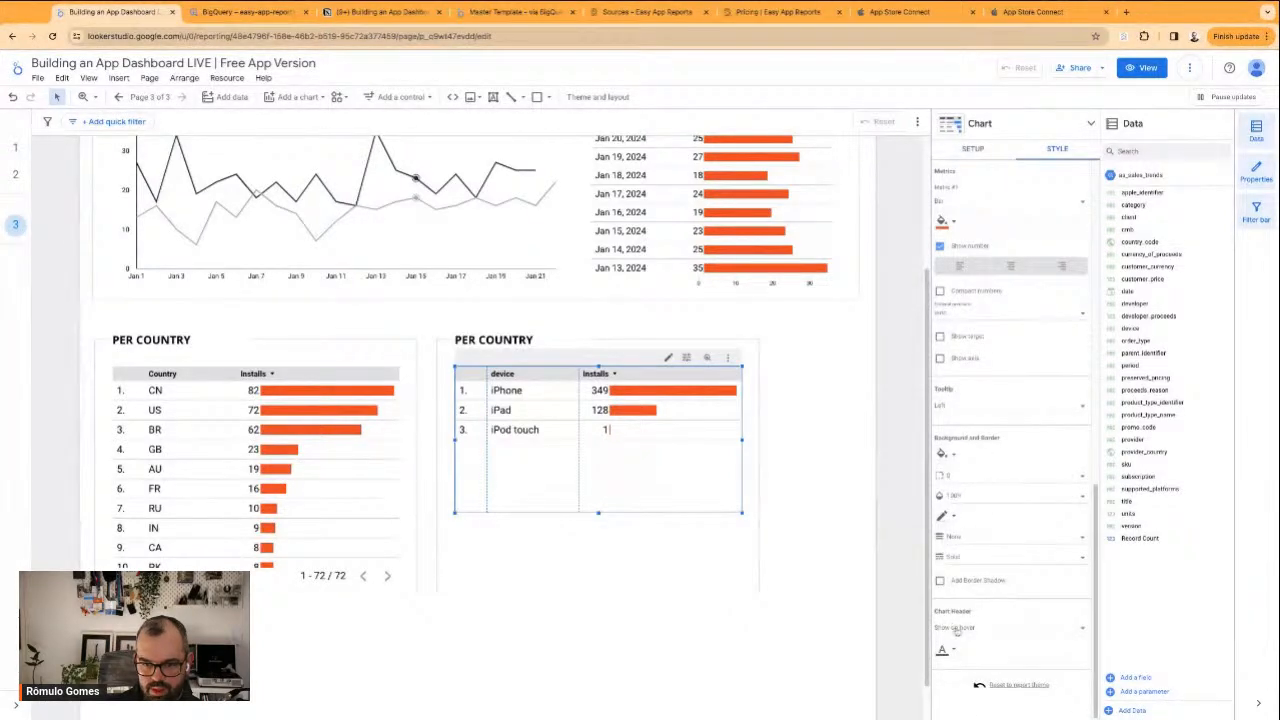
pyautogui.click(958, 628)
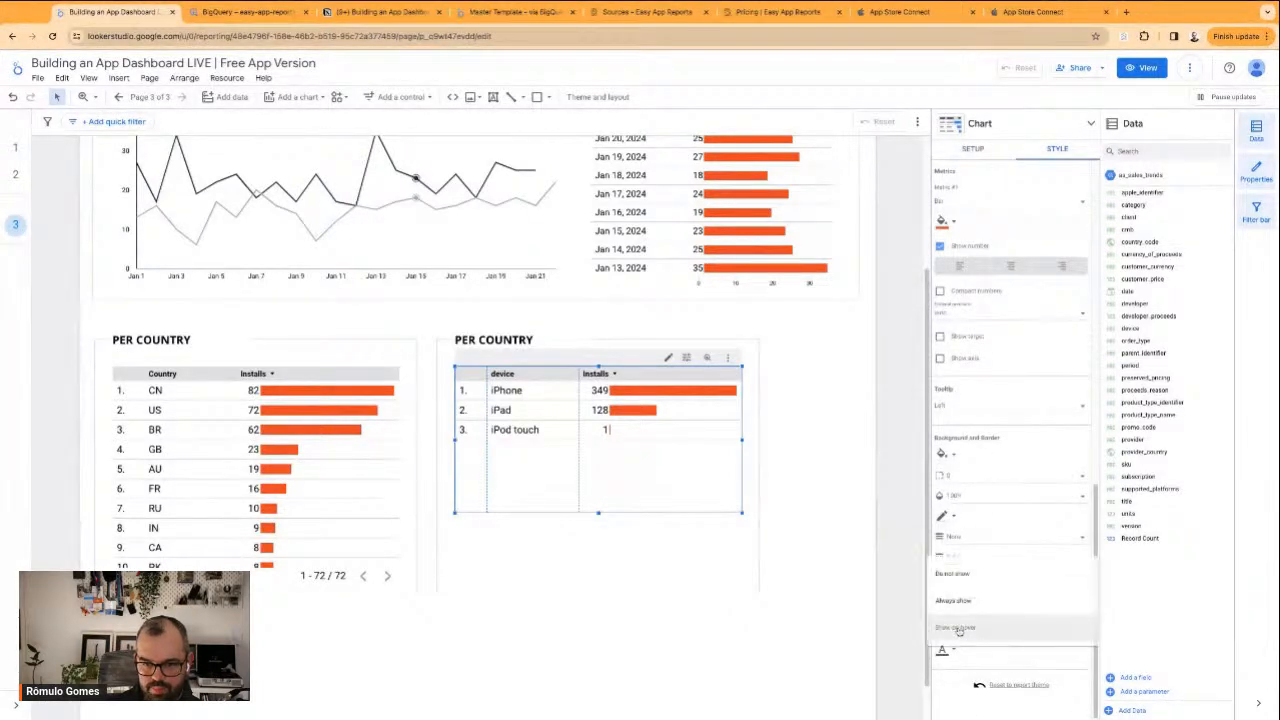
pyautogui.click(966, 574)
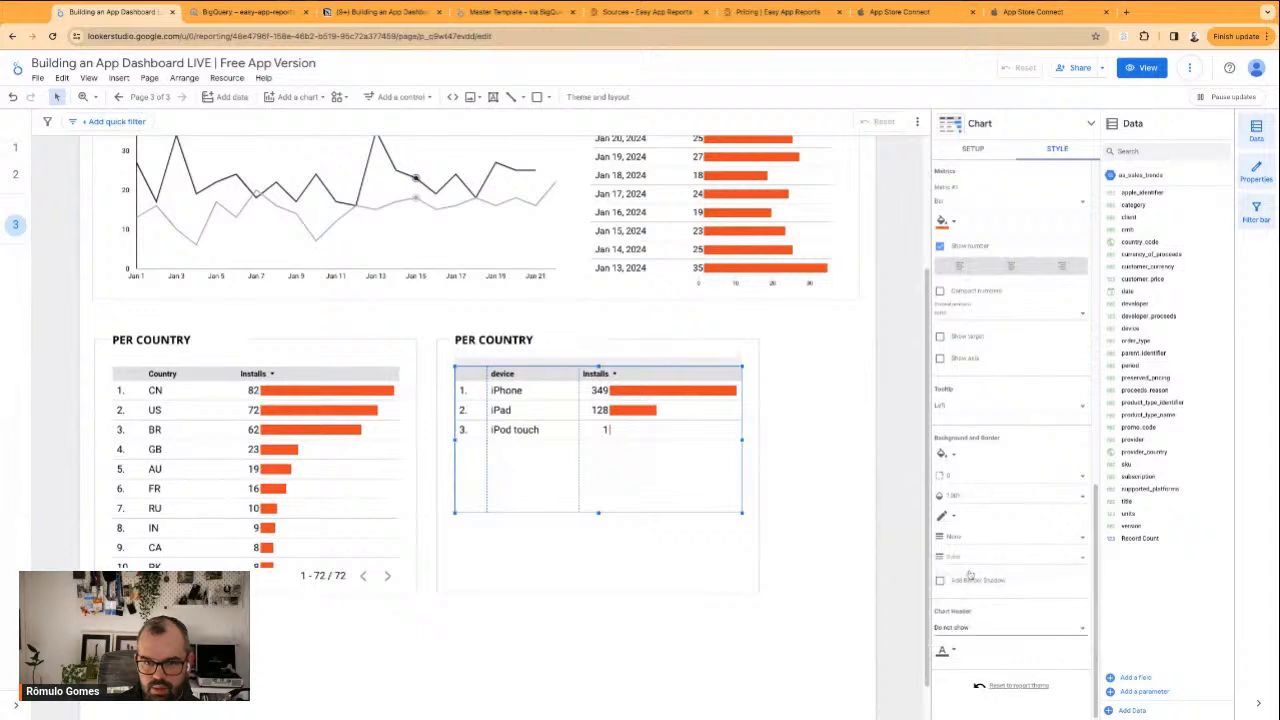
pyautogui.click(988, 630)
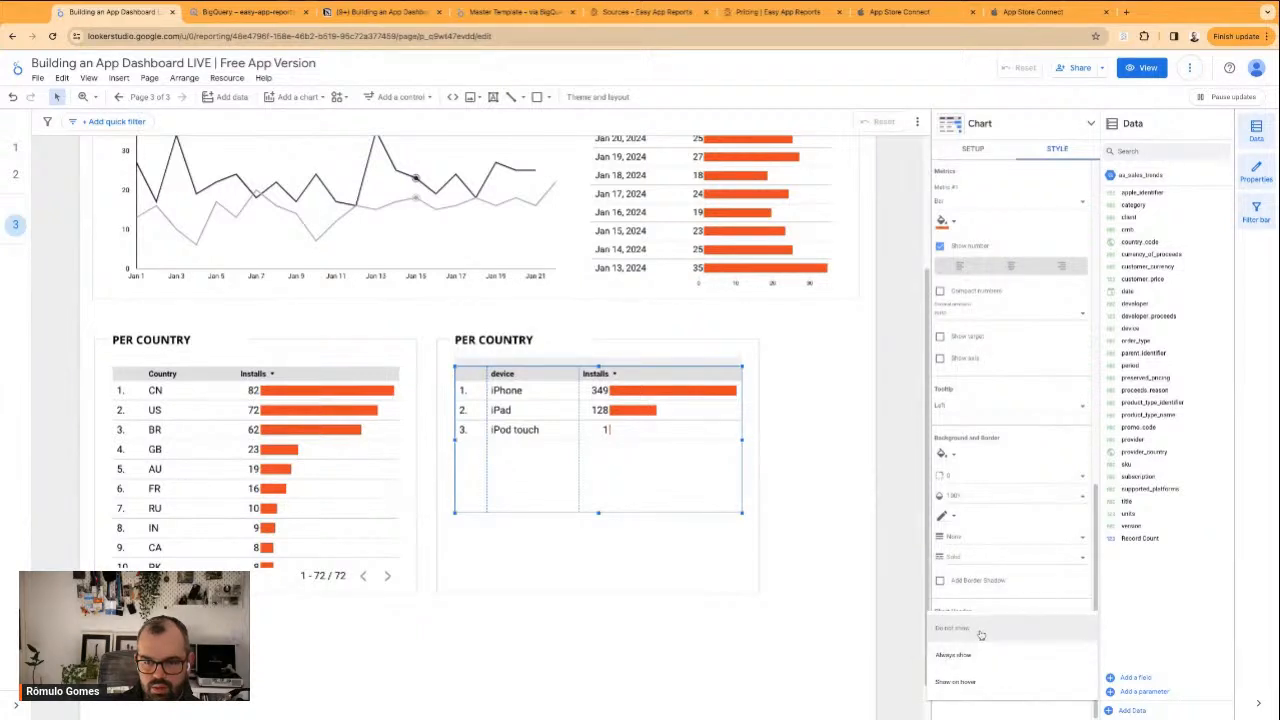
pyautogui.click(958, 682)
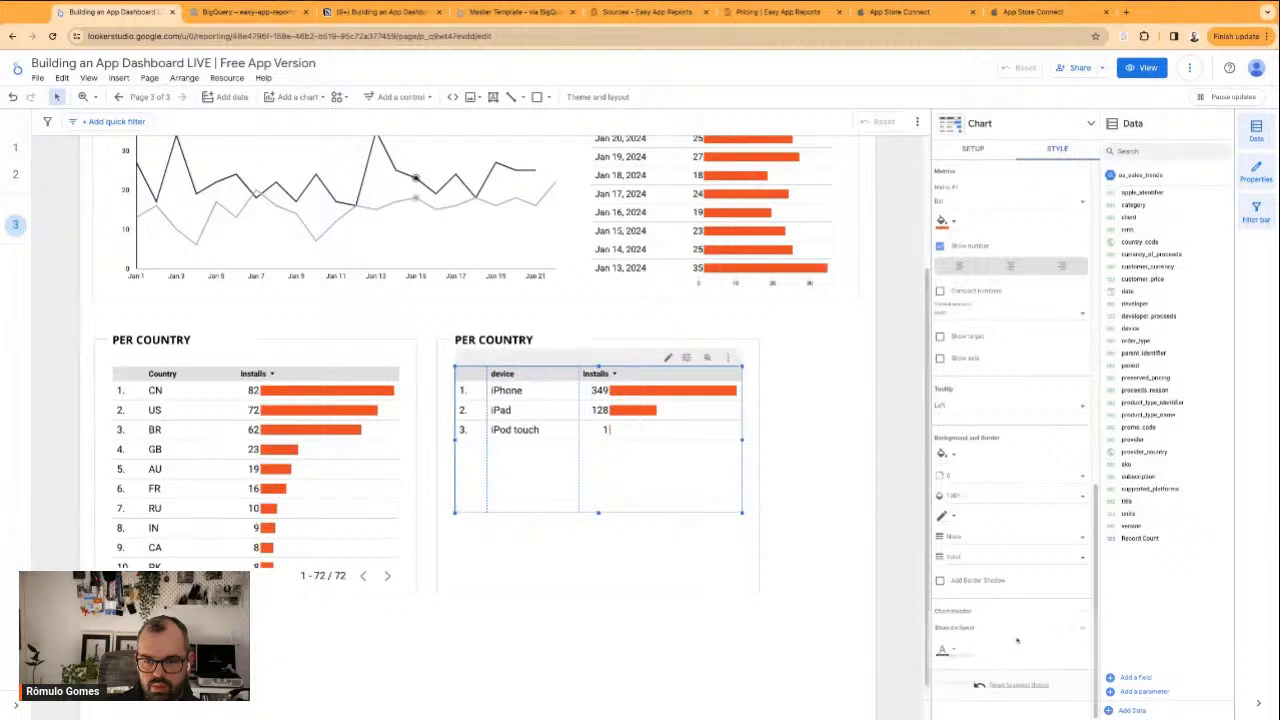
# Hide the header row of the device table in its table header style settings
pyautogui.scroll(5, 1018, 561)
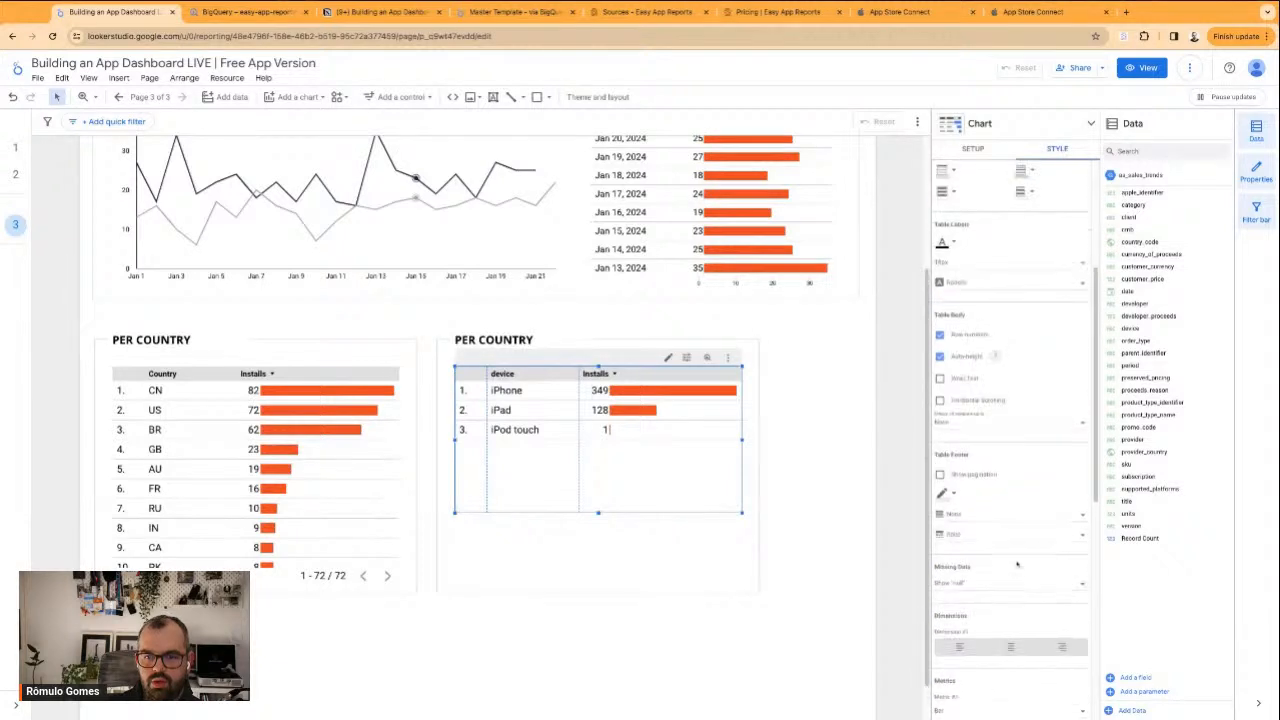
pyautogui.scroll(2, 1010, 560)
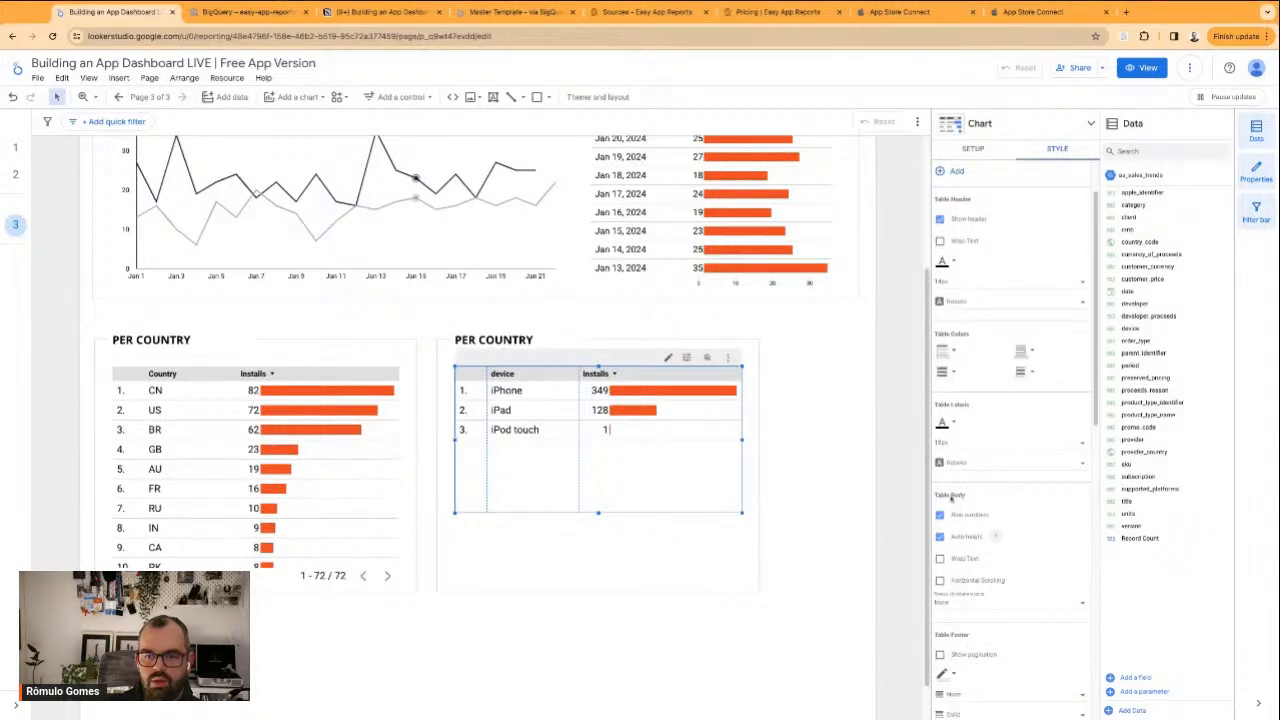
pyautogui.scroll(1, 973, 363)
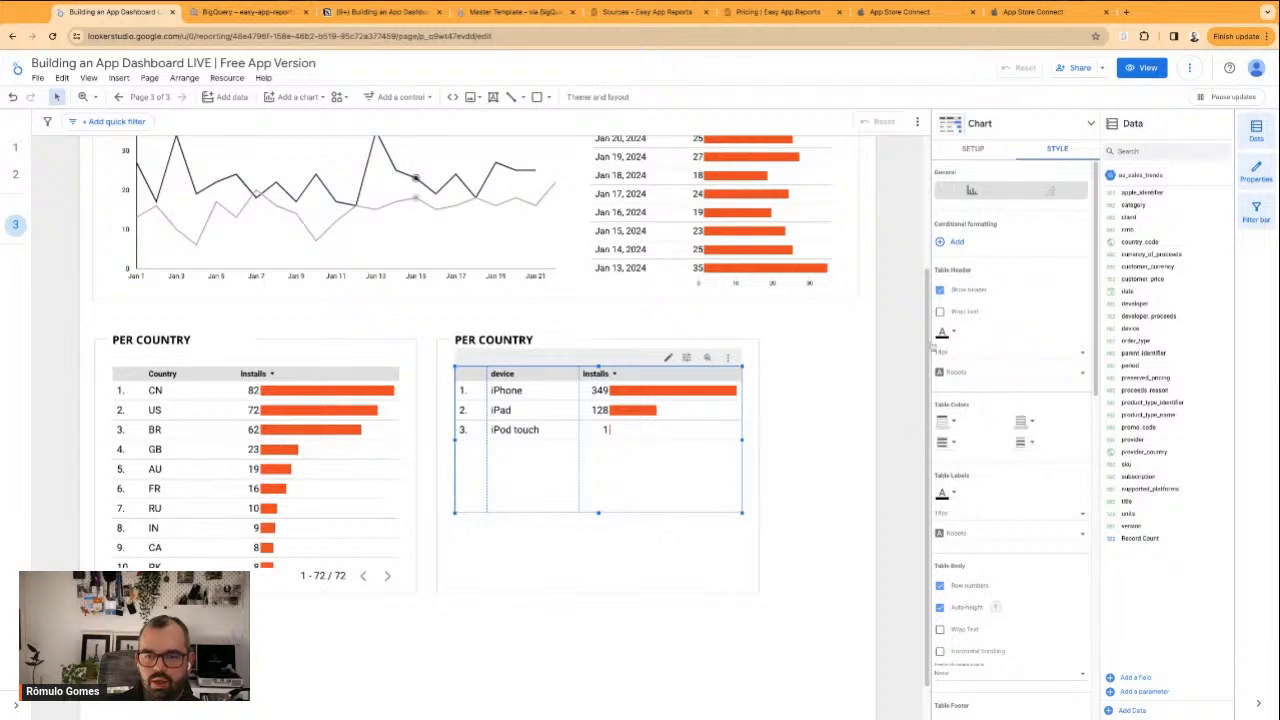
pyautogui.click(968, 292)
pyautogui.click(794, 444)
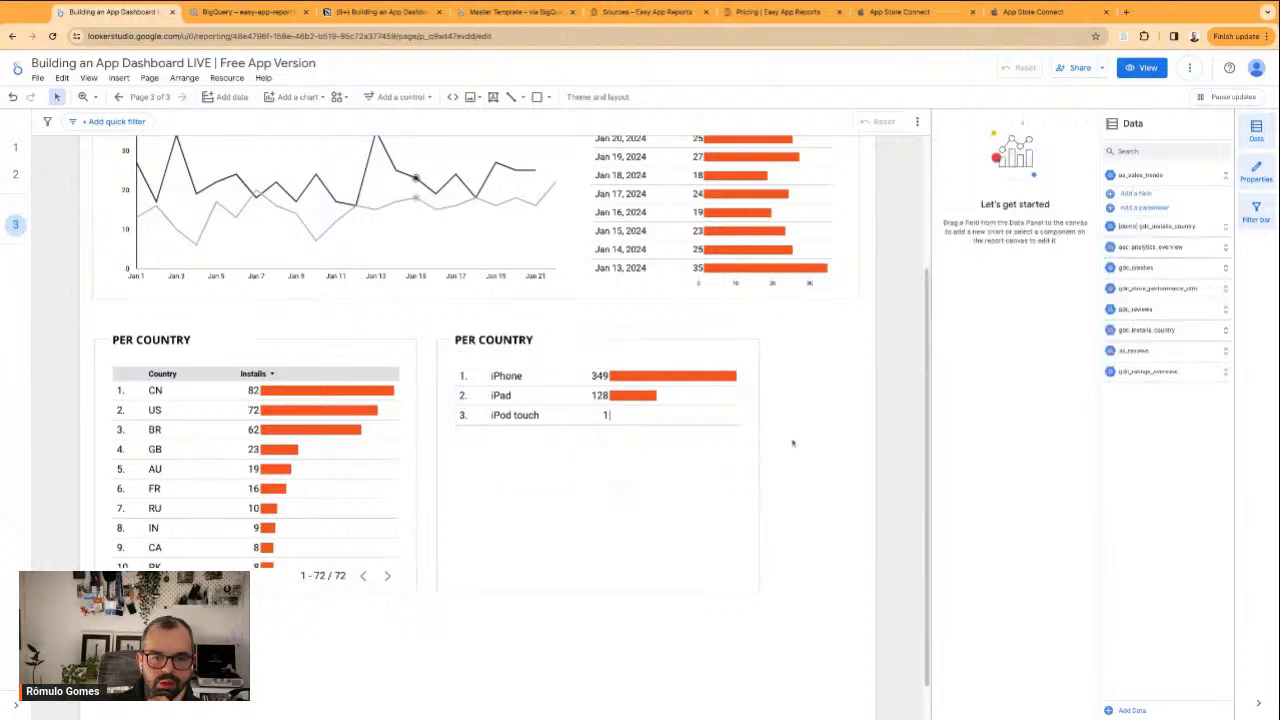
# Shorten the device table so it ends directly below the iPod touch row
pyautogui.click(731, 451)
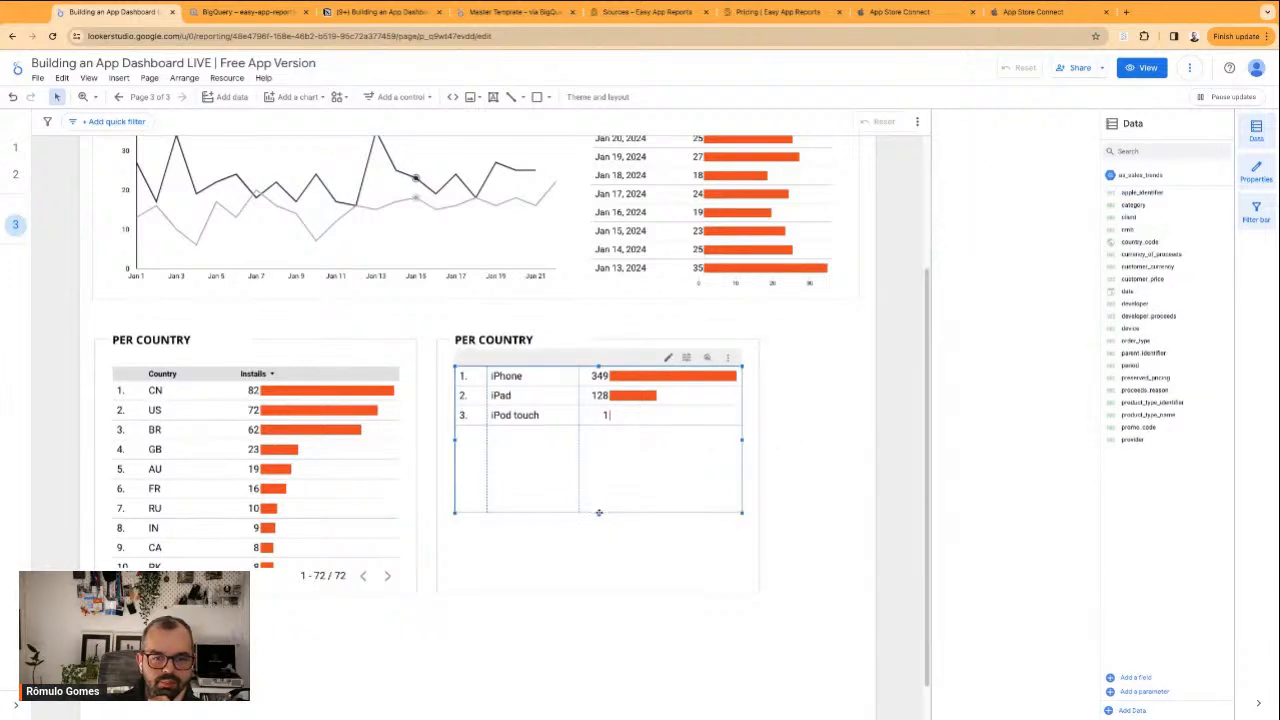
pyautogui.moveTo(598, 514); pyautogui.dragTo(598, 426)
pyautogui.click(865, 440)
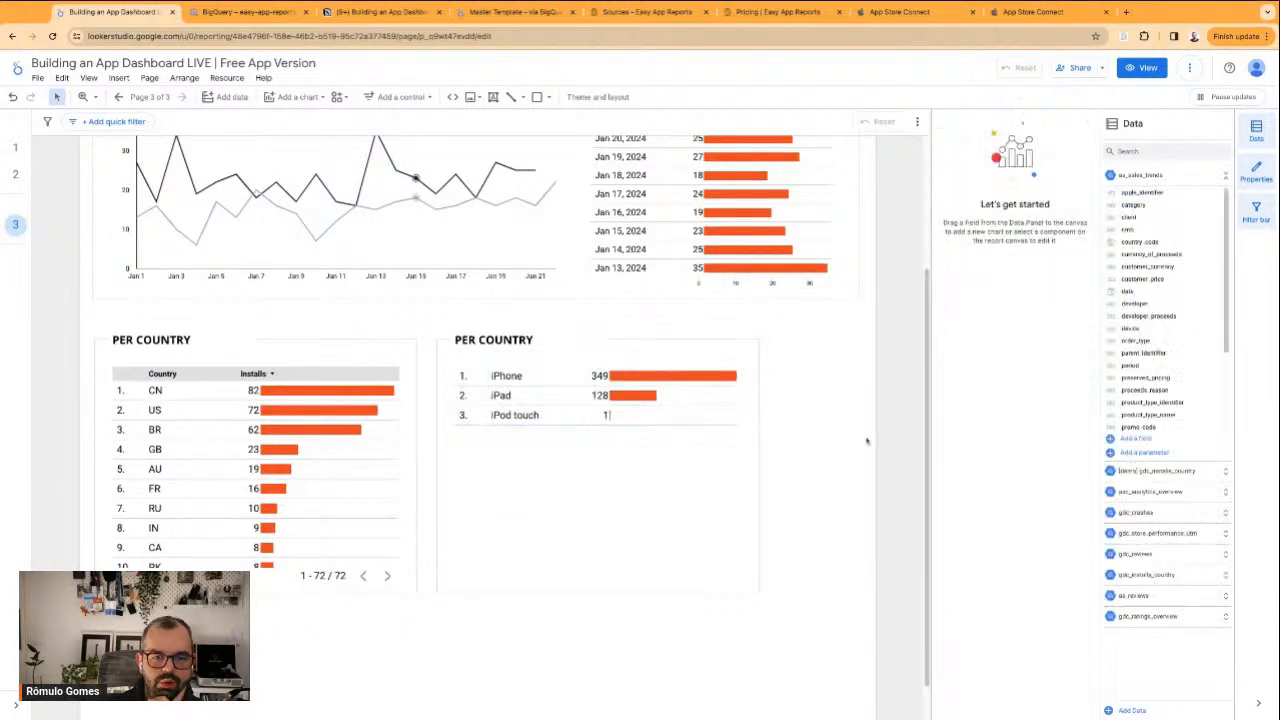
# Look at the Units and Total Downloads pages in App Store Connect and return to the Looker Studio dashboard
pyautogui.click(557, 395)
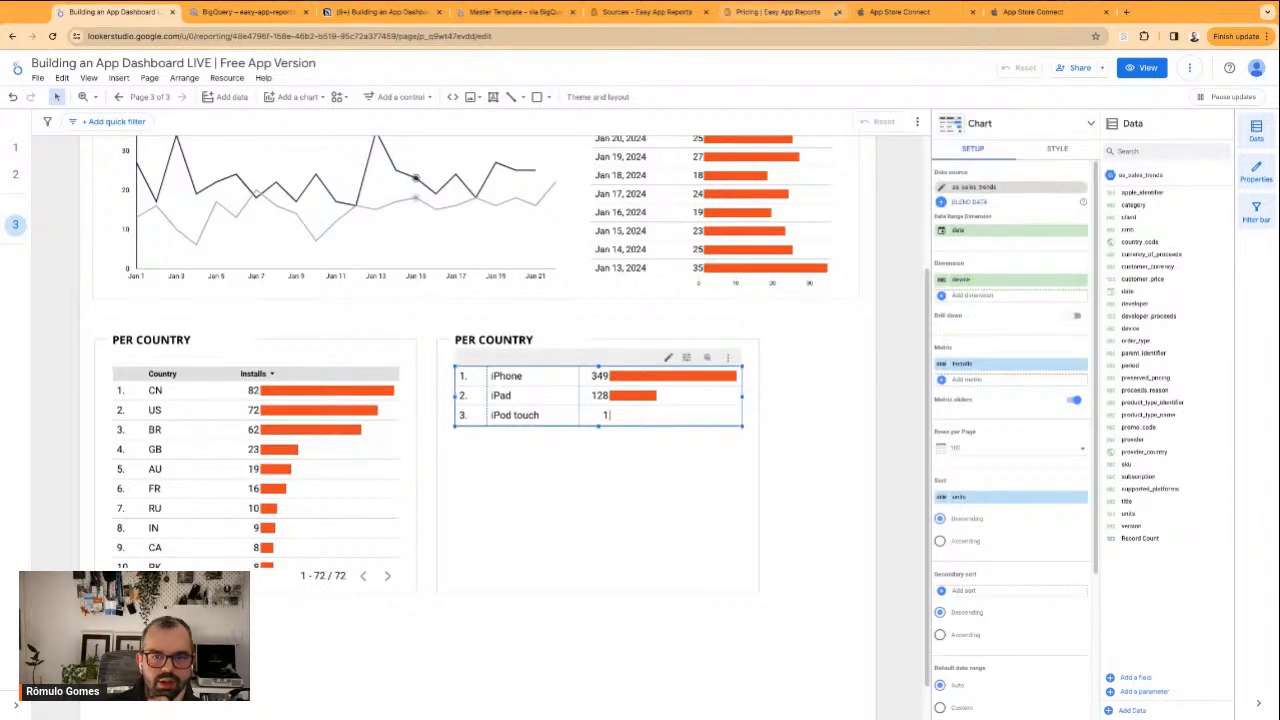
pyautogui.click(900, 12)
pyautogui.click(1013, 14)
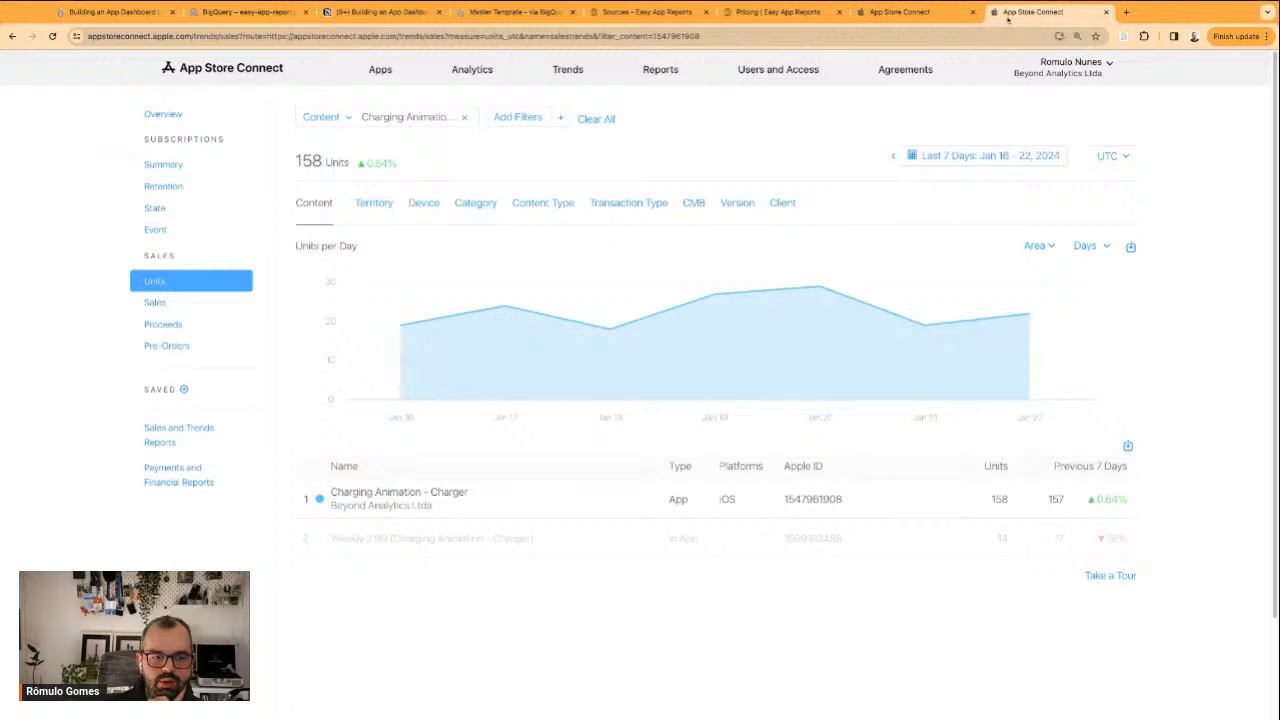
pyautogui.click(932, 14)
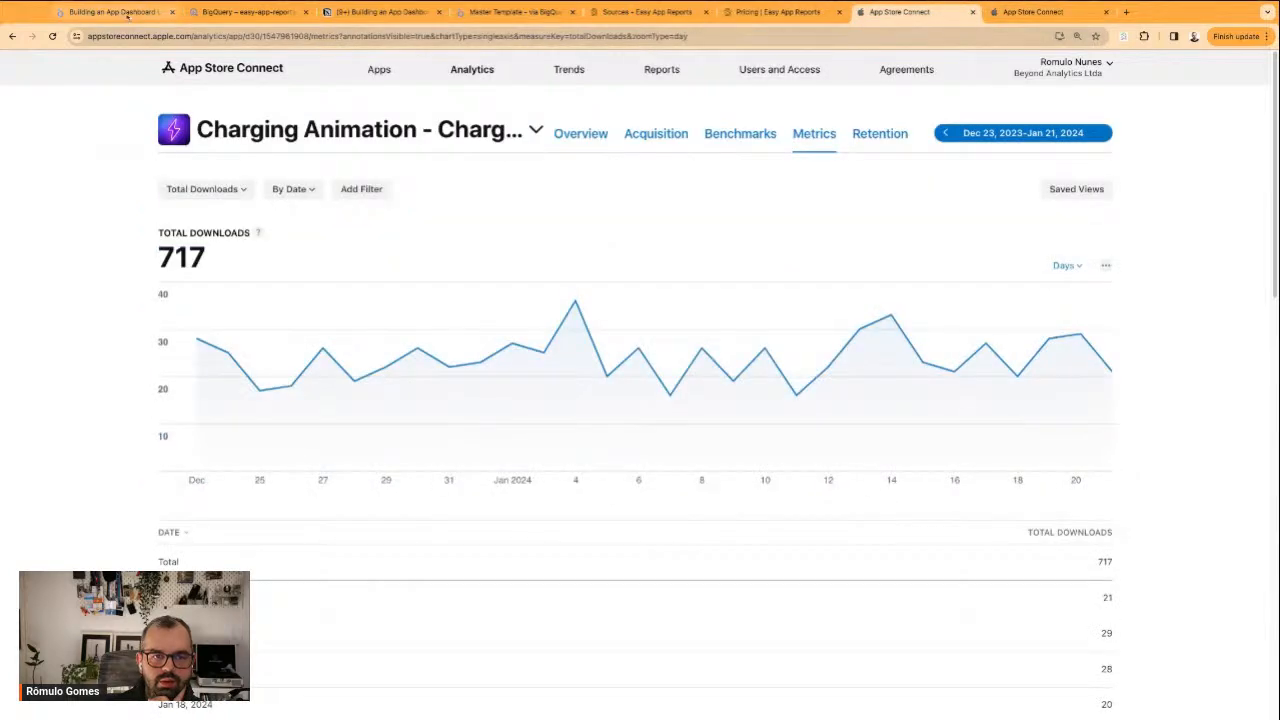
pyautogui.click(110, 12)
# Lengthen the device table slightly to leave spare space below the iPod touch row
pyautogui.click(820, 516)
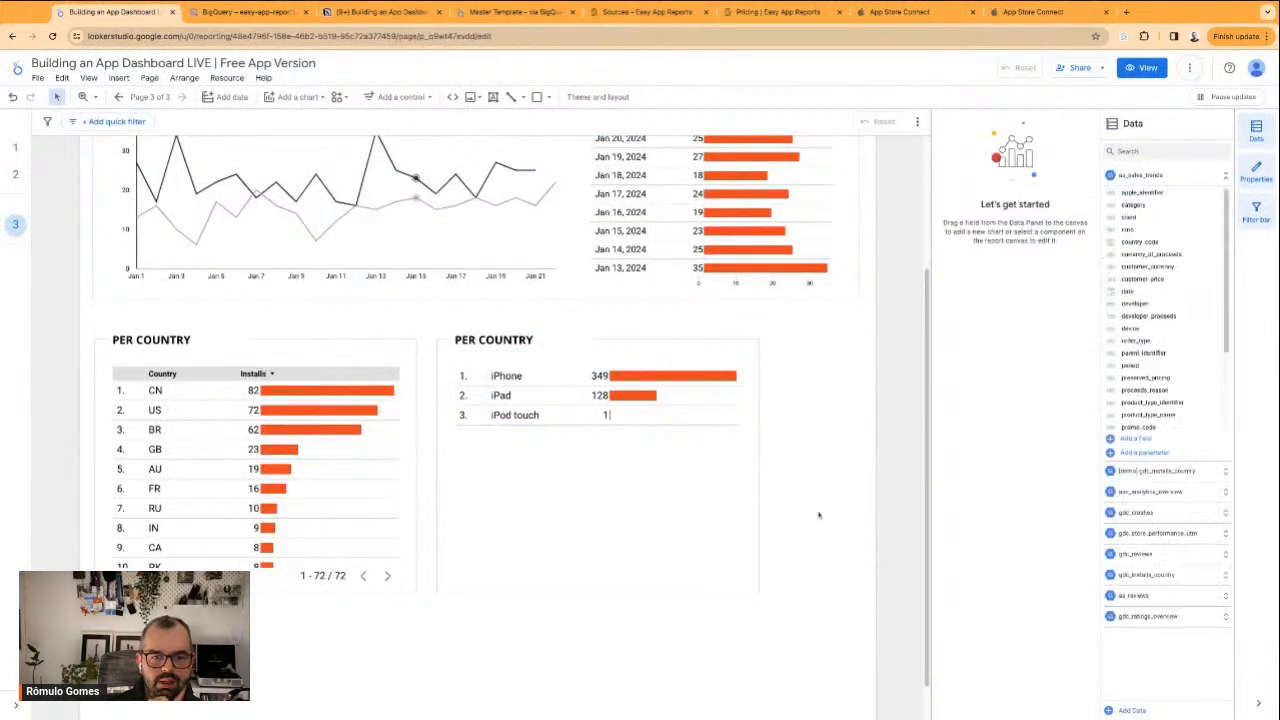
pyautogui.click(640, 423)
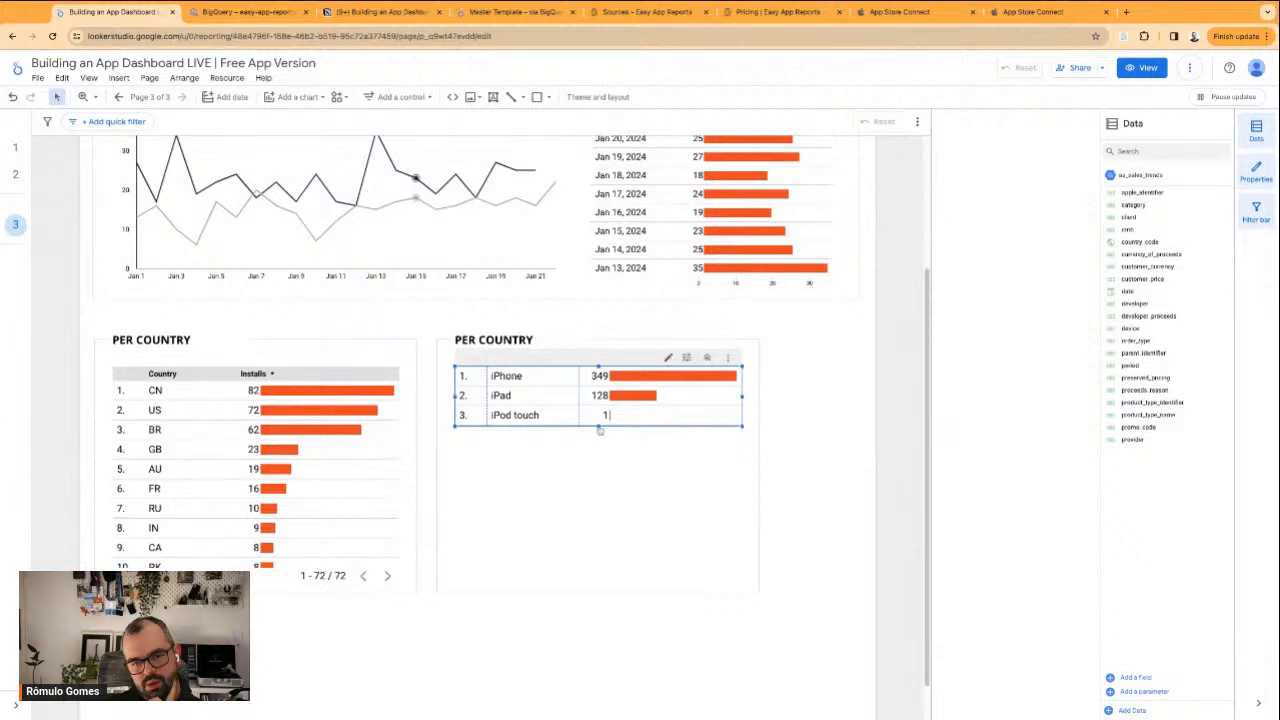
pyautogui.moveTo(598, 427); pyautogui.dragTo(598, 472)
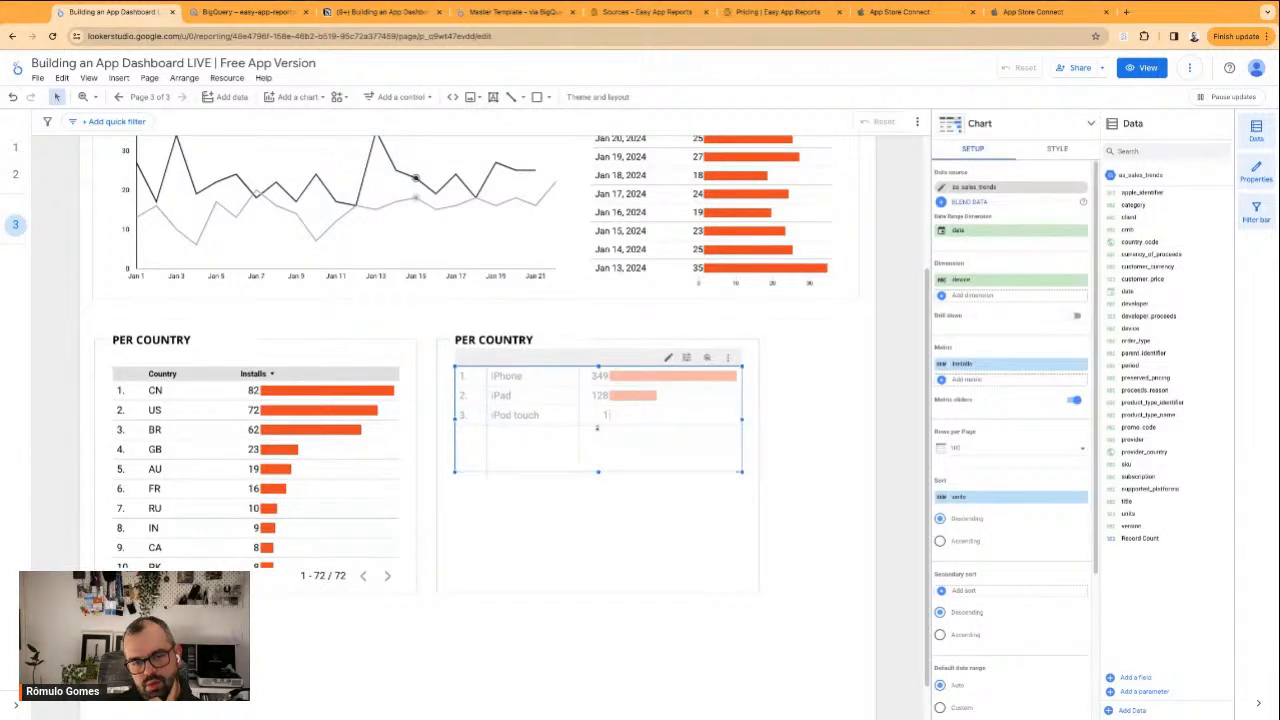
pyautogui.click(797, 546)
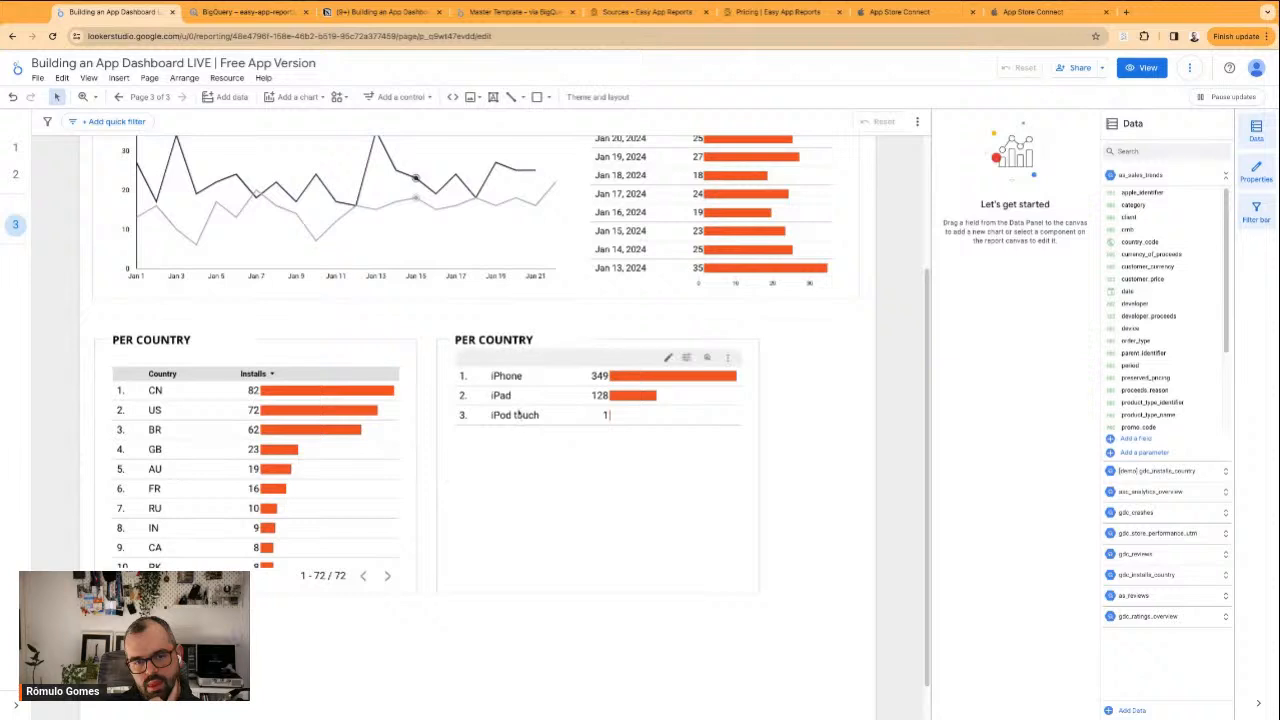
# Turn off row numbers in the device table's body
pyautogui.click(535, 370)
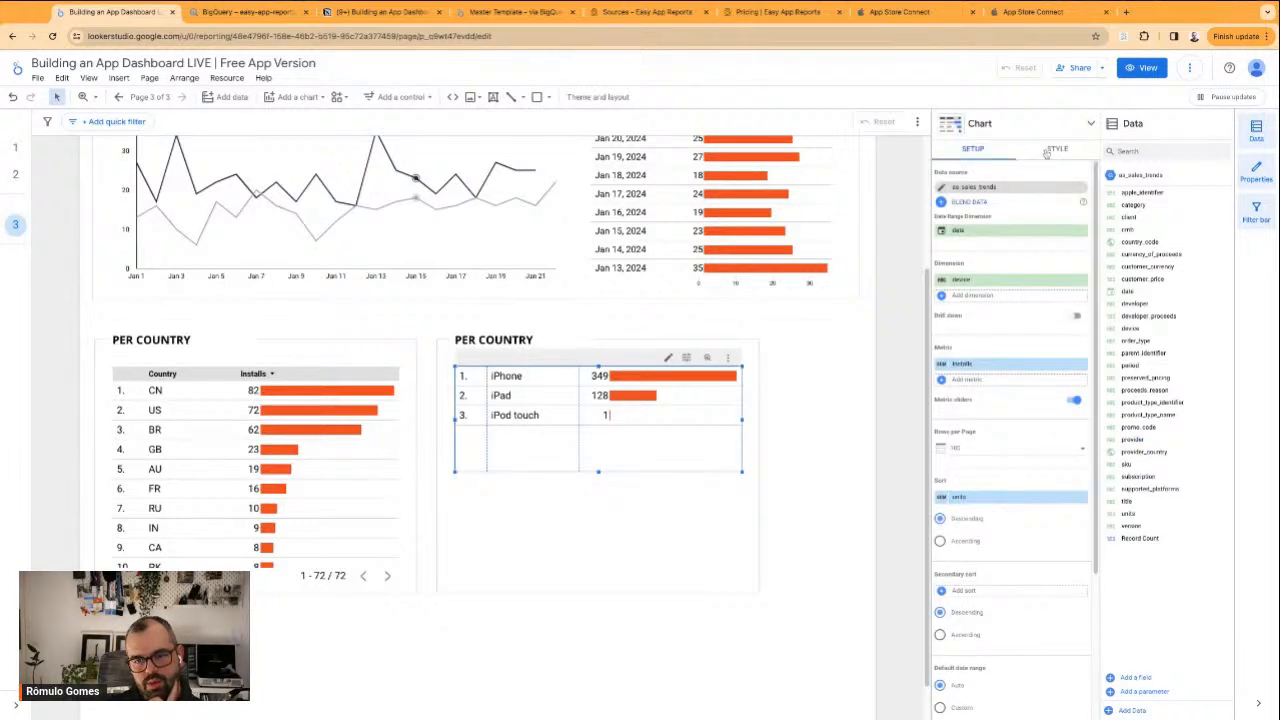
pyautogui.click(1048, 150)
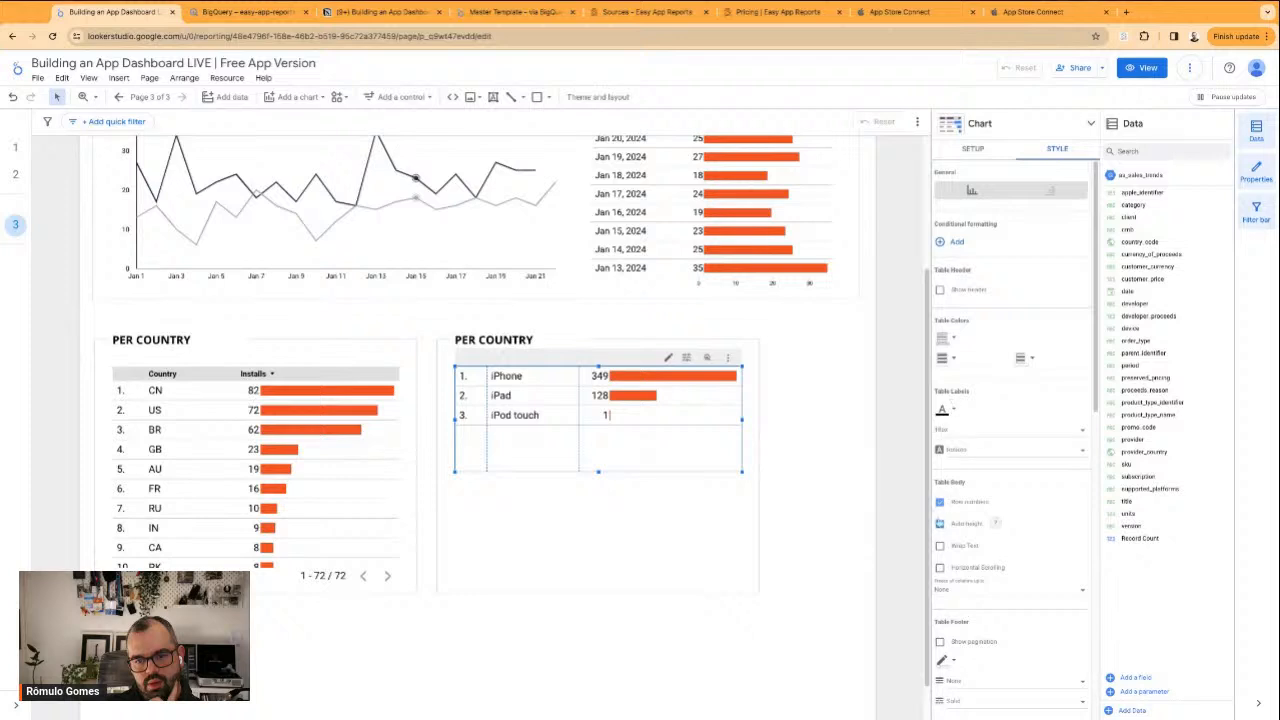
pyautogui.click(940, 503)
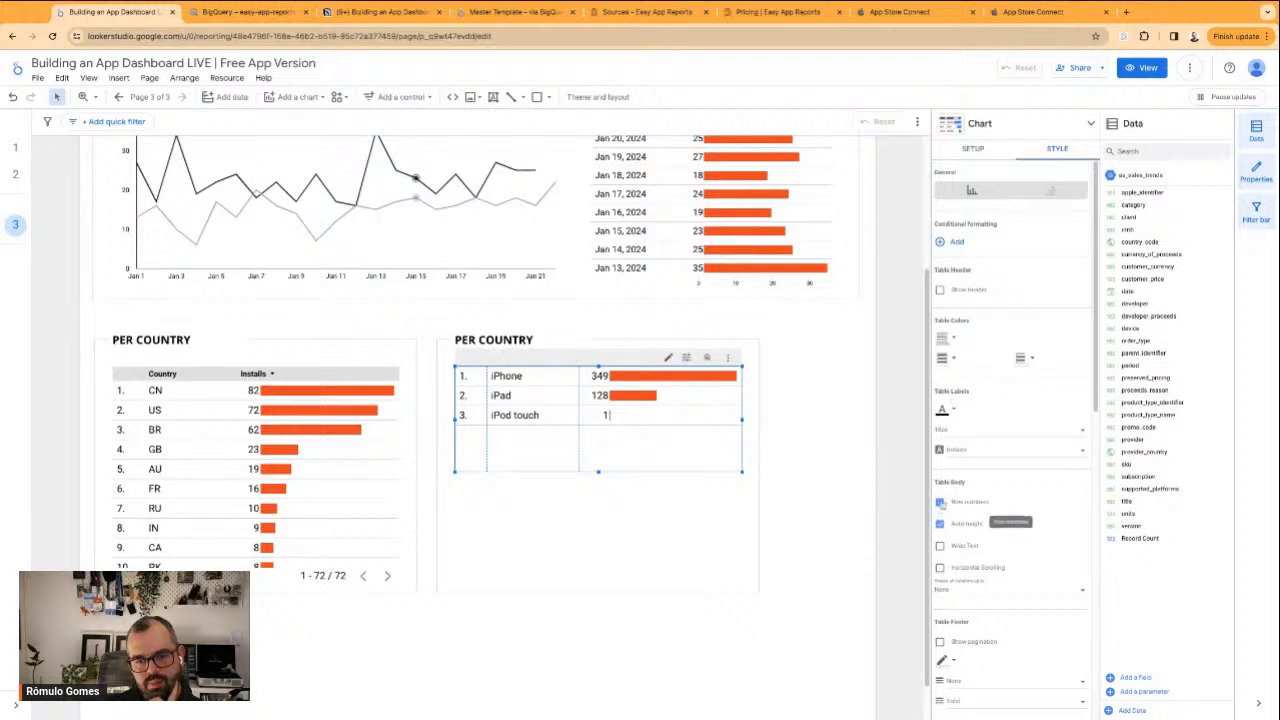
pyautogui.click(840, 476)
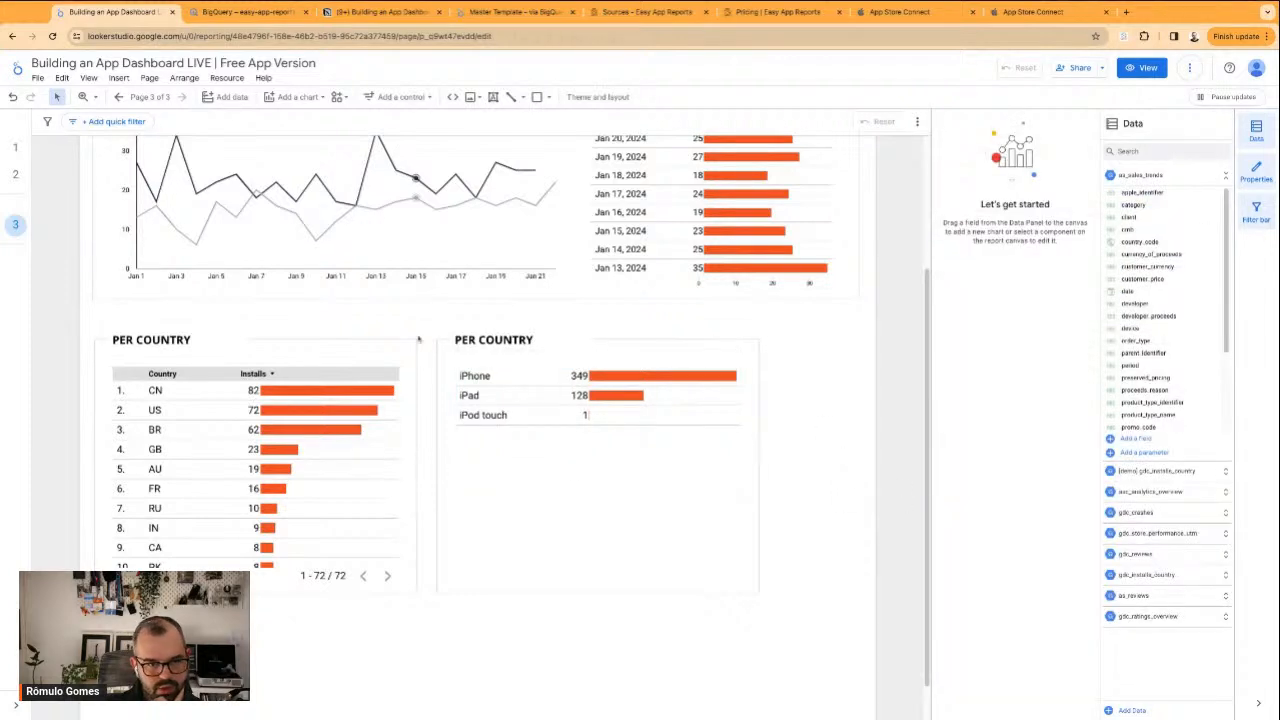
# Hide the header row and the row numbers of the country table to match the device table
pyautogui.click(355, 553)
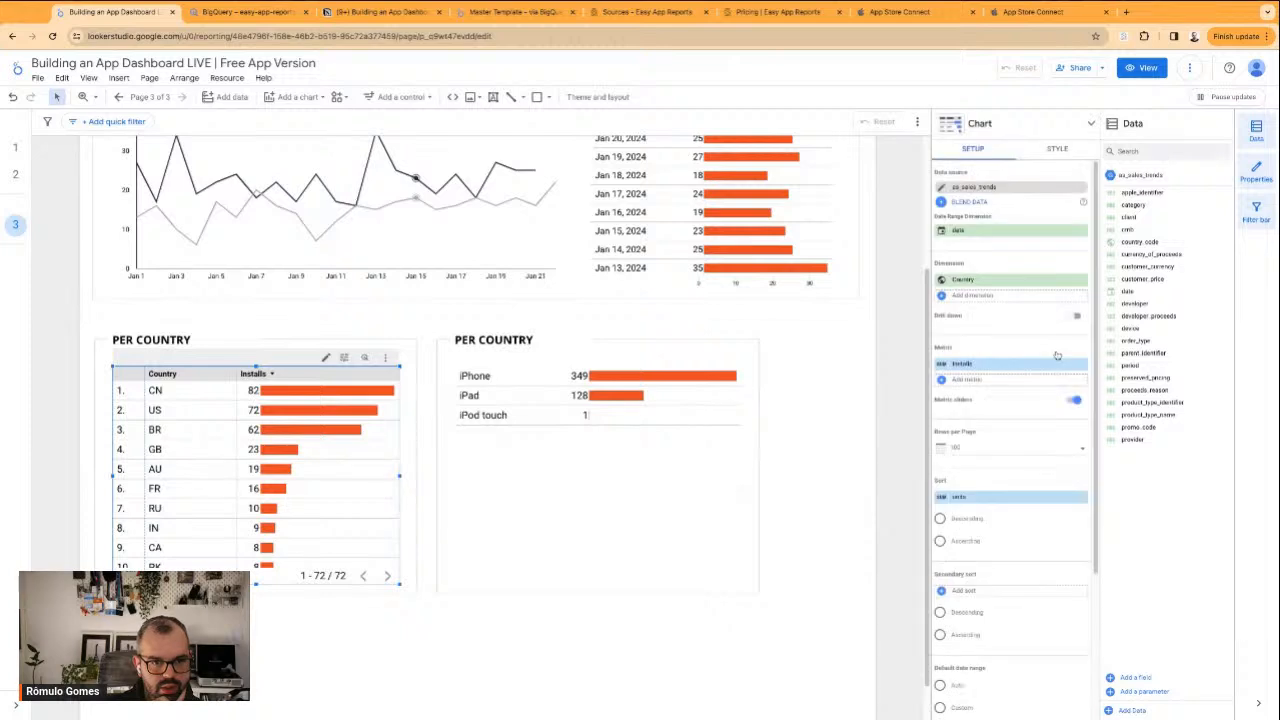
pyautogui.scroll(-2, 1001, 557)
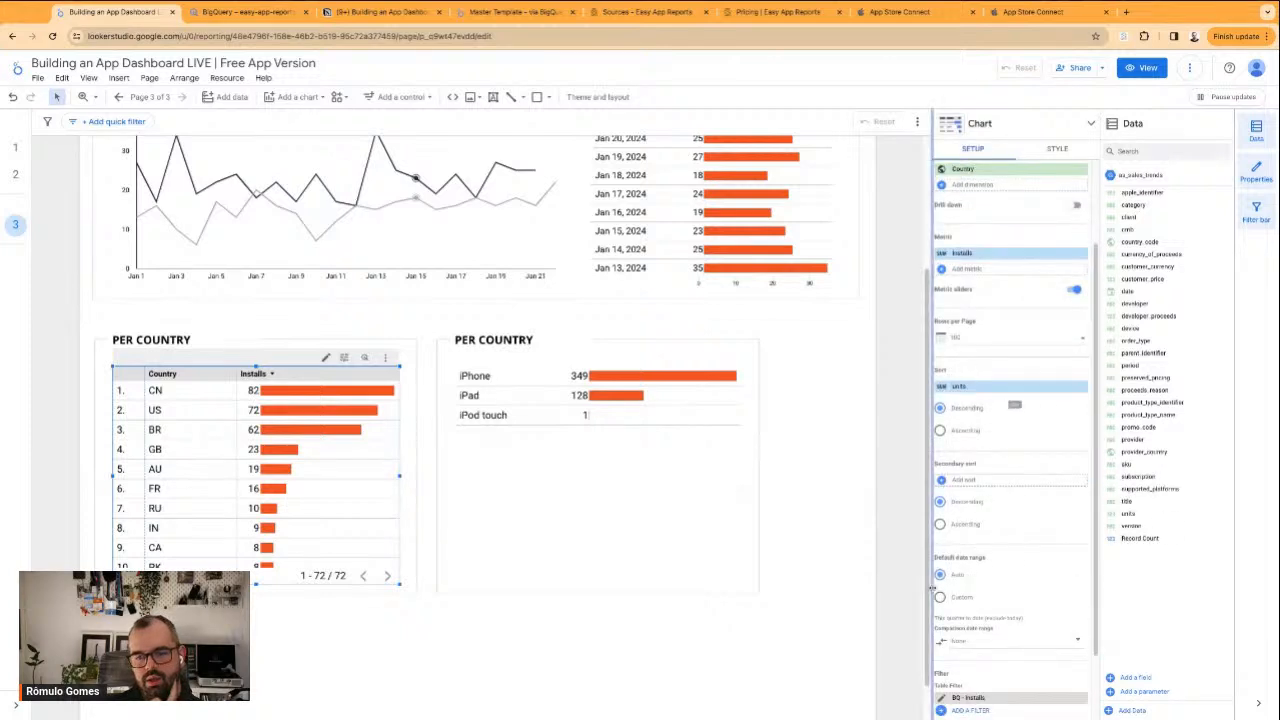
pyautogui.click(1057, 148)
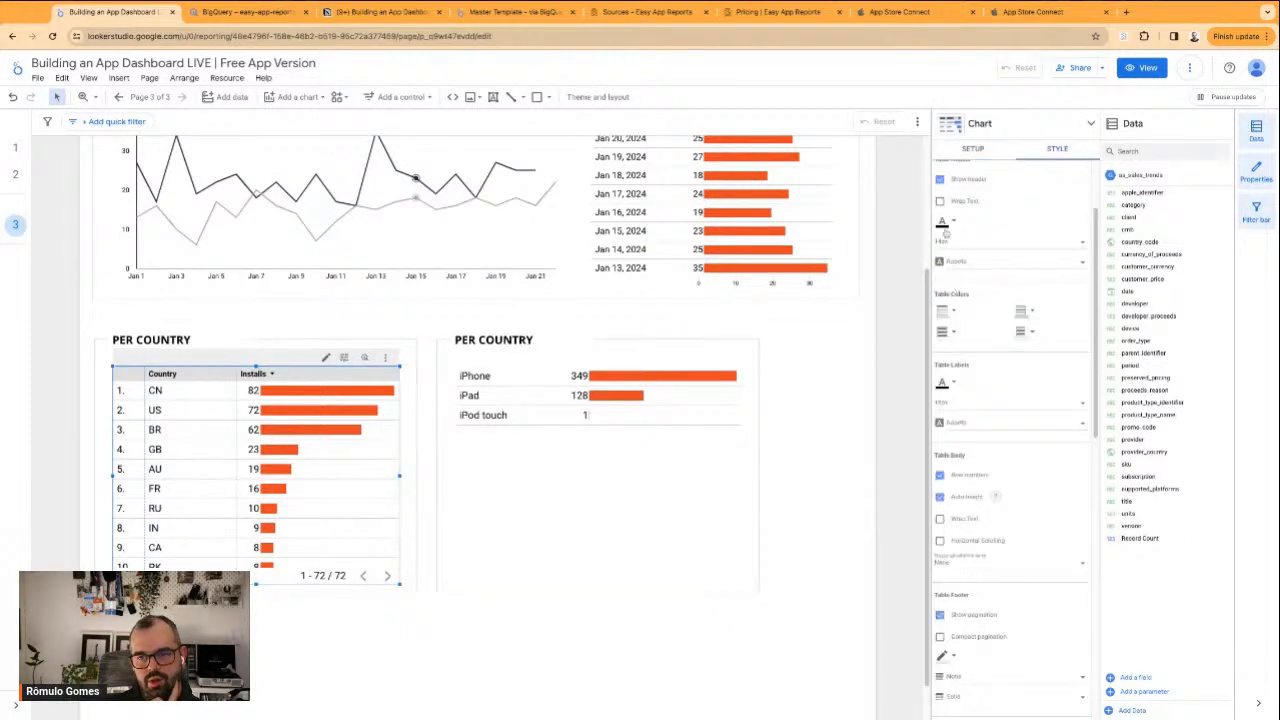
pyautogui.click(940, 180)
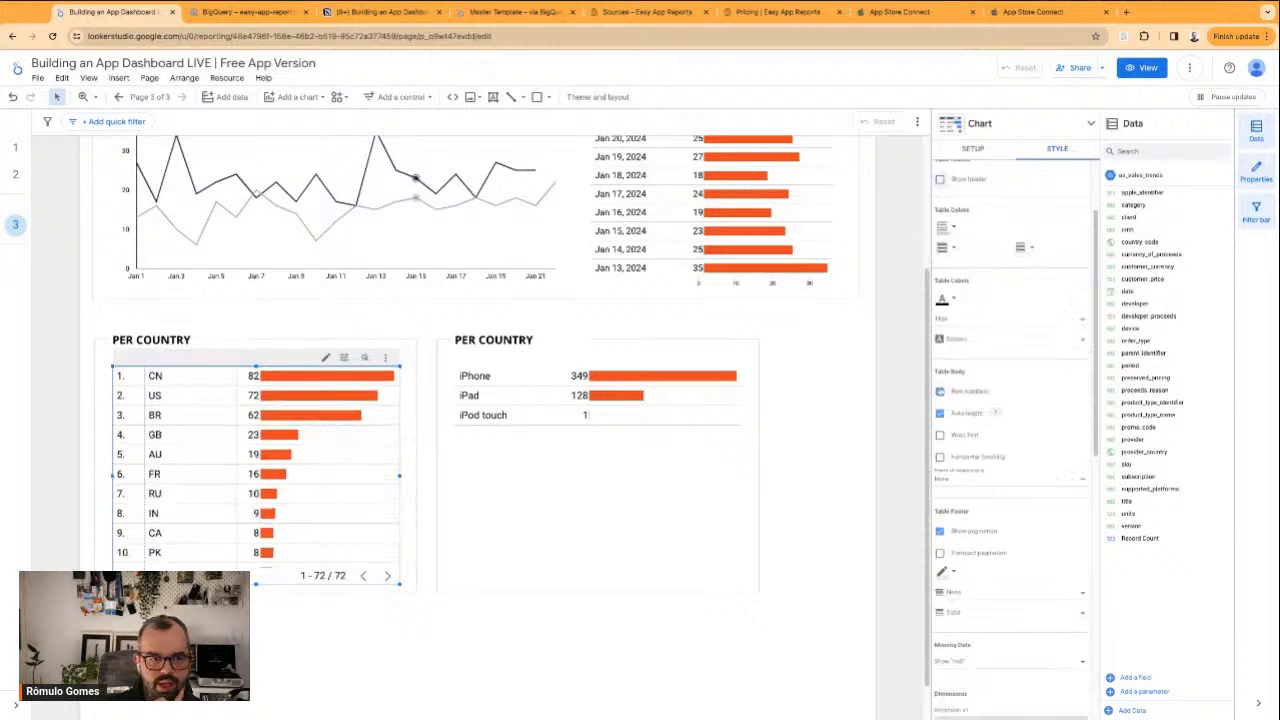
pyautogui.click(940, 391)
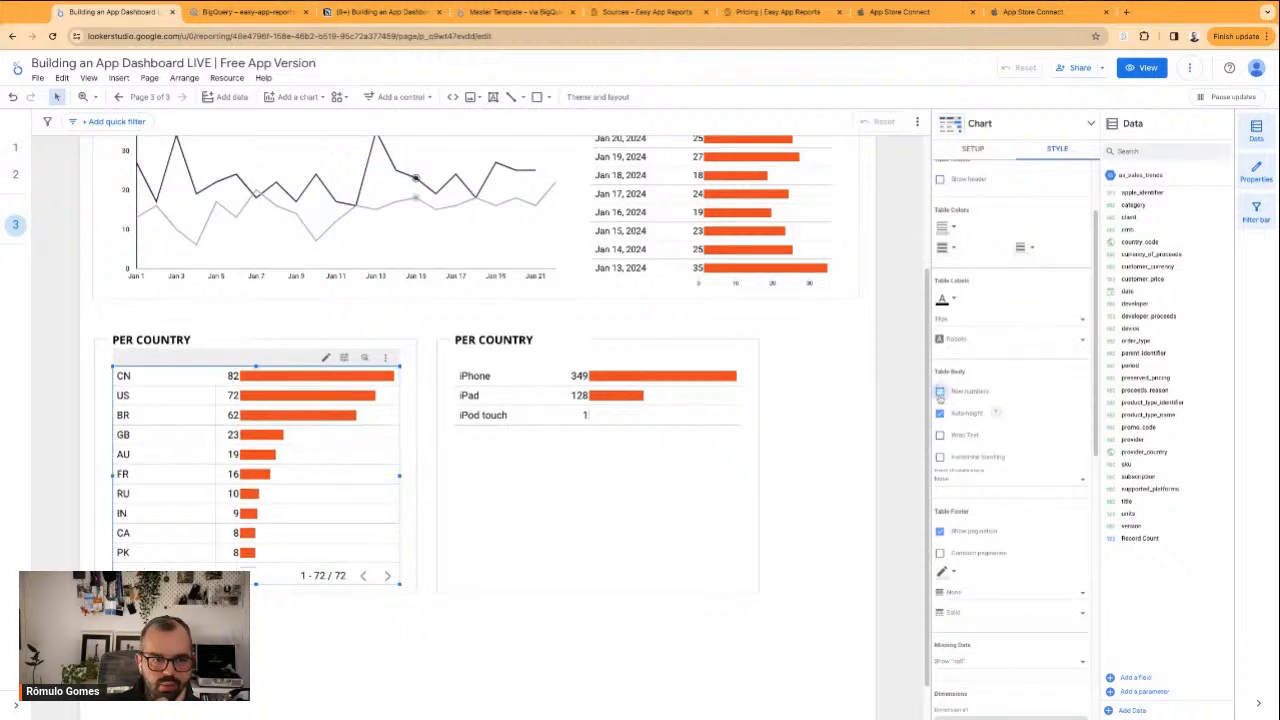
# Trim the country table's height slightly at its lower edge and check how its rows scroll
pyautogui.moveTo(255, 585)
pyautogui.mouseDown()
pyautogui.moveTo(255, 549)
pyautogui.moveTo(255, 581)
pyautogui.mouseUp()
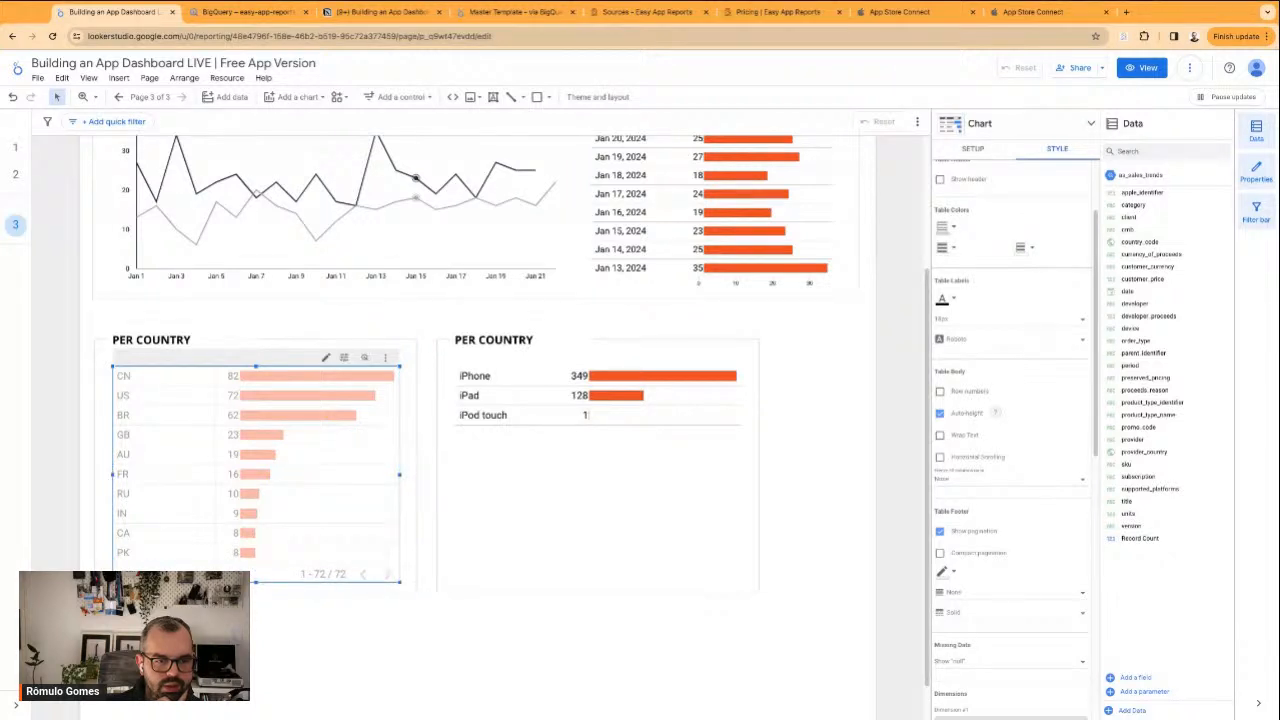
pyautogui.click(325, 648)
pyautogui.scroll(-5, 321, 531)
pyautogui.scroll(4, 321, 531)
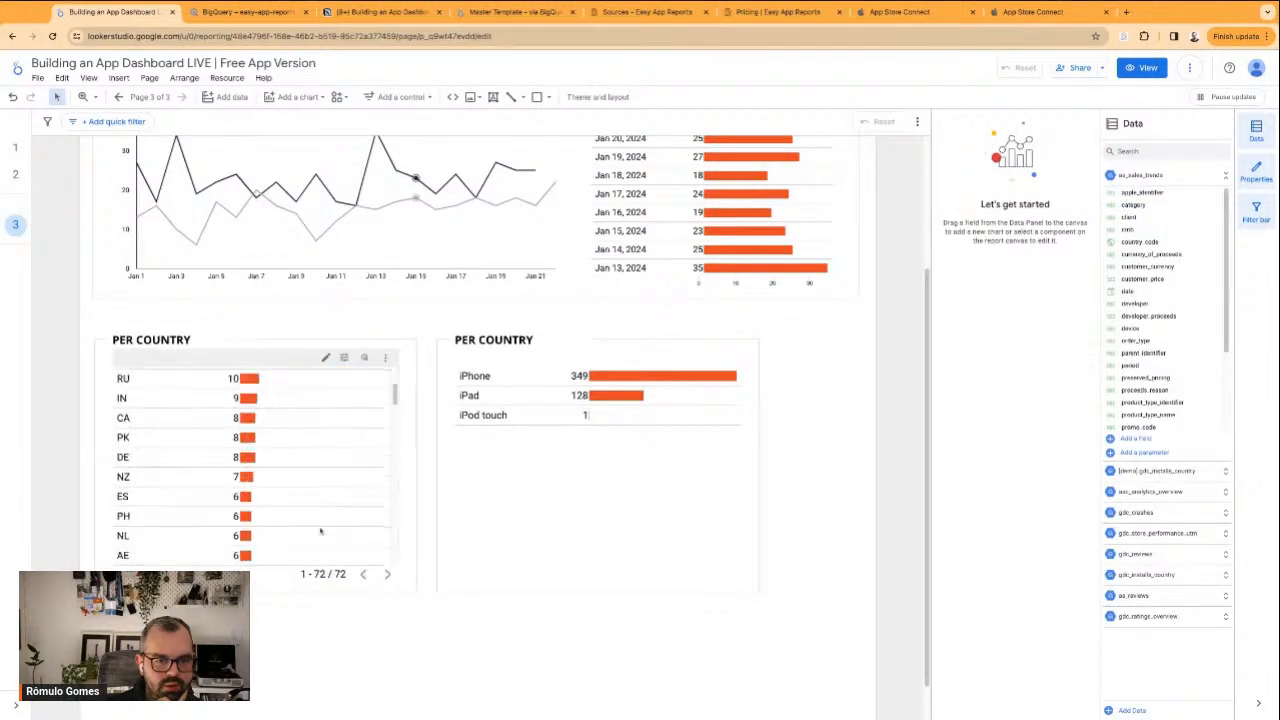
pyautogui.scroll(3, 321, 531)
pyautogui.click(337, 495)
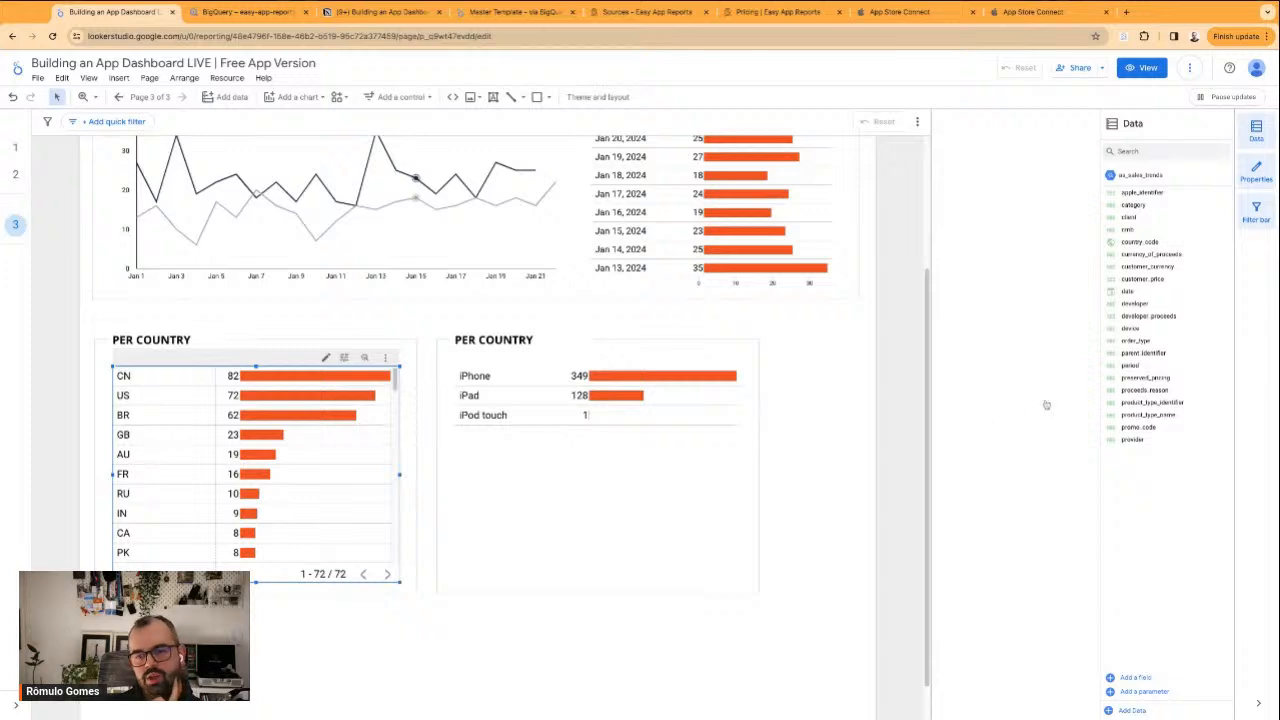
# Limit the country table to 10 rows per page and check its paging by going one page forward and back
pyautogui.click(1001, 452)
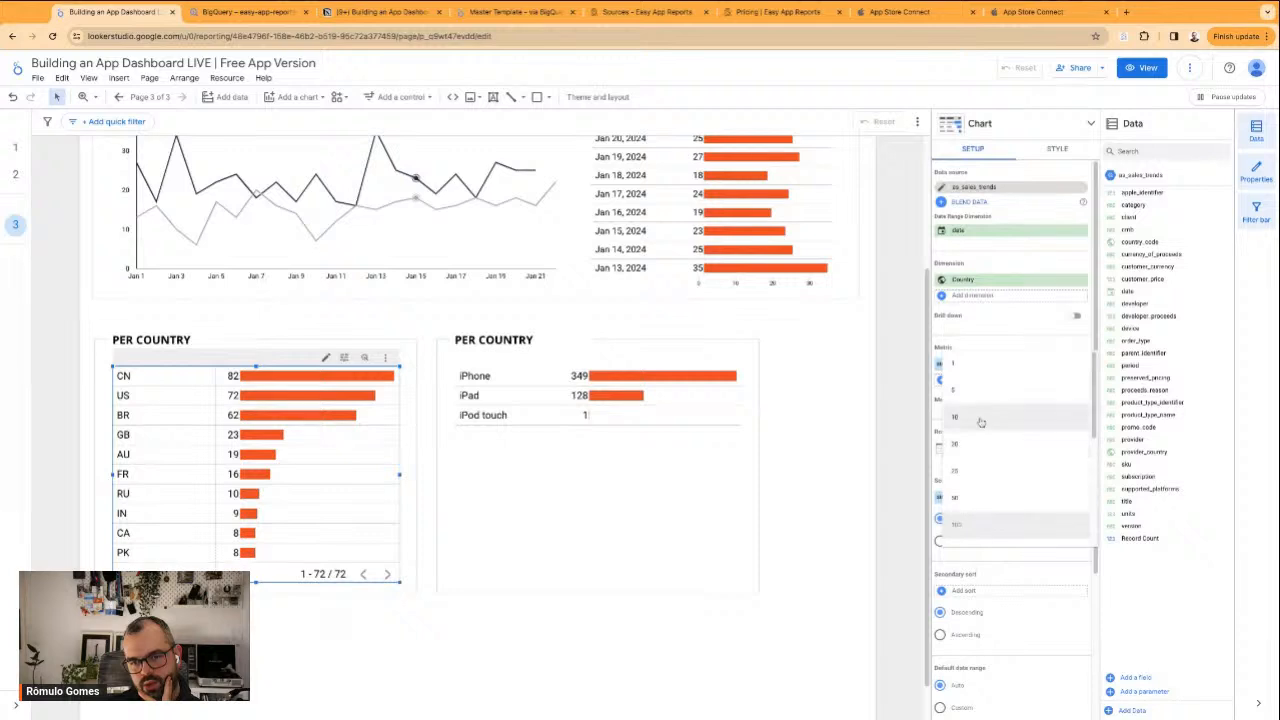
pyautogui.click(978, 418)
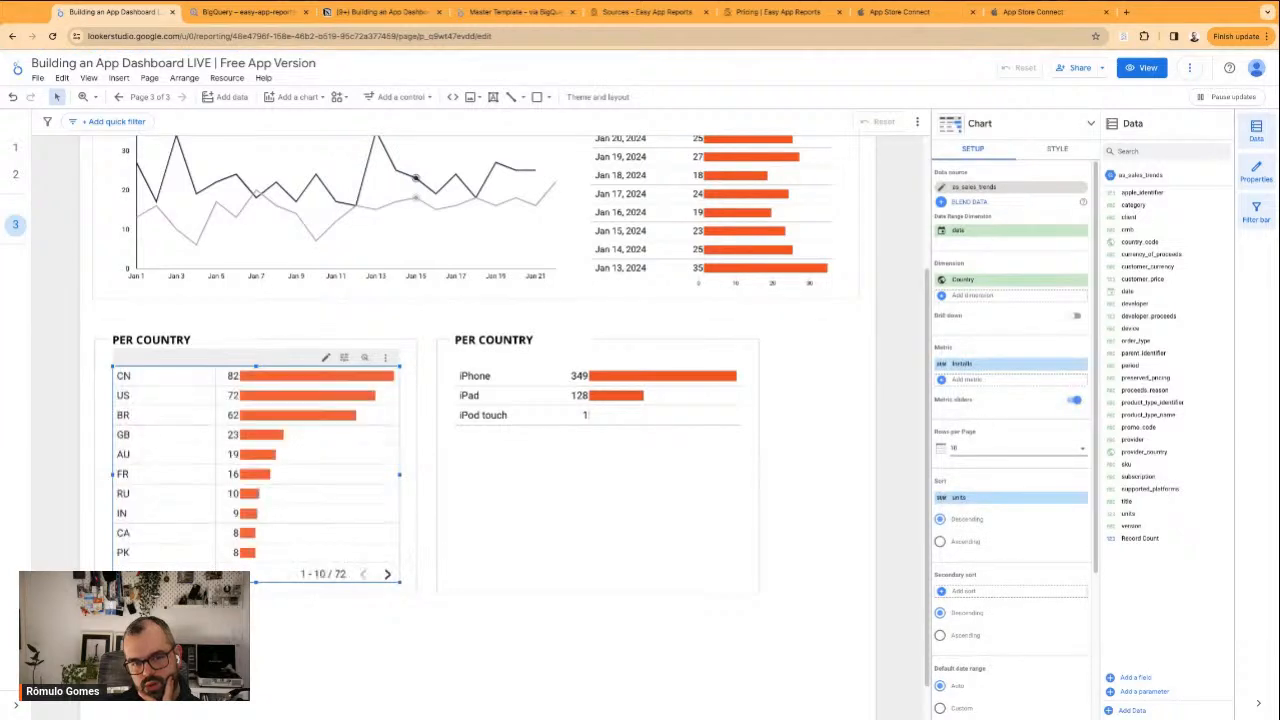
pyautogui.press('Escape')
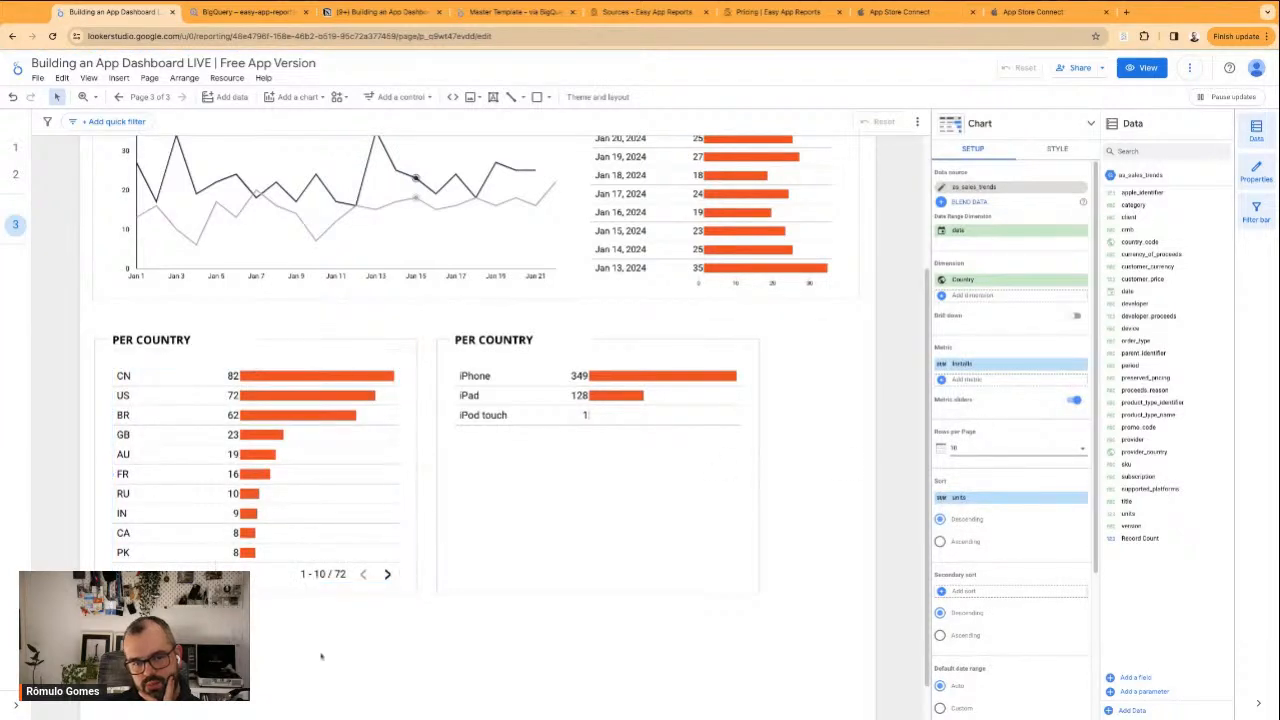
pyautogui.click(384, 578)
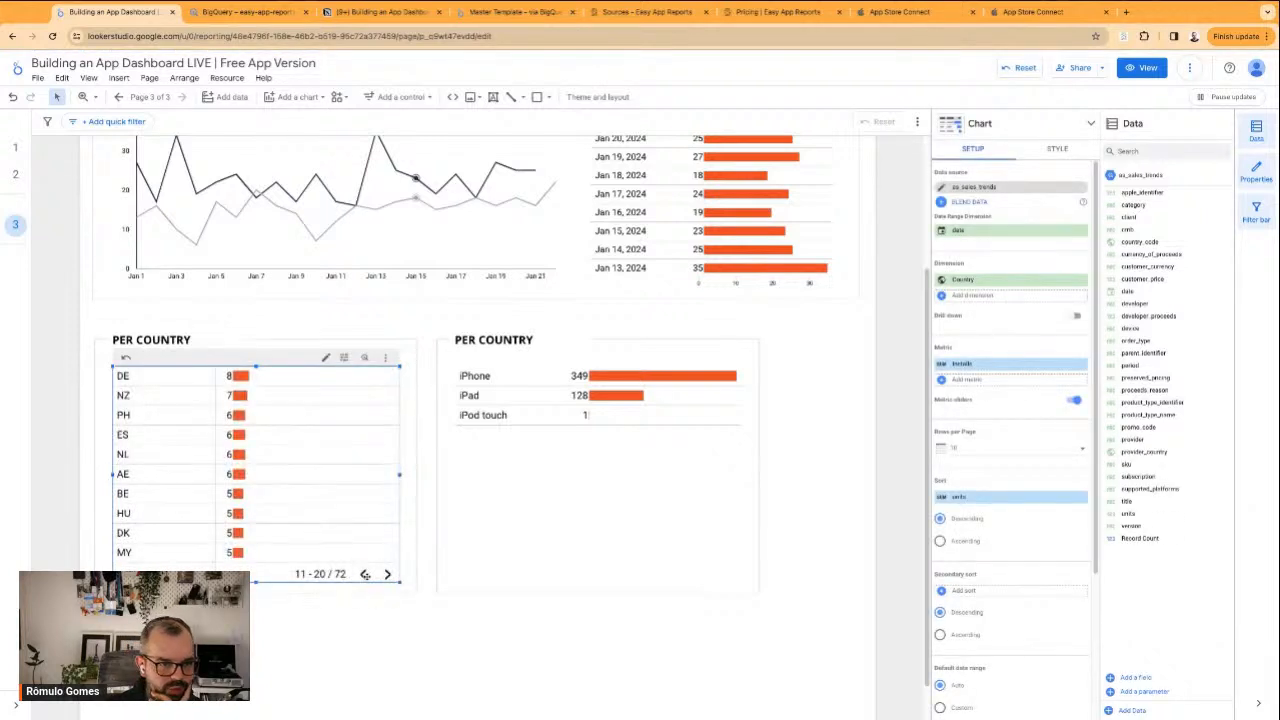
pyautogui.click(363, 574)
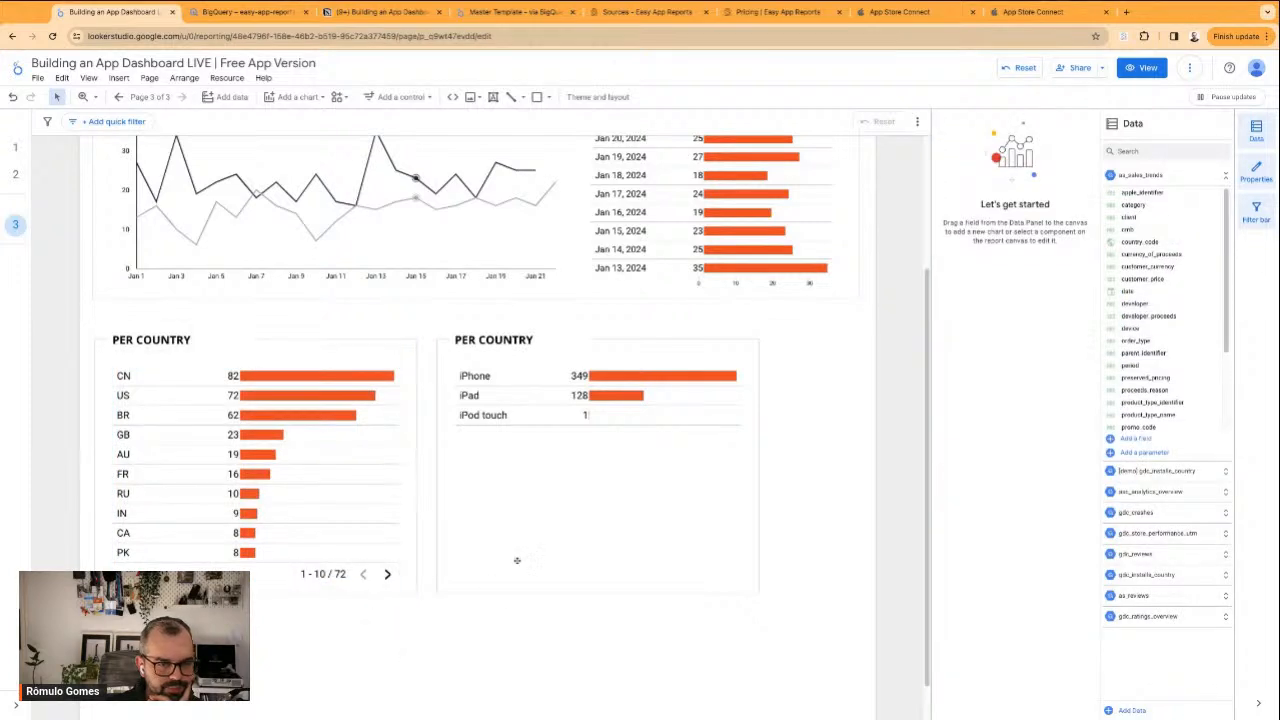
# Limit the device table to 5 rows per page
pyautogui.click(537, 456)
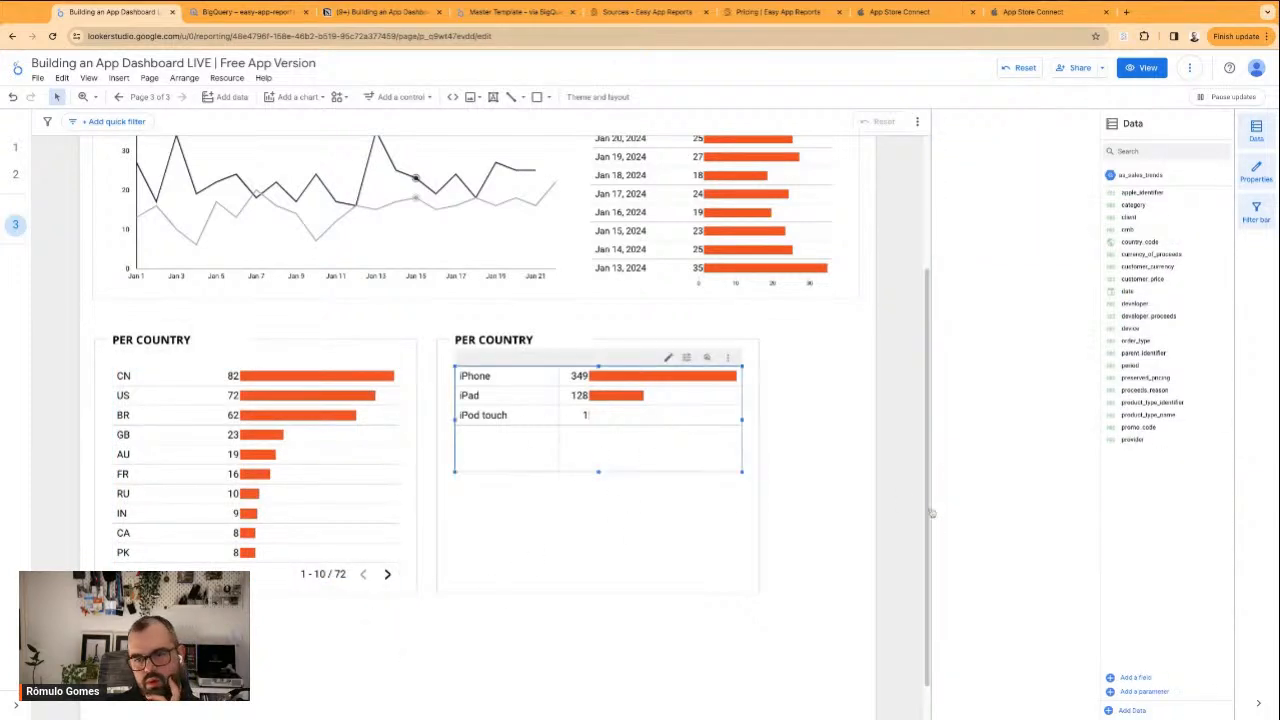
pyautogui.click(999, 452)
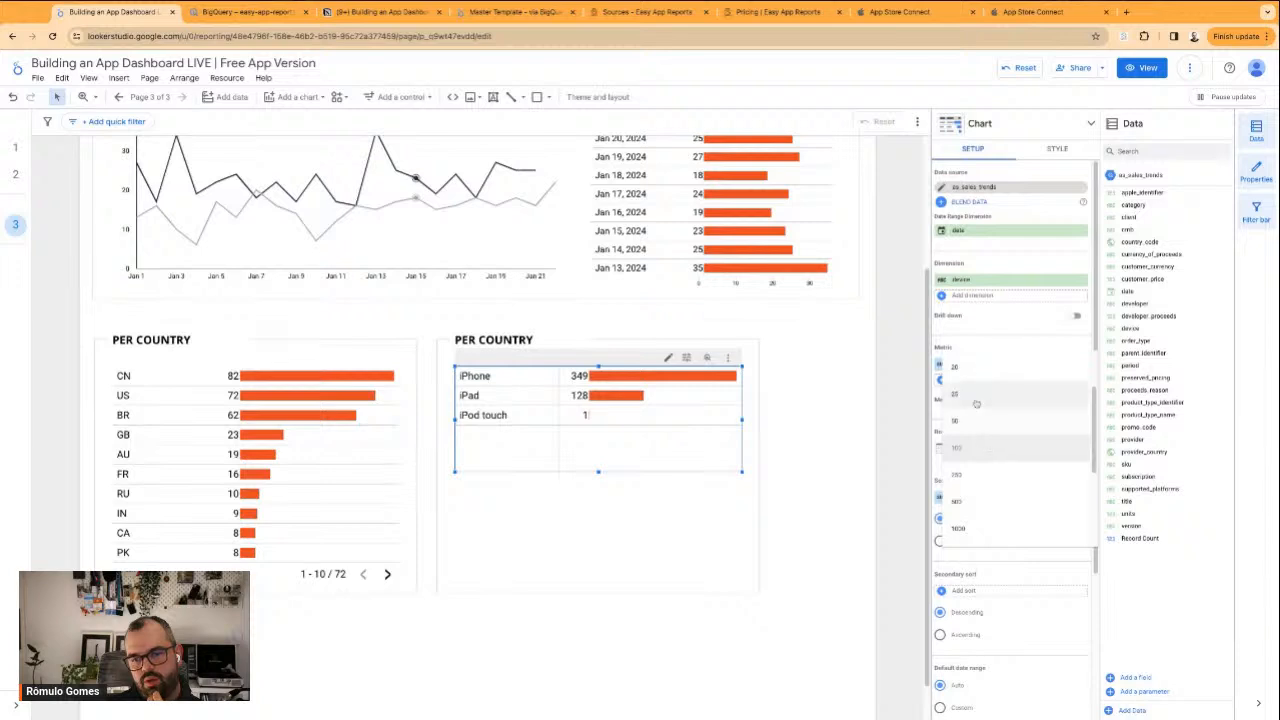
pyautogui.click(975, 398)
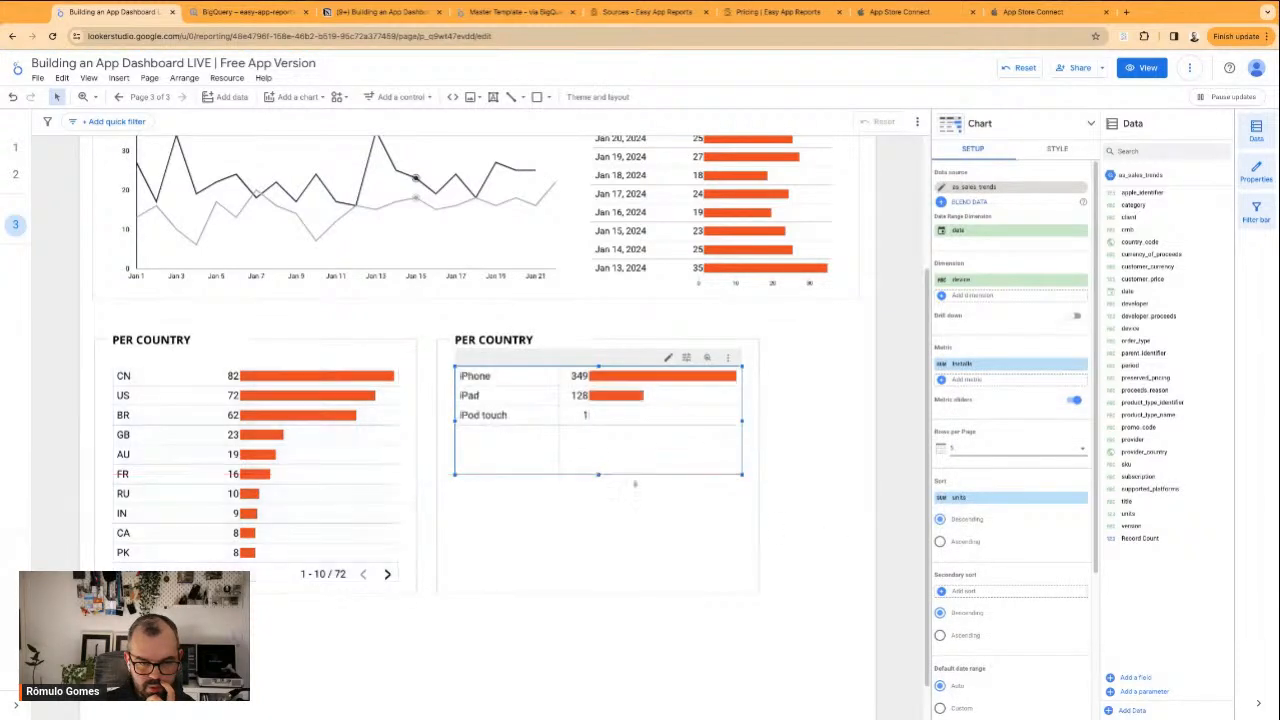
pyautogui.click(825, 569)
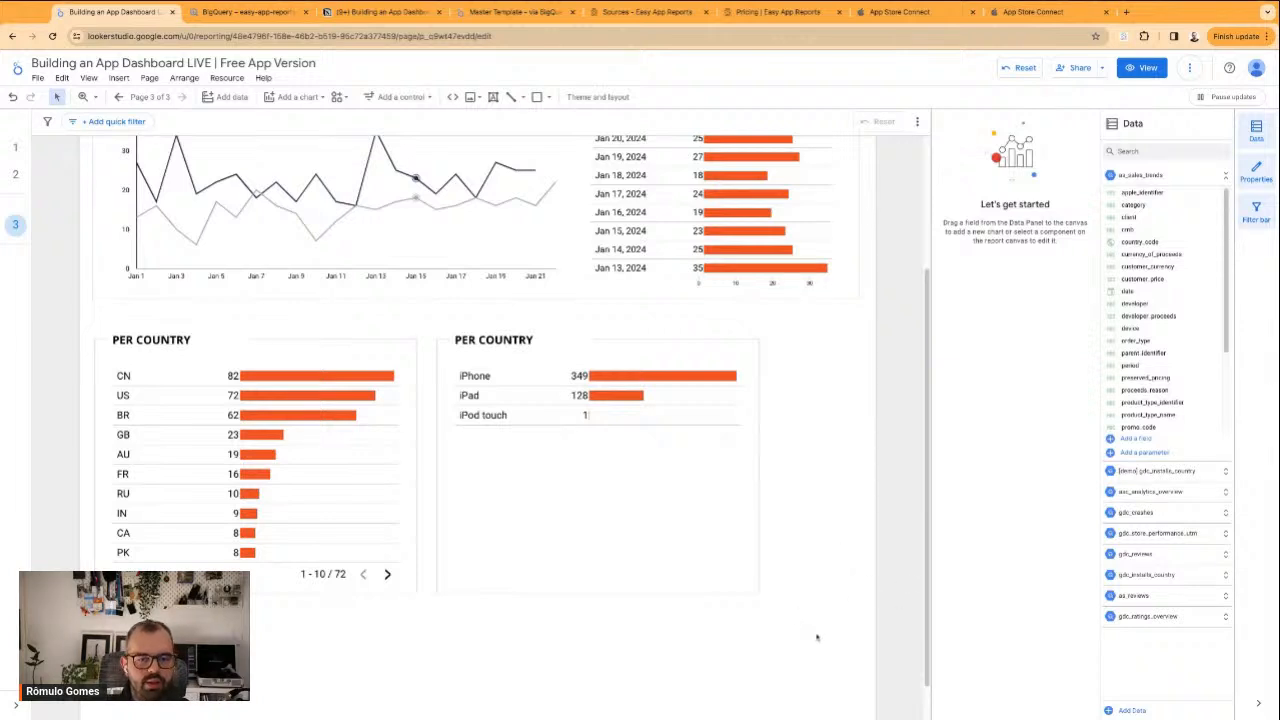
# Narrow the whole device section, then widen its title text box so the heading fits on one line
pyautogui.moveTo(793, 651); pyautogui.dragTo(532, 345)
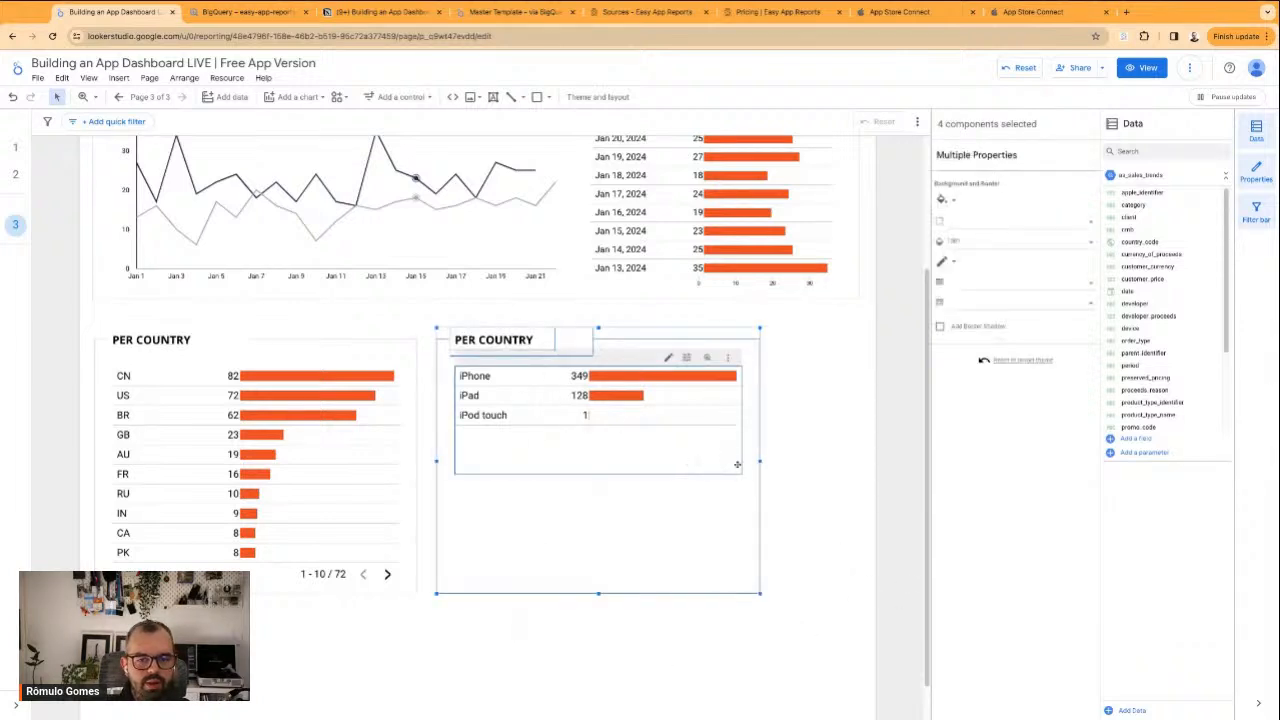
pyautogui.moveTo(760, 462); pyautogui.dragTo(704, 462)
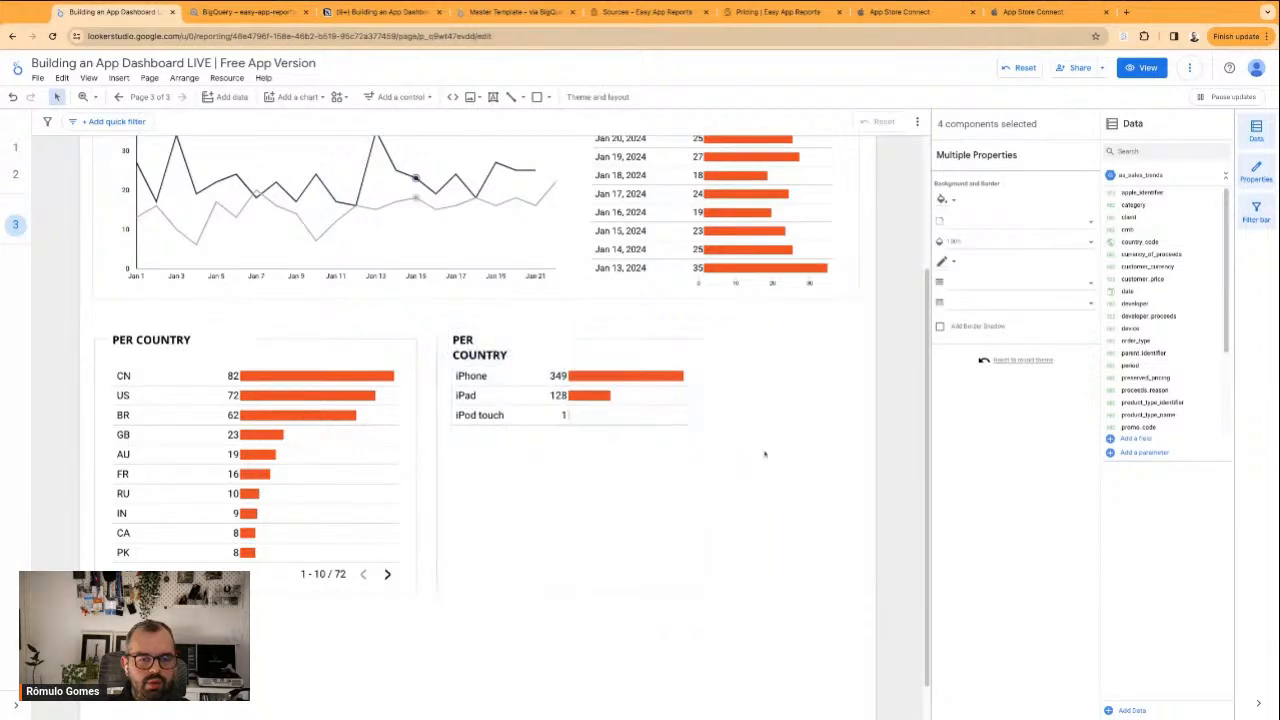
pyautogui.click(538, 341)
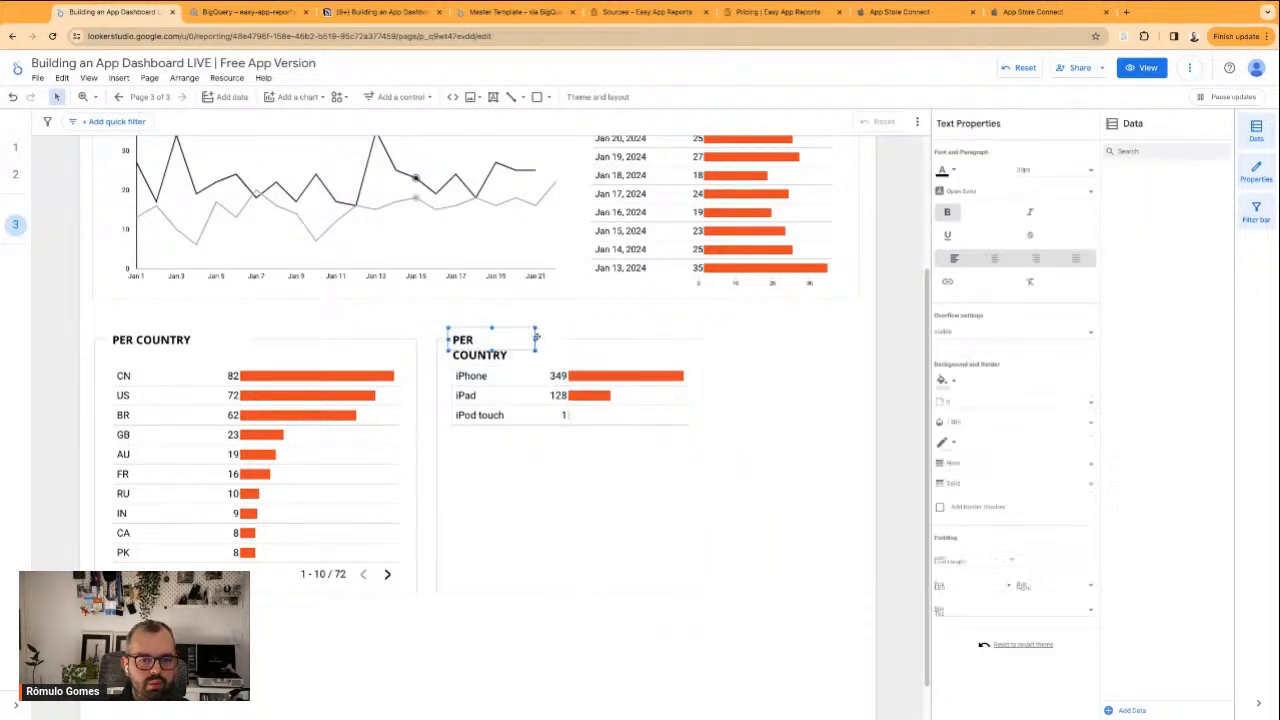
pyautogui.moveTo(535, 340); pyautogui.dragTo(562, 336)
pyautogui.click(566, 320)
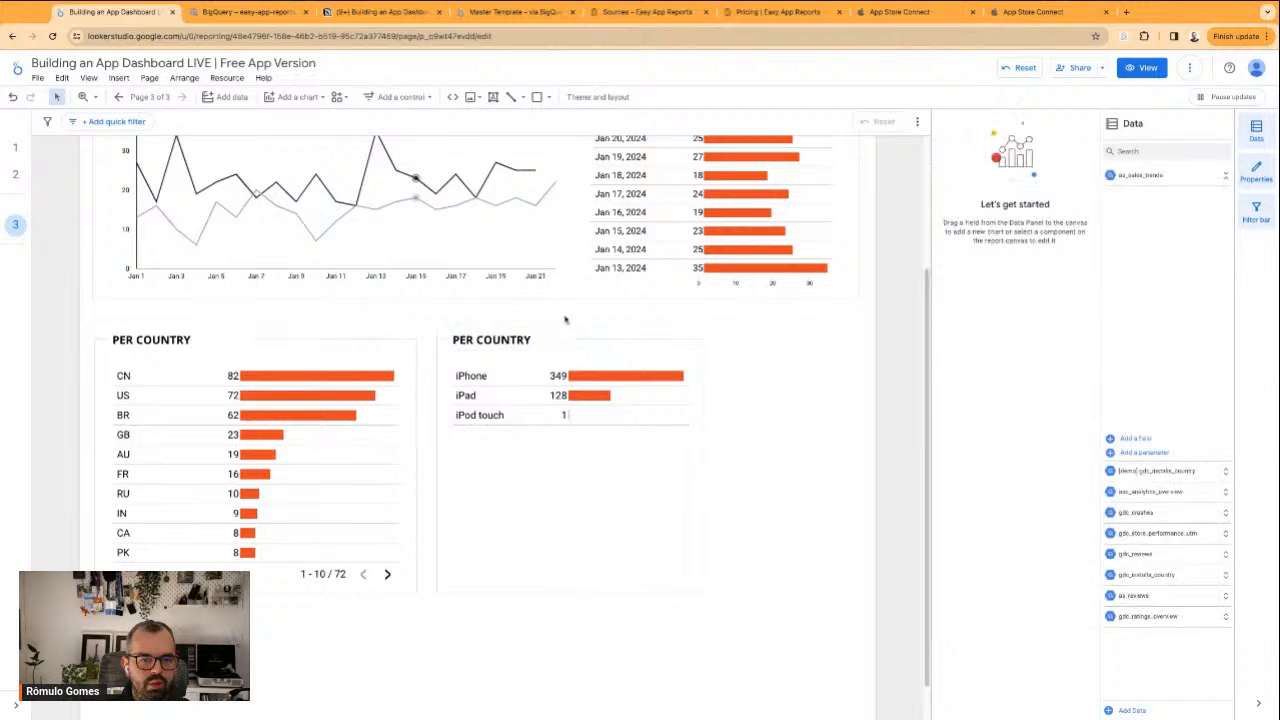
# Retitle the device section as PER DEVICE
pyautogui.moveTo(766, 560); pyautogui.dragTo(480, 336)
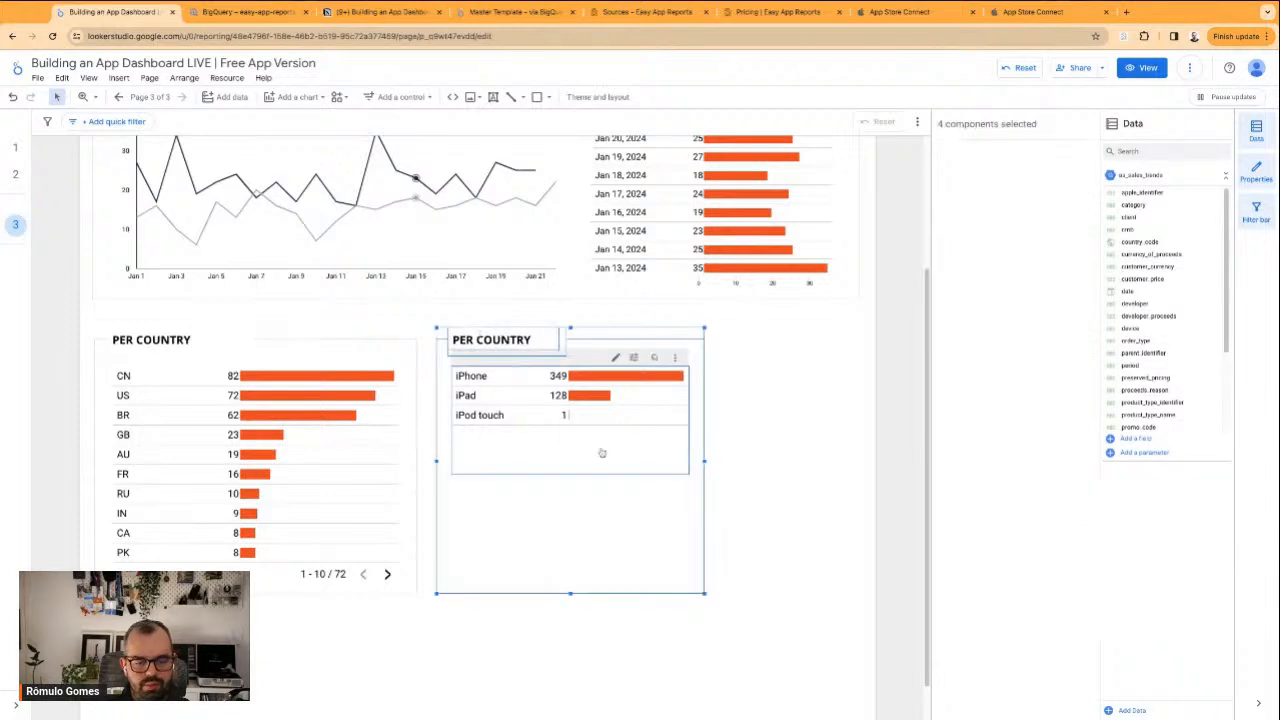
pyautogui.click(748, 491)
pyautogui.click(500, 340)
pyautogui.doubleClick(503, 340)
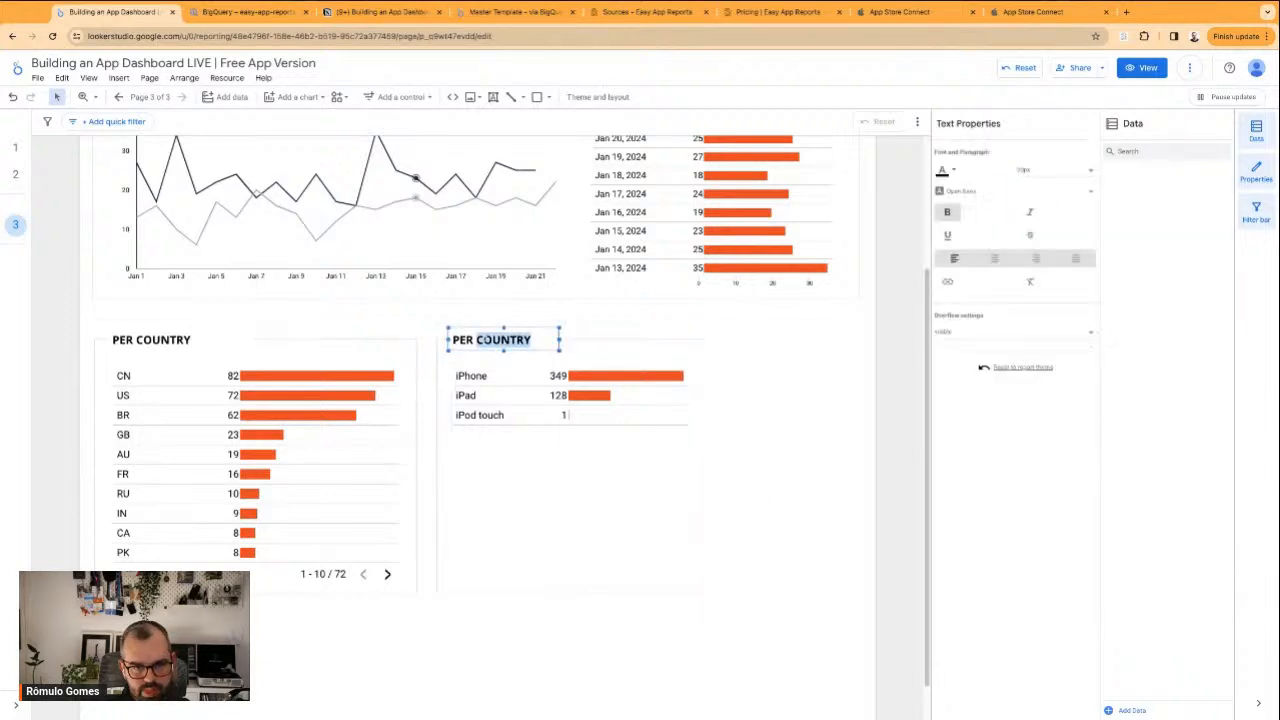
pyautogui.write('De')
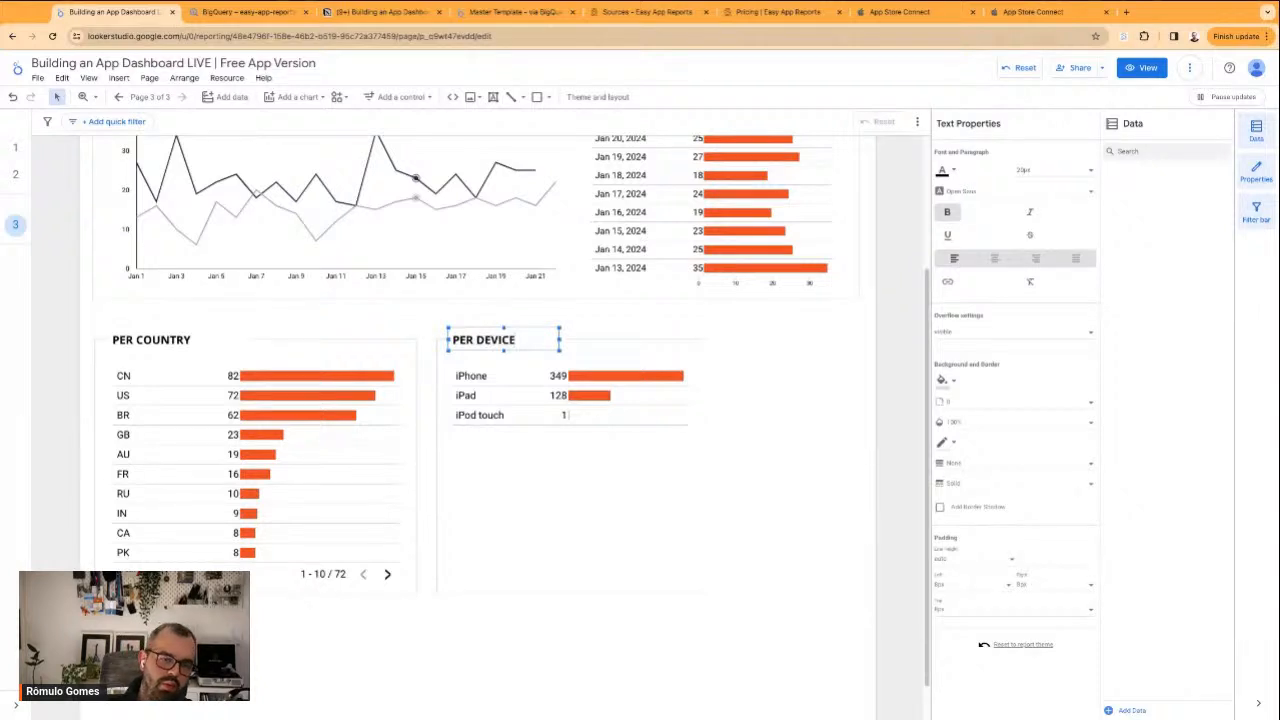
pyautogui.click(741, 445)
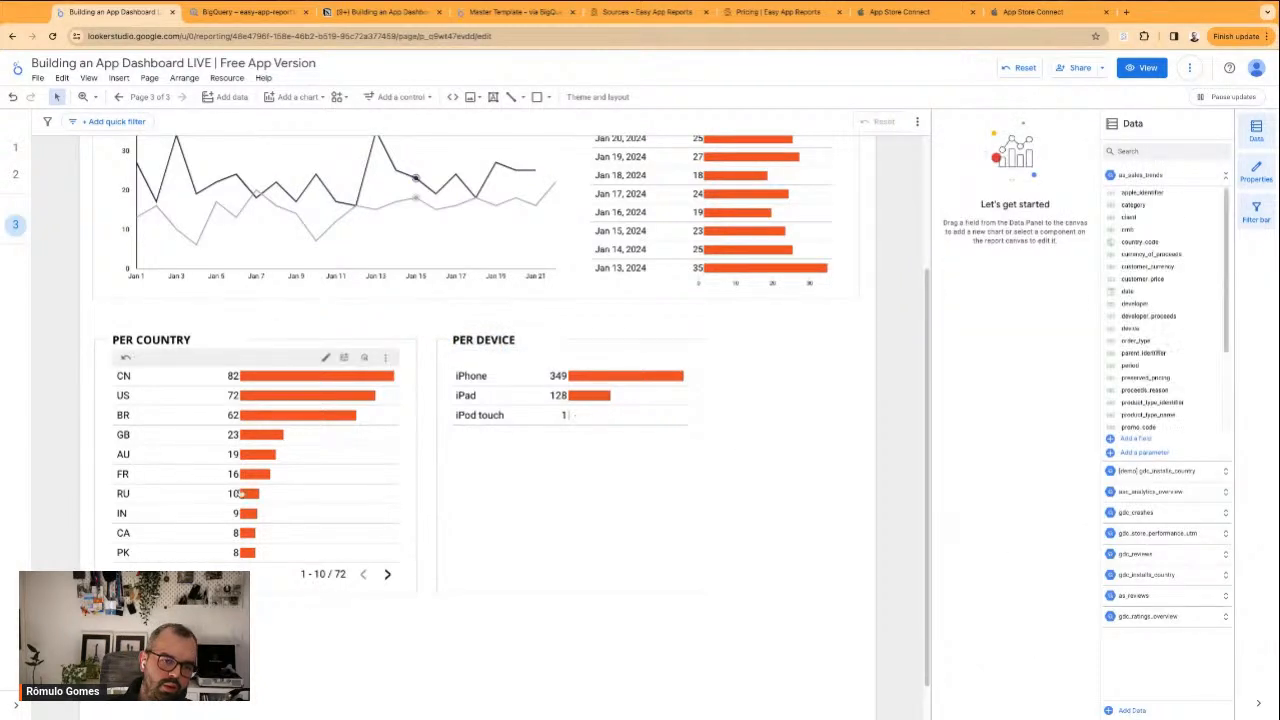
# Narrow the country table and its surrounding frame to match the width of the device section
pyautogui.click(389, 491)
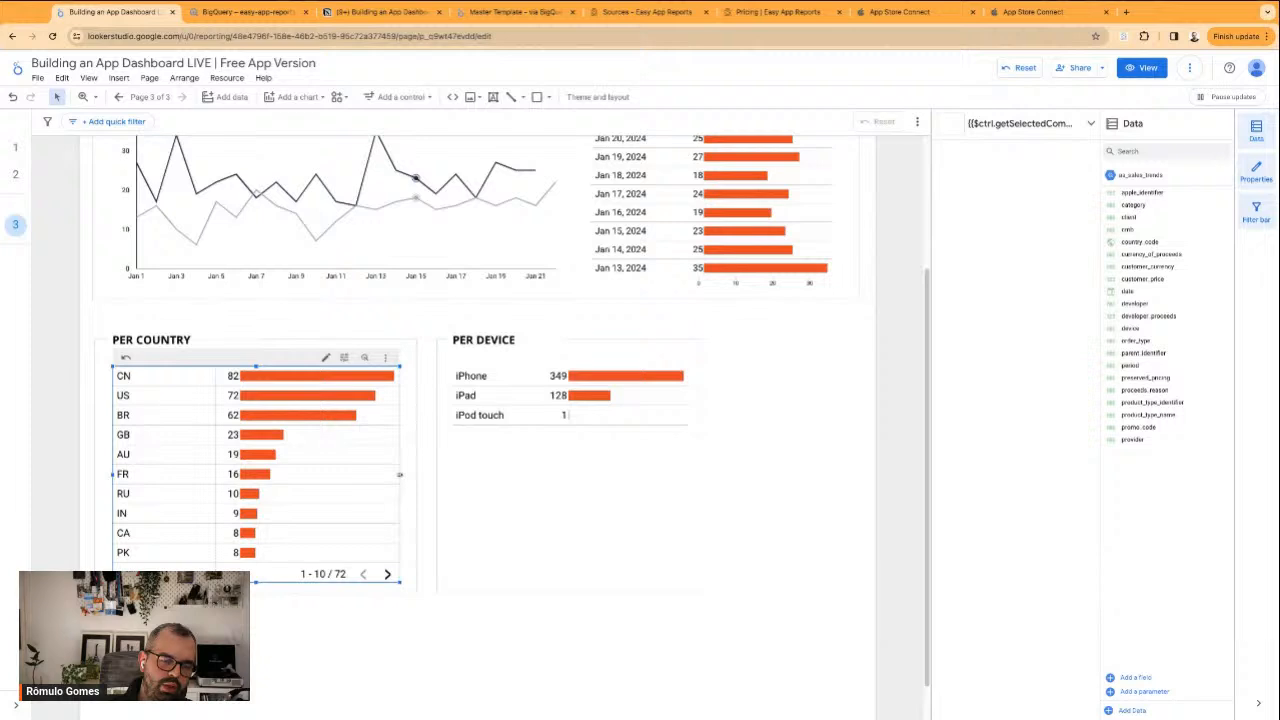
pyautogui.moveTo(399, 474); pyautogui.dragTo(332, 474)
pyautogui.click(408, 474)
pyautogui.moveTo(419, 466); pyautogui.dragTo(362, 466)
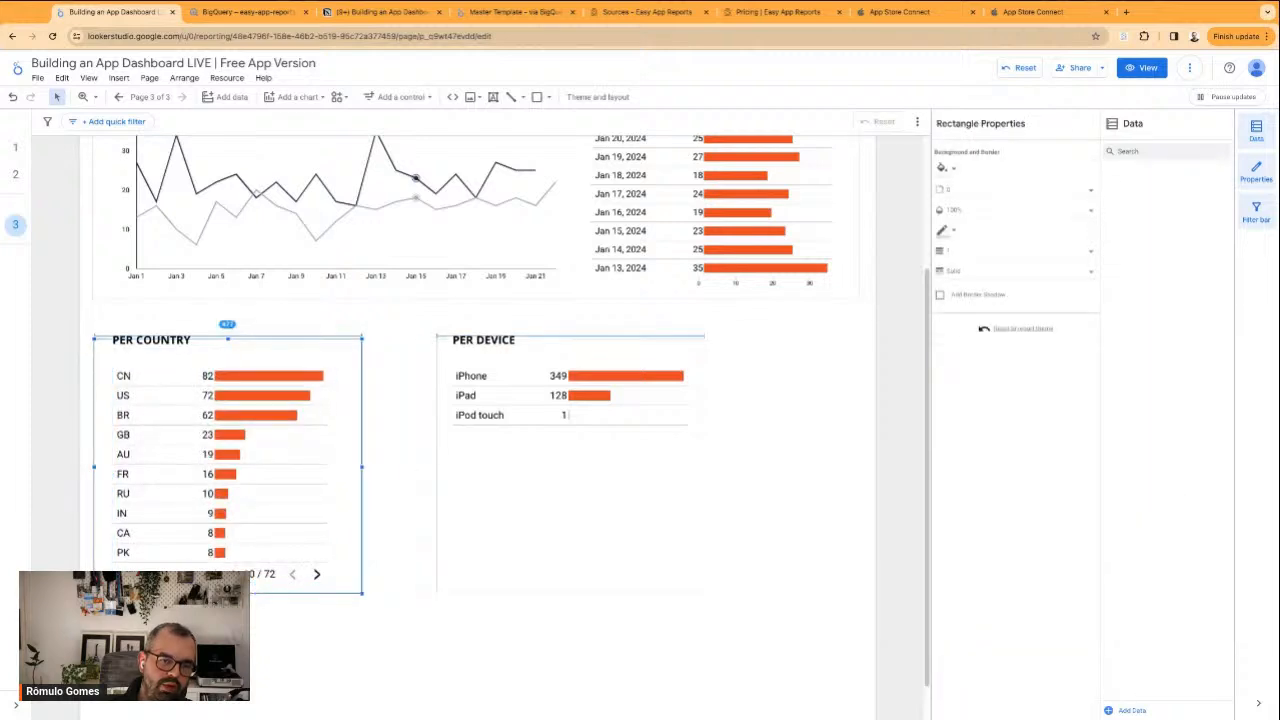
# Move the device section closer to the country section and realign its PER DEVICE title with the table
pyautogui.click(560, 670)
pyautogui.moveTo(673, 672); pyautogui.dragTo(436, 353)
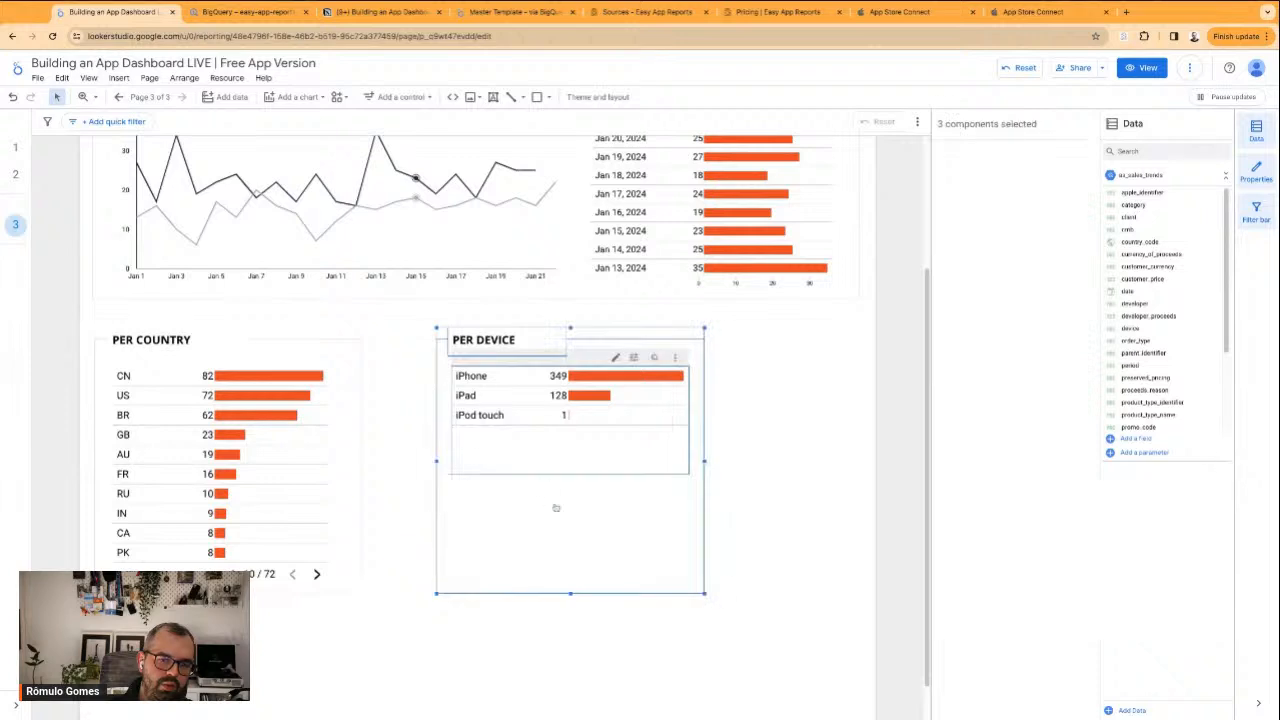
pyautogui.moveTo(572, 530)
pyautogui.mouseDown()
pyautogui.moveTo(513, 520)
pyautogui.moveTo(572, 535)
pyautogui.mouseUp()
pyautogui.click(561, 347)
pyautogui.click(491, 335)
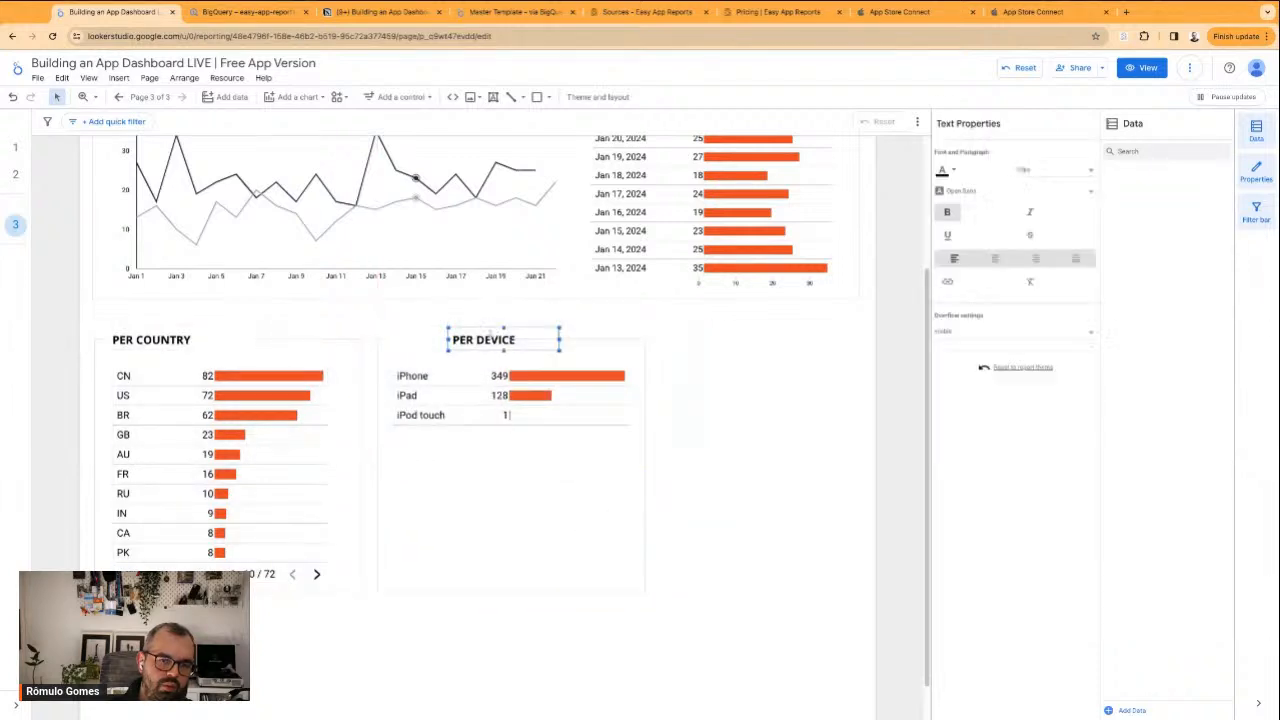
pyautogui.moveTo(543, 331); pyautogui.dragTo(486, 331)
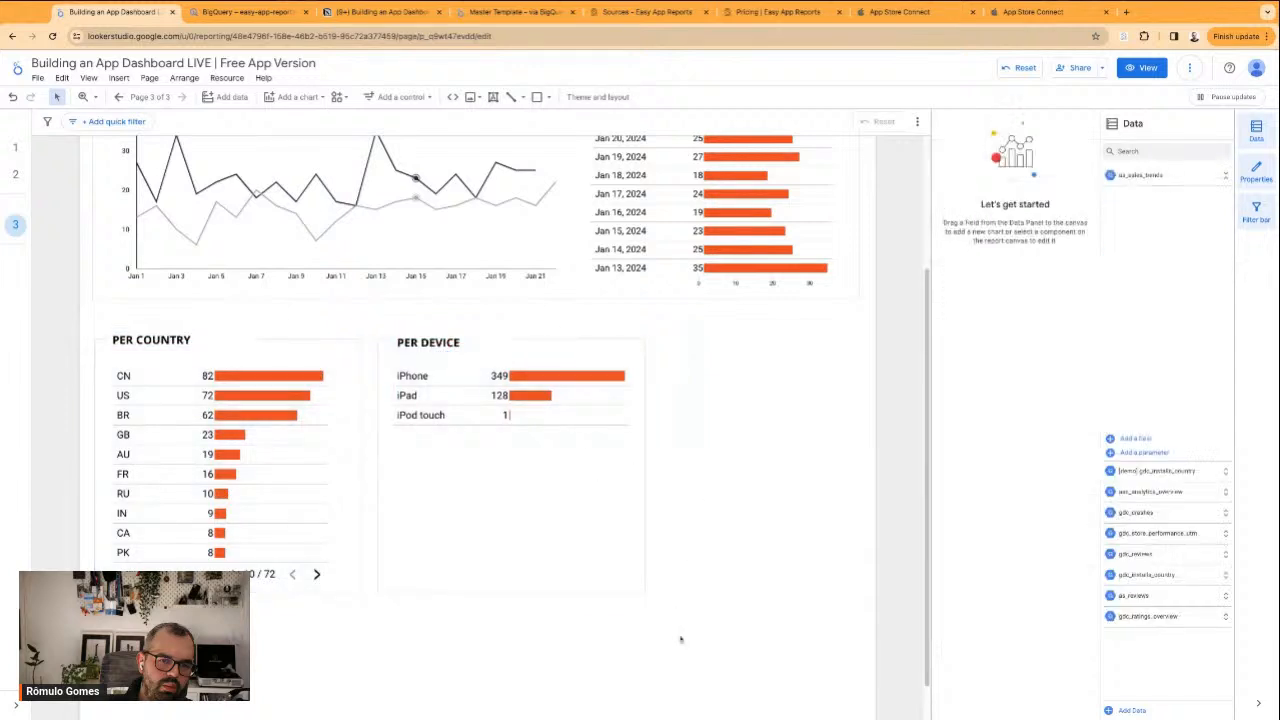
# Duplicate the PER DEVICE section and place the copy beside it as a third section
pyautogui.click(529, 460)
pyautogui.press('super+c')
pyautogui.press('super+v')
pyautogui.moveTo(499, 487); pyautogui.dragTo(763, 476)
pyautogui.click(768, 621)
pyautogui.click(778, 398)
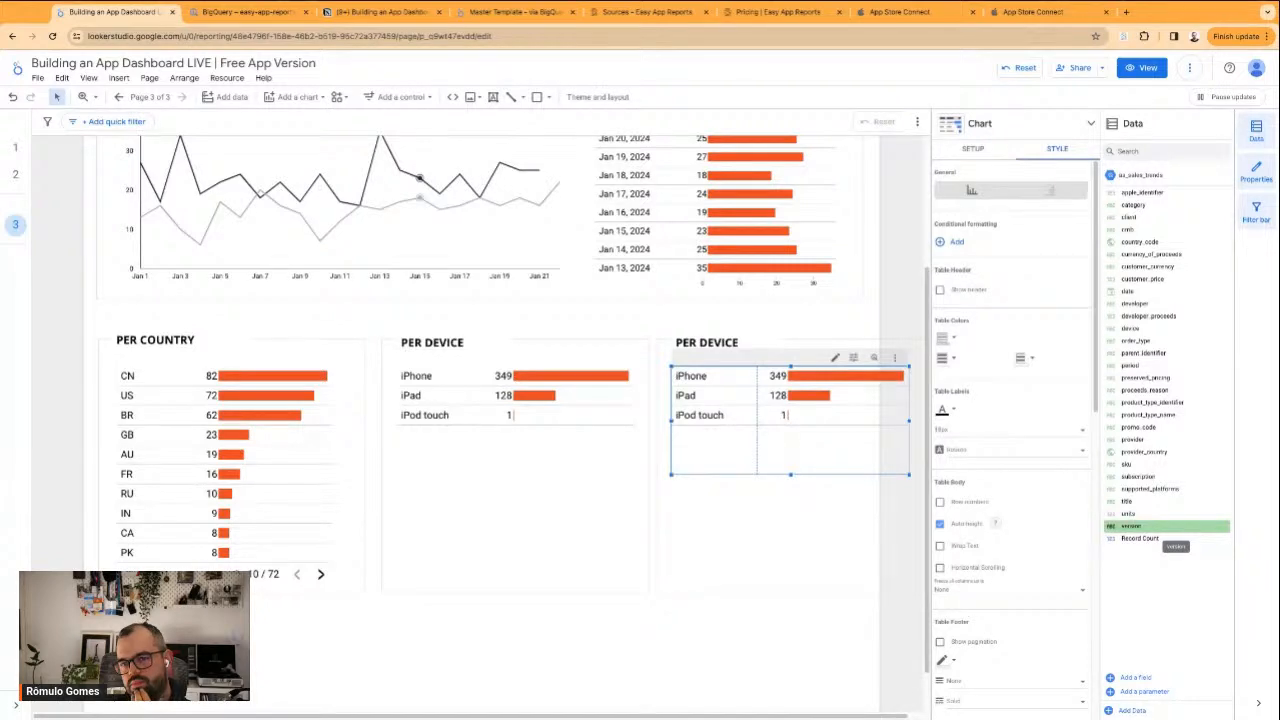
# Replace the copied table's device dimension with version
pyautogui.moveTo(1132, 526); pyautogui.dragTo(850, 500)
pyautogui.moveTo(1132, 526); pyautogui.dragTo(1093, 274)
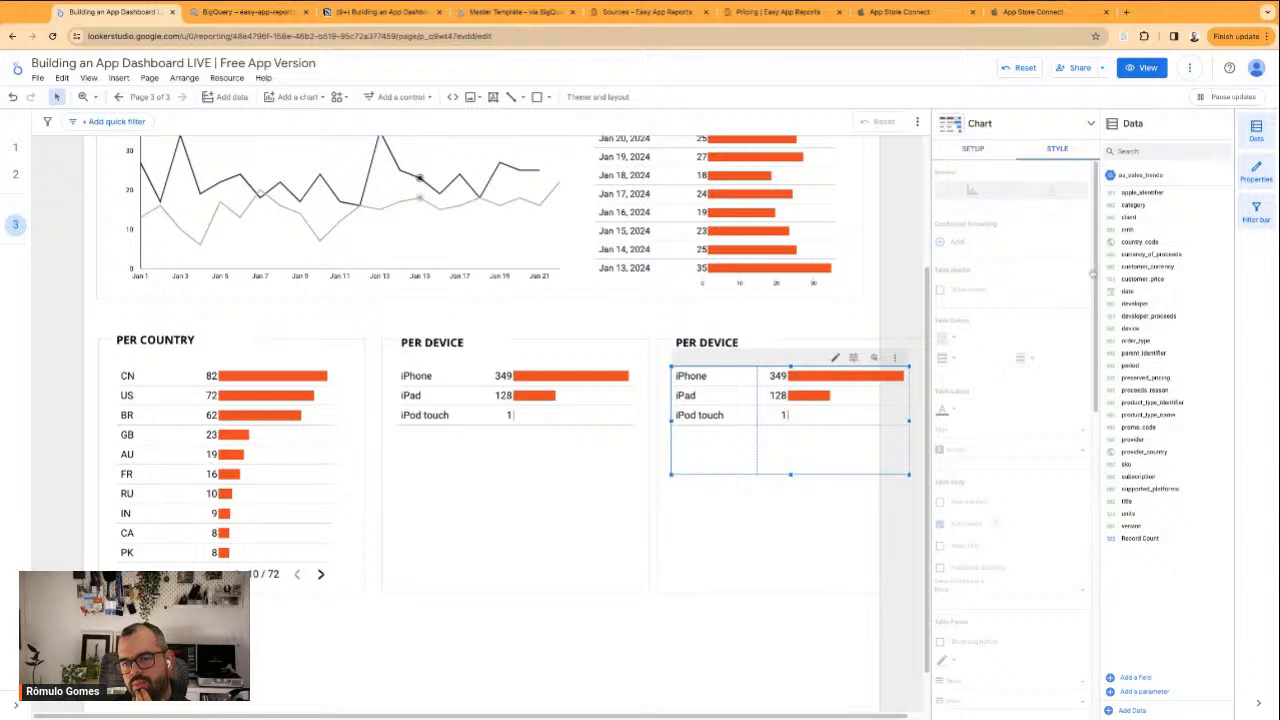
pyautogui.moveTo(1146, 524); pyautogui.dragTo(991, 287)
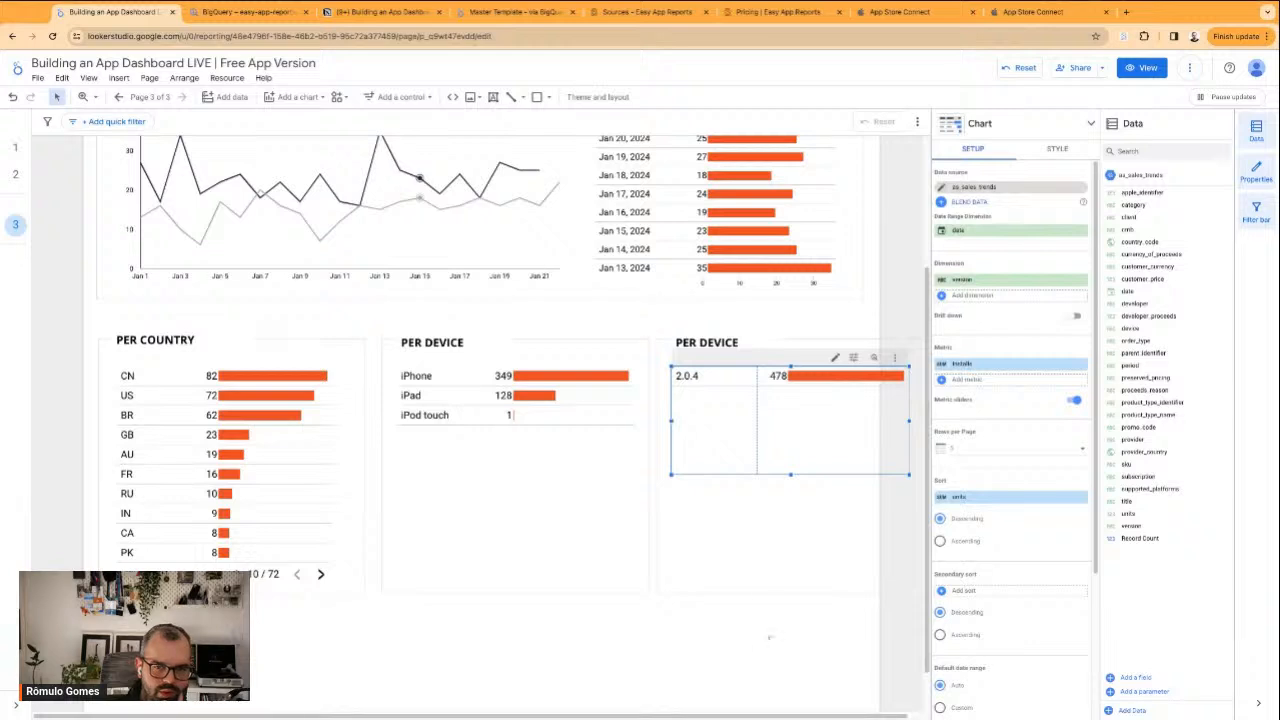
# Delete the entire third section containing the version table
pyautogui.click(799, 636)
pyautogui.press('super+v')
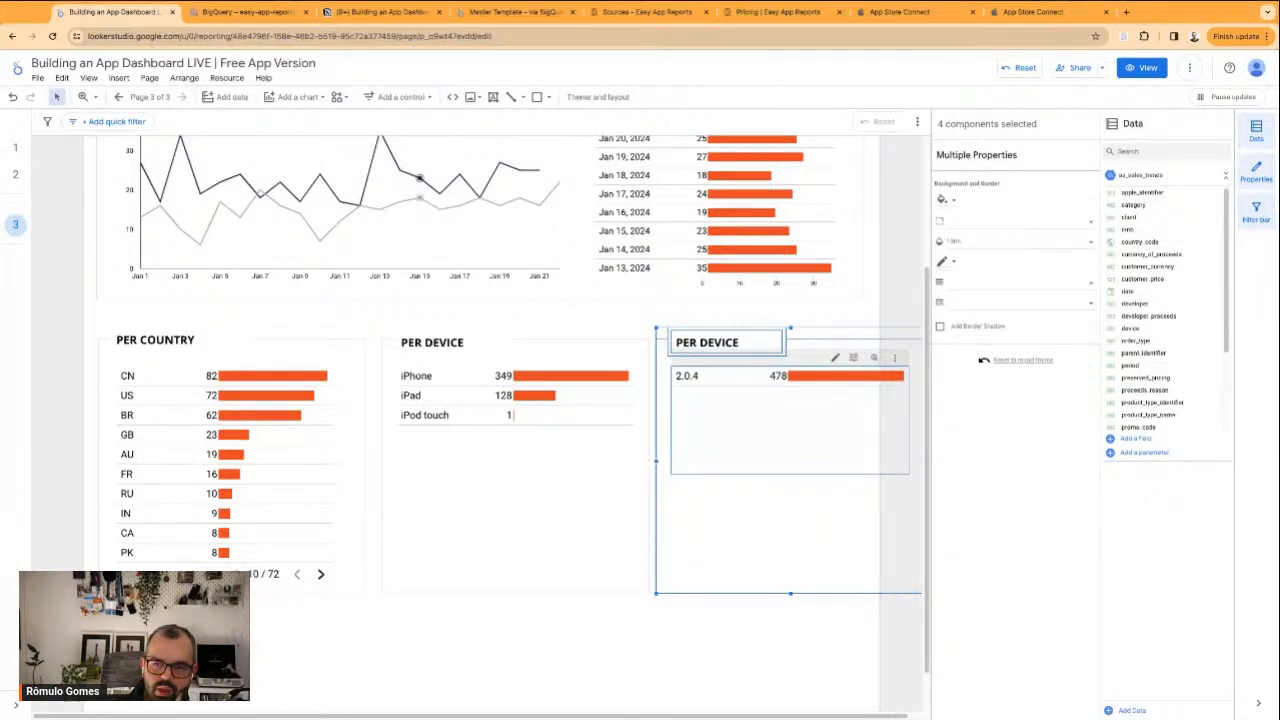
pyautogui.press('Delete')
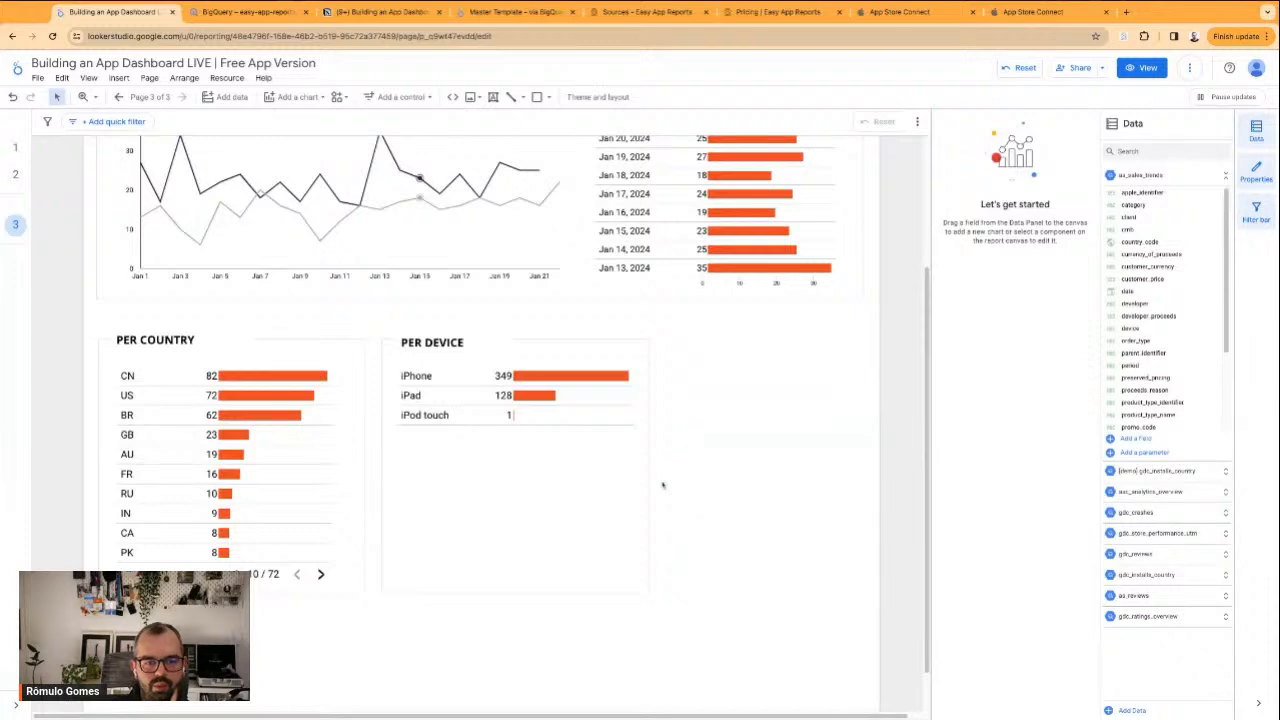
# Select the whole App Installs section and nudge it slightly upward, widening the gap to the sections below
pyautogui.scroll(2, 706, 587)
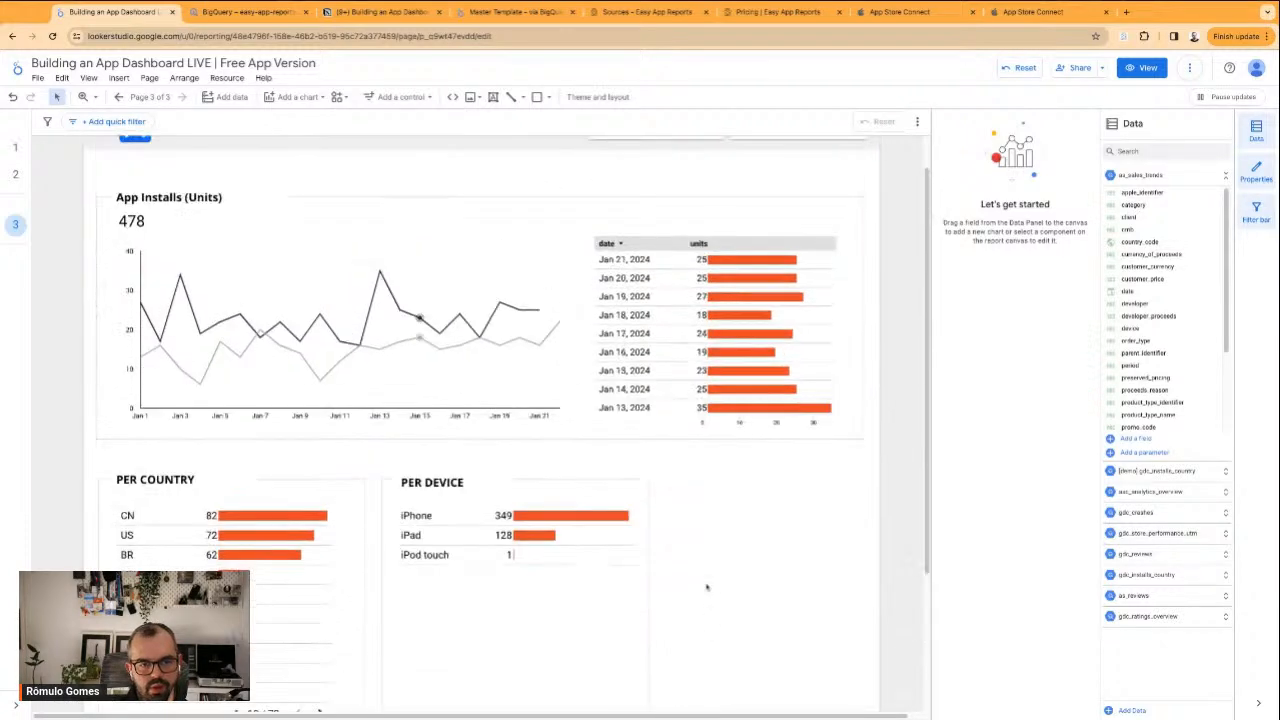
pyautogui.scroll(-1, 706, 587)
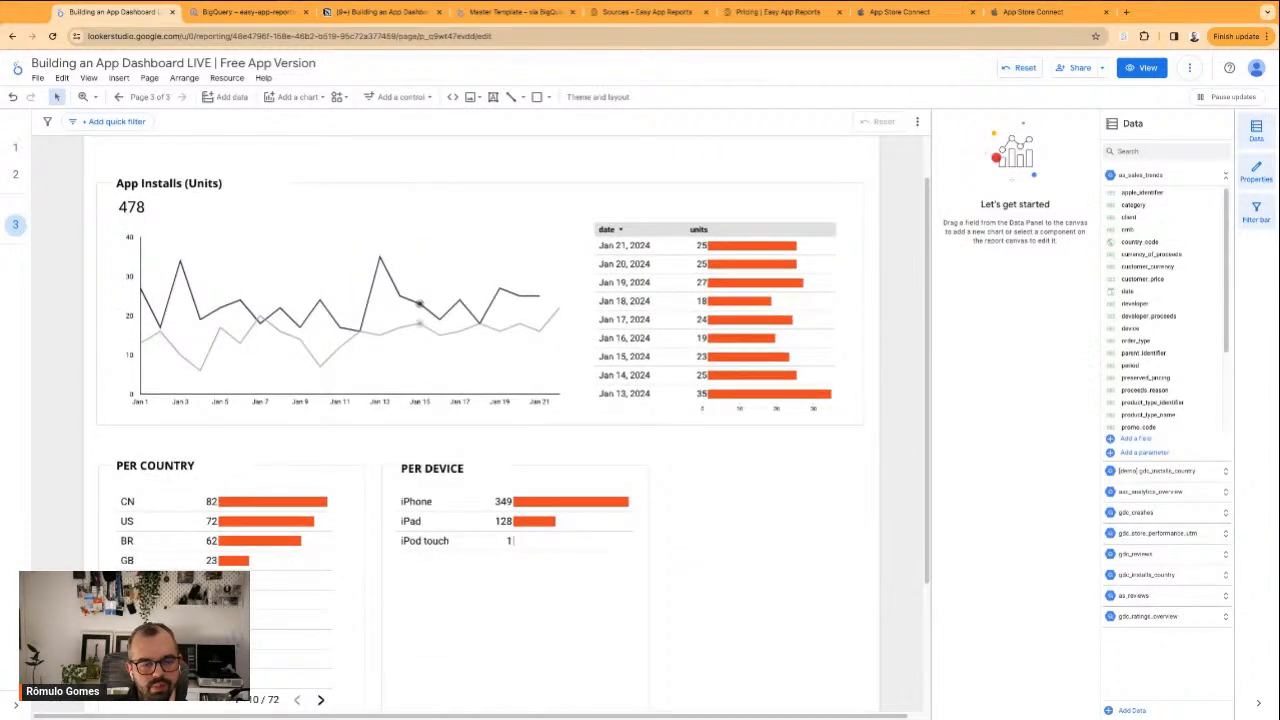
pyautogui.scroll(1, 705, 466)
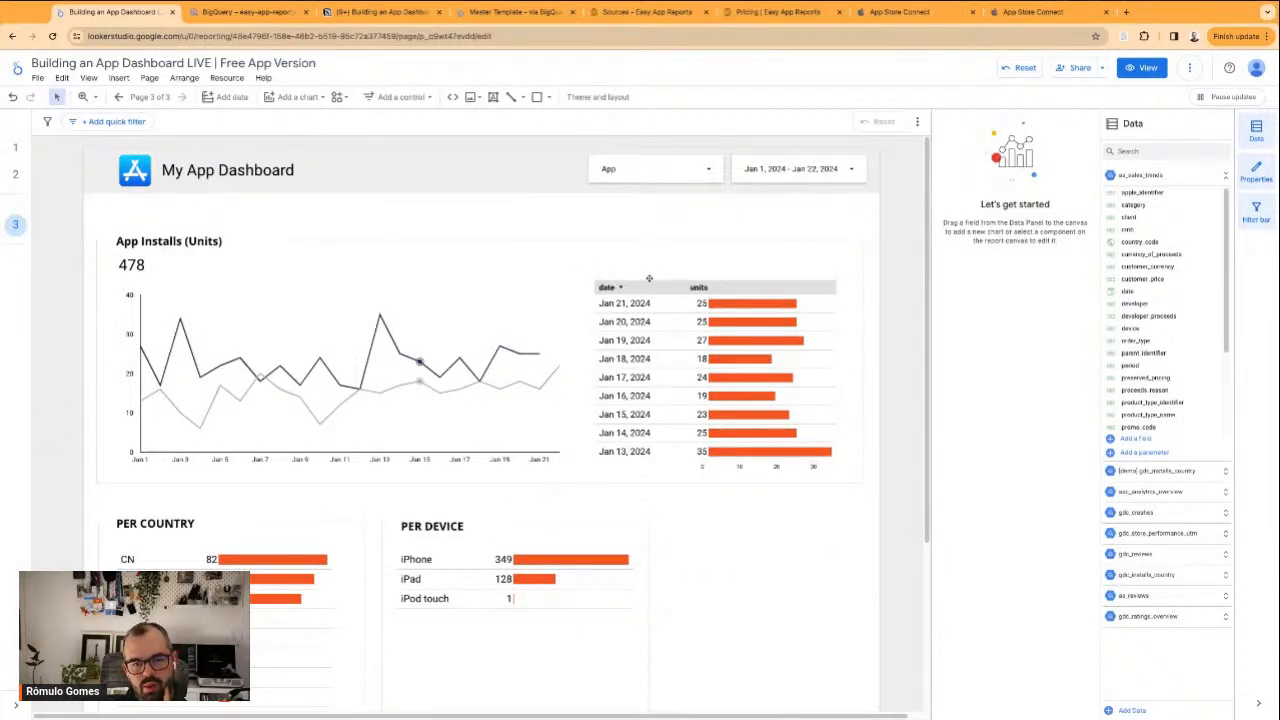
pyautogui.moveTo(91, 229); pyautogui.dragTo(831, 478)
pyautogui.press('Up')
pyautogui.press('Up')
pyautogui.press('Up')
pyautogui.press('Down')
pyautogui.press('Down')
pyautogui.press('Down')
pyautogui.click(815, 538)
# Move the complete PER DEVICE section away from the country section, leaving a wide gap between the two
pyautogui.scroll(-2, 800, 547)
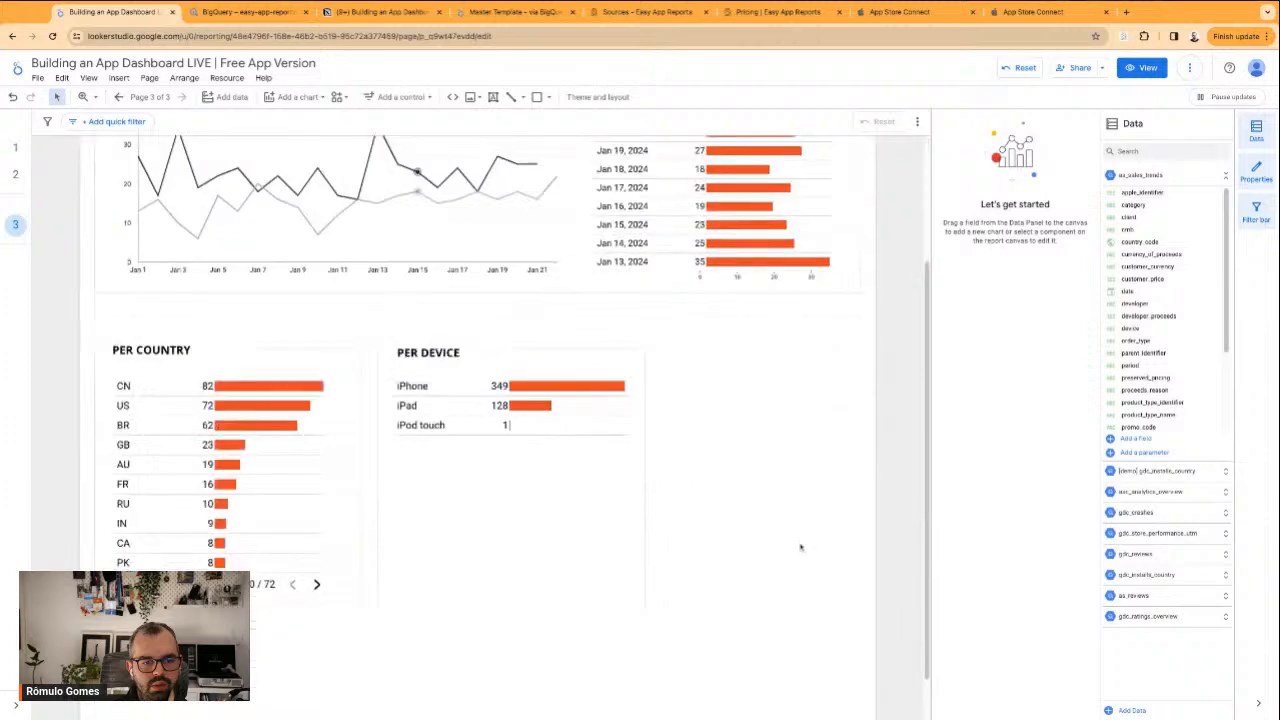
pyautogui.moveTo(749, 636); pyautogui.dragTo(405, 343)
pyautogui.moveTo(435, 488); pyautogui.dragTo(535, 489)
pyautogui.click(532, 476)
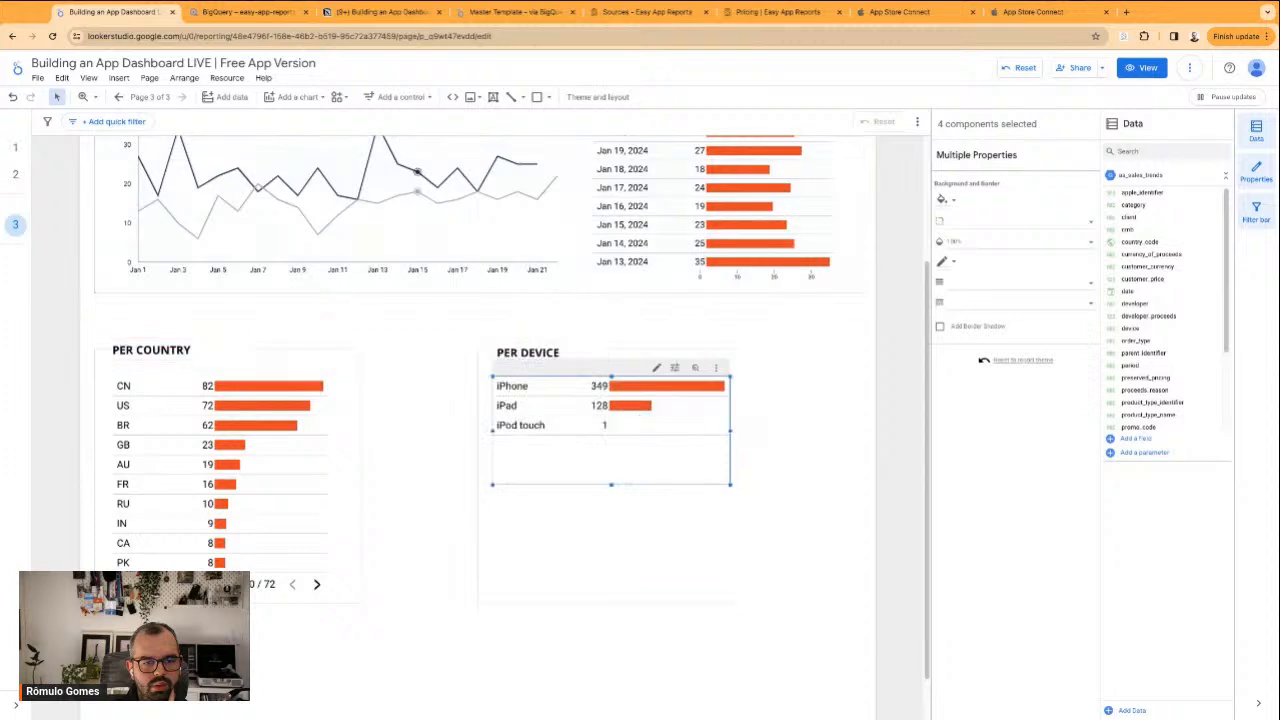
pyautogui.click(432, 351)
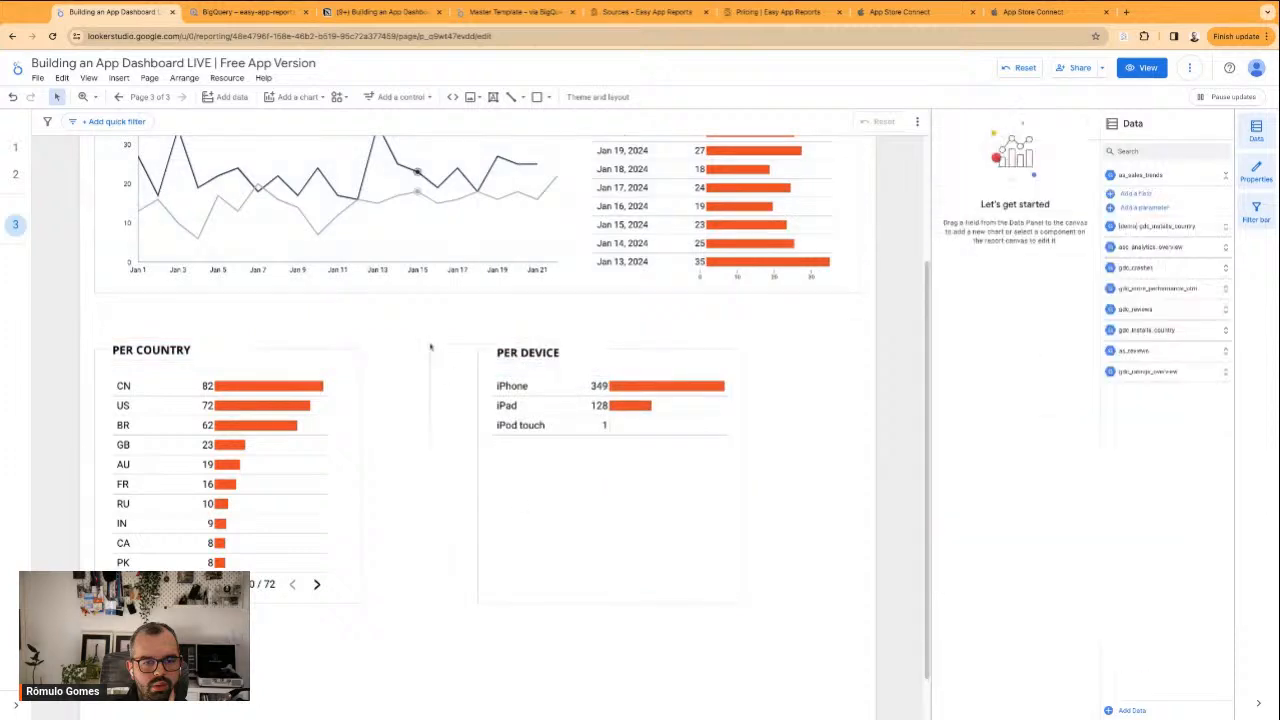
pyautogui.click(638, 526)
pyautogui.moveTo(614, 523); pyautogui.dragTo(627, 523)
# Widen the PER DEVICE frame outward to nearly reach the outer edge of the App Installs frame
pyautogui.click(469, 473)
pyautogui.click(737, 486)
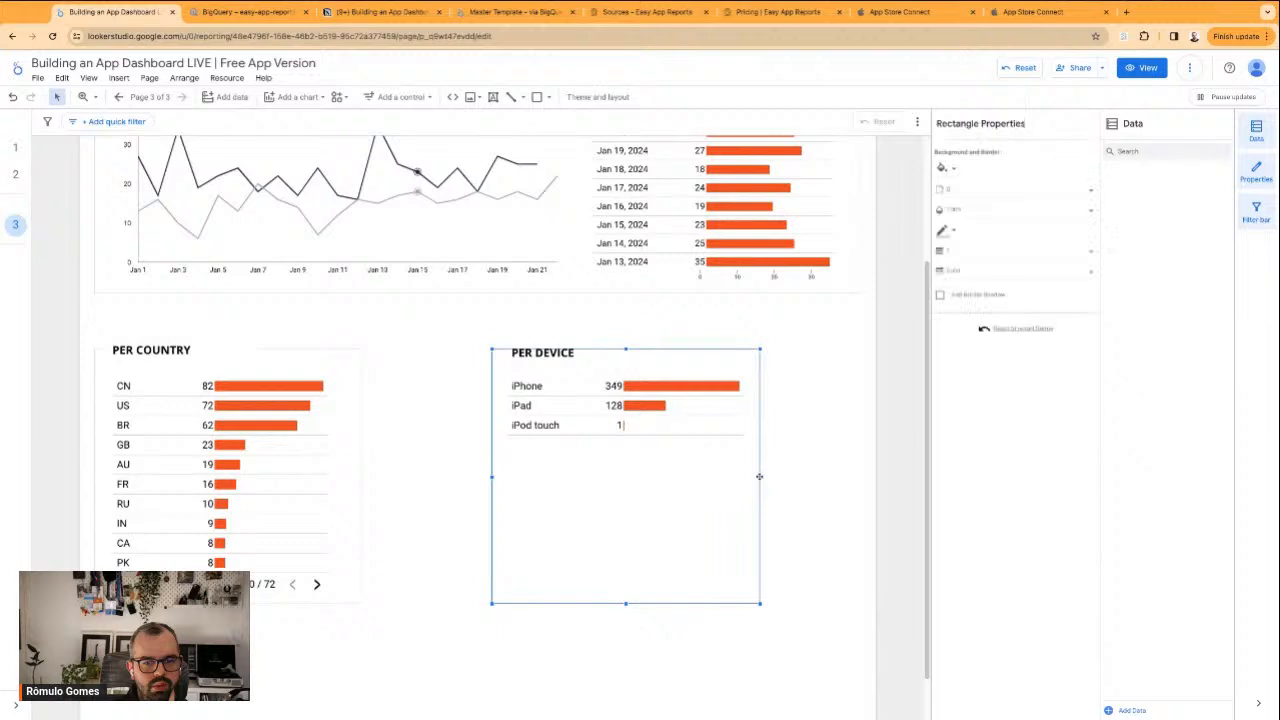
pyautogui.moveTo(760, 477); pyautogui.dragTo(848, 477)
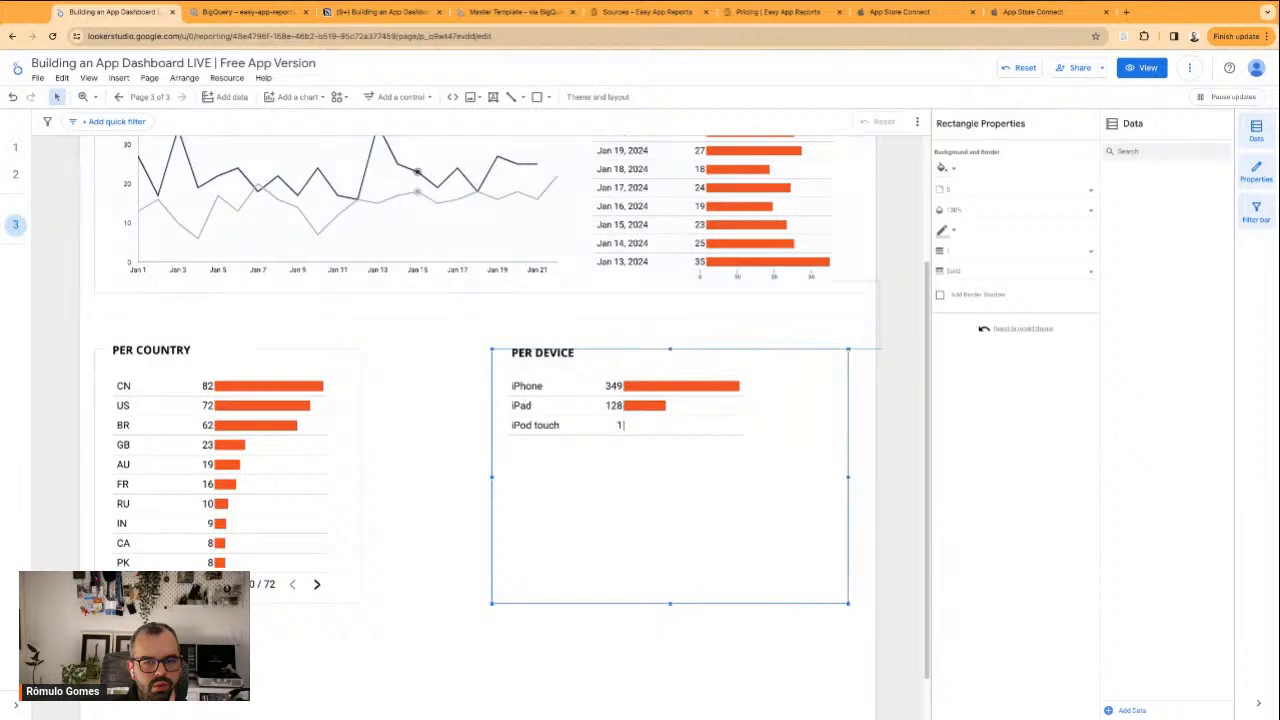
# Select the whole PER DEVICE section and nudge it outward until its frame lines up with the App Installs frame's outer edge
pyautogui.click(456, 347)
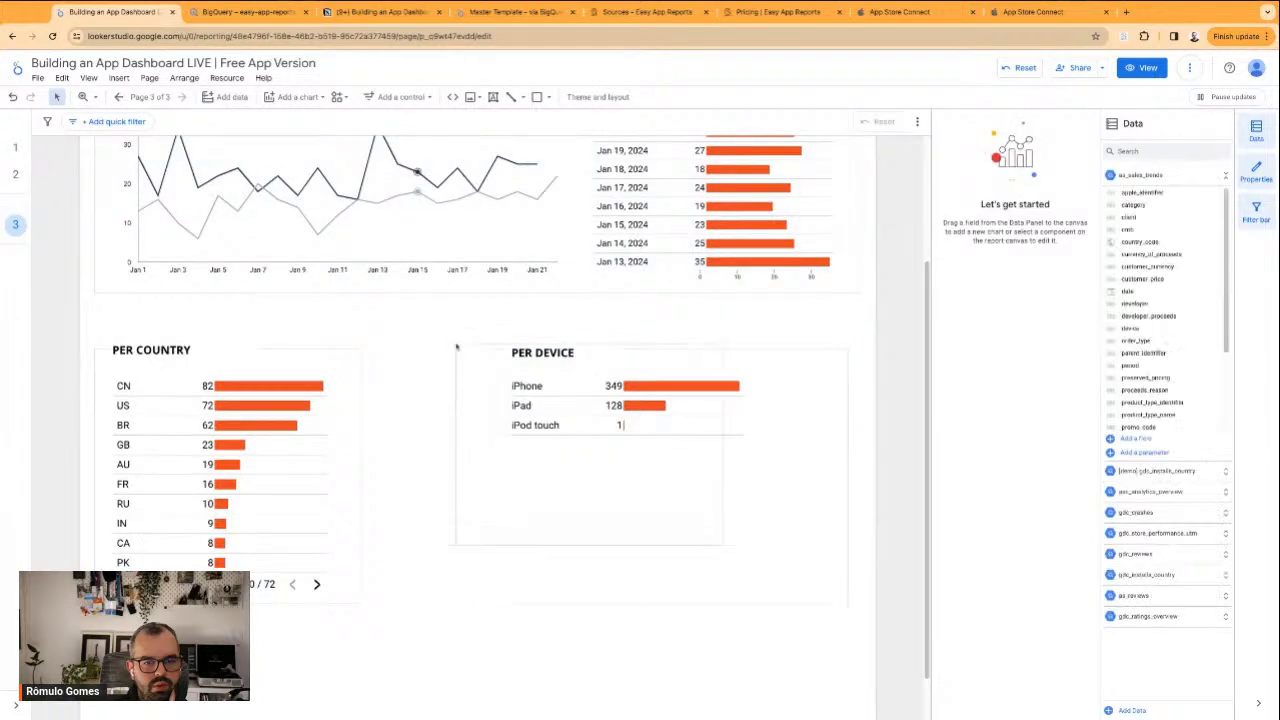
pyautogui.click(697, 532)
pyautogui.click(420, 497)
# Widen the PER COUNTRY frame toward the PER DEVICE section until both frames are about equally wide
pyautogui.click(356, 372)
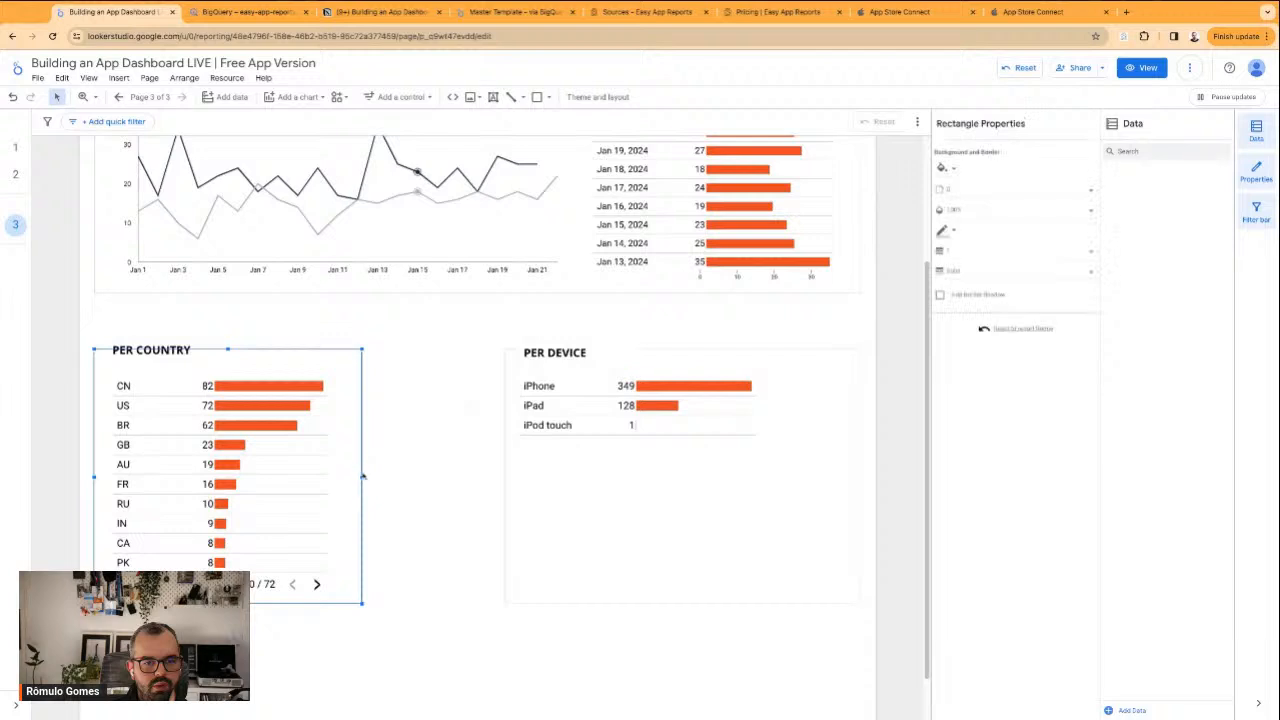
pyautogui.moveTo(363, 477); pyautogui.dragTo(451, 477)
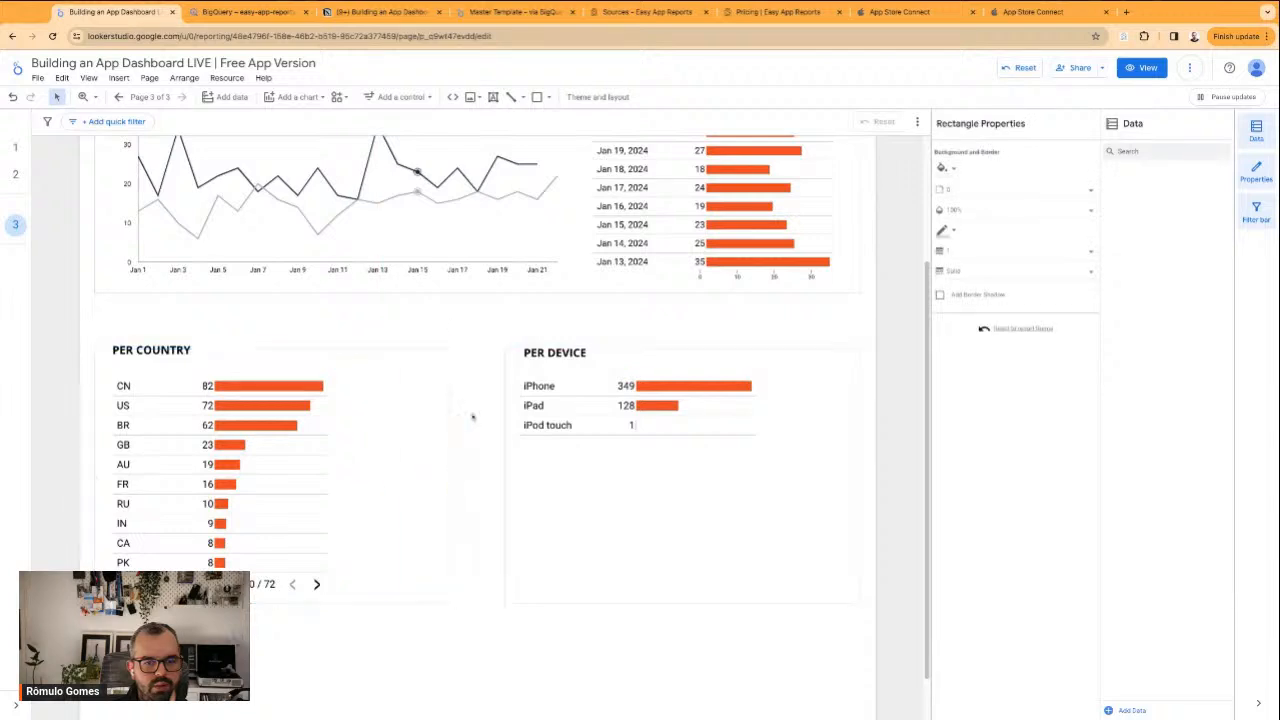
pyautogui.click(474, 417)
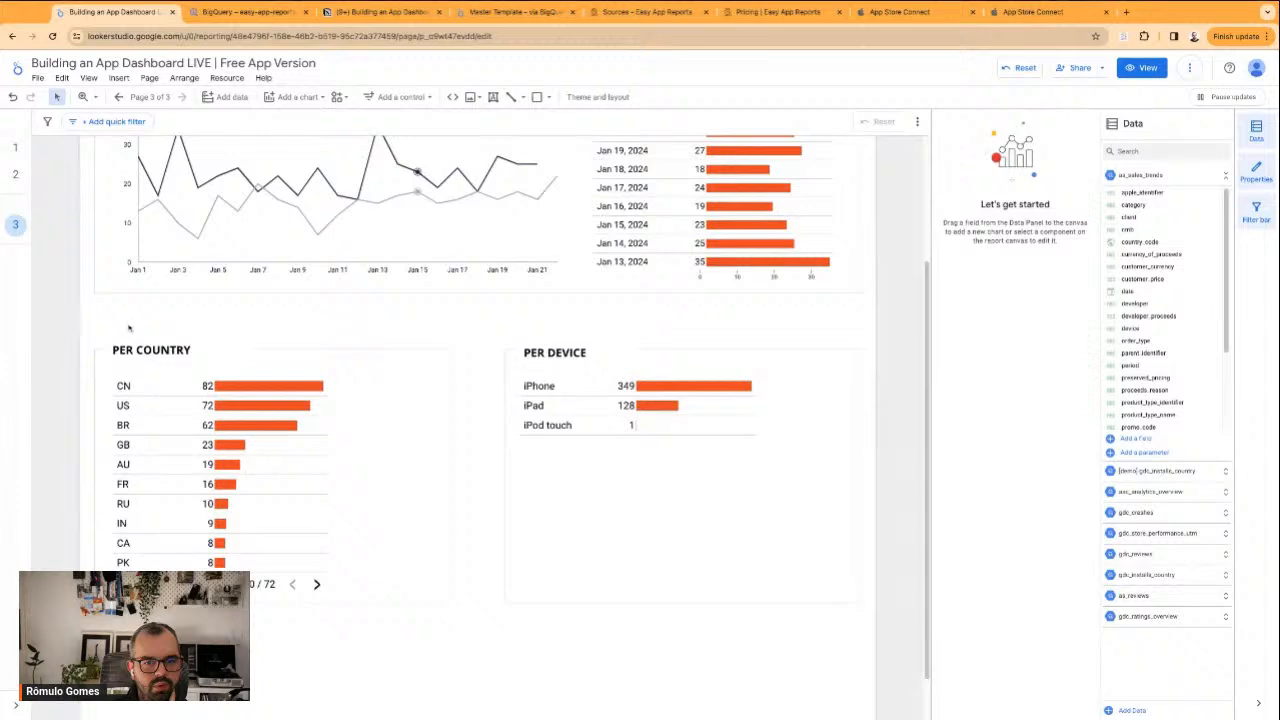
# Widen the device table and the country table so each nearly fills the width of its frame
pyautogui.click(705, 432)
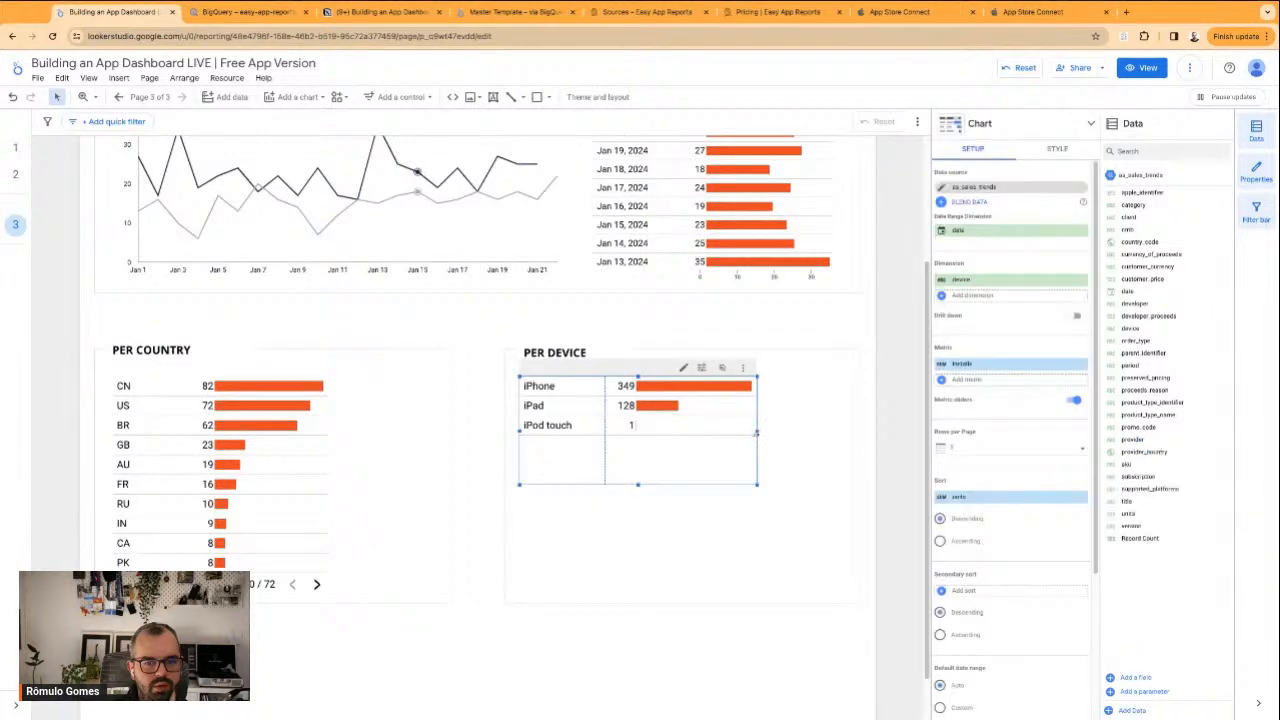
pyautogui.moveTo(757, 431); pyautogui.dragTo(846, 431)
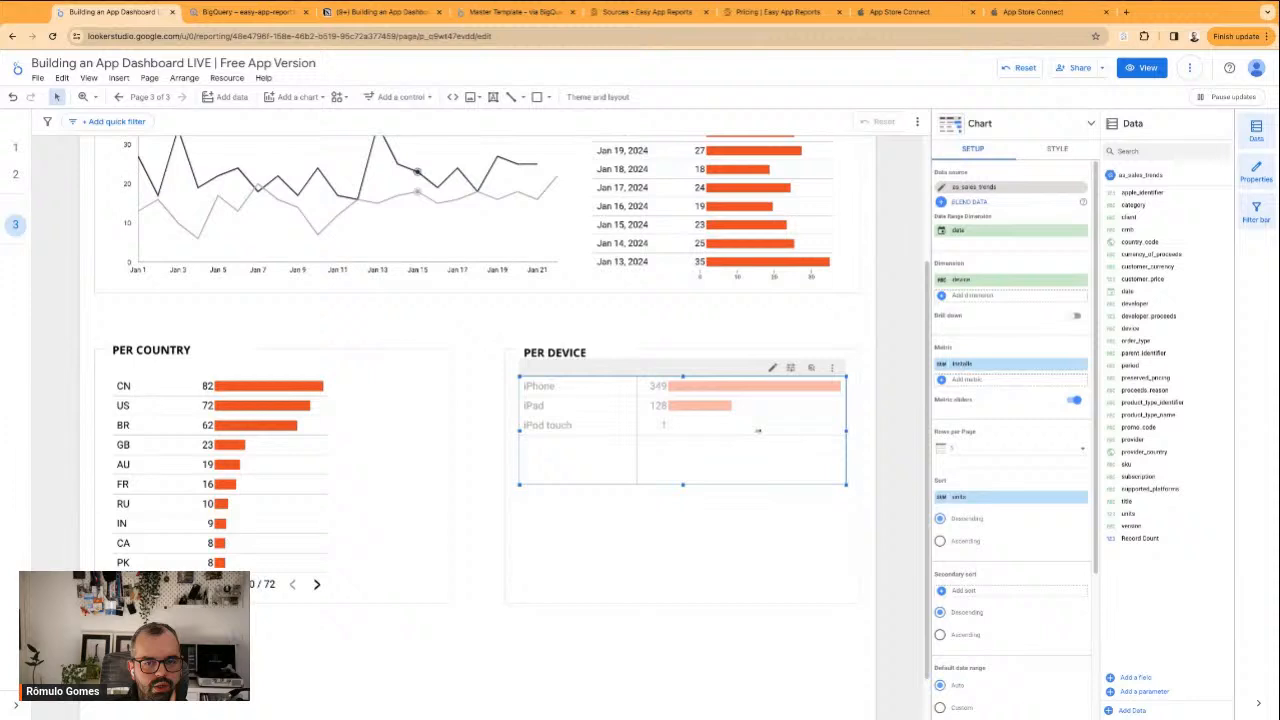
pyautogui.click(338, 460)
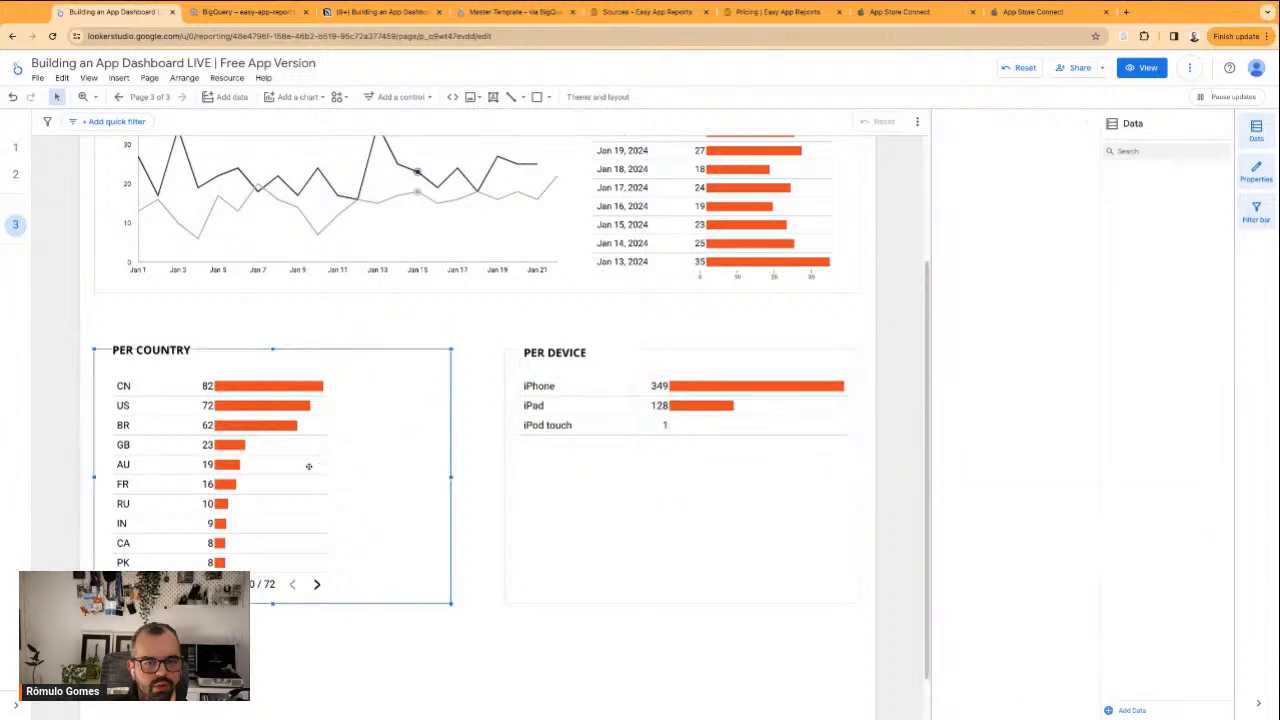
pyautogui.click(309, 466)
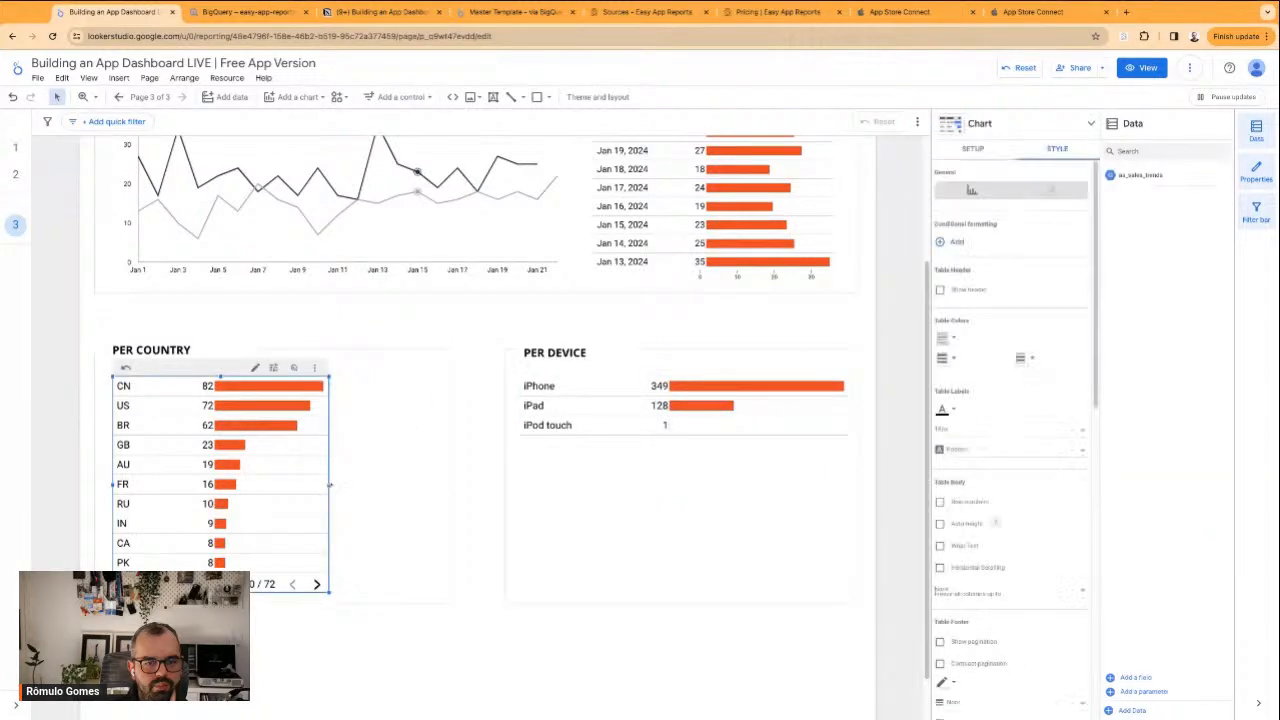
pyautogui.moveTo(328, 484); pyautogui.dragTo(434, 484)
pyautogui.click(480, 508)
pyautogui.scroll(2, 482, 490)
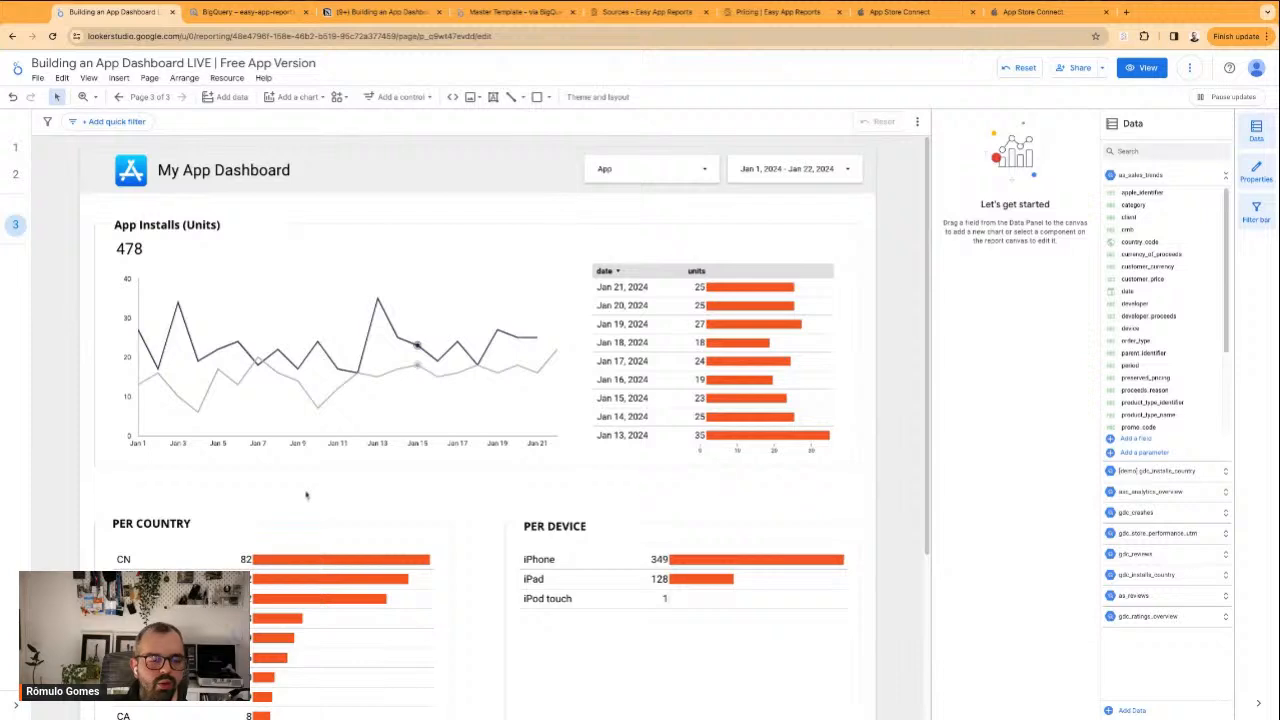
pyautogui.scroll(-2, 307, 493)
pyautogui.scroll(-1, 308, 492)
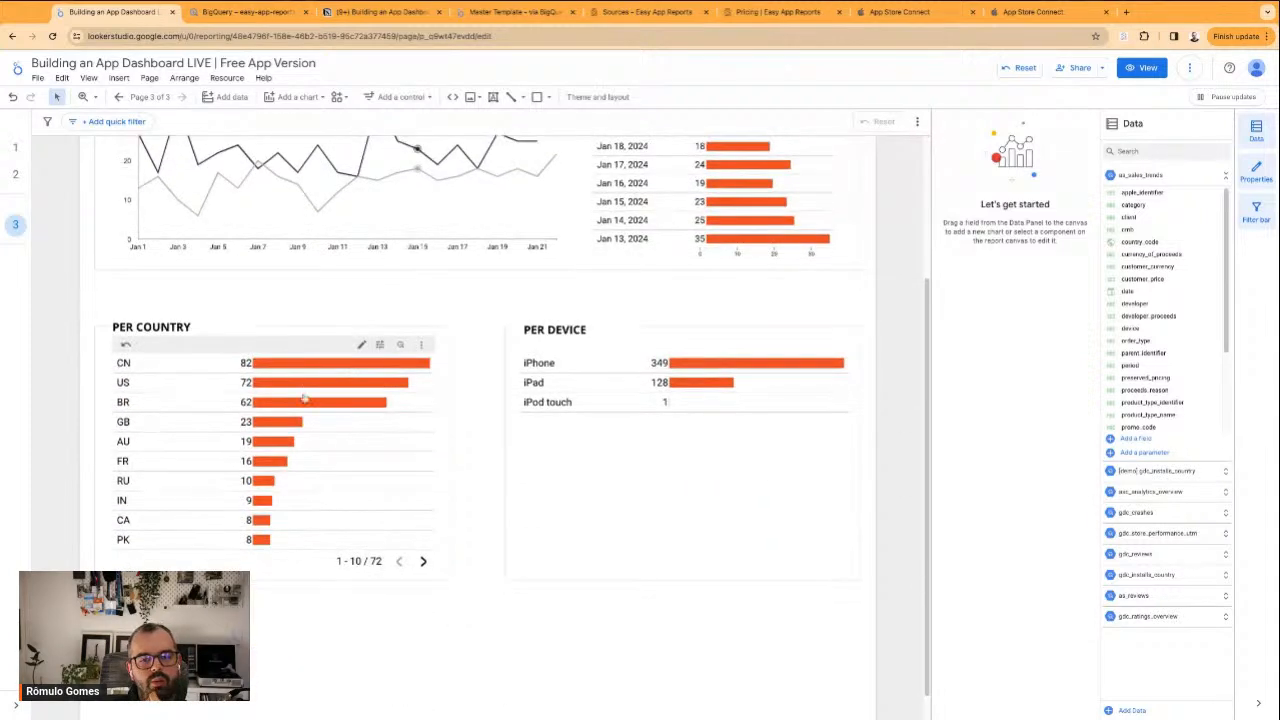
pyautogui.scroll(-1, 594, 634)
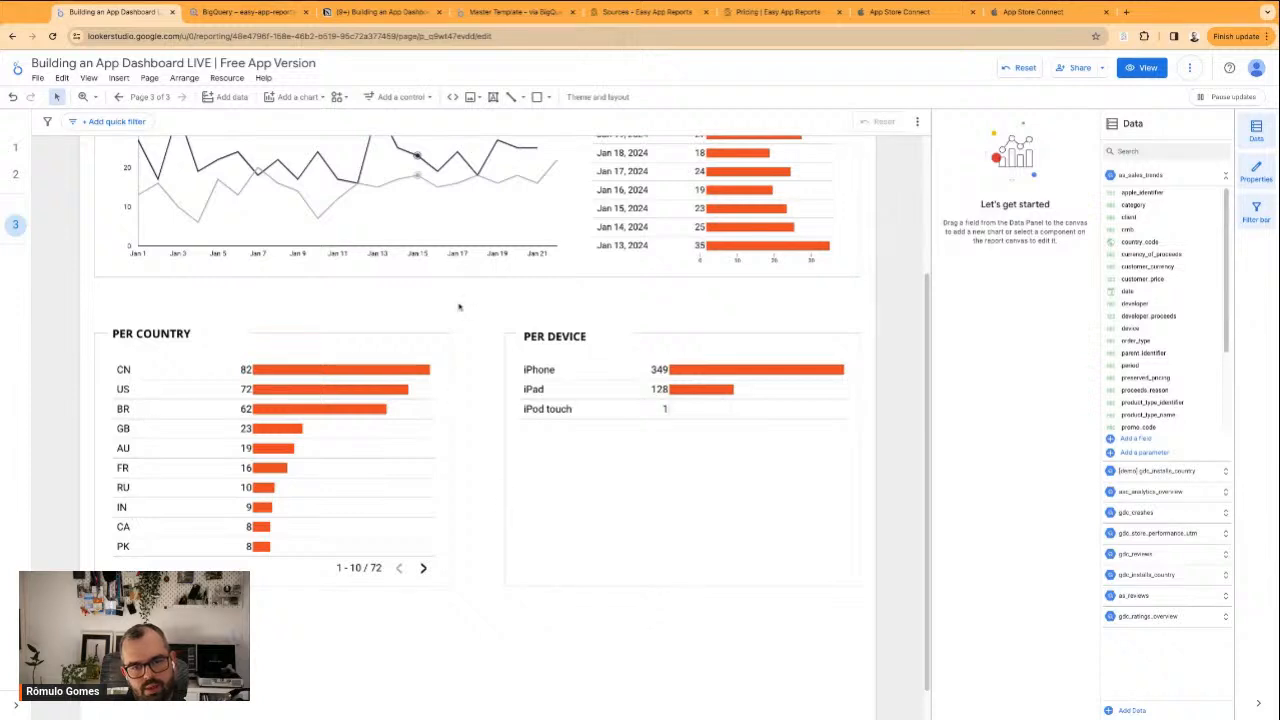
# Add a constant-value reference line to the App Installs time series chart in its style settings
pyautogui.scroll(4, 466, 340)
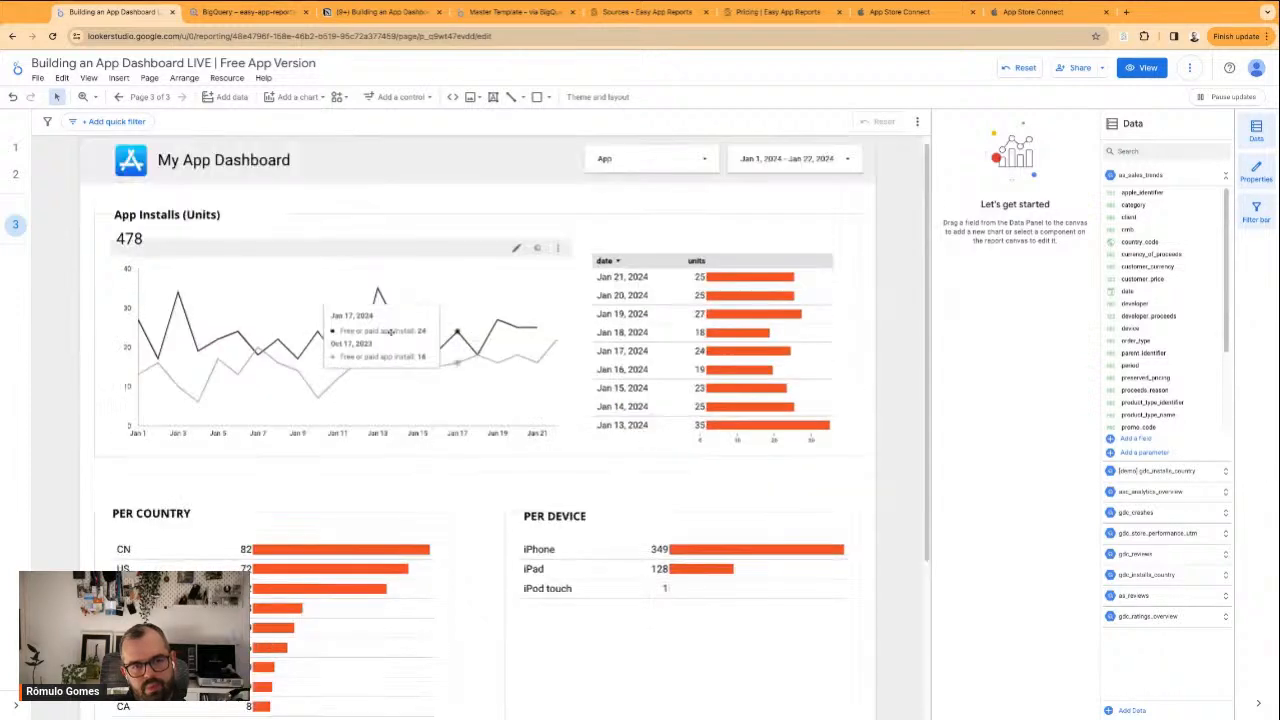
pyautogui.click(503, 402)
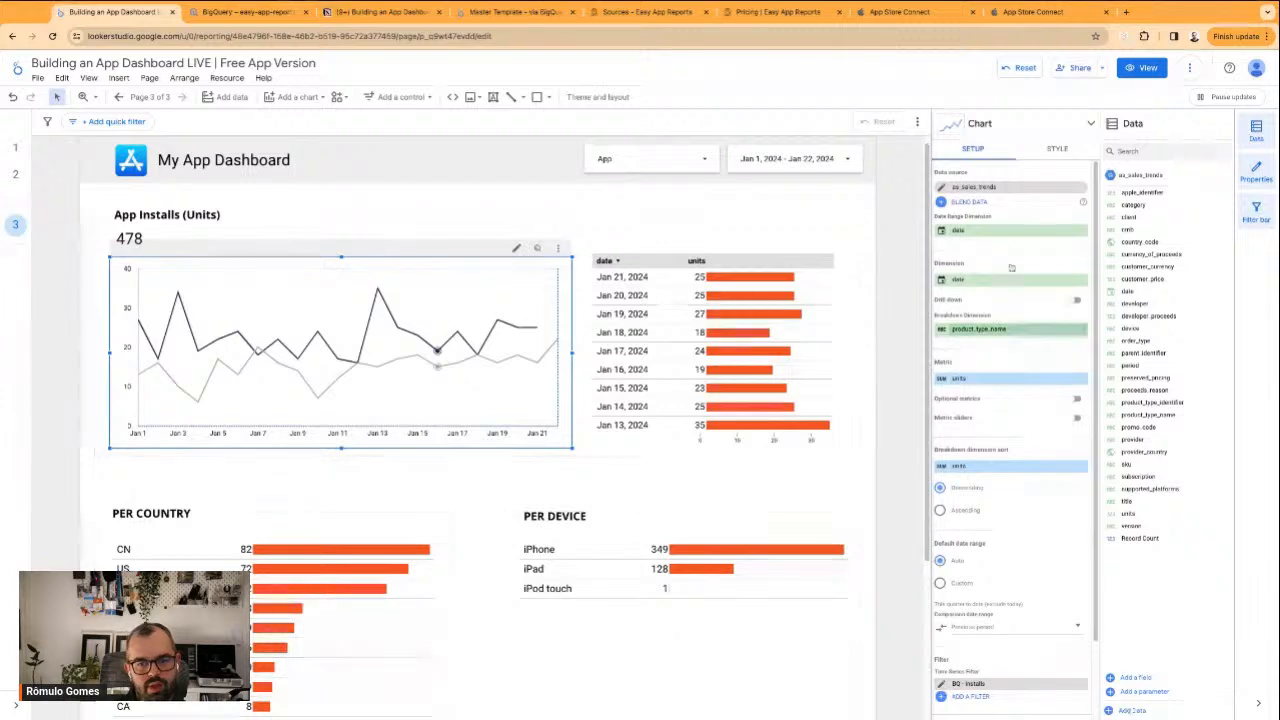
pyautogui.click(1057, 148)
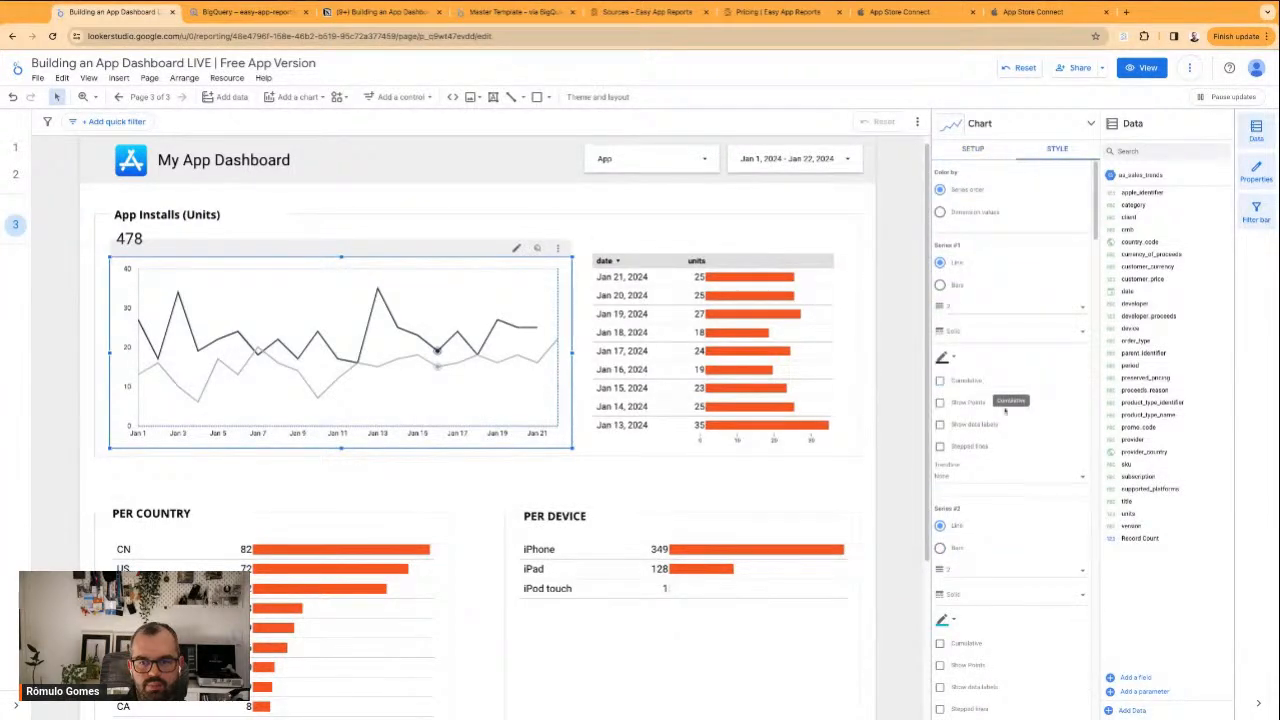
pyautogui.scroll(-1, 1000, 400)
pyautogui.scroll(-5, 1010, 448)
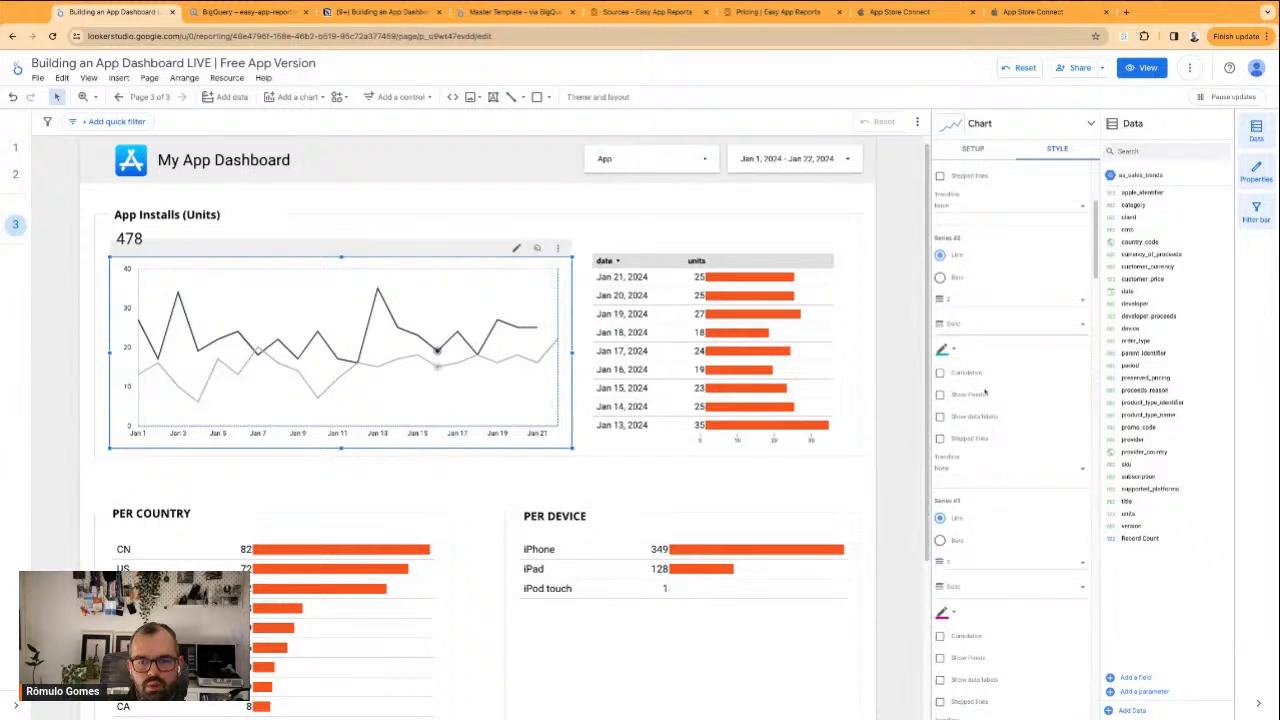
pyautogui.scroll(-1, 1026, 476)
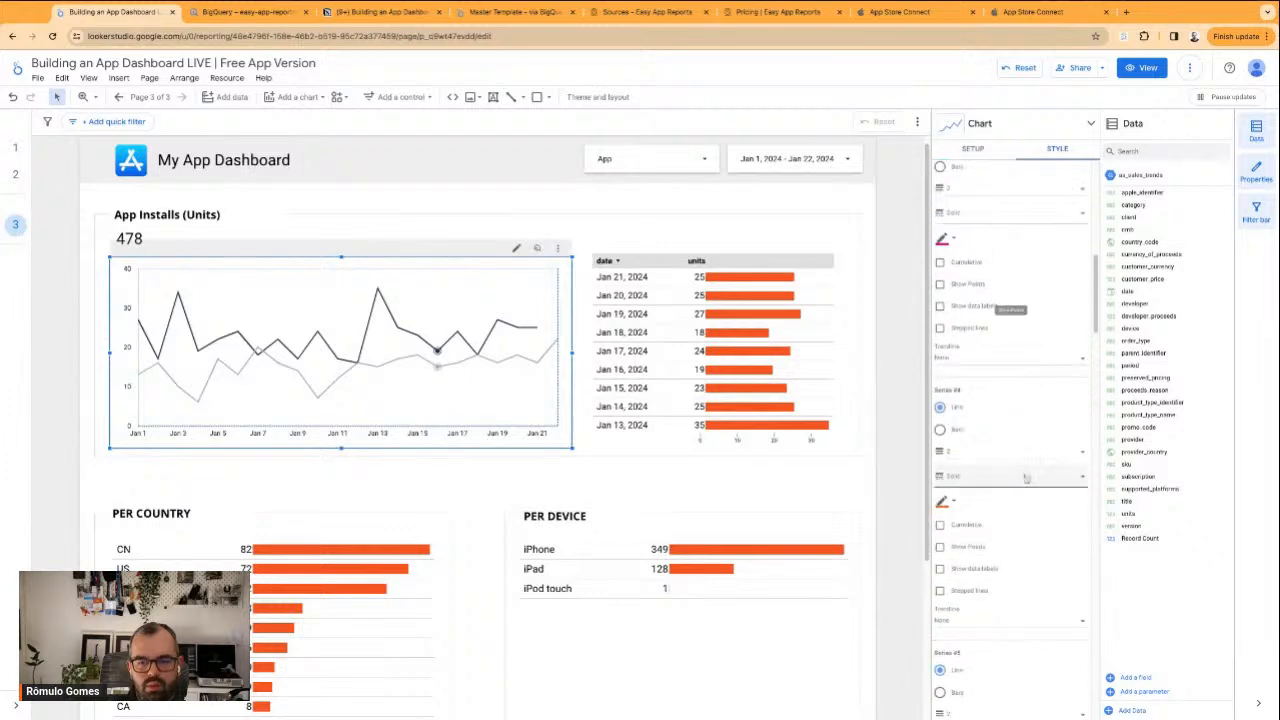
pyautogui.scroll(-1, 1025, 478)
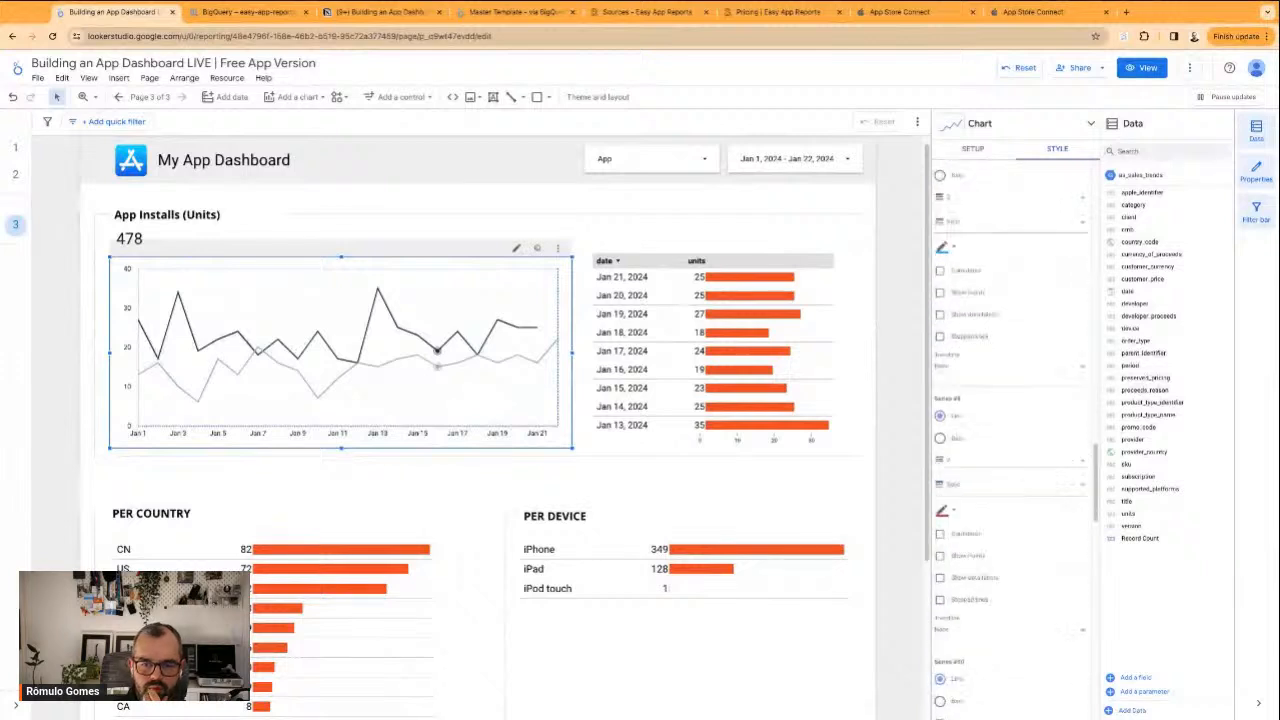
pyautogui.scroll(-6, 1023, 467)
pyautogui.click(978, 485)
pyautogui.scroll(-3, 978, 512)
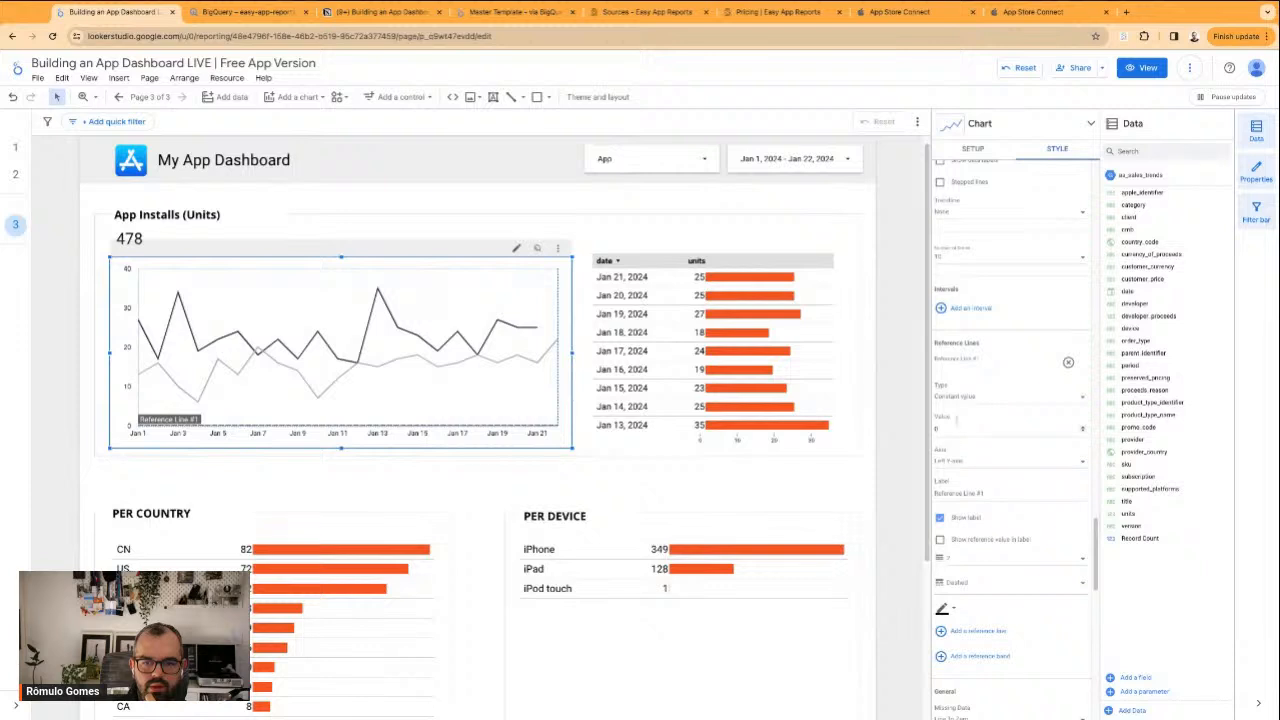
# Set the installs chart's reference line value to 45
pyautogui.click(953, 428)
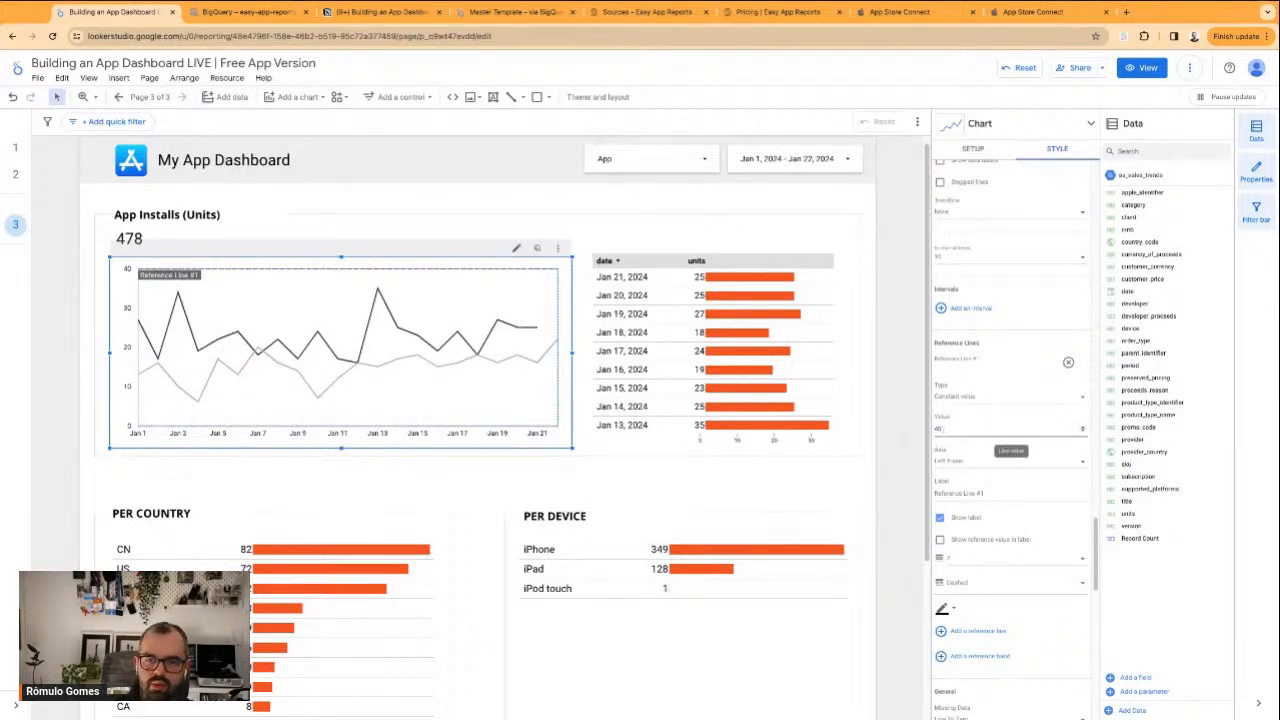
pyautogui.press('BackSpace')
pyautogui.write('5')
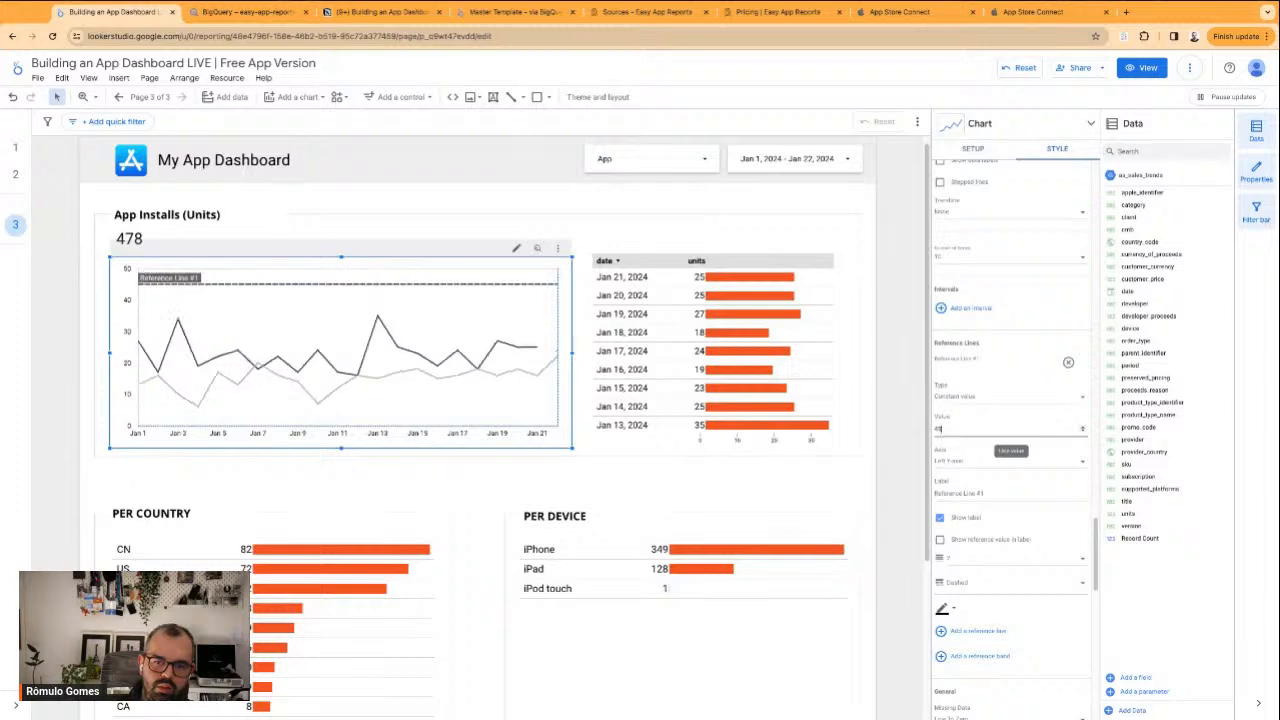
pyautogui.click(896, 378)
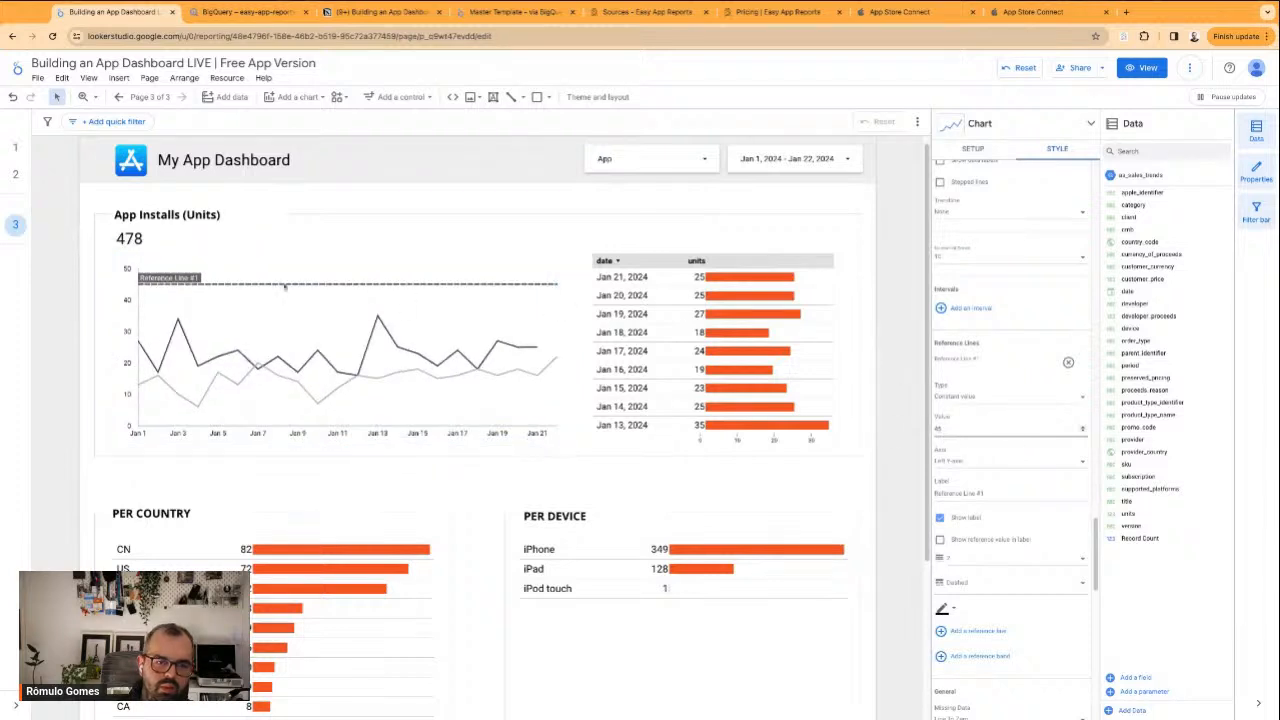
# Label the installs chart's reference line "Target" and show the reference value in its label
pyautogui.click(495, 304)
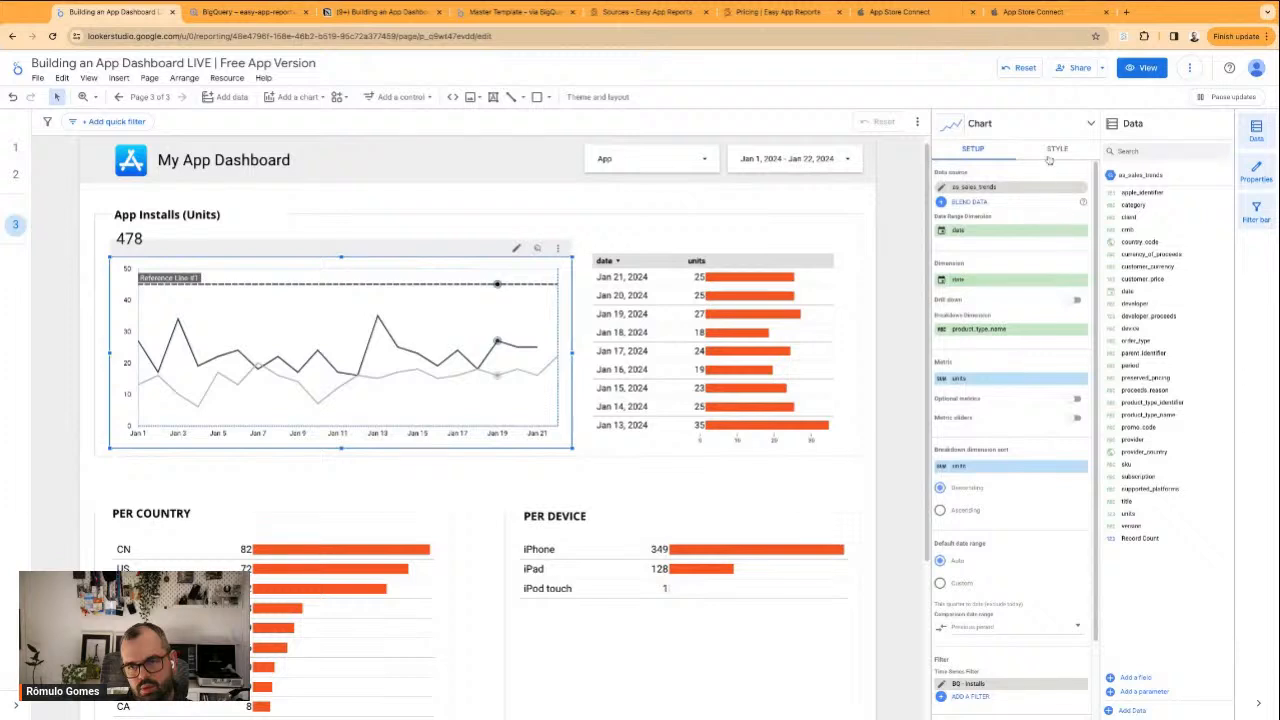
pyautogui.click(1050, 152)
pyautogui.scroll(-6, 986, 480)
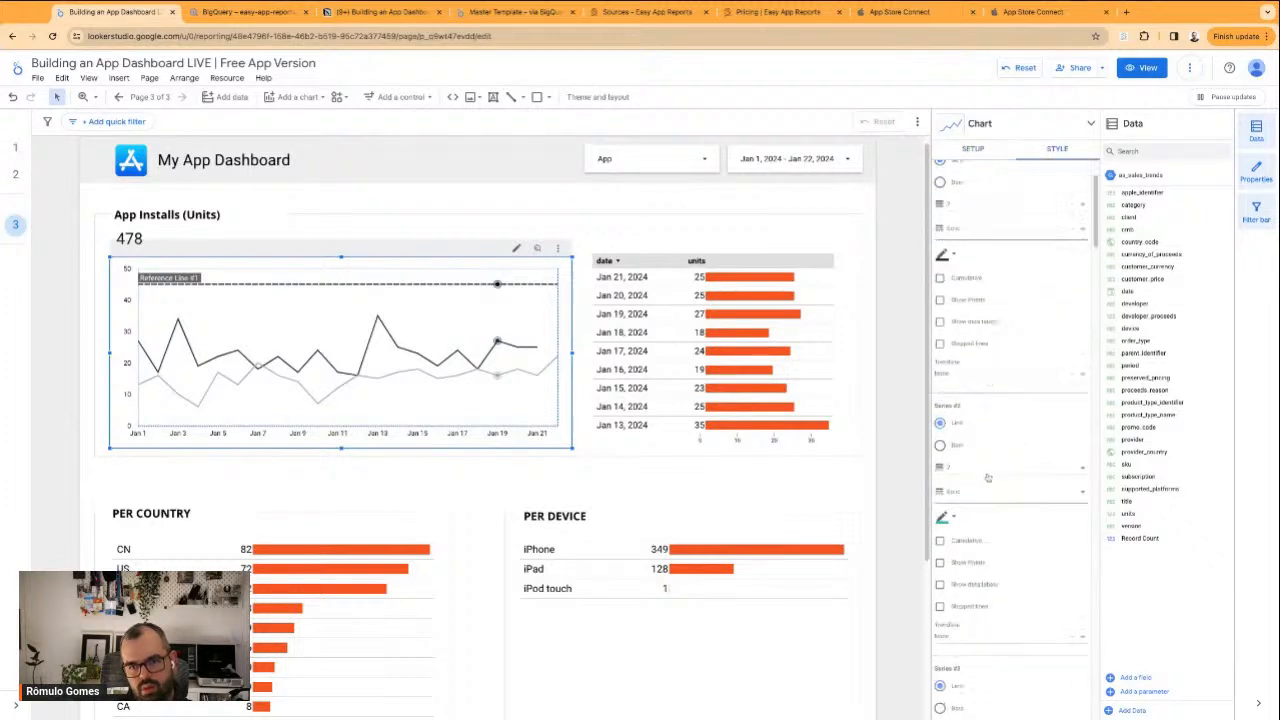
pyautogui.scroll(-10, 986, 492)
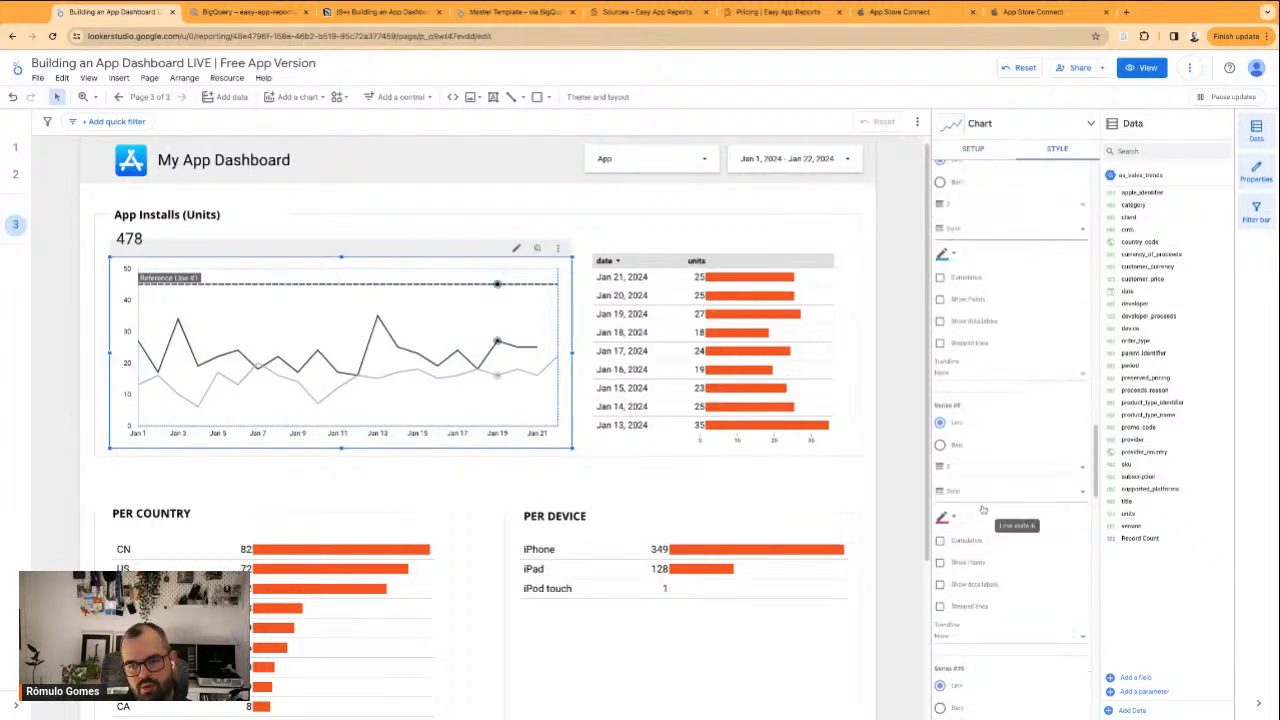
pyautogui.scroll(-3, 980, 500)
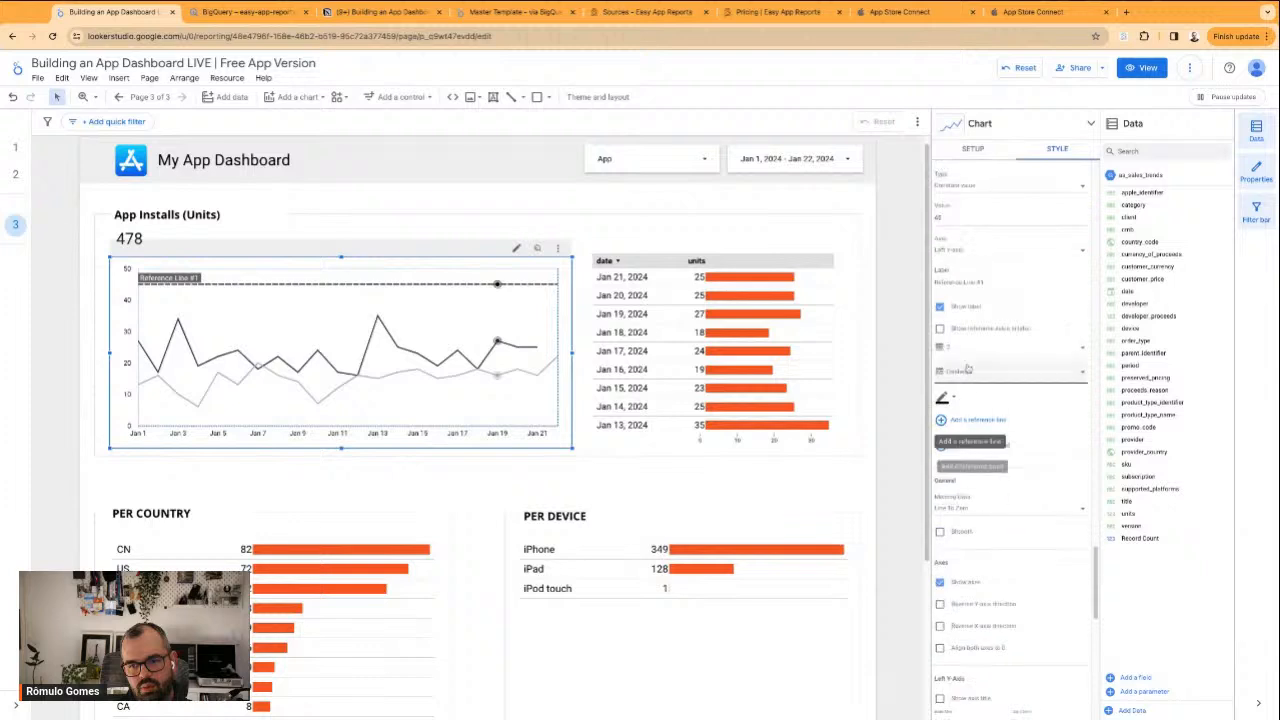
pyautogui.click(984, 332)
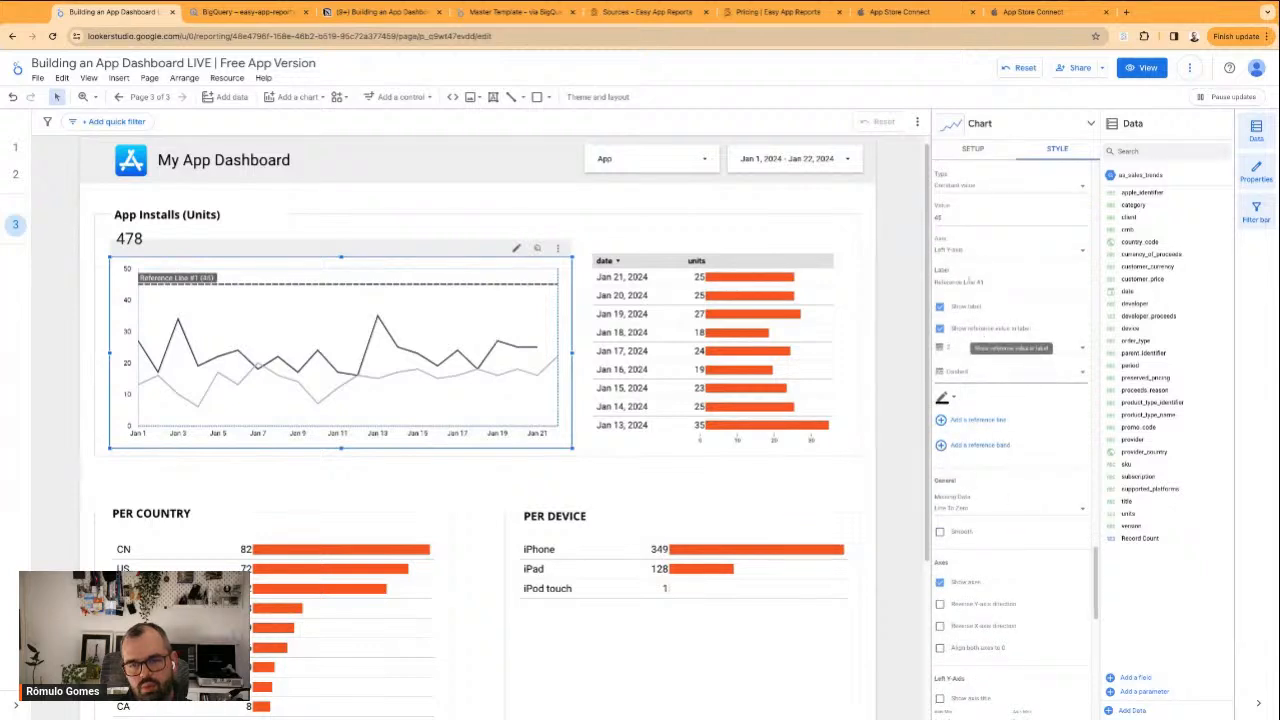
pyautogui.press('super+a')
pyautogui.write('K')
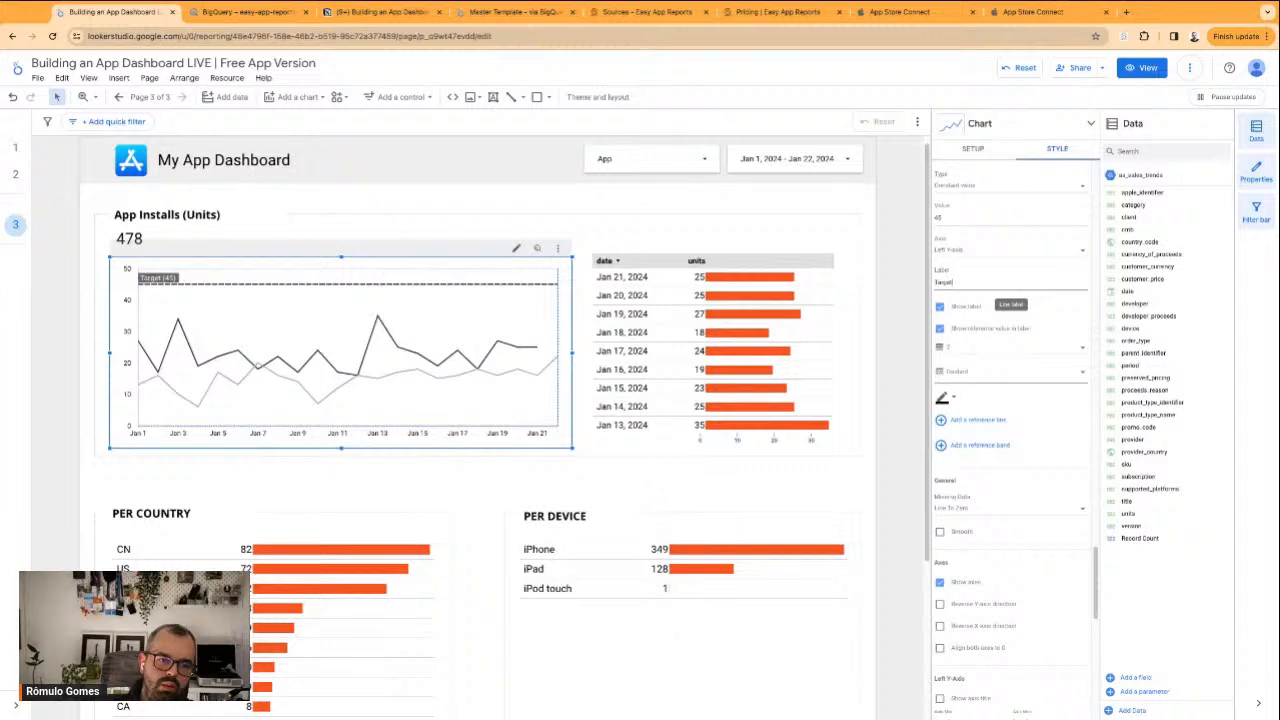
pyautogui.click(905, 306)
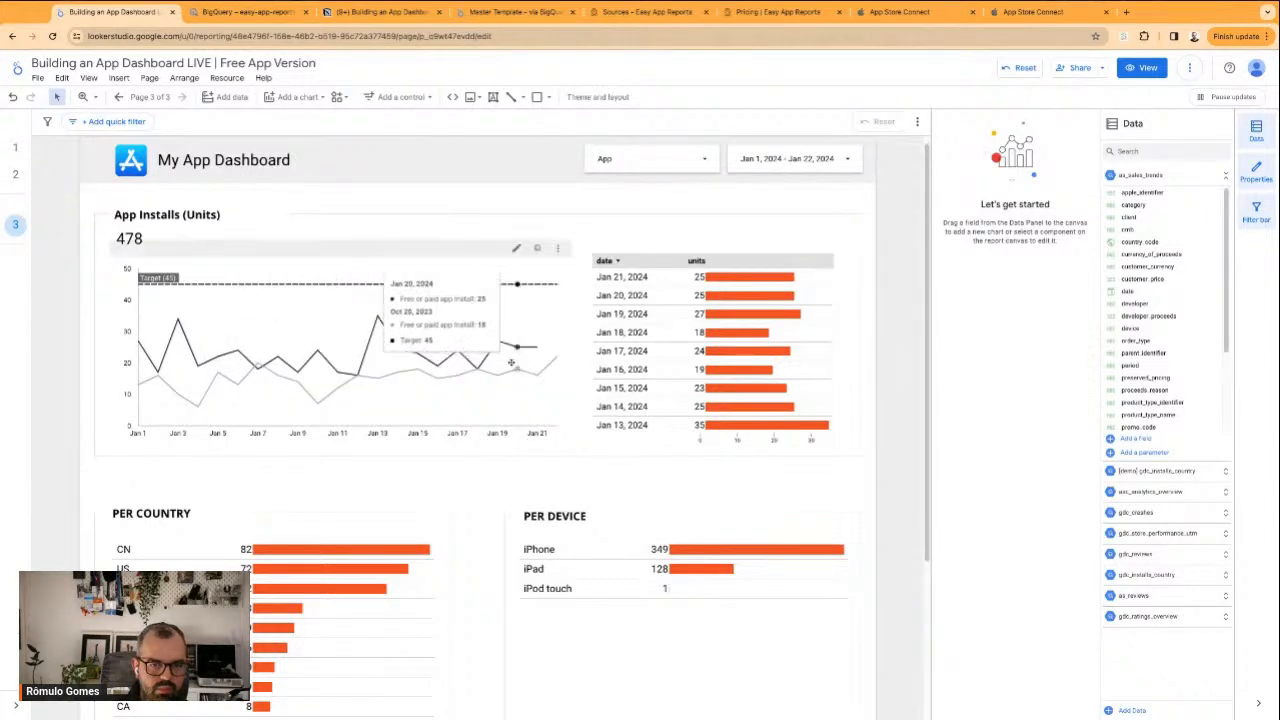
# Lower the installs chart's Target reference line value, trying 35 first and settling on 32
pyautogui.click(501, 396)
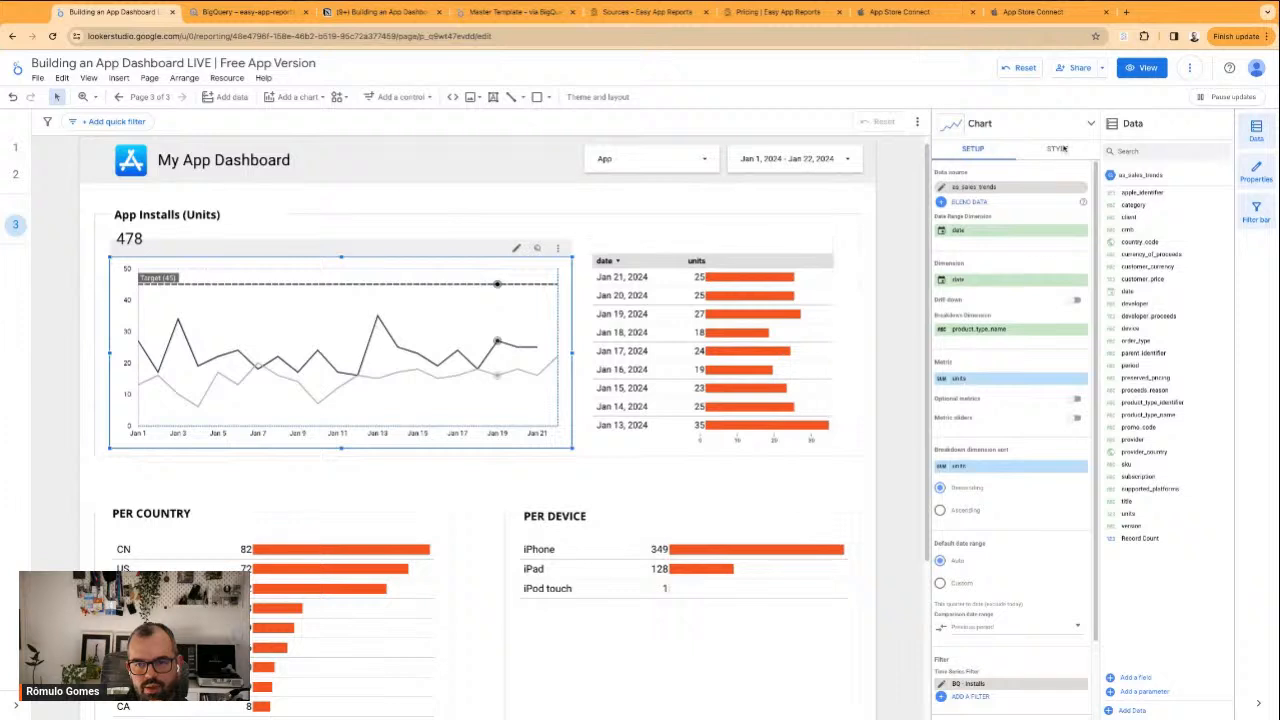
pyautogui.click(1058, 149)
pyautogui.scroll(-3, 1017, 431)
pyautogui.scroll(-10, 1017, 431)
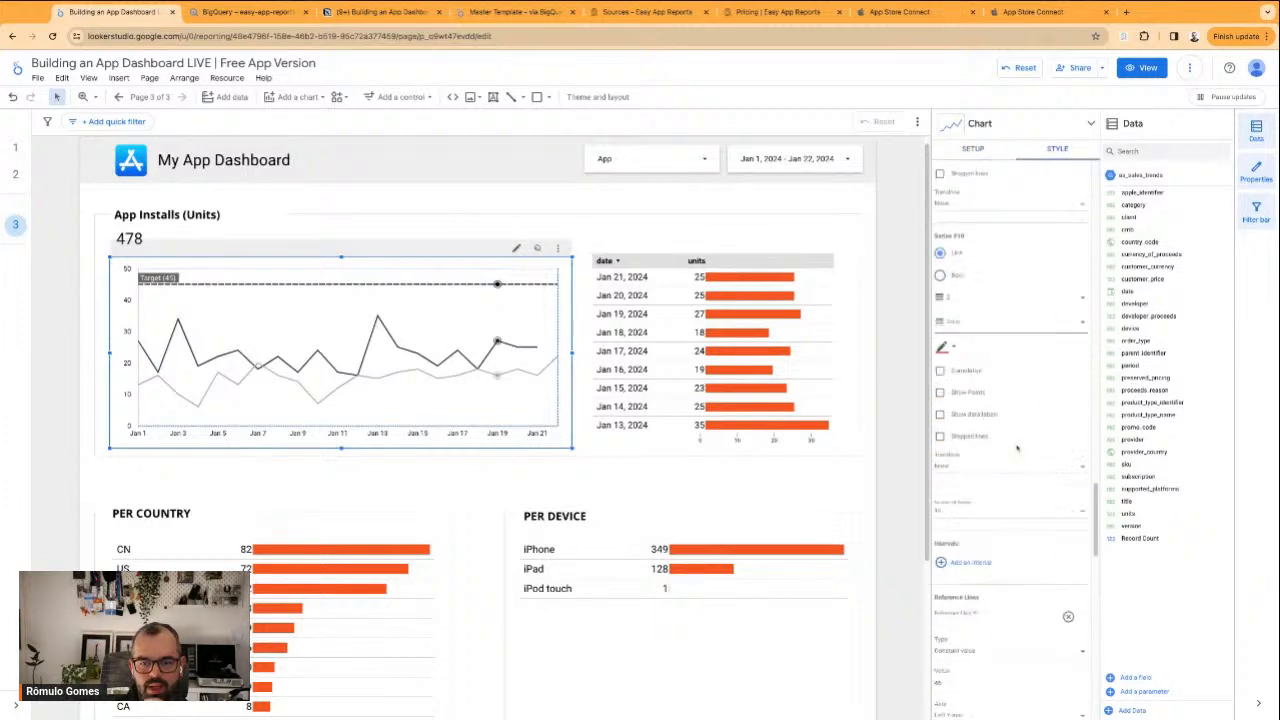
pyautogui.scroll(-4, 1017, 449)
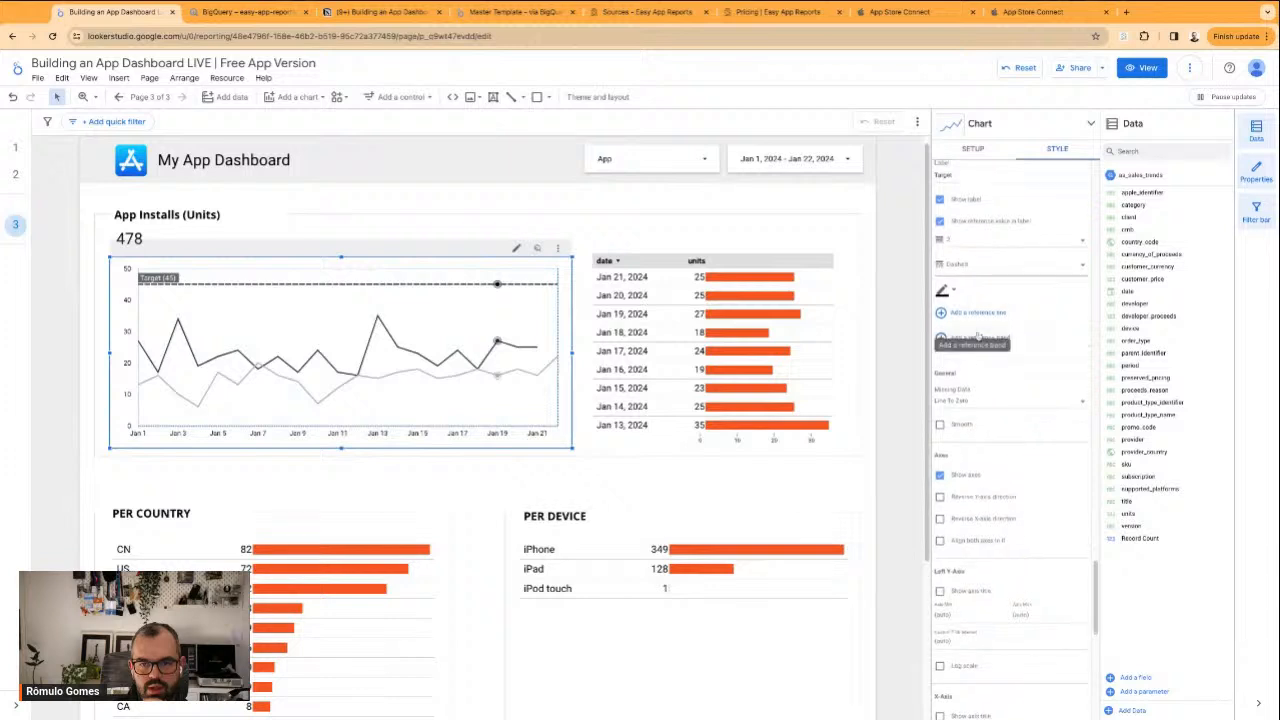
pyautogui.scroll(4, 973, 286)
pyautogui.click(950, 436)
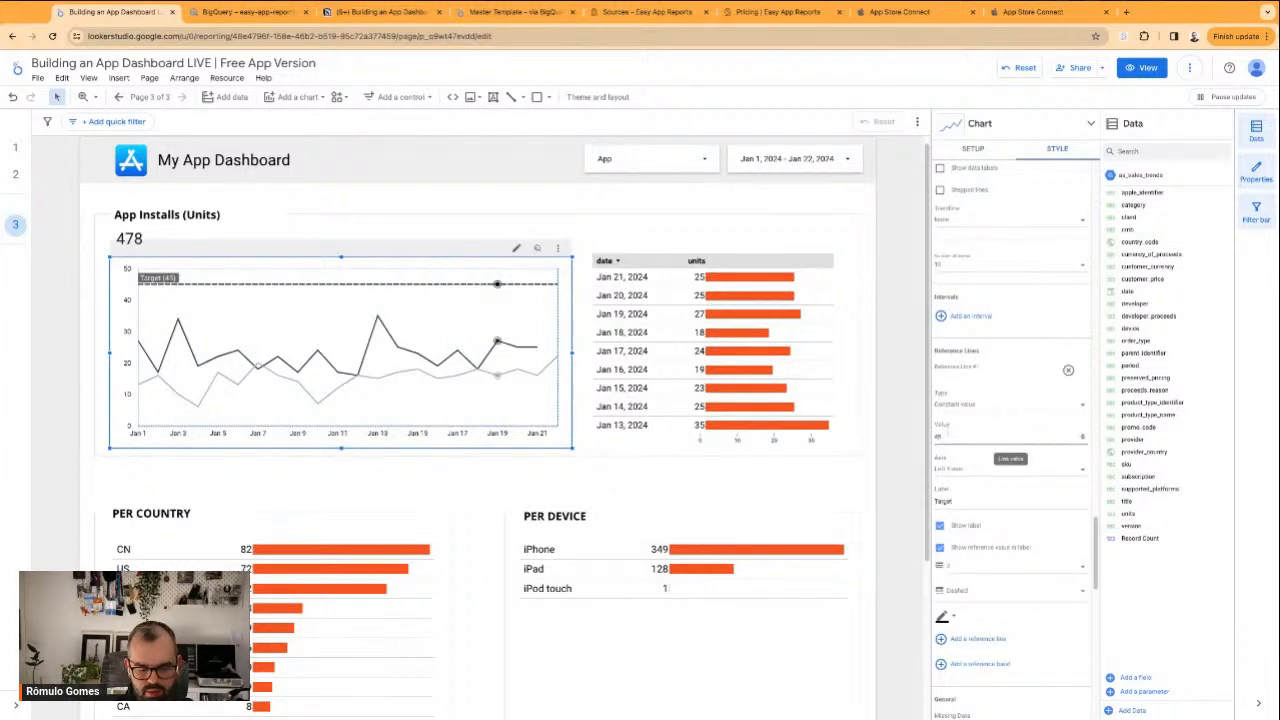
pyautogui.write('35')
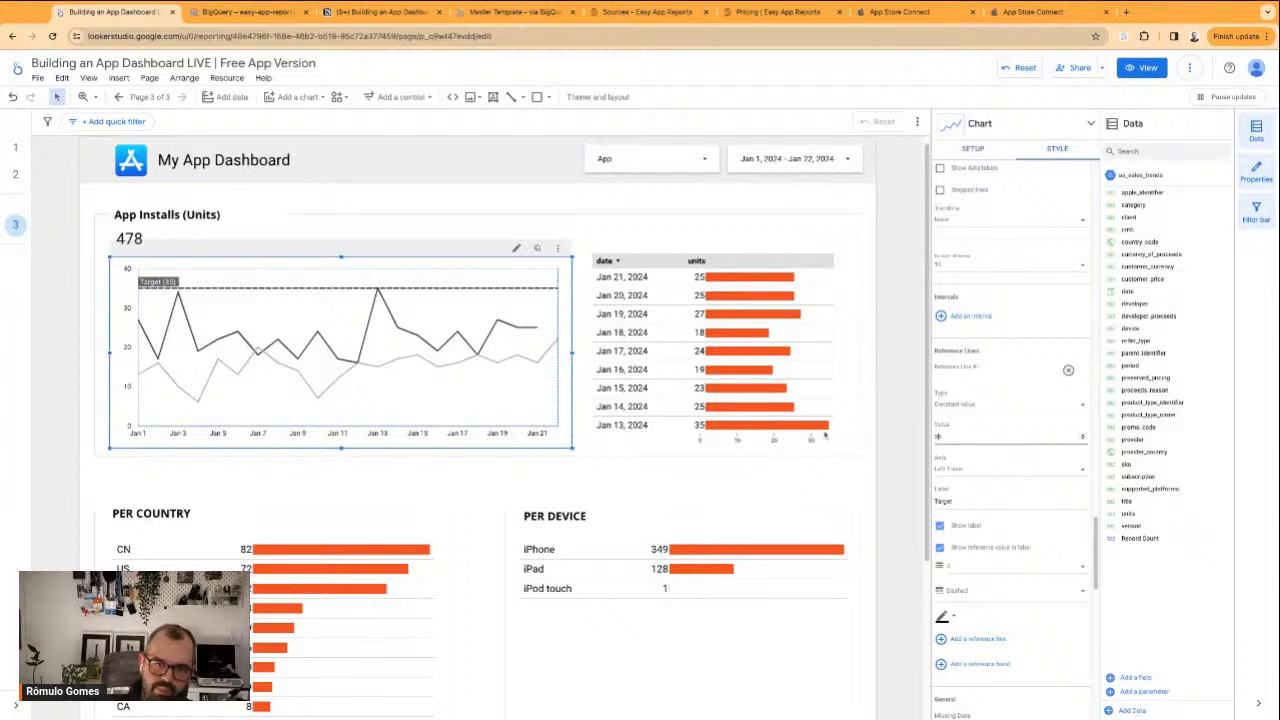
pyautogui.click(964, 434)
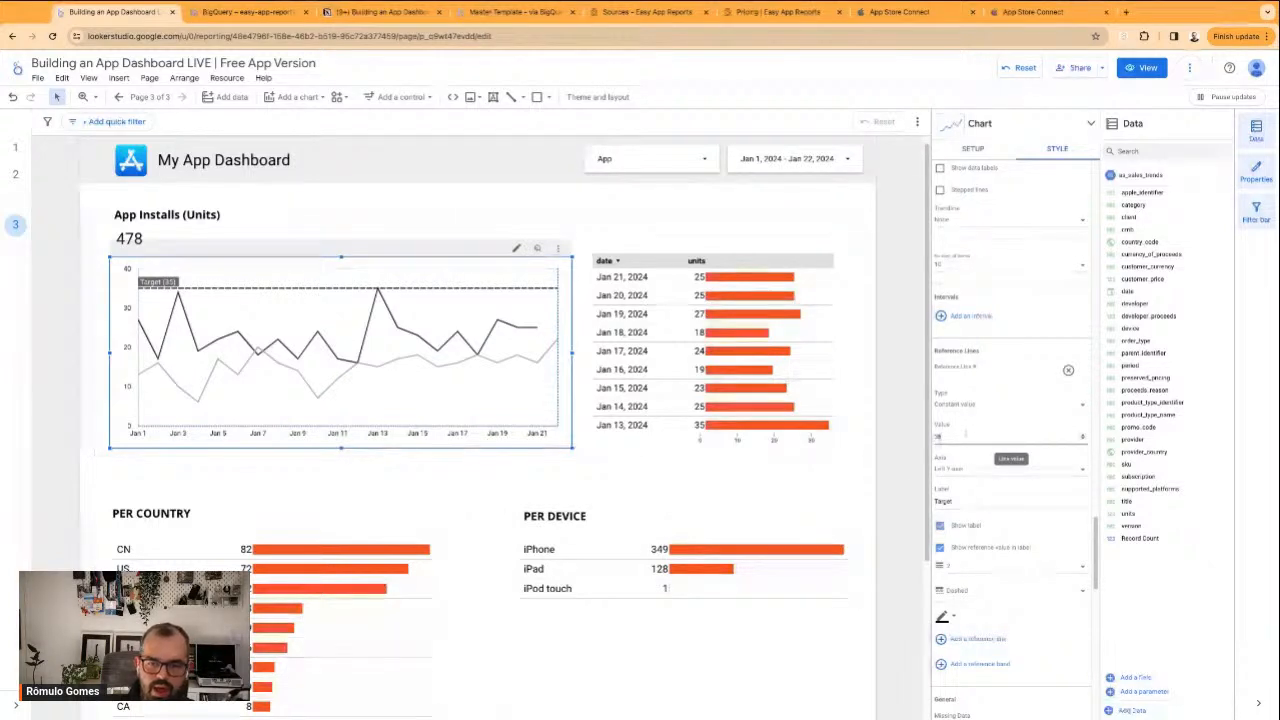
pyautogui.press('BackSpace')
pyautogui.write('2')
pyautogui.click(871, 420)
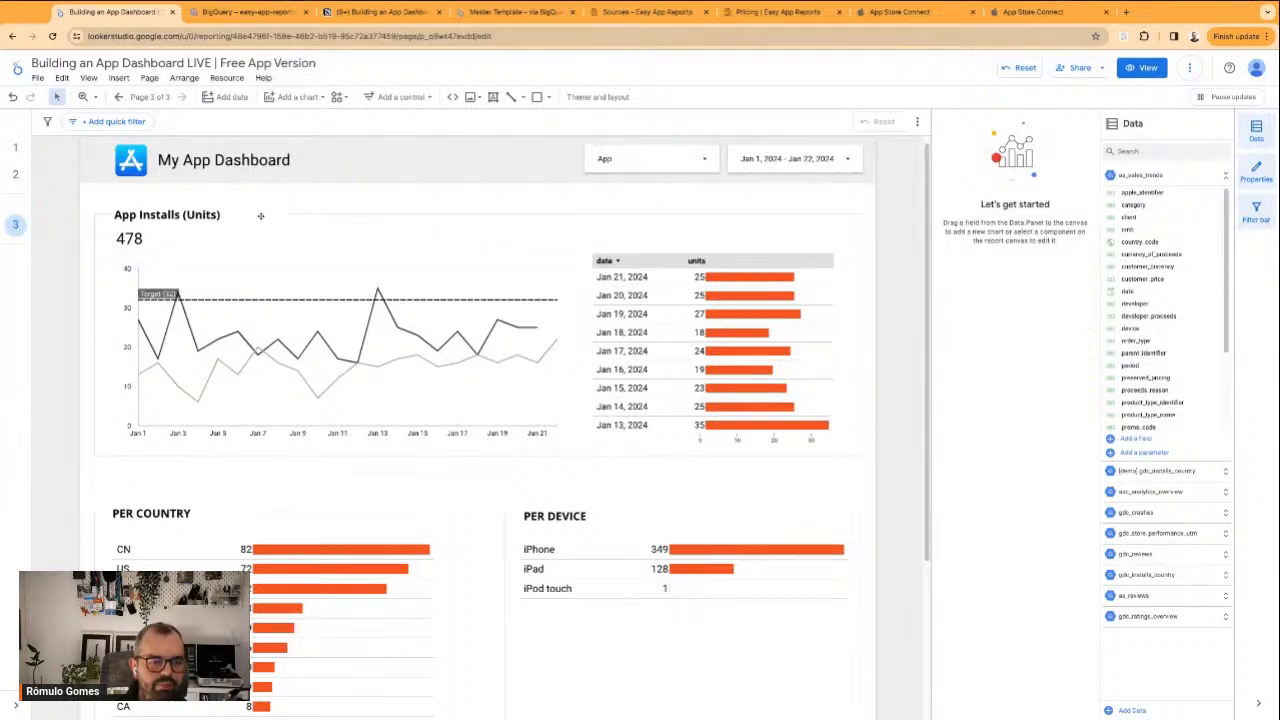
# Set the App Installs scorecard's comparison date range to Previous period and apply it
pyautogui.click(143, 215)
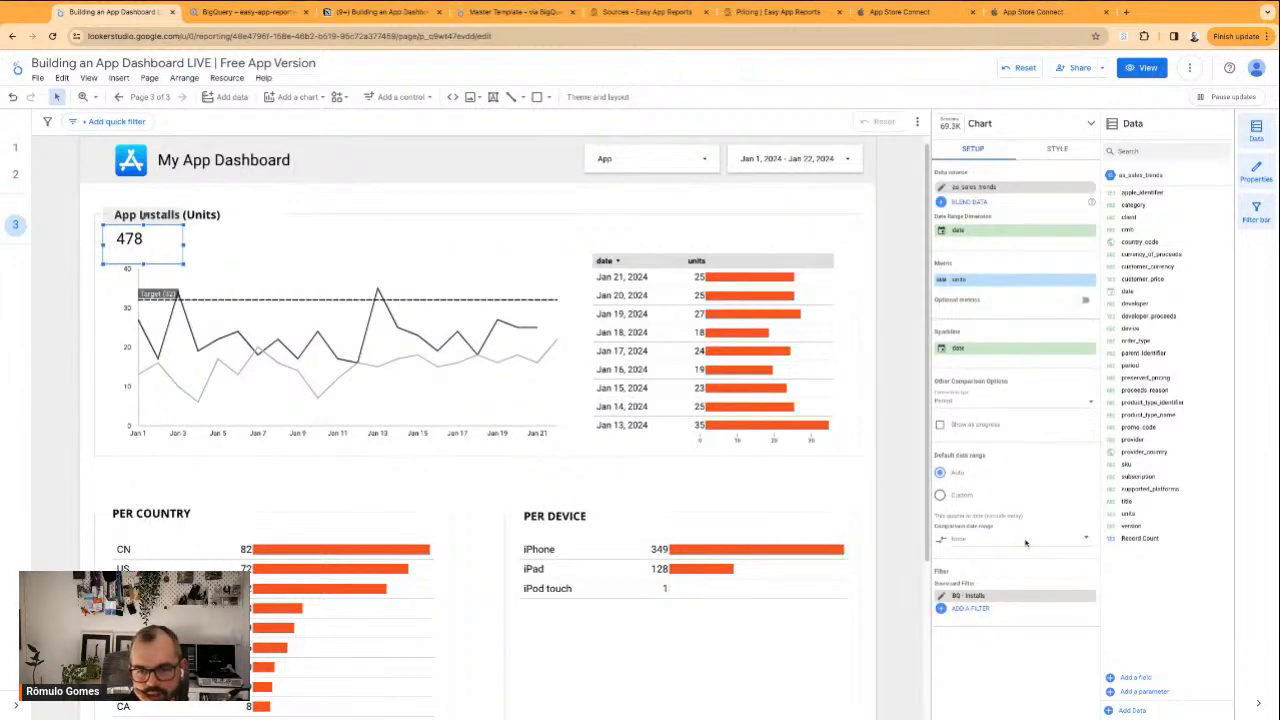
pyautogui.click(1025, 543)
pyautogui.click(1065, 497)
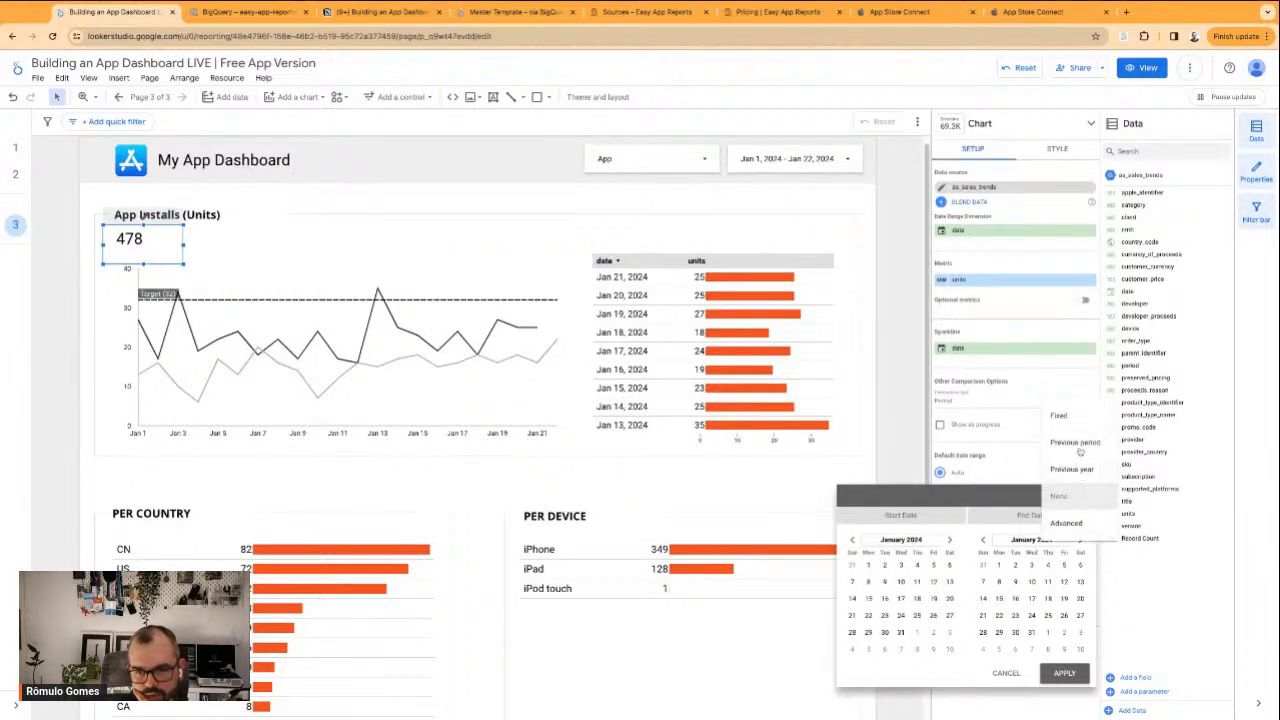
pyautogui.click(1075, 443)
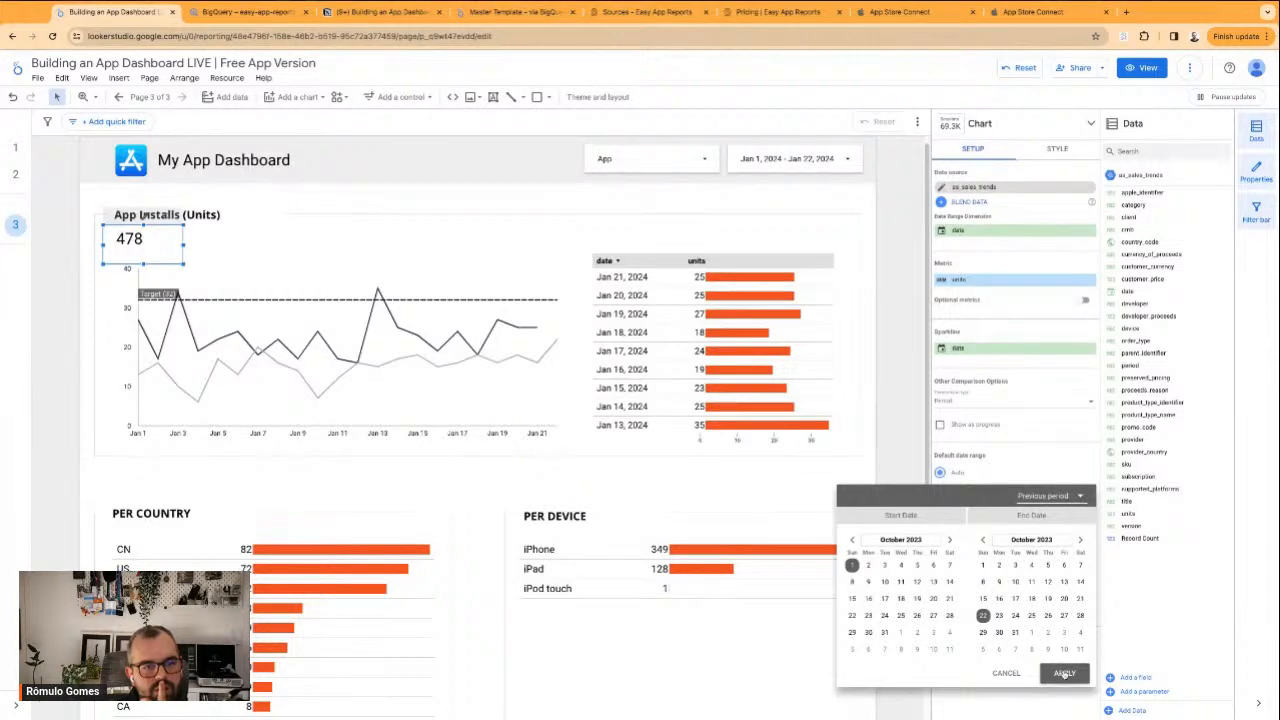
pyautogui.click(1064, 673)
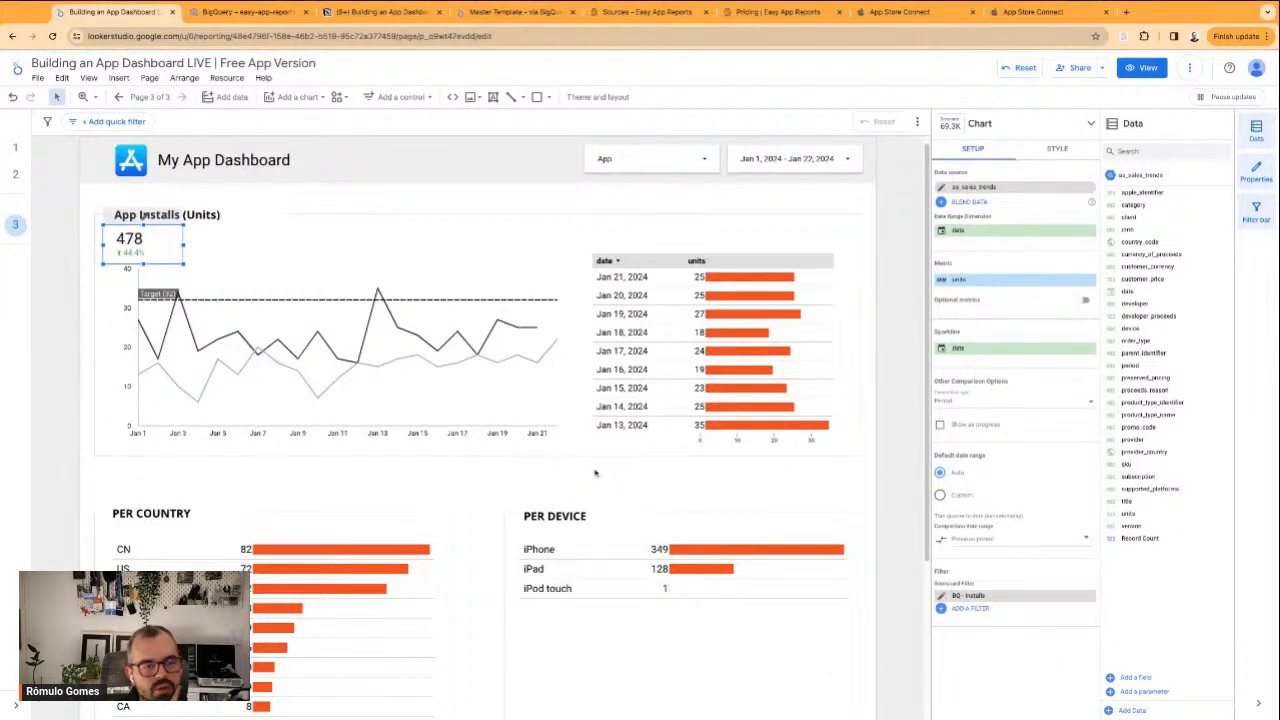
pyautogui.click(261, 196)
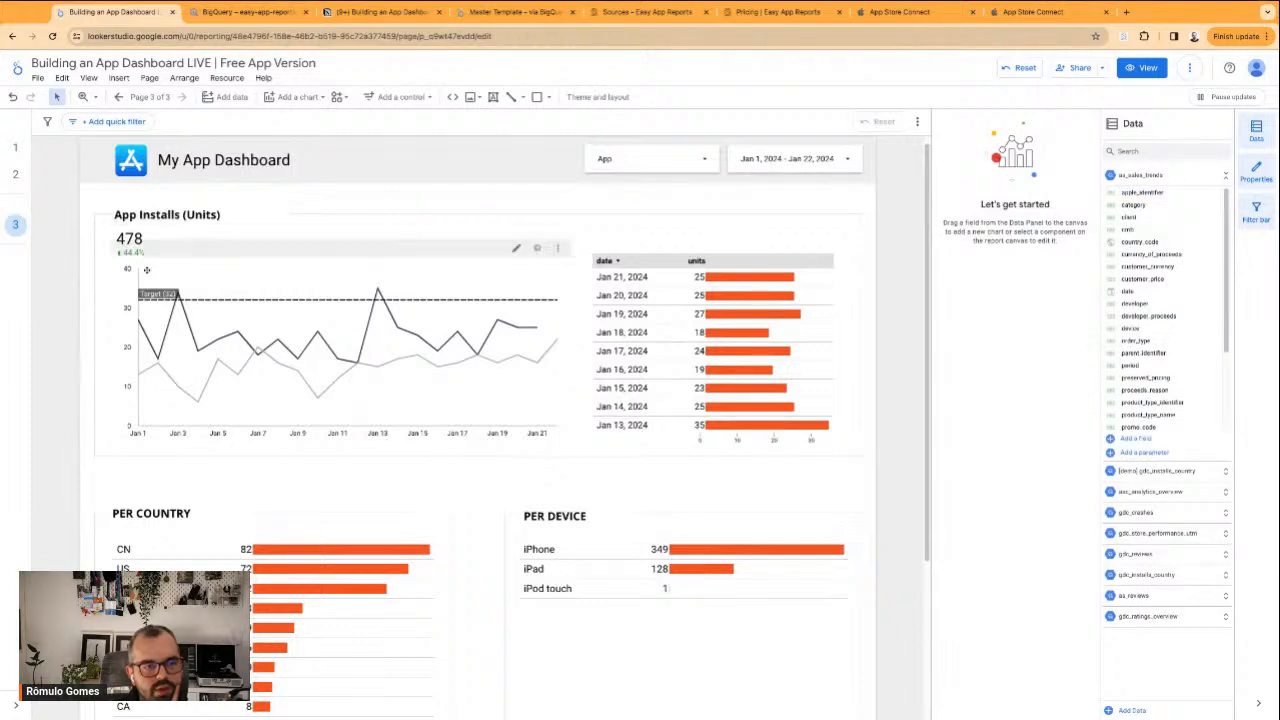
# Move the installs scorecard up beside the App Installs (Units) title
pyautogui.moveTo(129, 240); pyautogui.dragTo(252, 216)
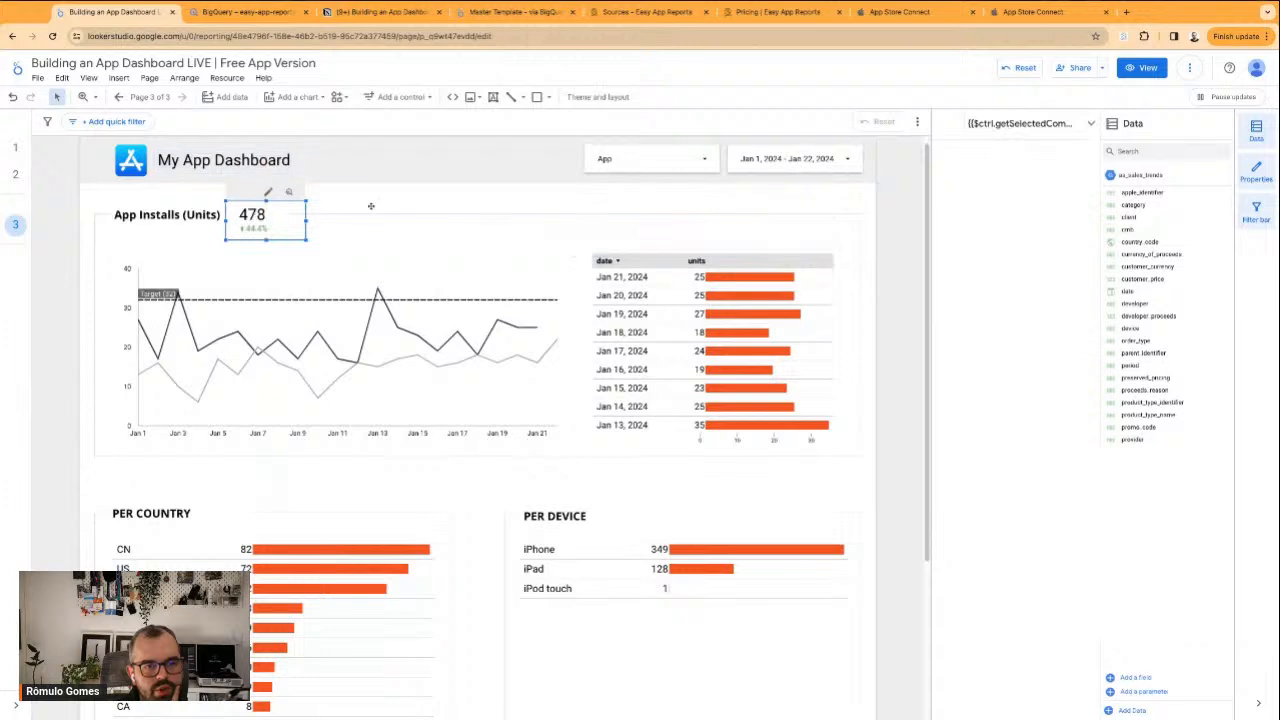
pyautogui.click(252, 216)
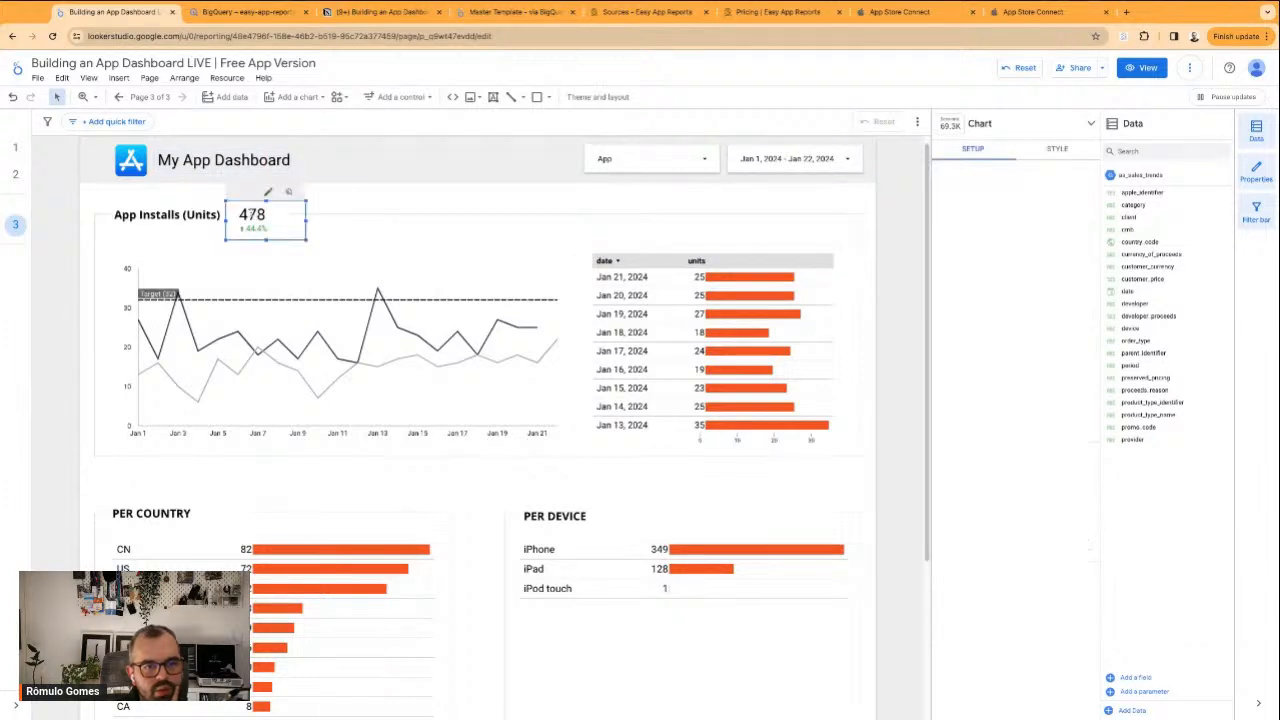
pyautogui.click(285, 206)
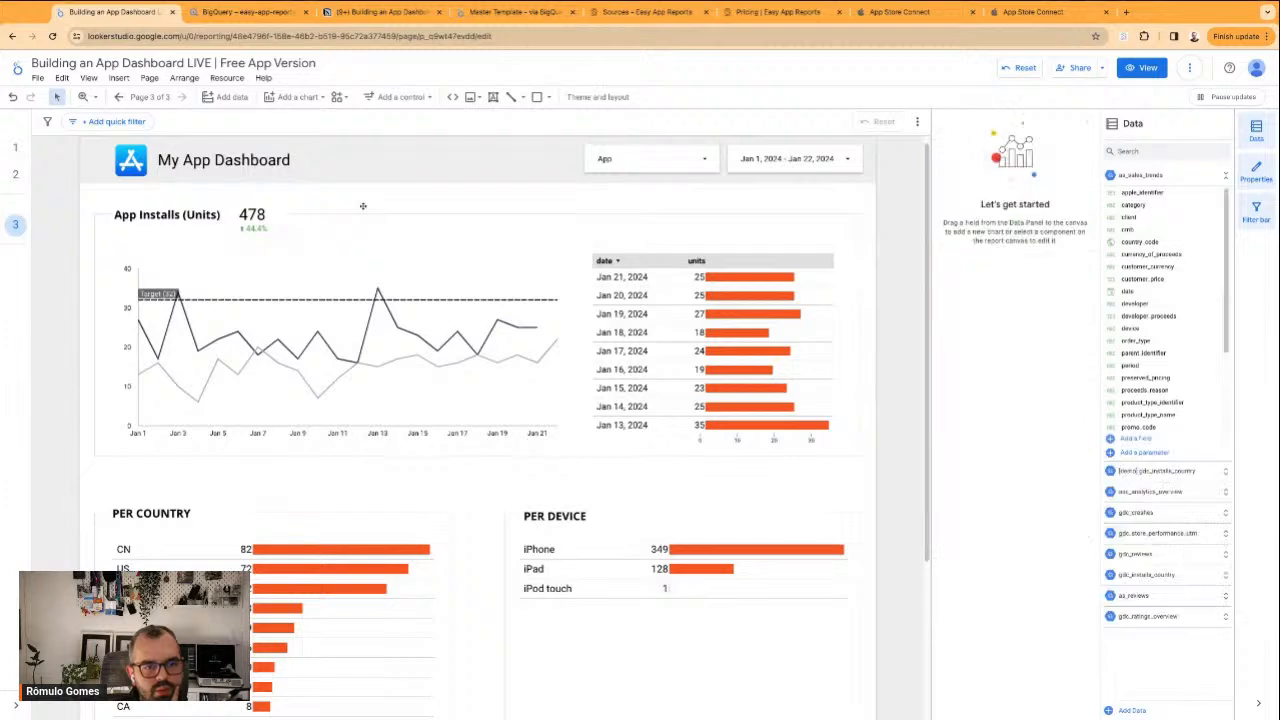
# Show the installs scorecard's comparison label and widen the scorecard to fit the label text
pyautogui.click(260, 214)
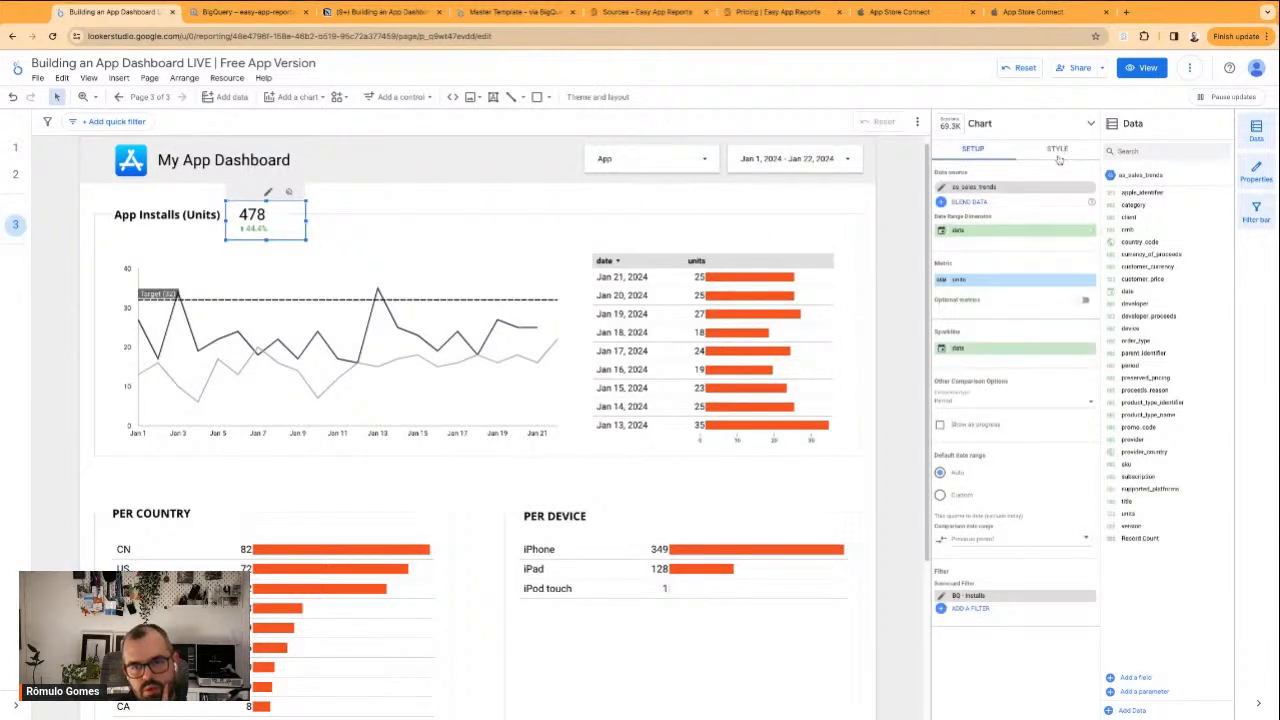
pyautogui.click(1057, 152)
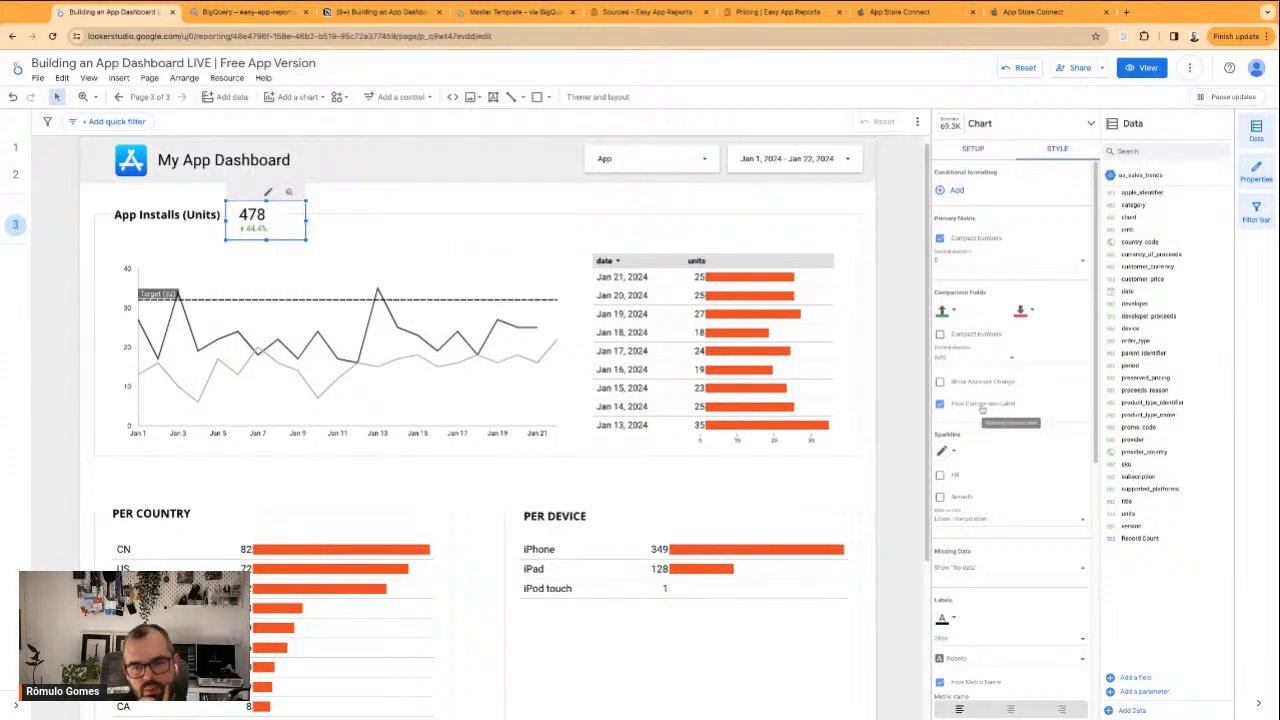
pyautogui.click(982, 404)
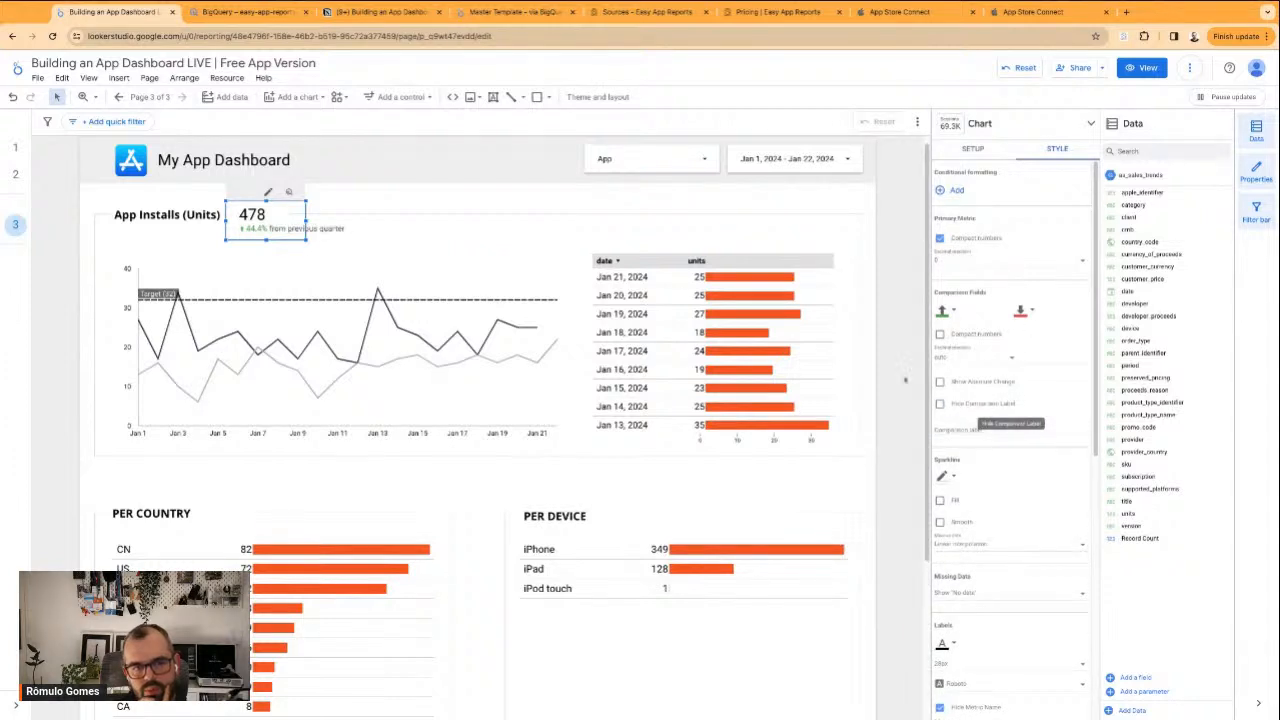
pyautogui.moveTo(306, 221); pyautogui.dragTo(353, 221)
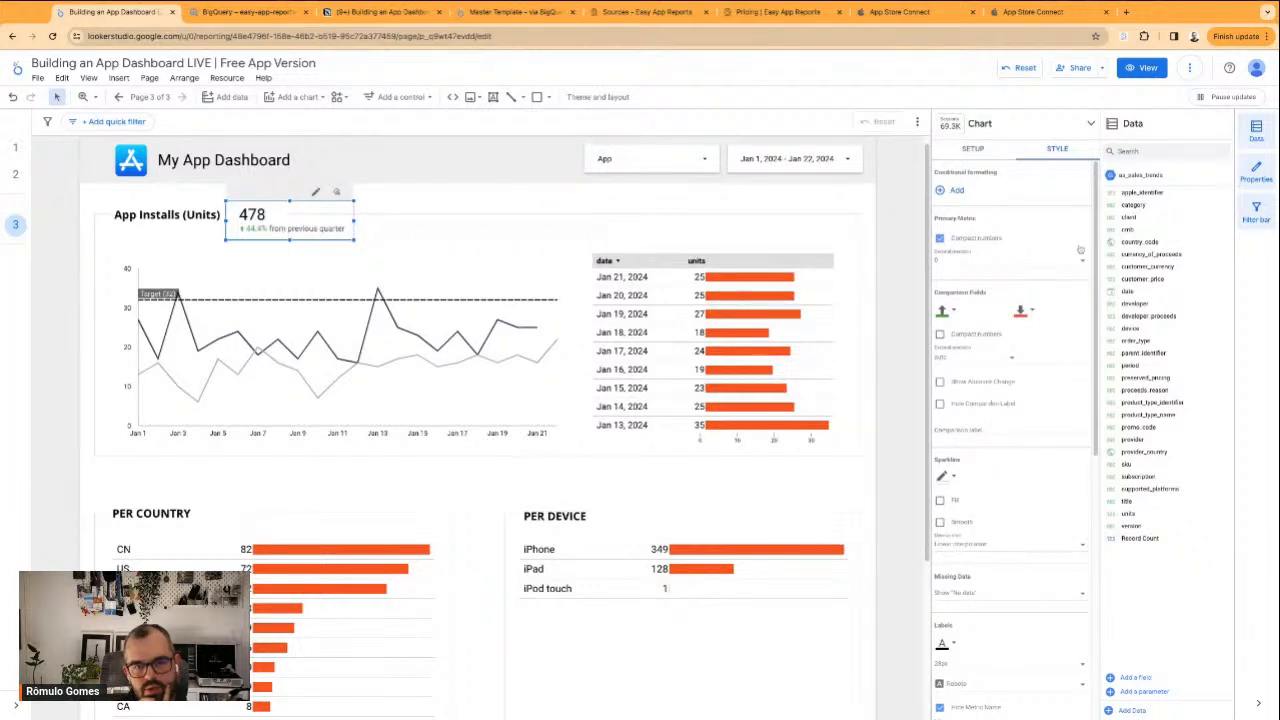
# Give the installs scorecard a white background so it covers the frame line behind it
pyautogui.scroll(-5, 958, 500)
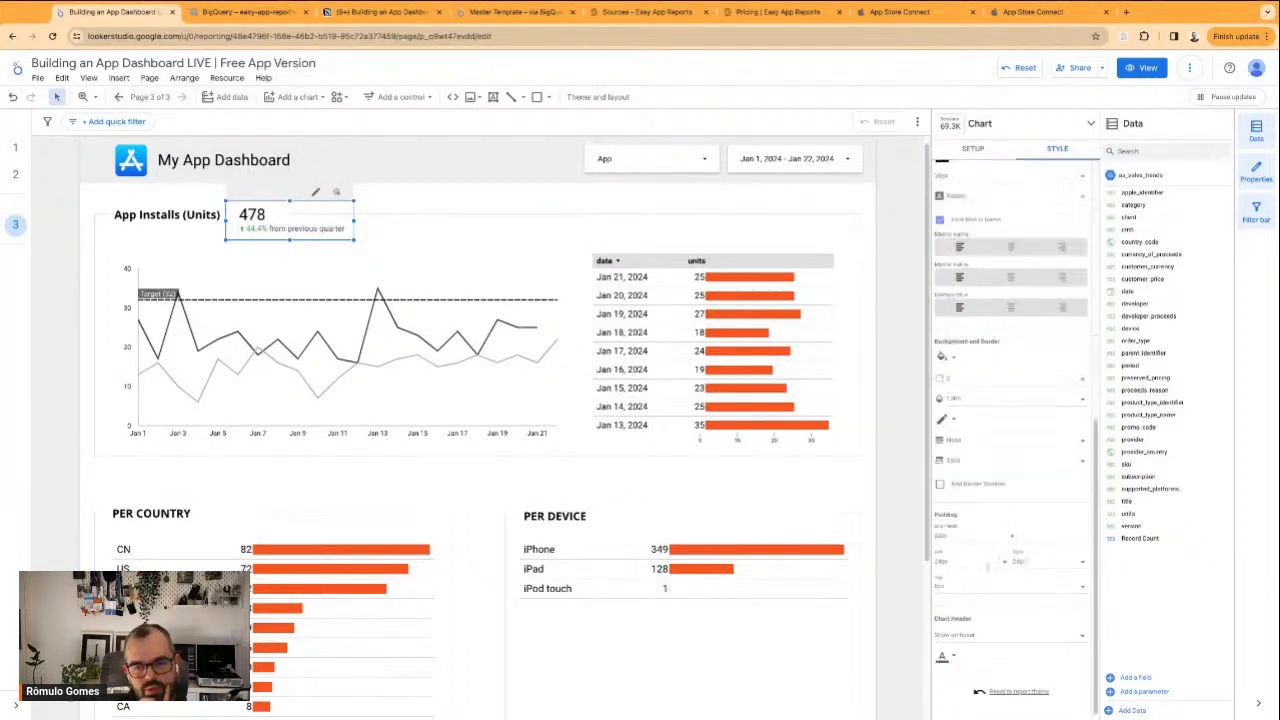
pyautogui.click(944, 358)
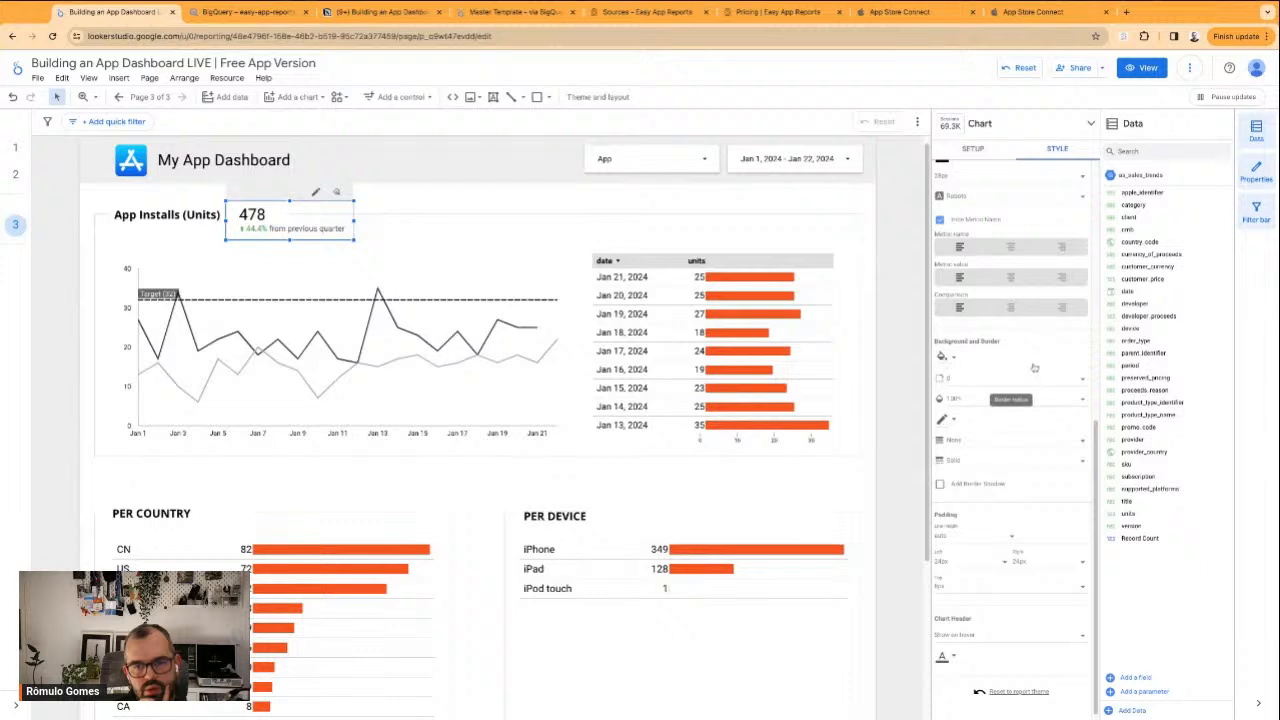
pyautogui.click(1108, 394)
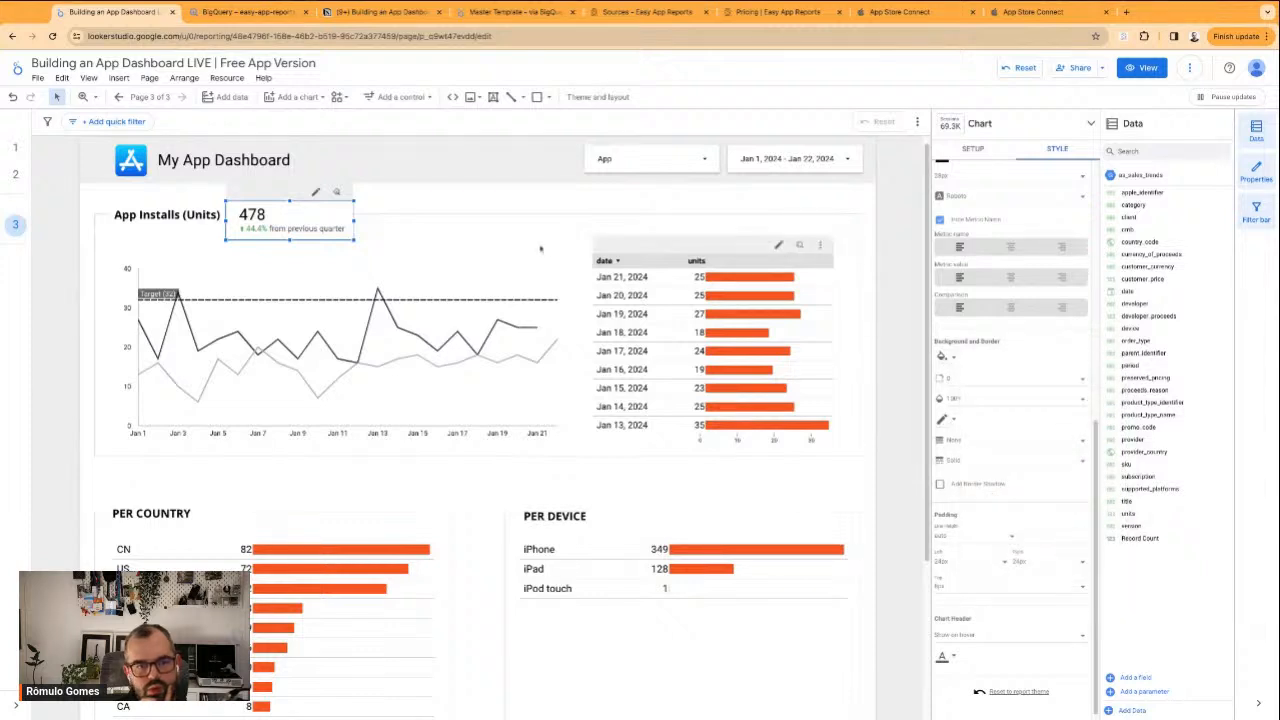
pyautogui.click(513, 252)
pyautogui.click(348, 200)
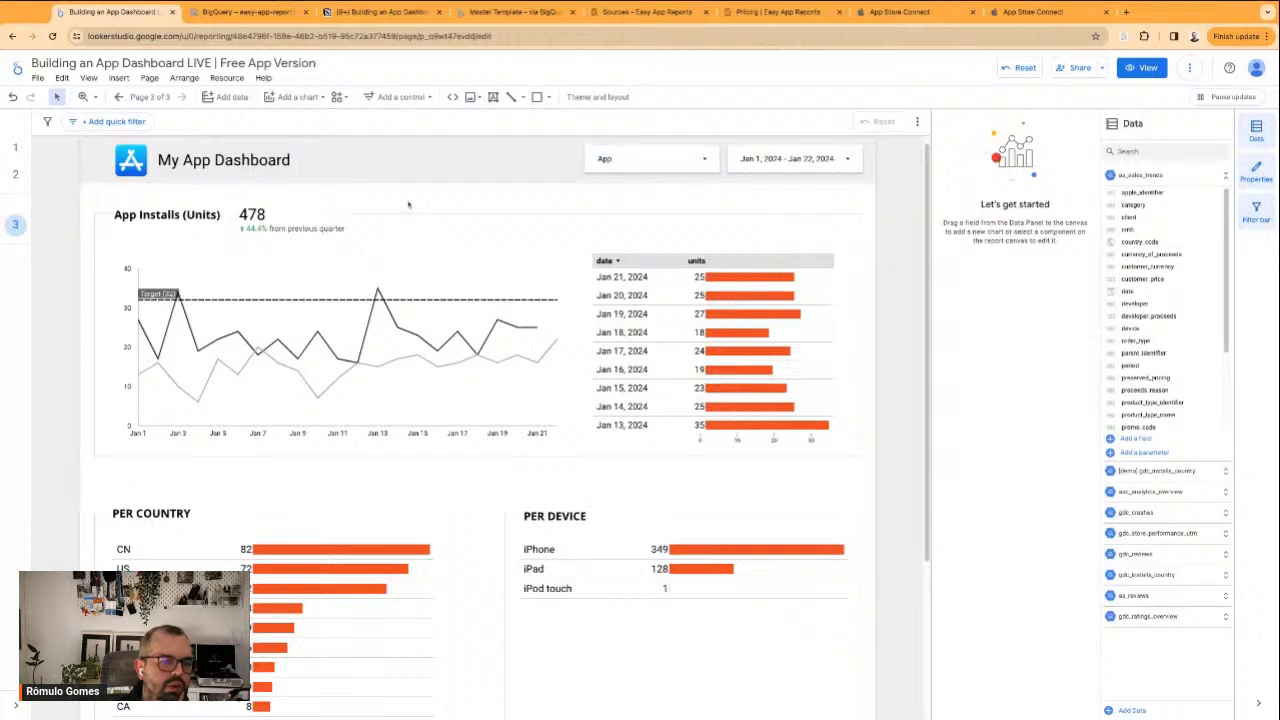
# Fine-tune the installs scorecard's horizontal position and width beside the App Installs (Units) title
pyautogui.moveTo(300, 214); pyautogui.dragTo(286, 214)
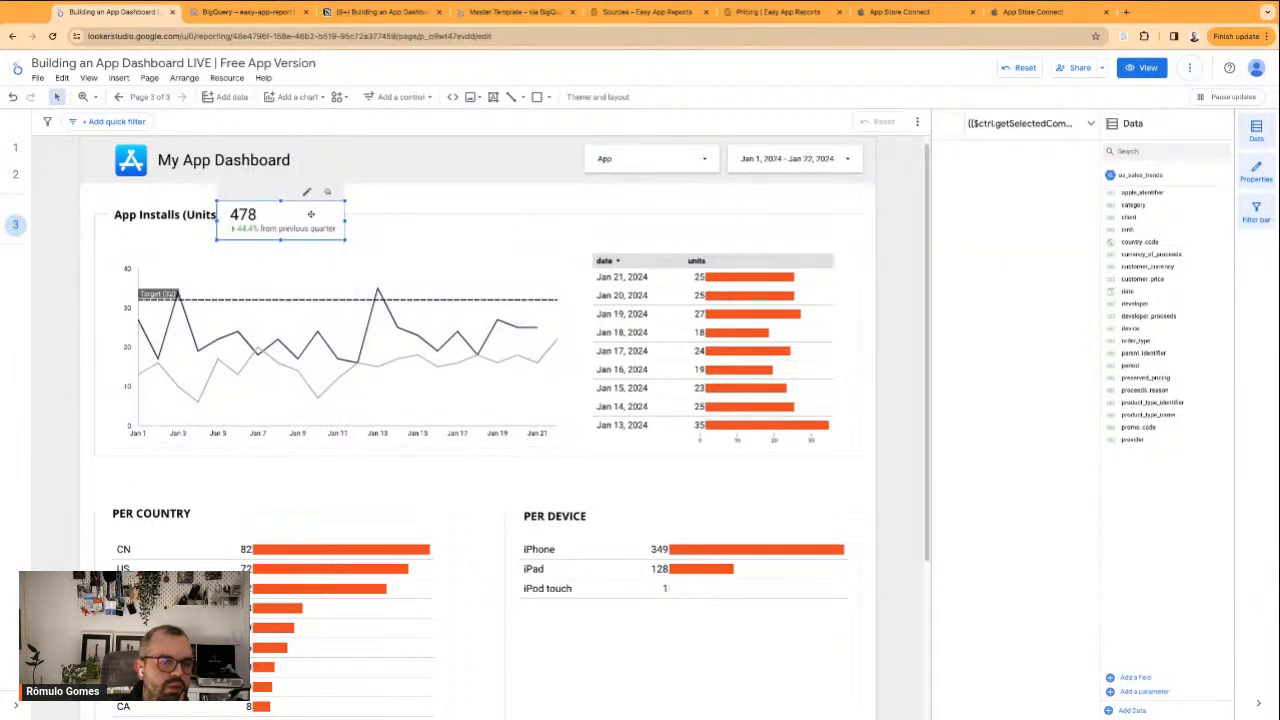
pyautogui.click(409, 211)
pyautogui.moveTo(269, 218); pyautogui.dragTo(278, 219)
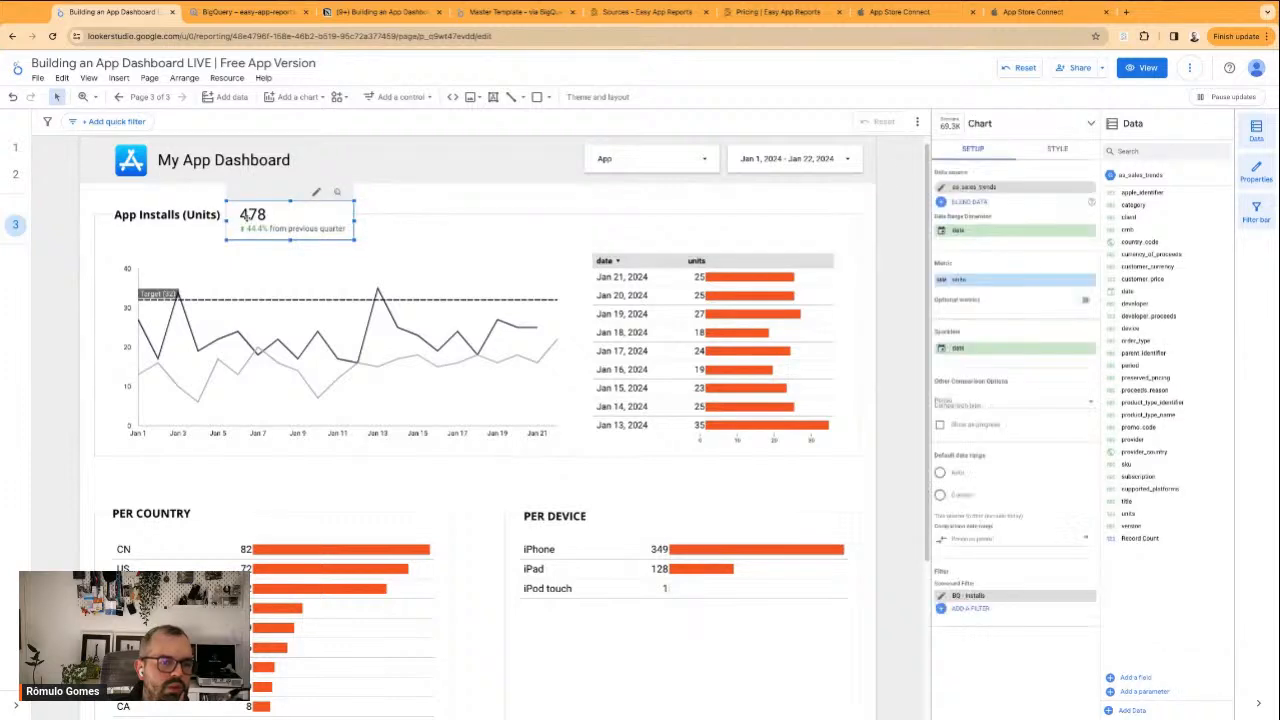
pyautogui.moveTo(224, 222); pyautogui.dragTo(226, 220)
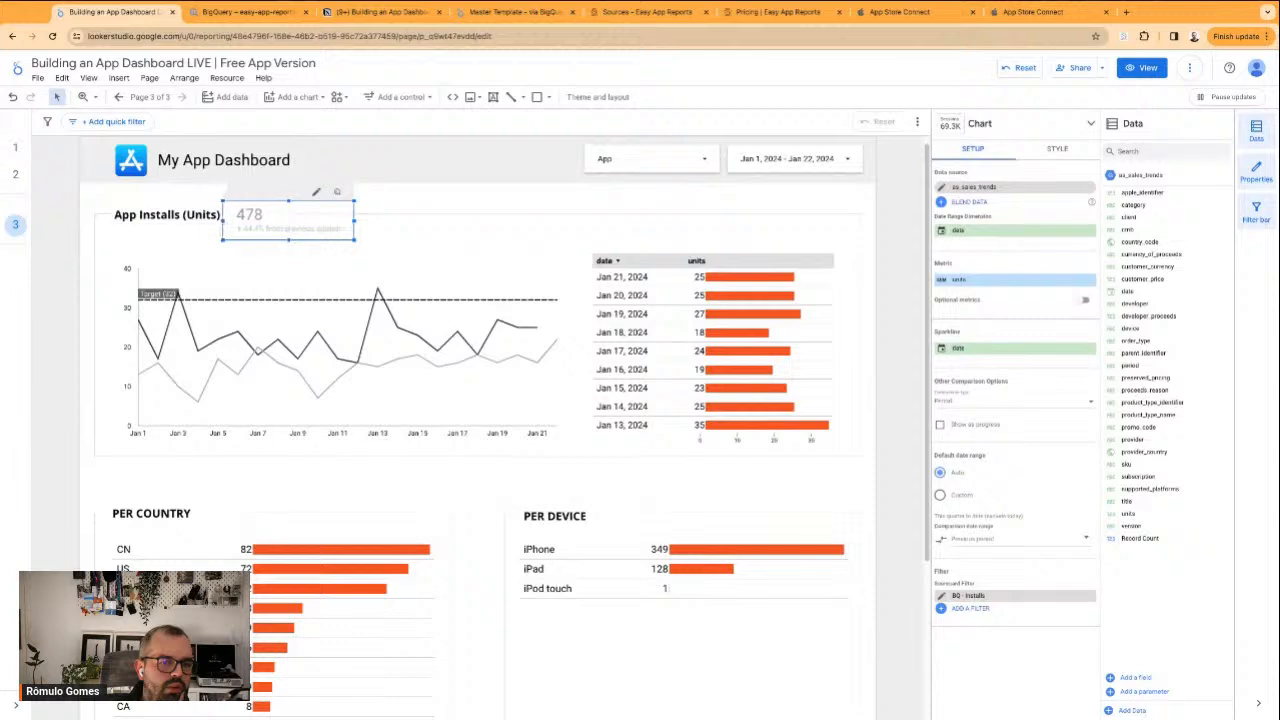
pyautogui.click(401, 203)
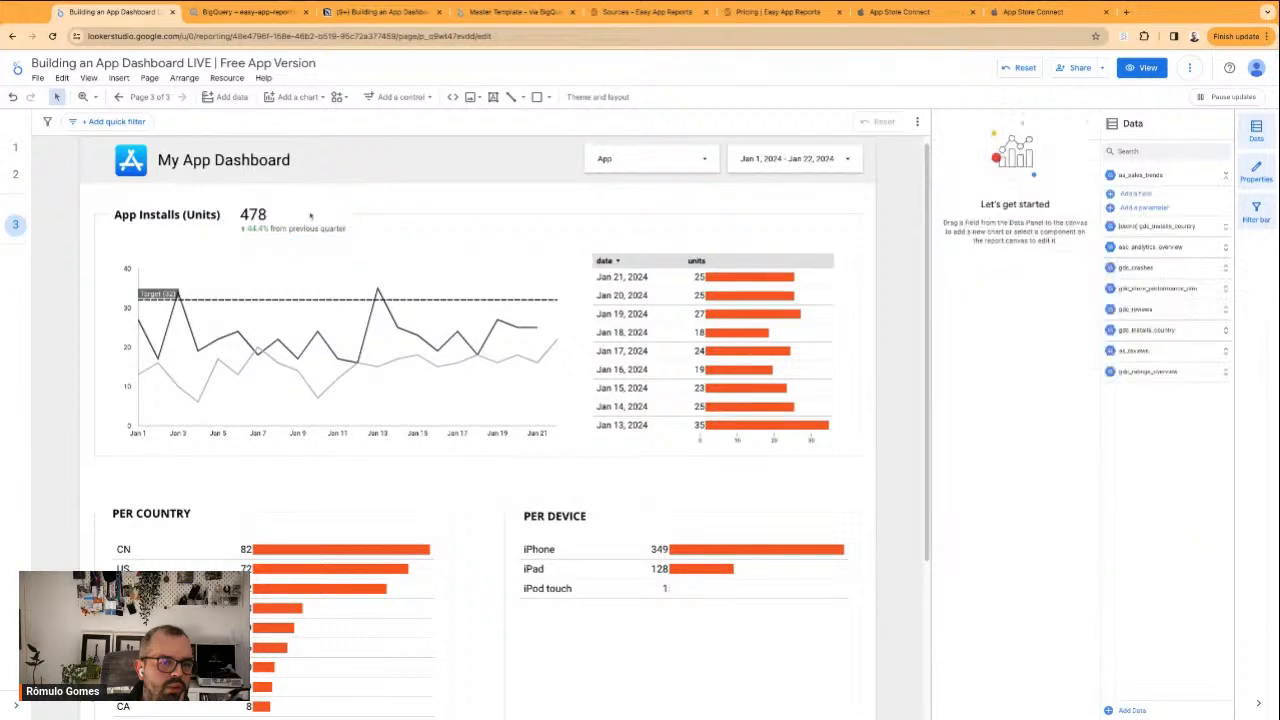
pyautogui.click(258, 214)
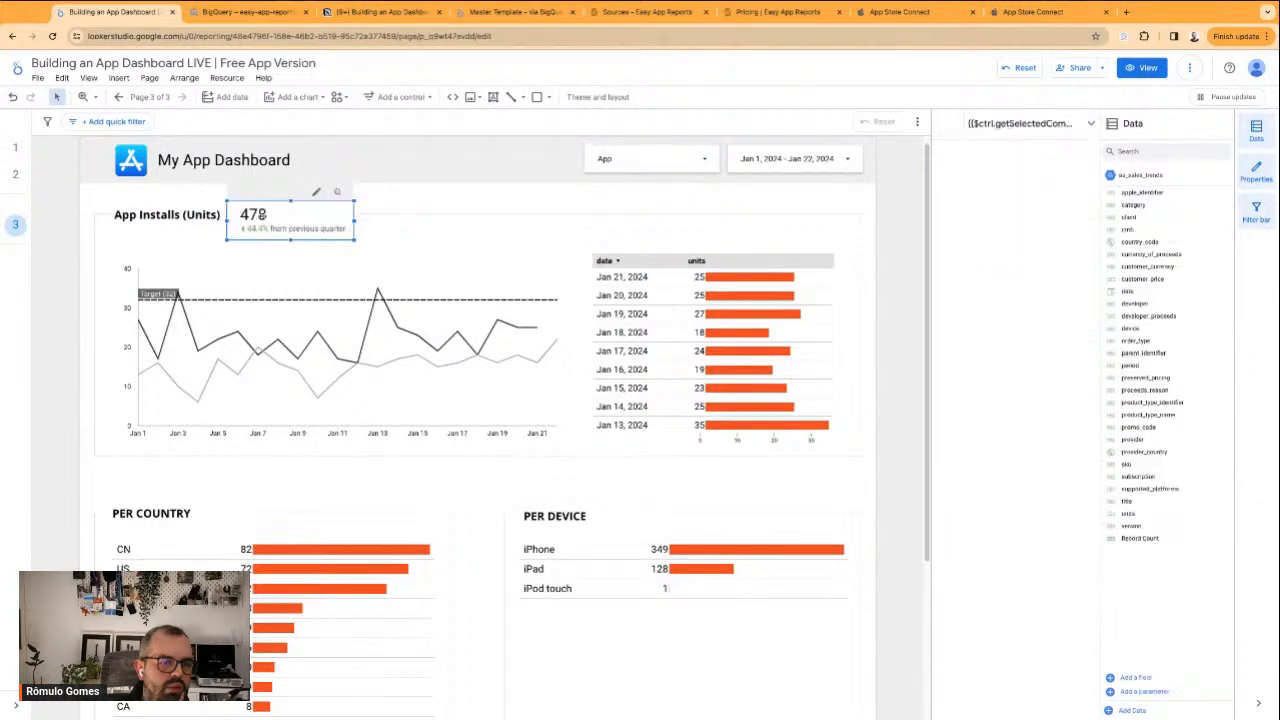
pyautogui.moveTo(320, 212); pyautogui.dragTo(316, 212)
pyautogui.click(408, 207)
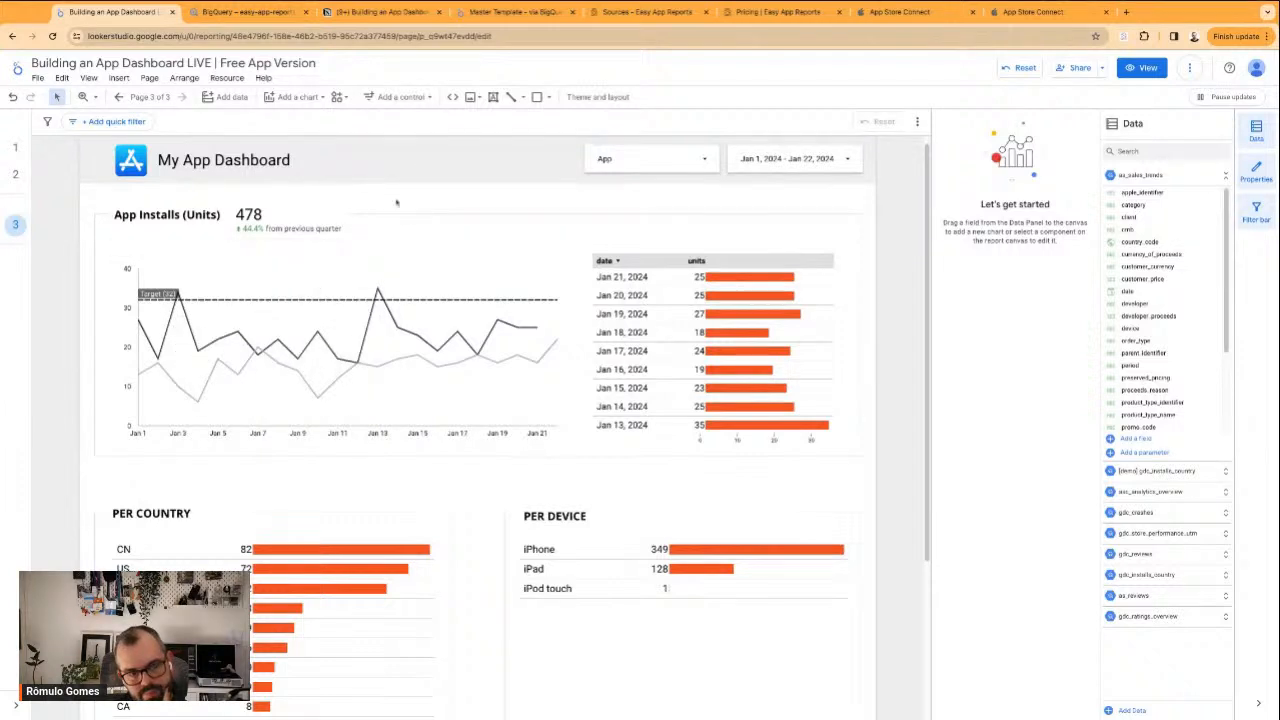
# Place the installs scorecard beneath the App Installs (Units) title, aligned with the time series chart's left edge
pyautogui.moveTo(281, 222)
pyautogui.mouseDown()
pyautogui.moveTo(168, 246)
pyautogui.moveTo(279, 222)
pyautogui.mouseUp()
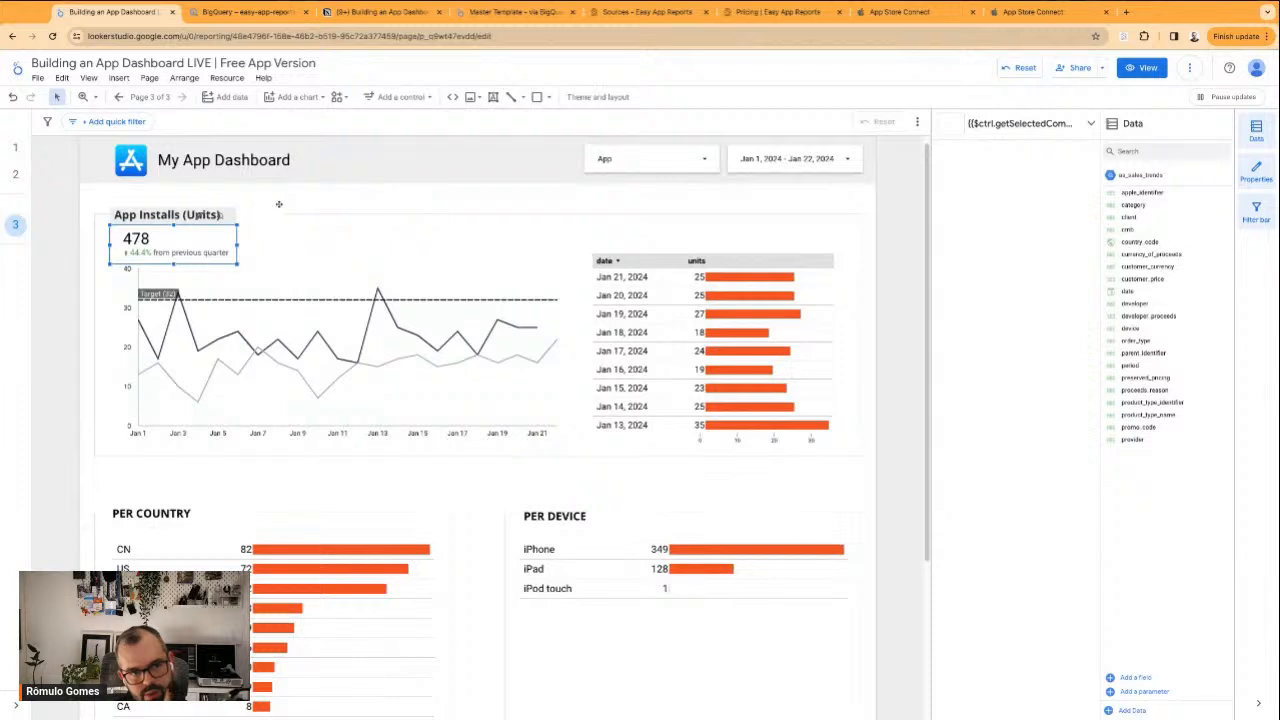
pyautogui.click(279, 203)
# Extend the lower edge of the App Installs frame rectangle slightly downward to make room for the charts
pyautogui.click(309, 345)
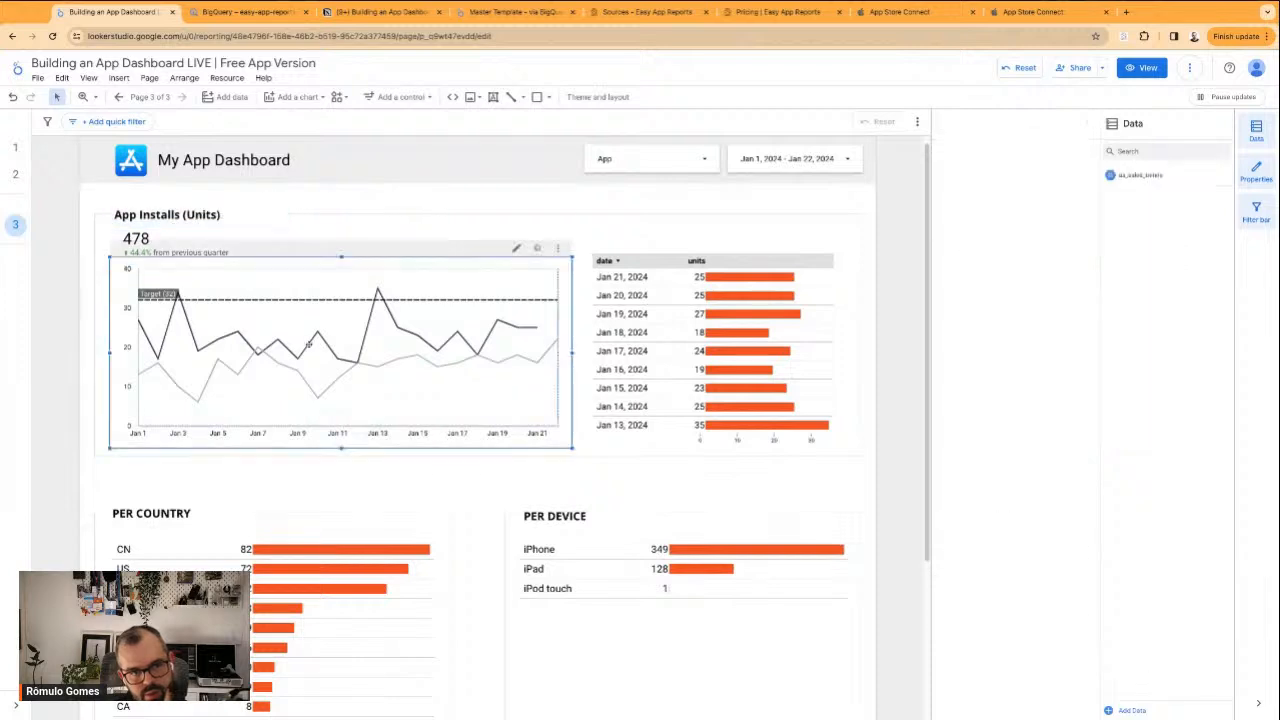
pyautogui.click(679, 214)
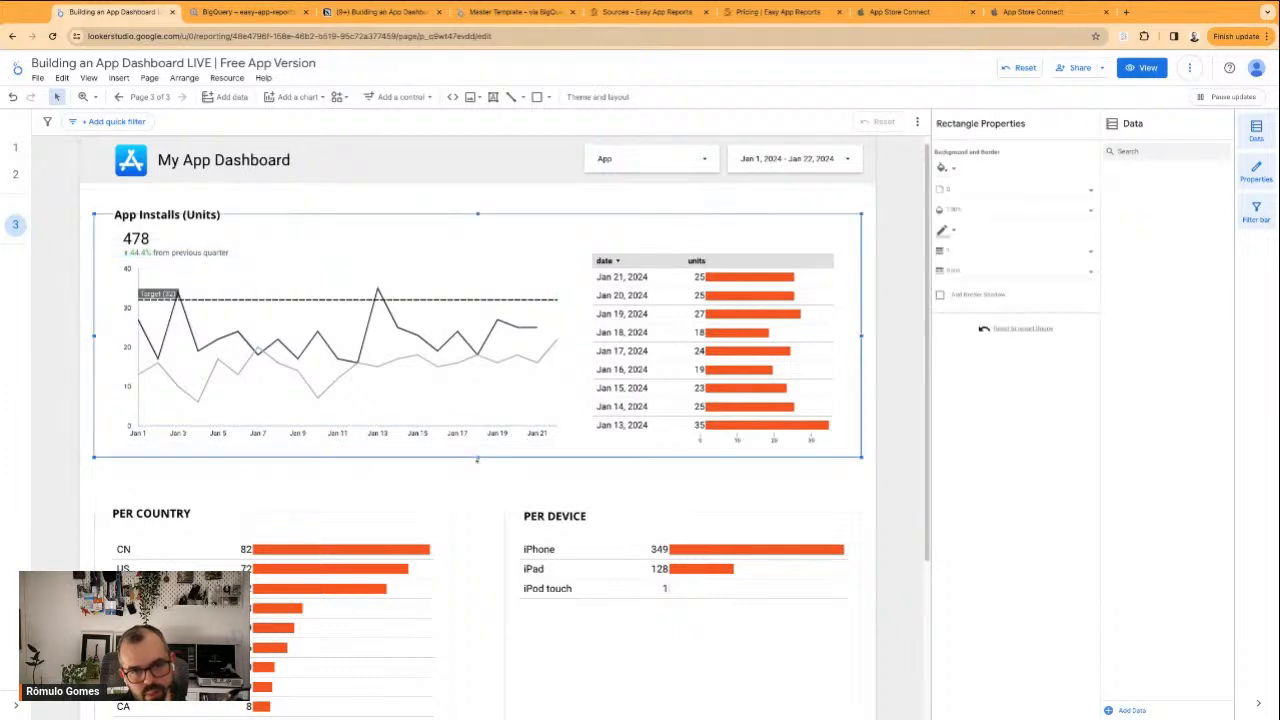
pyautogui.moveTo(477, 458); pyautogui.dragTo(477, 476)
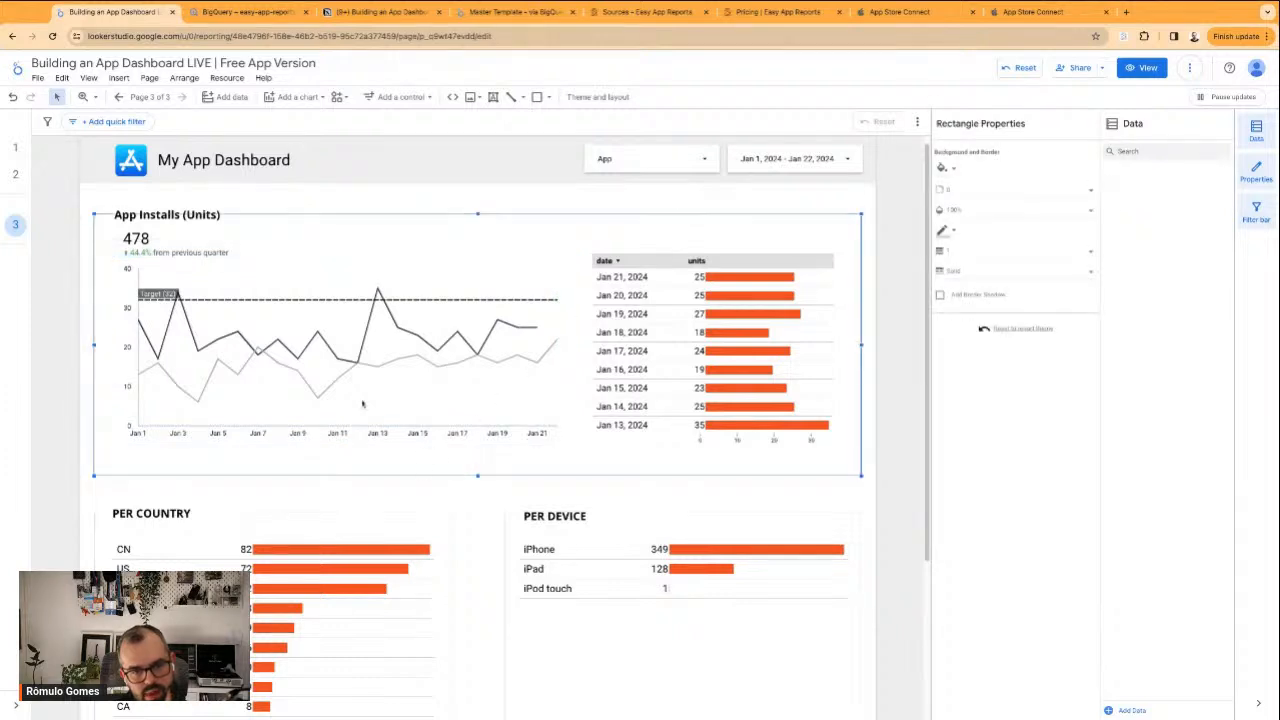
# Select the installs time series chart and the date table together and nudge them slightly down within the frame, clear of the scorecard
pyautogui.click(458, 425)
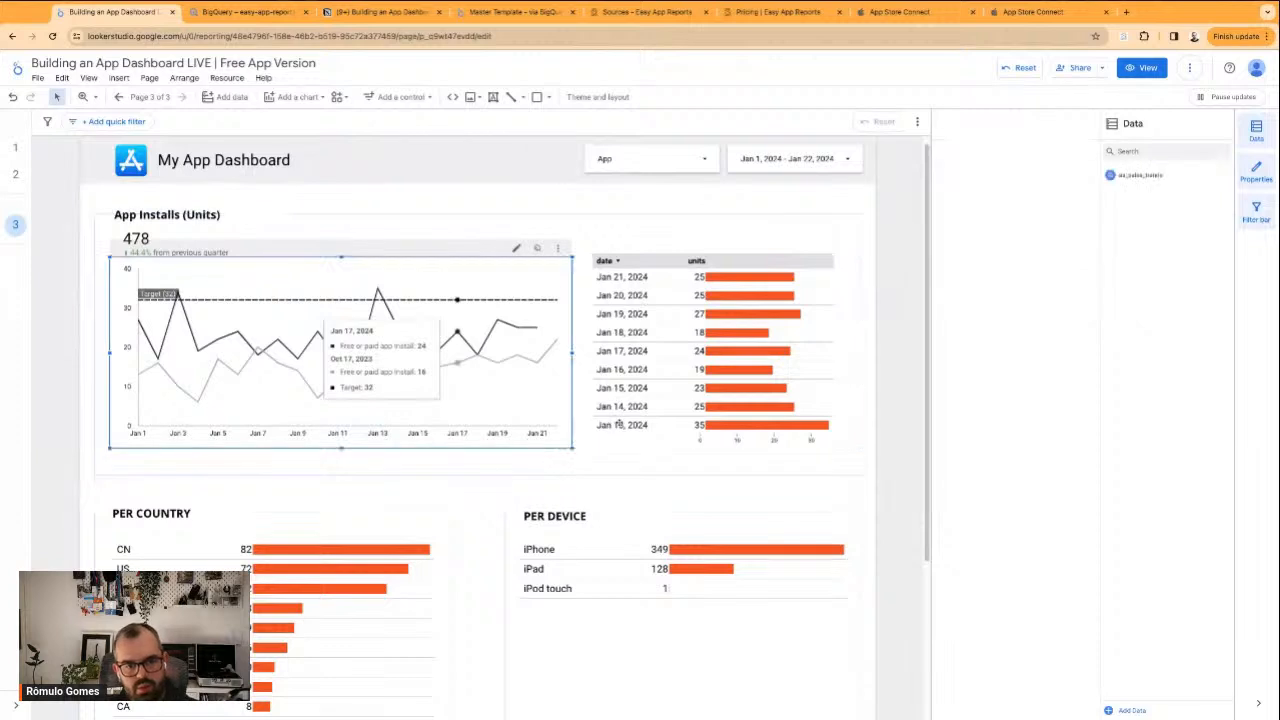
pyautogui.keyDown('shift'); pyautogui.click(619, 423); pyautogui.keyUp('shift')
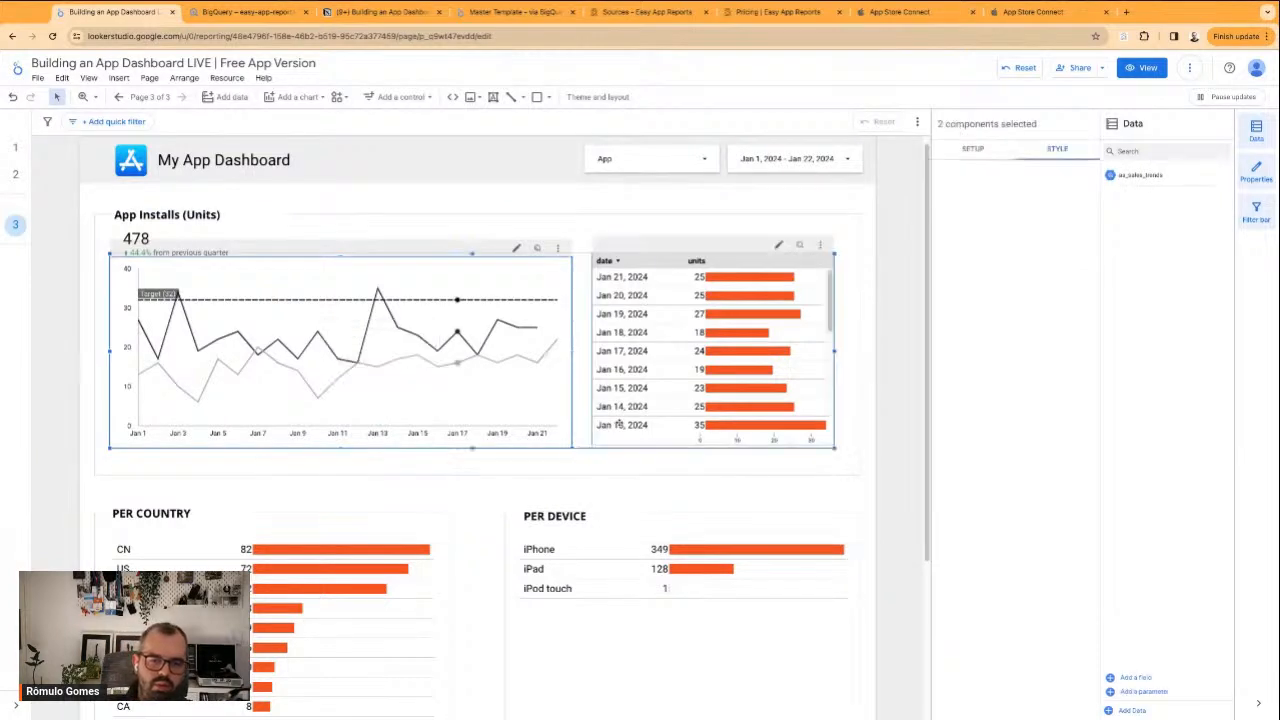
pyautogui.press('Down')
pyautogui.press('Down')
pyautogui.press('Down')
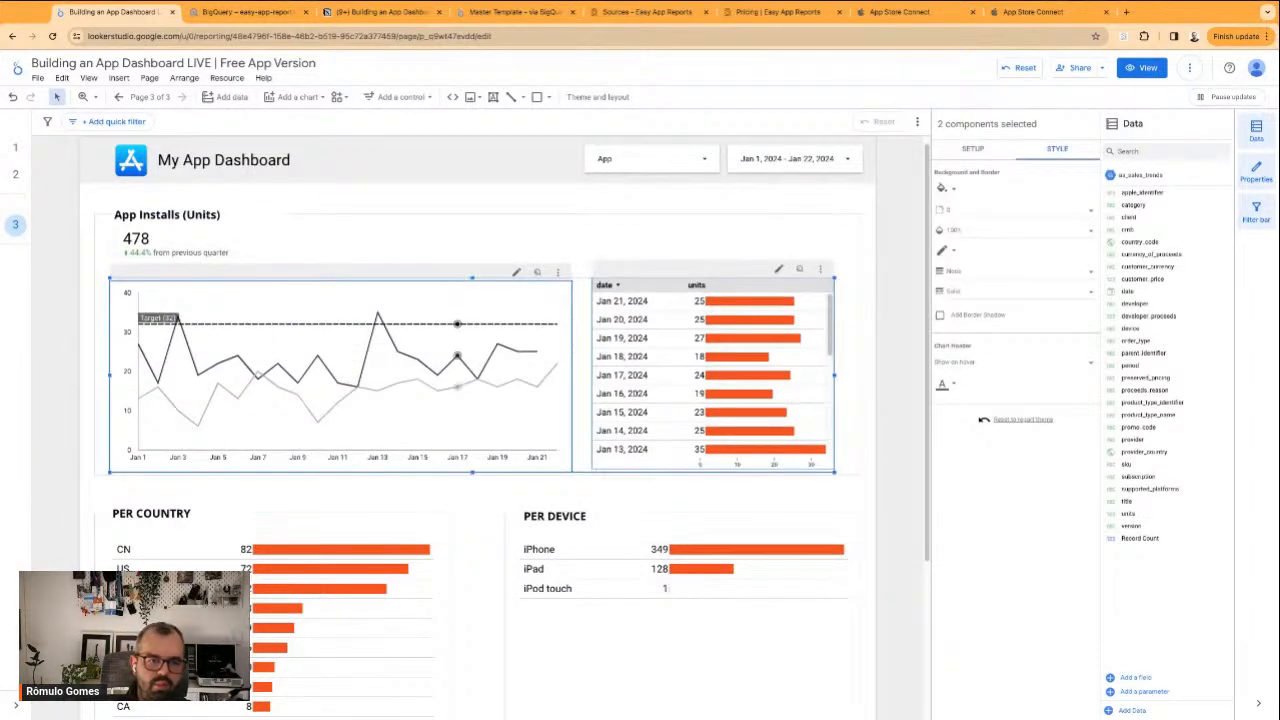
pyautogui.press('Up')
pyautogui.press('Up')
pyautogui.press('Up')
pyautogui.press('Down')
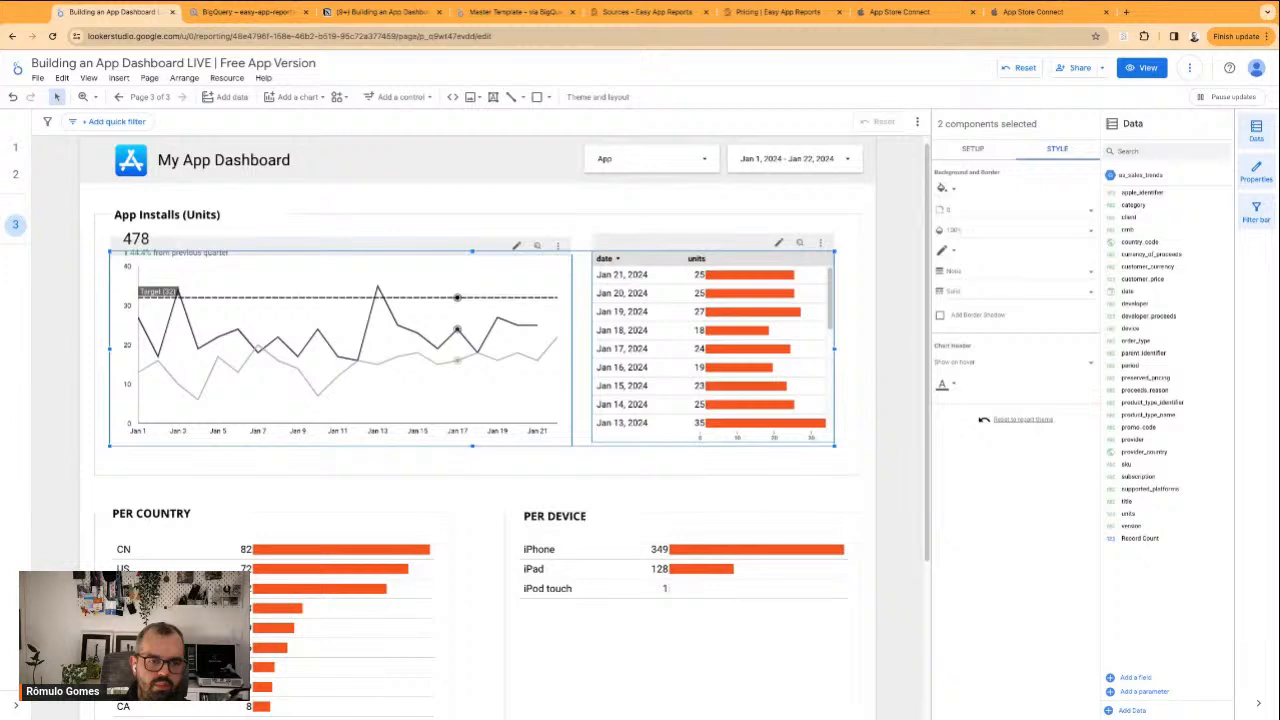
pyautogui.press('Down')
pyautogui.press('Down')
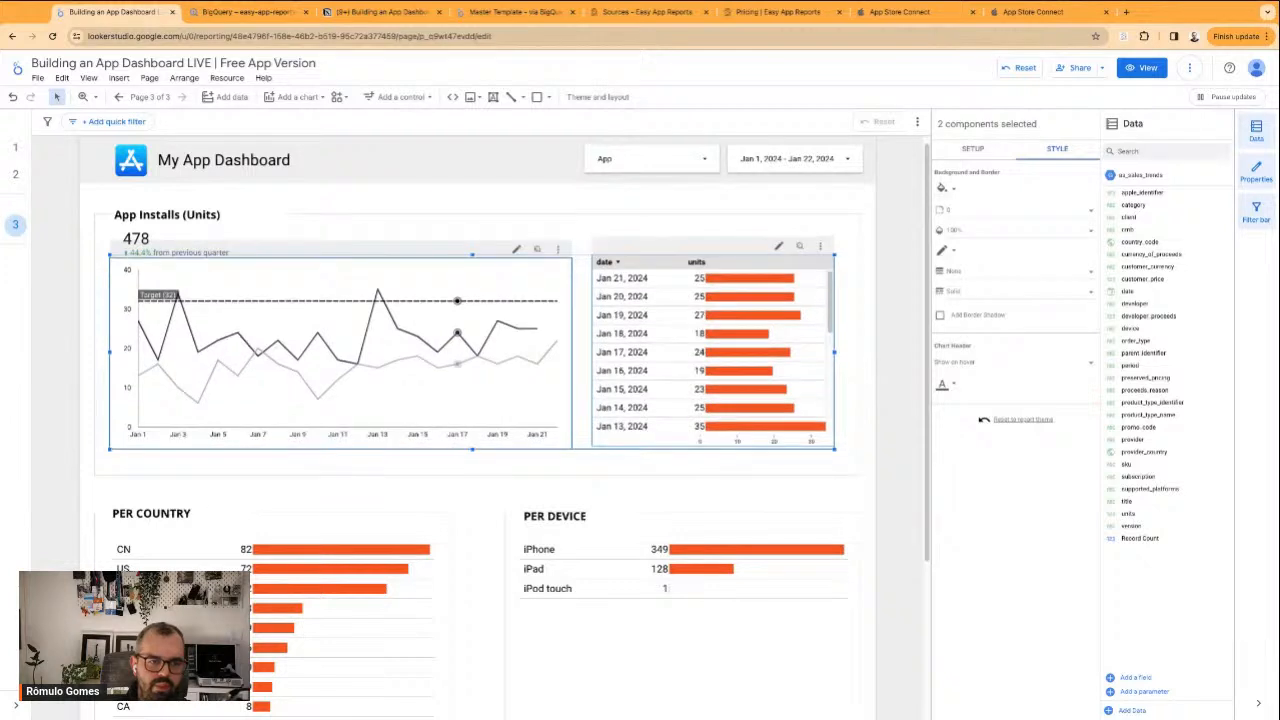
pyautogui.press('Down')
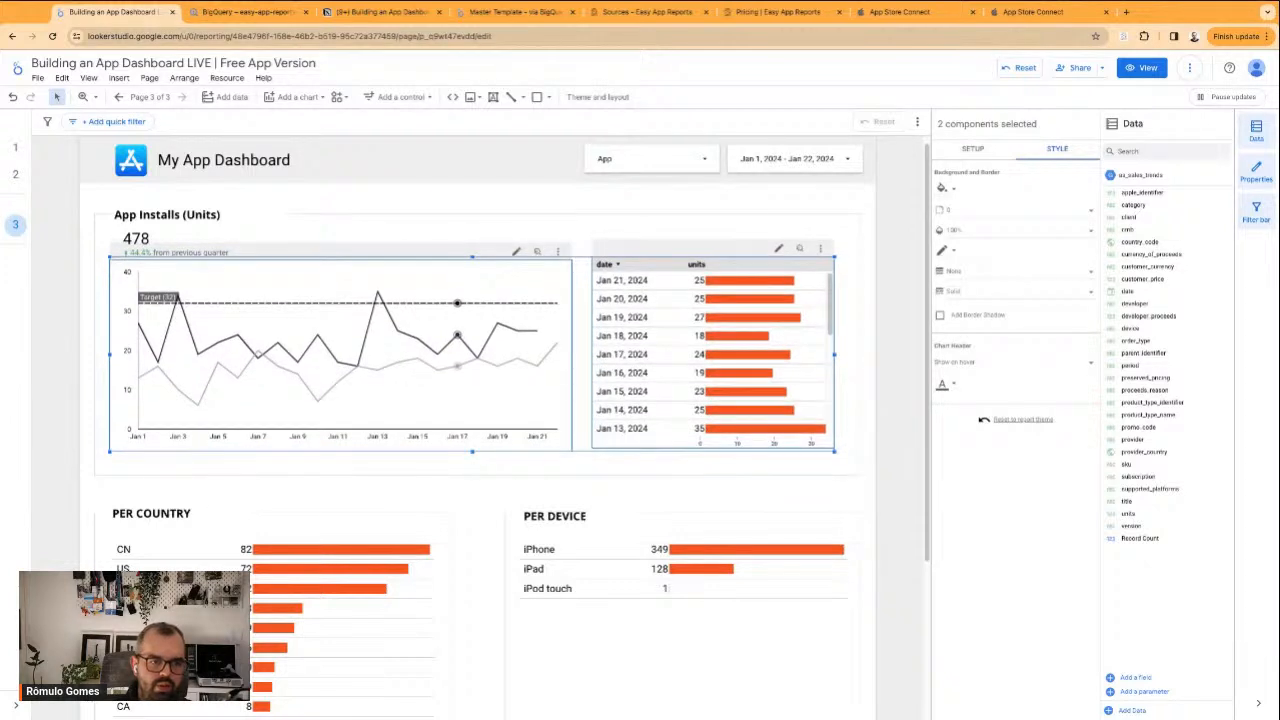
pyautogui.press('Down')
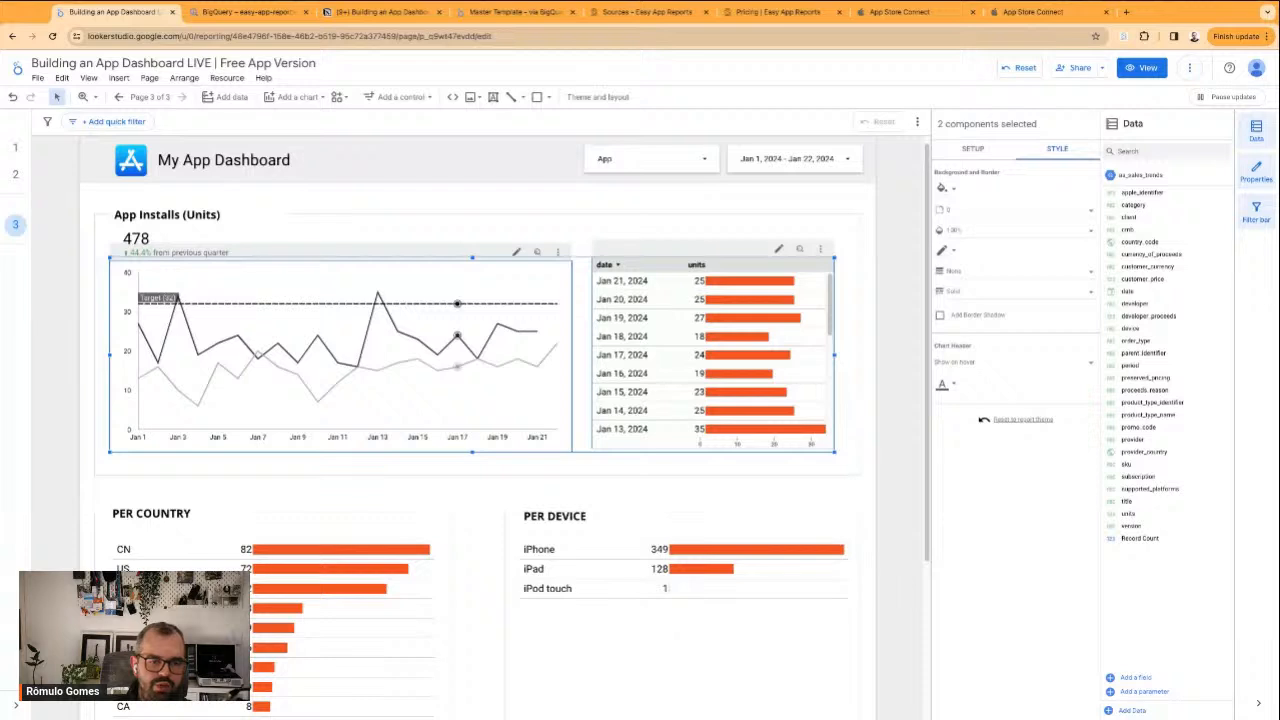
pyautogui.press('Down')
pyautogui.press('Down')
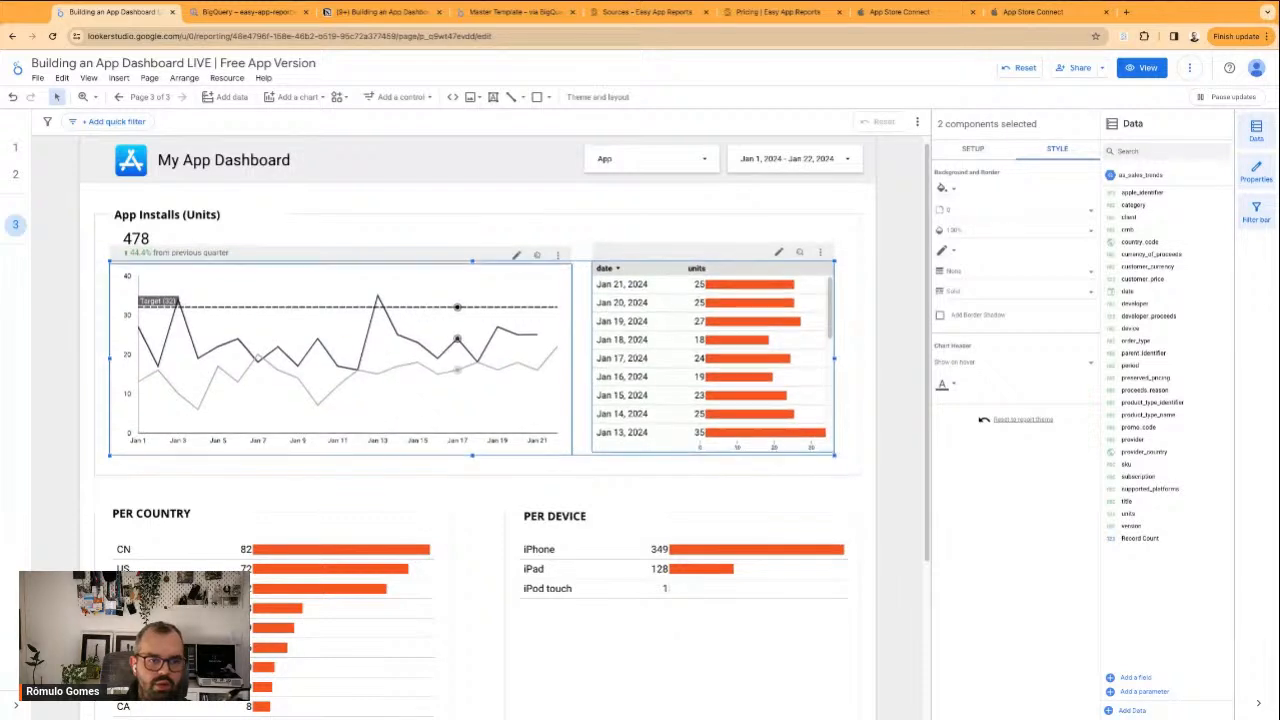
pyautogui.press('Down')
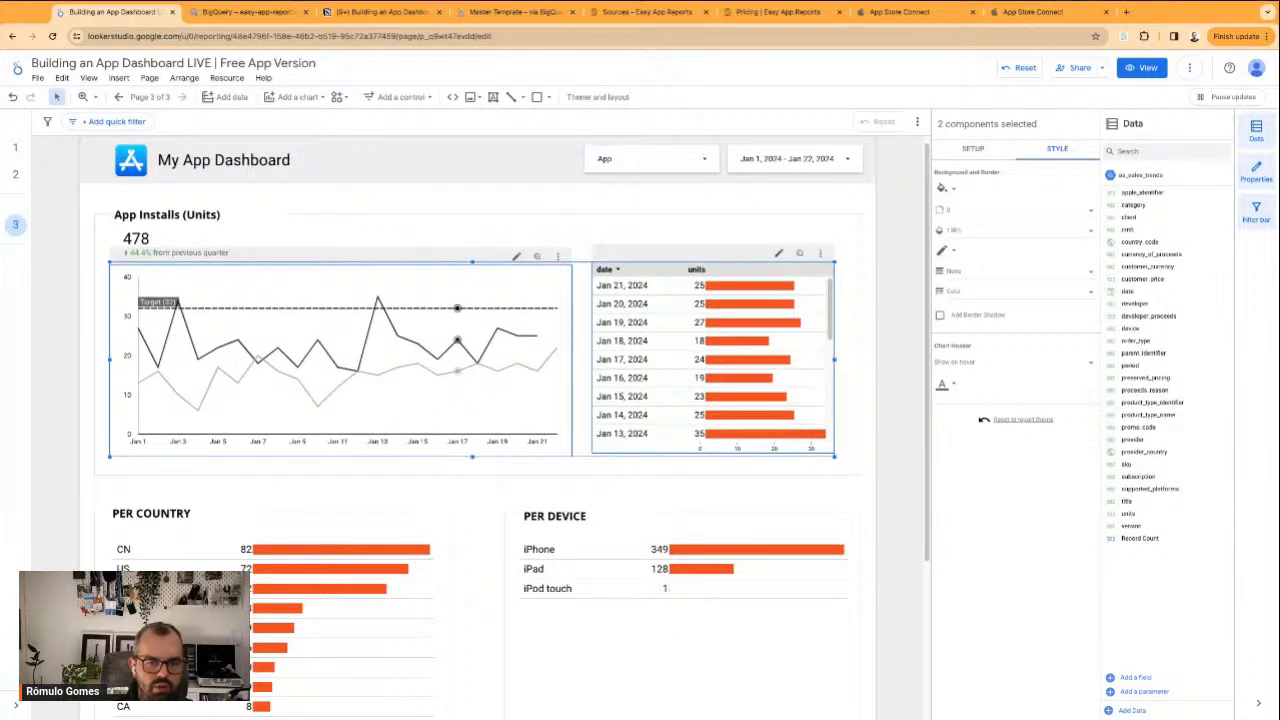
# Set the date table's header background to a very light grey and reload the report page
pyautogui.click(782, 500)
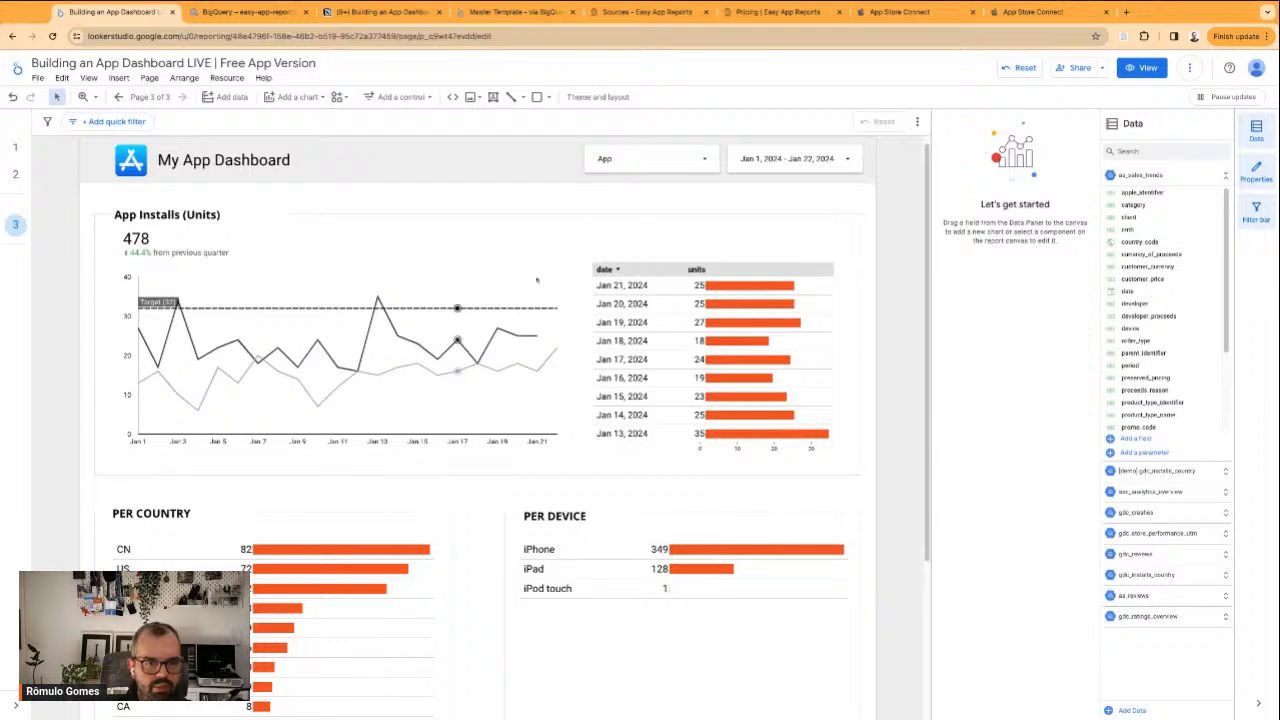
pyautogui.click(755, 332)
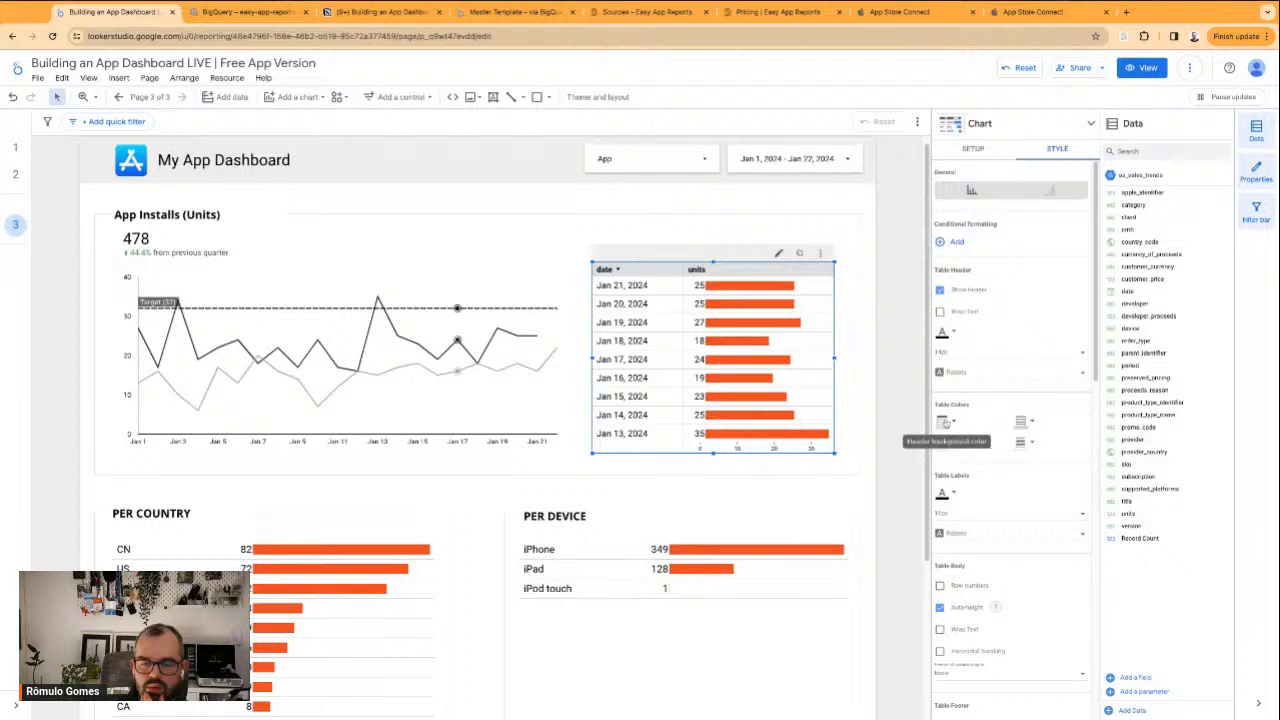
pyautogui.click(1005, 422)
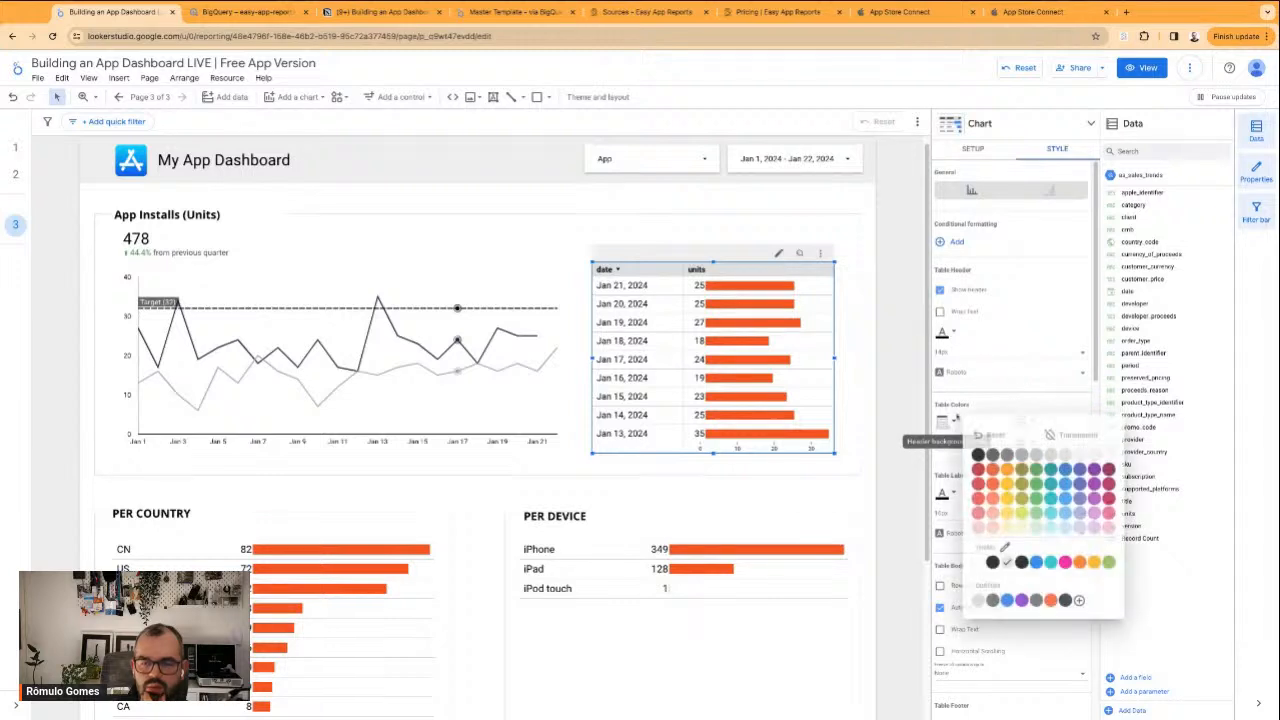
pyautogui.click(1082, 457)
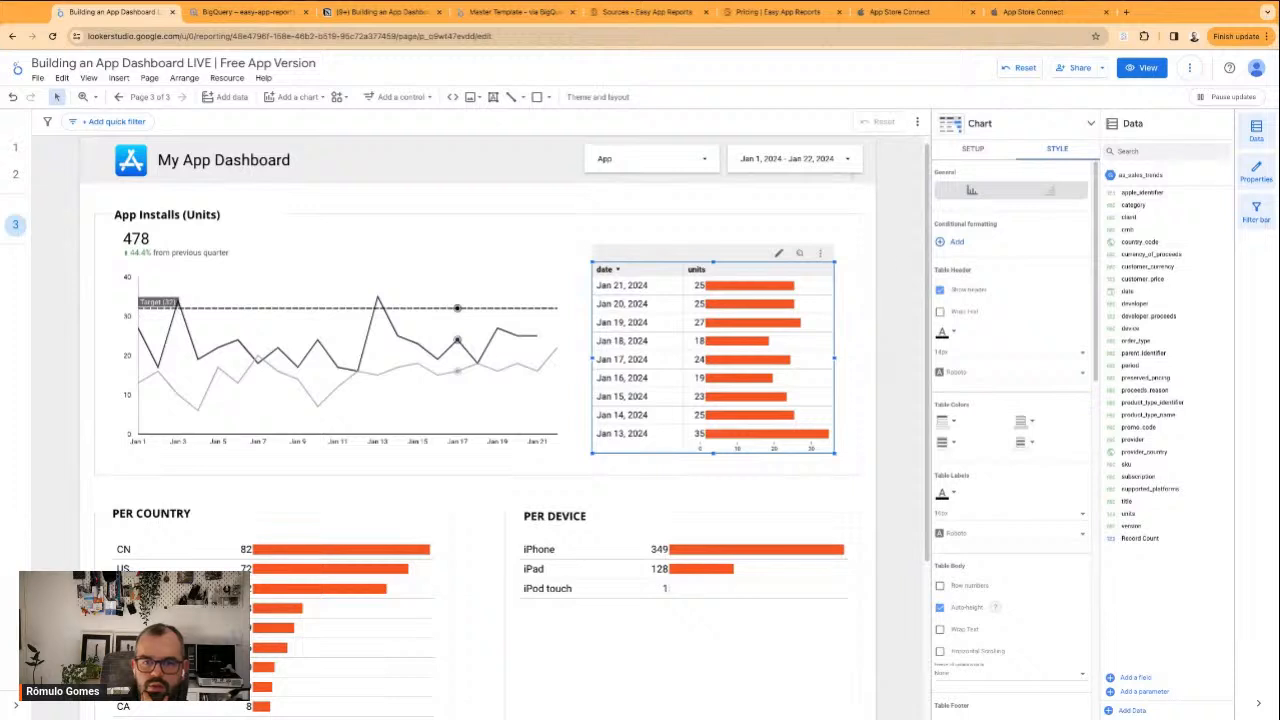
pyautogui.click(732, 210)
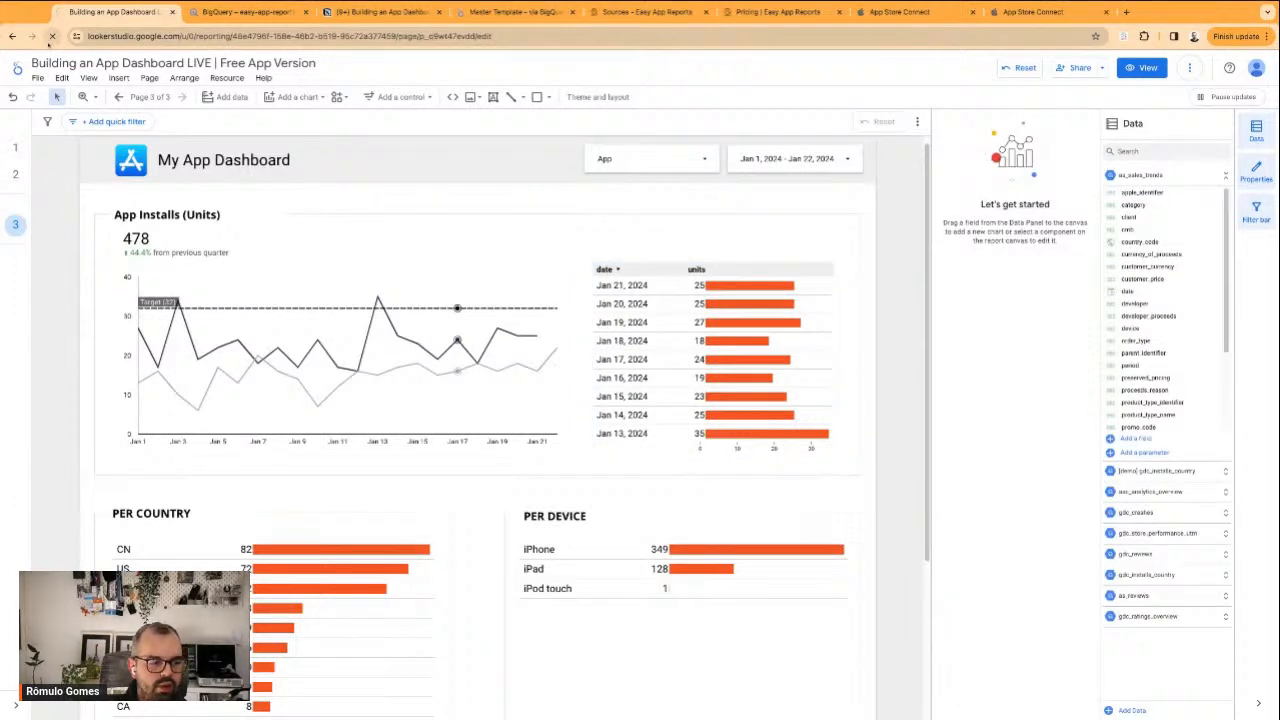
pyautogui.click(52, 36)
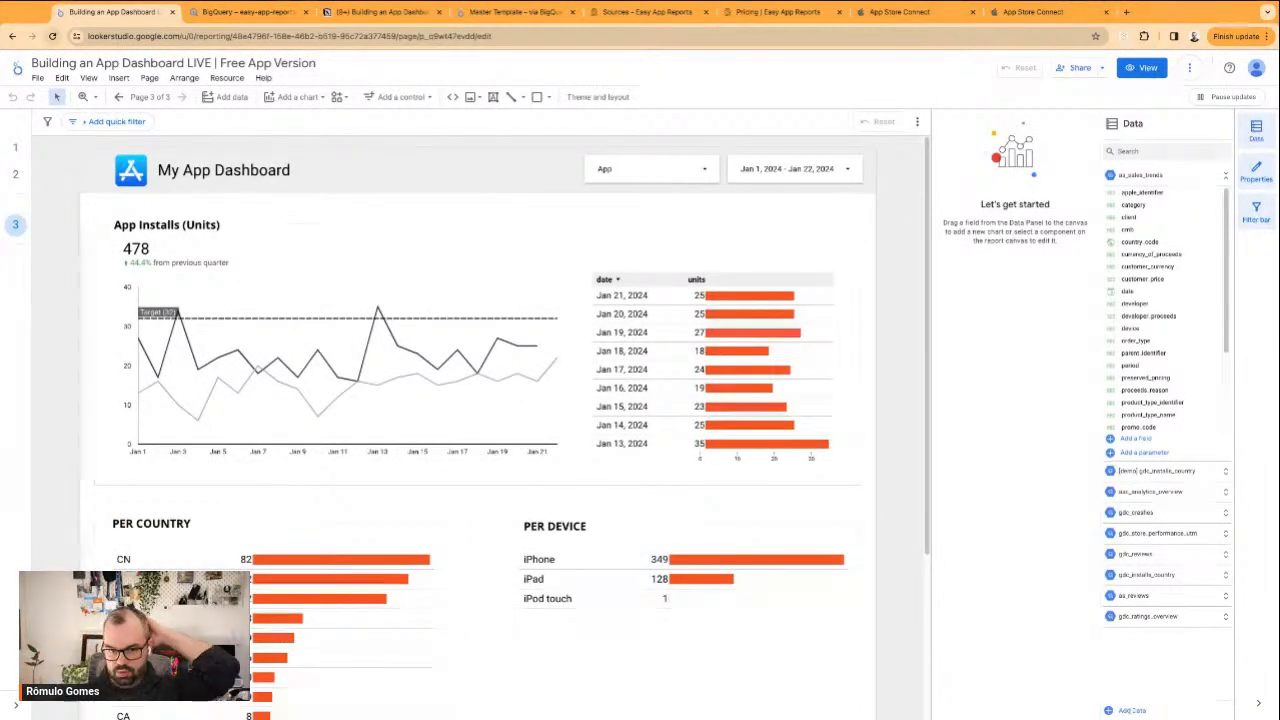
# Widen the PER COUNTRY frame rectangle slightly to the right, toward the PER DEVICE section
pyautogui.scroll(-2, 257, 314)
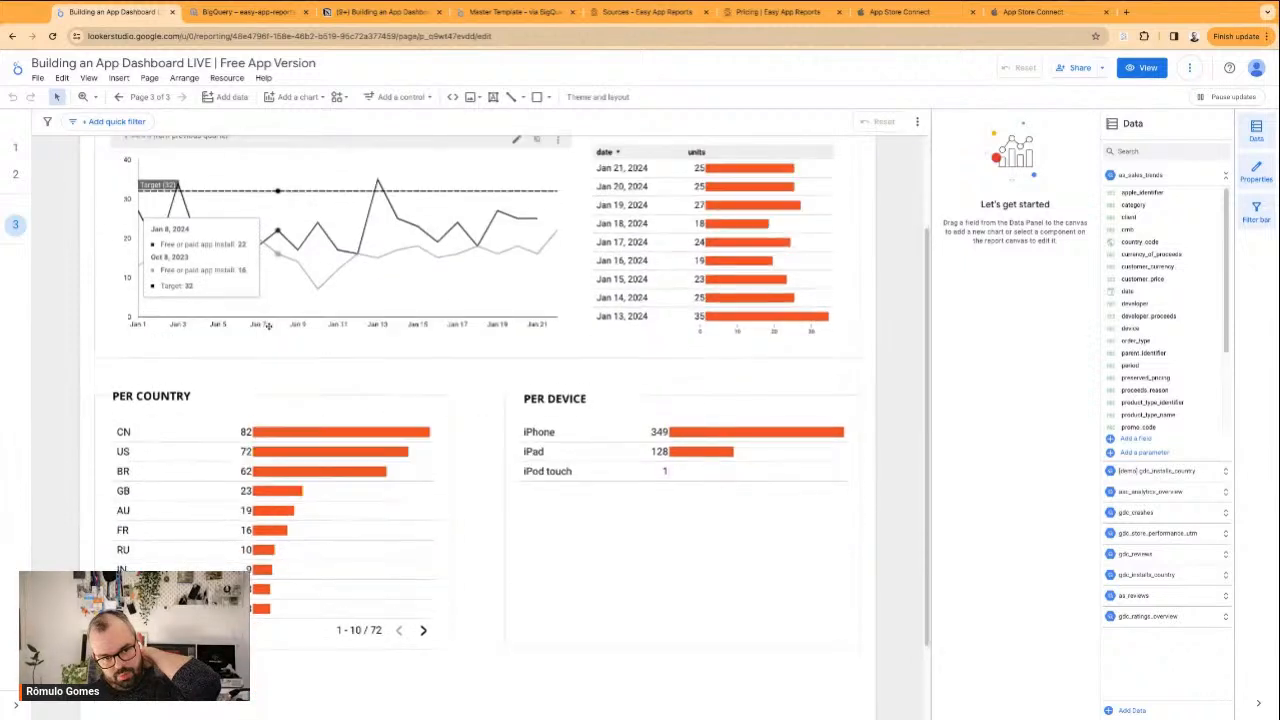
pyautogui.click(450, 478)
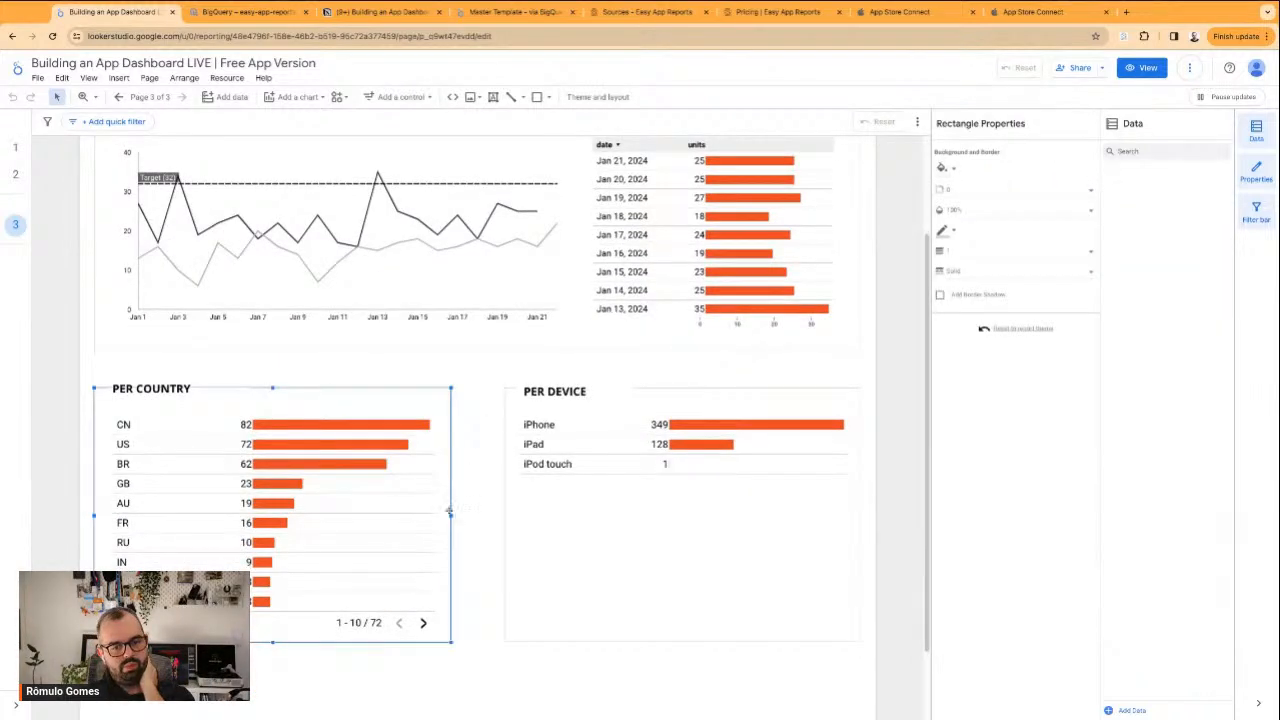
pyautogui.moveTo(450, 516); pyautogui.dragTo(469, 516)
pyautogui.click(492, 382)
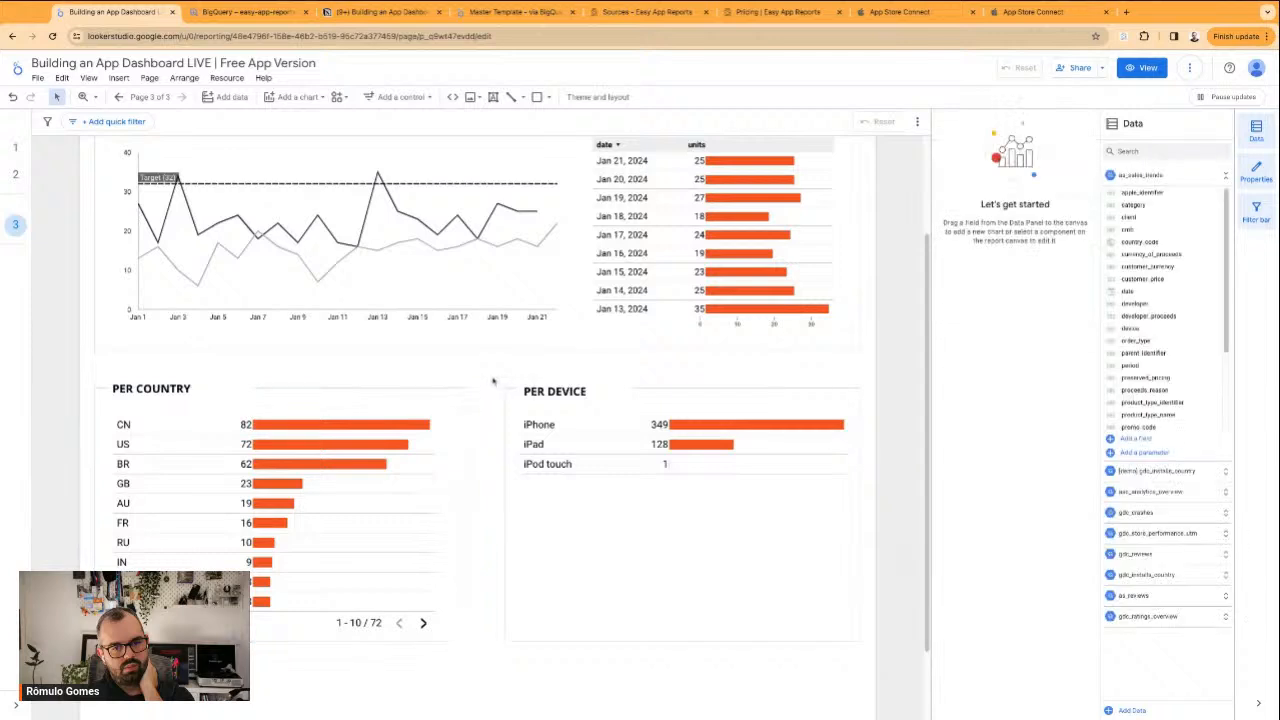
# Move the whole PER DEVICE section slightly left and extend its frame rectangle's right edge outward
pyautogui.moveTo(492, 382); pyautogui.dragTo(672, 517)
pyautogui.moveTo(672, 517); pyautogui.dragTo(660, 517)
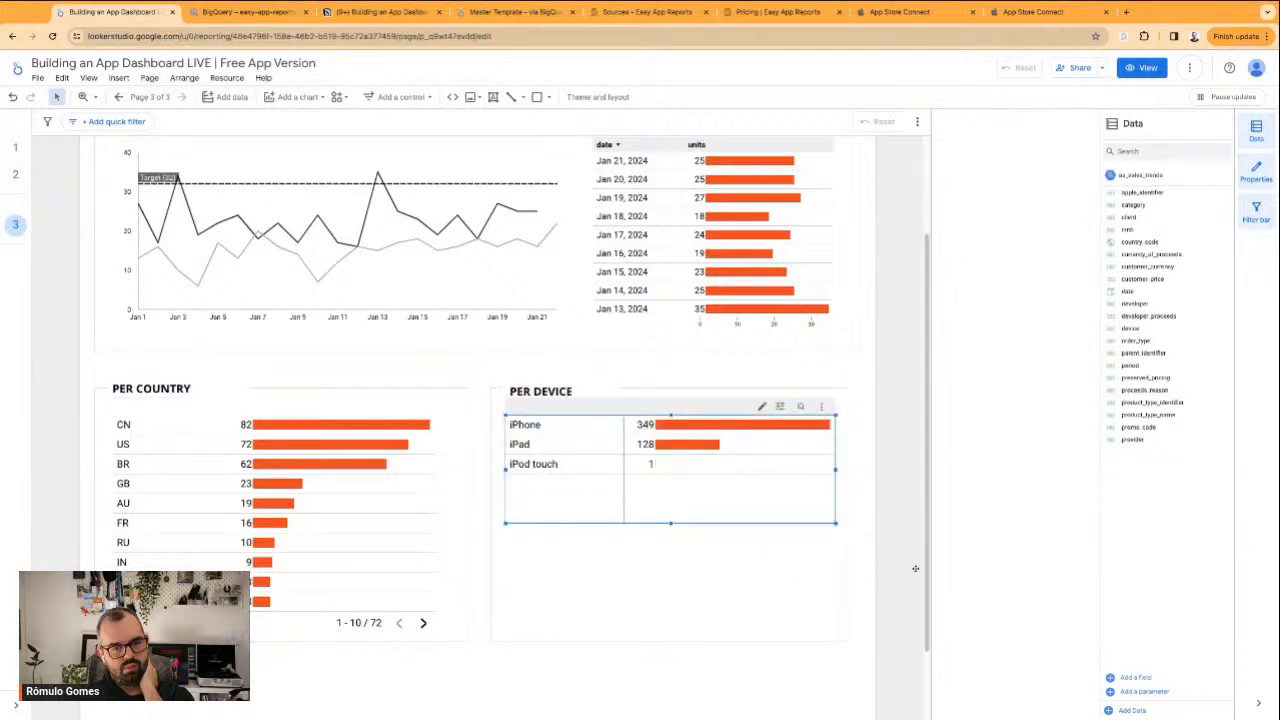
pyautogui.click(857, 569)
pyautogui.click(851, 573)
pyautogui.moveTo(848, 516); pyautogui.dragTo(866, 516)
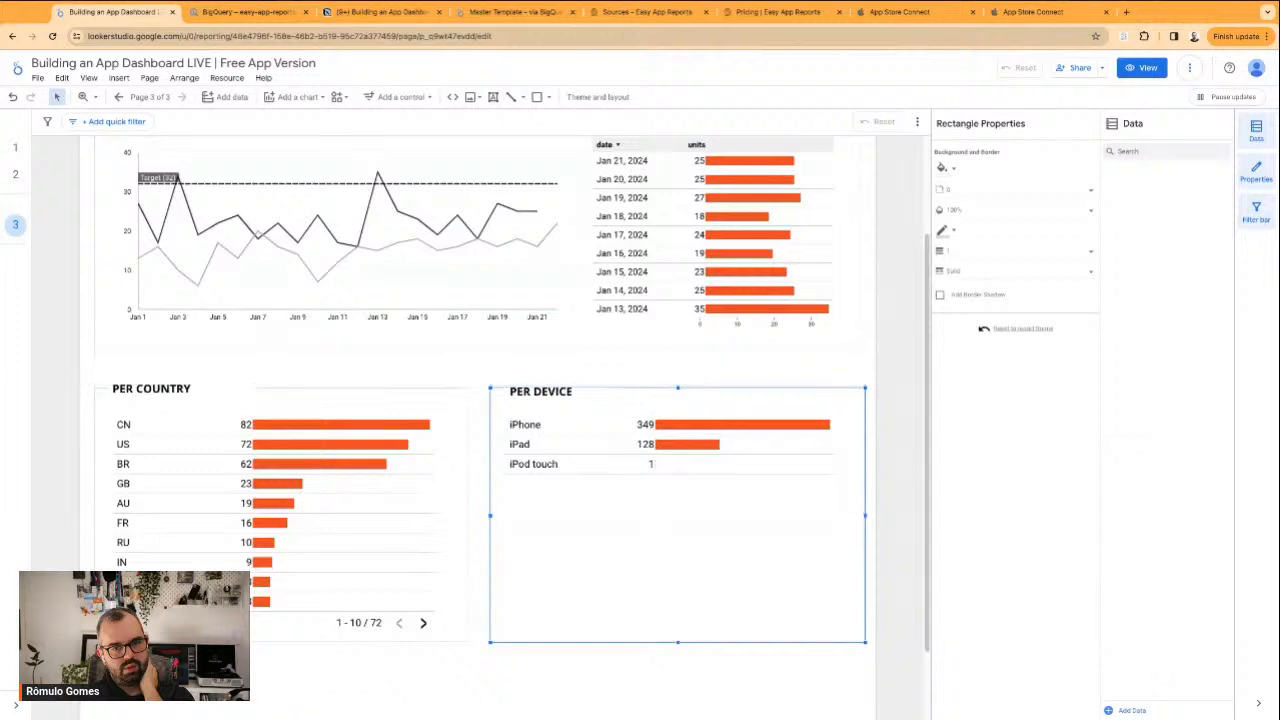
# Nudge the complete PER DEVICE section left so its frame's right edge lines up with the App Installs frame
pyautogui.click(580, 380)
pyautogui.click(515, 376)
pyautogui.moveTo(515, 376); pyautogui.dragTo(511, 376)
pyautogui.press('Escape')
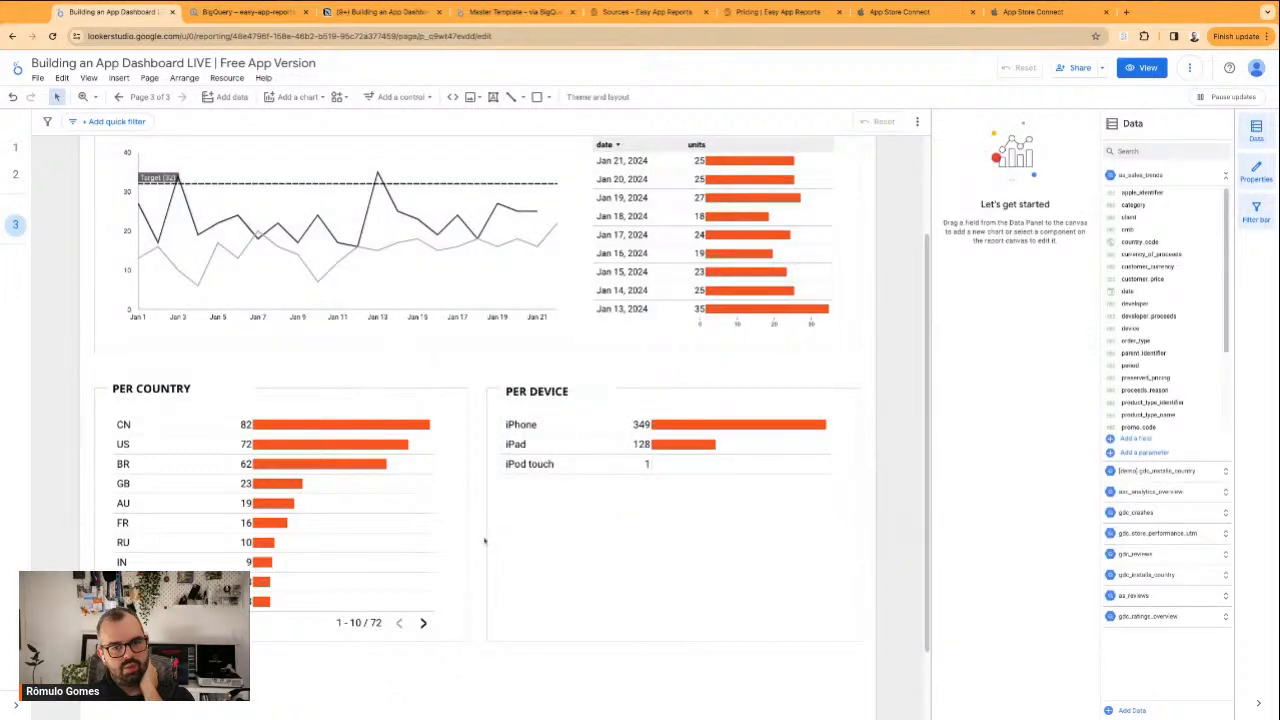
# Change the PER COUNTRY title to COUNTRY BREAKDOWN and widen its text box and backing rectangle so it fits on one line
pyautogui.scroll(-1, 472, 621)
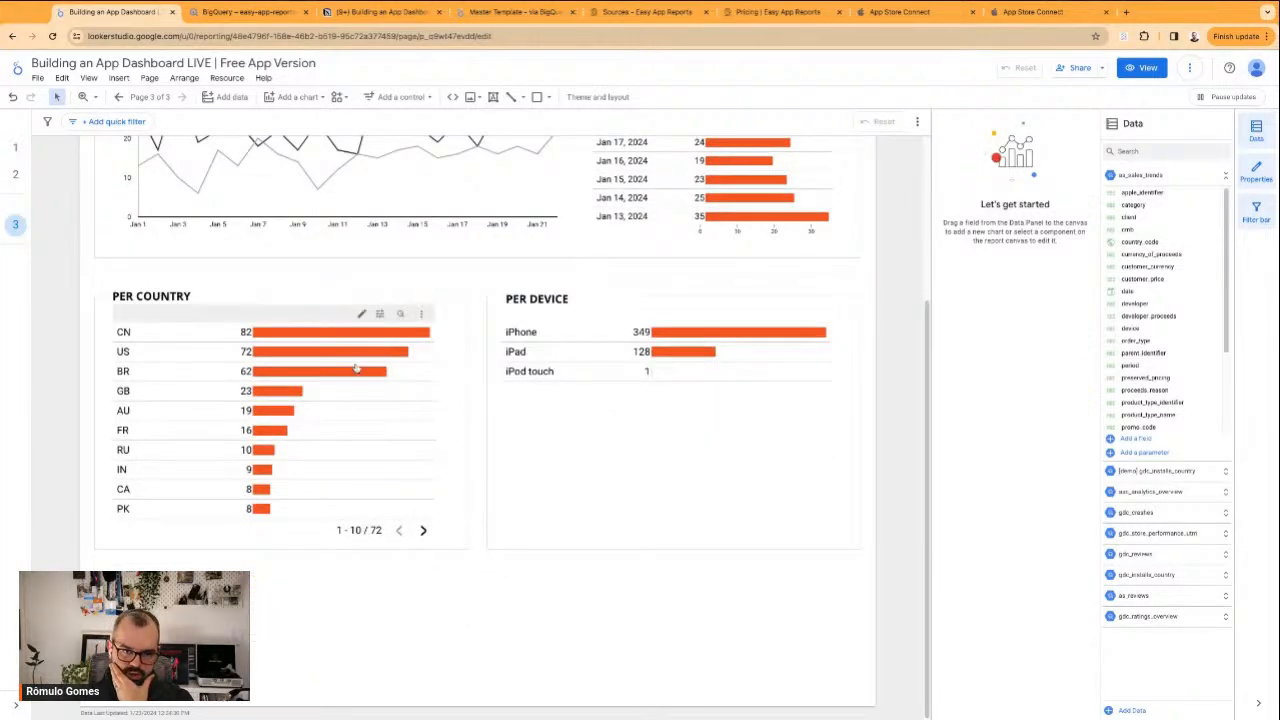
pyautogui.scroll(3, 389, 306)
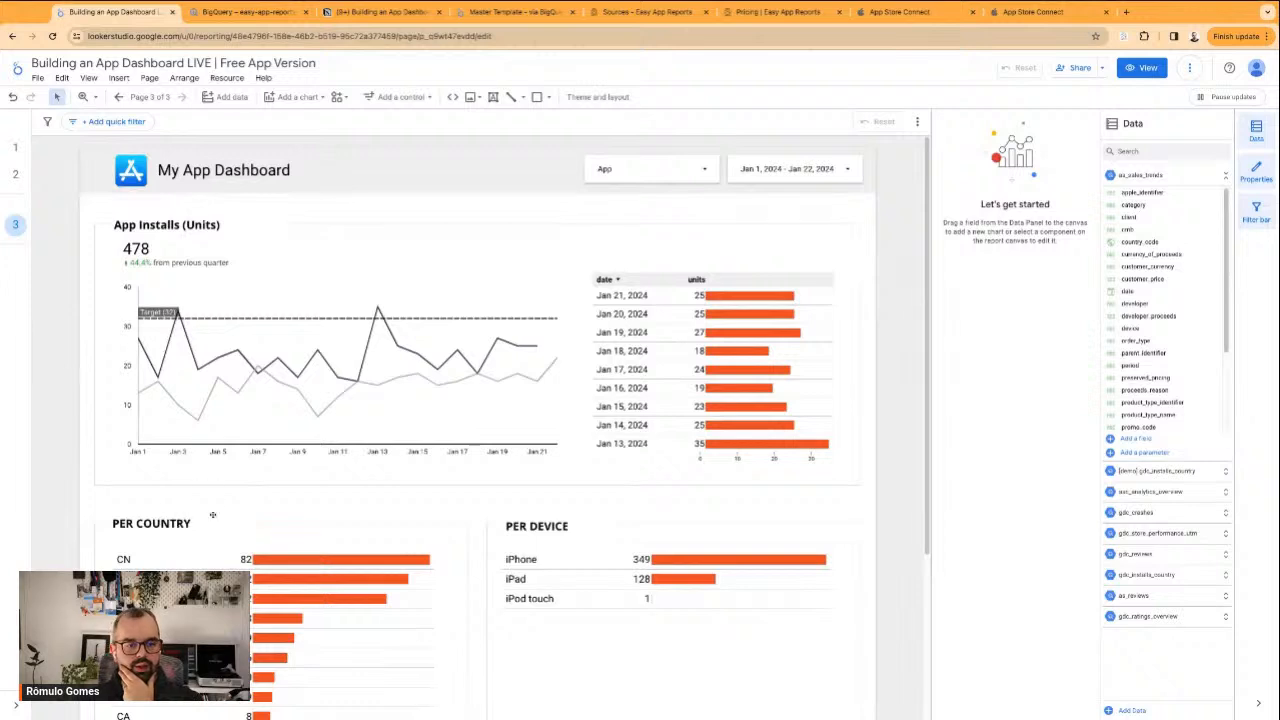
pyautogui.click(126, 523)
pyautogui.doubleClick(123, 523)
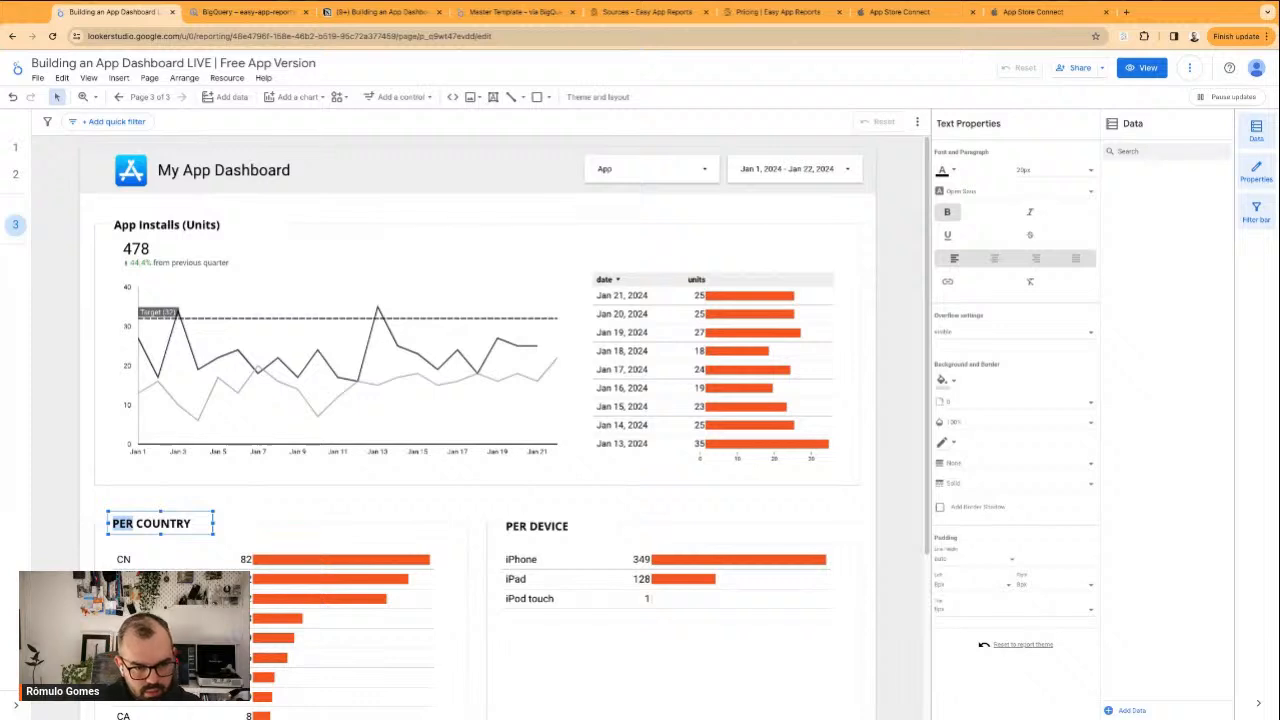
pyautogui.press('BackSpace')
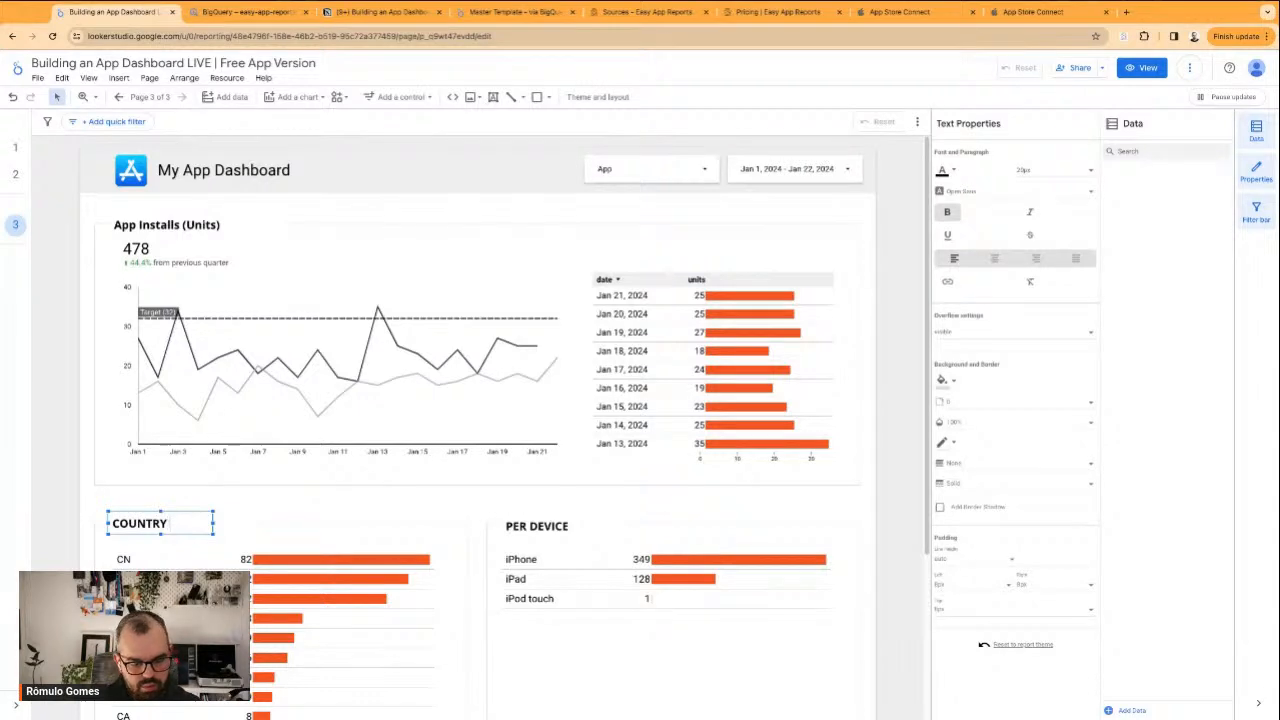
pyautogui.write('BREAKDOWN')
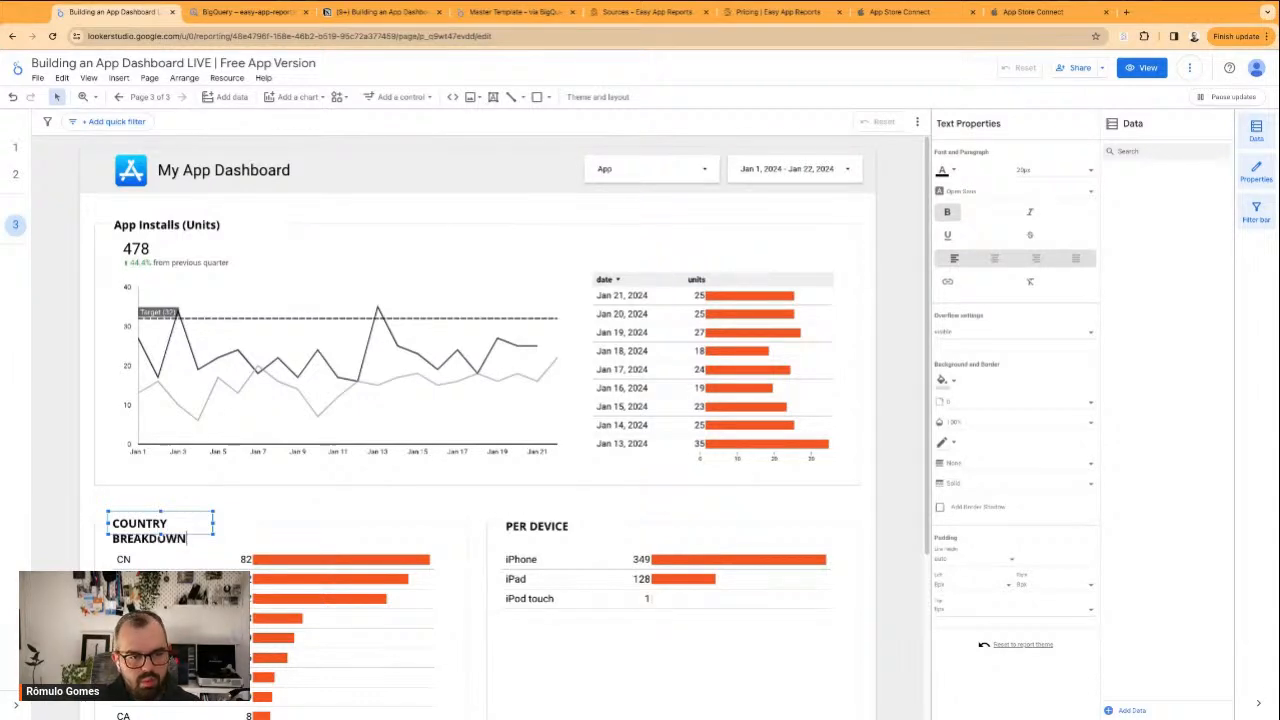
pyautogui.click(243, 519)
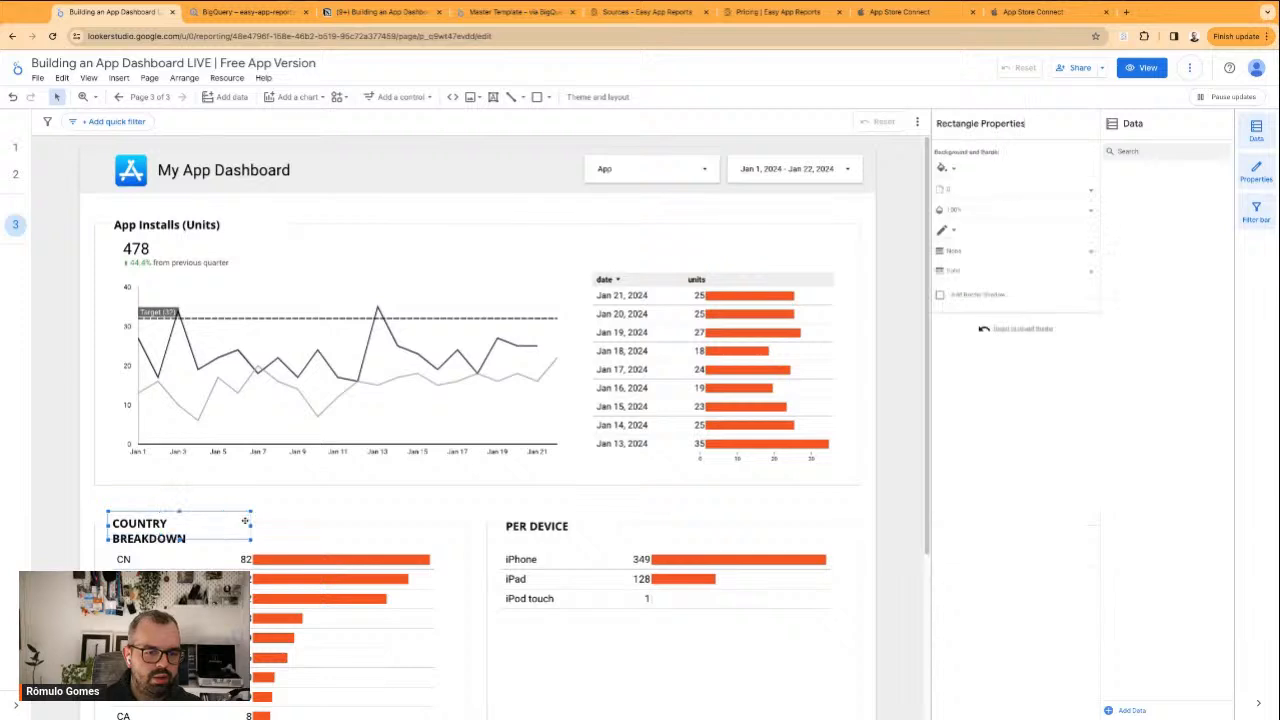
pyautogui.click(170, 526)
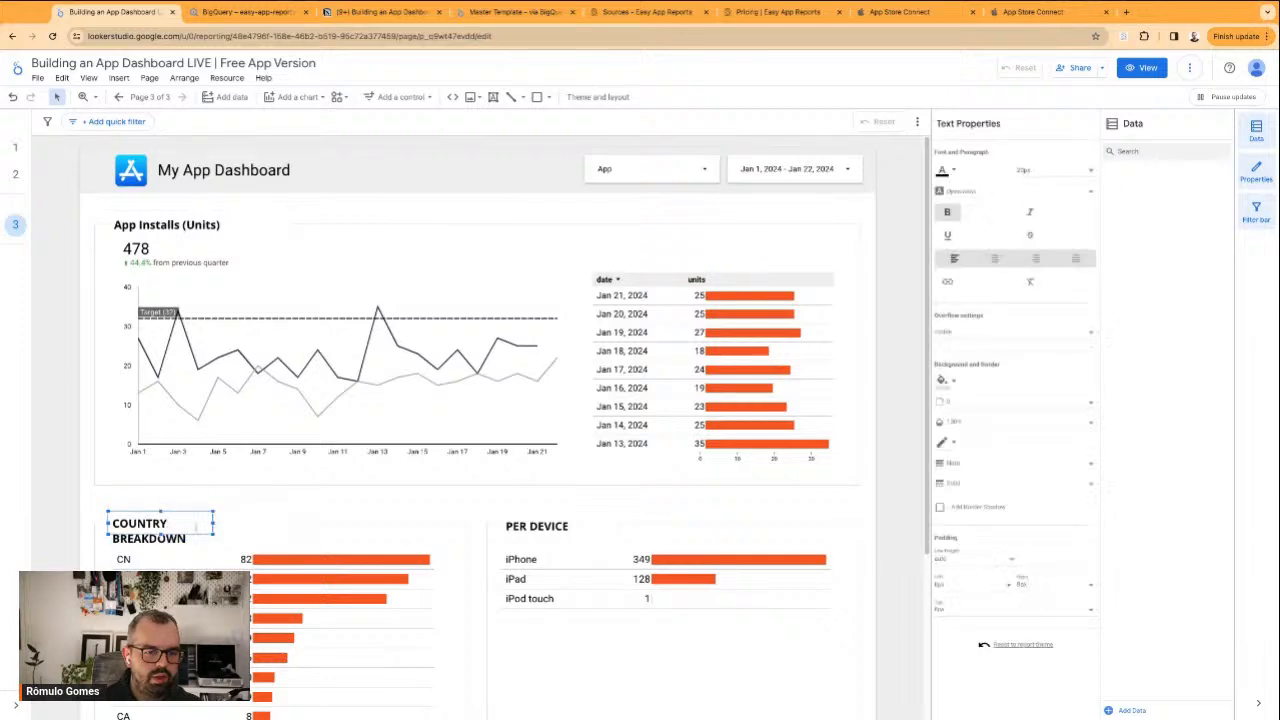
pyautogui.moveTo(213, 521); pyautogui.dragTo(266, 521)
pyautogui.click(366, 514)
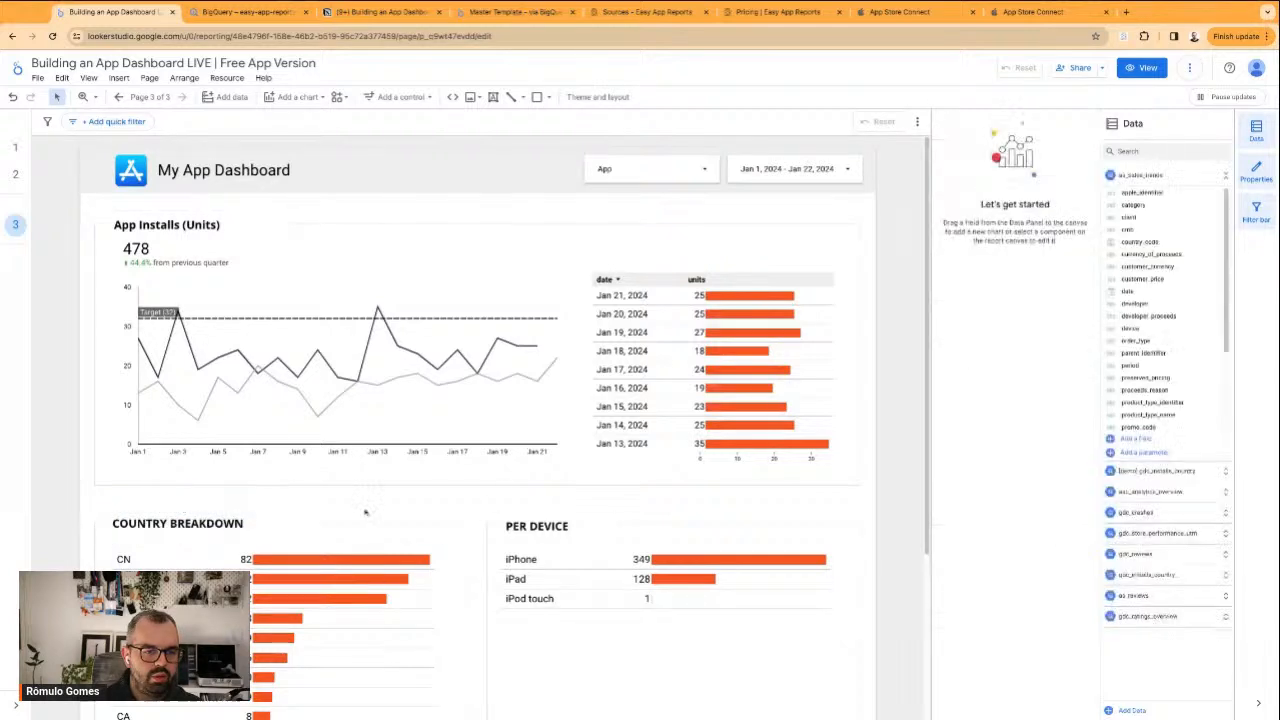
# Change the PER DEVICE title to DEVICE BREAKDOWN and widen its text box and backing rectangle so it fits on one line
pyautogui.click(498, 526)
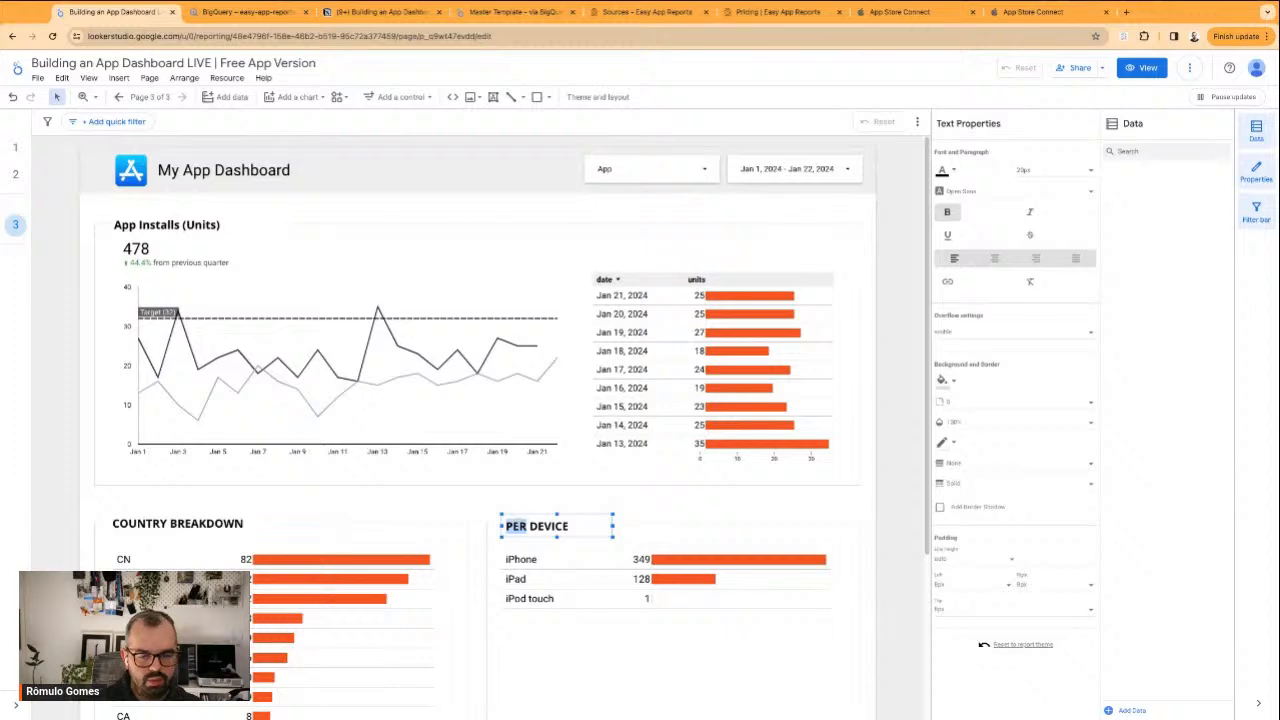
pyautogui.press('BackSpace')
pyautogui.write('BREAKDOWN')
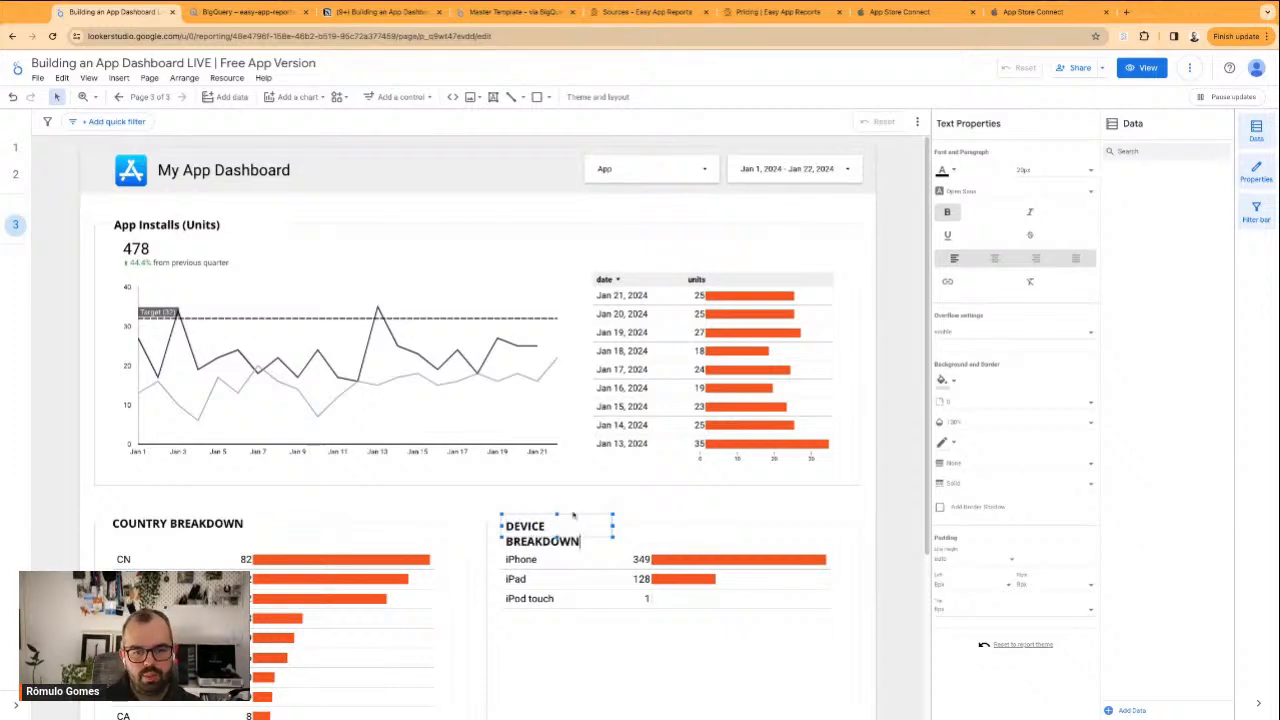
pyautogui.click(616, 526)
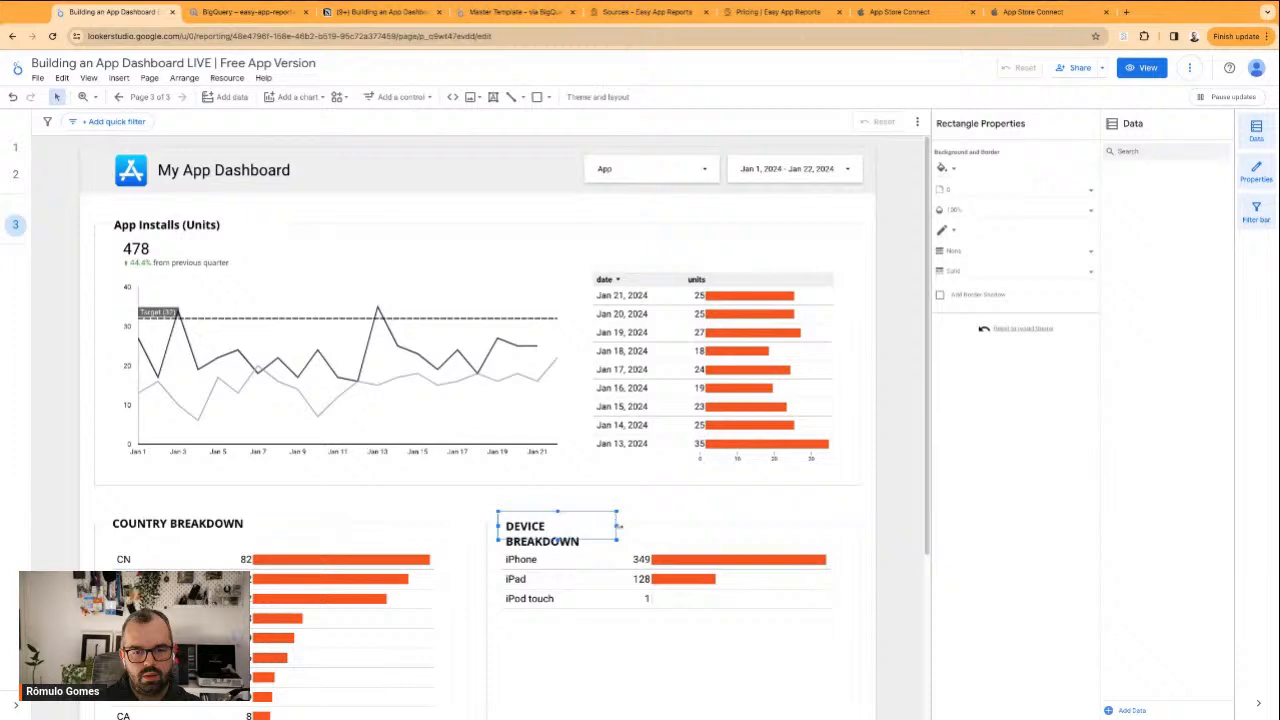
pyautogui.click(580, 527)
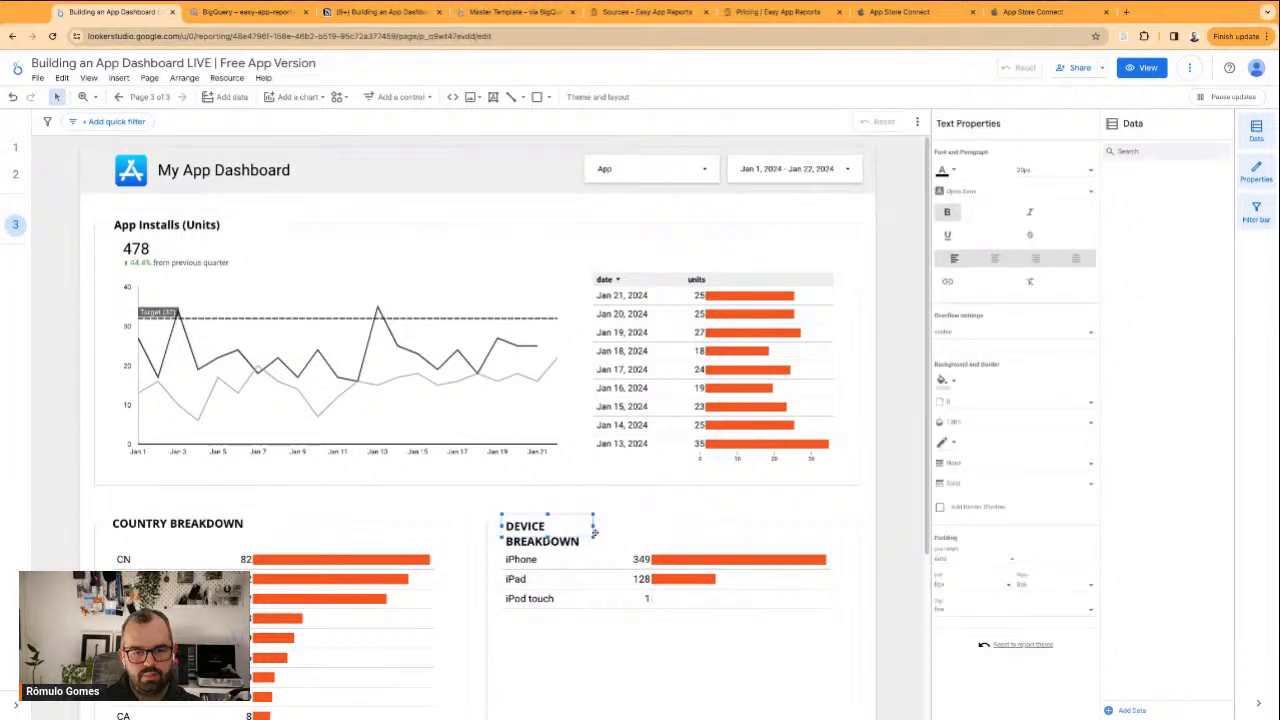
pyautogui.moveTo(594, 526); pyautogui.dragTo(648, 526)
pyautogui.click(676, 526)
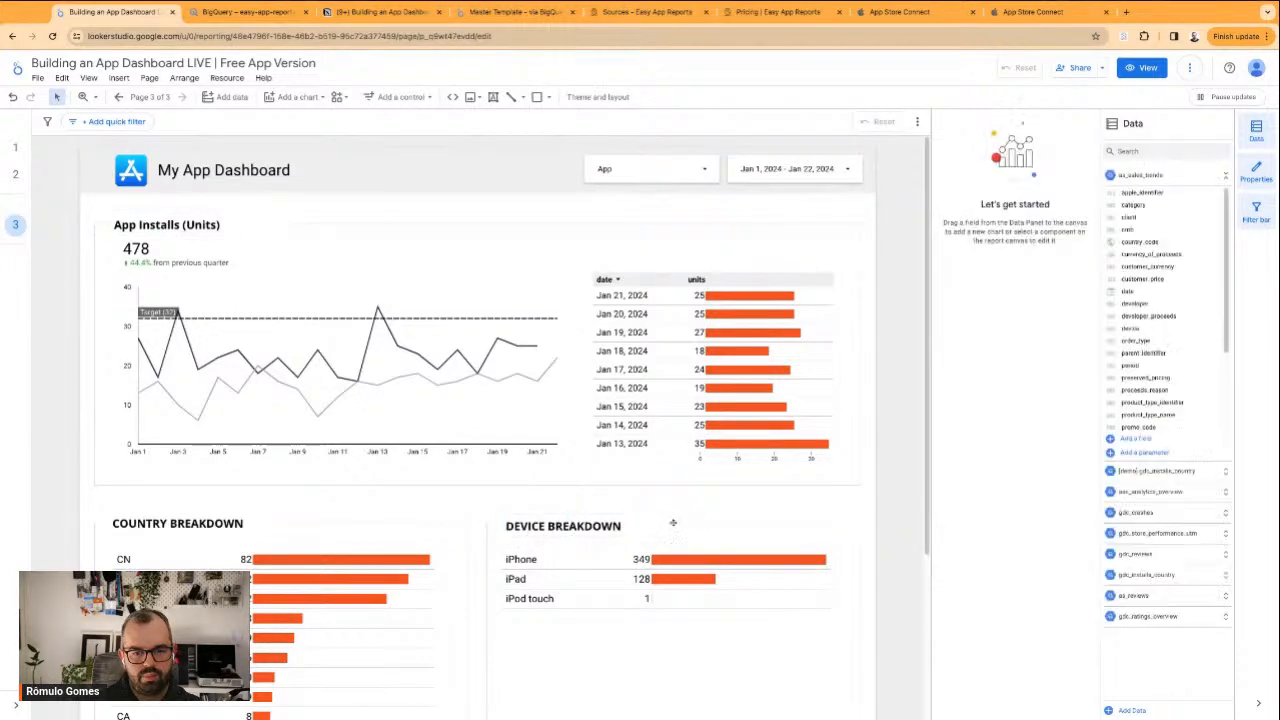
pyautogui.click(682, 522)
pyautogui.scroll(-2, 684, 519)
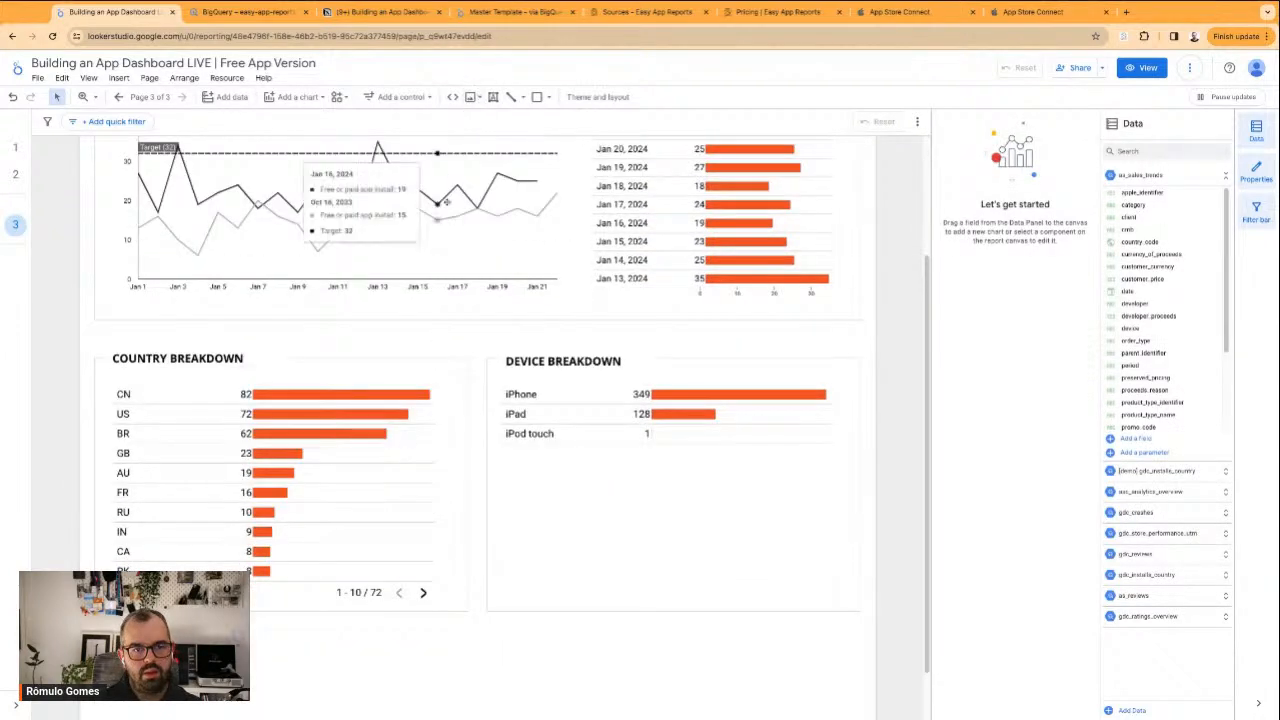
pyautogui.scroll(2, 320, 260)
pyautogui.scroll(1, 349, 438)
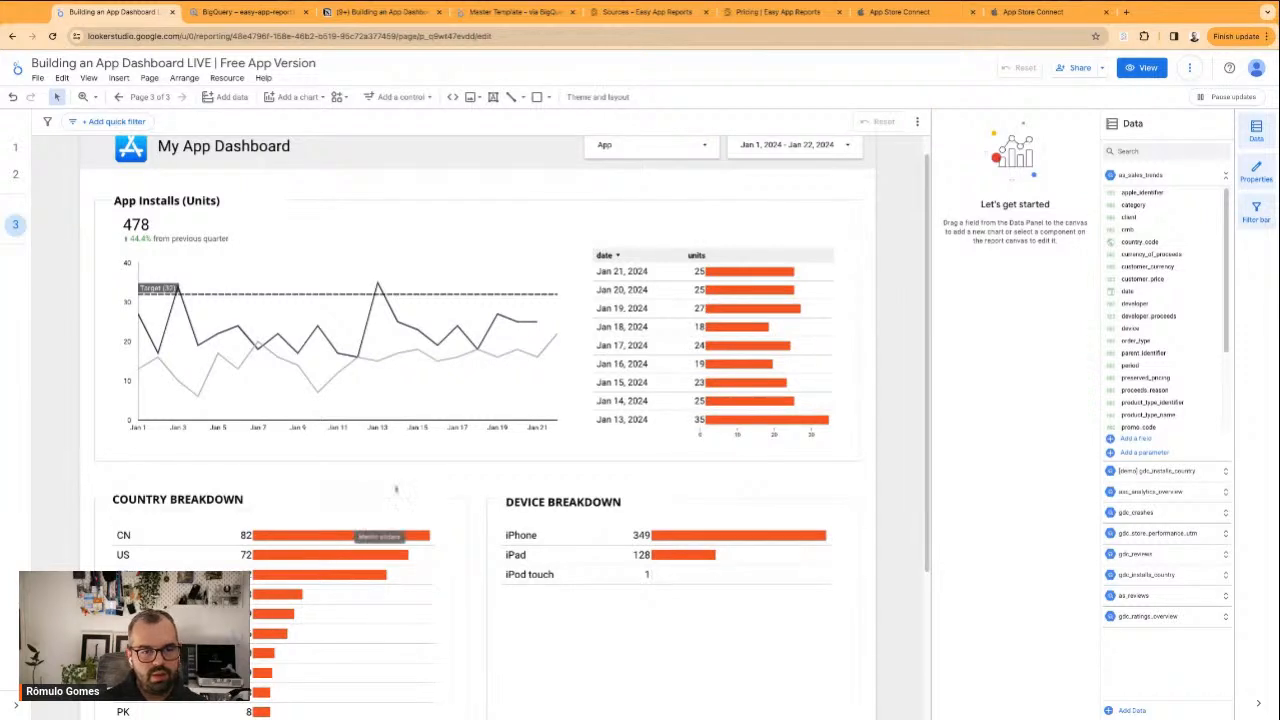
pyautogui.scroll(-2, 380, 514)
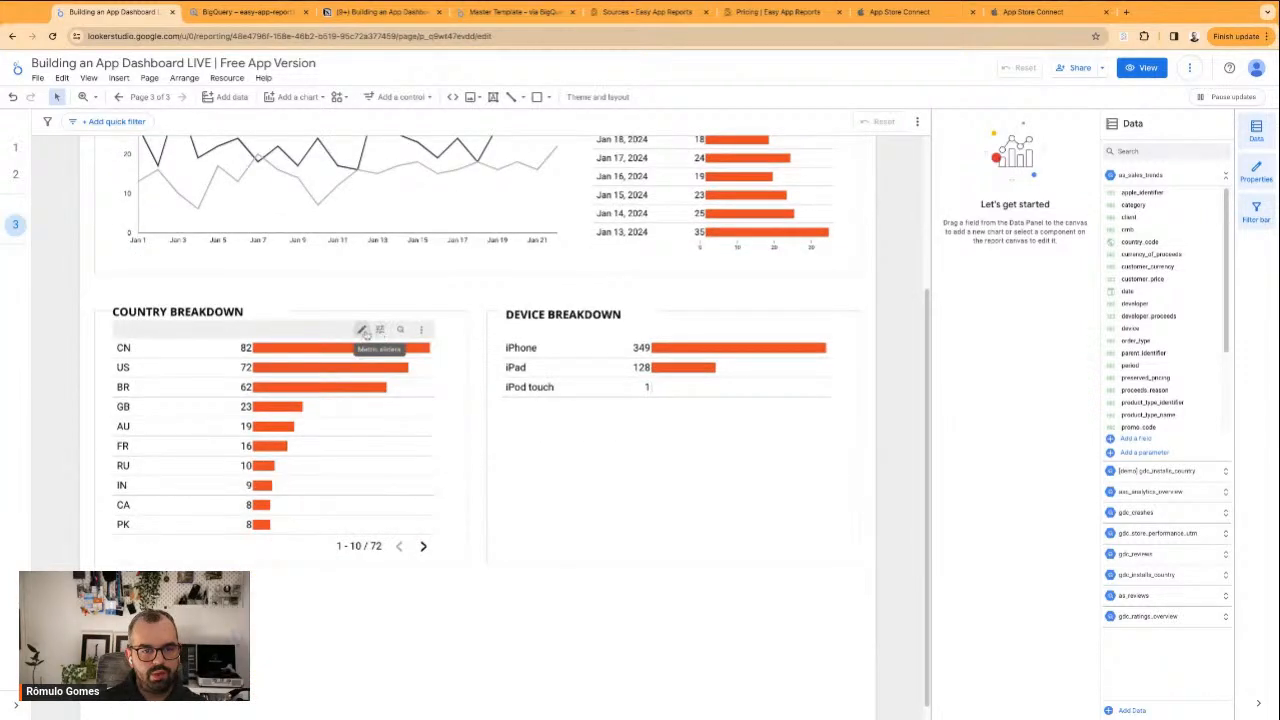
pyautogui.click(380, 331)
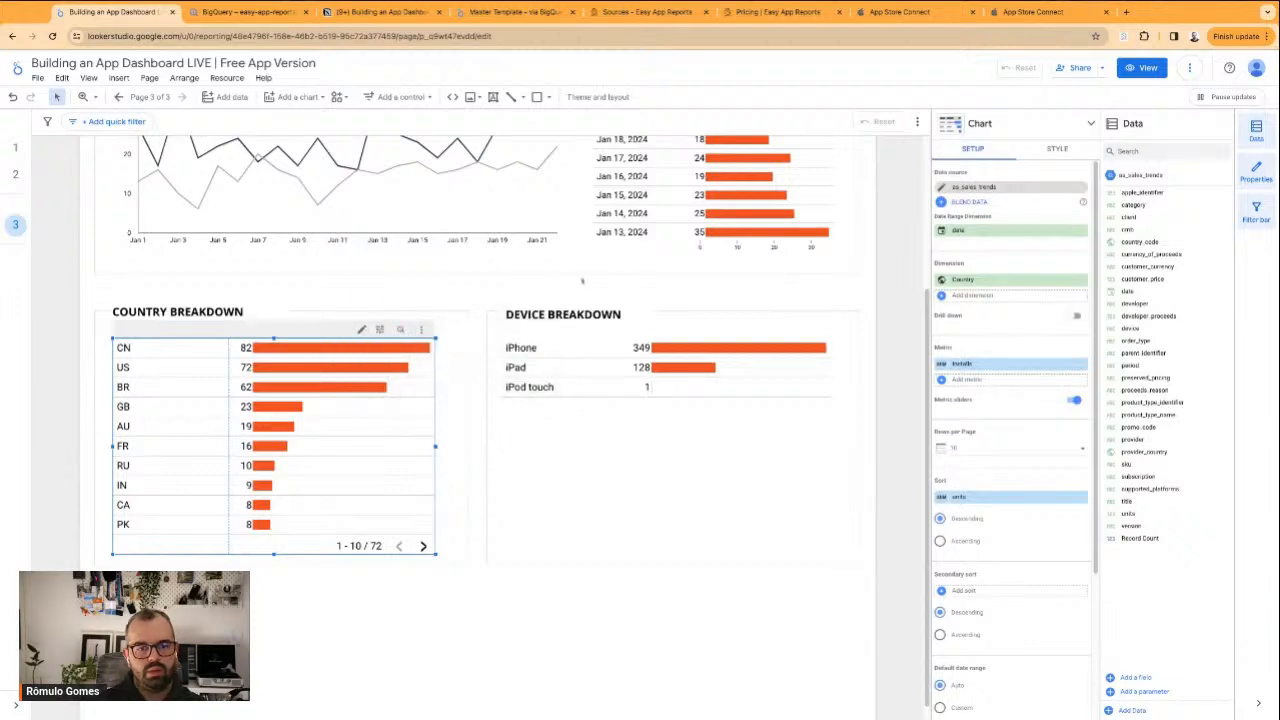
pyautogui.click(460, 288)
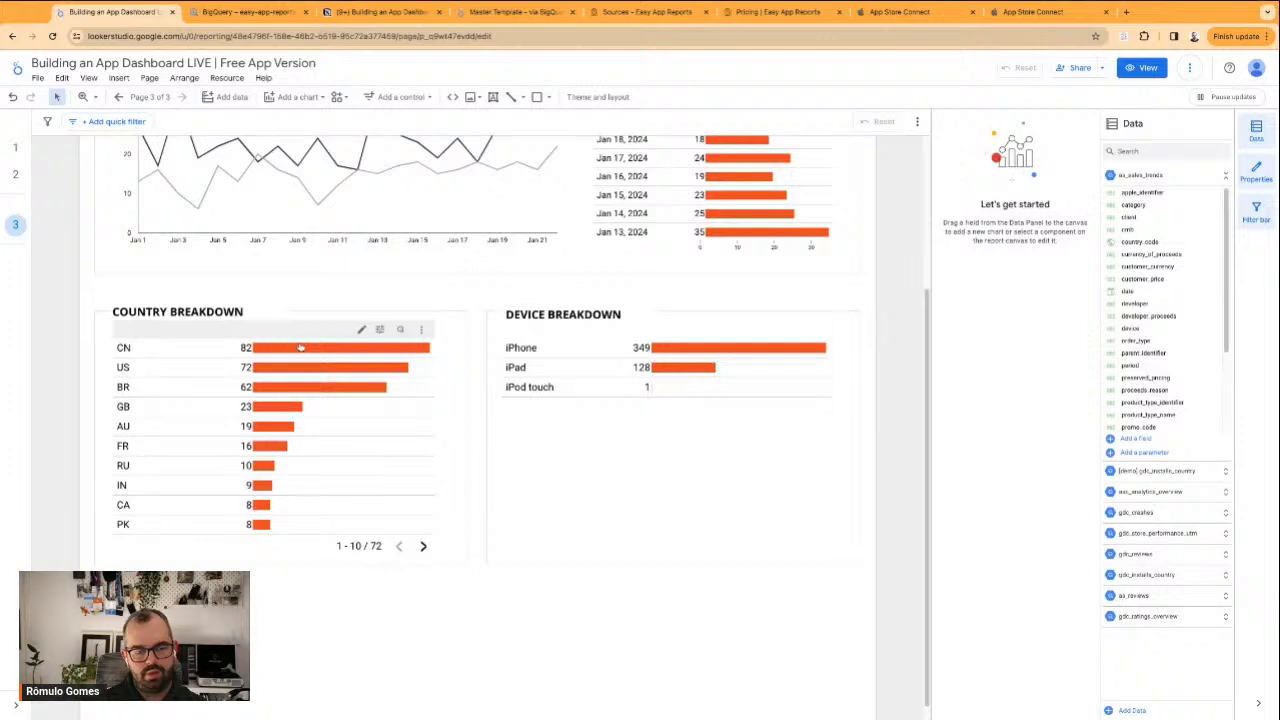
pyautogui.click(530, 568)
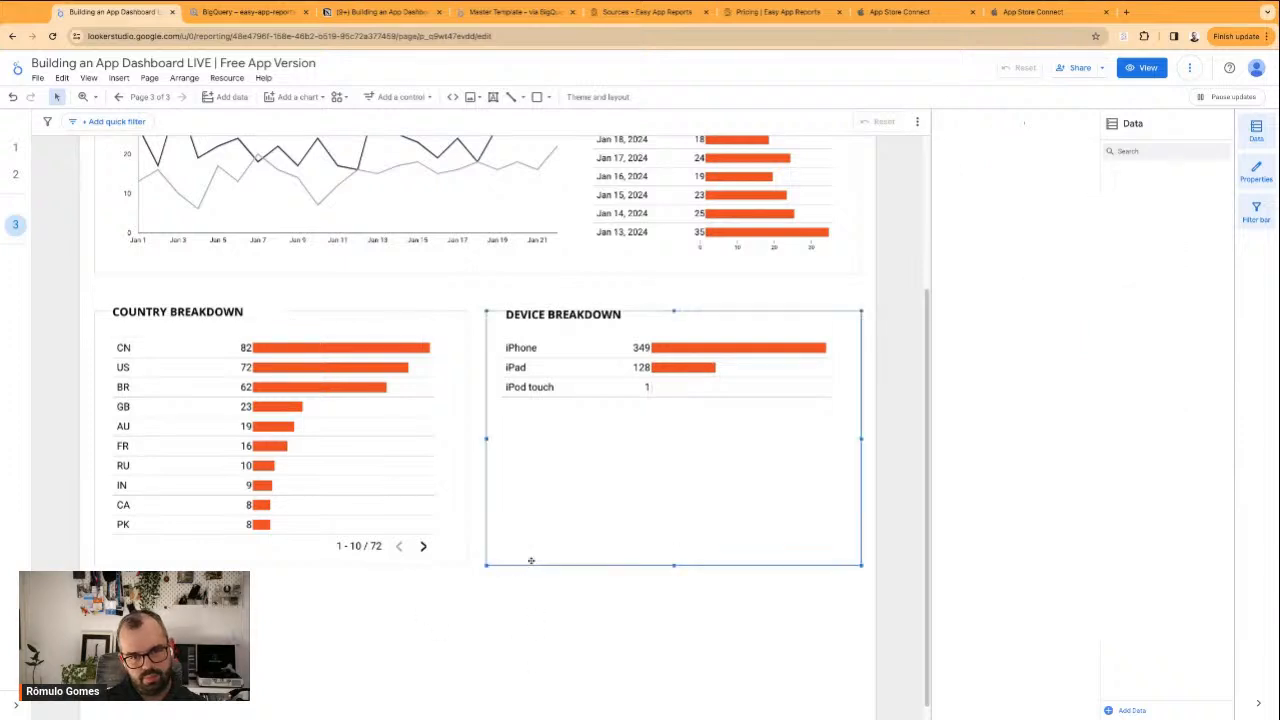
pyautogui.click(503, 423)
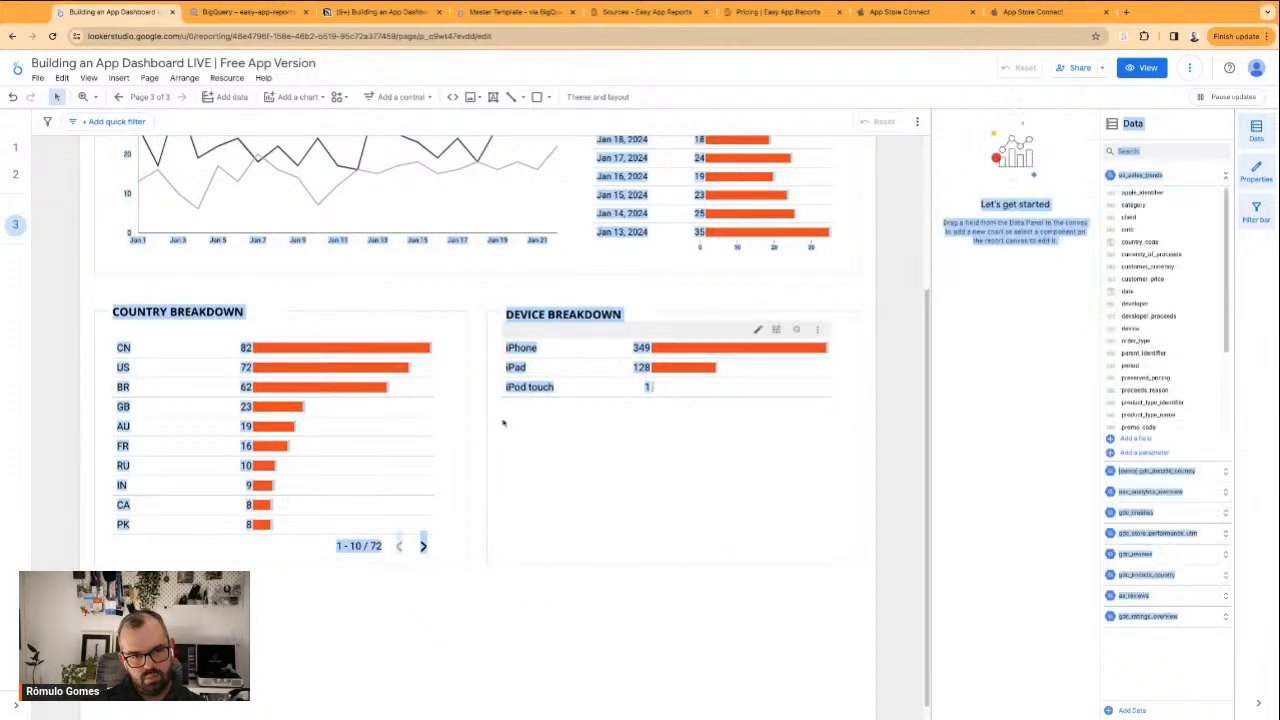
pyautogui.click(566, 521)
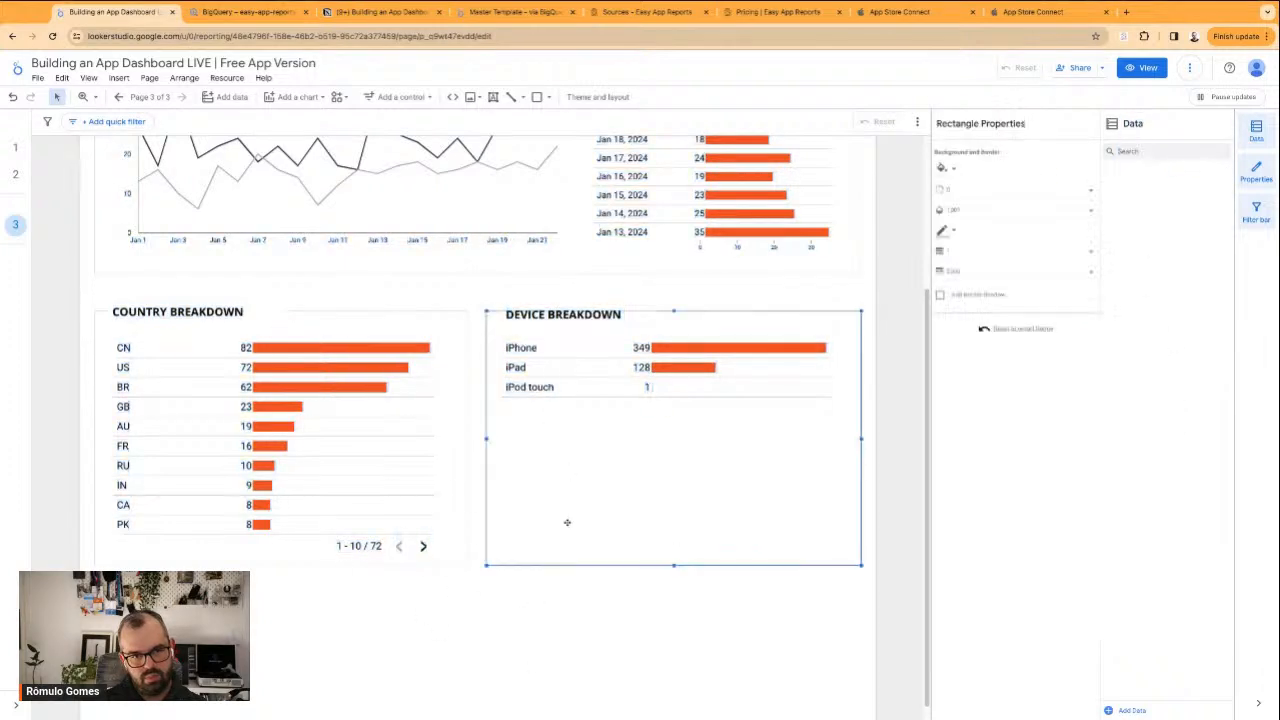
pyautogui.click(436, 301)
pyautogui.click(400, 97)
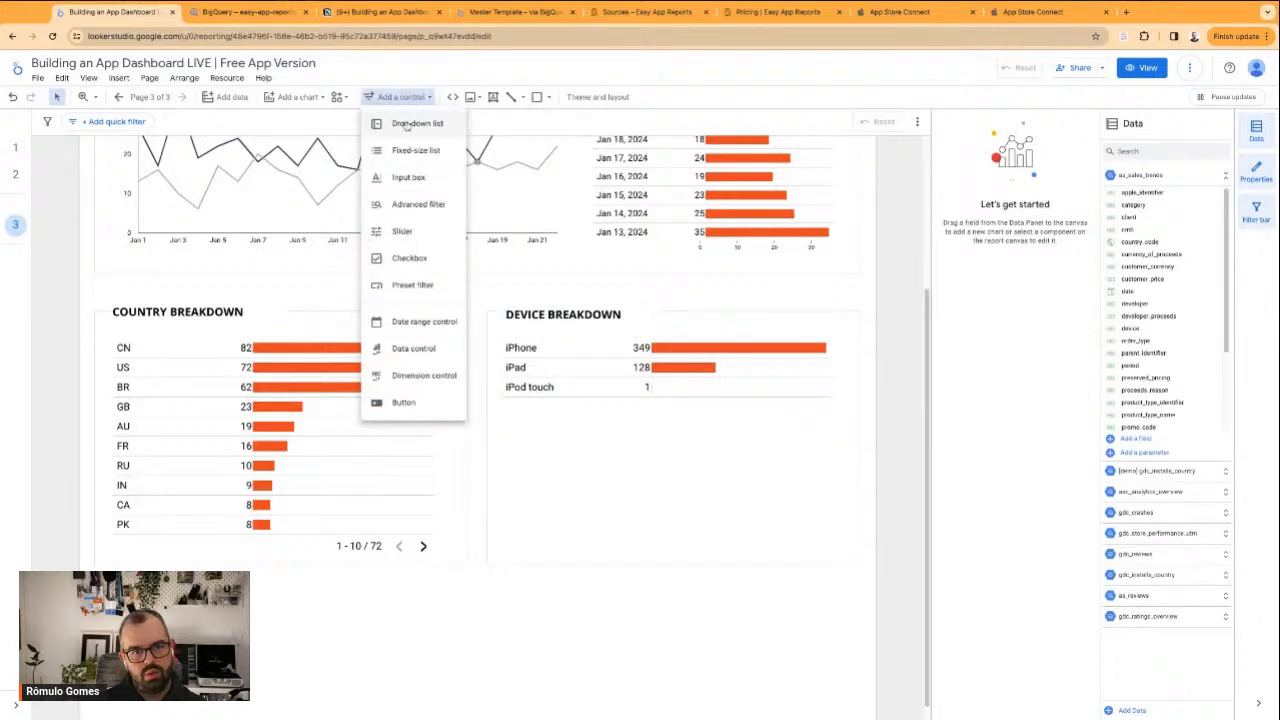
pyautogui.click(398, 180)
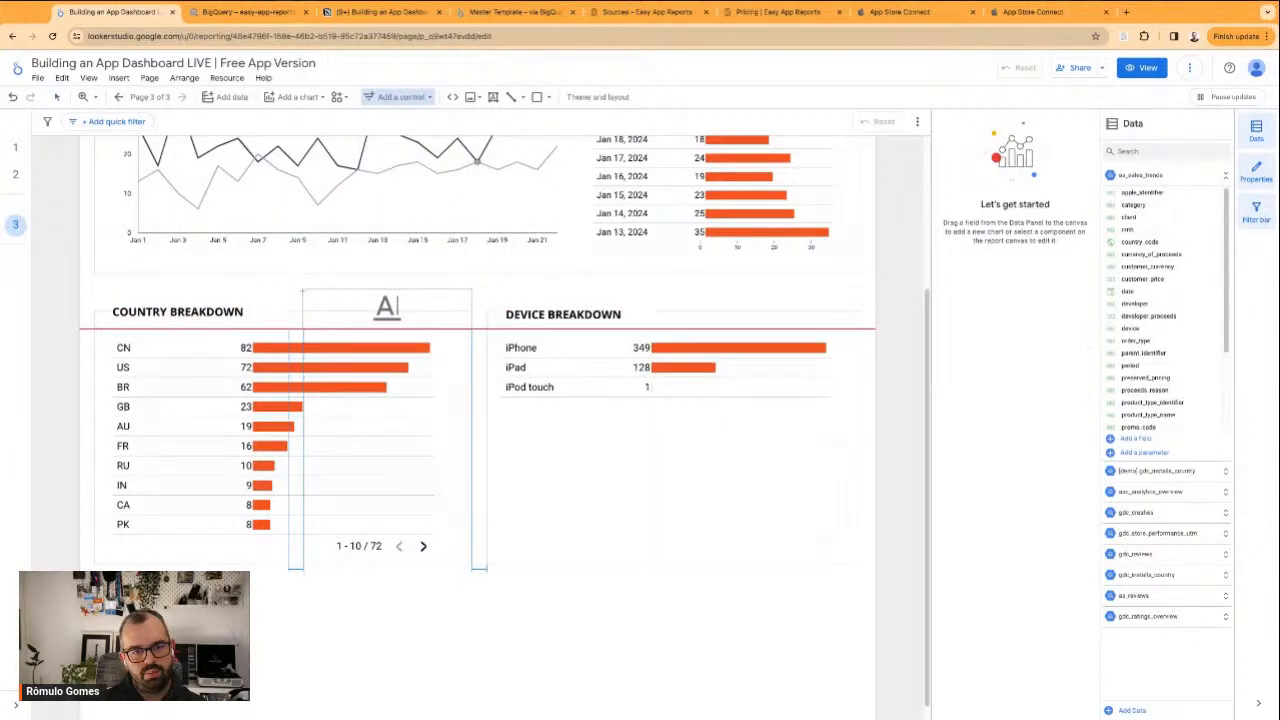
pyautogui.click(302, 291)
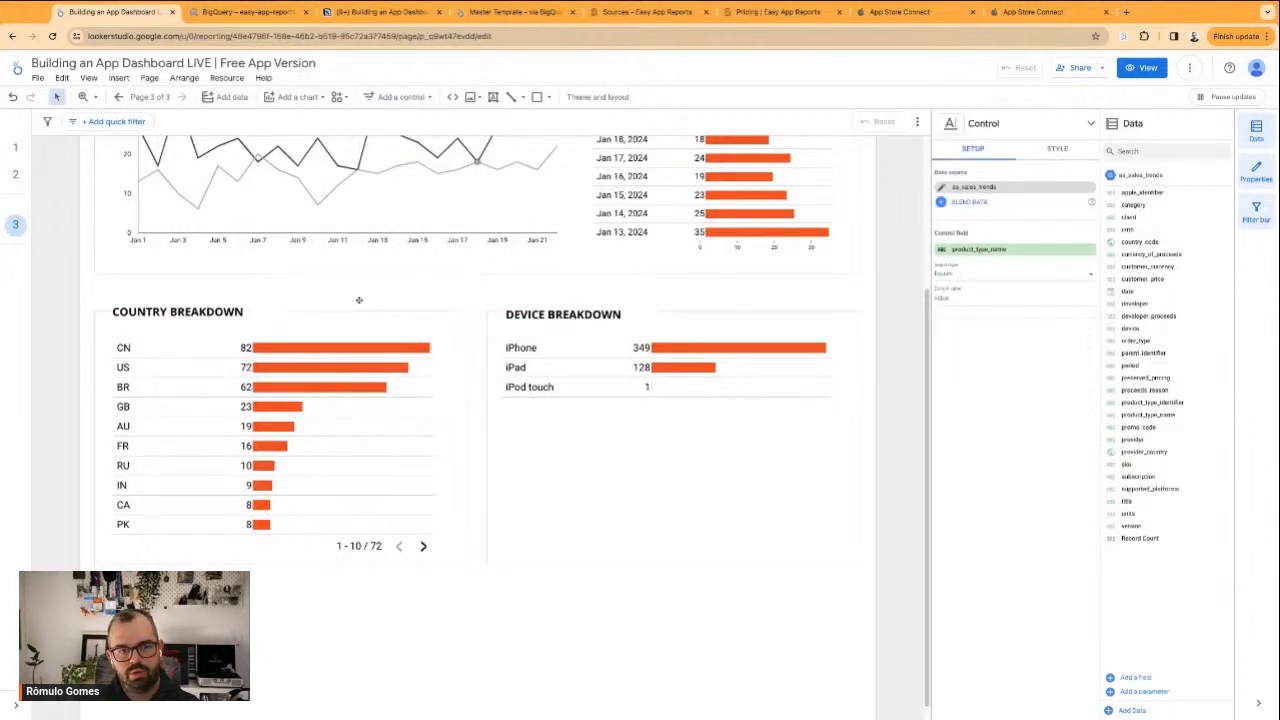
pyautogui.press('Delete')
# Add a drop-down list control for country_code beside the COUNTRY BREAKDOWN title and narrow it by moving its left edge inward
pyautogui.click(412, 98)
pyautogui.click(424, 126)
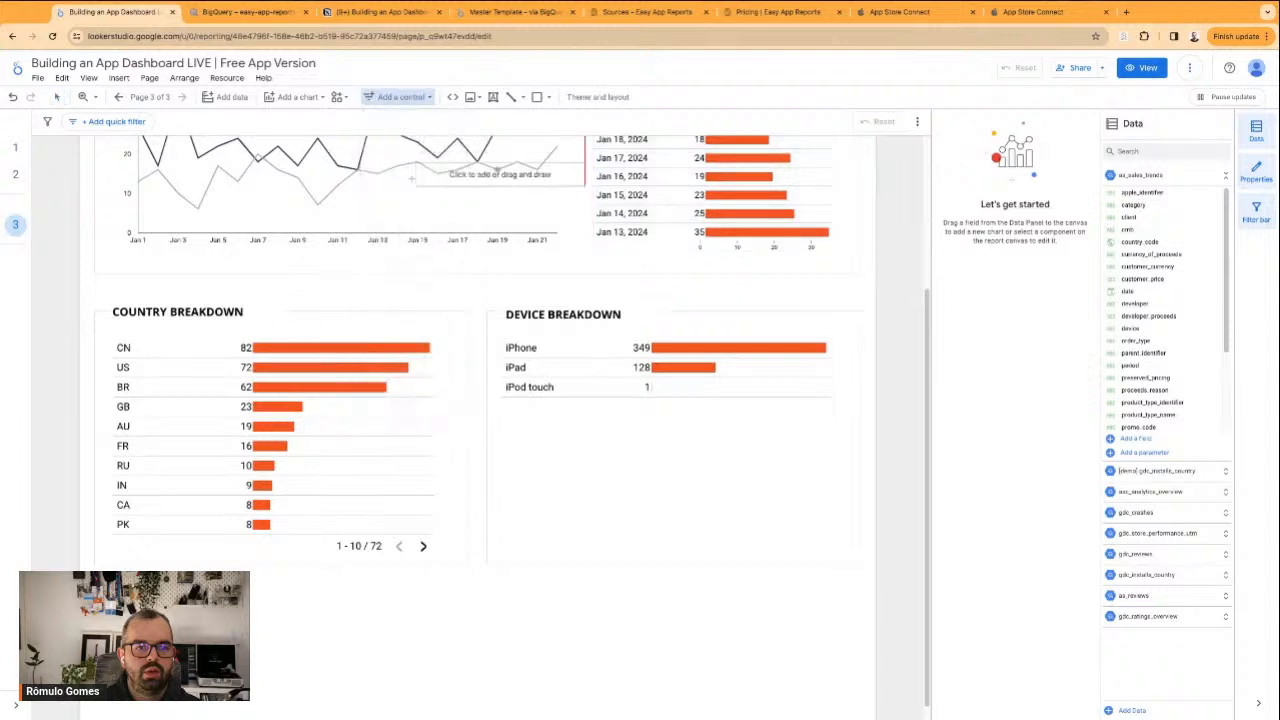
pyautogui.click(287, 300)
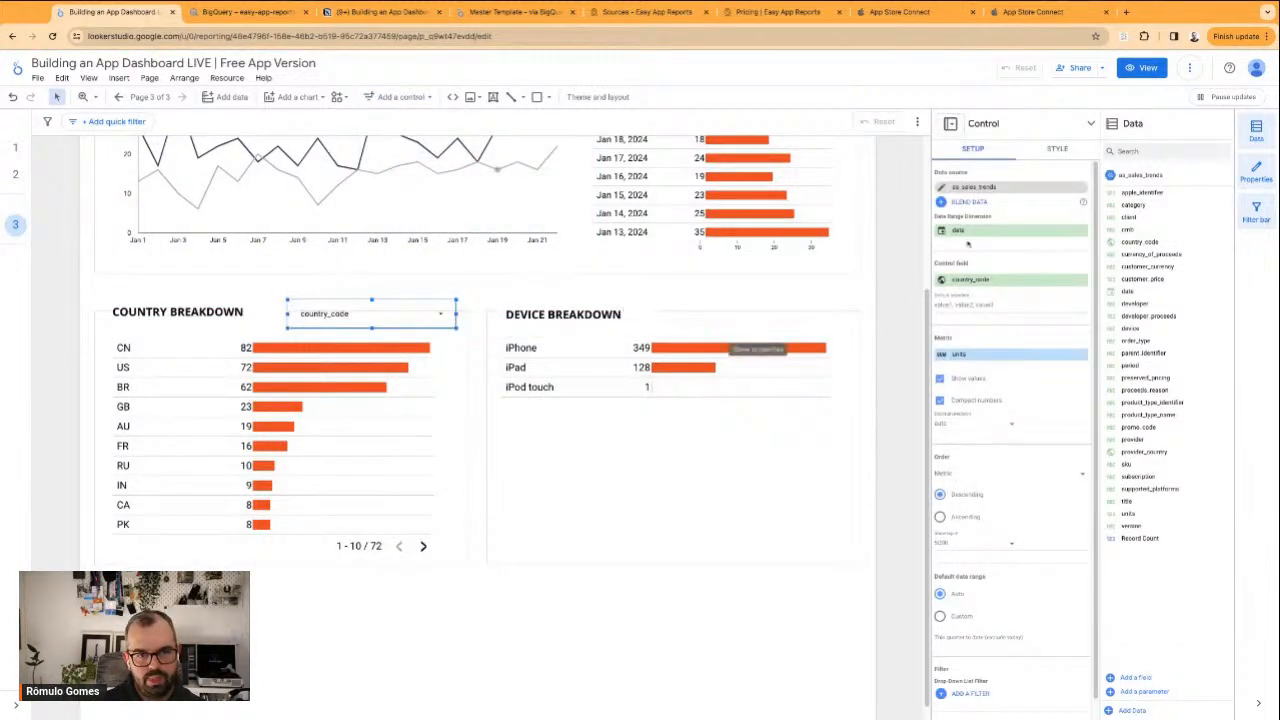
pyautogui.click(1052, 150)
pyautogui.scroll(-3, 960, 512)
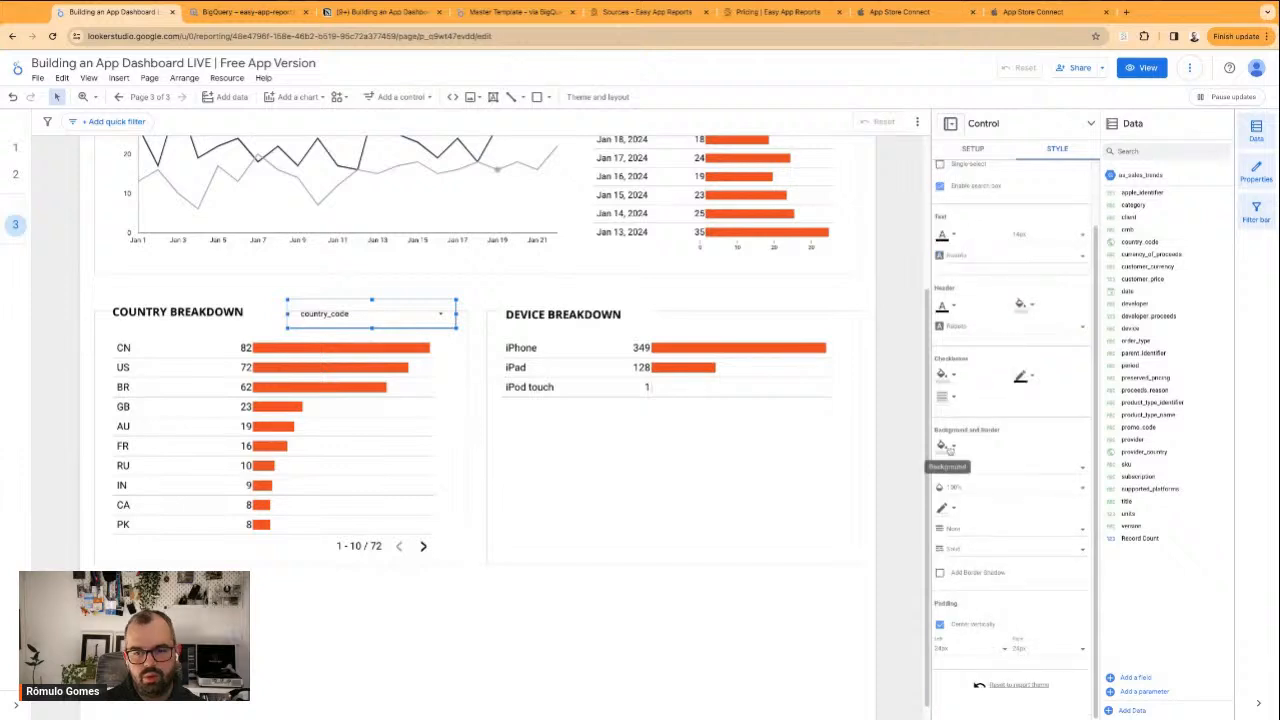
pyautogui.click(944, 446)
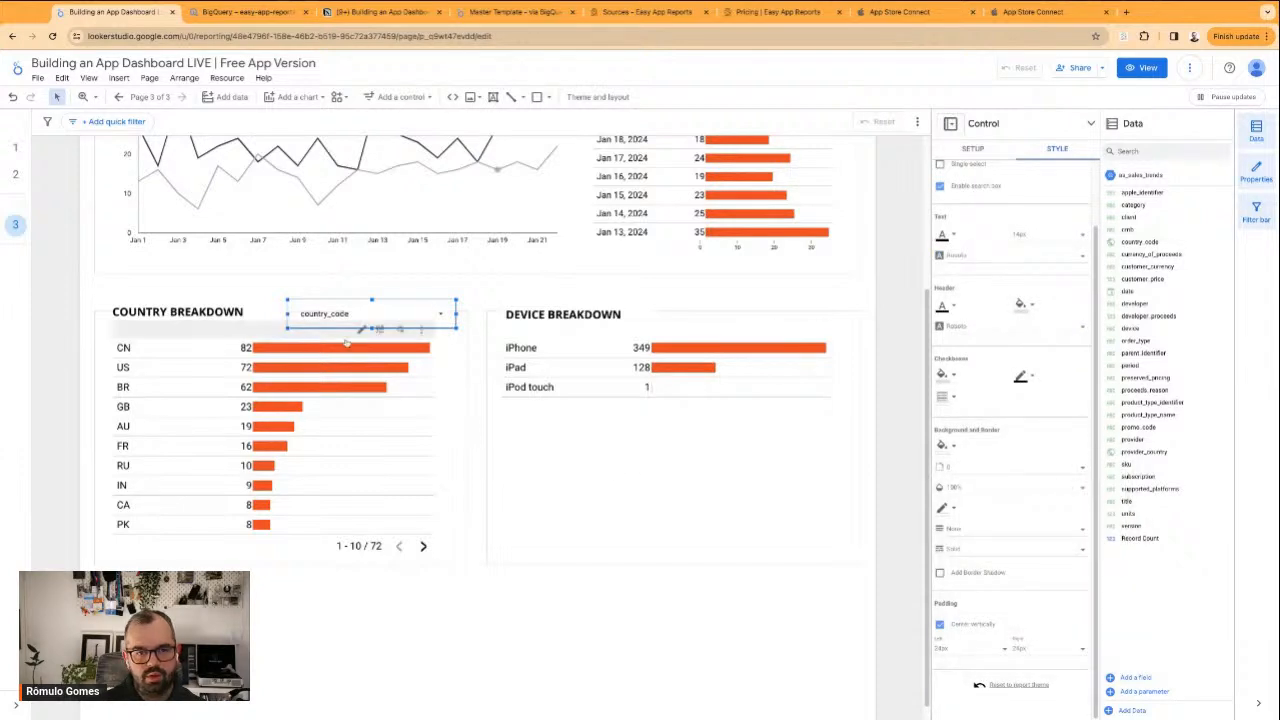
pyautogui.moveTo(288, 314); pyautogui.dragTo(329, 314)
pyautogui.click(503, 297)
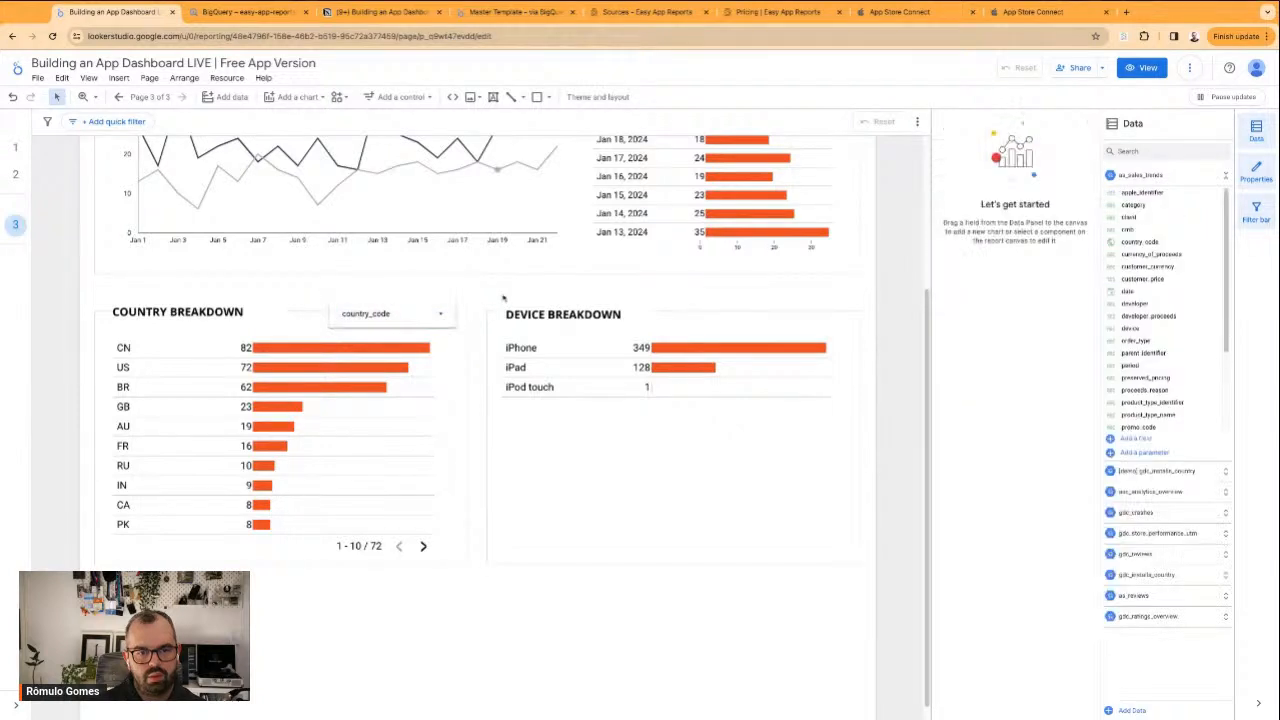
# Try the country_code drop-down without a border shadow and turn its border shadow back on
pyautogui.click(415, 314)
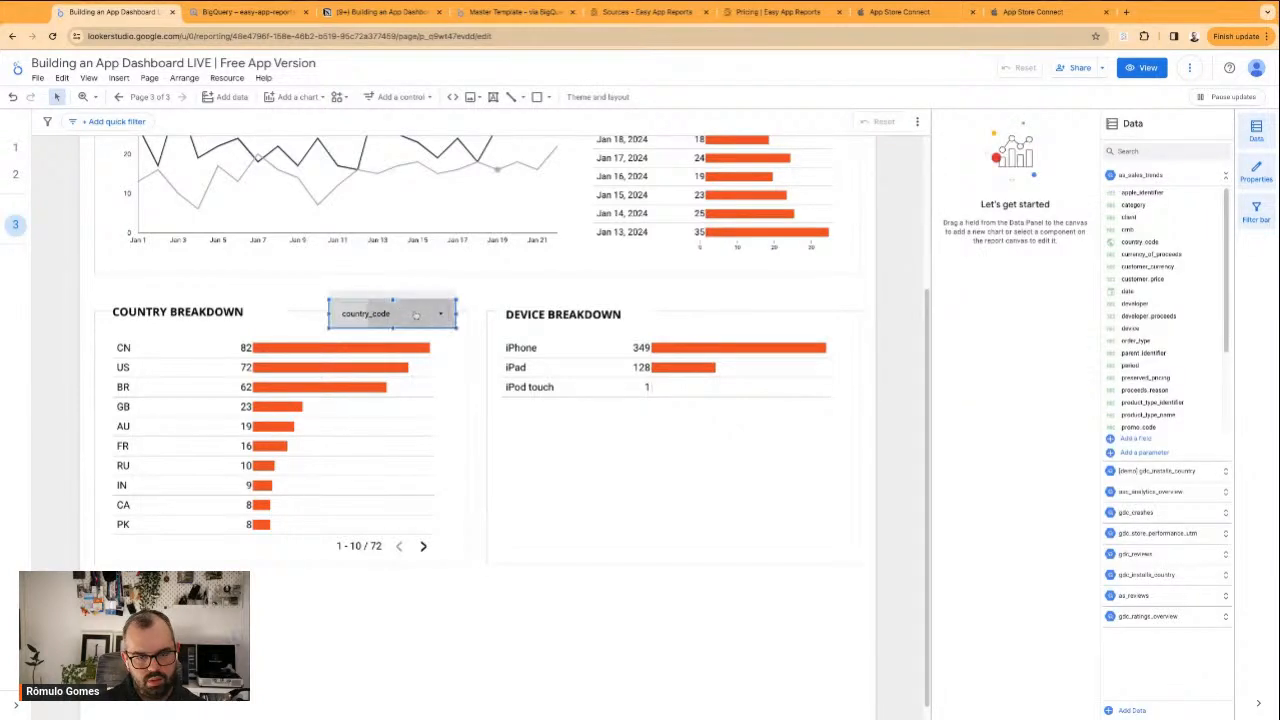
pyautogui.click(1057, 150)
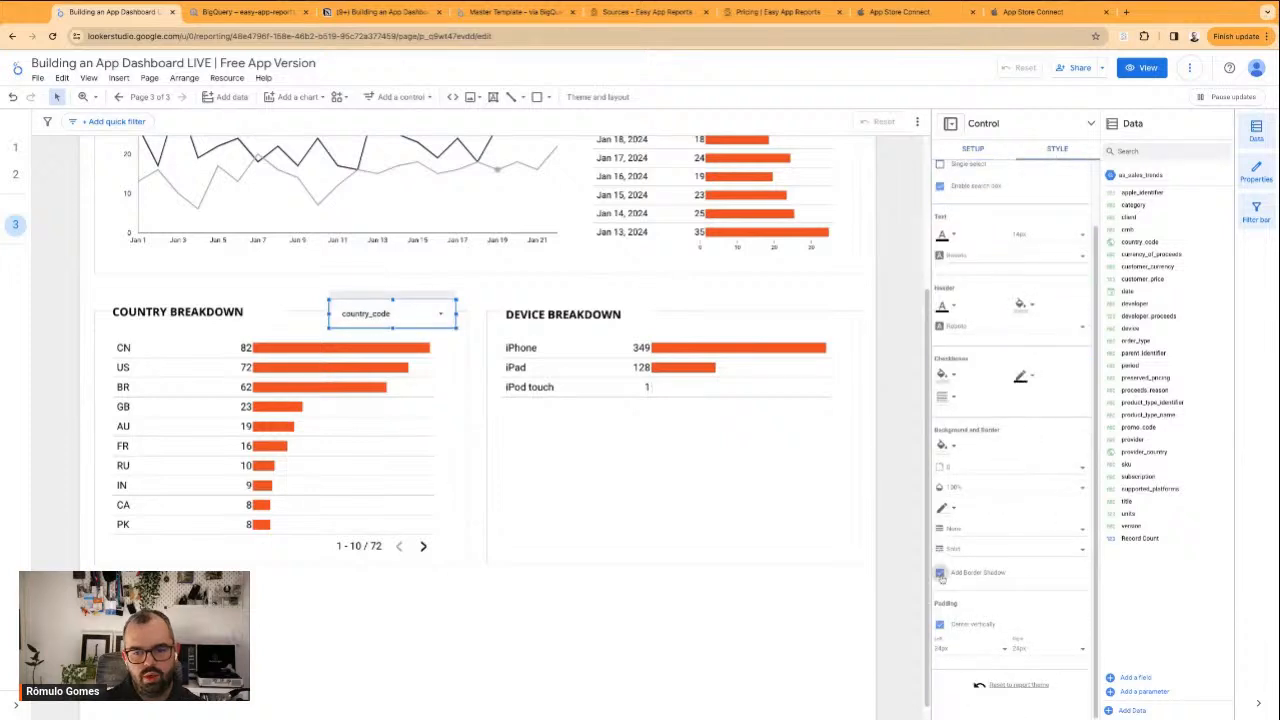
pyautogui.click(632, 668)
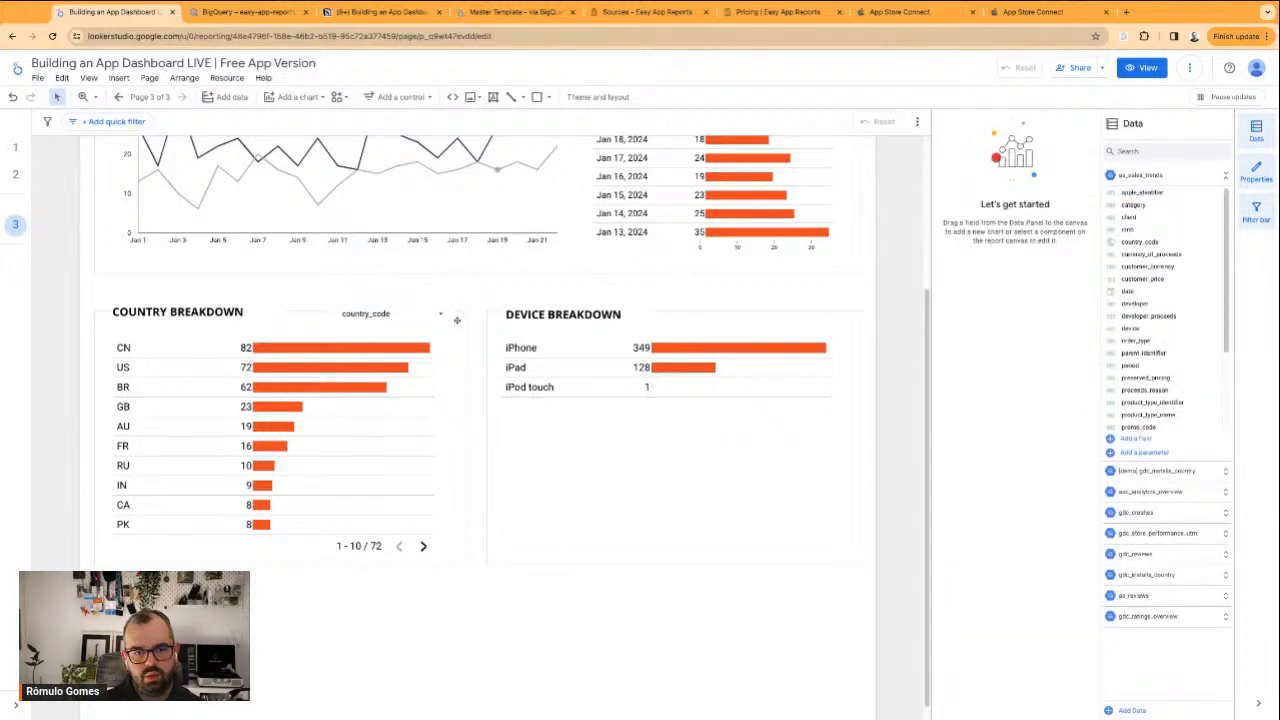
pyautogui.click(425, 311)
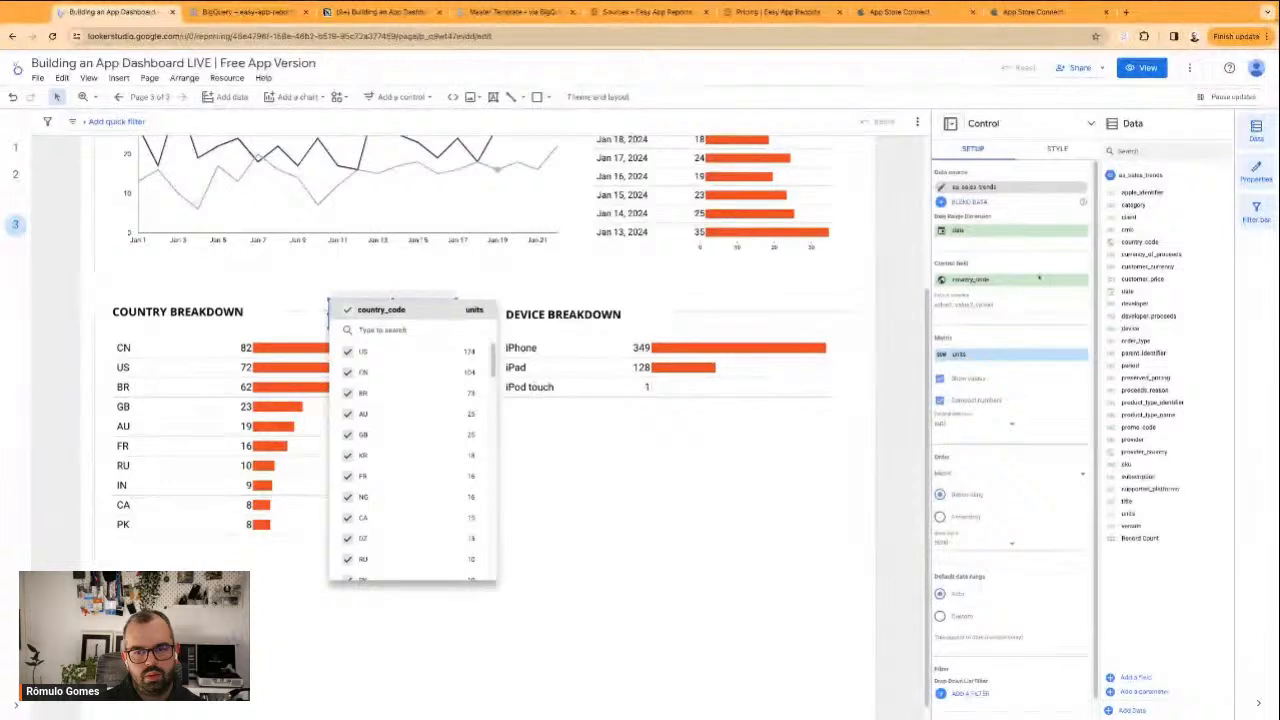
pyautogui.click(1055, 150)
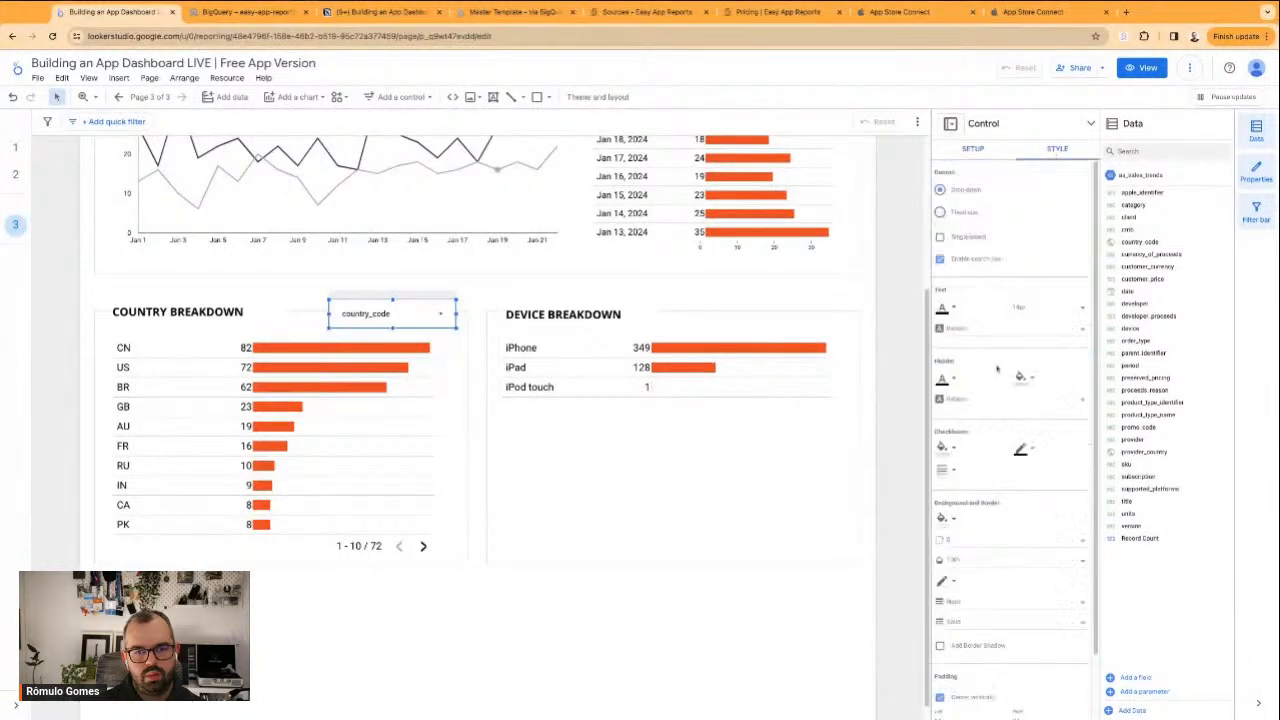
pyautogui.click(700, 614)
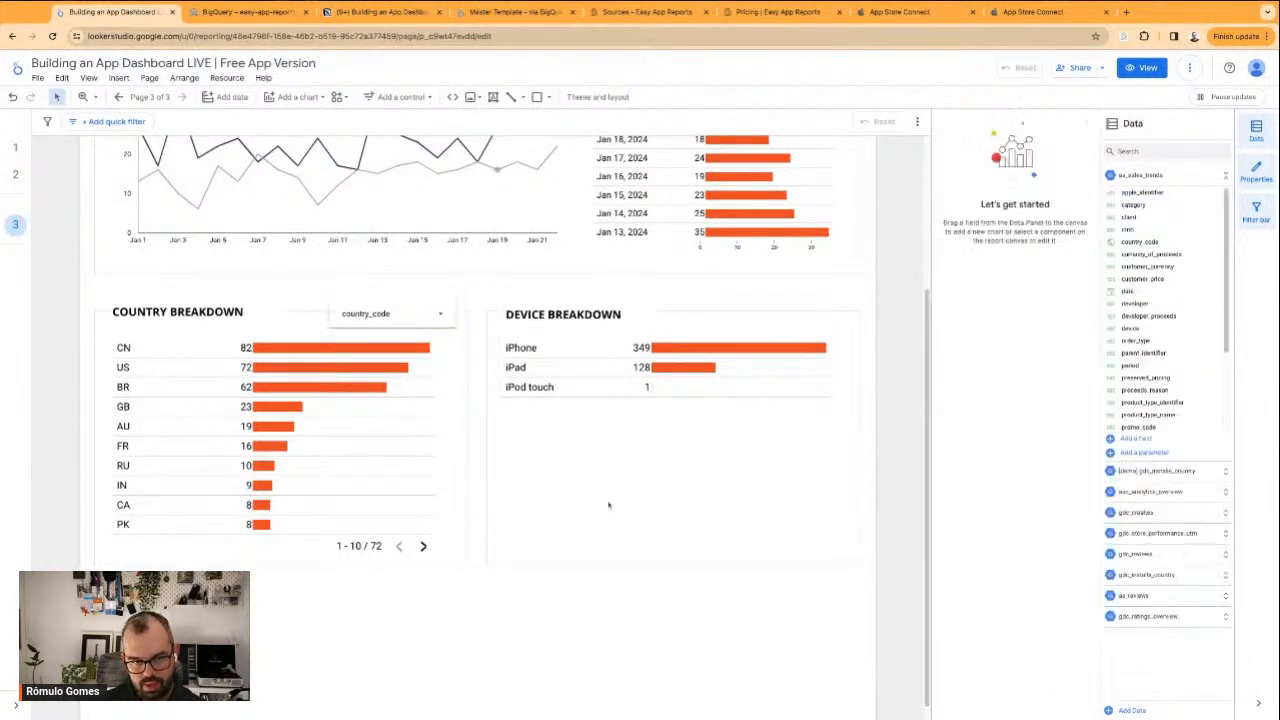
# Shorten the backing rectangle of the COUNTRY BREAKDOWN title and narrow the country column of the table below it
pyautogui.click(263, 311)
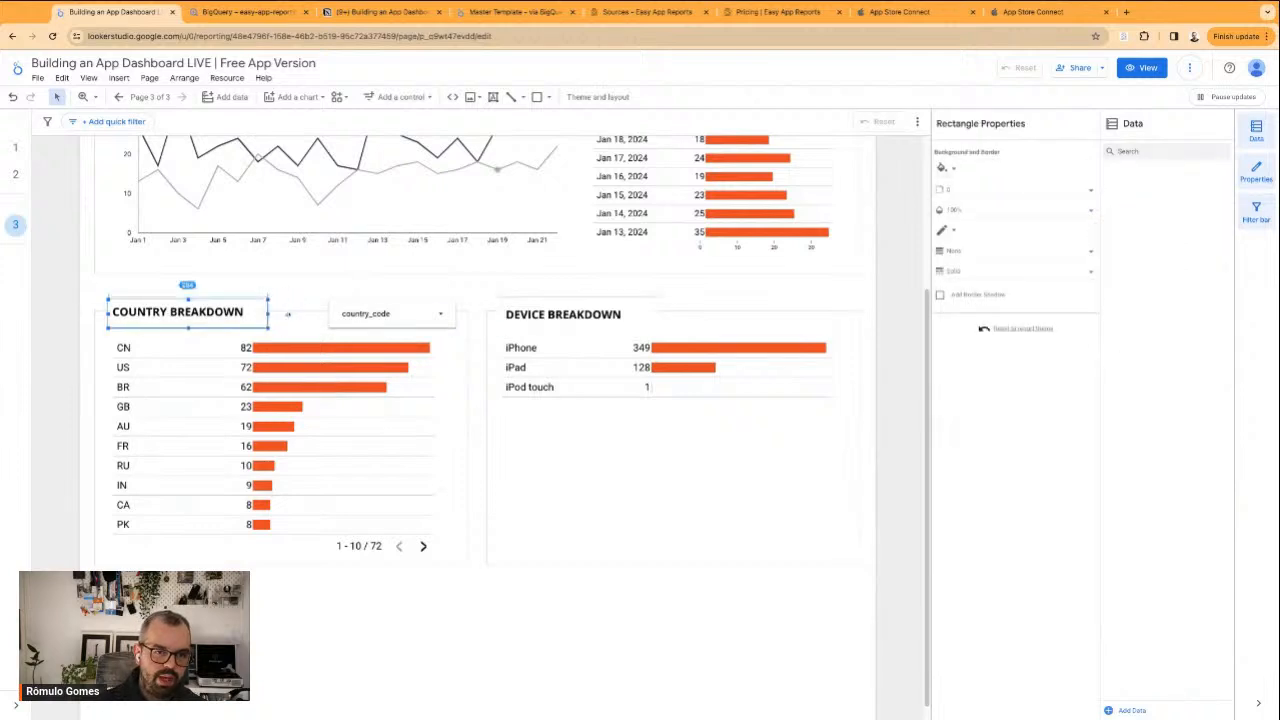
pyautogui.click(230, 401)
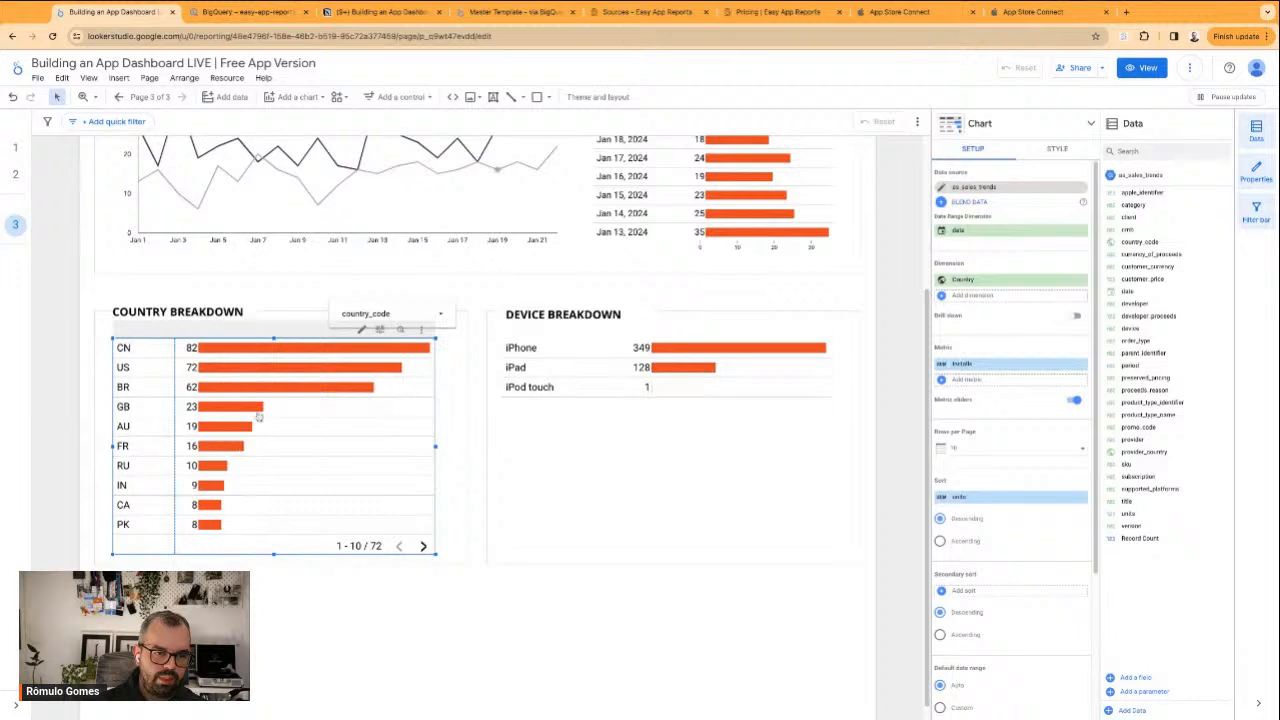
pyautogui.click(380, 645)
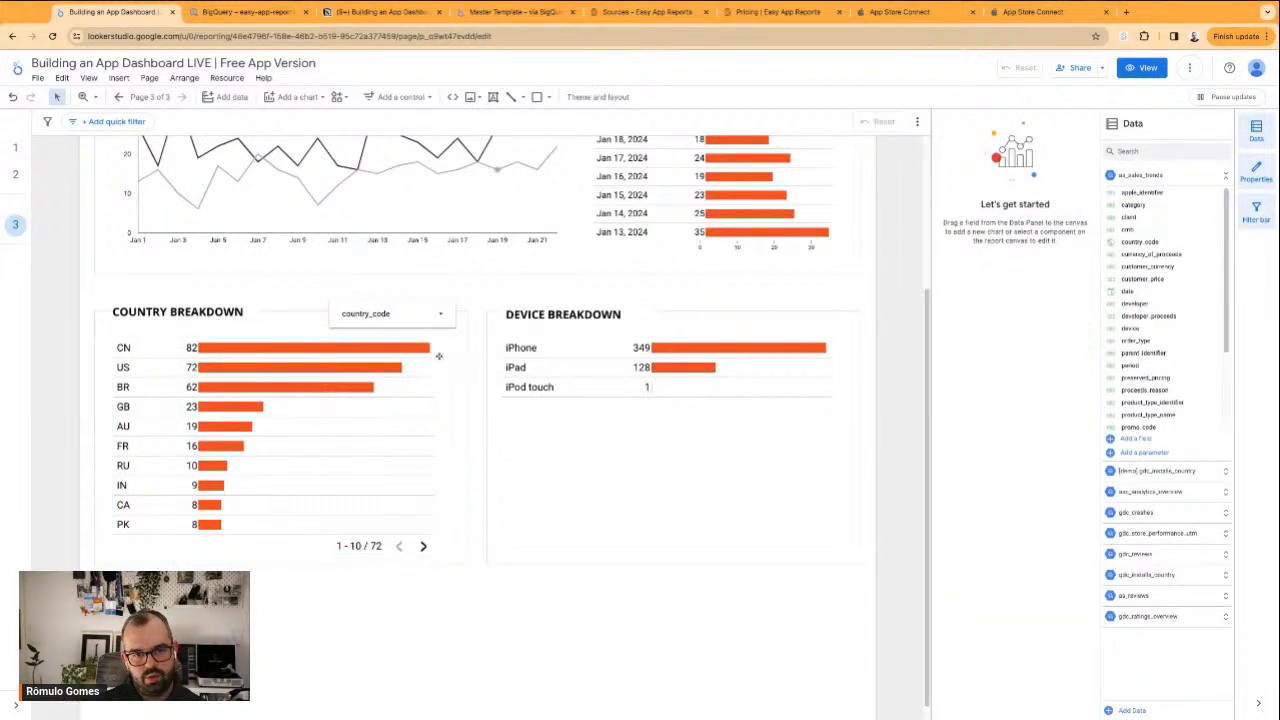
# Group the country_code drop-down with the country breakdown table
pyautogui.click(402, 314)
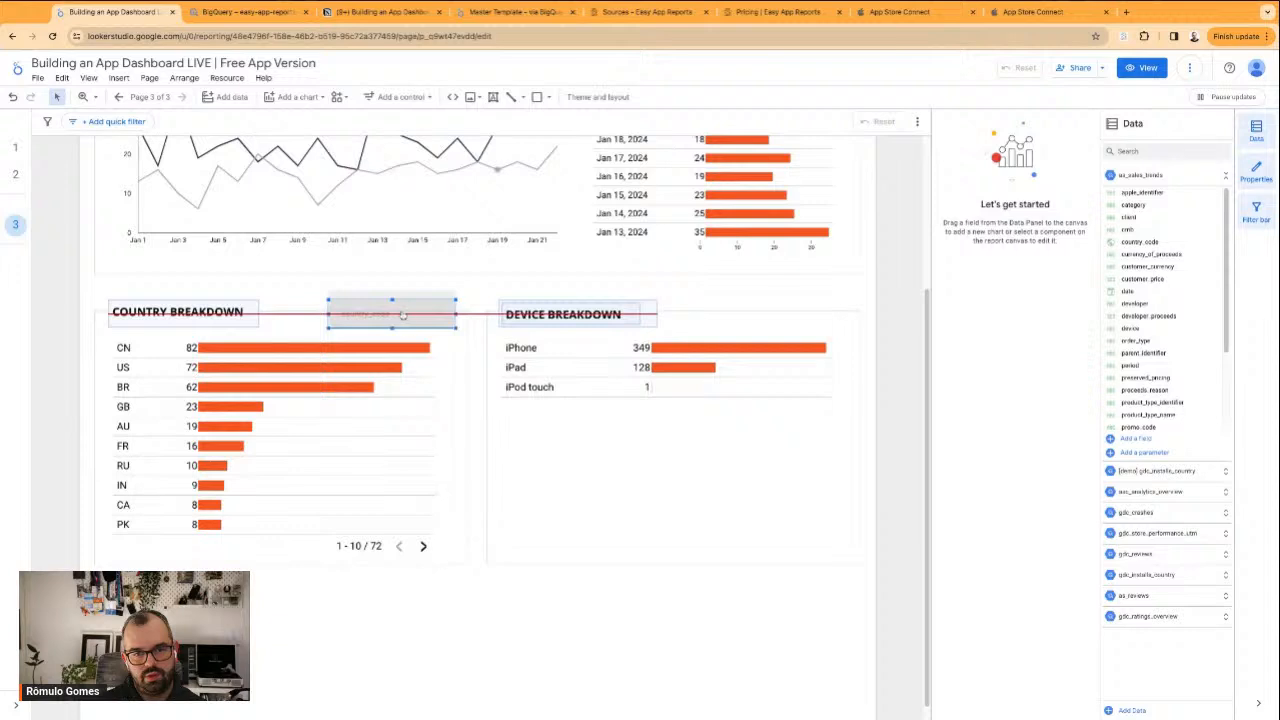
pyautogui.click(501, 286)
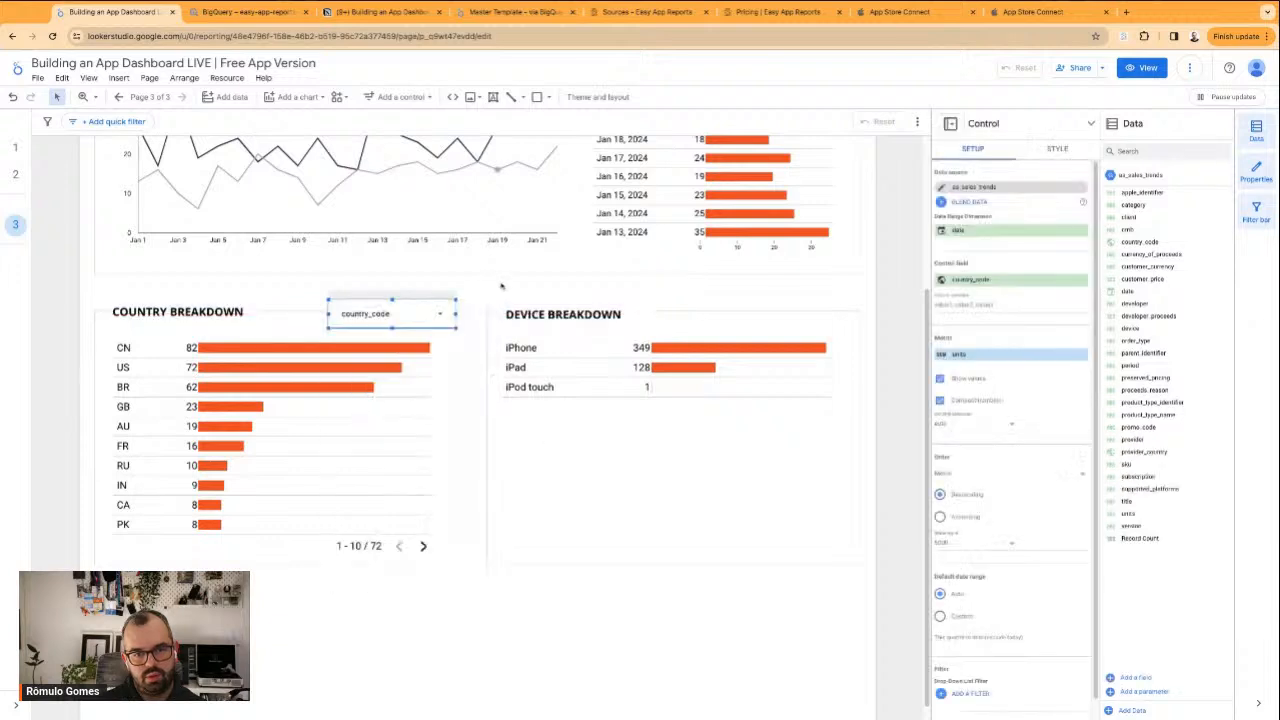
pyautogui.keyDown('shift'); pyautogui.click(425, 330); pyautogui.keyUp('shift')
pyautogui.rightClick(376, 330)
pyautogui.click(425, 461)
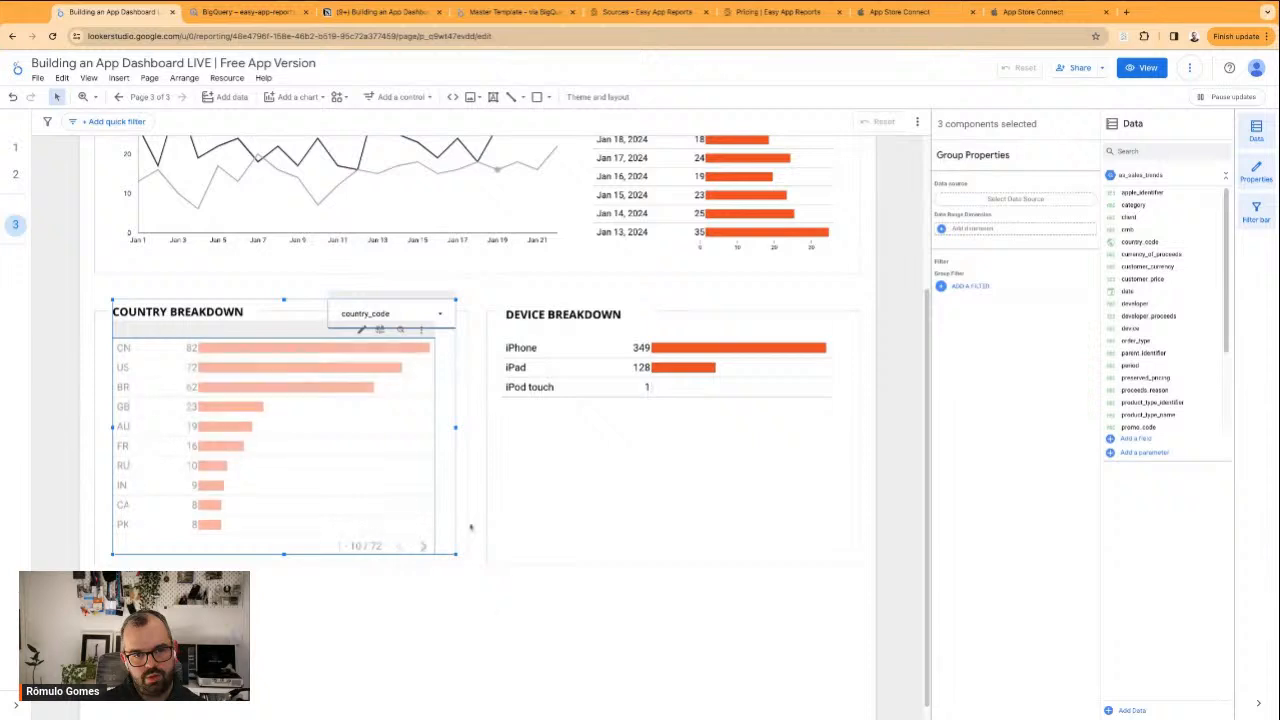
# Rename the country drop-down's control field to Country and narrow the control by moving its left edge inward
pyautogui.click(413, 300)
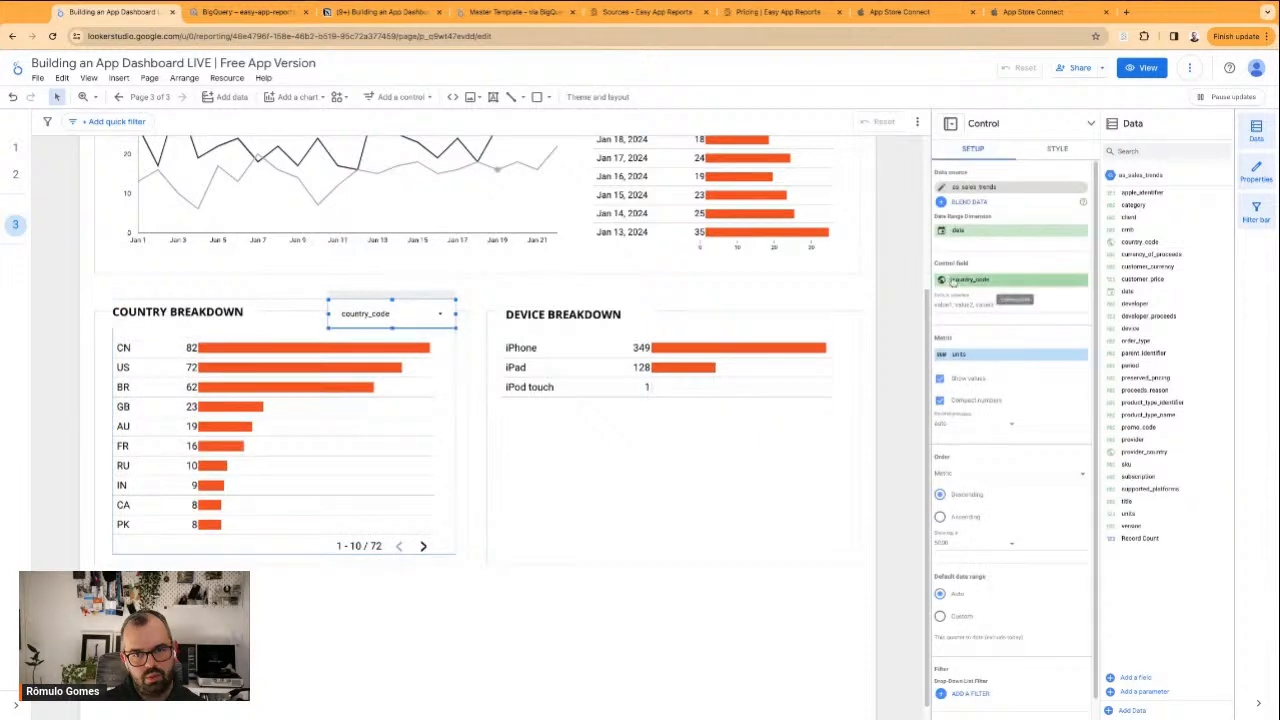
pyautogui.click(941, 281)
pyautogui.write('Country')
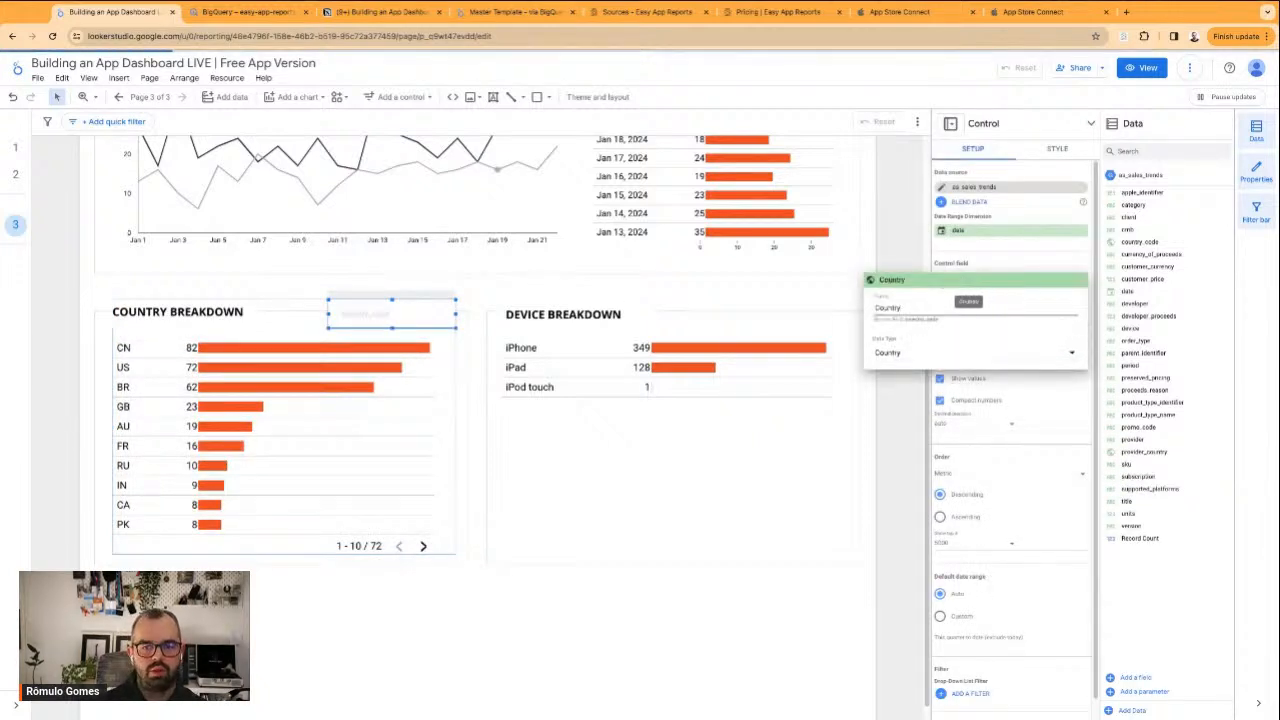
pyautogui.press('Return')
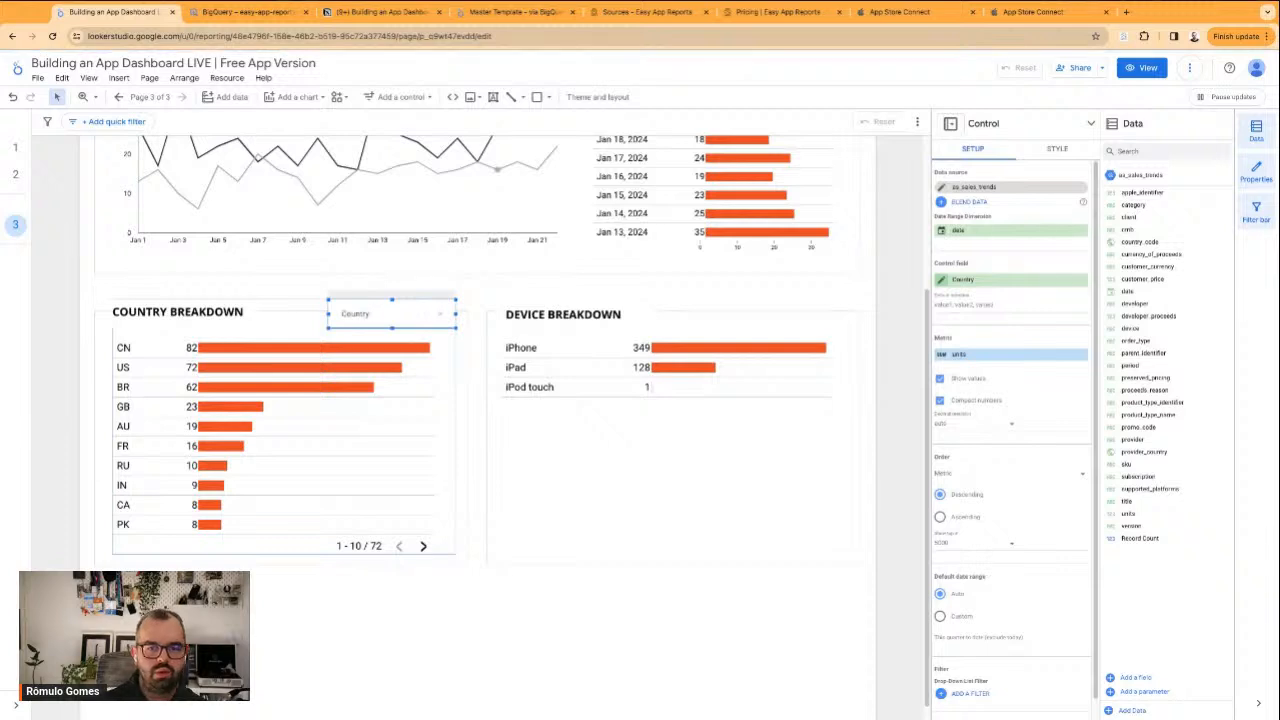
pyautogui.click(361, 288)
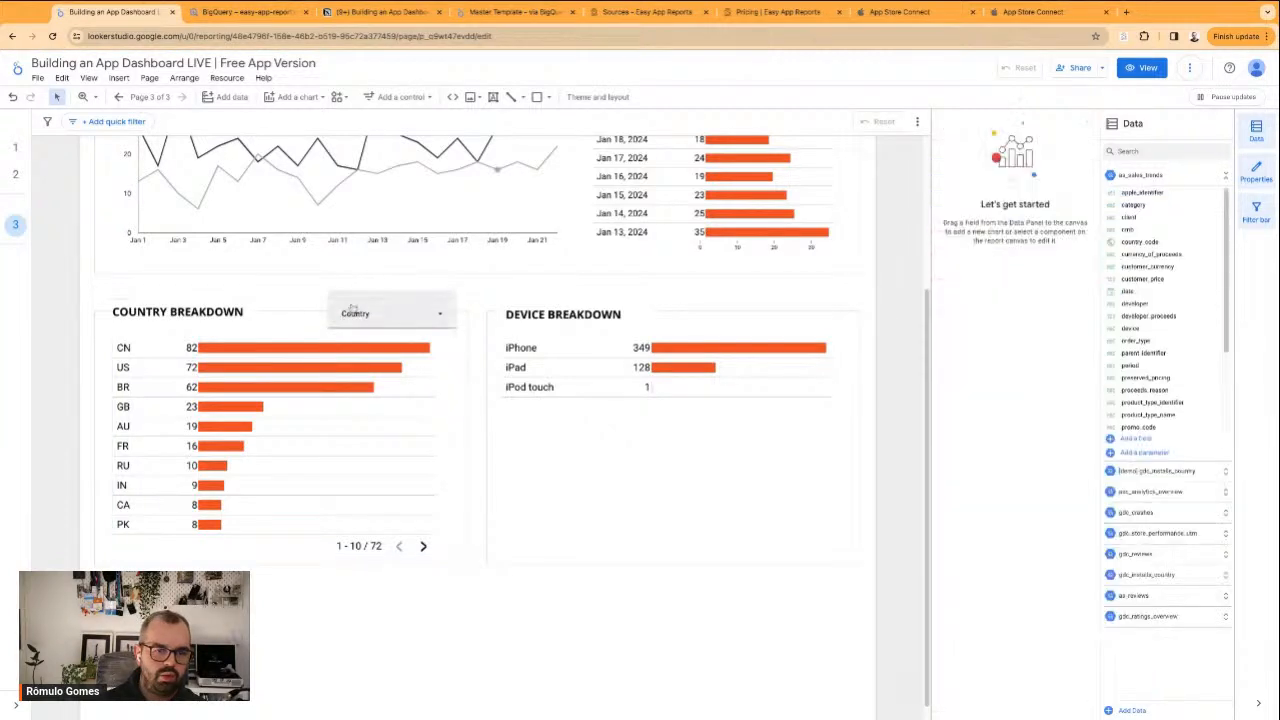
pyautogui.click(354, 302)
pyautogui.click(343, 303)
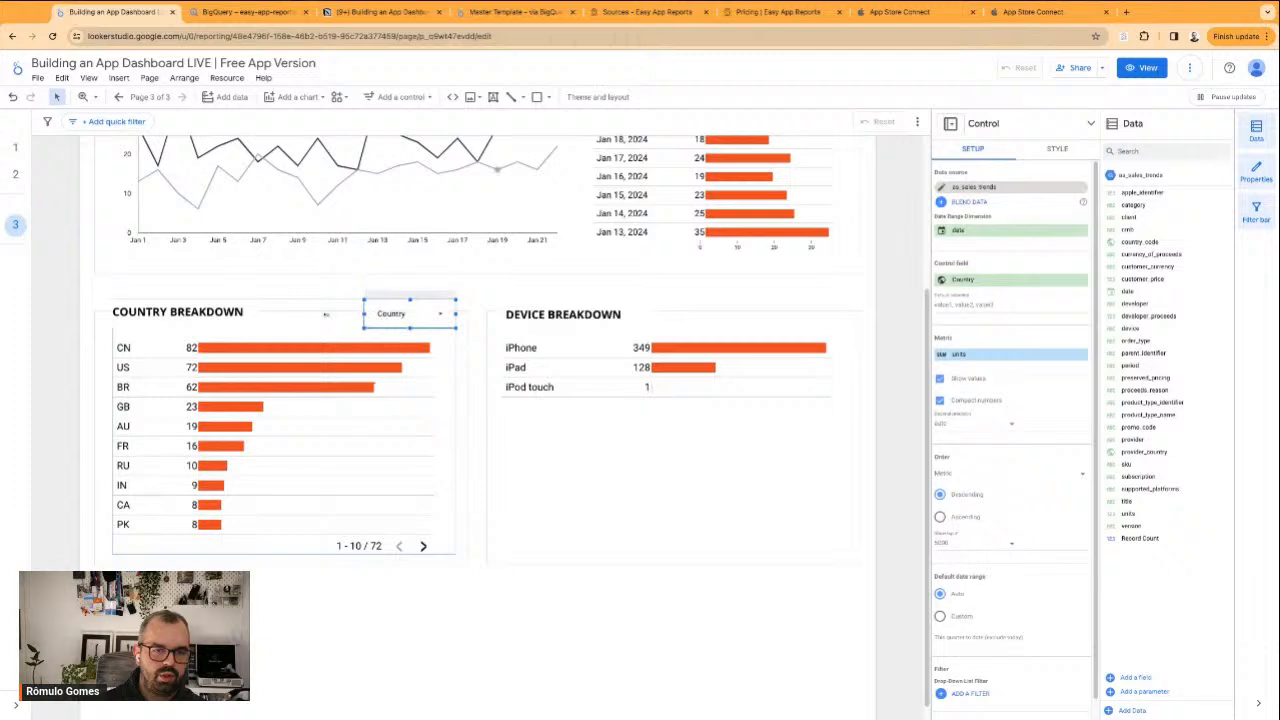
# Place a copy of the Country drop-down beside the DEVICE BREAKDOWN title and set its control field to device
pyautogui.hotkey('ctrl', 'v')
pyautogui.moveTo(406, 328)
pyautogui.mouseDown()
pyautogui.moveTo(692, 341)
pyautogui.moveTo(766, 305)
pyautogui.moveTo(783, 312)
pyautogui.mouseUp()
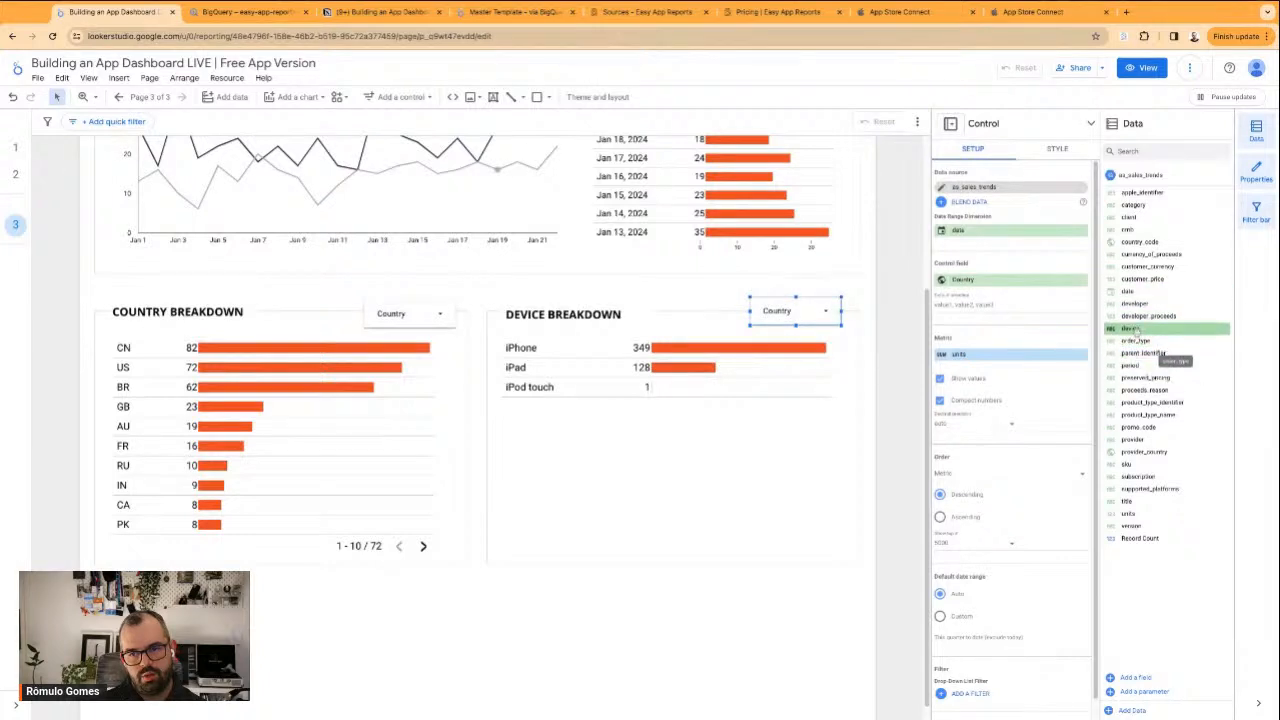
pyautogui.moveTo(1130, 329); pyautogui.dragTo(949, 283)
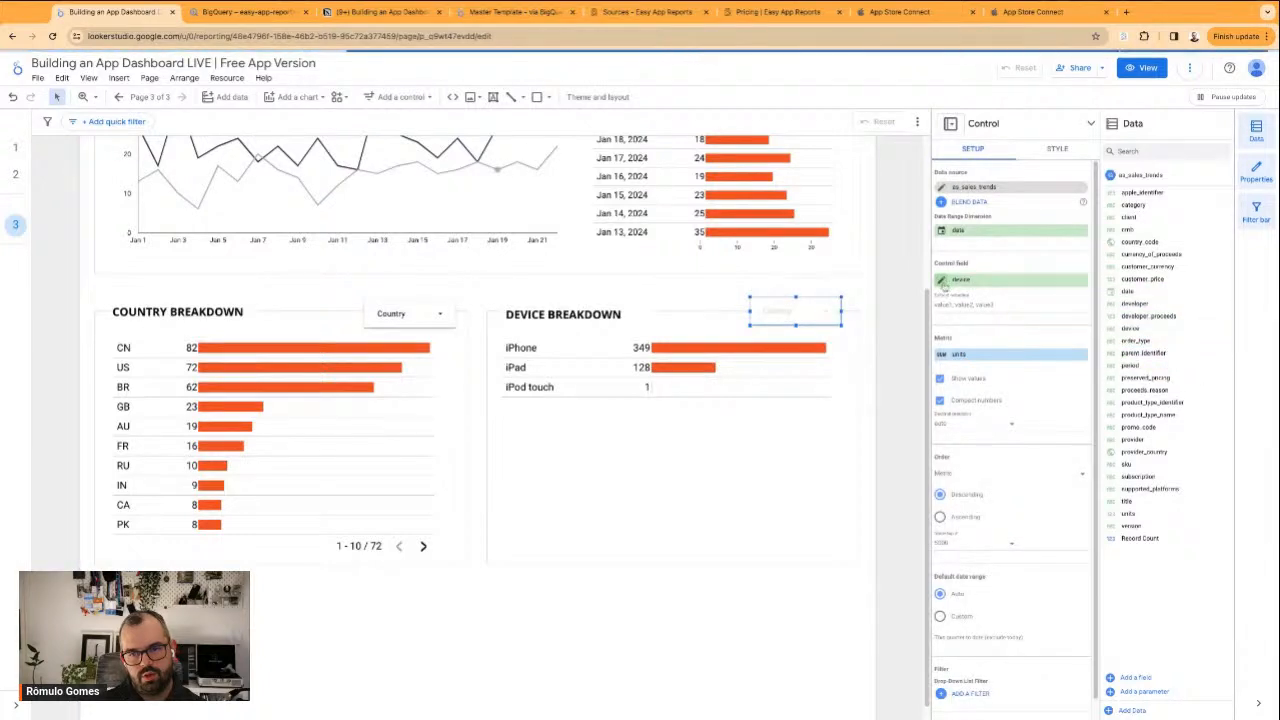
# Rename the control field of the copied drop-down in the device section to Device
pyautogui.click(946, 283)
pyautogui.write('Devic')
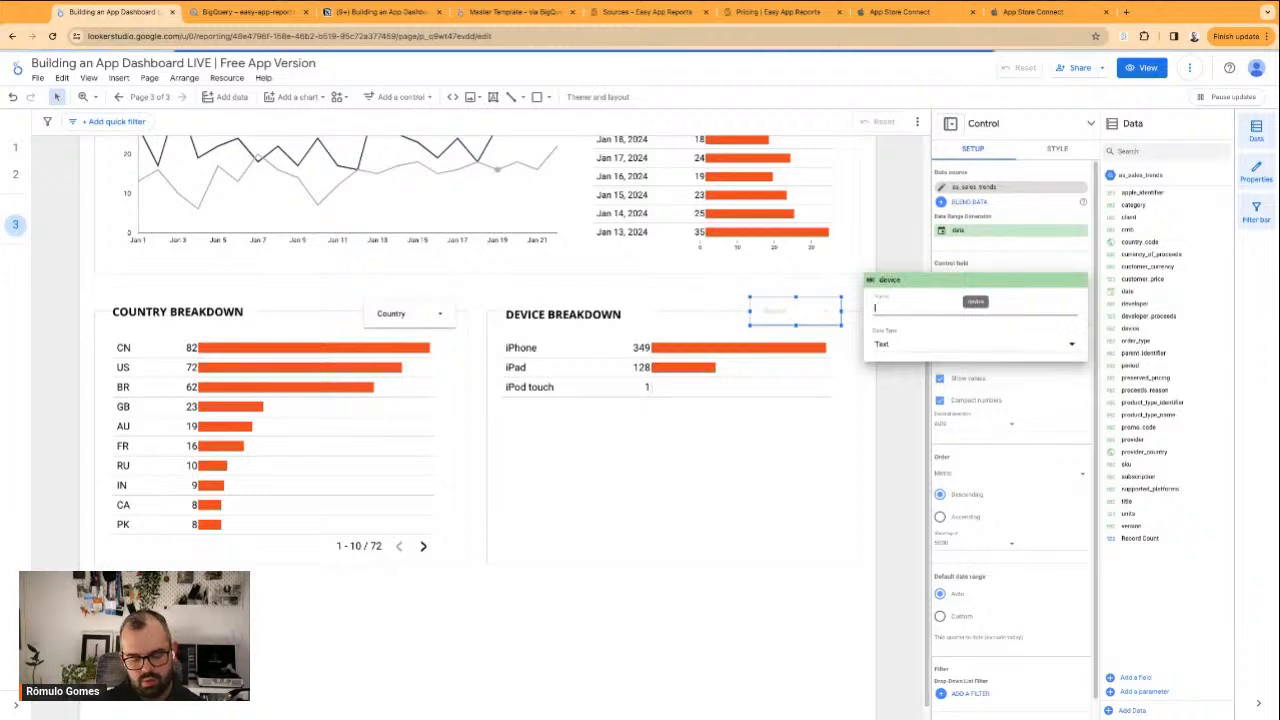
pyautogui.write('e')
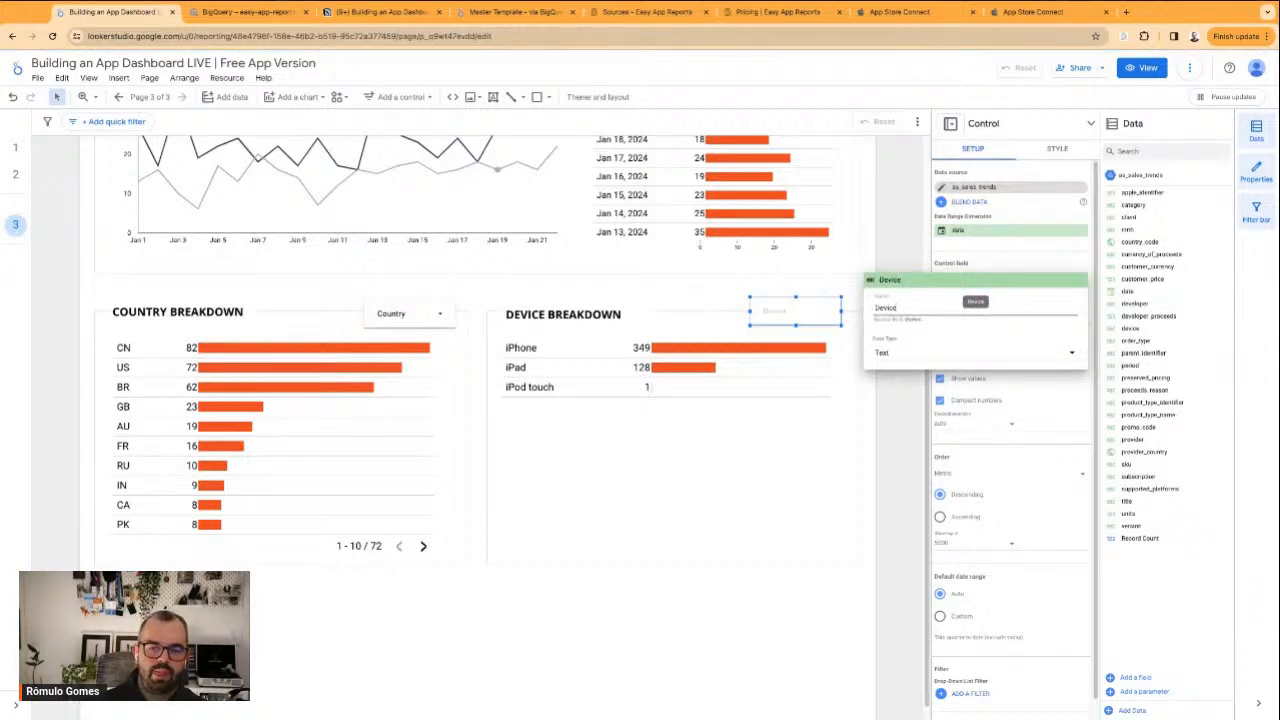
pyautogui.press('Return')
# Group the Device drop-down with the device breakdown table
pyautogui.keyDown('shift'); pyautogui.click(731, 358); pyautogui.keyUp('shift')
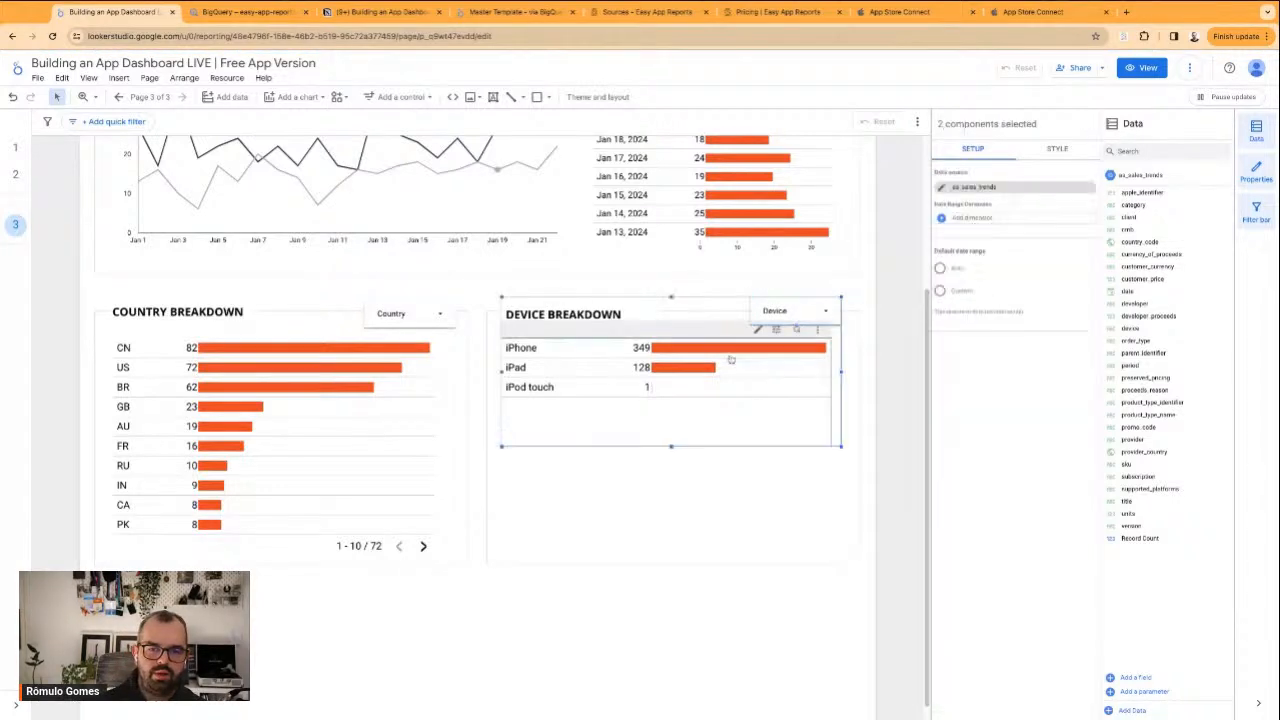
pyautogui.rightClick(731, 360)
pyautogui.click(771, 460)
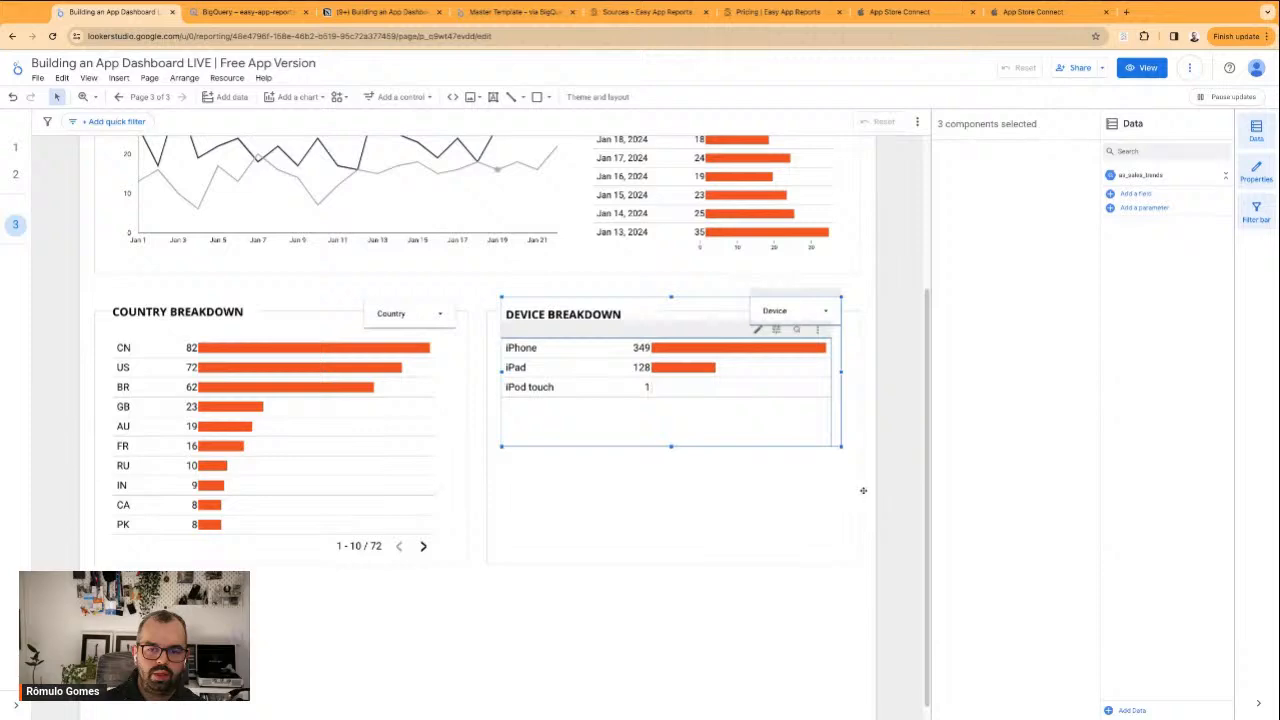
pyautogui.click(865, 419)
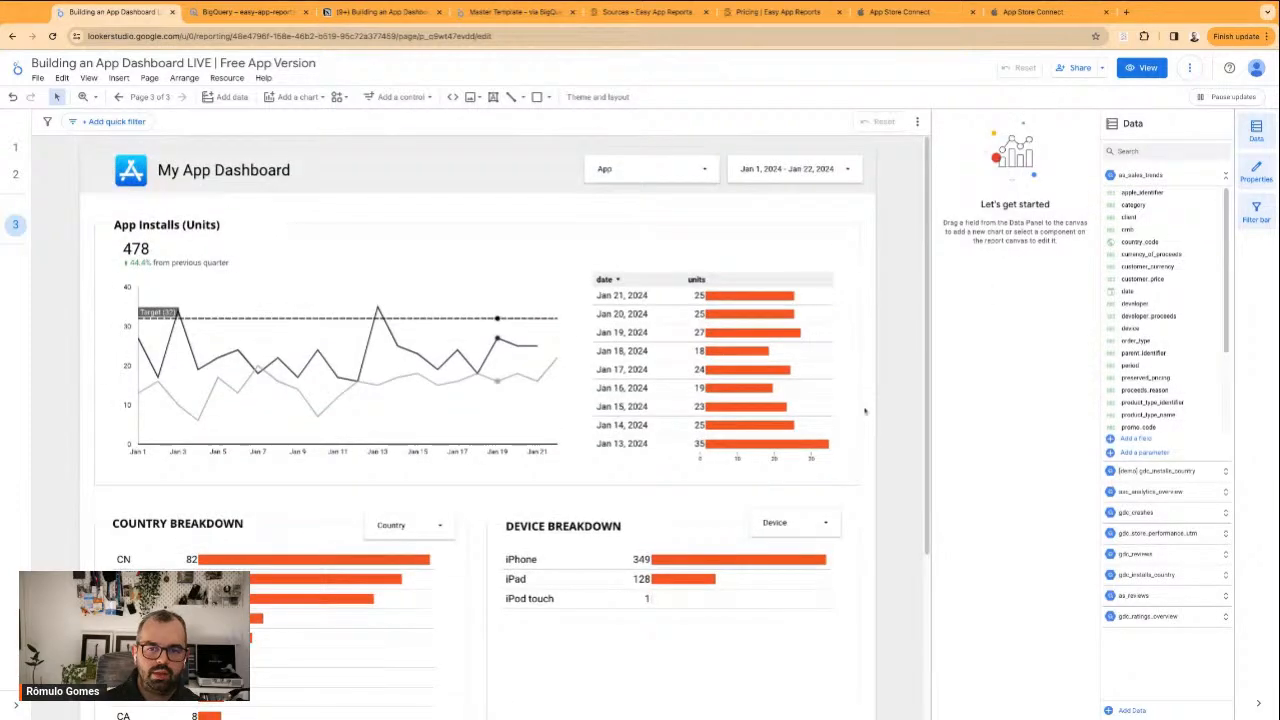
pyautogui.scroll(-3, 869, 420)
pyautogui.scroll(2, 871, 424)
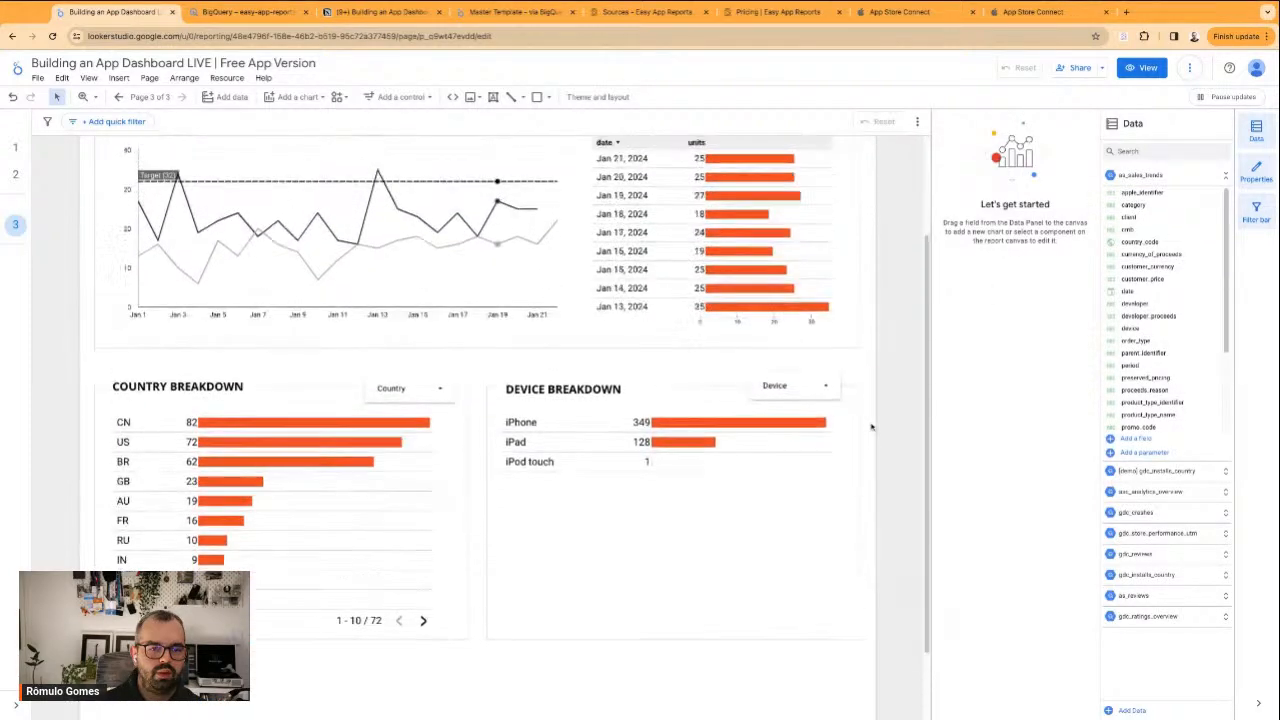
pyautogui.scroll(1, 871, 427)
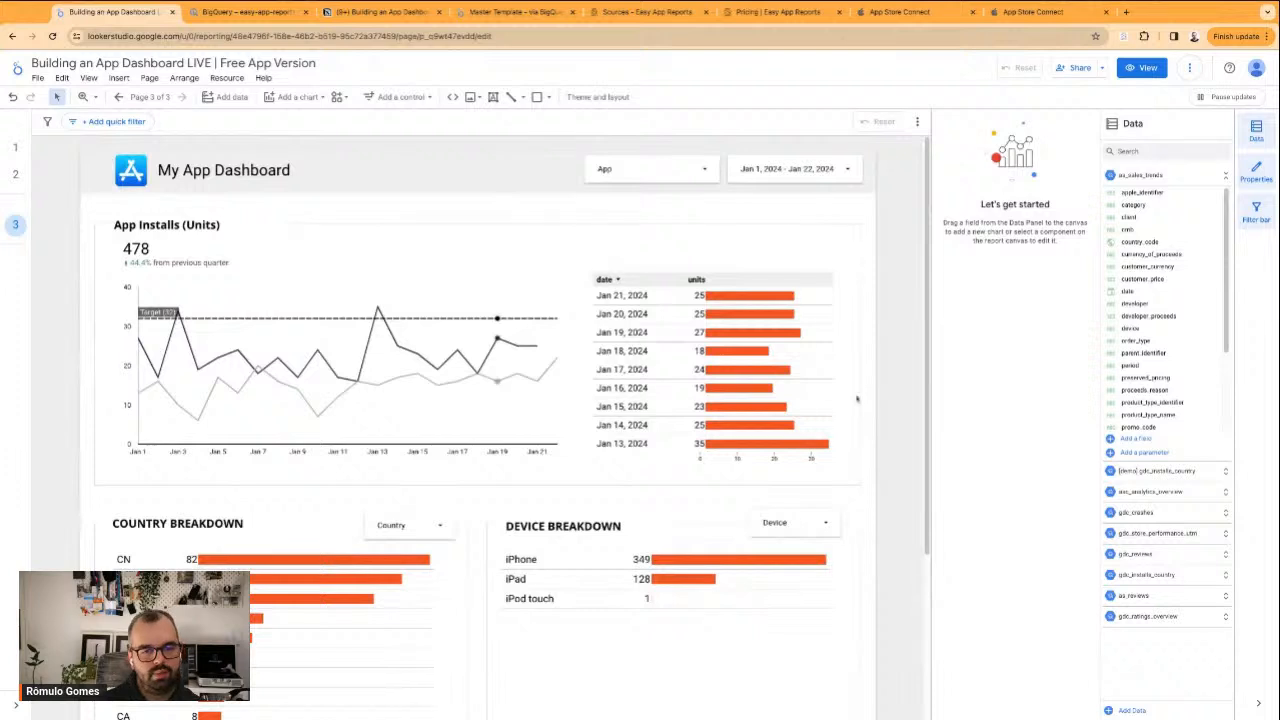
pyautogui.scroll(-2, 210, 280)
pyautogui.scroll(2, 91, 240)
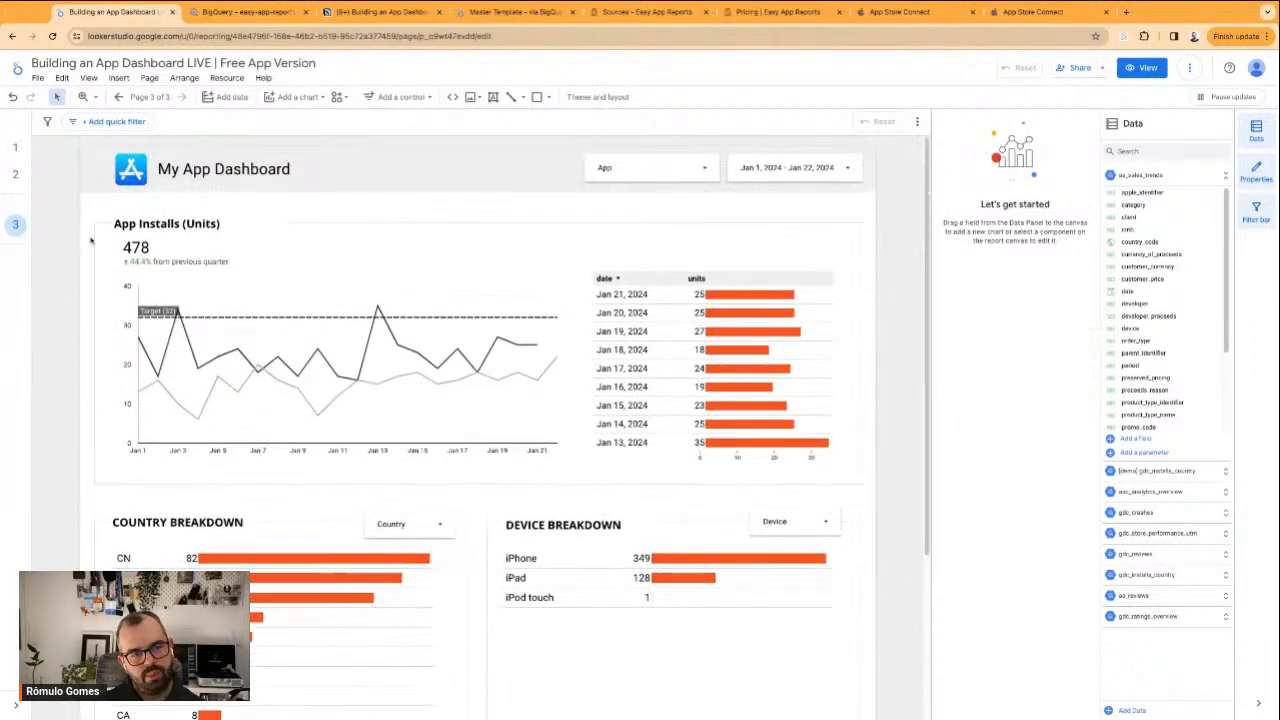
# Select all the installs, country and device sections below the header and nudge them down slightly to widen the gap under the header
pyautogui.moveTo(83, 211); pyautogui.dragTo(837, 666)
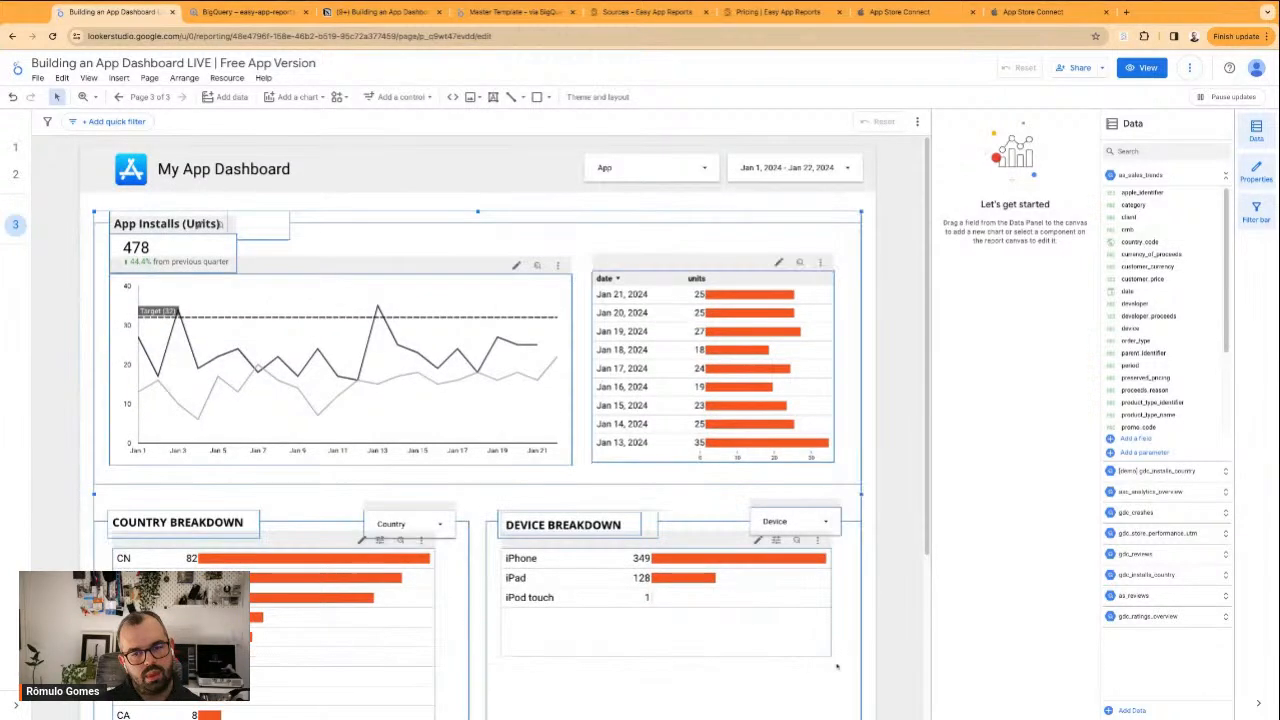
pyautogui.press('Down')
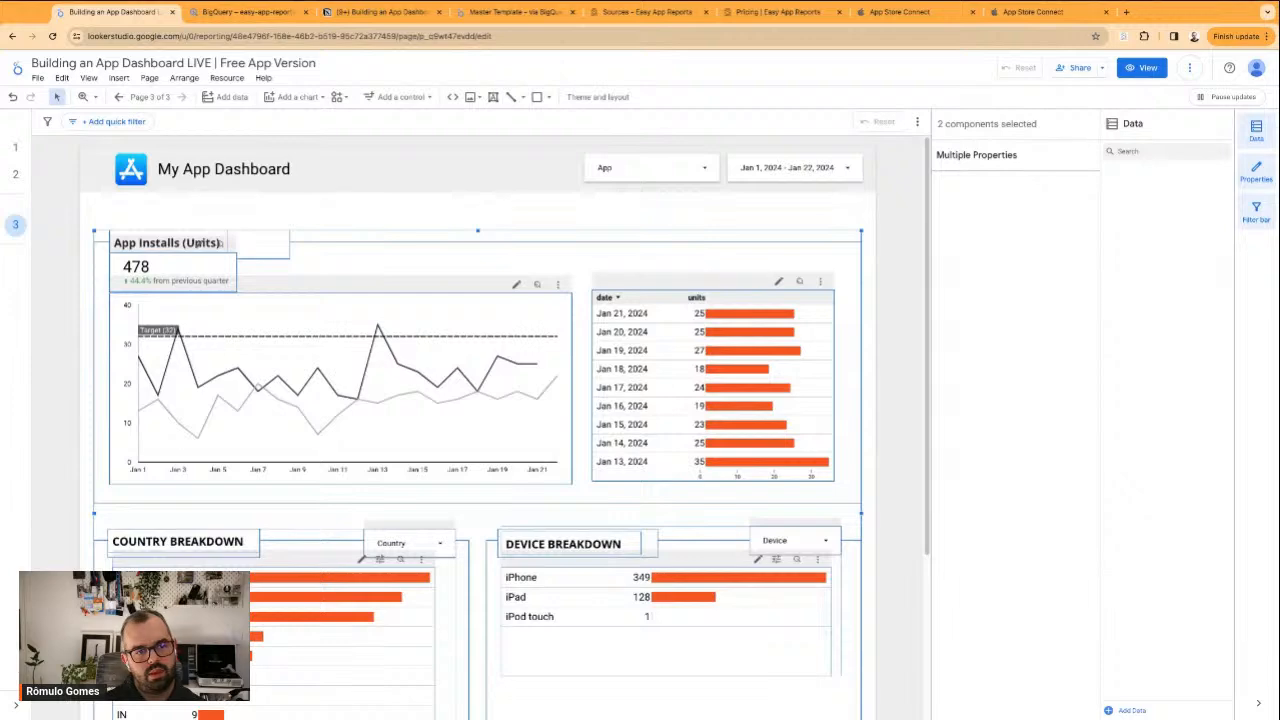
pyautogui.press('Up')
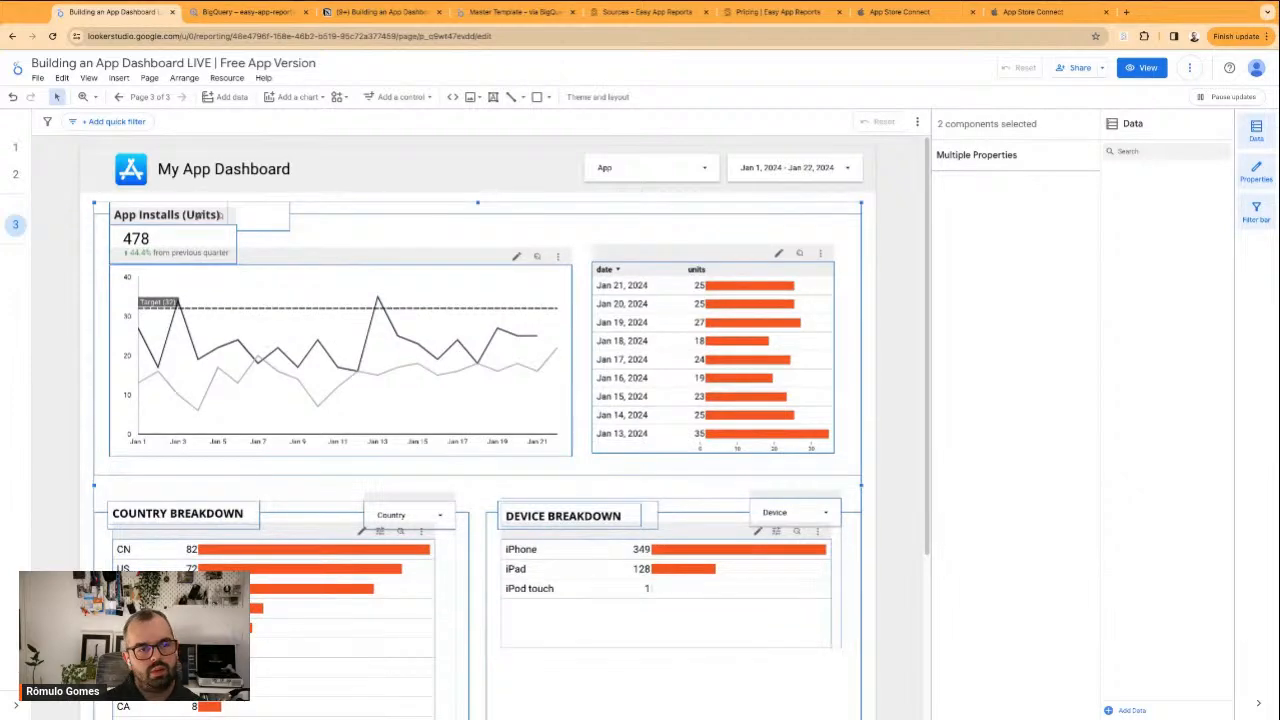
pyautogui.press('Down')
pyautogui.press('Down')
pyautogui.press('Down')
pyautogui.press('Up')
pyautogui.press('Up')
pyautogui.press('Up')
pyautogui.press('Down')
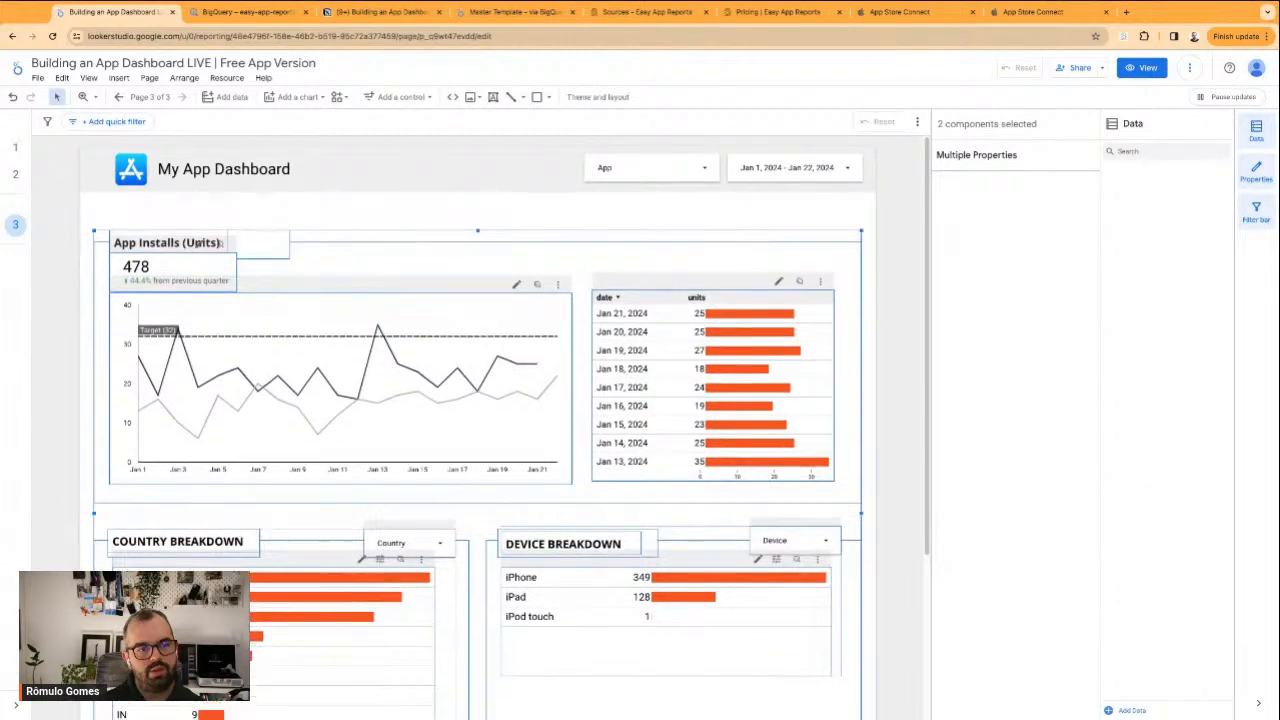
pyautogui.hotkey('shift', 'Up')
pyautogui.hotkey('shift', 'Up')
pyautogui.hotkey('shift', 'Up')
pyautogui.hotkey('shift', 'Up')
pyautogui.hotkey('shift', 'Up')
pyautogui.hotkey('shift', 'Up')
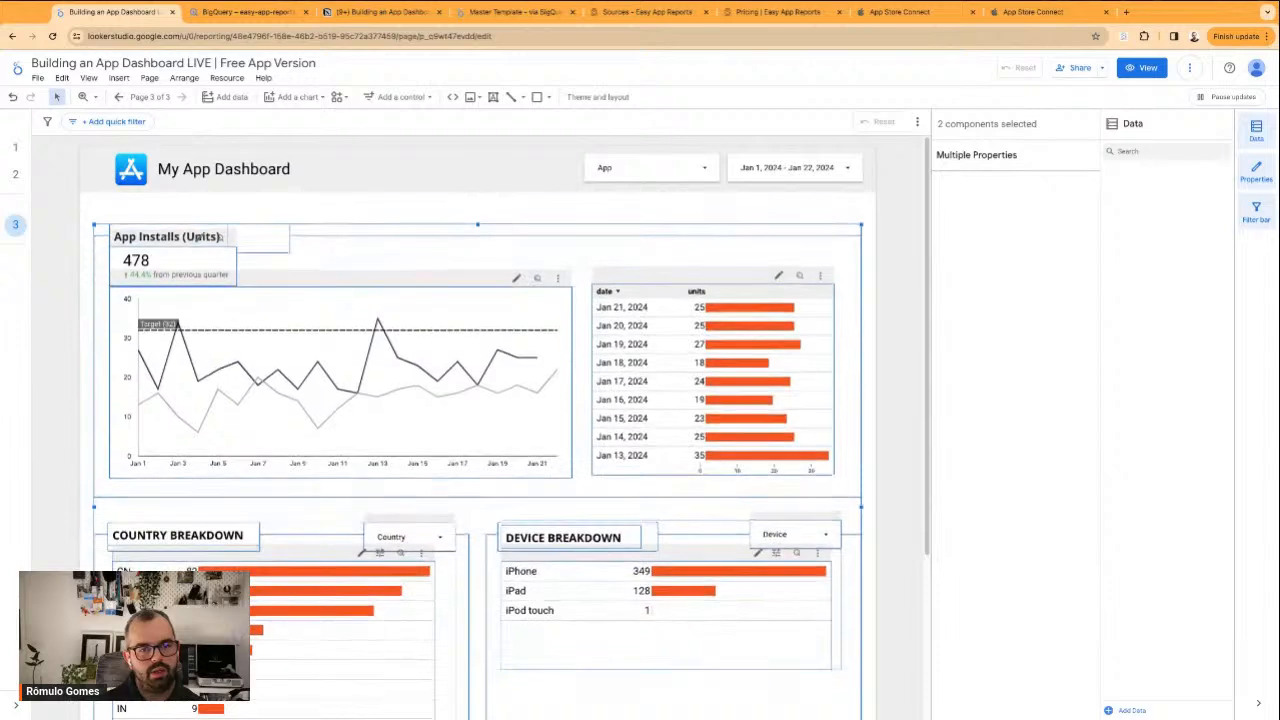
pyautogui.click(875, 657)
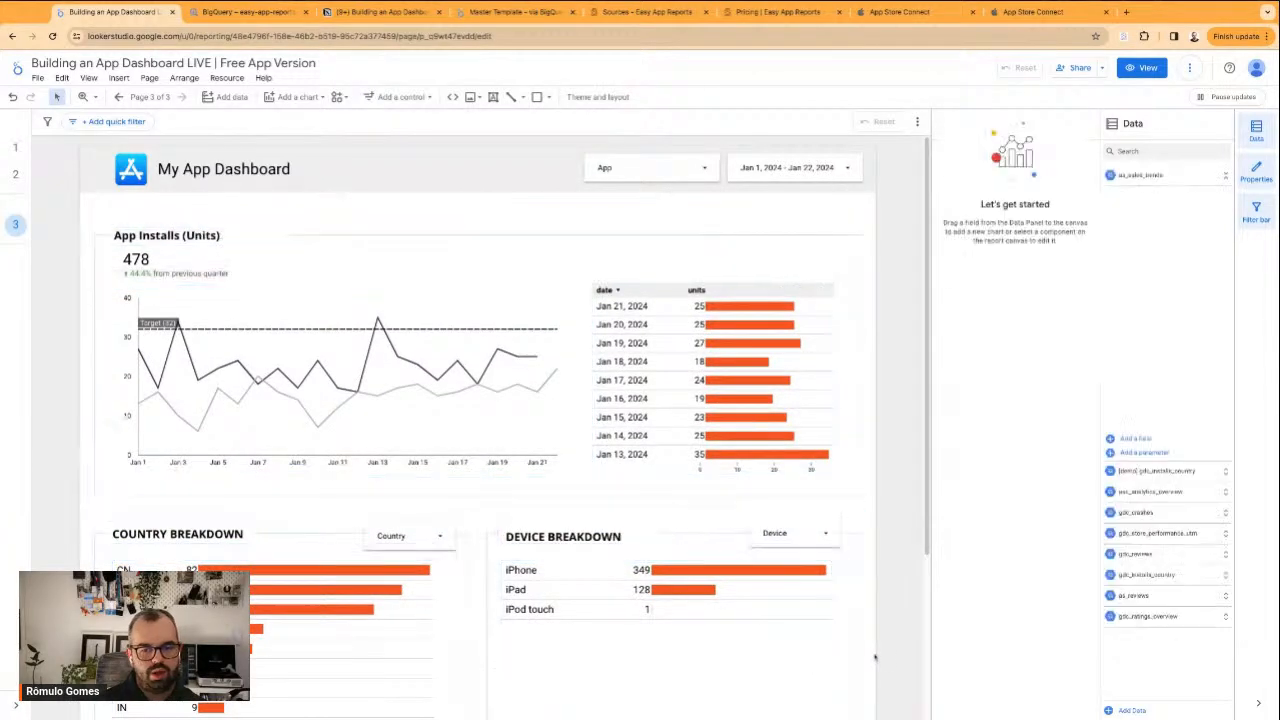
# Rename the Installs per Country report page to App Installs
pyautogui.scroll(-2, 875, 657)
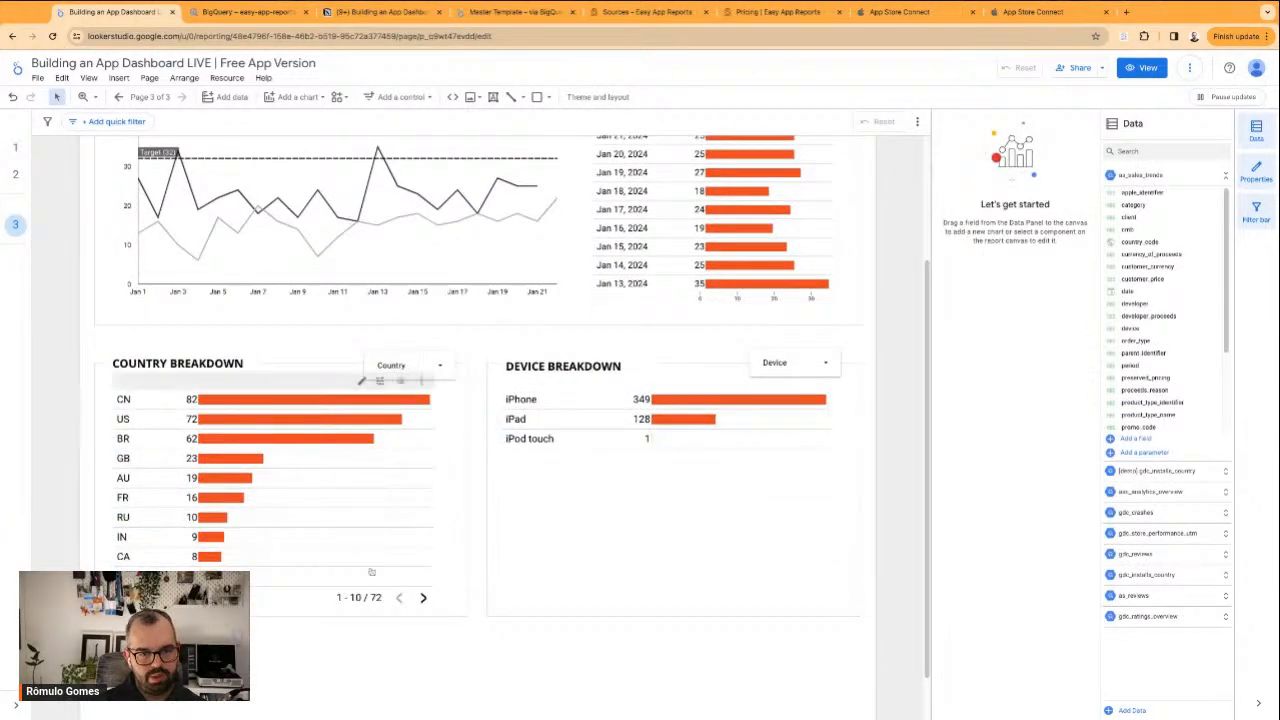
pyautogui.scroll(-1, 383, 564)
pyautogui.scroll(2, 383, 564)
pyautogui.scroll(-1, 428, 341)
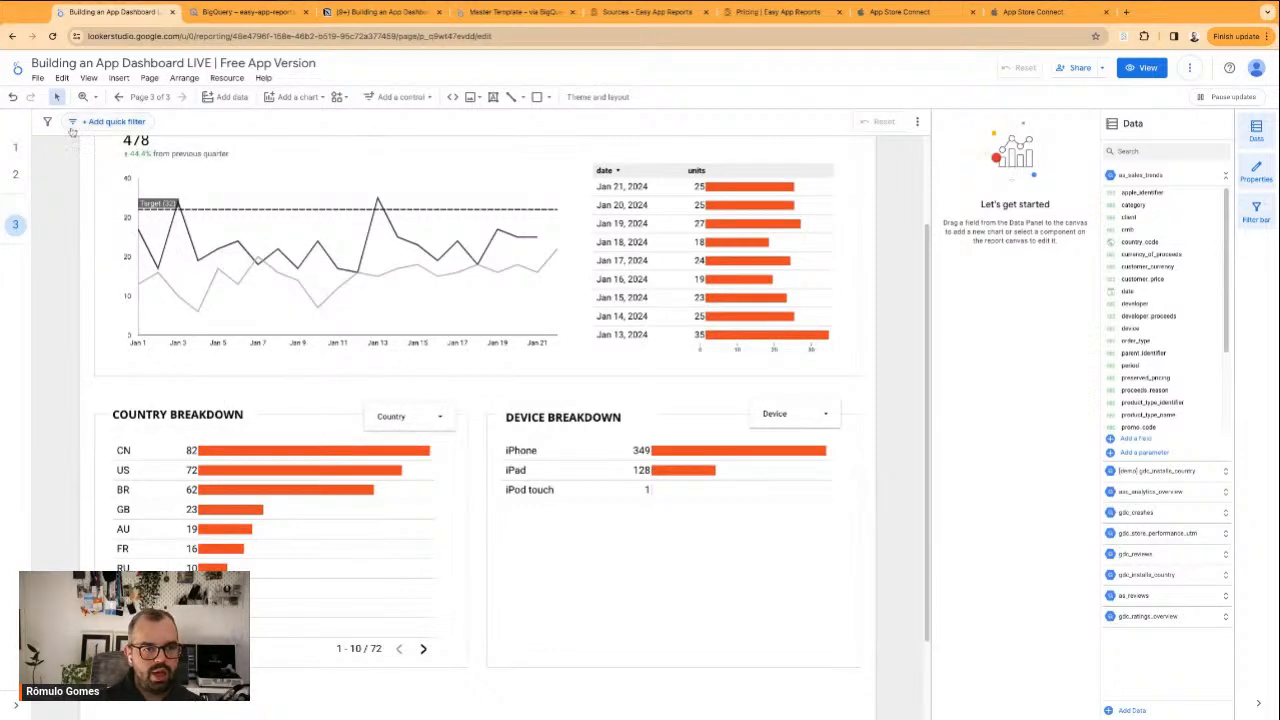
pyautogui.click(148, 97)
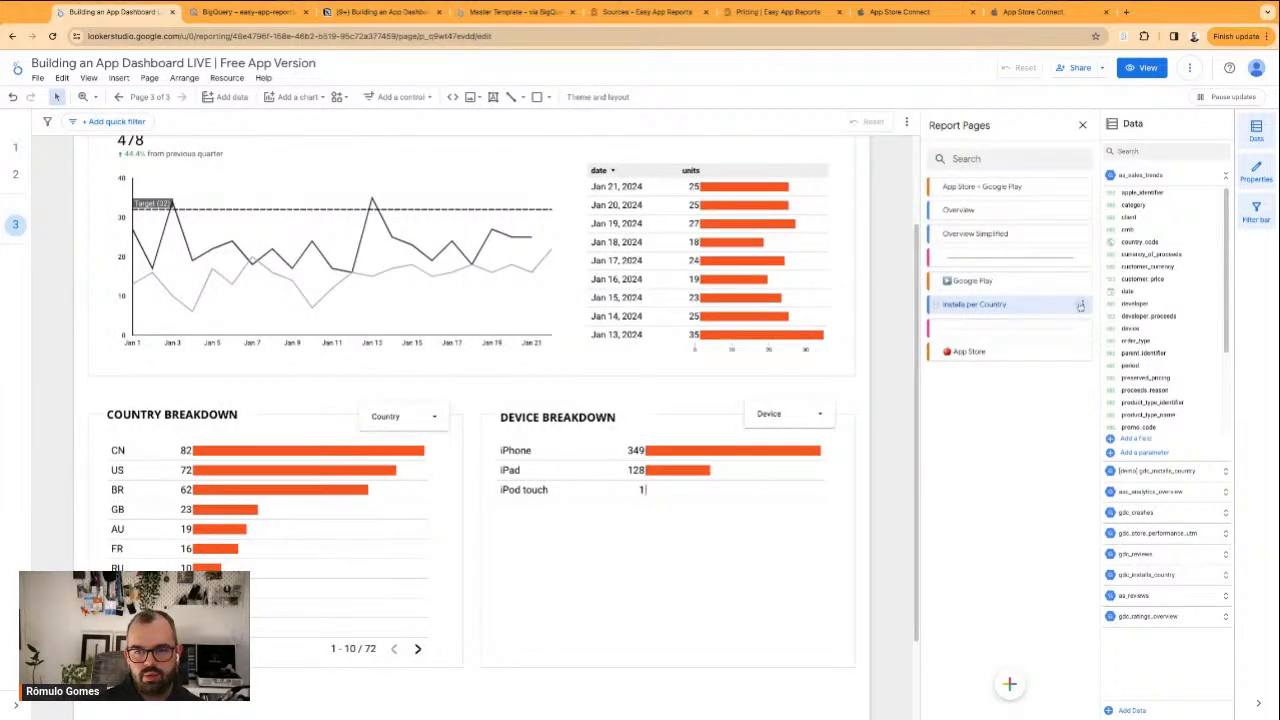
pyautogui.click(1080, 304)
pyautogui.click(1110, 314)
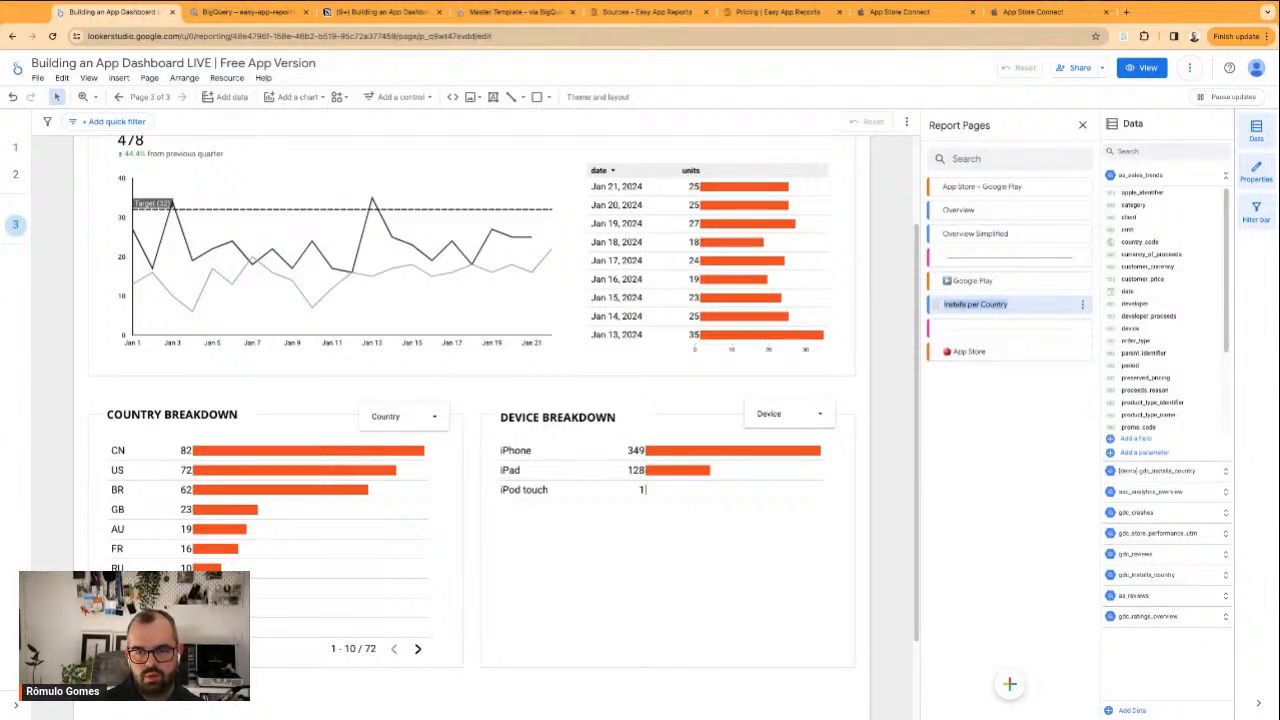
pyautogui.write('App Installs')
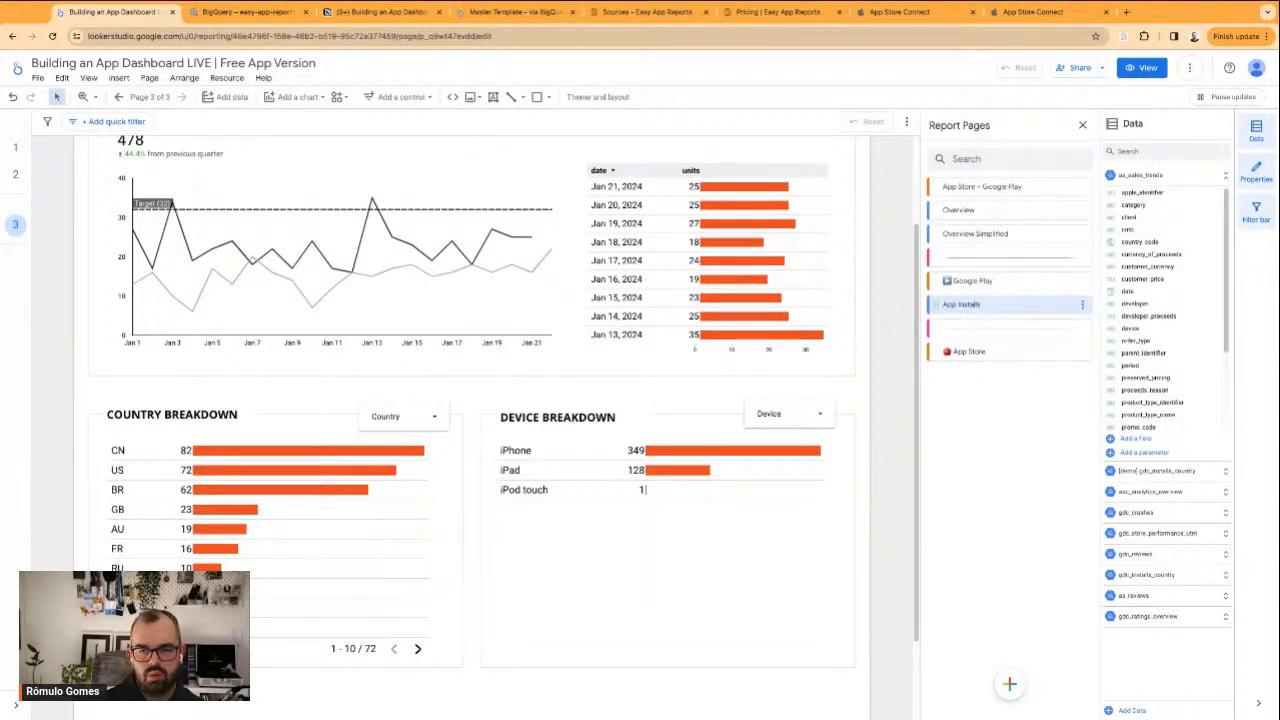
# Move the App Installs page under the App Store section of the report pages and duplicate it
pyautogui.moveTo(940, 306); pyautogui.dragTo(1062, 364)
pyautogui.click(1085, 354)
pyautogui.click(1098, 390)
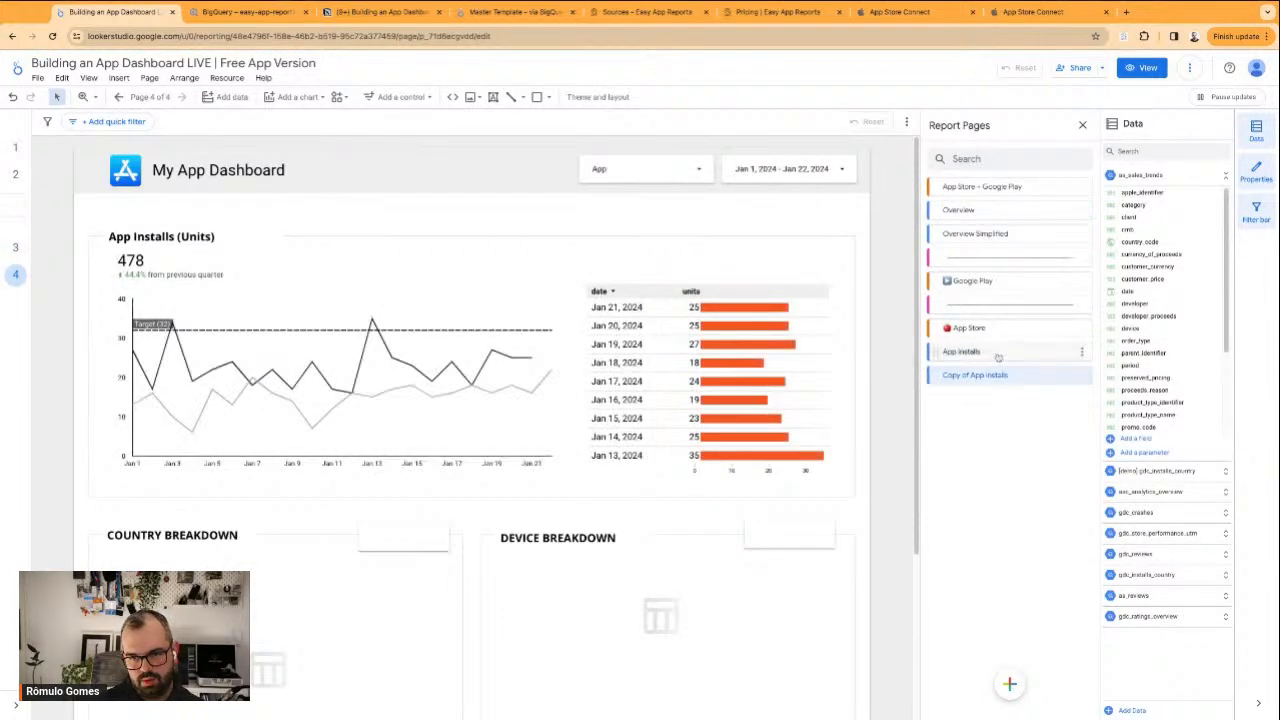
# Rename the duplicated page to App Installs per Country
pyautogui.click(1083, 354)
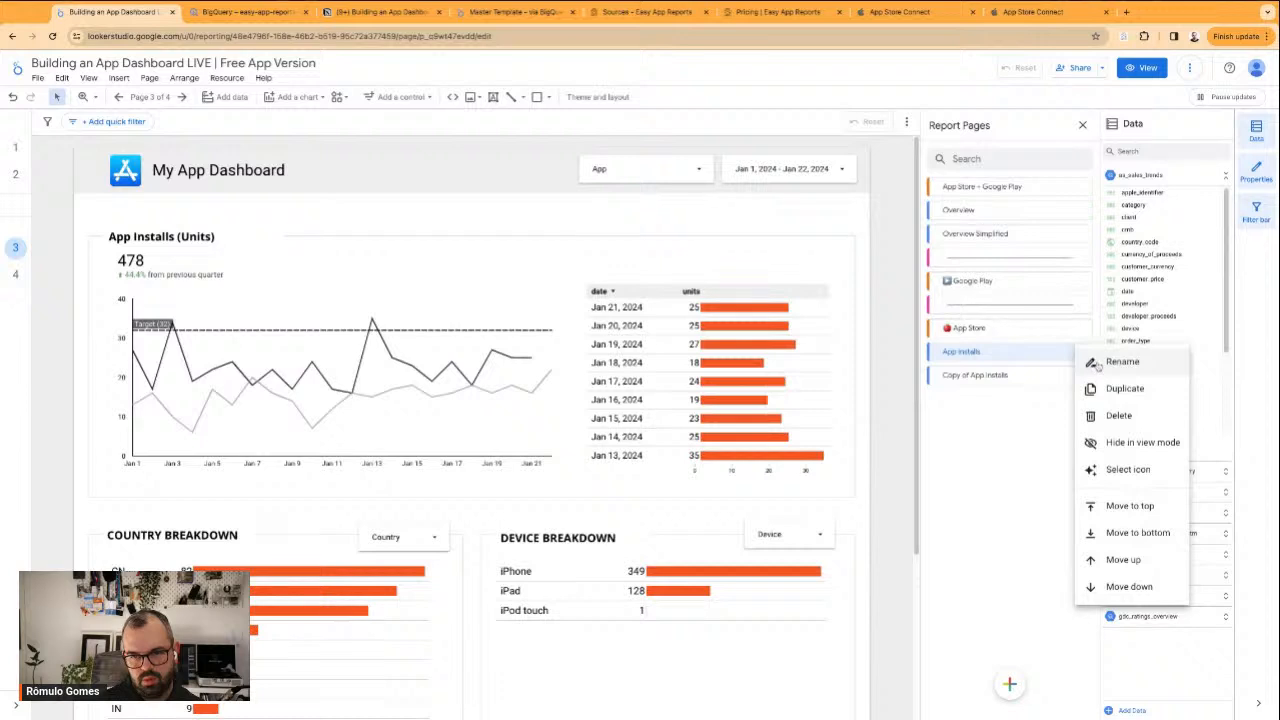
pyautogui.click(992, 412)
pyautogui.click(1081, 377)
pyautogui.click(1067, 383)
pyautogui.click(1078, 377)
pyautogui.click(1122, 385)
pyautogui.press('Left')
pyautogui.hotkey('alt', 'shift', 'Right')
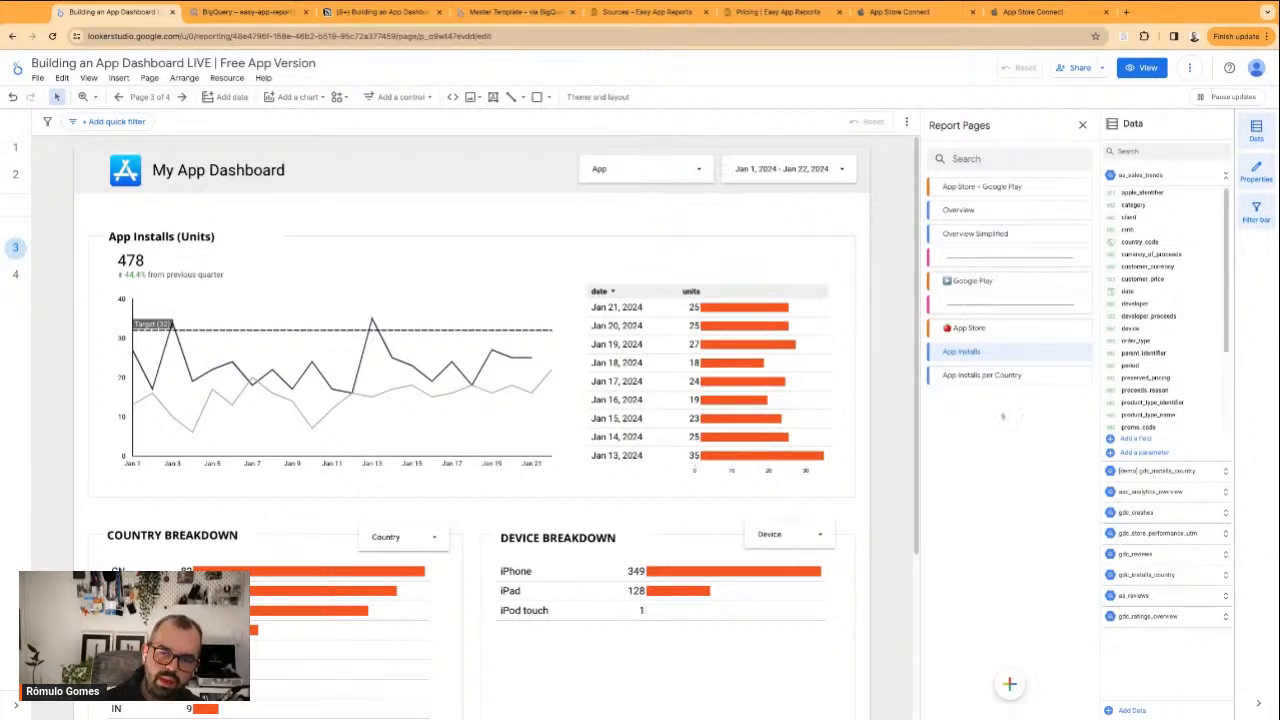
# Duplicate the App Installs page and place the copy under the Google Play section
pyautogui.click(1083, 353)
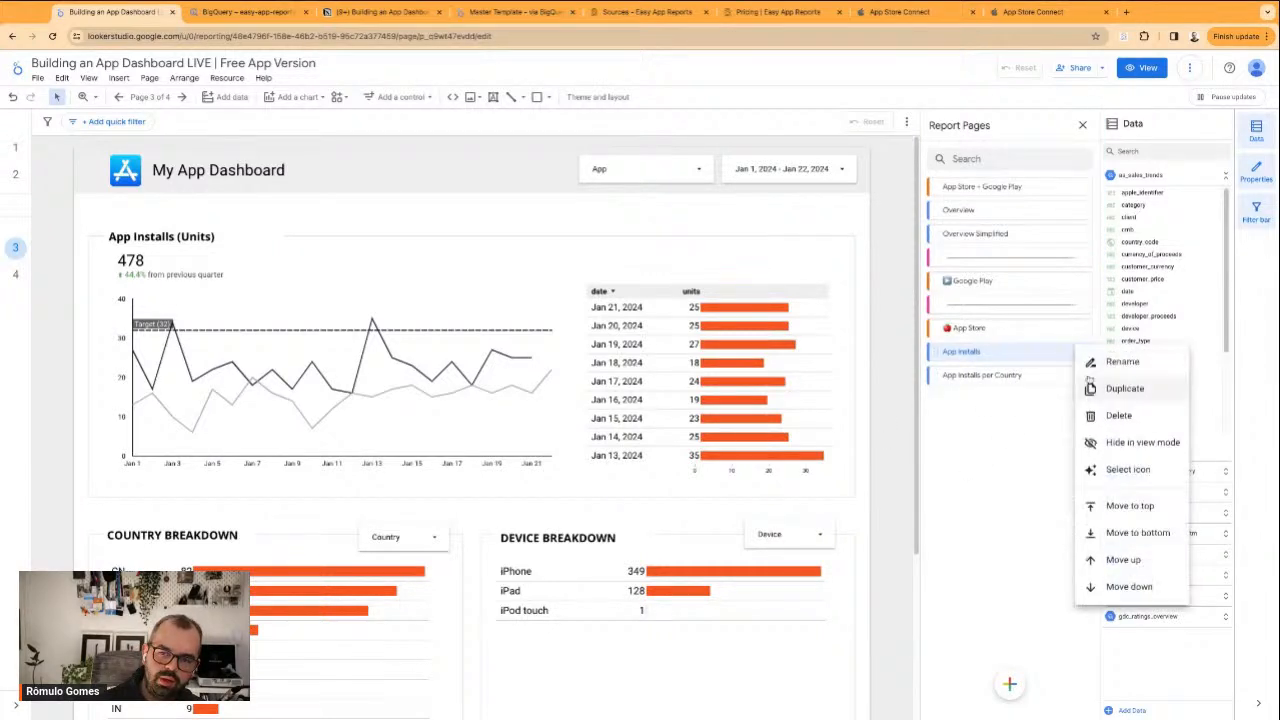
pyautogui.click(1100, 388)
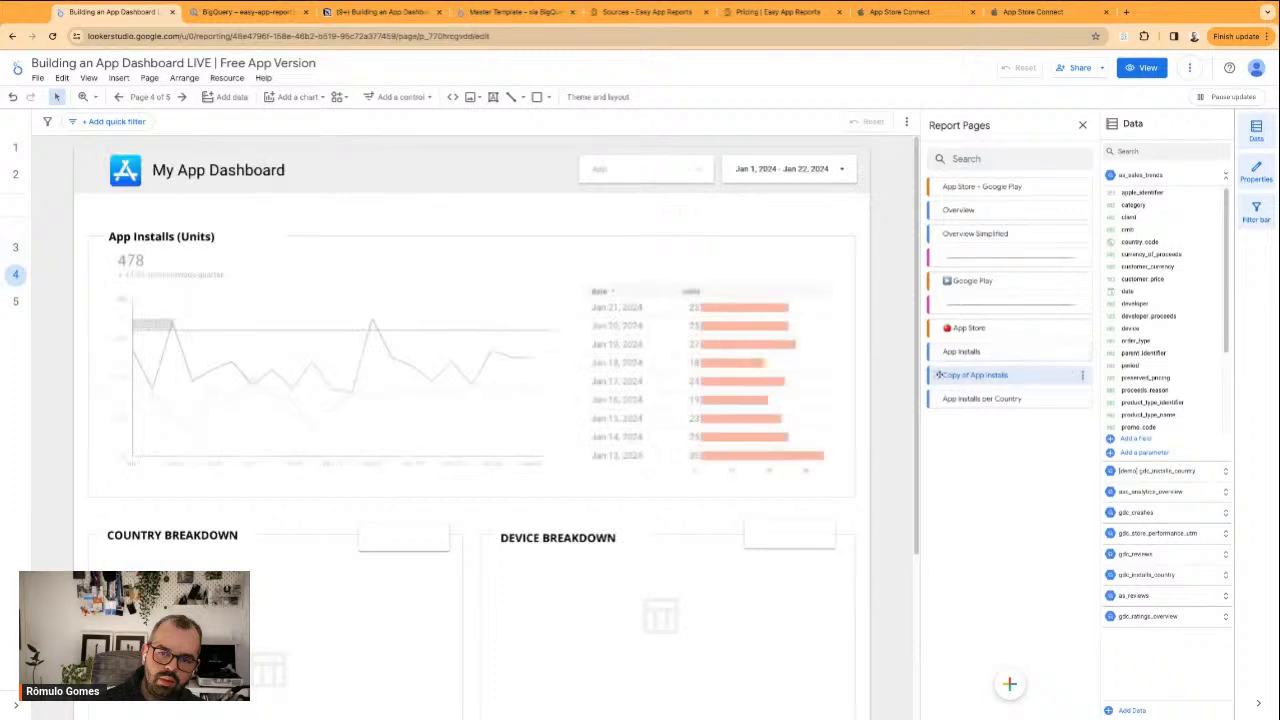
# Preview the report in view mode and check the page navigation by opening App Installs and App Installs per Country
pyautogui.click(1141, 67)
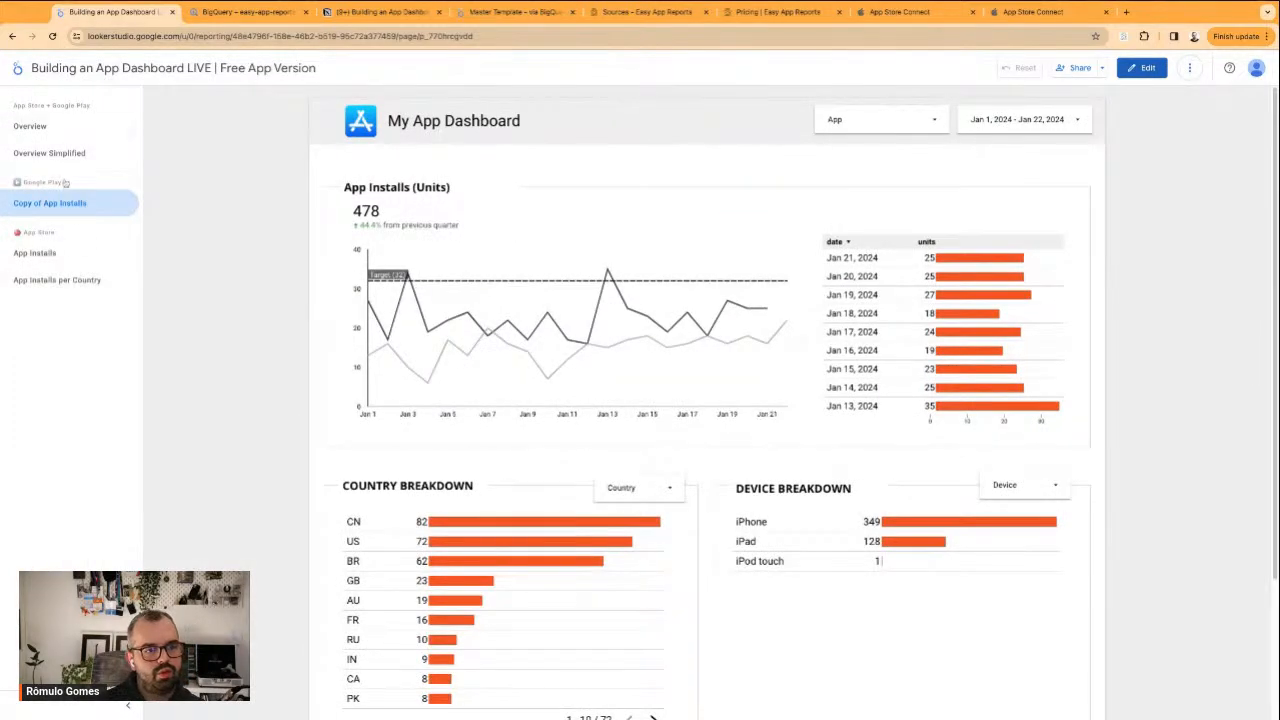
pyautogui.moveTo(56, 233); pyautogui.dragTo(26, 231)
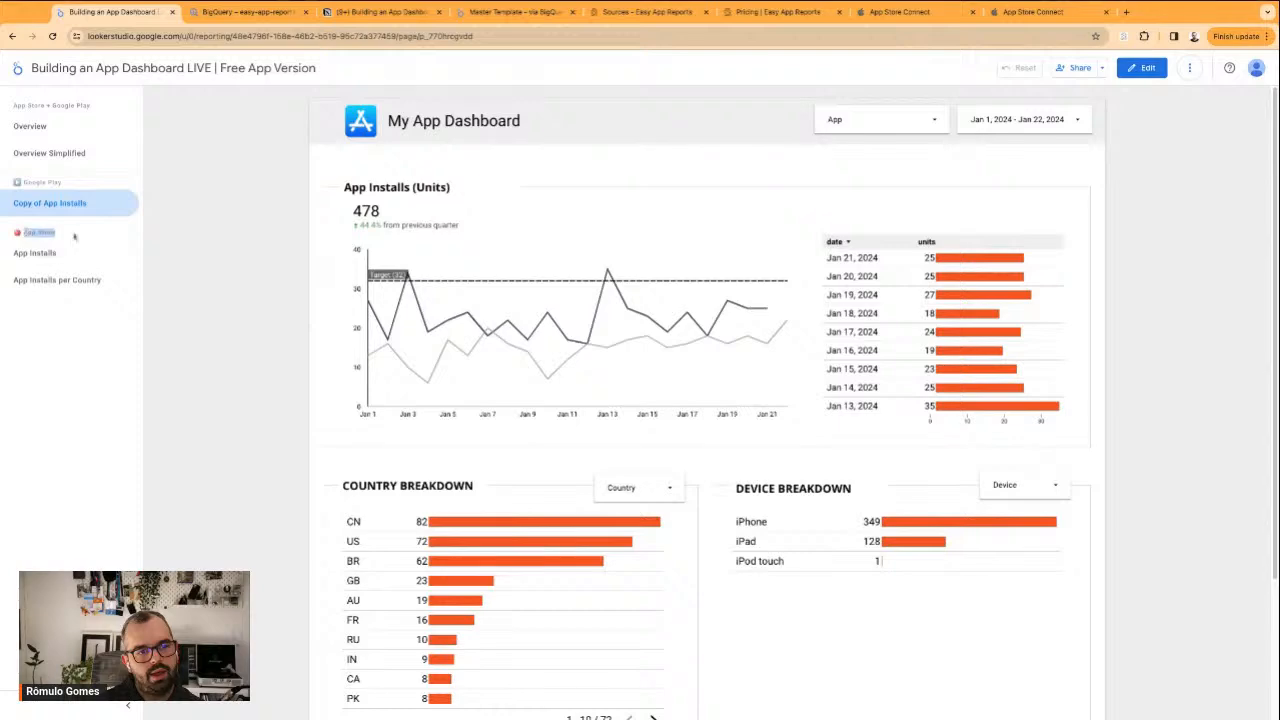
pyautogui.click(36, 254)
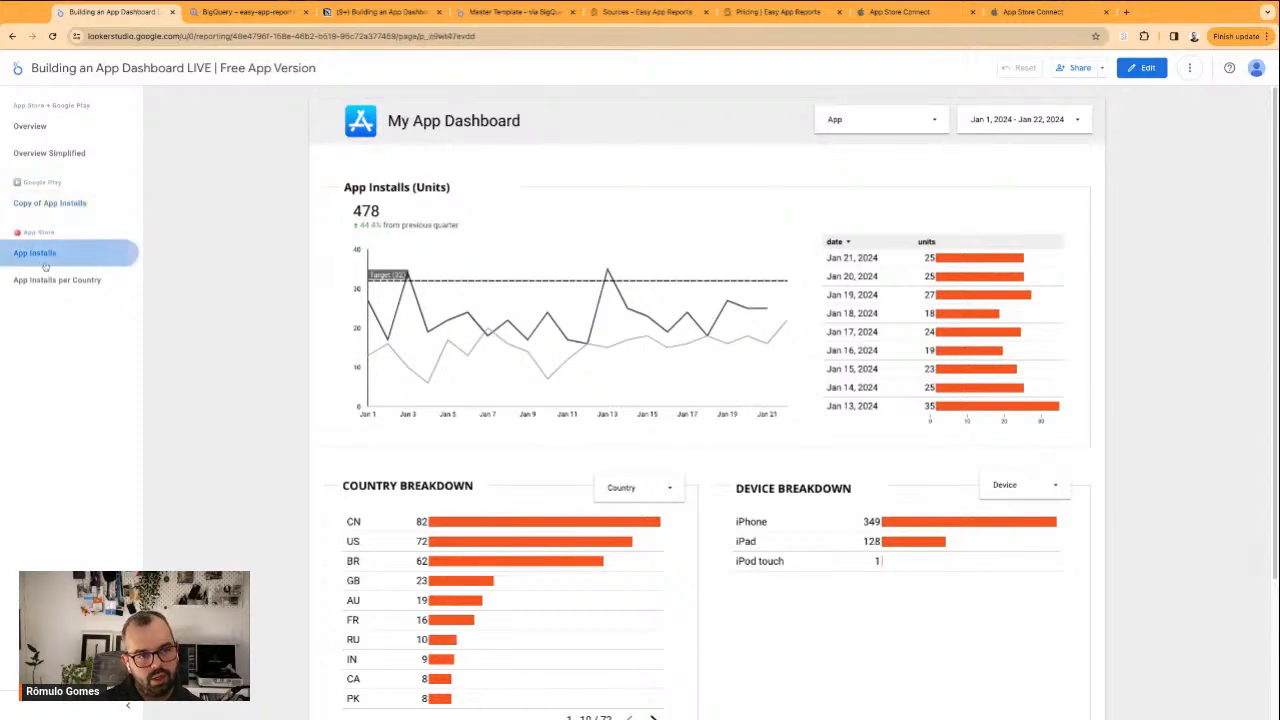
pyautogui.click(55, 279)
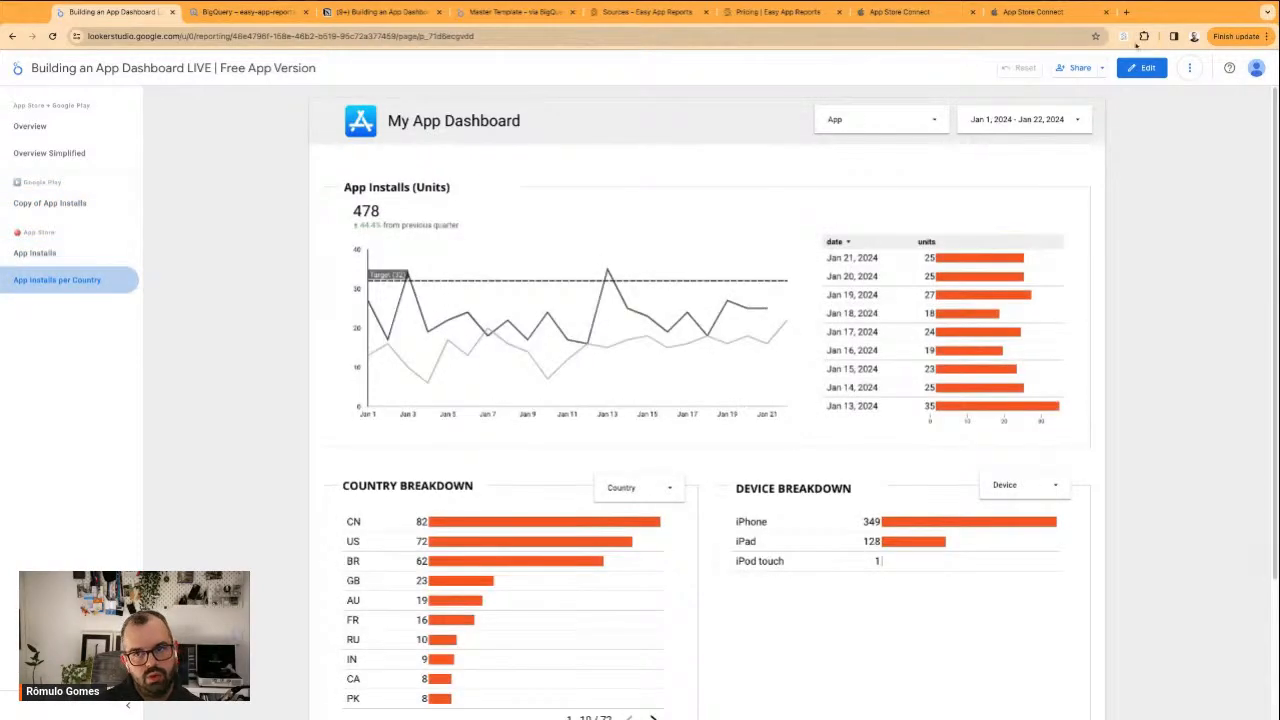
# Return the App Installs per Country page to edit mode and review the installs time series chart's style options
pyautogui.click(1142, 67)
pyautogui.scroll(-3, 300, 400)
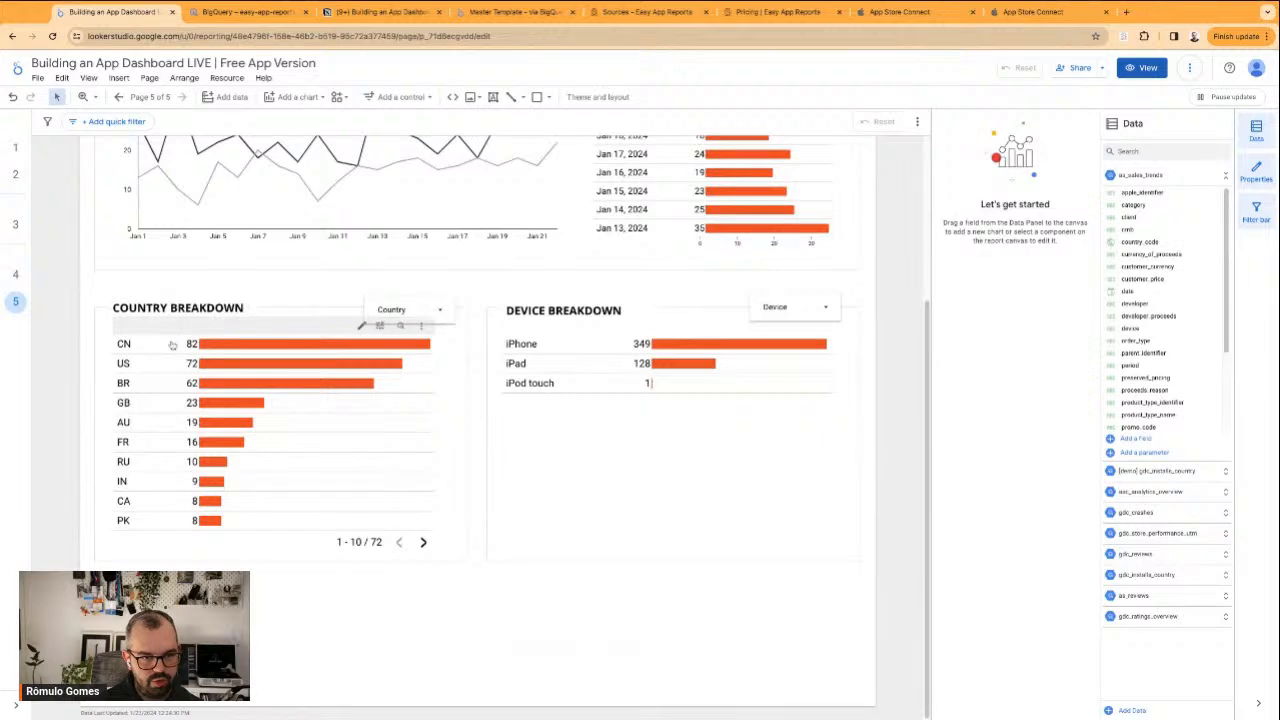
pyautogui.scroll(3, 335, 254)
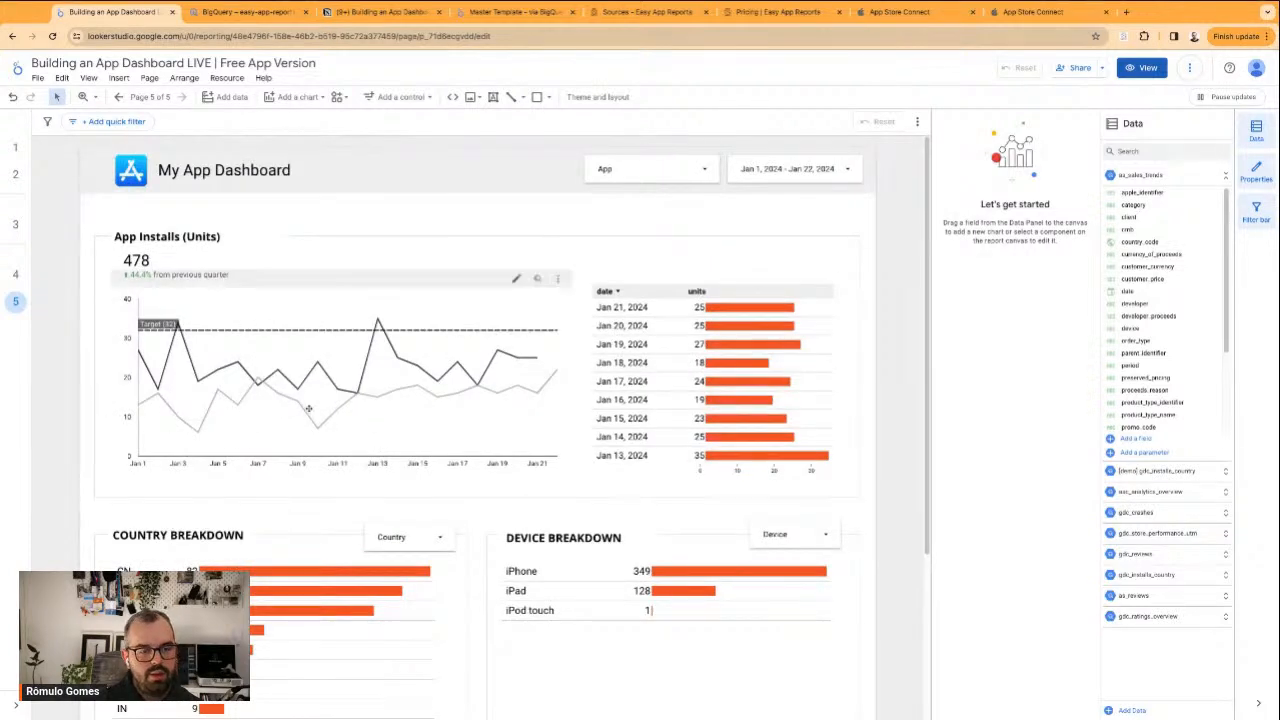
pyautogui.click(481, 316)
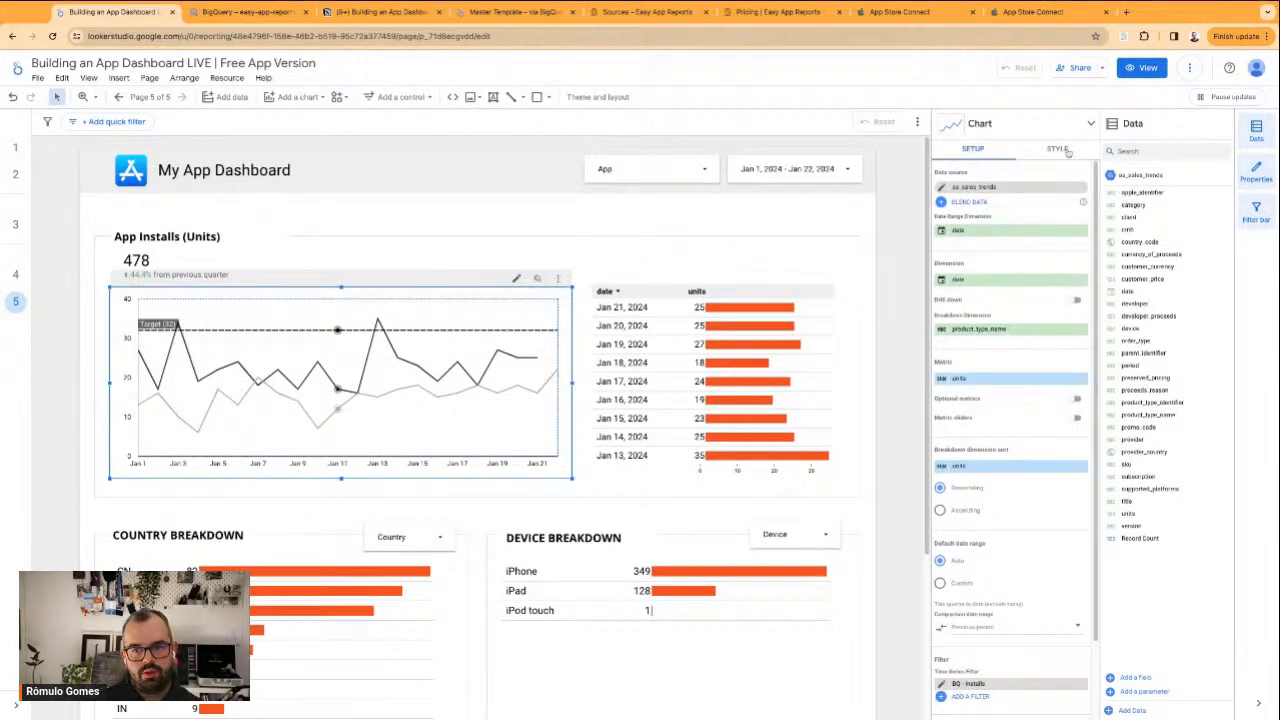
pyautogui.click(1058, 149)
pyautogui.scroll(-5, 974, 493)
pyautogui.scroll(4, 974, 493)
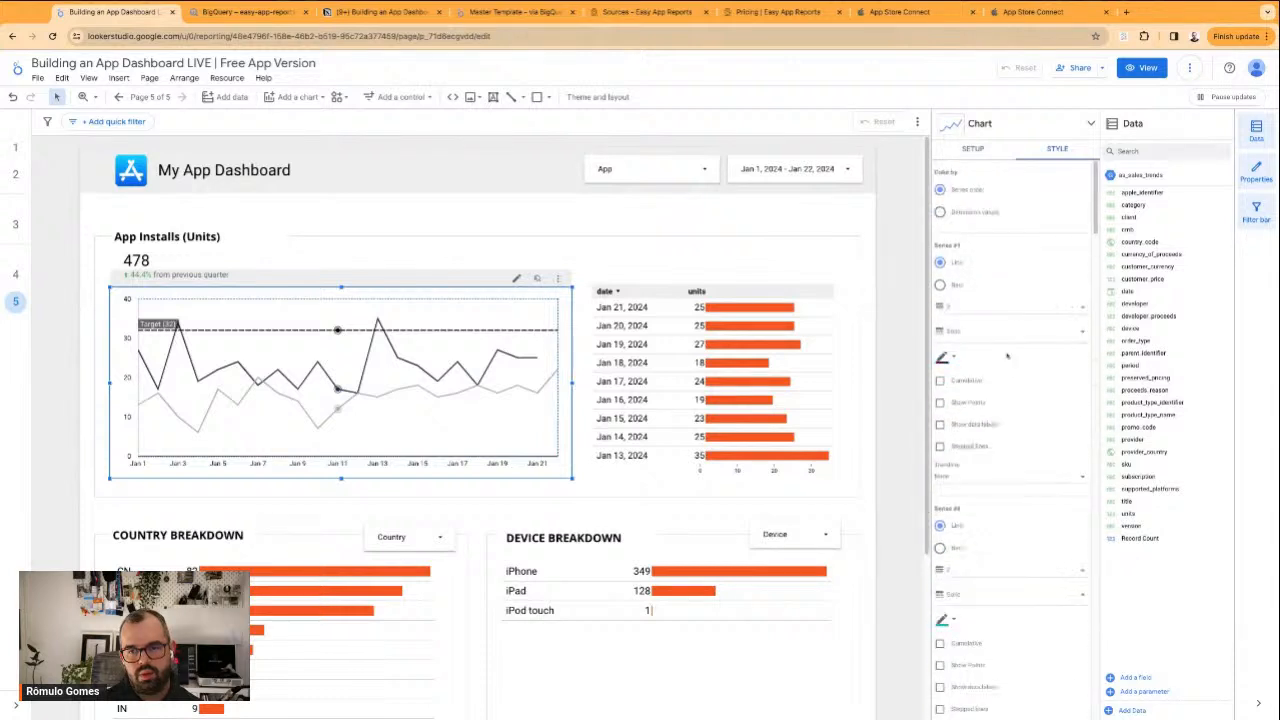
pyautogui.click(973, 148)
# Change the installs time series on the App Installs per Country page to a stacked area chart
pyautogui.click(980, 123)
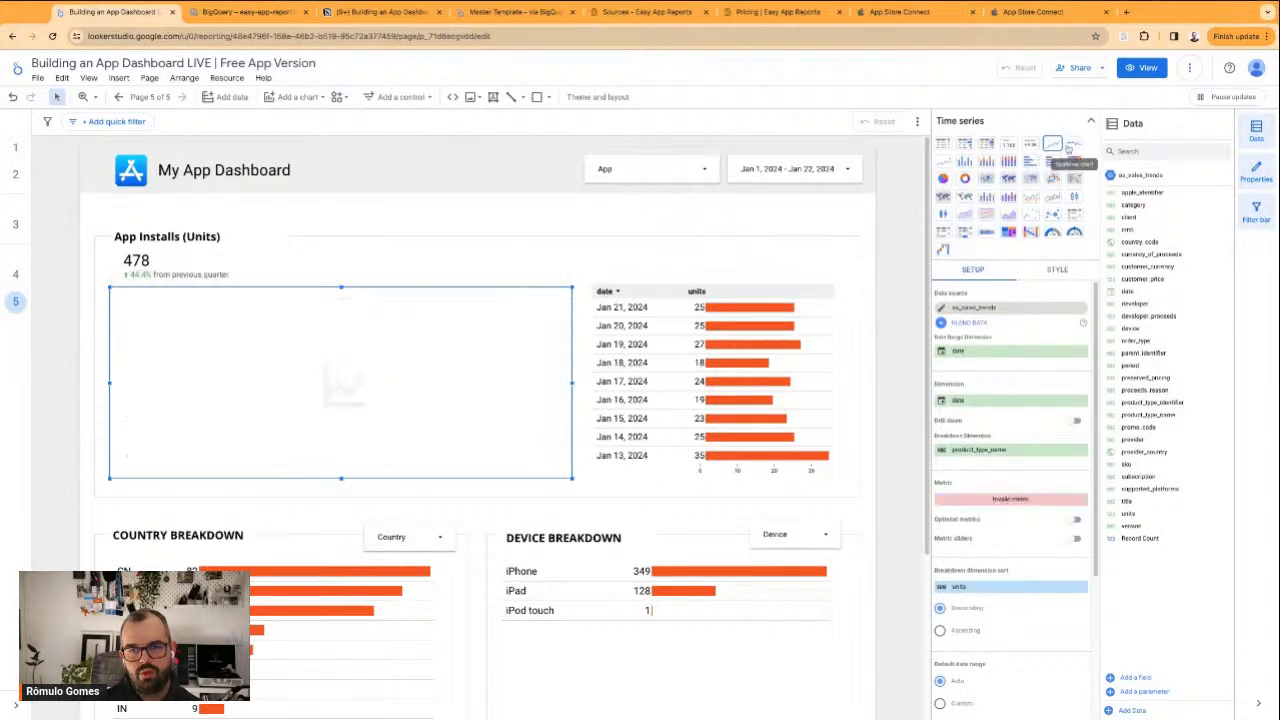
pyautogui.click(1056, 270)
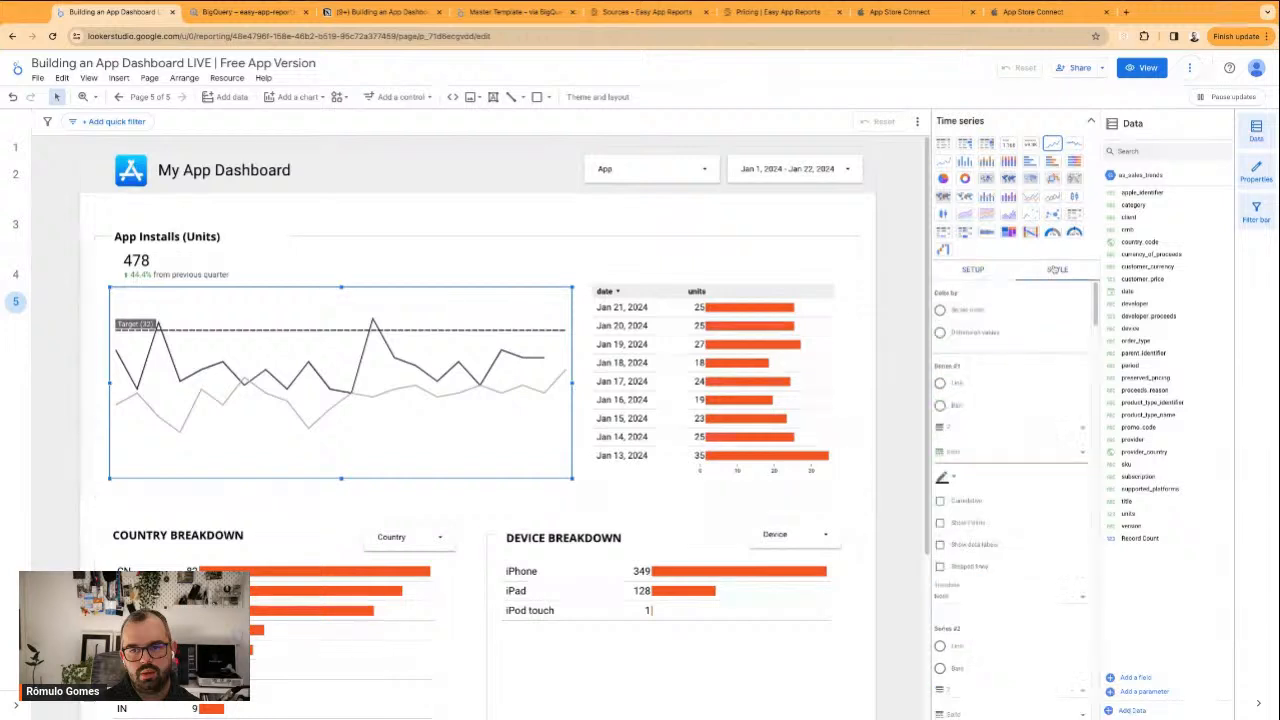
pyautogui.scroll(-10, 1003, 480)
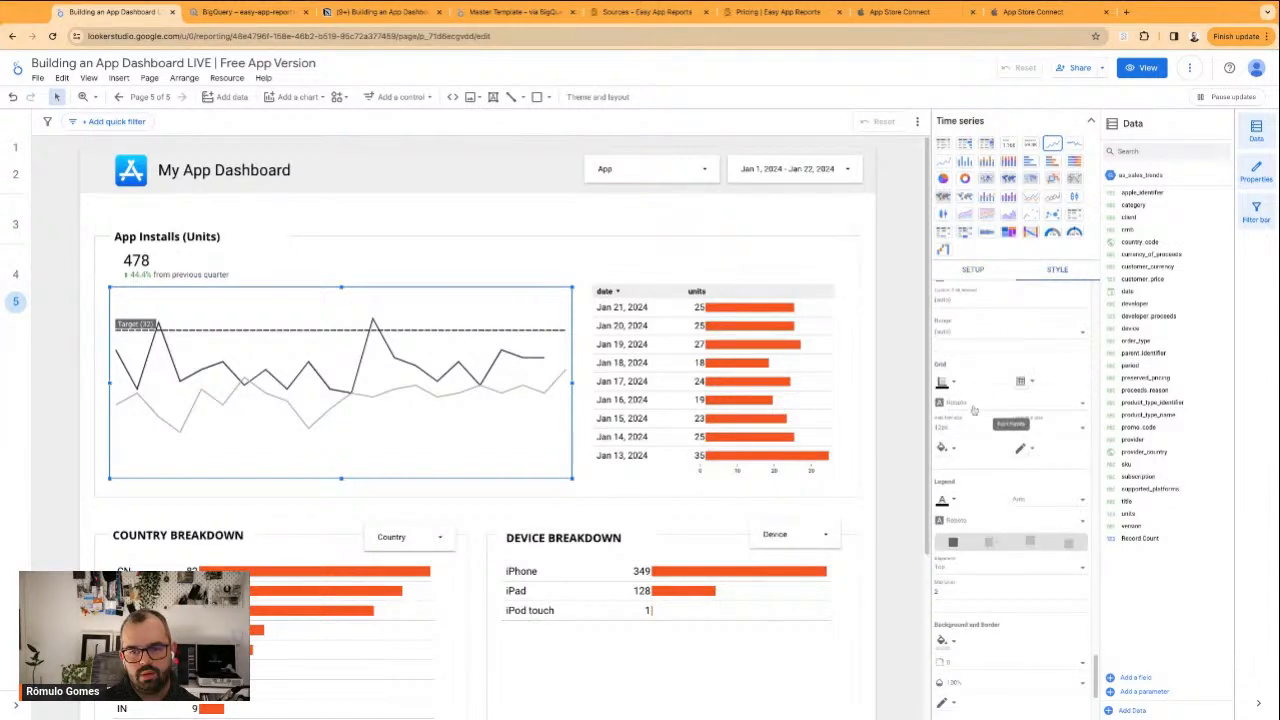
pyautogui.scroll(2, 974, 415)
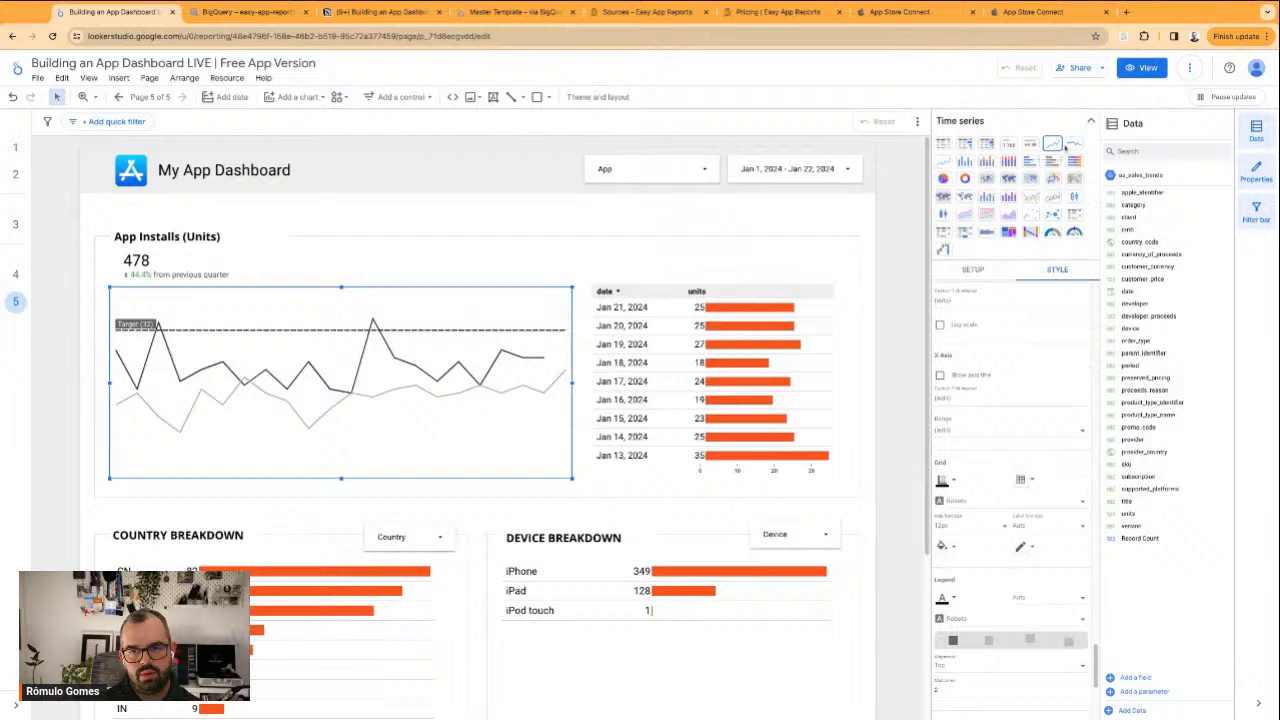
pyautogui.click(964, 214)
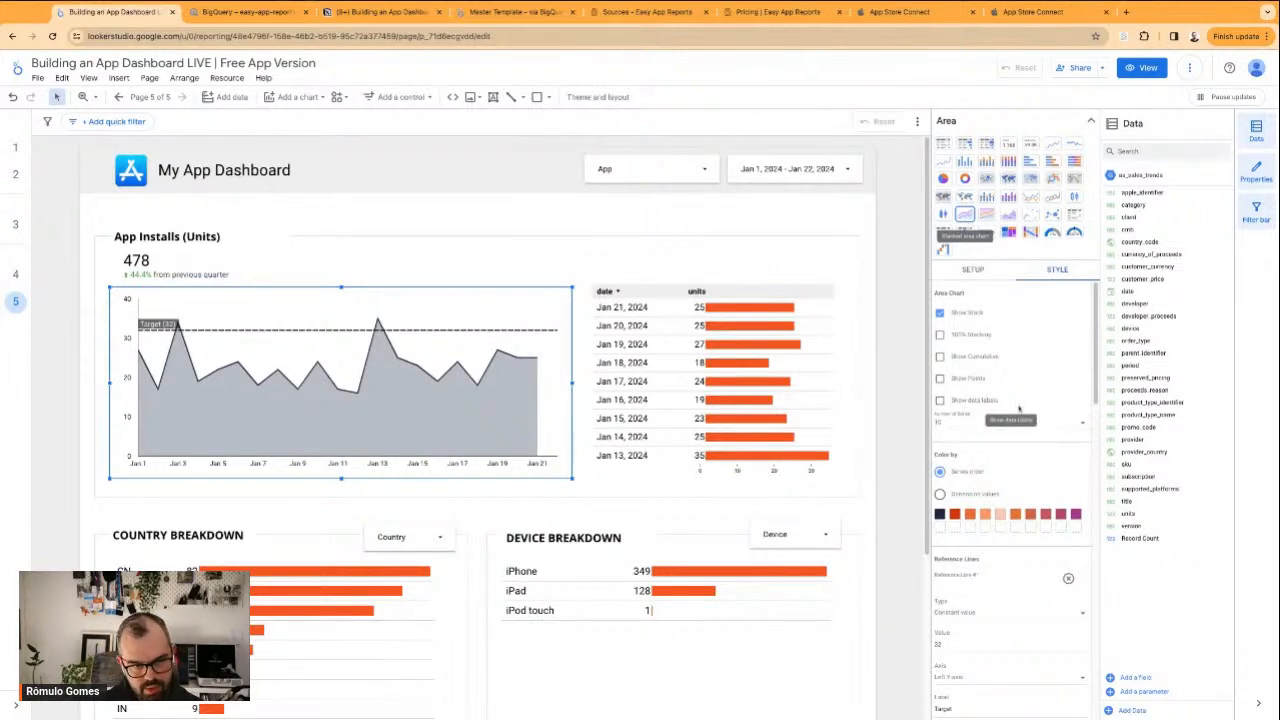
# Delete the Target reference line from the area chart and return to the chart's data setup
pyautogui.scroll(-4, 1035, 395)
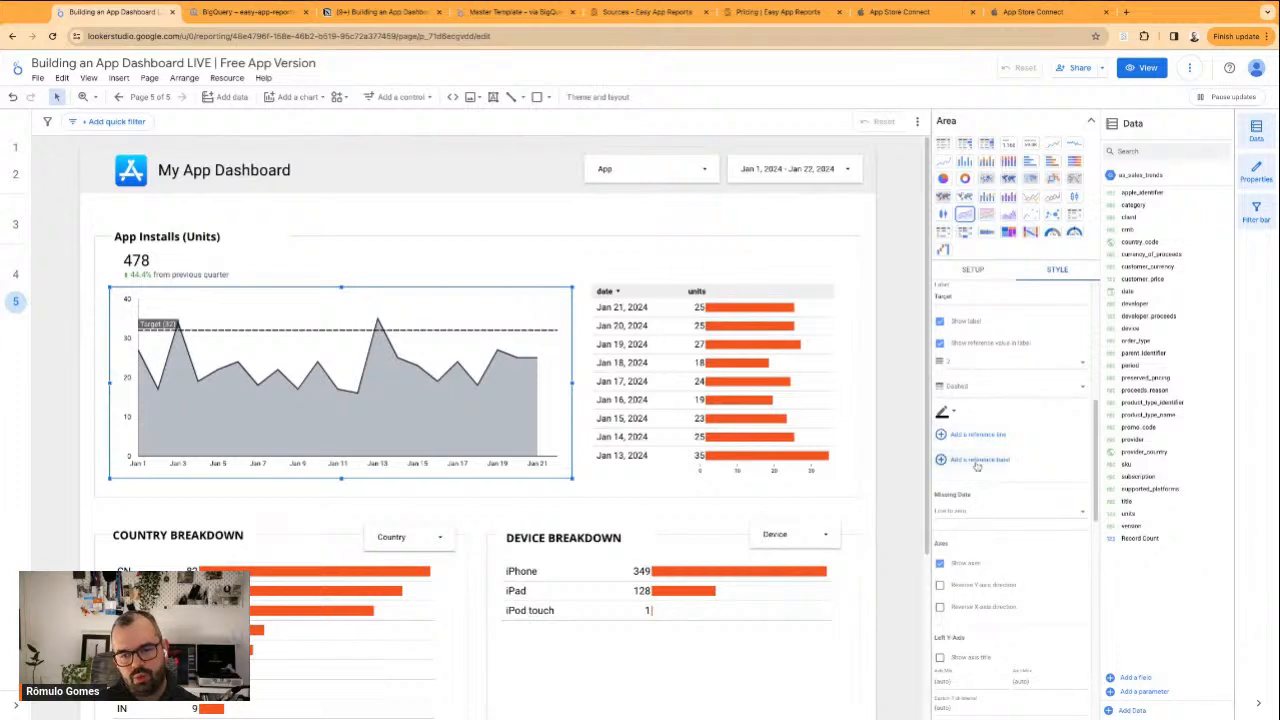
pyautogui.scroll(-2, 970, 455)
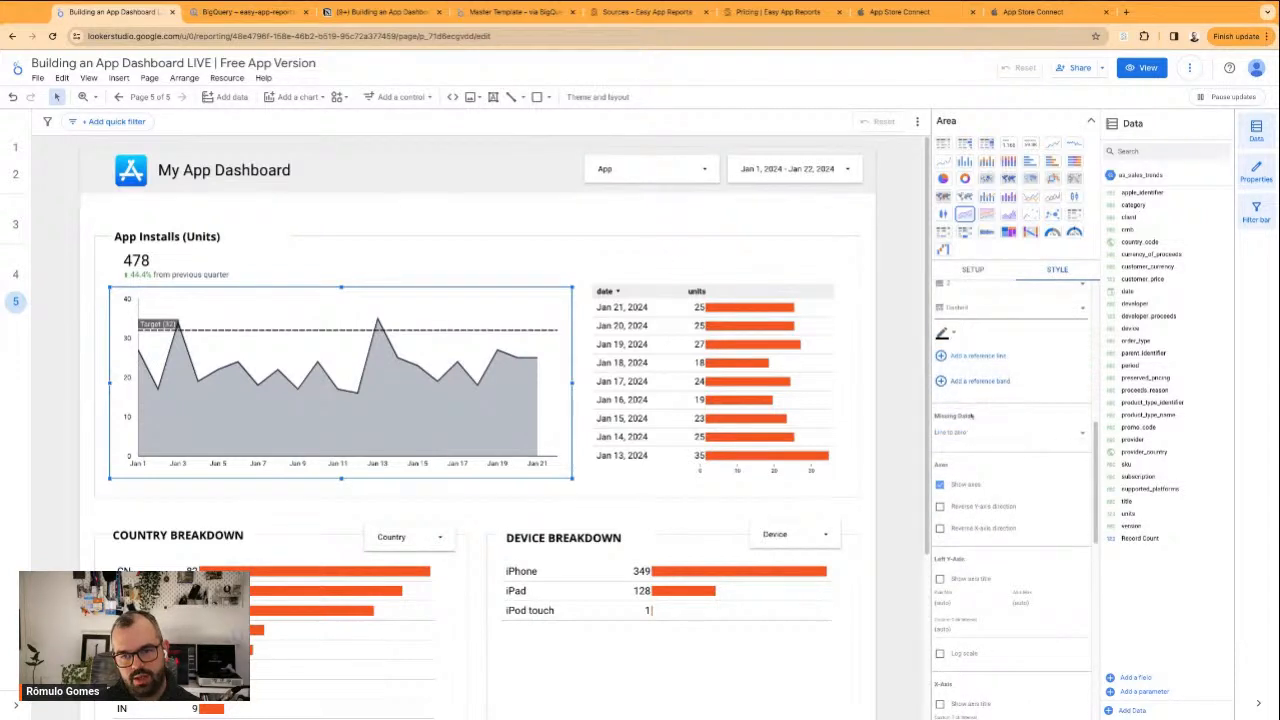
pyautogui.scroll(-4, 1000, 435)
pyautogui.scroll(6, 990, 460)
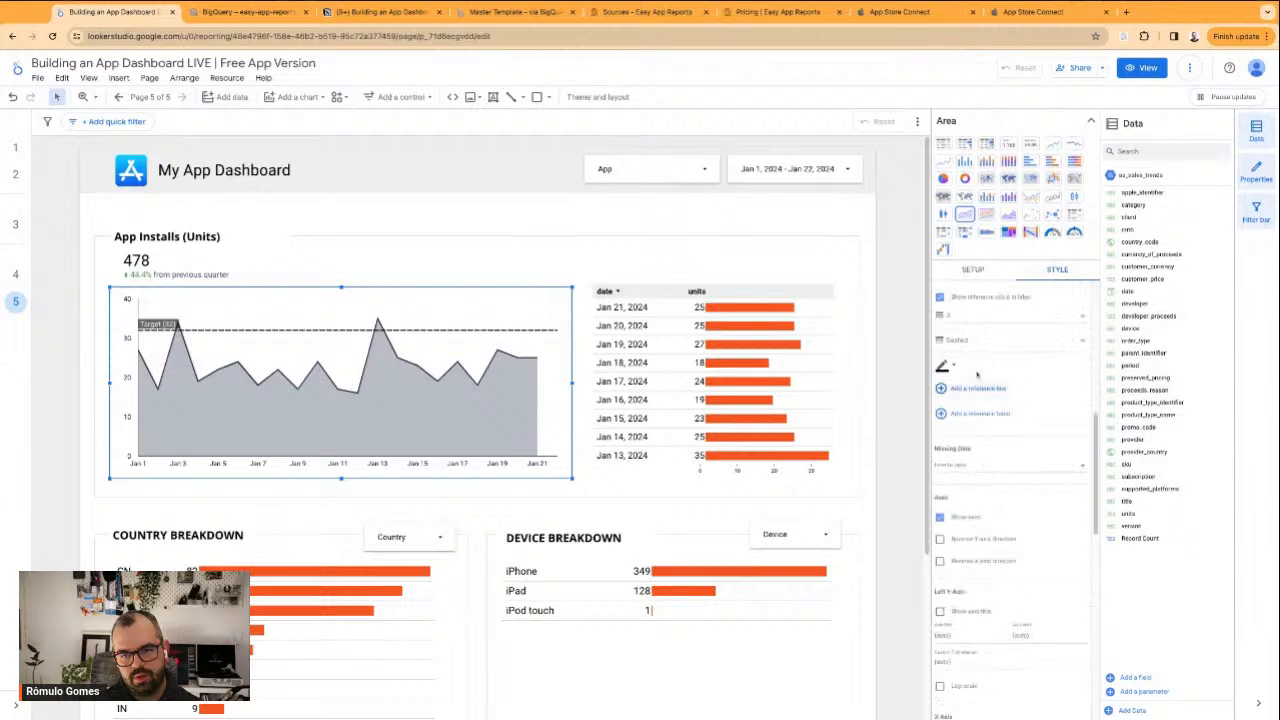
pyautogui.scroll(2, 985, 420)
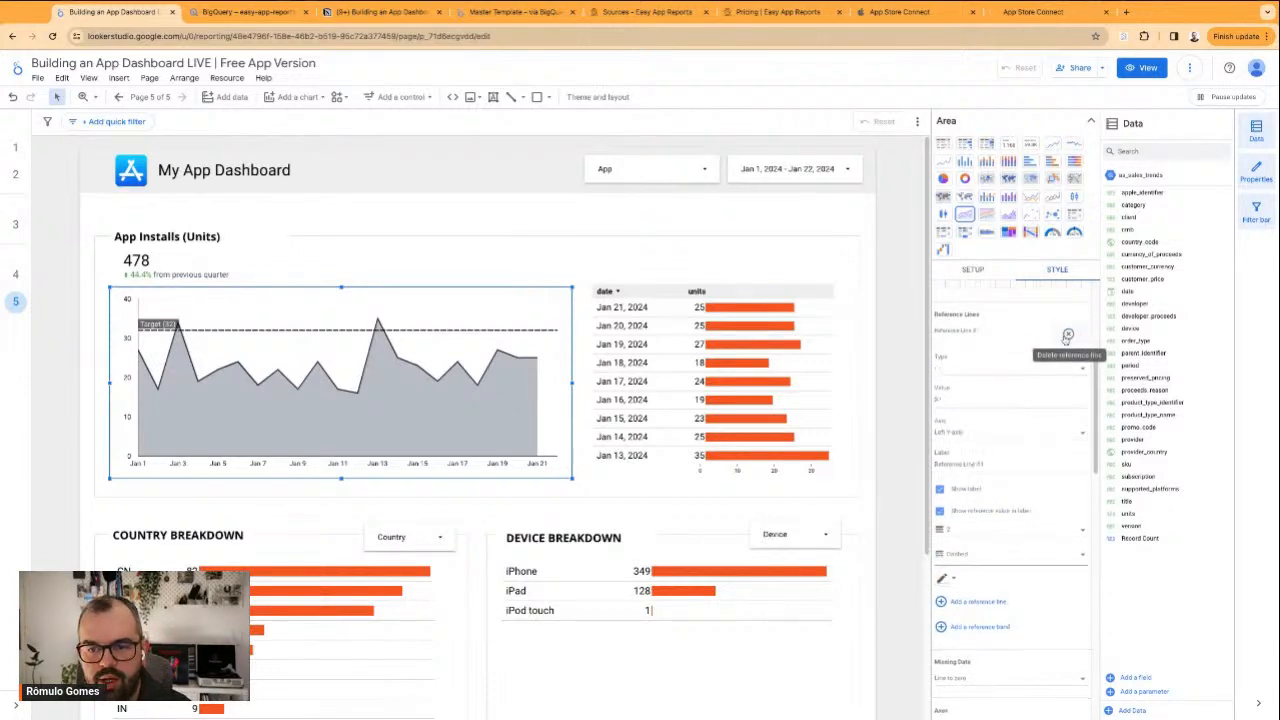
pyautogui.click(1067, 336)
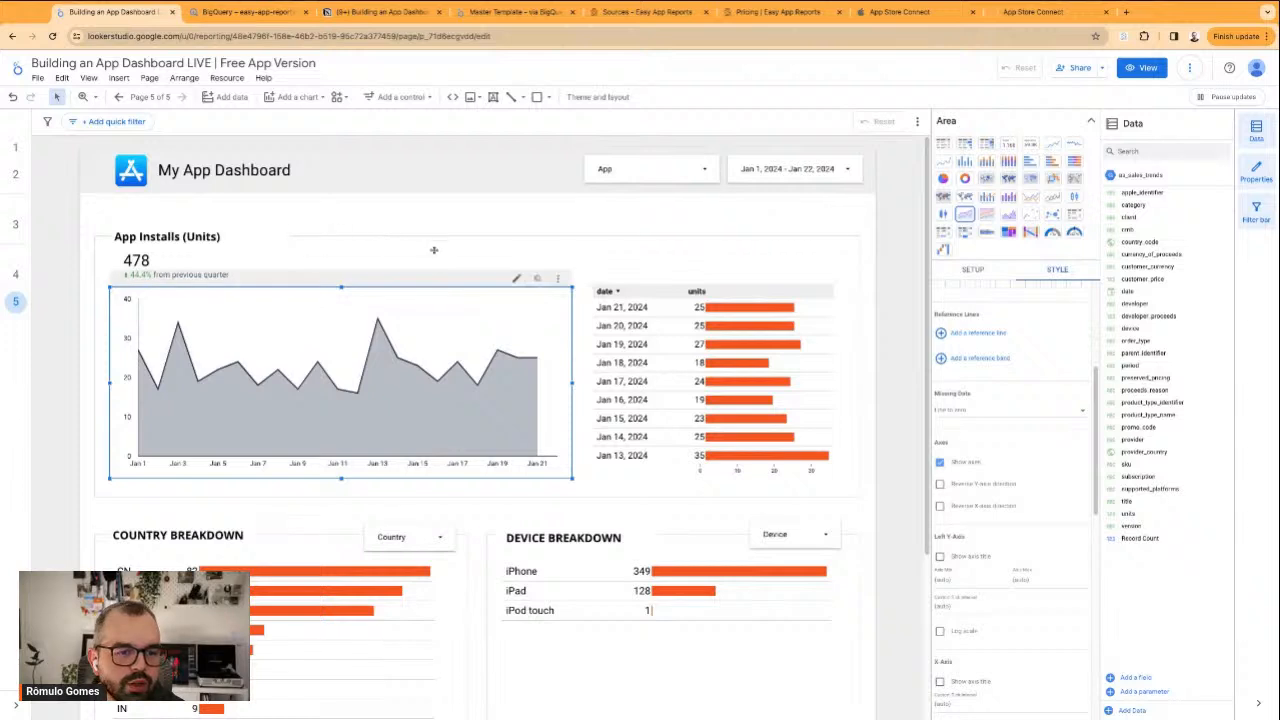
pyautogui.click(972, 269)
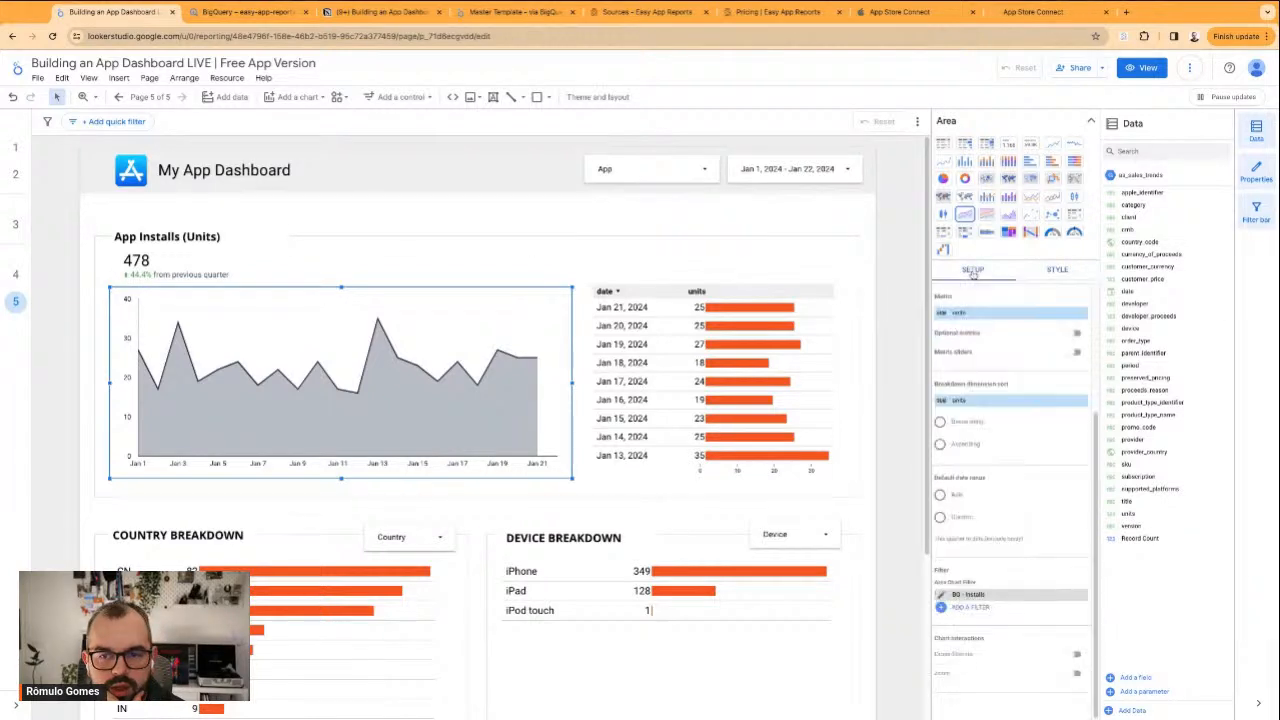
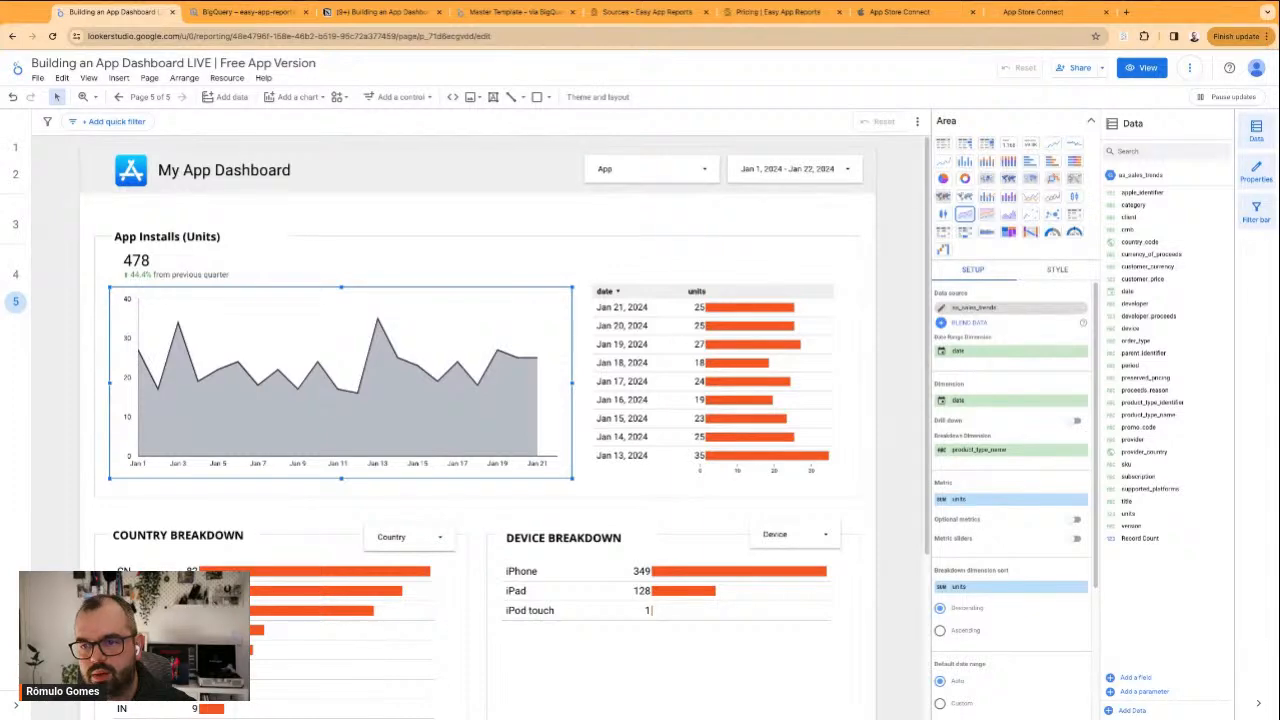
# Set the area chart's breakdown dimension to country_code
pyautogui.hotkey('ctrl', '+')
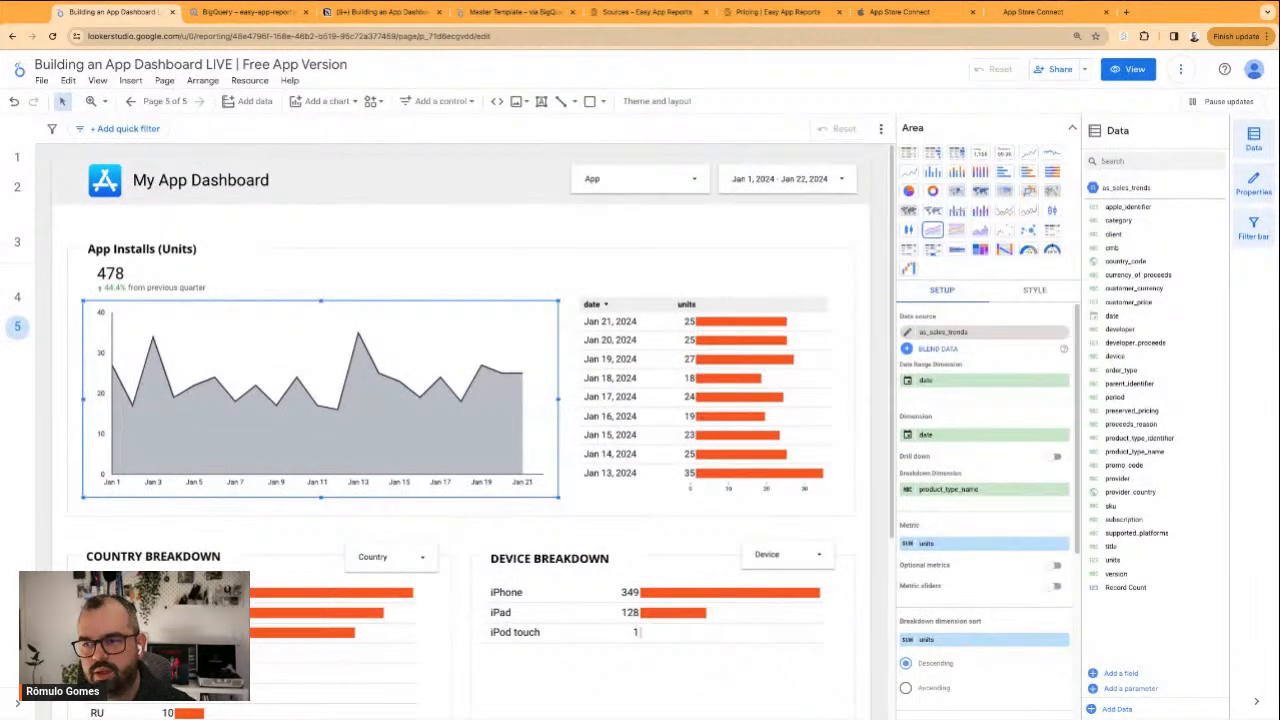
pyautogui.click(941, 494)
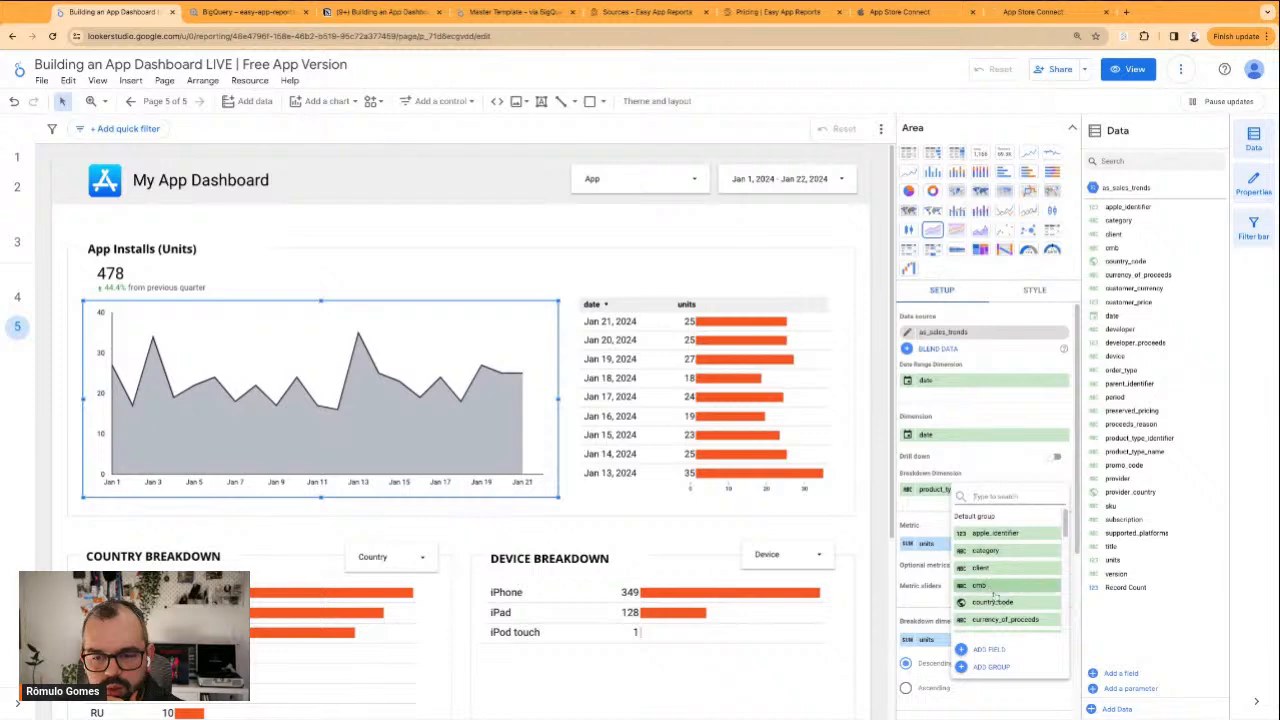
pyautogui.click(992, 602)
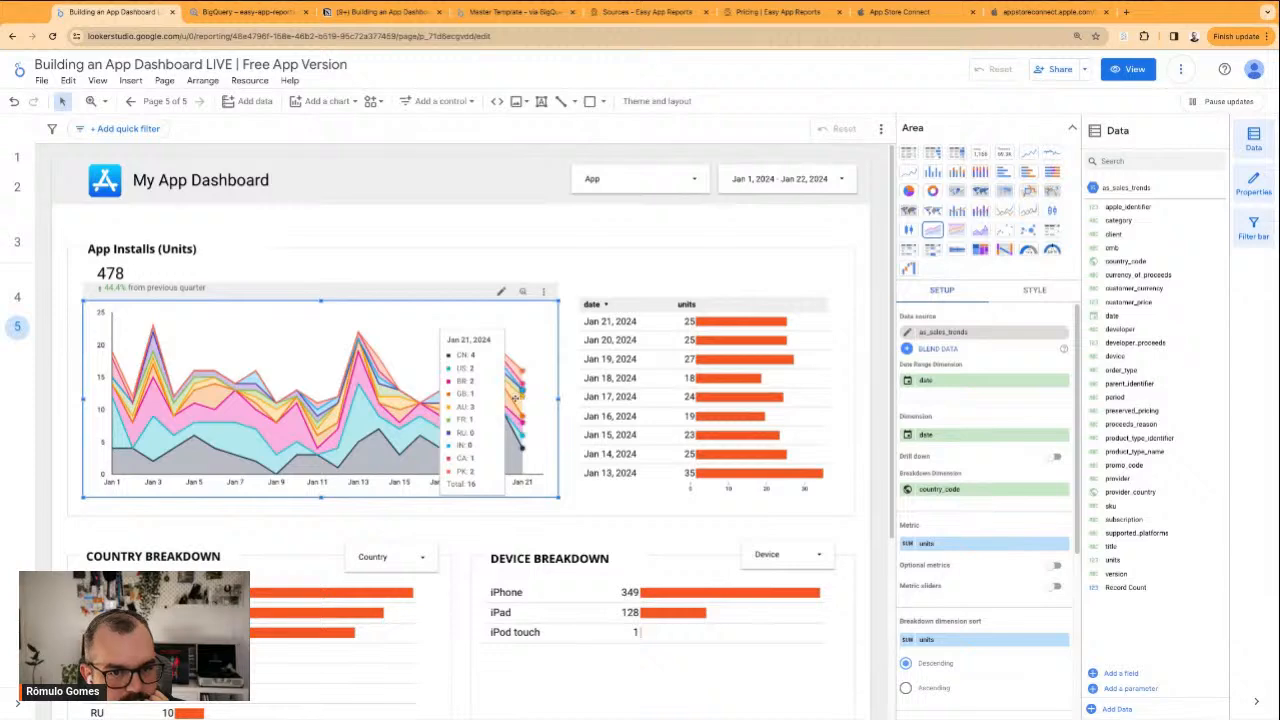
# Limit the area chart to 3 series in its style options
pyautogui.click(1008, 298)
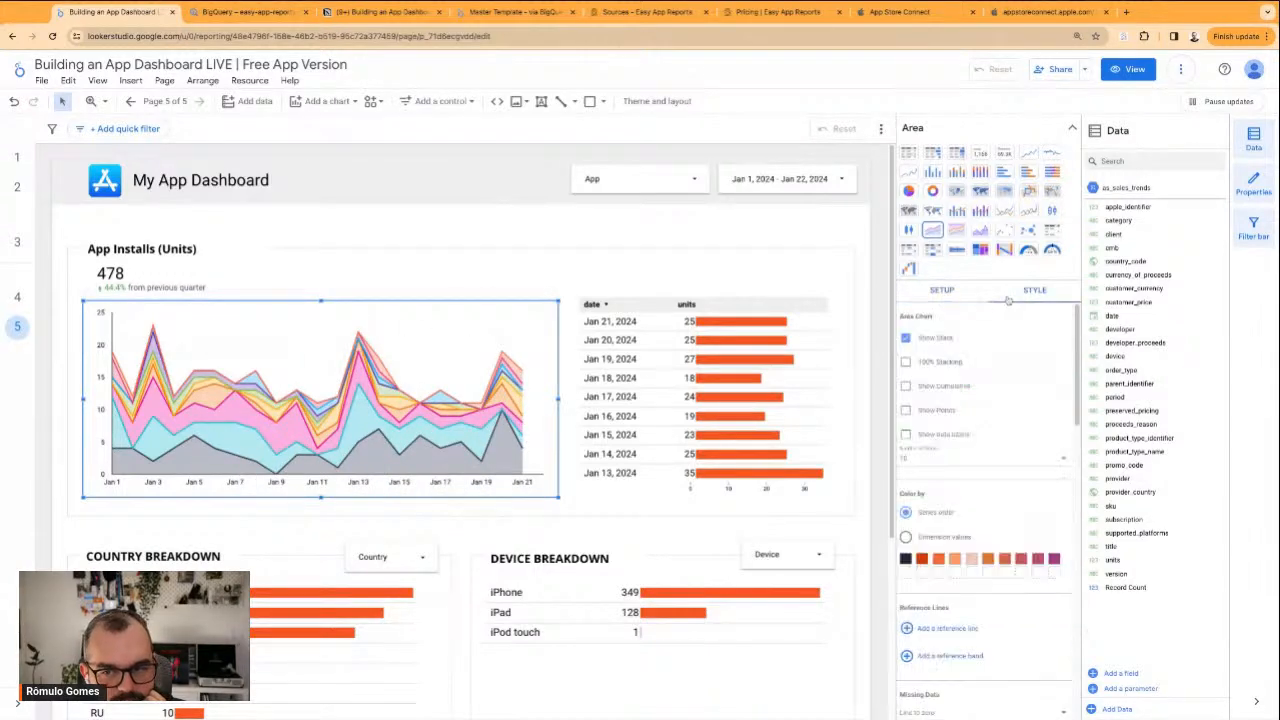
pyautogui.click(940, 457)
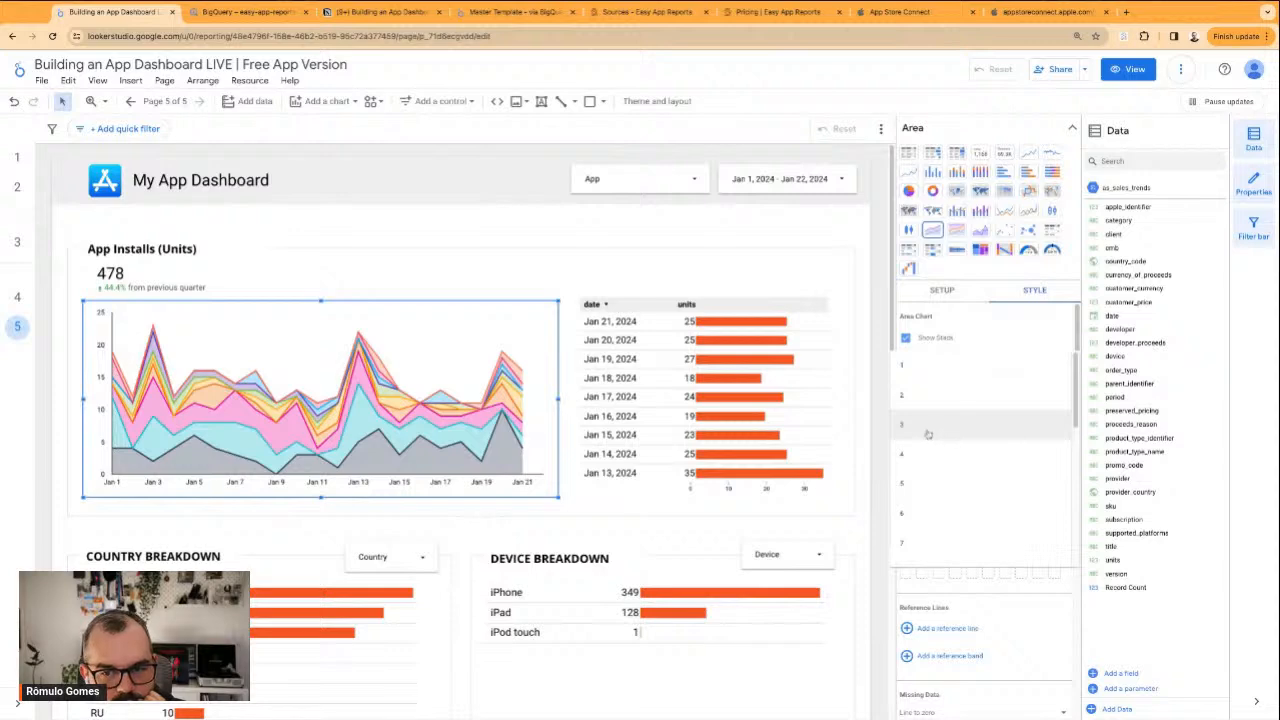
pyautogui.click(928, 434)
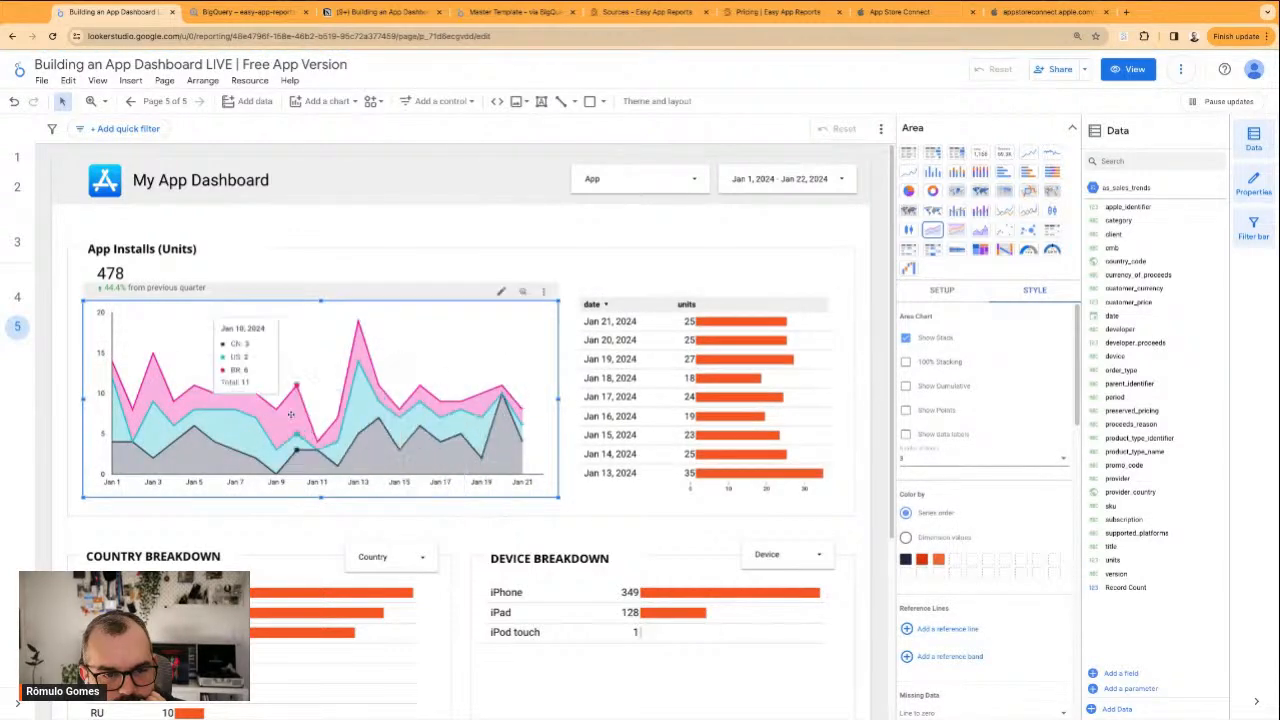
# Show the area chart's legend, try the bottom and top placements, and set it to the right side
pyautogui.scroll(-5, 985, 589)
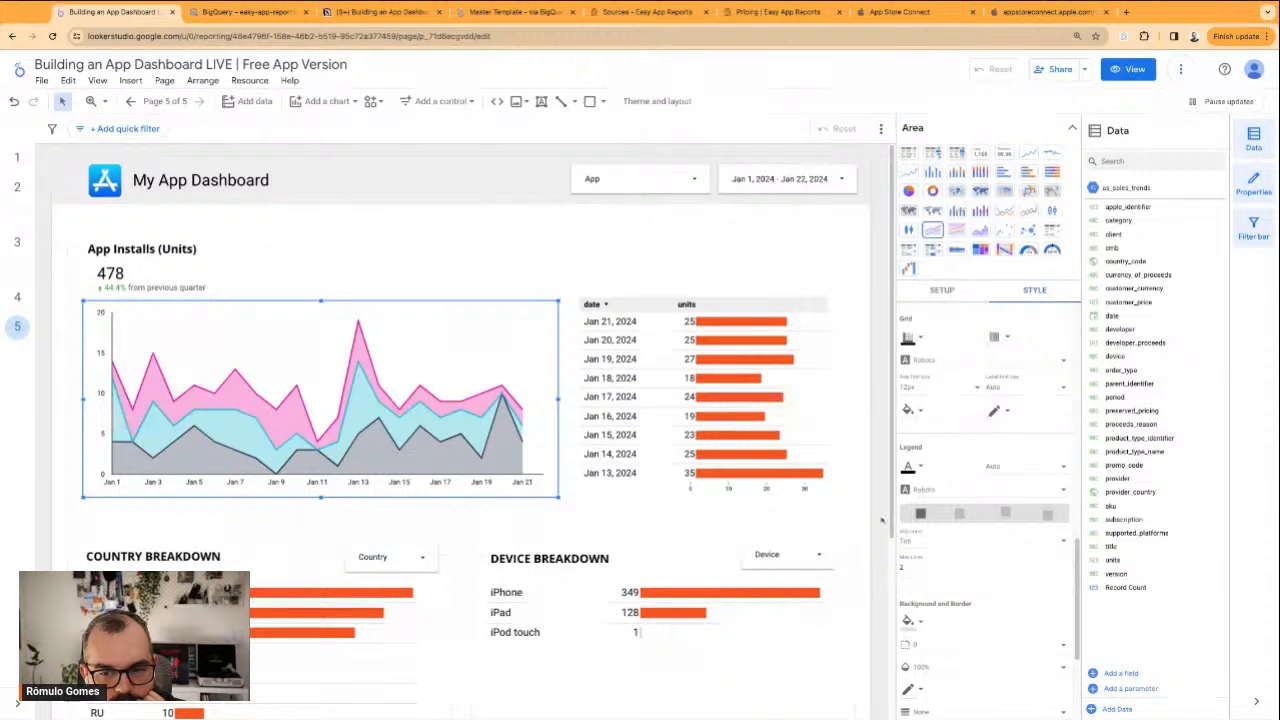
pyautogui.click(963, 515)
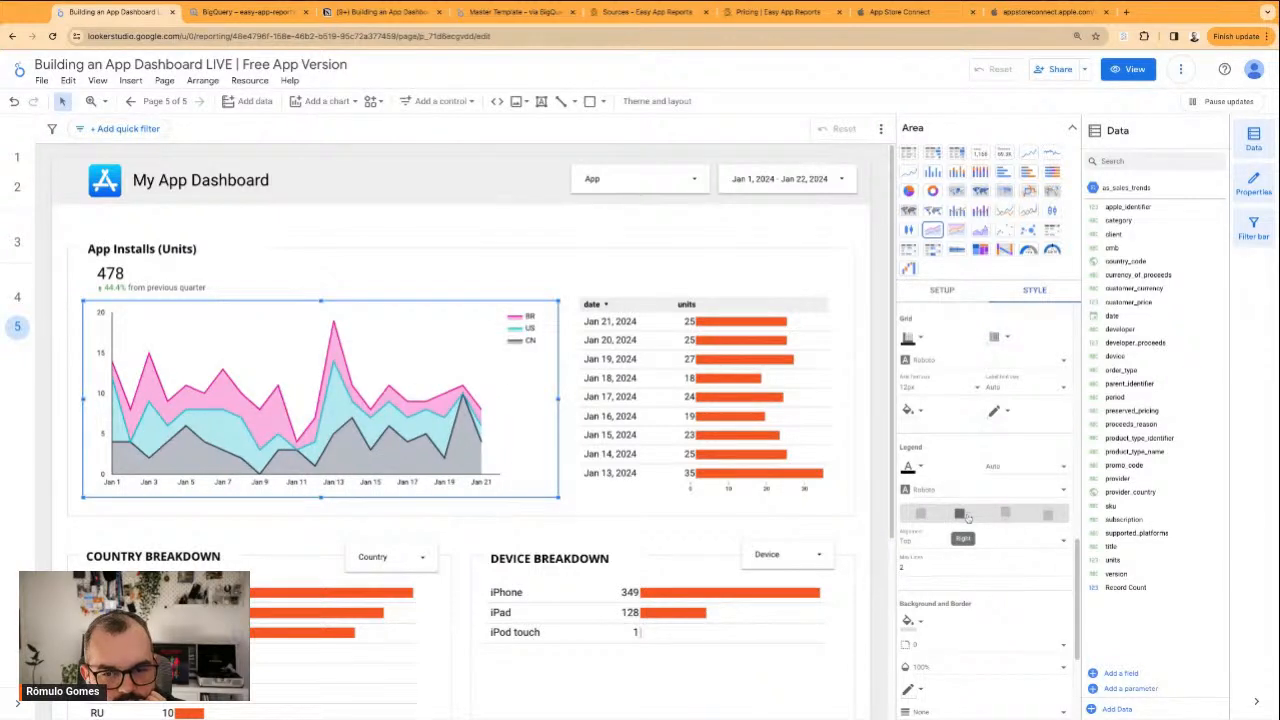
pyautogui.click(1005, 514)
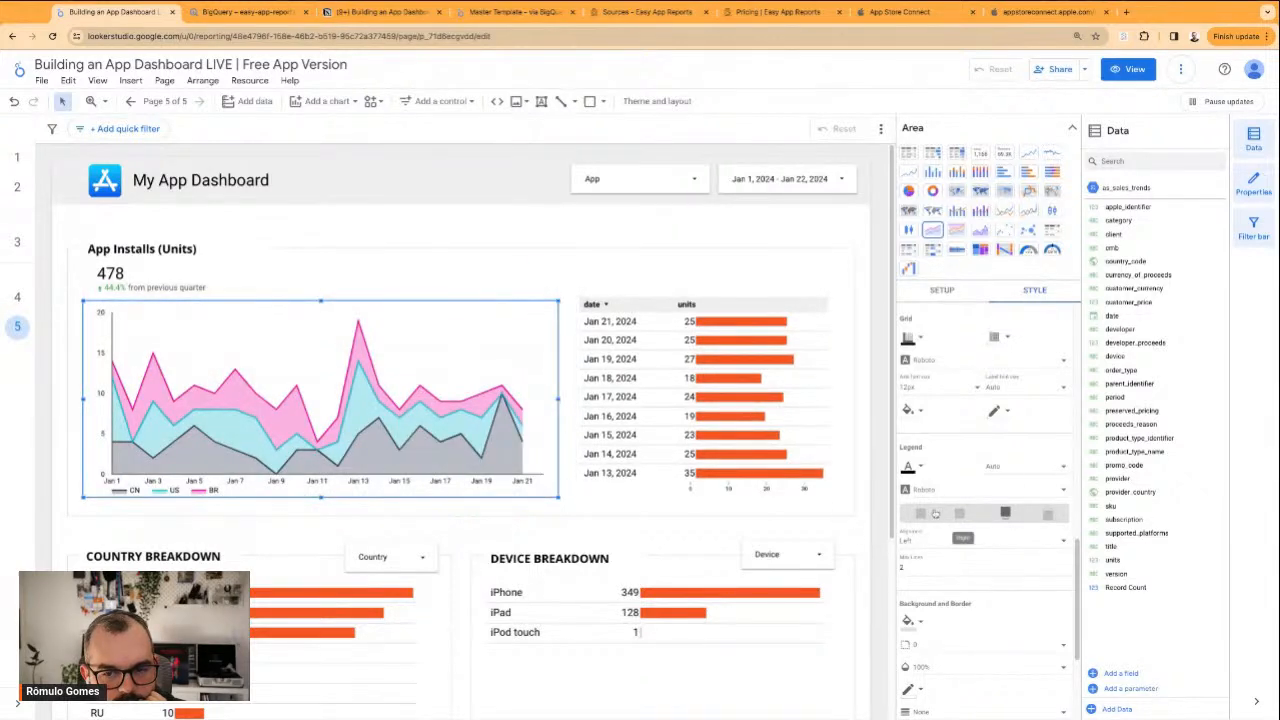
pyautogui.click(1047, 515)
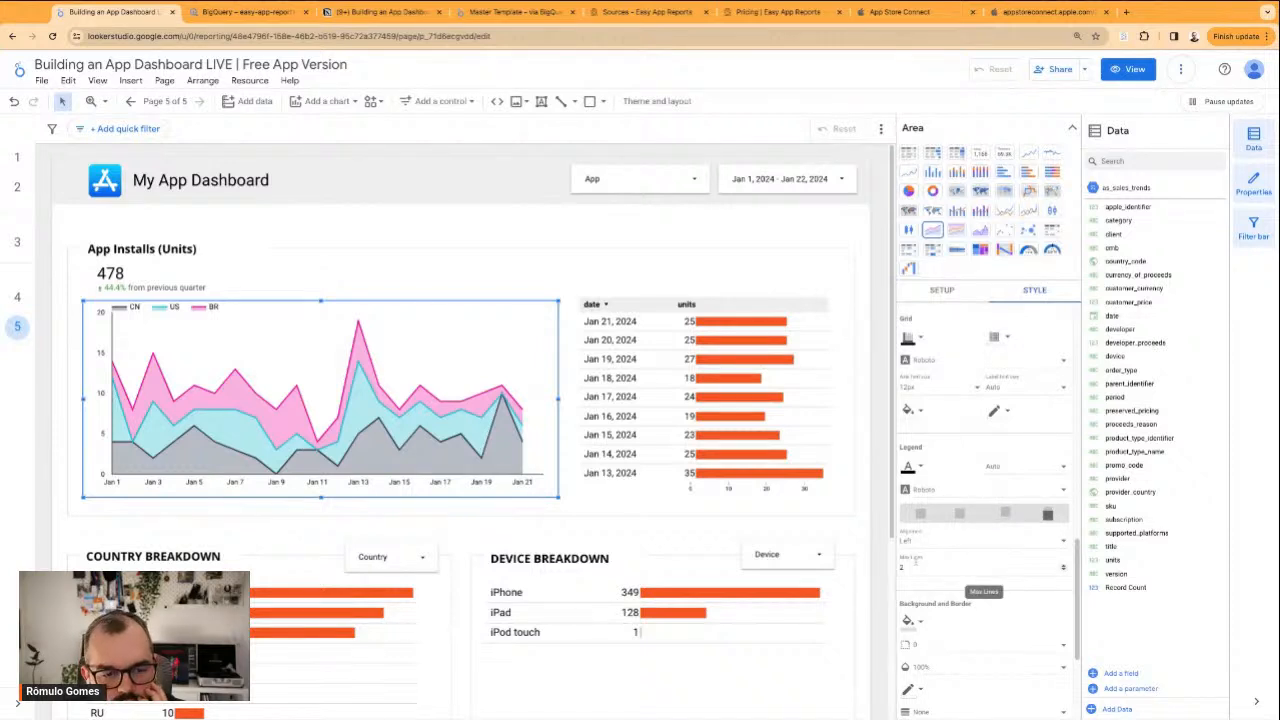
pyautogui.click(1004, 513)
pyautogui.click(958, 516)
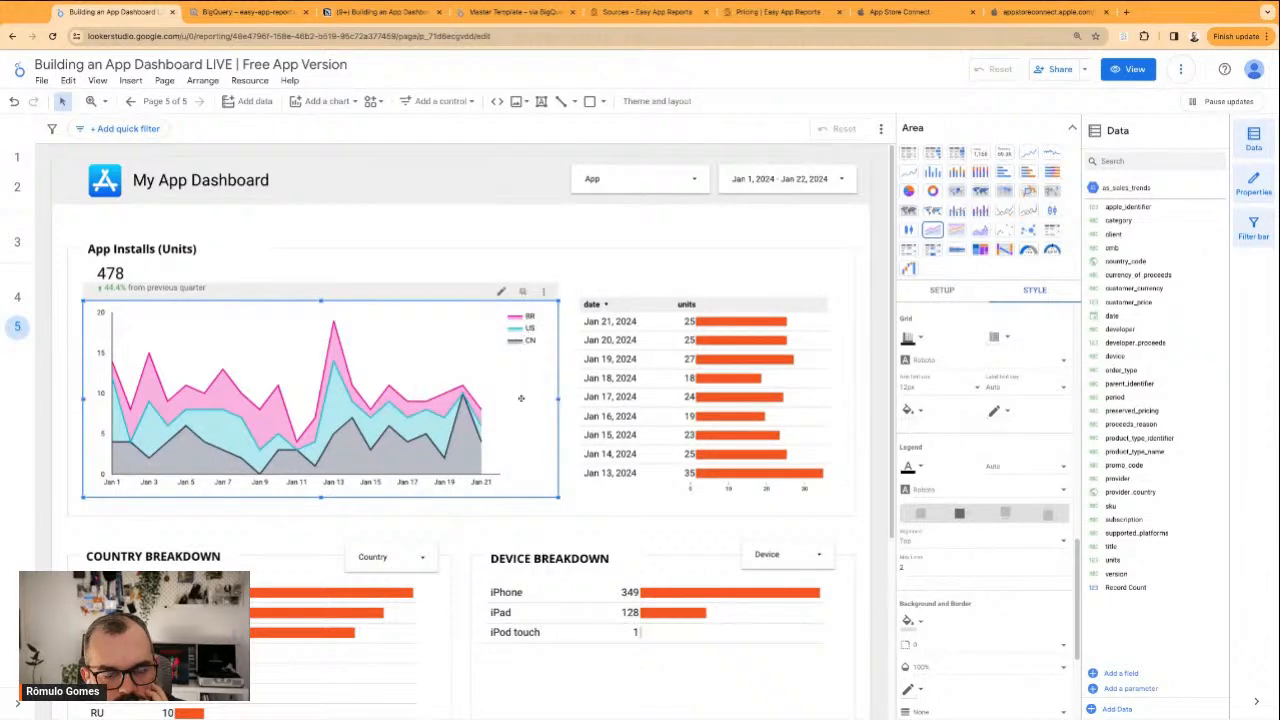
# Delete the table of daily units beside the area chart and the whole Device Breakdown section
pyautogui.click(619, 278)
pyautogui.click(640, 320)
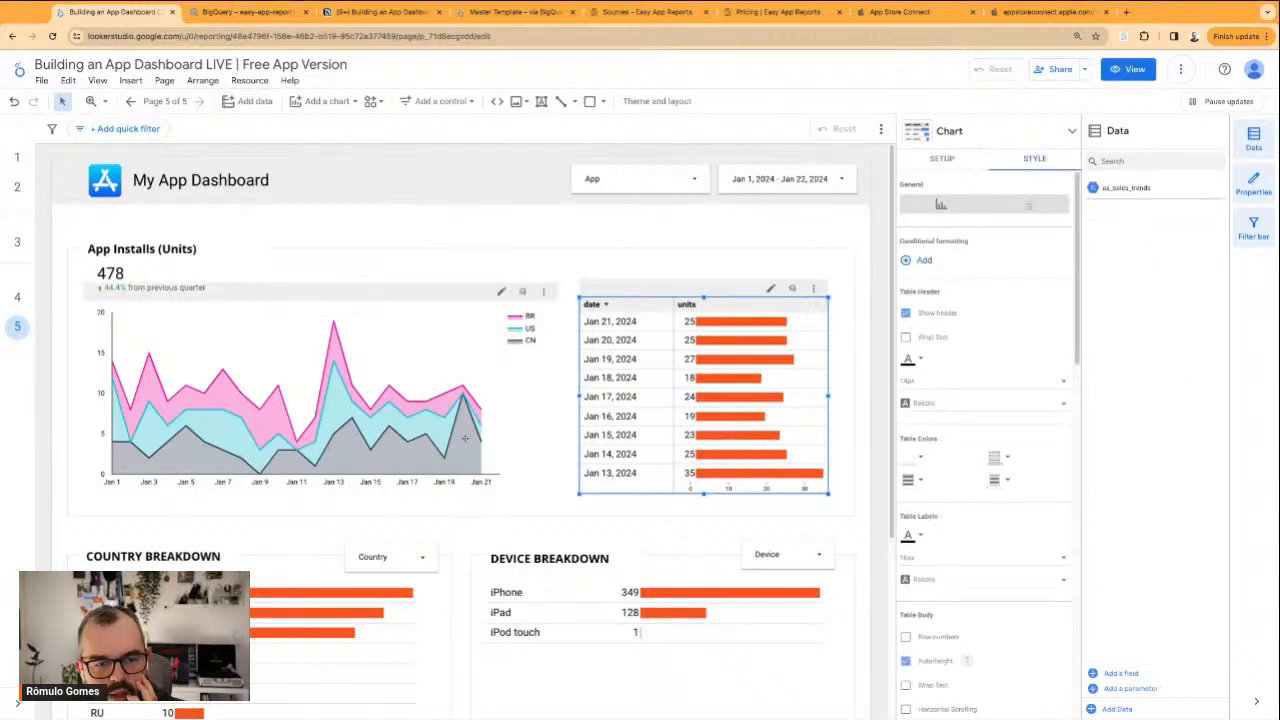
pyautogui.scroll(-1, 464, 436)
pyautogui.press('Delete')
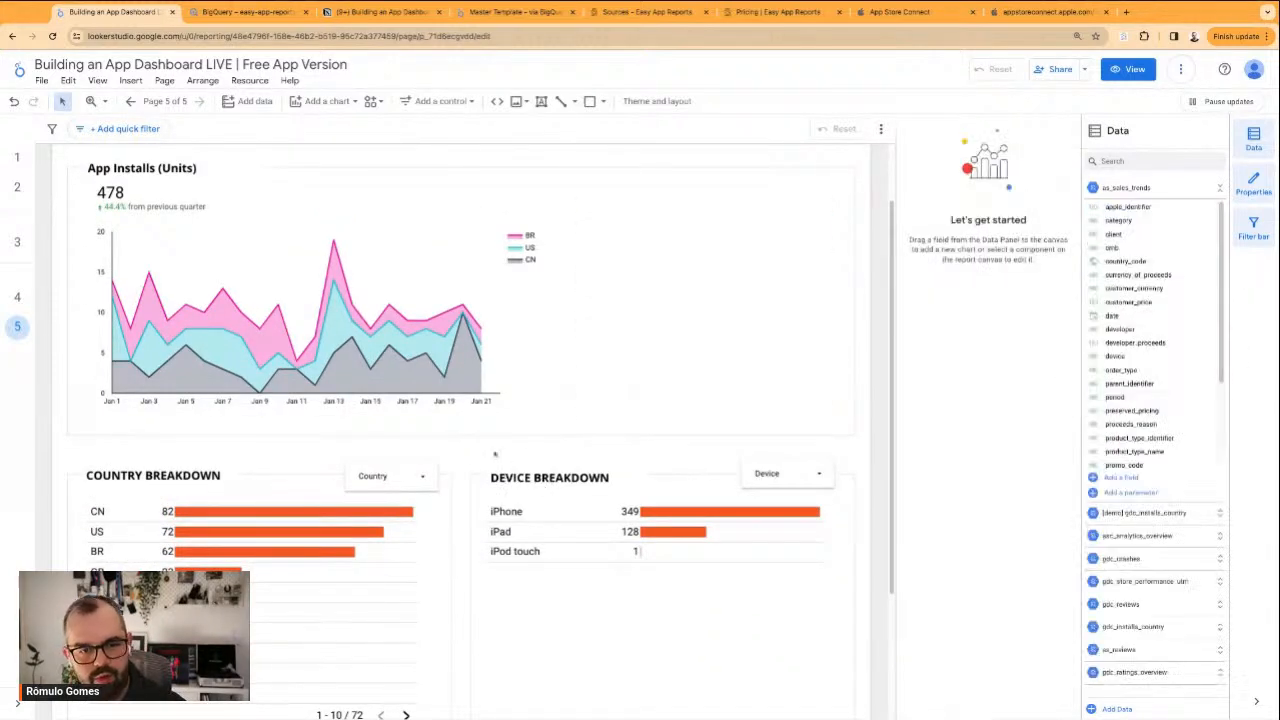
pyautogui.click(487, 457)
pyautogui.press('Delete')
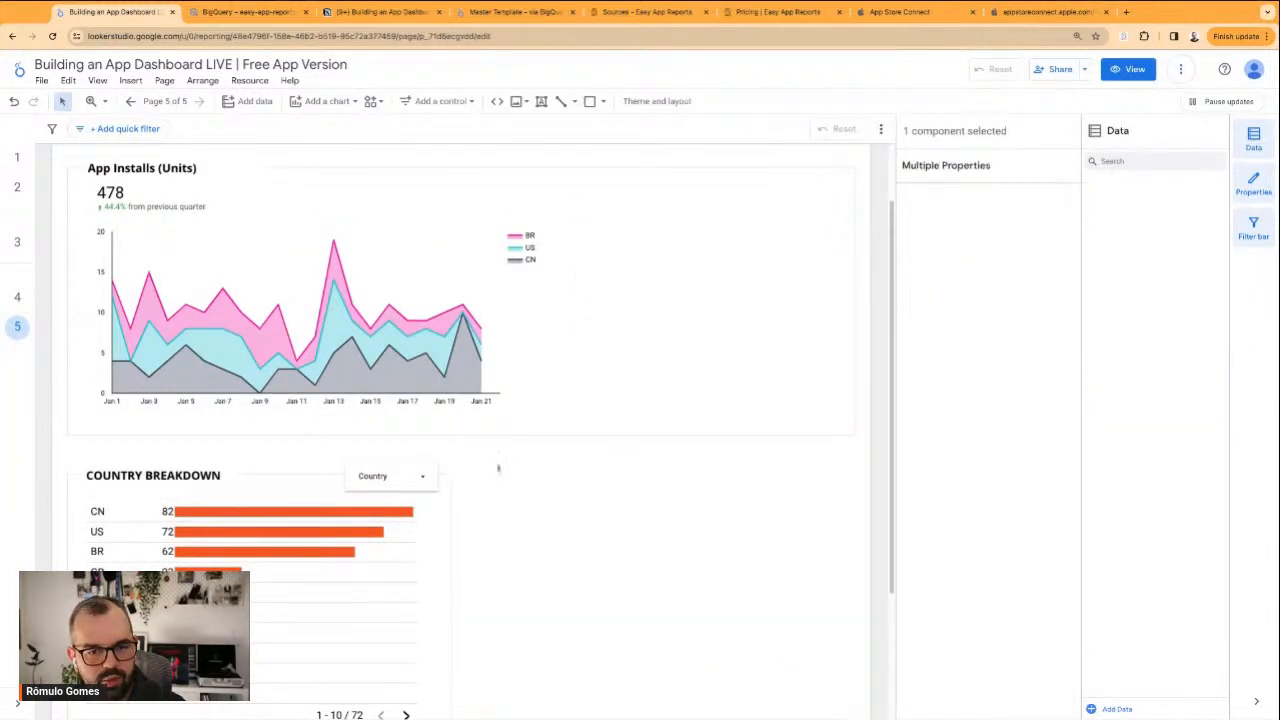
pyautogui.click(393, 468)
pyautogui.rightClick(400, 461)
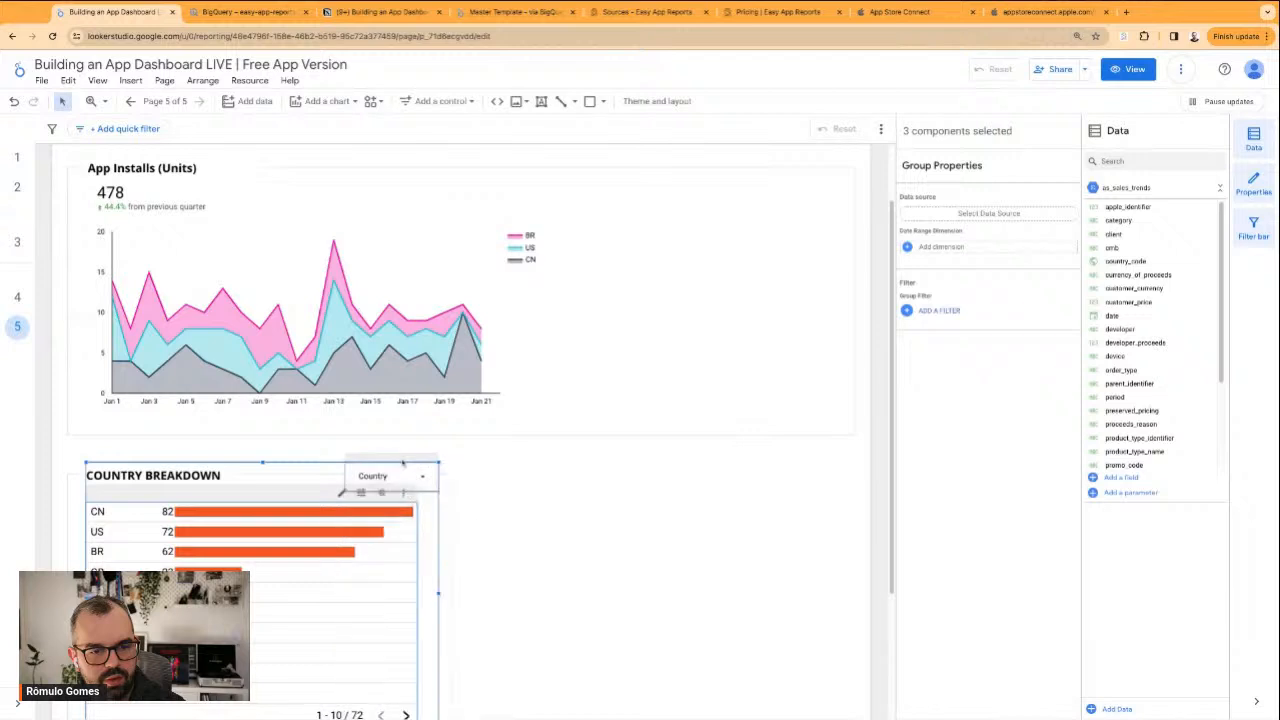
pyautogui.click(400, 465)
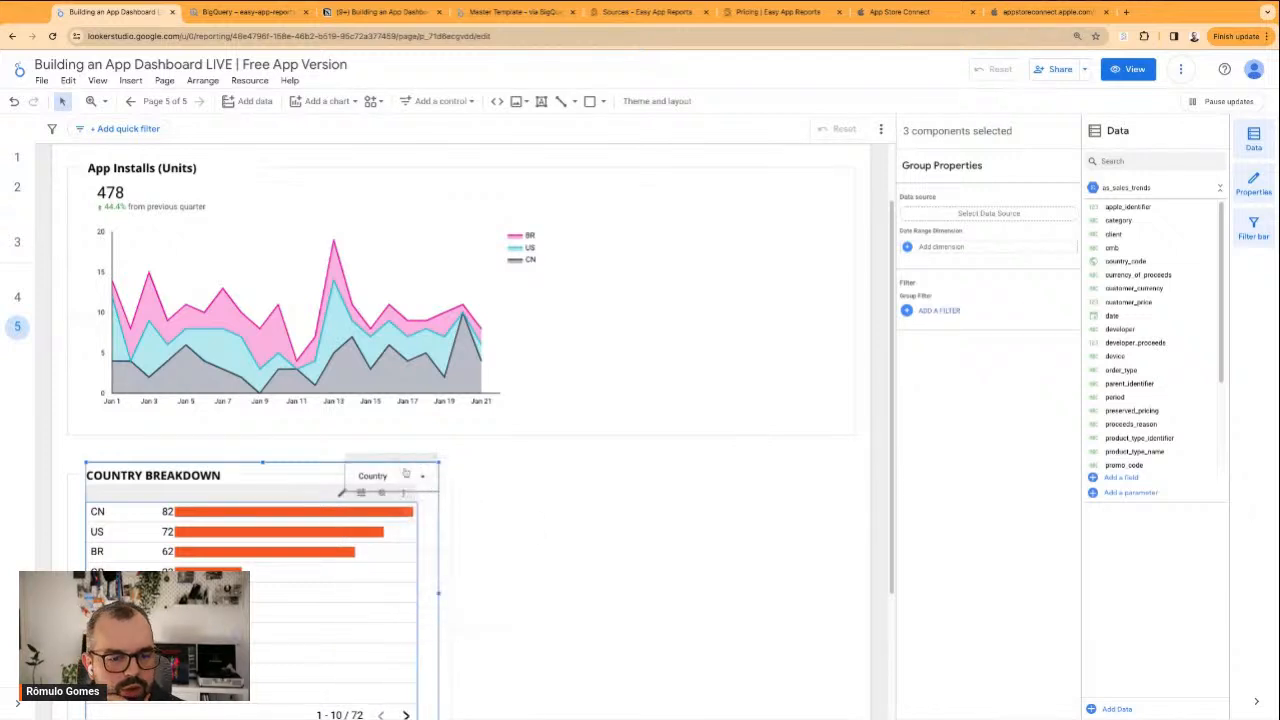
pyautogui.click(398, 462)
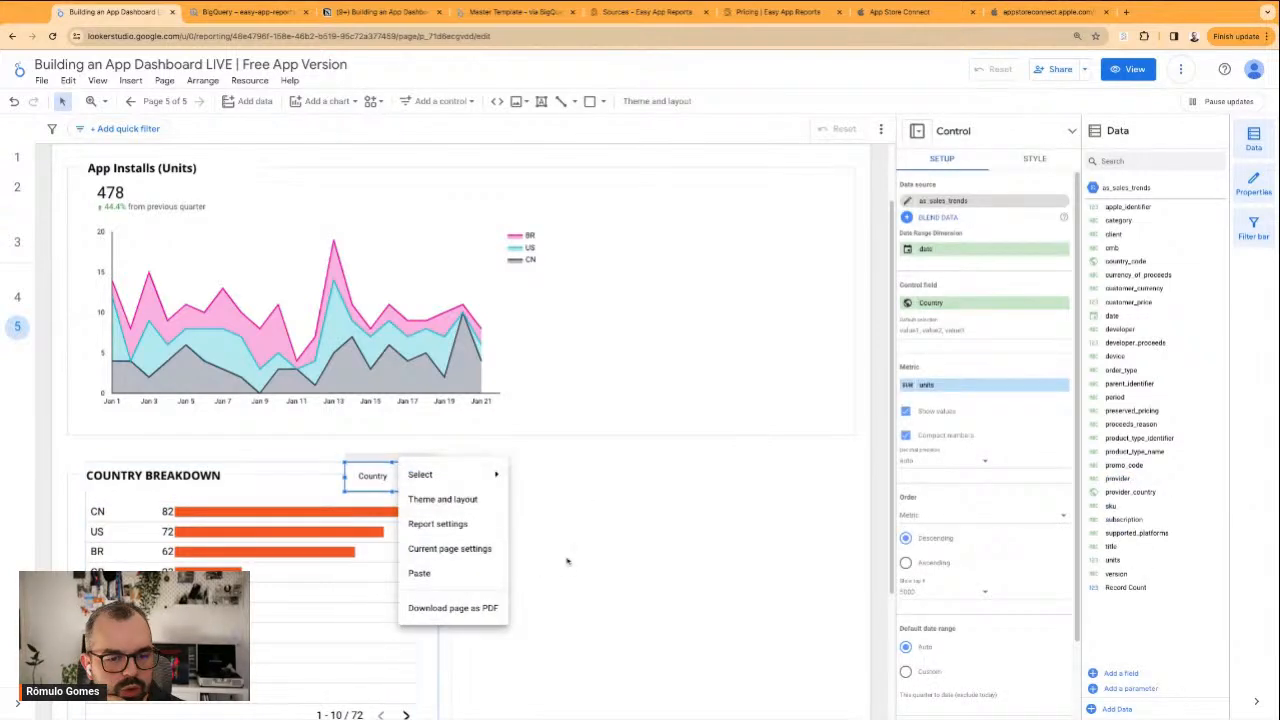
pyautogui.click(348, 558)
pyautogui.rightClick(401, 537)
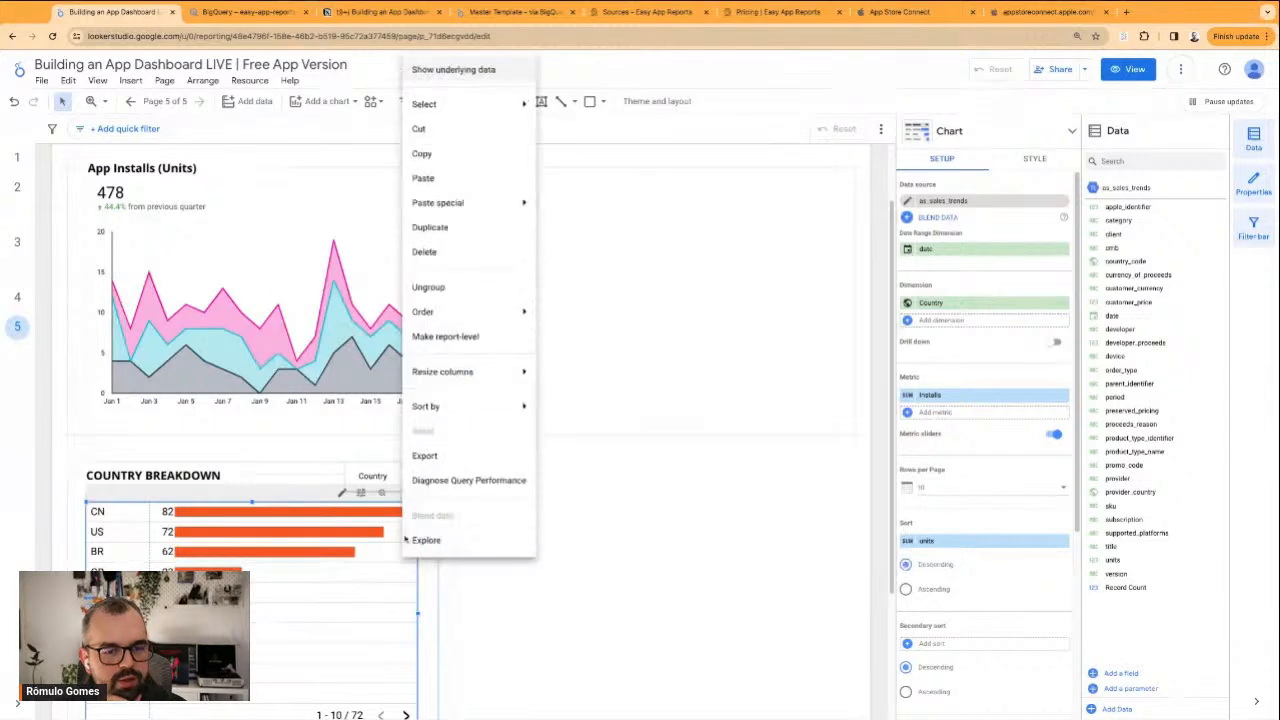
pyautogui.click(551, 591)
pyautogui.click(424, 576)
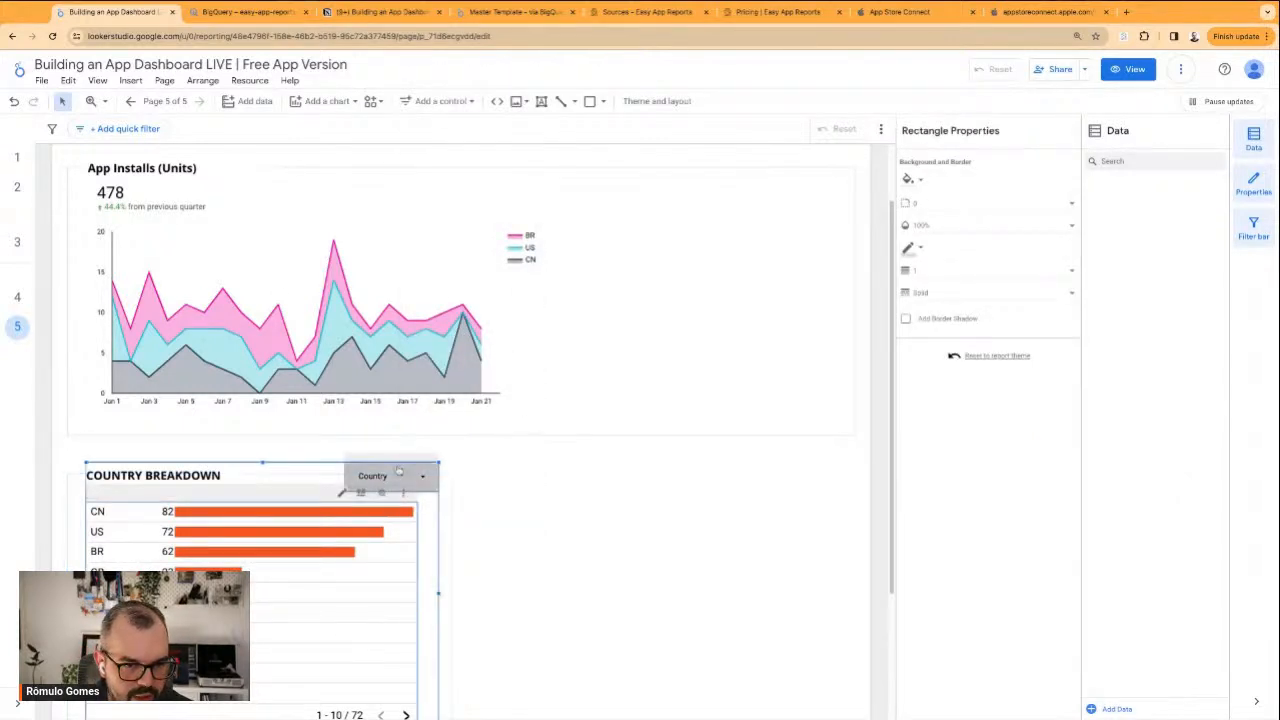
pyautogui.click(400, 471)
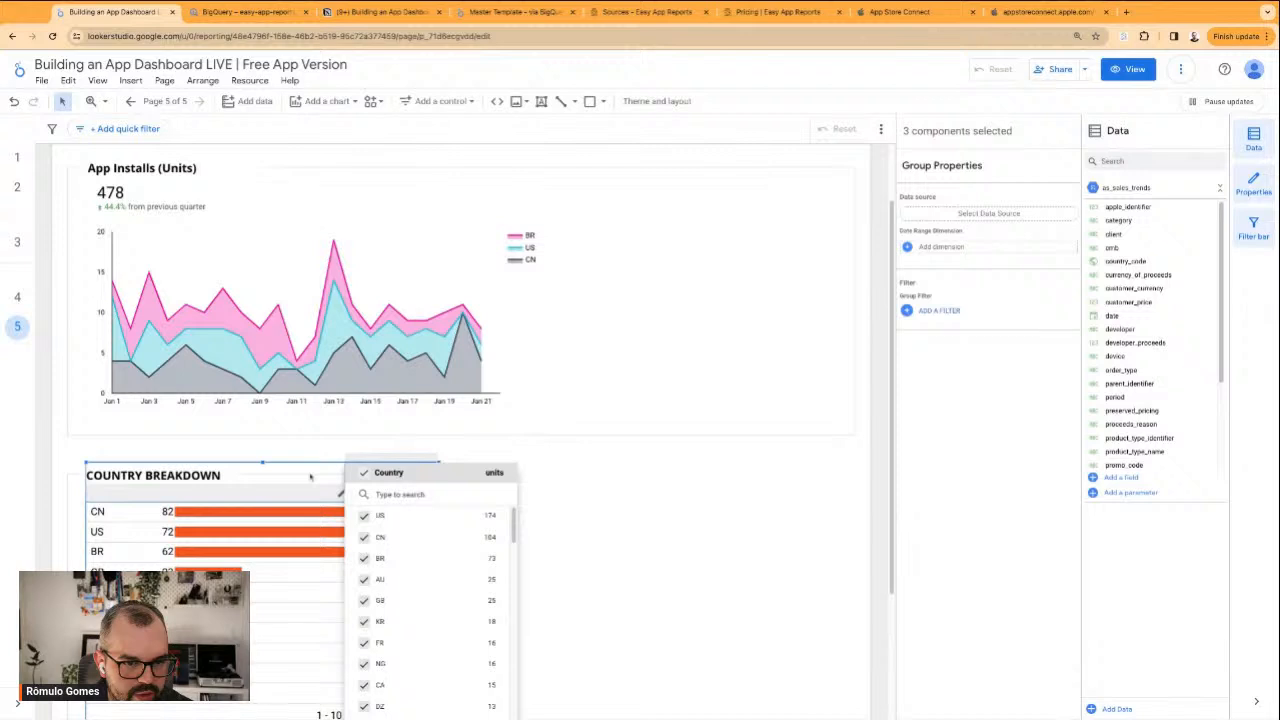
pyautogui.click(631, 557)
pyautogui.scroll(-2, 508, 551)
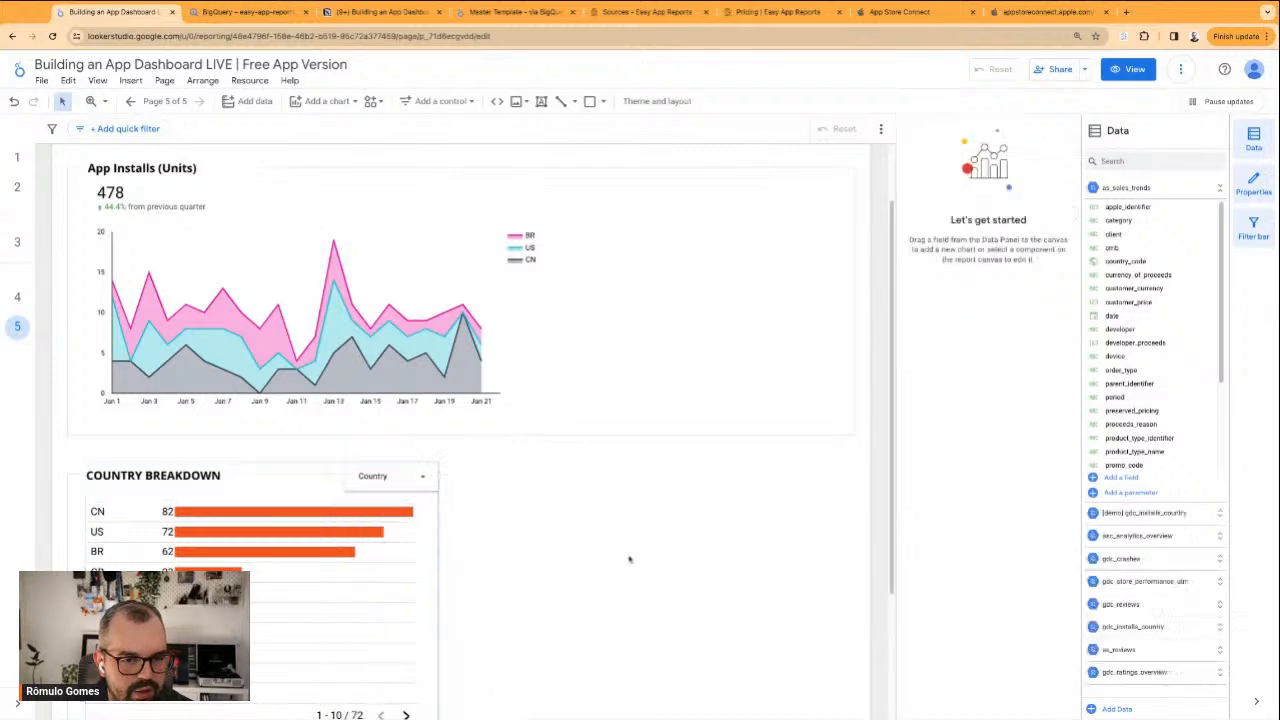
pyautogui.rightClick(386, 414)
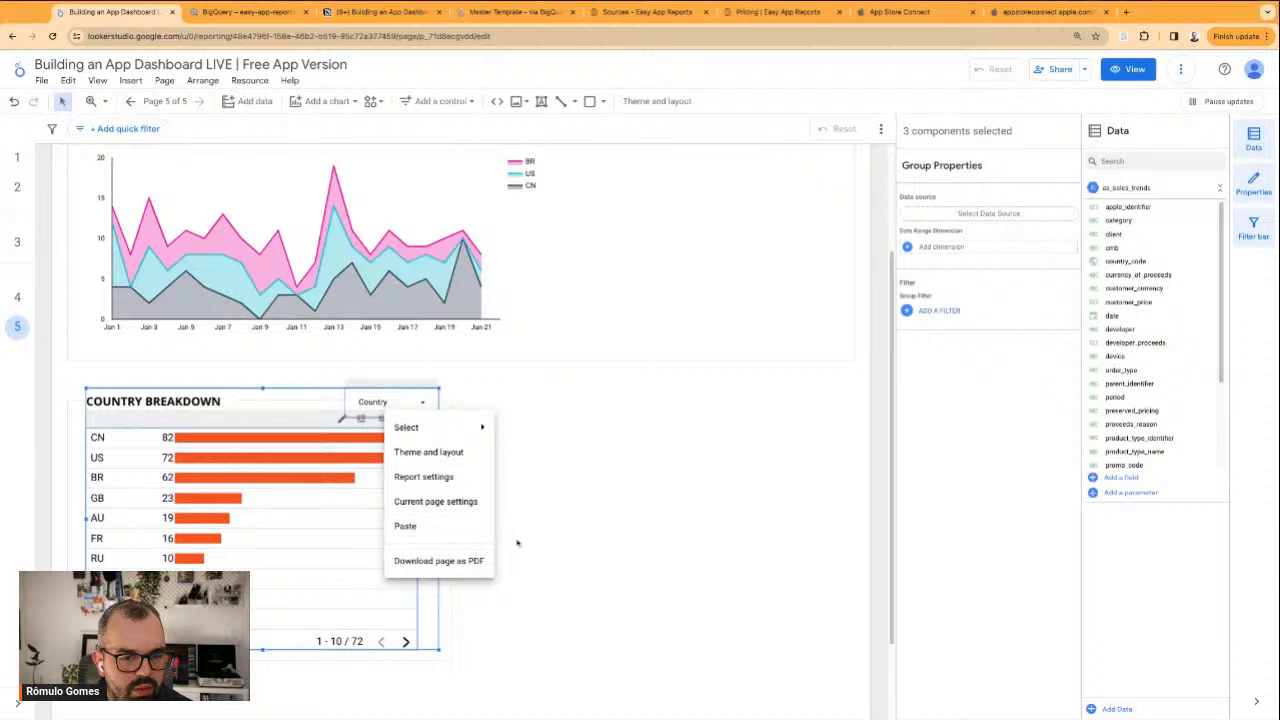
pyautogui.press('Escape')
pyautogui.click(407, 556)
pyautogui.rightClick(424, 540)
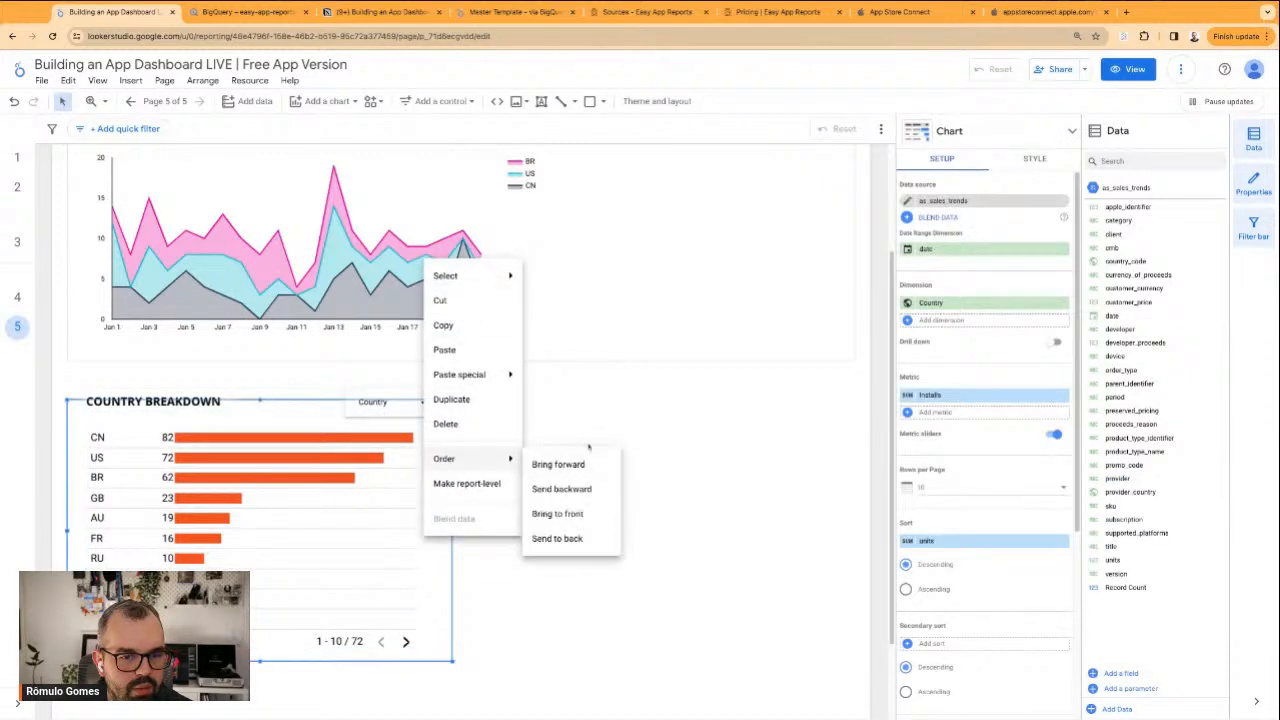
# Move the grouped country table and Country filter clear of the Country Breakdown title, and ungroup them
pyautogui.click(397, 449)
pyautogui.moveTo(396, 449); pyautogui.dragTo(657, 460)
pyautogui.rightClick(667, 462)
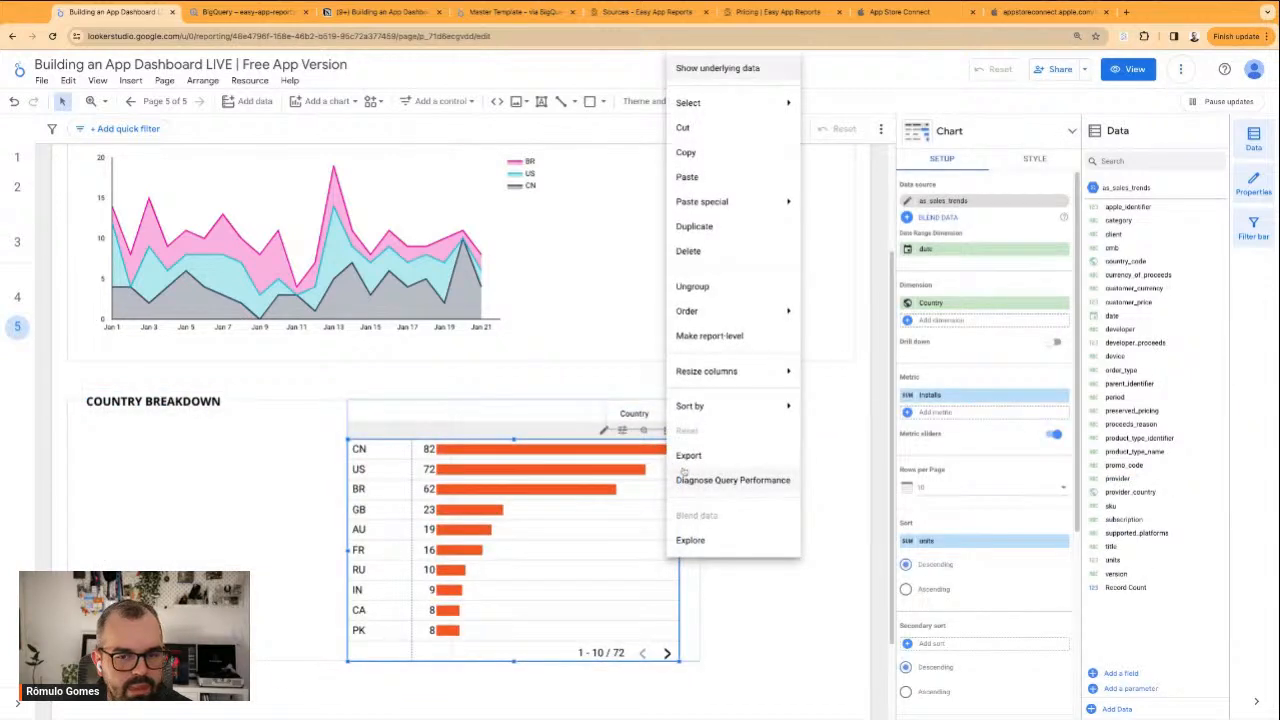
pyautogui.click(730, 293)
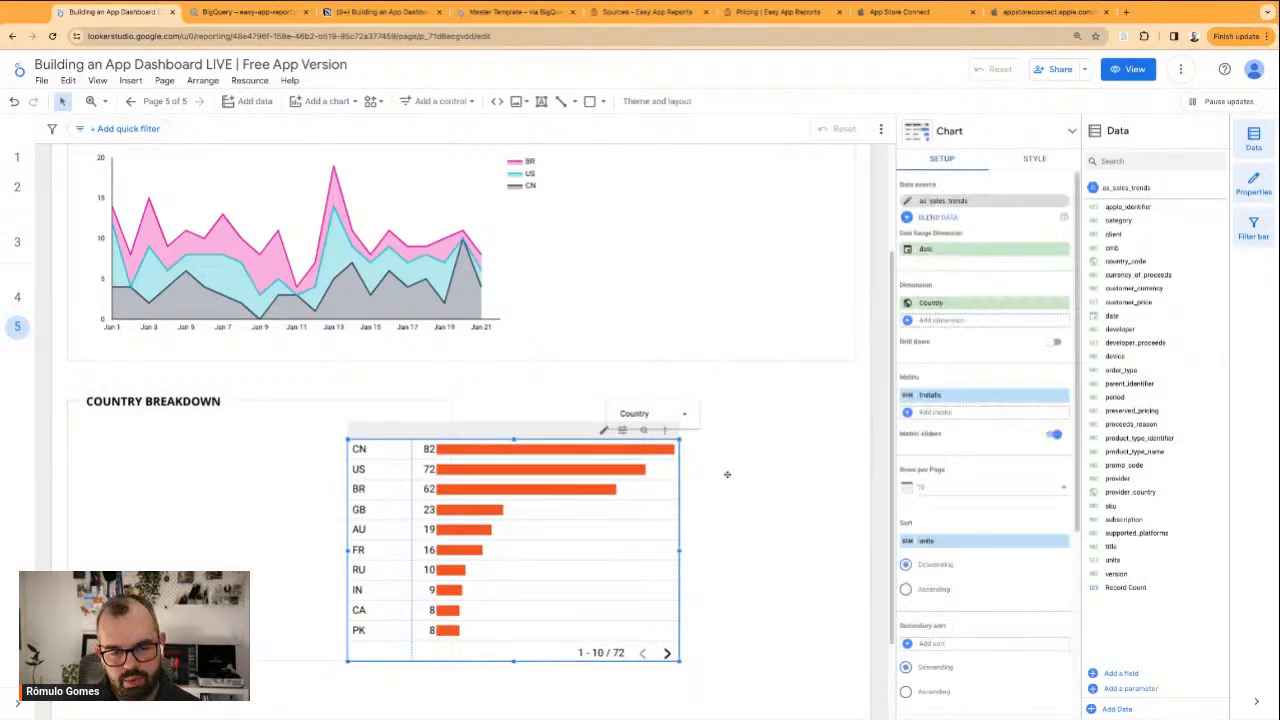
# Move the Country filter into the page header and narrow the App filter so both sit side by side before the date range
pyautogui.scroll(2, 700, 480)
pyautogui.moveTo(665, 517); pyautogui.dragTo(507, 172)
pyautogui.scroll(1, 590, 240)
pyautogui.click(576, 180)
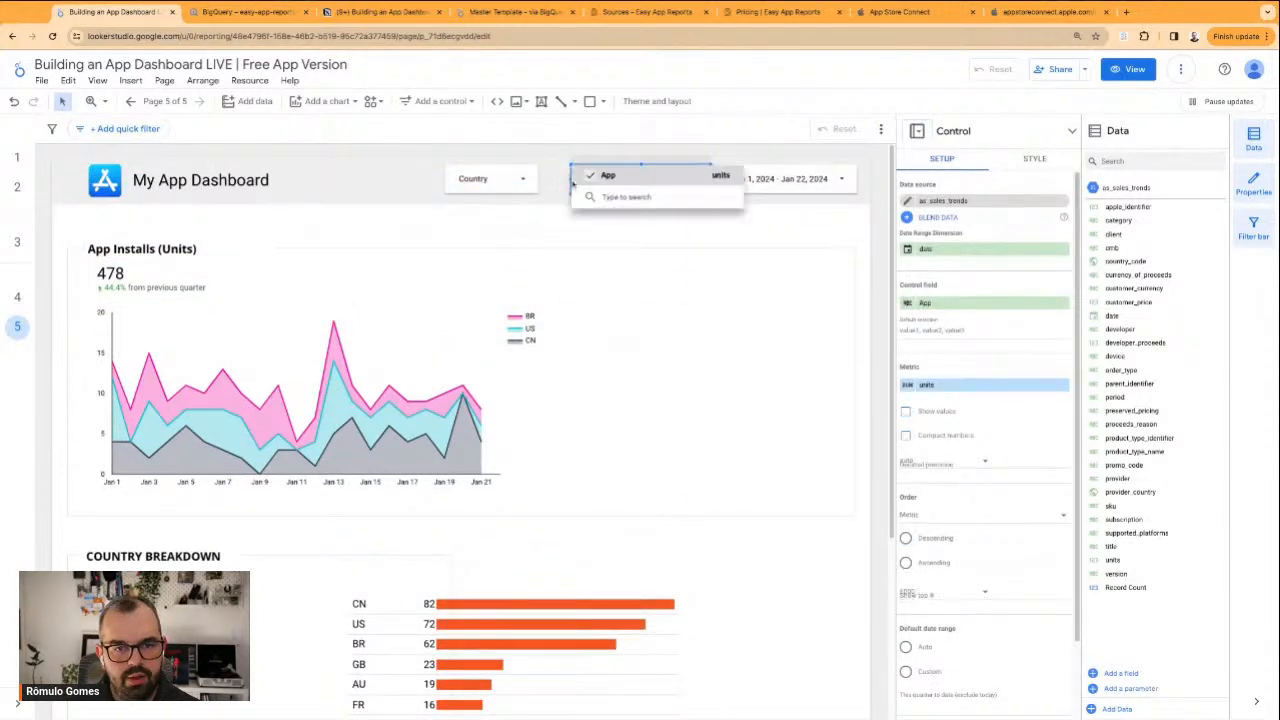
pyautogui.click(571, 180)
pyautogui.moveTo(571, 179); pyautogui.dragTo(595, 179)
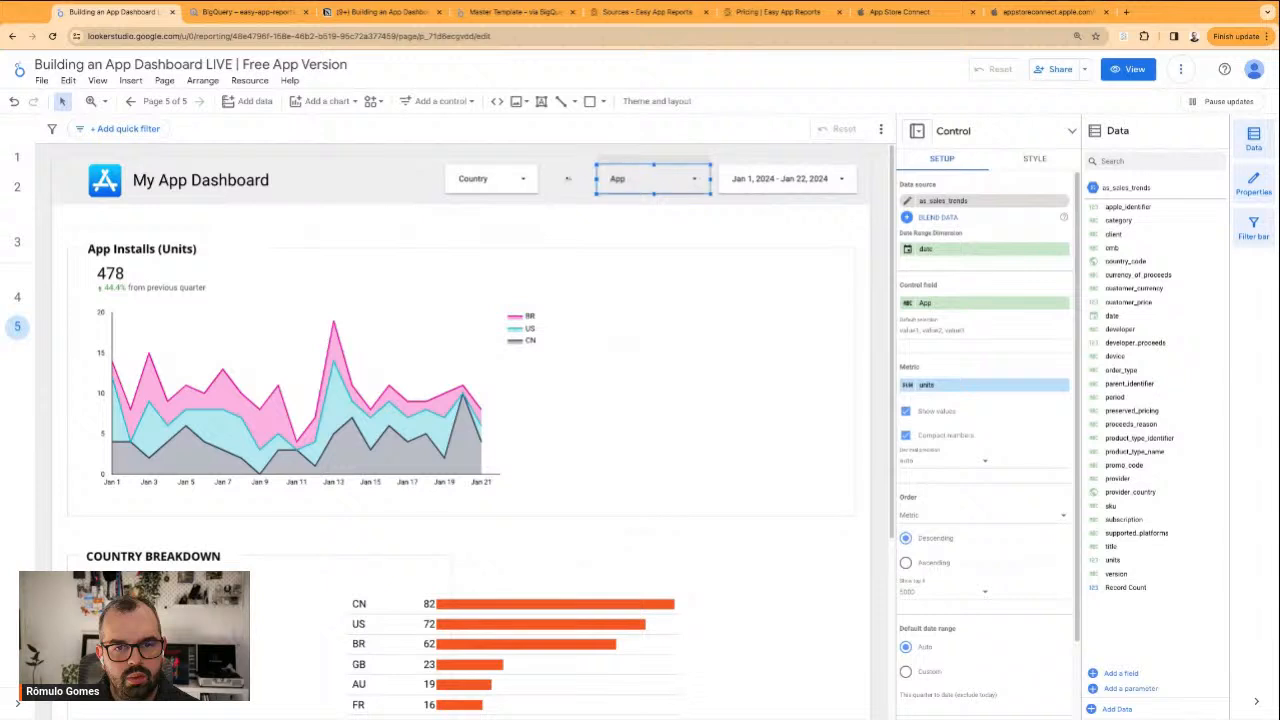
pyautogui.moveTo(483, 178); pyautogui.dragTo(519, 178)
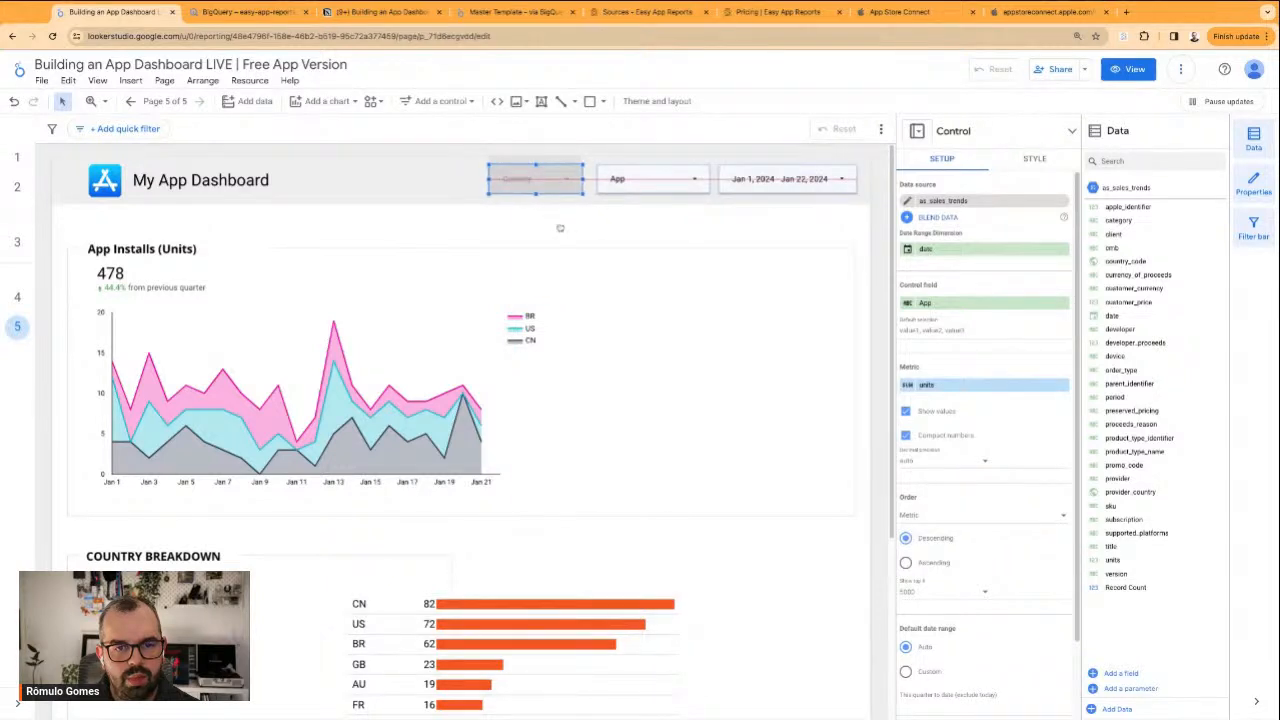
# Test the Country filter in the header by filtering the page to US only
pyautogui.click(505, 178)
pyautogui.rightClick(522, 174)
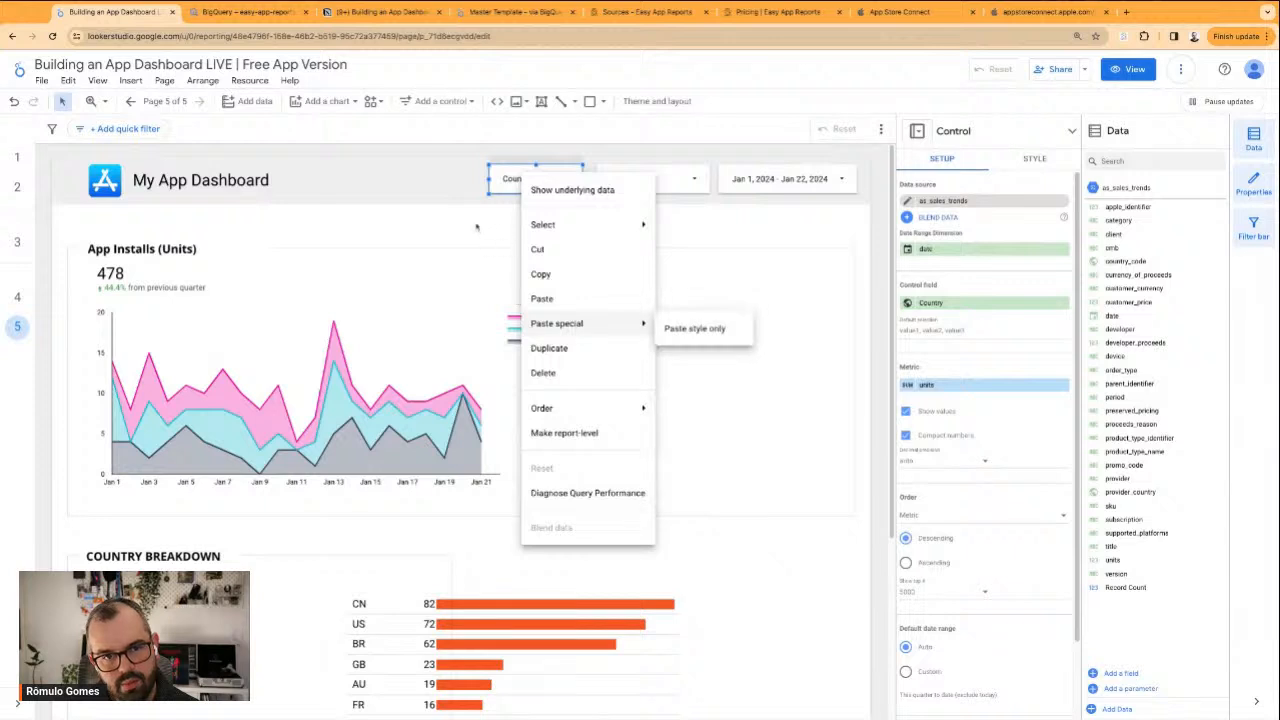
pyautogui.press('Escape')
pyautogui.click(566, 182)
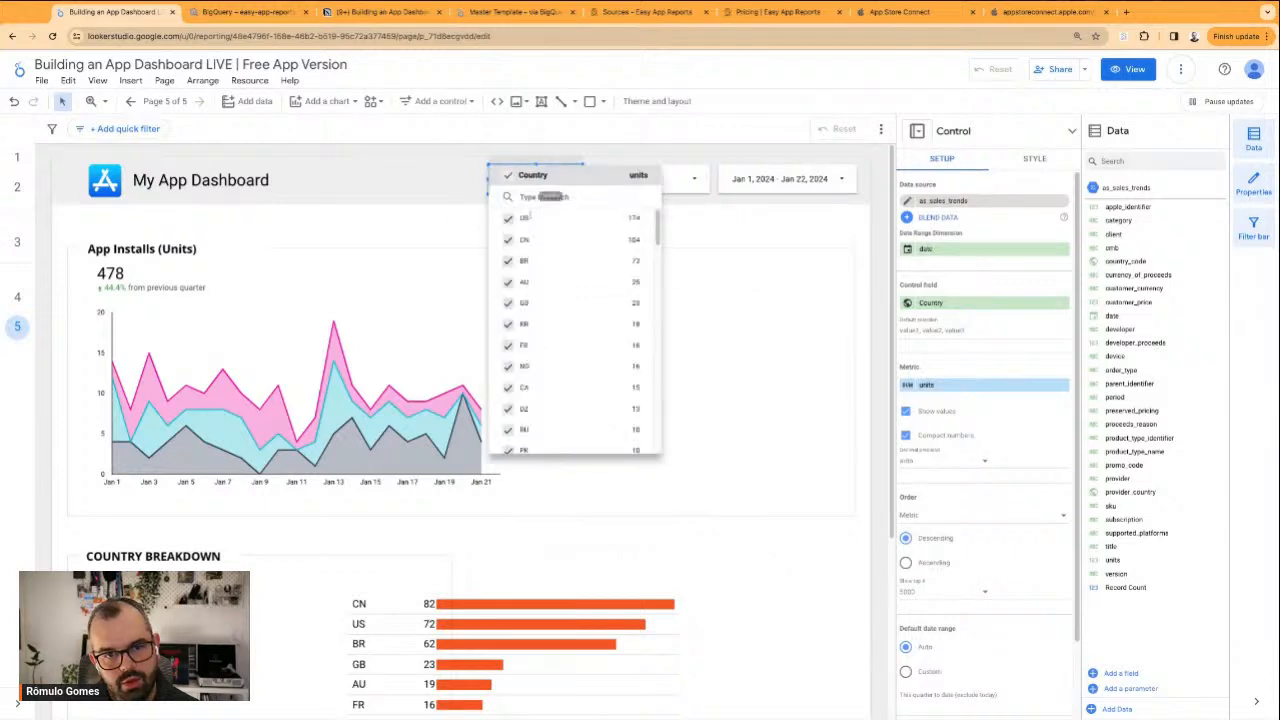
pyautogui.click(469, 219)
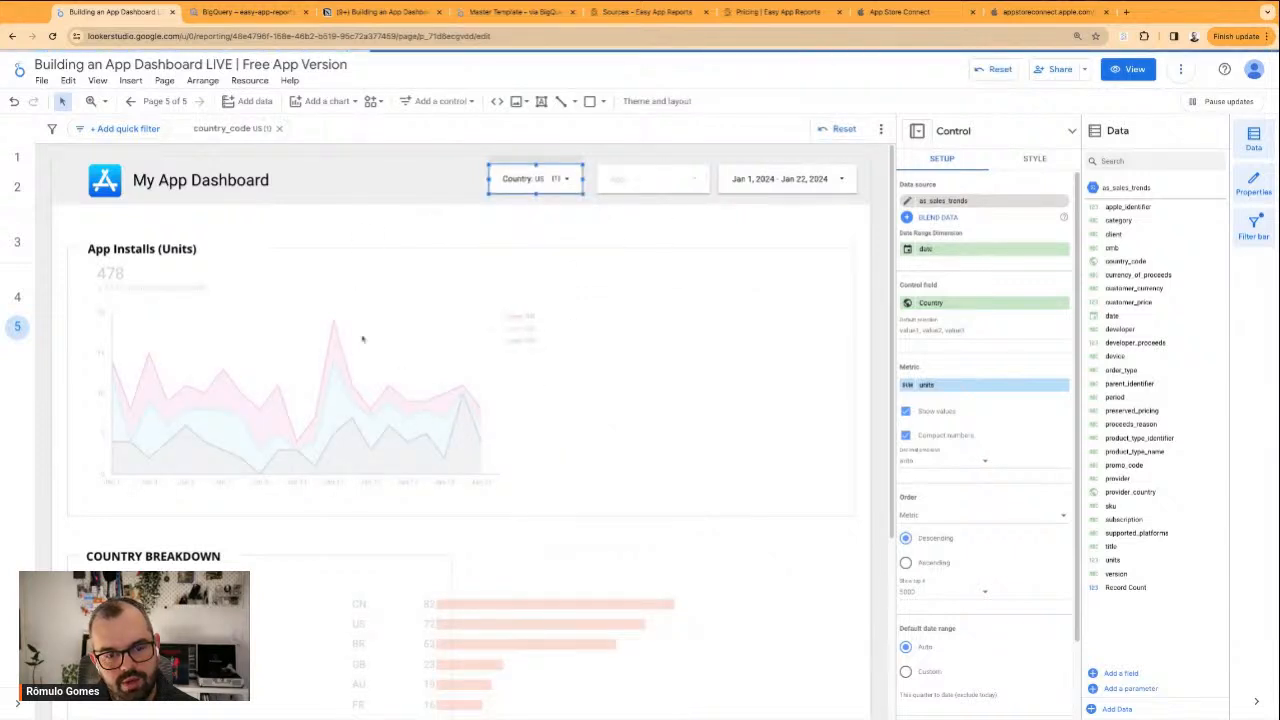
# Delete the Country Breakdown title together with its surrounding frame
pyautogui.click(88, 539)
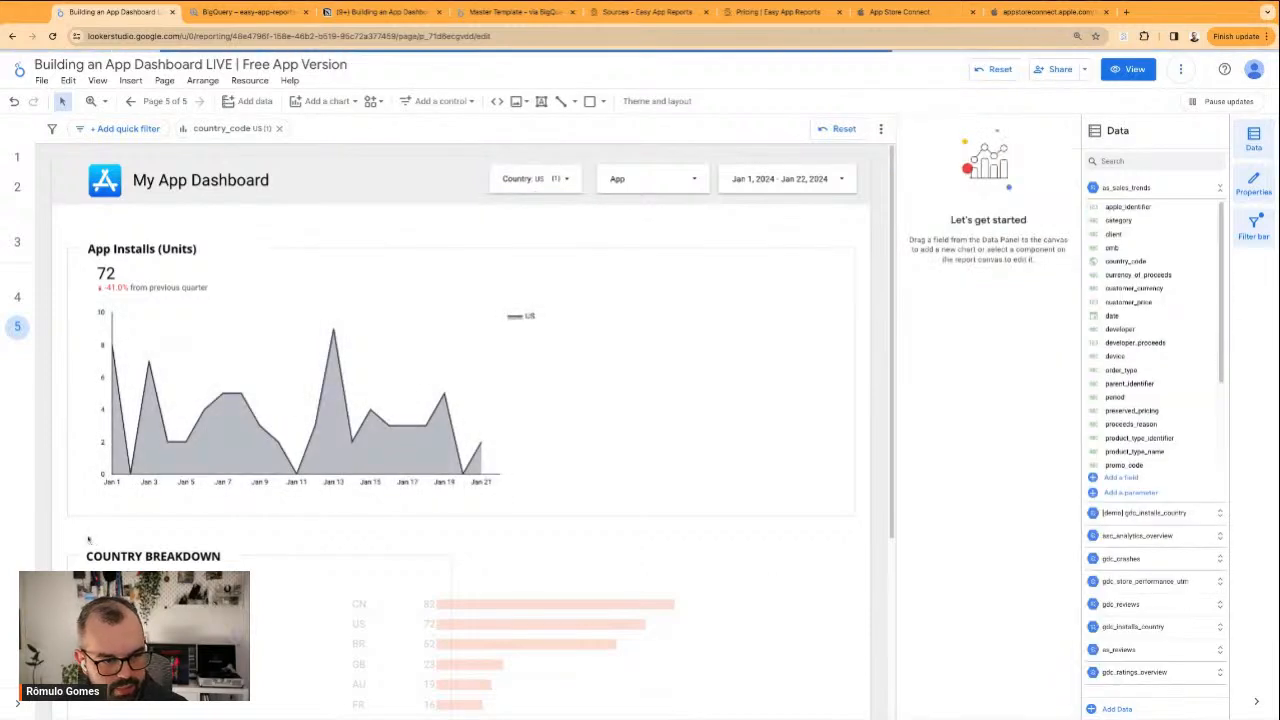
pyautogui.click(88, 541)
pyautogui.press('Delete')
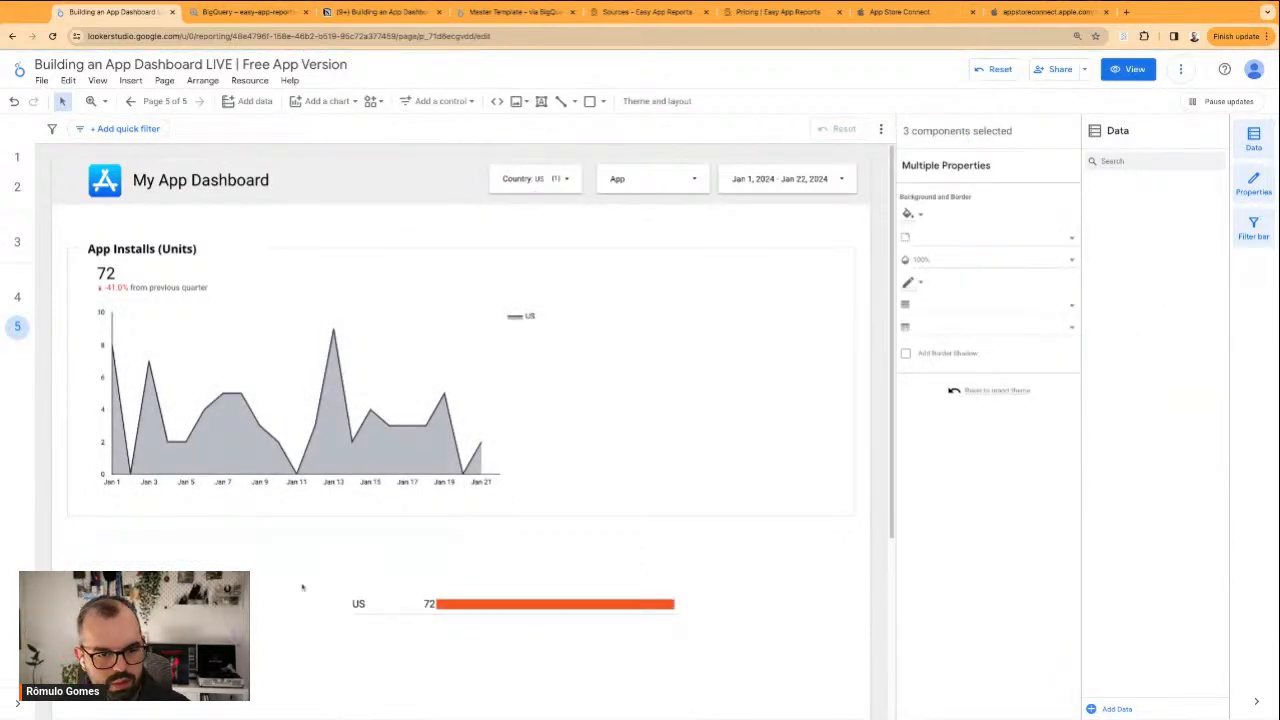
# Move the country table directly below the area chart and extend the App Installs frame downward to enclose it
pyautogui.click(469, 626)
pyautogui.moveTo(517, 652); pyautogui.dragTo(263, 565)
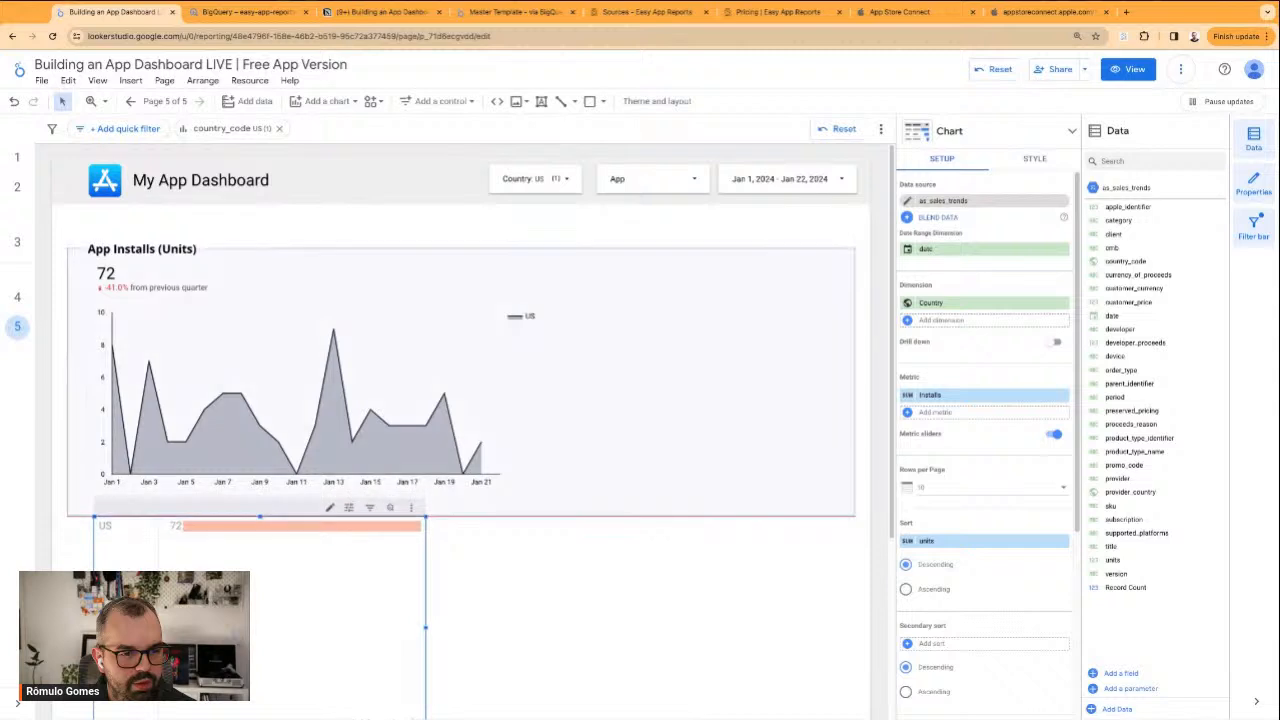
pyautogui.scroll(-2, 600, 460)
pyautogui.click(613, 358)
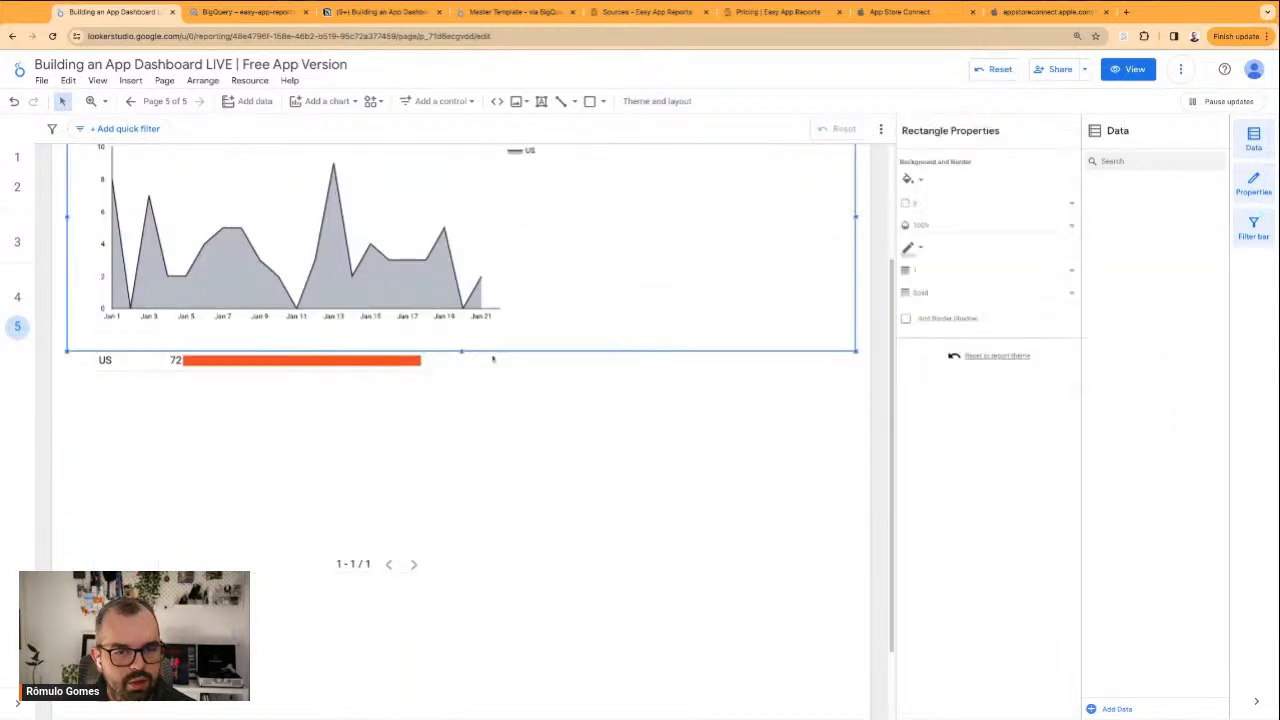
pyautogui.moveTo(460, 352); pyautogui.dragTo(460, 594)
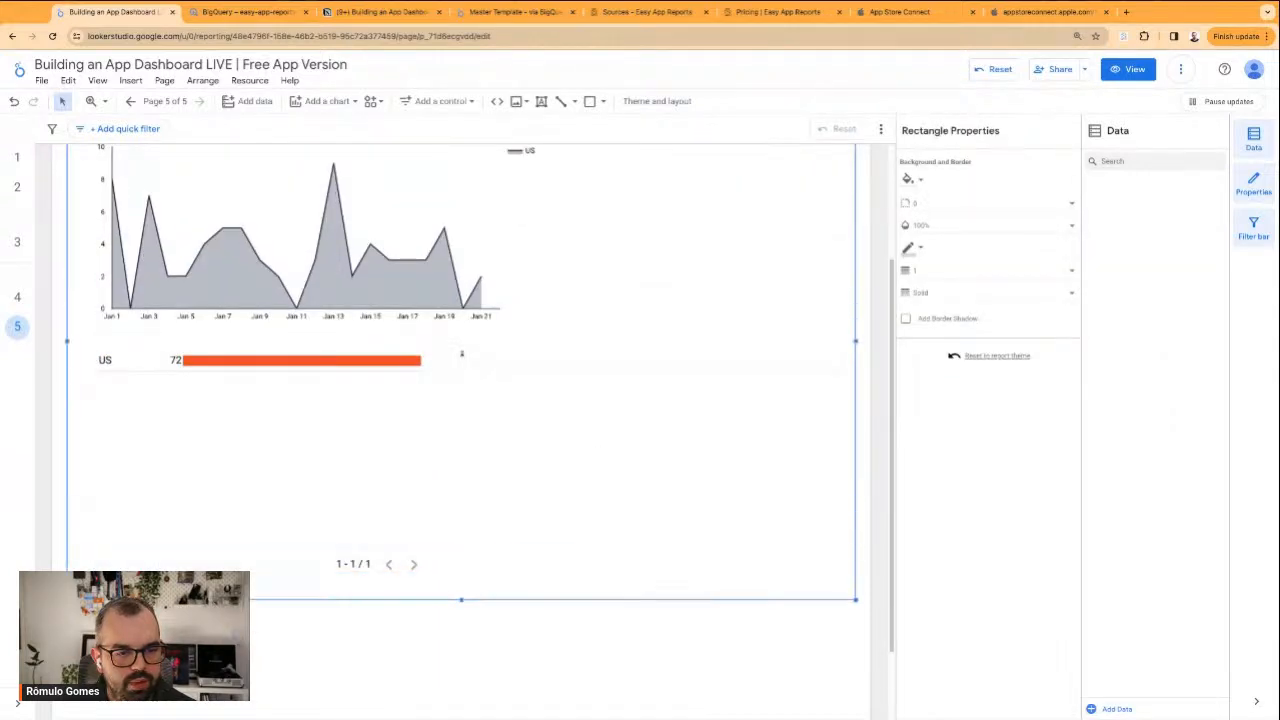
pyautogui.scroll(2, 539, 446)
pyautogui.scroll(1, 539, 446)
# Widen the area chart to nearly the full width of its frame and clear the US selection from the Country filter
pyautogui.click(375, 545)
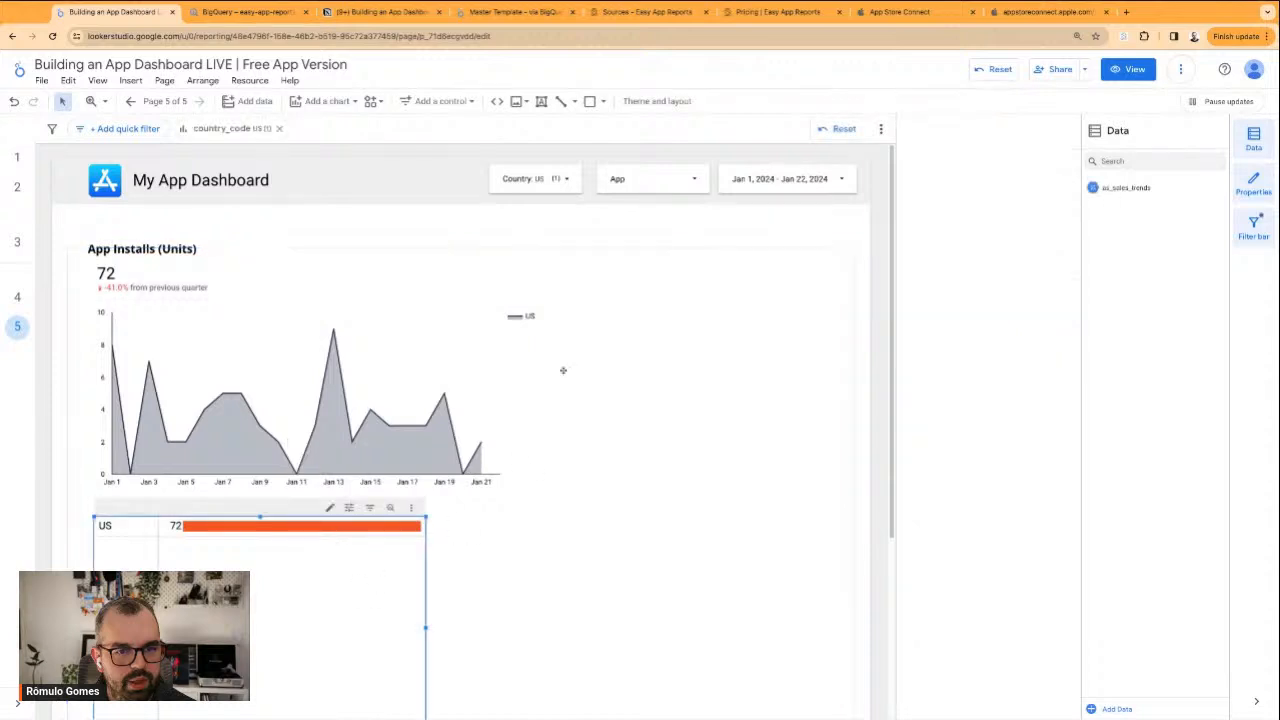
pyautogui.click(533, 390)
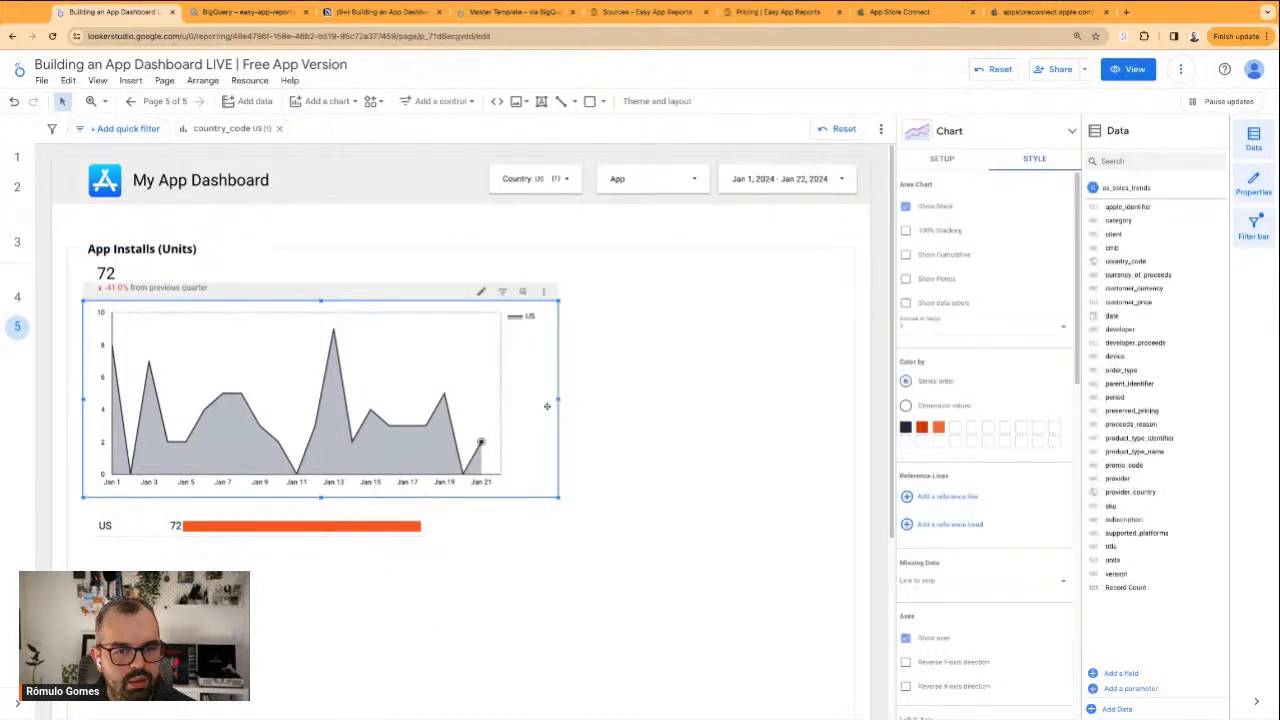
pyautogui.moveTo(560, 399); pyautogui.dragTo(830, 399)
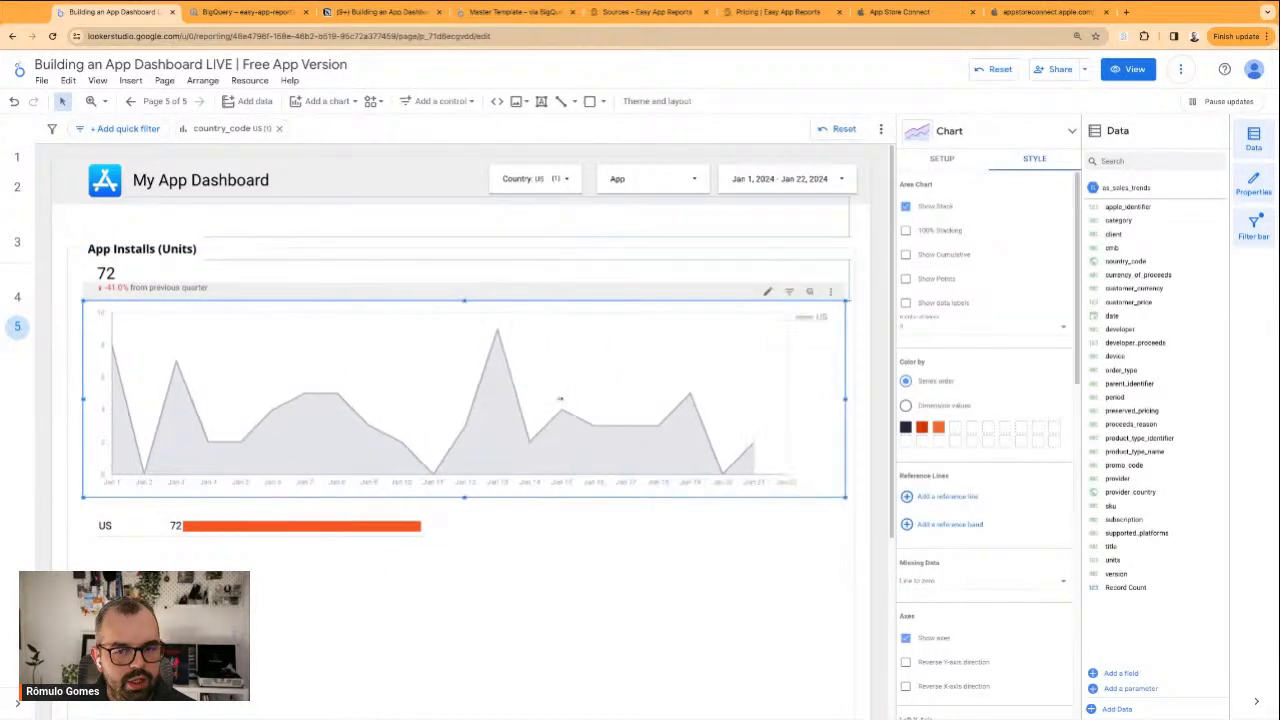
pyautogui.click(555, 180)
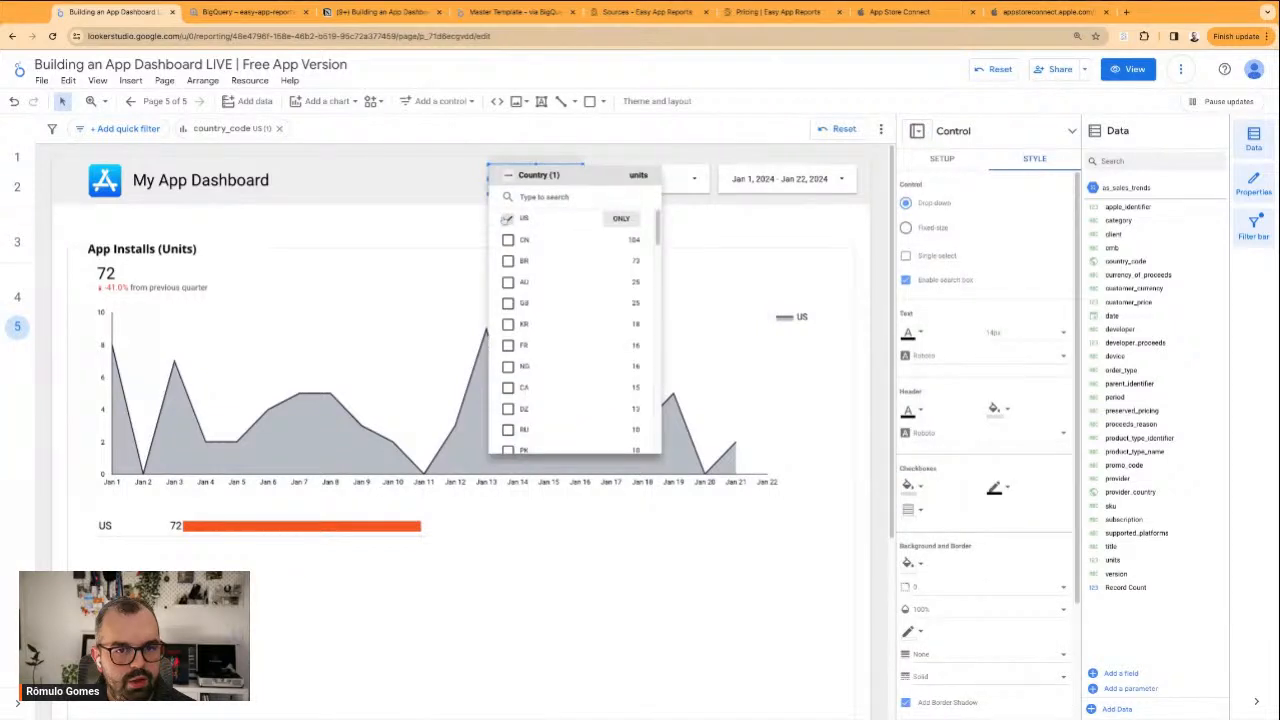
pyautogui.click(422, 219)
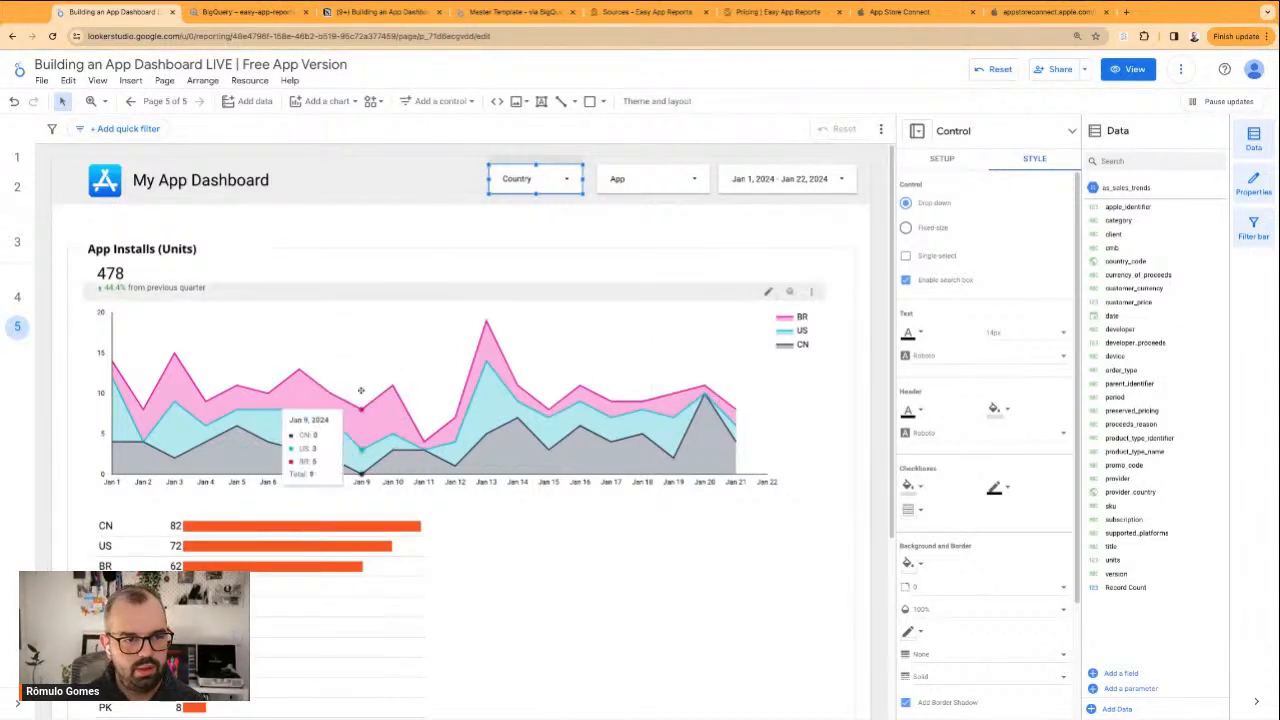
# Try colouring the area chart by dimension values and turning off its stacking
pyautogui.click(521, 392)
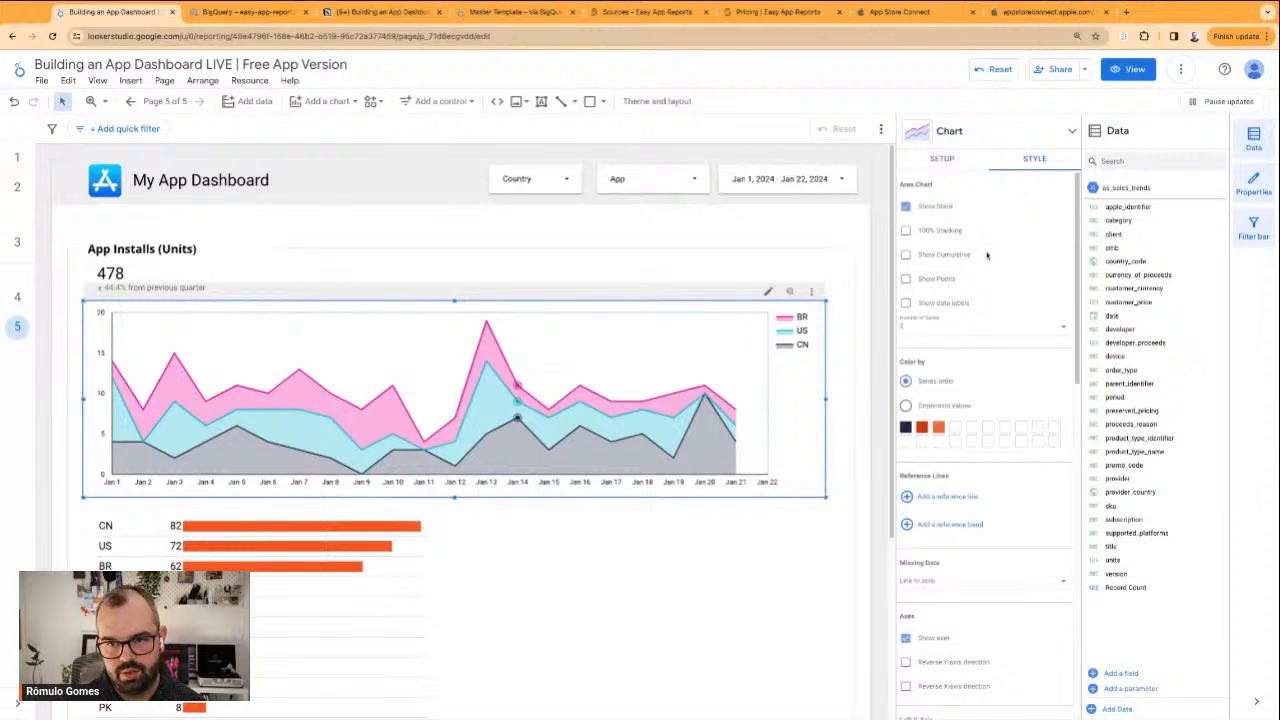
pyautogui.click(912, 408)
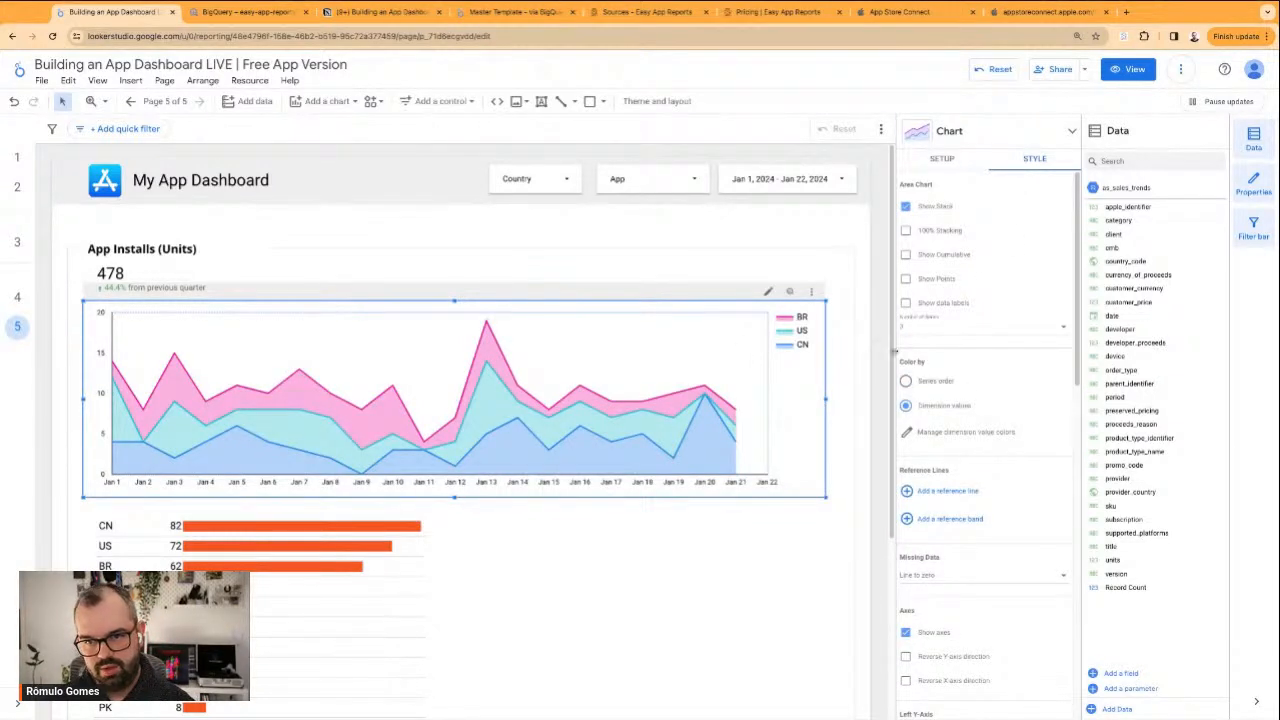
pyautogui.click(906, 381)
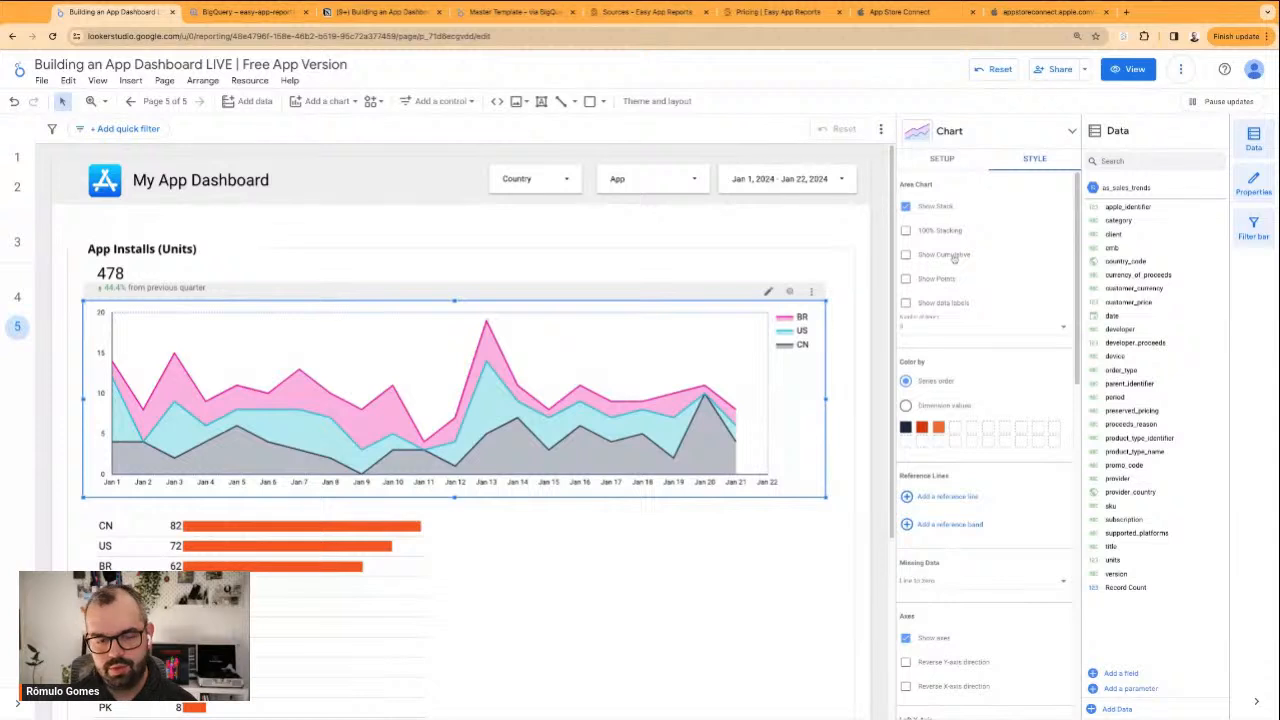
pyautogui.click(941, 210)
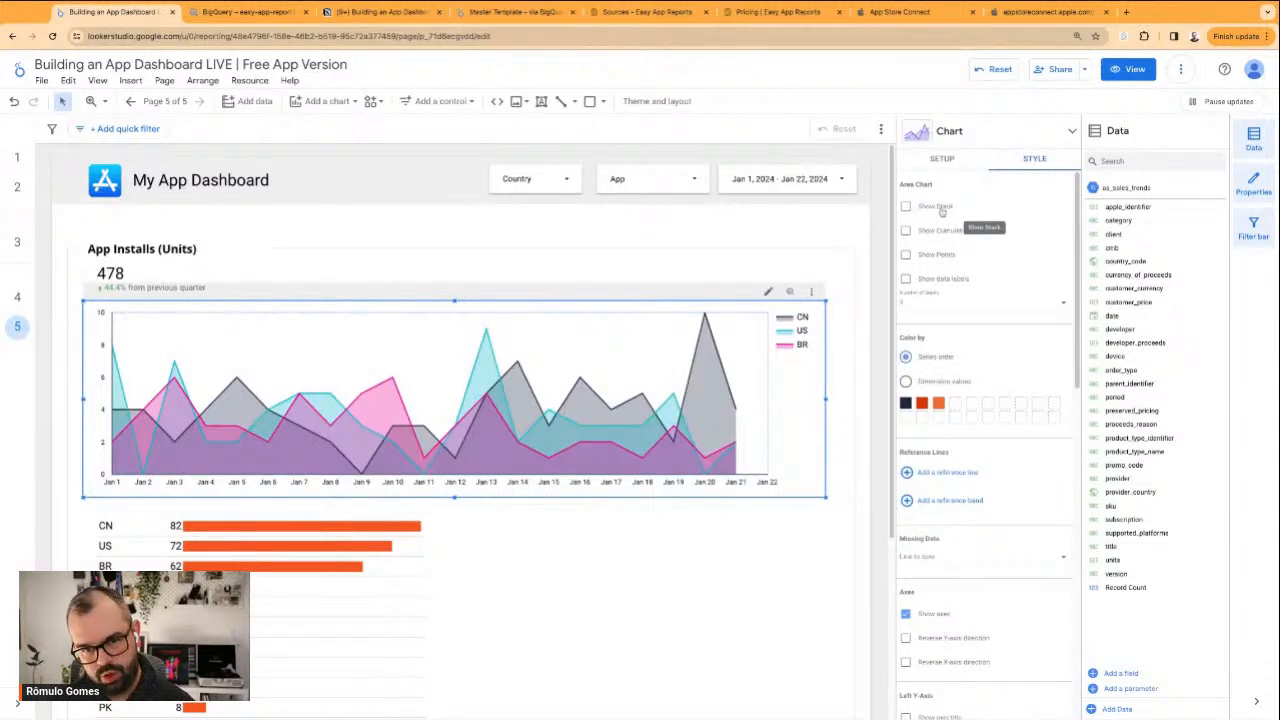
pyautogui.click(941, 210)
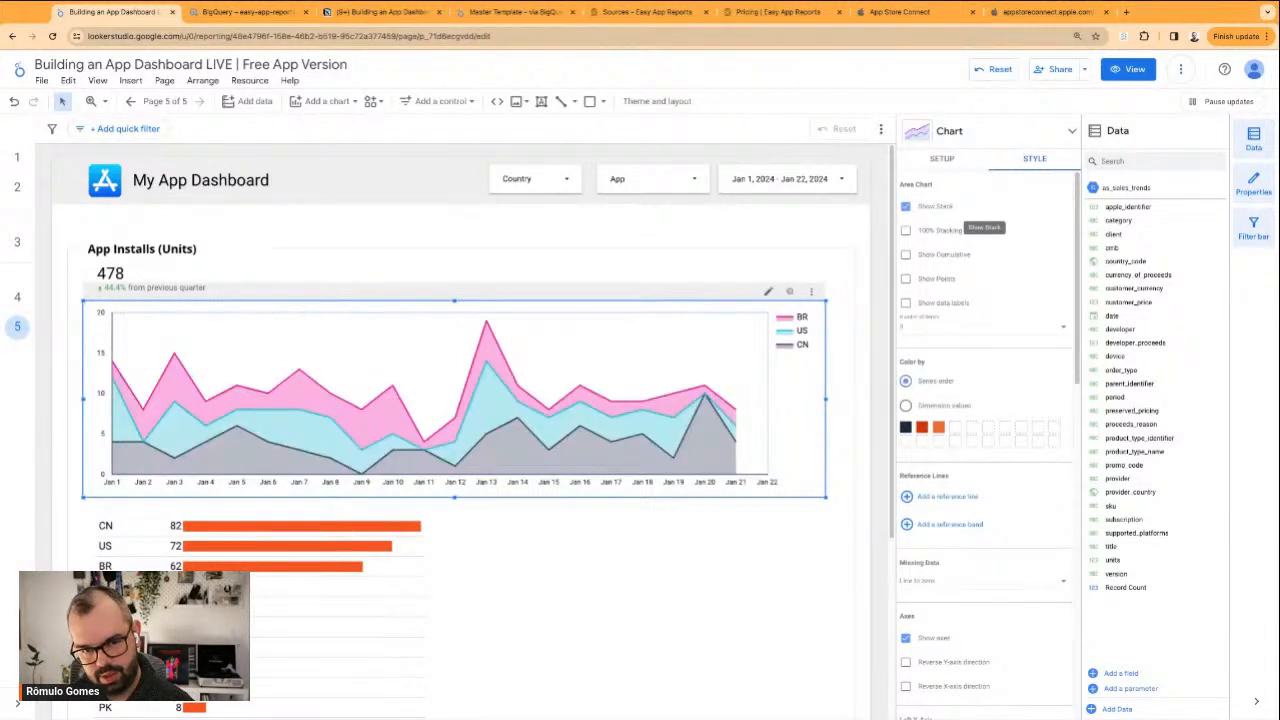
# Try the installs chart as a 100% stacked area chart and return it to a regular stacked area chart
pyautogui.click(960, 140)
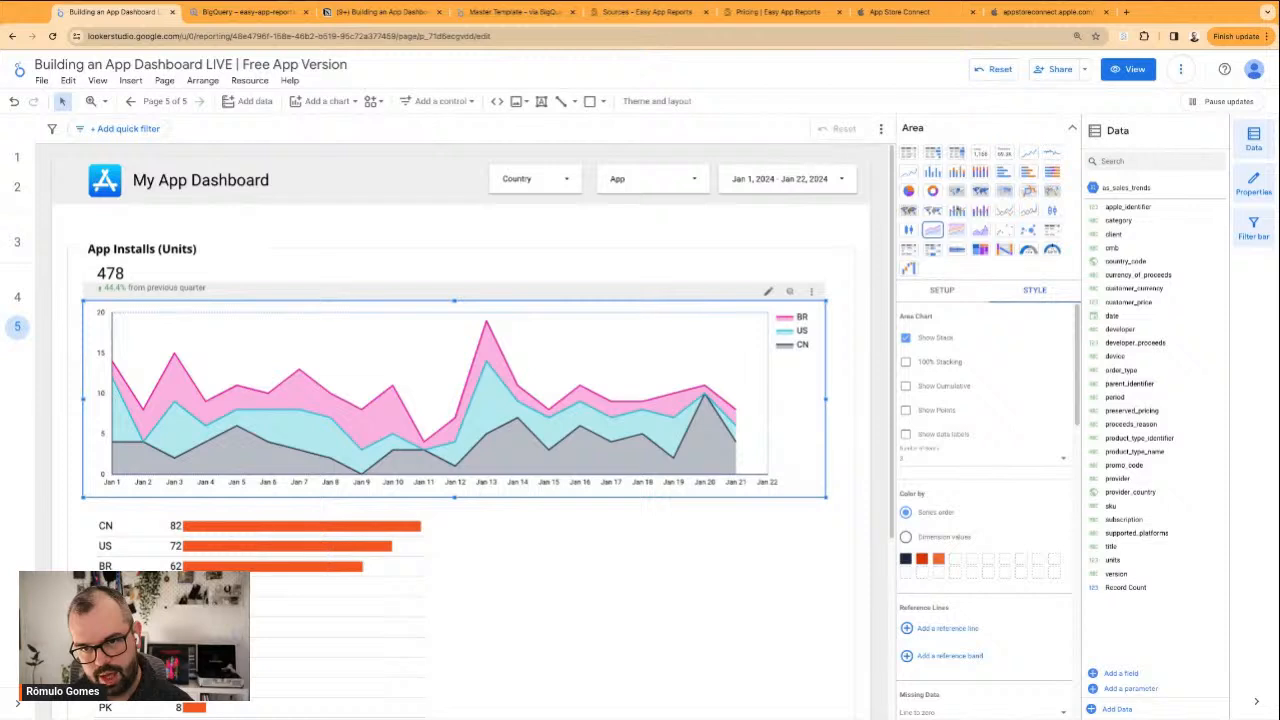
pyautogui.click(956, 230)
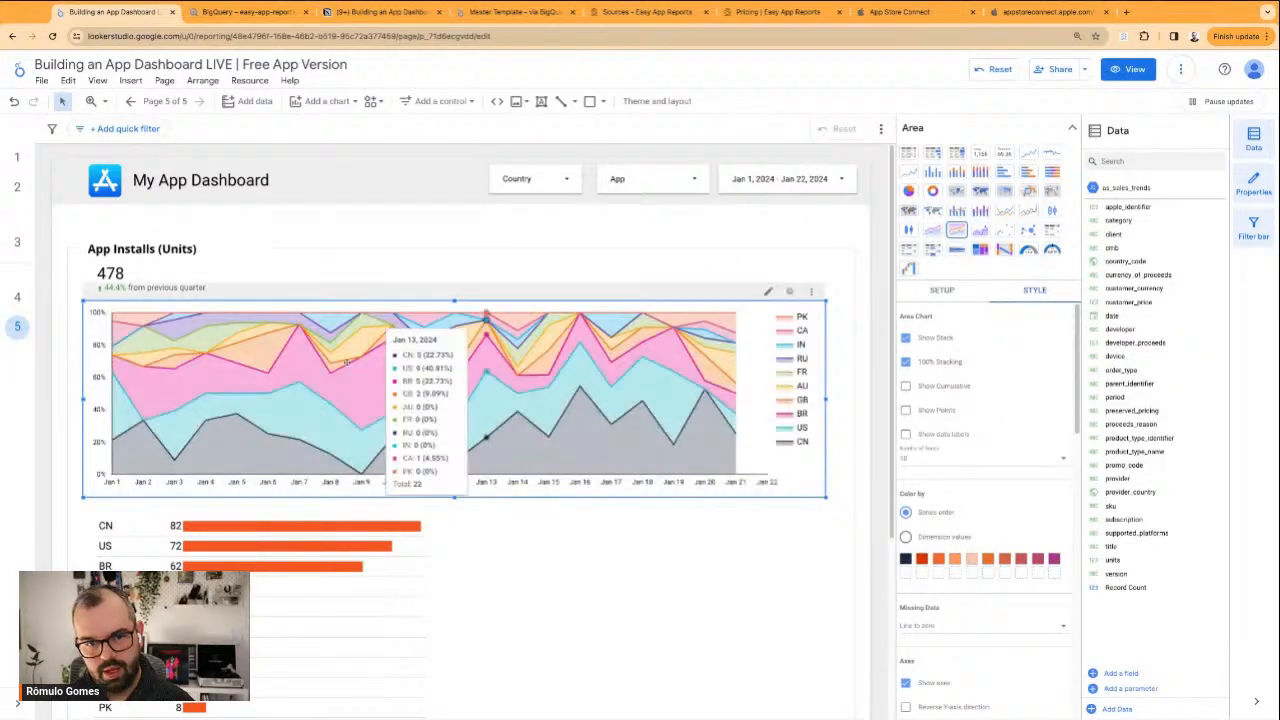
pyautogui.click(932, 231)
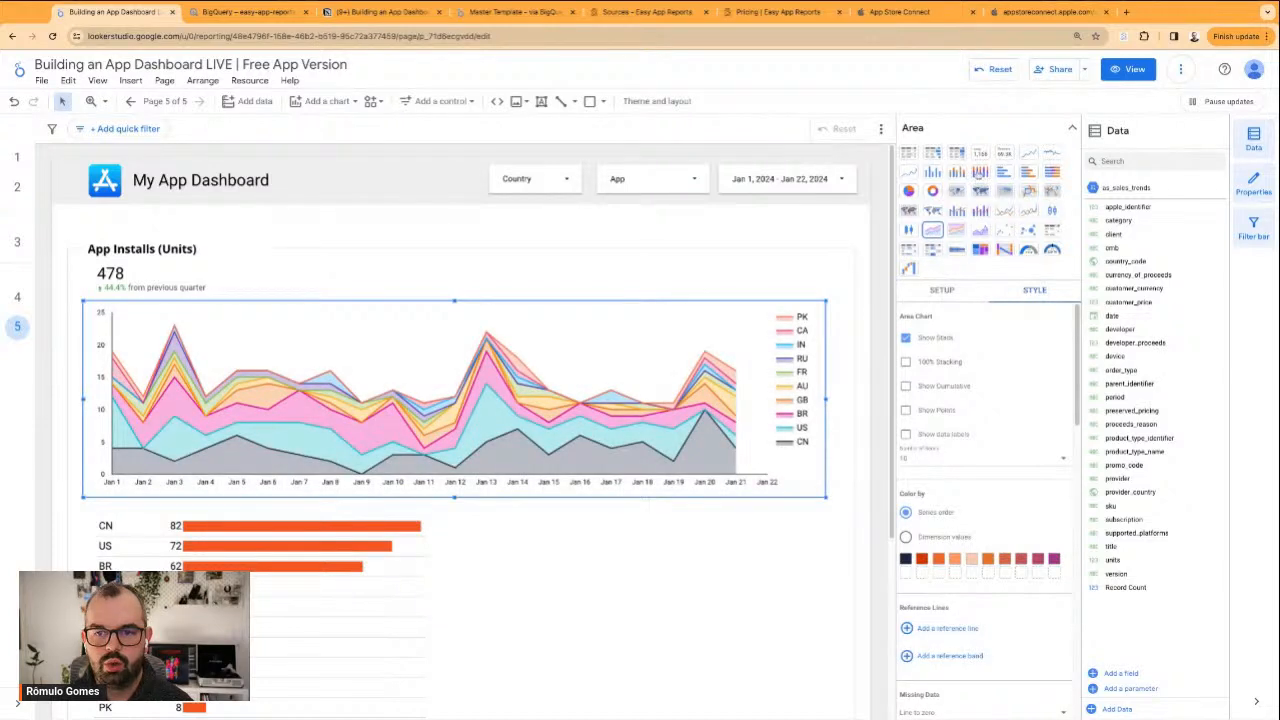
# Convert the installs chart to a stacked column chart with date as the dimension and country_code as the breakdown dimension
pyautogui.click(957, 173)
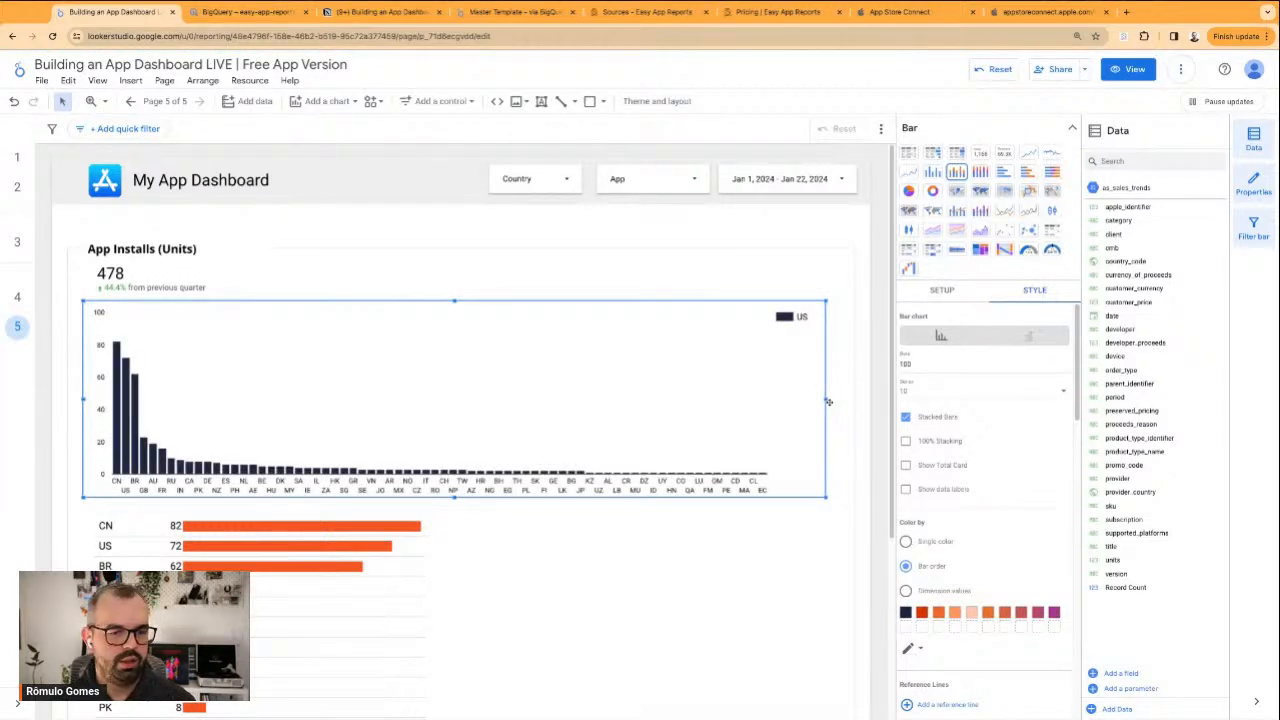
pyautogui.click(943, 290)
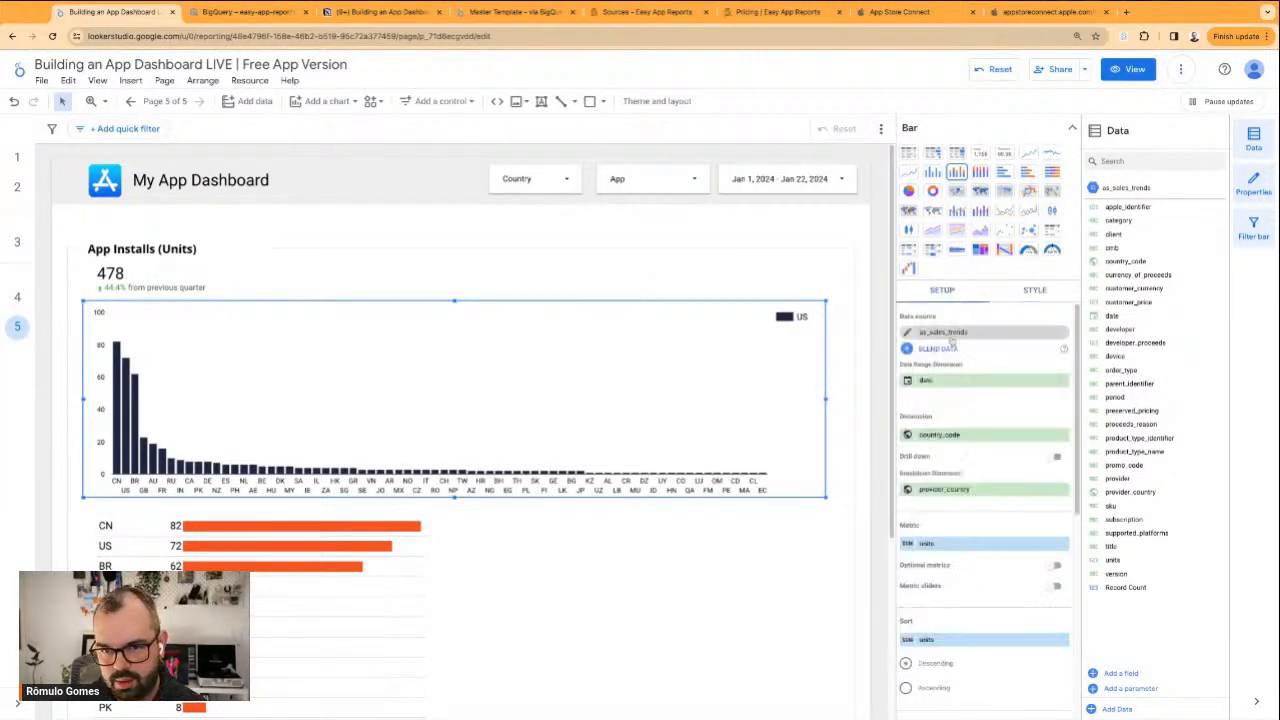
pyautogui.click(963, 436)
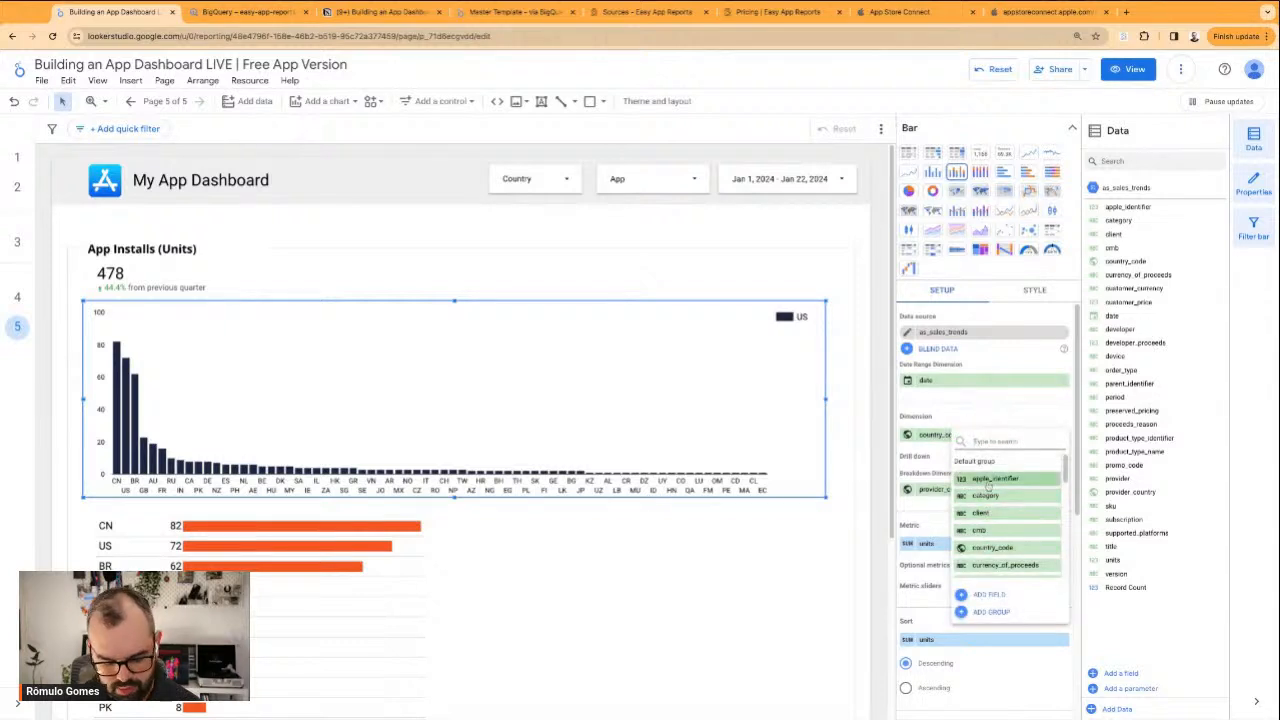
pyautogui.write('dat')
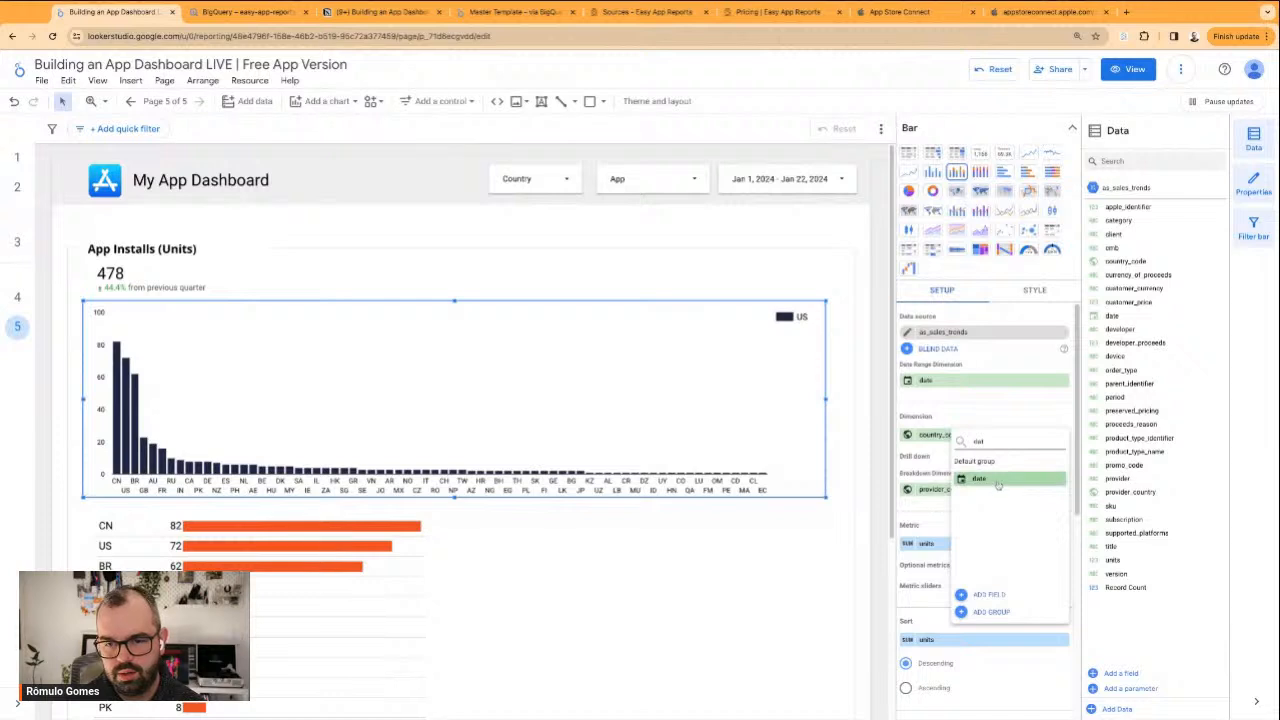
pyautogui.click(968, 479)
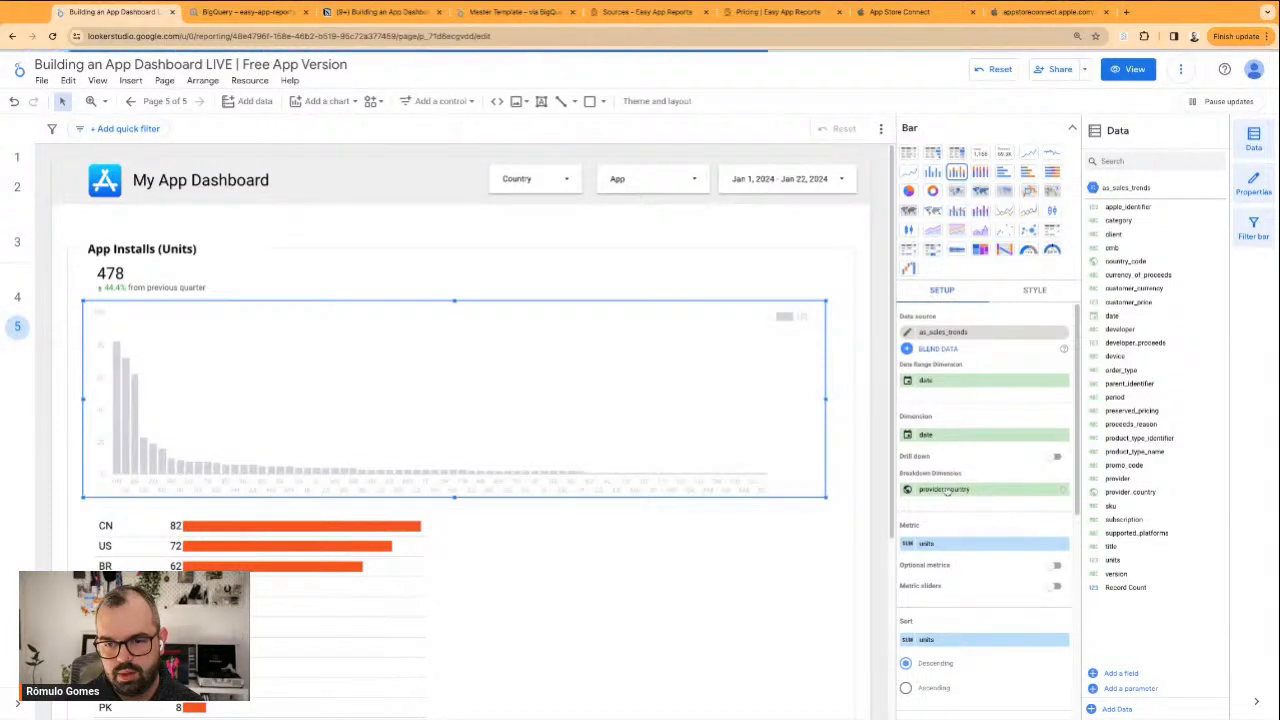
pyautogui.click(966, 490)
pyautogui.click(992, 602)
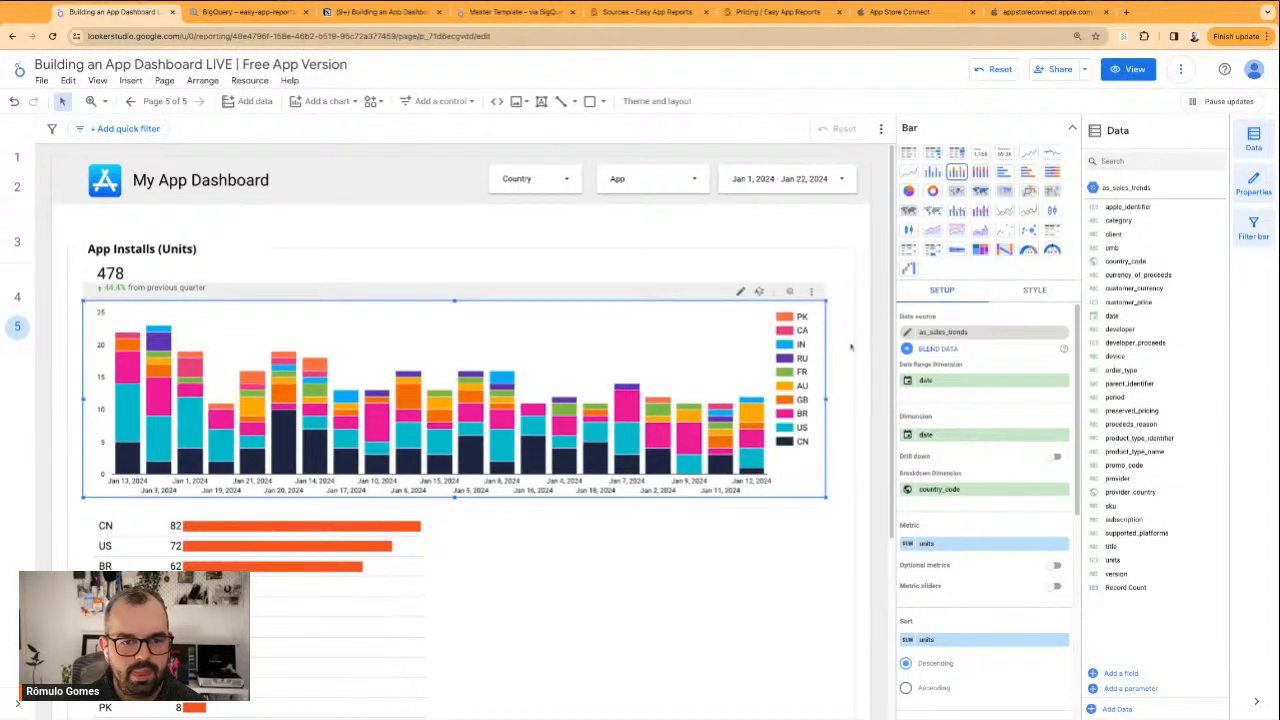
# Limit the stacked column chart to 3 series and widen it slightly within the frame
pyautogui.click(1036, 290)
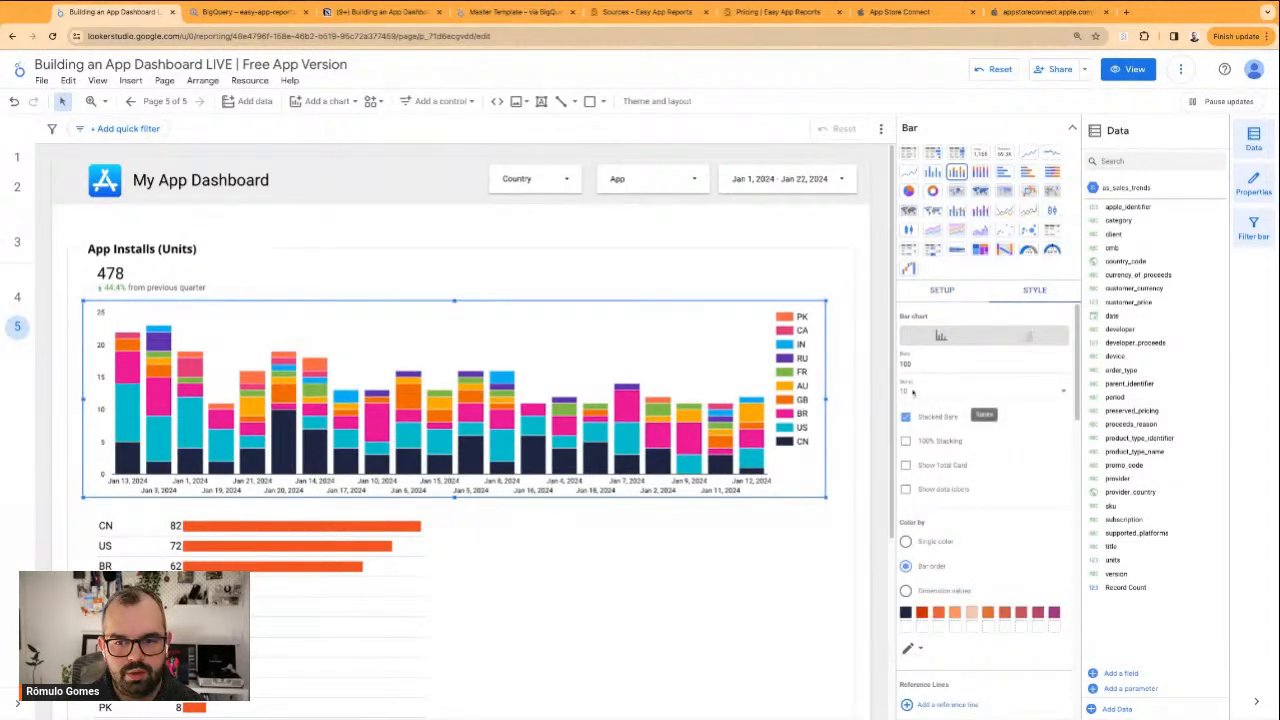
pyautogui.click(912, 392)
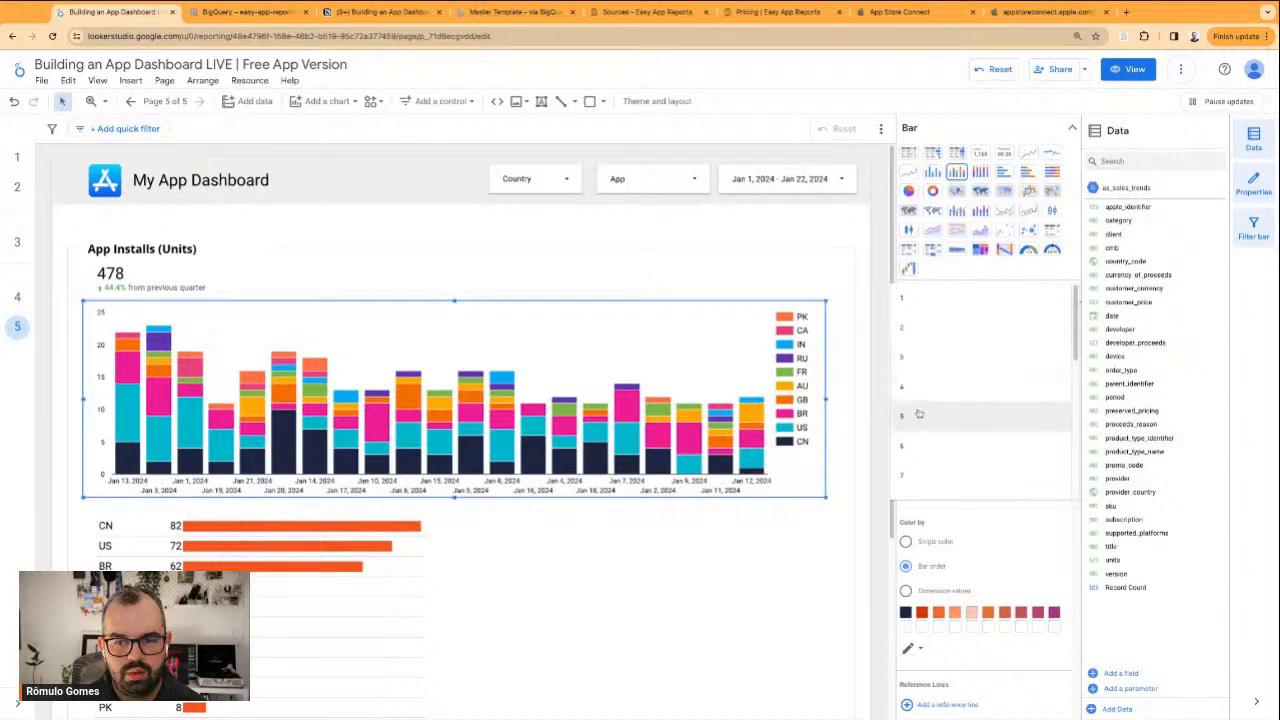
pyautogui.click(918, 413)
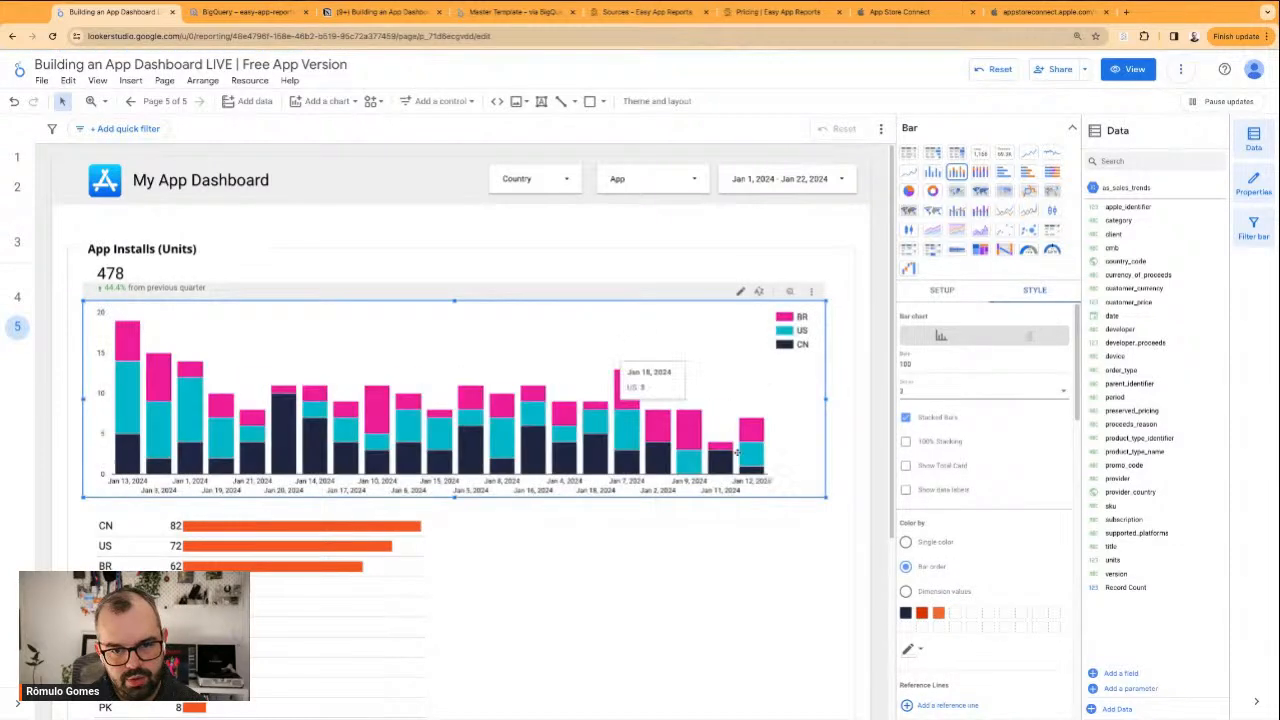
pyautogui.moveTo(825, 428); pyautogui.dragTo(841, 428)
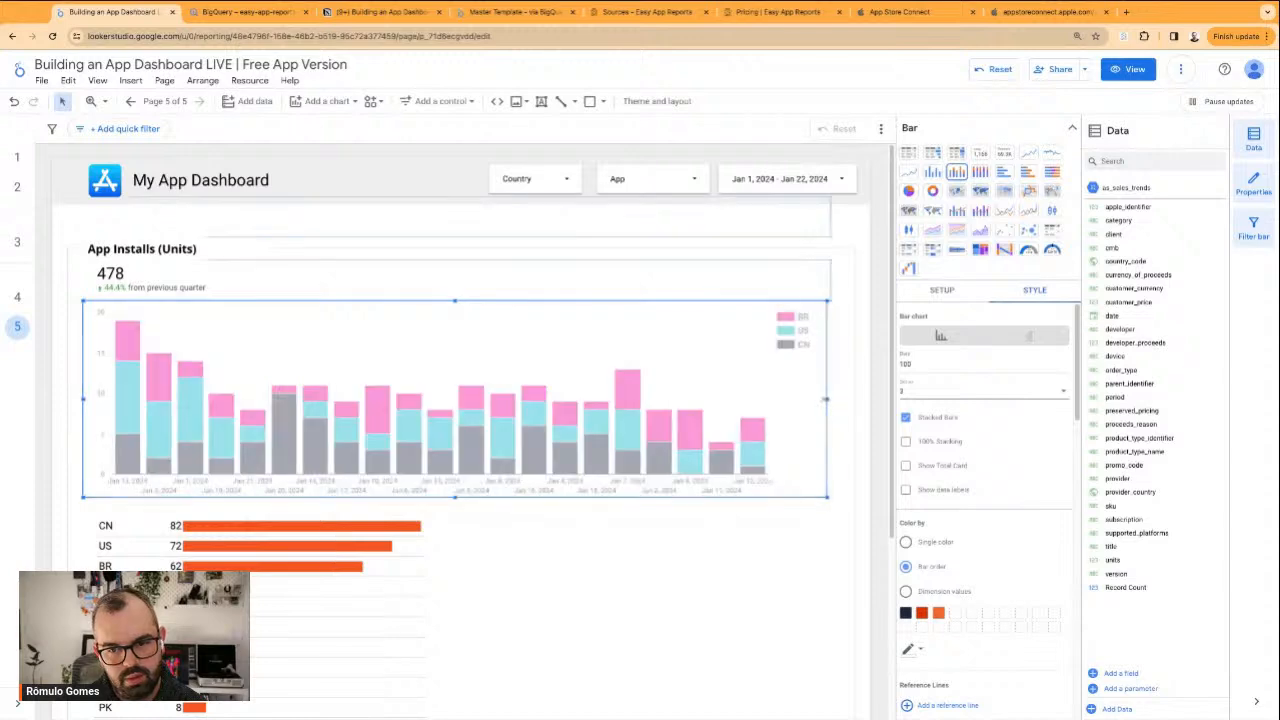
# Colour the stacked columns with shades of a single color and sort the chart by date in ascending order
pyautogui.click(936, 543)
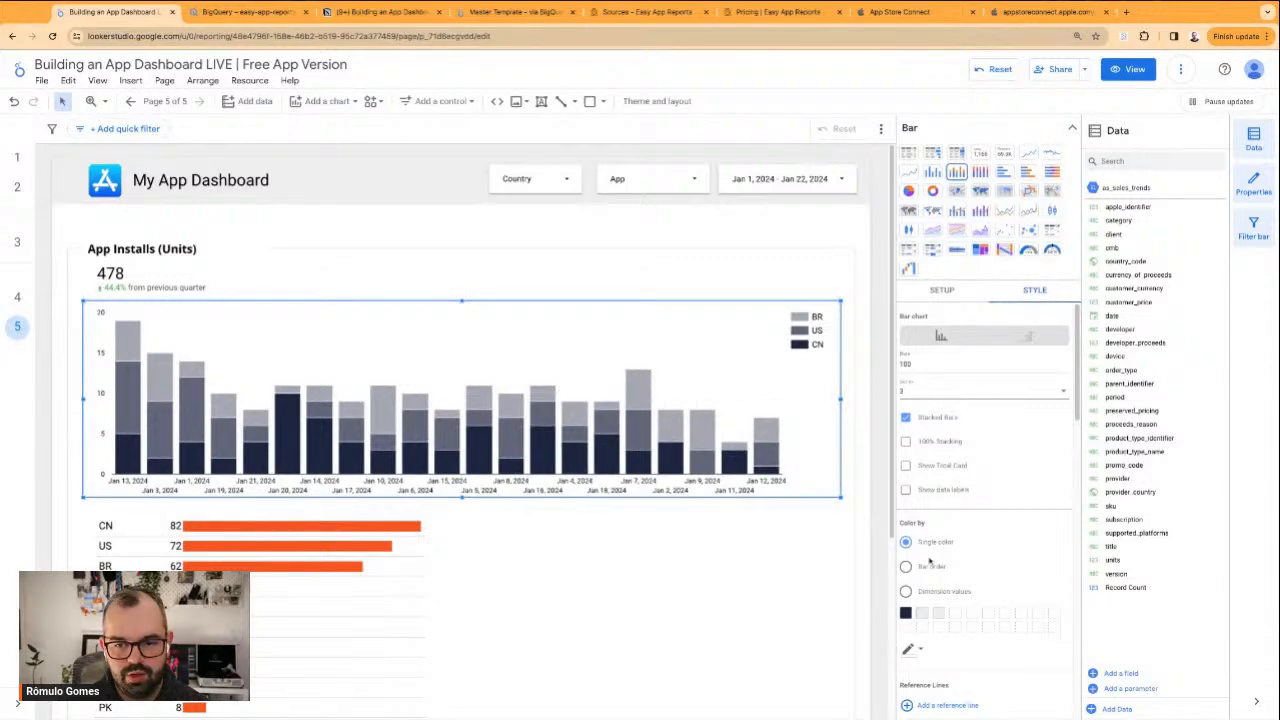
pyautogui.click(926, 292)
pyautogui.scroll(-5, 956, 541)
pyautogui.scroll(-2, 962, 530)
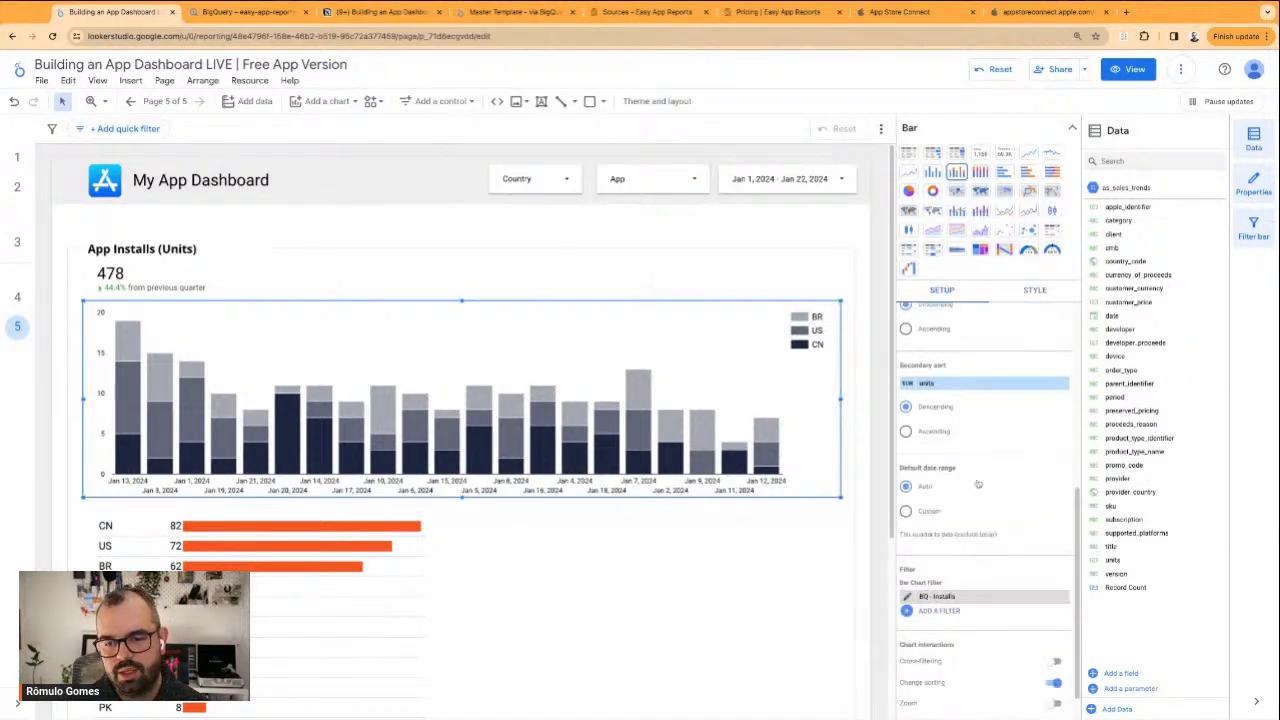
pyautogui.scroll(2, 971, 505)
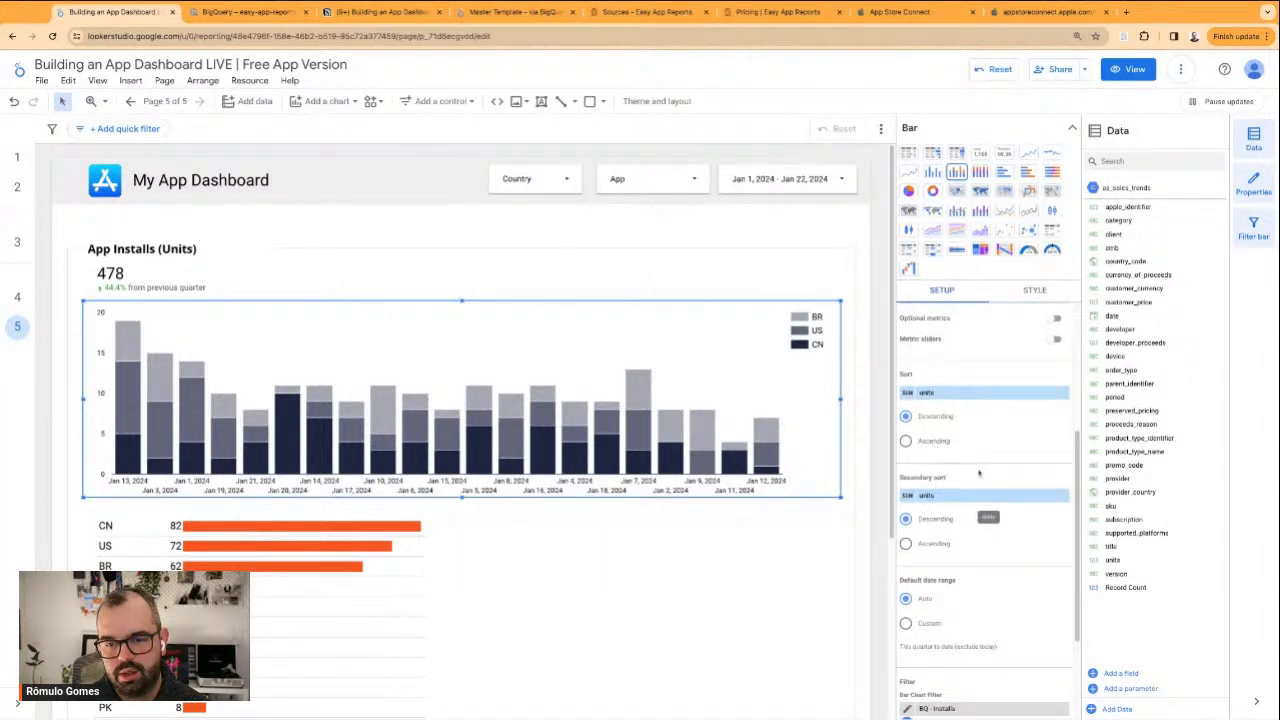
pyautogui.click(932, 395)
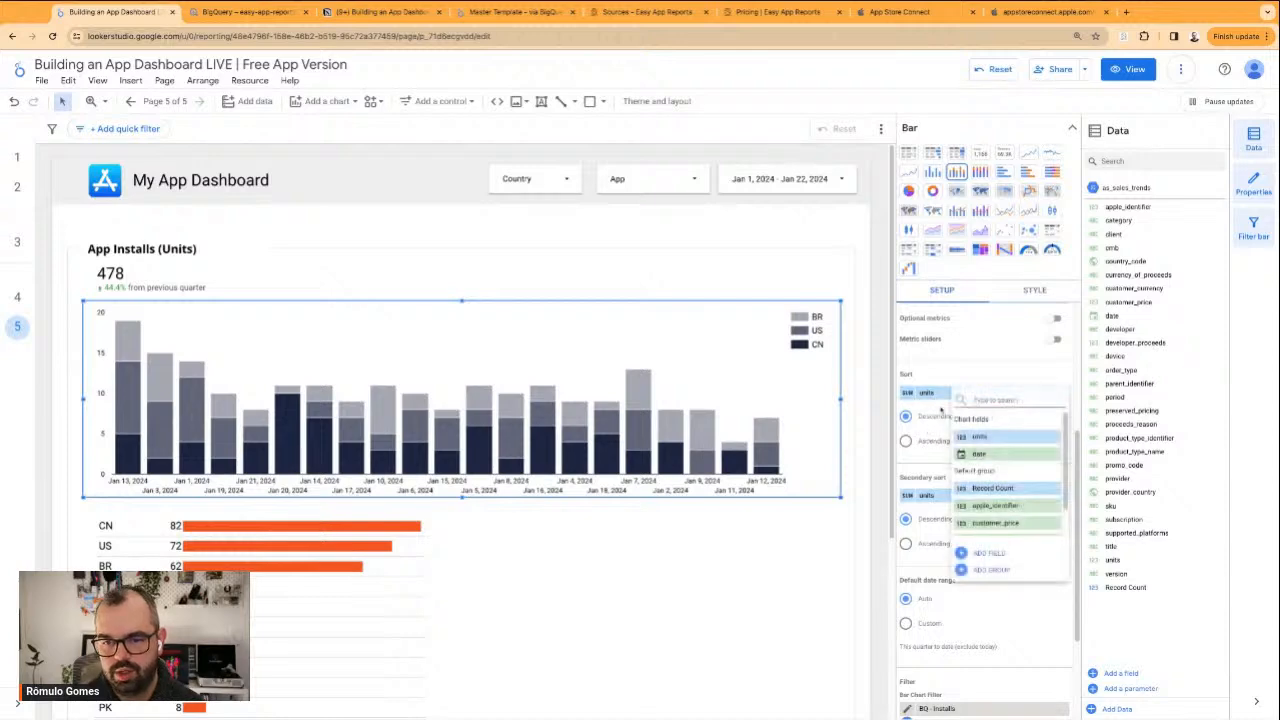
pyautogui.click(977, 454)
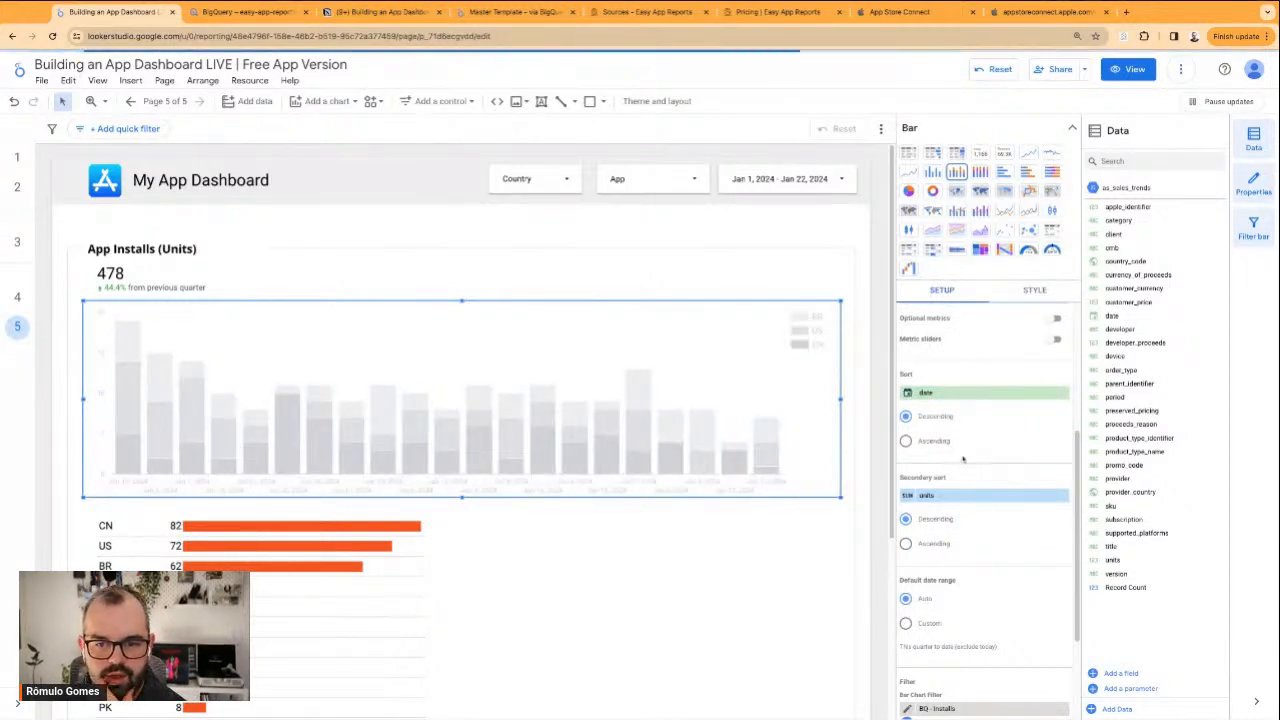
pyautogui.click(943, 444)
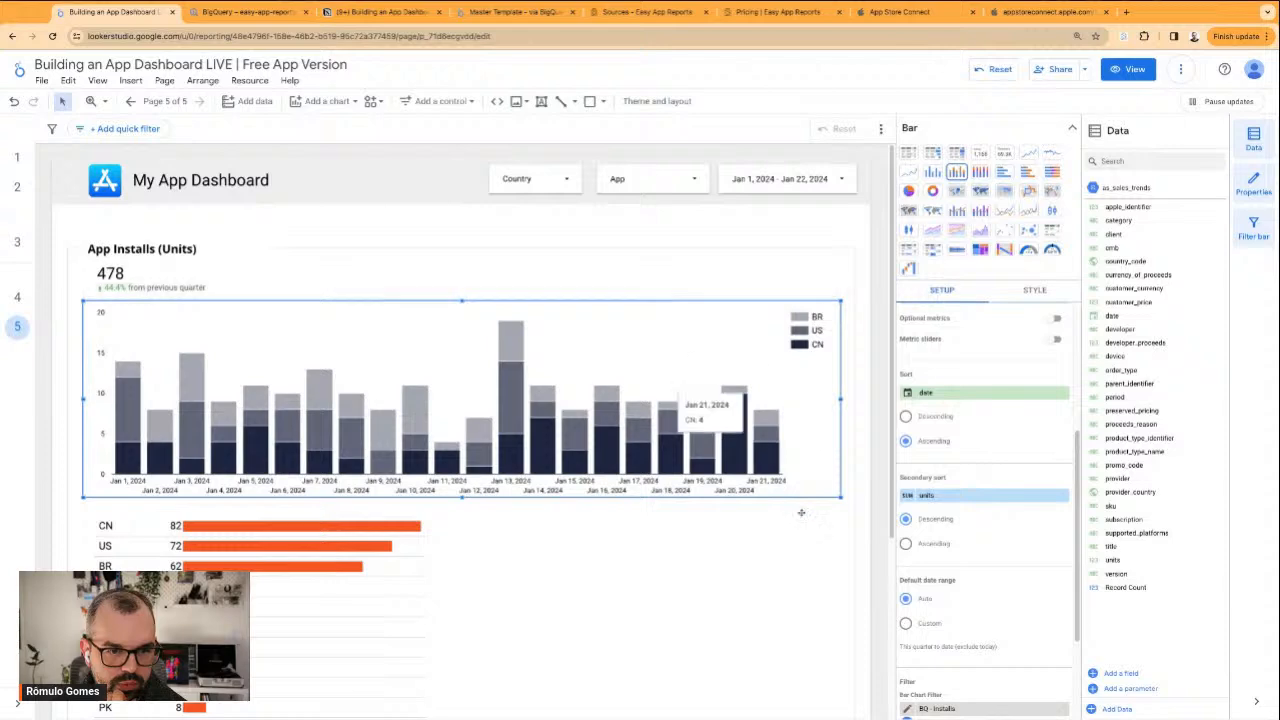
# Extend the chart title to "App Installs (Units) per country" and widen the white rectangle behind it to cover the frame line
pyautogui.click(852, 486)
pyautogui.click(872, 391)
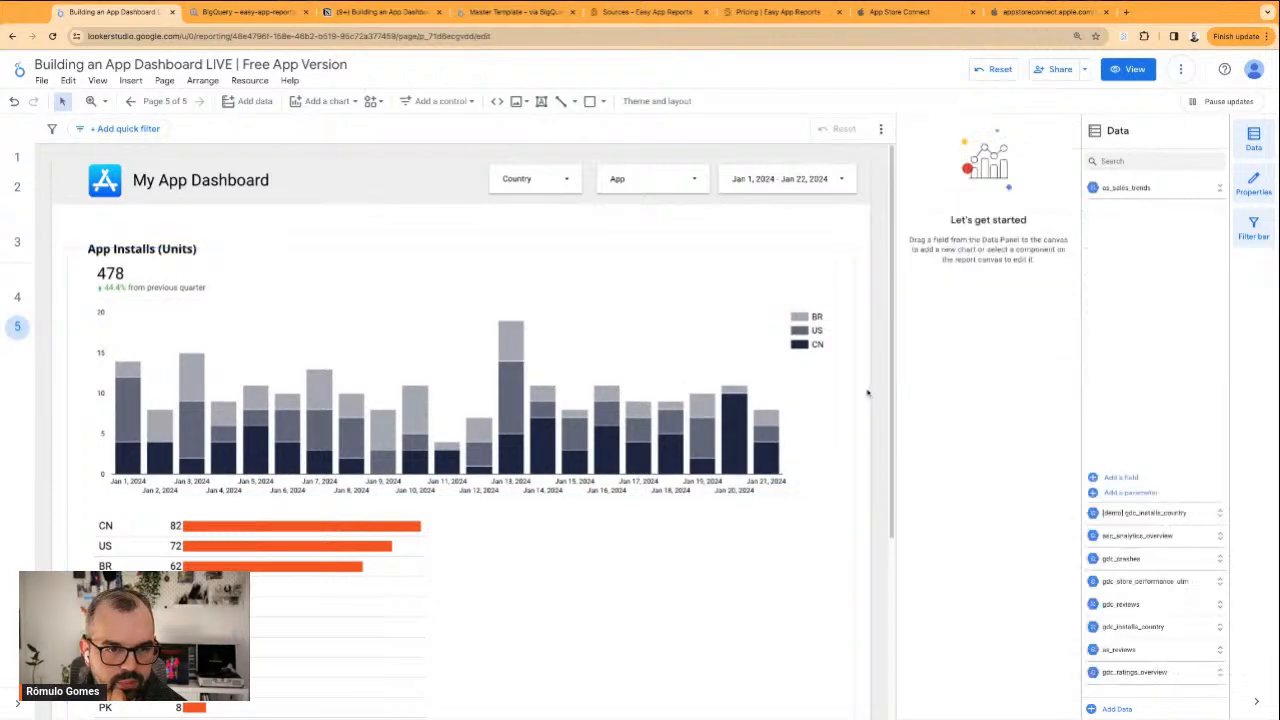
pyautogui.click(170, 249)
pyautogui.doubleClick(178, 249)
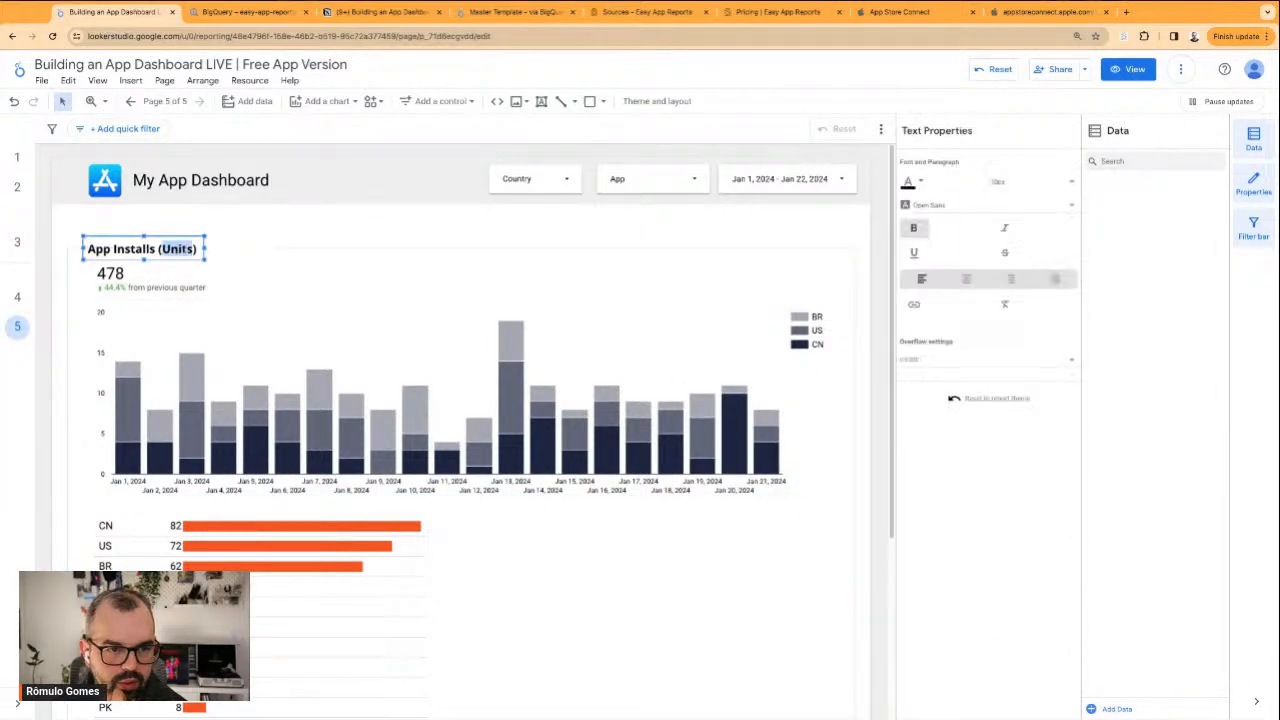
pyautogui.click(195, 249)
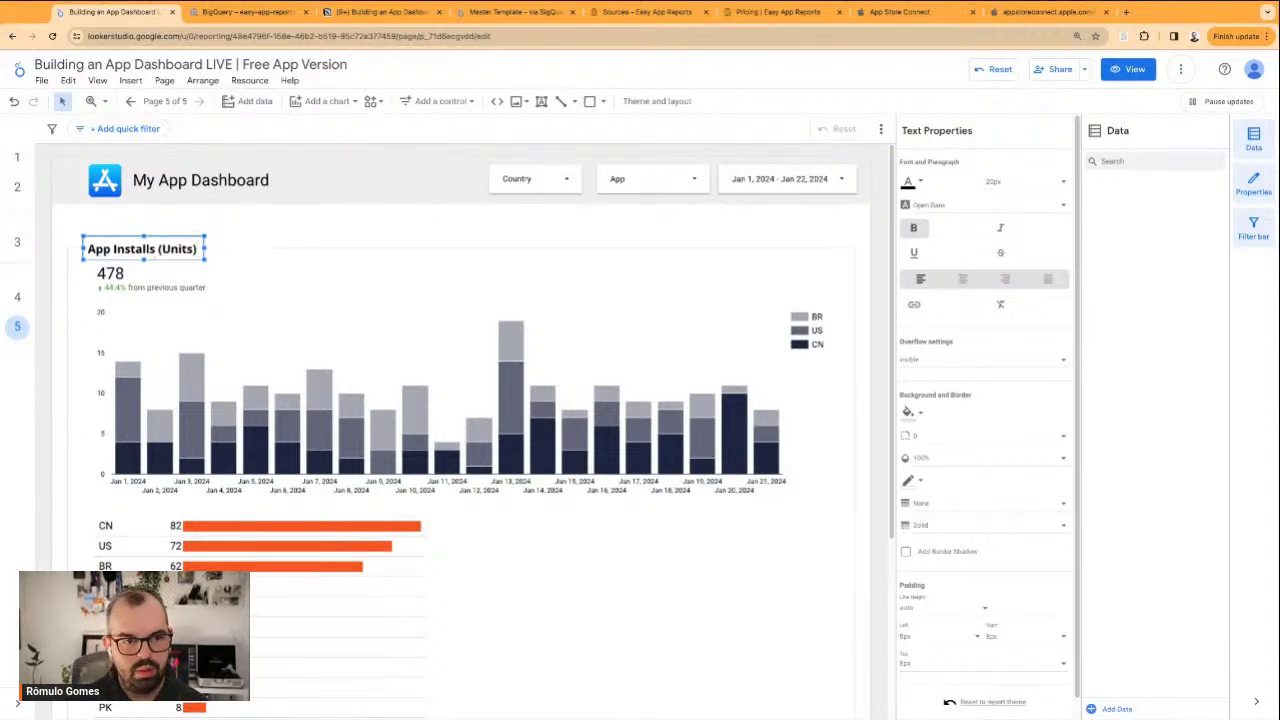
pyautogui.click(260, 230)
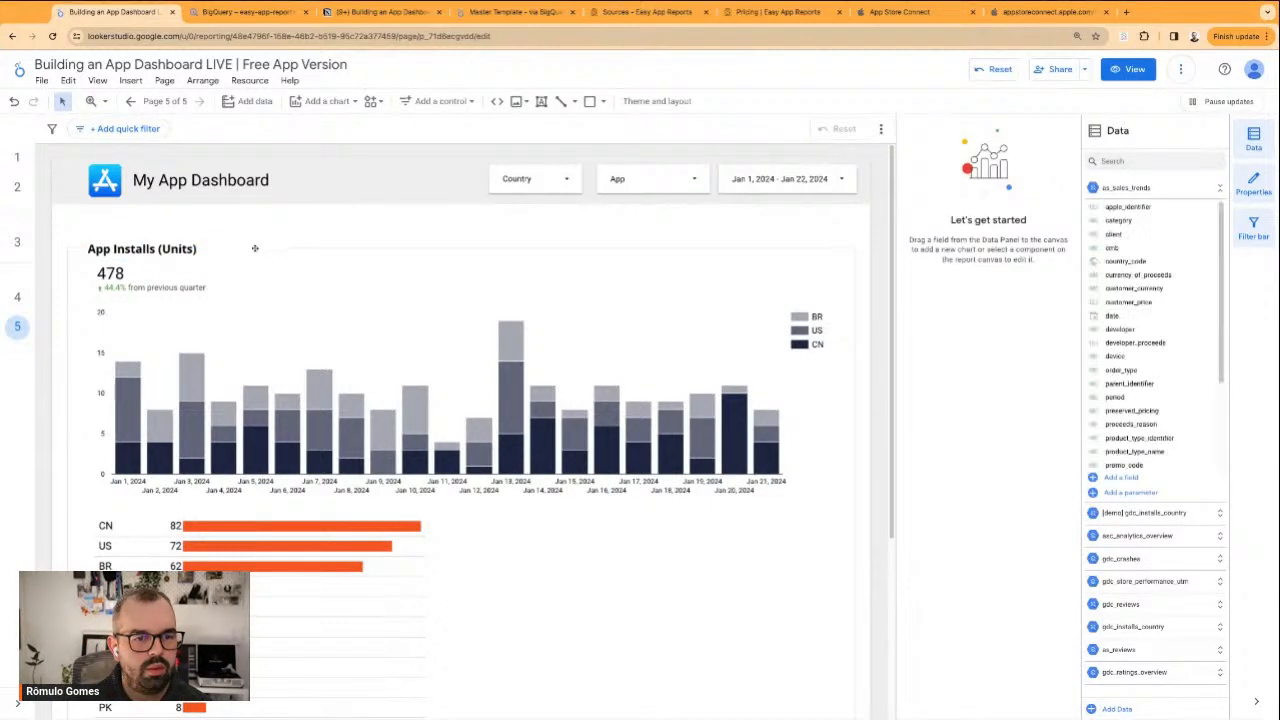
pyautogui.click(262, 250)
pyautogui.click(172, 249)
pyautogui.click(204, 249)
pyautogui.write('per country')
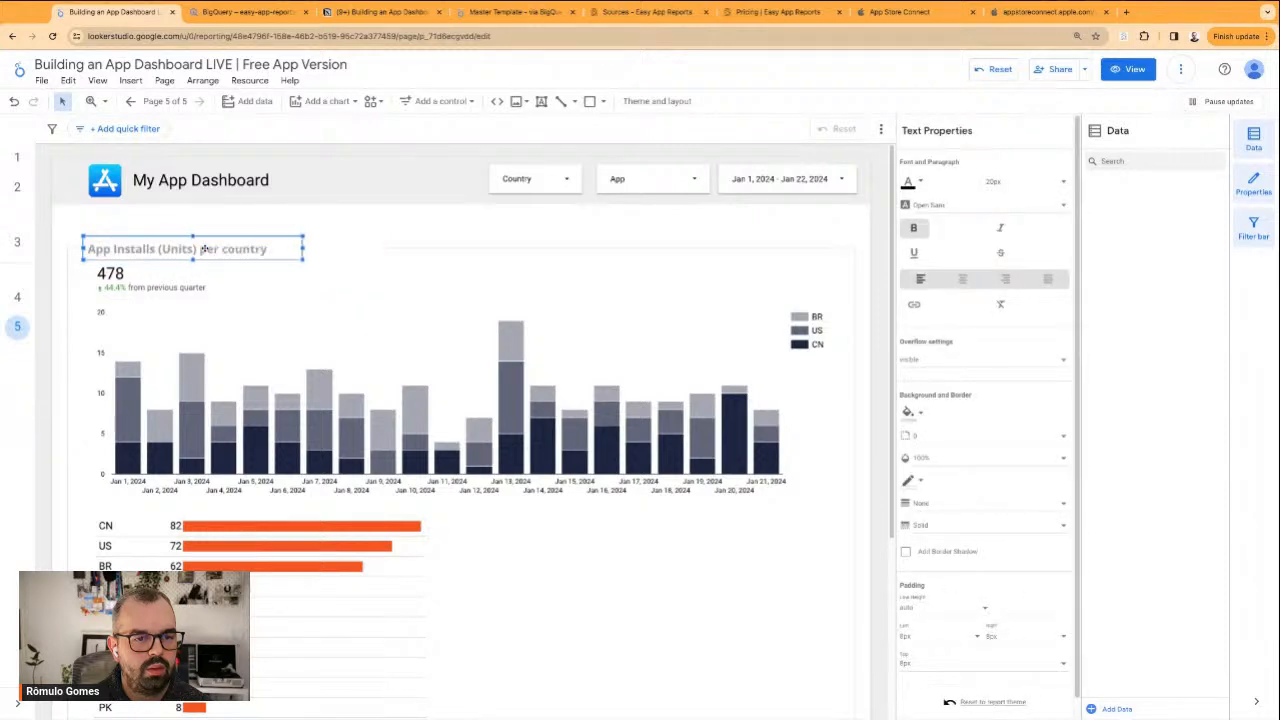
pyautogui.click(298, 249)
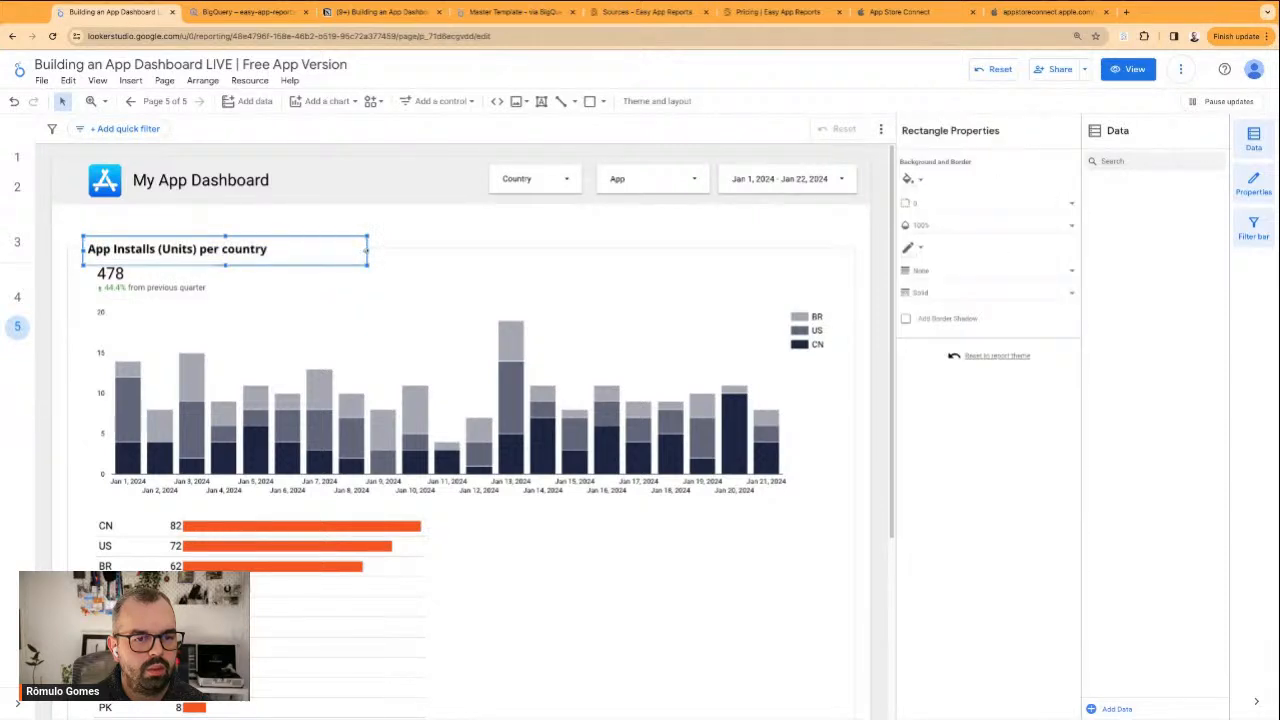
pyautogui.click(333, 244)
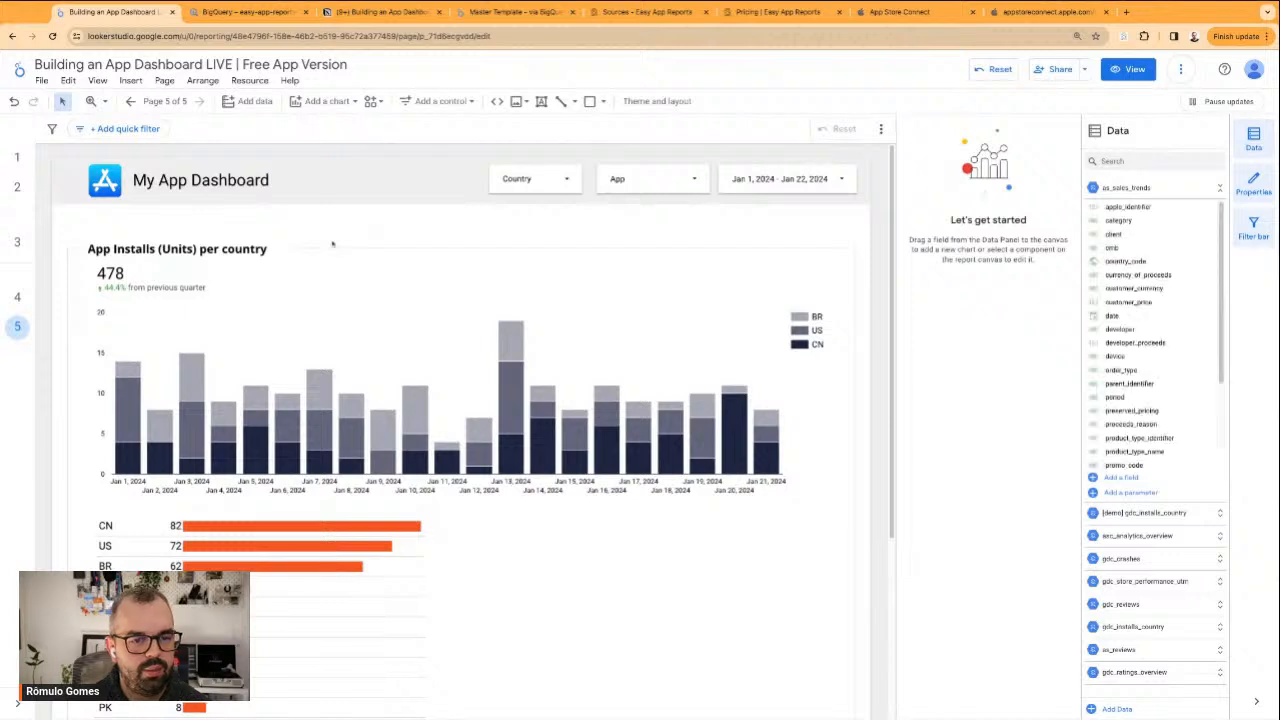
# Nudge the stacked column chart slightly down, away from the installs scorecard
pyautogui.scroll(-1, 322, 360)
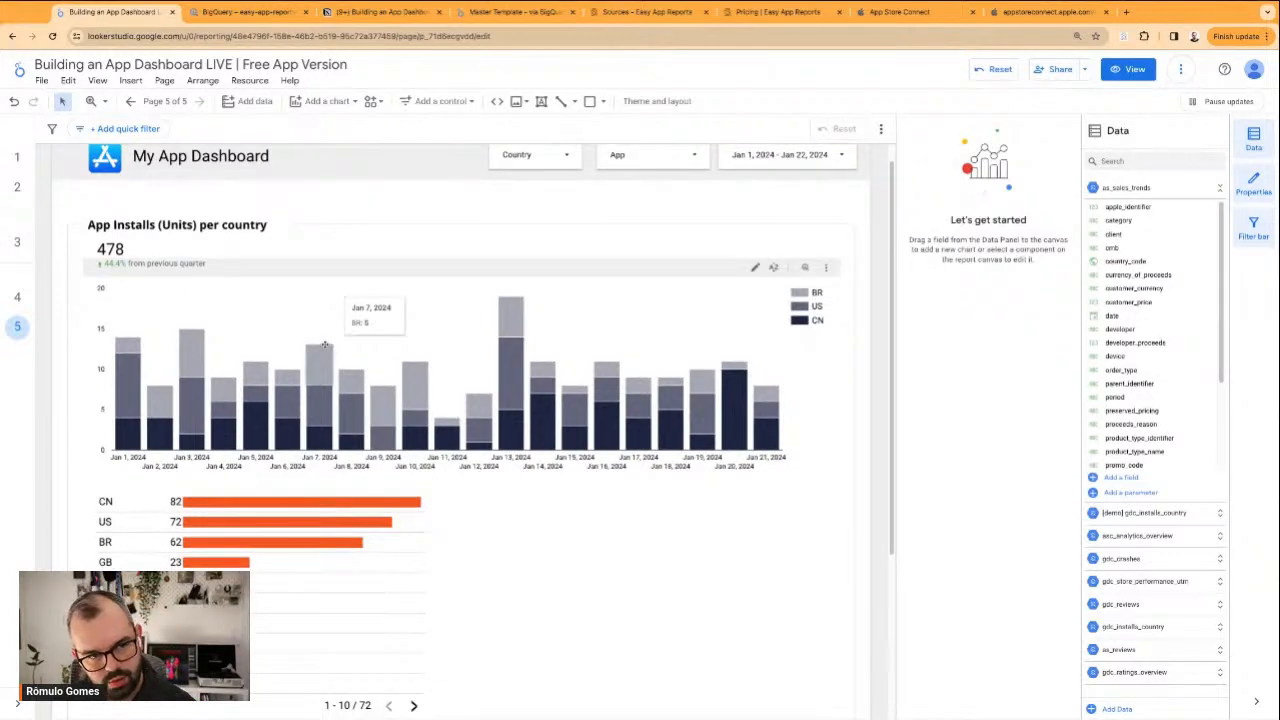
pyautogui.moveTo(328, 349); pyautogui.dragTo(328, 354)
pyautogui.click(335, 206)
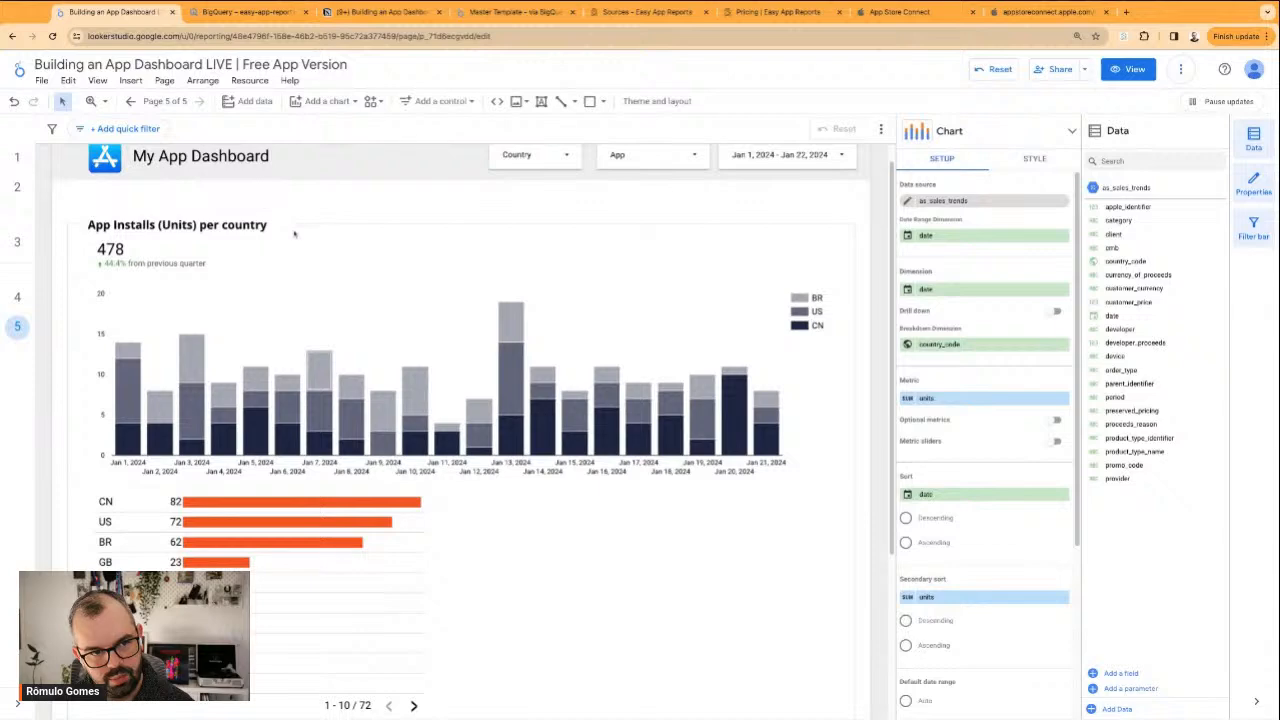
# Move the country bar table slightly down, widen it across nearly the full frame, and extend the frame's bottom edge below it
pyautogui.scroll(1, 191, 226)
pyautogui.scroll(-6, 250, 260)
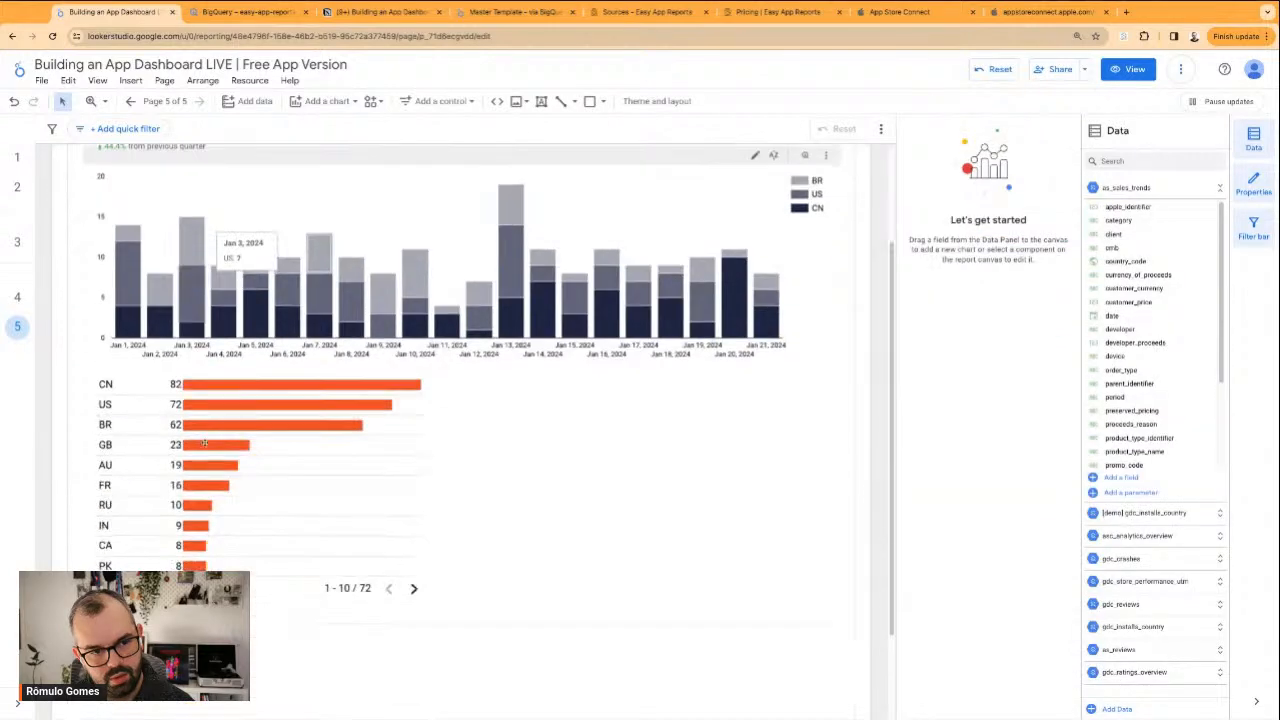
pyautogui.click(282, 495)
pyautogui.moveTo(282, 495); pyautogui.dragTo(282, 498)
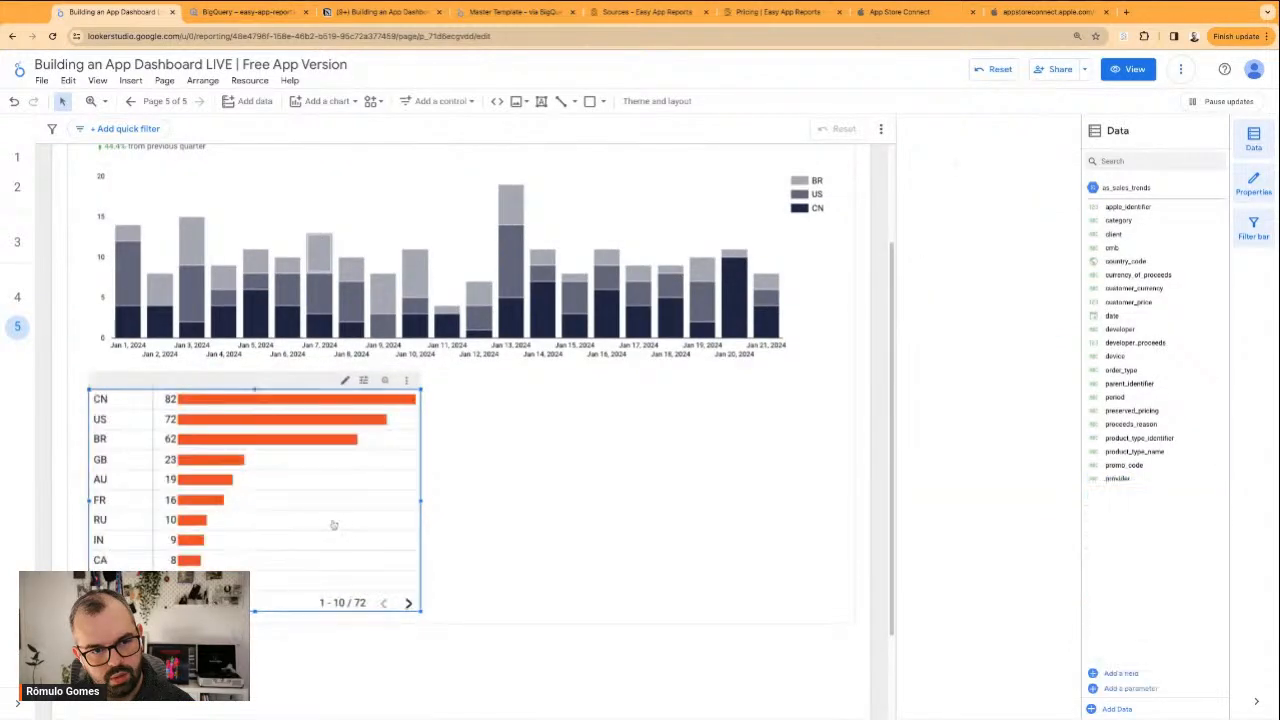
pyautogui.moveTo(420, 508); pyautogui.dragTo(825, 500)
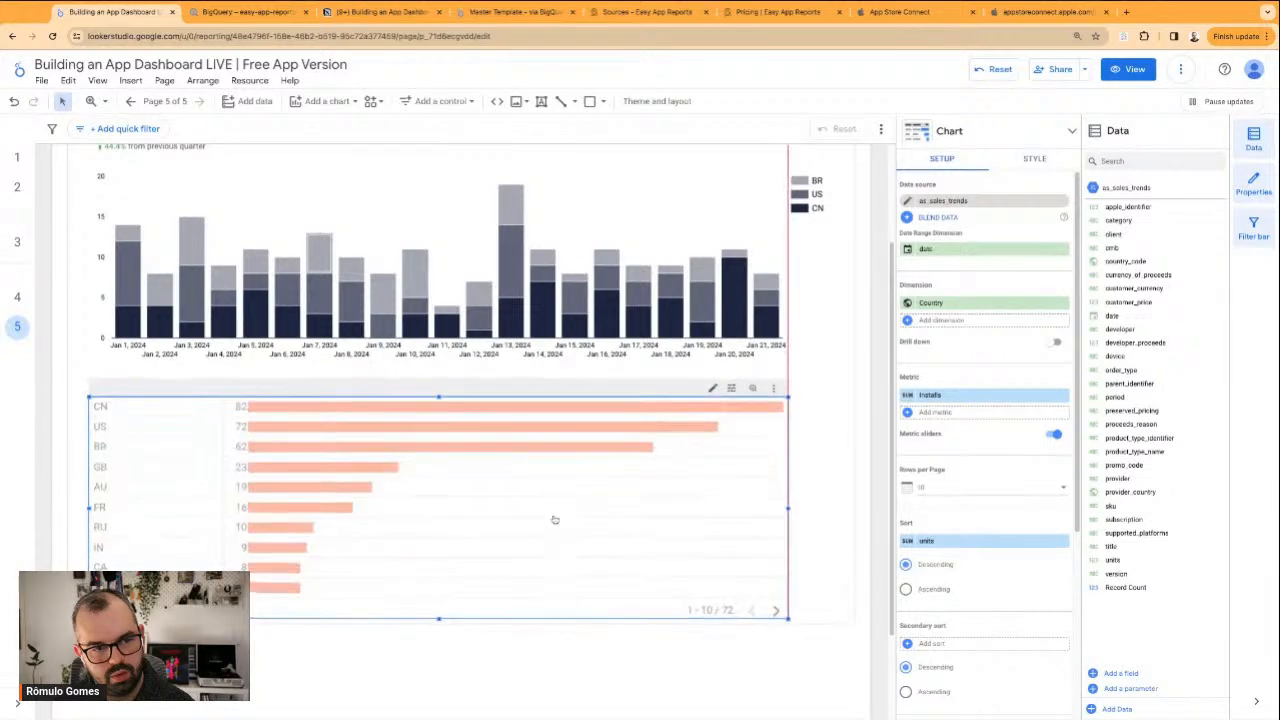
pyautogui.click(801, 605)
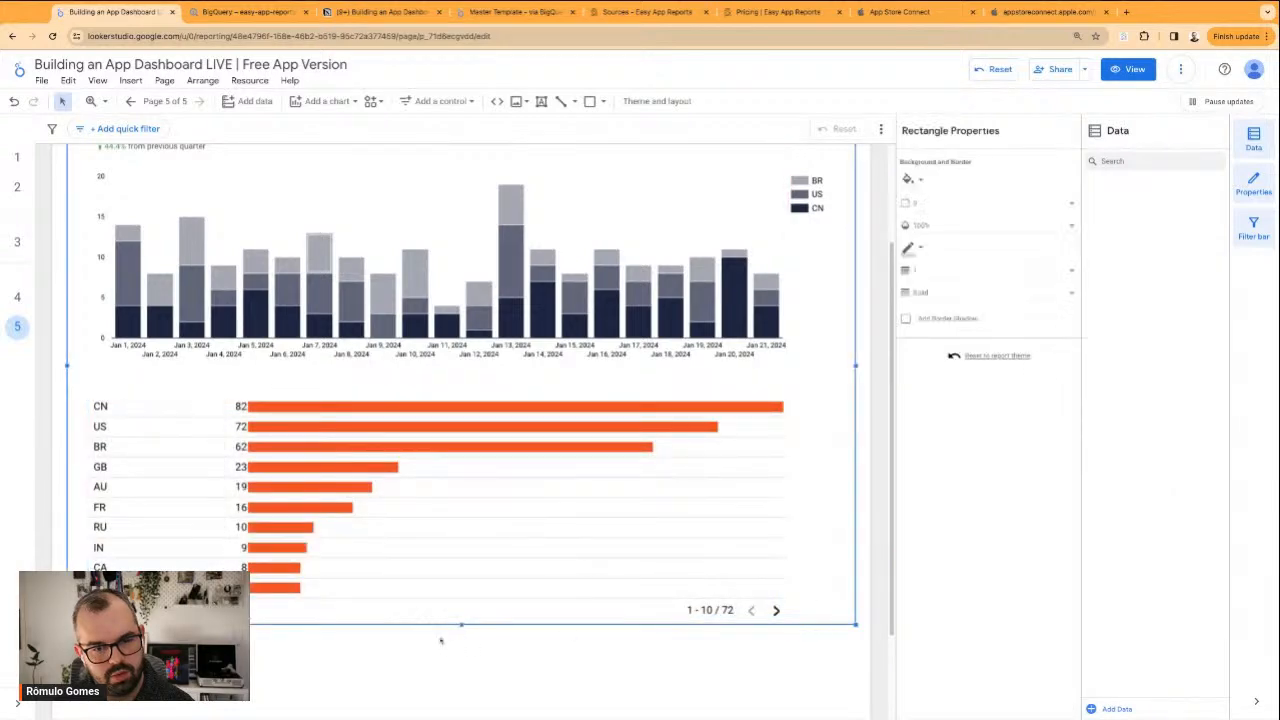
pyautogui.moveTo(461, 625); pyautogui.dragTo(461, 669)
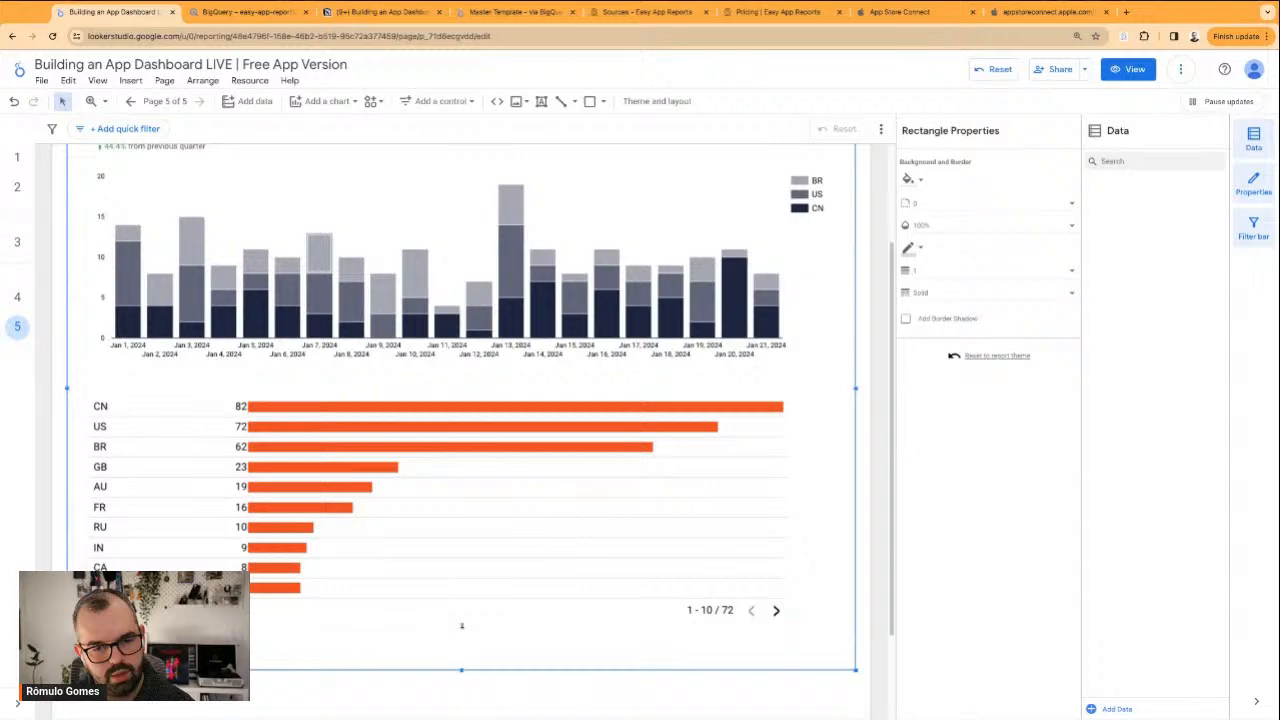
pyautogui.click(517, 583)
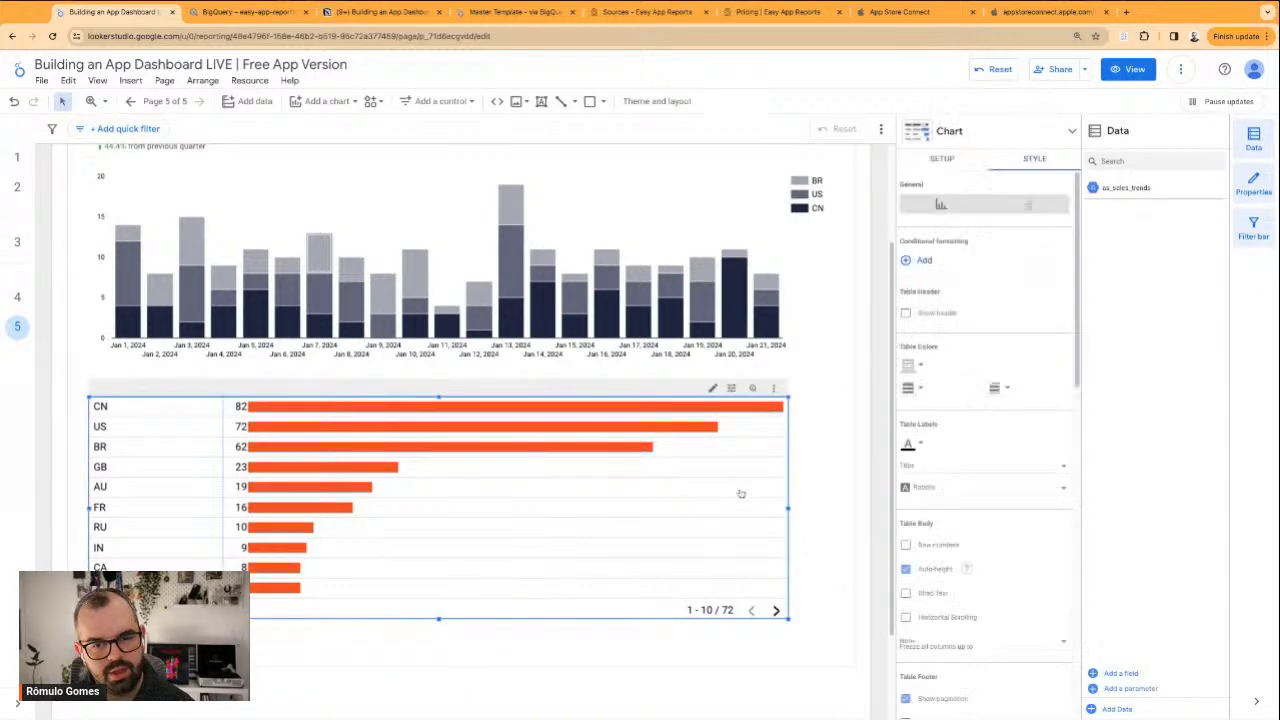
pyautogui.moveTo(788, 507); pyautogui.dragTo(827, 507)
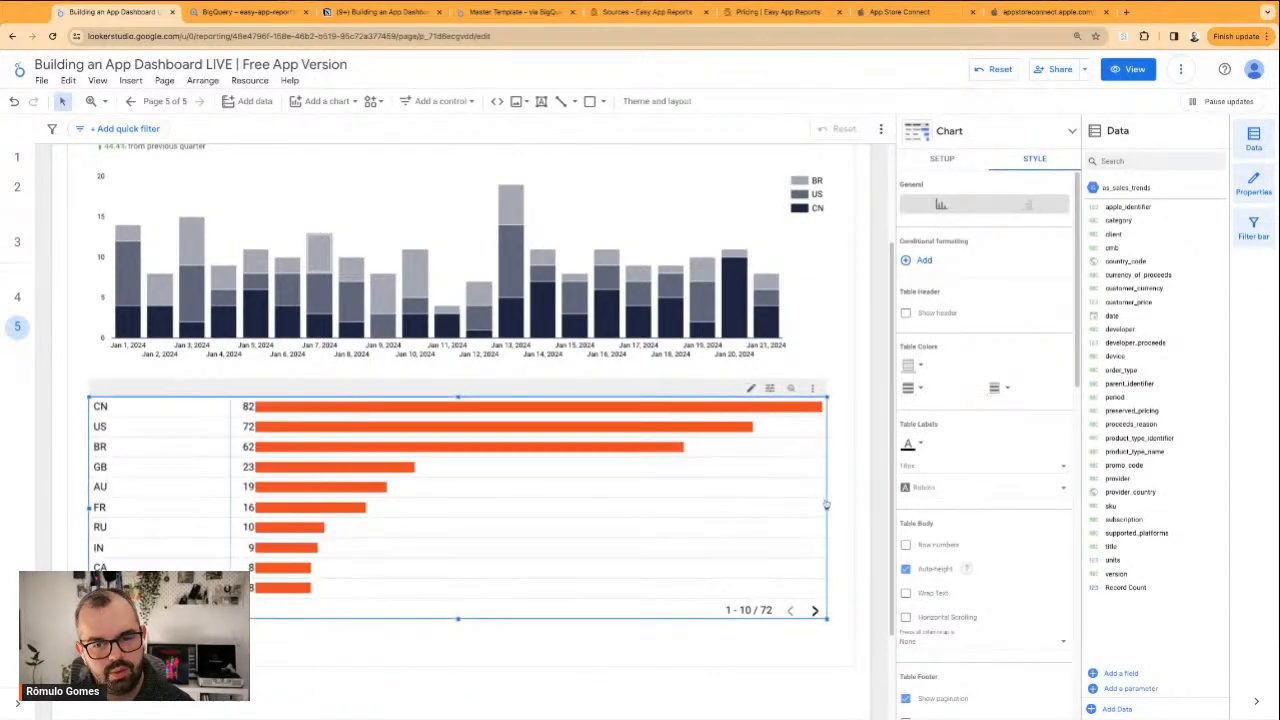
# Recolour the country table's bars from the custom dark navy and narrow its country column
pyautogui.scroll(-4, 974, 296)
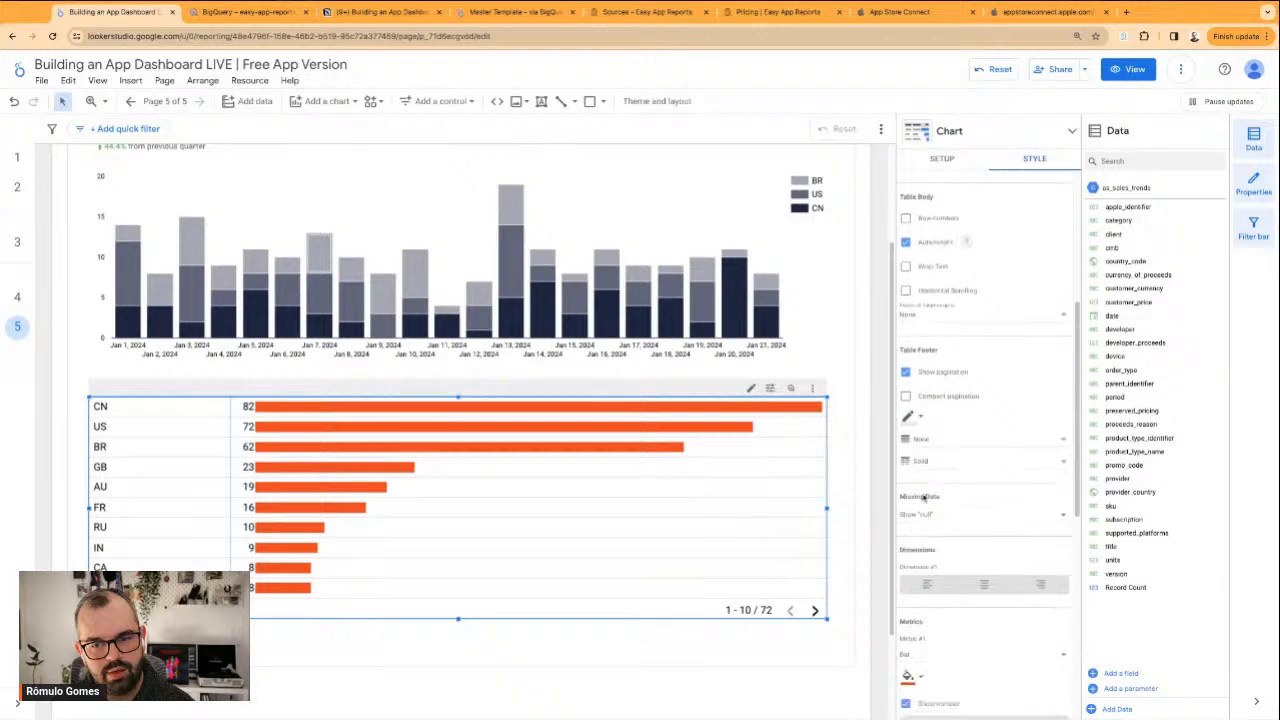
pyautogui.scroll(-3, 925, 420)
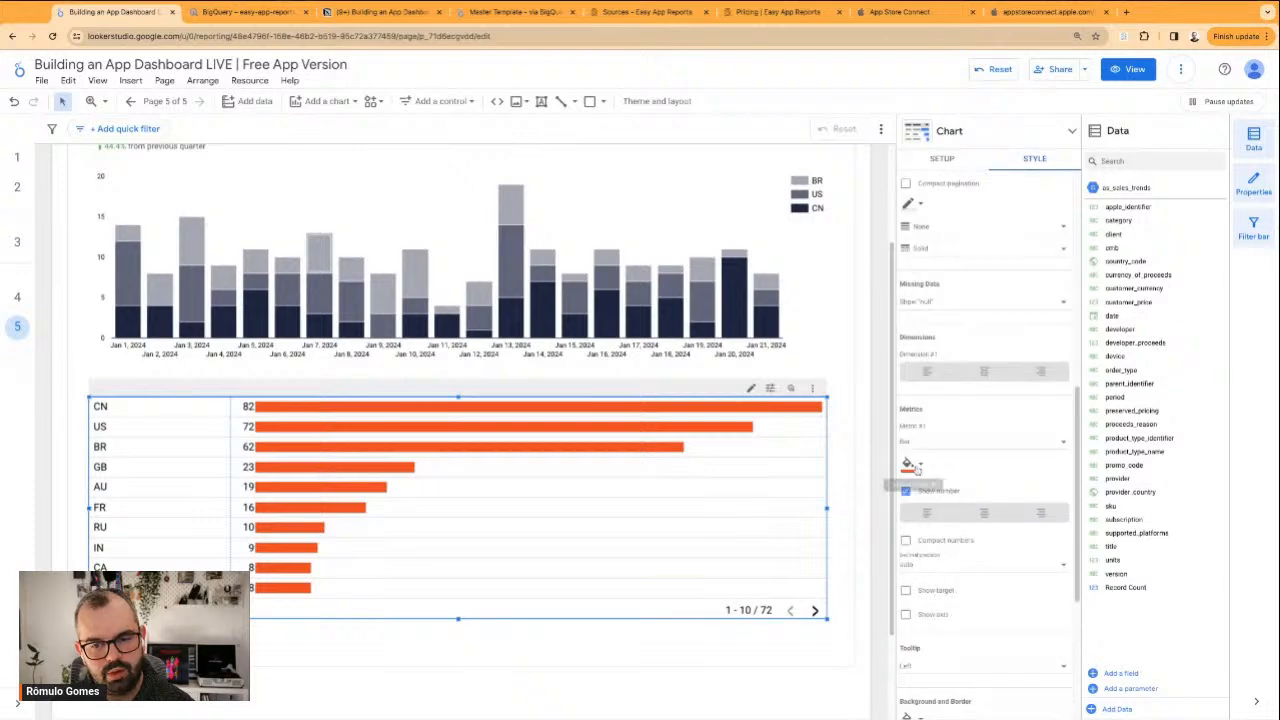
pyautogui.click(912, 463)
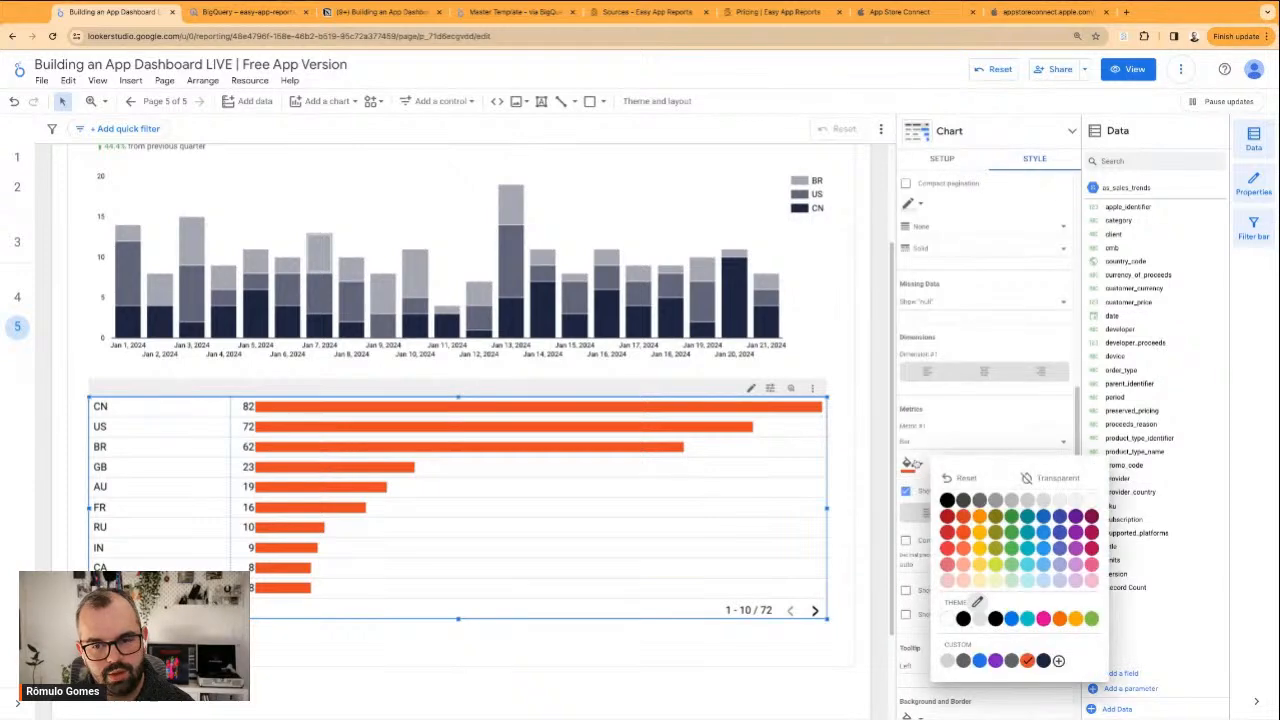
pyautogui.click(1043, 660)
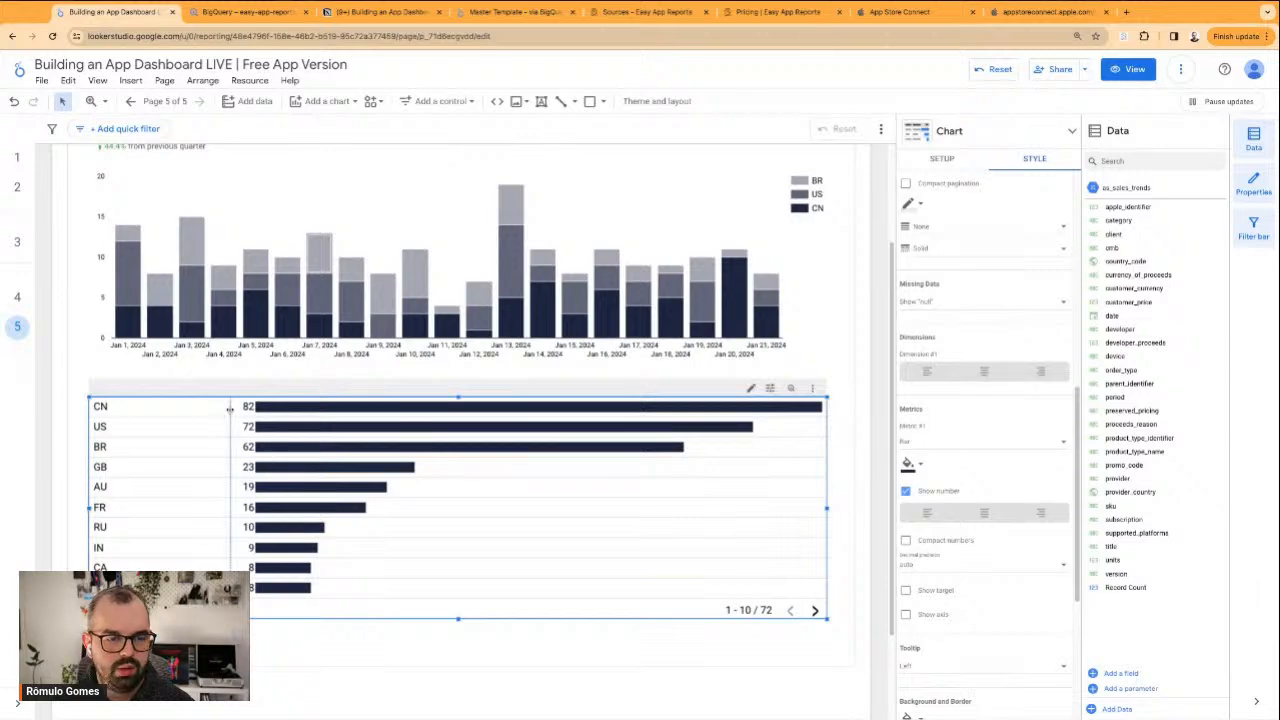
pyautogui.moveTo(230, 408); pyautogui.dragTo(154, 408)
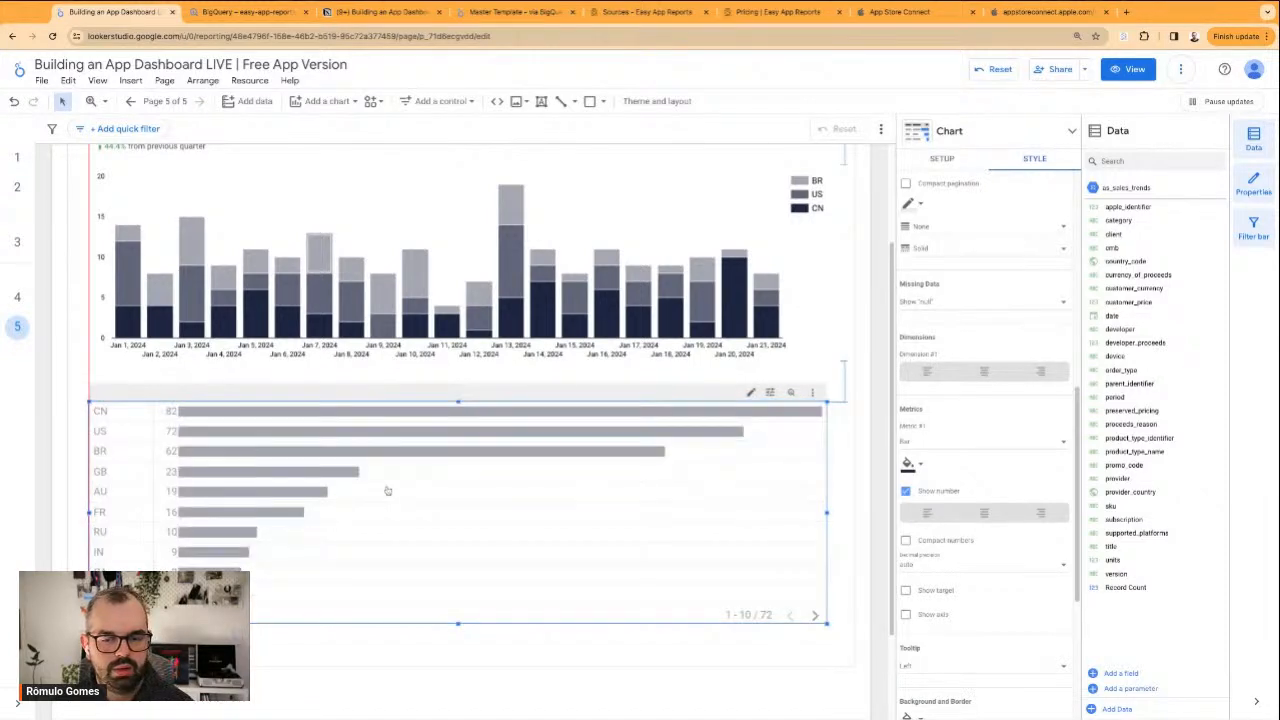
# Extend the frame to near the page's lower end and stretch the country table down to fill it
pyautogui.click(492, 656)
pyautogui.scroll(-2, 479, 656)
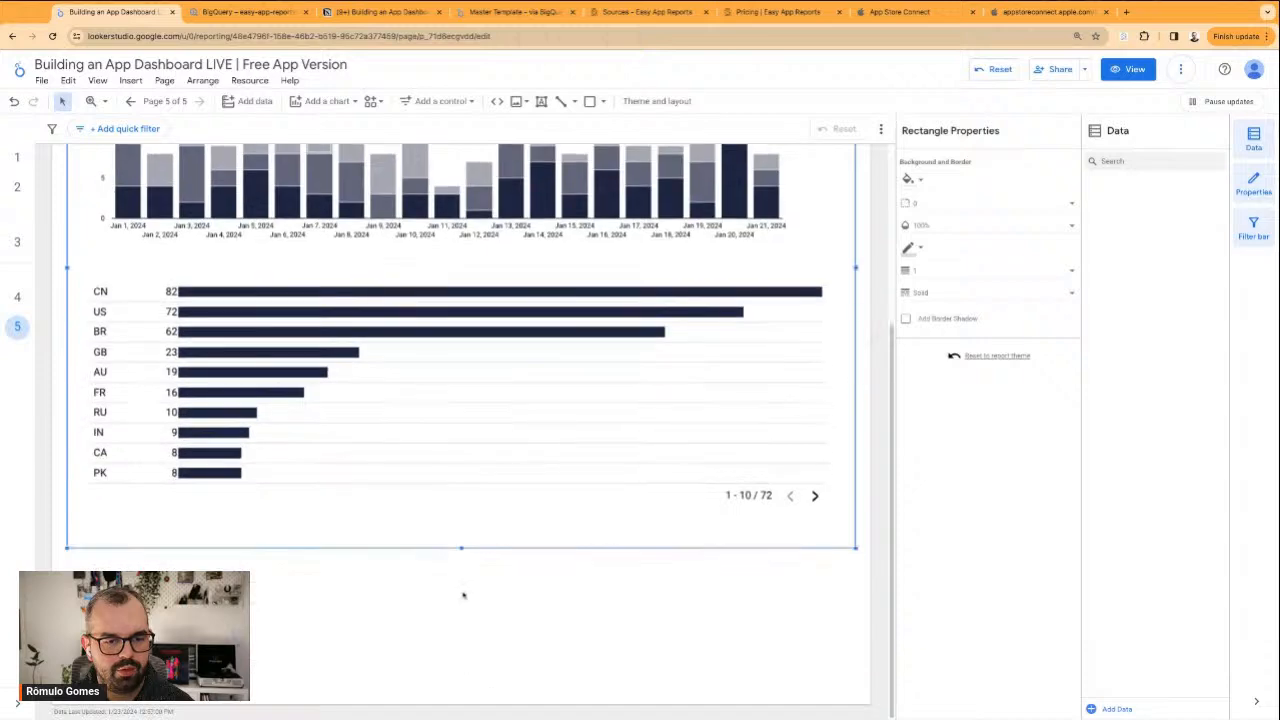
pyautogui.moveTo(461, 549); pyautogui.dragTo(460, 686)
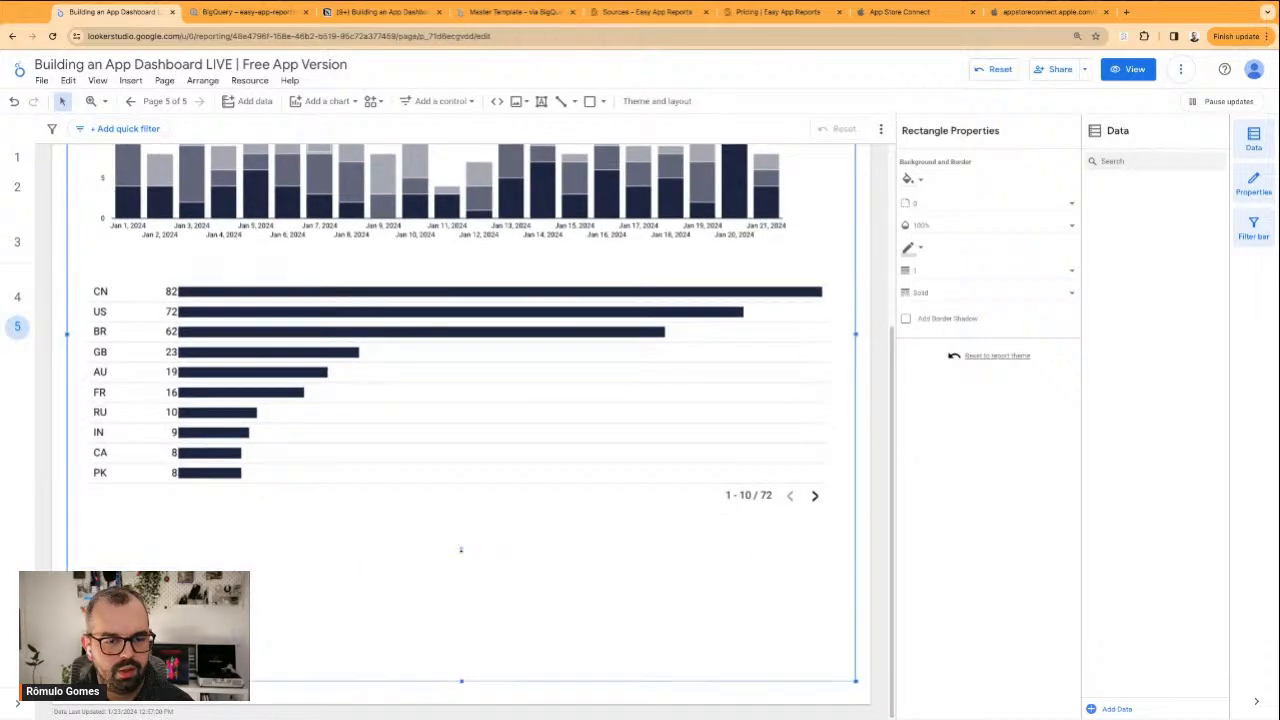
pyautogui.click(483, 486)
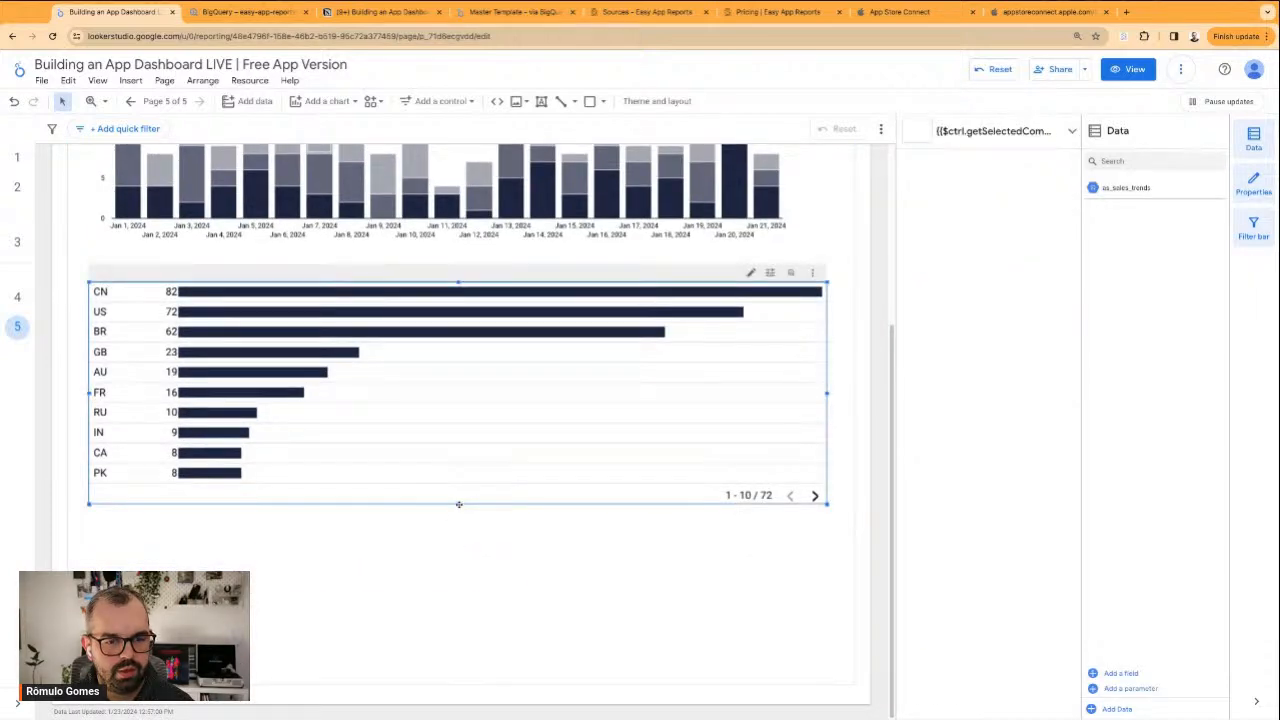
pyautogui.moveTo(459, 504); pyautogui.dragTo(469, 670)
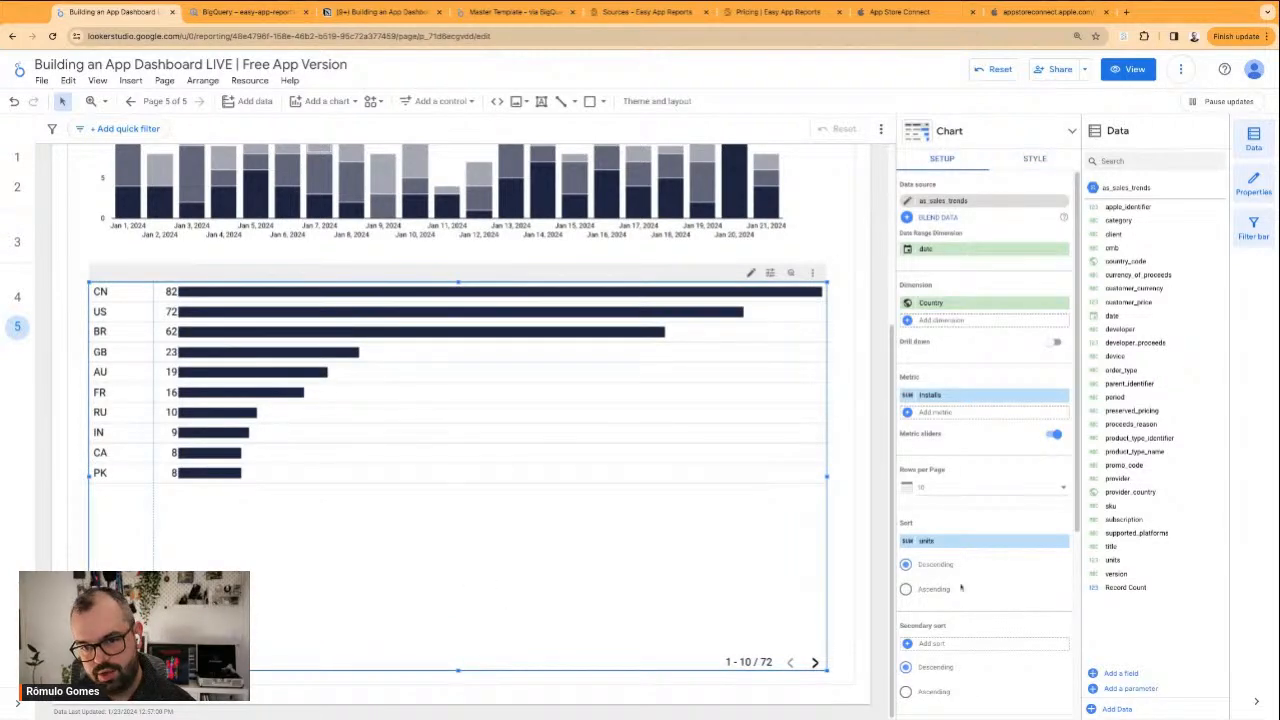
# Try 25 rows per page in the country table and look through its rows
pyautogui.click(957, 494)
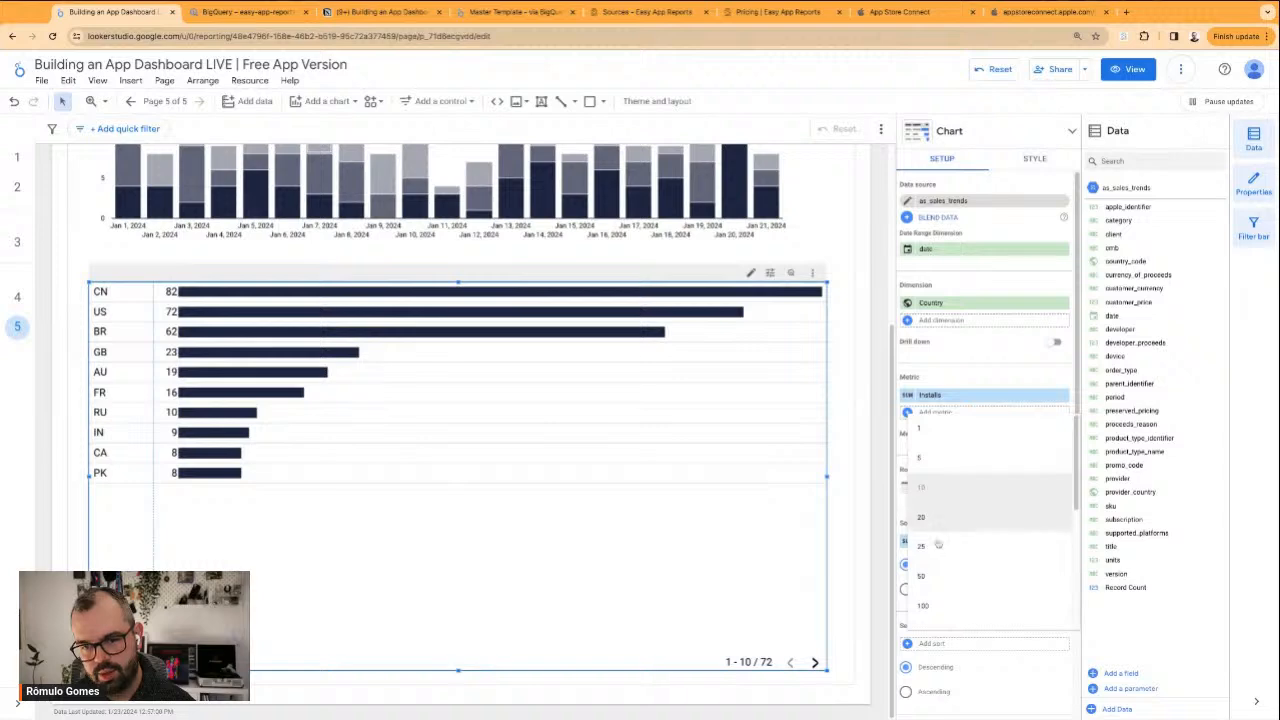
pyautogui.click(938, 540)
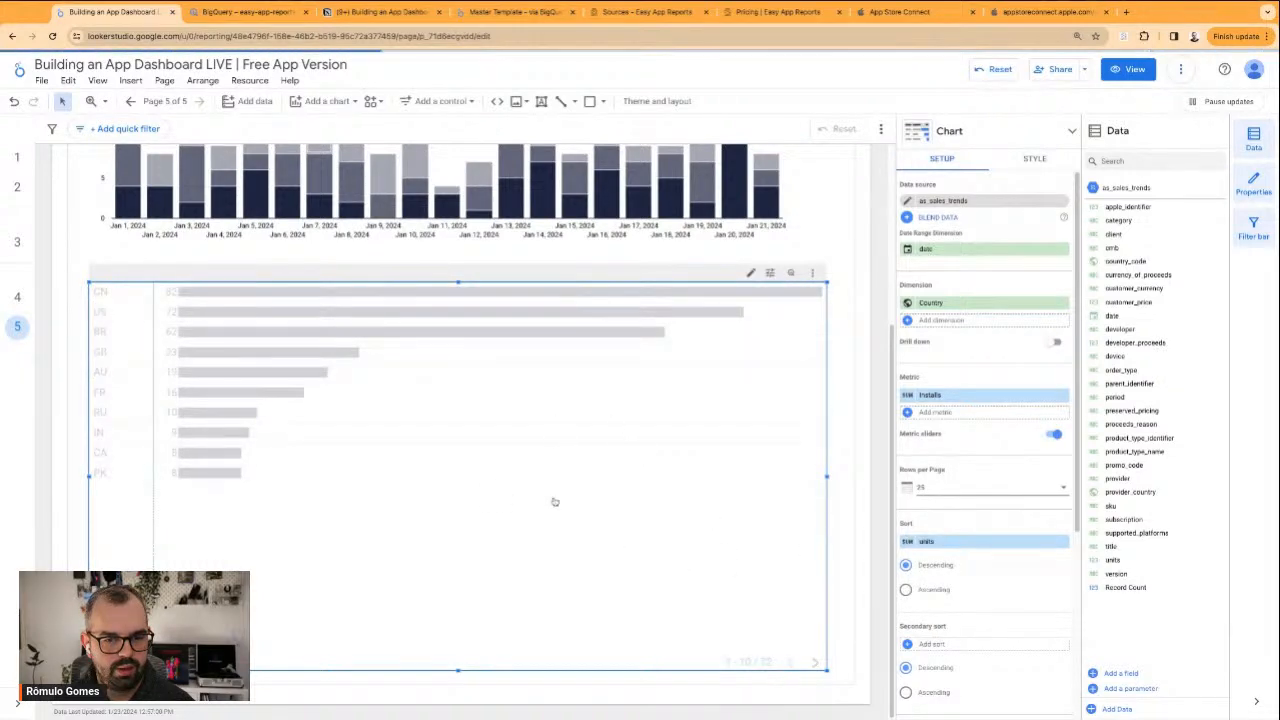
pyautogui.scroll(-2, 523, 543)
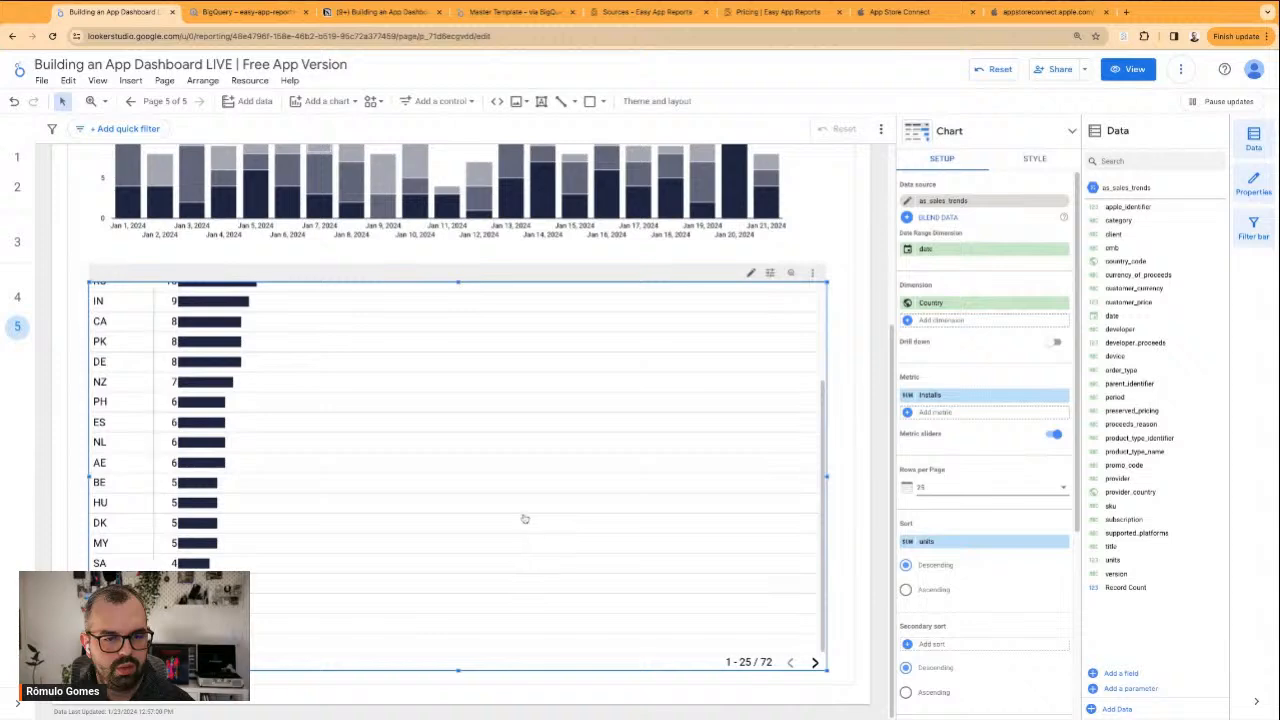
pyautogui.scroll(2, 523, 519)
# Set the country table to 20 rows per page and stretch its upper and lower edges to fit the rows
pyautogui.click(995, 487)
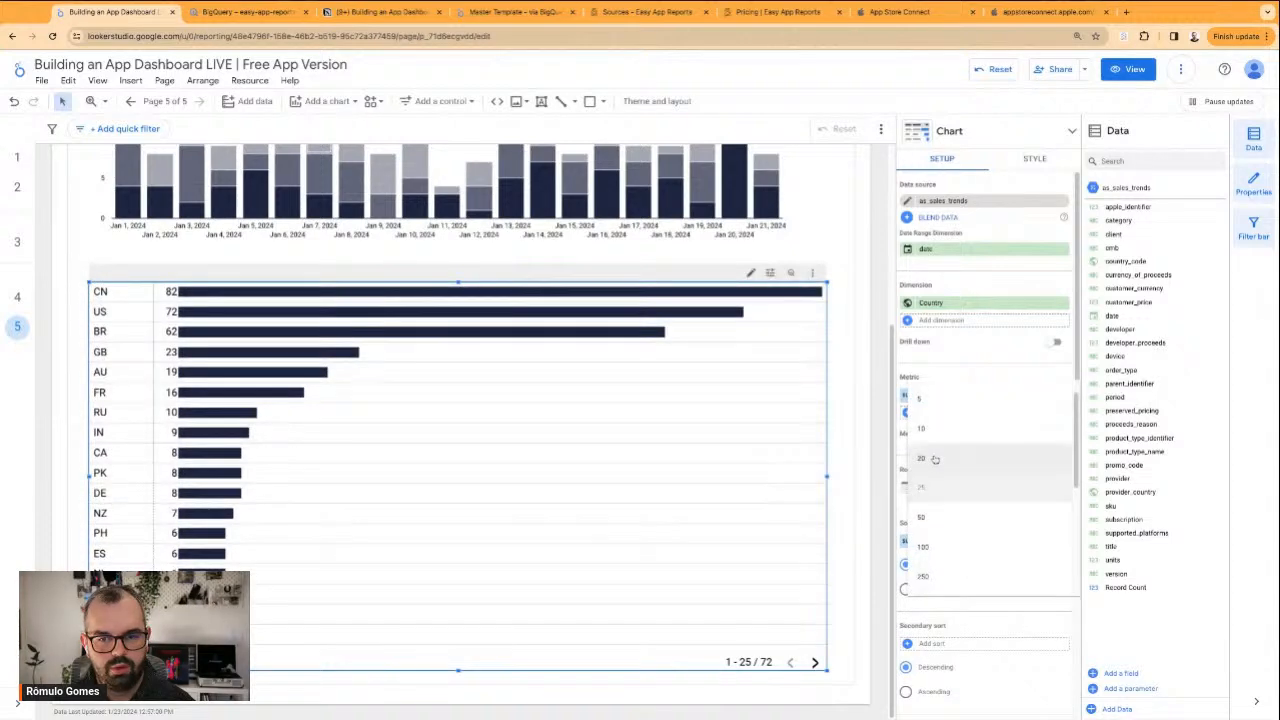
pyautogui.click(934, 459)
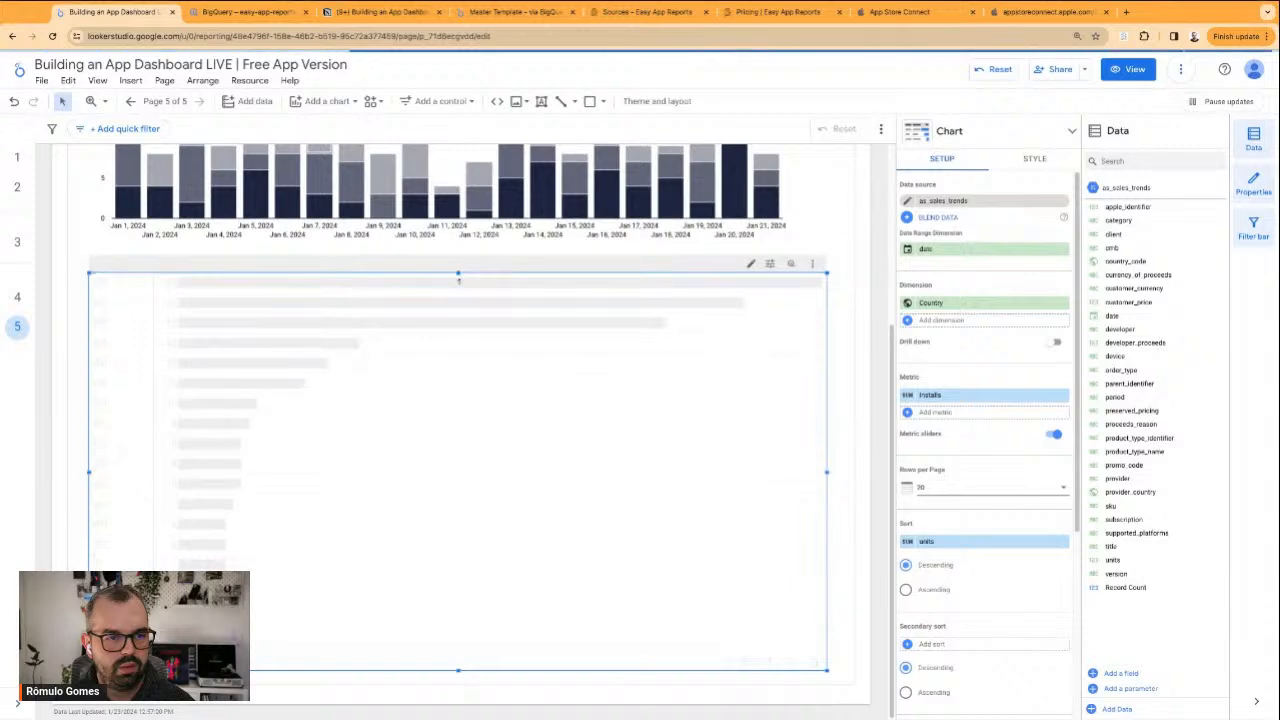
pyautogui.scroll(-1, 733, 534)
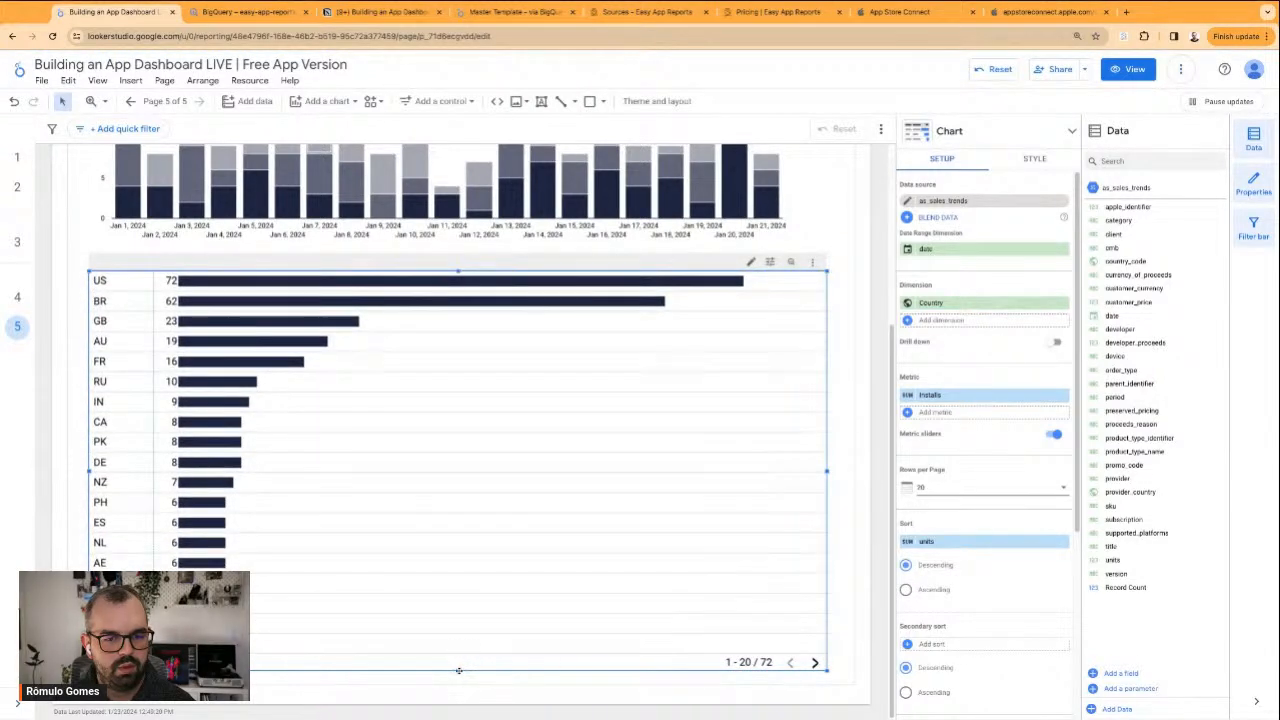
pyautogui.moveTo(457, 672); pyautogui.dragTo(457, 676)
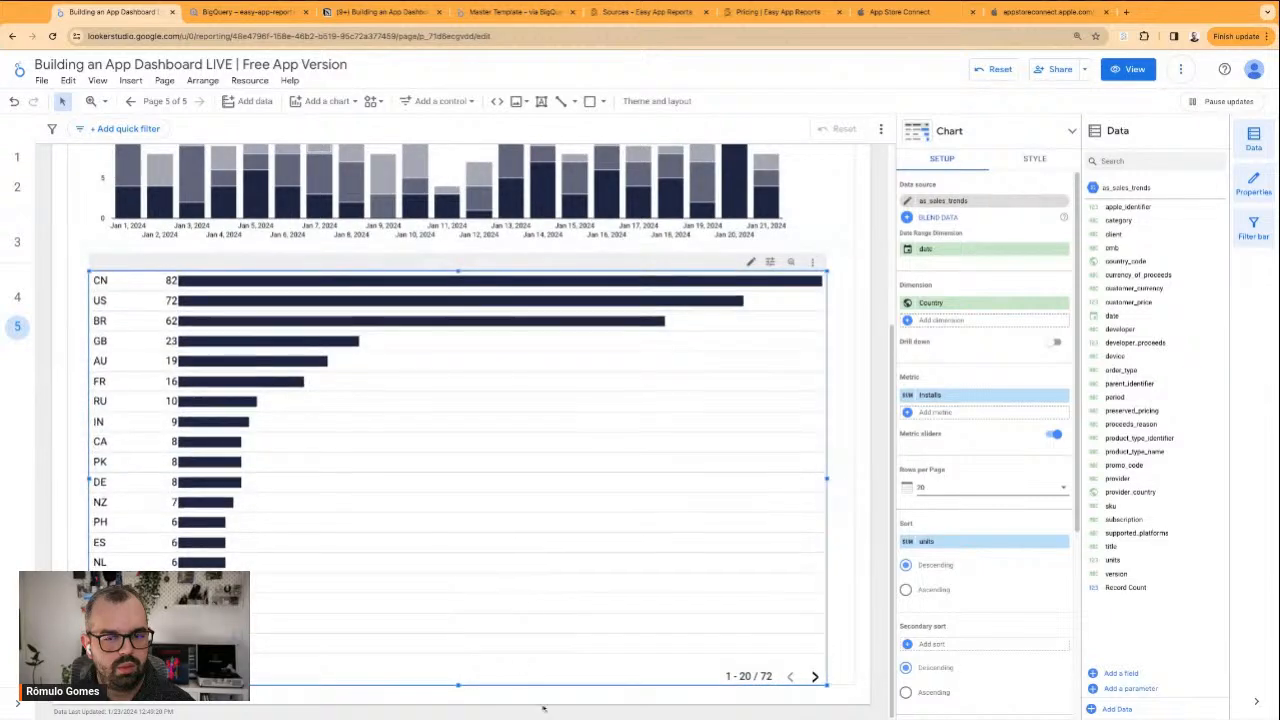
pyautogui.moveTo(458, 273); pyautogui.dragTo(458, 263)
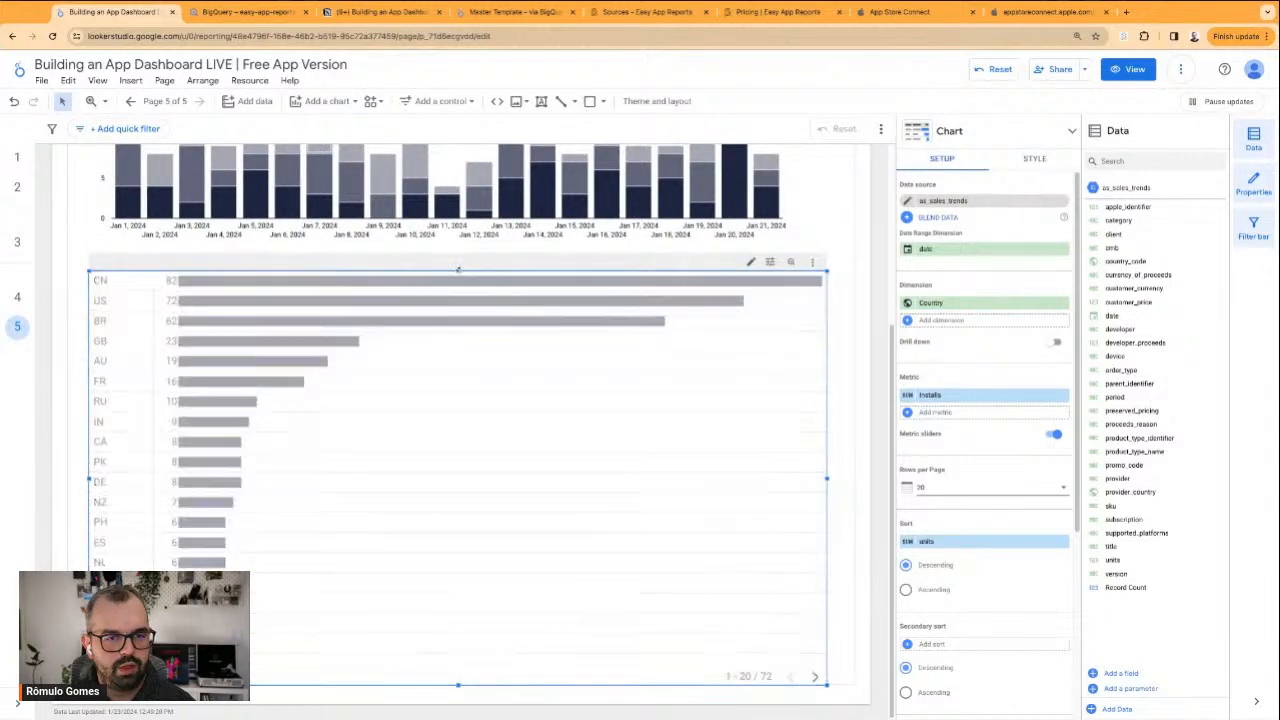
# Extend the frame's bottom edge slightly so it clears the country table
pyautogui.click(884, 673)
pyautogui.click(845, 671)
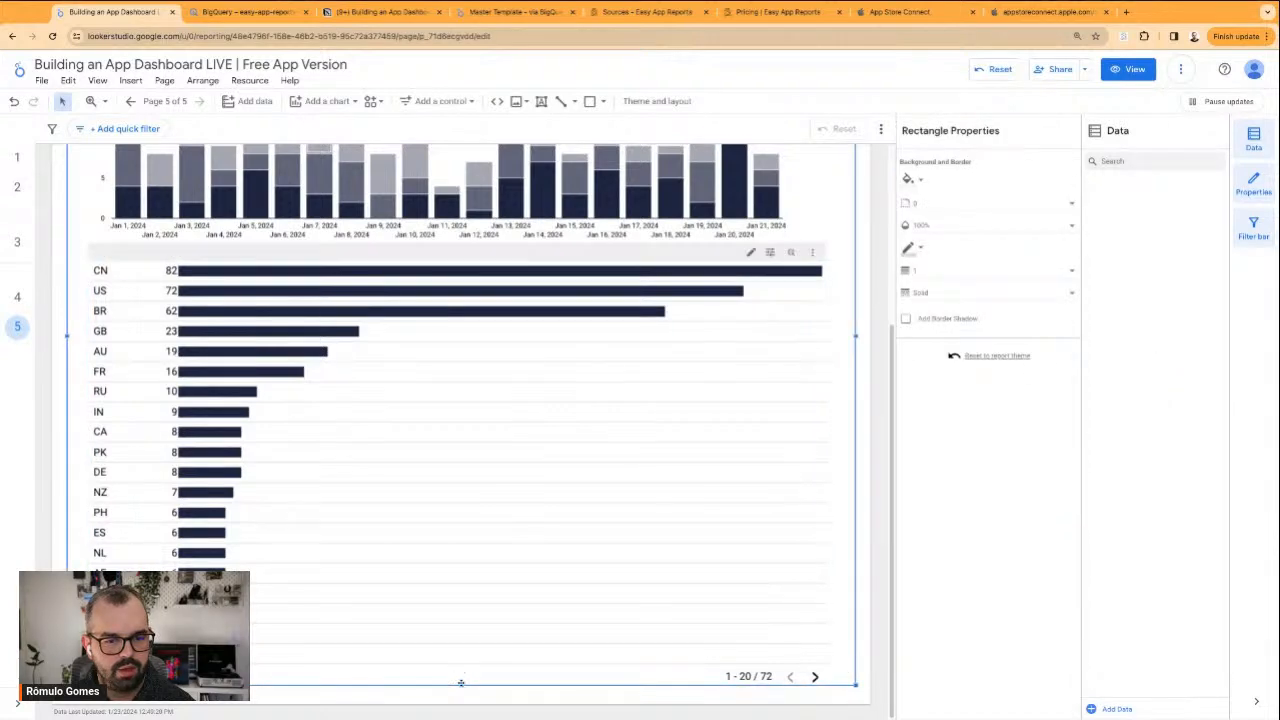
pyautogui.moveTo(461, 686); pyautogui.dragTo(461, 693)
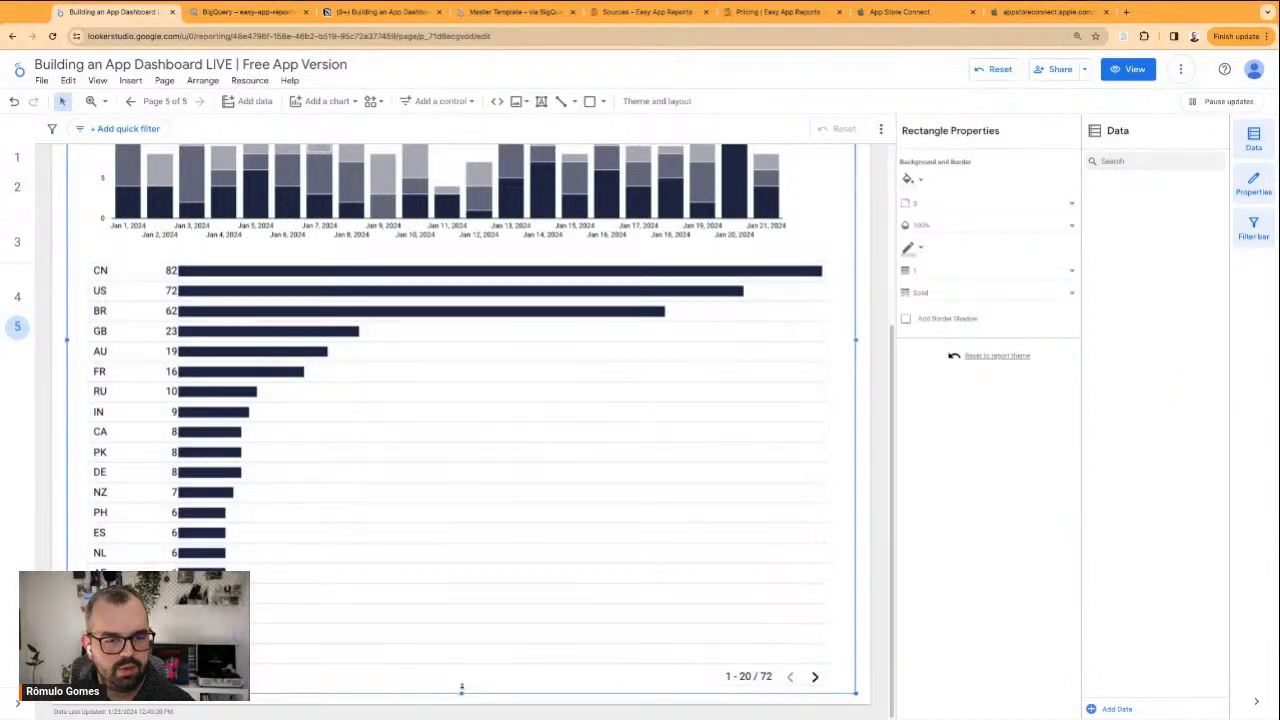
# Replace the Country dimension of the table below the stacked chart with date
pyautogui.click(865, 672)
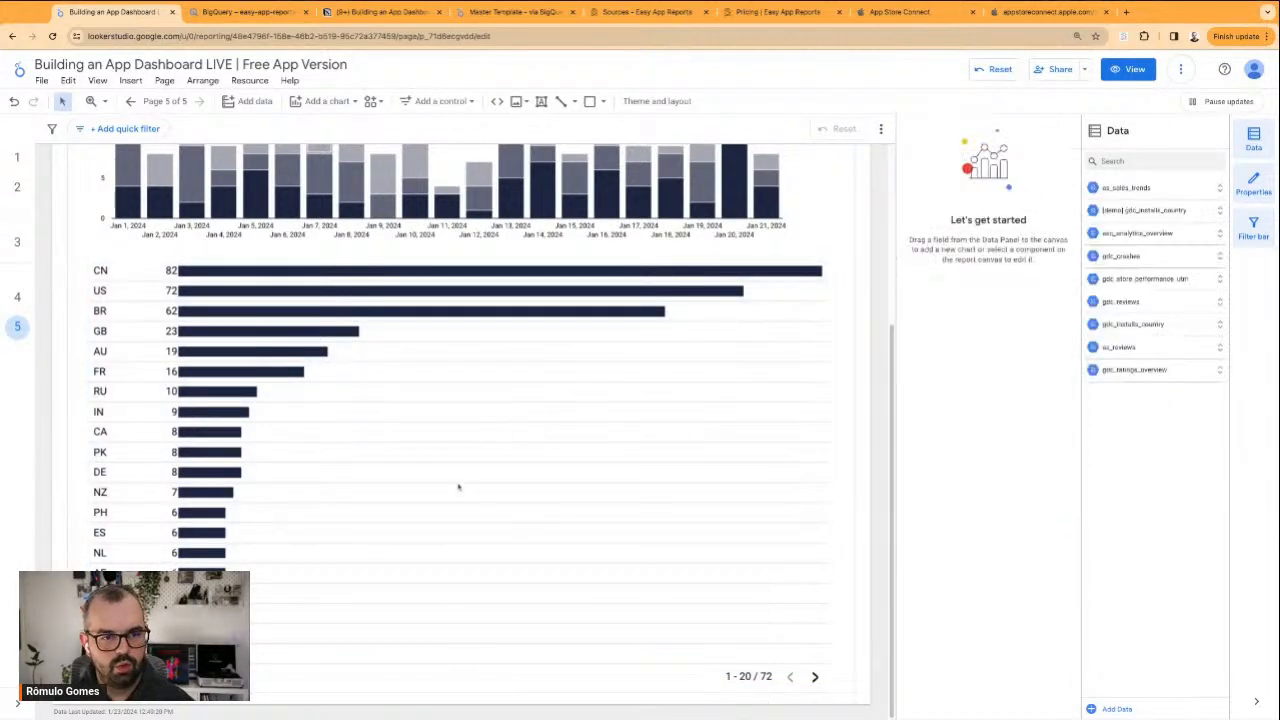
pyautogui.click(582, 472)
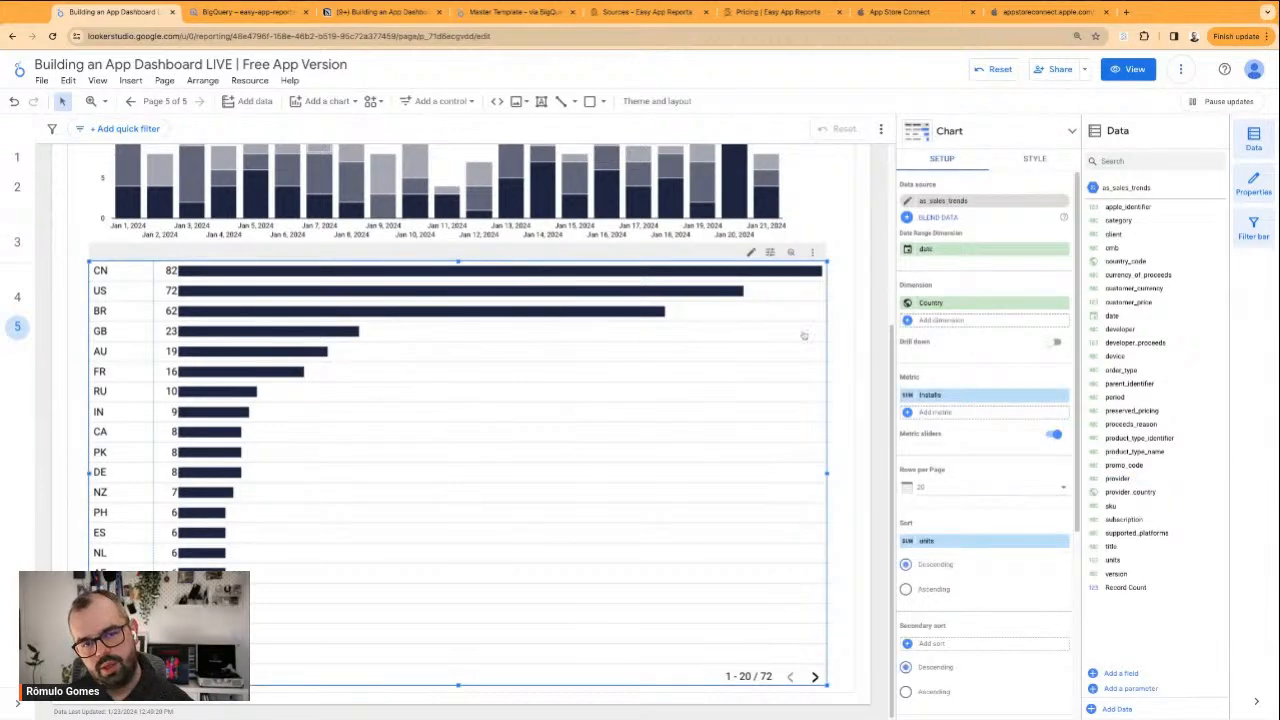
pyautogui.scroll(3, 851, 334)
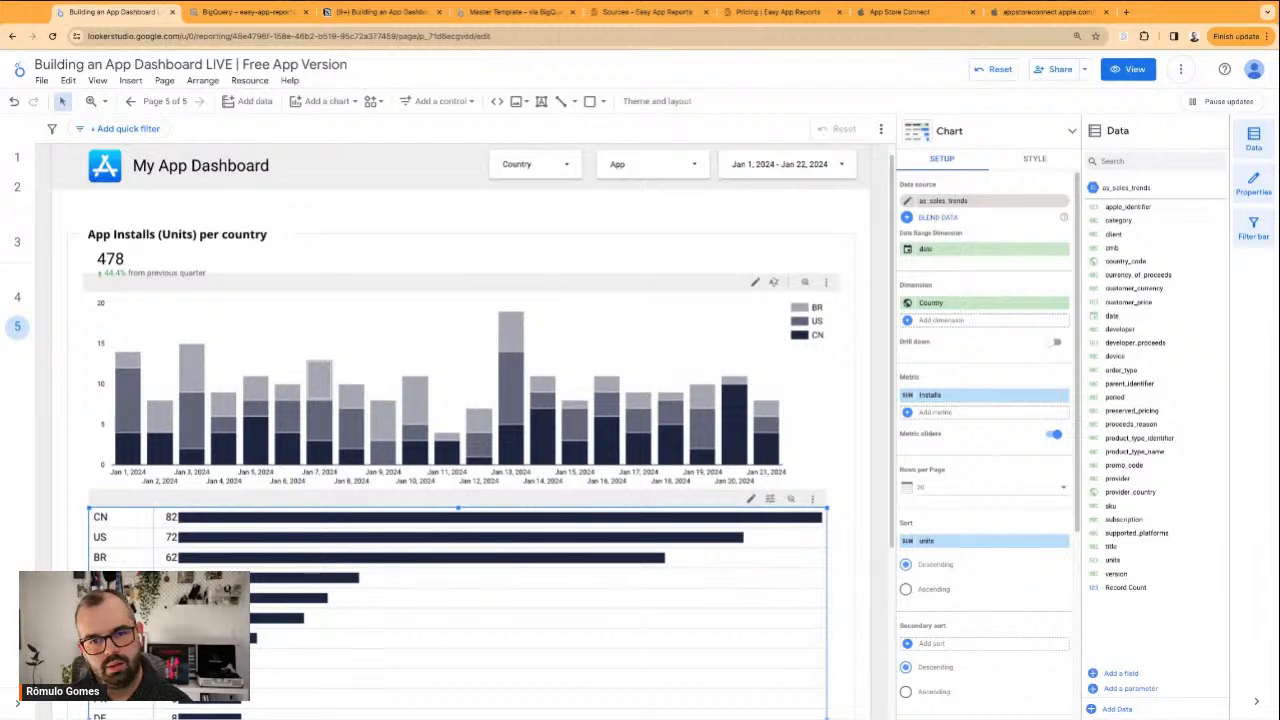
pyautogui.scroll(-3, 503, 402)
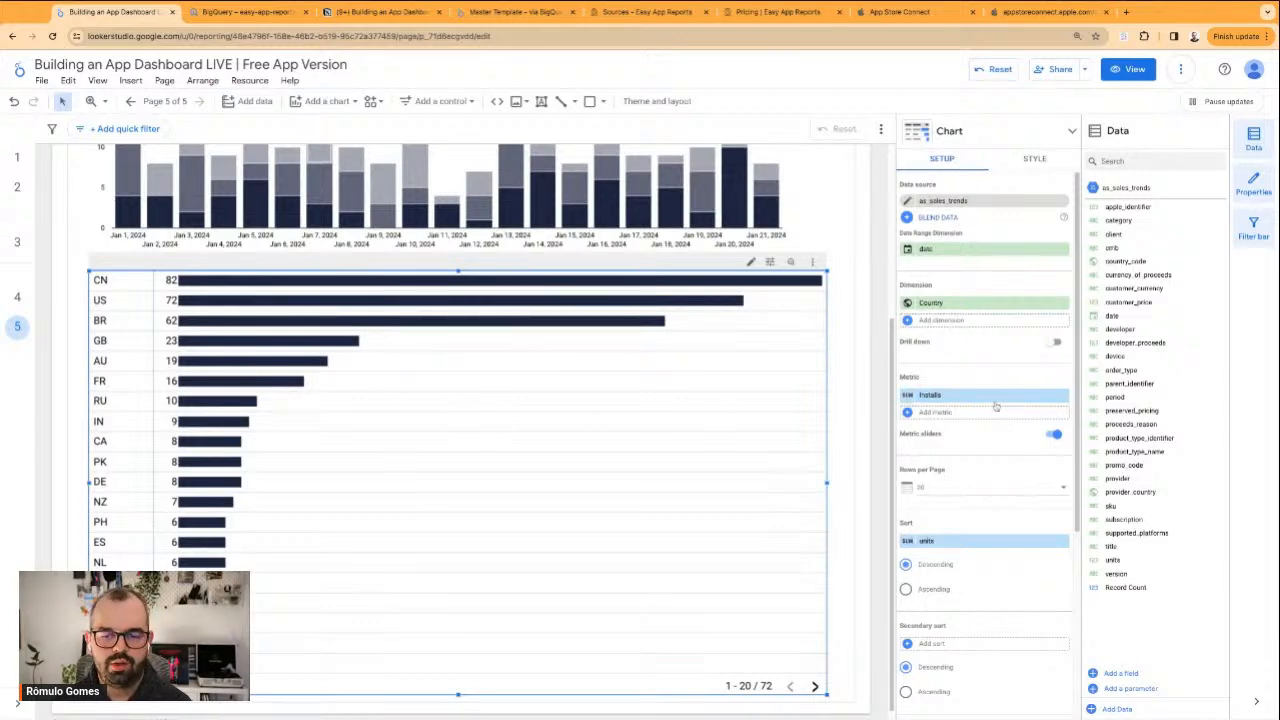
pyautogui.click(985, 321)
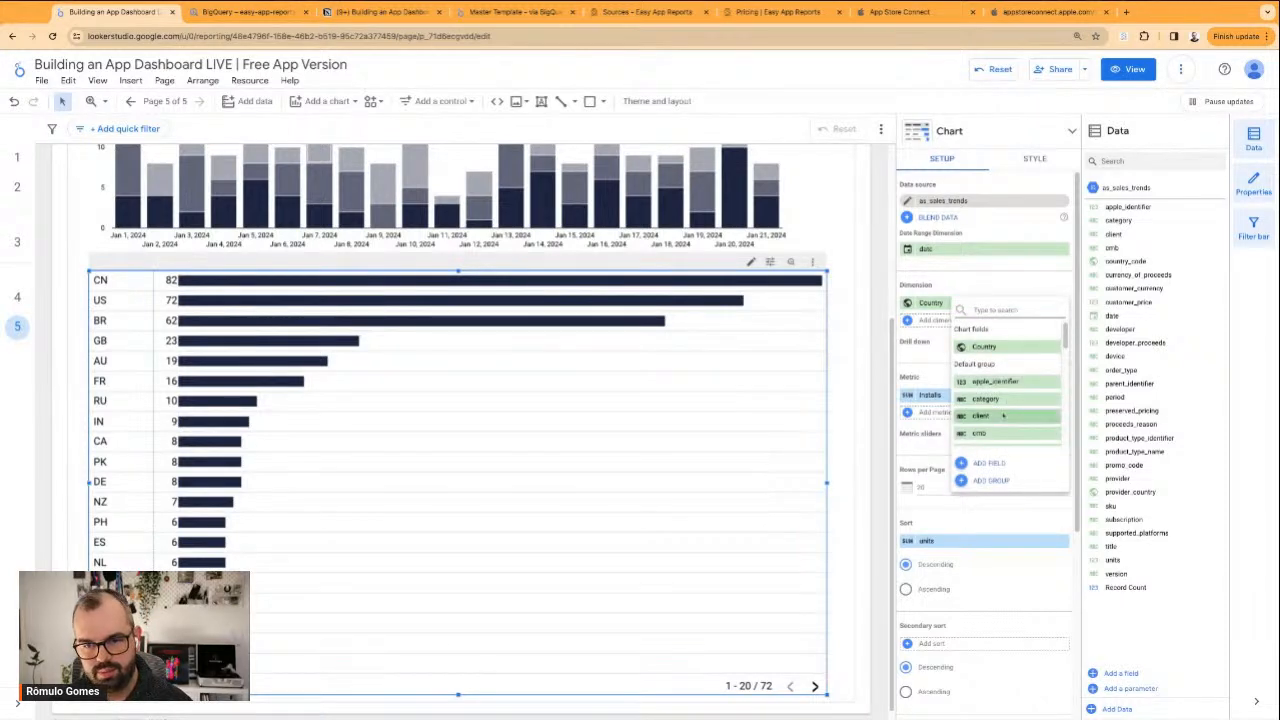
pyautogui.write('date')
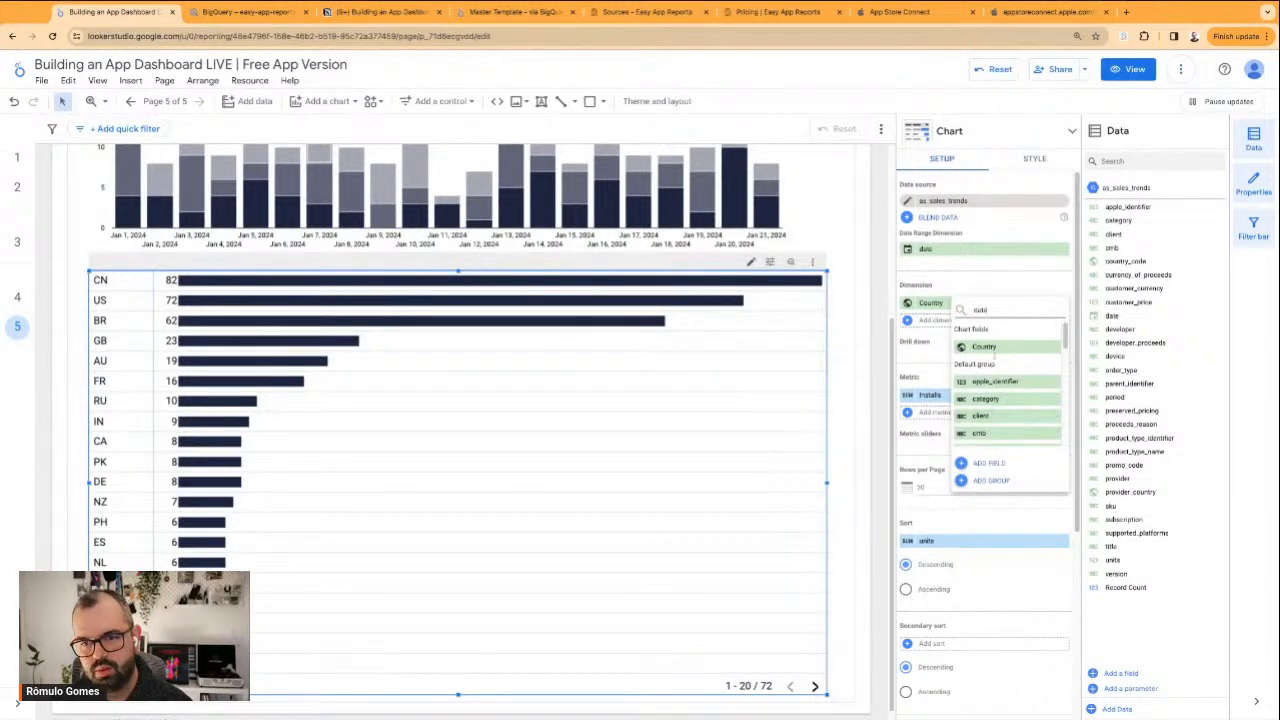
pyautogui.click(995, 349)
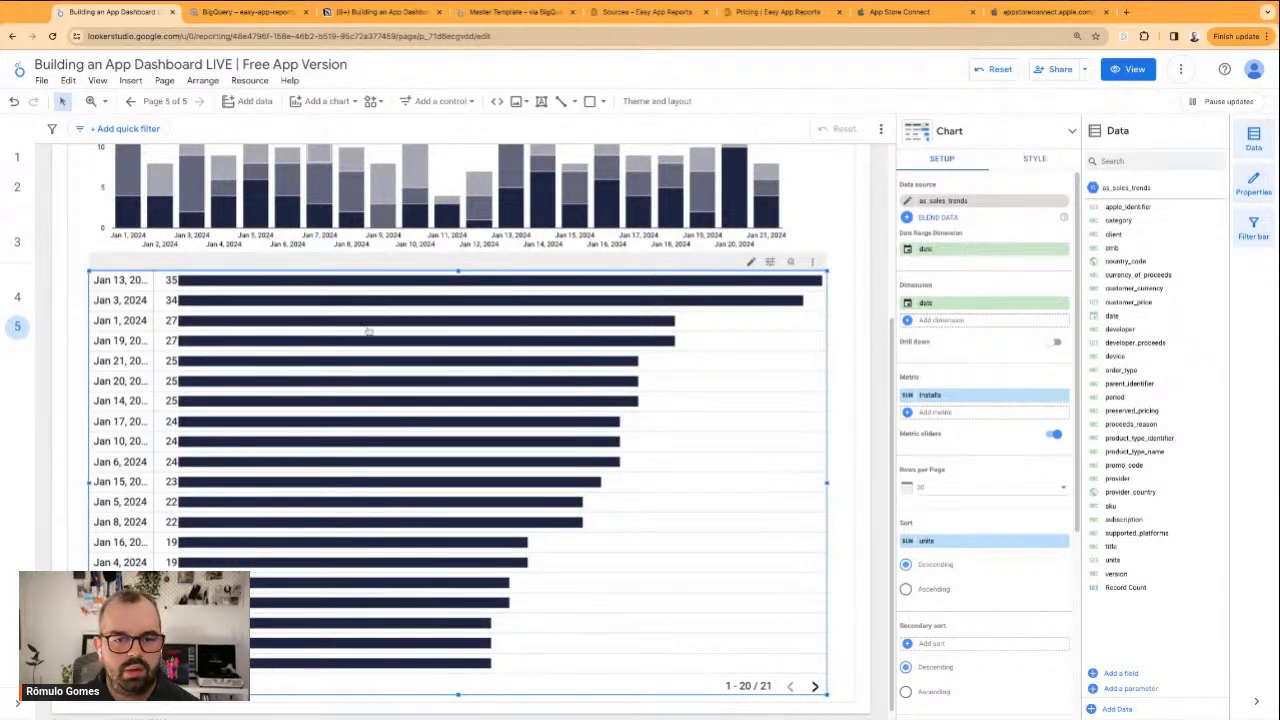
# Widen the table's date column to about two thirds of the table's width and sort the table by date
pyautogui.moveTo(154, 283)
pyautogui.mouseDown()
pyautogui.moveTo(601, 283)
pyautogui.moveTo(576, 283)
pyautogui.mouseUp()
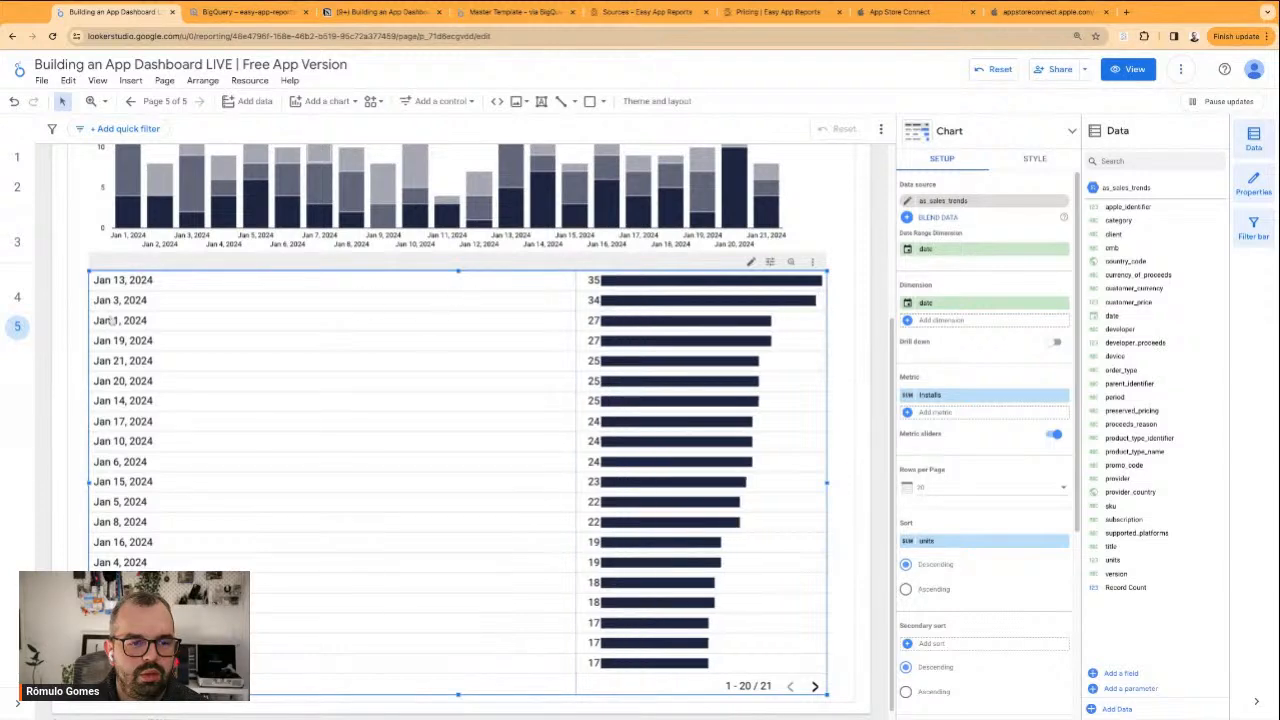
pyautogui.click(971, 538)
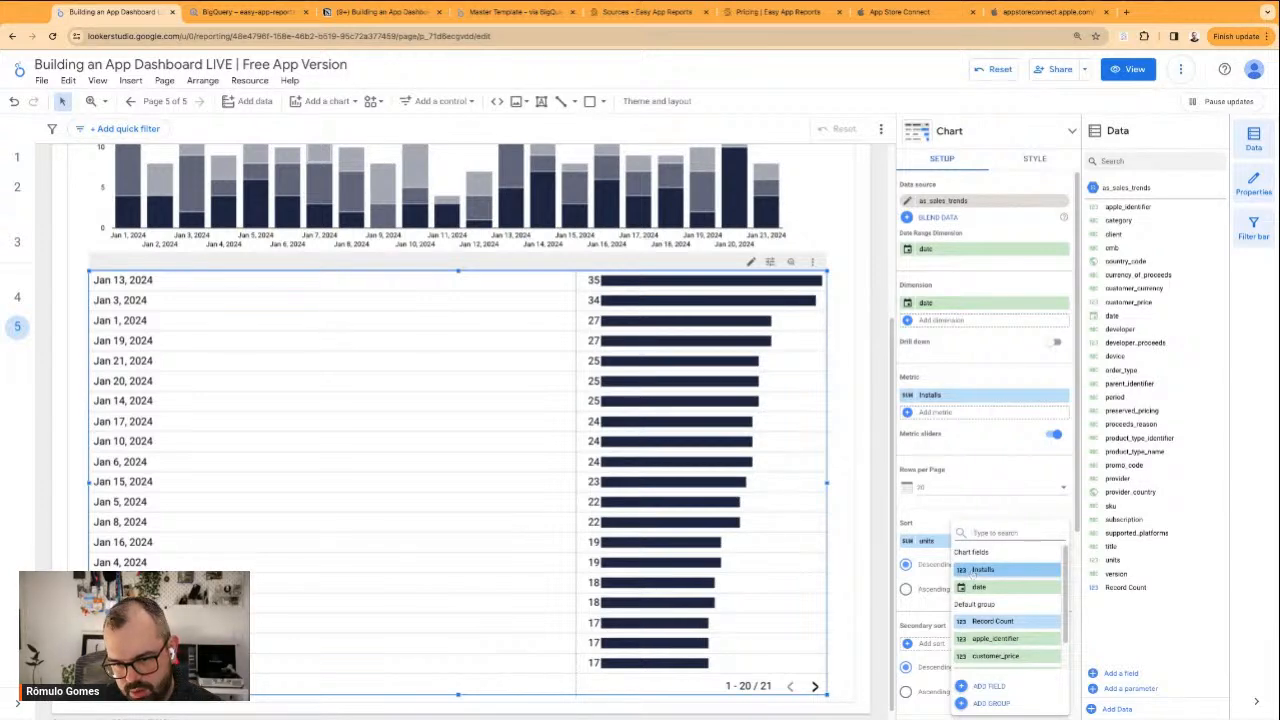
pyautogui.click(978, 587)
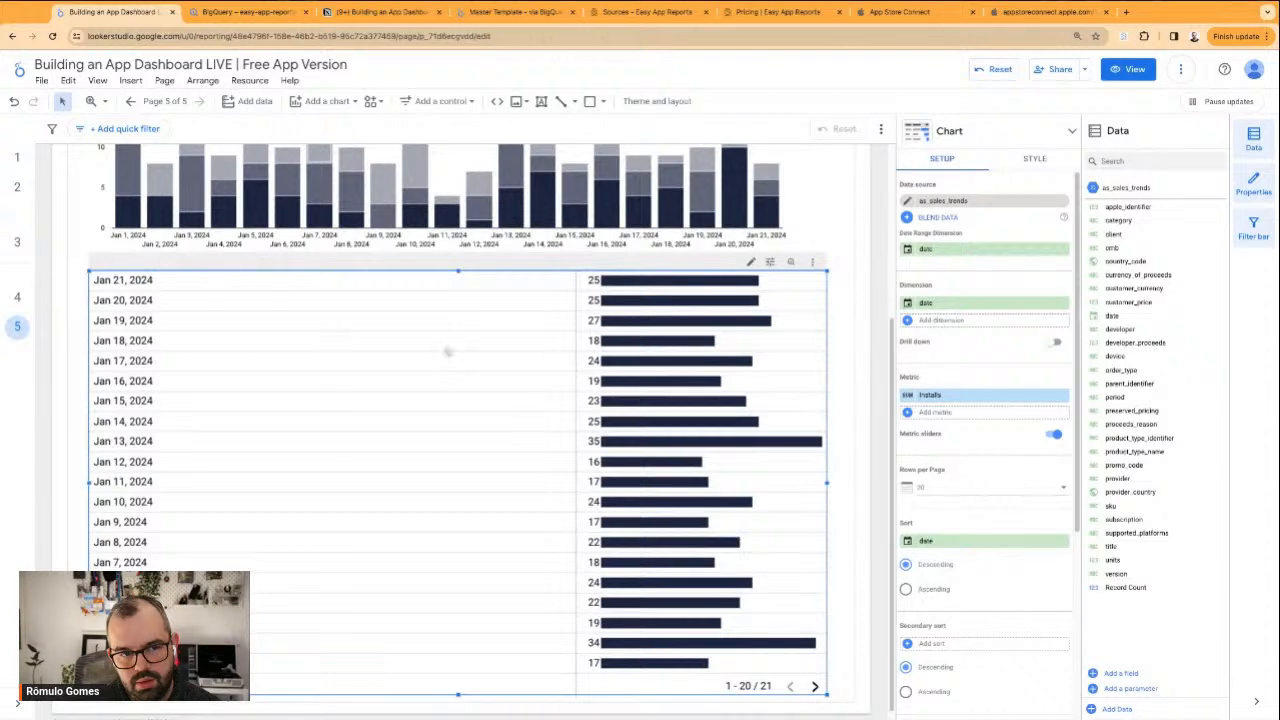
# Show the date table's header row and adjust its upper edge to sit just below the stacked chart
pyautogui.scroll(1, 575, 380)
pyautogui.click(841, 317)
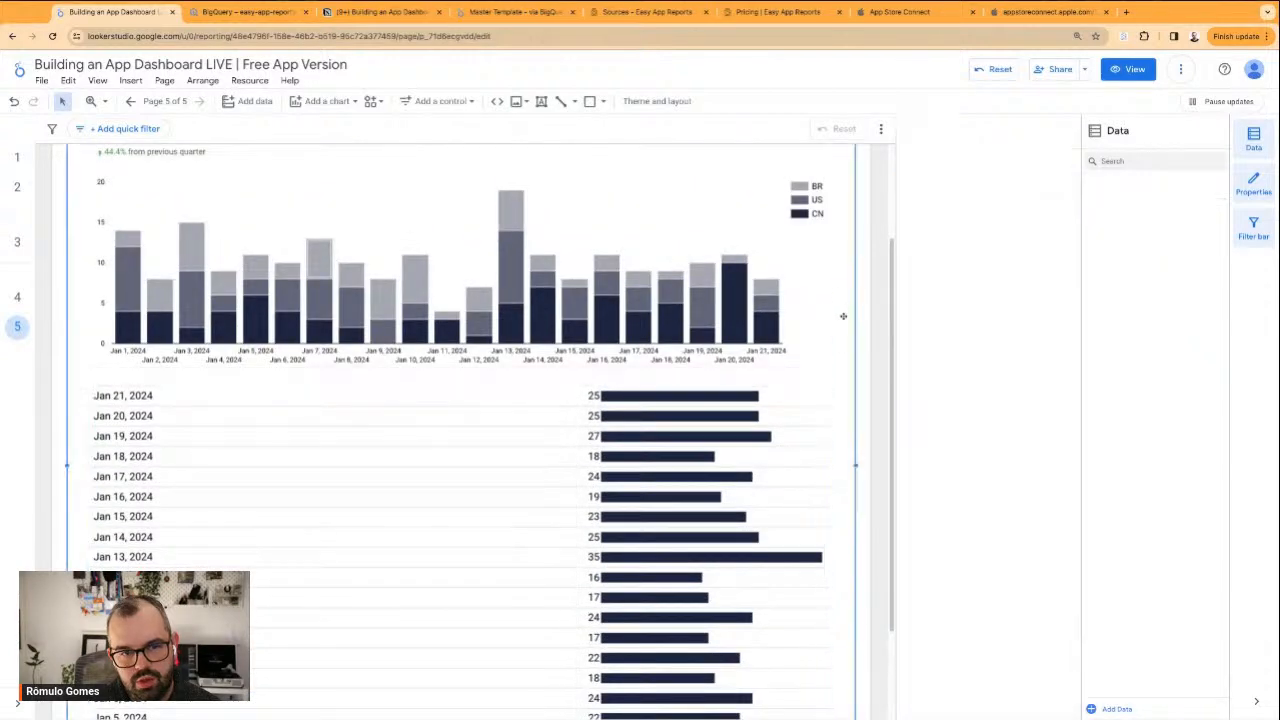
pyautogui.scroll(2, 804, 322)
pyautogui.click(388, 552)
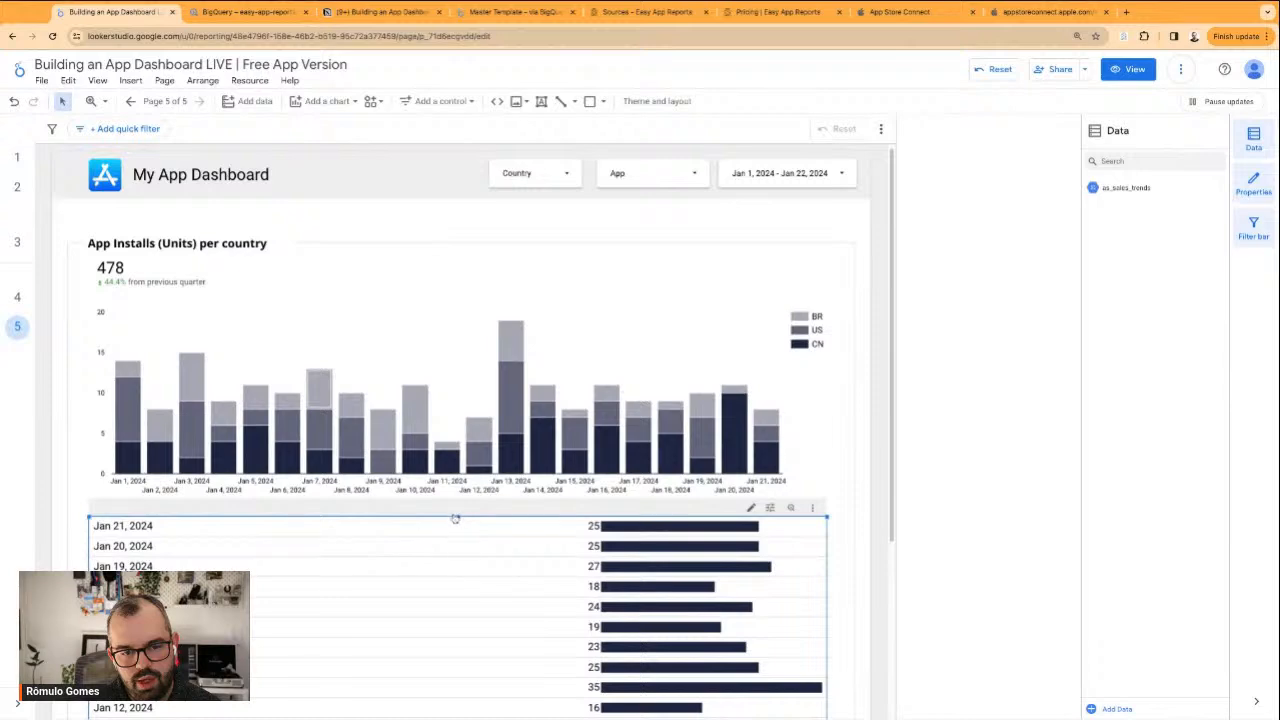
pyautogui.moveTo(459, 519); pyautogui.dragTo(461, 526)
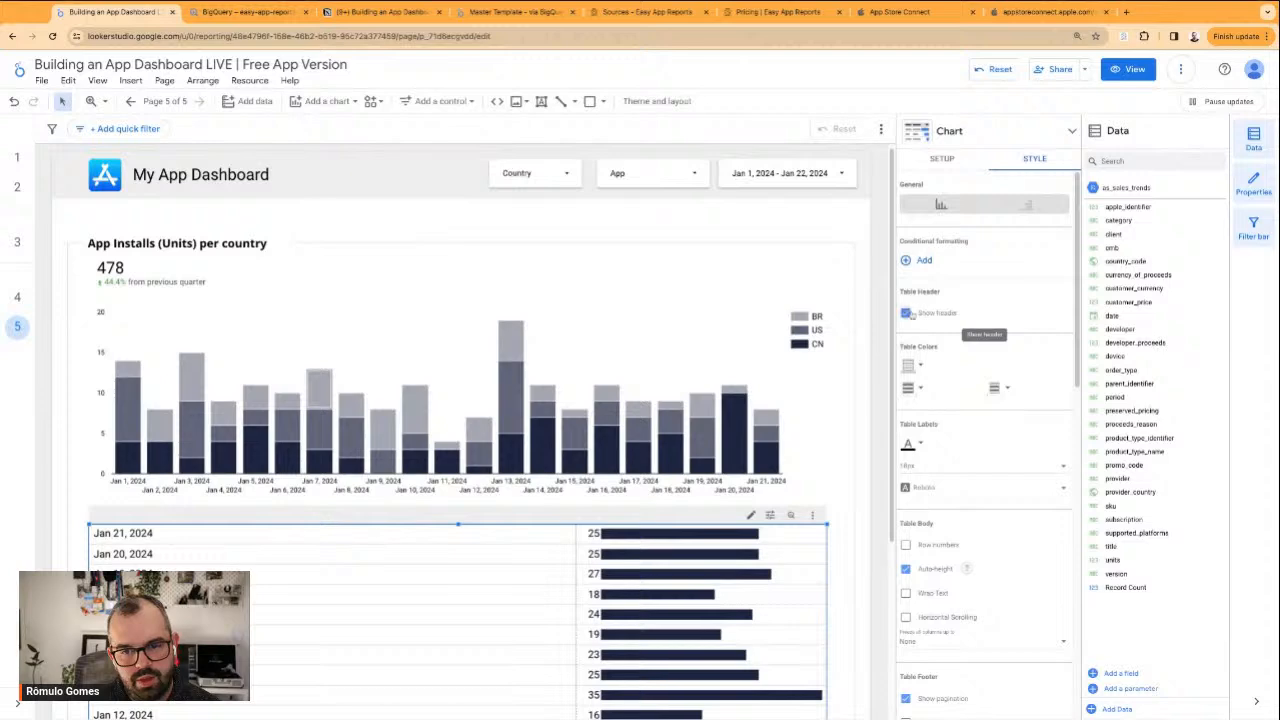
pyautogui.click(907, 313)
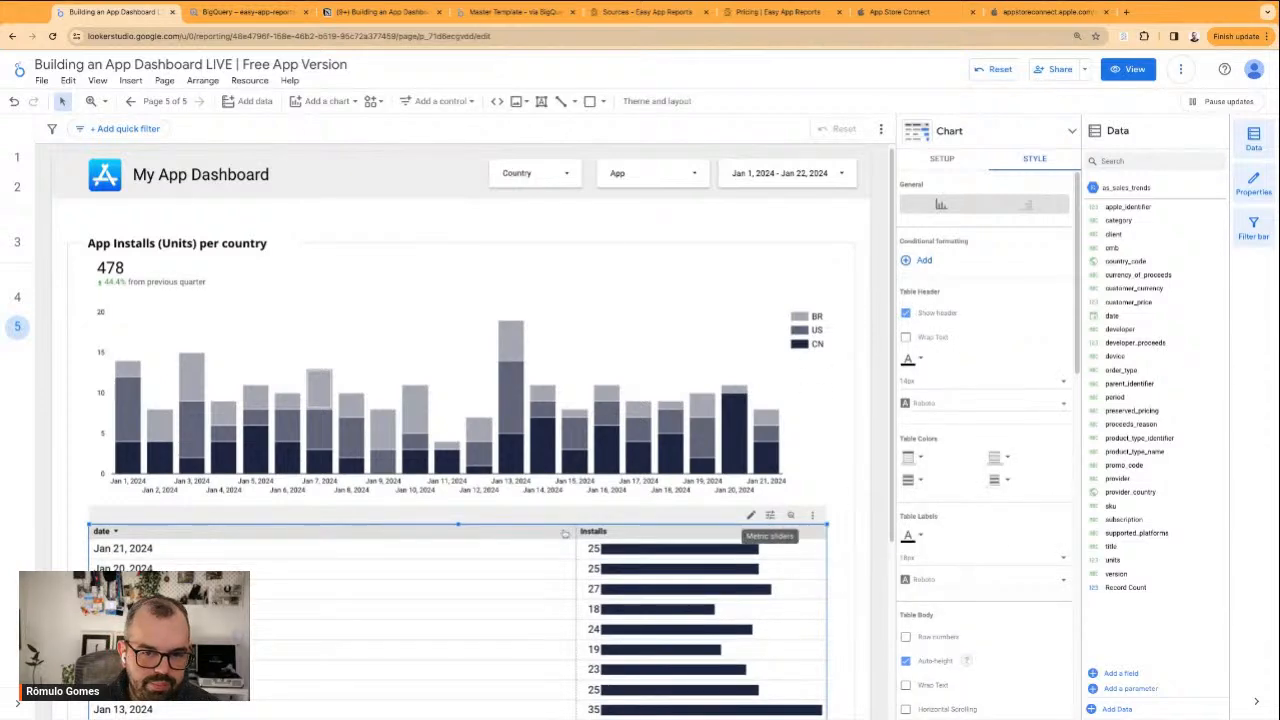
pyautogui.moveTo(458, 524); pyautogui.dragTo(458, 520)
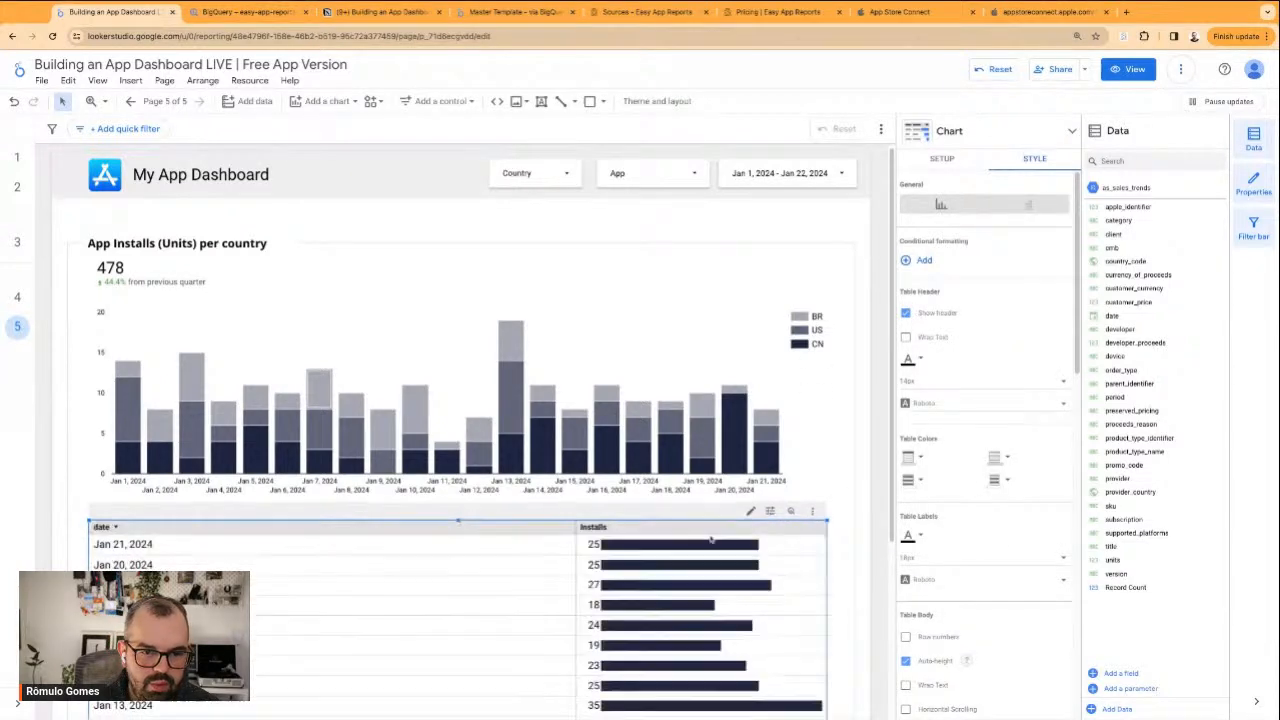
# Display the table's Installs metric as a heatmap and check its colour choices without changing them
pyautogui.scroll(-8, 920, 357)
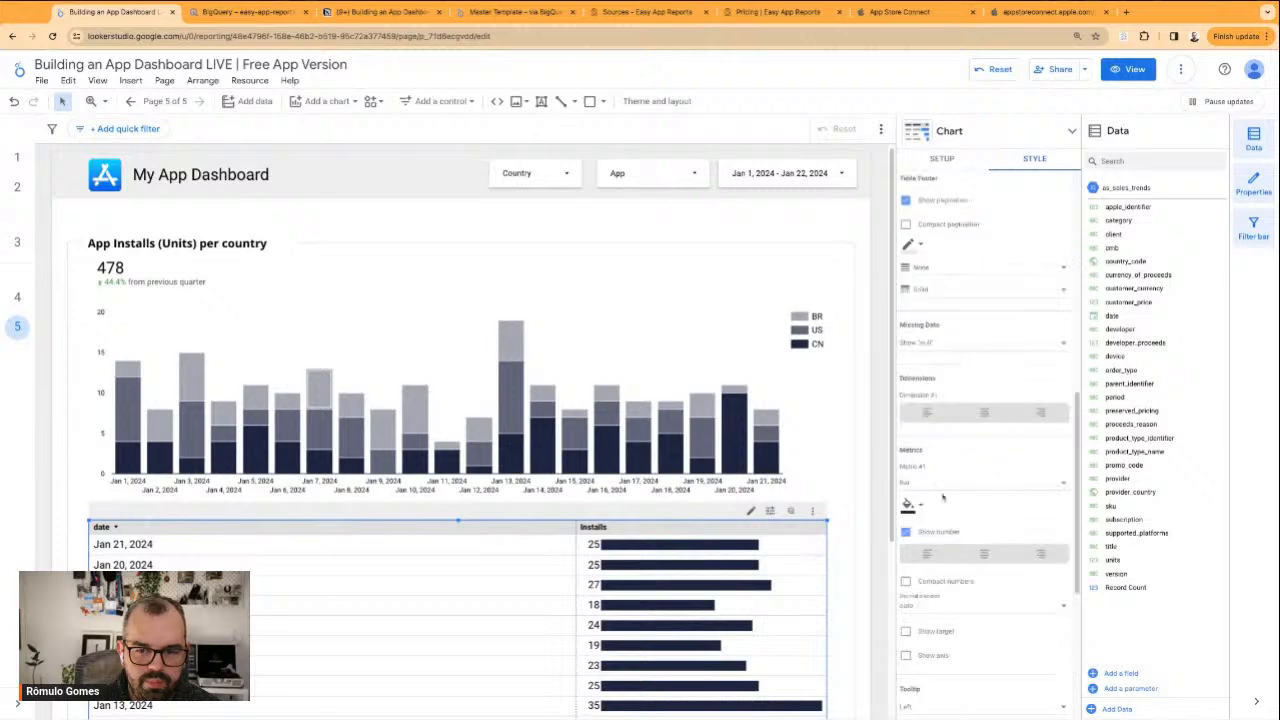
pyautogui.click(948, 208)
pyautogui.click(950, 182)
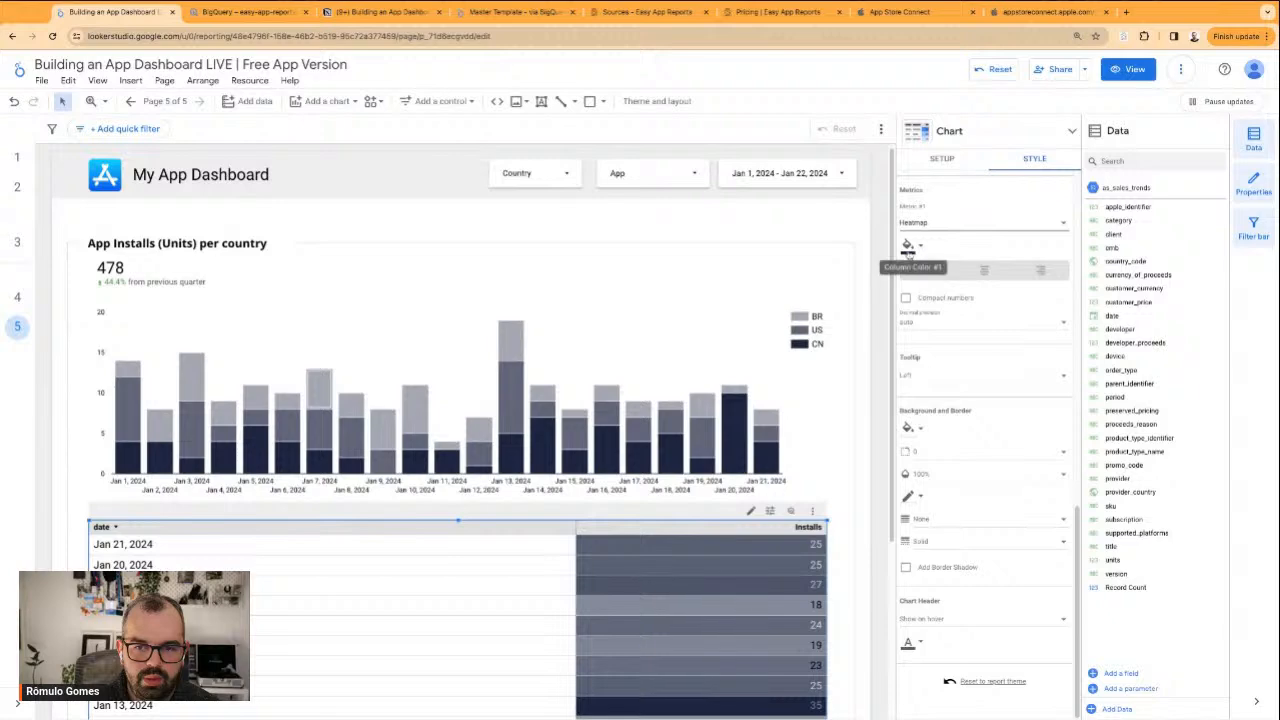
pyautogui.click(908, 246)
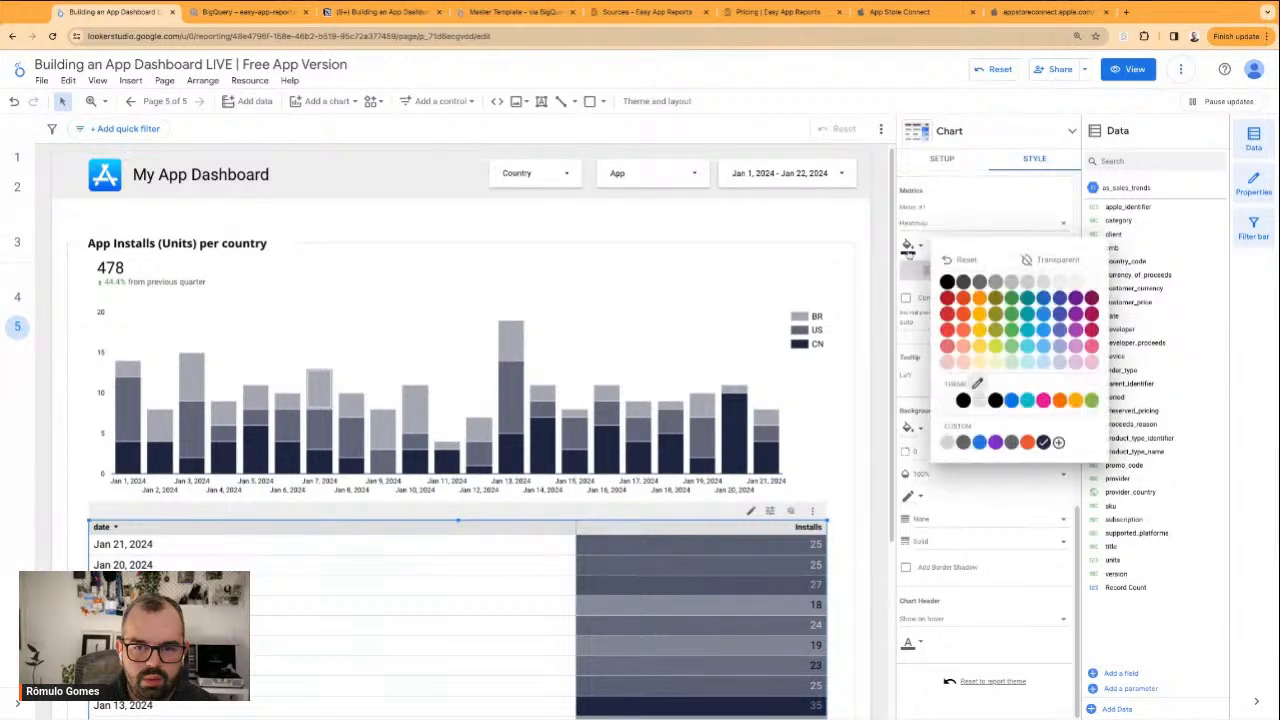
pyautogui.scroll(3, 942, 315)
pyautogui.scroll(2, 942, 315)
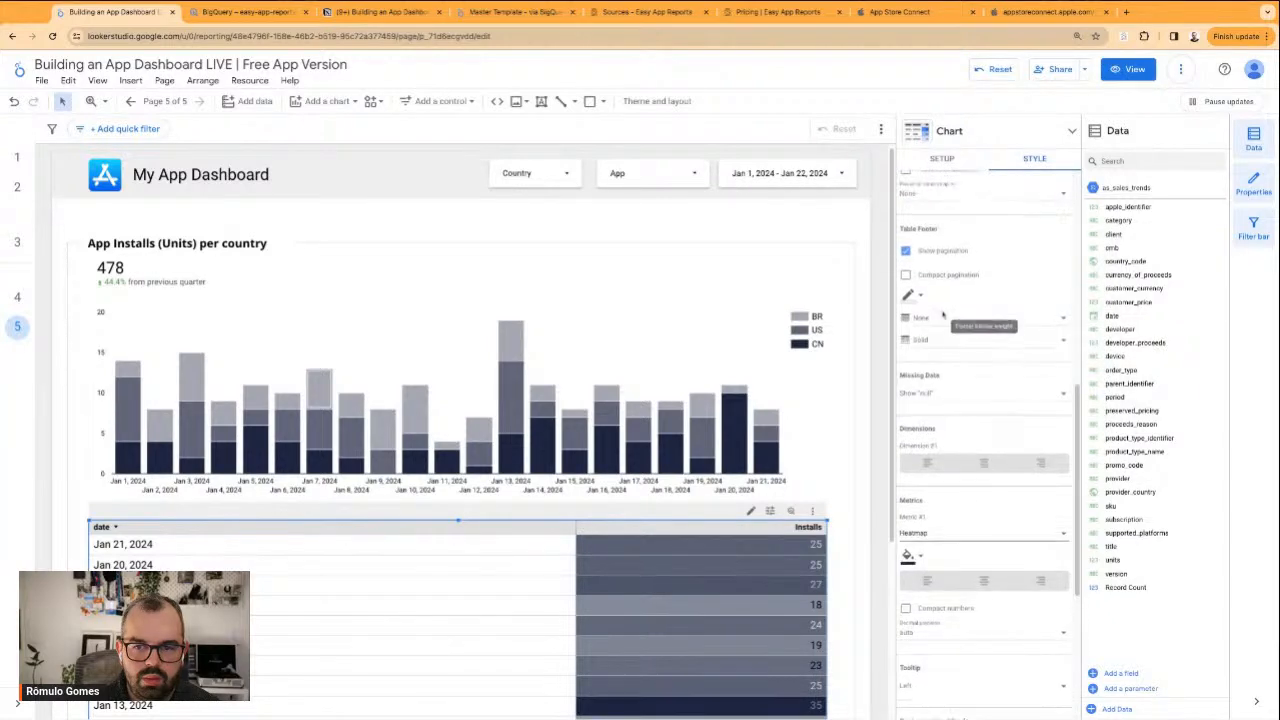
# Add a colour-scale conditional formatting rule based on Installs, applying the red-yellow-green gradient to the Installs column
pyautogui.scroll(3, 947, 392)
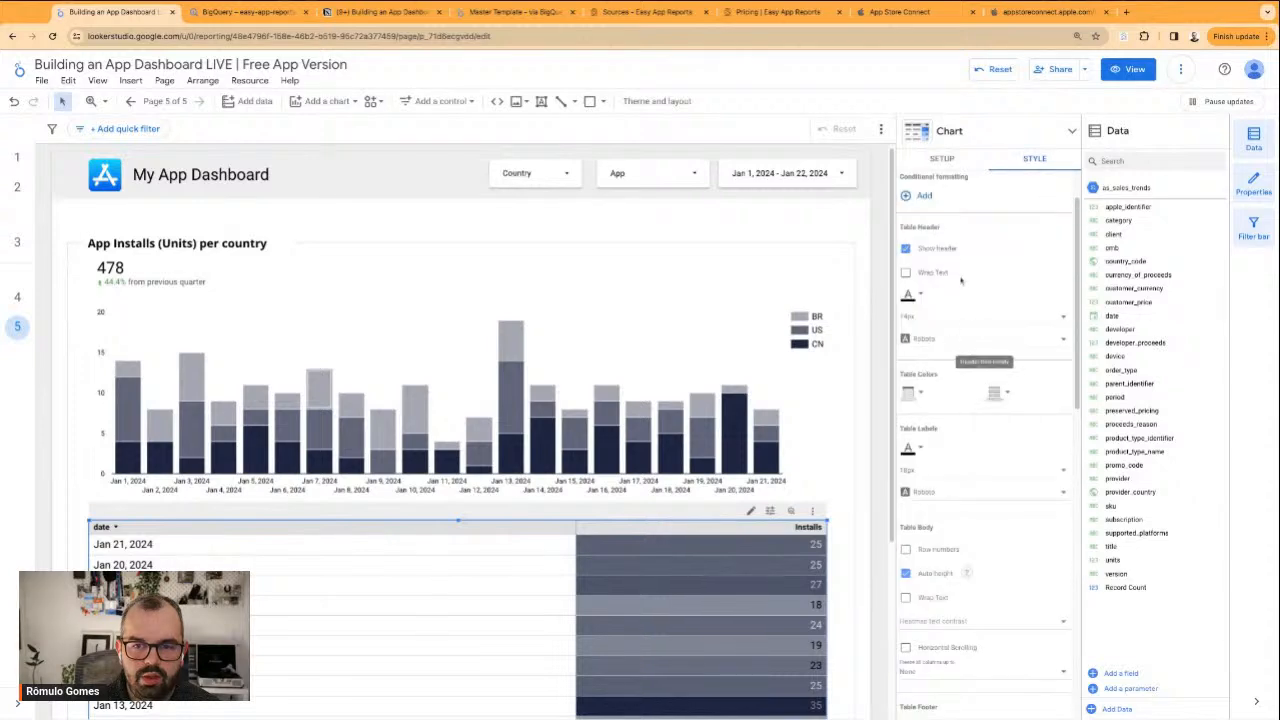
pyautogui.scroll(1, 990, 360)
pyautogui.click(921, 261)
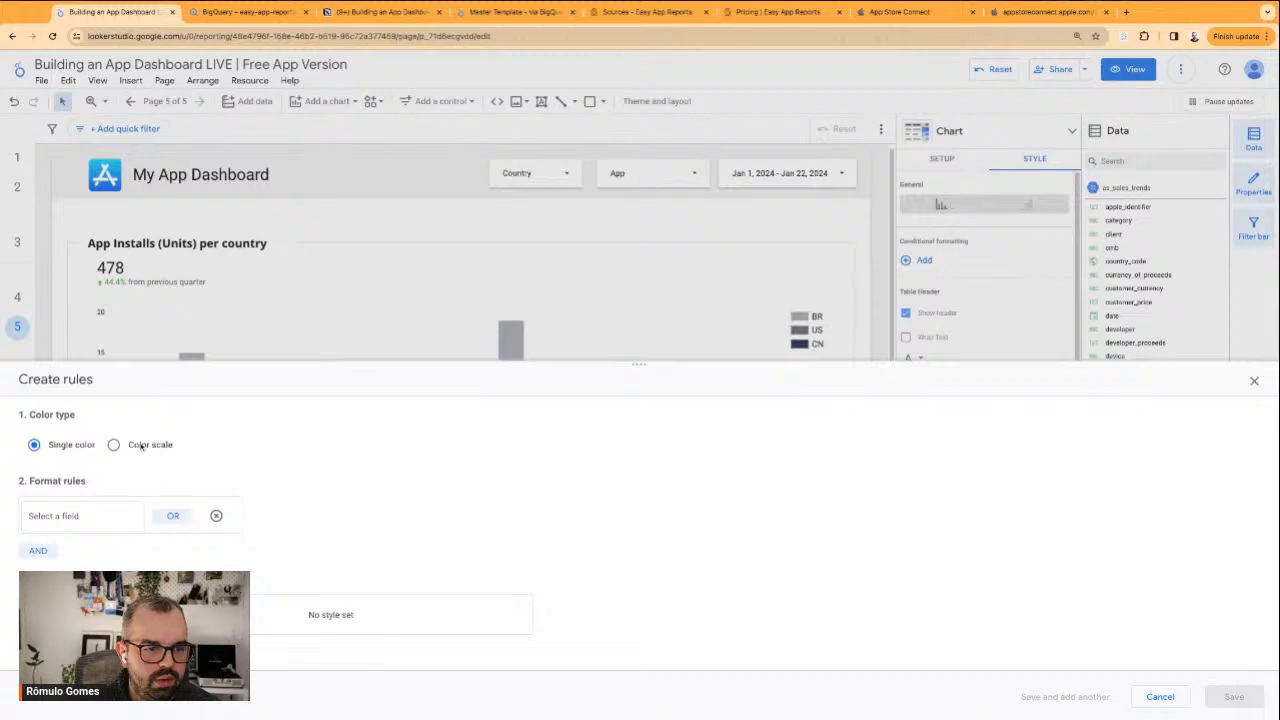
pyautogui.click(141, 446)
pyautogui.scroll(-1, 166, 570)
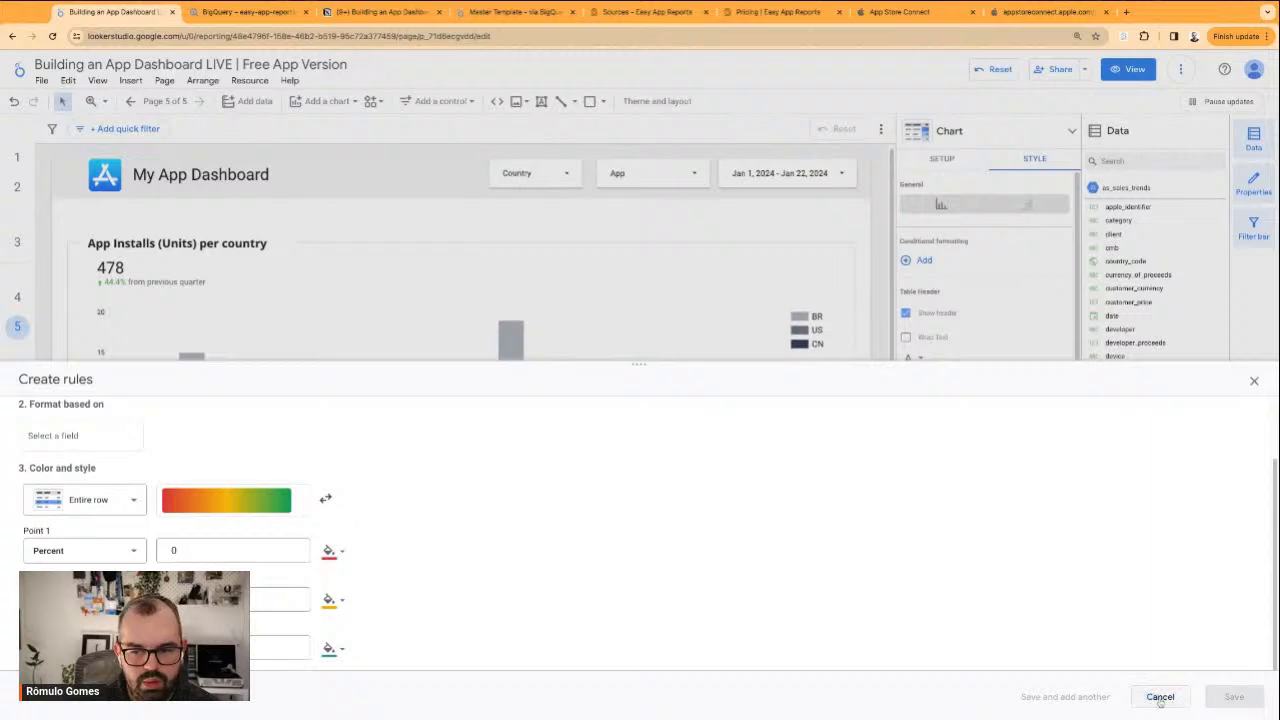
pyautogui.click(89, 436)
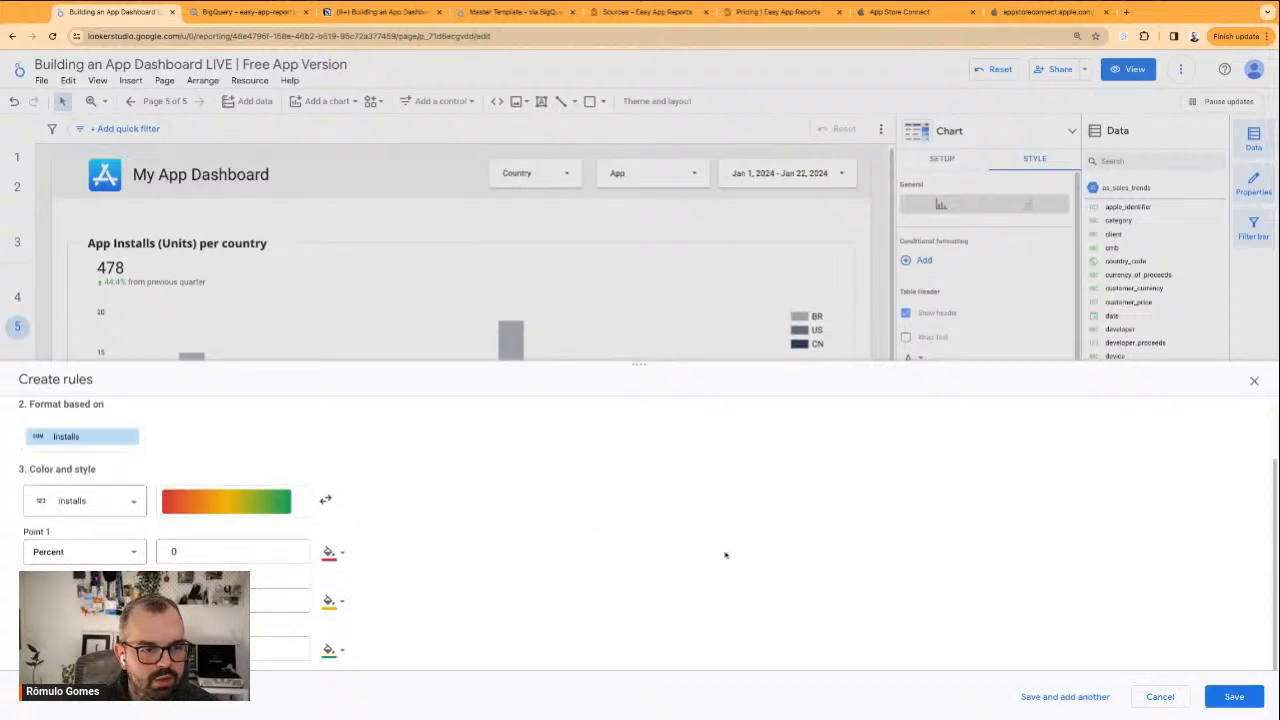
pyautogui.click(1232, 697)
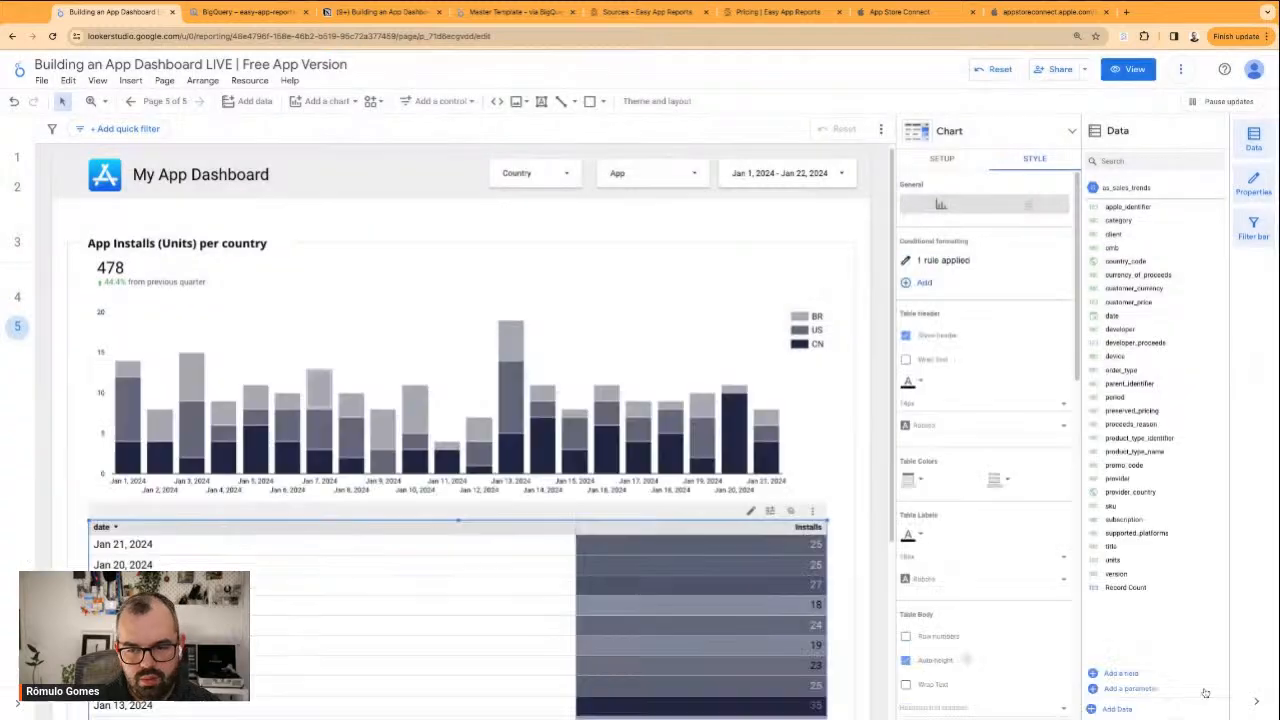
# Change the Installs conditional formatting rule's colour scale to the white-to-green gradient and save it
pyautogui.scroll(-3, 840, 490)
pyautogui.scroll(-2, 975, 450)
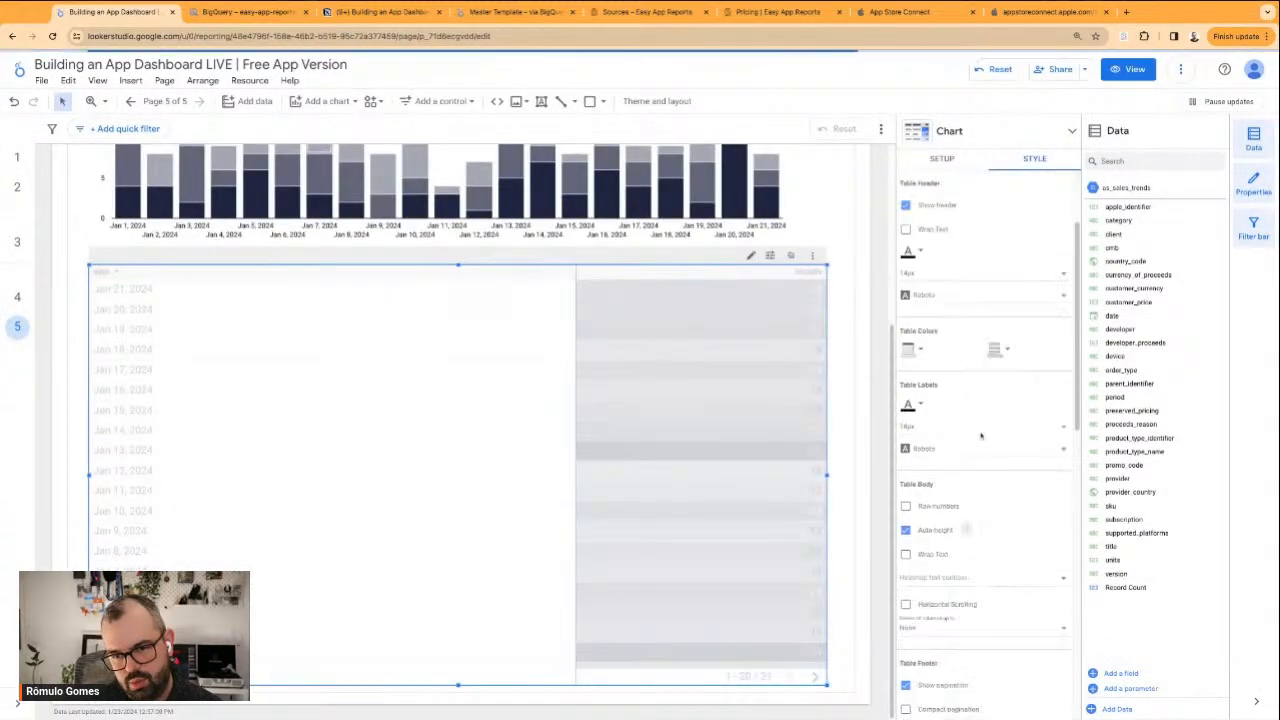
pyautogui.scroll(-1, 968, 450)
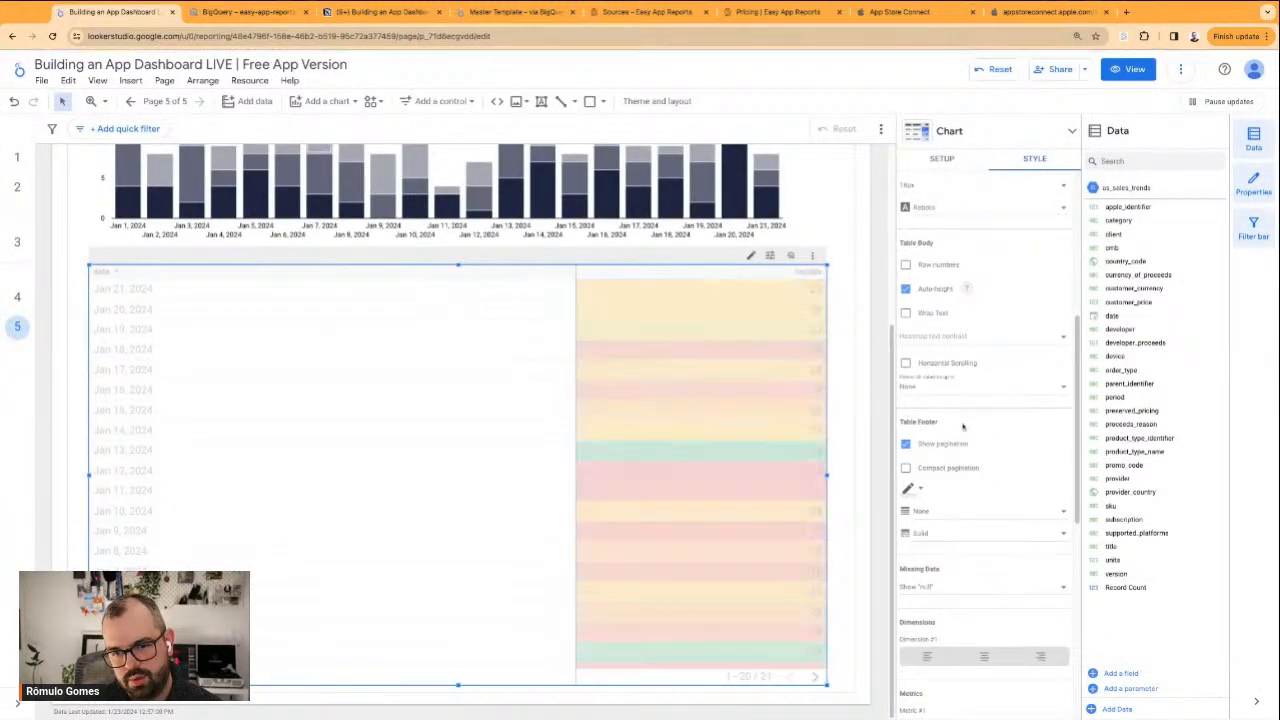
pyautogui.scroll(2, 985, 343)
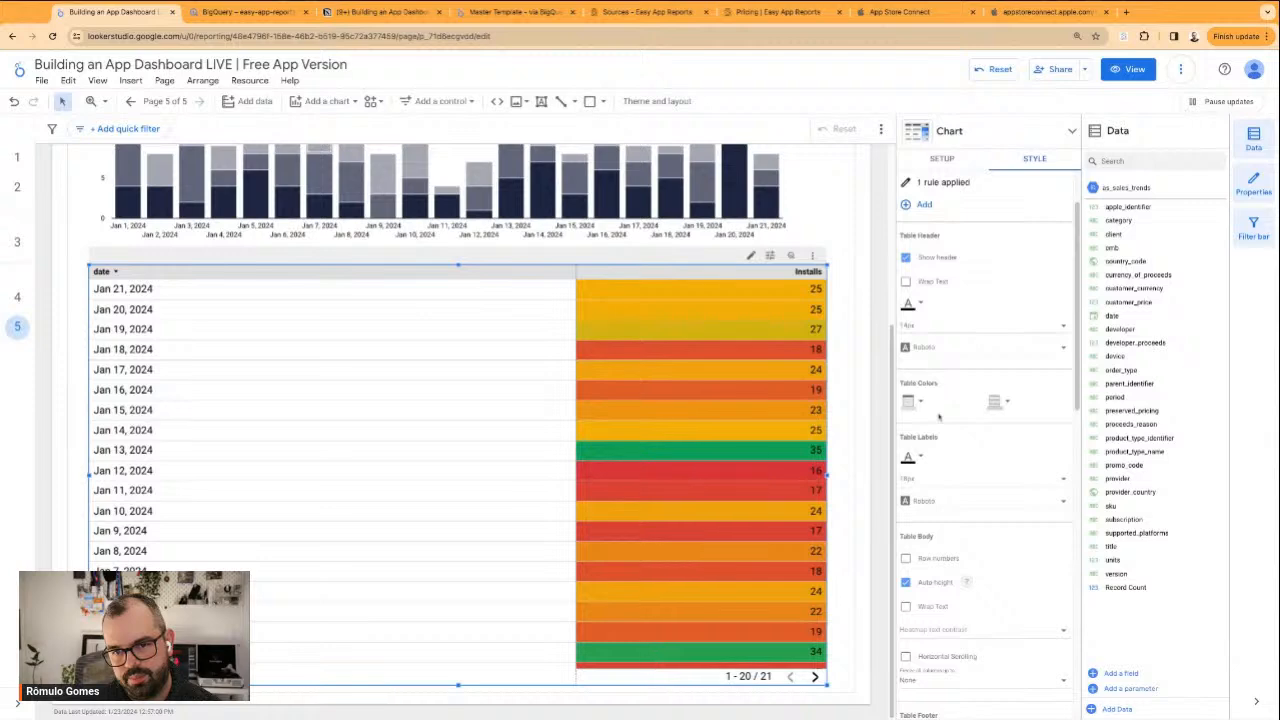
pyautogui.scroll(1, 968, 350)
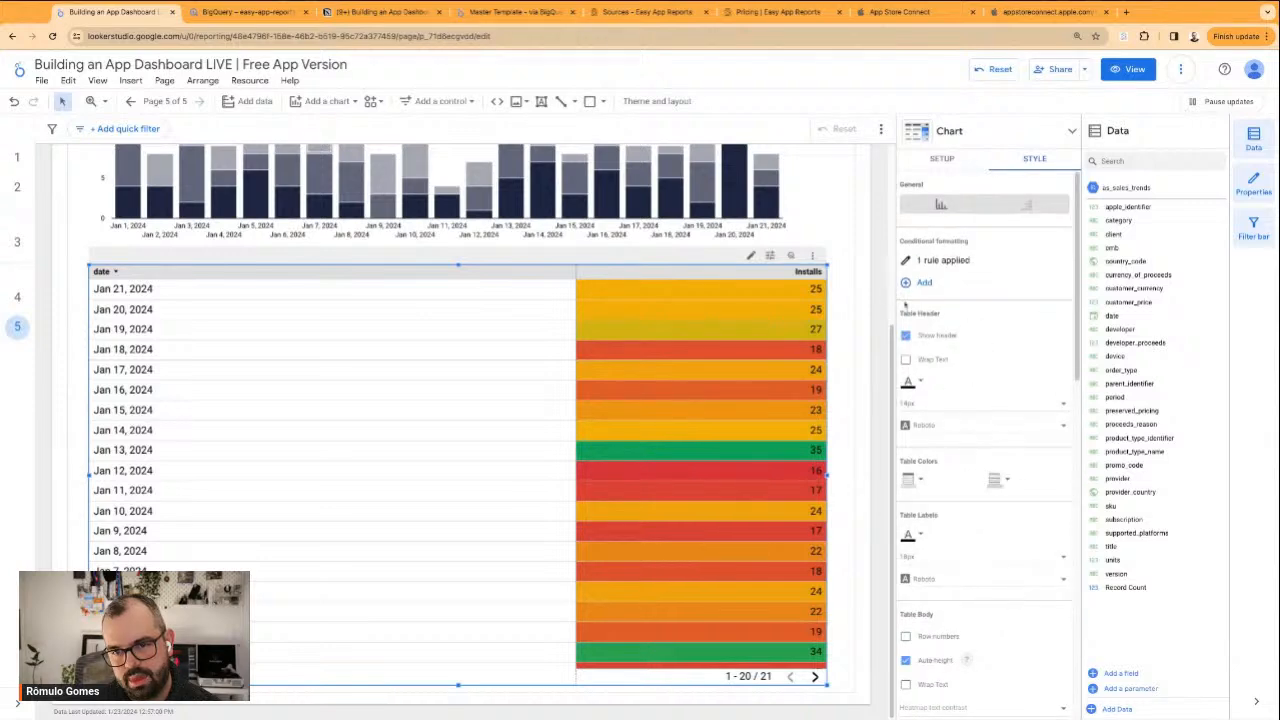
pyautogui.scroll(-1, 986, 405)
pyautogui.scroll(-4, 953, 475)
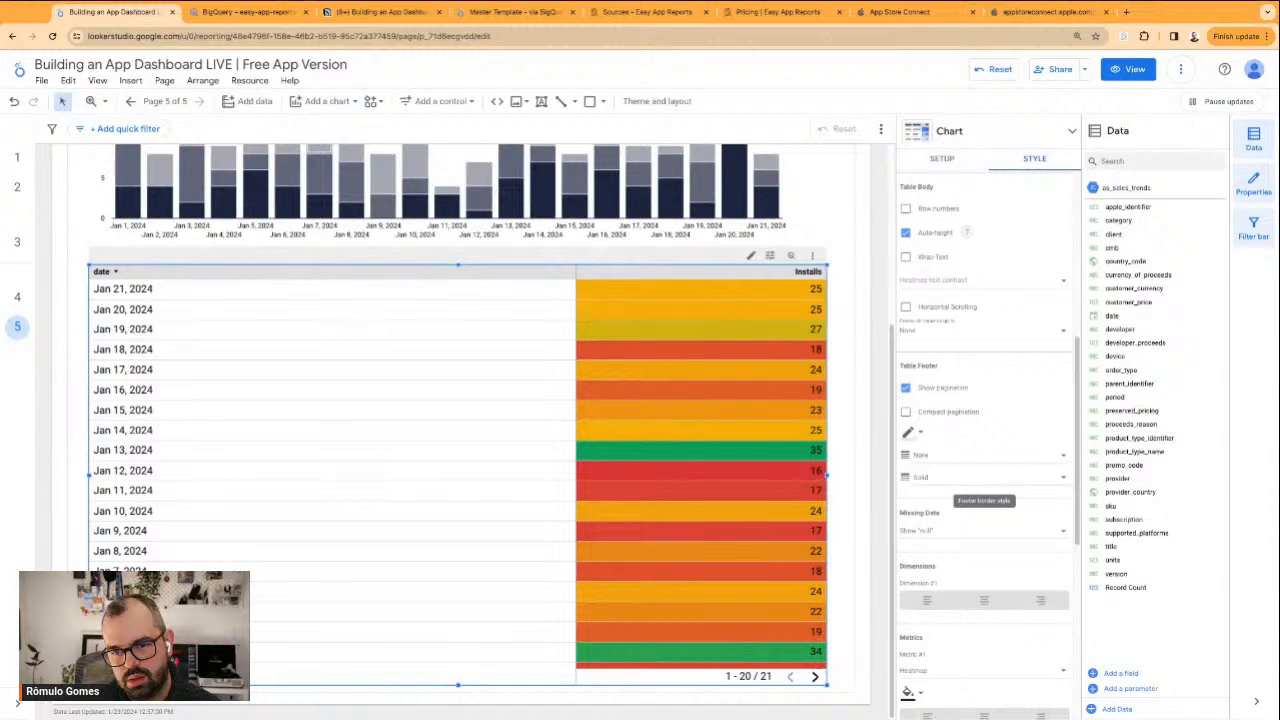
pyautogui.scroll(5, 970, 480)
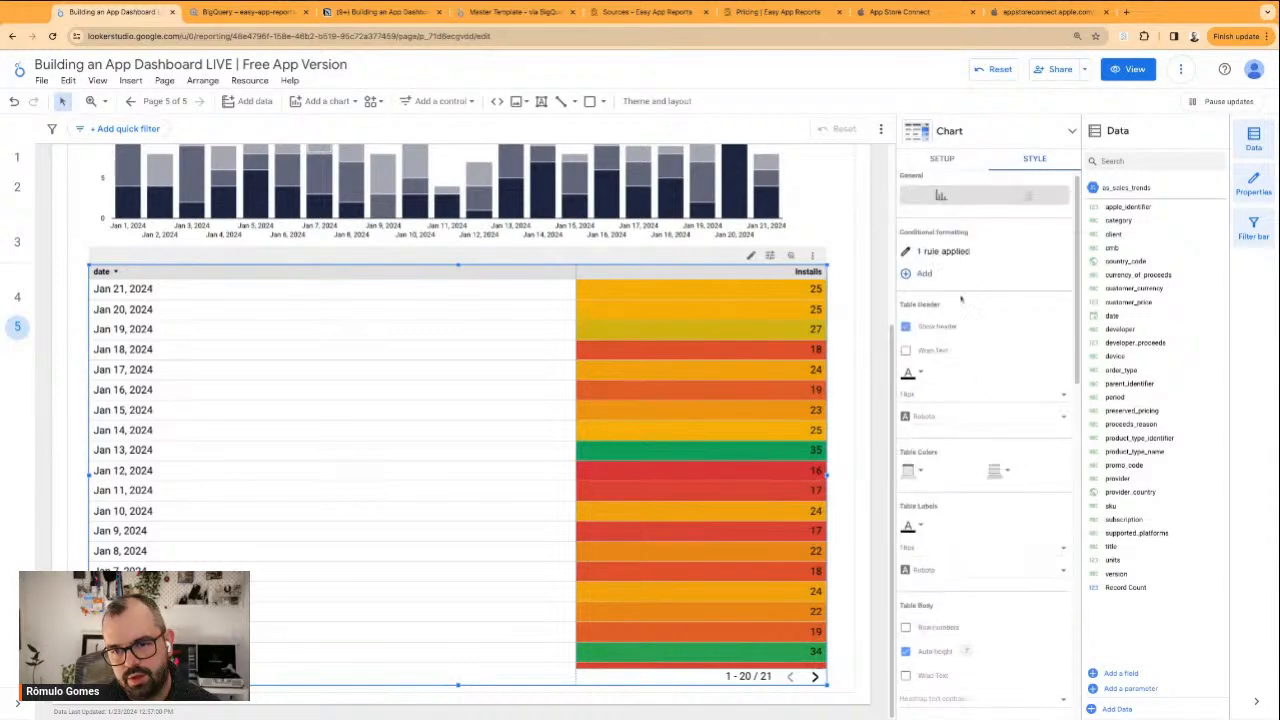
pyautogui.click(907, 253)
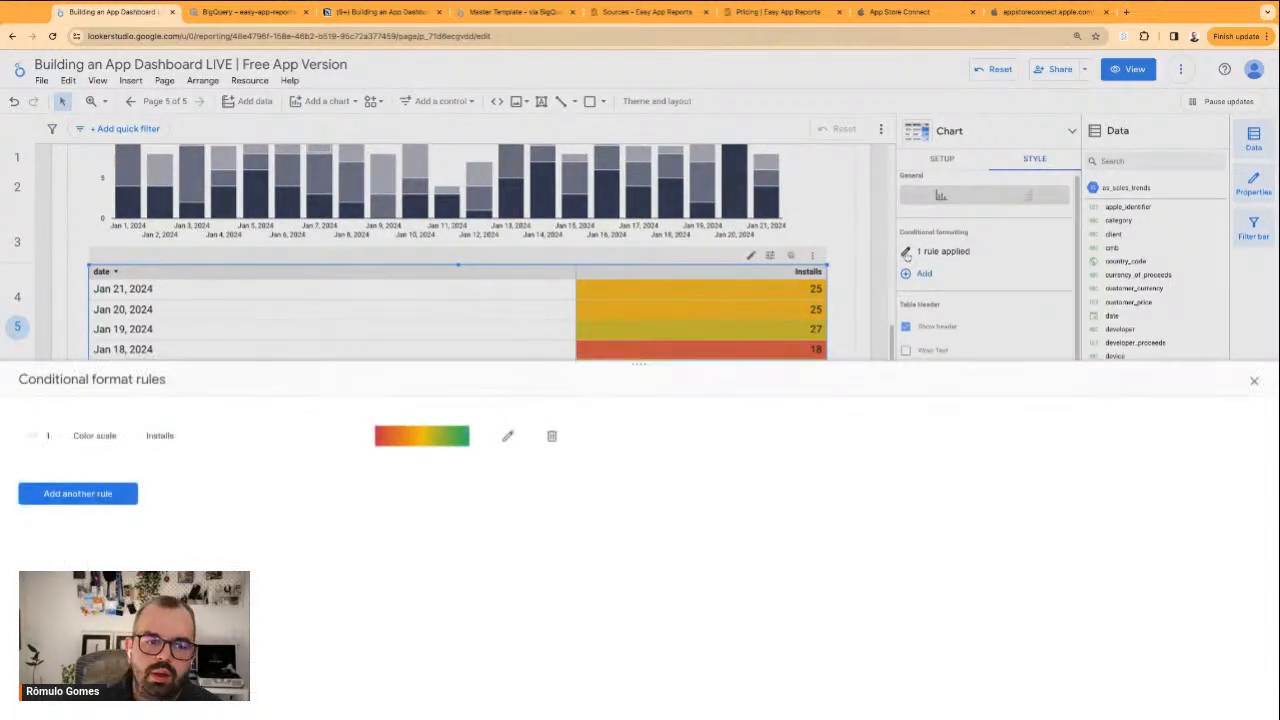
pyautogui.click(508, 436)
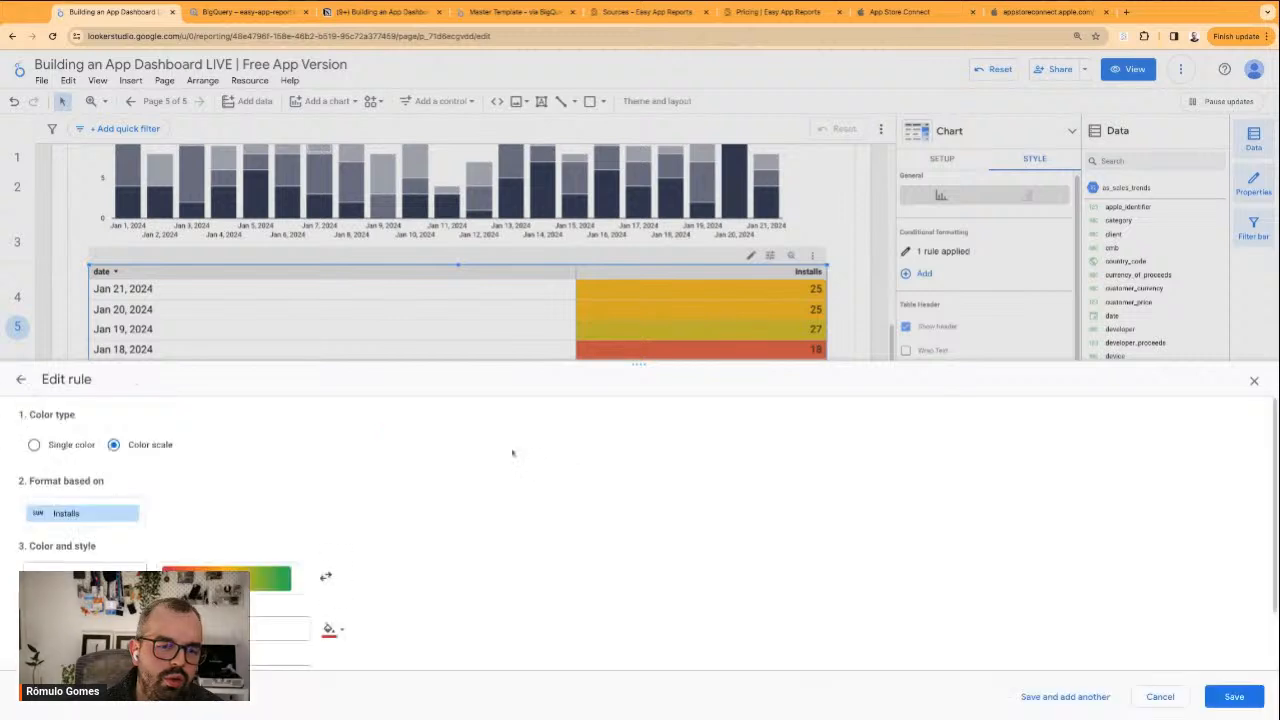
pyautogui.scroll(-2, 90, 515)
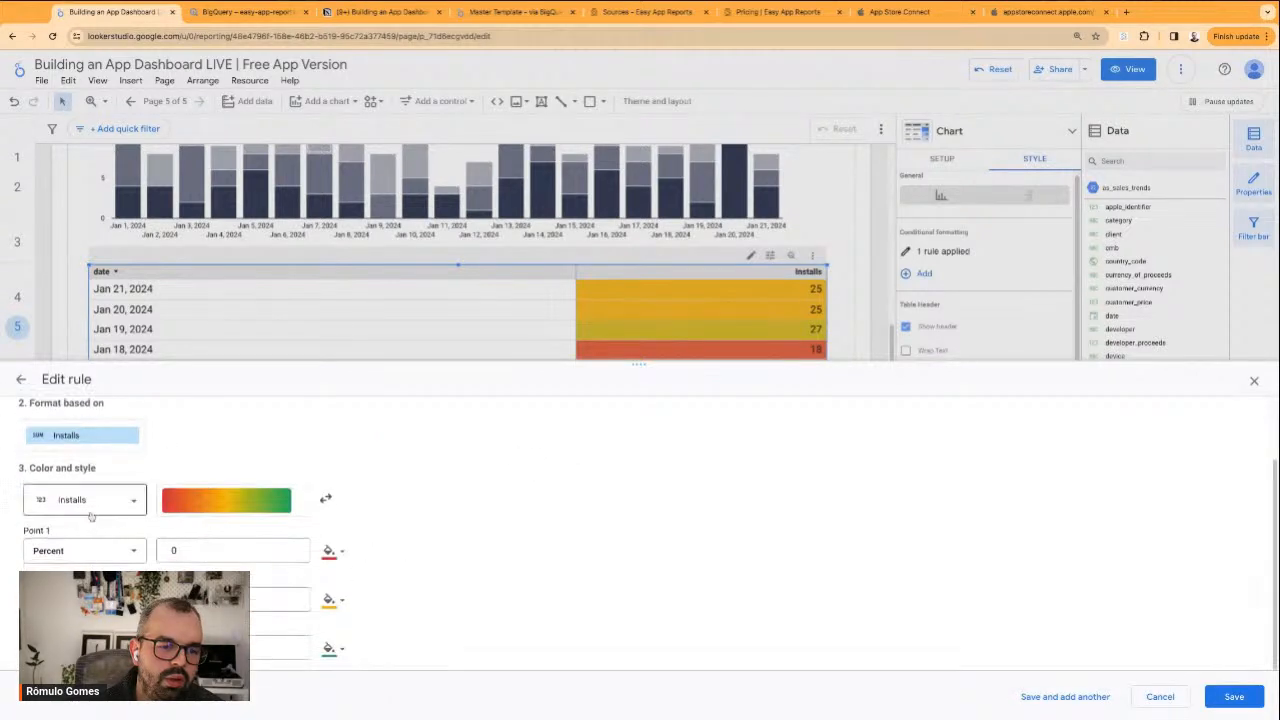
pyautogui.click(205, 505)
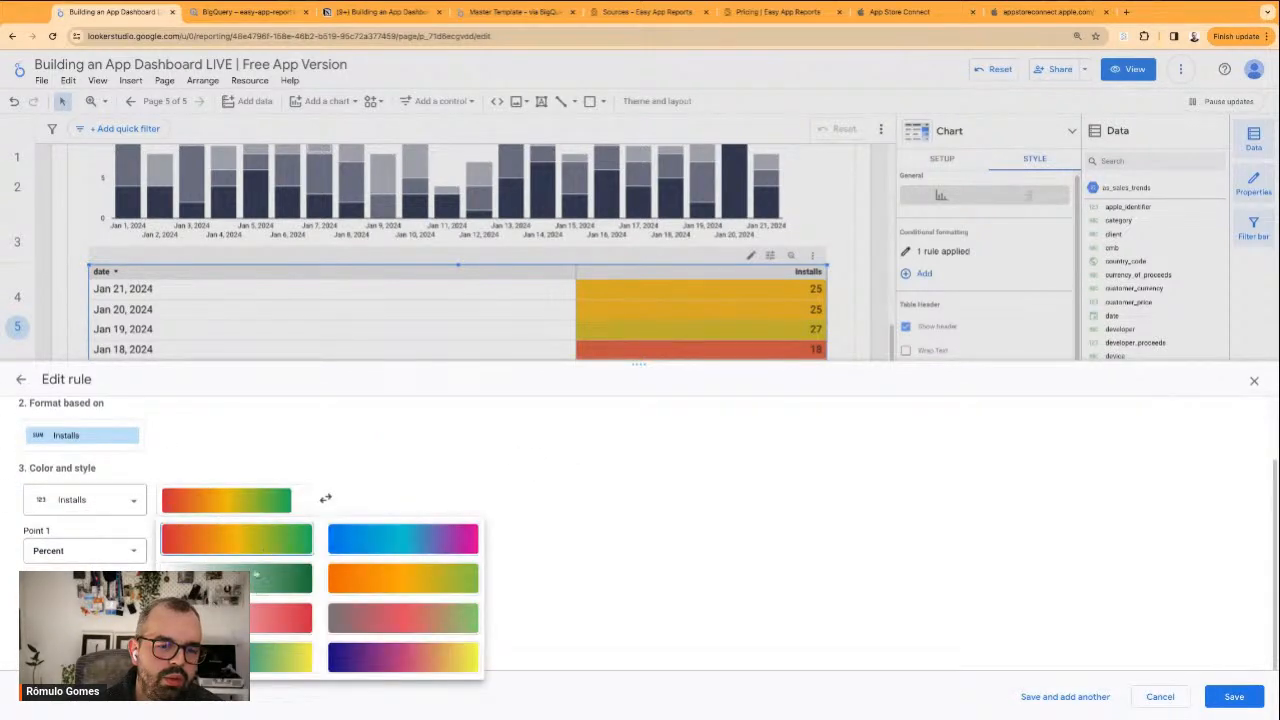
pyautogui.click(256, 587)
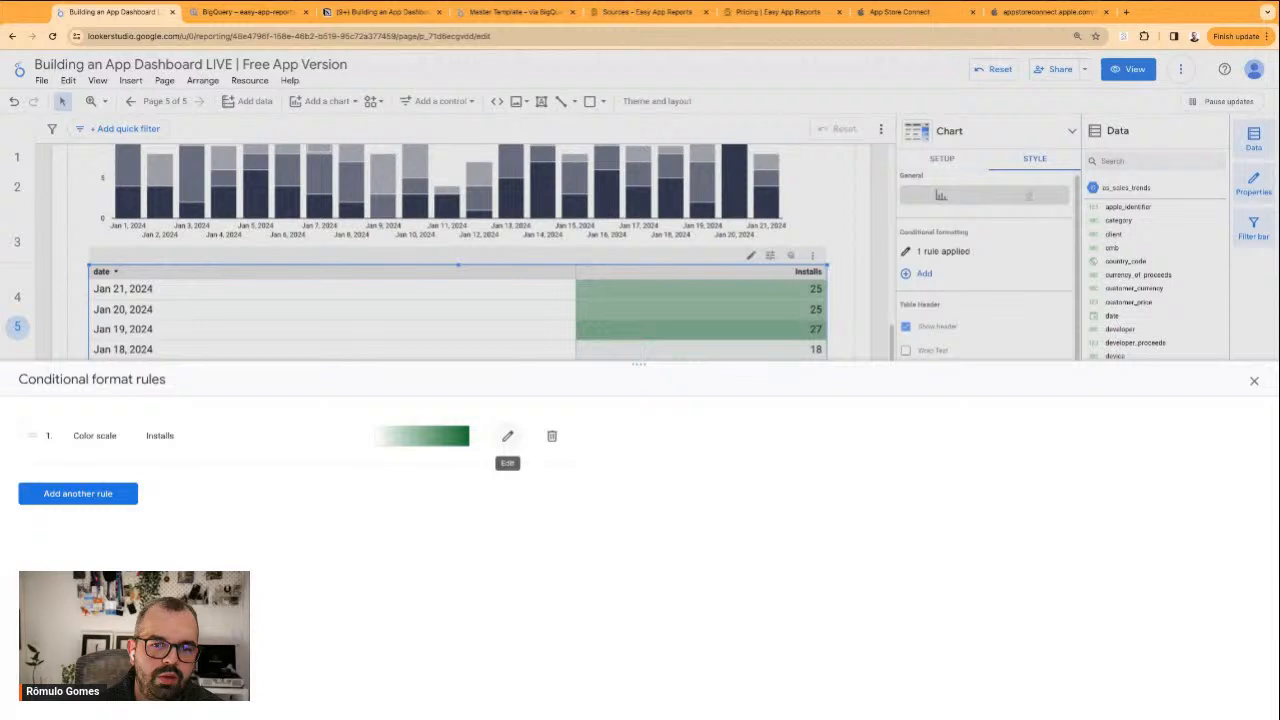
# Narrow the table's date column to fit the dates, giving the rest of the width to the Installs column
pyautogui.click(1254, 380)
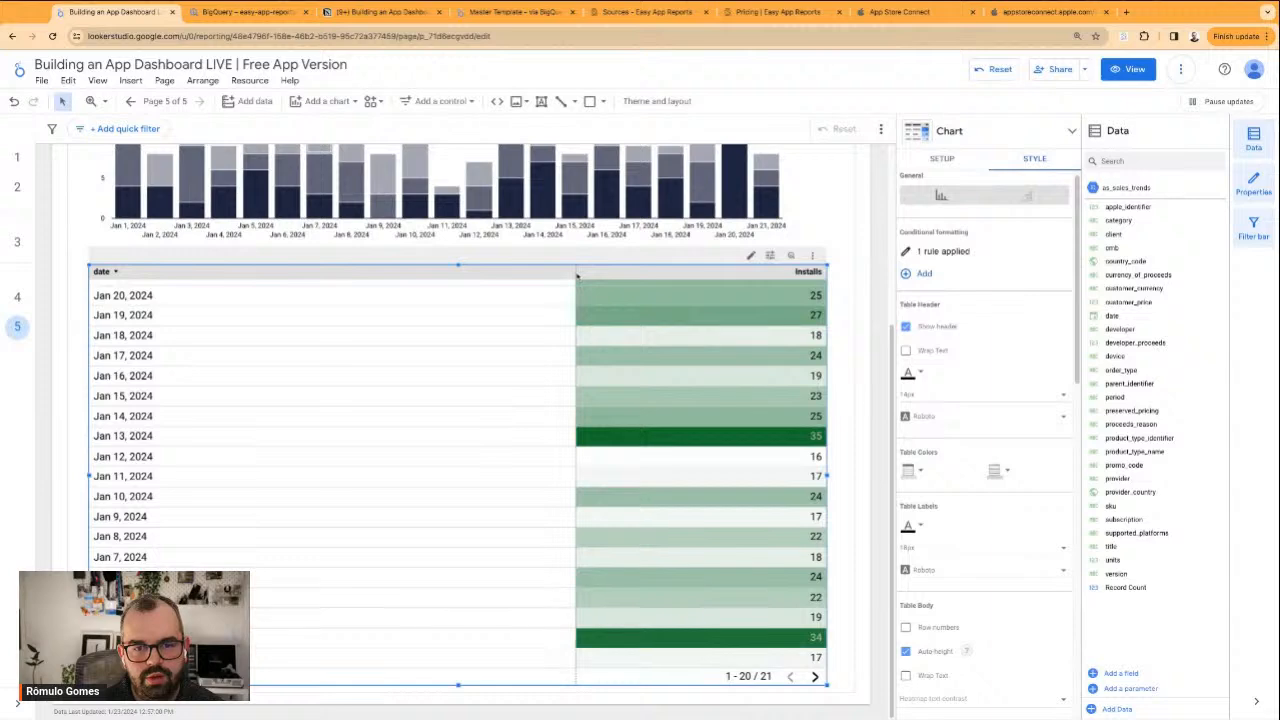
pyautogui.moveTo(577, 275); pyautogui.dragTo(188, 275)
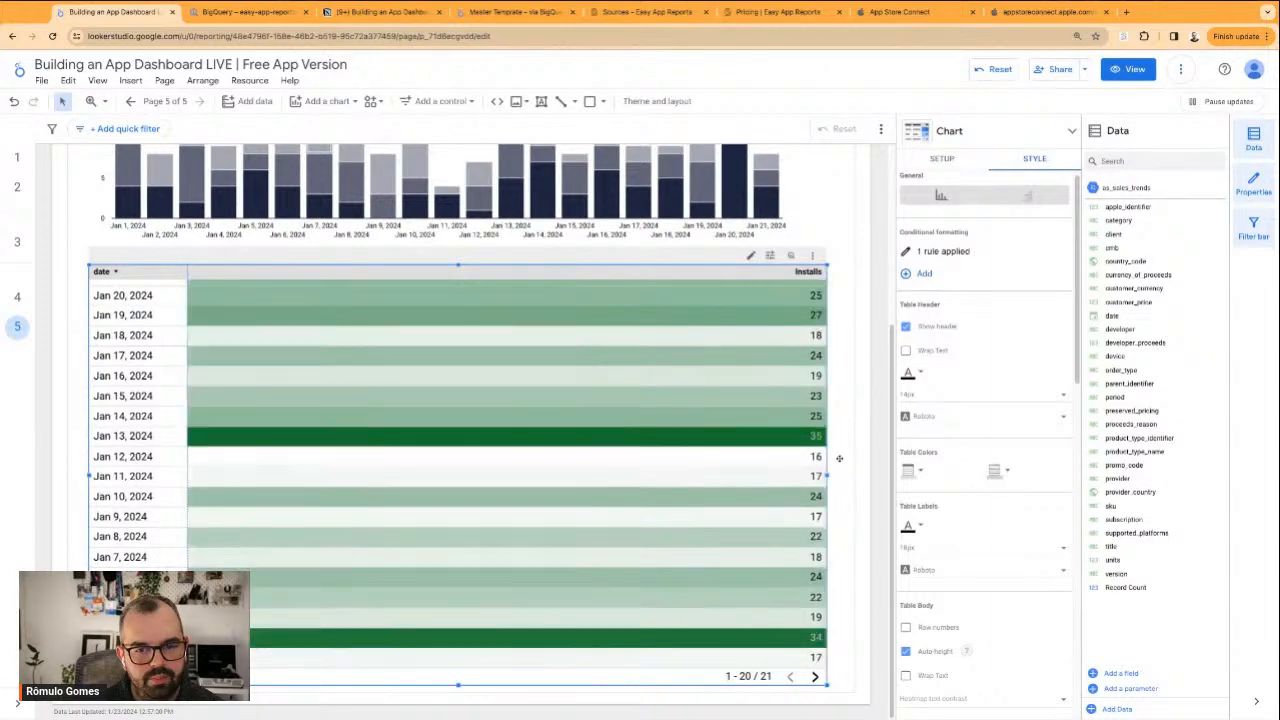
pyautogui.click(847, 458)
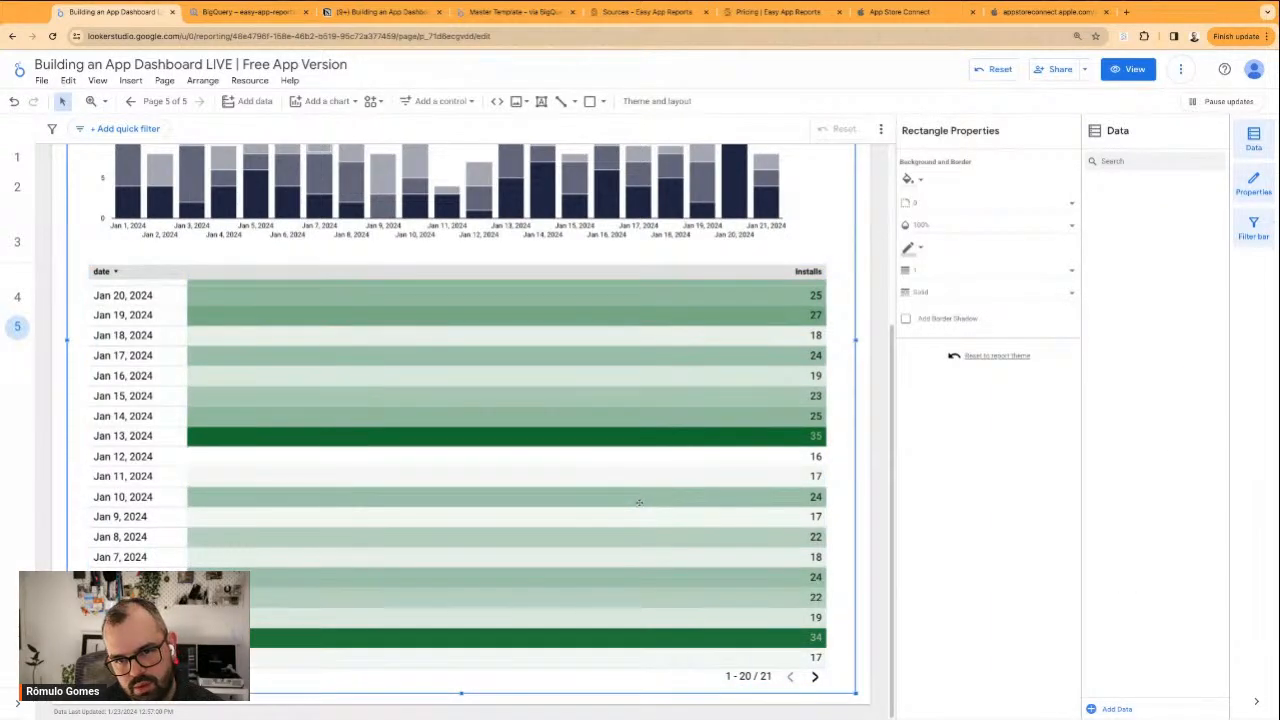
# Delete the table's Installs colour-scale rule and widen the date column to about half the table's width
pyautogui.click(653, 409)
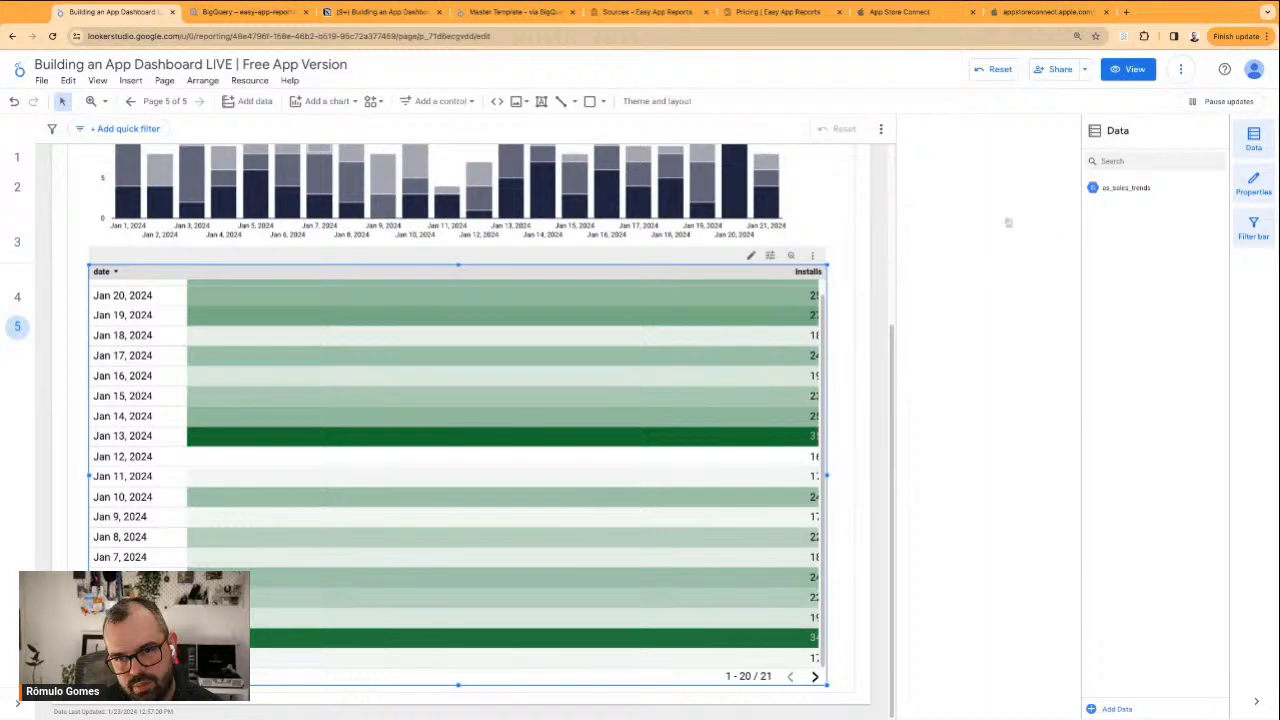
pyautogui.click(943, 260)
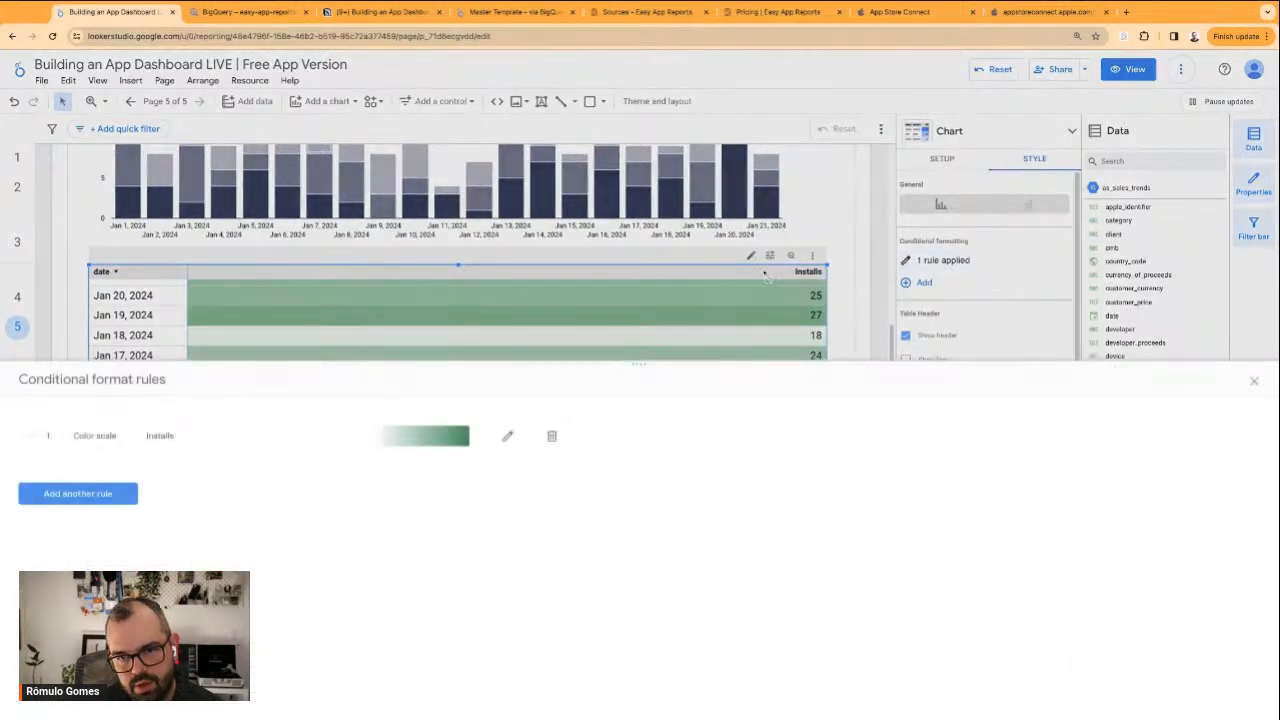
pyautogui.click(551, 436)
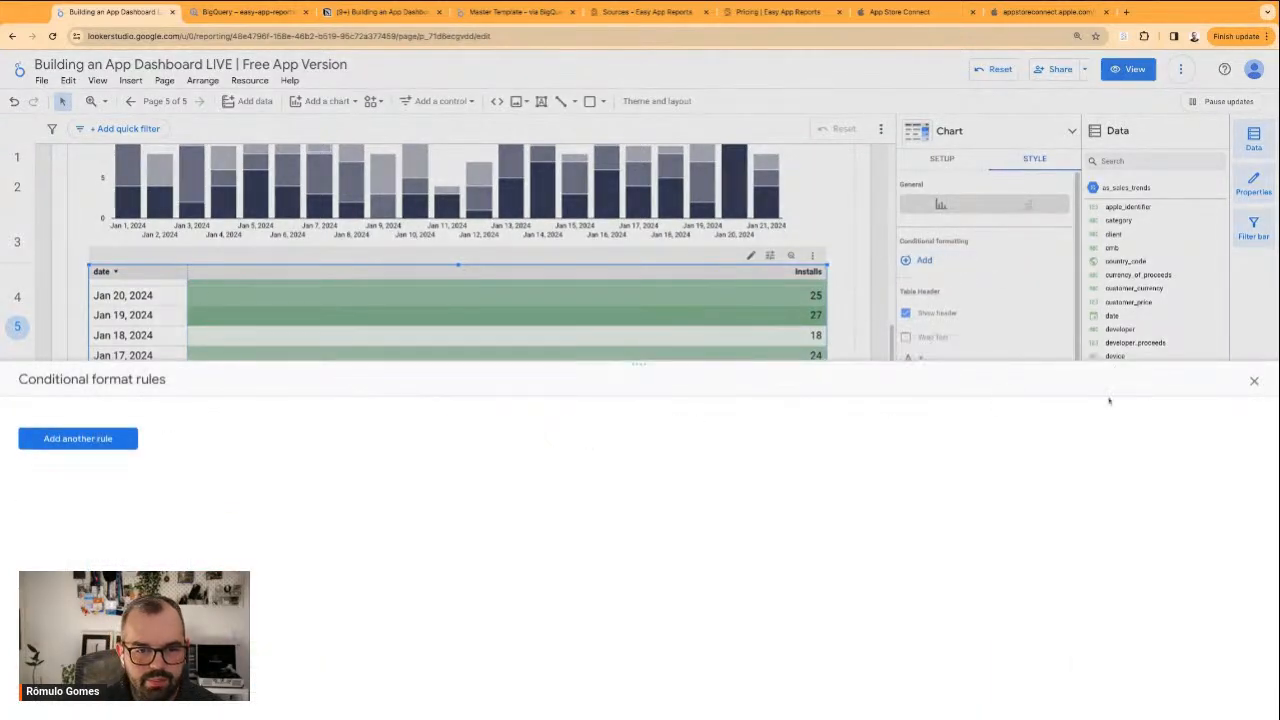
pyautogui.click(1254, 381)
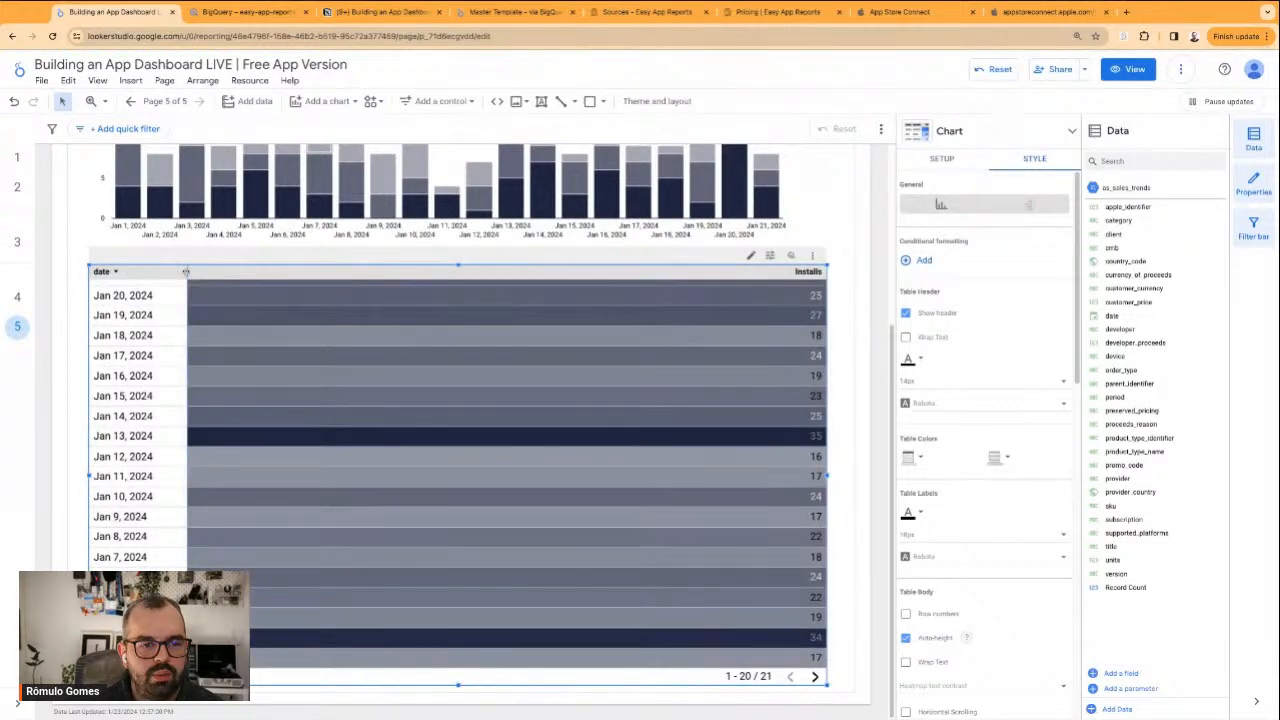
pyautogui.moveTo(186, 272); pyautogui.dragTo(470, 276)
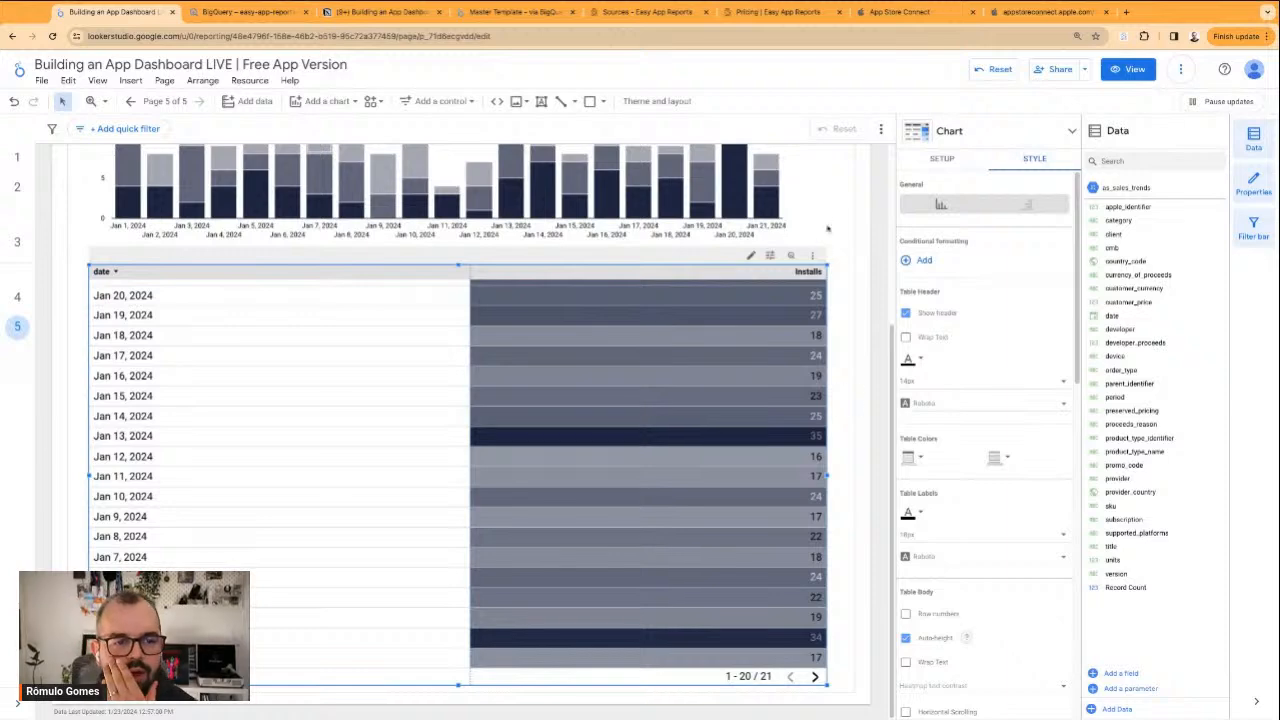
# Display the table's Installs metric as Number and widen the date column so Installs takes only a narrow strip
pyautogui.scroll(-3, 979, 376)
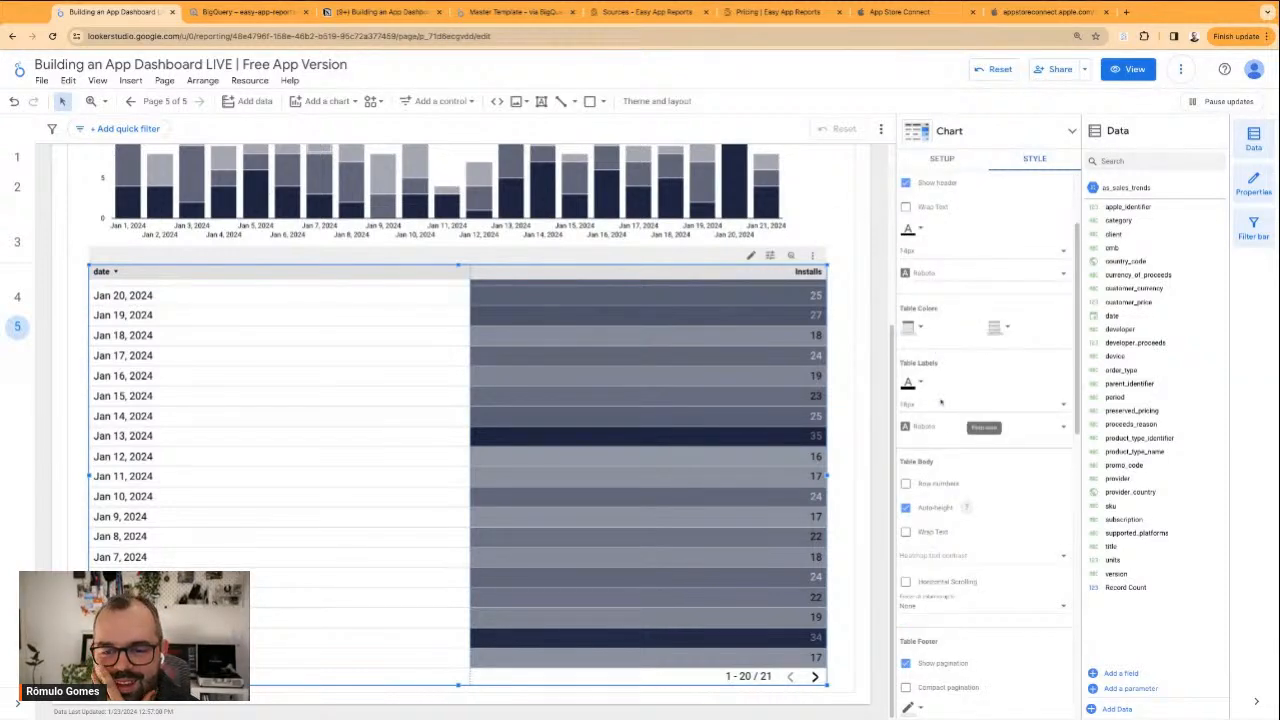
pyautogui.scroll(-10, 954, 450)
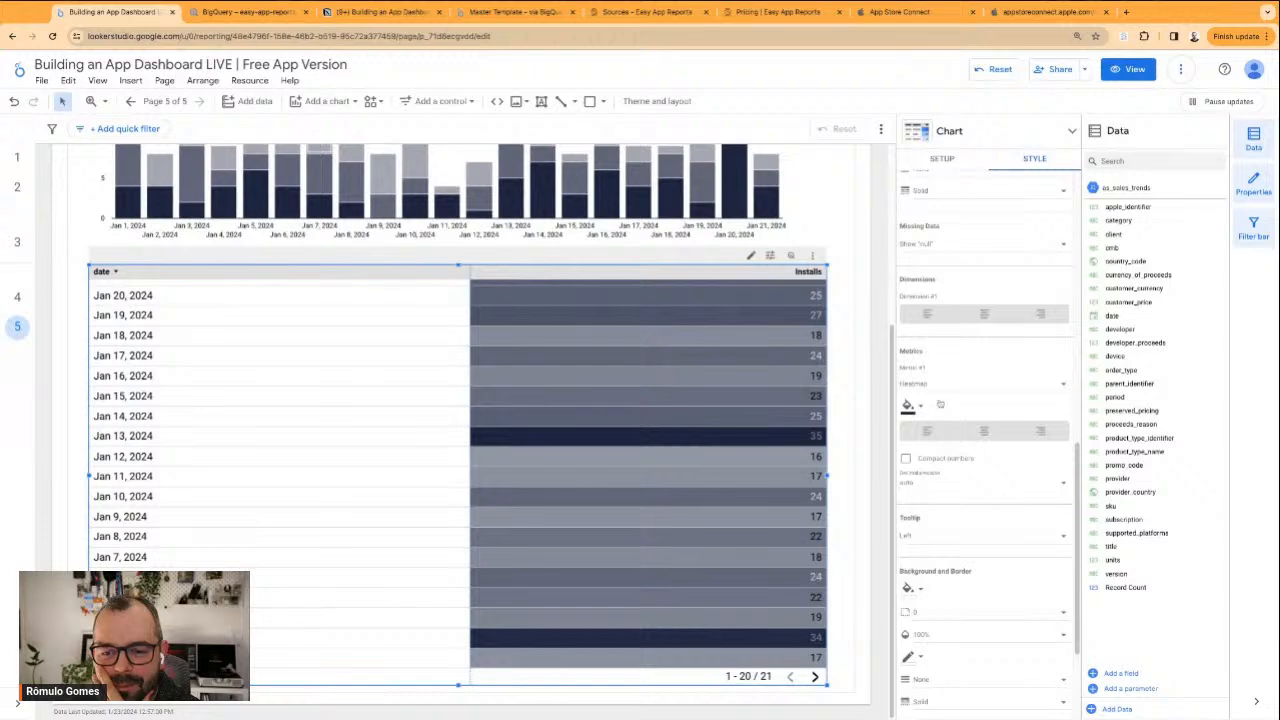
pyautogui.click(950, 385)
pyautogui.click(944, 360)
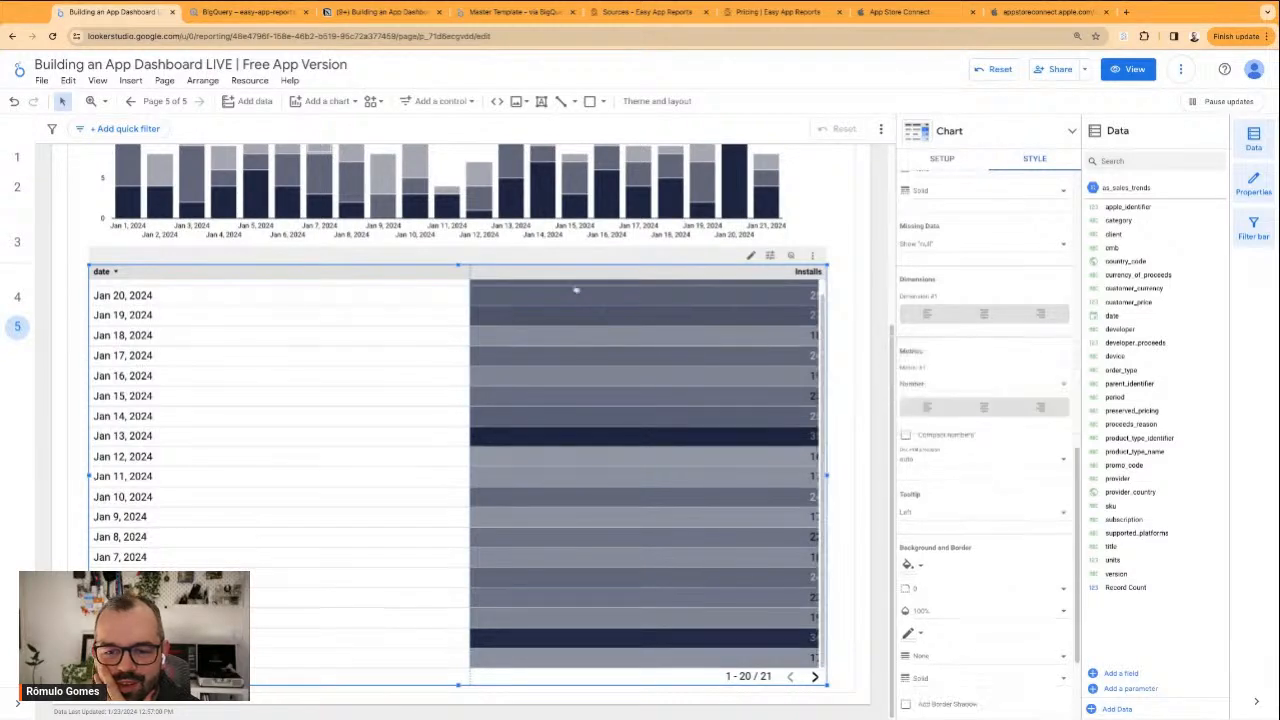
pyautogui.moveTo(470, 277); pyautogui.dragTo(727, 278)
# Add date as a second dimension to the table and set its data type to Day of Week
pyautogui.scroll(5, 957, 342)
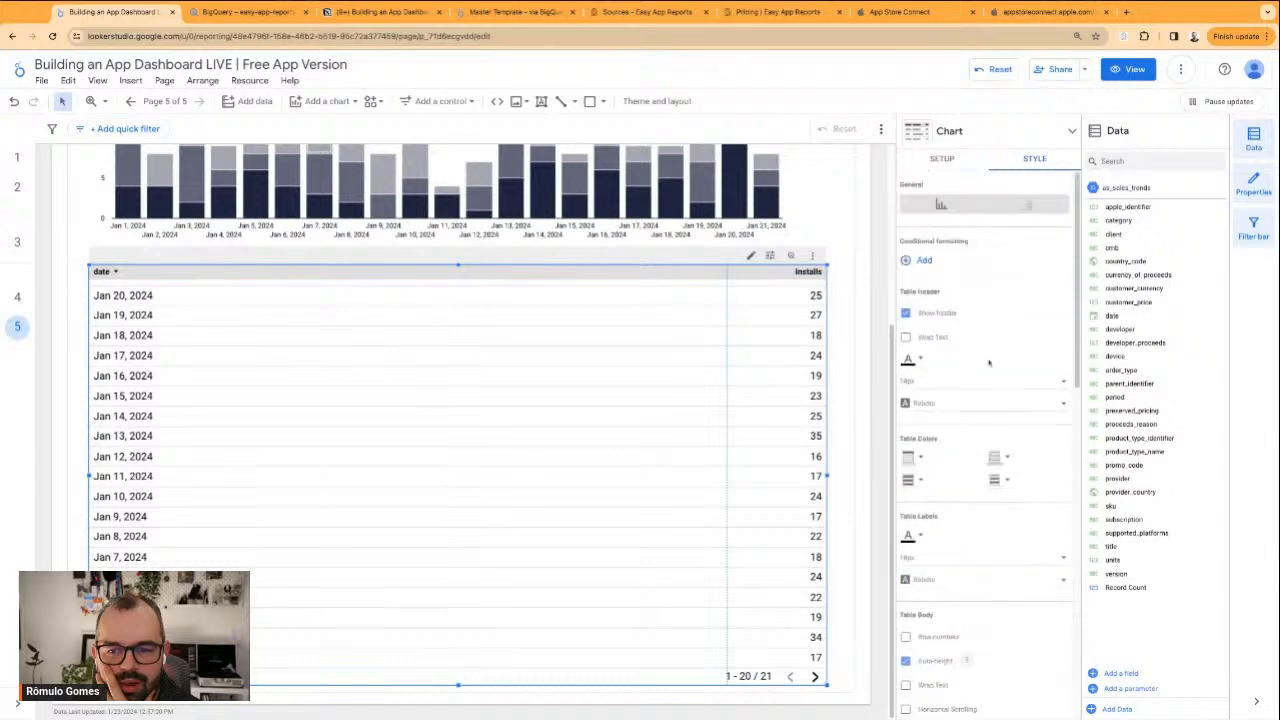
pyautogui.click(948, 161)
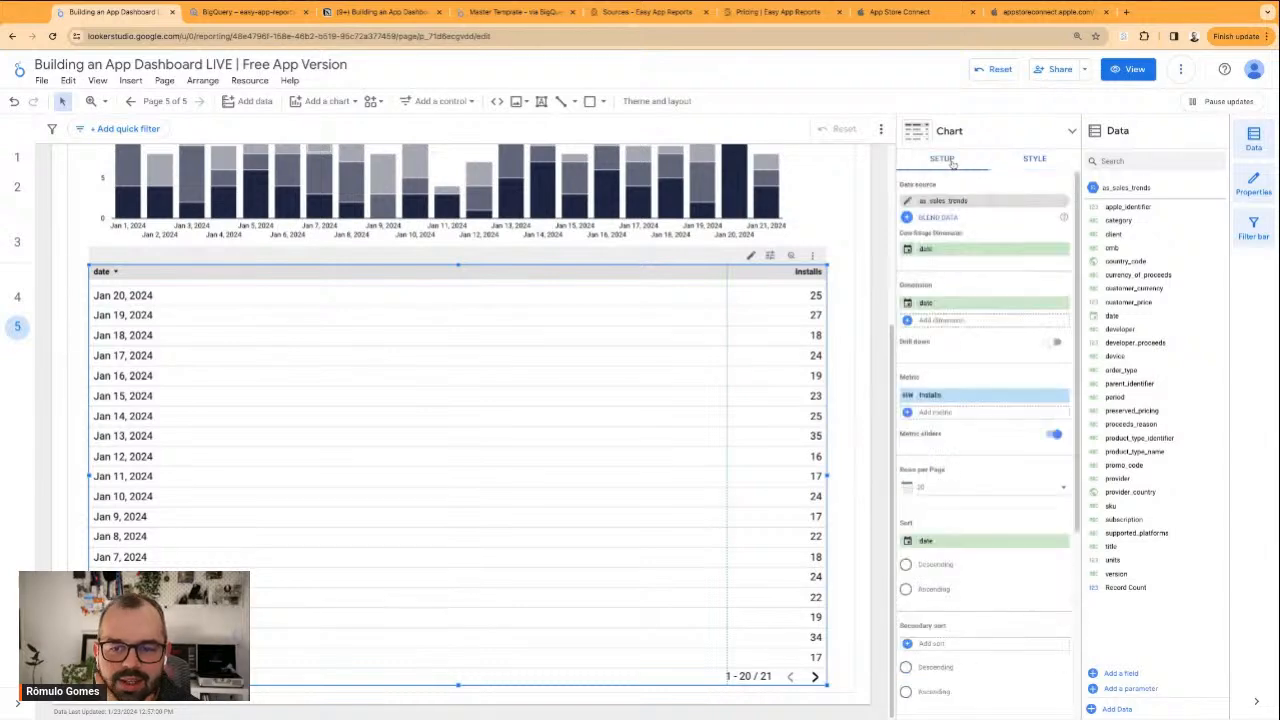
pyautogui.click(930, 321)
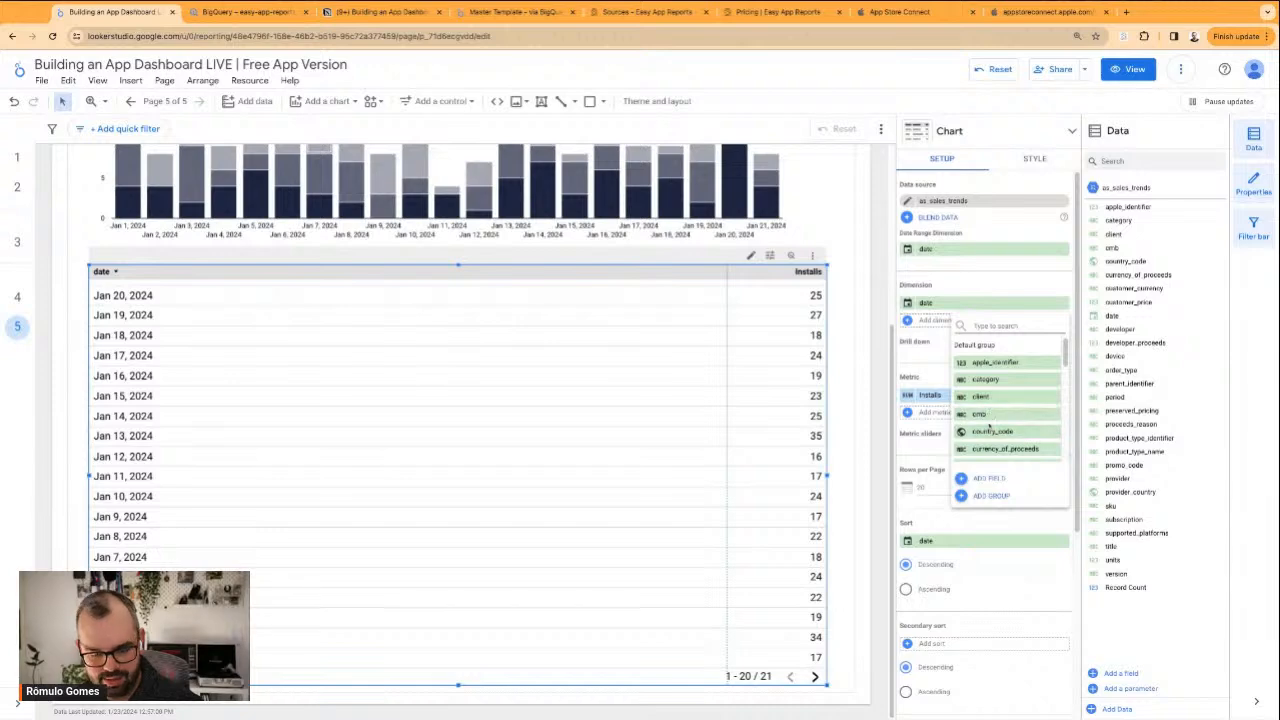
pyautogui.write('cu')
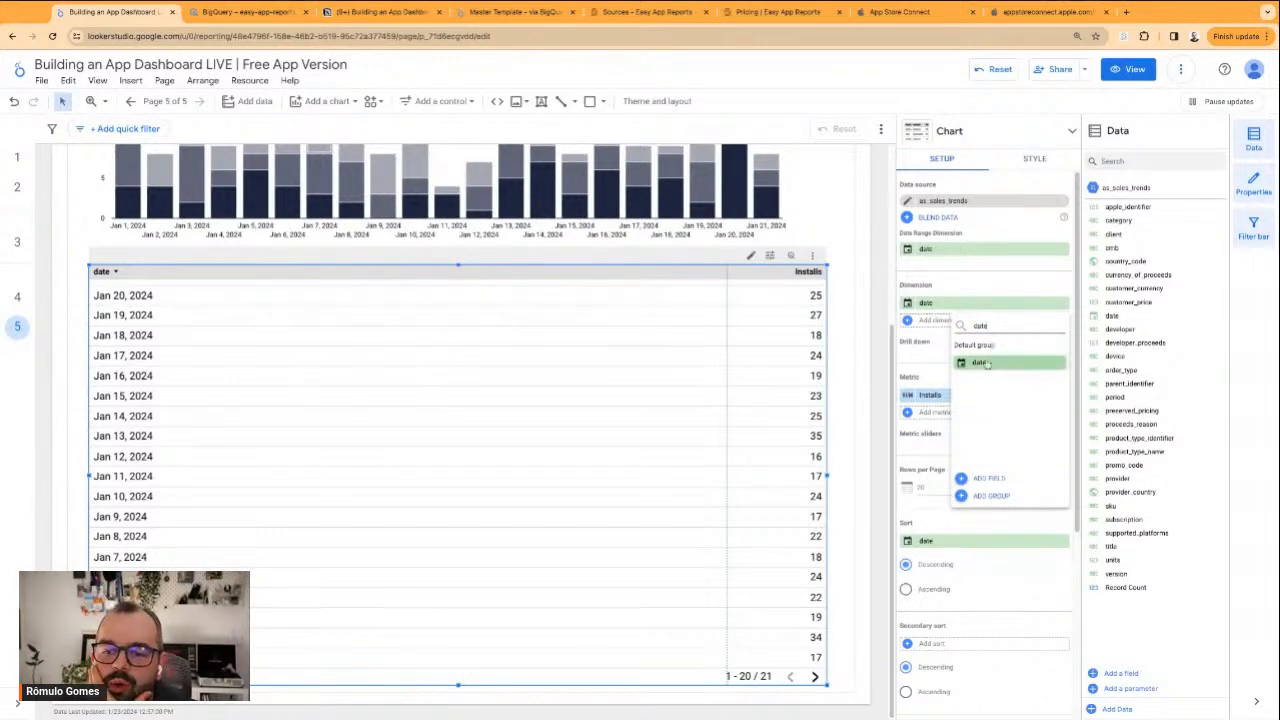
pyautogui.click(983, 363)
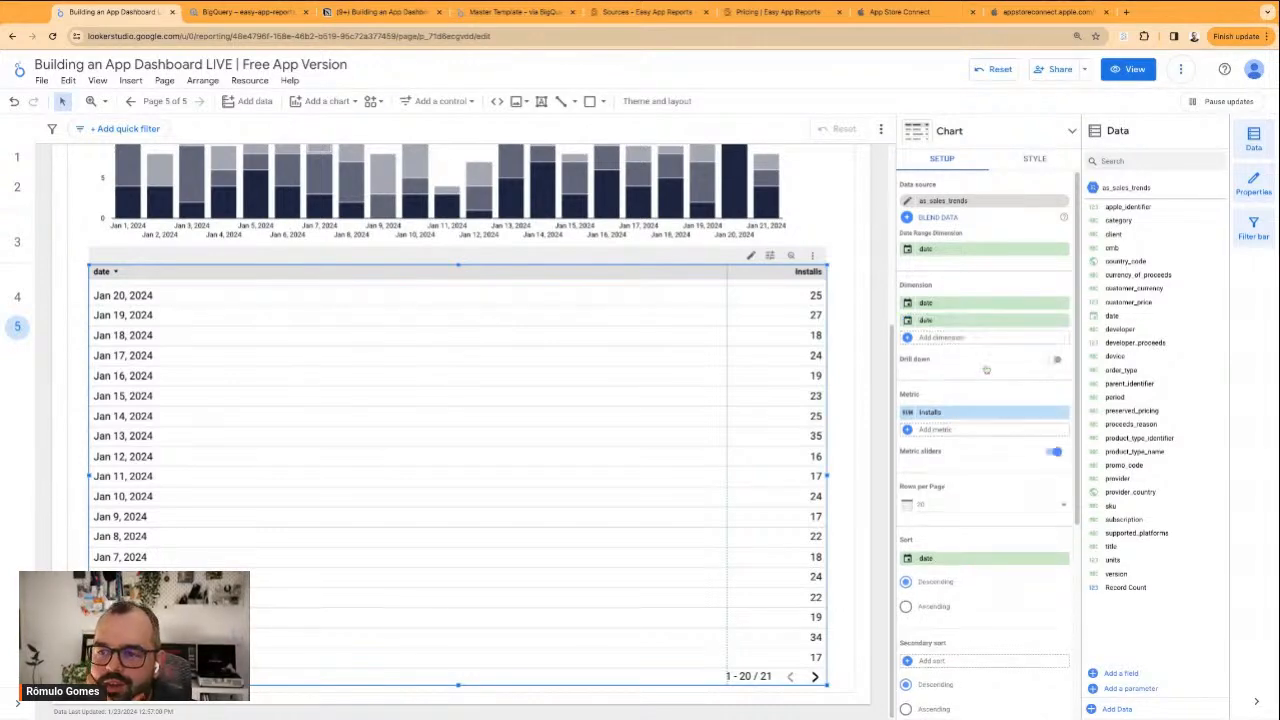
pyautogui.click(908, 321)
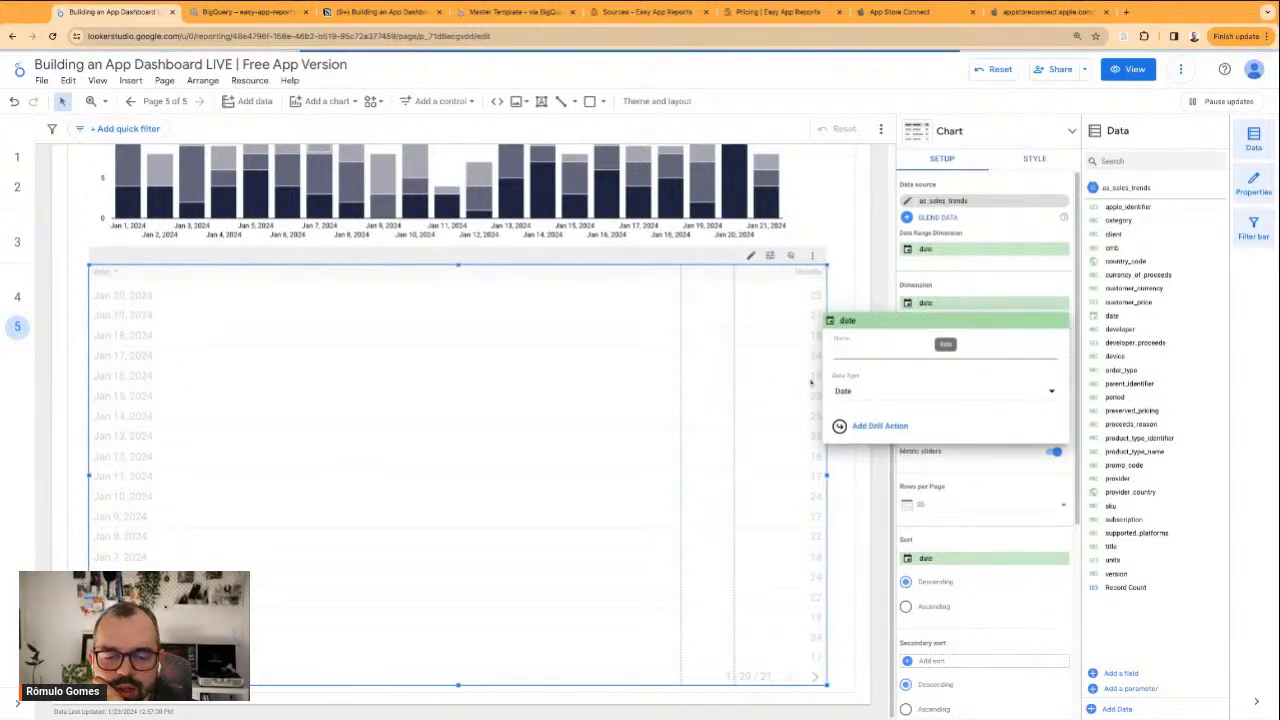
pyautogui.click(874, 397)
pyautogui.moveTo(880, 440)
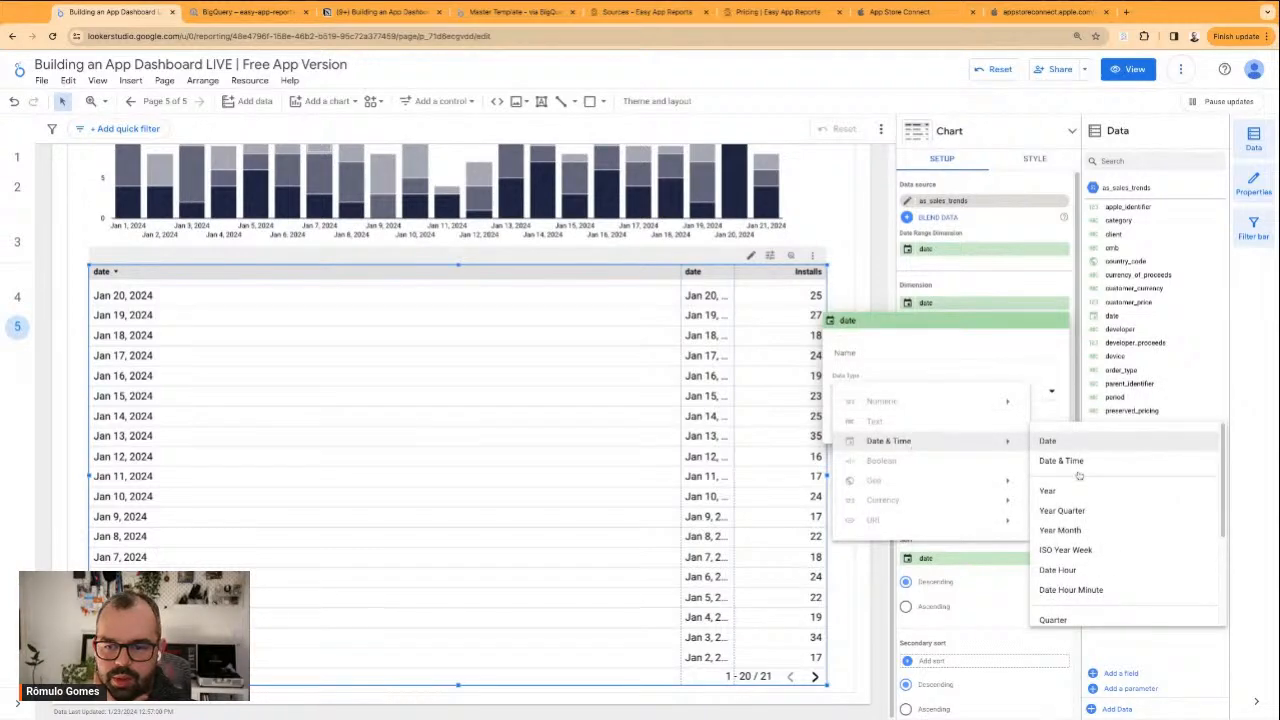
pyautogui.scroll(-3, 1085, 540)
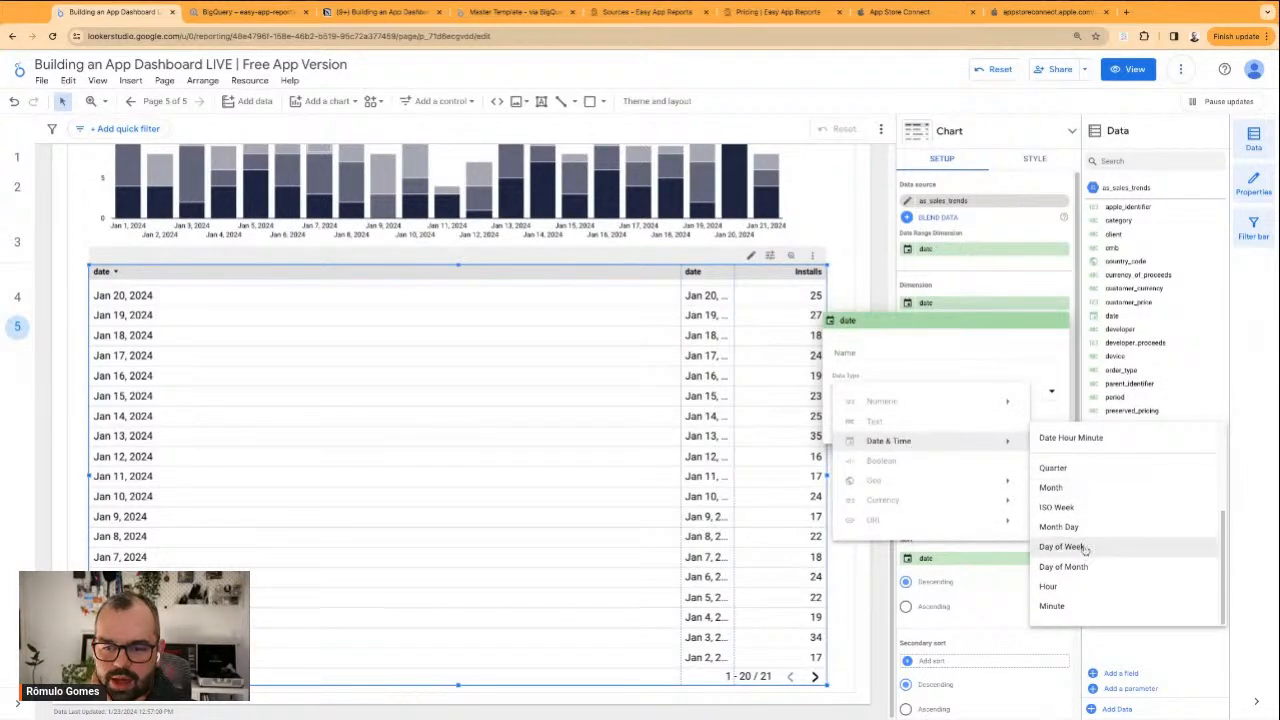
pyautogui.click(1062, 547)
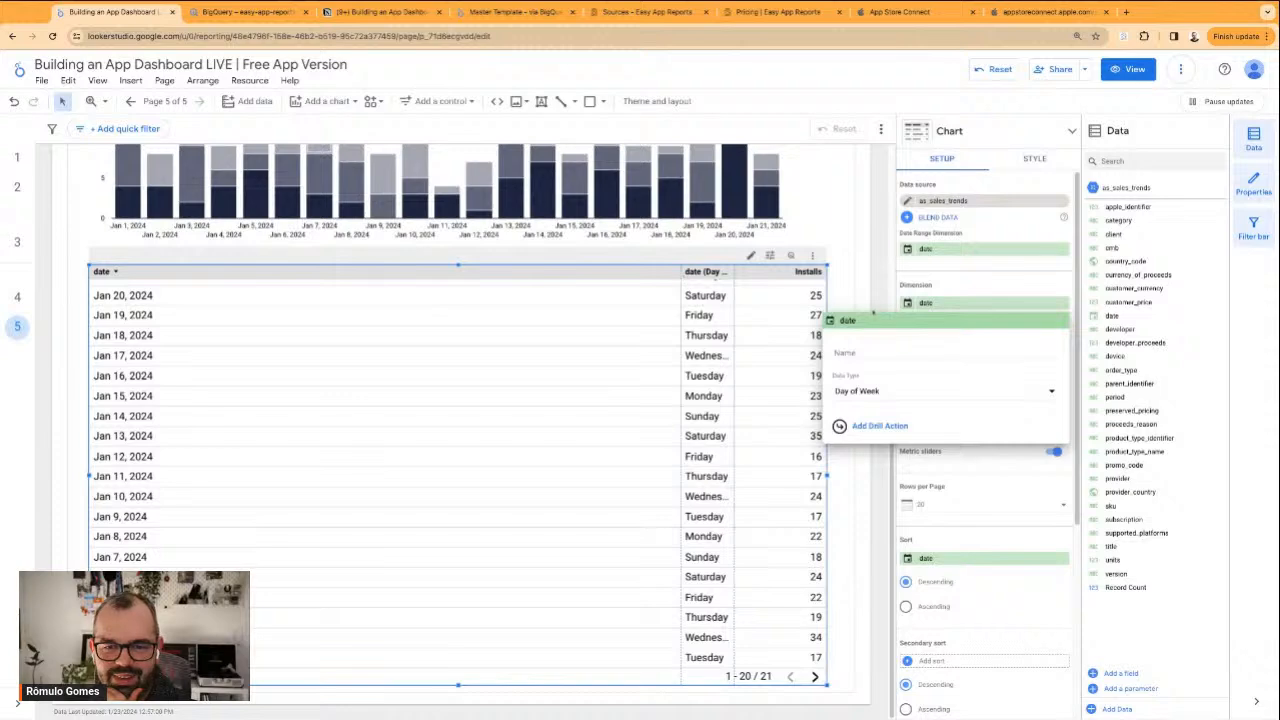
pyautogui.click(927, 292)
# Name the table's second date dimension Day of Week and reload the report page
pyautogui.click(908, 321)
pyautogui.click(873, 351)
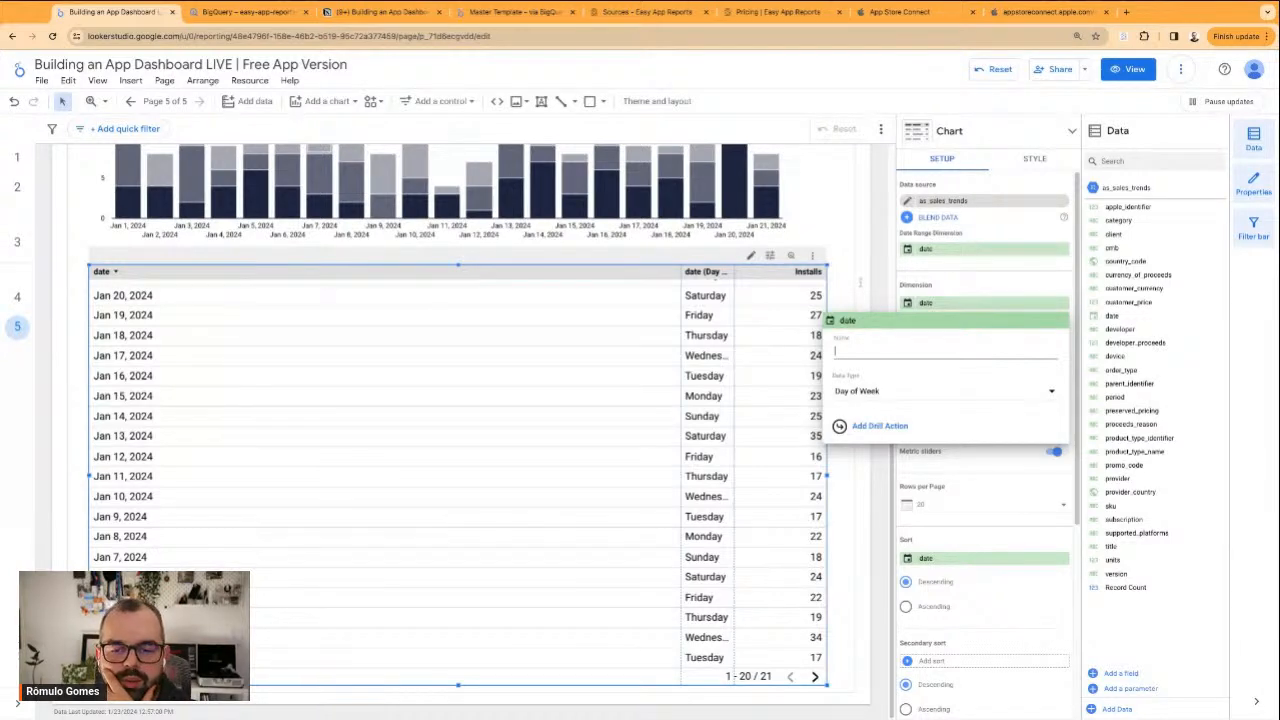
pyautogui.write('Day o')
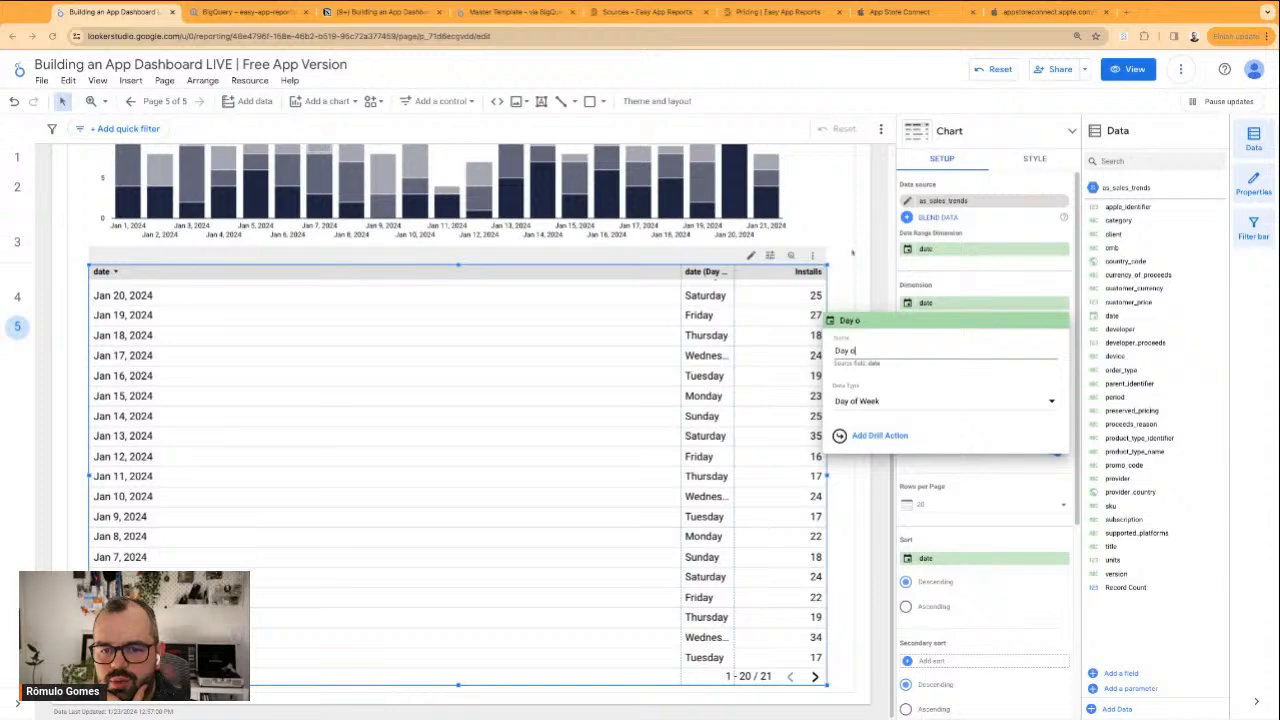
pyautogui.click(845, 285)
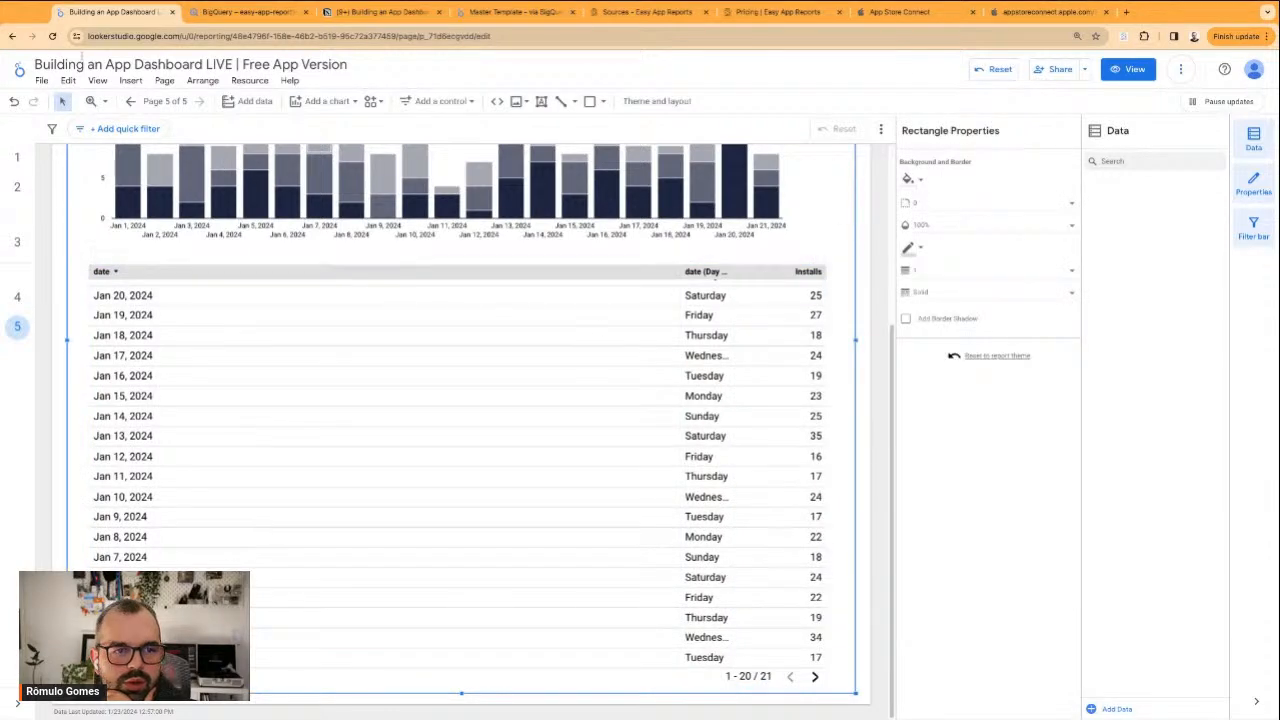
pyautogui.click(52, 37)
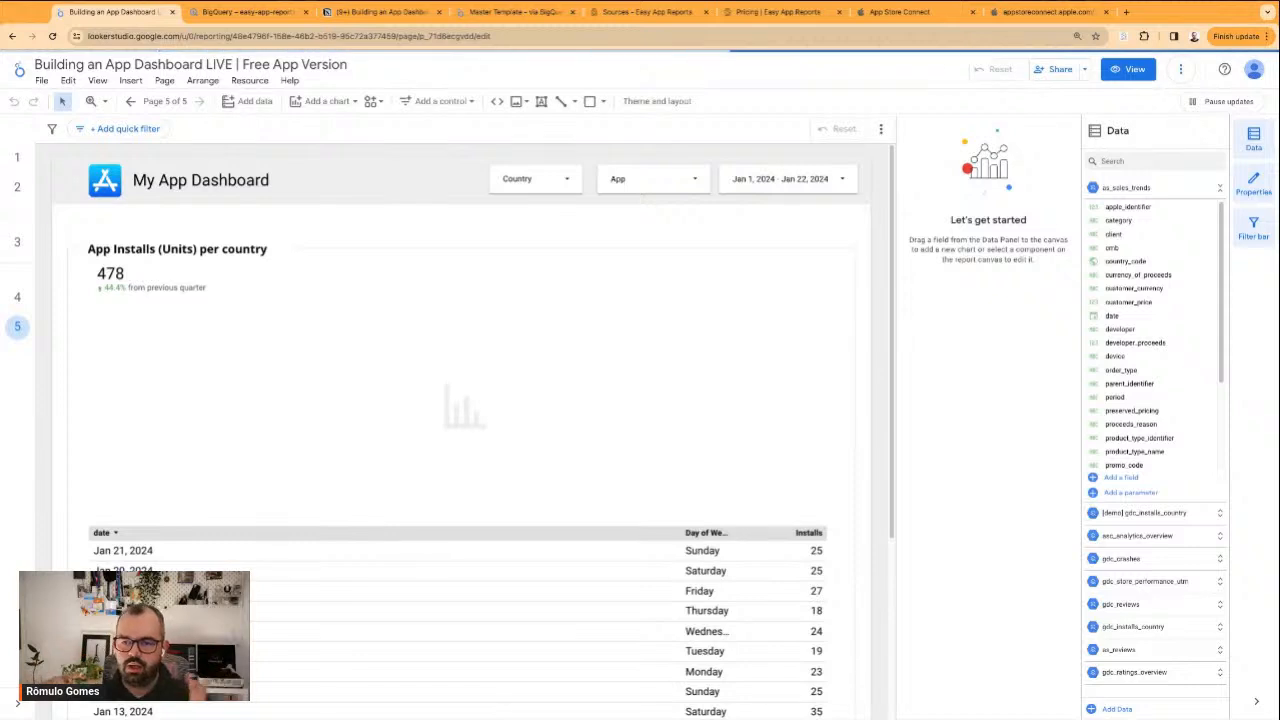
# Narrow the table's date and Day of Week columns so each just fits its contents
pyautogui.scroll(-2, 386, 520)
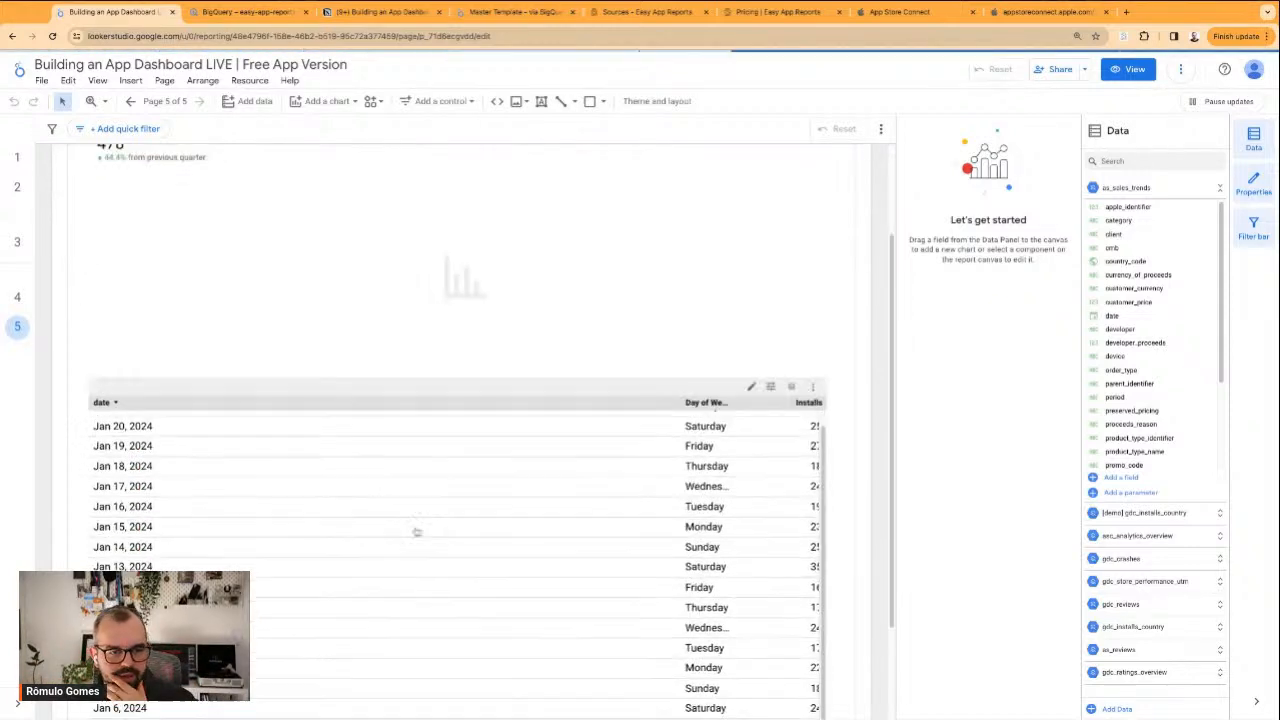
pyautogui.click(686, 408)
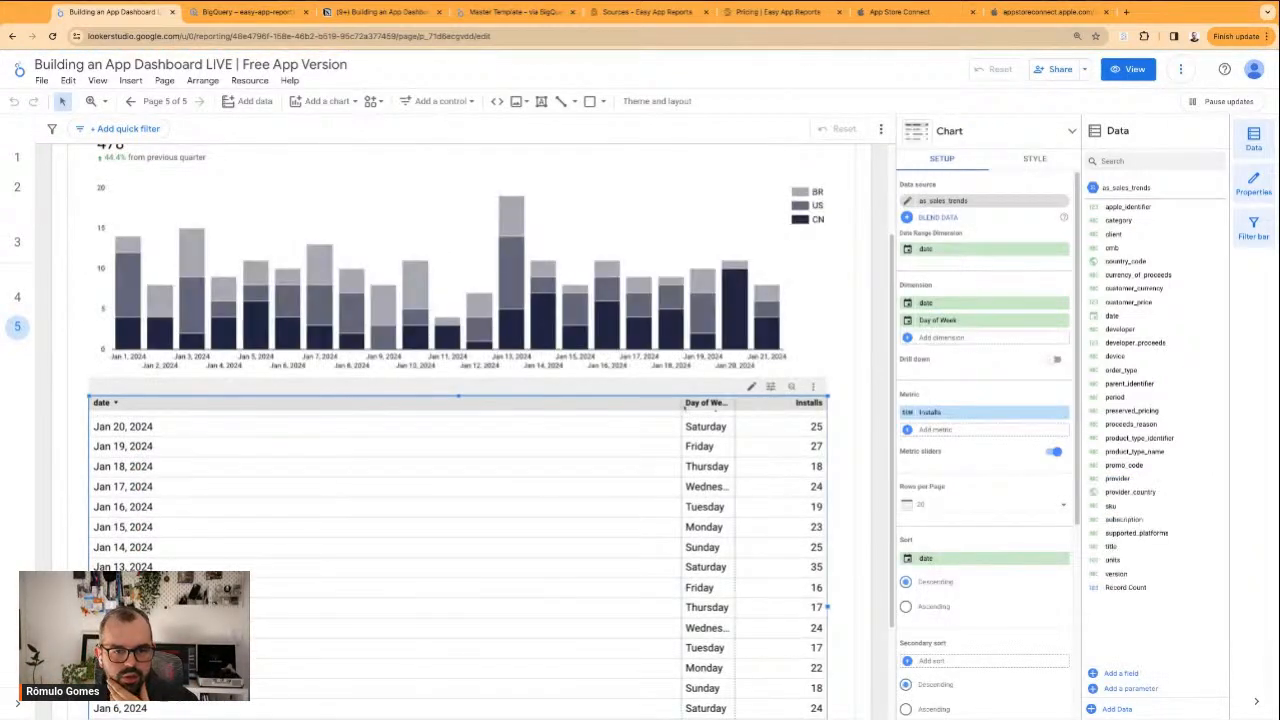
pyautogui.moveTo(683, 404); pyautogui.dragTo(182, 404)
pyautogui.moveTo(737, 404); pyautogui.dragTo(259, 404)
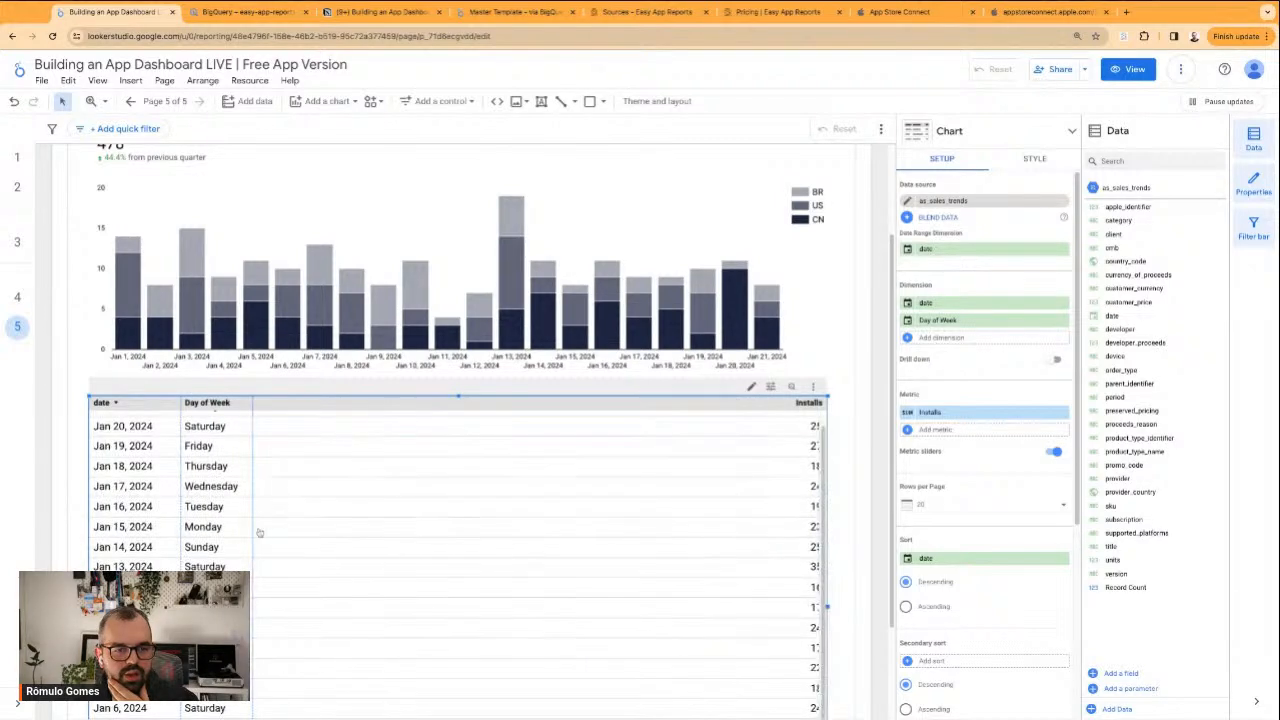
pyautogui.click(858, 480)
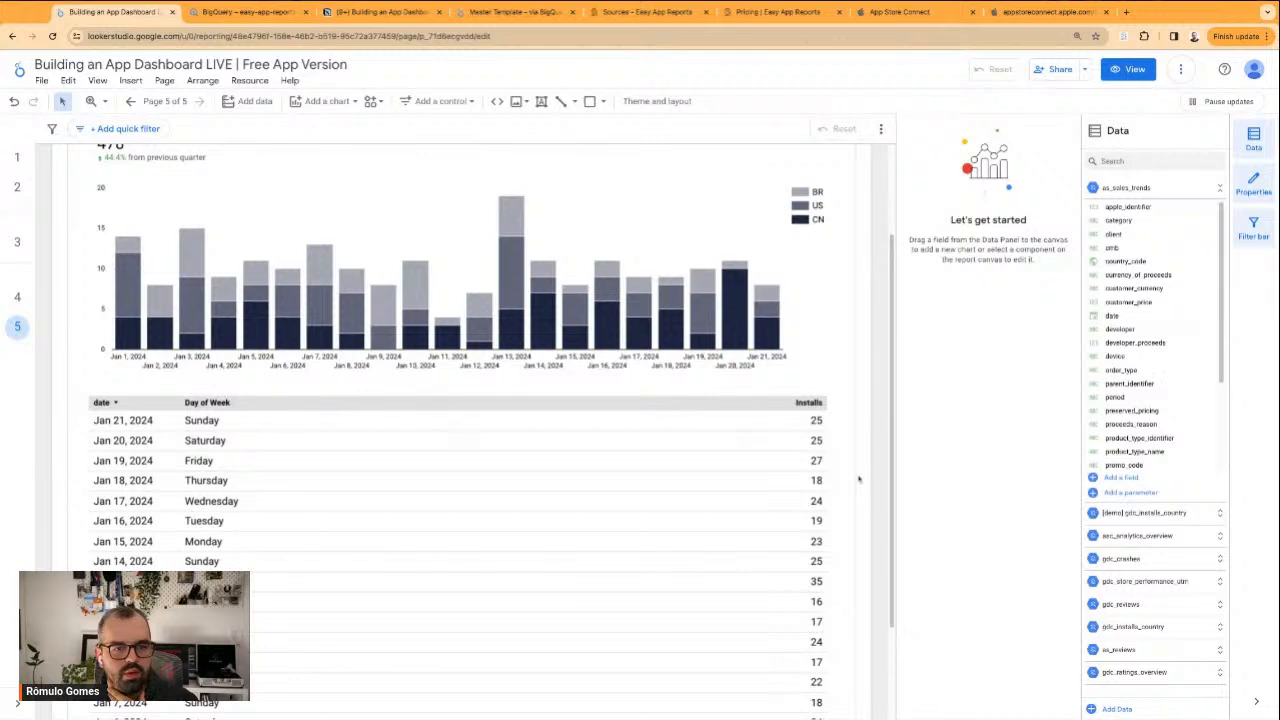
# Look over the installs page's chart and daily table, checking App Store Connect before returning to the report
pyautogui.scroll(3, 665, 298)
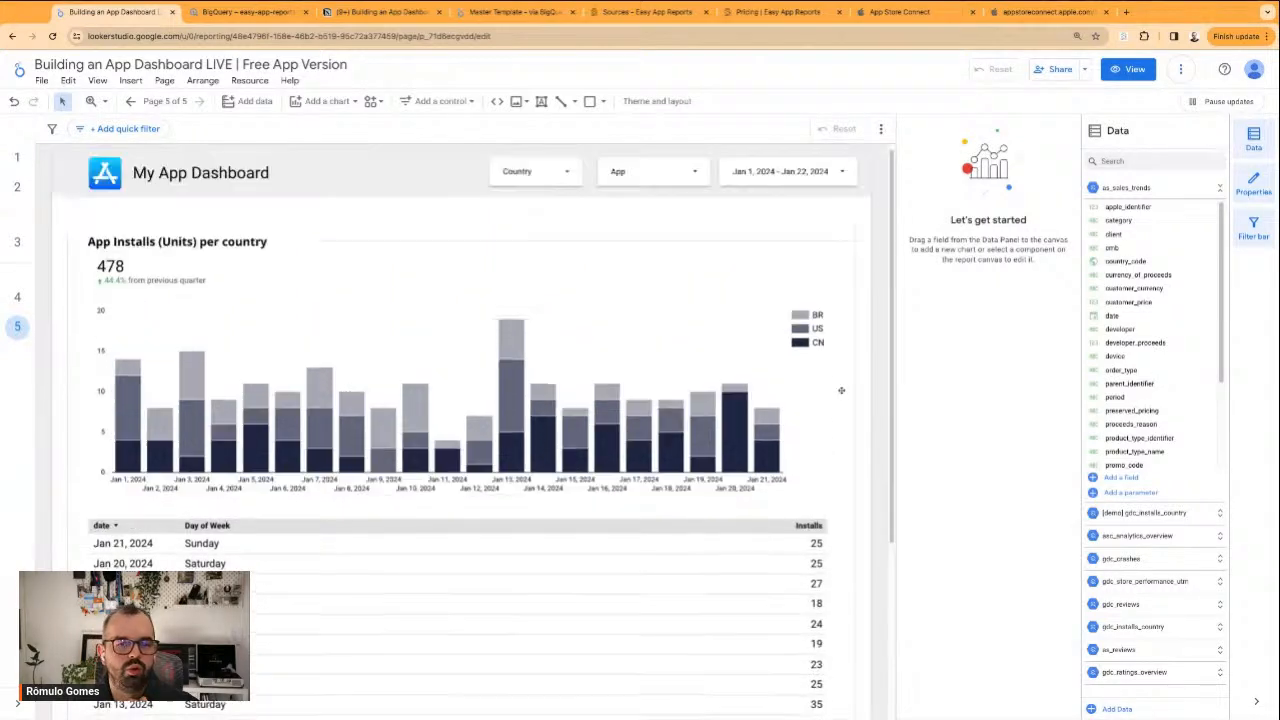
pyautogui.scroll(-2, 402, 499)
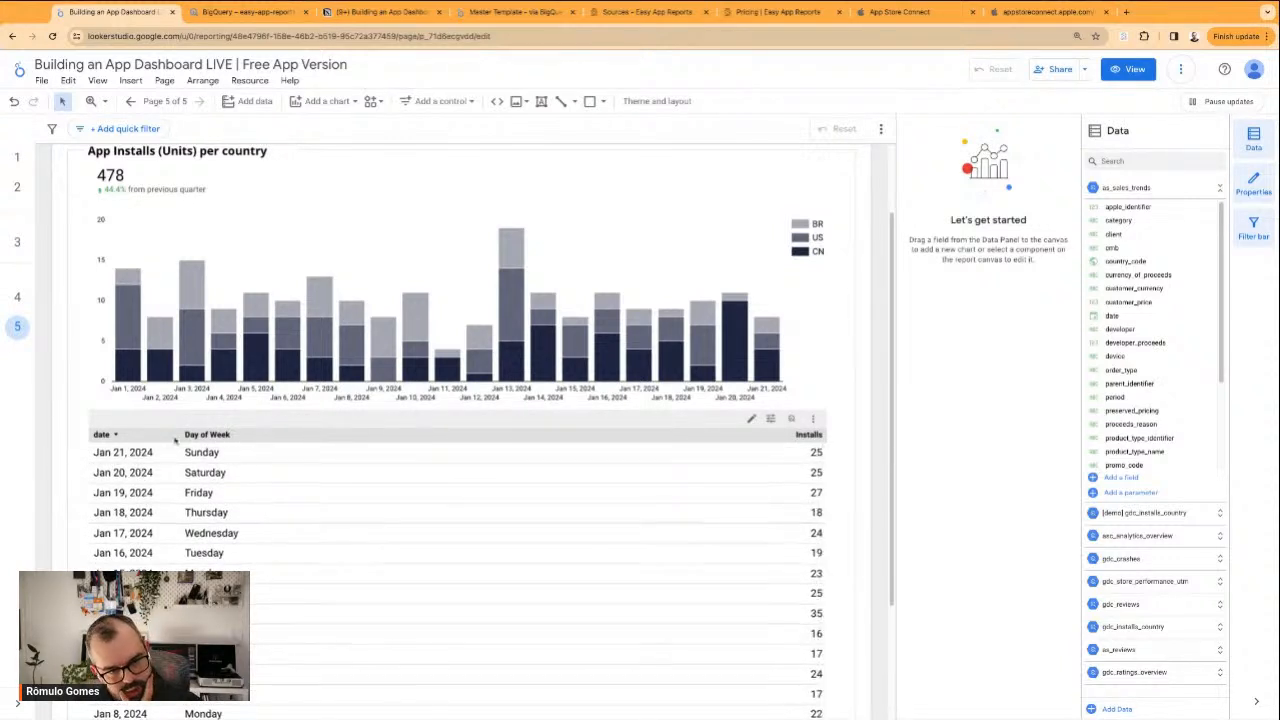
pyautogui.click(900, 12)
pyautogui.scroll(-3, 889, 280)
pyautogui.scroll(3, 889, 280)
pyautogui.click(113, 12)
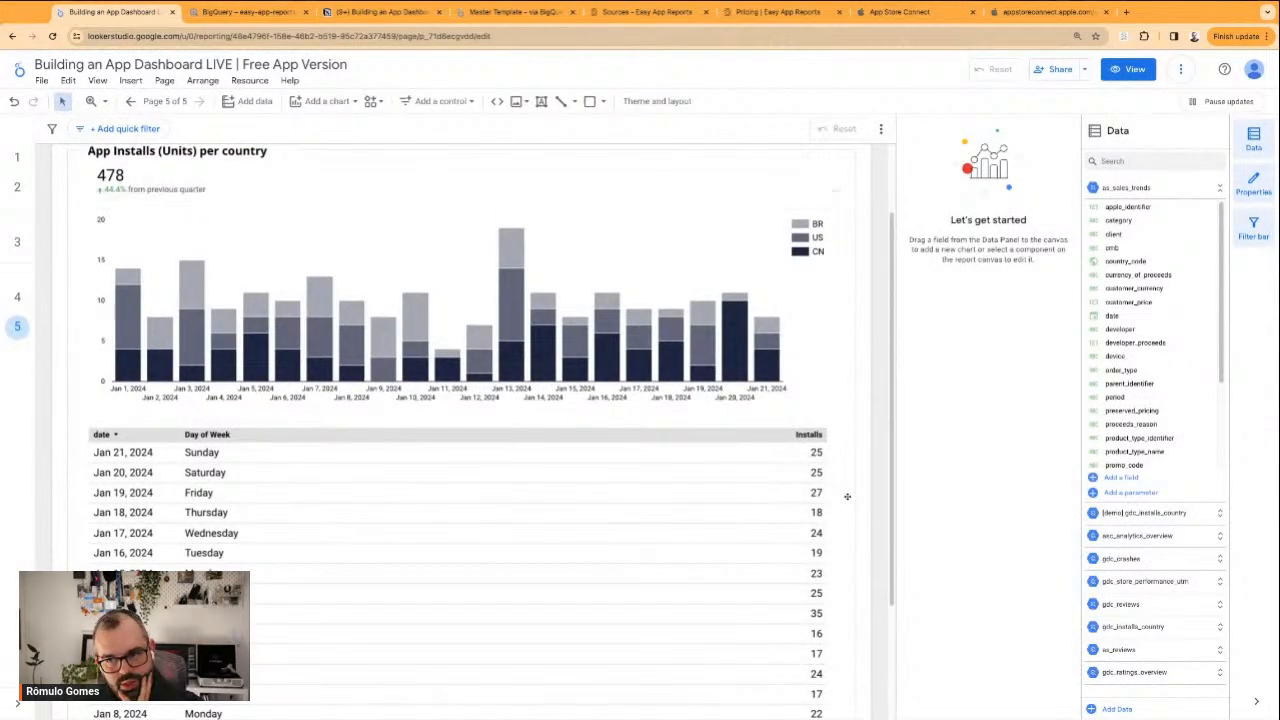
pyautogui.scroll(-1, 295, 556)
pyautogui.scroll(1, 140, 500)
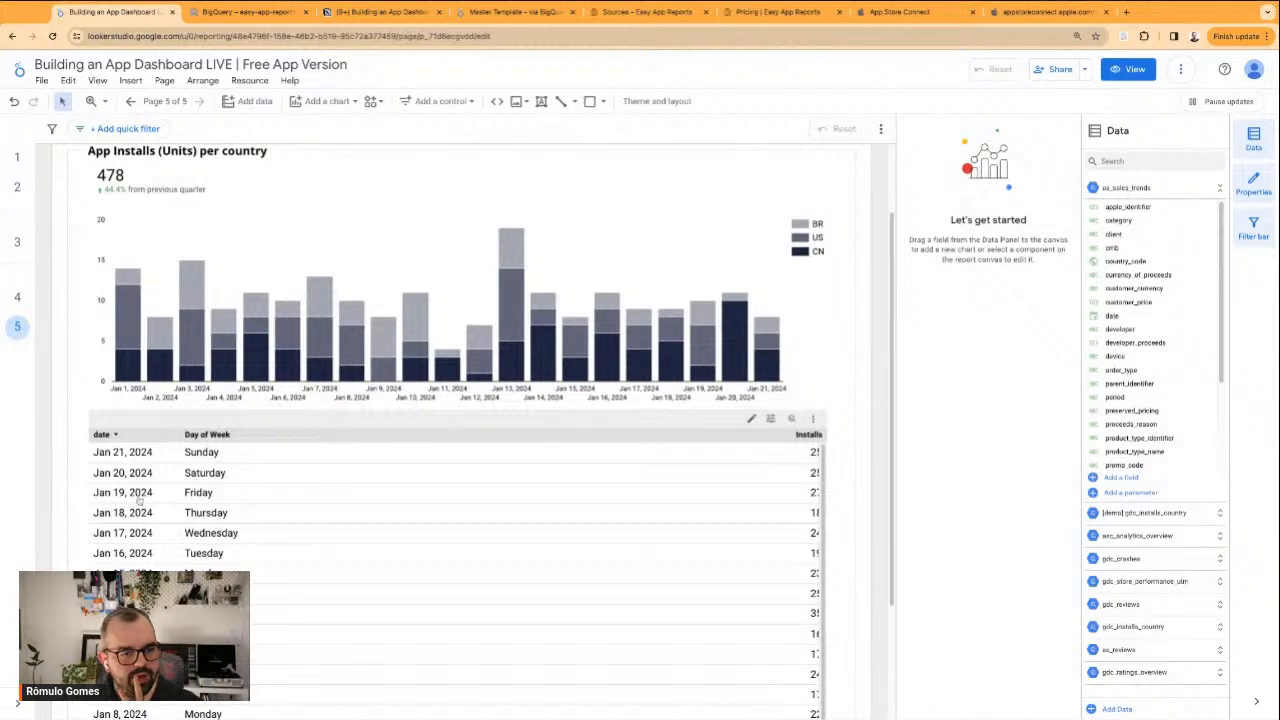
# Set the data type of the daily installs table's date dimension to Month Day
pyautogui.click(196, 482)
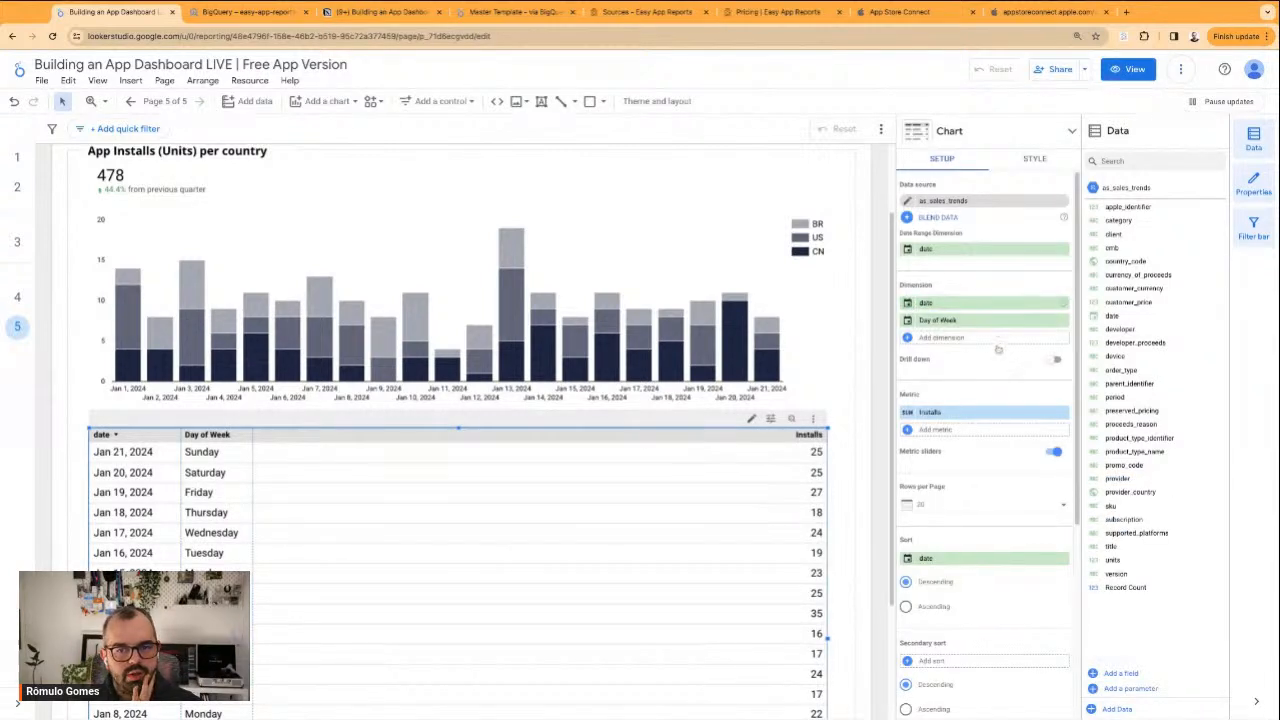
pyautogui.click(908, 303)
pyautogui.click(941, 375)
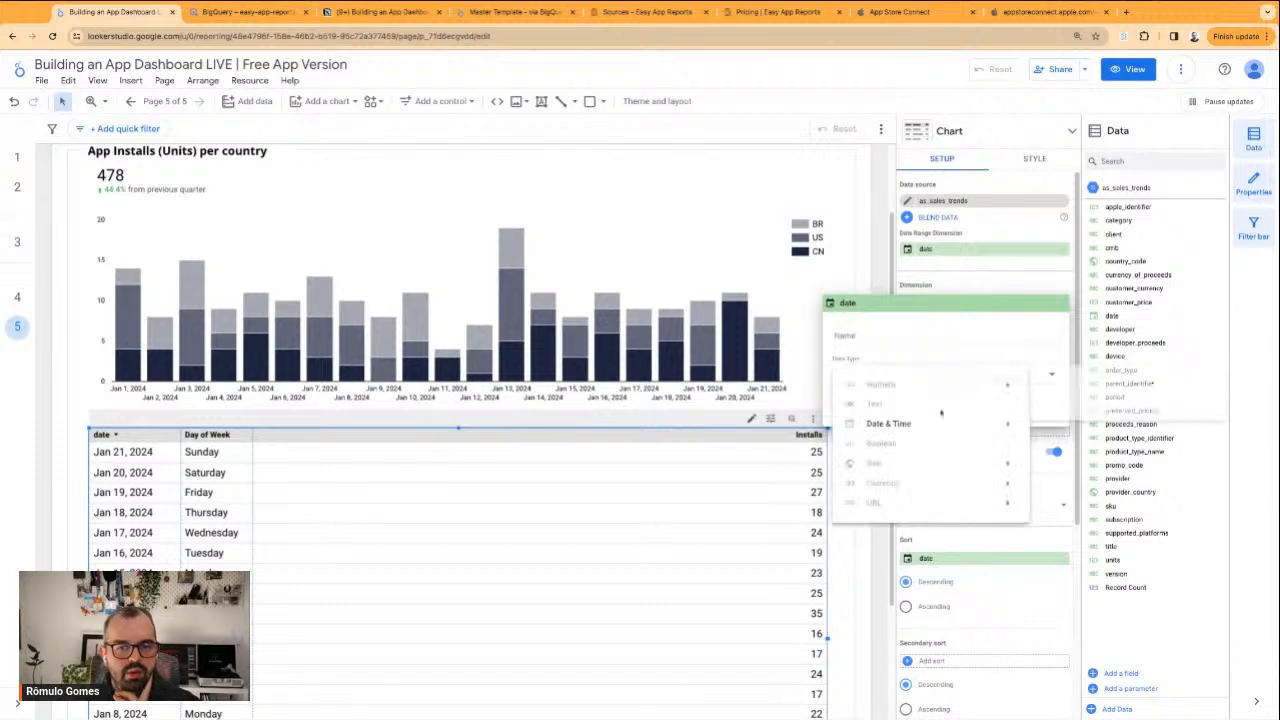
pyautogui.moveTo(888, 423)
pyautogui.scroll(-2, 1149, 486)
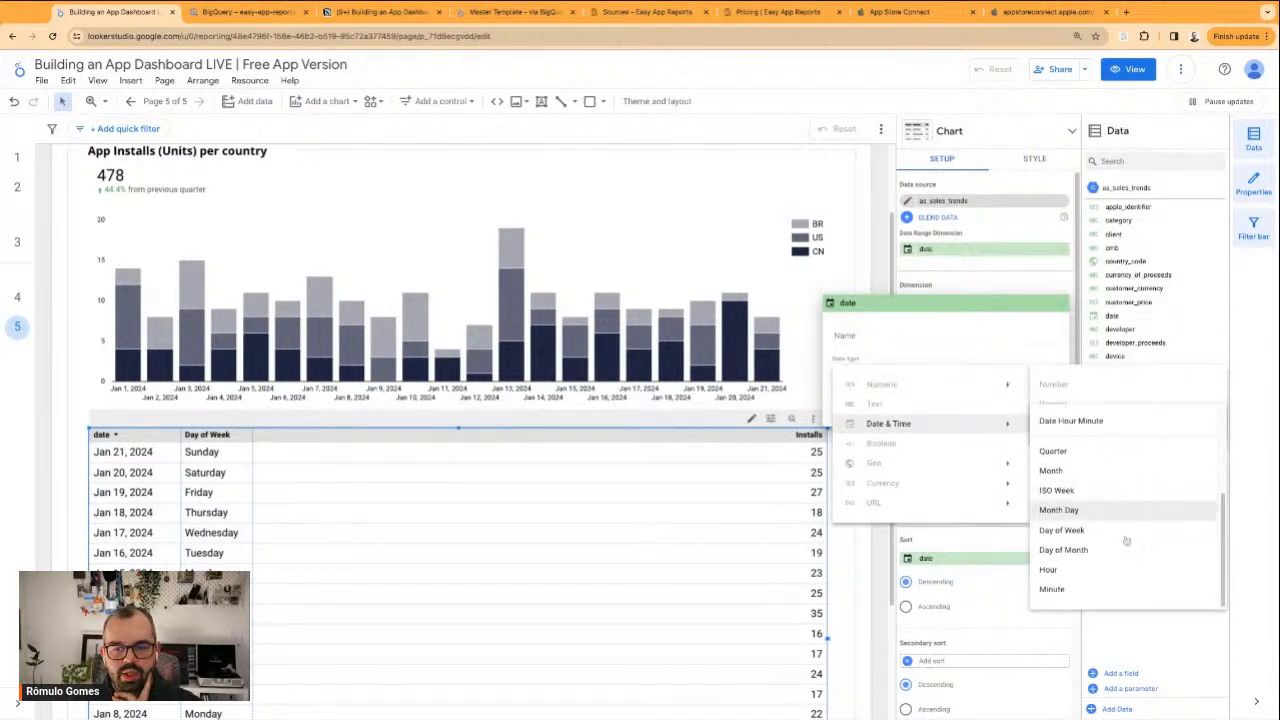
pyautogui.scroll(3, 1128, 485)
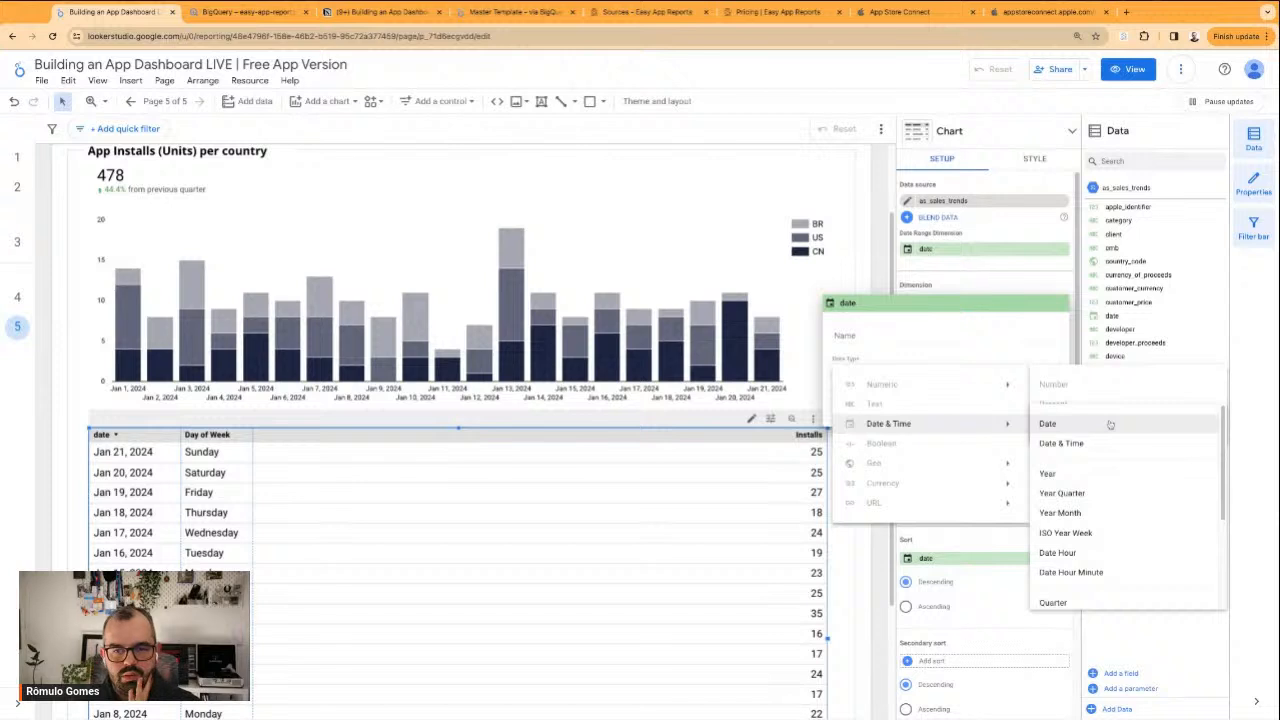
pyautogui.scroll(-2, 1130, 498)
pyautogui.scroll(-3, 1130, 498)
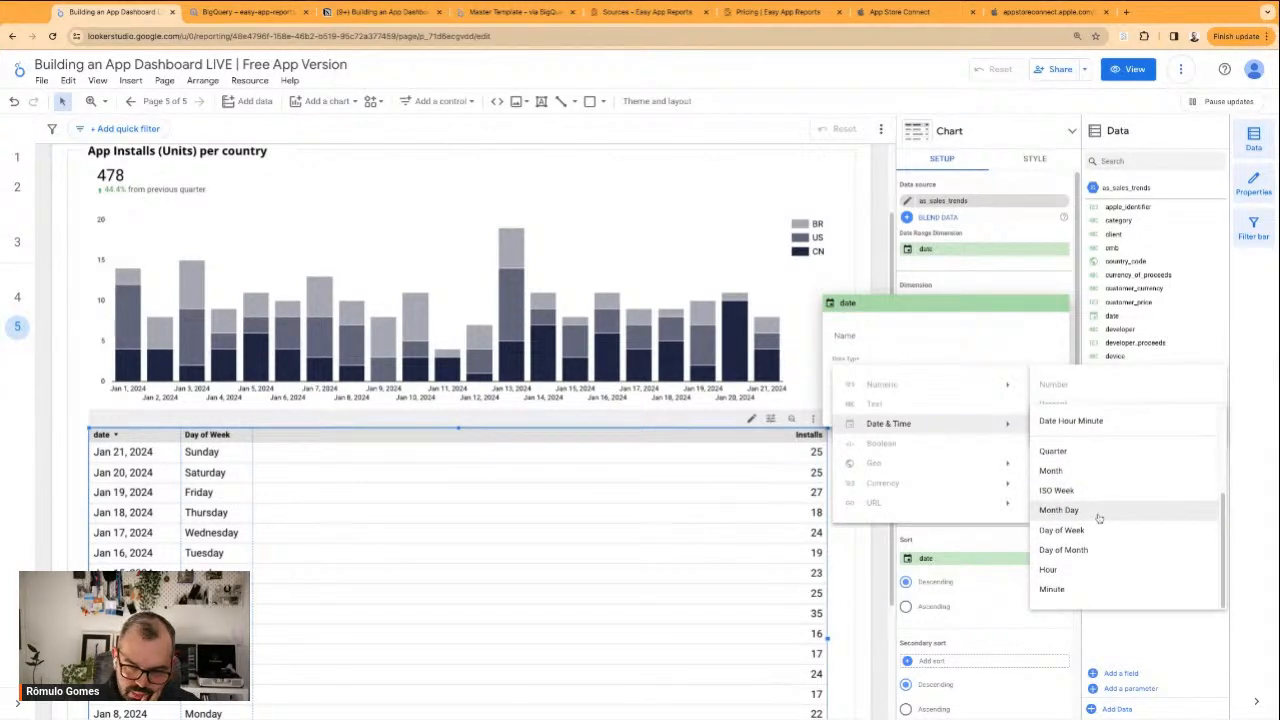
pyautogui.click(1098, 517)
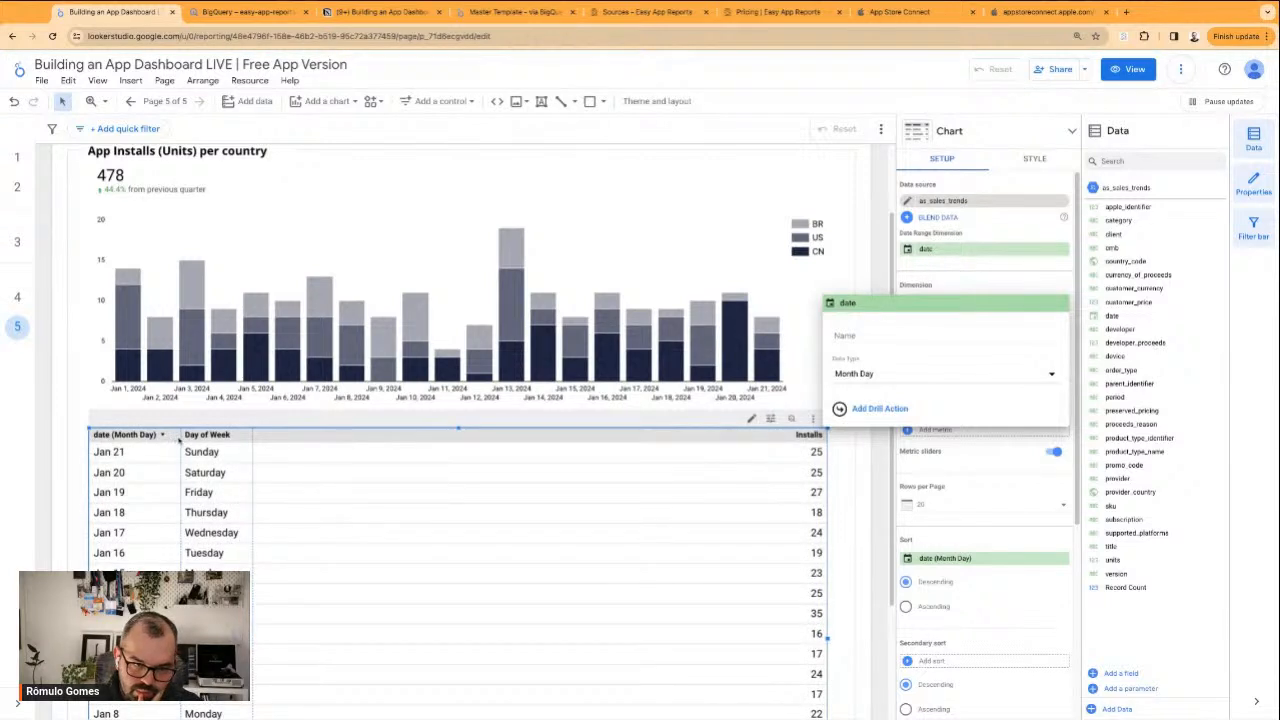
pyautogui.click(970, 274)
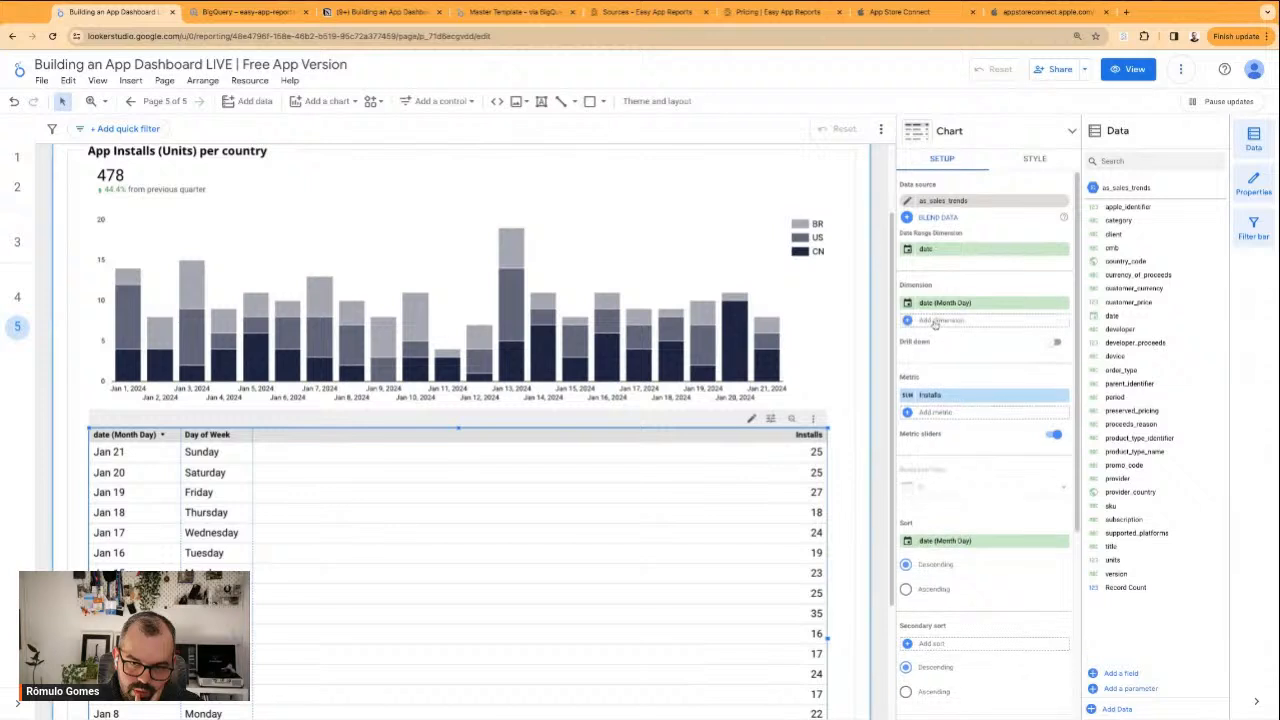
# Place Day of Week ahead of the Month Day dimension in the table and name the latter Date
pyautogui.moveTo(935, 323); pyautogui.dragTo(936, 325)
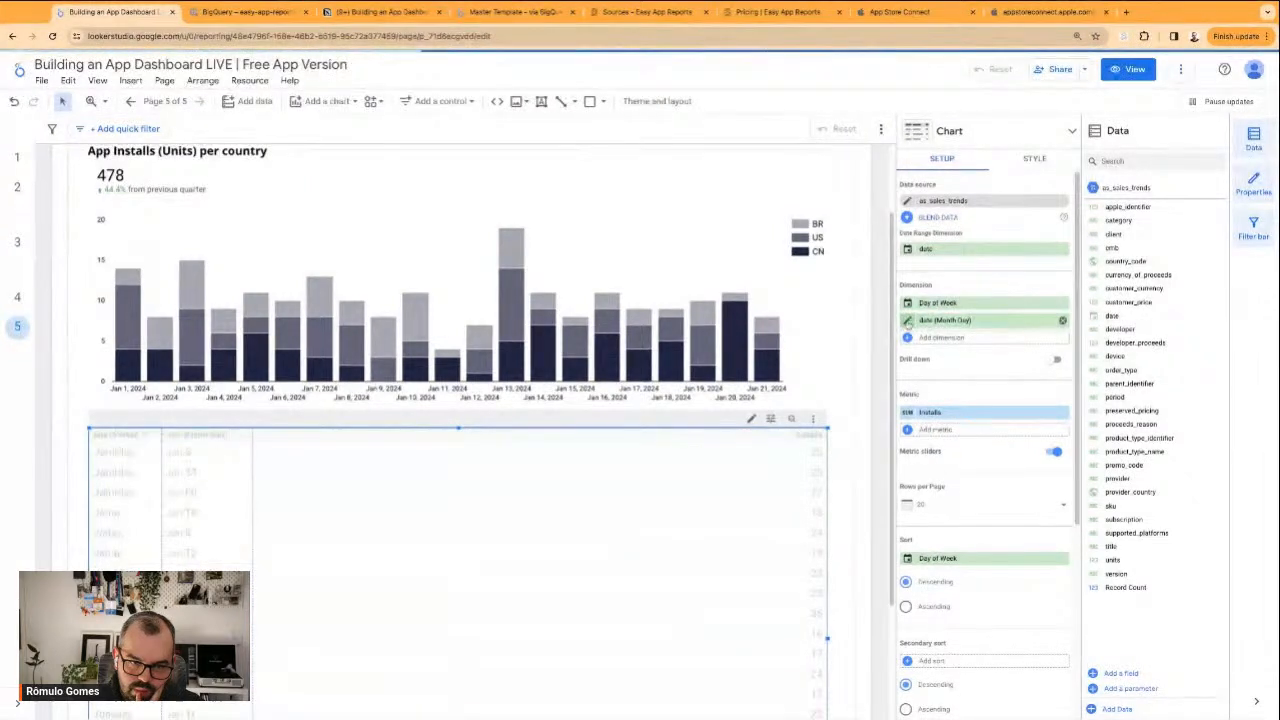
pyautogui.click(908, 321)
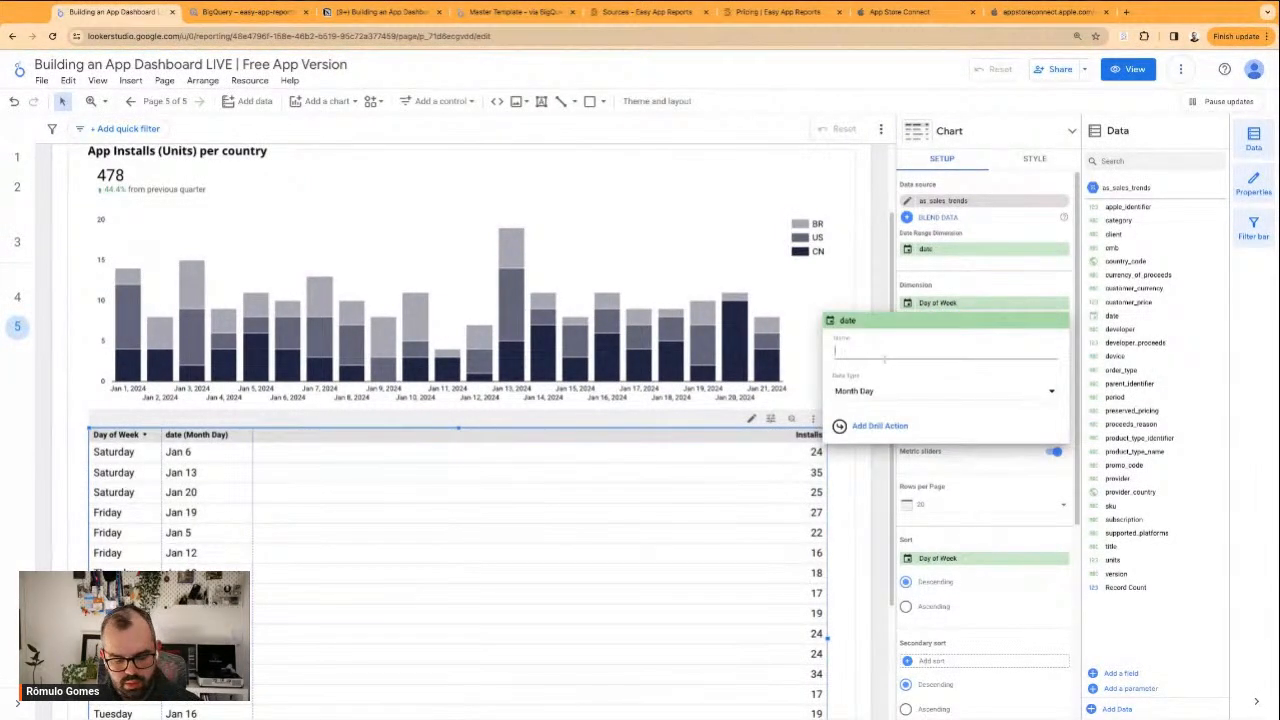
pyautogui.write('Date')
pyautogui.click(849, 503)
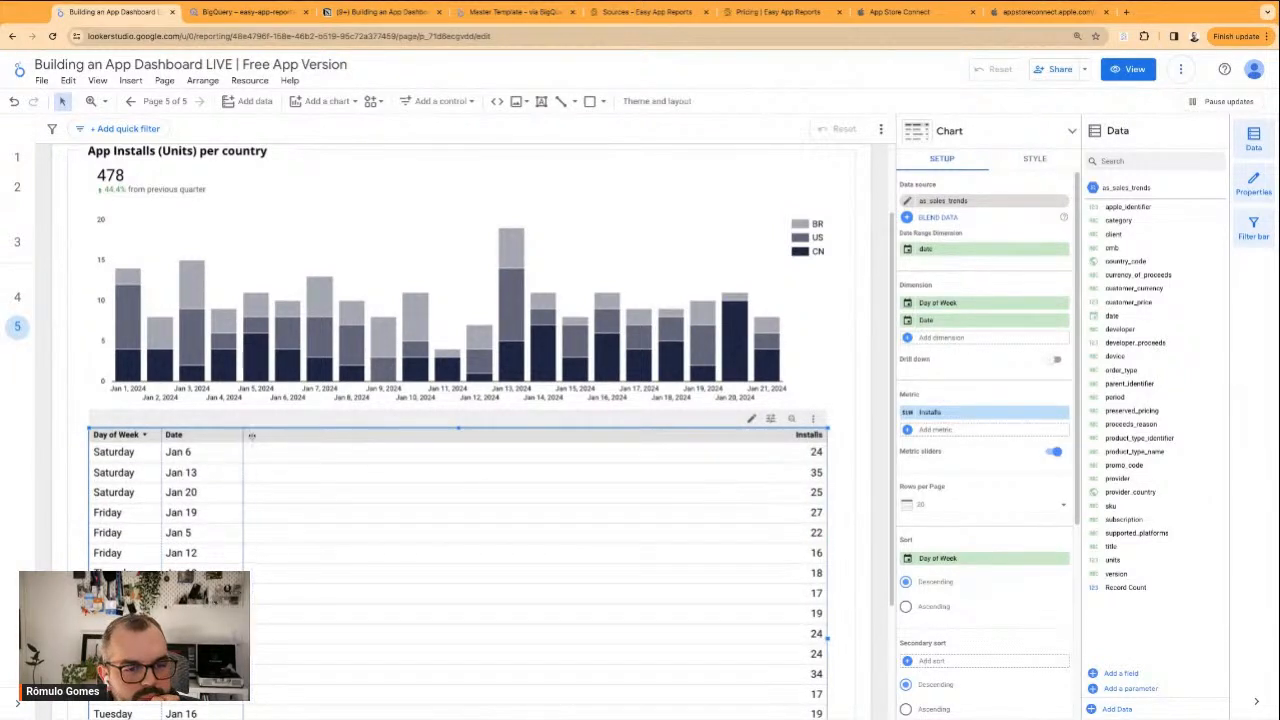
# Widen the table's Day of Week column slightly and sort the table by Date in descending order
pyautogui.scroll(-1, 301, 498)
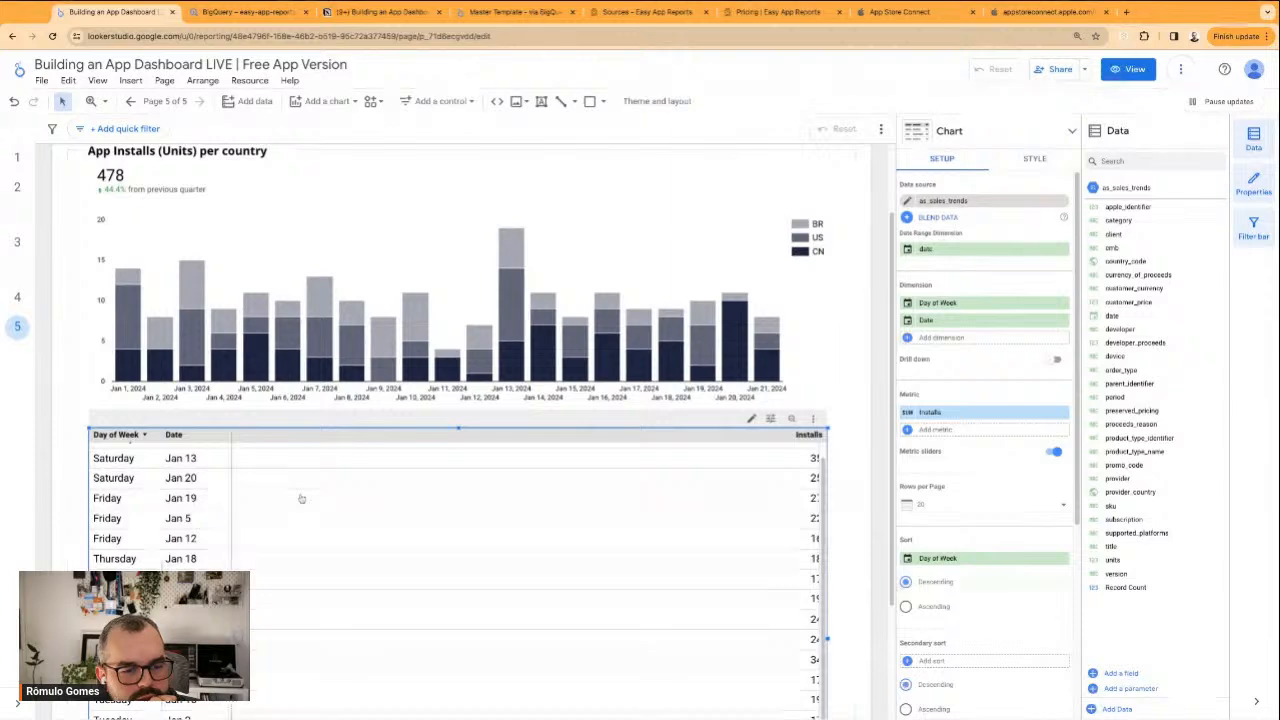
pyautogui.moveTo(160, 434); pyautogui.dragTo(262, 434)
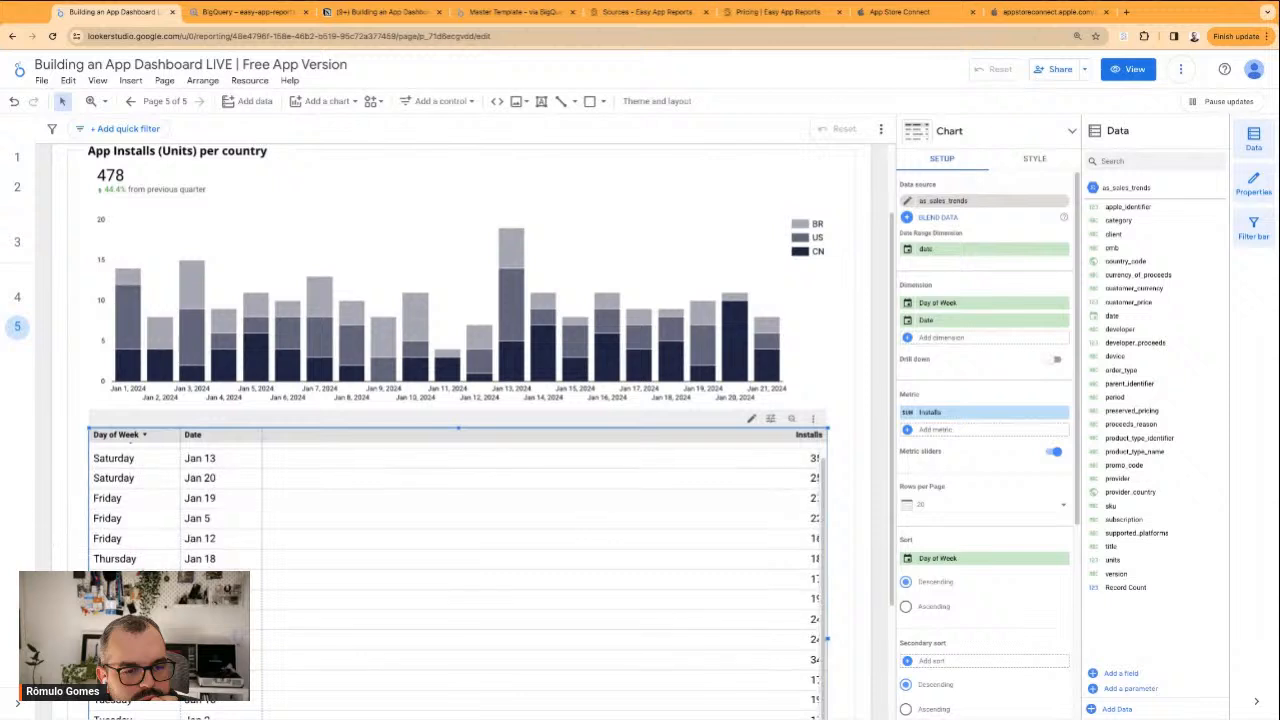
pyautogui.click(983, 562)
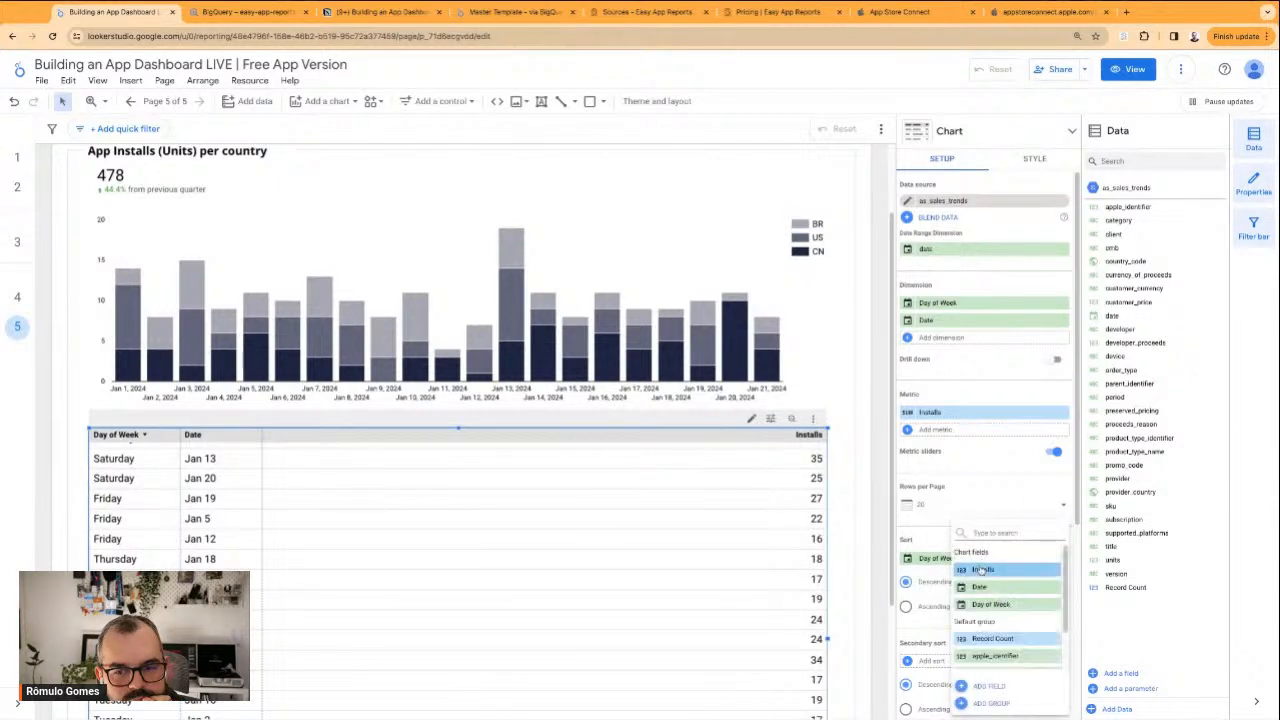
pyautogui.click(991, 591)
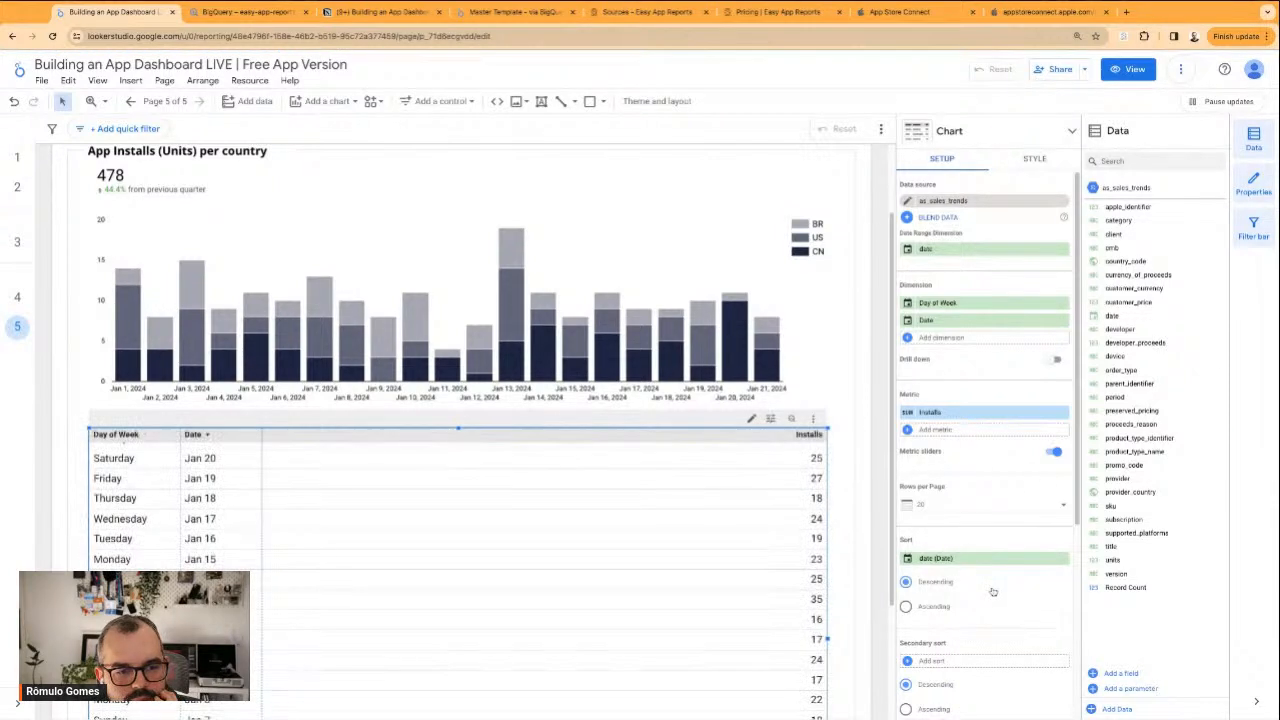
# Look over the installs page from header to daily table, checking the order of weekdays and dates
pyautogui.click(843, 493)
pyautogui.scroll(-1, 108, 518)
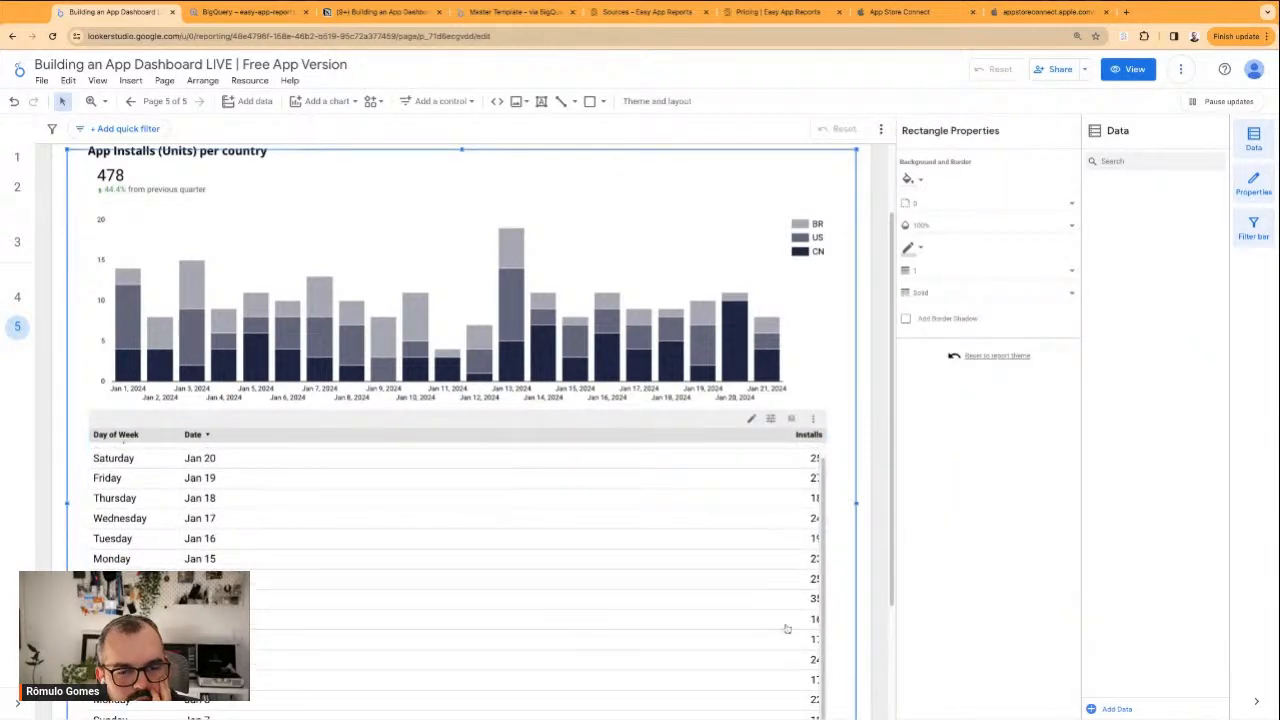
pyautogui.scroll(-1, 841, 520)
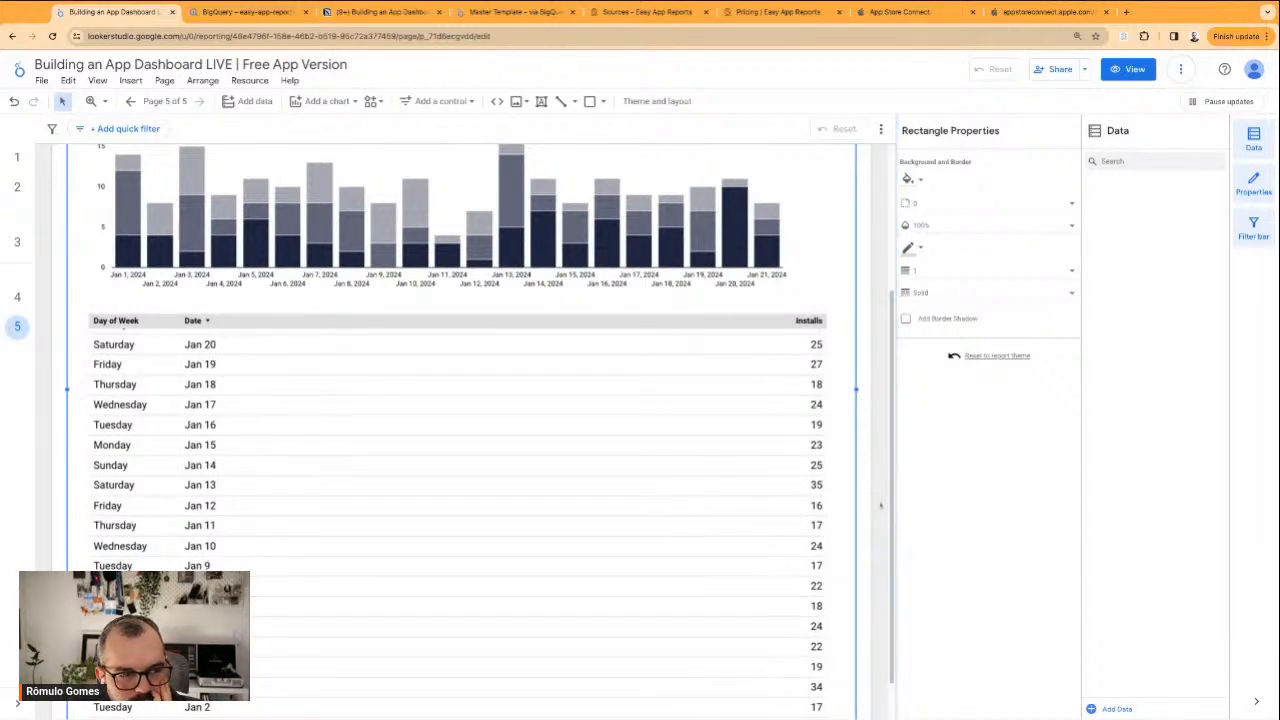
pyautogui.scroll(2, 869, 490)
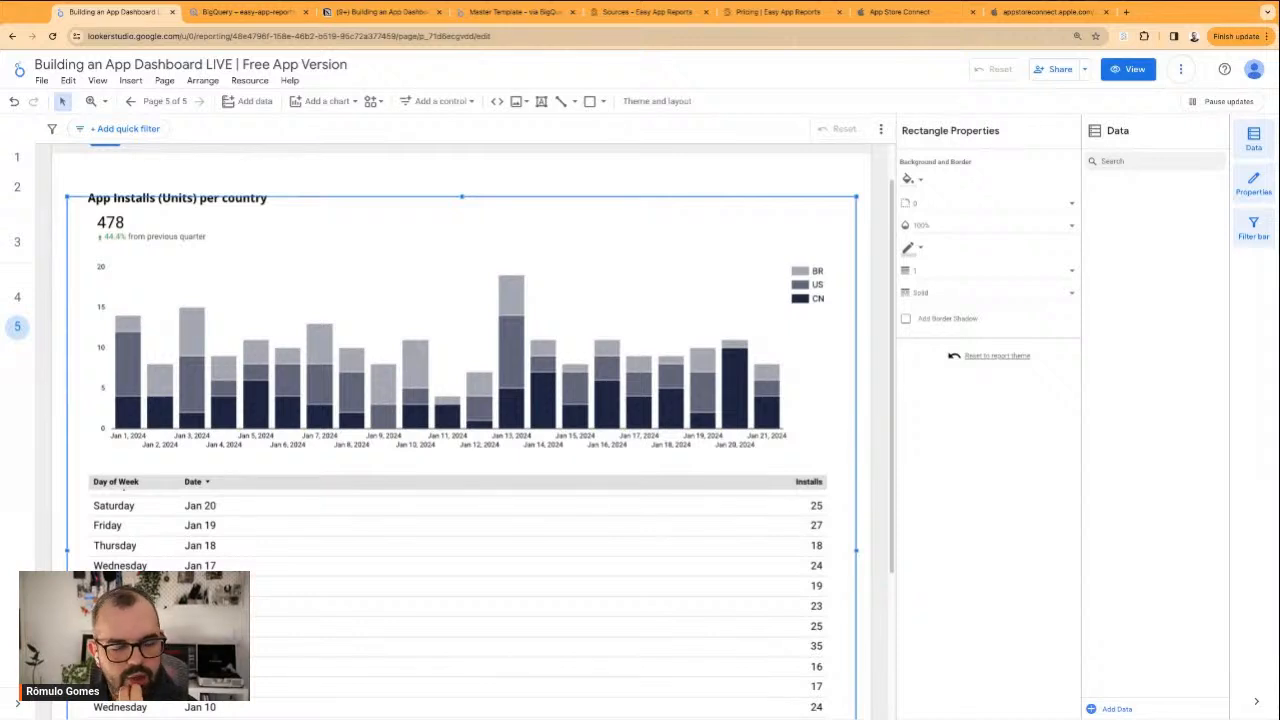
pyautogui.click(491, 184)
pyautogui.scroll(1, 494, 188)
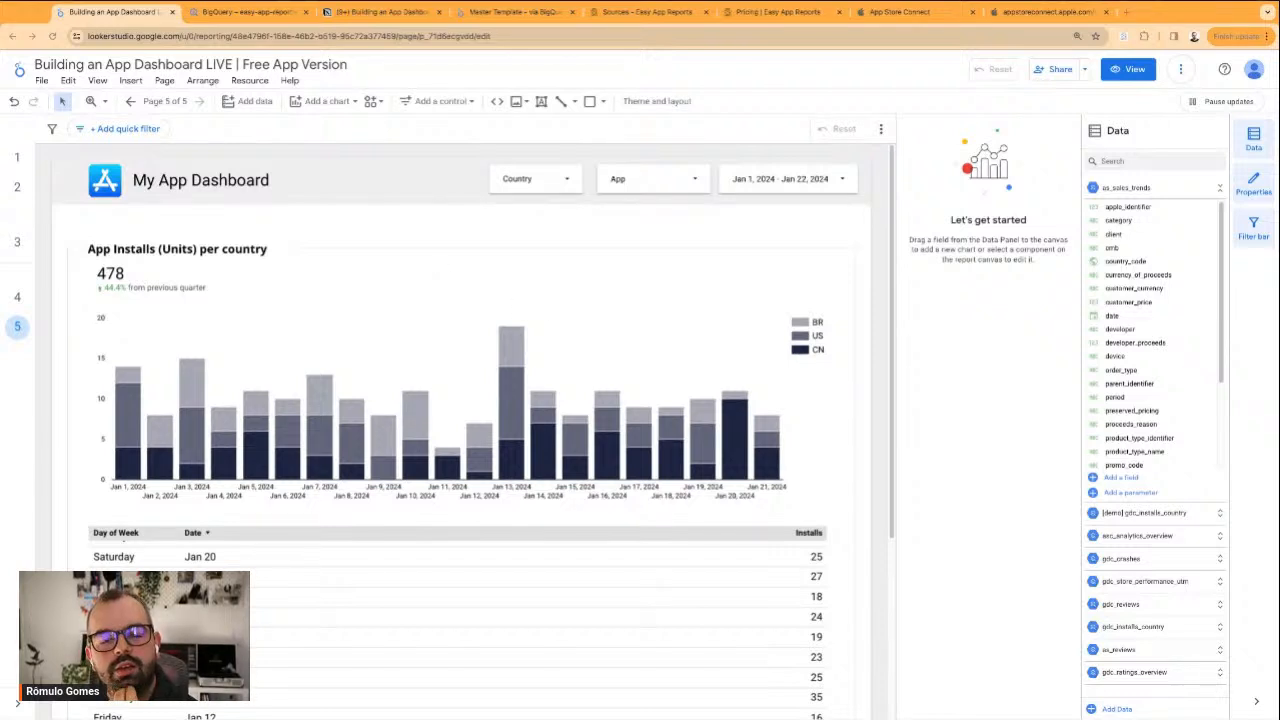
pyautogui.scroll(1, 785, 603)
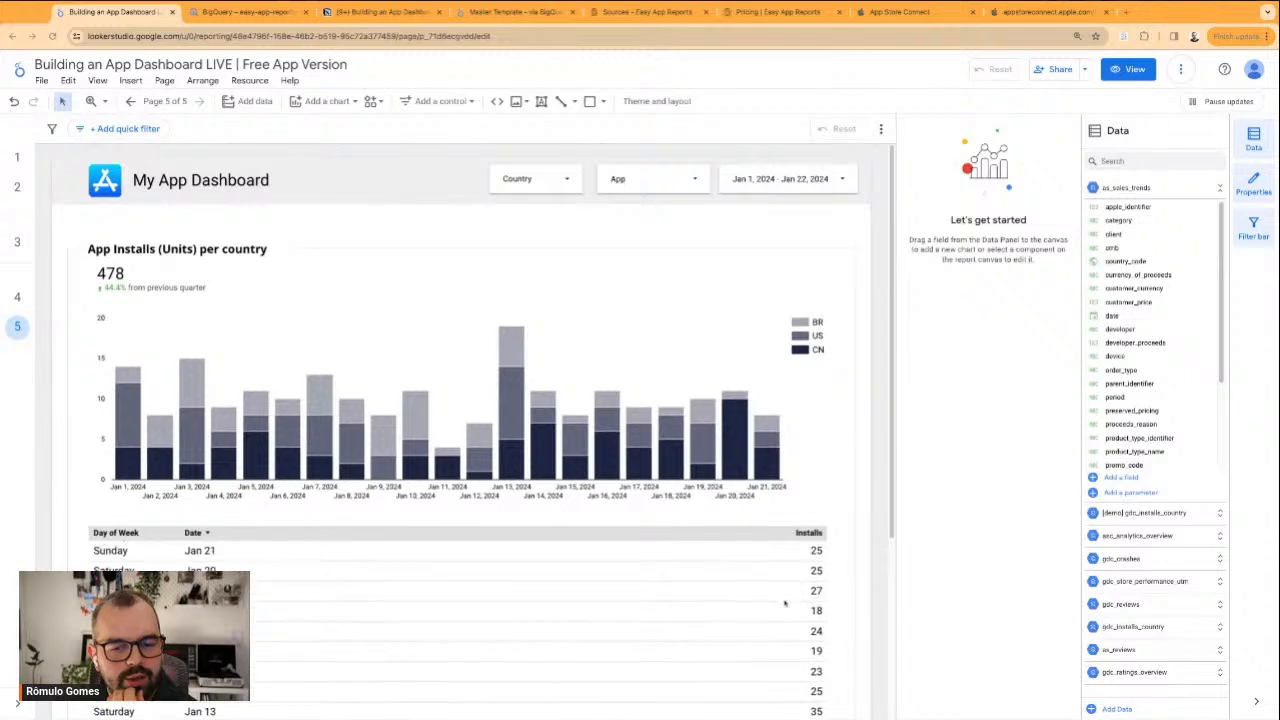
pyautogui.scroll(-2, 845, 497)
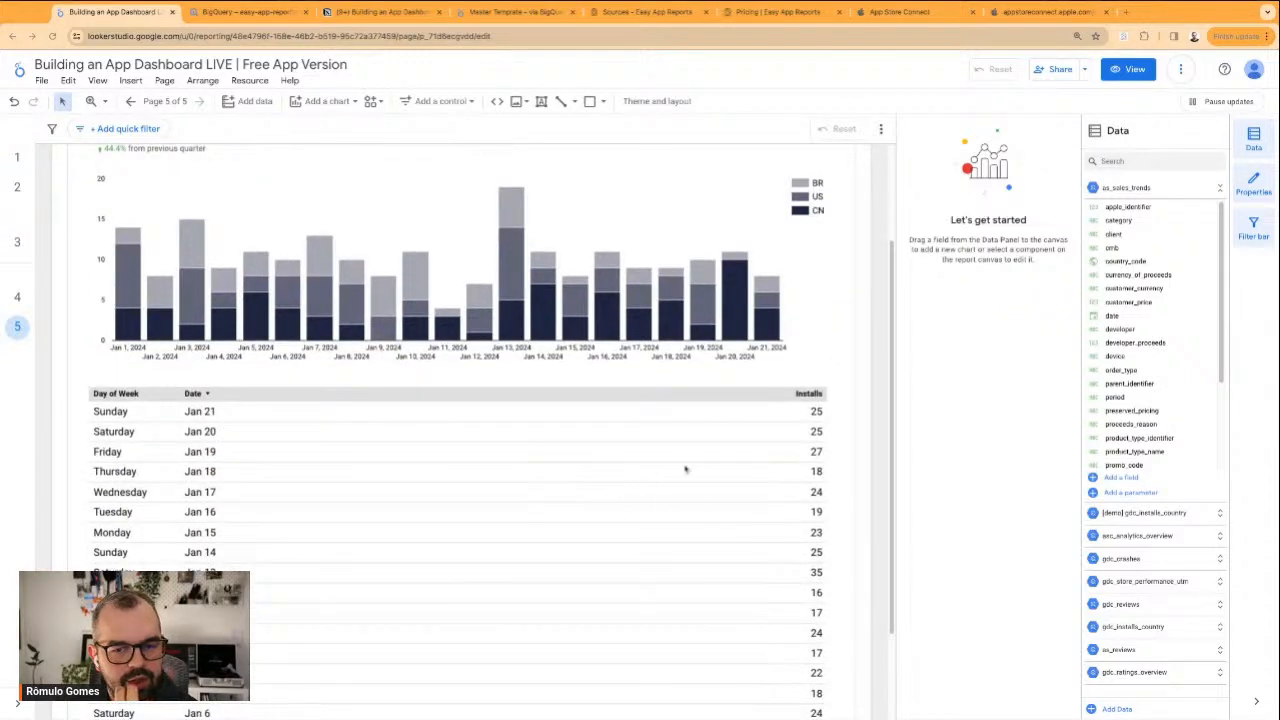
# Narrow the table to end at the chart's plot edge and widen its Day of Week and Date columns
pyautogui.click(690, 543)
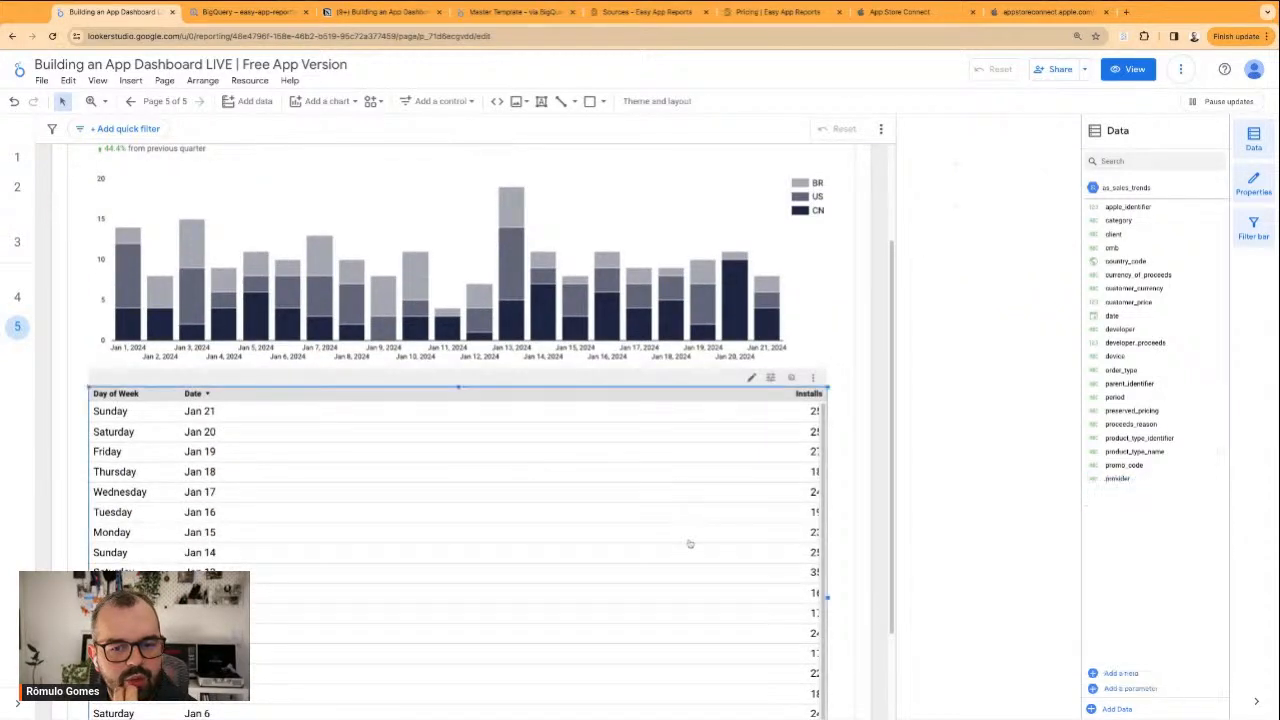
pyautogui.moveTo(827, 600)
pyautogui.mouseDown()
pyautogui.moveTo(792, 598)
pyautogui.moveTo(828, 597)
pyautogui.mouseUp()
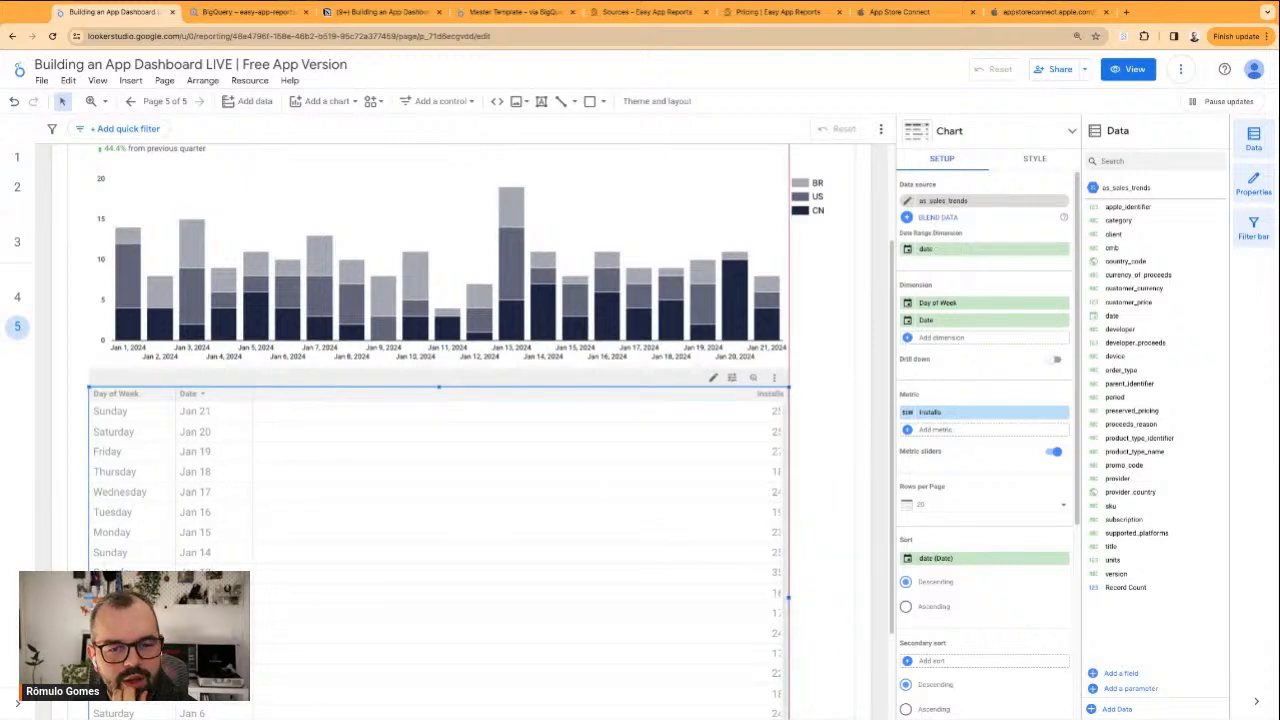
pyautogui.moveTo(253, 394); pyautogui.dragTo(288, 394)
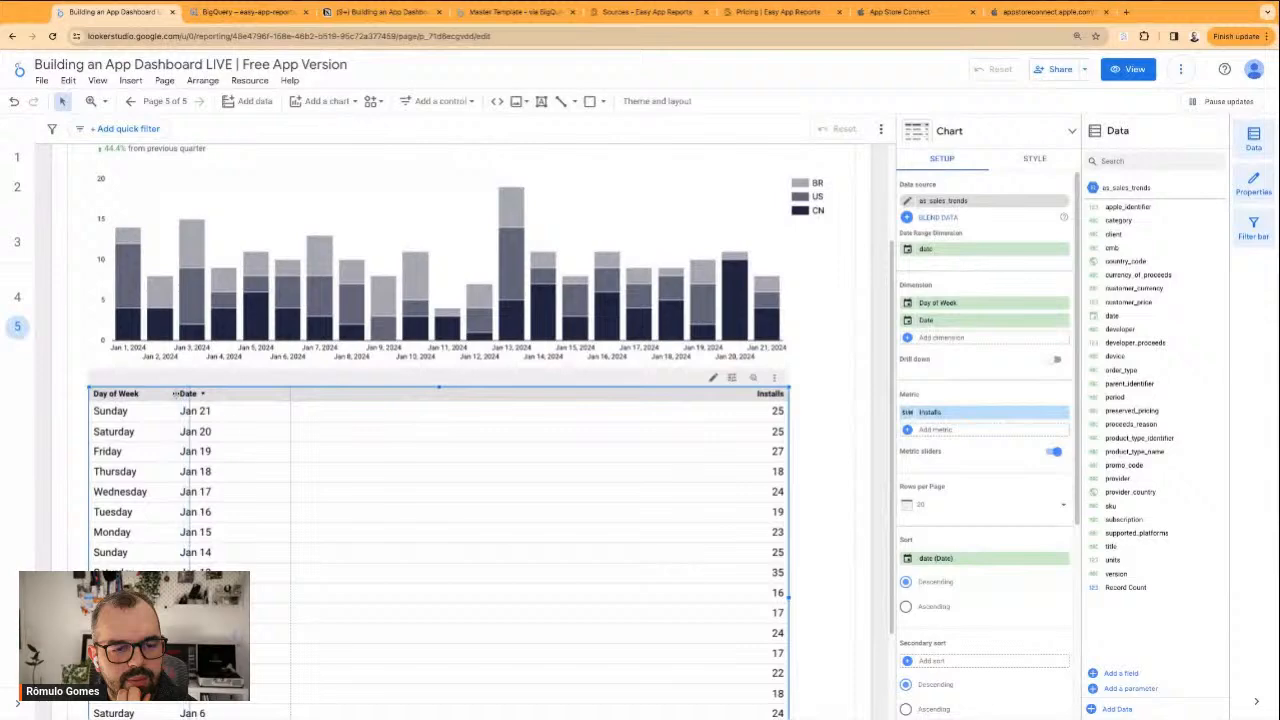
pyautogui.moveTo(175, 393); pyautogui.dragTo(190, 393)
# Preview the App Installs per Country page in view mode and return to editing
pyautogui.click(1128, 69)
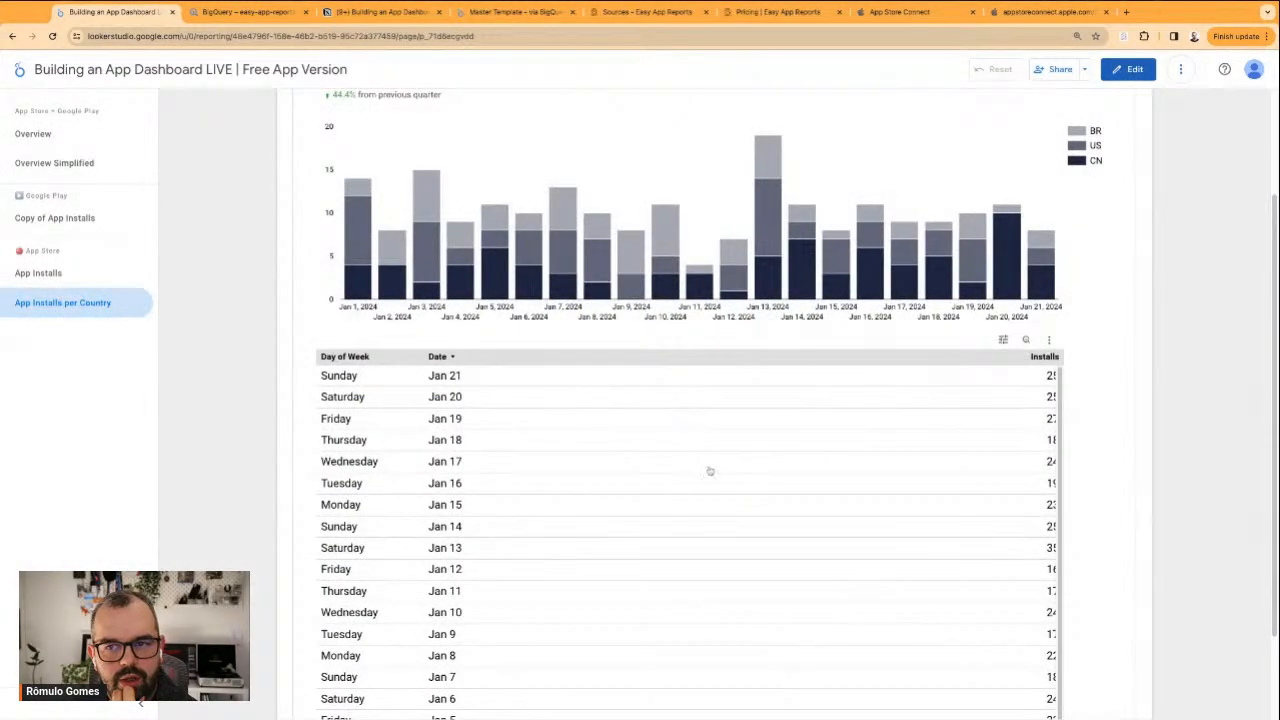
pyautogui.scroll(3, 1000, 390)
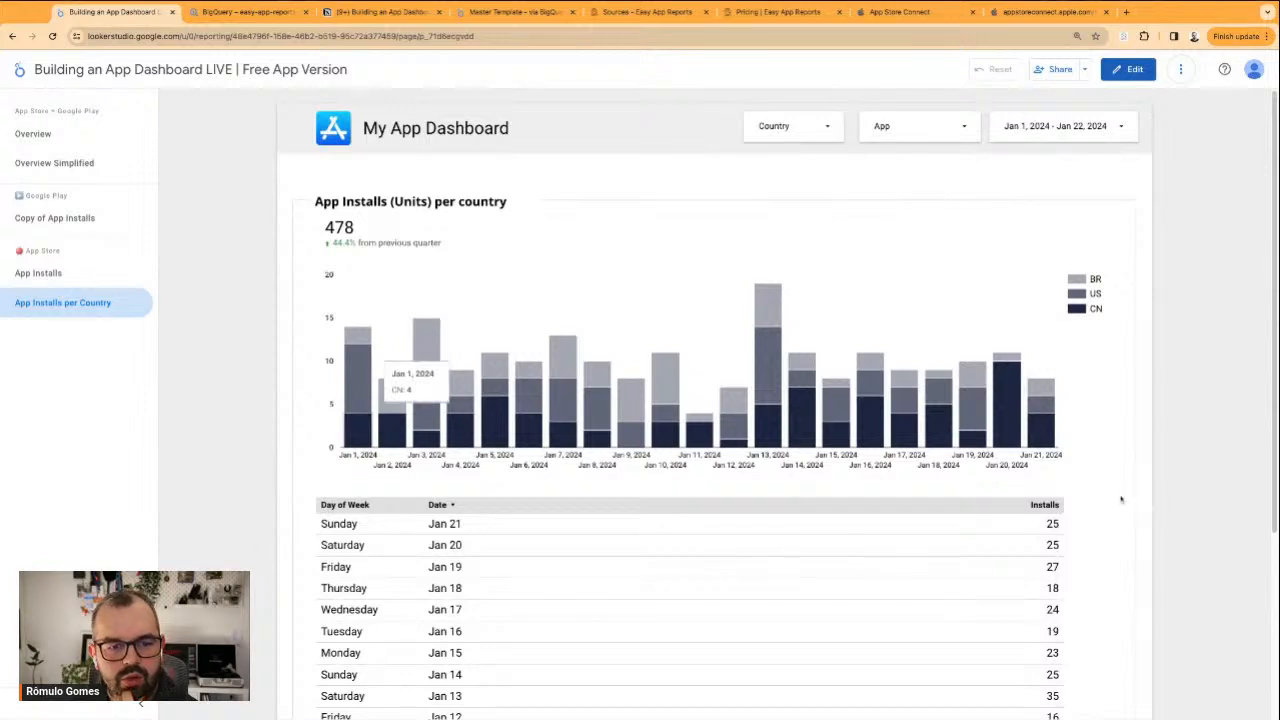
pyautogui.click(1134, 71)
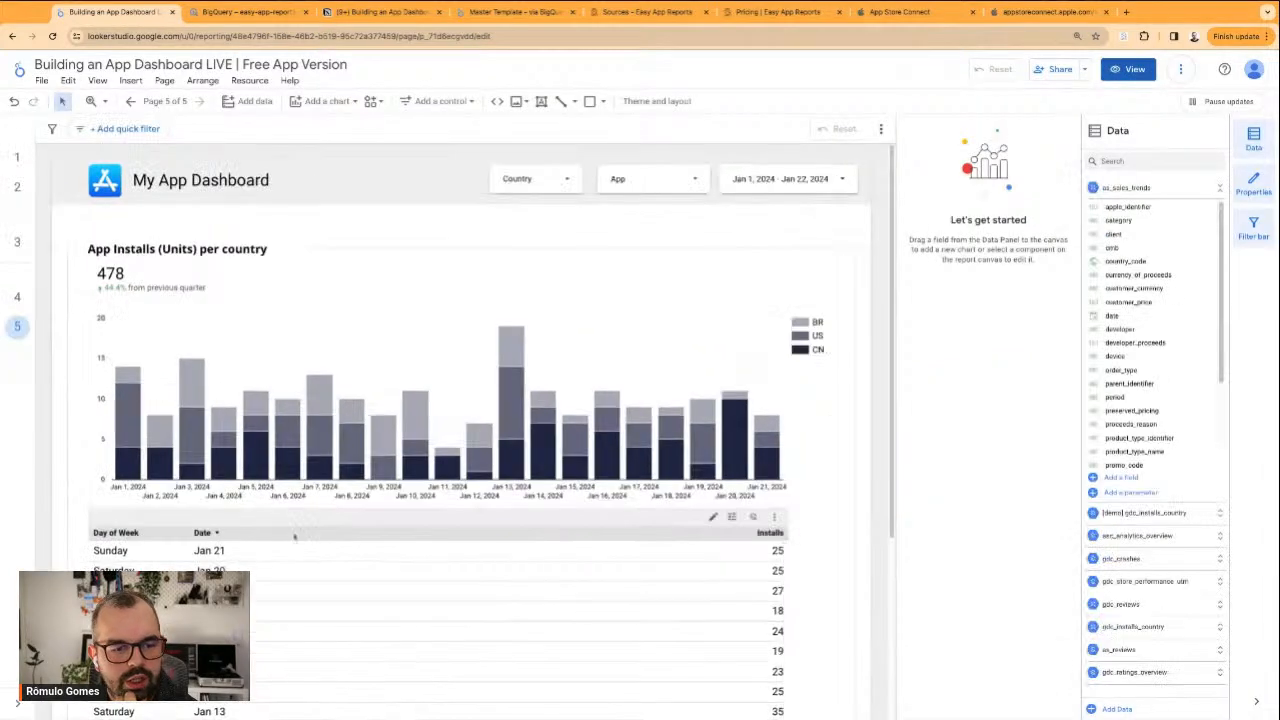
# Shift the table slightly inward and shorten it so both sides line up with the chart's plot area
pyautogui.moveTo(102, 524); pyautogui.dragTo(106, 522)
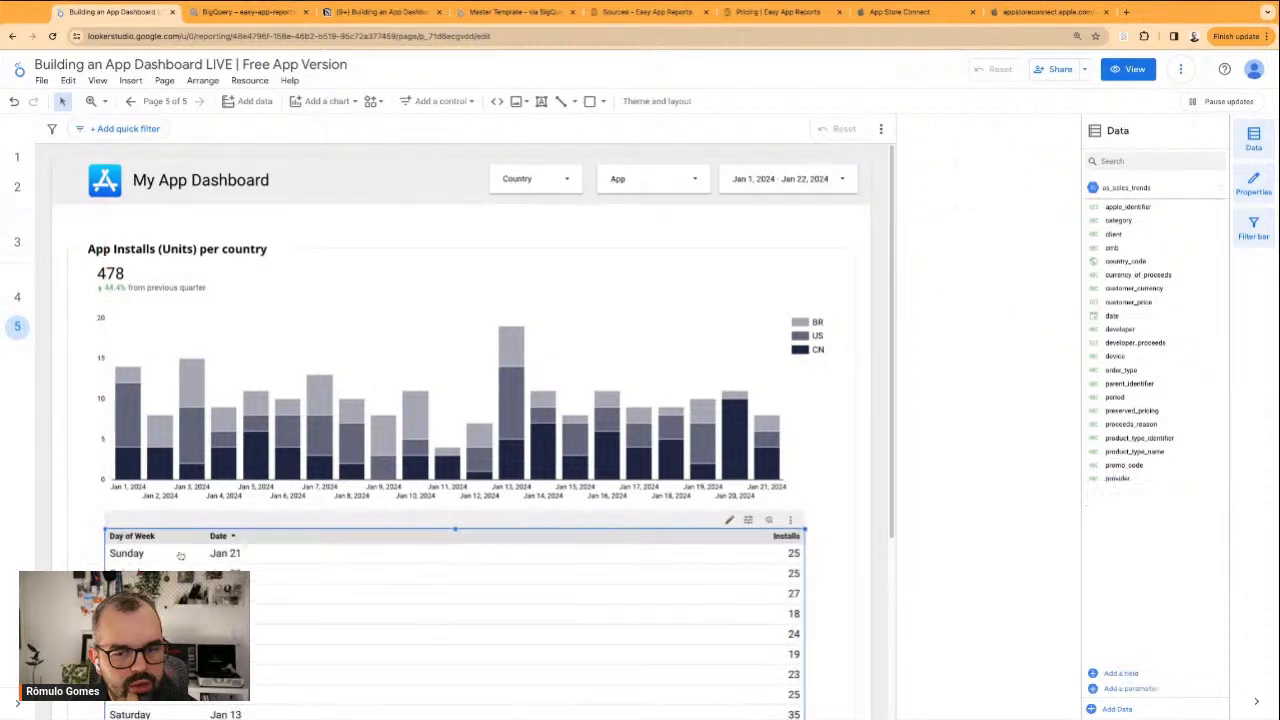
pyautogui.scroll(-2, 800, 545)
pyautogui.moveTo(802, 540); pyautogui.dragTo(805, 537)
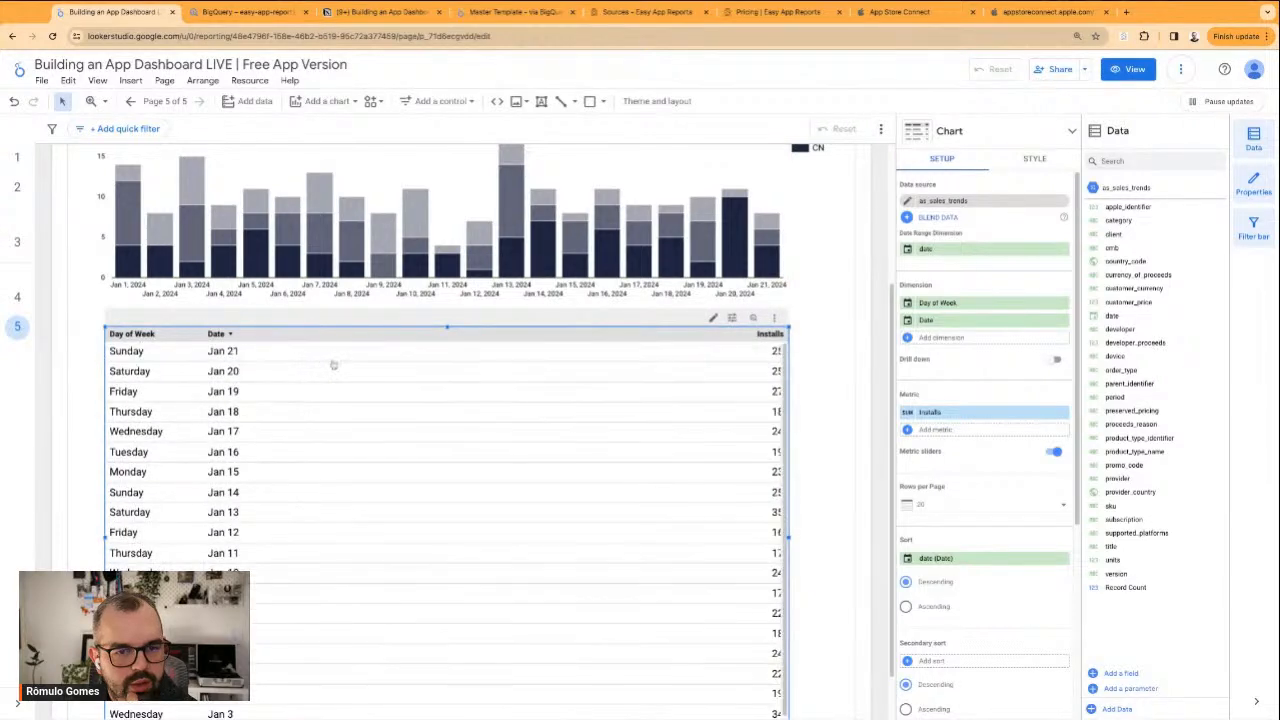
pyautogui.scroll(2, 790, 380)
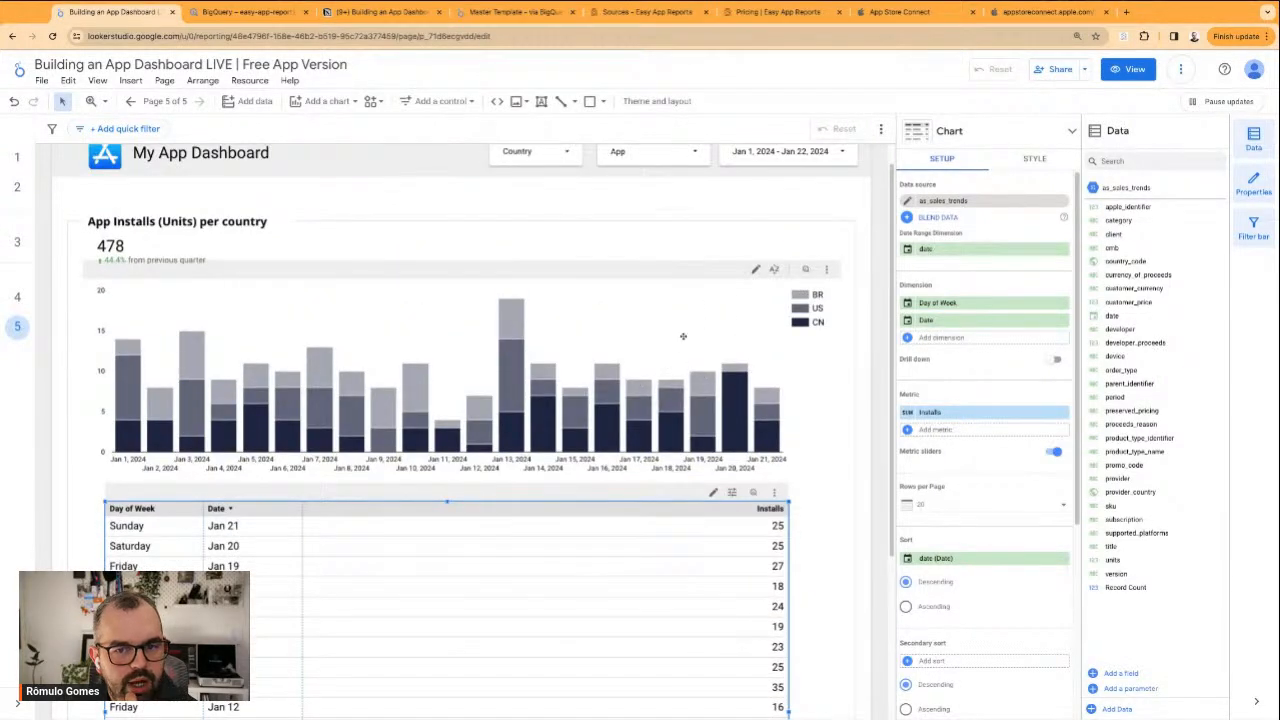
pyautogui.click(735, 388)
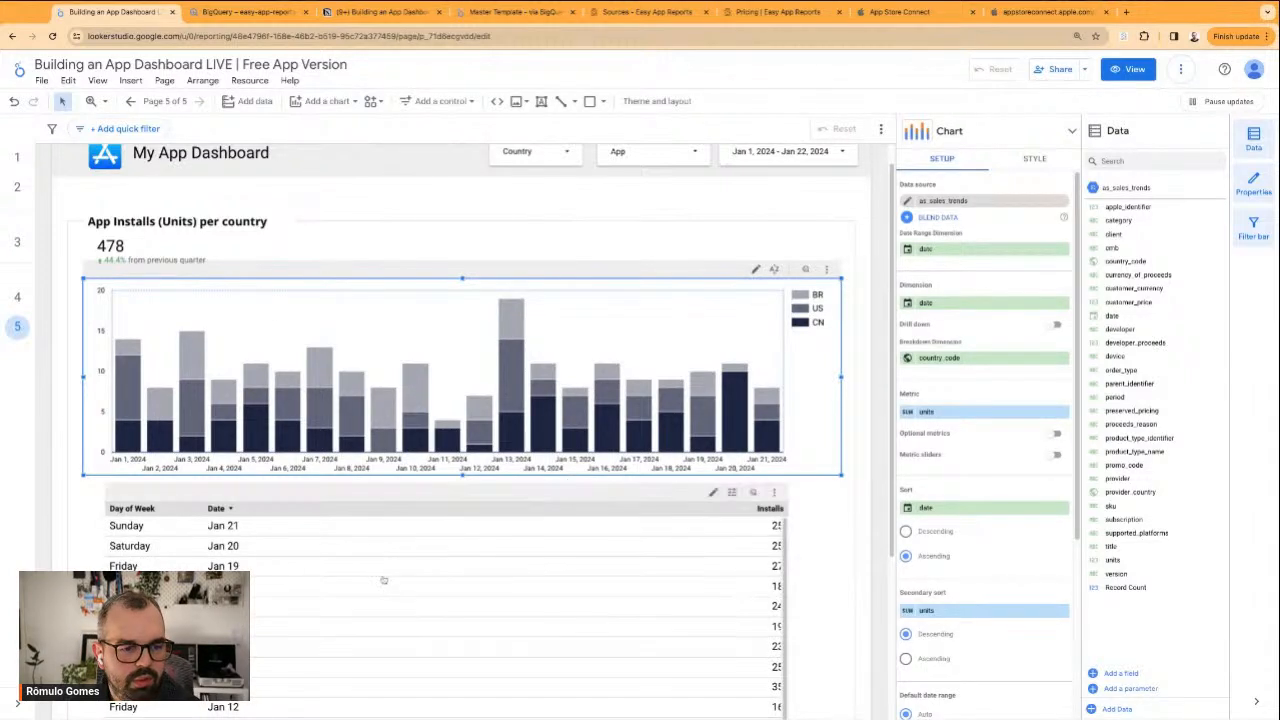
pyautogui.scroll(-1, 414, 563)
pyautogui.click(829, 516)
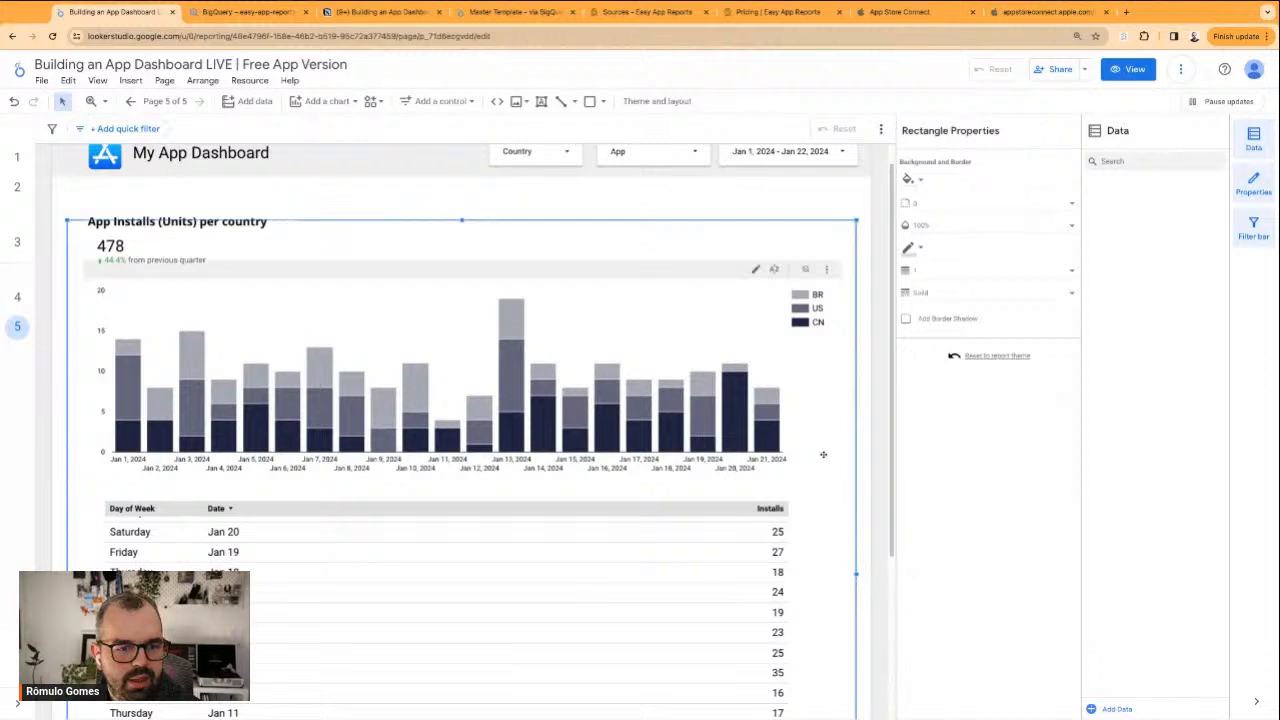
pyautogui.click(114, 212)
# Limit the page's Country filter to US and CN and check the chart and daily table
pyautogui.scroll(1, 114, 212)
pyautogui.click(527, 179)
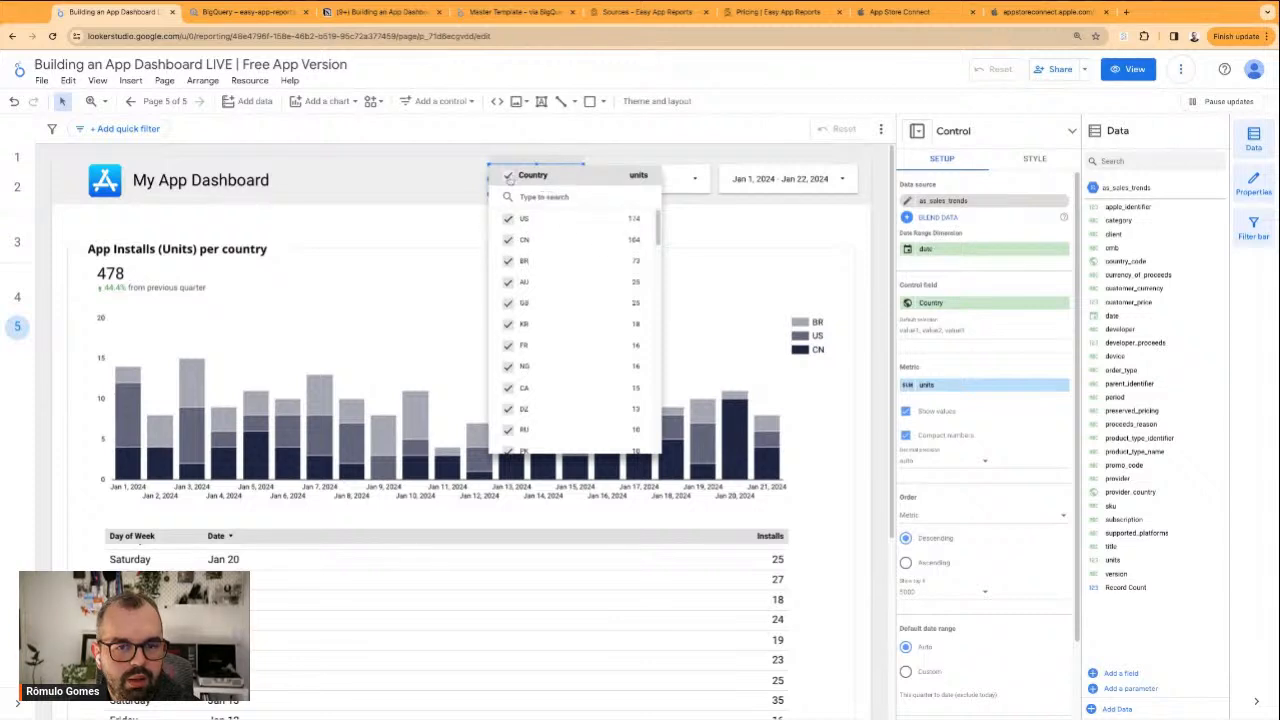
pyautogui.click(509, 178)
pyautogui.click(508, 218)
pyautogui.click(508, 240)
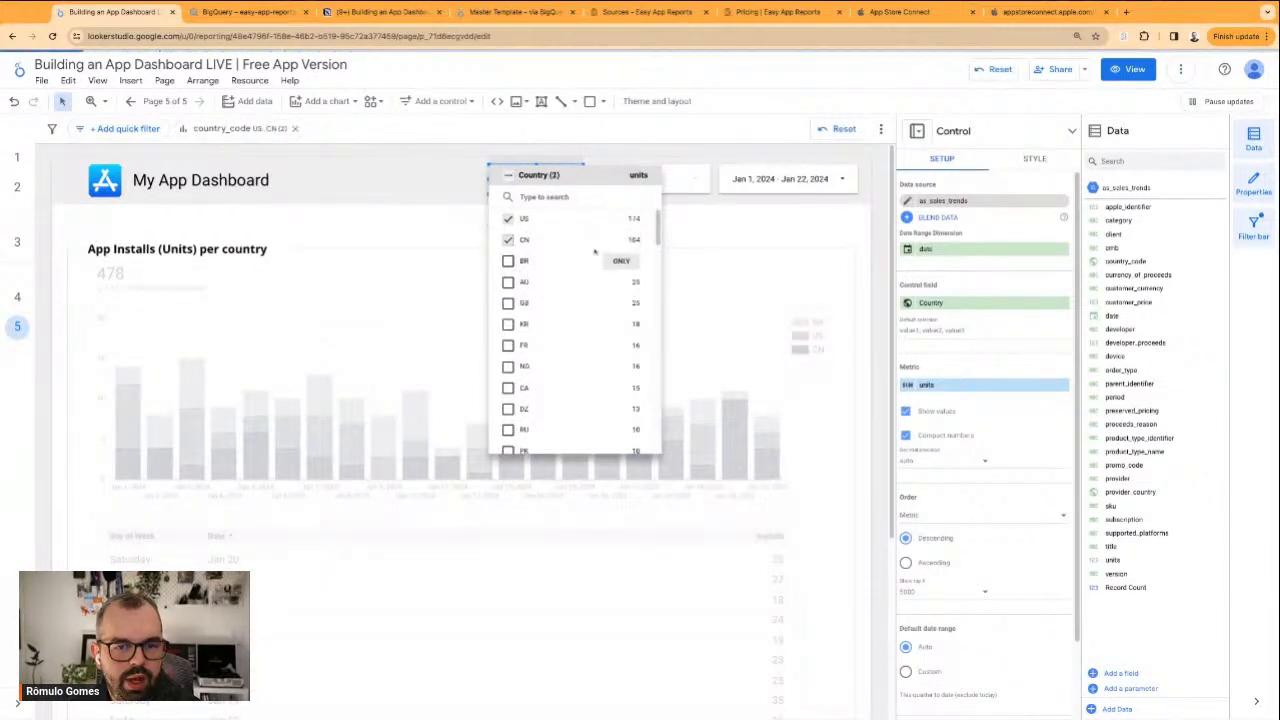
pyautogui.click(708, 240)
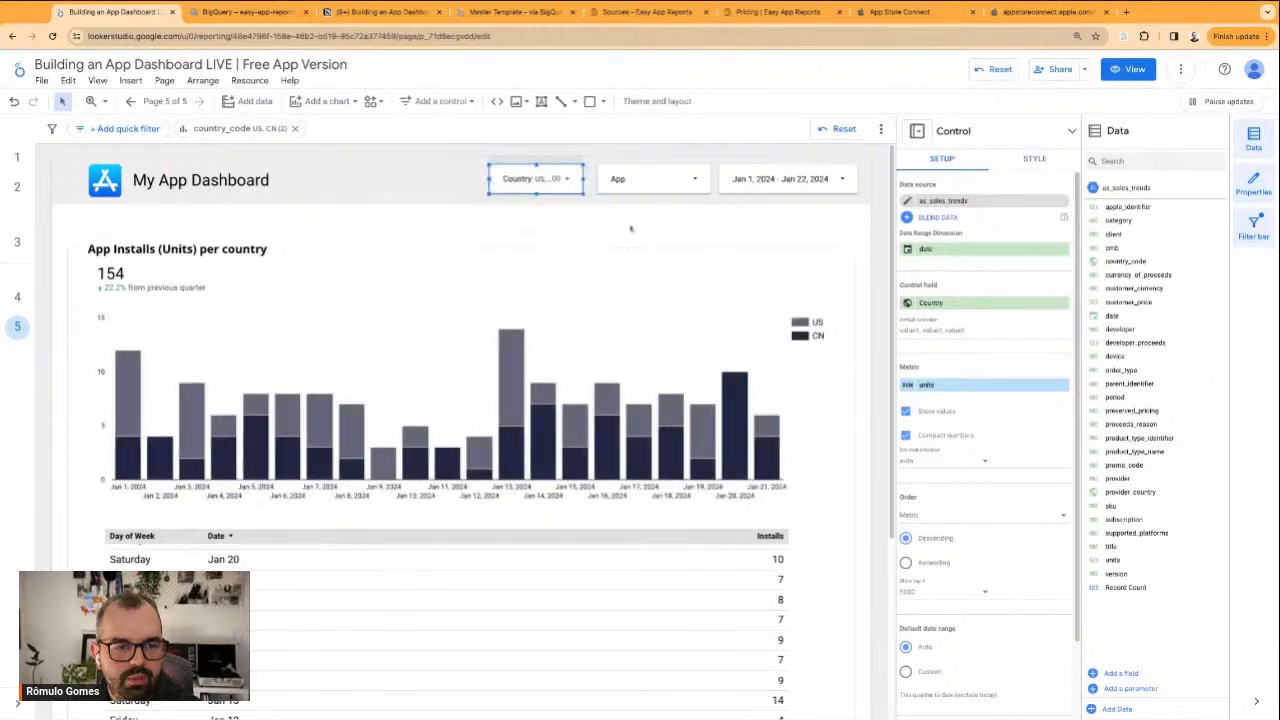
pyautogui.scroll(-1, 618, 566)
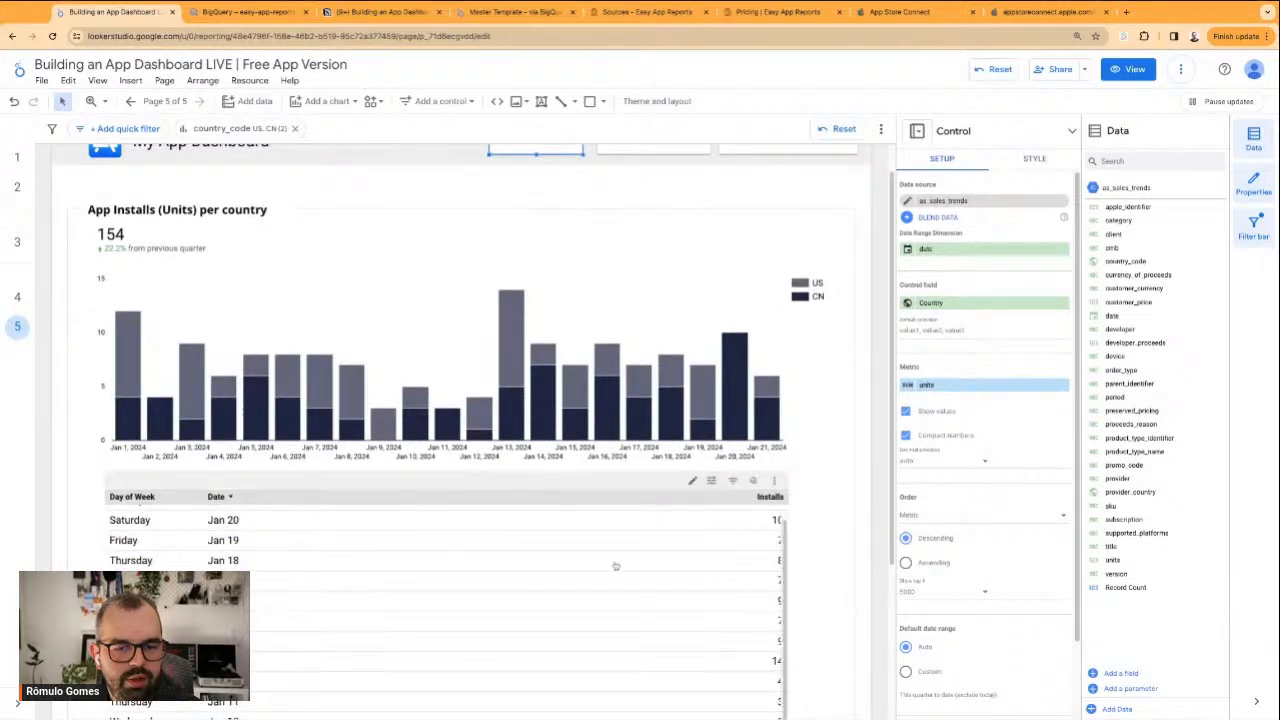
# Try to add a filter button below the header with country_code as its control field and the default selection enabled
pyautogui.scroll(-5, 68, 436)
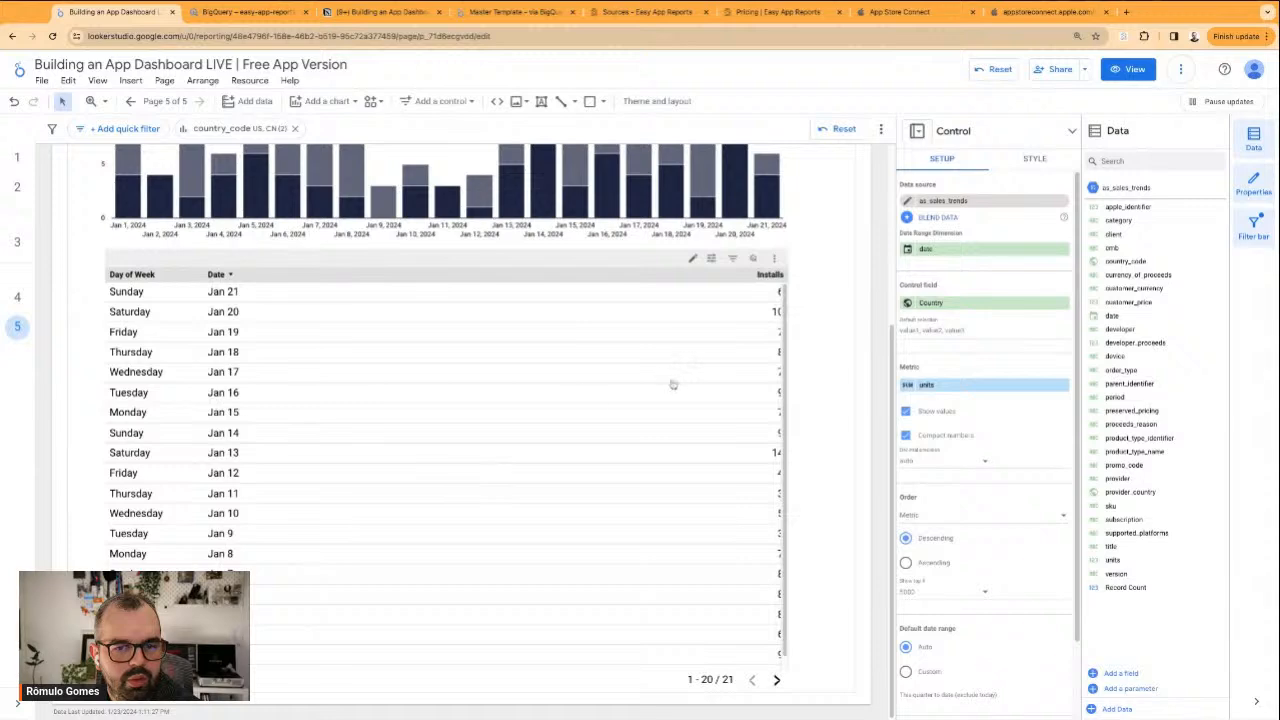
pyautogui.scroll(5, 673, 384)
pyautogui.click(418, 103)
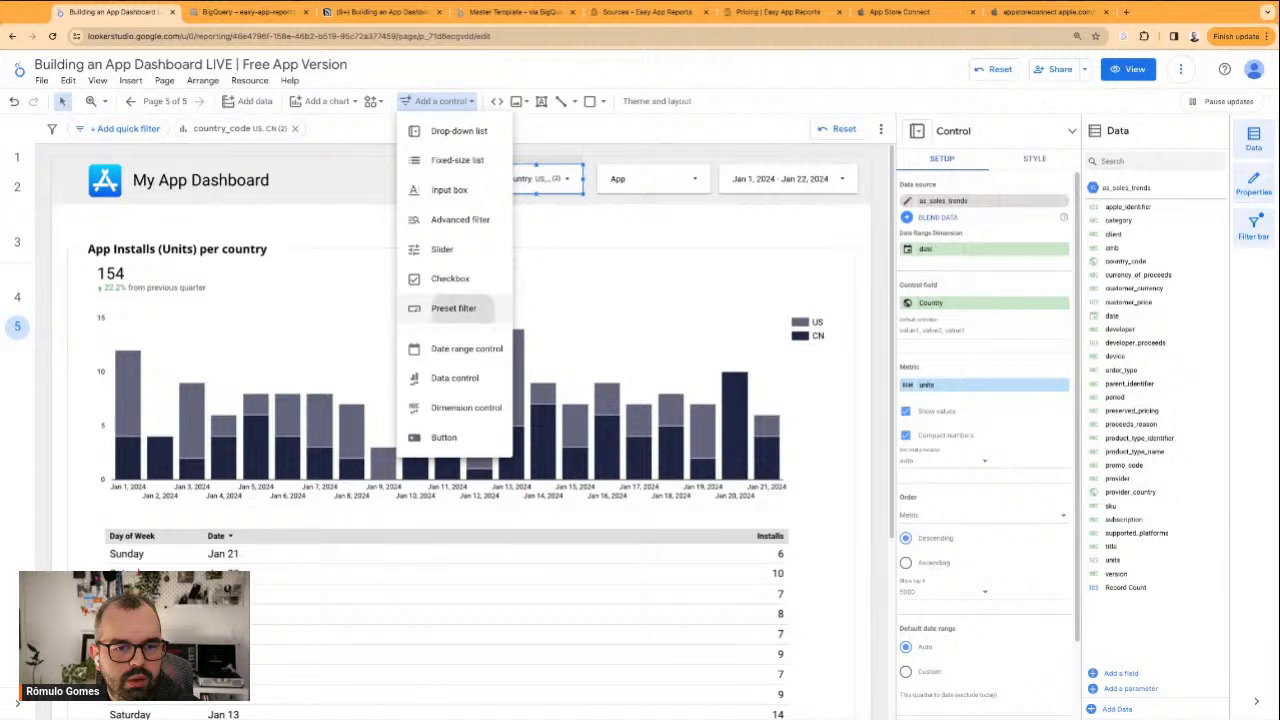
pyautogui.click(443, 437)
pyautogui.moveTo(550, 218); pyautogui.dragTo(728, 232)
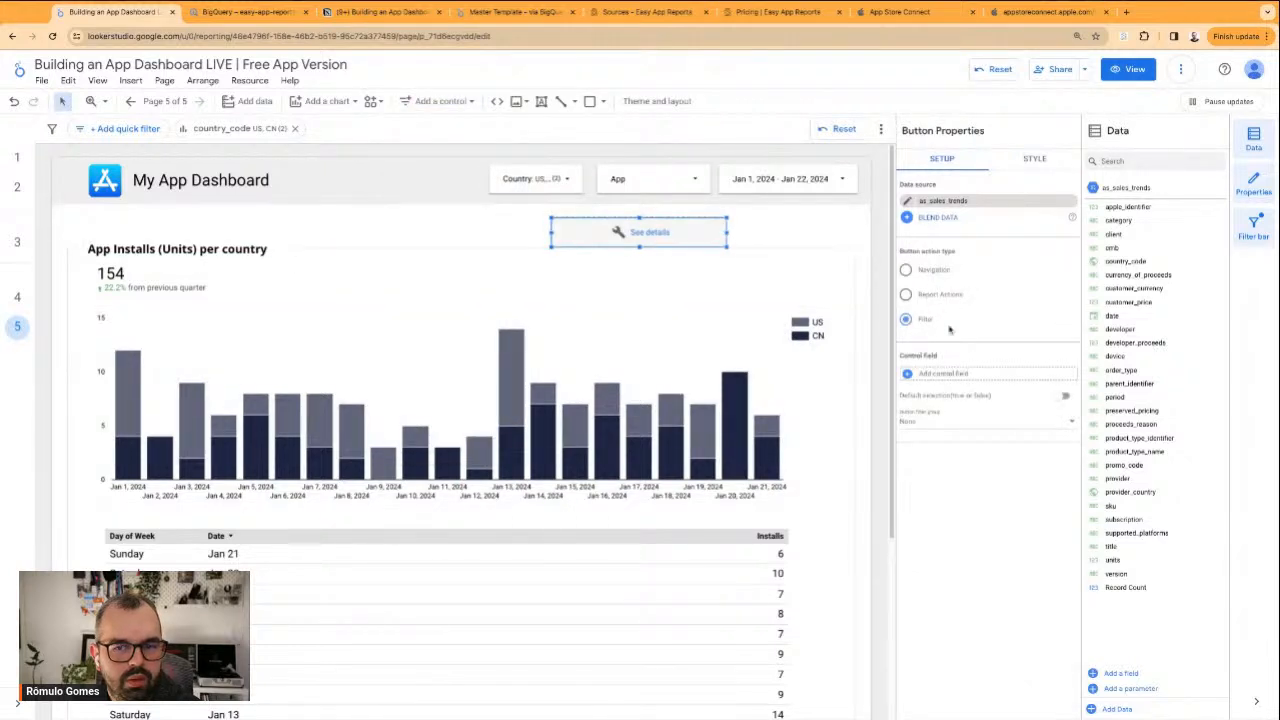
pyautogui.click(944, 376)
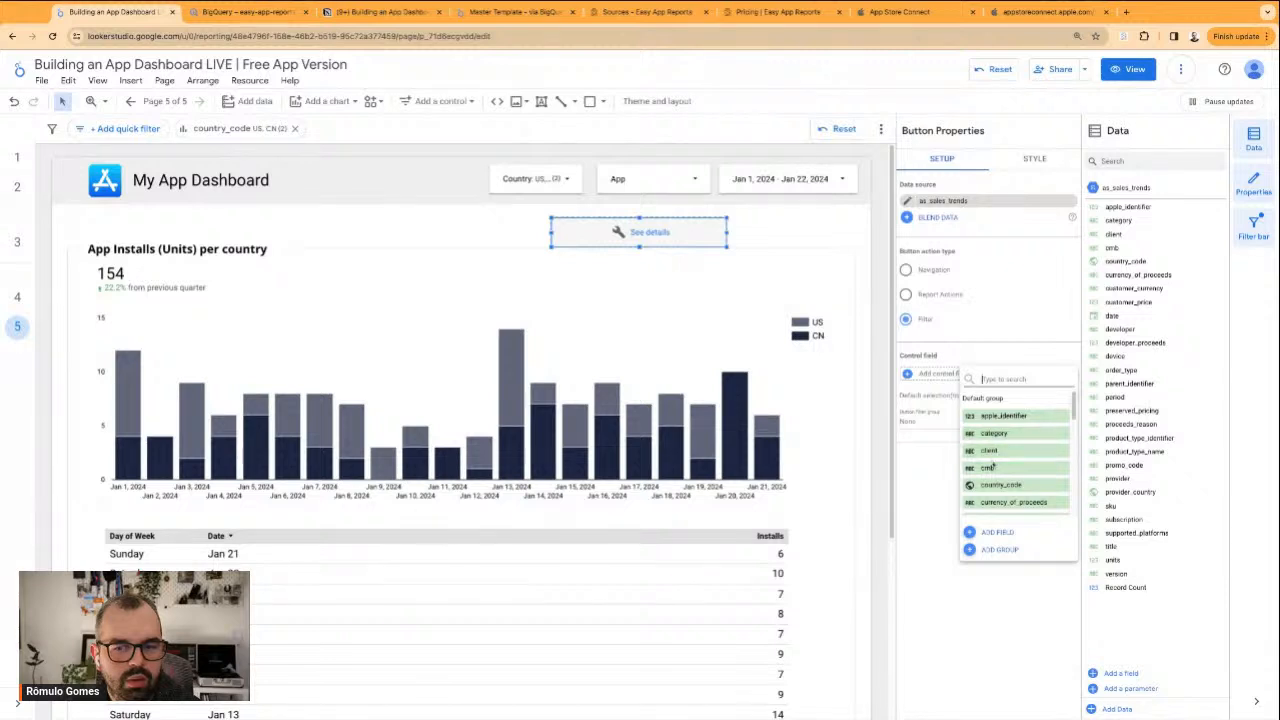
pyautogui.click(992, 484)
pyautogui.moveTo(655, 232); pyautogui.dragTo(676, 221)
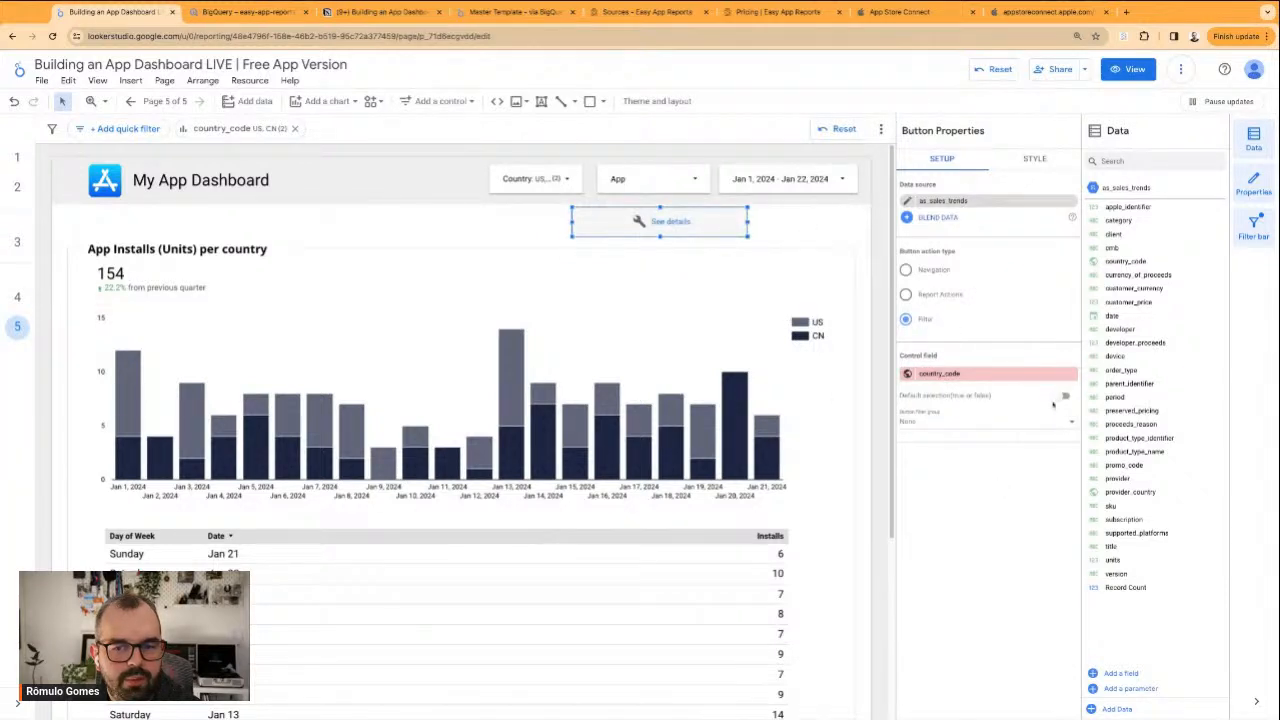
pyautogui.click(1023, 422)
pyautogui.click(975, 451)
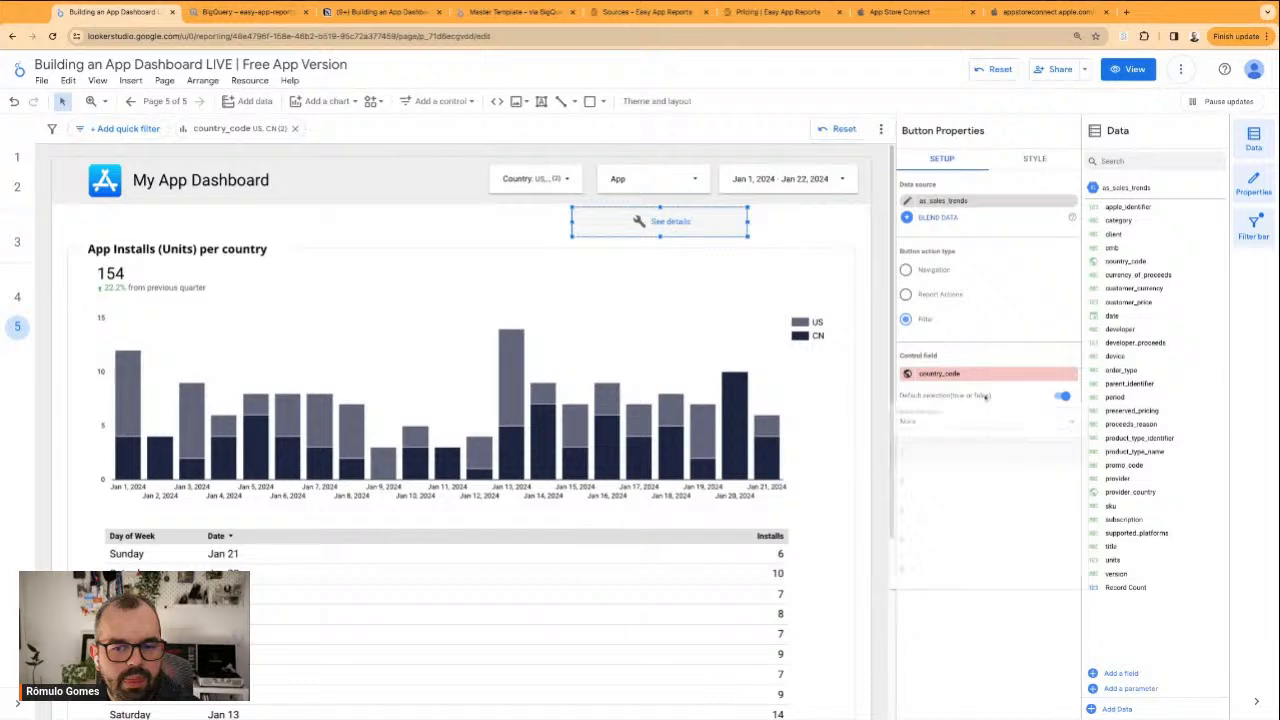
# Read the filter button's configuration details, recheck its available control fields, and delete the button
pyautogui.click(680, 230)
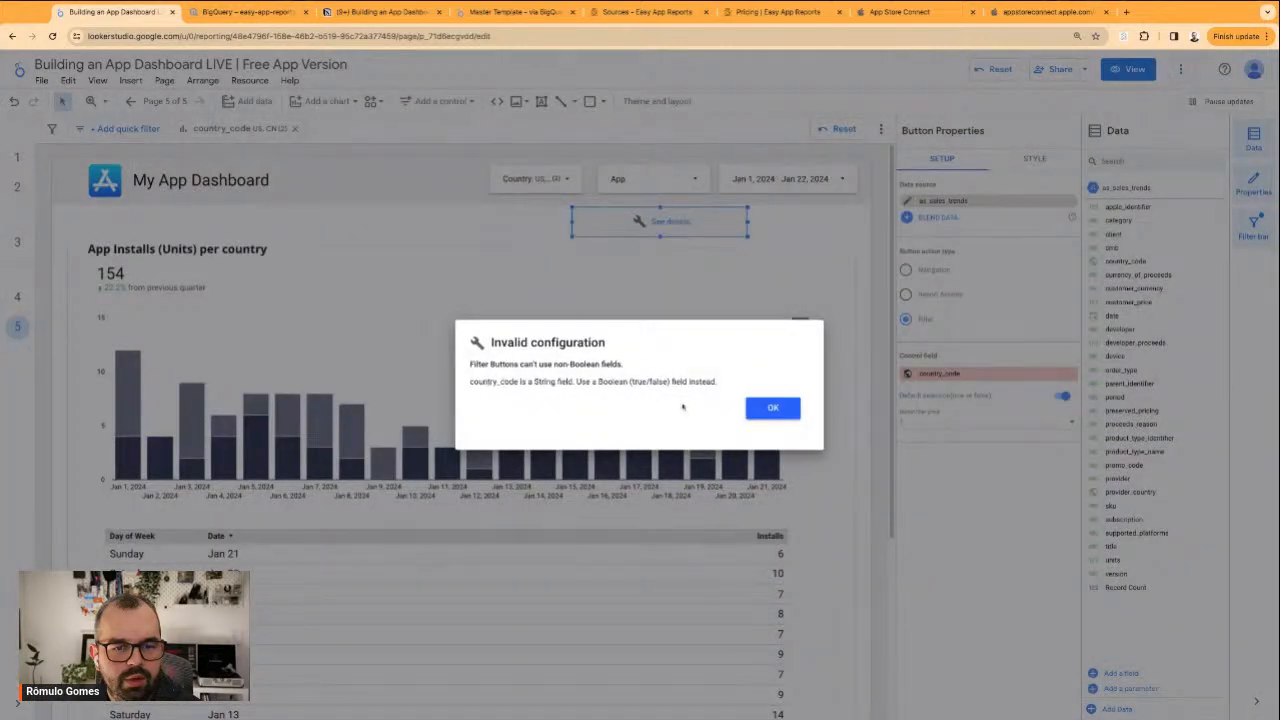
pyautogui.moveTo(607, 382); pyautogui.dragTo(682, 382)
pyautogui.click(777, 408)
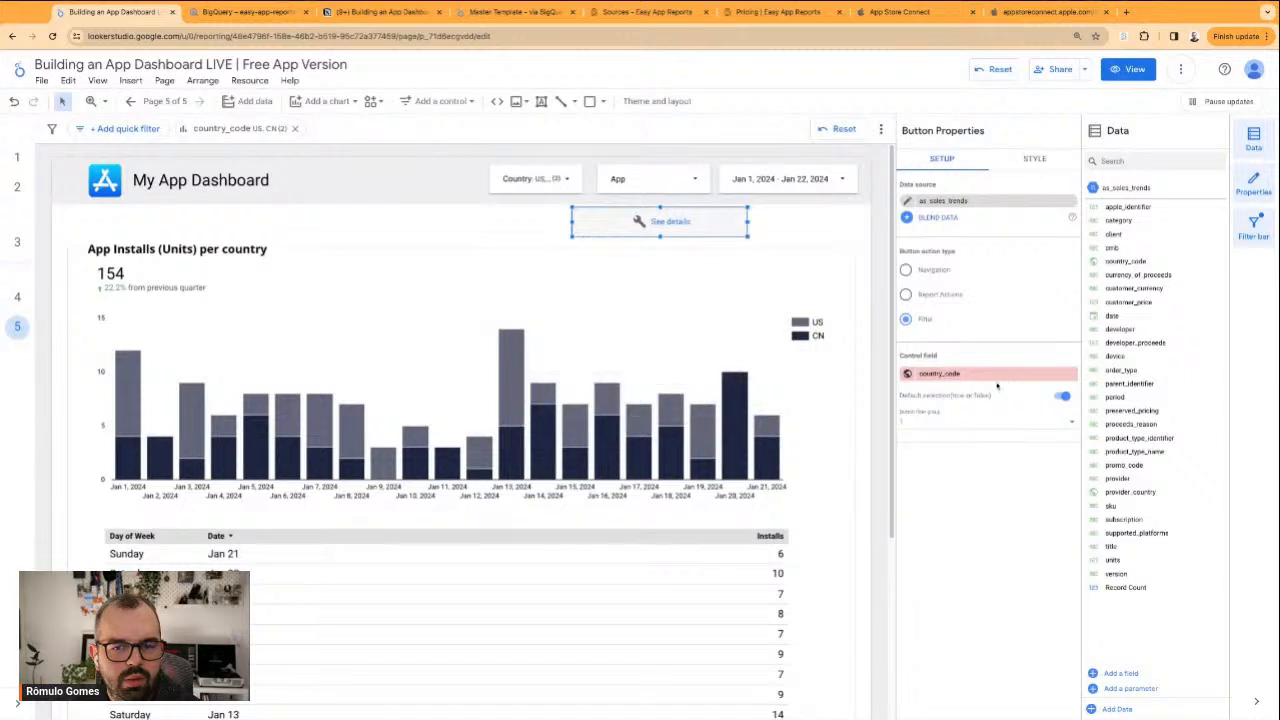
pyautogui.click(994, 372)
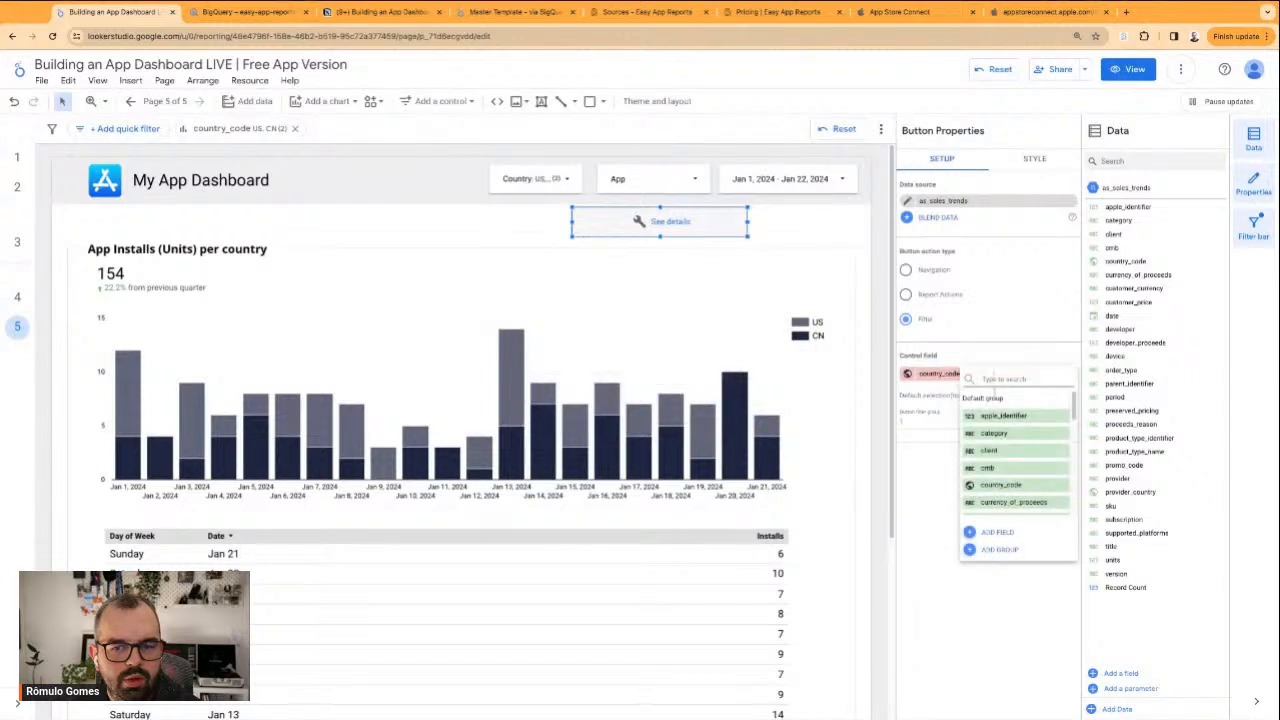
pyautogui.click(998, 340)
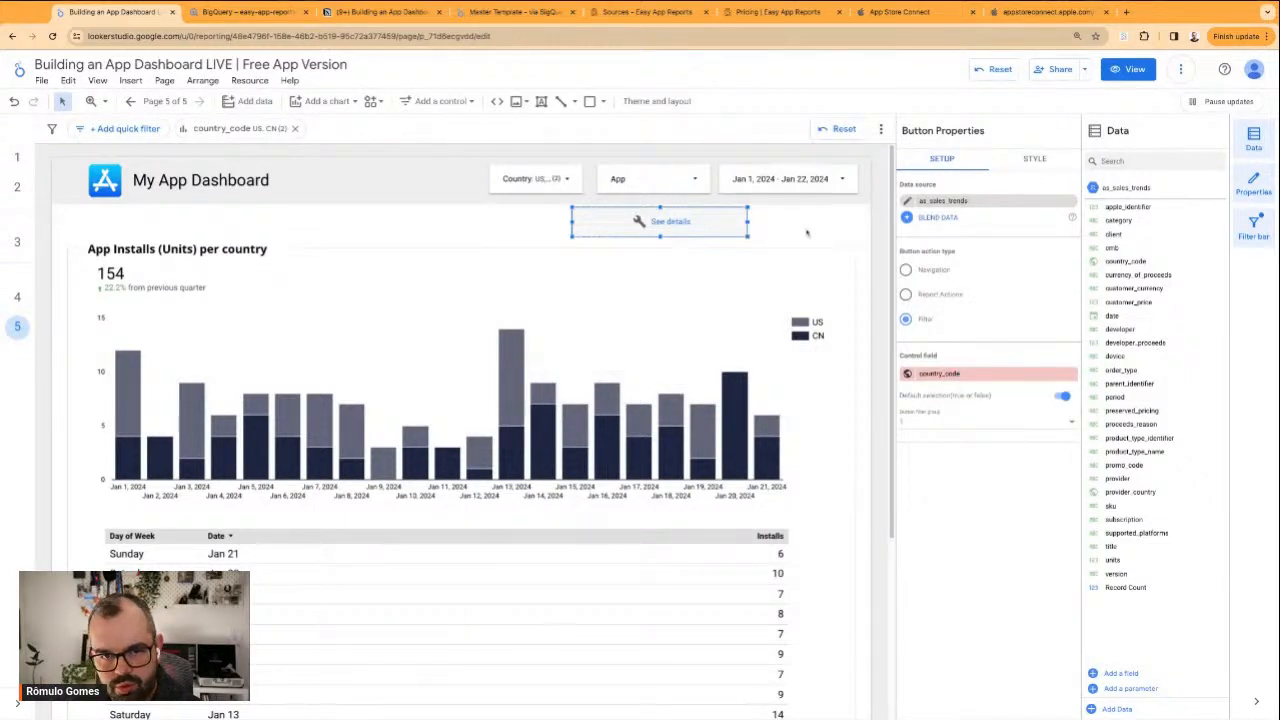
pyautogui.press('Delete')
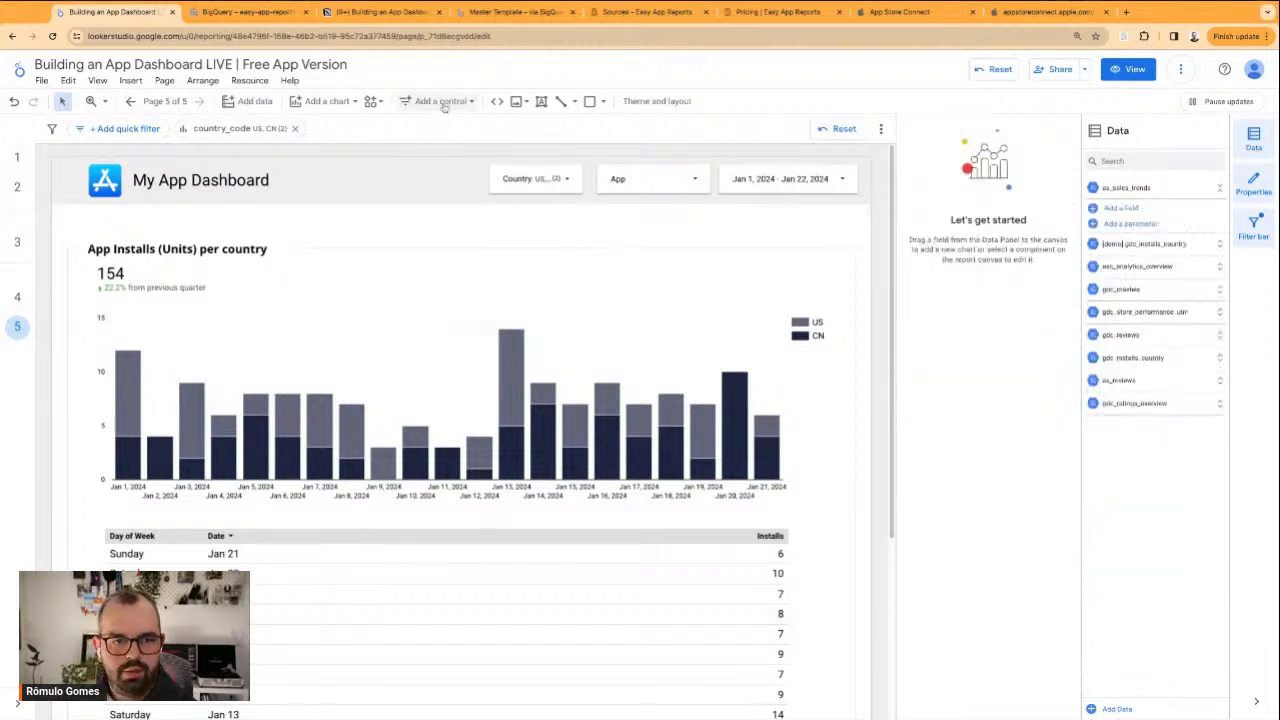
# Add a new button below the header filters and set it to perform the Download report action
pyautogui.click(440, 104)
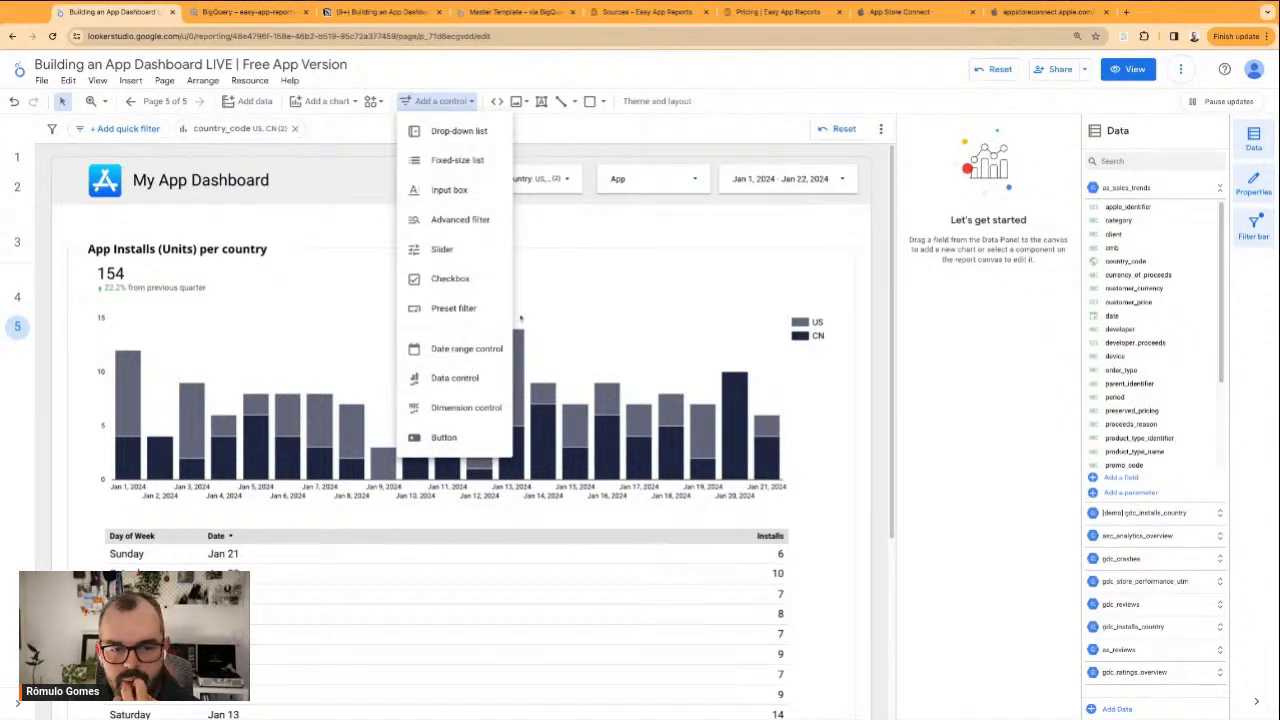
pyautogui.click(712, 231)
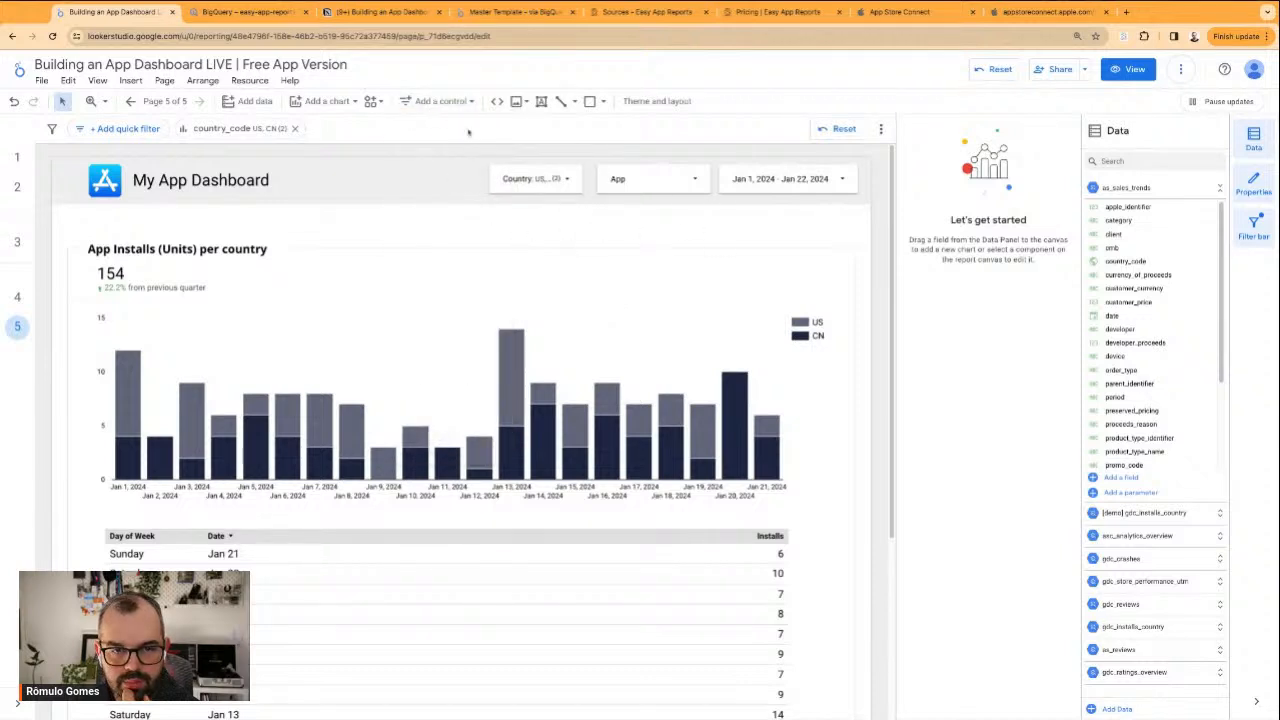
pyautogui.click(440, 101)
pyautogui.click(460, 437)
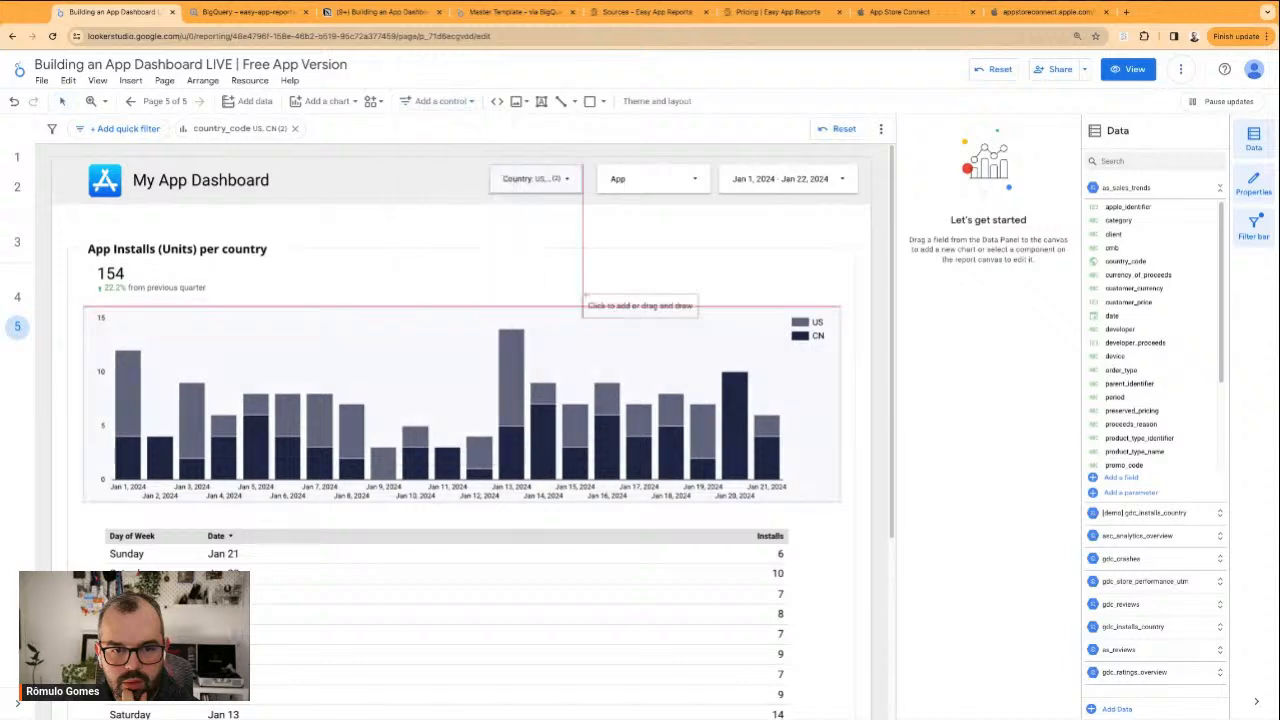
pyautogui.moveTo(555, 217); pyautogui.dragTo(672, 246)
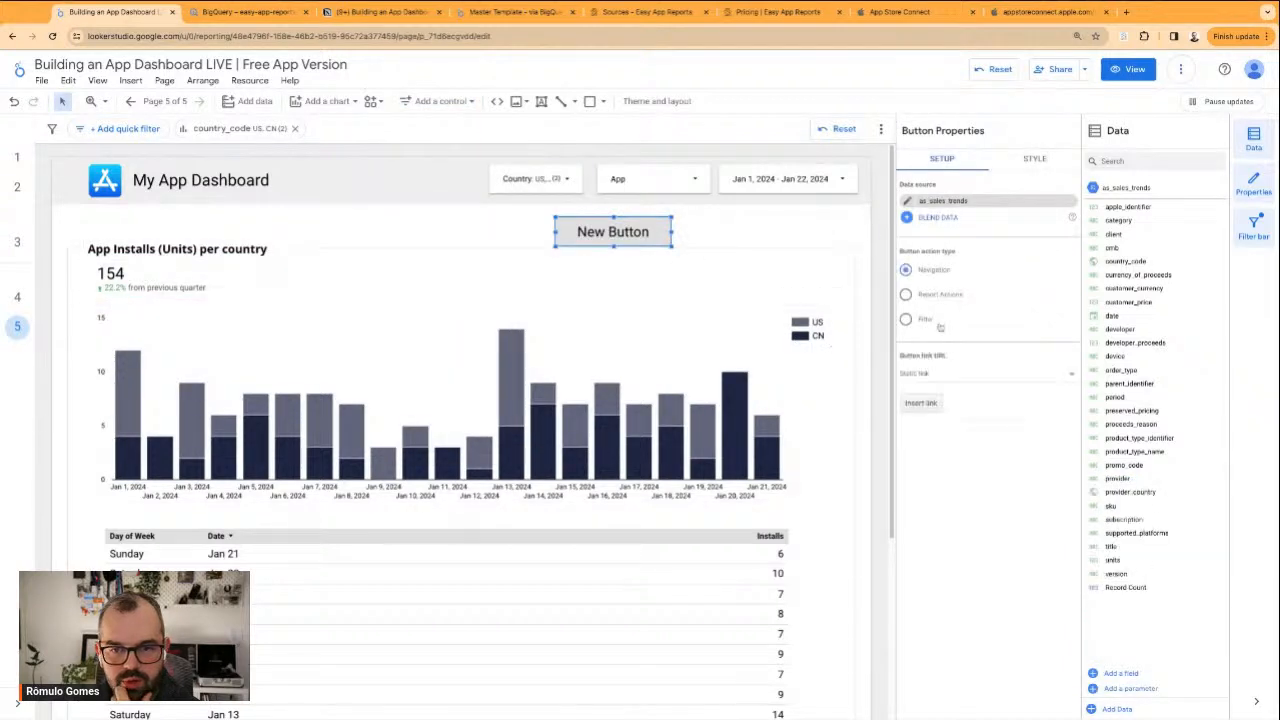
pyautogui.click(956, 306)
pyautogui.click(933, 358)
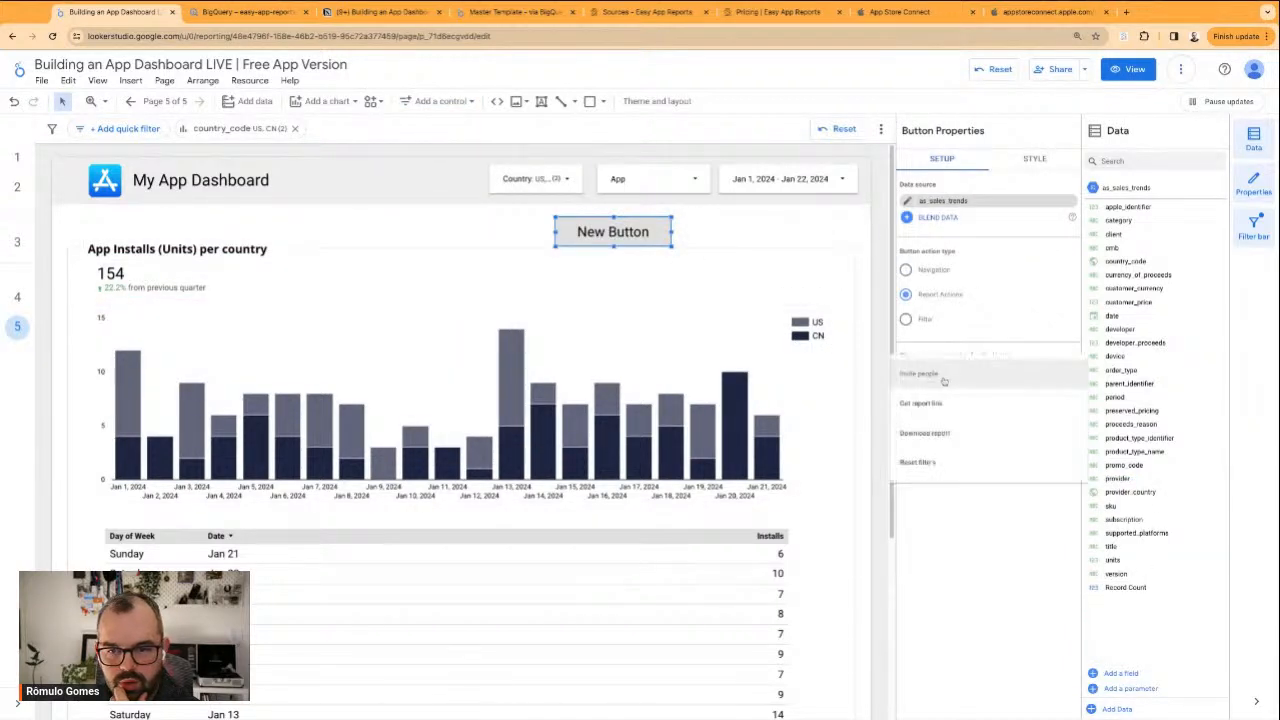
pyautogui.click(925, 433)
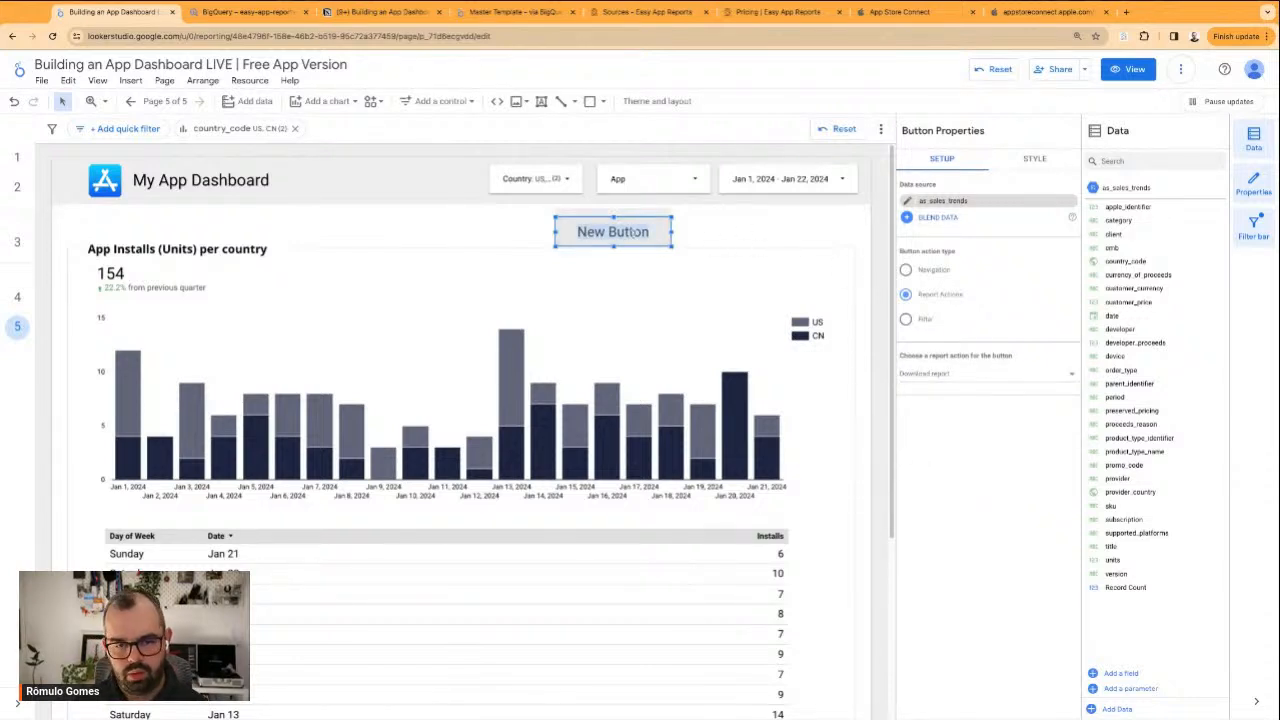
# Label the new button "Download Report"
pyautogui.doubleClick(632, 231)
pyautogui.write('Download Report')
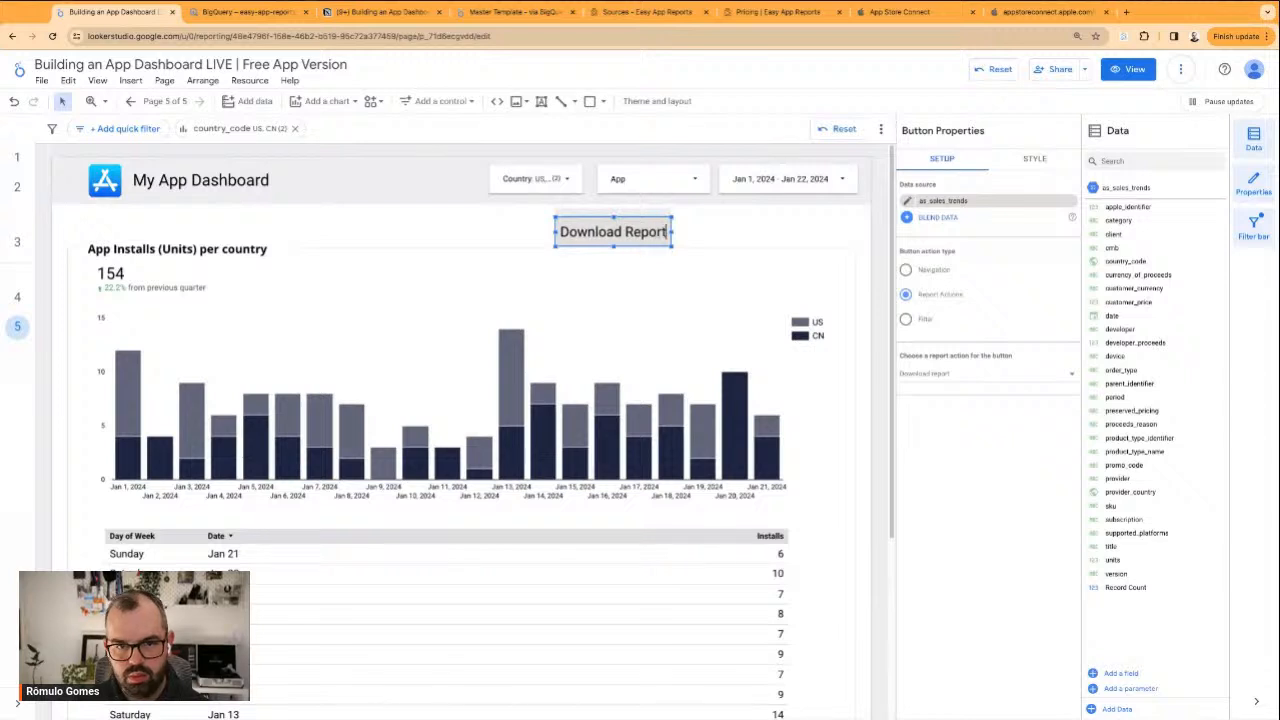
# Widen the Download Report button and place it in the header between the dashboard title and the Country filter
pyautogui.click(1036, 160)
pyautogui.moveTo(672, 231); pyautogui.dragTo(711, 231)
pyautogui.click(779, 234)
pyautogui.doubleClick(679, 232)
pyautogui.moveTo(582, 222)
pyautogui.mouseDown()
pyautogui.moveTo(378, 188)
pyautogui.moveTo(346, 170)
pyautogui.moveTo(582, 214)
pyautogui.mouseUp()
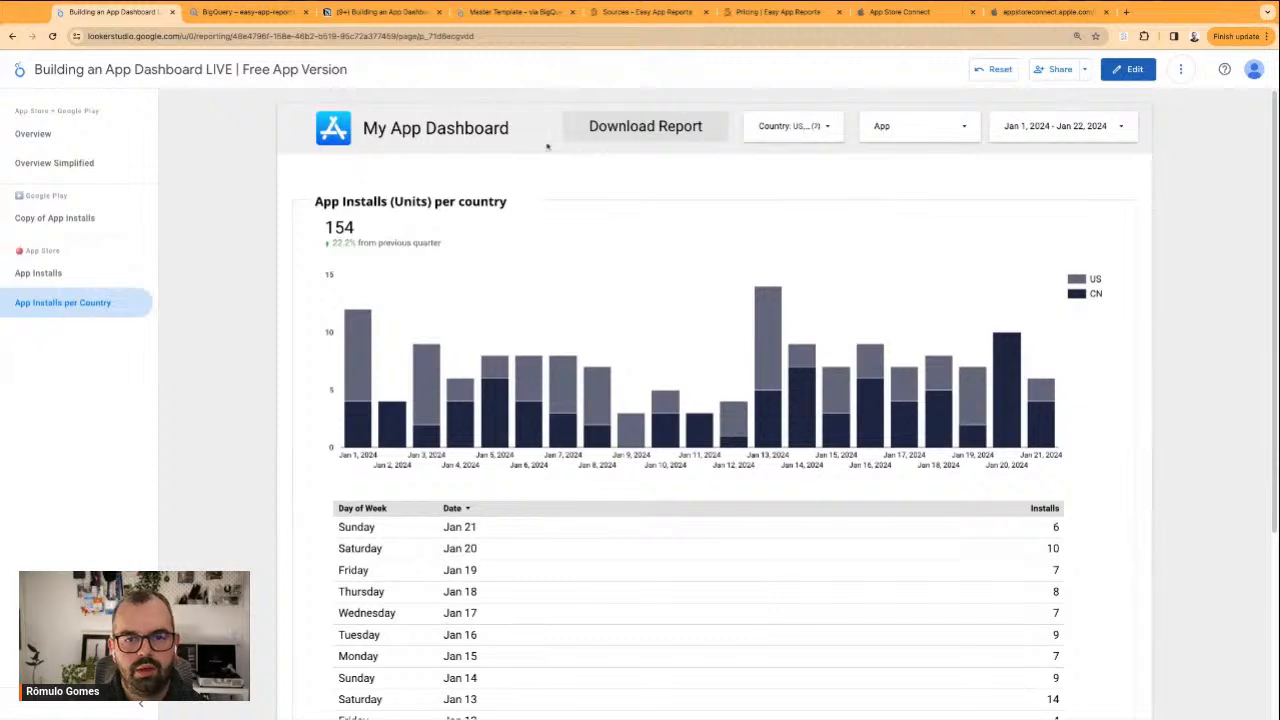
# Test the Download Report button in view mode, examine the PDF page selection and additional options, cancel the download, and return to editing
pyautogui.click(636, 134)
pyautogui.click(563, 192)
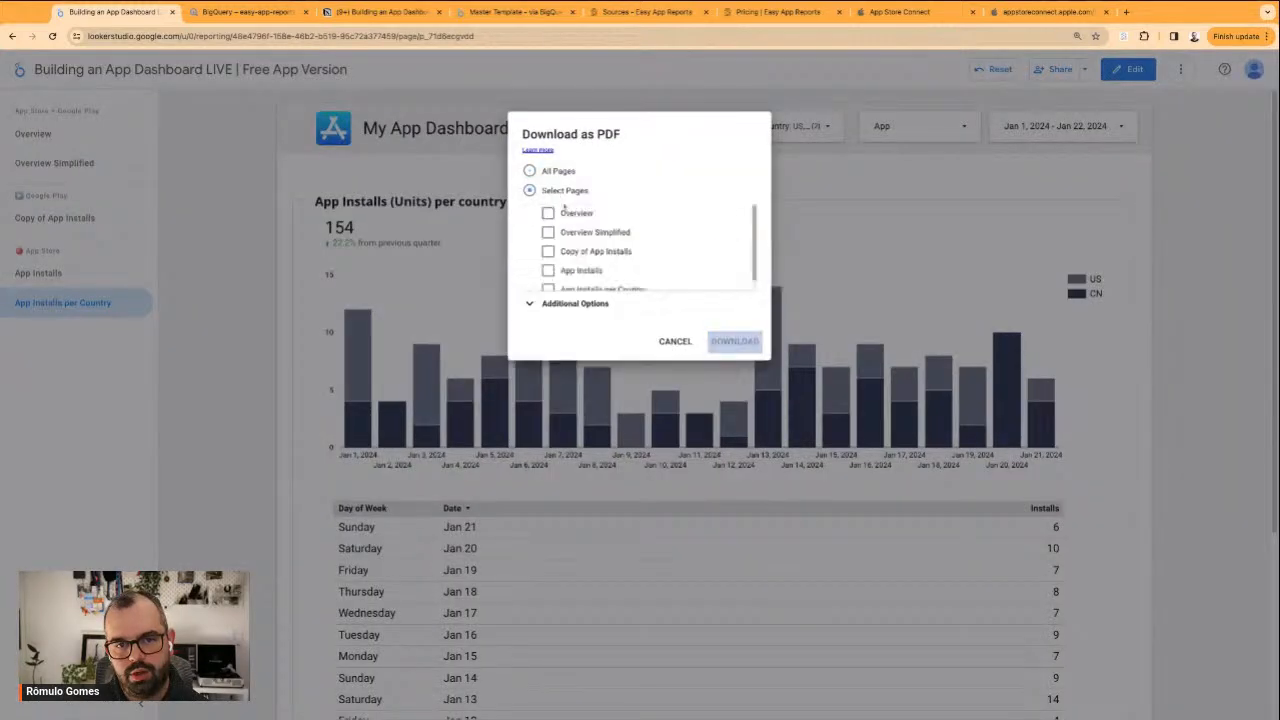
pyautogui.click(584, 304)
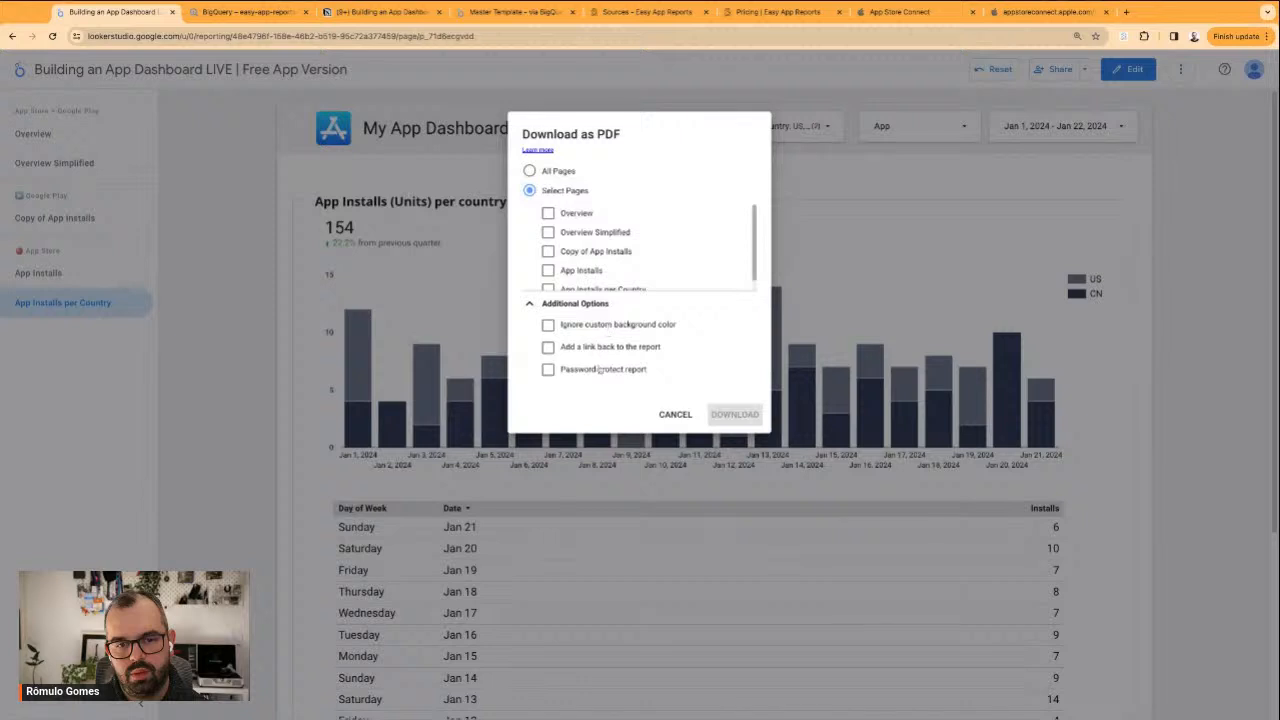
pyautogui.click(590, 370)
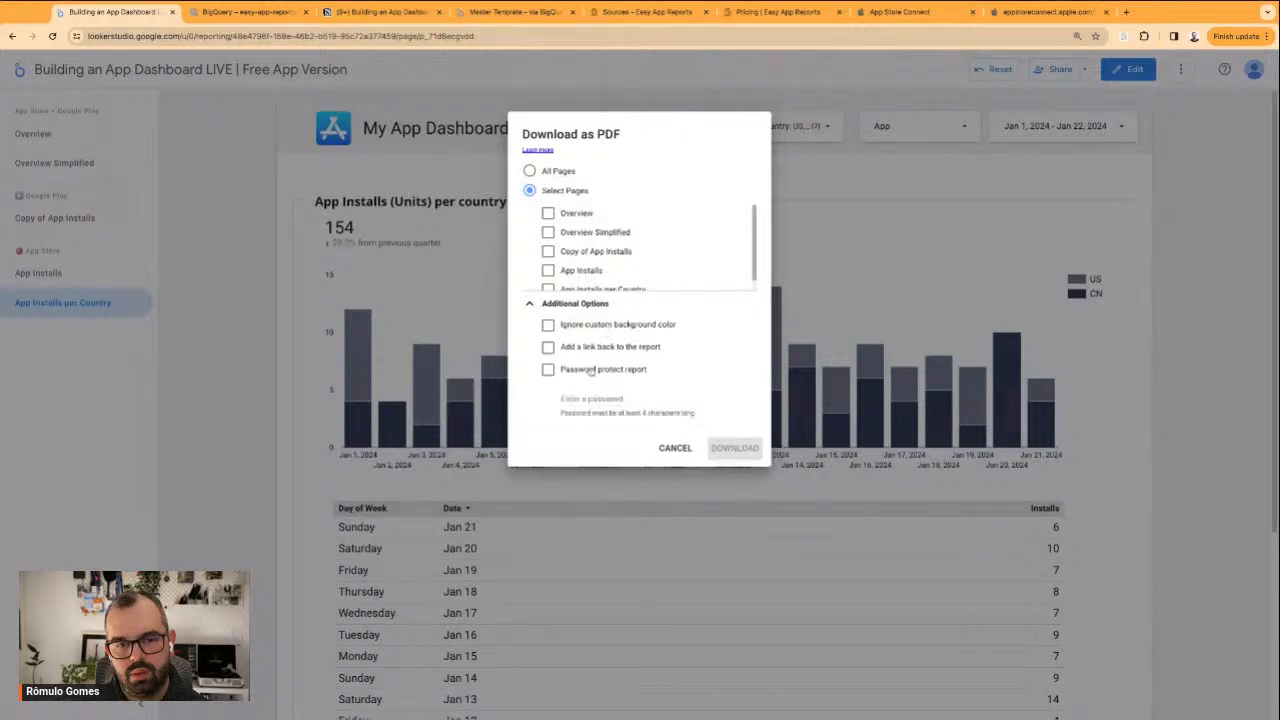
pyautogui.click(613, 365)
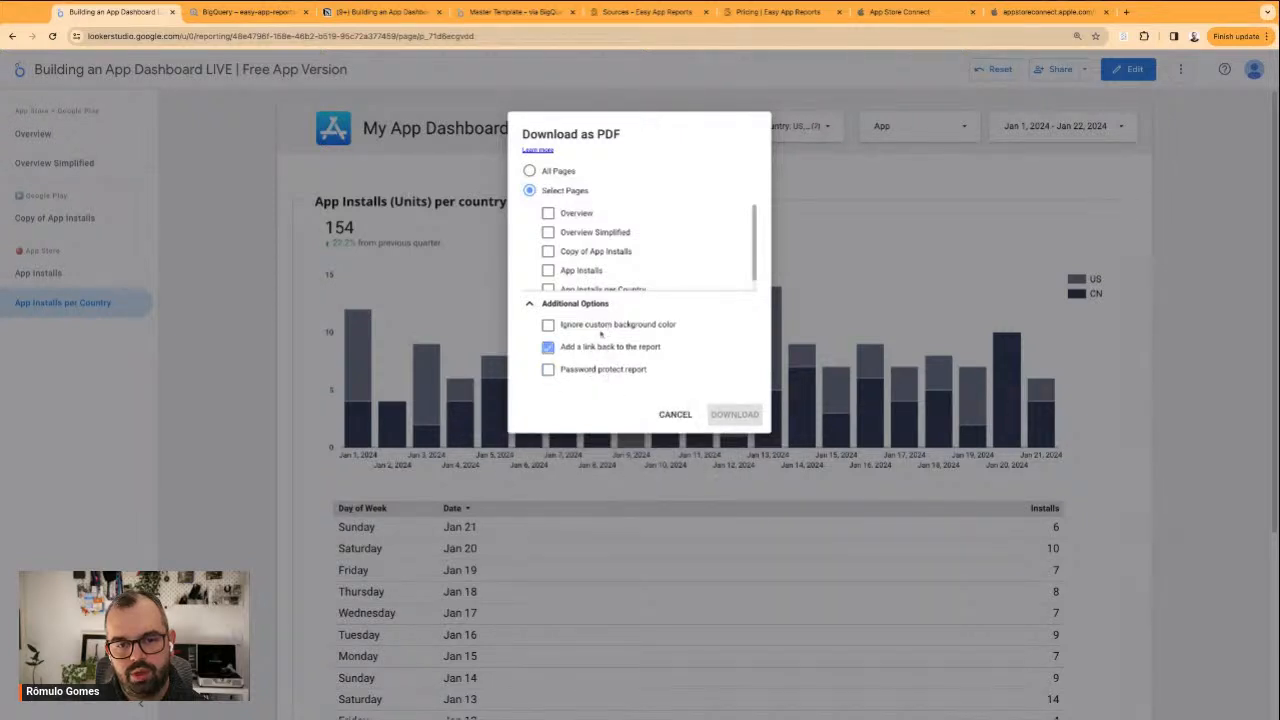
pyautogui.click(534, 308)
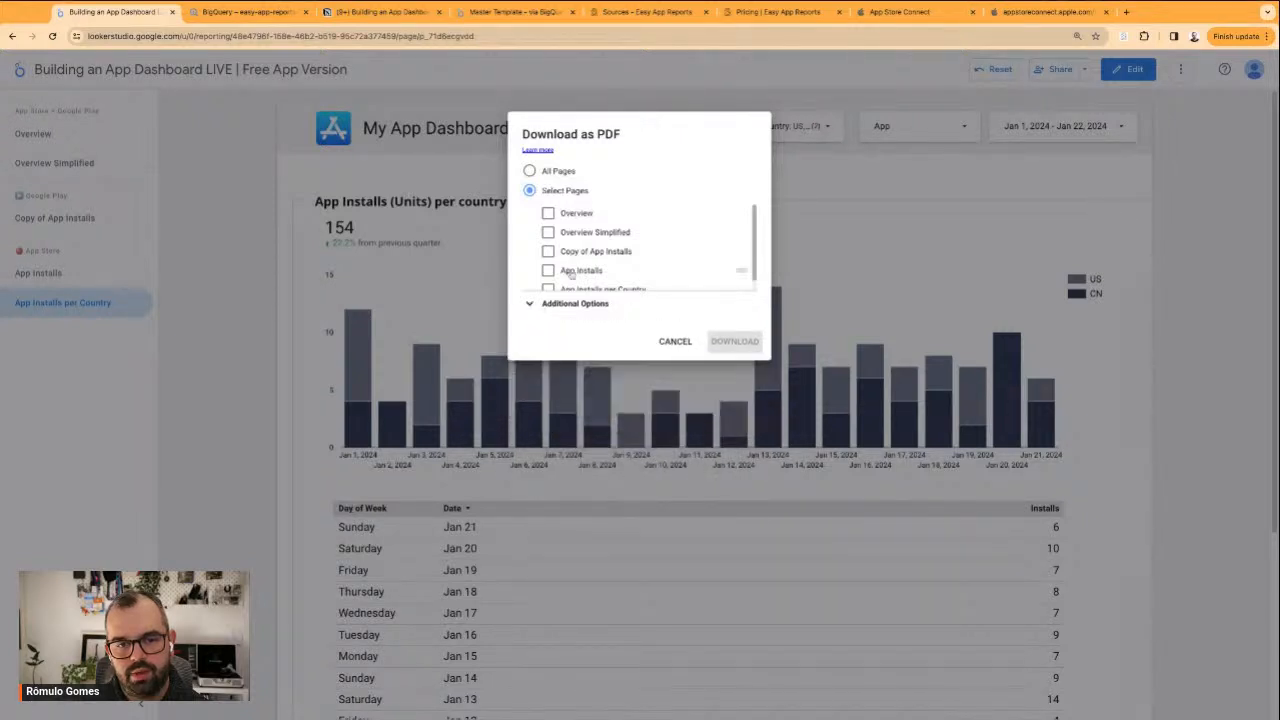
pyautogui.click(674, 344)
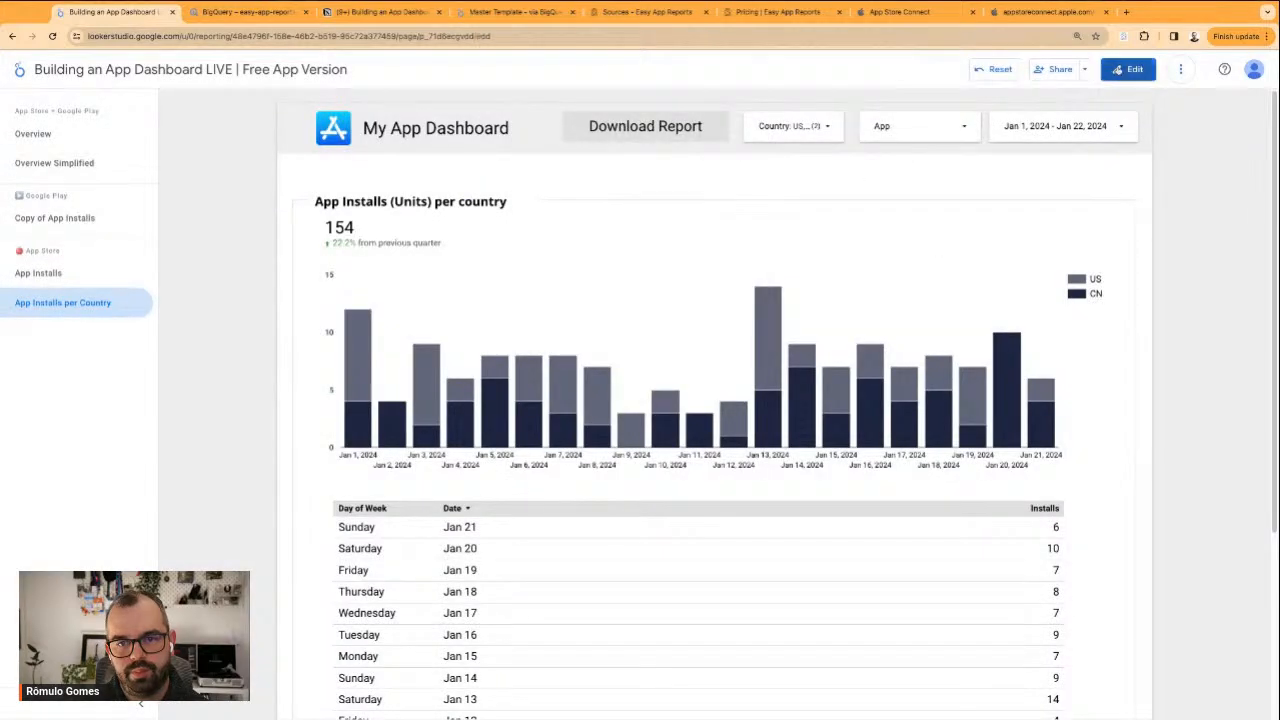
pyautogui.click(1128, 69)
# Set the Download Report button's font to Reenie Beanie
pyautogui.click(435, 190)
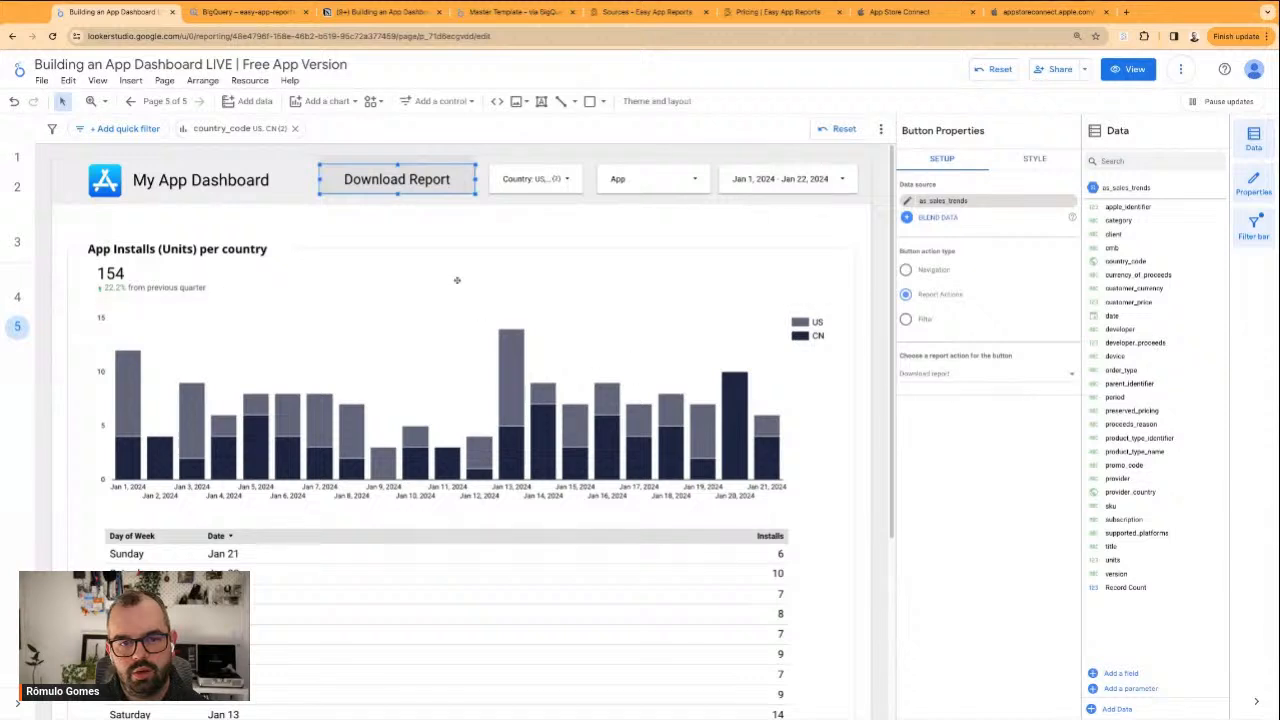
pyautogui.click(1034, 162)
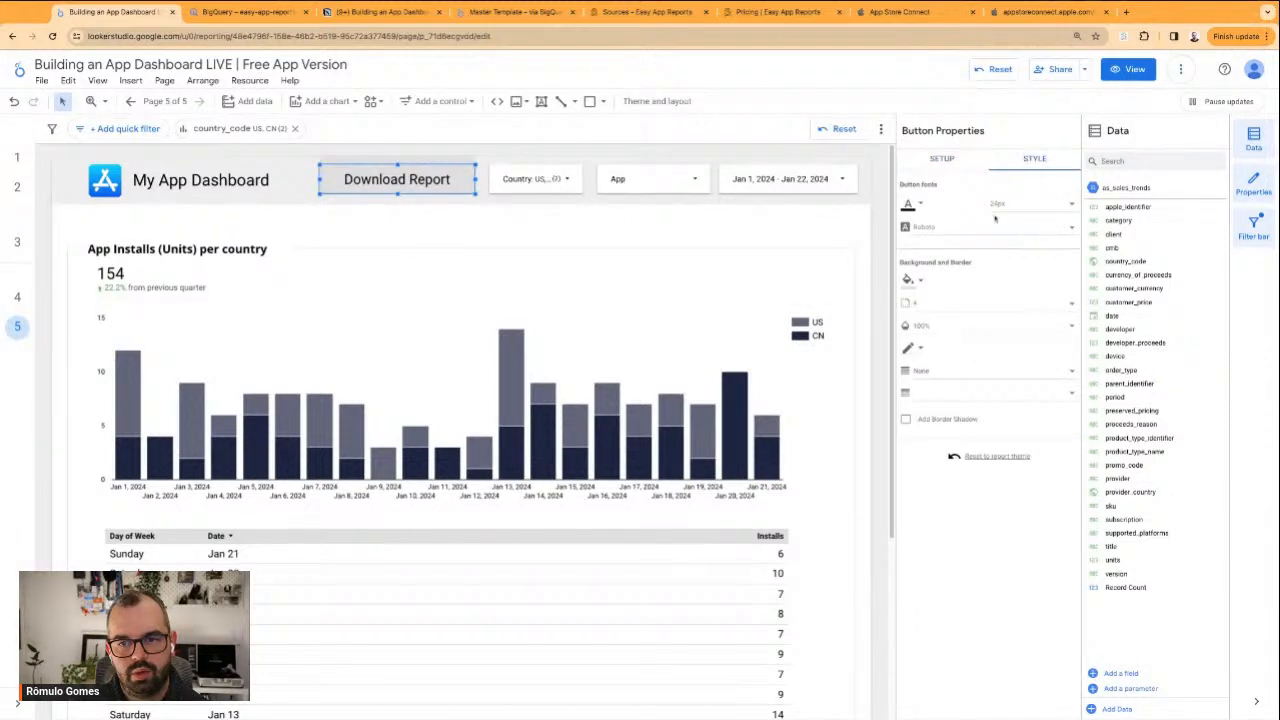
pyautogui.click(933, 229)
pyautogui.scroll(-3, 950, 270)
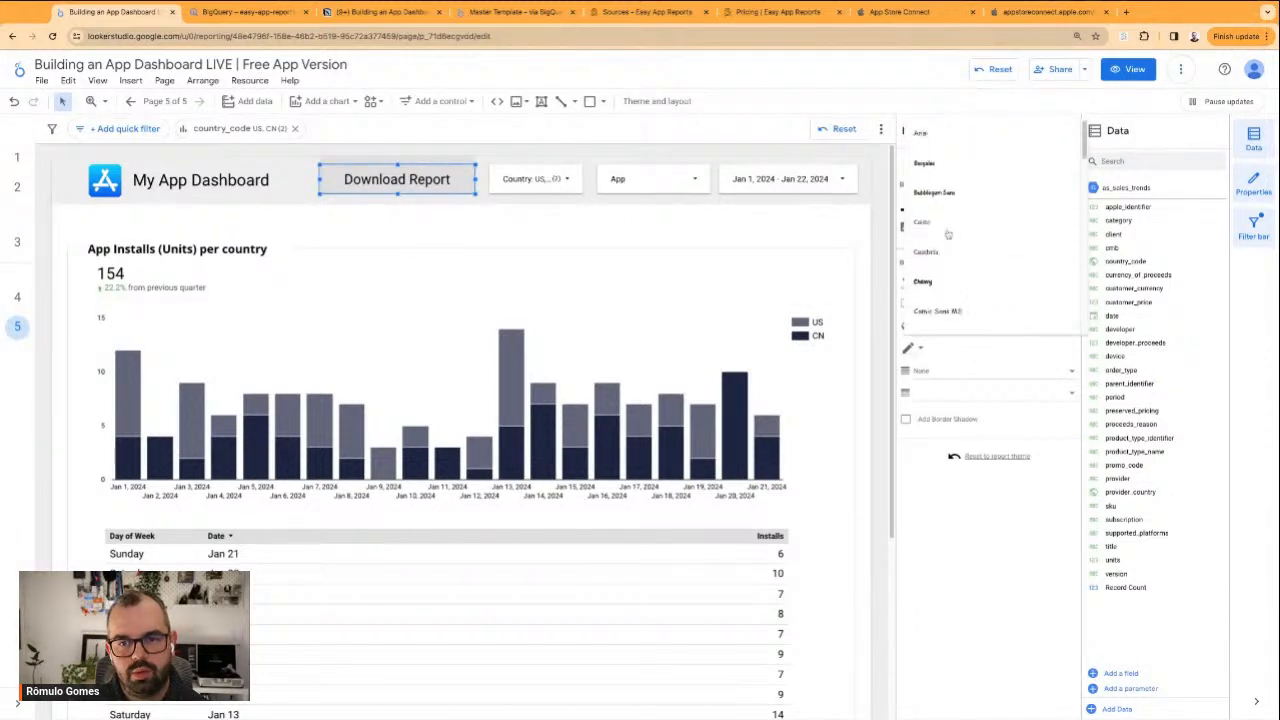
pyautogui.scroll(-2, 960, 275)
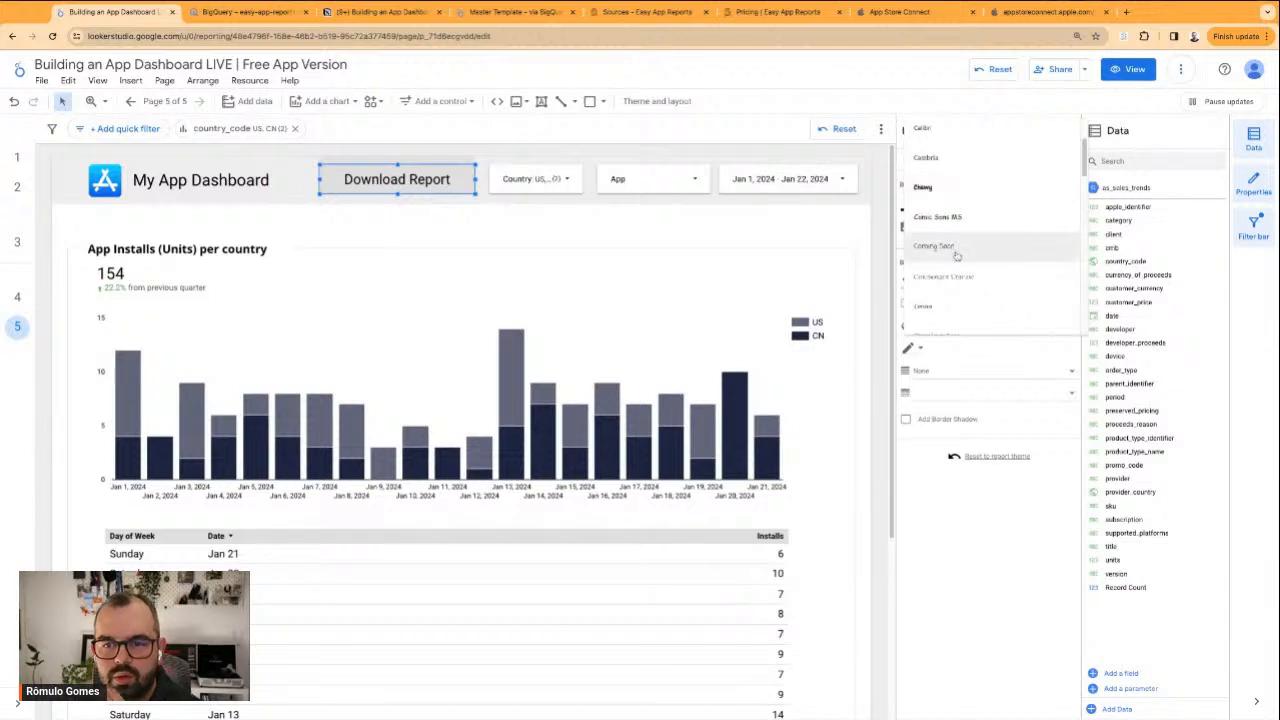
pyautogui.scroll(-5, 975, 265)
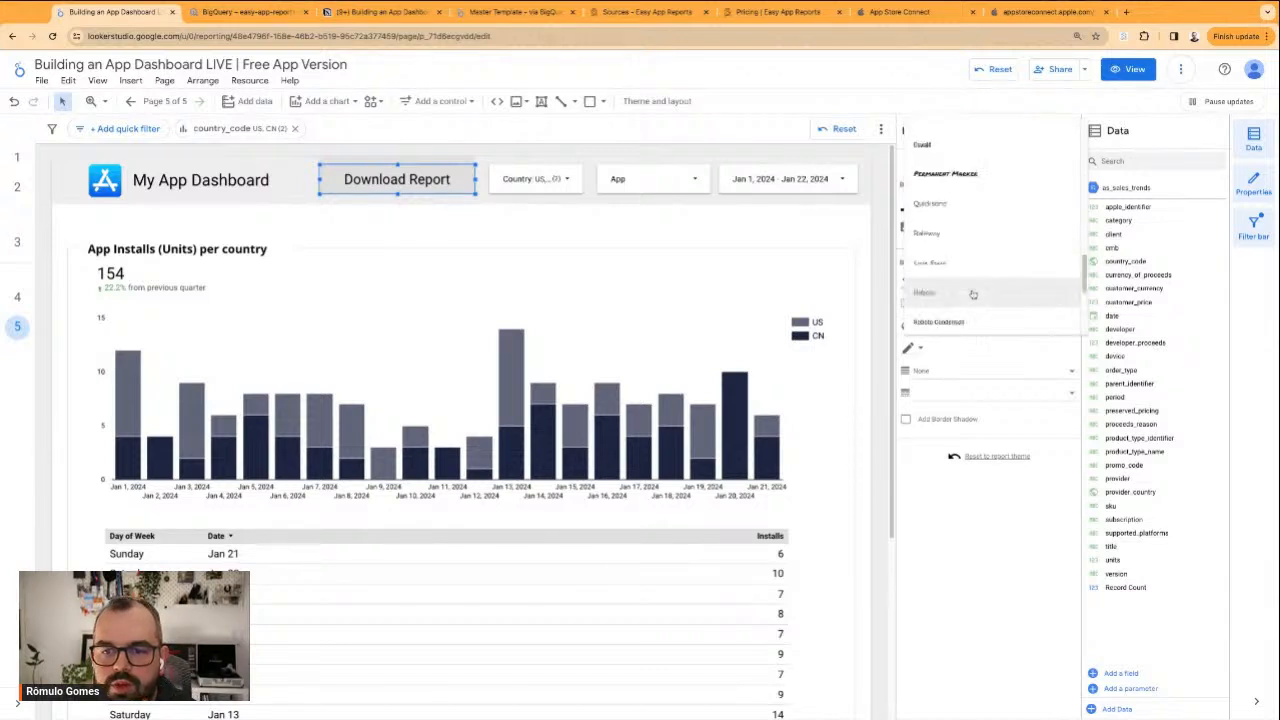
pyautogui.scroll(1, 967, 248)
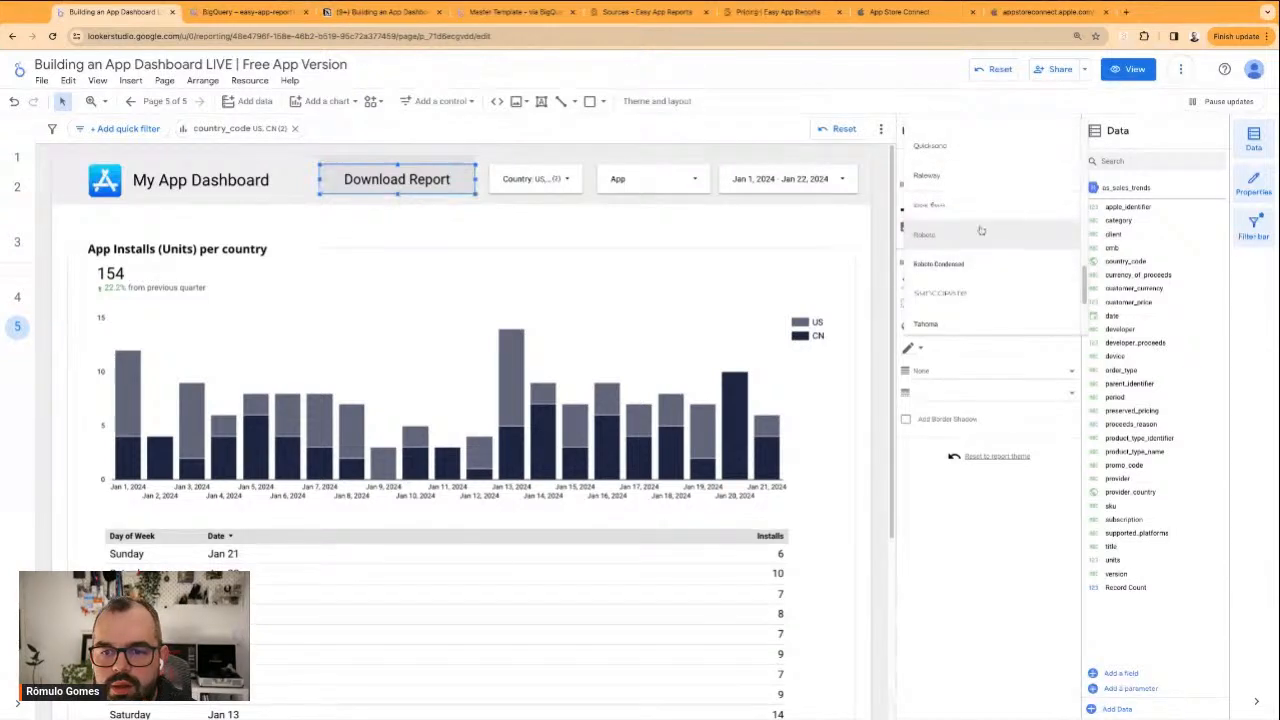
pyautogui.click(967, 222)
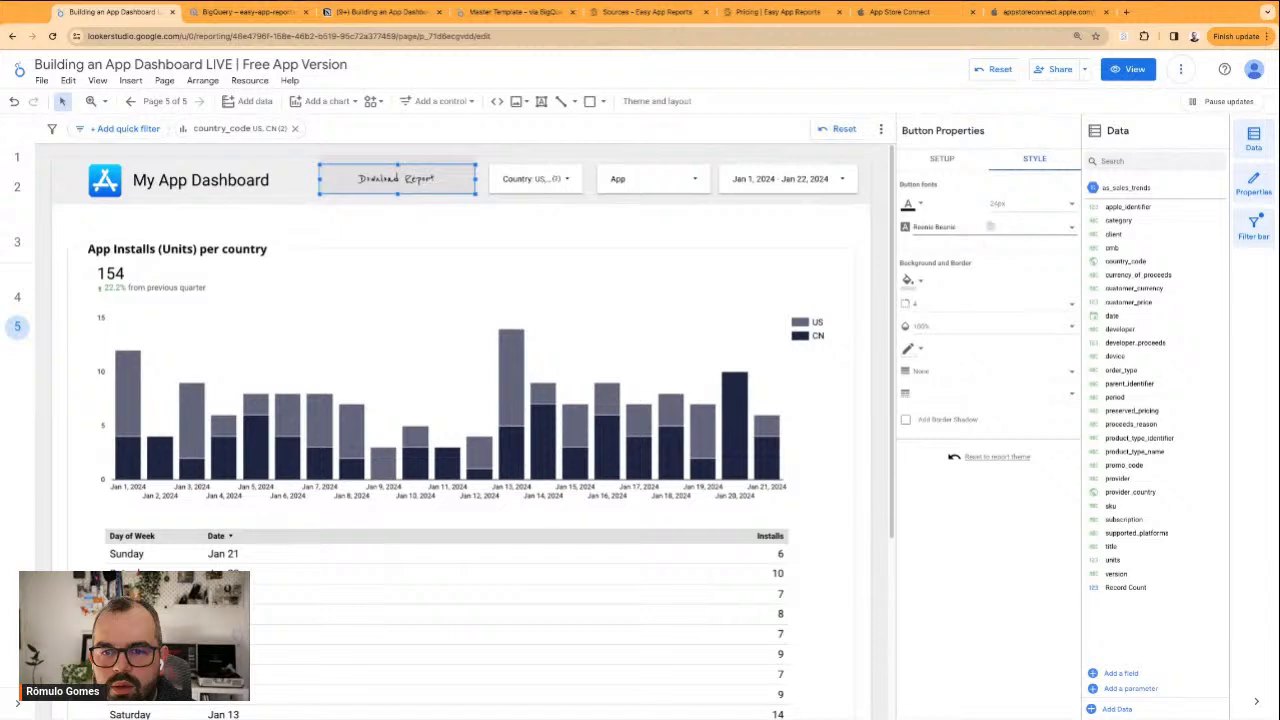
# Change the Download Report button's font to Lato
pyautogui.click(992, 227)
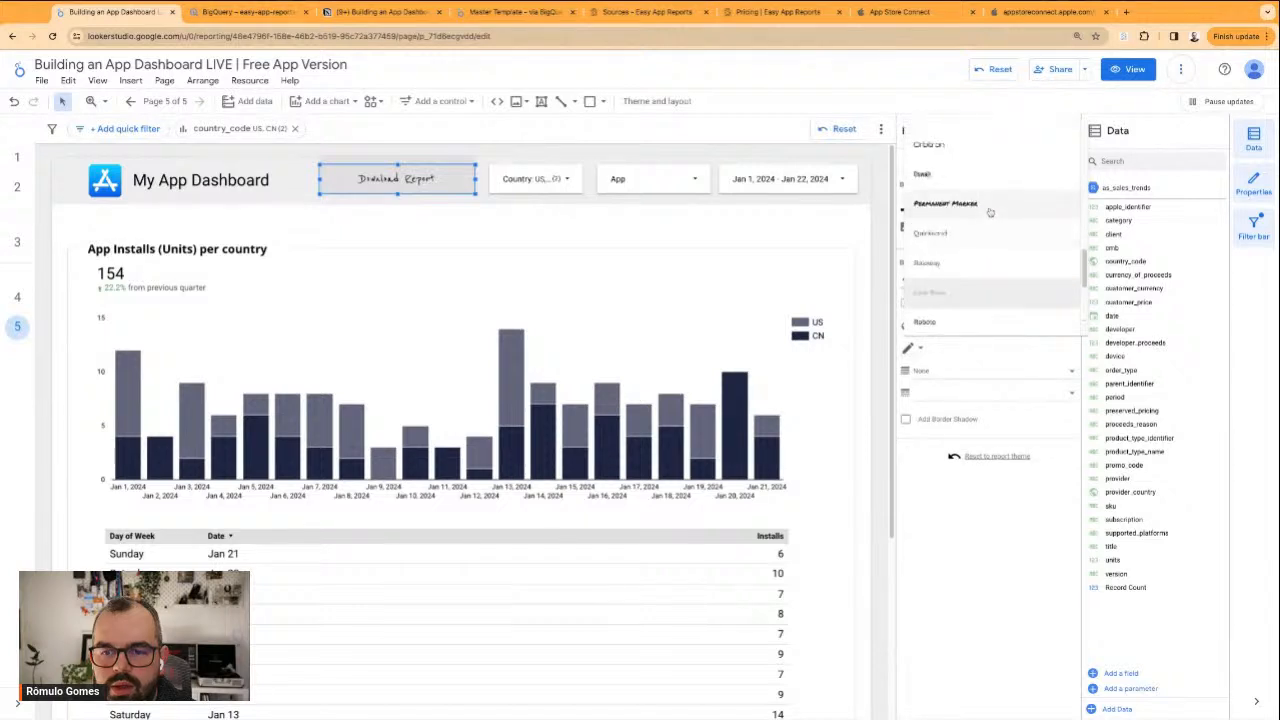
pyautogui.scroll(3, 988, 217)
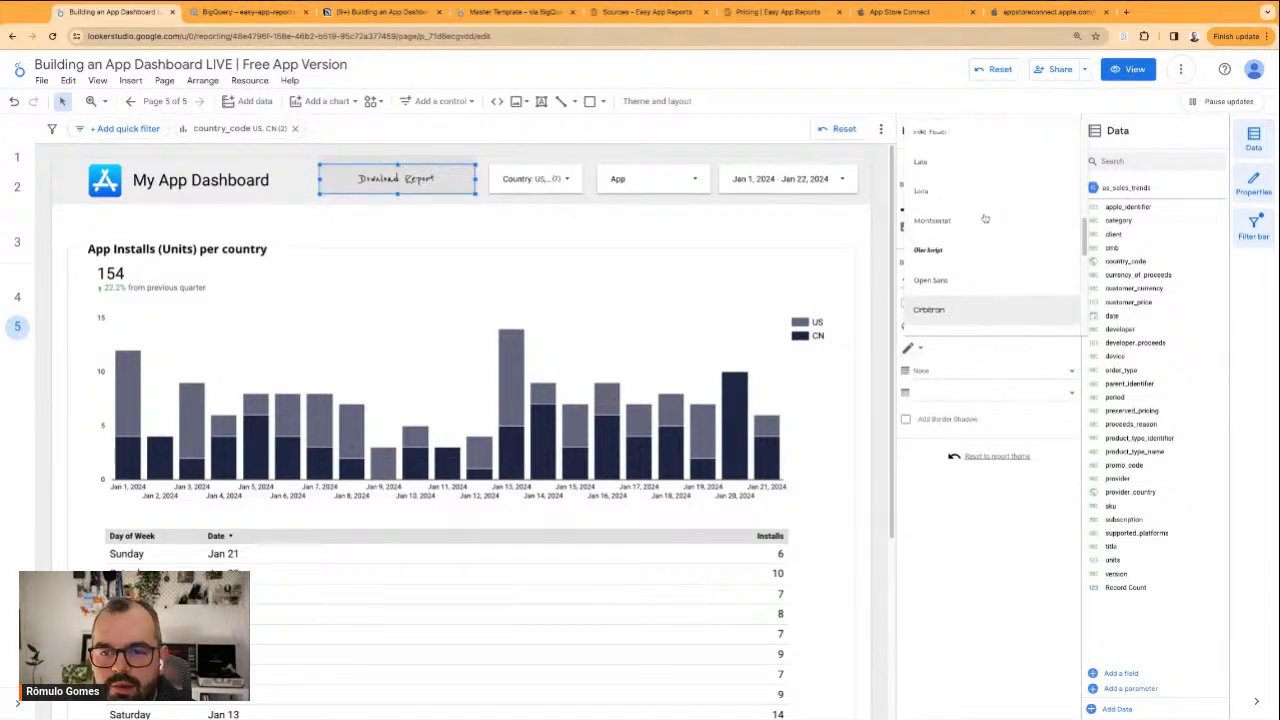
pyautogui.scroll(2, 972, 257)
pyautogui.scroll(2, 972, 257)
pyautogui.scroll(1, 972, 257)
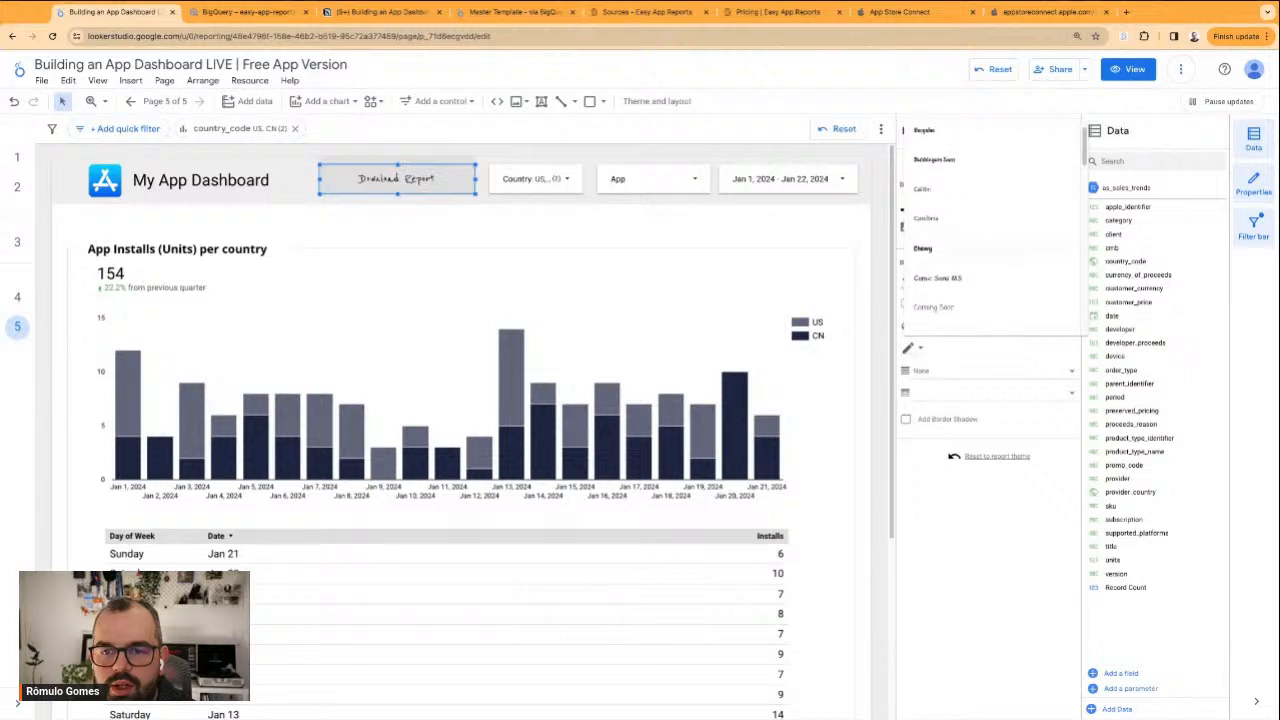
pyautogui.scroll(-2, 968, 237)
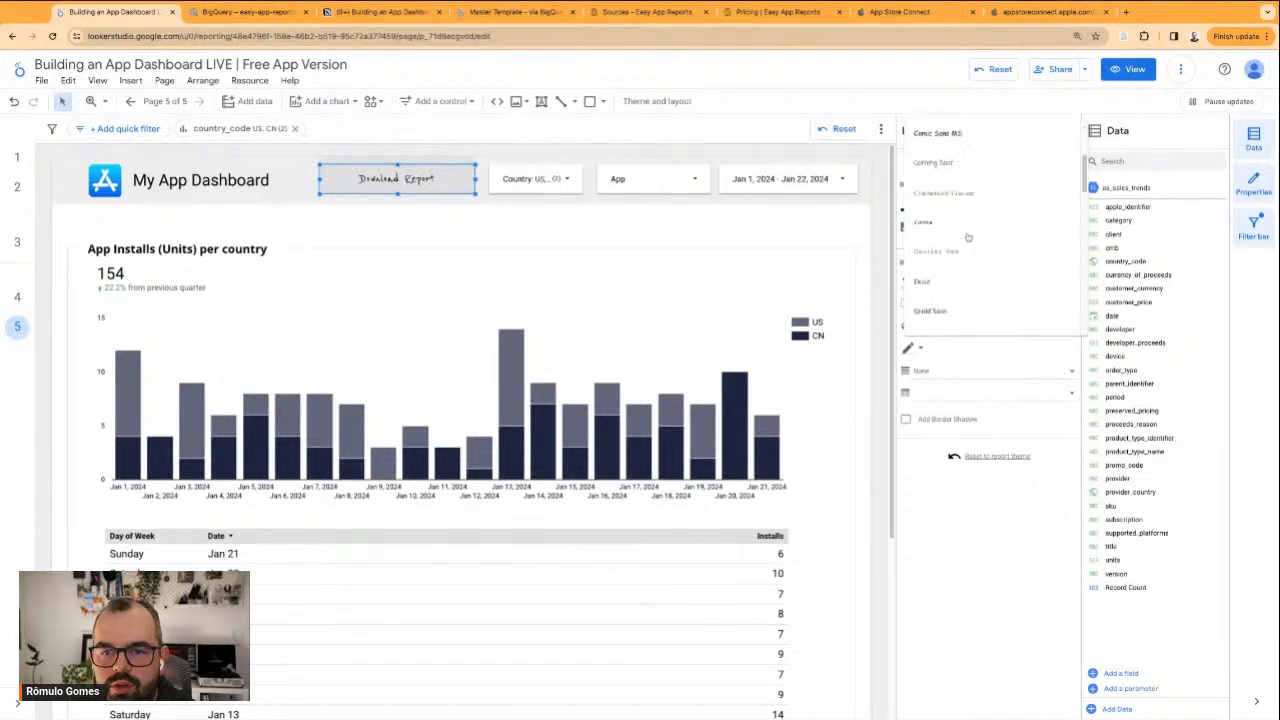
pyautogui.scroll(-2, 972, 190)
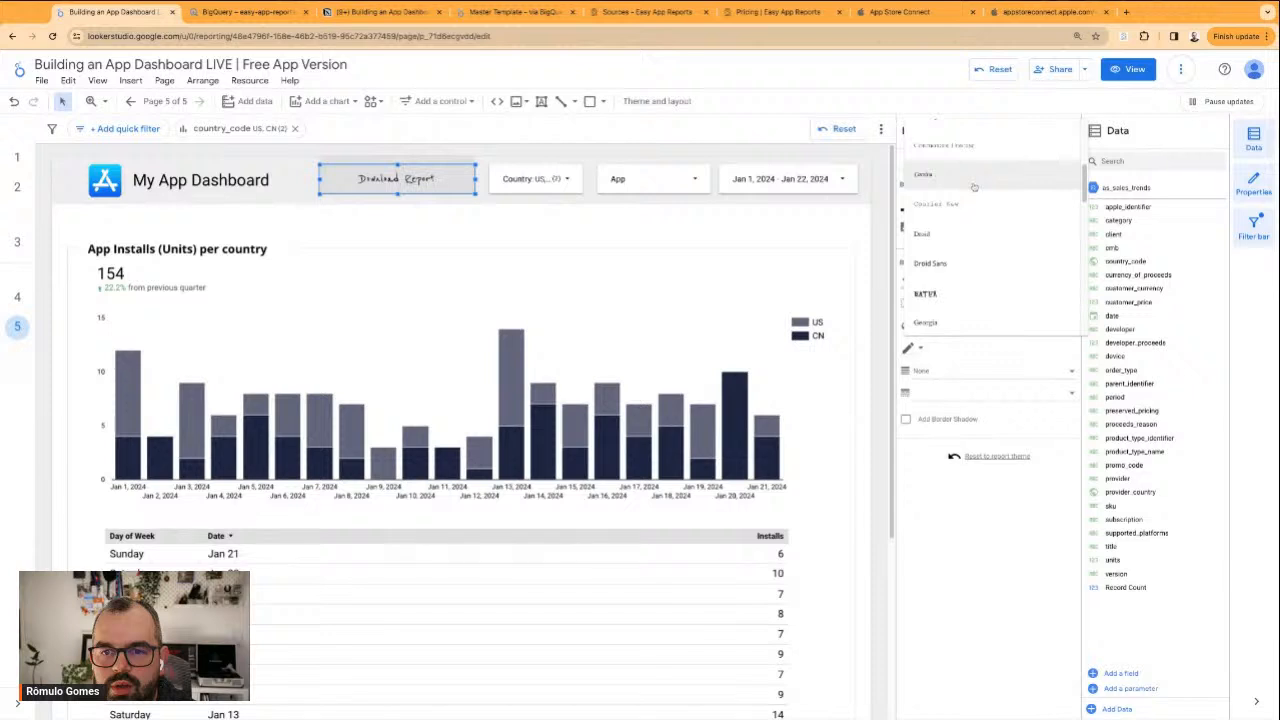
pyautogui.scroll(-3, 975, 200)
pyautogui.scroll(-1, 982, 241)
pyautogui.click(946, 170)
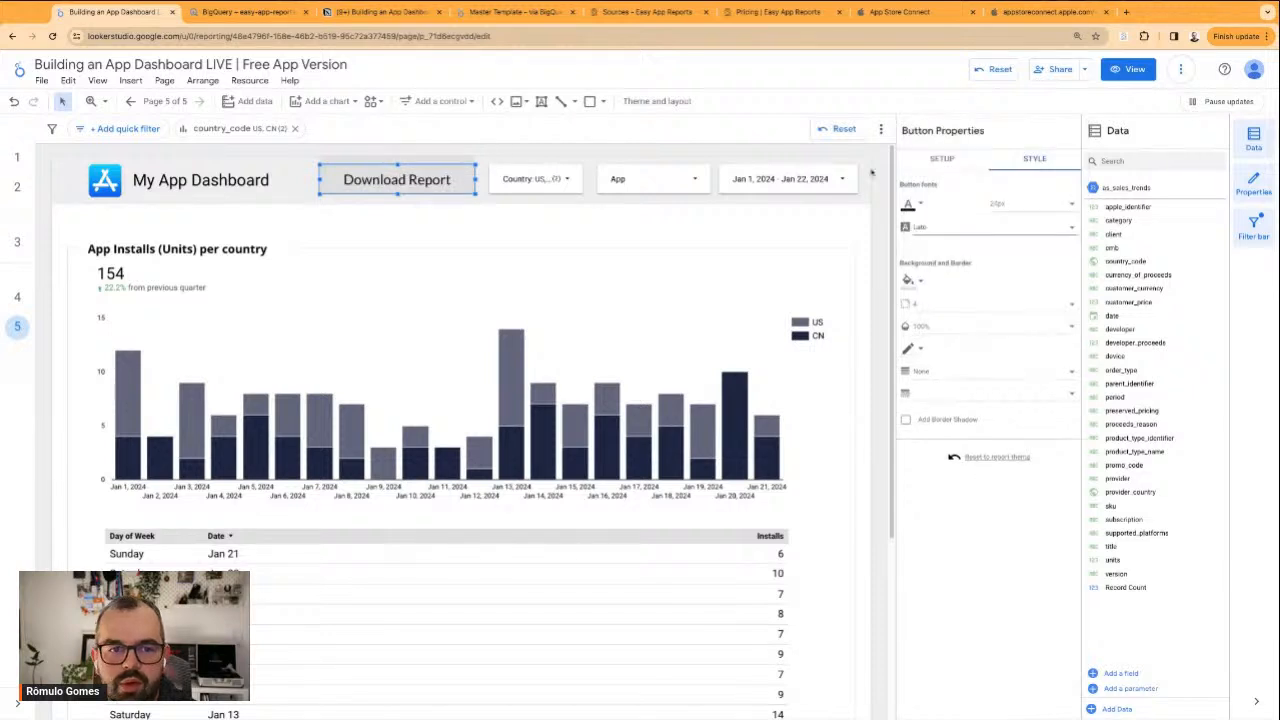
# Set the Download Report button's font size to 14px
pyautogui.click(1034, 203)
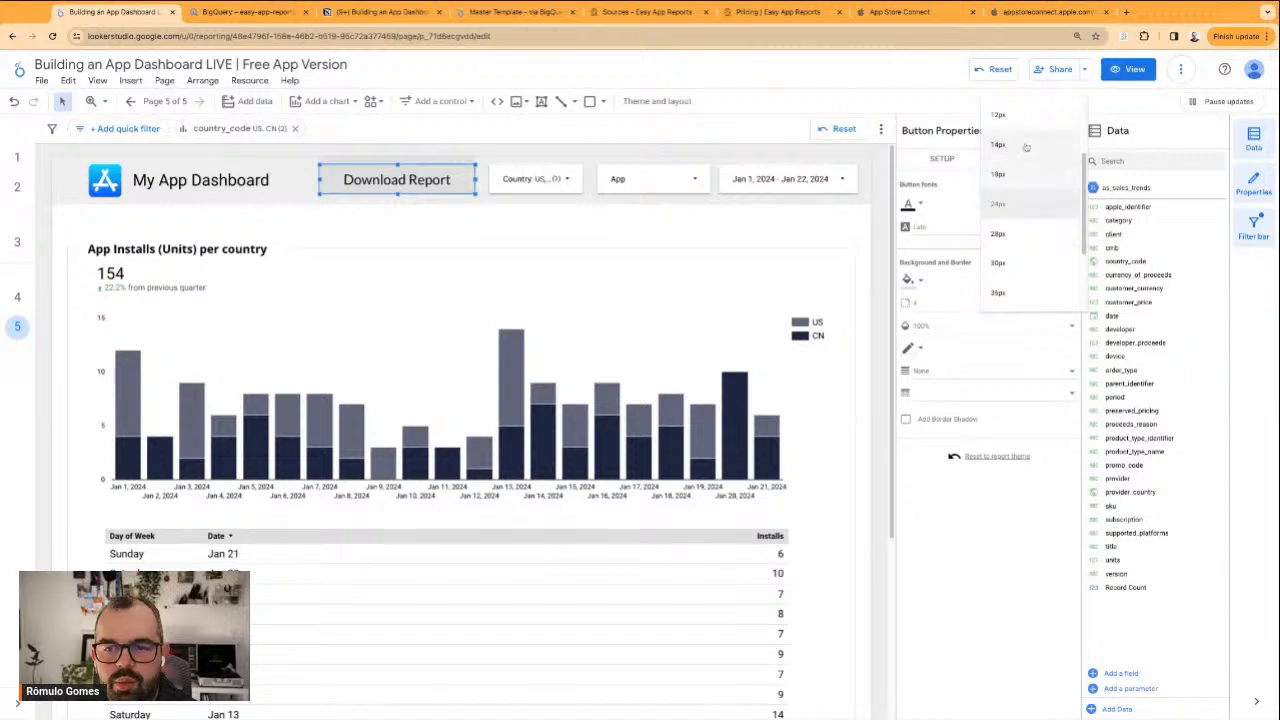
pyautogui.click(1025, 148)
pyautogui.click(1029, 207)
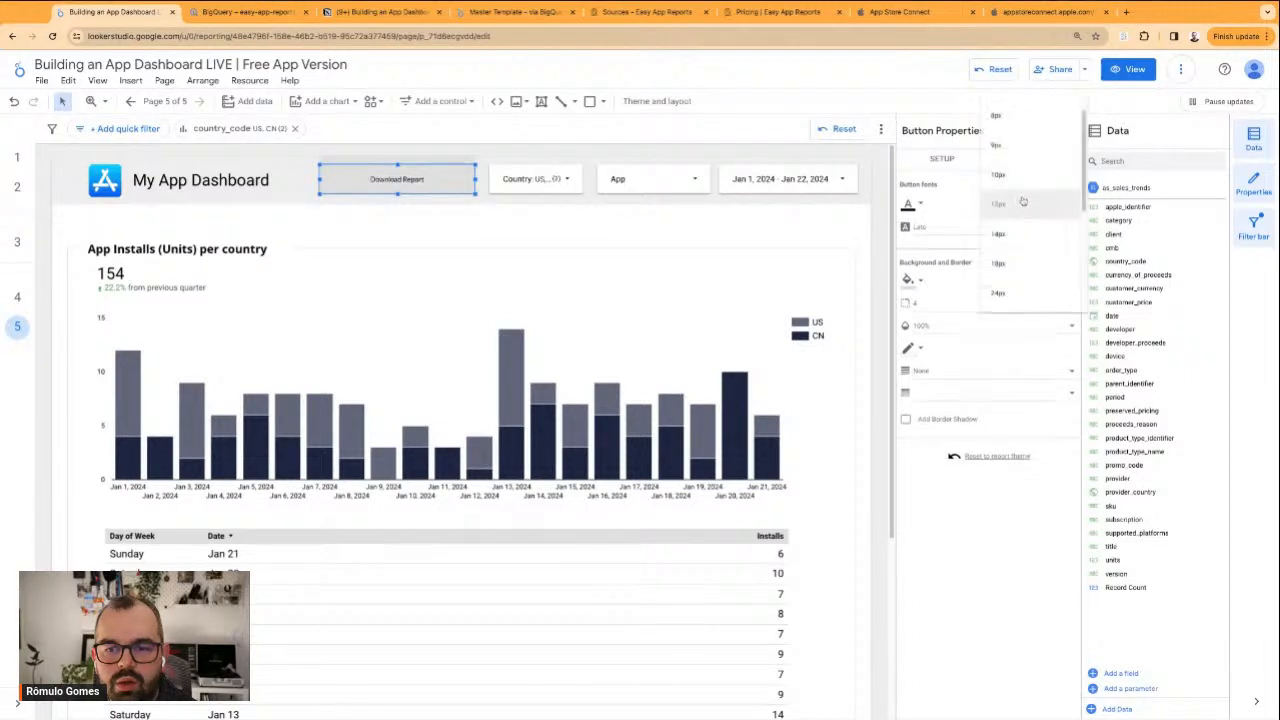
pyautogui.click(1012, 236)
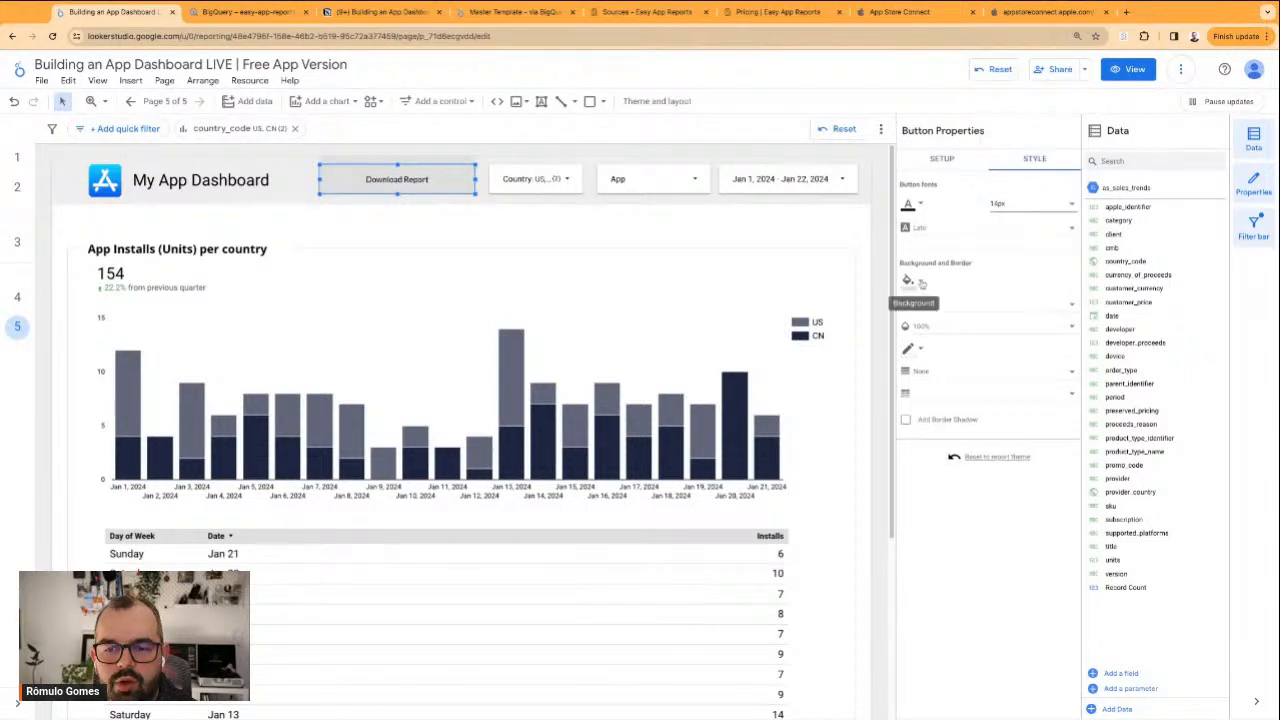
# Fill the Download Report button with the custom orange-red colour and narrow it to fit its label more closely
pyautogui.click(922, 283)
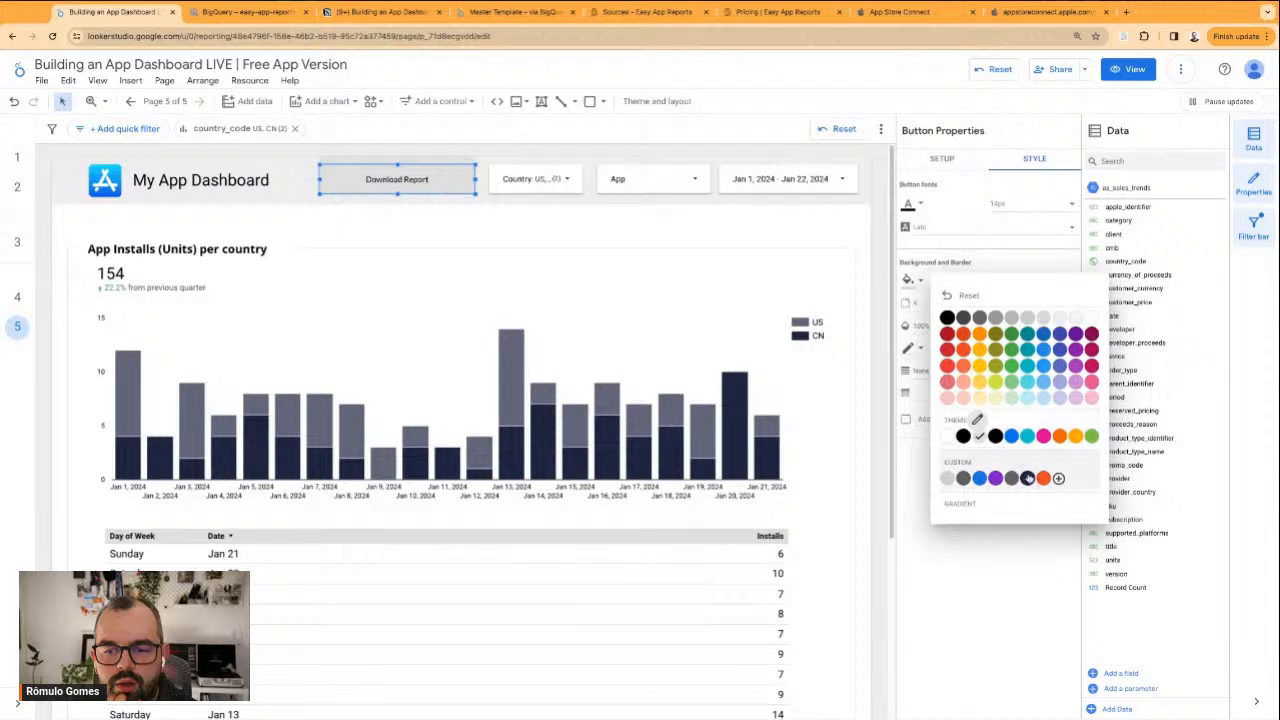
pyautogui.click(1043, 478)
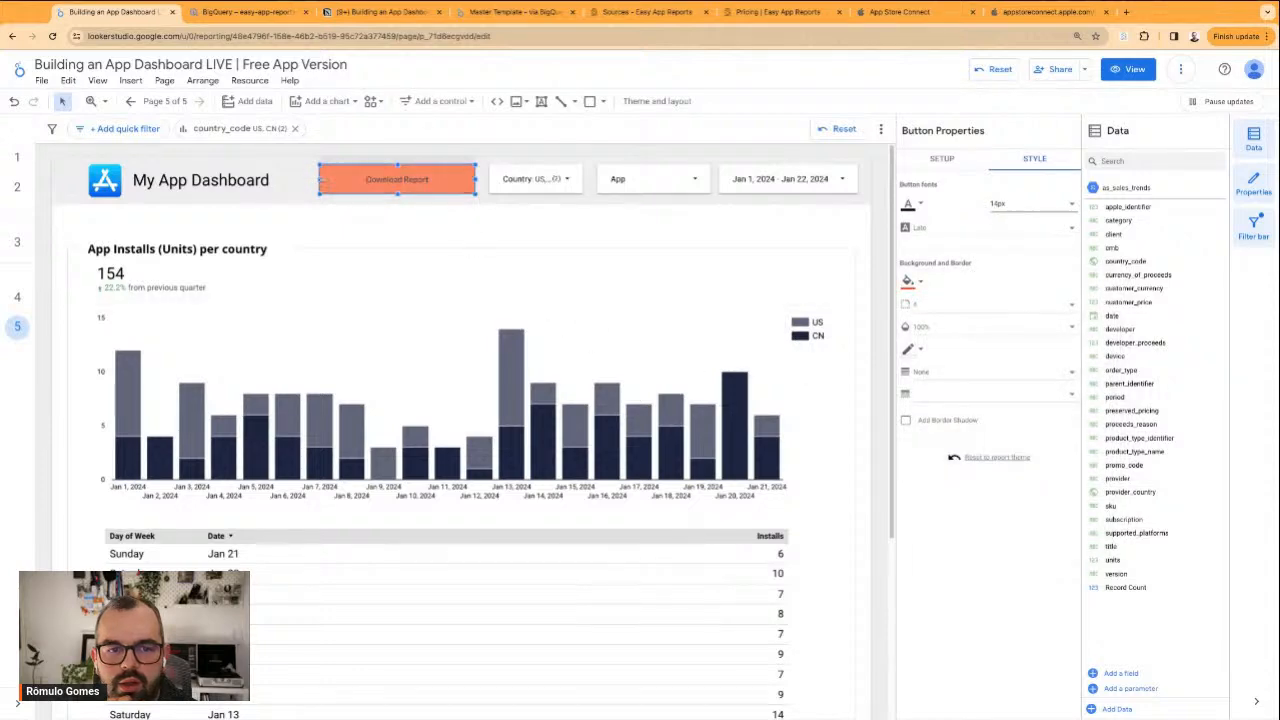
pyautogui.moveTo(320, 180)
pyautogui.mouseDown()
pyautogui.moveTo(365, 180)
pyautogui.moveTo(320, 180)
pyautogui.mouseUp()
pyautogui.click(594, 220)
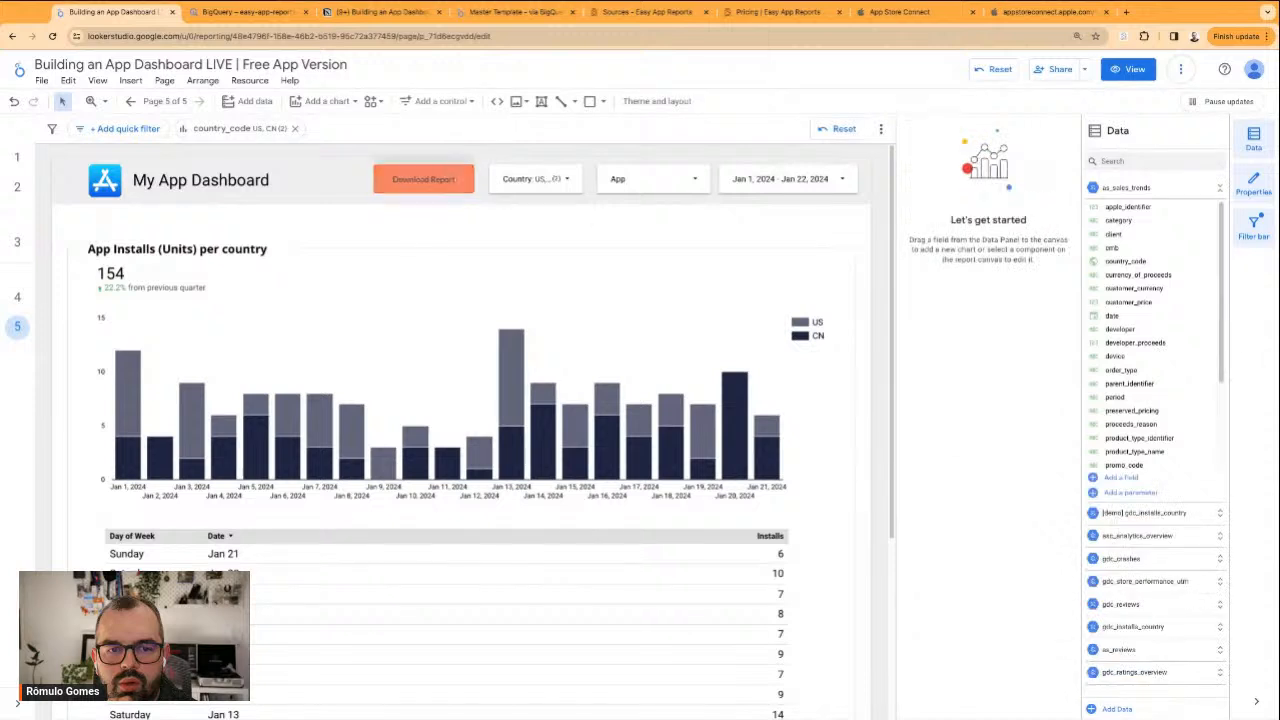
pyautogui.click(443, 176)
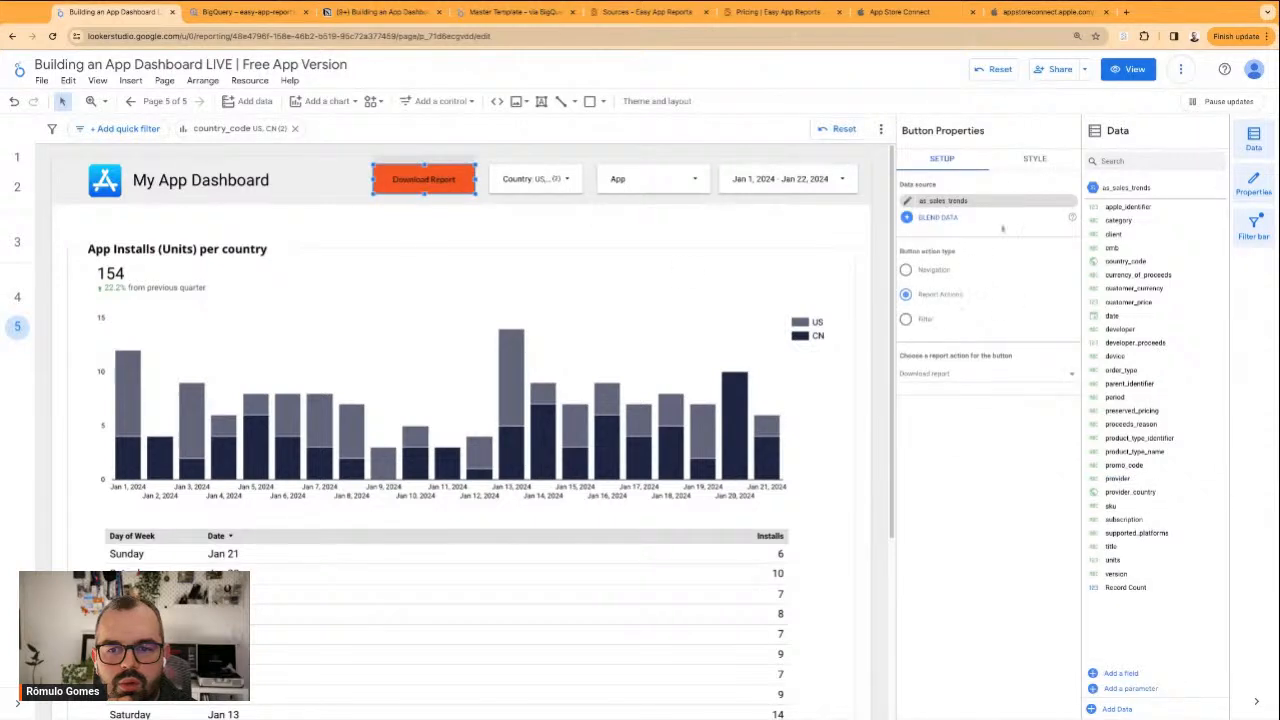
pyautogui.click(1033, 160)
pyautogui.click(918, 282)
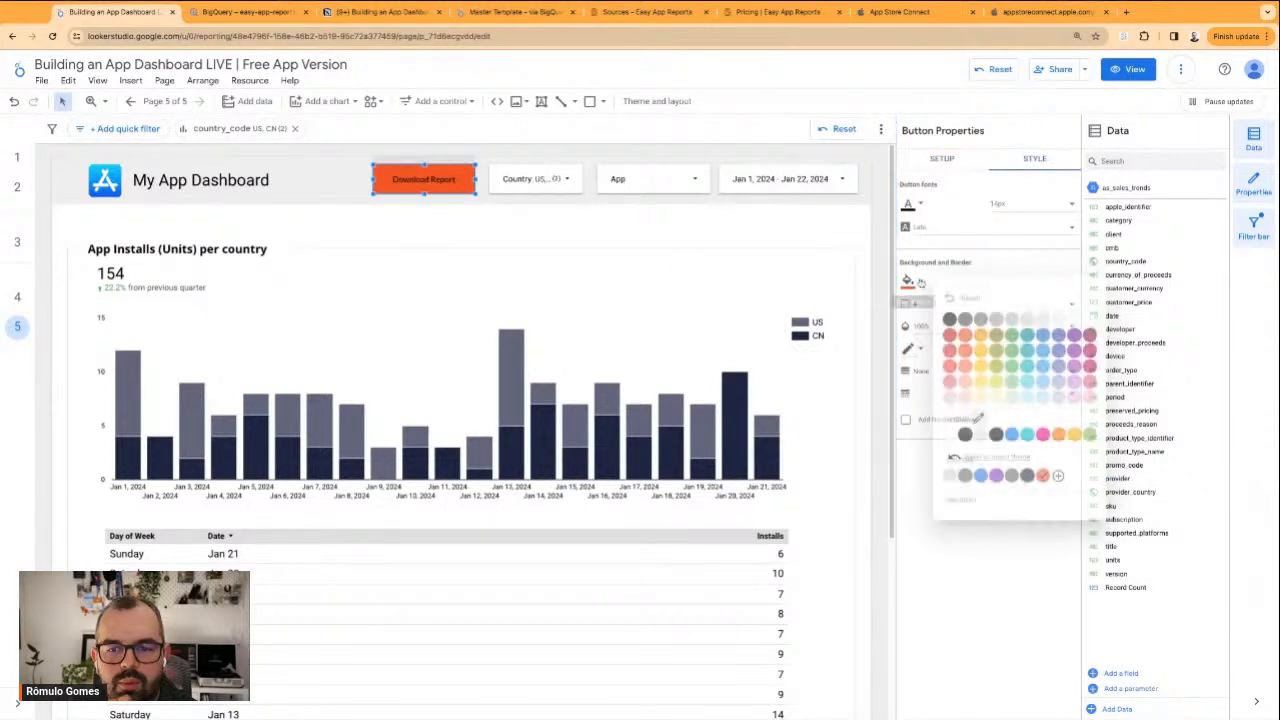
pyautogui.click(980, 420)
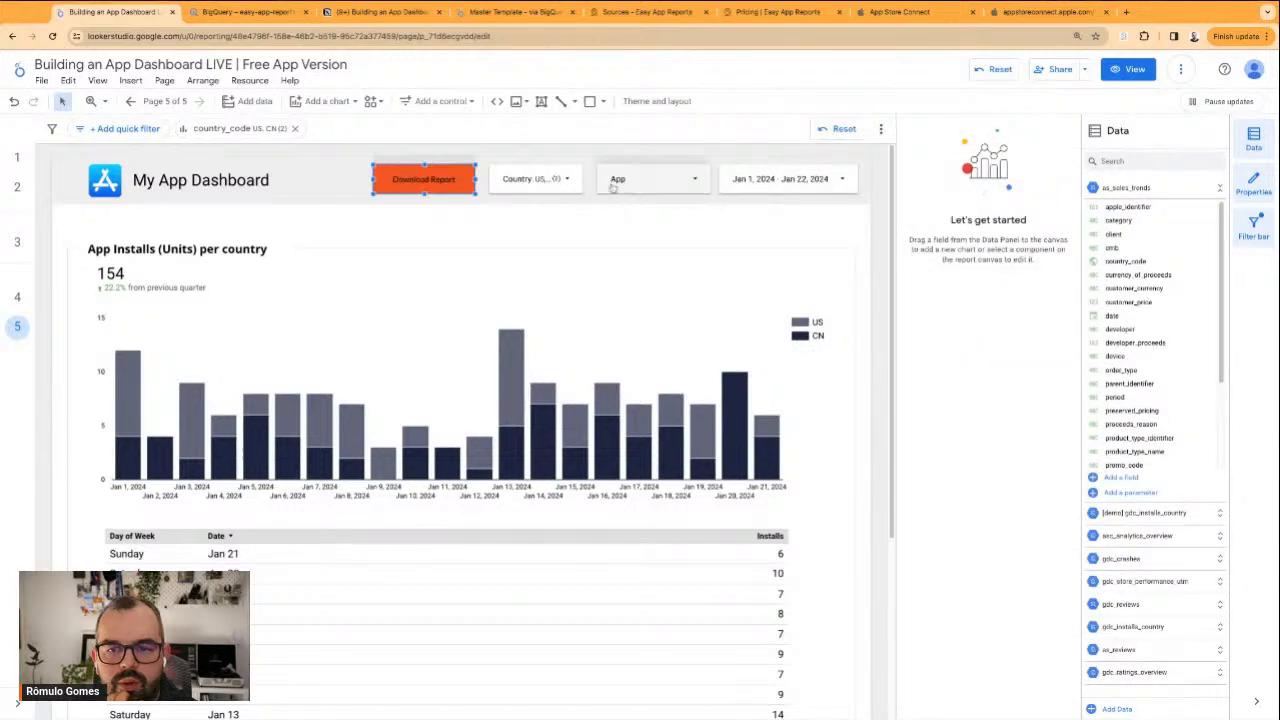
# Change the Download Report button's background to the lightest orange-pink swatch and deselect the button
pyautogui.click(424, 179)
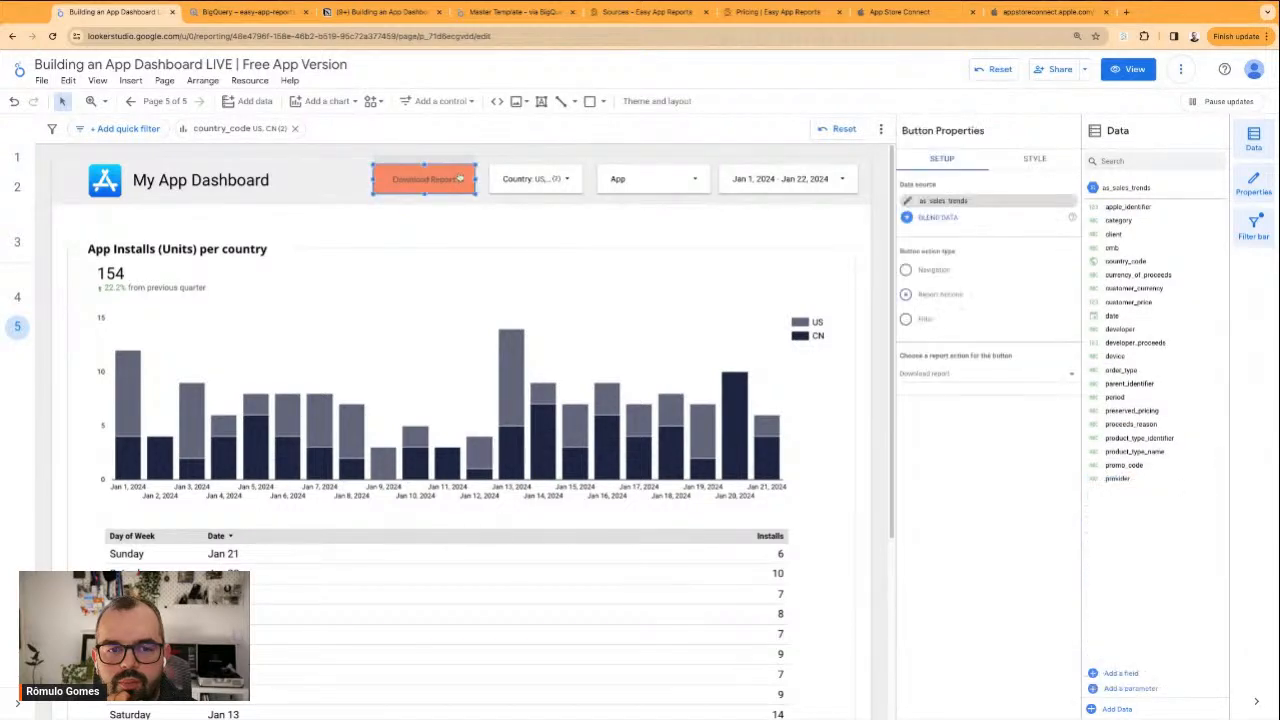
pyautogui.click(1032, 158)
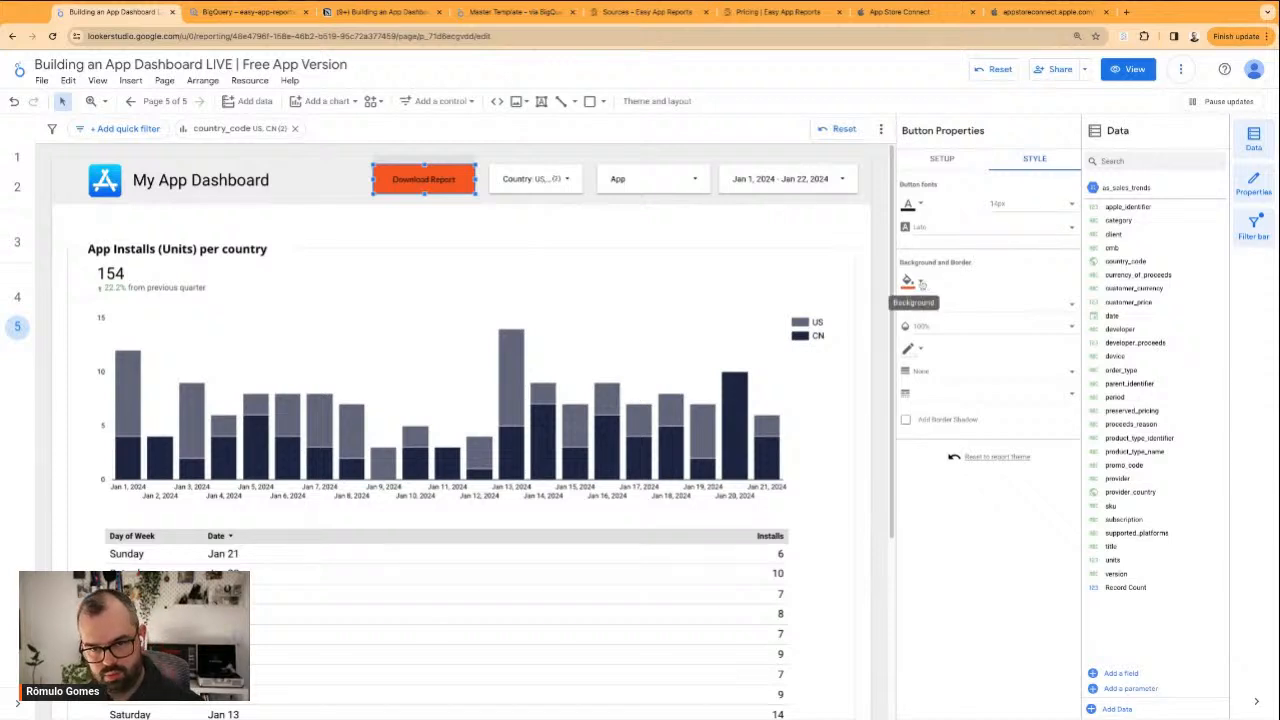
pyautogui.click(922, 283)
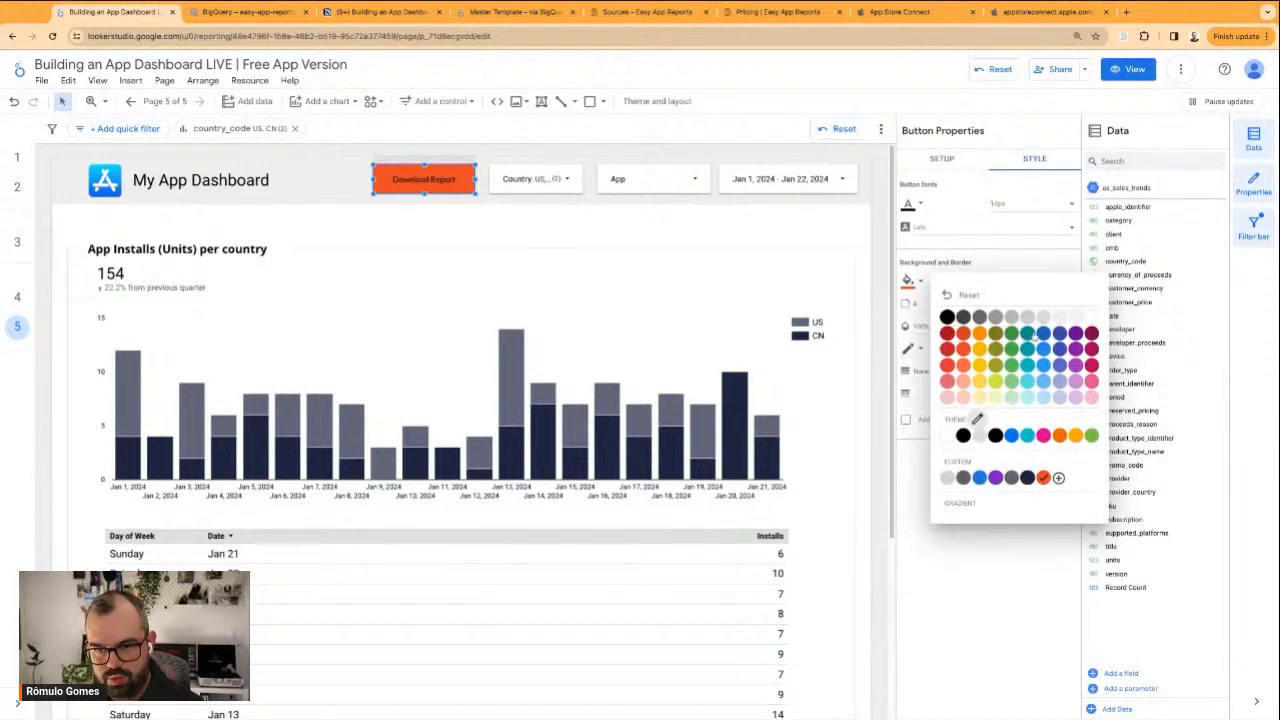
pyautogui.click(963, 399)
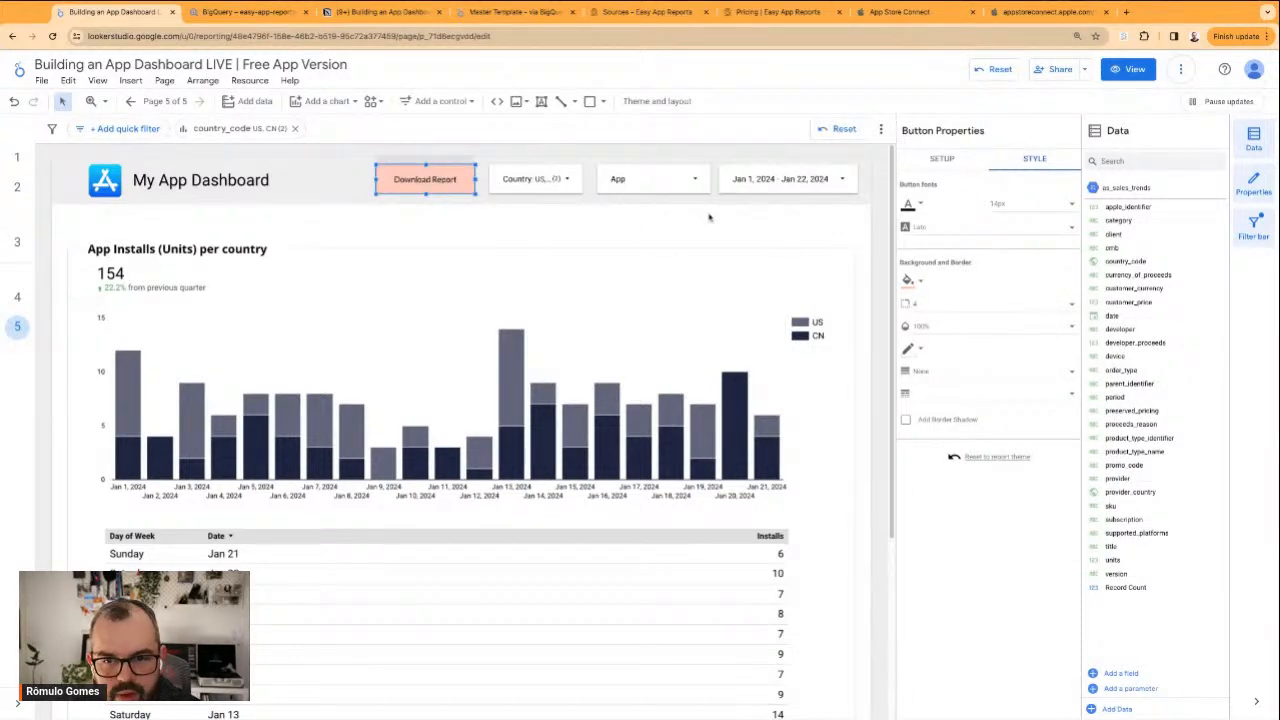
pyautogui.click(741, 216)
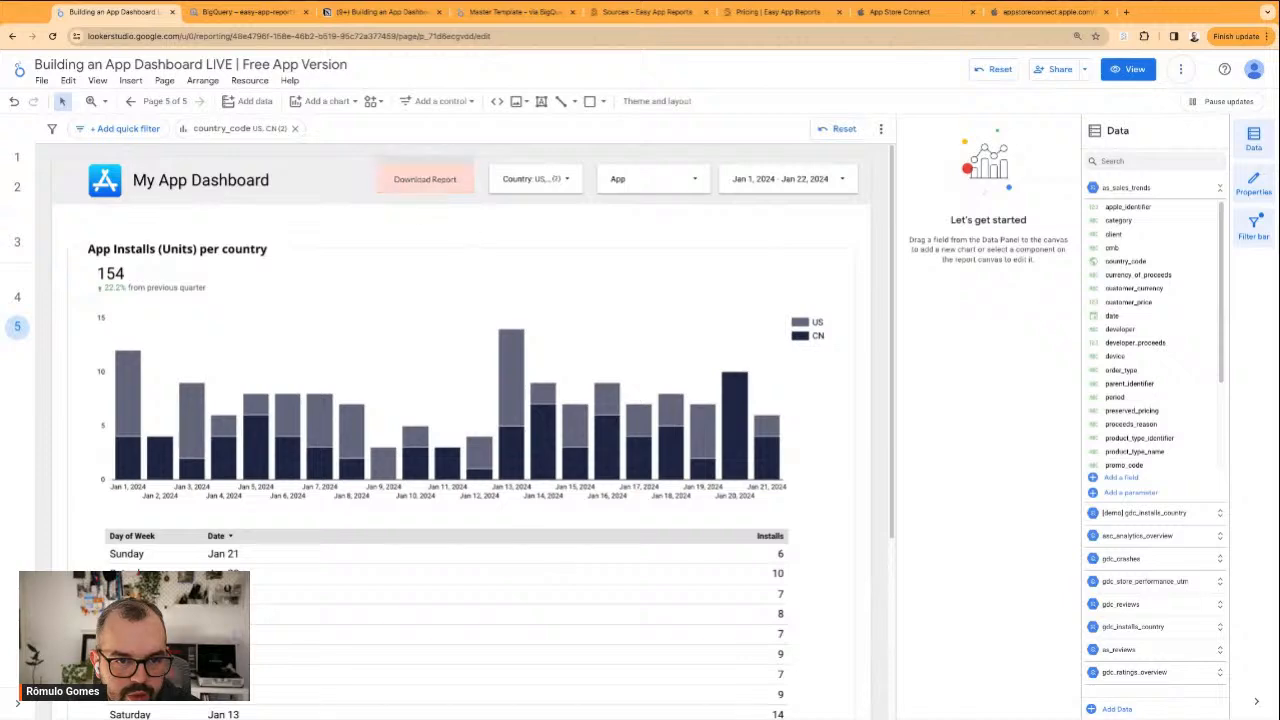
# Examine the installs-per-country page, its Download Report button and Country filter in view mode, and return to editing
pyautogui.click(1128, 69)
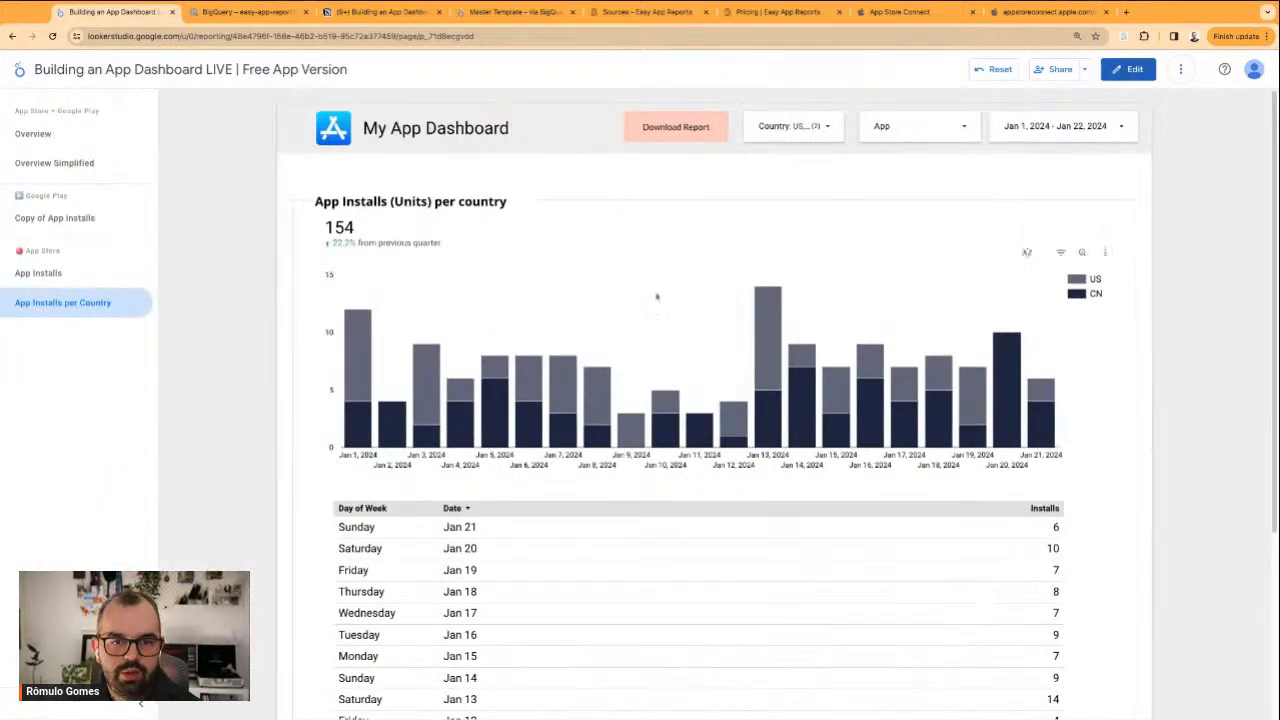
pyautogui.scroll(-2, 714, 400)
pyautogui.scroll(1, 754, 379)
pyautogui.scroll(2, 1091, 366)
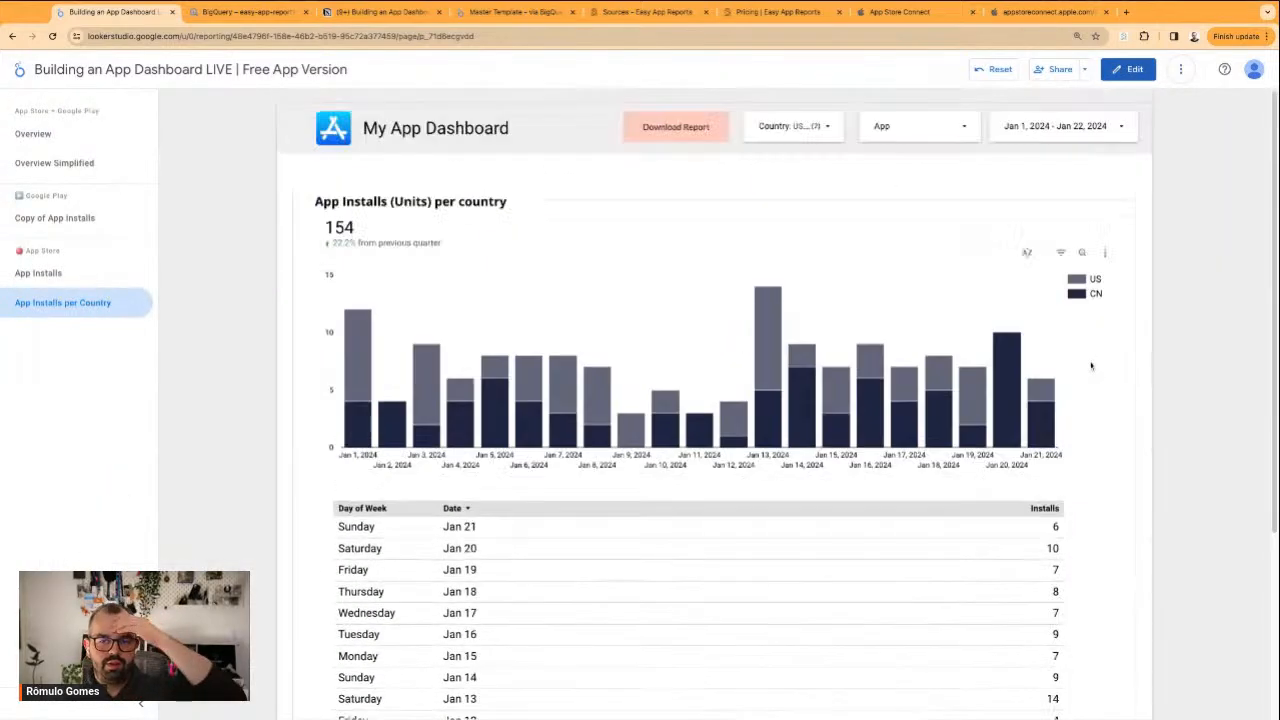
pyautogui.click(790, 126)
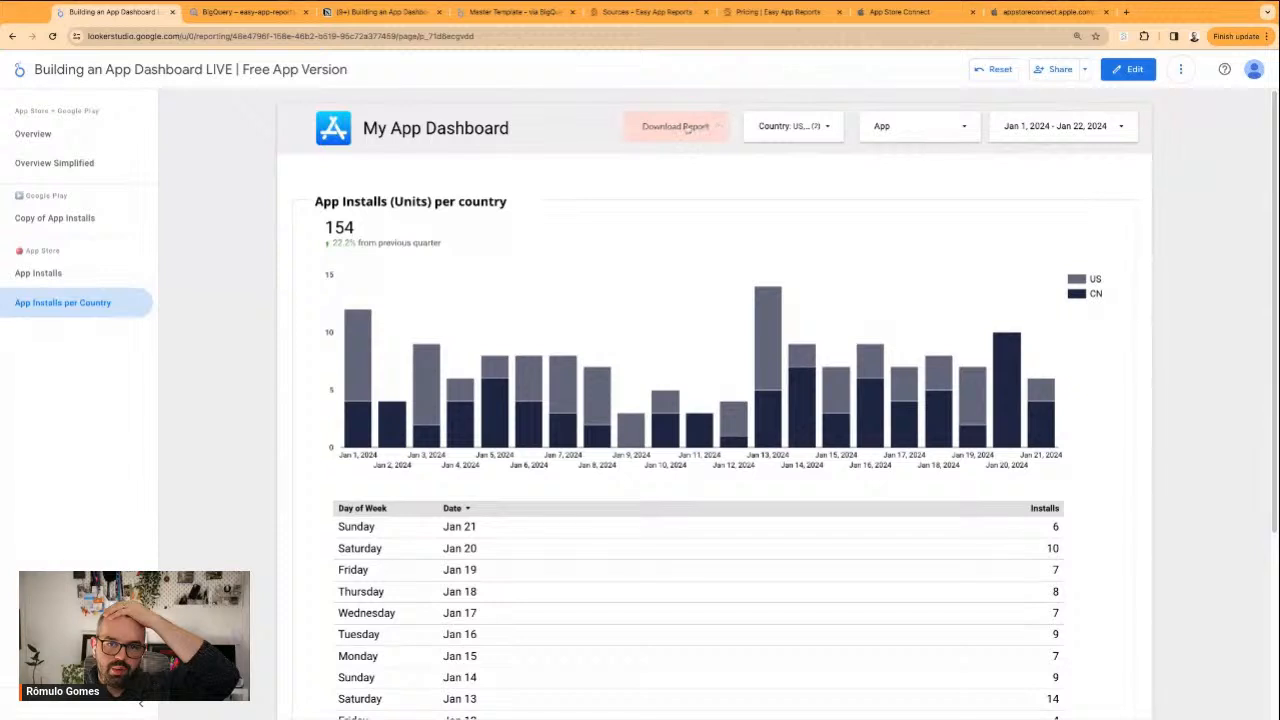
pyautogui.click(690, 128)
pyautogui.click(675, 256)
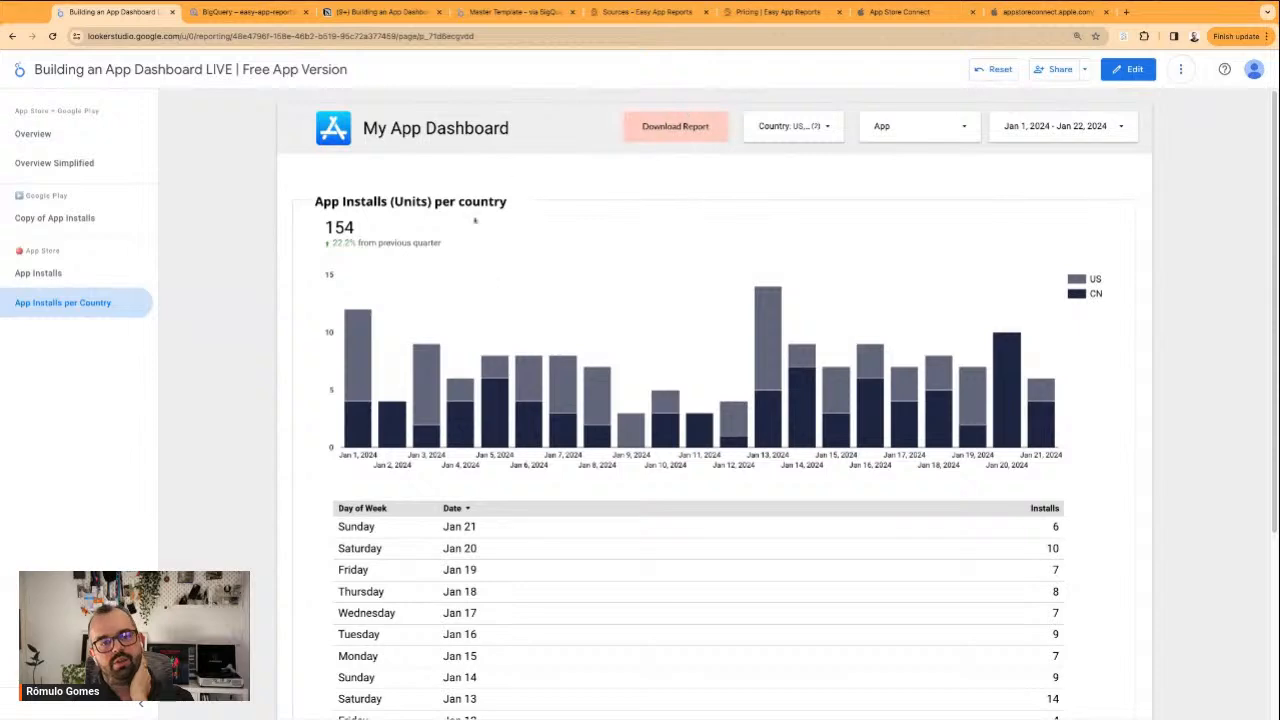
pyautogui.scroll(-3, 543, 271)
pyautogui.scroll(3, 1101, 464)
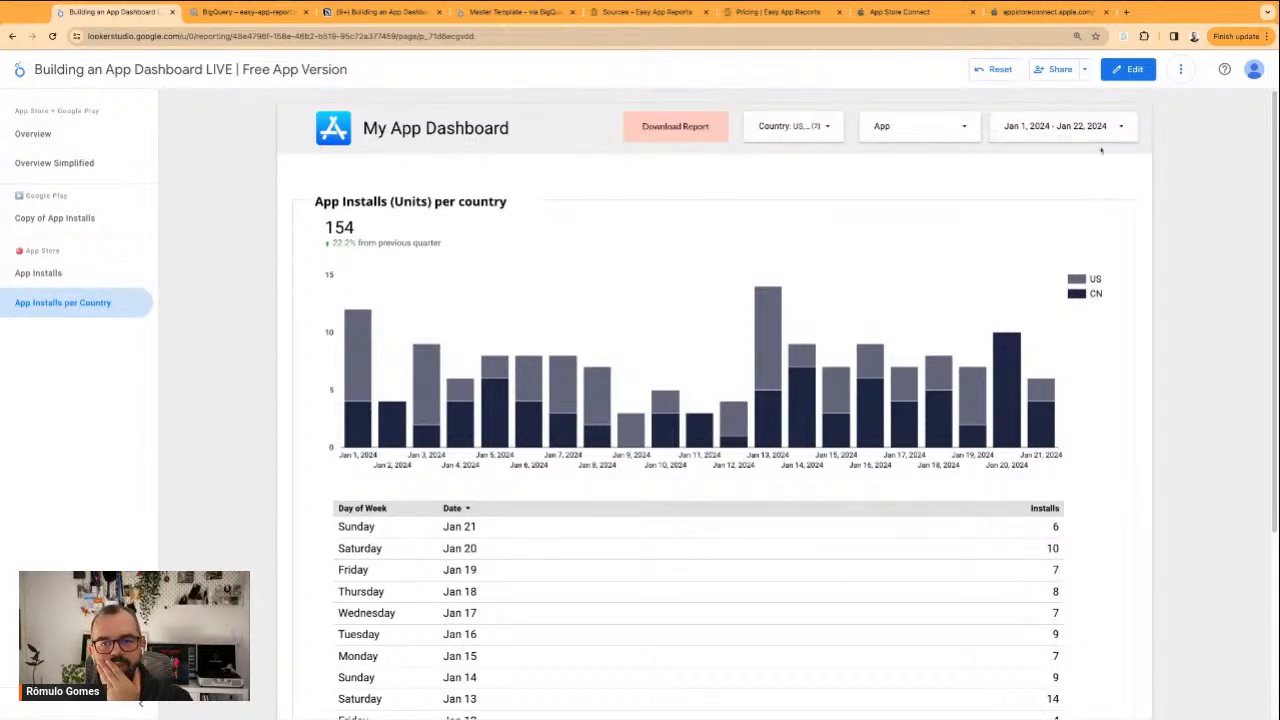
pyautogui.click(1130, 69)
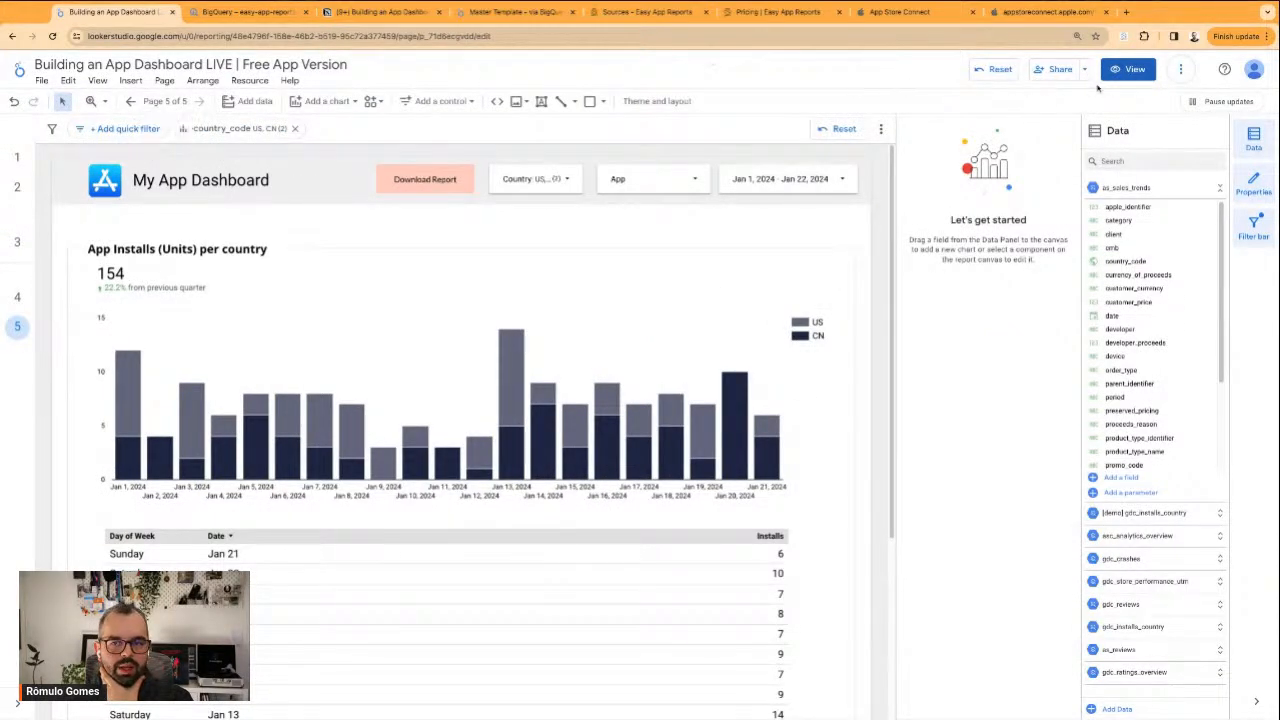
# Compare the App Installs page with the App Installs per Country page in view mode and return to editing the latter
pyautogui.click(1128, 69)
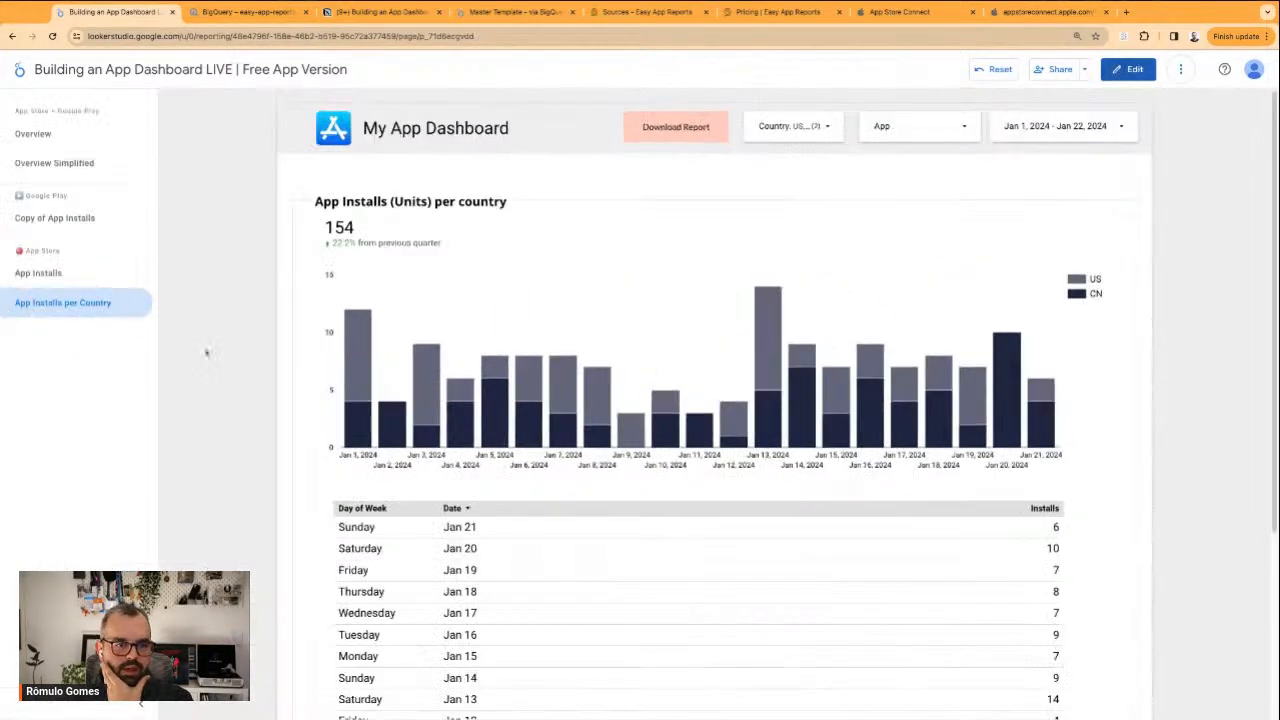
pyautogui.click(74, 273)
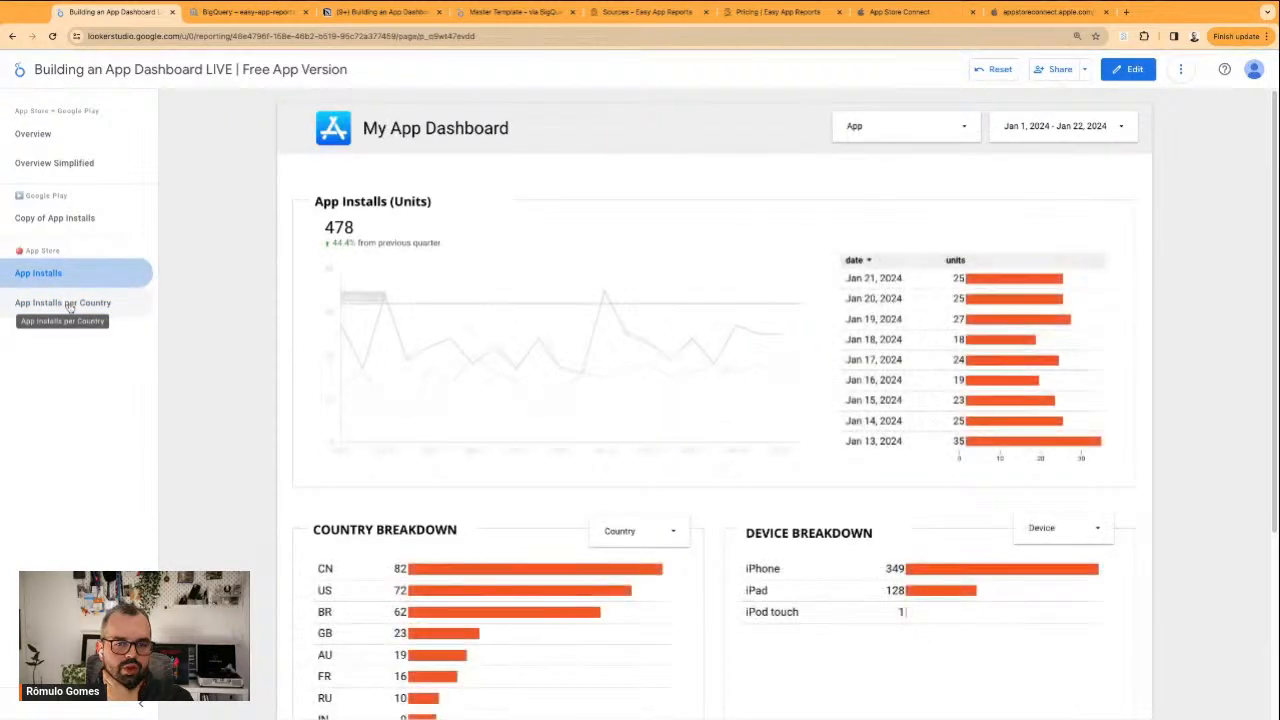
pyautogui.click(68, 303)
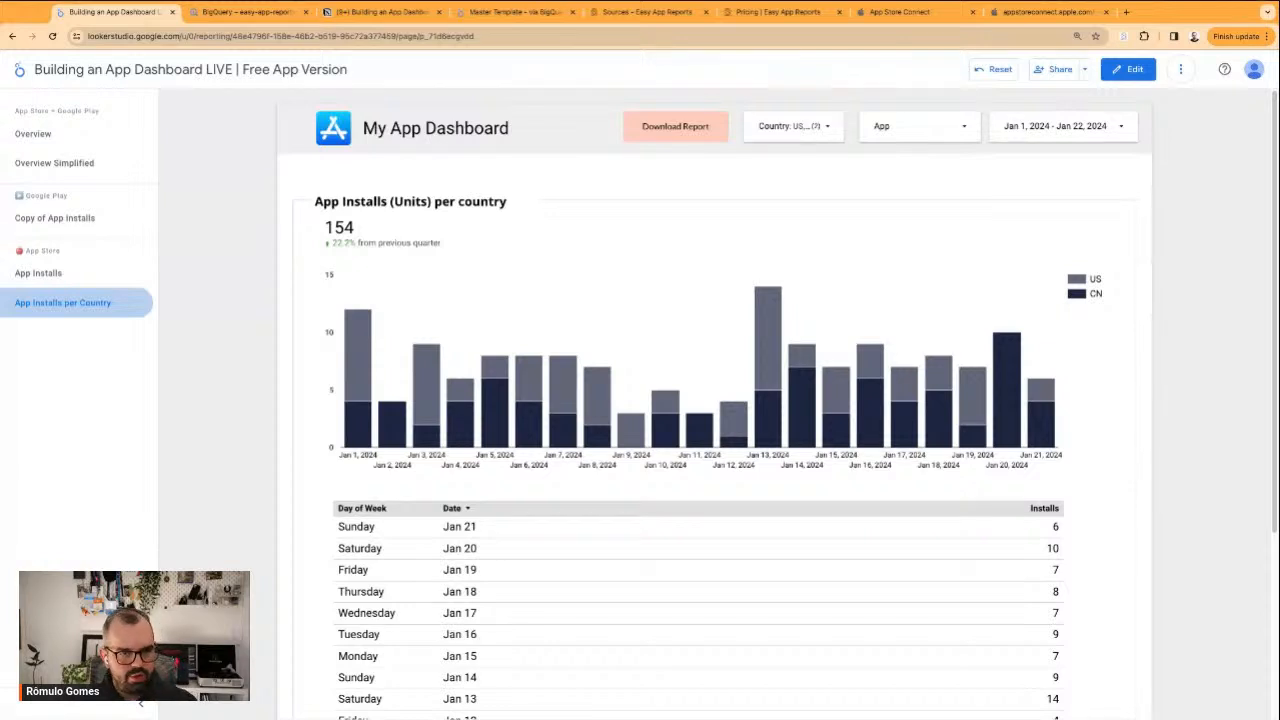
pyautogui.click(1128, 69)
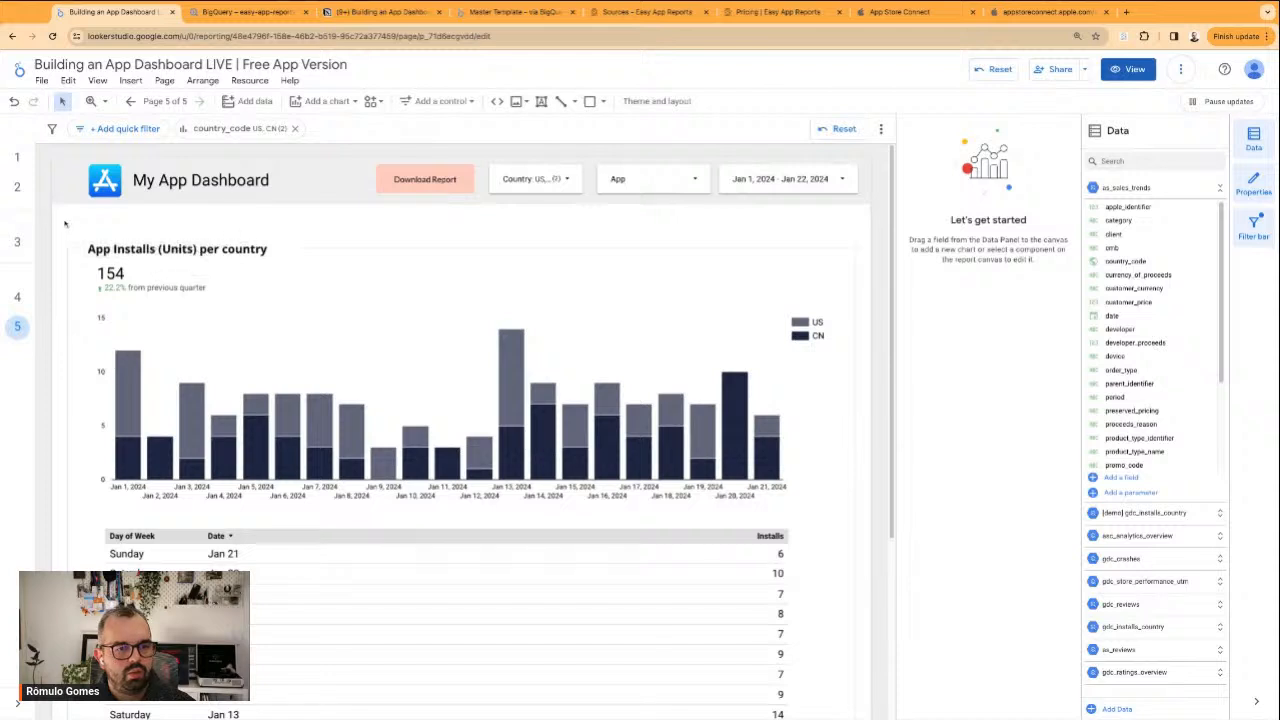
# Try to extend the top edge of the rectangle framing the installs chart and table upward, and undo the resize
pyautogui.click(404, 250)
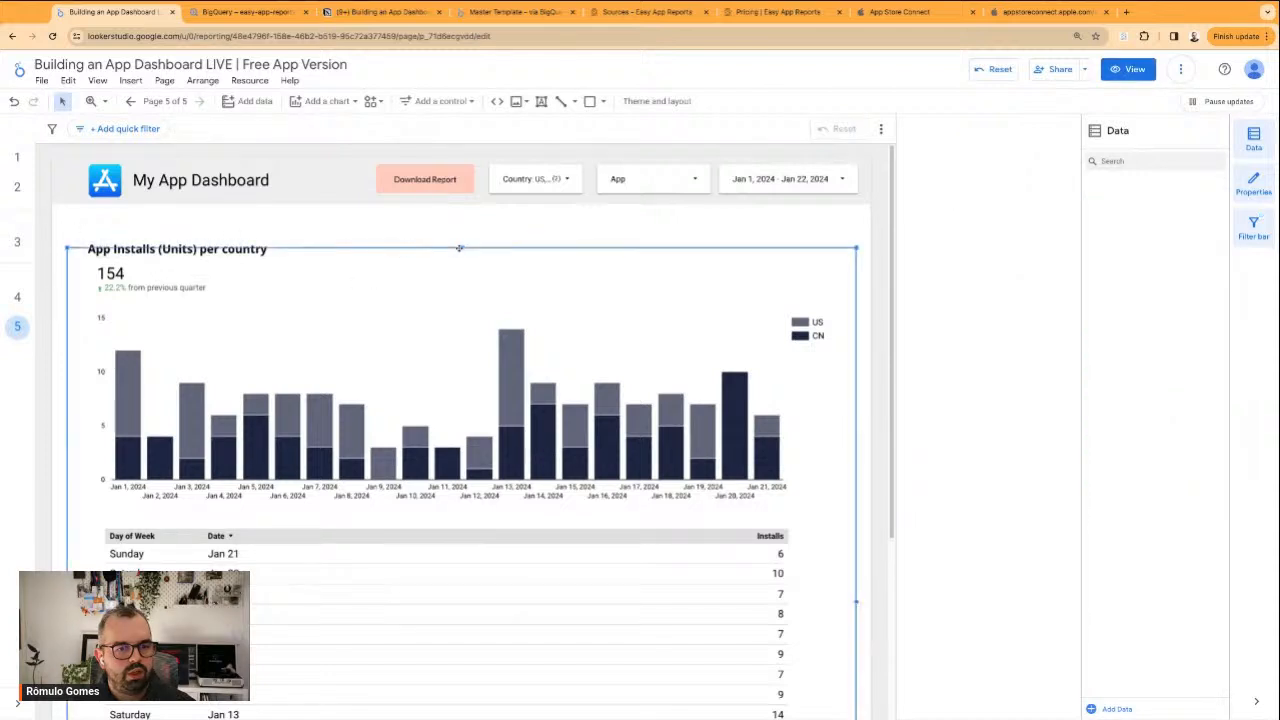
pyautogui.moveTo(459, 248); pyautogui.dragTo(461, 226)
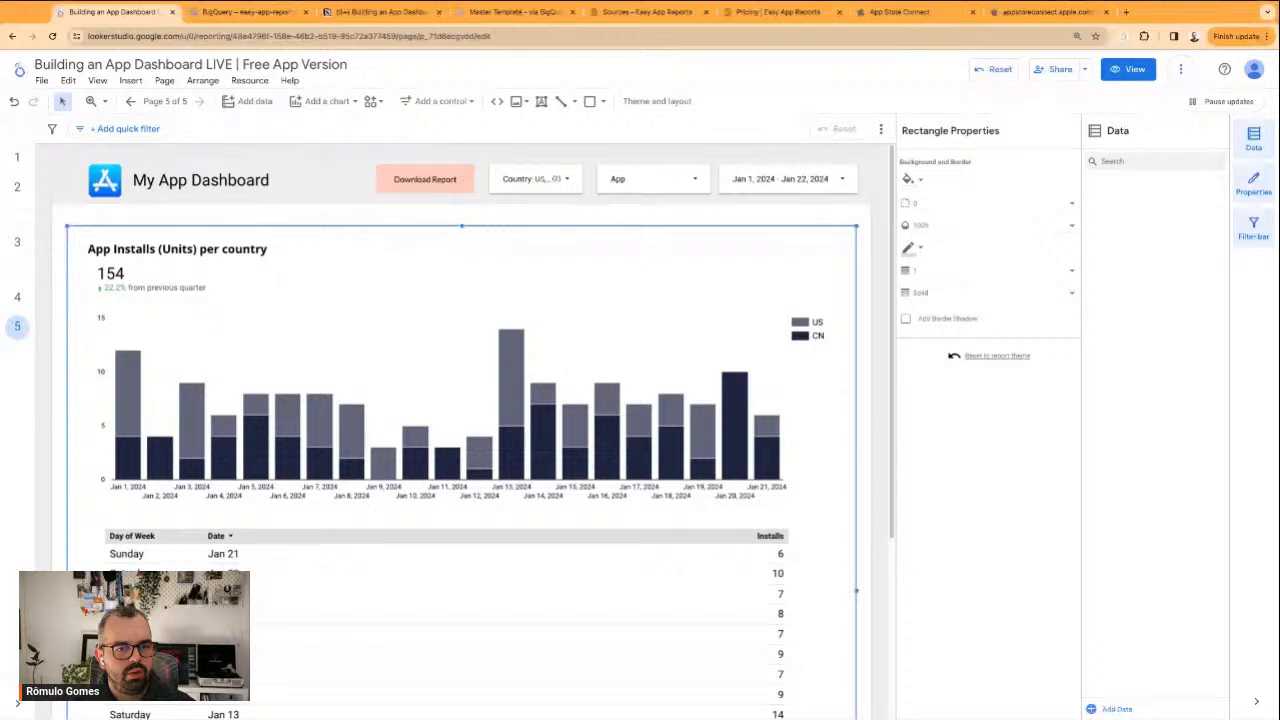
pyautogui.hotkey('ctrl', 'z')
pyautogui.click(185, 220)
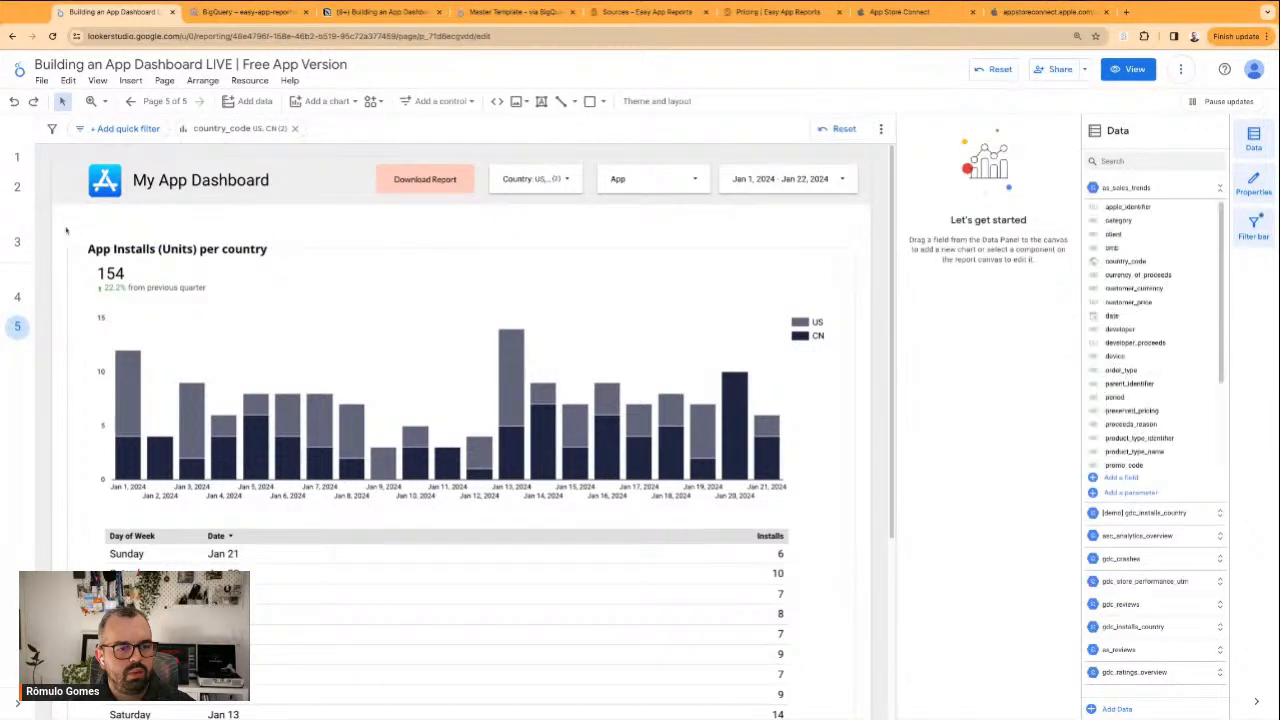
# Move the installs title, scorecard, chart, table and framing rectangle up together, closer to the page header, and deselect them
pyautogui.moveTo(58, 233); pyautogui.dragTo(566, 568)
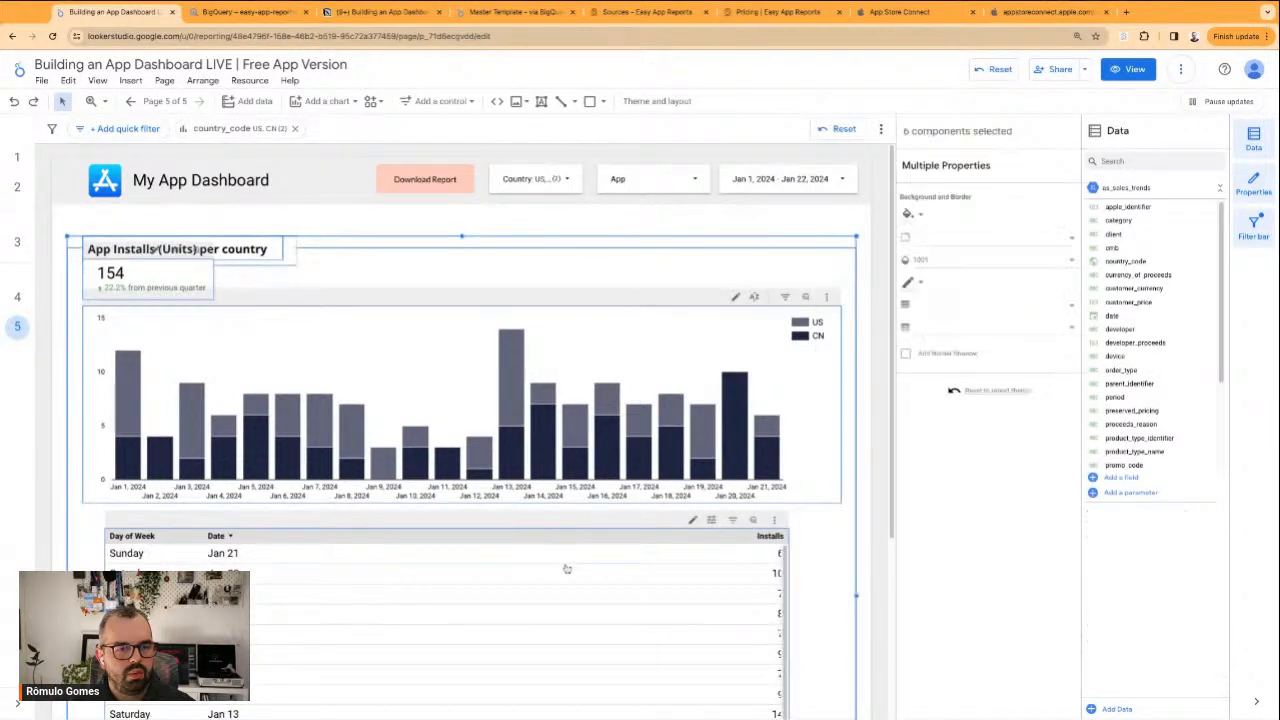
pyautogui.press('Up')
pyautogui.press('Up')
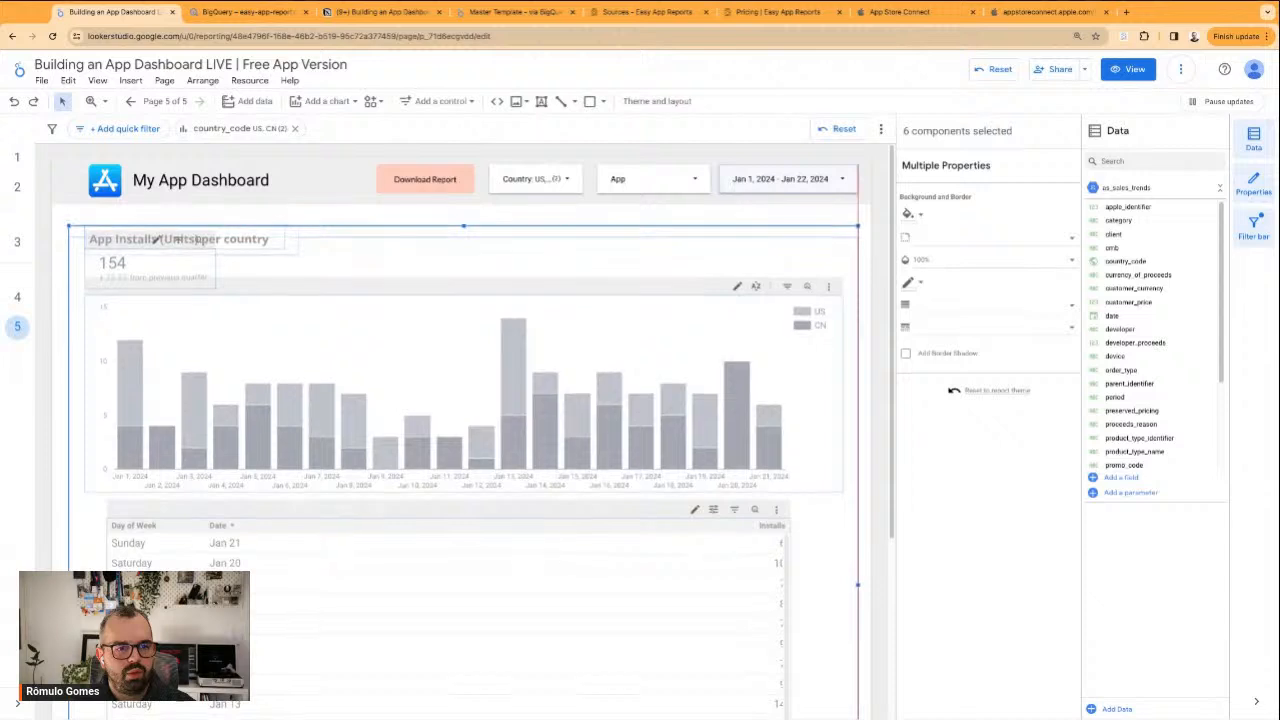
pyautogui.press('Escape')
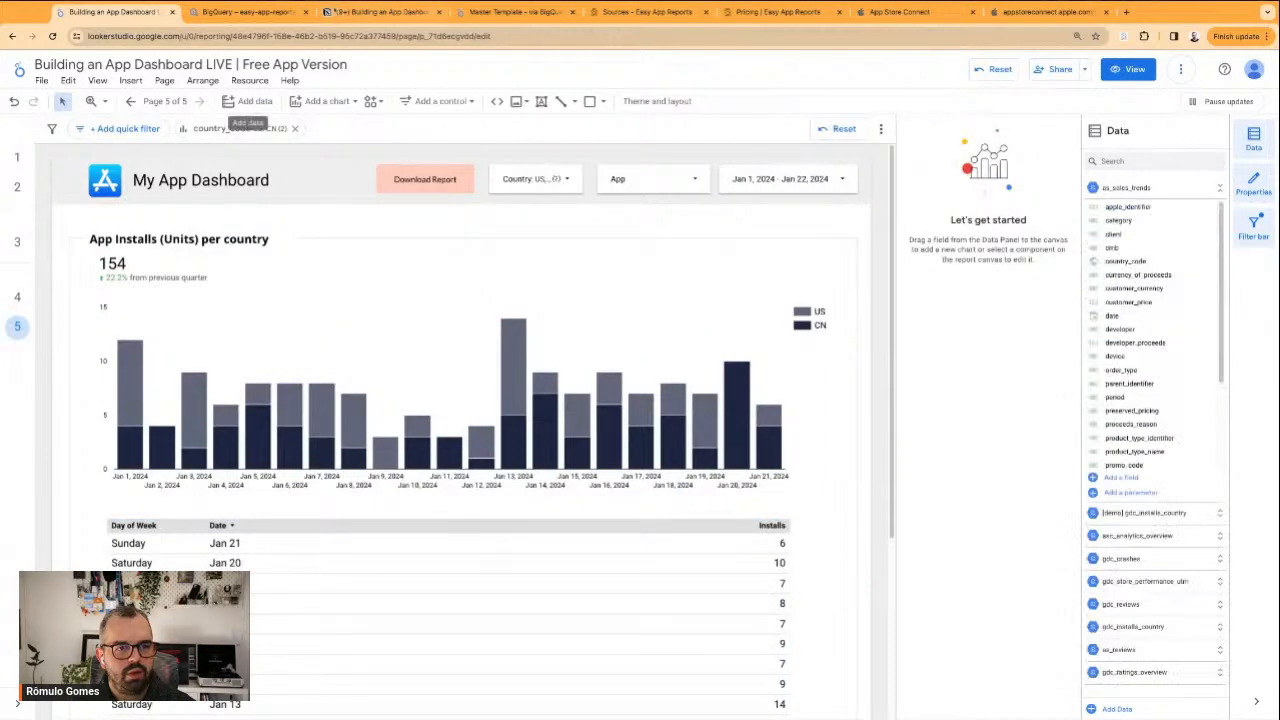
# Switch to the Notion dashboard notes and strike through the "per Country" item under Acquisition
pyautogui.click(383, 12)
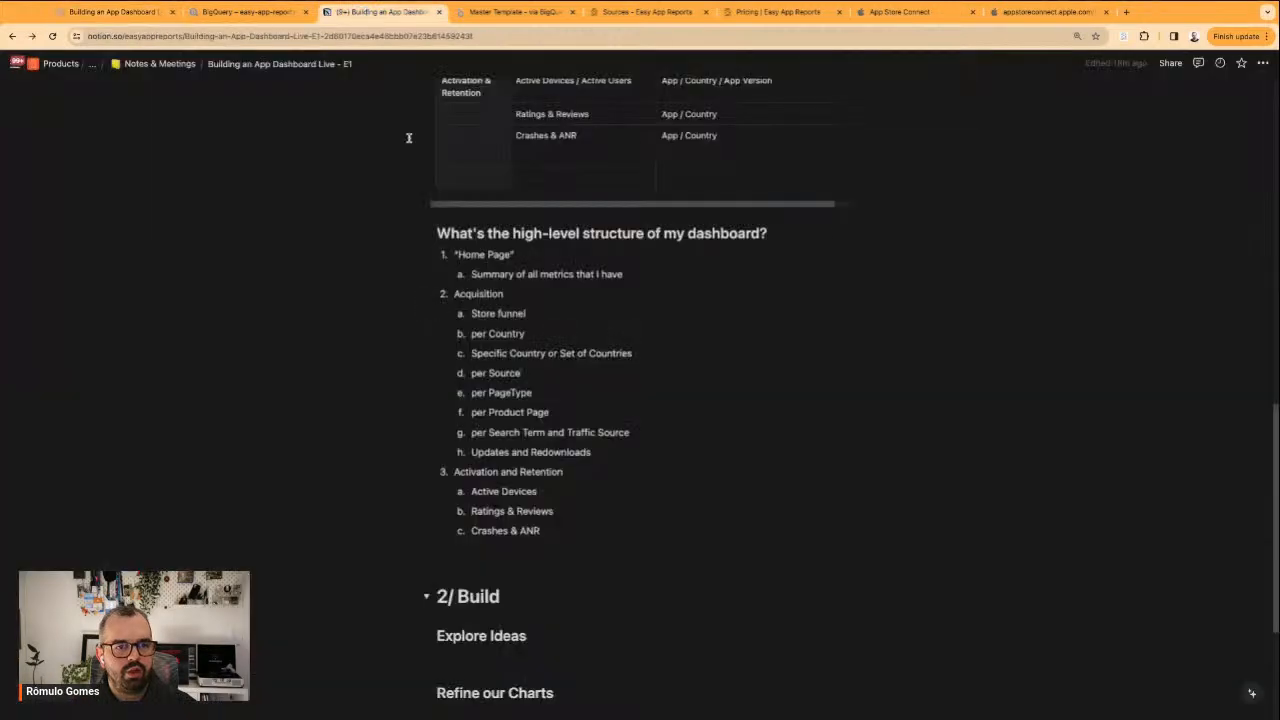
pyautogui.tripleClick(509, 313)
pyautogui.doubleClick(514, 335)
pyautogui.click(539, 335)
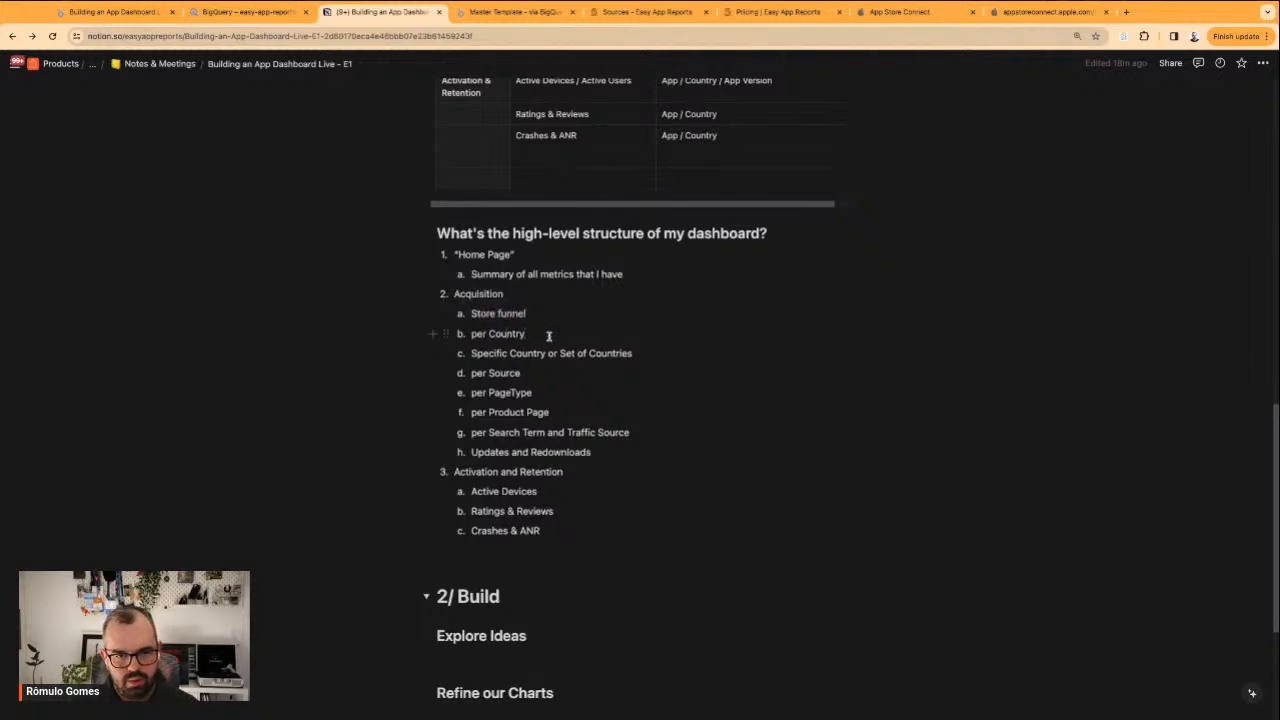
pyautogui.tripleClick(503, 334)
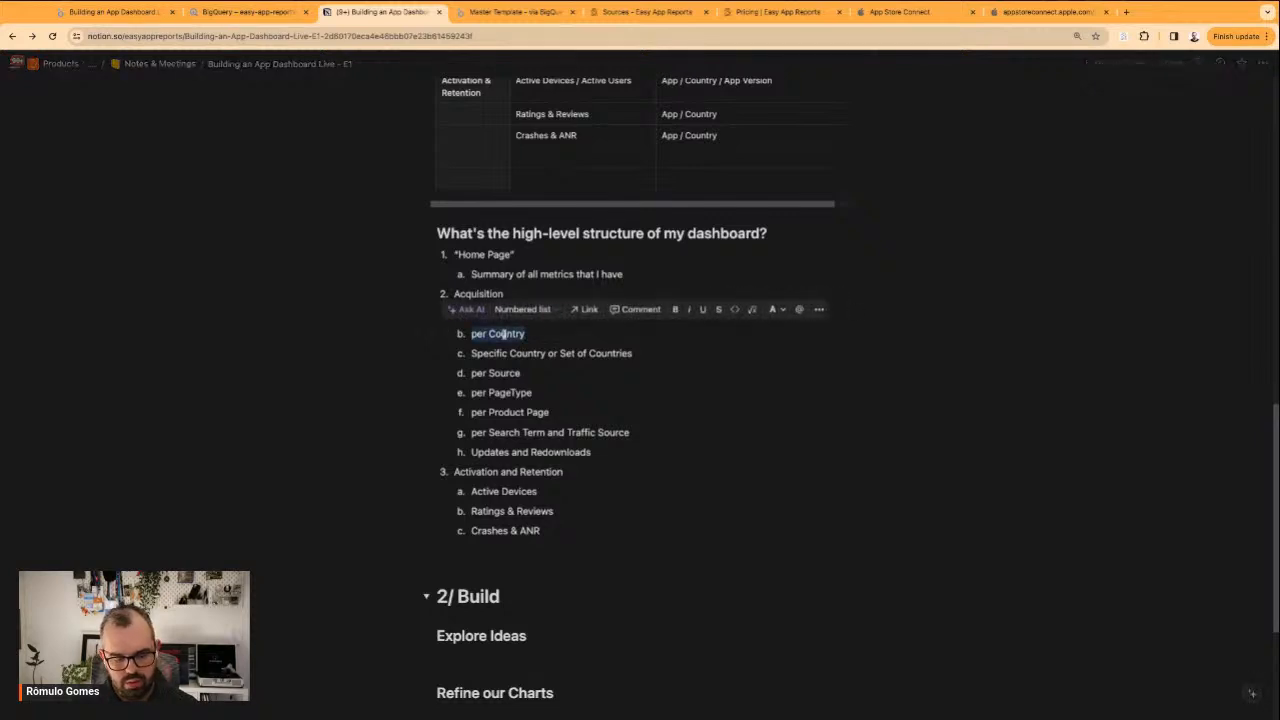
pyautogui.click(531, 336)
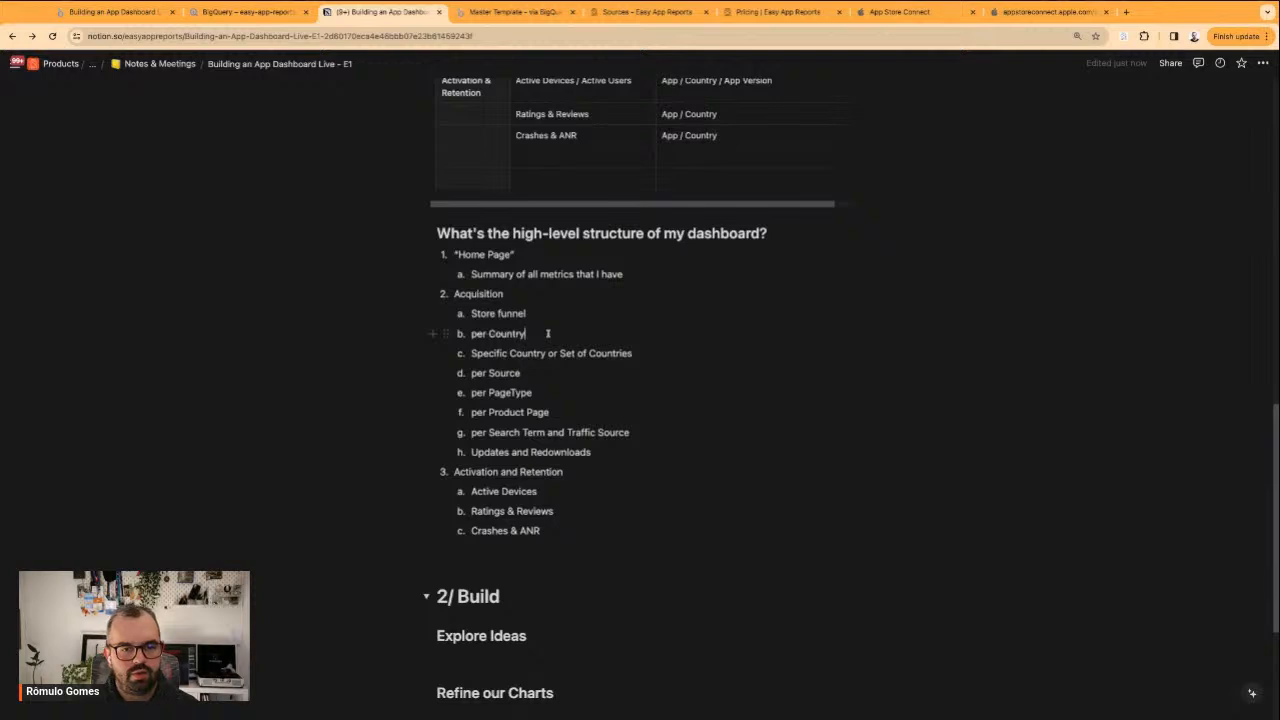
# Add an "Installs Overview" item below "per Country" in the Acquisition list and strike it through
pyautogui.press('Return')
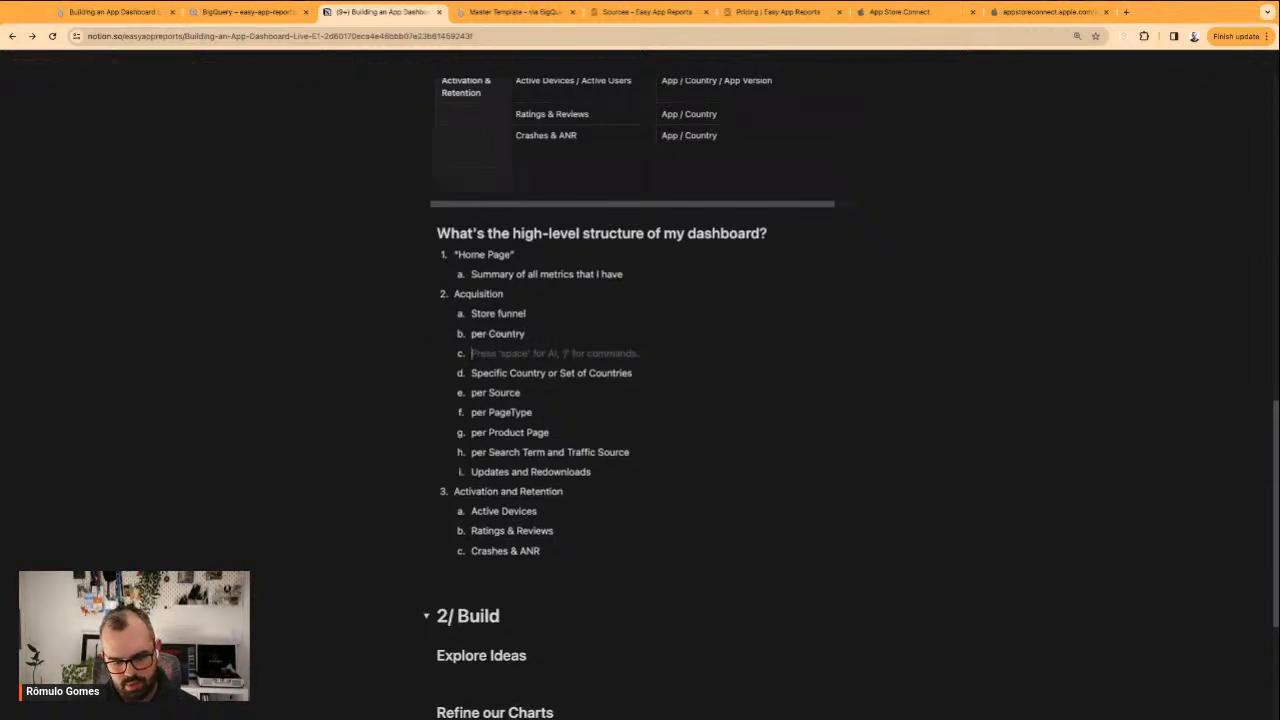
pyautogui.write('Installs')
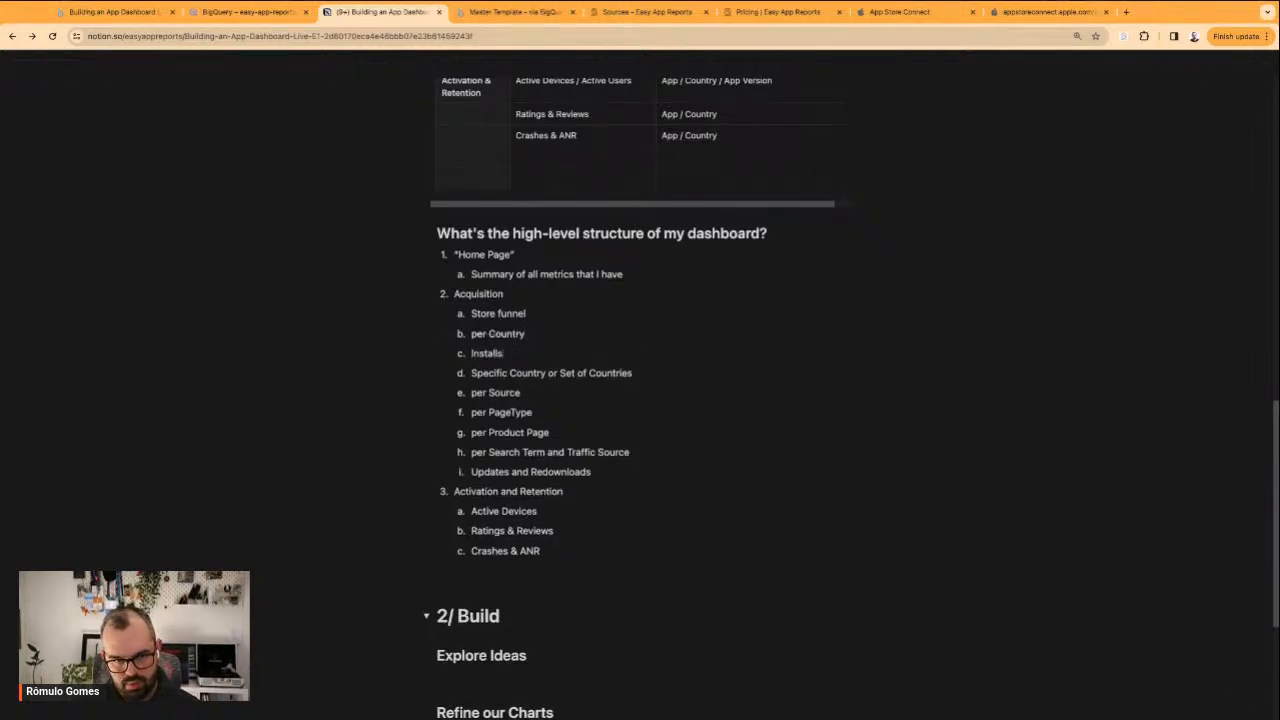
pyautogui.write(' Overview')
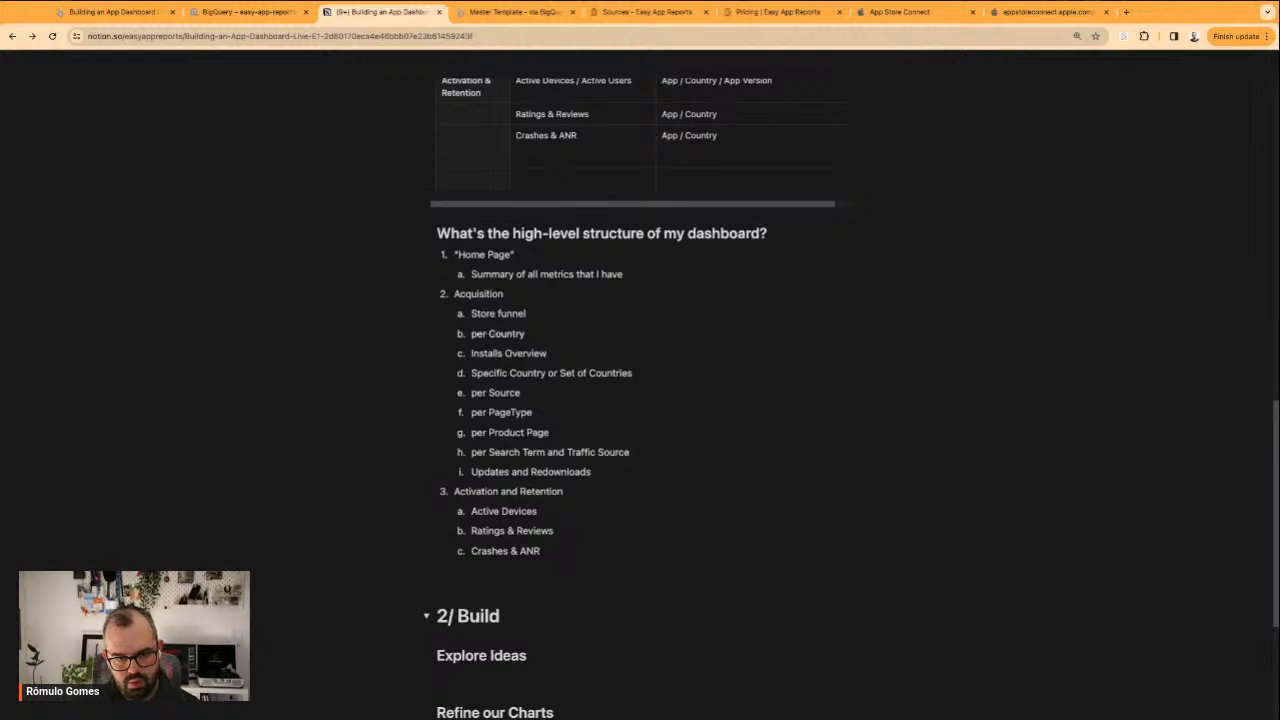
pyautogui.hotkey('shift', 'Home')
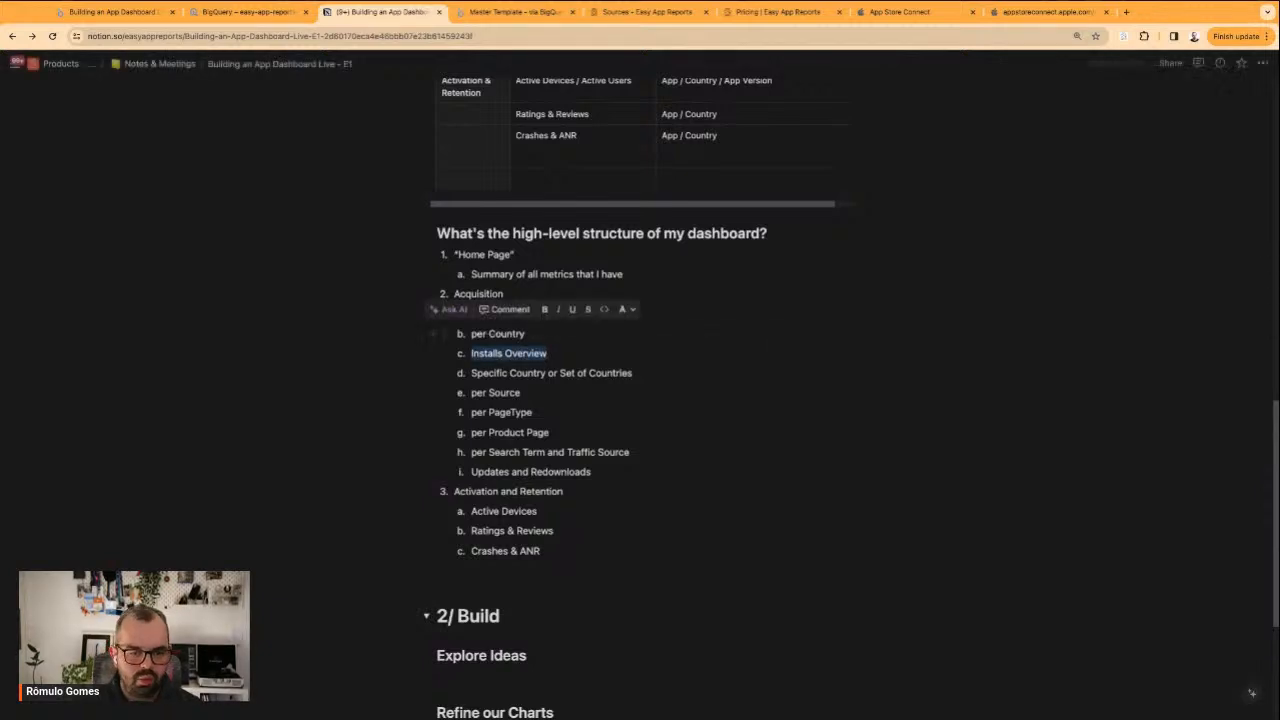
pyautogui.press('shift+super+s')
pyautogui.click(563, 344)
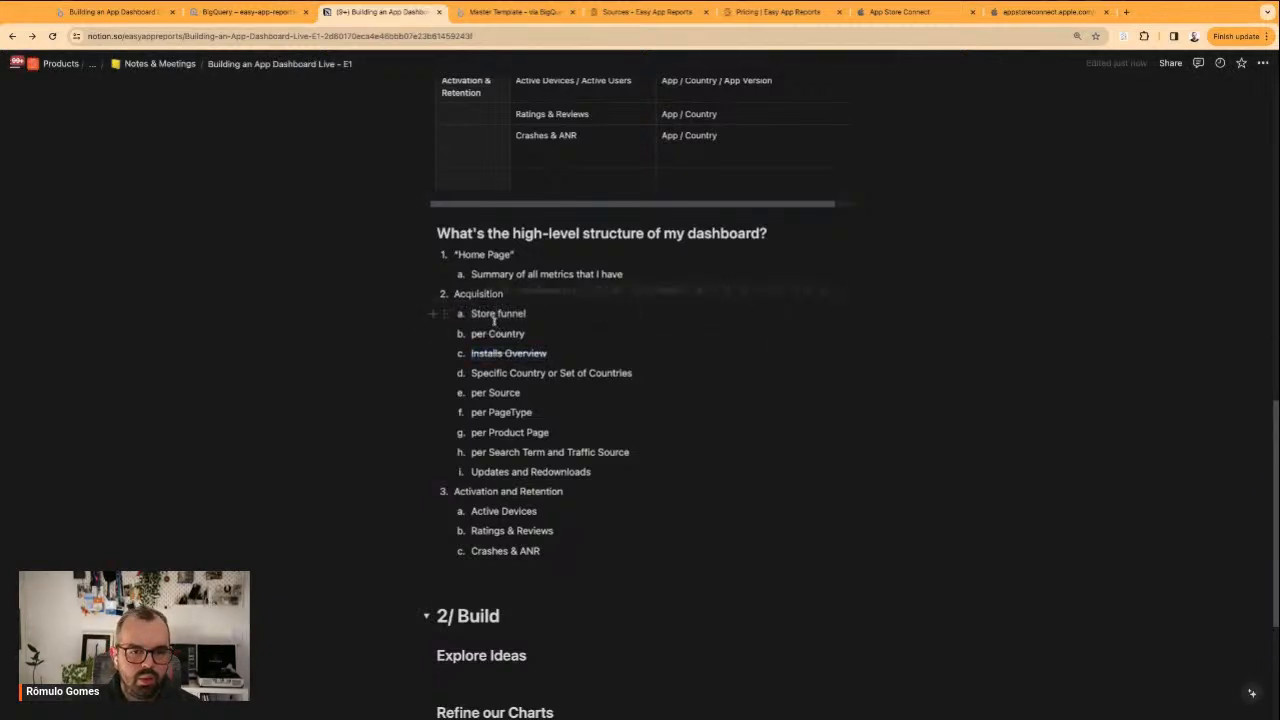
# Move the "Store funnel" item to just below "Specific Country or Set of Countries" and remove its emptied line
pyautogui.tripleClick(499, 314)
pyautogui.press('super+c')
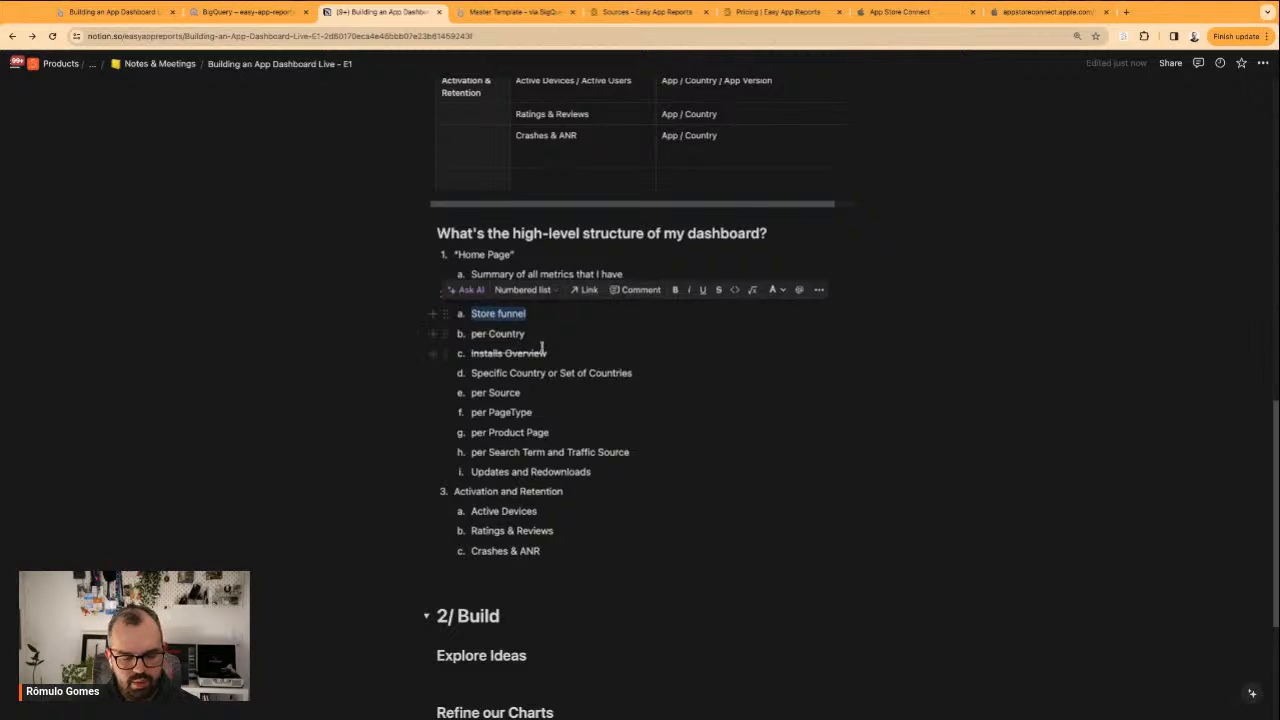
pyautogui.press('BackSpace')
pyautogui.click(644, 372)
pyautogui.press('Return')
pyautogui.press('super+v')
pyautogui.click(533, 318)
pyautogui.press('BackSpace')
pyautogui.press('BackSpace')
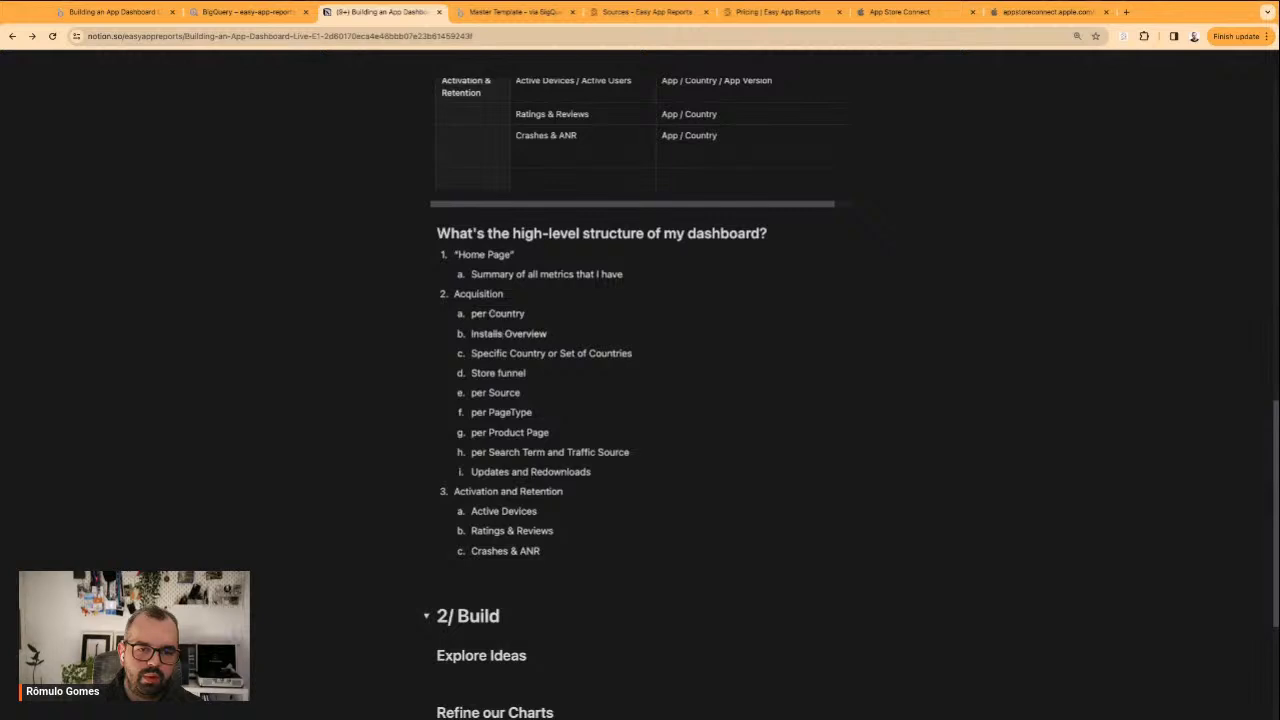
# Move the "Installs Overview" item above "per Country" as the first entry under Acquisition
pyautogui.hotkey('shift', 'Down')
pyautogui.press('super+x')
pyautogui.press('Up')
pyautogui.press('super+v')
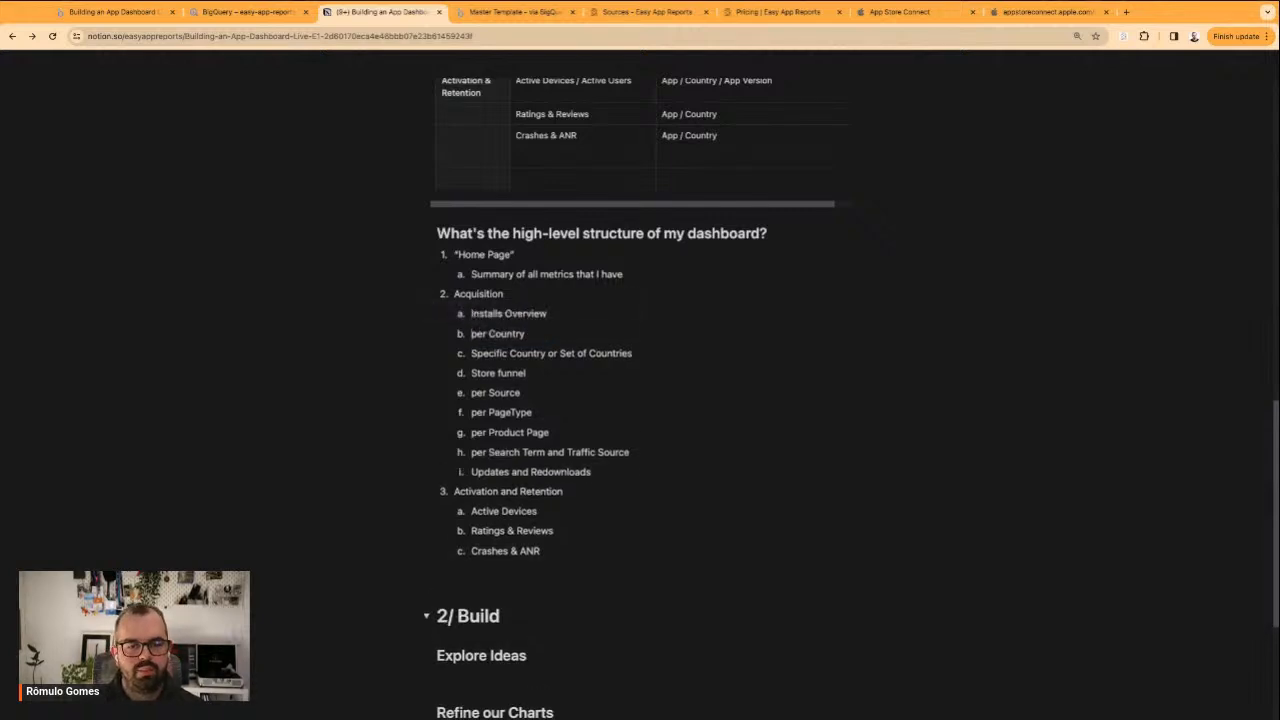
pyautogui.tripleClick(543, 357)
pyautogui.click(652, 361)
# Try adding a "Day of the week analysis" item below "Installs Overview" and remove it with its line
pyautogui.click(576, 317)
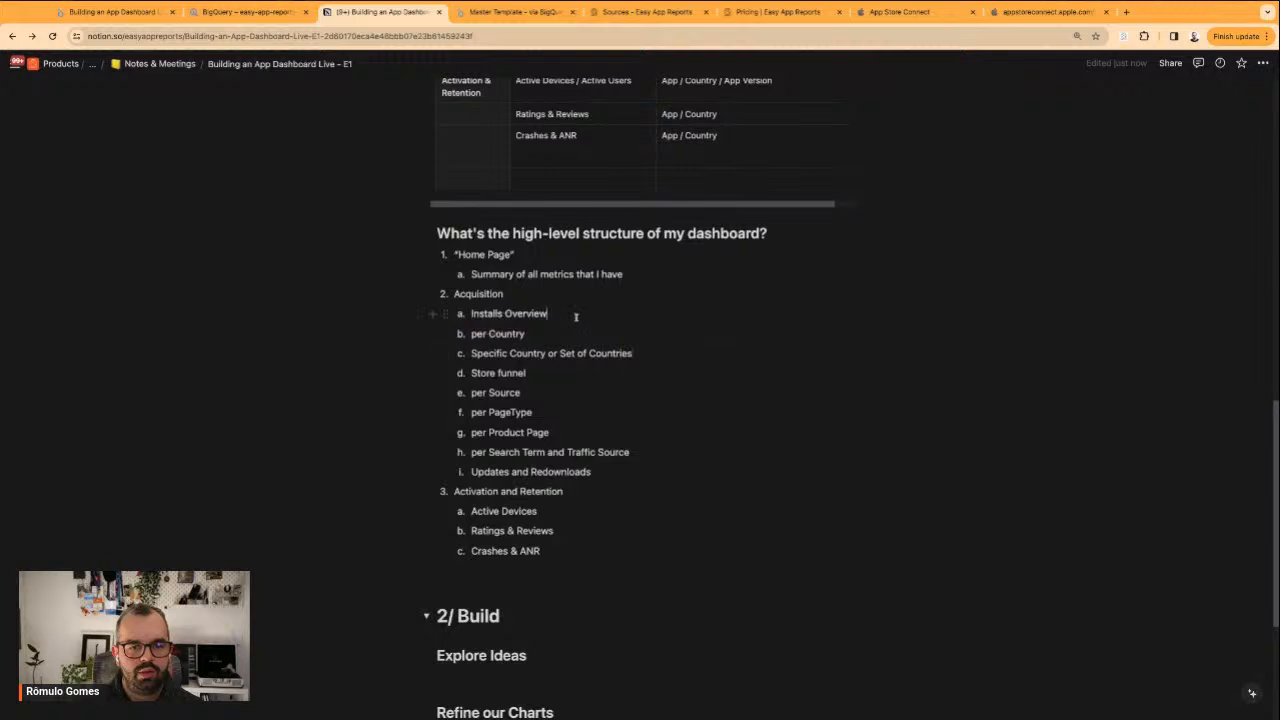
pyautogui.press('Return')
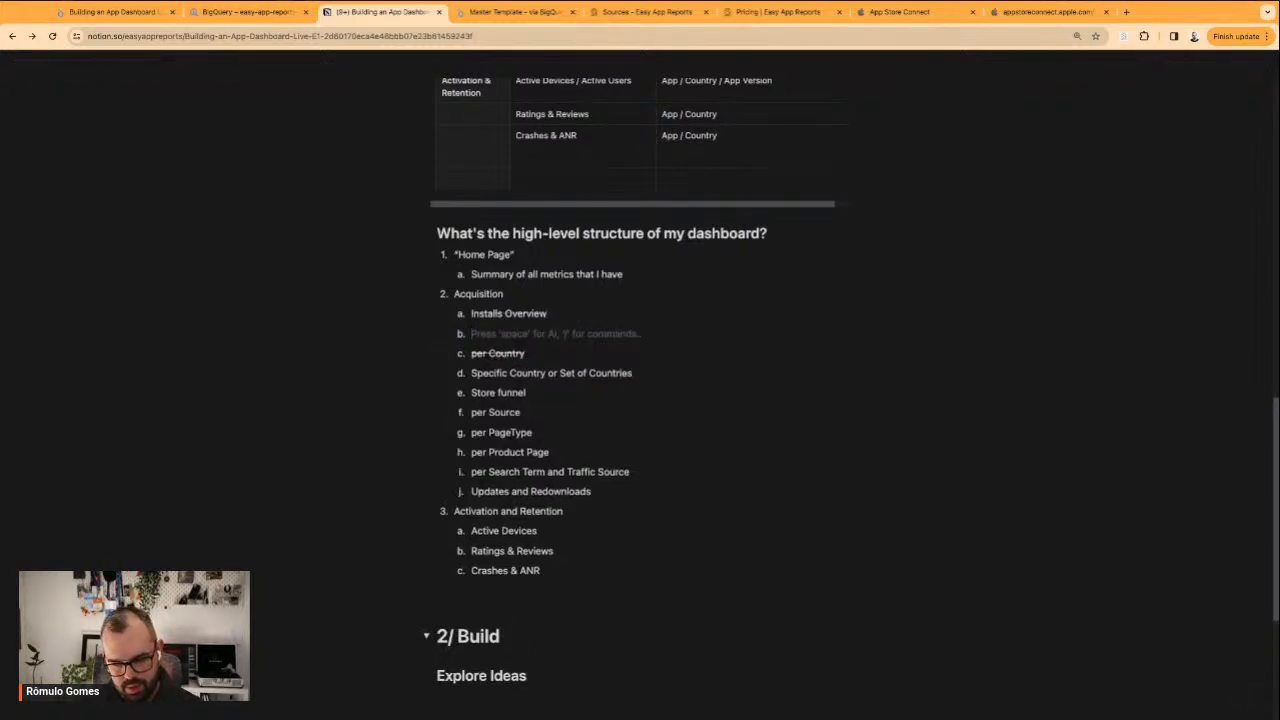
pyautogui.write('Day of the we')
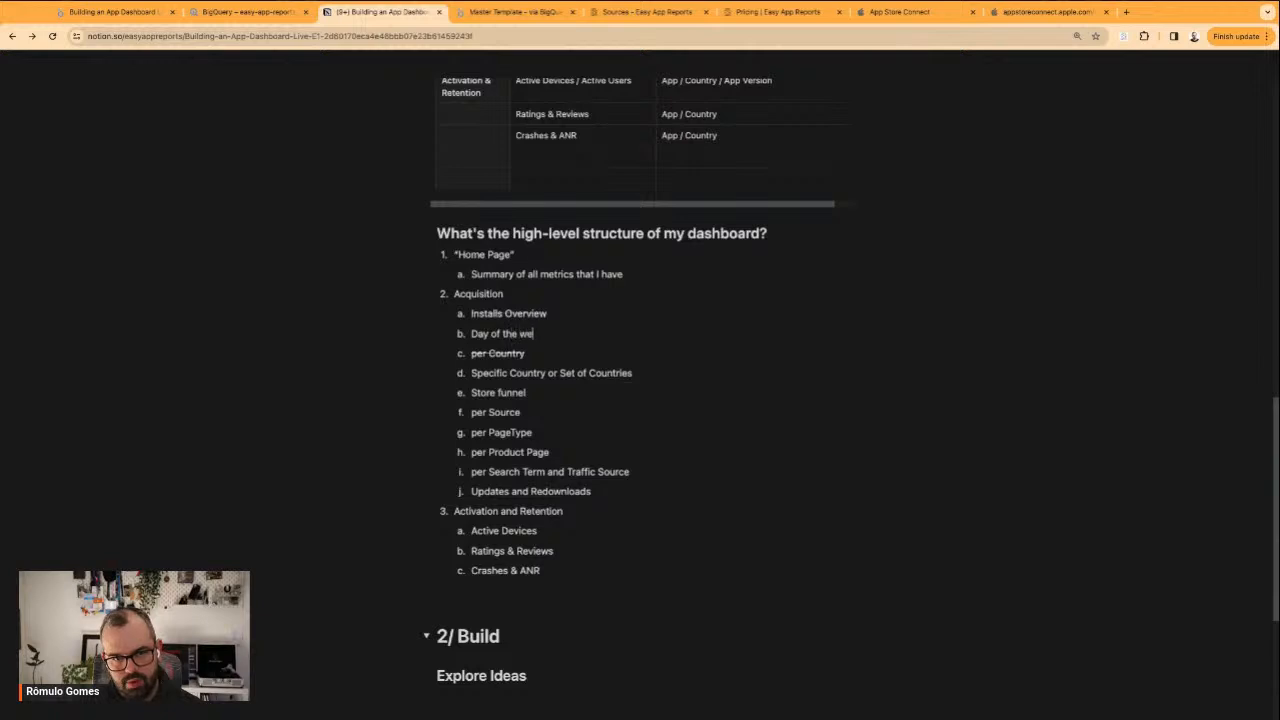
pyautogui.write('ek analysis')
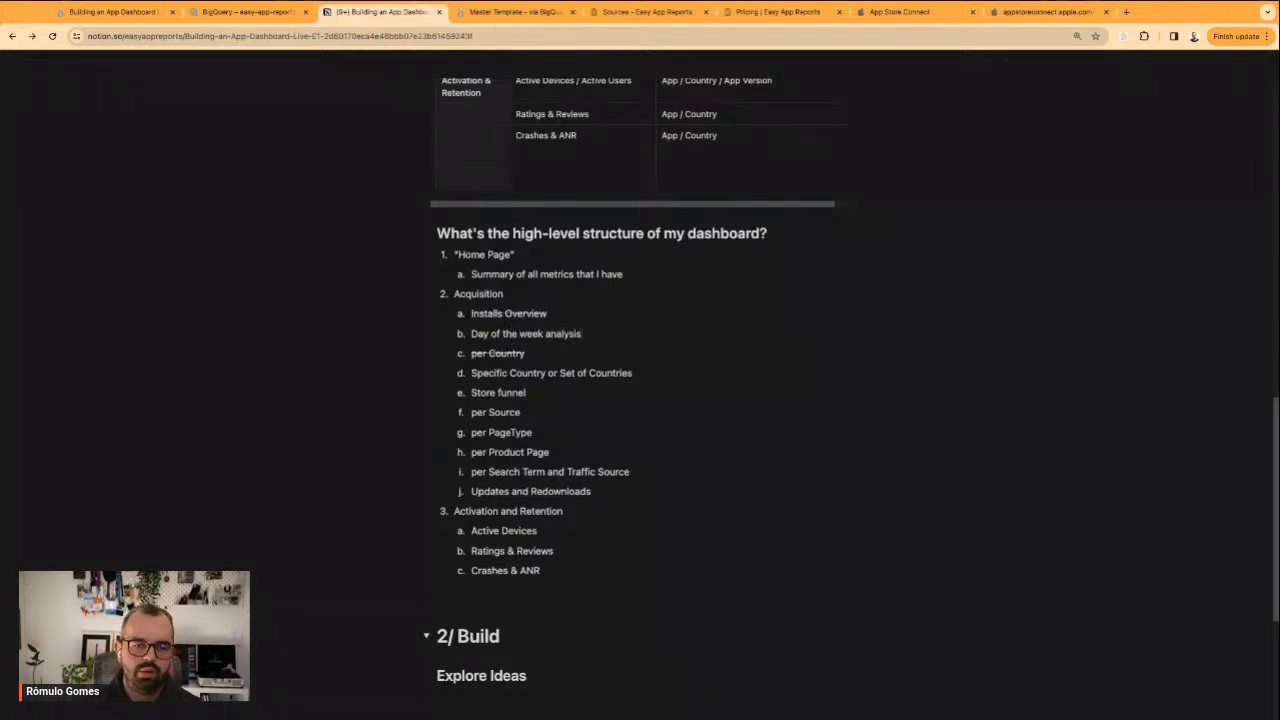
pyautogui.press('shift+super+Left')
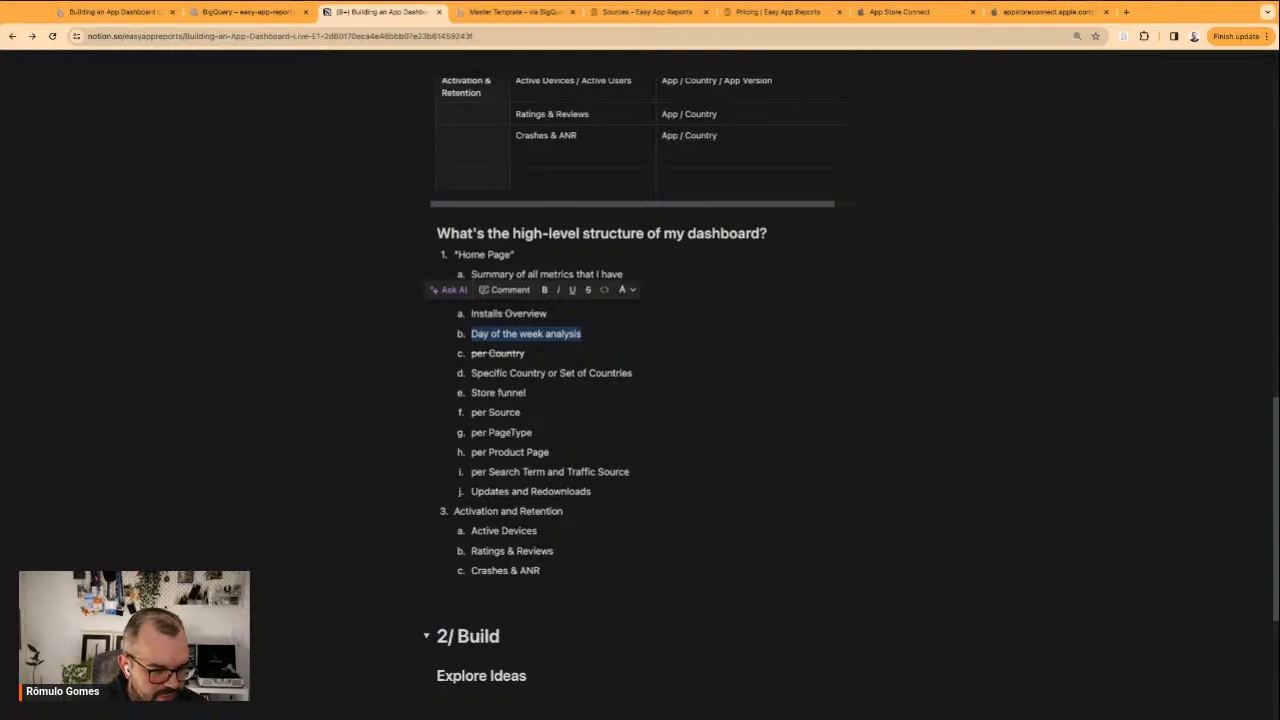
pyautogui.press('BackSpace')
pyautogui.press('BackSpace')
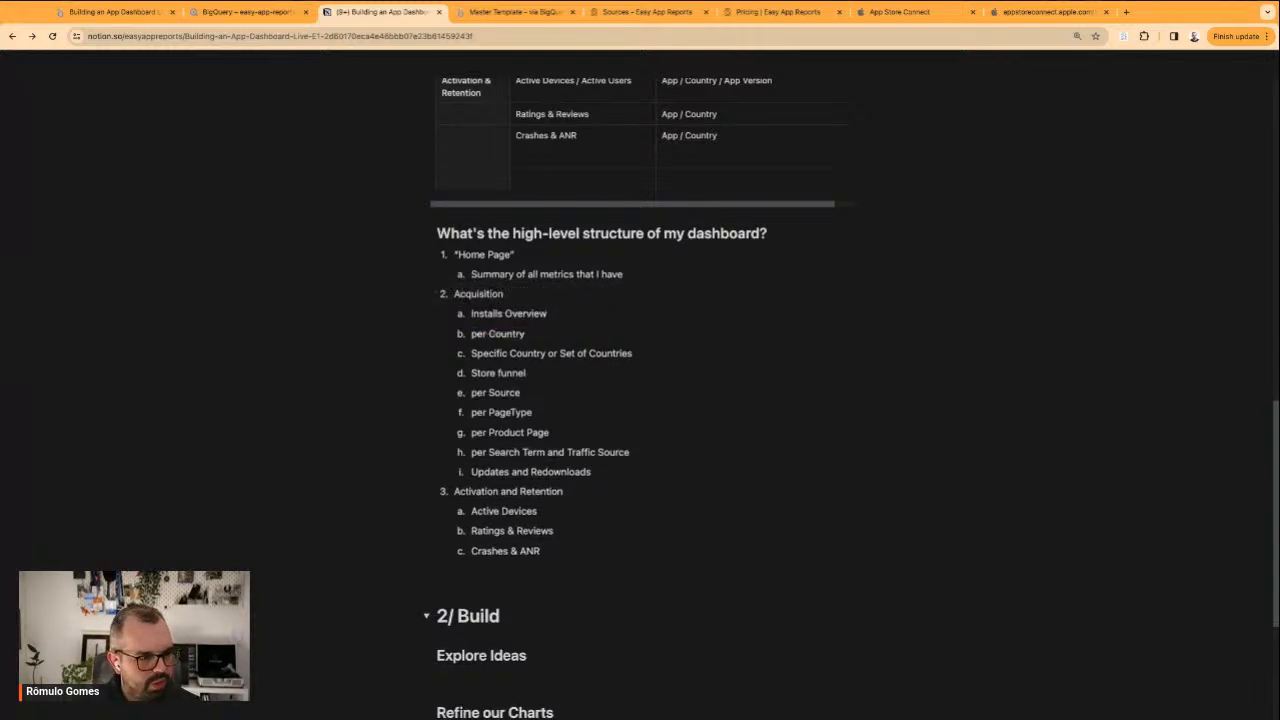
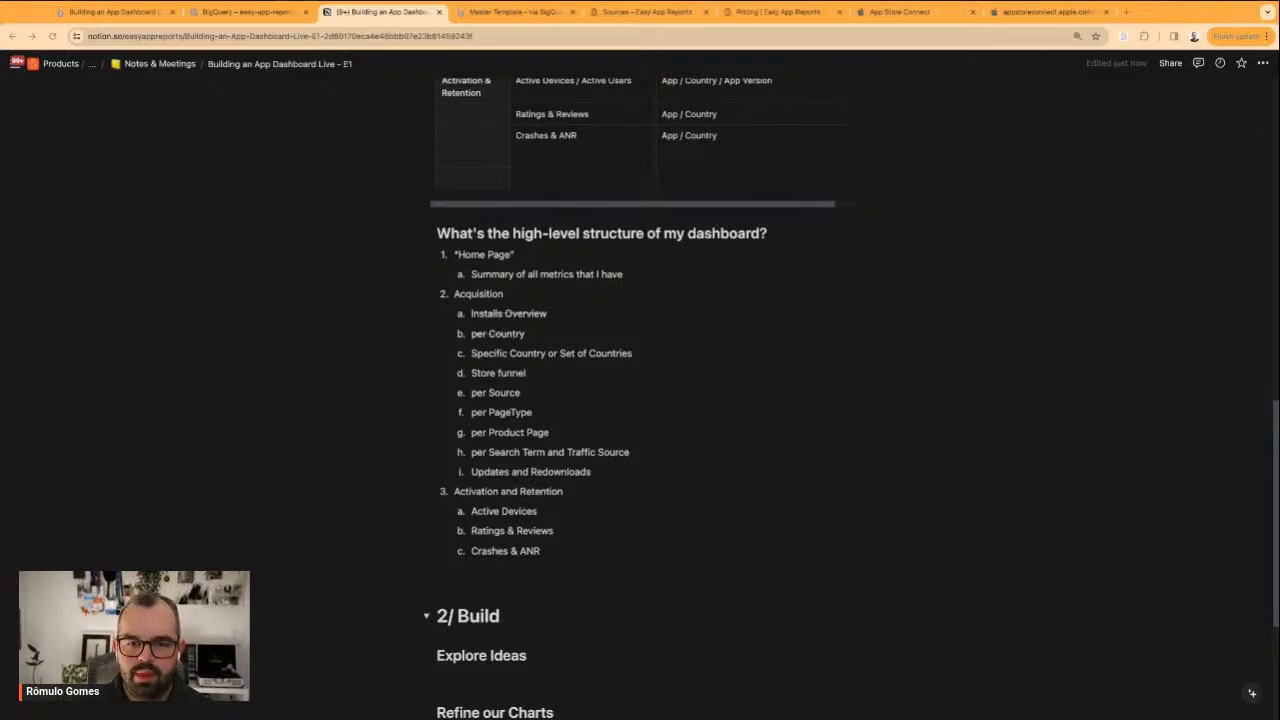
# Switch to the Looker Studio report and review its App Installs and App Installs per Country pages
pyautogui.click(336, 302)
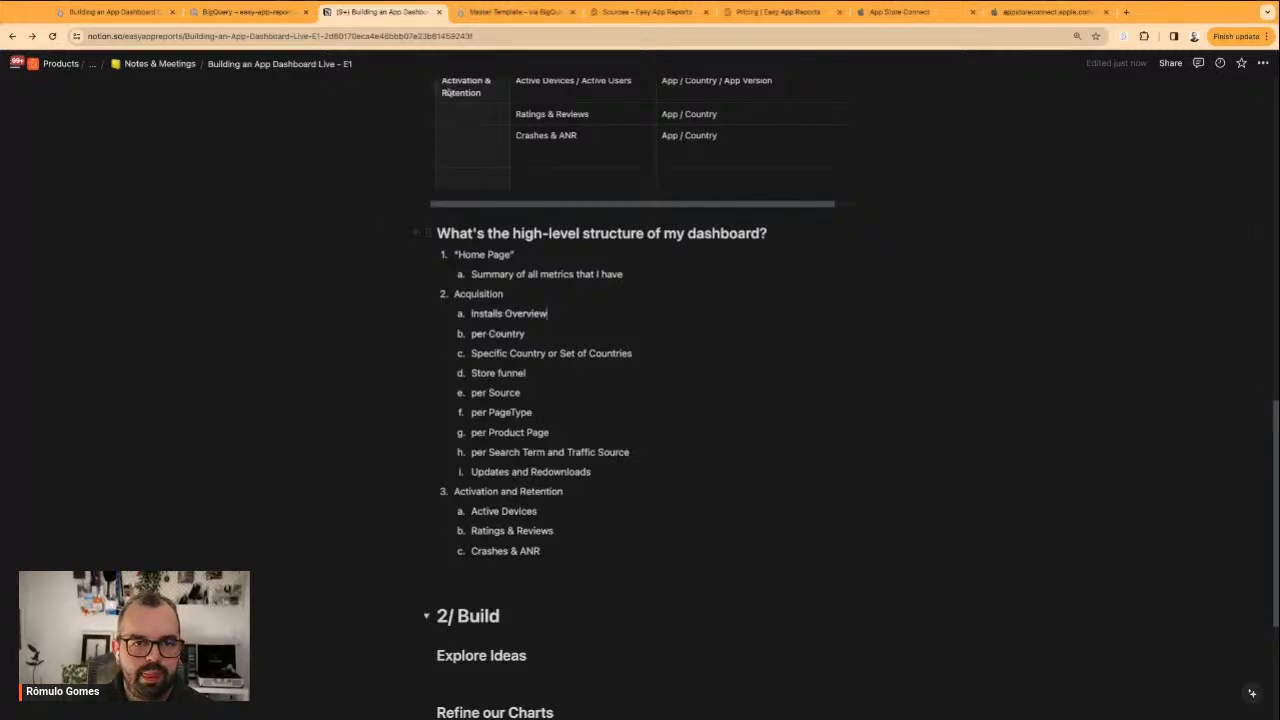
pyautogui.click(500, 12)
pyautogui.click(245, 12)
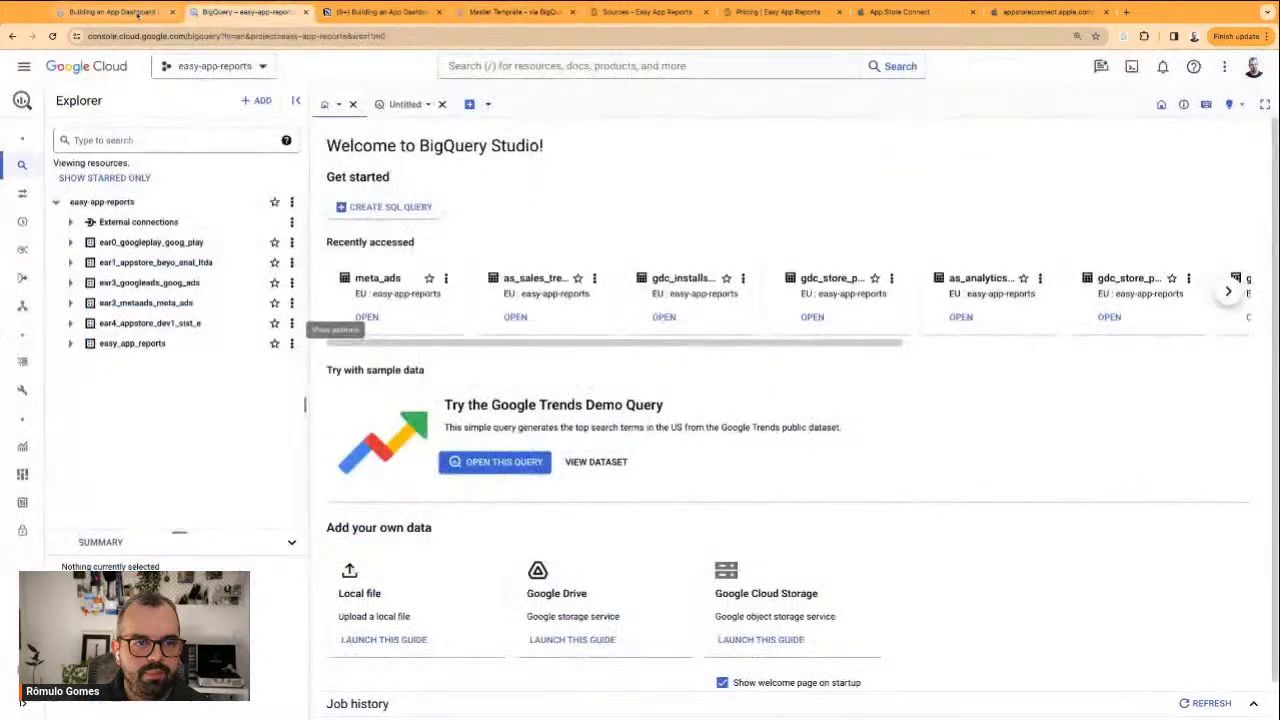
pyautogui.click(110, 12)
pyautogui.click(843, 460)
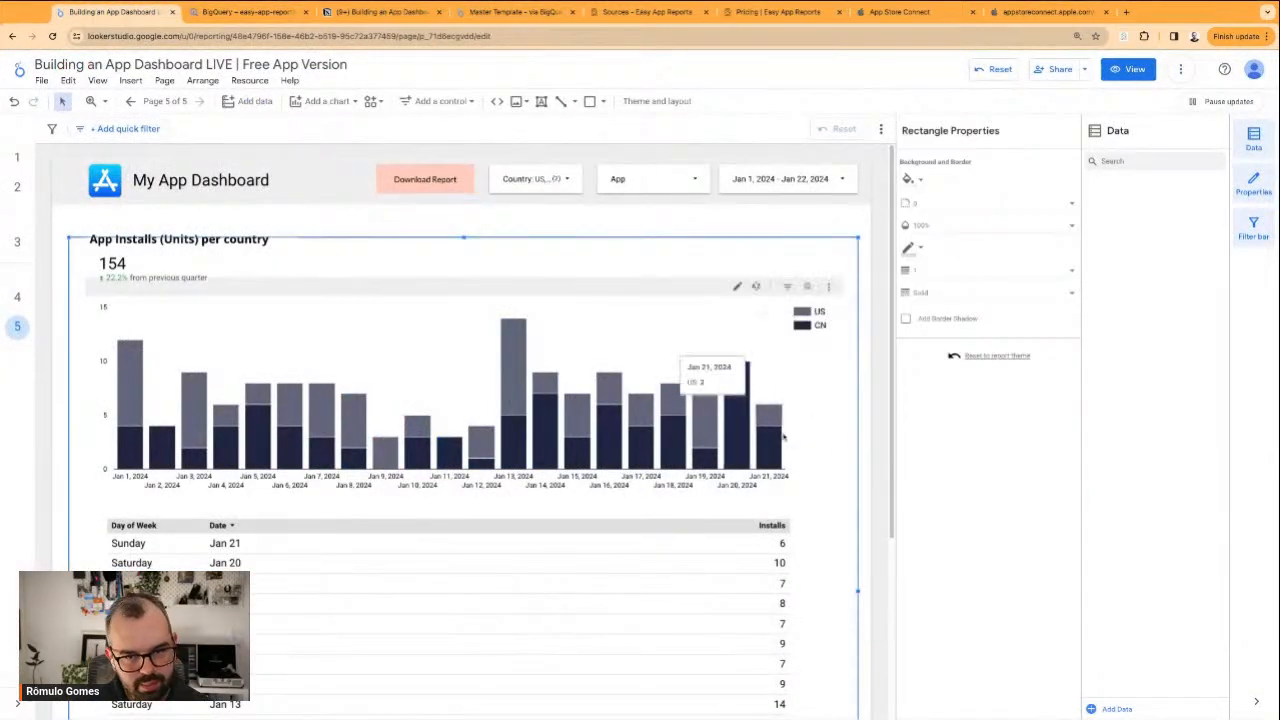
pyautogui.click(862, 423)
pyautogui.scroll(-3, 682, 410)
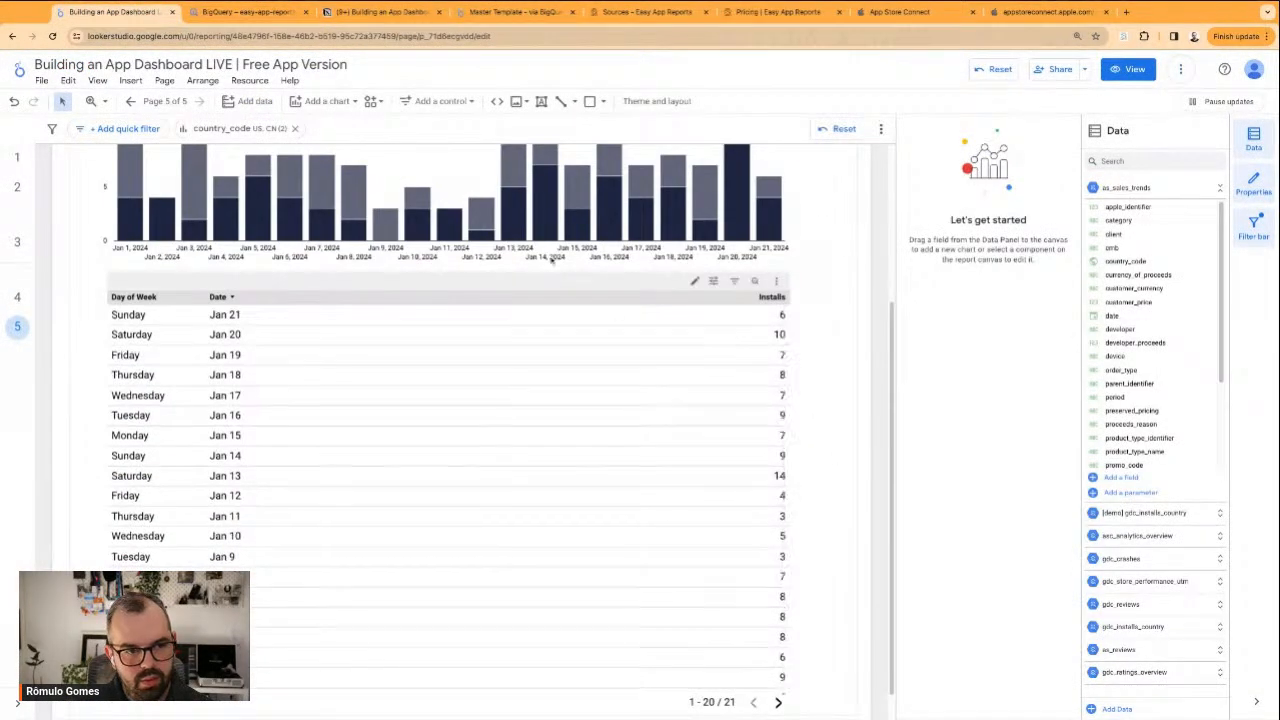
pyautogui.scroll(3, 682, 410)
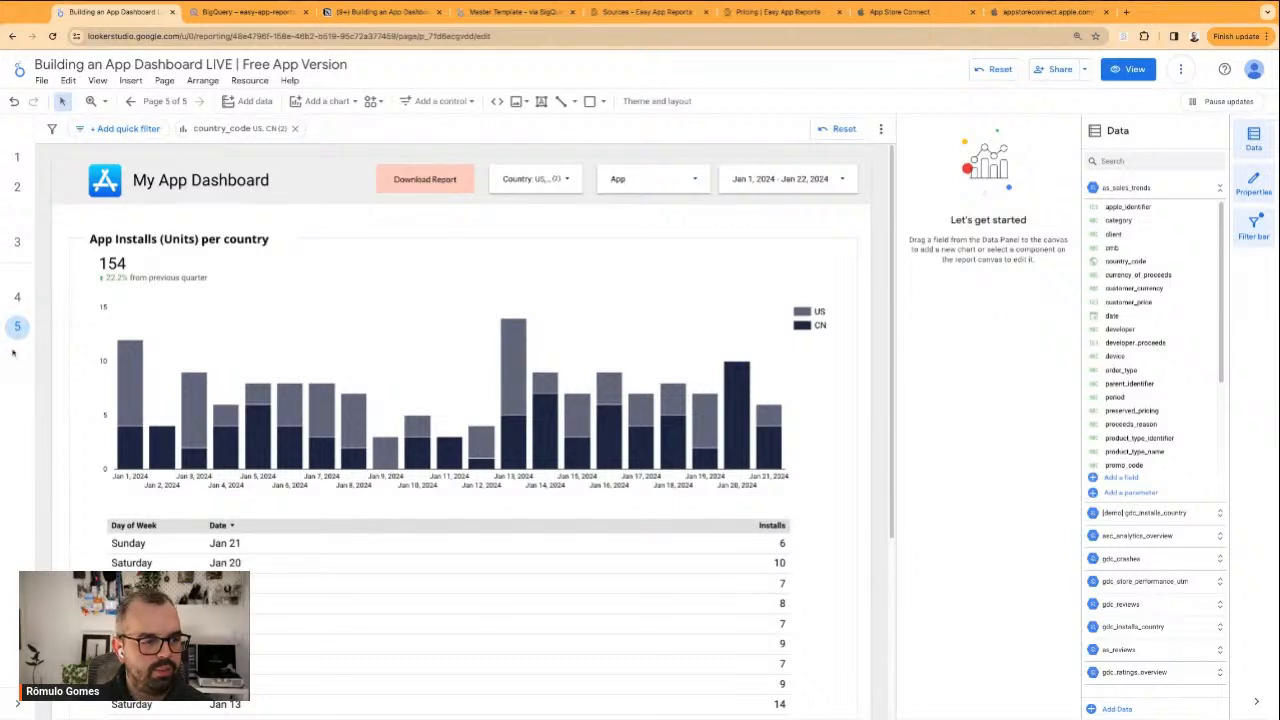
pyautogui.click(17, 297)
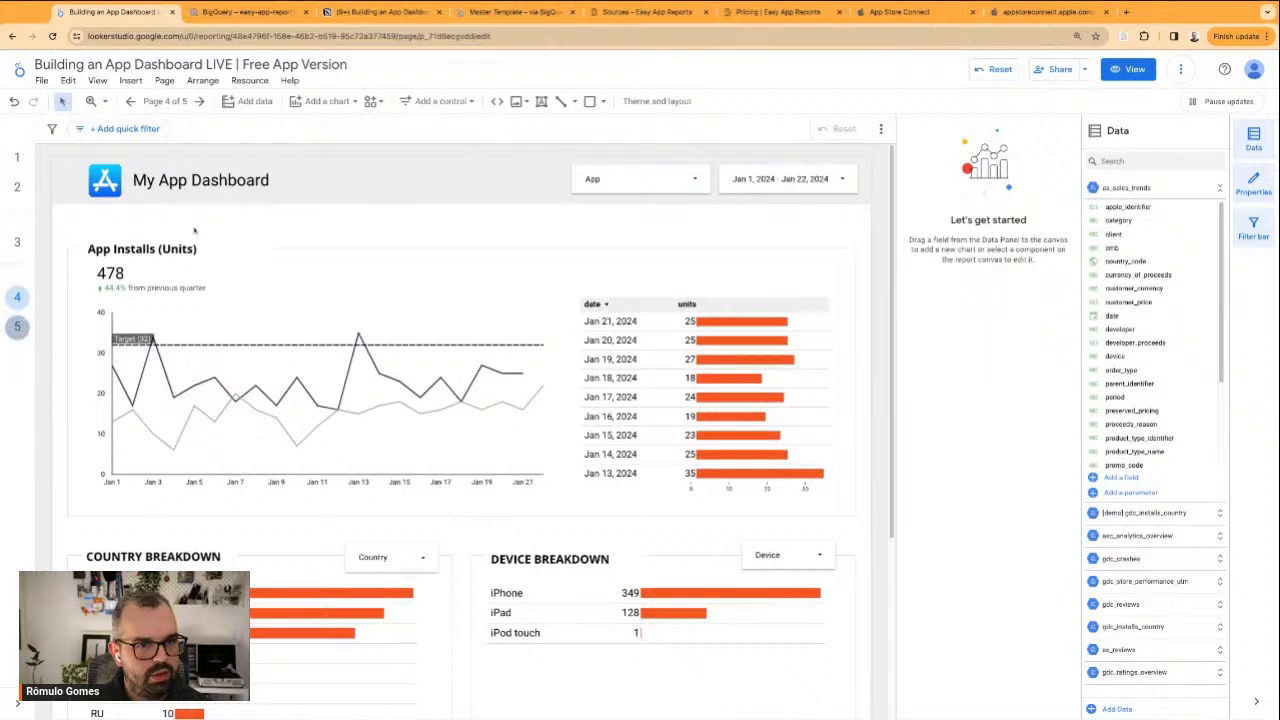
pyautogui.click(17, 326)
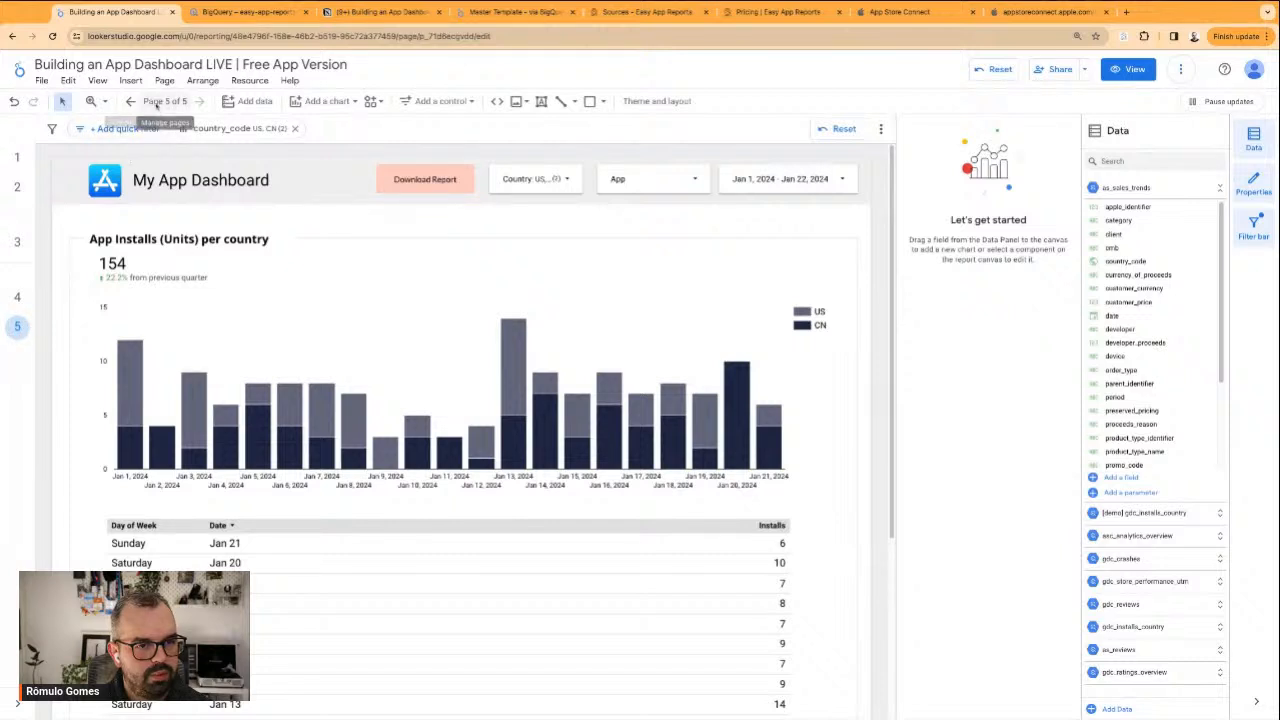
# Check the "Specific Country or Set of Countries" item in the Notion dashboard outline, and return to the Looker Studio report
pyautogui.click(380, 12)
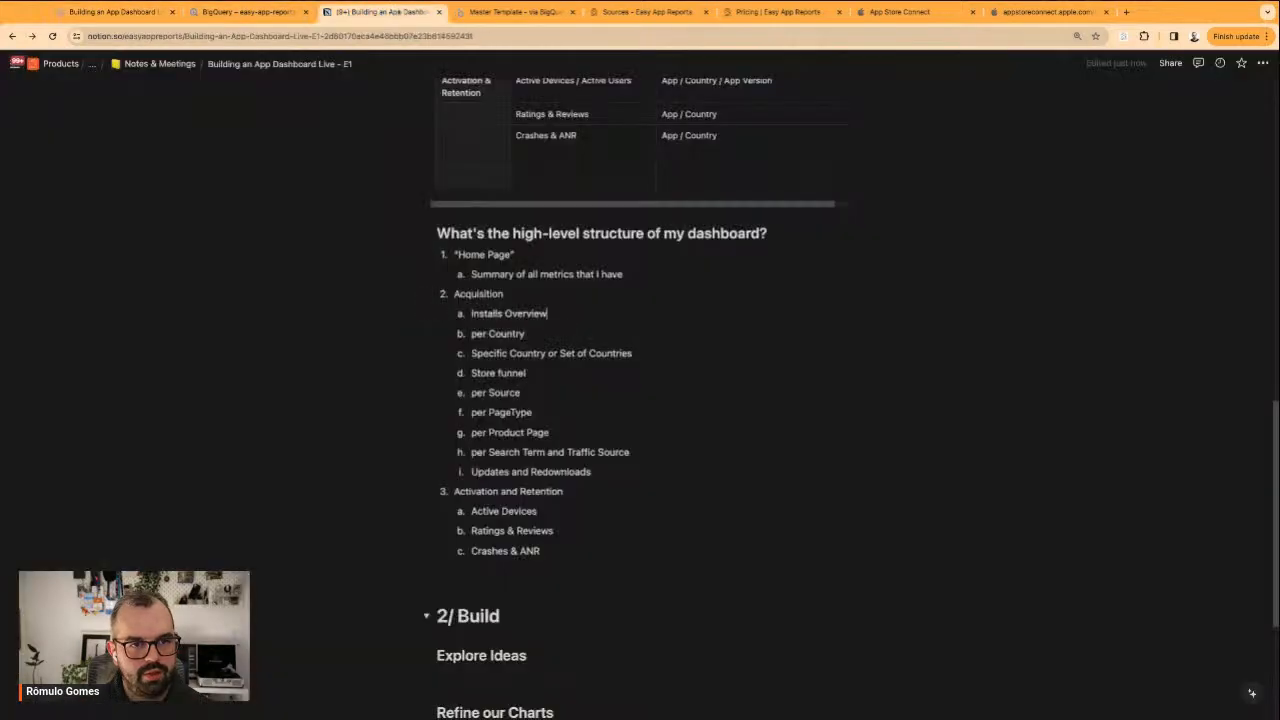
pyautogui.tripleClick(512, 356)
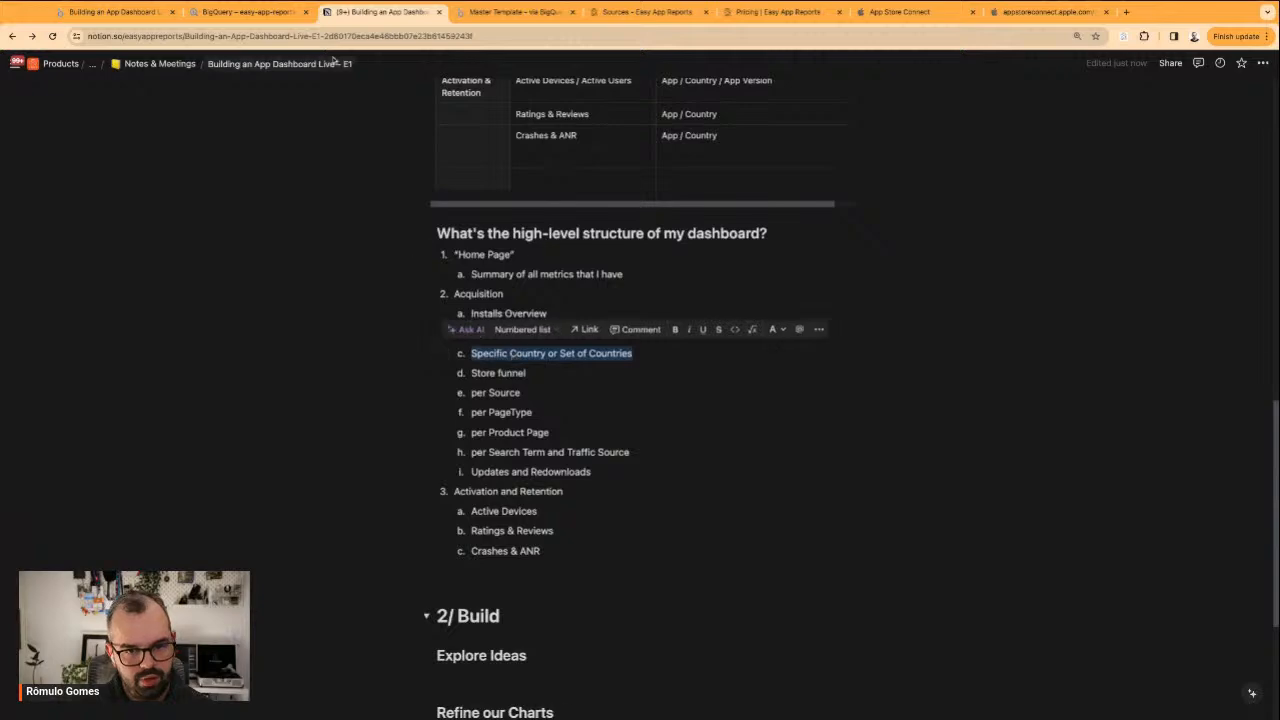
pyautogui.click(245, 12)
pyautogui.click(115, 12)
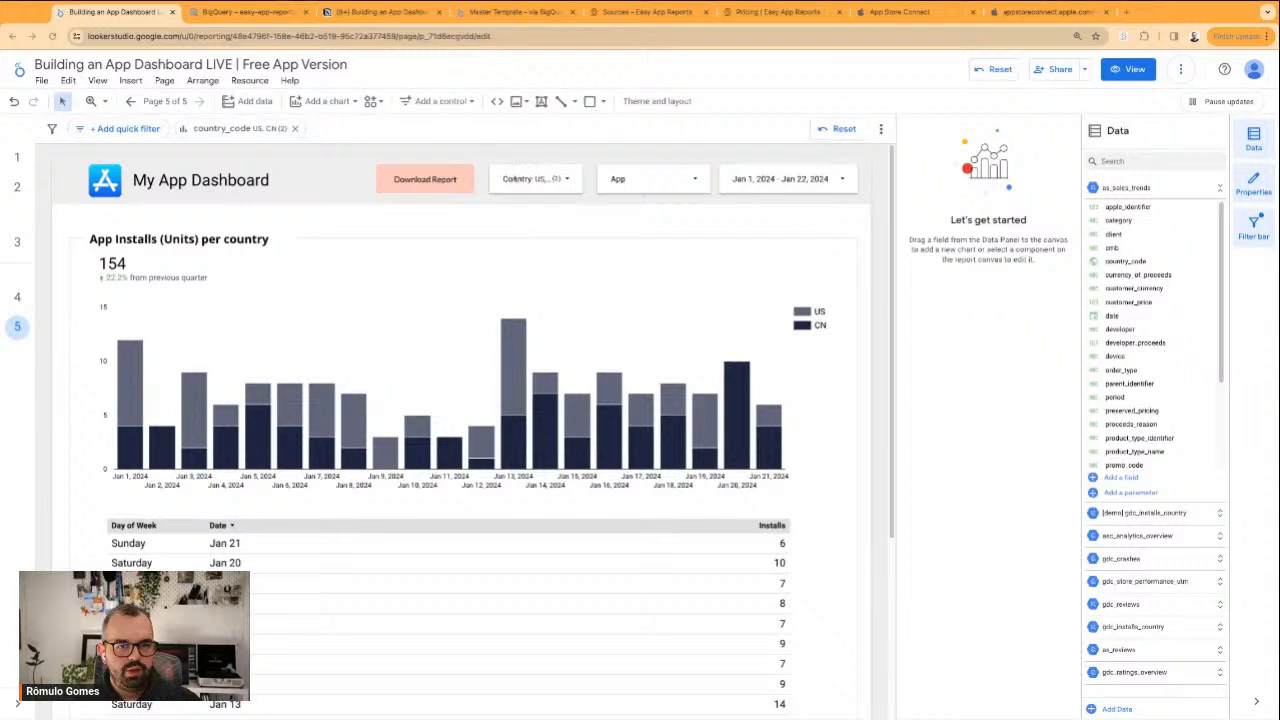
# Widen the Country filter control leftward in the dashboard header and shift the Download Report button left to clear it
pyautogui.click(496, 178)
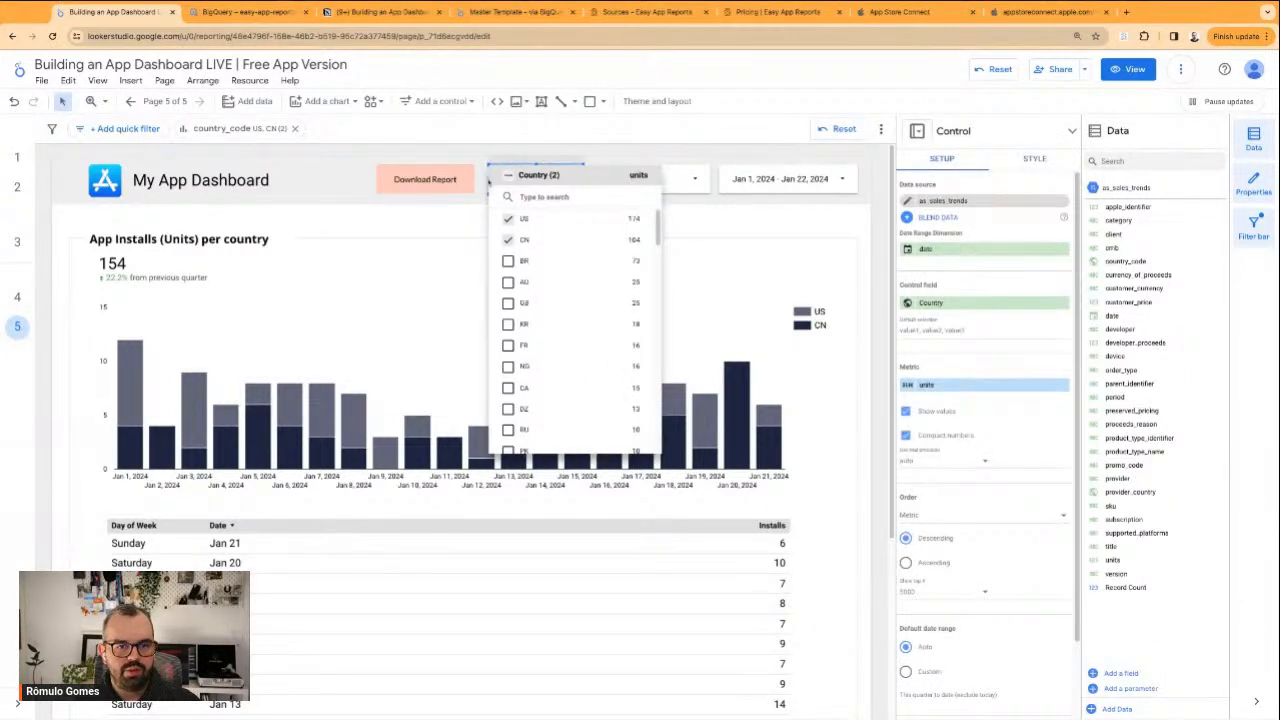
pyautogui.click(490, 180)
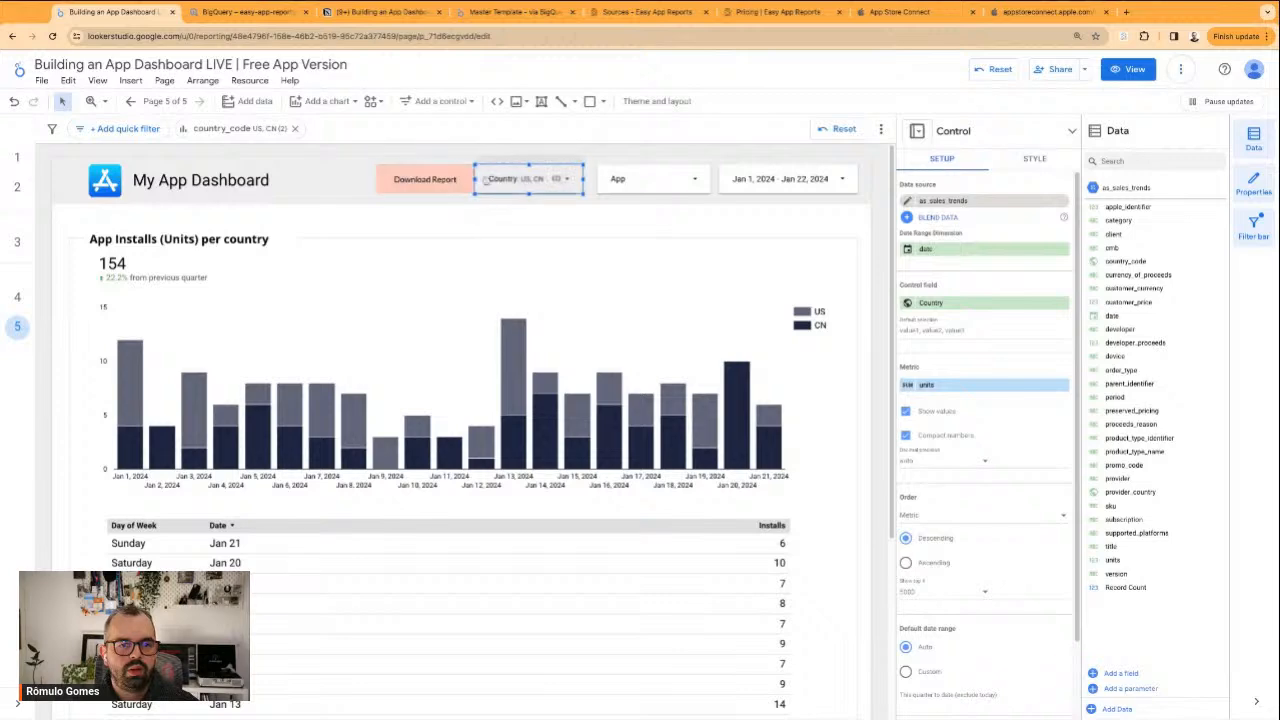
pyautogui.click(435, 176)
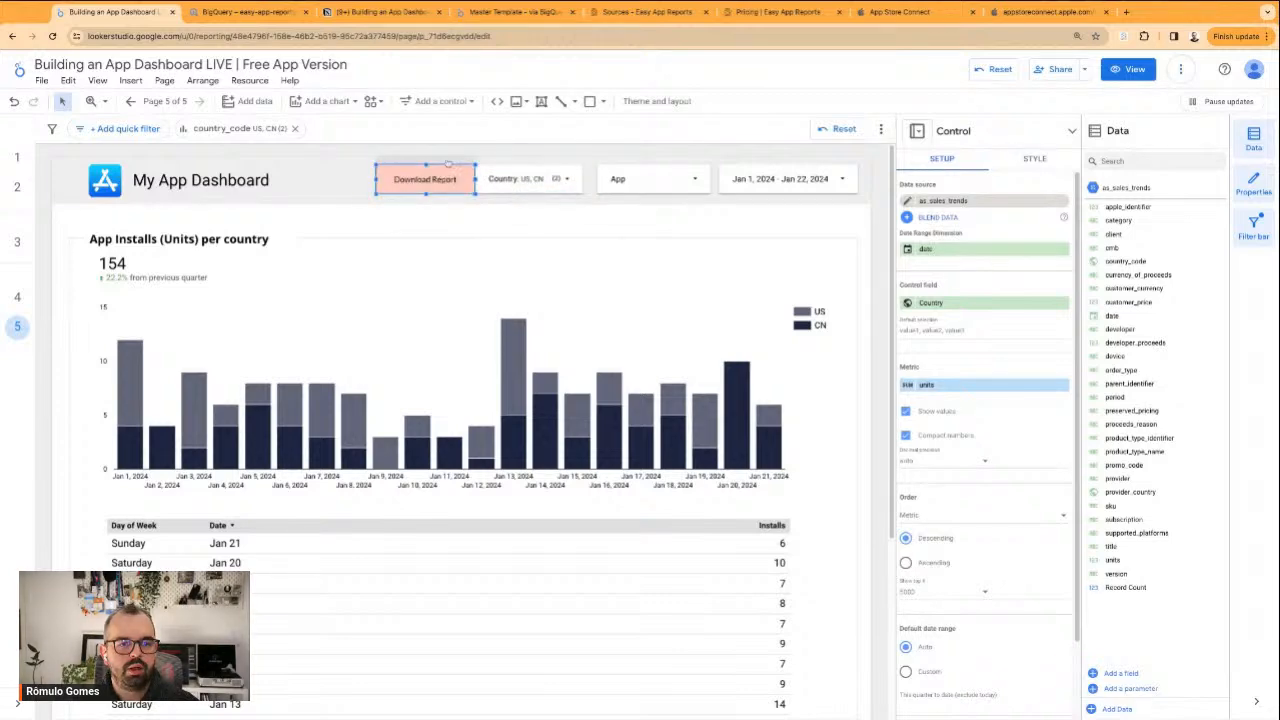
pyautogui.moveTo(435, 176); pyautogui.dragTo(418, 177)
pyautogui.click(489, 215)
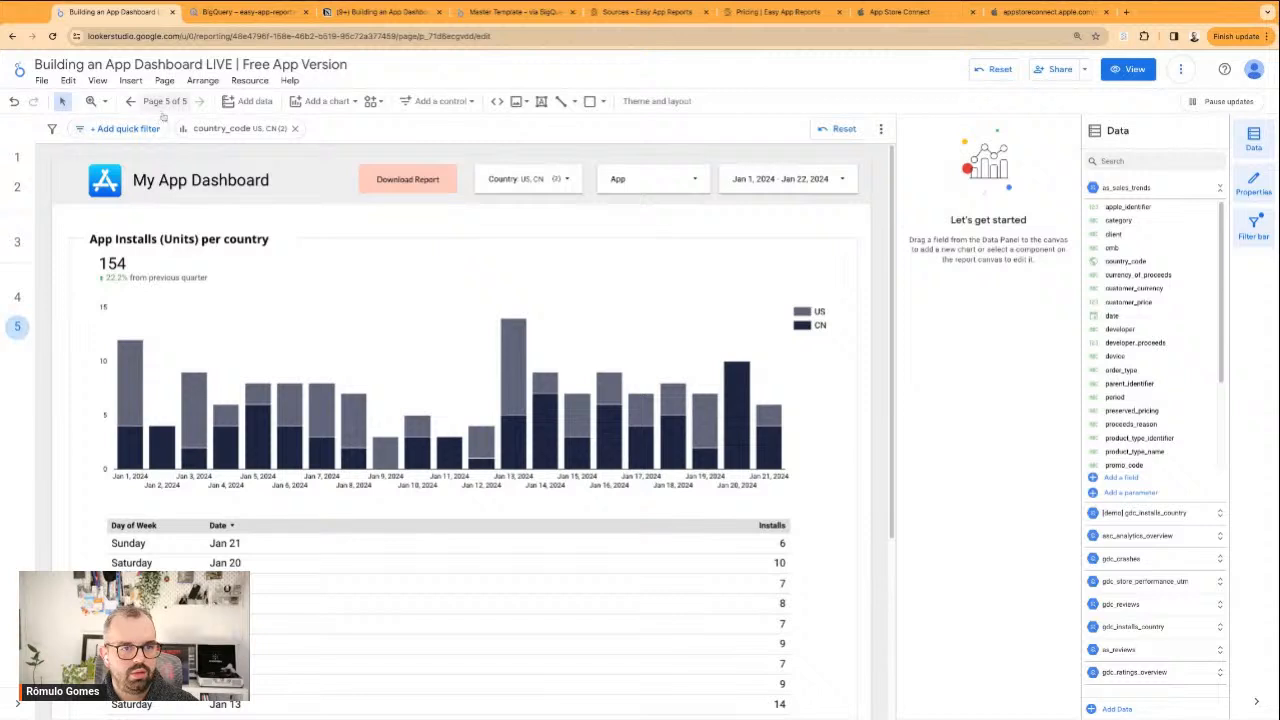
# Duplicate the App Installs per Country page in the report's page list
pyautogui.click(160, 106)
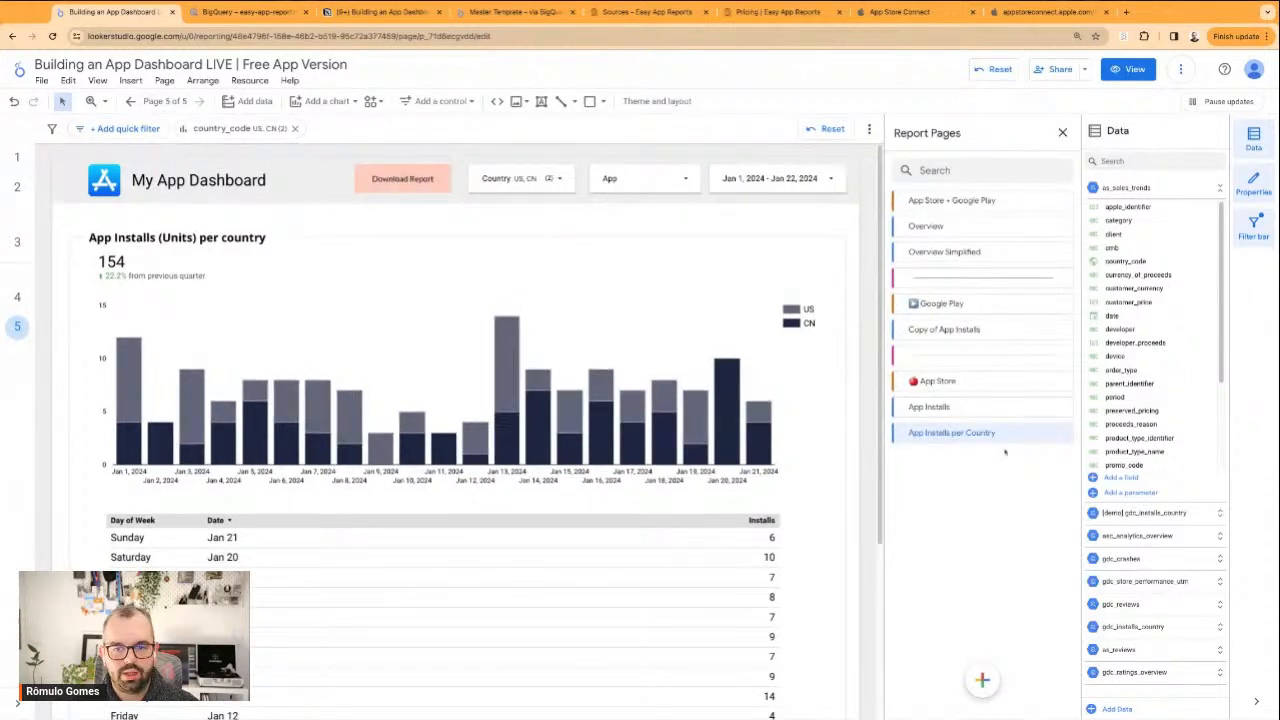
pyautogui.click(1061, 435)
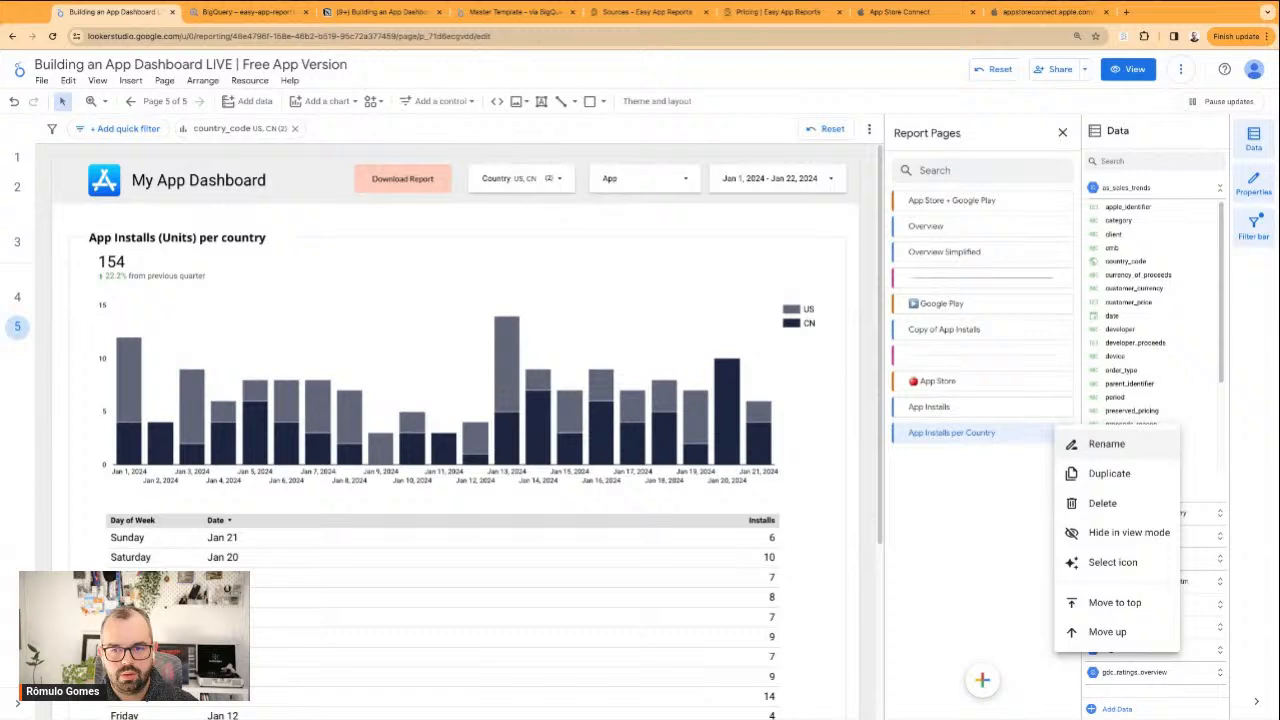
pyautogui.click(1105, 477)
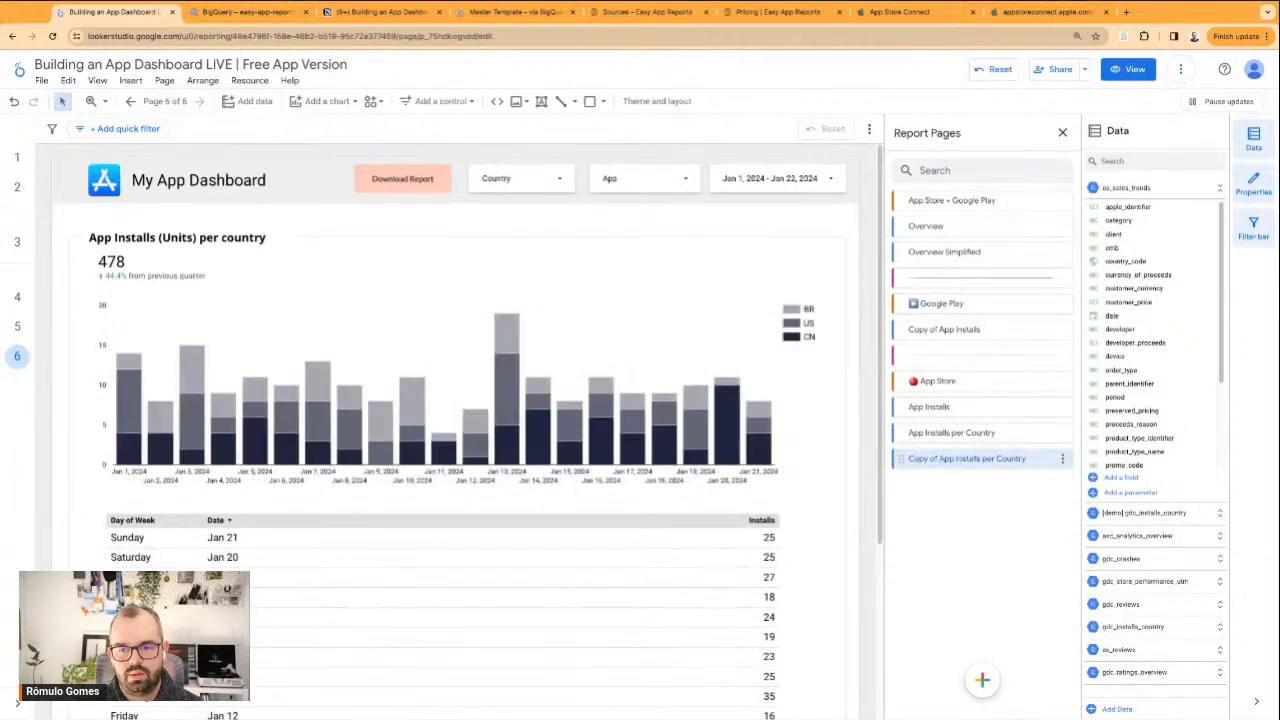
# Rename the duplicated page as "App Installs: US and Canada"
pyautogui.moveTo(940, 458); pyautogui.dragTo(910, 458)
pyautogui.press('BackSpace')
pyautogui.hotkey('alt', 'shift', 'Right')
pyautogui.hotkey('alt', 'shift', 'Right')
pyautogui.hotkey('alt', 'shift', 'Right')
pyautogui.hotkey('alt', 'shift', 'Right')
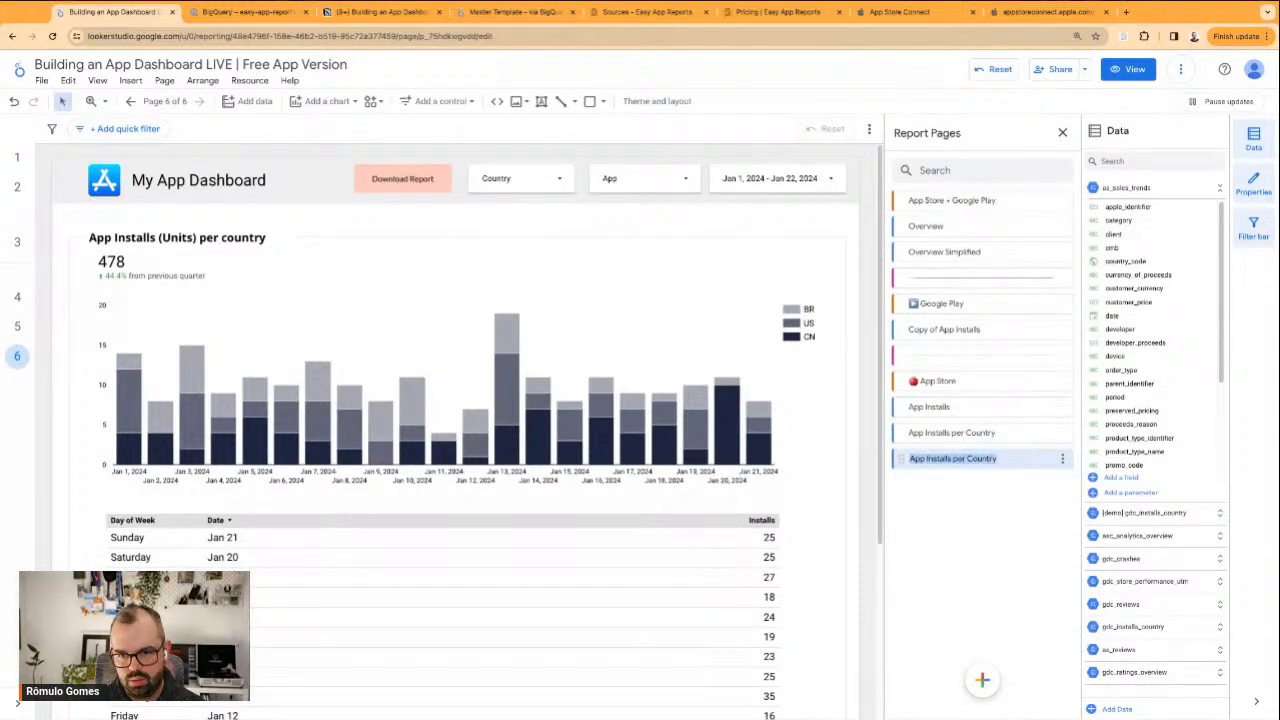
pyautogui.write('US and Canada')
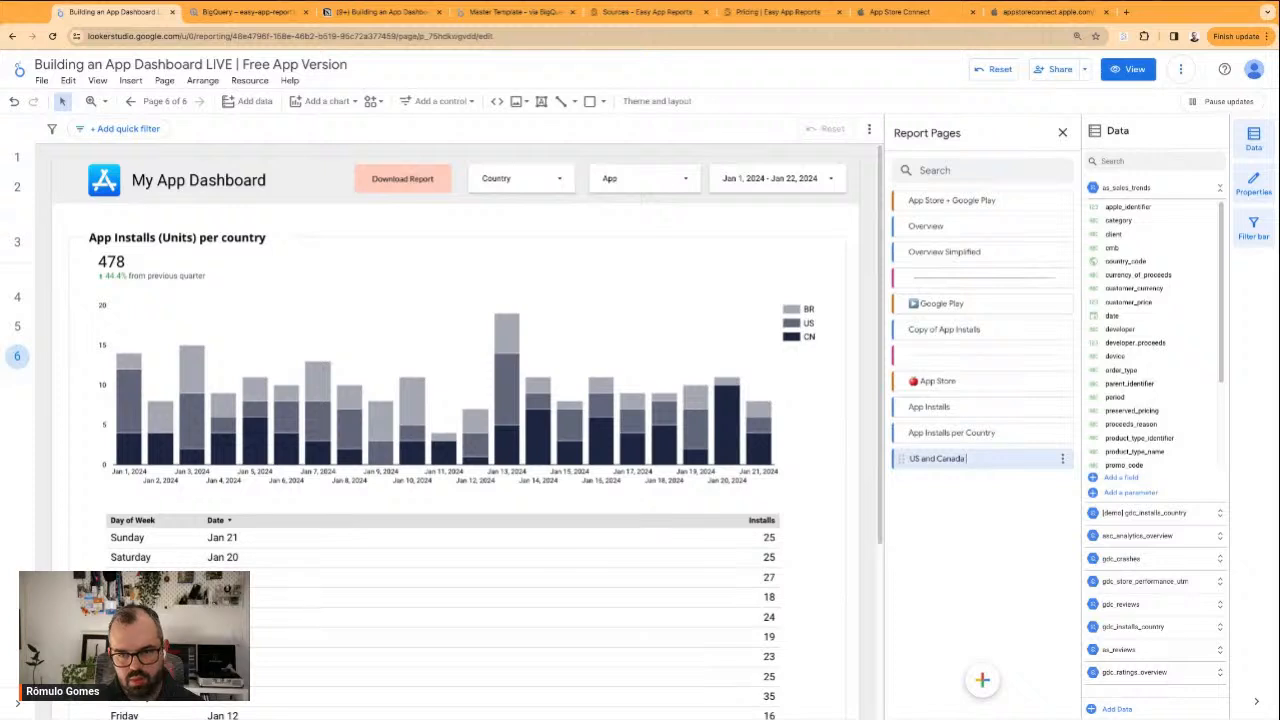
pyautogui.write('App Installs - ')
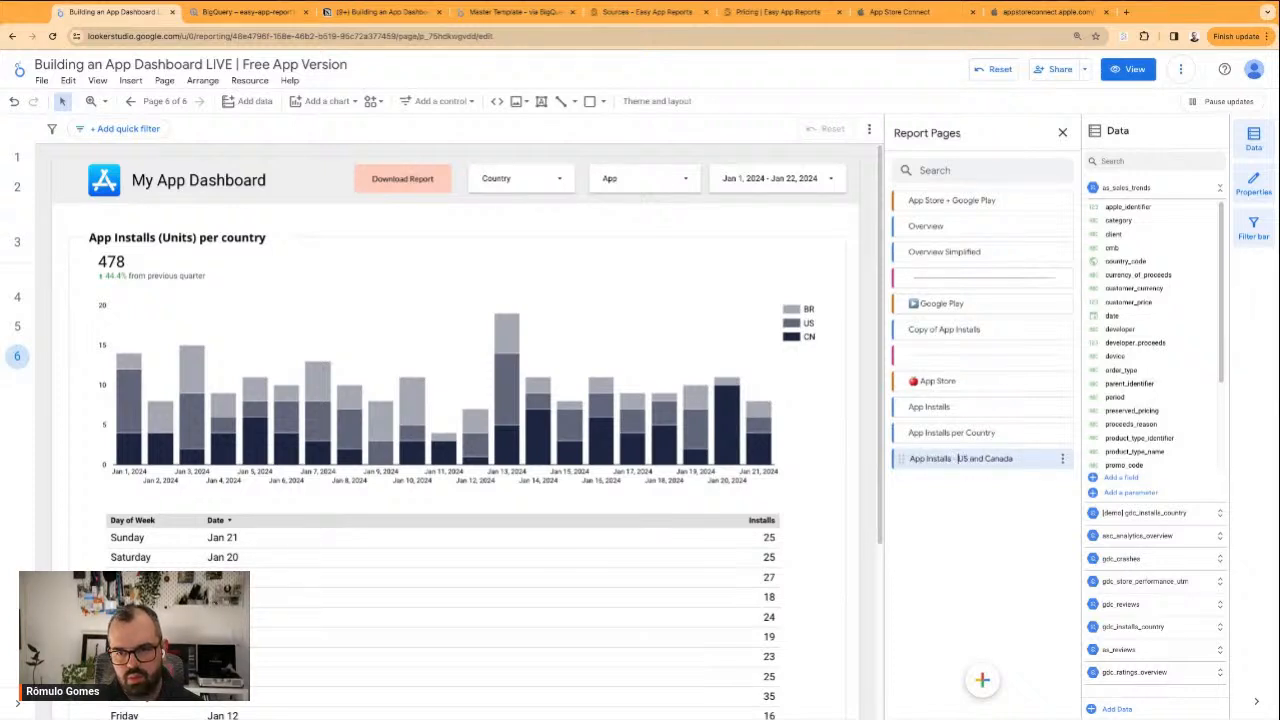
pyautogui.write(',')
pyautogui.press('Return')
# Rename the original country page as "App Installs: per Country"
pyautogui.click(950, 432)
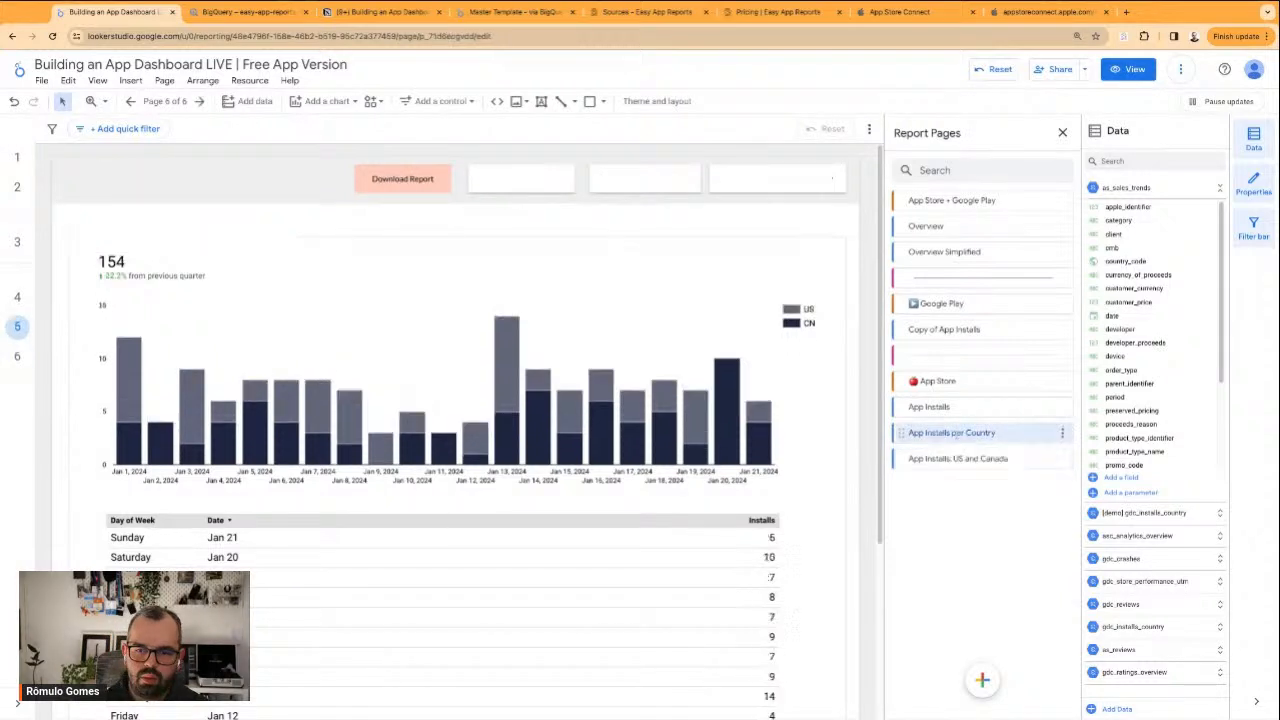
pyautogui.click(1063, 433)
pyautogui.click(1091, 446)
pyautogui.click(952, 433)
pyautogui.write(',')
pyautogui.press('Return')
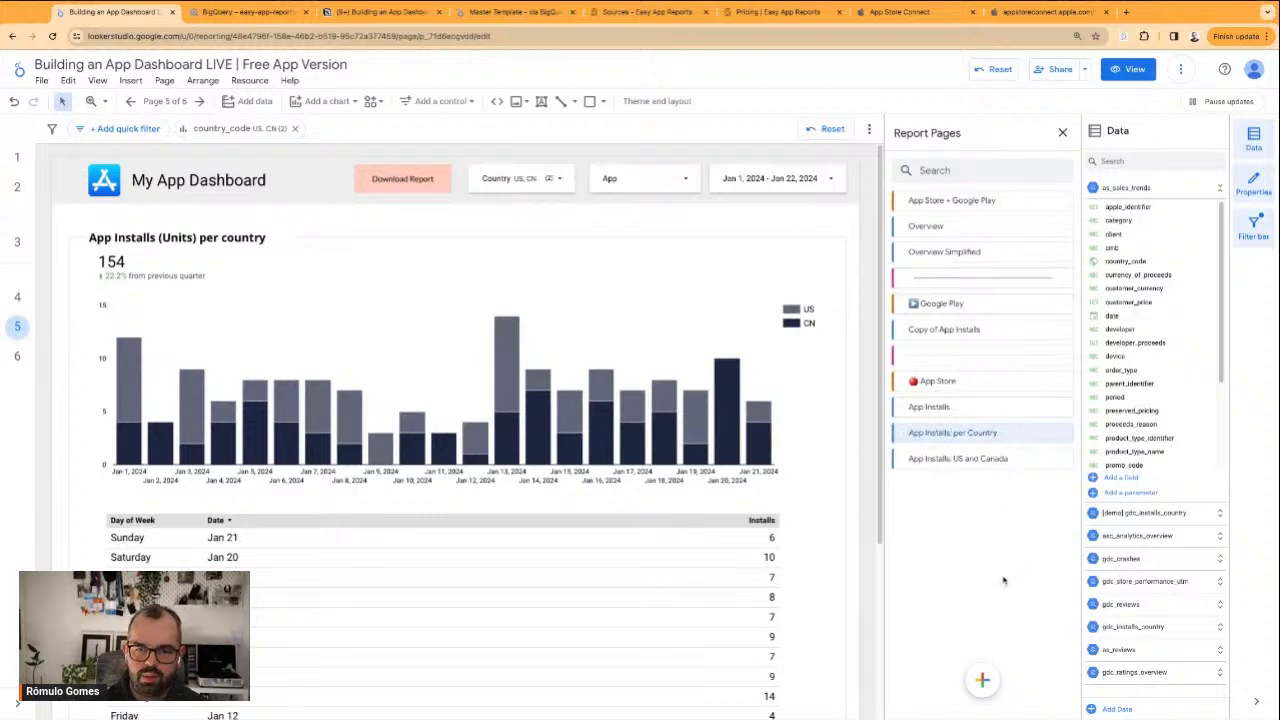
# Set the Country filter's default selection to "US, CN" on the App Installs: US and Canada page
pyautogui.click(915, 460)
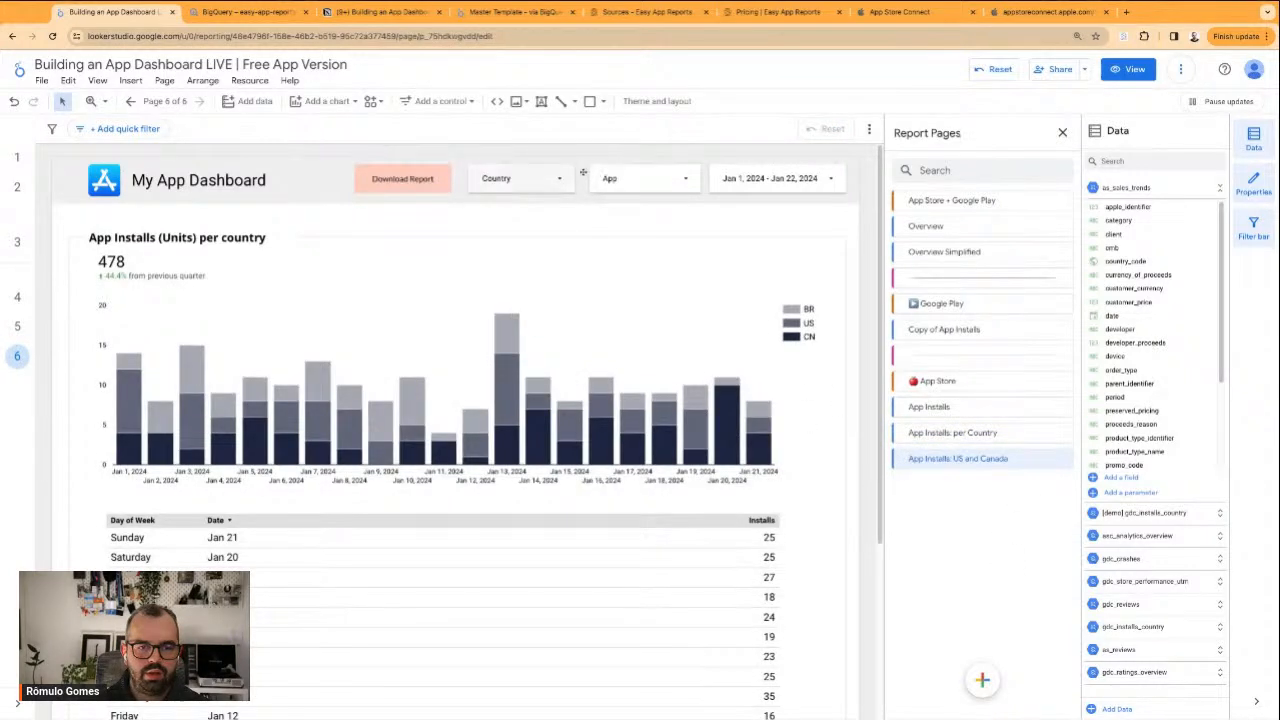
pyautogui.click(535, 176)
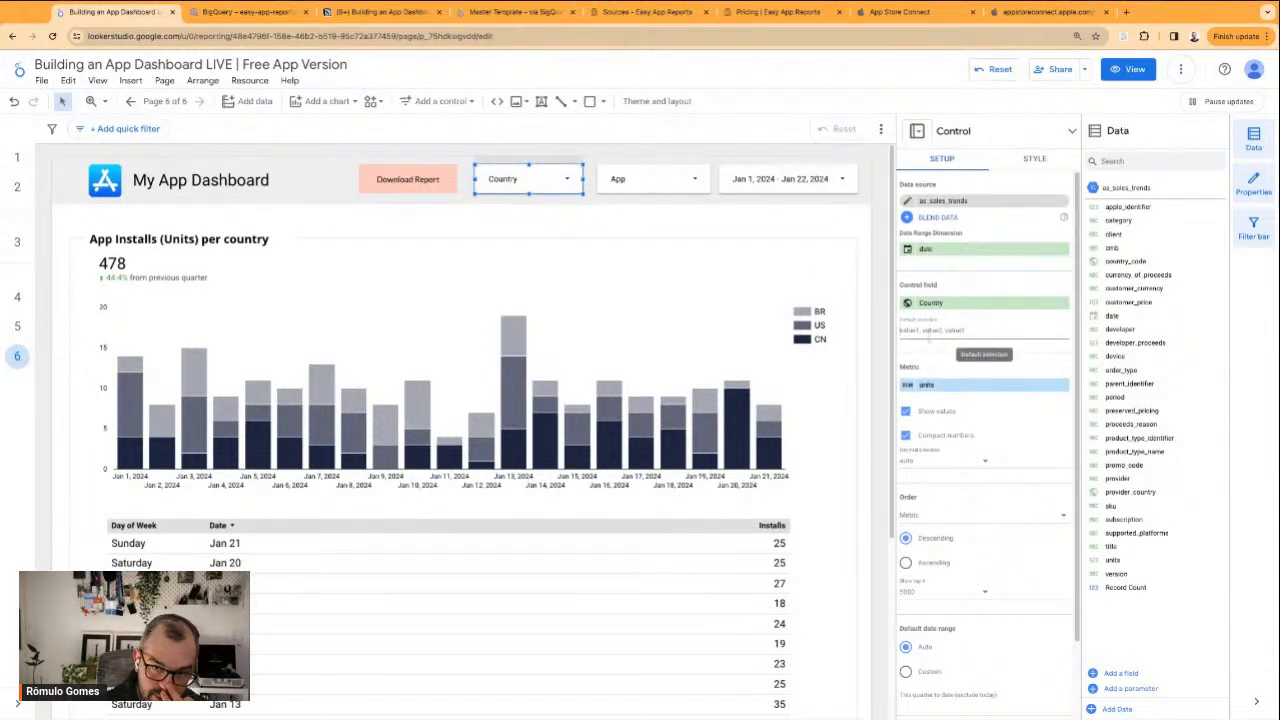
pyautogui.click(661, 233)
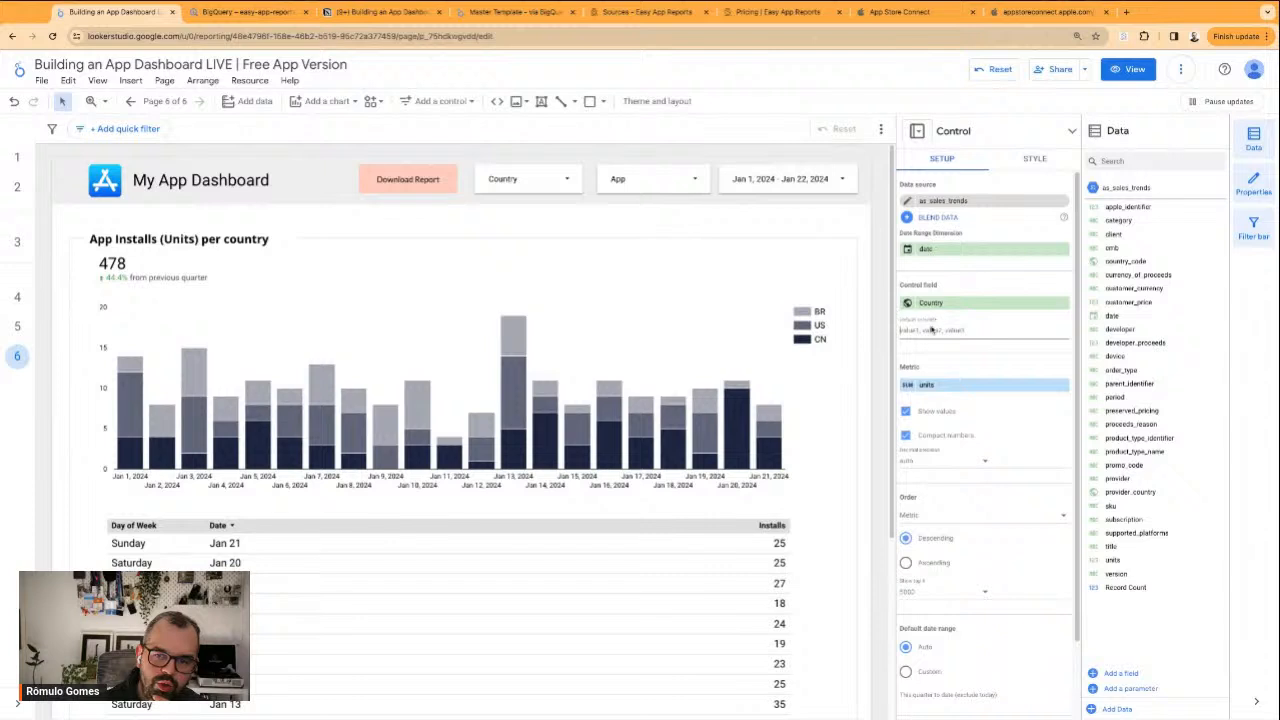
pyautogui.click(528, 178)
pyautogui.click(940, 328)
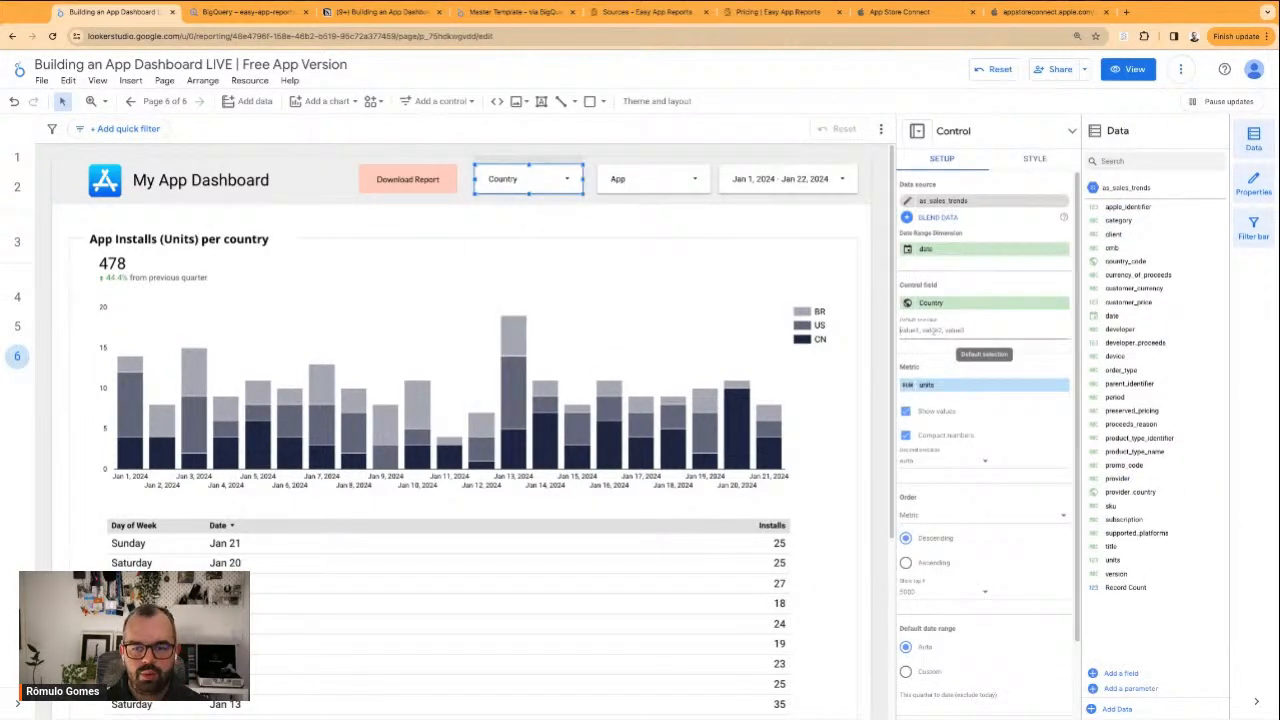
pyautogui.write('US, CN')
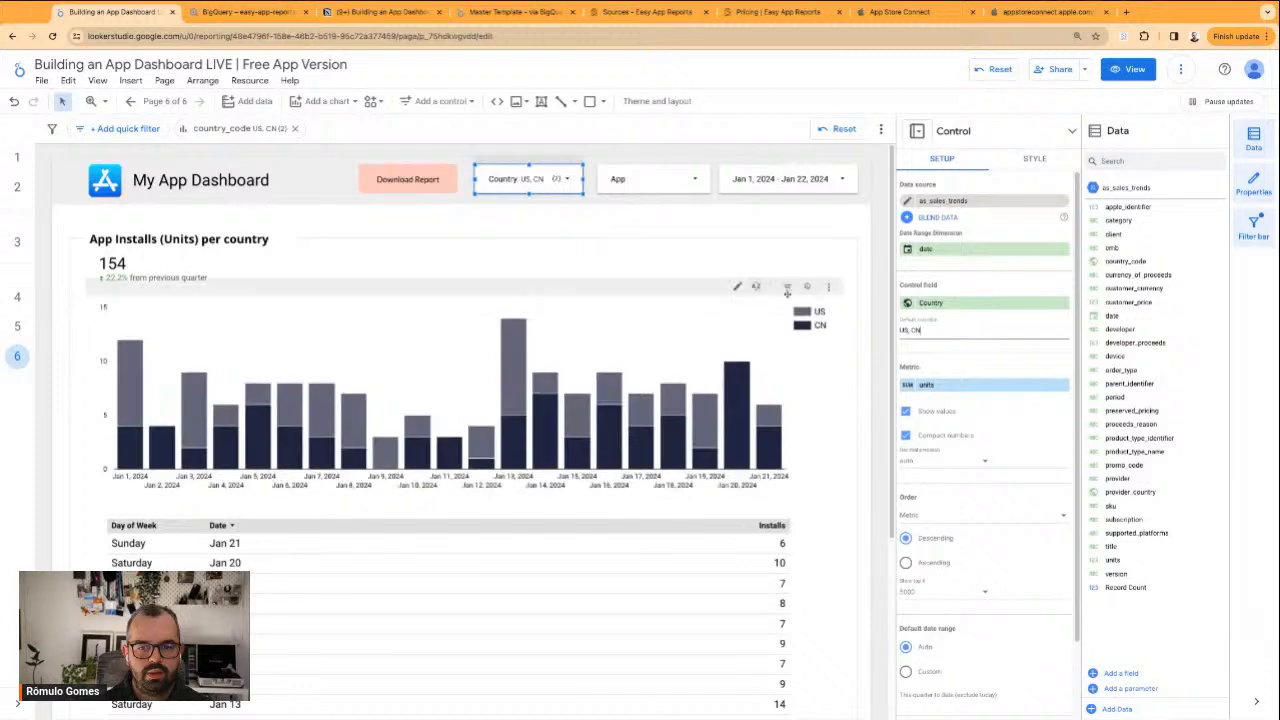
pyautogui.click(820, 250)
pyautogui.click(750, 204)
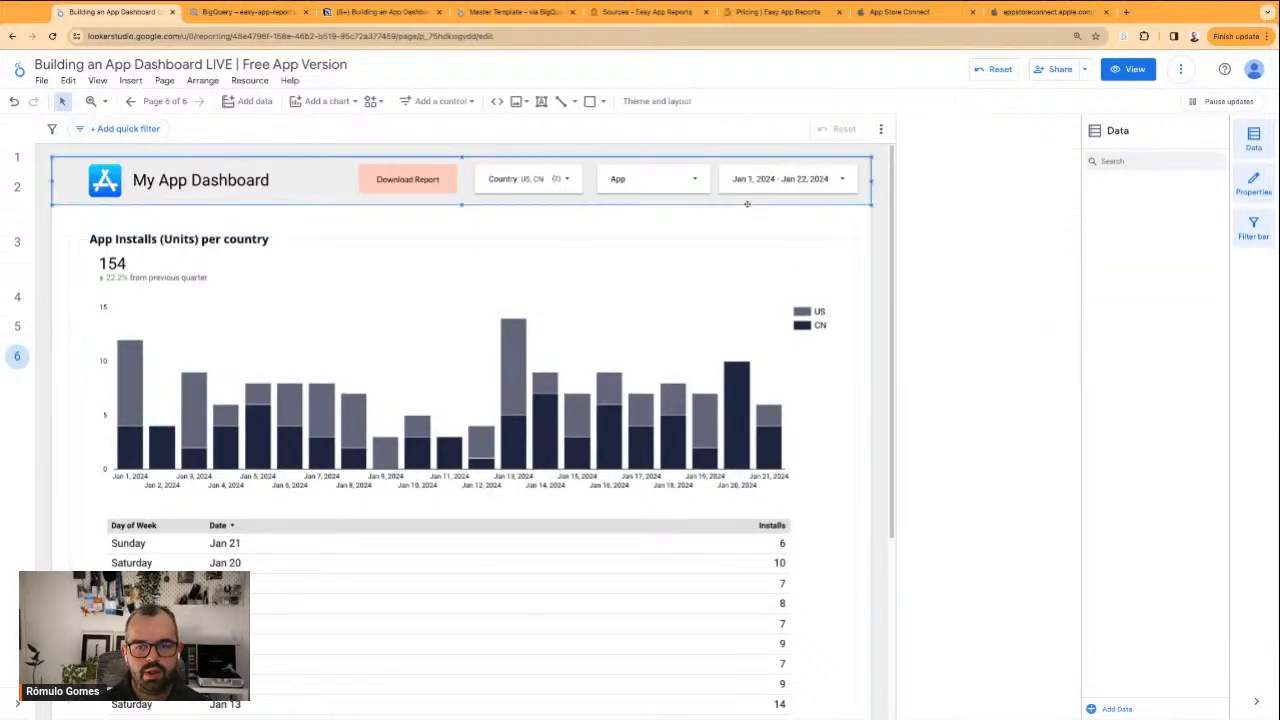
pyautogui.click(789, 230)
# Reload the report and compare the Country filter's default selection on the US and Canada page with the per Country page
pyautogui.click(560, 176)
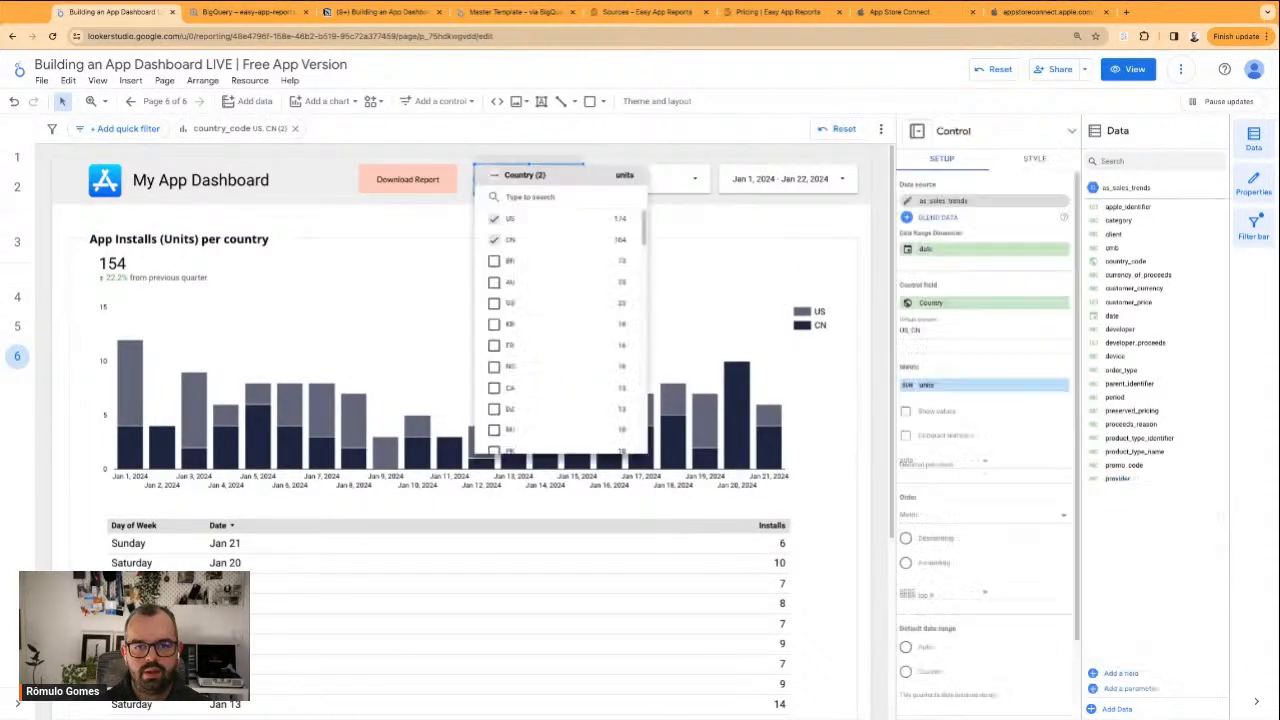
pyautogui.click(53, 35)
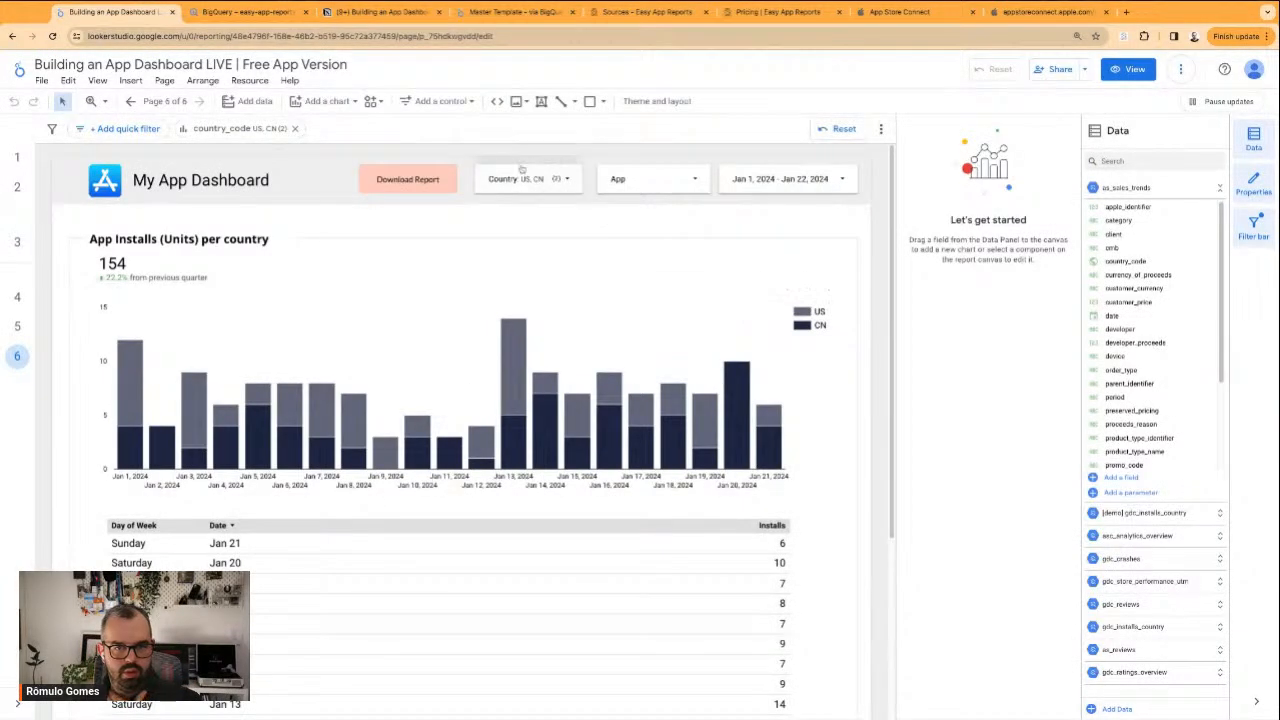
pyautogui.click(17, 327)
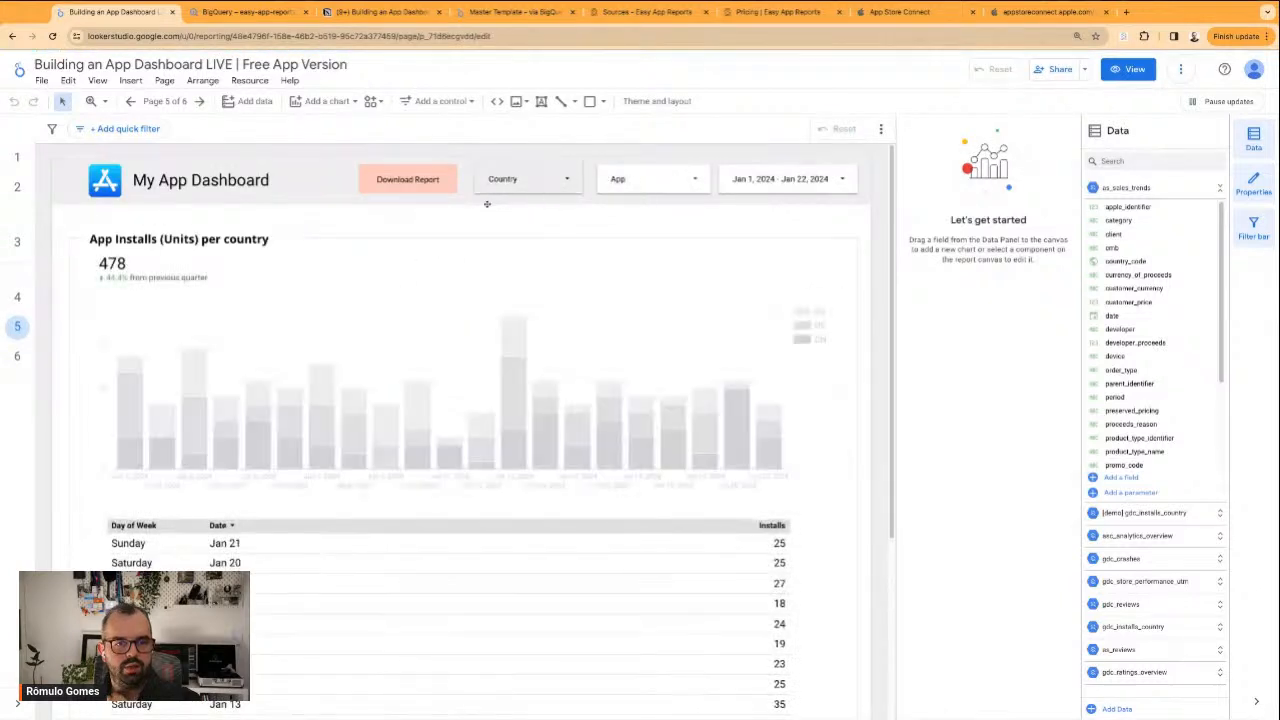
pyautogui.click(560, 185)
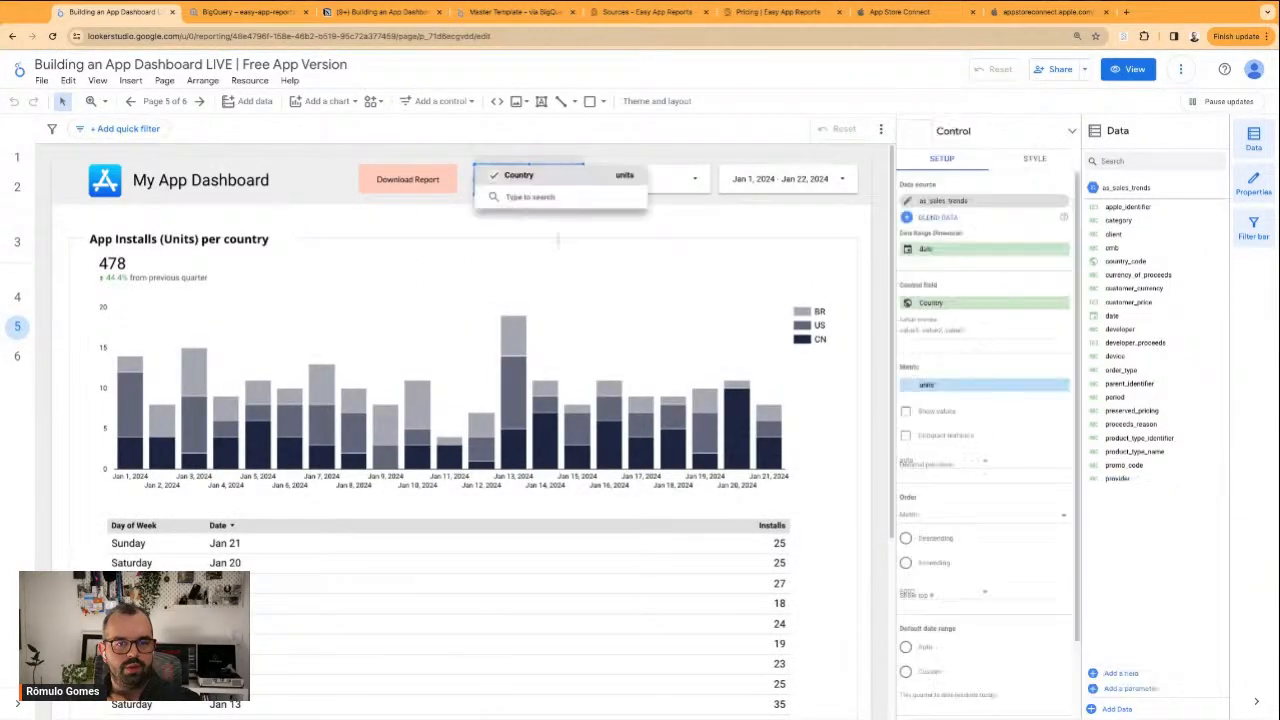
pyautogui.click(937, 333)
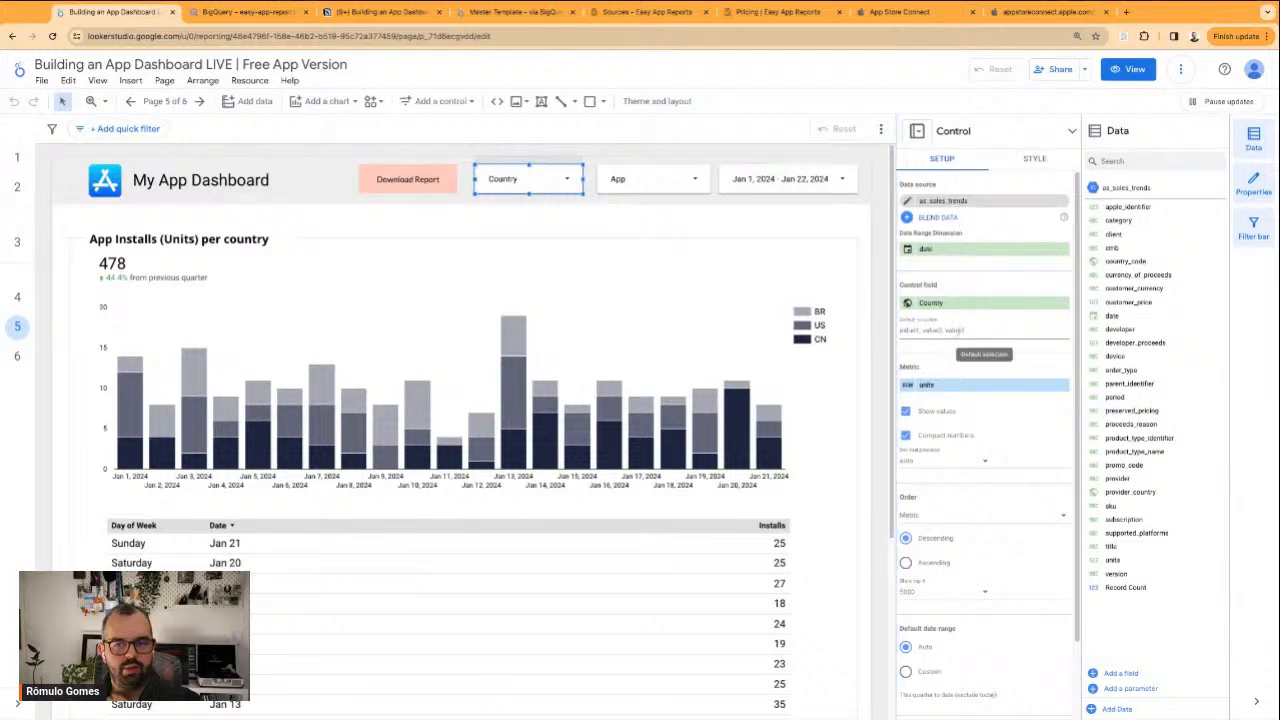
pyautogui.click(742, 230)
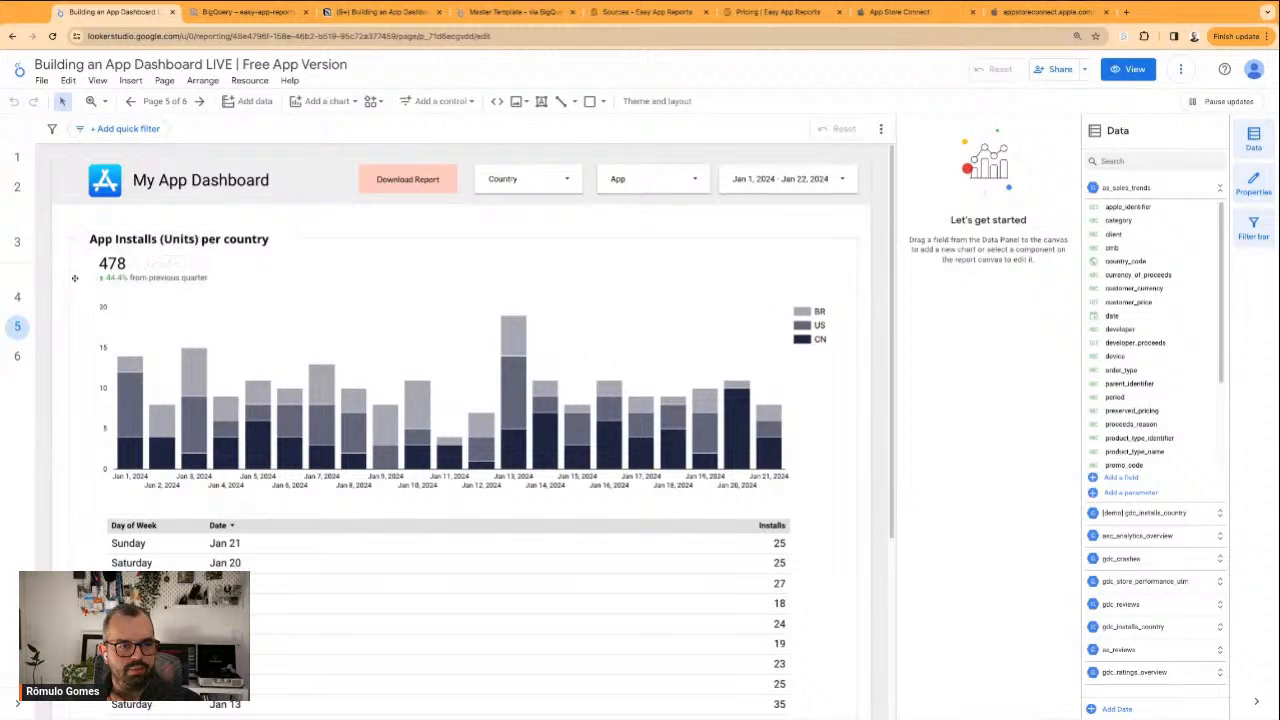
pyautogui.click(17, 297)
pyautogui.click(17, 356)
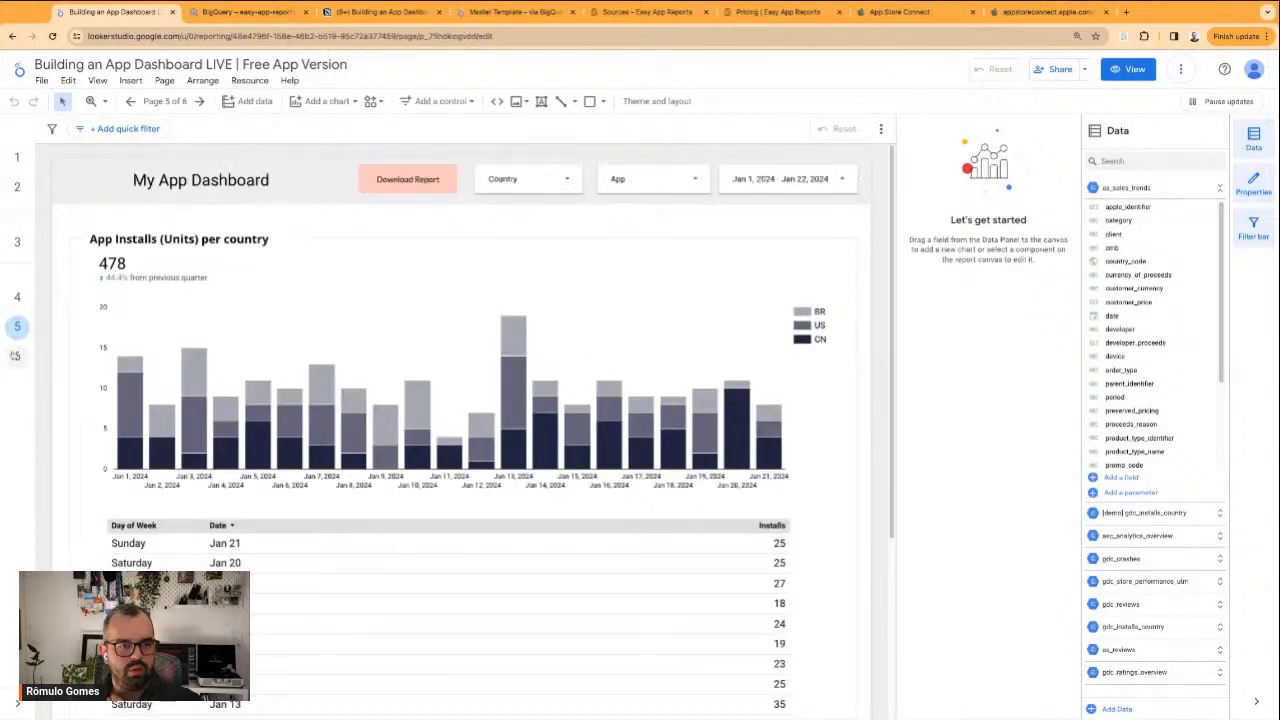
# Add the US and Canada flag emojis to the App Installs: US and Canada page name and show the report in view mode
pyautogui.click(158, 102)
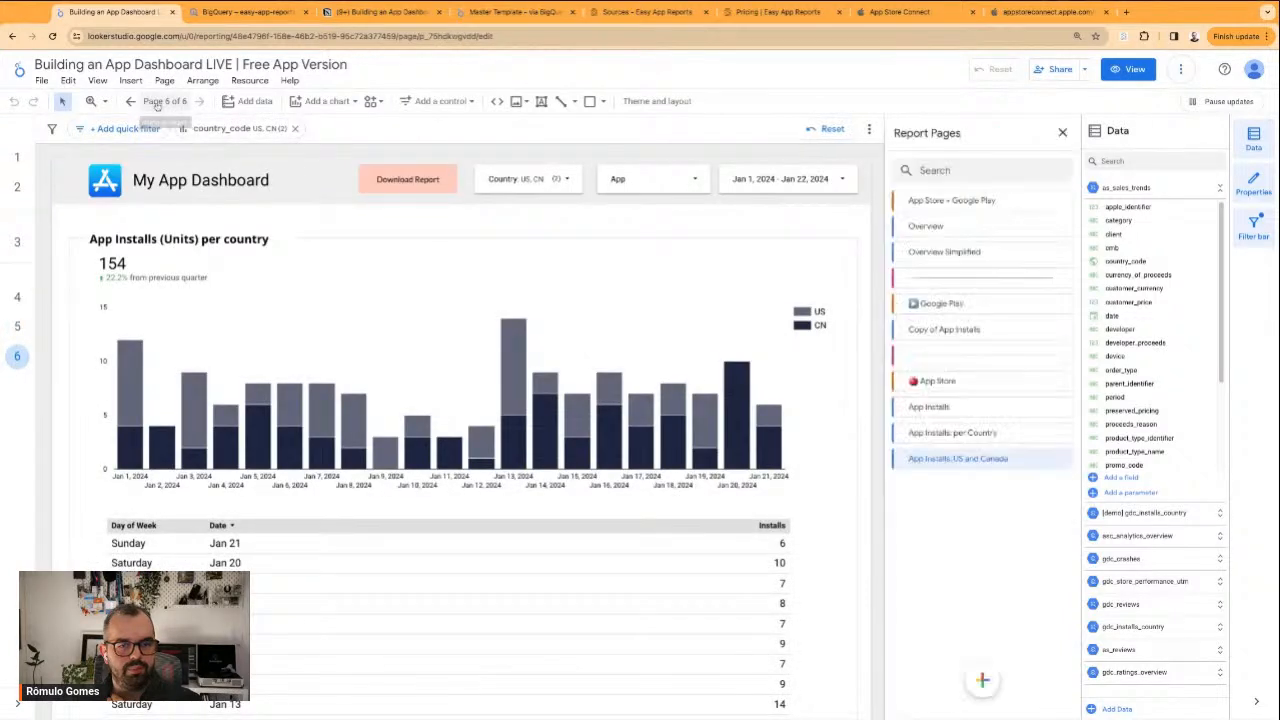
pyautogui.click(1062, 458)
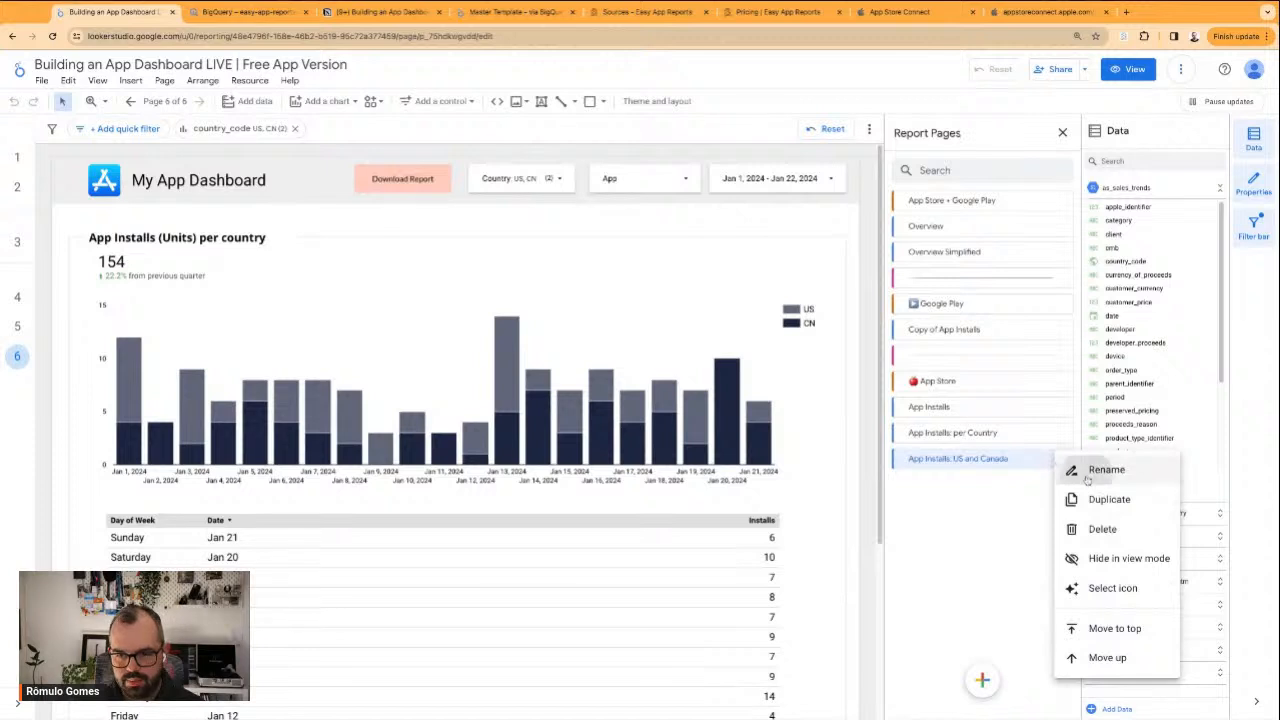
pyautogui.click(1100, 466)
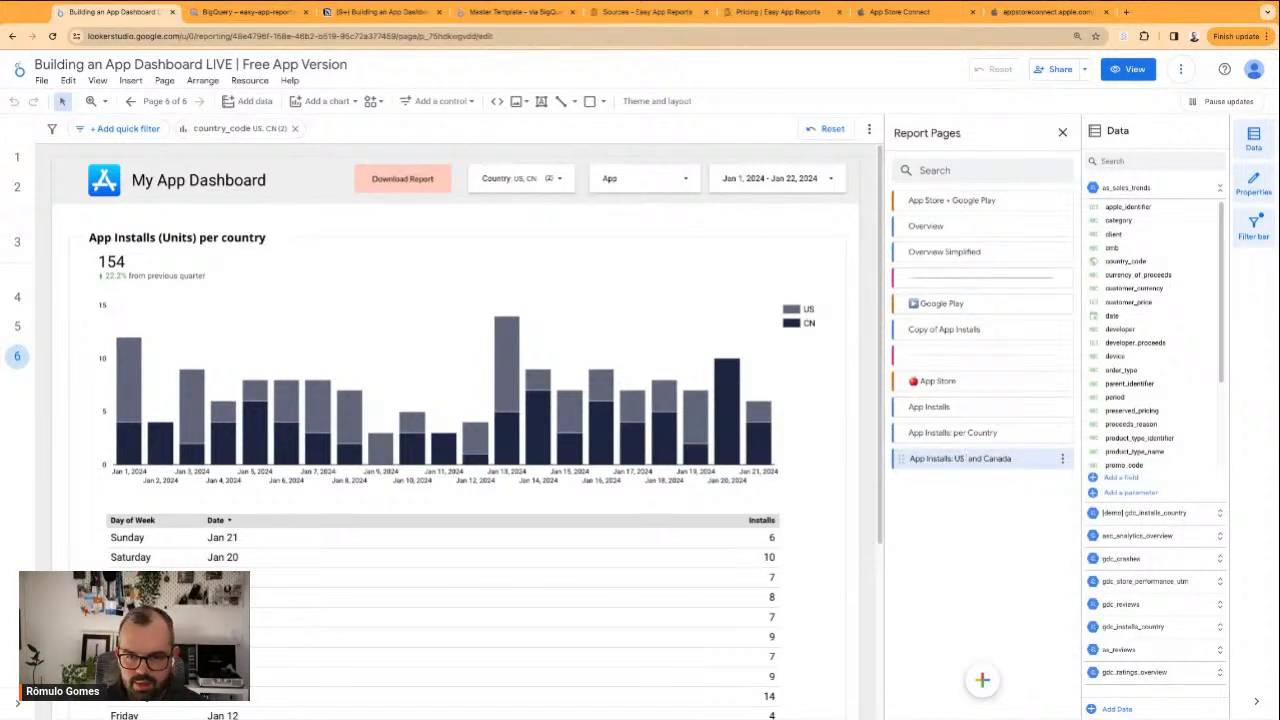
pyautogui.write('🇺🇸')
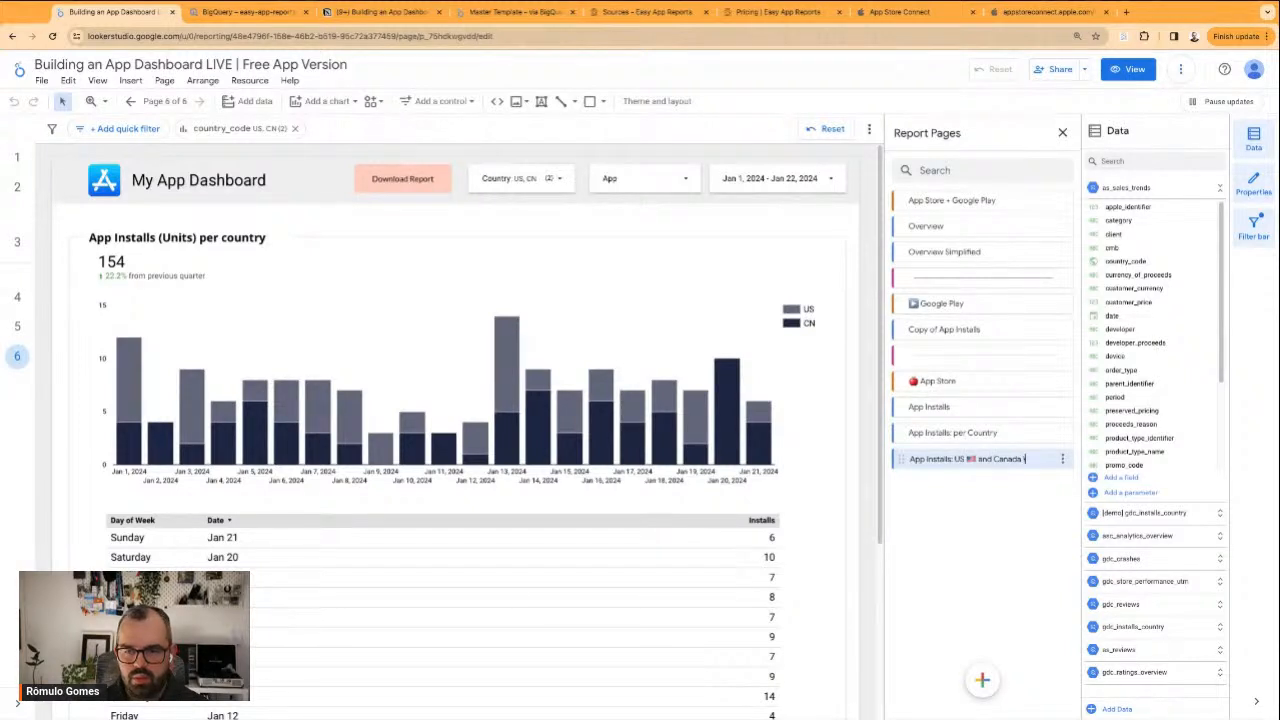
pyautogui.press('Return')
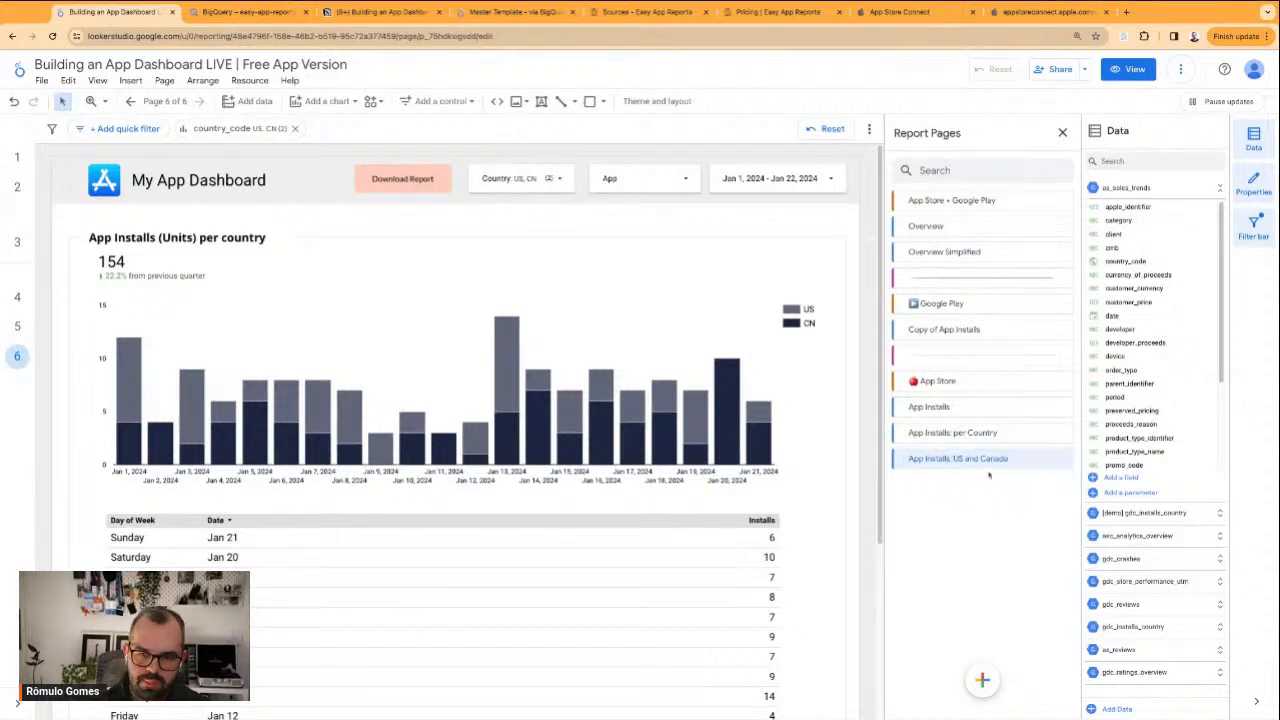
pyautogui.doubleClick(1002, 459)
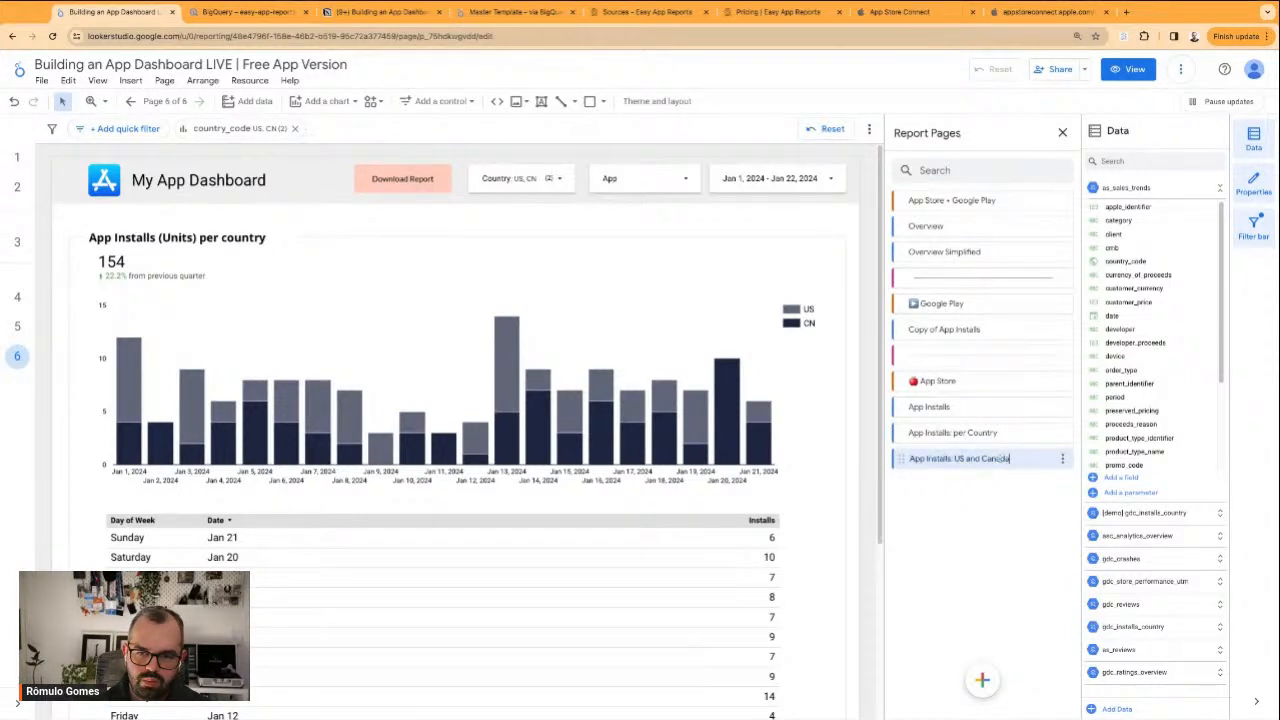
pyautogui.moveTo(1011, 459); pyautogui.dragTo(966, 459)
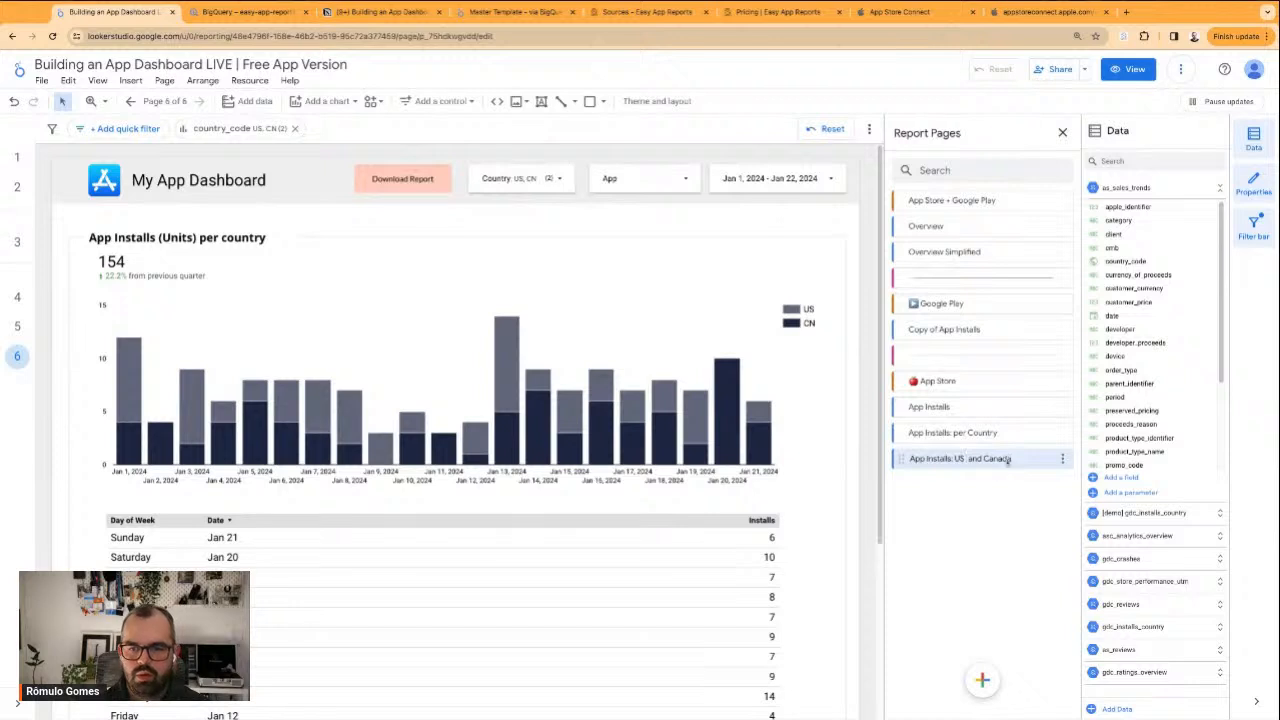
pyautogui.write('🇺🇸')
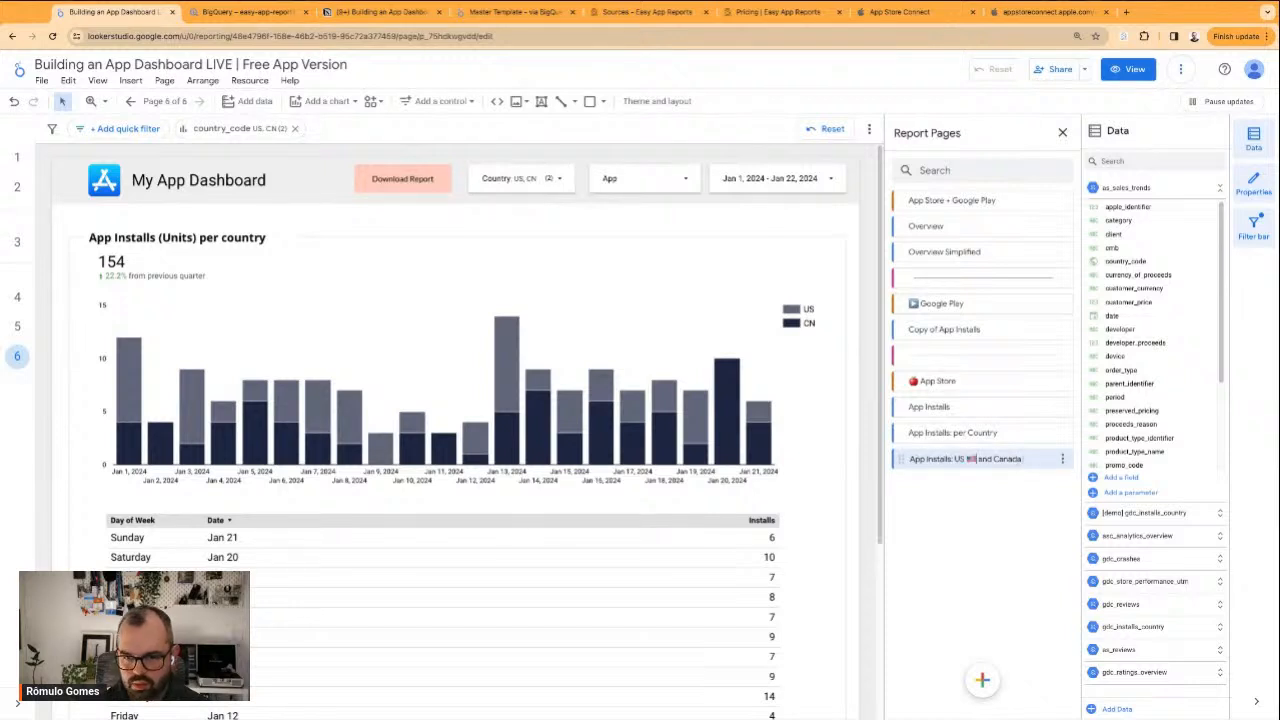
pyautogui.press('Return')
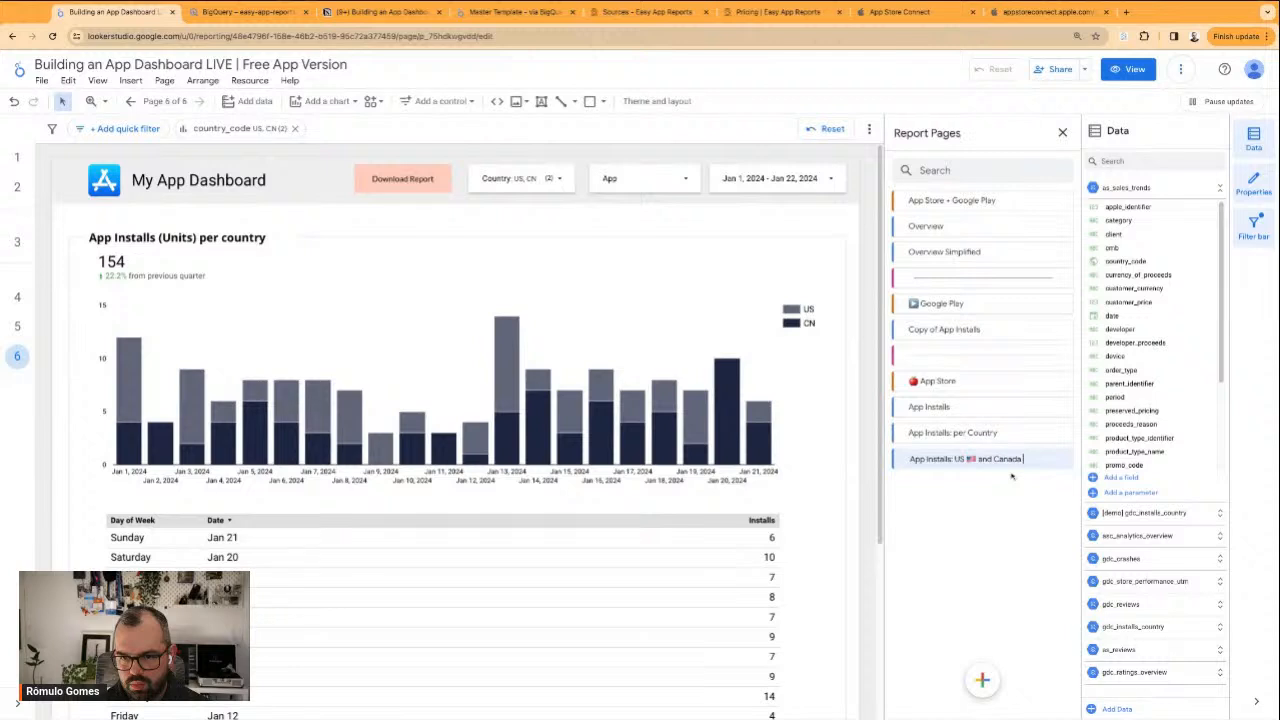
pyautogui.write('🇨🇦')
pyautogui.press('Return')
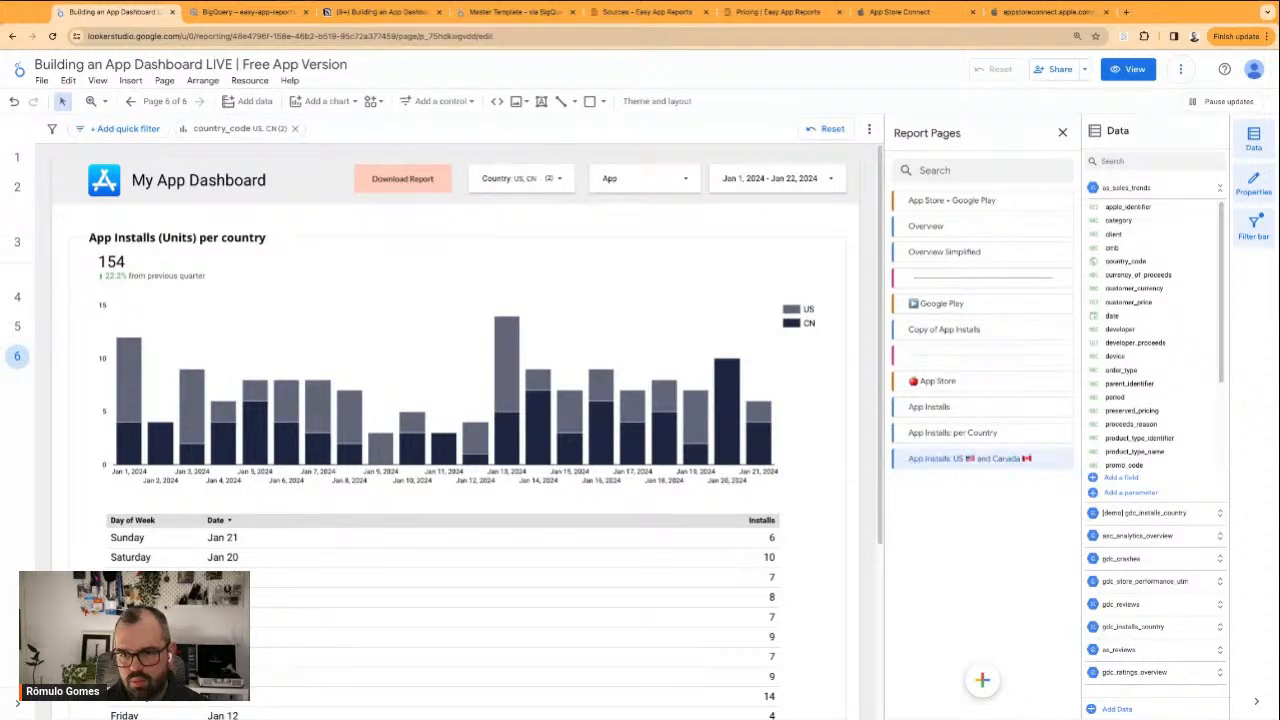
pyautogui.click(1128, 70)
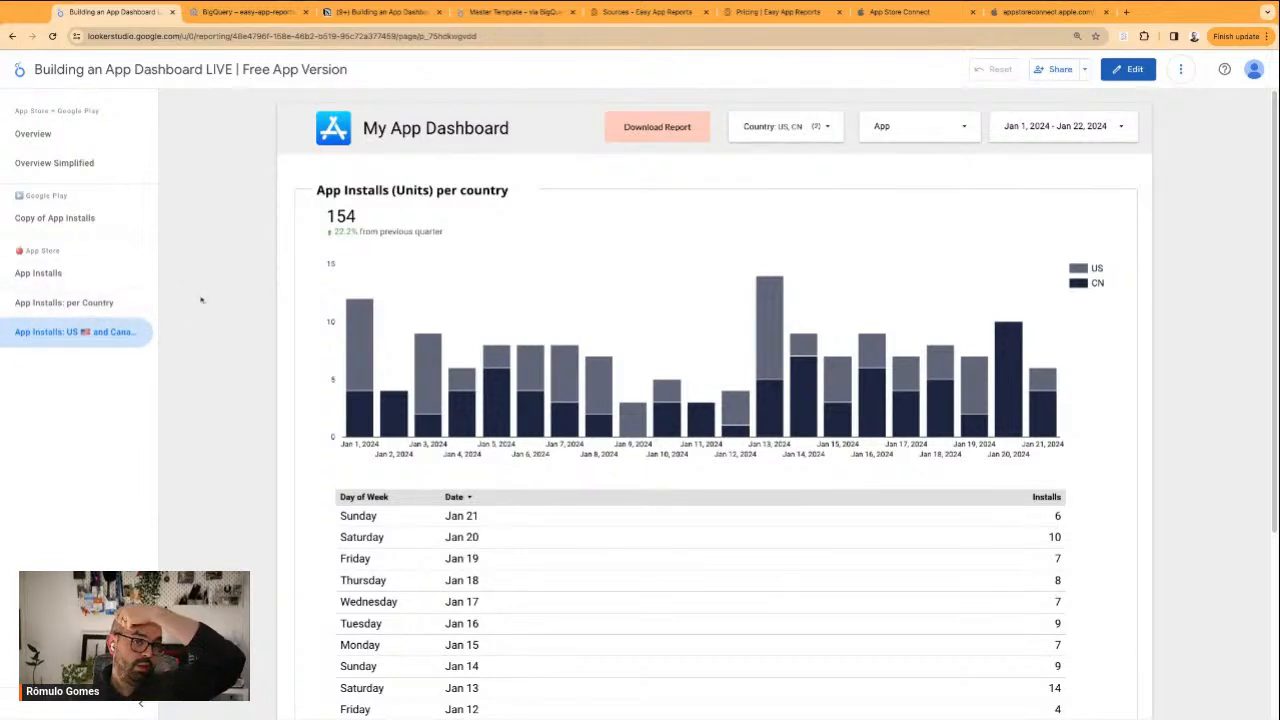
# Switch to the Notion plan and strike through "Specific Country or Set of Countries" in the Acquisition list
pyautogui.click(363, 15)
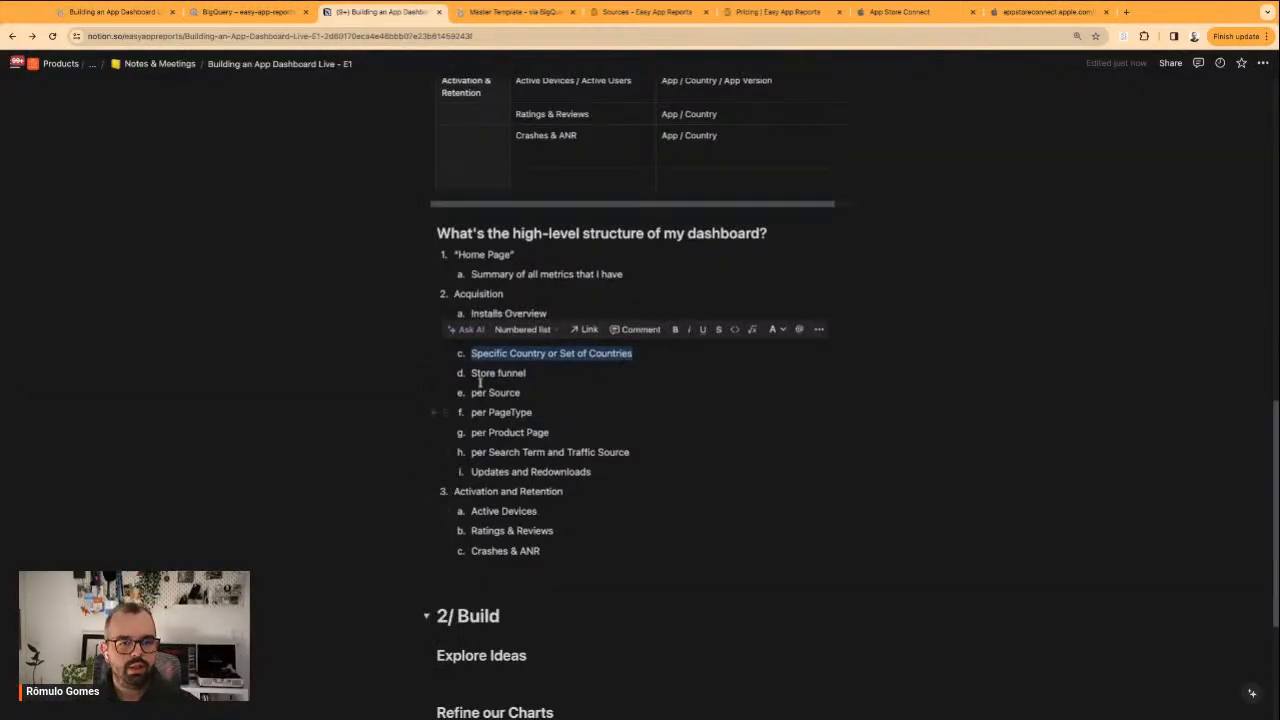
pyautogui.click(547, 375)
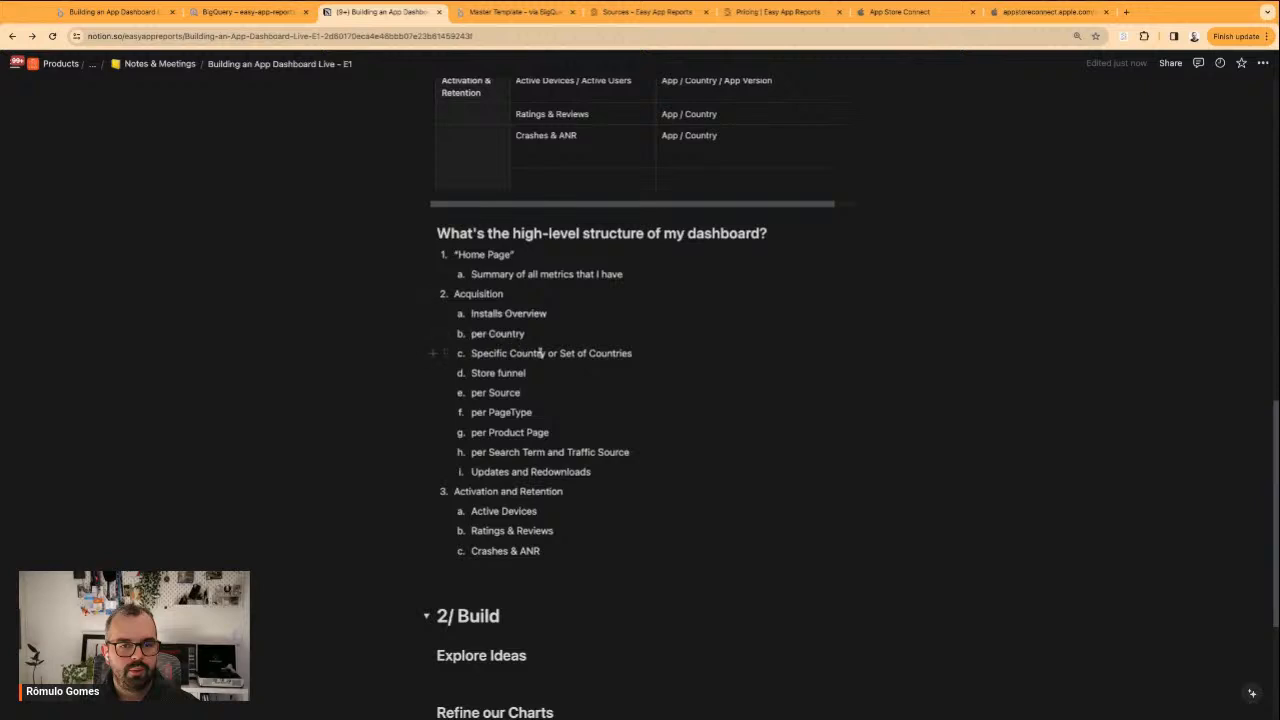
pyautogui.tripleClick(543, 353)
pyautogui.hotkey('ctrl', 'shift', 's')
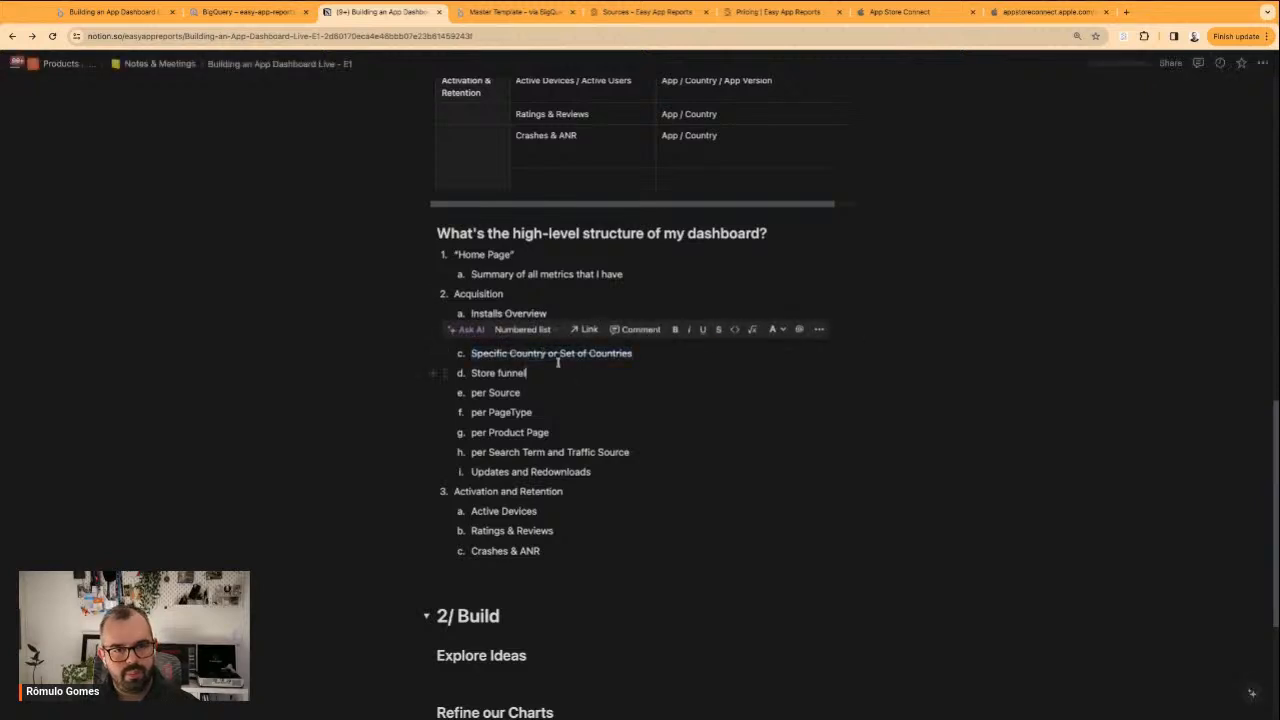
pyautogui.press('Down')
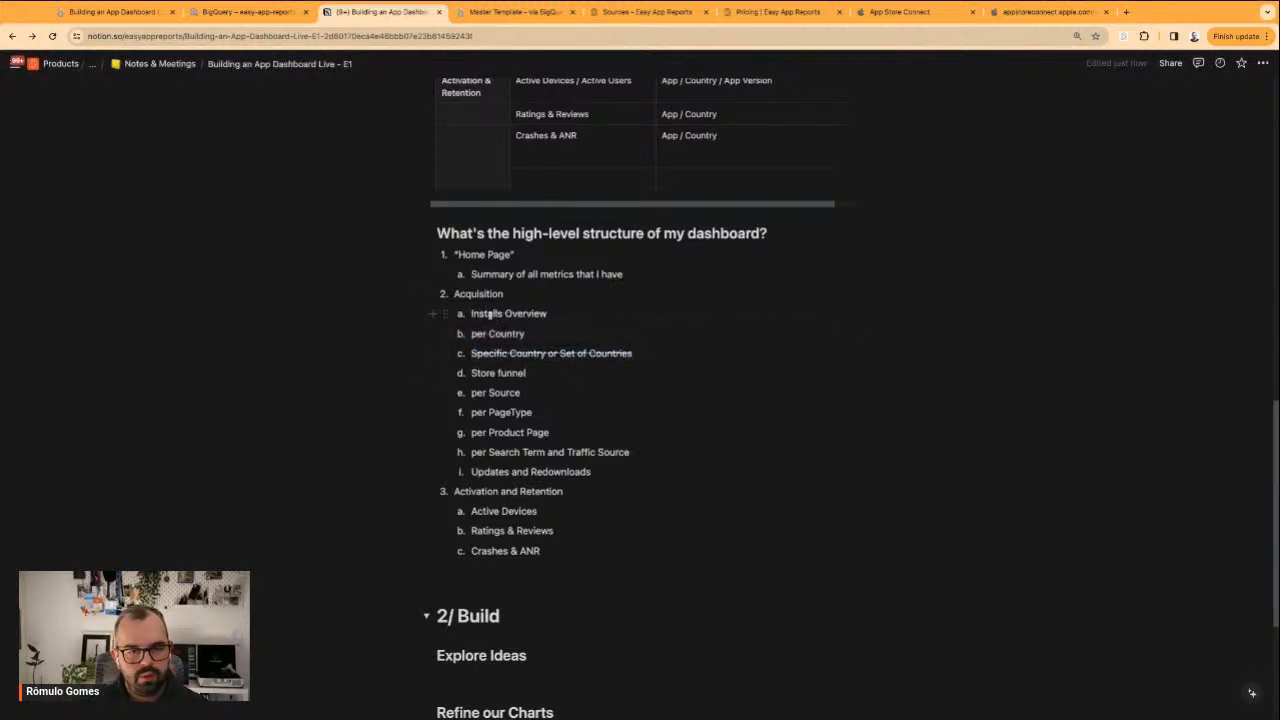
# Add an "iOS" item at the start of the Acquisition list and nest Installs Overview, per Country and Specific Country or Set of Countries beneath it
pyautogui.press('Return')
pyautogui.write('iOS')
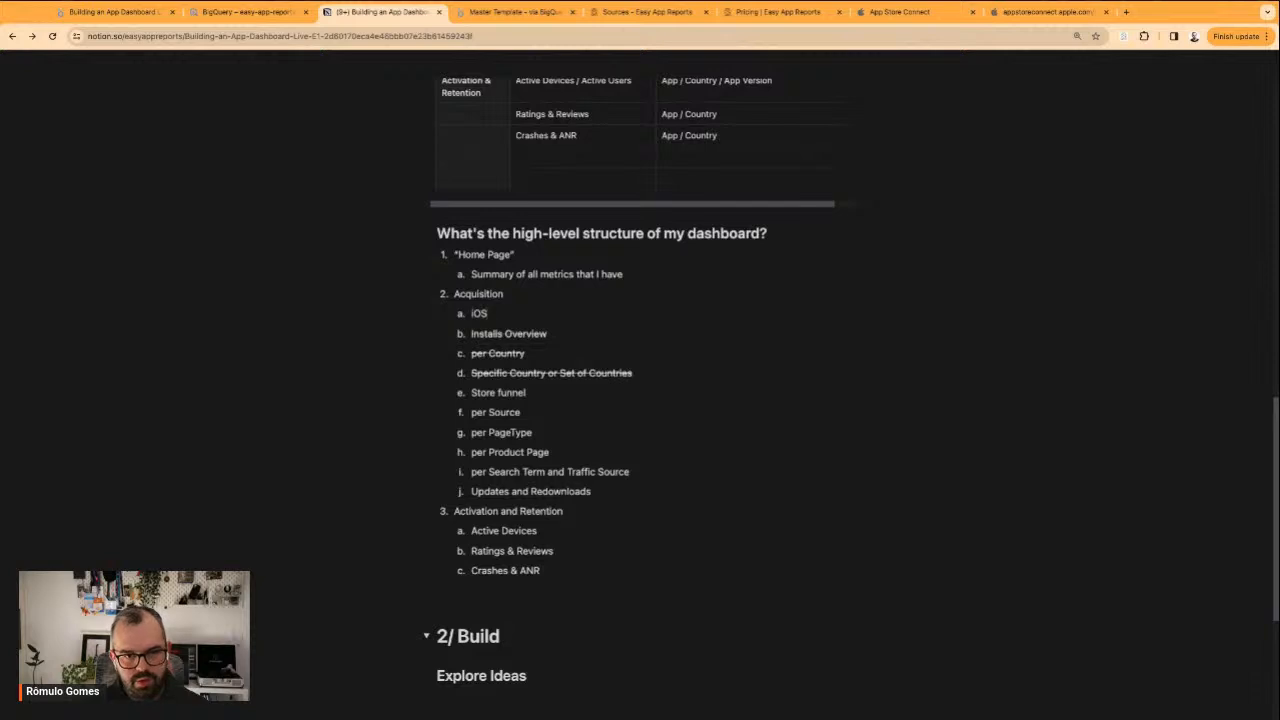
pyautogui.press('Right')
pyautogui.hotkey('shift', 'Down')
pyautogui.hotkey('shift', 'Down')
pyautogui.hotkey('shift', 'Down')
pyautogui.press('Tab')
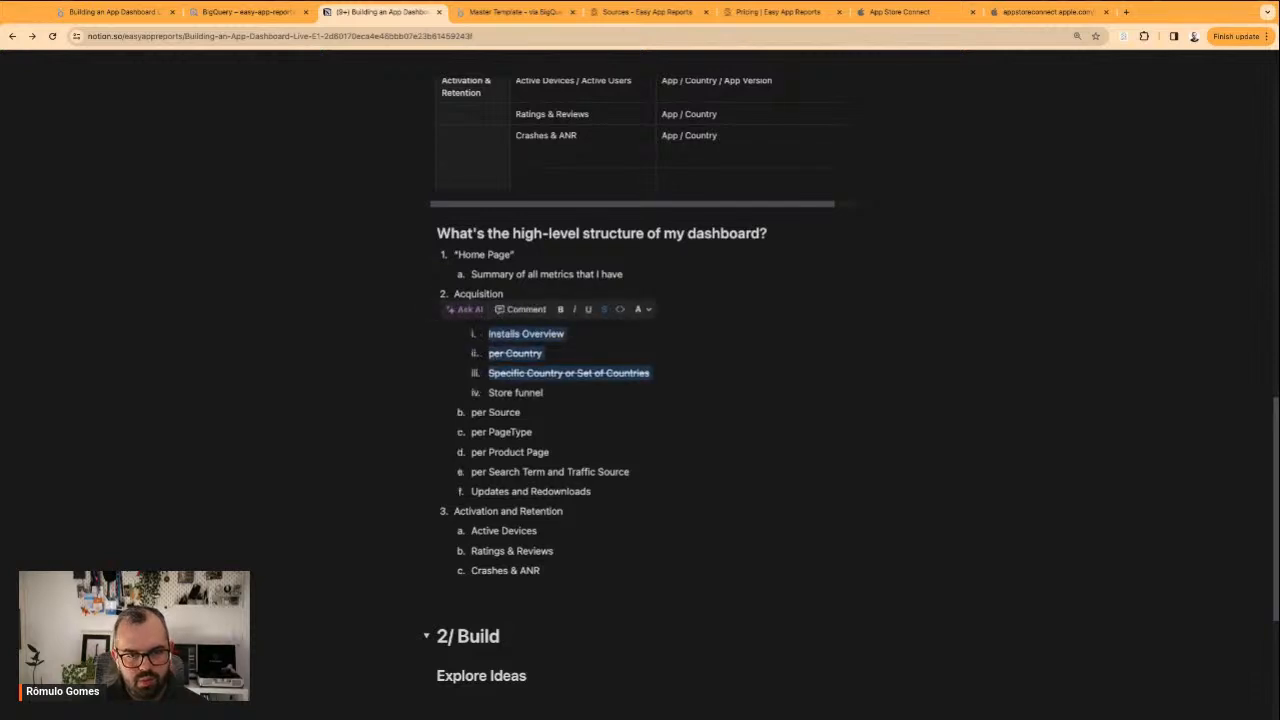
pyautogui.press('Down')
pyautogui.hotkey('shift', 'Tab')
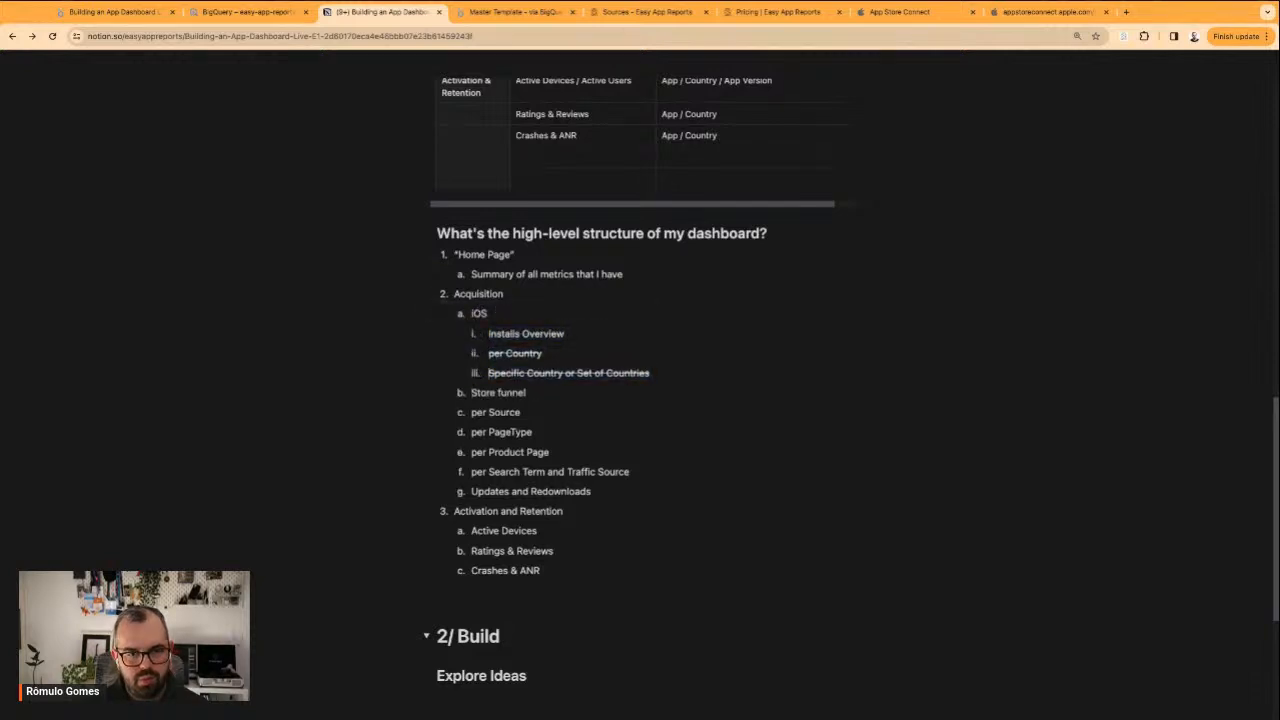
# Extend the iOS item's text to "iOS / Android"
pyautogui.write('/ Android')
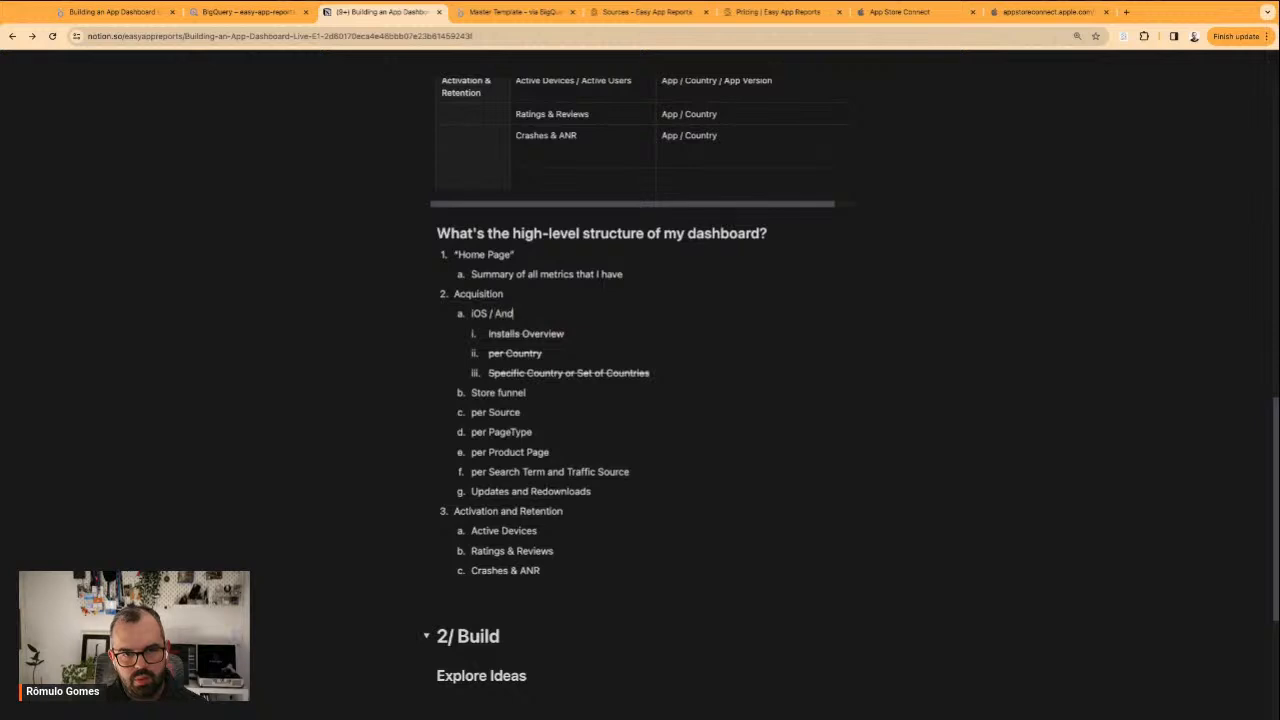
pyautogui.press('Home')
pyautogui.hotkey('shift', 'Right')
pyautogui.hotkey('shift', 'Right')
pyautogui.hotkey('shift', 'Right')
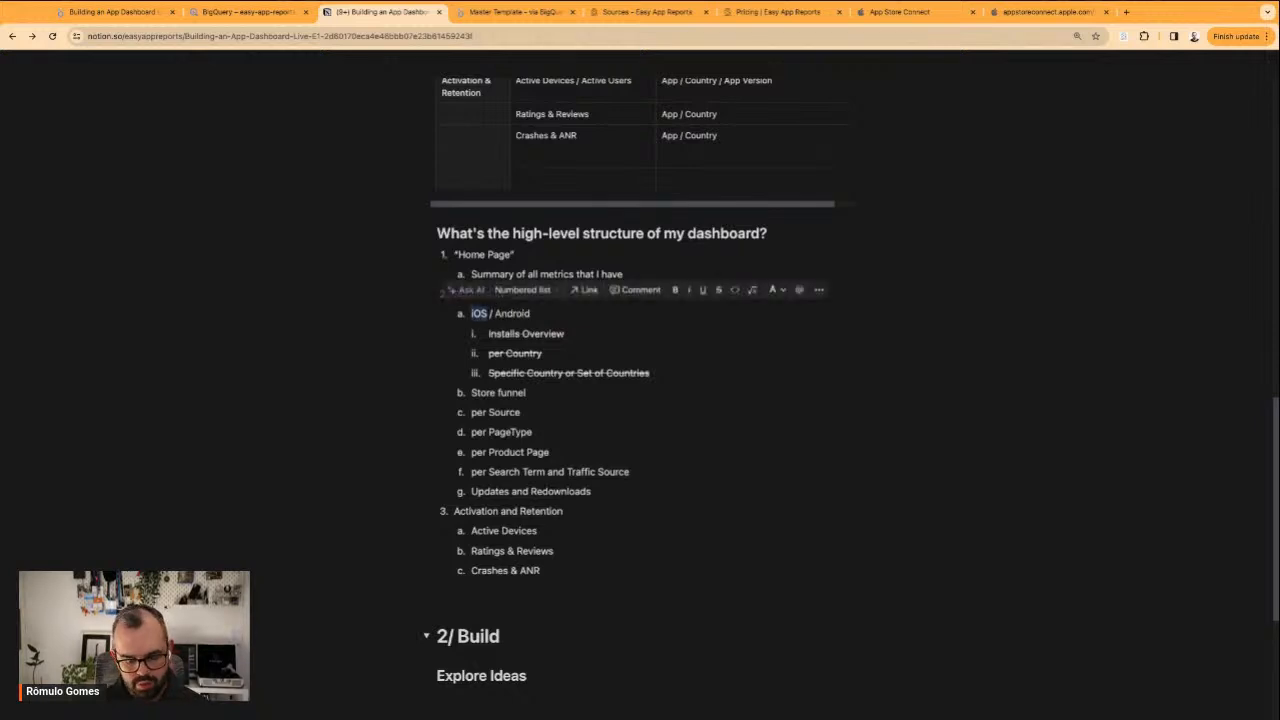
# Remove the strikethrough from the three install items nested under iOS / Android
pyautogui.moveTo(650, 373); pyautogui.dragTo(490, 334)
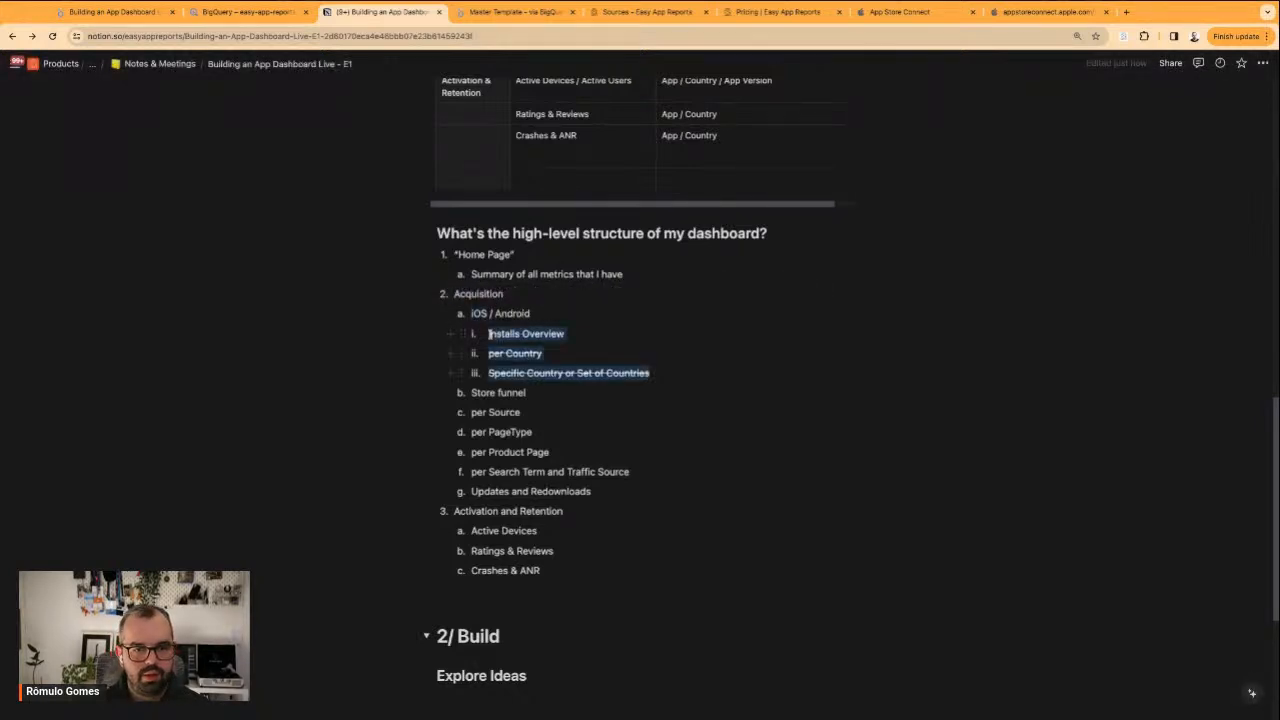
pyautogui.press('super+shift+s')
pyautogui.click(683, 377)
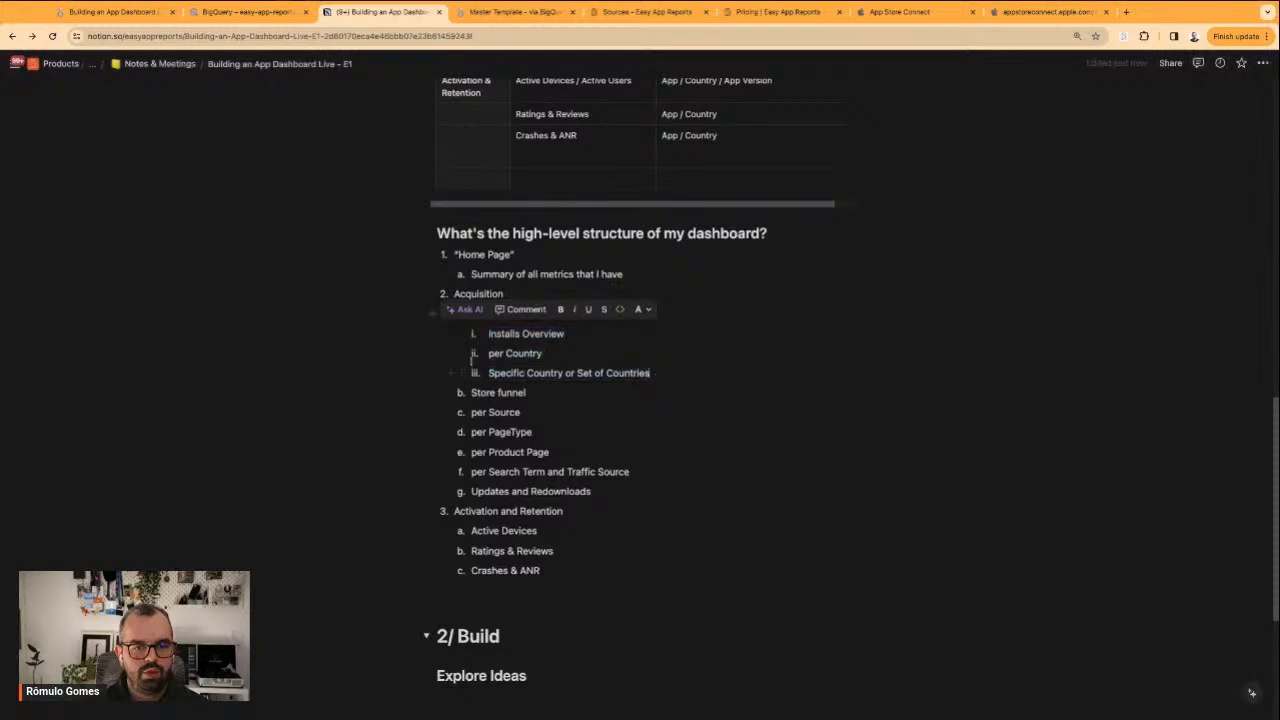
pyautogui.doubleClick(498, 314)
pyautogui.click(498, 314)
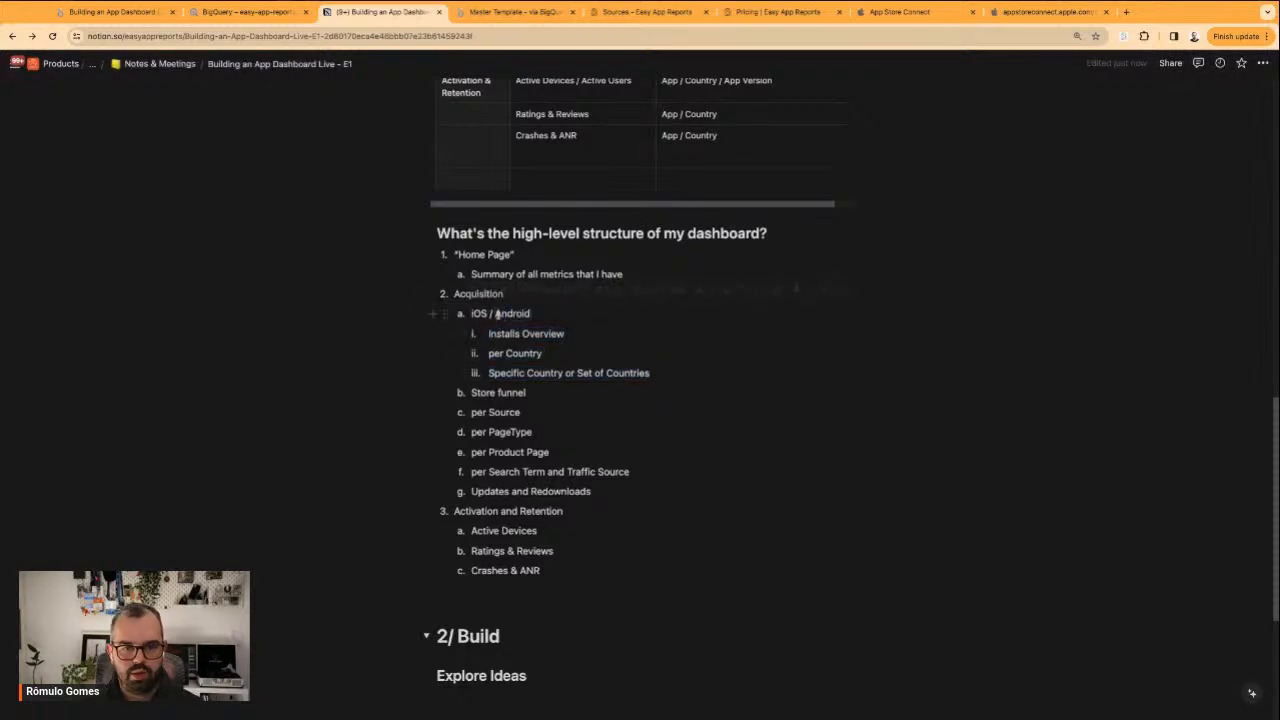
pyautogui.doubleClick(524, 313)
pyautogui.click(551, 357)
# Nest the per Source, per PageType, per Product Page and per Search Term and Traffic Source items under Store funnel
pyautogui.click(471, 412)
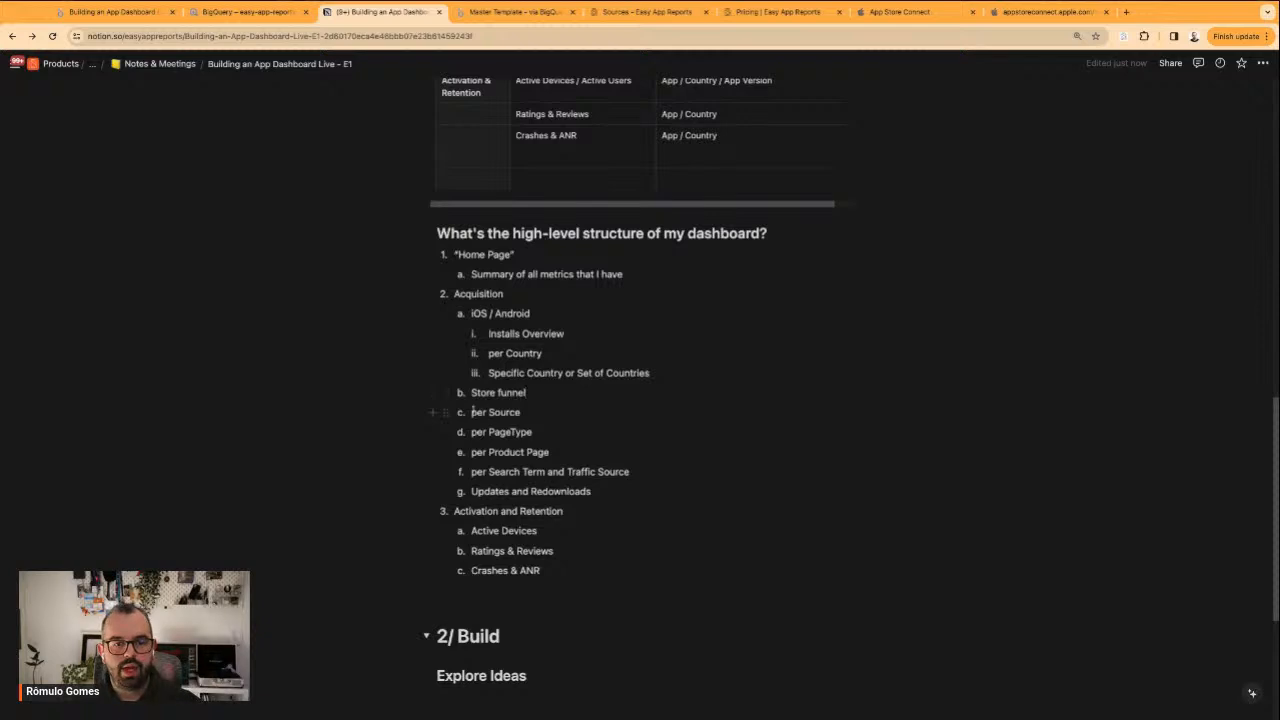
pyautogui.moveTo(471, 412); pyautogui.dragTo(629, 472)
pyautogui.press('Tab')
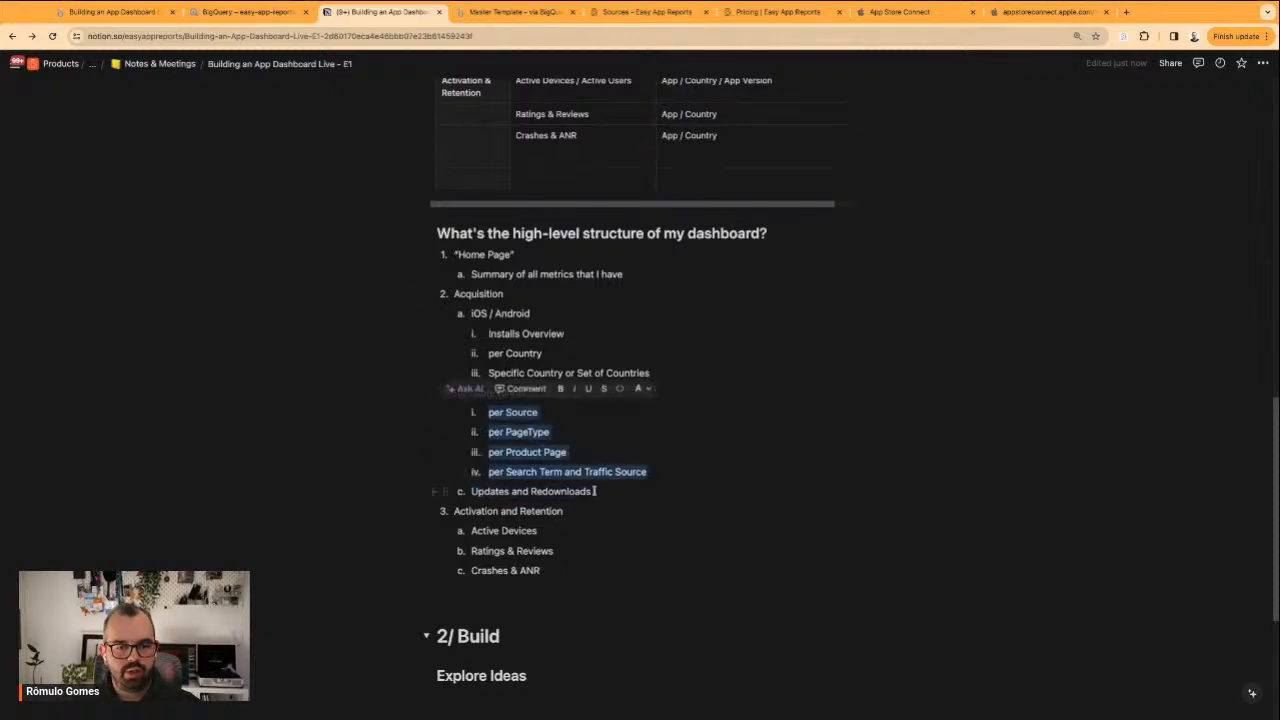
# Move "Updates and Redownloads" to the end of the iOS / Android sublist and delete the emptied list item
pyautogui.tripleClick(555, 491)
pyautogui.hotkey('ctrl', 'c')
pyautogui.press('BackSpace')
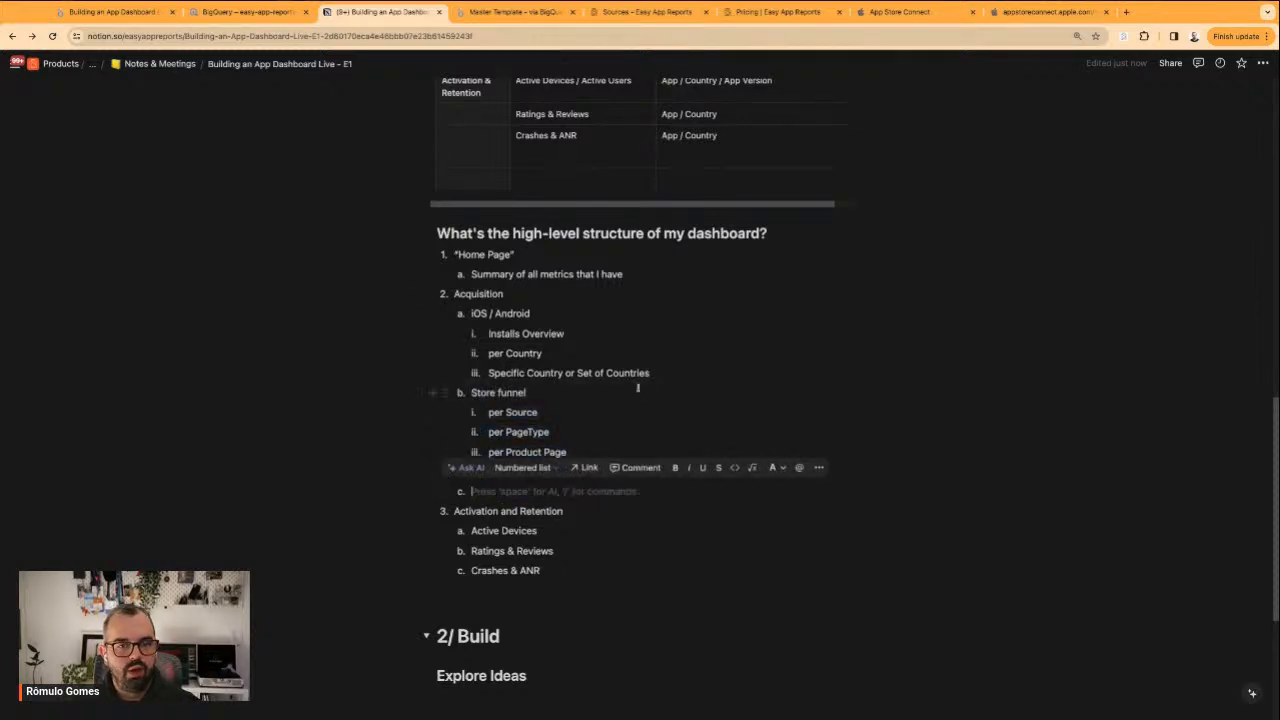
pyautogui.click(672, 372)
pyautogui.press('Return')
pyautogui.hotkey('ctrl', 'v')
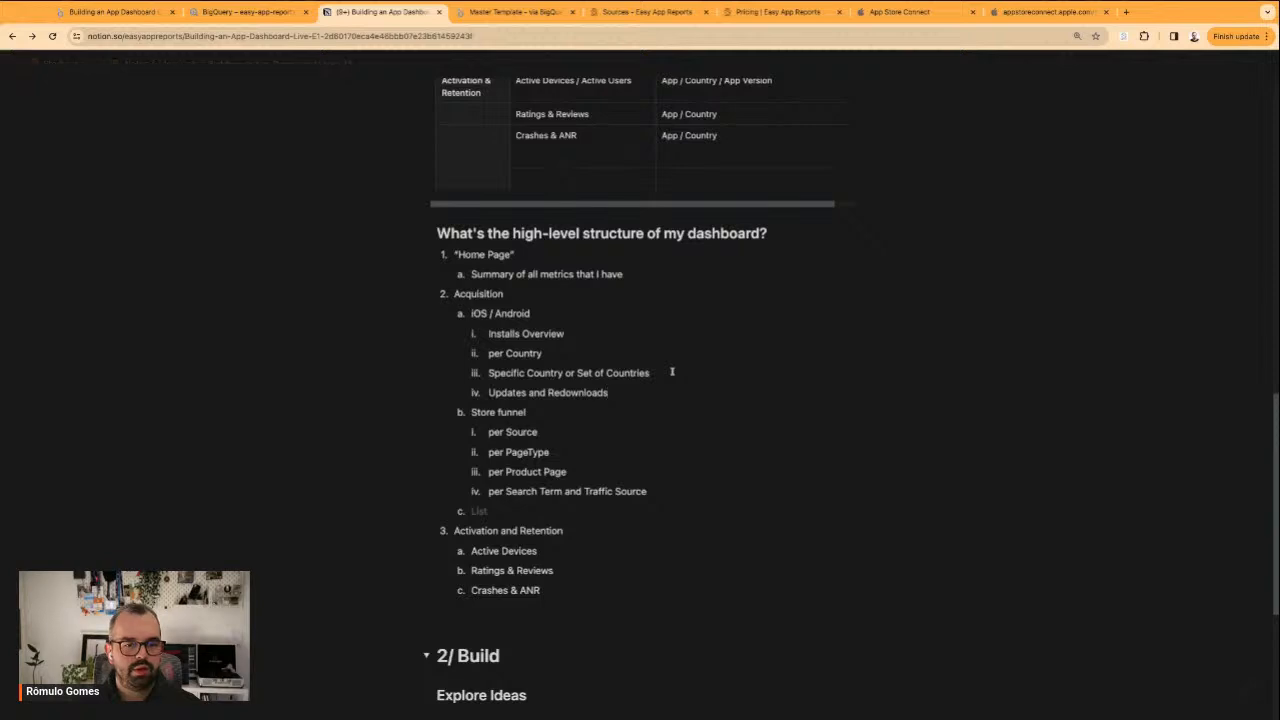
pyautogui.click(513, 511)
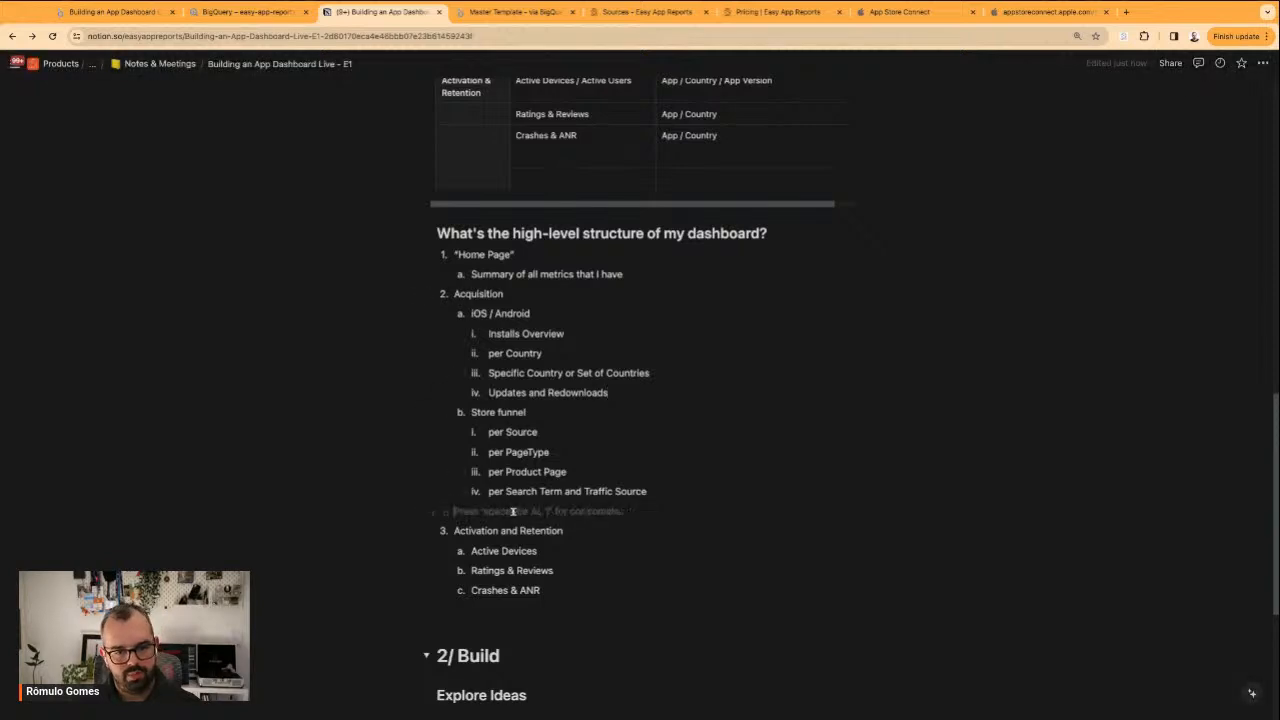
pyautogui.press('BackSpace')
pyautogui.press('BackSpace')
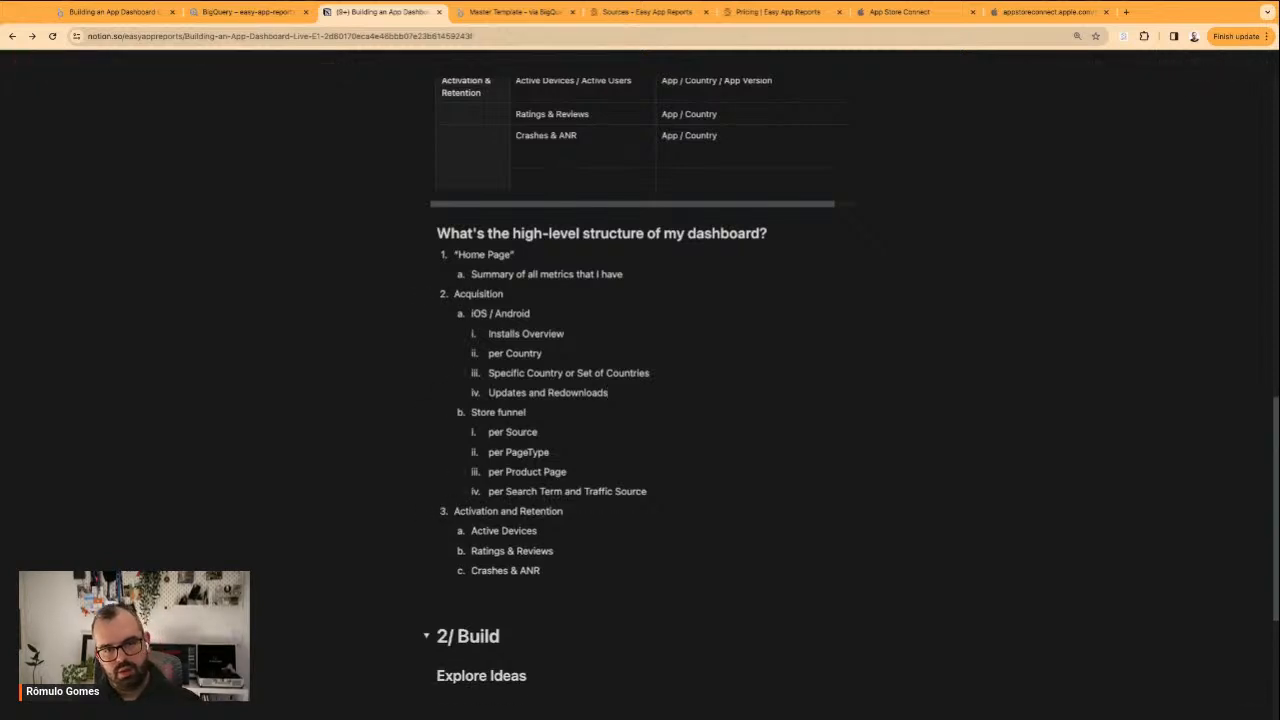
# Review the iOS / Android heading and its nested install items in the Acquisition outline
pyautogui.moveTo(493, 314); pyautogui.dragTo(531, 315)
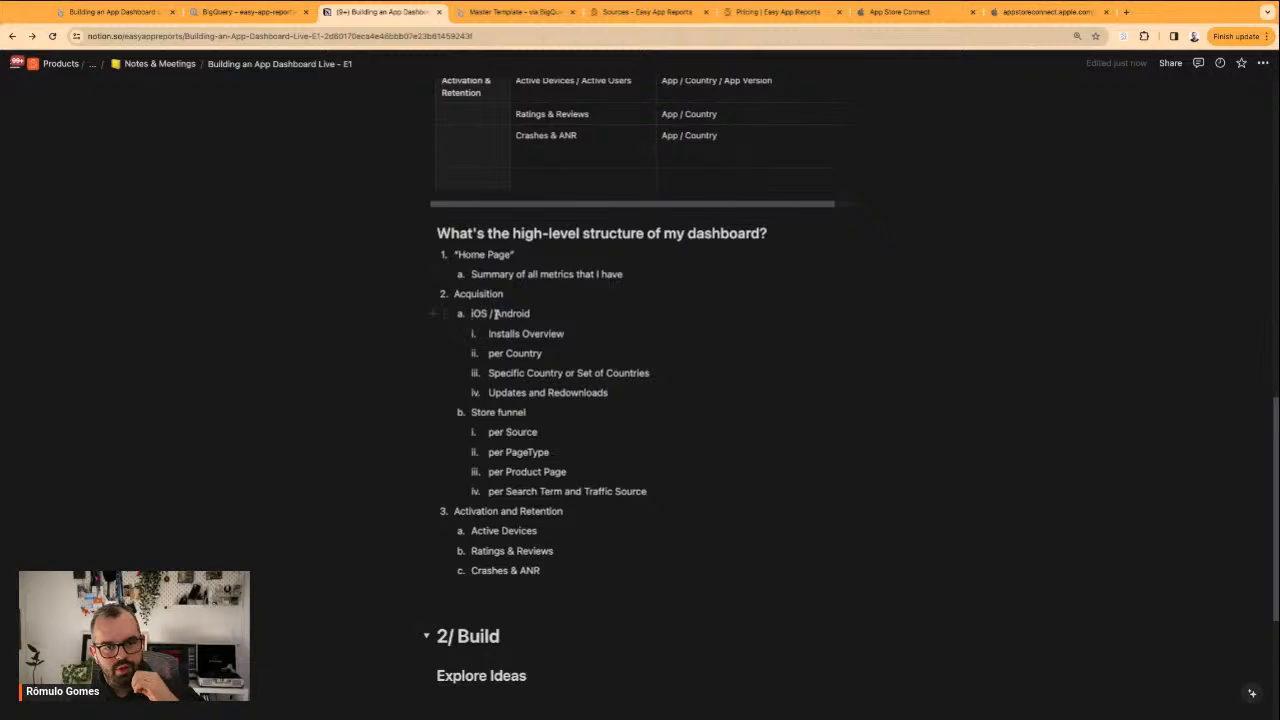
pyautogui.click(520, 334)
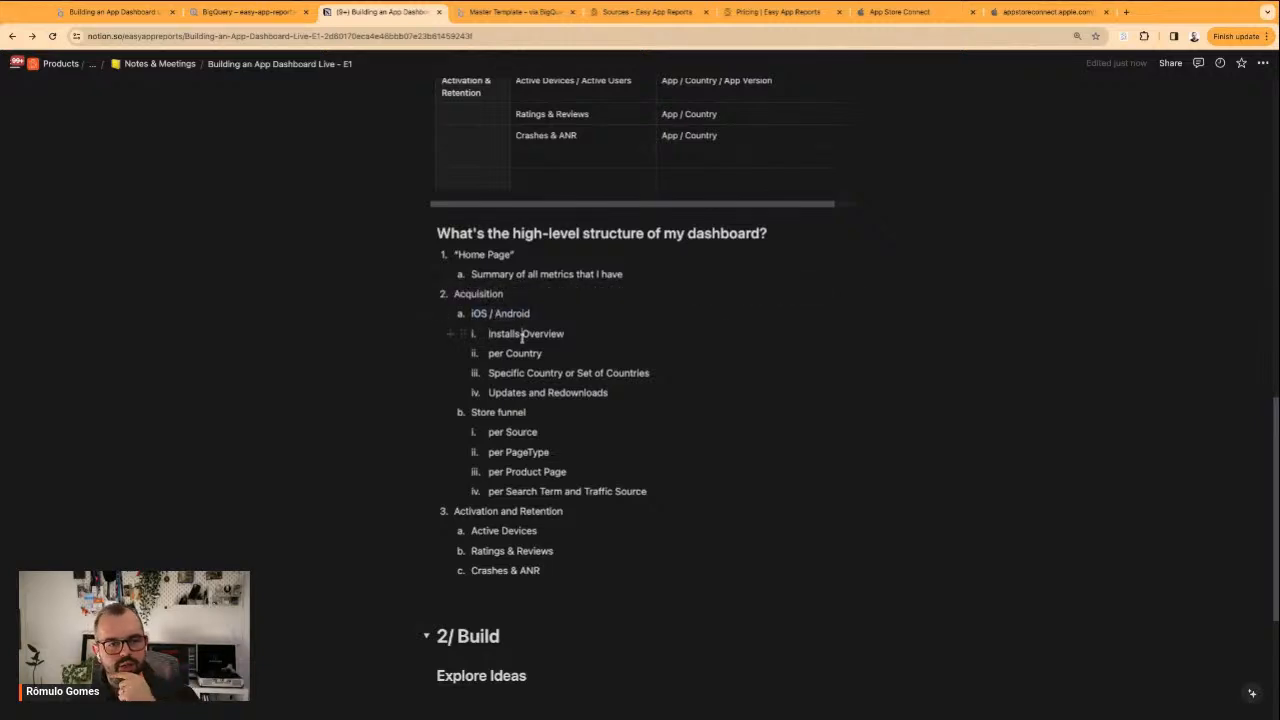
pyautogui.doubleClick(516, 316)
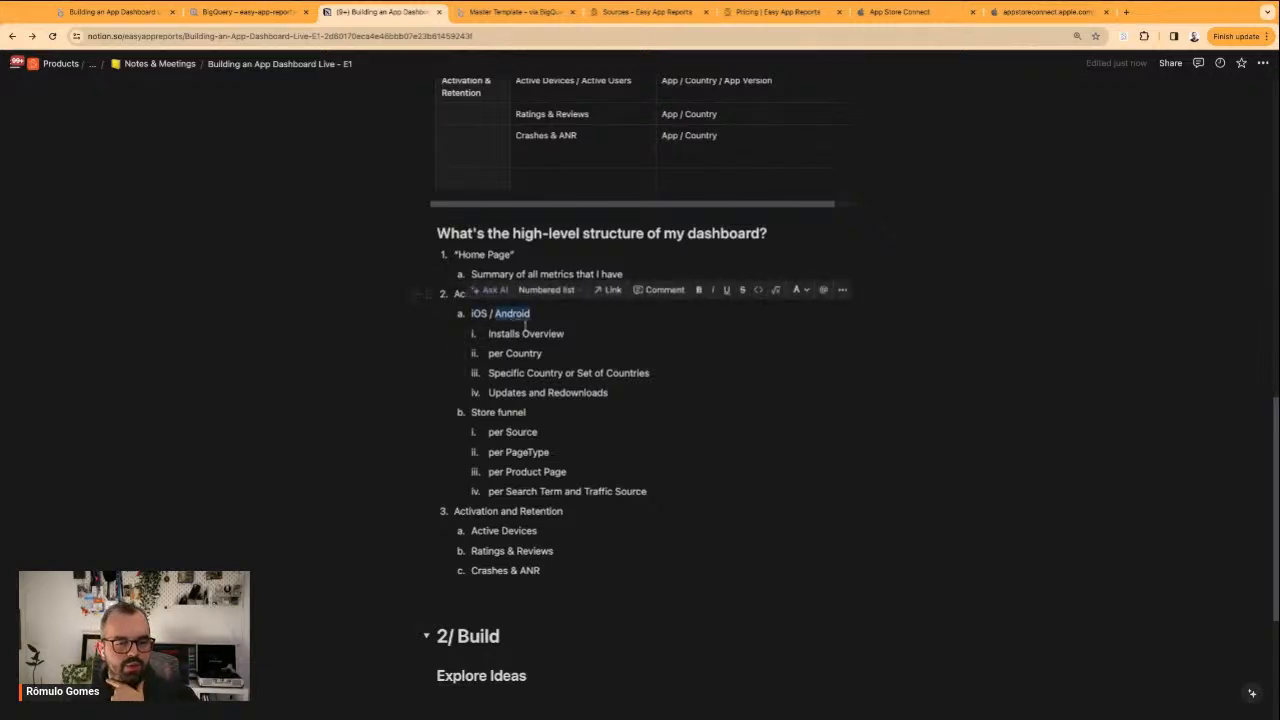
pyautogui.click(494, 392)
pyautogui.tripleClick(489, 393)
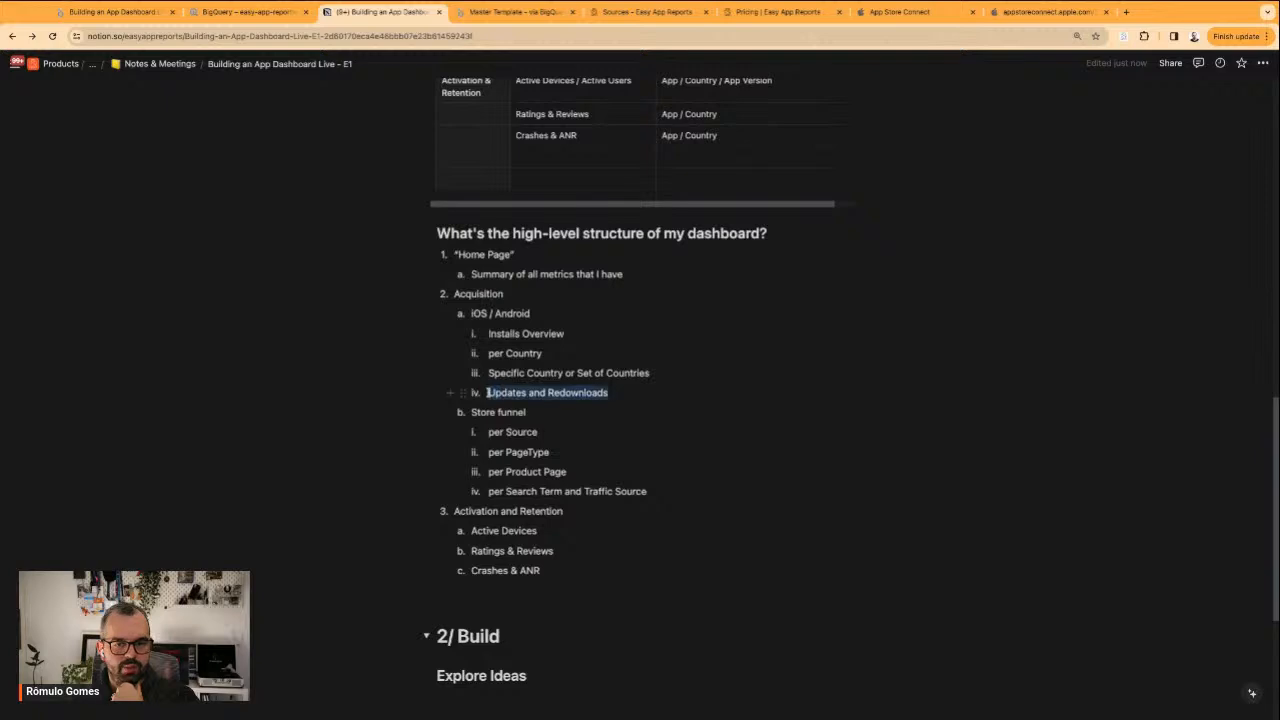
pyautogui.click(492, 352)
pyautogui.moveTo(505, 353); pyautogui.dragTo(546, 353)
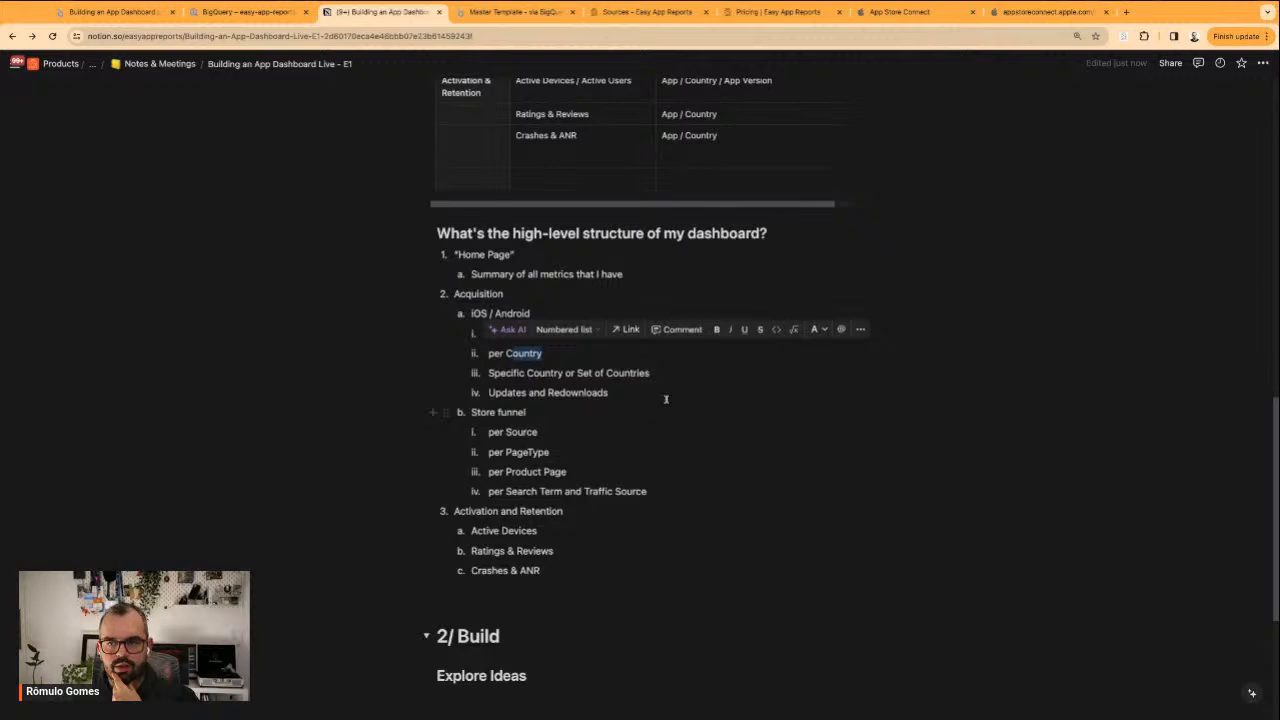
pyautogui.click(723, 384)
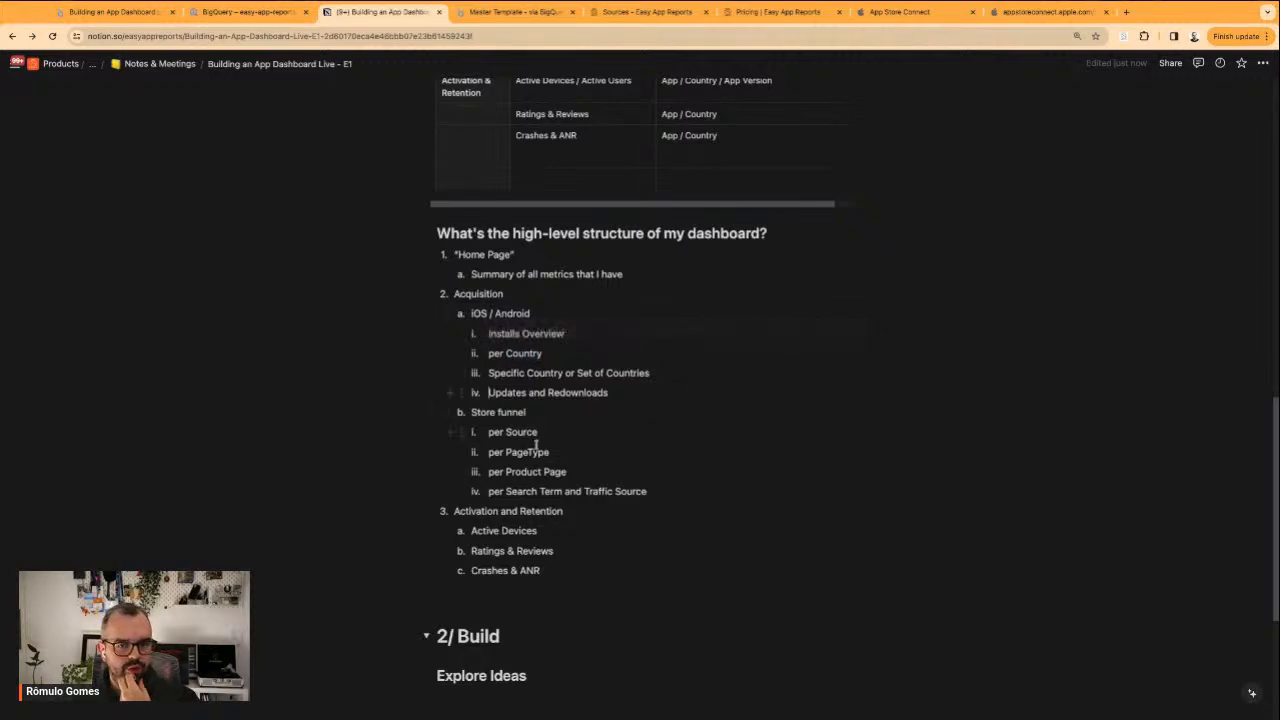
# Examine the Master Template's App Store Analytics Overview page and its report page list, including the Google Play pages
pyautogui.moveTo(490, 432); pyautogui.dragTo(646, 491)
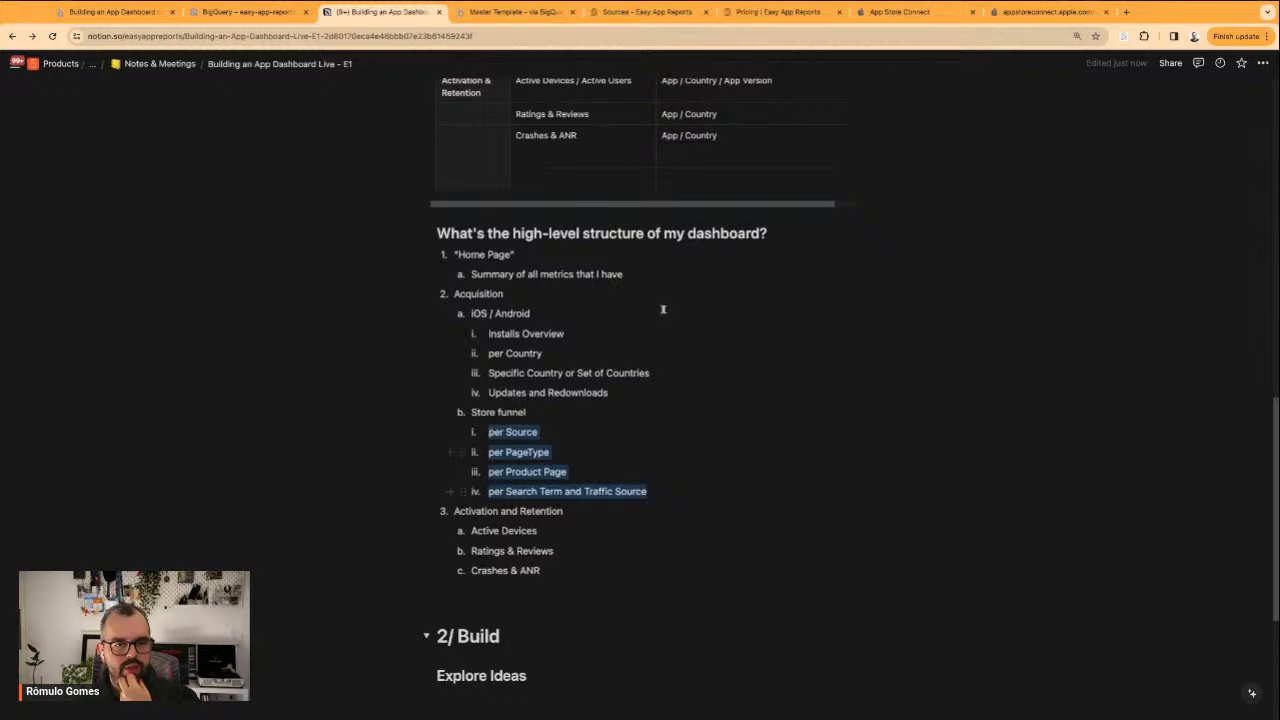
pyautogui.click(515, 12)
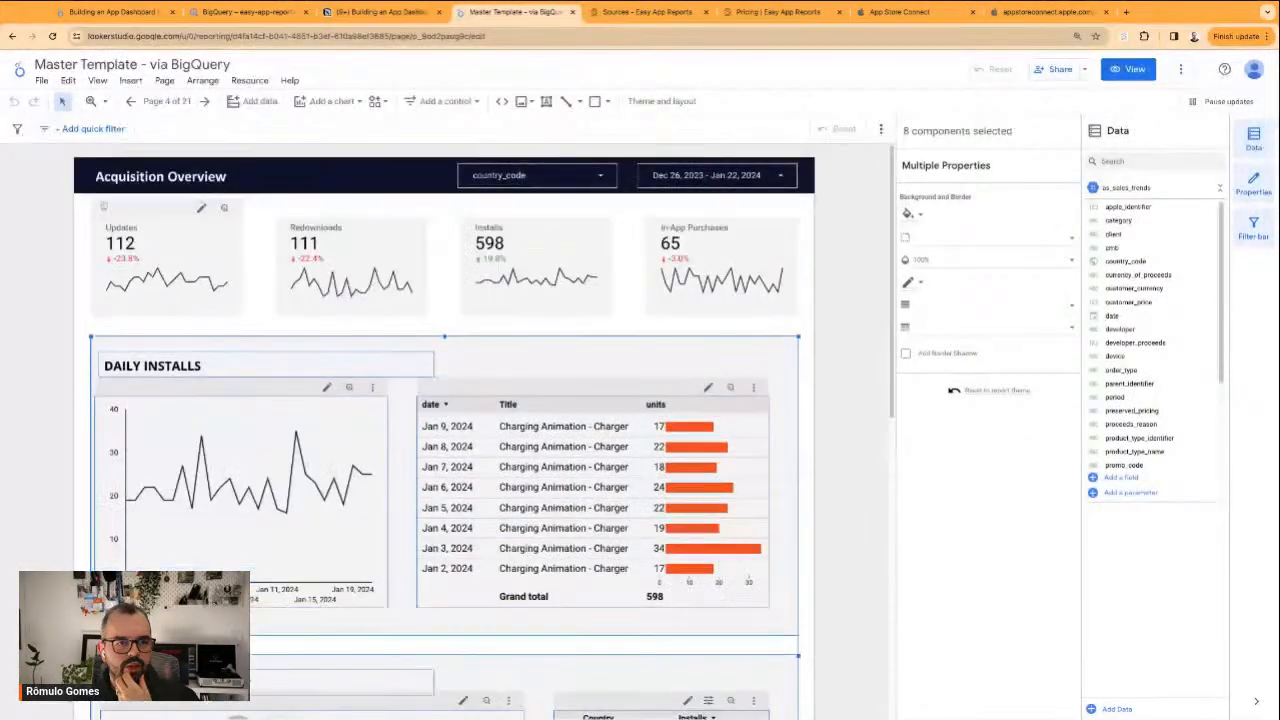
pyautogui.click(160, 103)
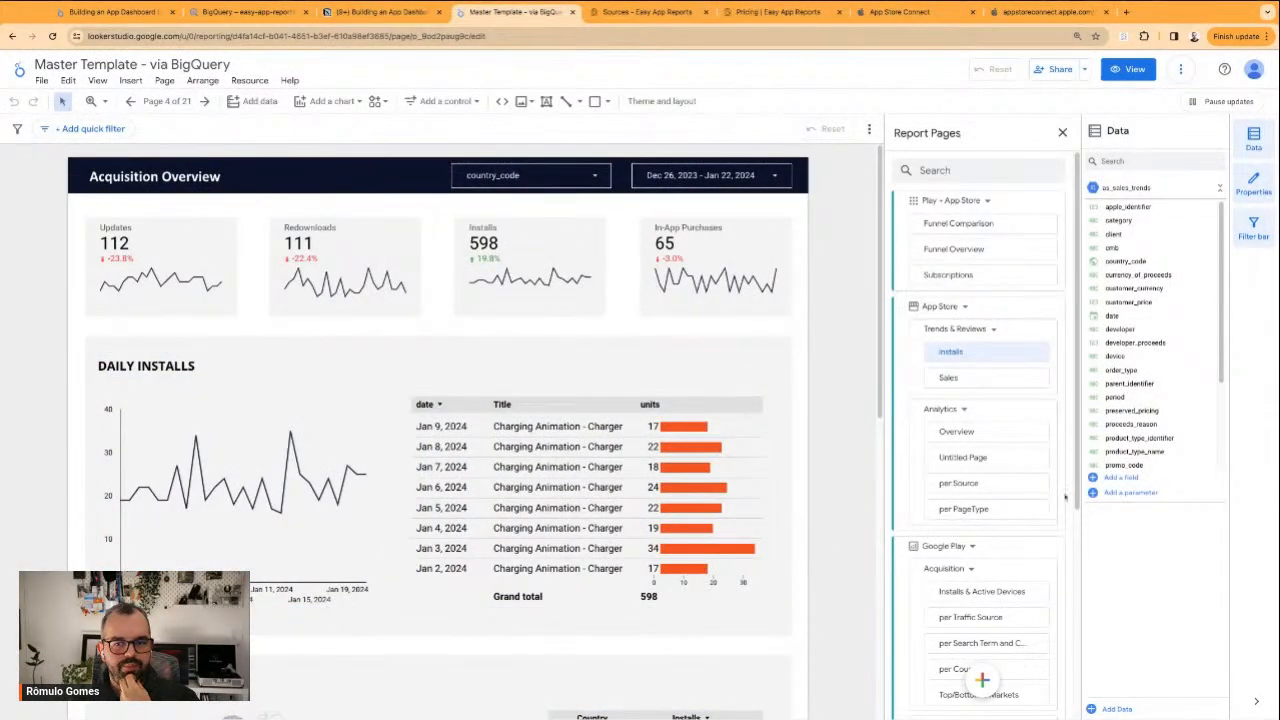
pyautogui.scroll(-1, 960, 512)
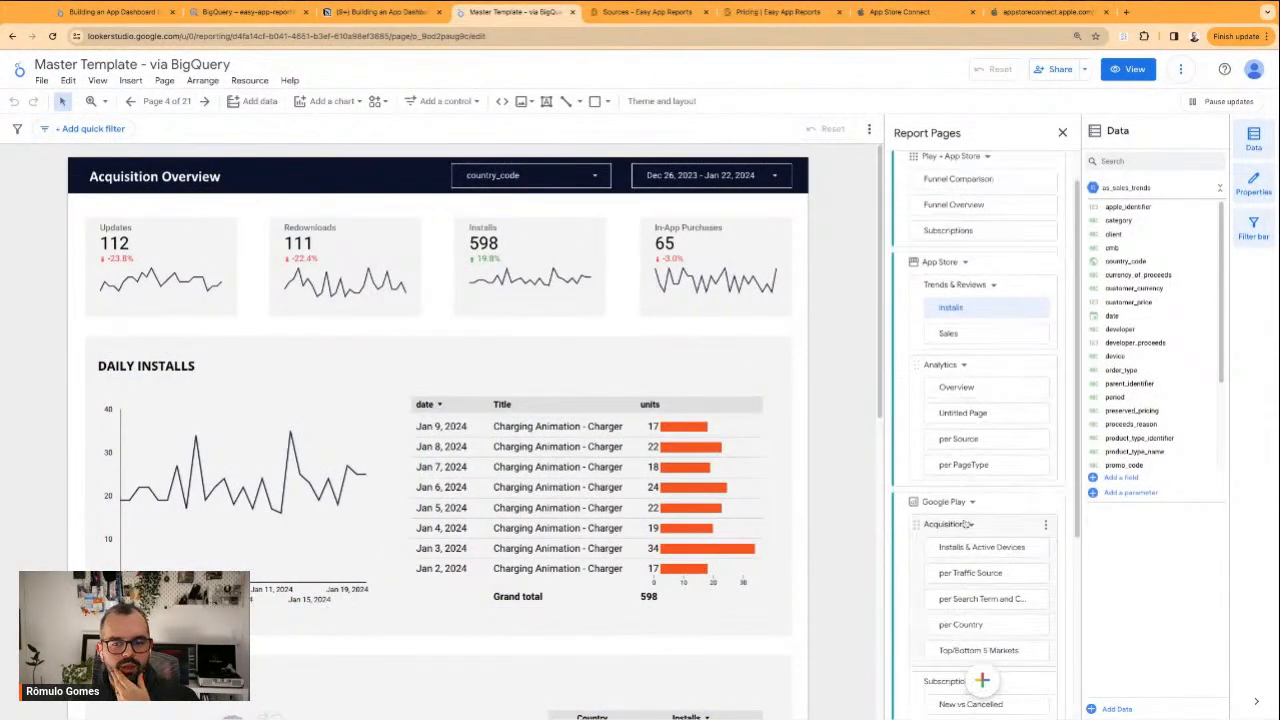
pyautogui.click(956, 388)
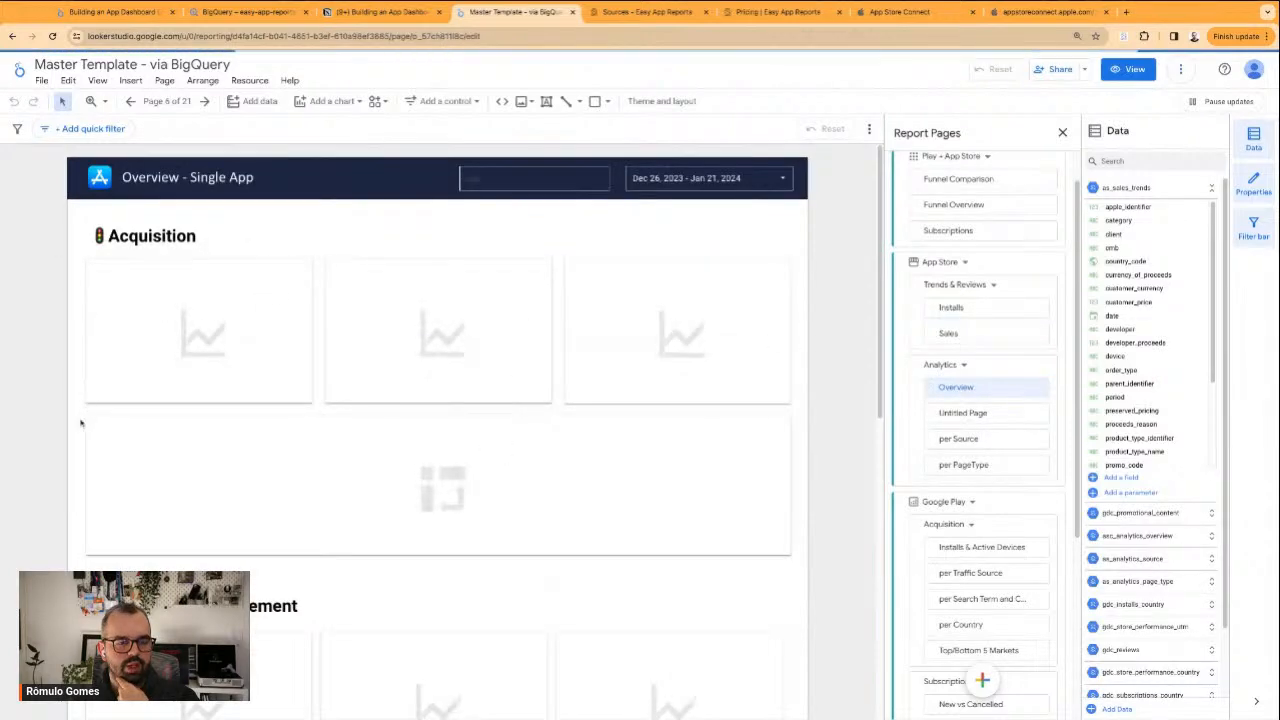
pyautogui.scroll(-4, 80, 430)
pyautogui.scroll(-3, 80, 430)
pyautogui.scroll(6, 78, 431)
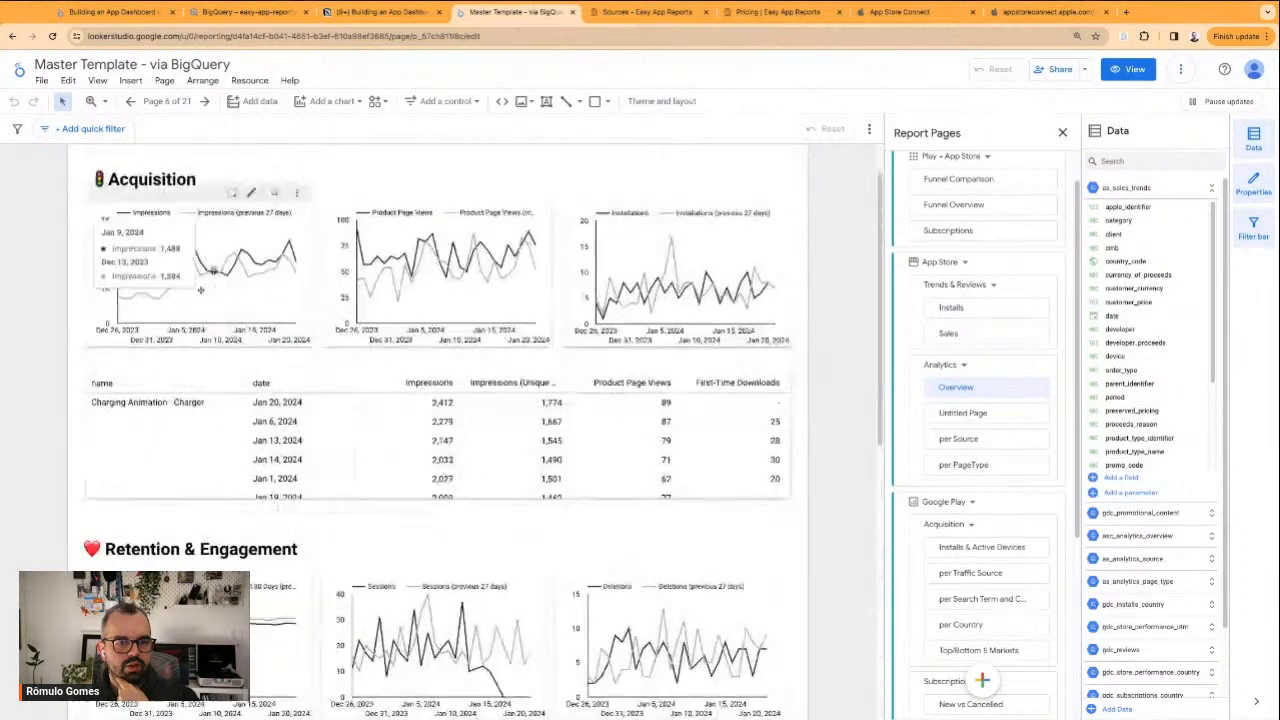
pyautogui.scroll(1, 300, 170)
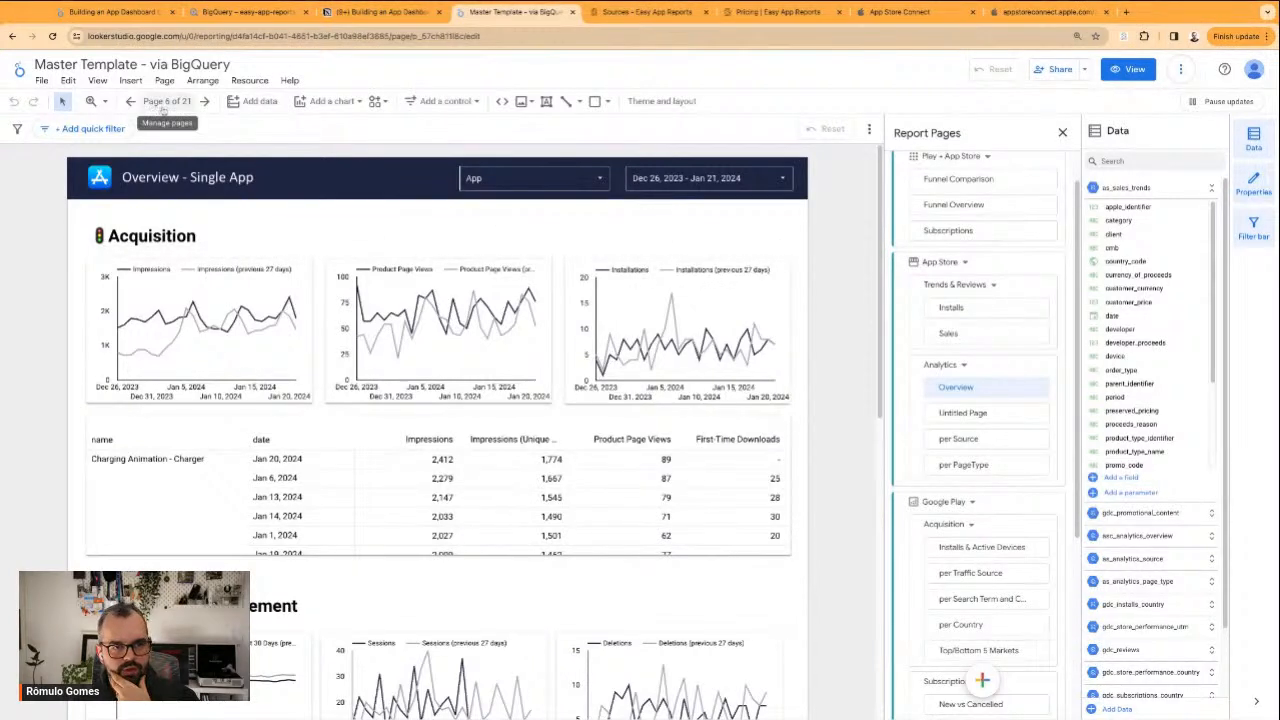
pyautogui.scroll(-5, 972, 351)
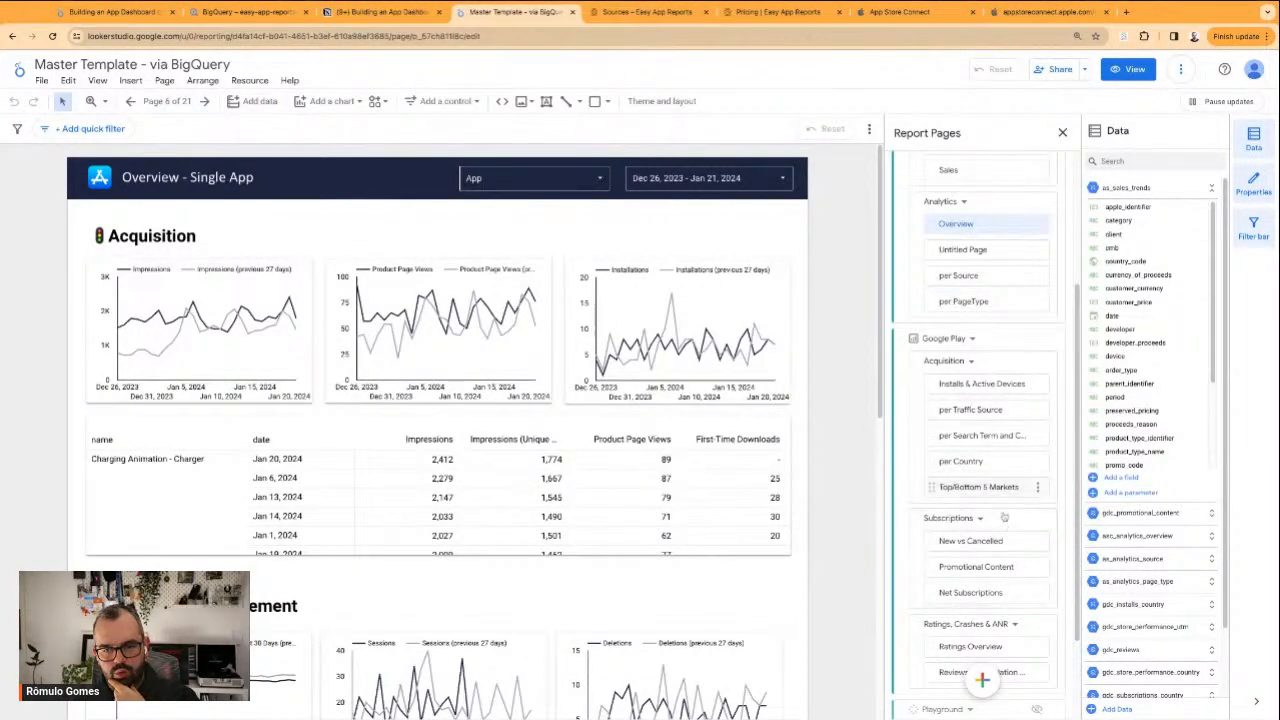
pyautogui.scroll(2, 969, 385)
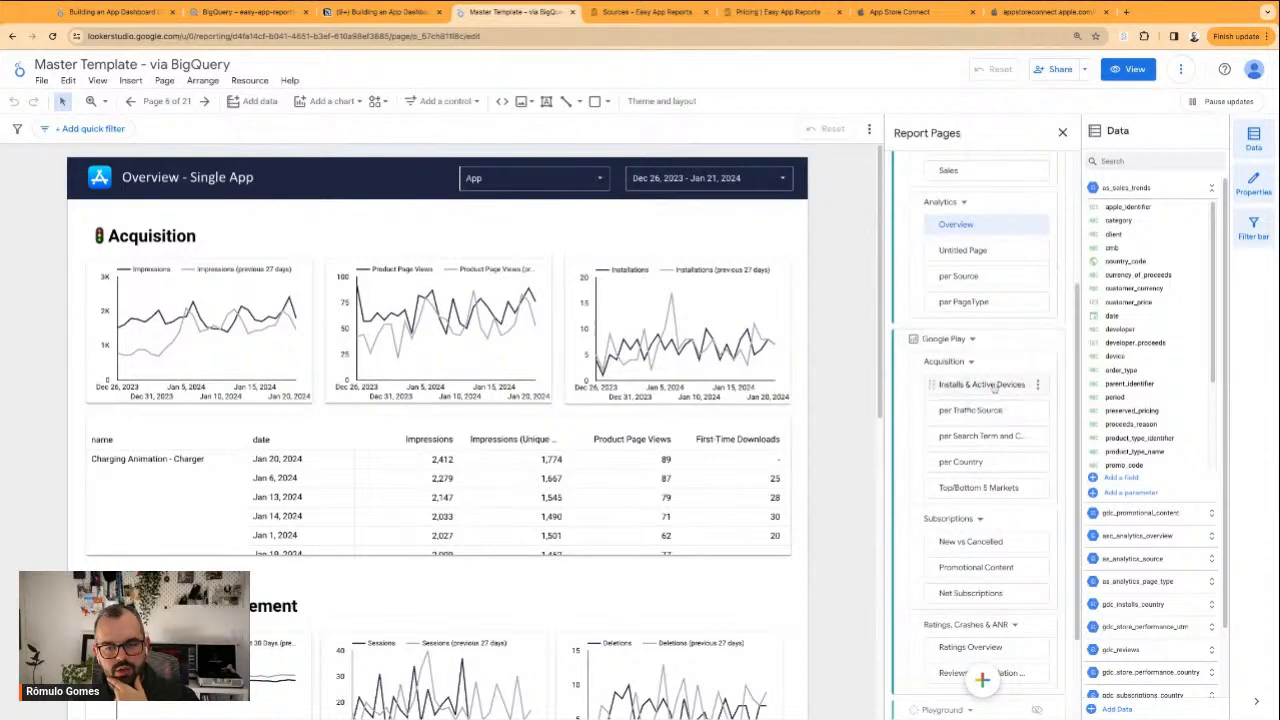
# Switch to the "Building an App Dashboard LIVE | Free App Version" report, enable editing and add a blank page after the last one
pyautogui.click(380, 12)
pyautogui.click(245, 12)
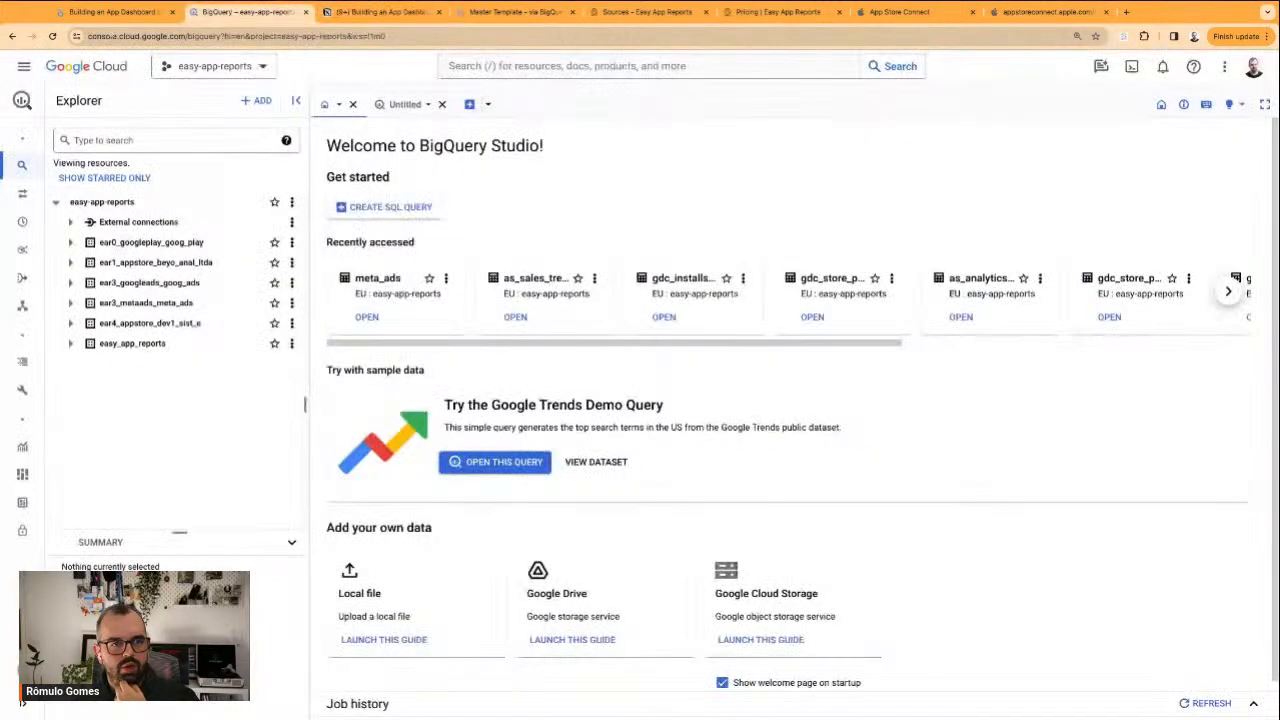
pyautogui.click(108, 12)
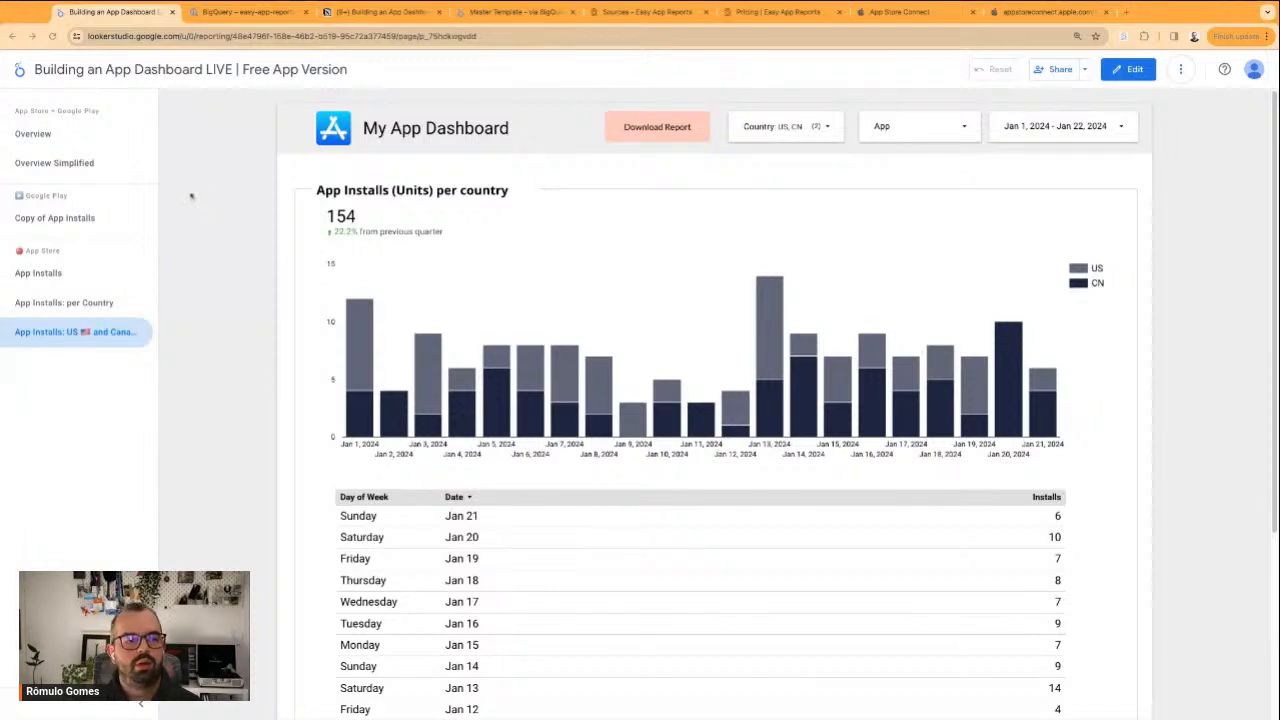
pyautogui.click(1128, 69)
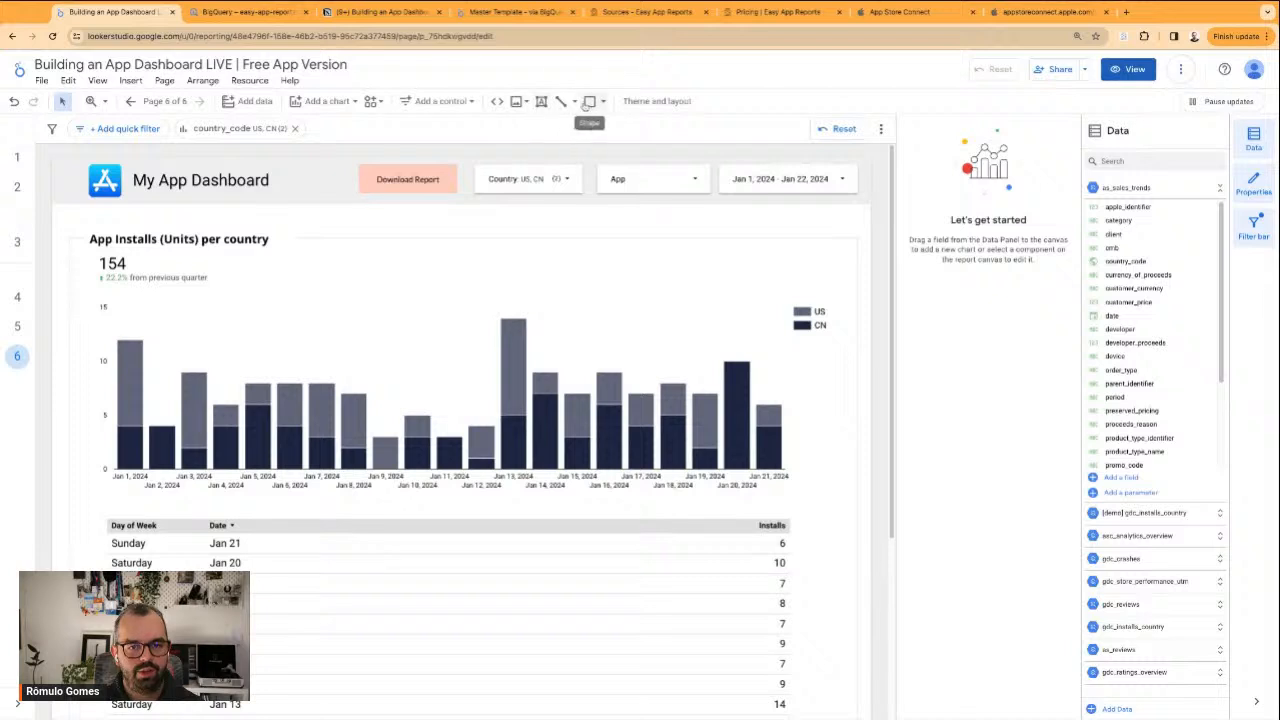
pyautogui.click(657, 101)
pyautogui.click(164, 101)
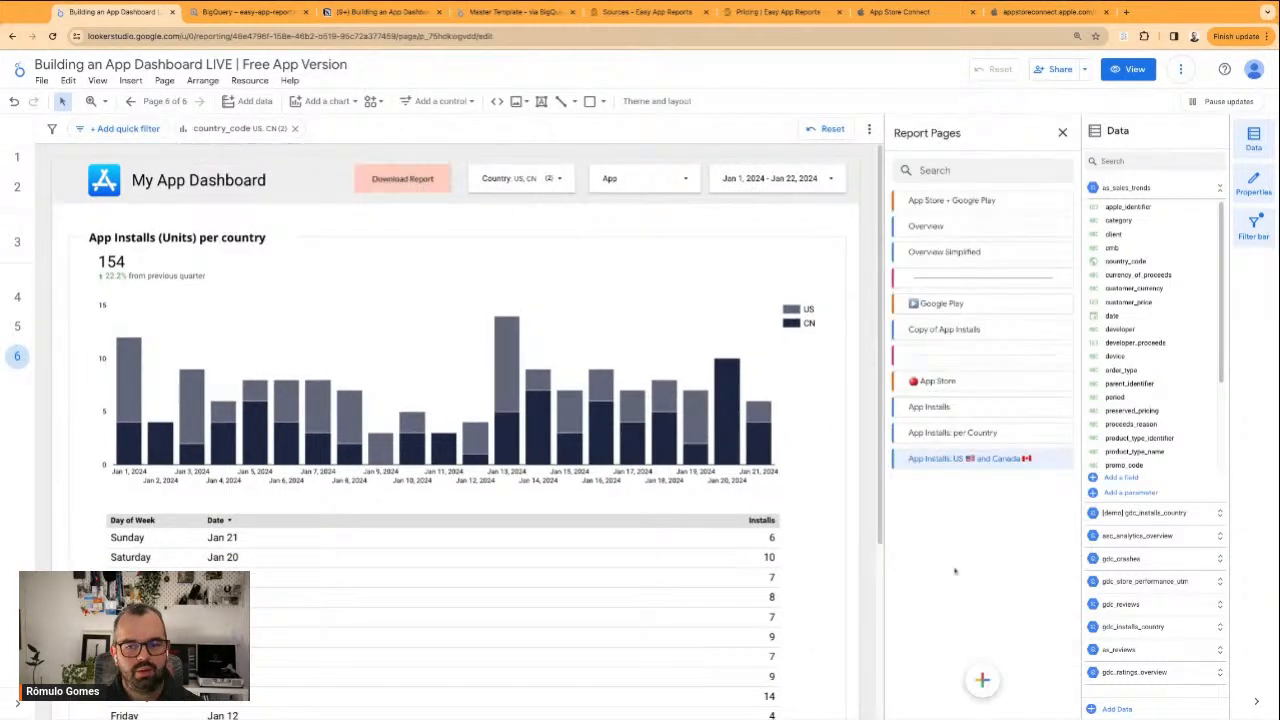
pyautogui.moveTo(987, 672)
pyautogui.click(952, 565)
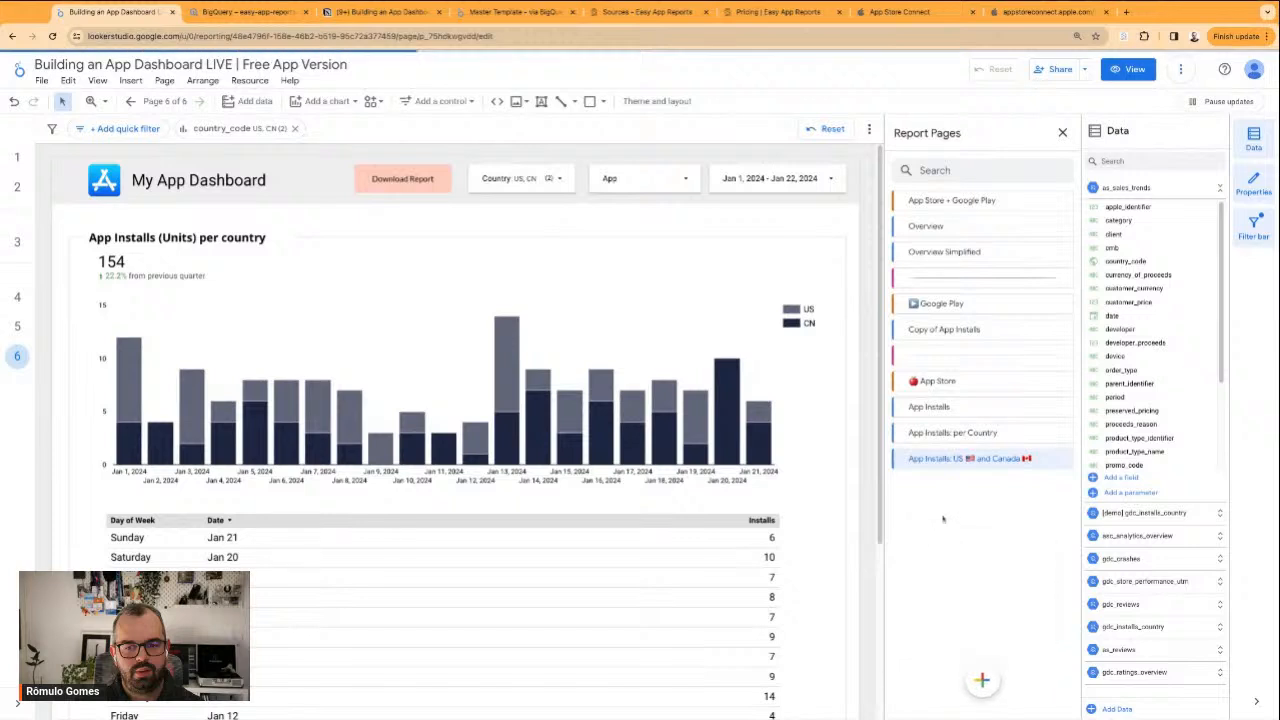
pyautogui.click(354, 263)
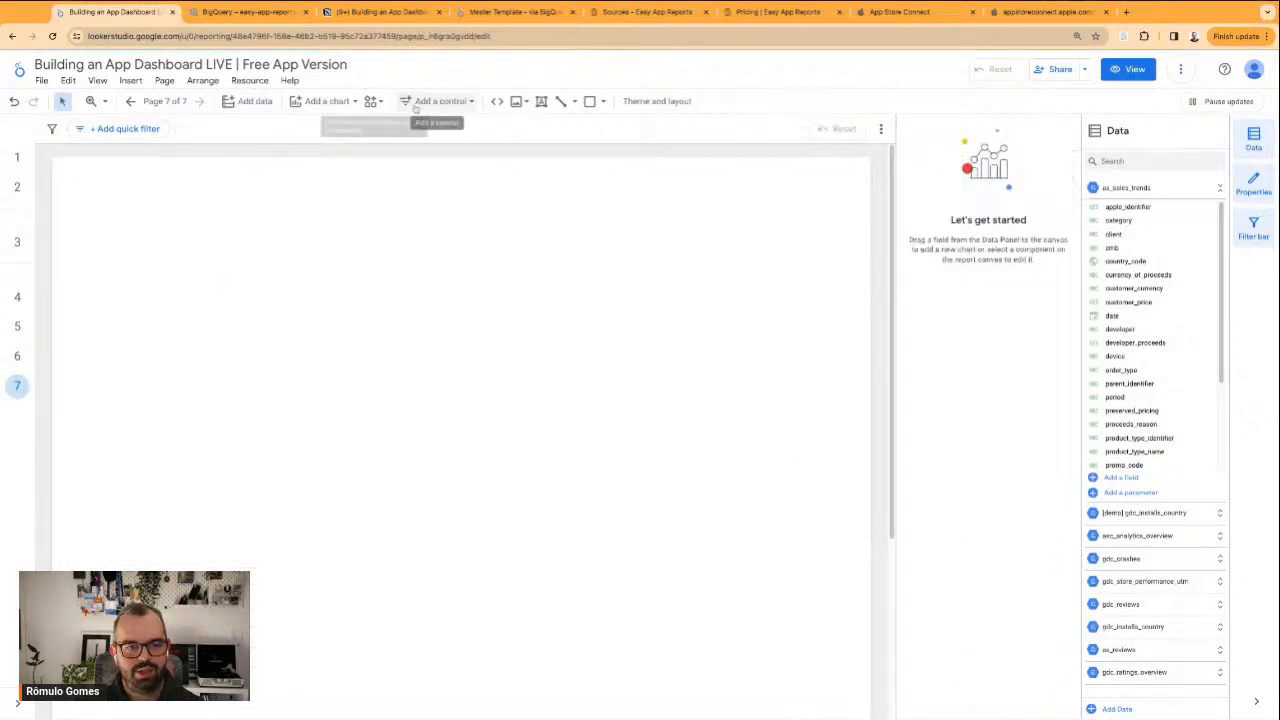
# Add a text box near the top of the blank page reading "i'll be back at 13:30 (UTC)"
pyautogui.click(541, 101)
pyautogui.moveTo(409, 246); pyautogui.dragTo(641, 276)
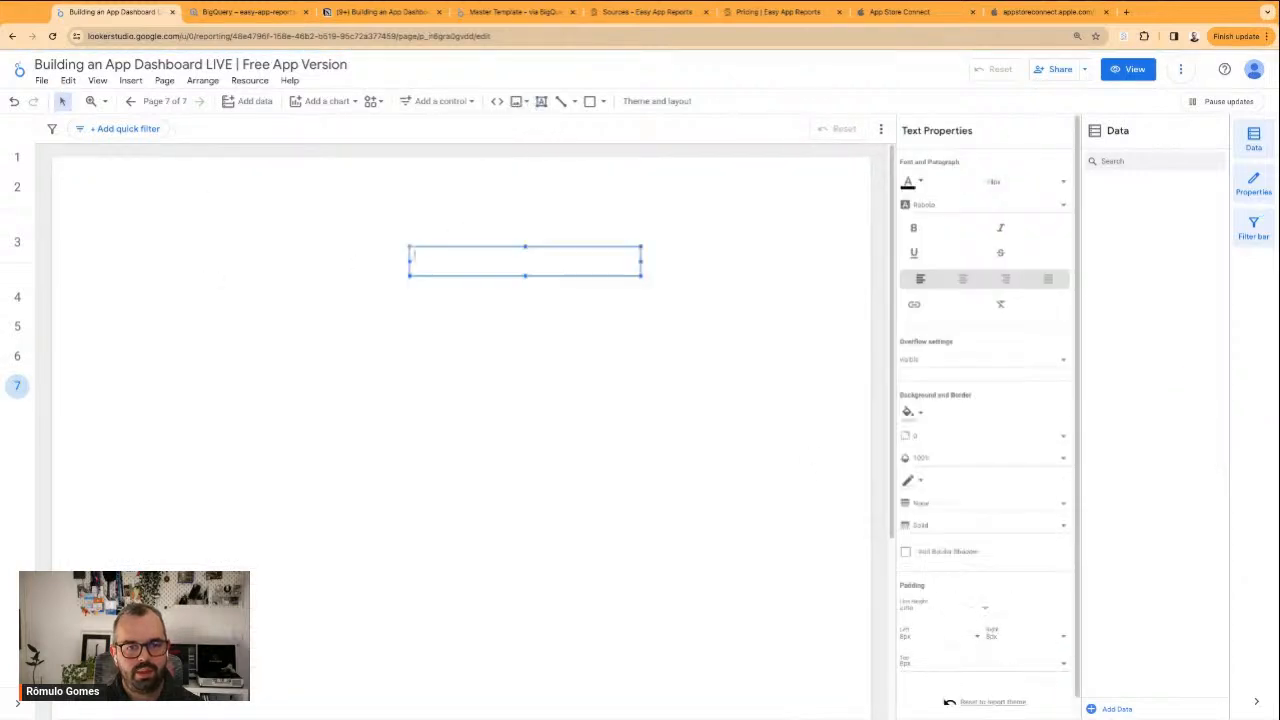
pyautogui.write("I'll be")
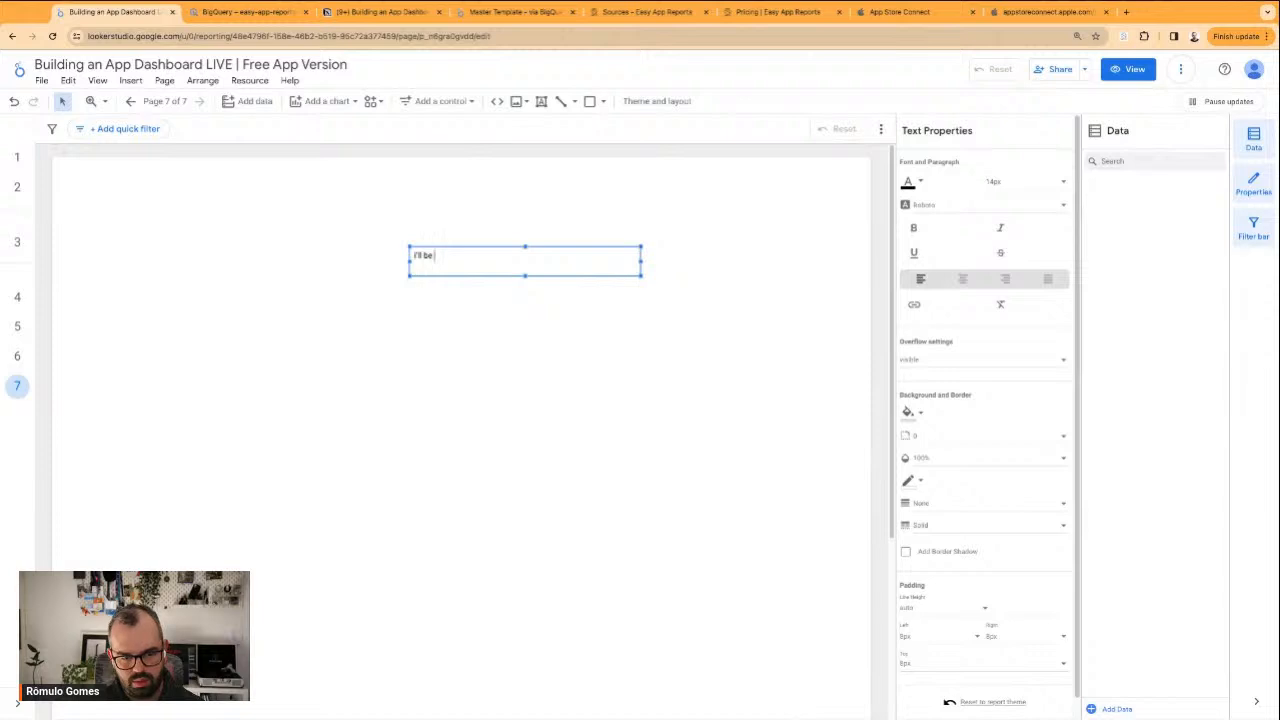
pyautogui.write(' back in 5 minu')
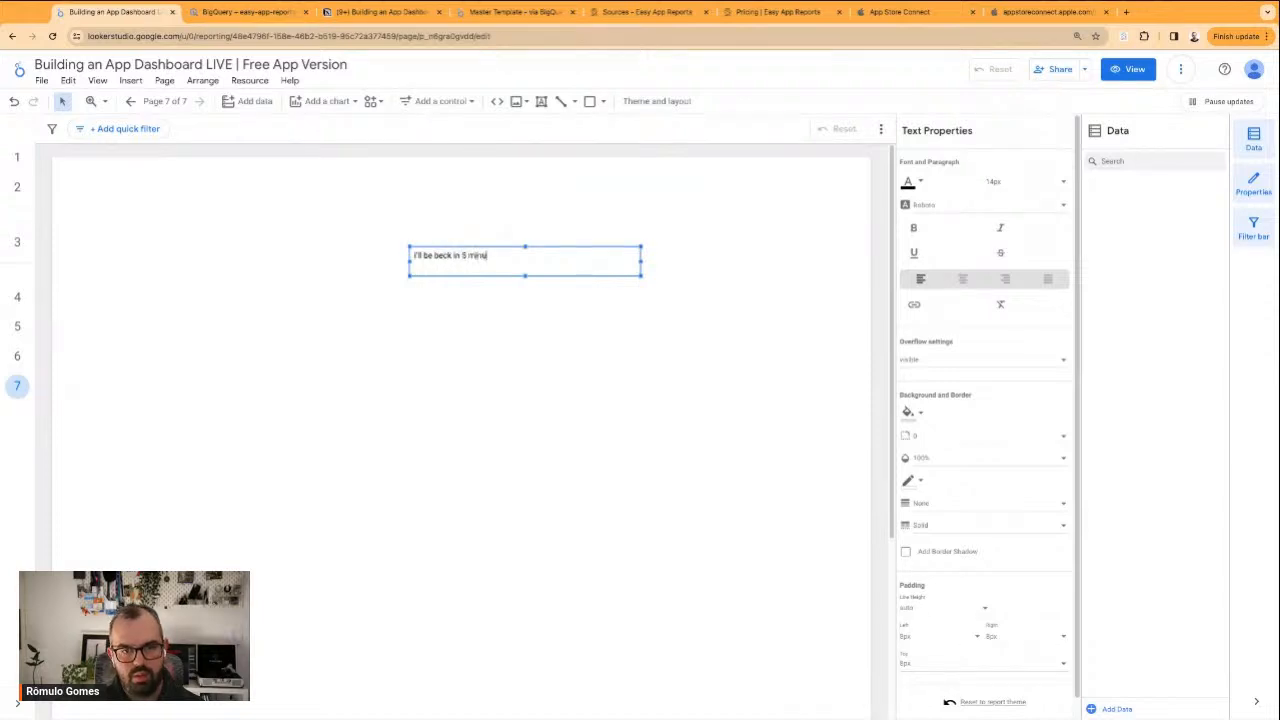
pyautogui.press('BackSpace')
pyautogui.press('BackSpace')
pyautogui.press('BackSpace')
pyautogui.press('BackSpace')
pyautogui.press('BackSpace')
pyautogui.press('BackSpace')
pyautogui.press('BackSpace')
pyautogui.press('BackSpace')
pyautogui.write('at')
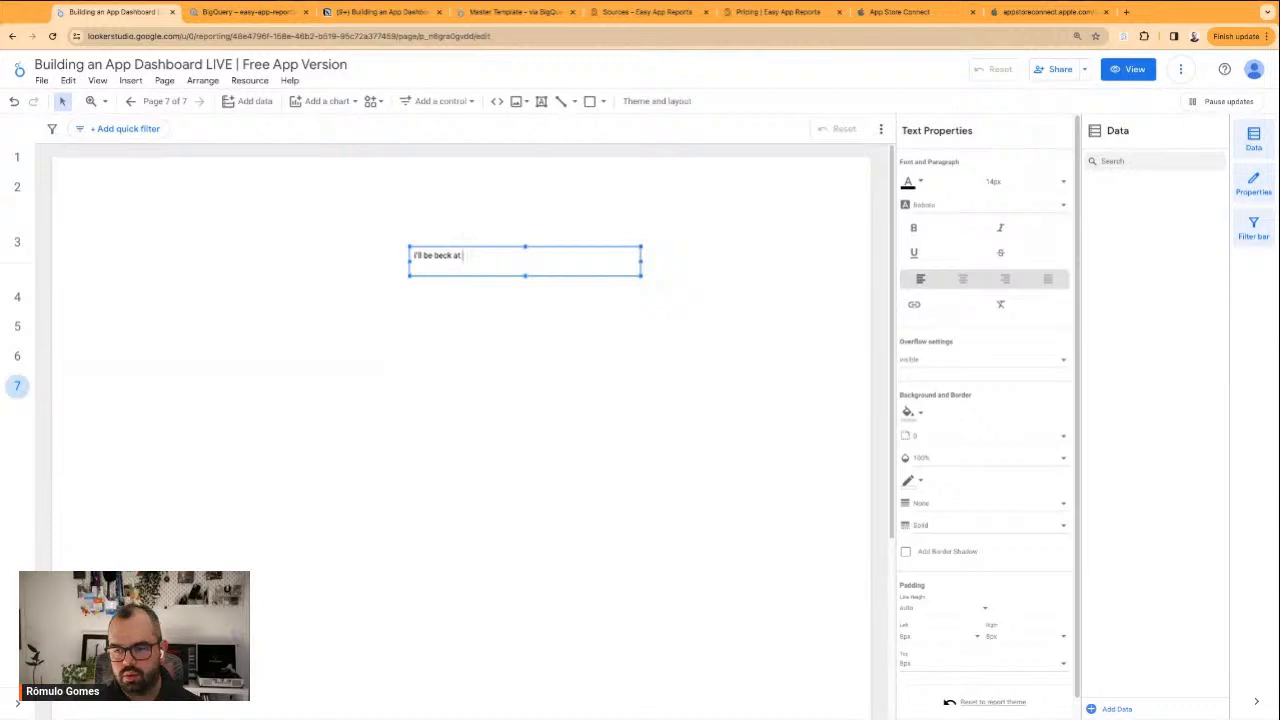
pyautogui.write(' 13')
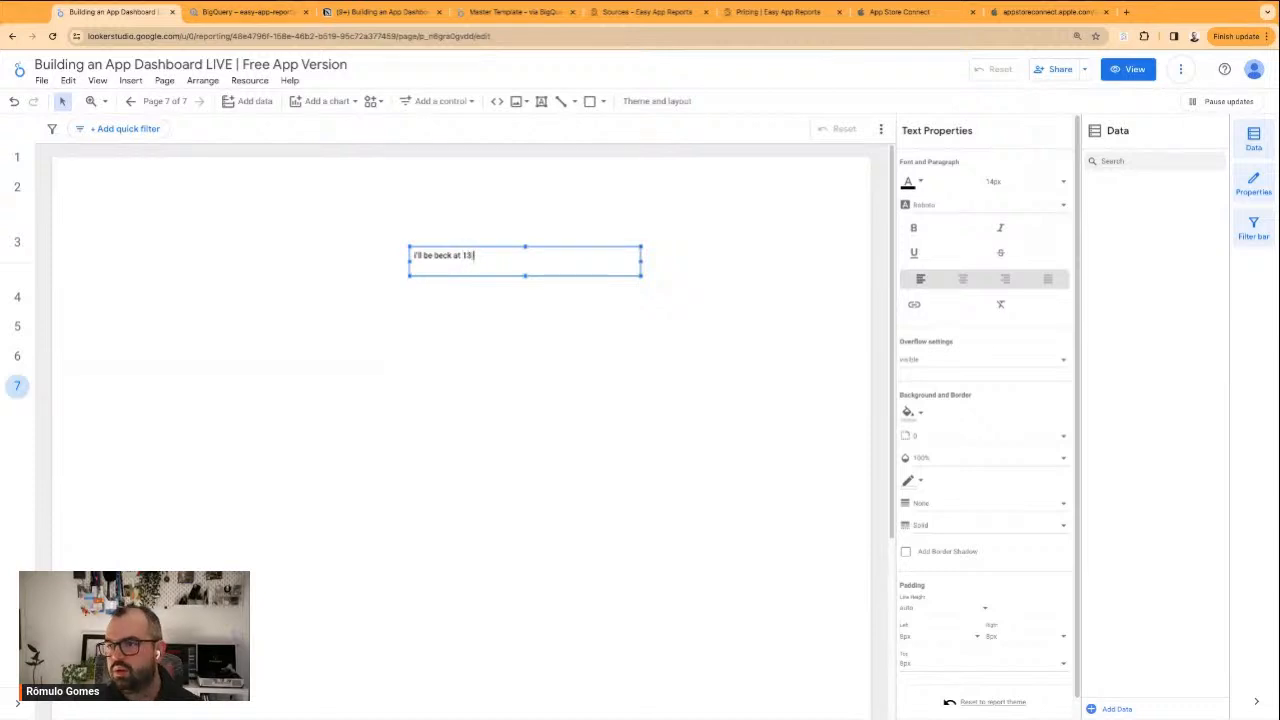
pyautogui.write(':30')
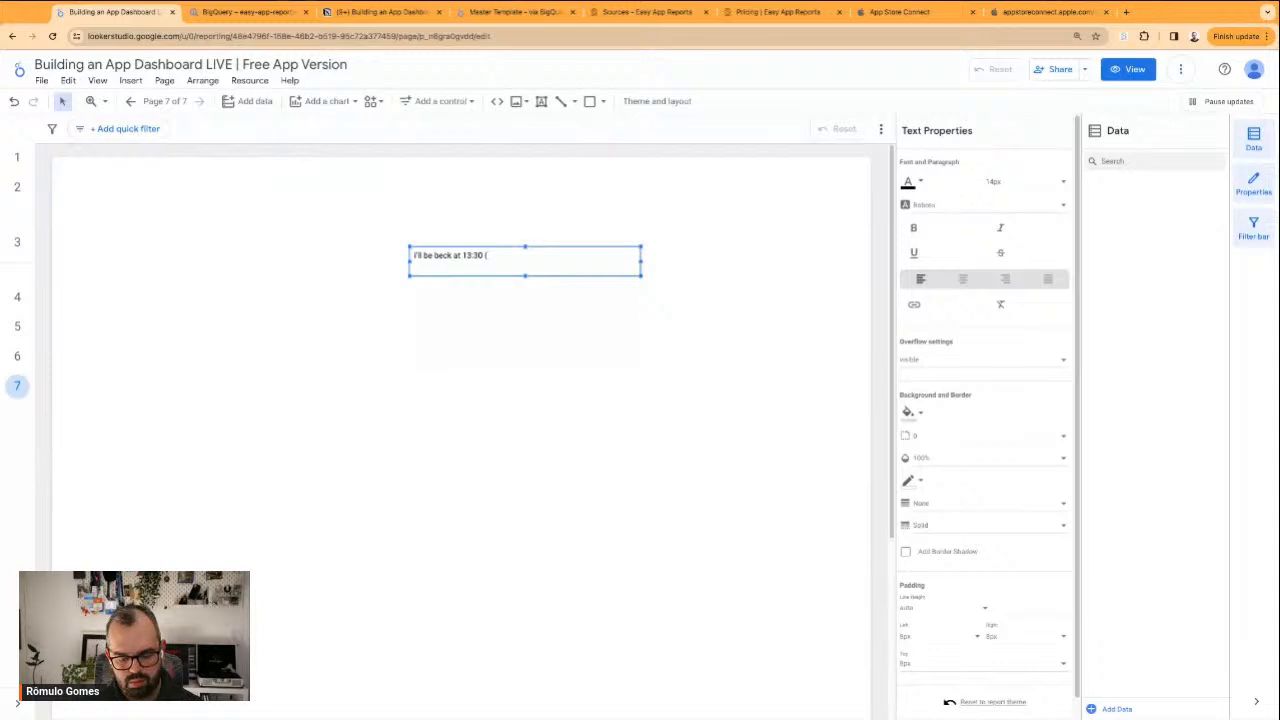
pyautogui.write(' (UTC')
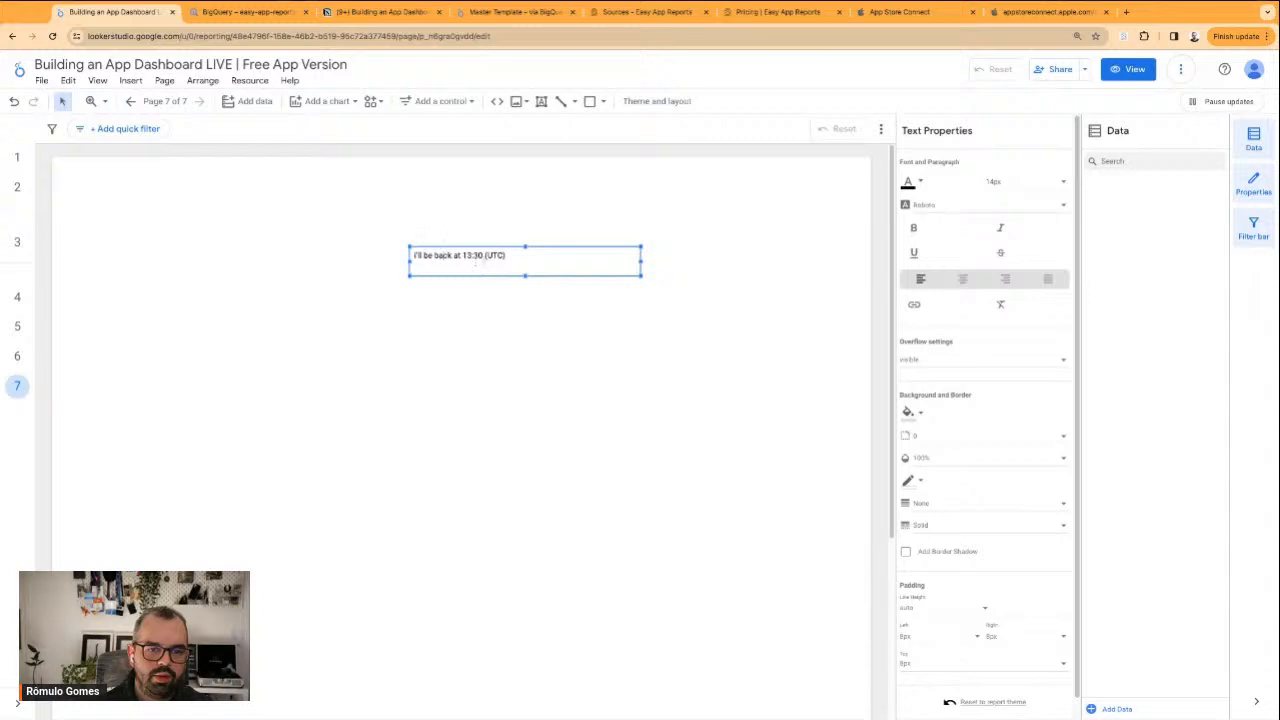
# Set the font size of the whole break message to 40px
pyautogui.tripleClick(485, 256)
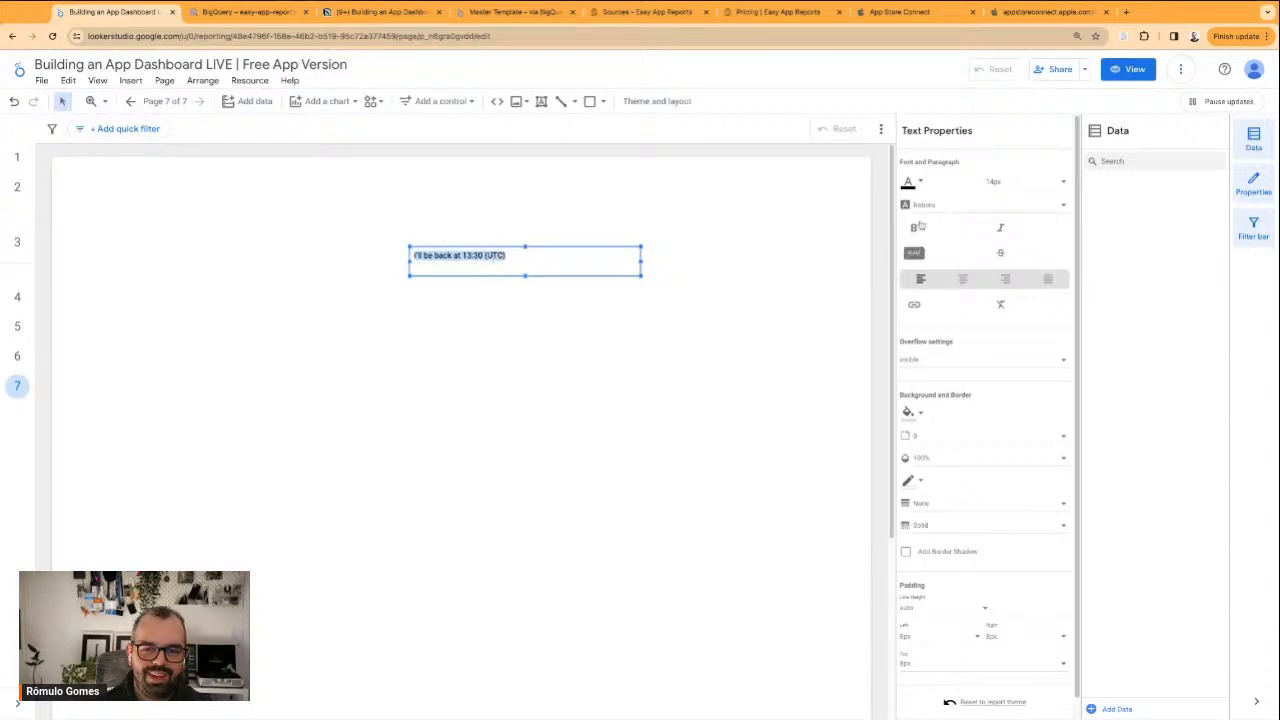
pyautogui.click(1003, 182)
pyautogui.click(1012, 238)
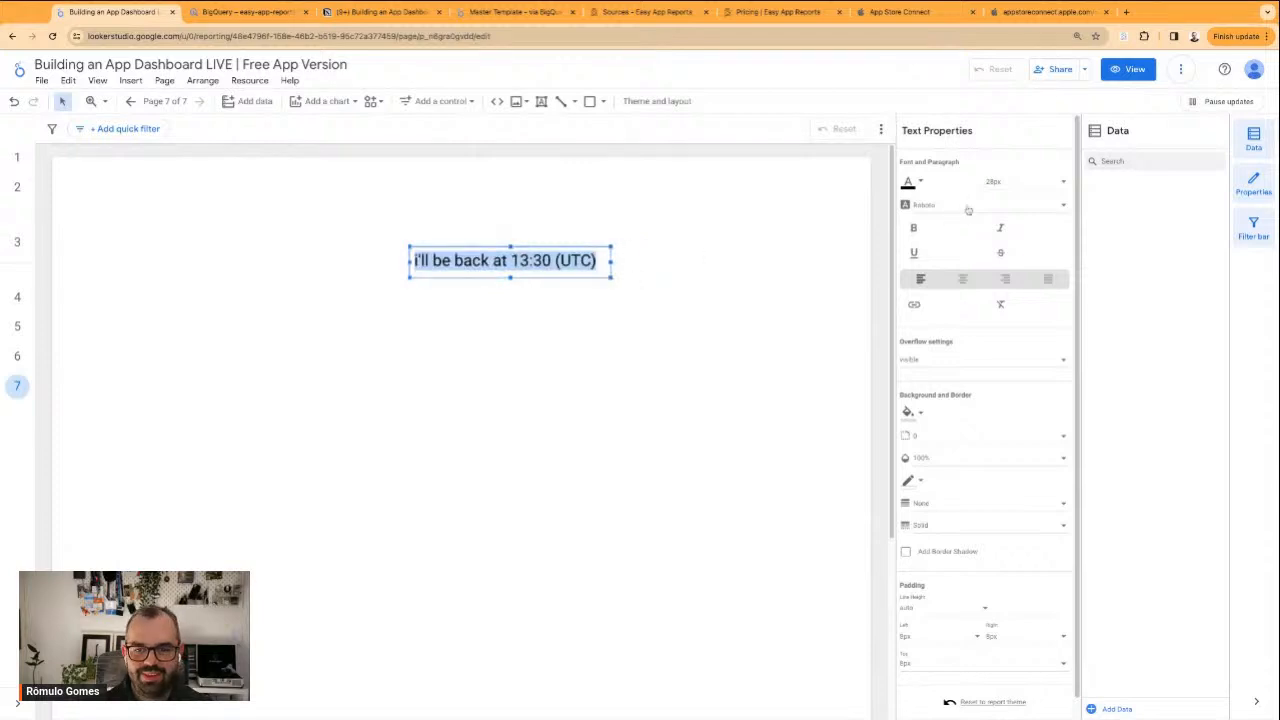
pyautogui.click(1008, 189)
pyautogui.click(1018, 250)
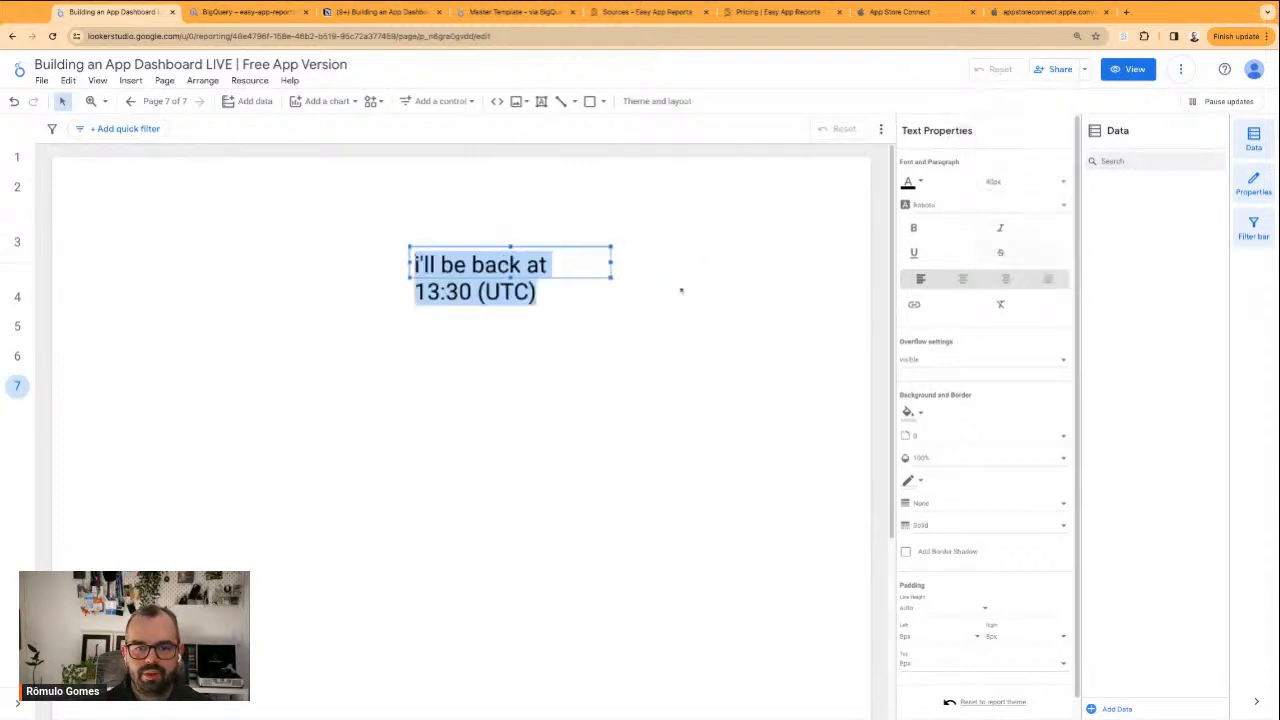
# Enlarge the text box so the message fits on one line, and move it to the middle of the page
pyautogui.moveTo(611, 279); pyautogui.dragTo(720, 348)
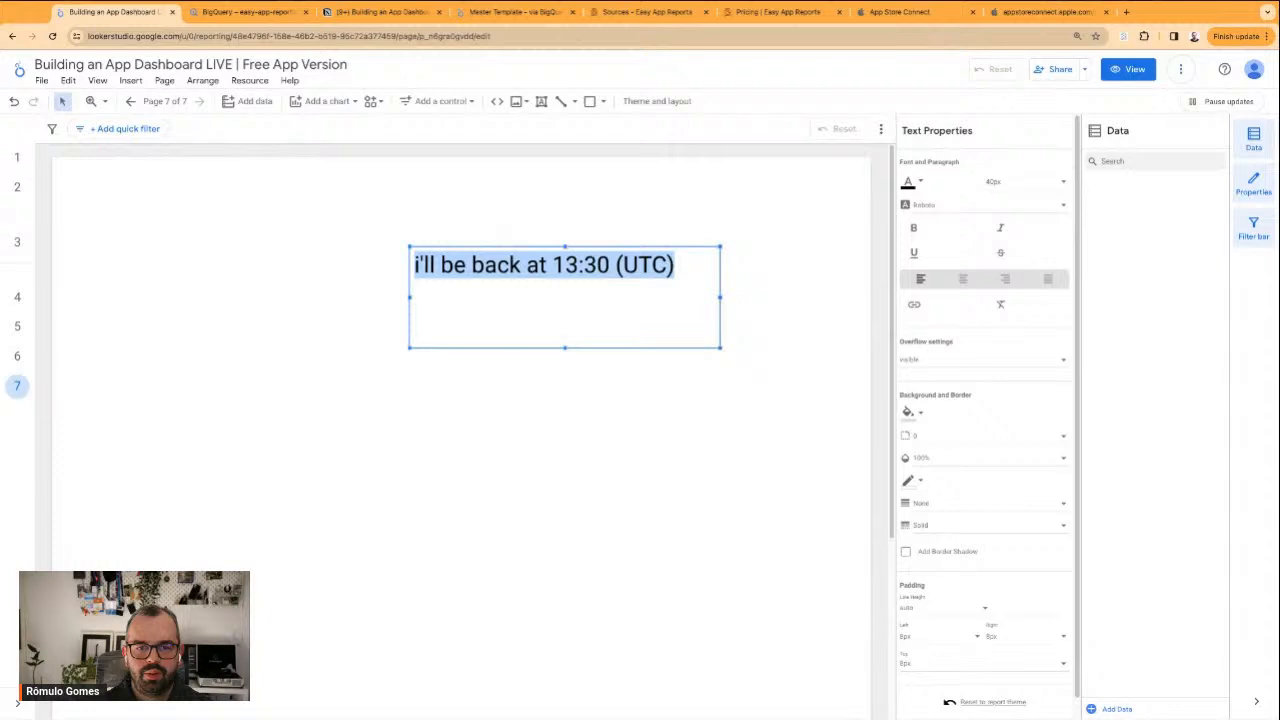
pyautogui.moveTo(589, 248); pyautogui.dragTo(504, 388)
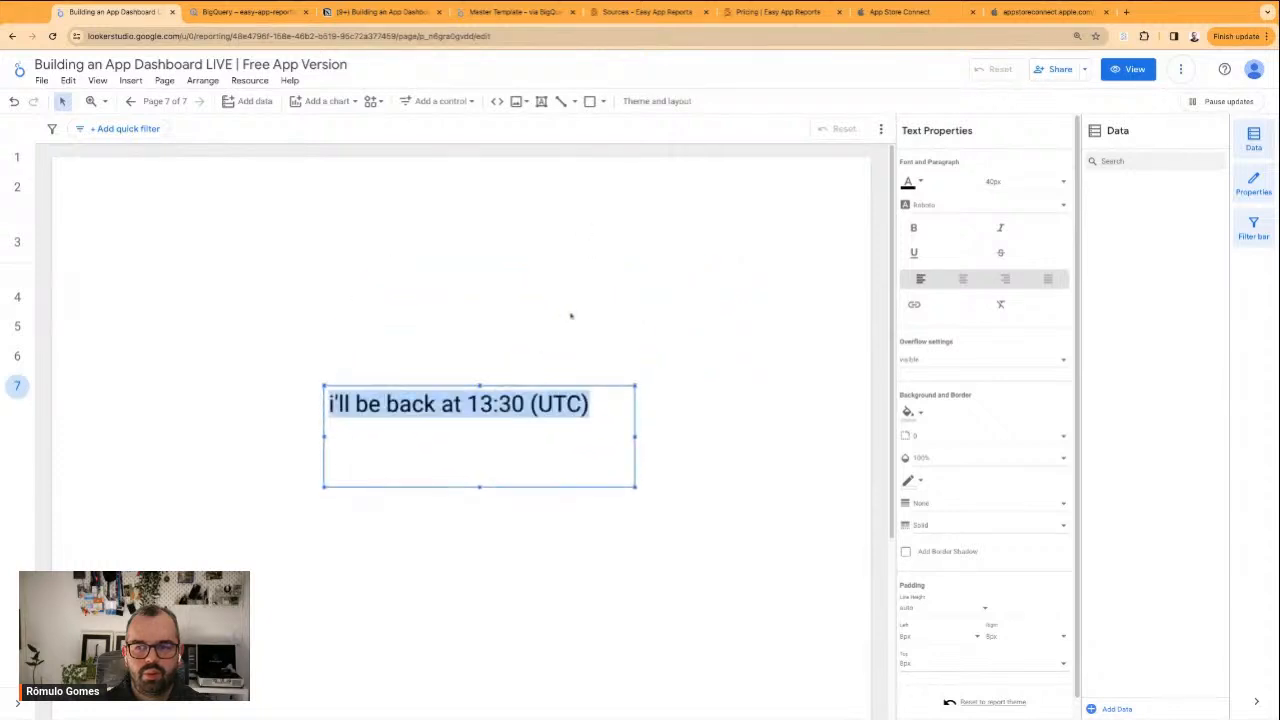
pyautogui.click(571, 316)
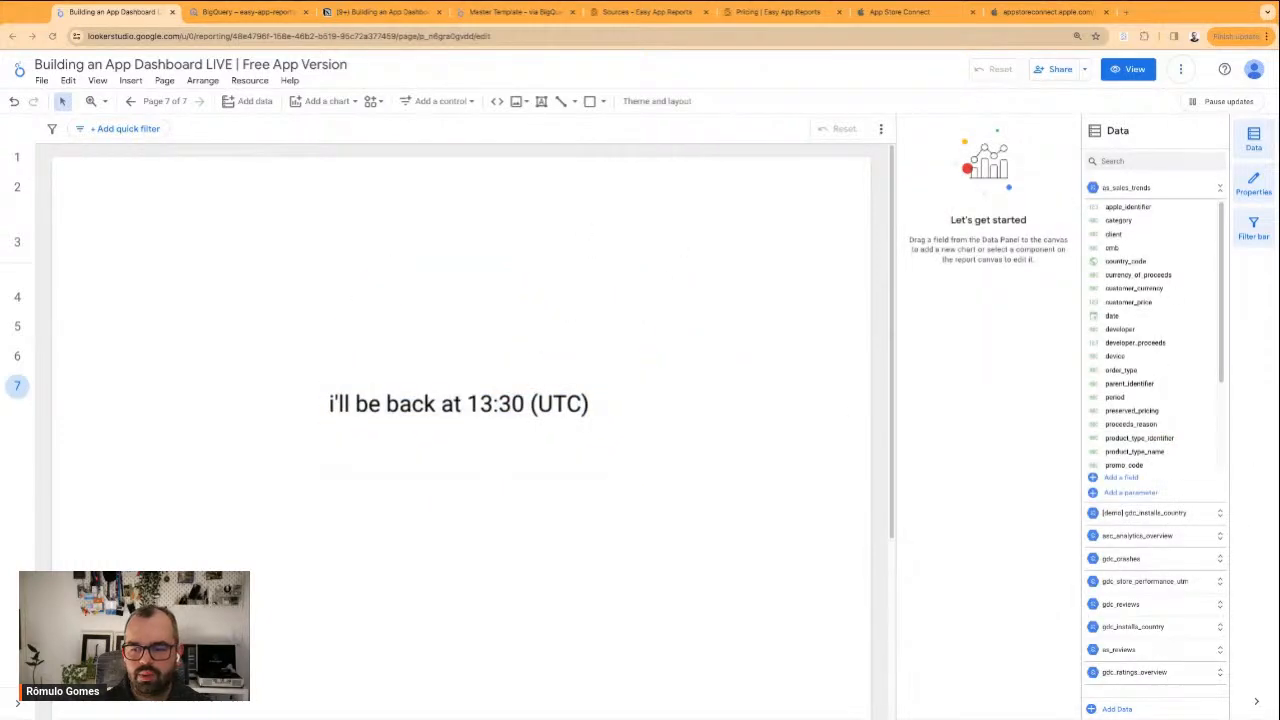
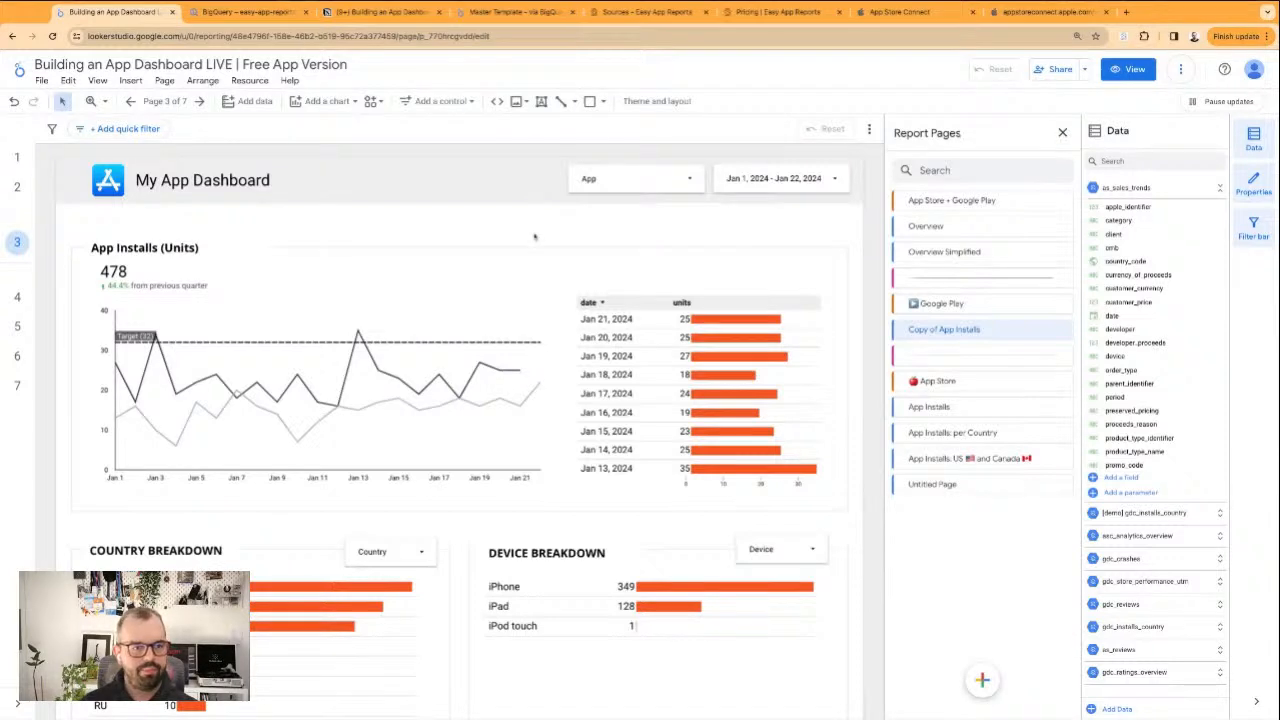
# Review the App Installs, per Country, and US and Canada pages under the App Store section
pyautogui.click(17, 298)
pyautogui.click(17, 328)
pyautogui.click(17, 356)
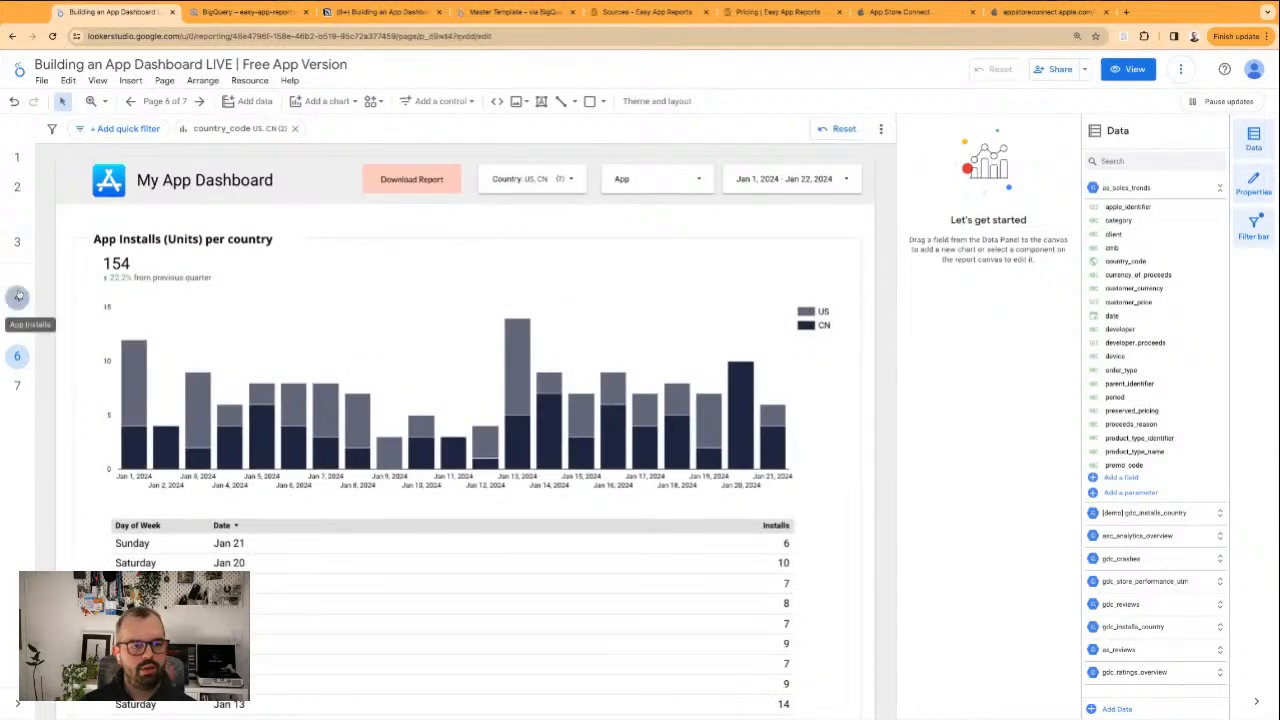
pyautogui.click(17, 297)
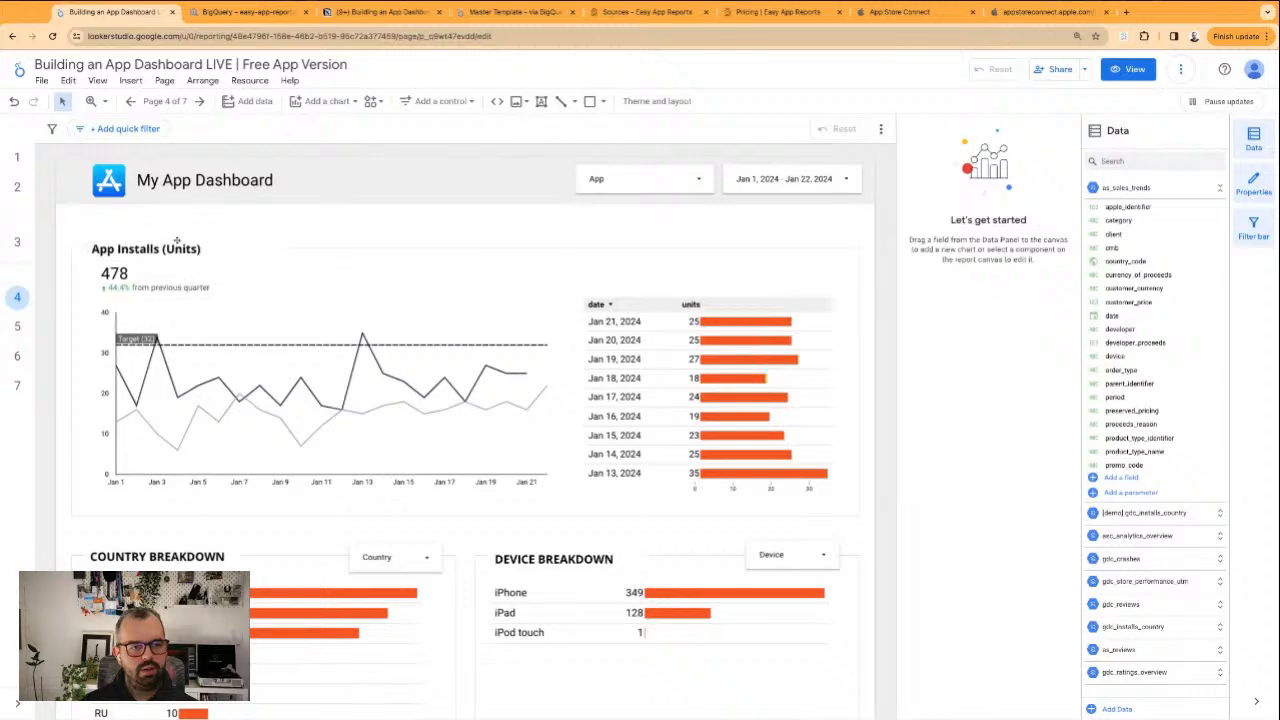
pyautogui.scroll(-2, 260, 300)
pyautogui.scroll(2, 305, 300)
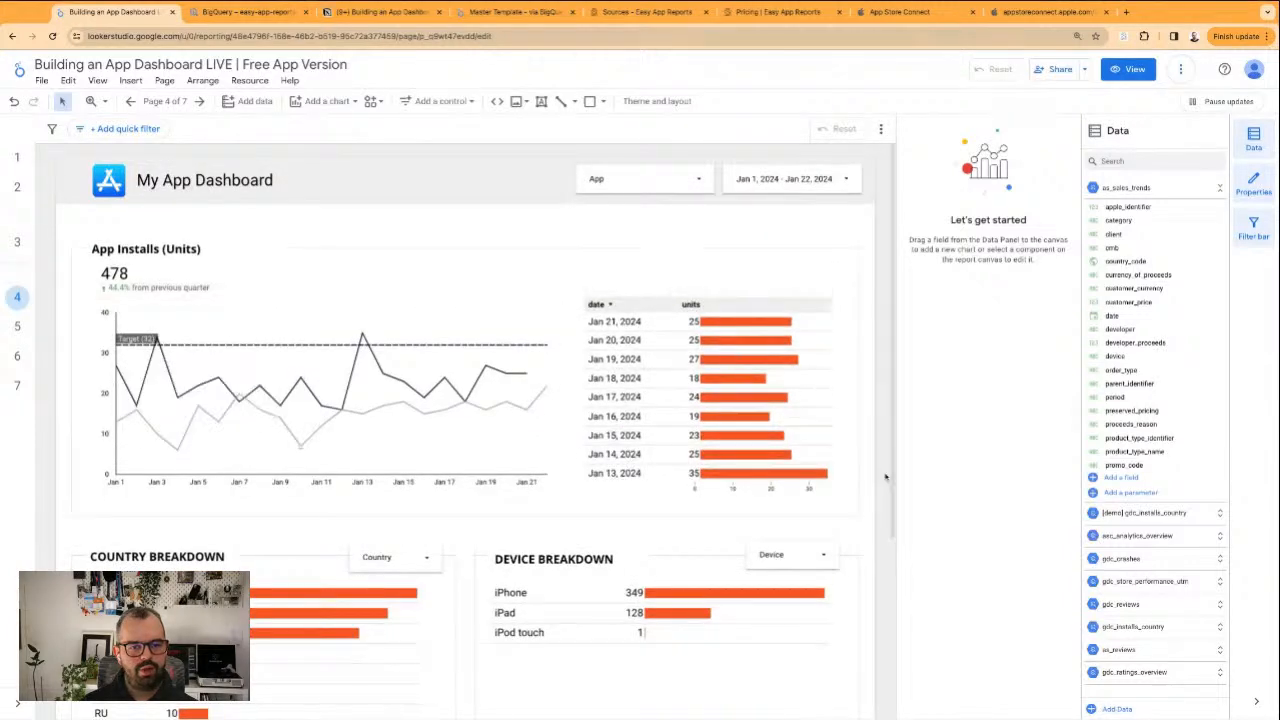
pyautogui.scroll(-2, 409, 508)
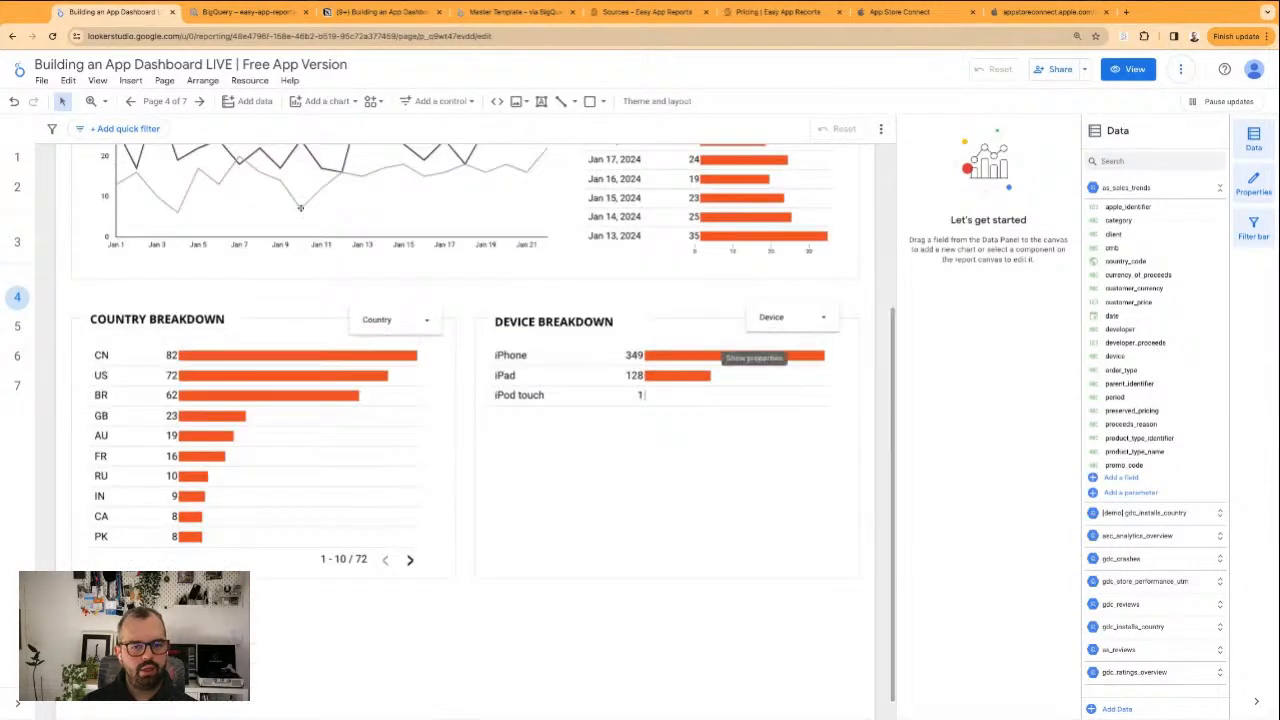
pyautogui.click(17, 327)
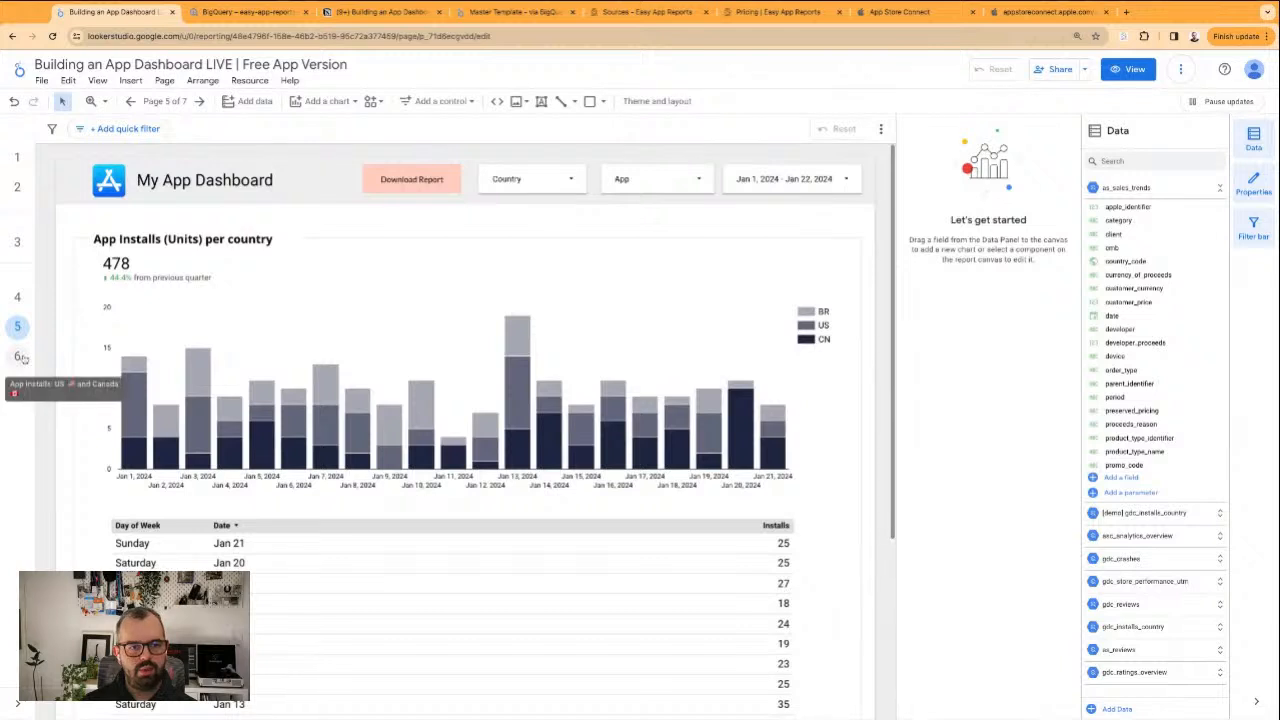
pyautogui.click(18, 357)
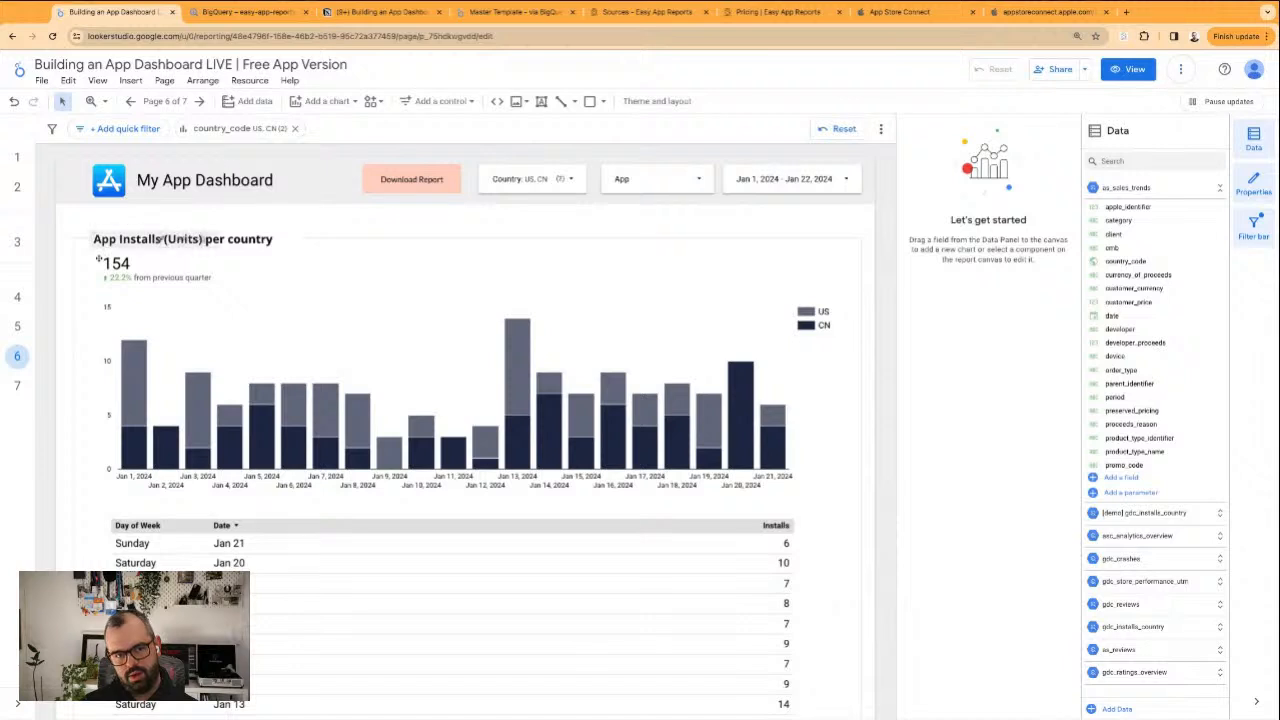
# Replace the header title on the App Installs US and Canada page with "US & Canada"
pyautogui.click(244, 232)
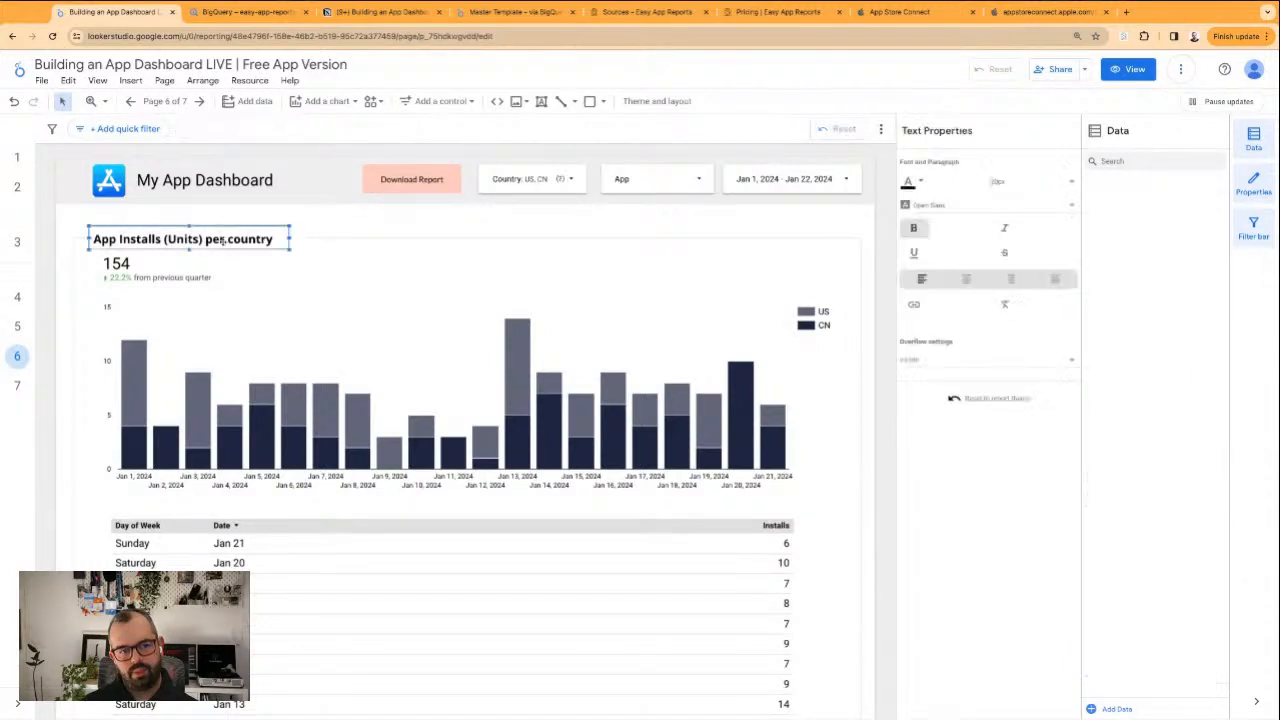
pyautogui.tripleClick(244, 232)
pyautogui.tripleClick(210, 178)
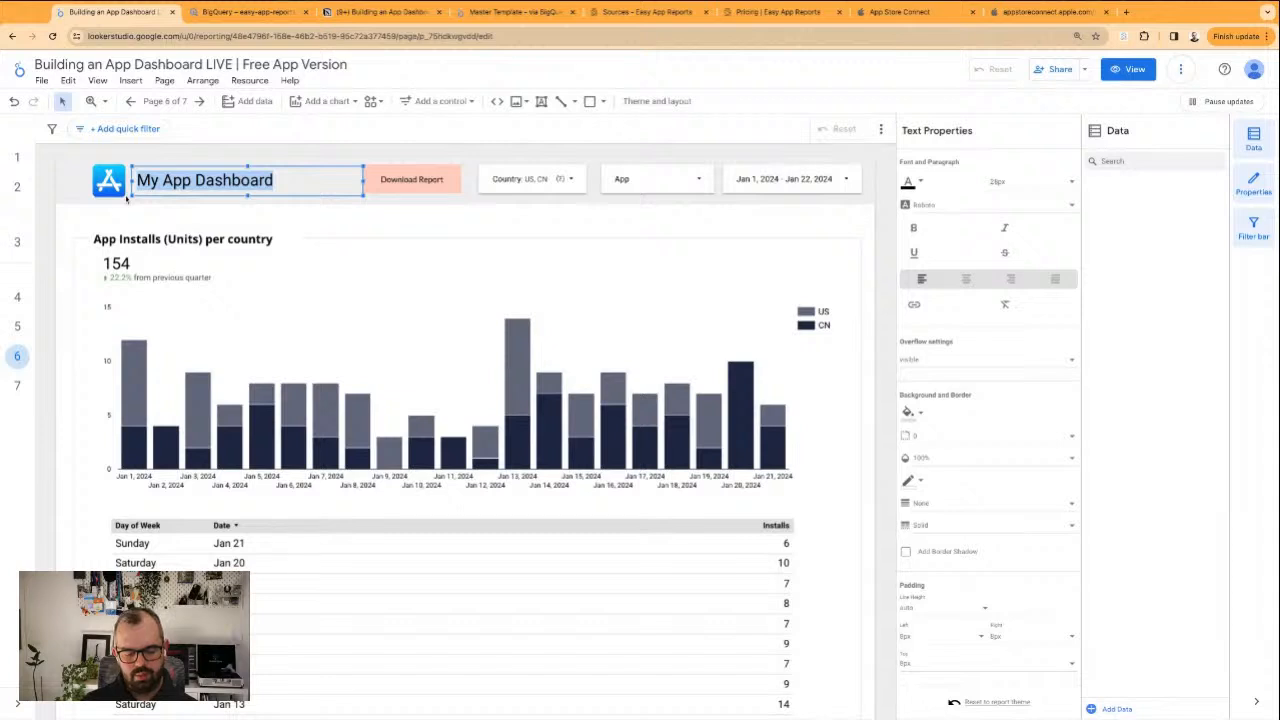
pyautogui.write('US & CanadaDa')
pyautogui.press('BackSpace')
pyautogui.press('BackSpace')
pyautogui.press('BackSpace')
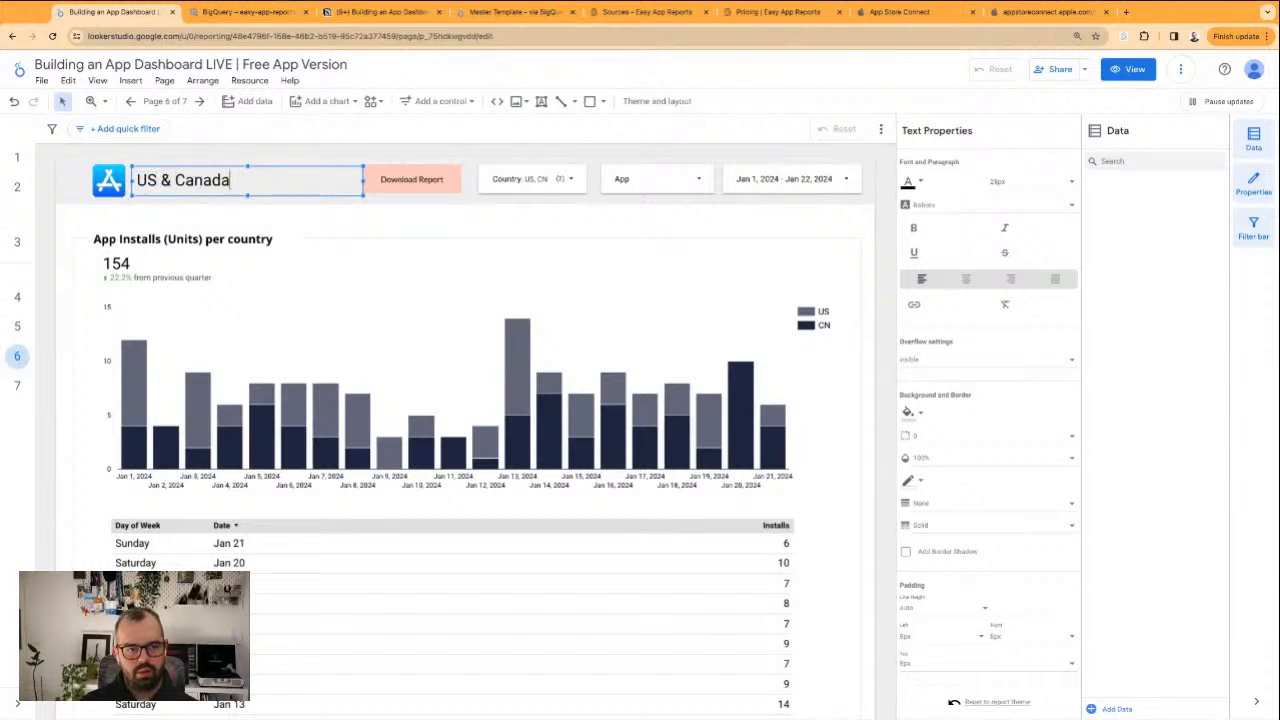
pyautogui.click(130, 157)
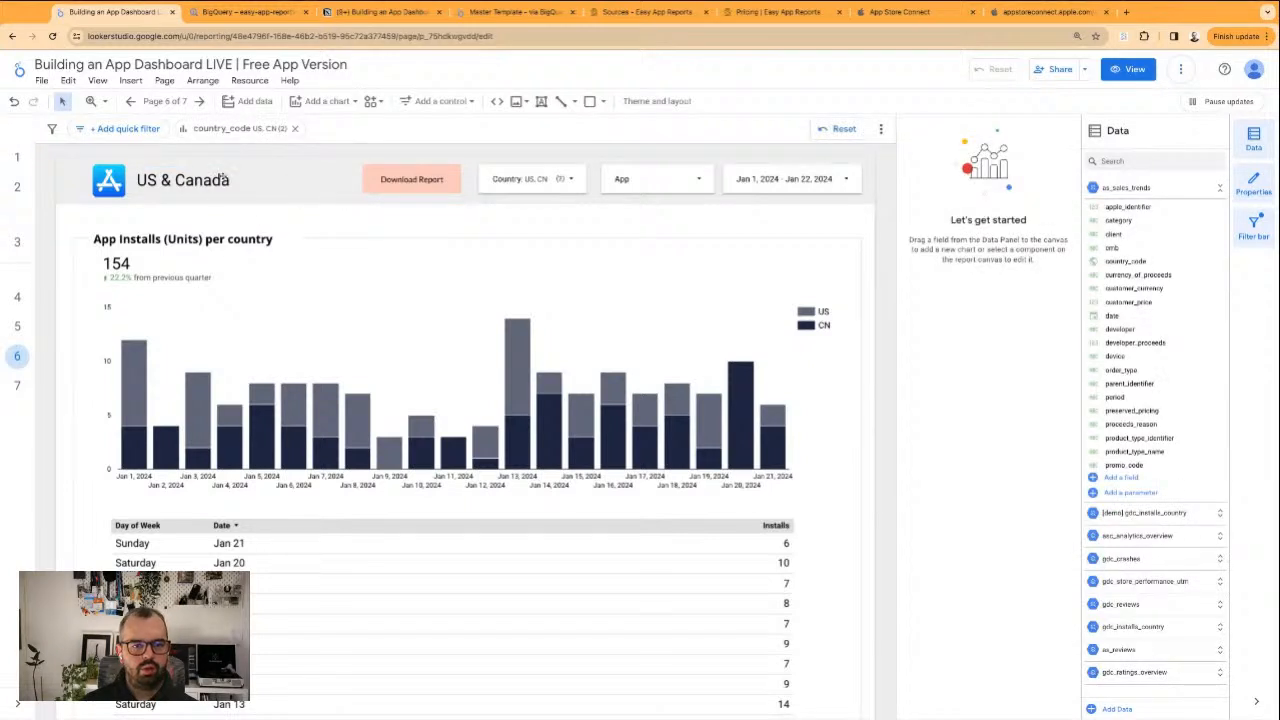
pyautogui.click(300, 196)
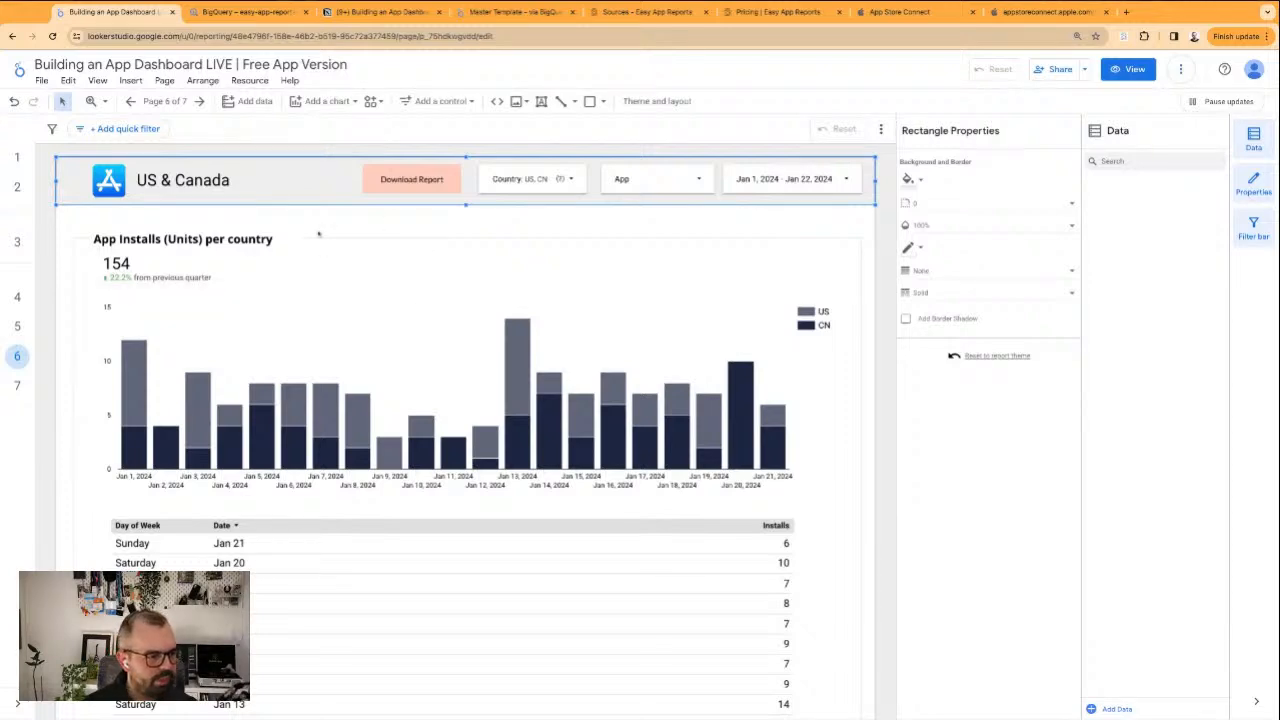
pyautogui.click(456, 222)
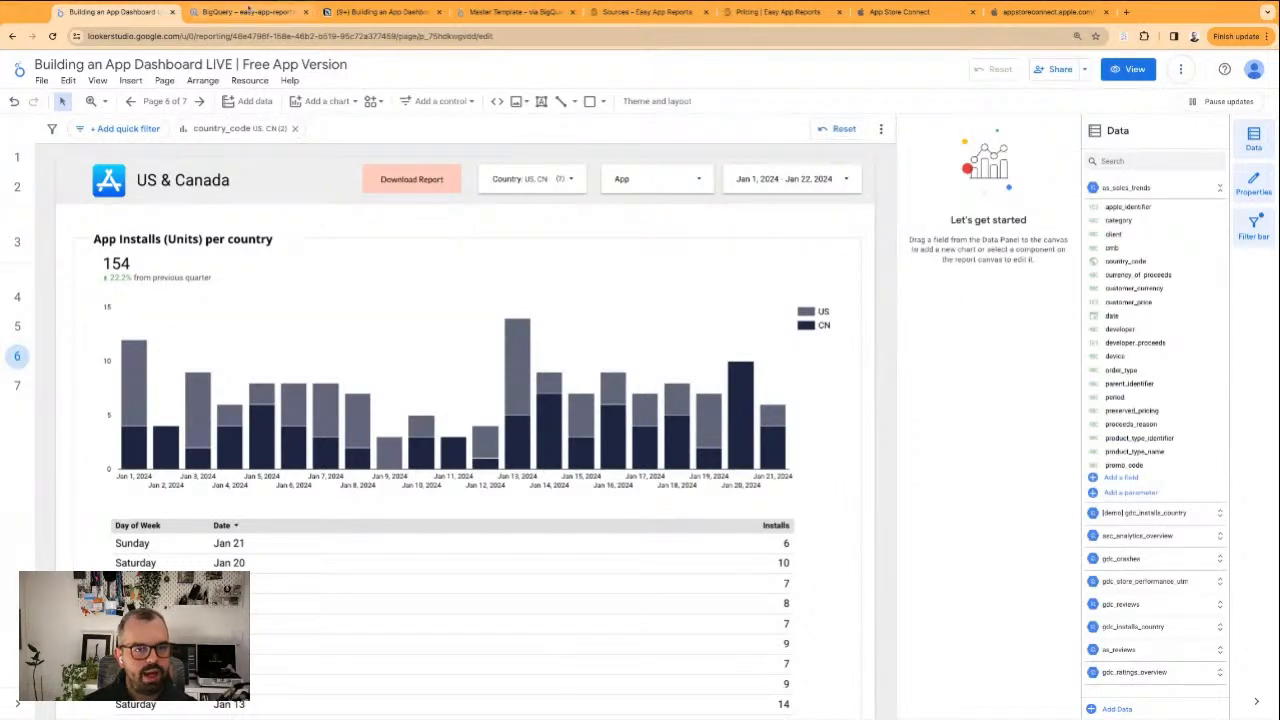
# Place the Notion plan's browser tab beside the report's tab and check the Acquisition items, especially Updates and Redownloads
pyautogui.click(249, 10)
pyautogui.moveTo(402, 12); pyautogui.dragTo(270, 15)
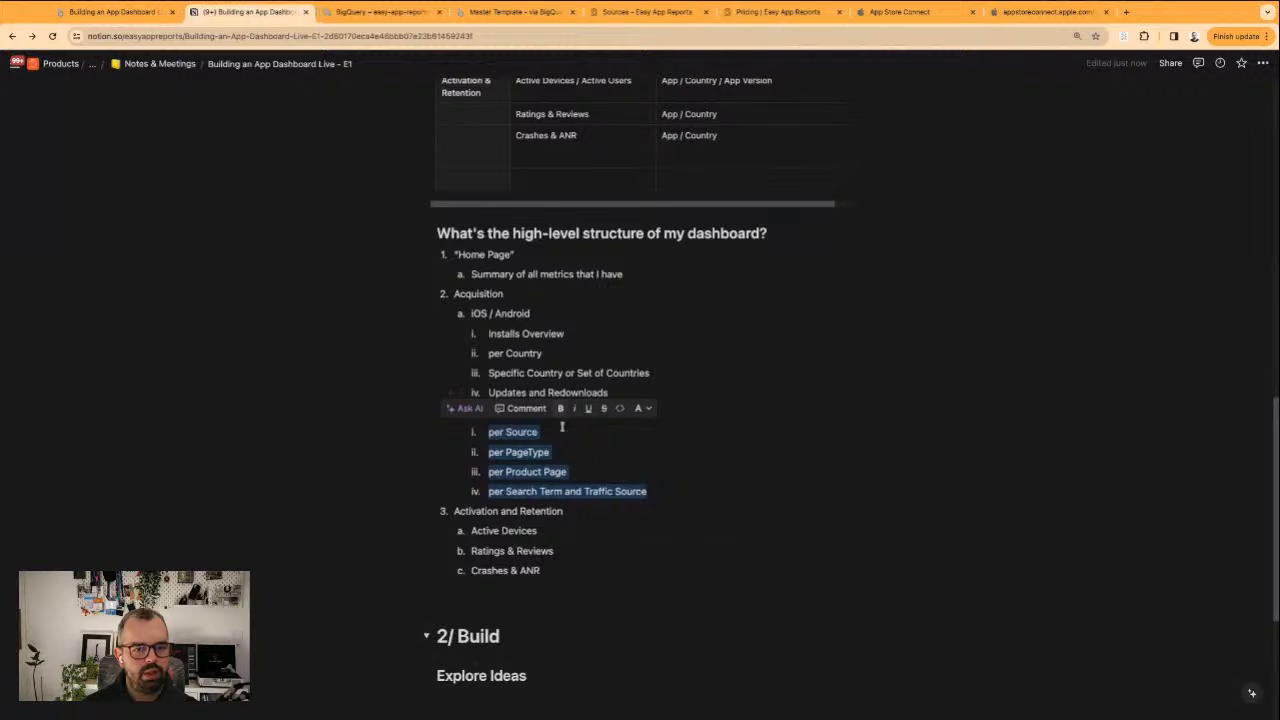
pyautogui.click(720, 474)
pyautogui.tripleClick(563, 392)
pyautogui.click(603, 394)
pyautogui.doubleClick(594, 394)
pyautogui.click(593, 394)
pyautogui.click(583, 425)
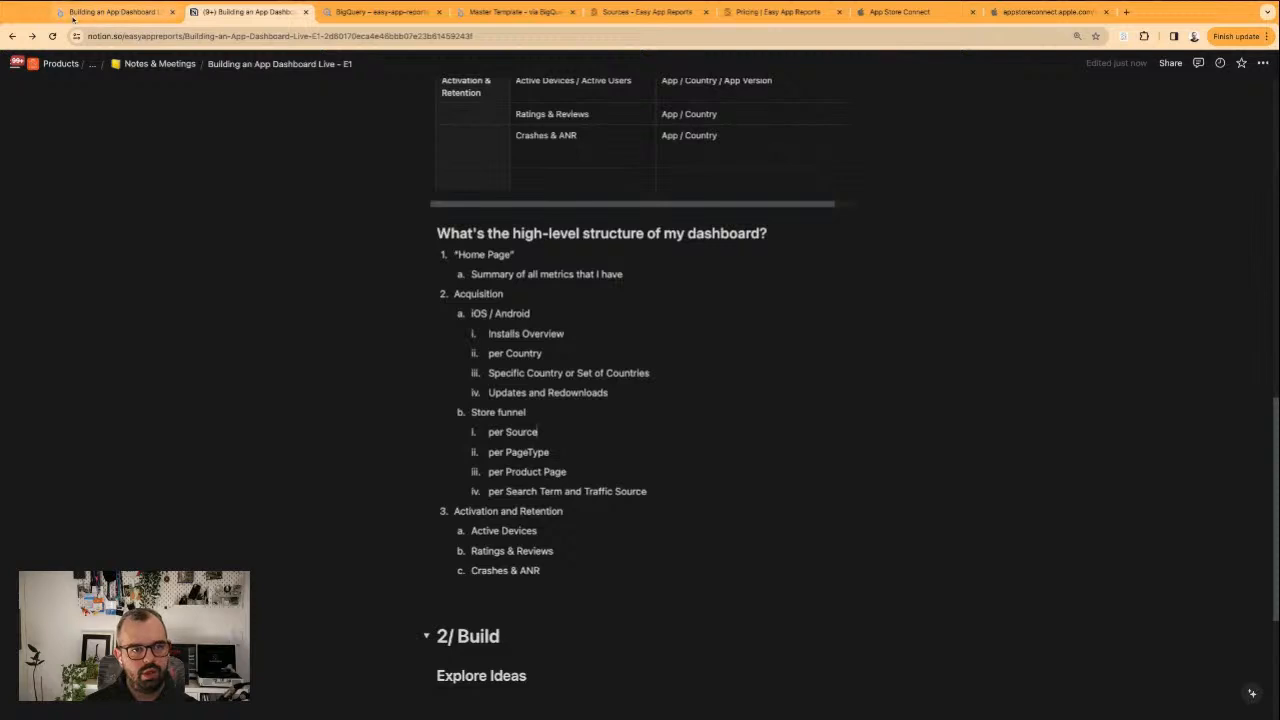
# Return to the Looker Studio report, duplicate the App Installs page in the App Store section and open the copy
pyautogui.click(110, 12)
pyautogui.click(17, 297)
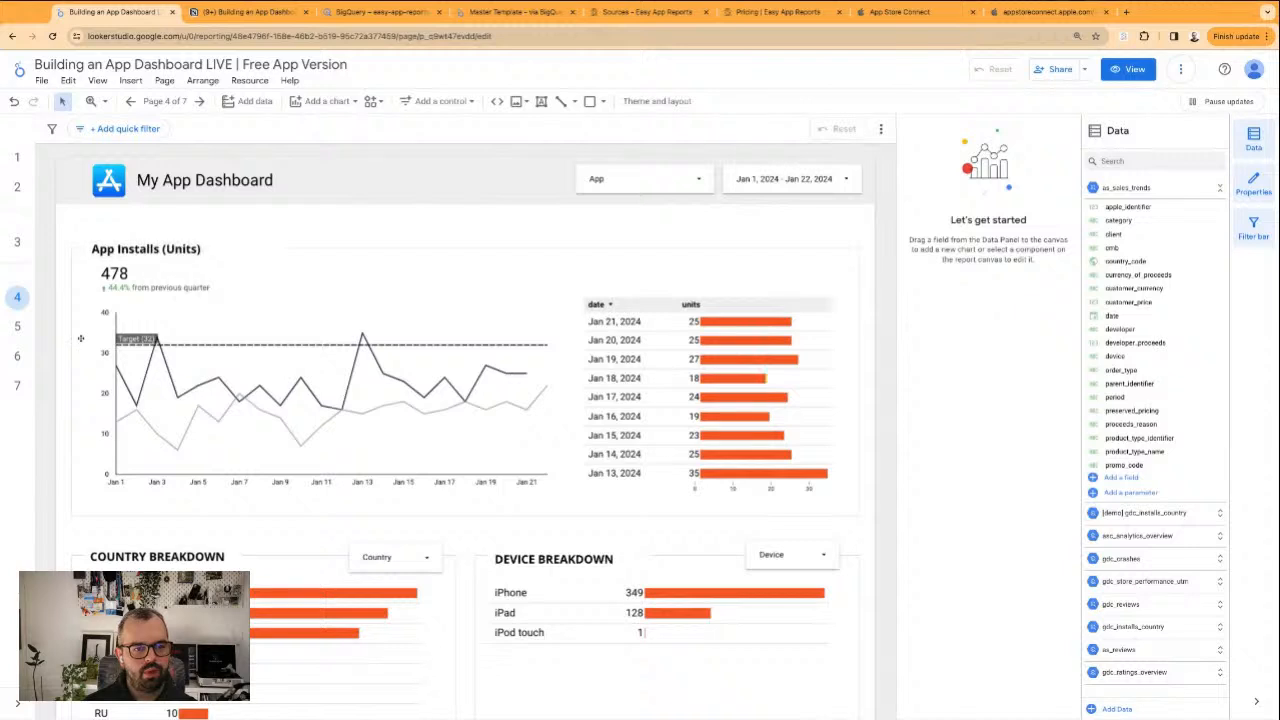
pyautogui.click(165, 101)
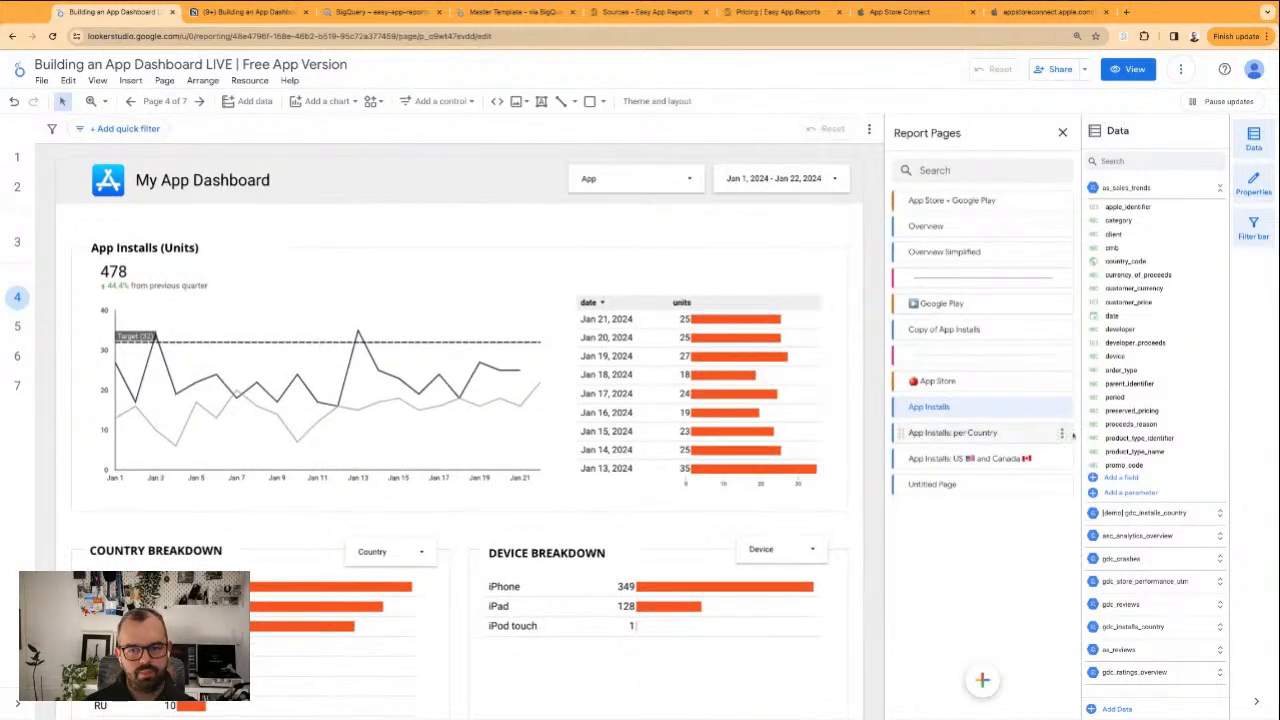
pyautogui.click(1068, 408)
pyautogui.click(1105, 447)
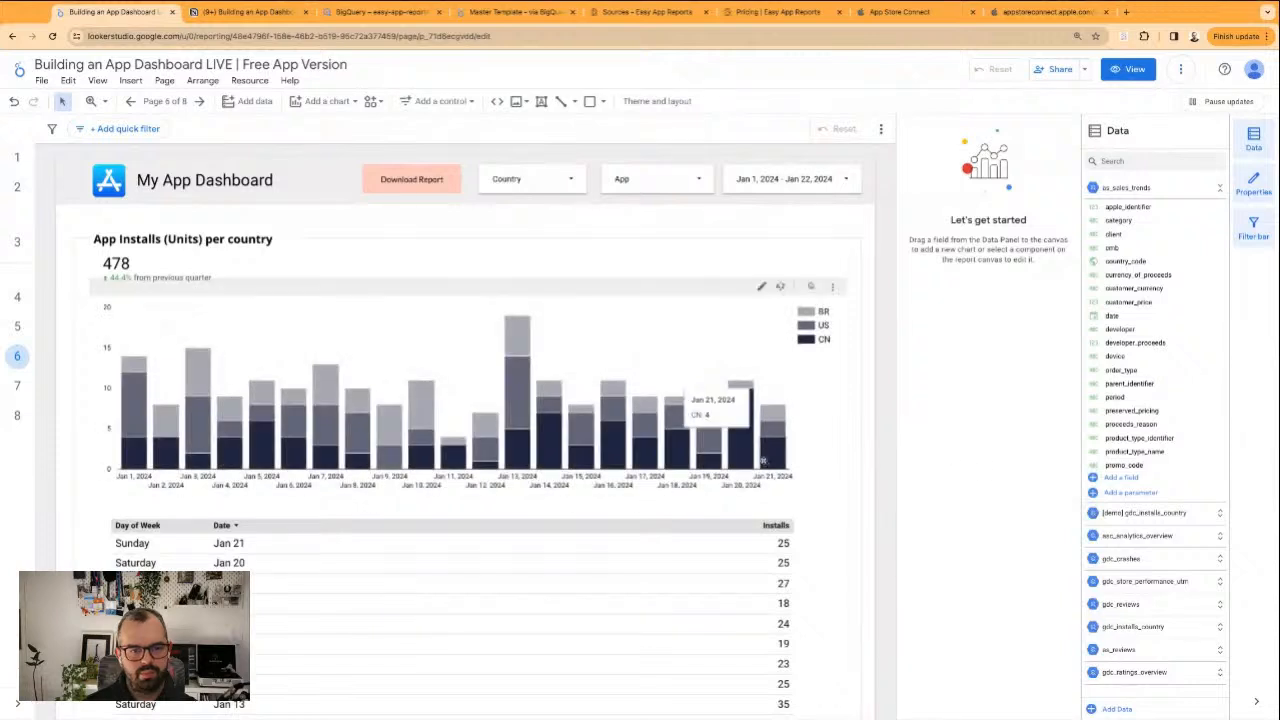
pyautogui.click(165, 101)
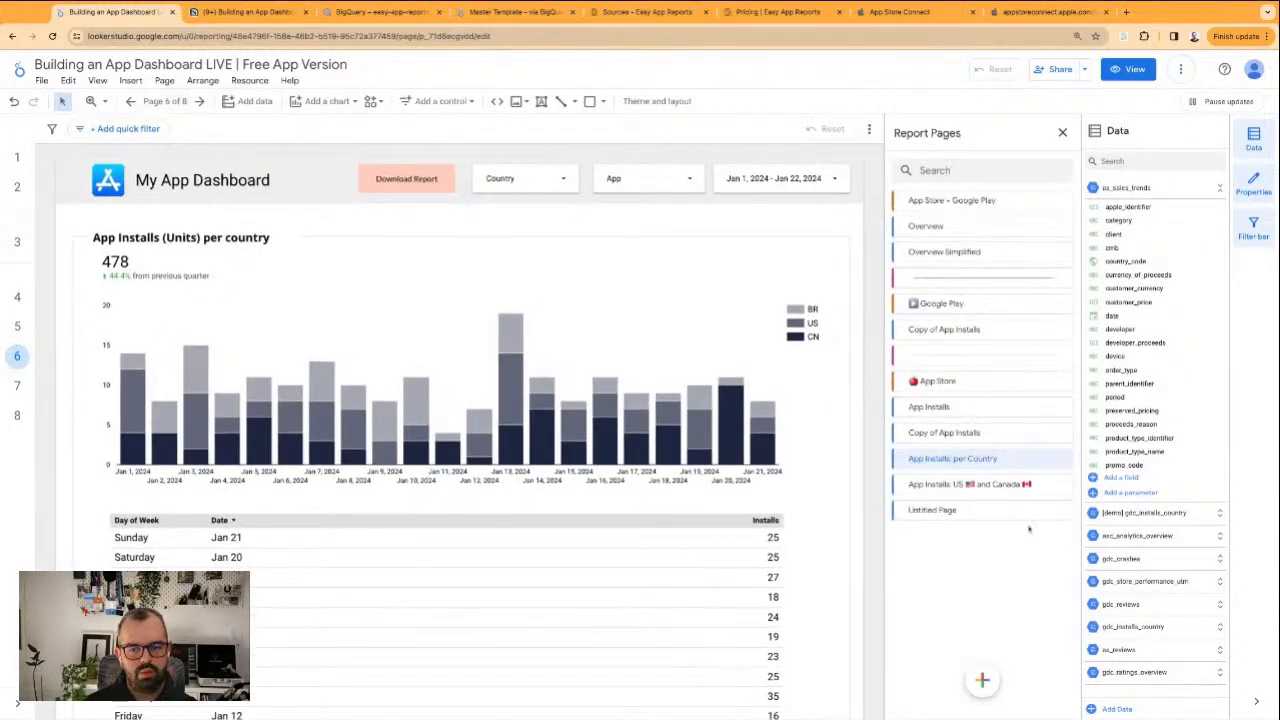
pyautogui.moveTo(950, 458)
pyautogui.mouseDown()
pyautogui.moveTo(950, 482)
pyautogui.moveTo(944, 434)
pyautogui.mouseUp()
pyautogui.click(944, 432)
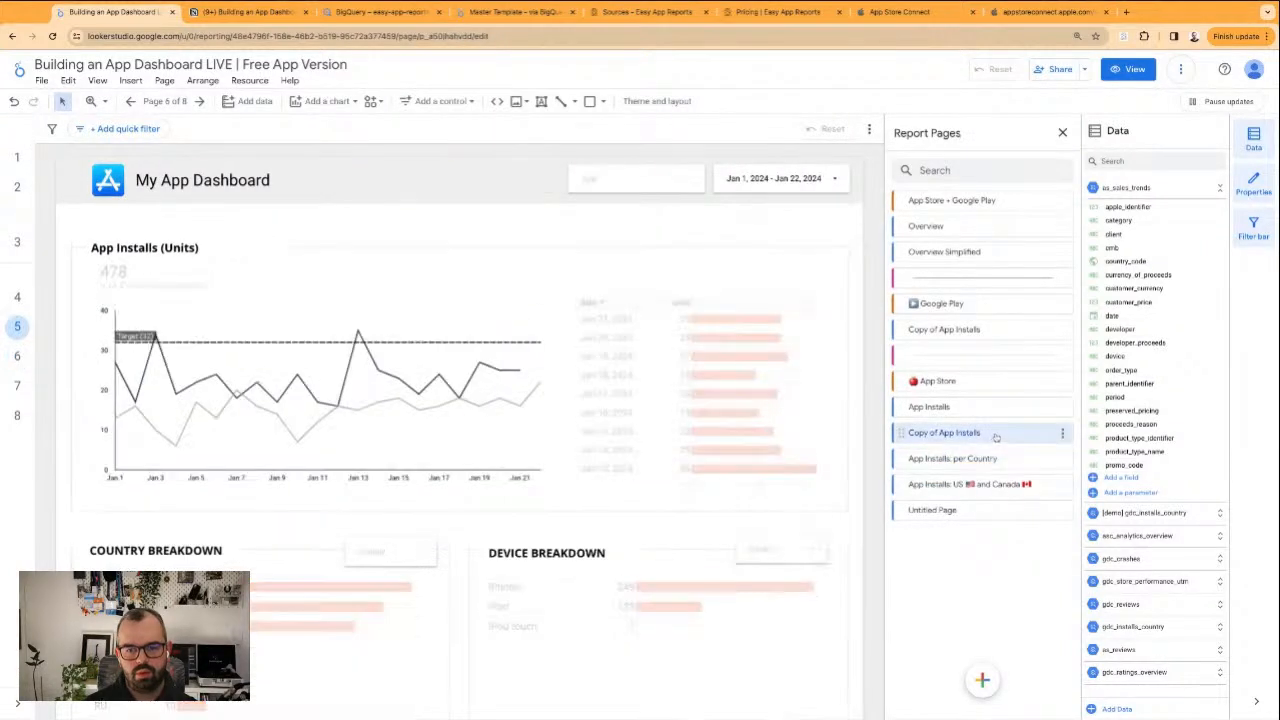
# Try to rename the copied App Installs page "Updates & Redownloads", and briefly check the page list in view mode
pyautogui.click(1062, 432)
pyautogui.click(1072, 444)
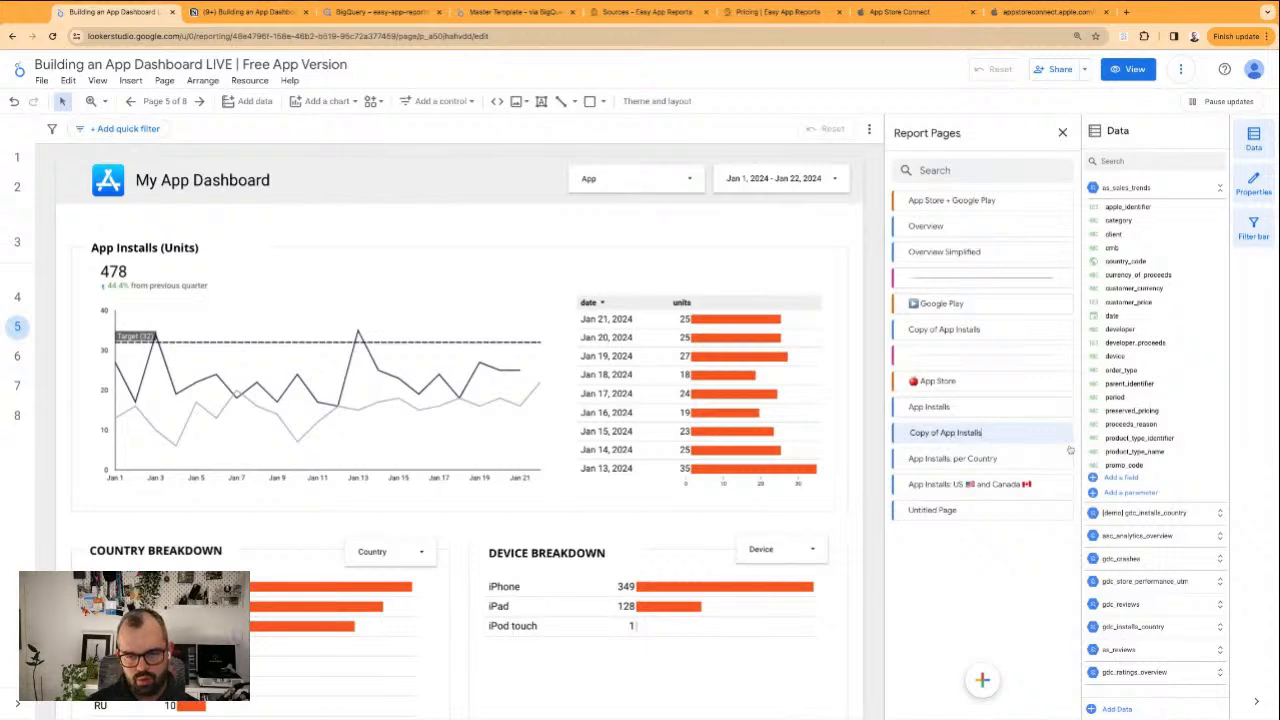
pyautogui.write('Updates')
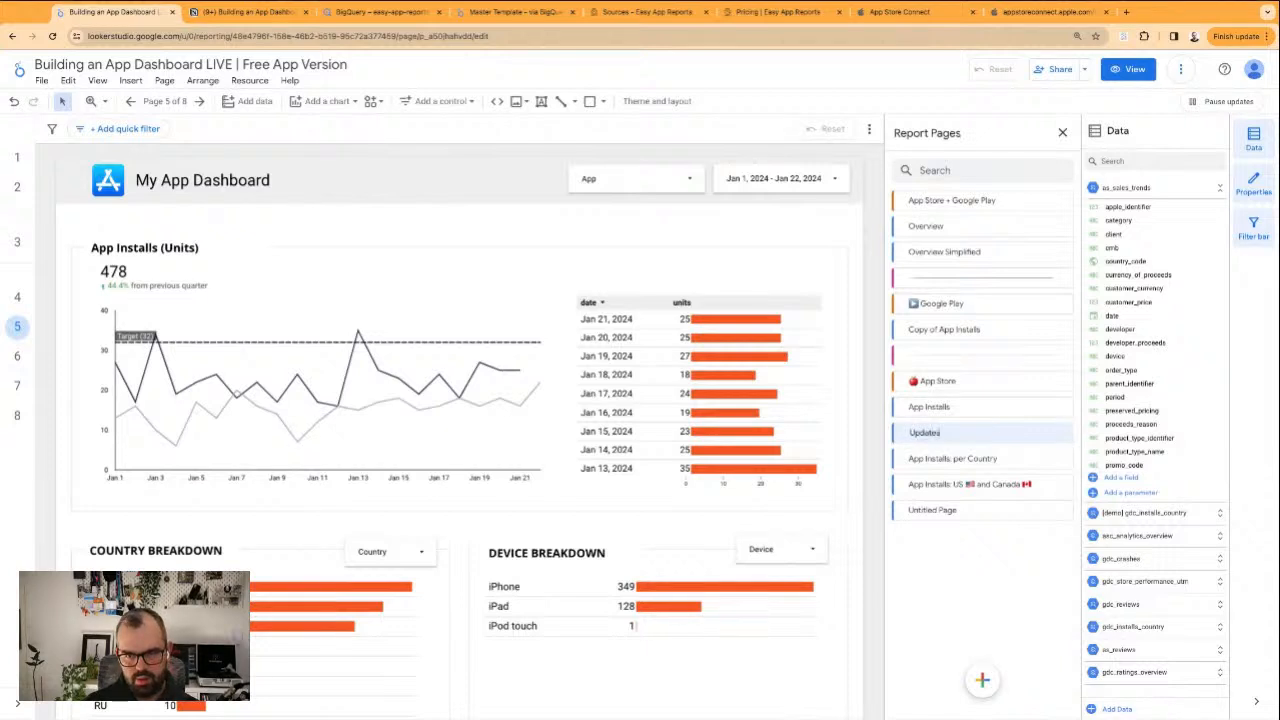
pyautogui.write(' & Redownloads')
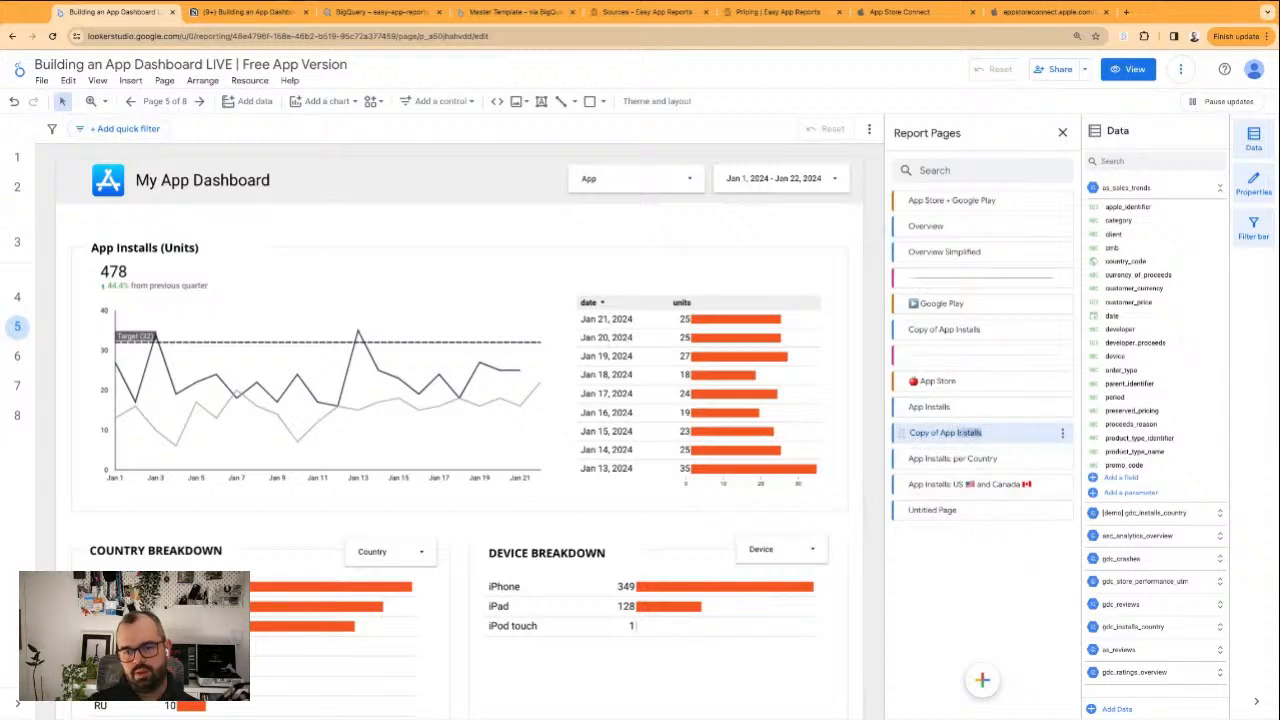
pyautogui.click(1062, 433)
pyautogui.click(982, 434)
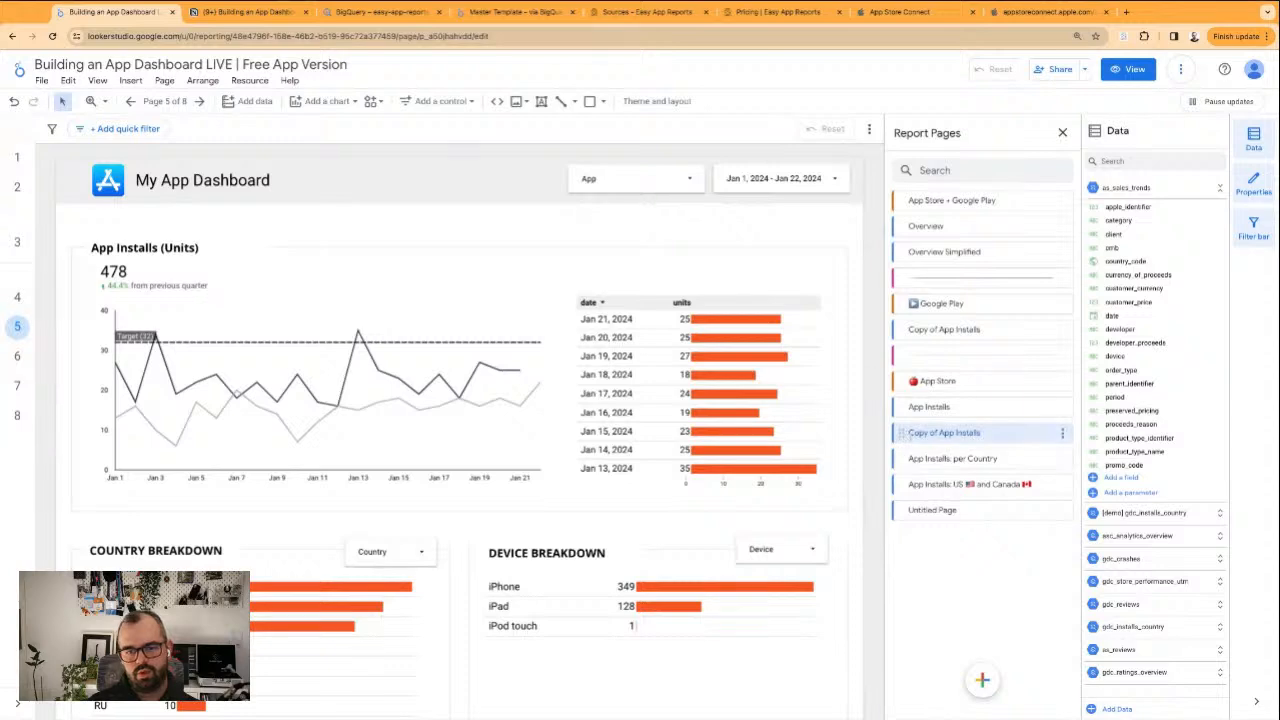
pyautogui.click(1128, 69)
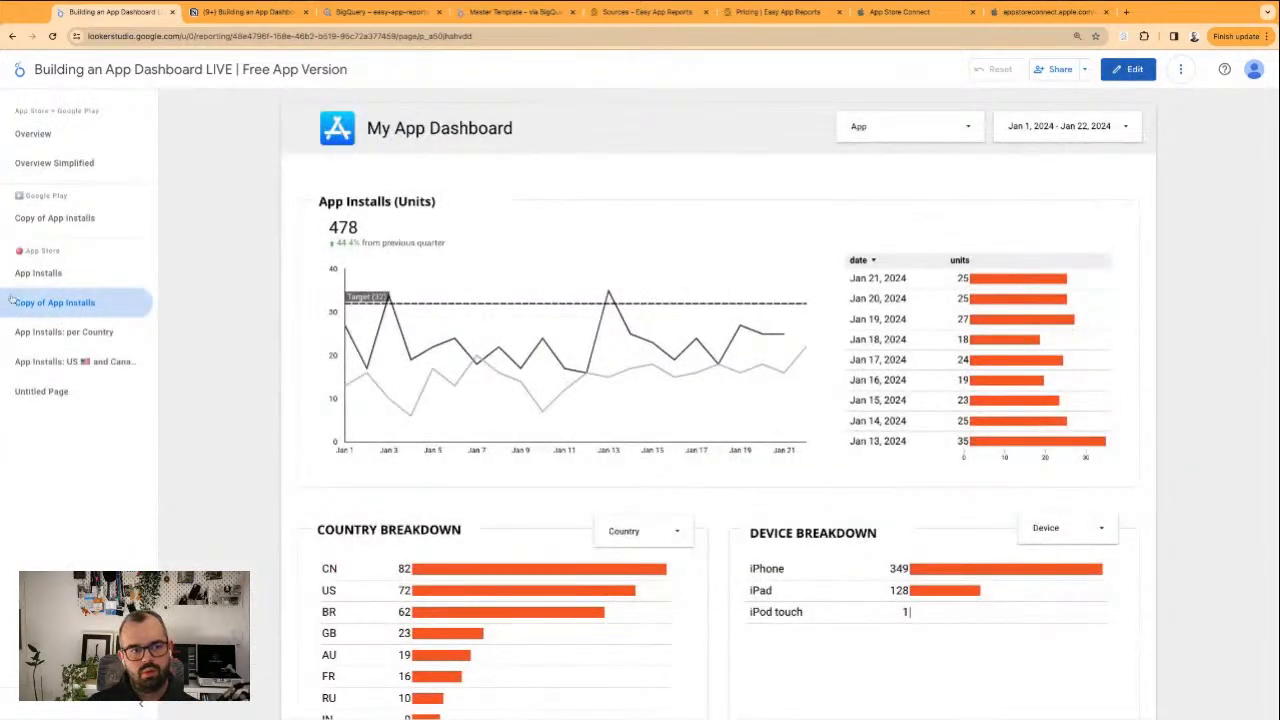
pyautogui.click(1128, 69)
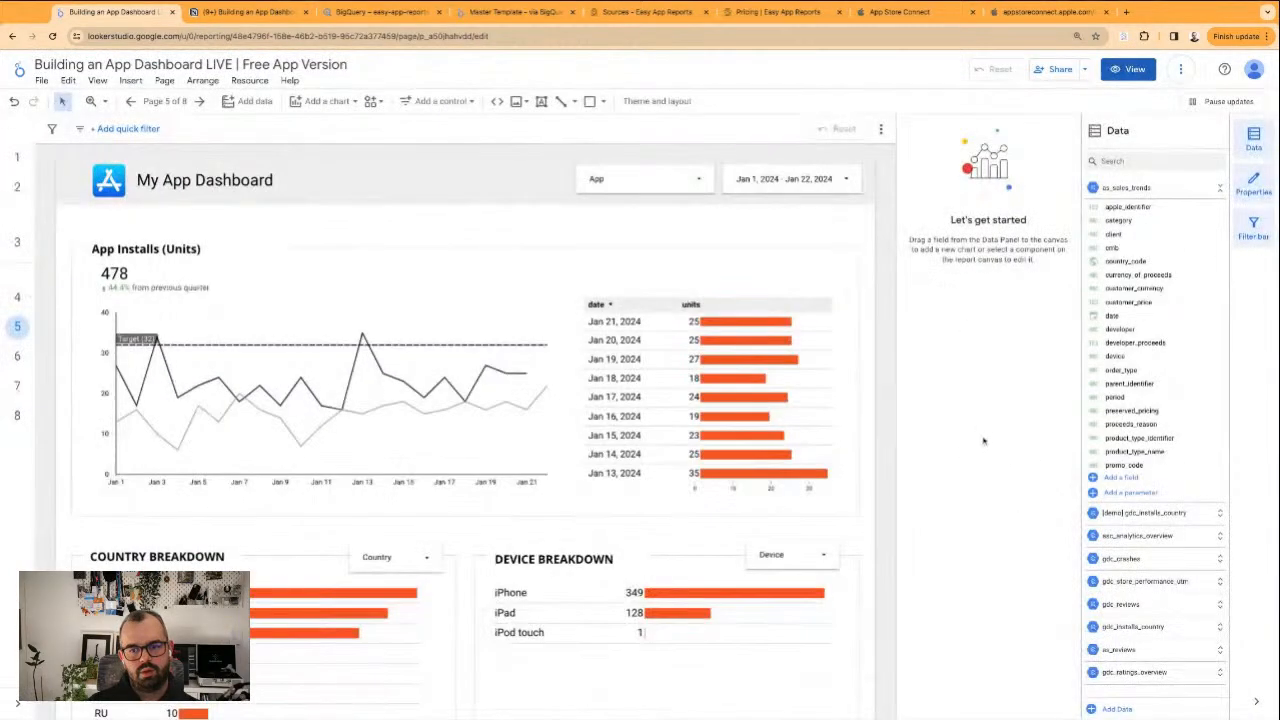
# Rename the copied App Installs page in the App Store section as "Updates & Redownloads"
pyautogui.click(165, 101)
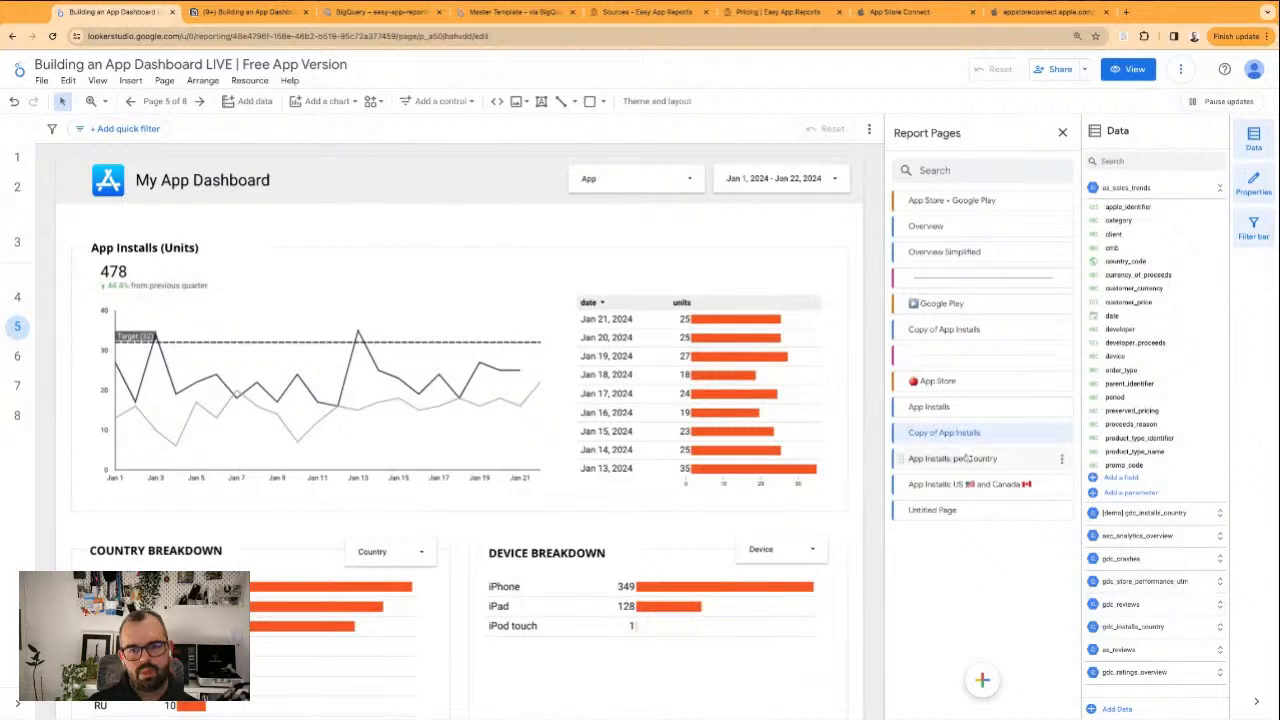
pyautogui.doubleClick(945, 432)
pyautogui.write('U')
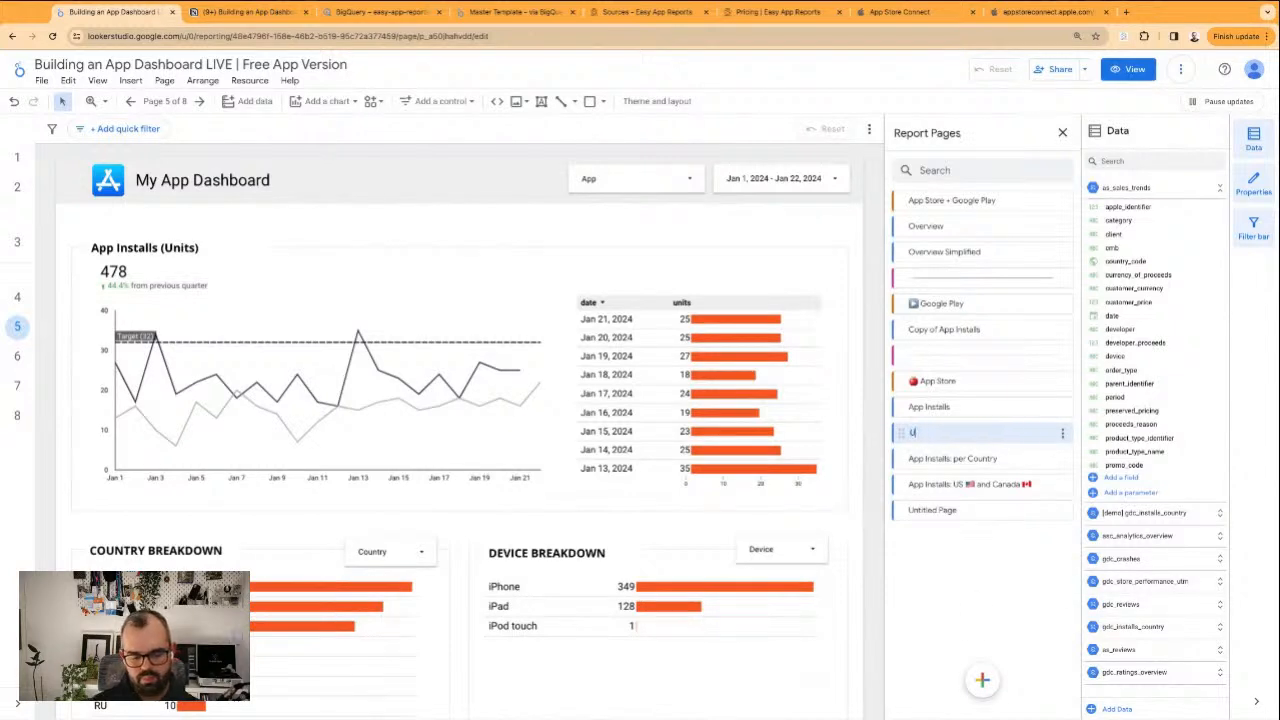
pyautogui.write('pdates & Redownloads')
pyautogui.press('Return')
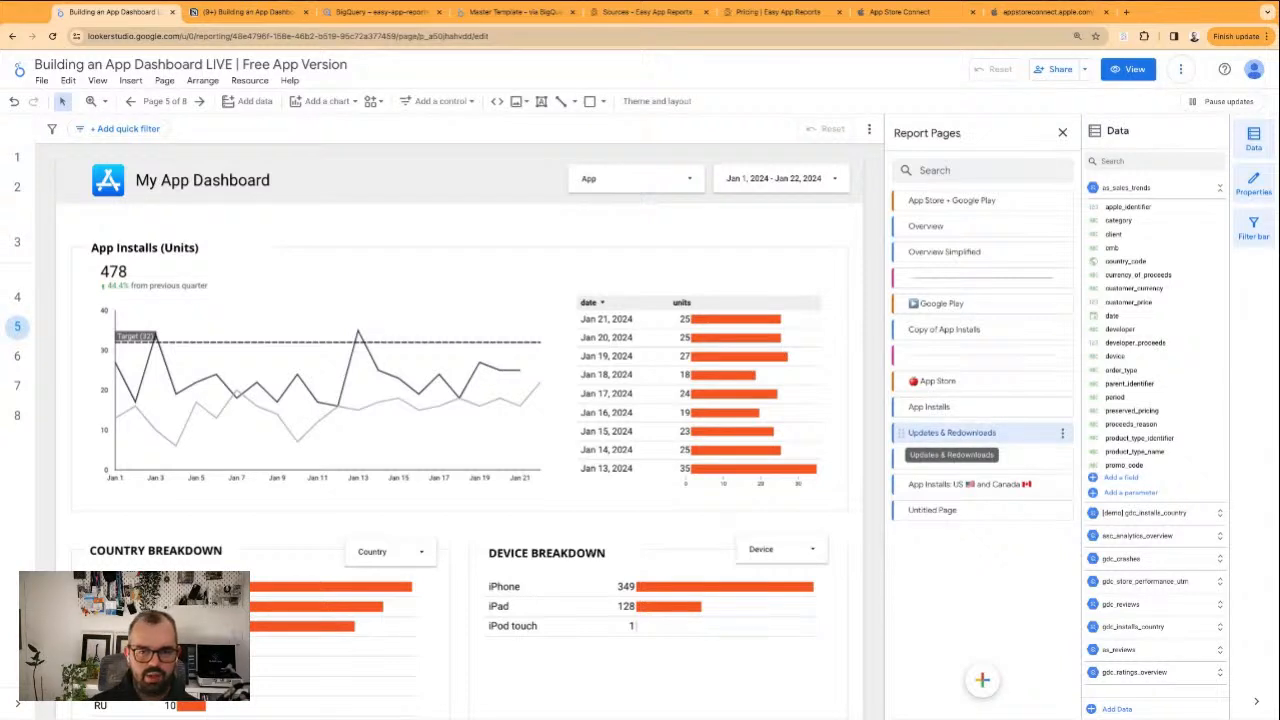
# Delete the Country Breakdown and Device Breakdown sections, including their charts and filters, from the Updates & Redownloads page
pyautogui.scroll(-3, 206, 326)
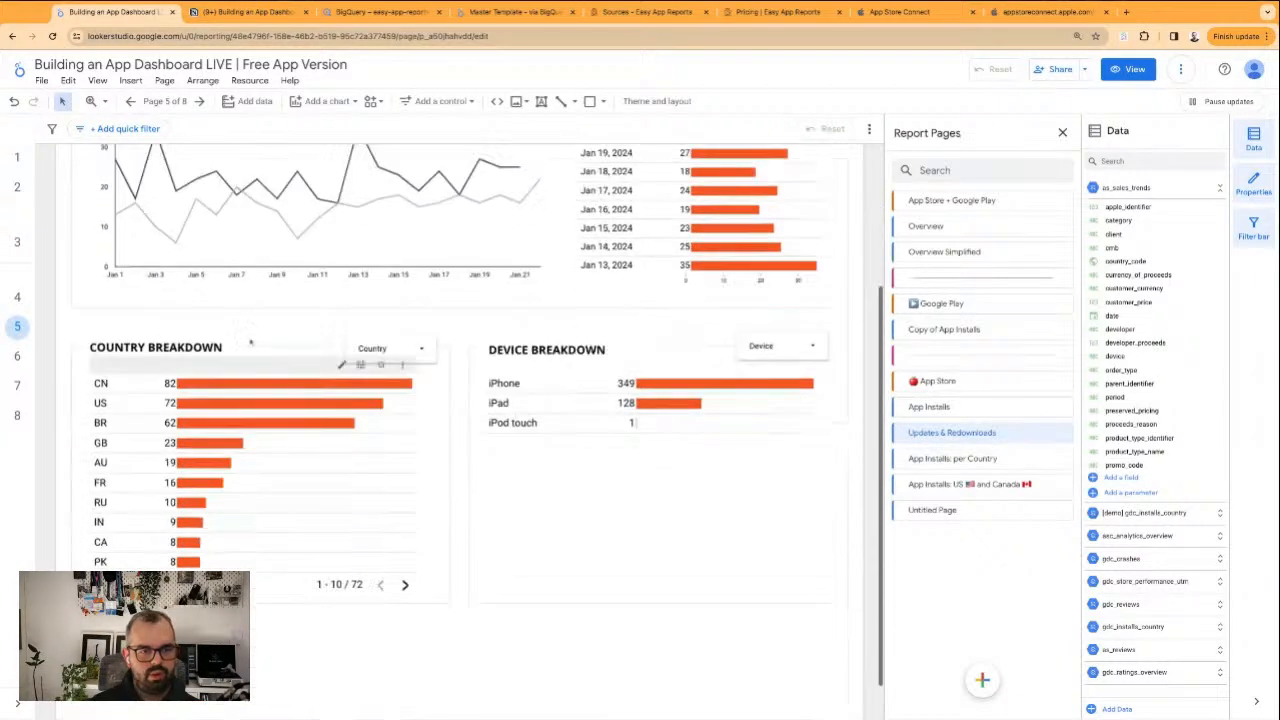
pyautogui.scroll(2, 242, 332)
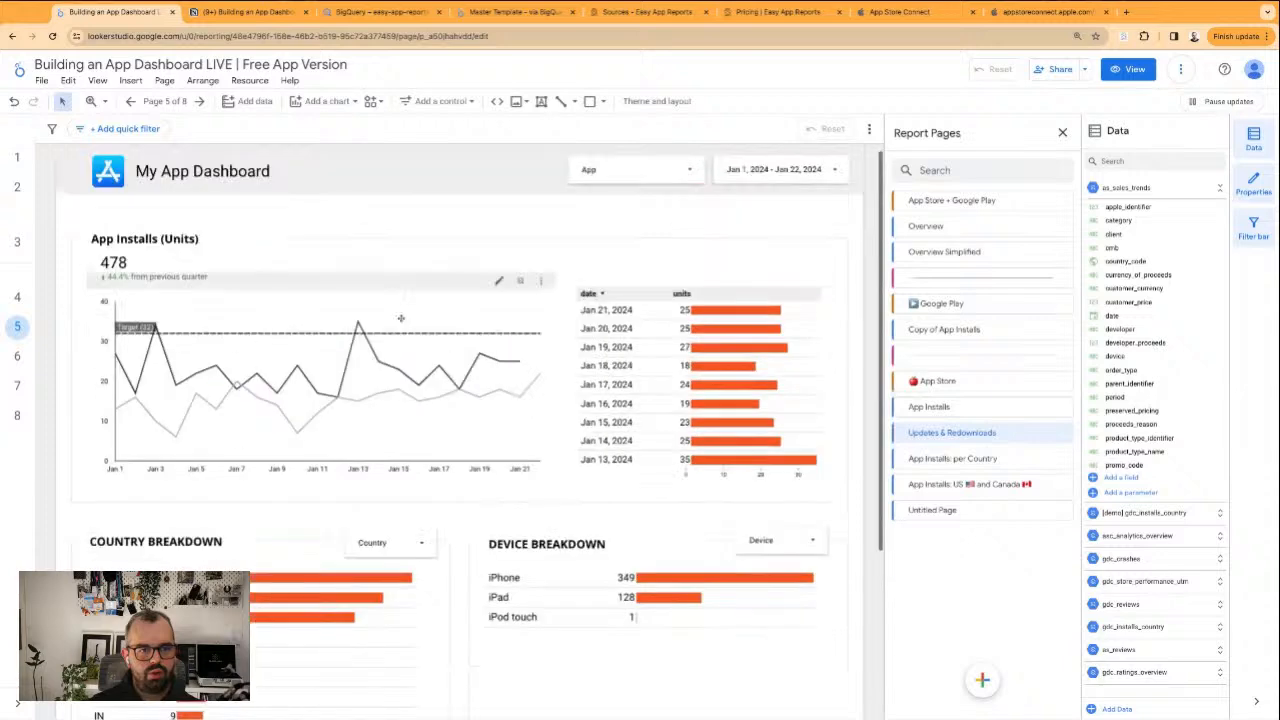
pyautogui.scroll(-1, 330, 417)
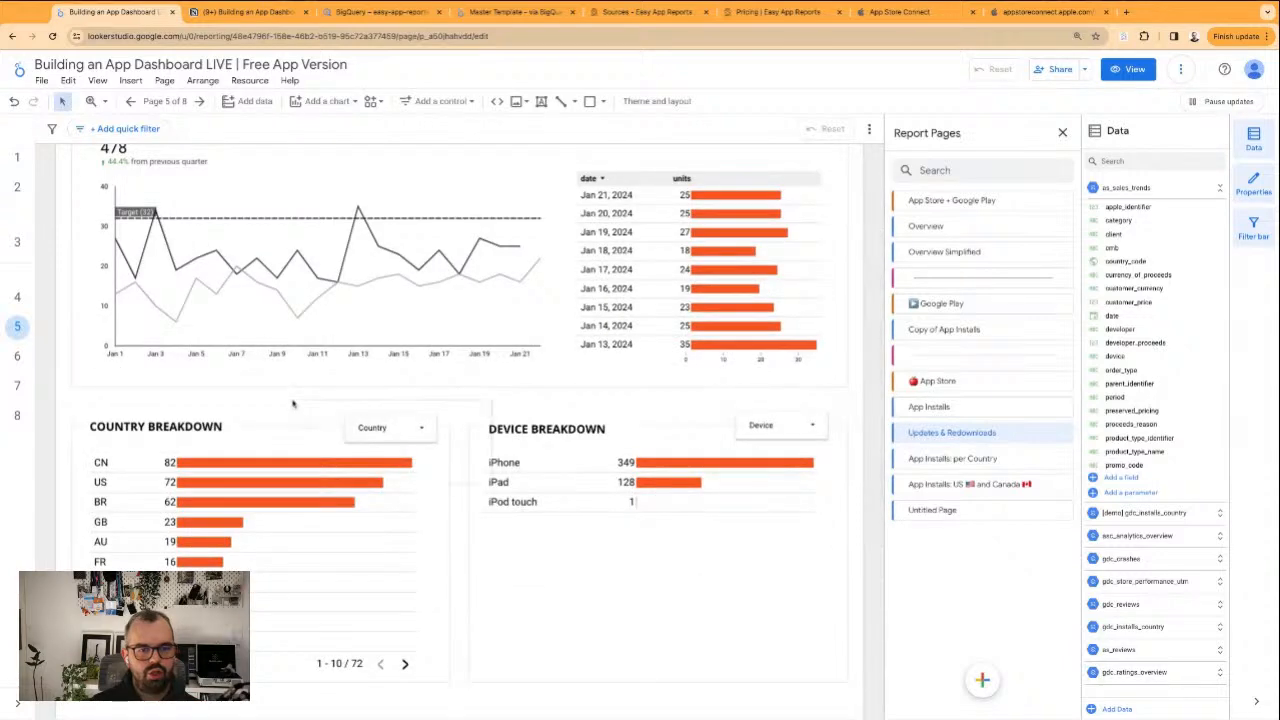
pyautogui.click(294, 487)
pyautogui.moveTo(76, 405); pyautogui.dragTo(868, 692)
pyautogui.press('Delete')
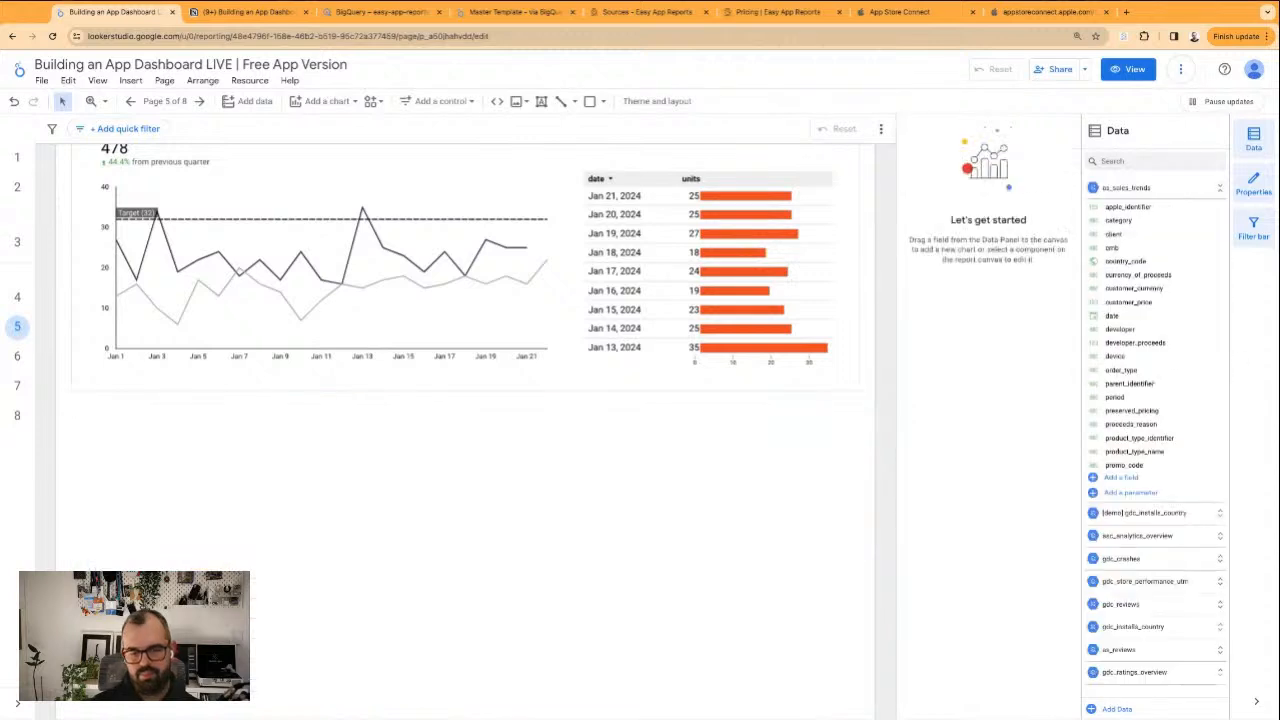
# Resize the frame around the App Installs section so it covers about half the page width and extends further down
pyautogui.scroll(1, 344, 405)
pyautogui.scroll(2, 344, 405)
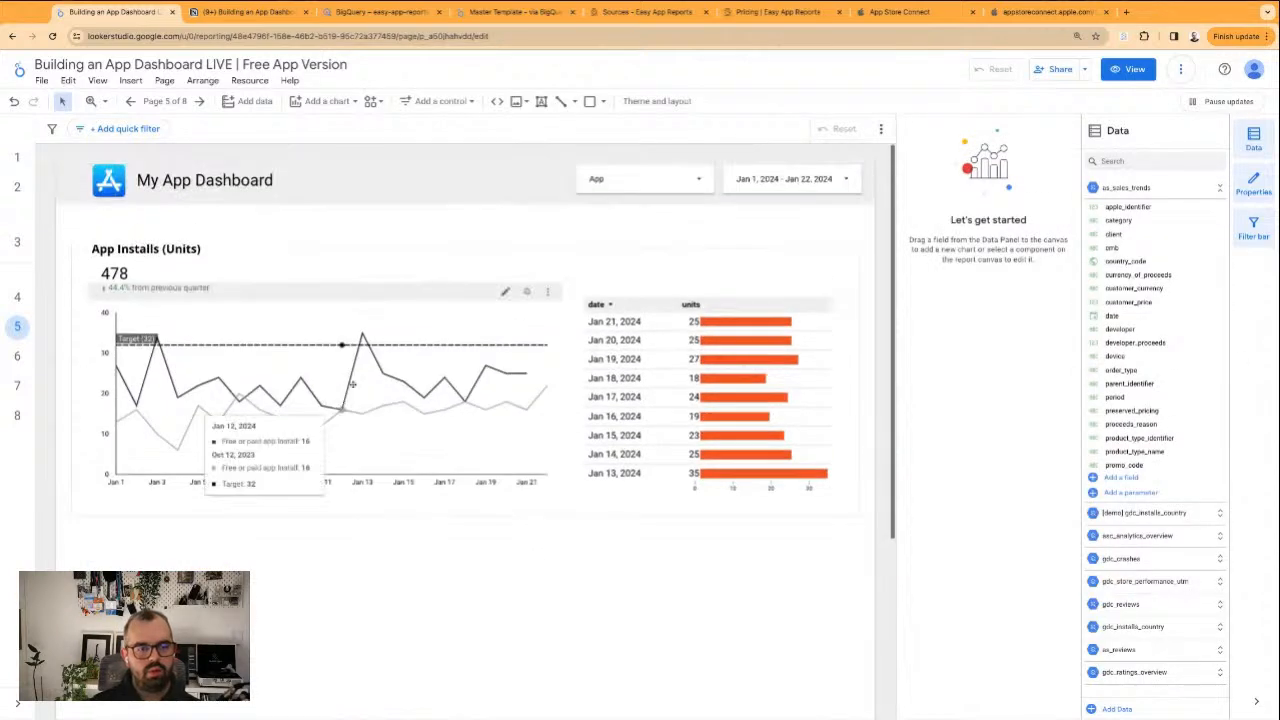
pyautogui.click(405, 252)
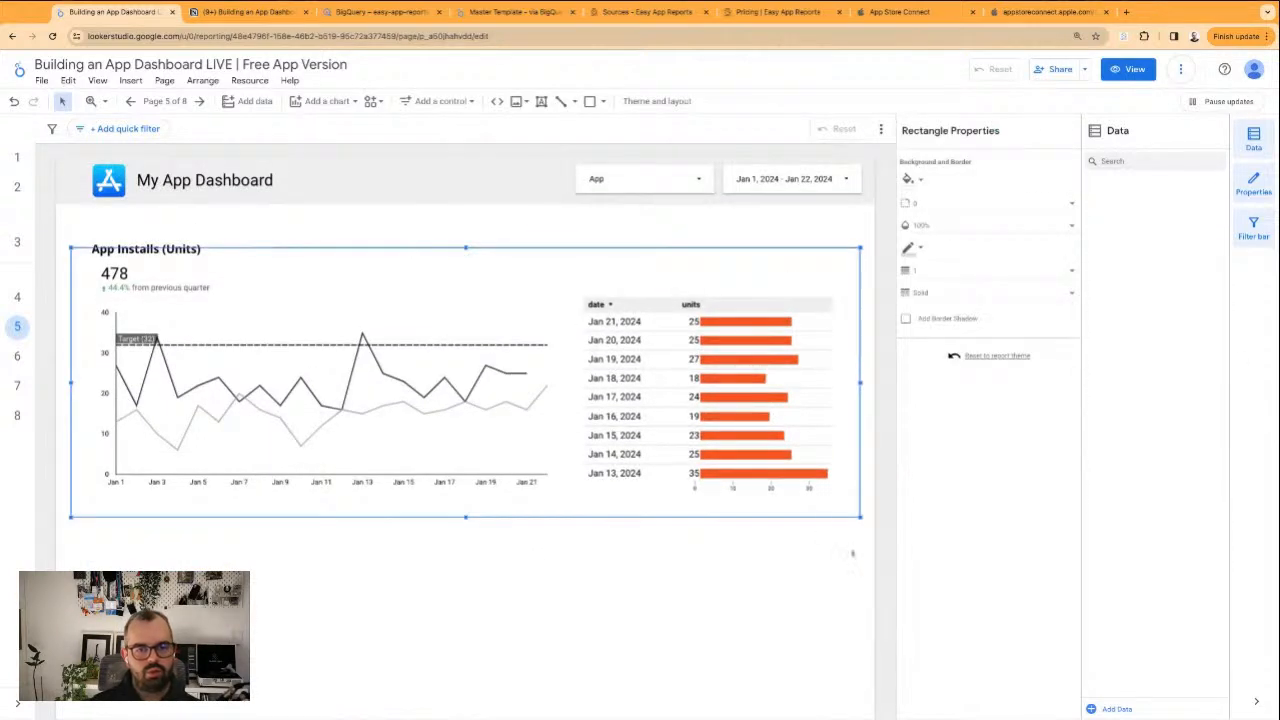
pyautogui.moveTo(861, 517); pyautogui.dragTo(445, 659)
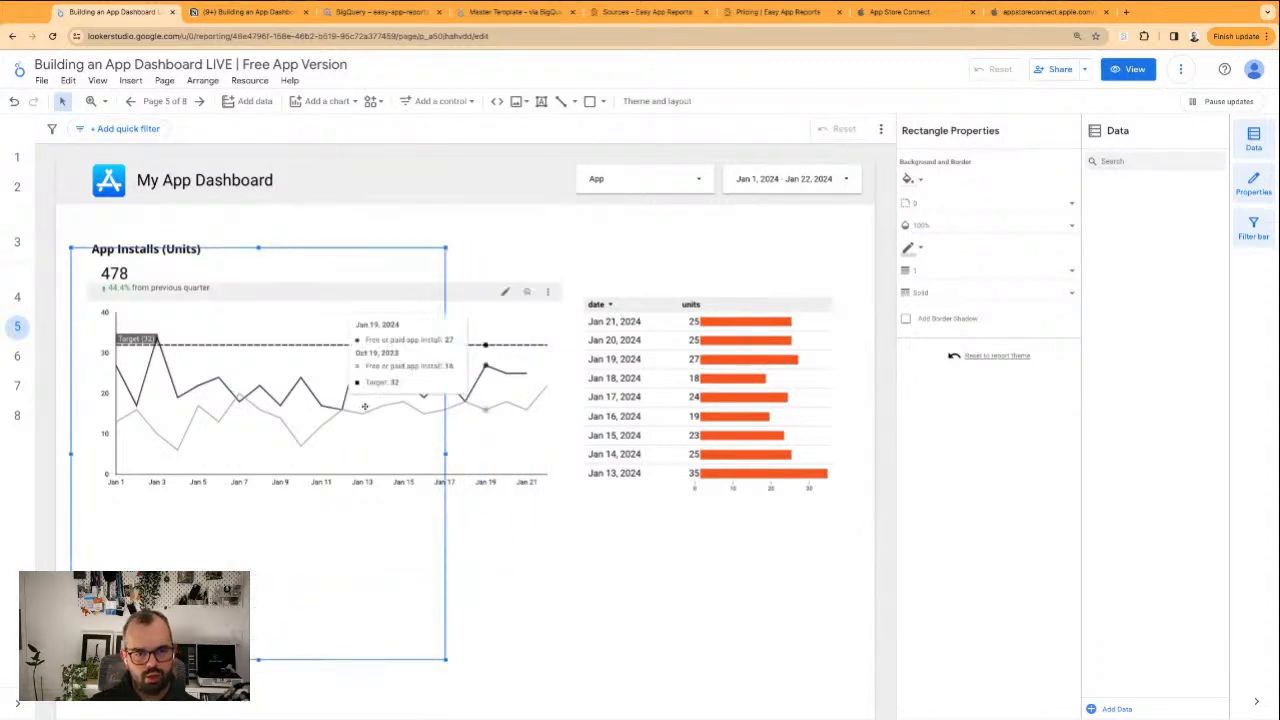
# Narrow the App Installs line chart to fit inside the half-width frame and place the date/units table below it, widened to match the chart
pyautogui.click(507, 396)
pyautogui.moveTo(563, 398); pyautogui.dragTo(429, 398)
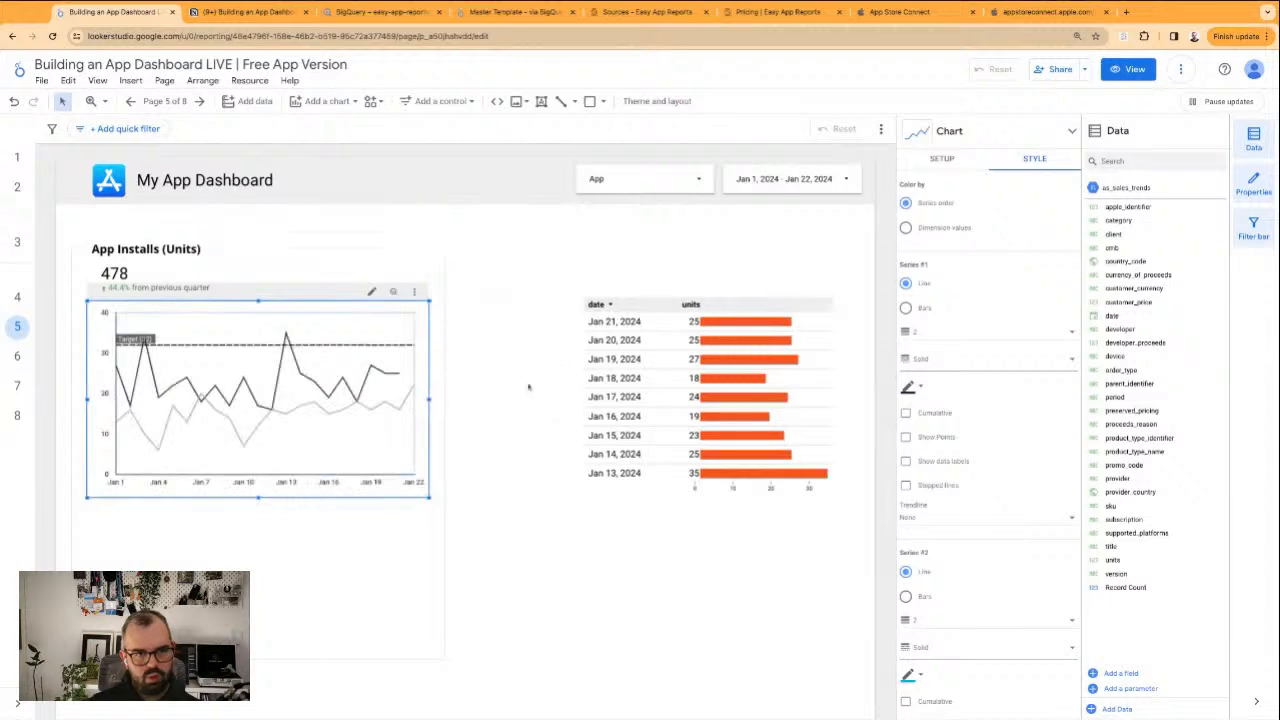
pyautogui.moveTo(714, 384); pyautogui.dragTo(225, 613)
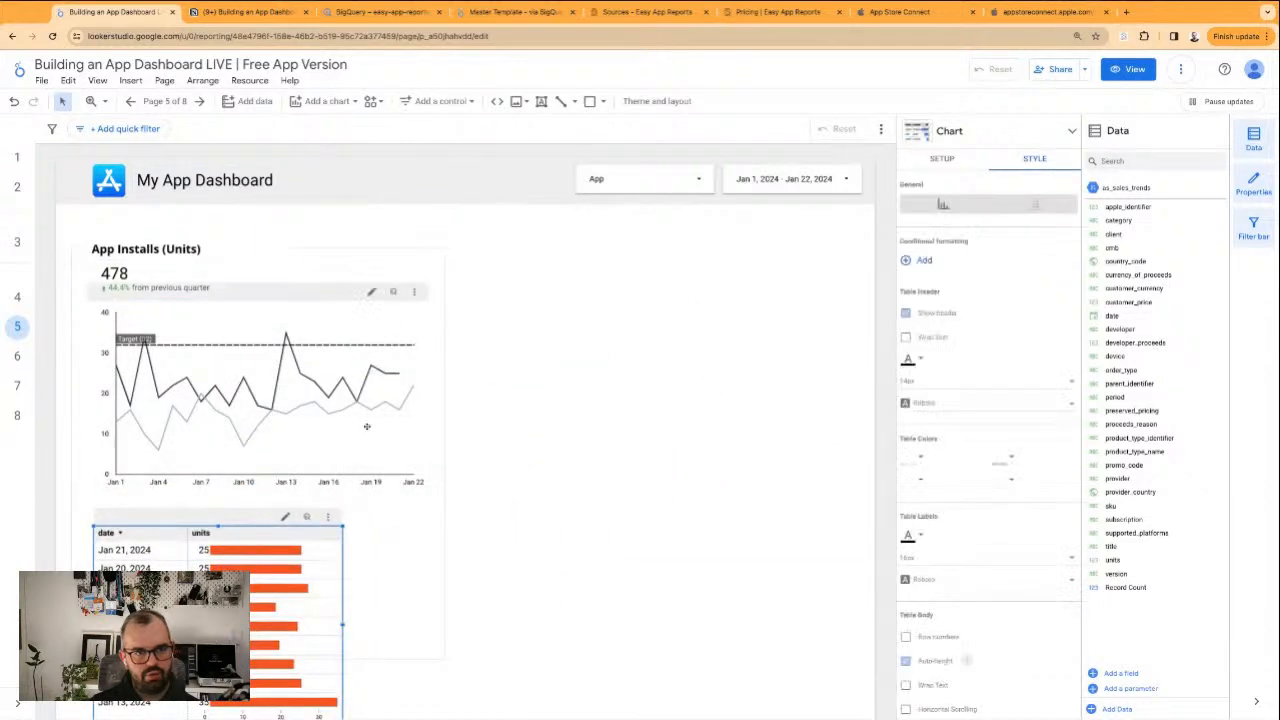
pyautogui.click(436, 276)
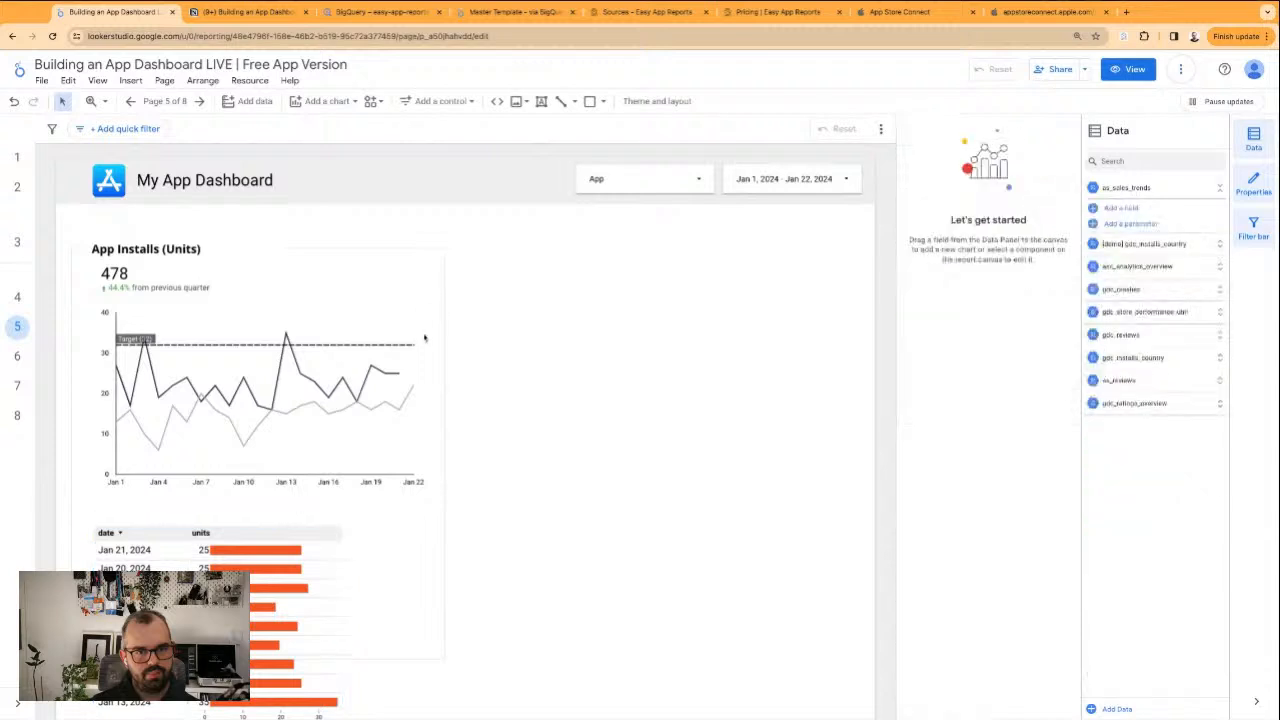
pyautogui.click(420, 415)
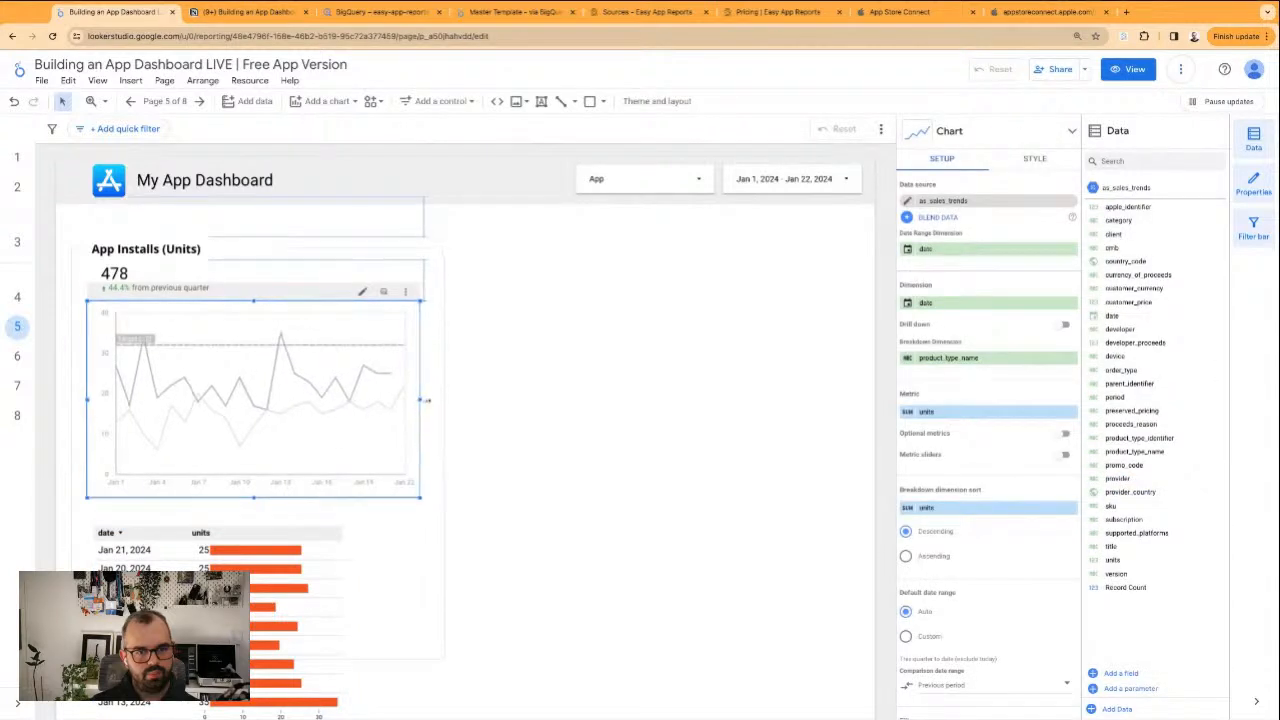
pyautogui.click(340, 627)
pyautogui.moveTo(341, 628); pyautogui.dragTo(416, 625)
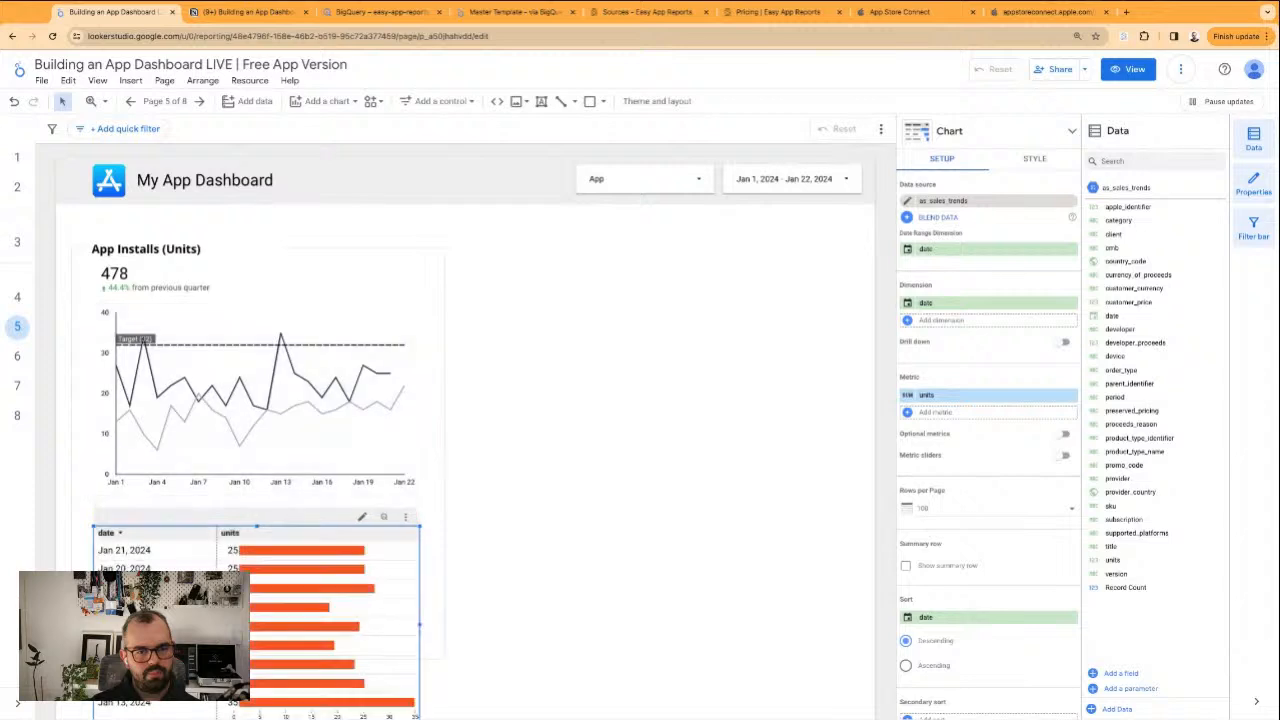
# Extend the App Installs frame downward so that it encloses the whole date/units table
pyautogui.click(517, 574)
pyautogui.scroll(-3, 518, 575)
pyautogui.click(78, 465)
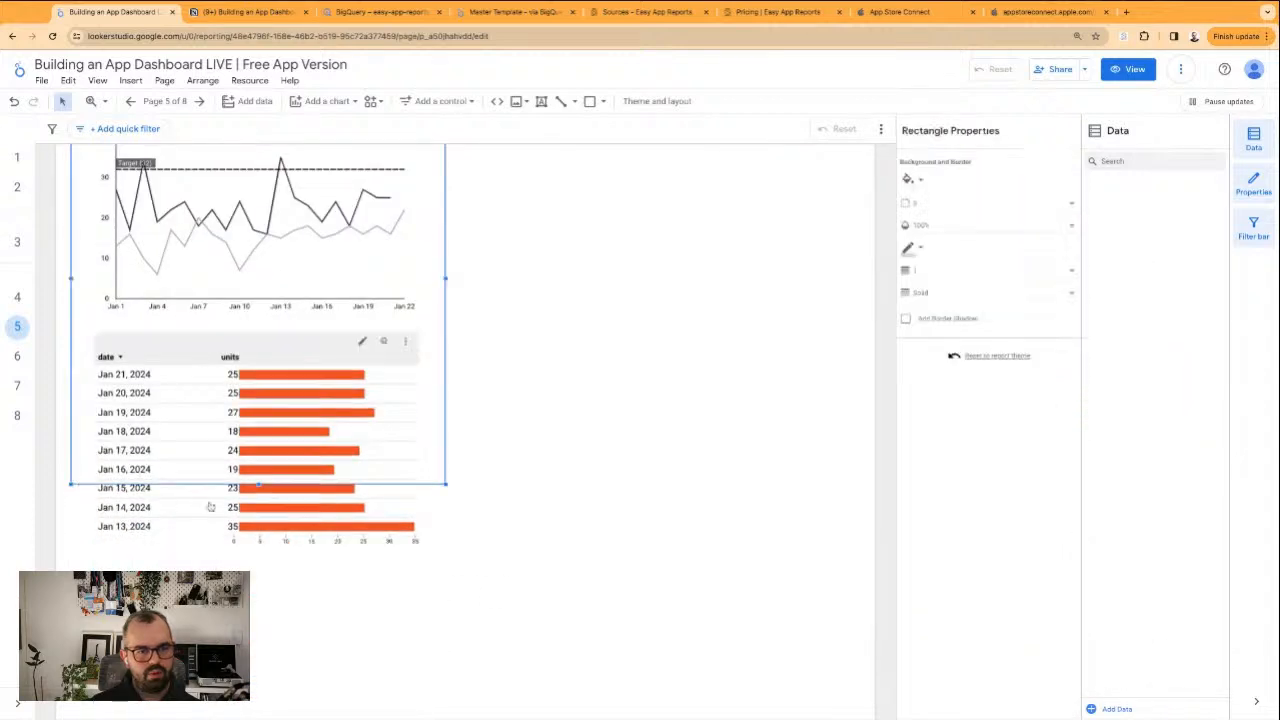
pyautogui.moveTo(258, 484); pyautogui.dragTo(258, 586)
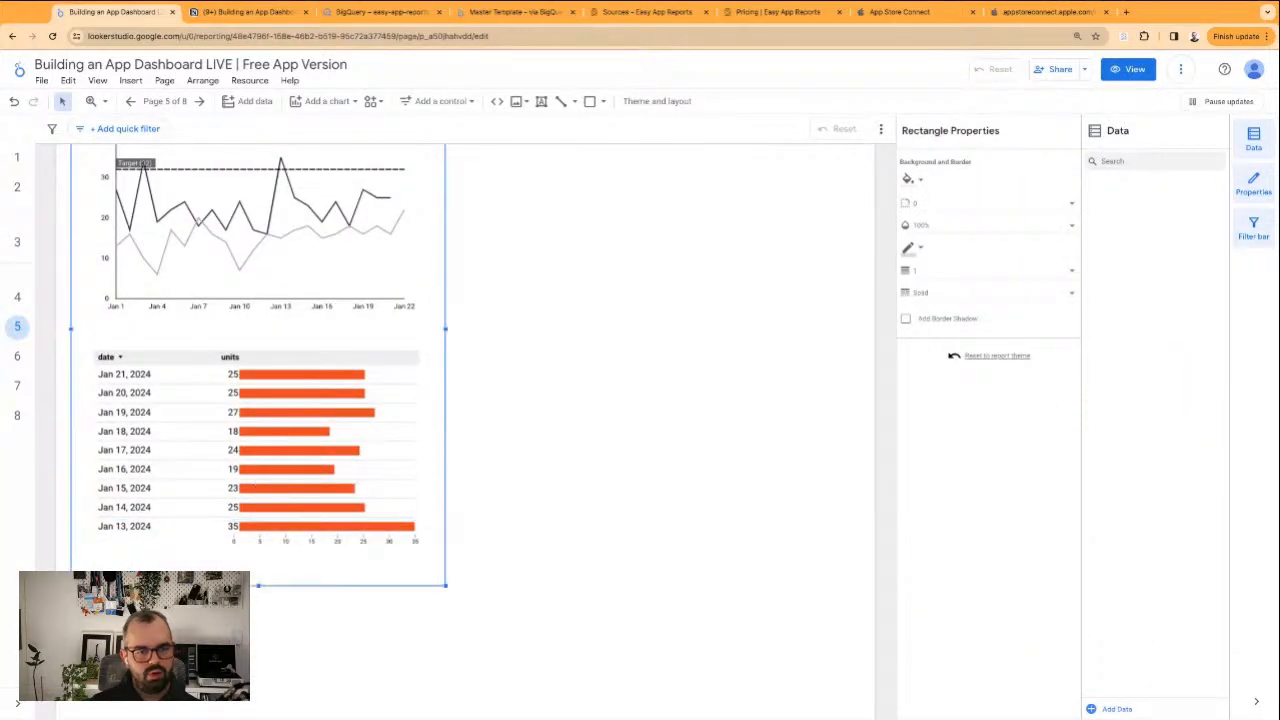
pyautogui.click(575, 529)
pyautogui.scroll(3, 575, 529)
pyautogui.click(225, 268)
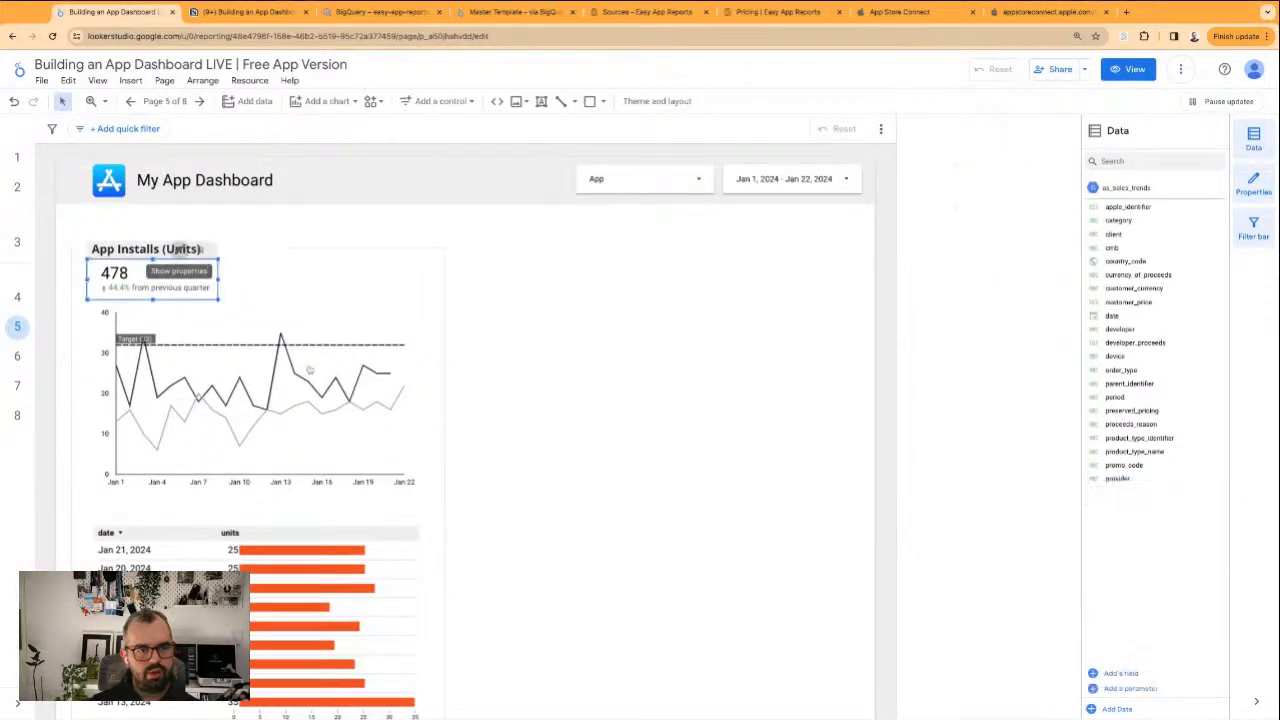
pyautogui.click(475, 476)
# Remove the BQ - Installs filter from the date/units table and add product_type_name as its second dimension
pyautogui.click(372, 615)
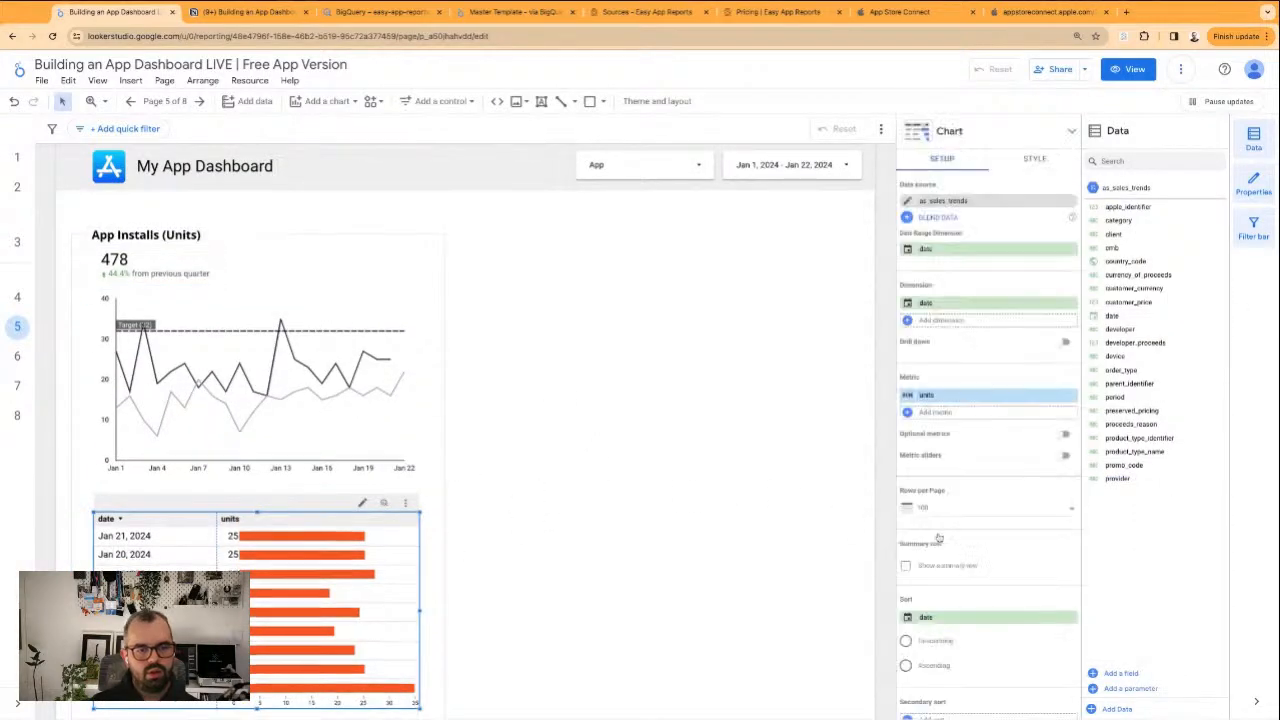
pyautogui.scroll(-4, 970, 531)
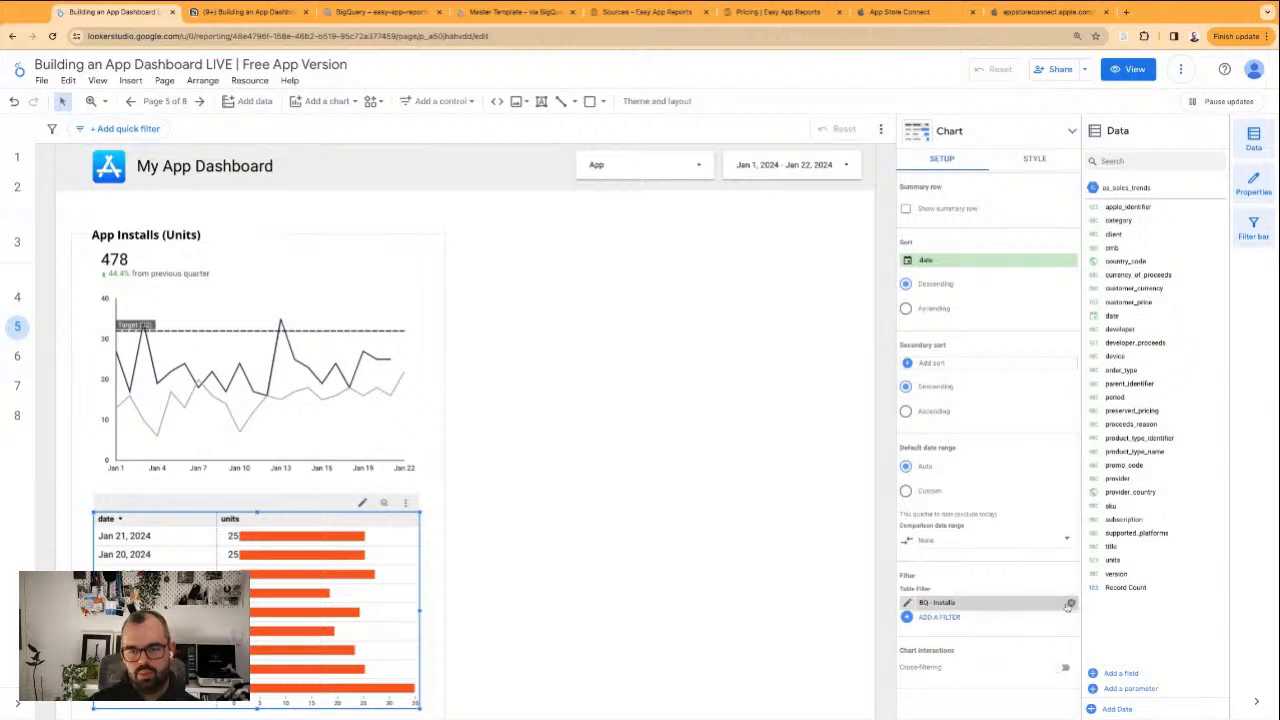
pyautogui.click(1071, 604)
pyautogui.scroll(3, 965, 297)
pyautogui.scroll(3, 965, 300)
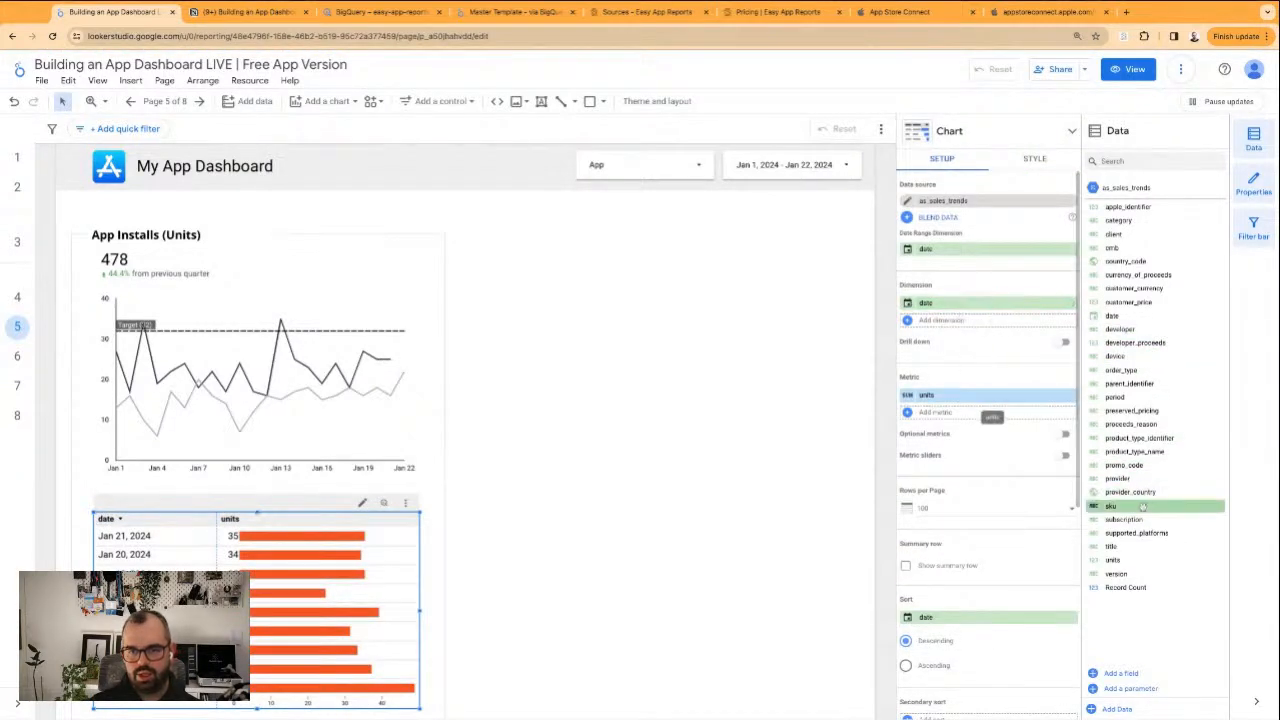
pyautogui.moveTo(1136, 452); pyautogui.dragTo(990, 320)
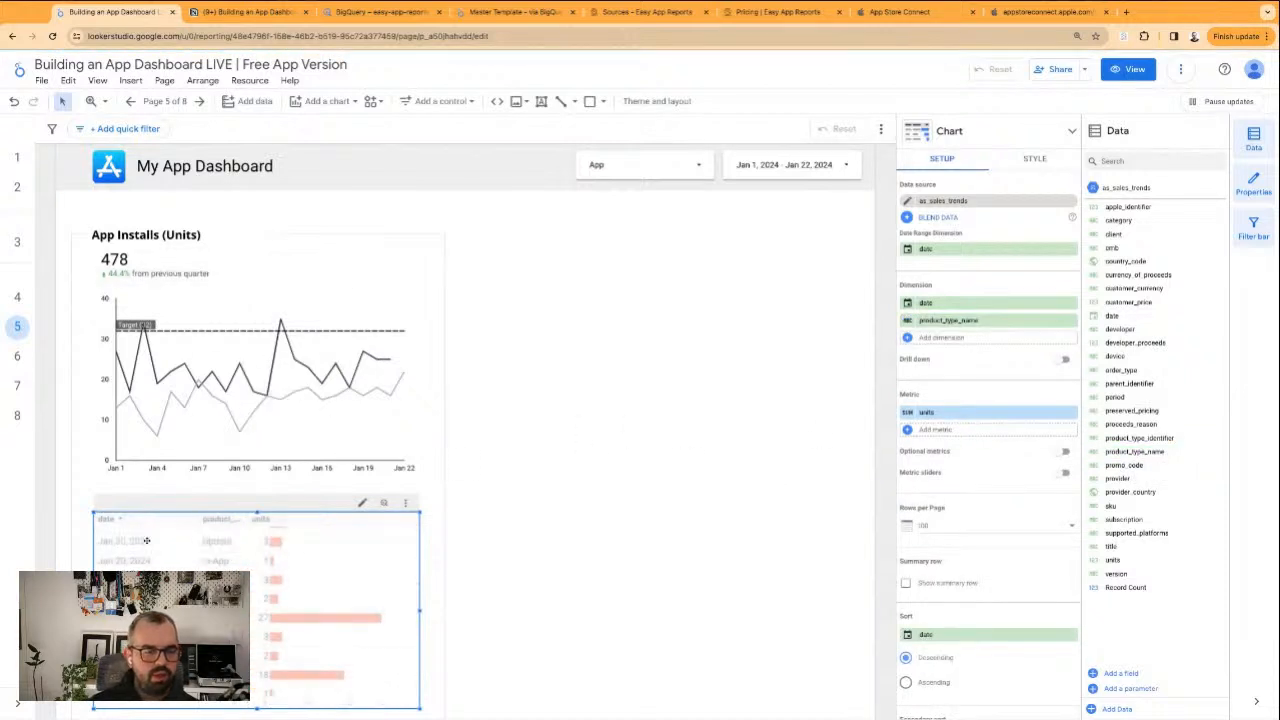
# Narrow the table's date column to give product_type_name more room, and sort the rows by date in descending order
pyautogui.click(540, 557)
pyautogui.scroll(-1, 540, 557)
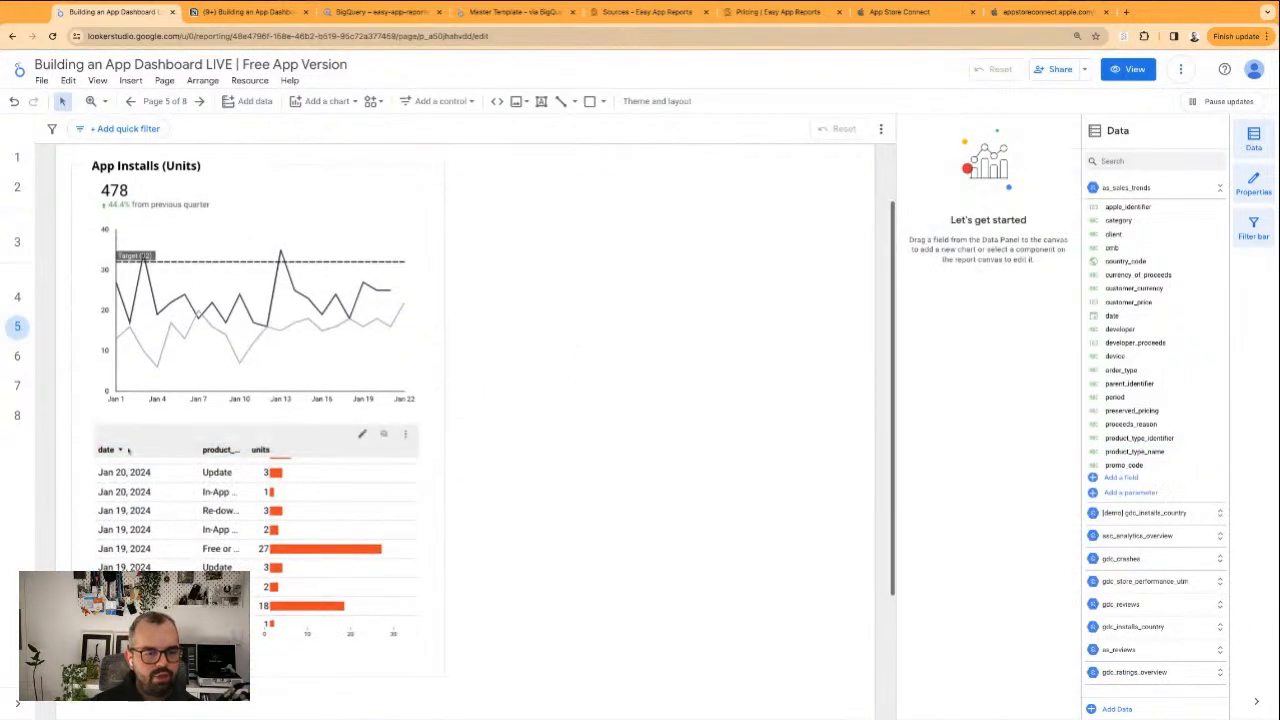
pyautogui.click(224, 458)
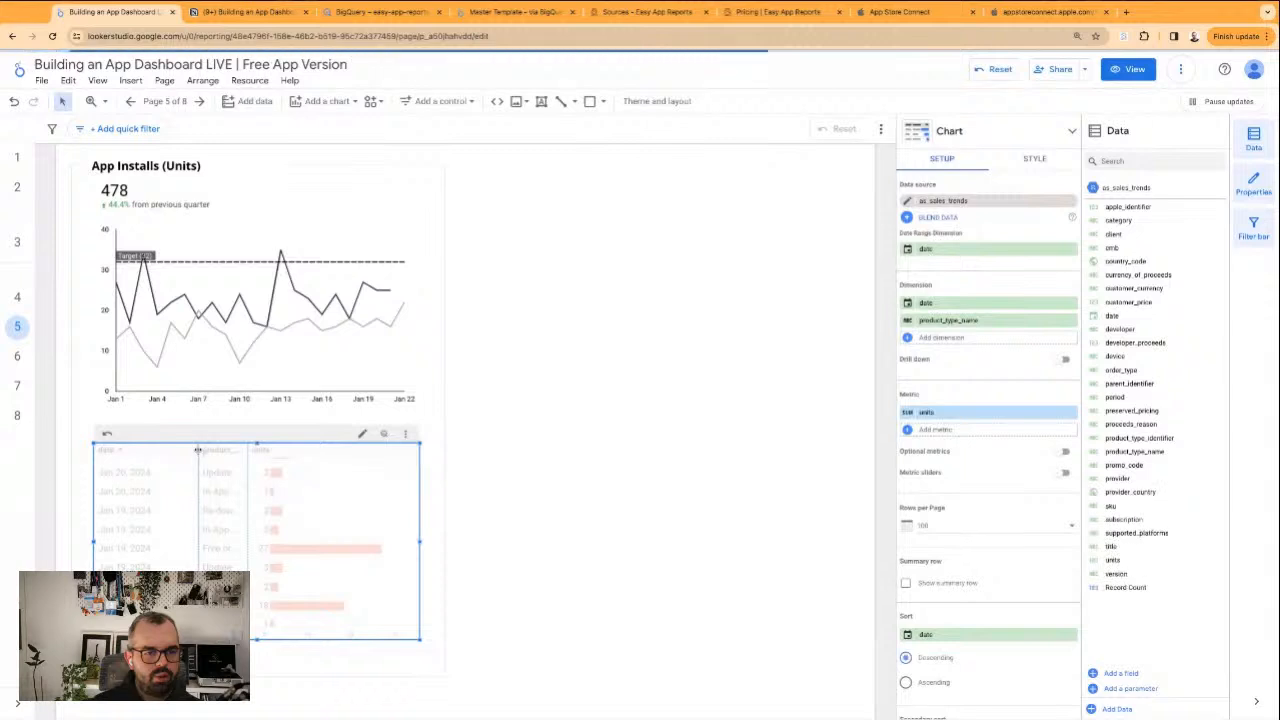
pyautogui.moveTo(197, 450); pyautogui.dragTo(163, 450)
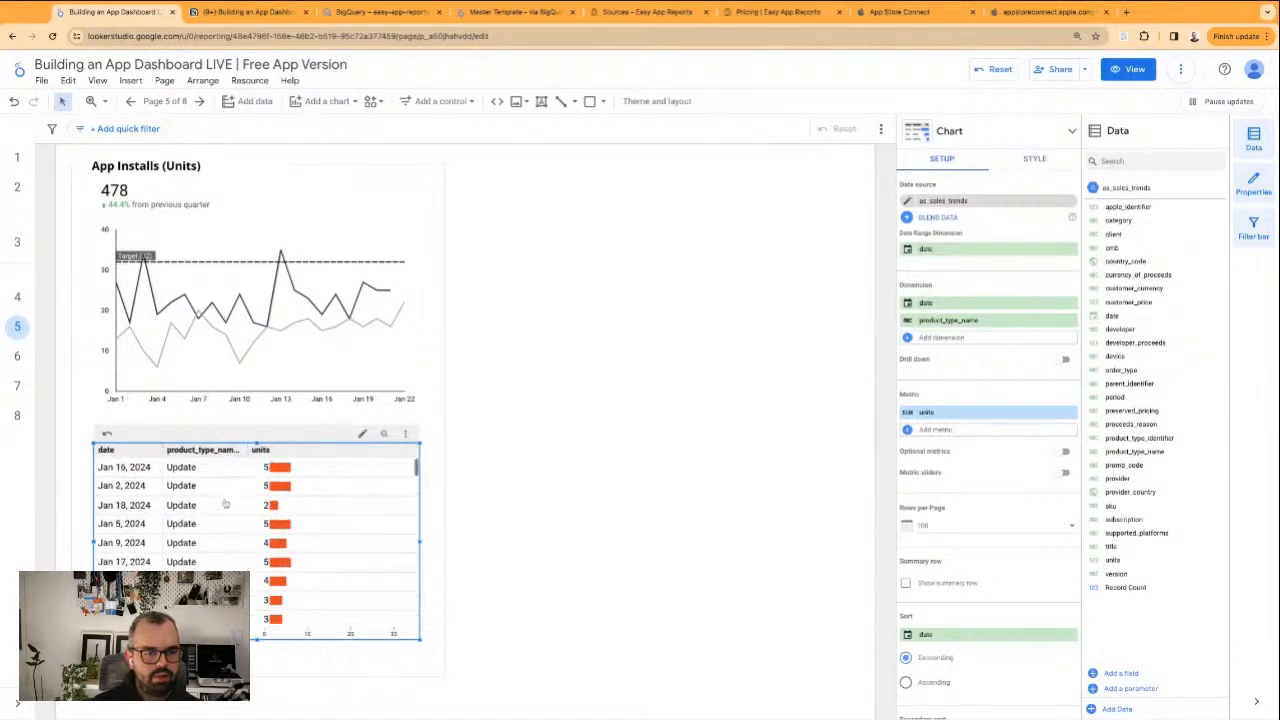
pyautogui.click(268, 450)
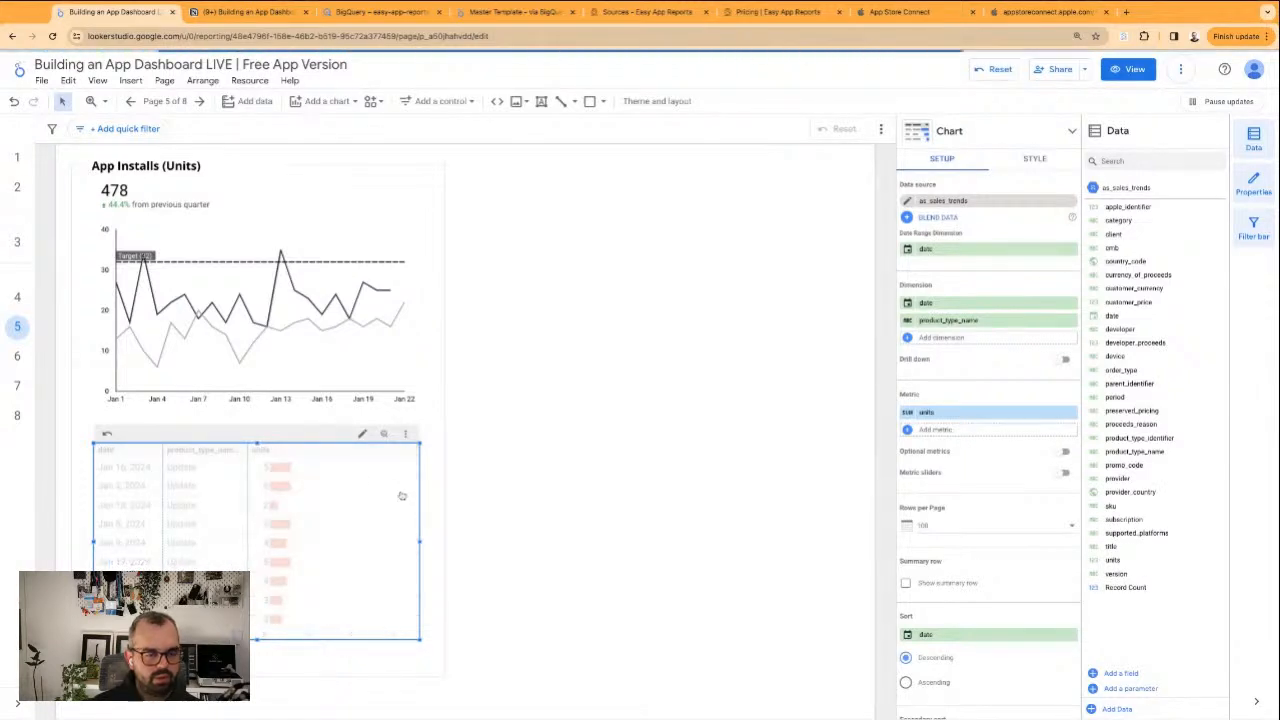
pyautogui.click(108, 451)
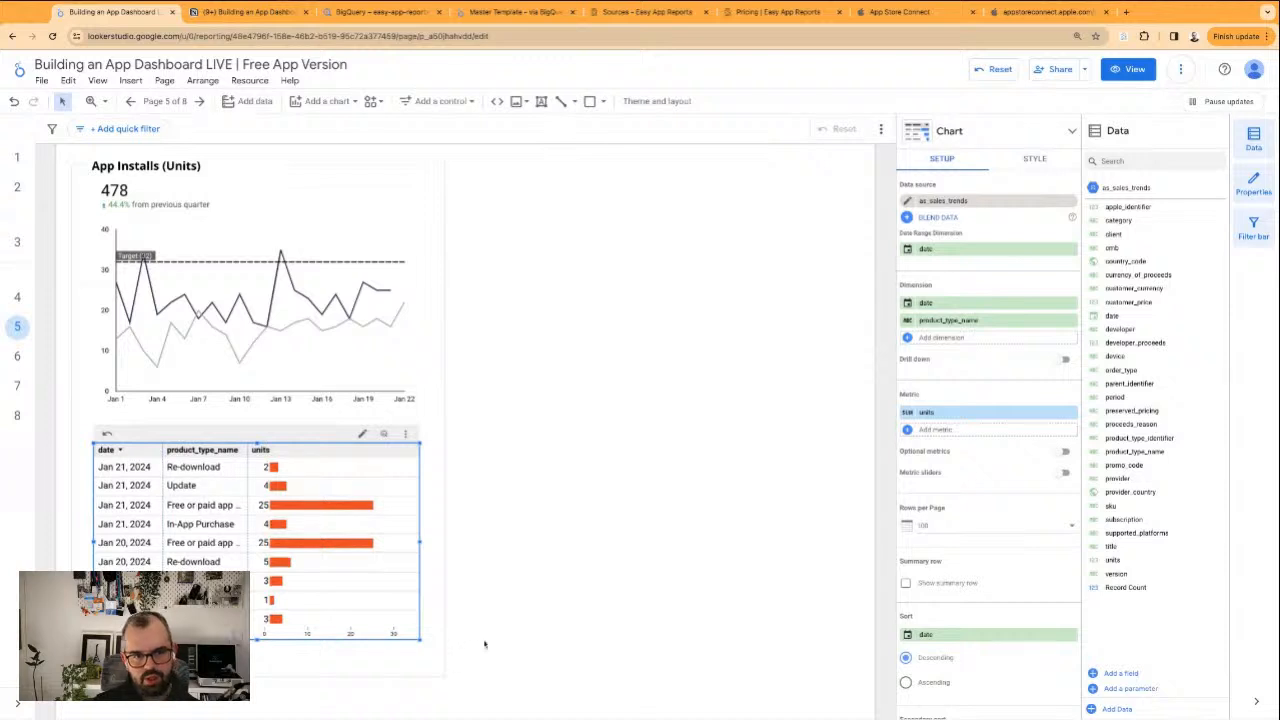
# Move the product type table out of the frame into the blank half of the page beside it
pyautogui.scroll(-3, 746, 491)
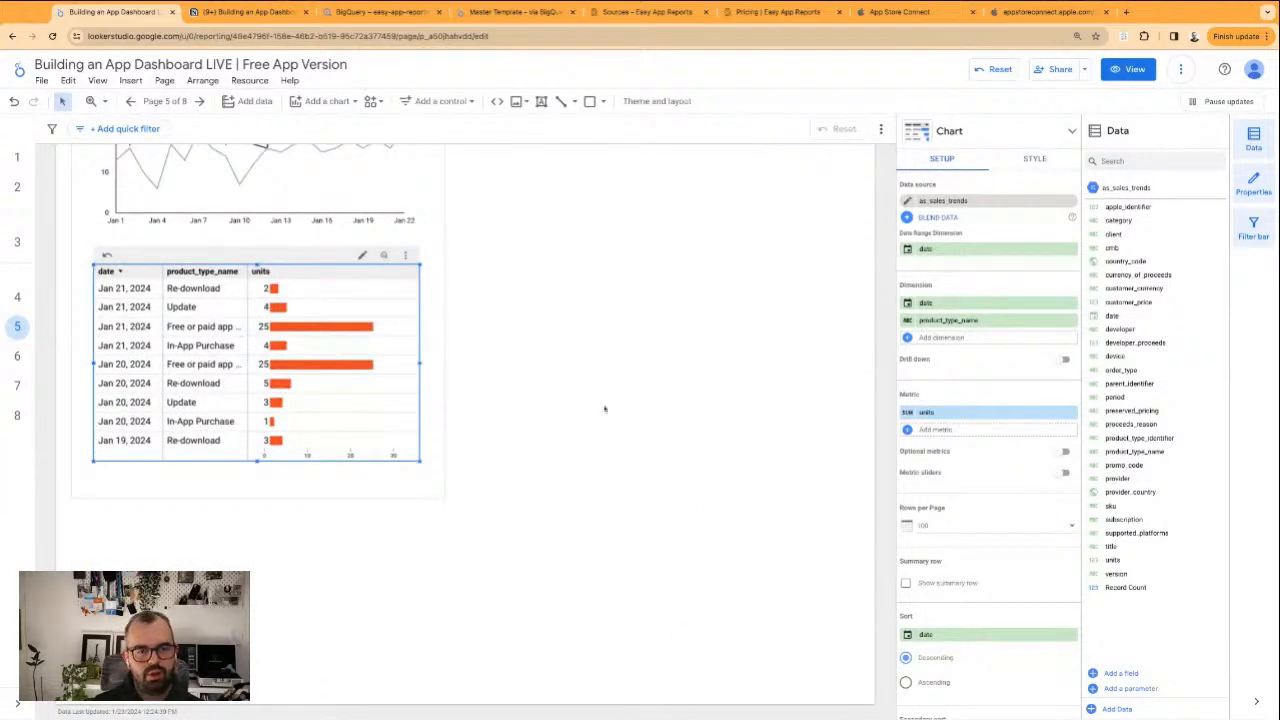
pyautogui.click(506, 262)
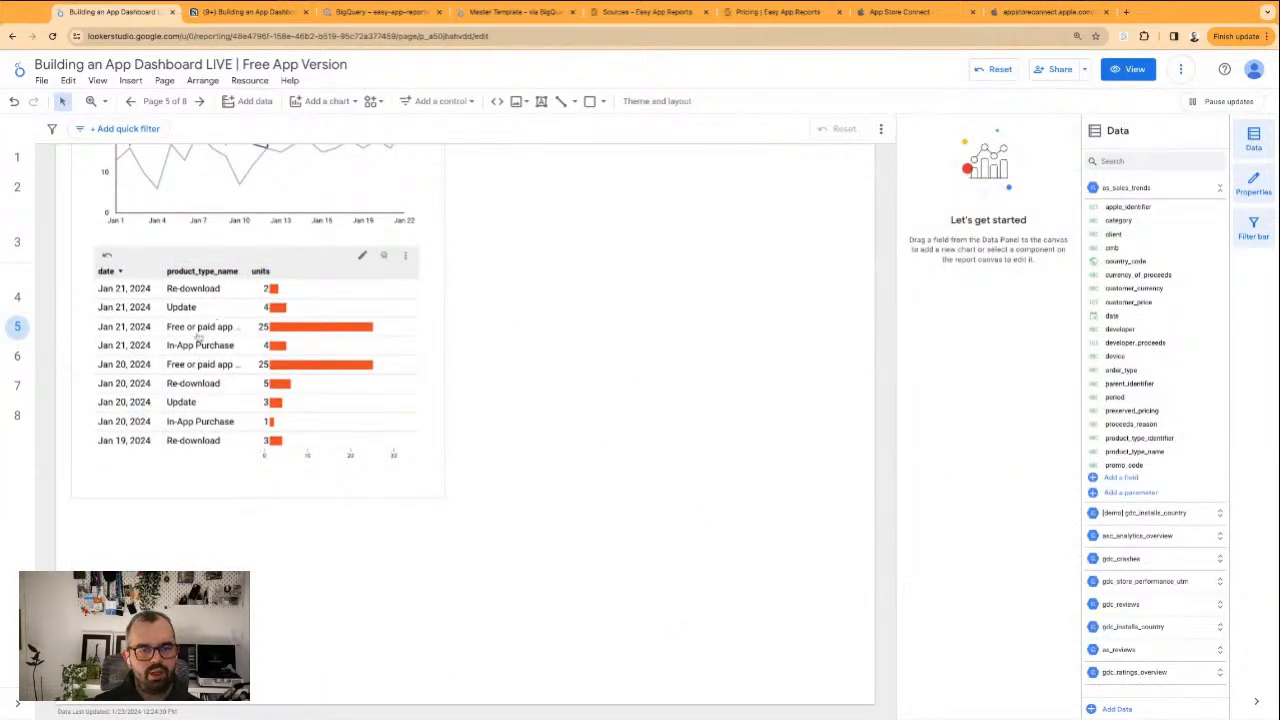
pyautogui.moveTo(198, 338); pyautogui.dragTo(728, 315)
# Start a new table filter named "BQ - A - Updates" that includes rows based on the product_type_name field
pyautogui.scroll(-5, 960, 520)
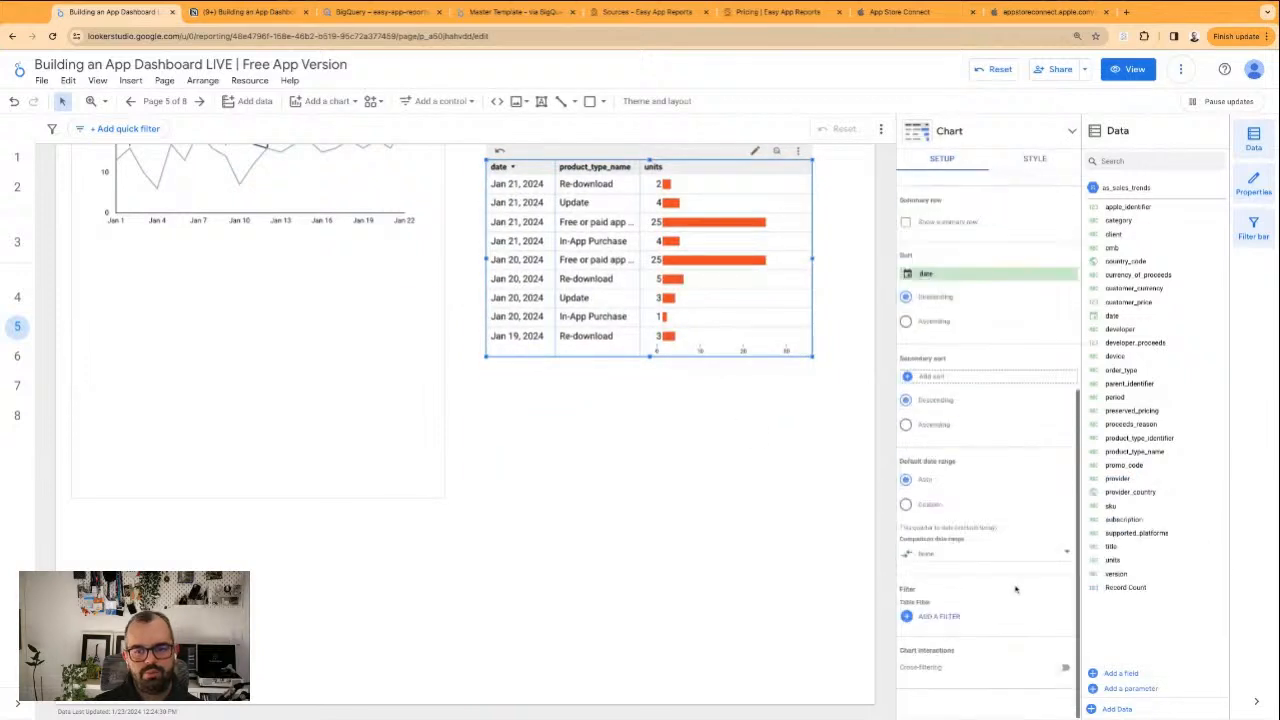
pyautogui.click(937, 617)
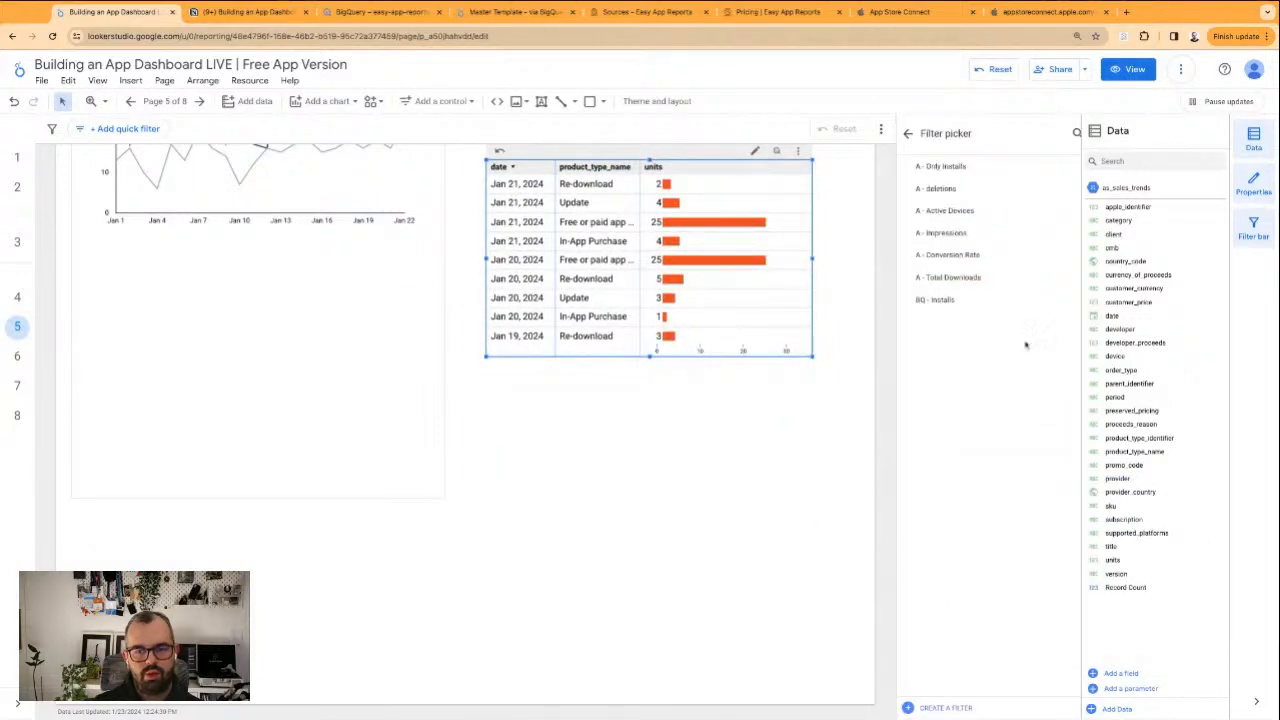
pyautogui.click(946, 708)
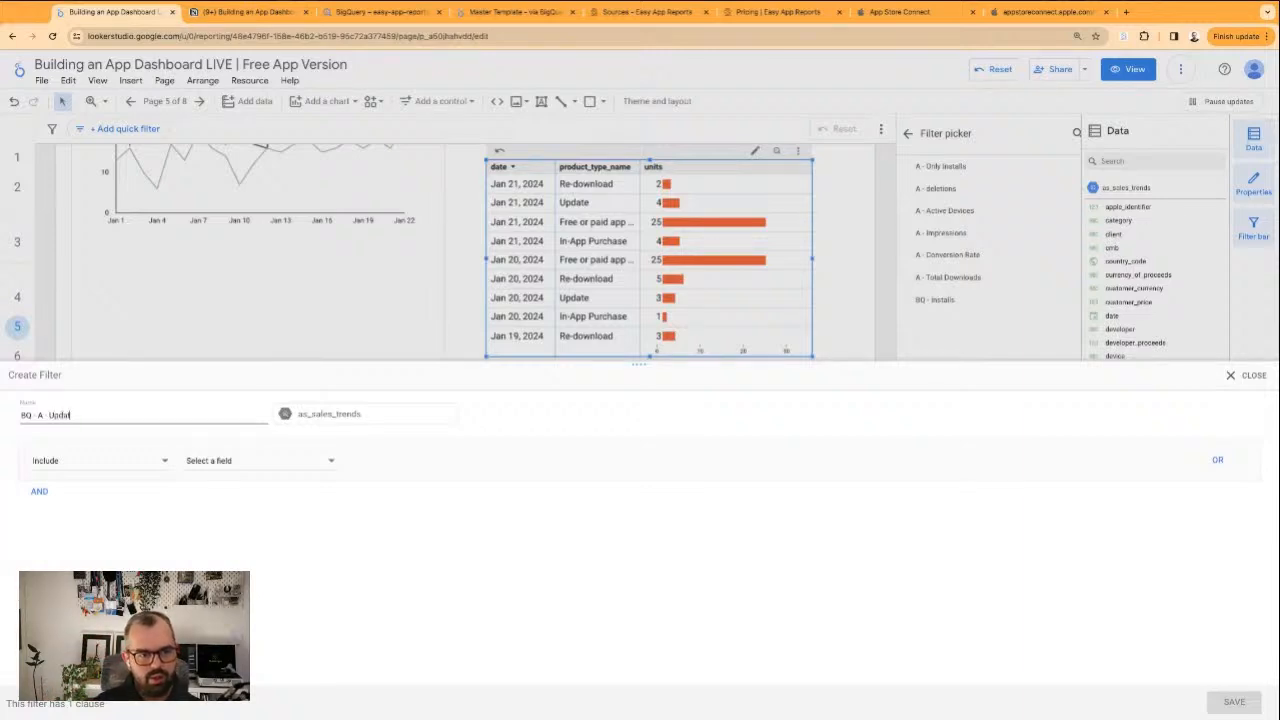
pyautogui.click(119, 467)
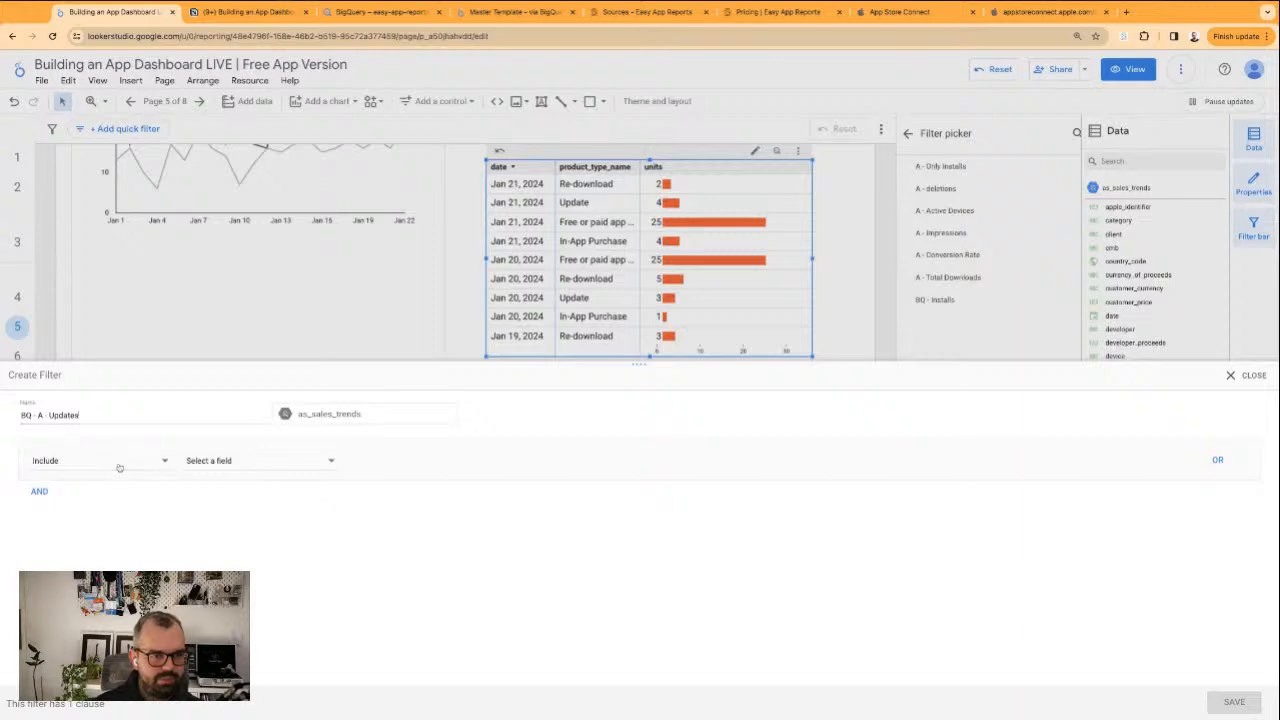
pyautogui.click(271, 462)
pyautogui.click(268, 462)
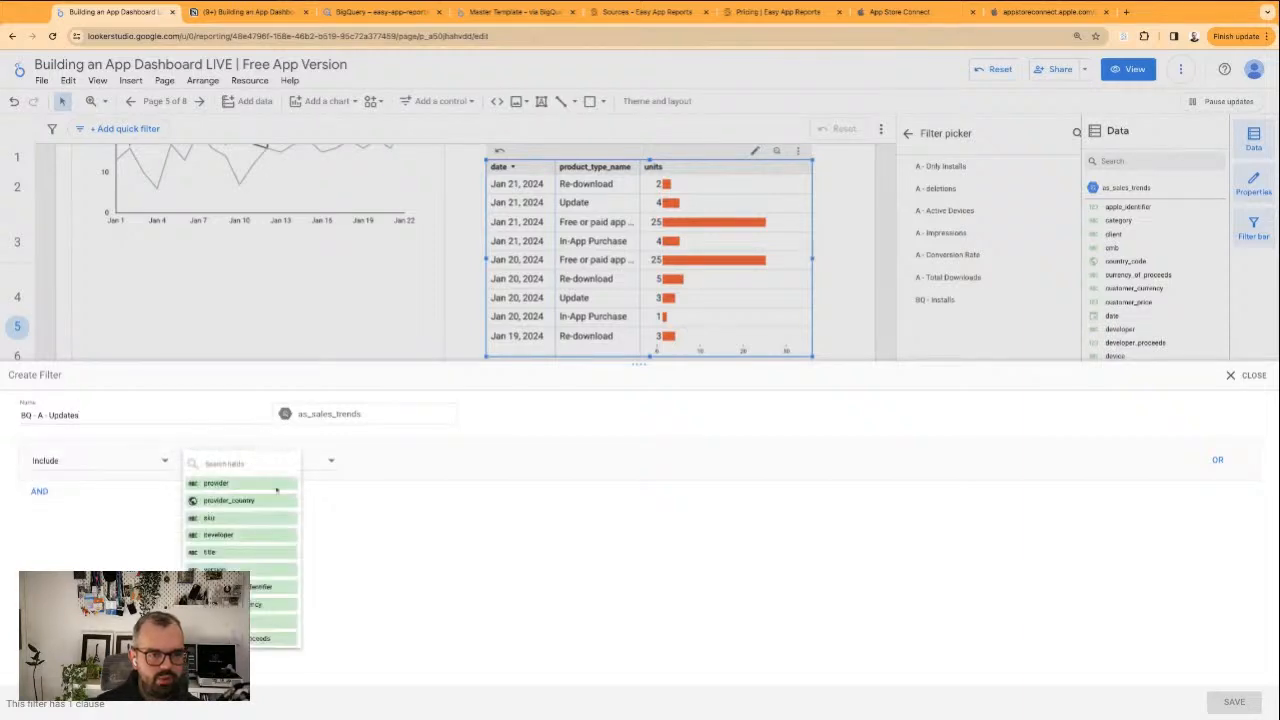
pyautogui.scroll(-5, 250, 540)
pyautogui.click(250, 536)
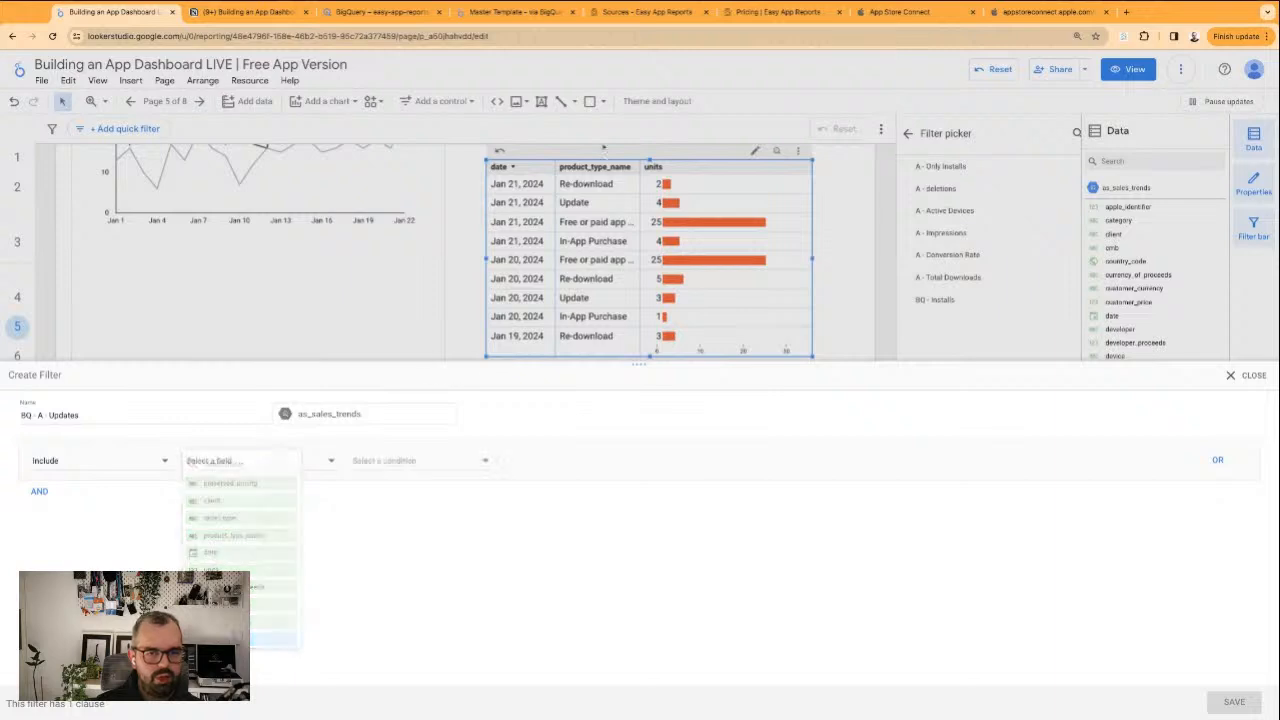
# Set the filter condition to Equal to "Update" and save the filter onto the product type table
pyautogui.click(386, 465)
pyautogui.click(533, 461)
pyautogui.write('Update')
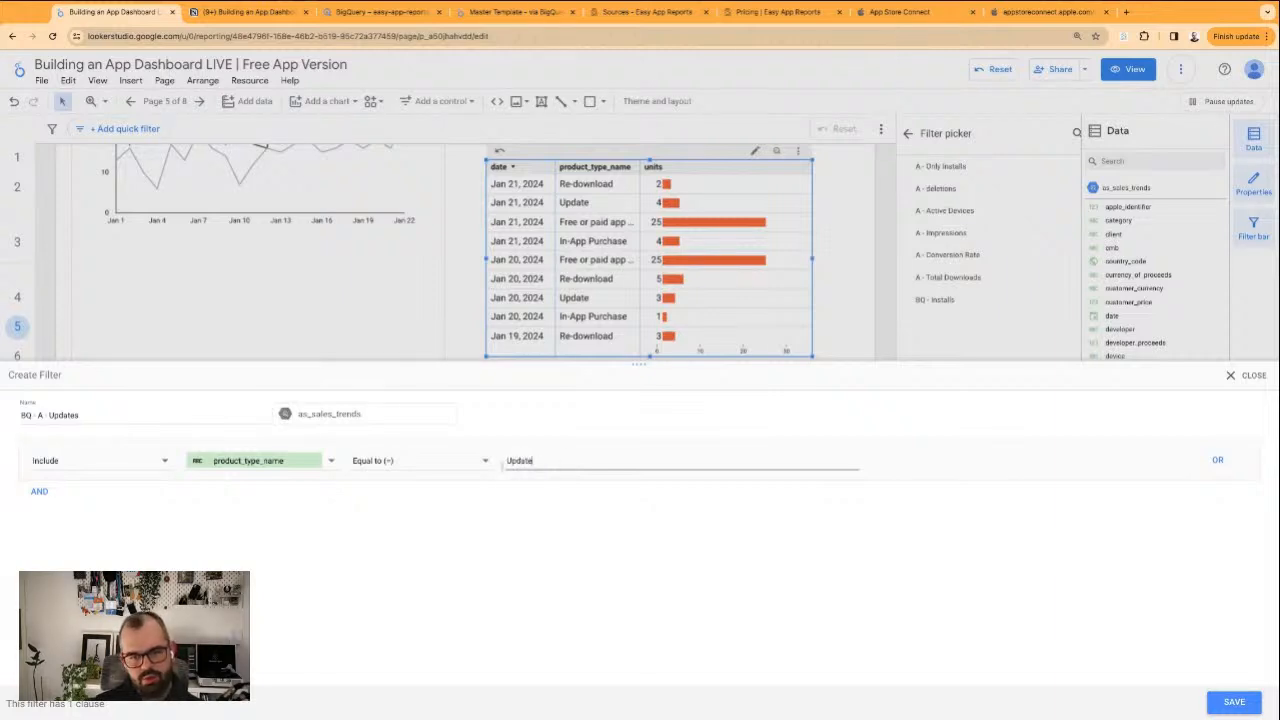
pyautogui.doubleClick(521, 461)
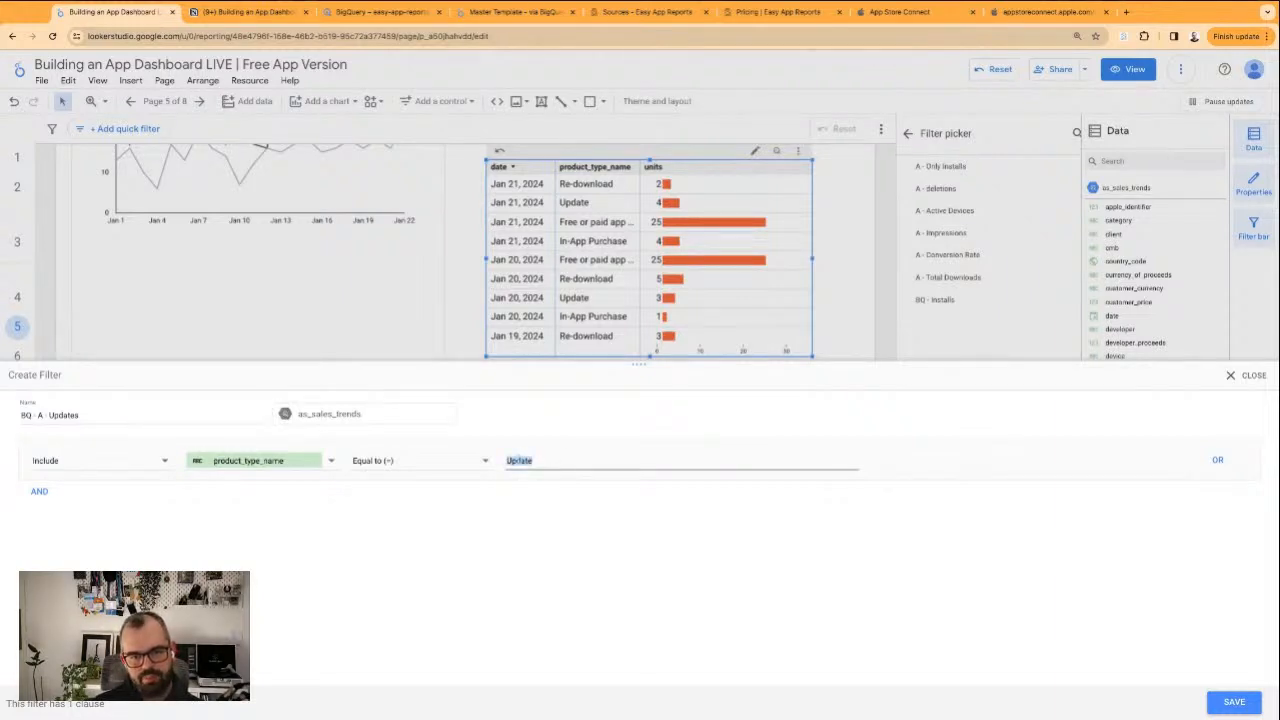
pyautogui.click(561, 435)
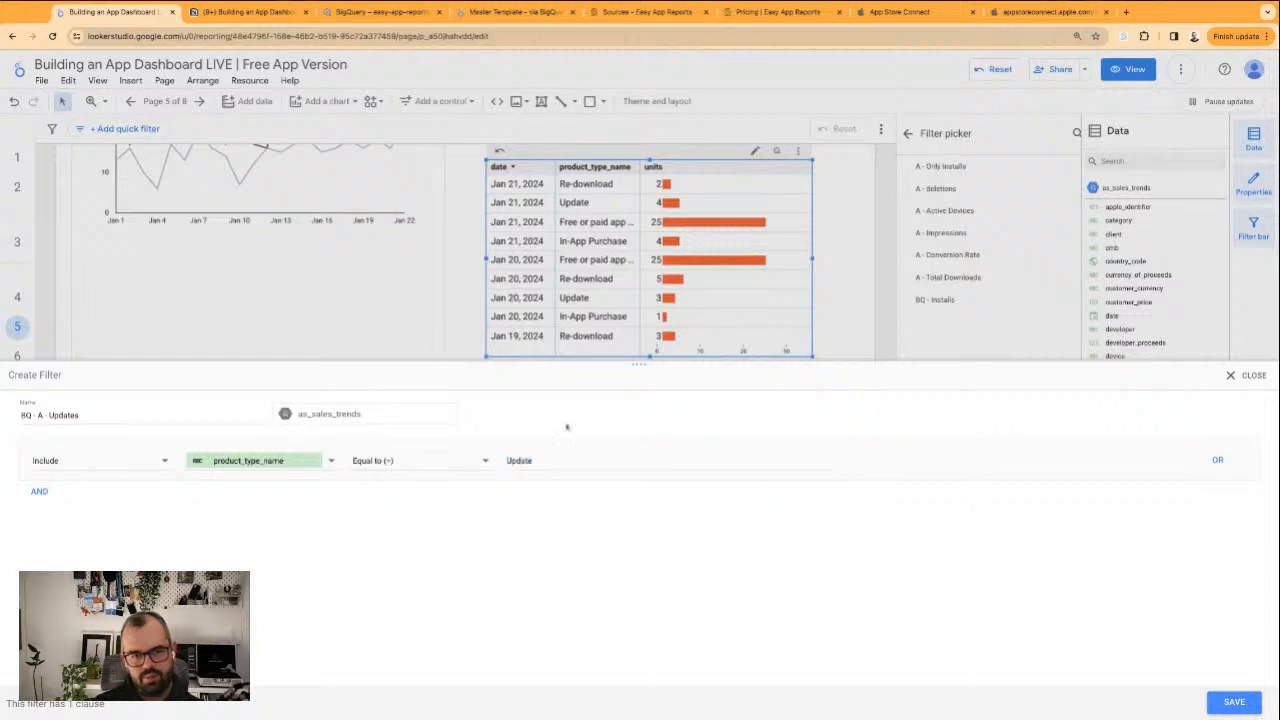
pyautogui.doubleClick(511, 464)
pyautogui.click(603, 521)
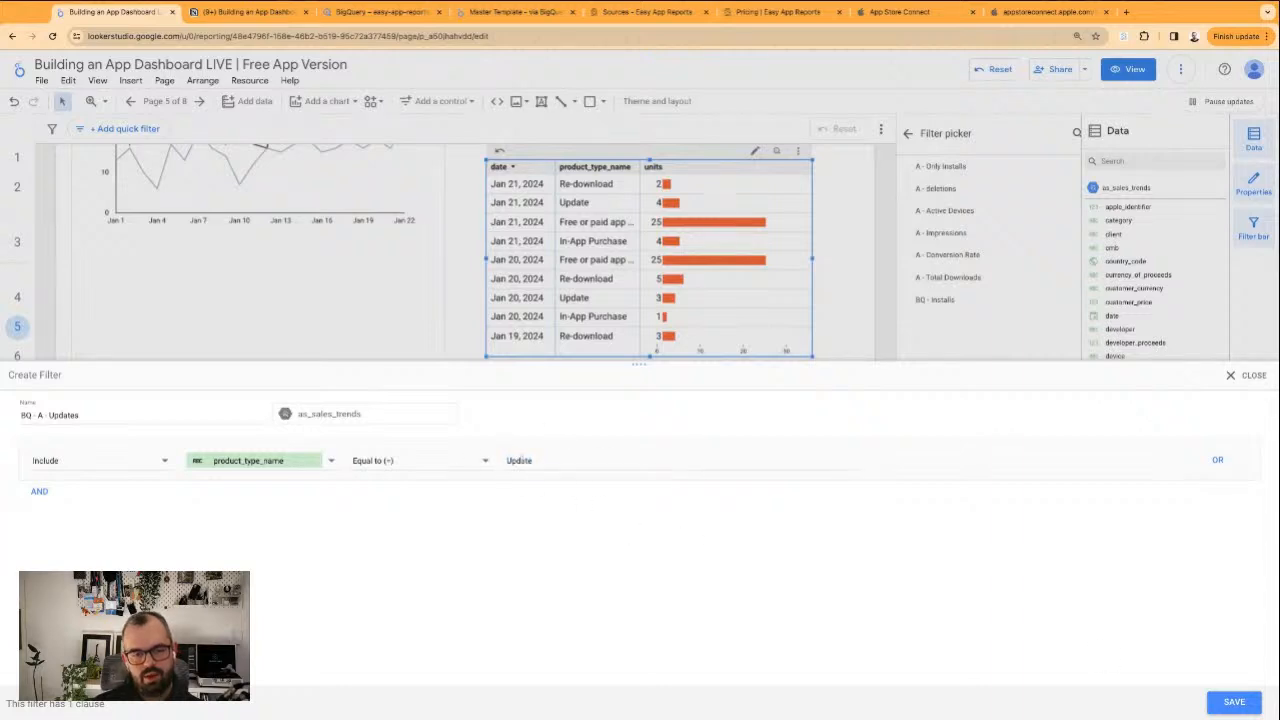
pyautogui.click(1237, 703)
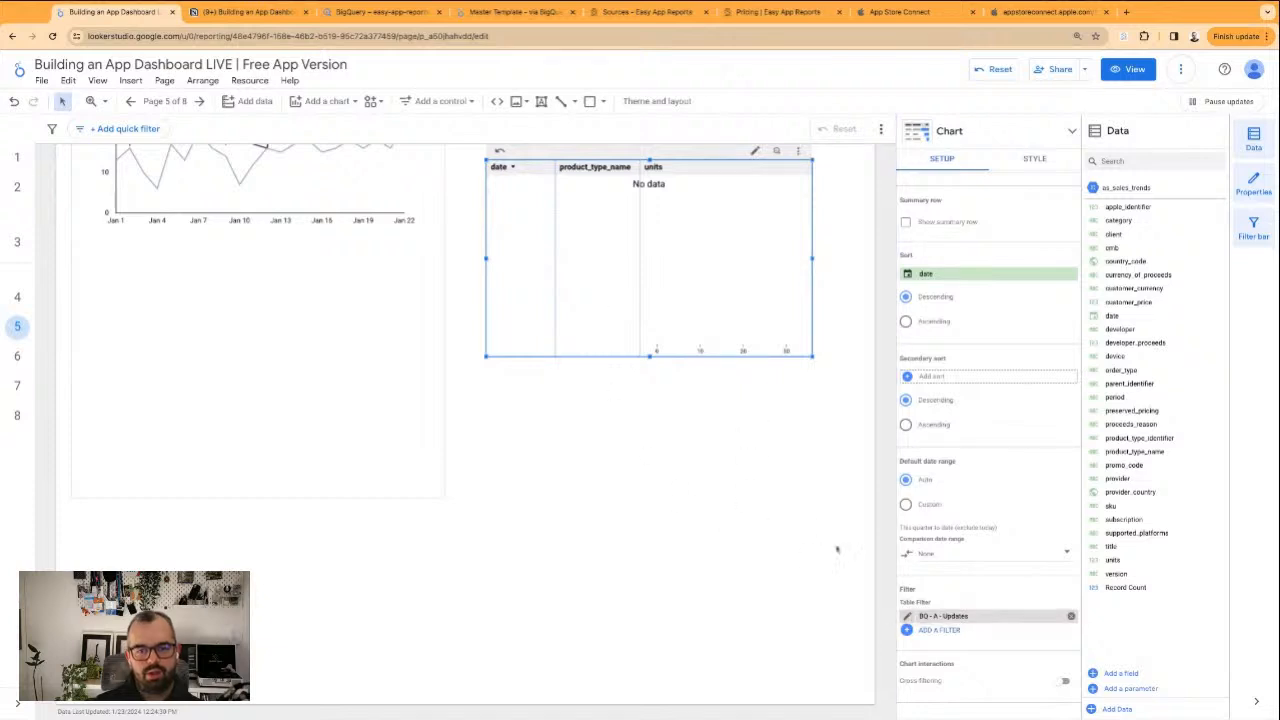
# Change the BQ - A - Updates filter's condition to Contains, save it, and remove the filter from the product type table
pyautogui.click(907, 616)
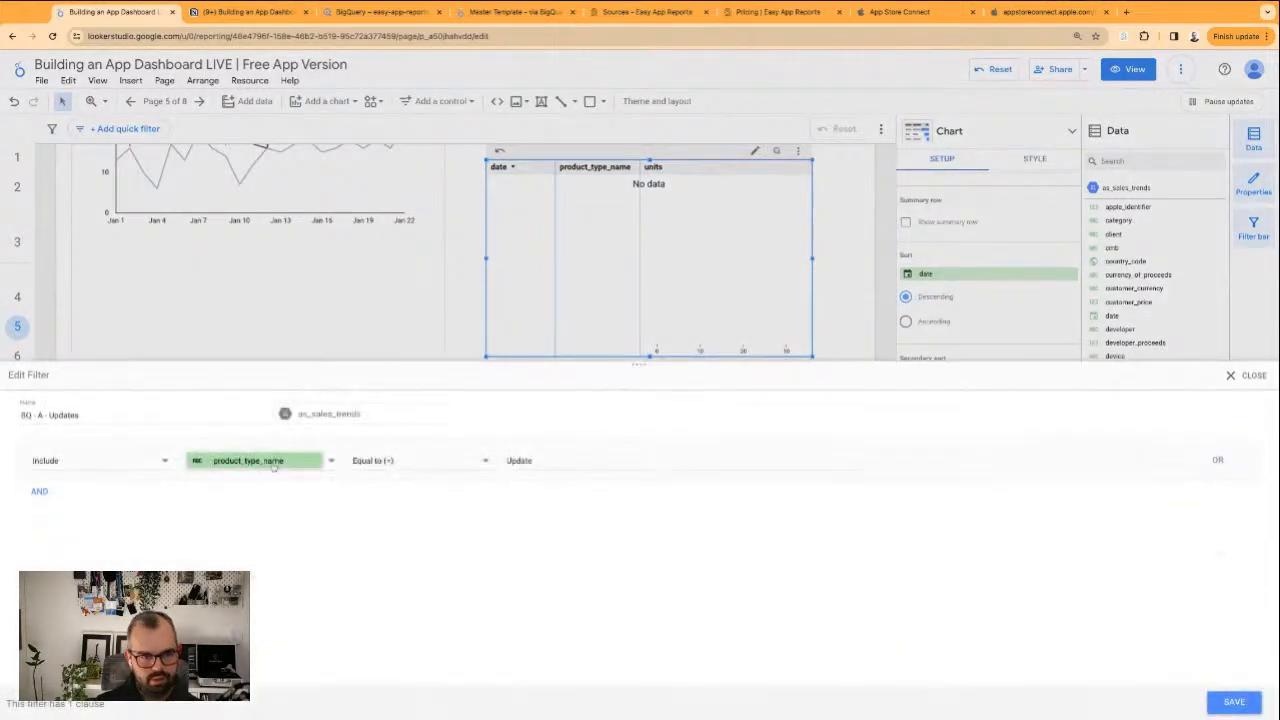
pyautogui.click(552, 460)
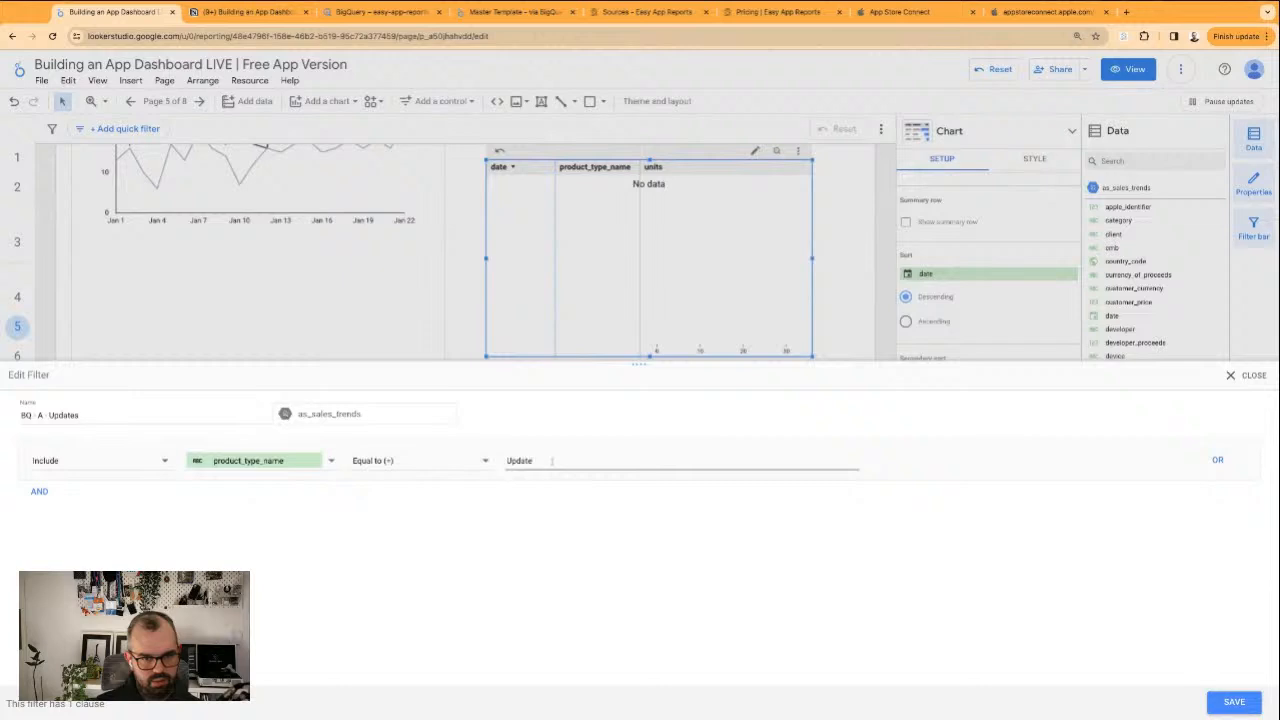
pyautogui.click(413, 462)
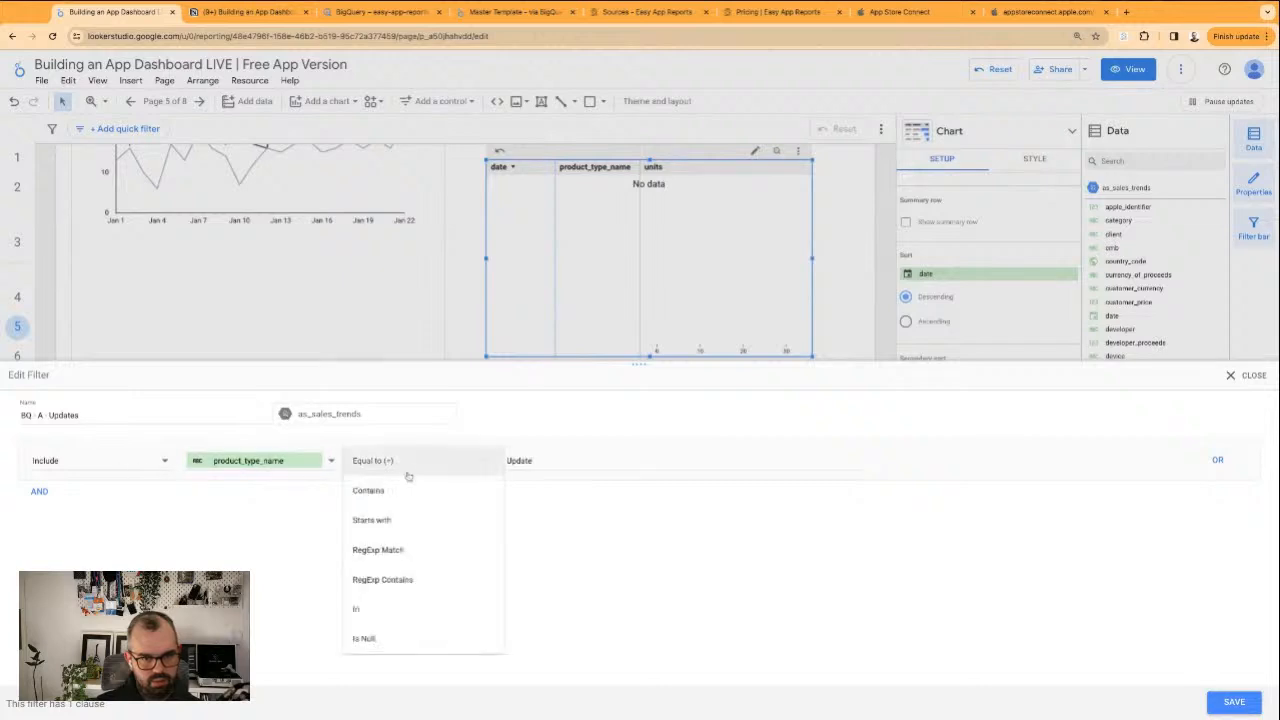
pyautogui.click(391, 489)
pyautogui.click(1234, 702)
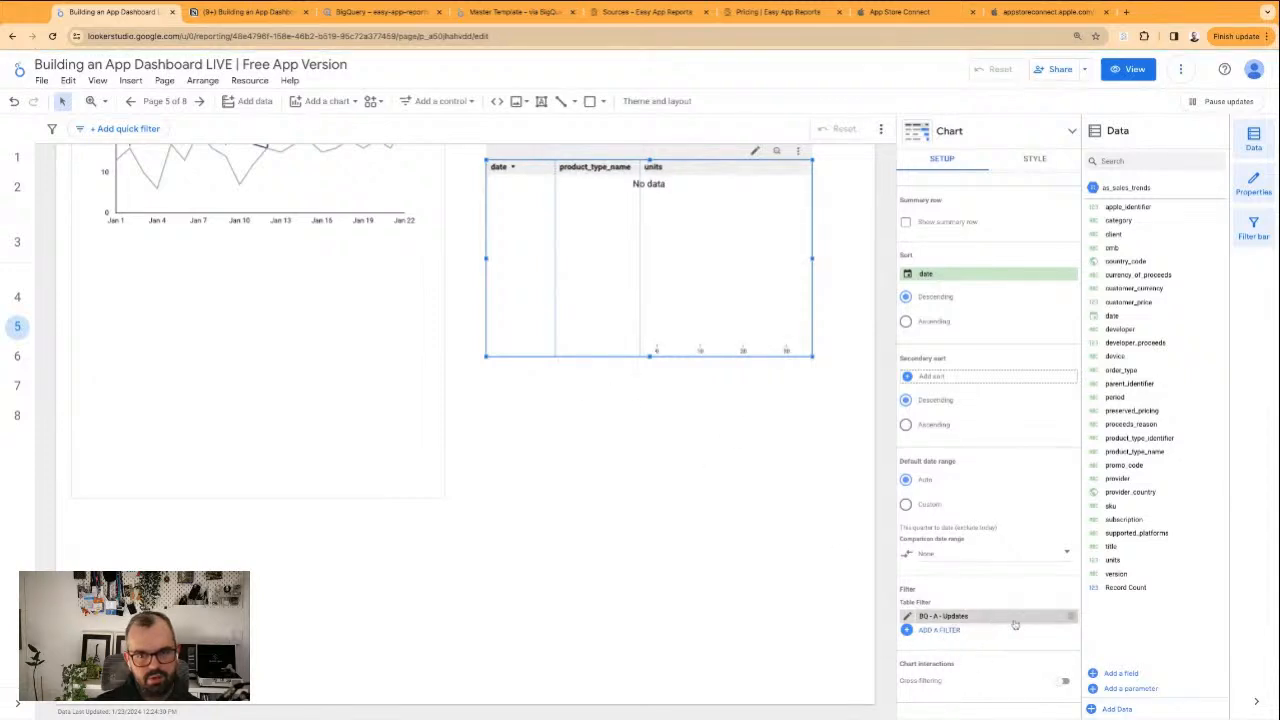
pyautogui.click(1070, 617)
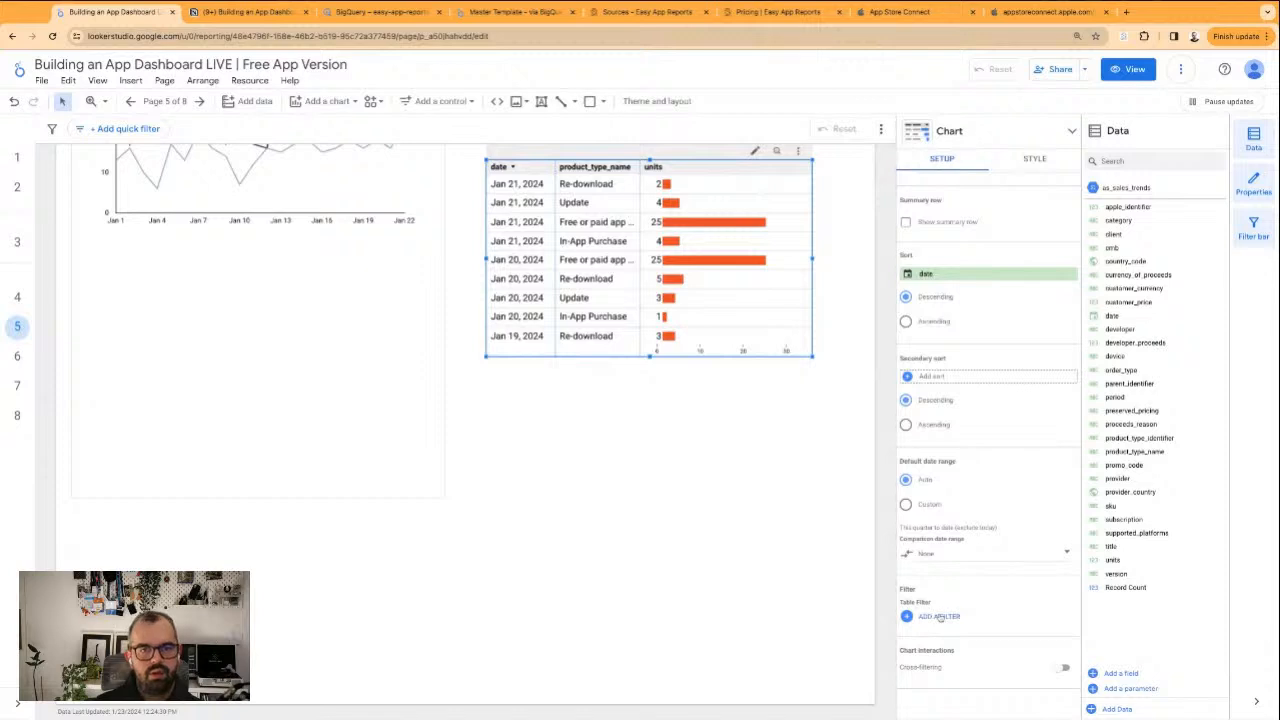
# Apply the existing BQ - A - Updates filter to the product type table and move the table back into the frame below the line chart
pyautogui.click(939, 616)
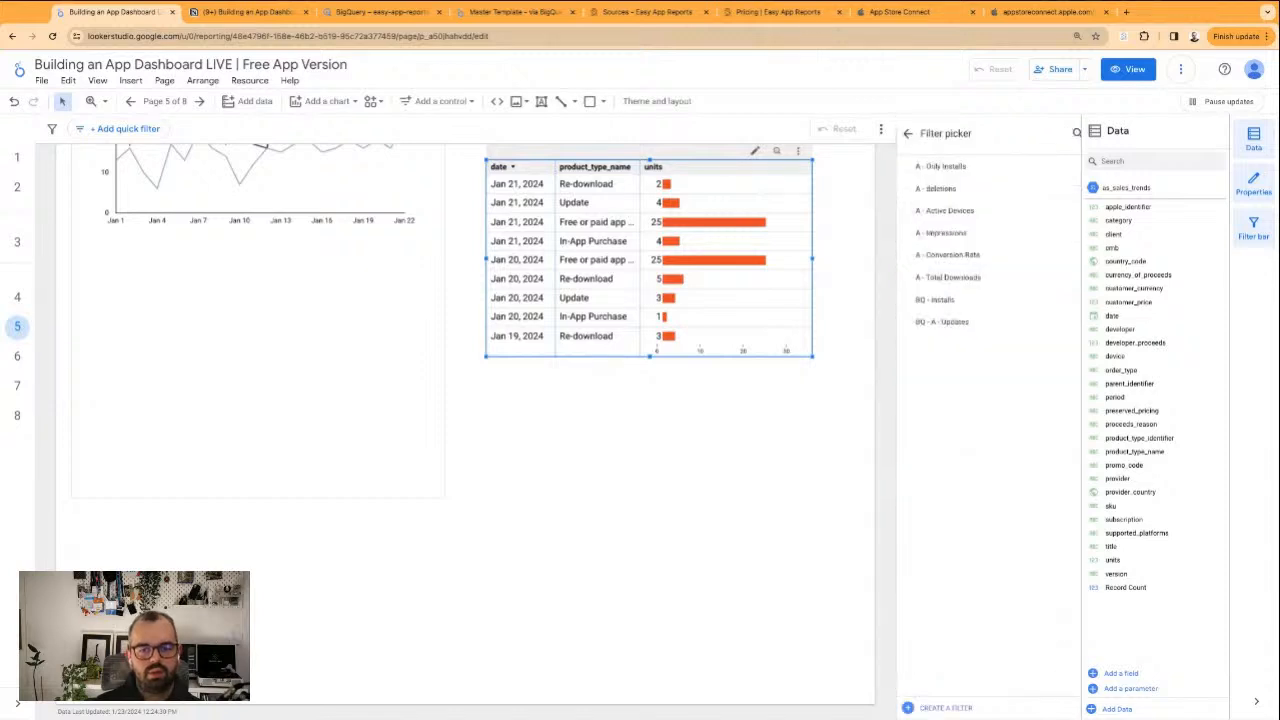
pyautogui.click(945, 332)
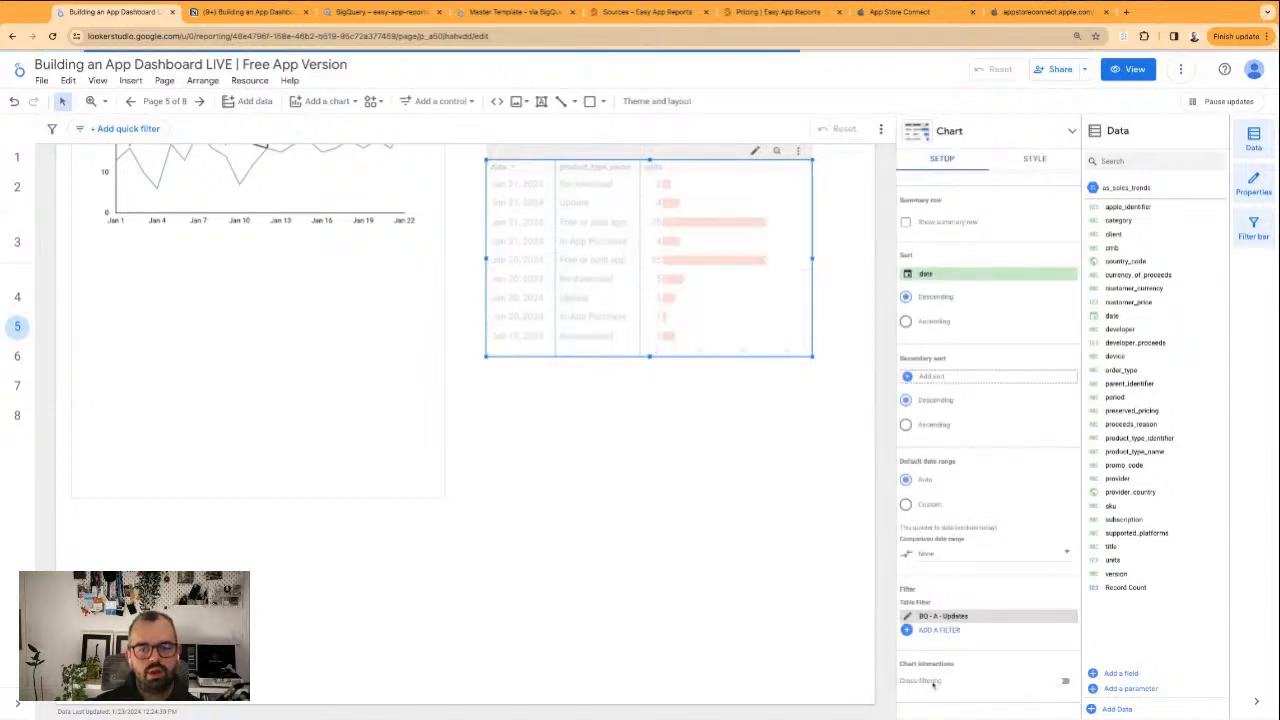
pyautogui.click(907, 616)
pyautogui.click(573, 463)
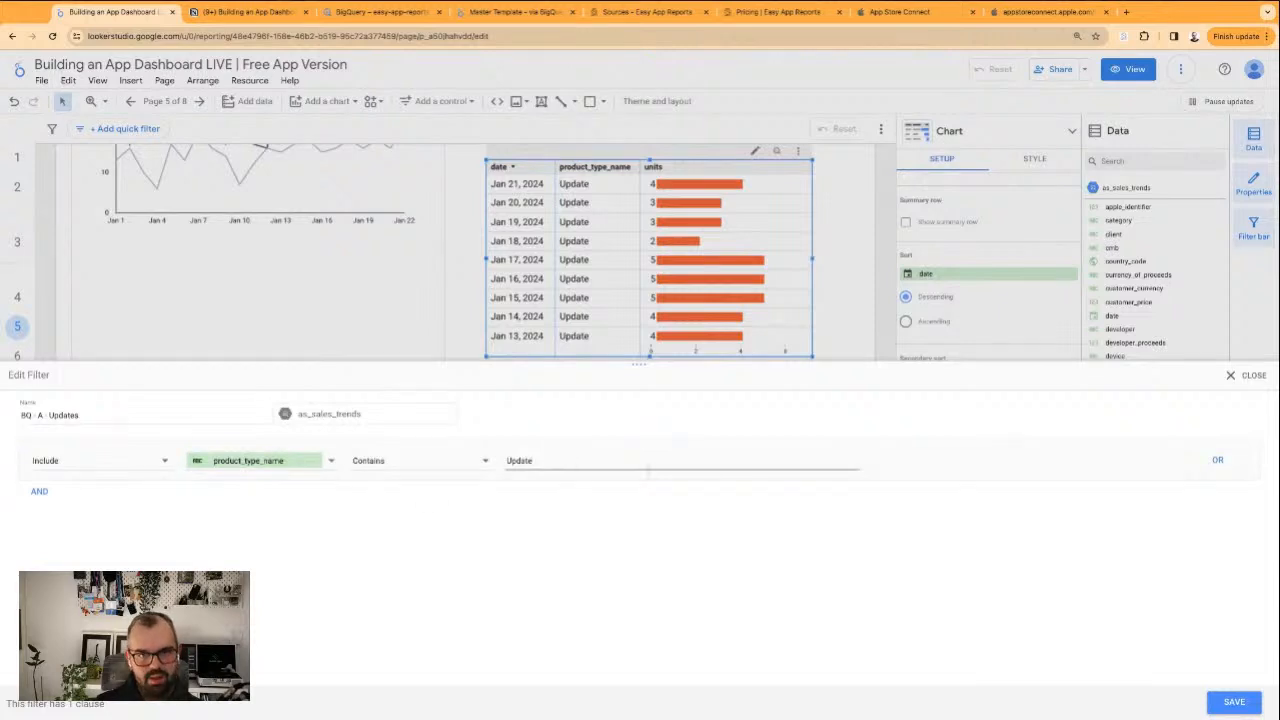
pyautogui.click(1231, 377)
pyautogui.moveTo(716, 241); pyautogui.dragTo(363, 337)
pyautogui.scroll(3, 517, 354)
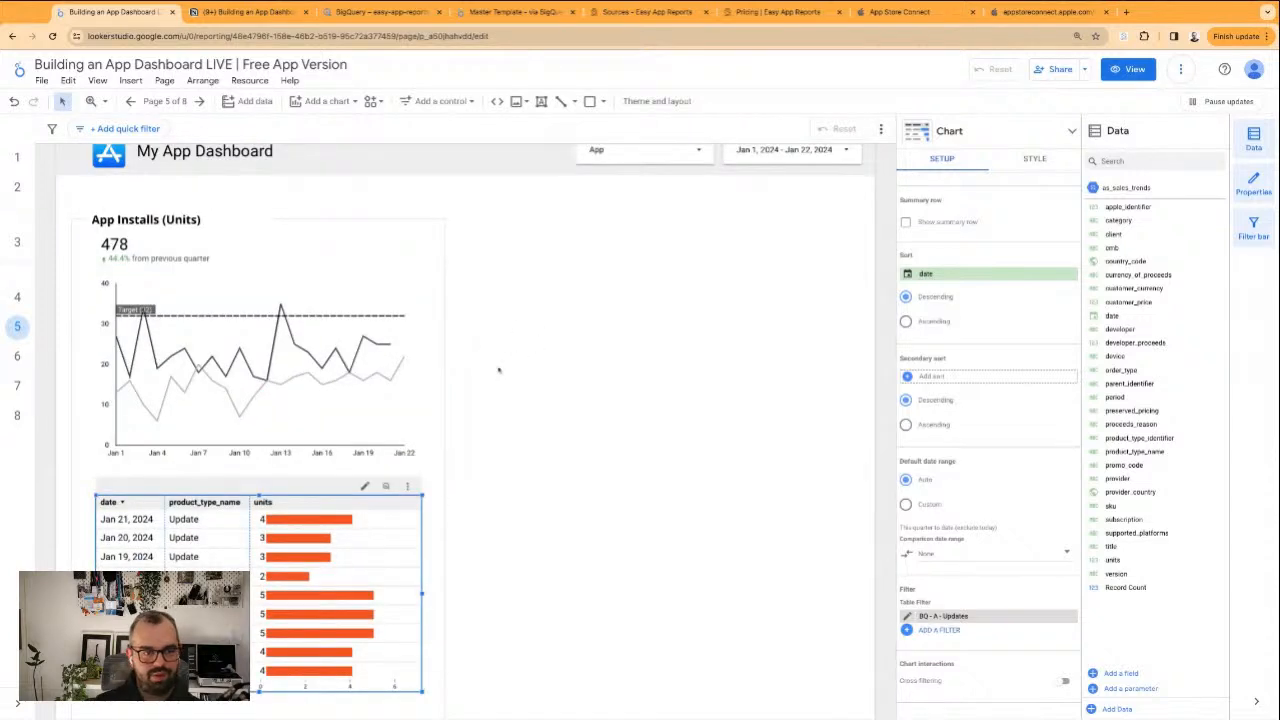
# Rename the "App Installs (Units)" heading as "Updates"
pyautogui.click(95, 218)
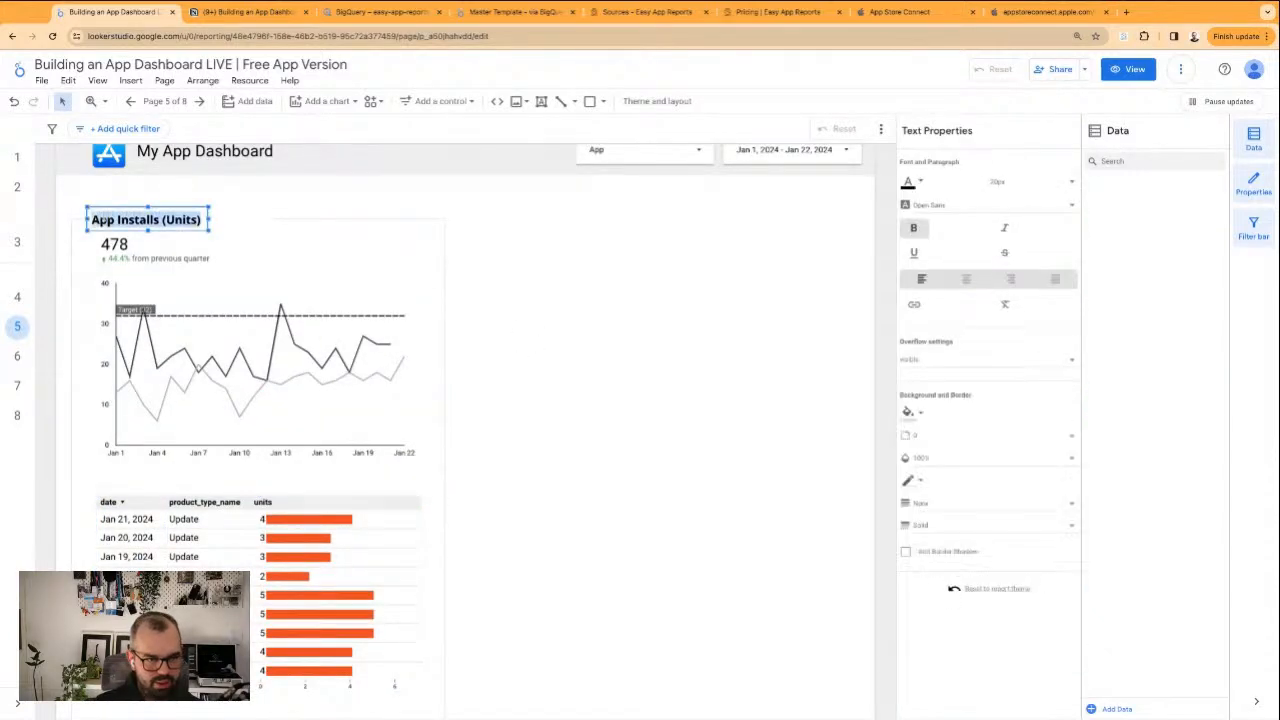
pyautogui.doubleClick(97, 219)
pyautogui.write('Updates')
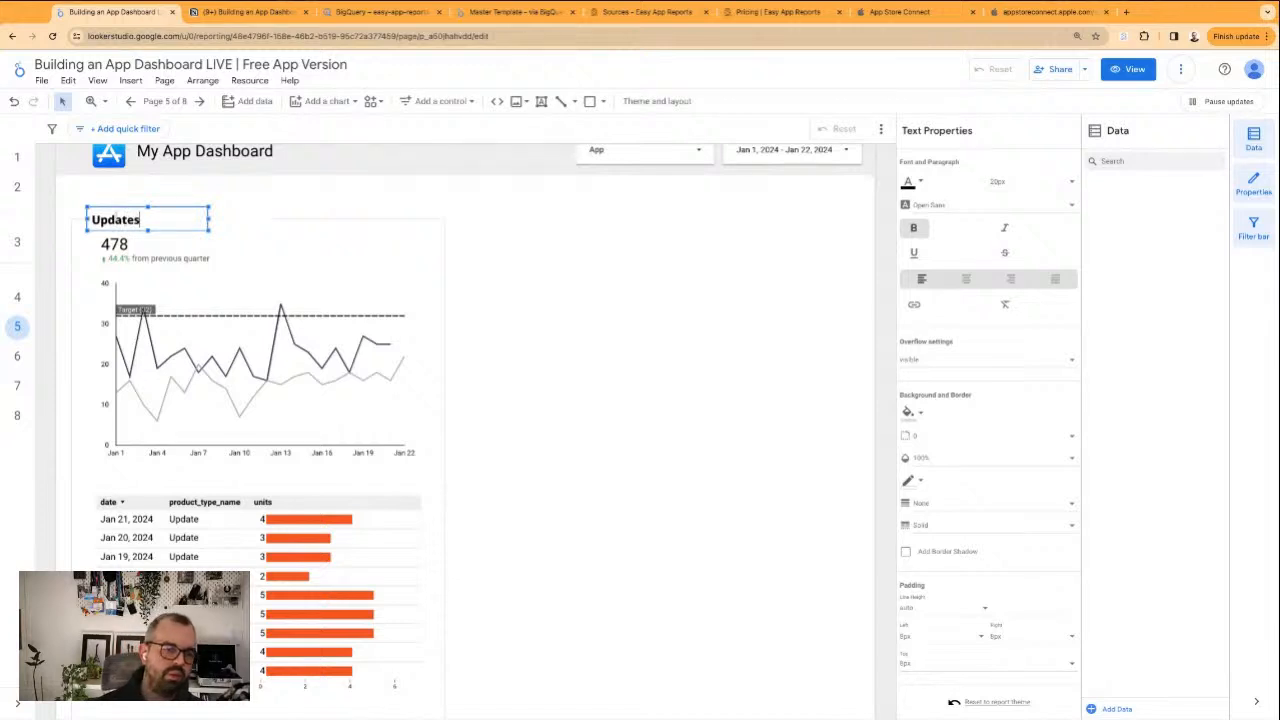
# Select the scorecard and line chart together and set their date range dimension to date
pyautogui.click(168, 251)
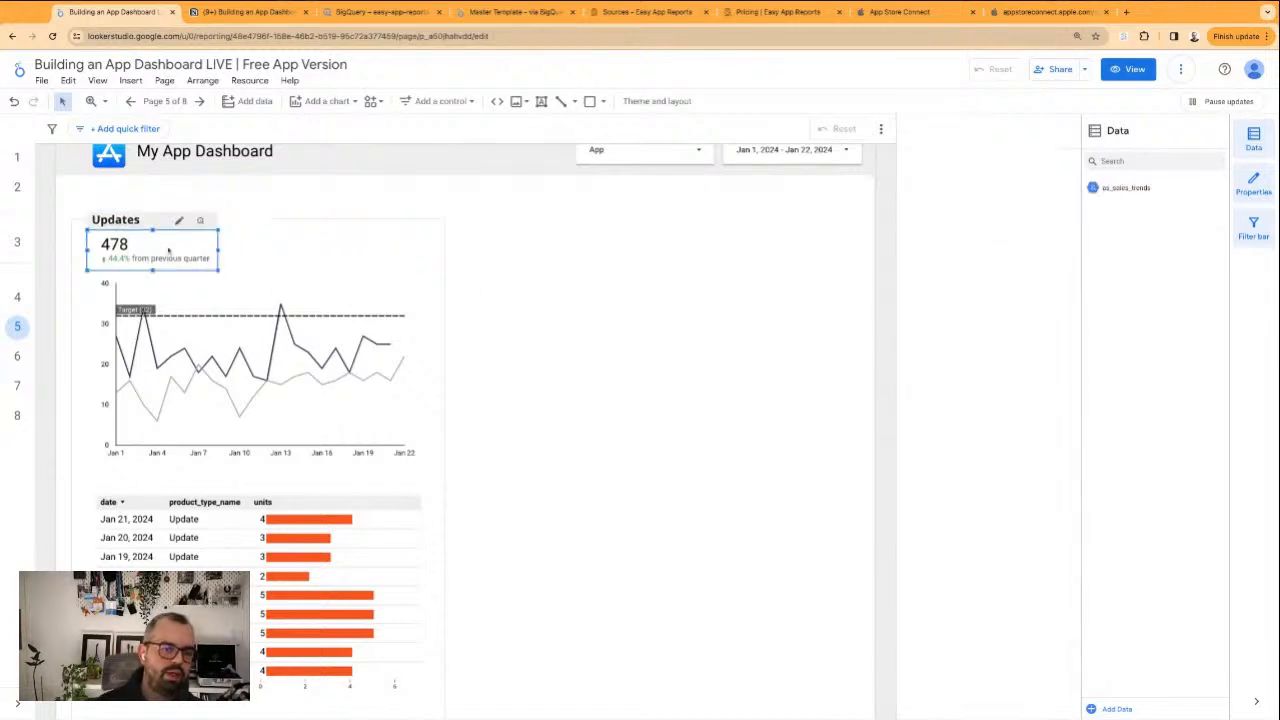
pyautogui.keyDown('shift'); pyautogui.click(244, 380); pyautogui.keyUp('shift')
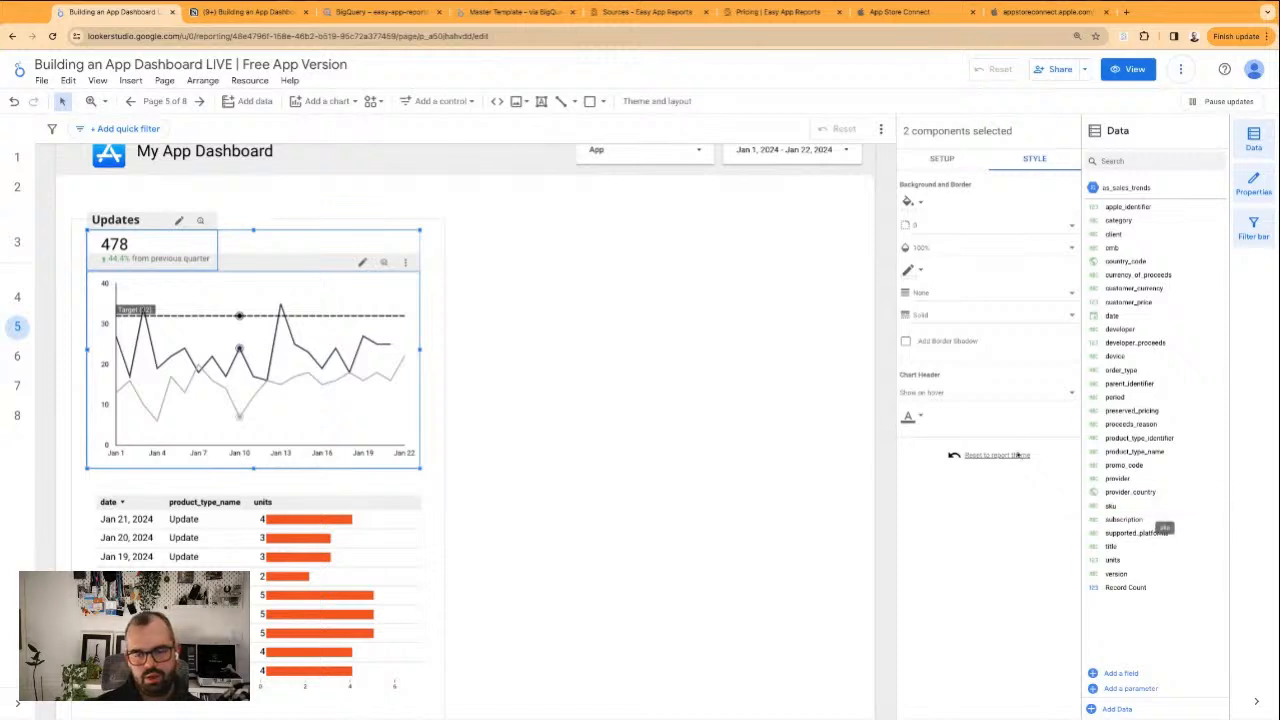
pyautogui.click(942, 159)
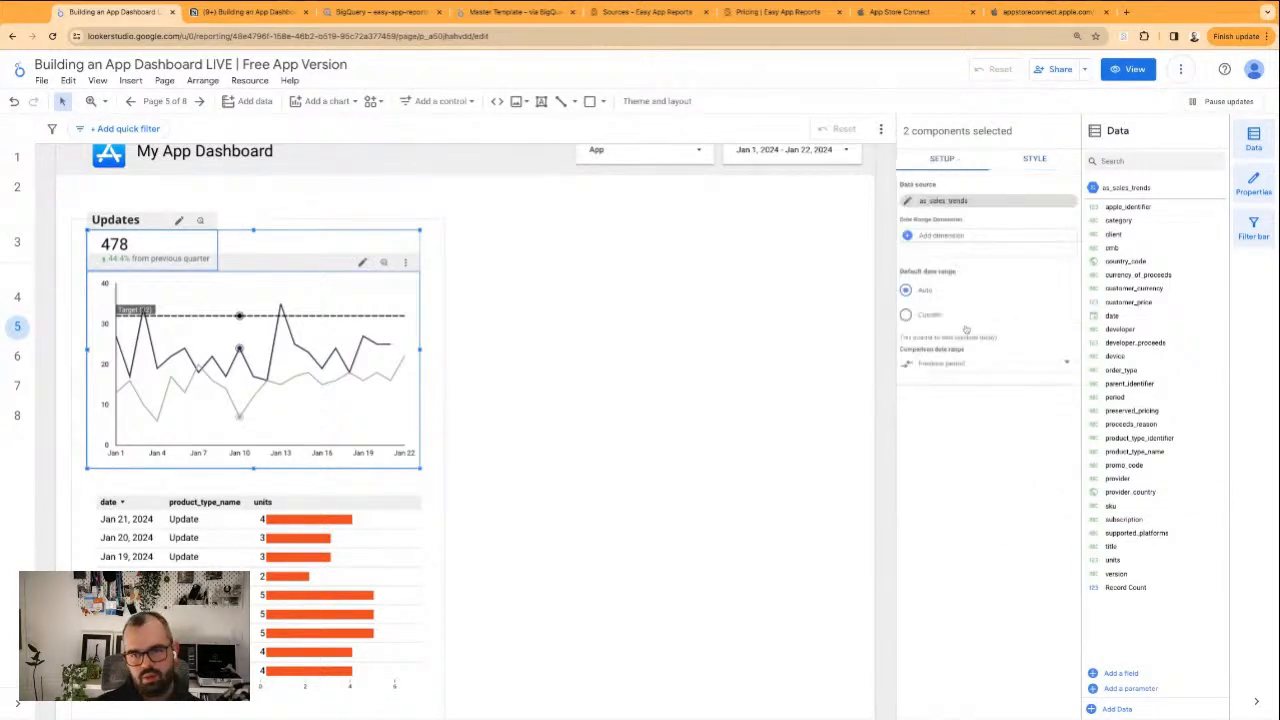
pyautogui.click(943, 237)
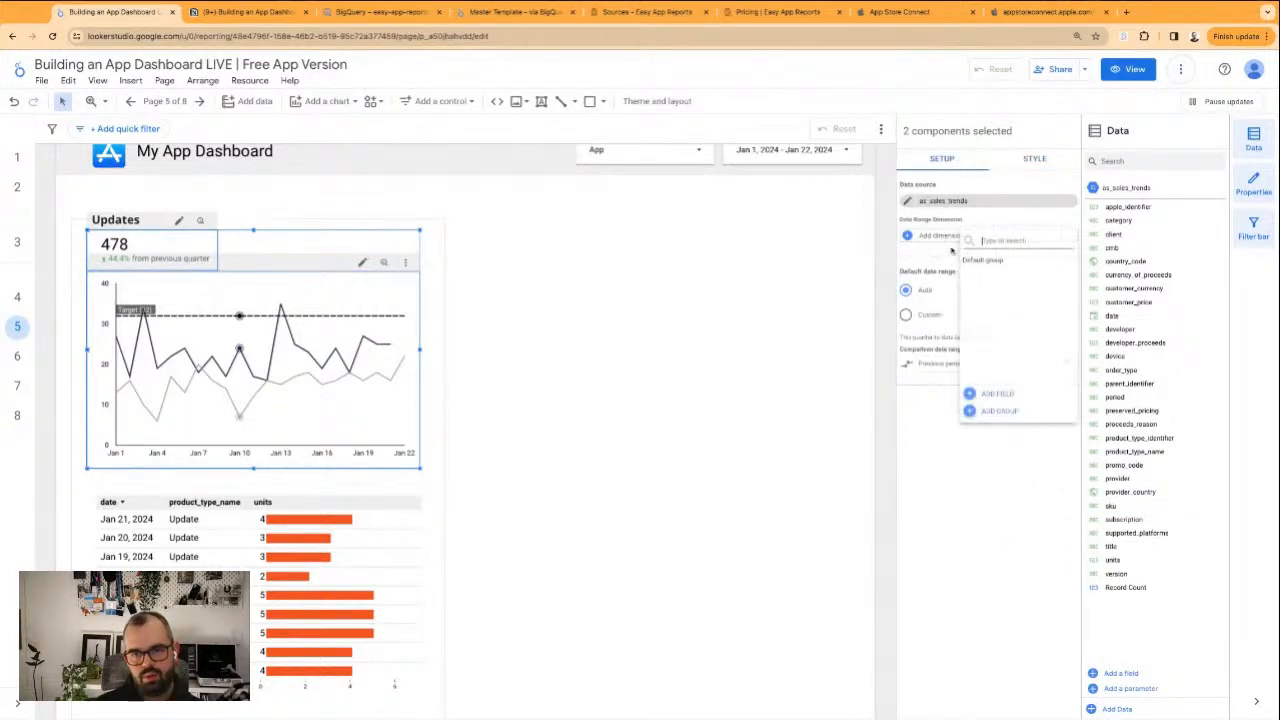
pyautogui.click(649, 366)
# Replace the BQ - Installs filter on the scorecard with the BQ - A - Updates filter
pyautogui.click(184, 240)
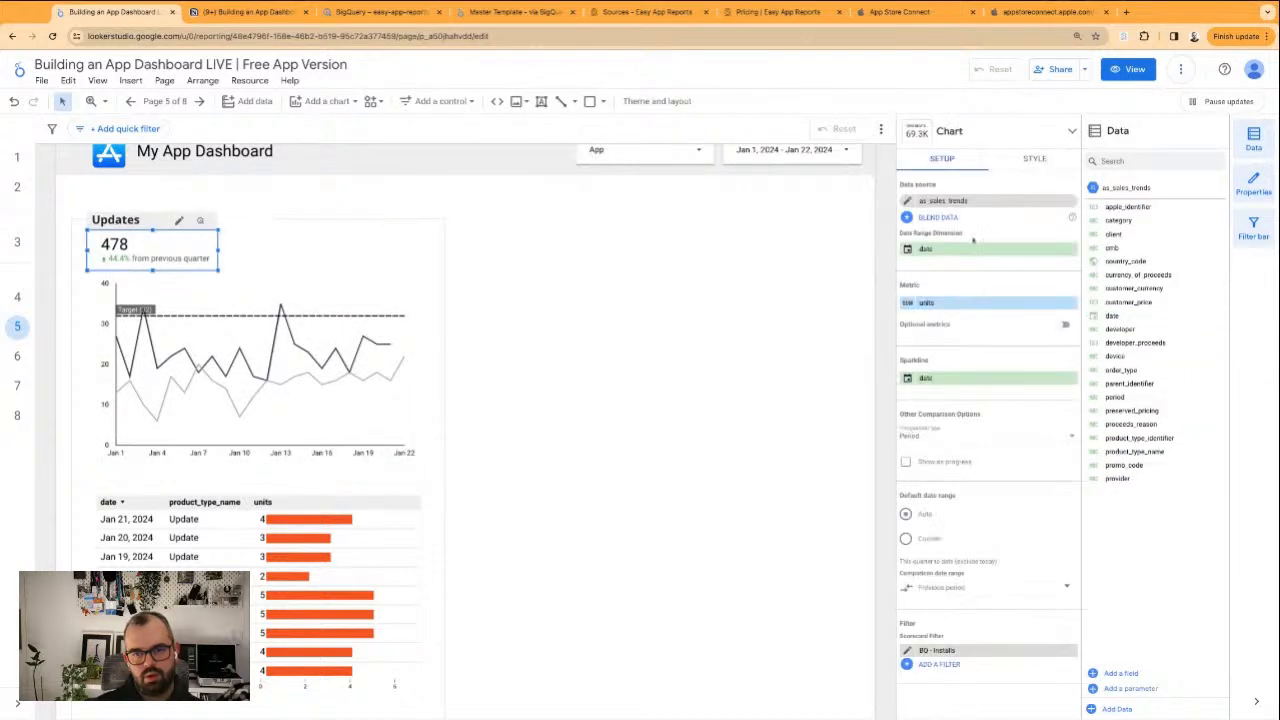
pyautogui.click(1071, 650)
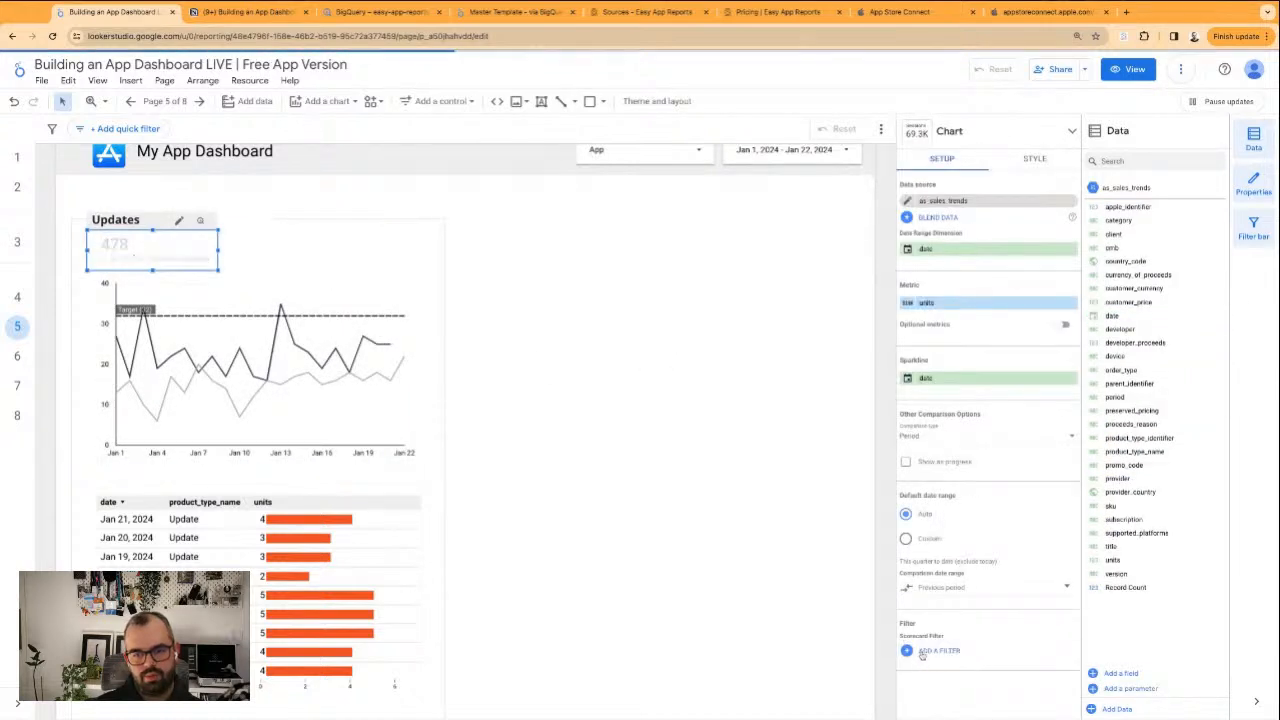
pyautogui.click(938, 651)
pyautogui.click(950, 322)
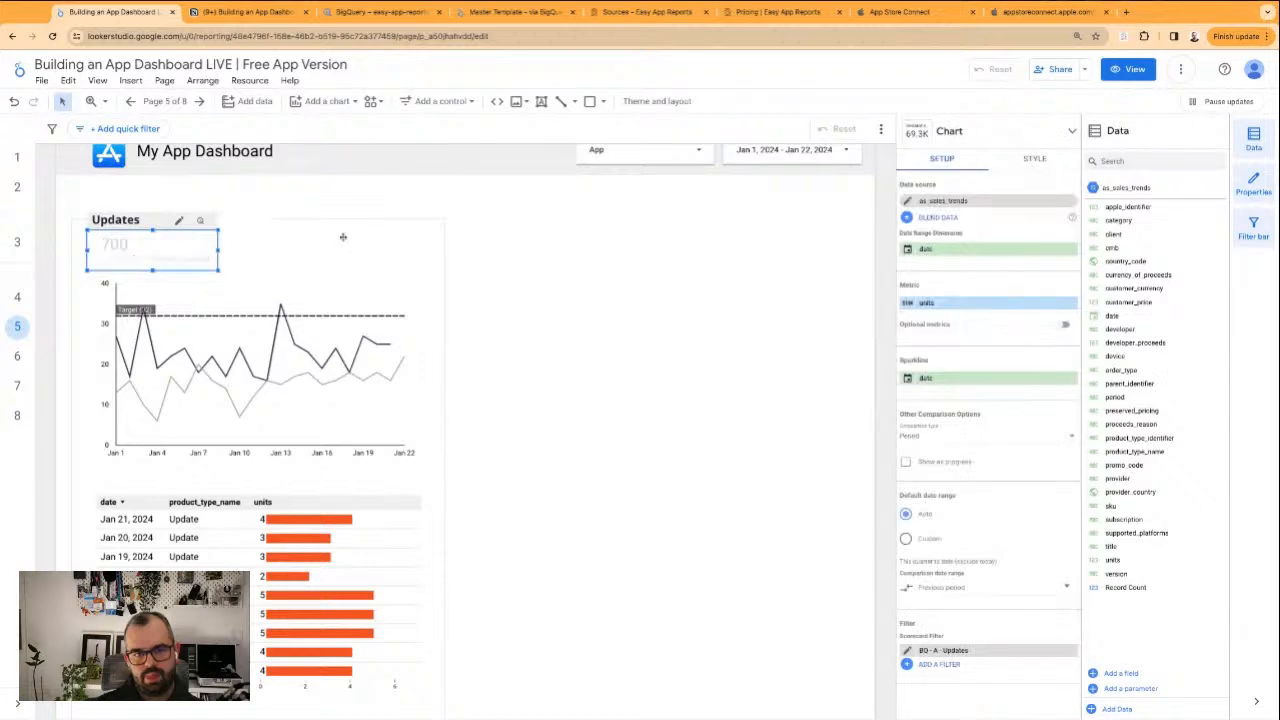
# Replace the BQ - Installs filter on the line chart with the BQ - A - Updates filter
pyautogui.click(322, 345)
pyautogui.scroll(-2, 1060, 585)
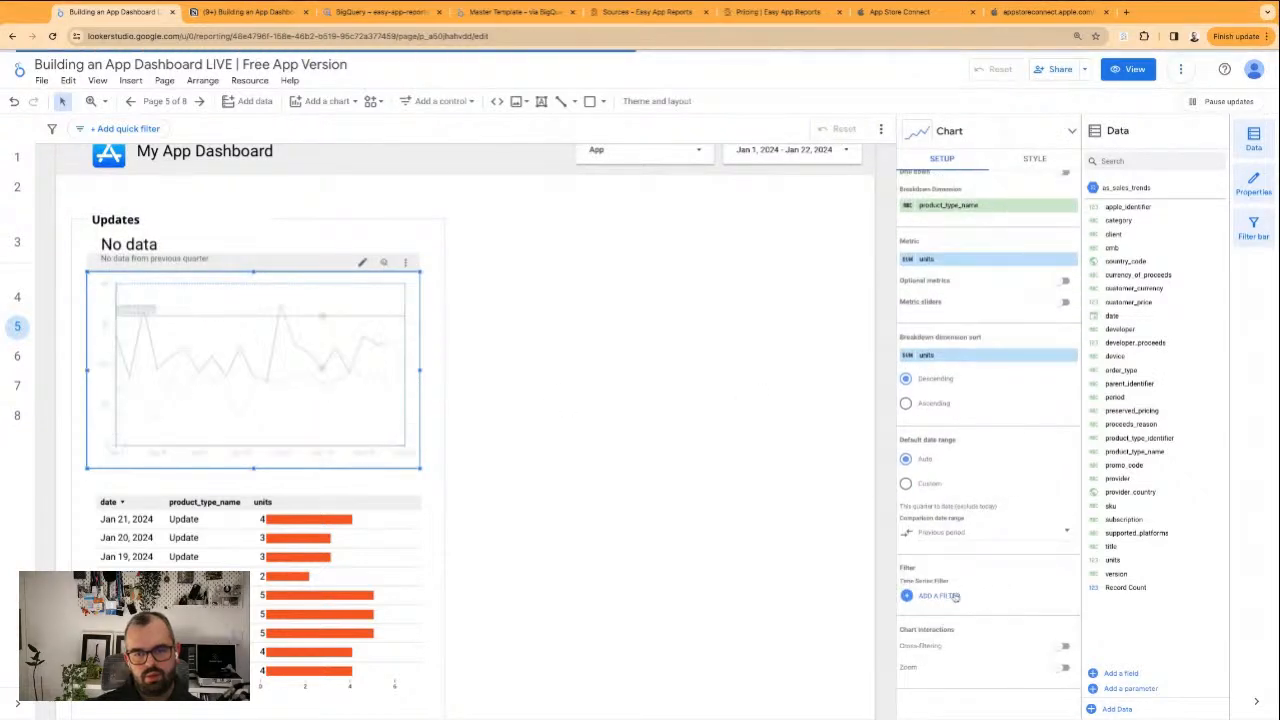
pyautogui.click(952, 596)
pyautogui.click(955, 323)
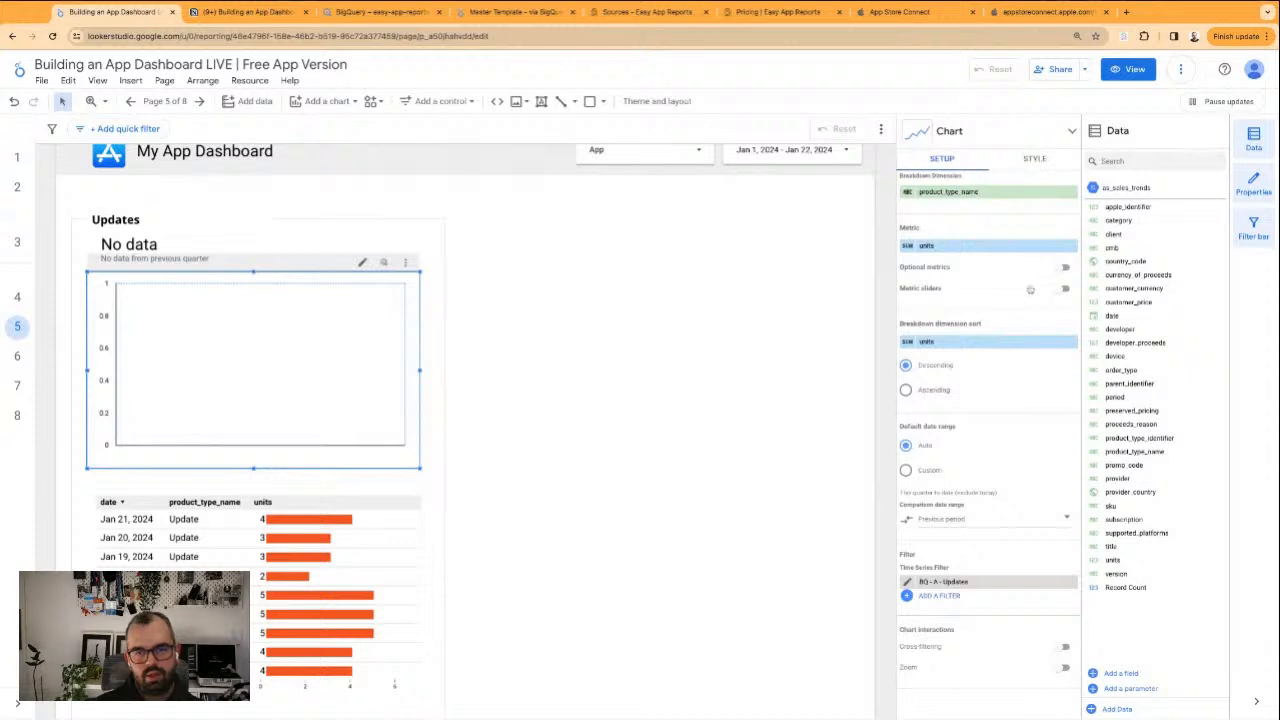
pyautogui.click(490, 358)
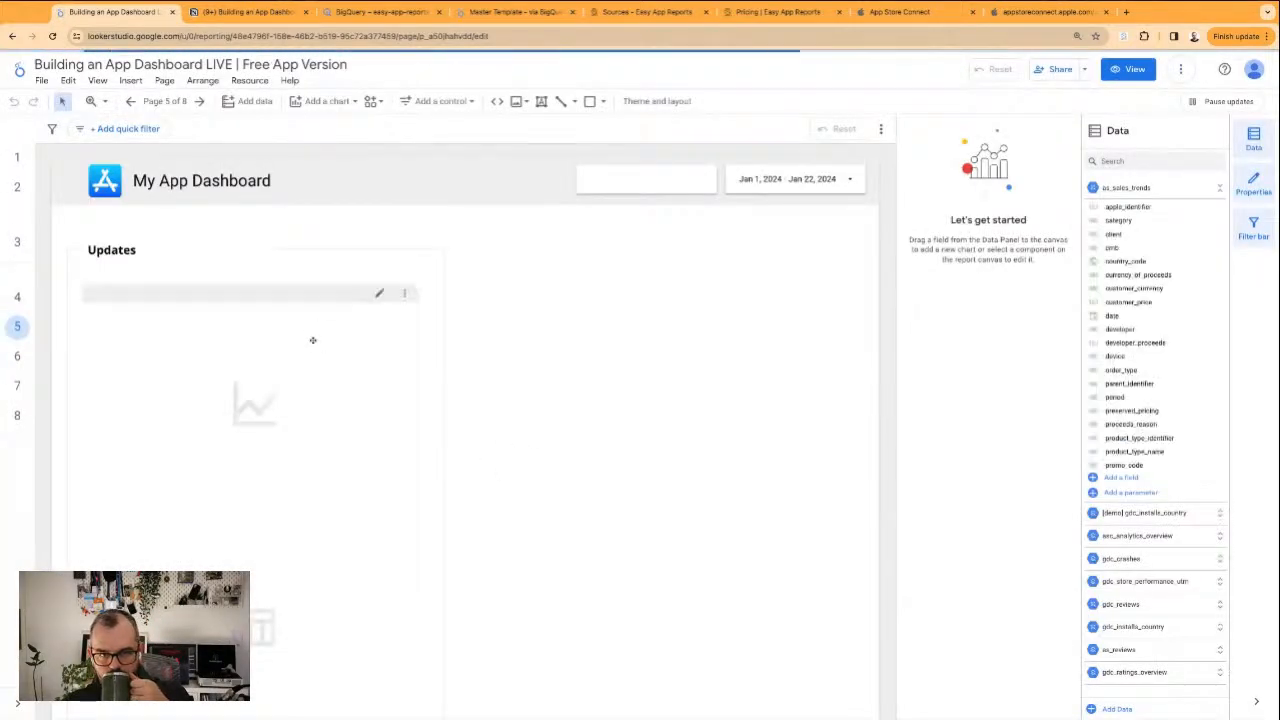
# Remove the remaining BQ - Installs filter from both the line chart and the scorecard, keeping only BQ - A - Updates
pyautogui.click(284, 394)
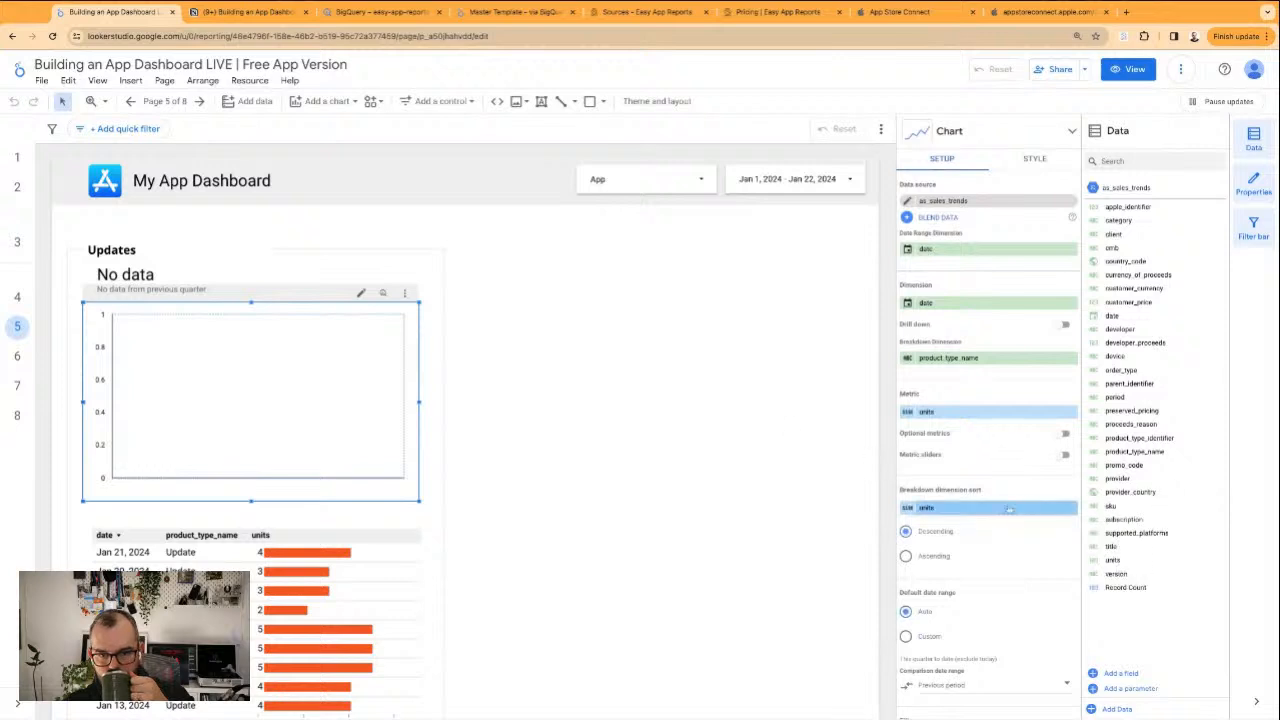
pyautogui.scroll(-2, 975, 595)
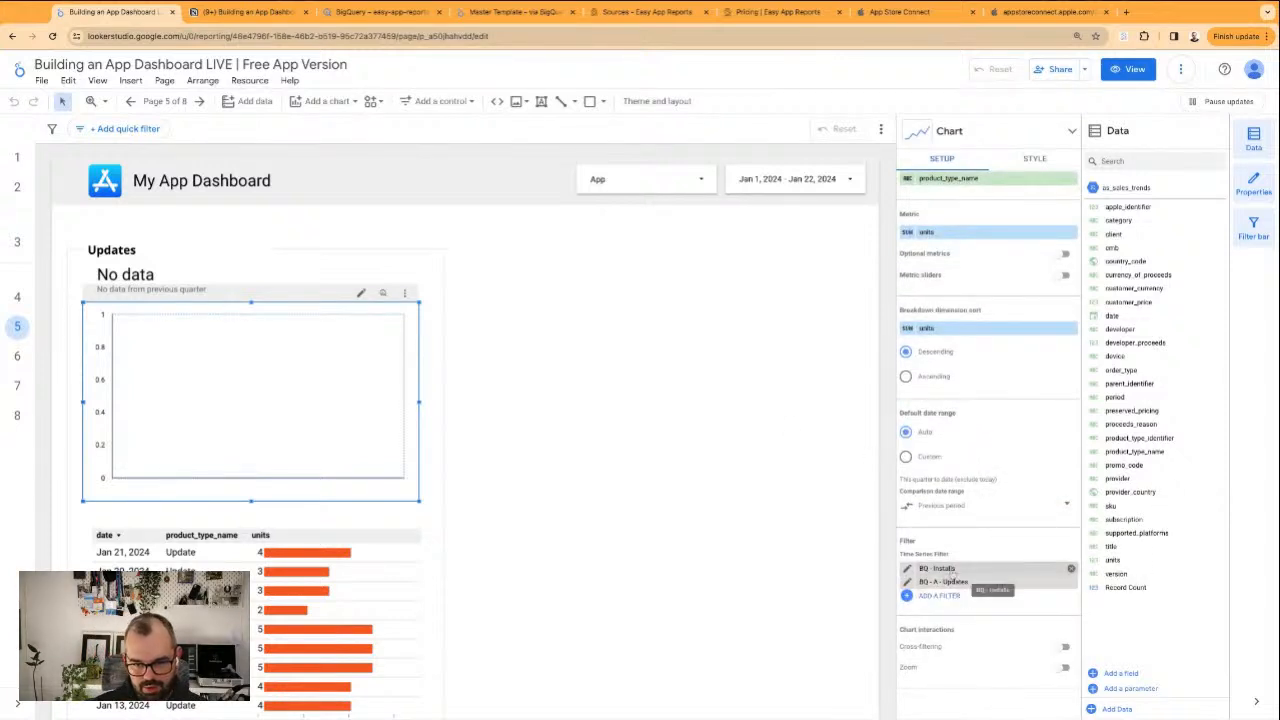
pyautogui.click(1071, 572)
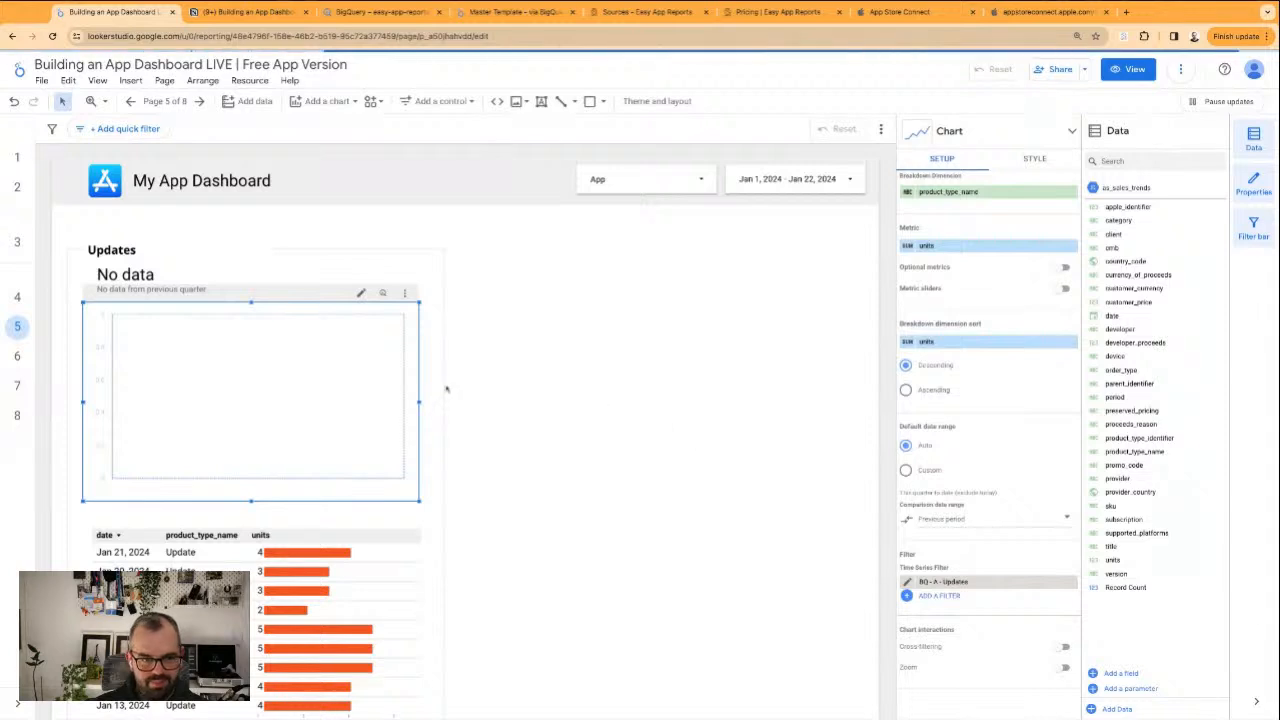
pyautogui.click(193, 268)
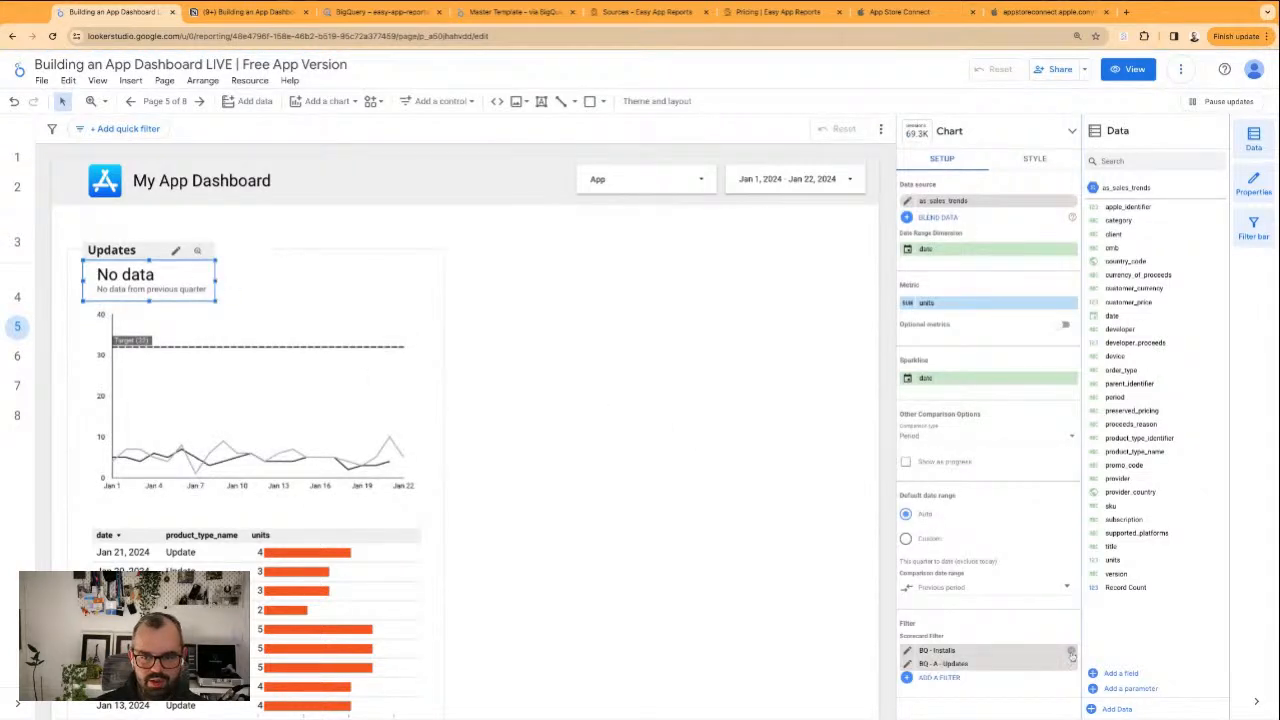
pyautogui.click(1071, 650)
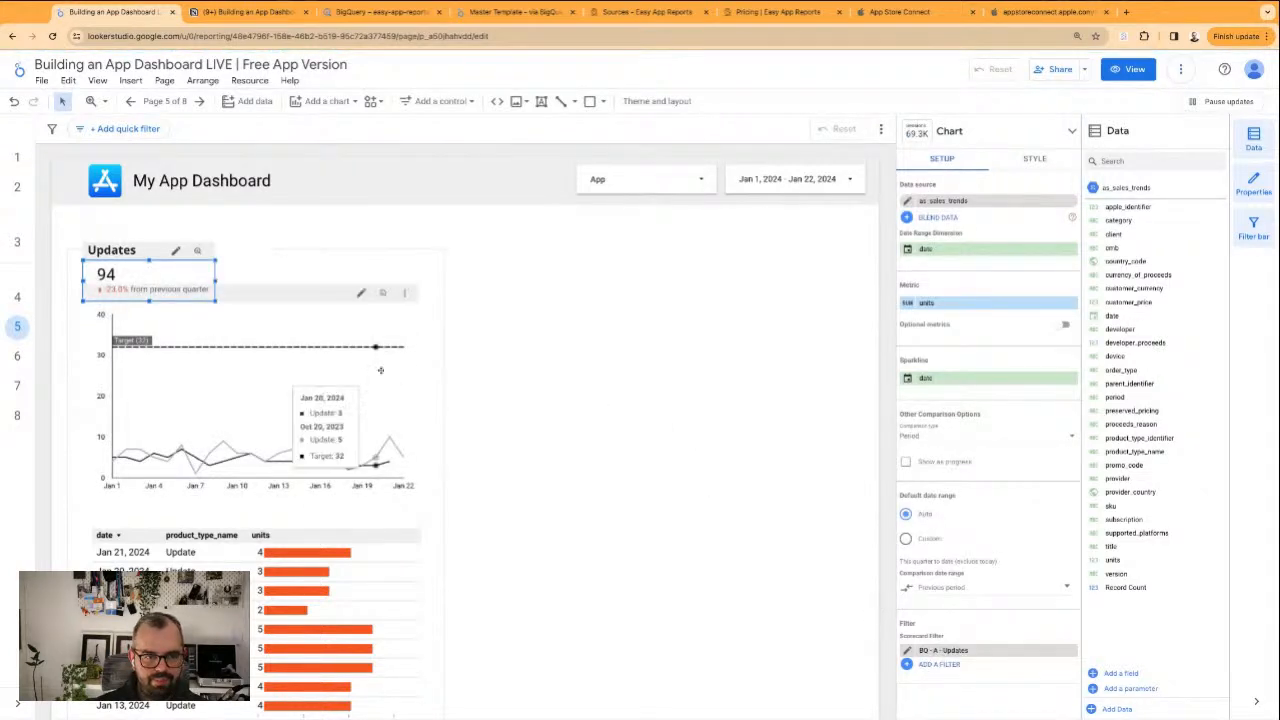
# Delete the Target reference line from the Updates line chart's style settings
pyautogui.click(250, 400)
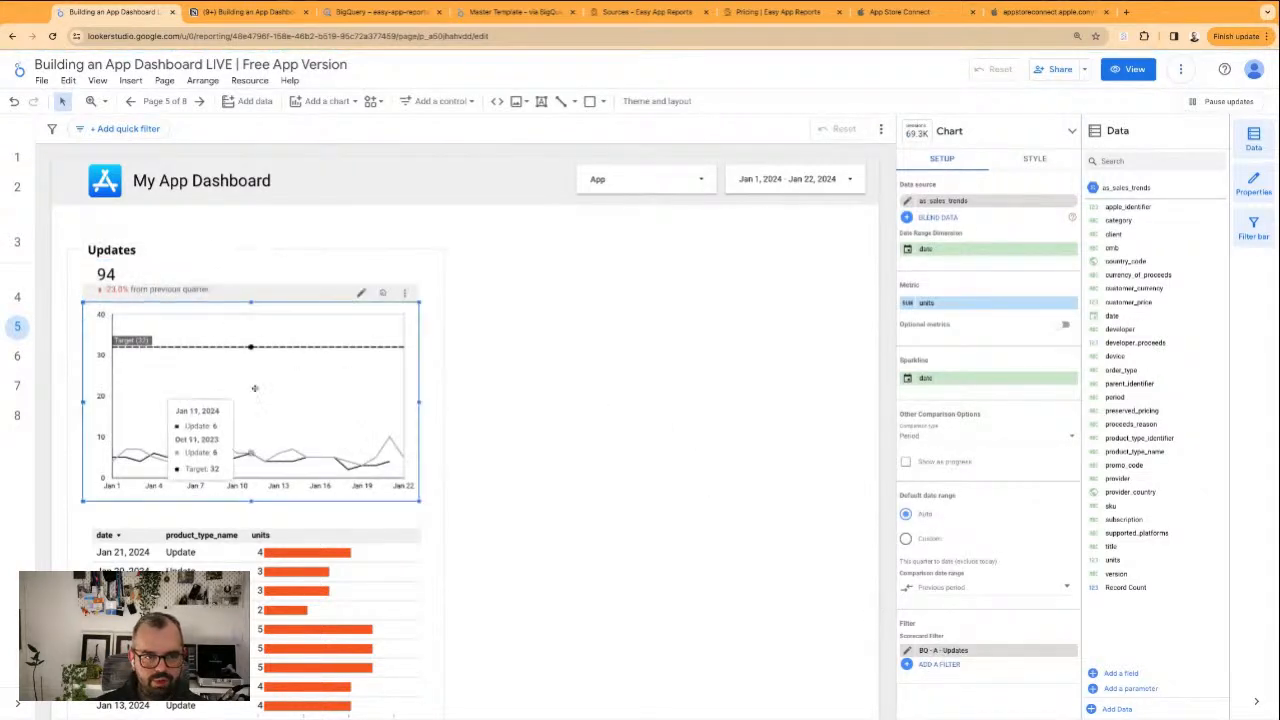
pyautogui.click(1036, 163)
pyautogui.scroll(-10, 965, 461)
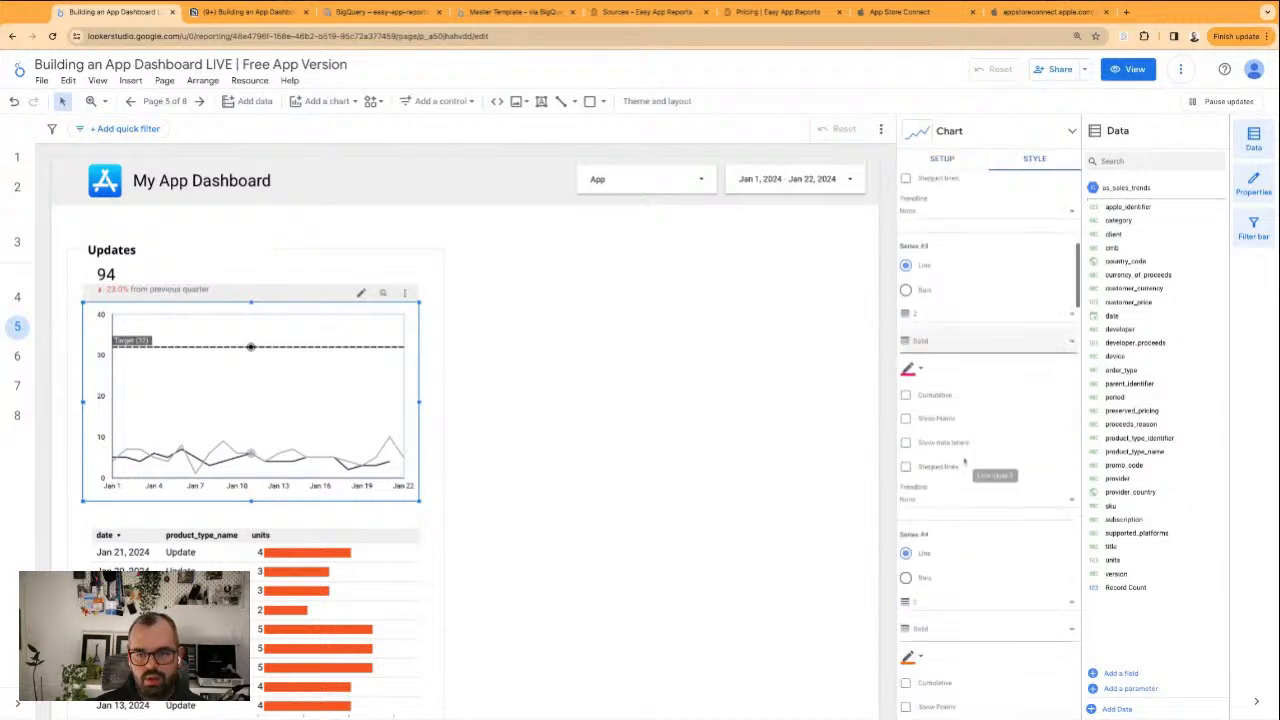
pyautogui.scroll(-15, 965, 461)
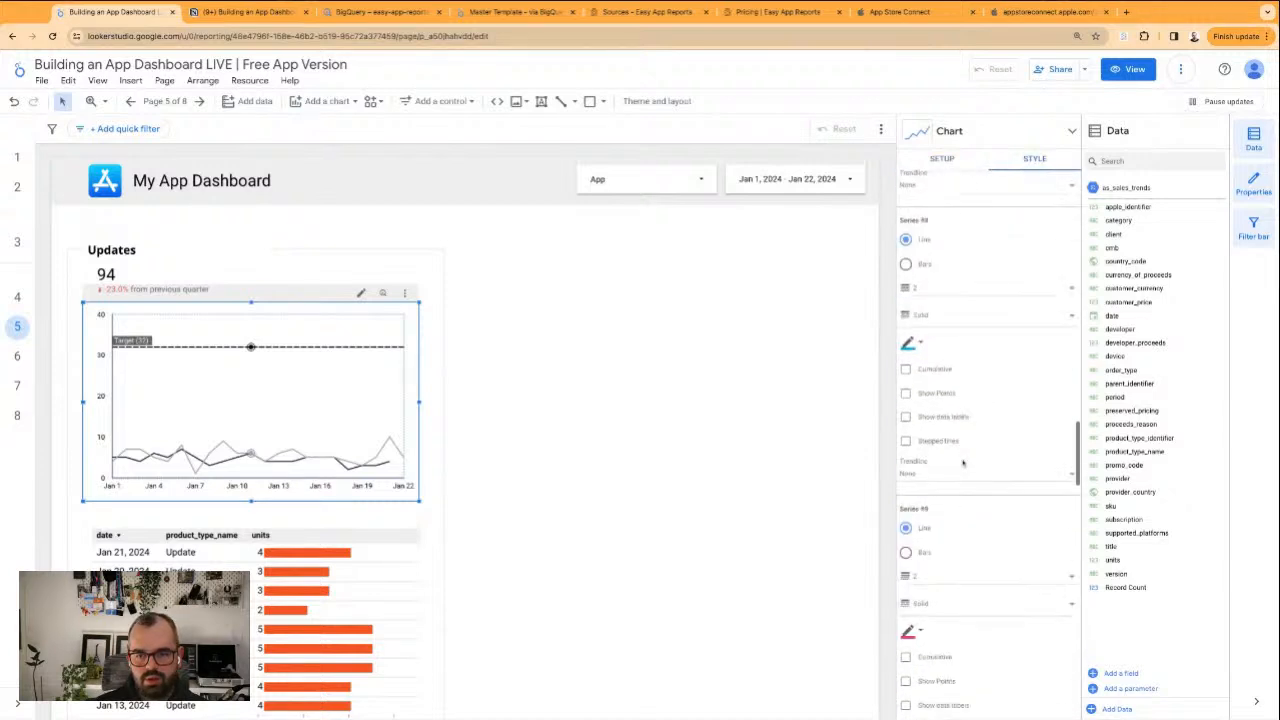
pyautogui.scroll(20, 963, 462)
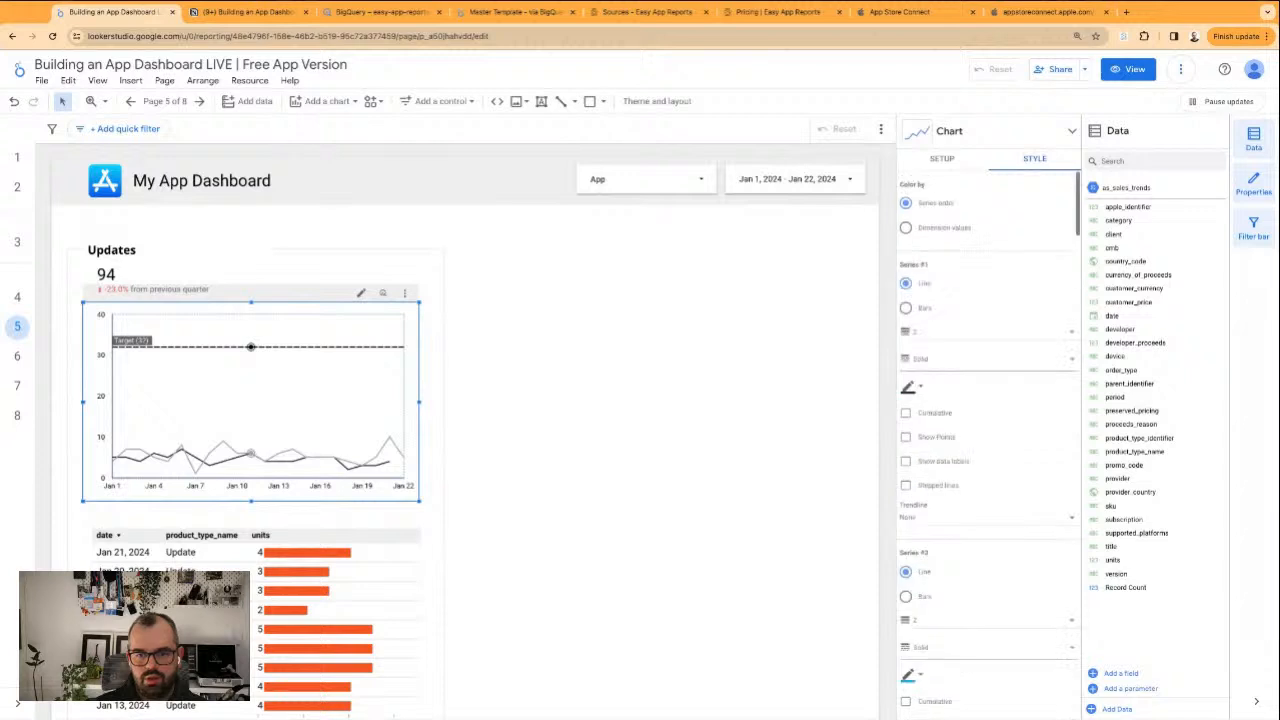
pyautogui.scroll(-10, 986, 494)
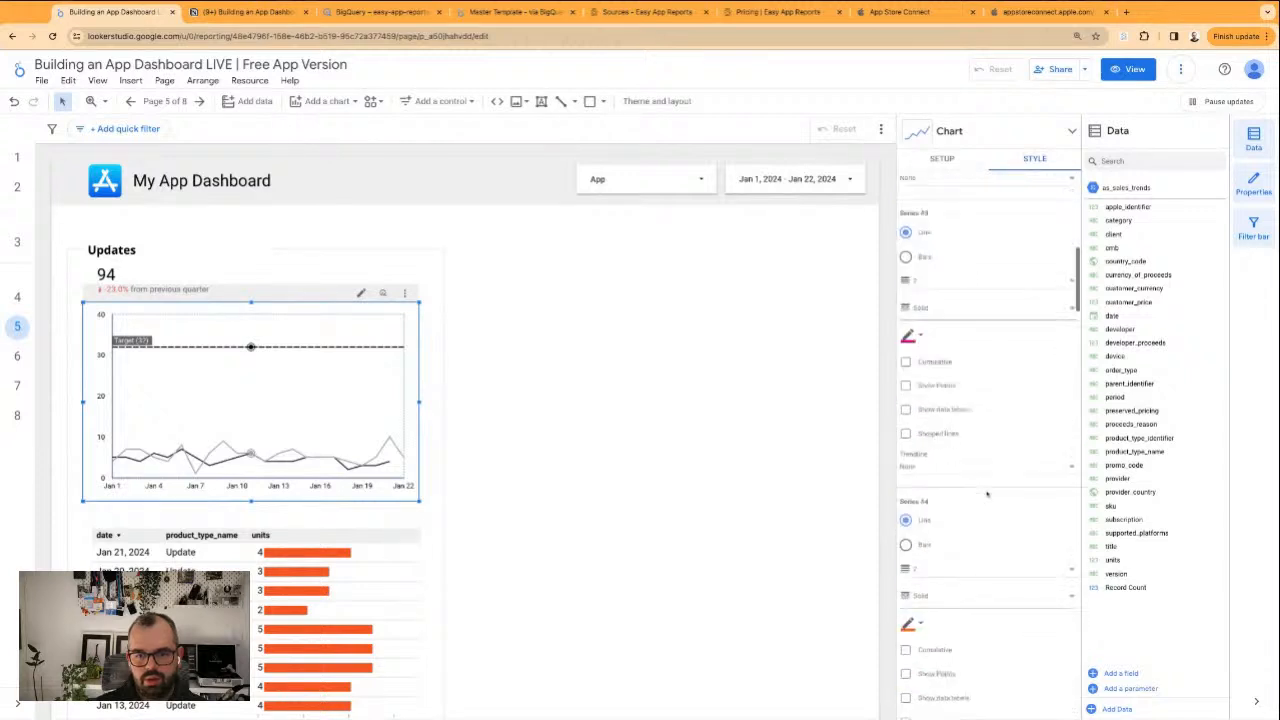
pyautogui.scroll(-10, 986, 494)
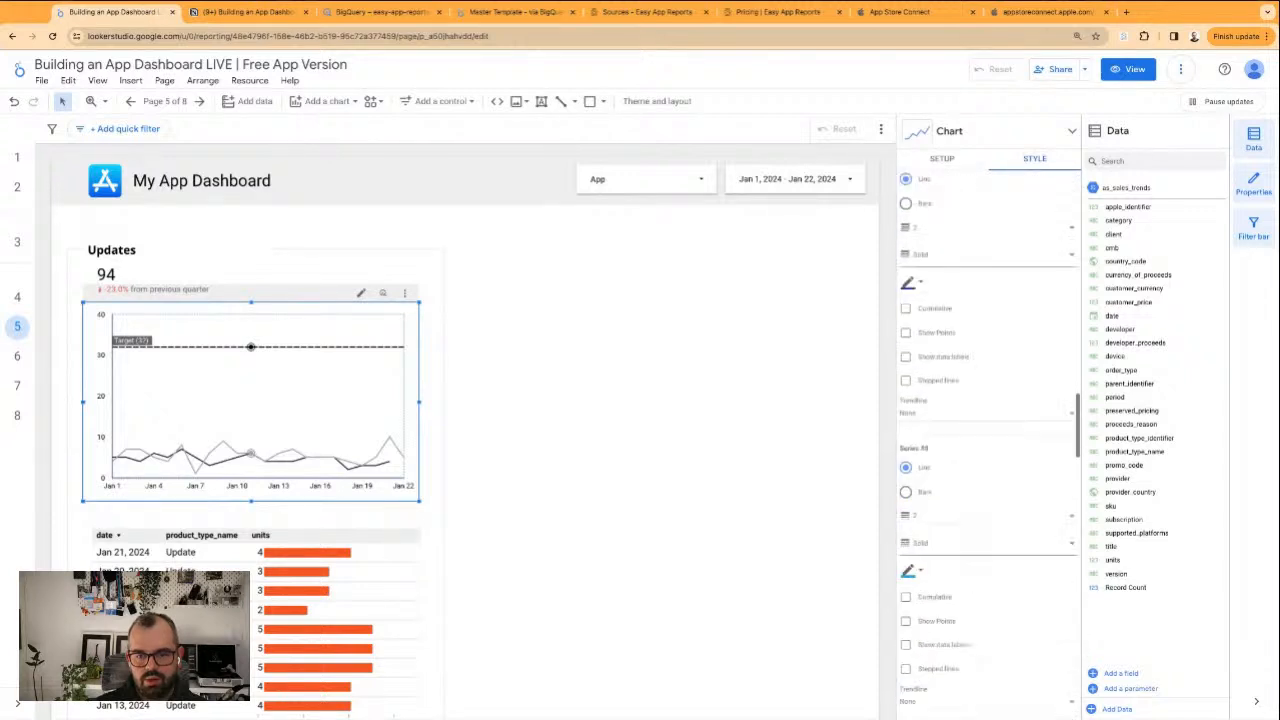
pyautogui.scroll(-5, 986, 494)
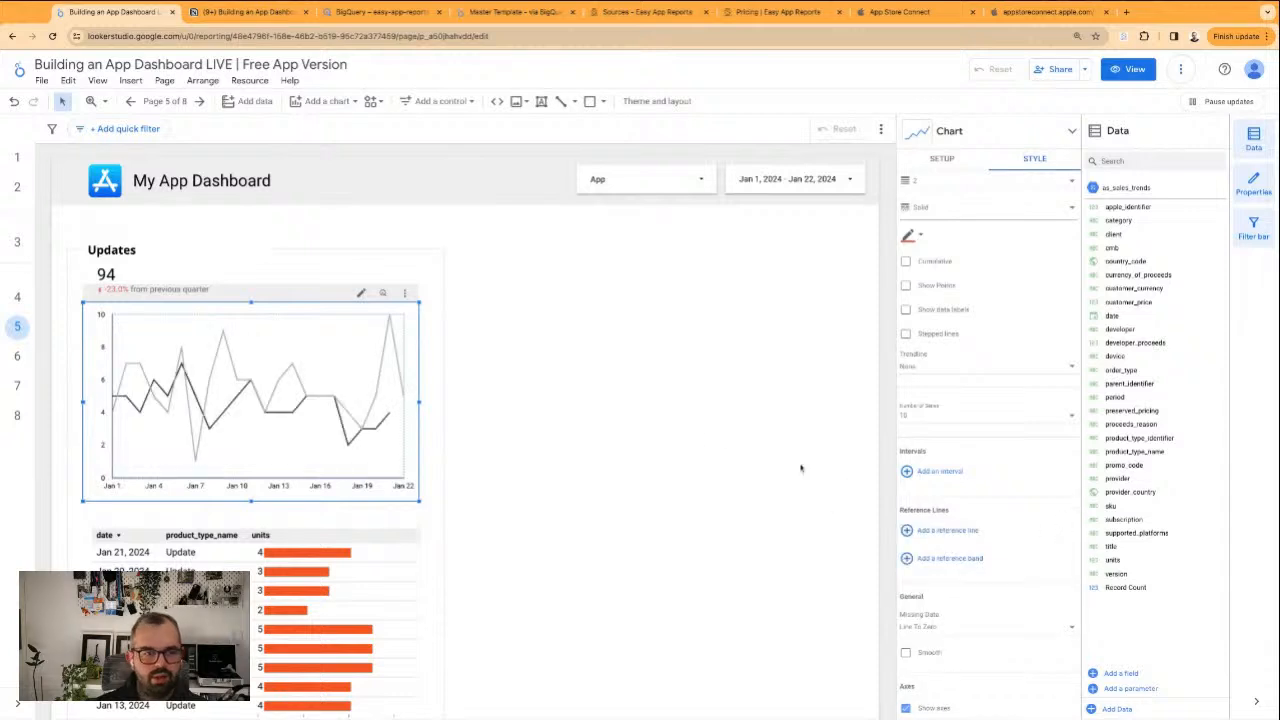
pyautogui.click(644, 305)
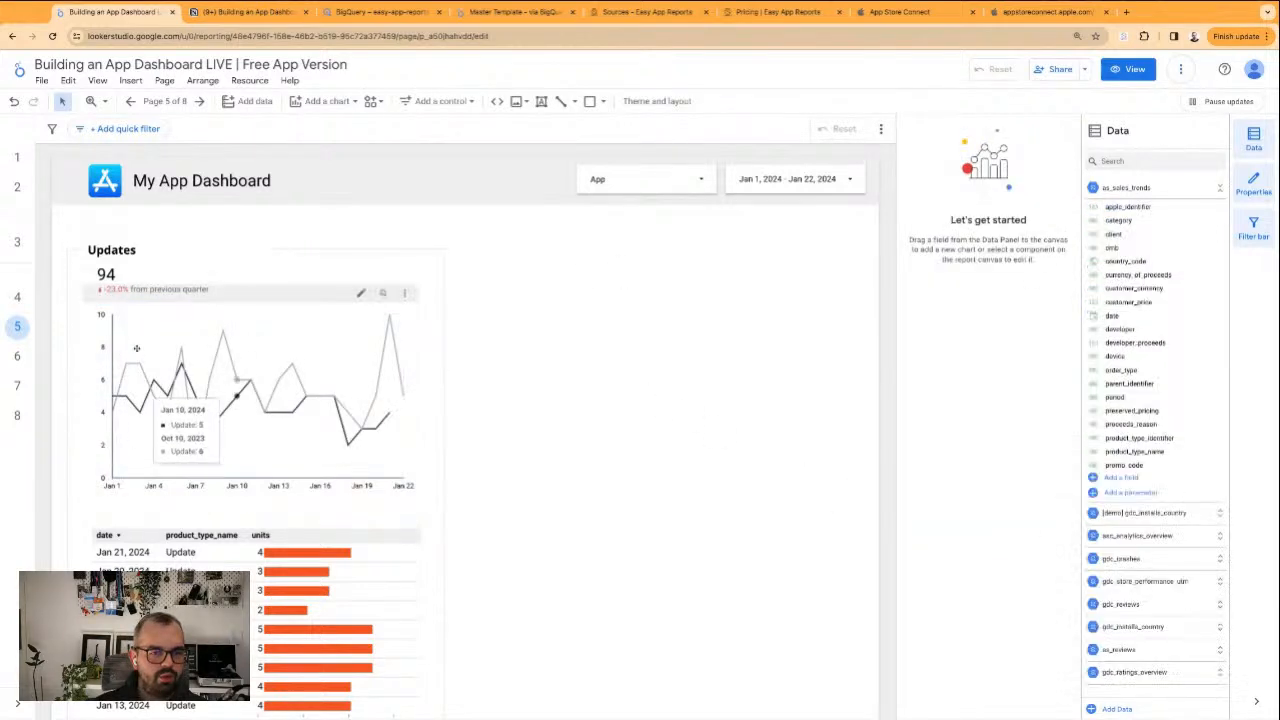
# Remove the product_type_name dimension from the table below the Updates line chart
pyautogui.scroll(-2, 244, 474)
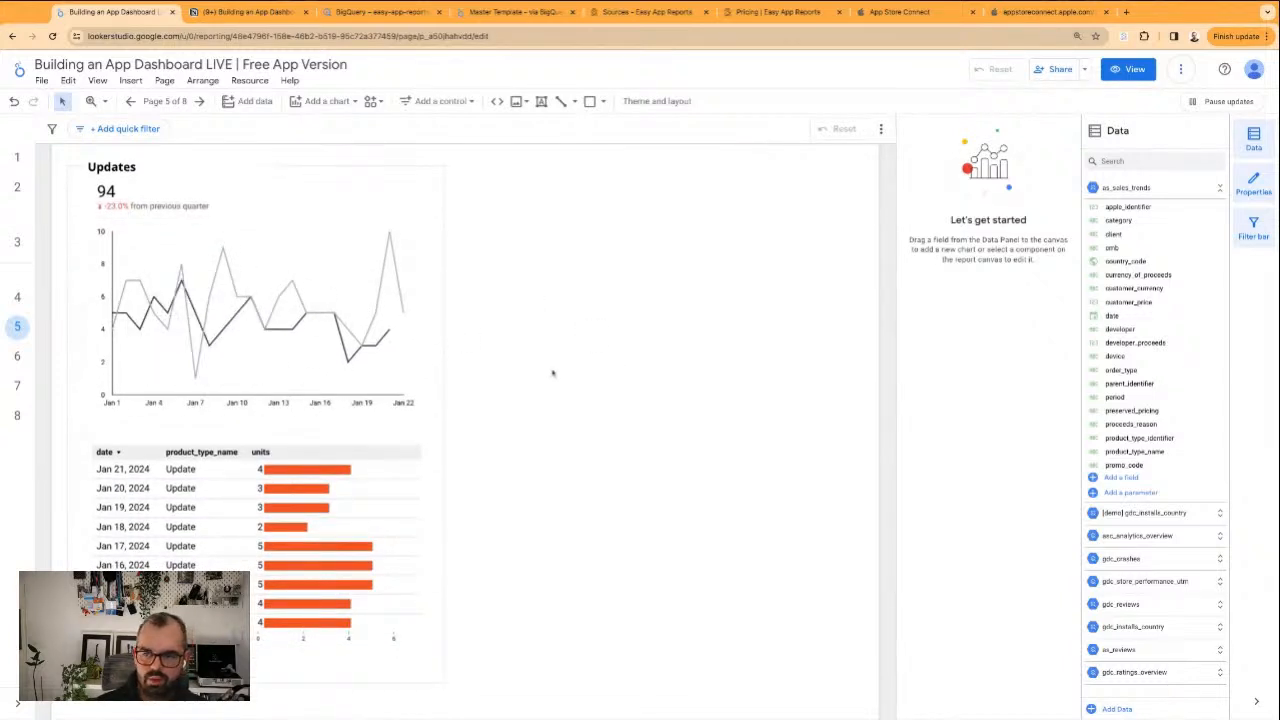
pyautogui.click(141, 540)
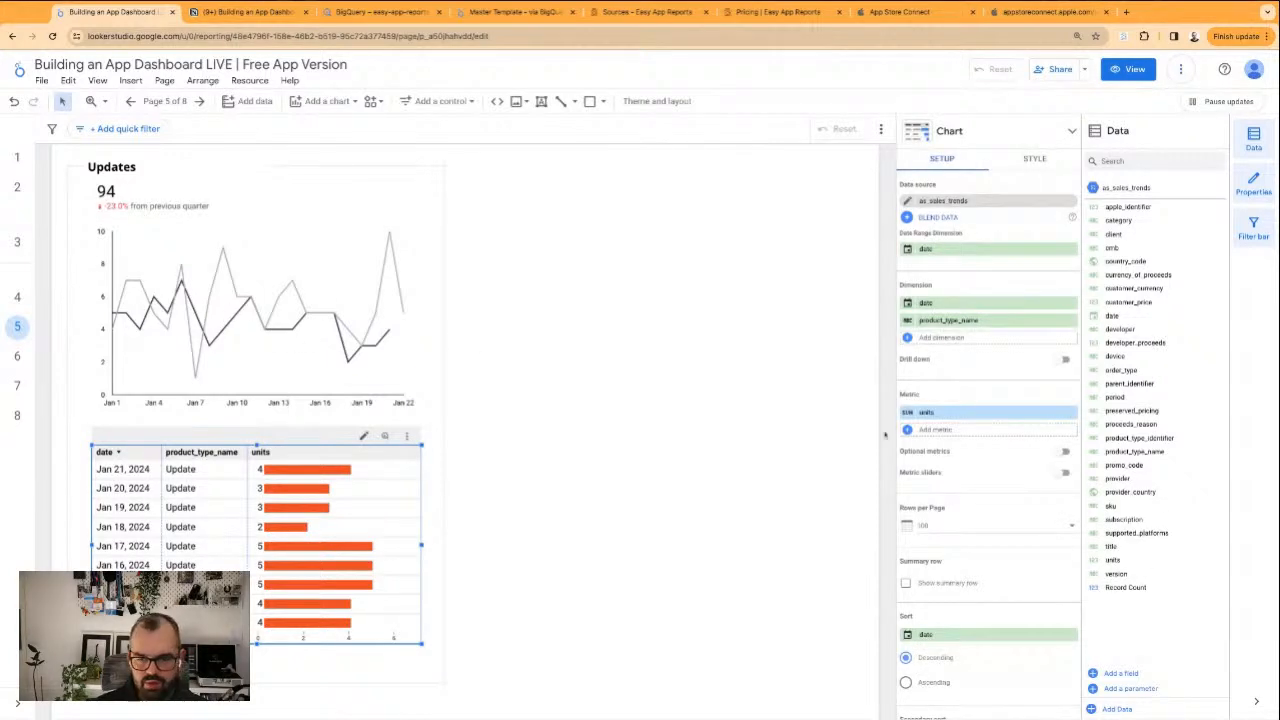
pyautogui.click(1071, 321)
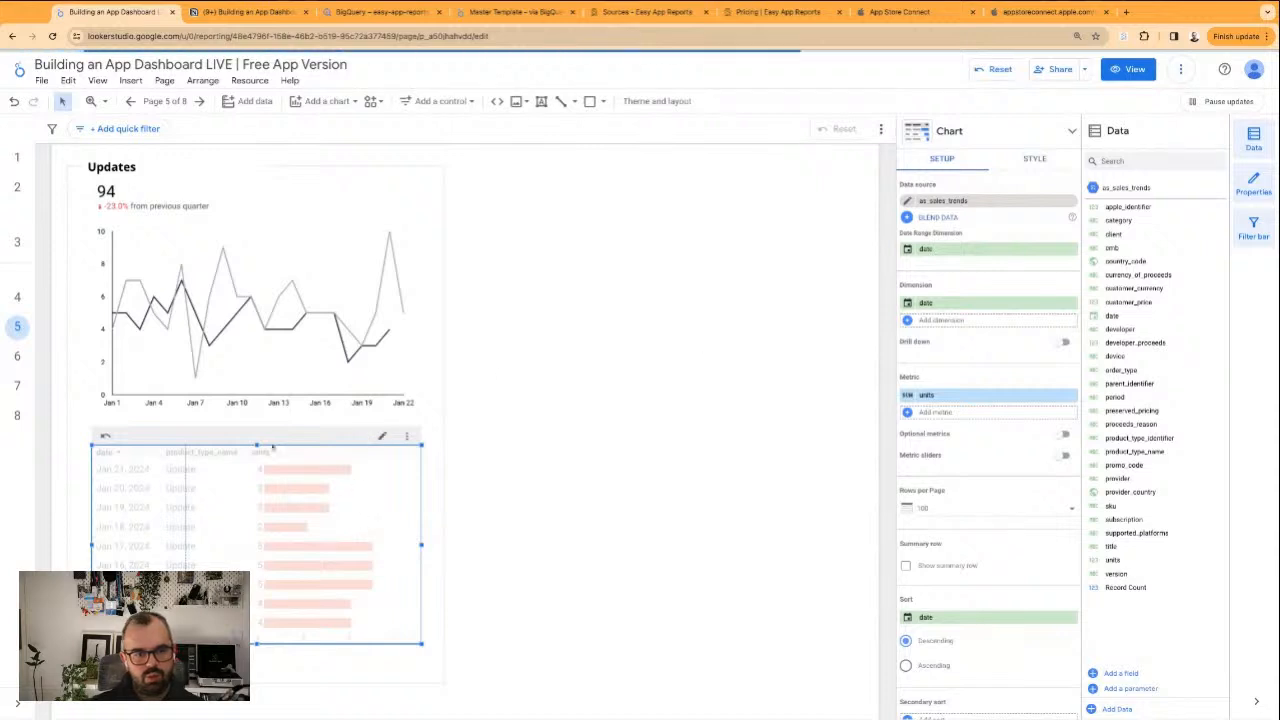
# Rename the table's units metric as "Updates"
pyautogui.click(908, 397)
pyautogui.click(885, 433)
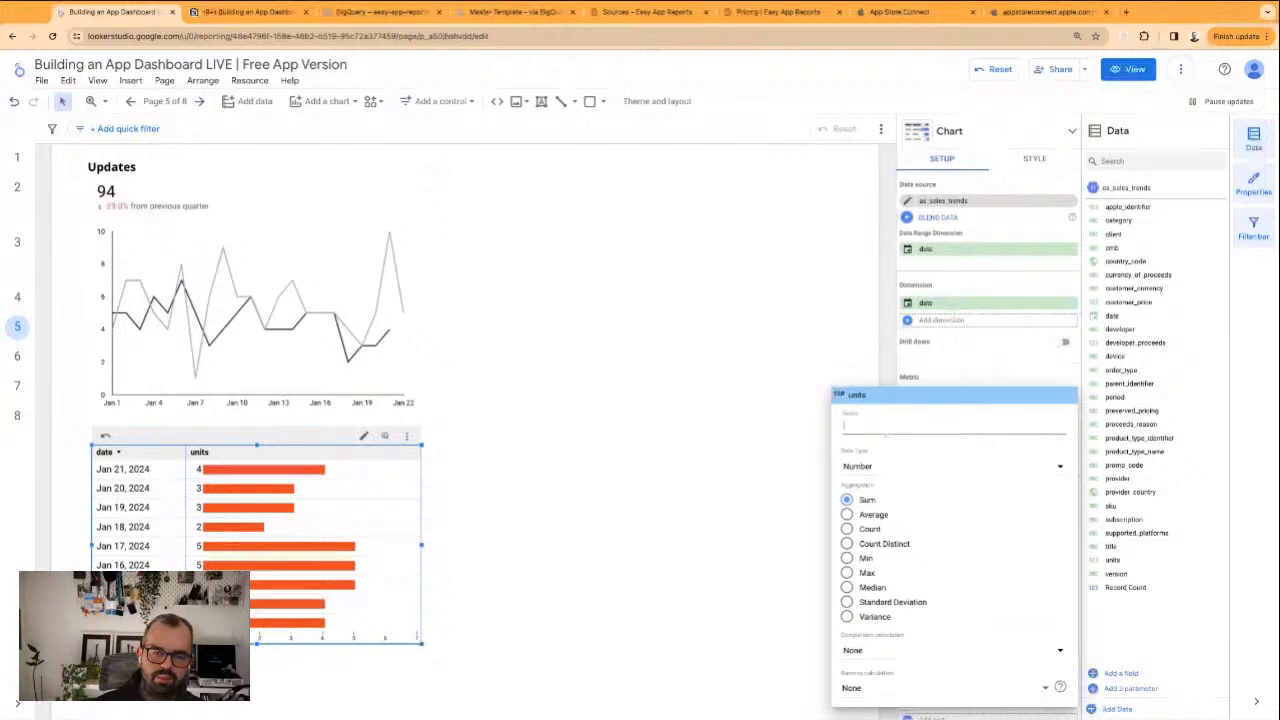
pyautogui.write('Updates')
pyautogui.press('Return')
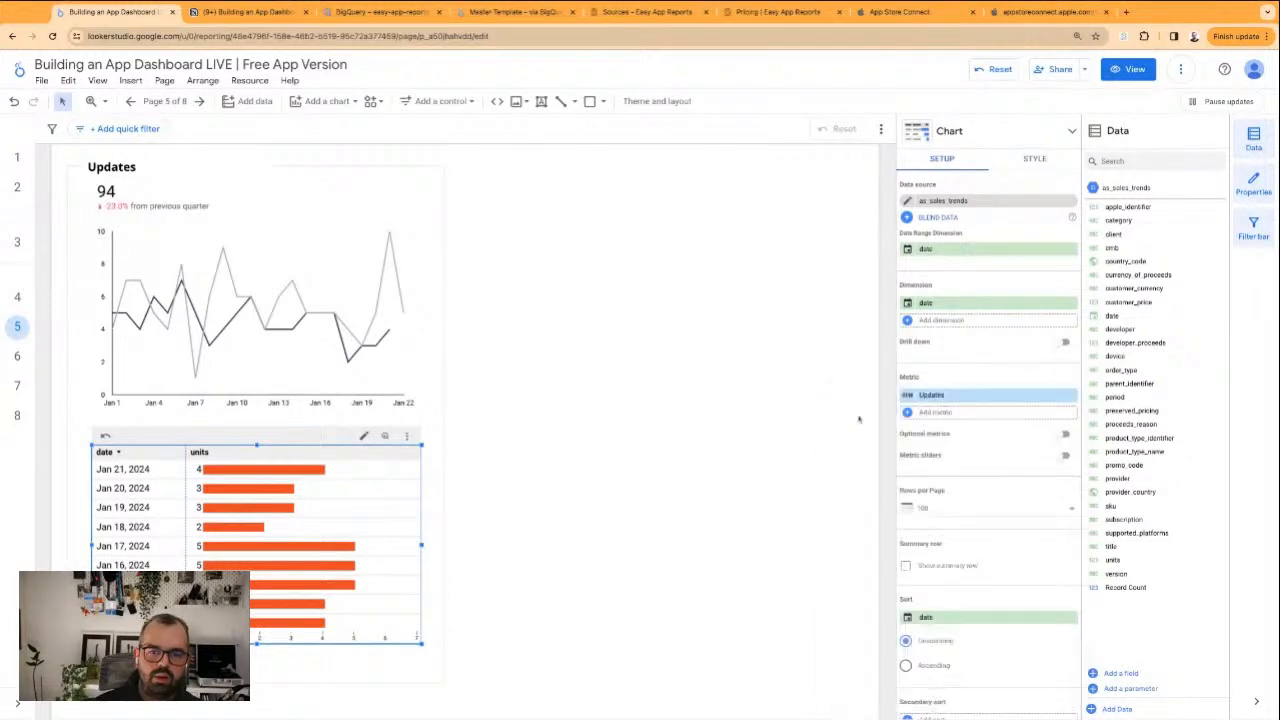
pyautogui.click(551, 354)
pyautogui.scroll(1, 541, 352)
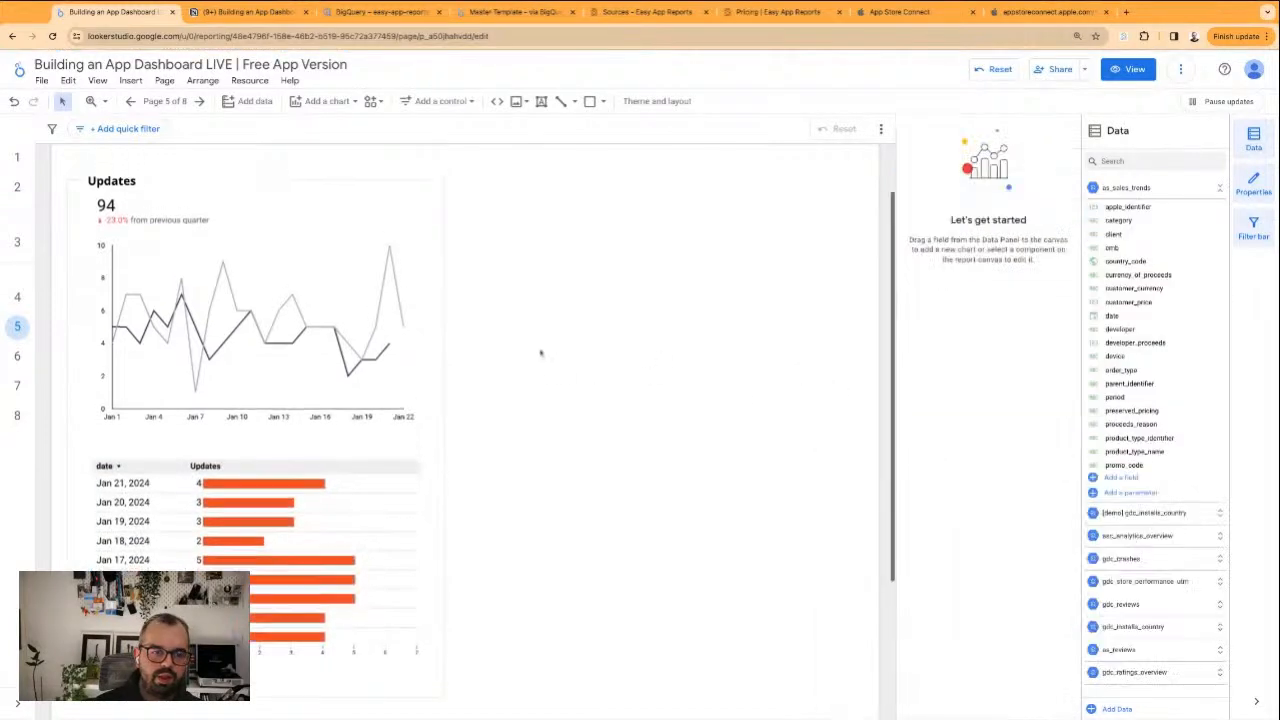
# Remove the product_type_name breakdown dimension from the Updates line chart and rename its units metric as "Updates"
pyautogui.click(120, 212)
pyautogui.click(314, 305)
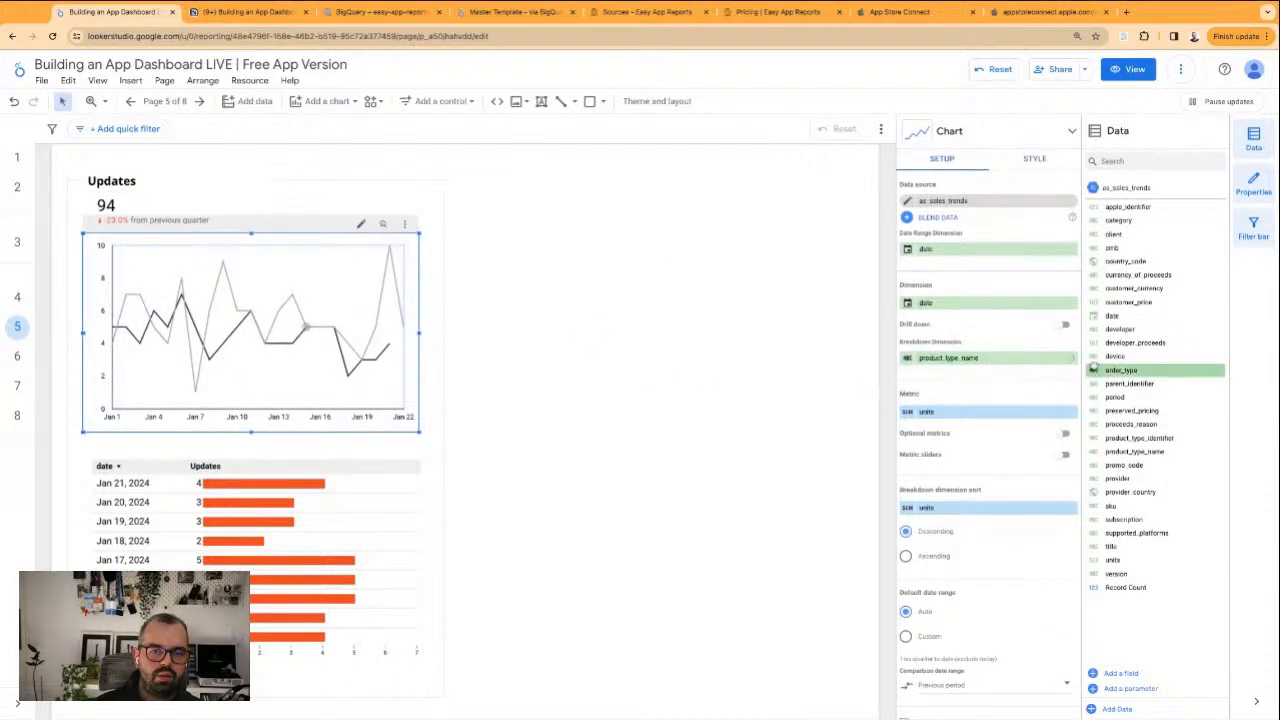
pyautogui.click(1071, 359)
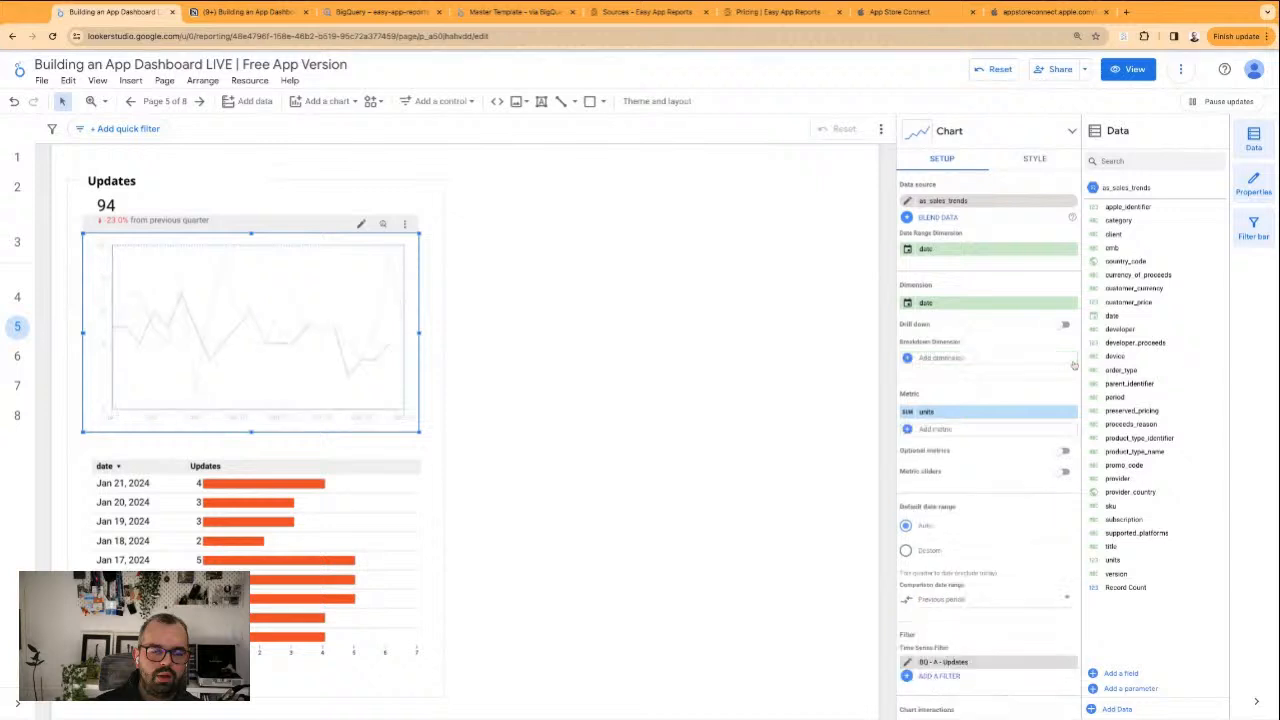
pyautogui.click(907, 412)
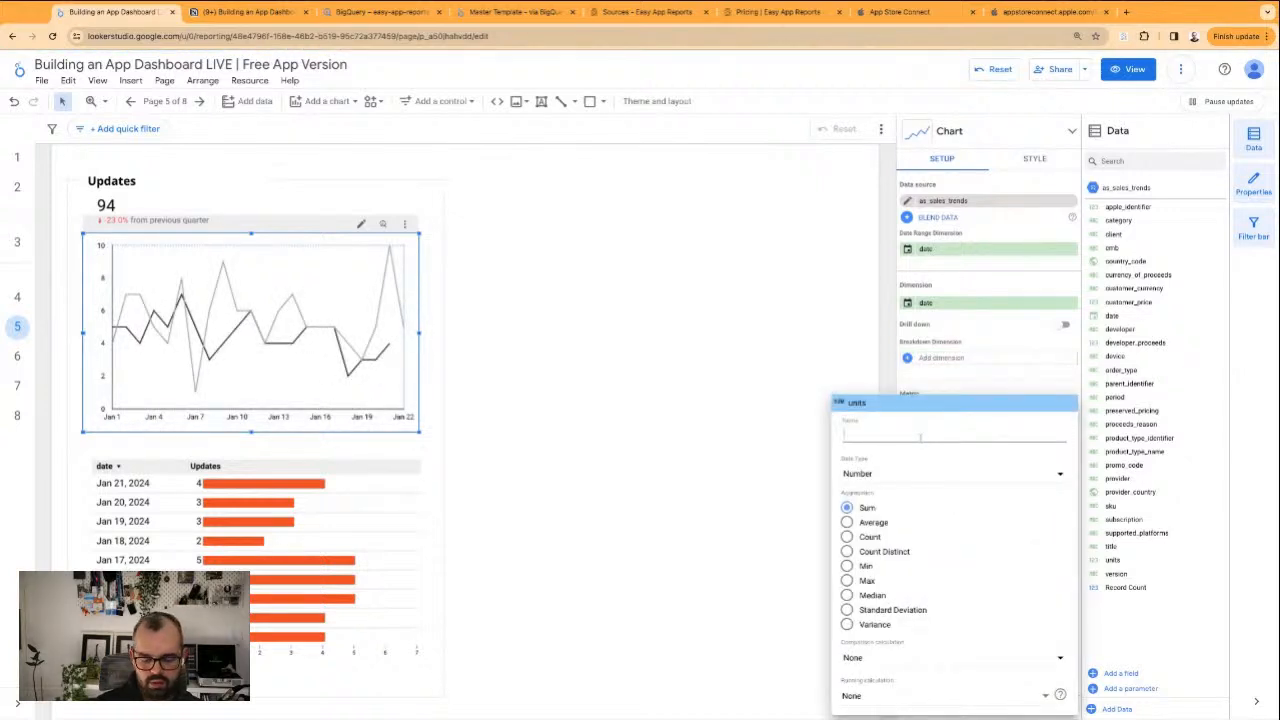
pyautogui.write('Updates')
pyautogui.press('Return')
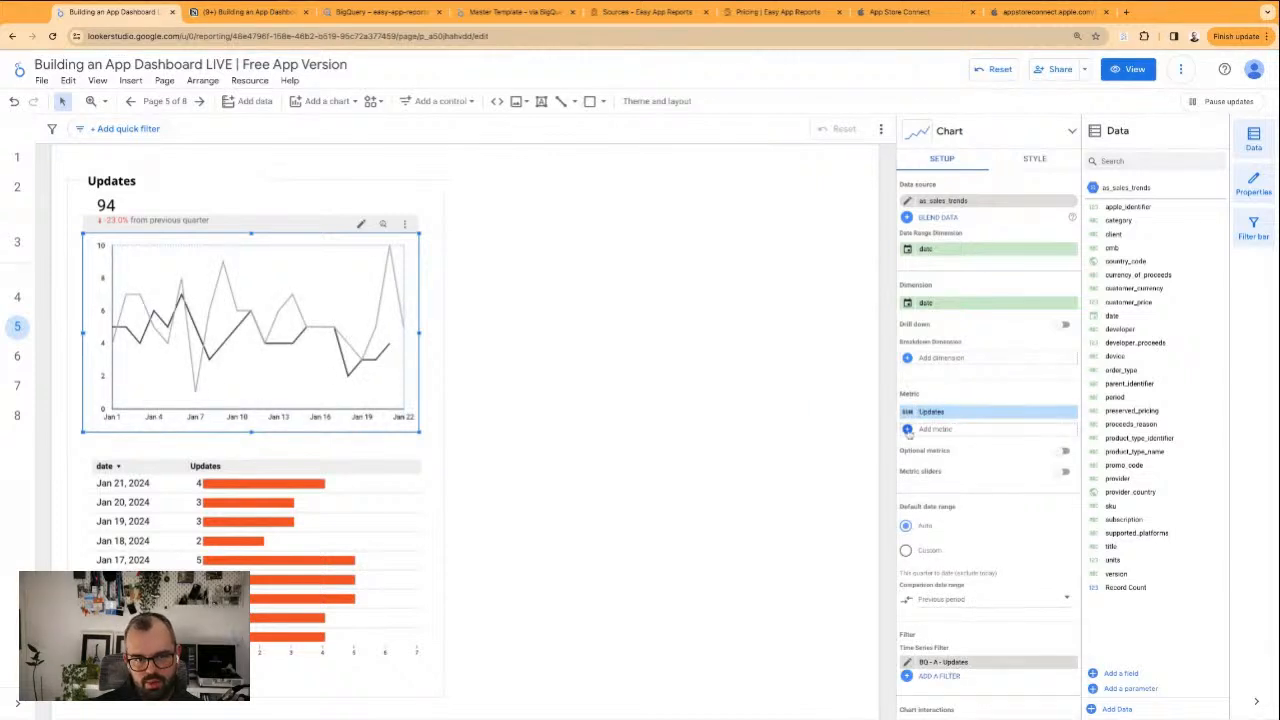
pyautogui.click(517, 271)
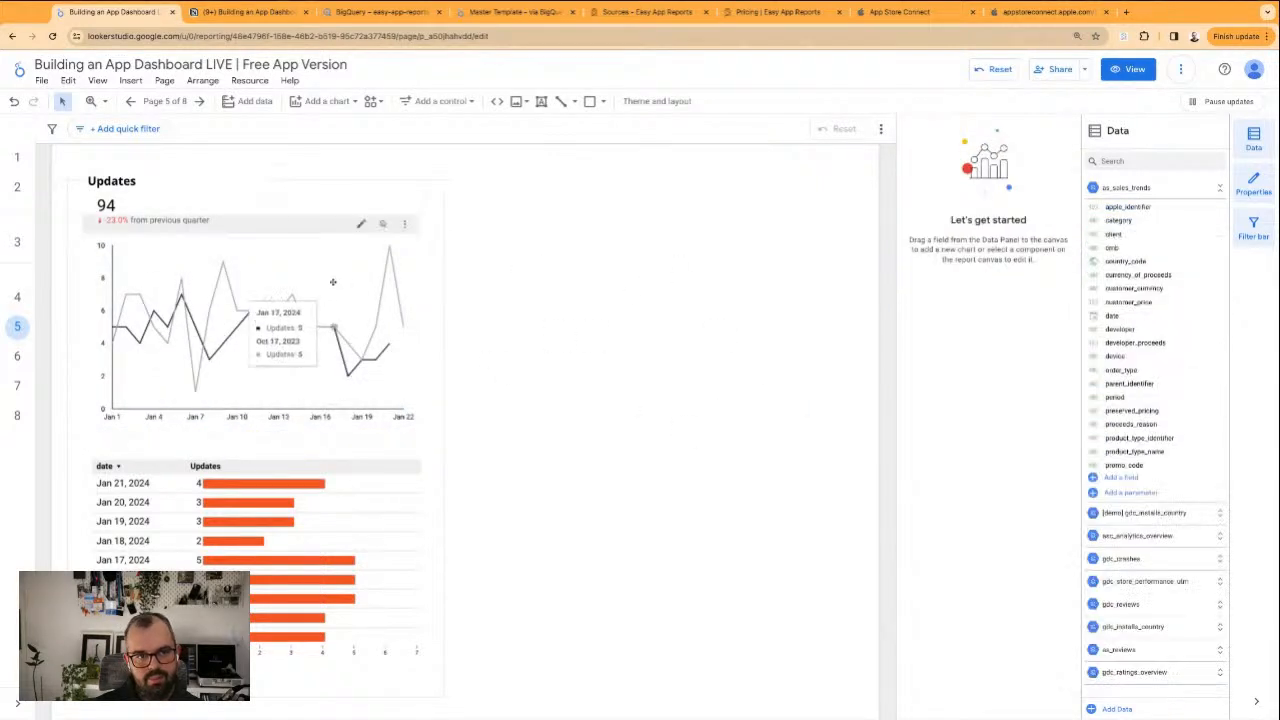
# Change the bar colour of the Updates table's metric to the custom dark navy
pyautogui.scroll(1, 400, 300)
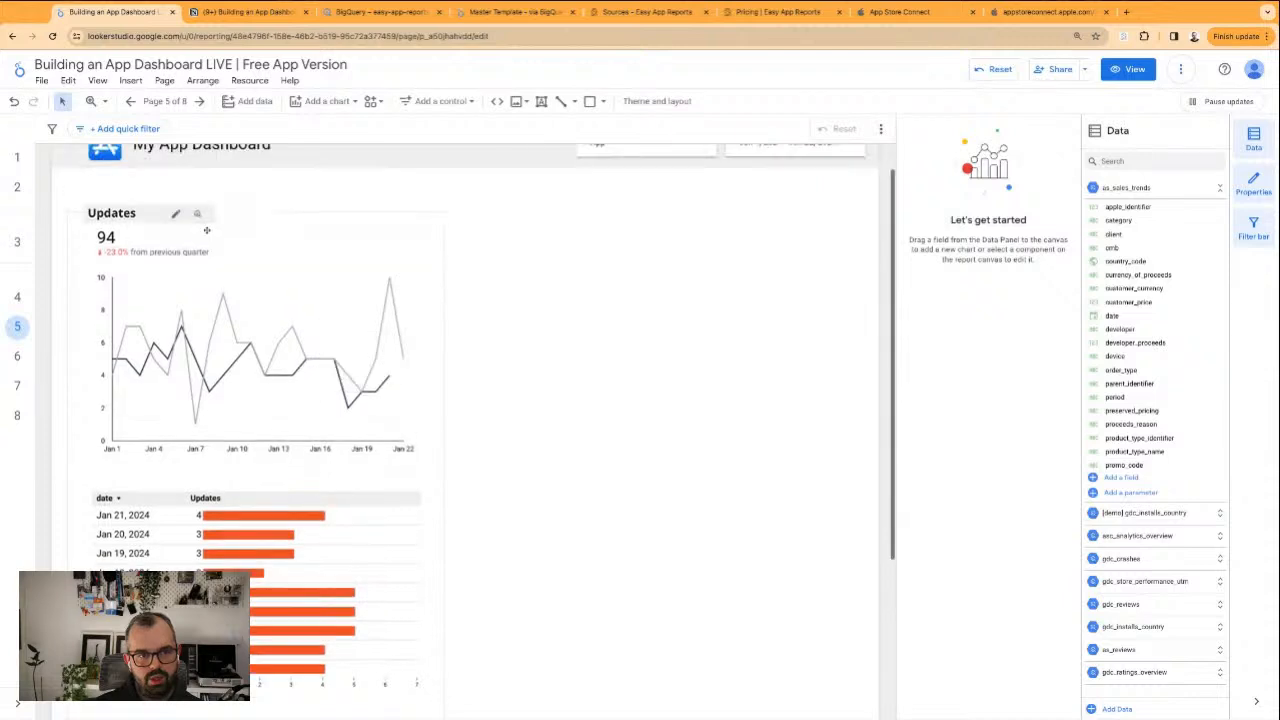
pyautogui.scroll(1, 566, 306)
pyautogui.scroll(-4, 260, 508)
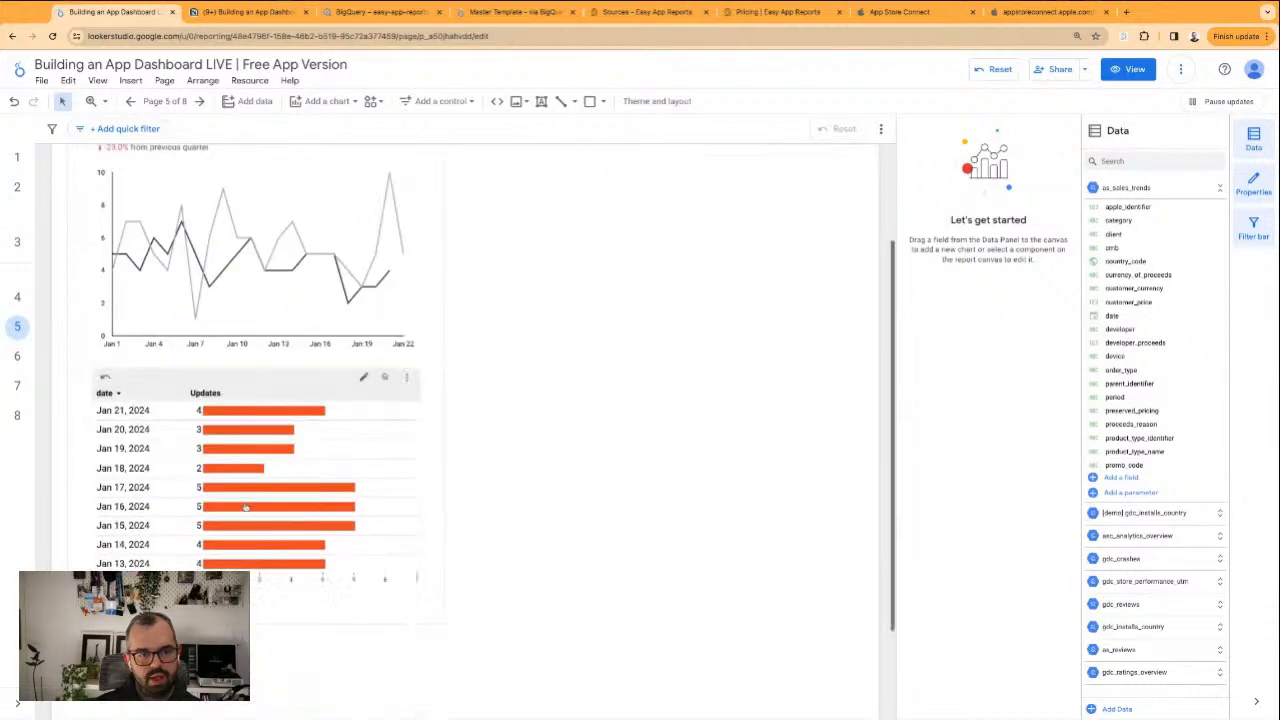
pyautogui.click(375, 484)
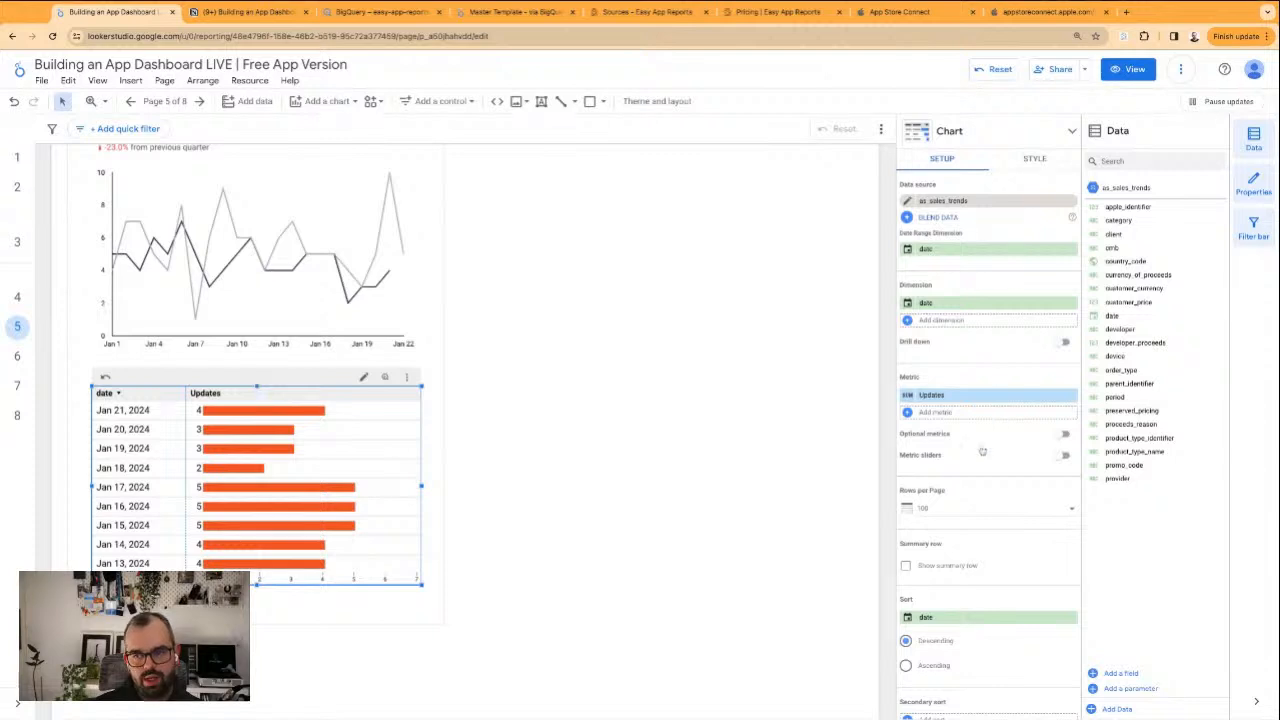
pyautogui.scroll(-1, 985, 365)
pyautogui.scroll(1, 938, 305)
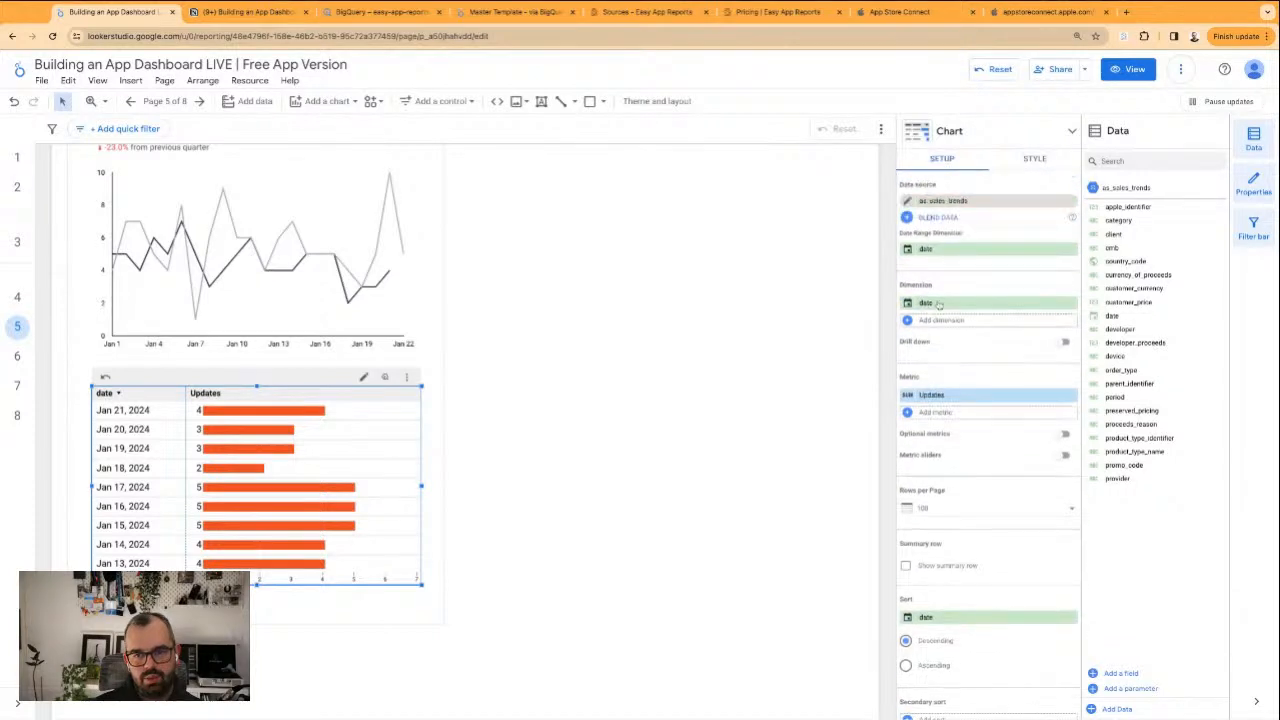
pyautogui.click(1034, 159)
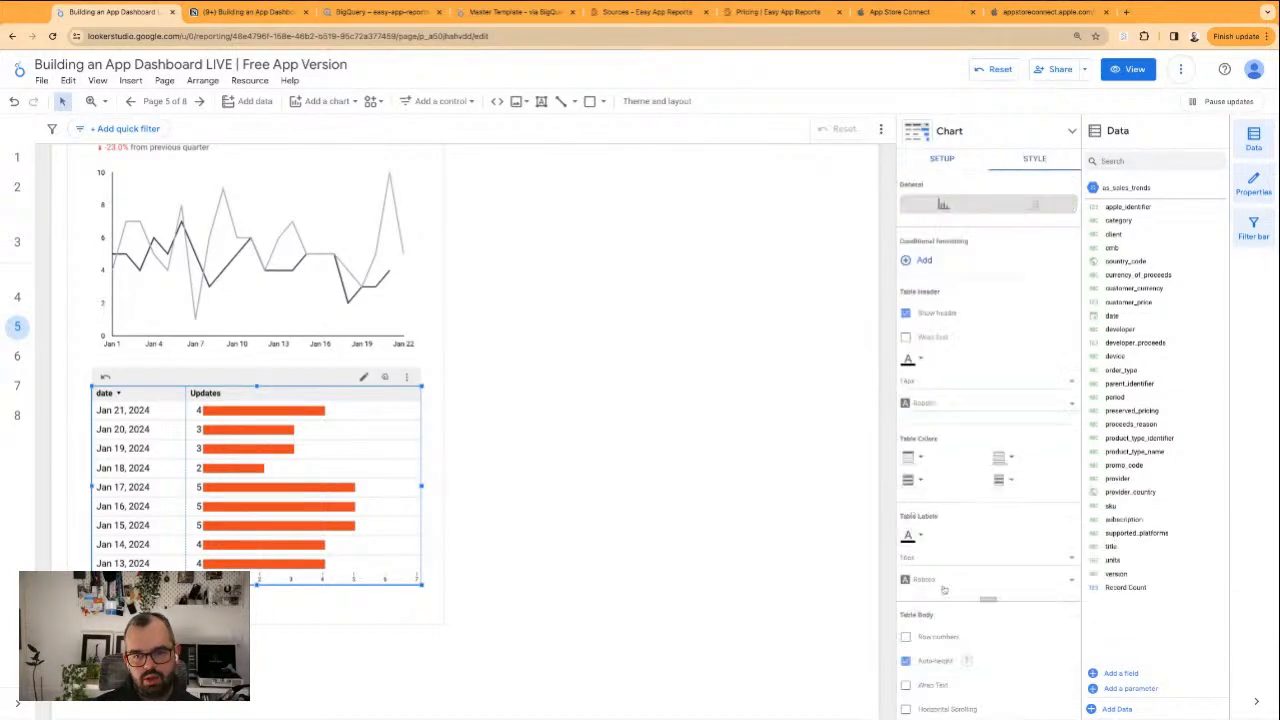
pyautogui.scroll(-10, 975, 440)
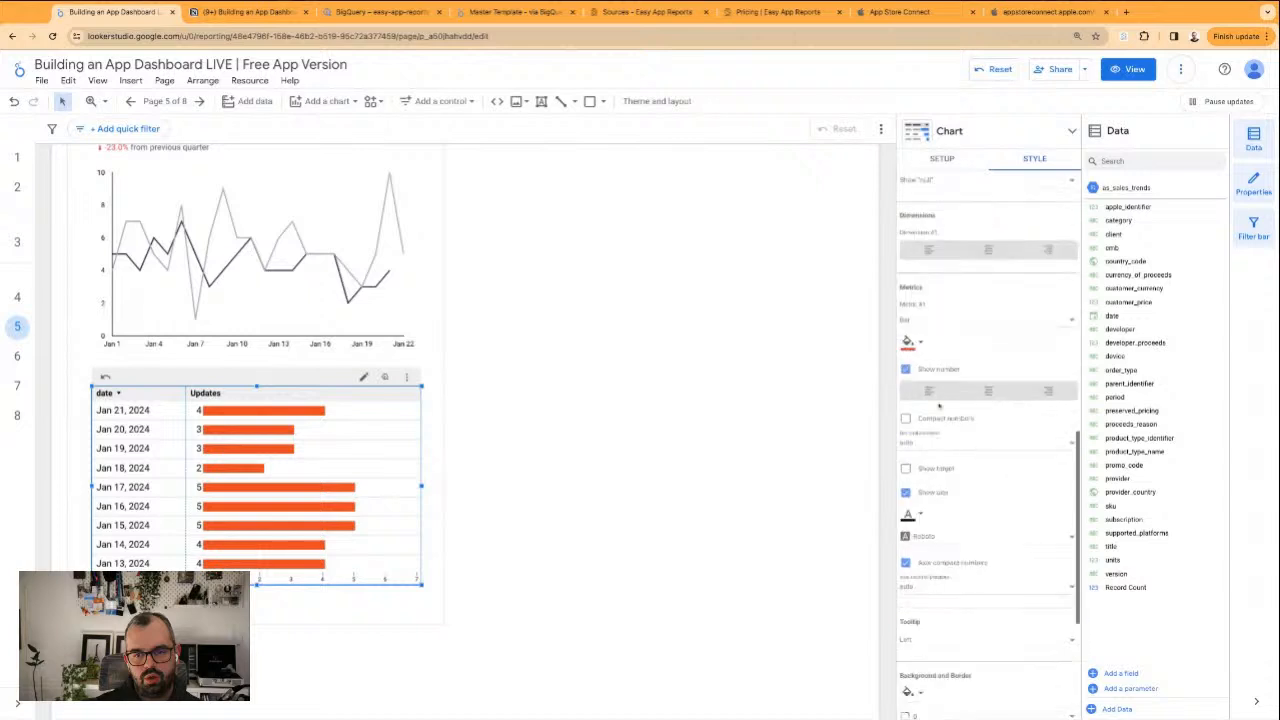
pyautogui.click(912, 348)
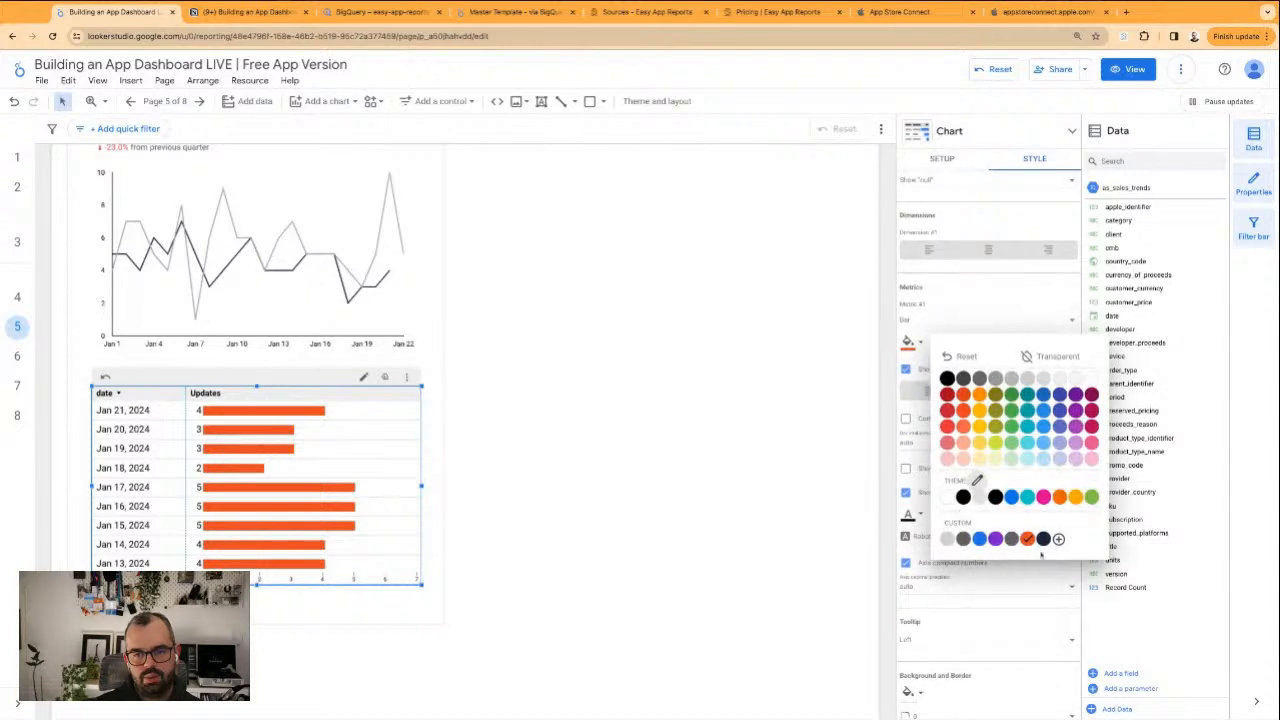
pyautogui.click(960, 536)
pyautogui.click(610, 304)
pyautogui.scroll(2, 600, 370)
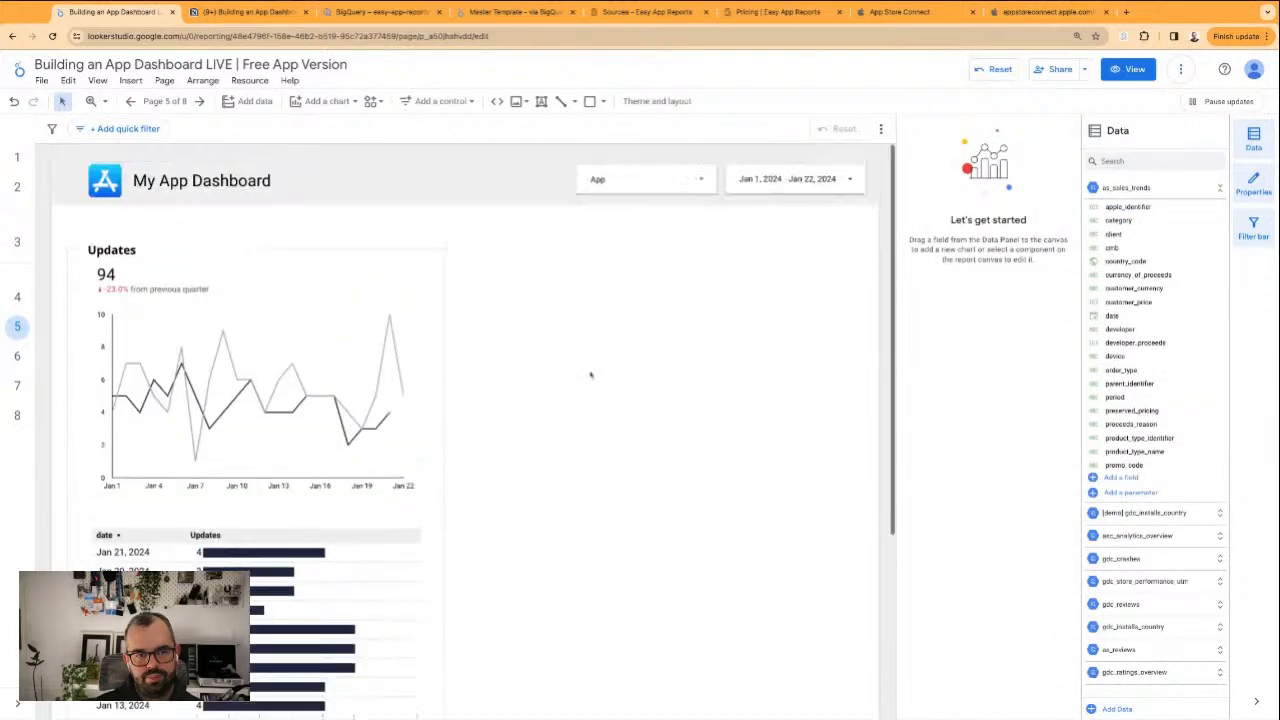
# Undo the drag of the selected Updates block and the table's bar recolouring
pyautogui.scroll(-1, 585, 401)
pyautogui.moveTo(58, 208); pyautogui.dragTo(491, 611)
pyautogui.moveTo(348, 554); pyautogui.dragTo(351, 562)
pyautogui.press('super+z')
pyautogui.press('super+z')
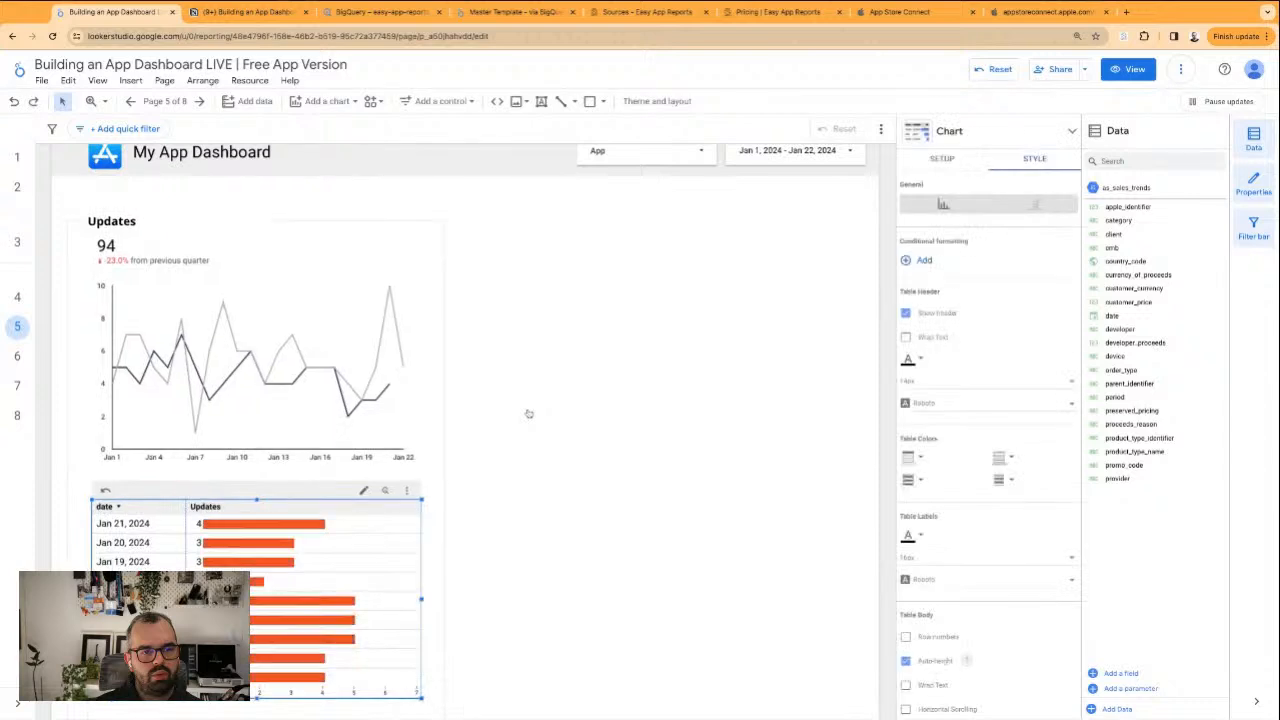
# Duplicate all six components of the Updates block and place the copy beside the original, aligned with it
pyautogui.click(511, 238)
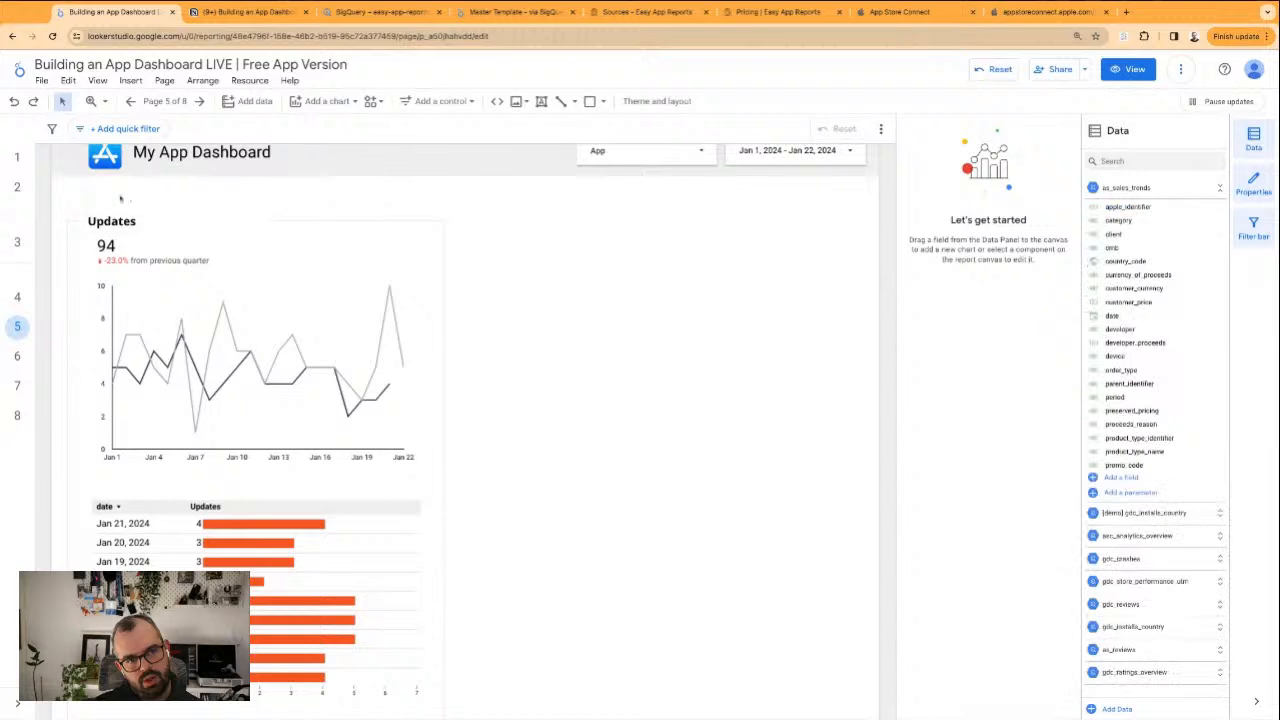
pyautogui.moveTo(64, 204); pyautogui.dragTo(503, 620)
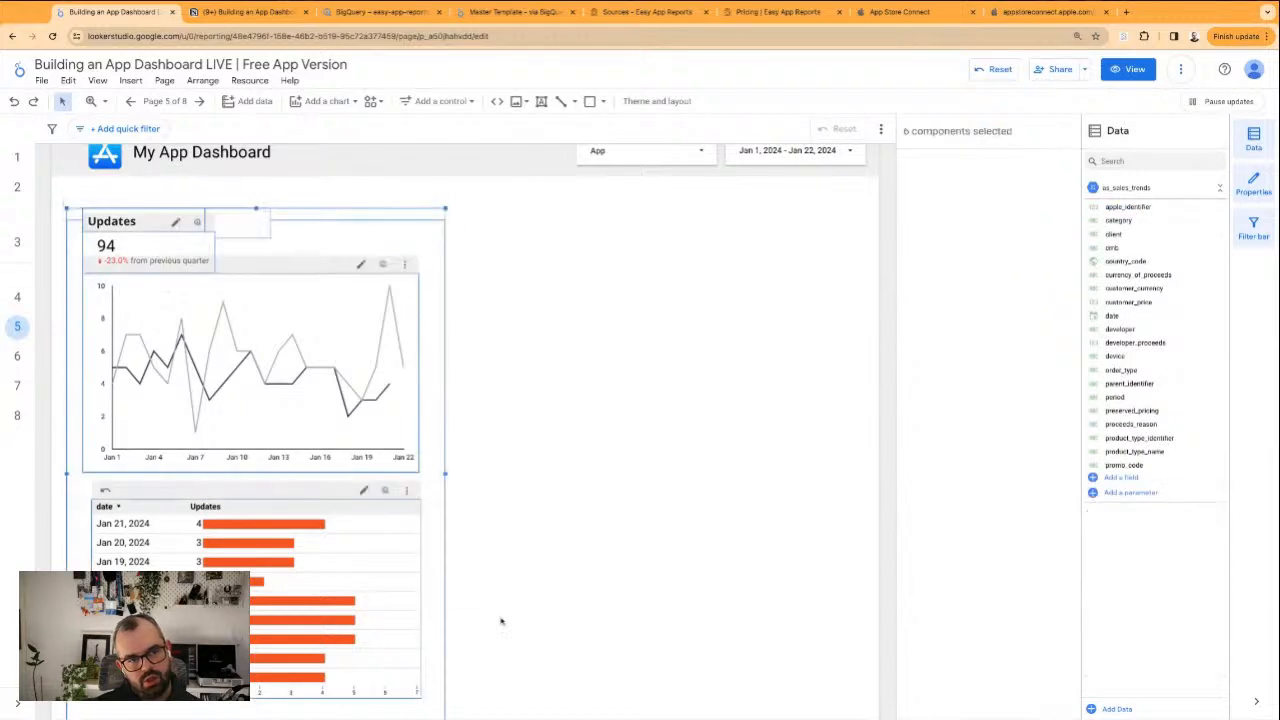
pyautogui.moveTo(321, 604)
pyautogui.mouseDown()
pyautogui.moveTo(512, 570)
pyautogui.moveTo(669, 601)
pyautogui.moveTo(717, 584)
pyautogui.moveTo(318, 611)
pyautogui.mouseUp()
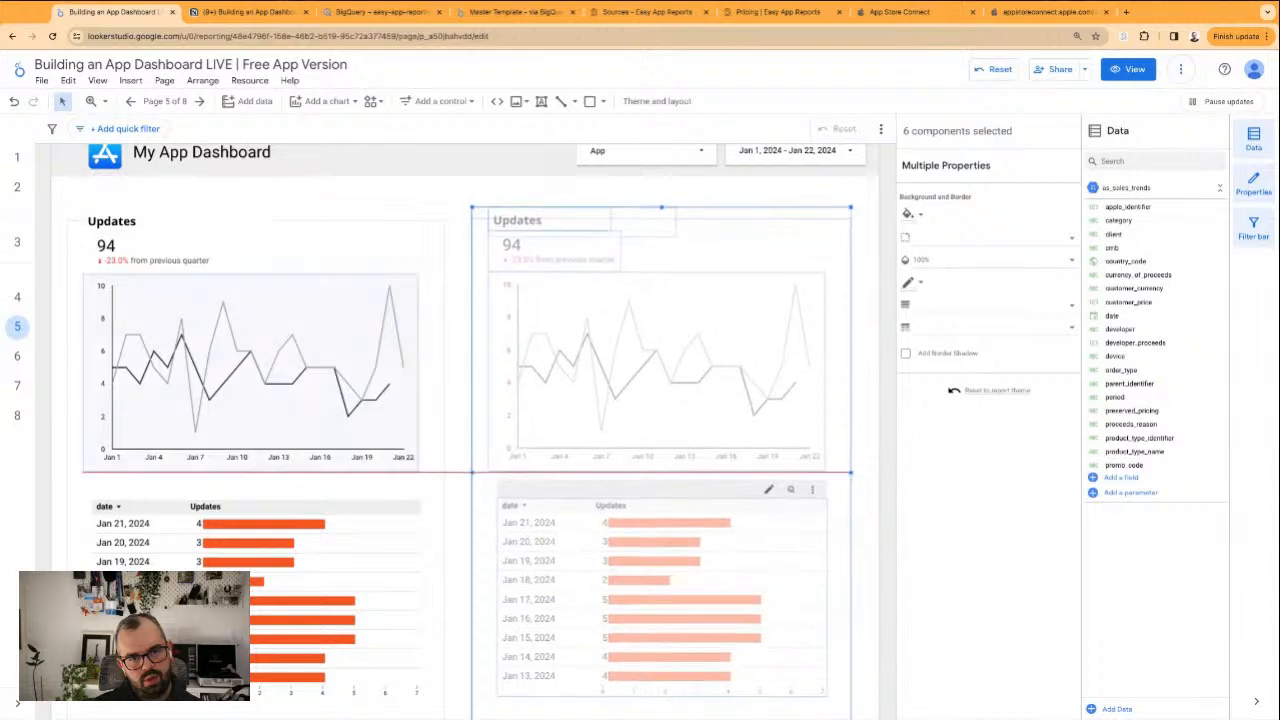
pyautogui.moveTo(720, 599); pyautogui.dragTo(724, 599)
pyautogui.scroll(1, 753, 198)
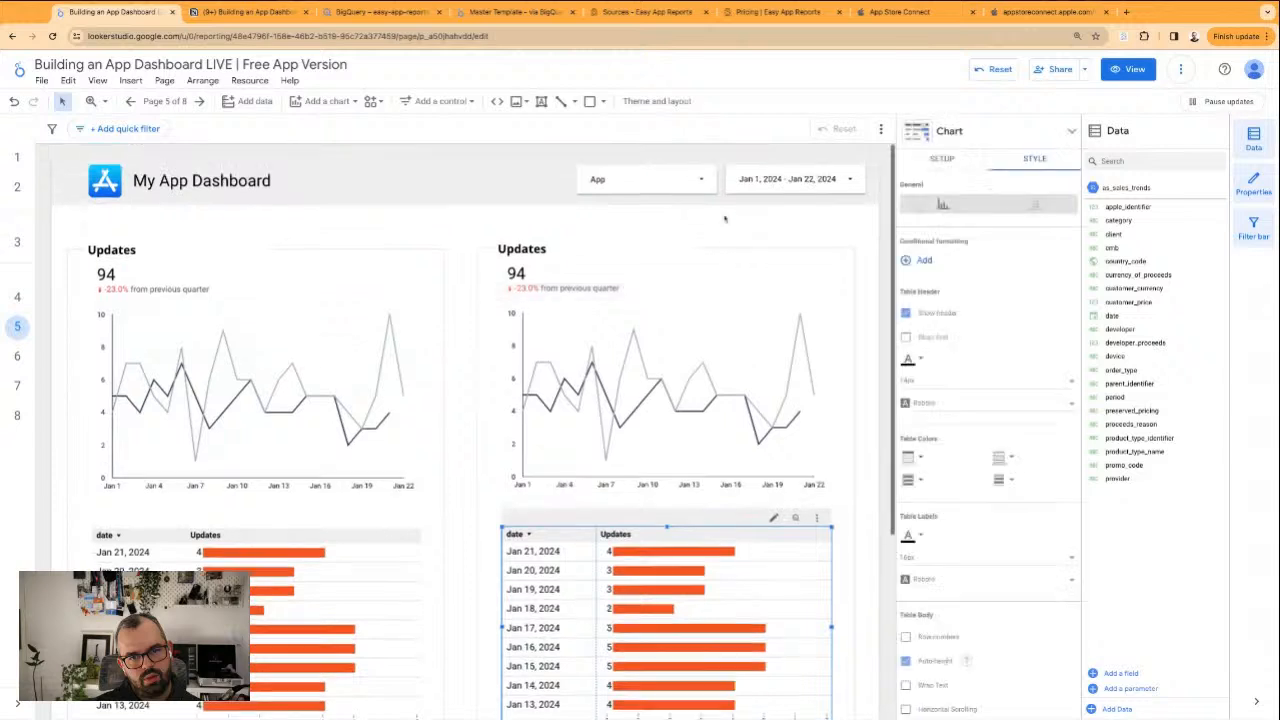
# Retitle the duplicated block's heading as "Re-downloads"
pyautogui.click(576, 243)
pyautogui.doubleClick(530, 248)
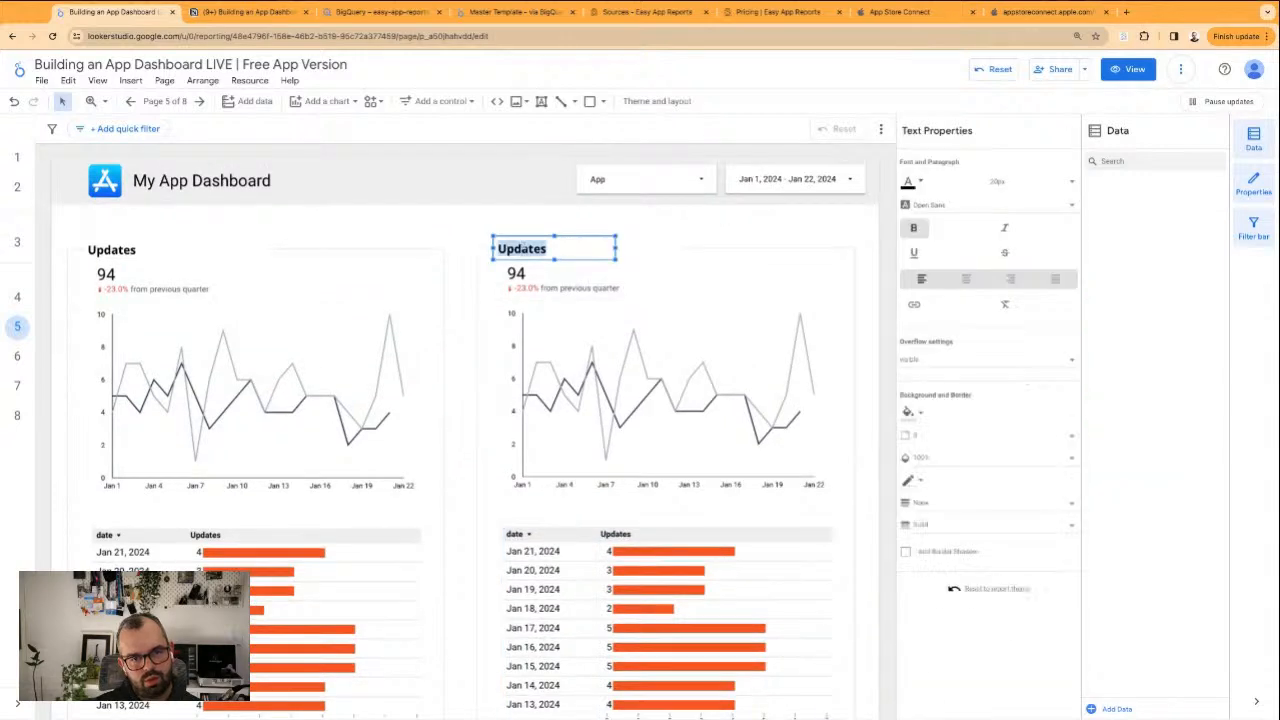
pyautogui.write('Re-downloads')
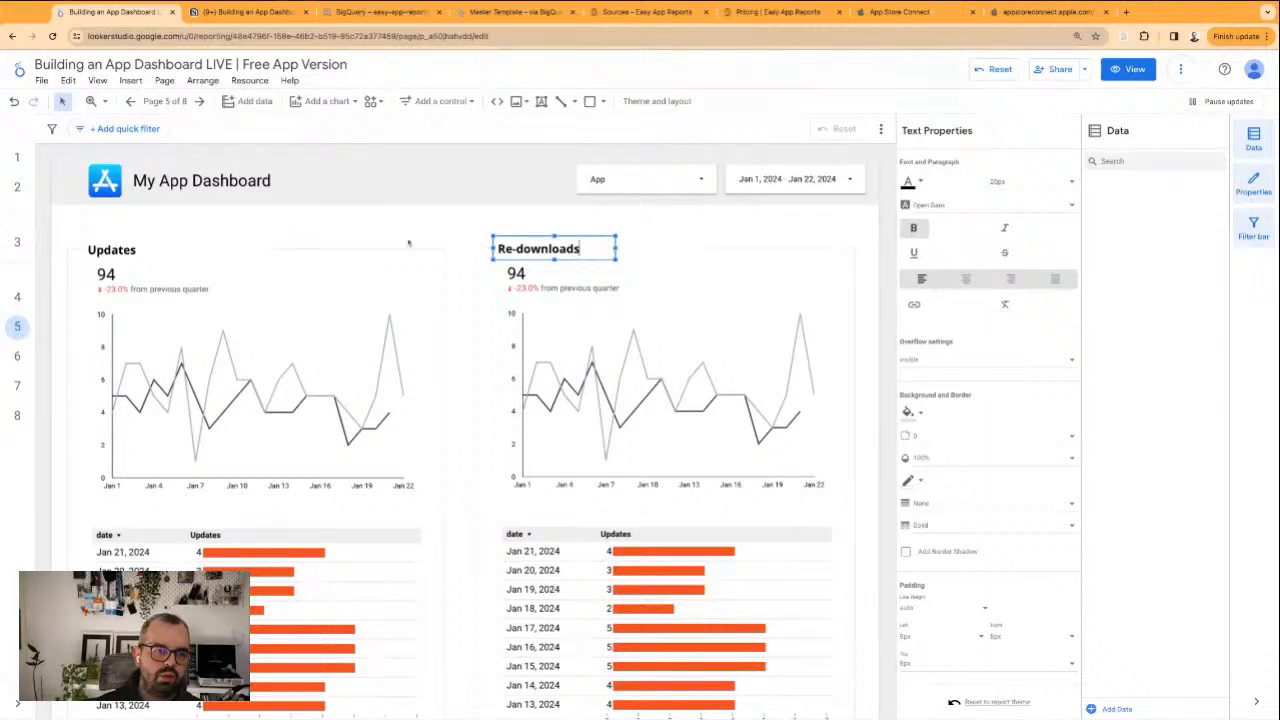
pyautogui.click(378, 229)
pyautogui.scroll(-3, 462, 231)
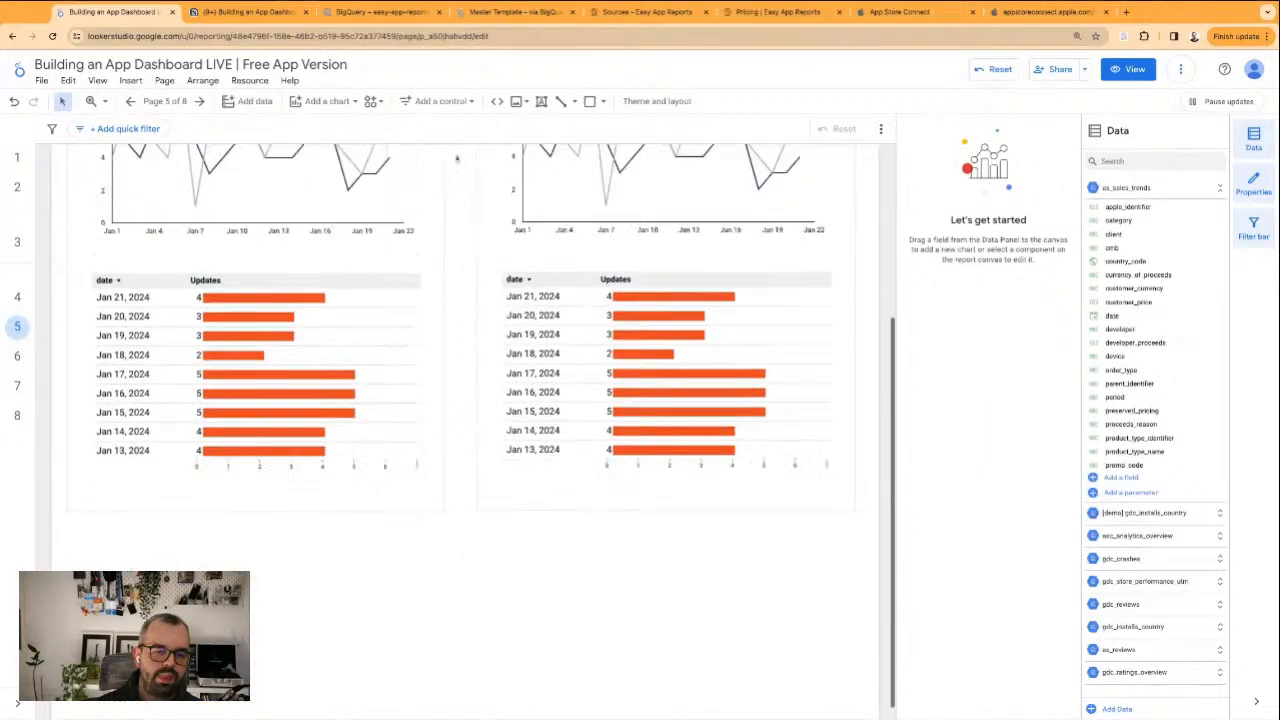
pyautogui.scroll(3, 462, 231)
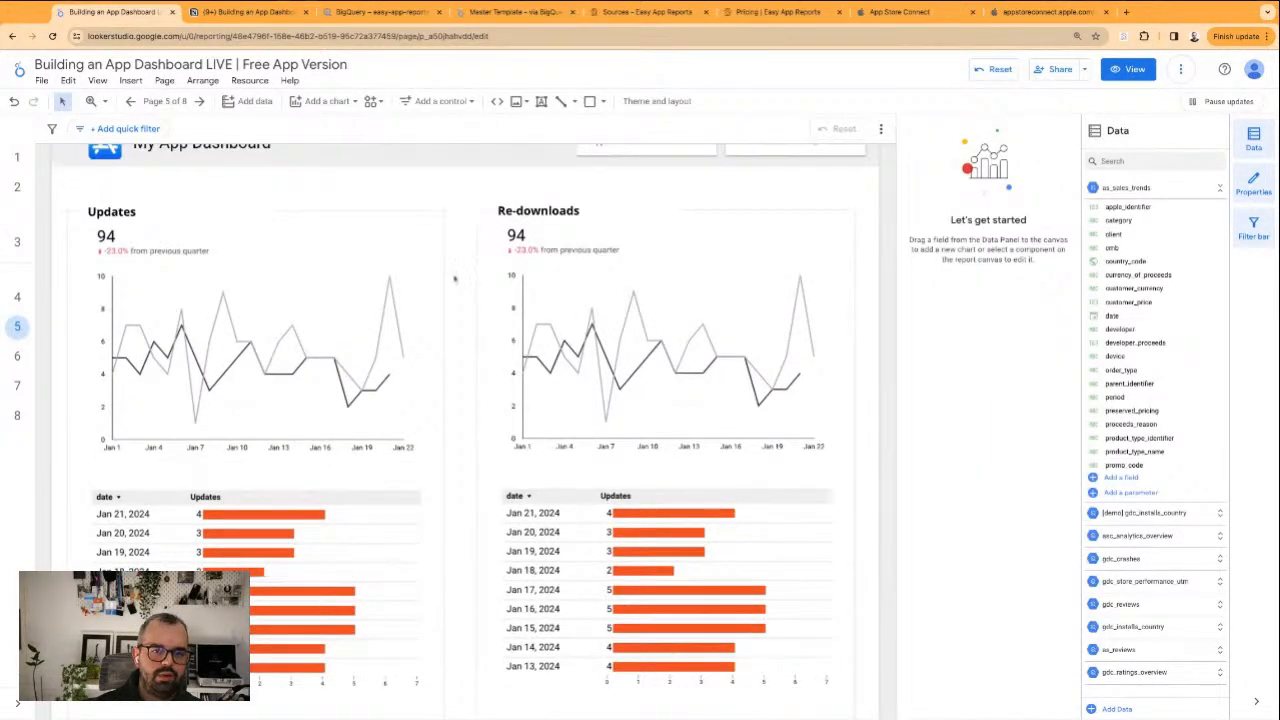
# Remove the BQ - A - Updates filter from the Re-downloads line chart and start a new filter named "BQ - A - Re-downloads"
pyautogui.click(716, 440)
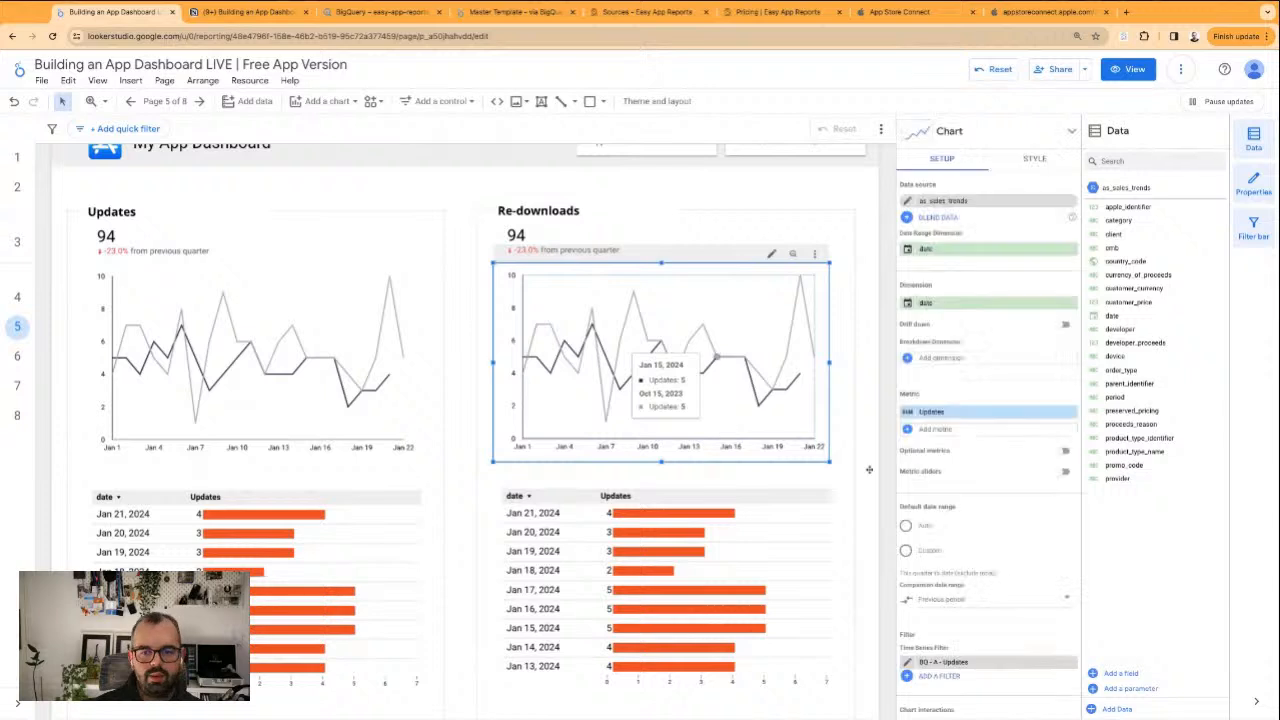
pyautogui.click(1071, 662)
pyautogui.click(939, 676)
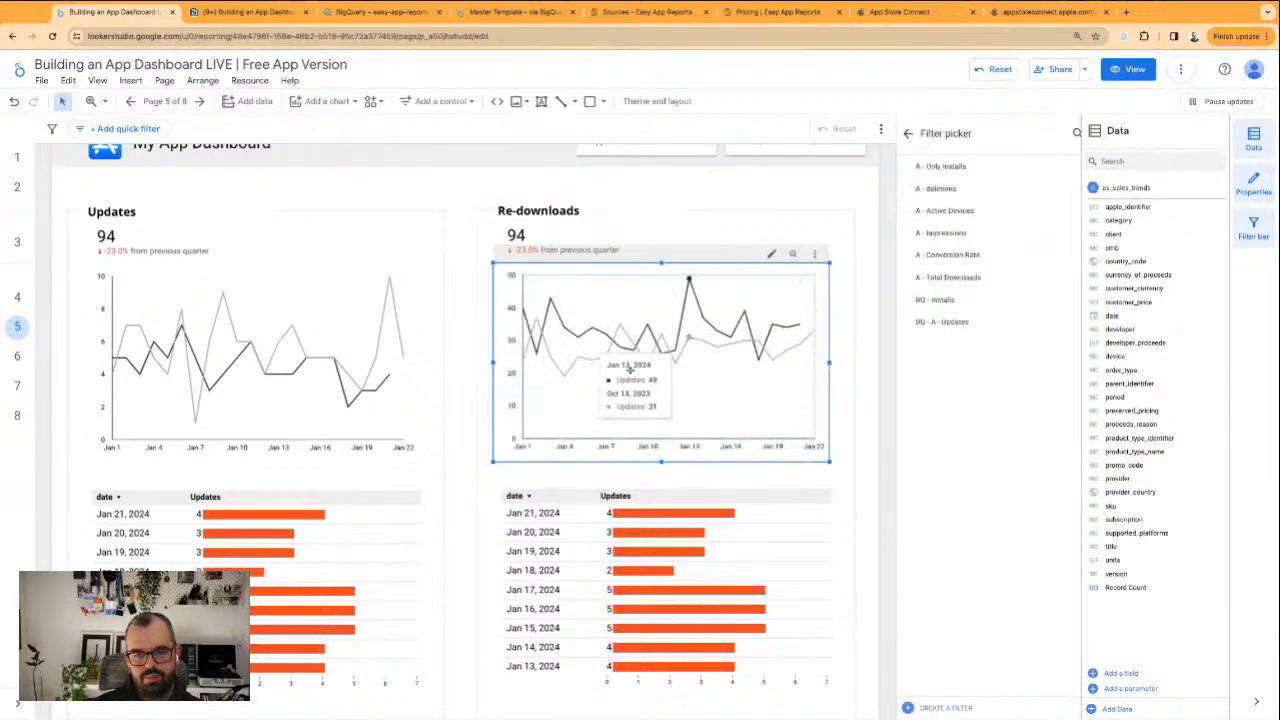
pyautogui.click(946, 708)
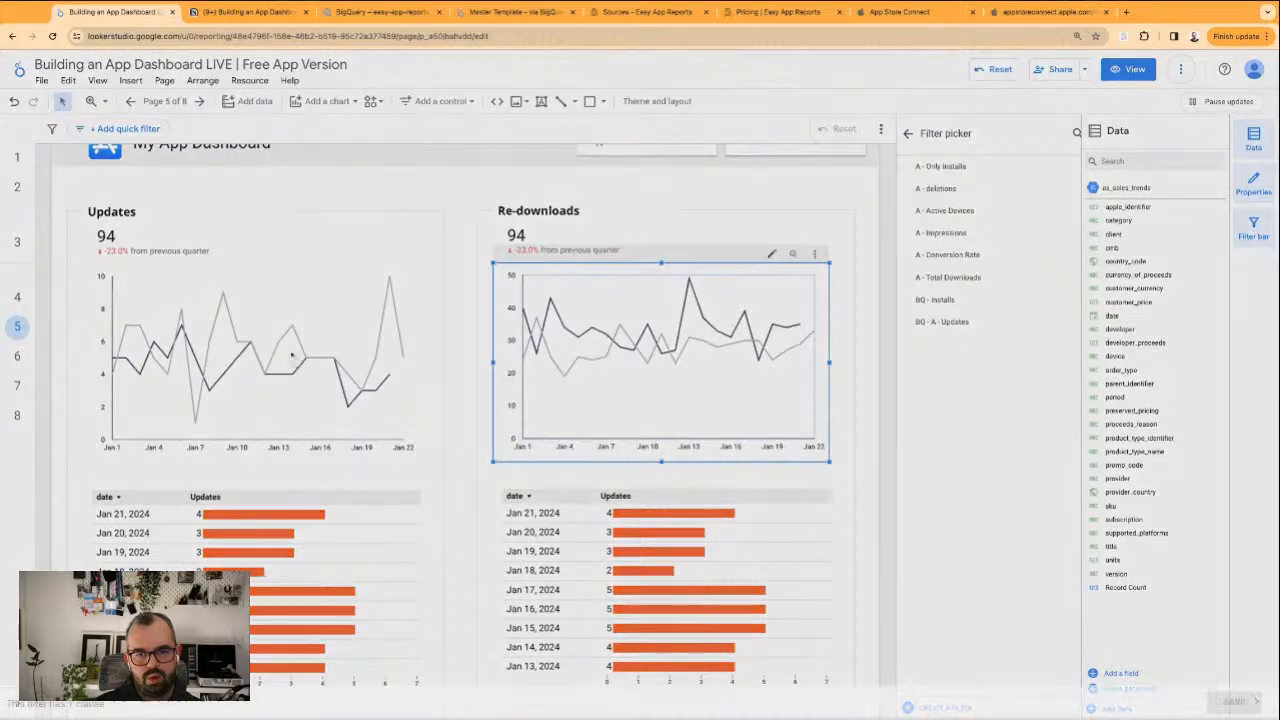
pyautogui.click(43, 418)
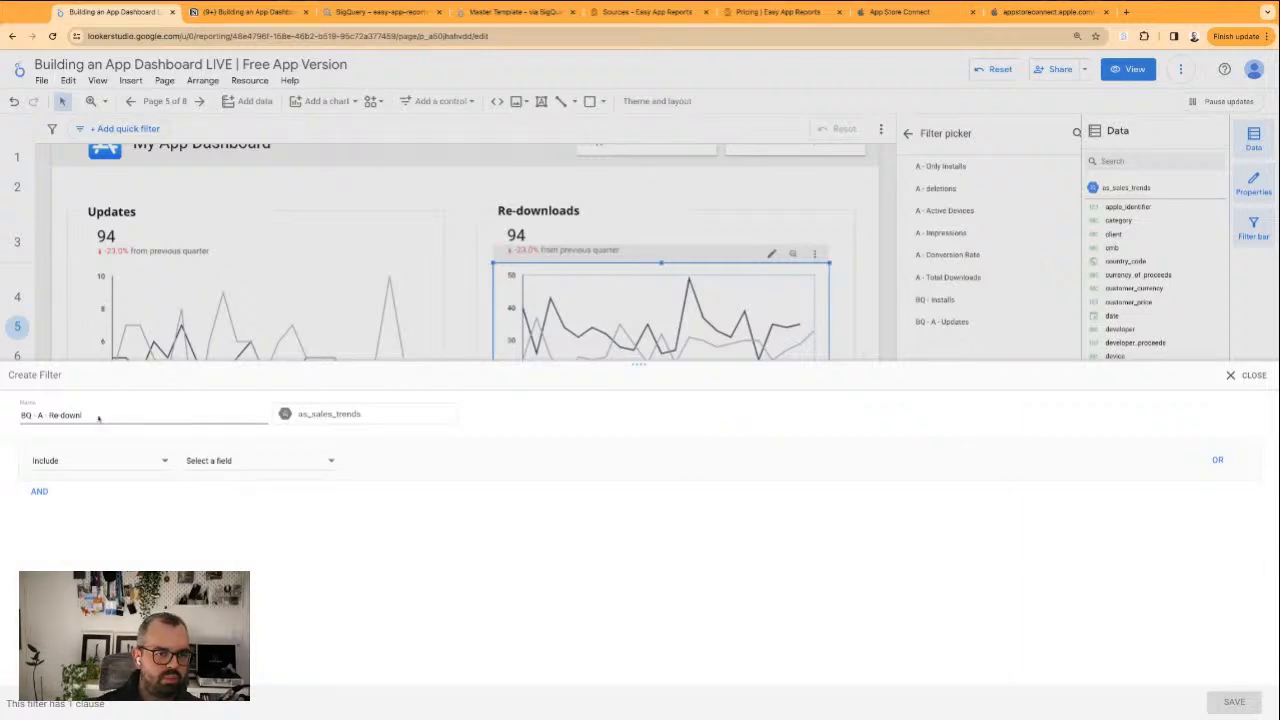
# Define the new filter as an Include clause on product_type_name with the Contains condition, and save it to the chart
pyautogui.click(99, 460)
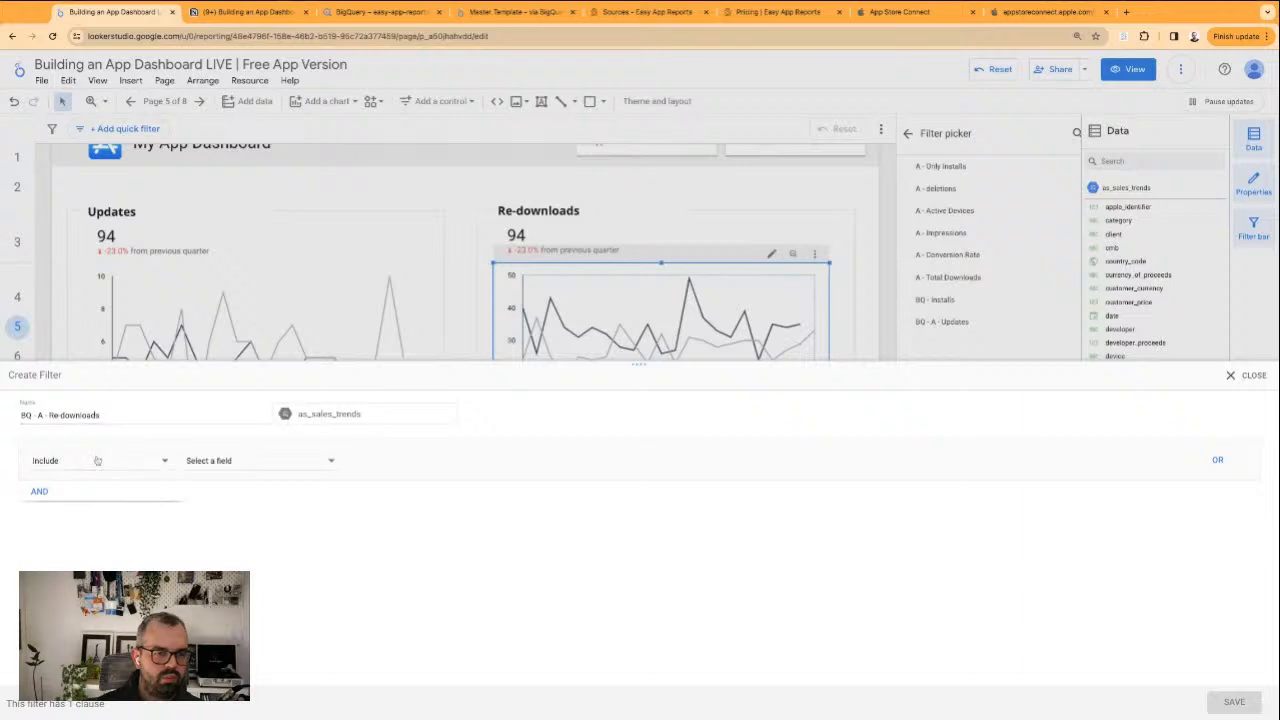
pyautogui.click(285, 471)
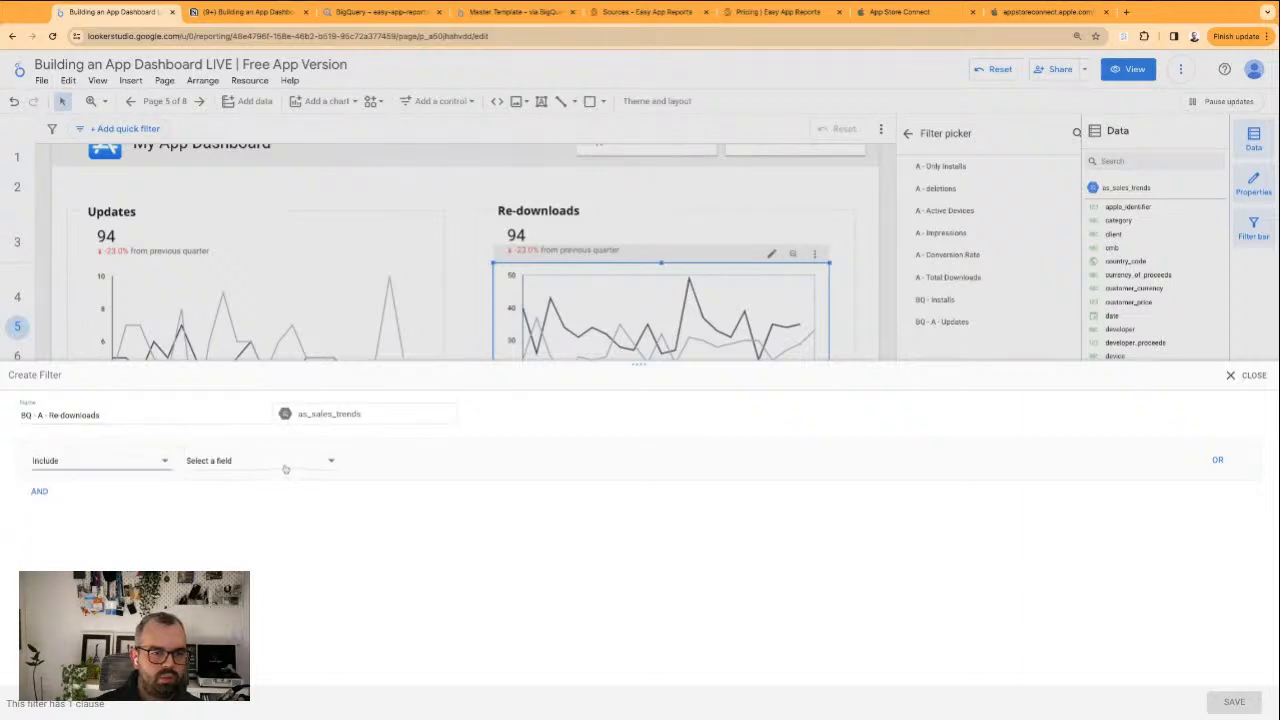
pyautogui.click(285, 469)
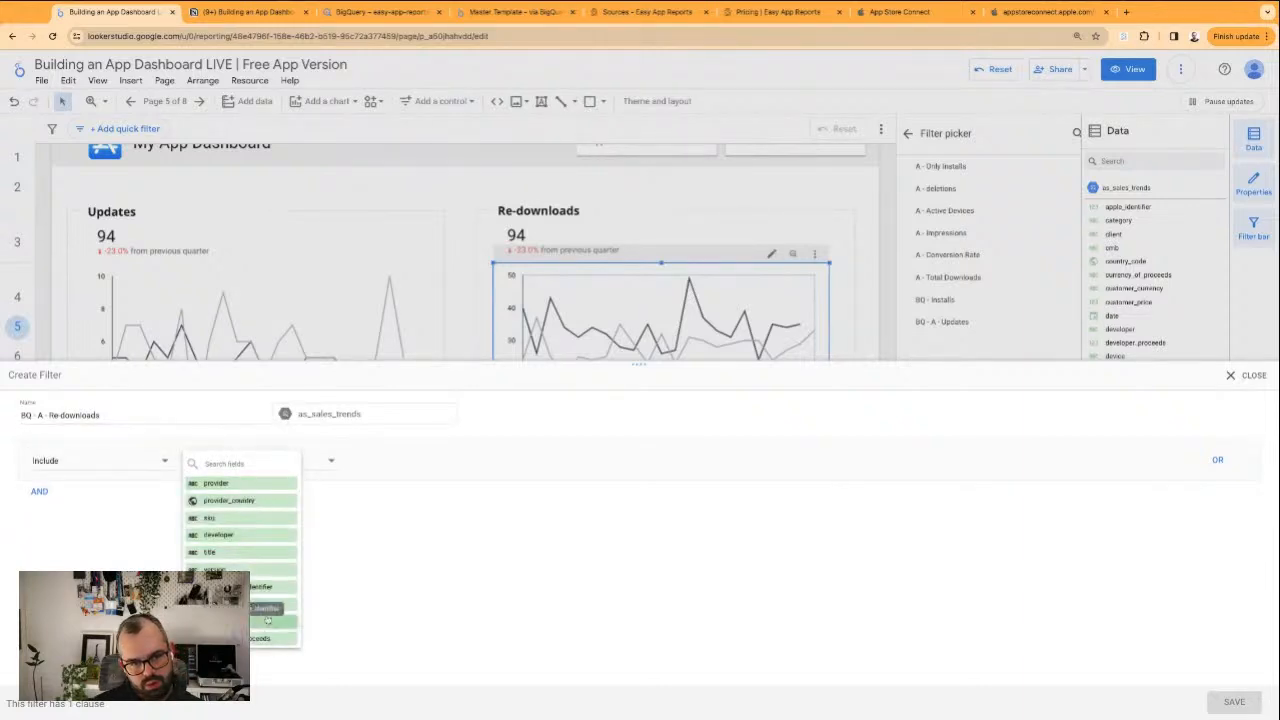
pyautogui.scroll(-5, 258, 585)
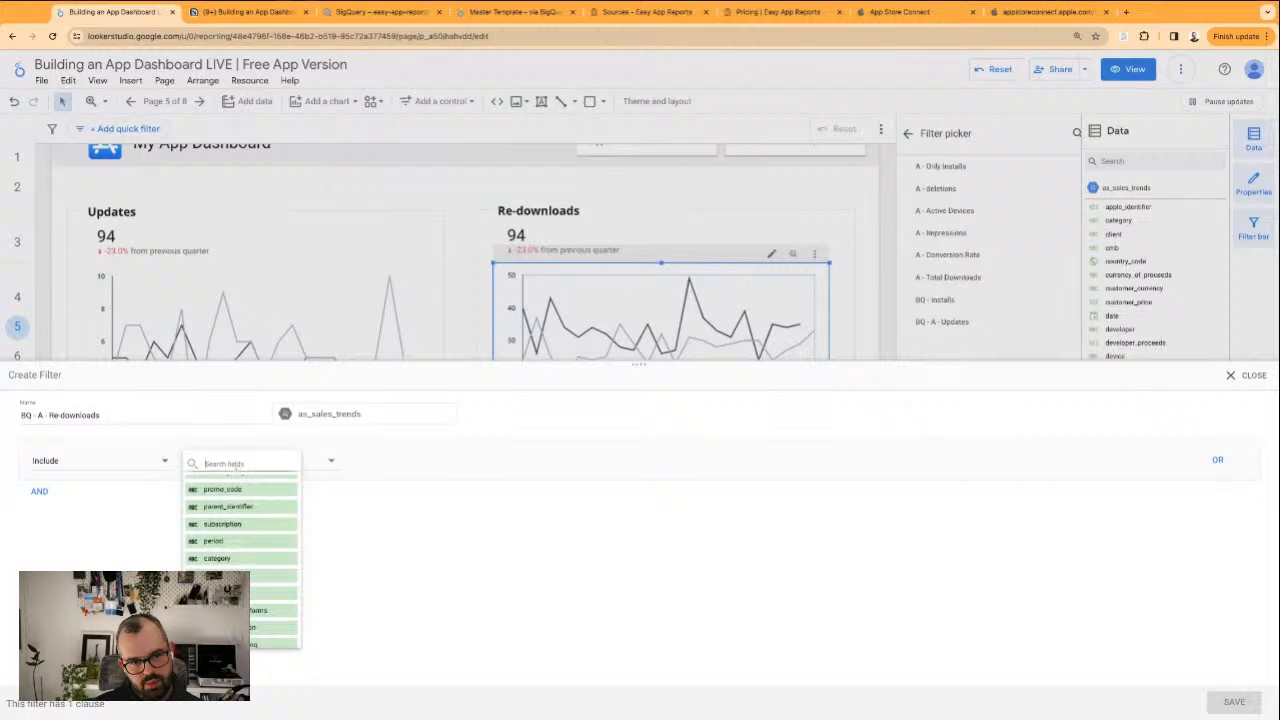
pyautogui.write('typoe')
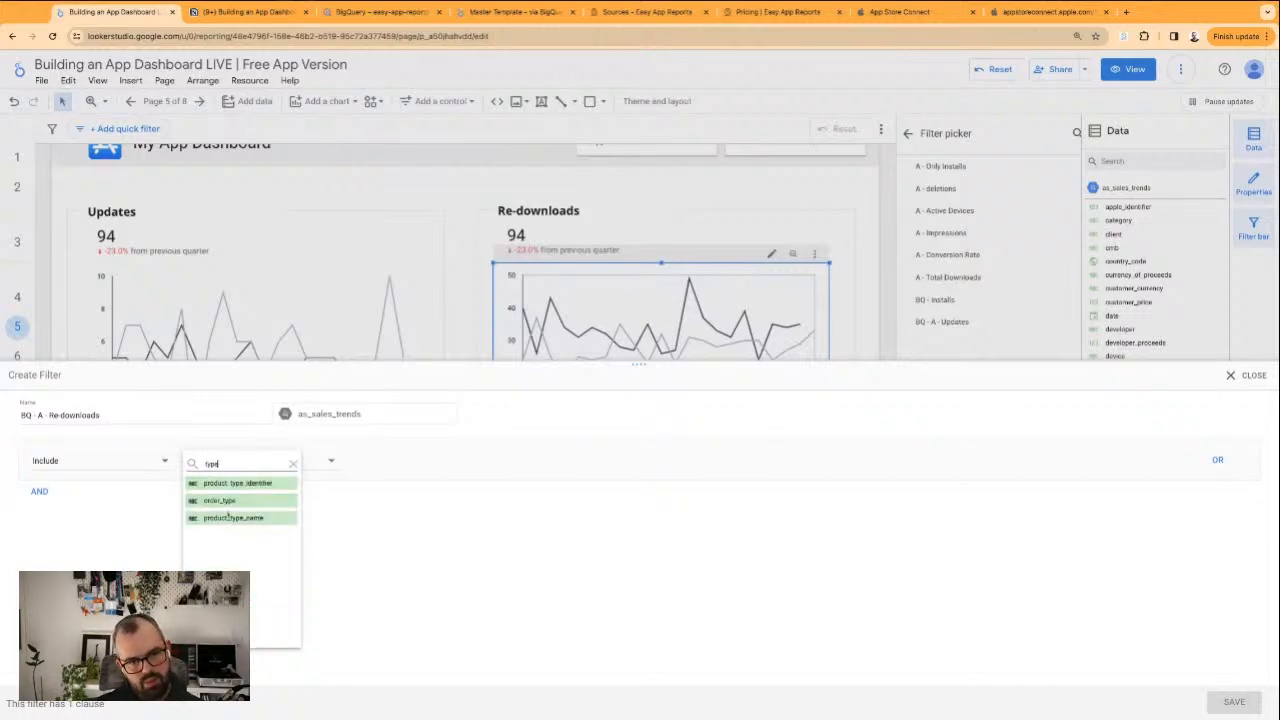
pyautogui.click(230, 518)
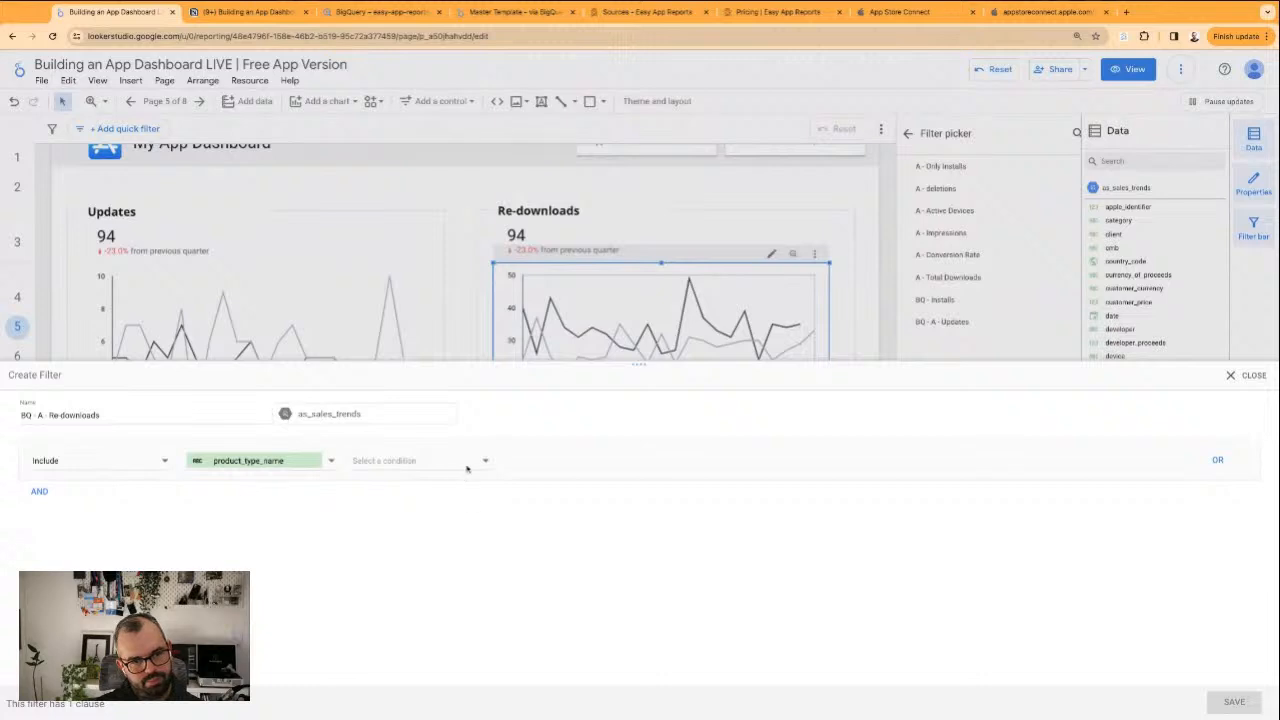
pyautogui.click(410, 458)
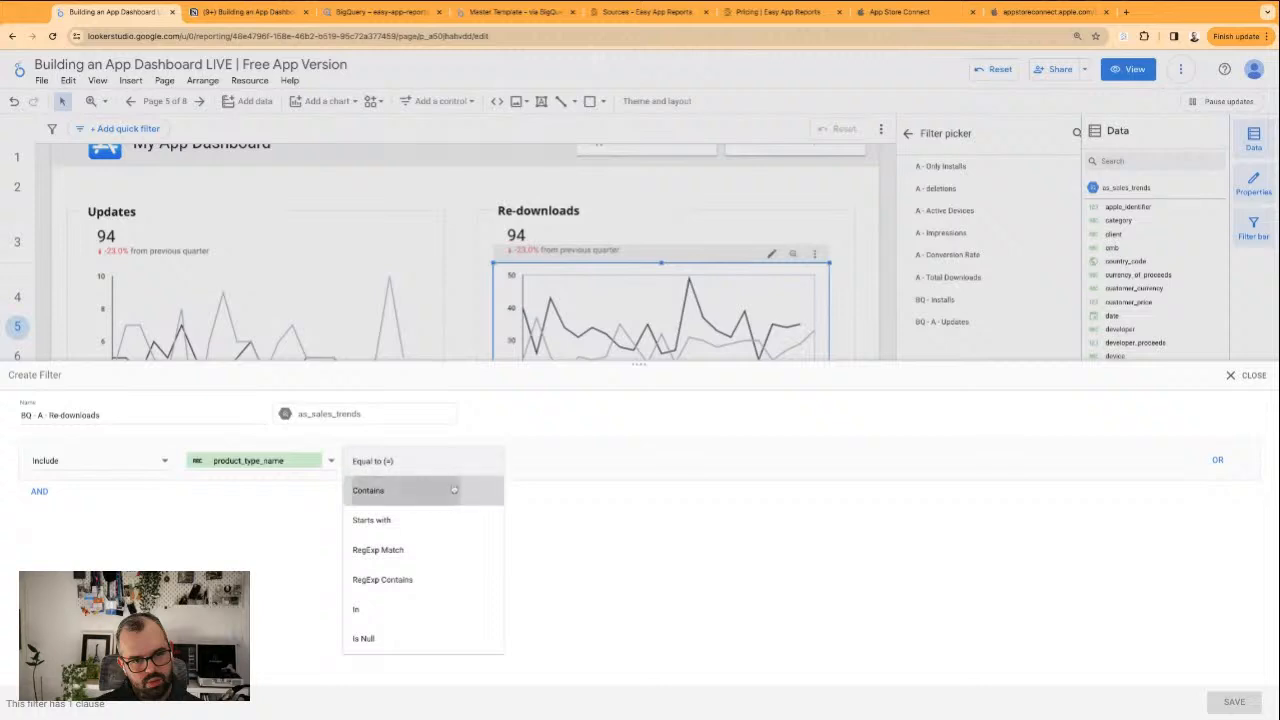
pyautogui.click(400, 490)
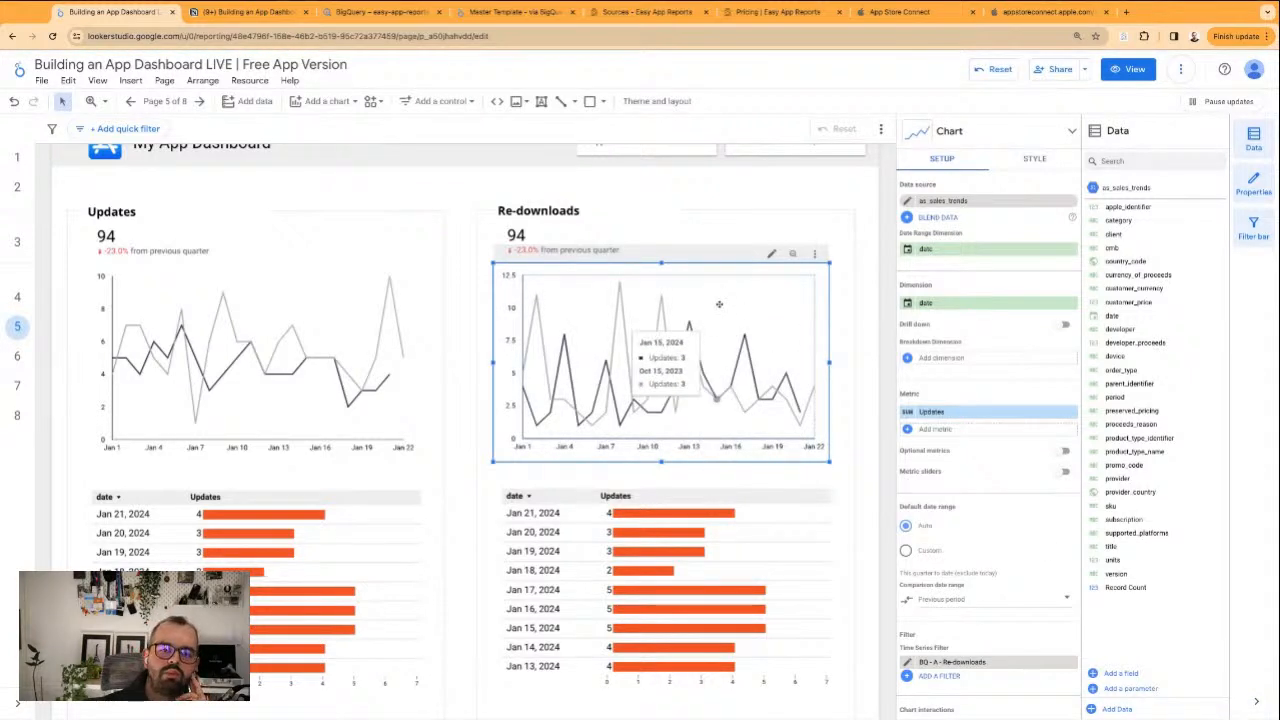
pyautogui.click(680, 231)
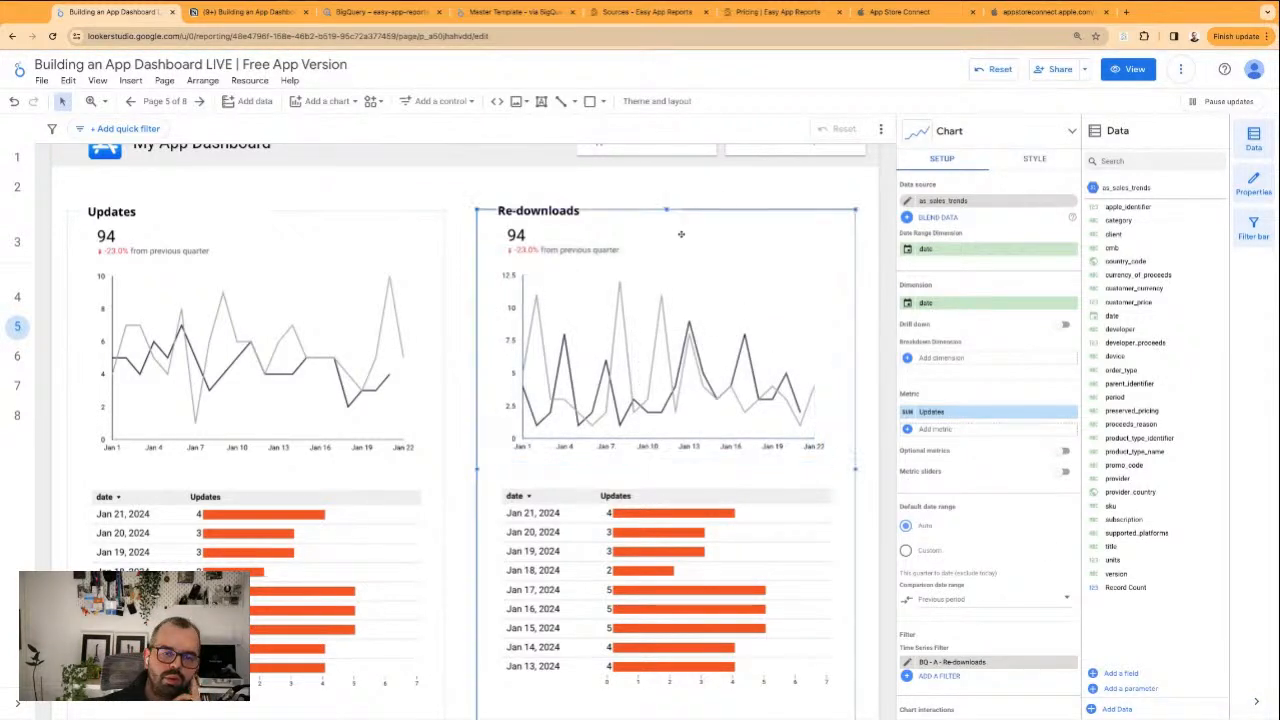
# Replace the Re-downloads scorecard's BQ - A - Updates filter with the existing BQ - A - Re-downloads filter
pyautogui.click(580, 246)
pyautogui.scroll(-5, 1027, 585)
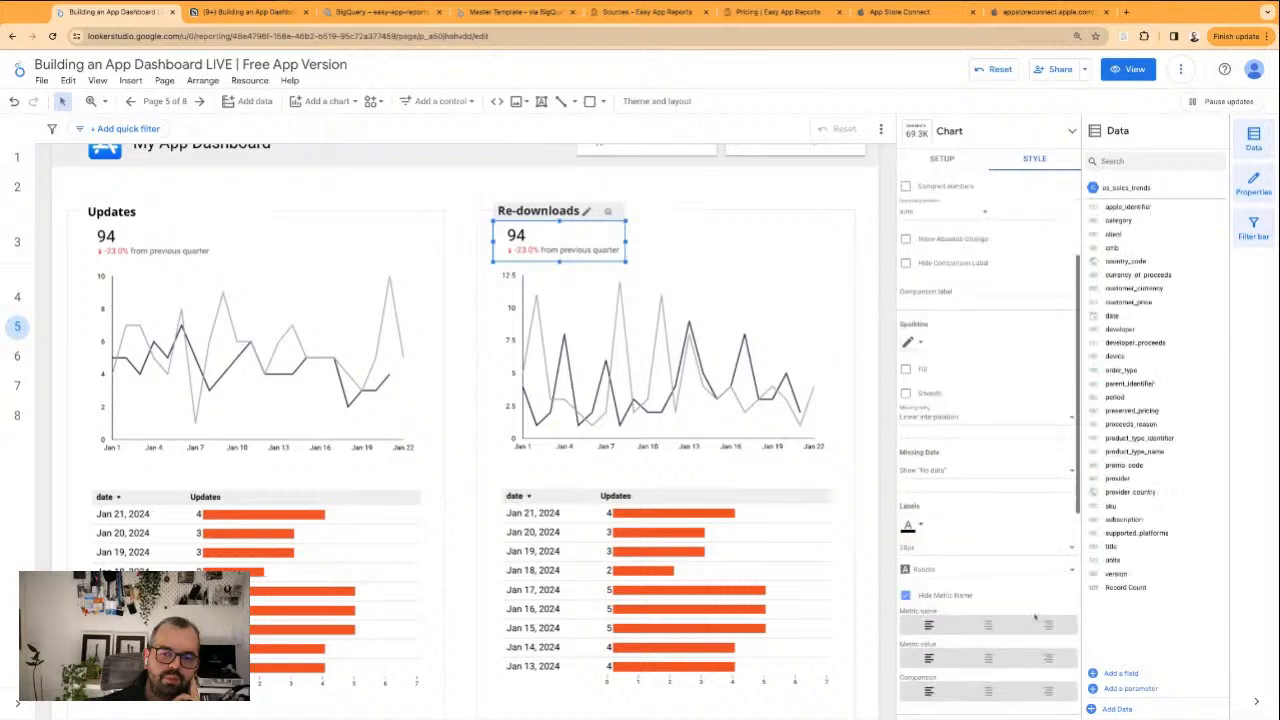
pyautogui.click(942, 160)
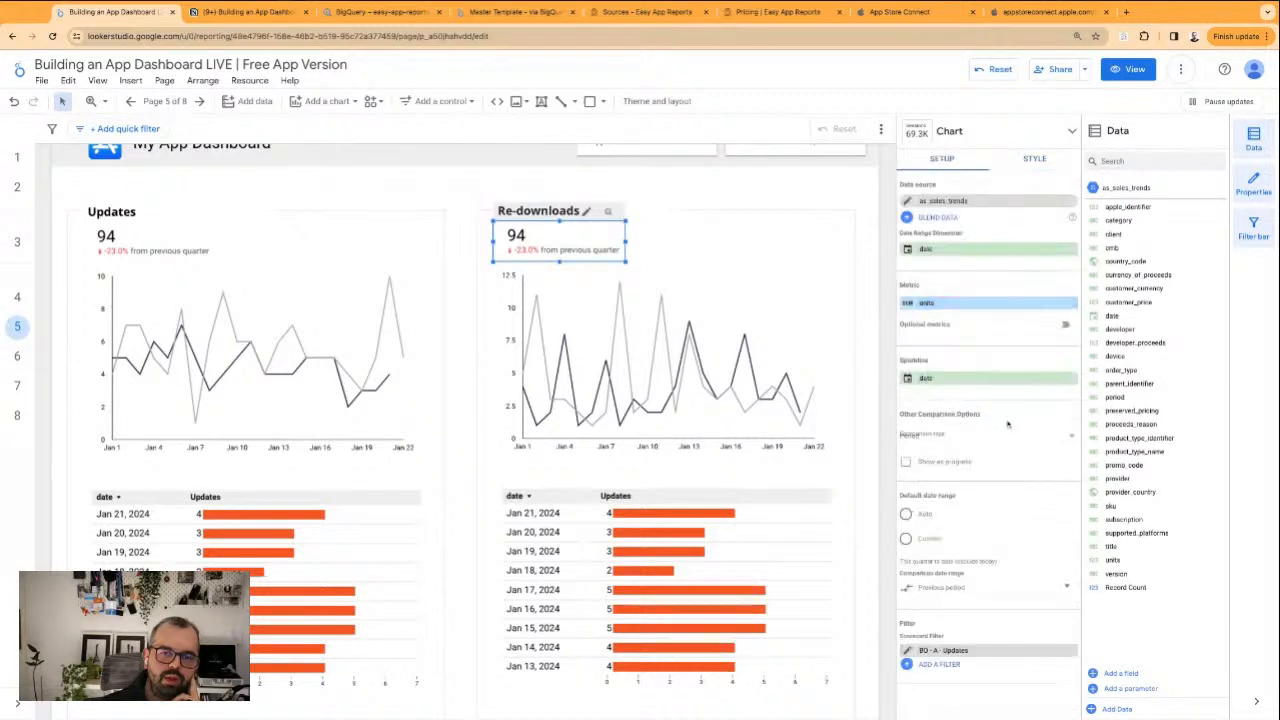
pyautogui.click(1072, 651)
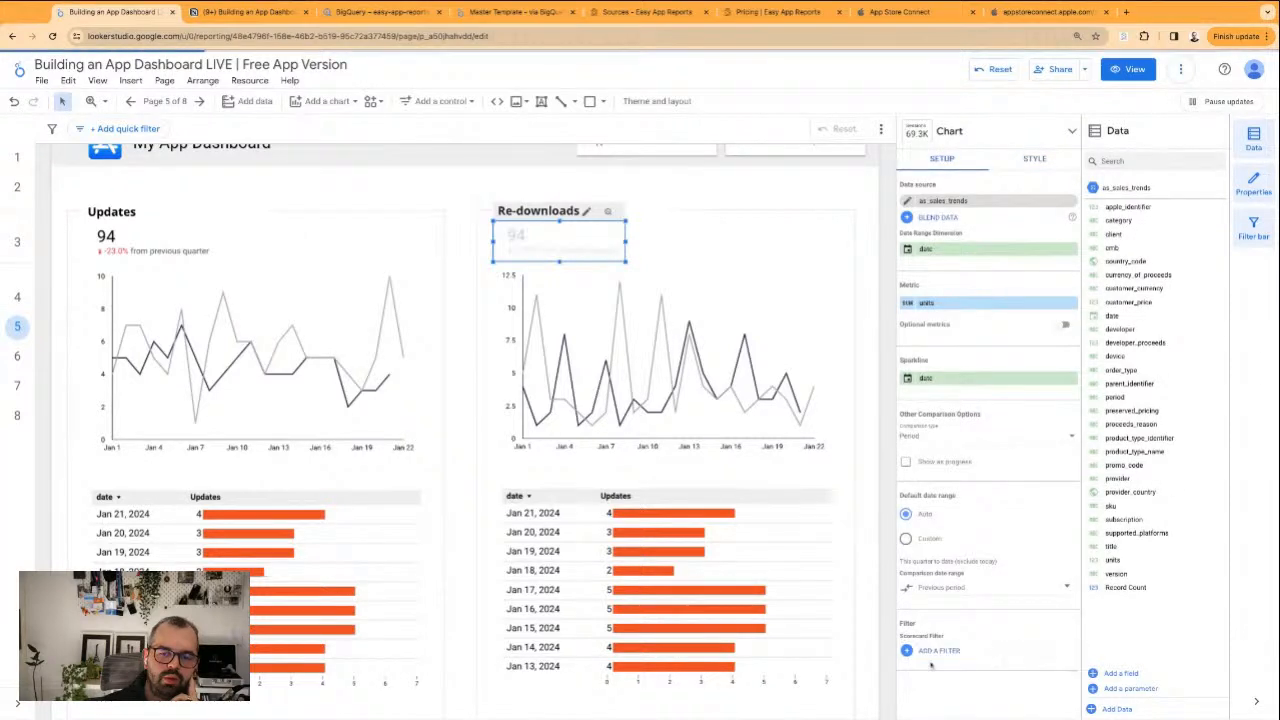
pyautogui.click(932, 652)
pyautogui.click(952, 343)
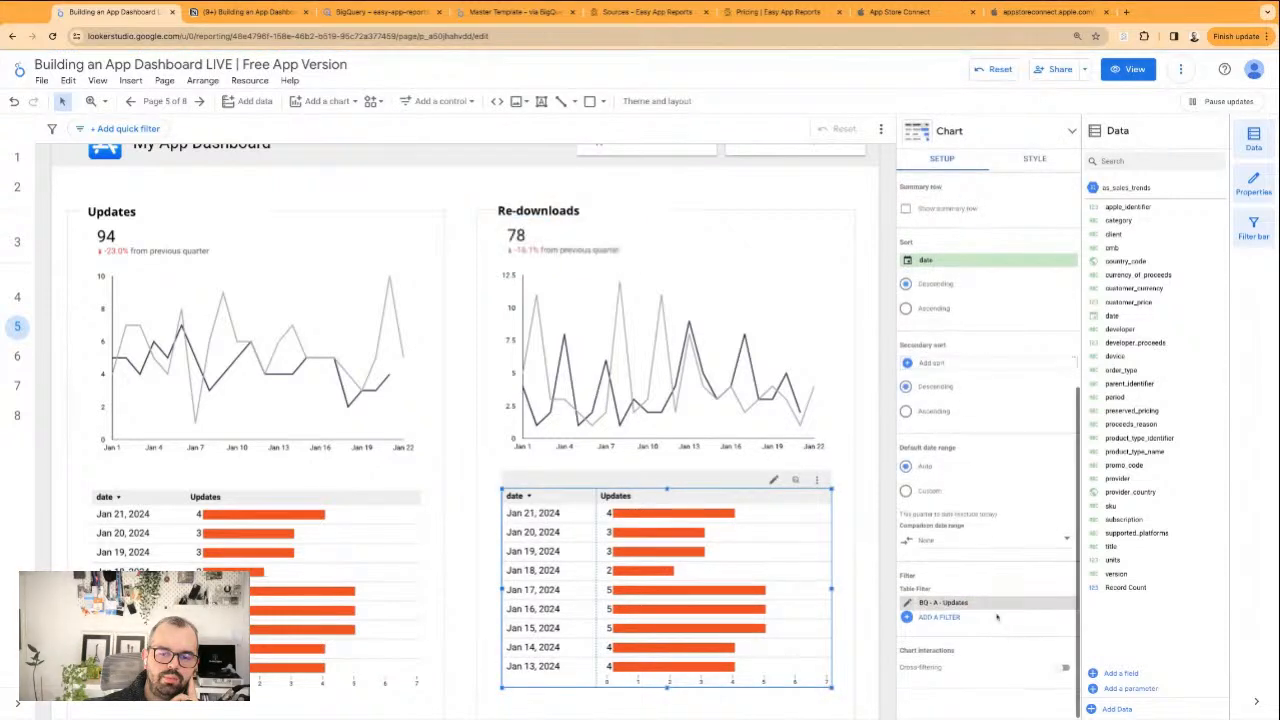
# Swap the filter on the Re-downloads table from BQ - A - Updates to BQ - A - Re-downloads
pyautogui.click(1068, 603)
pyautogui.click(928, 617)
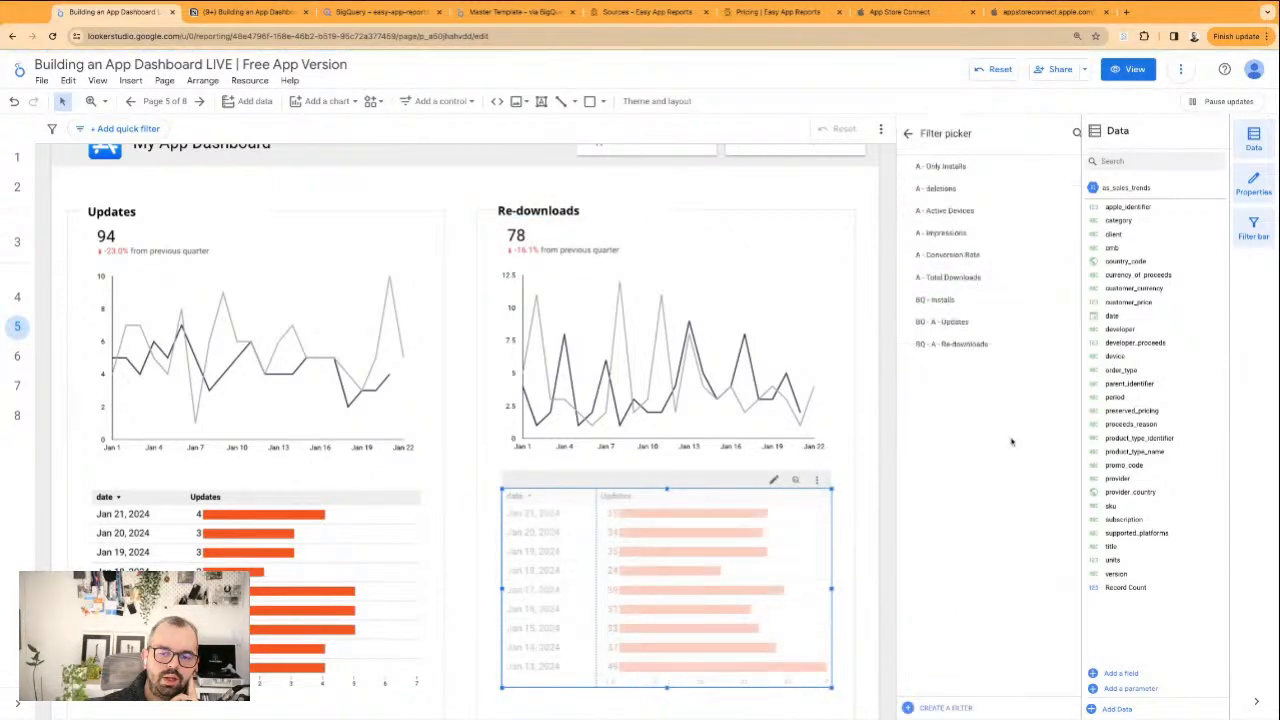
pyautogui.click(952, 343)
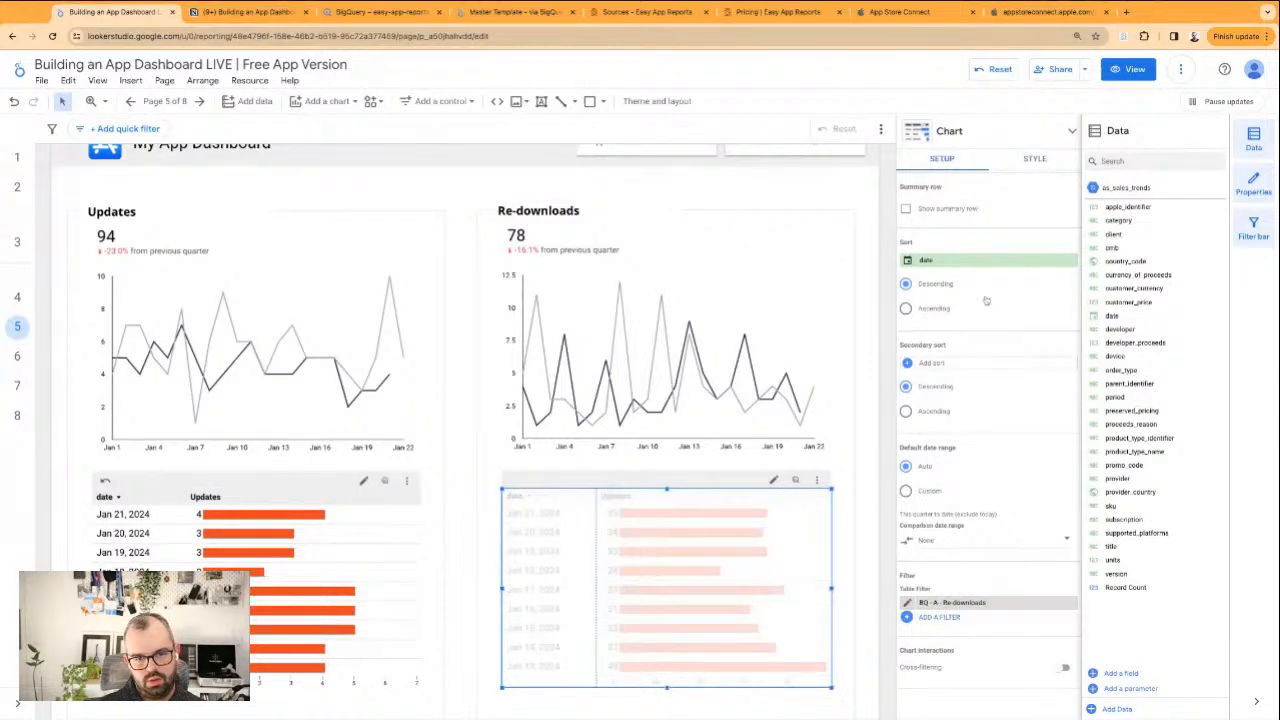
# Examine the shared style options of the Updates and Re-downloads tables together, looking for a bar colour setting
pyautogui.keyDown('shift'); pyautogui.click(381, 612); pyautogui.keyUp('shift')
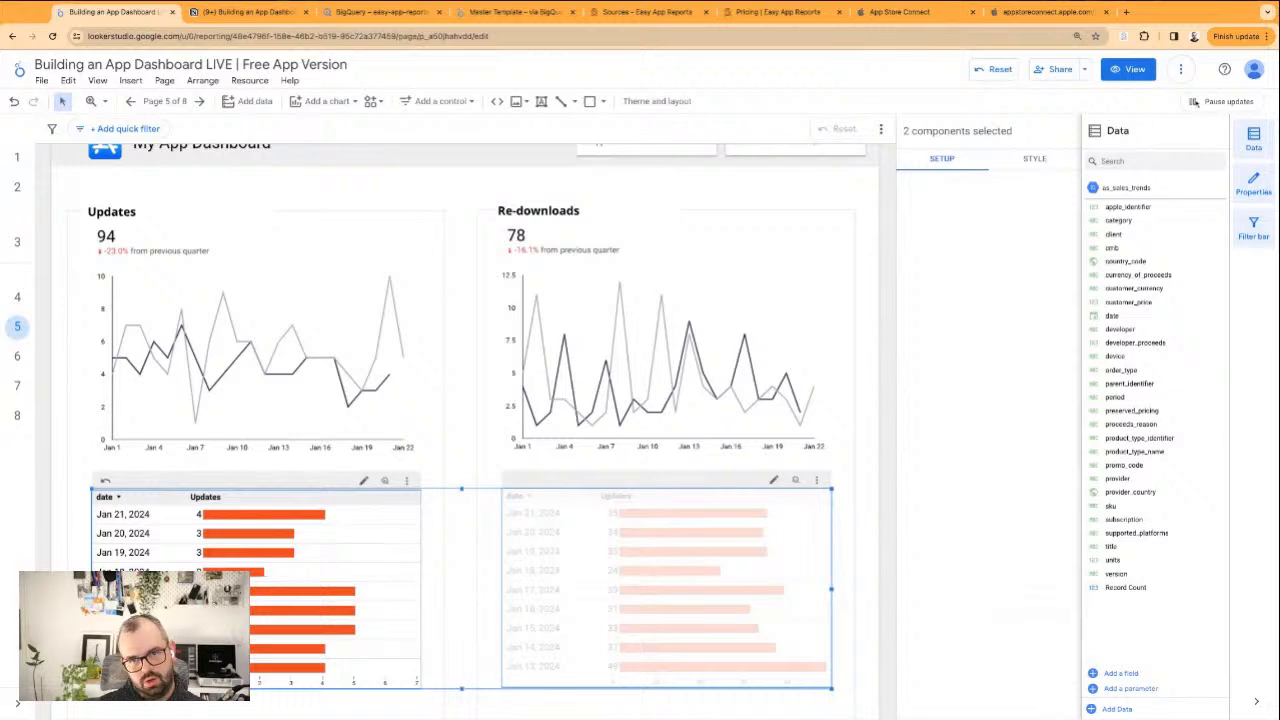
pyautogui.click(1034, 158)
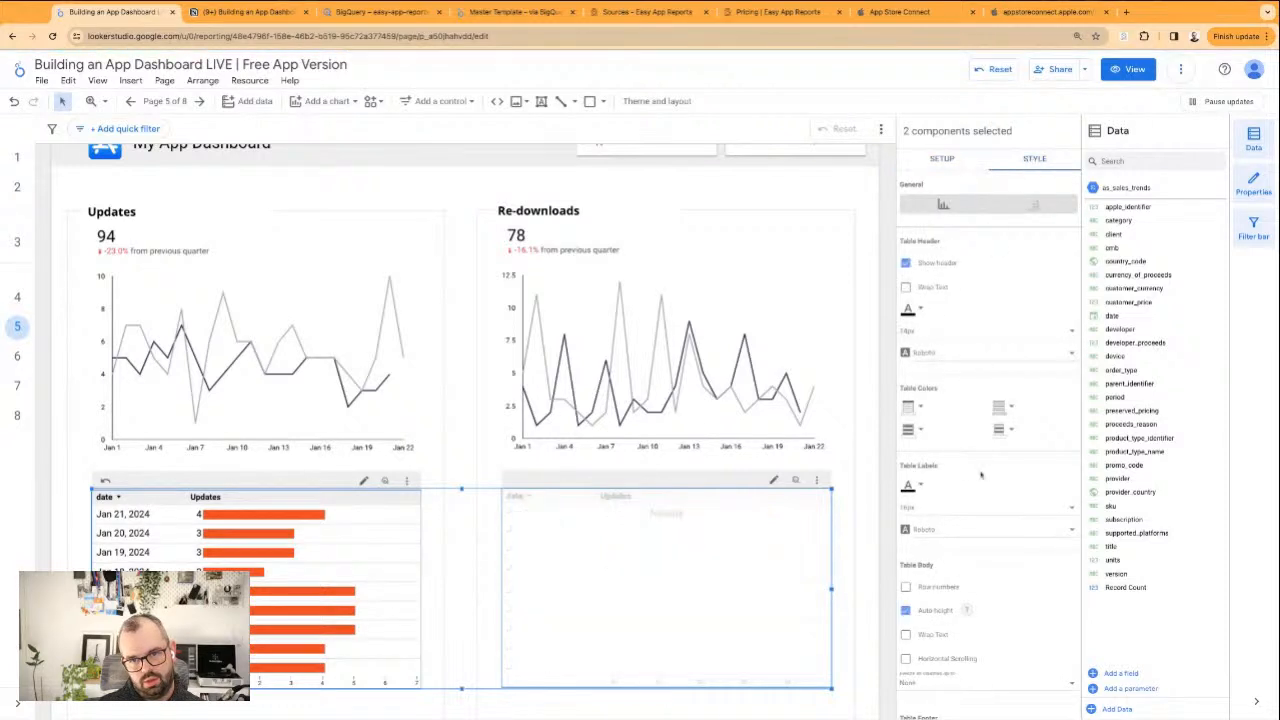
pyautogui.scroll(-3, 984, 495)
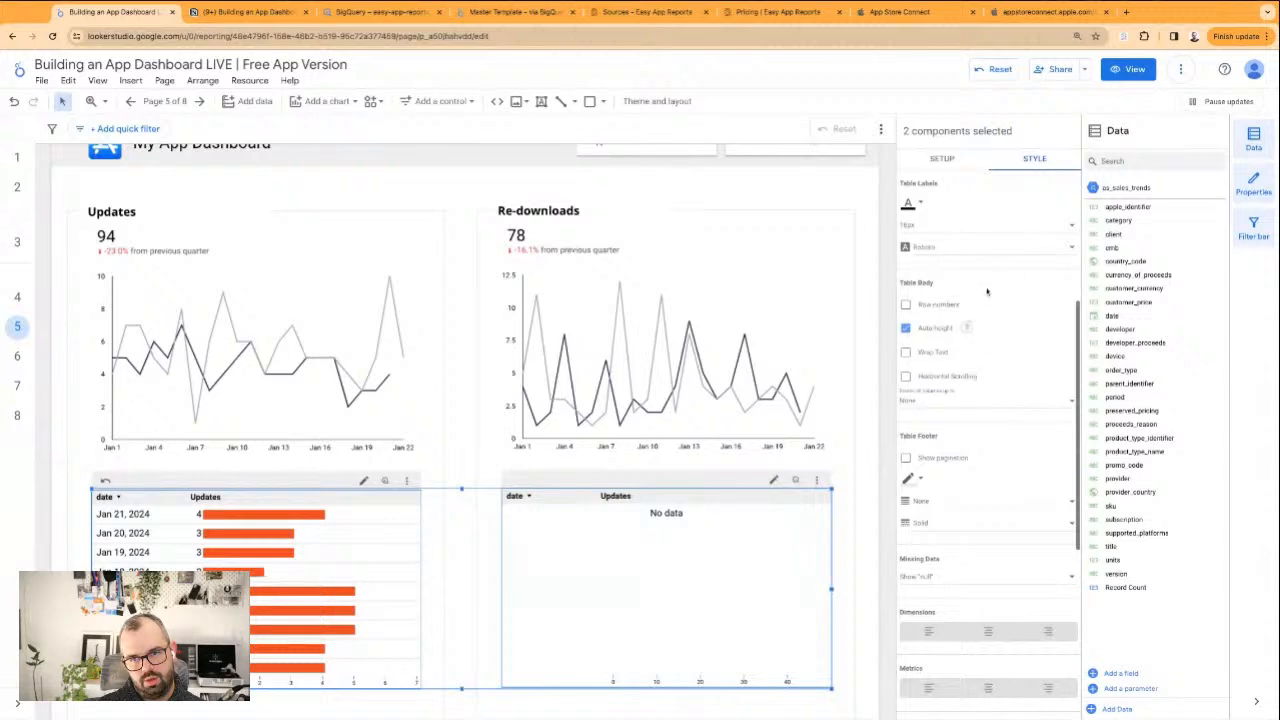
pyautogui.click(851, 291)
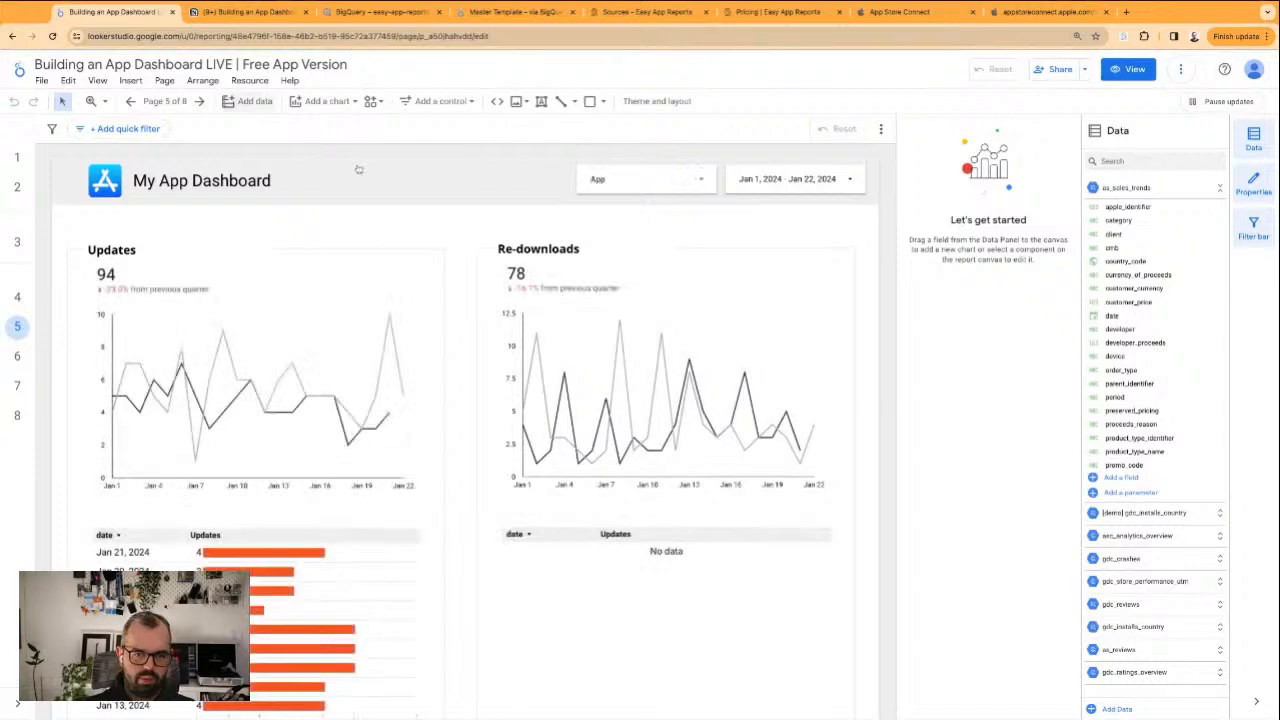
pyautogui.click(700, 580)
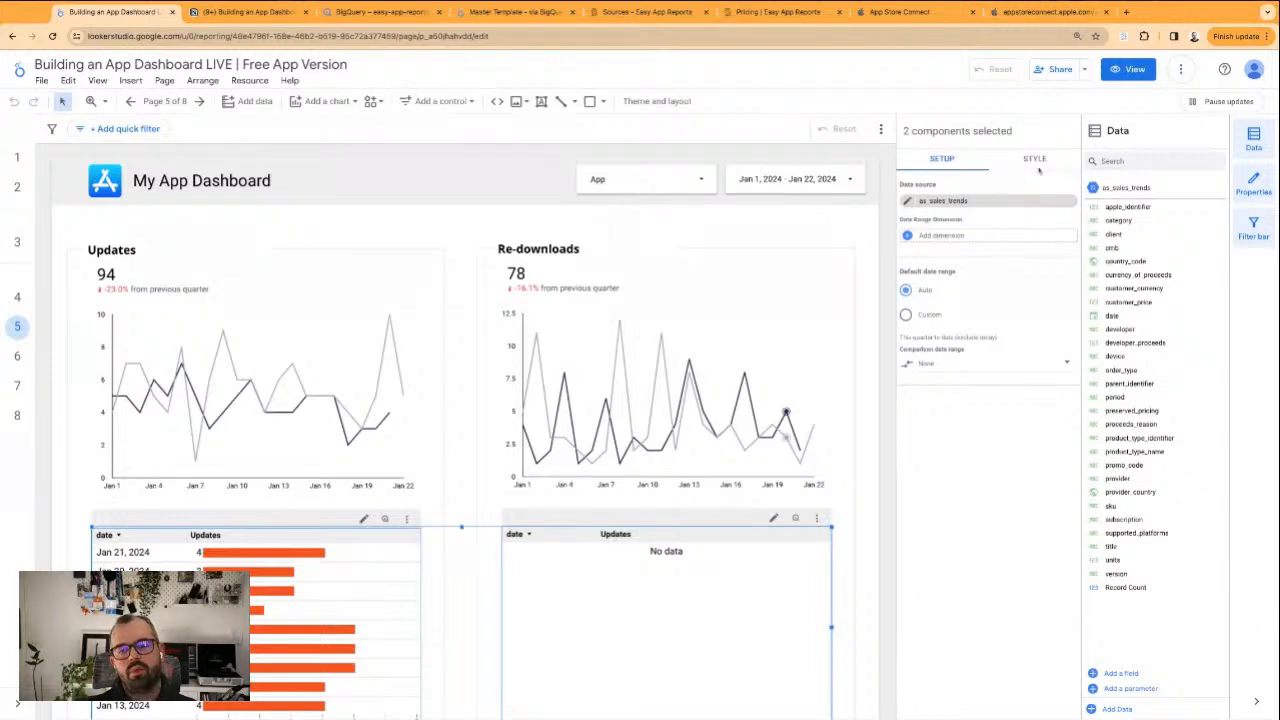
pyautogui.click(1037, 161)
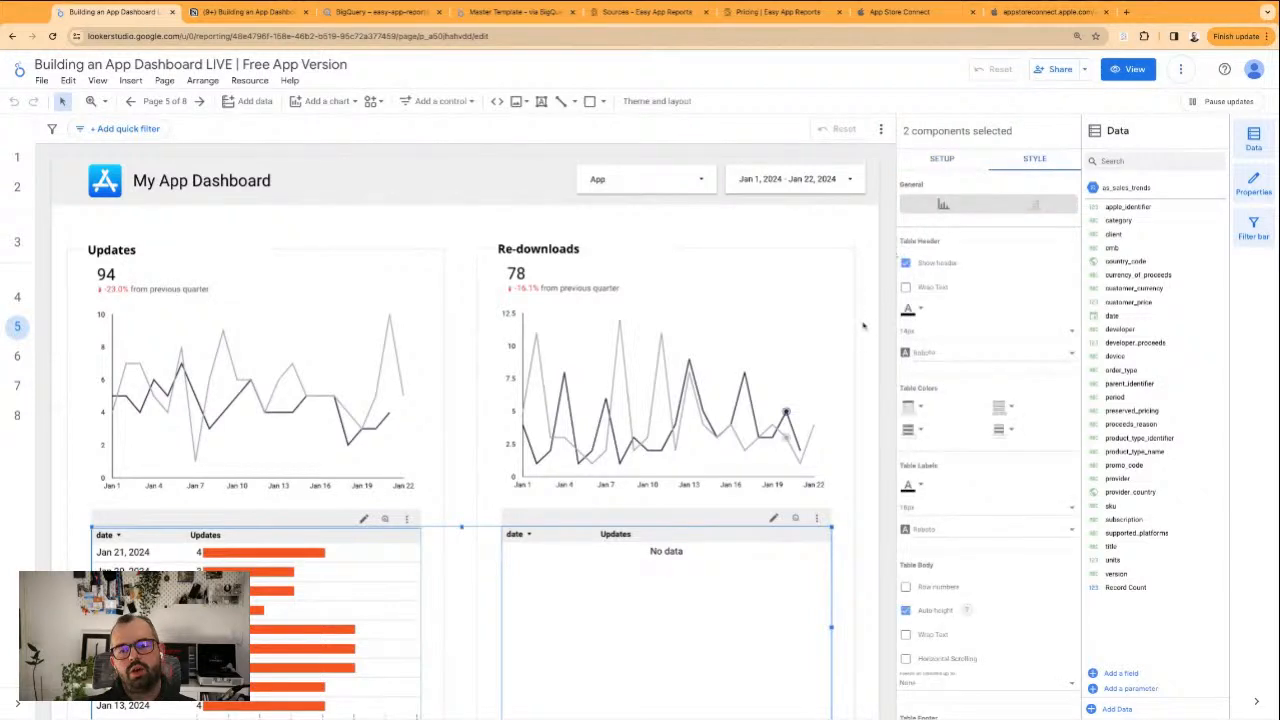
pyautogui.scroll(-5, 995, 495)
pyautogui.scroll(4, 977, 498)
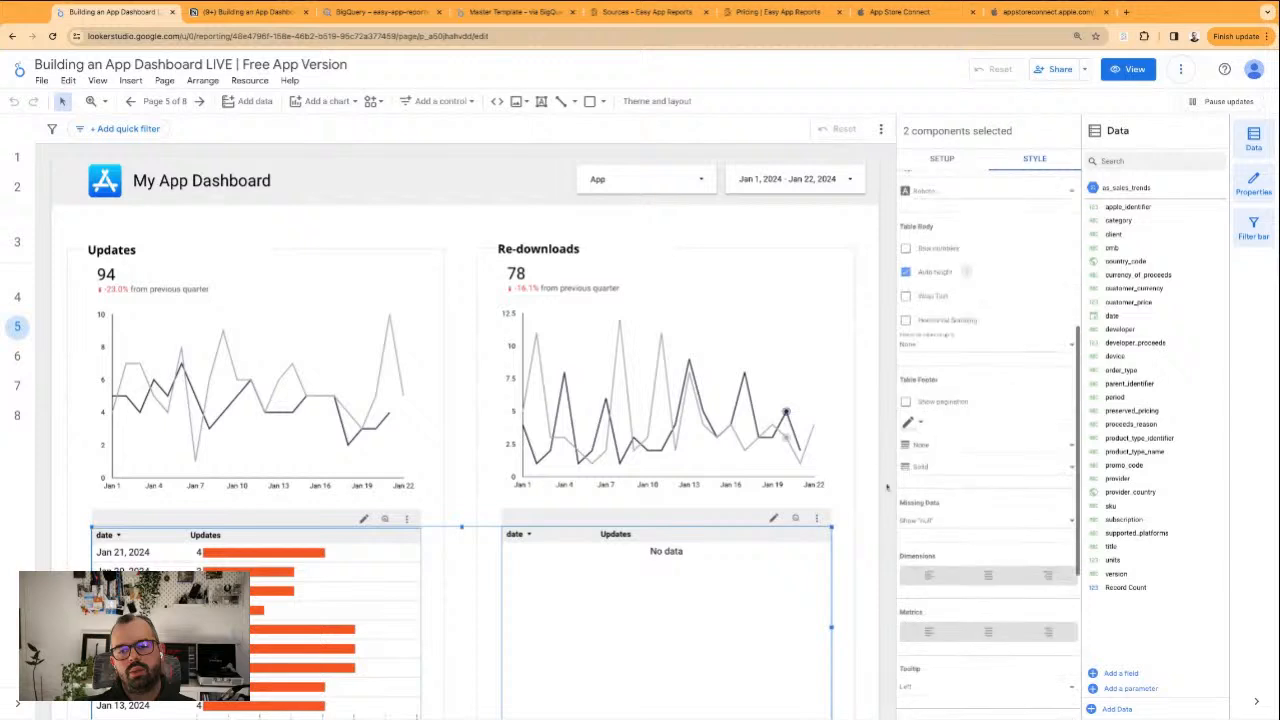
pyautogui.click(866, 490)
pyautogui.click(809, 558)
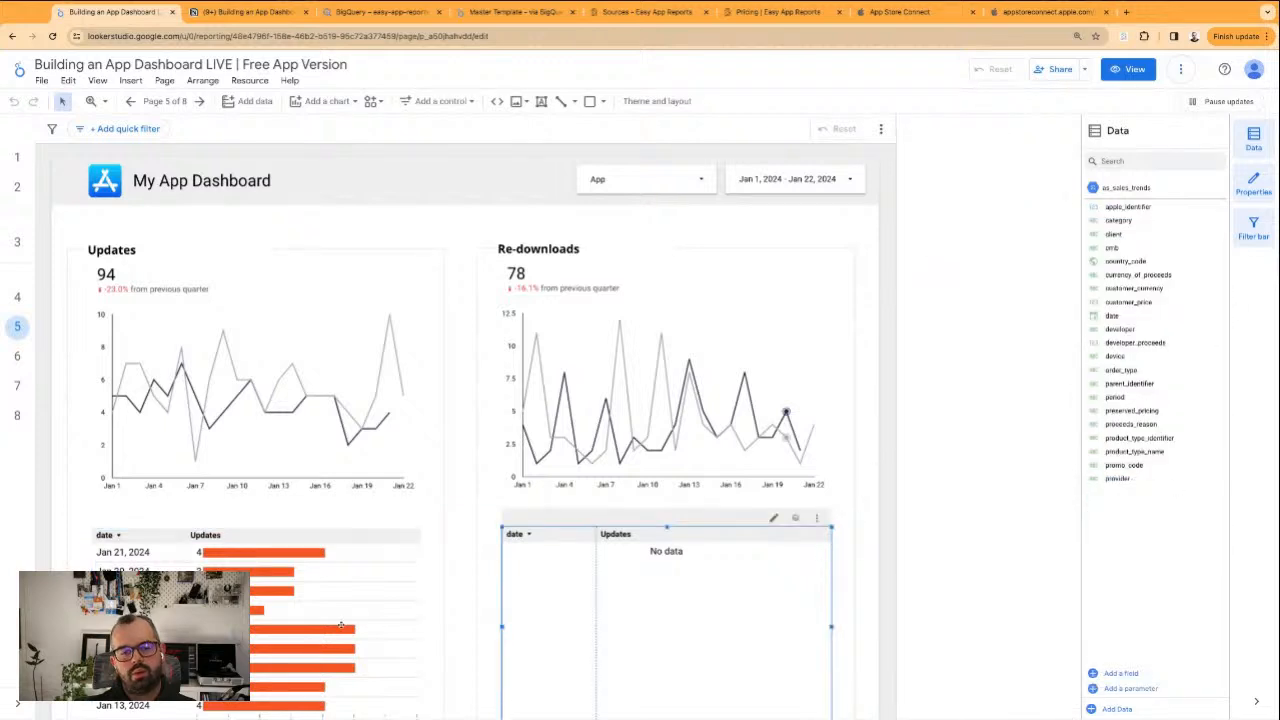
# Change the bar colour of the Updates table's metric to the custom dark navy
pyautogui.click(340, 625)
pyautogui.click(1040, 159)
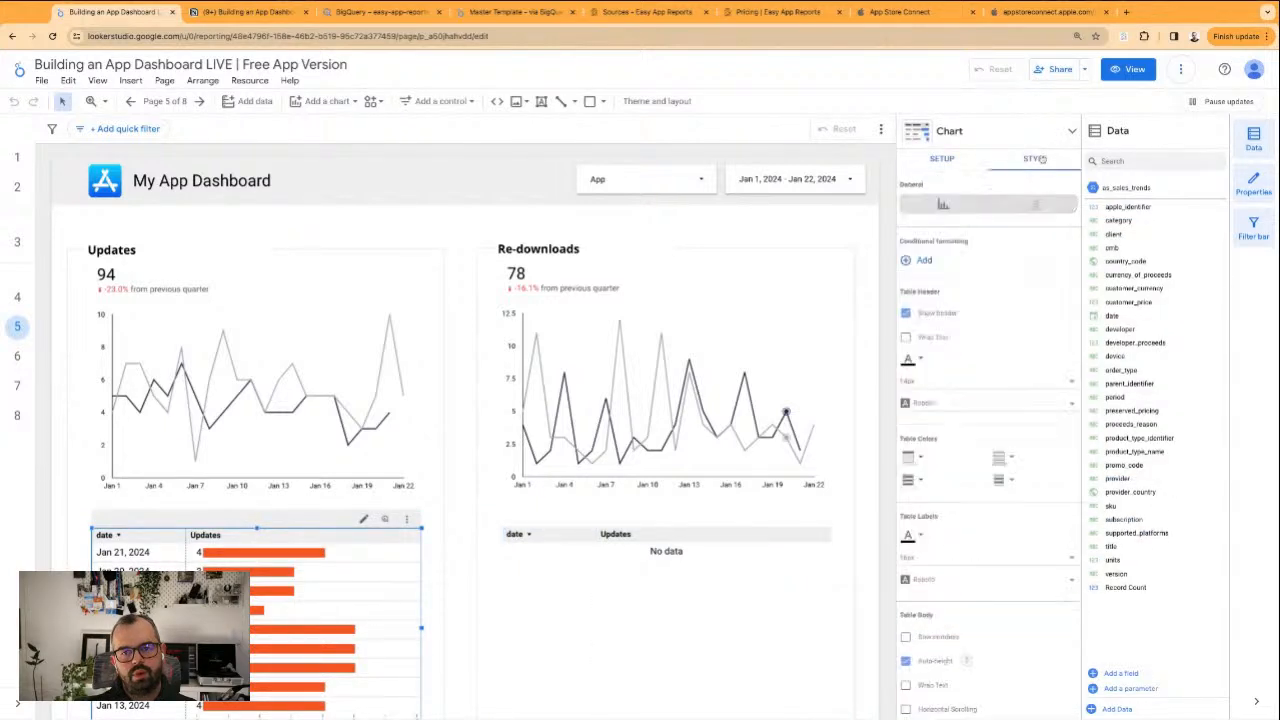
pyautogui.scroll(-5, 1031, 463)
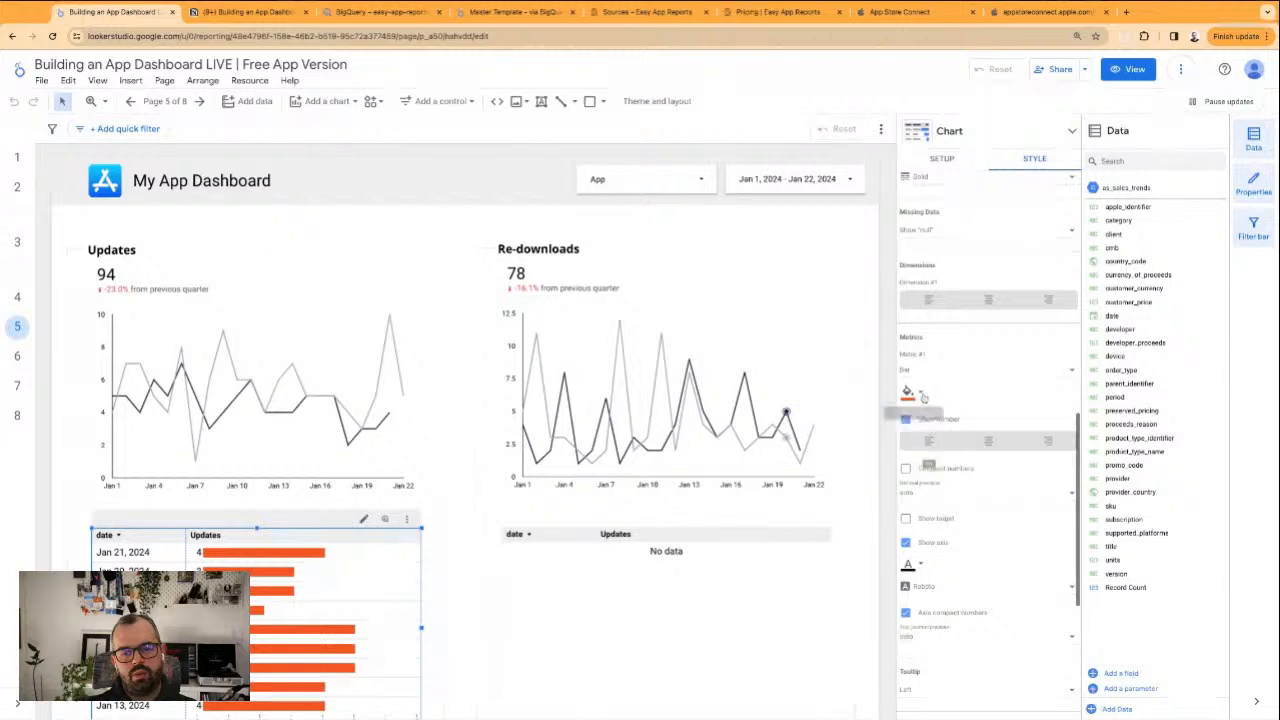
pyautogui.click(922, 397)
pyautogui.click(1043, 589)
# Give the Re-downloads table's metric bars the same custom dark navy as the Updates table
pyautogui.click(666, 610)
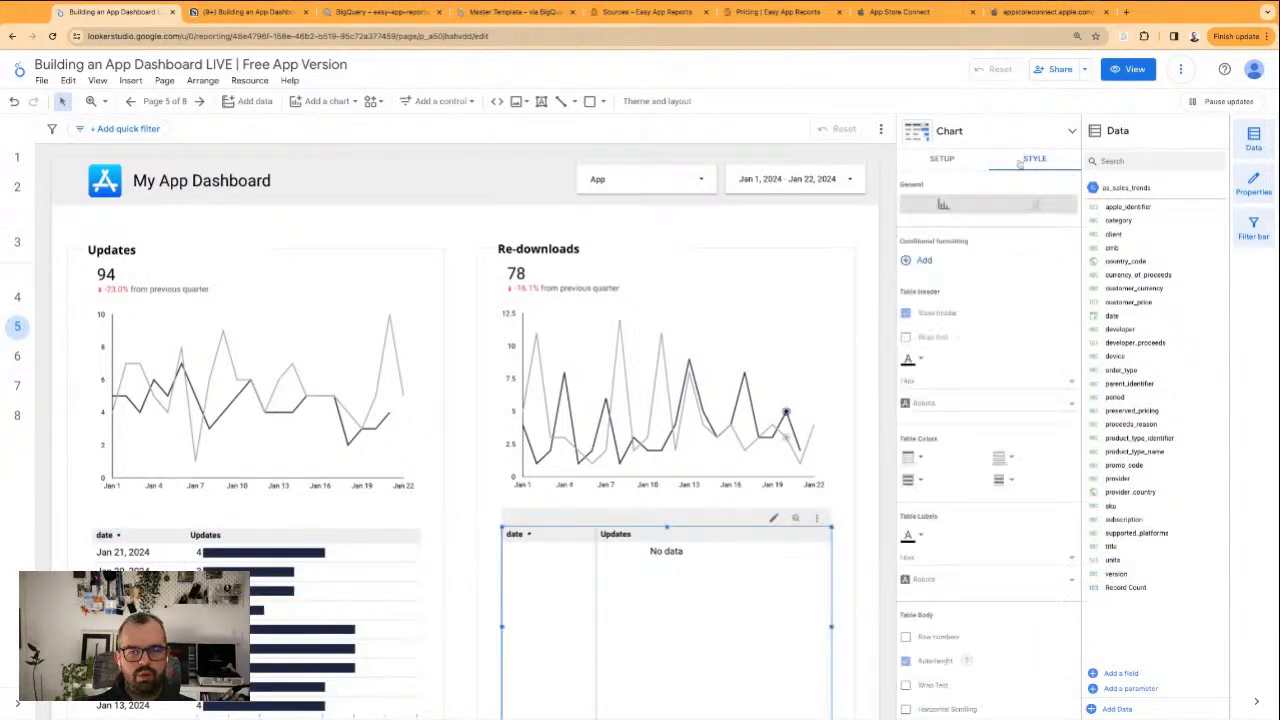
pyautogui.scroll(-2, 971, 480)
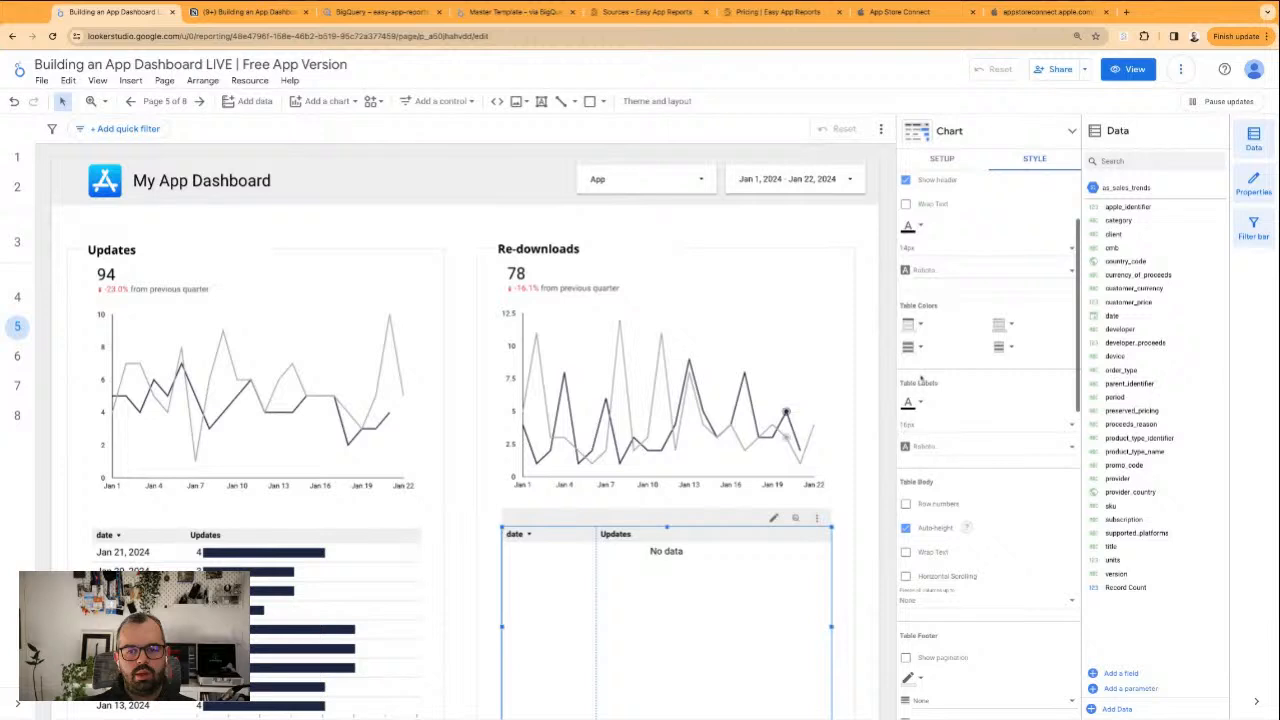
pyautogui.scroll(-4, 921, 380)
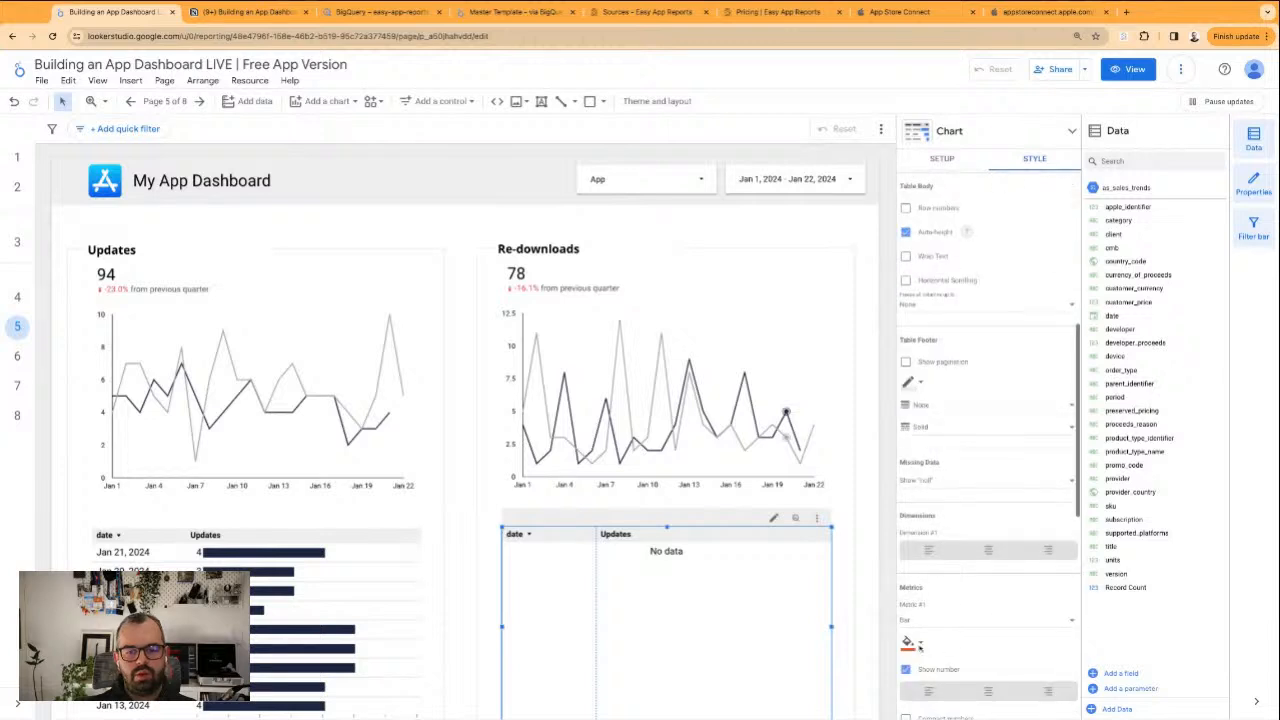
pyautogui.click(910, 644)
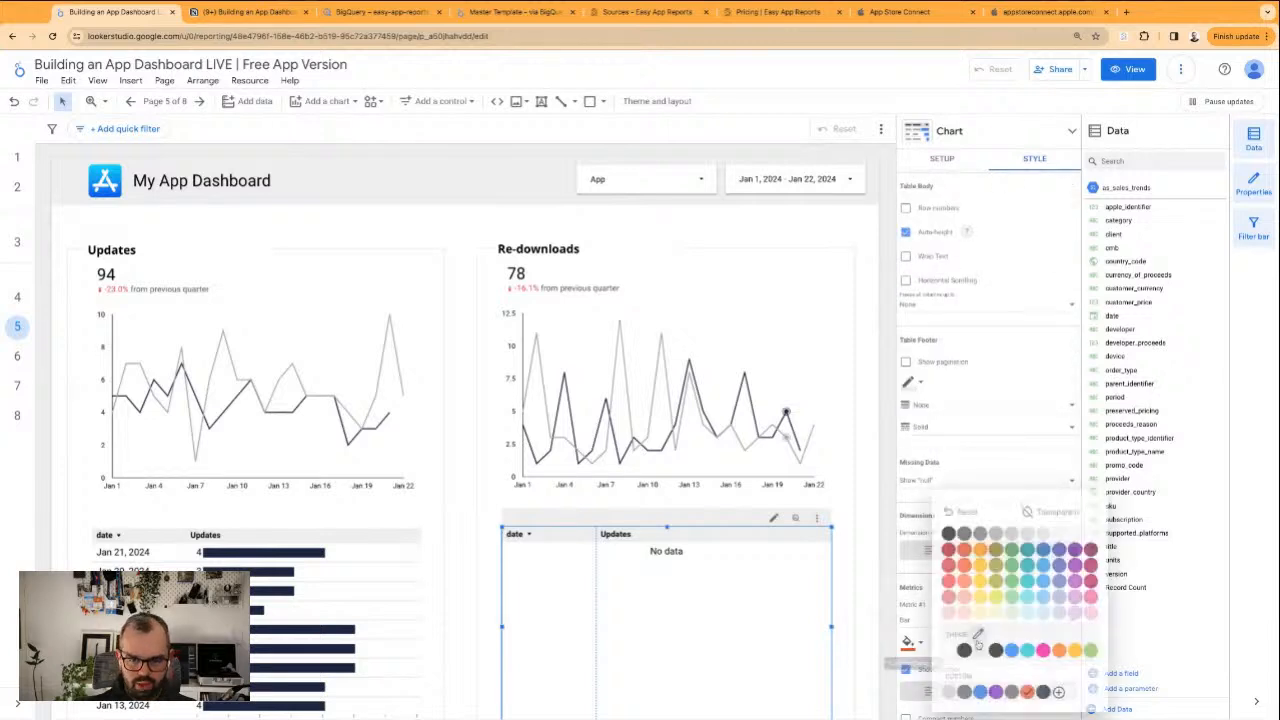
pyautogui.click(1042, 694)
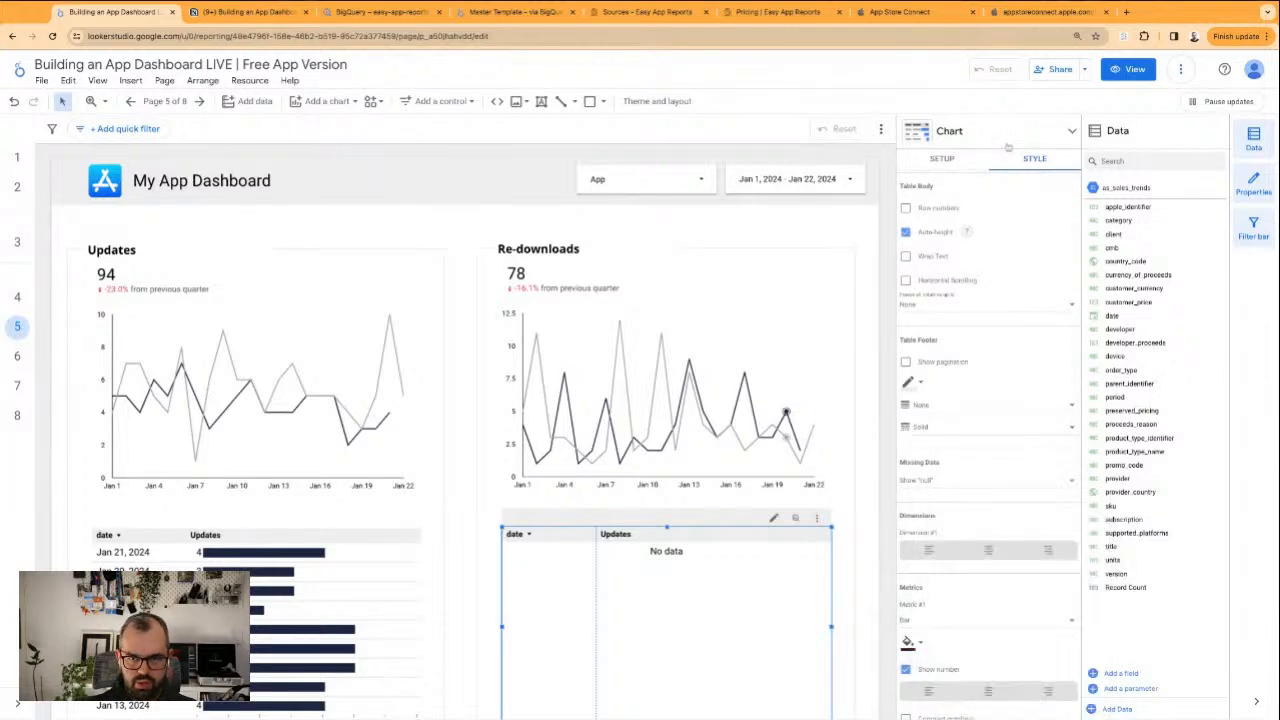
# Remove the leftover BQ - A - Updates filter from the Re-downloads table and rename its metric as "Re-downloads"
pyautogui.click(943, 159)
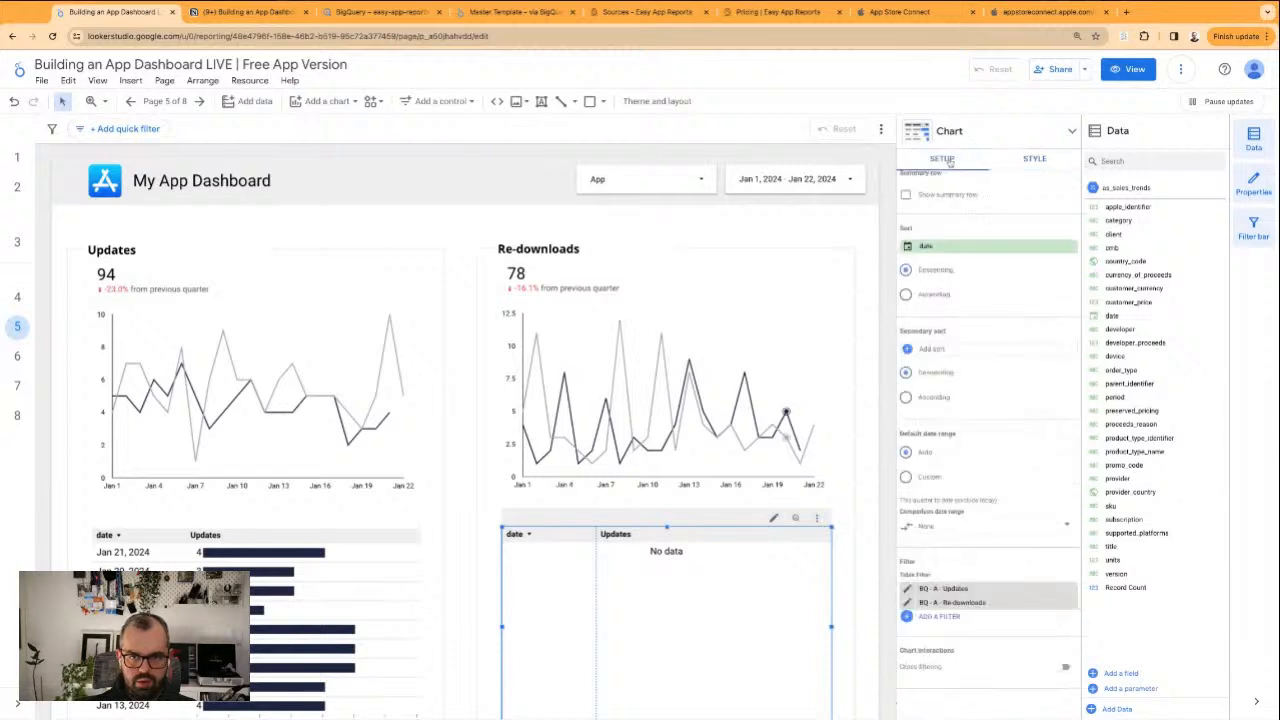
pyautogui.click(1071, 588)
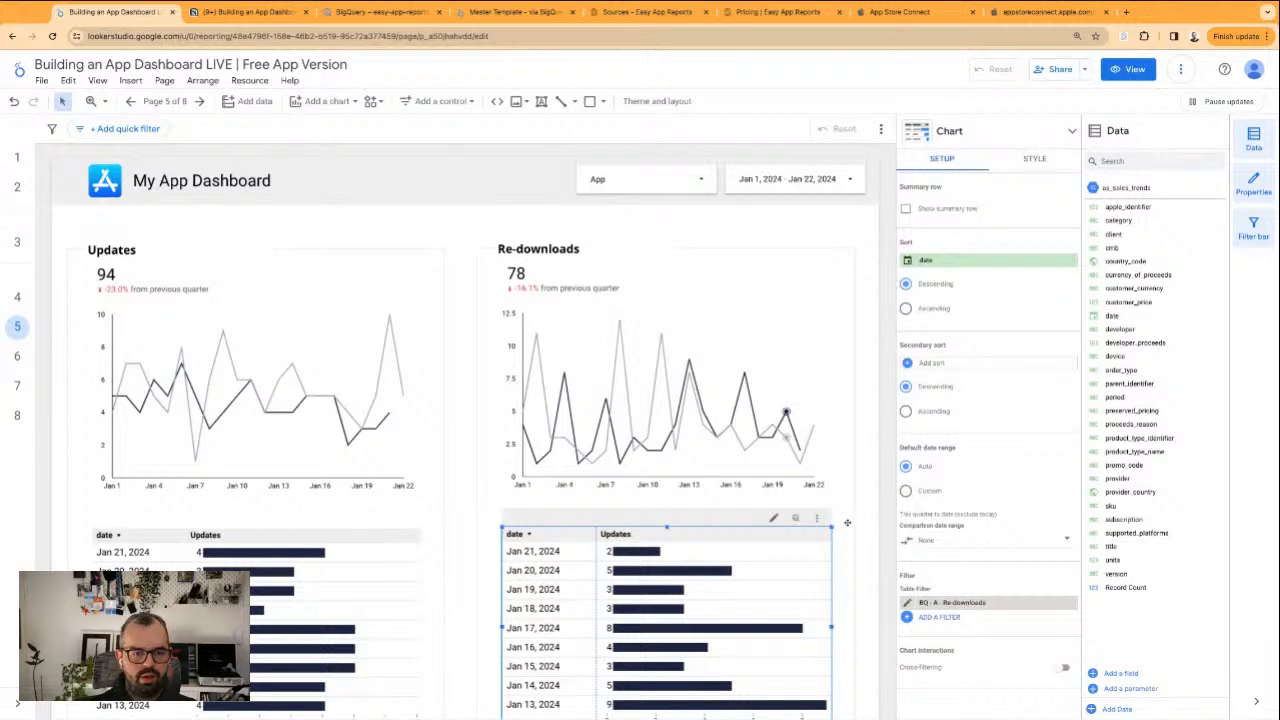
pyautogui.scroll(5, 990, 350)
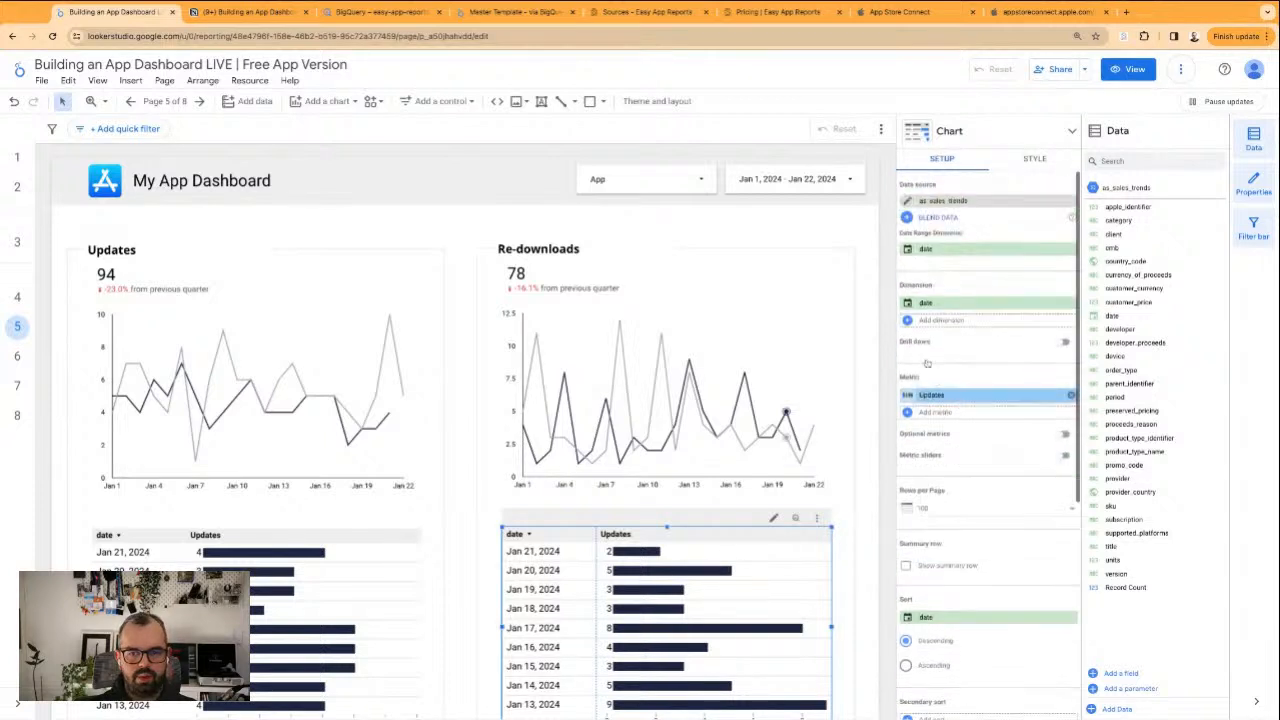
pyautogui.click(930, 395)
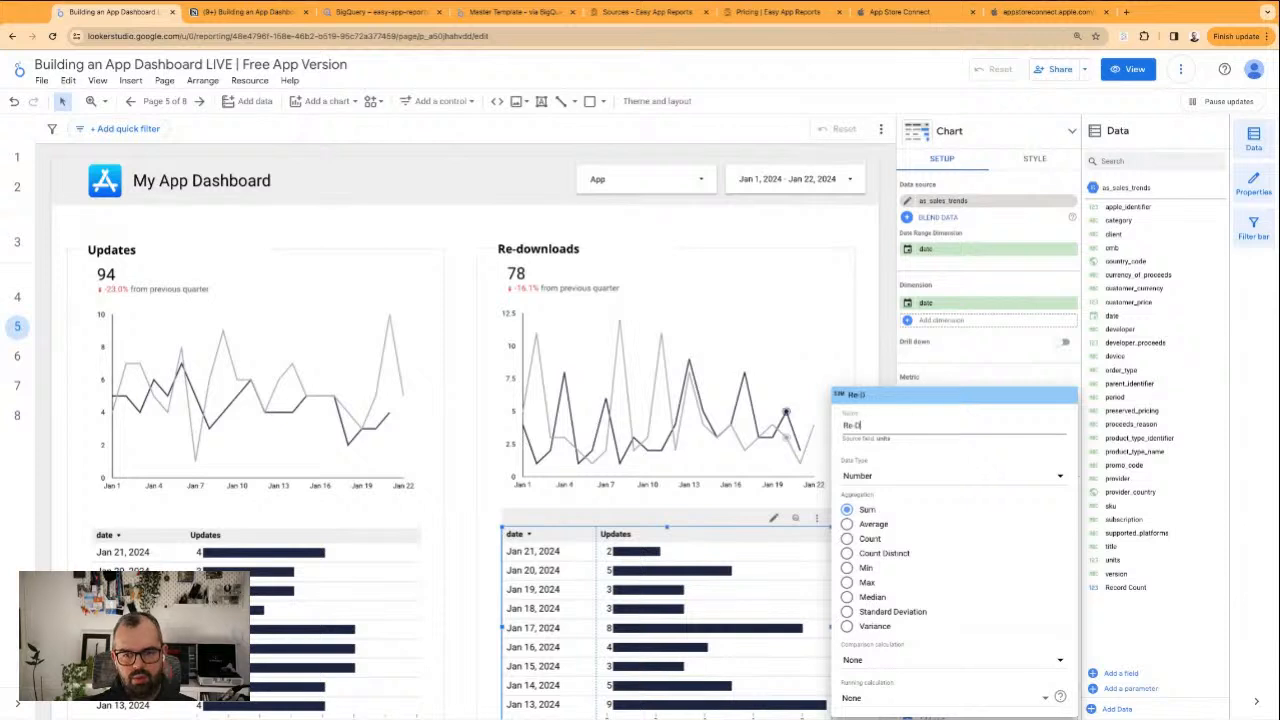
pyautogui.write('Re-Downloads')
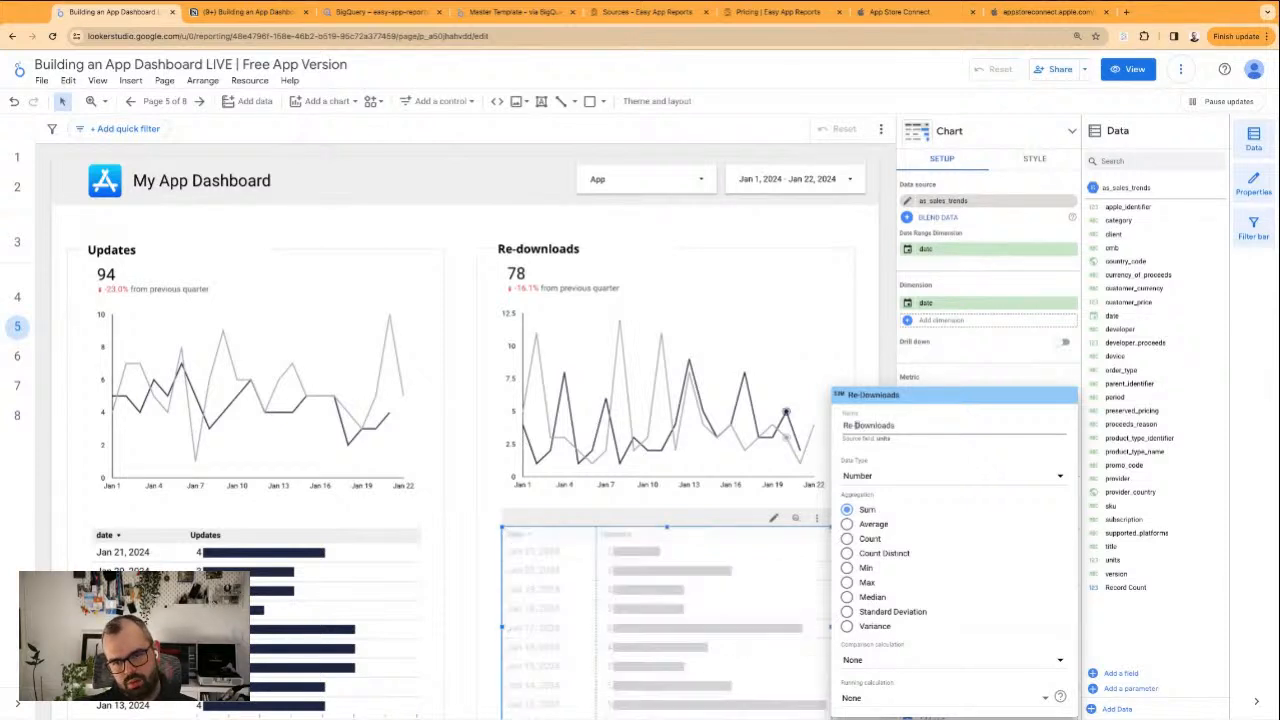
pyautogui.press('BackSpace')
pyautogui.write('d')
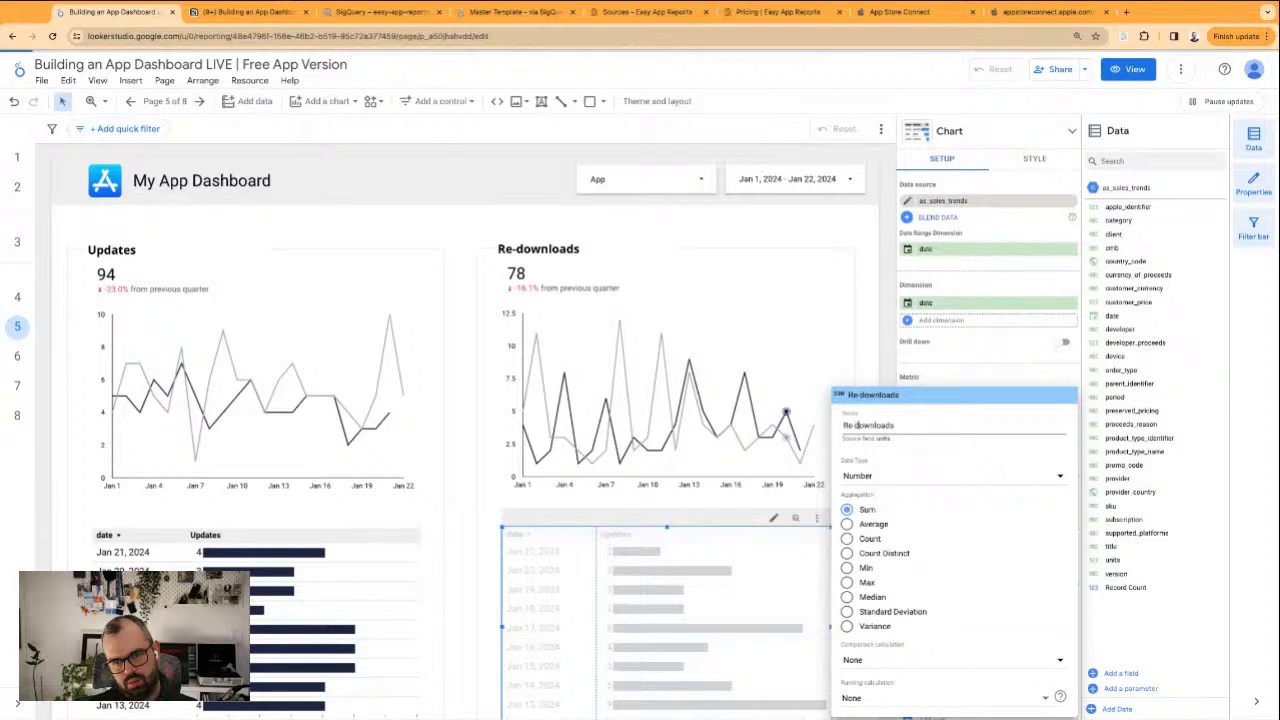
pyautogui.press('Return')
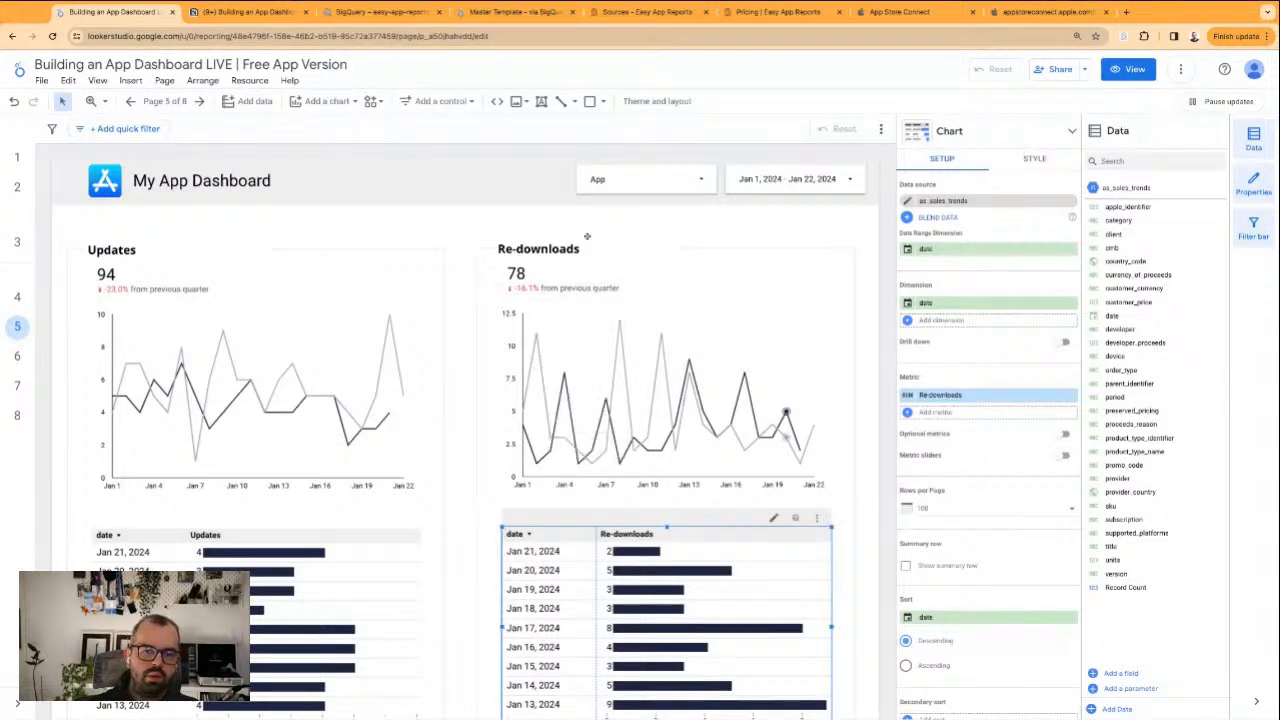
# Set the custom tick interval of the Re-downloads line chart's left Y-axis to 1
pyautogui.click(557, 290)
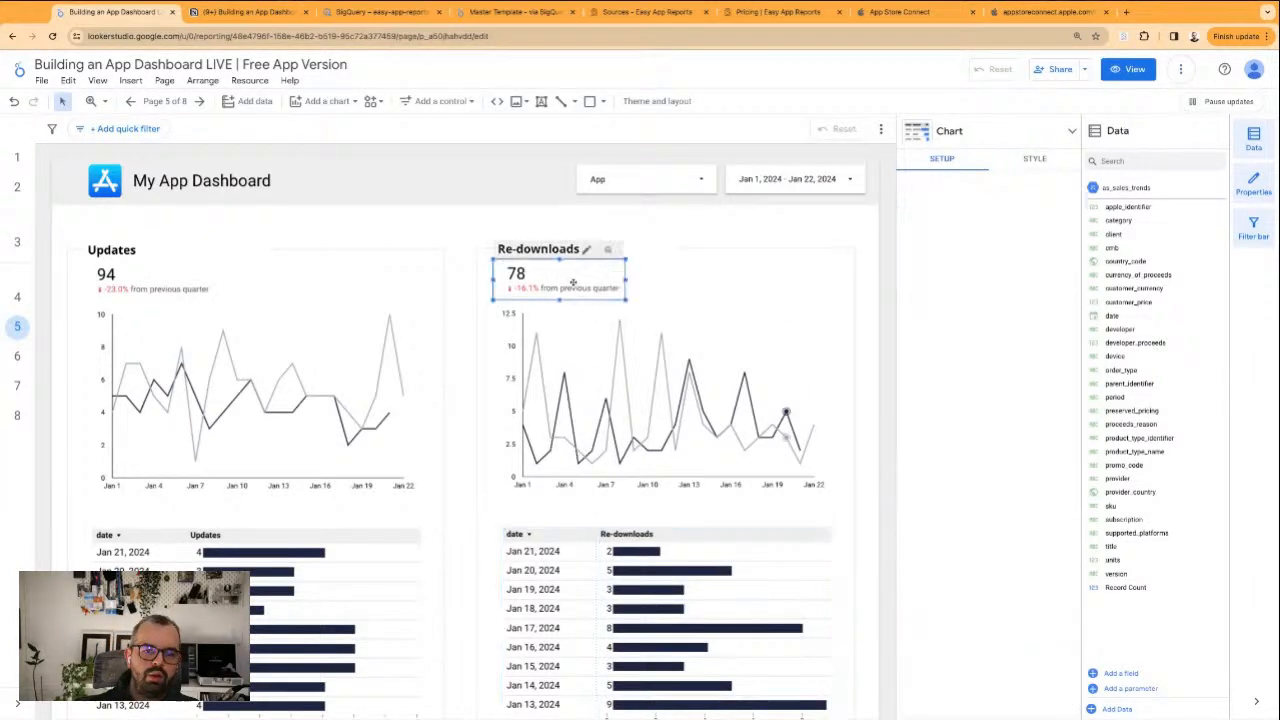
pyautogui.click(740, 385)
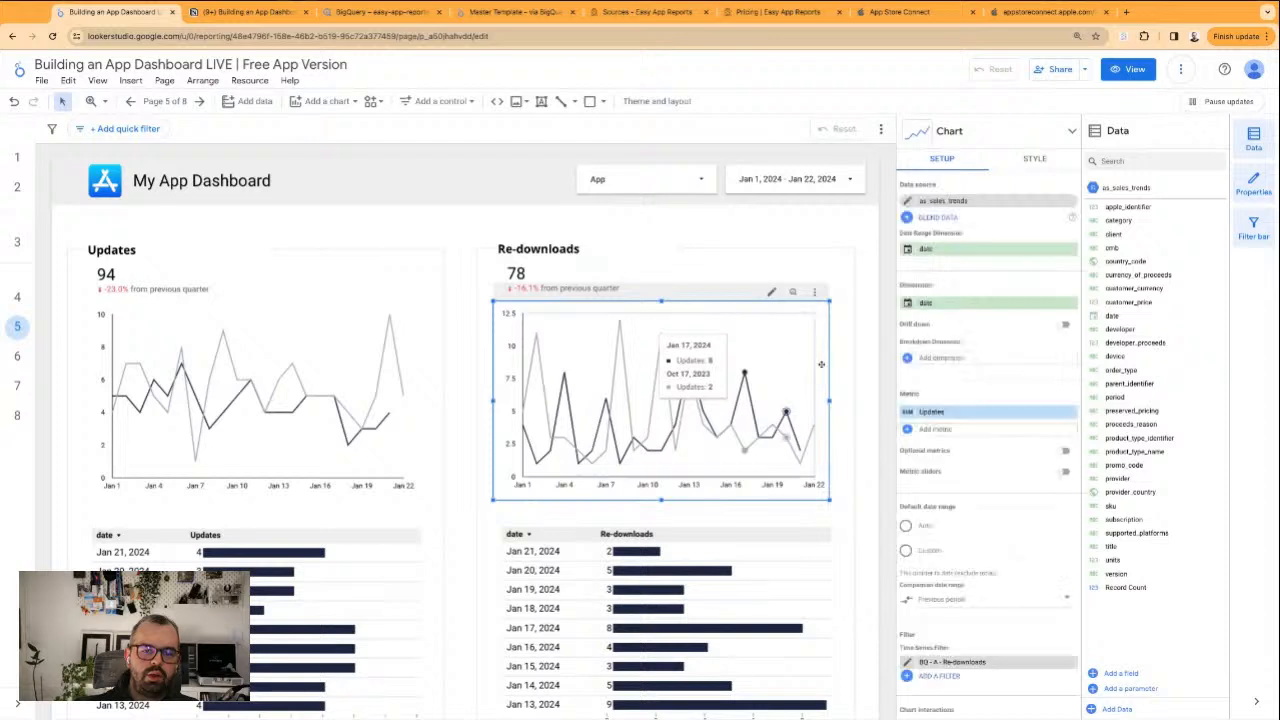
pyautogui.scroll(-2, 1066, 625)
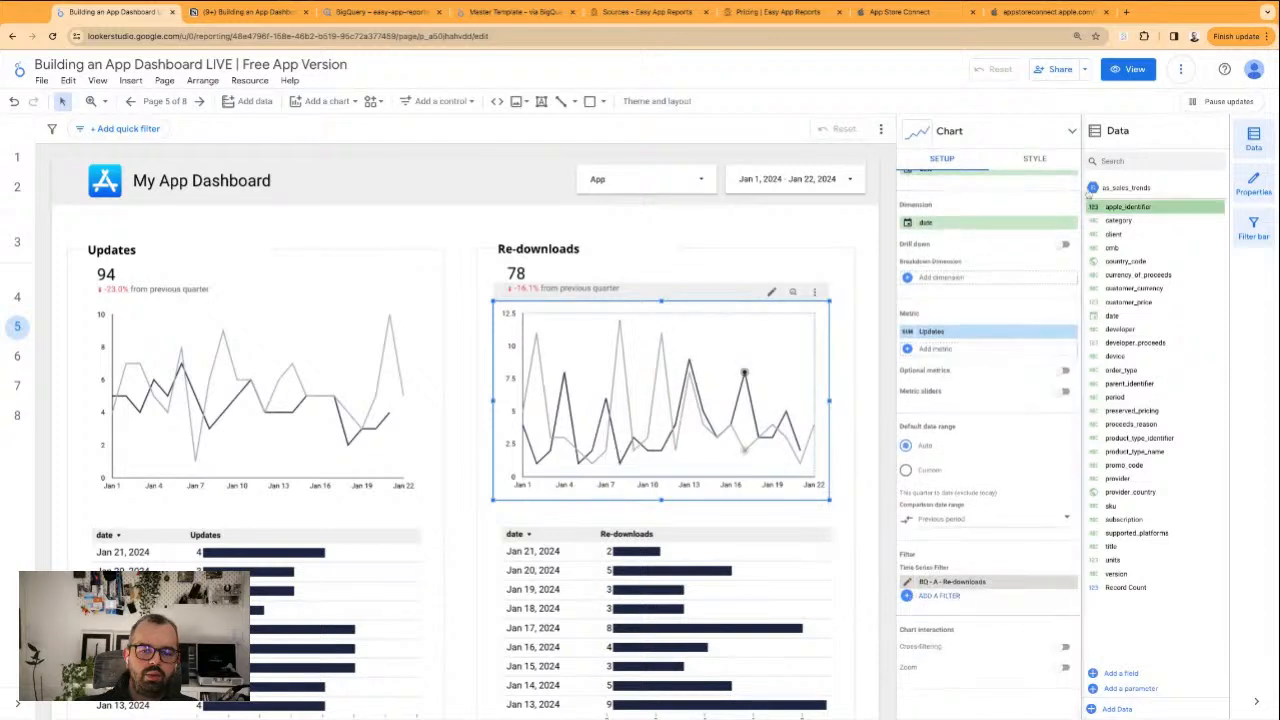
pyautogui.click(1050, 166)
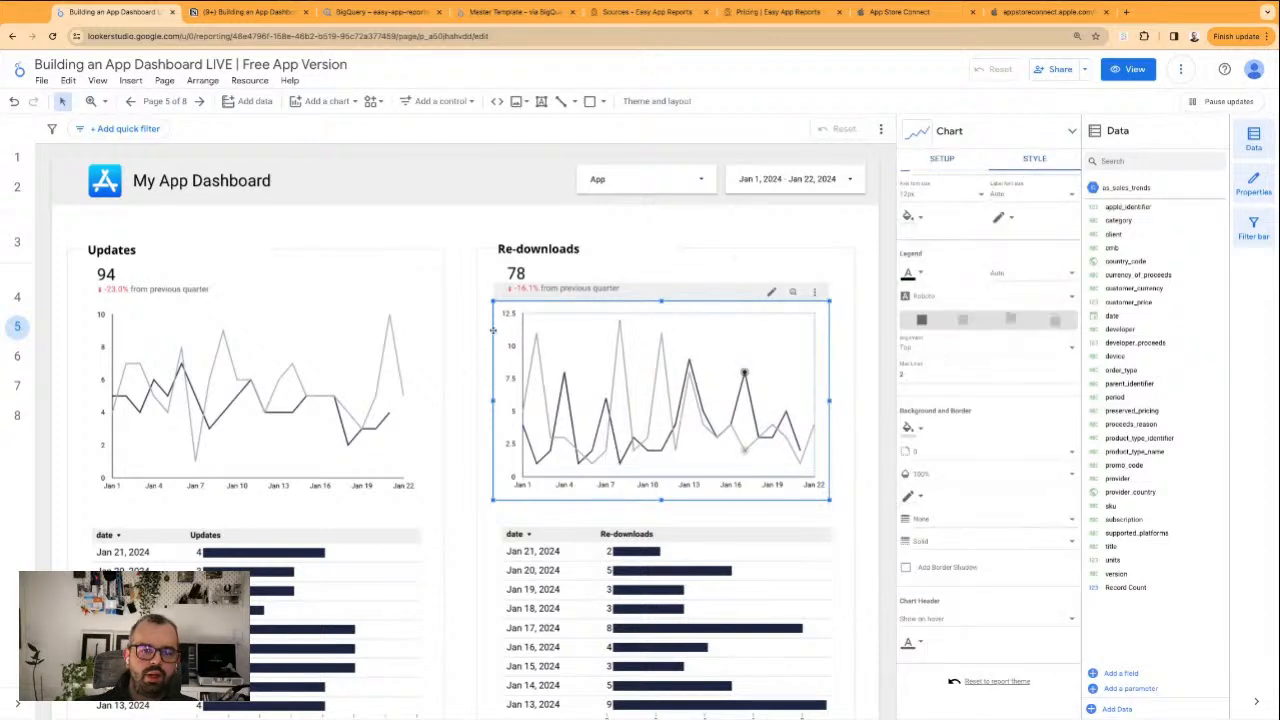
pyautogui.scroll(5, 1000, 354)
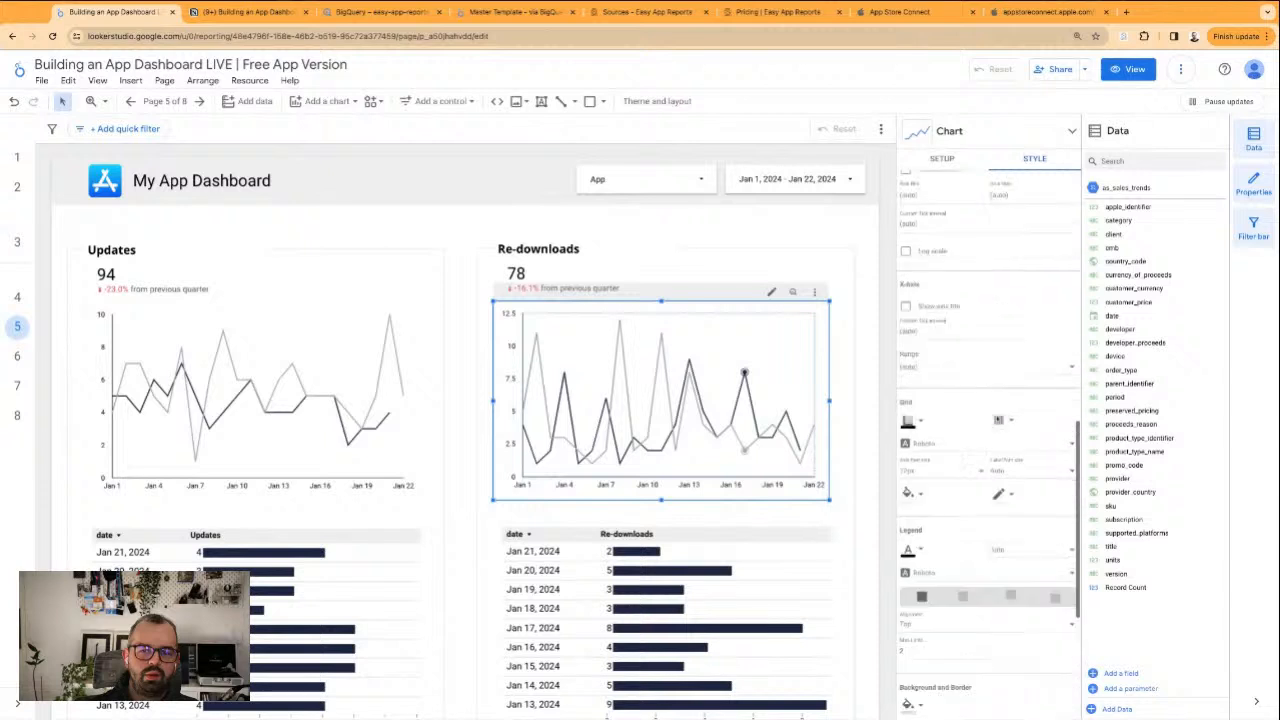
pyautogui.scroll(4, 1043, 422)
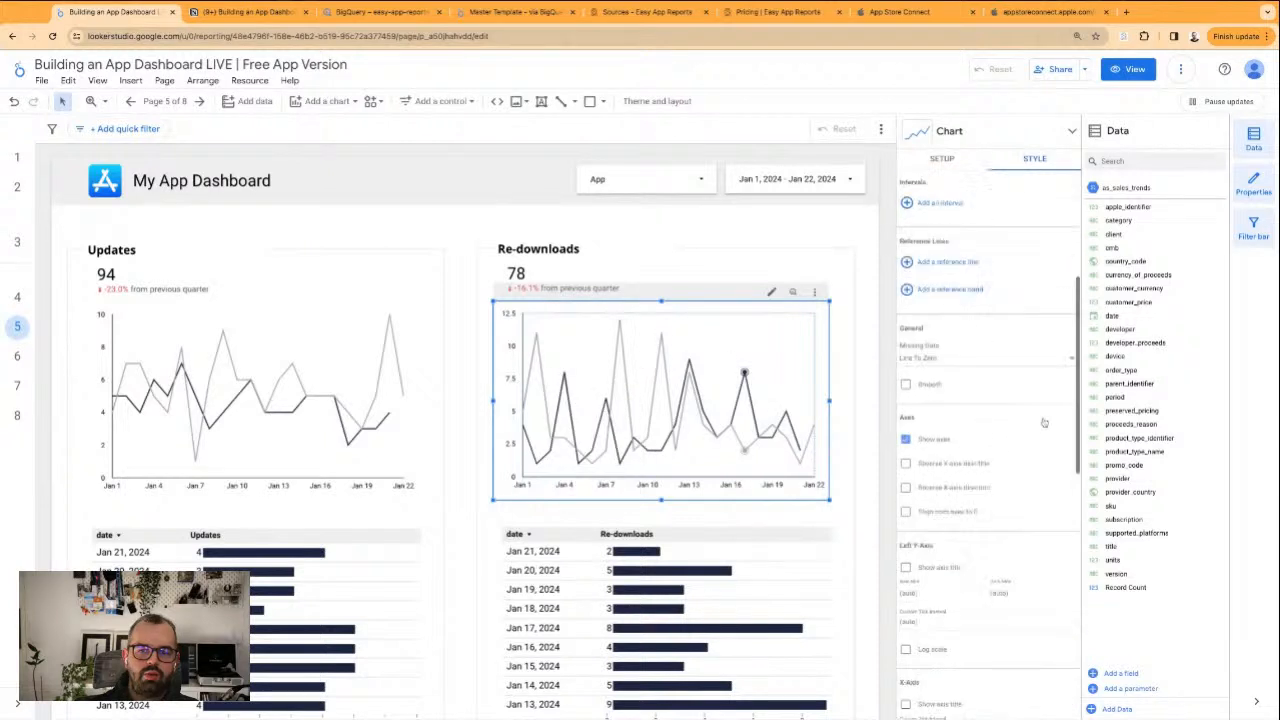
pyautogui.scroll(5, 960, 350)
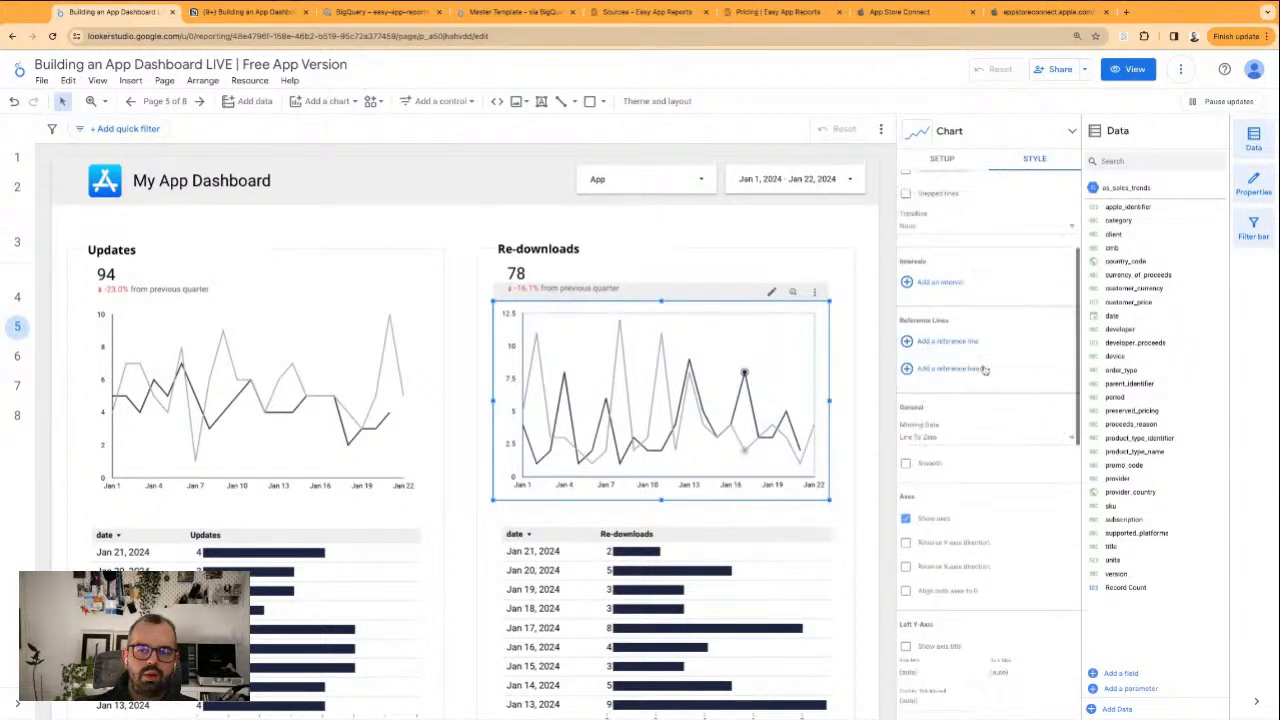
pyautogui.scroll(-5, 980, 330)
pyautogui.scroll(-2, 962, 420)
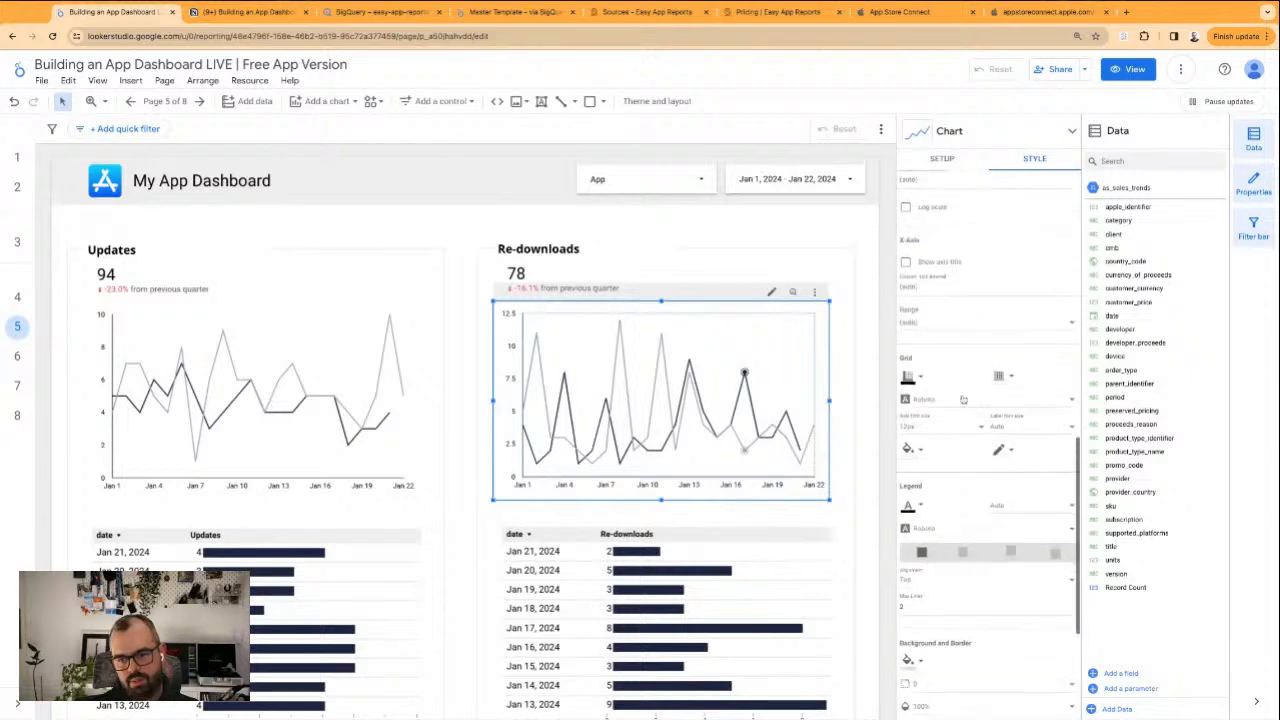
pyautogui.scroll(4, 960, 550)
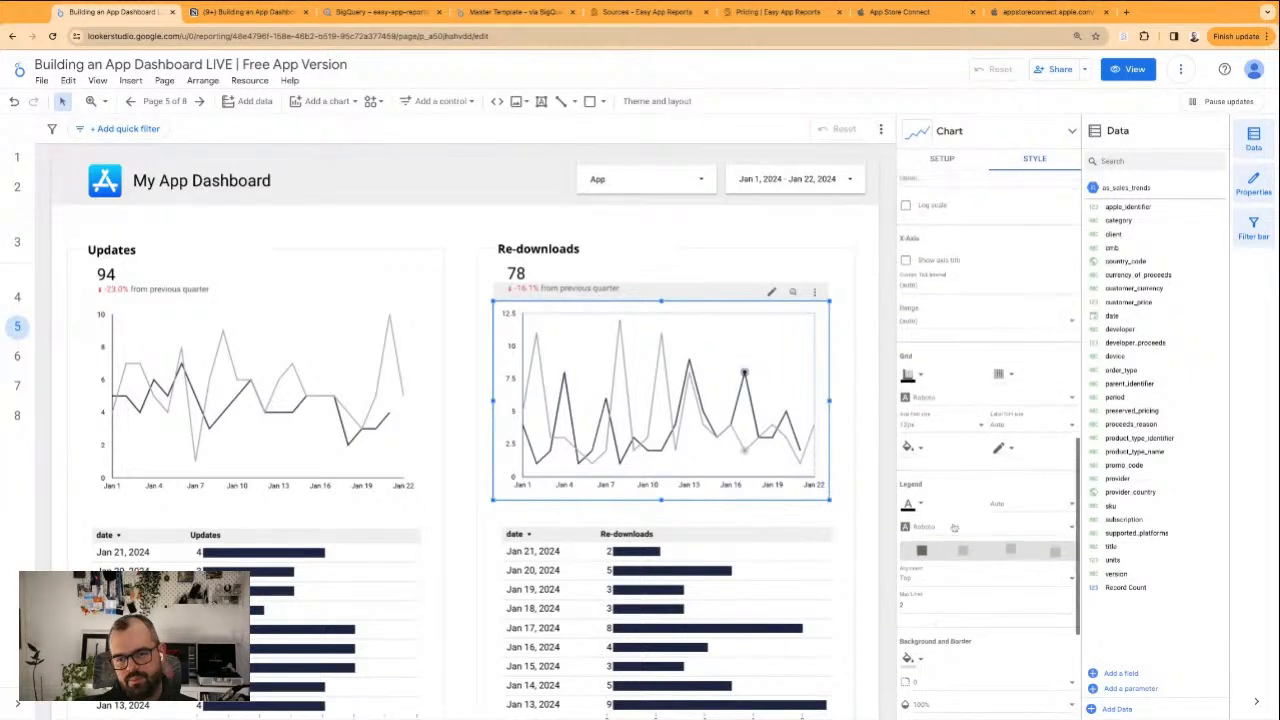
pyautogui.scroll(1, 969, 468)
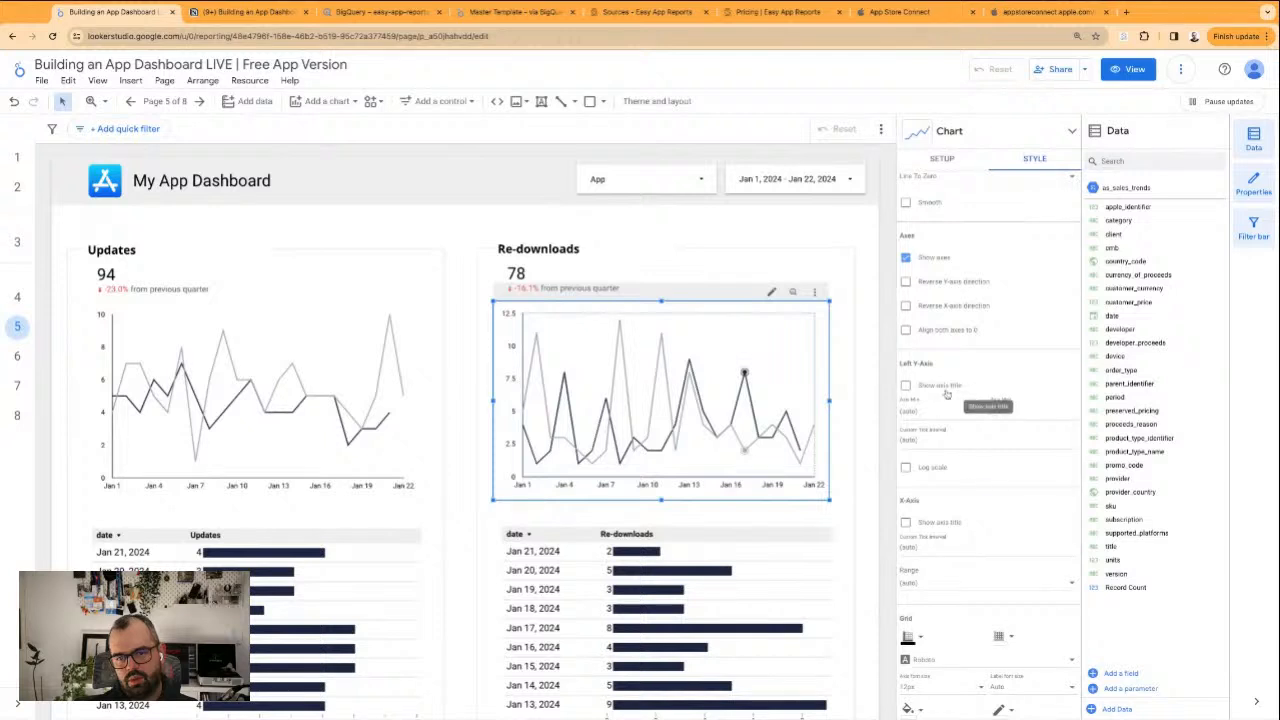
pyautogui.click(972, 441)
pyautogui.write('1')
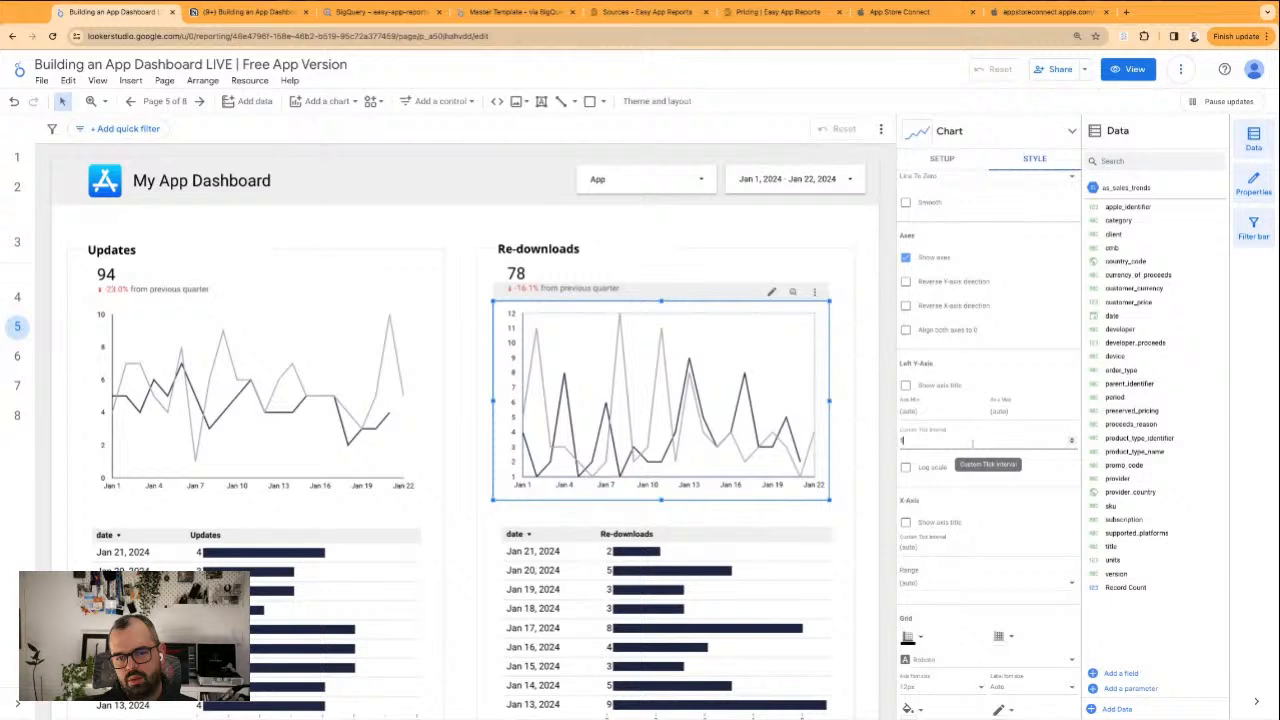
pyautogui.click(879, 420)
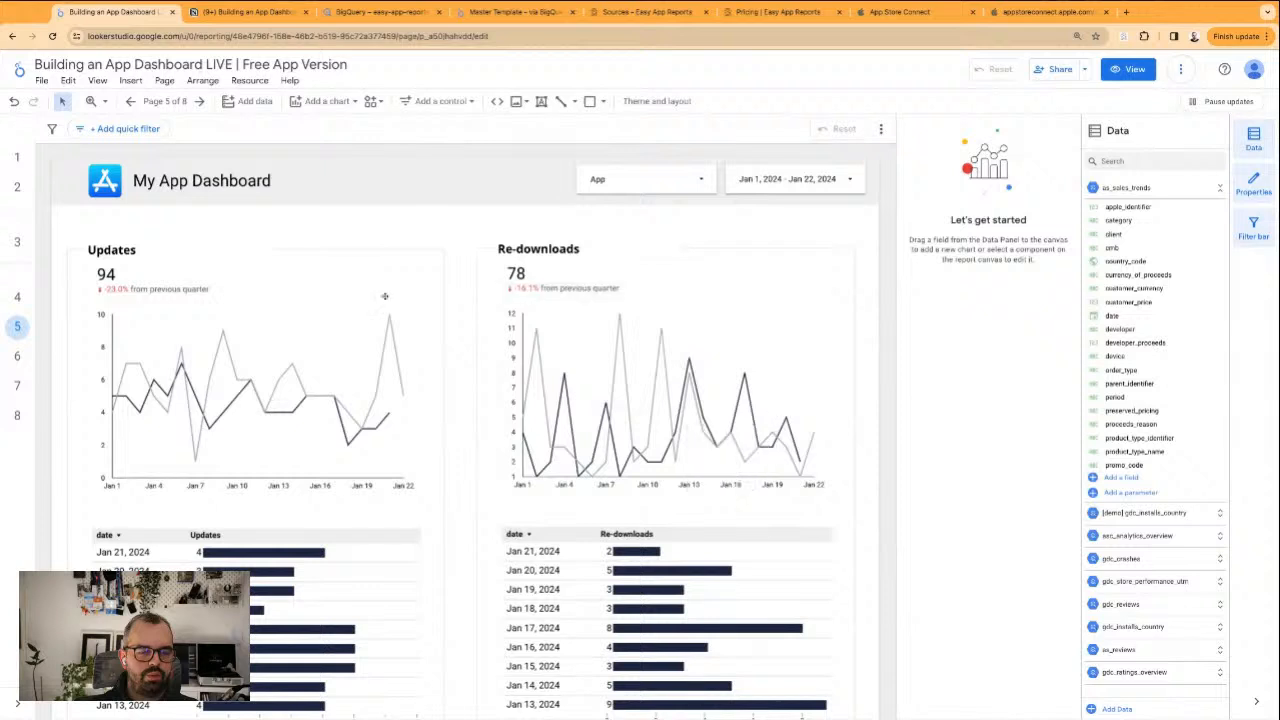
# Set the comparison date range of the Re-downloads line chart to None
pyautogui.click(759, 376)
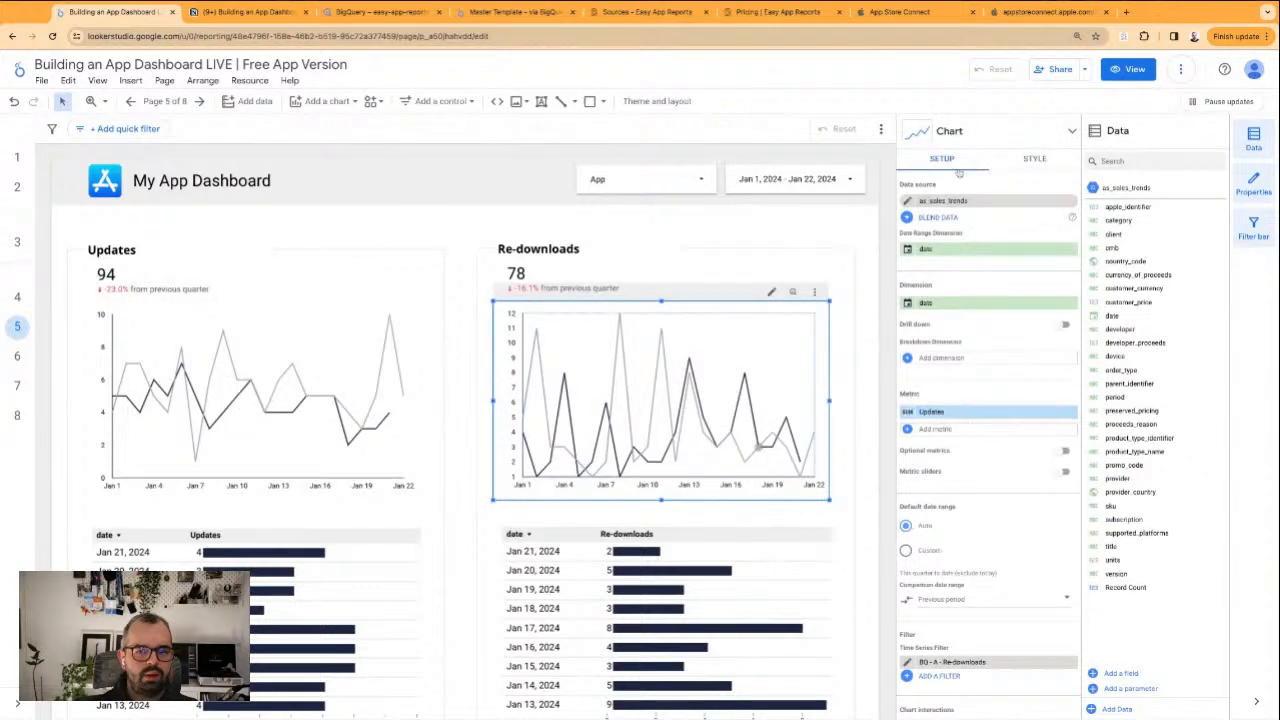
pyautogui.scroll(-2, 981, 538)
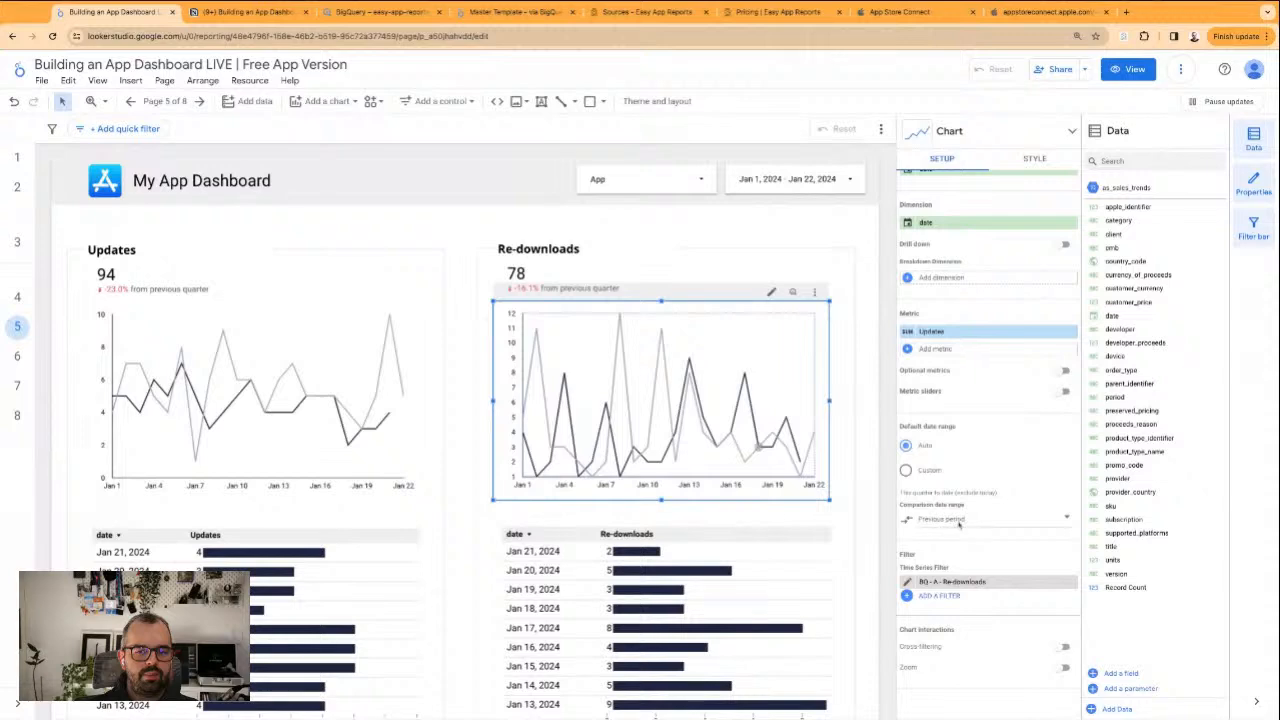
pyautogui.click(958, 535)
pyautogui.click(1038, 475)
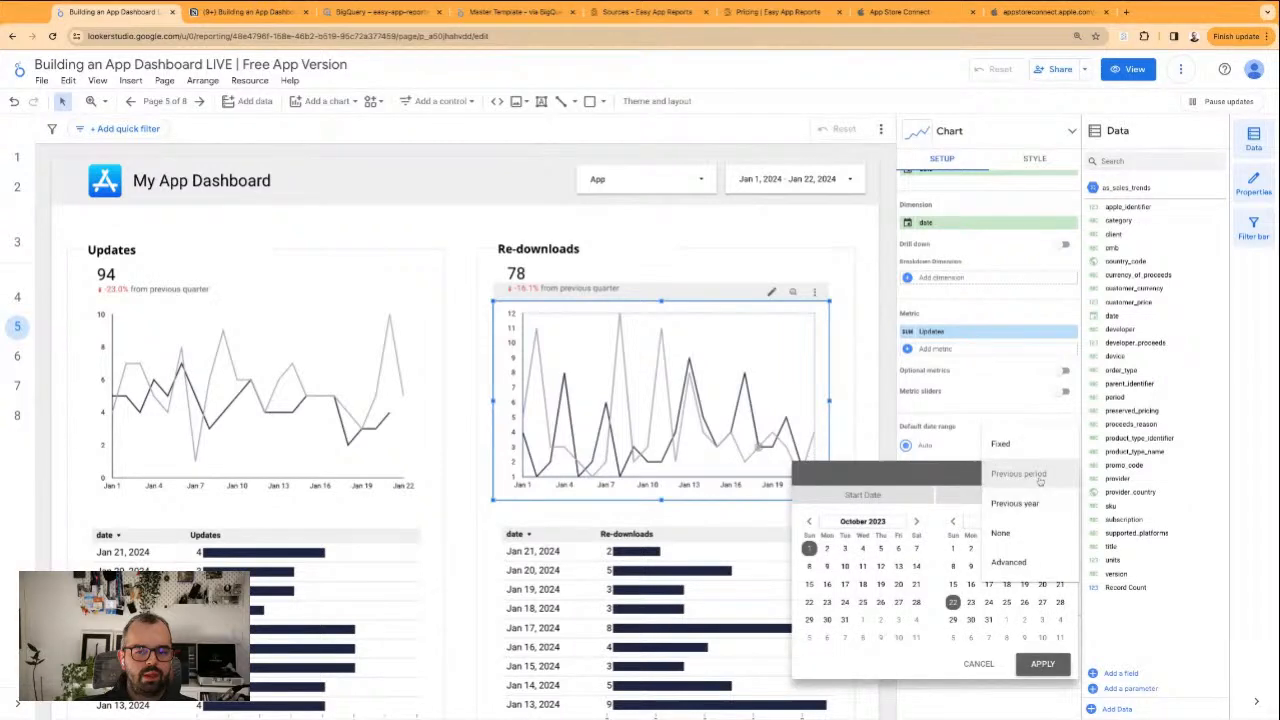
pyautogui.click(1030, 533)
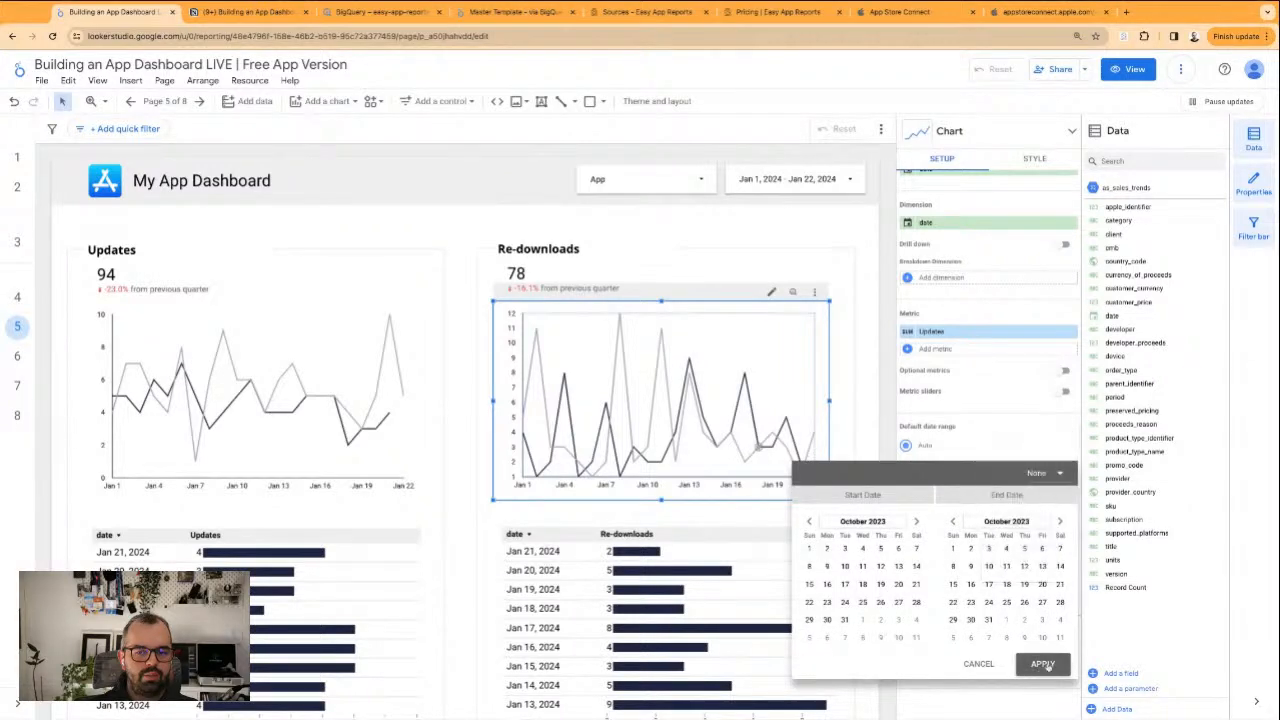
pyautogui.click(1043, 664)
# Remove the previous-period comparison from the Updates line chart by setting its comparison date range to None
pyautogui.click(330, 395)
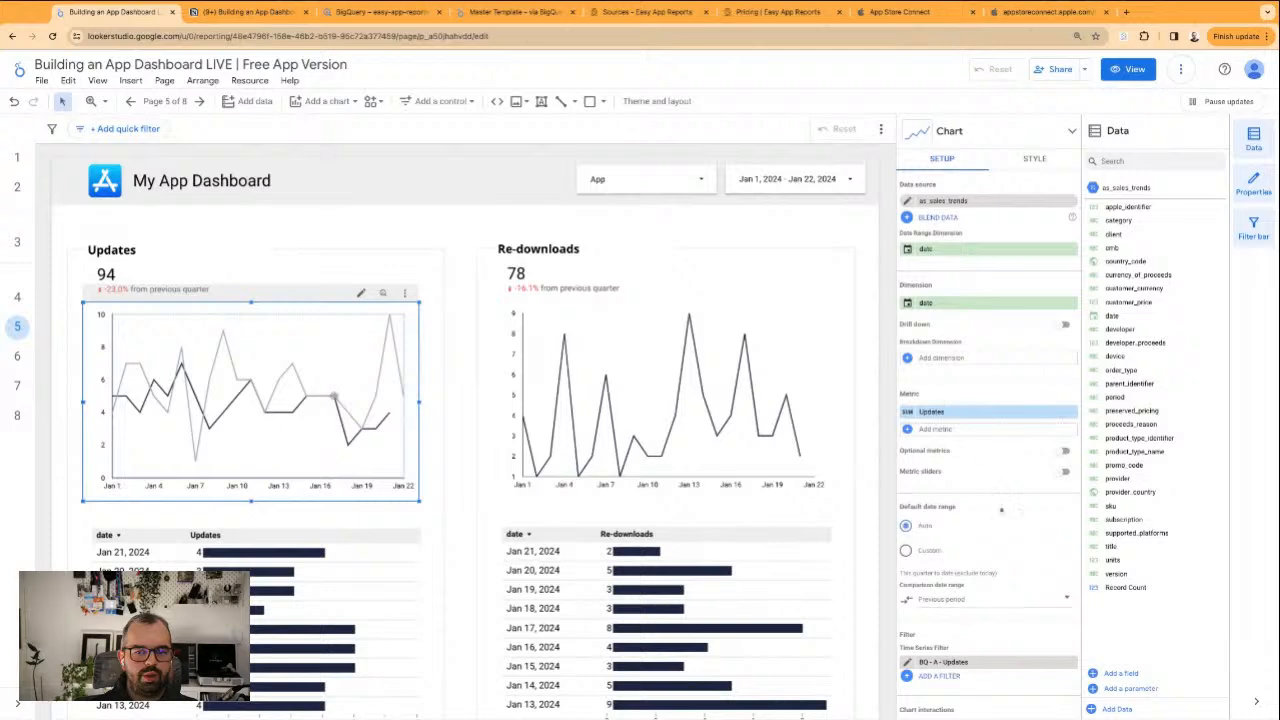
pyautogui.scroll(-2, 995, 488)
pyautogui.click(996, 520)
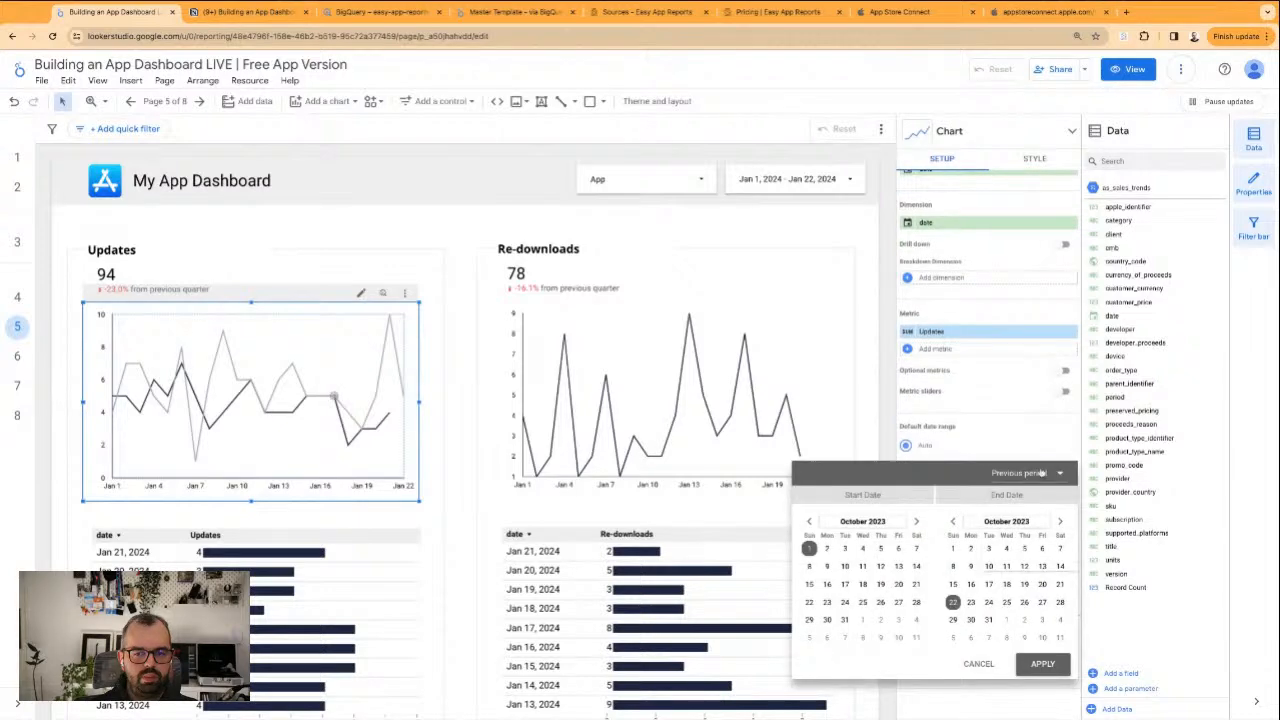
pyautogui.click(1042, 473)
pyautogui.click(1040, 531)
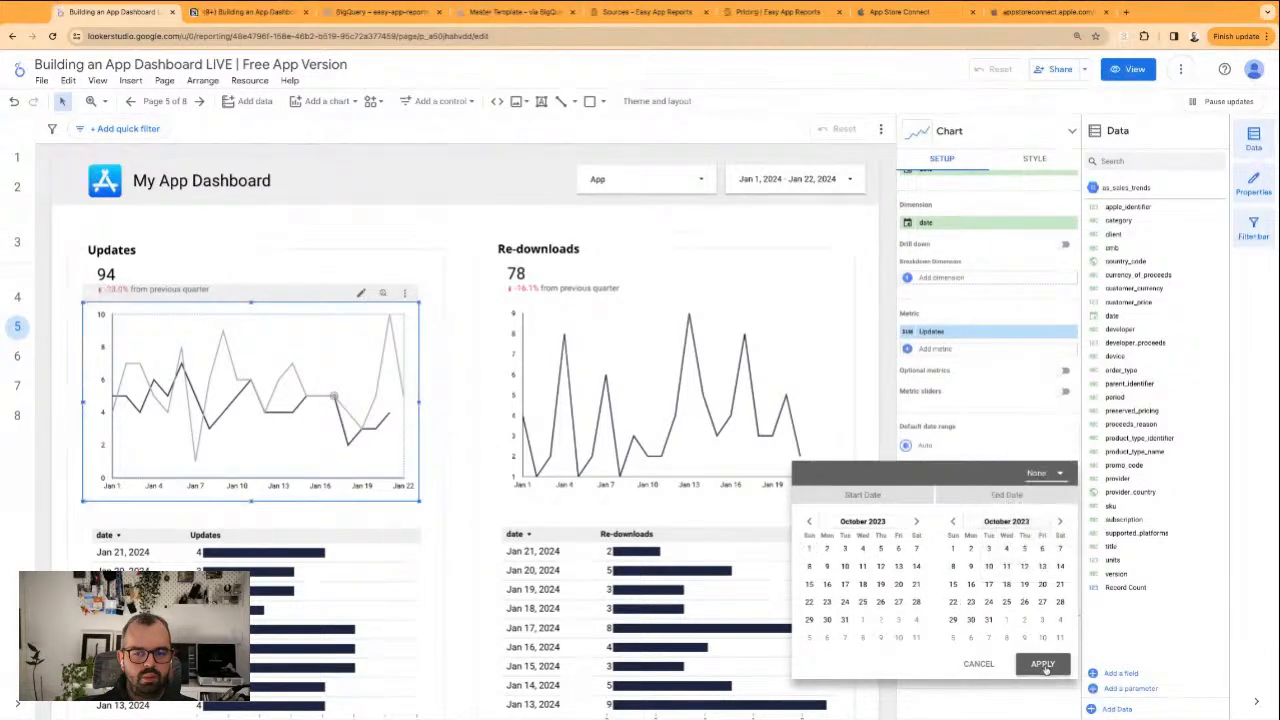
pyautogui.click(1043, 665)
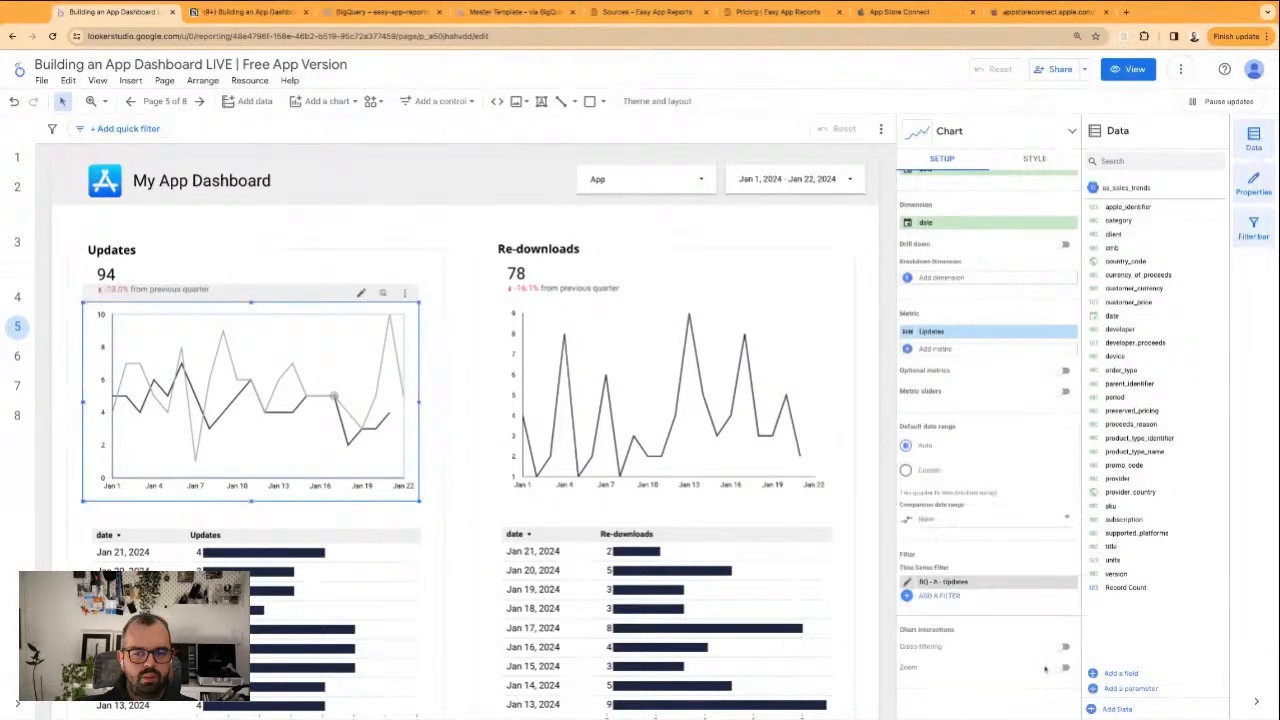
pyautogui.click(866, 340)
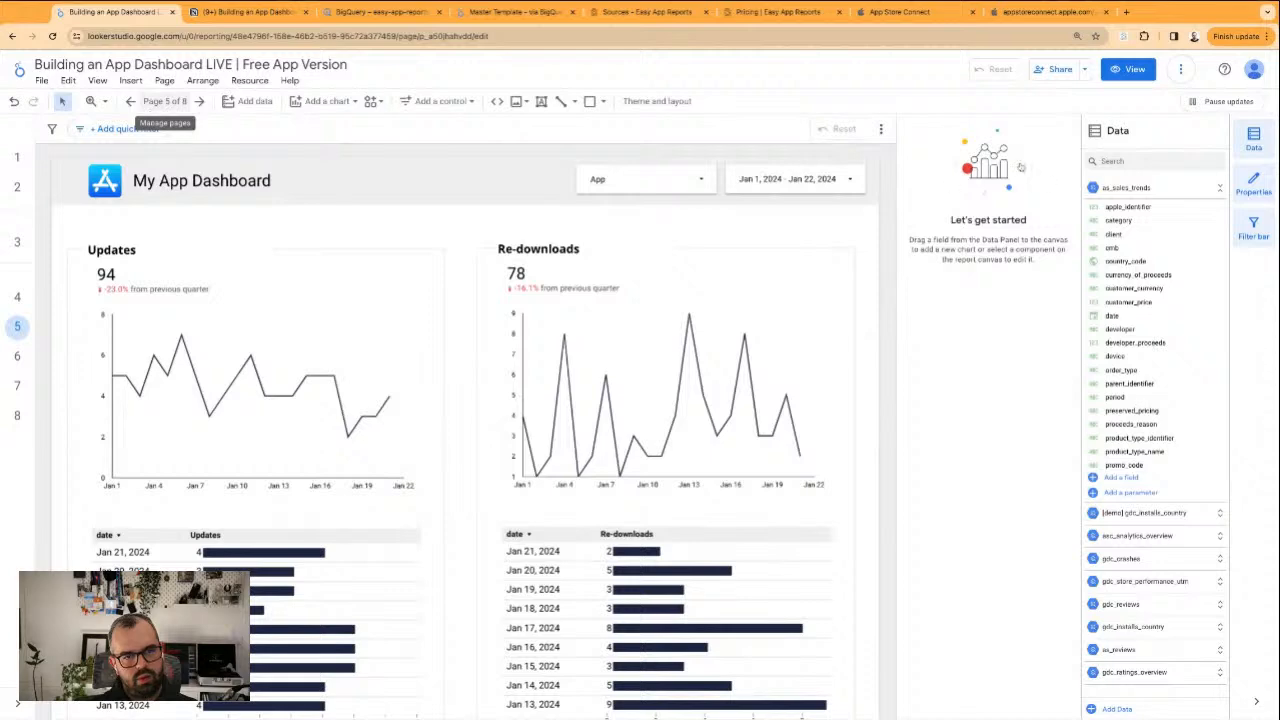
# Preview the Updates & Redownloads page in view mode and return to editing the report
pyautogui.click(165, 101)
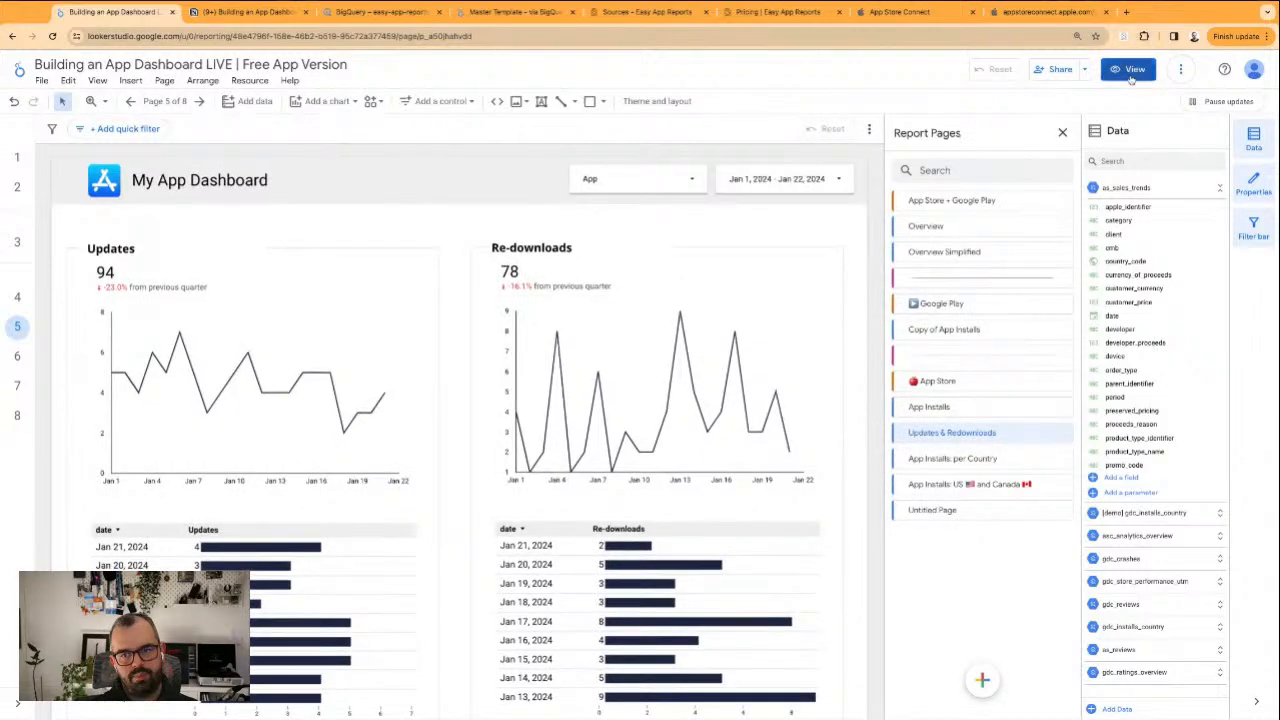
pyautogui.click(1131, 74)
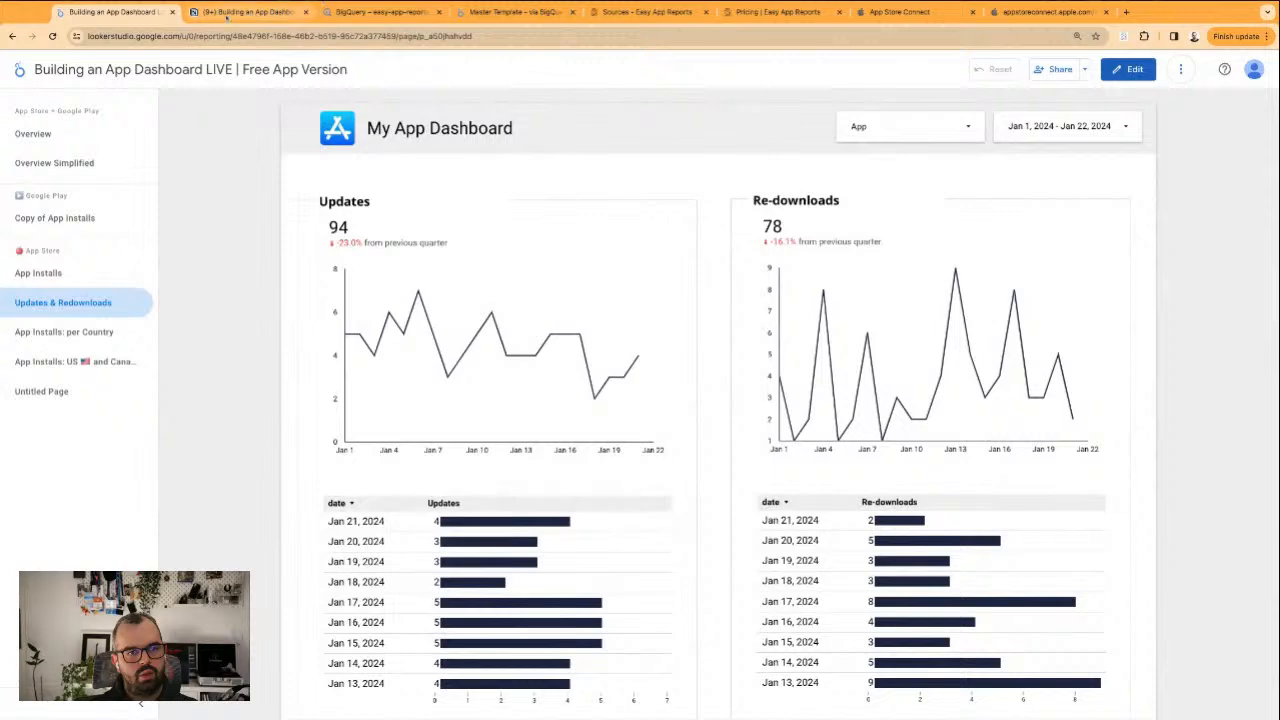
pyautogui.click(1128, 69)
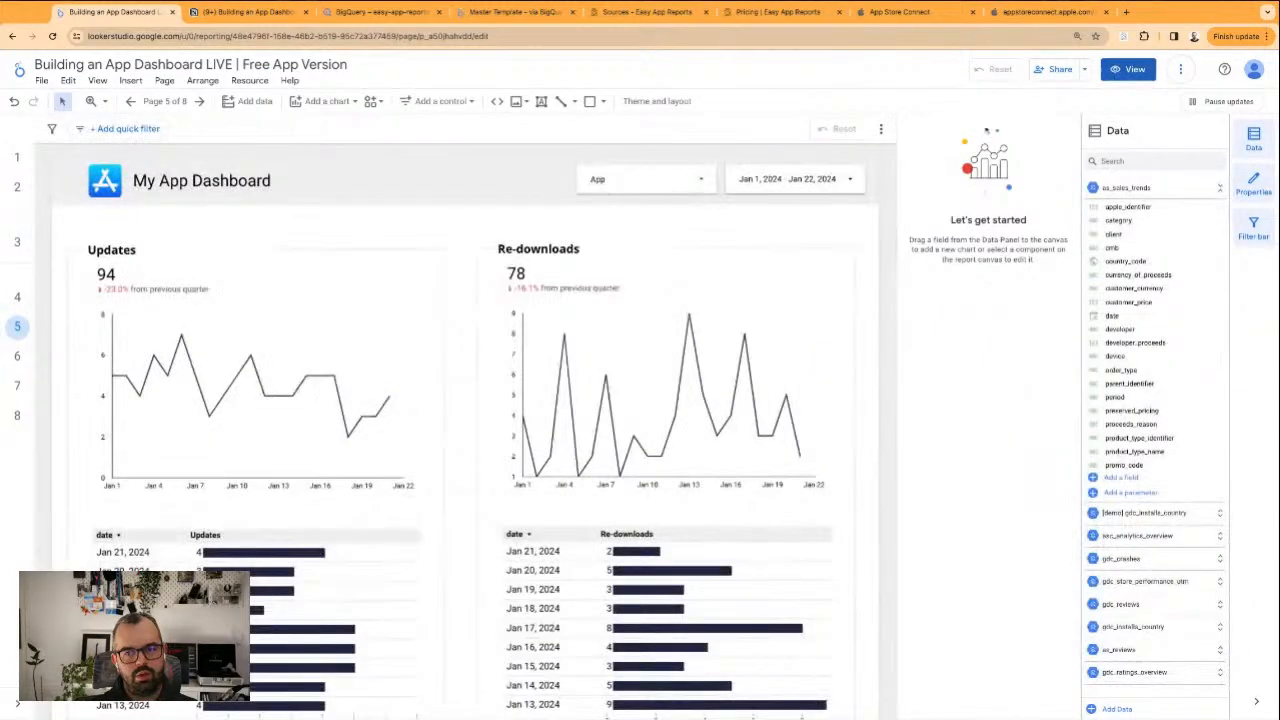
# Move the Updates & Redownloads page below the App Installs: US and Canada page in the report's page order
pyautogui.click(165, 101)
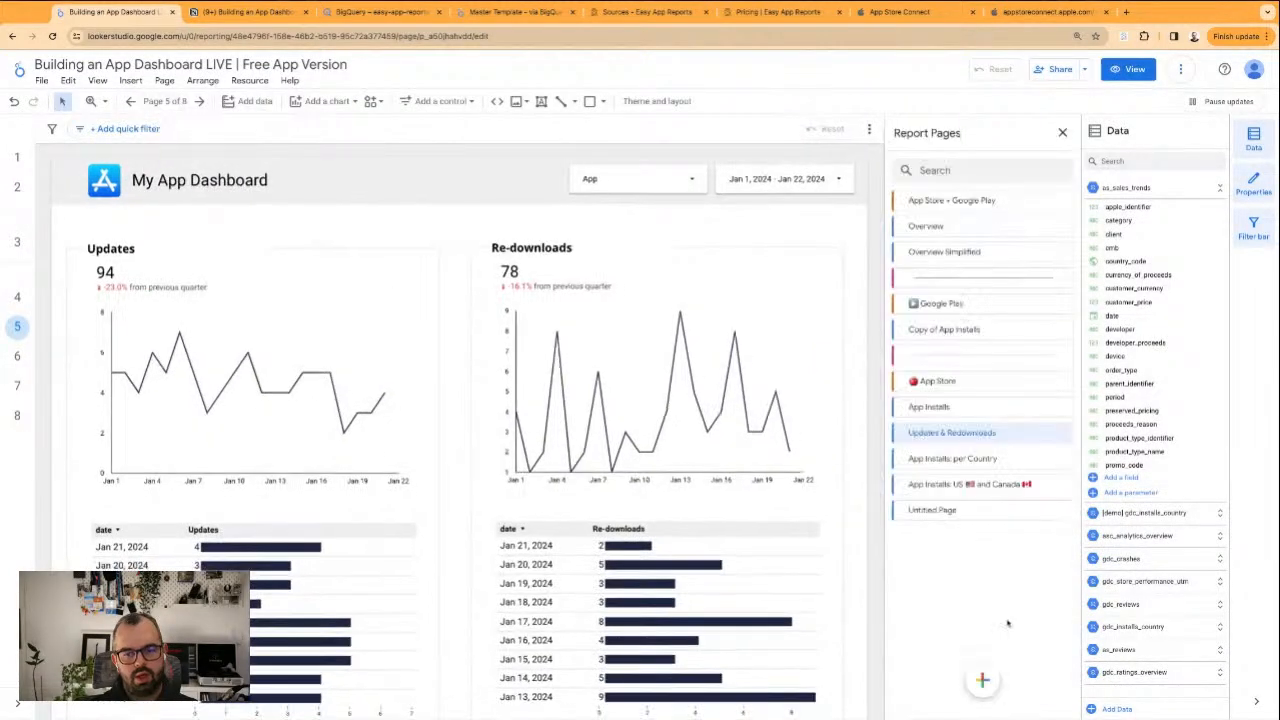
pyautogui.moveTo(903, 432); pyautogui.dragTo(915, 472)
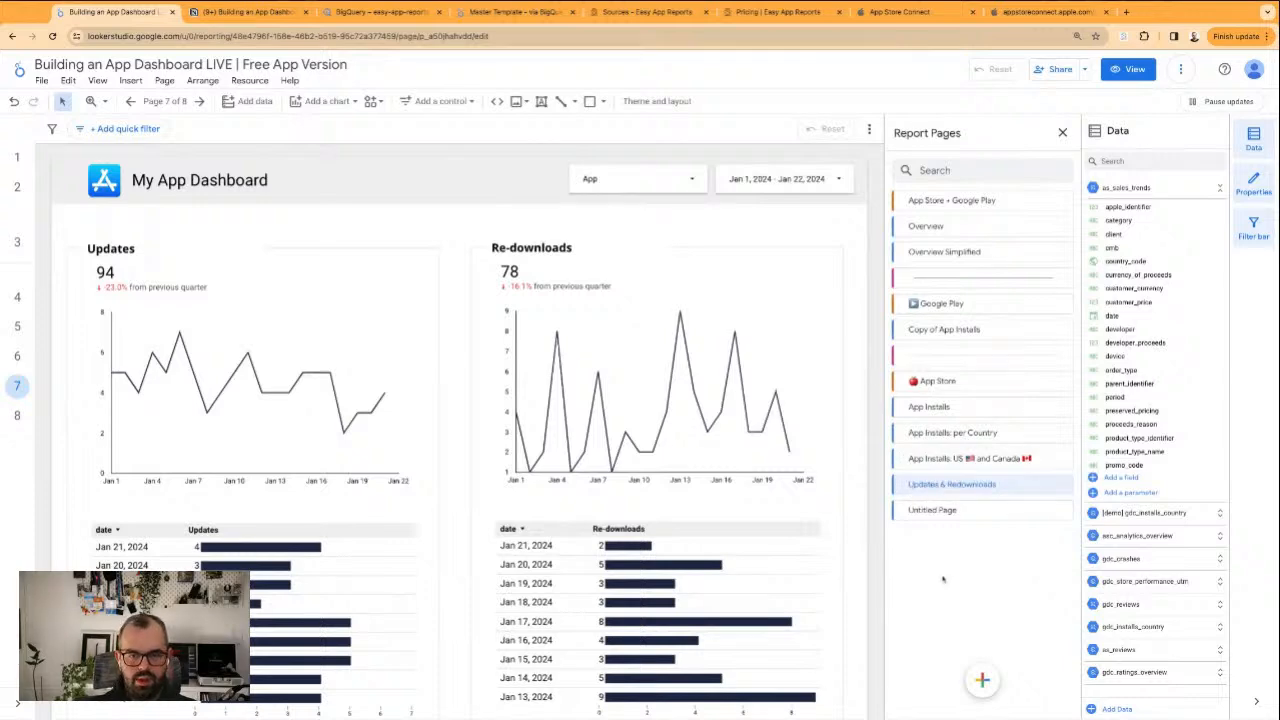
pyautogui.scroll(-3, 694, 354)
pyautogui.scroll(3, 663, 531)
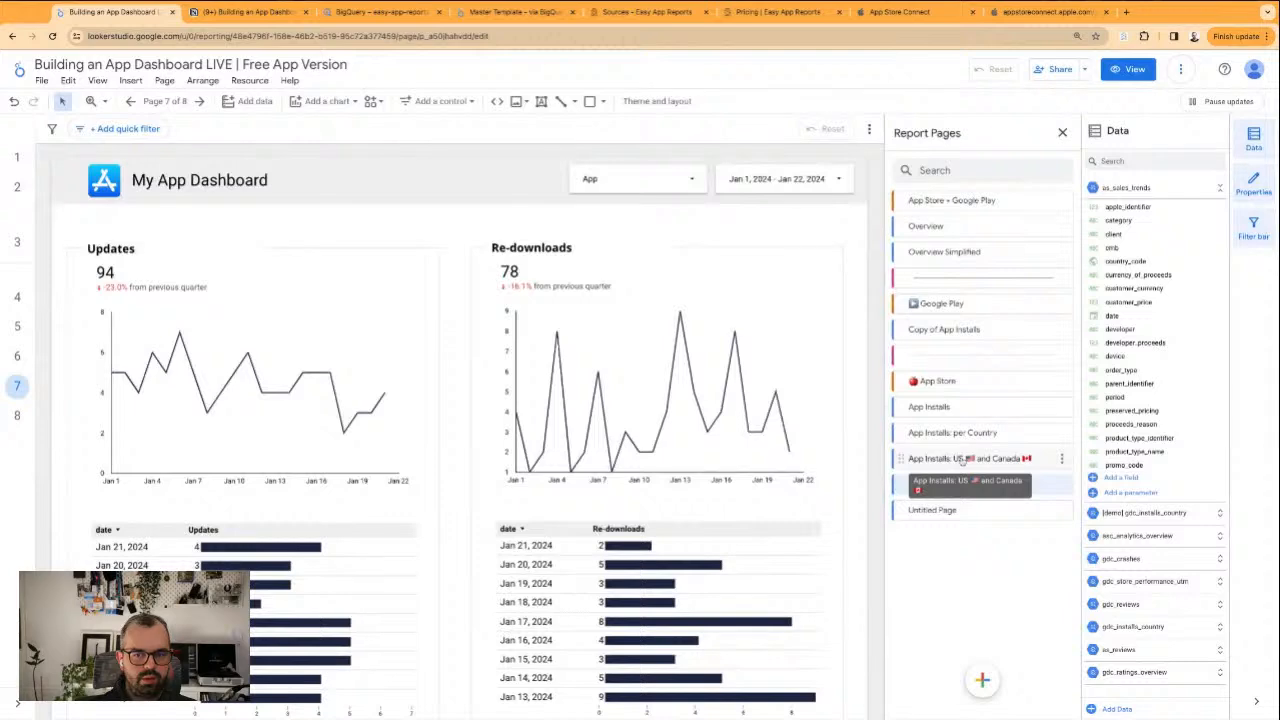
# Switch to the Master Template - via BigQuery report and examine the Overview - Single App page's sections and the Impressions chart's data source
pyautogui.click(510, 12)
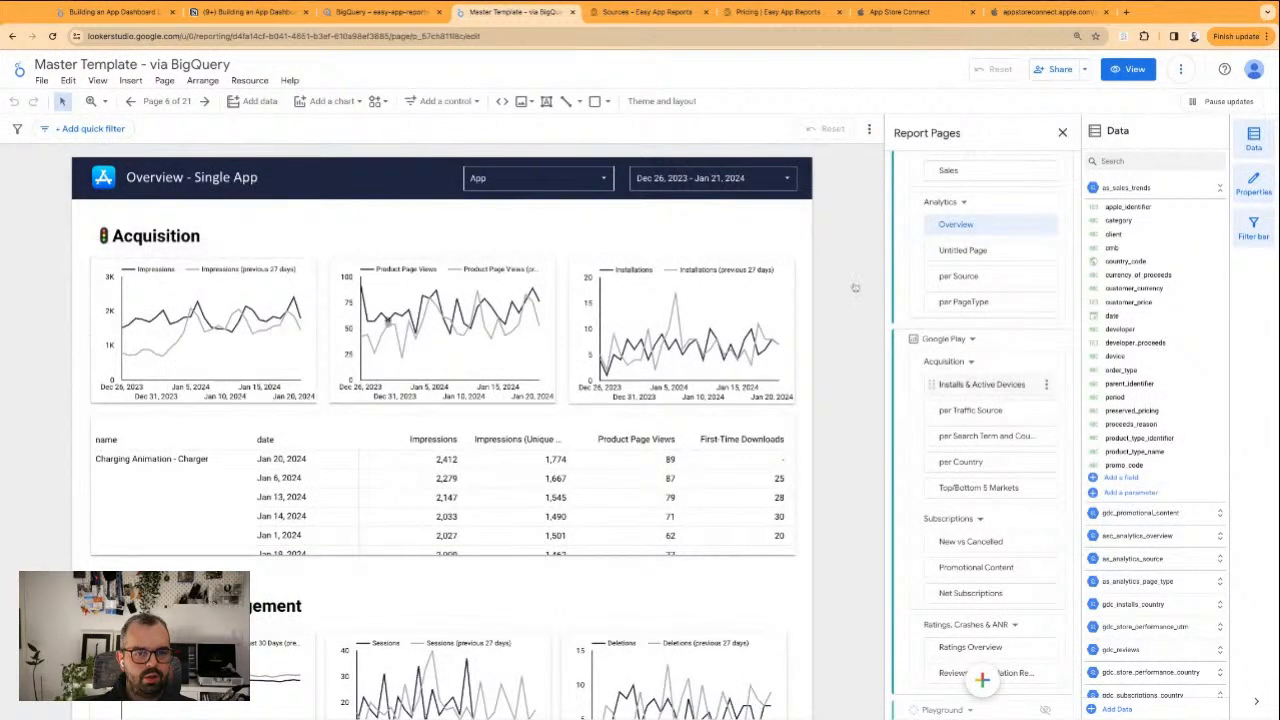
pyautogui.scroll(-3, 316, 505)
pyautogui.scroll(-3, 316, 505)
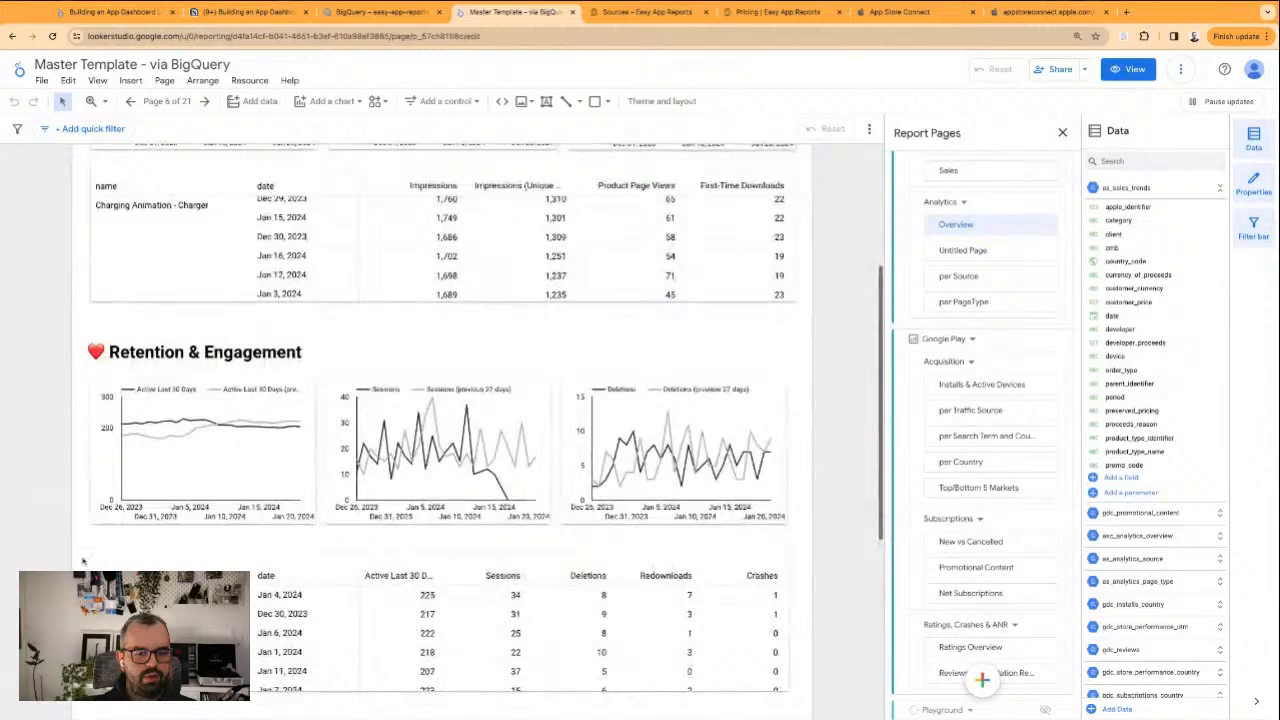
pyautogui.scroll(-3, 120, 492)
pyautogui.scroll(-1, 120, 492)
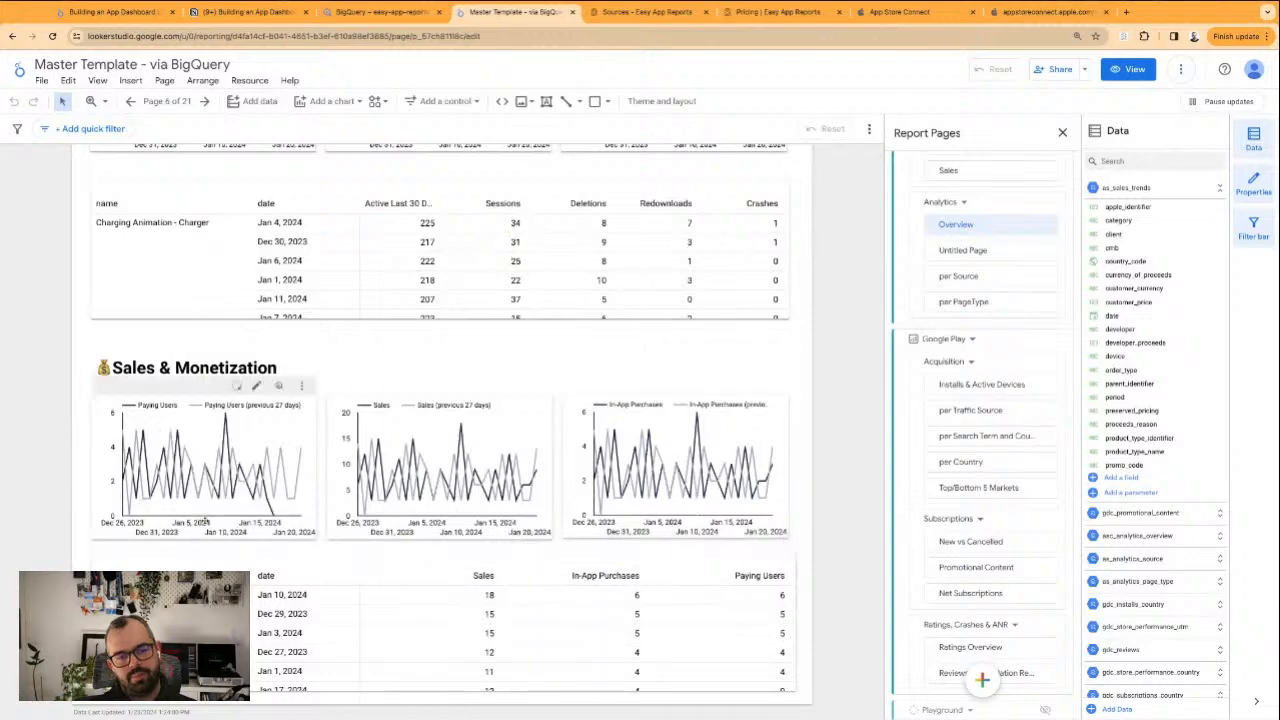
pyautogui.scroll(14, 167, 190)
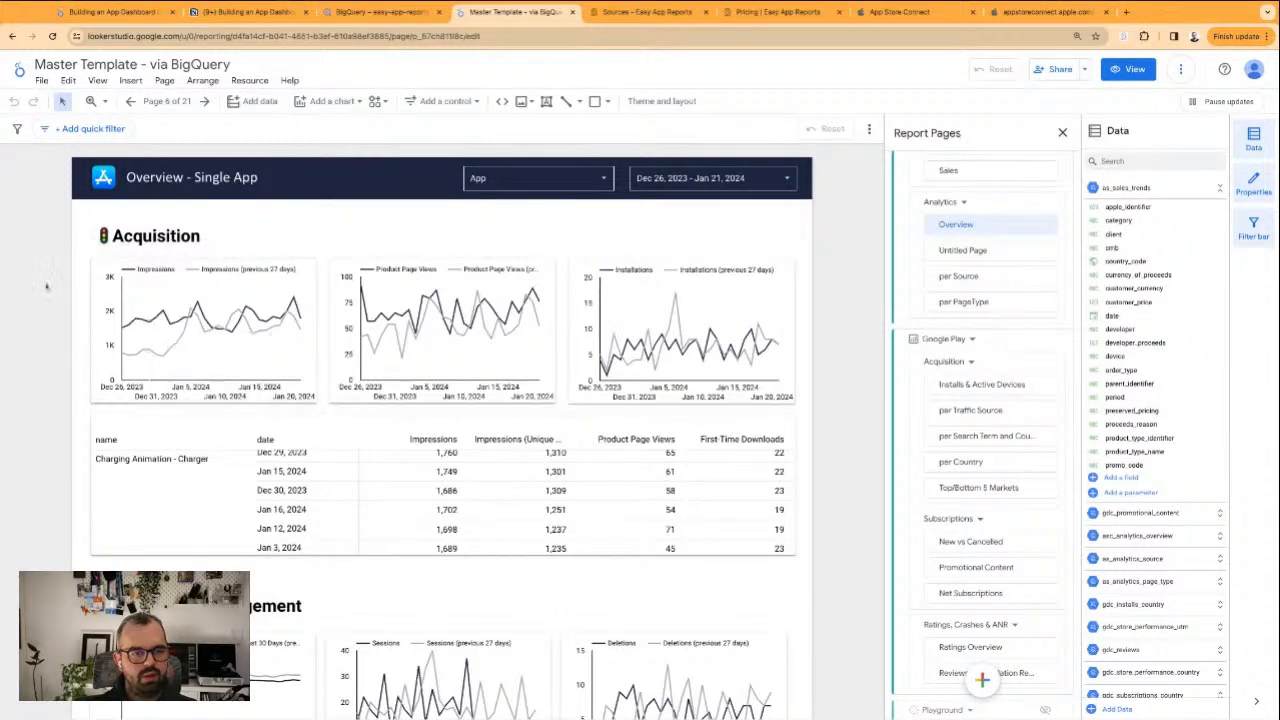
pyautogui.scroll(-1, 33, 290)
pyautogui.scroll(-3, 33, 290)
pyautogui.scroll(2, 60, 240)
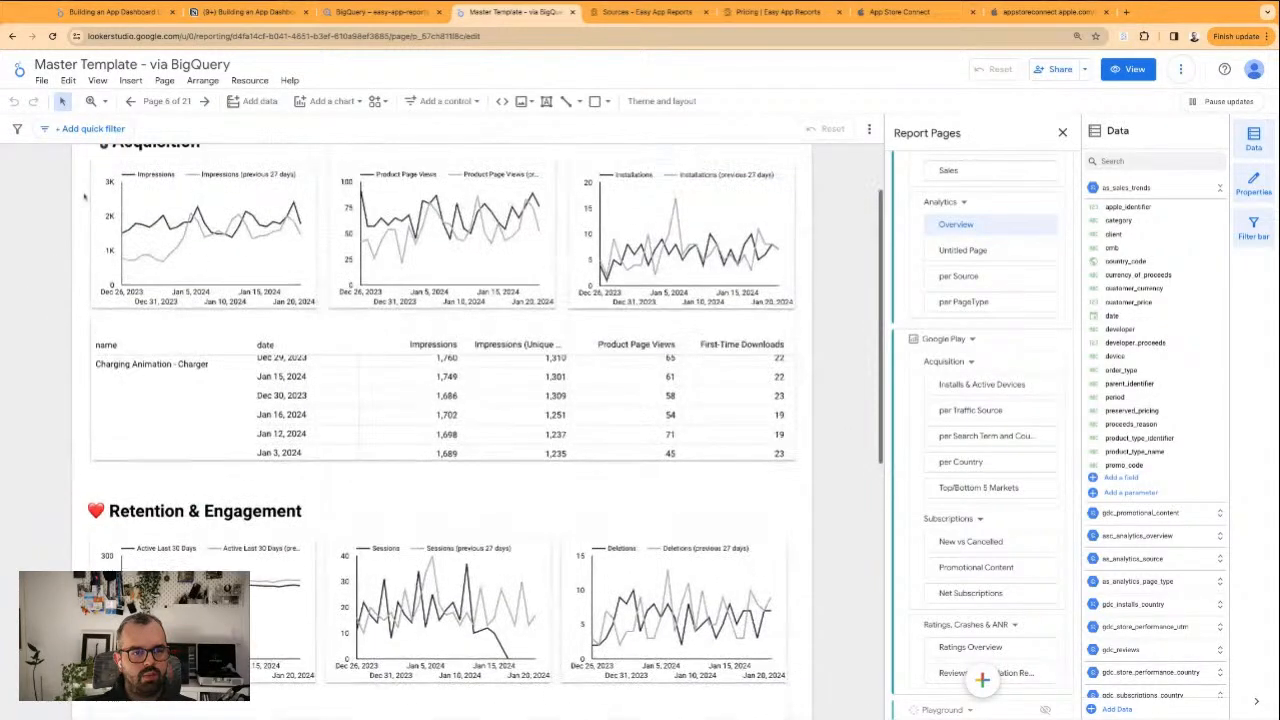
pyautogui.click(170, 262)
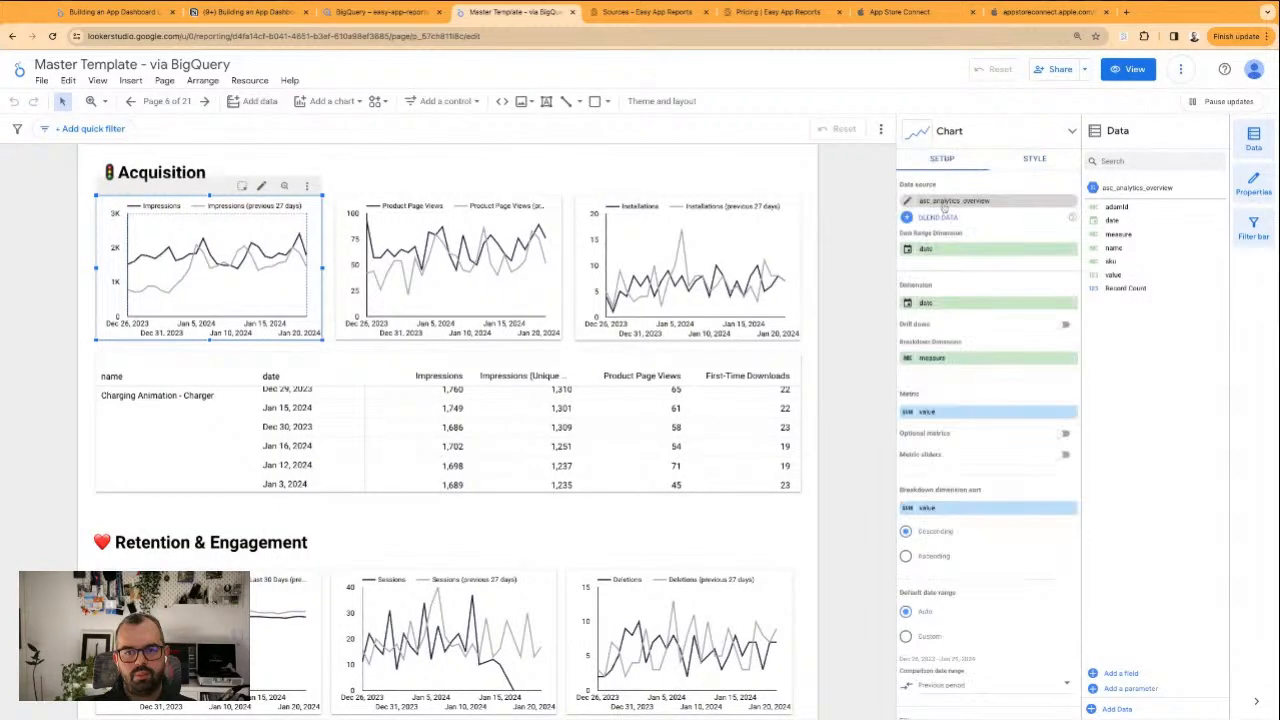
pyautogui.click(445, 178)
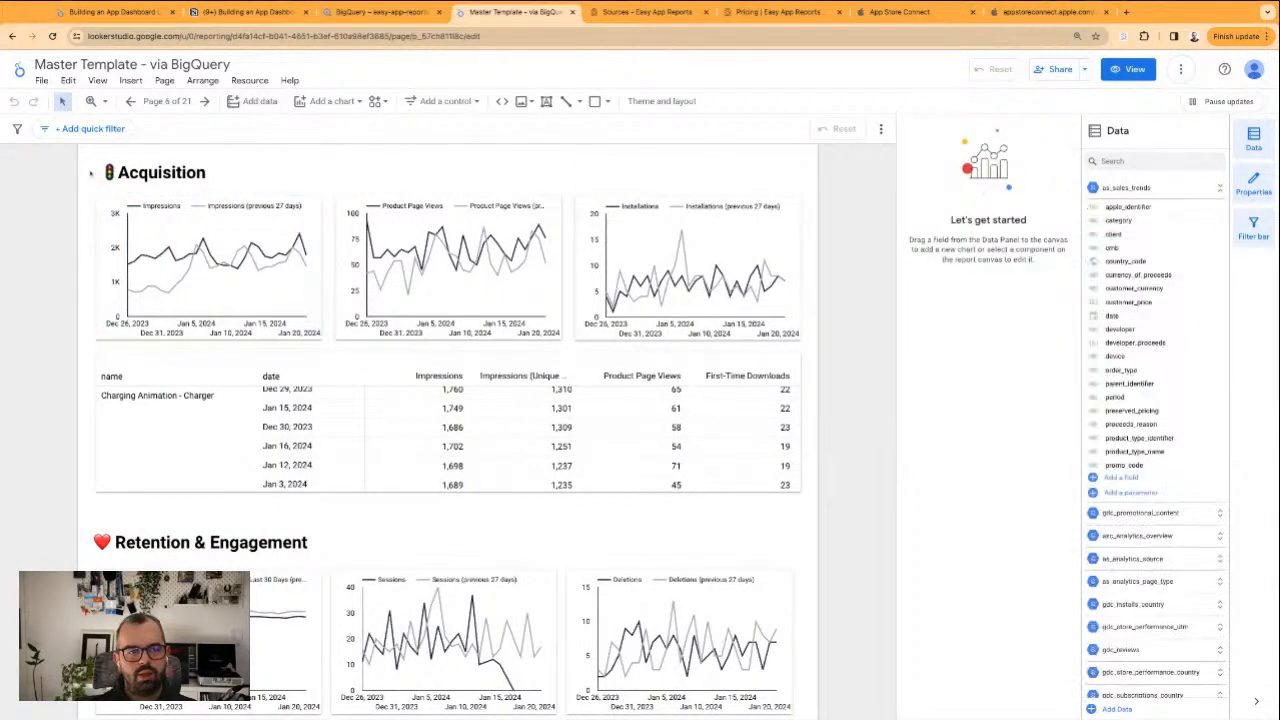
pyautogui.scroll(-3, 85, 170)
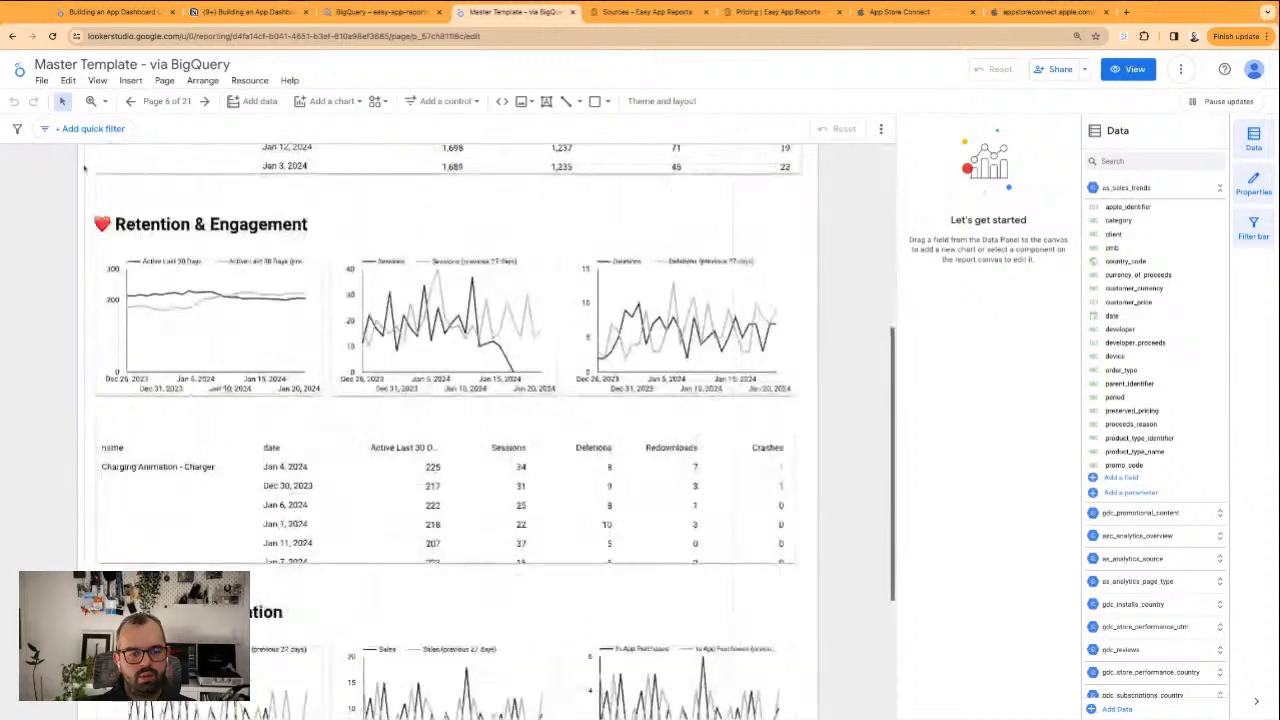
# Switch to the Notion page and review the Store funnel items in the high-level dashboard structure
pyautogui.moveTo(85, 190); pyautogui.dragTo(803, 566)
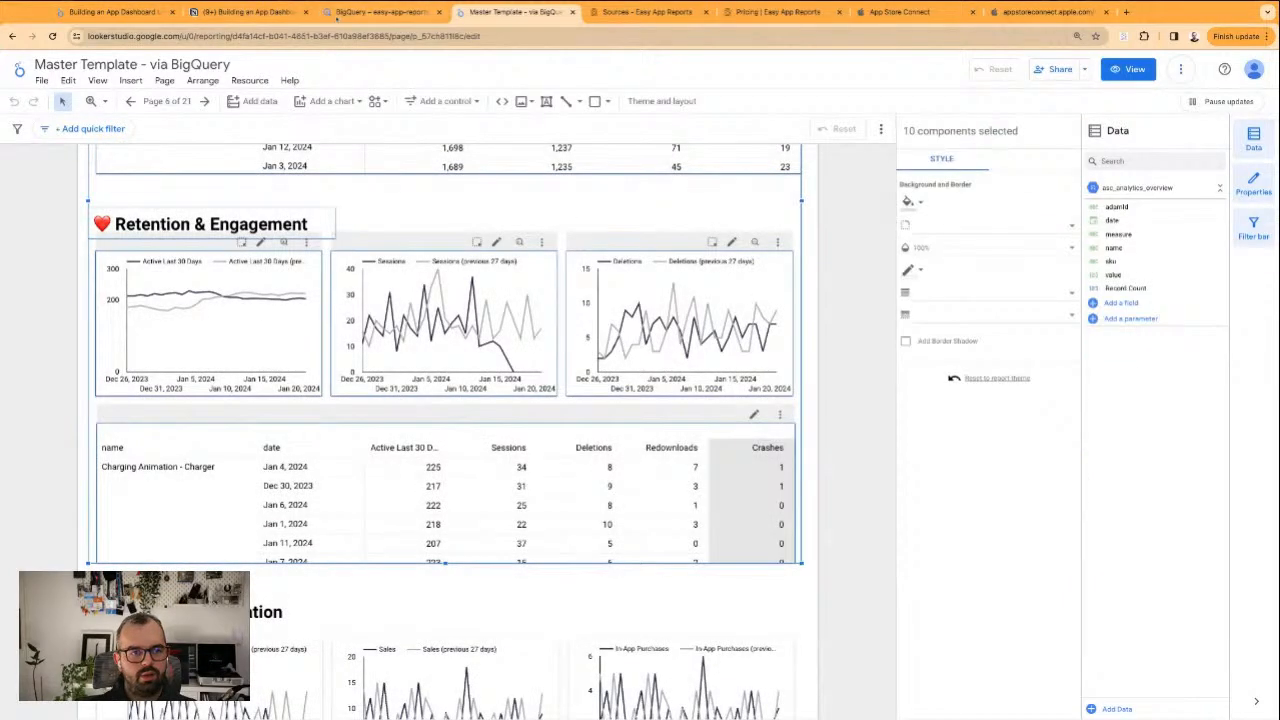
pyautogui.click(330, 13)
pyautogui.click(245, 12)
pyautogui.click(115, 12)
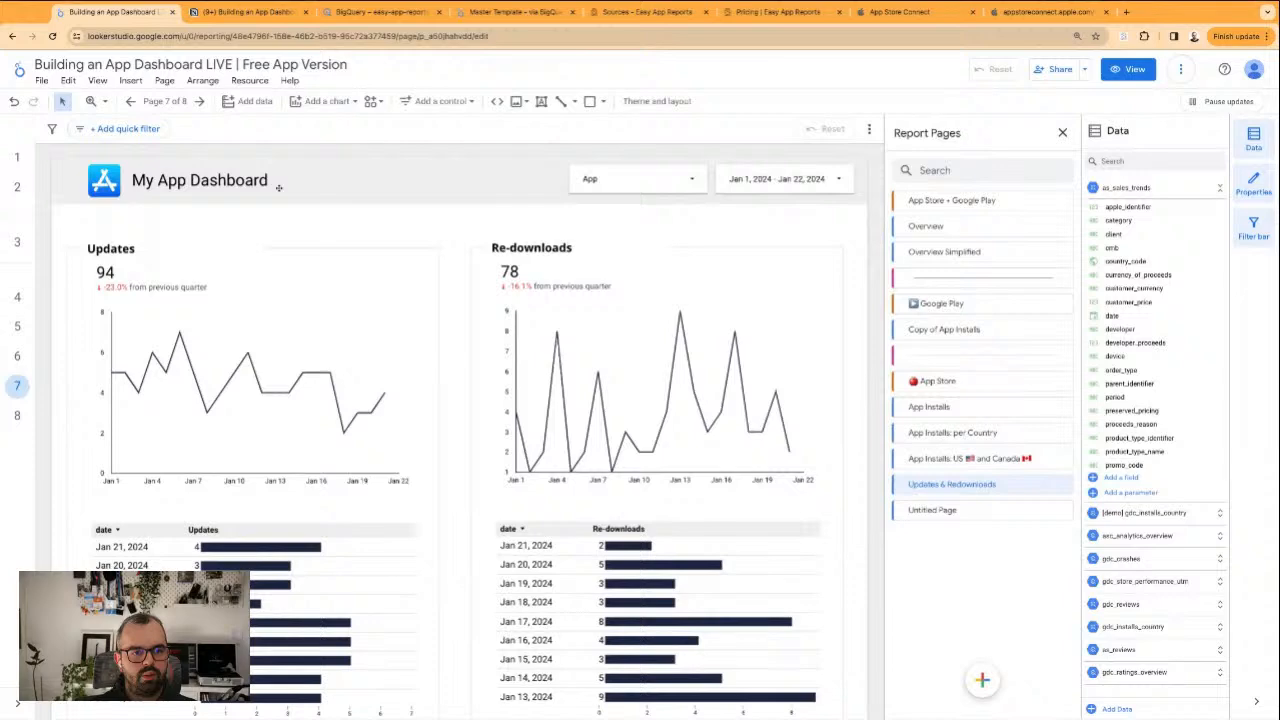
pyautogui.click(355, 12)
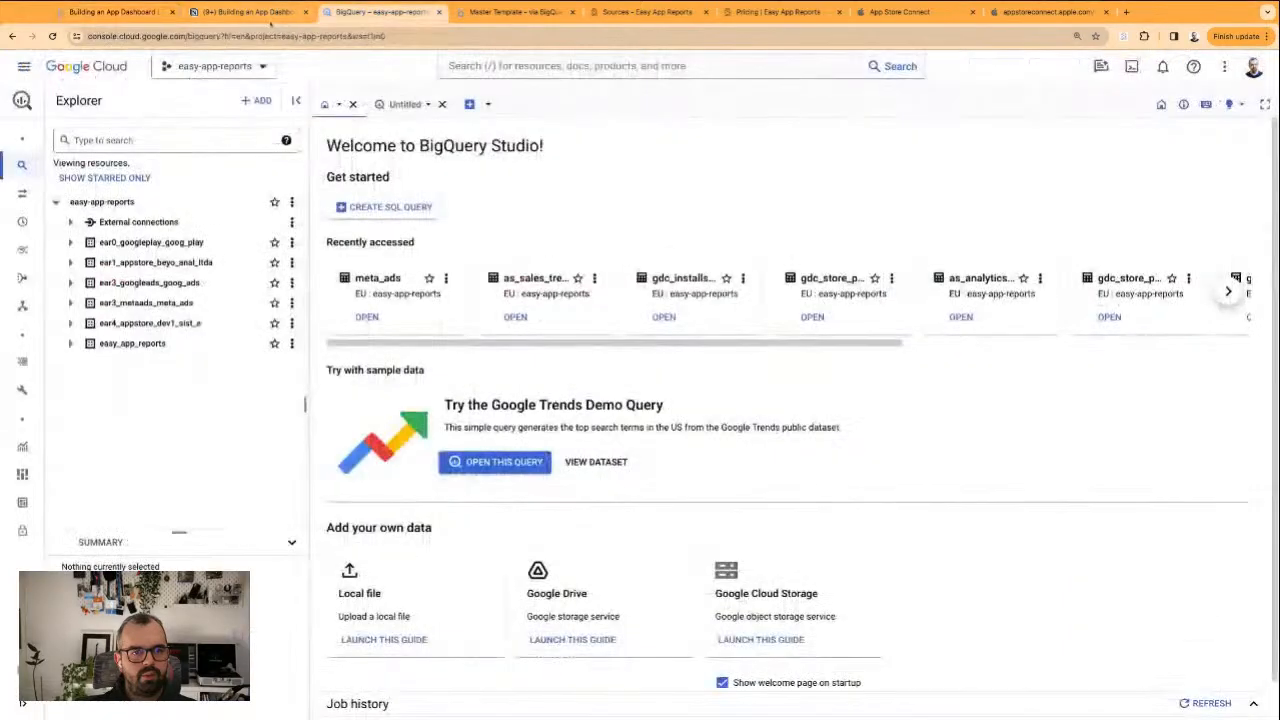
pyautogui.click(312, 12)
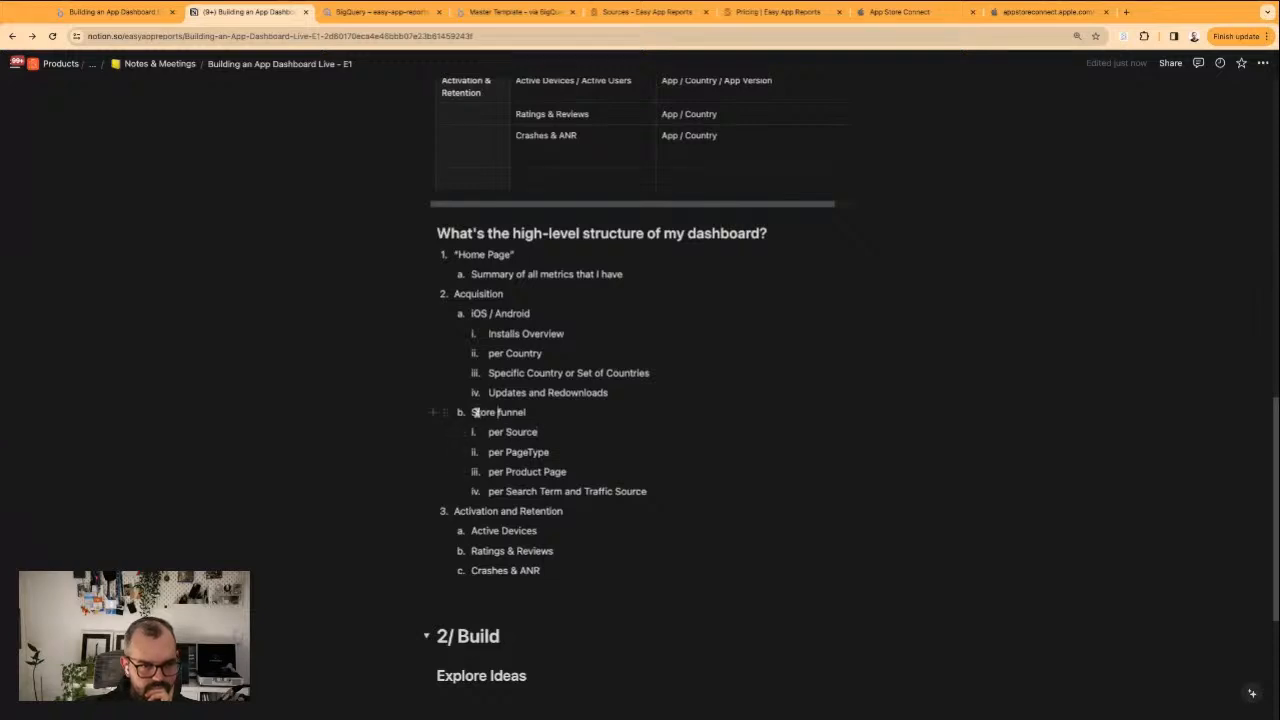
pyautogui.moveTo(470, 412); pyautogui.dragTo(654, 491)
pyautogui.click(656, 491)
pyautogui.moveTo(648, 491)
pyautogui.mouseDown()
pyautogui.moveTo(488, 472)
pyautogui.moveTo(488, 432)
pyautogui.moveTo(471, 412)
pyautogui.moveTo(566, 472)
pyautogui.moveTo(648, 491)
pyautogui.mouseUp()
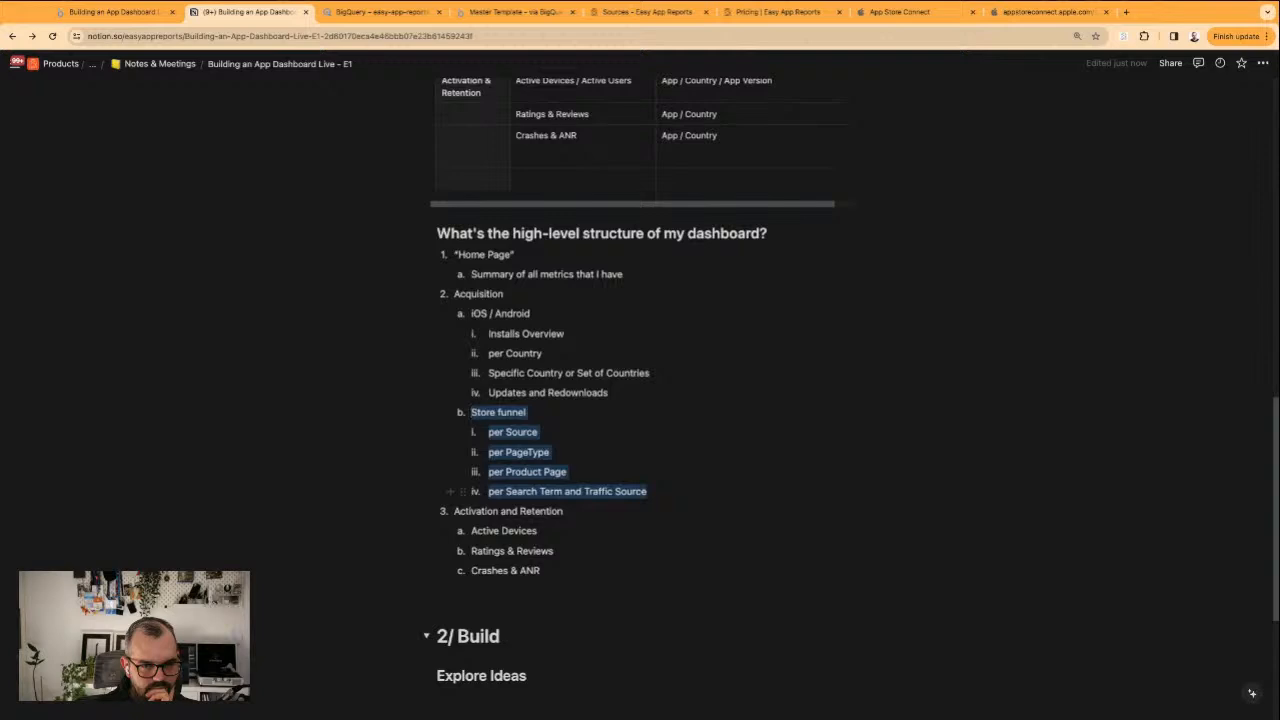
# Place the Master Template tab beside the Notion tab and examine the Acquisition and Retention & Engagement sections of Overview - Single App
pyautogui.moveTo(515, 14); pyautogui.dragTo(408, 18)
pyautogui.scroll(1, 63, 326)
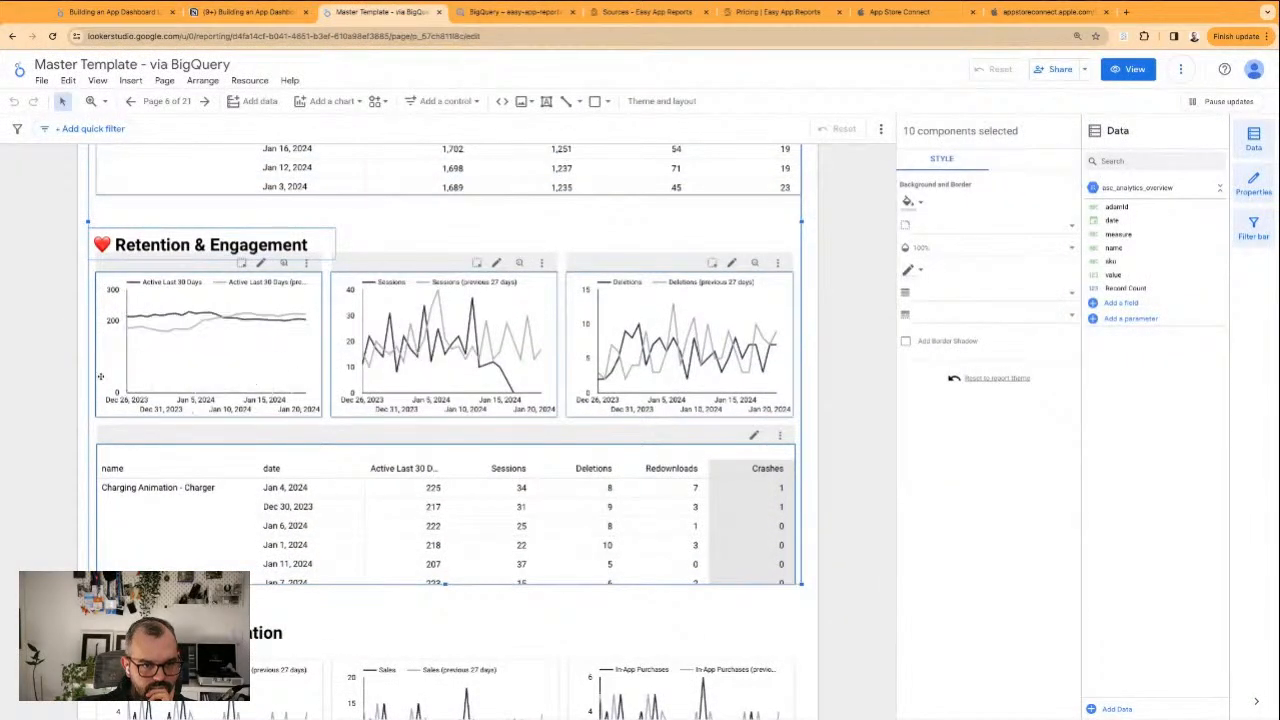
pyautogui.click(80, 381)
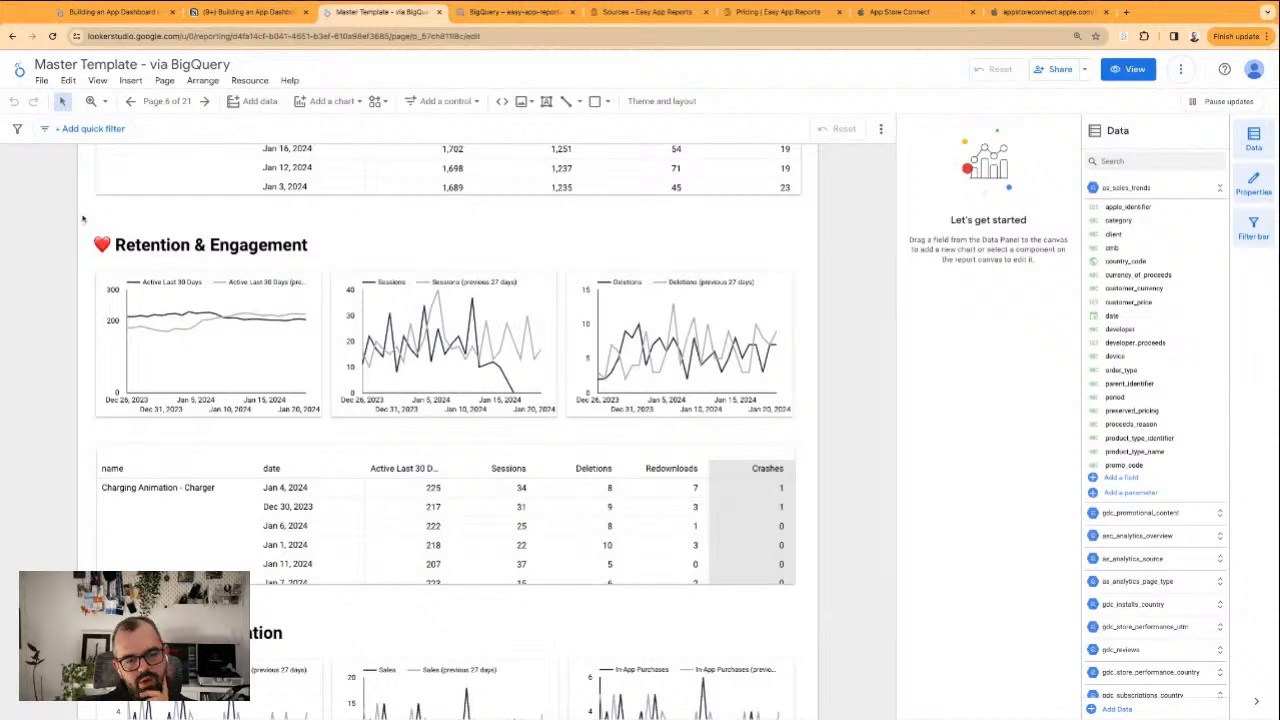
pyautogui.scroll(4, 153, 323)
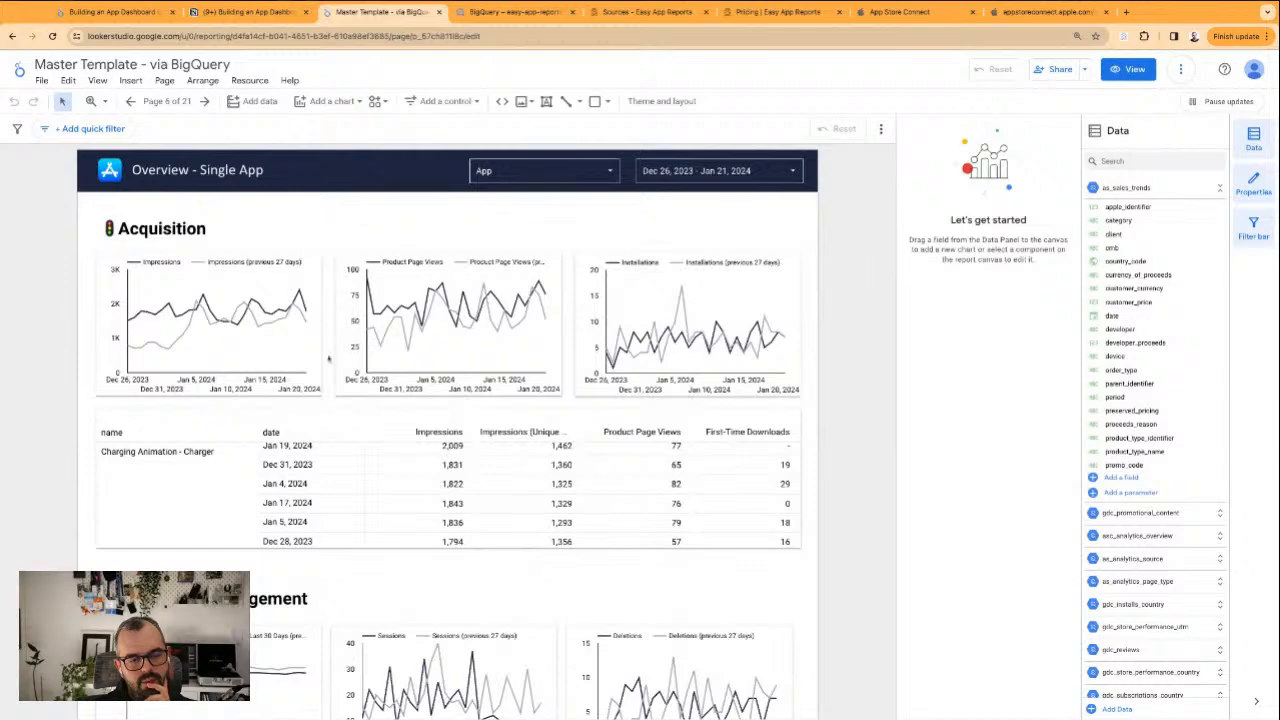
pyautogui.scroll(-4, 328, 352)
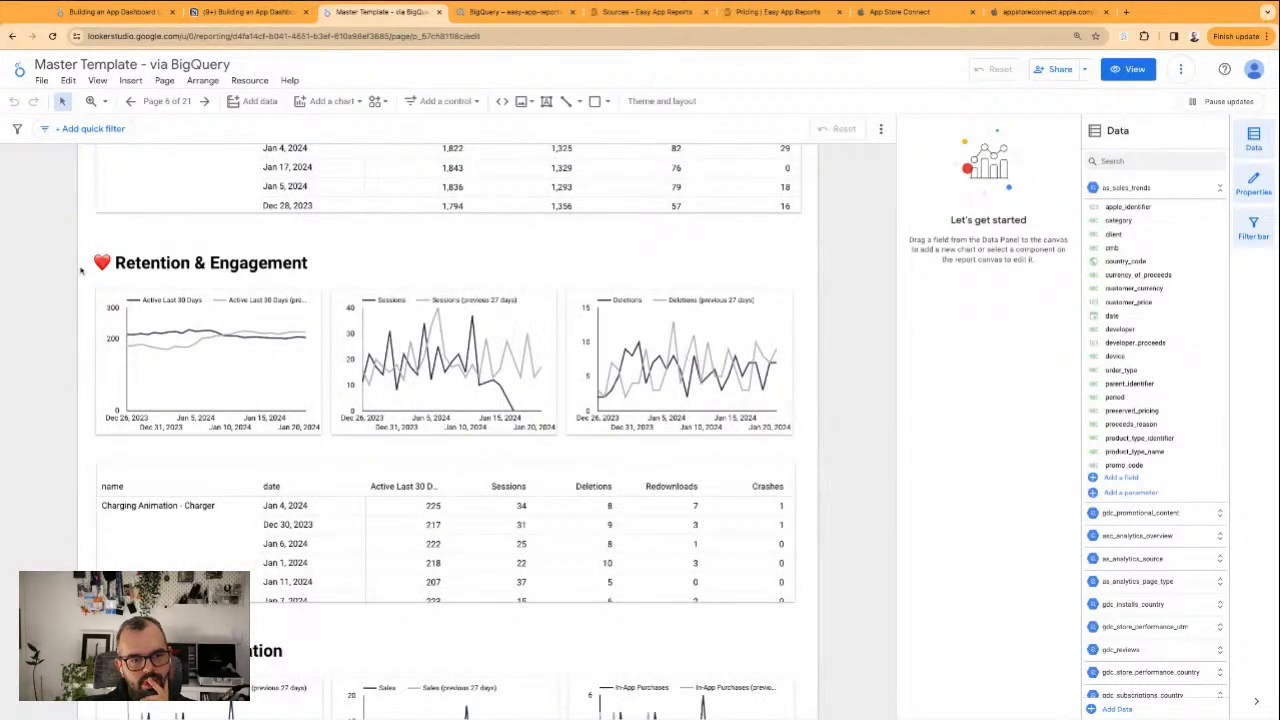
pyautogui.scroll(3, 81, 283)
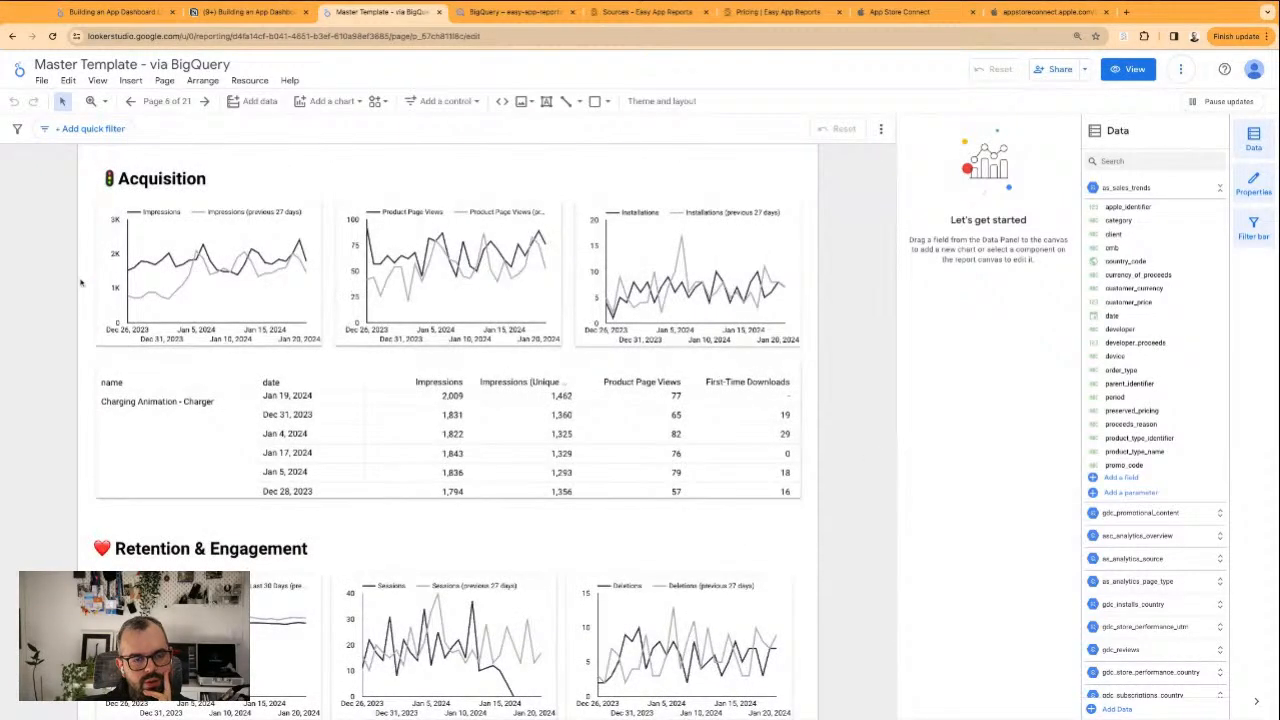
pyautogui.scroll(1, 81, 283)
pyautogui.moveTo(396, 373); pyautogui.dragTo(806, 534)
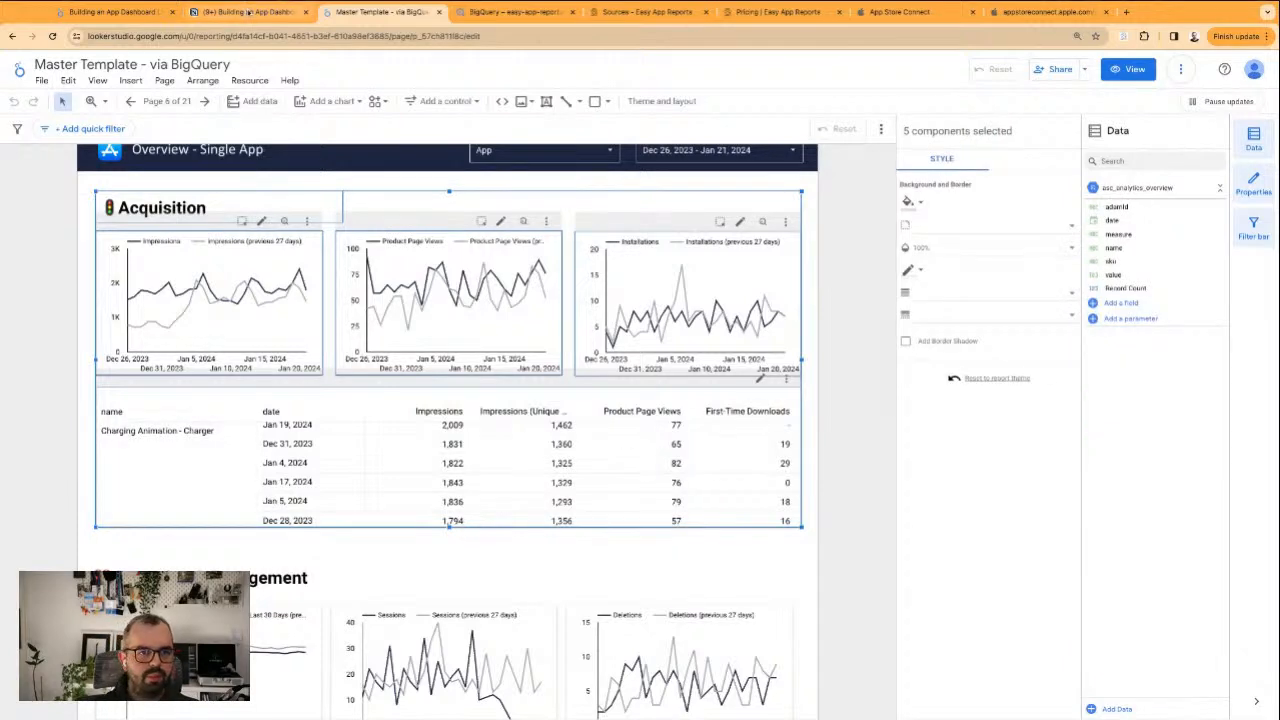
# Switch back to the Building an App Dashboard LIVE report and view the App Installs and Updates & Redownloads pages
pyautogui.click(116, 12)
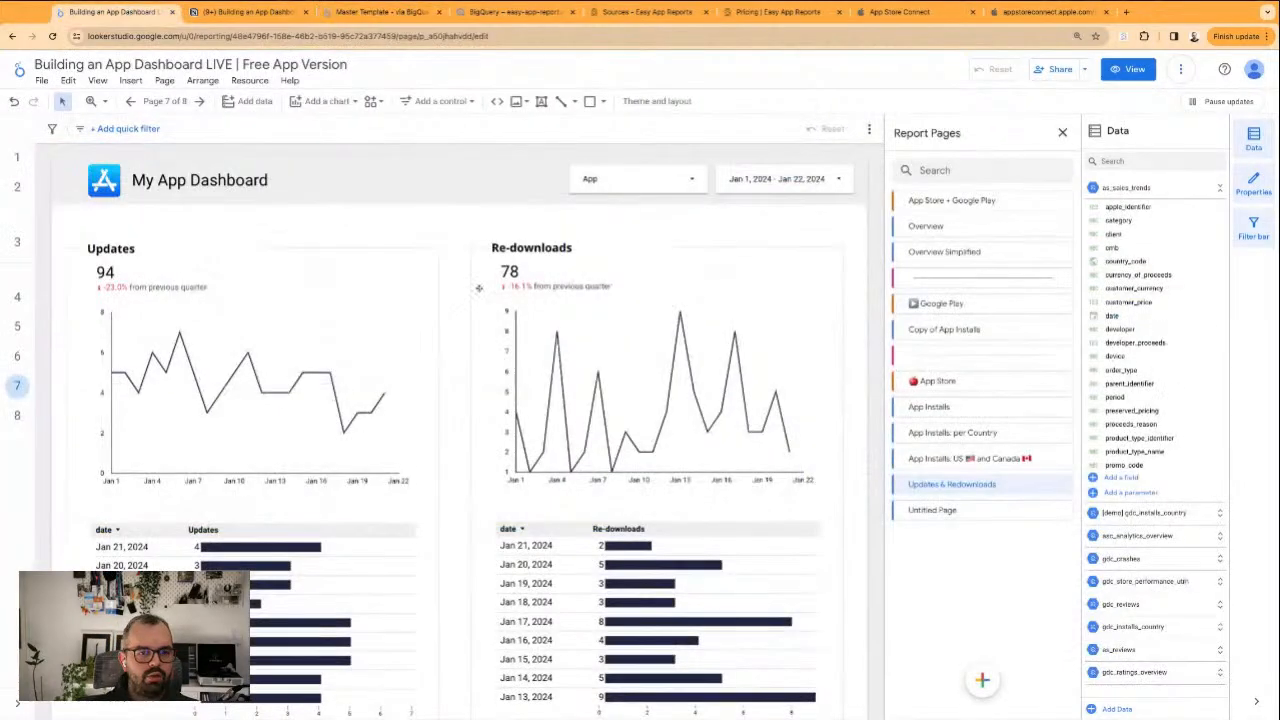
pyautogui.scroll(-3, 46, 336)
pyautogui.scroll(3, 35, 352)
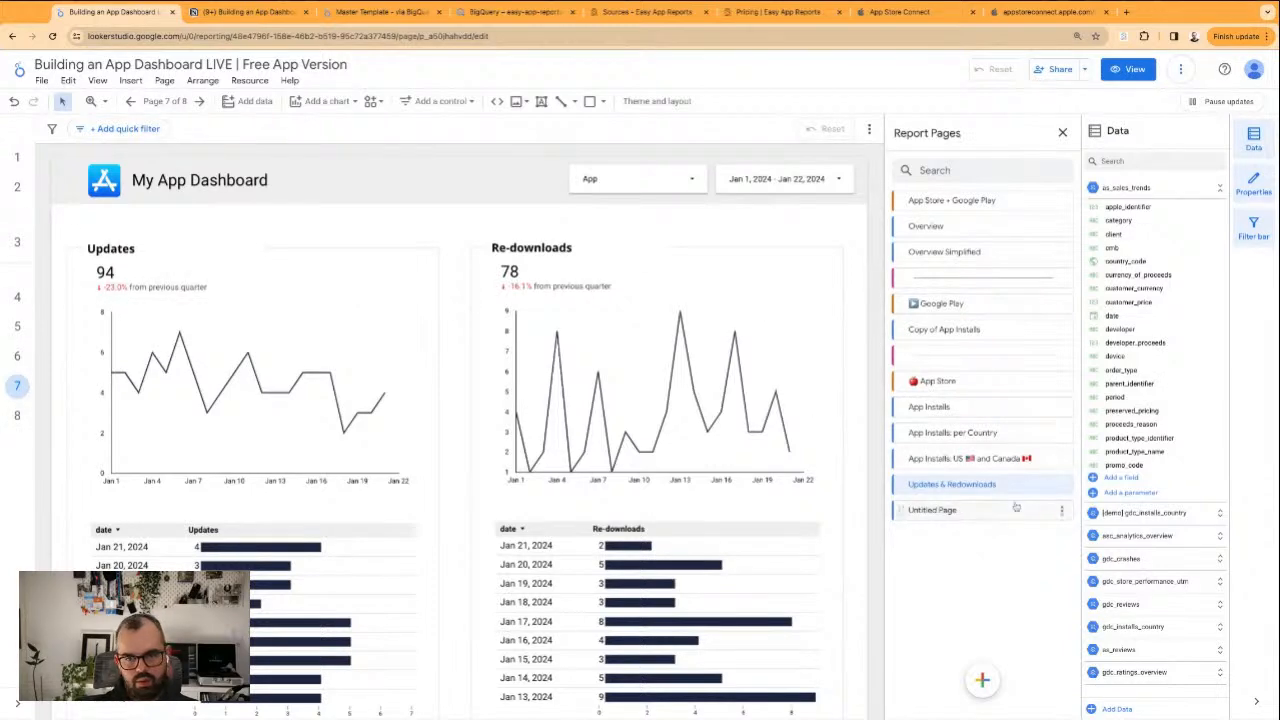
pyautogui.click(1062, 485)
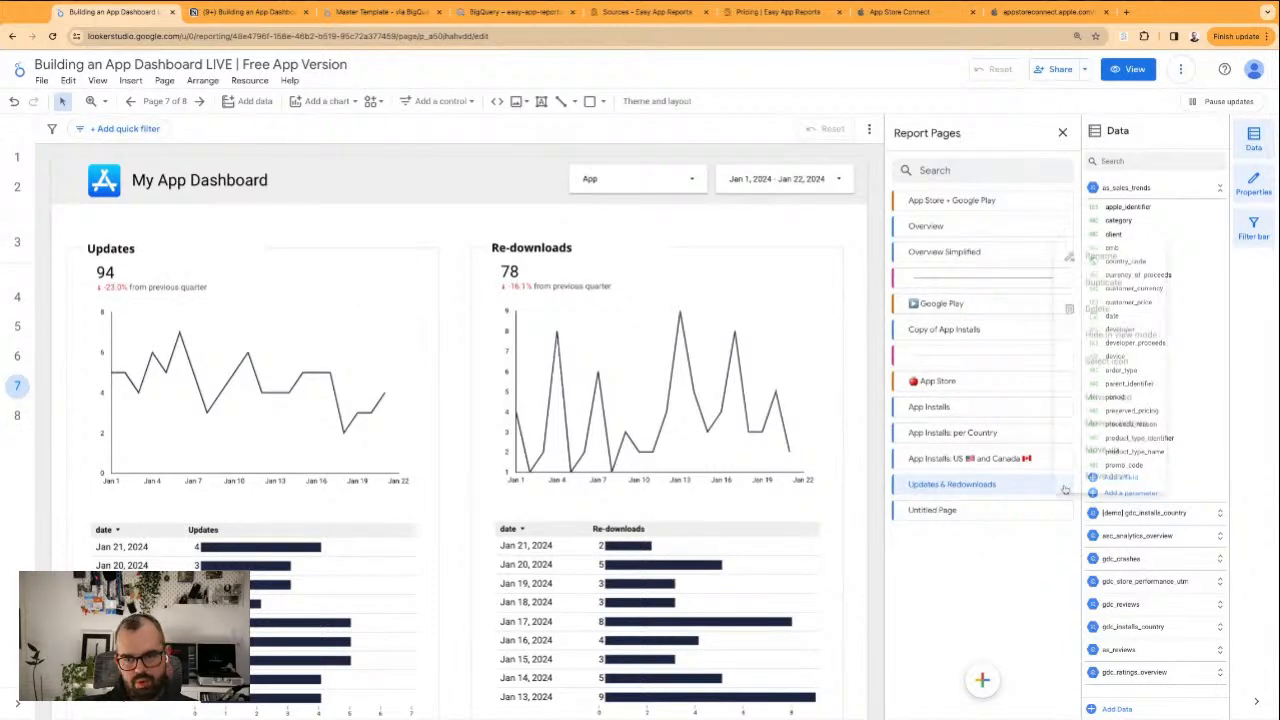
pyautogui.click(1038, 414)
pyautogui.click(1038, 414)
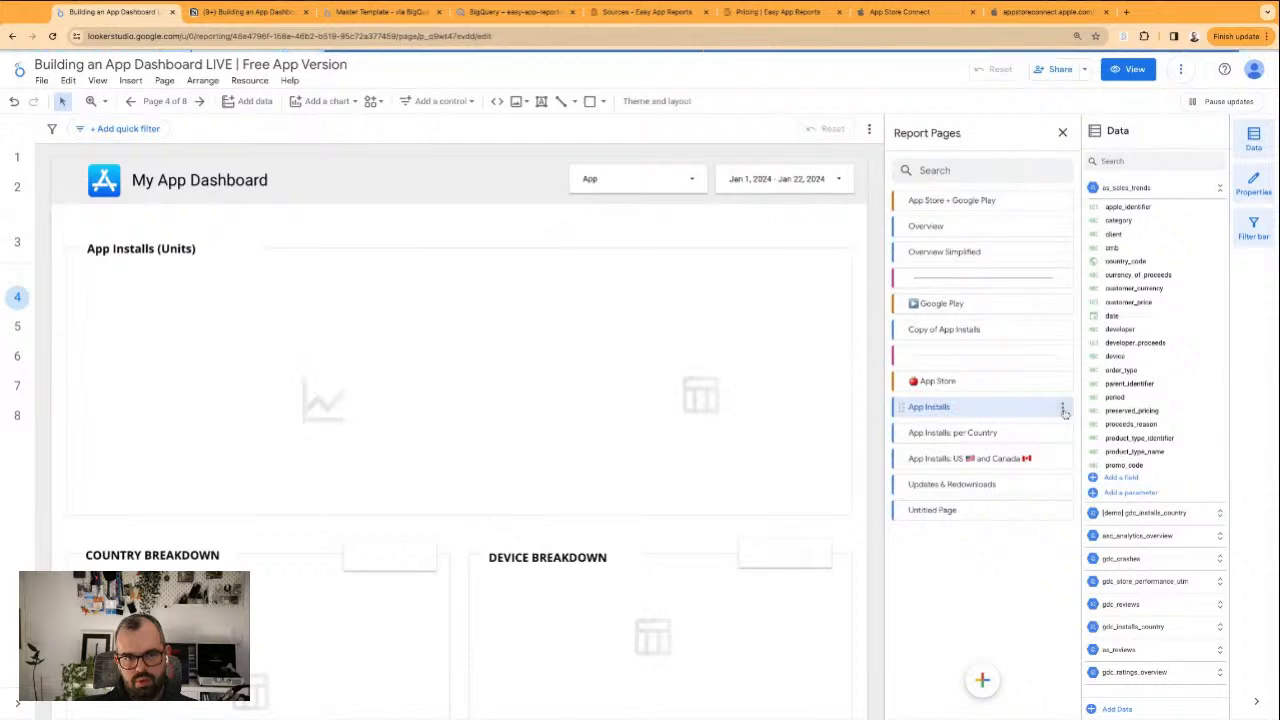
pyautogui.click(1033, 478)
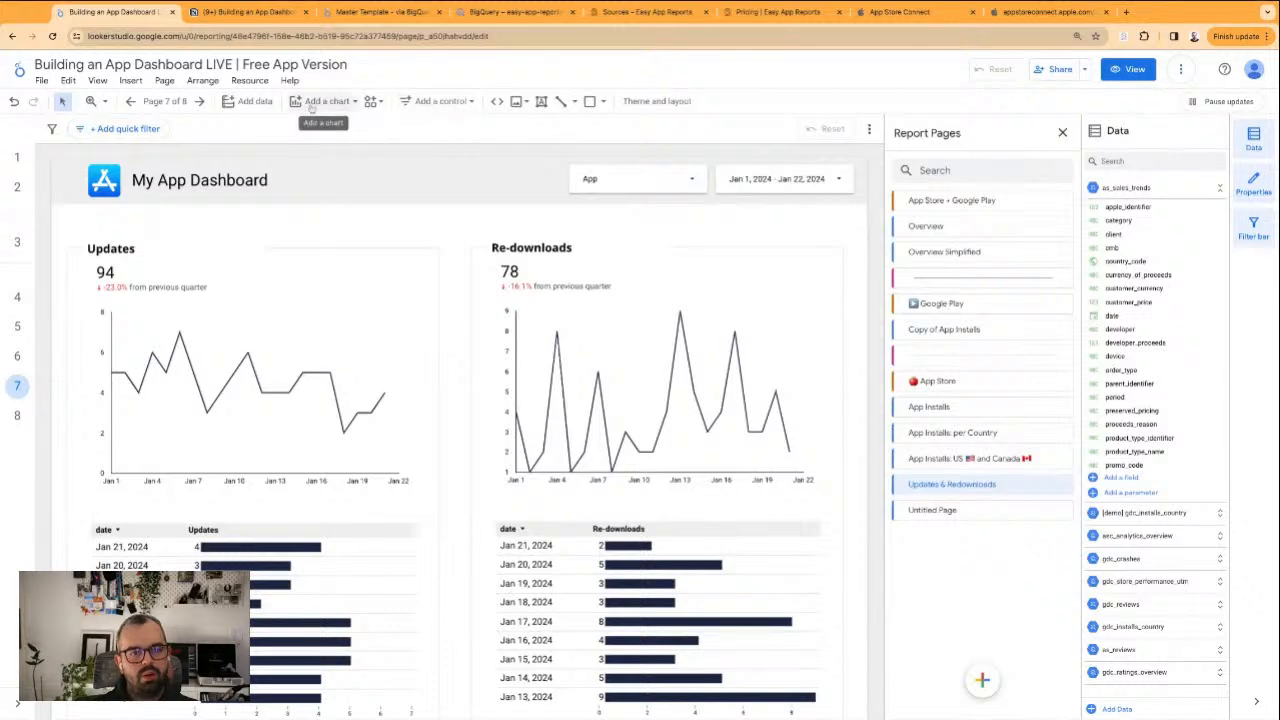
# Copy the Download Report button from the US & Canada page to the Updates & Redownloads header, just before the App filter
pyautogui.click(17, 356)
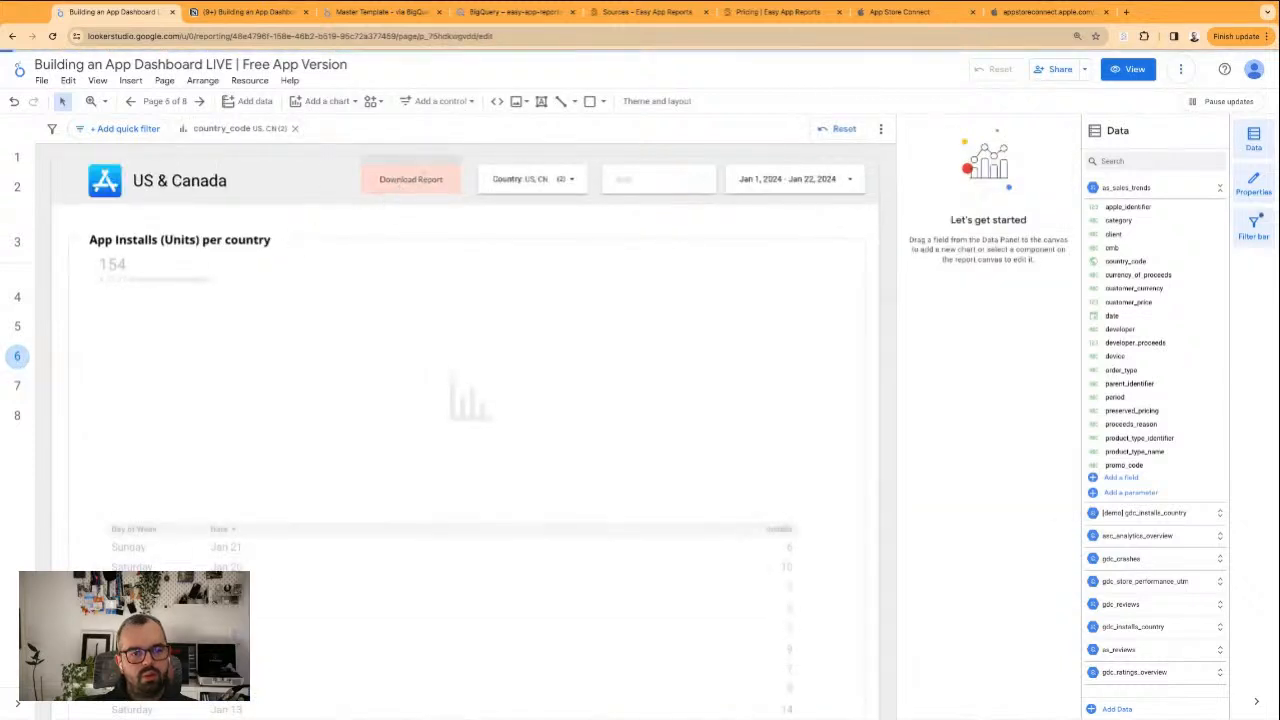
pyautogui.click(430, 173)
pyautogui.click(17, 385)
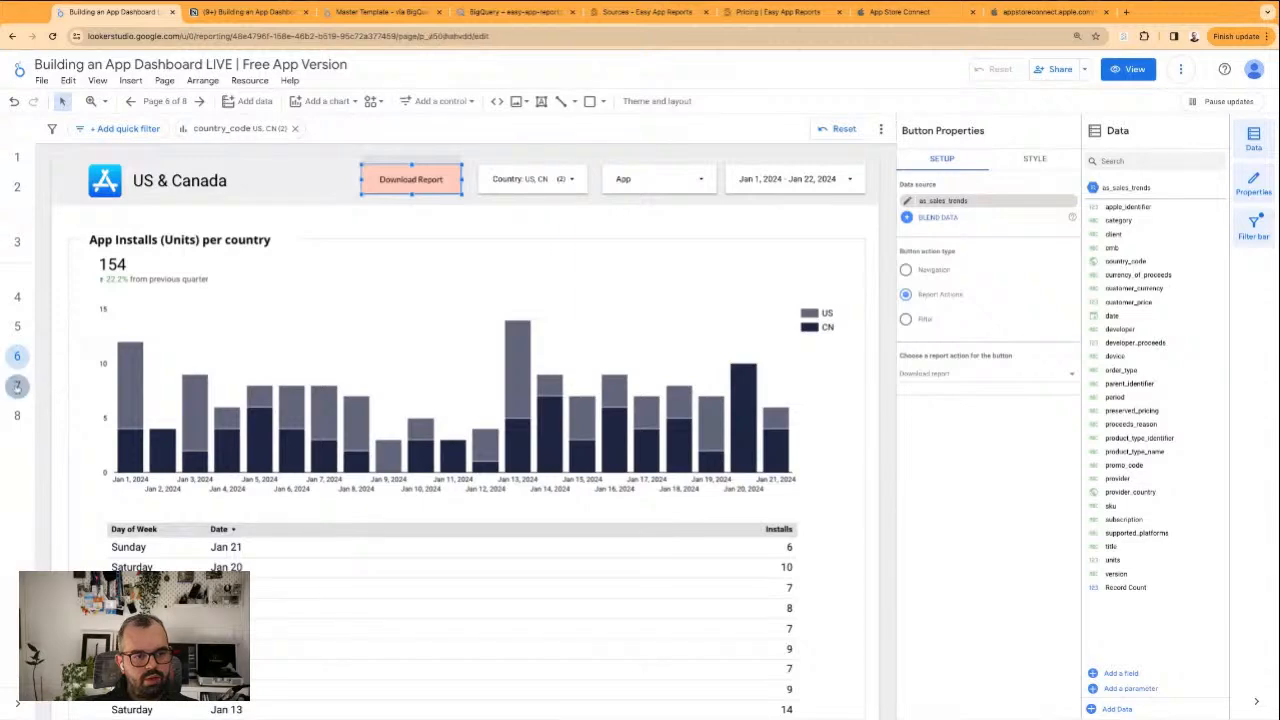
pyautogui.hotkey('ctrl', 'v')
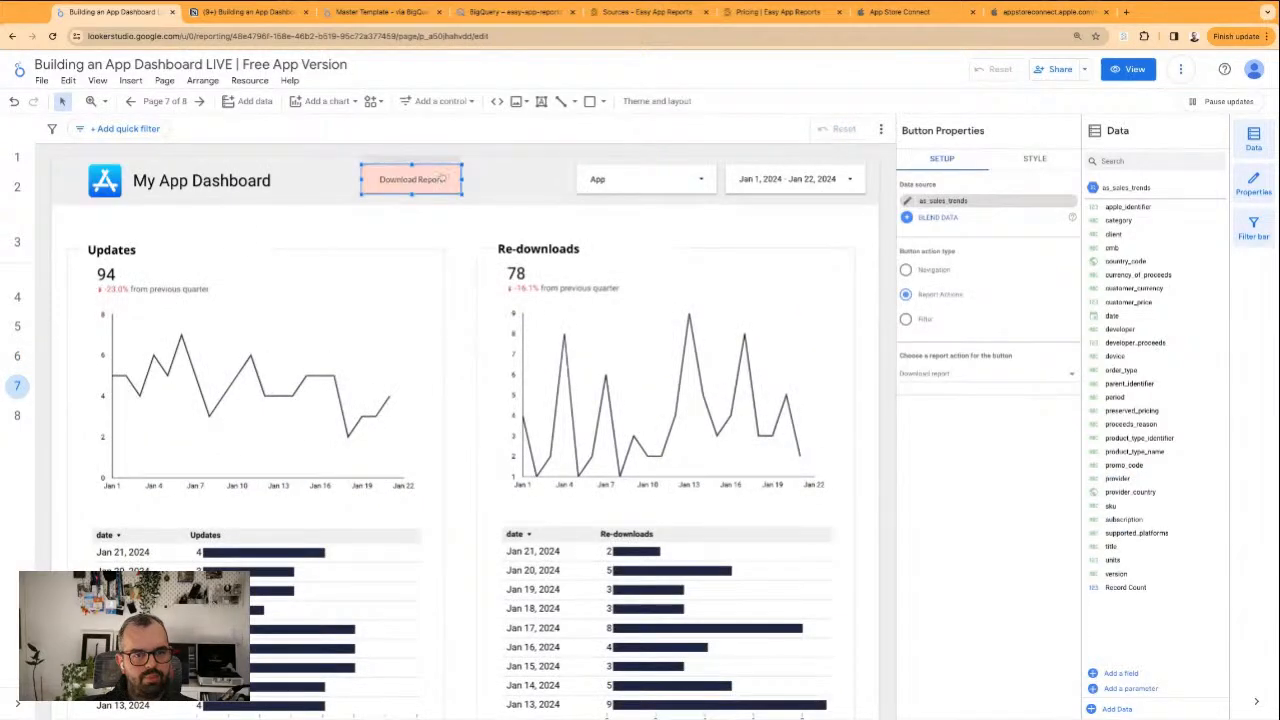
pyautogui.moveTo(441, 178); pyautogui.dragTo(545, 178)
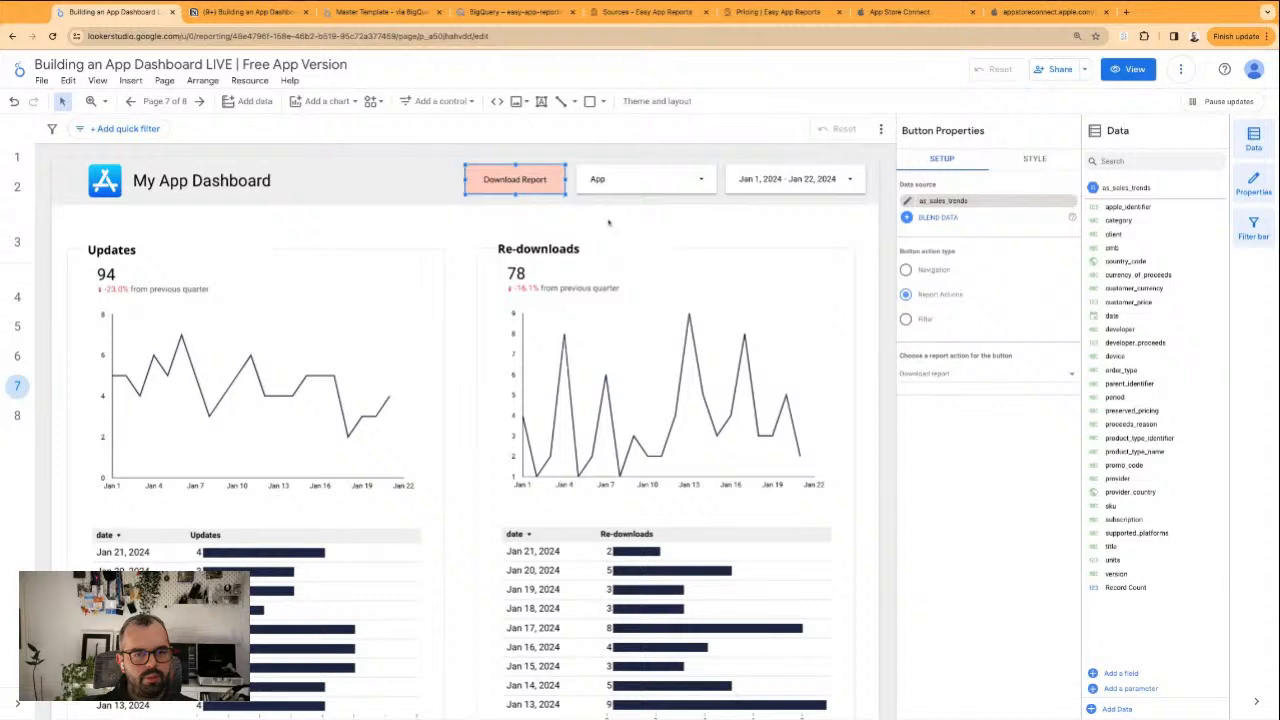
# Add the copied Download Report button to the App Installs page header and place it just before the App filter
pyautogui.click(15, 326)
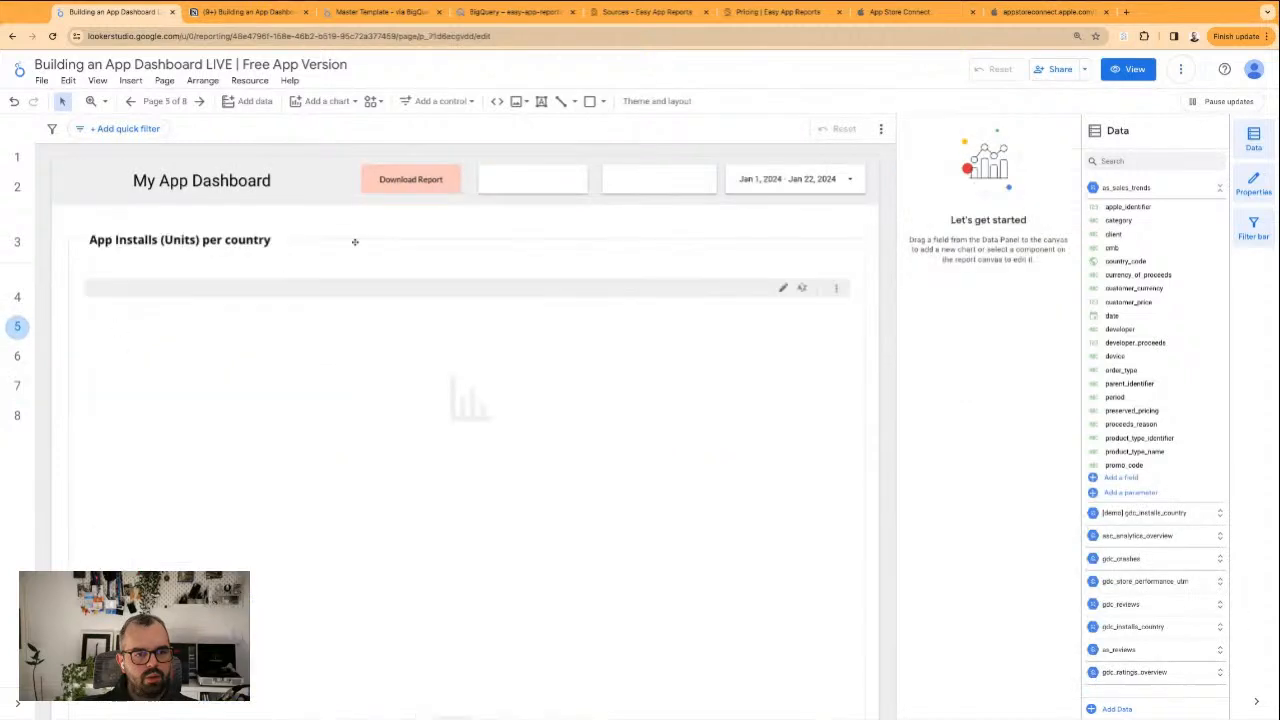
pyautogui.click(15, 297)
pyautogui.hotkey('ctrl', 'v')
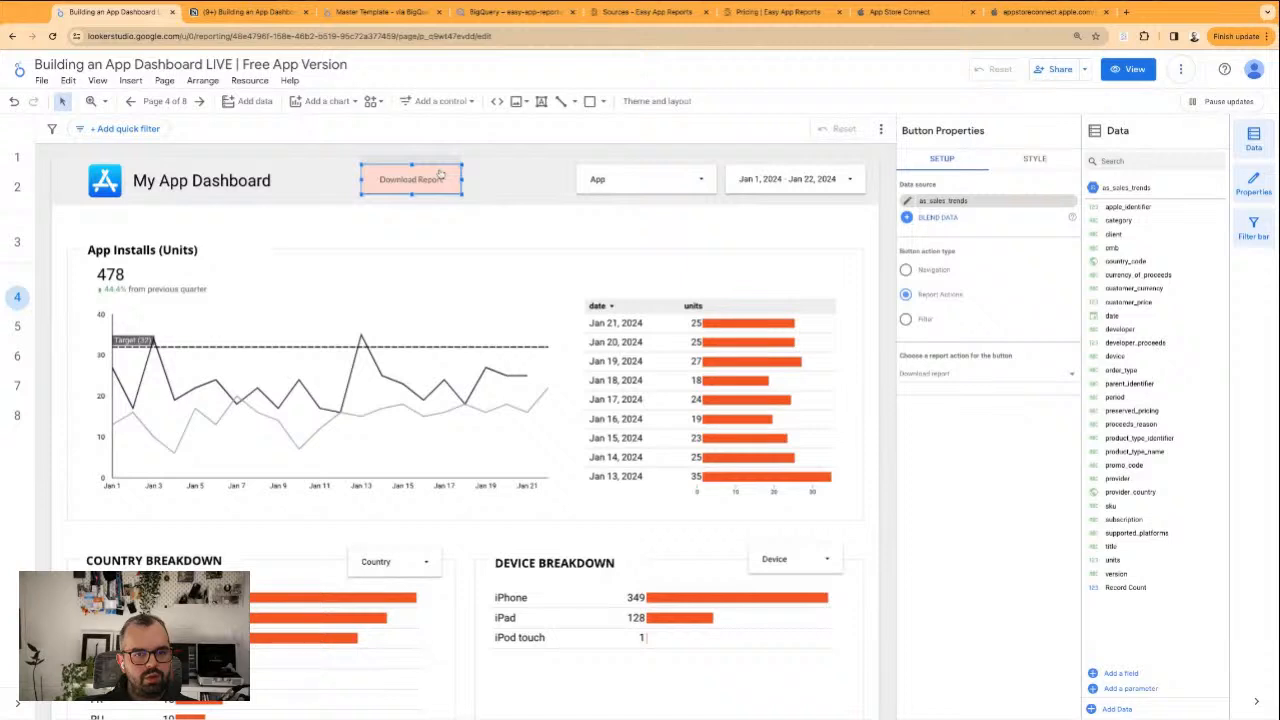
pyautogui.moveTo(452, 167)
pyautogui.mouseDown()
pyautogui.moveTo(554, 167)
pyautogui.moveTo(452, 167)
pyautogui.mouseUp()
pyautogui.click(557, 240)
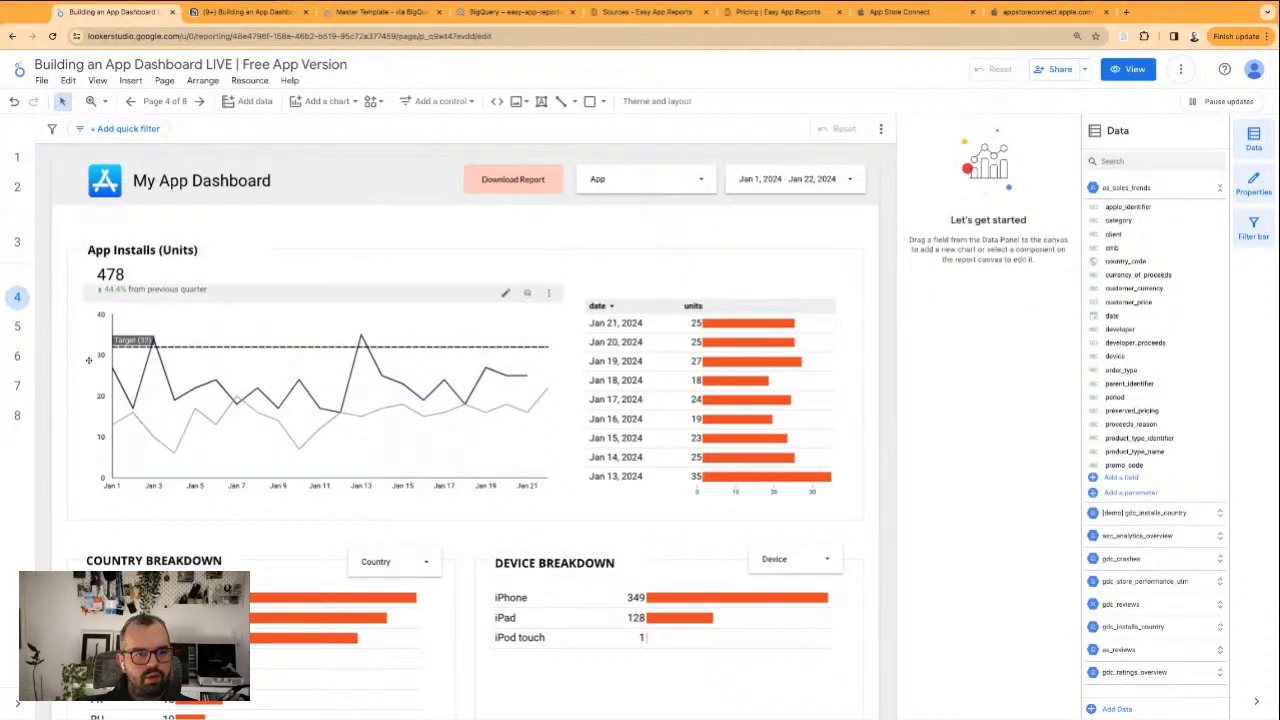
# Review the App Store pages, including the App Installs country and device breakdowns, and compare with the Master Template's Acquisition section
pyautogui.click(16, 360)
pyautogui.click(15, 385)
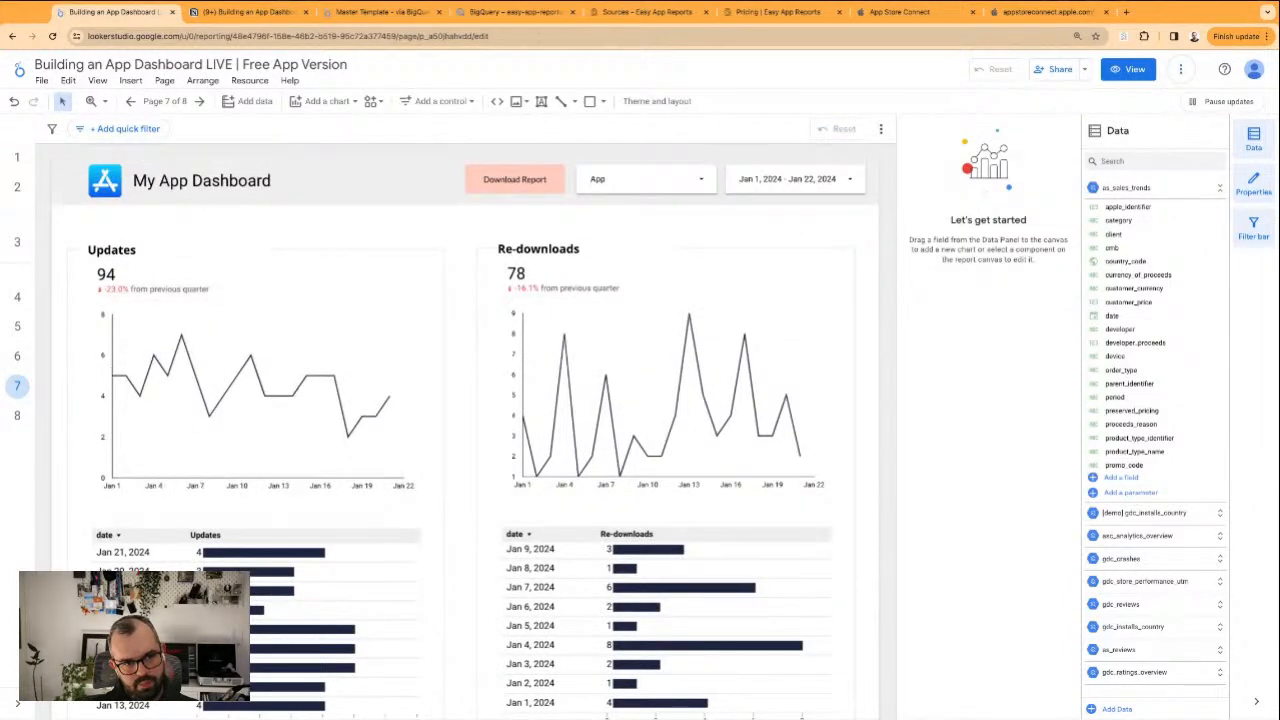
pyautogui.click(18, 327)
pyautogui.click(17, 297)
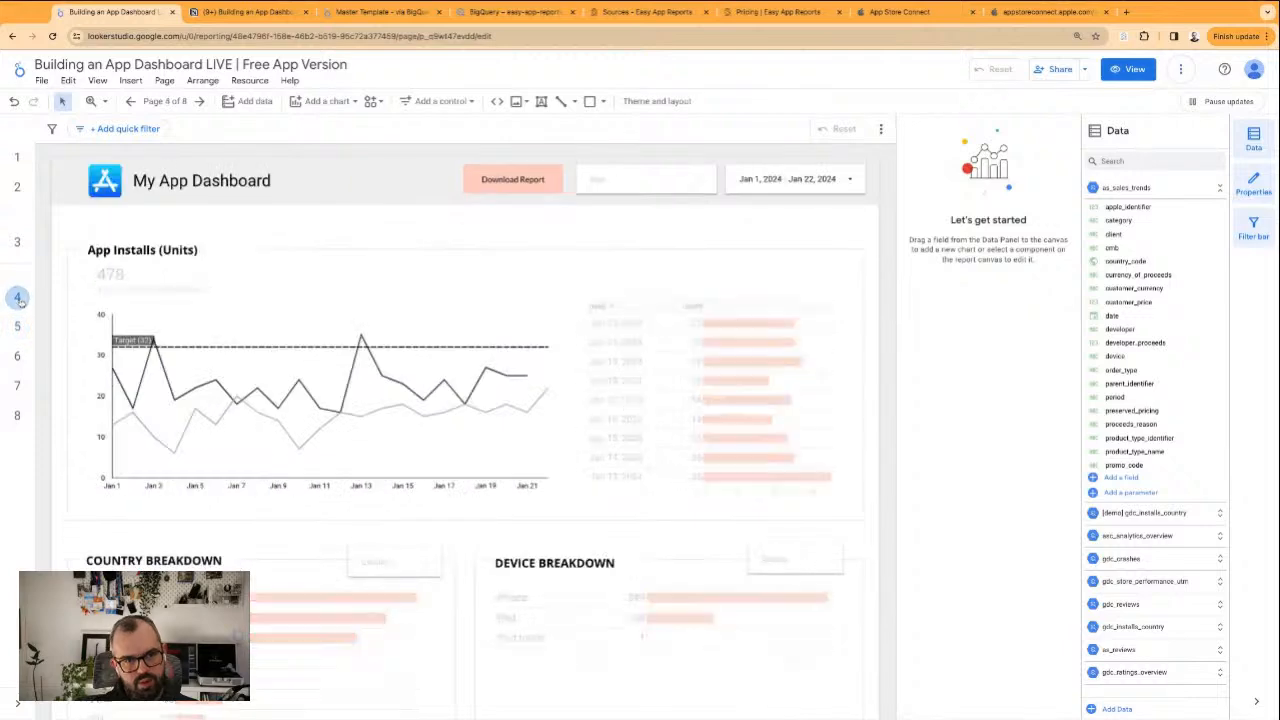
pyautogui.scroll(-3, 767, 496)
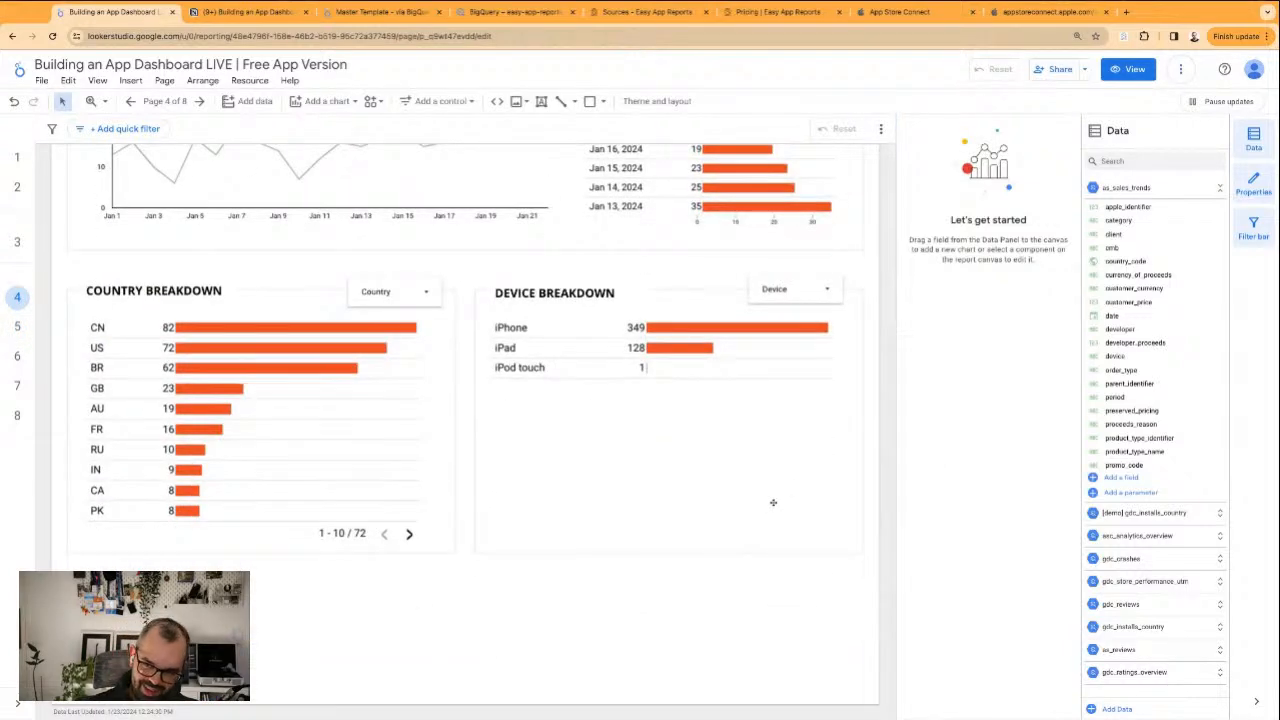
pyautogui.scroll(3, 762, 565)
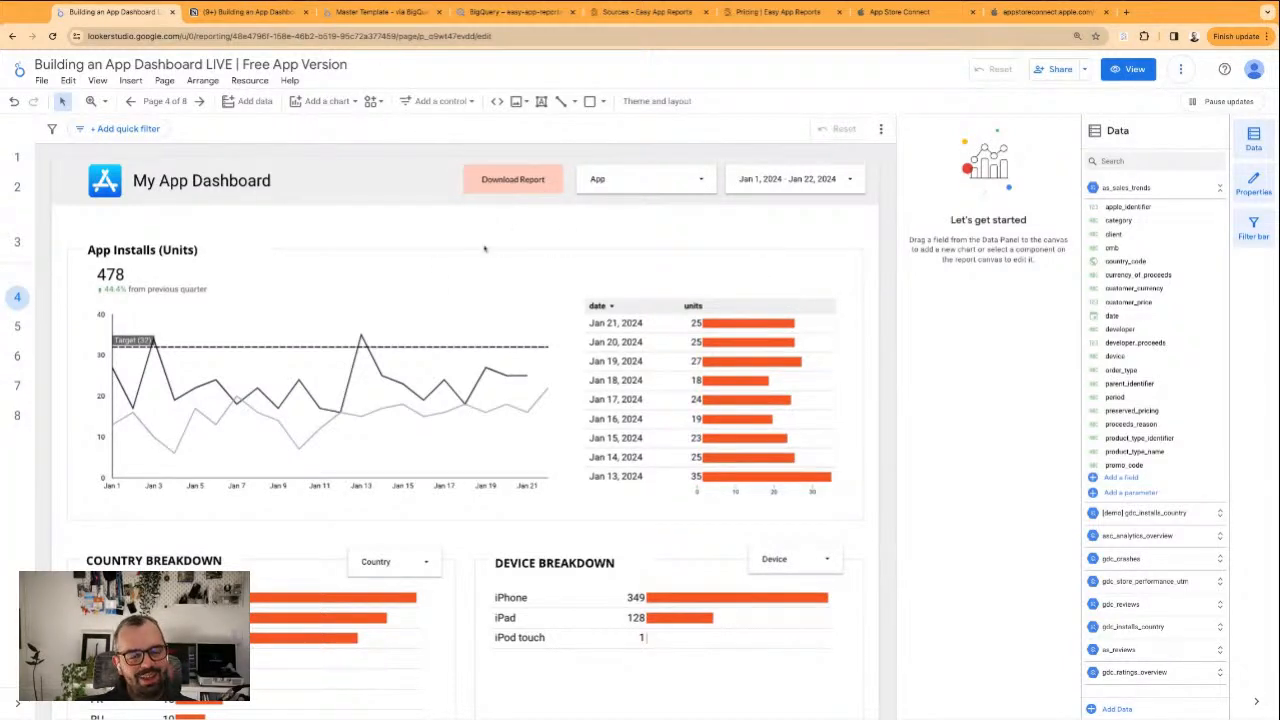
pyautogui.click(17, 326)
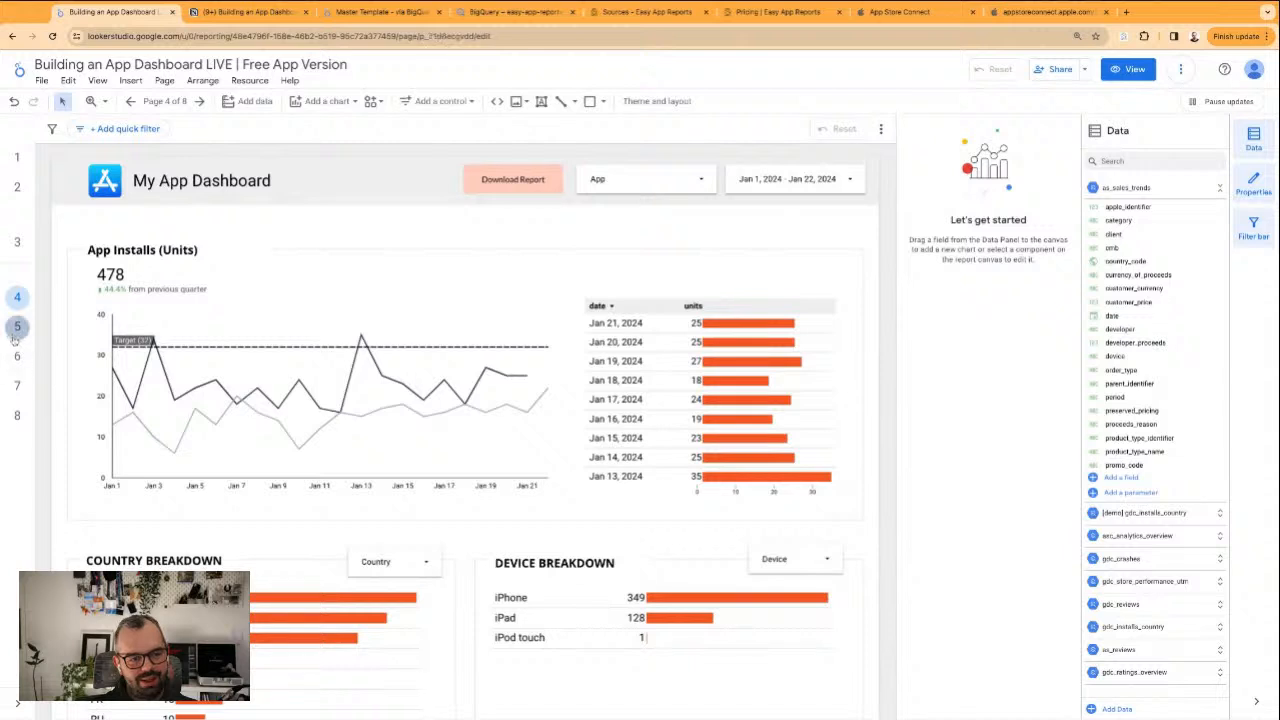
pyautogui.click(18, 350)
pyautogui.click(18, 297)
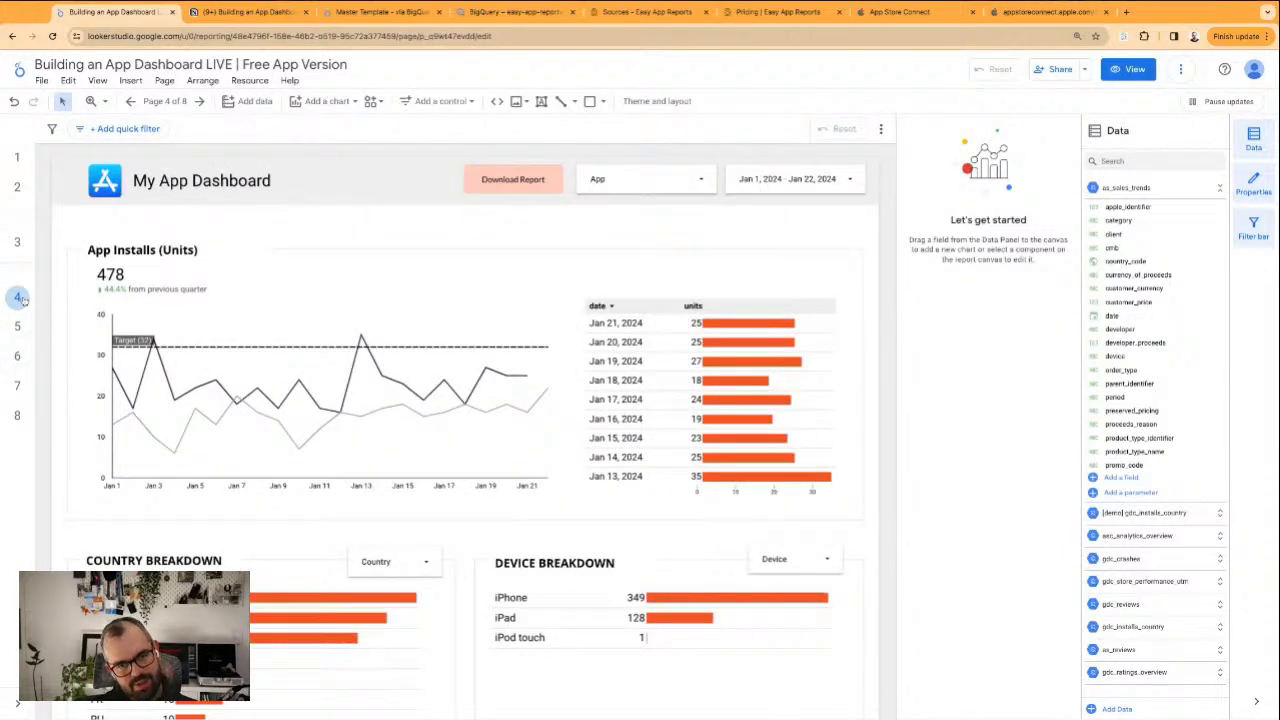
pyautogui.scroll(-3, 452, 575)
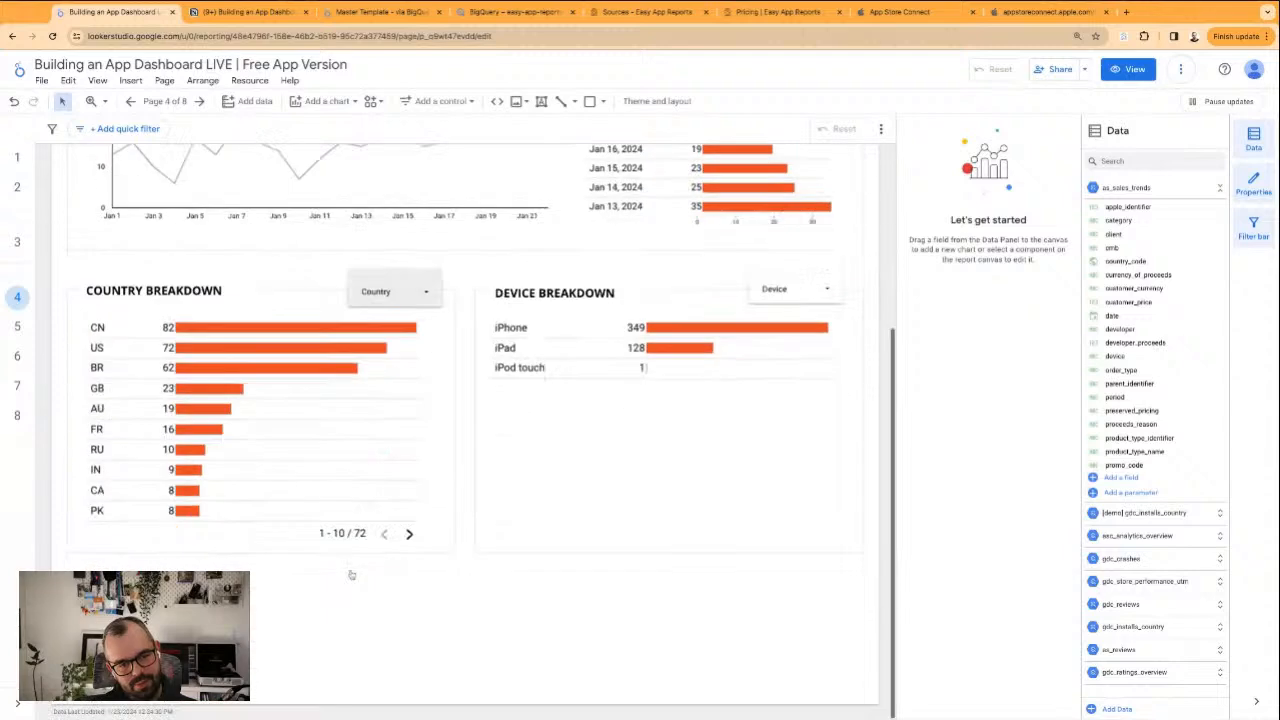
pyautogui.scroll(3, 503, 610)
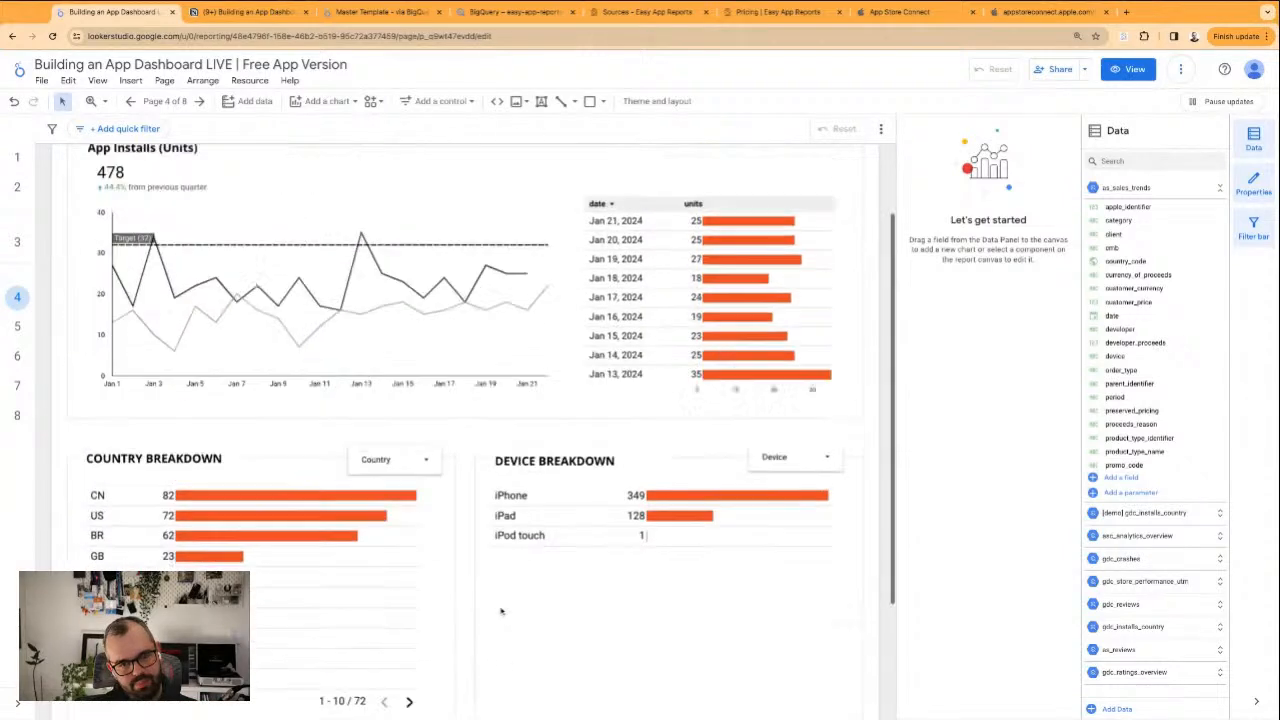
pyautogui.click(370, 12)
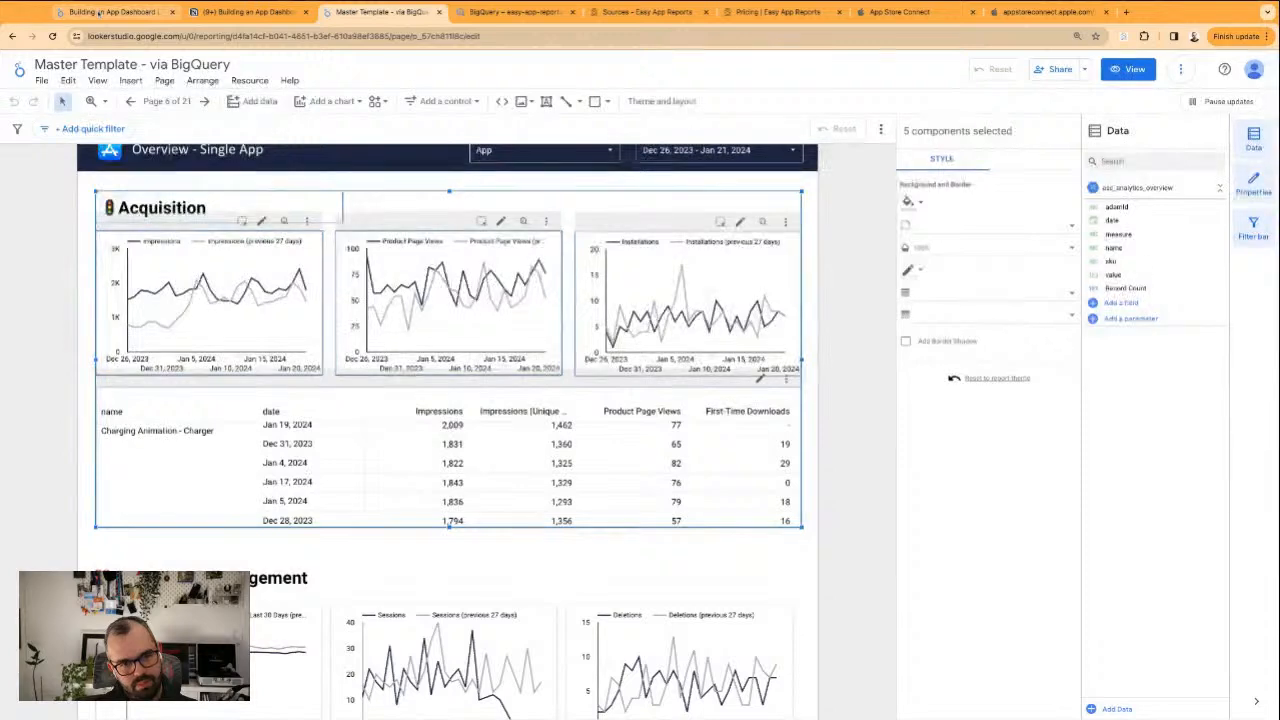
pyautogui.click(98, 12)
pyautogui.scroll(1, 175, 251)
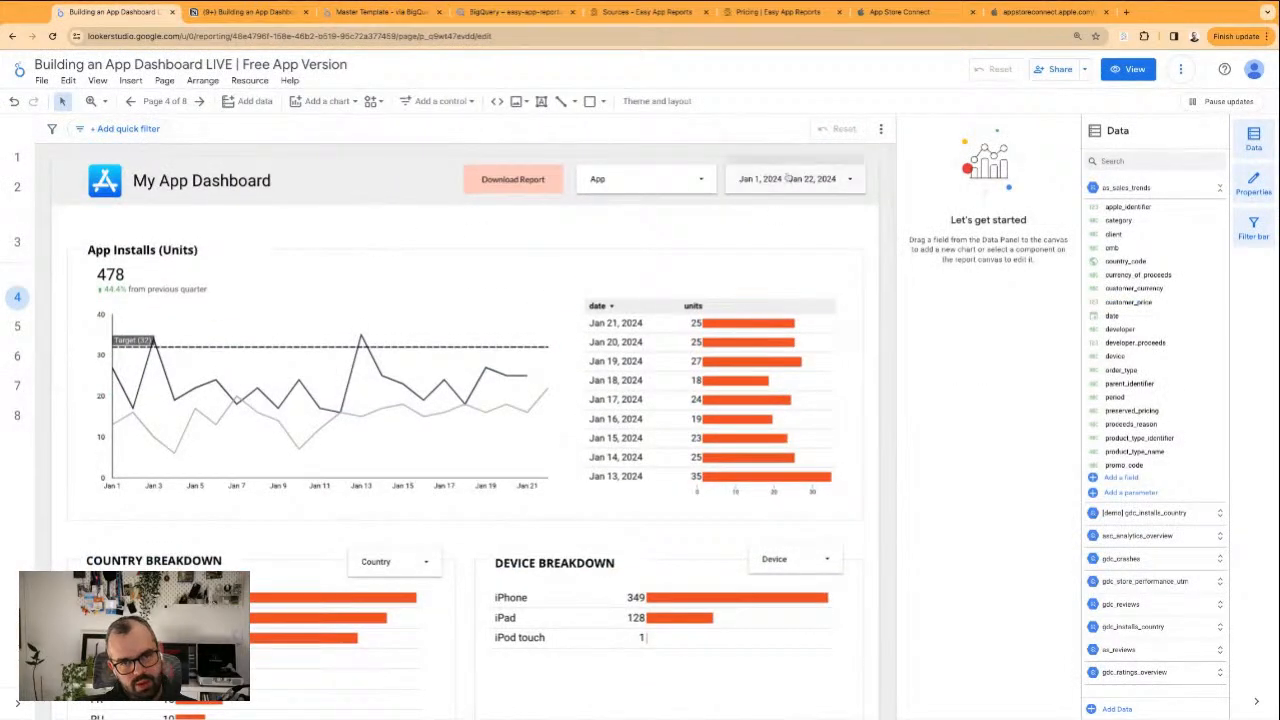
# Duplicate the App Installs page and rename the copy as Store Funnel (imp. to download)
pyautogui.click(165, 101)
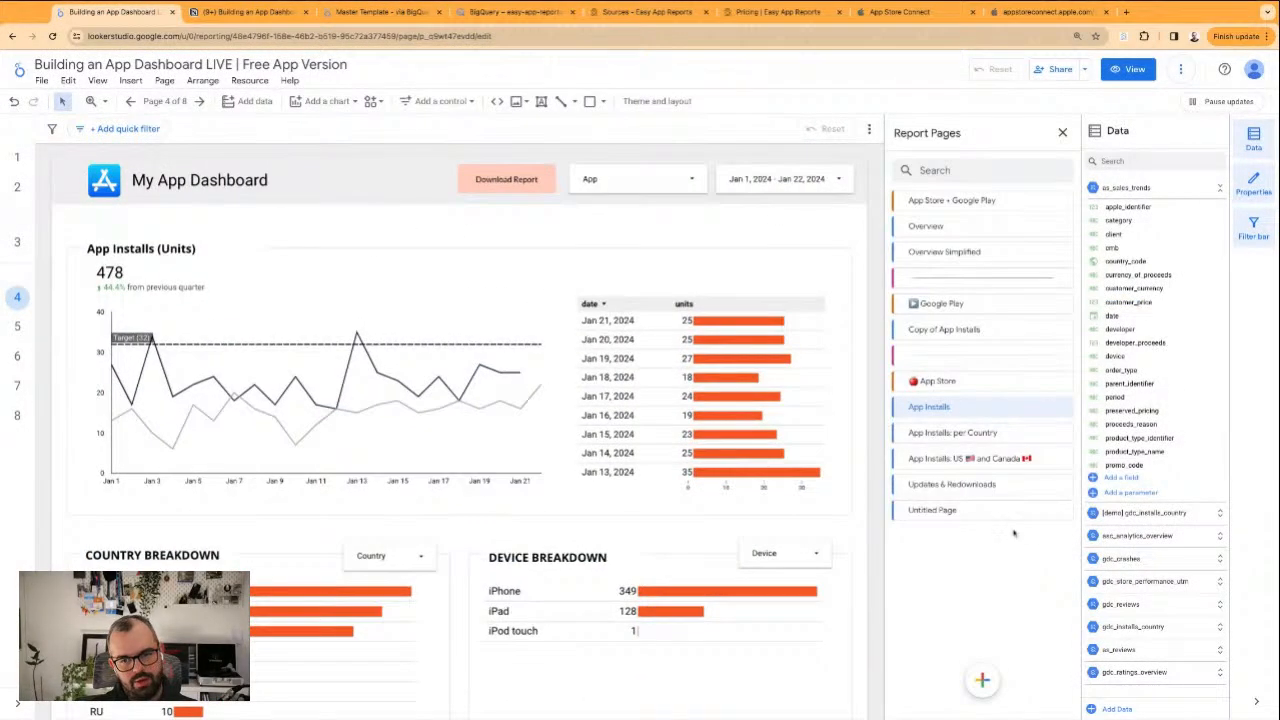
pyautogui.click(1062, 407)
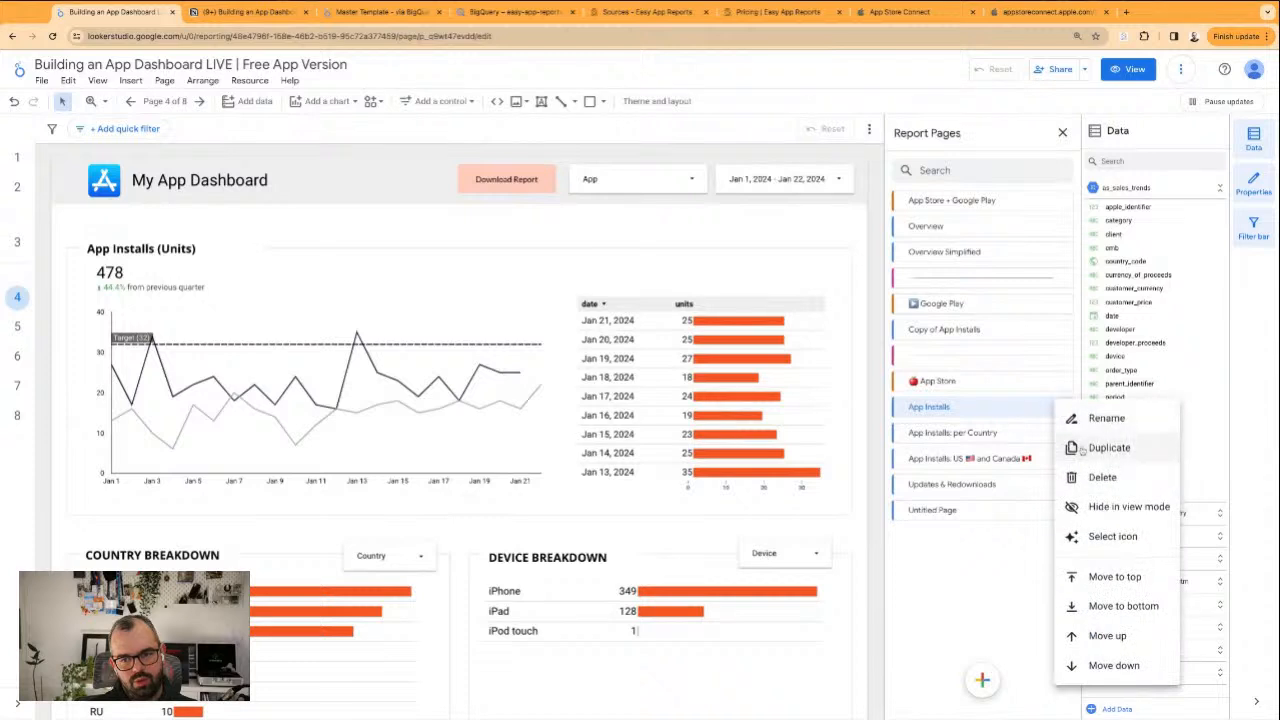
pyautogui.click(1097, 451)
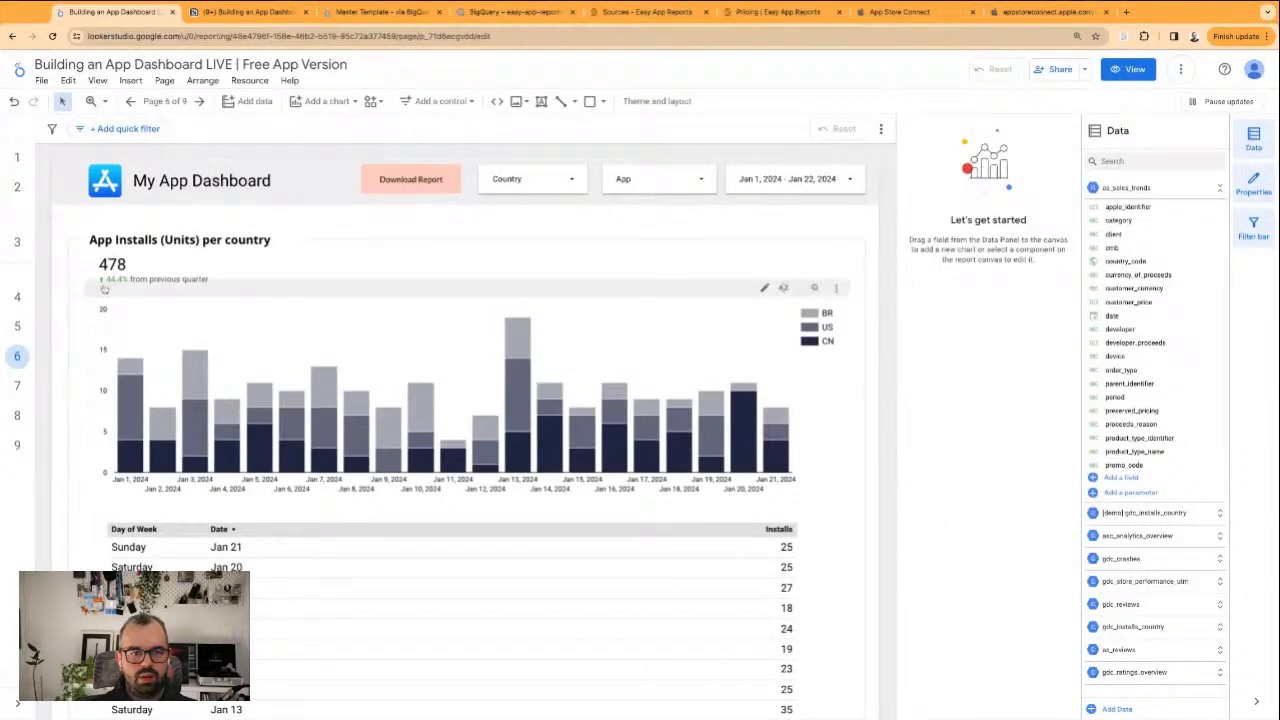
pyautogui.click(162, 102)
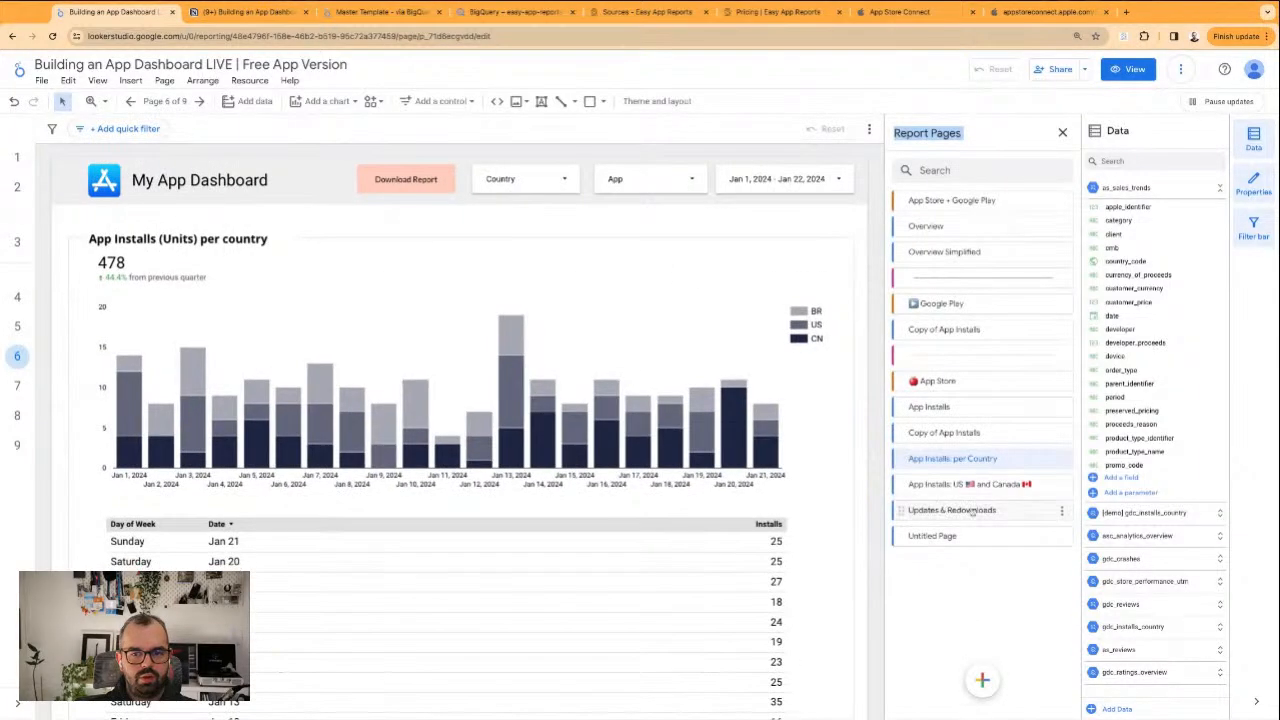
pyautogui.click(944, 433)
pyautogui.doubleClick(951, 434)
pyautogui.write('Store Funnel (imp to down')
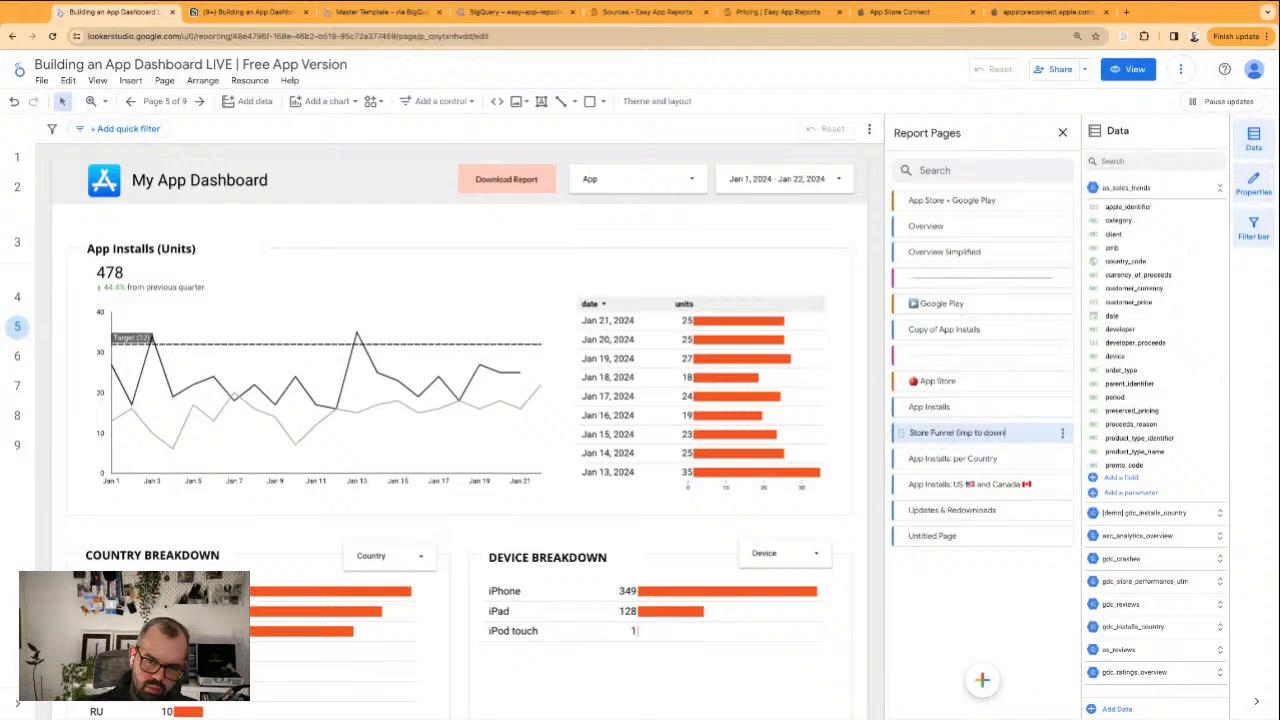
pyautogui.write(')')
pyautogui.click(974, 433)
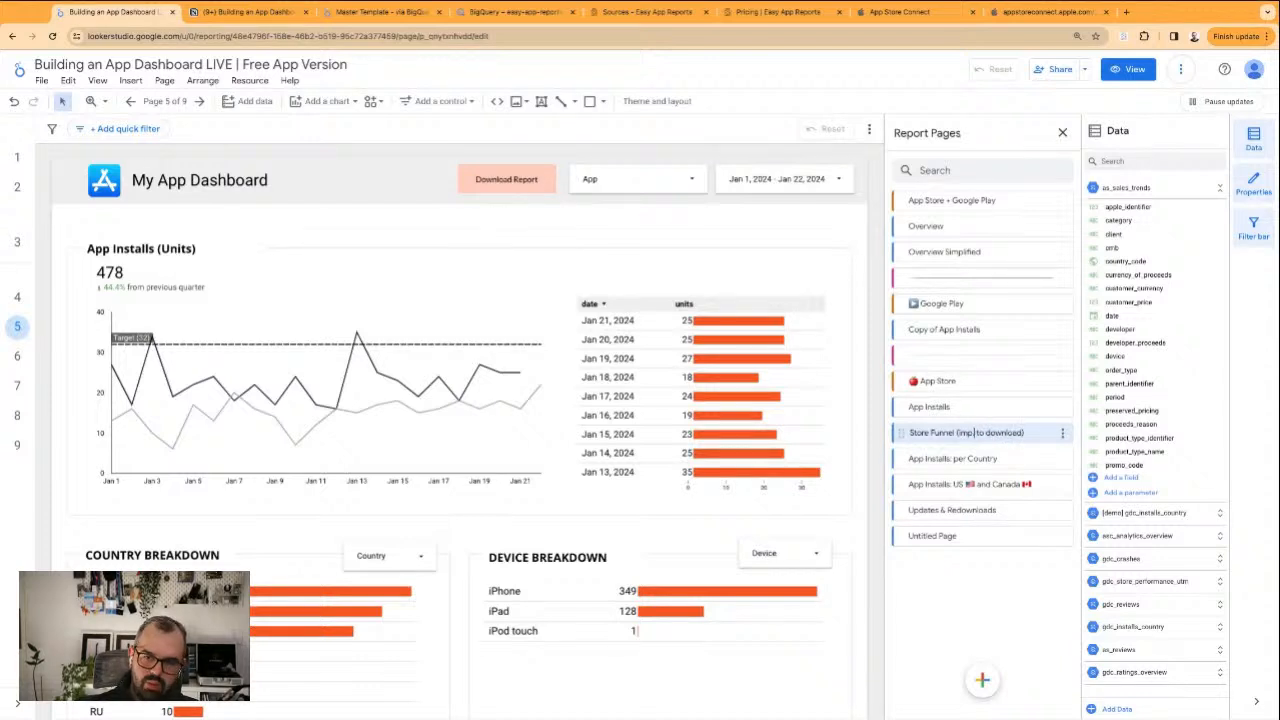
pyautogui.write('.')
pyautogui.press('Return')
# Move the Store Funnel (imp. to download) page directly after the App Installs: US and Canada page
pyautogui.moveTo(901, 433); pyautogui.dragTo(903, 479)
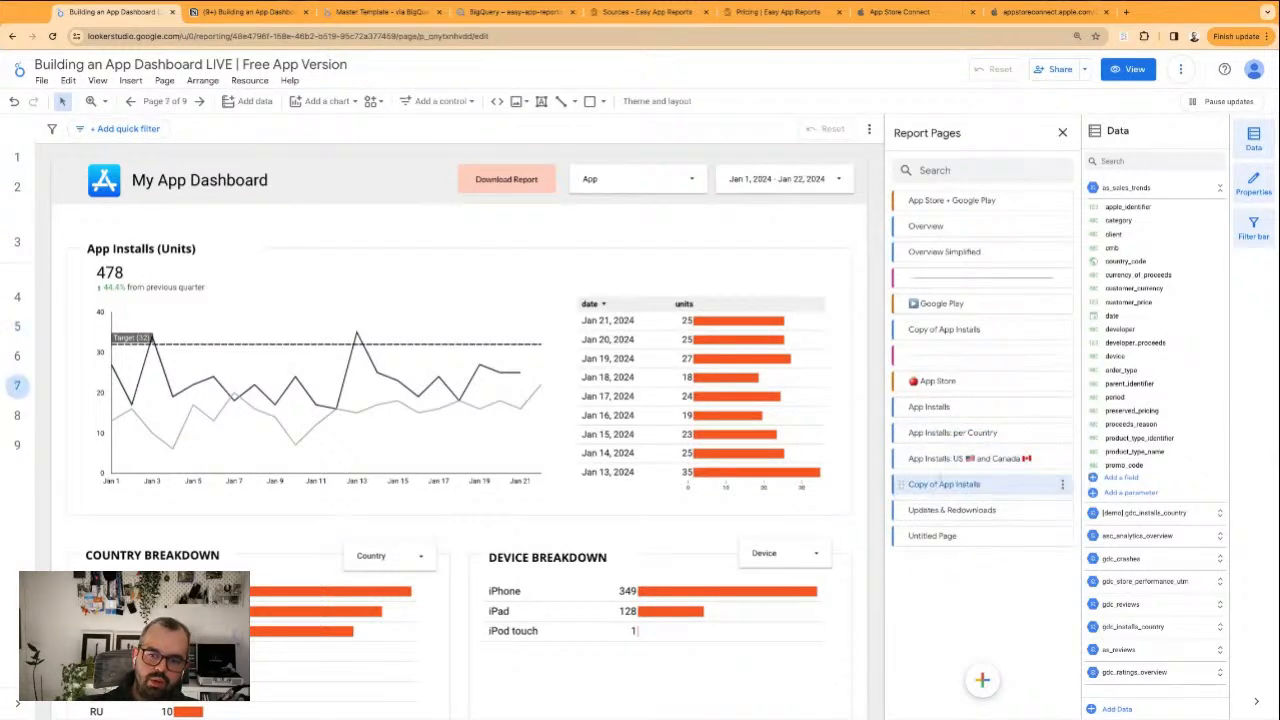
pyautogui.click(946, 484)
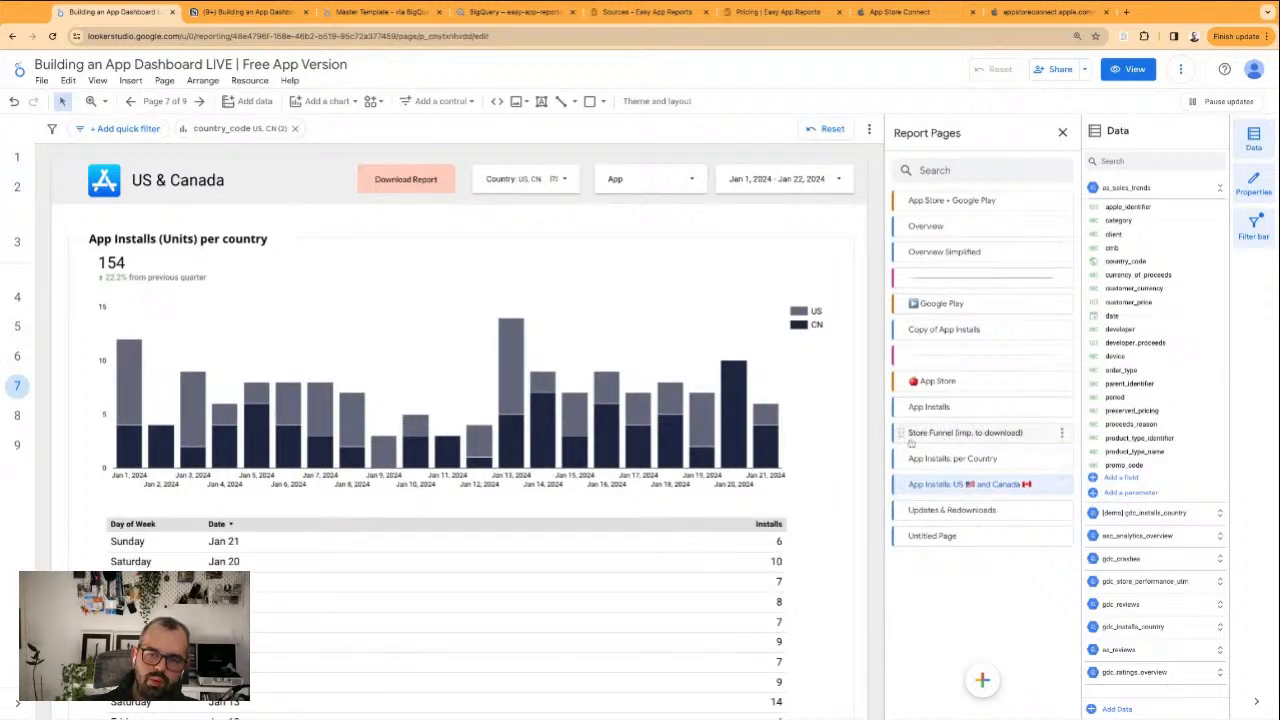
pyautogui.click(944, 438)
pyautogui.moveTo(901, 434); pyautogui.dragTo(898, 474)
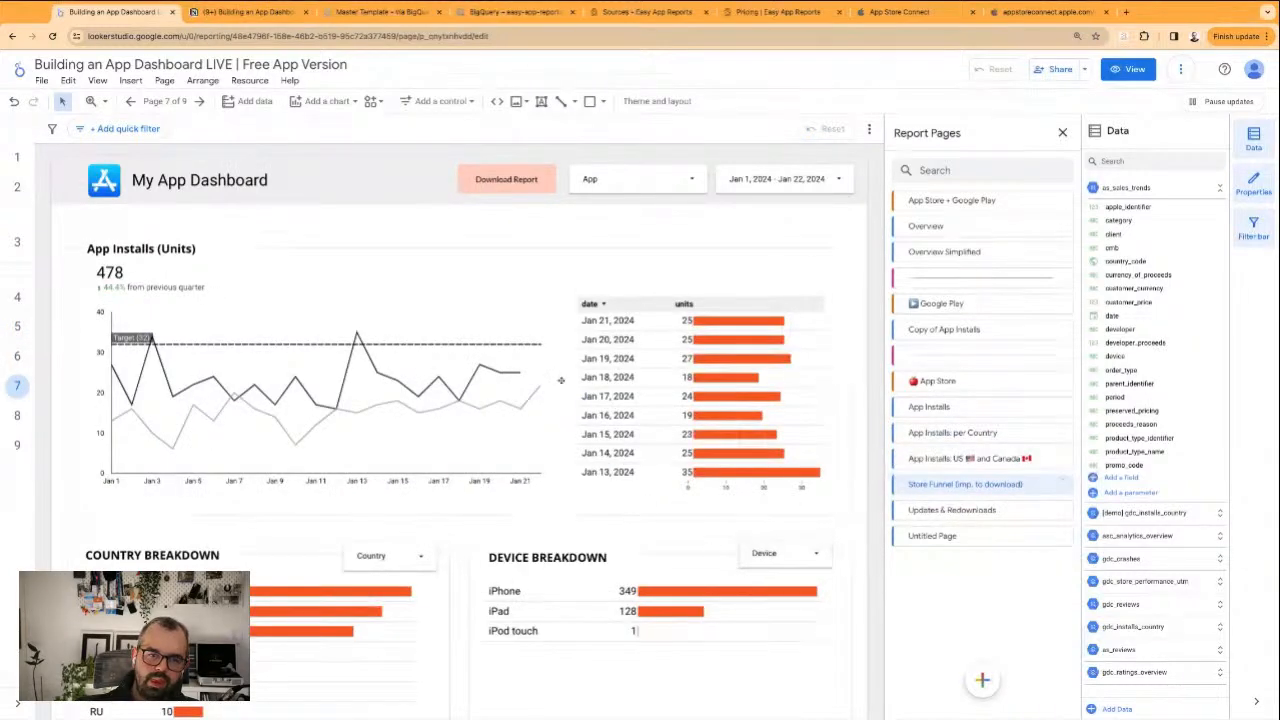
# Delete the Country Breakdown and Device Breakdown sections from the Store Funnel page
pyautogui.click(176, 215)
pyautogui.scroll(-3, 180, 200)
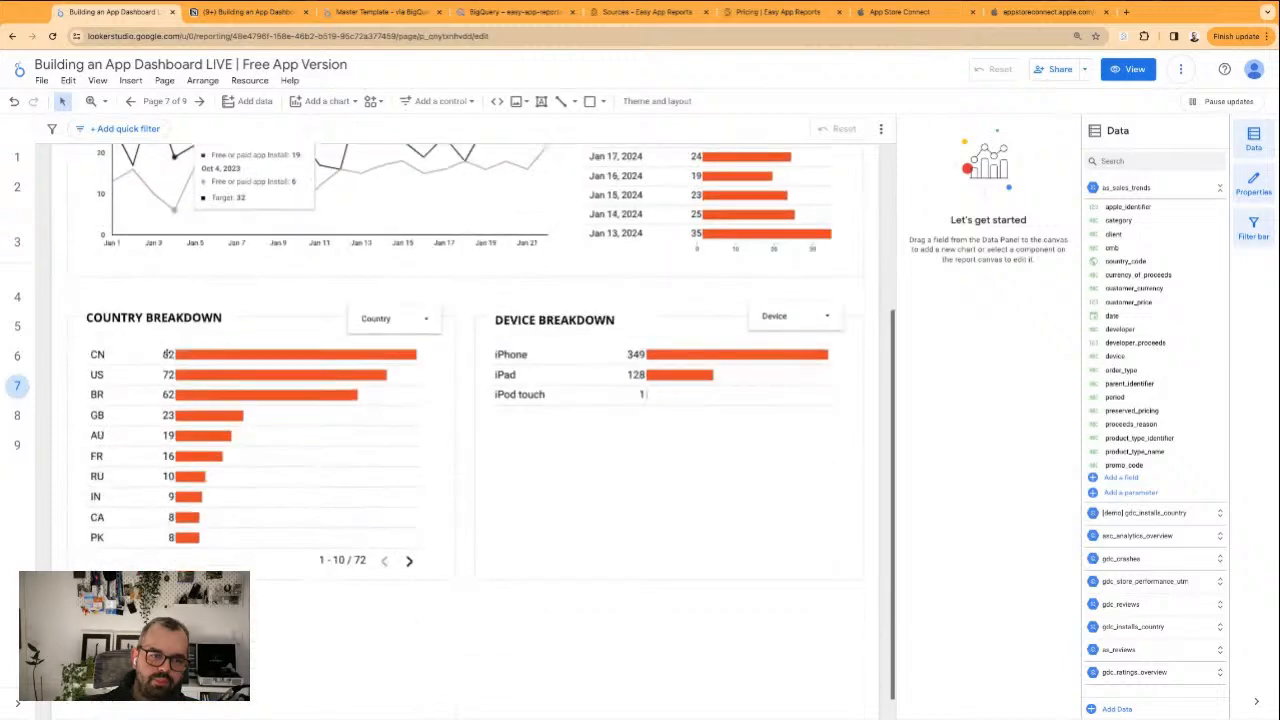
pyautogui.moveTo(60, 304); pyautogui.dragTo(812, 684)
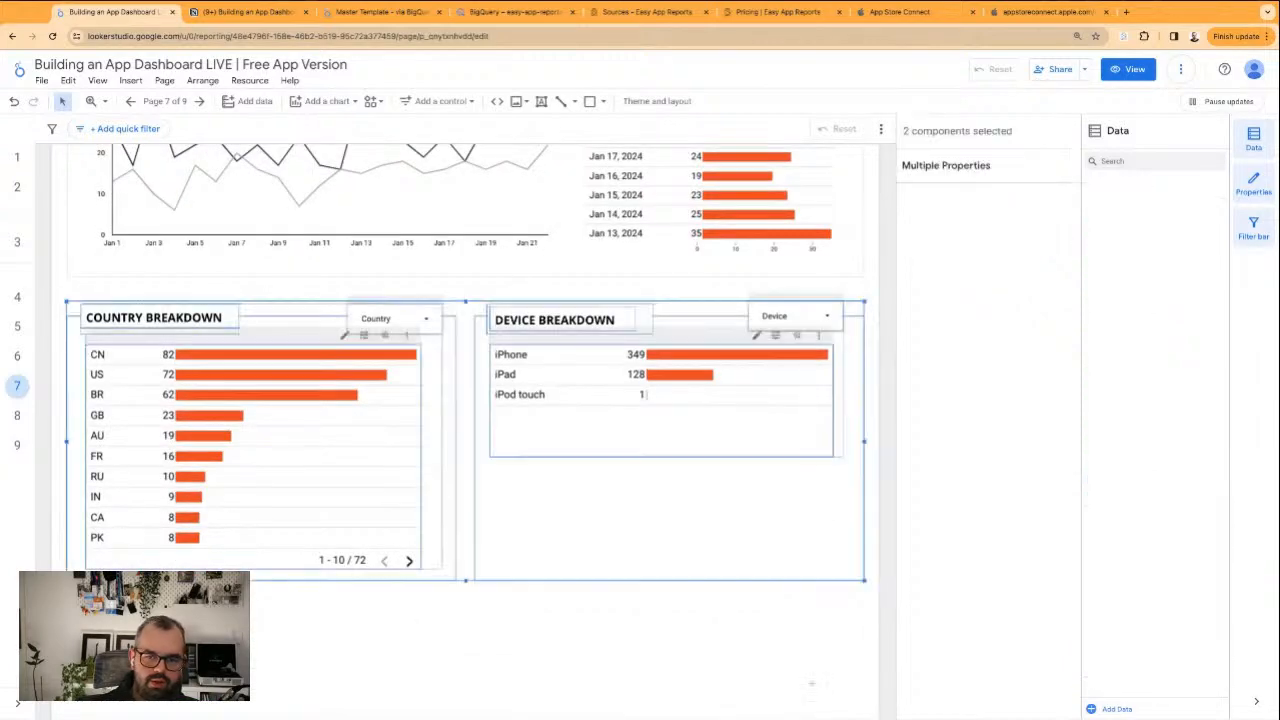
pyautogui.press('Delete')
# Delete the daily units table, the installs line chart and the installs scorecard from the Store Funnel page
pyautogui.click(660, 365)
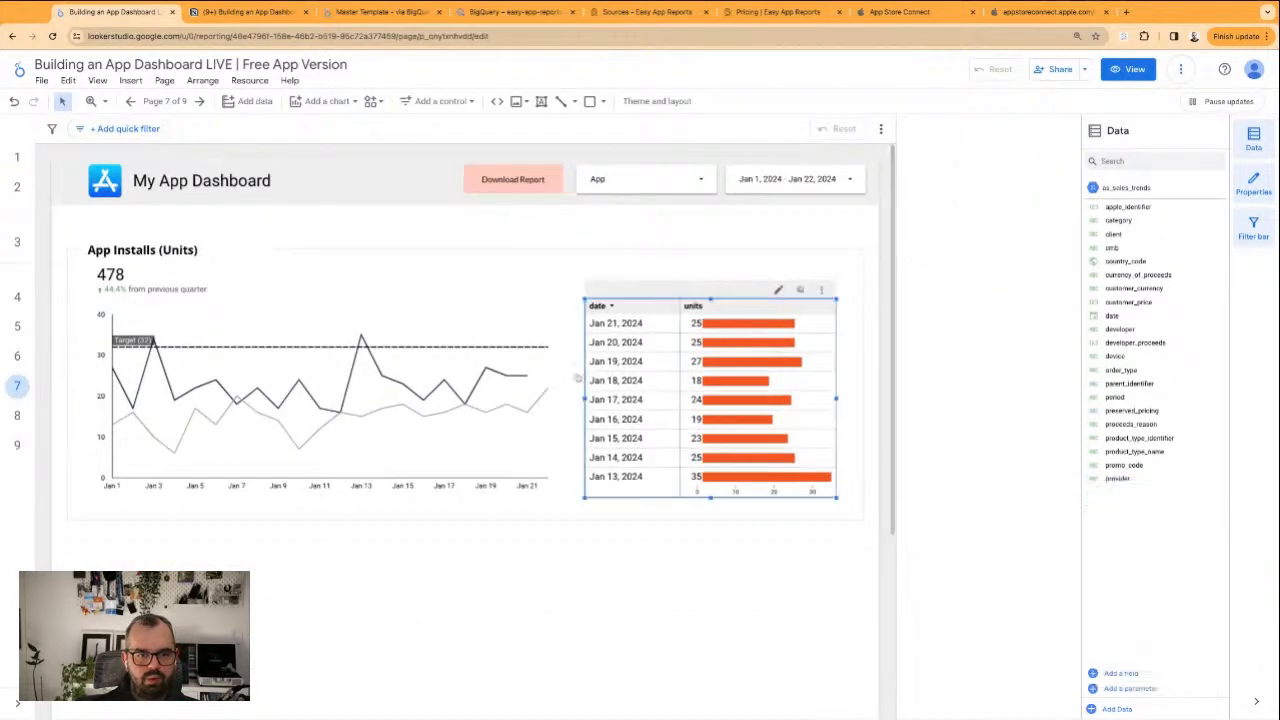
pyautogui.keyDown('shift'); pyautogui.click(455, 390); pyautogui.keyUp('shift')
pyautogui.press('Delete')
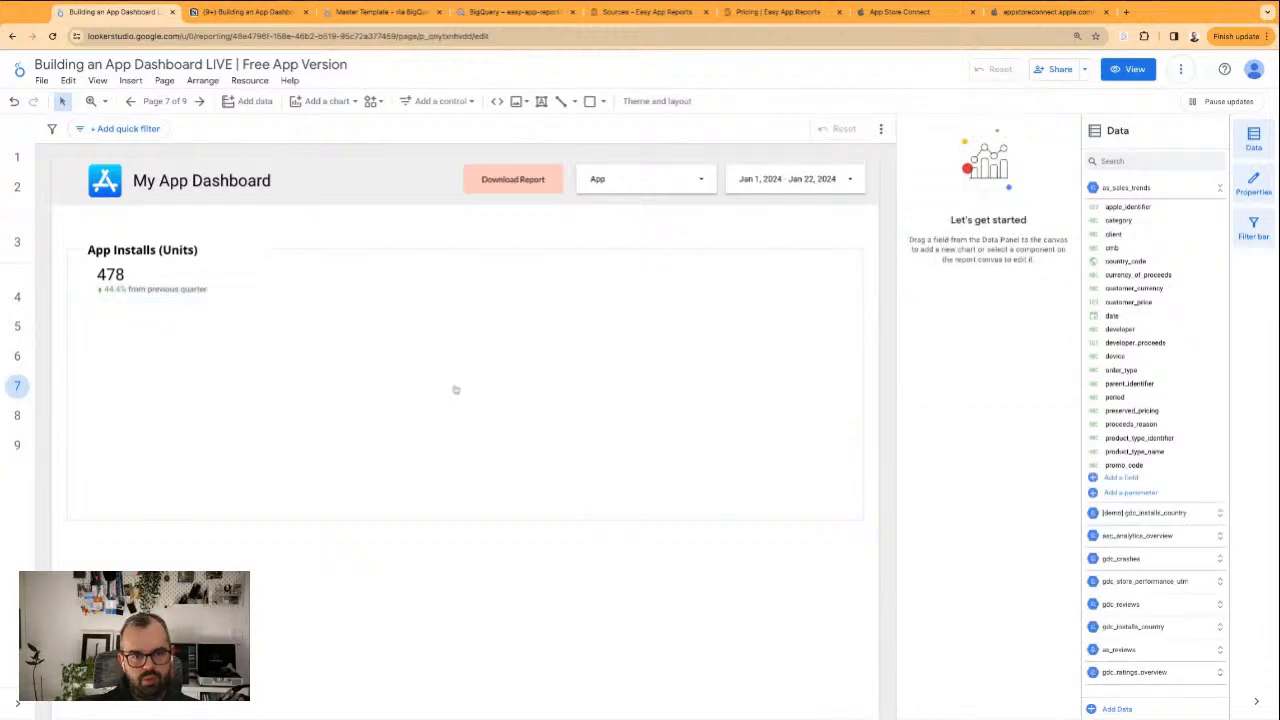
pyautogui.click(172, 292)
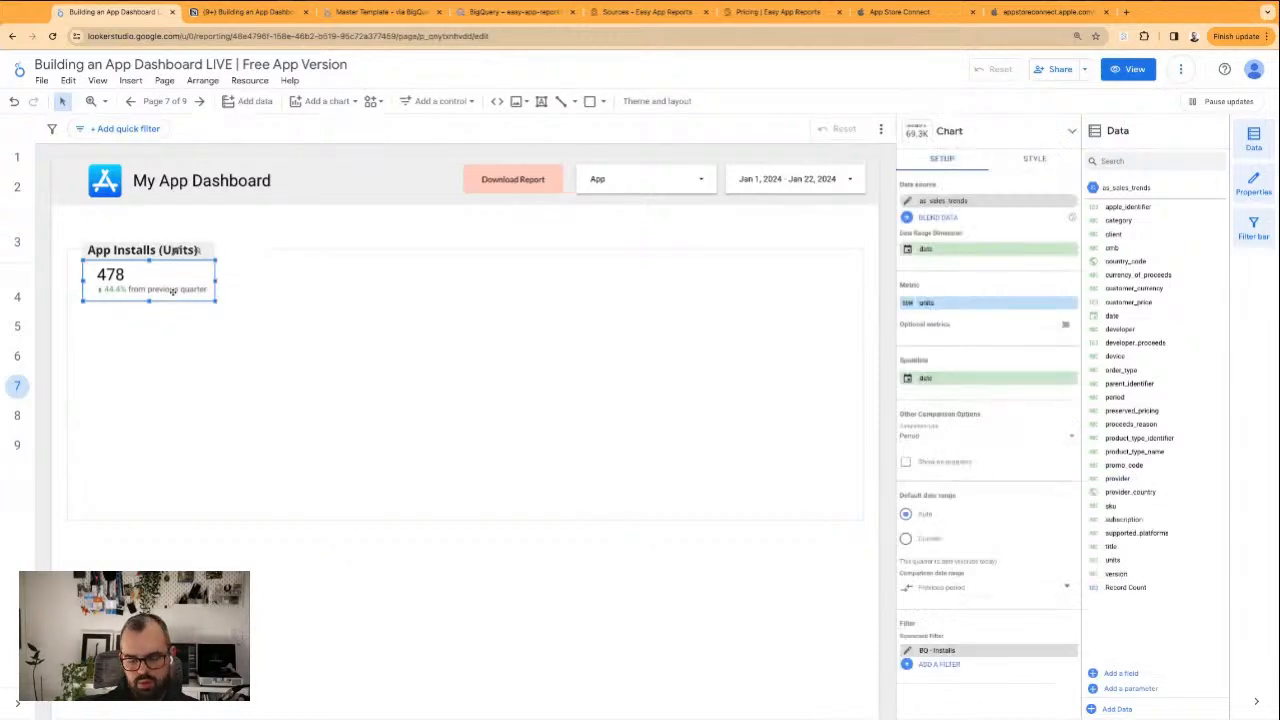
pyautogui.press('Delete')
pyautogui.press('super+v')
pyautogui.press('Delete')
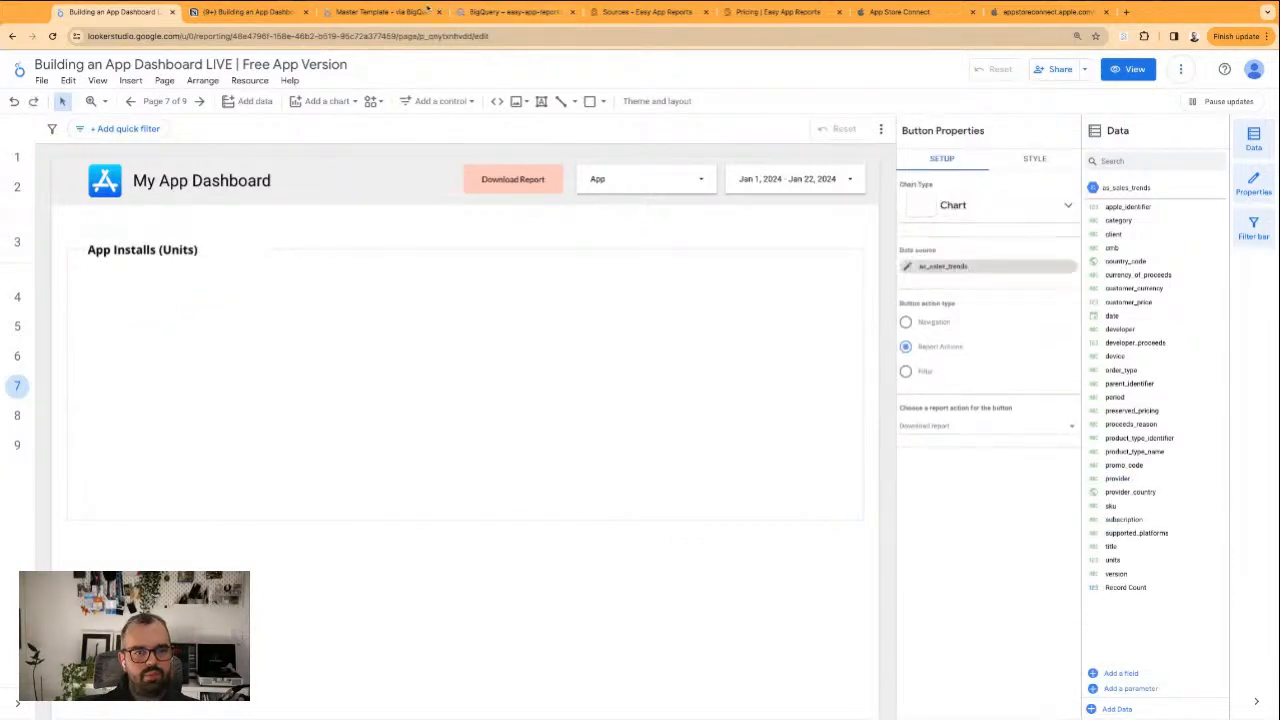
# Copy the Acquisition heading, charts and table from the Master Template report and paste them onto the Store Funnel page under its header
pyautogui.click(422, 15)
pyautogui.rightClick(385, 246)
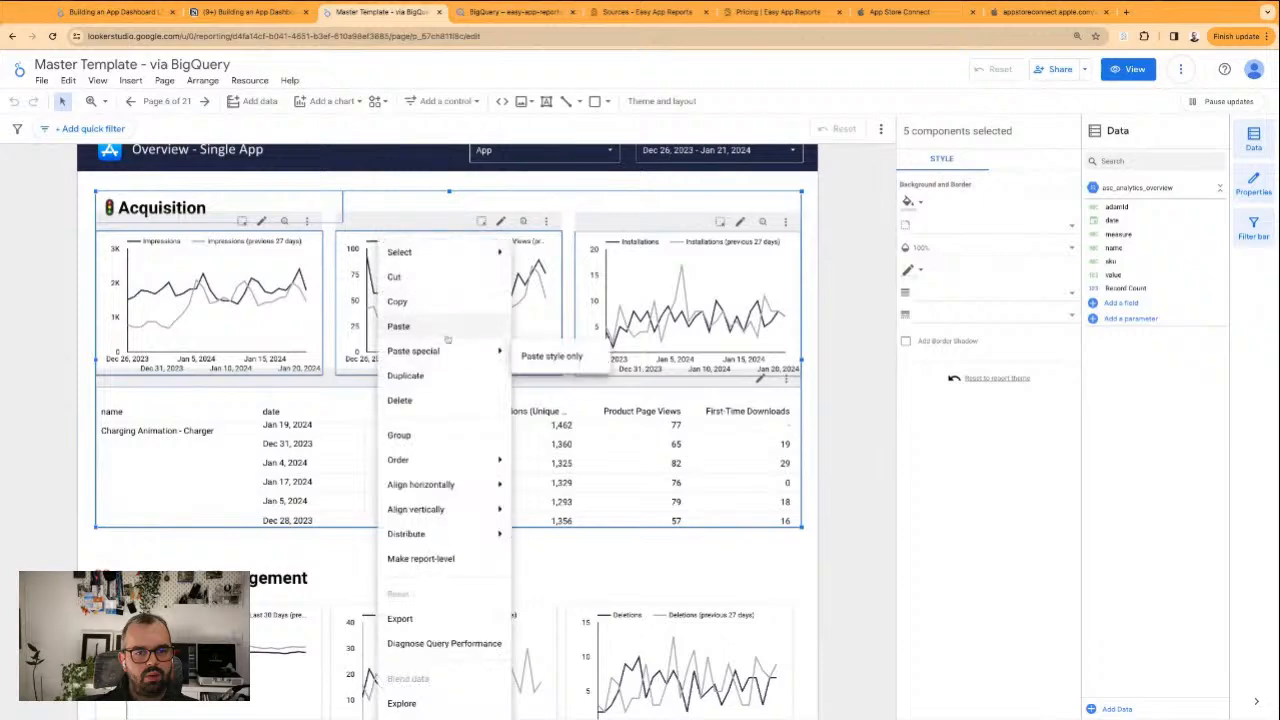
pyautogui.click(449, 301)
pyautogui.click(250, 12)
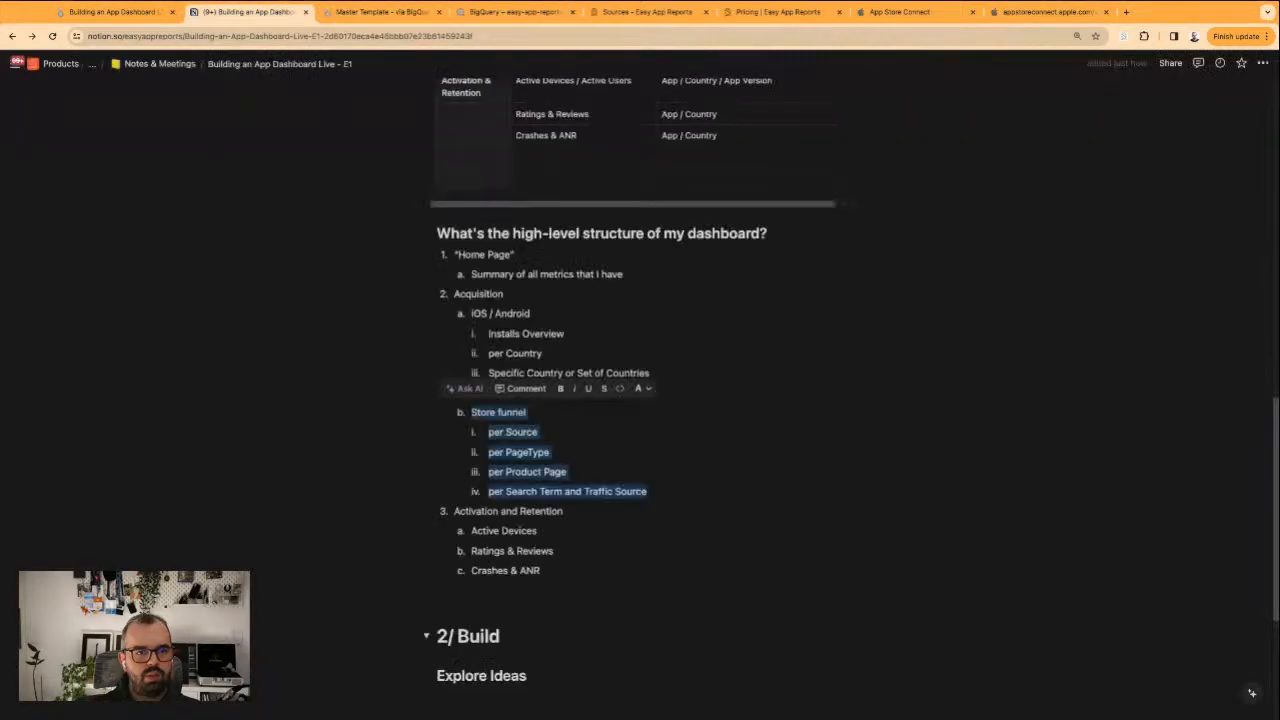
pyautogui.click(145, 13)
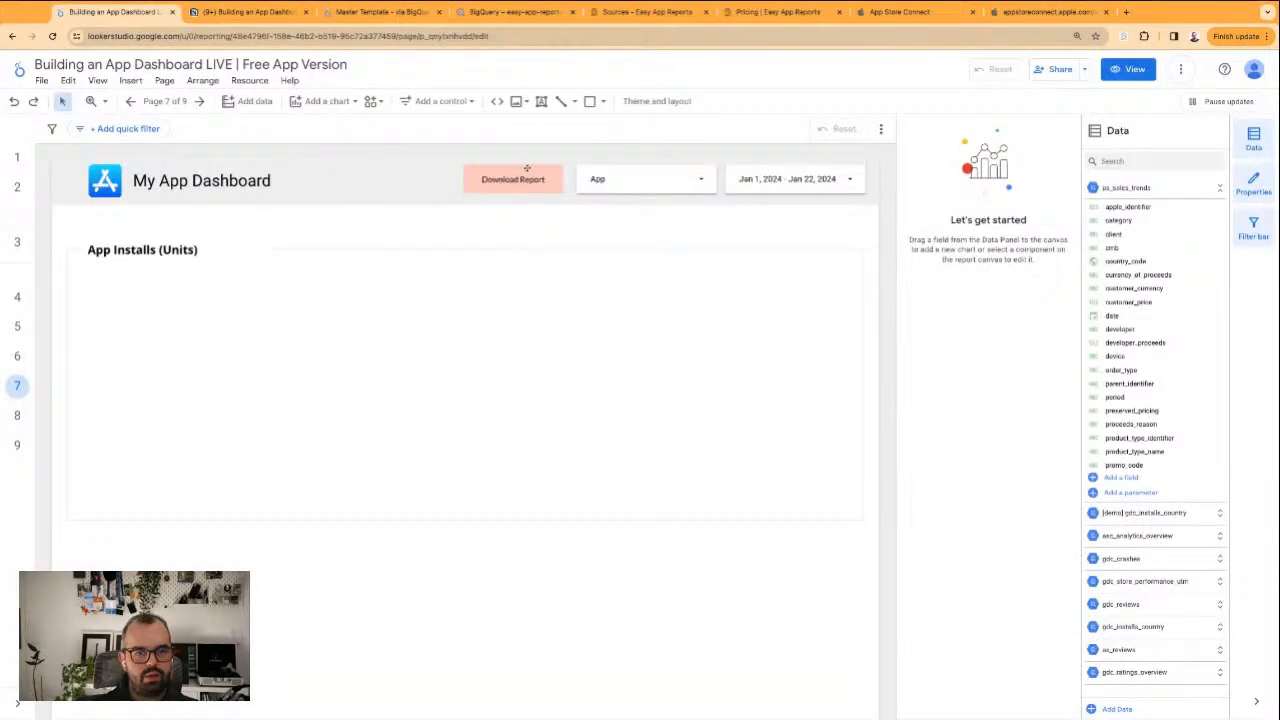
pyautogui.click(658, 177)
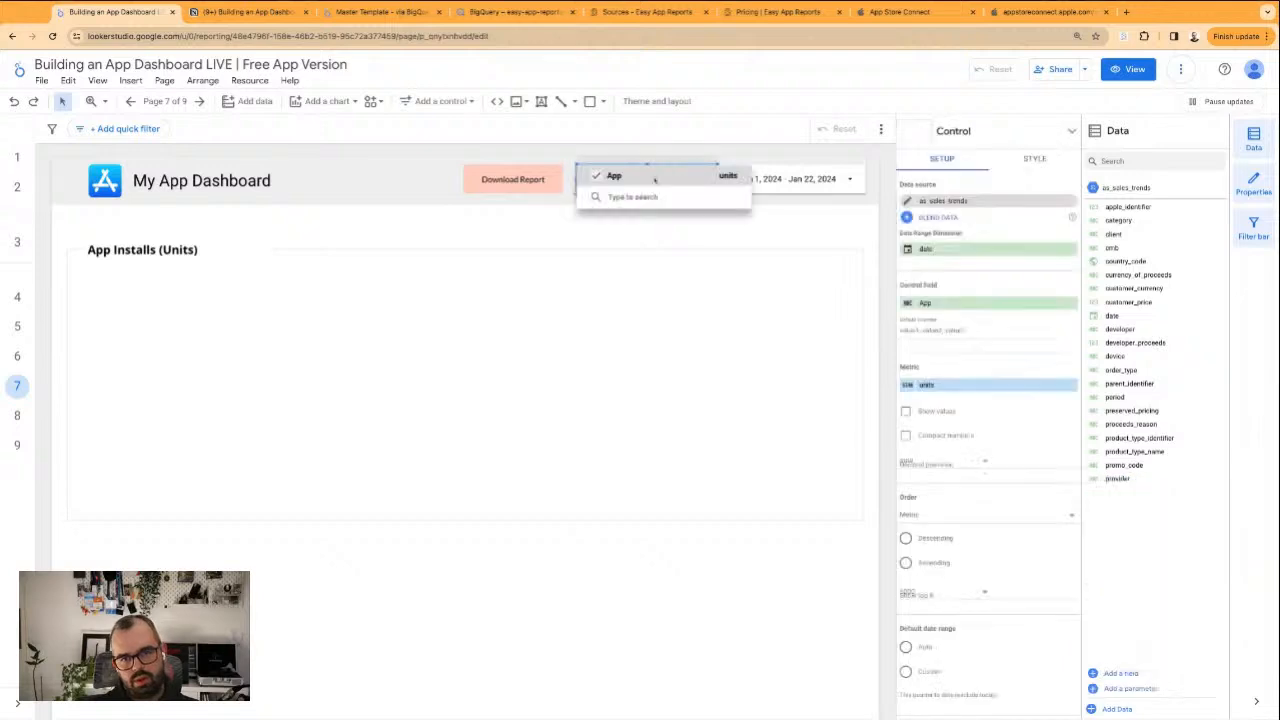
pyautogui.click(641, 151)
pyautogui.click(484, 232)
pyautogui.hotkey('ctrl', 'v')
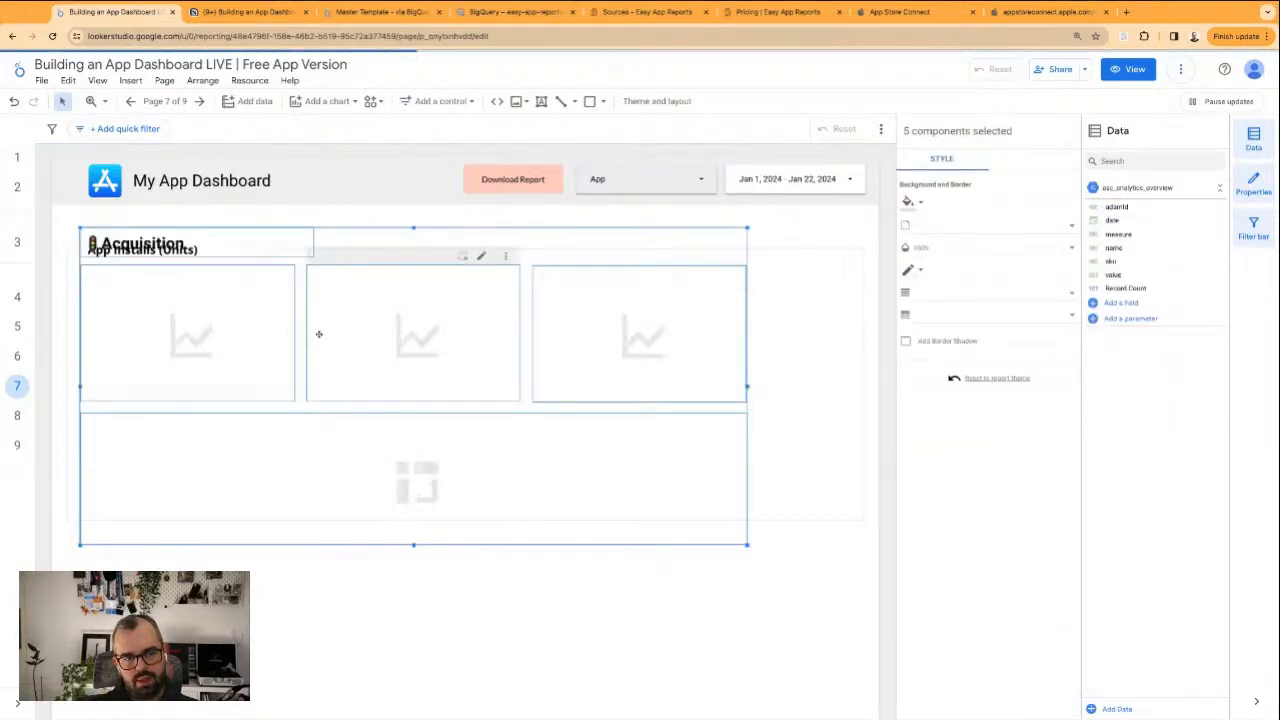
pyautogui.press('Left')
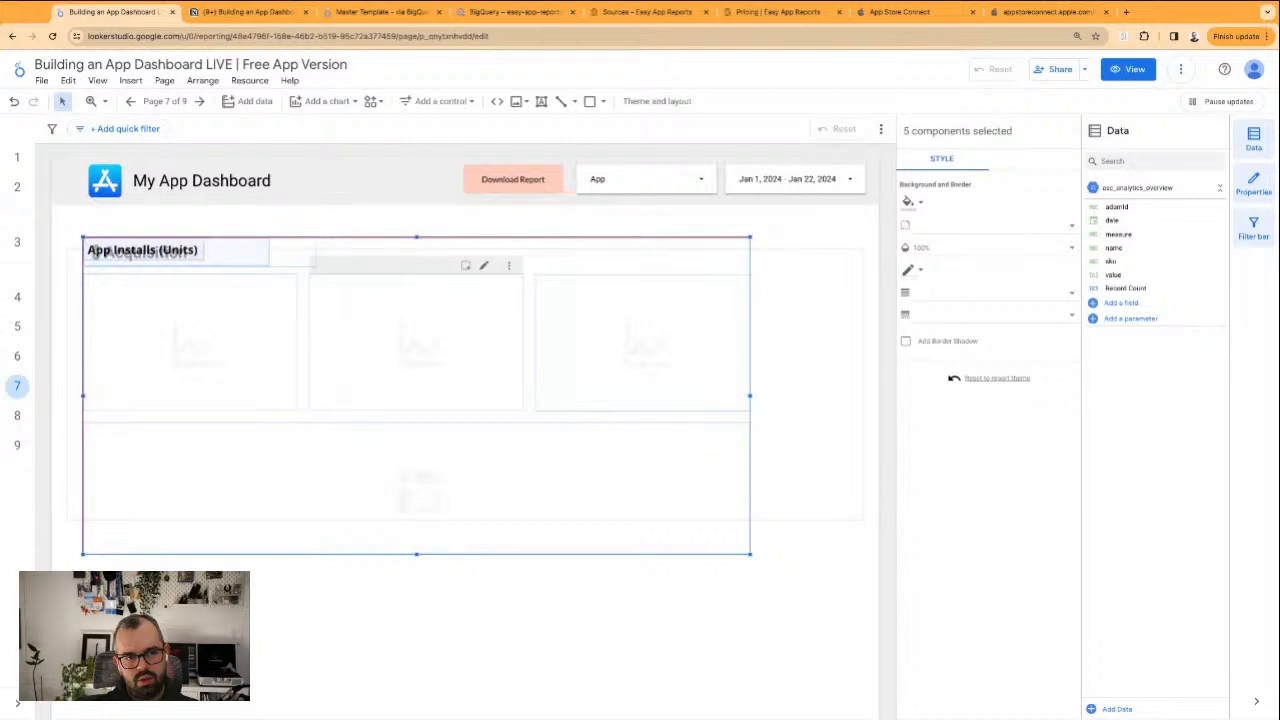
# Delete the App Installs (Units) heading and put the pasted Acquisition heading in its place
pyautogui.click(329, 380)
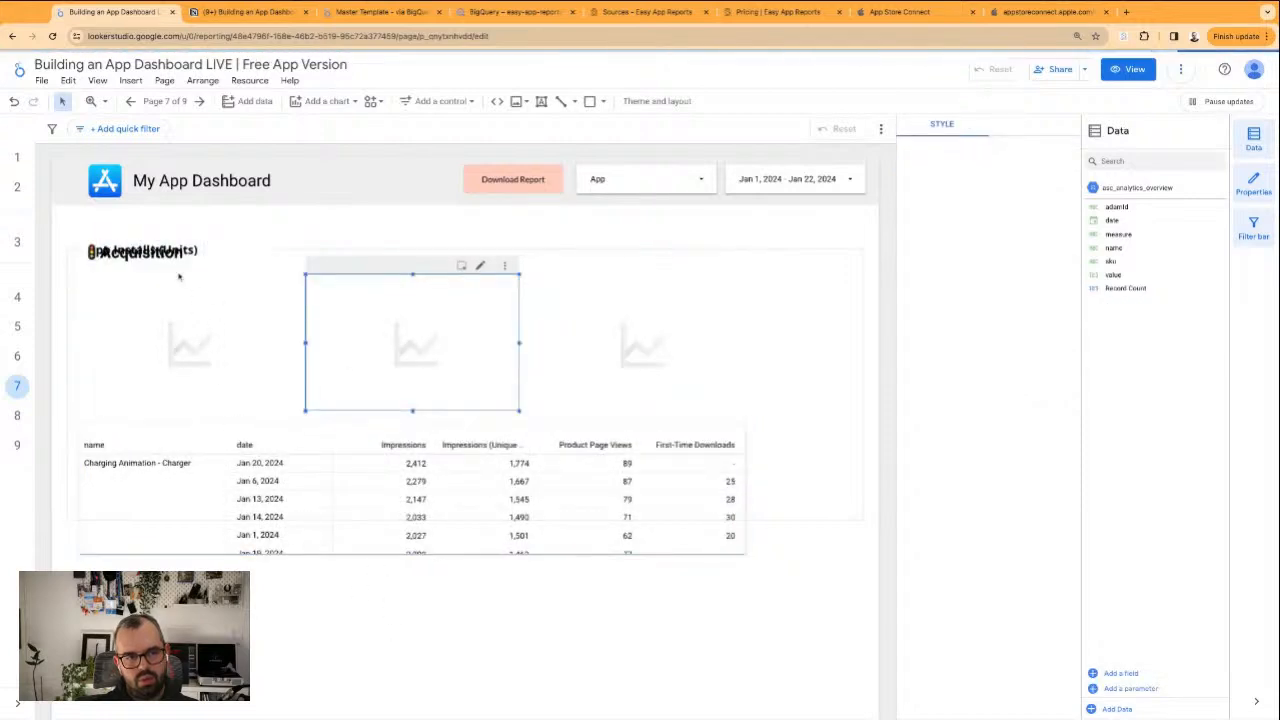
pyautogui.click(104, 258)
pyautogui.moveTo(104, 262); pyautogui.dragTo(139, 238)
pyautogui.click(142, 250)
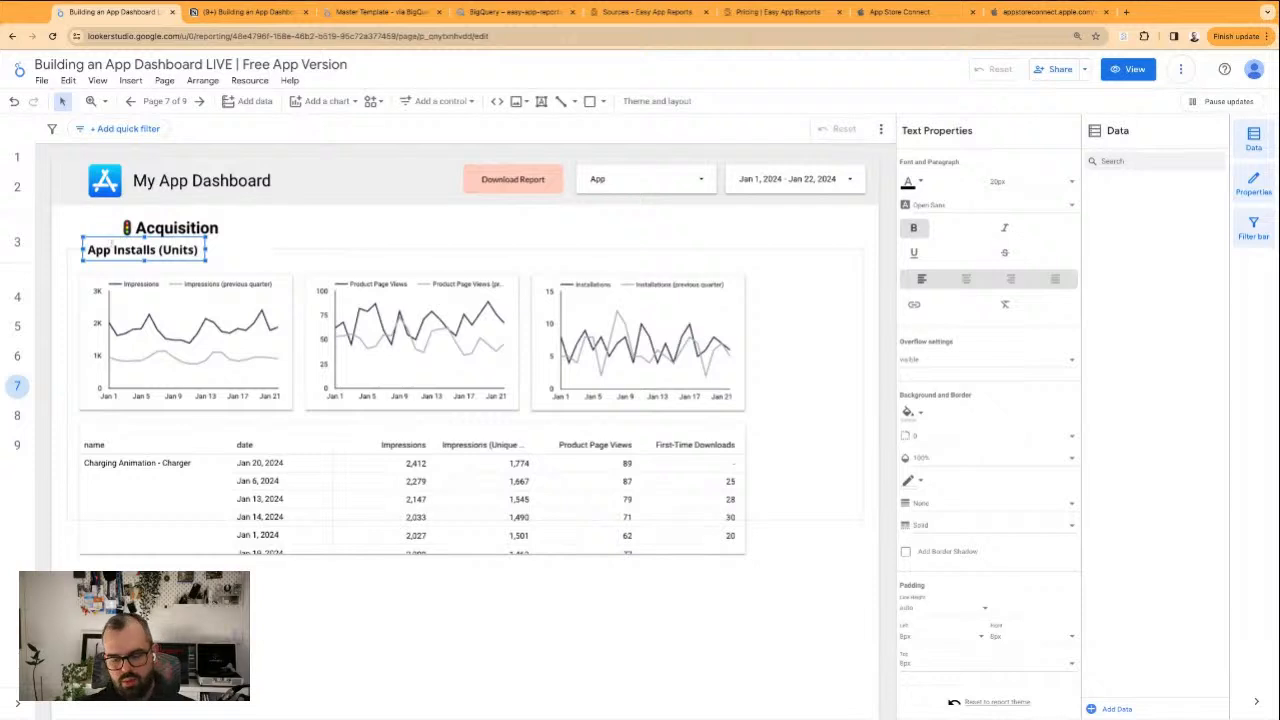
pyautogui.press('Delete')
pyautogui.moveTo(161, 217); pyautogui.dragTo(126, 237)
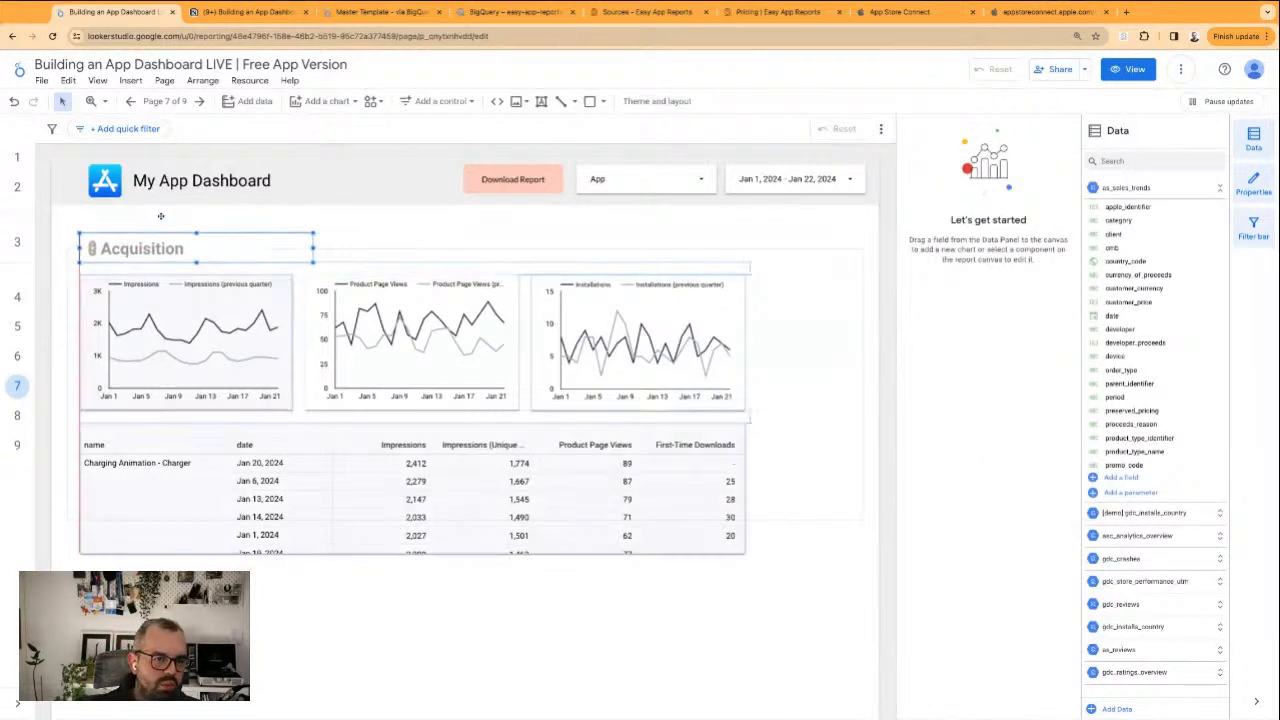
# Change the Acquisition heading to Store Funnel without the emoji and narrow its text box to fit
pyautogui.doubleClick(125, 250)
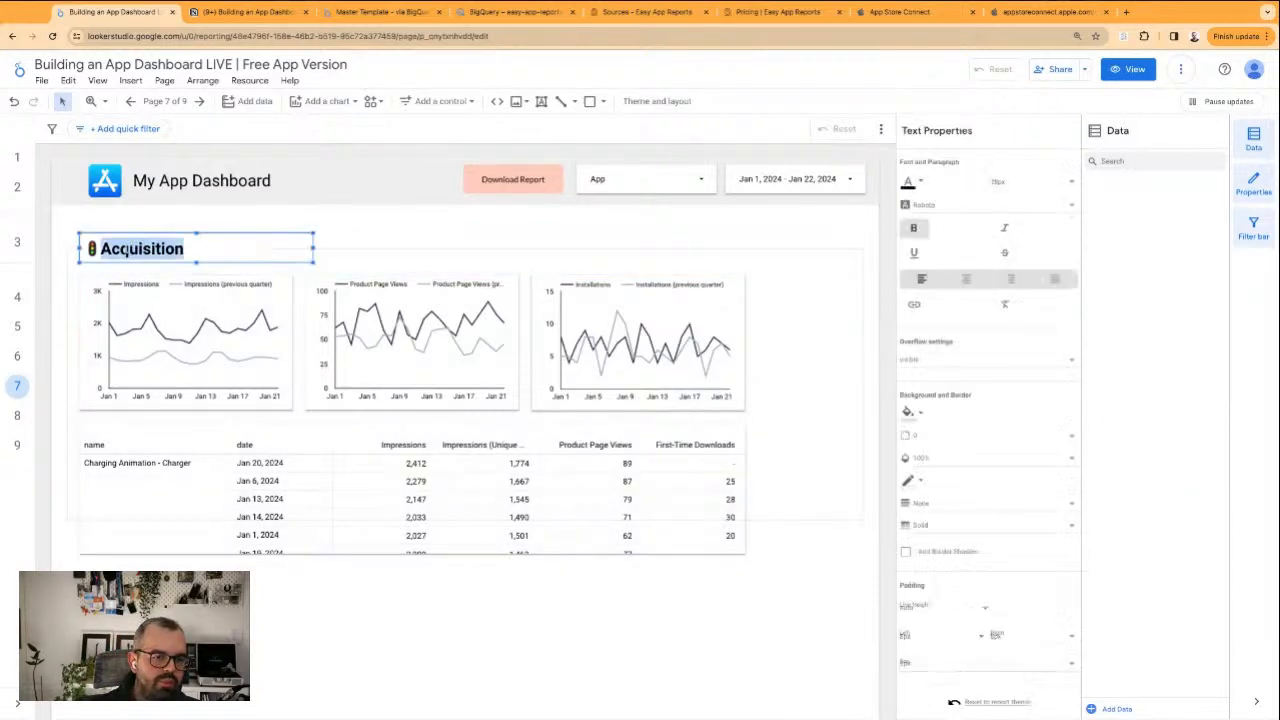
pyautogui.write('Store Funnel')
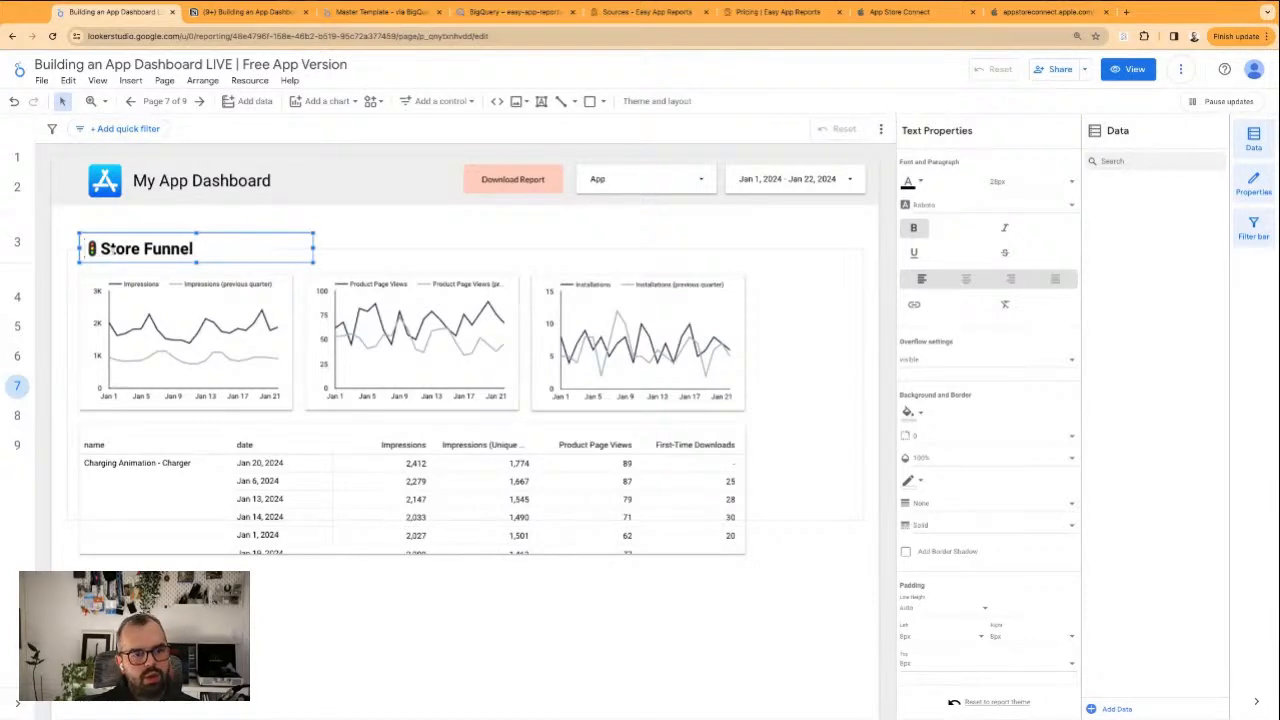
pyautogui.press('BackSpace')
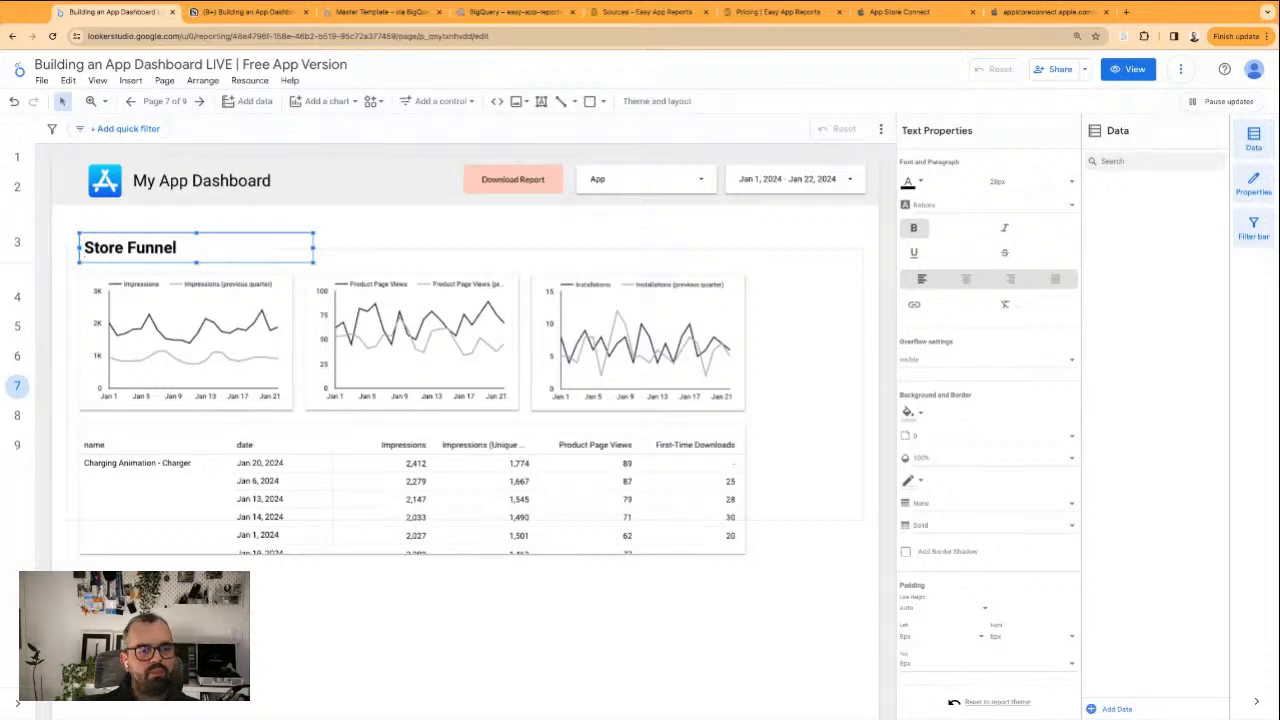
pyautogui.click(406, 614)
pyautogui.click(235, 243)
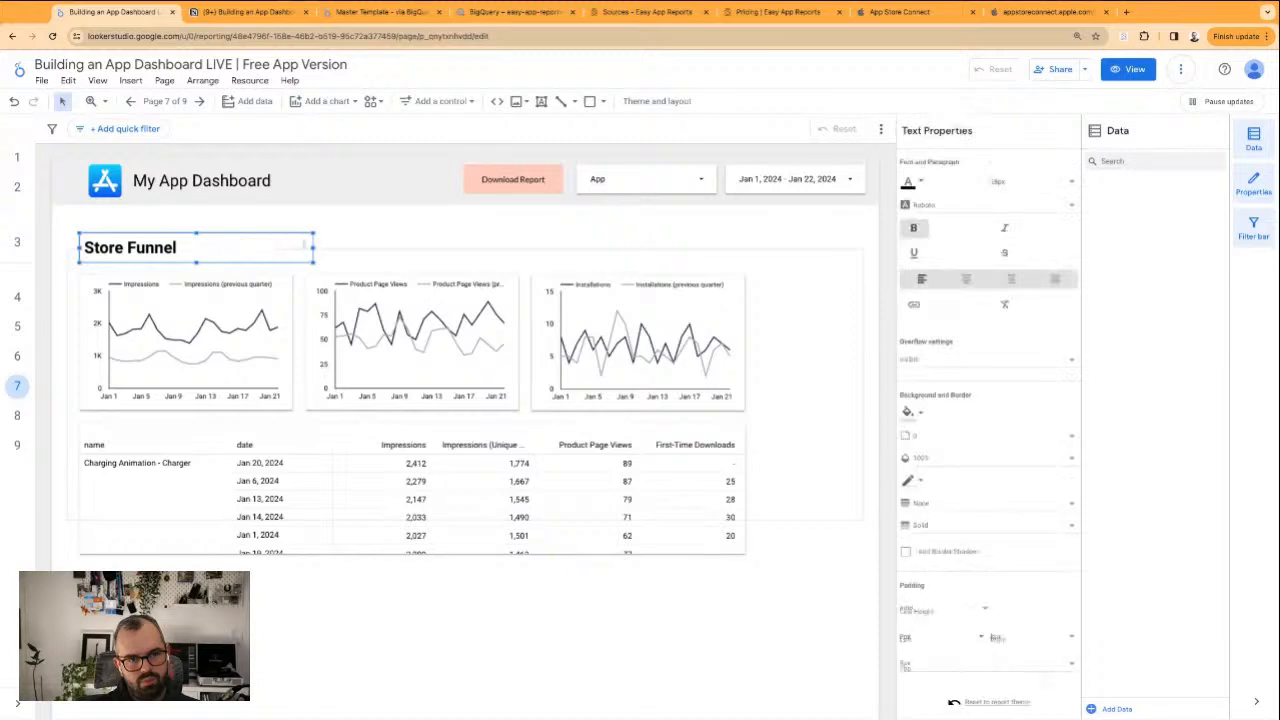
pyautogui.moveTo(312, 248); pyautogui.dragTo(210, 248)
pyautogui.click(340, 220)
# Change the data source of the App filter control in the Store Funnel page header
pyautogui.click(676, 193)
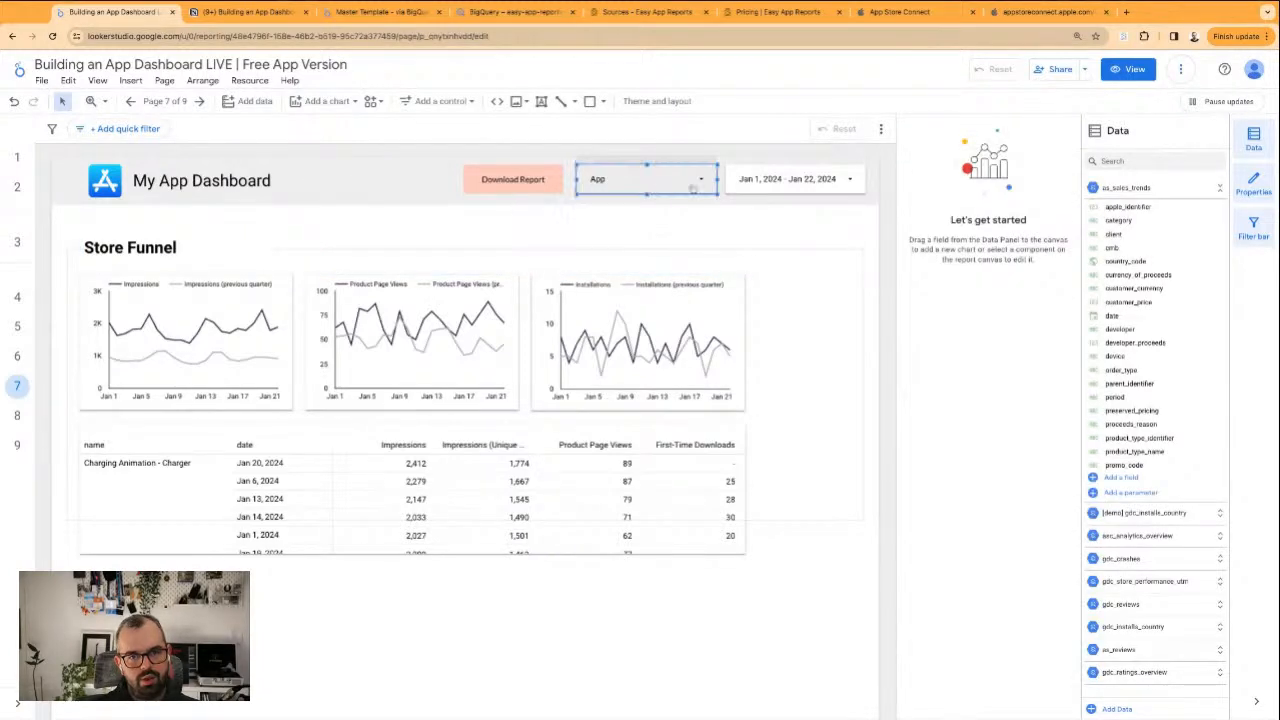
pyautogui.click(660, 190)
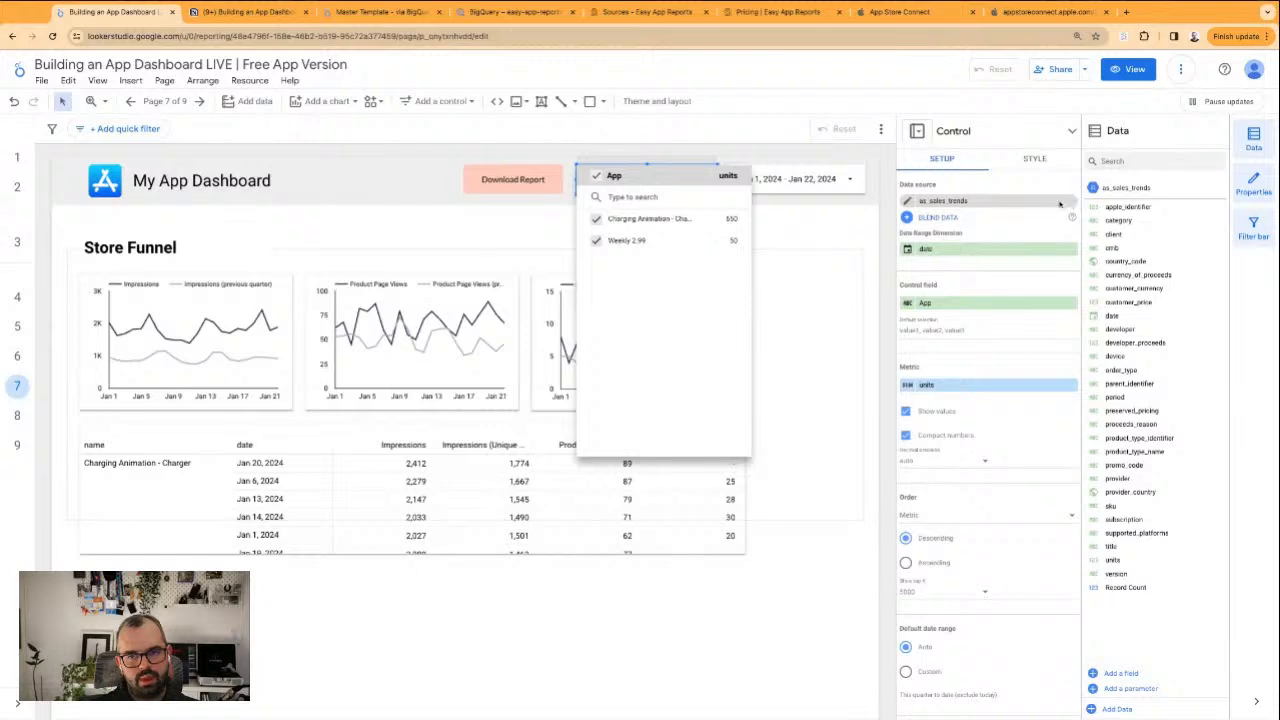
pyautogui.click(1064, 203)
pyautogui.click(622, 231)
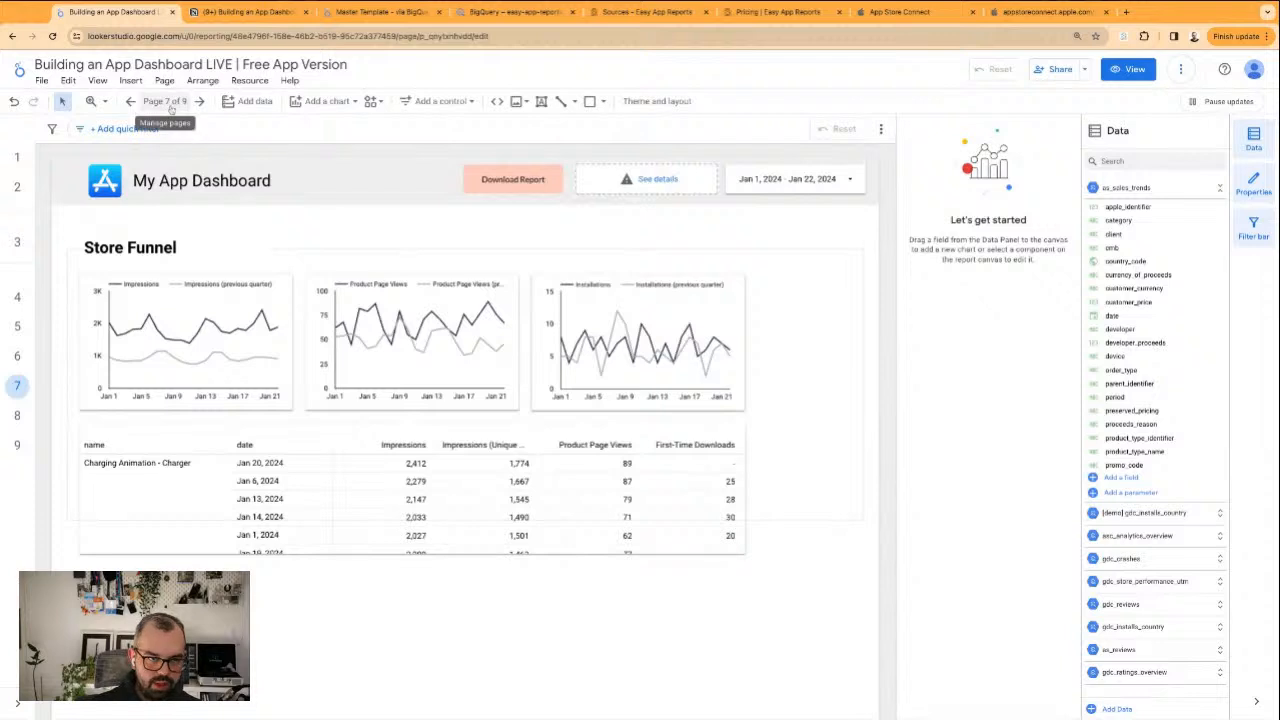
# Place the Store Funnel page after Updates & Redownloads and add a new section just before it in the report pages
pyautogui.click(164, 101)
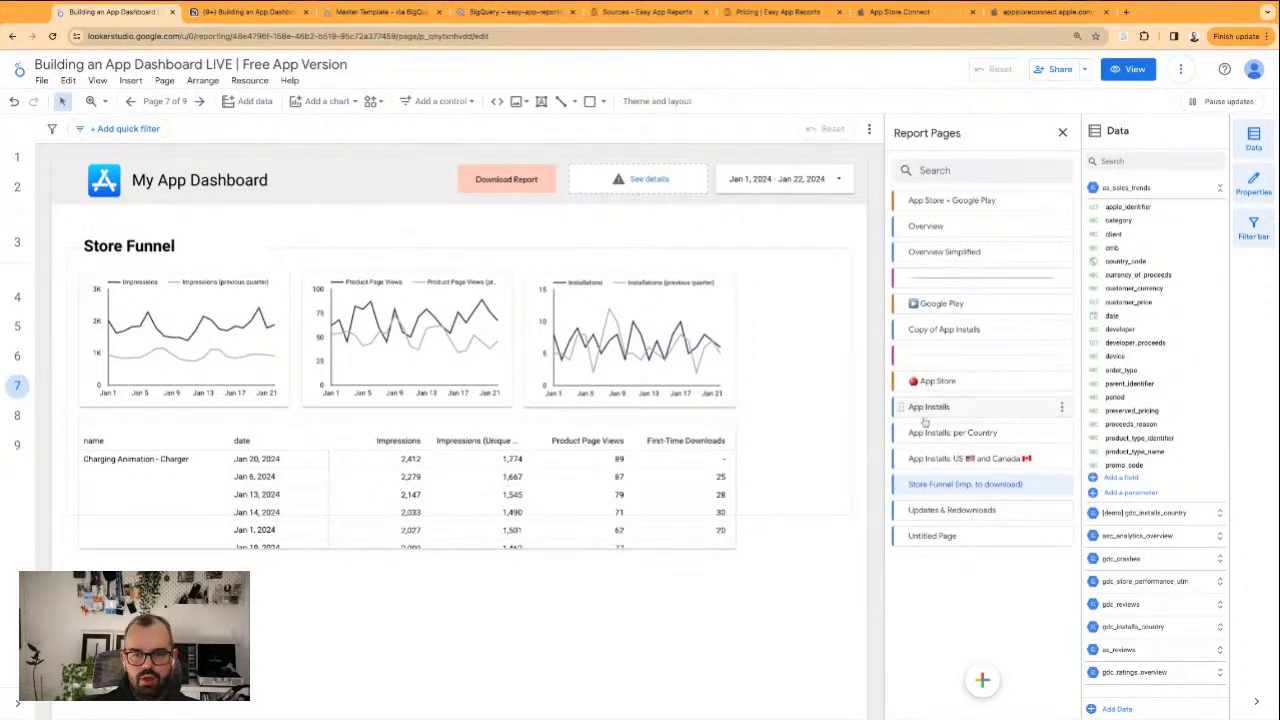
pyautogui.moveTo(903, 484); pyautogui.dragTo(920, 510)
pyautogui.press('super+z')
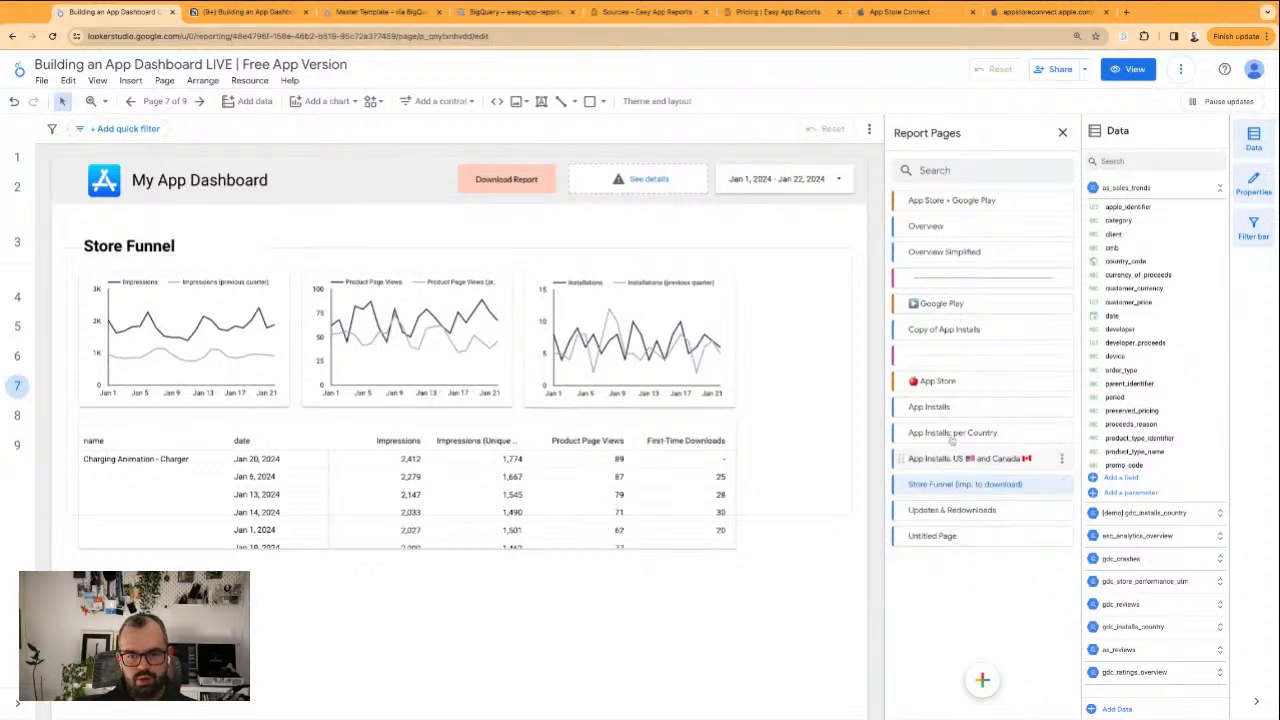
pyautogui.moveTo(990, 692)
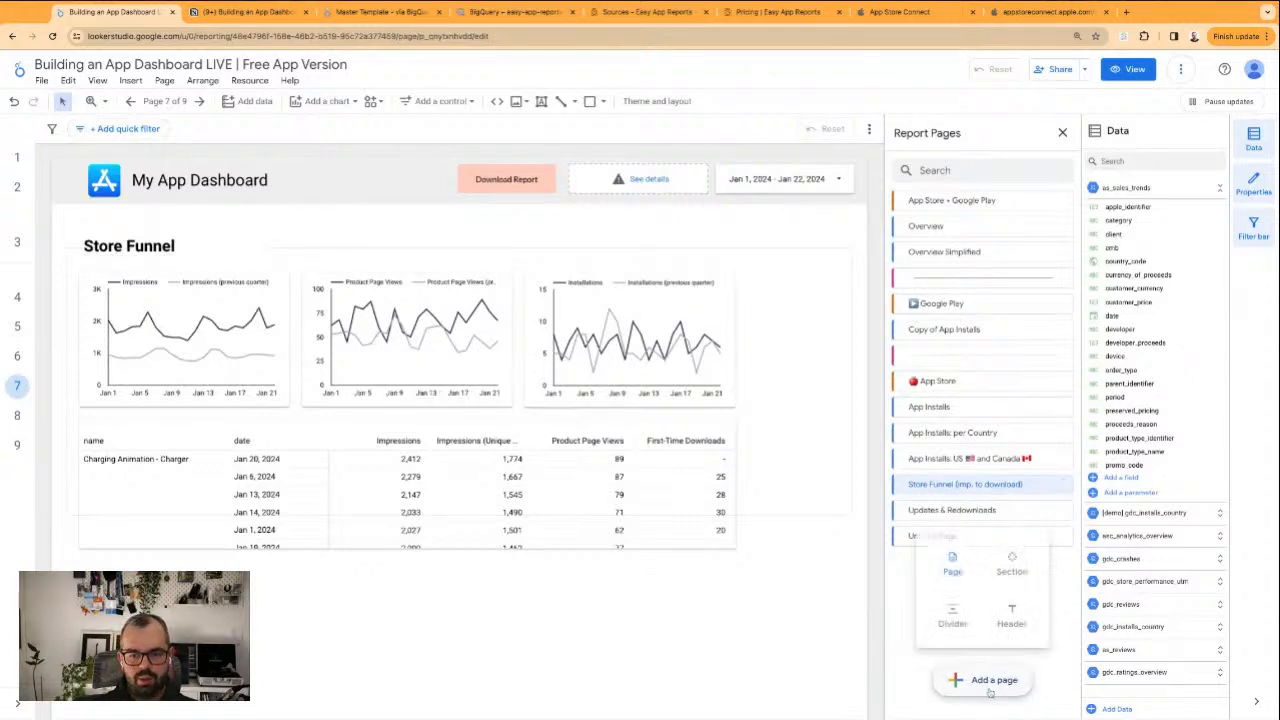
pyautogui.click(1011, 566)
pyautogui.press('super+z')
# Rename the new section after Updates & Redownloads as Trends and add a second section directly below it
pyautogui.press('super+z')
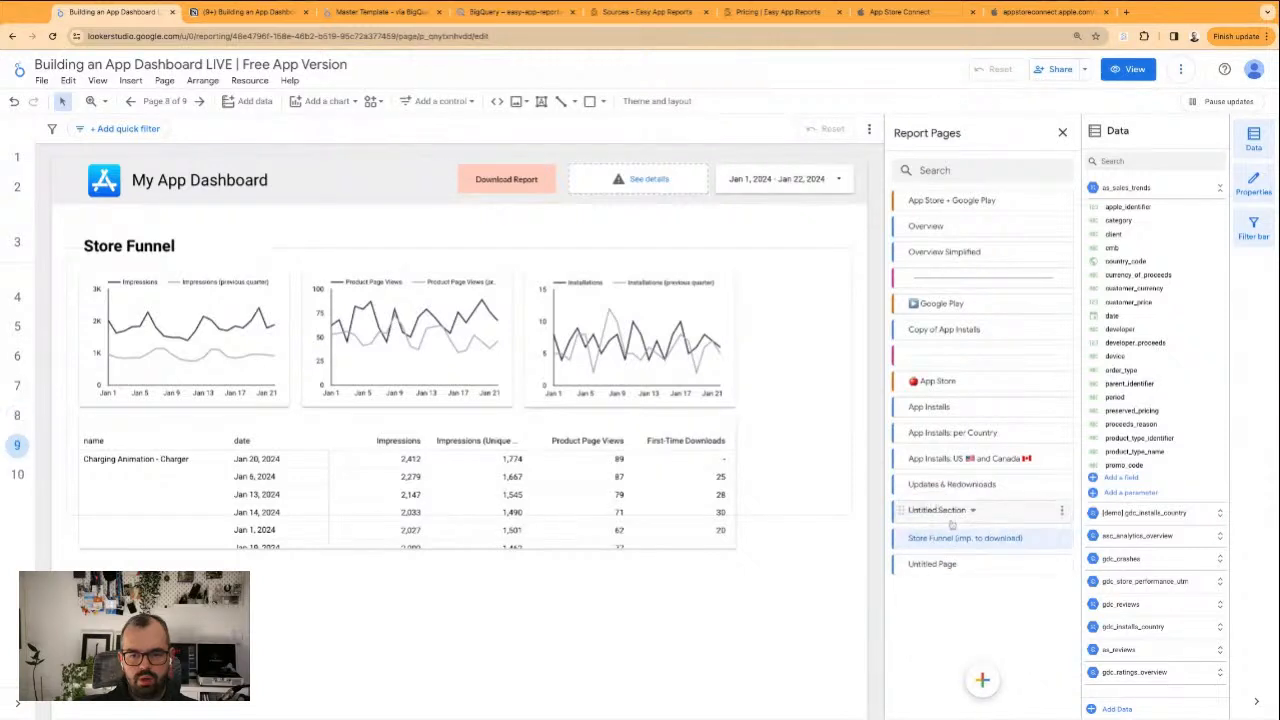
pyautogui.press('super+z')
pyautogui.moveTo(982, 678)
pyautogui.click(993, 570)
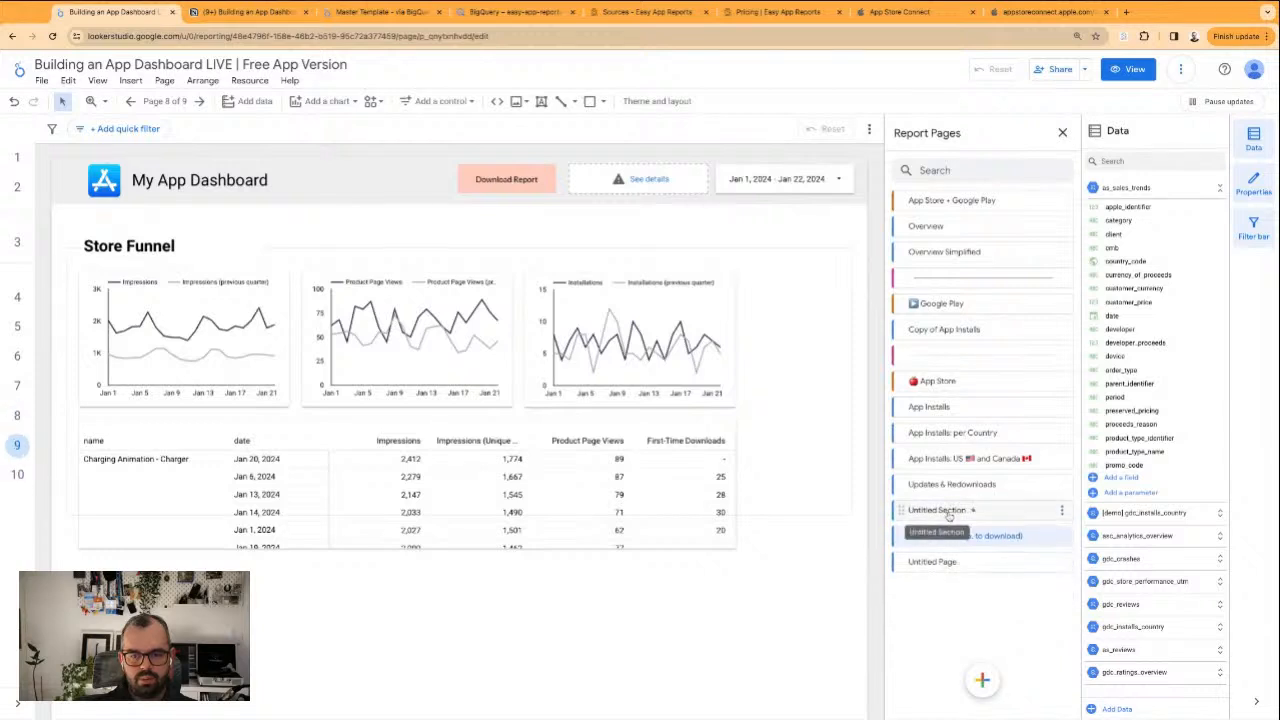
pyautogui.click(1061, 511)
pyautogui.click(1106, 252)
pyautogui.doubleClick(950, 509)
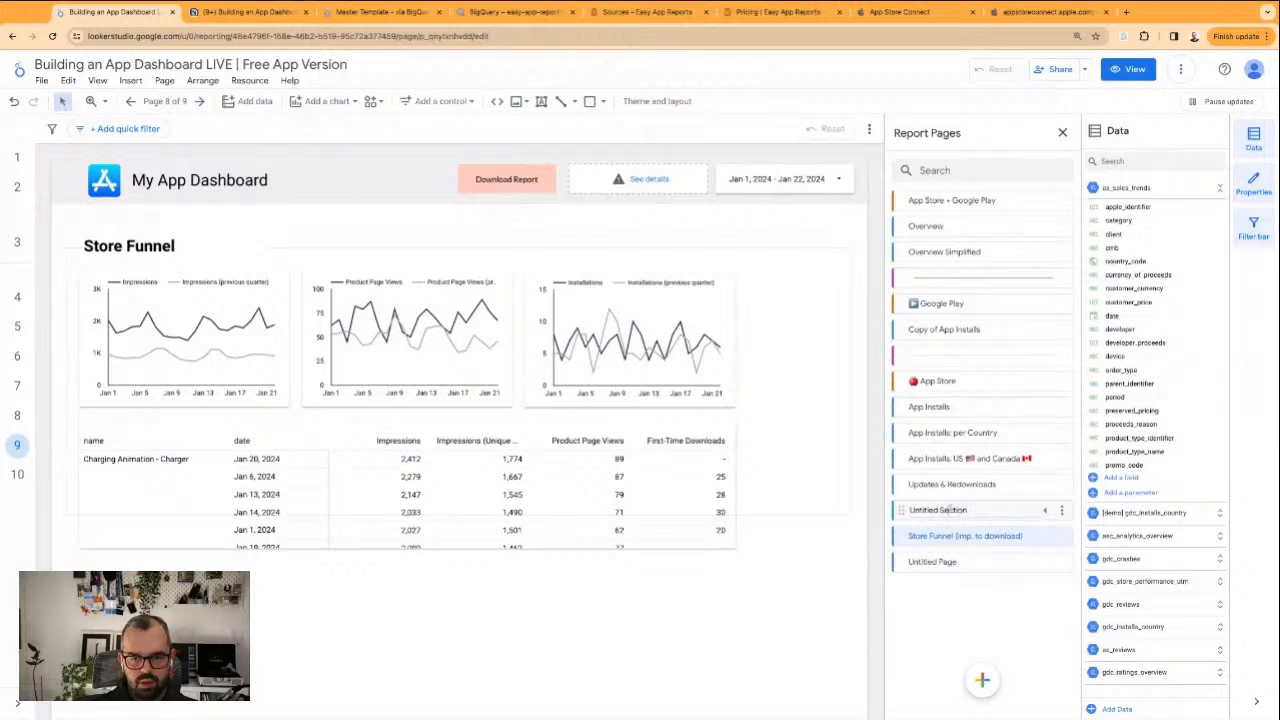
pyautogui.tripleClick(950, 509)
pyautogui.write('Trends')
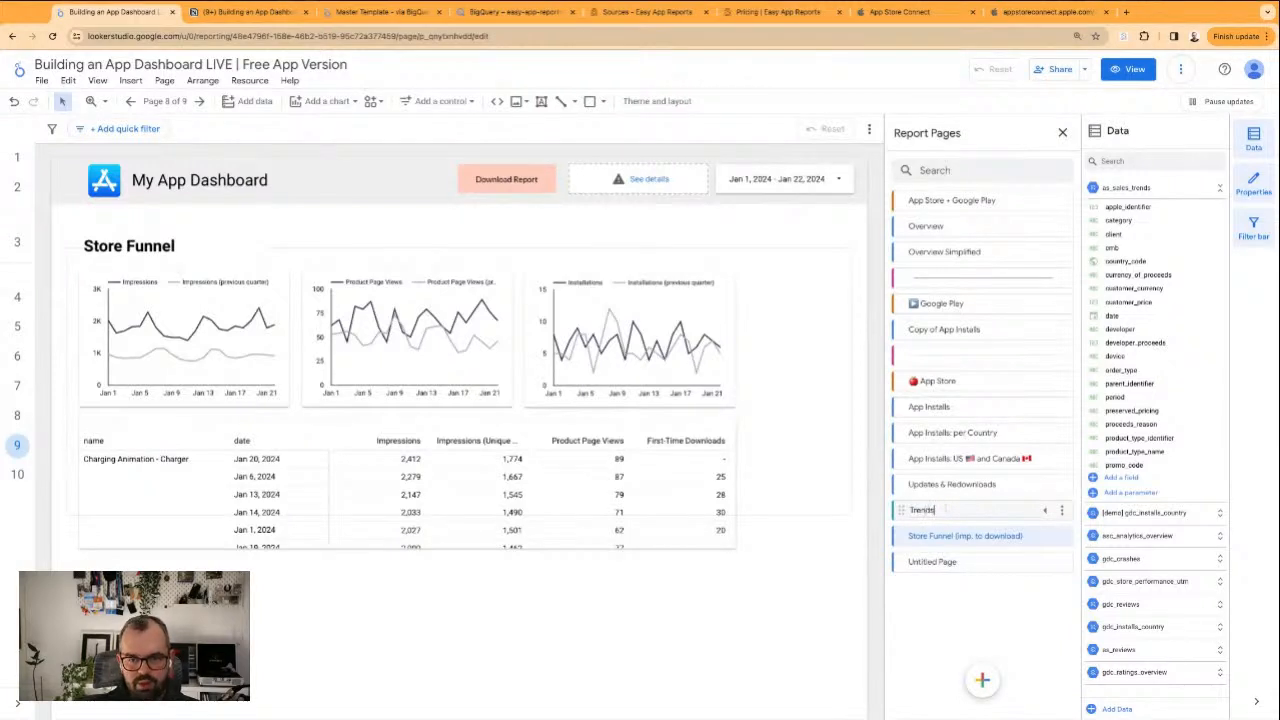
pyautogui.press('Return')
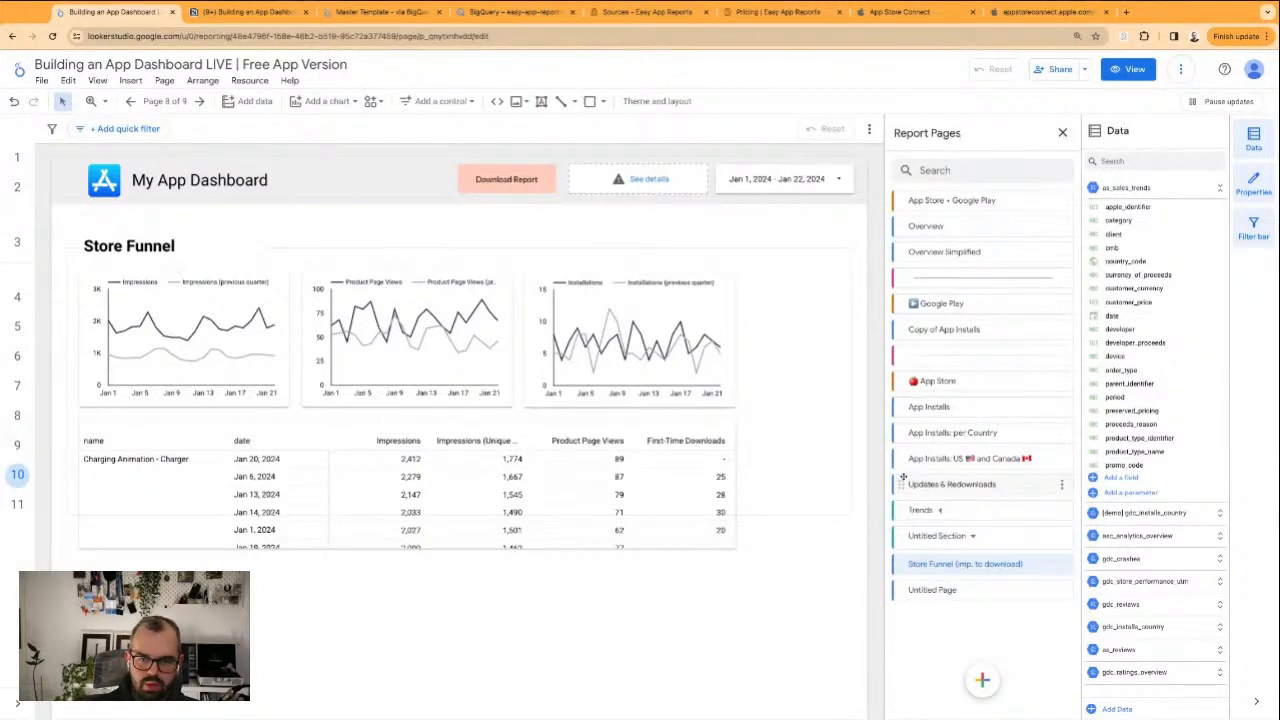
# Move the App Installs: per Country, App Installs: US and Canada, and Updates & Redownloads pages into the Trends section
pyautogui.moveTo(902, 478); pyautogui.dragTo(908, 481)
pyautogui.moveTo(901, 433); pyautogui.dragTo(908, 461)
pyautogui.moveTo(903, 408); pyautogui.dragTo(926, 450)
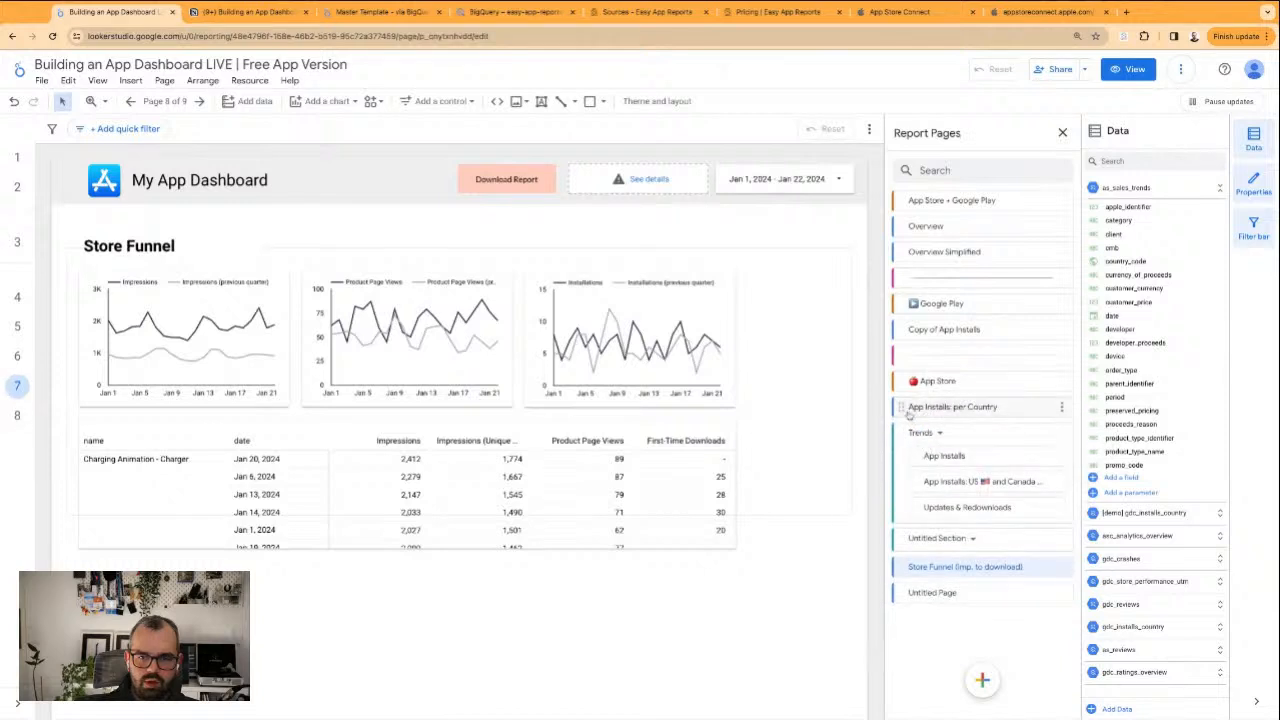
pyautogui.moveTo(903, 408); pyautogui.dragTo(942, 443)
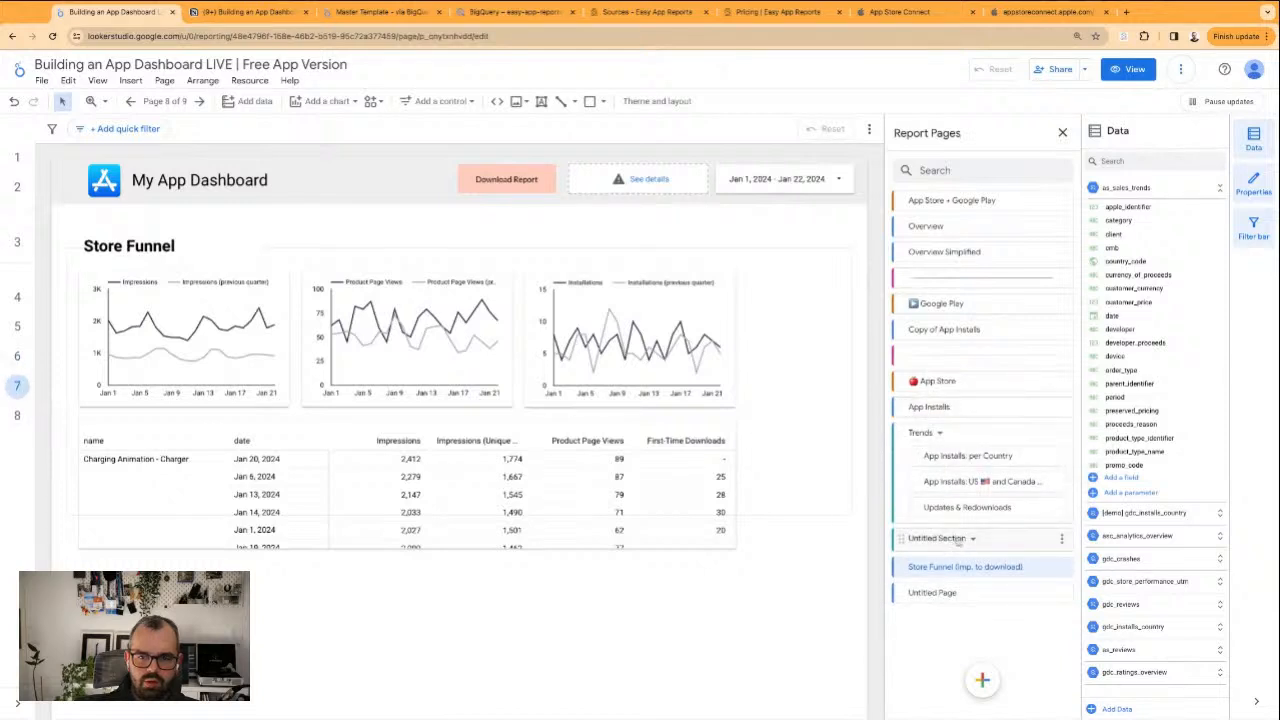
# Rename the untitled section below Trends as Analytics
pyautogui.click(1061, 539)
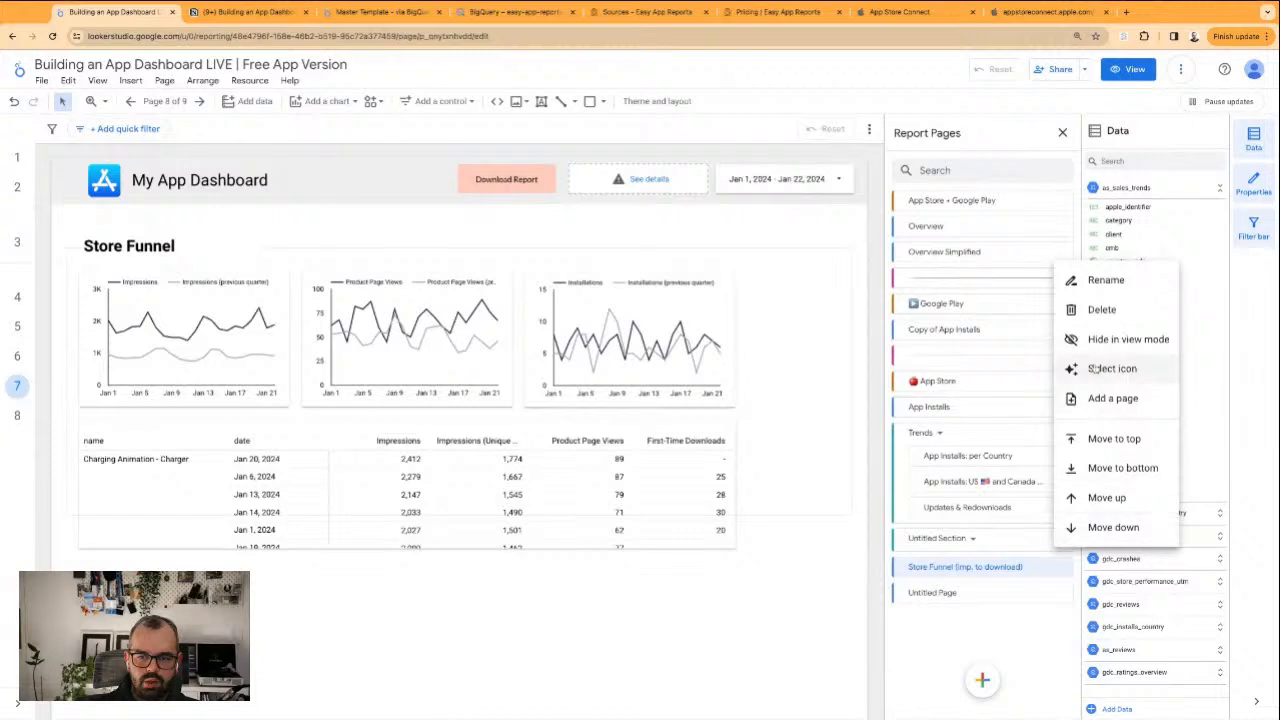
pyautogui.click(1100, 278)
pyautogui.write('Analytics')
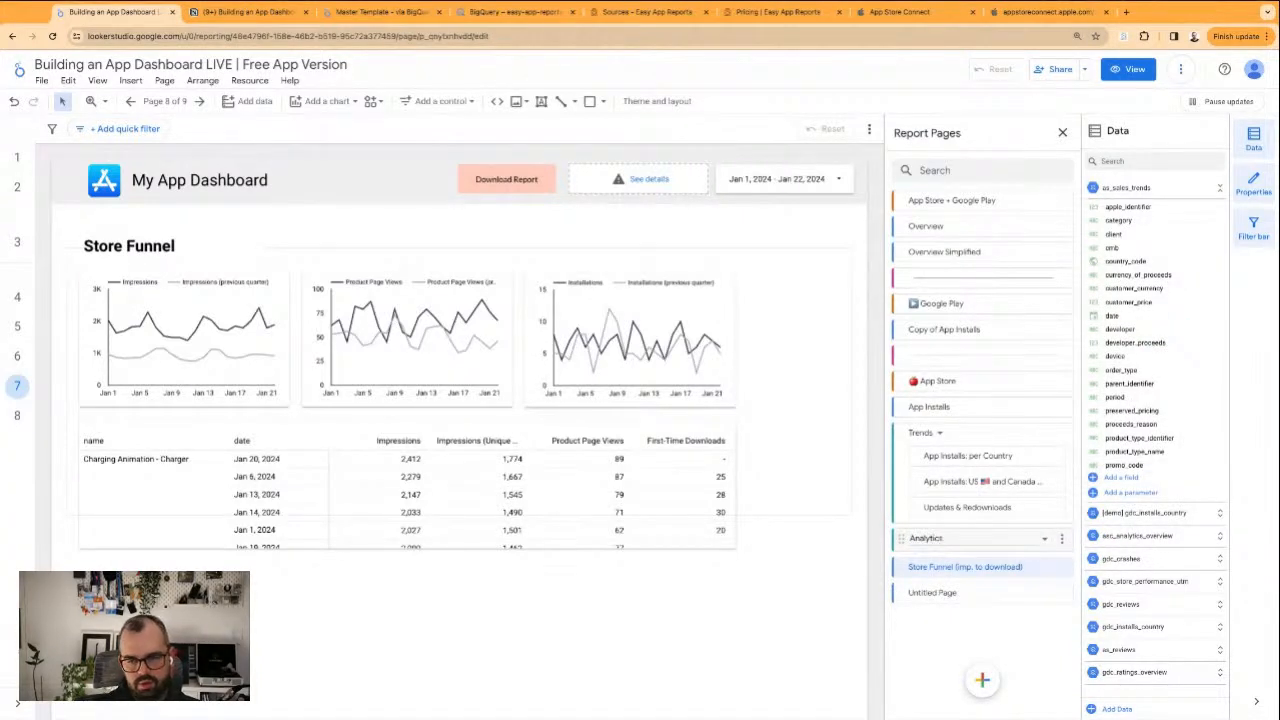
pyautogui.press('Return')
# Place App Installs first in the Trends section and move Store Funnel (imp. to download) into the Analytics section
pyautogui.moveTo(928, 577); pyautogui.dragTo(942, 625)
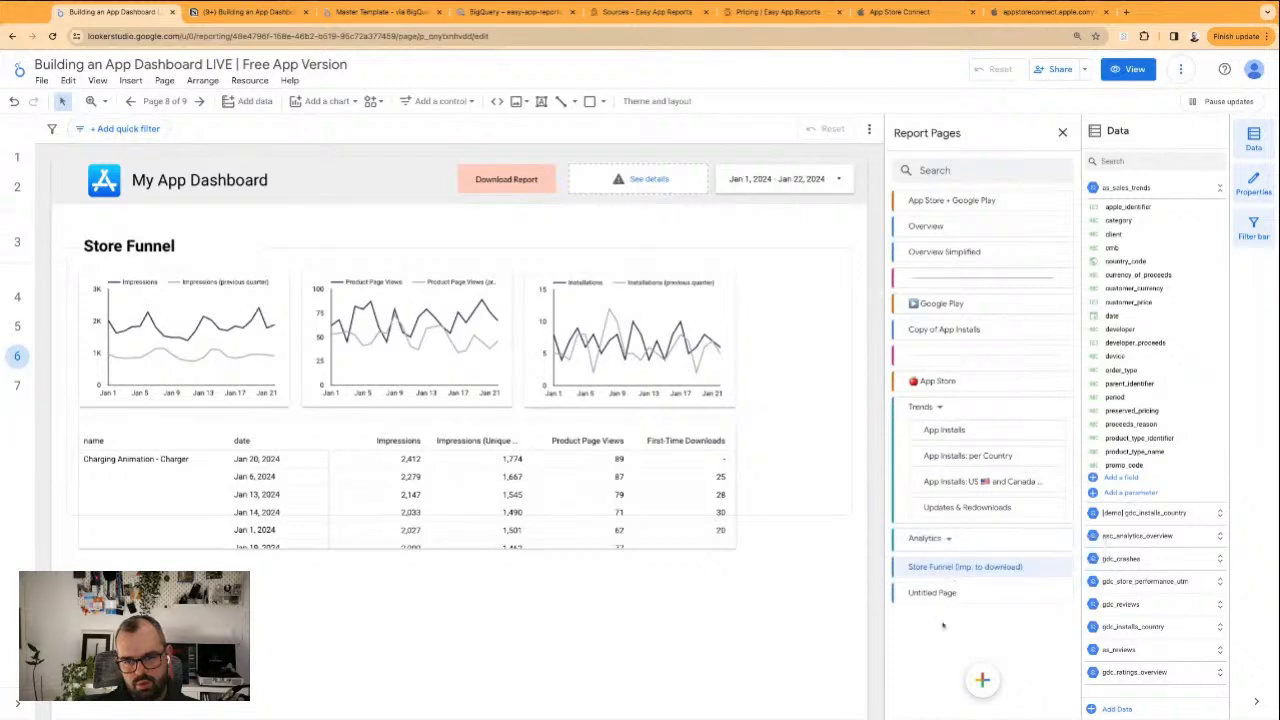
pyautogui.moveTo(899, 566); pyautogui.dragTo(910, 548)
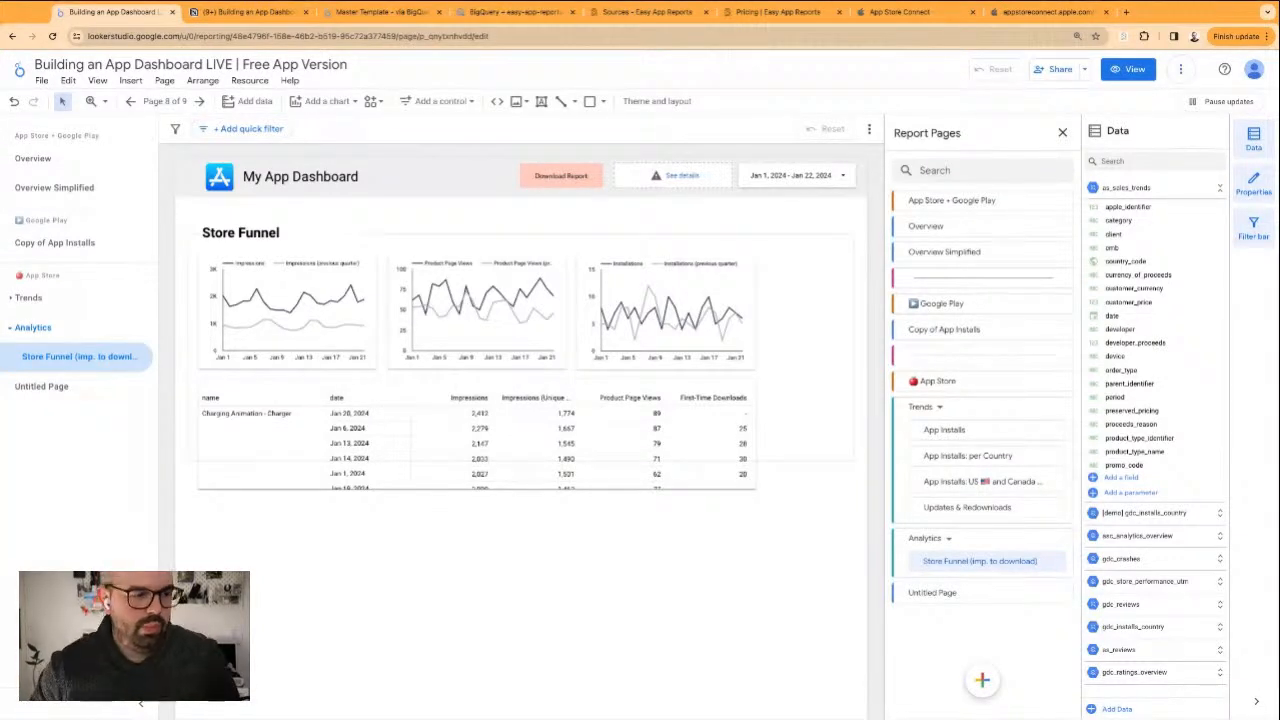
pyautogui.moveTo(950, 561)
pyautogui.mouseDown()
pyautogui.moveTo(935, 596)
pyautogui.moveTo(940, 552)
pyautogui.mouseUp()
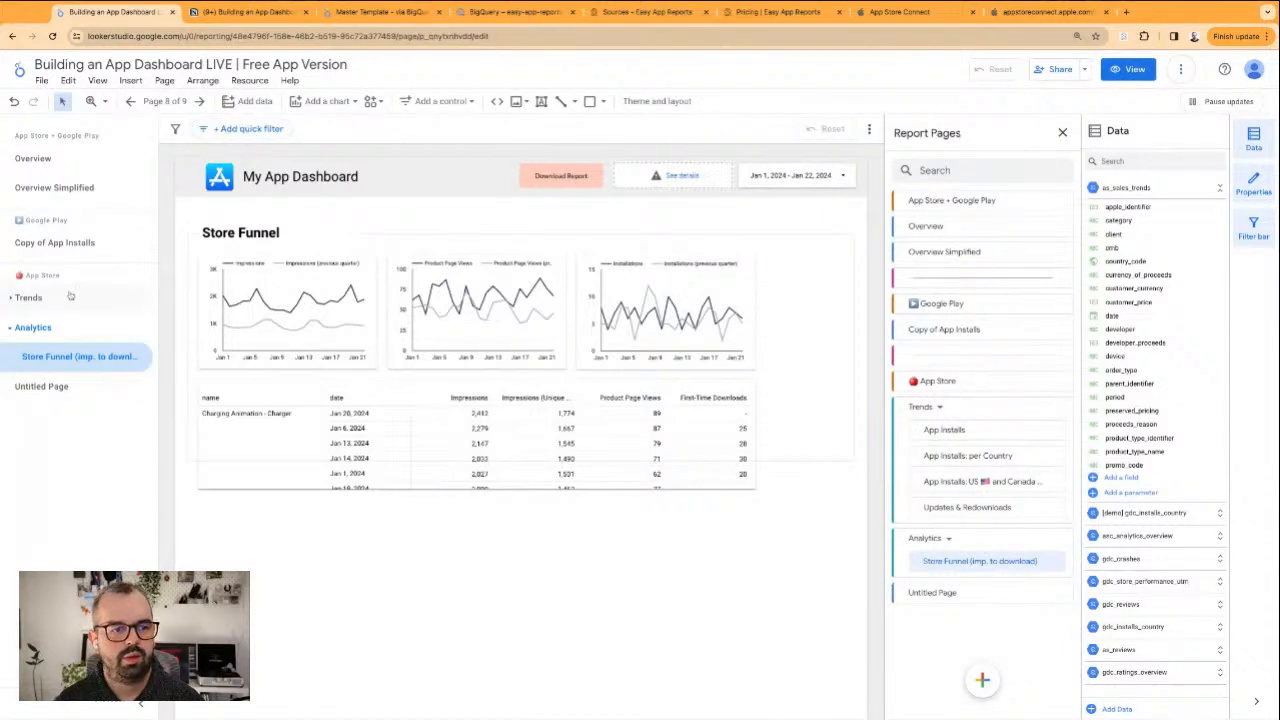
pyautogui.click(19, 297)
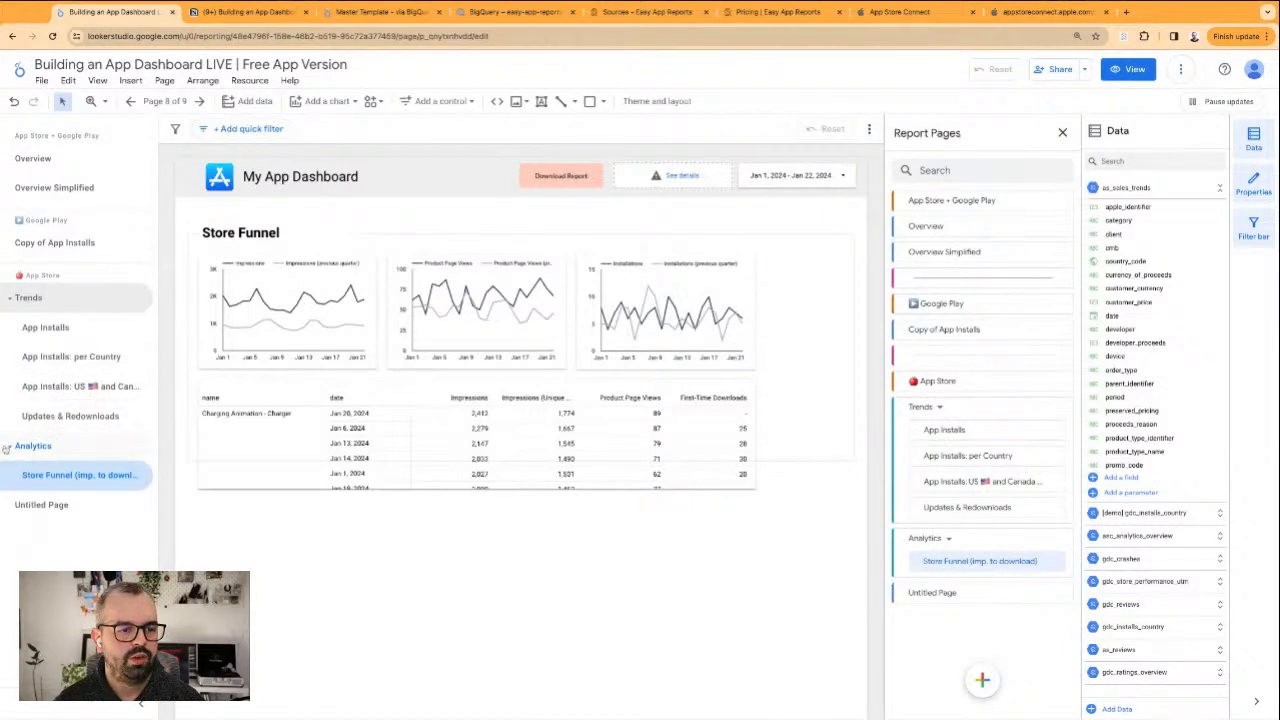
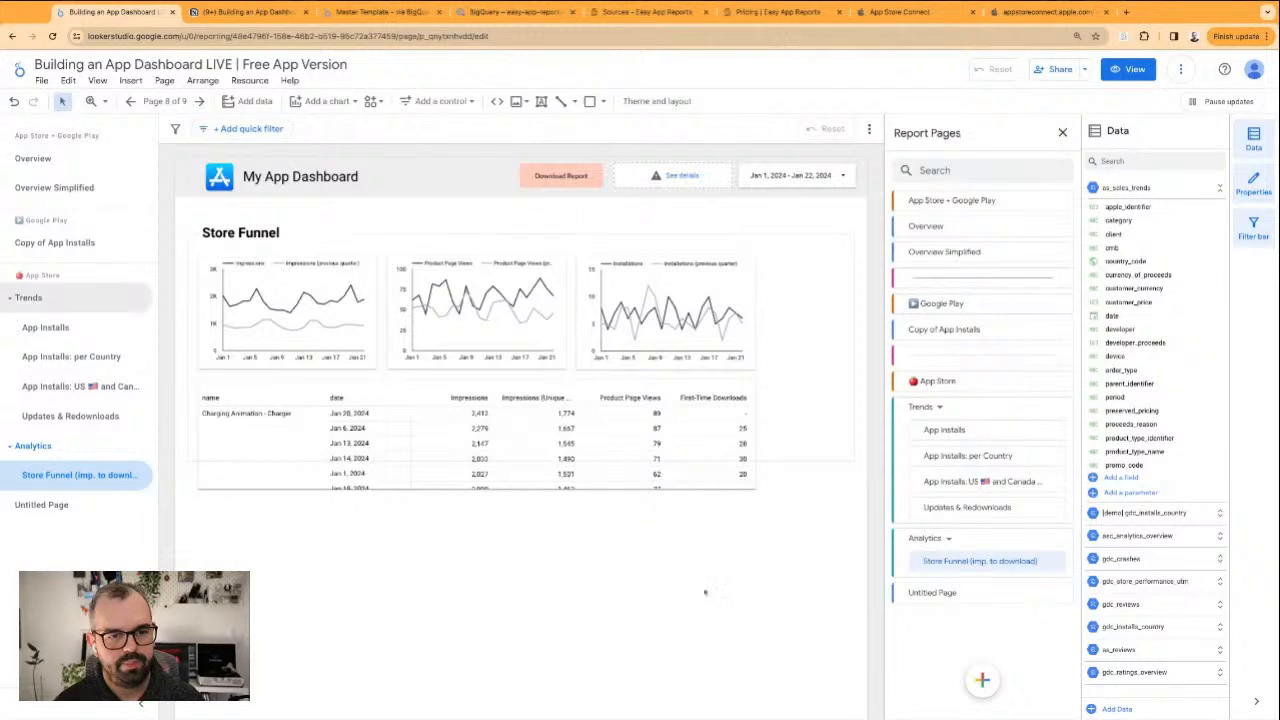
# Extend the frame rectangle on the Store Funnel page downward so it encloses the whole table
pyautogui.click(841, 422)
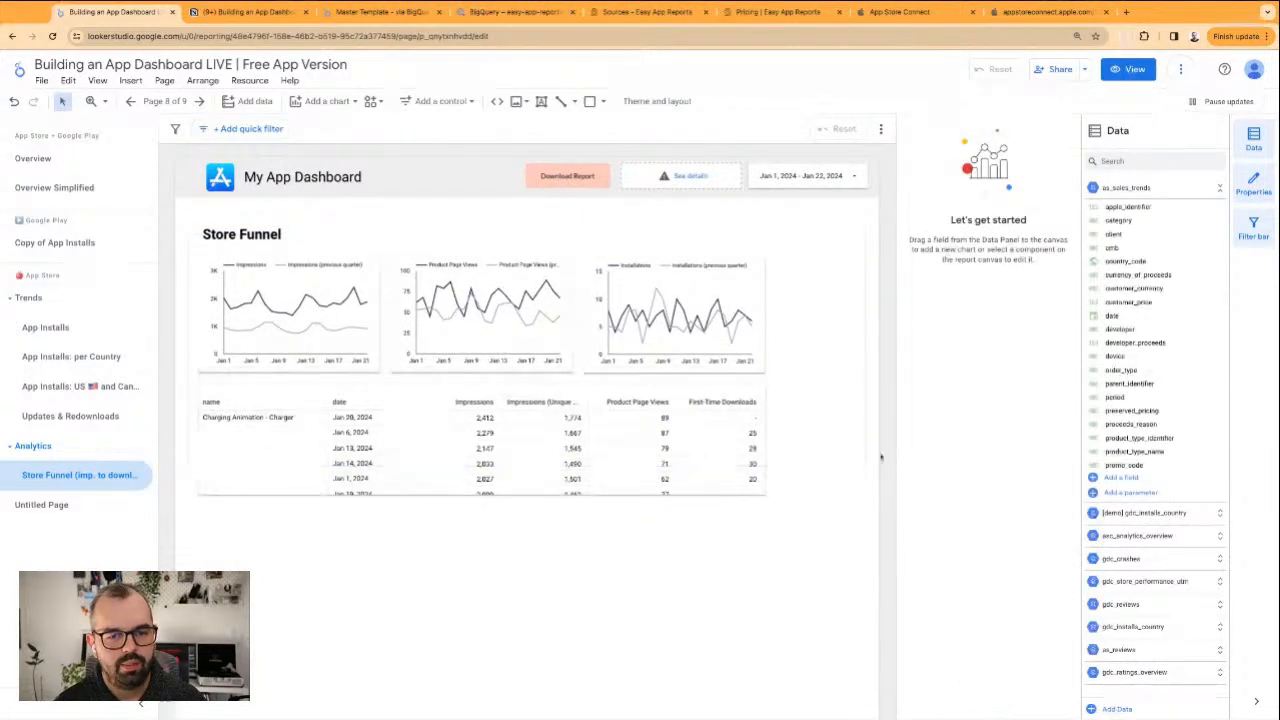
pyautogui.click(831, 456)
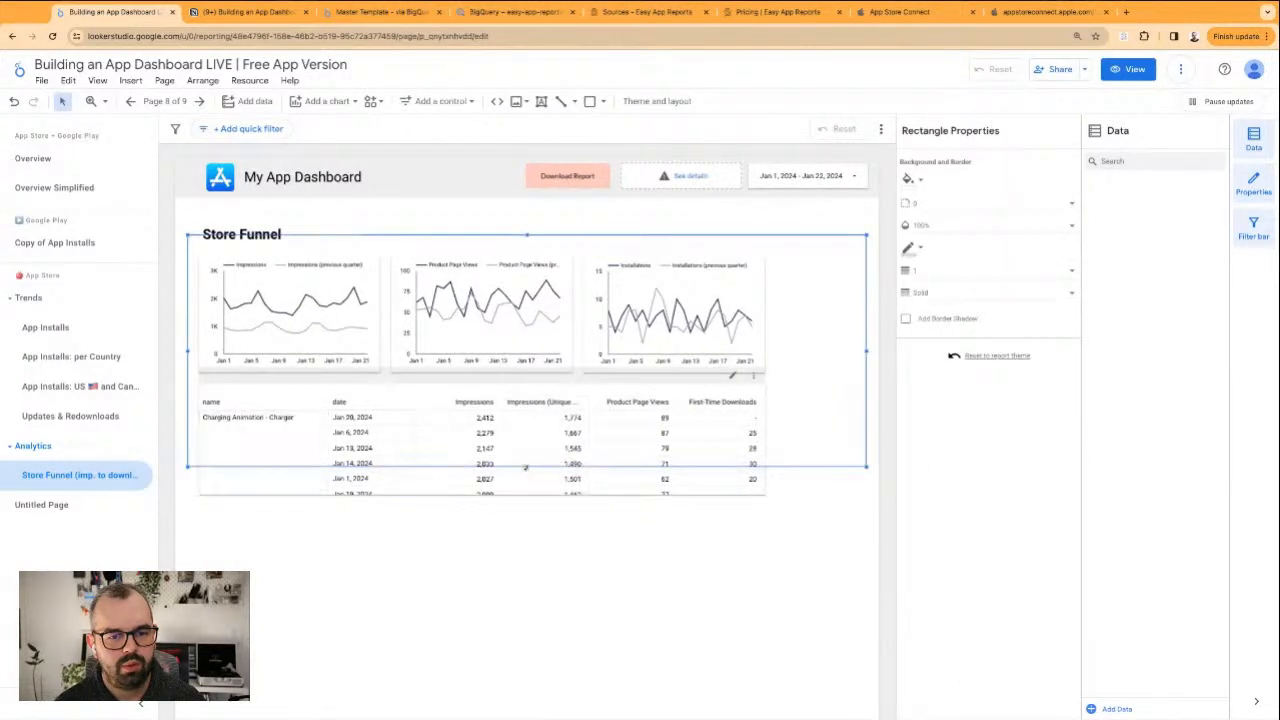
pyautogui.moveTo(527, 466); pyautogui.dragTo(527, 536)
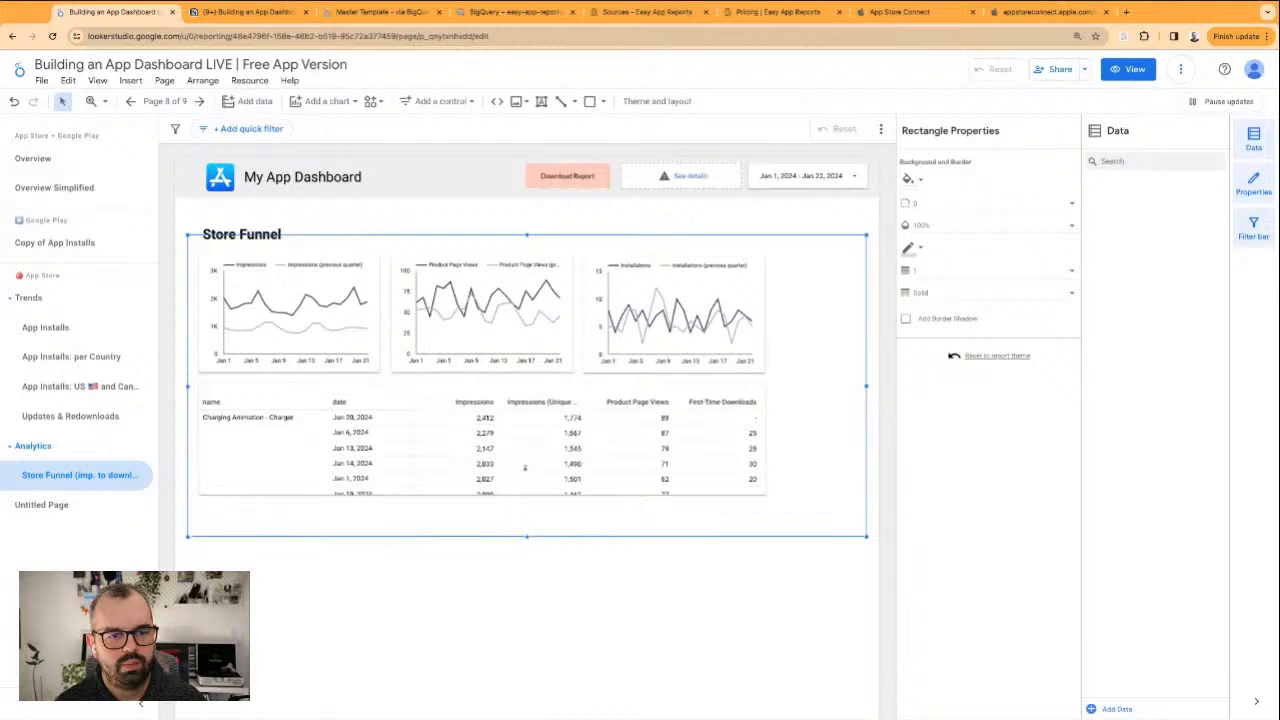
# Switch to the Master Template report and delete the Untitled Page from its App Store Analytics section
pyautogui.click(405, 14)
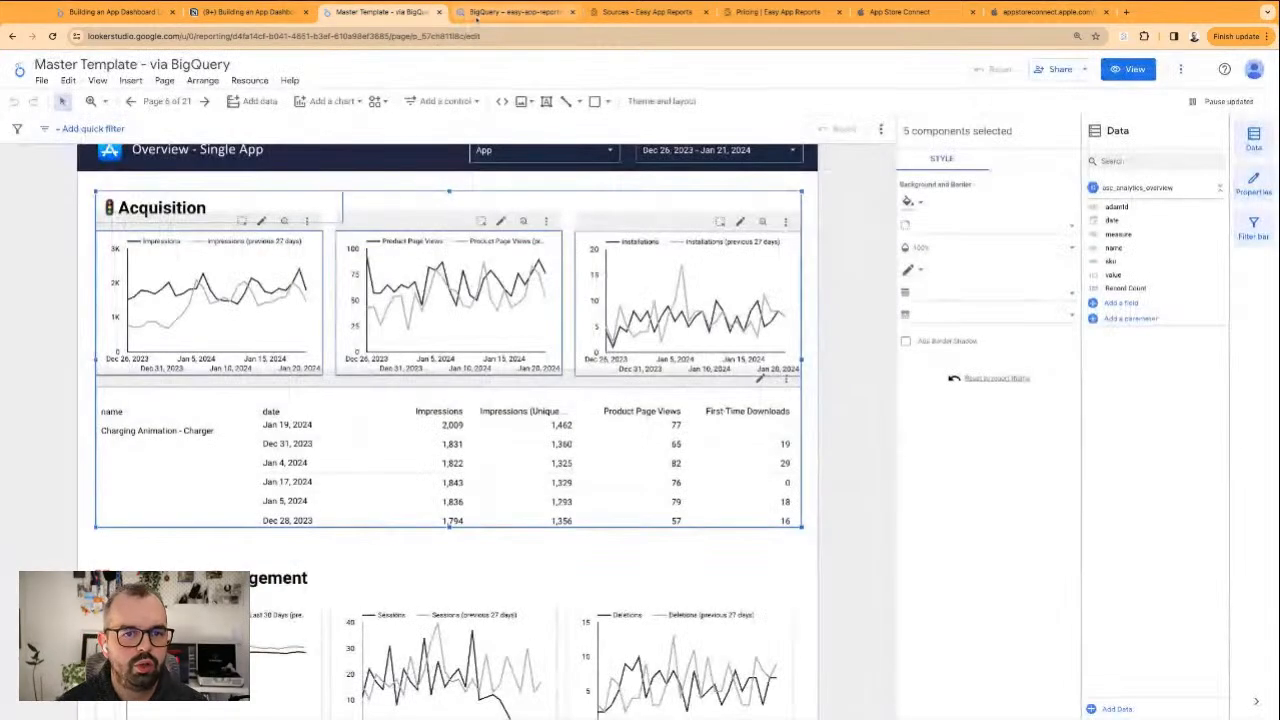
pyautogui.click(167, 101)
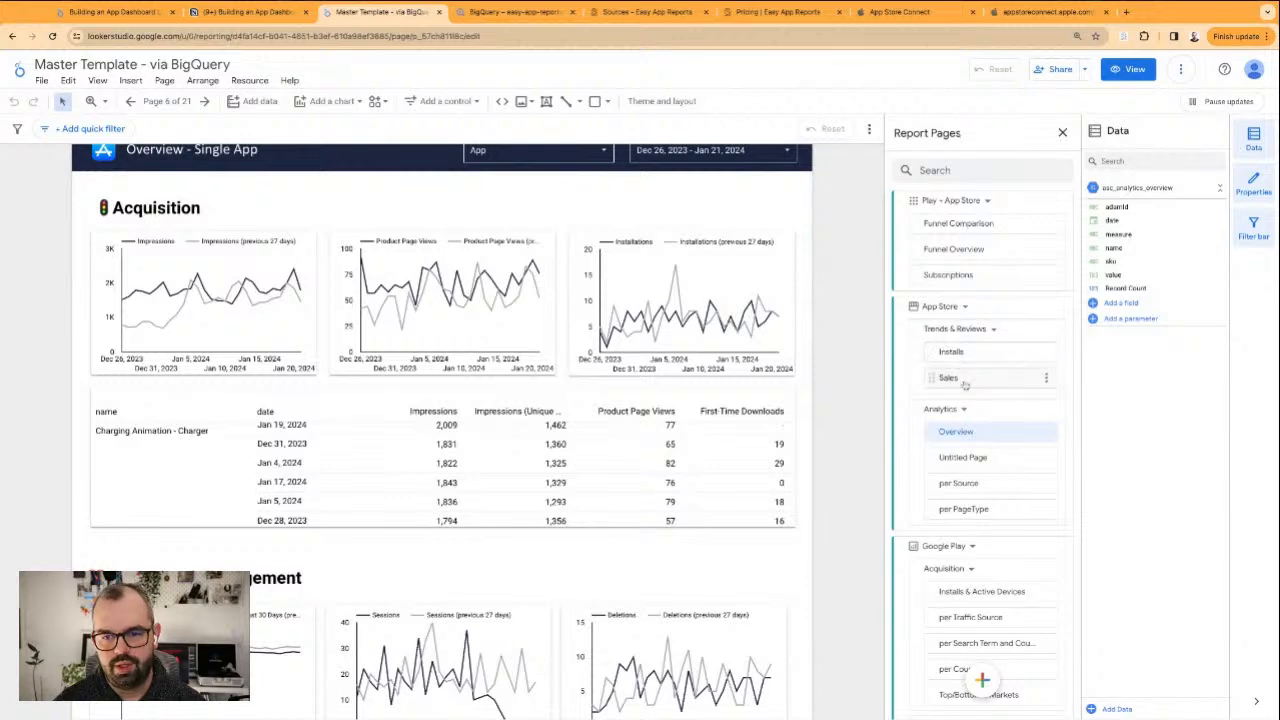
pyautogui.click(955, 249)
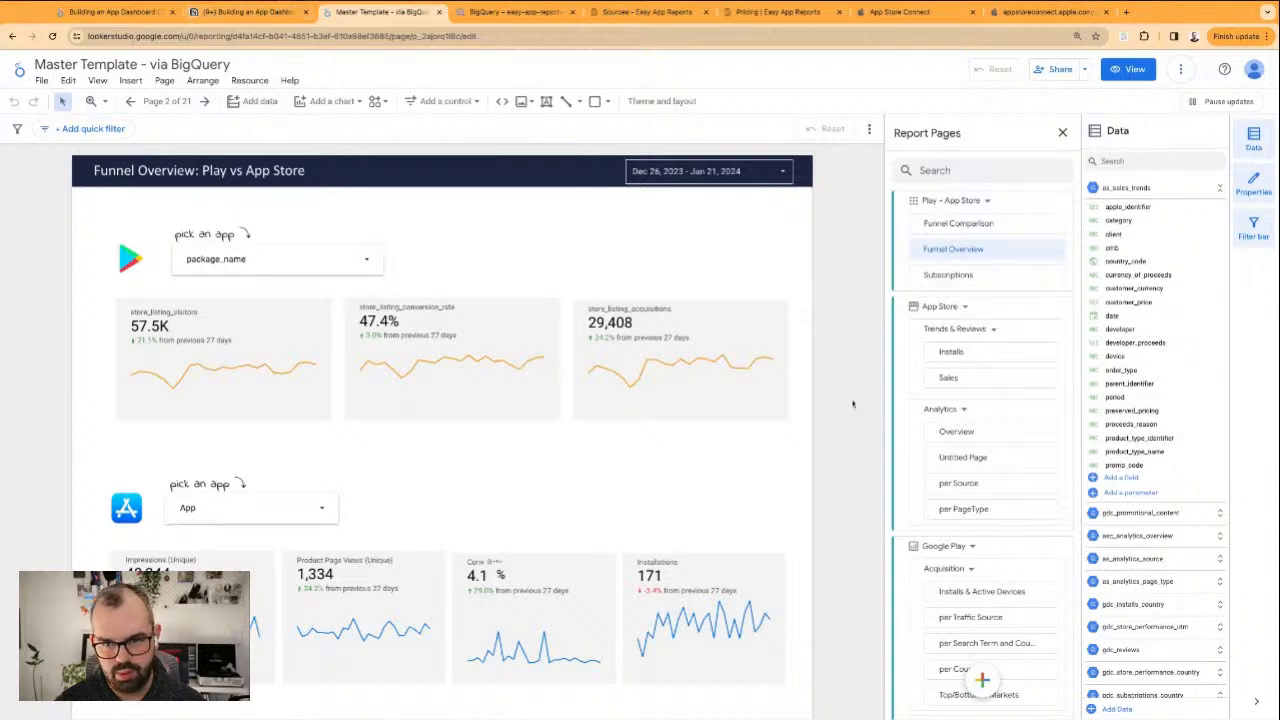
pyautogui.scroll(-1, 949, 463)
pyautogui.click(970, 378)
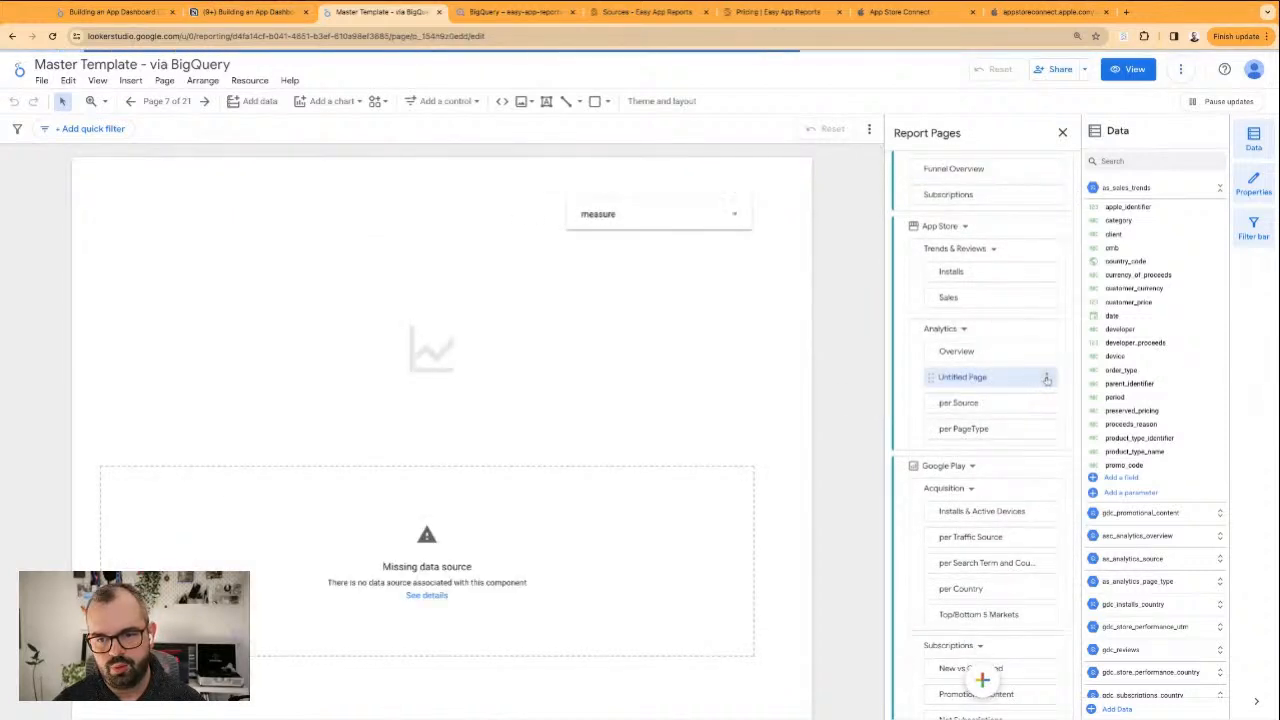
pyautogui.click(1046, 377)
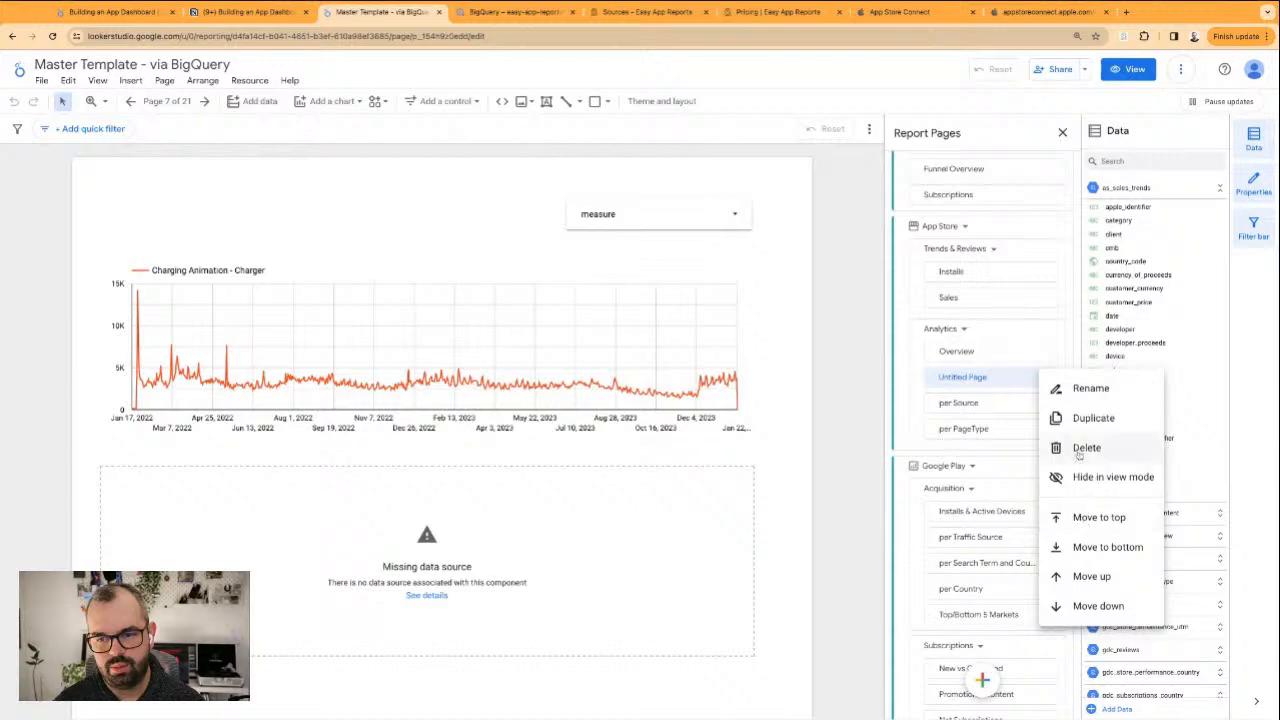
pyautogui.click(1079, 450)
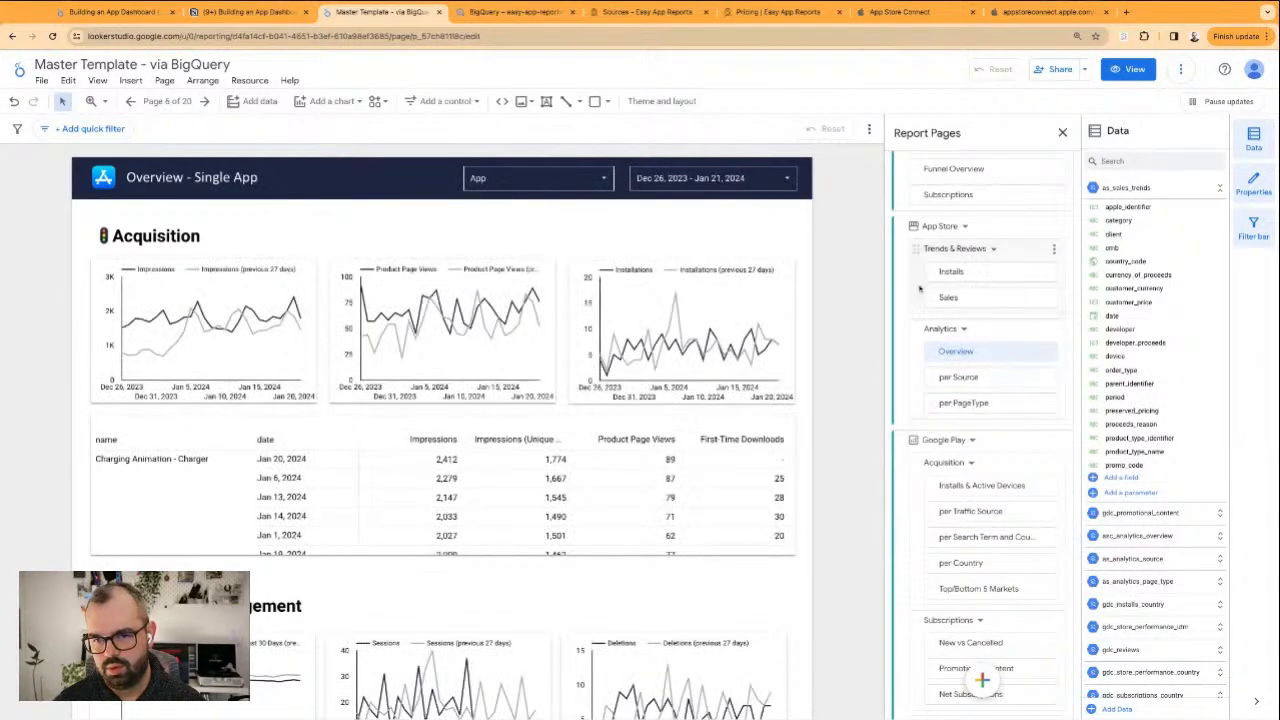
# Examine the template's App Store and Analytics pages, including Sales, per PageType and Overview, for charts to reuse
pyautogui.click(952, 272)
pyautogui.click(950, 298)
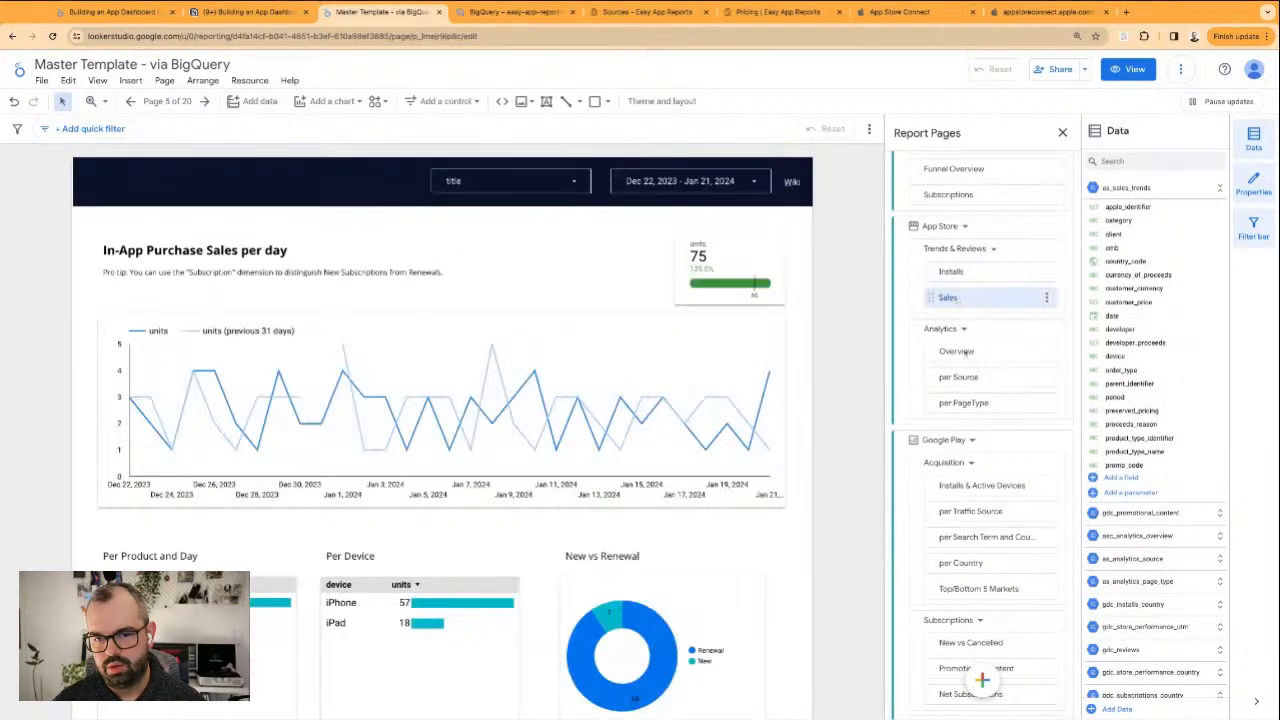
pyautogui.scroll(-3, 956, 340)
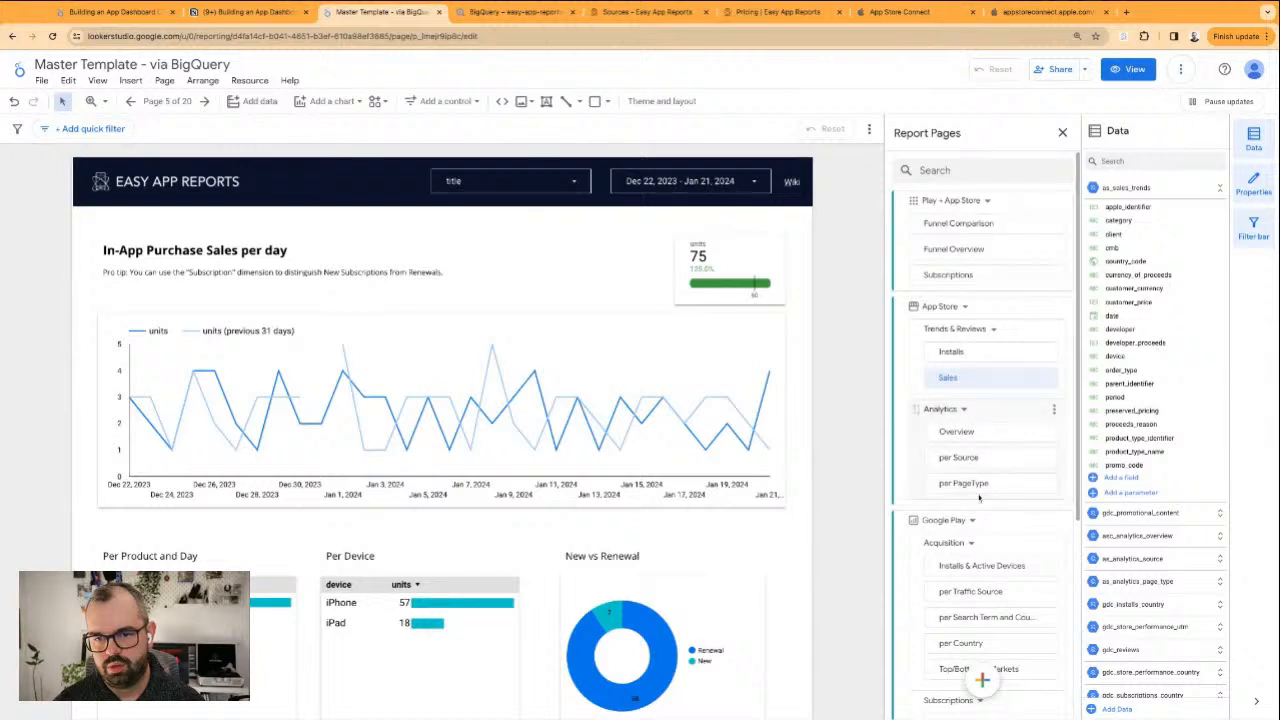
pyautogui.click(966, 565)
pyautogui.click(963, 483)
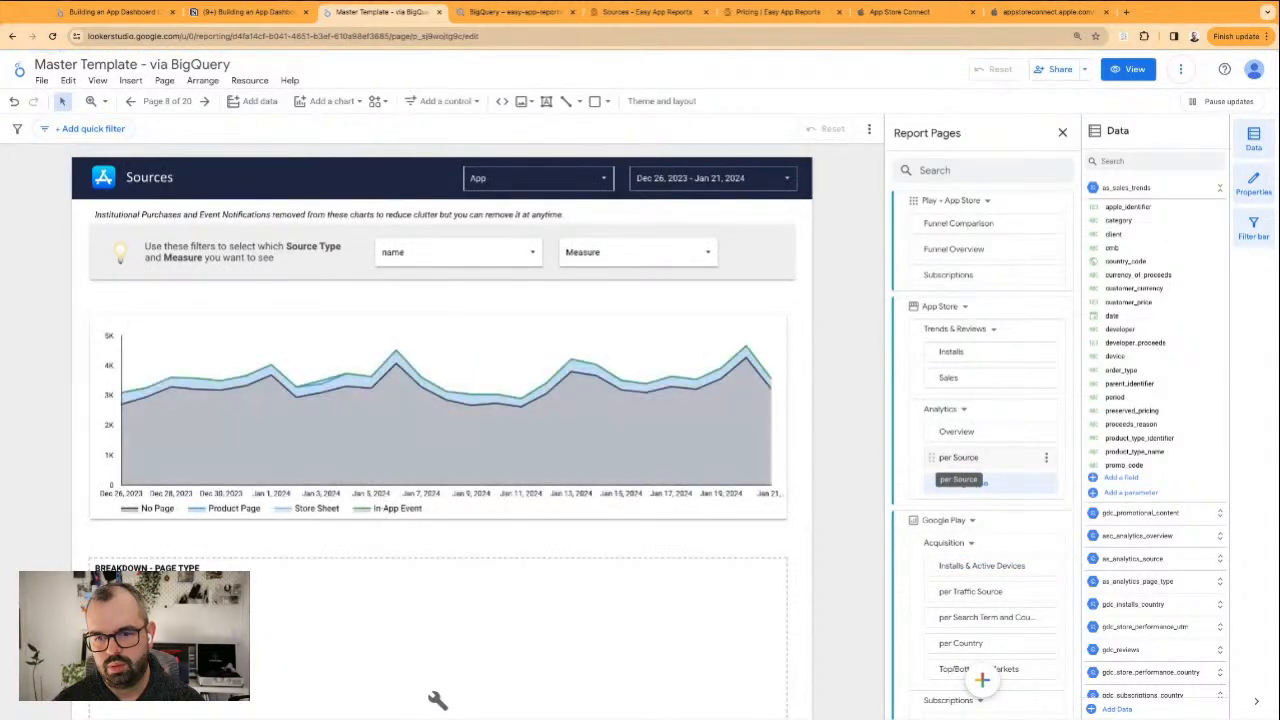
pyautogui.click(968, 432)
pyautogui.scroll(-5, 829, 423)
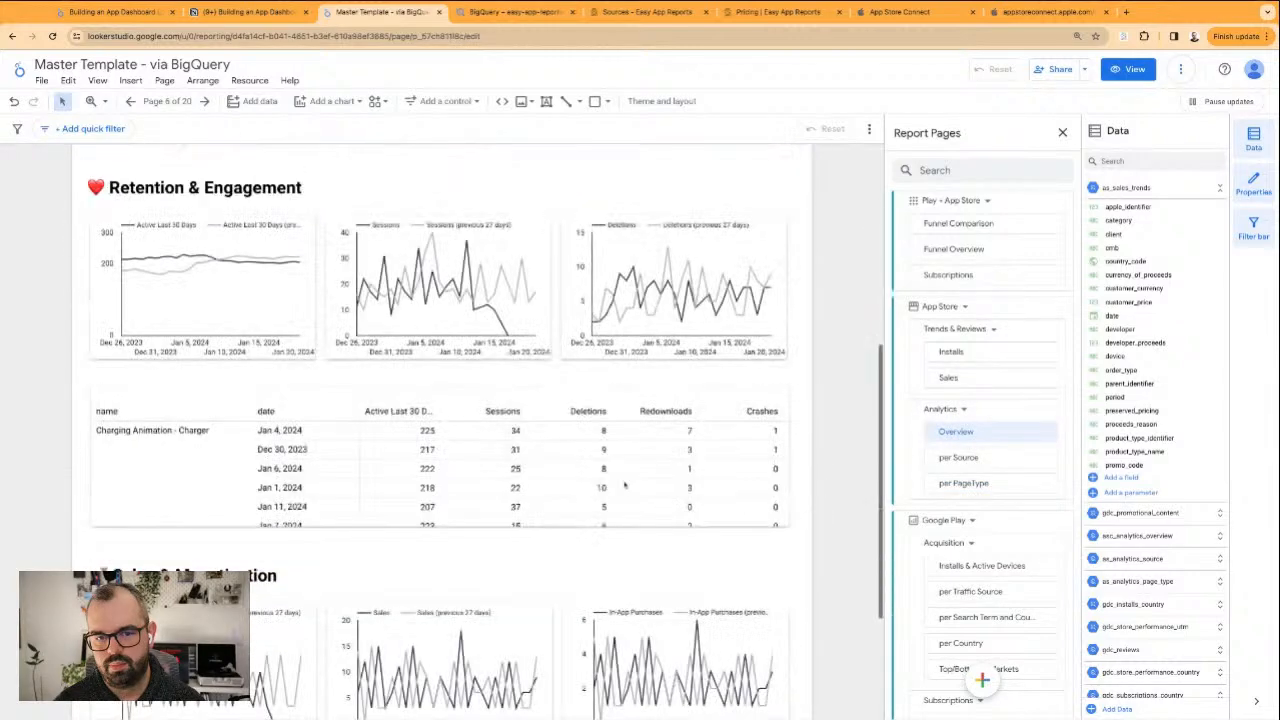
pyautogui.scroll(2, 845, 410)
pyautogui.scroll(2, 845, 410)
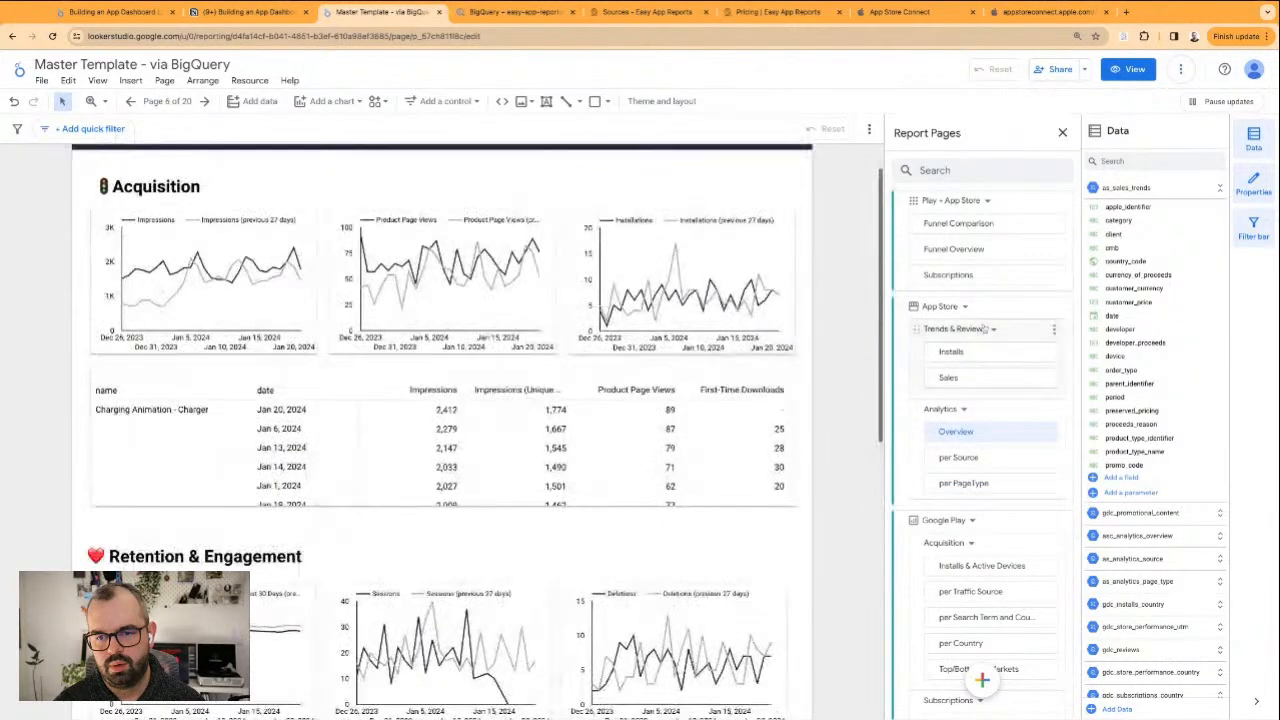
# Copy the four App Store scorecards and their % label from the template's Funnel Overview page
pyautogui.click(955, 250)
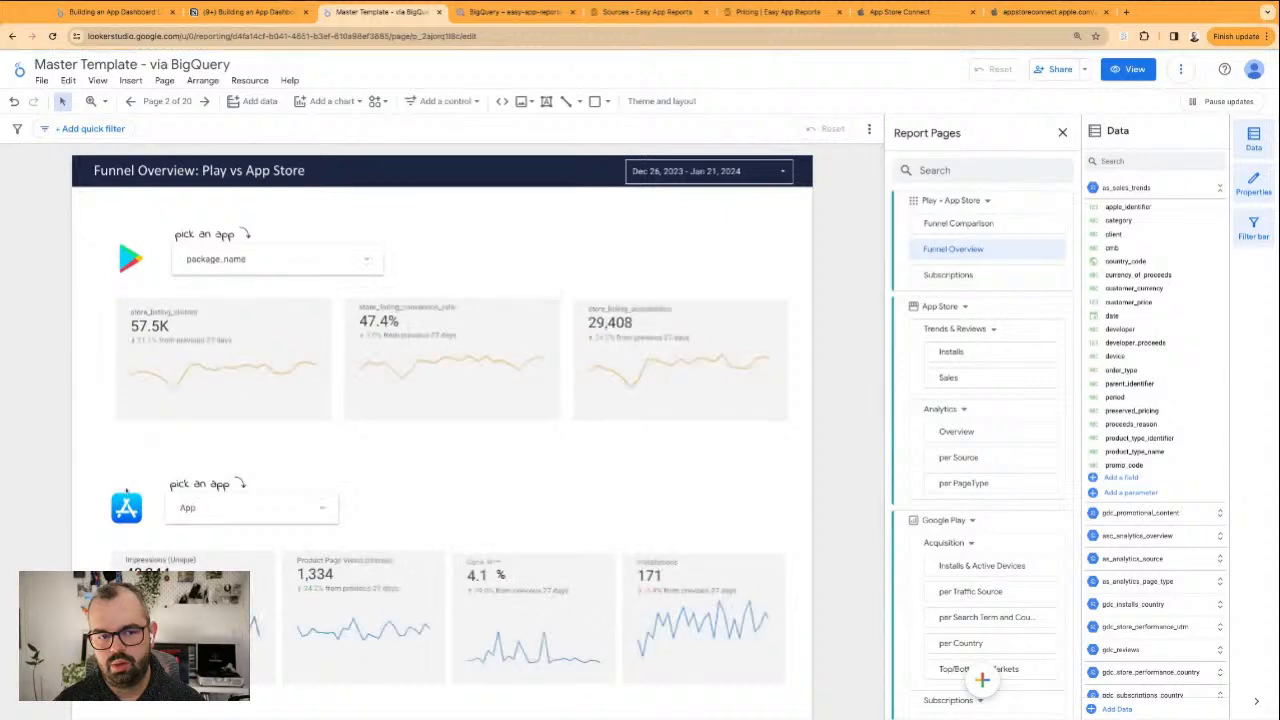
pyautogui.scroll(-1, 371, 351)
pyautogui.moveTo(89, 429); pyautogui.dragTo(777, 639)
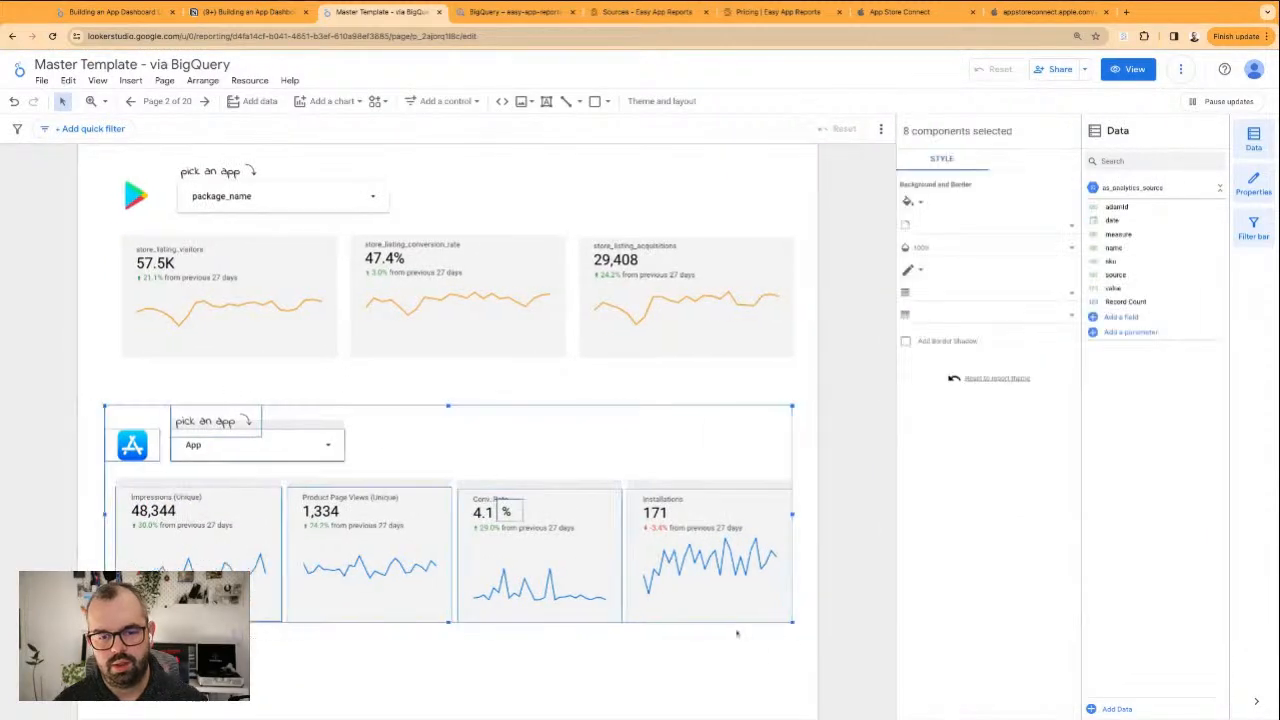
pyautogui.keyDown('shift'); pyautogui.click(140, 443); pyautogui.keyUp('shift')
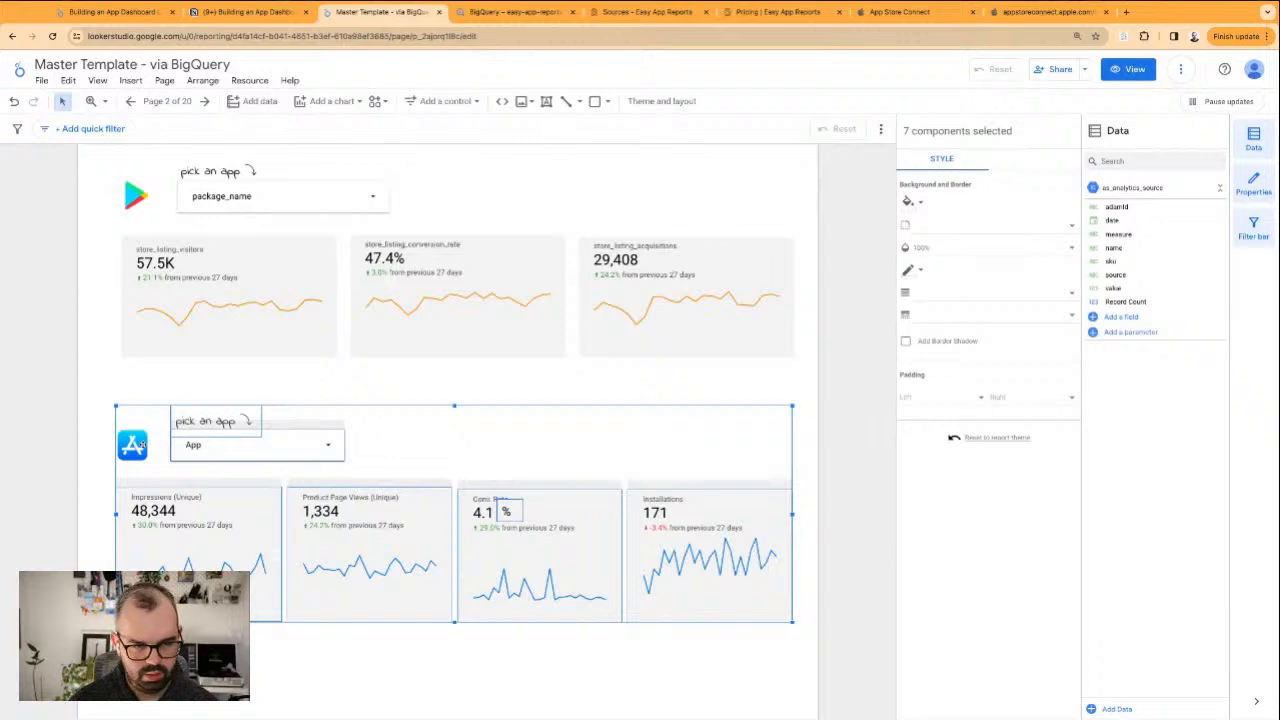
pyautogui.click(236, 446)
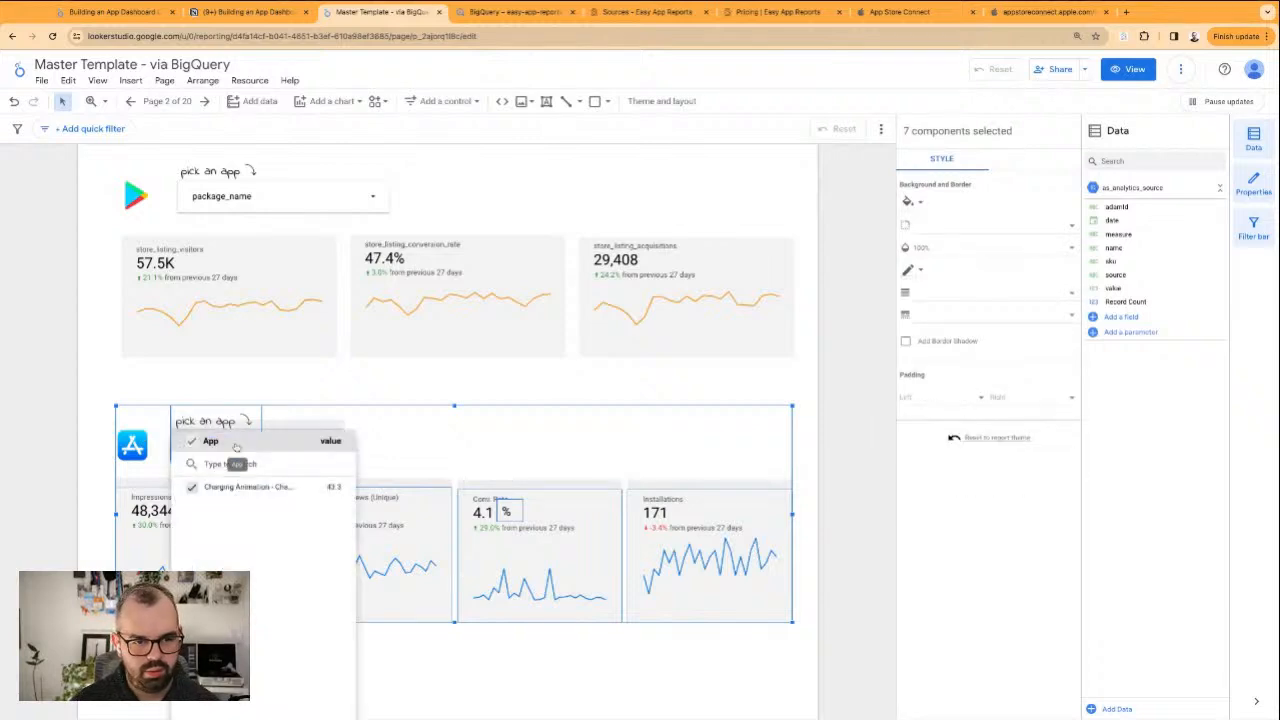
pyautogui.hotkey('ctrl', 'a')
pyautogui.click(523, 438)
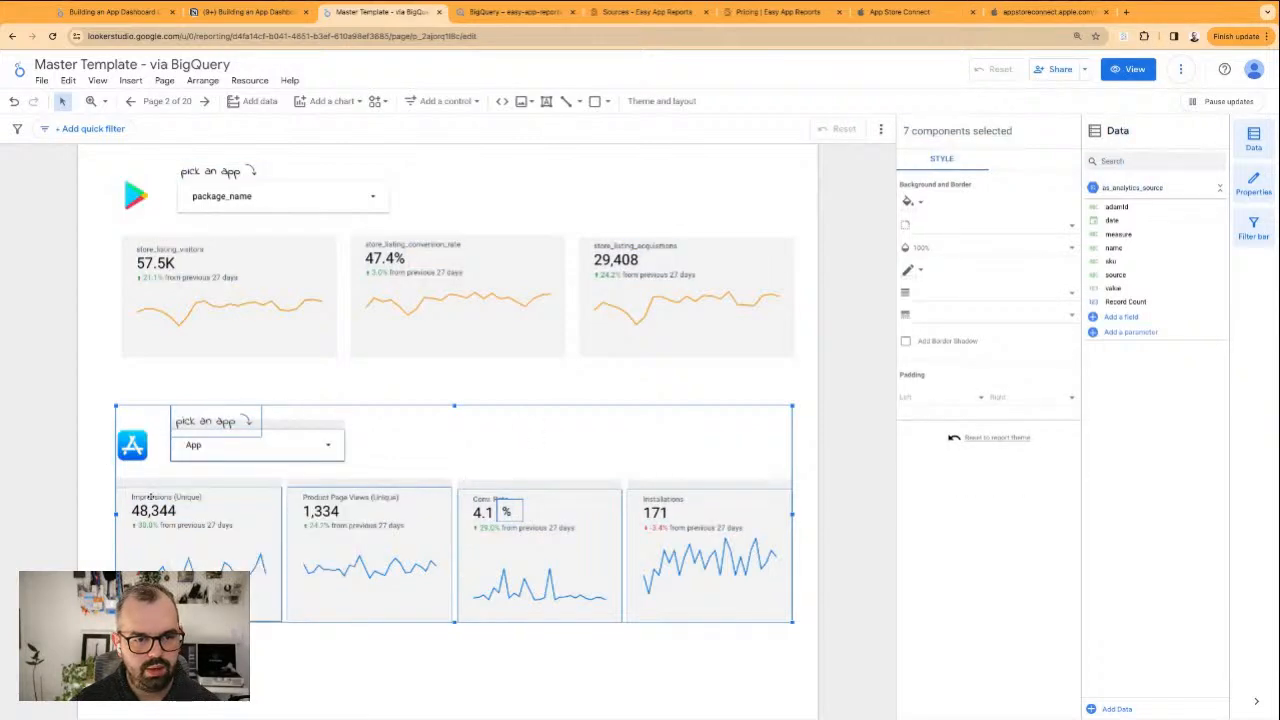
pyautogui.click(100, 497)
pyautogui.moveTo(95, 489); pyautogui.dragTo(785, 636)
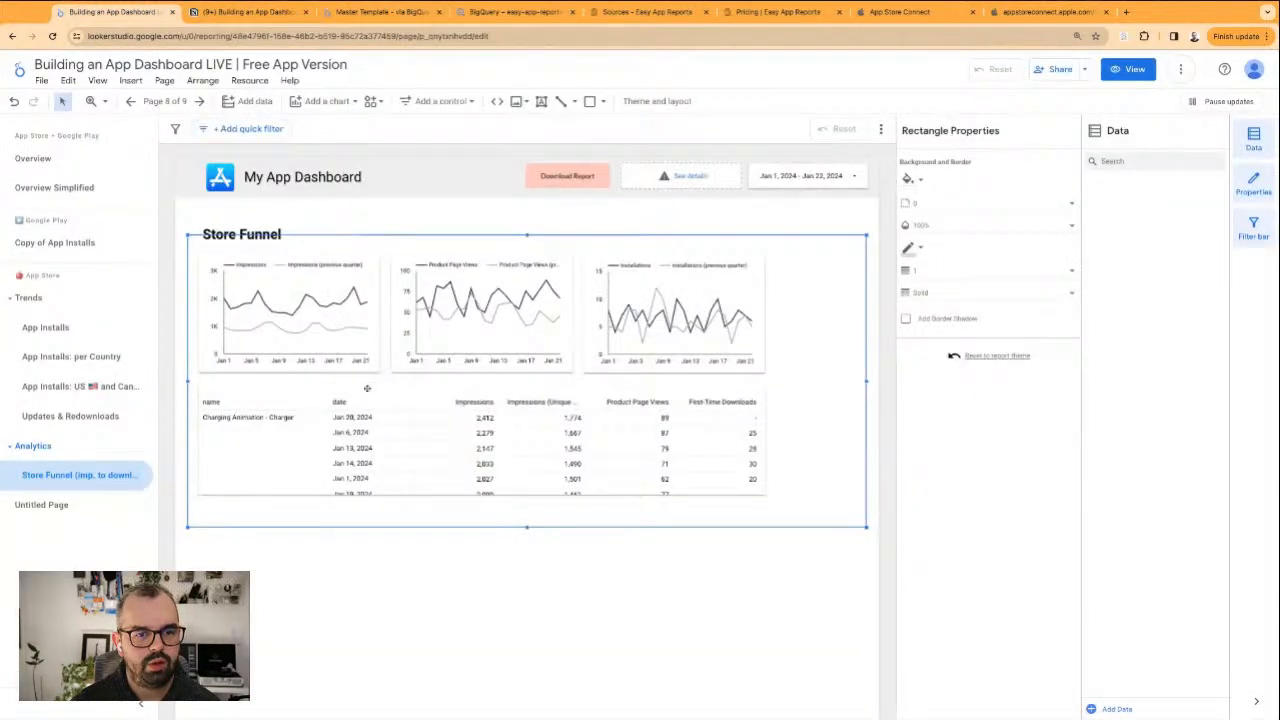
pyautogui.click(545, 628)
# Back in the Building an App Dashboard LIVE report, move the whole Store Funnel block down to free space beneath the header
pyautogui.moveTo(767, 610); pyautogui.dragTo(231, 270)
pyautogui.moveTo(225, 224); pyautogui.dragTo(229, 329)
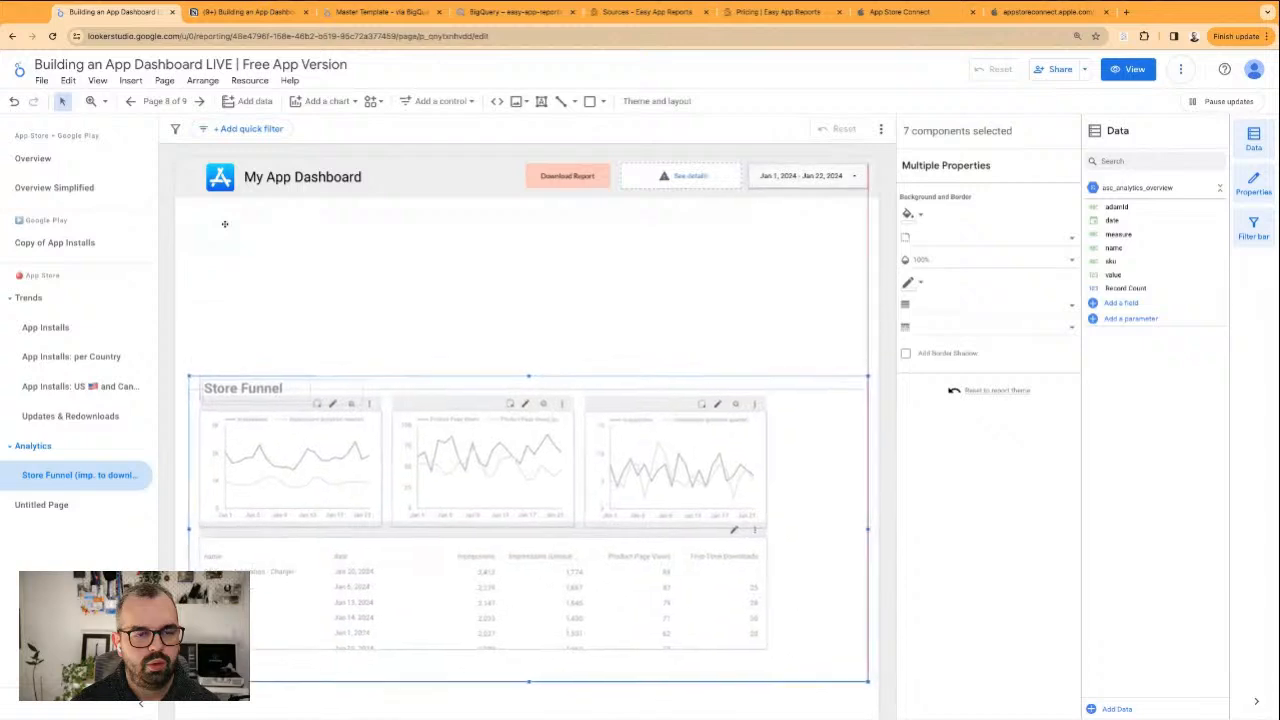
pyautogui.click(278, 335)
# Paste the copied scorecards into the space above the Store Funnel block and stretch the row wider across the page
pyautogui.hotkey('ctrl', 'v')
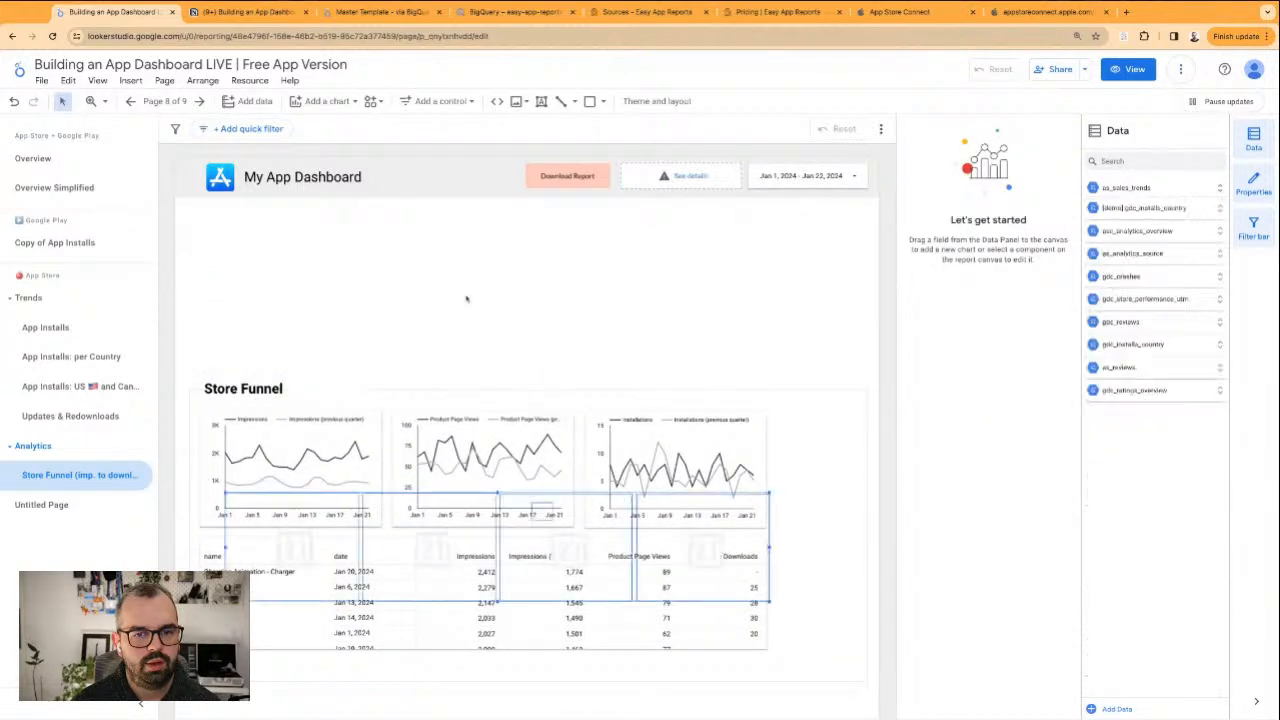
pyautogui.moveTo(455, 590); pyautogui.dragTo(434, 323)
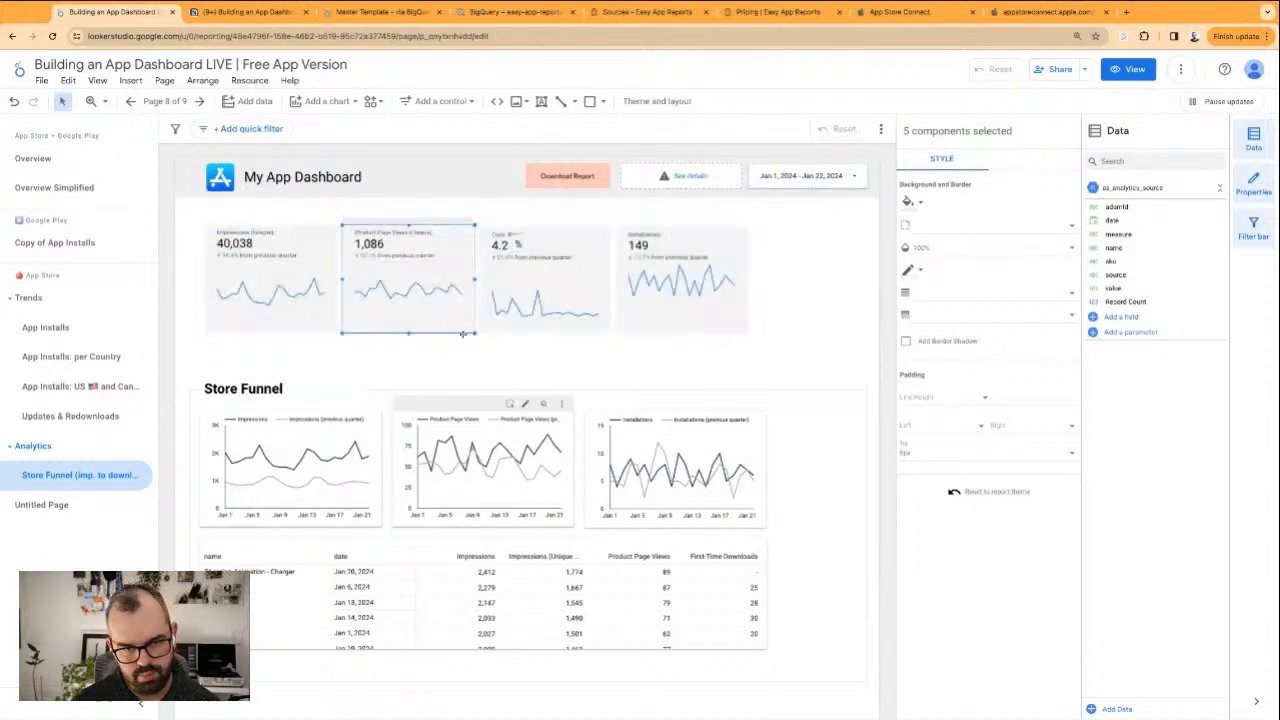
pyautogui.click(724, 384)
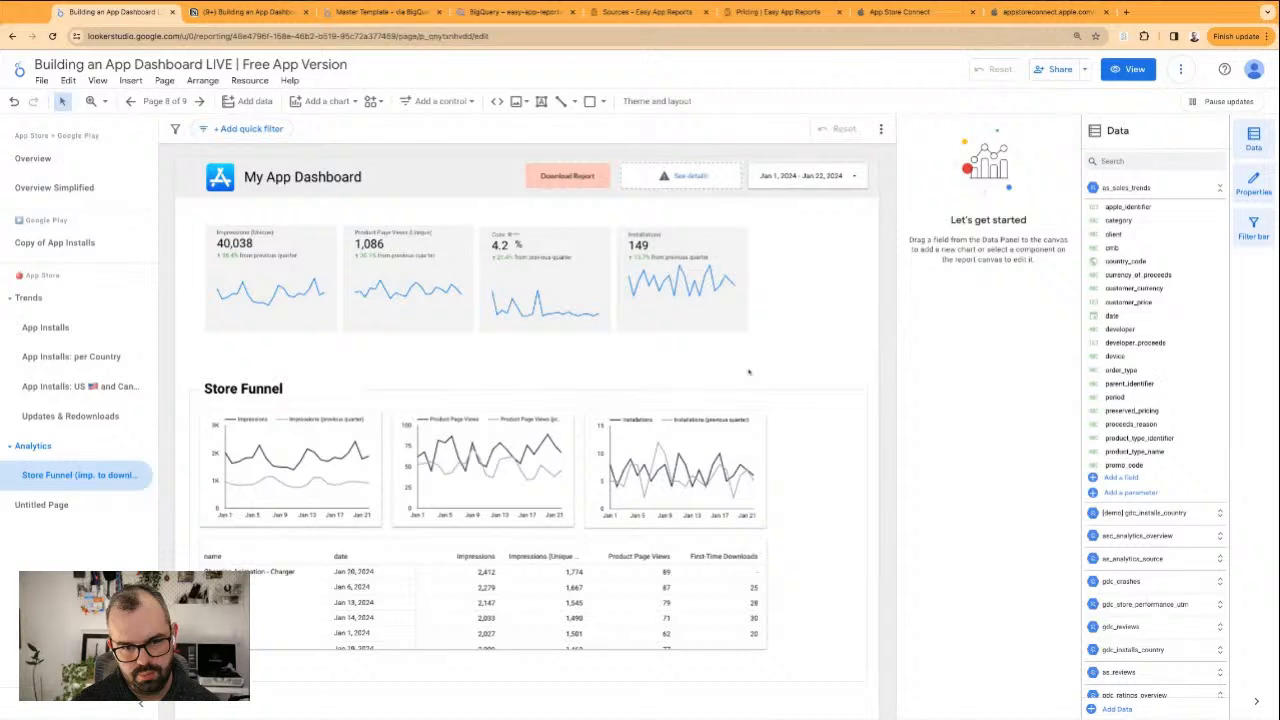
pyautogui.moveTo(633, 330); pyautogui.dragTo(762, 340)
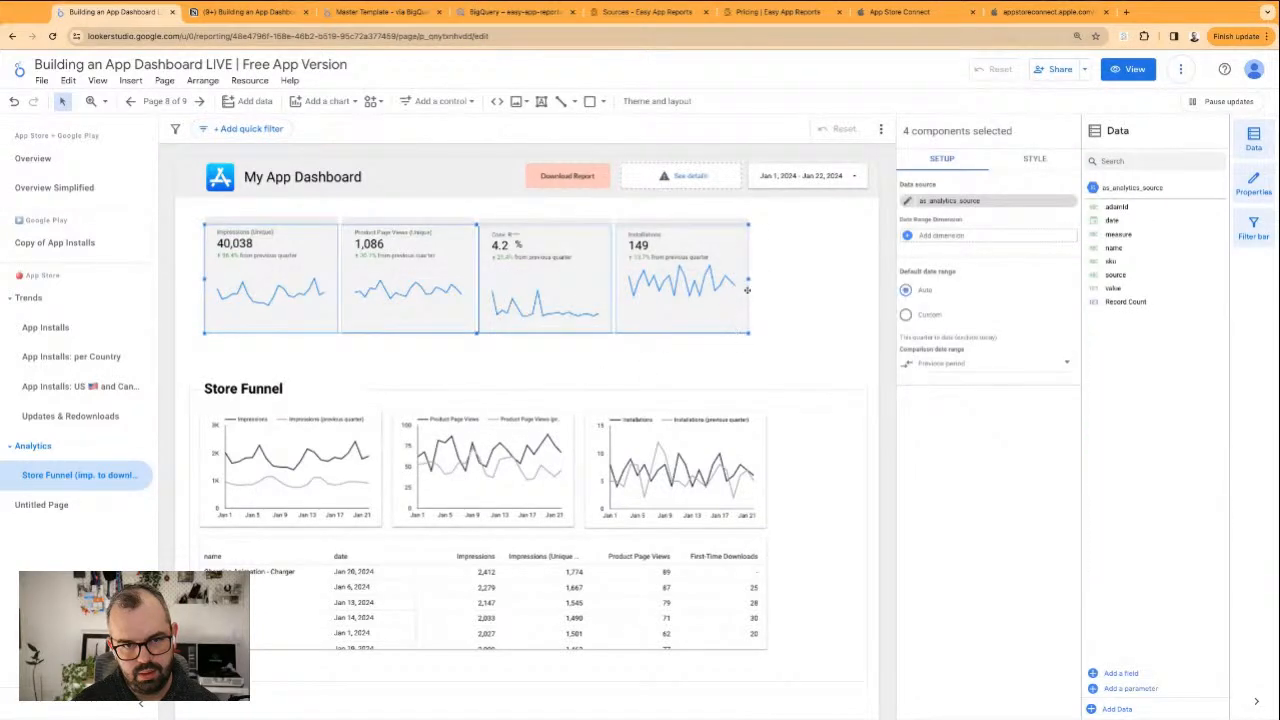
pyautogui.moveTo(750, 279); pyautogui.dragTo(840, 279)
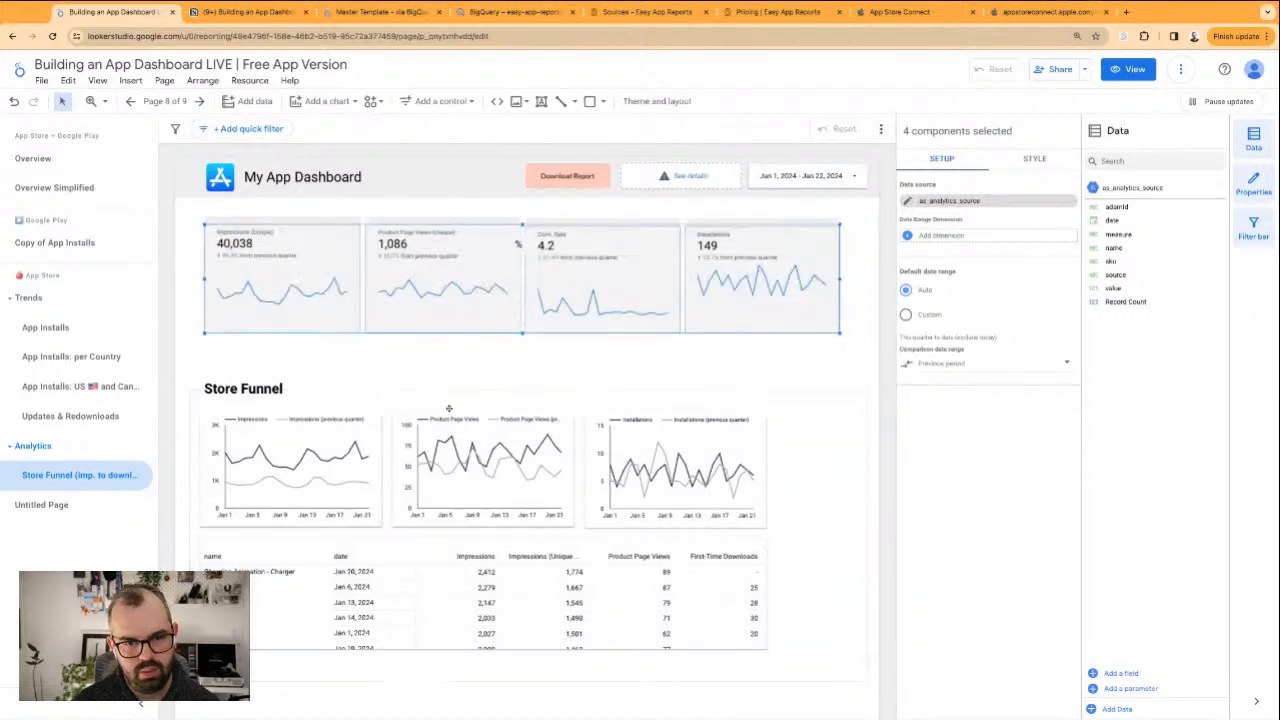
# Duplicate the Store Funnel heading and frame, place the copy over the scorecards, and shorten the frame to fit them
pyautogui.click(395, 394)
pyautogui.keyDown('shift'); pyautogui.click(254, 388); pyautogui.keyUp('shift')
pyautogui.click(338, 362)
pyautogui.moveTo(256, 368); pyautogui.dragTo(391, 402)
pyautogui.press('super+v')
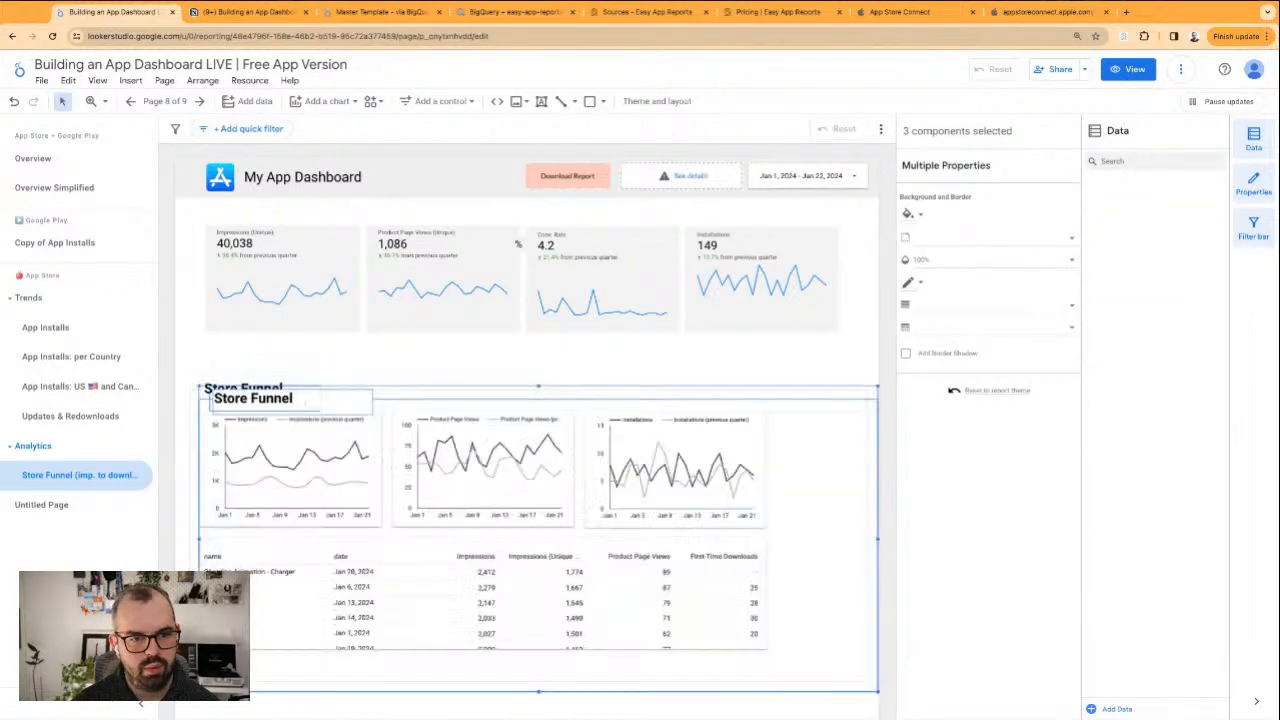
pyautogui.moveTo(391, 402)
pyautogui.mouseDown()
pyautogui.moveTo(401, 220)
pyautogui.moveTo(381, 229)
pyautogui.mouseUp()
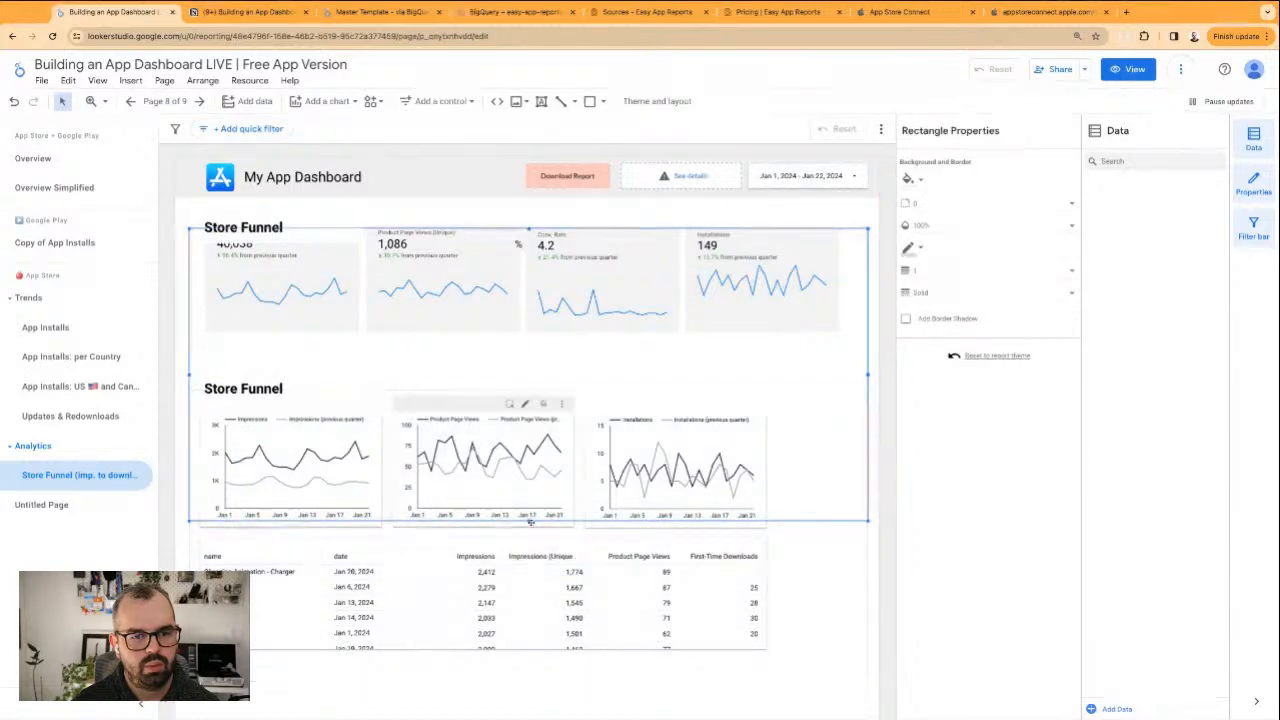
pyautogui.moveTo(529, 521); pyautogui.dragTo(529, 357)
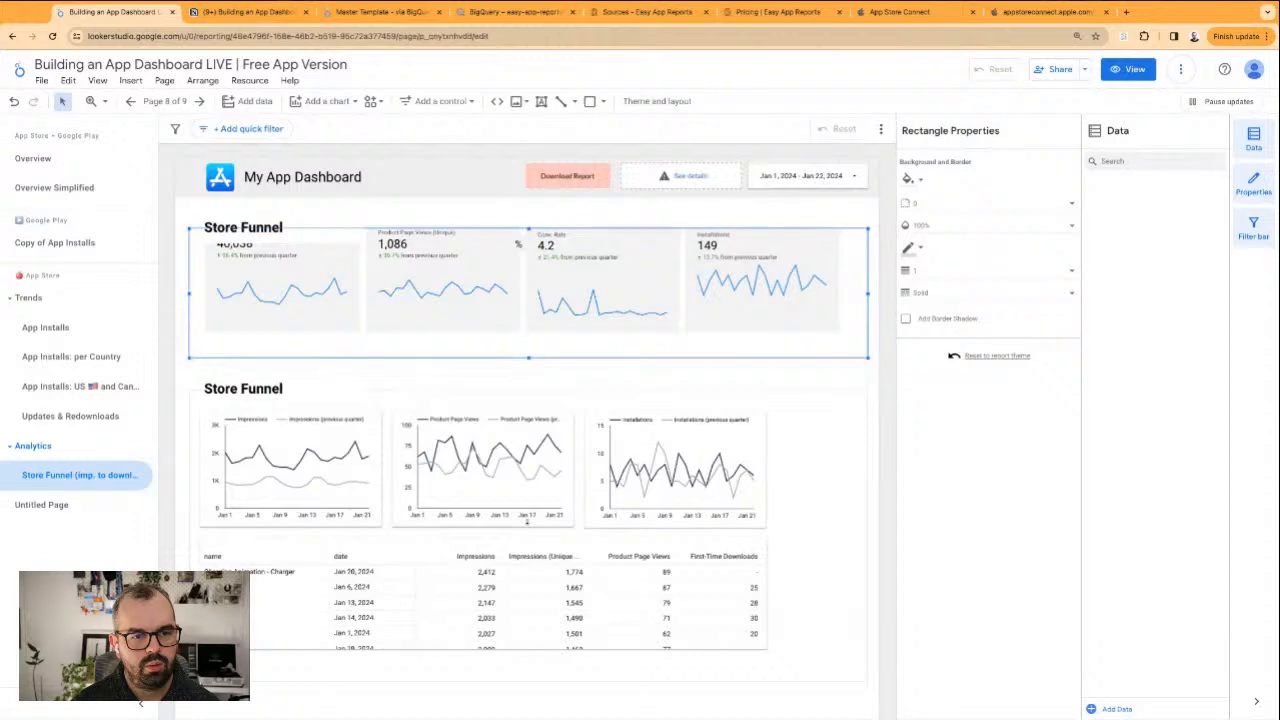
# Send the duplicated Store Funnel heading and frame behind the scorecards
pyautogui.keyDown('shift'); pyautogui.click(333, 224); pyautogui.keyUp('shift')
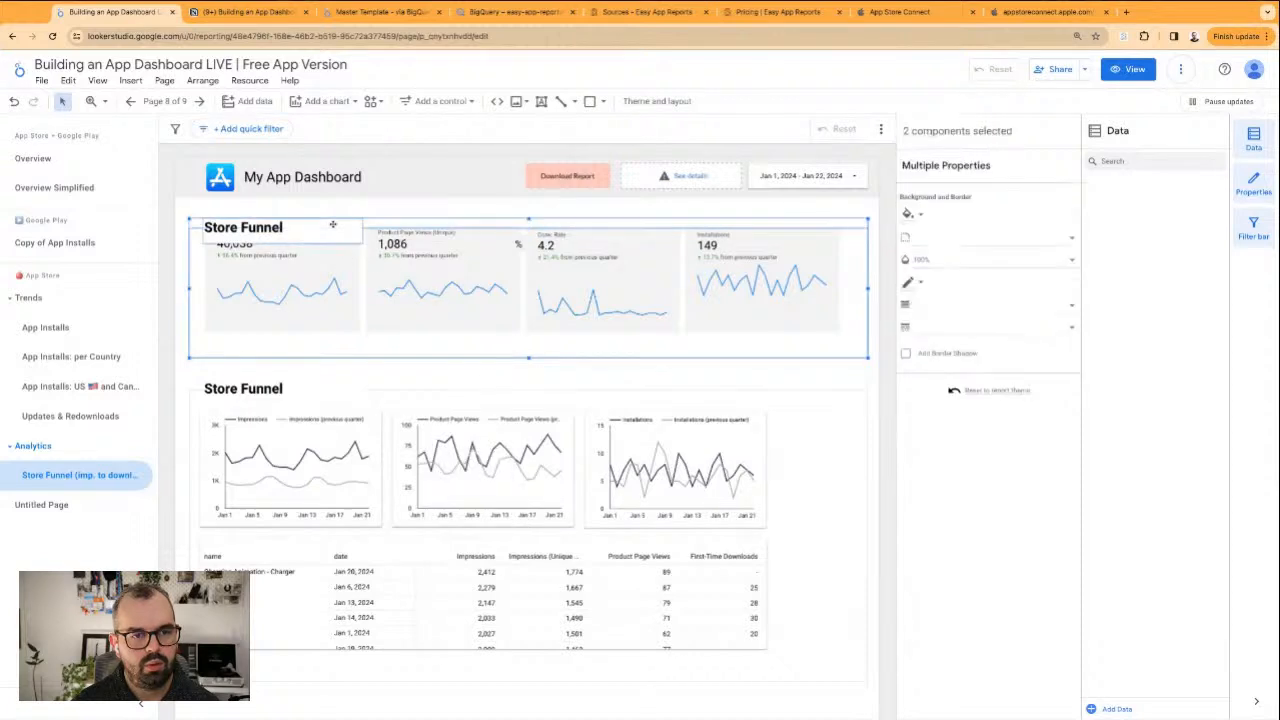
pyautogui.rightClick(344, 231)
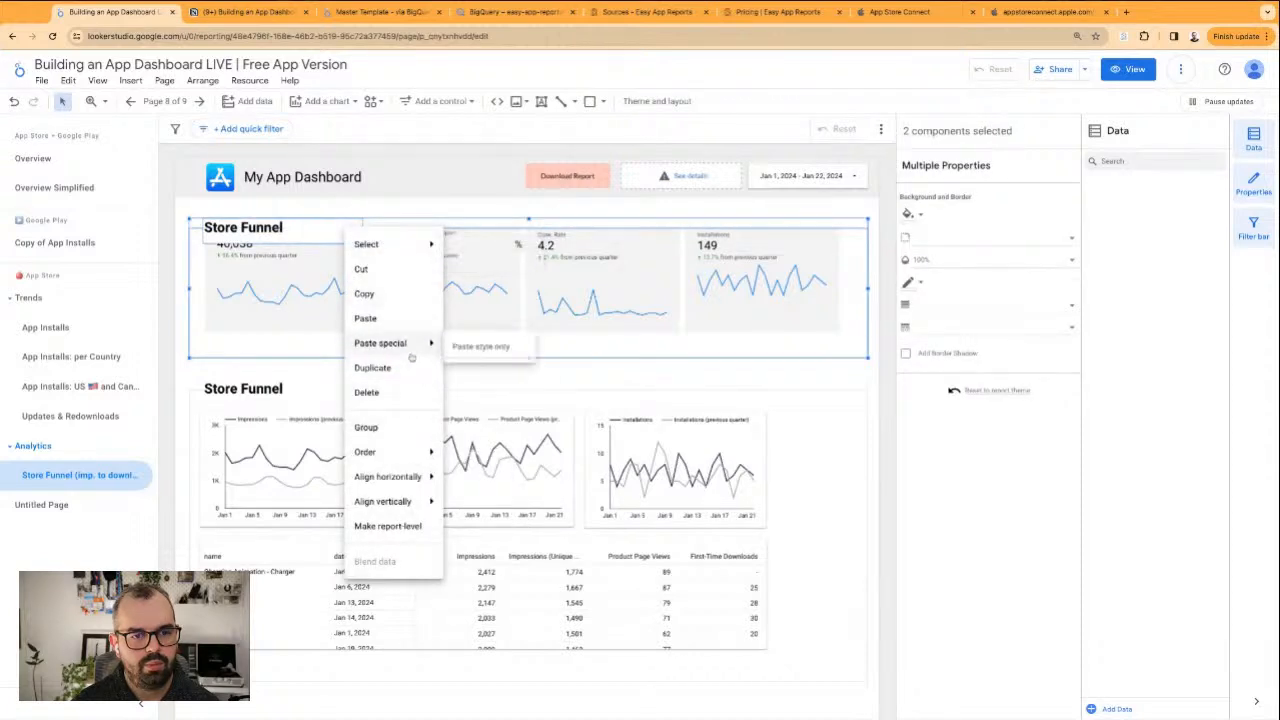
pyautogui.moveTo(415, 478)
pyautogui.moveTo(420, 452)
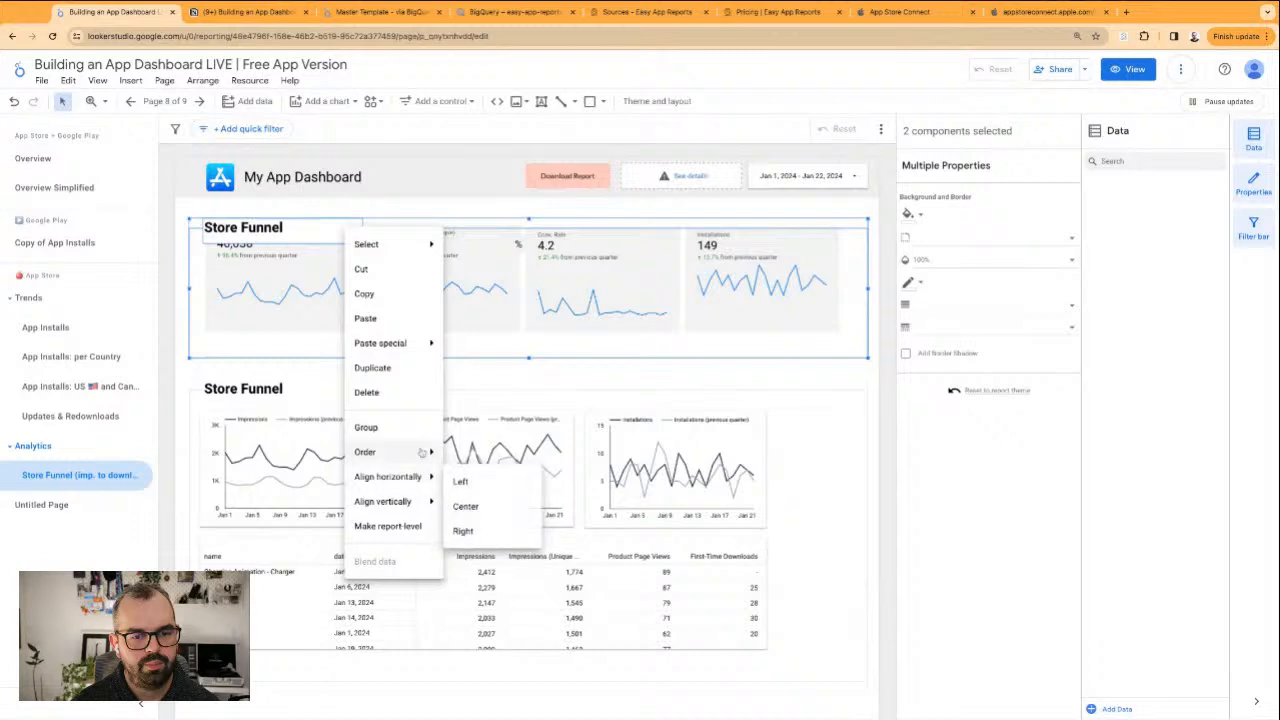
pyautogui.click(472, 531)
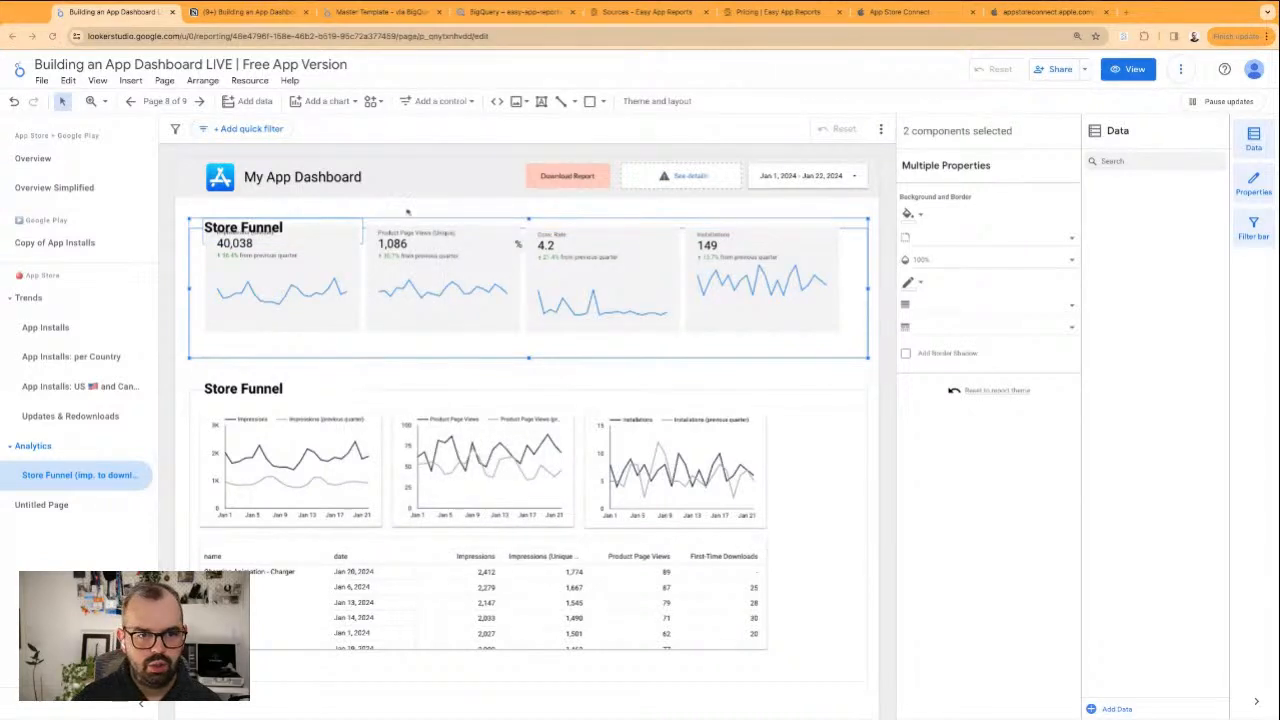
# Move the % label next to the value in the Conv. Rate scorecard
pyautogui.click(314, 280)
pyautogui.keyDown('shift'); pyautogui.click(403, 284); pyautogui.keyUp('shift')
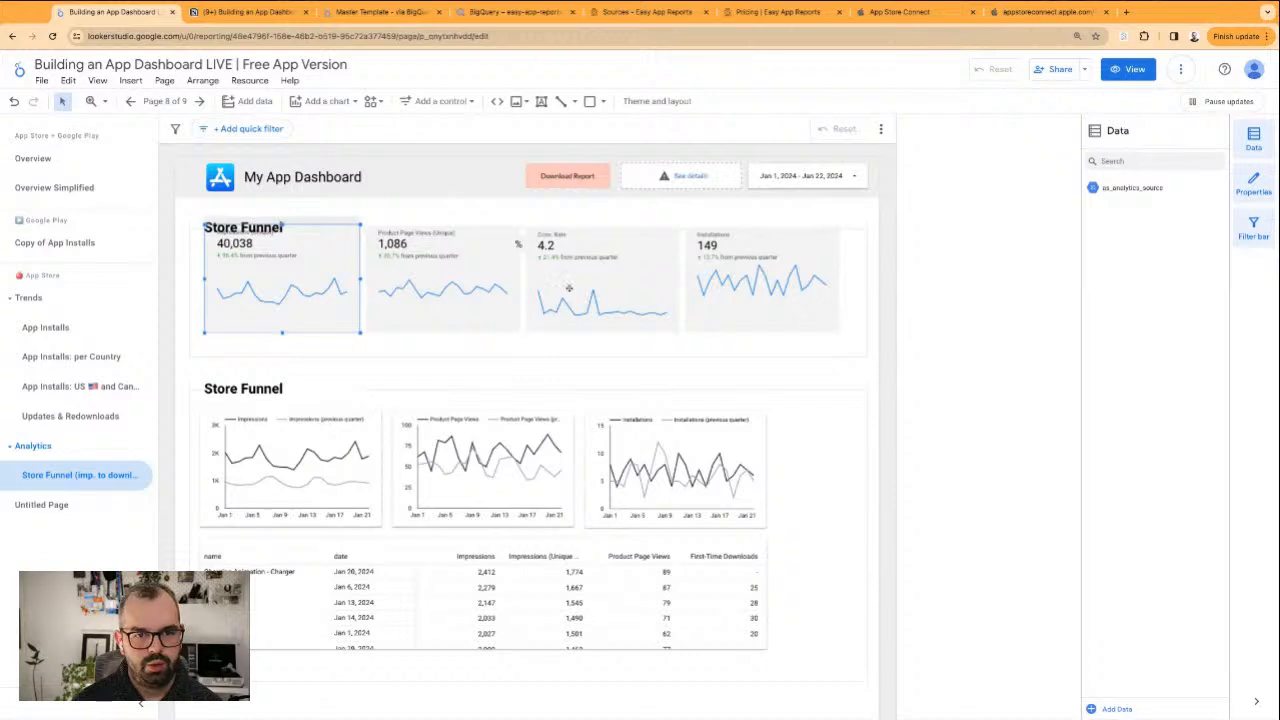
pyautogui.keyDown('shift'); pyautogui.click(539, 264); pyautogui.keyUp('shift')
pyautogui.click(518, 242)
pyautogui.moveTo(518, 237); pyautogui.dragTo(566, 244)
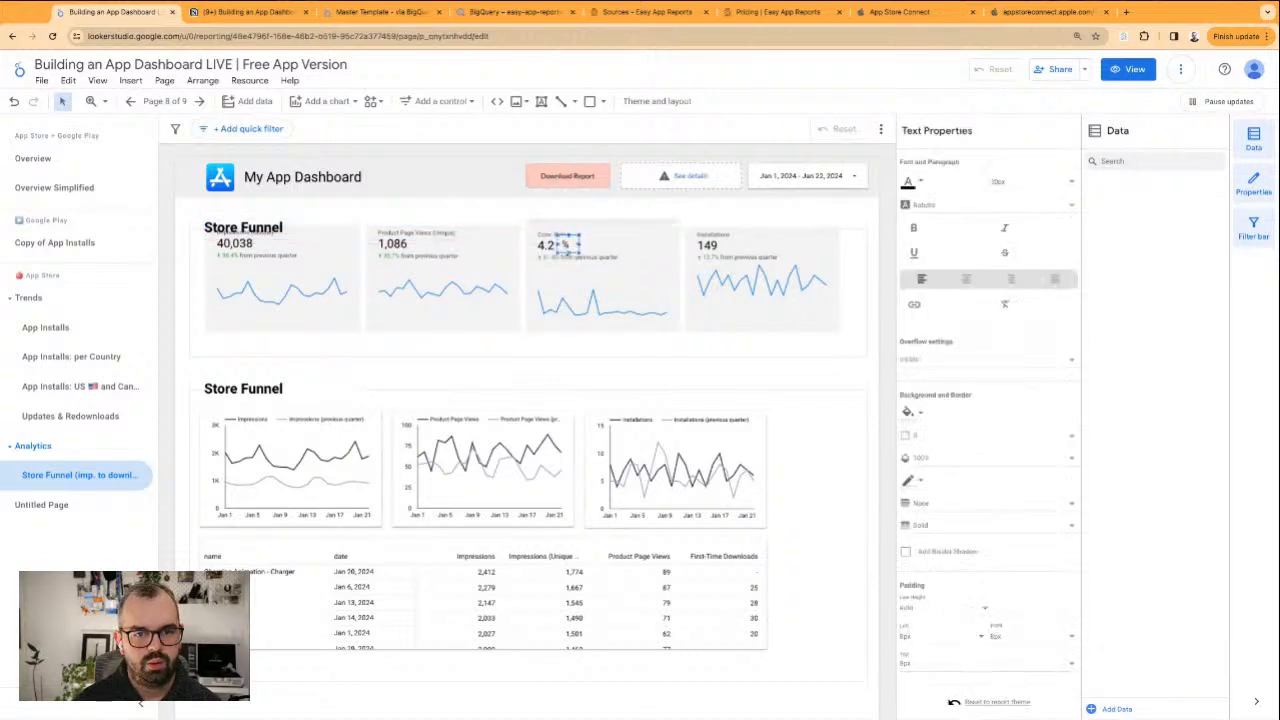
# Nudge the % label in the Conv. Rate scorecard until it lines up vertically with the value beside it
pyautogui.click(567, 215)
pyautogui.click(567, 238)
pyautogui.moveTo(567, 236); pyautogui.dragTo(567, 242)
pyautogui.click(568, 216)
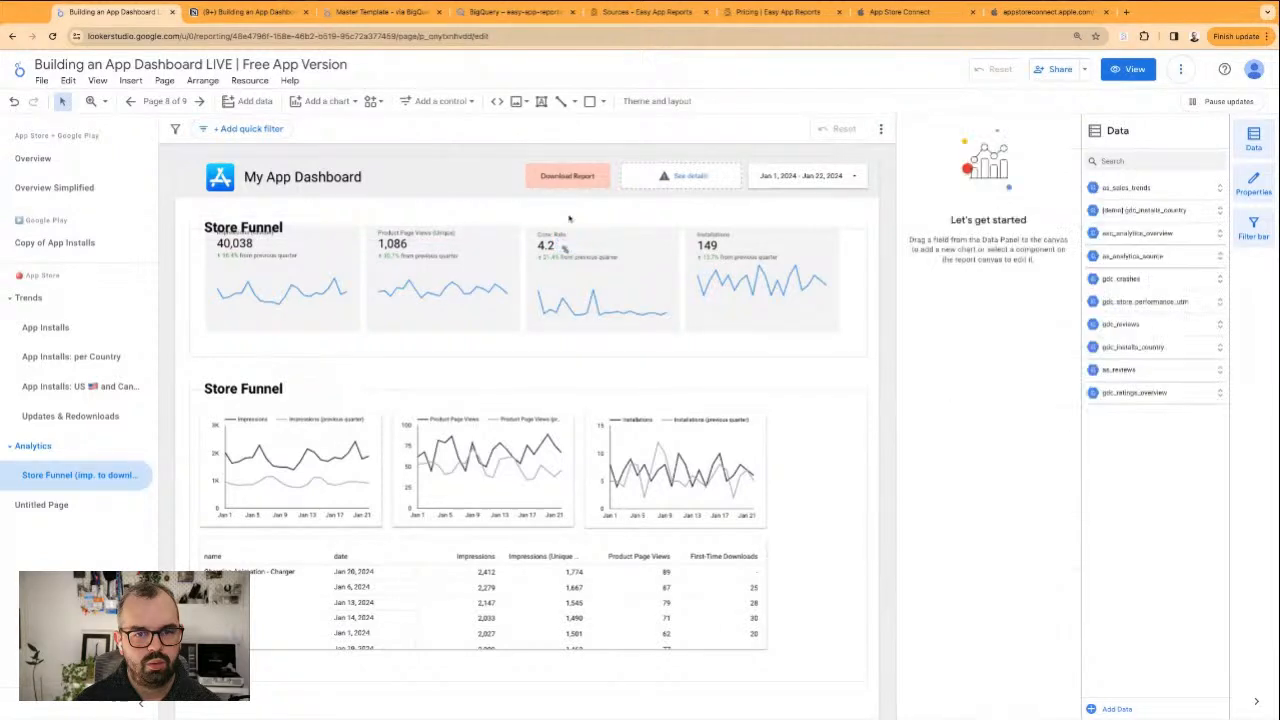
pyautogui.click(580, 240)
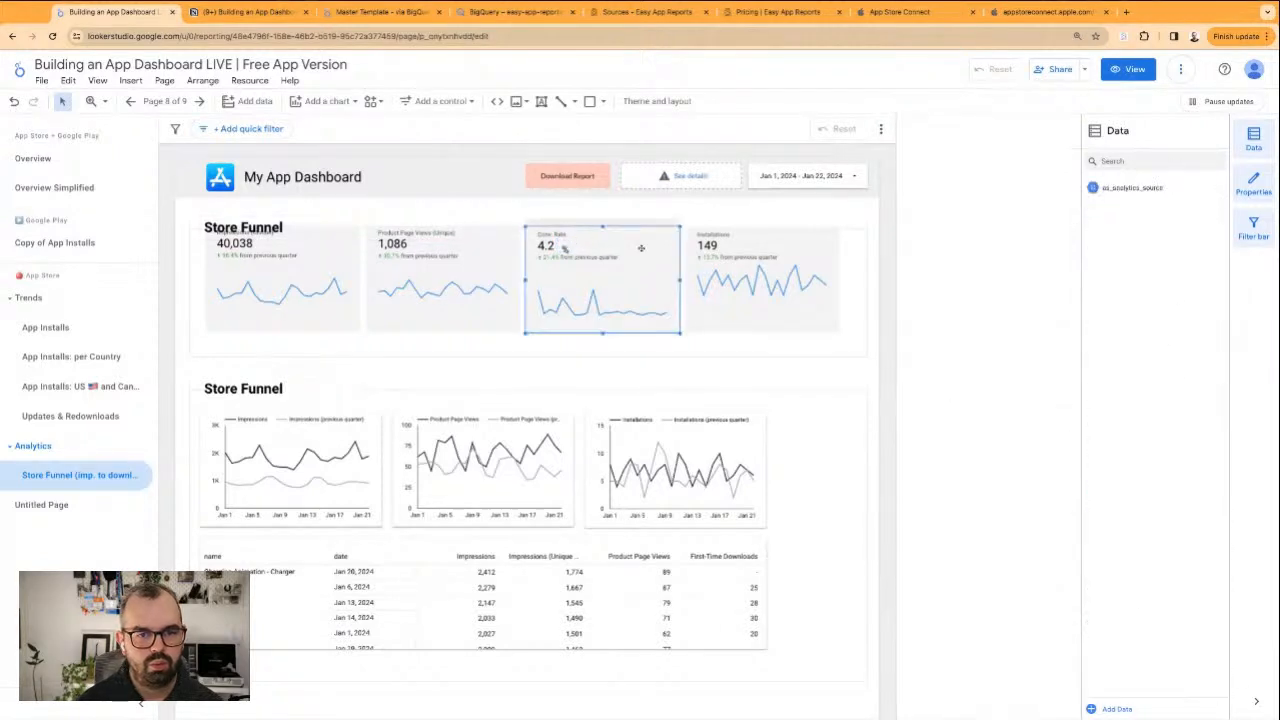
pyautogui.click(566, 245)
pyautogui.press('Down')
pyautogui.press('Up')
pyautogui.press('Down')
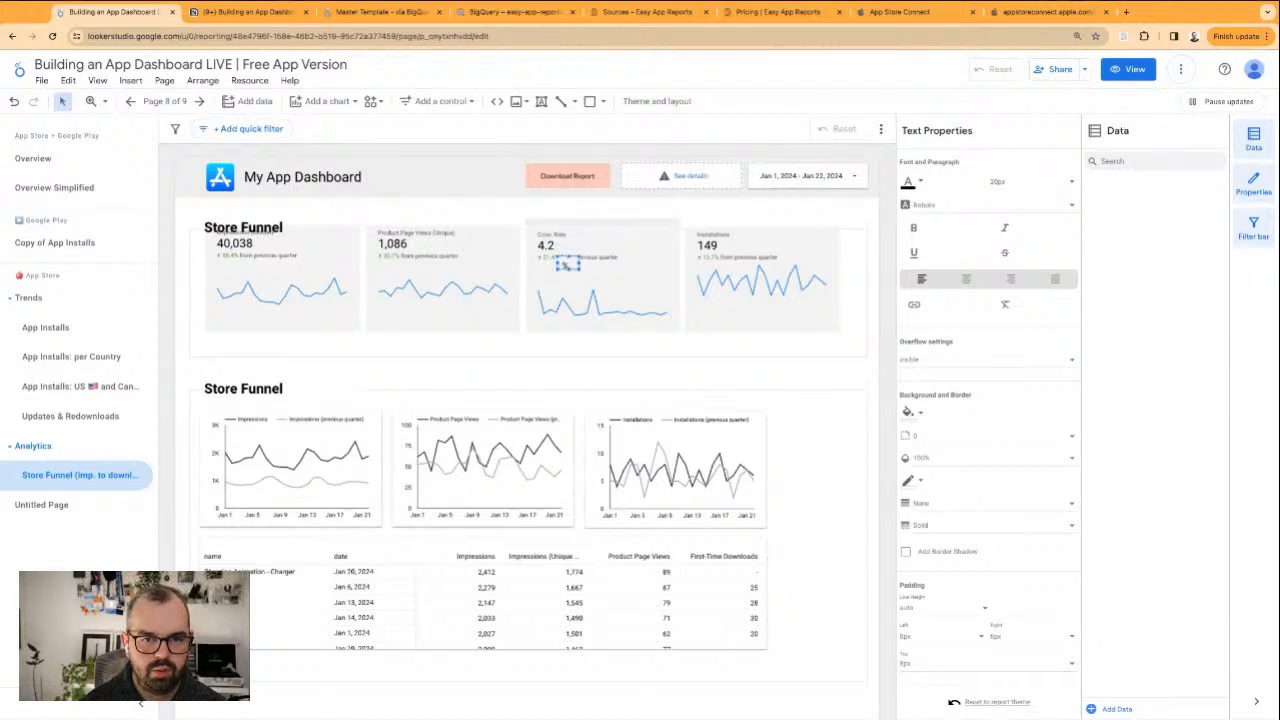
pyautogui.hotkey('shift', 'Up')
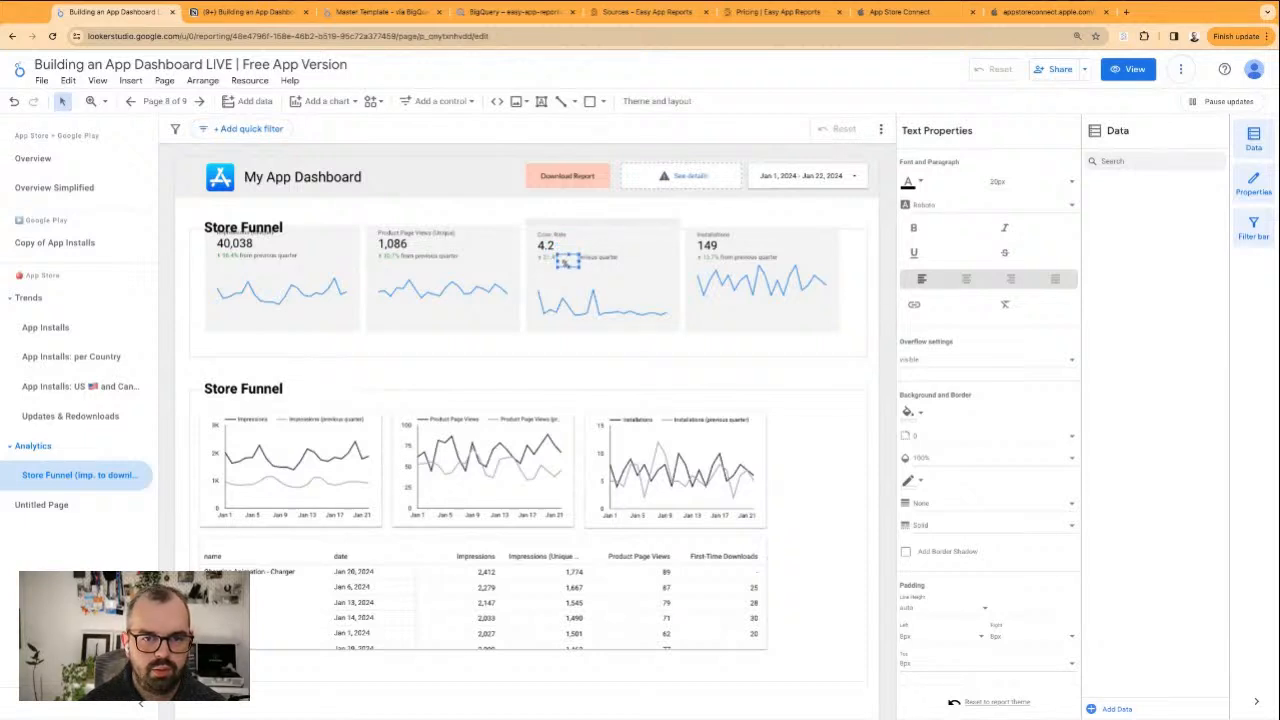
pyautogui.hotkey('shift', 'Up')
pyautogui.hotkey('shift', 'Up')
pyautogui.hotkey('shift', 'Up')
pyautogui.hotkey('shift', 'Up')
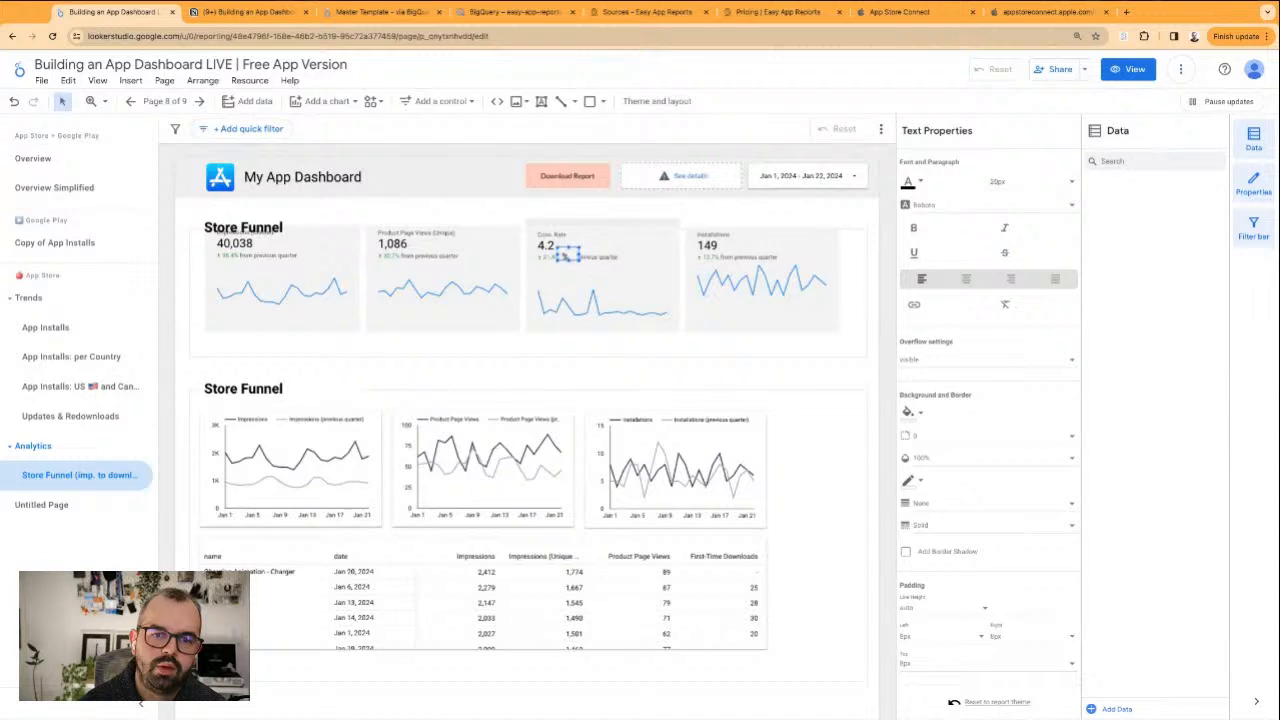
pyautogui.hotkey('shift', 'Up')
pyautogui.hotkey('shift', 'Up')
pyautogui.hotkey('shift', 'Up')
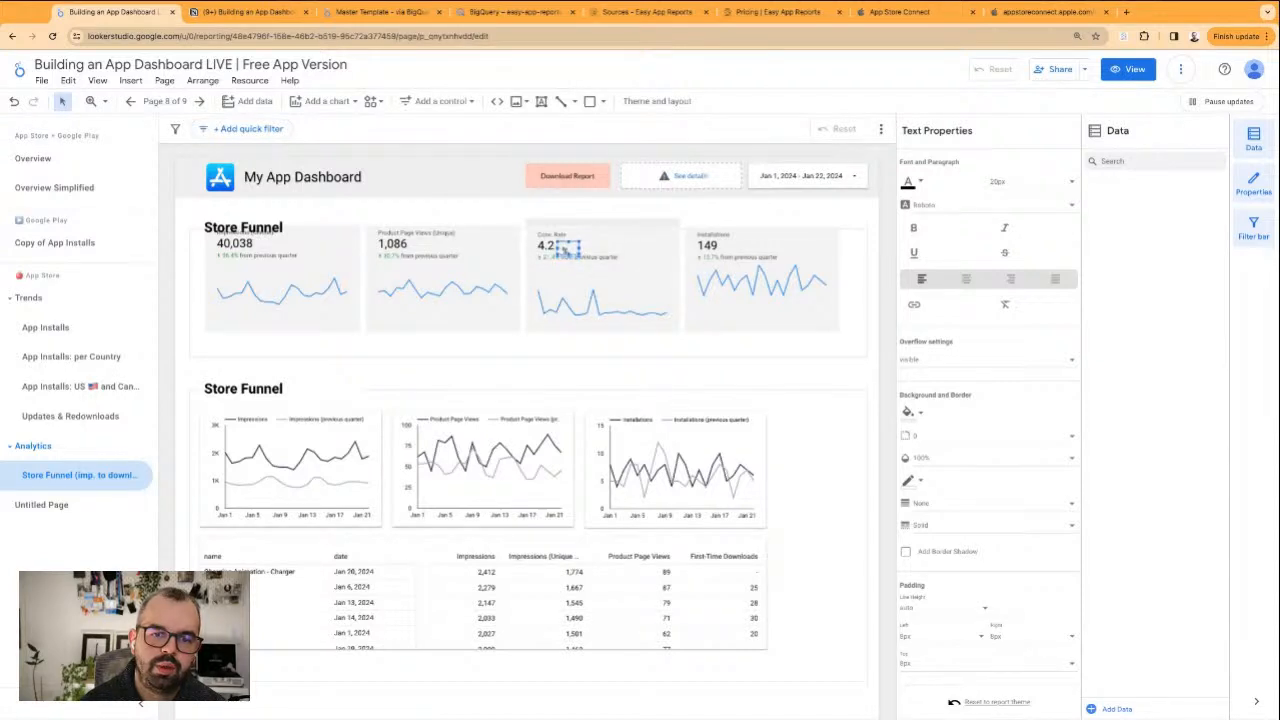
pyautogui.hotkey('shift', 'Up')
pyautogui.hotkey('shift', 'Up')
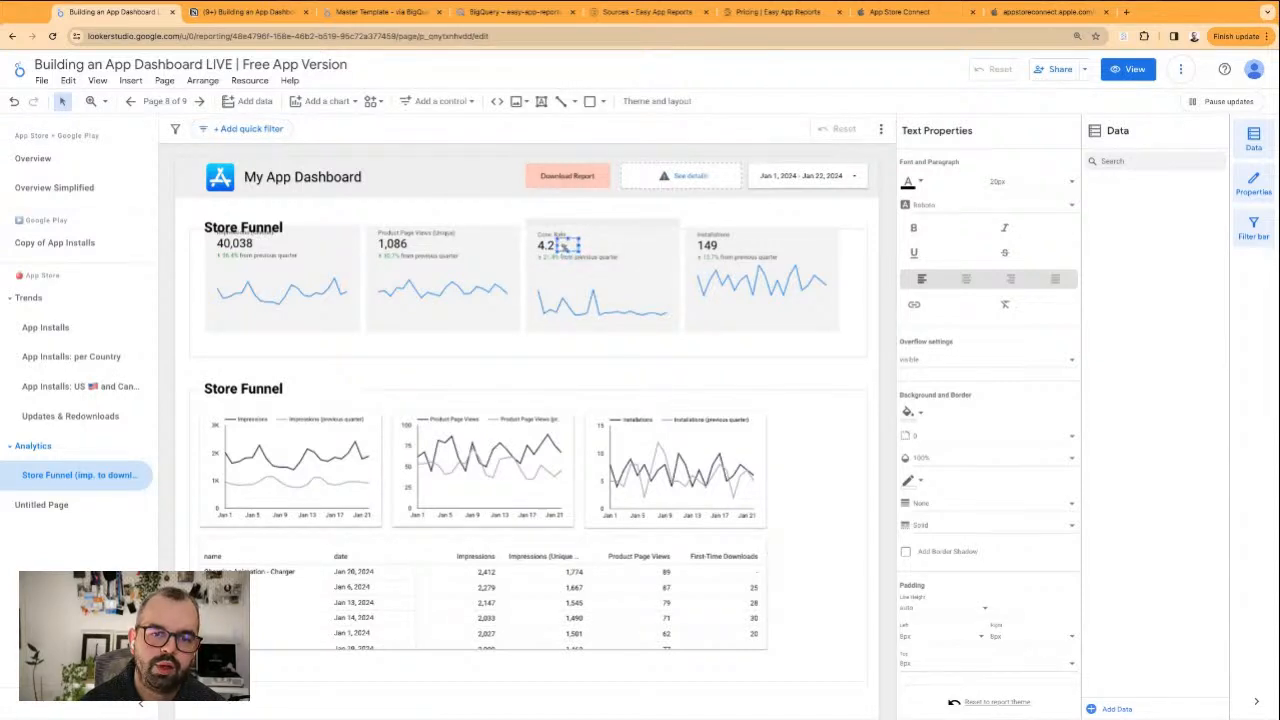
pyautogui.hotkey('shift', 'Up')
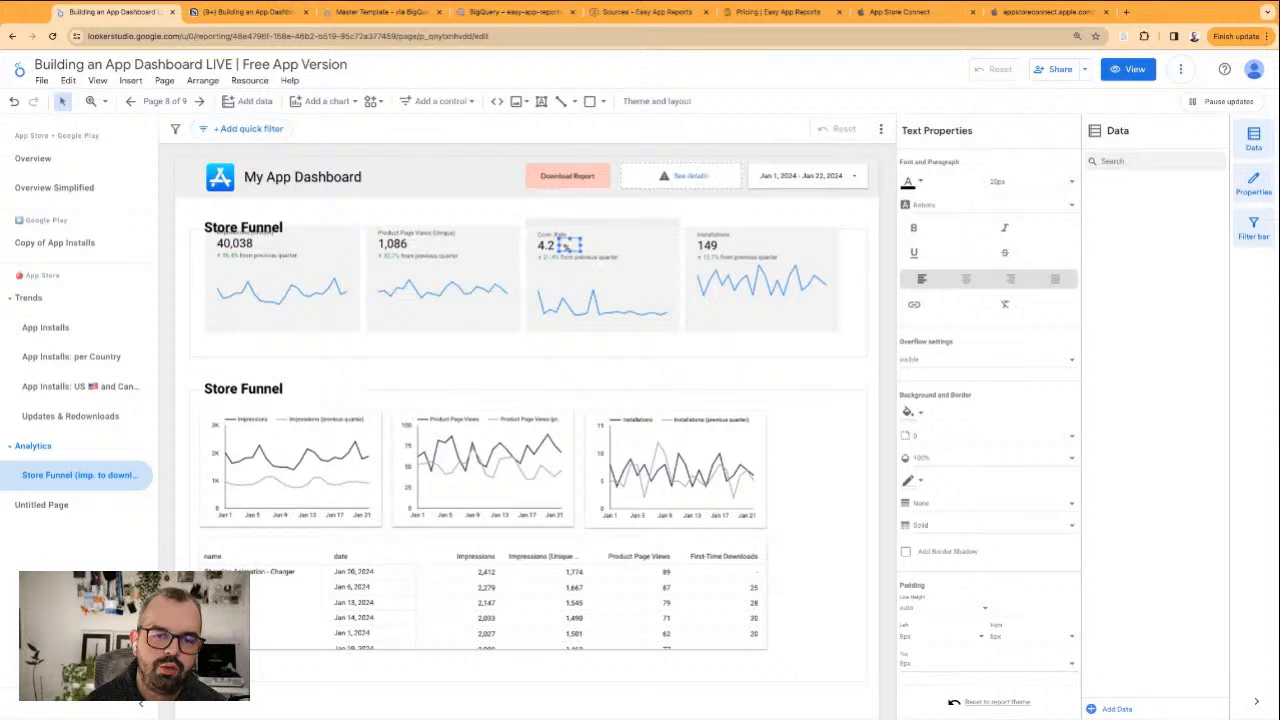
pyautogui.click(502, 217)
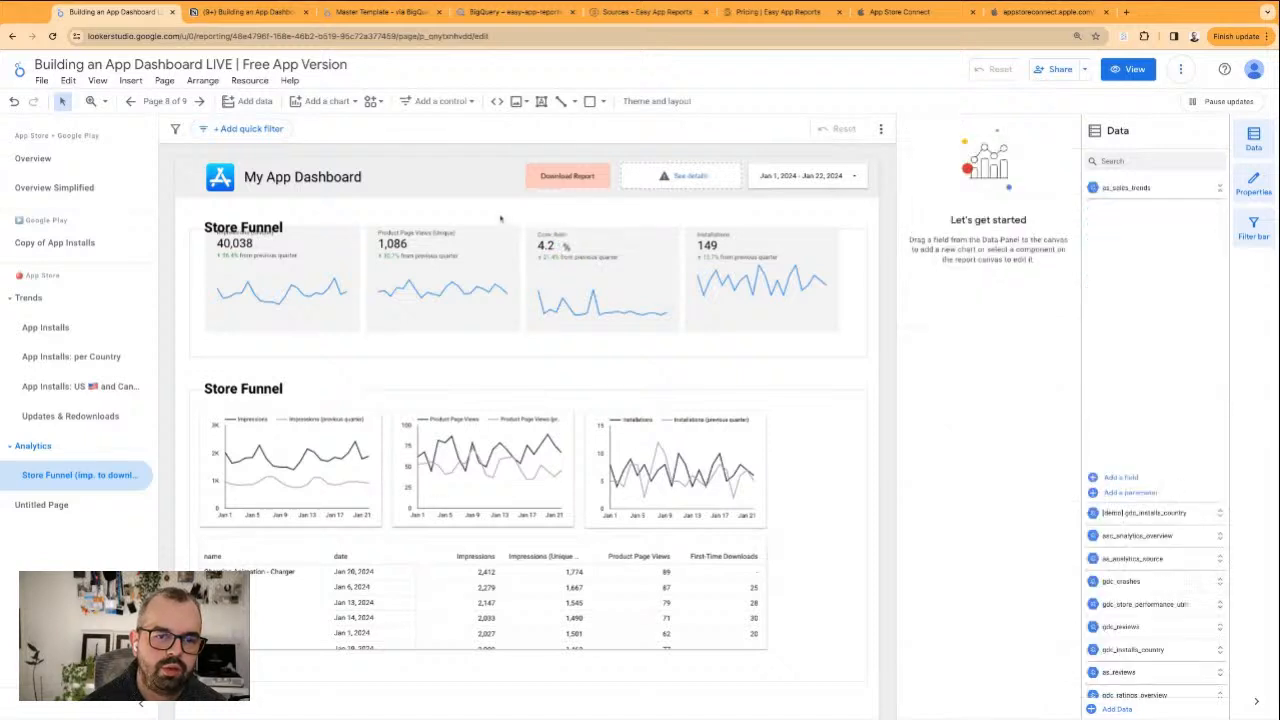
# Move the four scorecards and the % label down together so they clear the Store Funnel heading
pyautogui.moveTo(178, 250); pyautogui.dragTo(858, 330)
pyautogui.keyDown('ctrl'); pyautogui.click(861, 336); pyautogui.keyUp('ctrl')
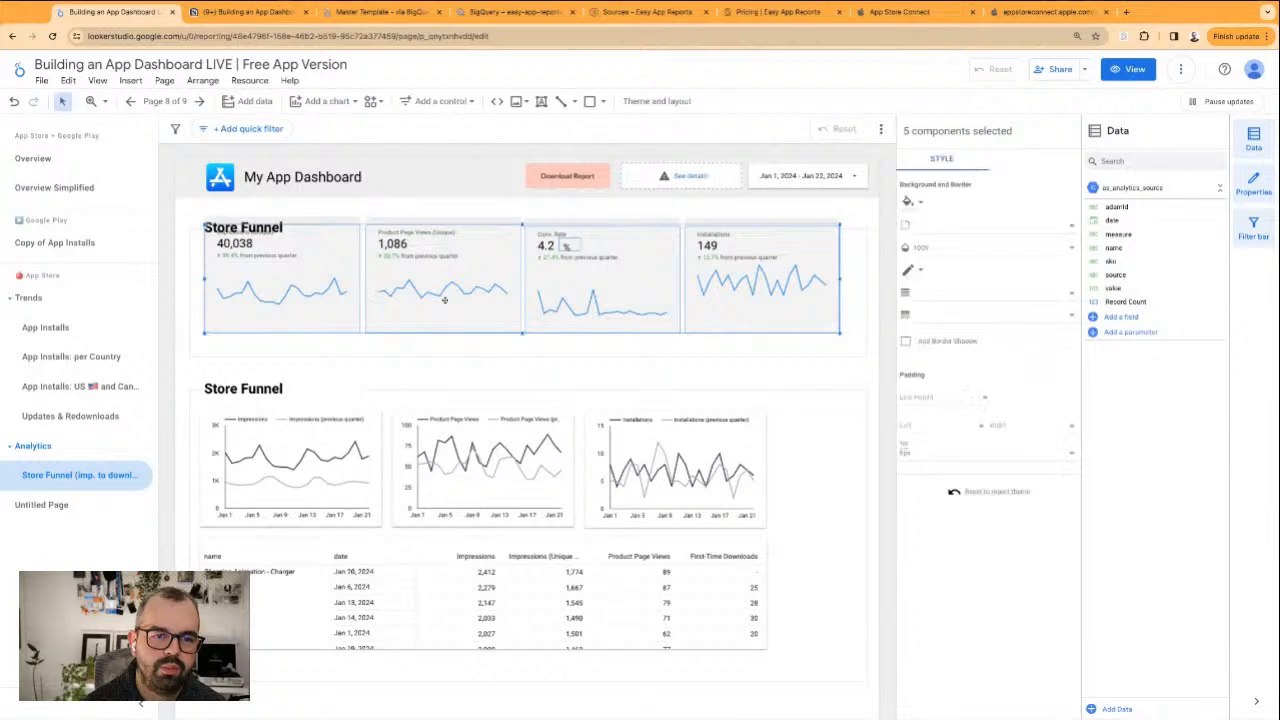
pyautogui.moveTo(453, 268); pyautogui.dragTo(451, 292)
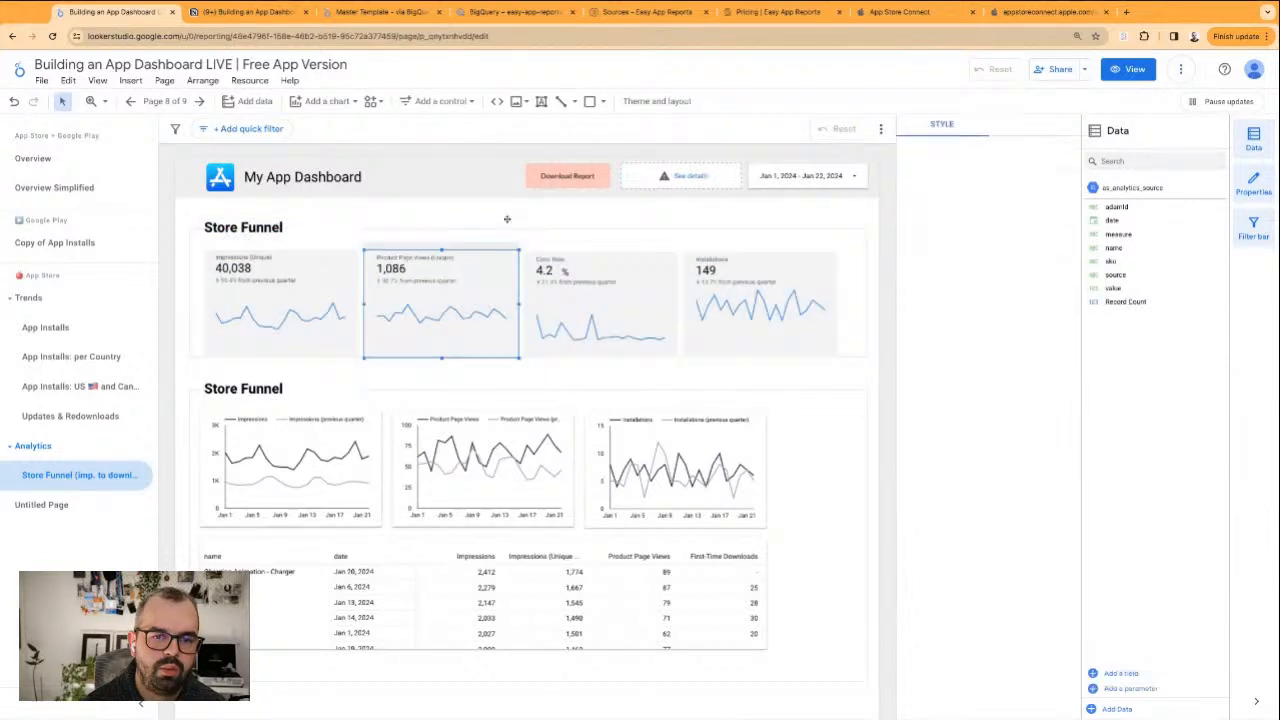
# Extend the lower edge of the frame around the scorecards to leave some space beneath them
pyautogui.scroll(-1, 511, 268)
pyautogui.click(594, 206)
pyautogui.click(563, 208)
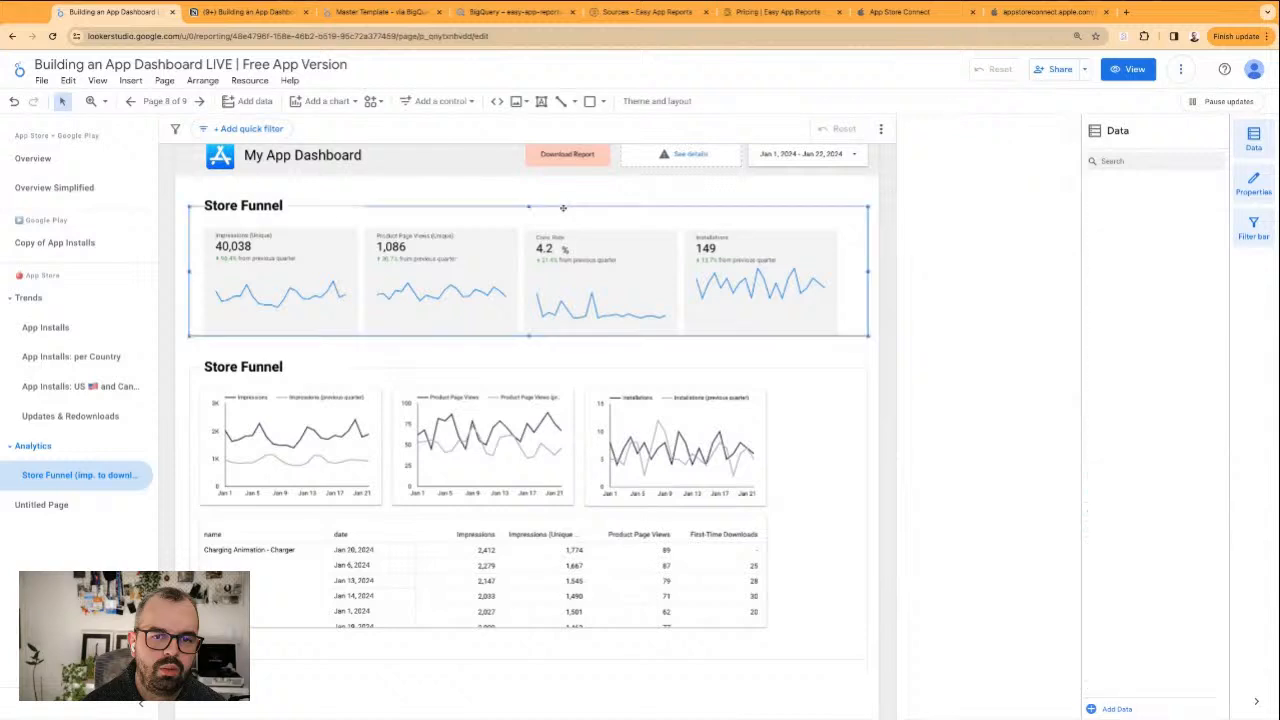
pyautogui.moveTo(528, 337); pyautogui.dragTo(528, 351)
pyautogui.click(869, 372)
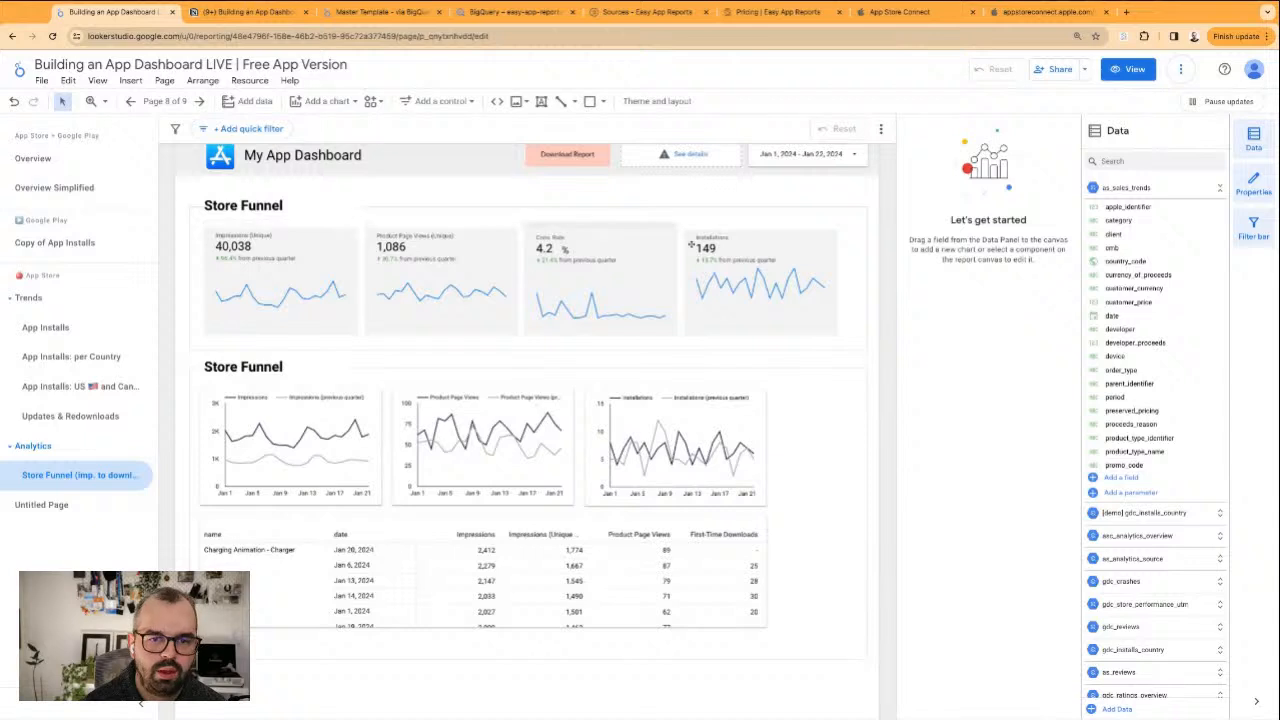
# Replace the Installations scorecard's filter with A - Total Downloads
pyautogui.click(749, 250)
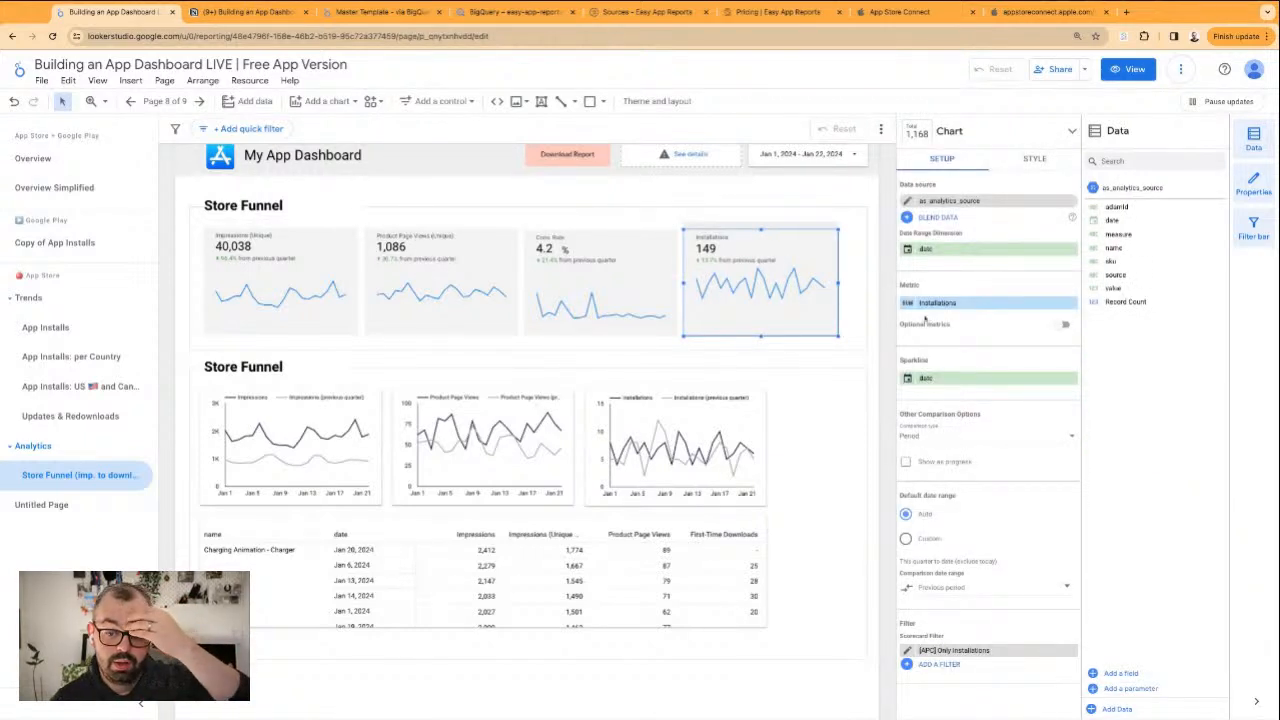
pyautogui.click(1070, 650)
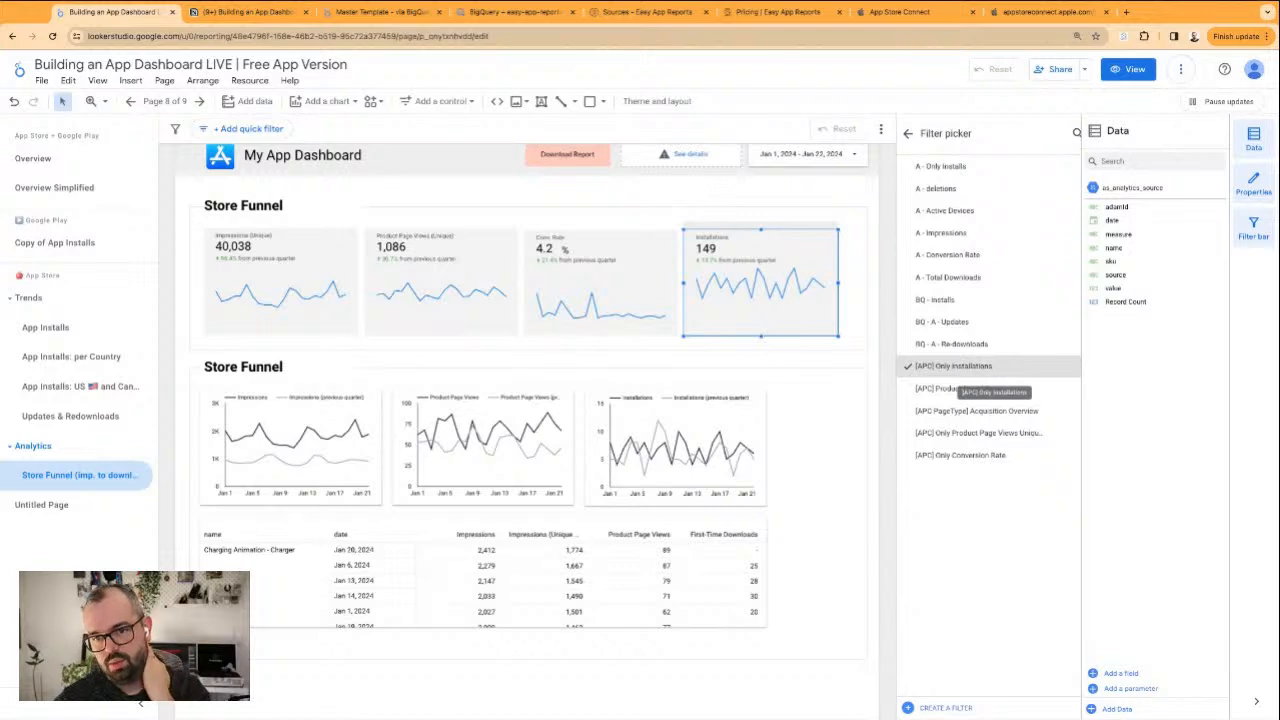
pyautogui.click(979, 281)
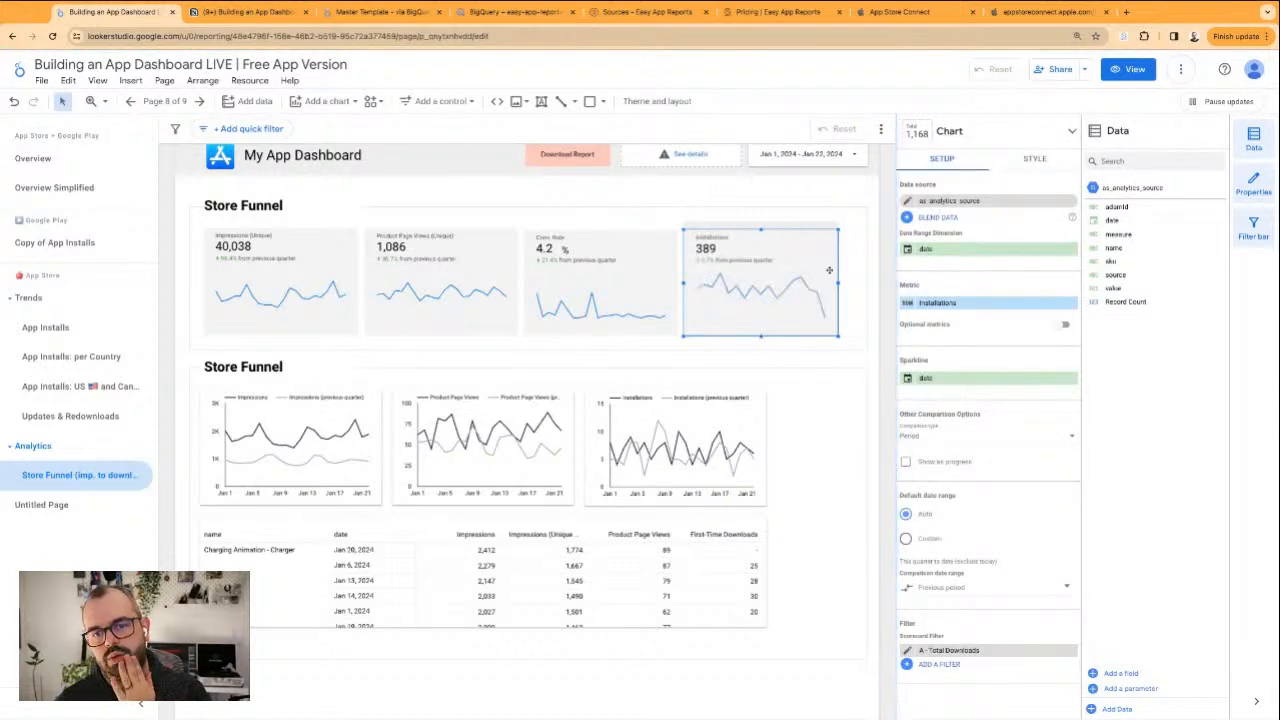
# Rename the Installations scorecard's metric to Total Downloads
pyautogui.click(907, 303)
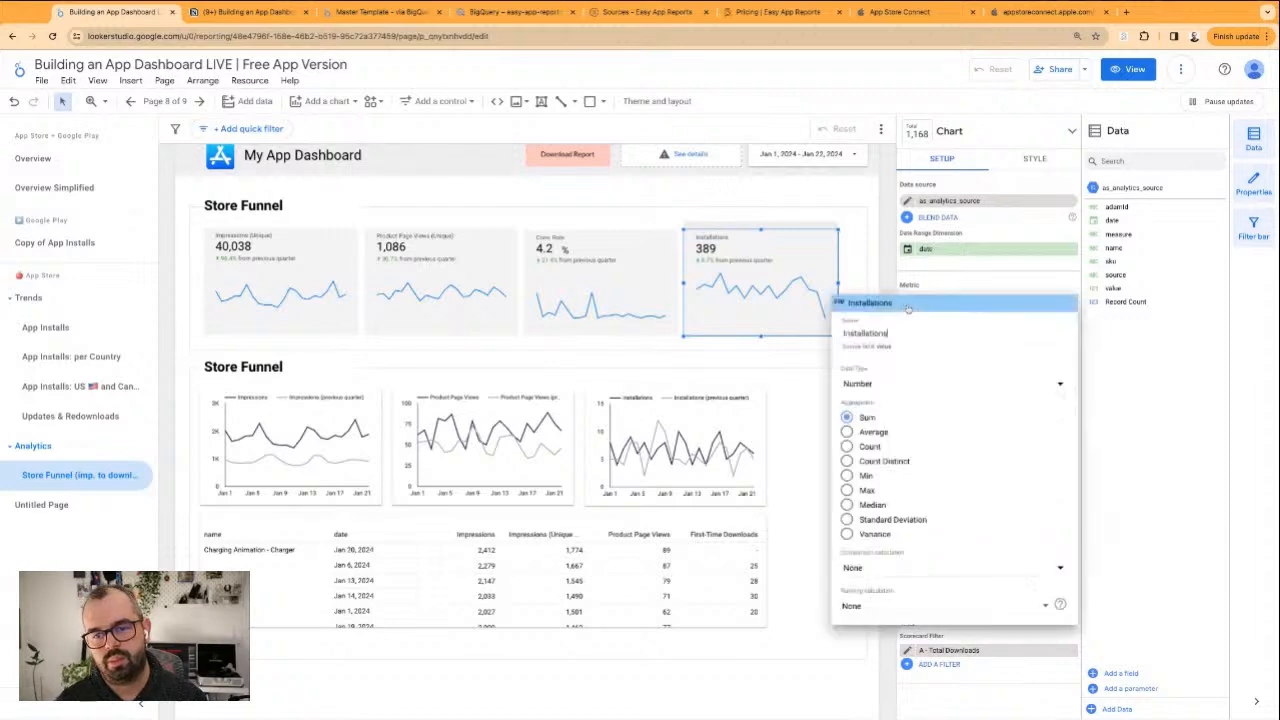
pyautogui.hotkey('ctrl', 'a')
pyautogui.press('BackSpace')
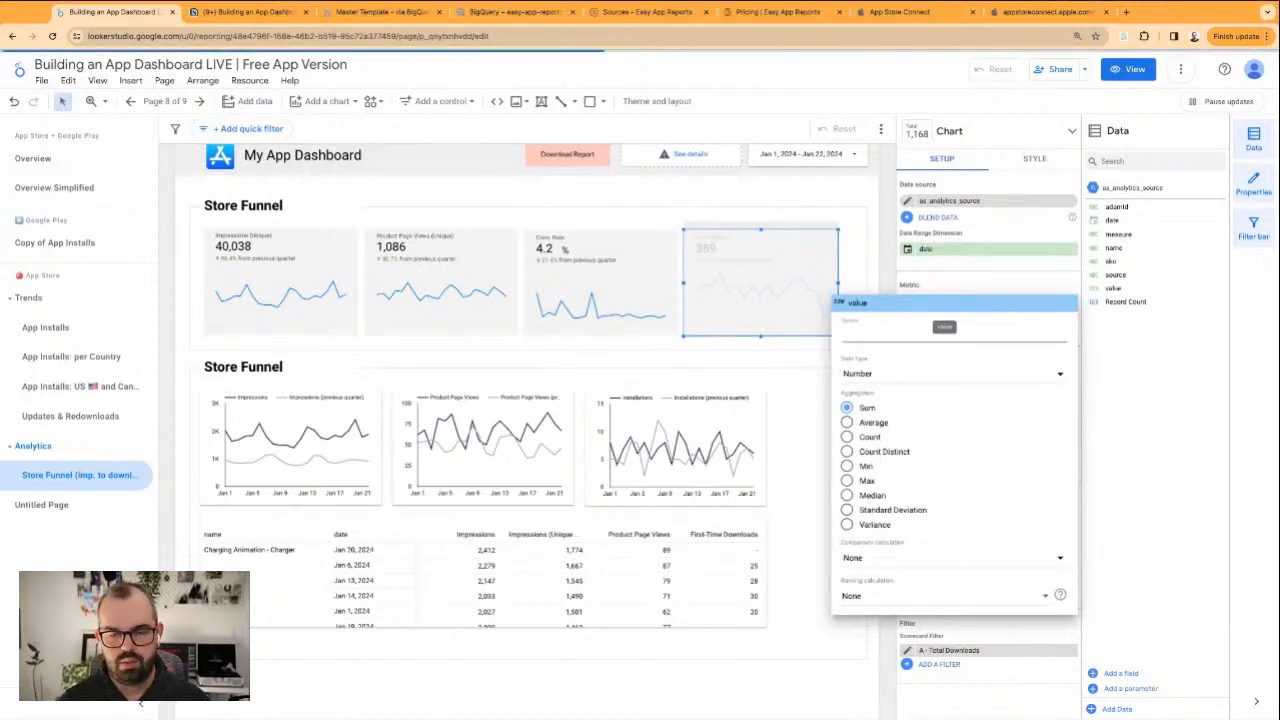
pyautogui.write('Total Downloads')
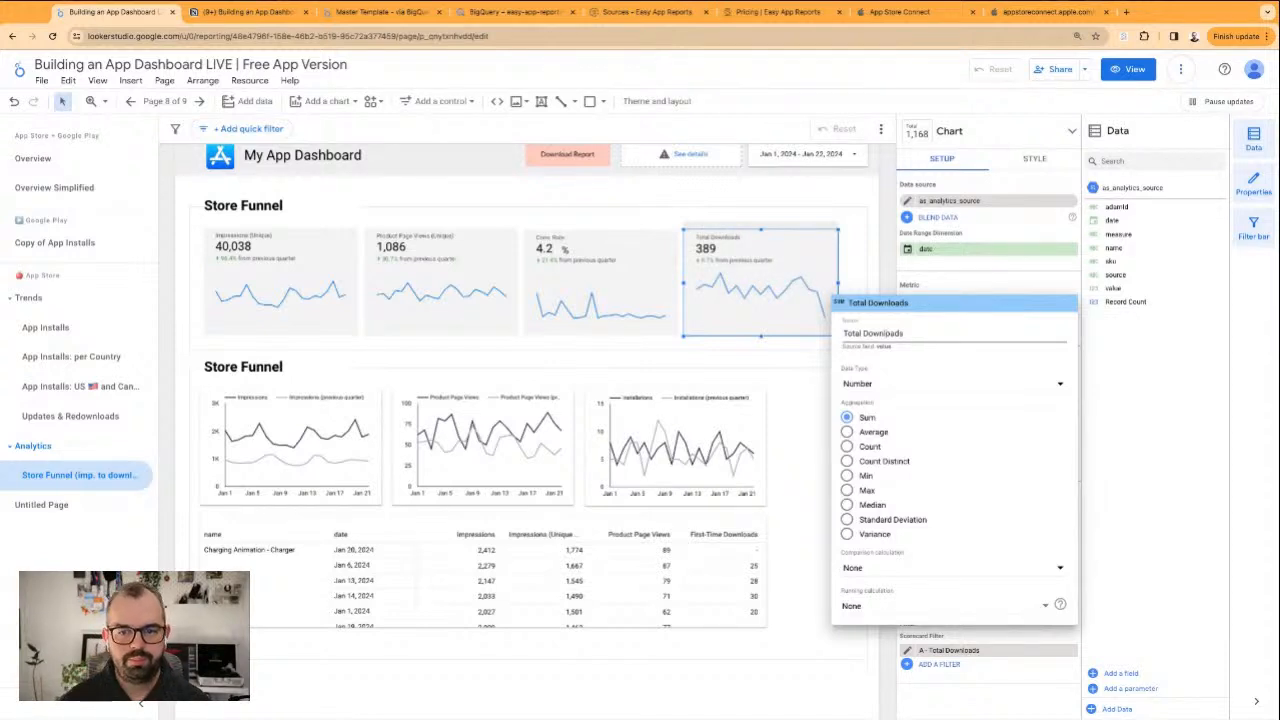
pyautogui.click(657, 188)
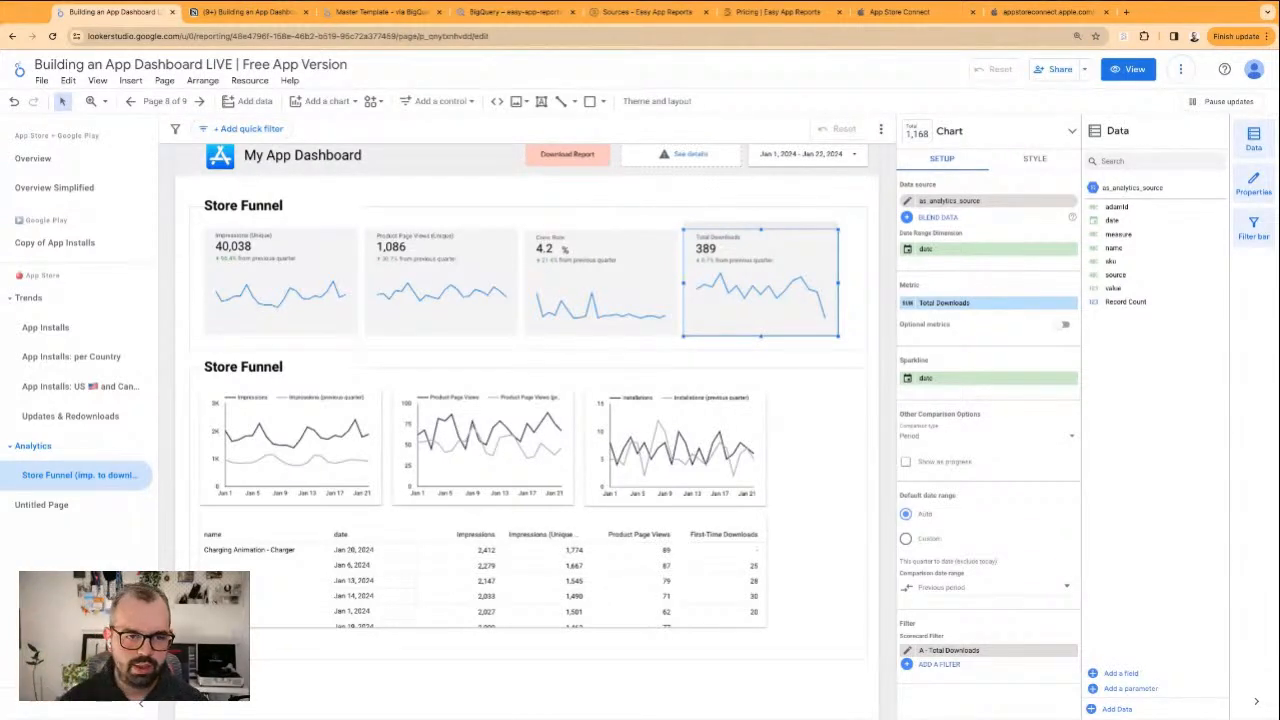
pyautogui.click(604, 204)
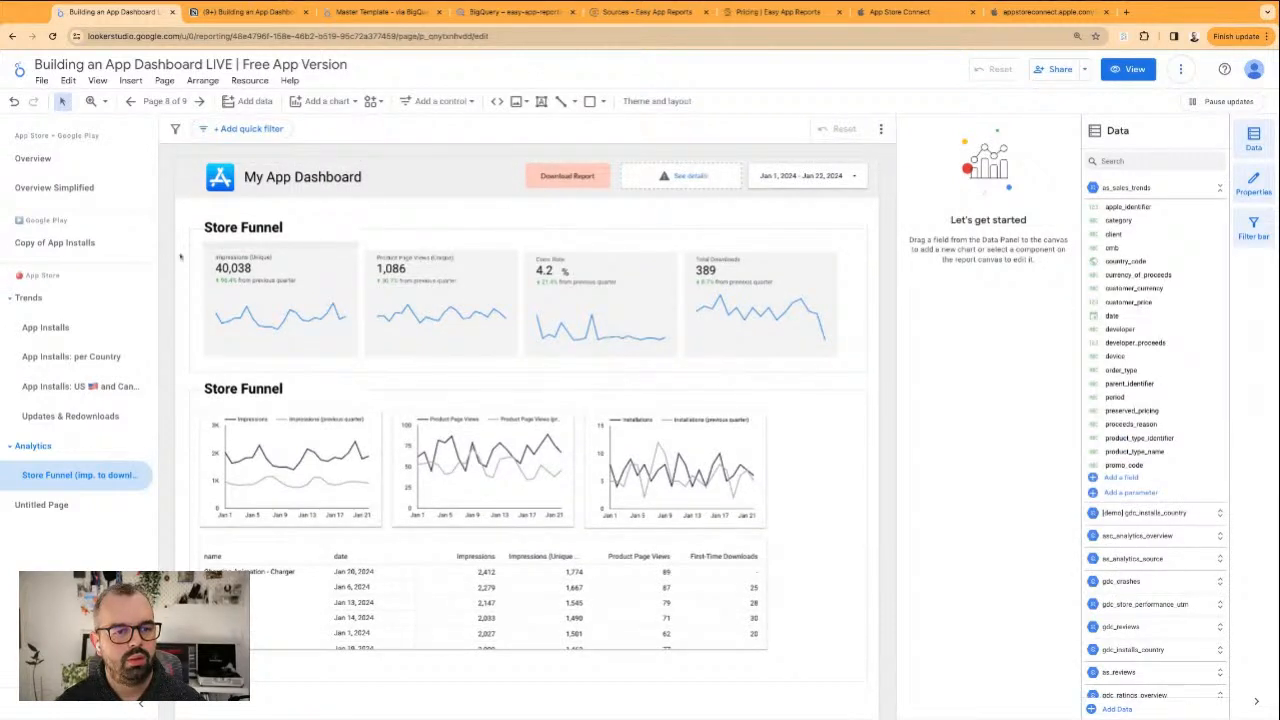
# Stretch the row of four scorecards and the % label slightly wider to fill the frame, leaving the frame itself unselected
pyautogui.moveTo(181, 257); pyautogui.dragTo(760, 333)
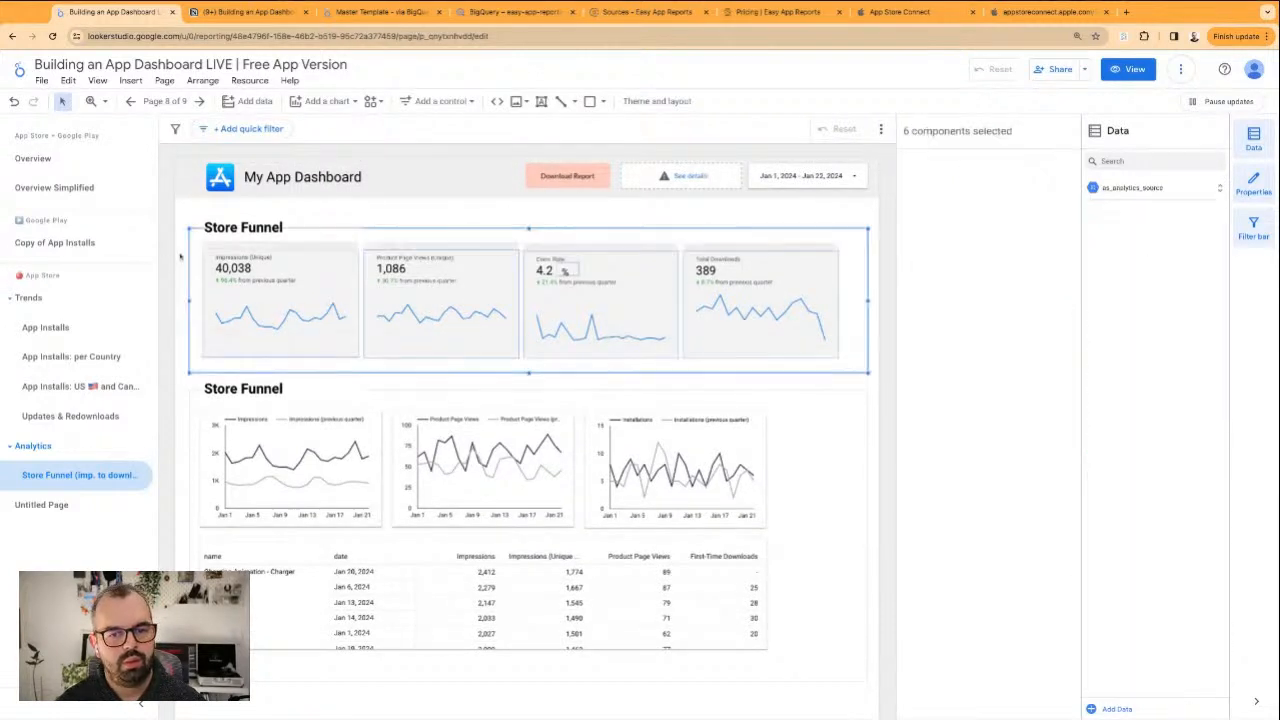
pyautogui.keyDown('shift'); pyautogui.click(419, 368); pyautogui.keyUp('shift')
pyautogui.moveTo(838, 304)
pyautogui.mouseDown()
pyautogui.moveTo(852, 304)
pyautogui.moveTo(840, 304)
pyautogui.mouseUp()
pyautogui.click(390, 211)
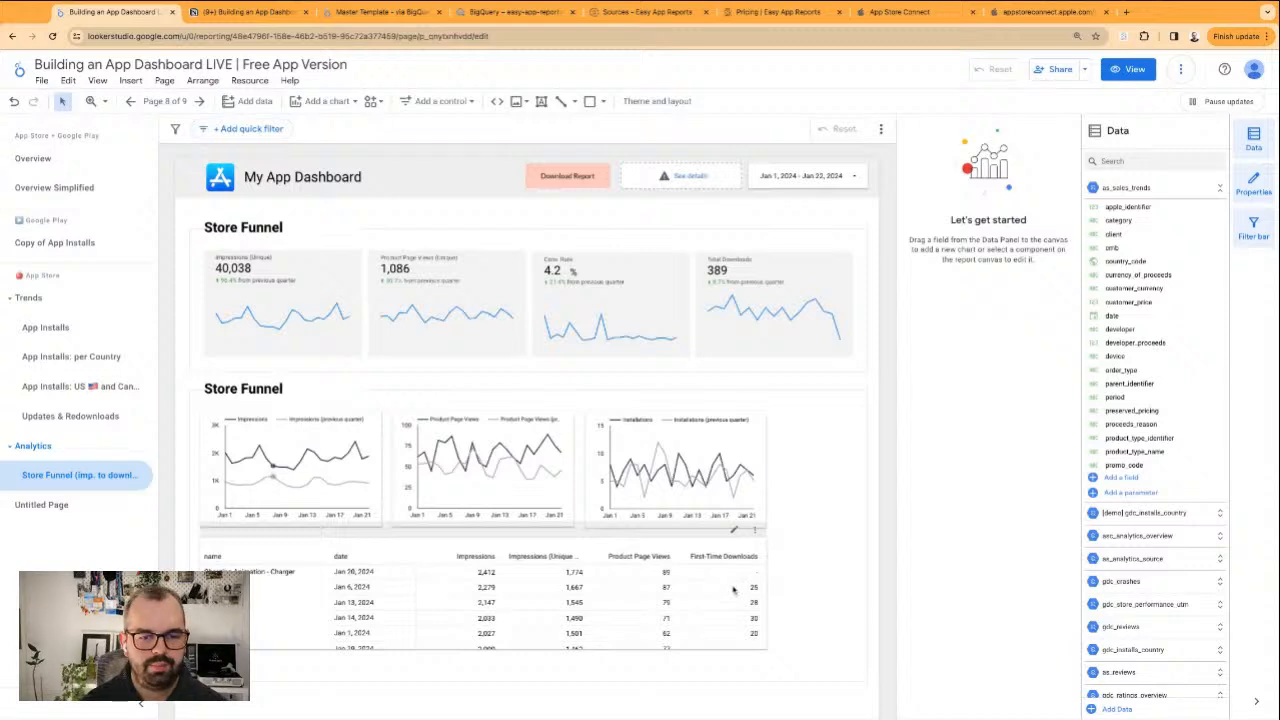
# Check the conditions of the pivot table's [APC PageType] Acquisition Overview filter and widen the table to match the scorecard row
pyautogui.click(564, 583)
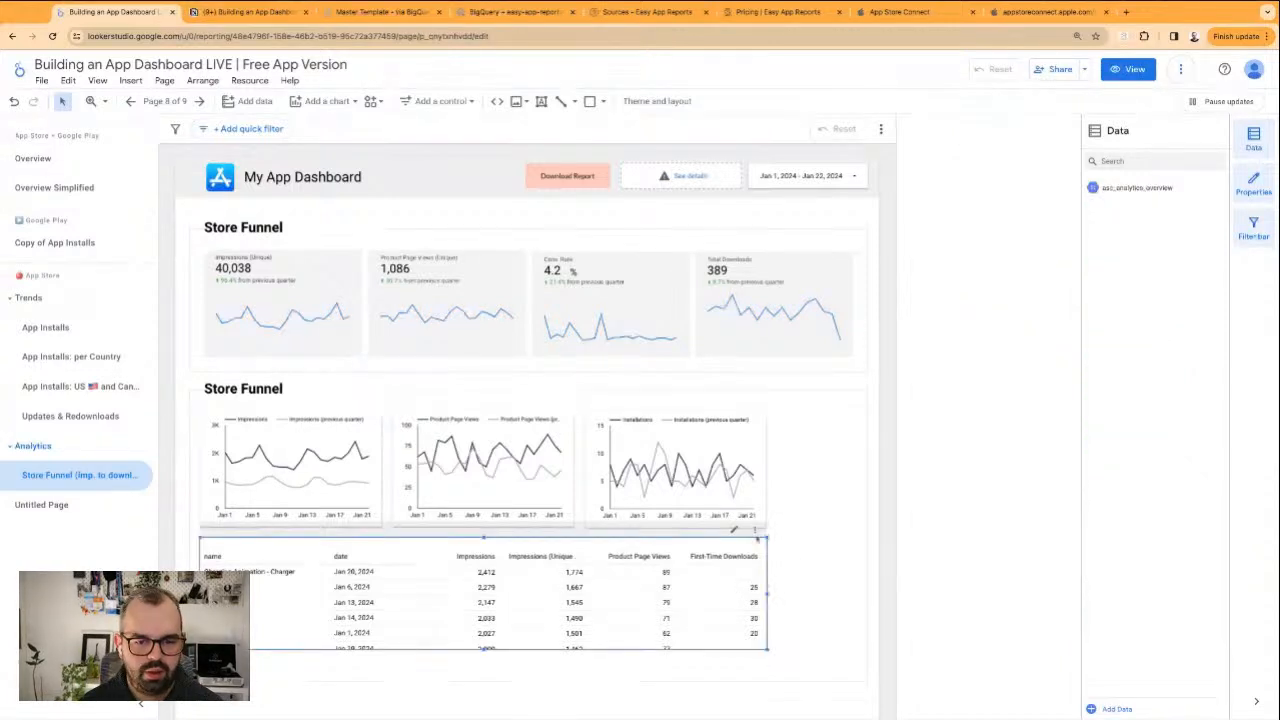
pyautogui.scroll(-10, 969, 580)
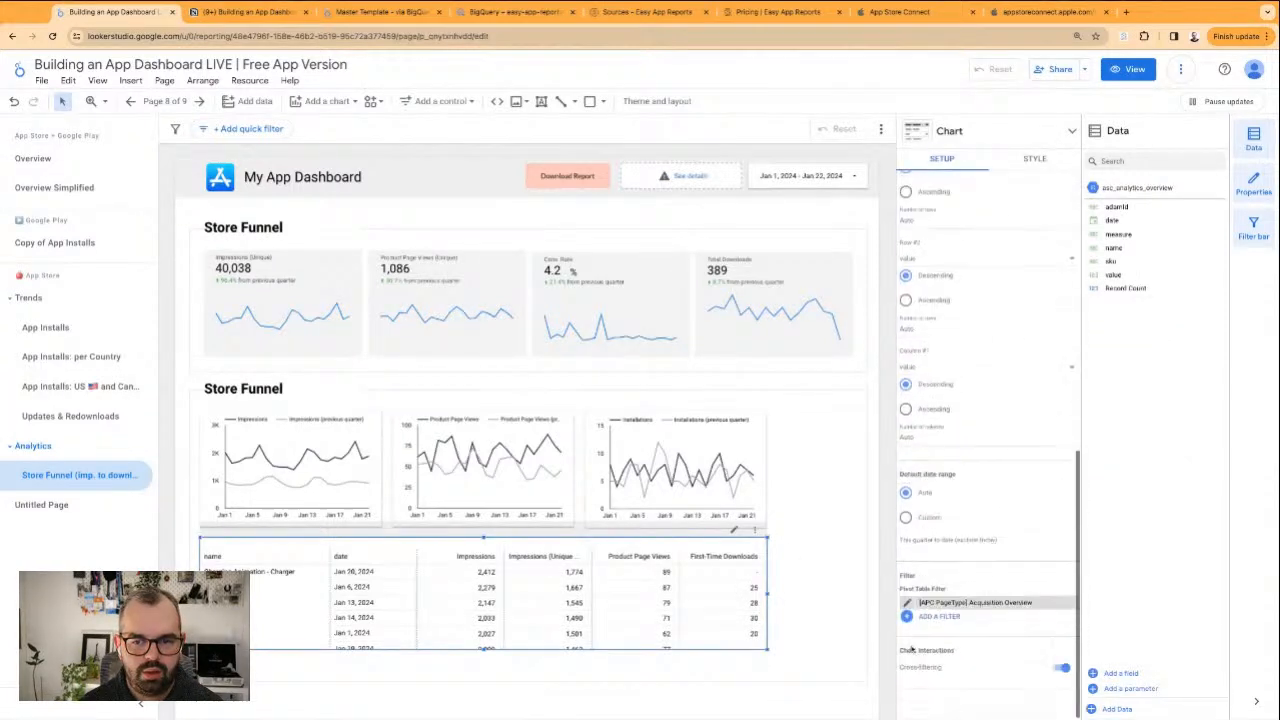
pyautogui.click(908, 603)
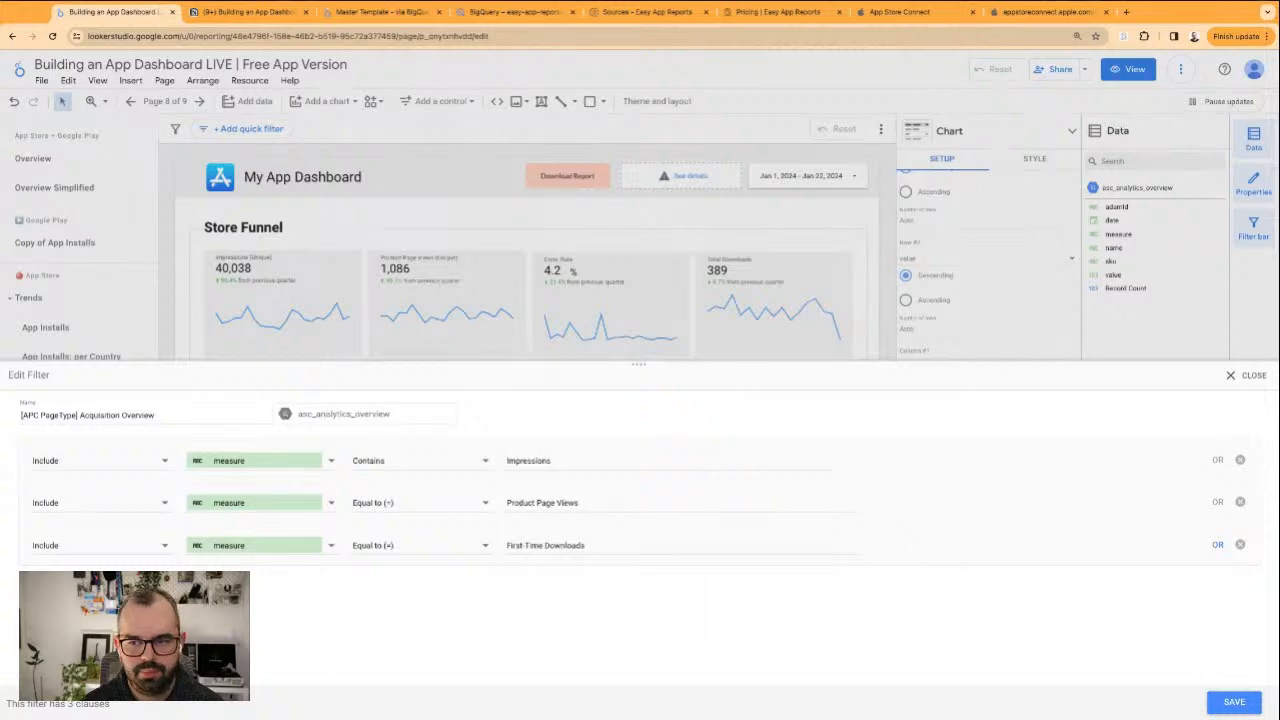
pyautogui.click(1250, 376)
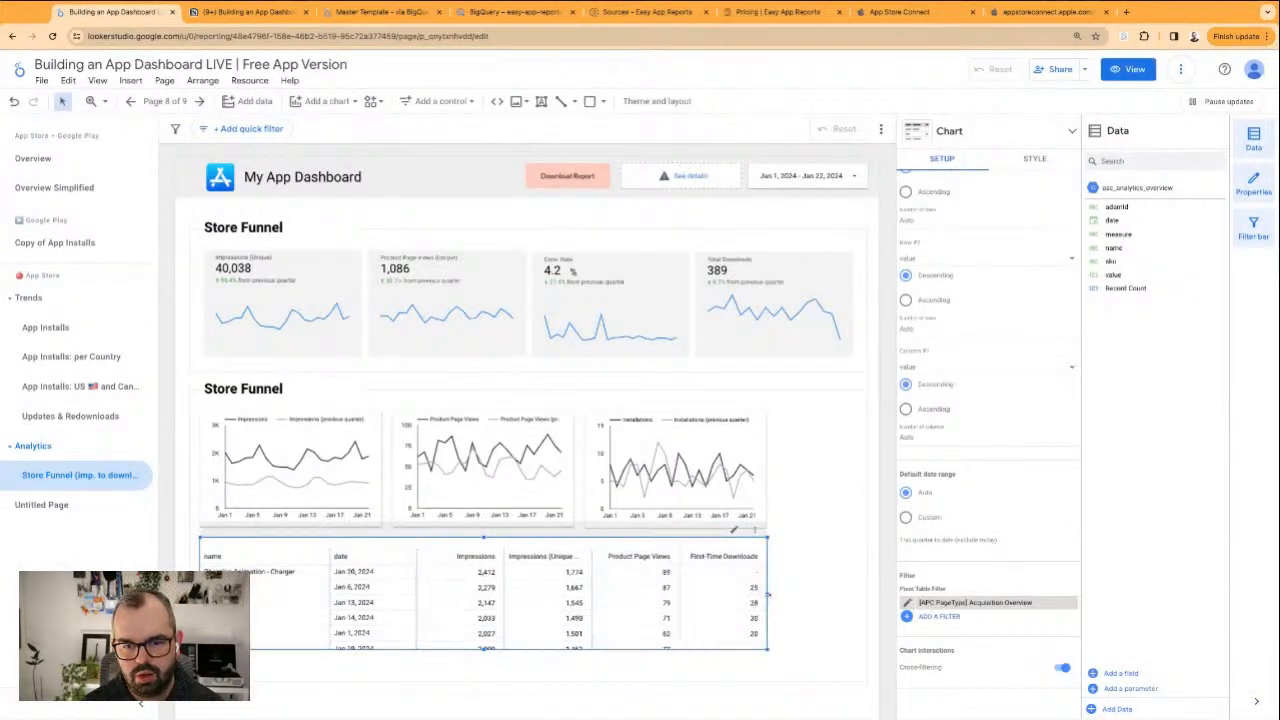
pyautogui.moveTo(768, 594); pyautogui.dragTo(858, 594)
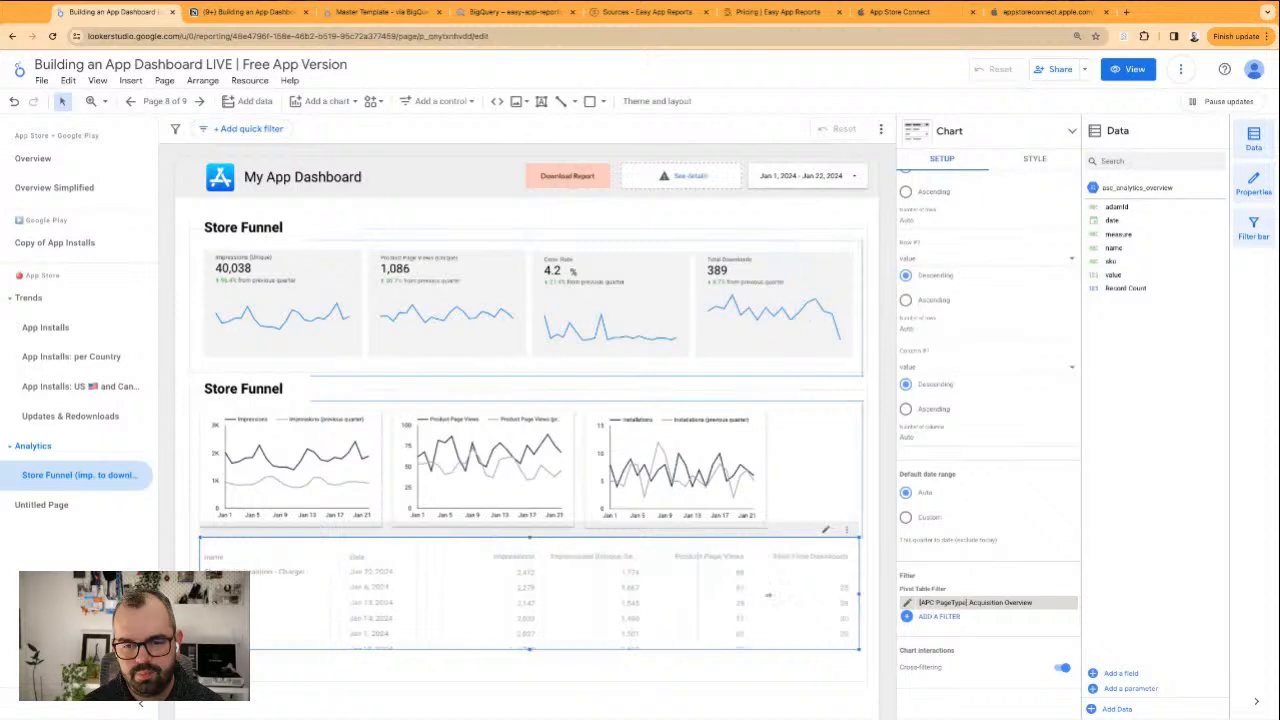
# Delete the Impressions, Product Page Views and Installations line charts above the table
pyautogui.click(264, 430)
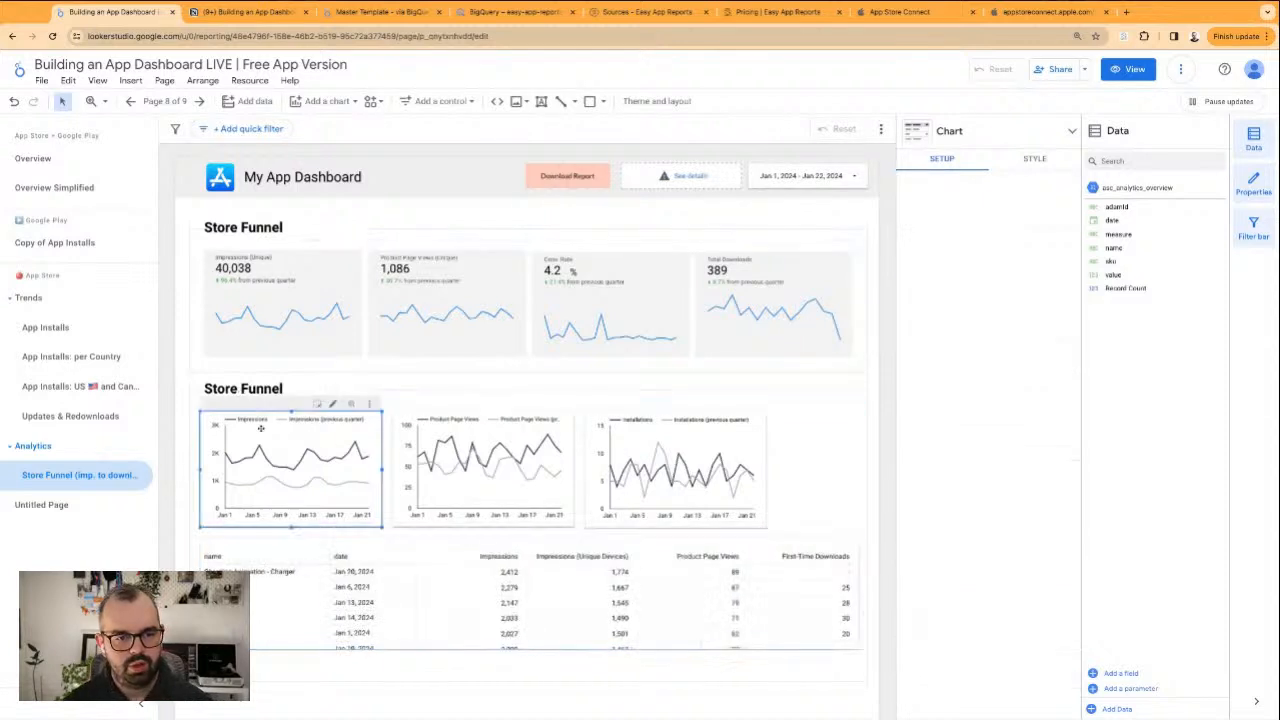
pyautogui.keyDown('shift'); pyautogui.click(445, 462); pyautogui.keyUp('shift')
pyautogui.keyDown('shift'); pyautogui.click(603, 468); pyautogui.keyUp('shift')
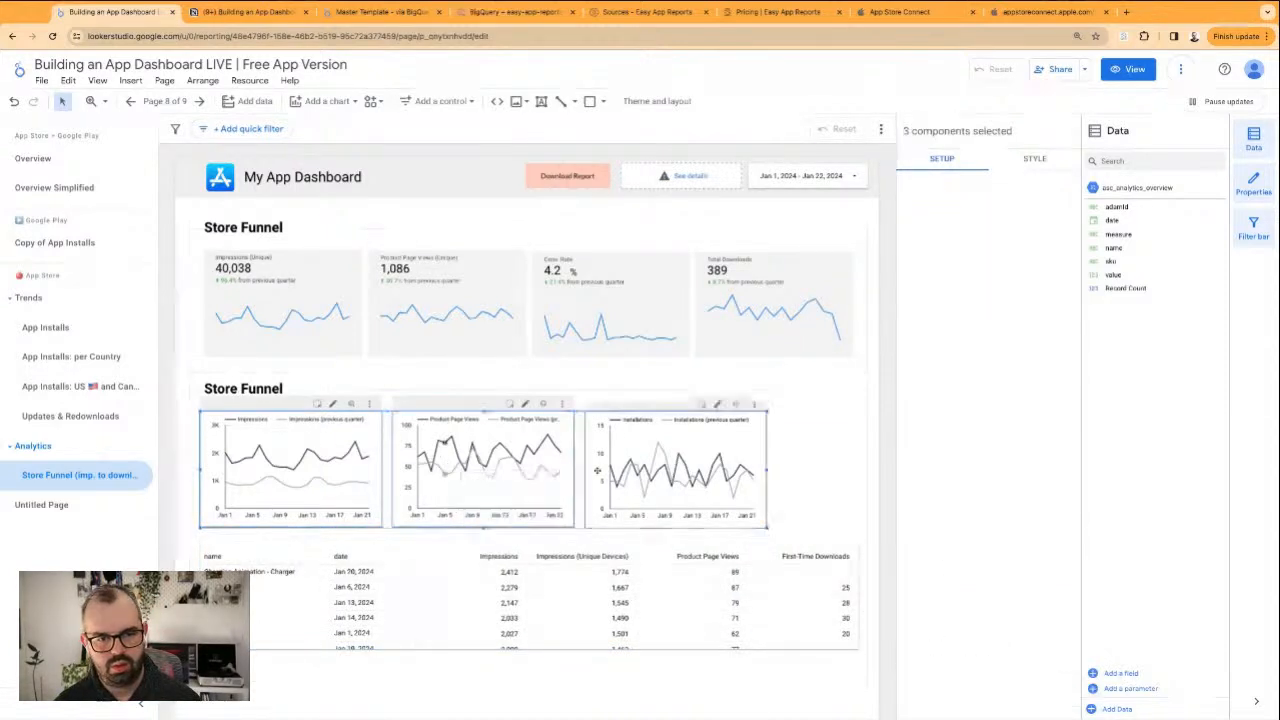
pyautogui.press('Delete')
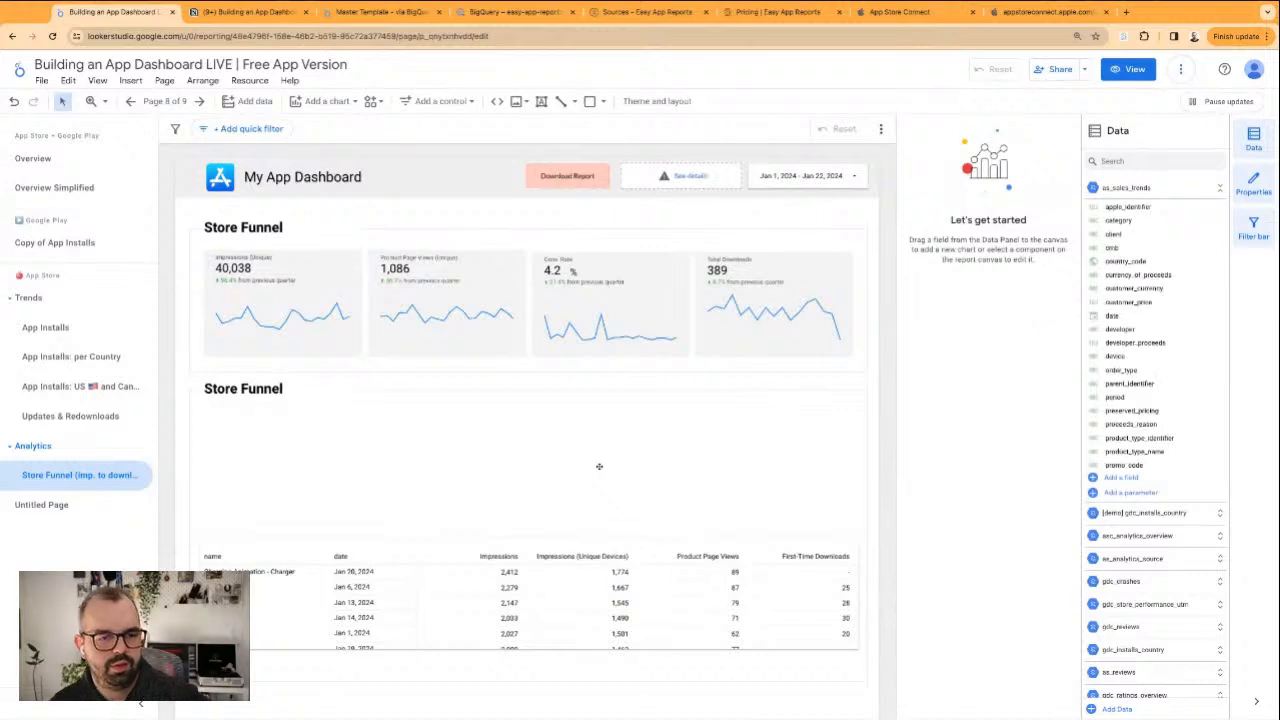
# Delete the lower frame around the table and its duplicate Store Funnel heading
pyautogui.click(350, 402)
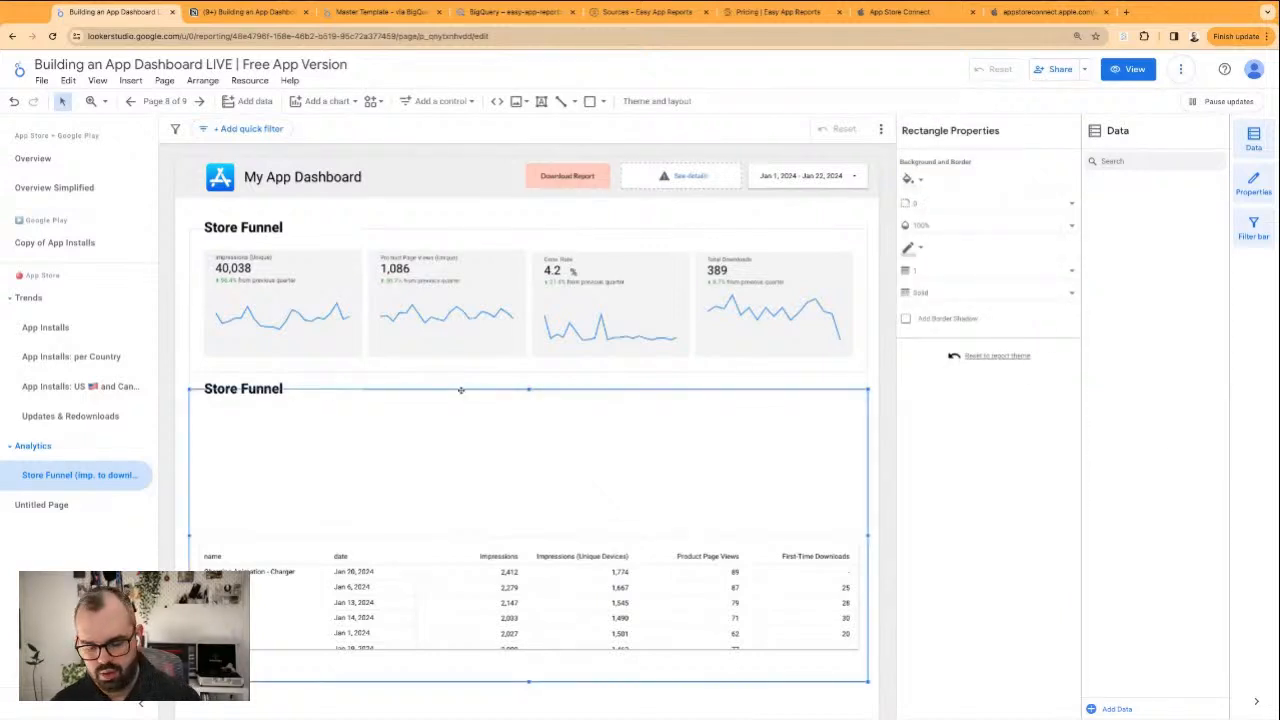
pyautogui.press('Delete')
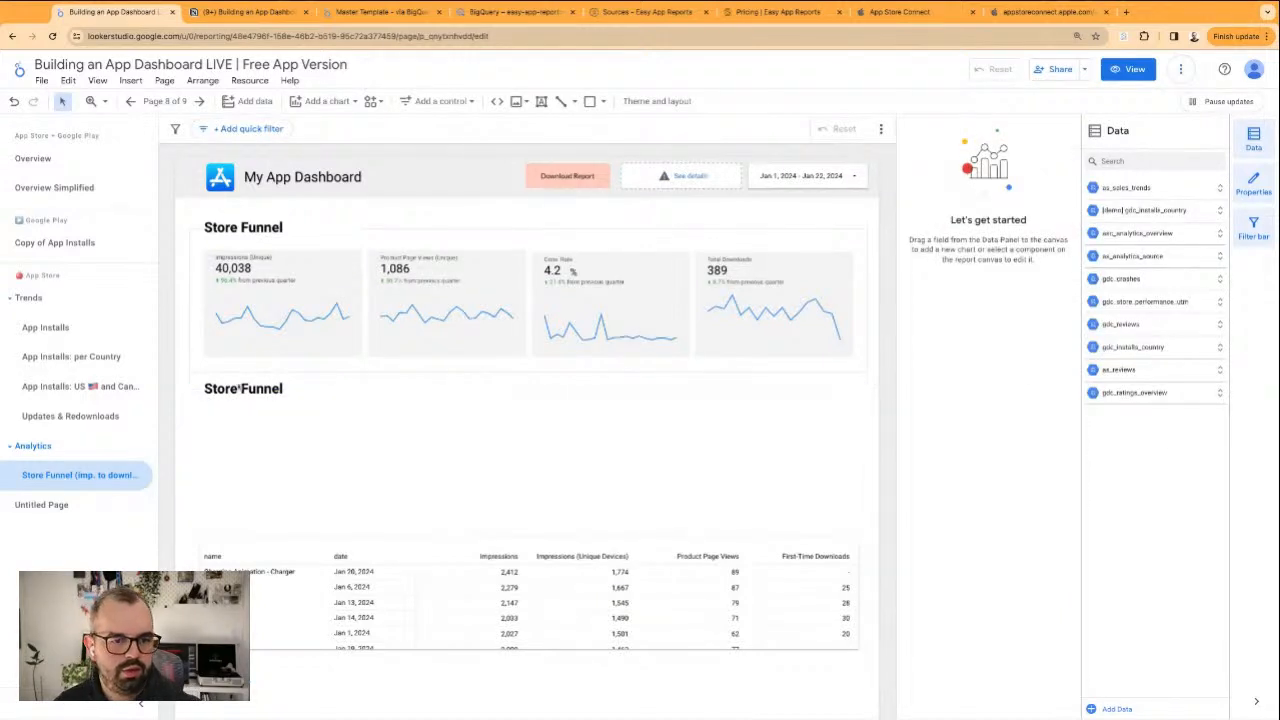
pyautogui.click(236, 389)
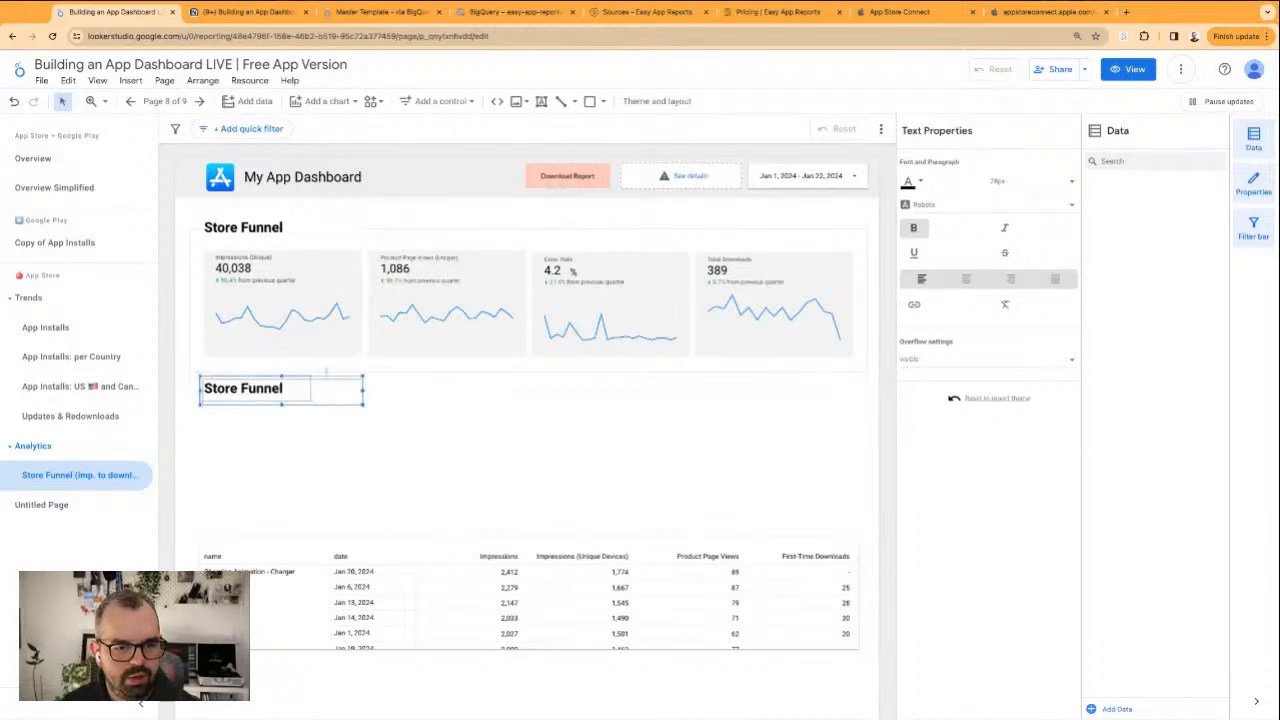
pyautogui.press('Delete')
# Stretch the Store Funnel frame downward so that it encloses both the scorecards and the table
pyautogui.click(347, 374)
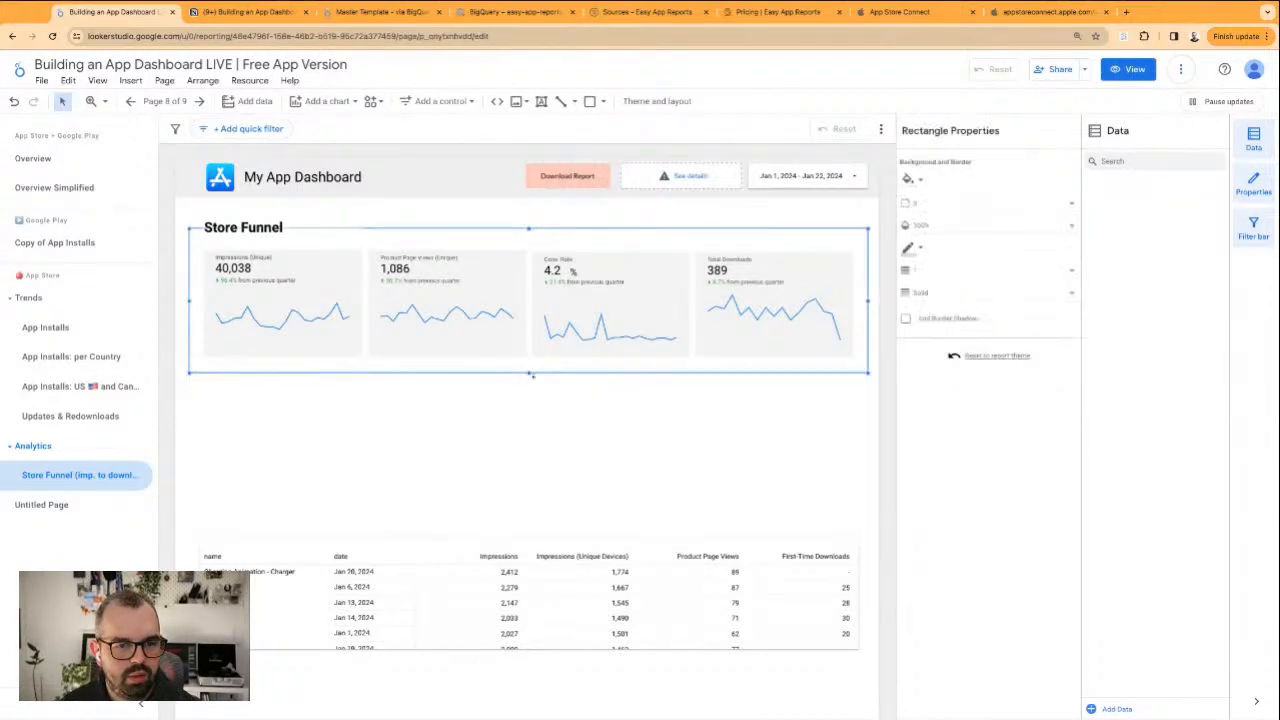
pyautogui.moveTo(530, 374); pyautogui.dragTo(546, 687)
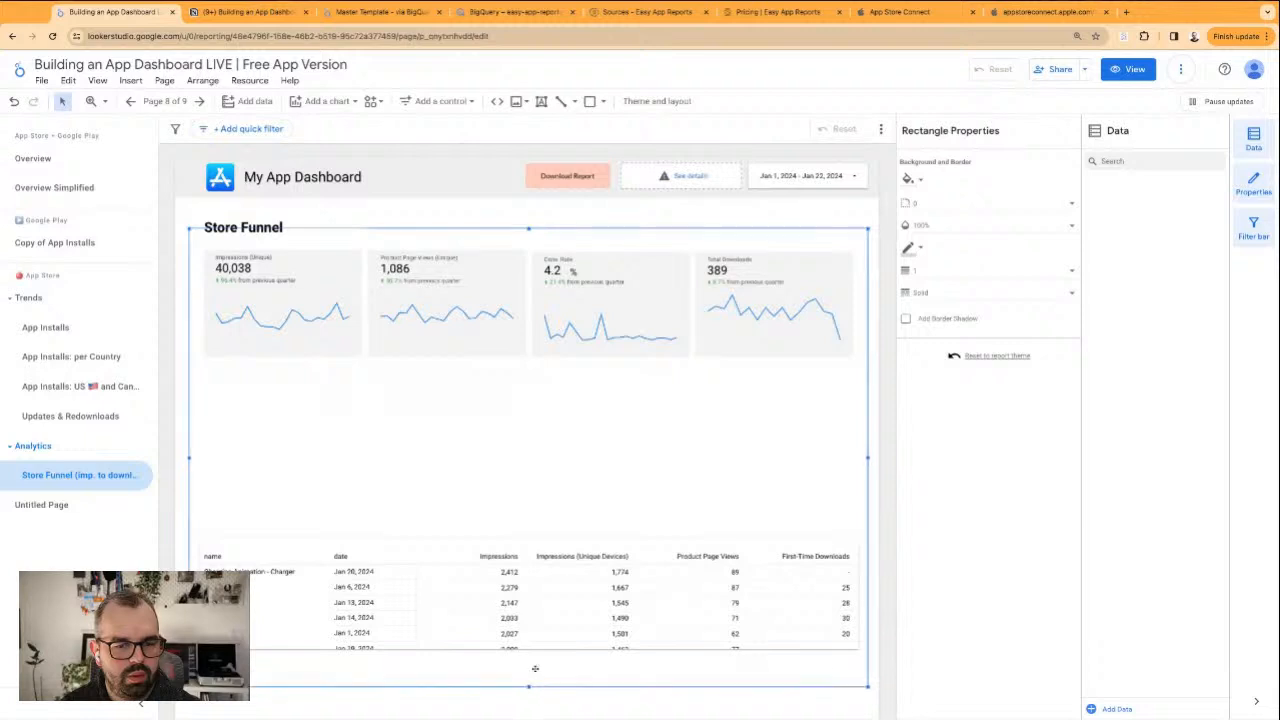
# Move the table up directly beneath the scorecards and resize it to match their width and reach the frame's lower edge
pyautogui.moveTo(305, 536); pyautogui.dragTo(309, 377)
pyautogui.moveTo(861, 431); pyautogui.dragTo(855, 432)
pyautogui.moveTo(529, 492); pyautogui.dragTo(529, 677)
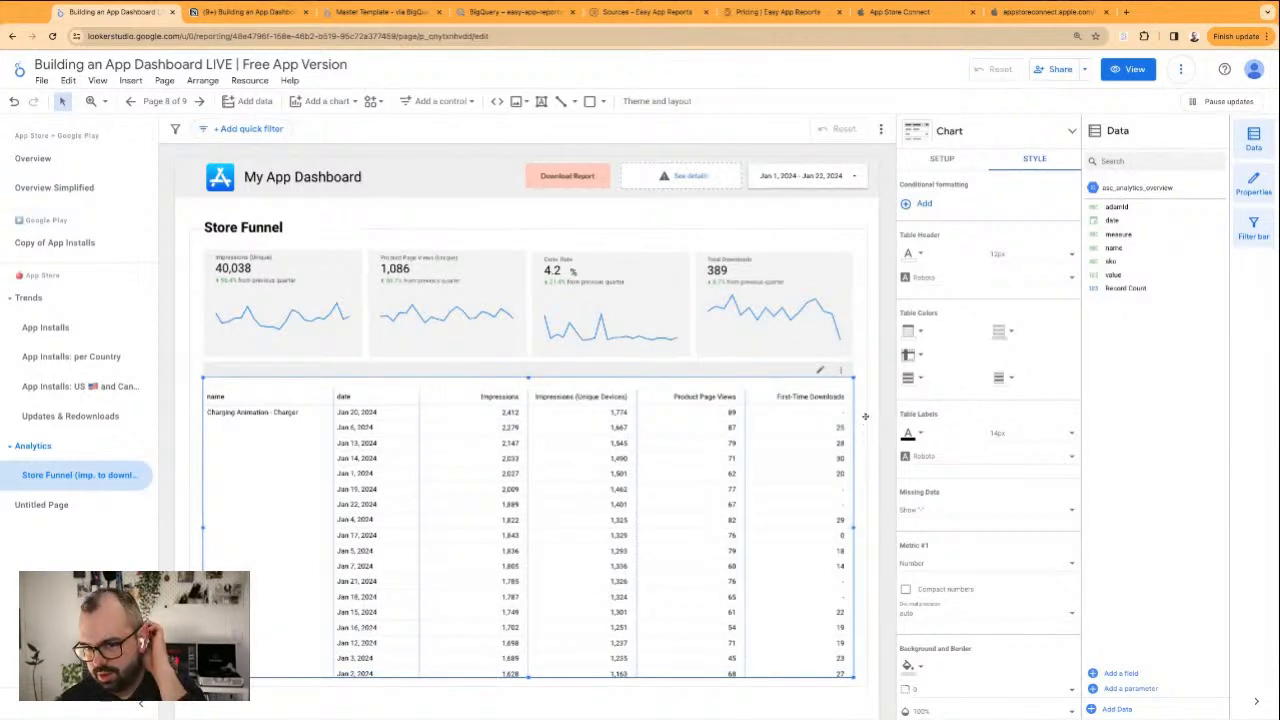
pyautogui.click(868, 420)
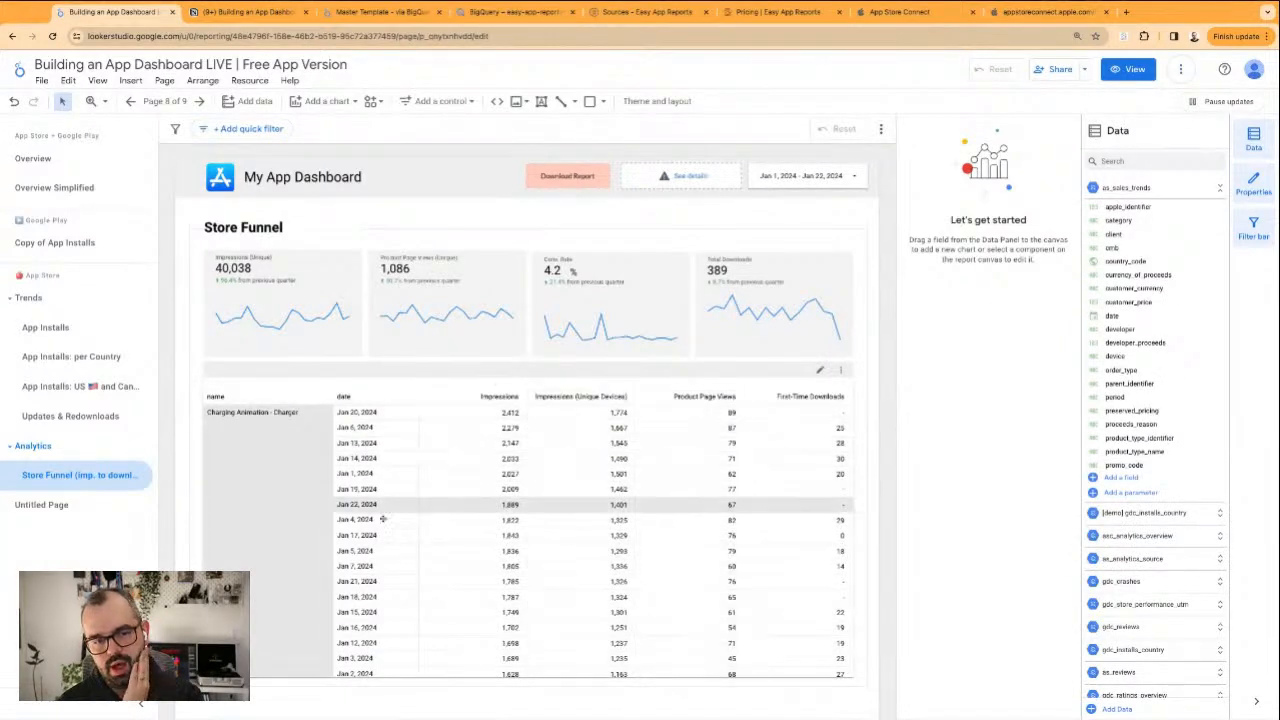
# Try date as the pivot table's metric instead of value and check its data type options
pyautogui.click(520, 460)
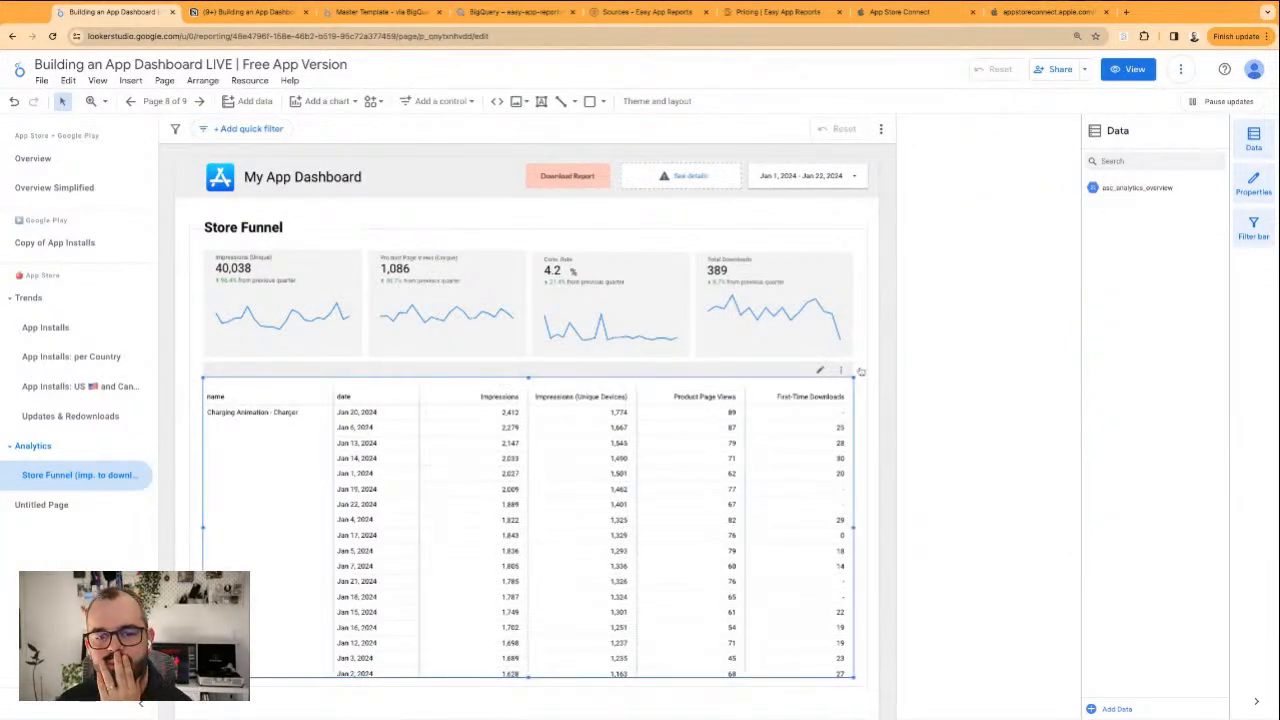
pyautogui.scroll(-5, 959, 346)
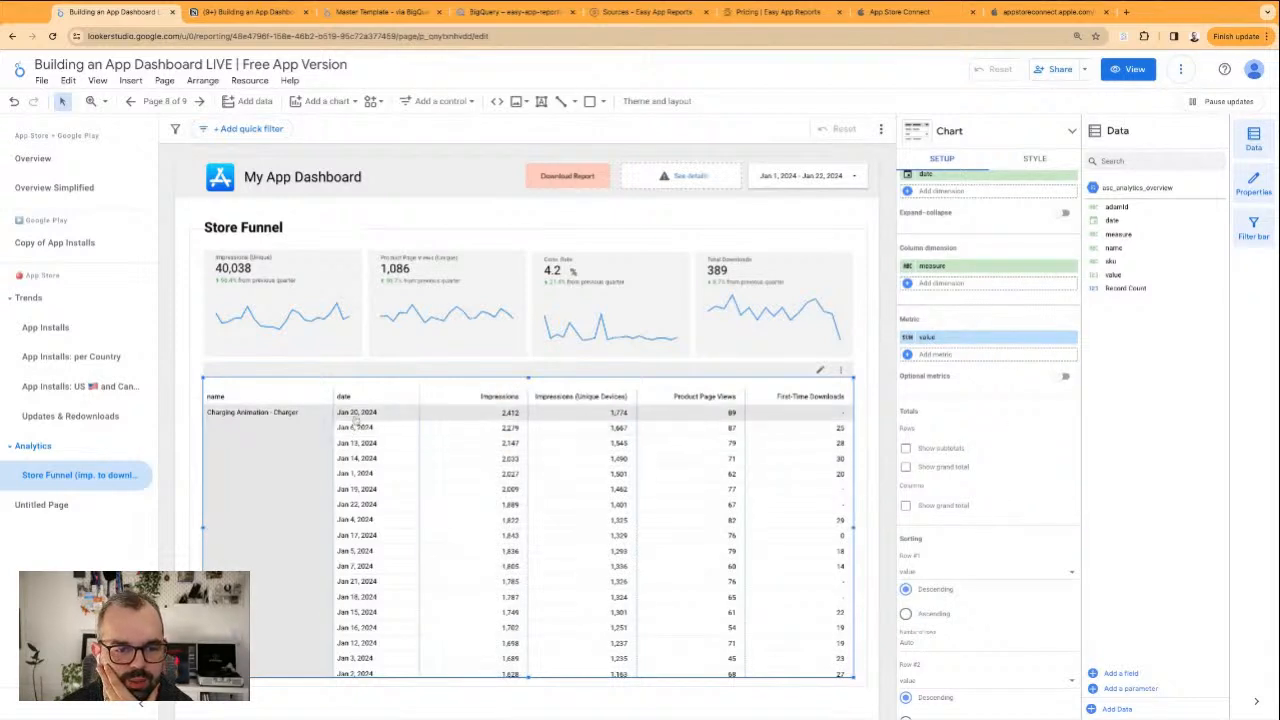
pyautogui.click(938, 342)
pyautogui.click(987, 450)
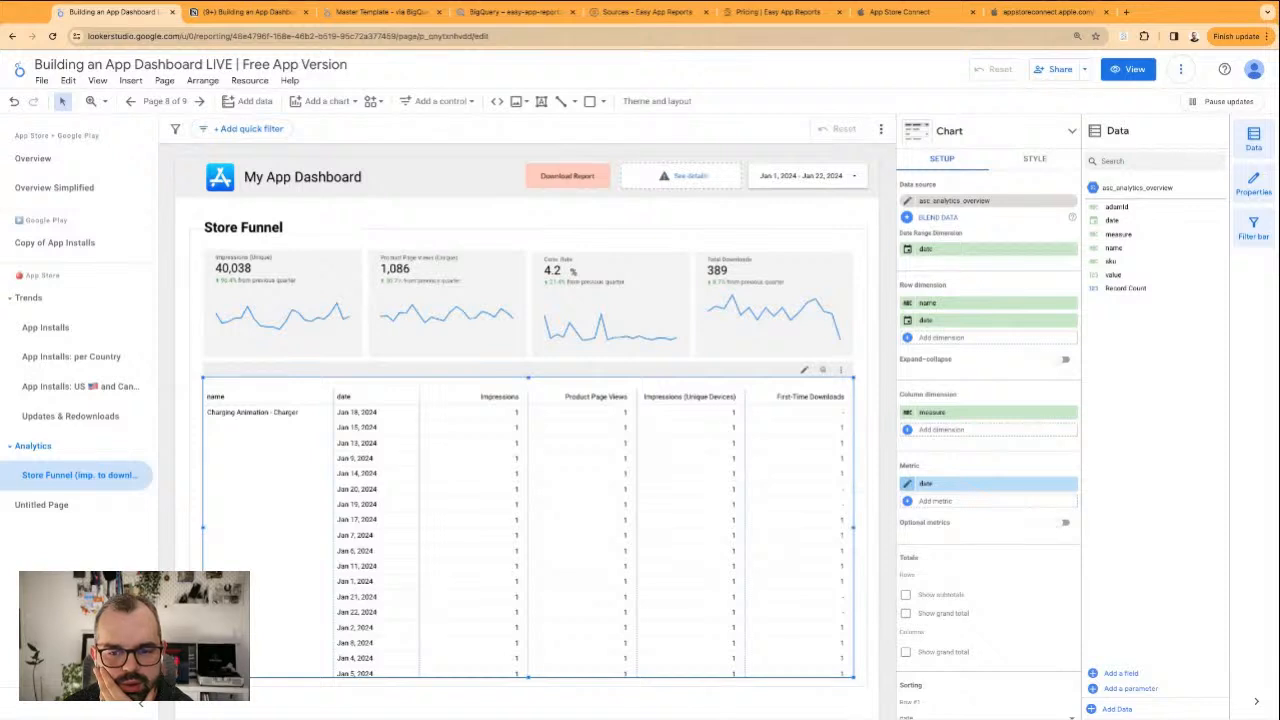
pyautogui.click(908, 485)
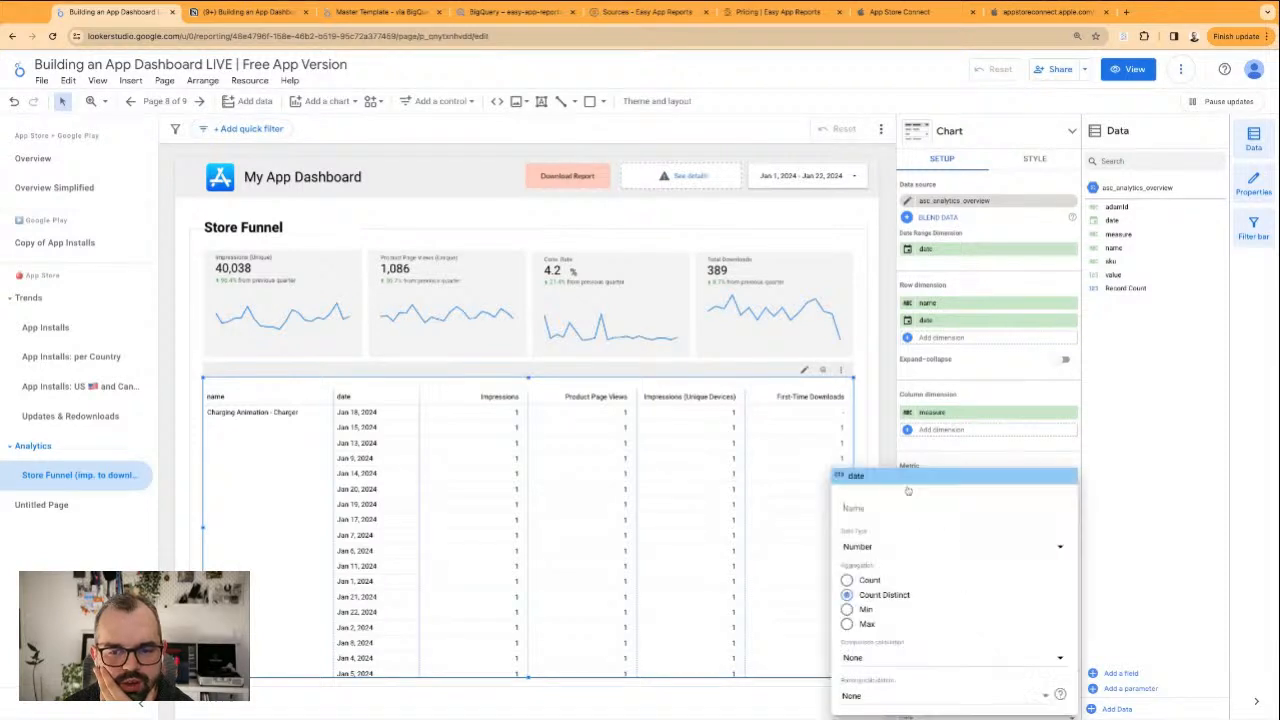
pyautogui.click(885, 552)
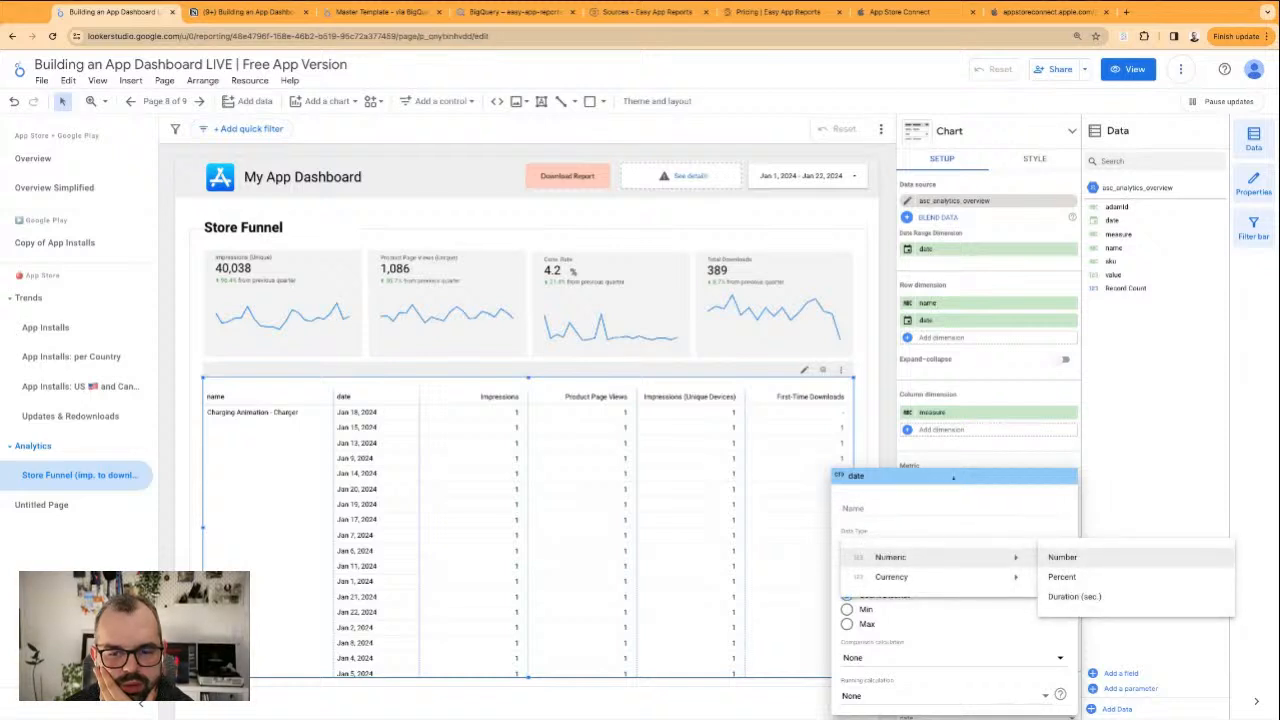
pyautogui.click(947, 485)
pyautogui.click(965, 463)
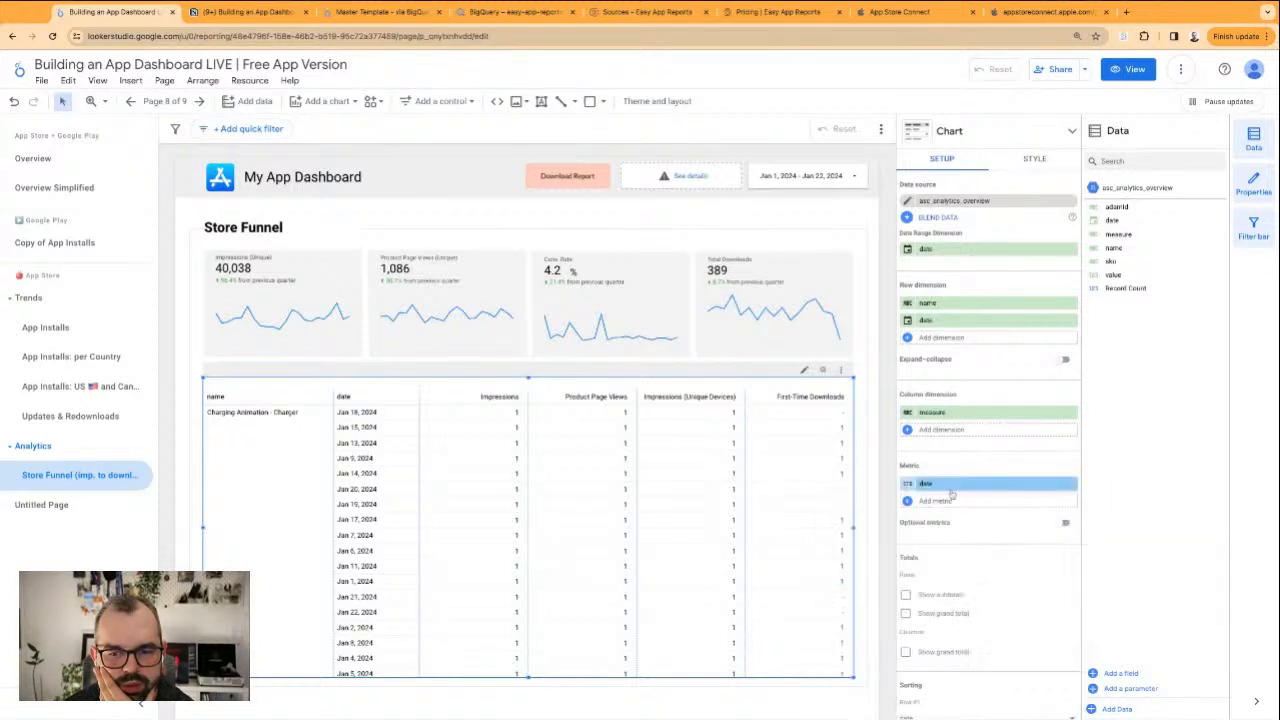
# Try measure as the pivot table's metric in place of date
pyautogui.click(1070, 486)
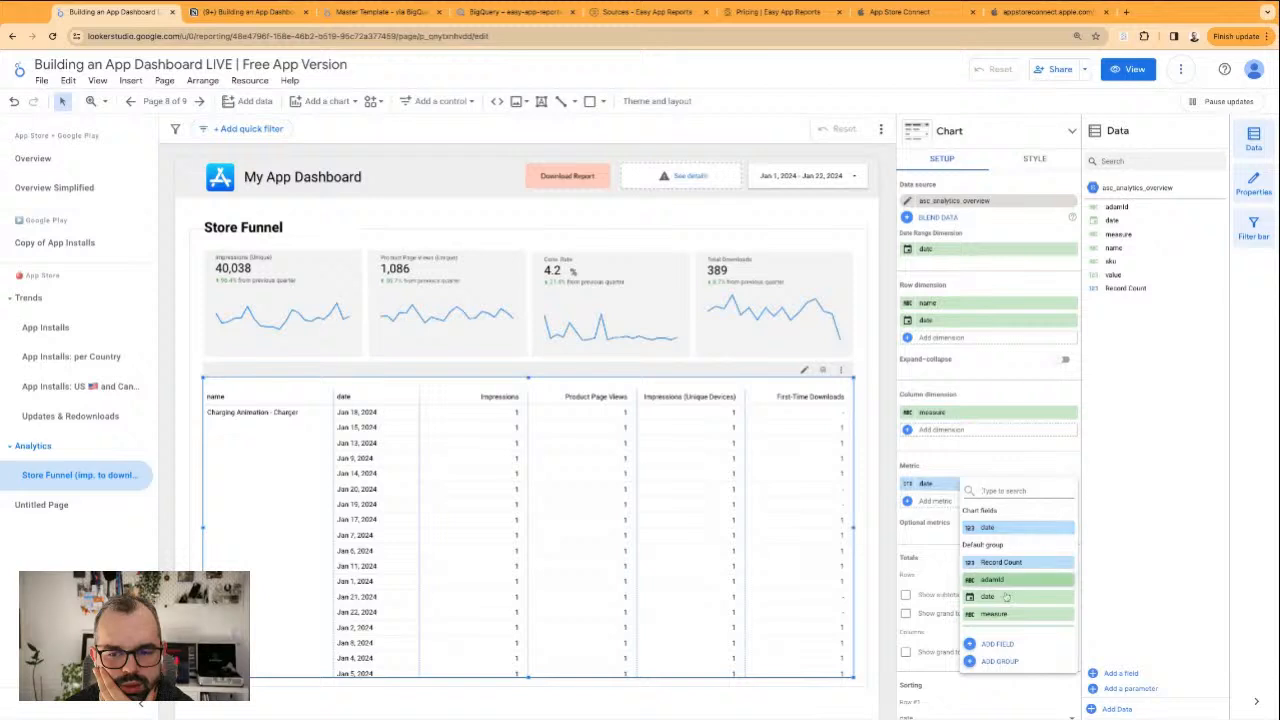
pyautogui.click(1006, 597)
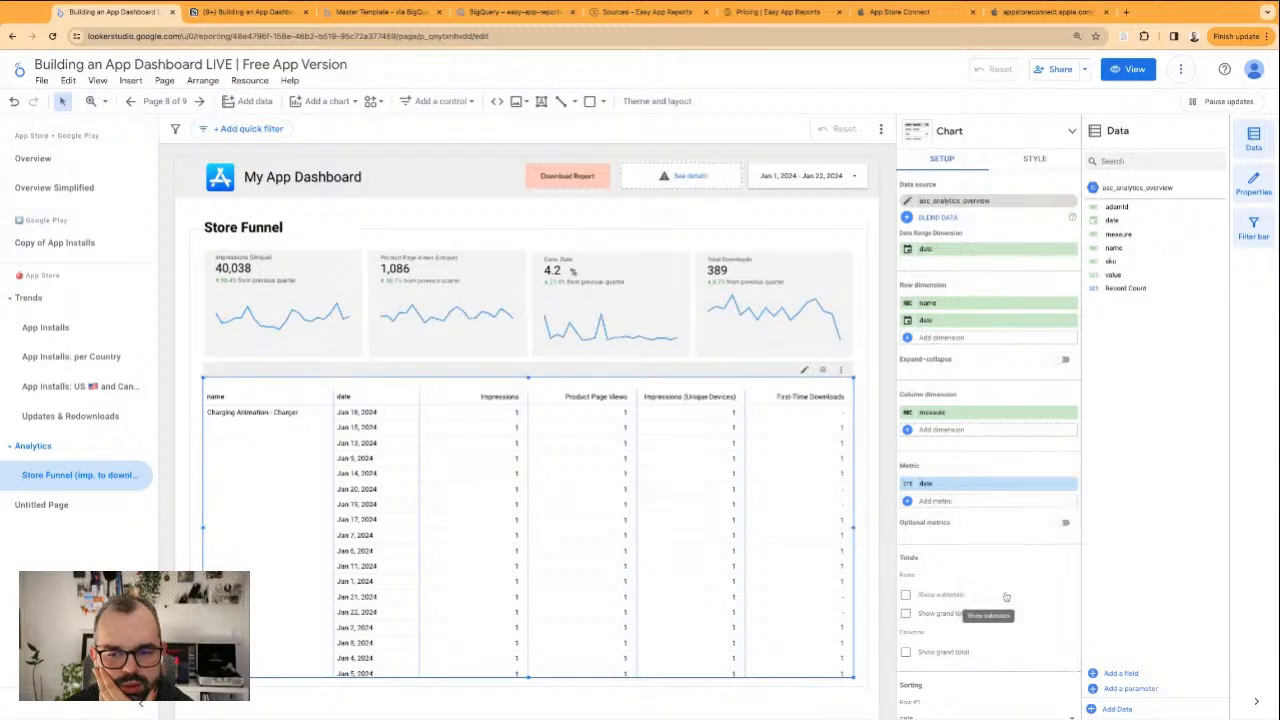
pyautogui.click(985, 485)
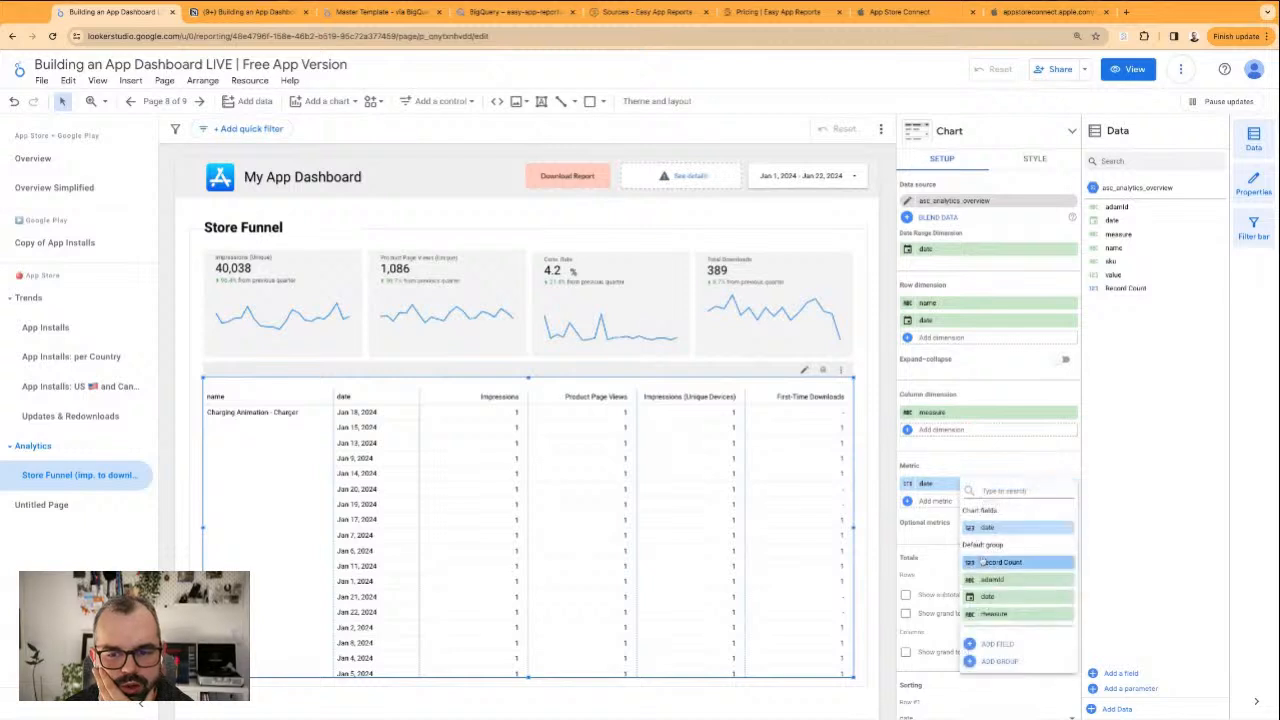
pyautogui.scroll(-2, 1008, 585)
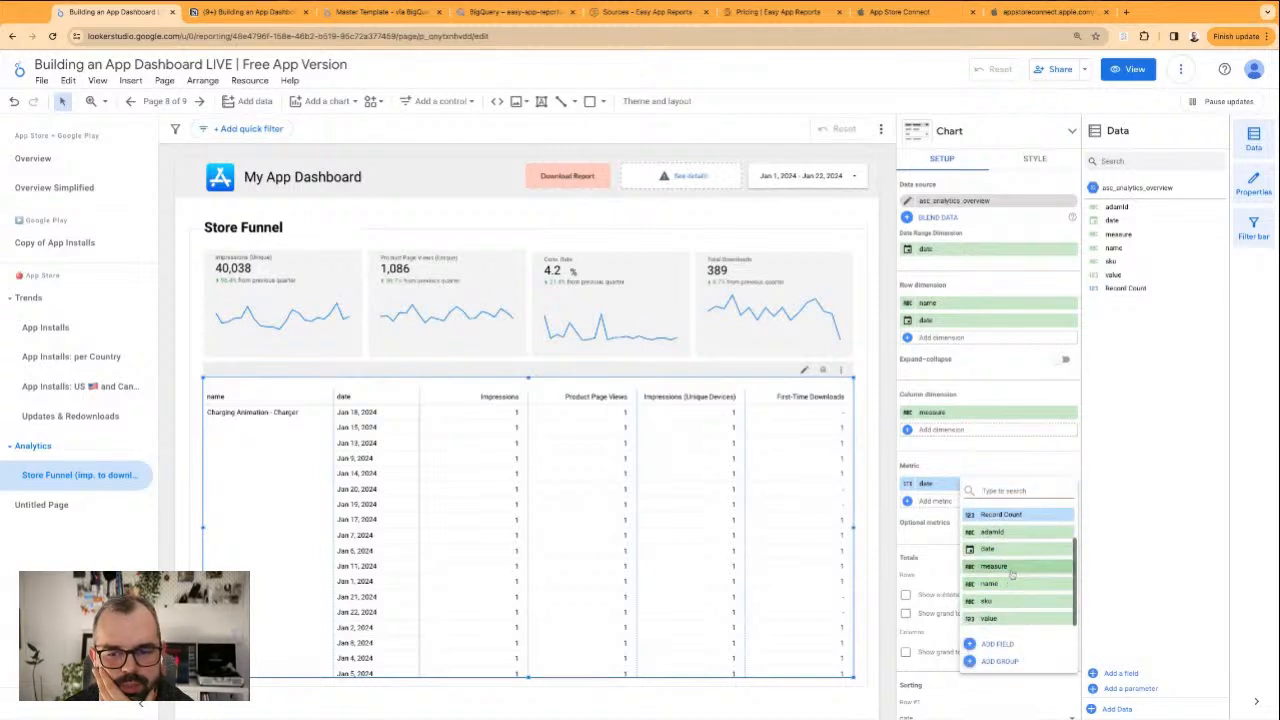
pyautogui.click(1011, 568)
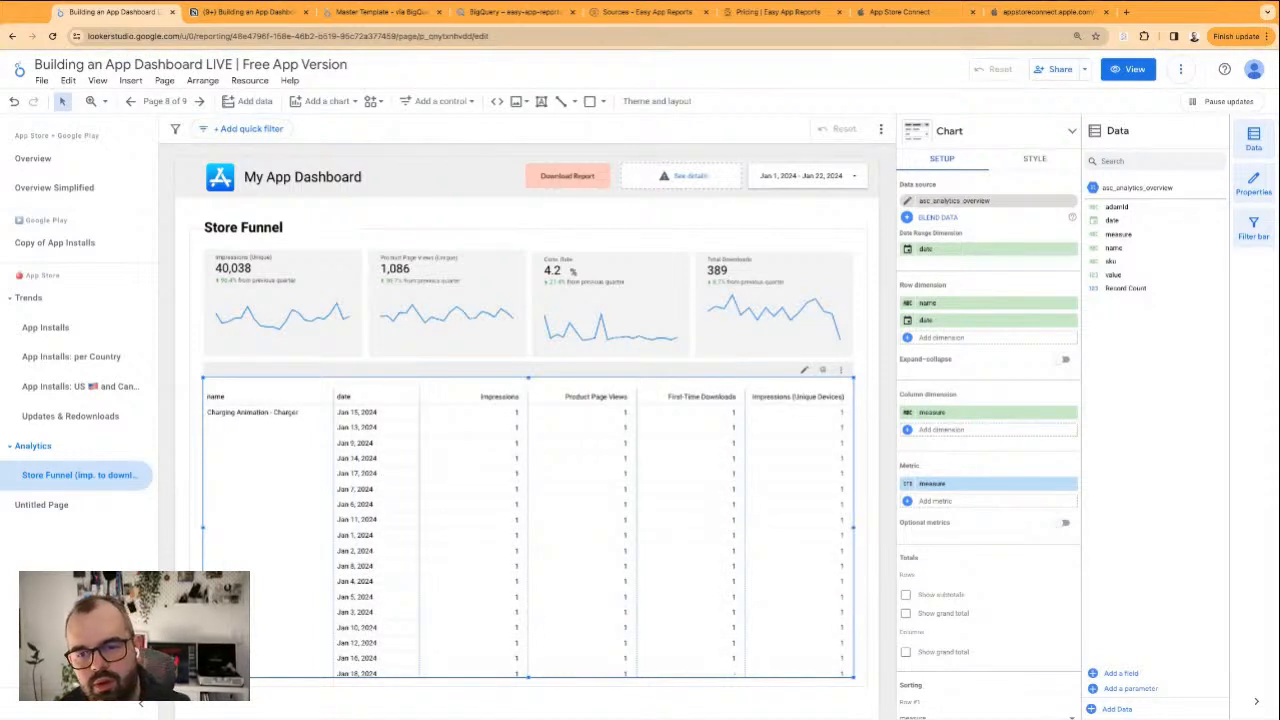
# Undo the metric changes and the table's last resizing to restore the value metric
pyautogui.press('super+z')
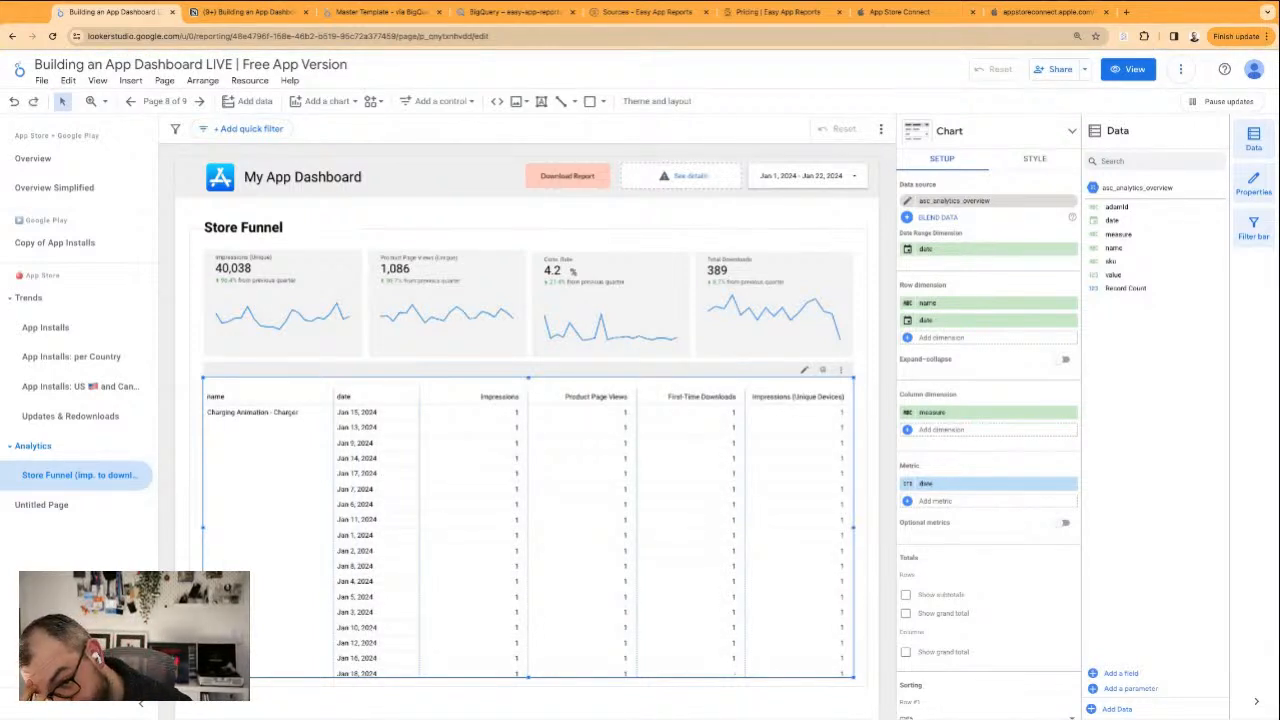
pyautogui.press('super+z')
pyautogui.press('super+z')
pyautogui.press('super+z')
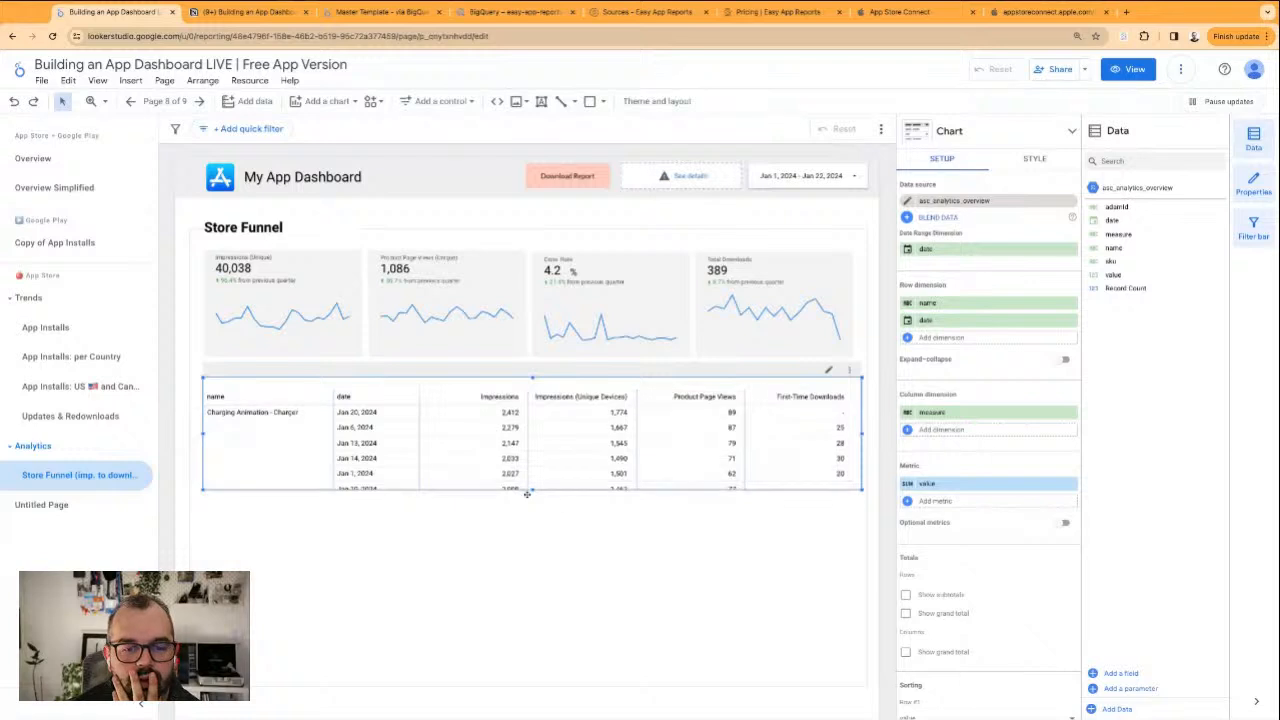
# Stretch the table down to the frame's lower edge and show row subtotals
pyautogui.moveTo(531, 490); pyautogui.dragTo(531, 683)
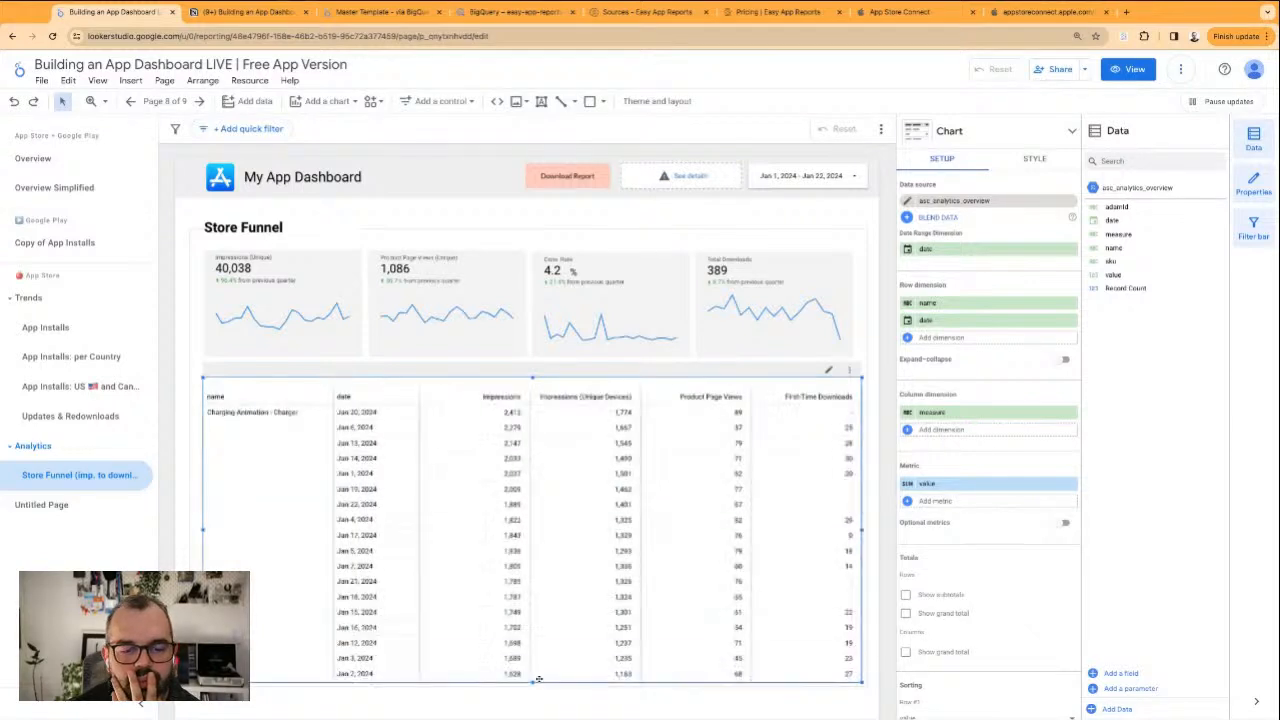
pyautogui.scroll(-5, 967, 541)
pyautogui.scroll(3, 967, 545)
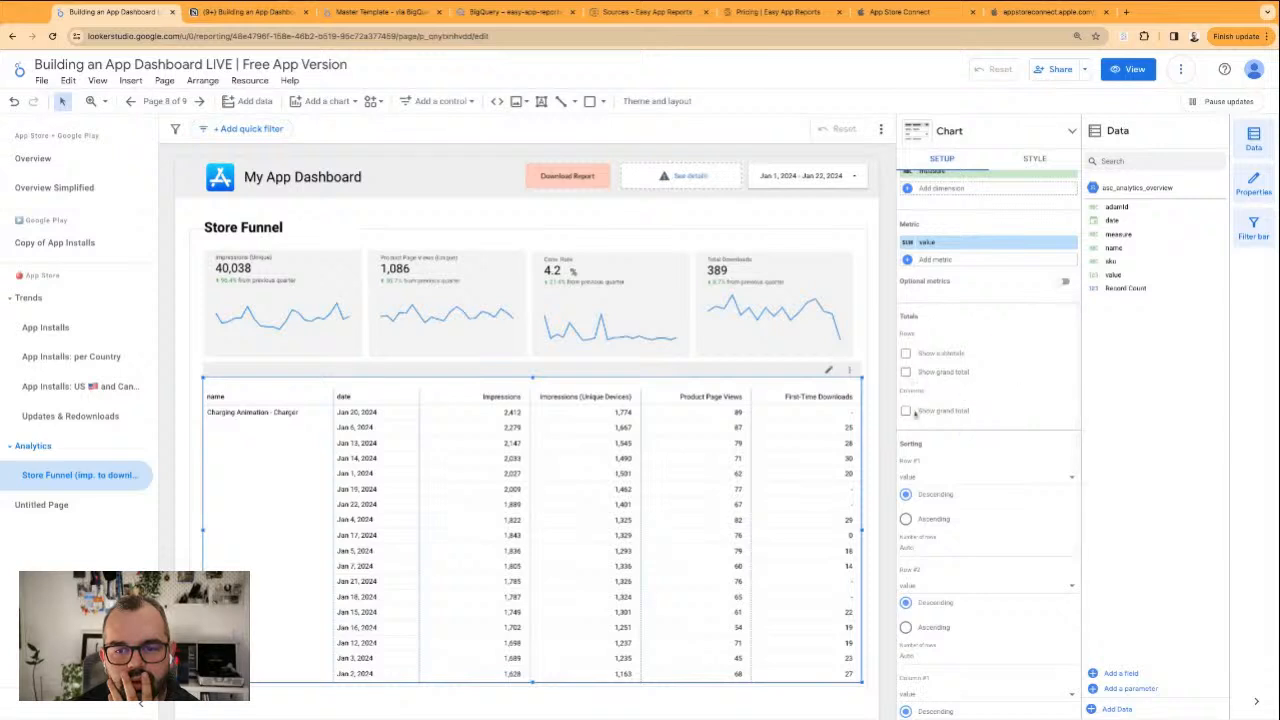
pyautogui.scroll(-1, 988, 426)
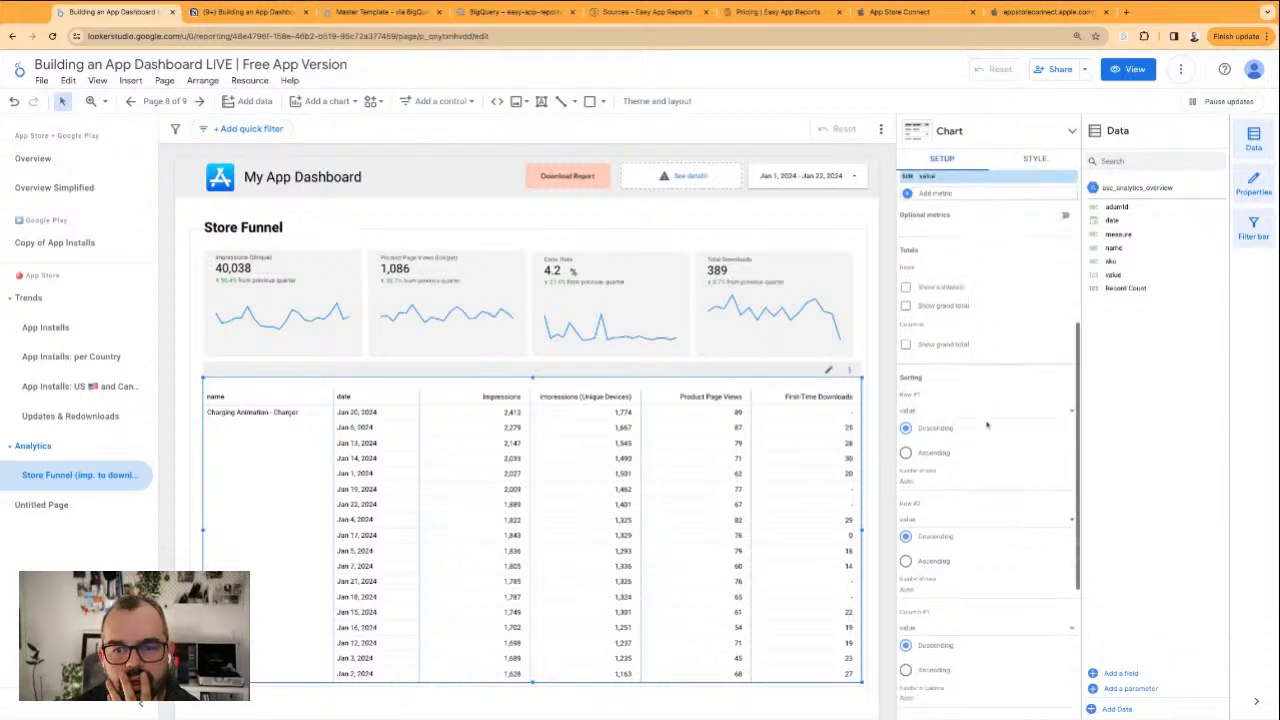
pyautogui.click(938, 288)
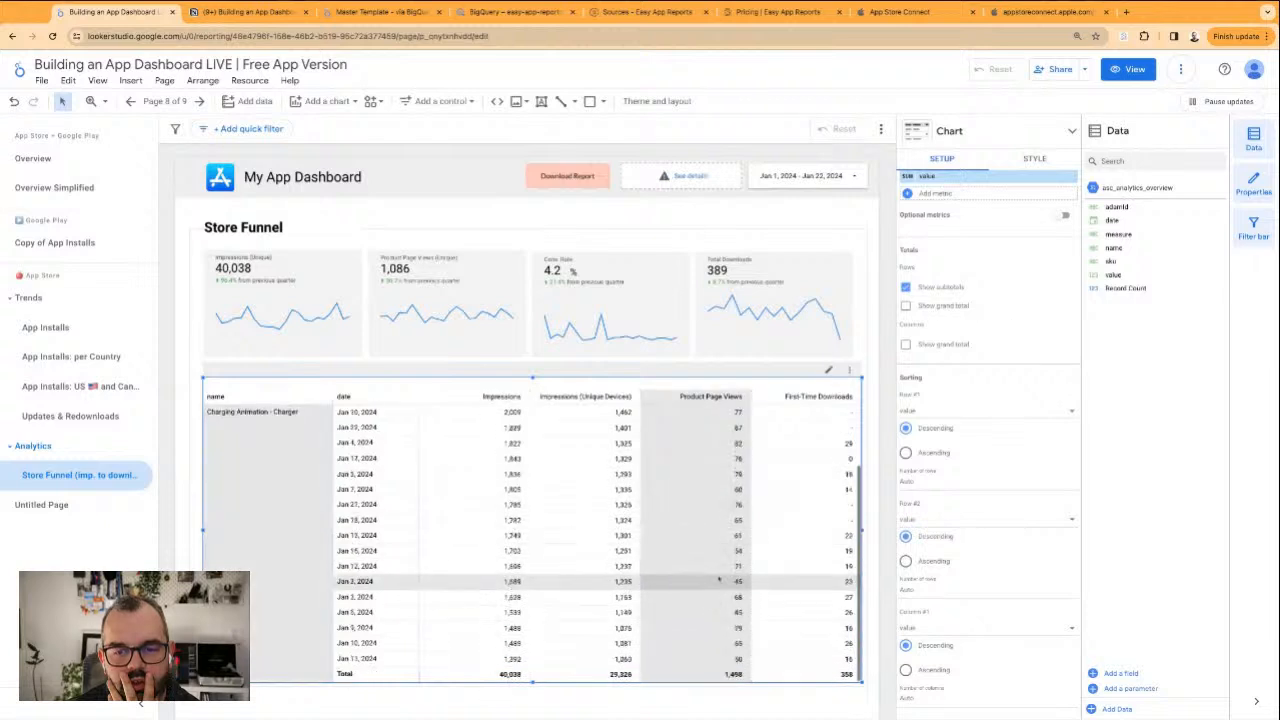
# Keep value as the pivot table's Row #1 sort field and limit Row #1 to 10 rows
pyautogui.scroll(4, 988, 376)
pyautogui.scroll(1, 990, 400)
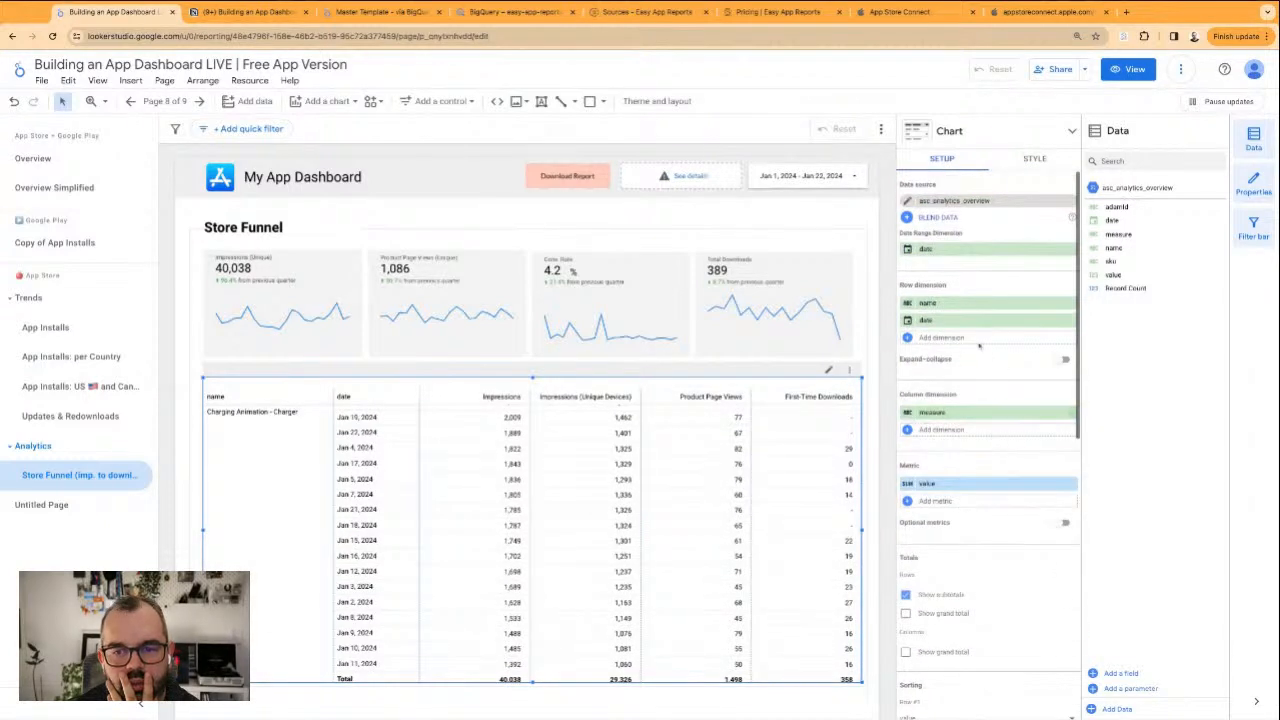
pyautogui.scroll(-3, 975, 490)
pyautogui.scroll(-2, 973, 495)
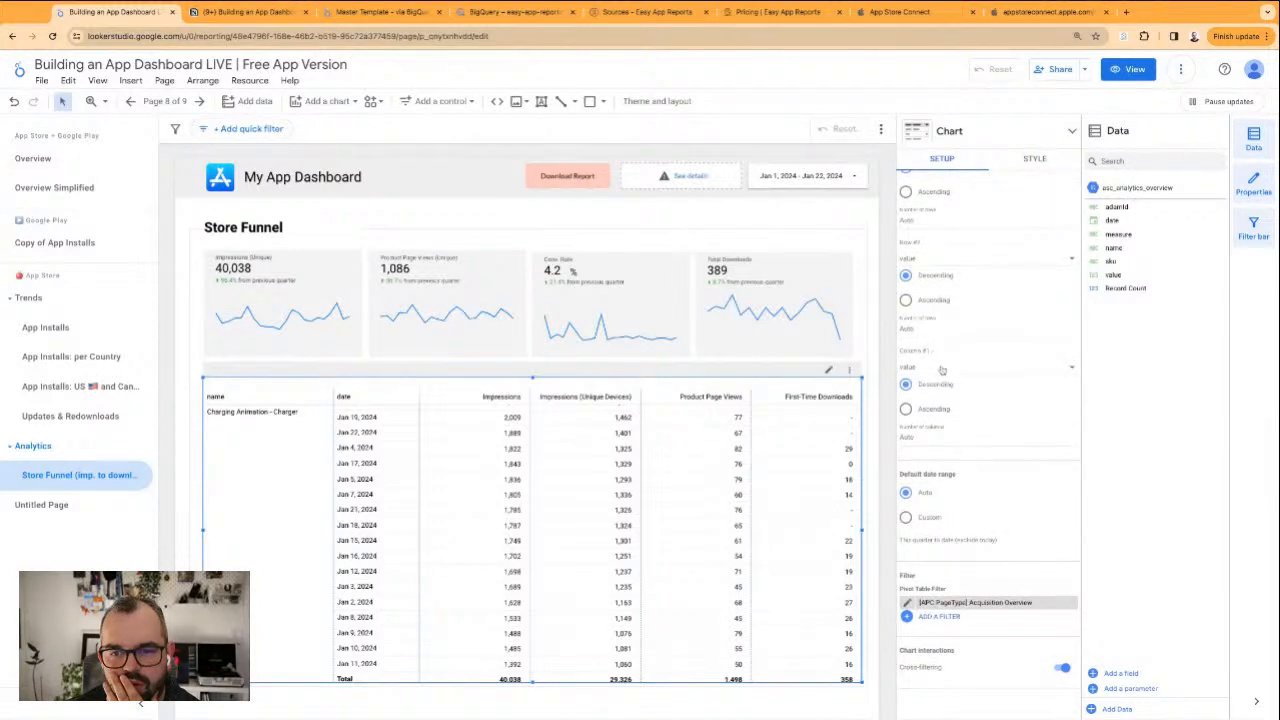
pyautogui.scroll(2, 940, 370)
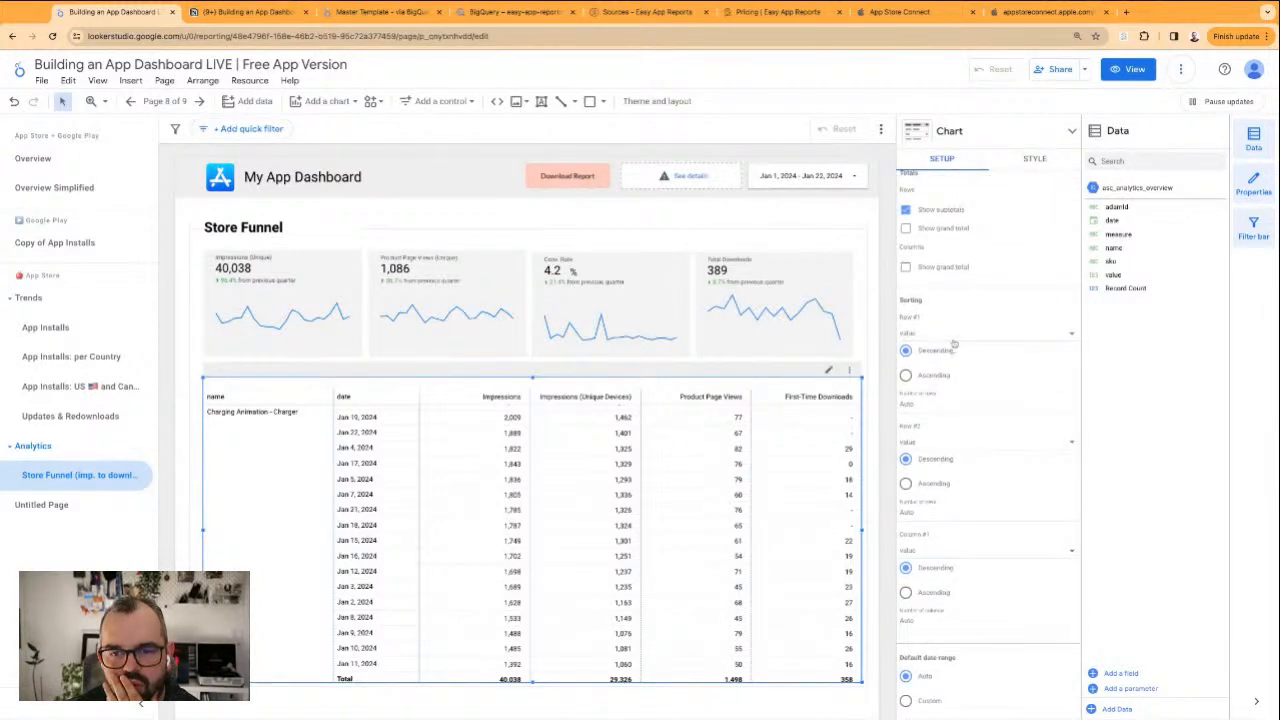
pyautogui.click(953, 341)
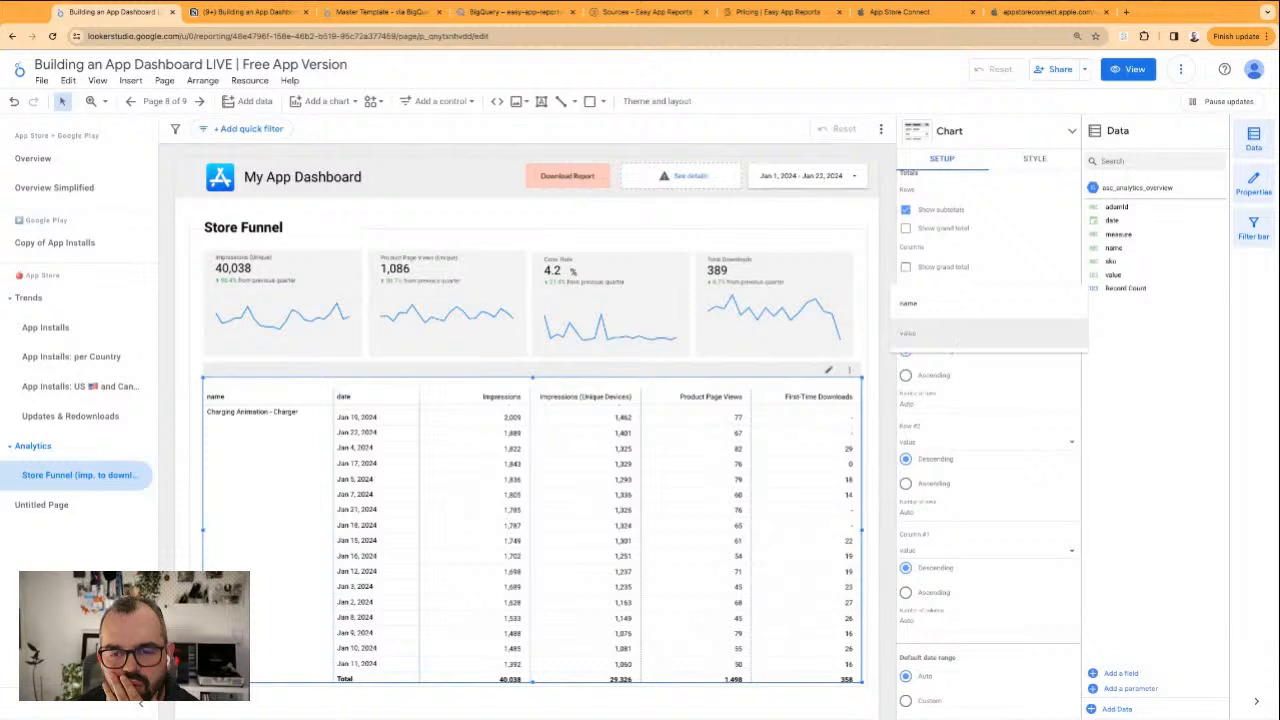
pyautogui.click(920, 335)
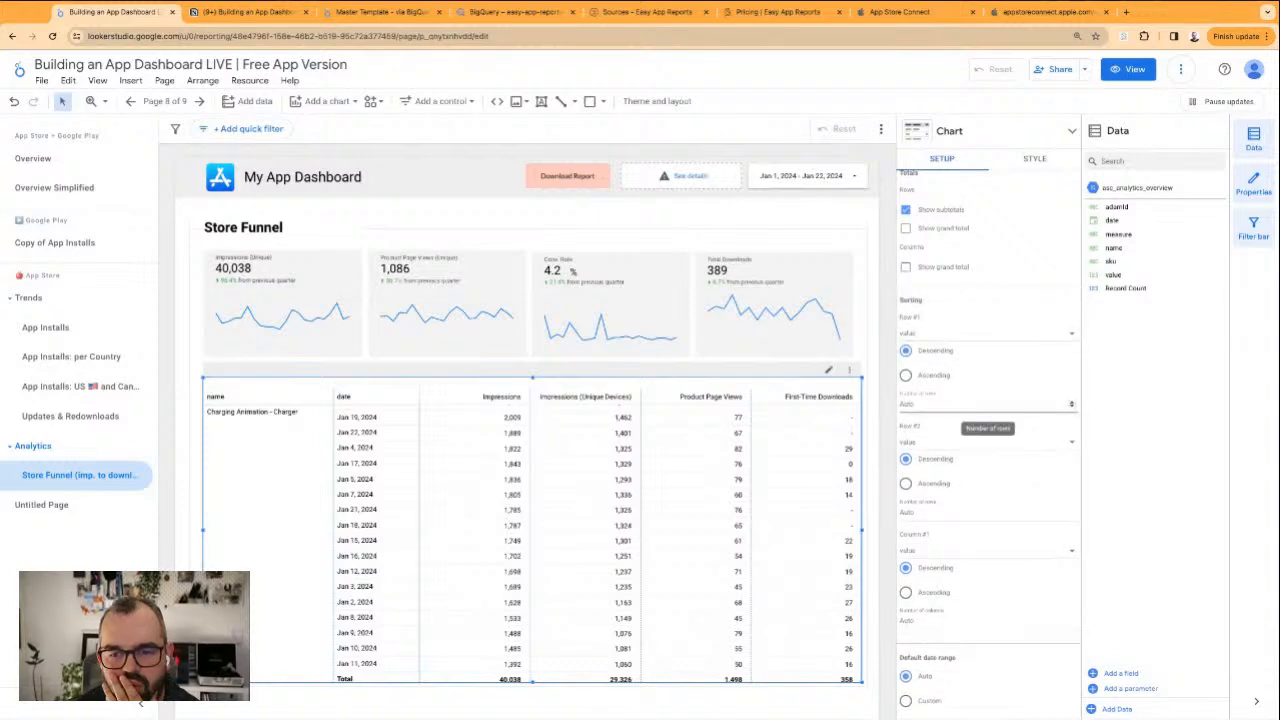
pyautogui.click(925, 404)
pyautogui.write('20')
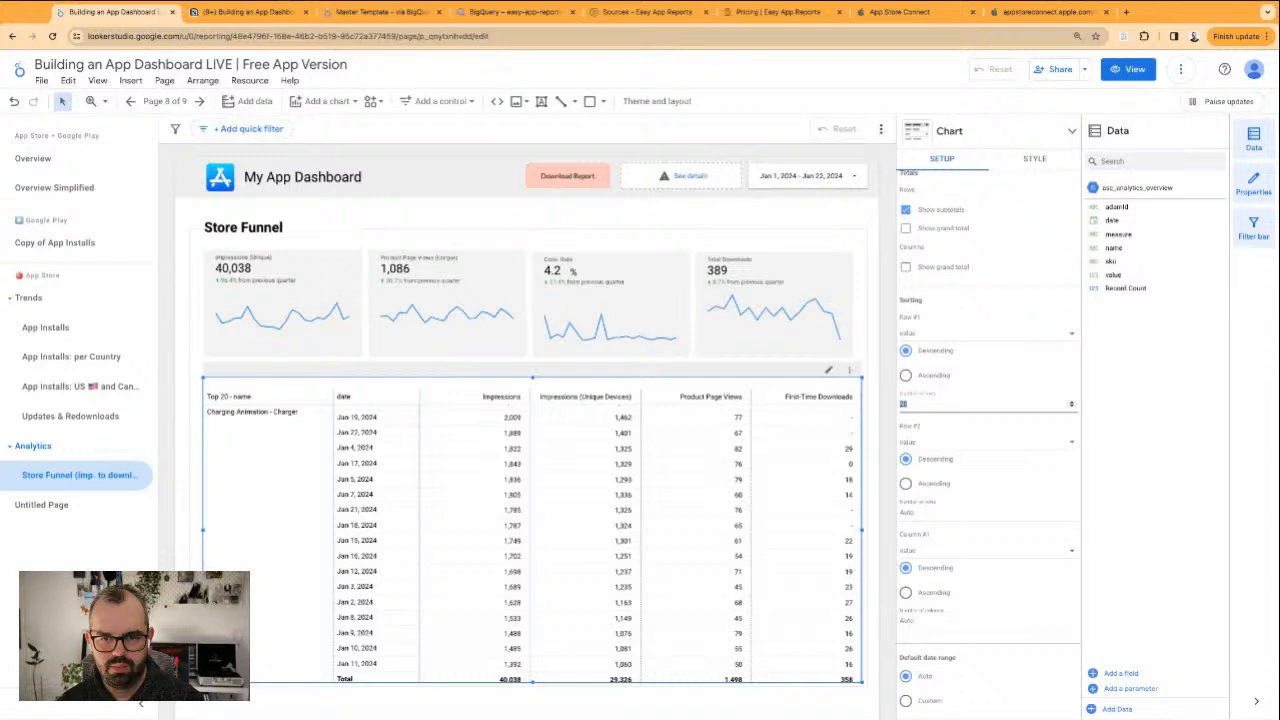
pyautogui.write('10')
# Limit the pivot table's Row #2 to 10 rows and Column #1 to 10 columns
pyautogui.click(927, 513)
pyautogui.write('10')
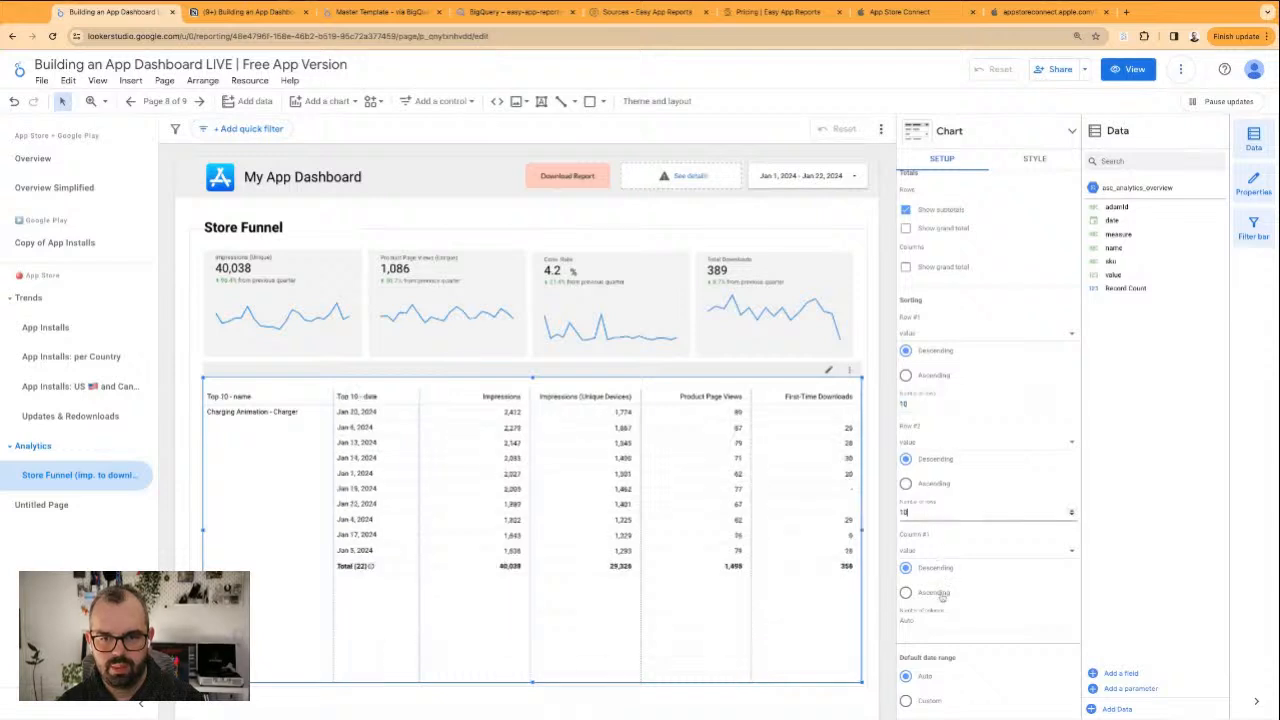
pyautogui.click(926, 621)
pyautogui.write('10')
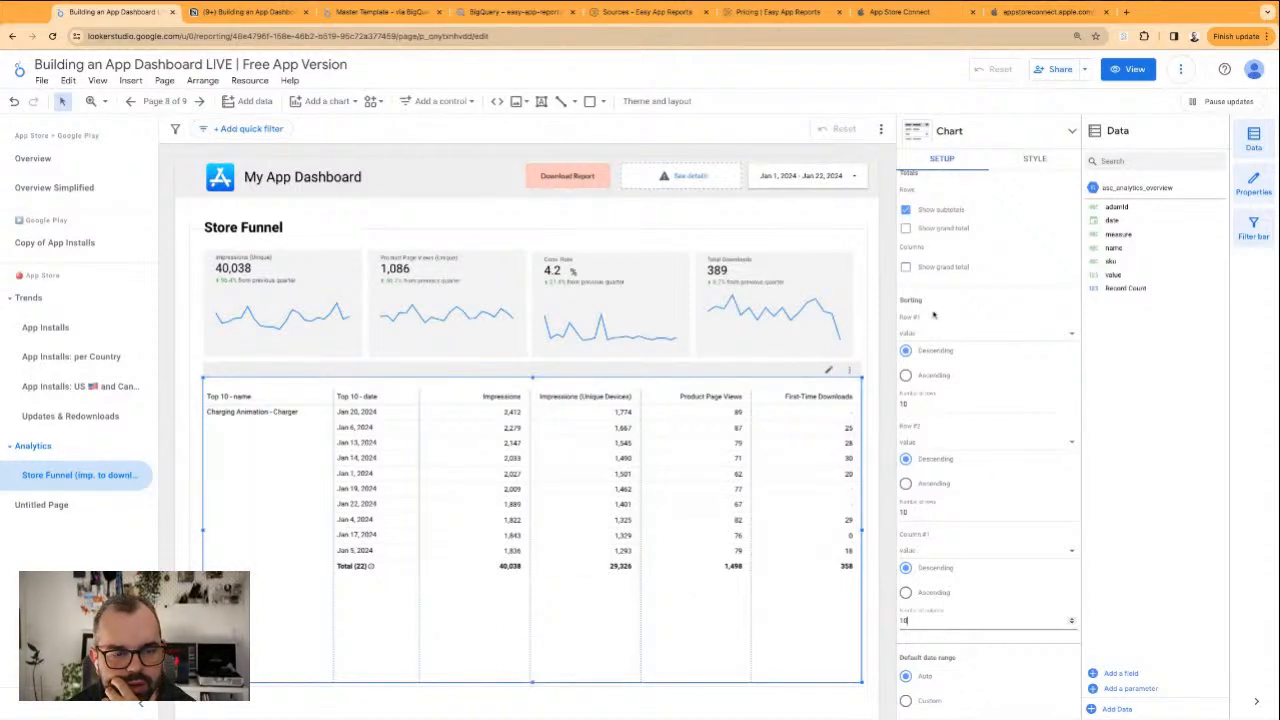
# Try showing the column grand total in the pivot table
pyautogui.scroll(-1, 1005, 635)
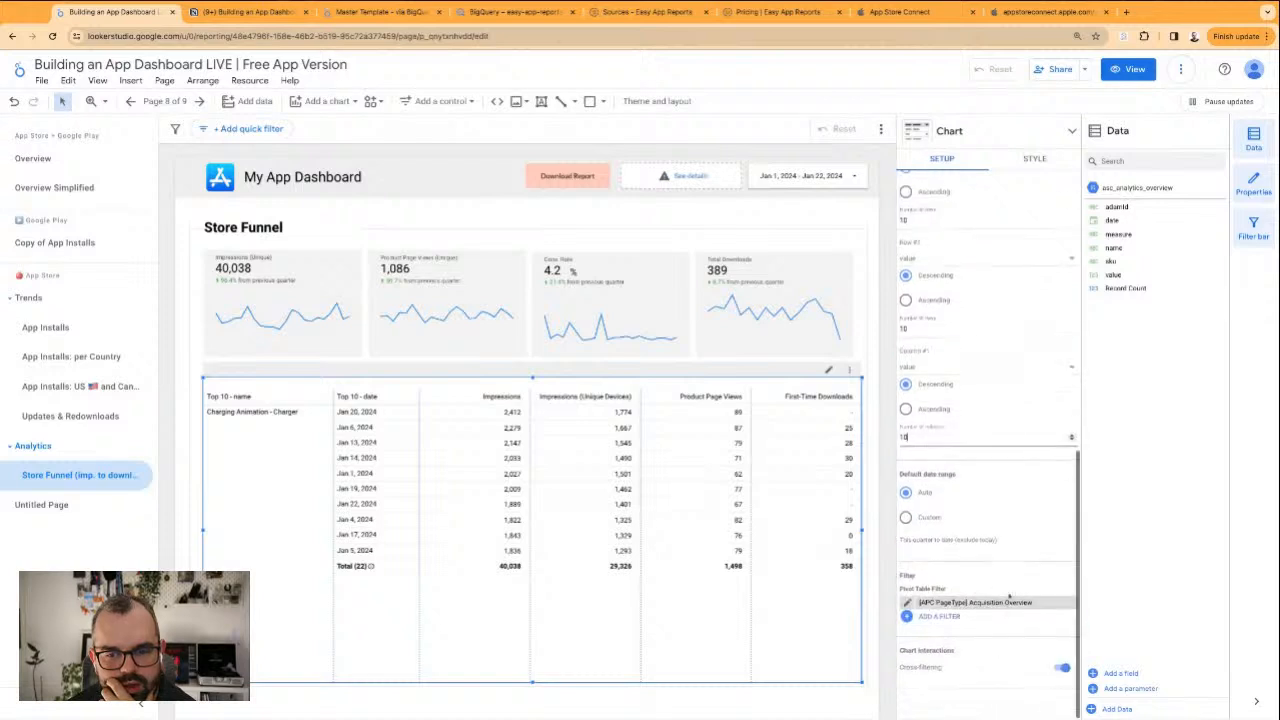
pyautogui.scroll(3, 935, 532)
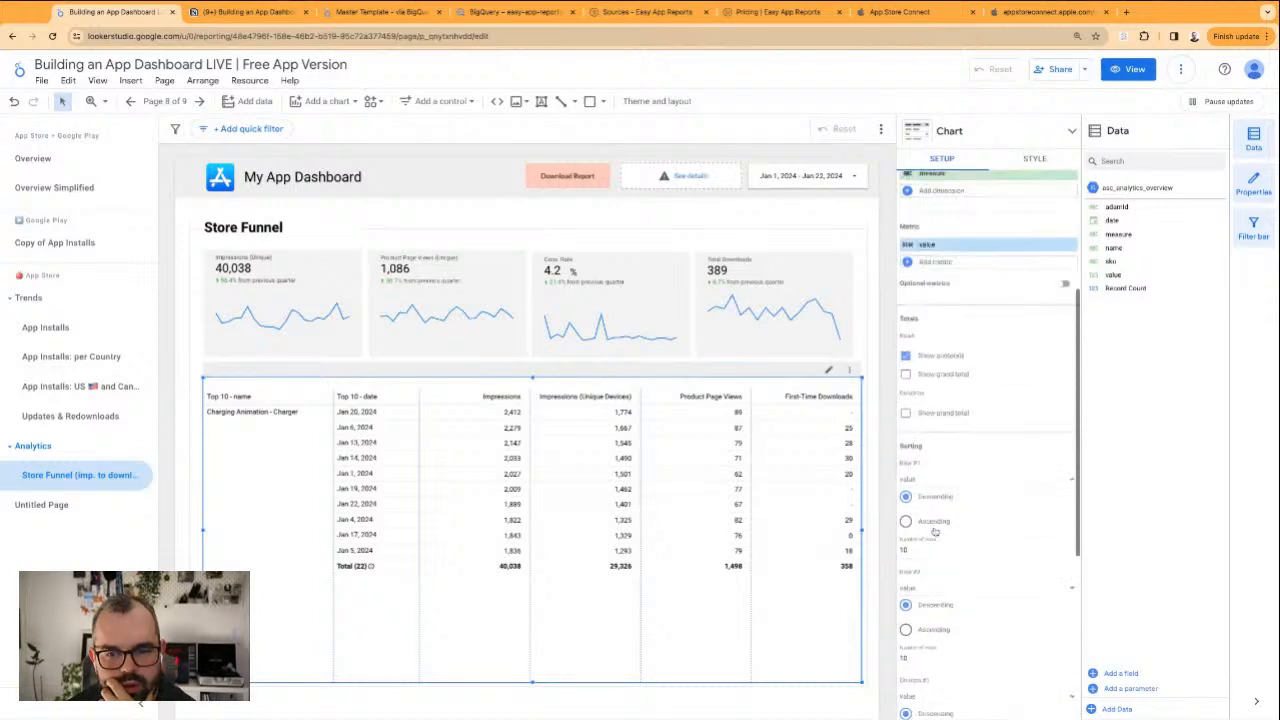
pyautogui.click(941, 418)
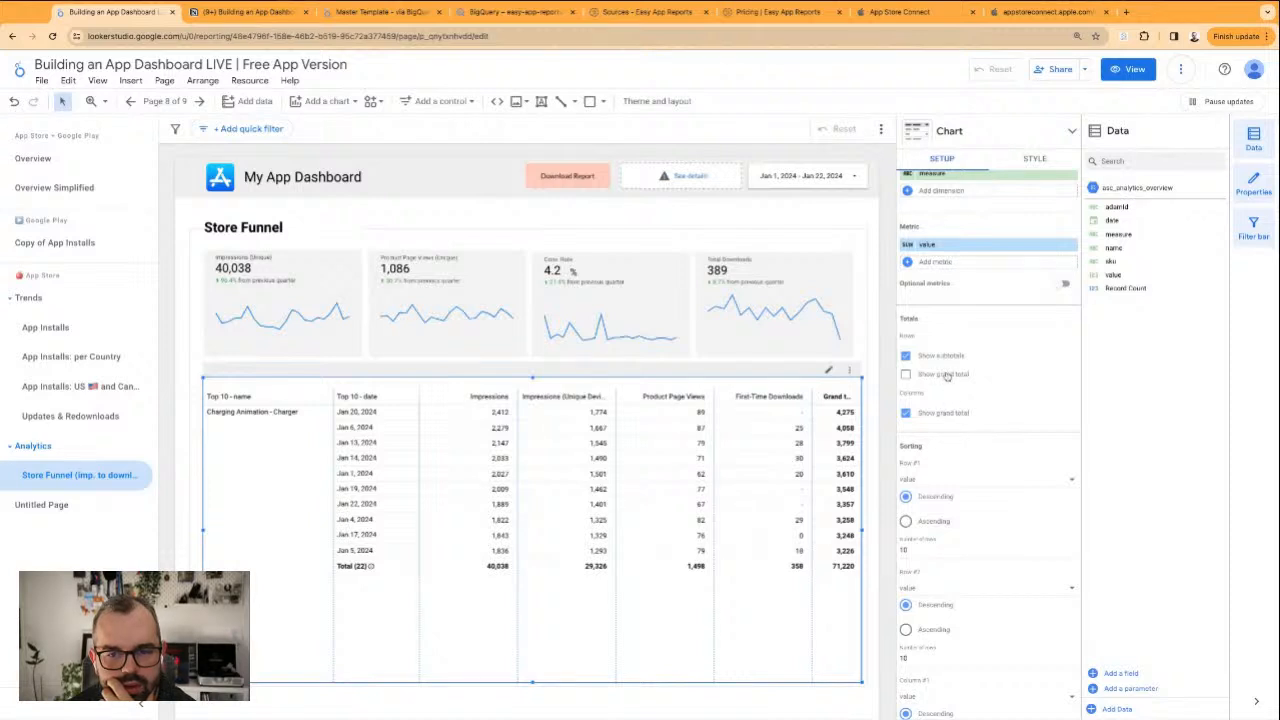
pyautogui.click(945, 413)
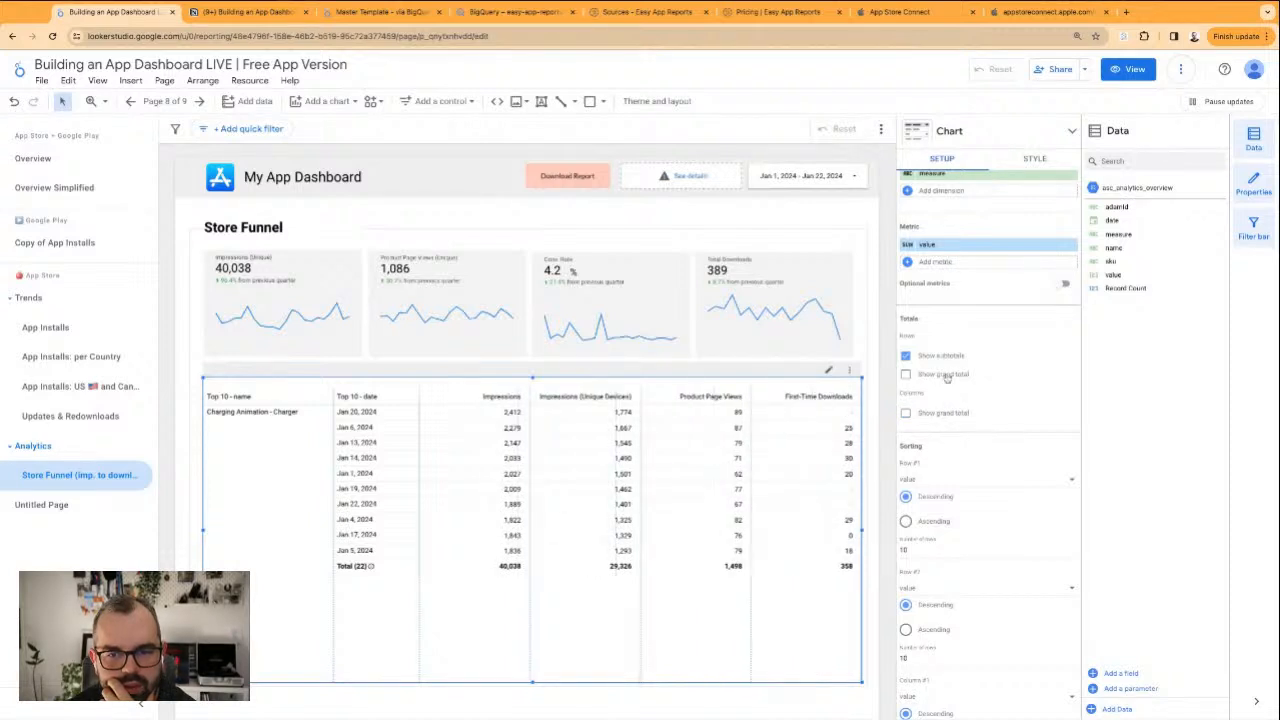
# Show the row grand total in the pivot table and turn off the row subtotals
pyautogui.click(946, 375)
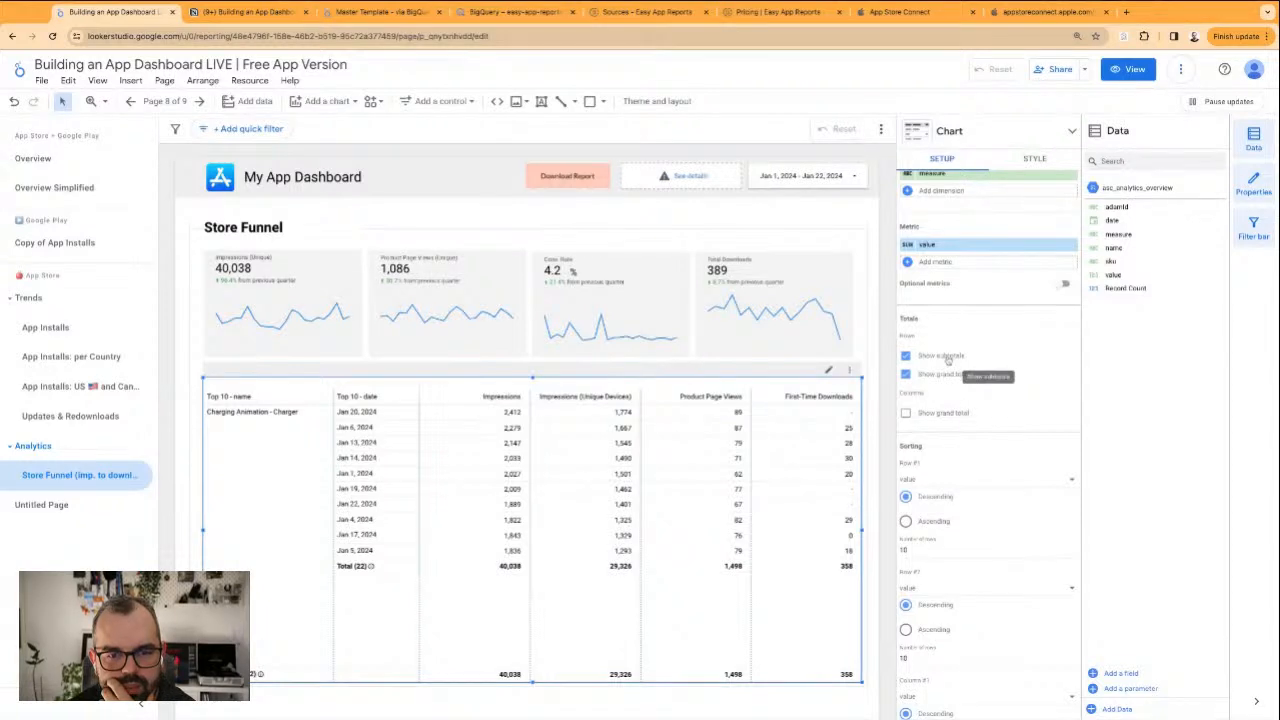
pyautogui.click(947, 358)
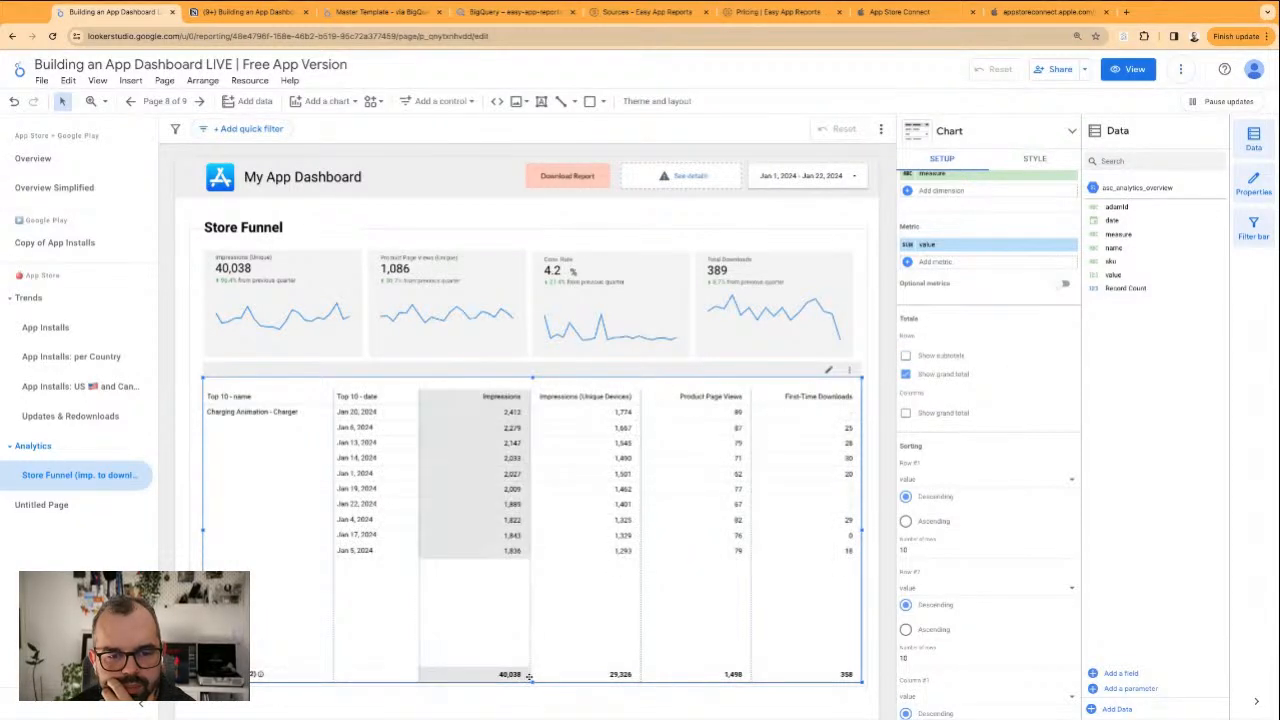
# Set the pivot table's label size to 16px and shorten the table to fit its ten date rows and grand total
pyautogui.moveTo(531, 684); pyautogui.dragTo(531, 628)
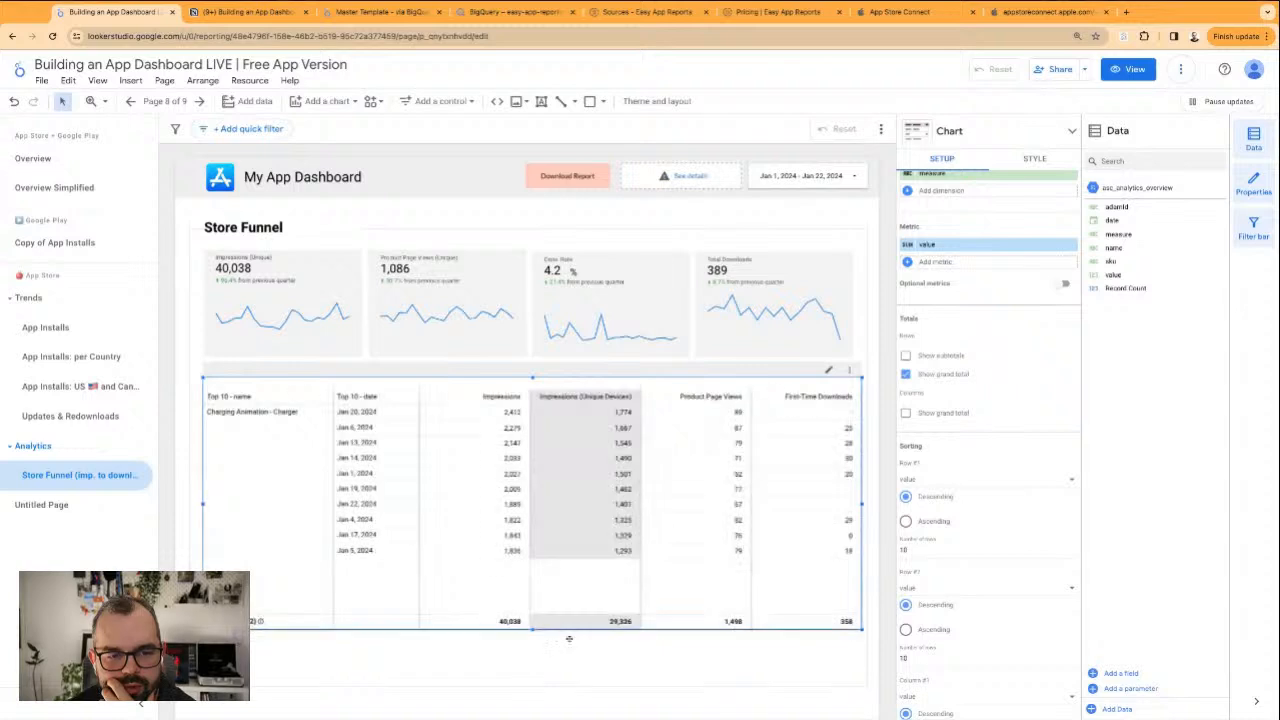
pyautogui.click(1032, 159)
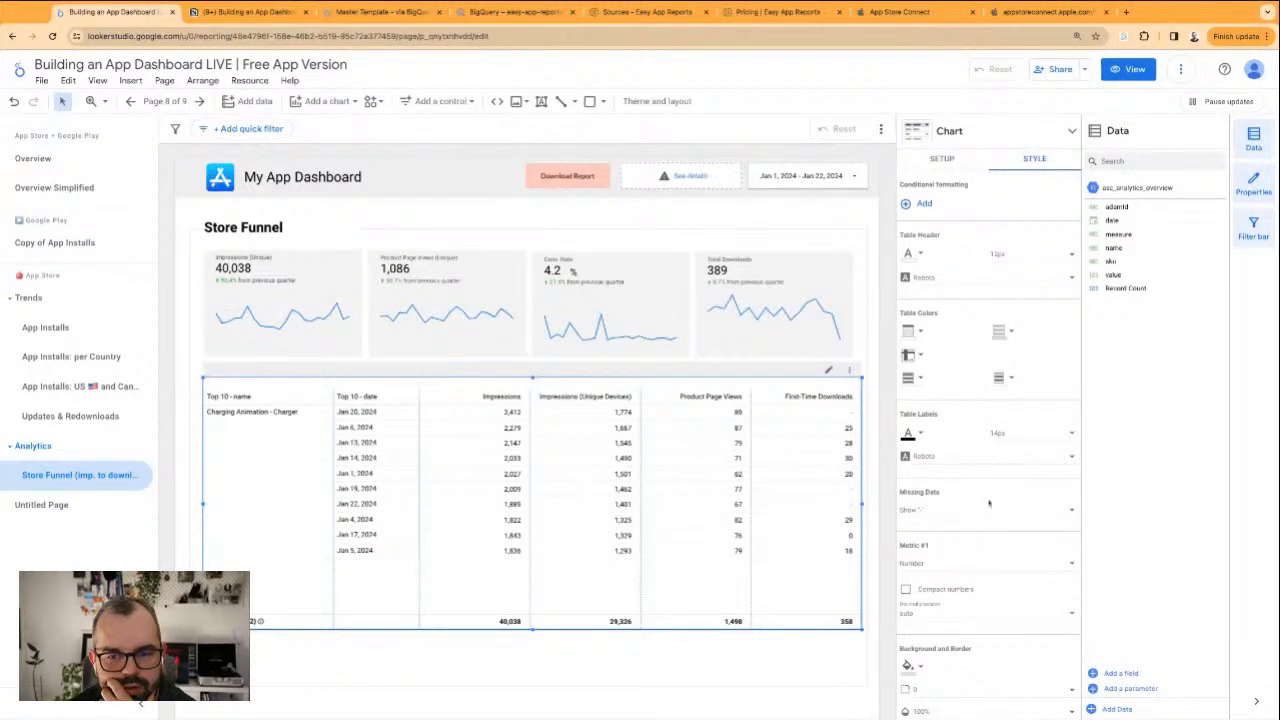
pyautogui.click(1010, 436)
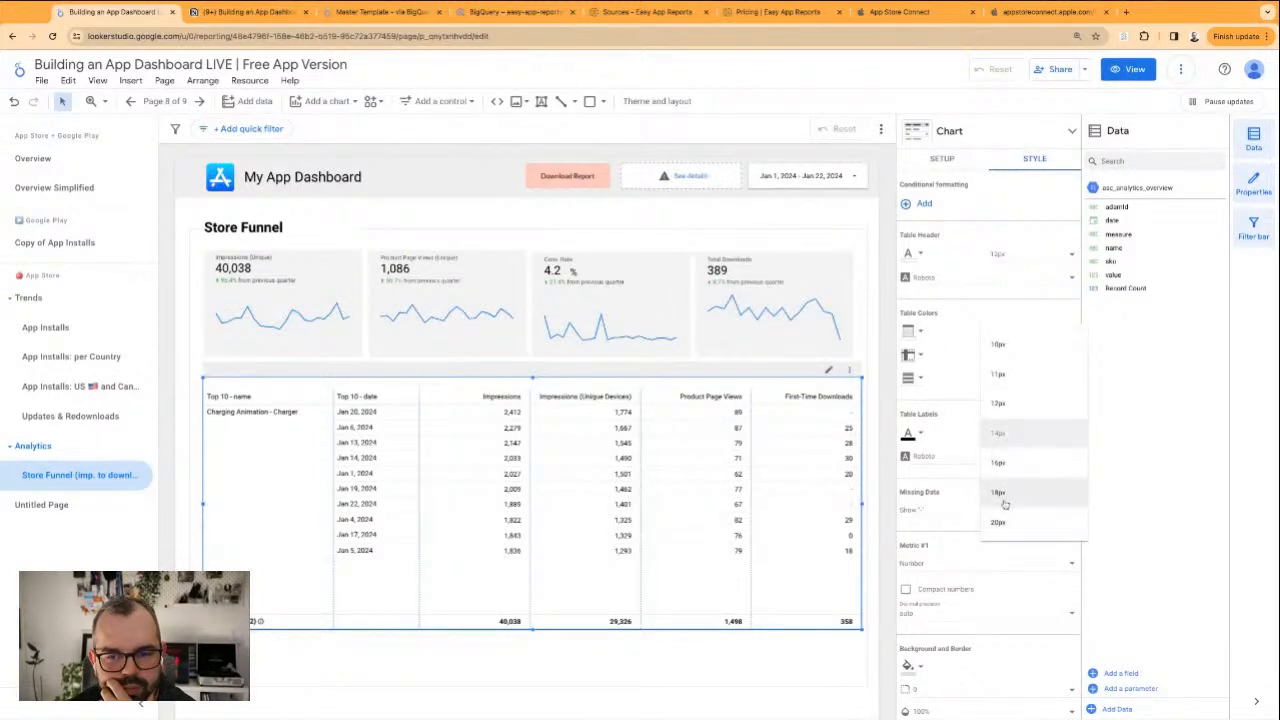
pyautogui.click(658, 537)
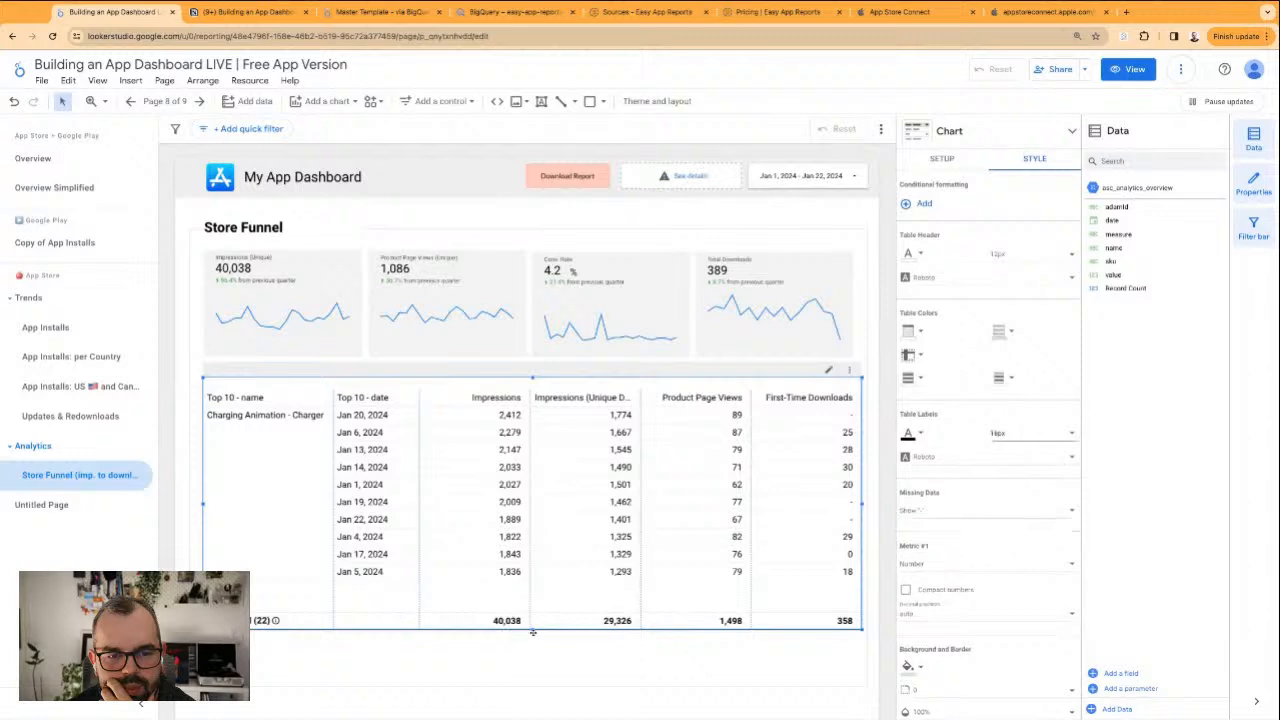
pyautogui.moveTo(532, 632); pyautogui.dragTo(532, 599)
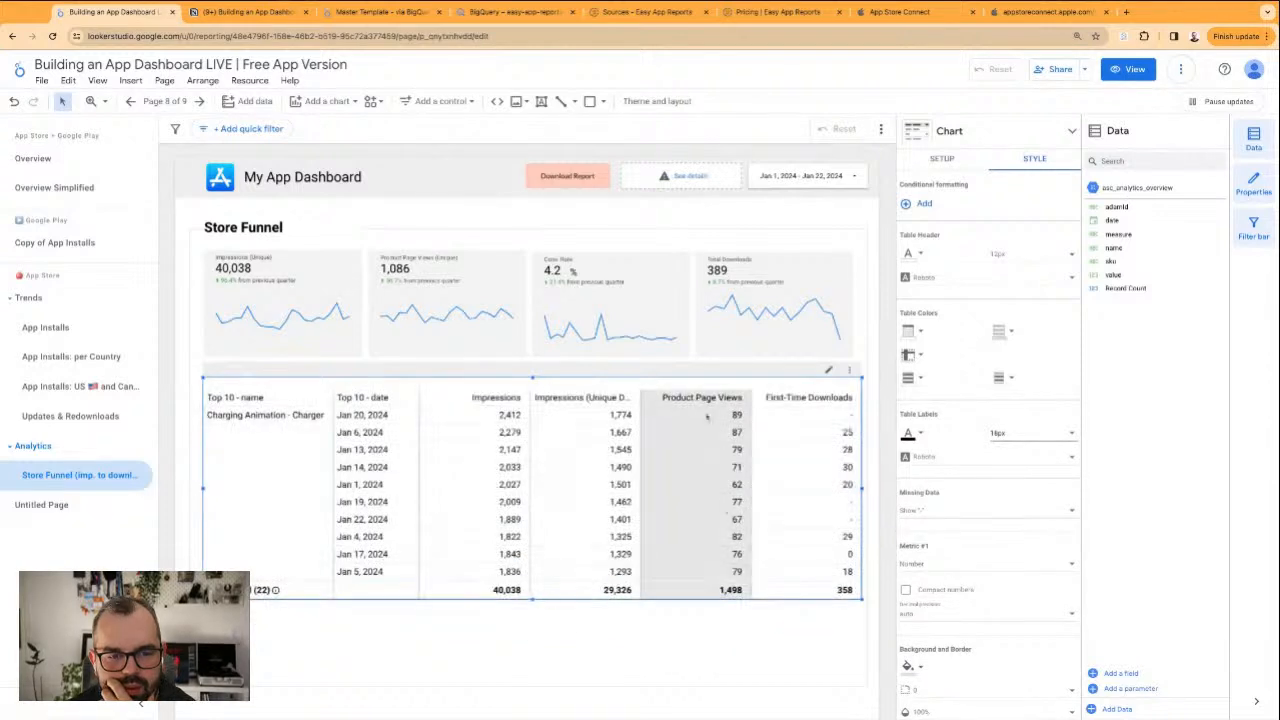
# Keep value as the pivot table's Column #1 sort field and deselect the table
pyautogui.click(944, 157)
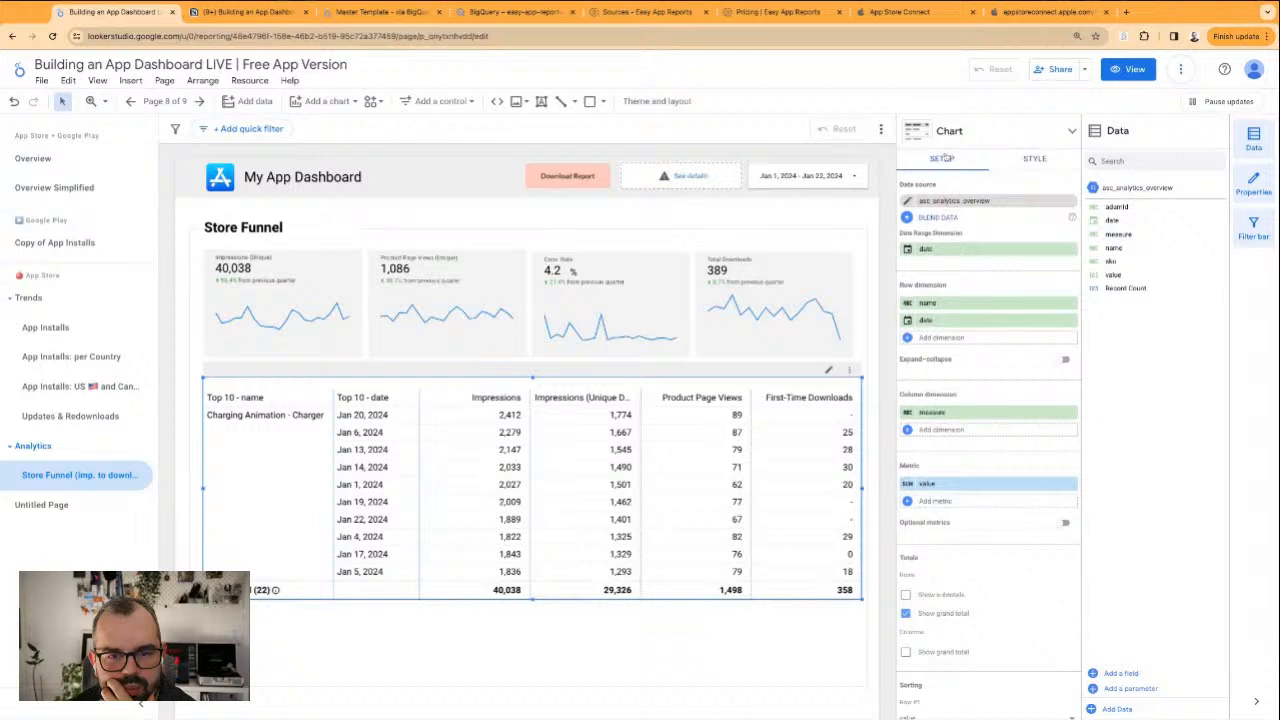
pyautogui.scroll(-4, 961, 481)
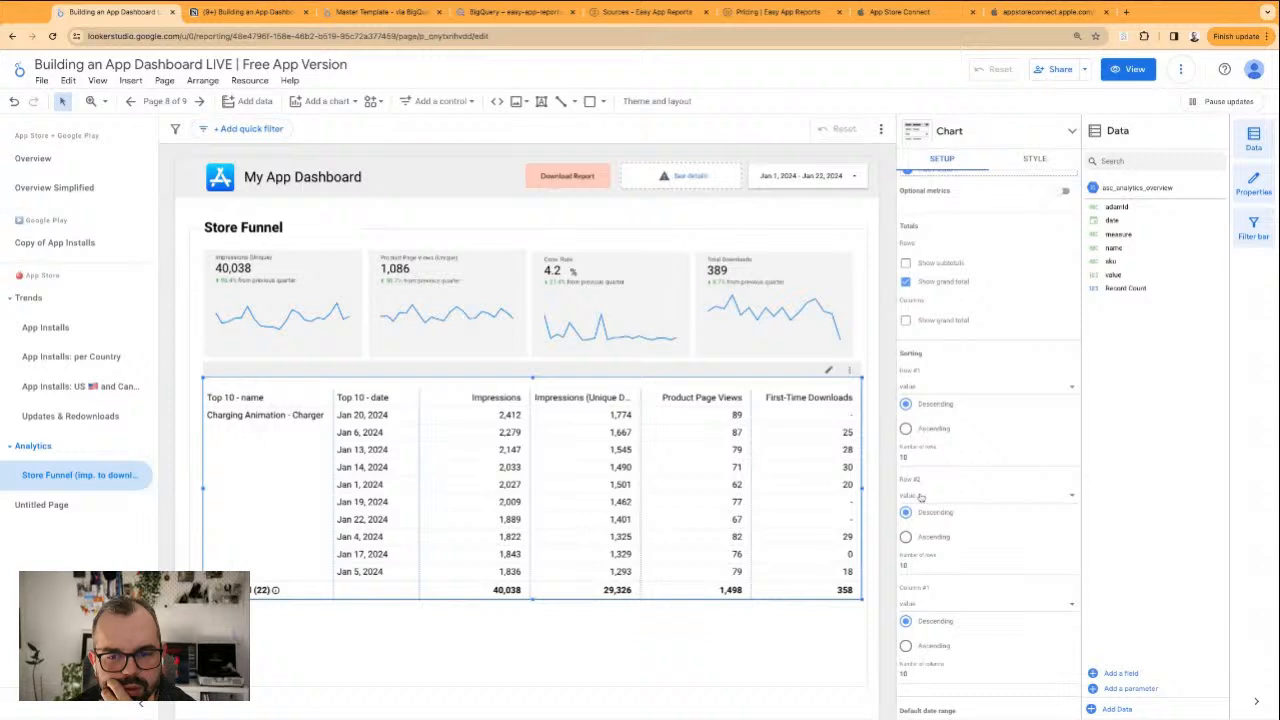
pyautogui.scroll(-2, 940, 500)
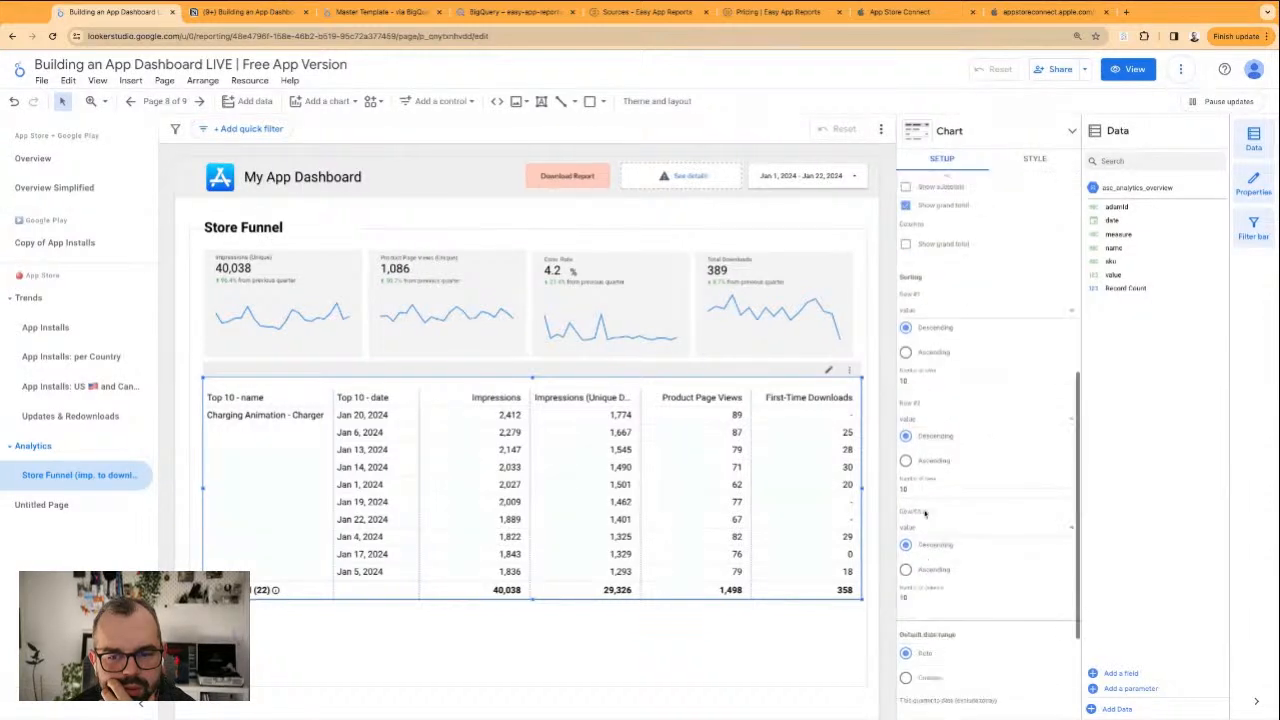
pyautogui.click(956, 477)
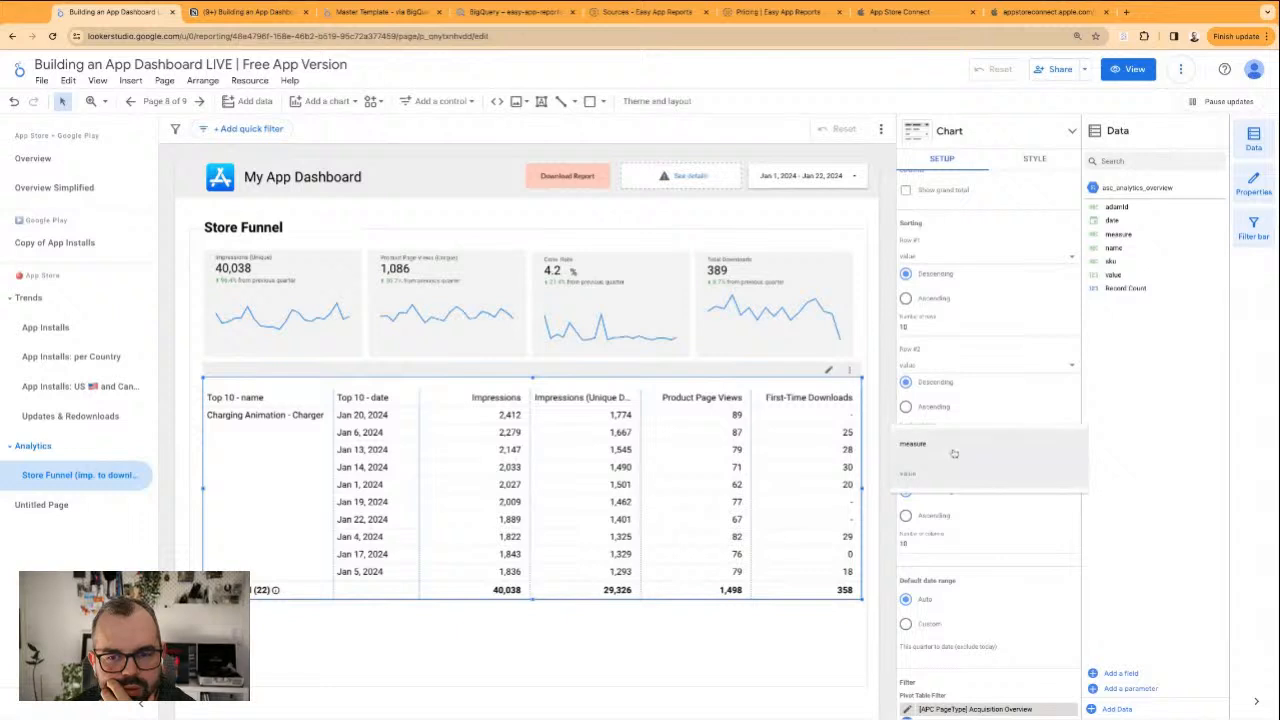
pyautogui.click(955, 478)
pyautogui.scroll(-1, 998, 541)
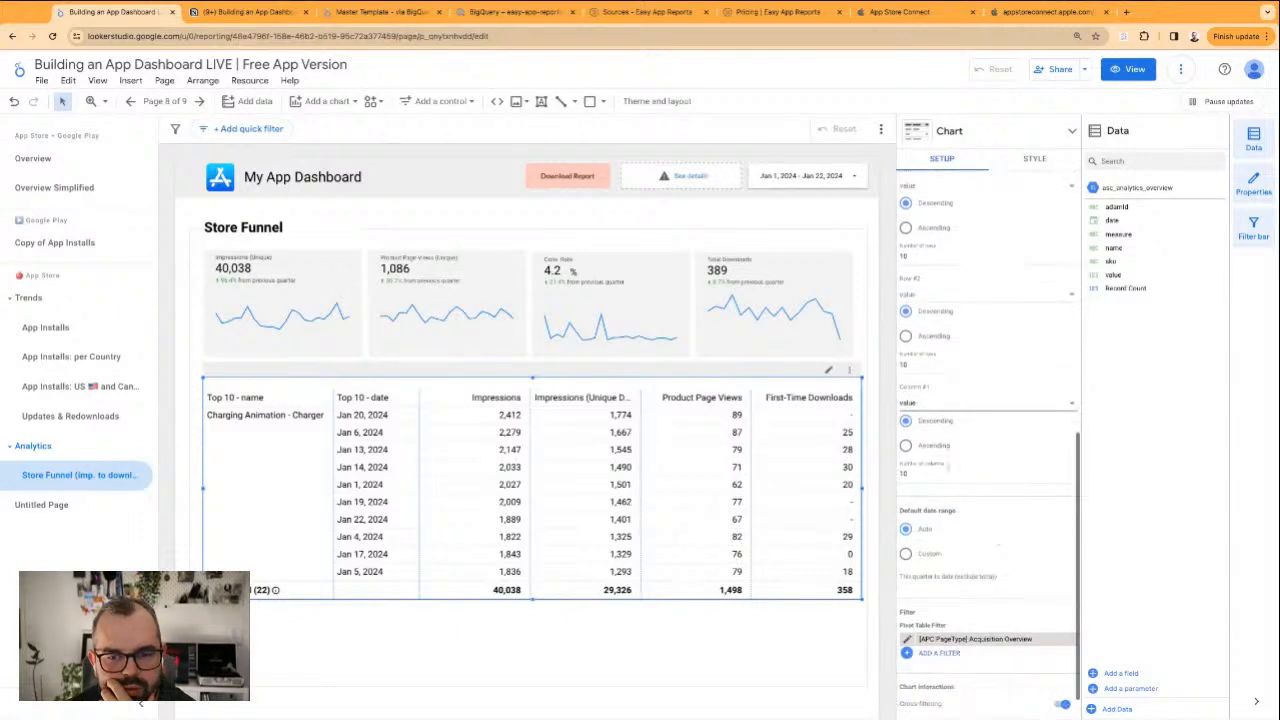
pyautogui.click(803, 662)
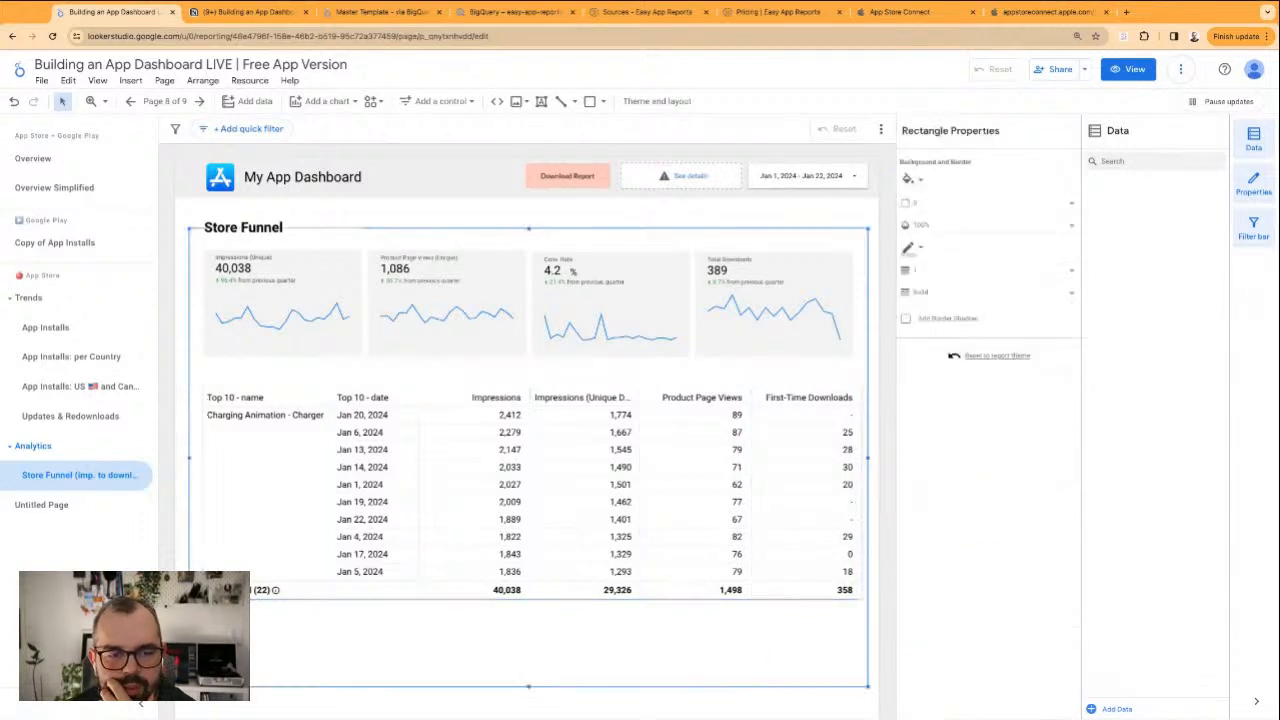
pyautogui.click(765, 716)
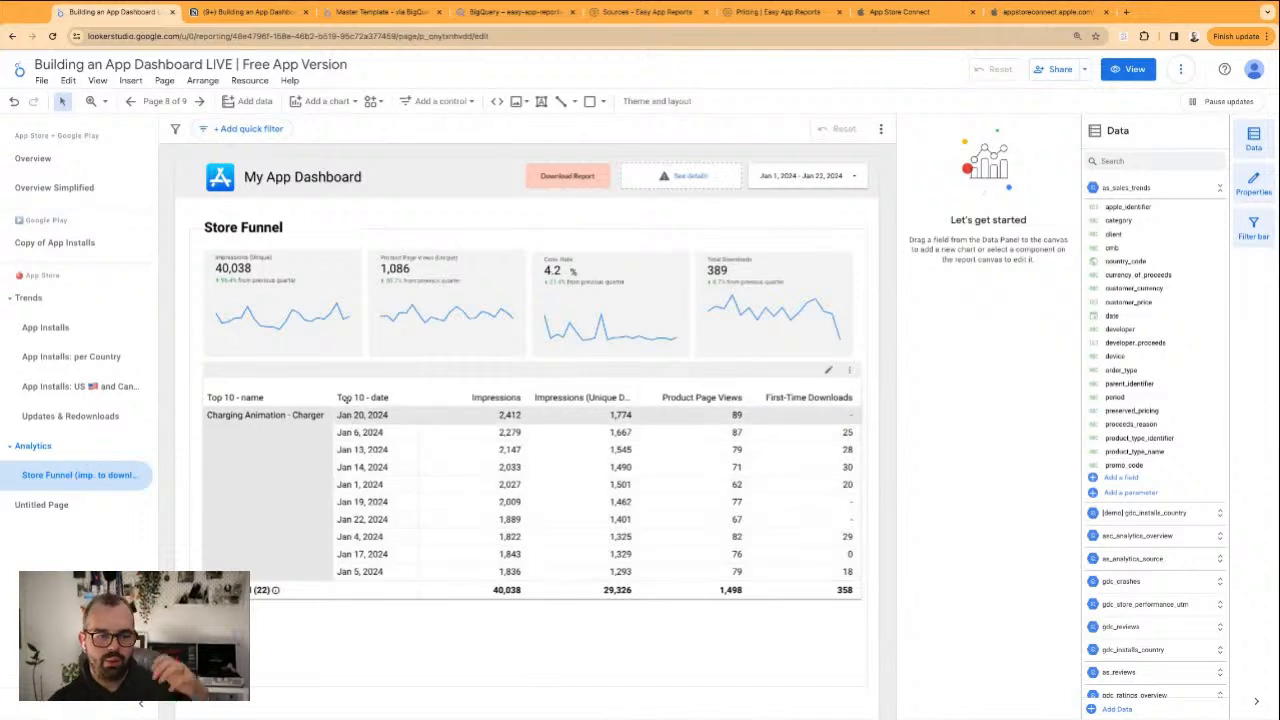
# Preview the report in view mode to check the pivot table's date column header, and return to editing
pyautogui.click(353, 397)
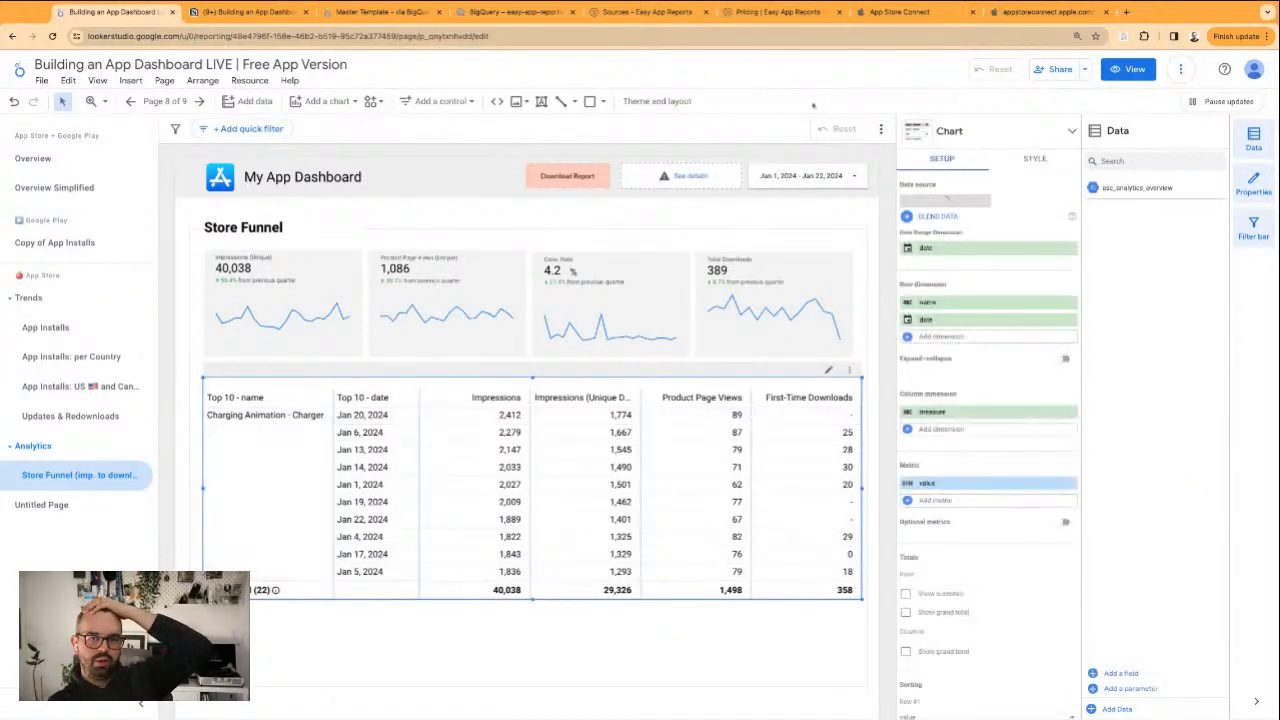
pyautogui.press('p')
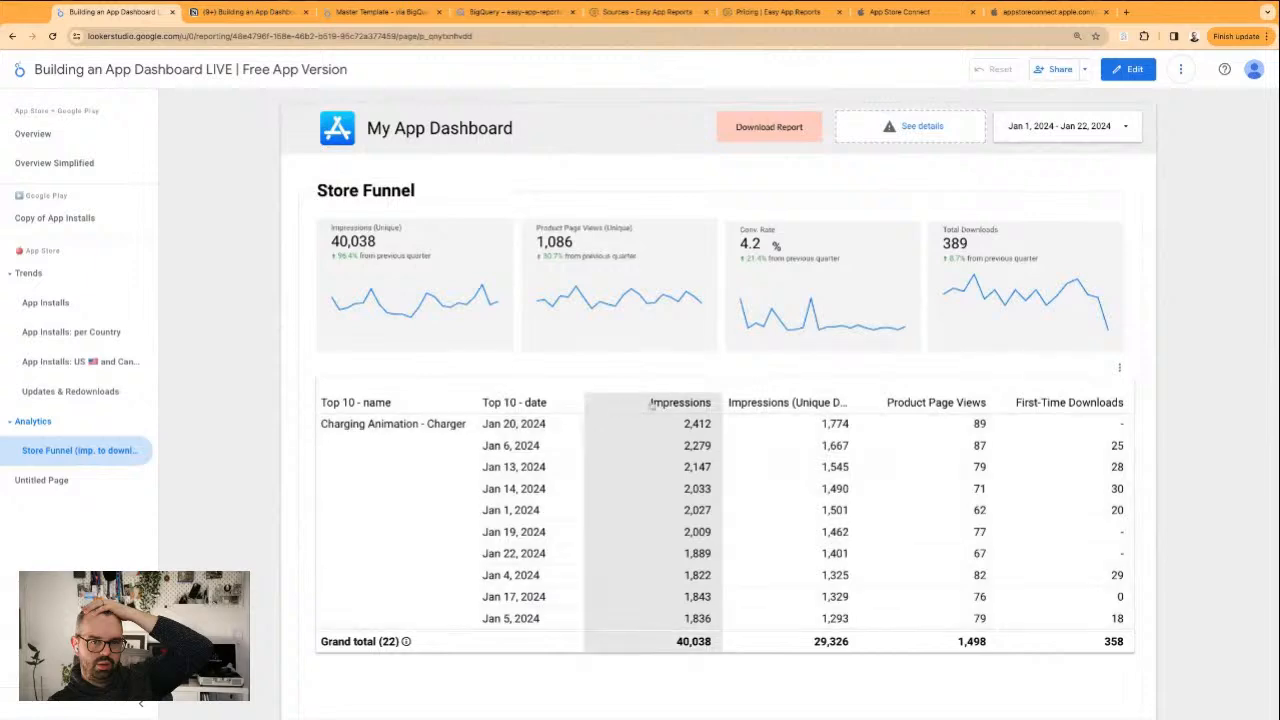
pyautogui.moveTo(502, 402); pyautogui.dragTo(548, 402)
pyautogui.click(1133, 71)
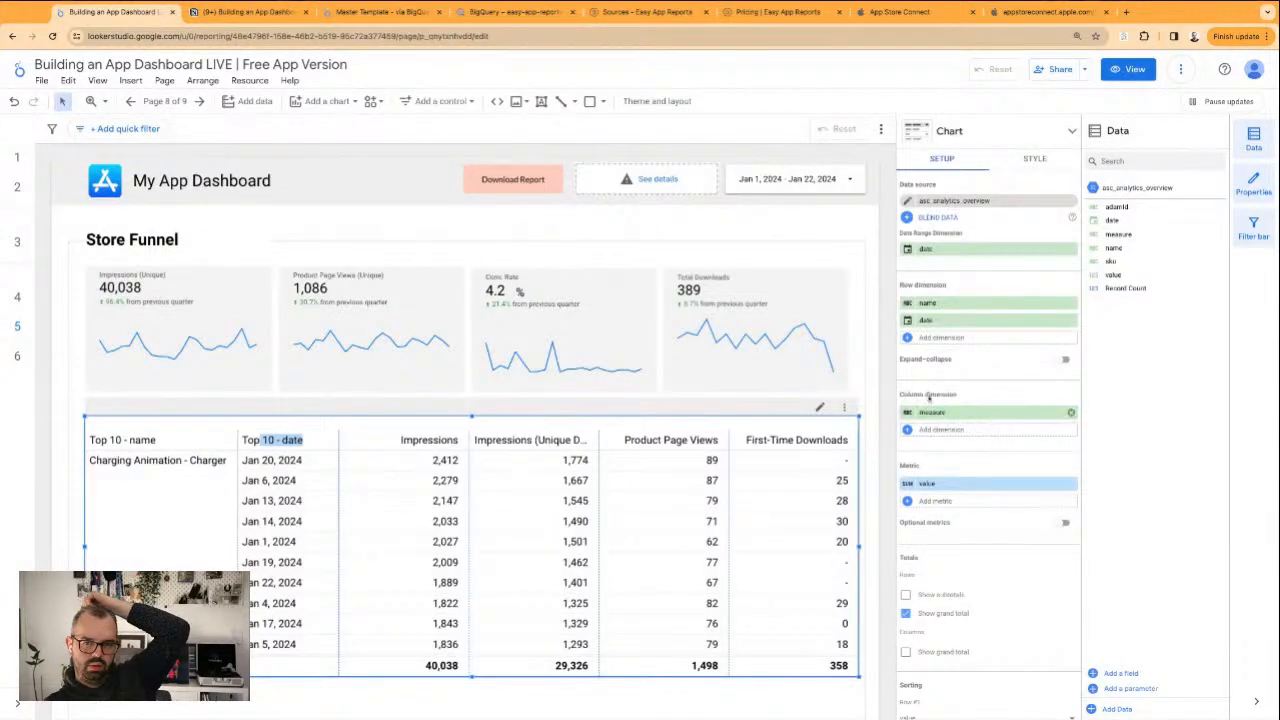
# Try date as a column dimension of the pivot table and move it back to the row dimensions
pyautogui.moveTo(935, 323); pyautogui.dragTo(940, 411)
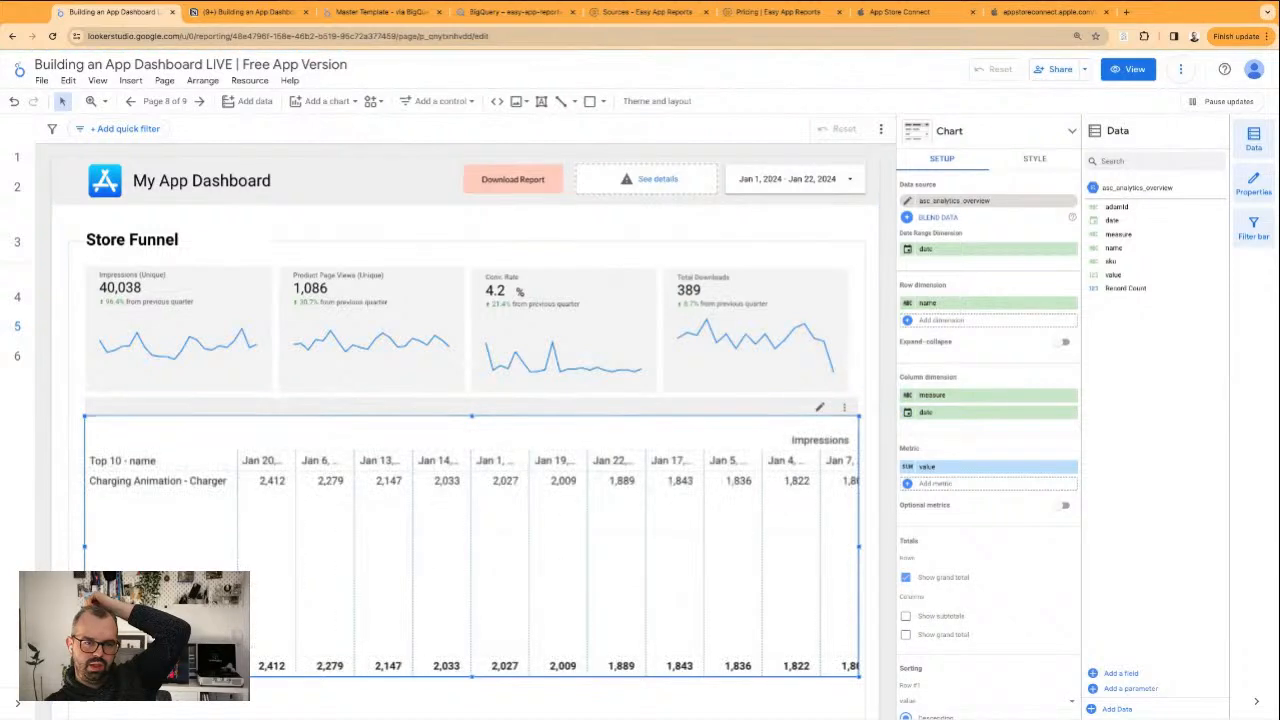
pyautogui.moveTo(1010, 422); pyautogui.dragTo(942, 324)
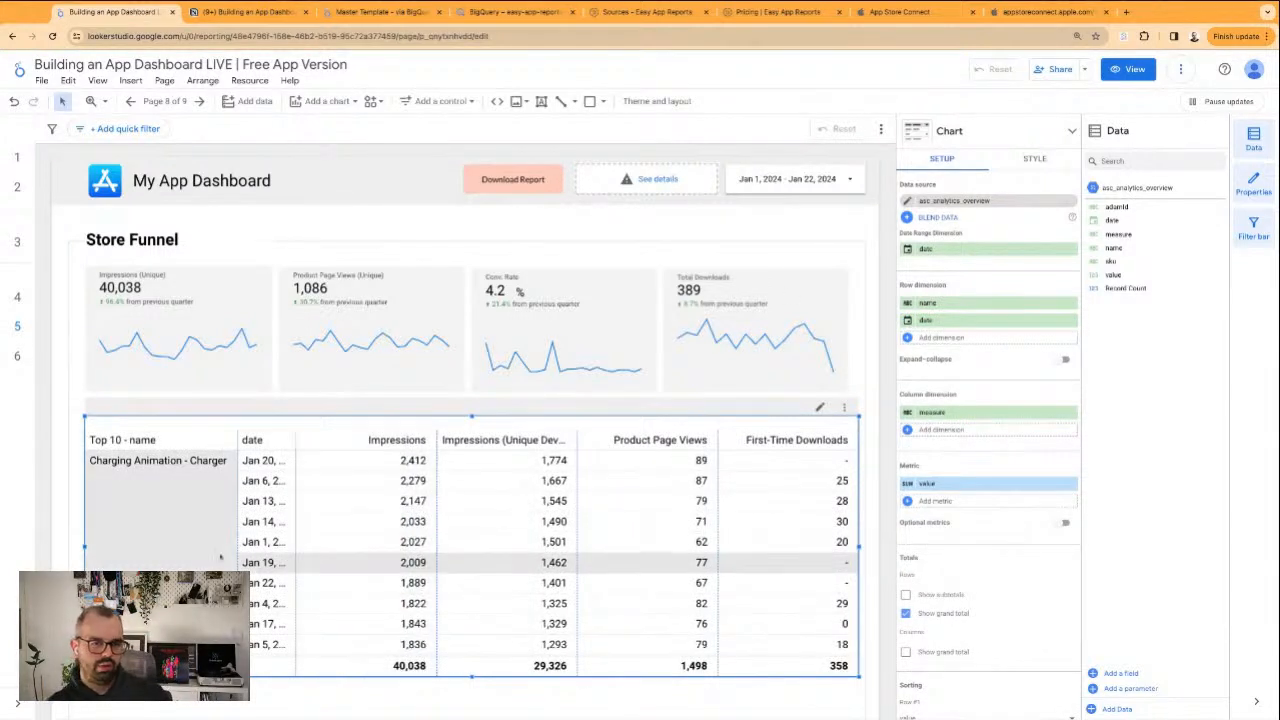
# Widen the pivot table's date column to show full dates and make the table slightly taller
pyautogui.moveTo(295, 440); pyautogui.dragTo(330, 440)
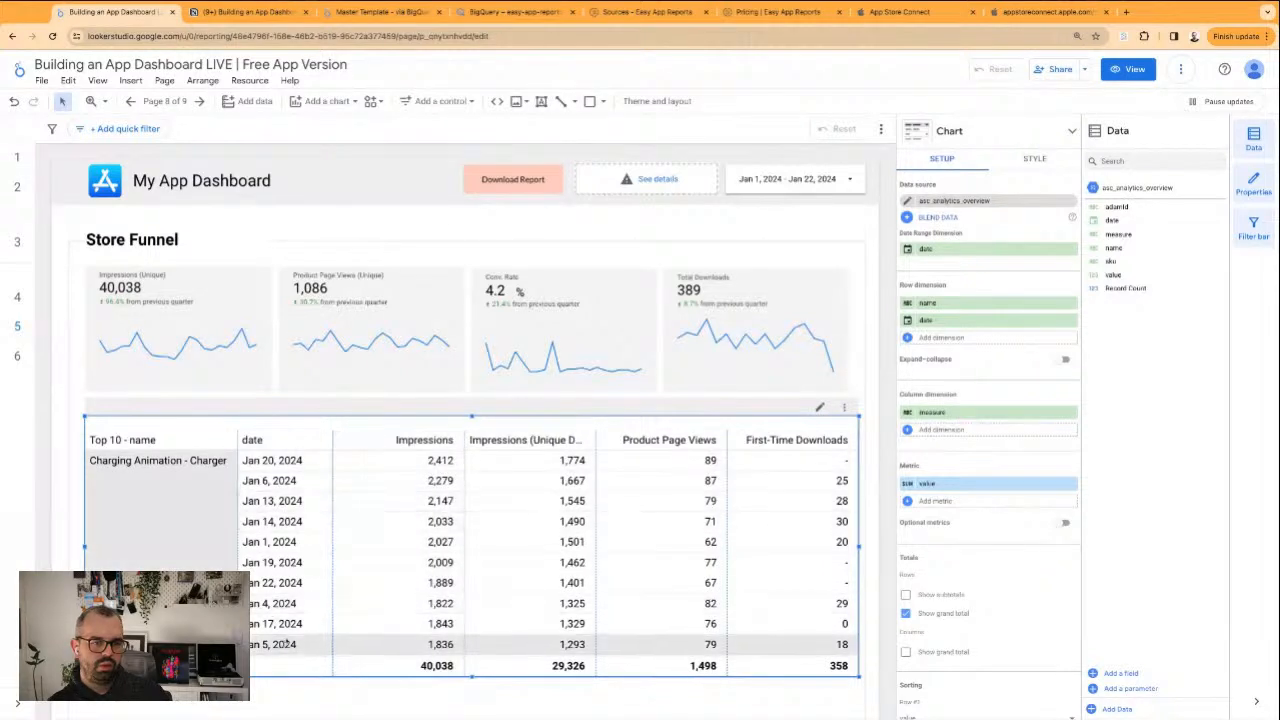
pyautogui.moveTo(470, 677); pyautogui.dragTo(470, 702)
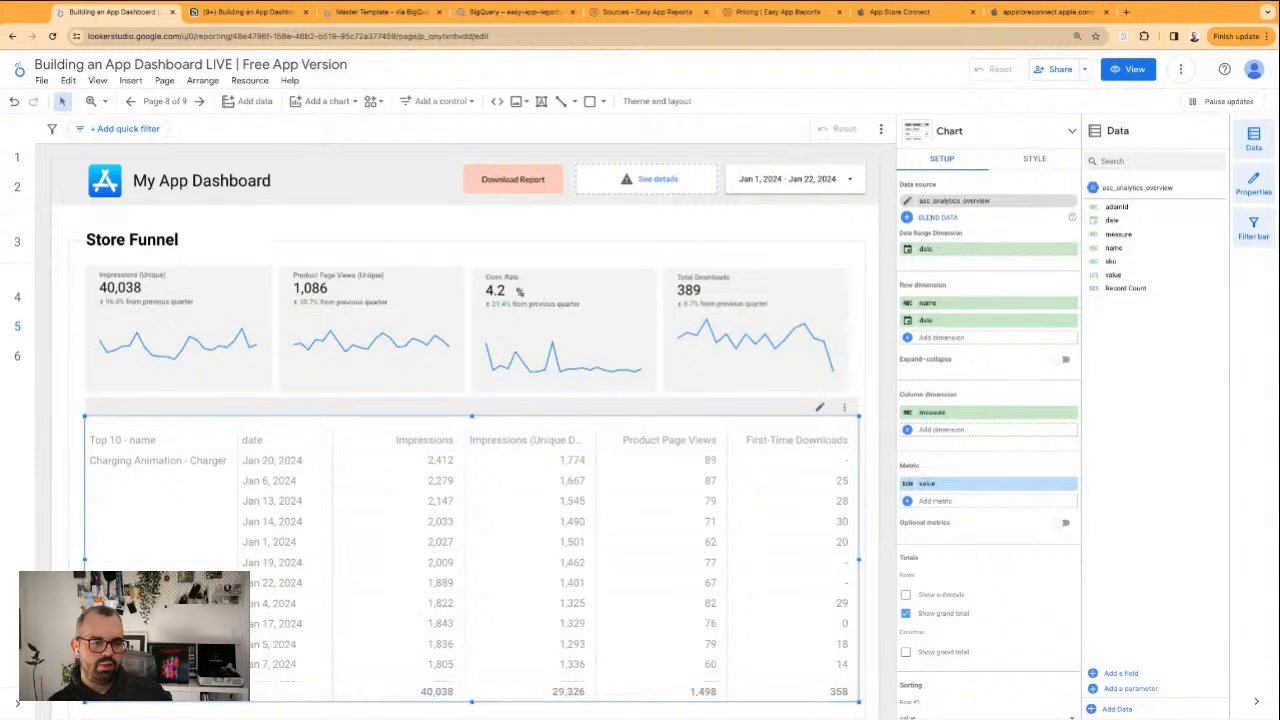
pyautogui.scroll(-5, 469, 646)
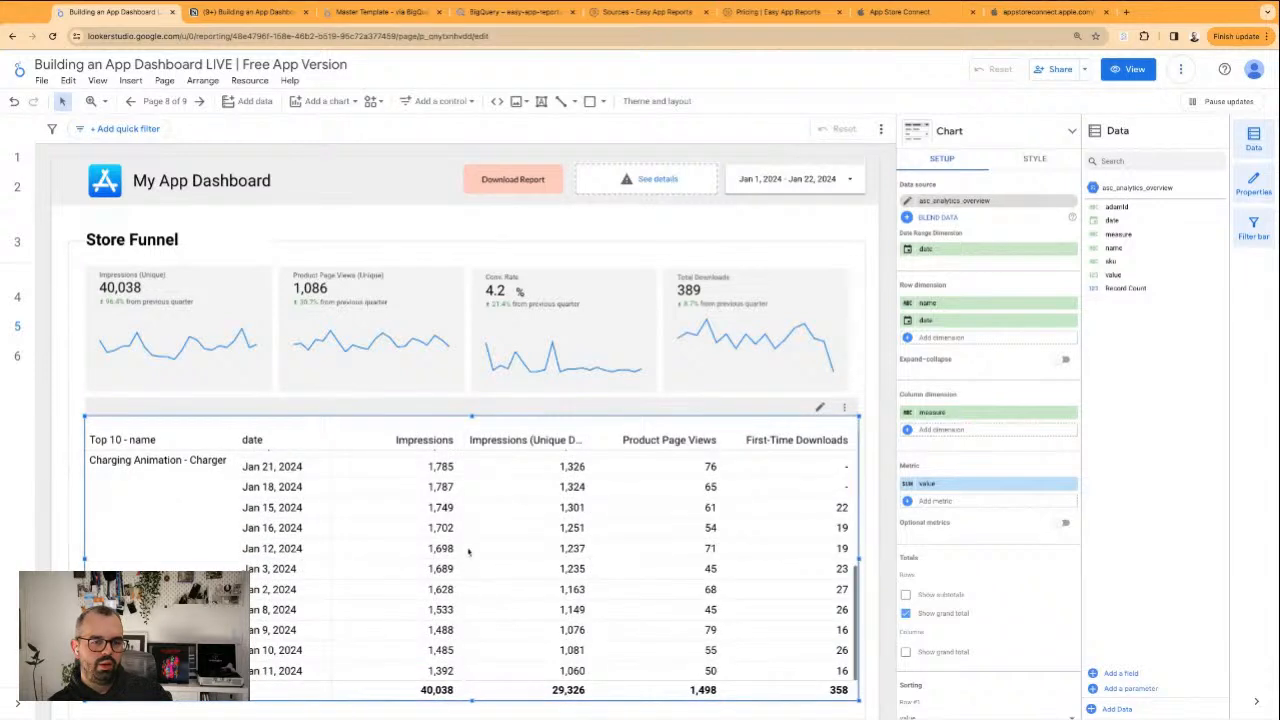
pyautogui.scroll(-2, 53, 464)
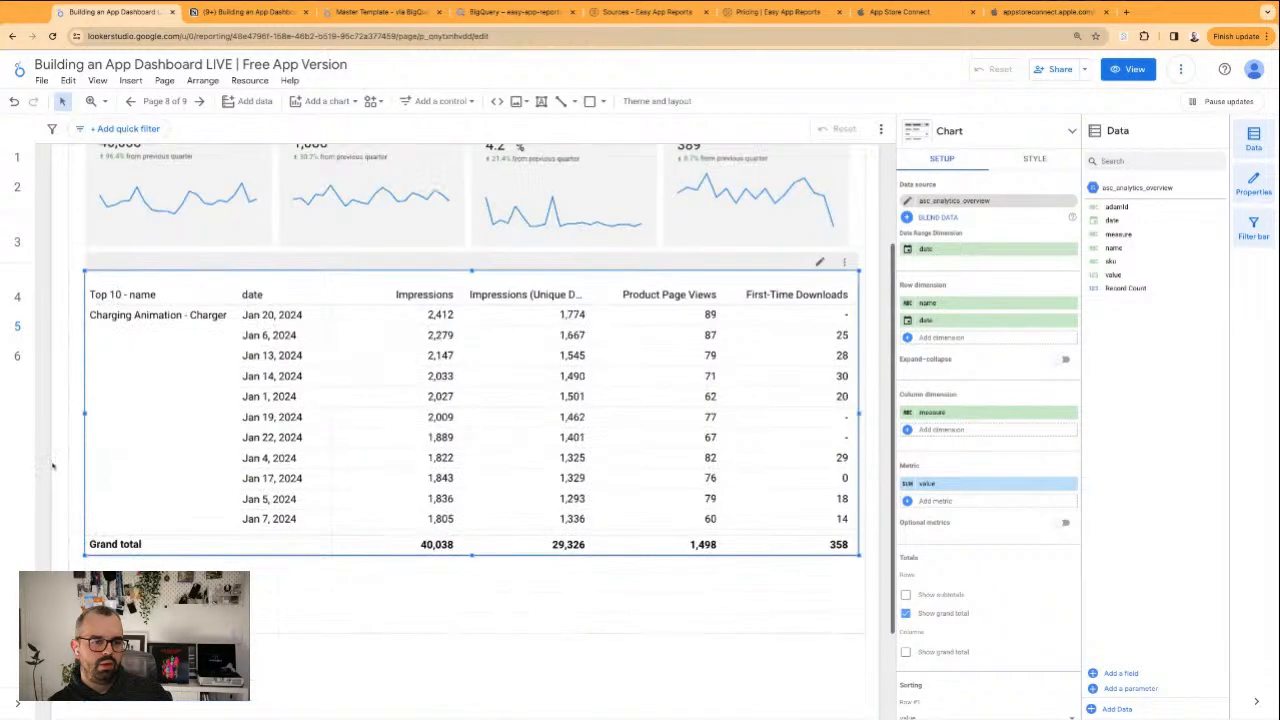
# Extend the background rectangle's lower edge downward and make the pivot table taller to use the added space
pyautogui.click(57, 453)
pyautogui.click(82, 520)
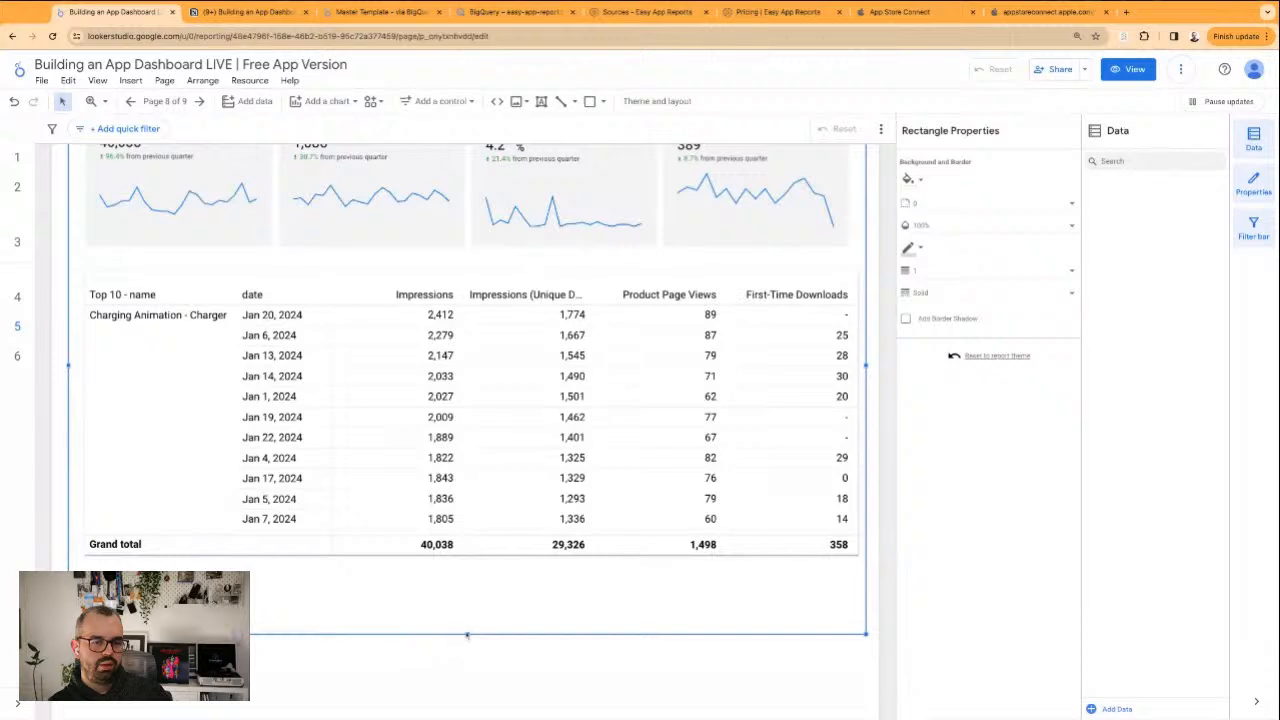
pyautogui.moveTo(467, 634); pyautogui.dragTo(467, 661)
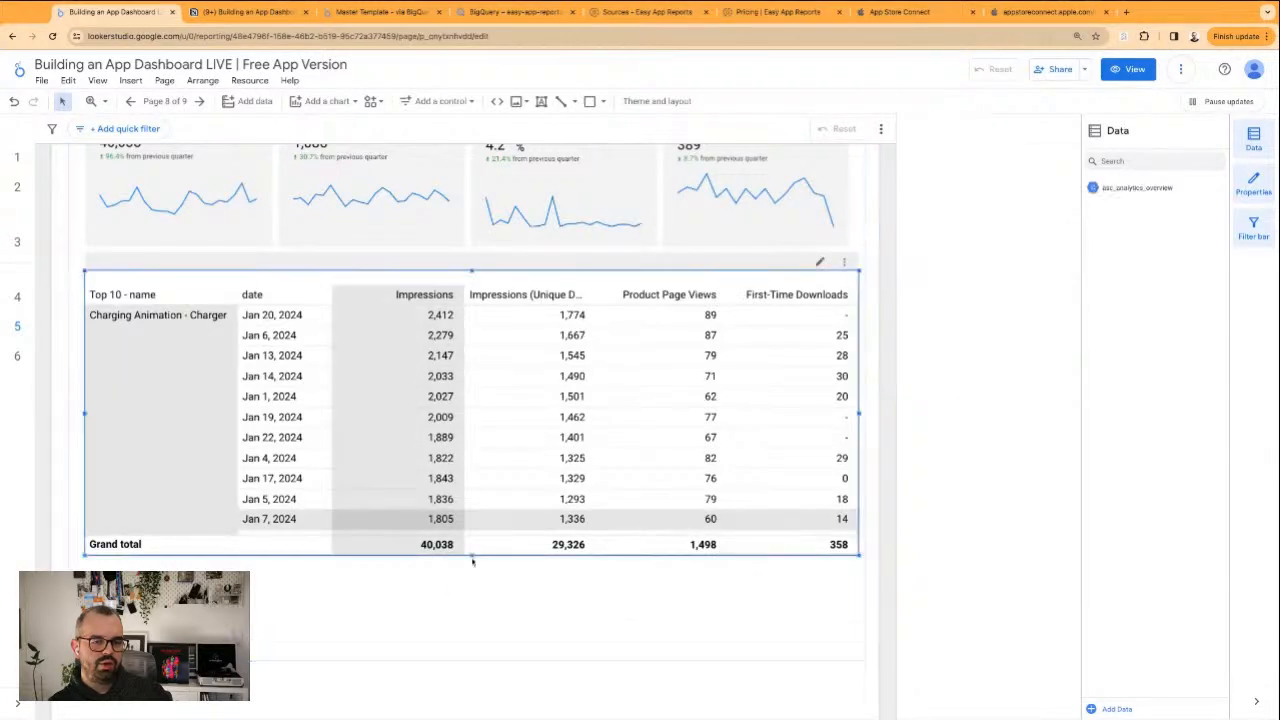
pyautogui.click(471, 555)
pyautogui.moveTo(472, 557); pyautogui.dragTo(472, 643)
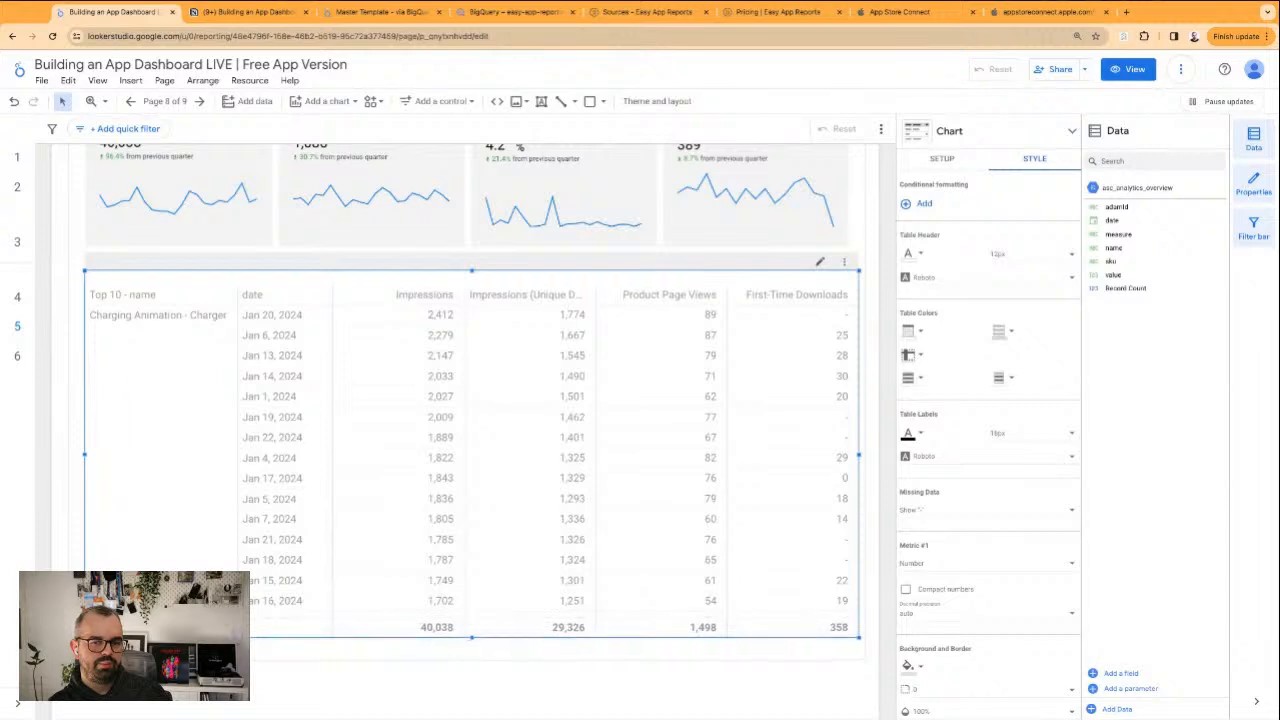
# Limit the pivot table's Row #2 to 11 rows and shorten the table to fit them with the grand total
pyautogui.click(940, 159)
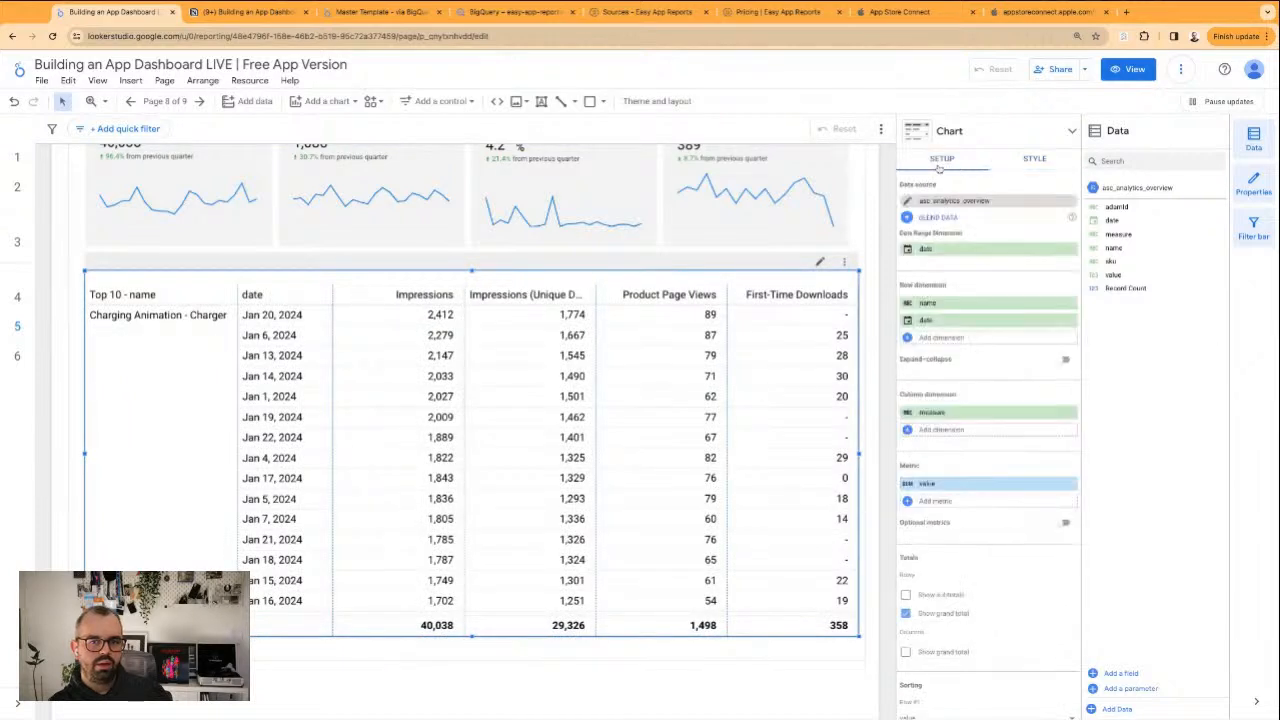
pyautogui.scroll(-5, 985, 460)
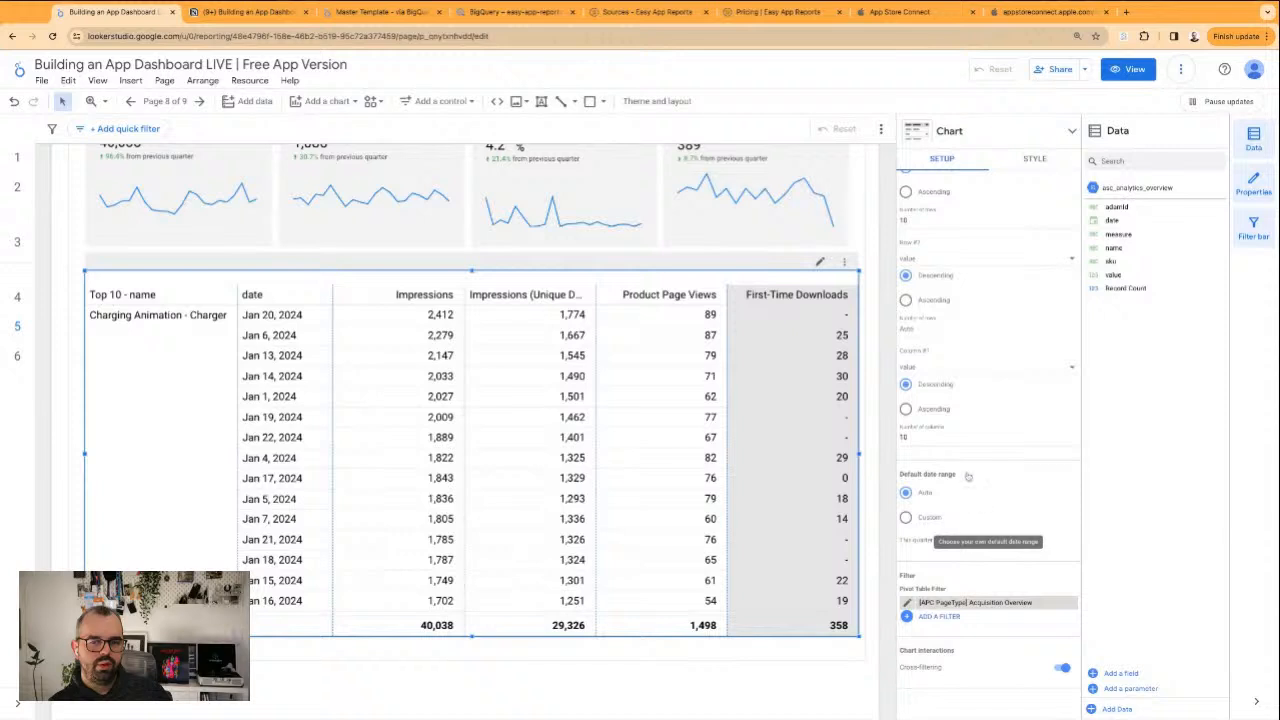
pyautogui.scroll(1, 955, 415)
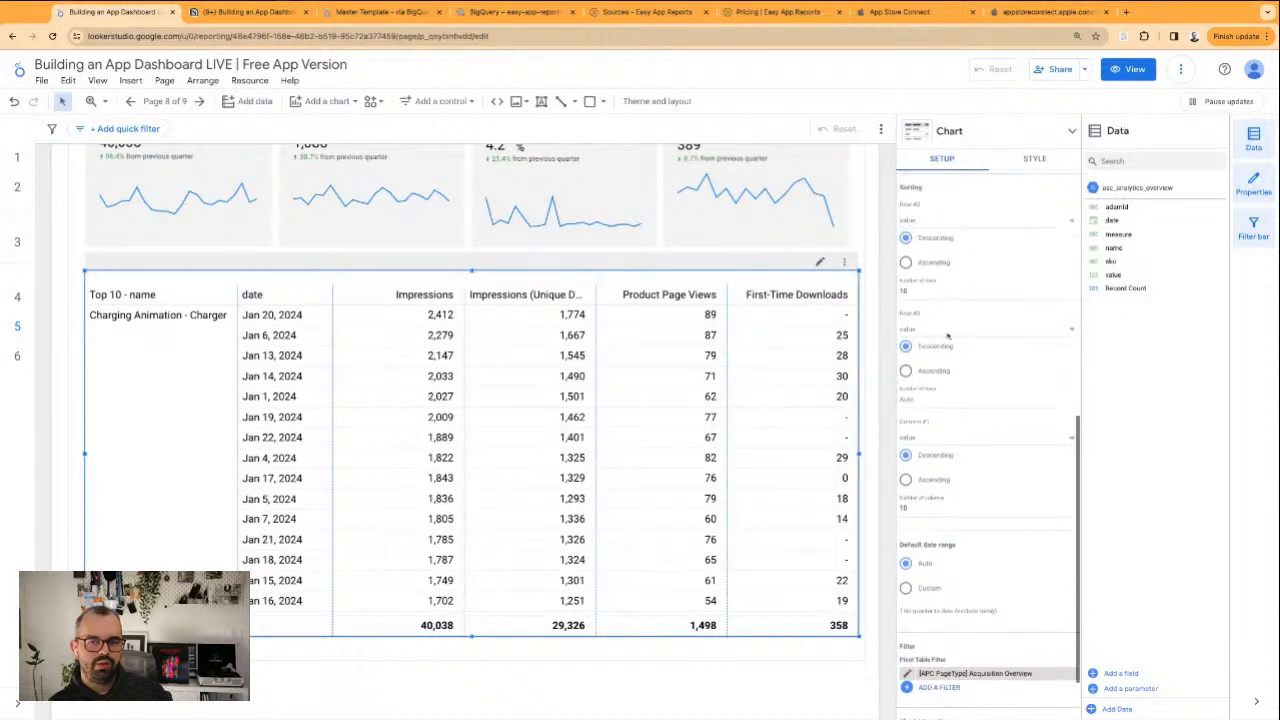
pyautogui.click(938, 400)
pyautogui.write('10')
pyautogui.scroll(1, 950, 404)
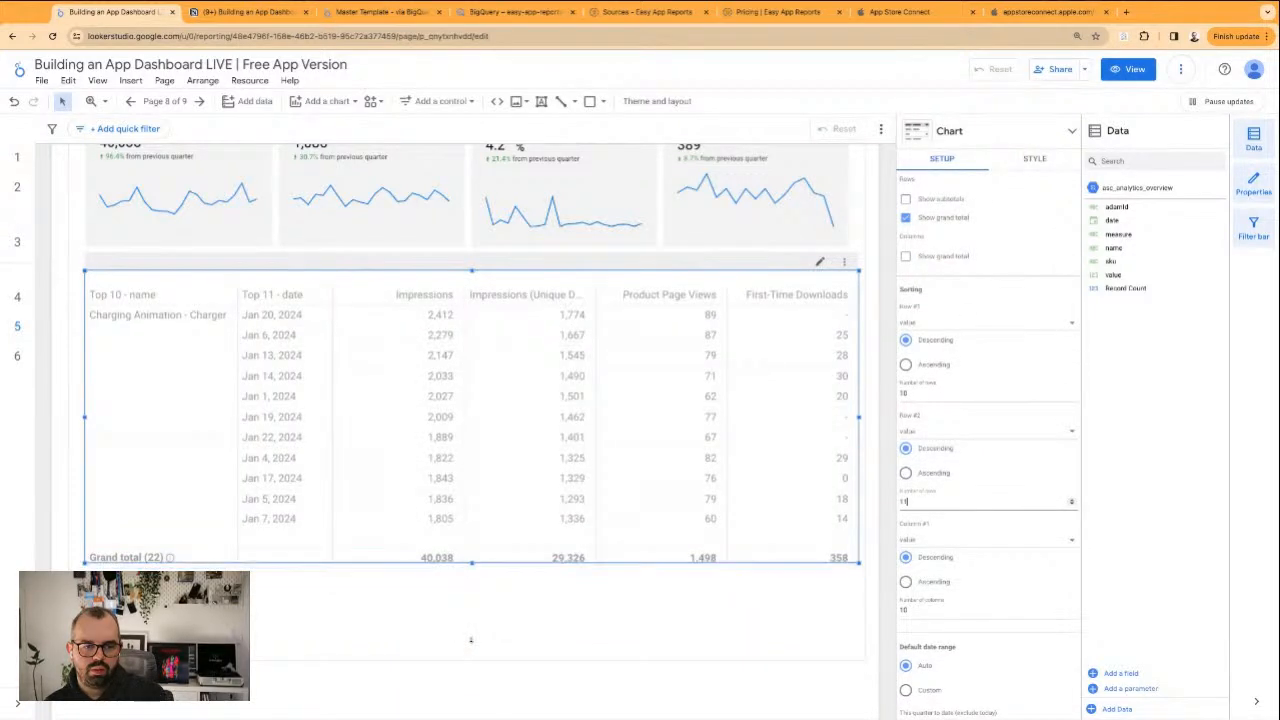
pyautogui.click(476, 587)
pyautogui.scroll(3, 472, 600)
pyautogui.click(638, 227)
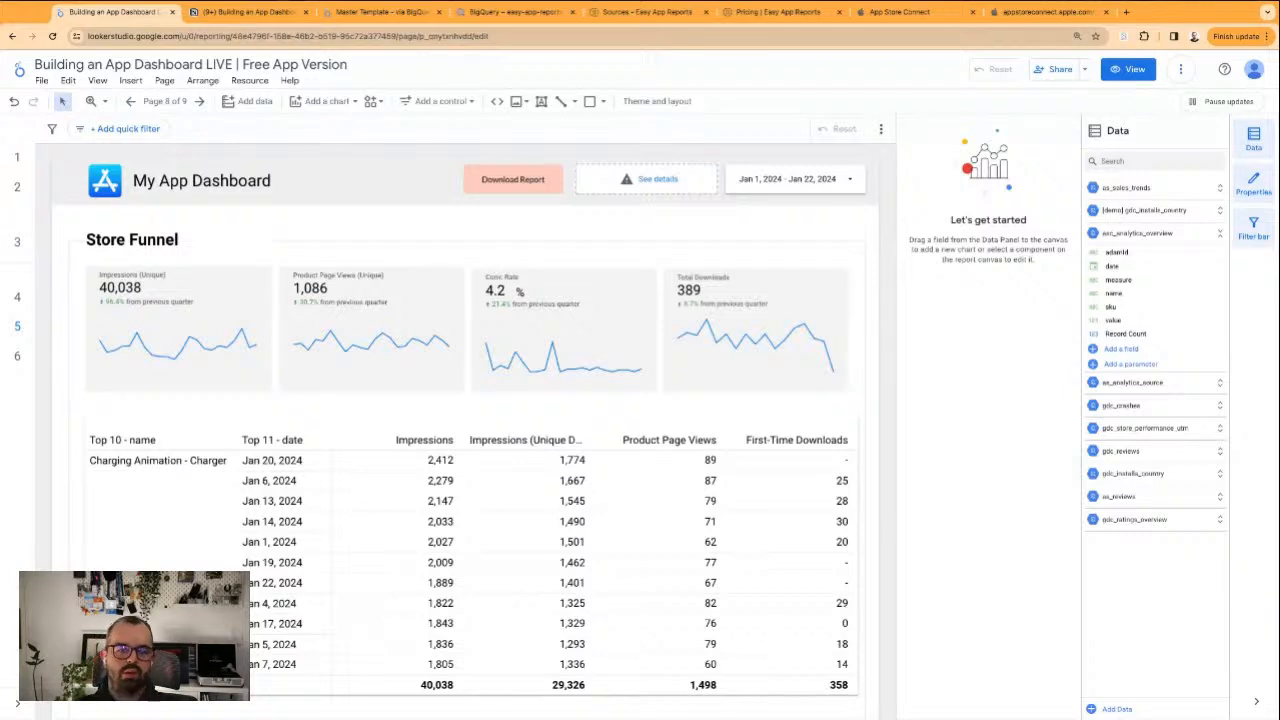
# Review the pivot table's dimension, metric, totals and sorting settings
pyautogui.click(672, 446)
pyautogui.scroll(-4, 1055, 583)
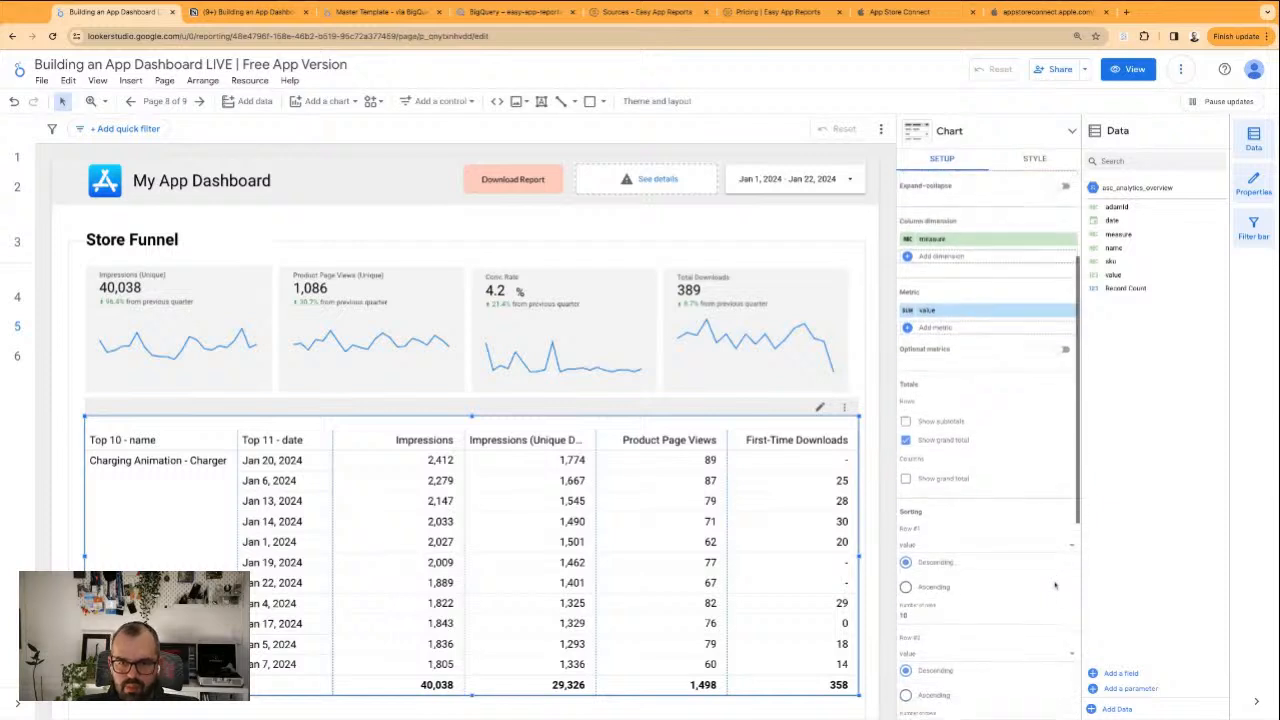
pyautogui.scroll(5, 1030, 228)
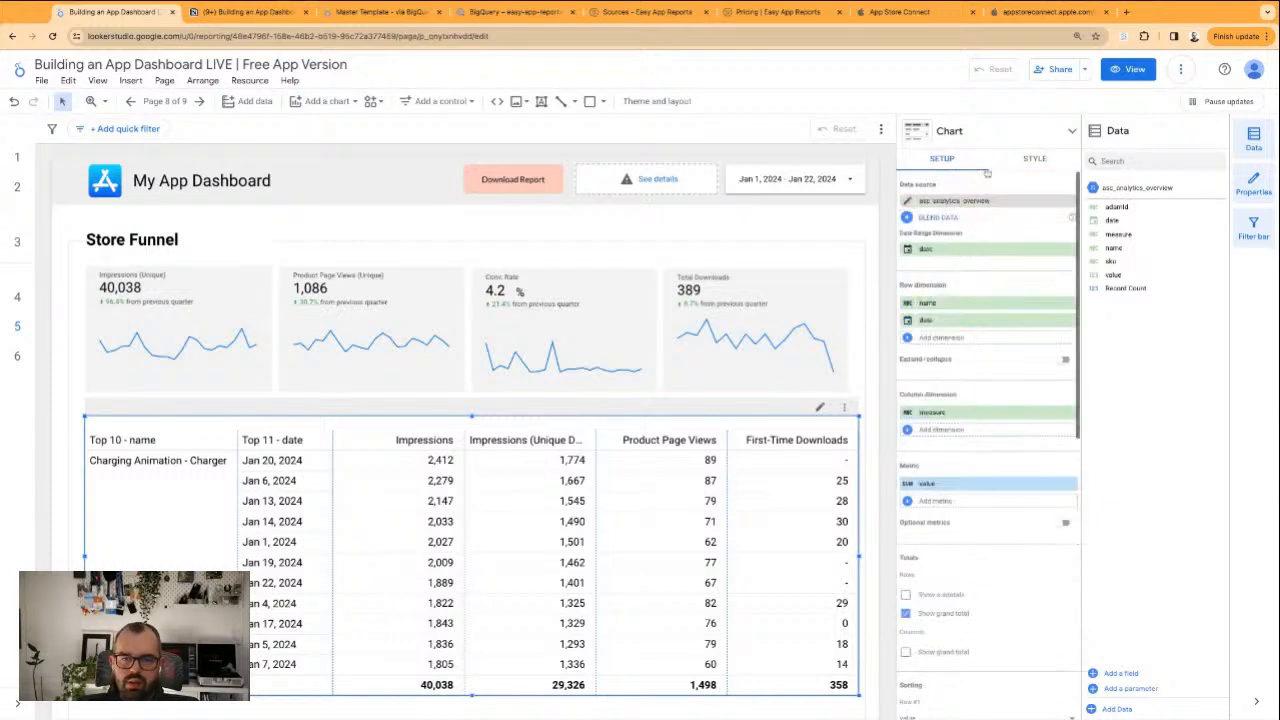
pyautogui.scroll(-4, 985, 398)
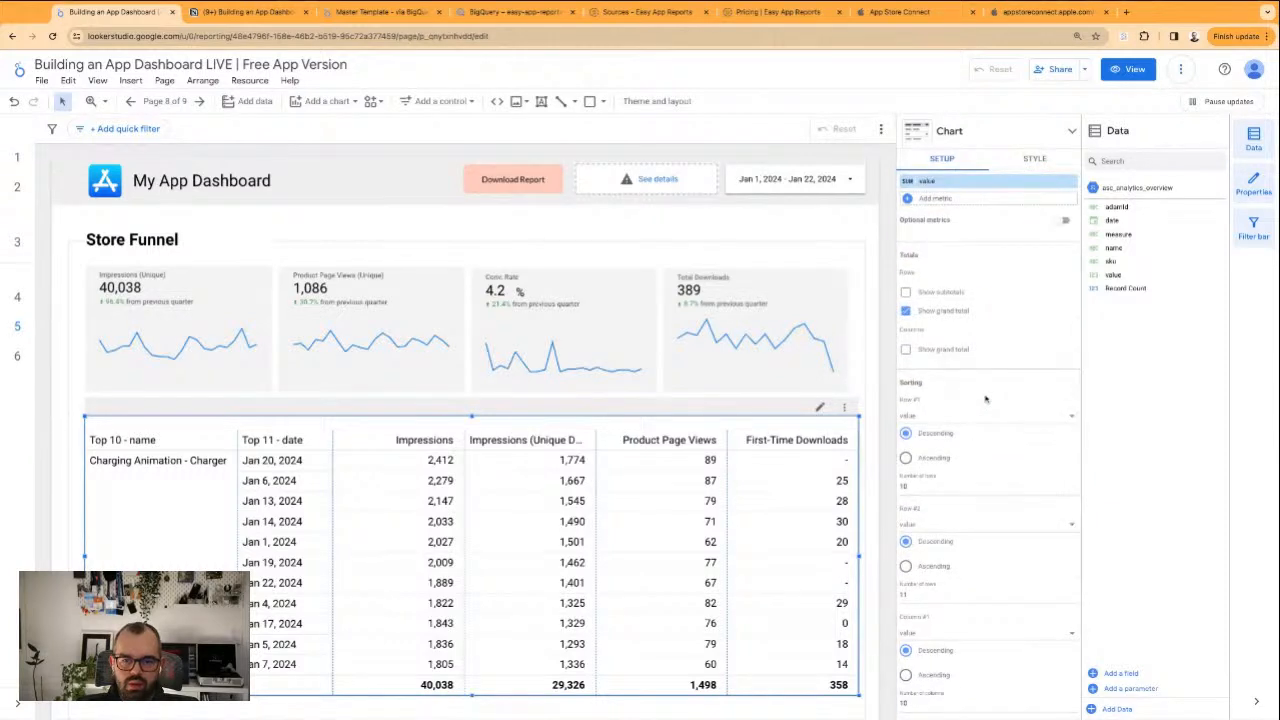
pyautogui.scroll(-1, 965, 420)
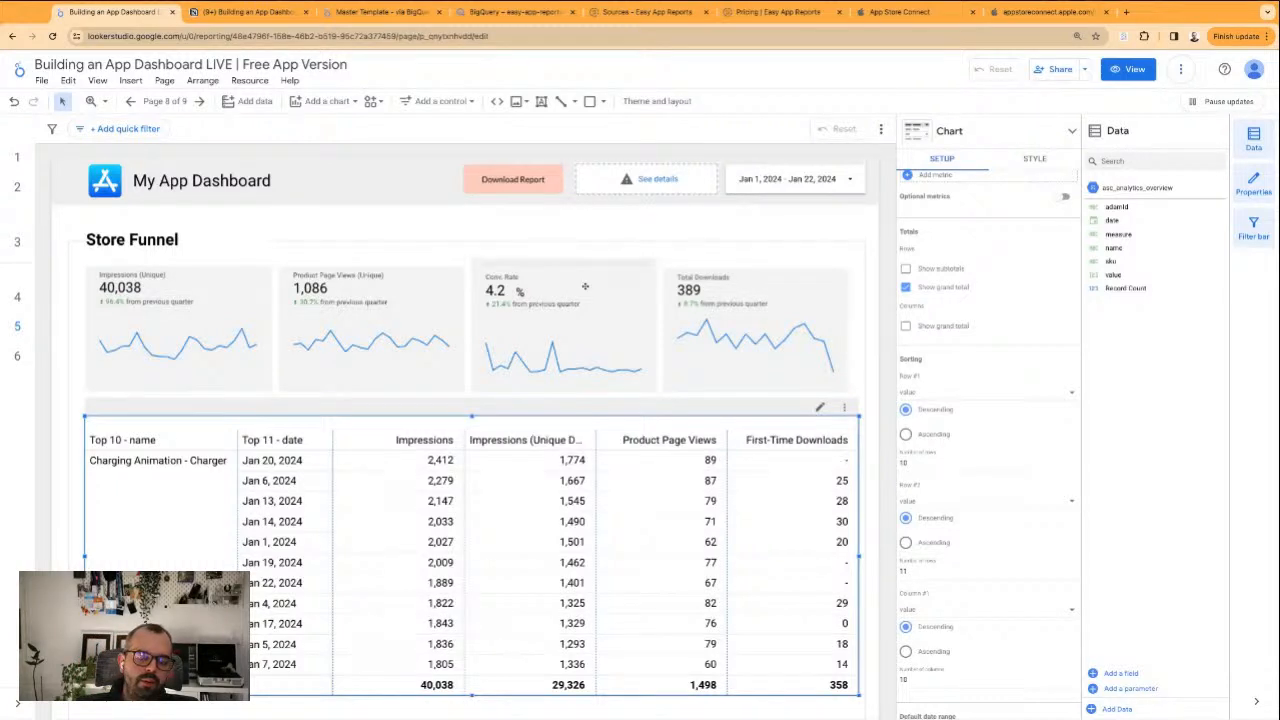
pyautogui.click(649, 233)
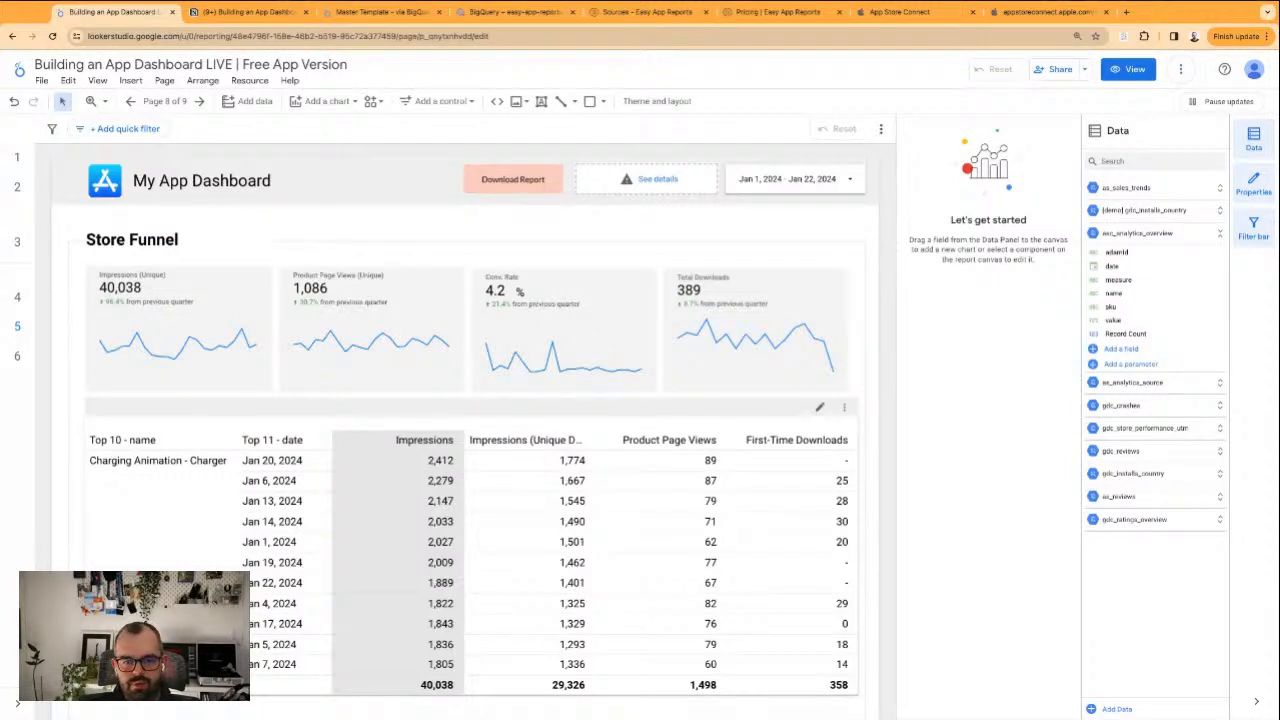
pyautogui.click(76, 490)
pyautogui.click(137, 490)
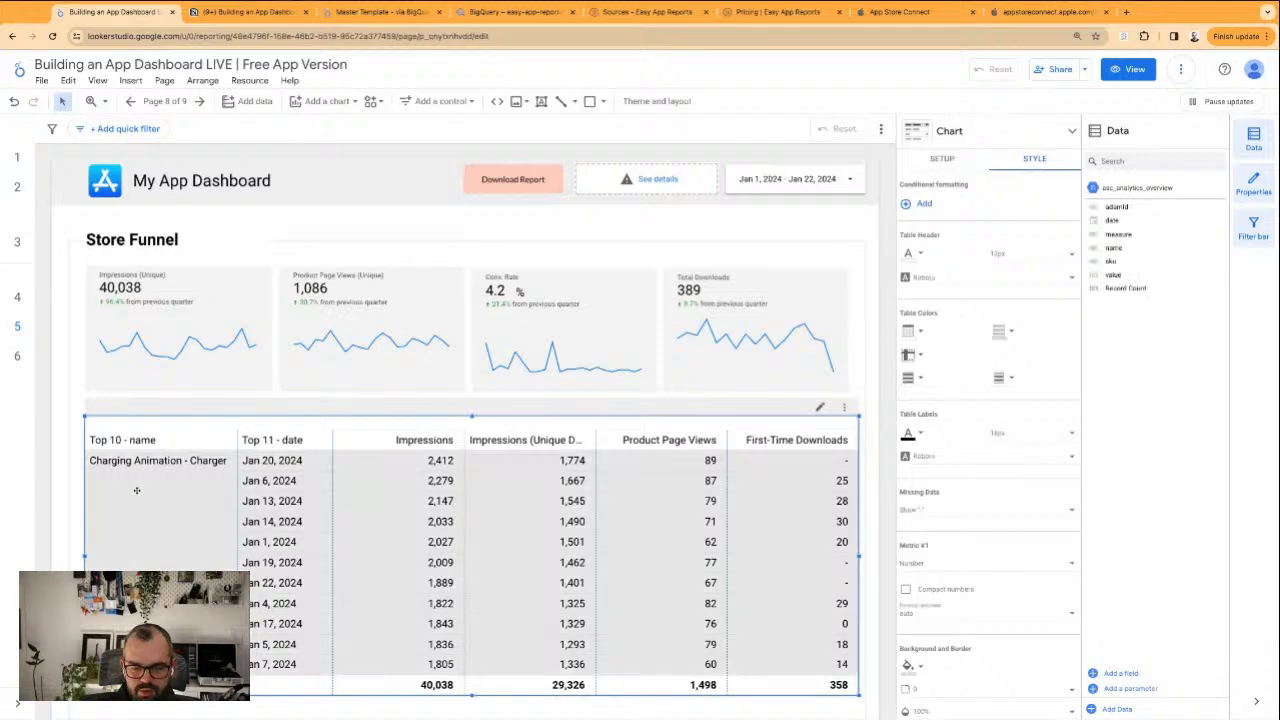
# Delete the pivot table and insert a plain table in its place, spanning the width of the four scorecards
pyautogui.press('Escape')
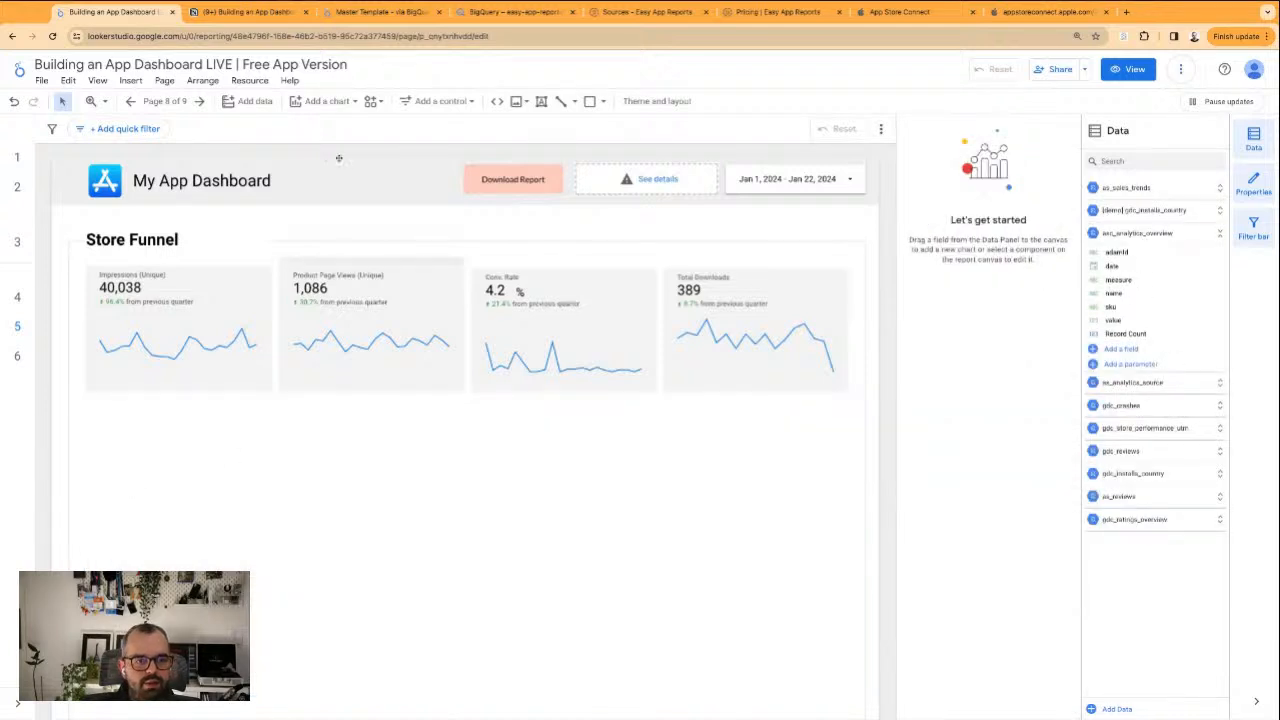
pyautogui.click(326, 101)
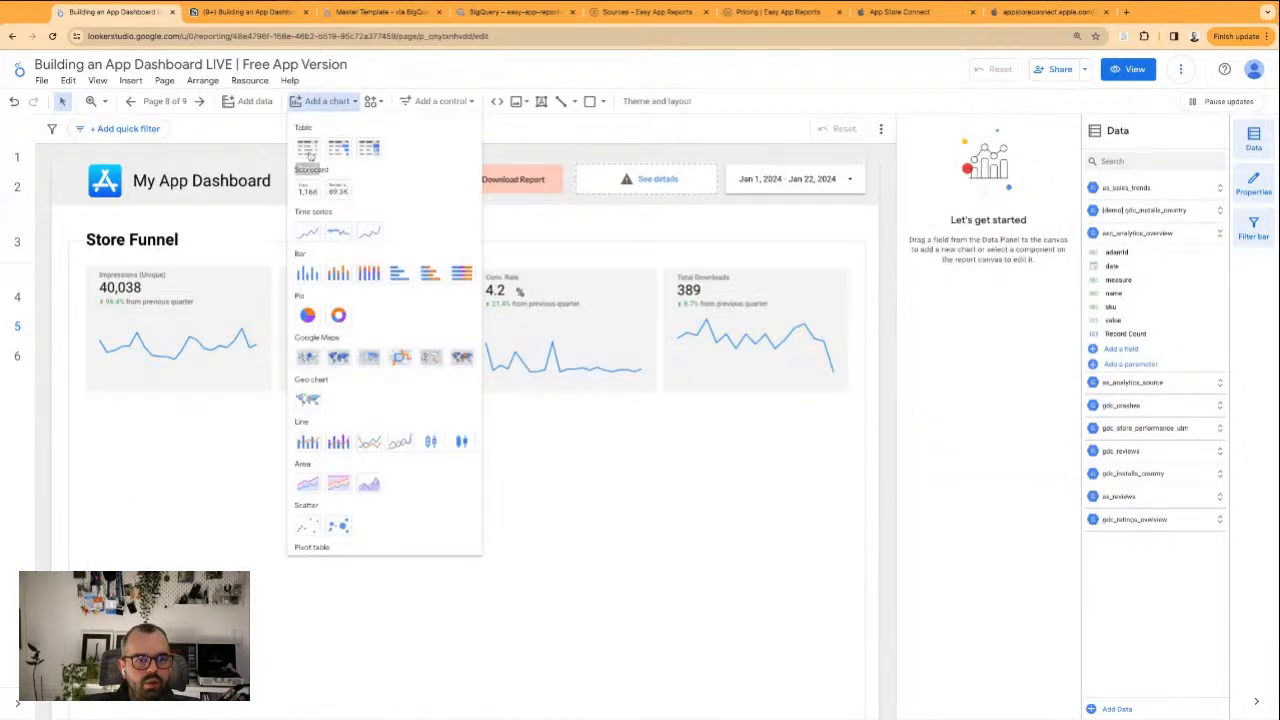
pyautogui.click(308, 150)
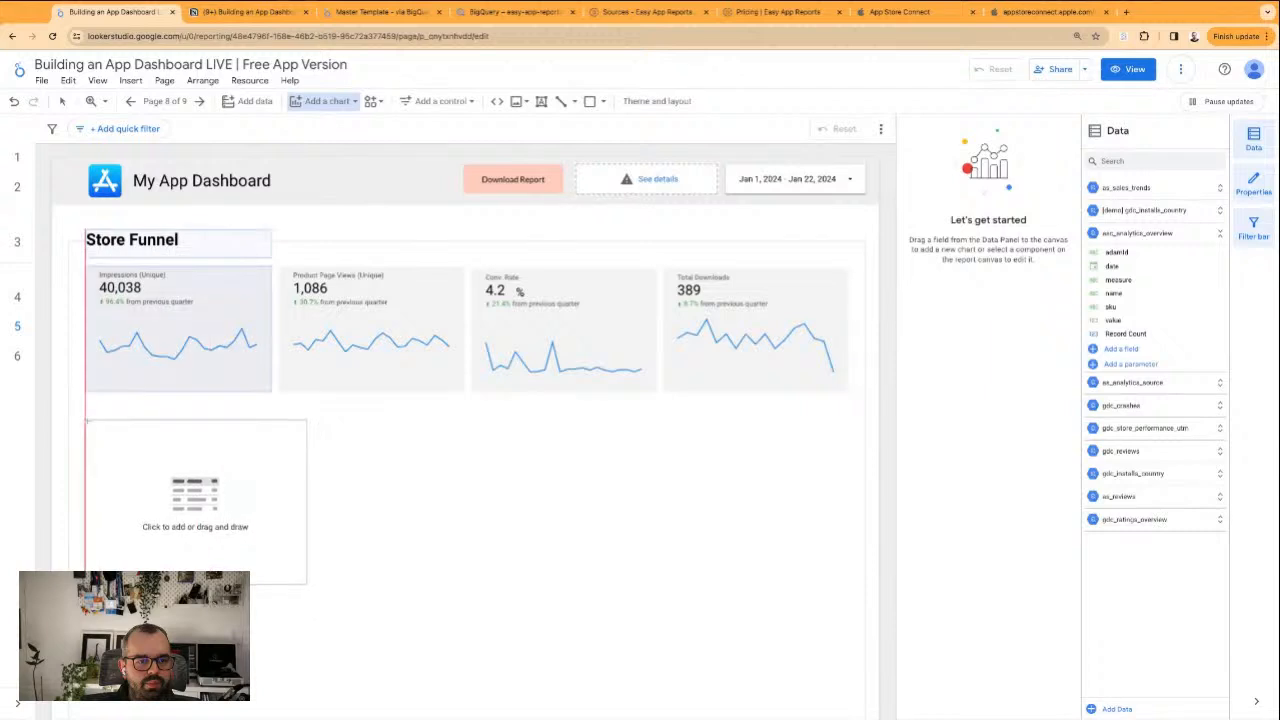
pyautogui.click(87, 422)
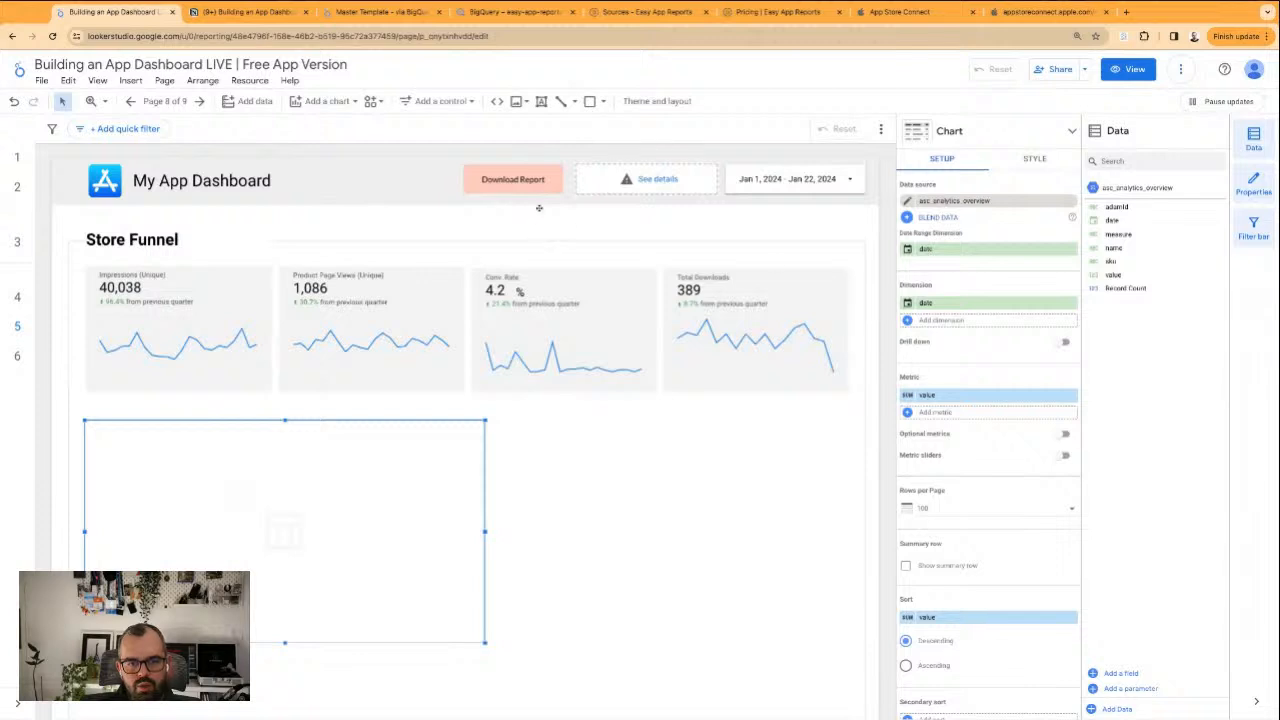
# Connect the header's broken drop-down control to the BigQuery table as_analytics_country from easy-app-reports, dataset ear1_appstore_beyo_anal_ltda, with country as its control field
pyautogui.click(590, 180)
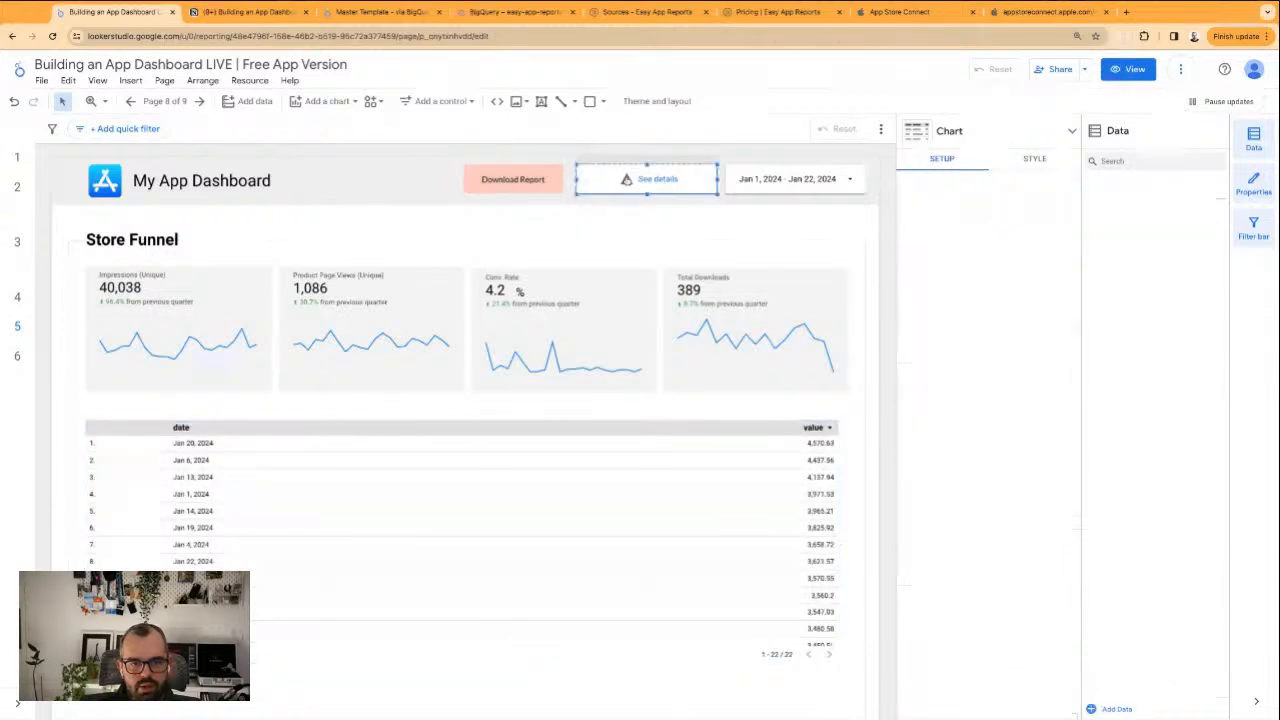
pyautogui.click(772, 407)
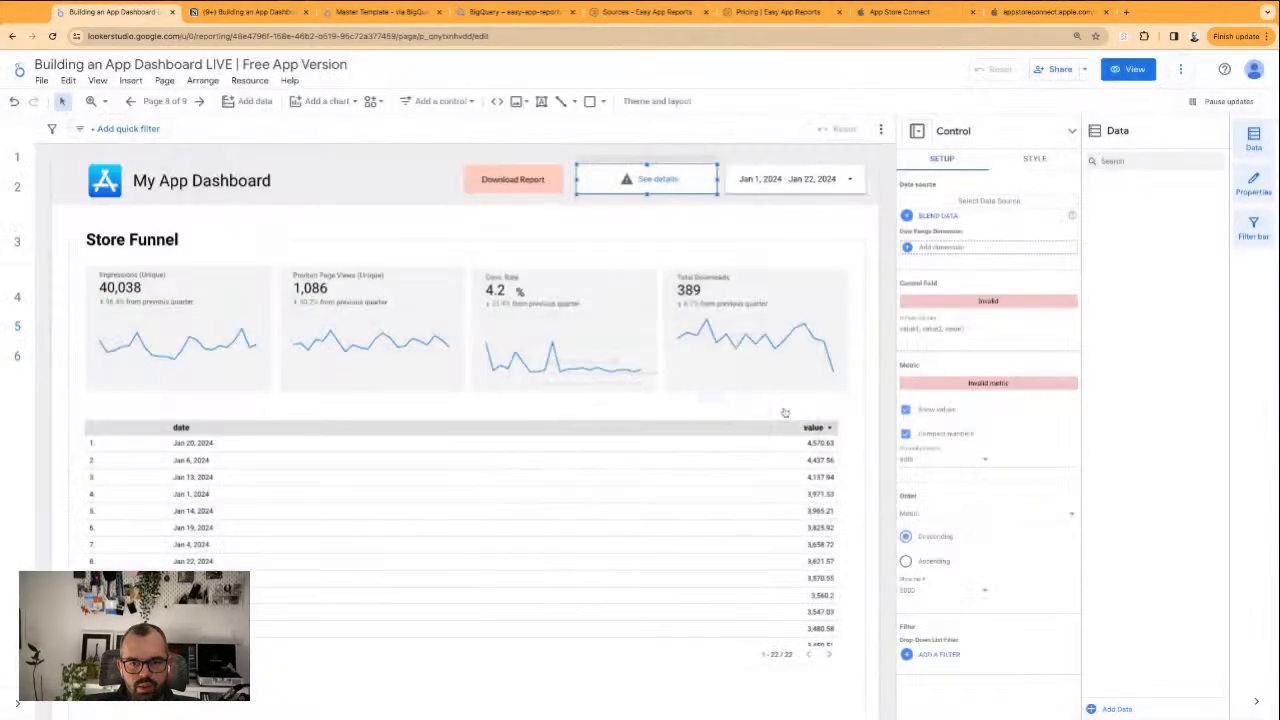
pyautogui.click(1004, 205)
pyautogui.scroll(-3, 1019, 311)
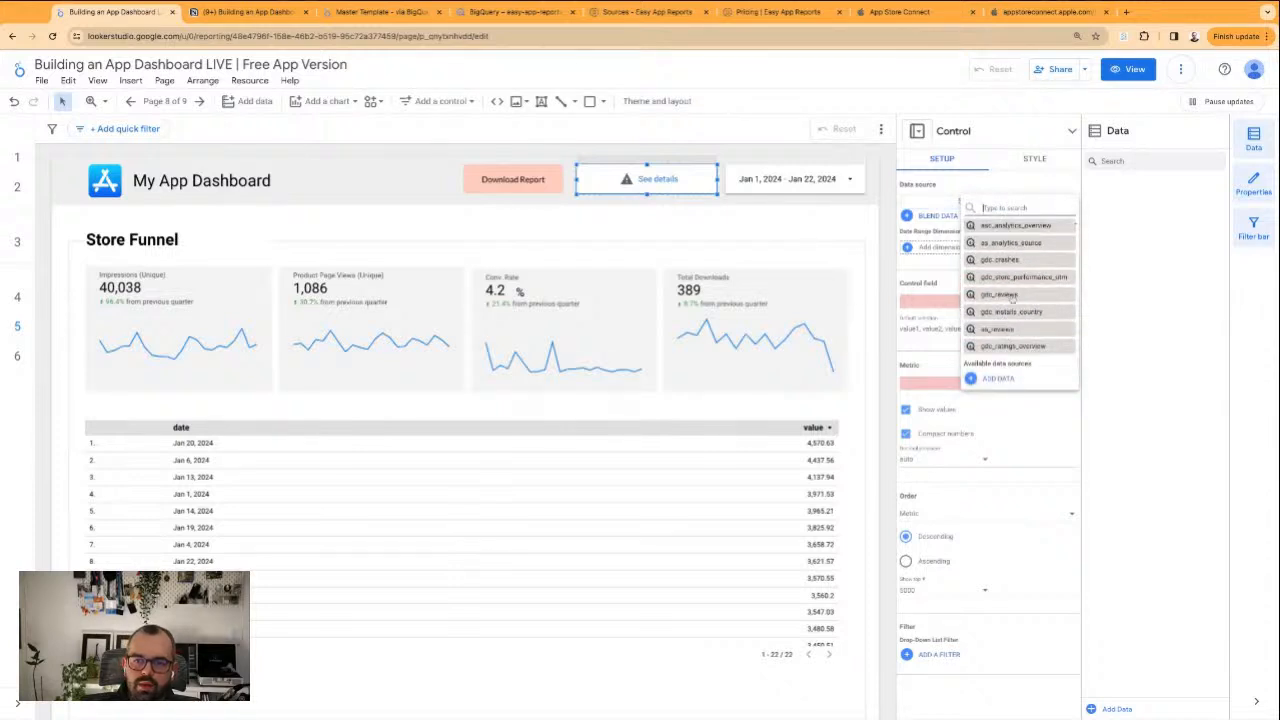
pyautogui.scroll(3, 1013, 298)
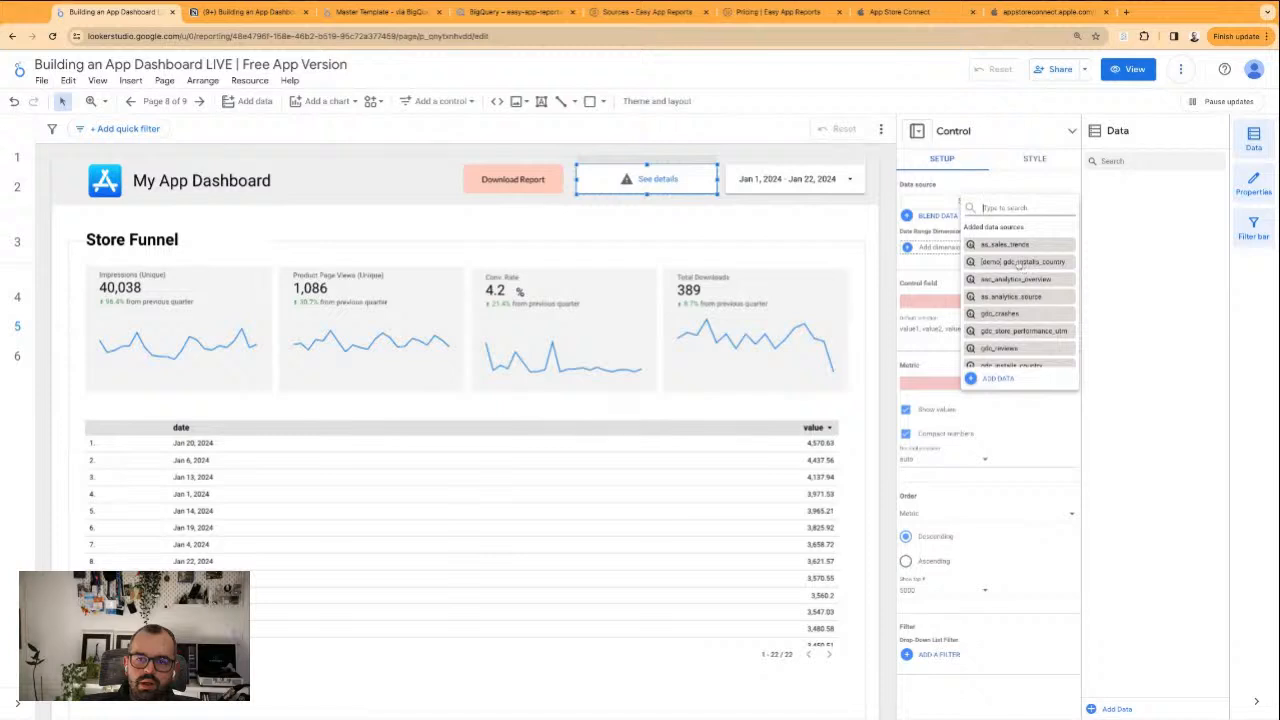
pyautogui.click(996, 379)
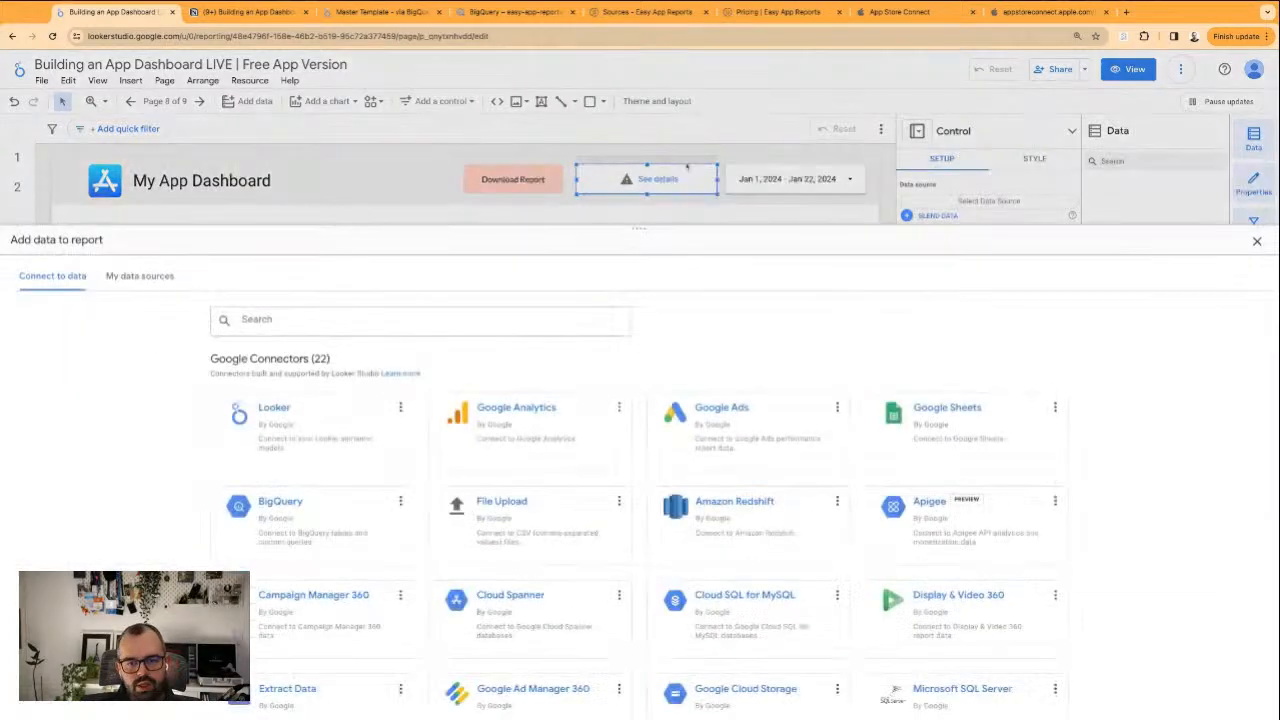
pyautogui.click(288, 509)
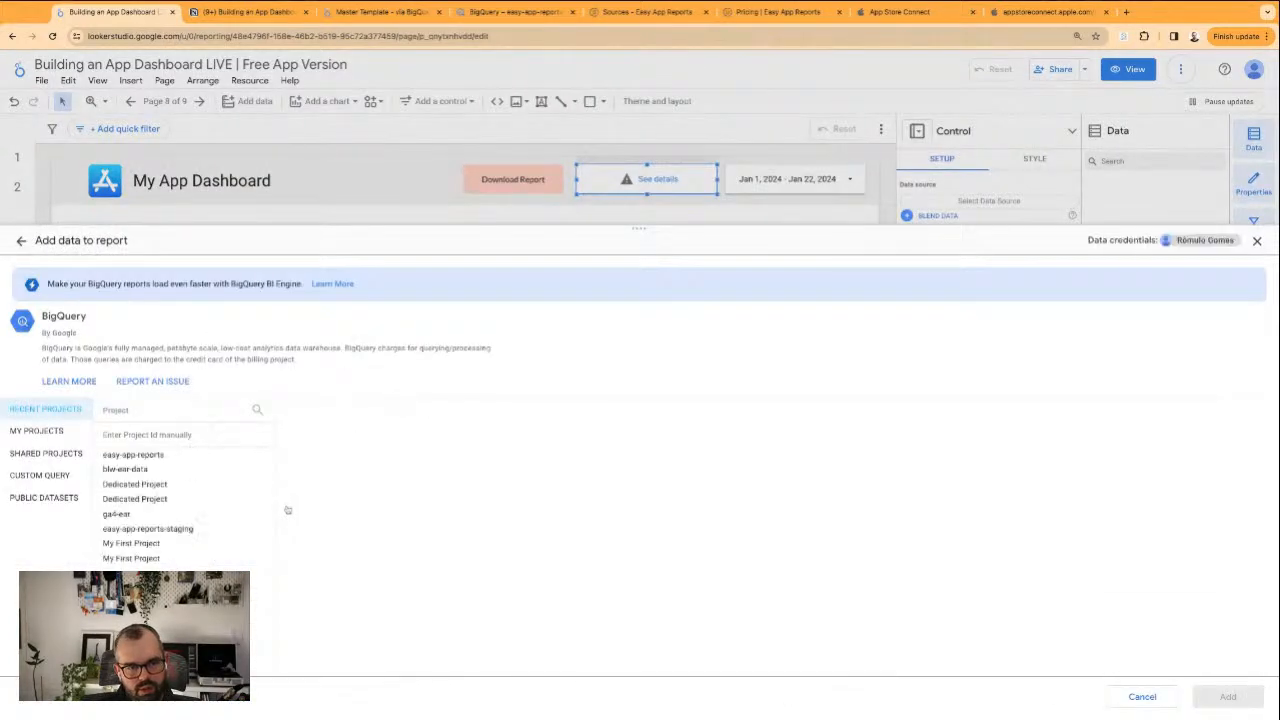
pyautogui.click(131, 456)
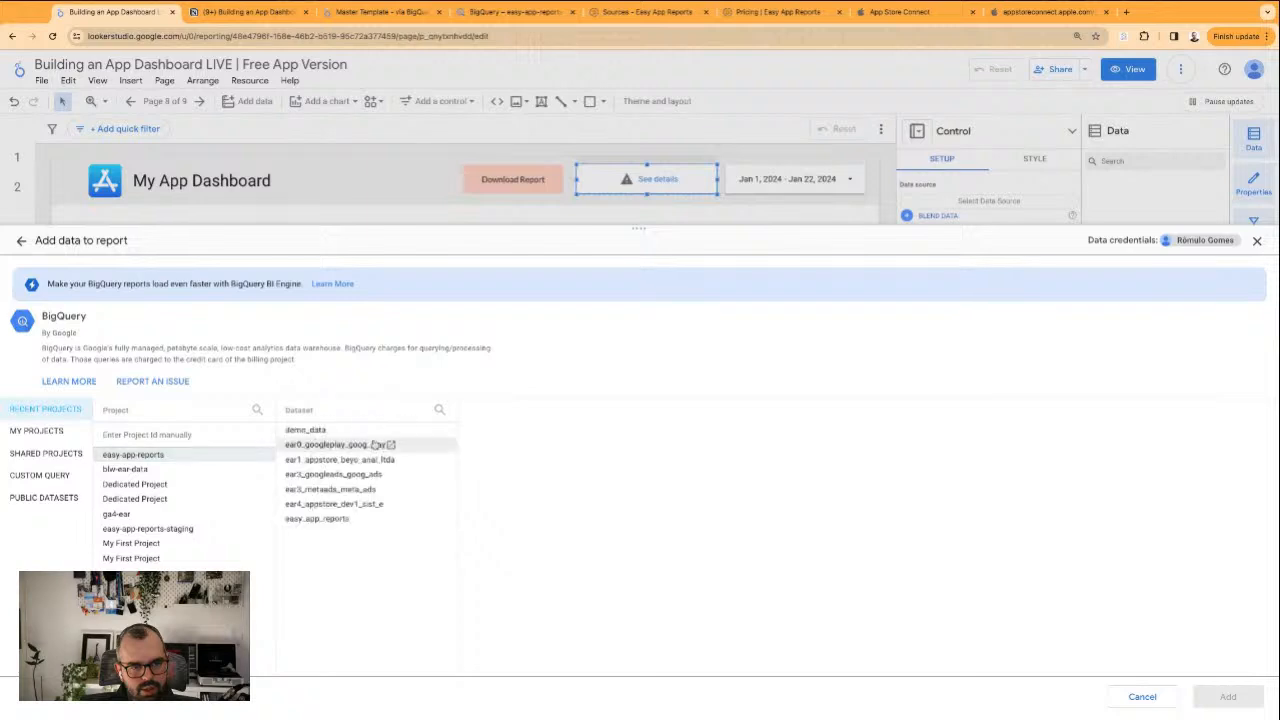
pyautogui.click(345, 459)
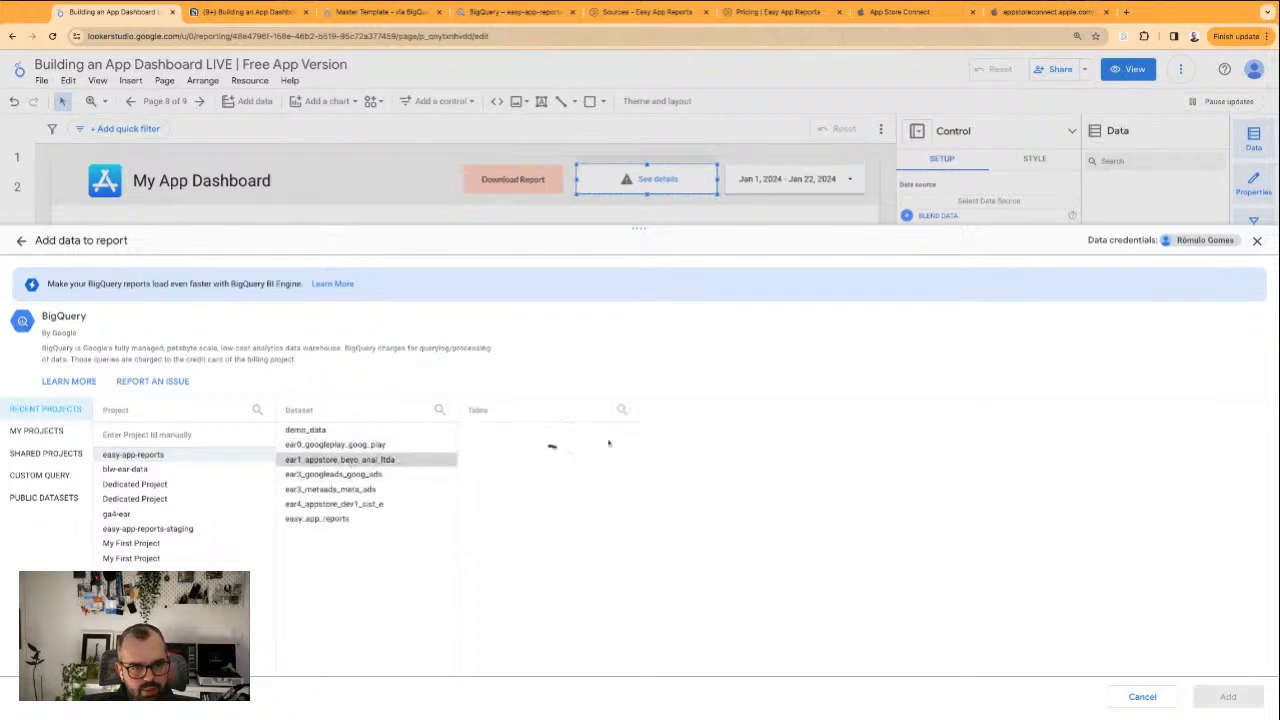
pyautogui.click(510, 444)
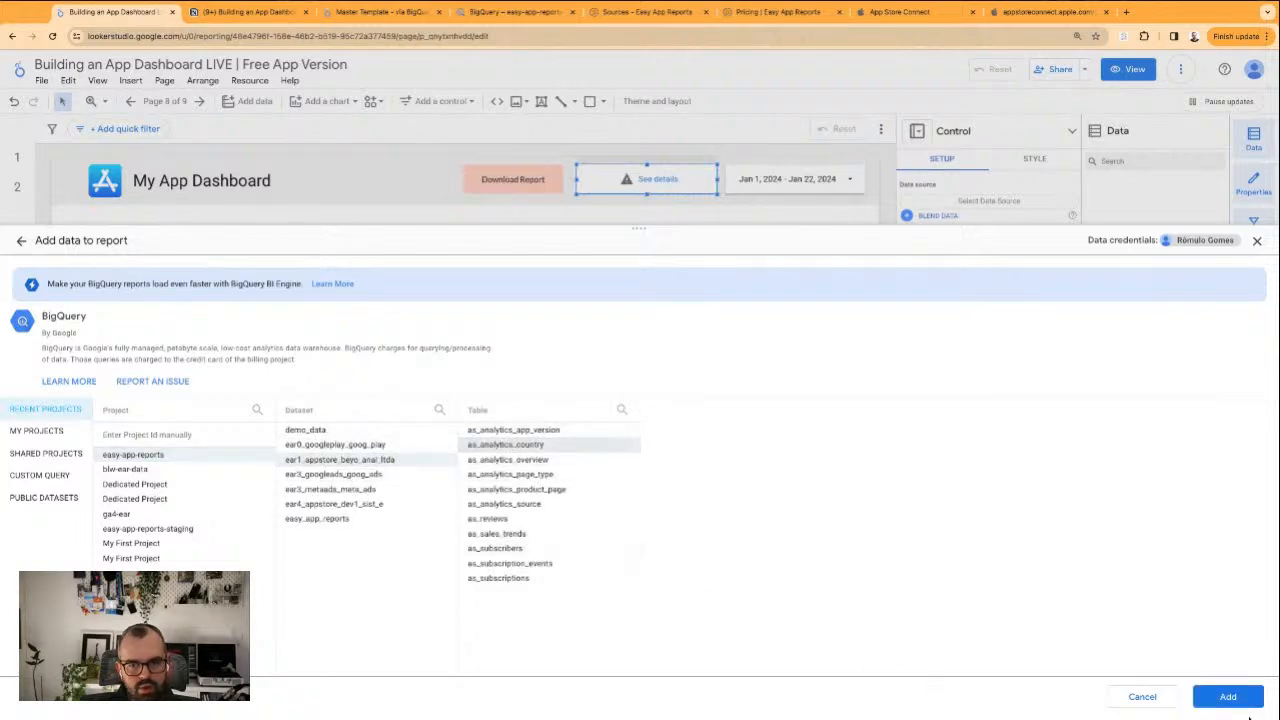
pyautogui.click(1228, 696)
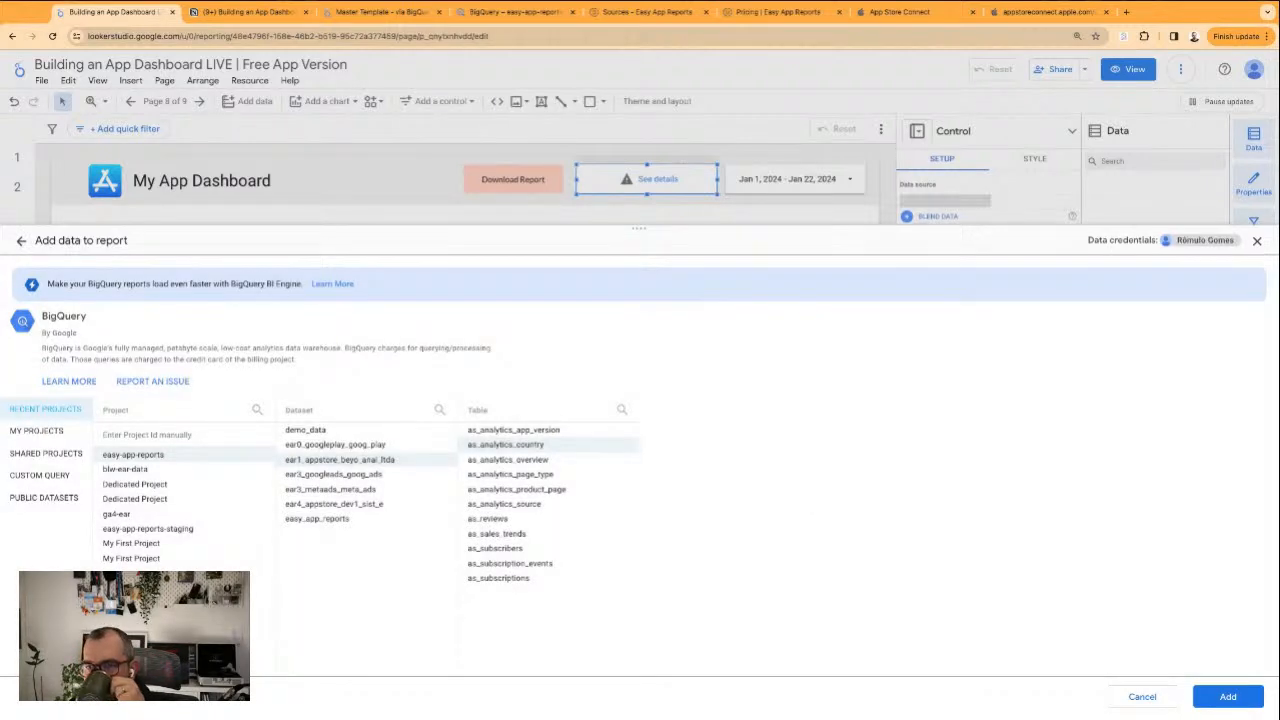
pyautogui.click(1200, 703)
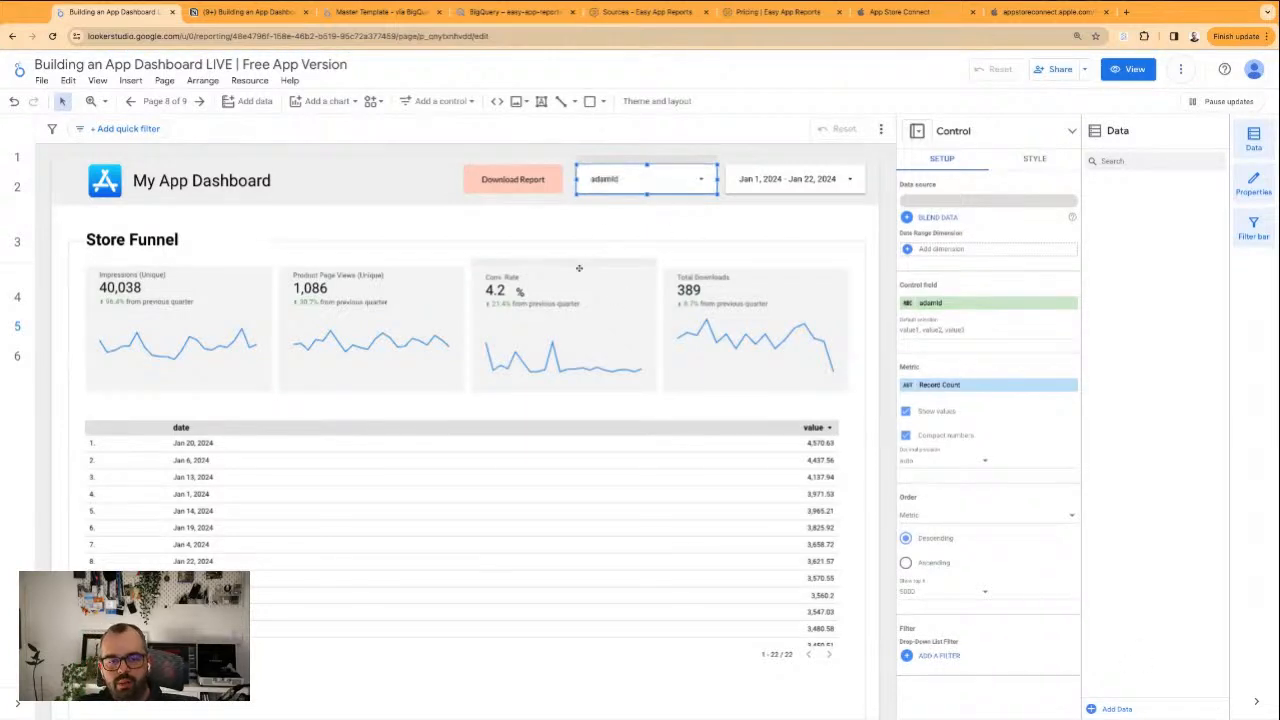
pyautogui.click(1000, 303)
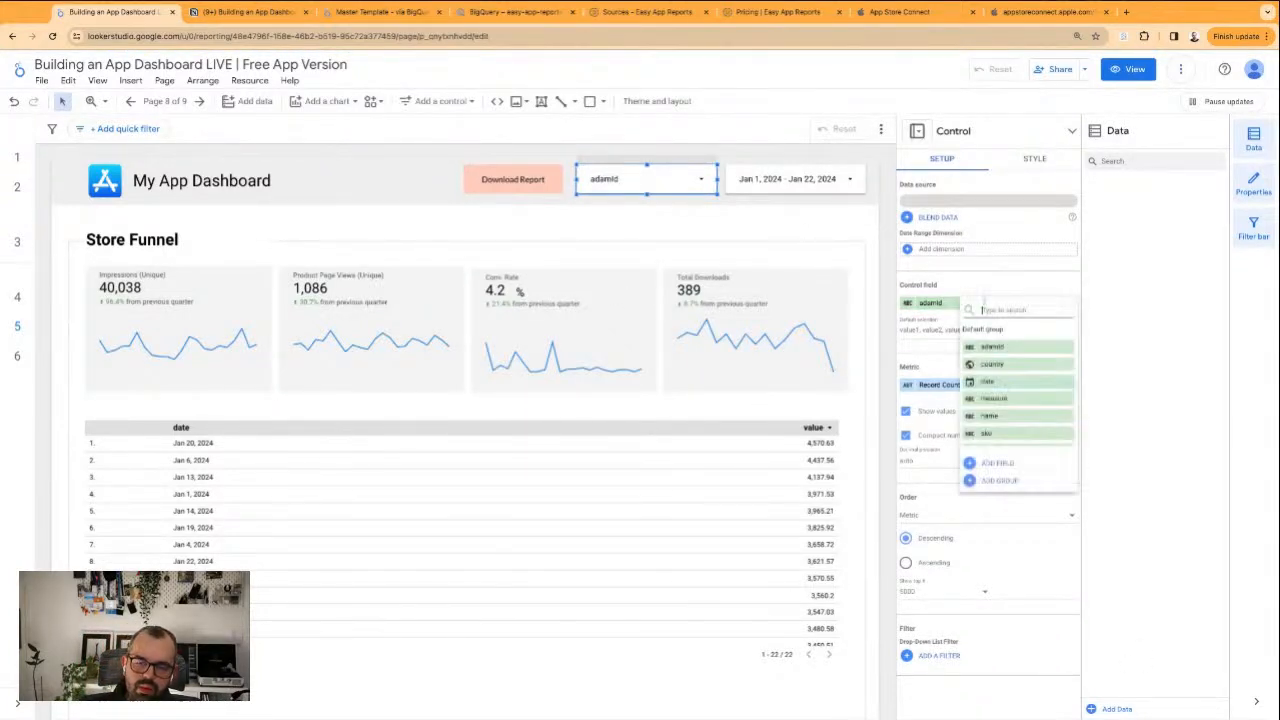
pyautogui.click(1003, 368)
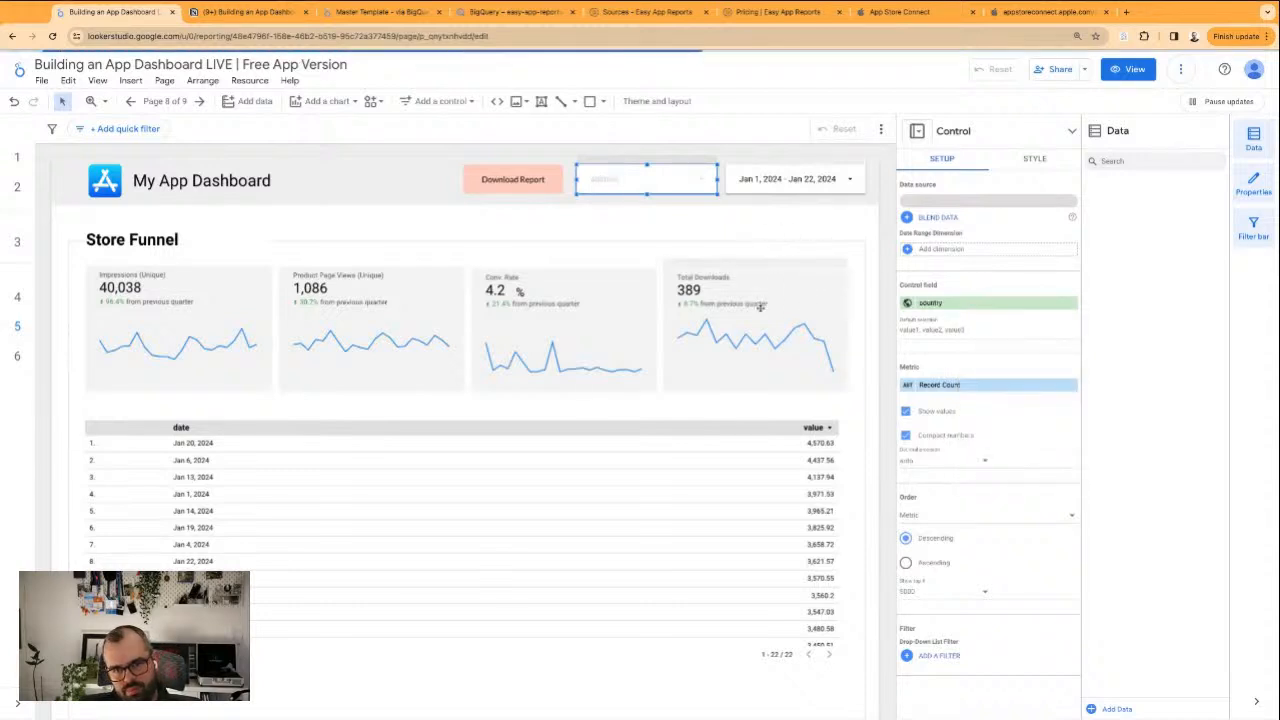
# Switch the four scorecards and the table together to the as_analytics_country data source, with date as date range dimension, leaving out the % label
pyautogui.moveTo(872, 290); pyautogui.dragTo(220, 592)
pyautogui.keyDown('shift'); pyautogui.click(424, 243); pyautogui.keyUp('shift')
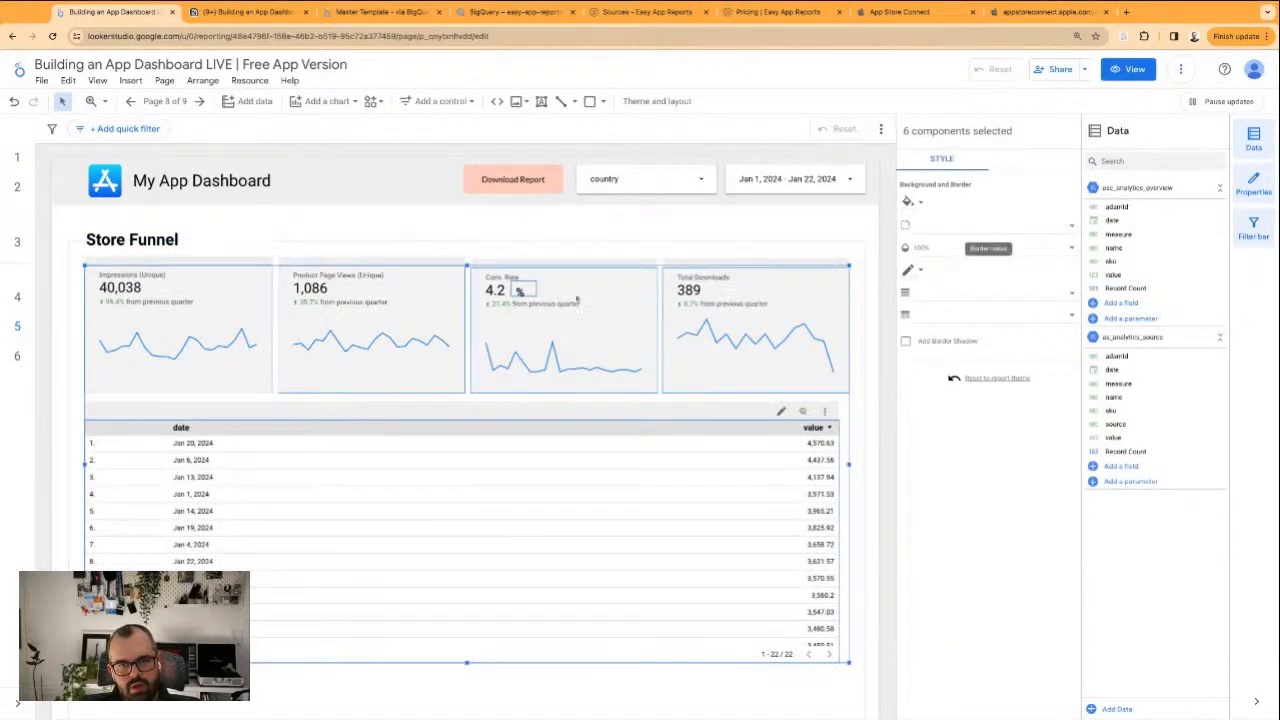
pyautogui.keyDown('shift'); pyautogui.click(520, 291); pyautogui.keyUp('shift')
pyautogui.keyDown('shift'); pyautogui.click(651, 276); pyautogui.keyUp('shift')
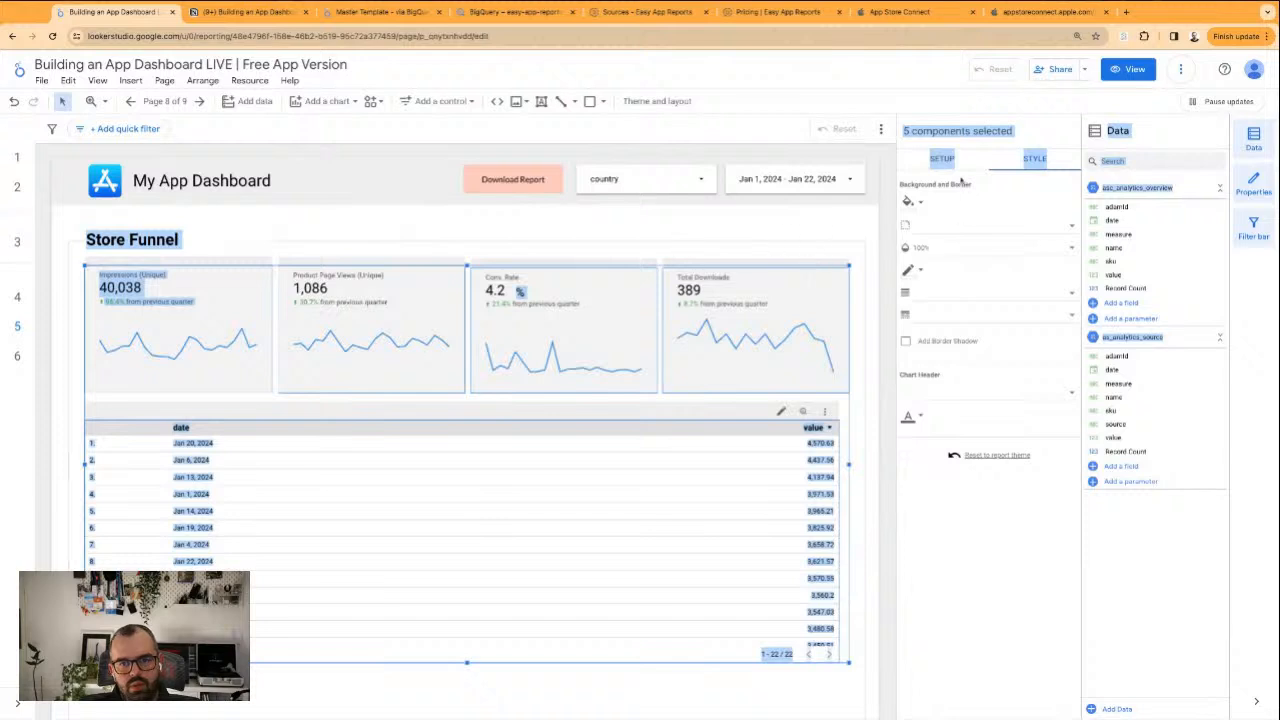
pyautogui.click(942, 159)
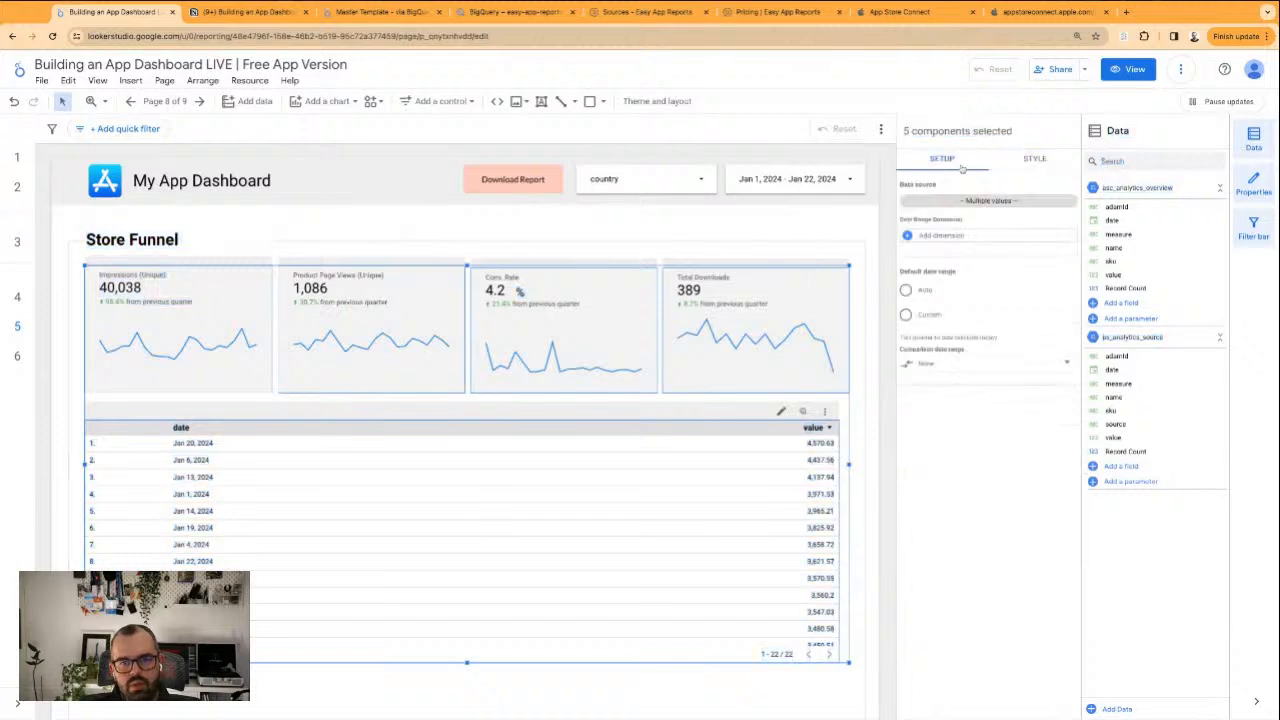
pyautogui.click(1070, 202)
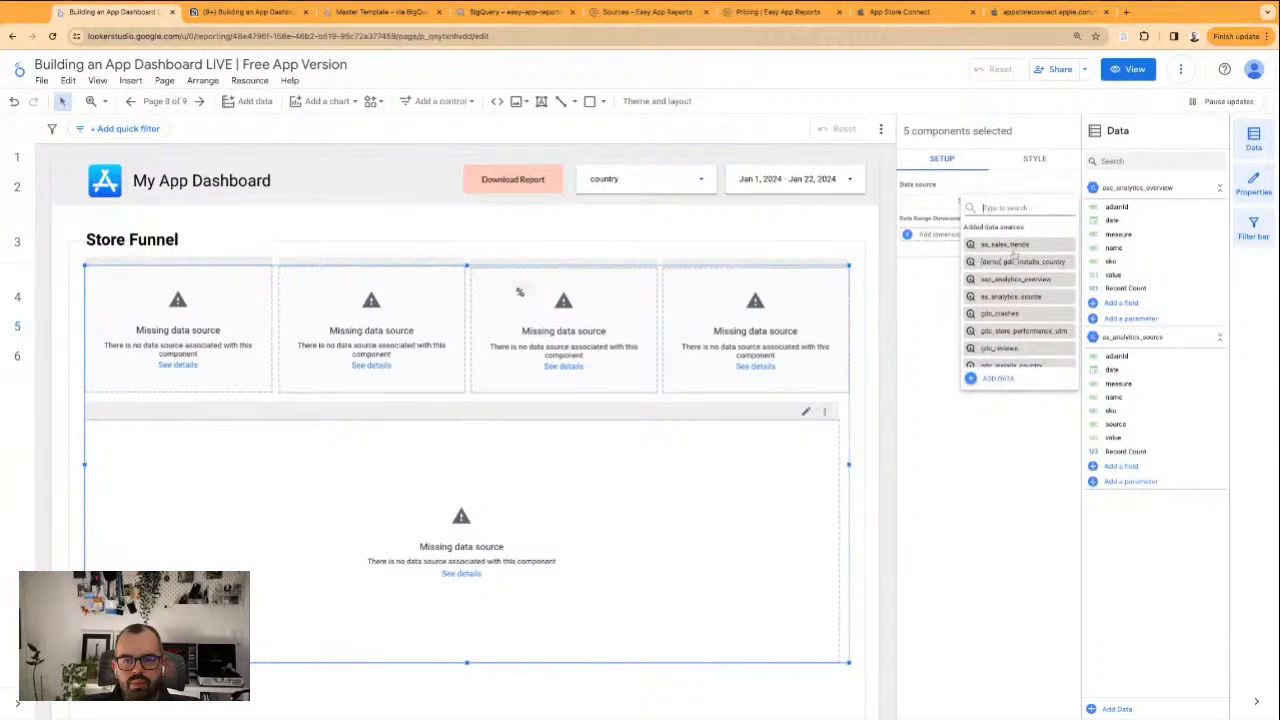
pyautogui.scroll(-3, 1013, 297)
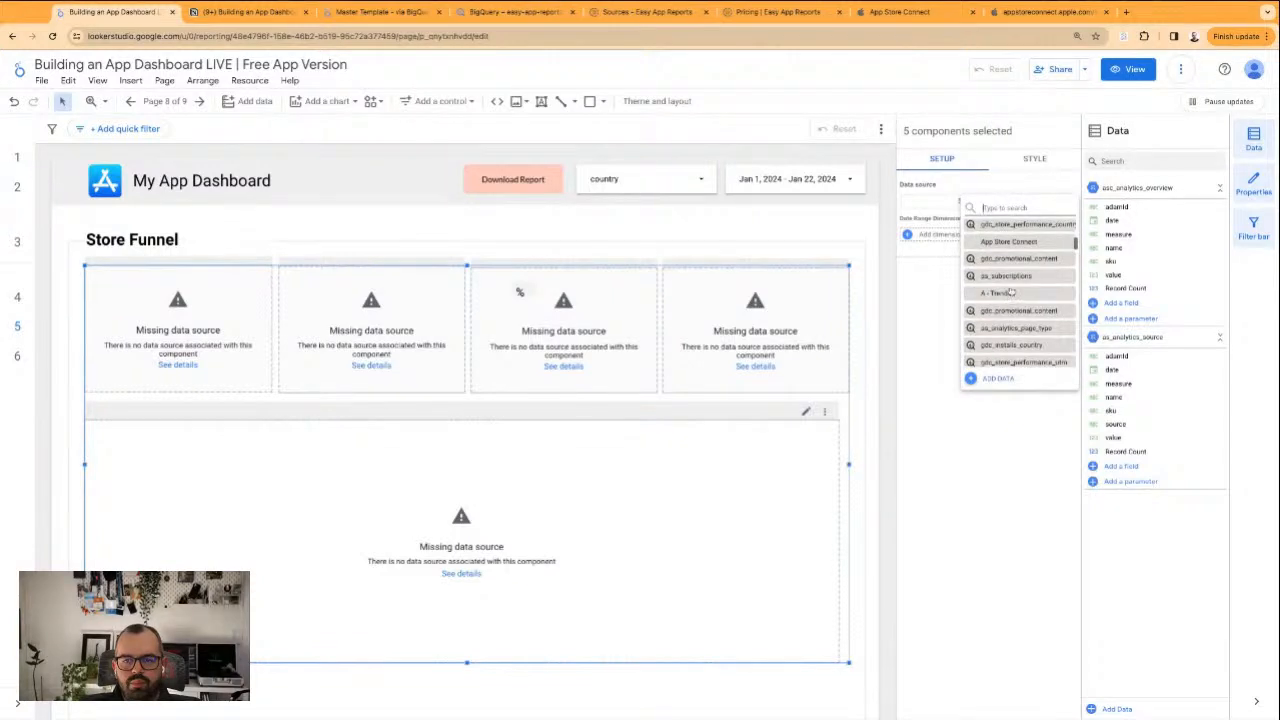
pyautogui.write('a')
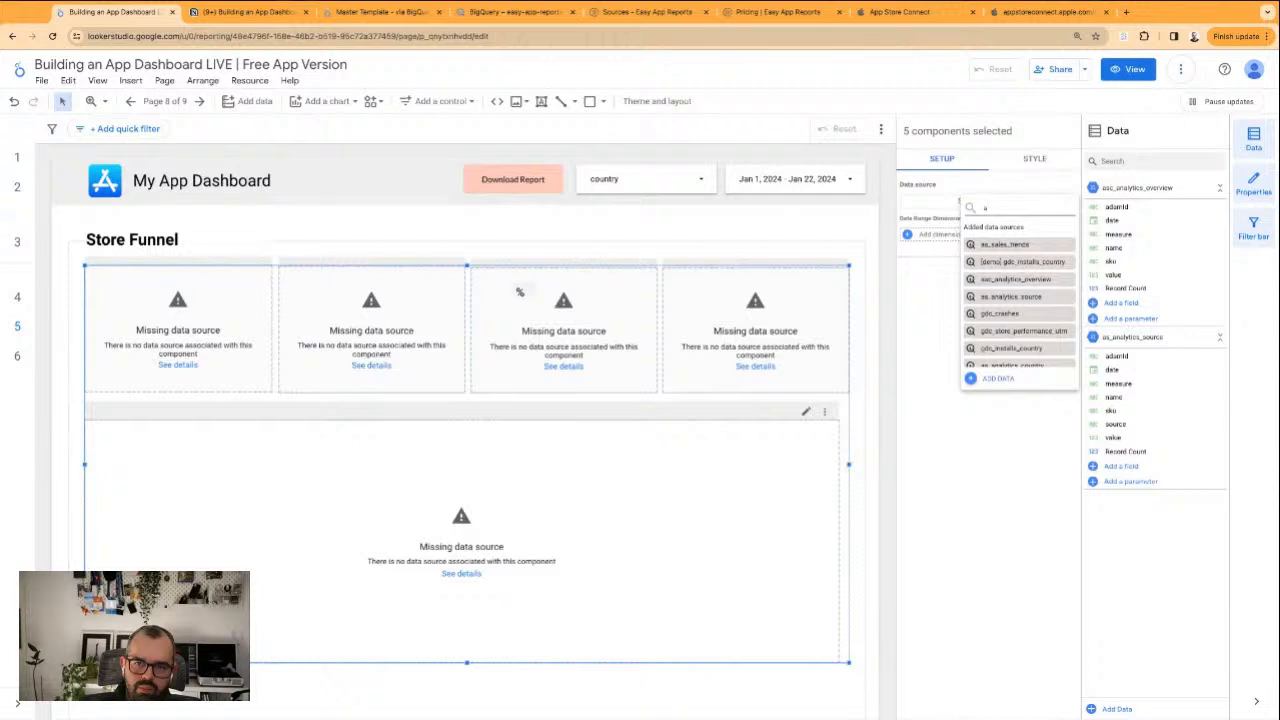
pyautogui.press('BackSpace')
pyautogui.write('country')
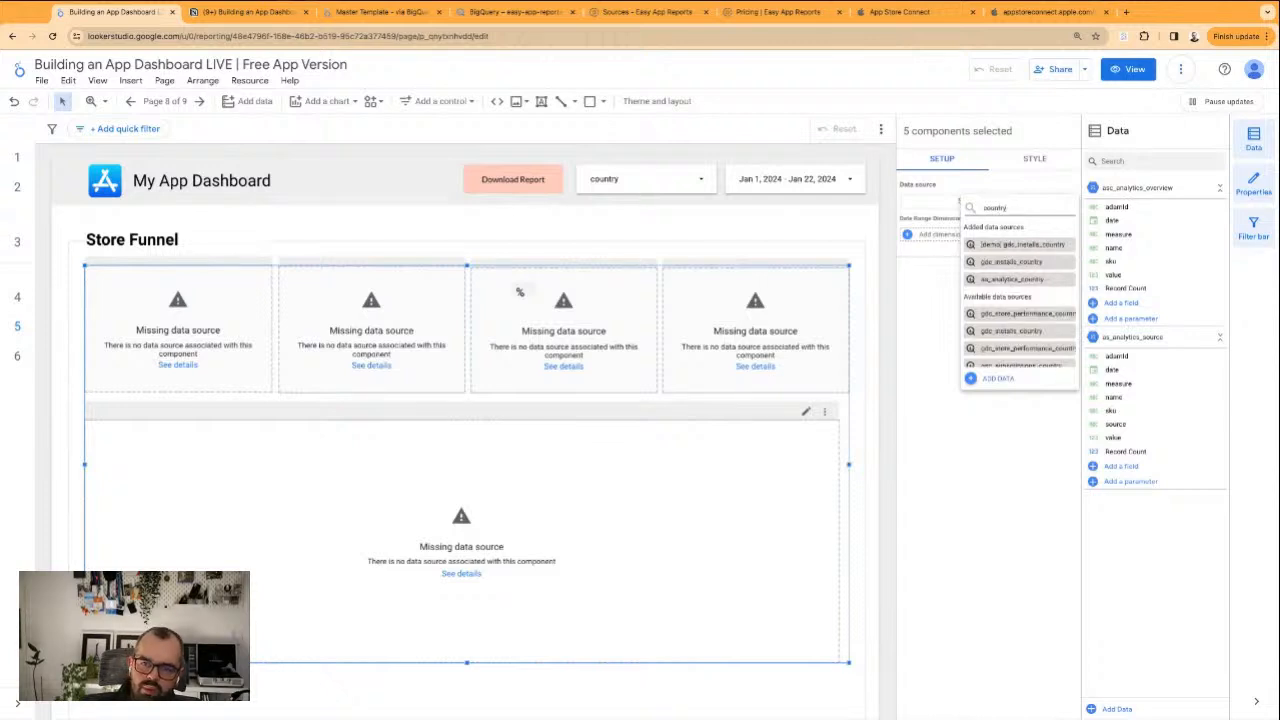
pyautogui.click(1010, 280)
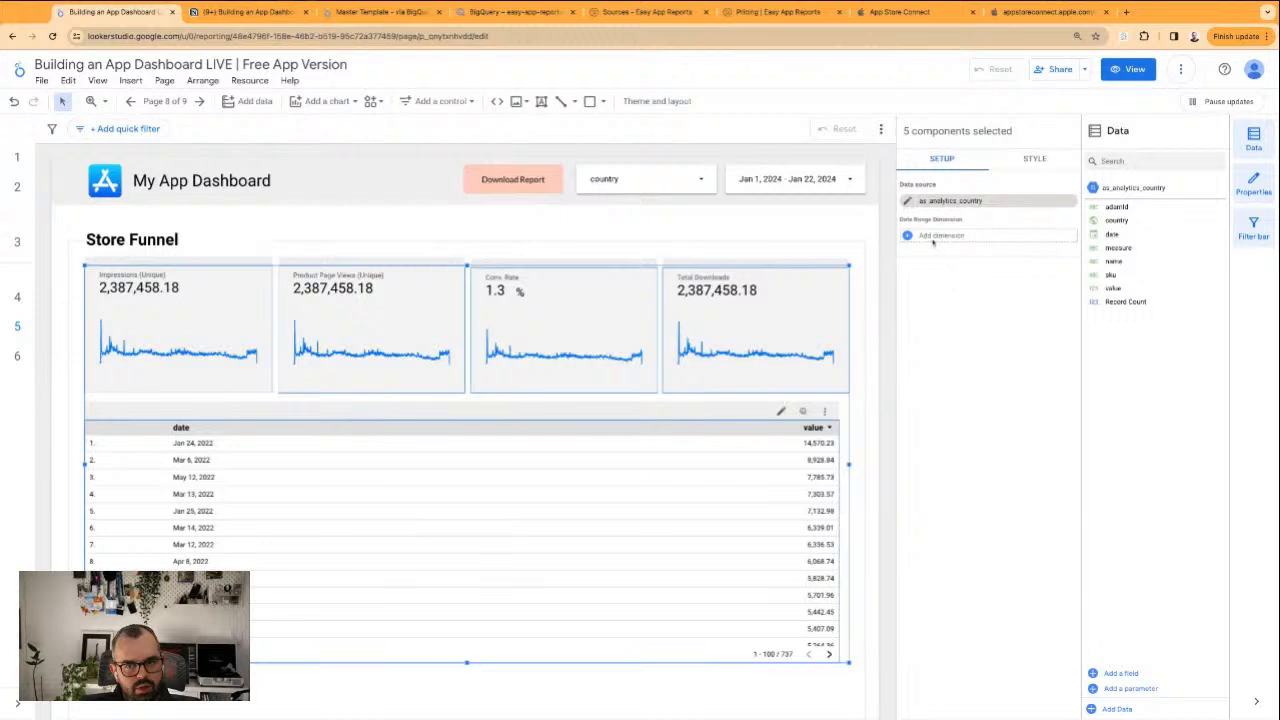
pyautogui.click(930, 236)
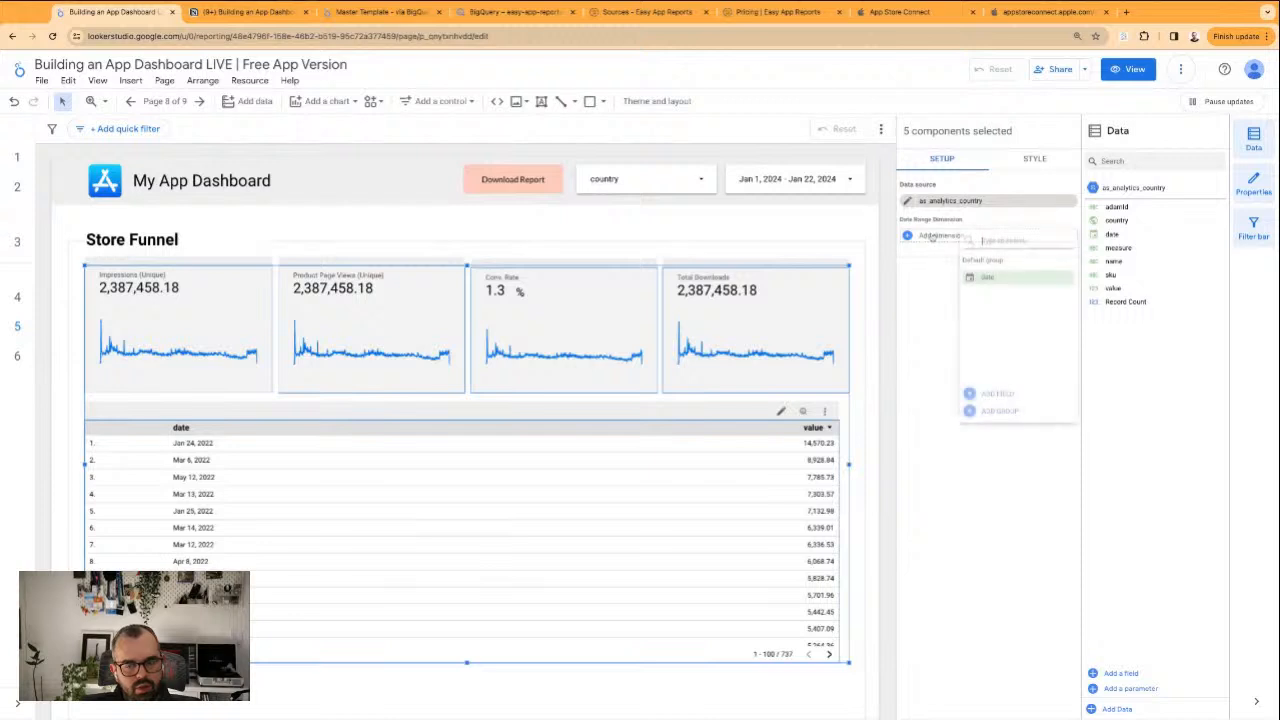
pyautogui.click(984, 276)
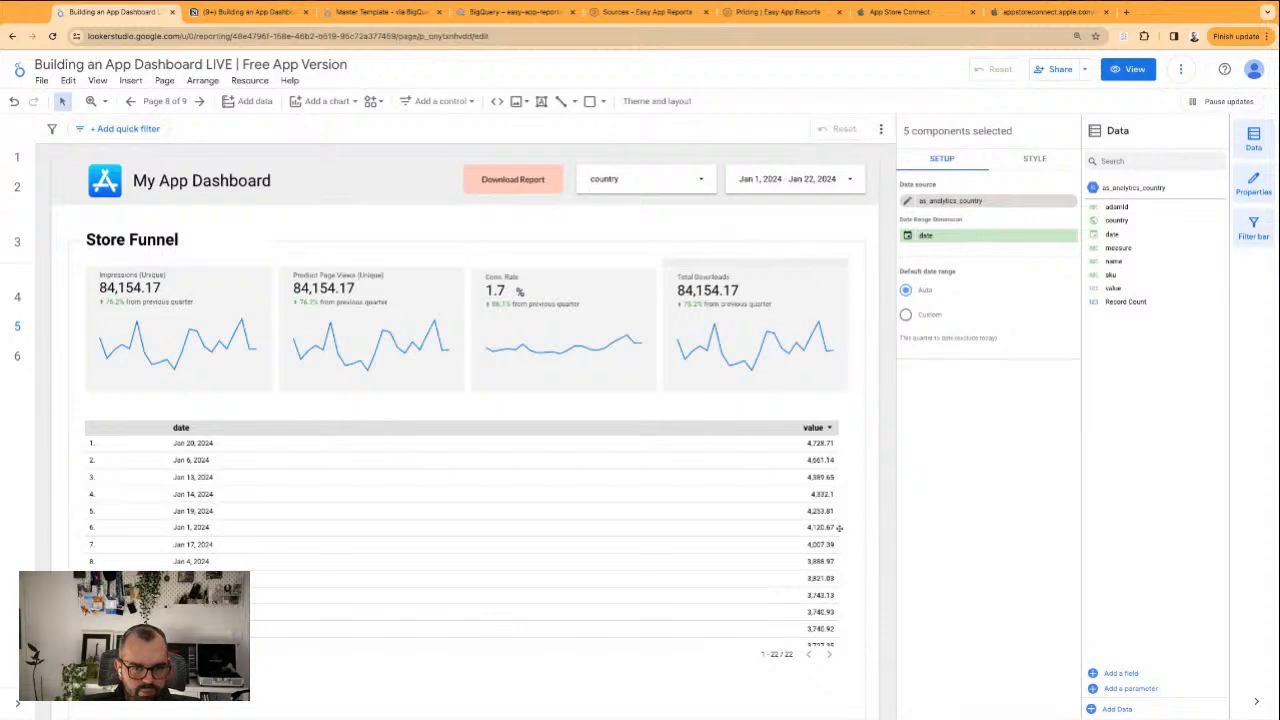
# Add measure as a second dimension of the table and reload the report page
pyautogui.click(707, 453)
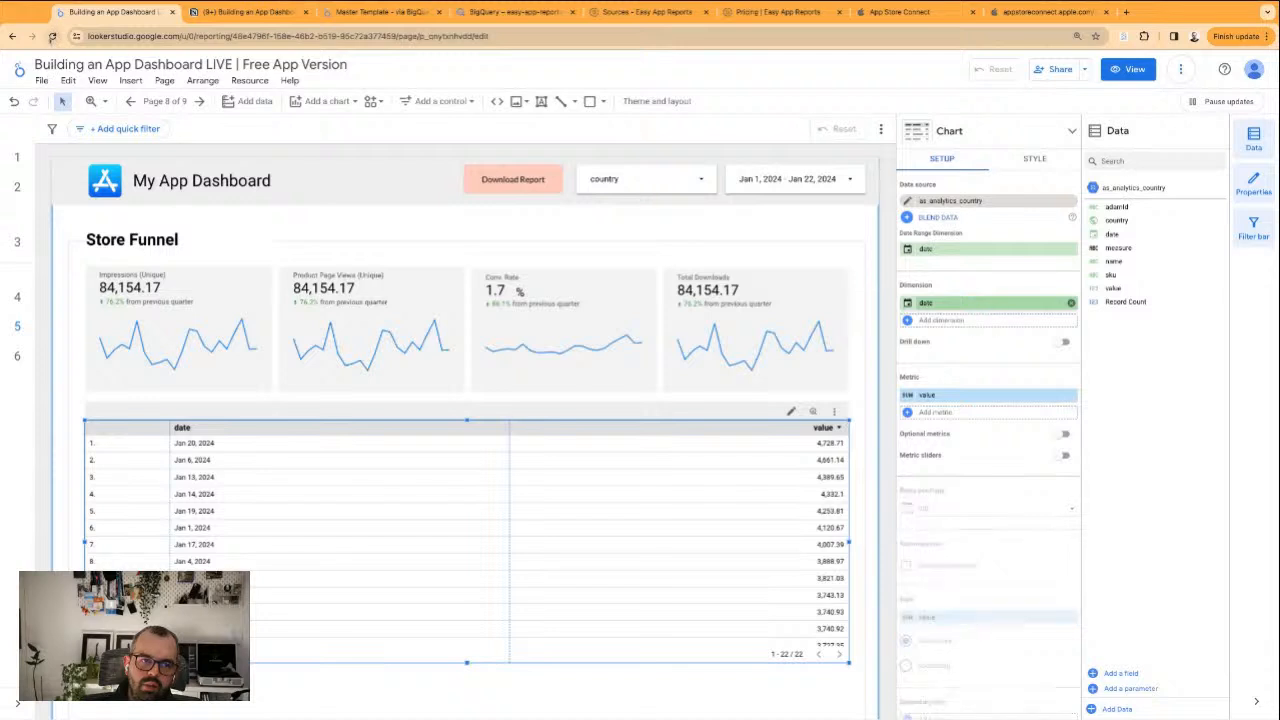
pyautogui.click(52, 38)
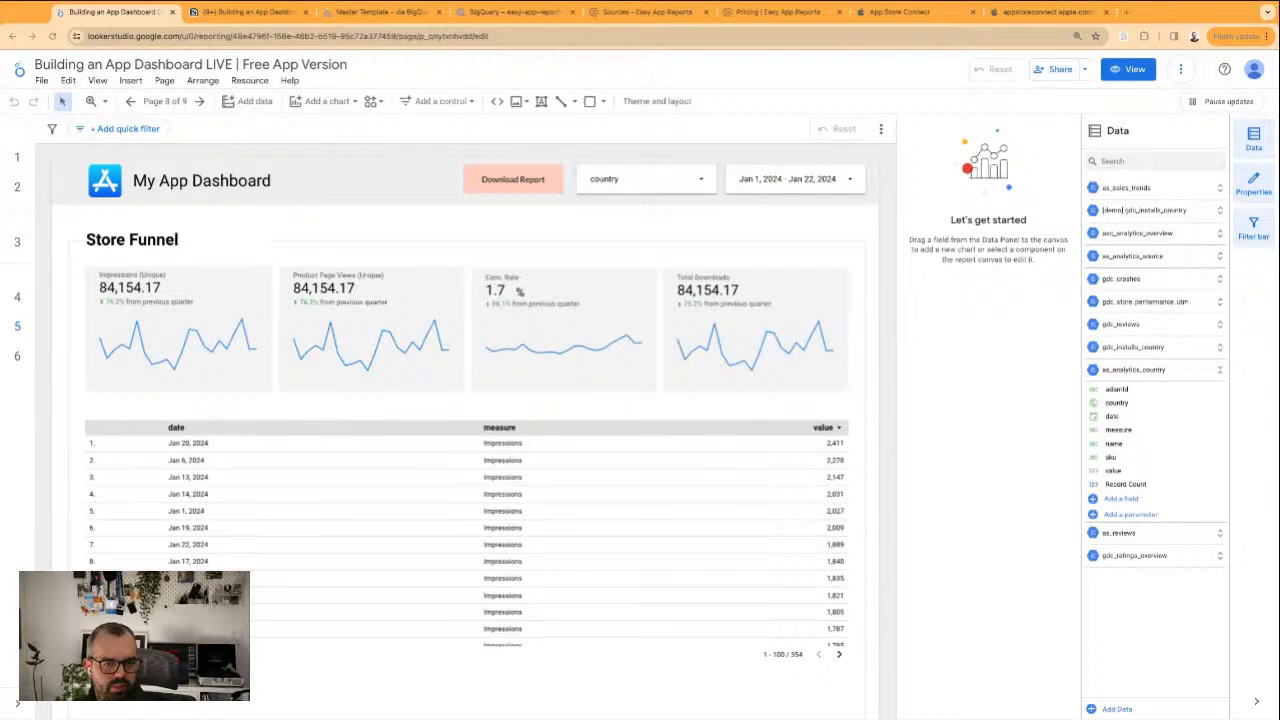
# Set the font size of the table's labels to 18px
pyautogui.click(354, 505)
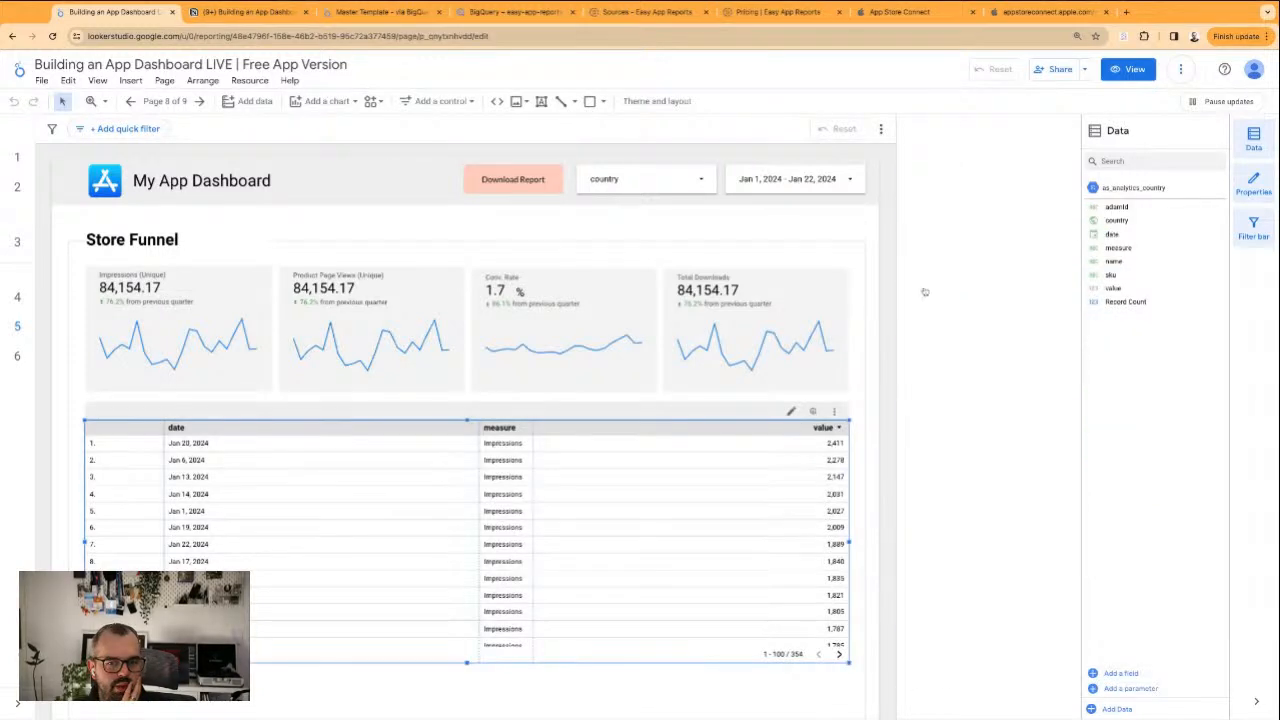
pyautogui.click(1023, 160)
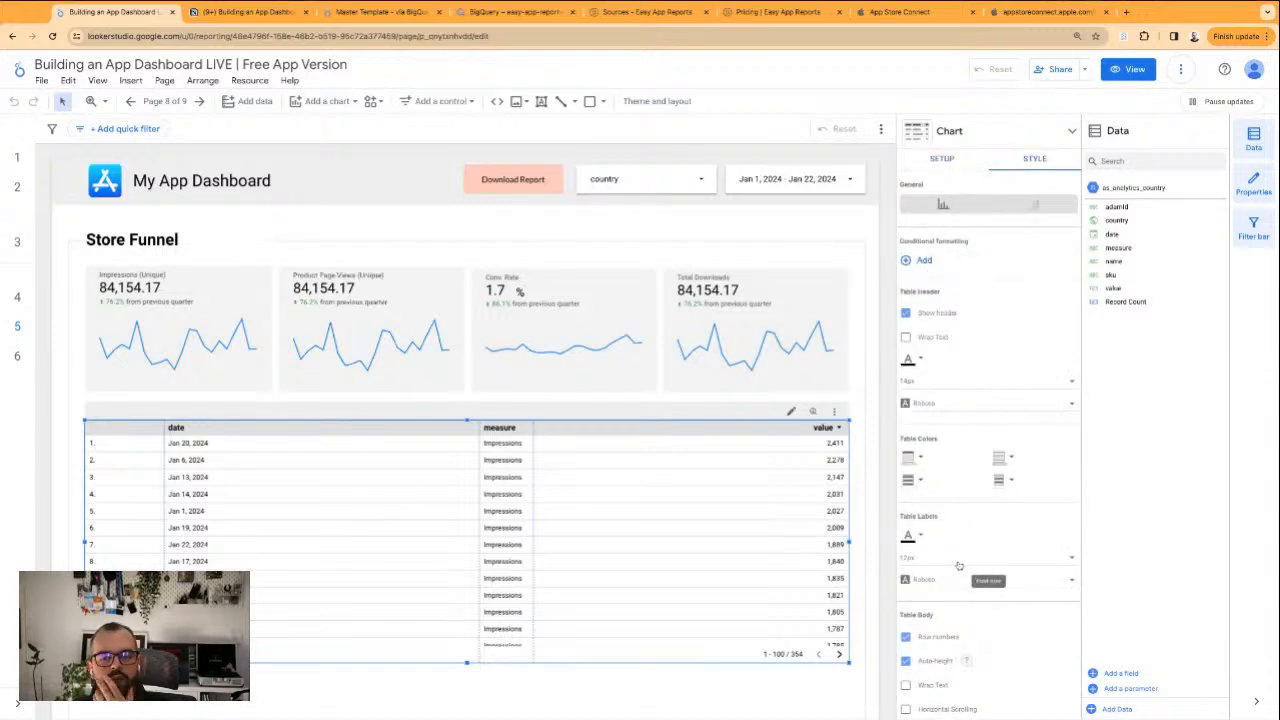
pyautogui.click(954, 565)
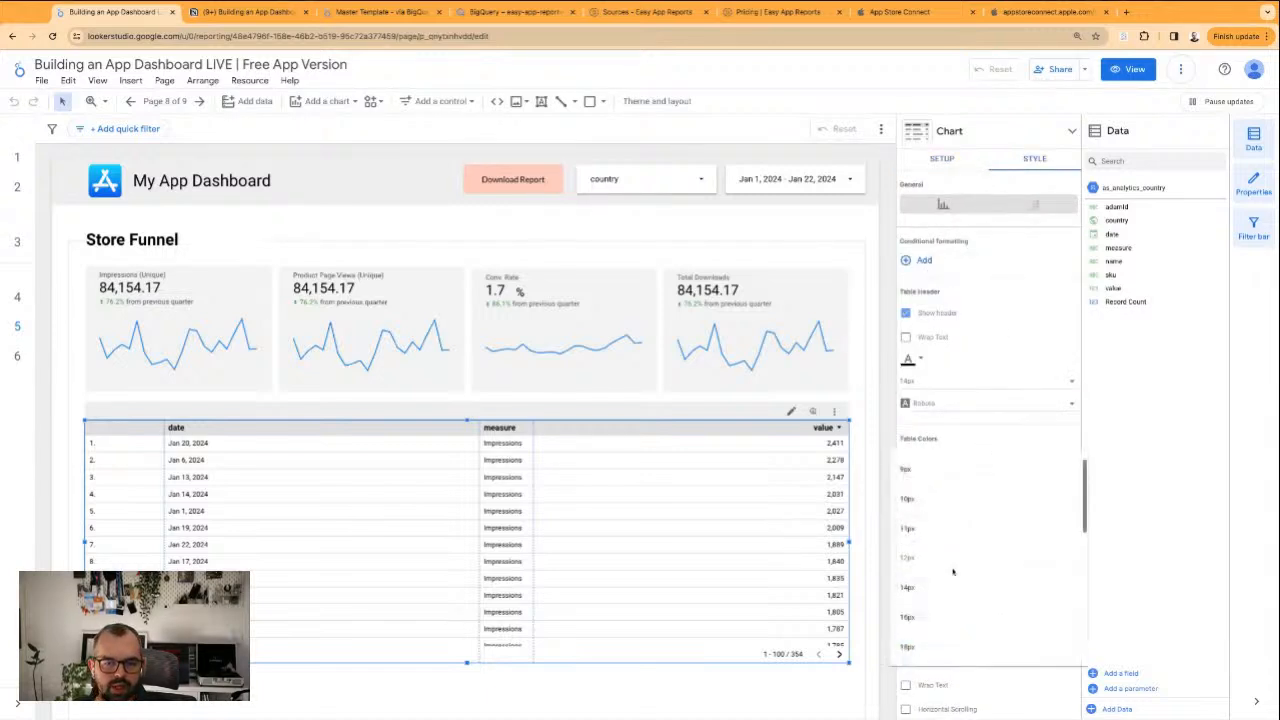
pyautogui.click(914, 645)
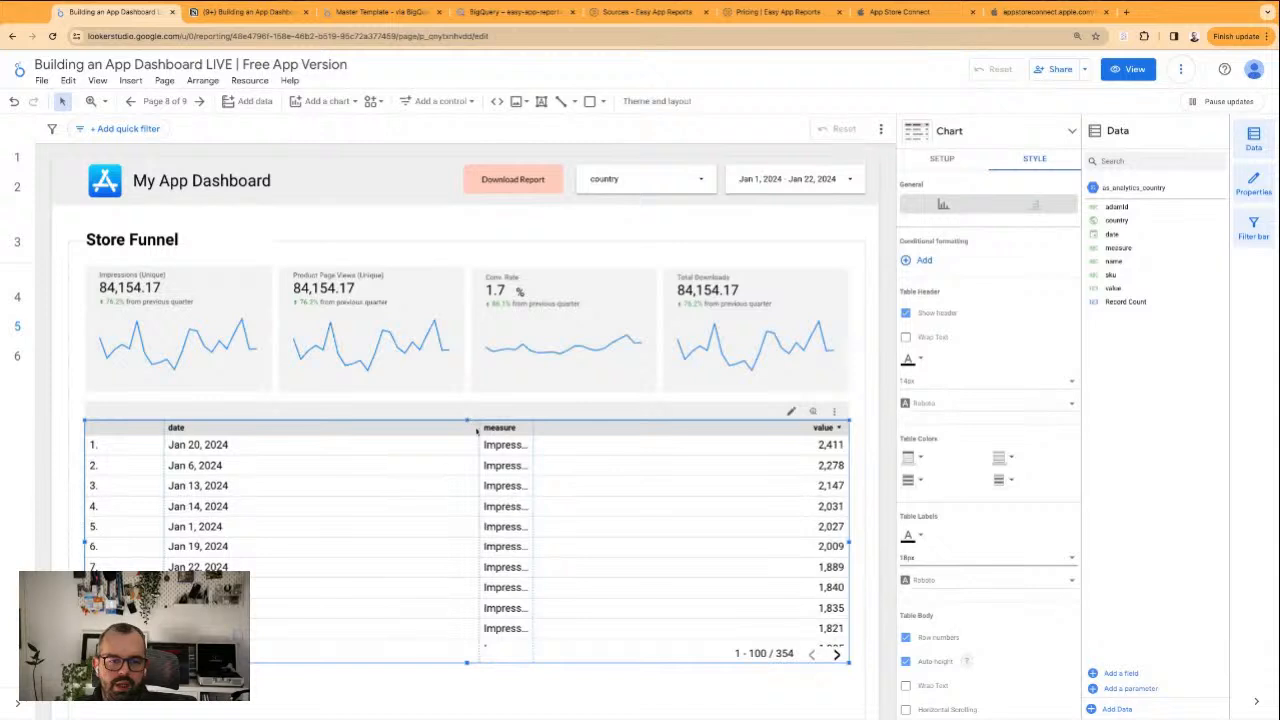
# Narrow the table's date column to make room for measure, sort by date descending and look through the measures
pyautogui.moveTo(481, 427); pyautogui.dragTo(320, 427)
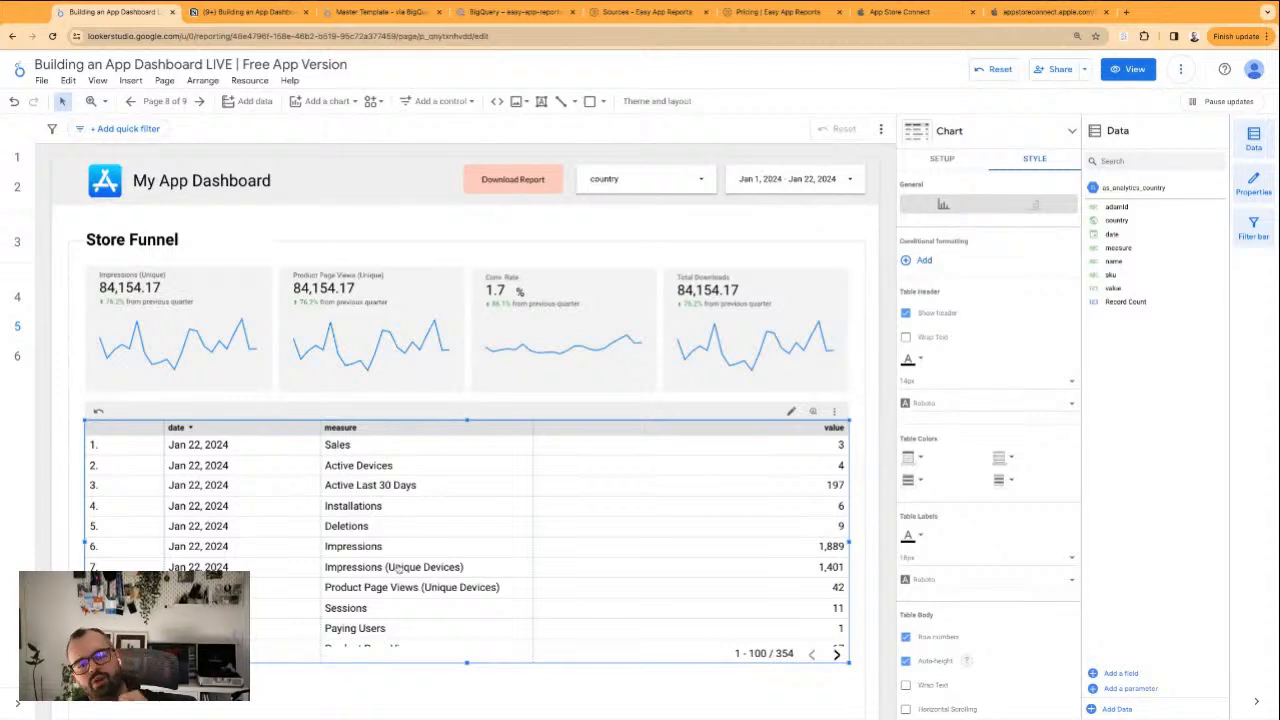
pyautogui.scroll(-2, 370, 566)
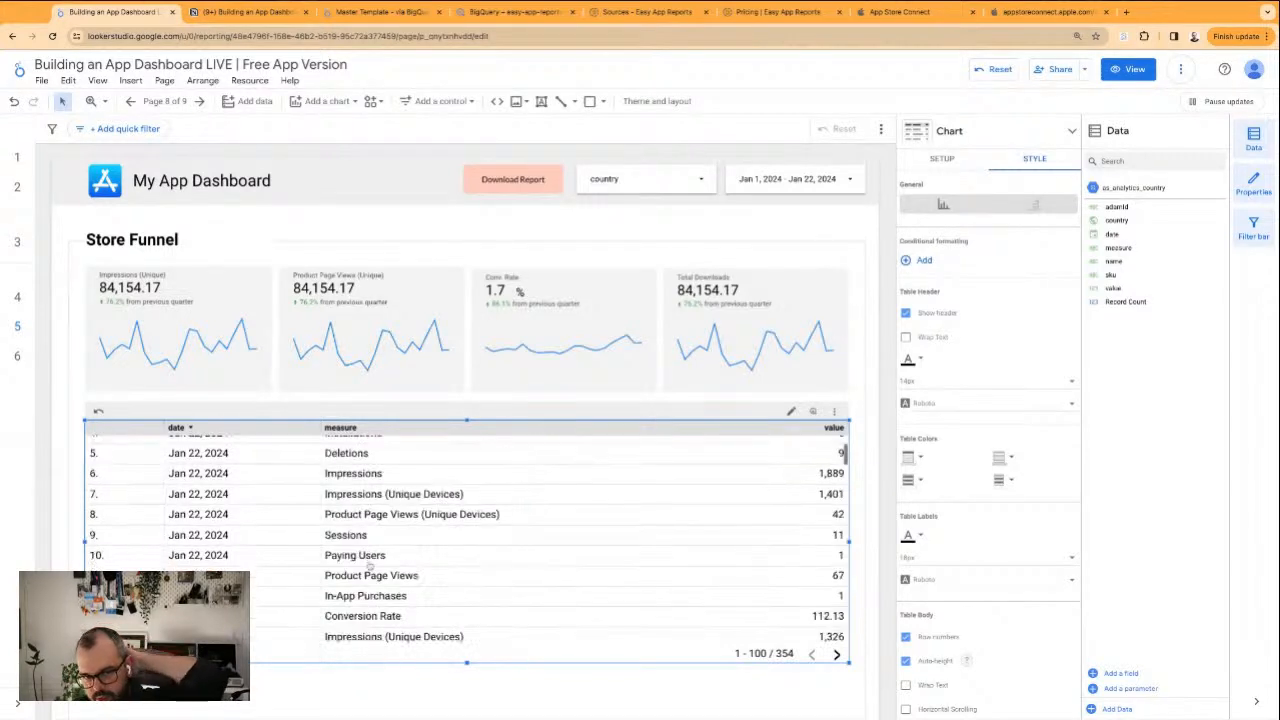
# Look through the table's measures and turn off its row numbers
pyautogui.scroll(-8, 370, 566)
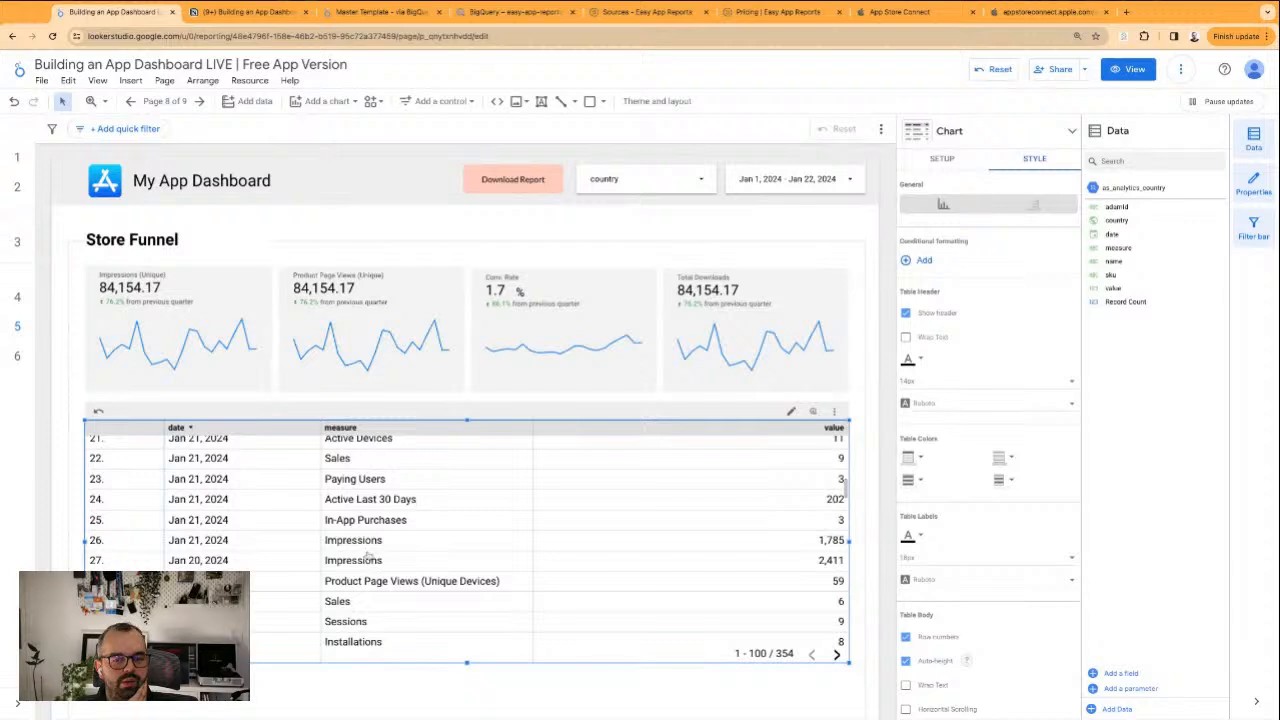
pyautogui.scroll(10, 369, 568)
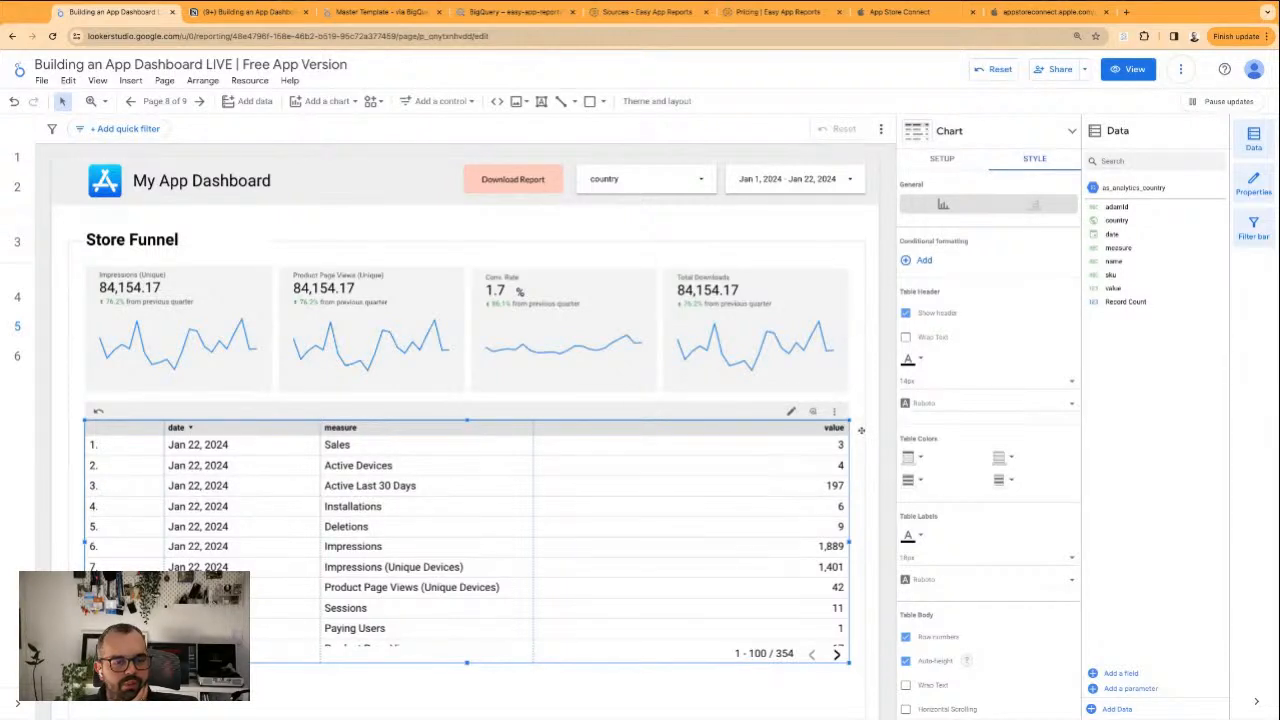
pyautogui.click(936, 637)
pyautogui.click(78, 414)
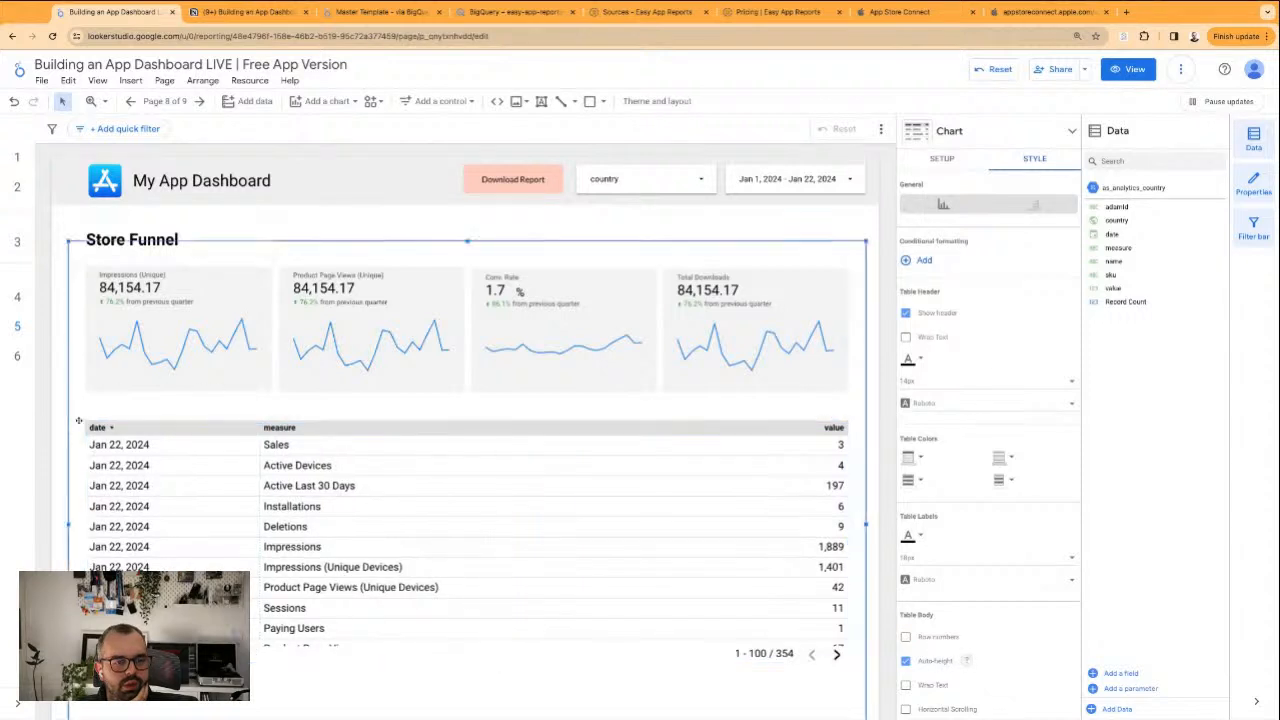
pyautogui.click(56, 408)
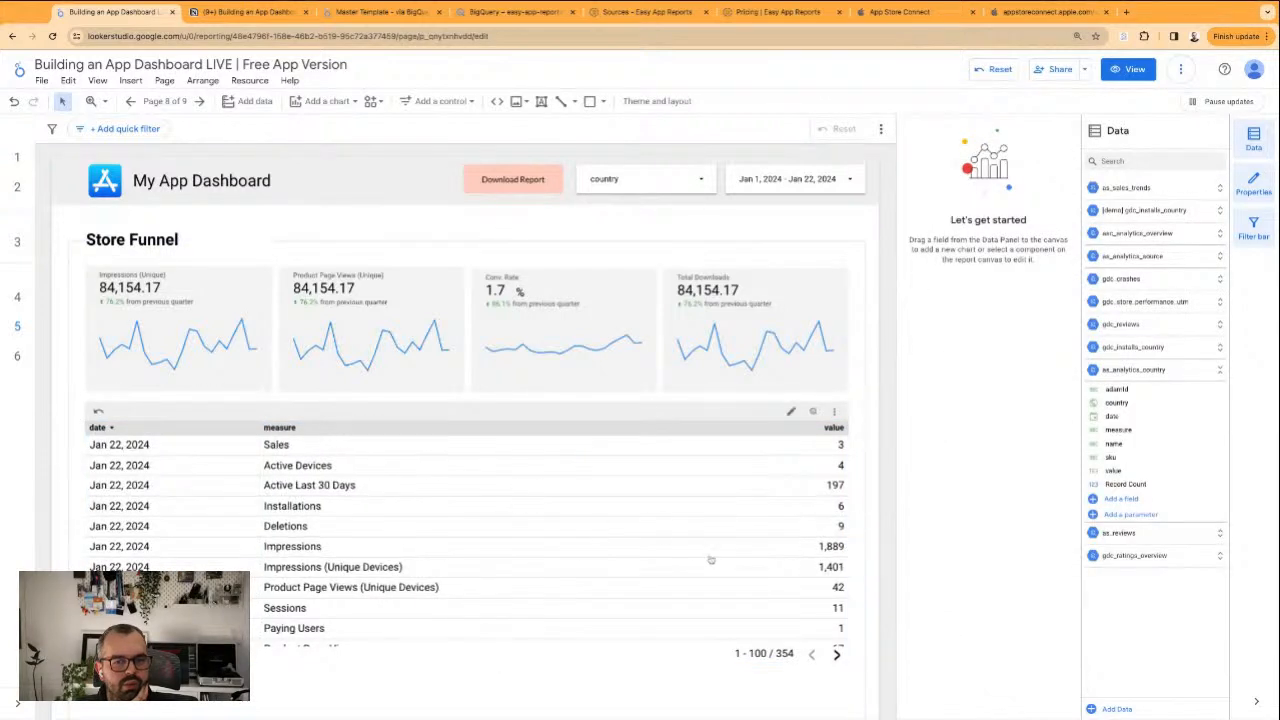
# Lower the table's top edge and add a narrowed drop-down control on measure above its right end
pyautogui.click(600, 453)
pyautogui.moveTo(465, 419)
pyautogui.mouseDown()
pyautogui.moveTo(465, 452)
pyautogui.moveTo(465, 418)
pyautogui.mouseUp()
pyautogui.click(440, 101)
pyautogui.click(425, 126)
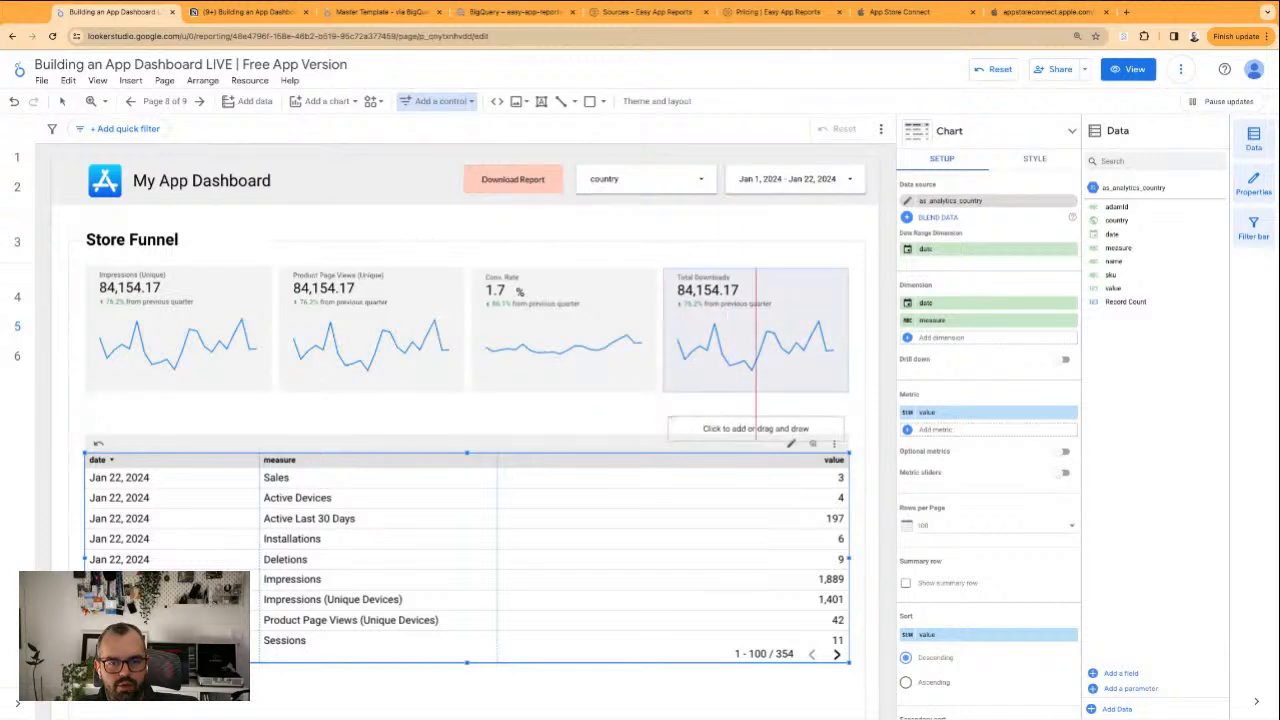
pyautogui.click(762, 428)
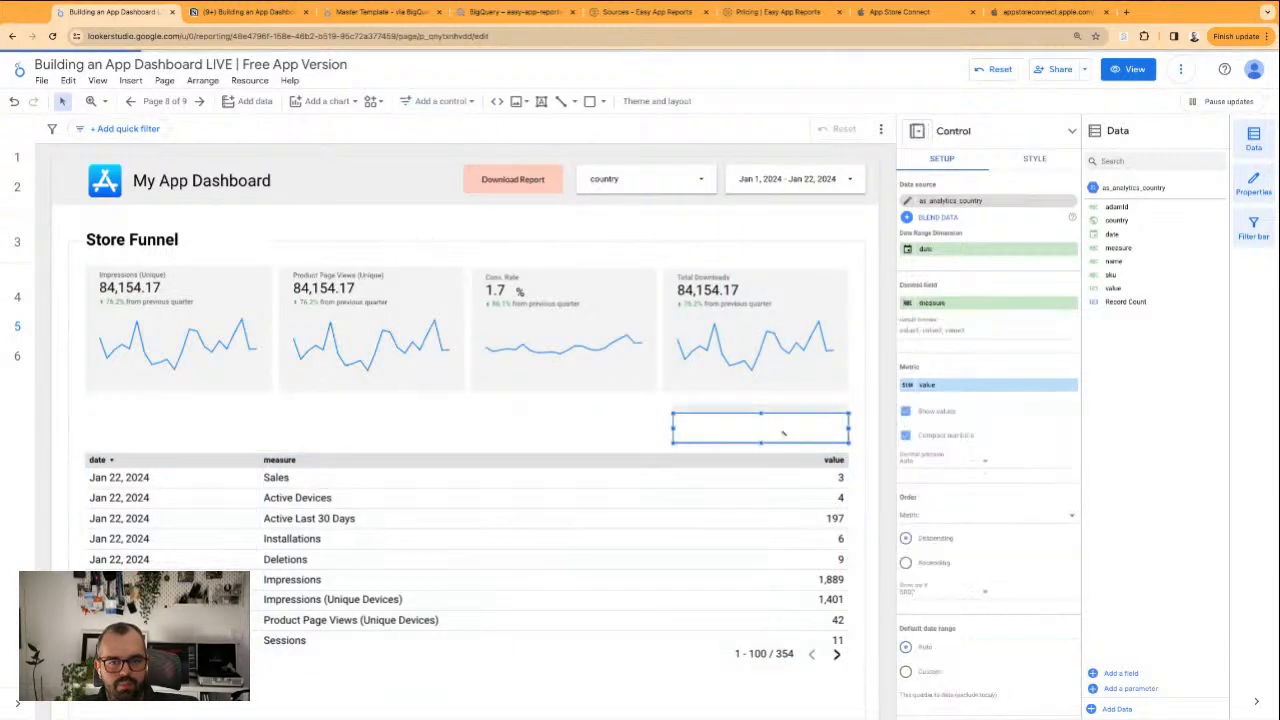
pyautogui.moveTo(673, 428); pyautogui.dragTo(708, 428)
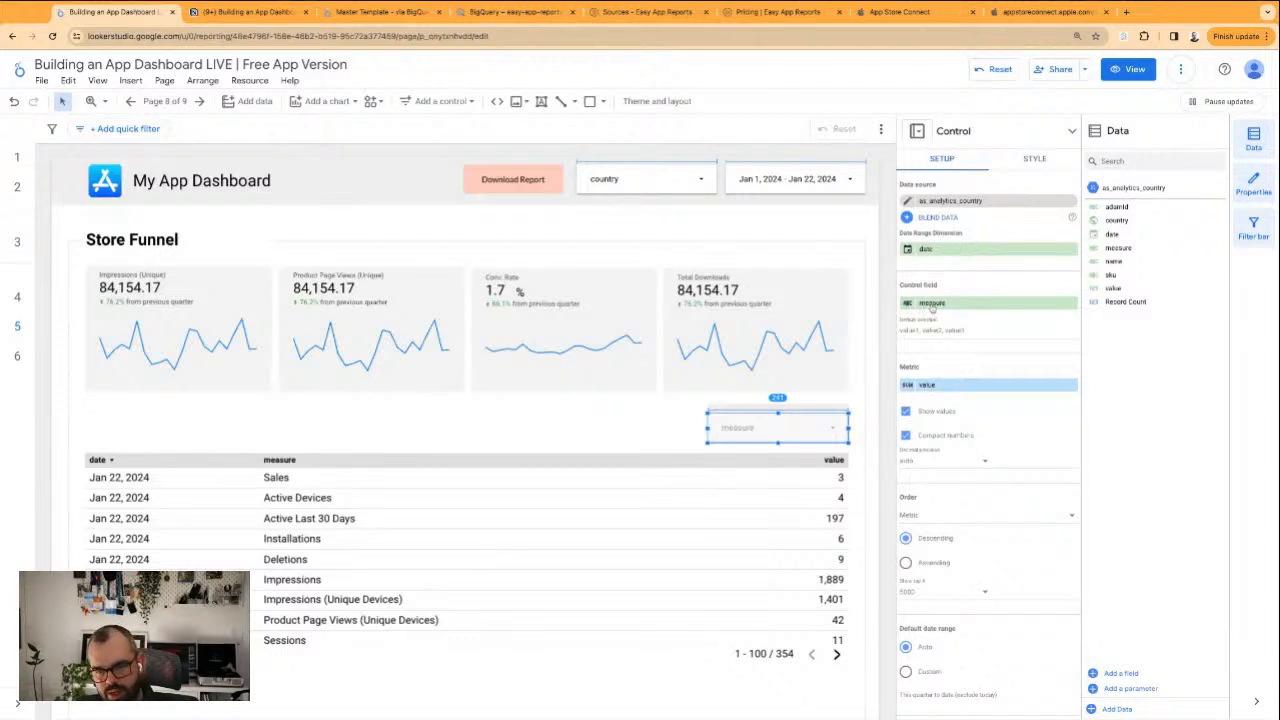
# Rename the drop-down's control field from measure to Dimension
pyautogui.click(922, 303)
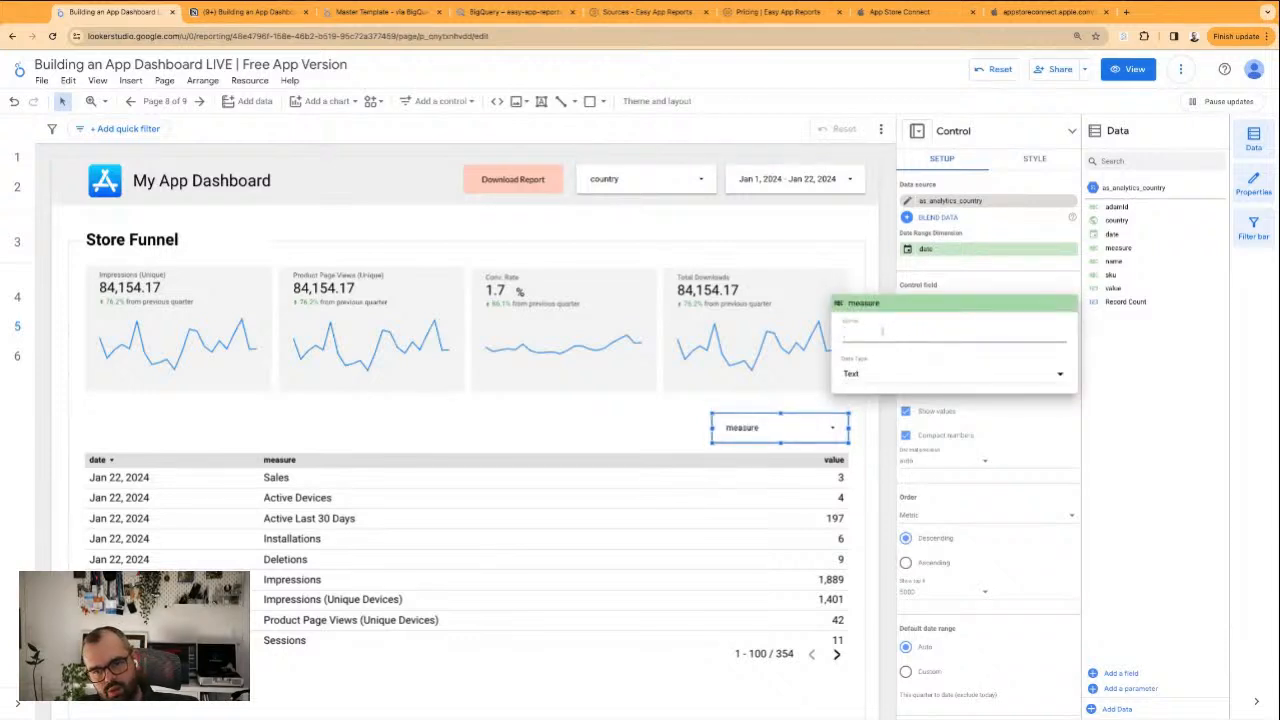
pyautogui.write('dimension')
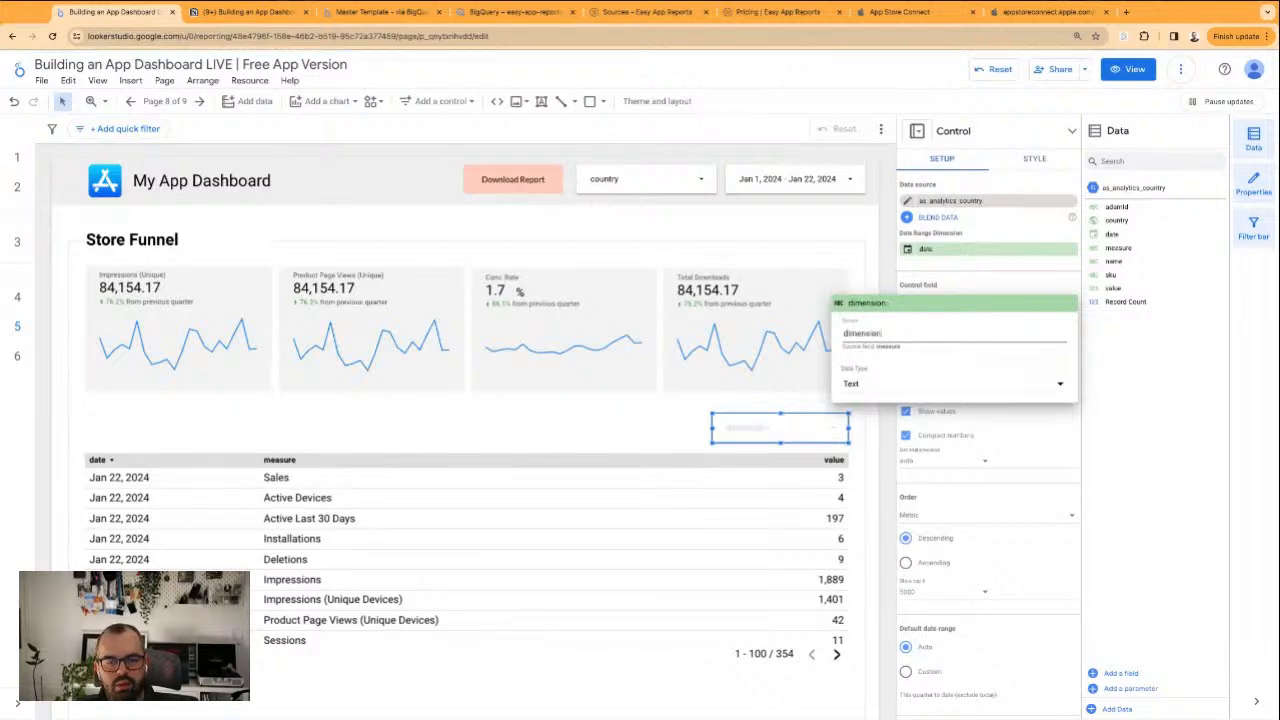
pyautogui.write('sC')
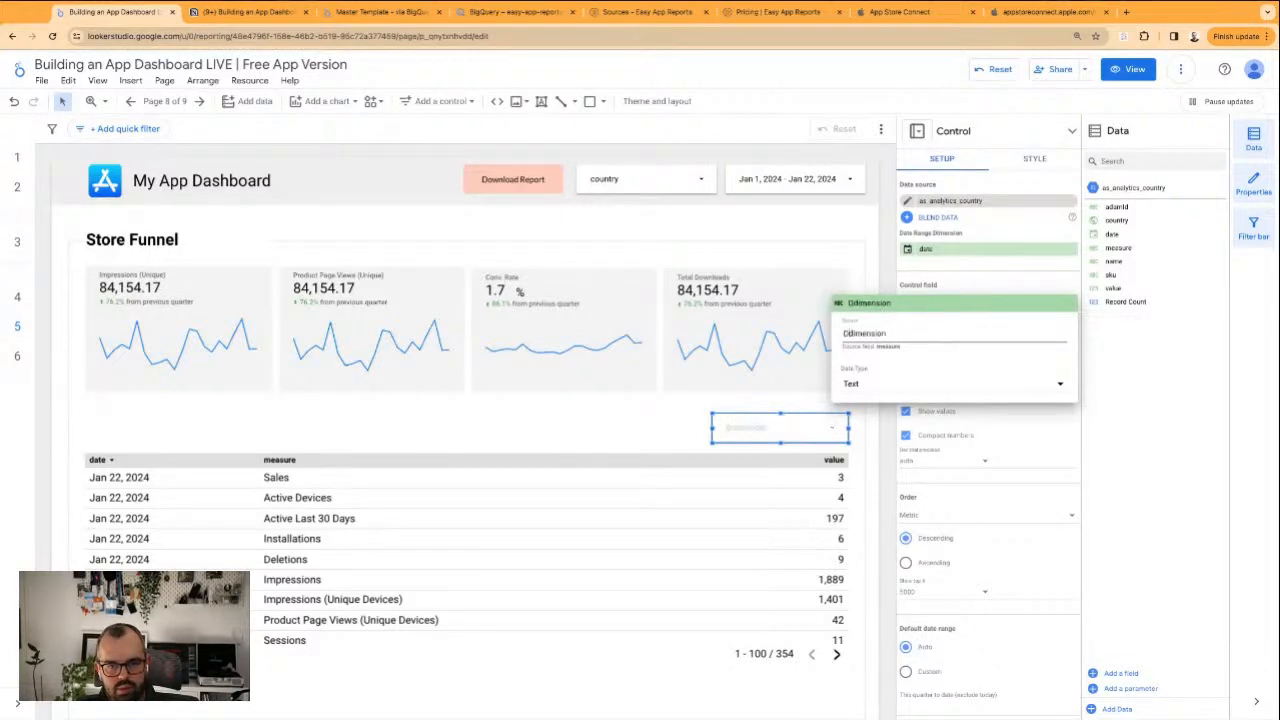
pyautogui.press('Delete')
pyautogui.press('Return')
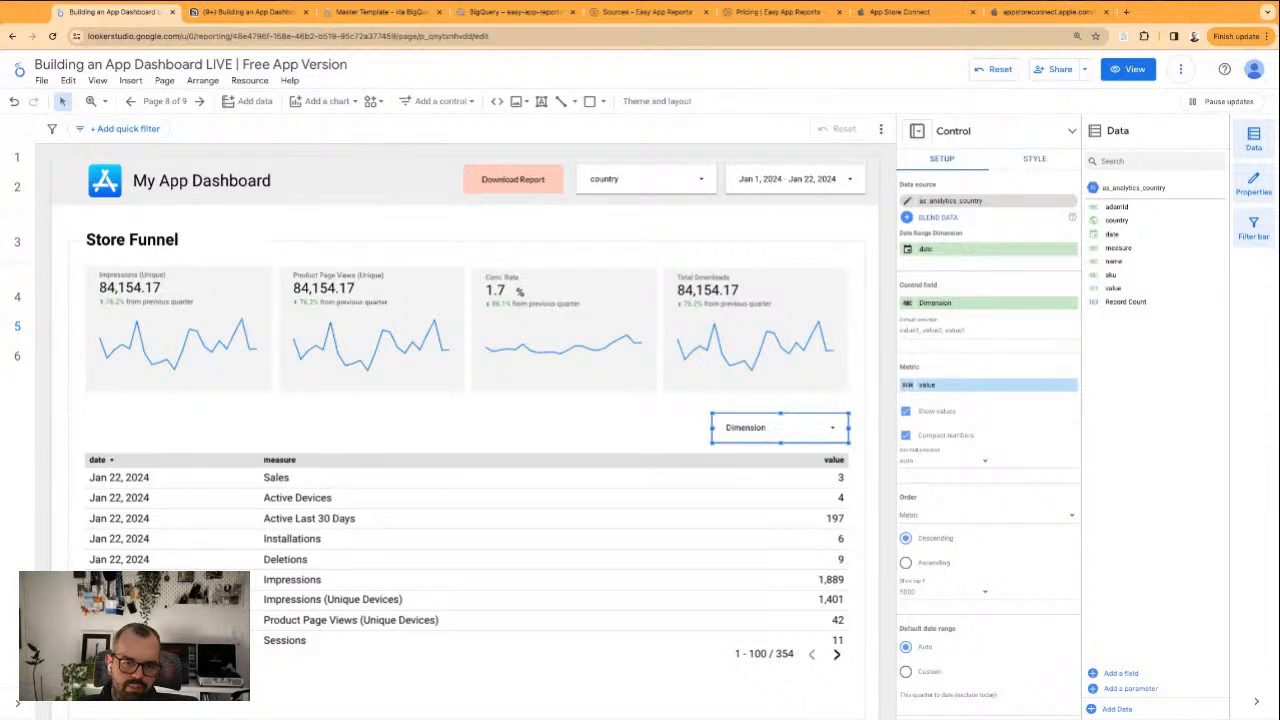
# Open the Dimension drop-down's list and deselect Total Downloads
pyautogui.click(681, 437)
pyautogui.click(836, 432)
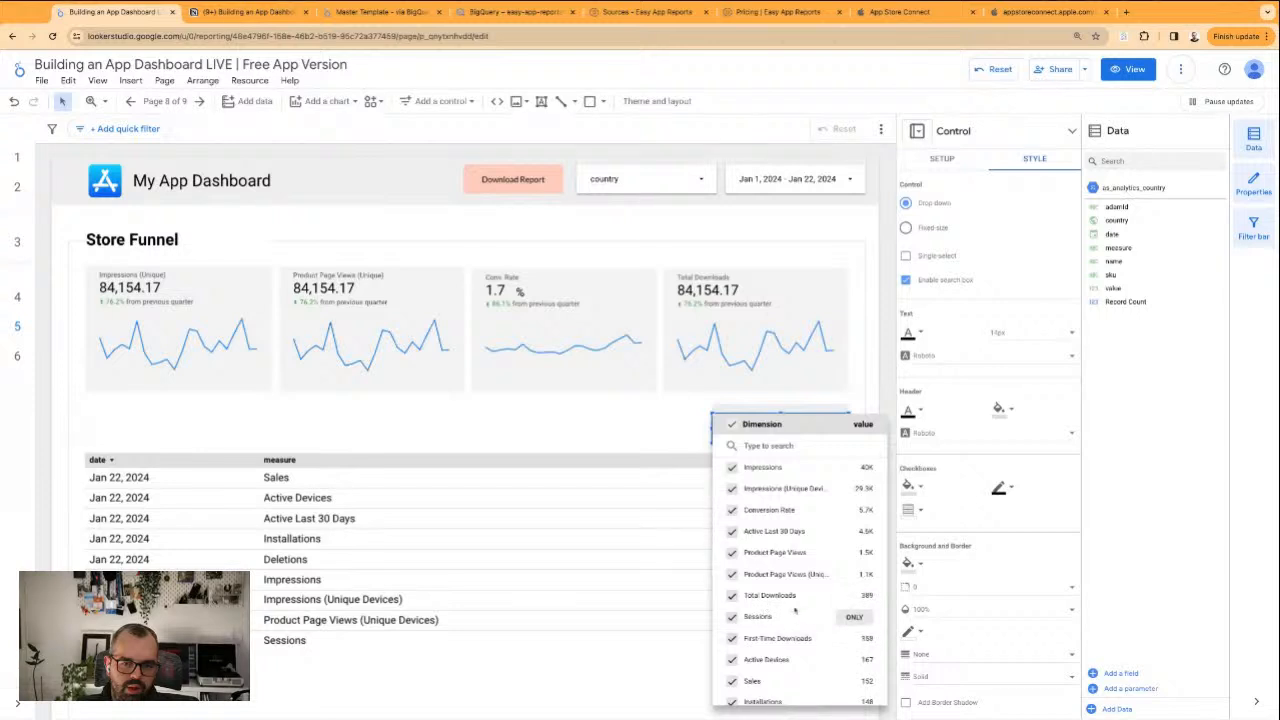
pyautogui.moveTo(798, 598); pyautogui.dragTo(748, 597)
pyautogui.click(731, 595)
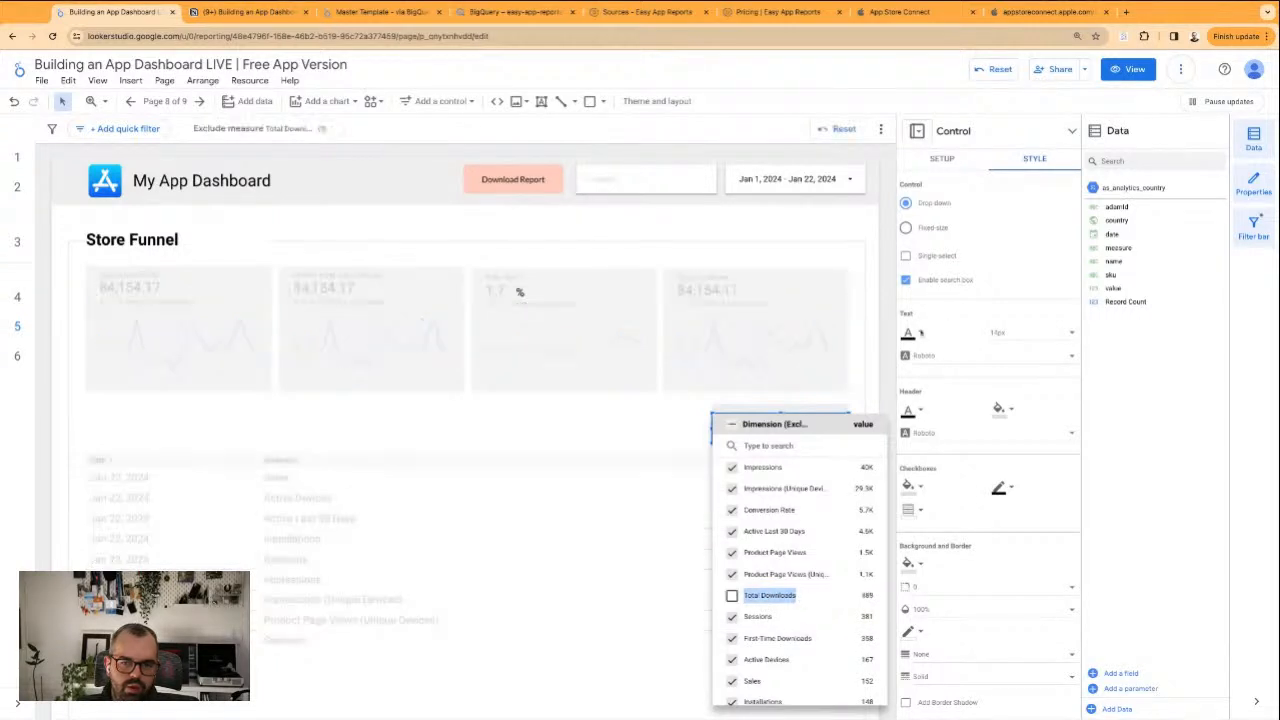
pyautogui.click(760, 413)
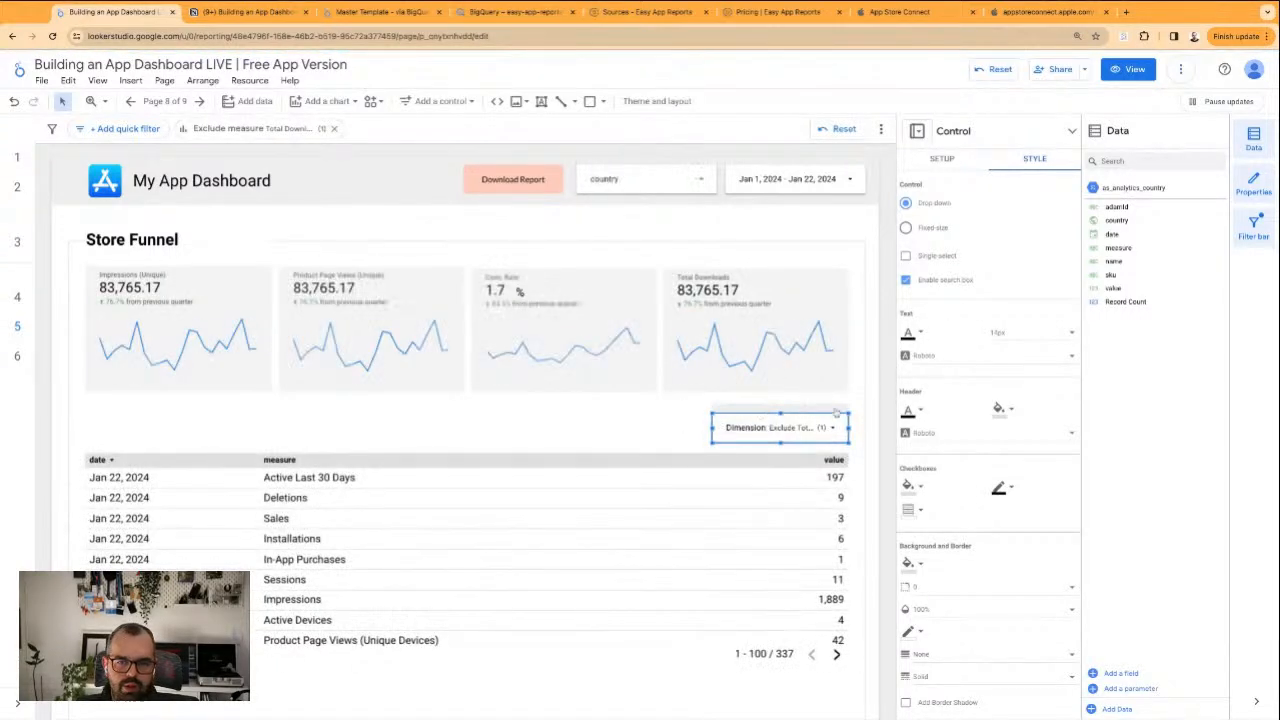
# Set the Dimension control's default selection to Total Downloads
pyautogui.click(775, 427)
pyautogui.click(940, 192)
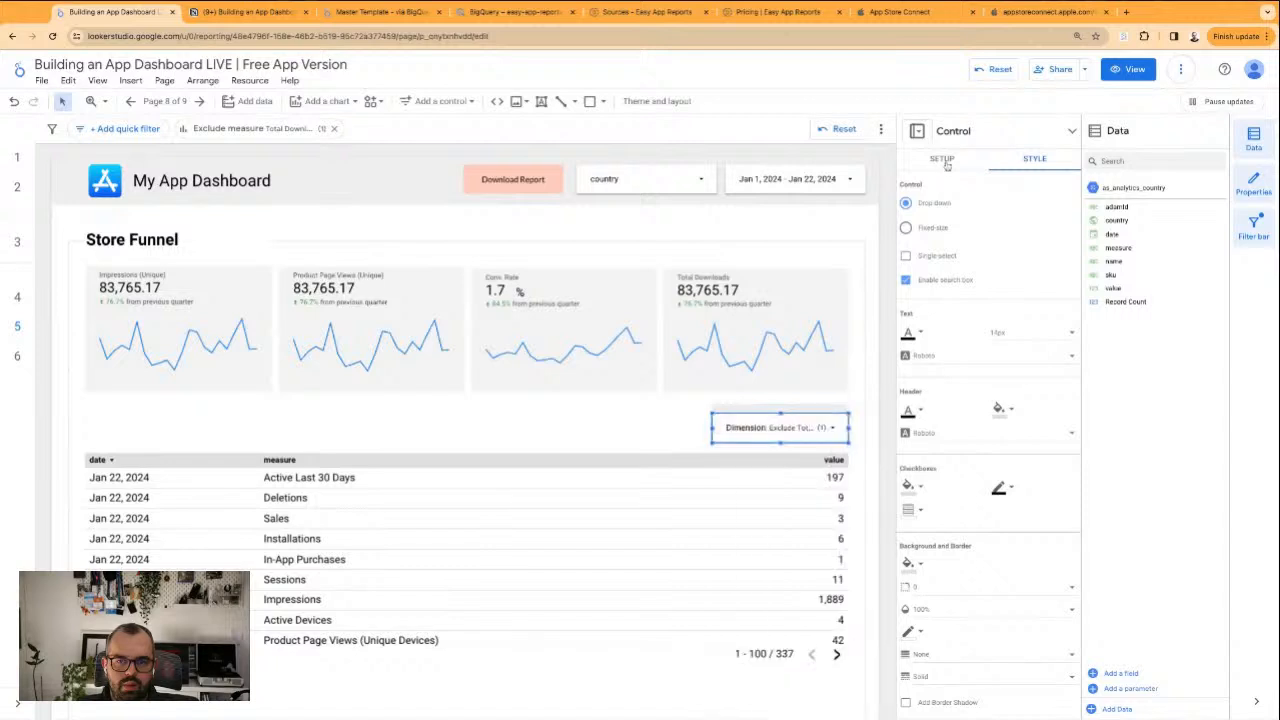
pyautogui.click(945, 160)
pyautogui.click(966, 331)
pyautogui.write('Updates and Redownloads')
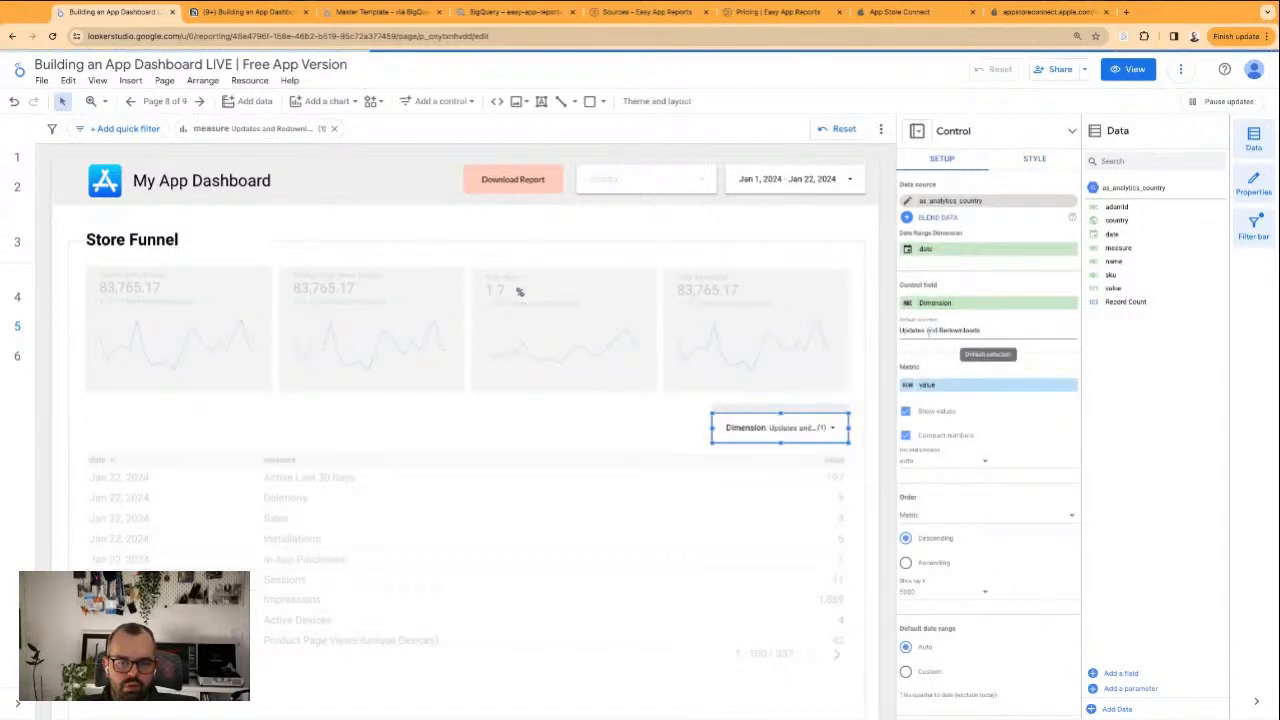
pyautogui.press('super+a')
pyautogui.write('Total Downloads')
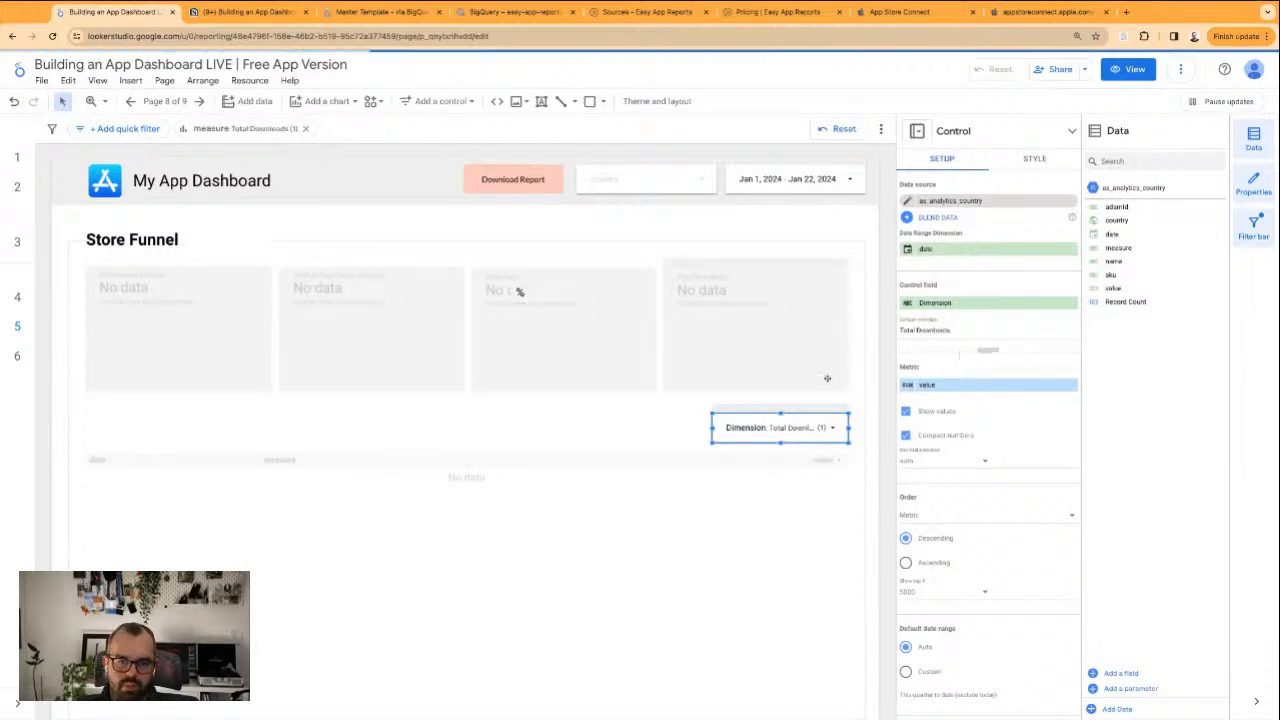
pyautogui.click(682, 427)
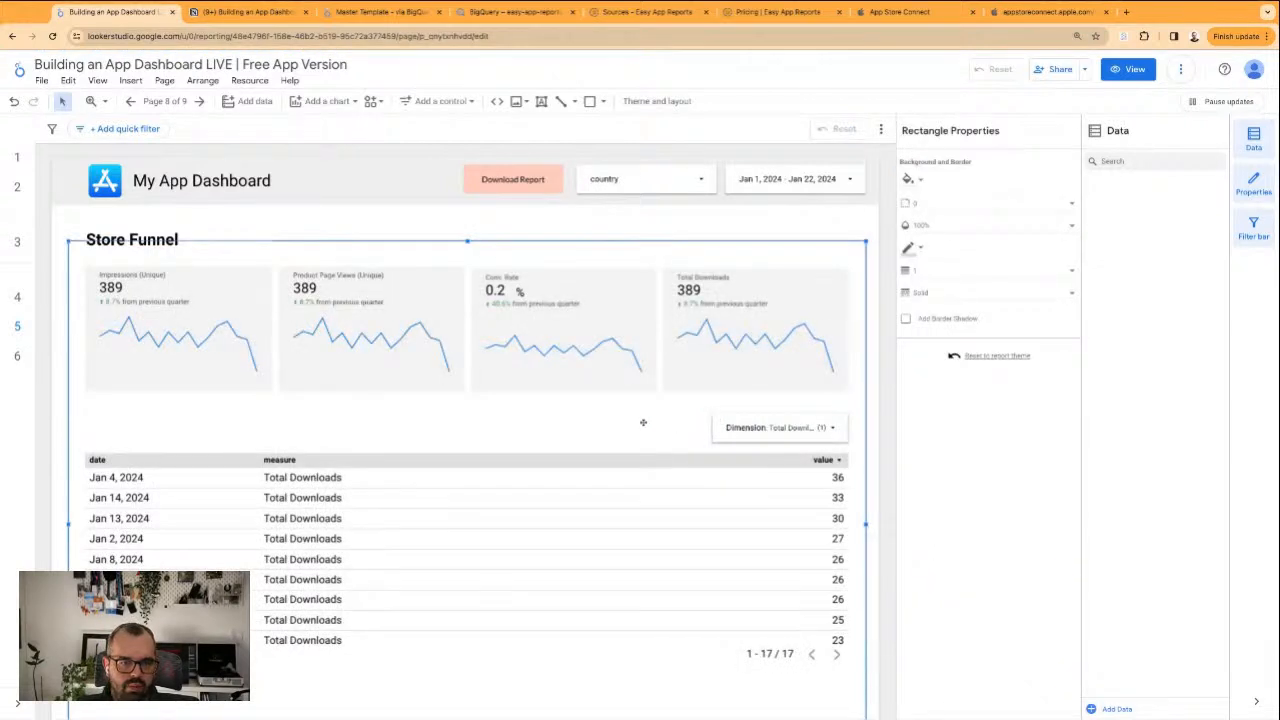
# Make the table's dimensions name, date and measure in that order, and widen the date column
pyautogui.click(541, 473)
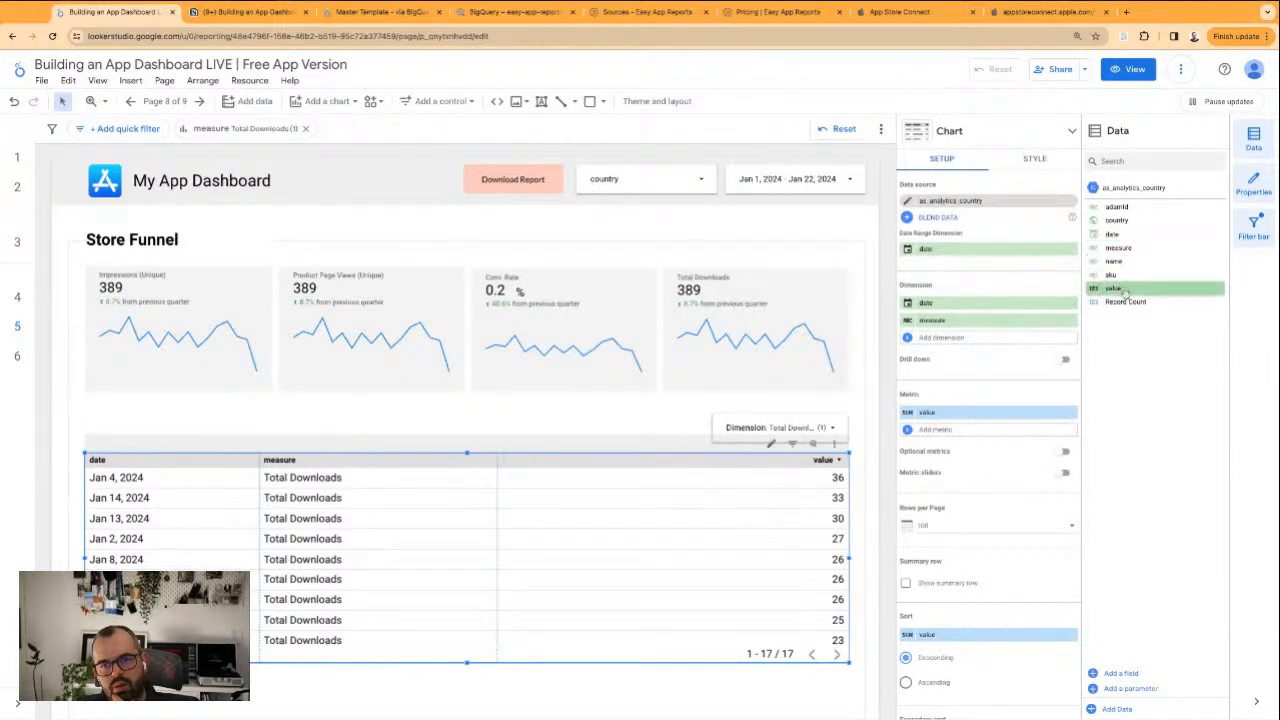
pyautogui.moveTo(1126, 273); pyautogui.dragTo(1073, 307)
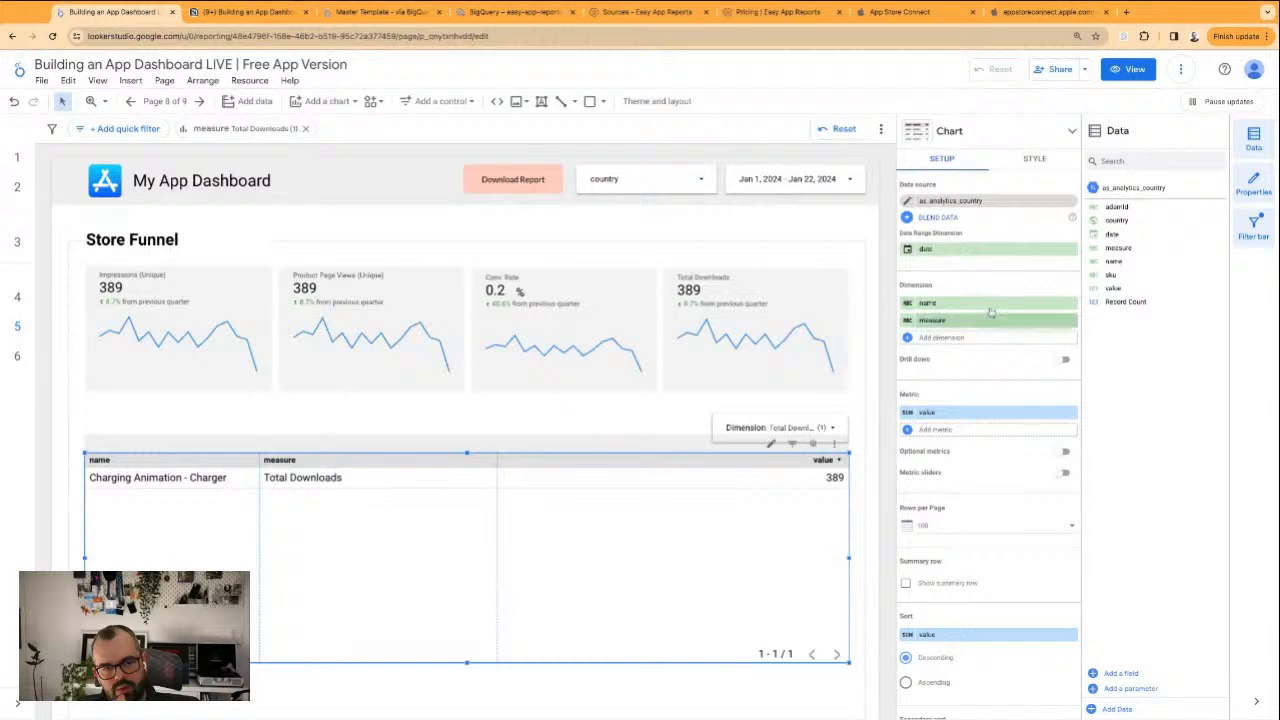
pyautogui.moveTo(1126, 233); pyautogui.dragTo(985, 320)
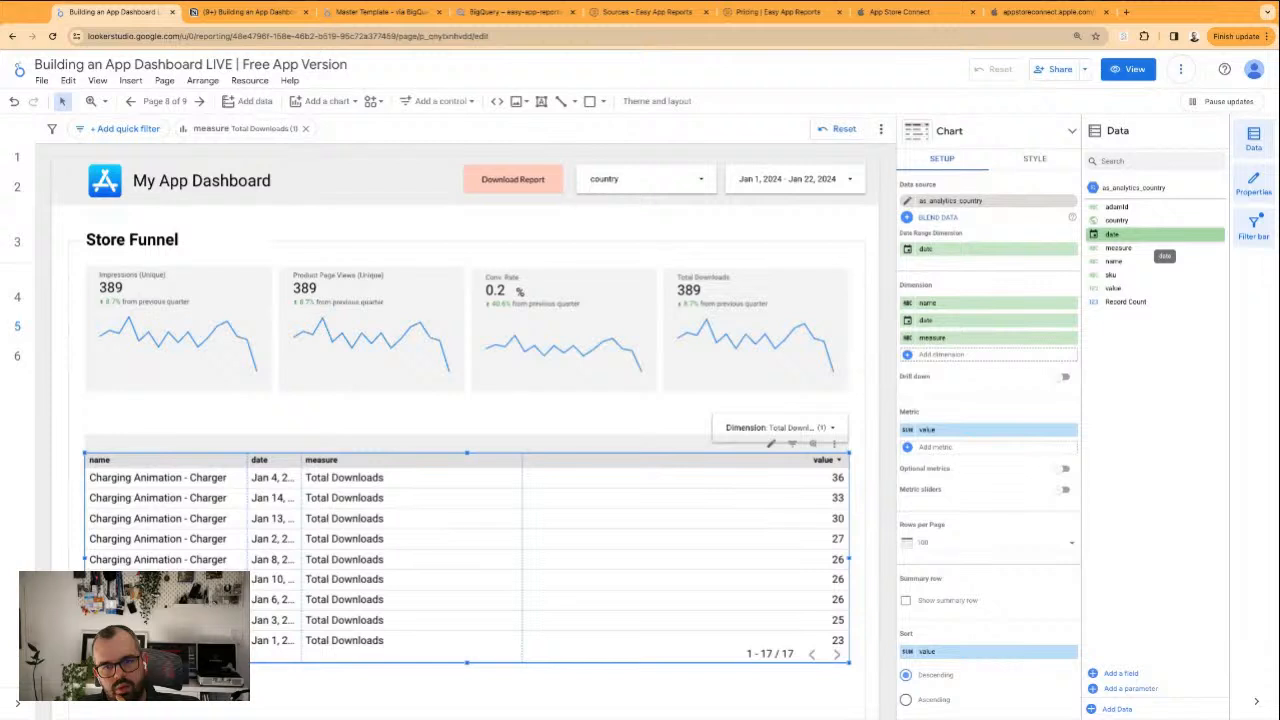
pyautogui.moveTo(301, 462); pyautogui.dragTo(340, 462)
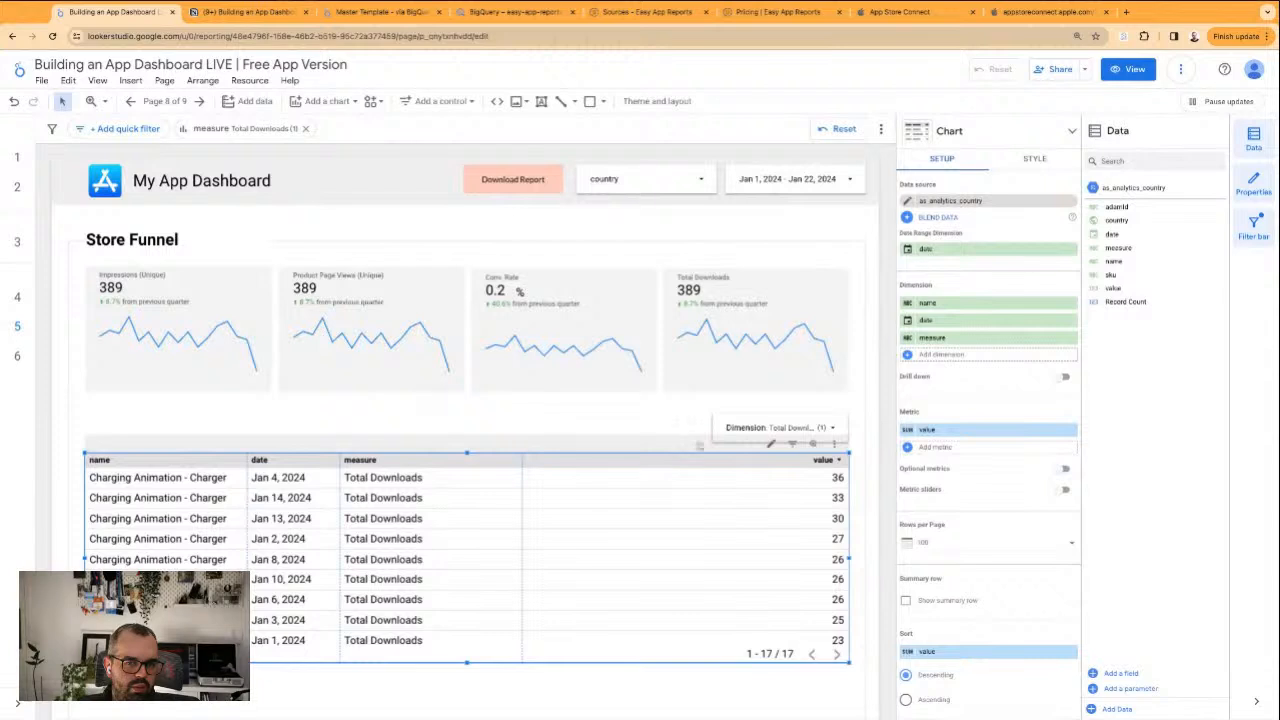
# Widen the Dimension control to fit its selection and move it above the table's left end
pyautogui.click(731, 424)
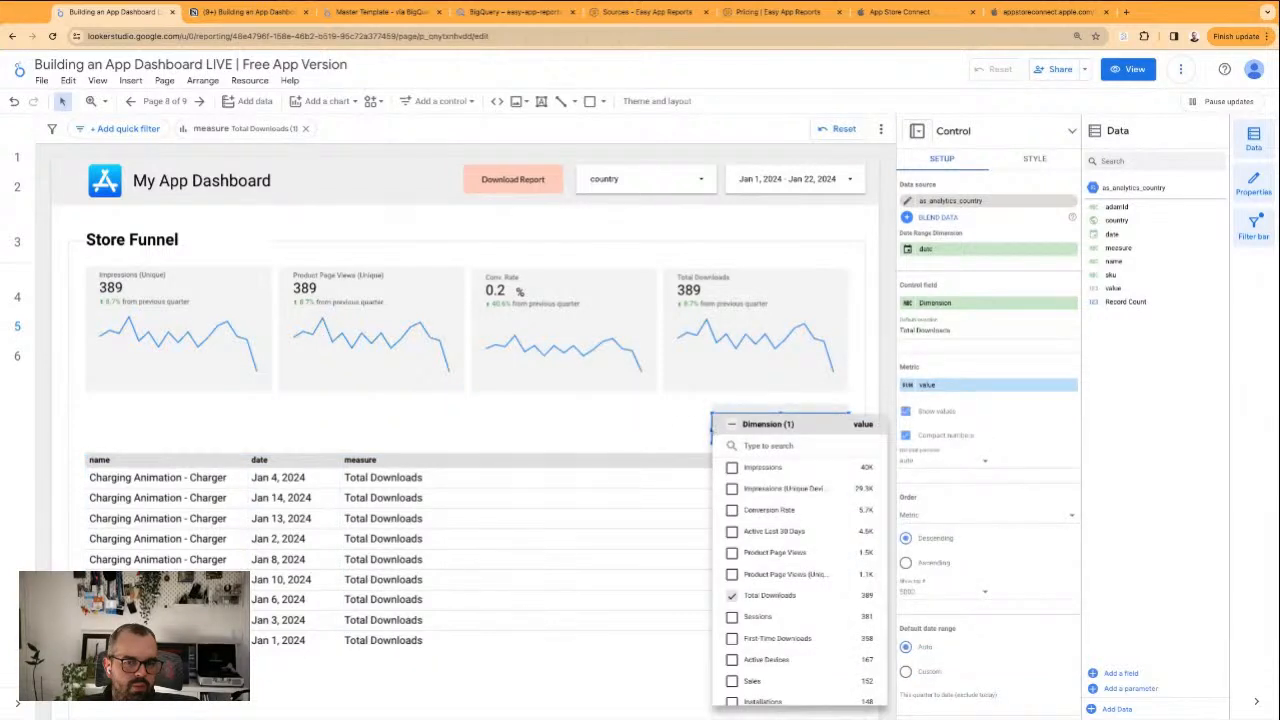
pyautogui.click(710, 428)
pyautogui.moveTo(712, 428); pyautogui.dragTo(670, 428)
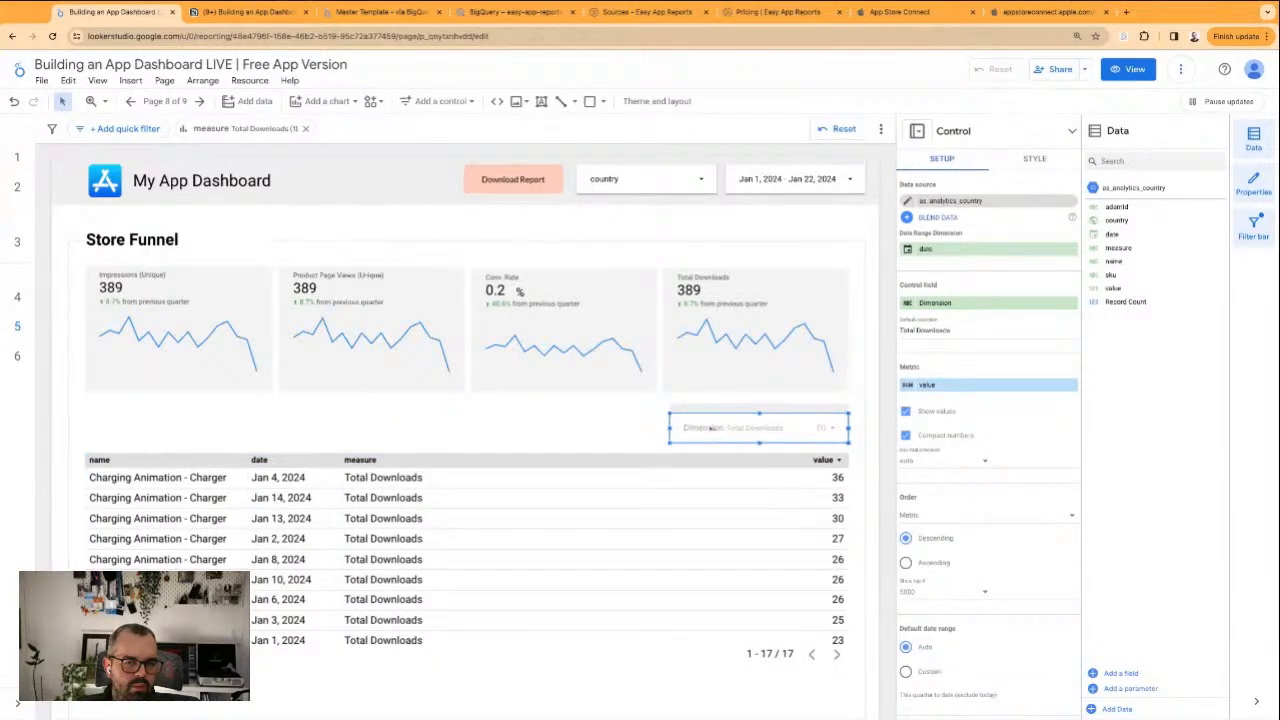
pyautogui.click(591, 429)
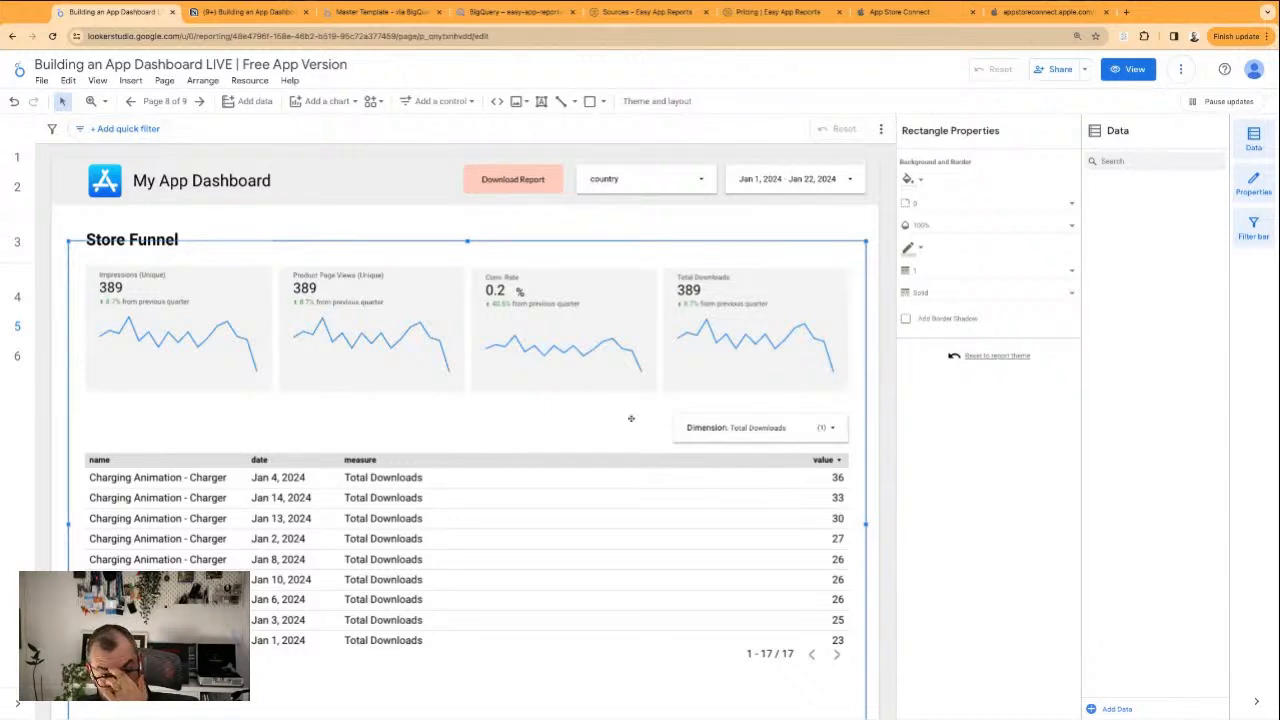
pyautogui.moveTo(757, 415); pyautogui.dragTo(173, 410)
# Add a second date dimension to the table and remove the name dimension
pyautogui.click(531, 524)
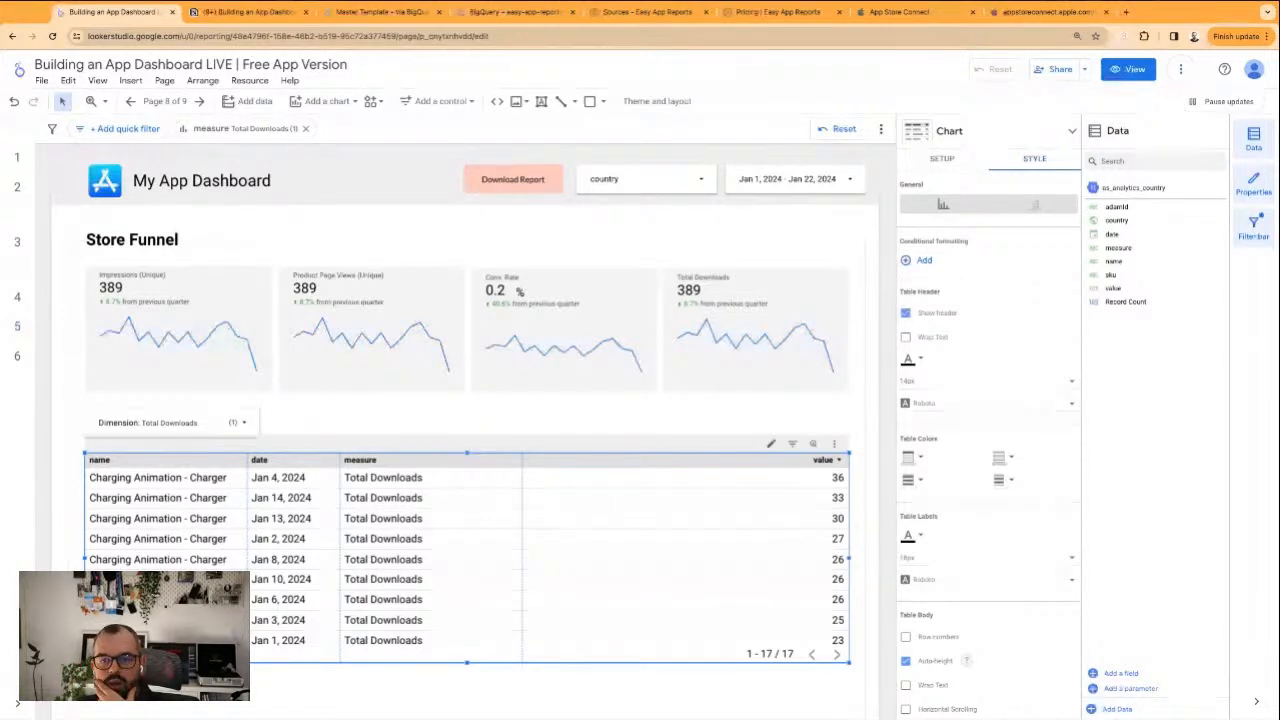
pyautogui.click(942, 158)
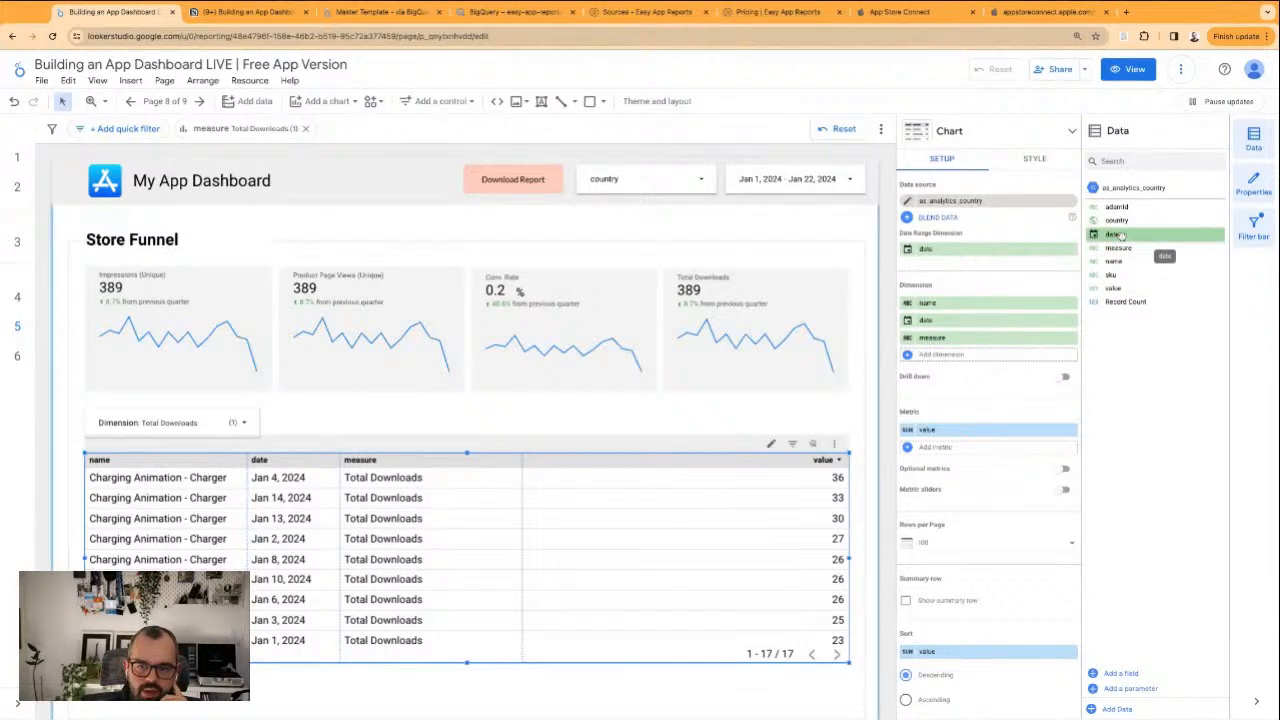
pyautogui.moveTo(1118, 234); pyautogui.dragTo(1122, 235)
pyautogui.moveTo(964, 340); pyautogui.dragTo(964, 338)
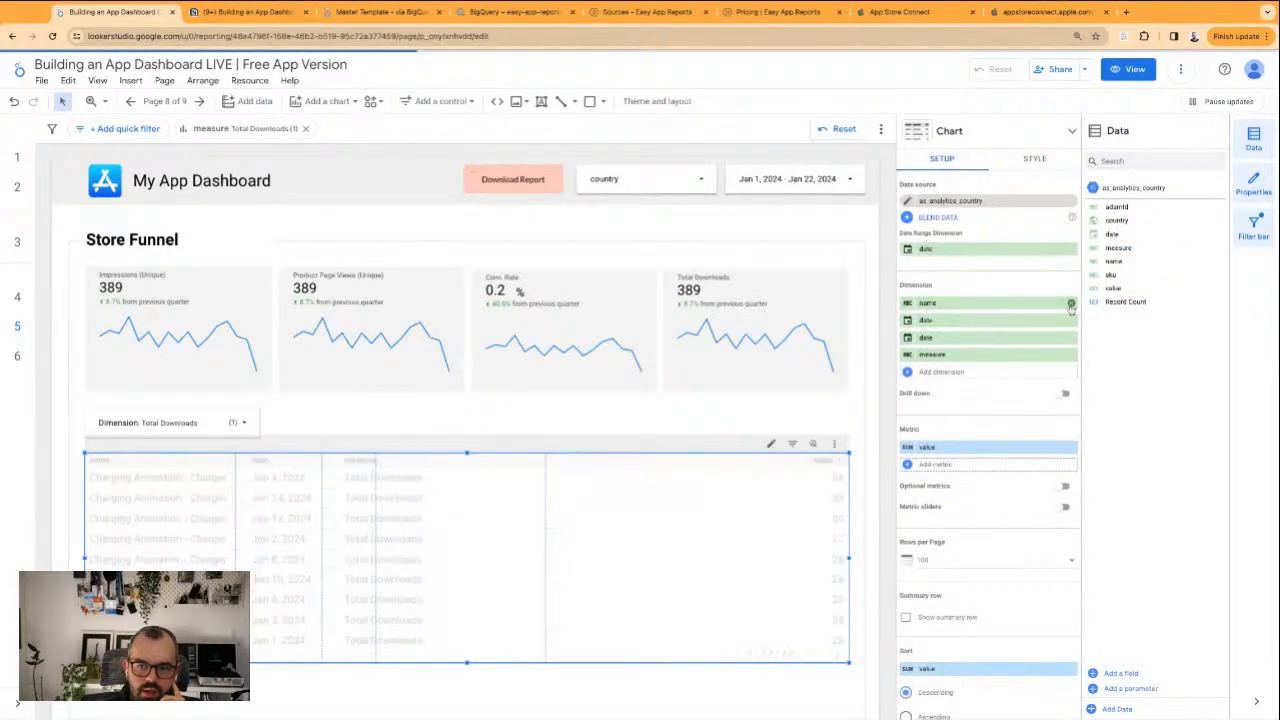
pyautogui.click(1071, 303)
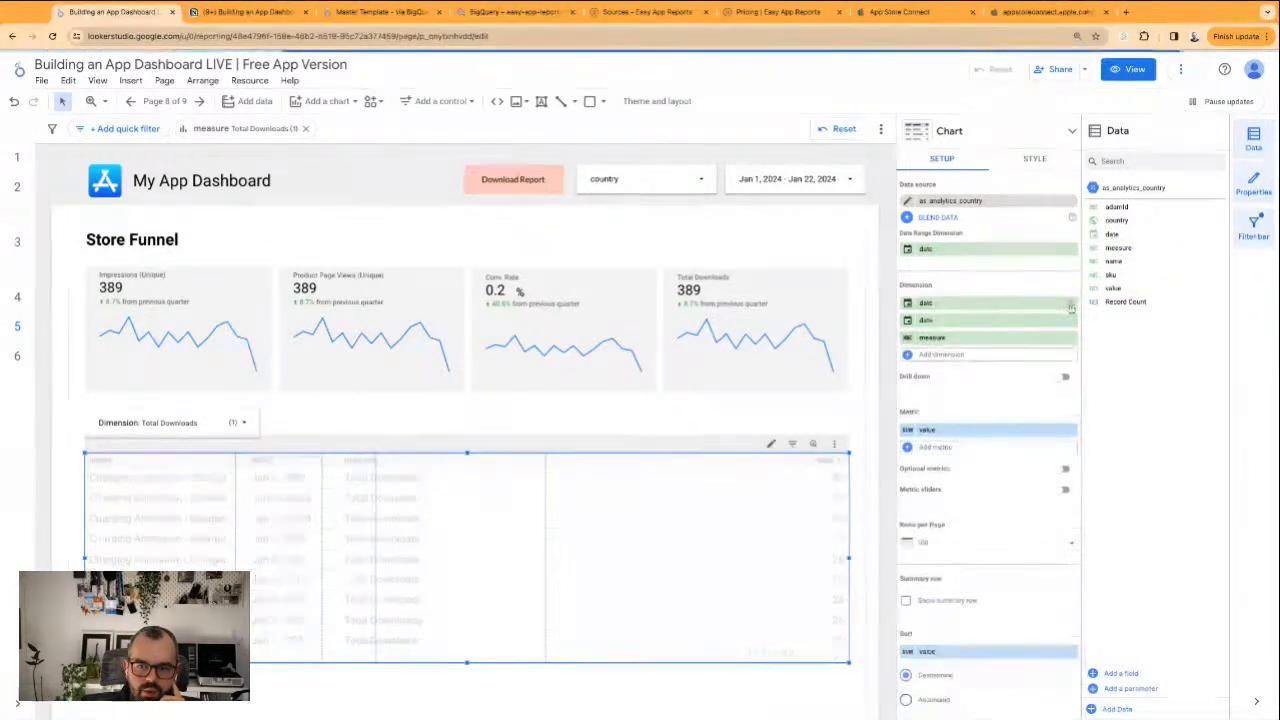
# Set the table's second date dimension to the Day of Week type, widen its column and narrow the first date column
pyautogui.click(925, 320)
pyautogui.click(964, 393)
pyautogui.moveTo(930, 442)
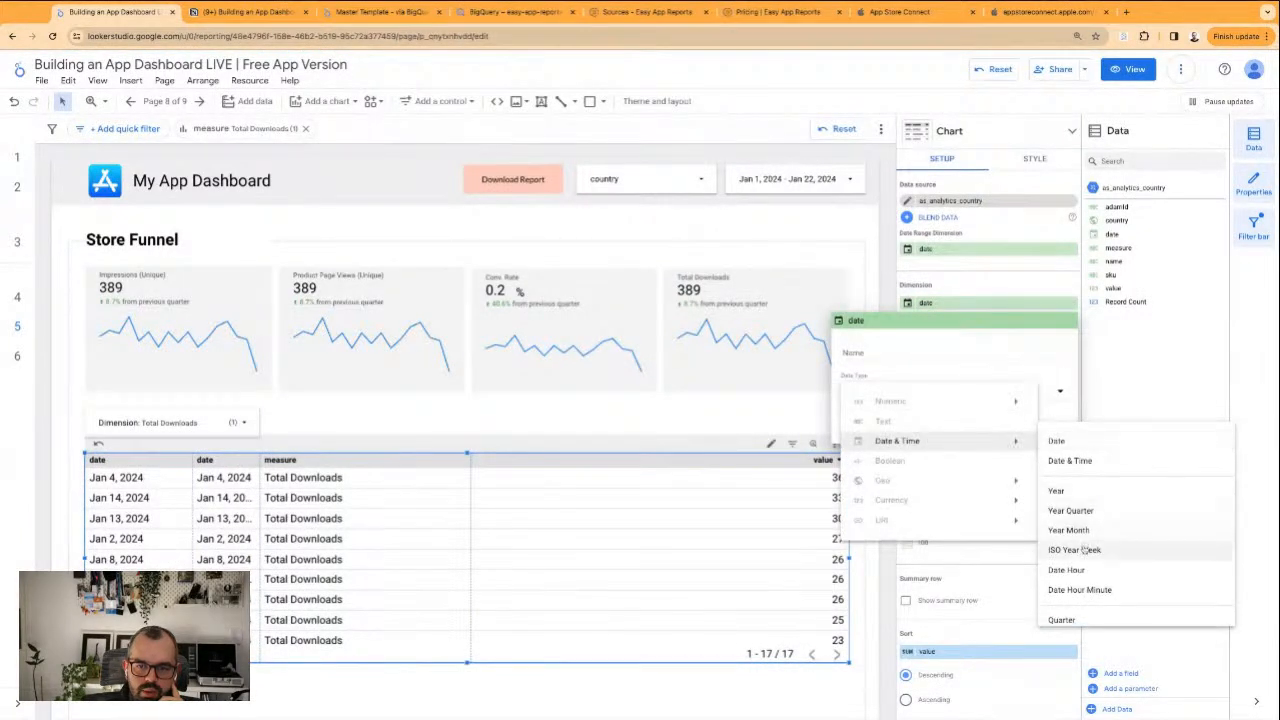
pyautogui.scroll(-2, 1085, 552)
pyautogui.click(1075, 546)
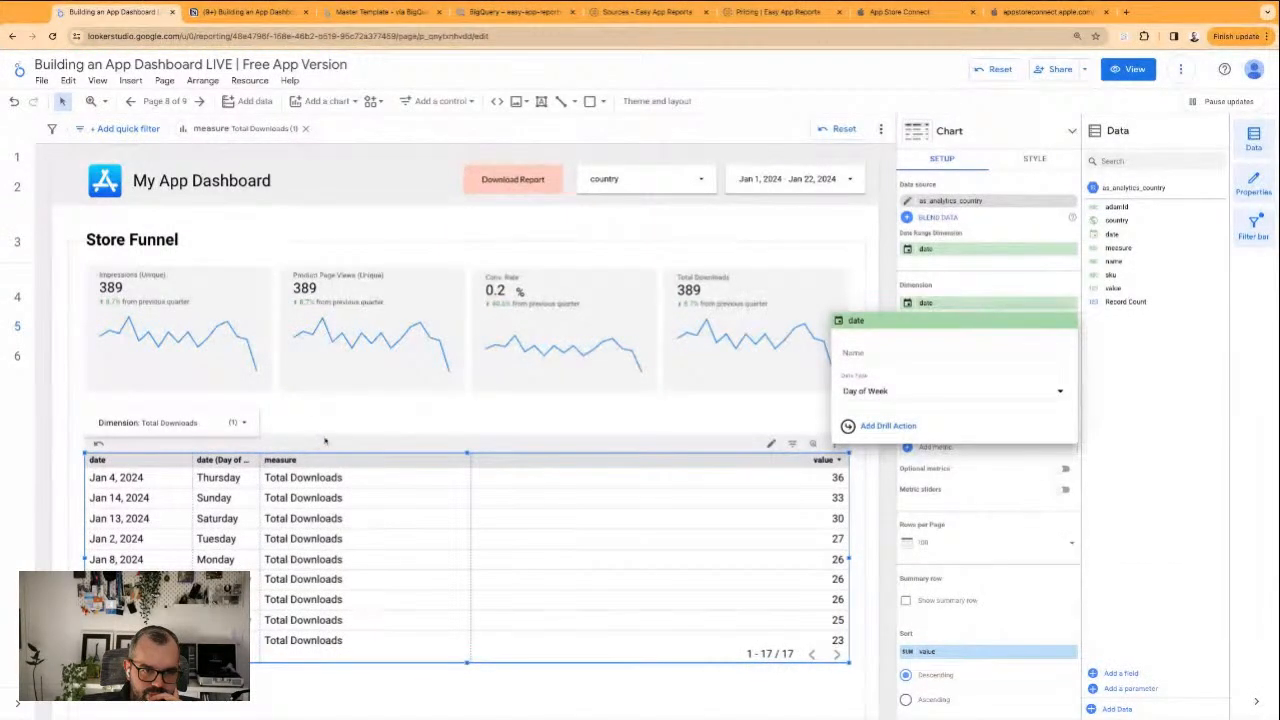
pyautogui.click(352, 418)
pyautogui.moveTo(258, 460); pyautogui.dragTo(301, 460)
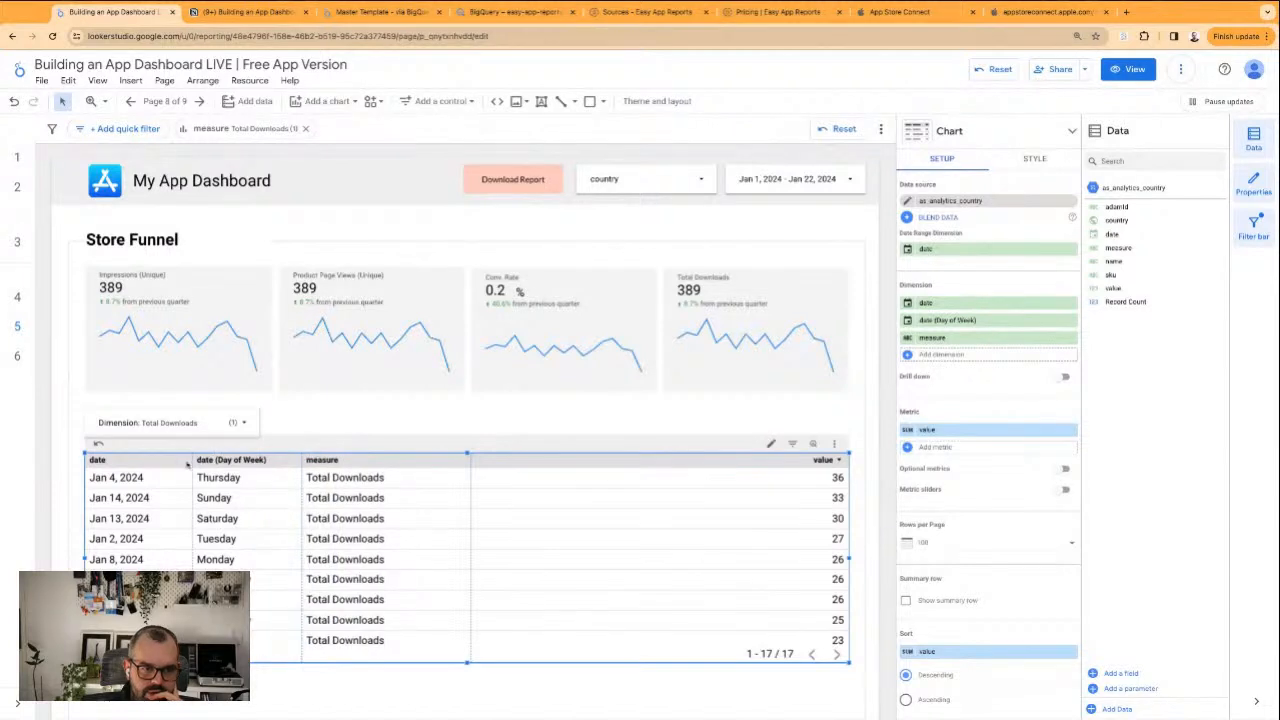
pyautogui.moveTo(192, 461); pyautogui.dragTo(182, 461)
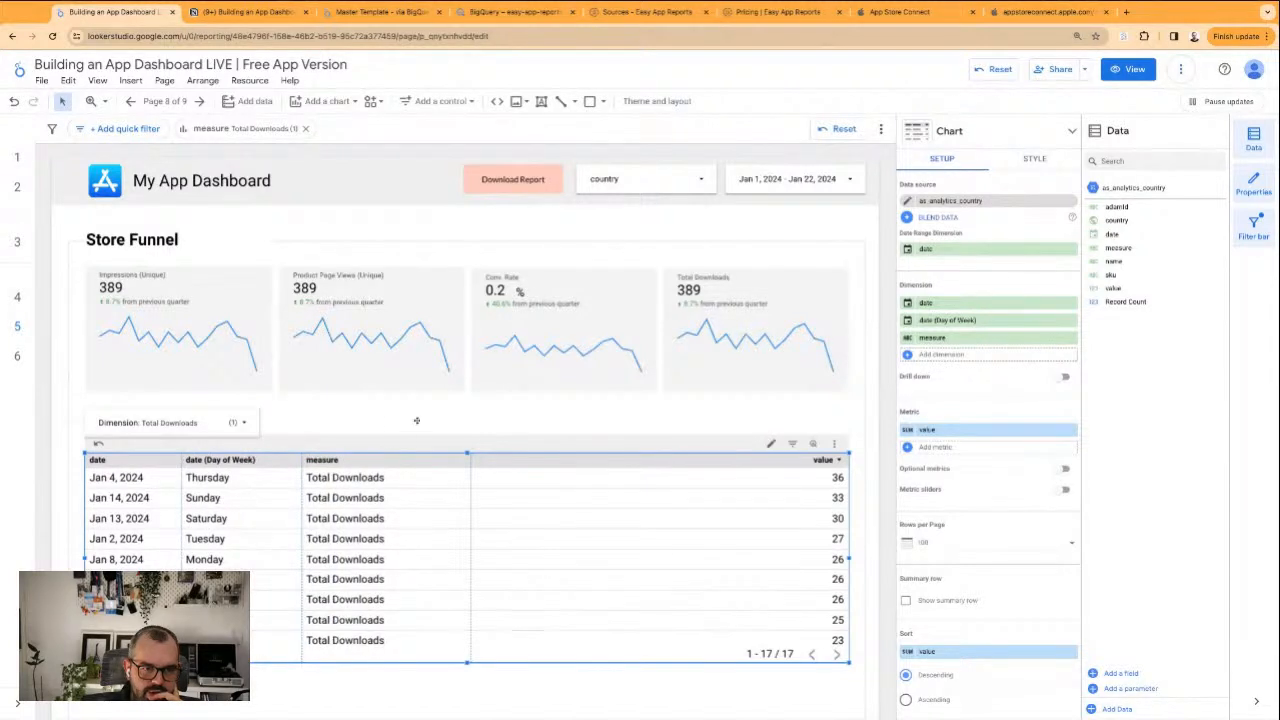
# Sort the table by date in descending order
pyautogui.scroll(-2, 960, 450)
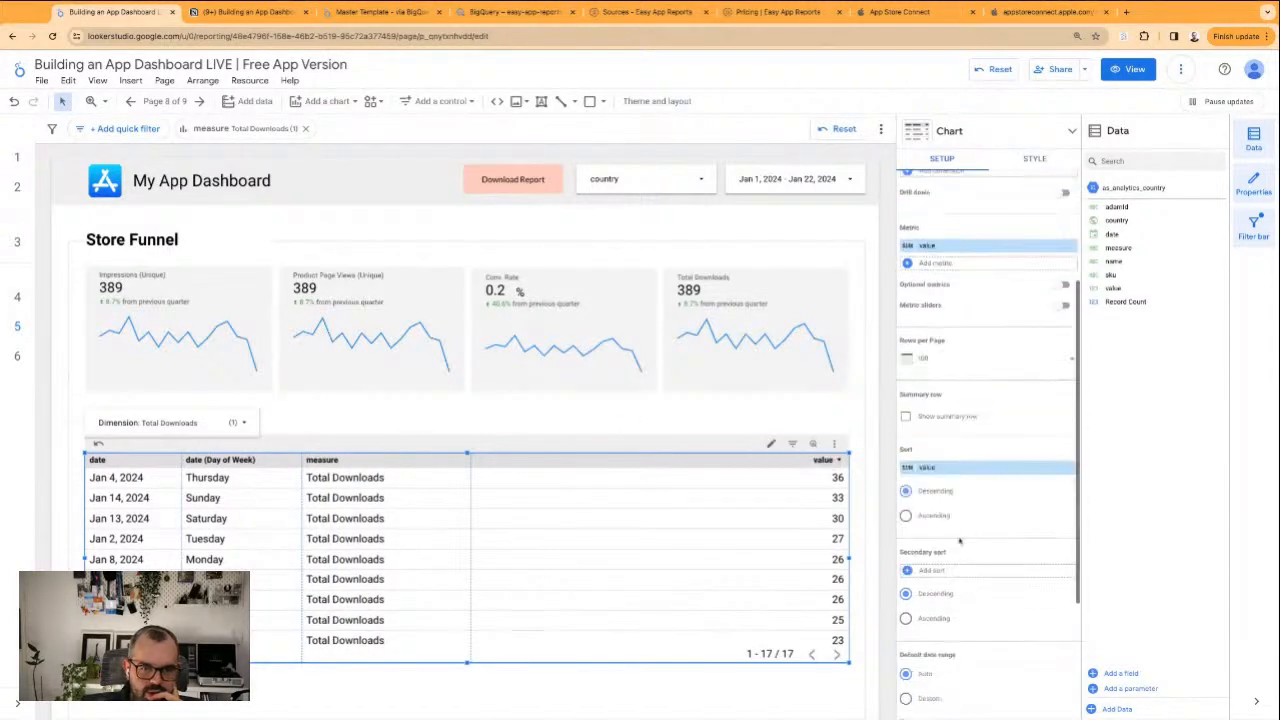
pyautogui.click(930, 468)
pyautogui.click(989, 547)
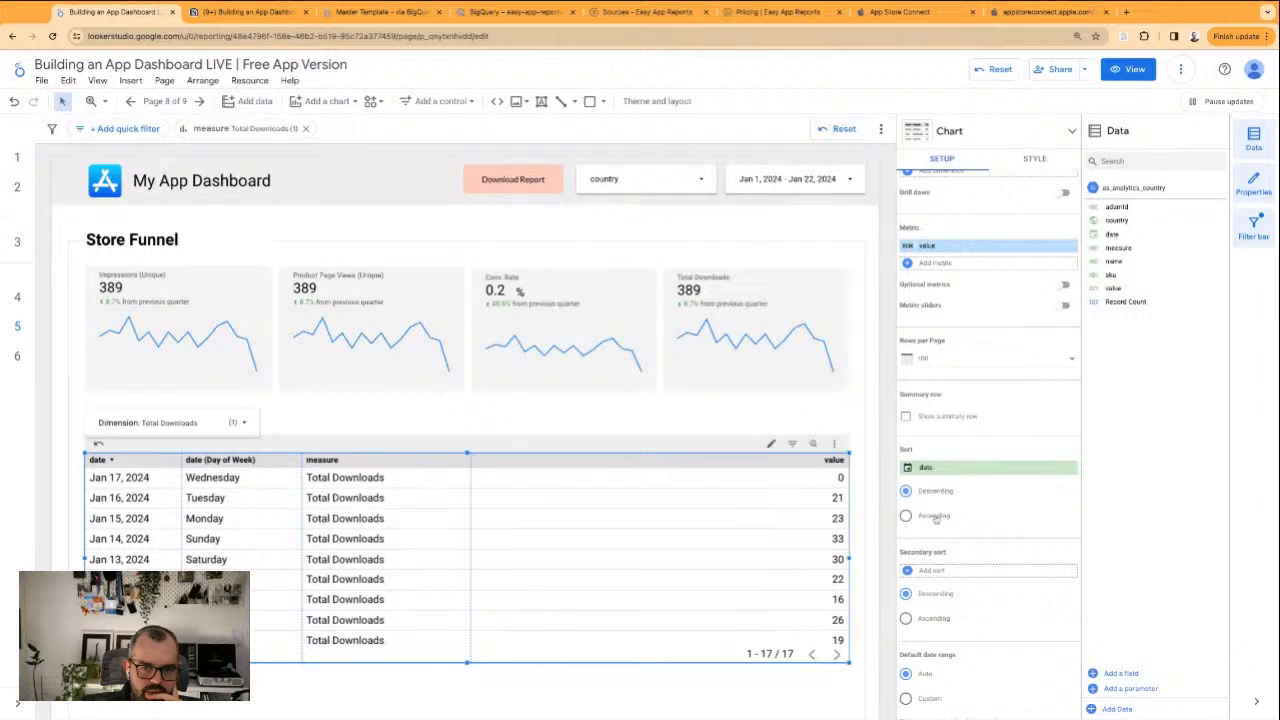
# Sort the Store Funnel table by date in ascending order
pyautogui.click(932, 517)
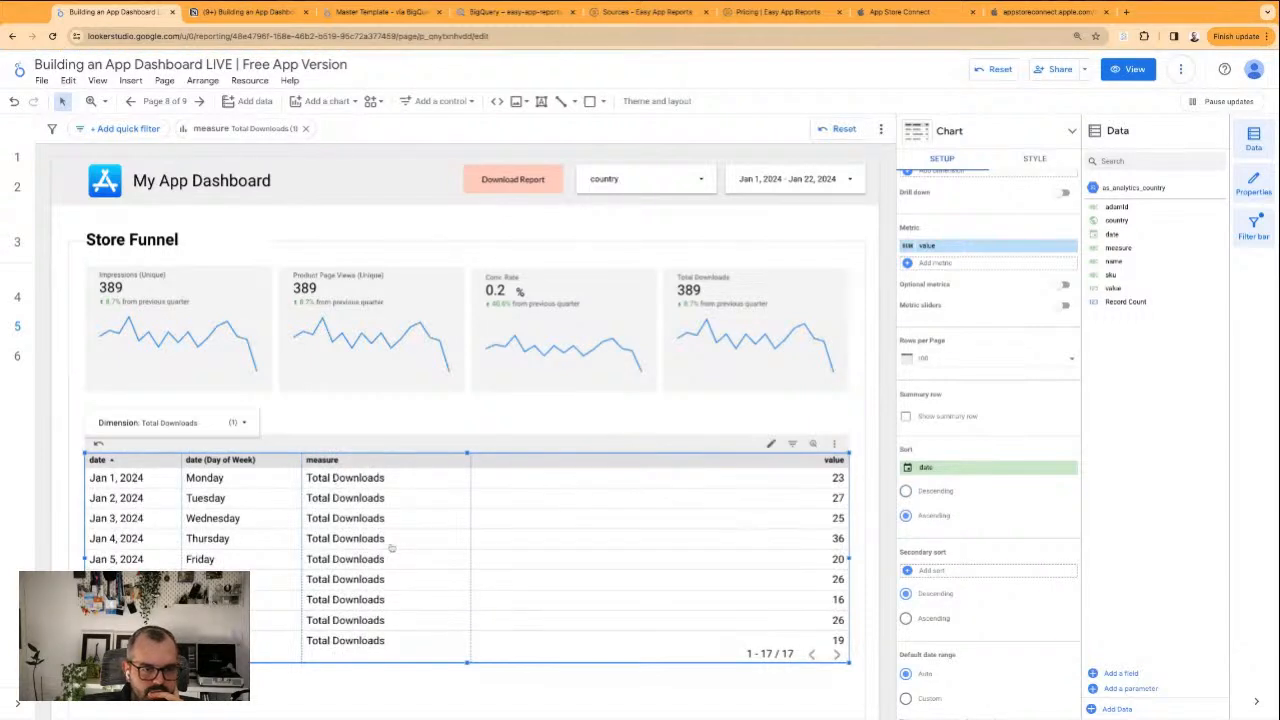
pyautogui.click(562, 425)
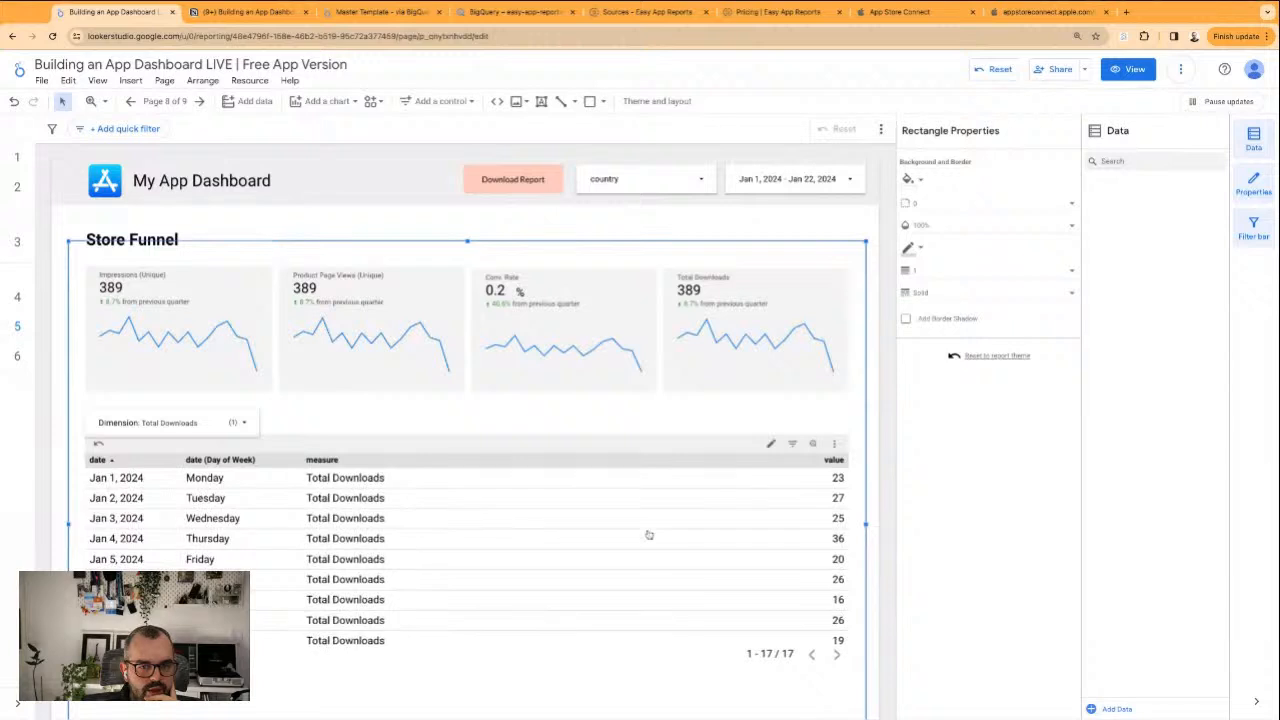
pyautogui.click(507, 538)
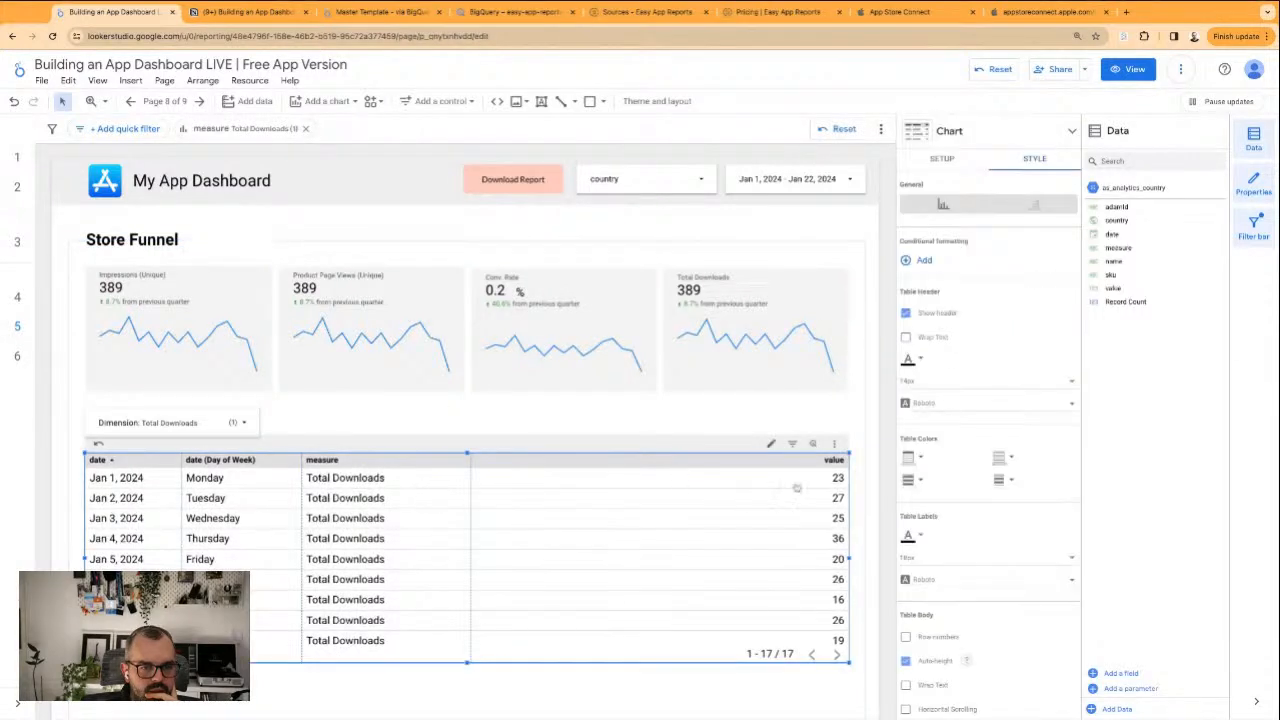
pyautogui.click(943, 161)
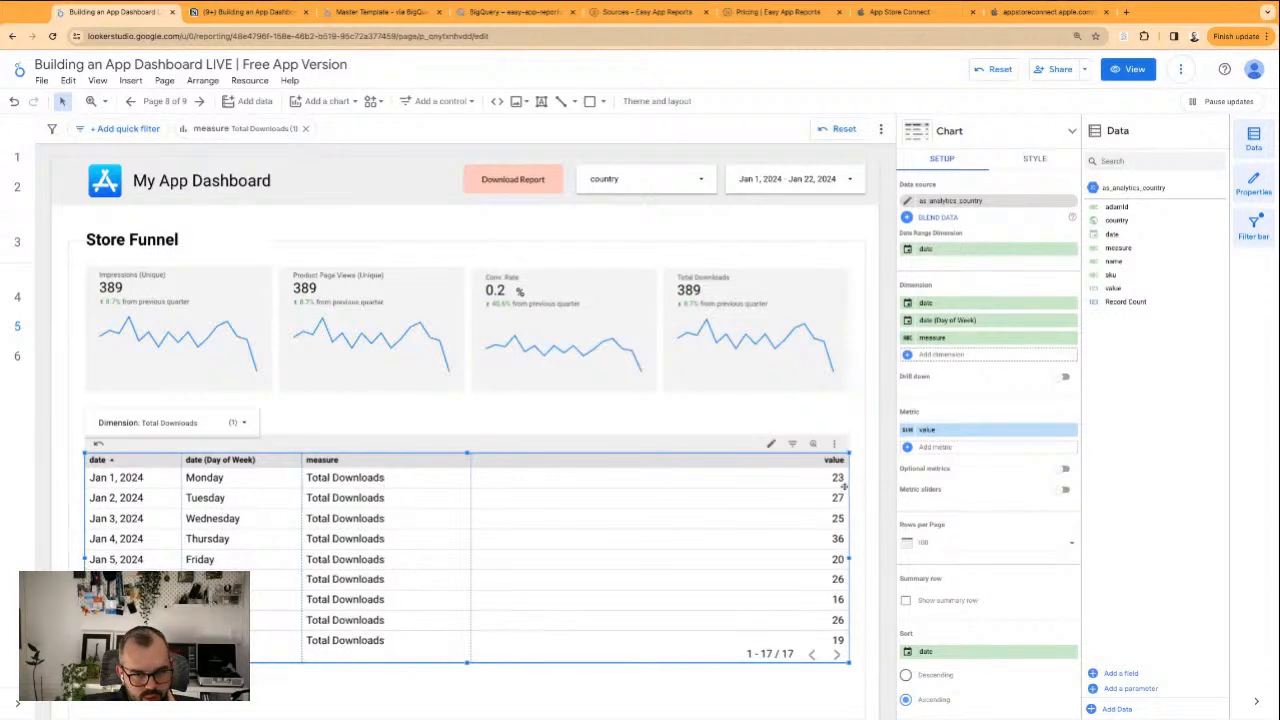
pyautogui.click(603, 428)
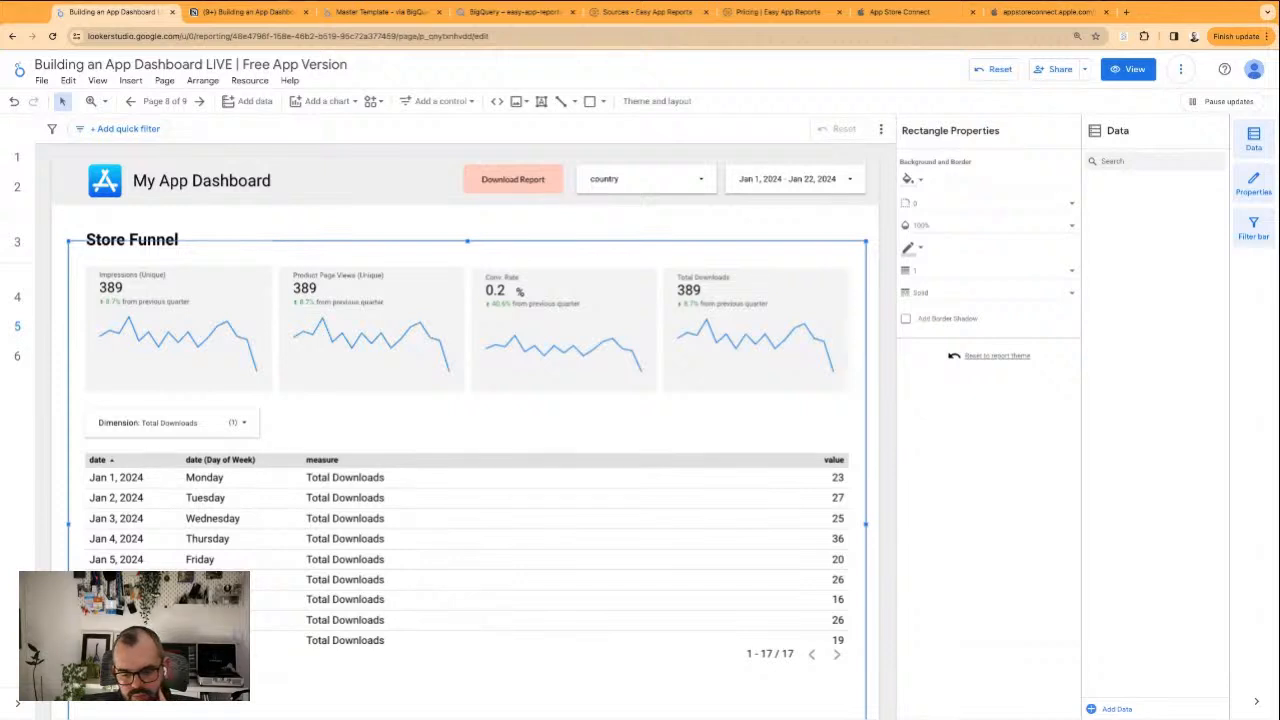
# Extend the table downward to just above the bottom edge of the section frame so more rows fit
pyautogui.scroll(-2, 377, 446)
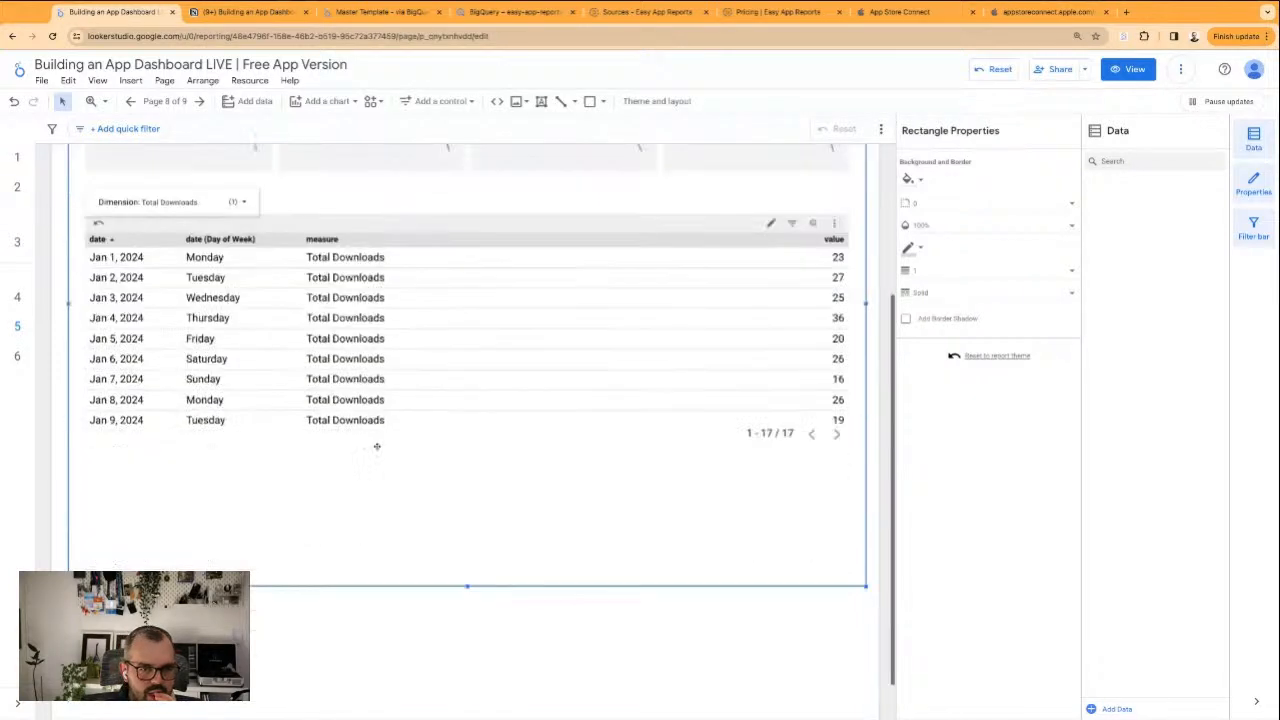
pyautogui.click(539, 430)
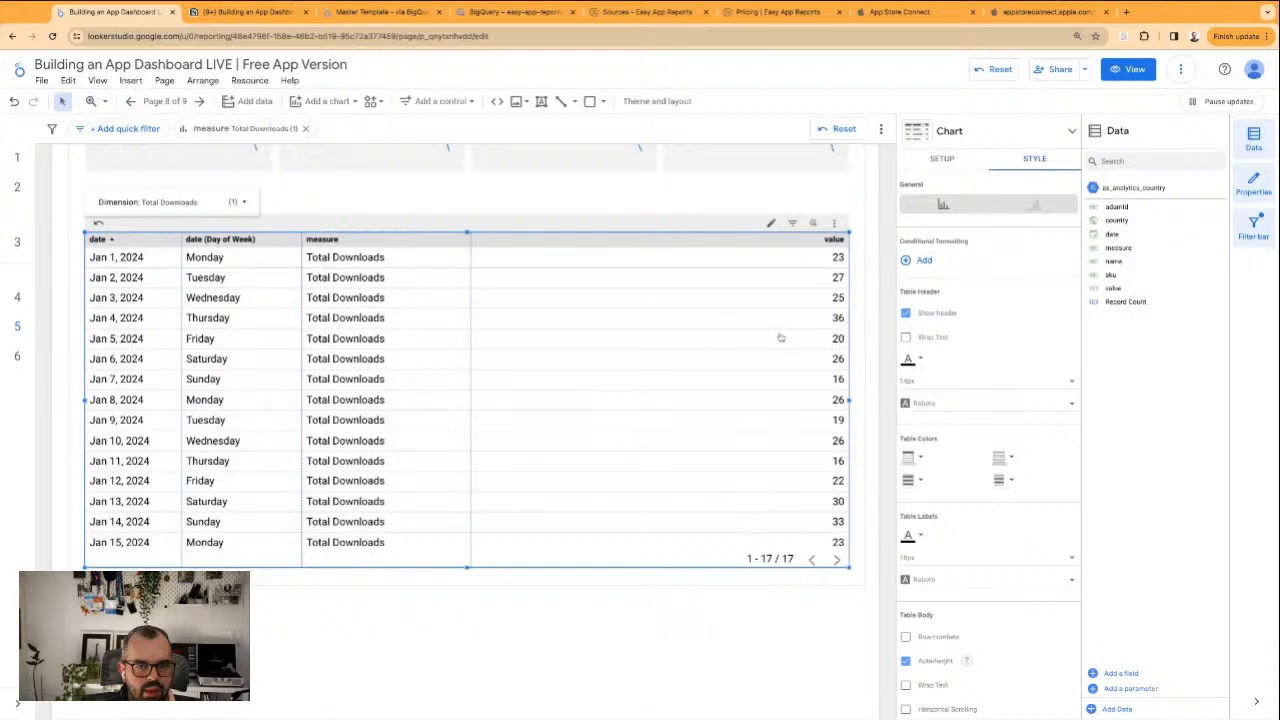
pyautogui.click(877, 286)
pyautogui.scroll(3, 872, 311)
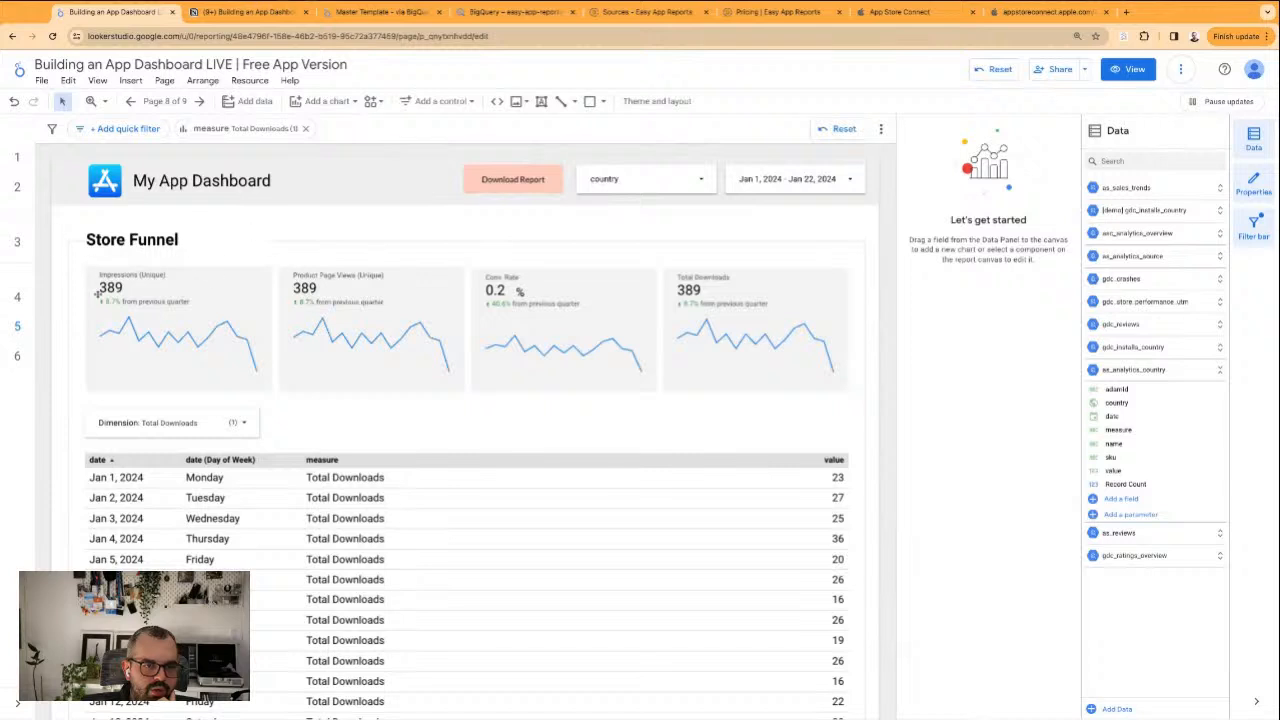
# Replace the country control's Record Count metric with value
pyautogui.click(581, 183)
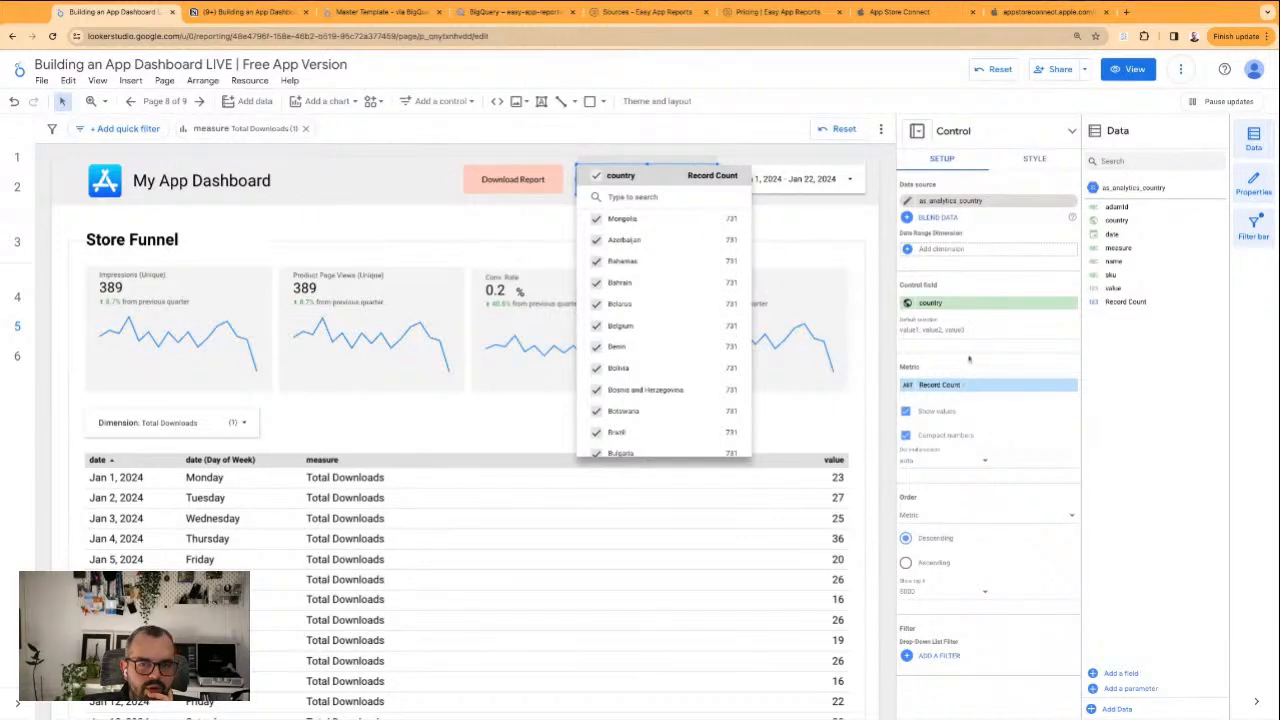
pyautogui.click(998, 386)
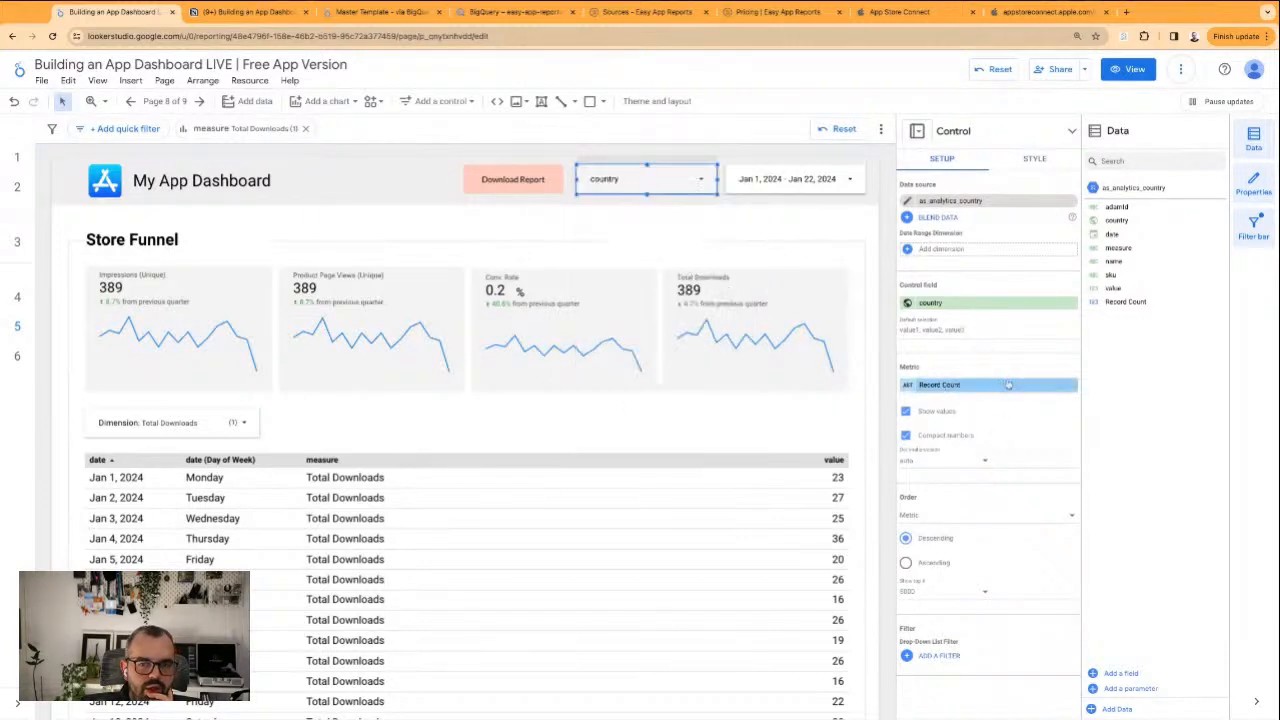
pyautogui.click(1071, 385)
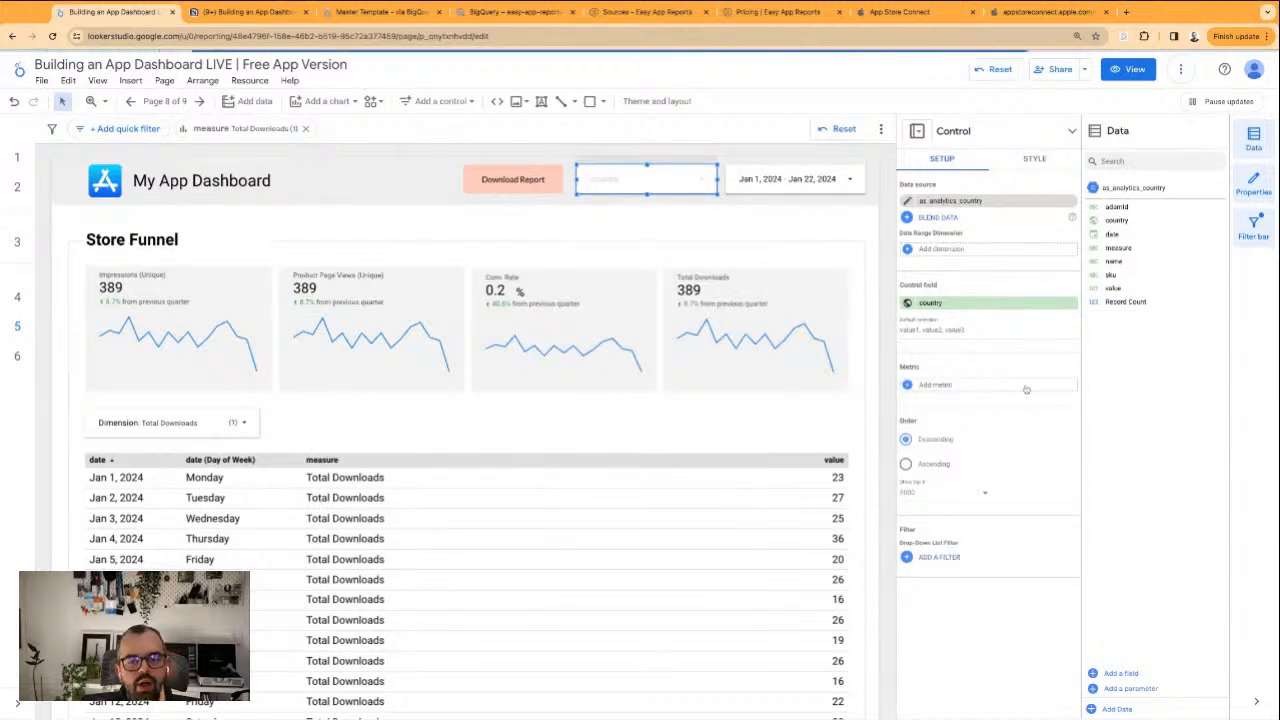
pyautogui.click(1005, 386)
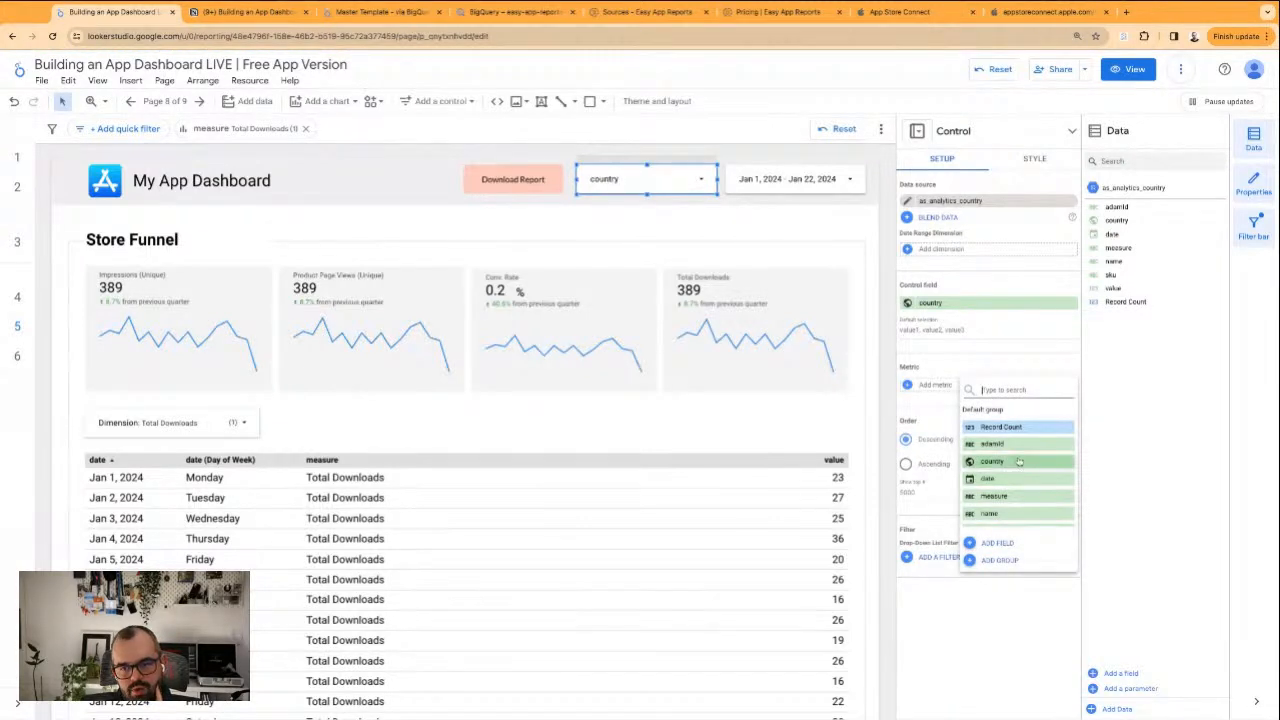
pyautogui.scroll(-3, 1019, 461)
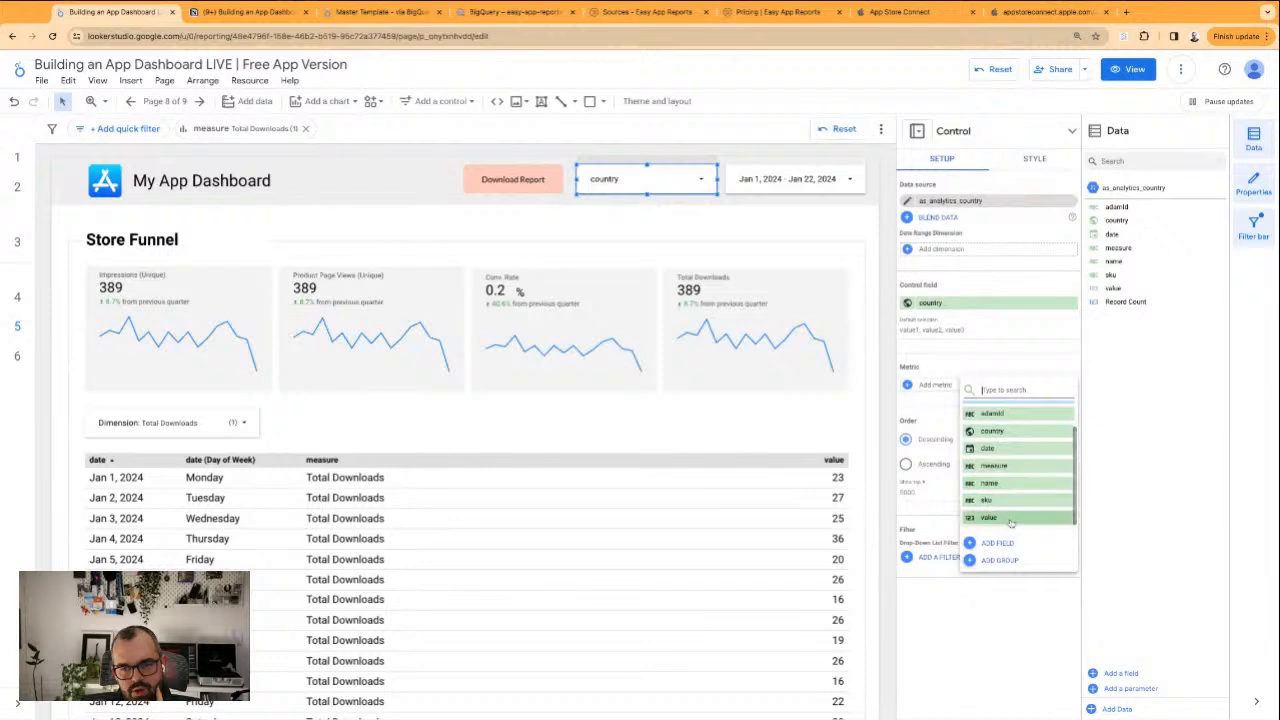
pyautogui.click(1005, 512)
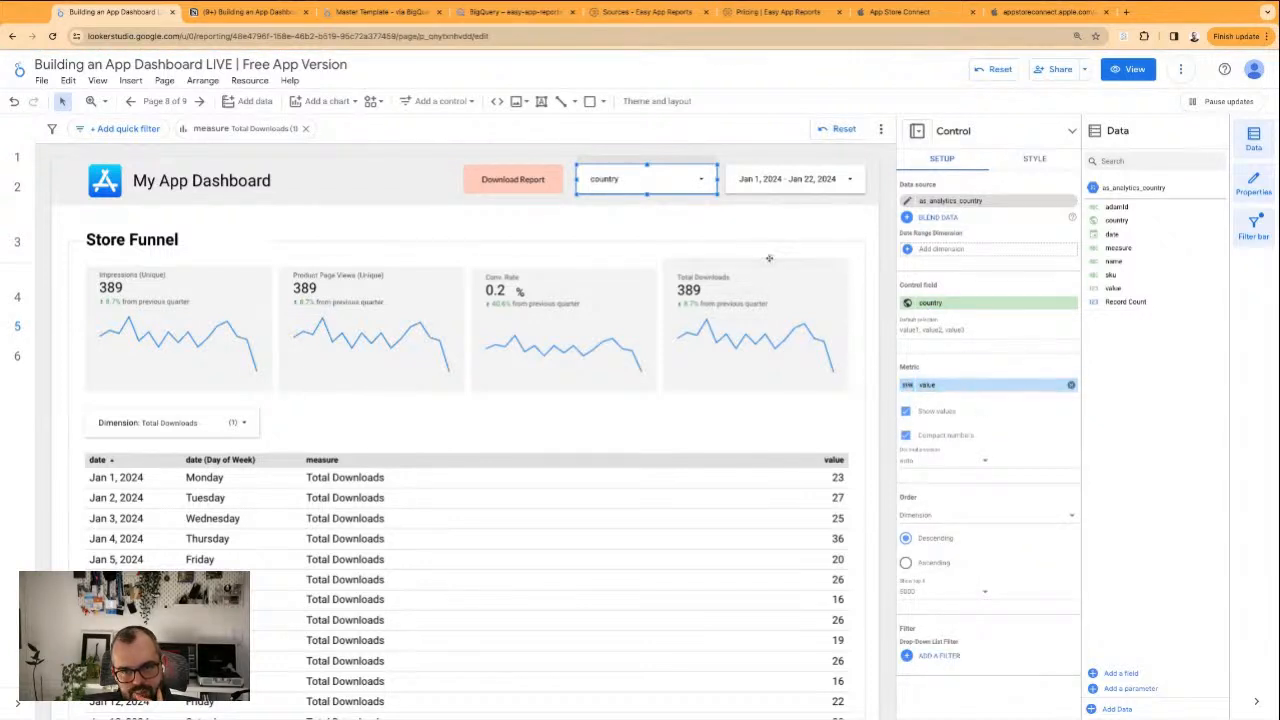
pyautogui.click(655, 182)
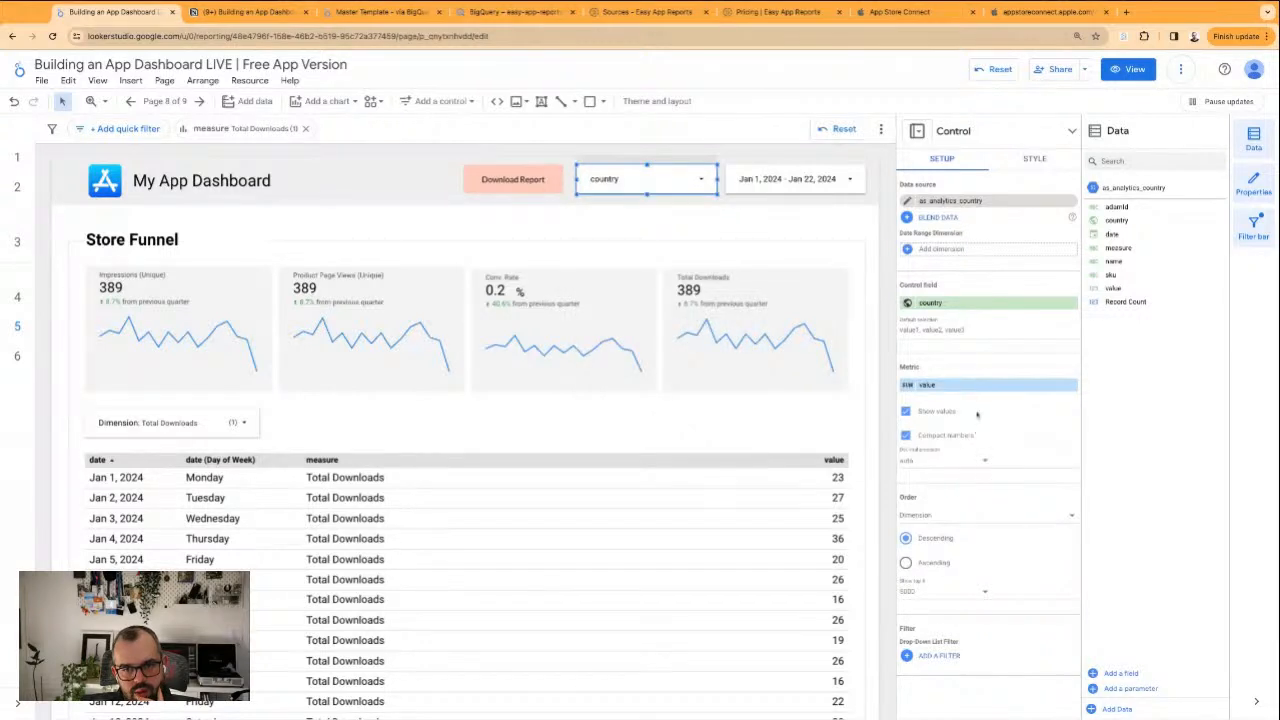
# Order the country control by metric, limit it to the top 25 entries, and check its list of countries
pyautogui.click(940, 516)
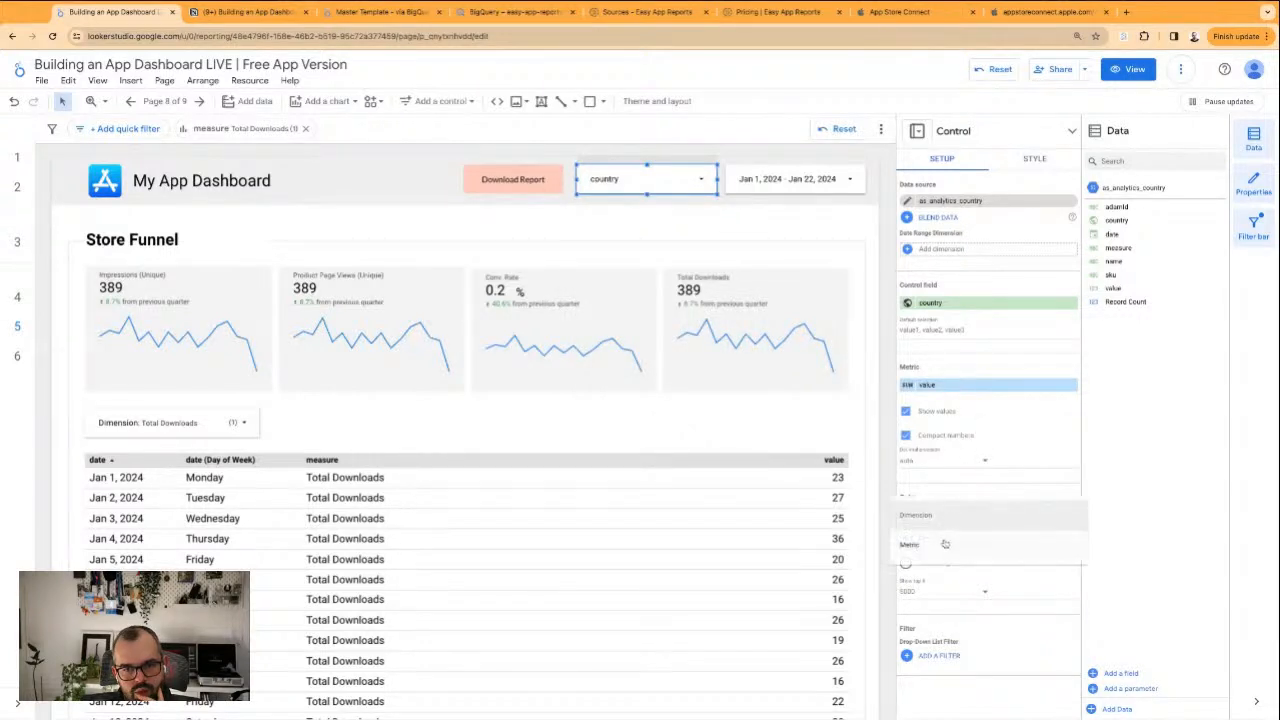
pyautogui.click(948, 548)
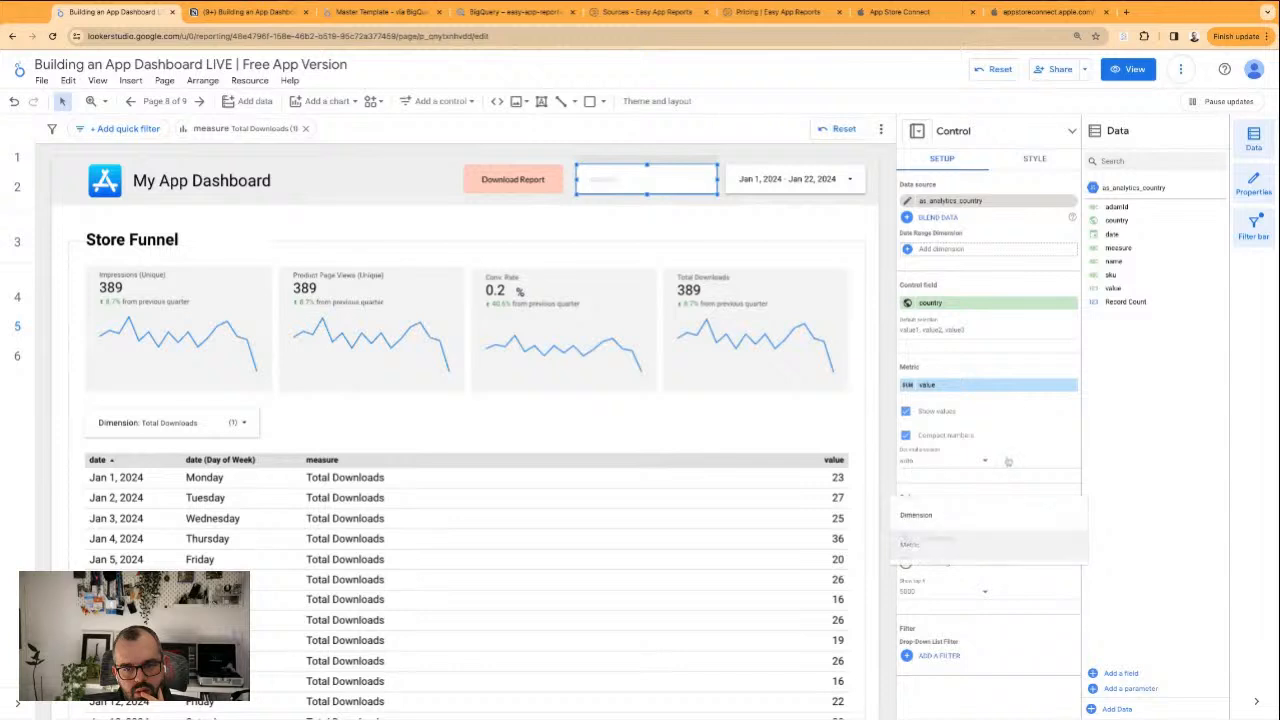
pyautogui.click(937, 592)
pyautogui.scroll(3, 947, 589)
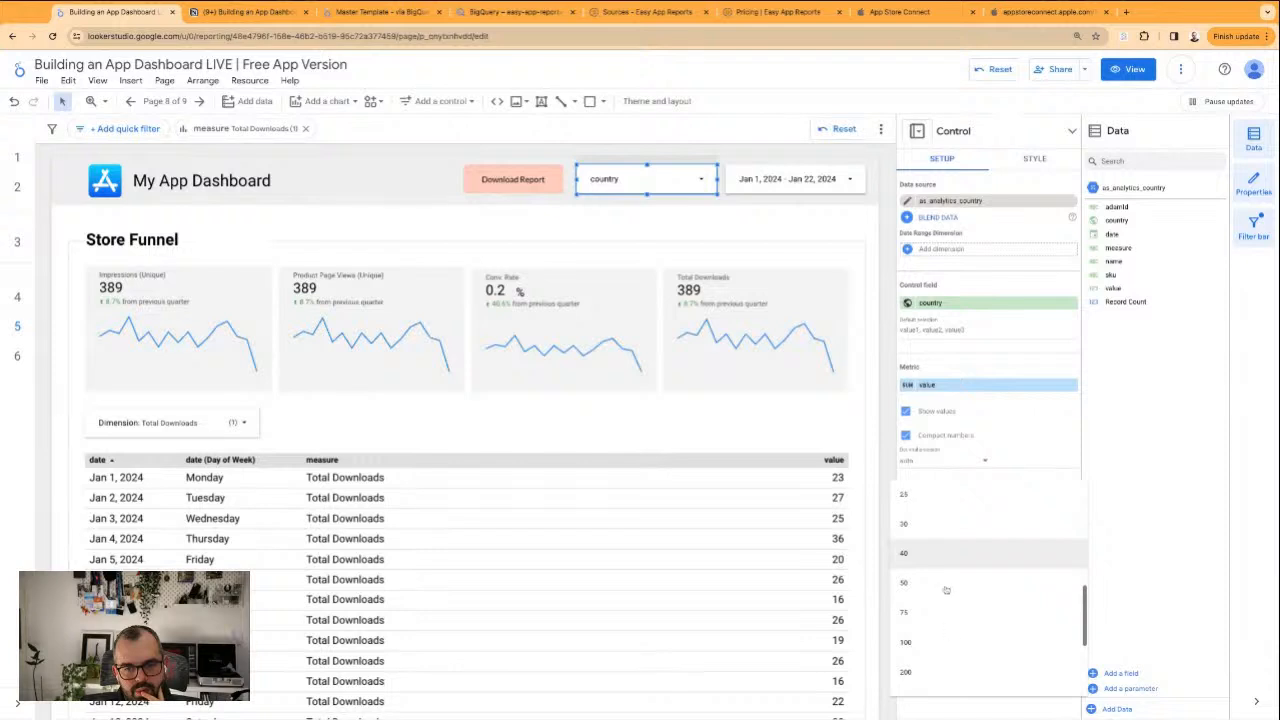
pyautogui.click(928, 497)
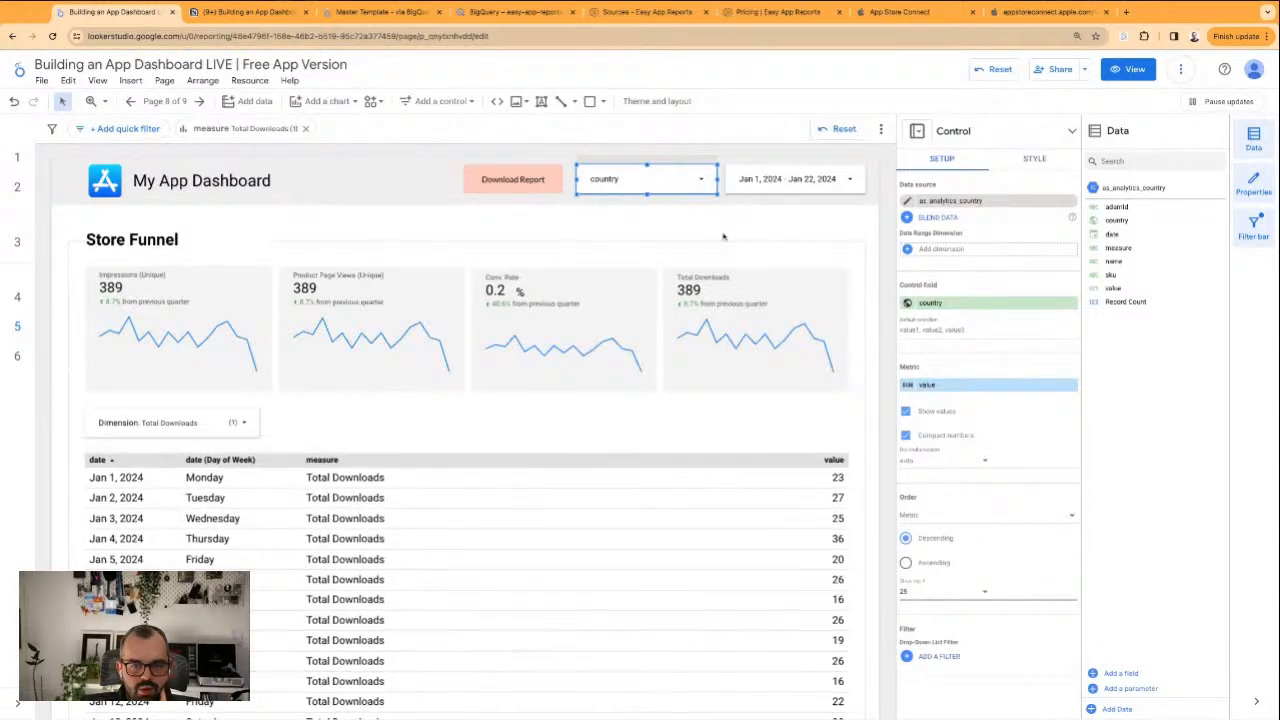
pyautogui.click(705, 180)
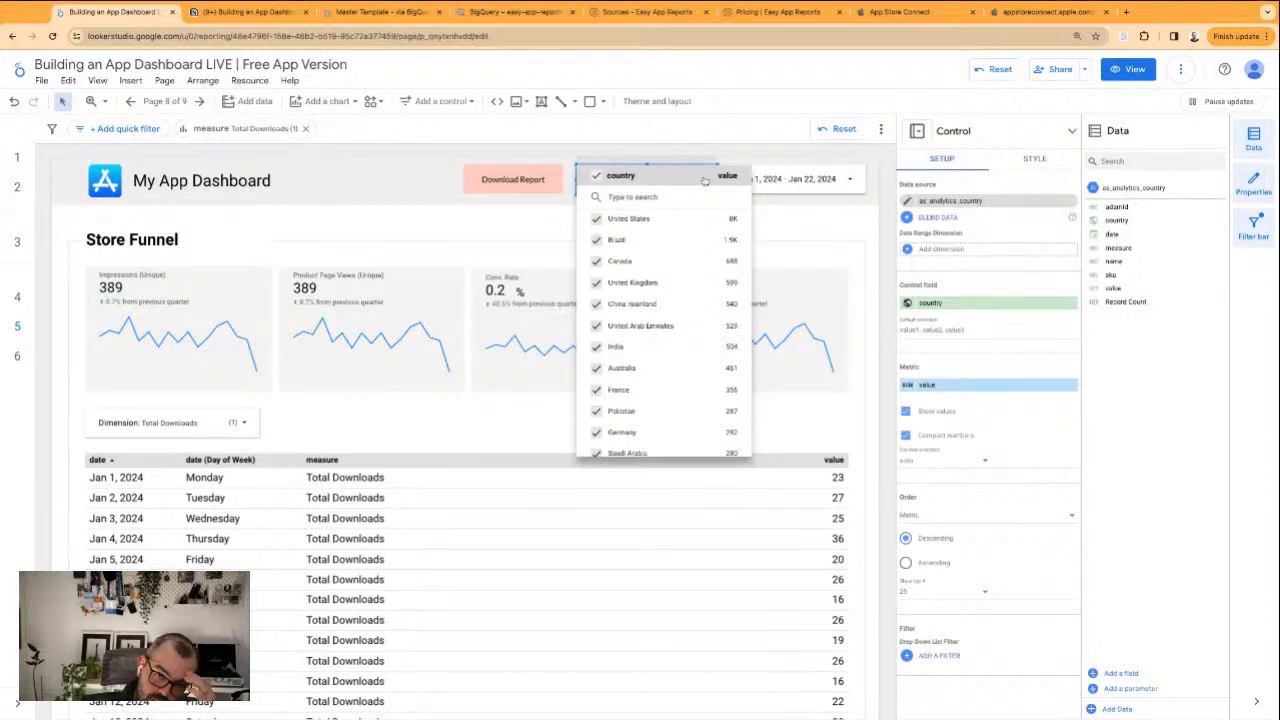
pyautogui.scroll(-5, 663, 337)
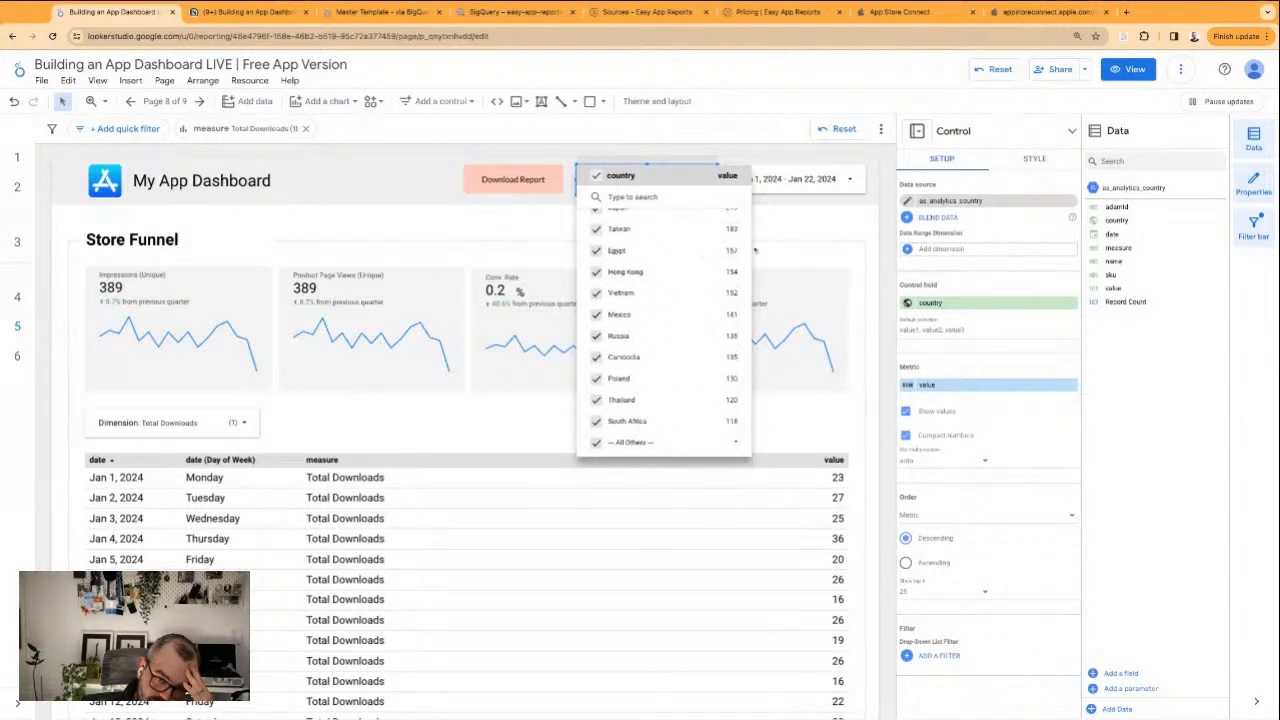
pyautogui.click(806, 242)
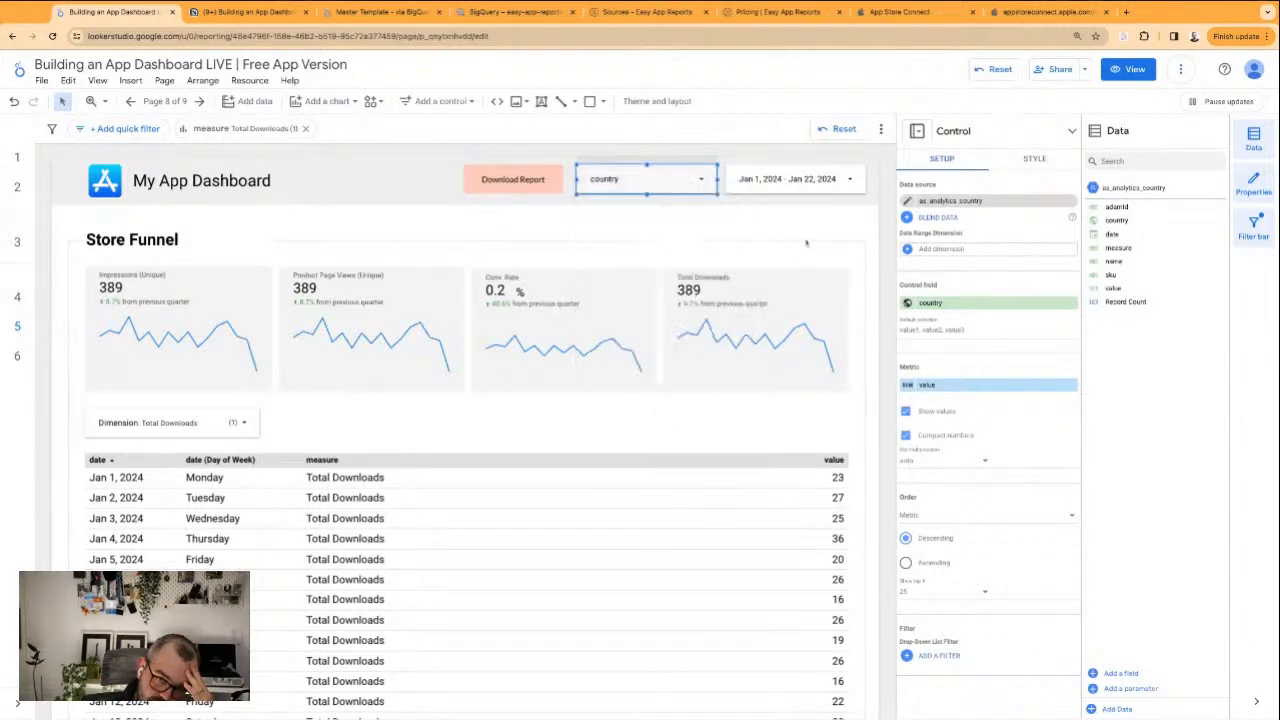
# Rename the country control's field as Country
pyautogui.click(908, 304)
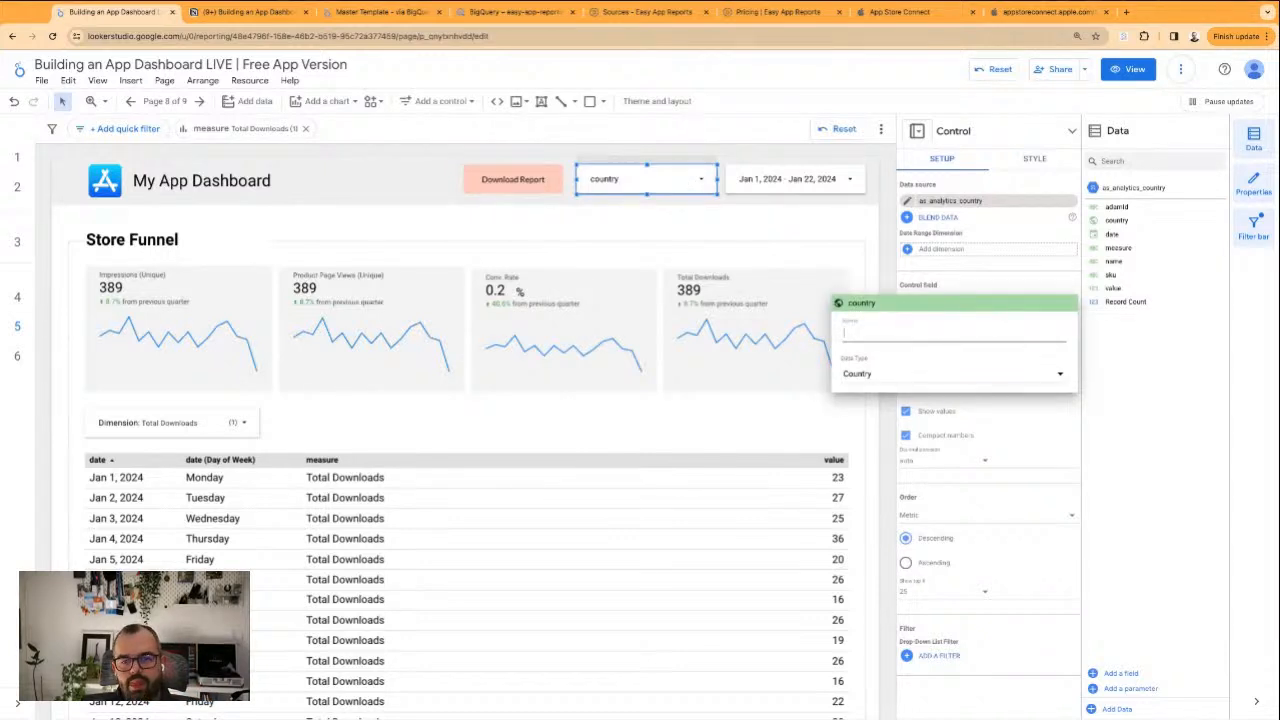
pyautogui.write('Country')
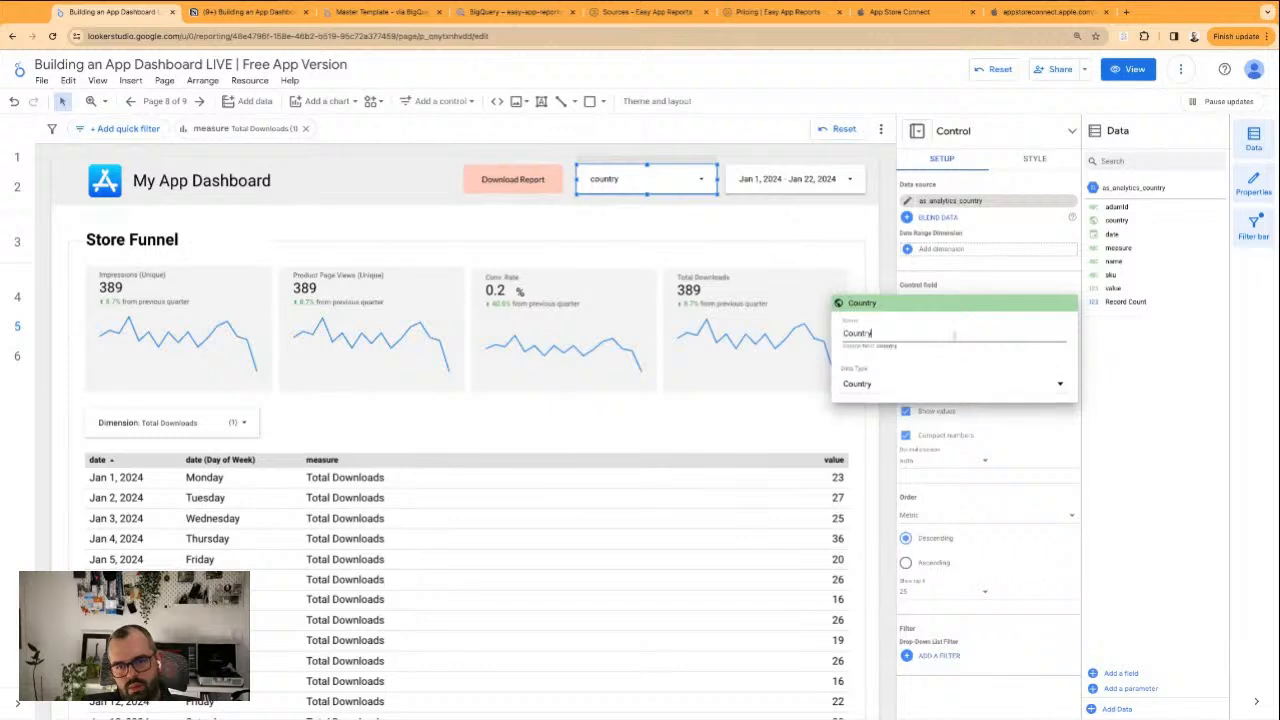
pyautogui.press('Return')
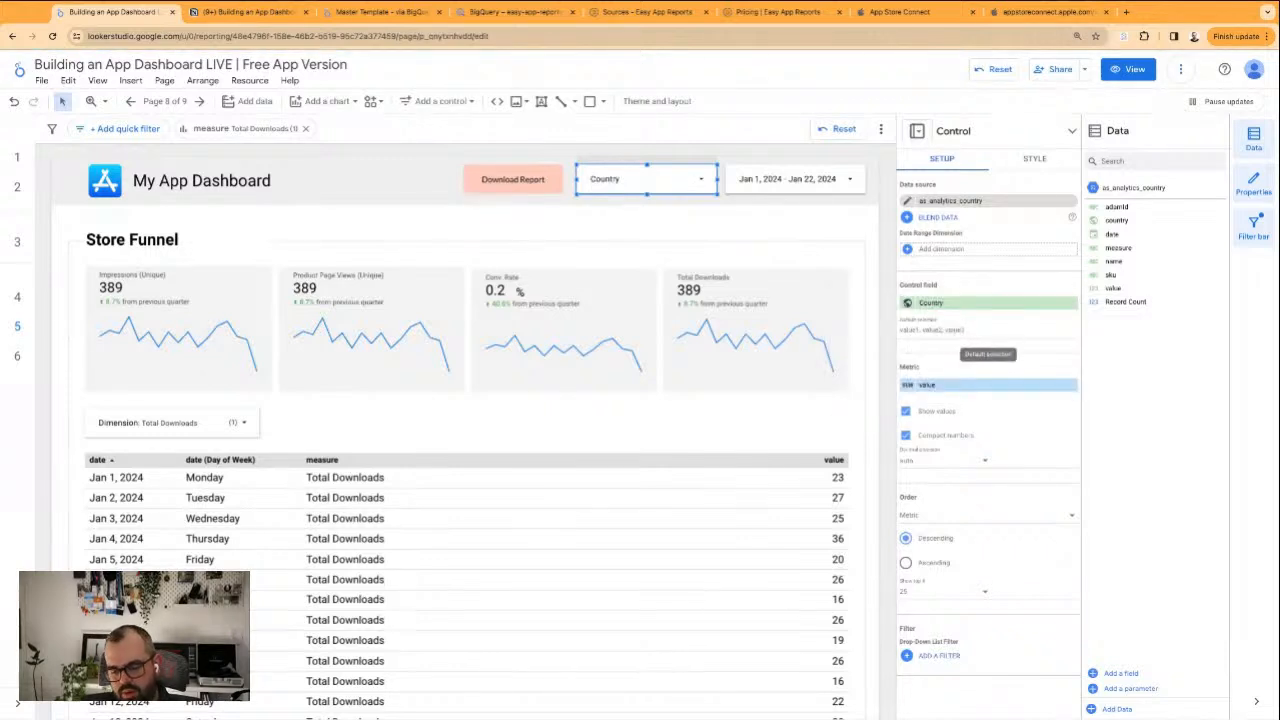
pyautogui.click(710, 228)
pyautogui.scroll(-3, 677, 420)
pyautogui.scroll(3, 677, 426)
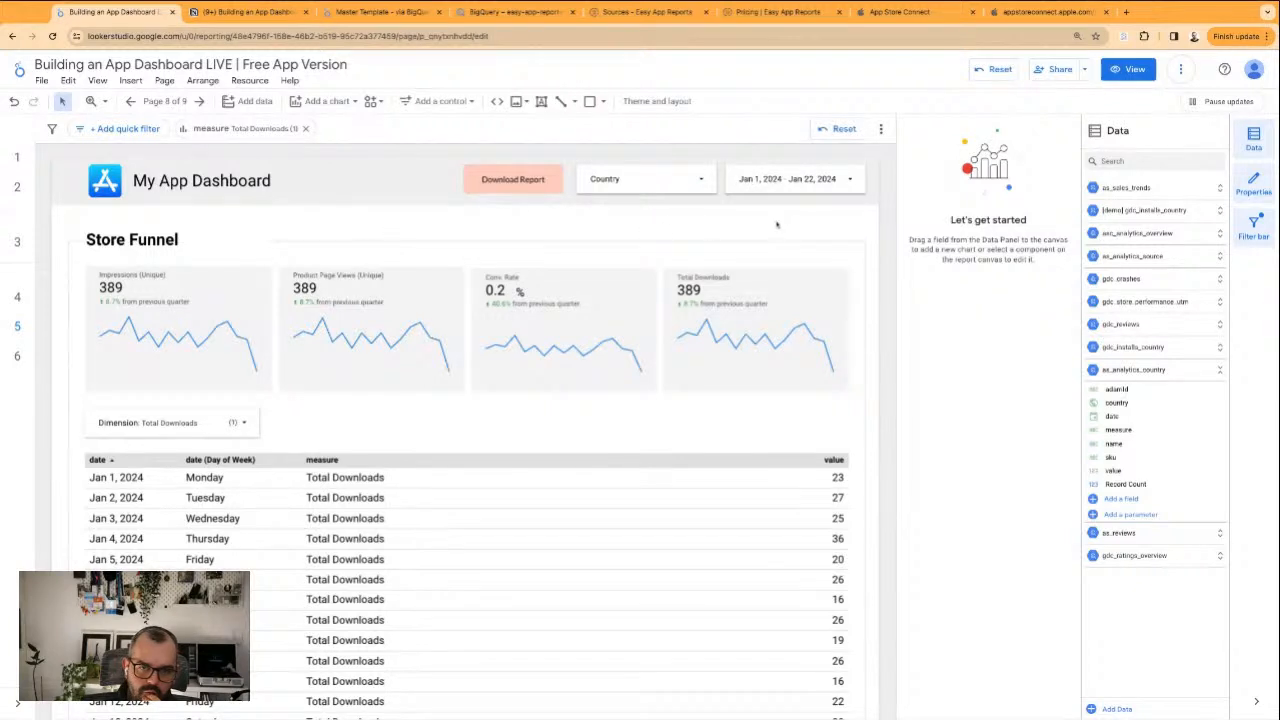
# Move the Download Report button left towards the dashboard title and narrow the Country control from its left side
pyautogui.click(494, 170)
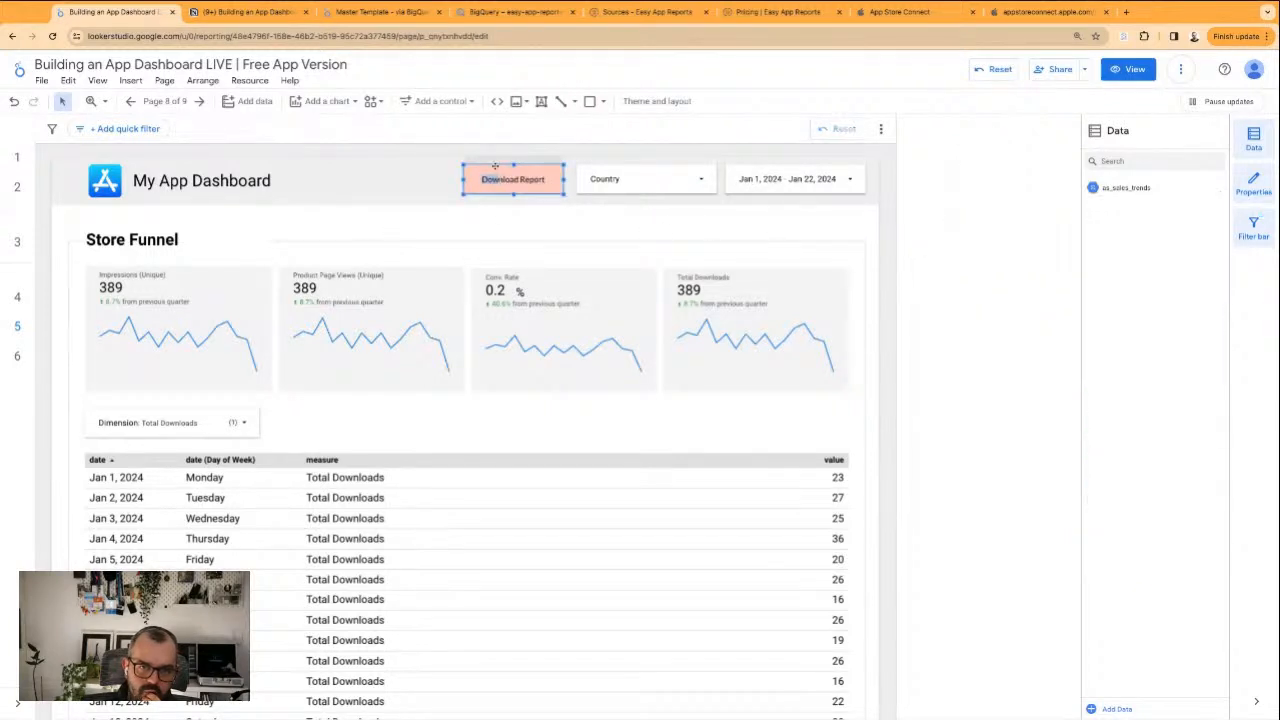
pyautogui.moveTo(512, 170); pyautogui.dragTo(397, 170)
pyautogui.click(578, 183)
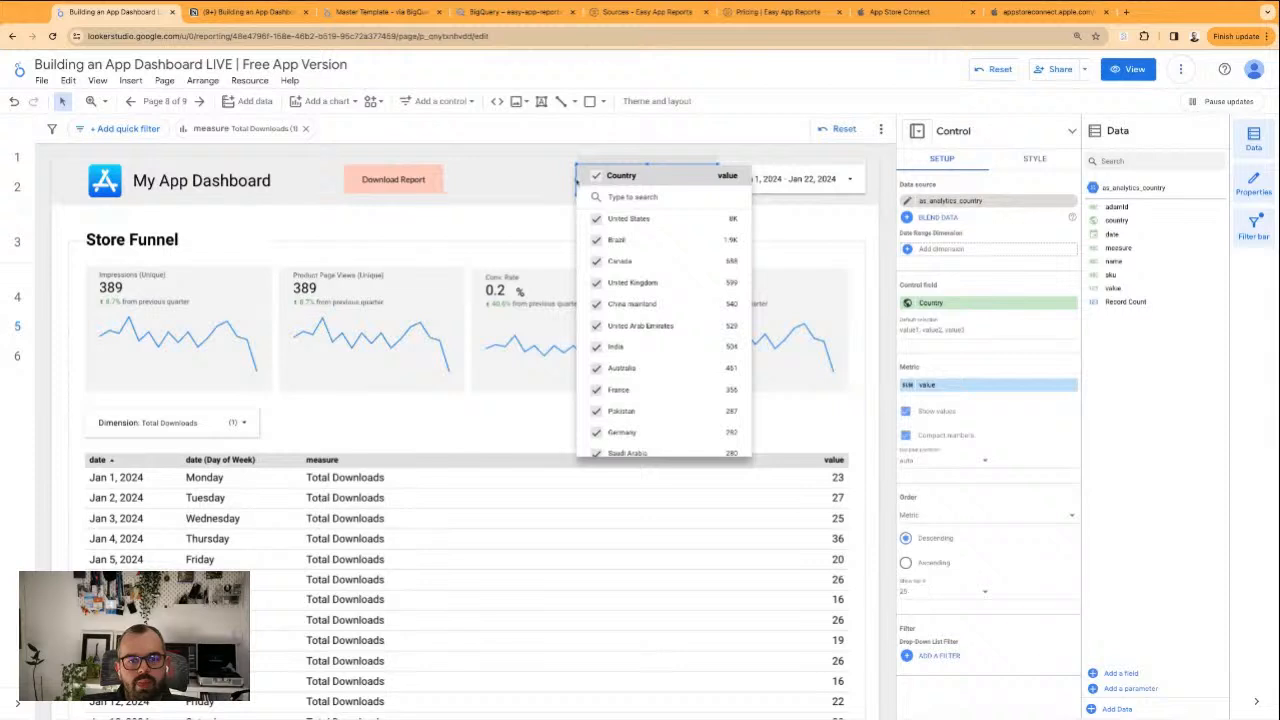
pyautogui.click(576, 180)
pyautogui.moveTo(576, 180); pyautogui.dragTo(575, 179)
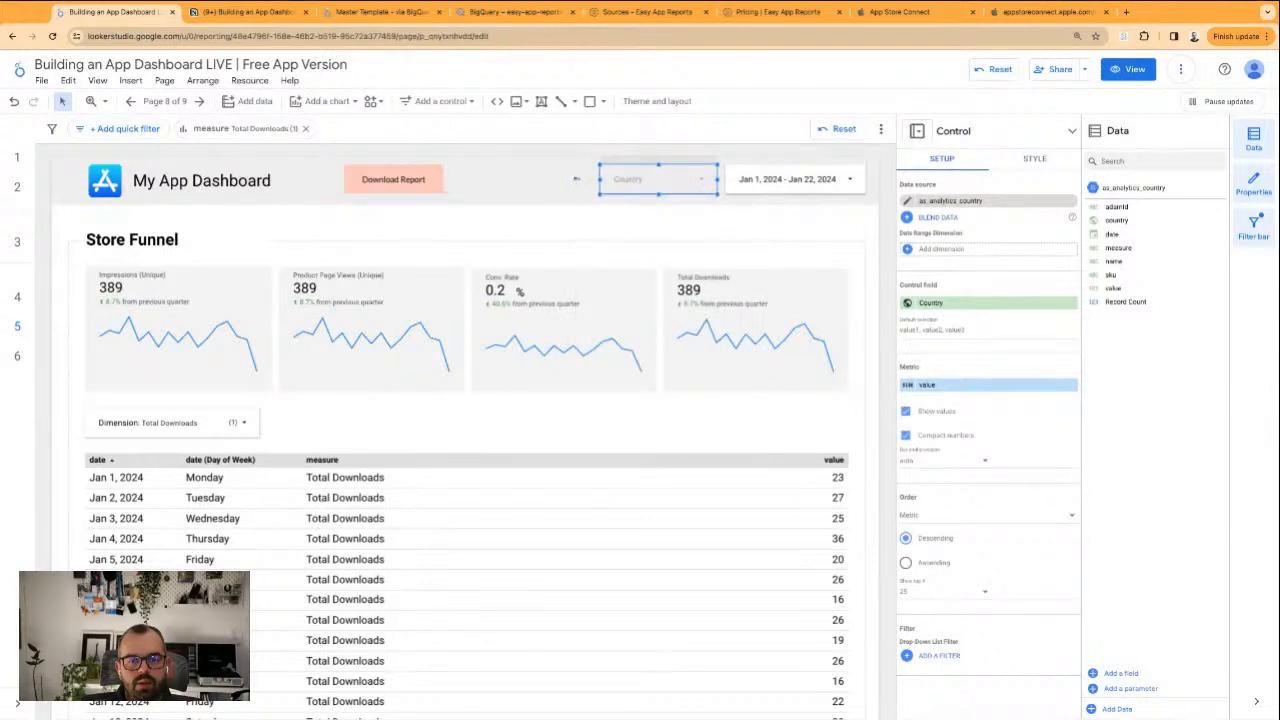
# Duplicate the Country control, place the copy between it and the Download Report button, and set the copy's control field to name
pyautogui.press('super+v')
pyautogui.moveTo(635, 185)
pyautogui.mouseDown()
pyautogui.moveTo(509, 185)
pyautogui.moveTo(490, 173)
pyautogui.moveTo(638, 184)
pyautogui.mouseUp()
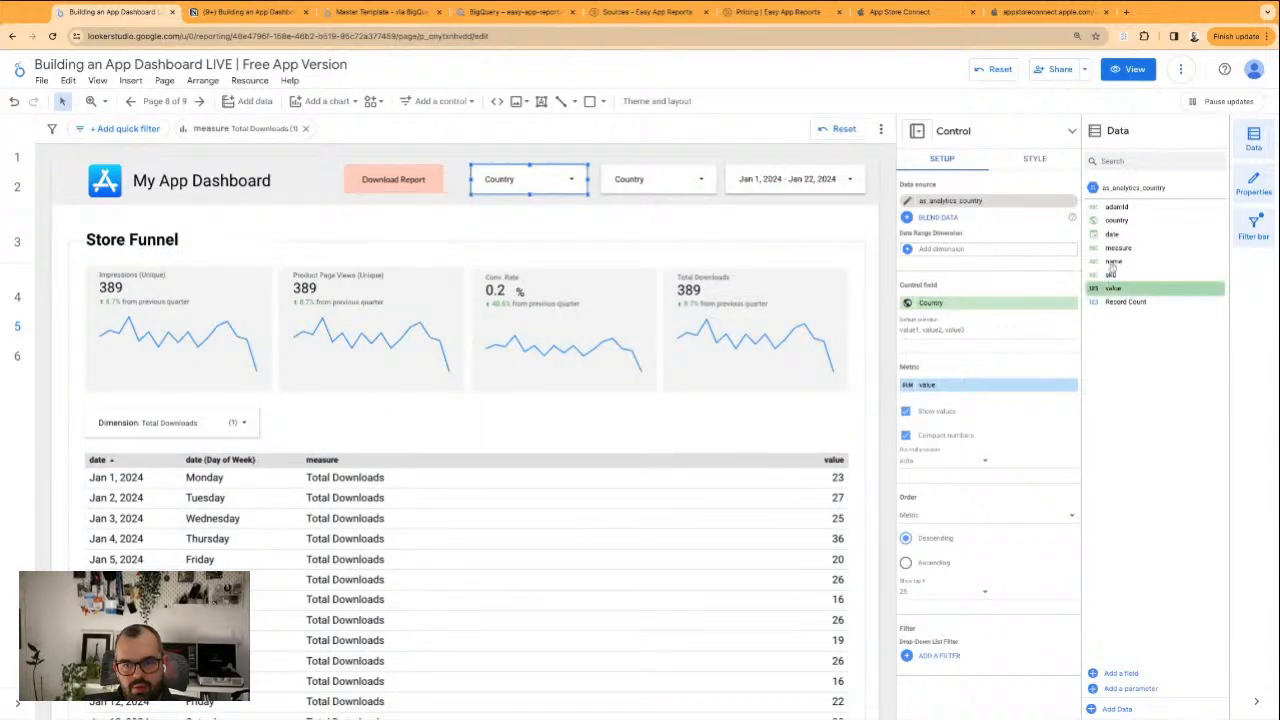
pyautogui.moveTo(1113, 261); pyautogui.dragTo(987, 302)
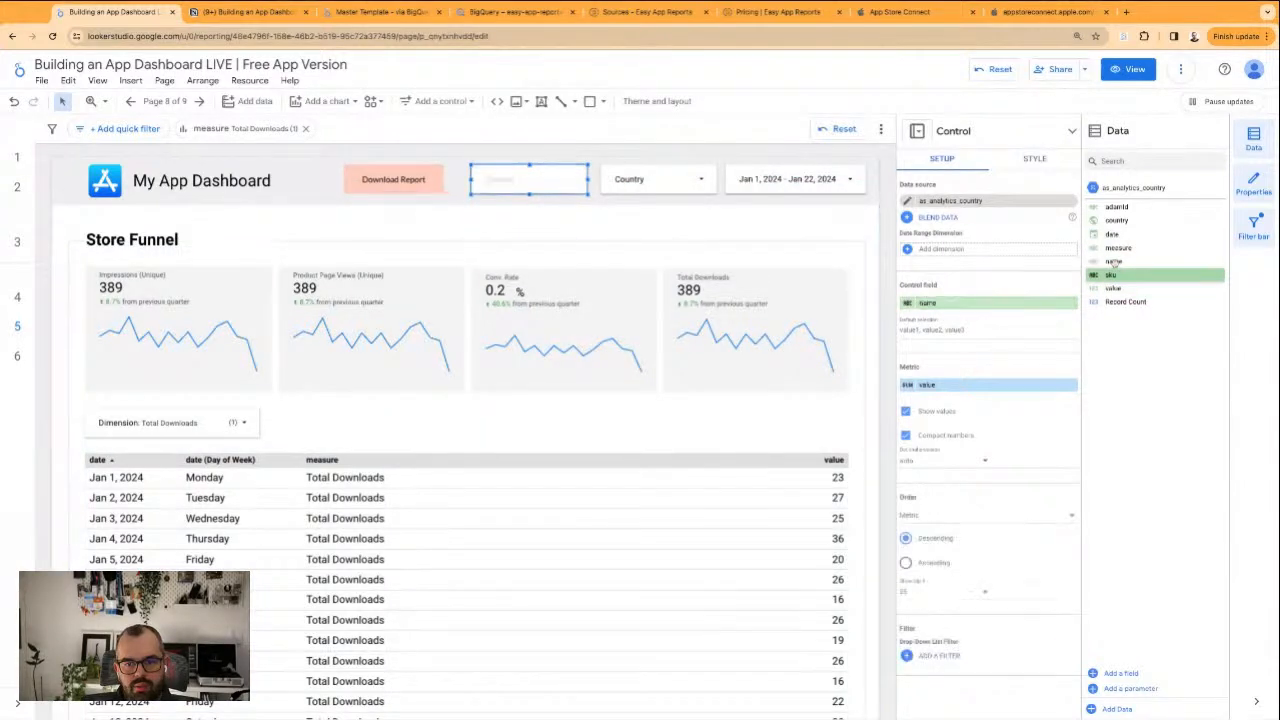
pyautogui.click(396, 172)
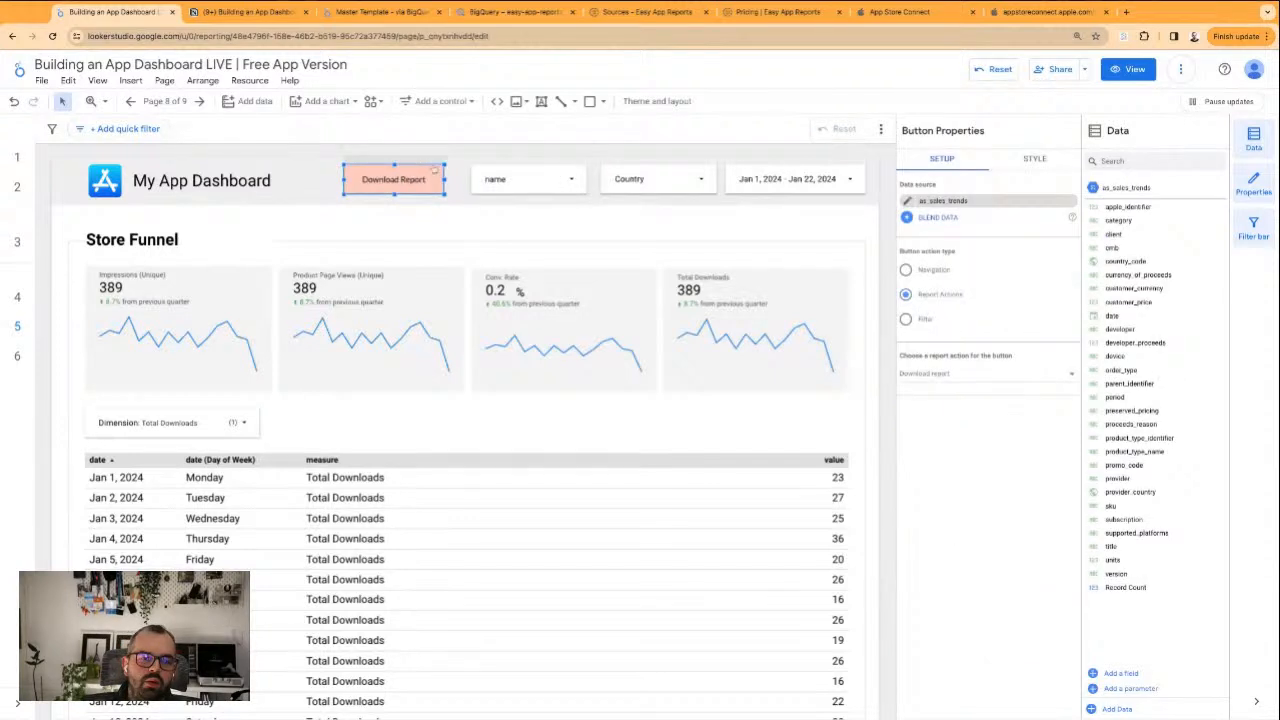
pyautogui.click(501, 212)
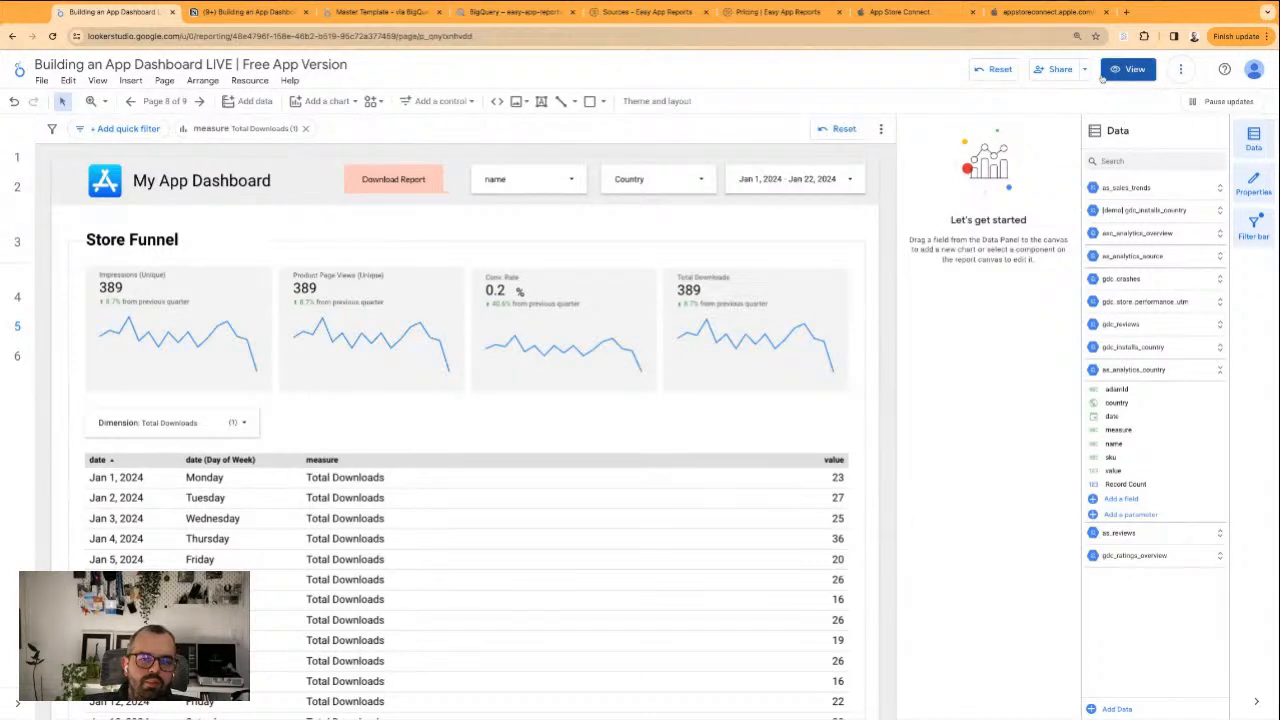
# Switch the report to view mode to review the Store Funnel page
pyautogui.click(1127, 69)
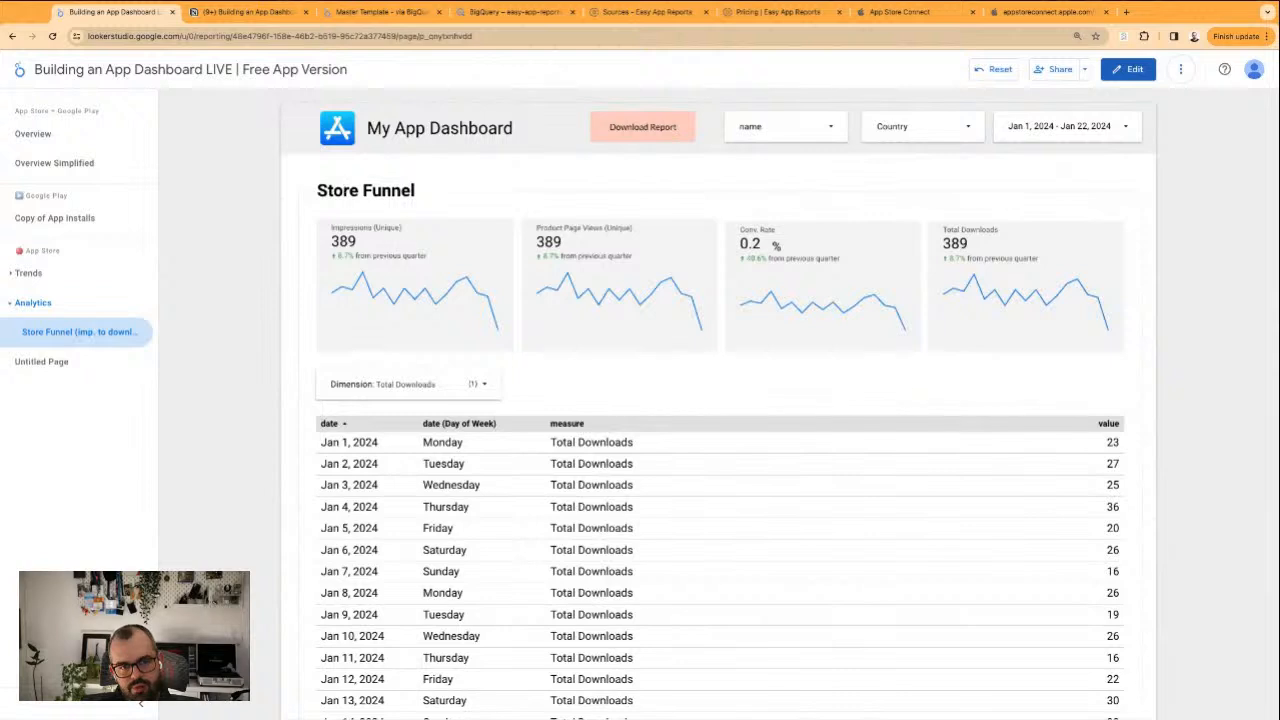
pyautogui.moveTo(322, 206); pyautogui.dragTo(345, 242)
pyautogui.click(789, 233)
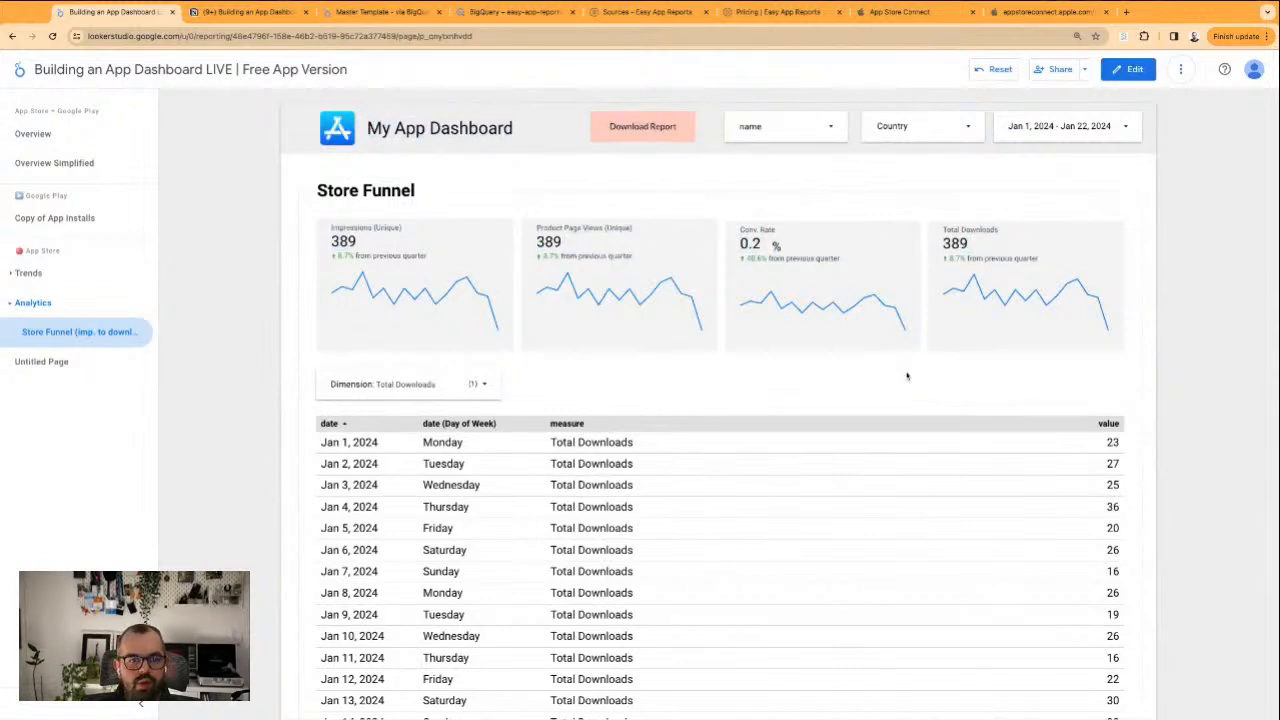
# Return to edit mode and apply the A - Total Downloads filter to the Total Downloads scorecard
pyautogui.scroll(-1, 663, 451)
pyautogui.scroll(1, 863, 563)
pyautogui.click(1130, 72)
pyautogui.click(727, 300)
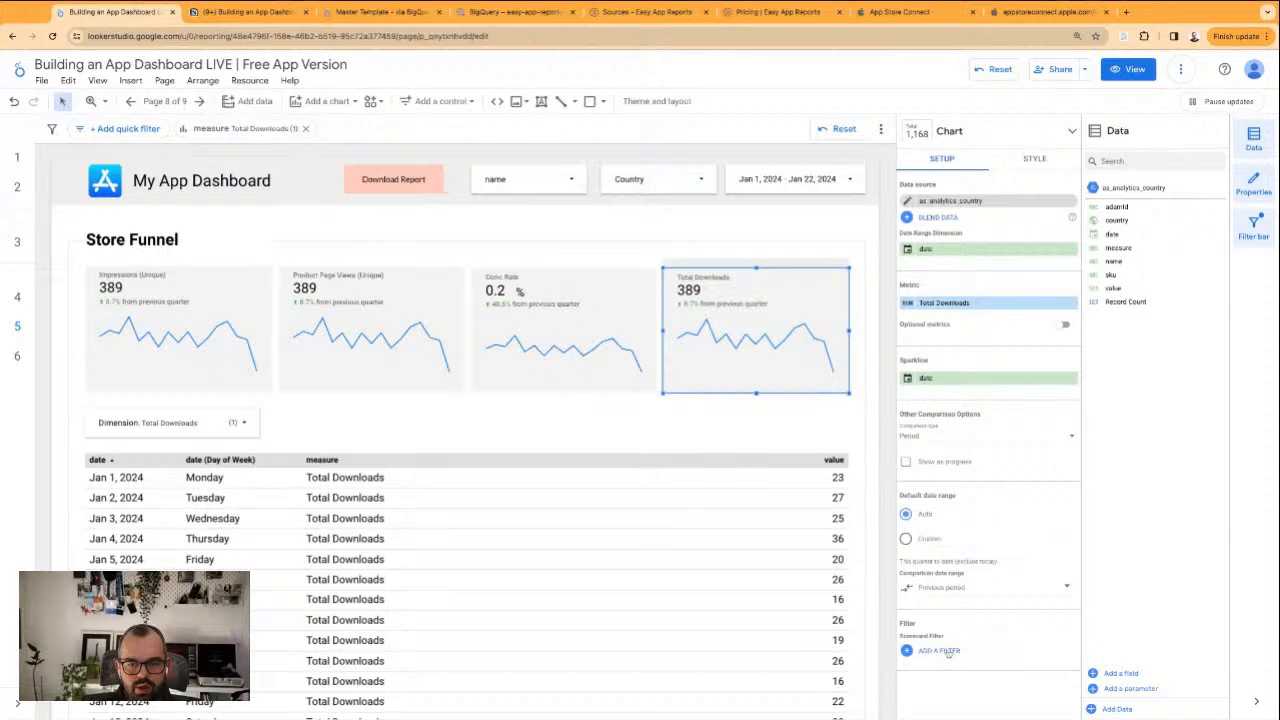
pyautogui.click(946, 651)
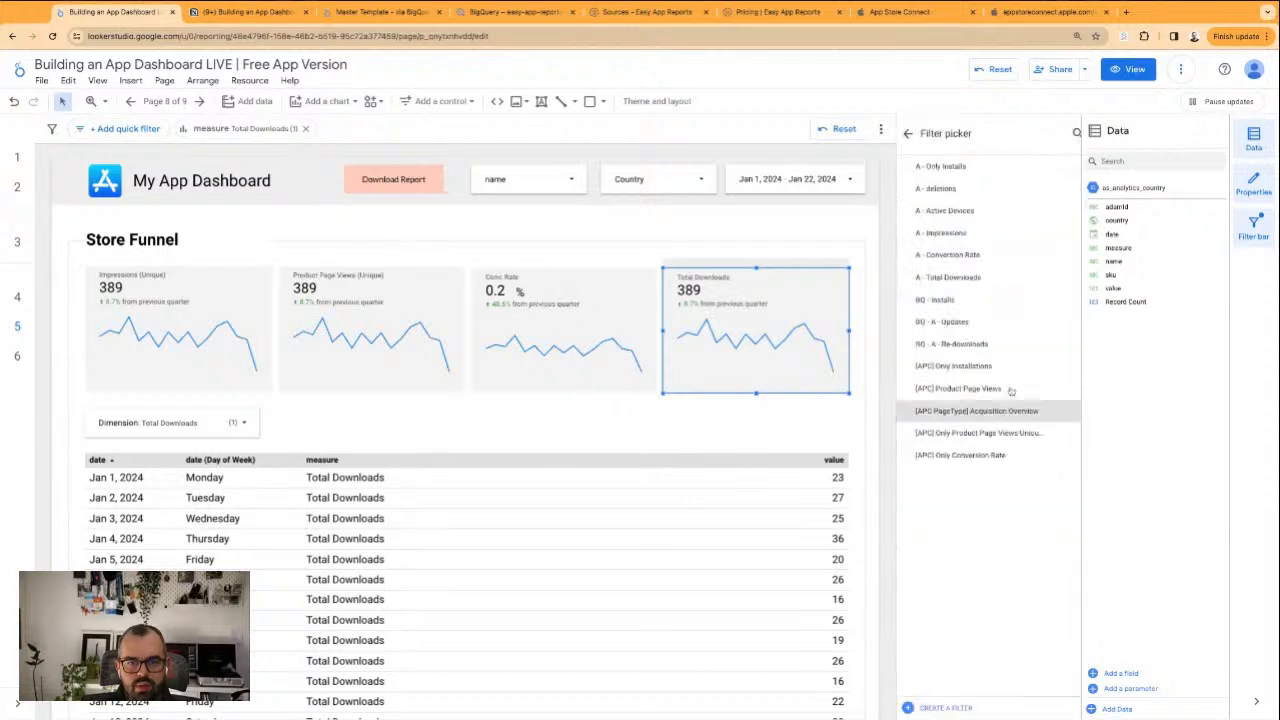
pyautogui.click(985, 278)
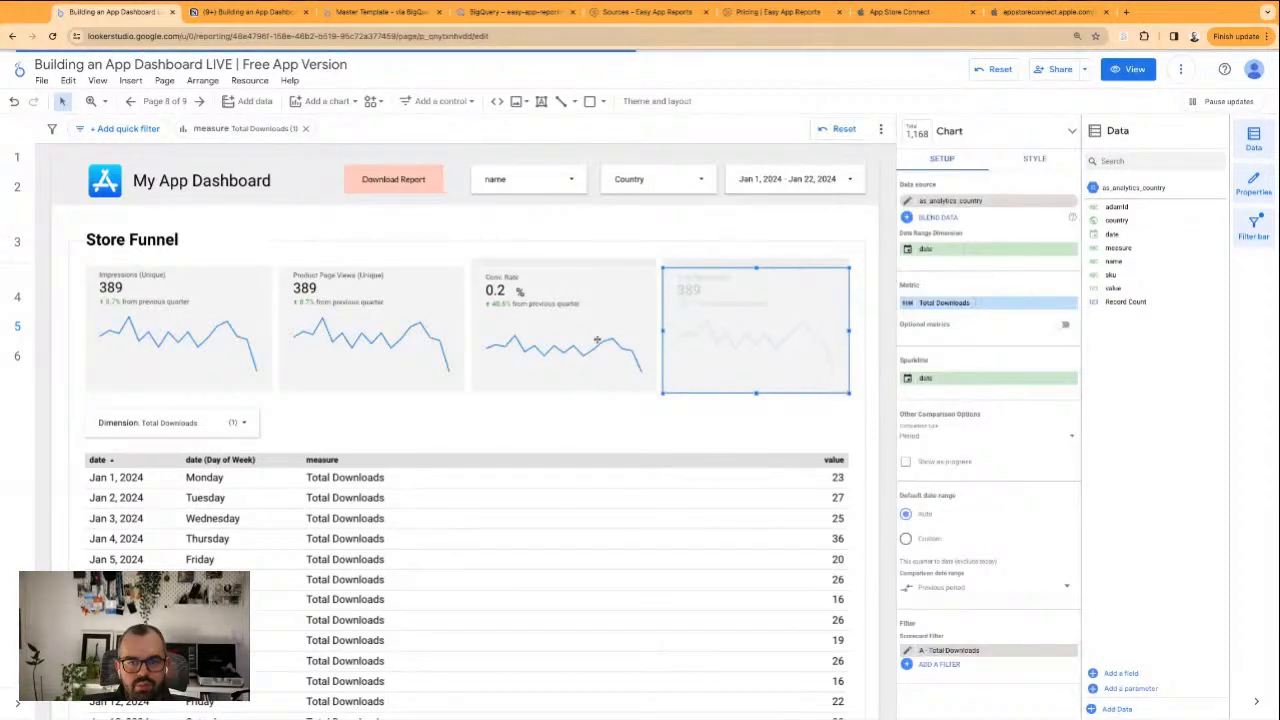
# Apply the [APC] Product Page Views filter to the Product Page Views (Unique) scorecard
pyautogui.click(371, 330)
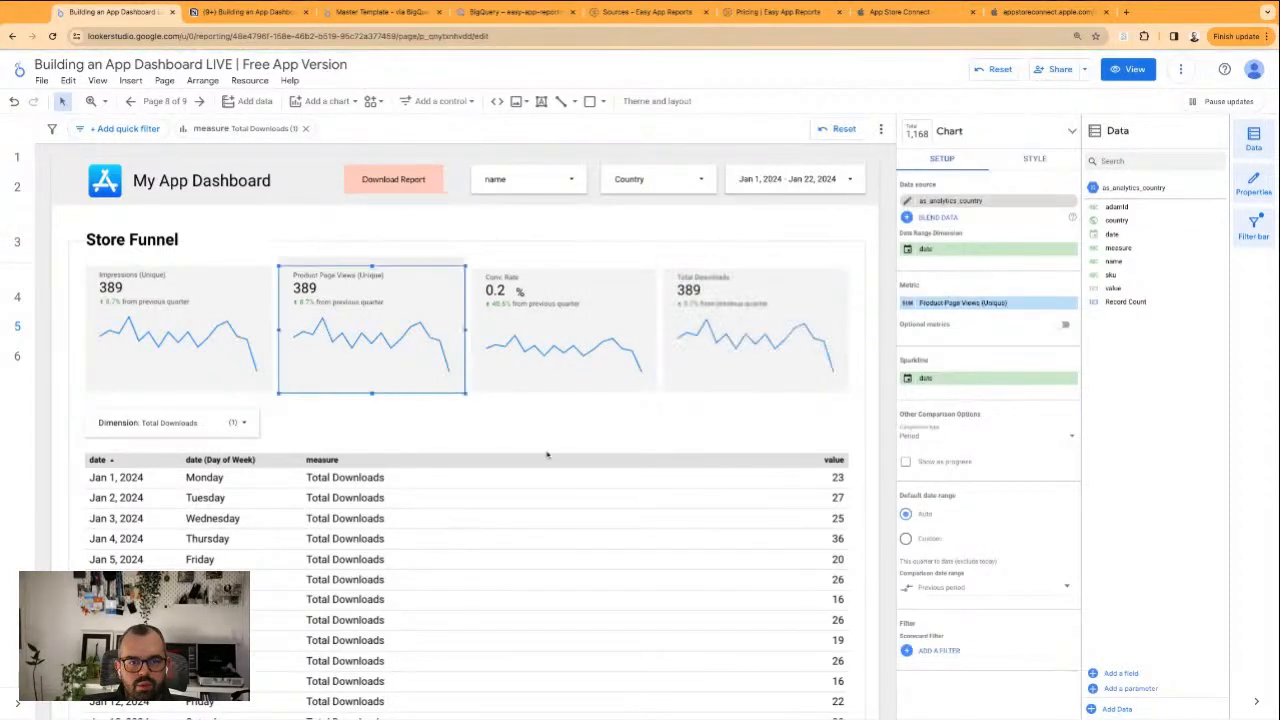
pyautogui.click(960, 652)
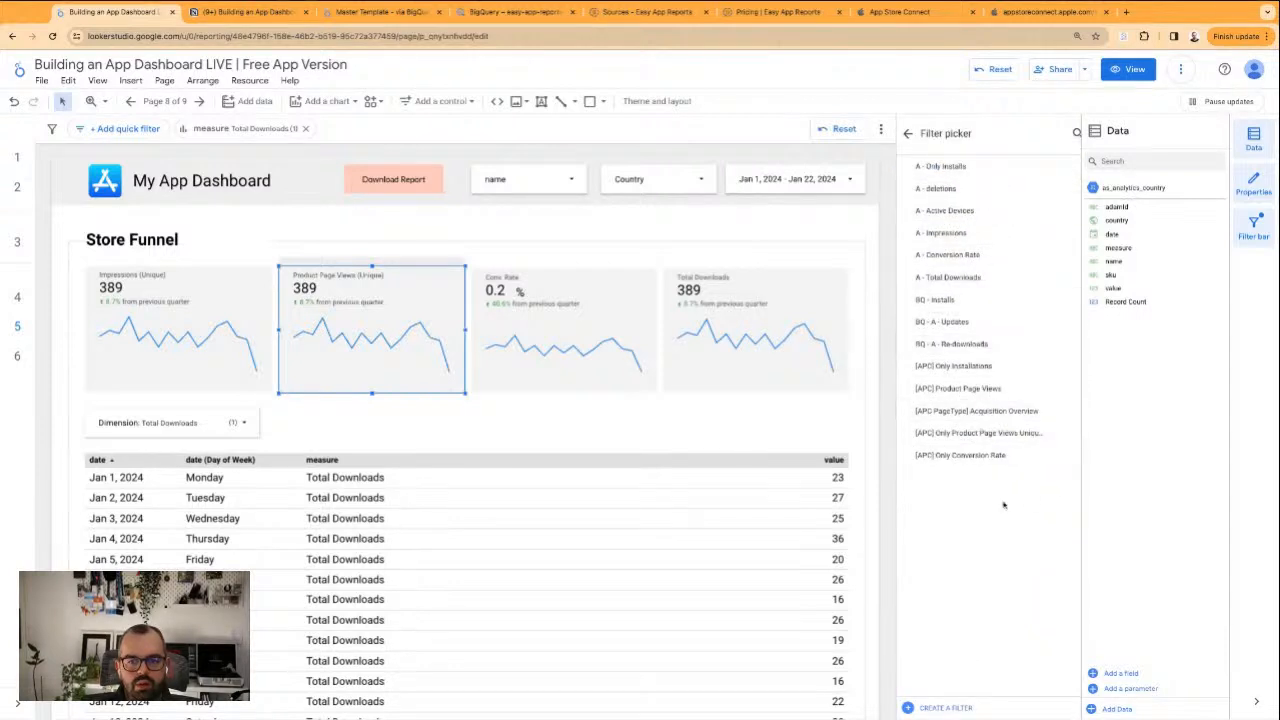
pyautogui.click(1004, 390)
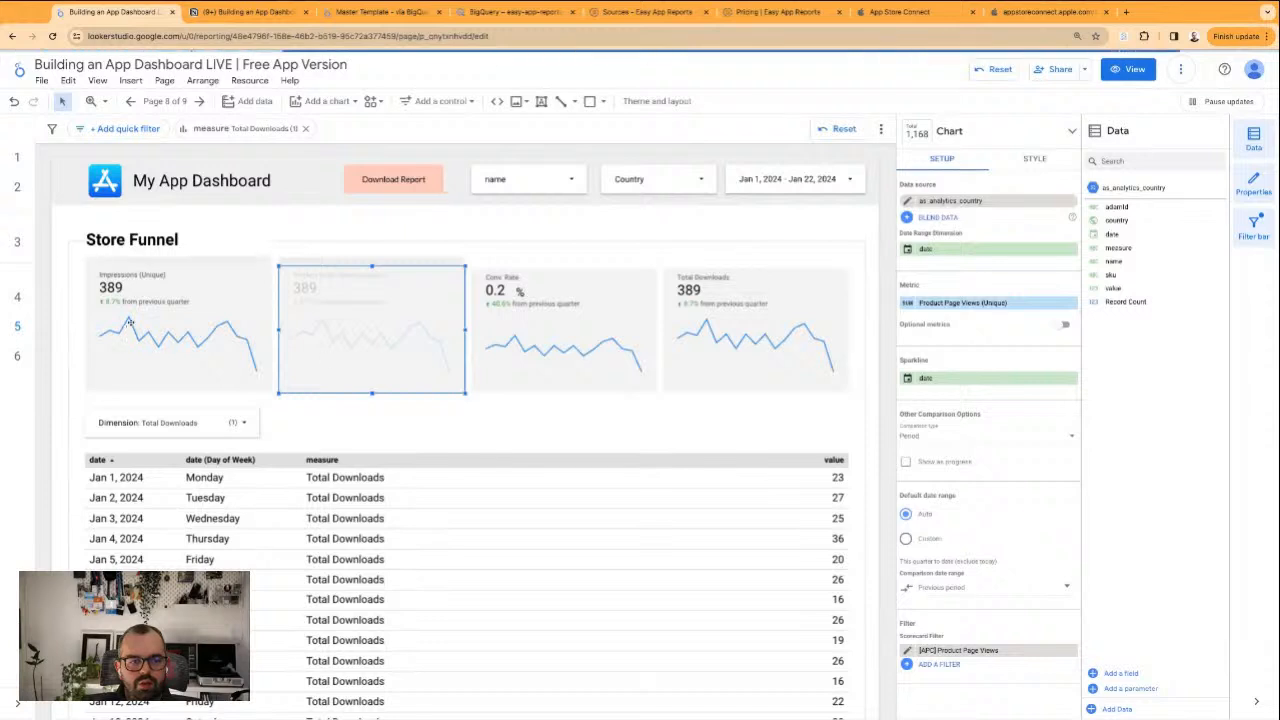
# Apply the A - Impressions filter to the Impressions (Unique) scorecard and deselect it
pyautogui.click(200, 340)
pyautogui.click(944, 650)
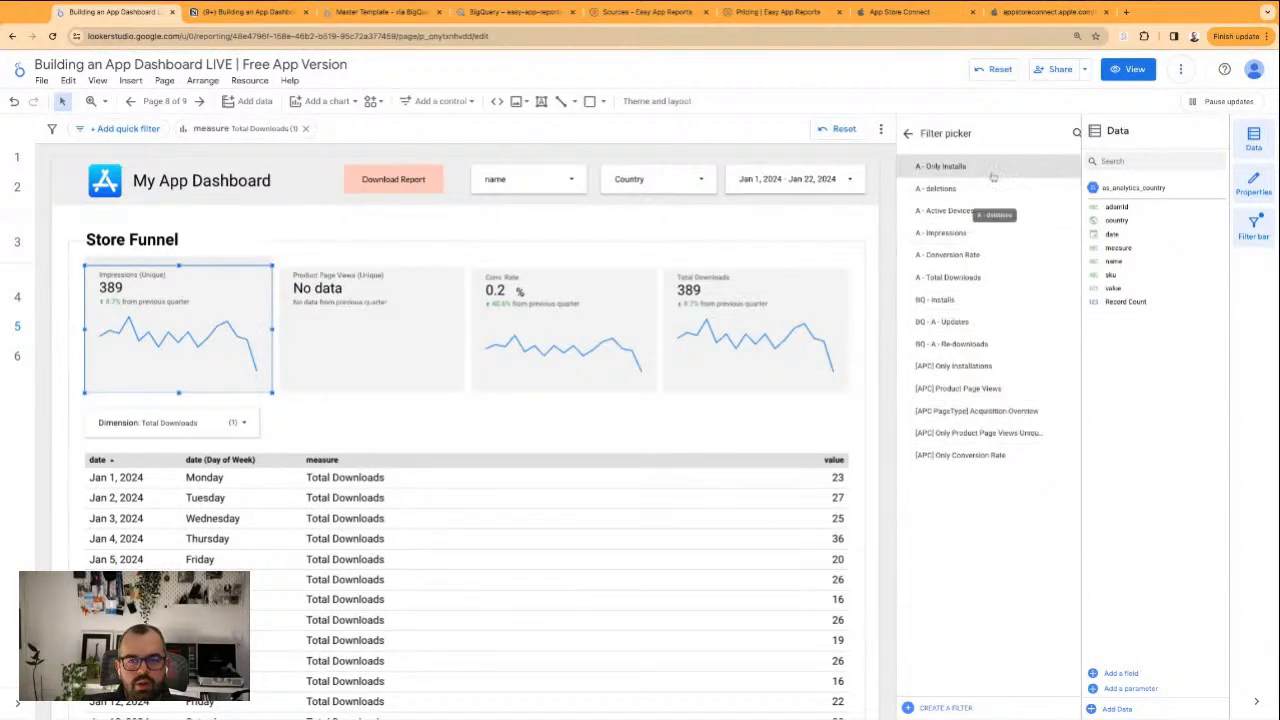
pyautogui.click(999, 244)
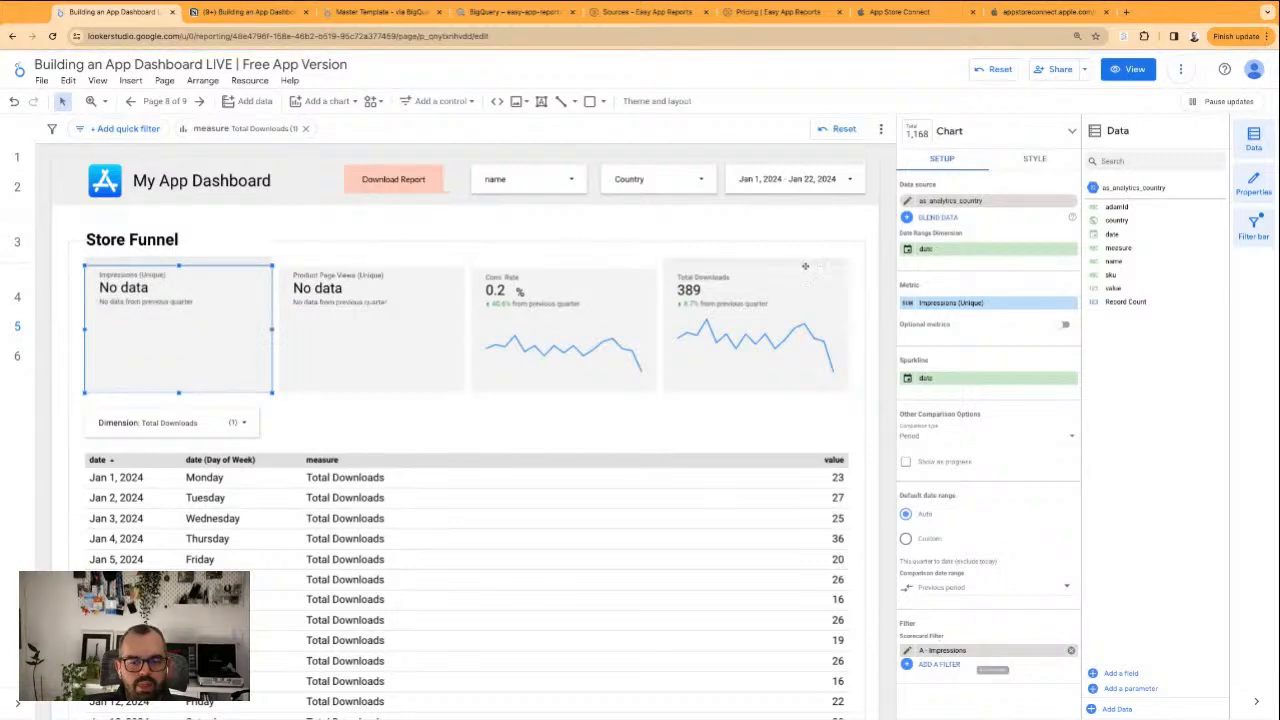
pyautogui.click(789, 230)
# Check the filtered scorecards in view mode, then return to editing and select the Impressions (Unique) scorecard
pyautogui.click(1108, 70)
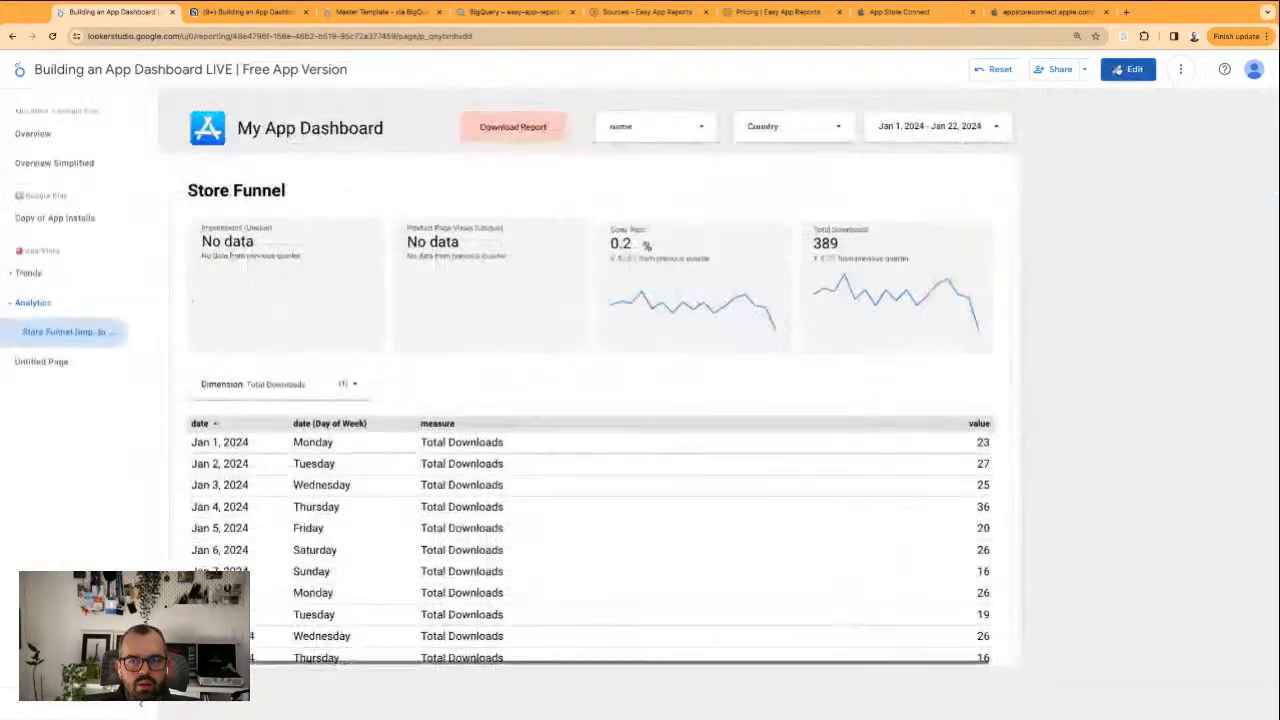
pyautogui.click(1110, 69)
pyautogui.click(239, 340)
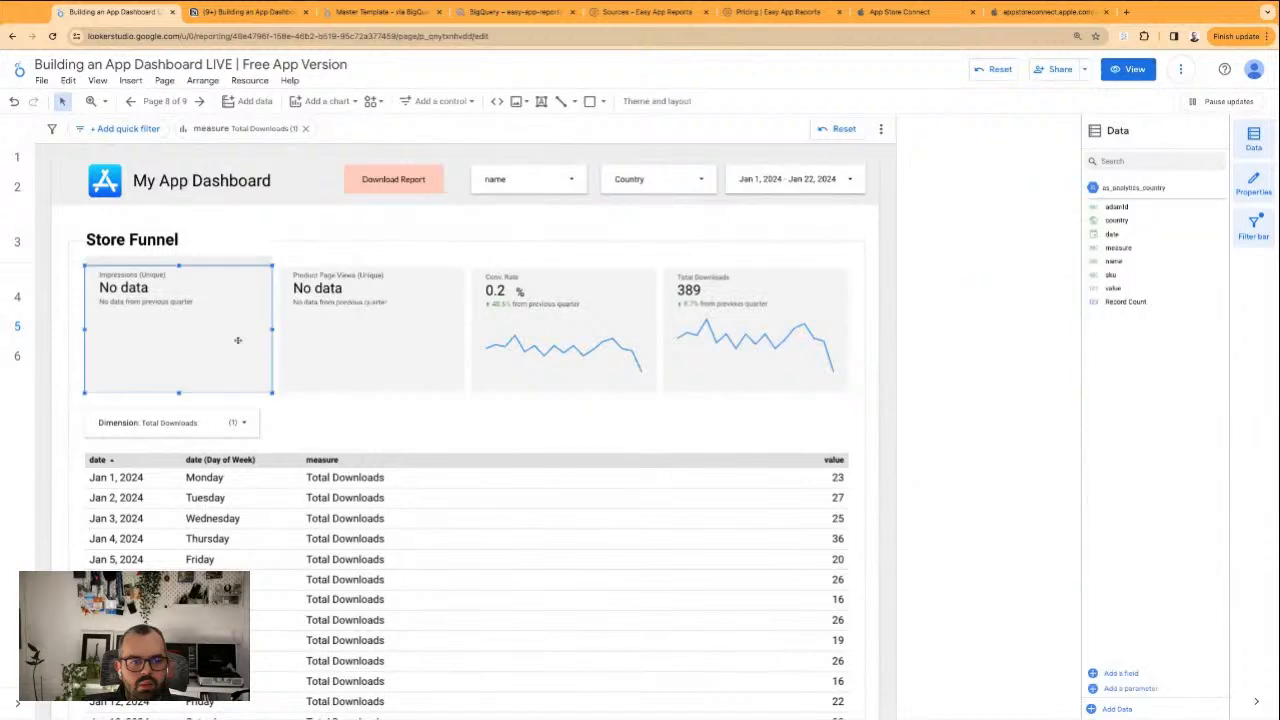
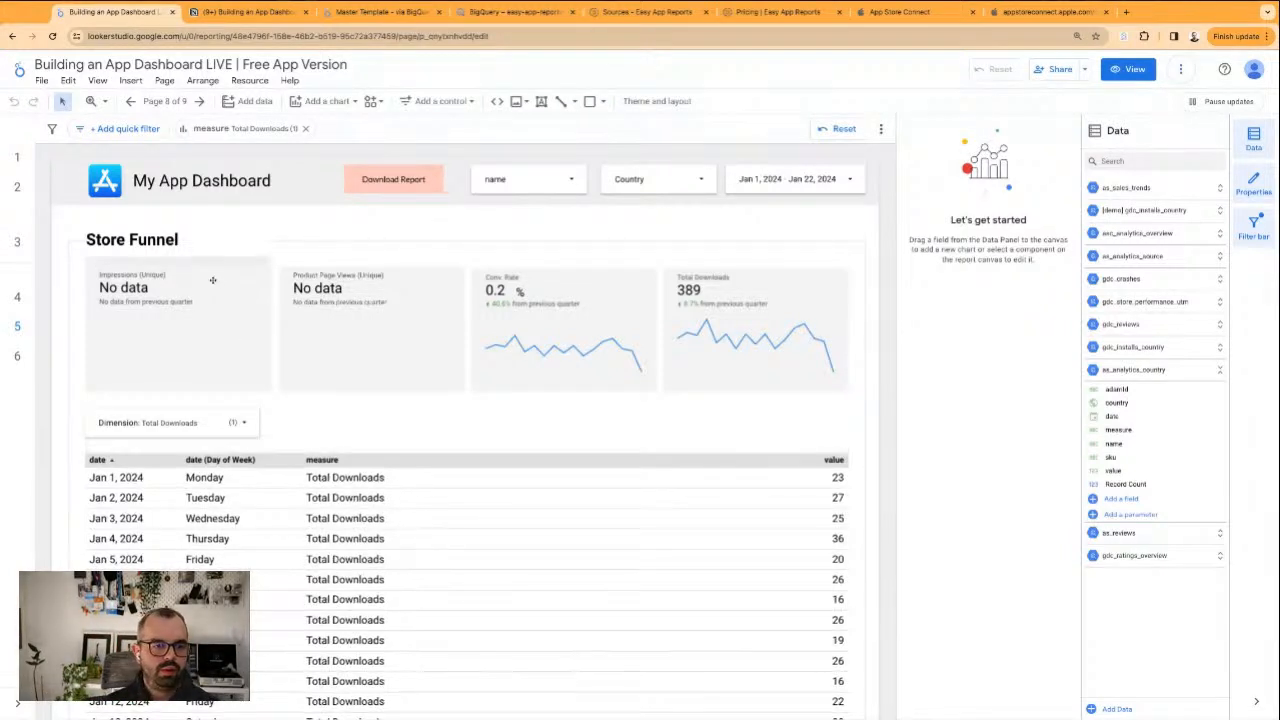
# Inspect the A - Impressions filter's condition and remove that filter from the Impressions (Unique) scorecard
pyautogui.click(218, 326)
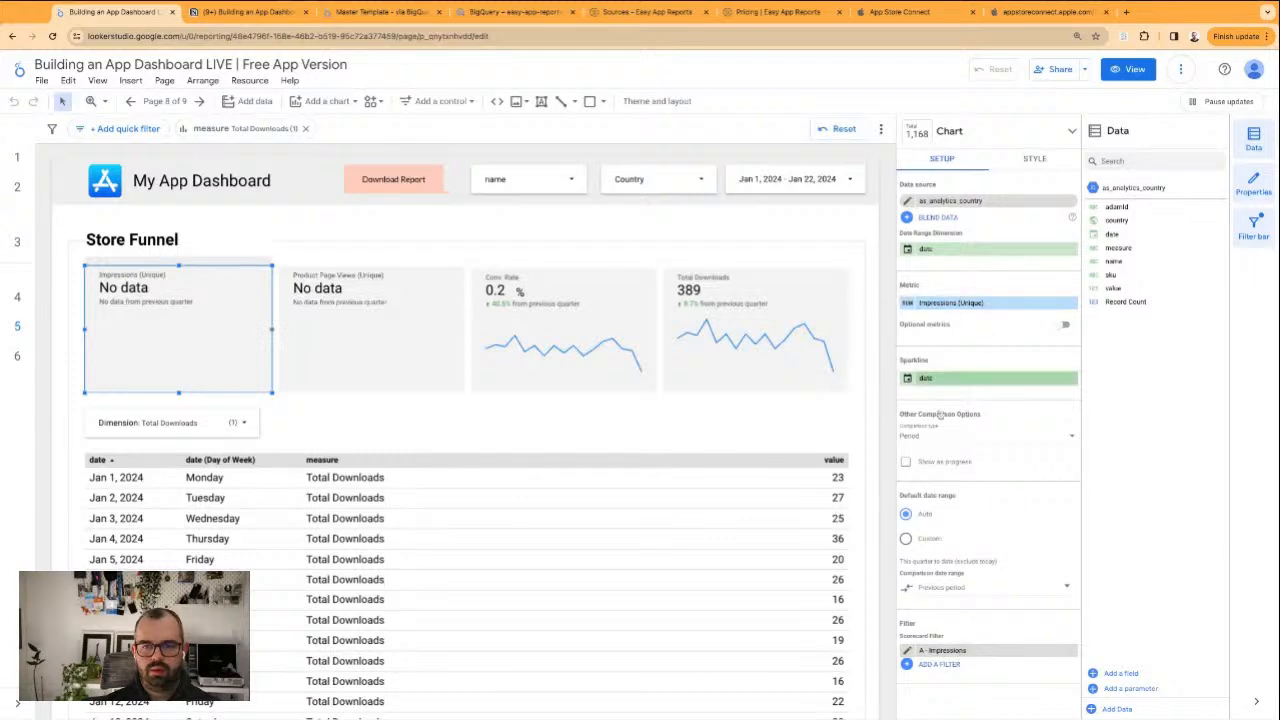
pyautogui.click(907, 650)
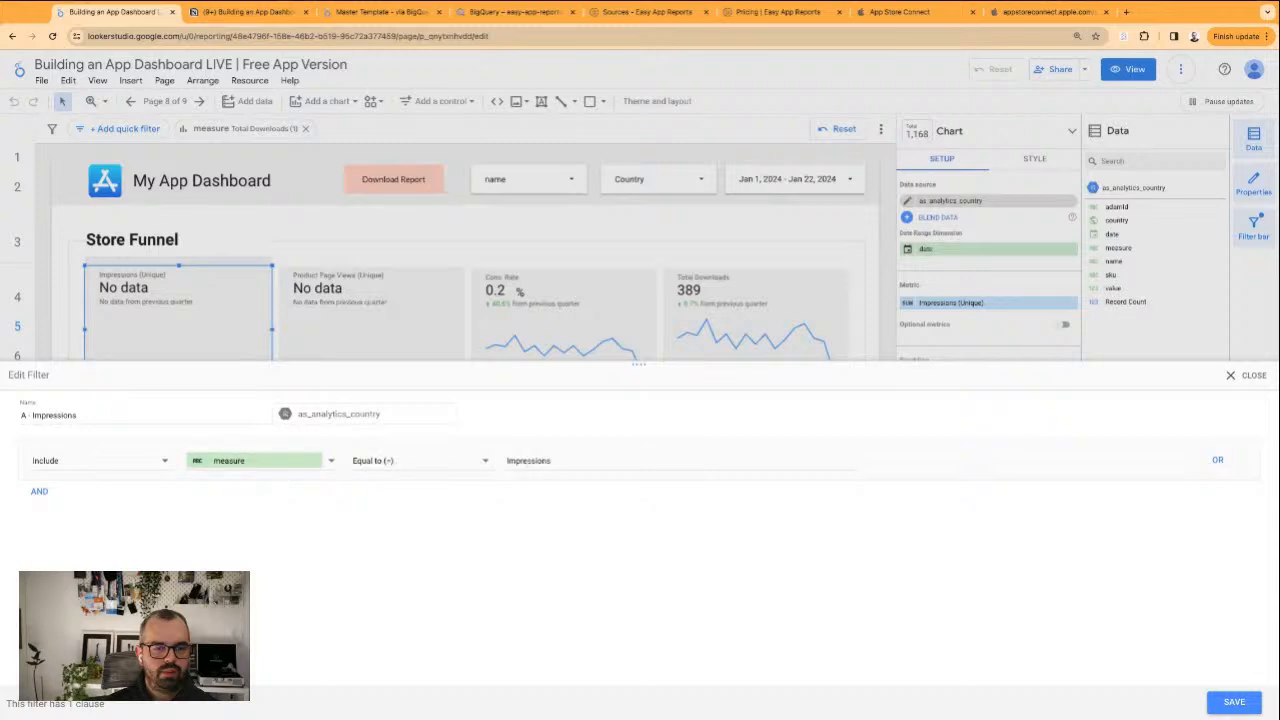
pyautogui.click(1256, 375)
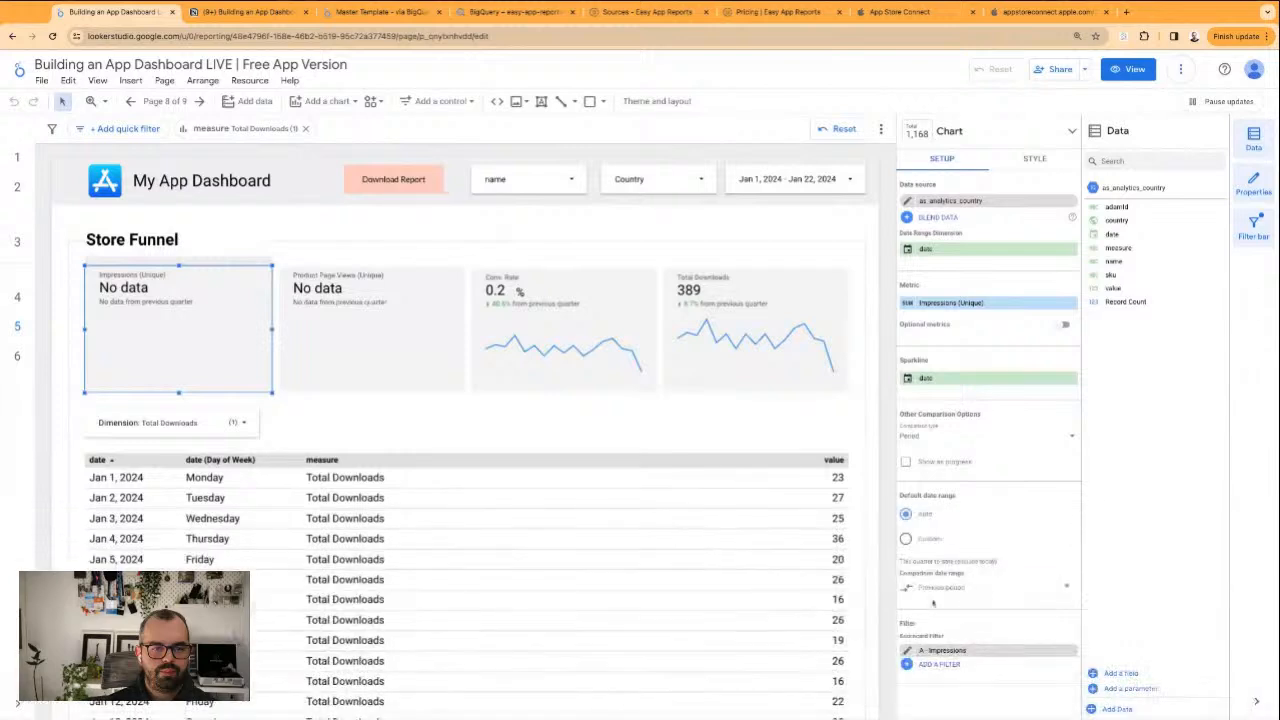
pyautogui.click(1066, 650)
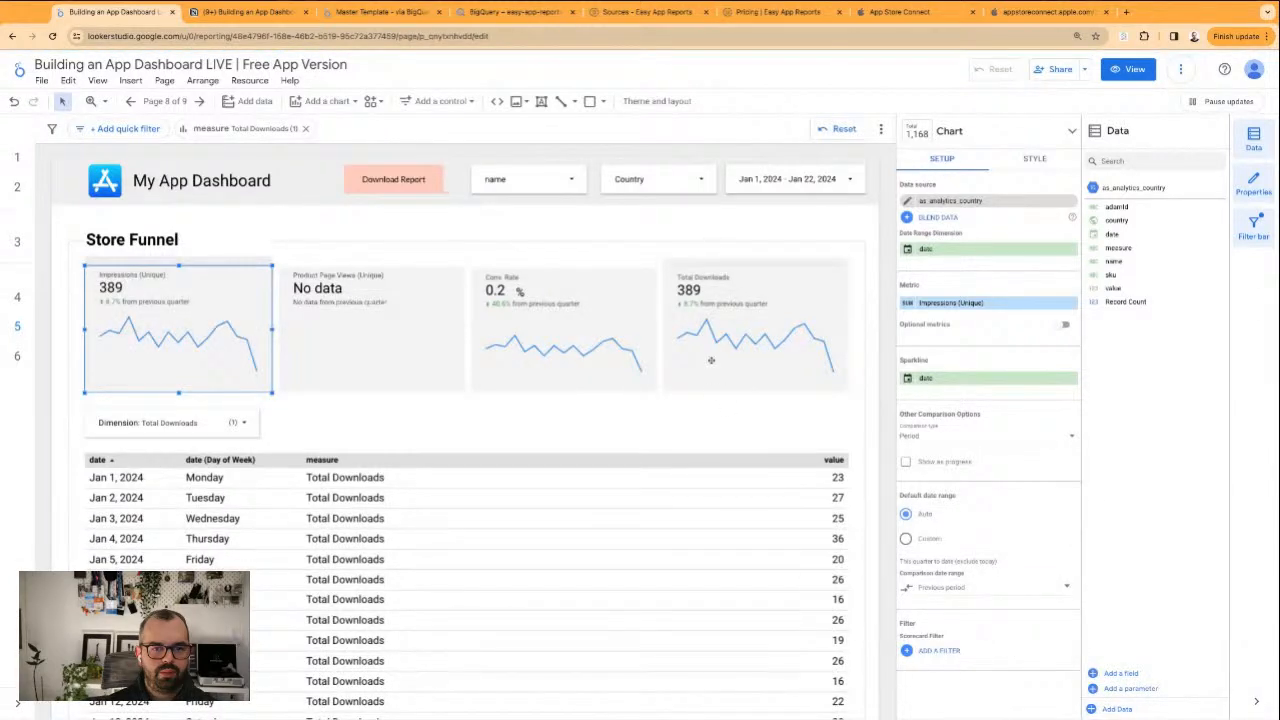
# Compare the filter settings of the Total Downloads and Impressions (Unique) scorecards, and look over the daily table below
pyautogui.click(753, 328)
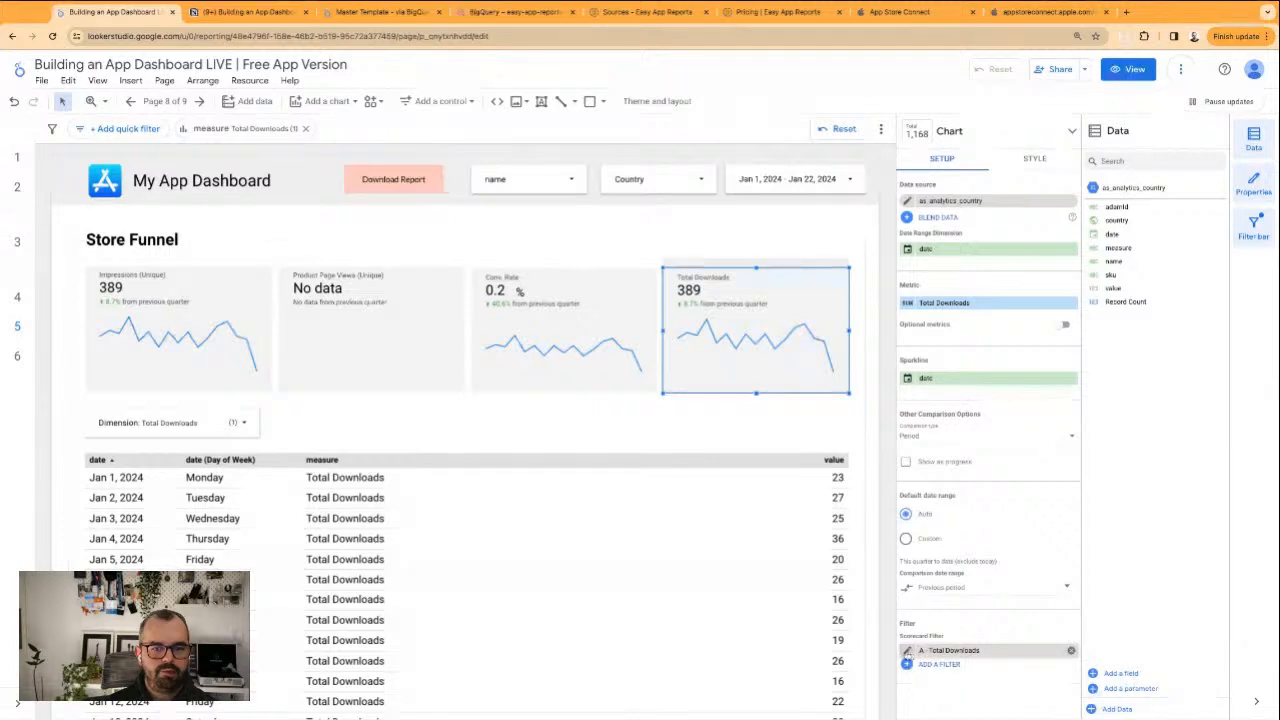
pyautogui.click(223, 329)
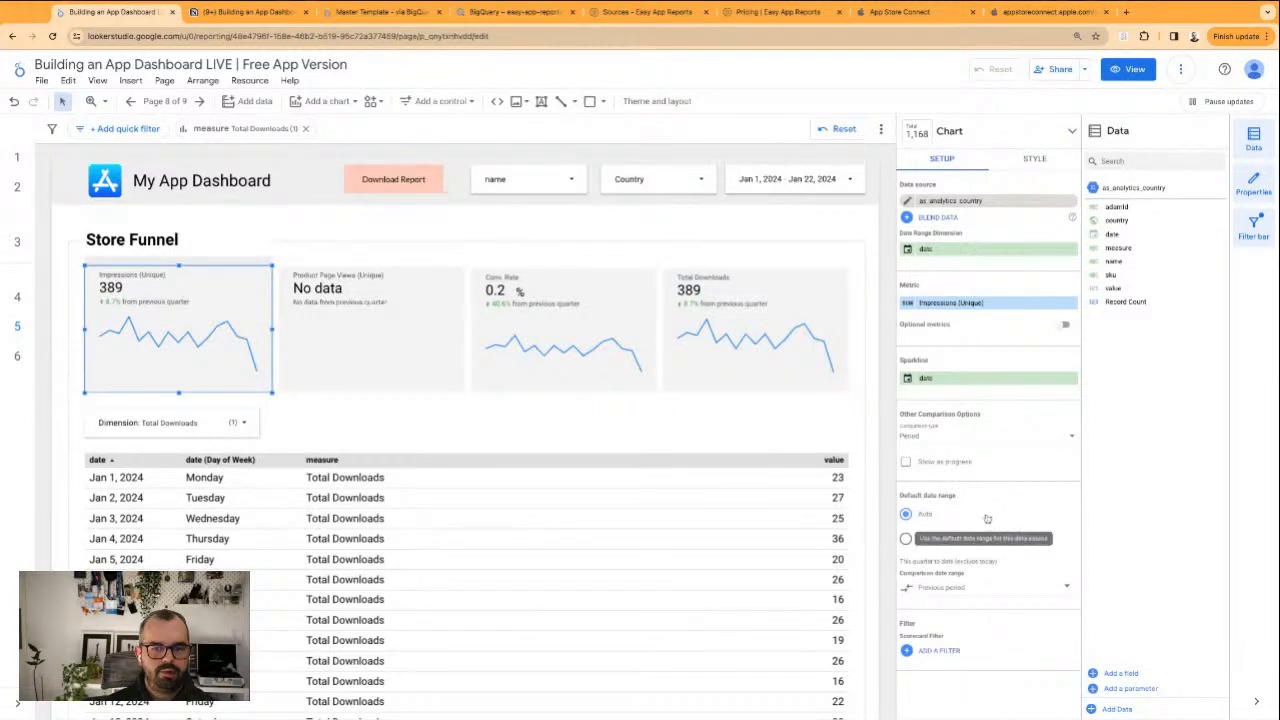
pyautogui.click(650, 442)
pyautogui.scroll(-3, 334, 370)
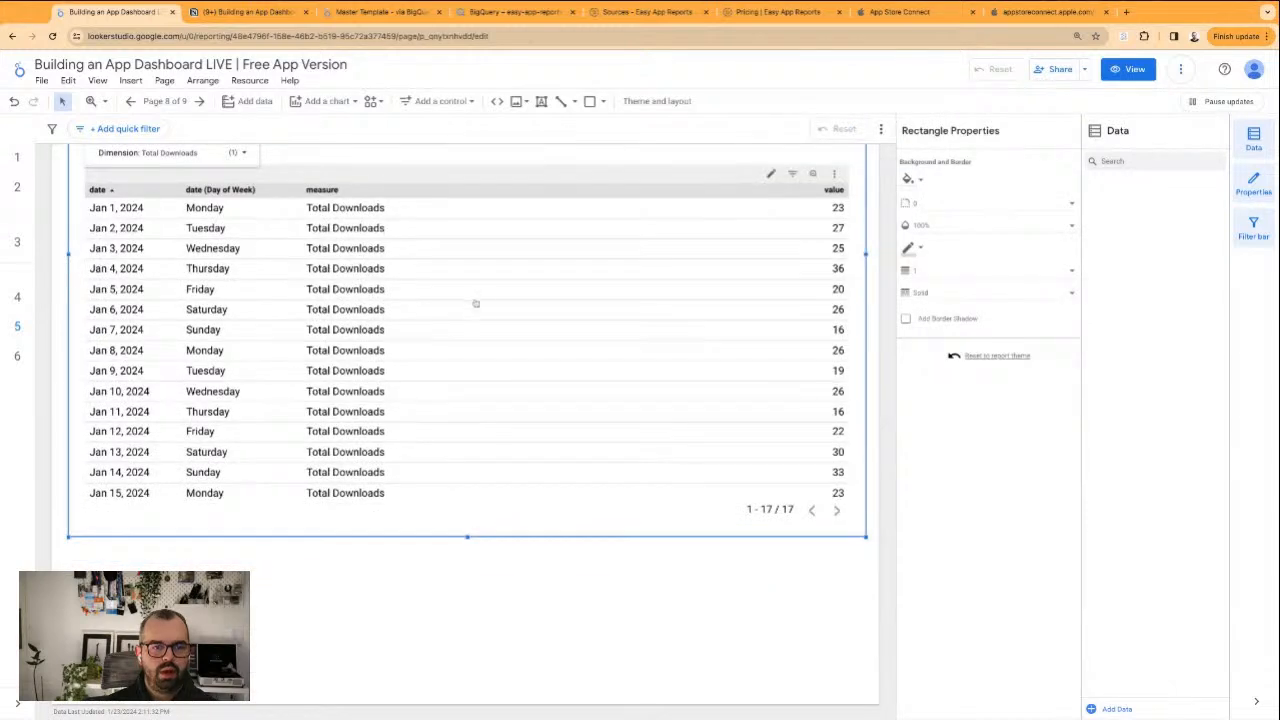
pyautogui.click(876, 235)
pyautogui.scroll(2, 876, 235)
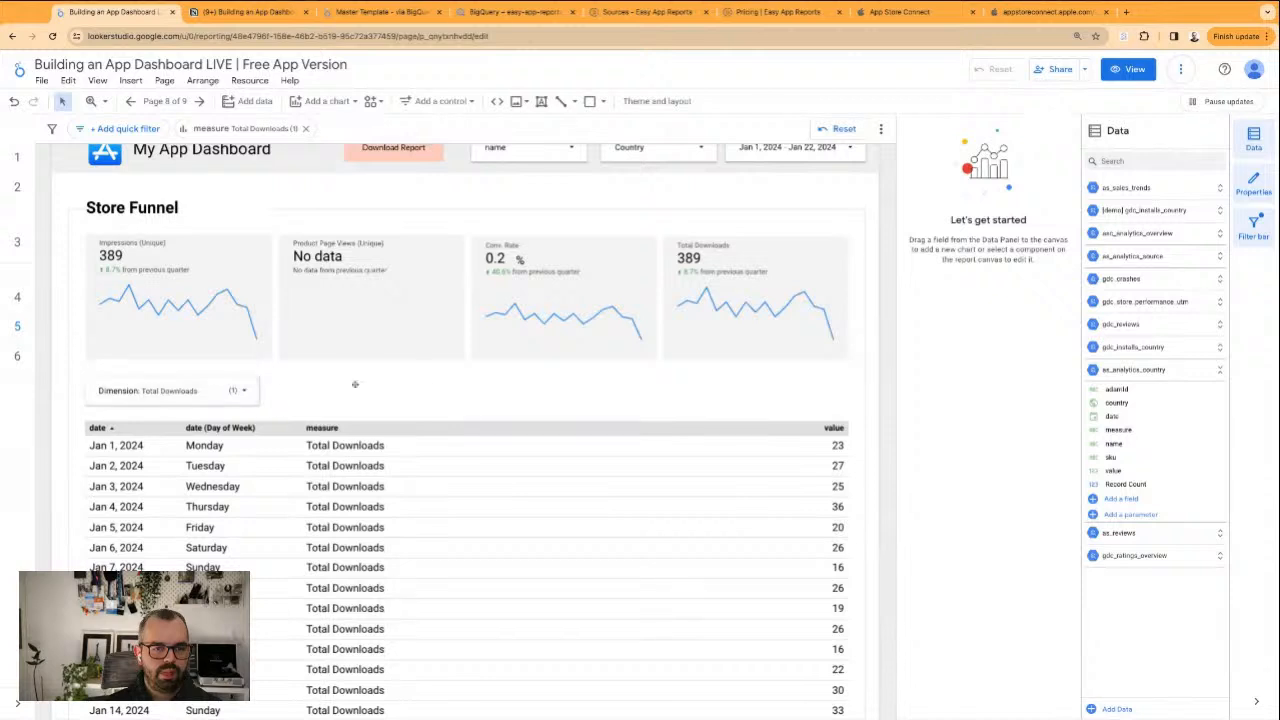
# Group the Dimension control with the daily measure table below it and deselect the group
pyautogui.click(219, 393)
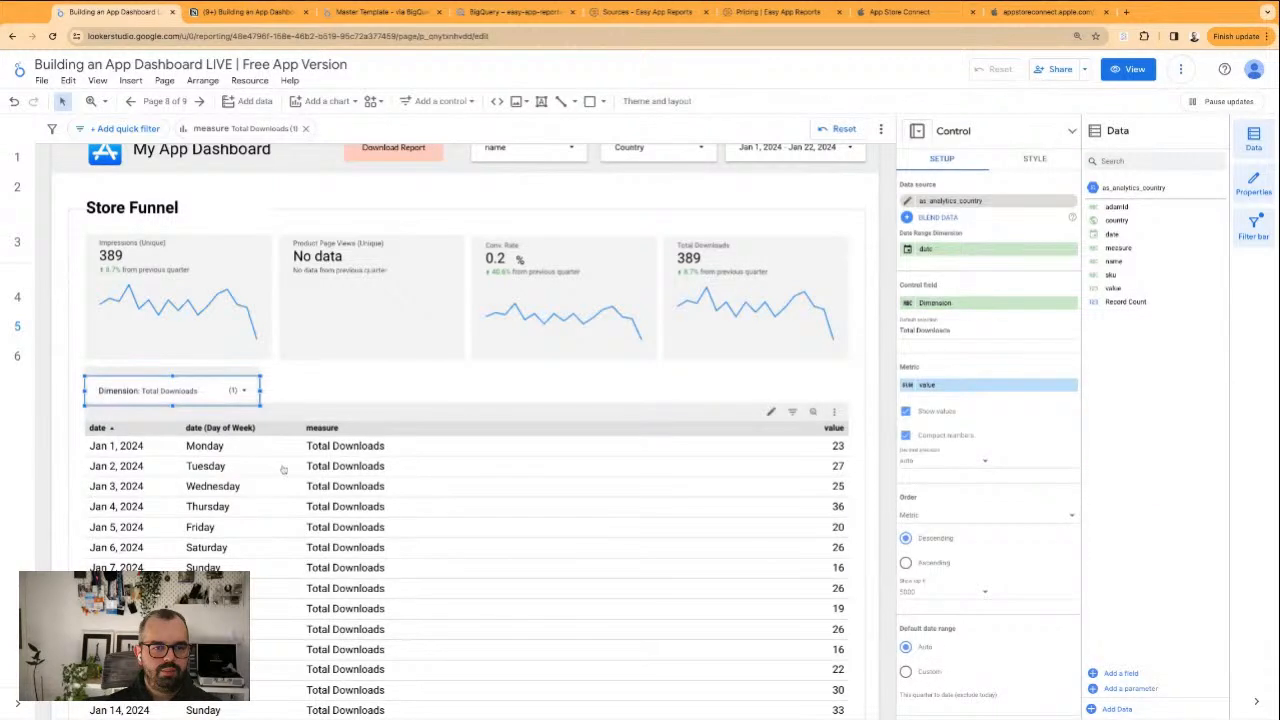
pyautogui.rightClick(282, 470)
pyautogui.click(200, 380)
pyautogui.click(200, 385)
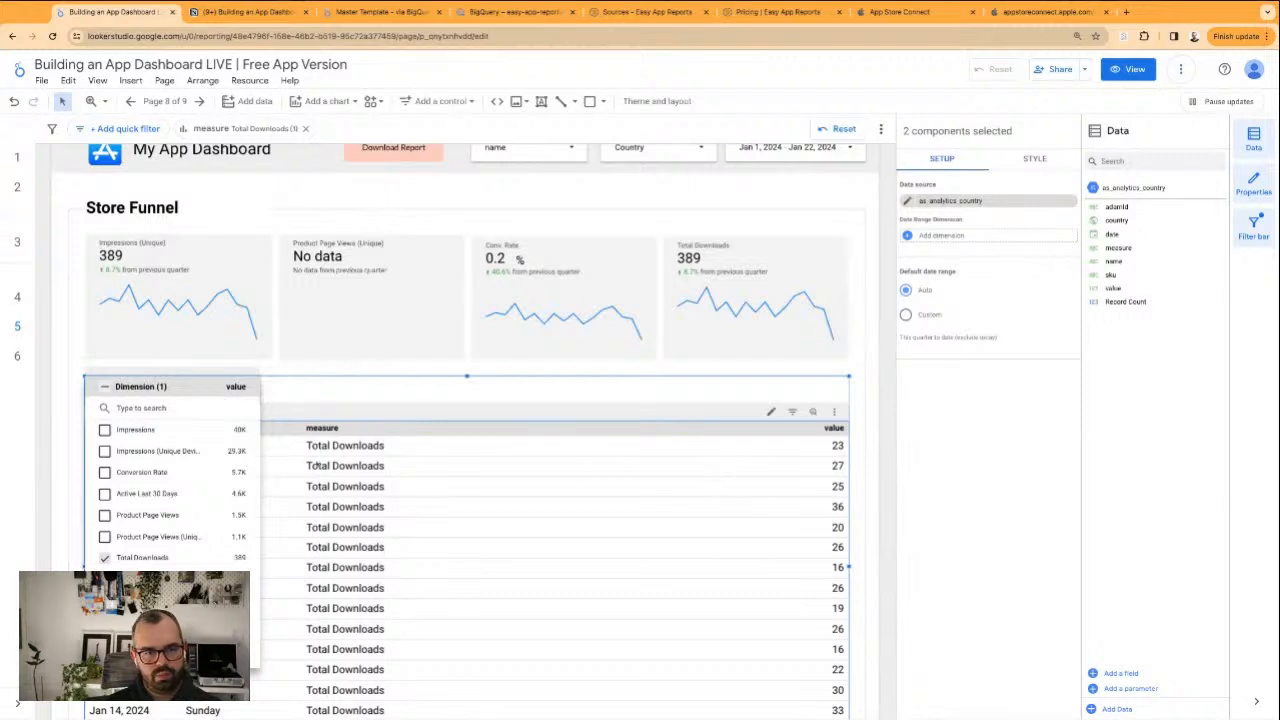
pyautogui.click(74, 374)
pyautogui.moveTo(67, 376); pyautogui.dragTo(68, 448)
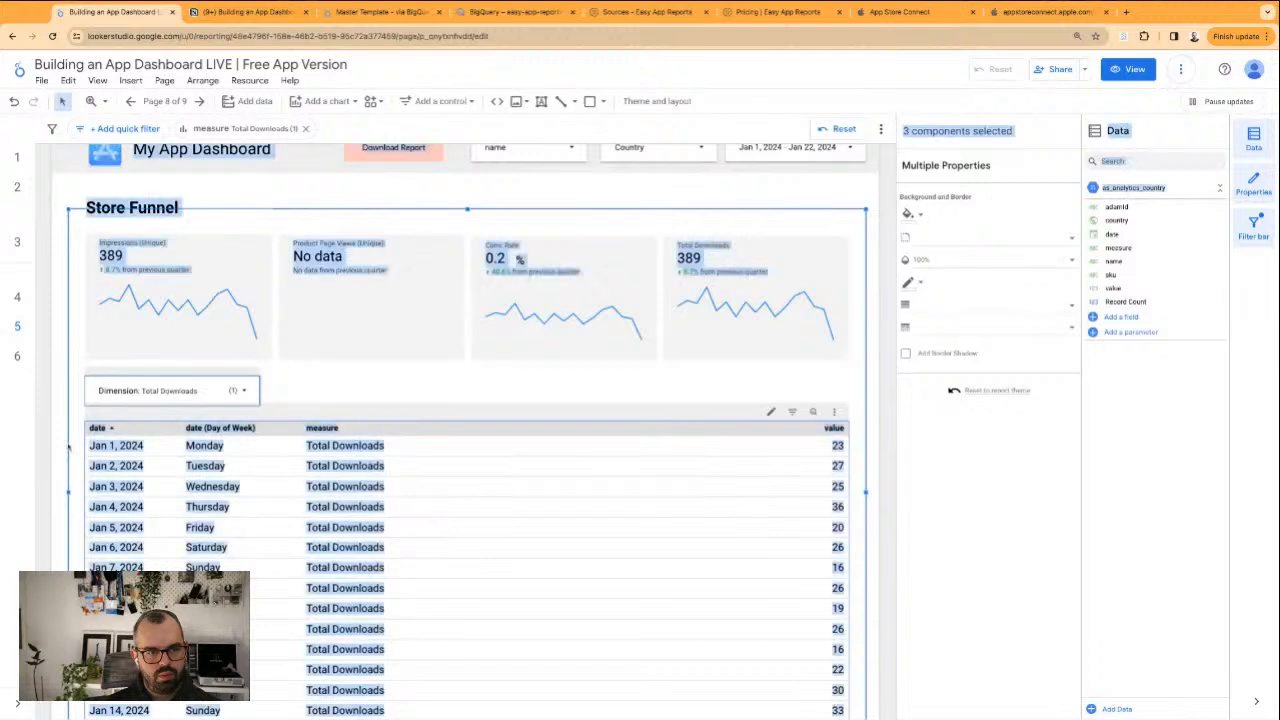
pyautogui.keyDown('shift'); pyautogui.click(70, 409); pyautogui.keyUp('shift')
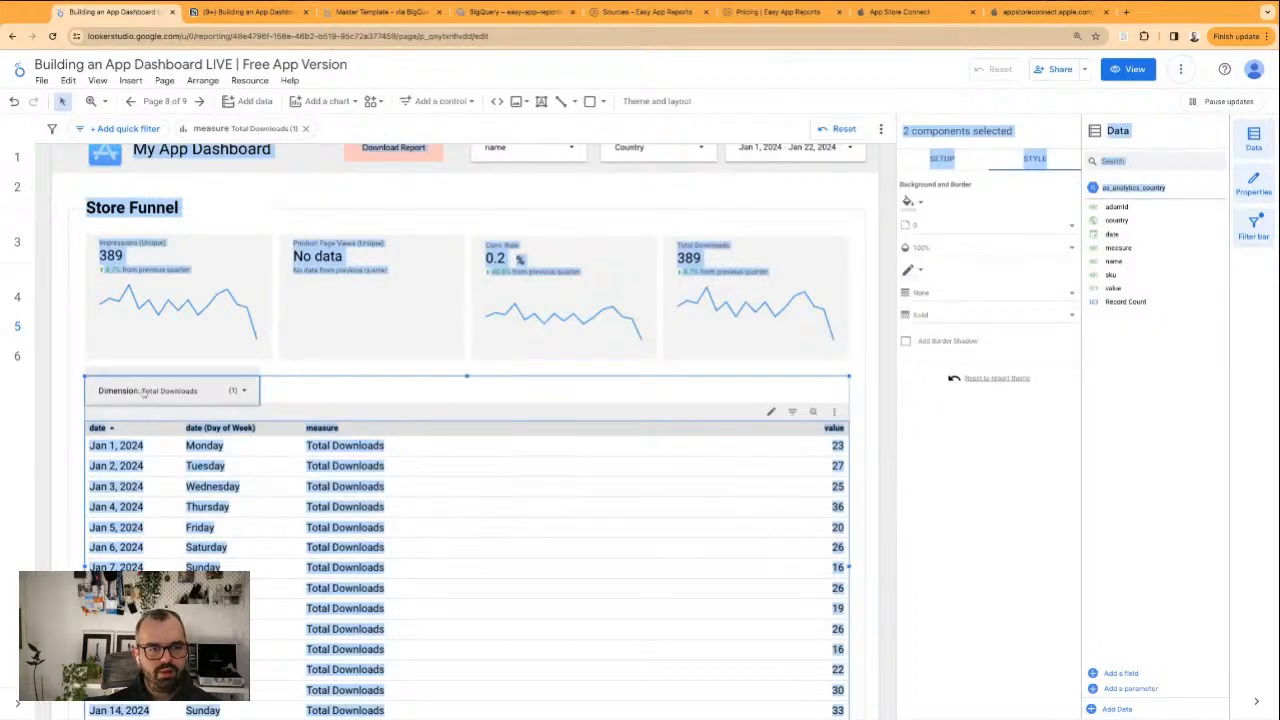
pyautogui.rightClick(334, 514)
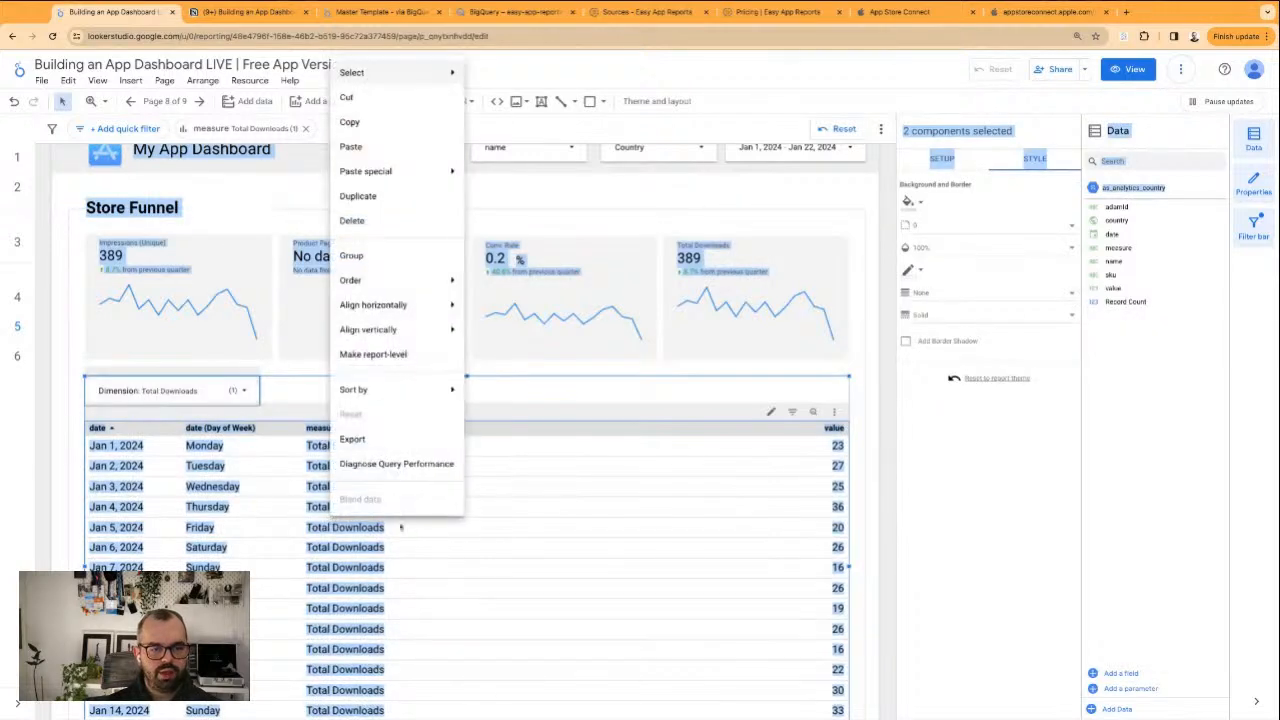
pyautogui.click(396, 264)
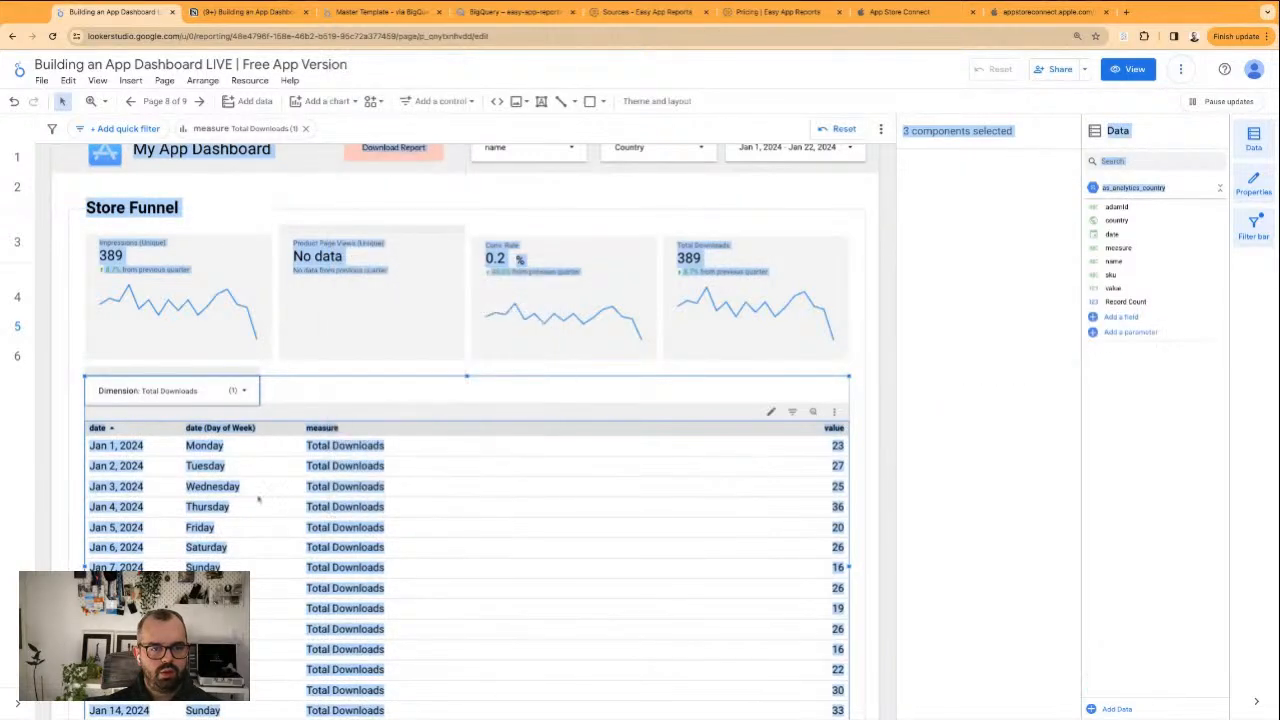
pyautogui.click(62, 416)
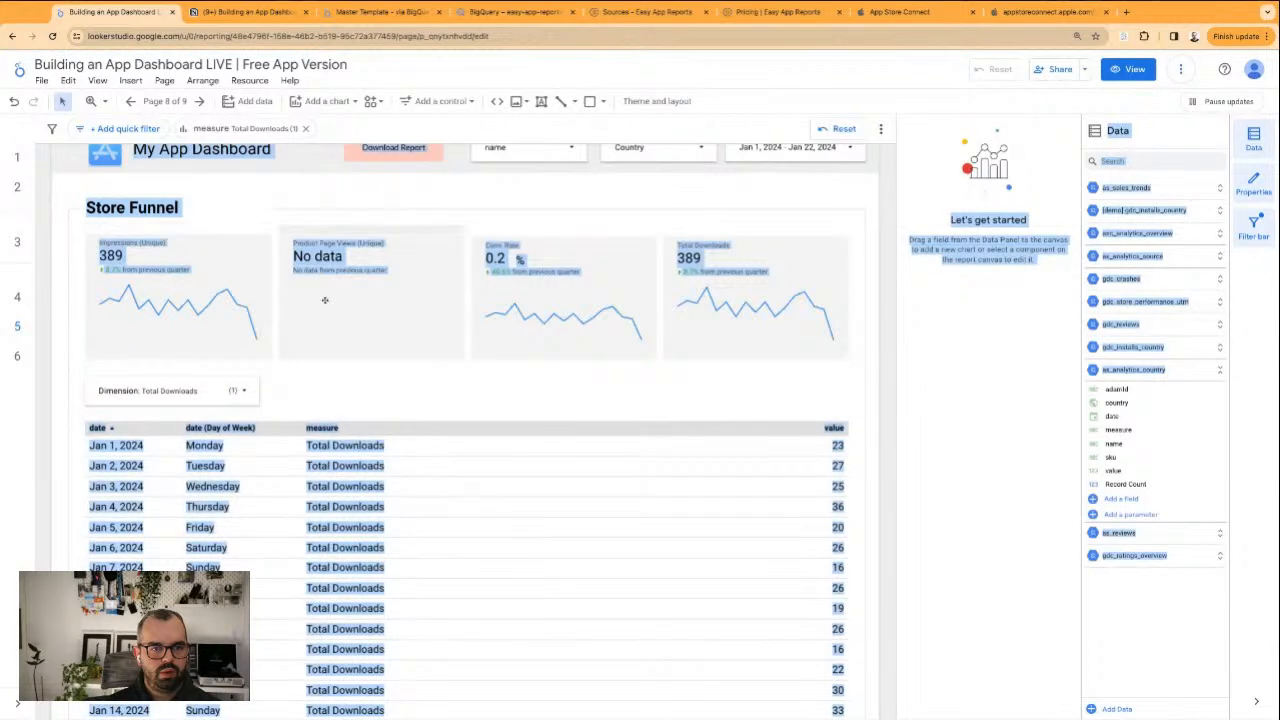
# Check the Product Page Views (Unique) scorecard's filter, reload the report and apply A - Impressions to the Impressions (Unique) scorecard
pyautogui.click(345, 250)
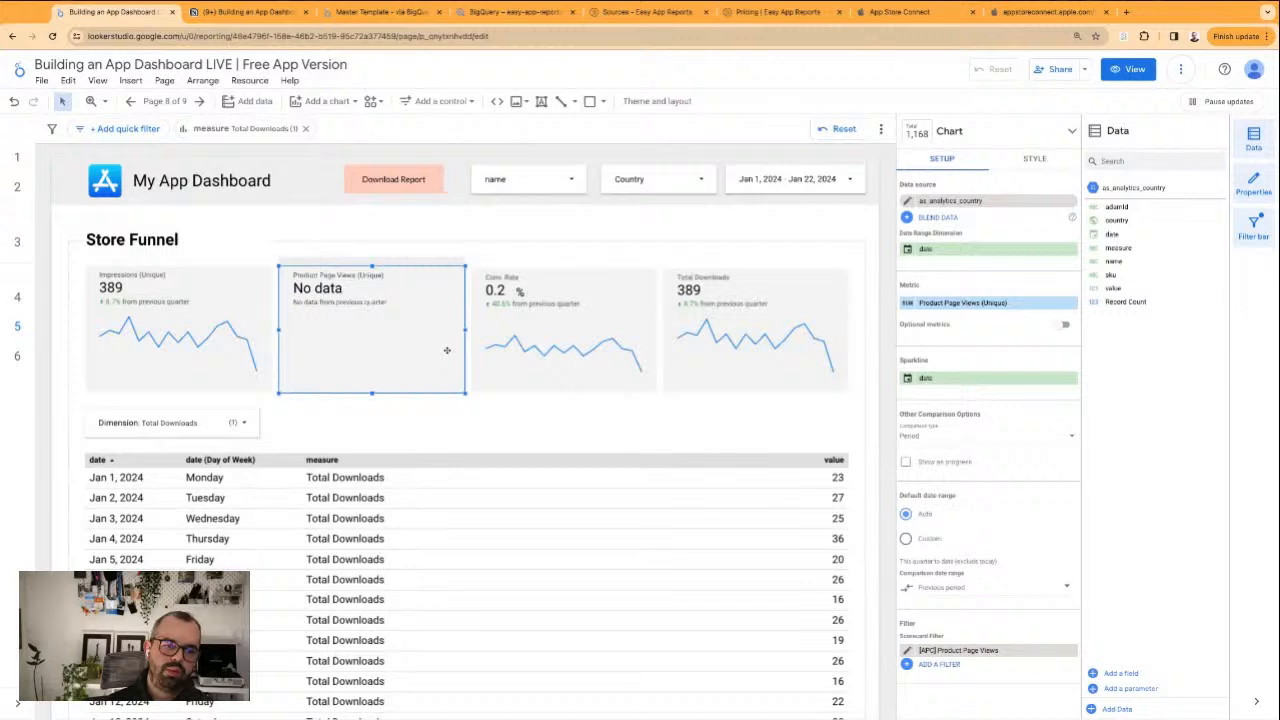
pyautogui.click(54, 37)
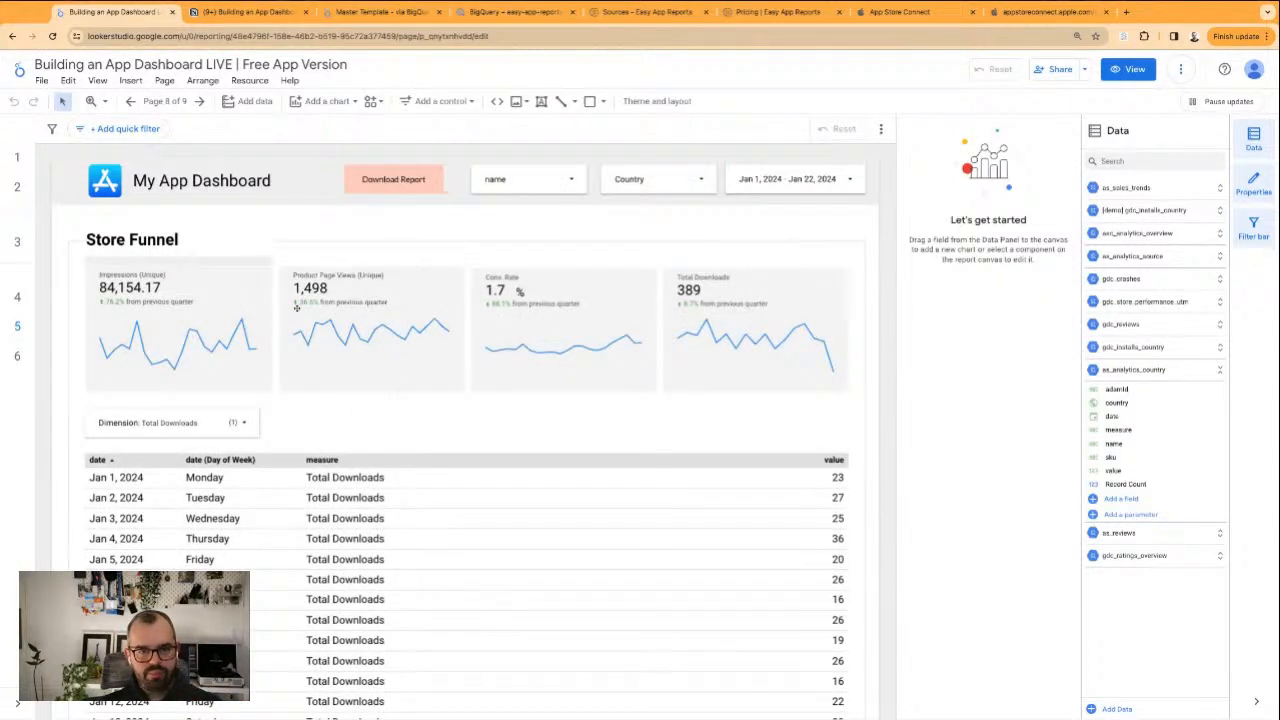
pyautogui.click(263, 280)
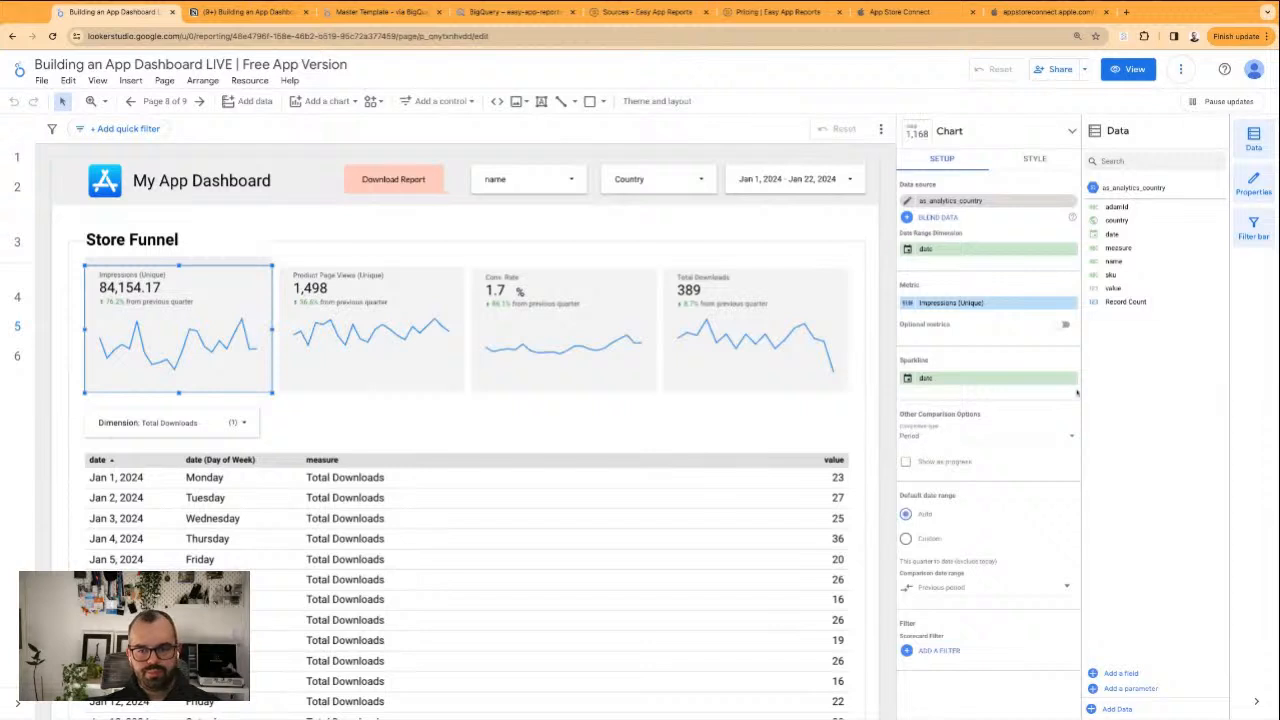
pyautogui.click(950, 652)
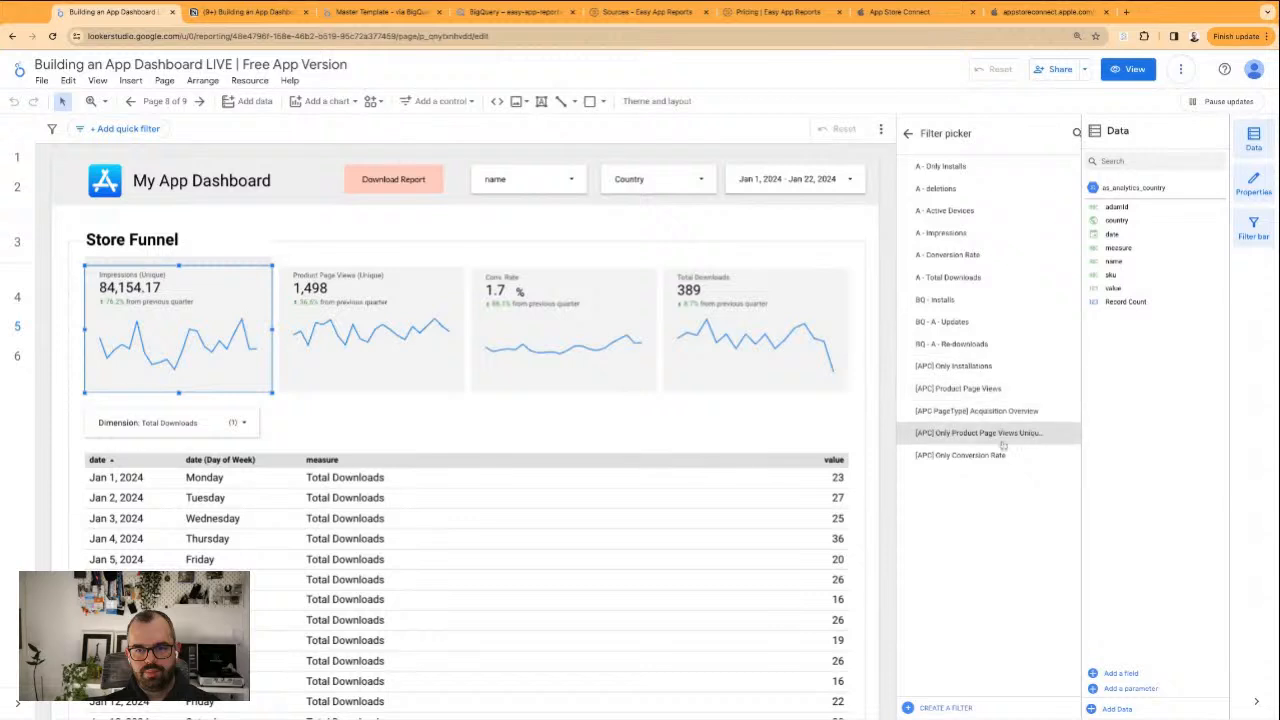
pyautogui.click(960, 232)
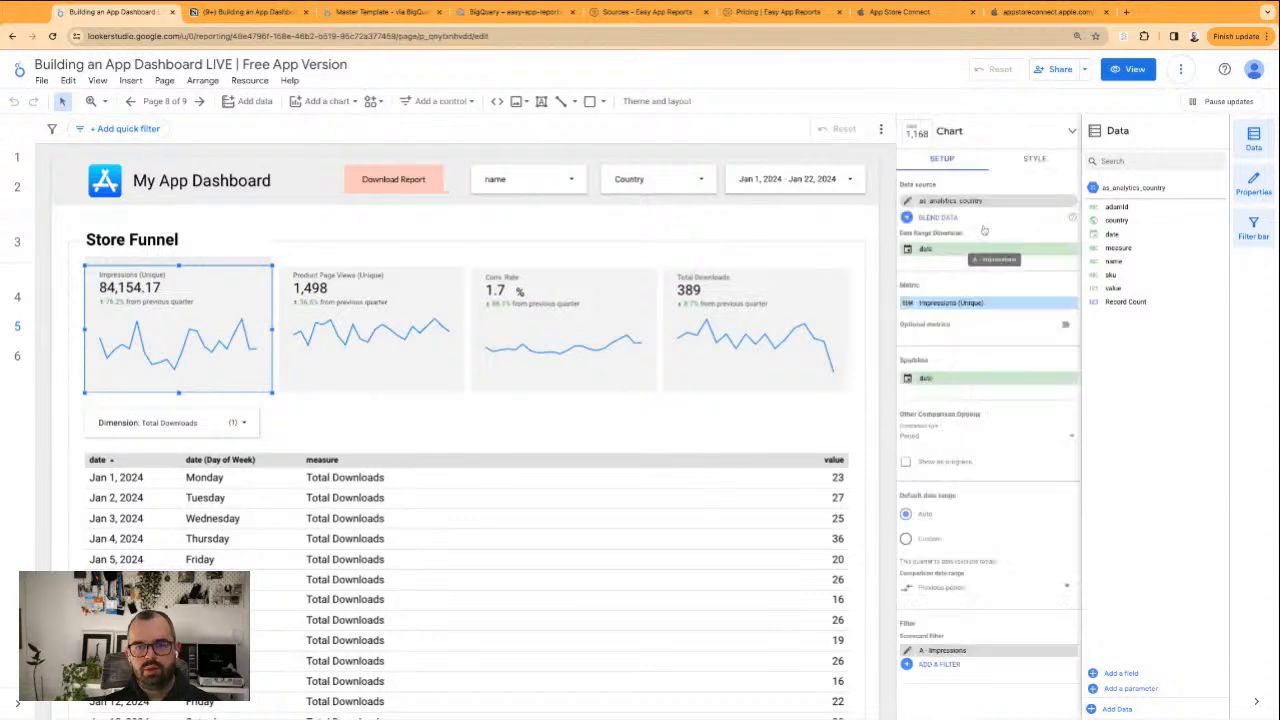
# Apply the A - Conversion Rate filter to the Conv. Rate scorecard and check the filter on the Total Downloads scorecard
pyautogui.click(428, 298)
pyautogui.click(606, 358)
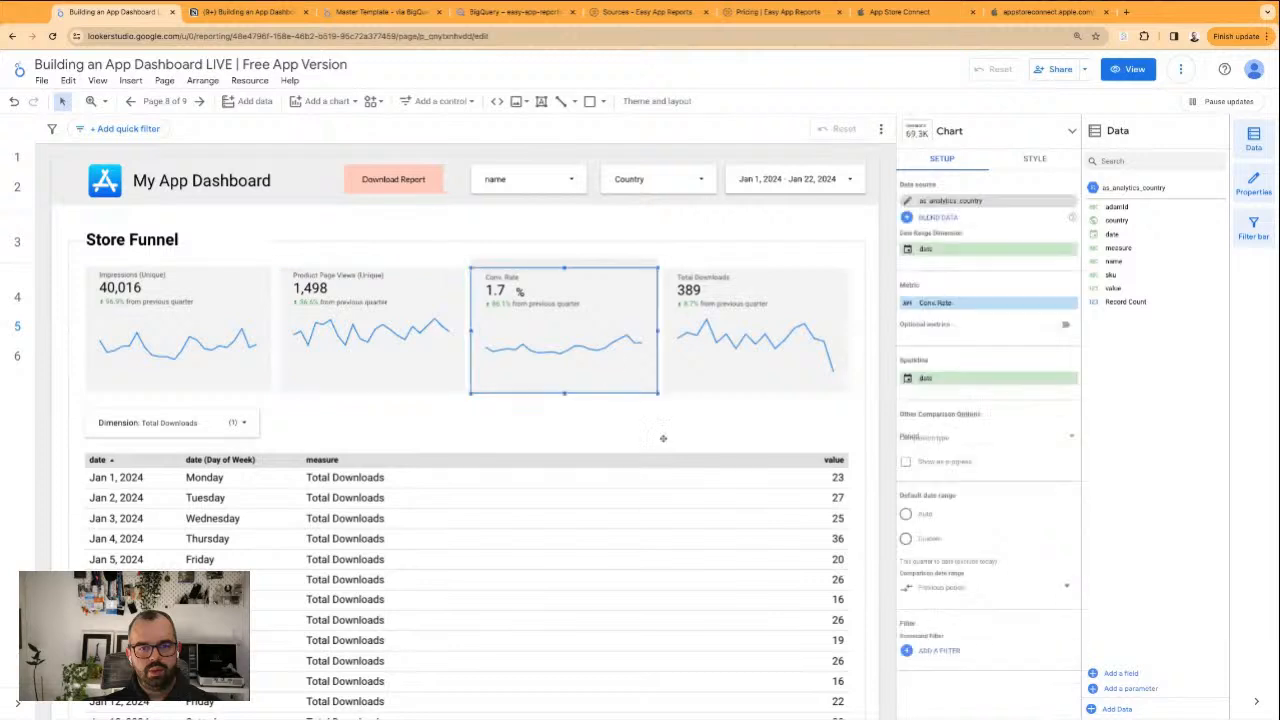
pyautogui.click(934, 652)
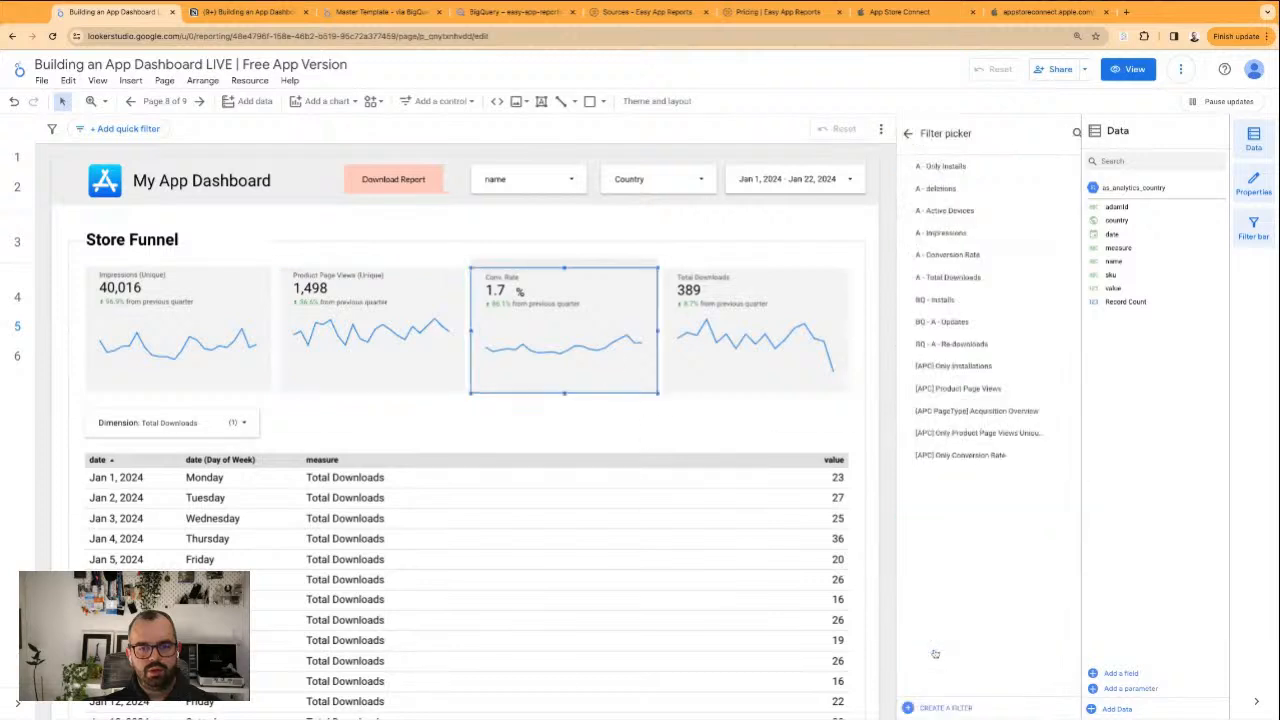
pyautogui.click(983, 260)
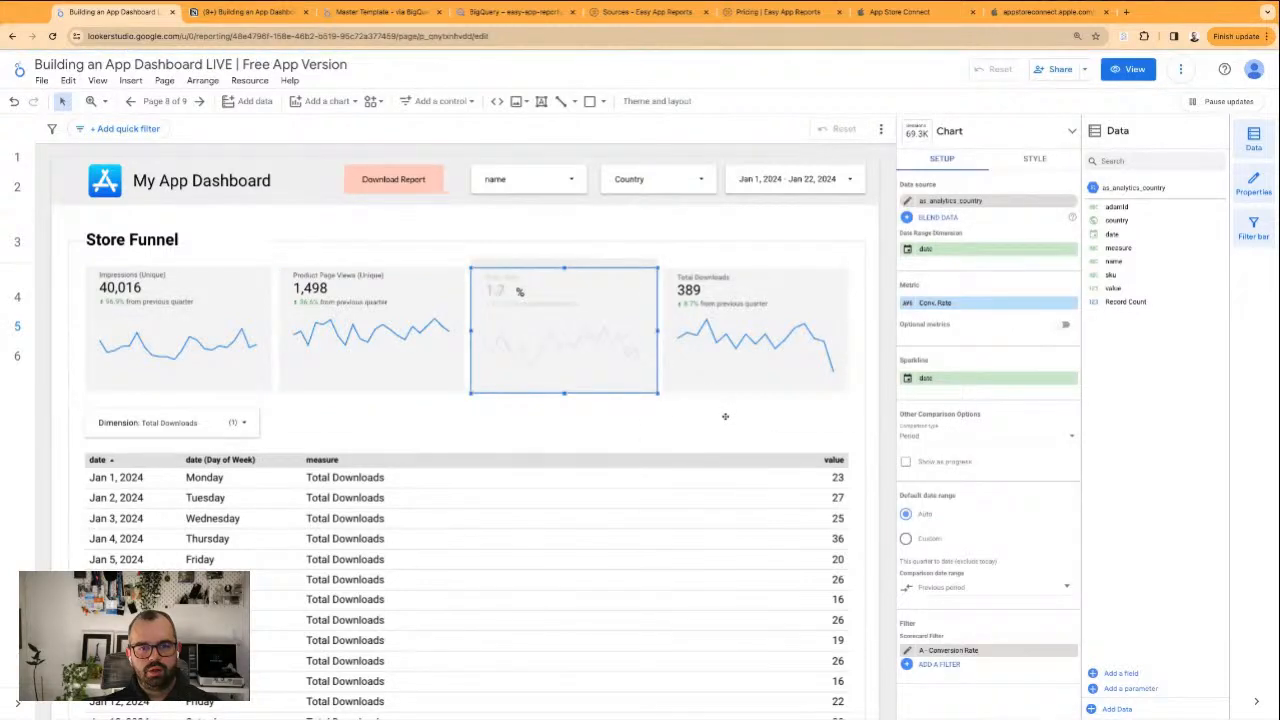
pyautogui.click(773, 372)
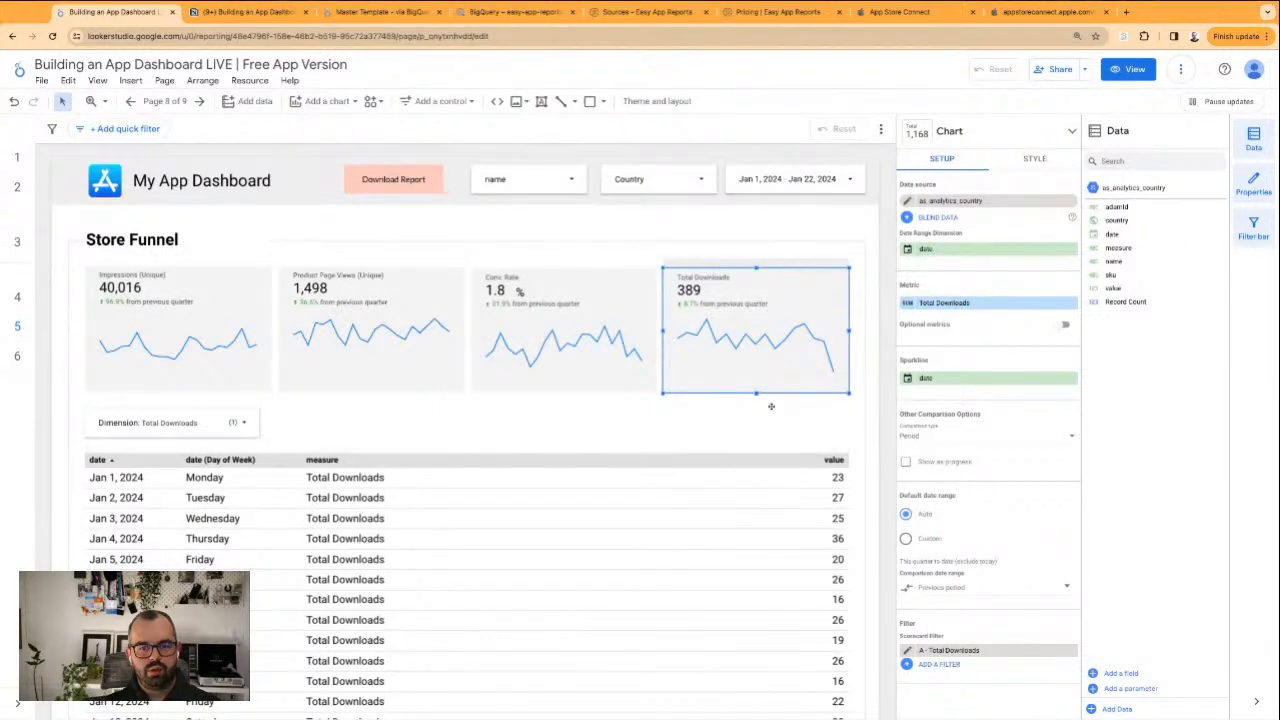
pyautogui.click(740, 430)
# In view mode, limit the Dimension control to Impressions only and check the daily table against the scorecards
pyautogui.click(231, 424)
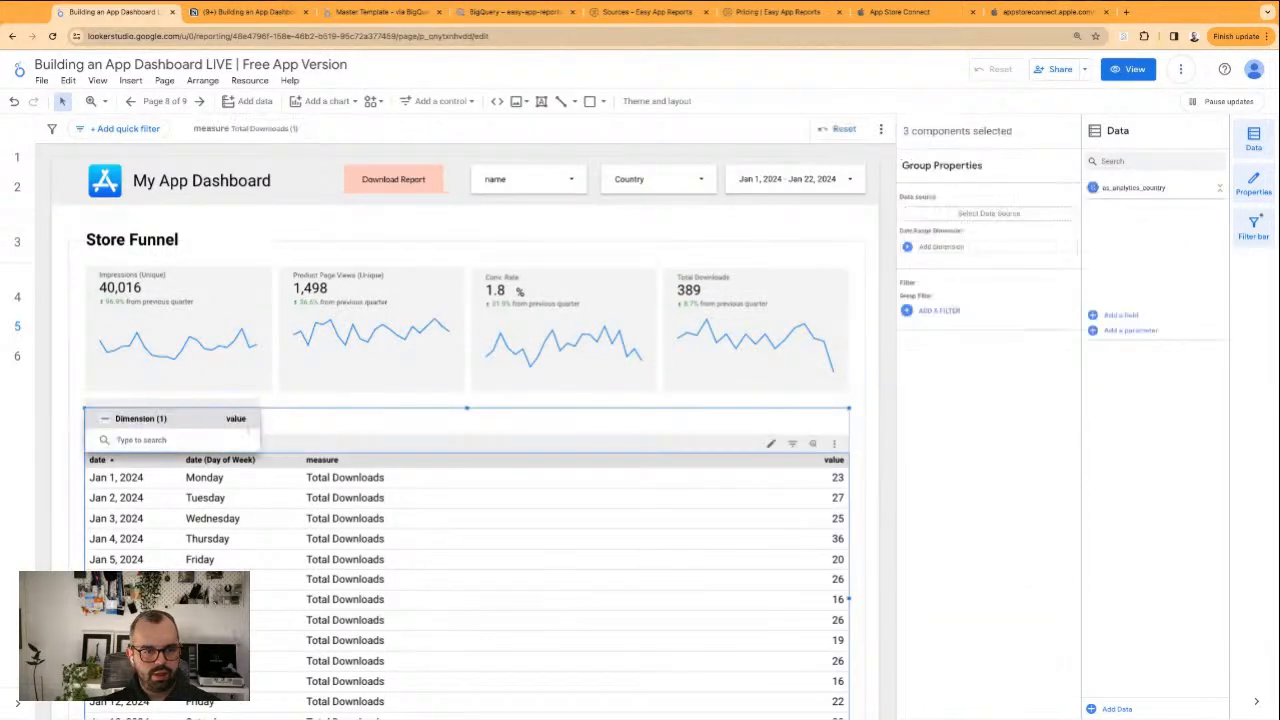
pyautogui.click(284, 427)
pyautogui.click(1128, 69)
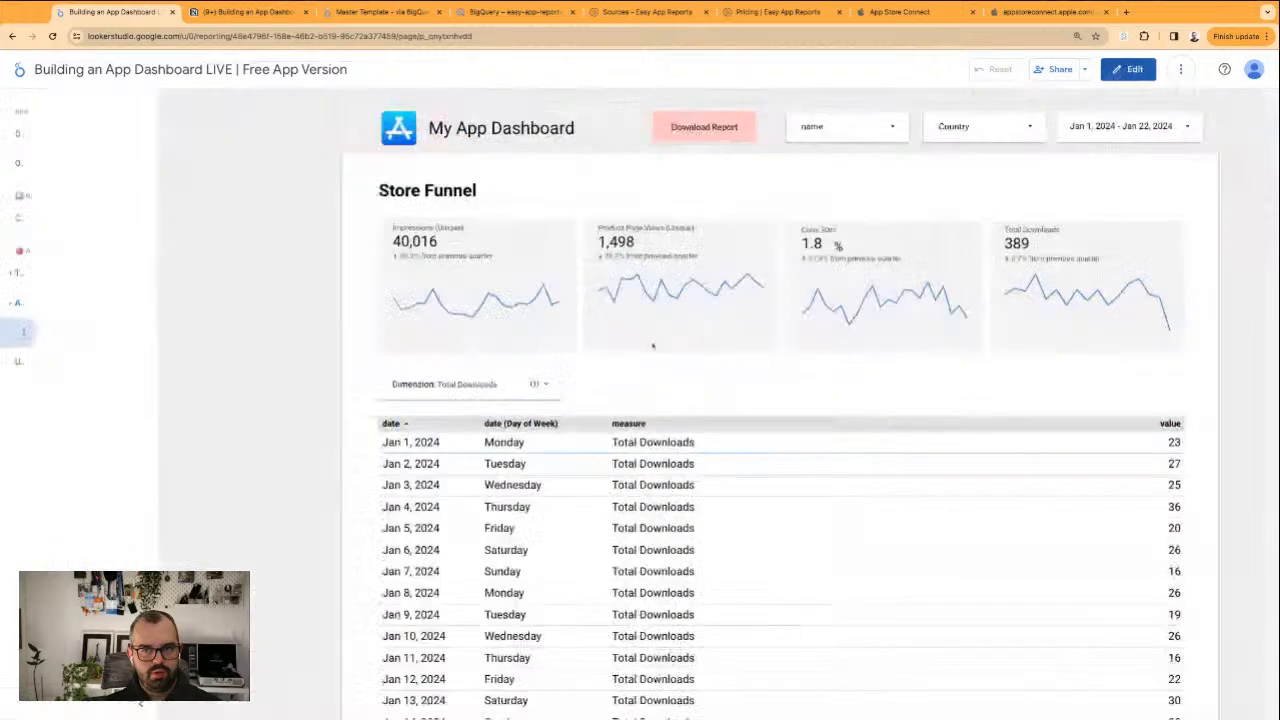
pyautogui.click(440, 380)
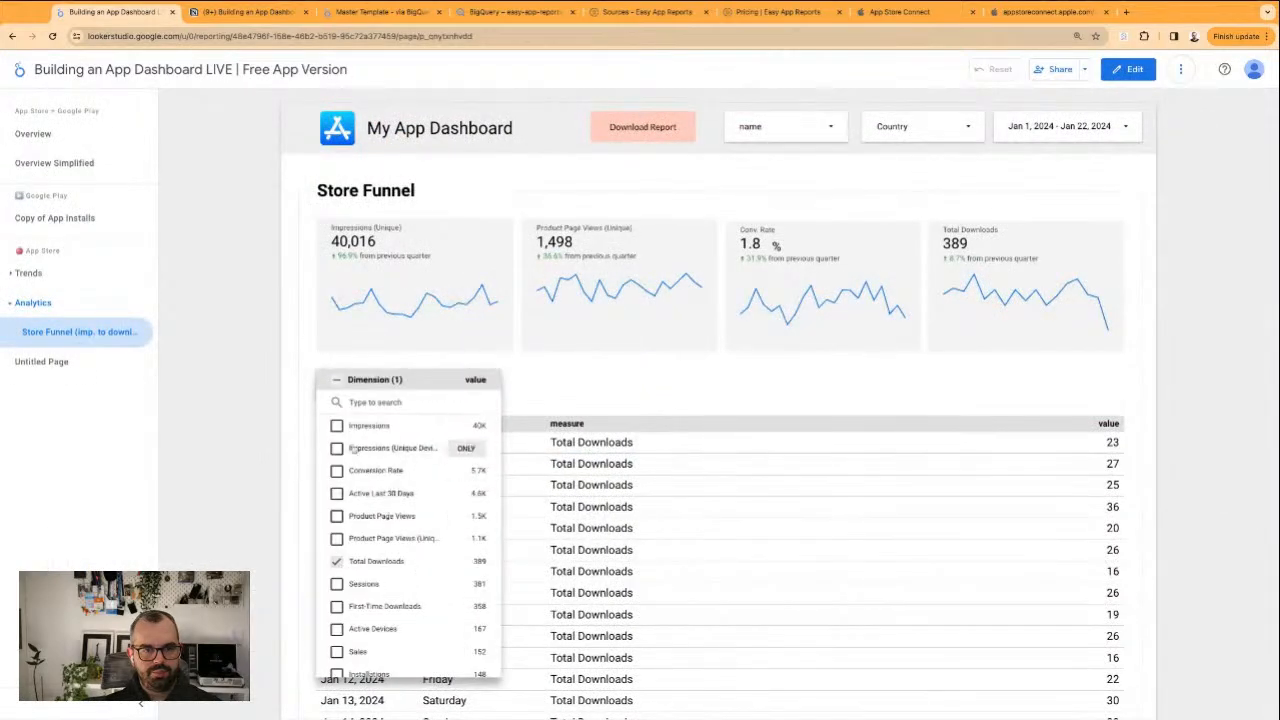
pyautogui.click(466, 426)
pyautogui.click(622, 370)
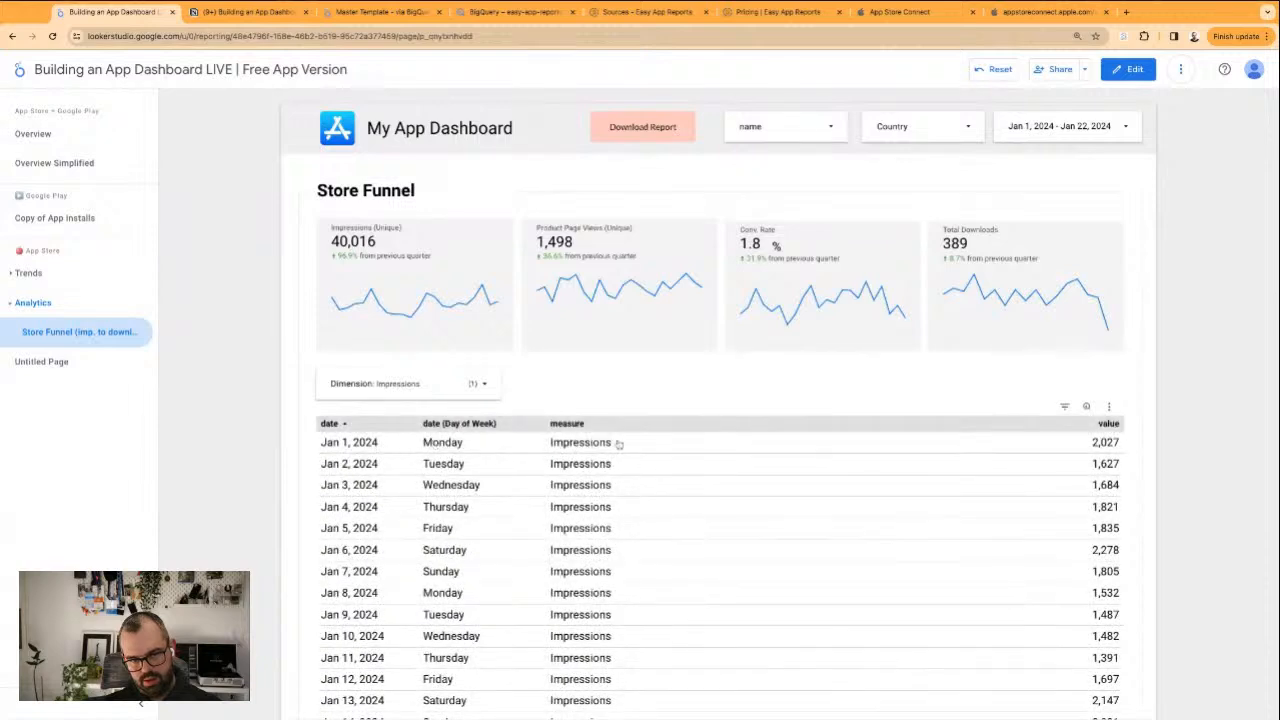
pyautogui.scroll(-3, 1030, 612)
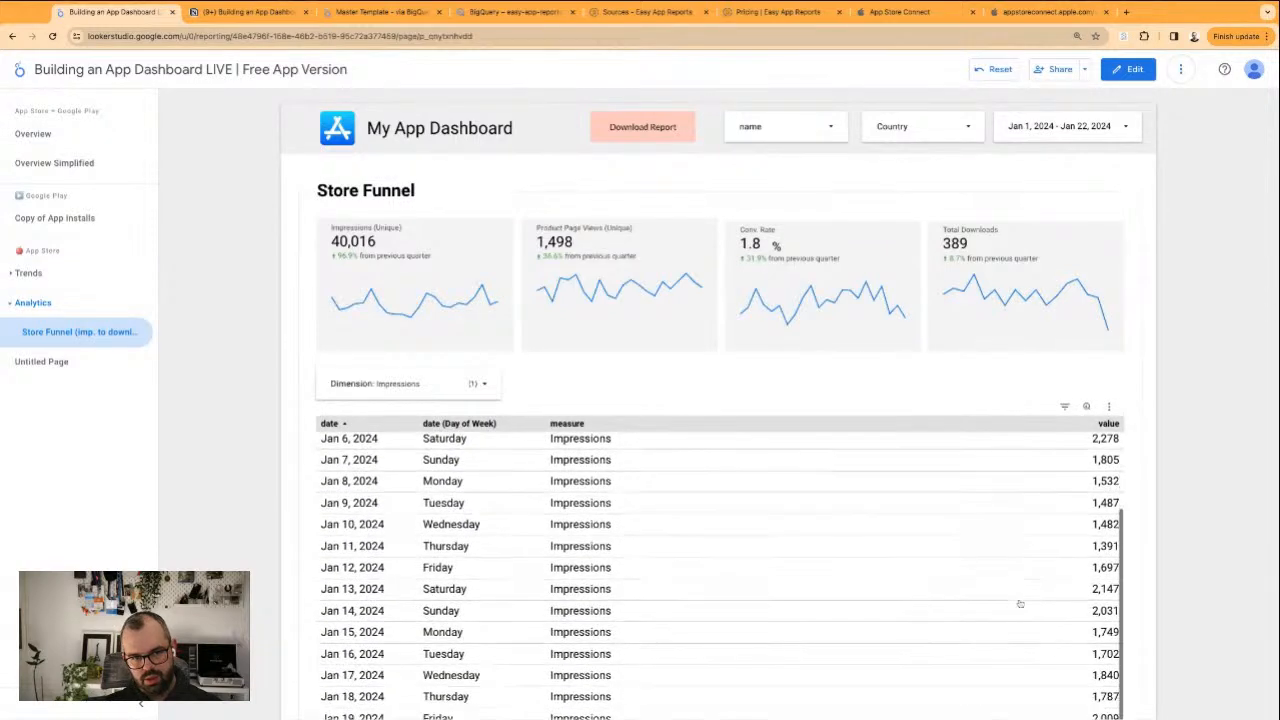
pyautogui.scroll(3, 1014, 608)
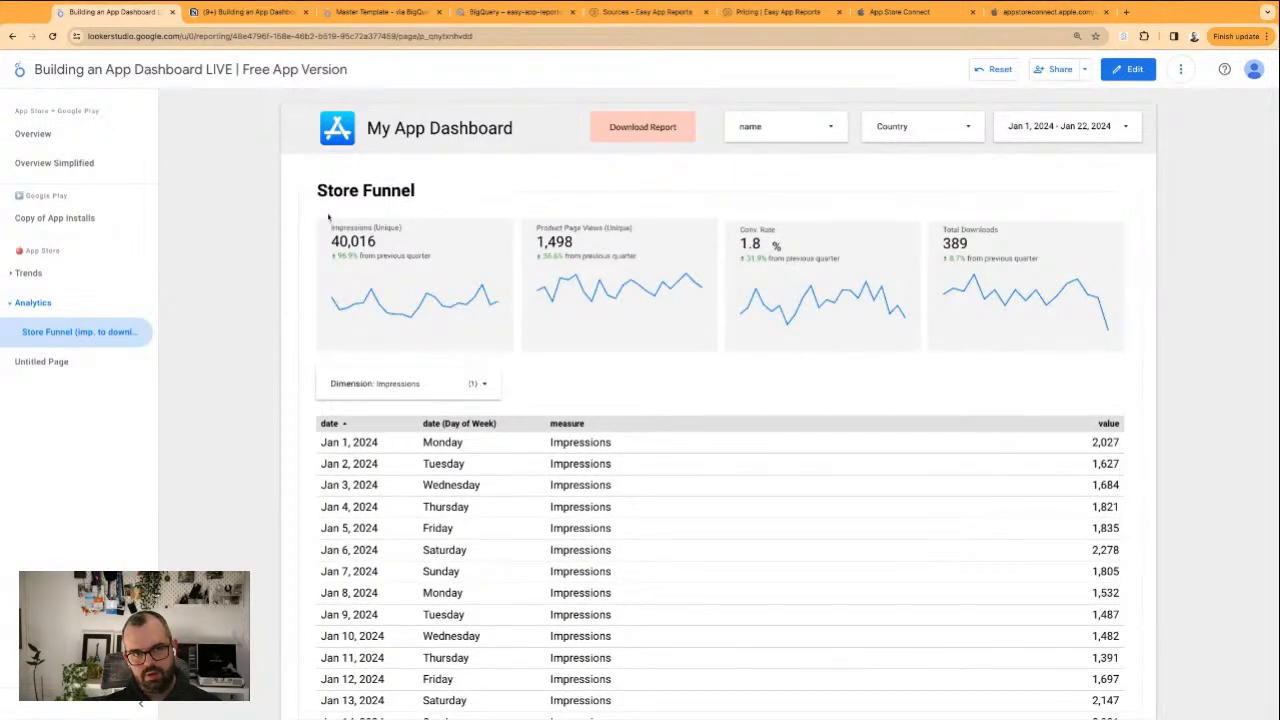
pyautogui.moveTo(332, 224); pyautogui.dragTo(333, 227)
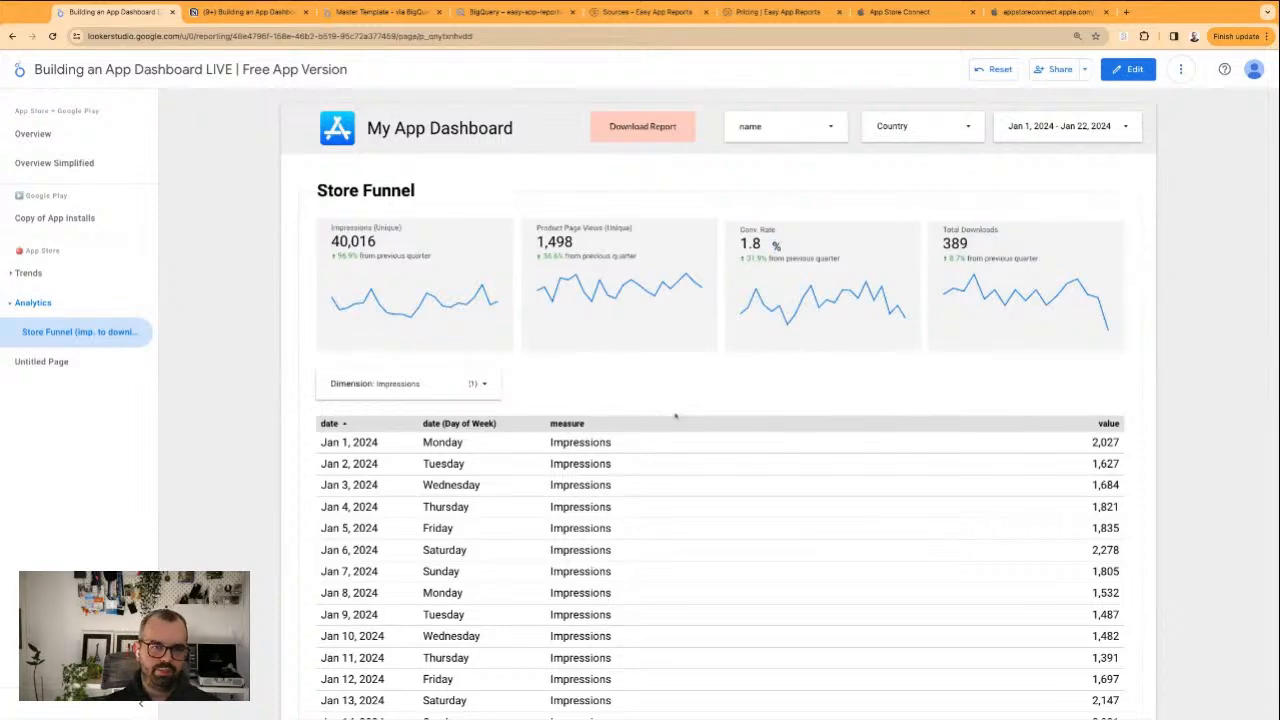
pyautogui.scroll(-3, 322, 328)
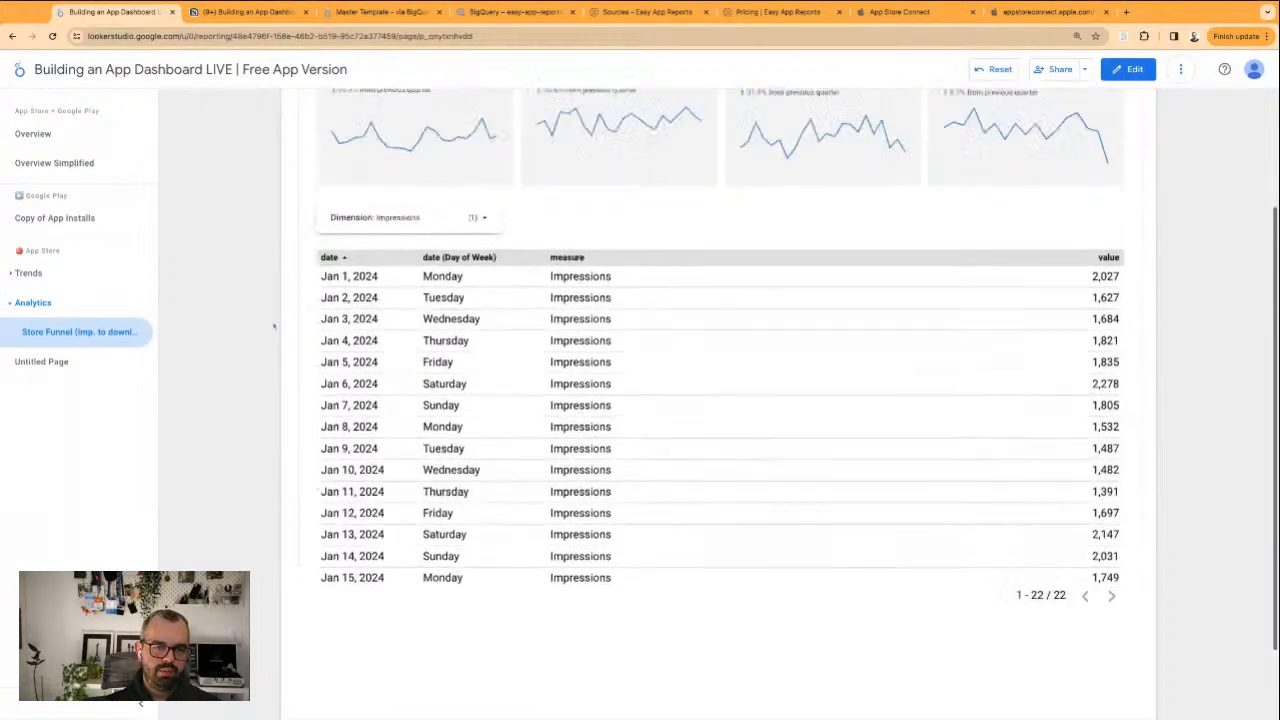
pyautogui.scroll(3, 310, 240)
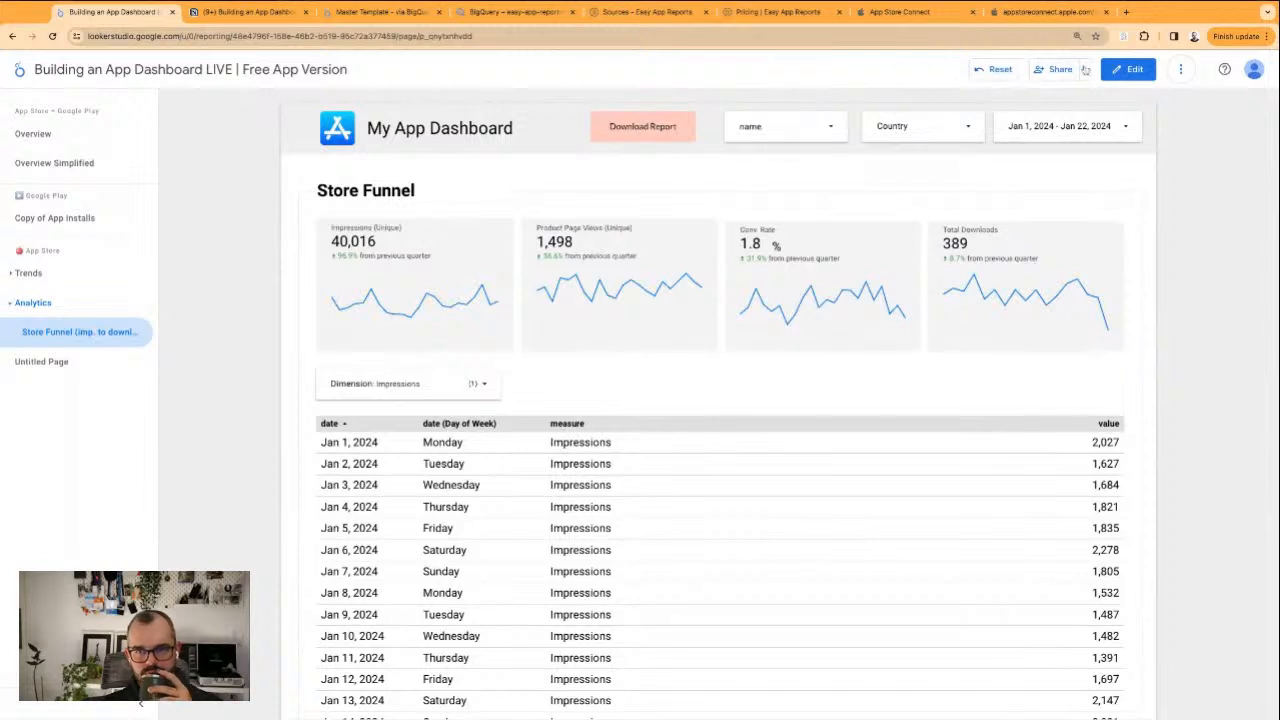
# Return to edit mode and narrow the background rectangle behind the Store Funnel heading to just past its text
pyautogui.click(1128, 69)
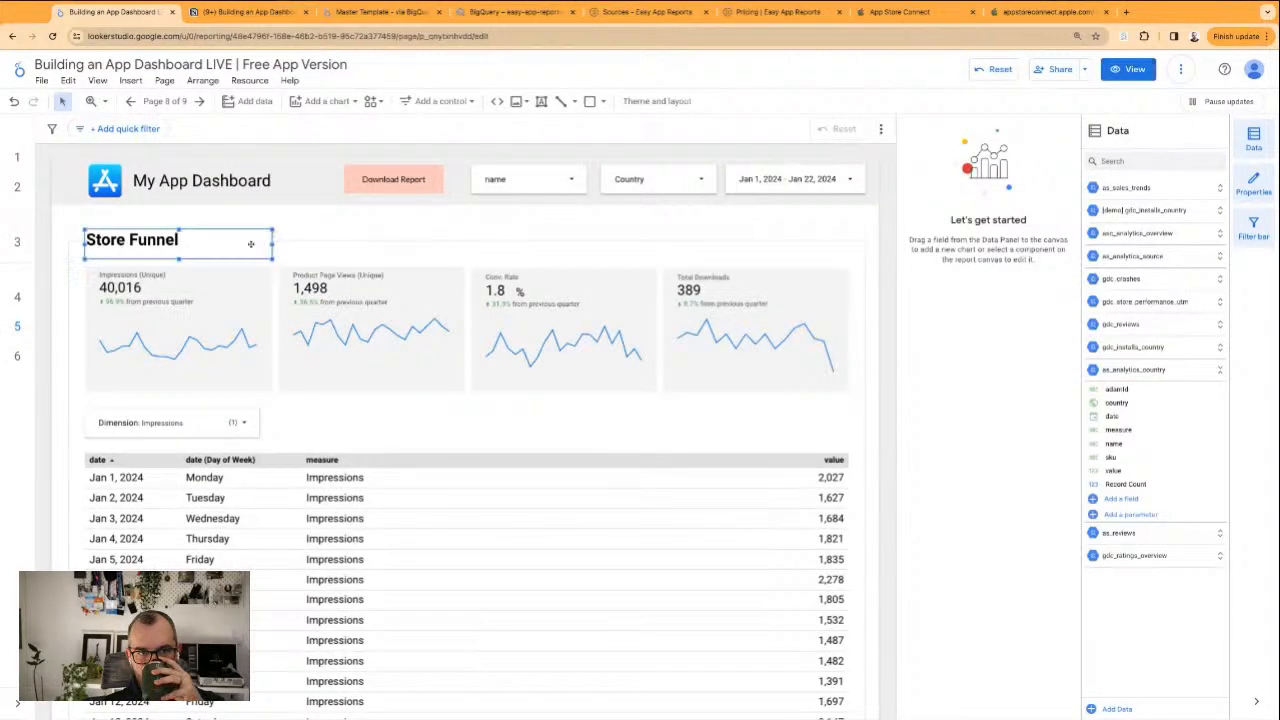
pyautogui.click(269, 244)
pyautogui.moveTo(273, 244); pyautogui.dragTo(206, 244)
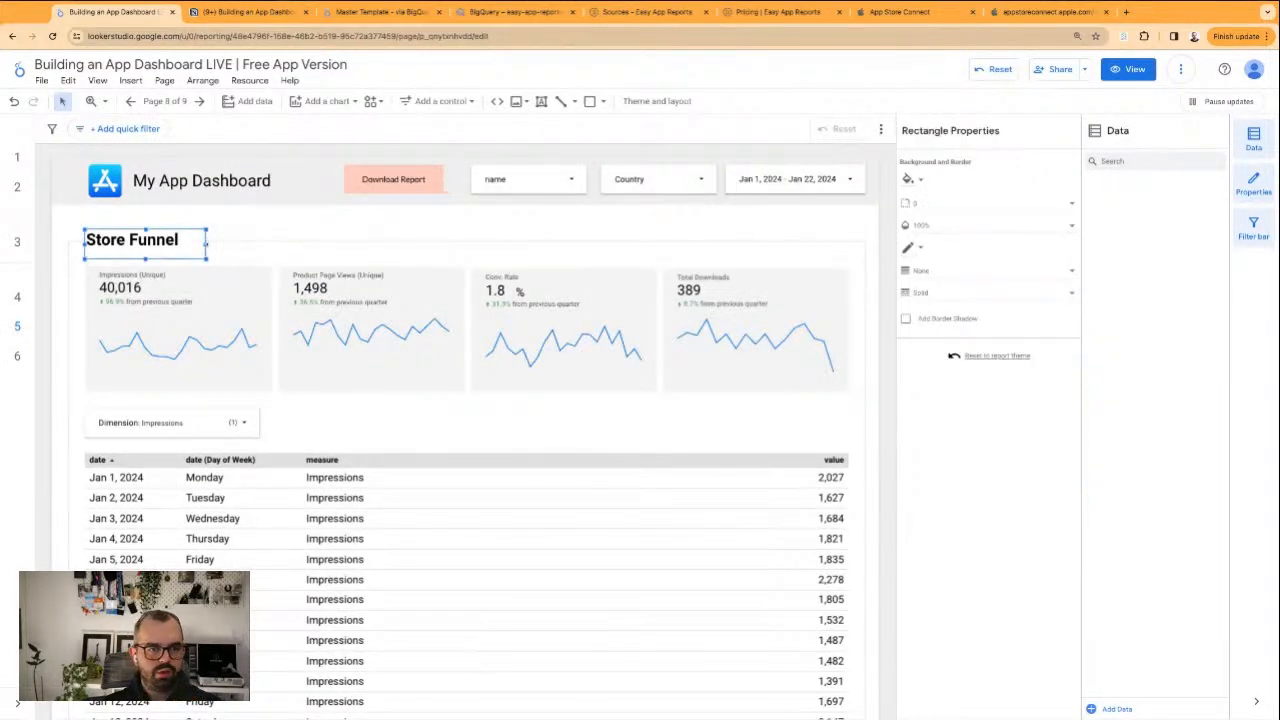
# Shift the Store Funnel heading and its background slightly down onto the section box's border line and check it in view mode
pyautogui.click(256, 237)
pyautogui.click(184, 252)
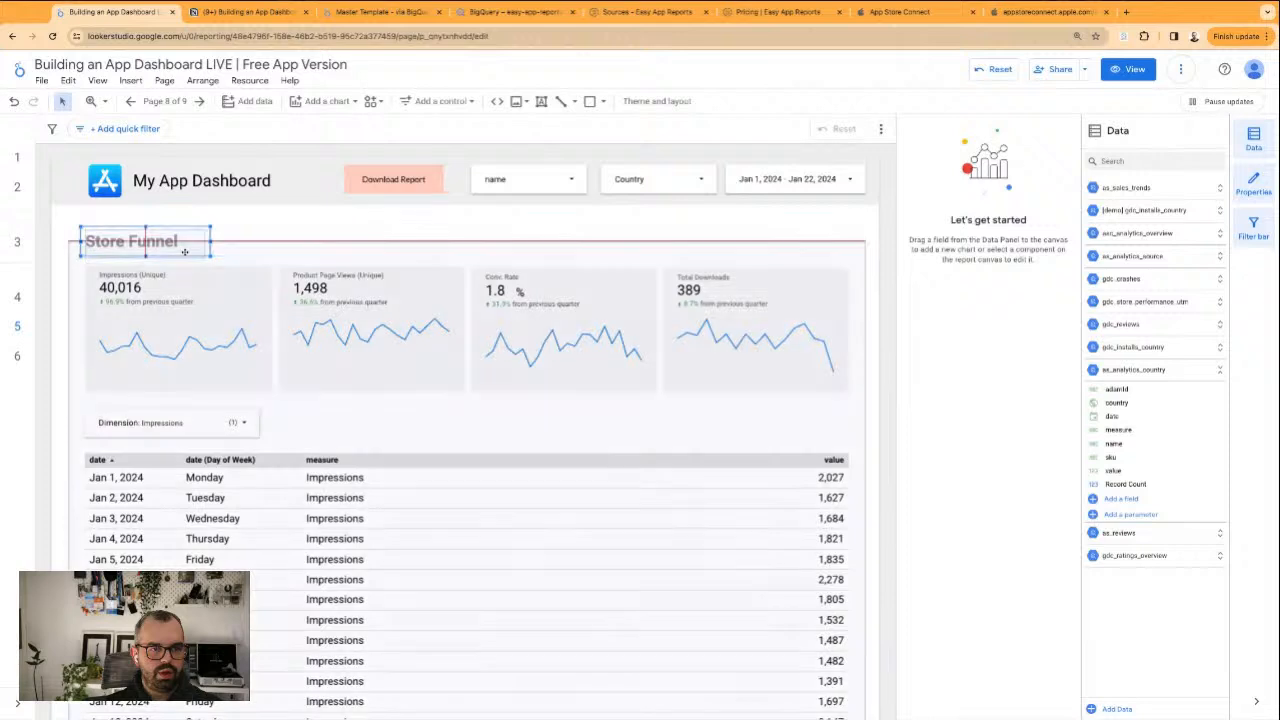
pyautogui.click(360, 118)
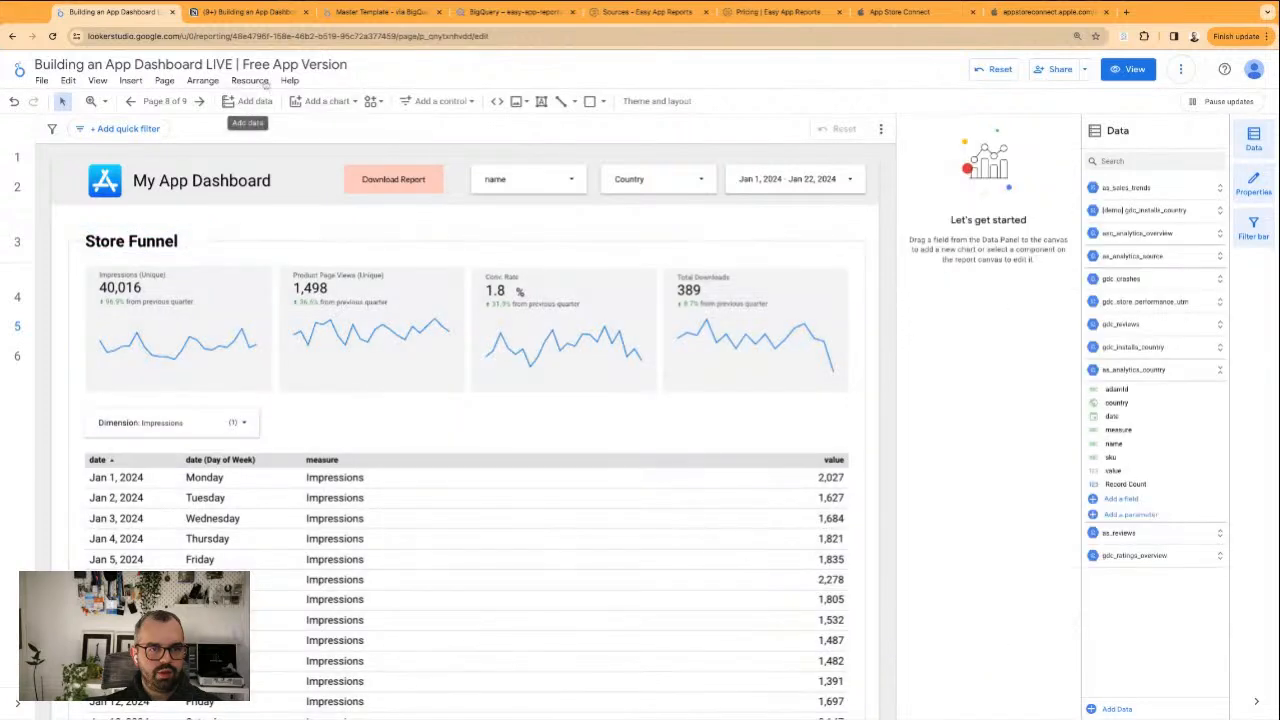
pyautogui.click(1128, 69)
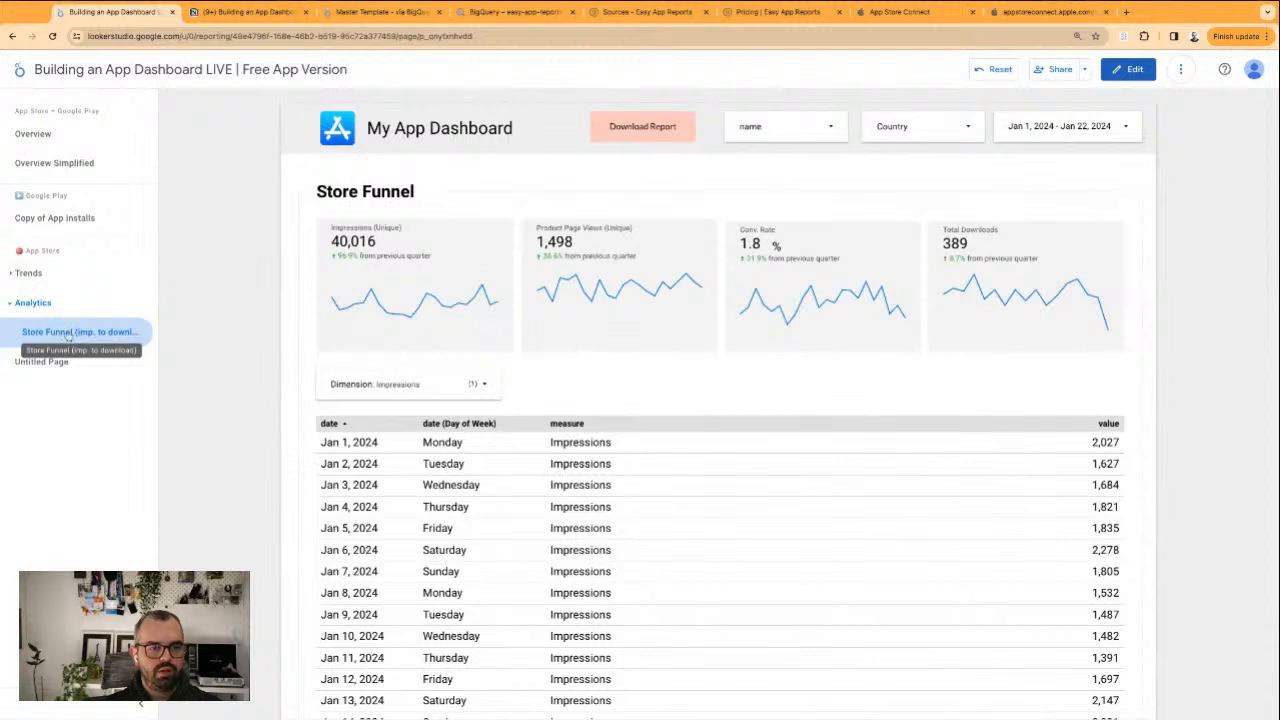
# Shorten the name of the Store Funnel (imp. to download) page under Analytics to Store Funnel, then return to view mode
pyautogui.click(1133, 69)
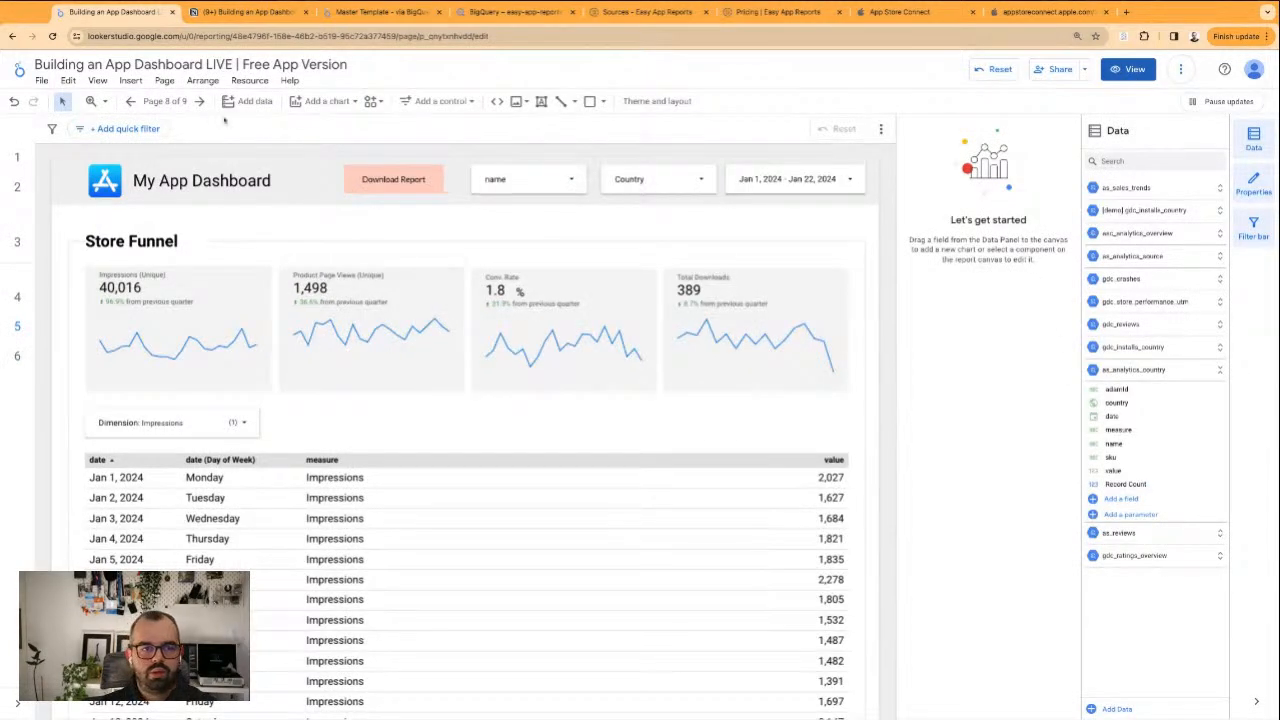
pyautogui.click(165, 101)
pyautogui.click(1056, 561)
pyautogui.click(1078, 574)
pyautogui.hotkey('ctrl', 'shift', 'Left')
pyautogui.hotkey('ctrl', 'shift', 'Left')
pyautogui.press('BackSpace')
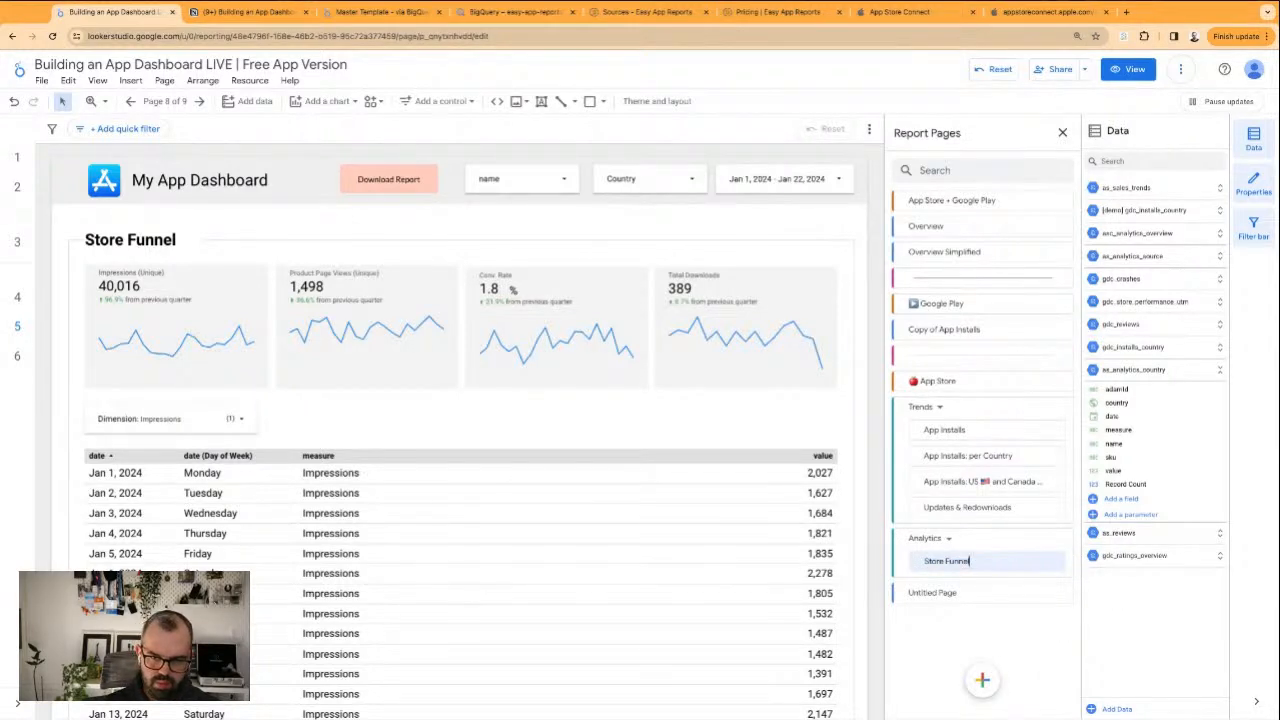
pyautogui.press('Return')
pyautogui.hotkey('ctrl', 'z')
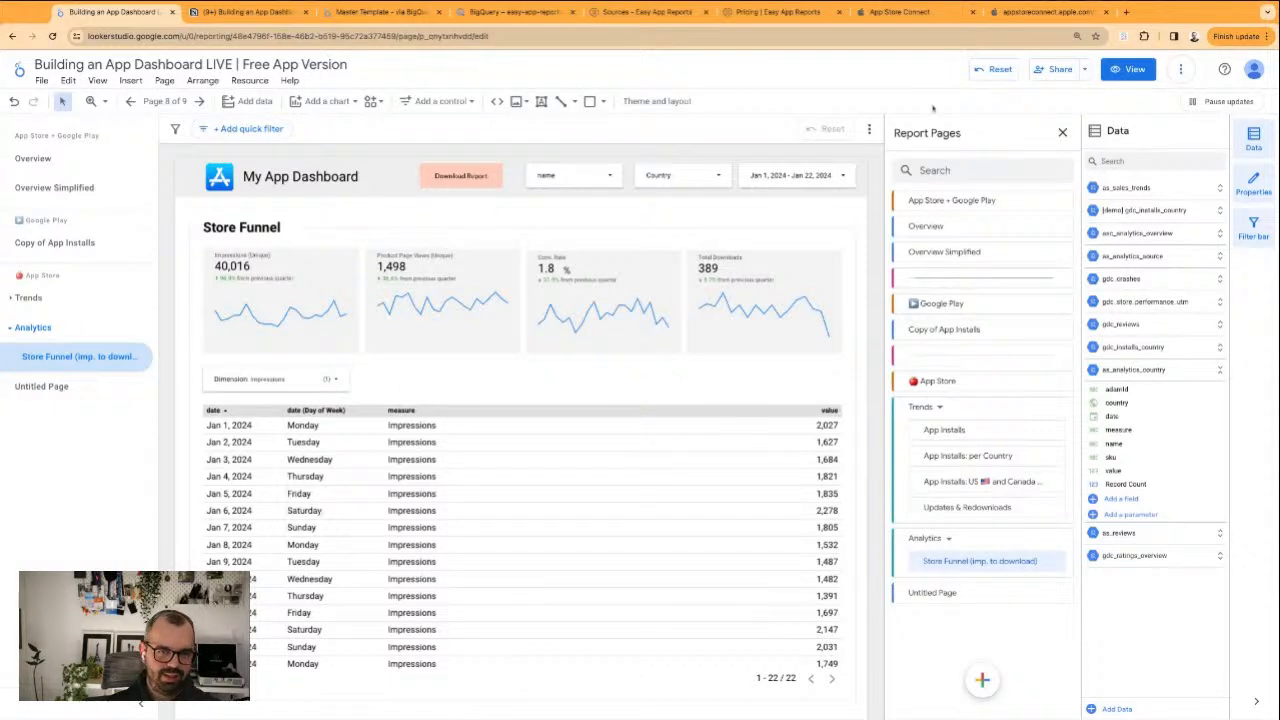
pyautogui.click(1128, 69)
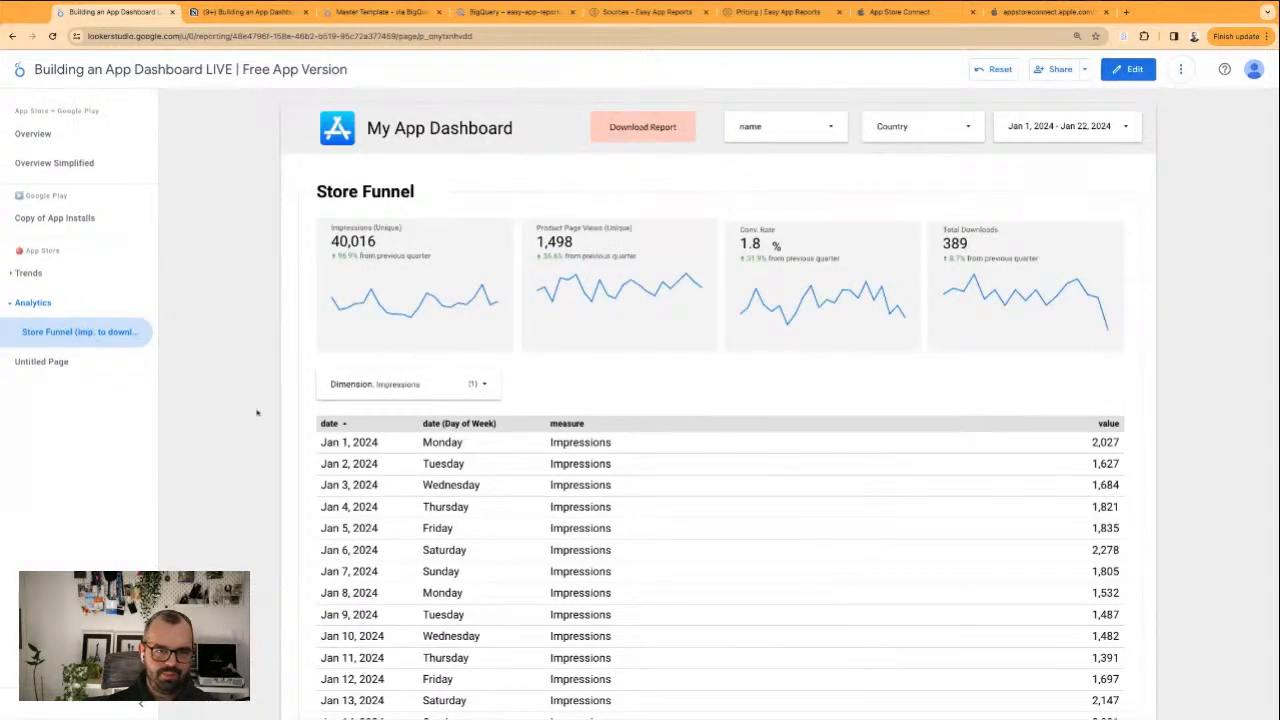
# Switch to the Notion notes and replace the Store funnel item under Acquisition with iOS / Android
pyautogui.click(245, 12)
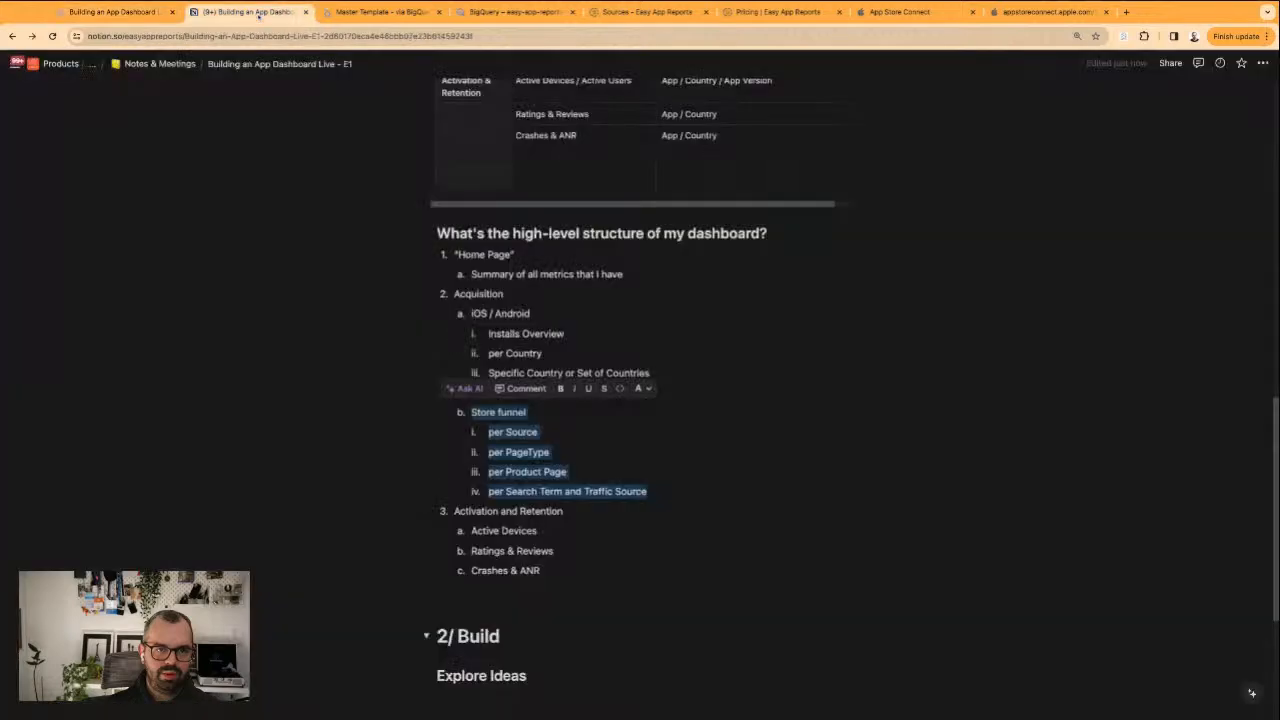
pyautogui.click(514, 437)
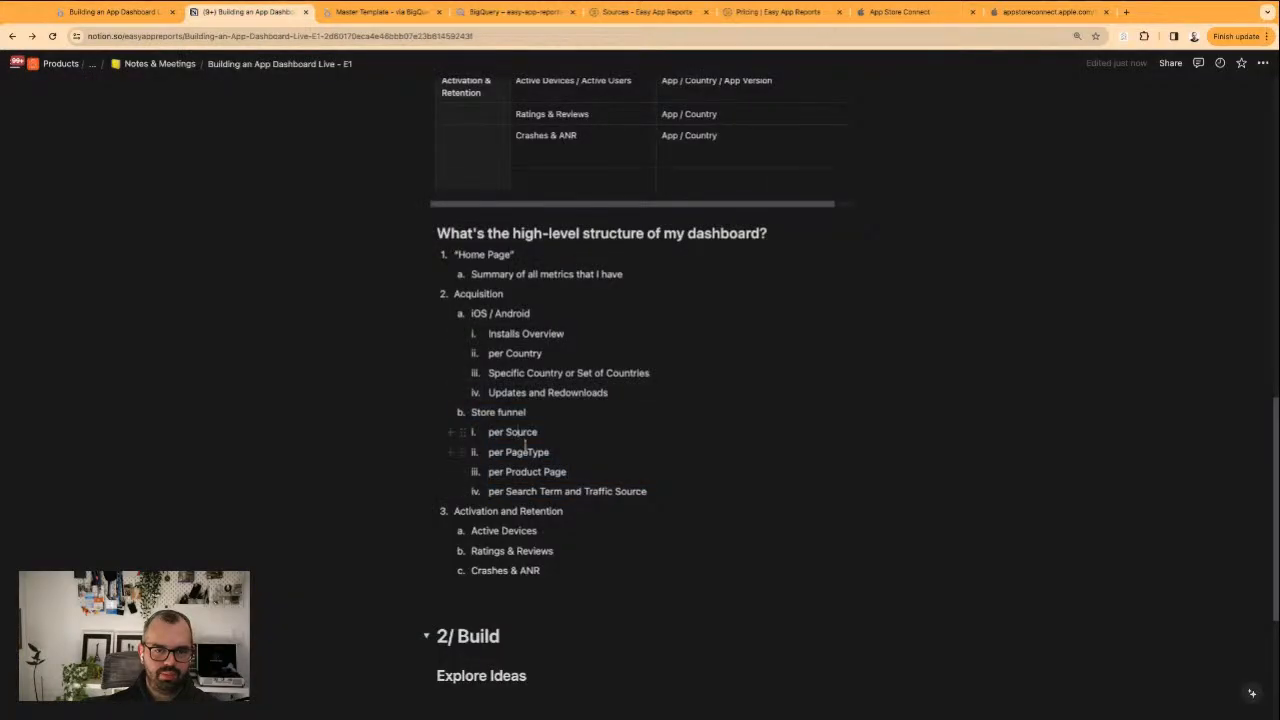
pyautogui.tripleClick(530, 459)
pyautogui.click(542, 476)
pyautogui.click(560, 491)
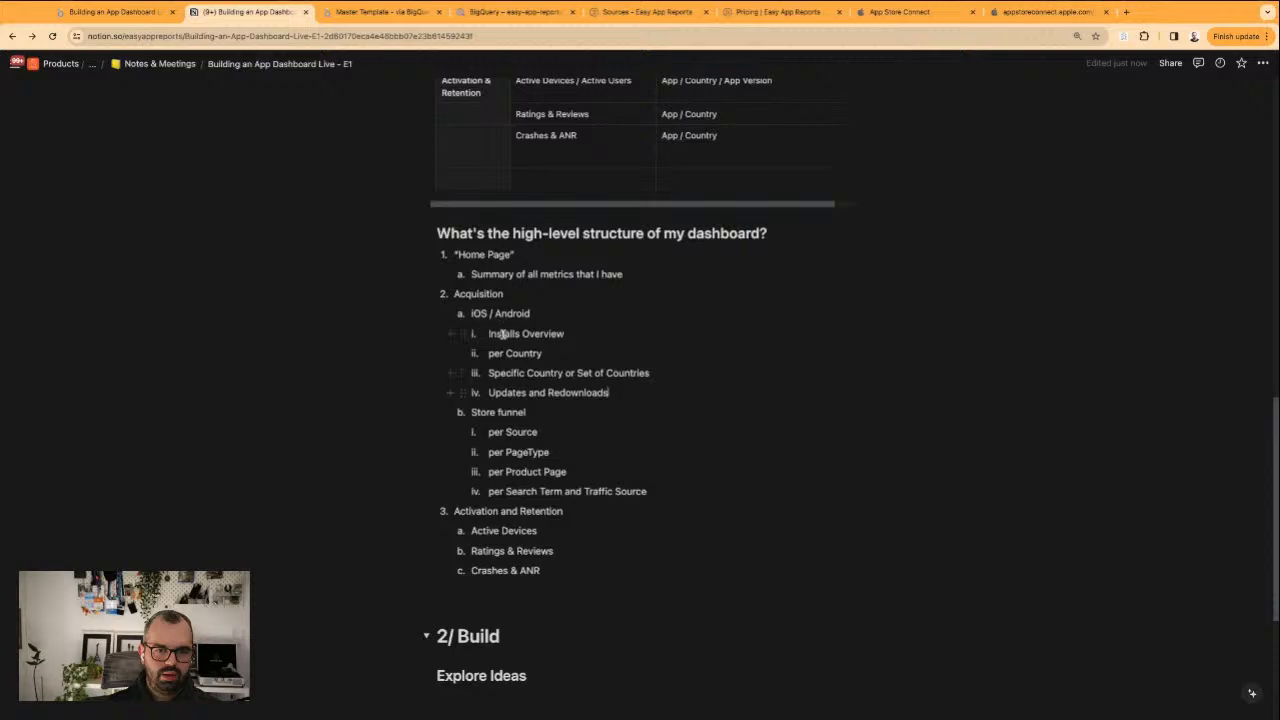
pyautogui.doubleClick(475, 316)
pyautogui.click(558, 391)
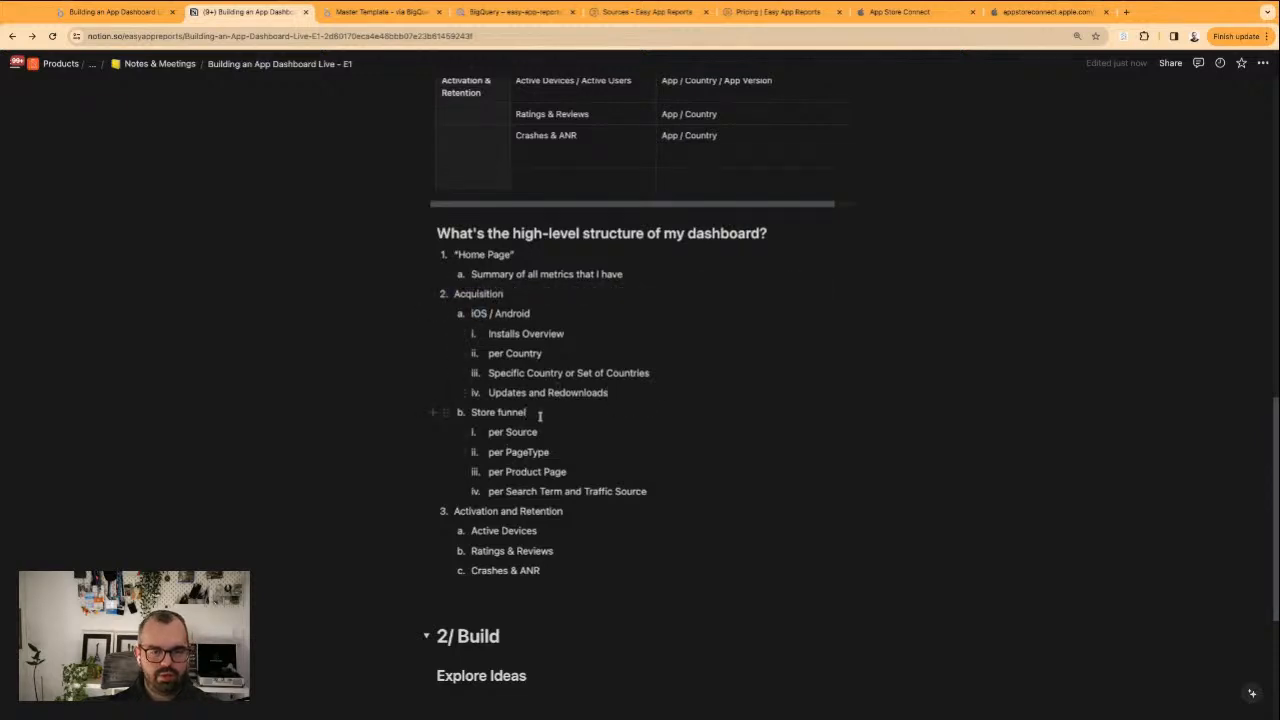
pyautogui.tripleClick(497, 412)
pyautogui.write('iOS / Android')
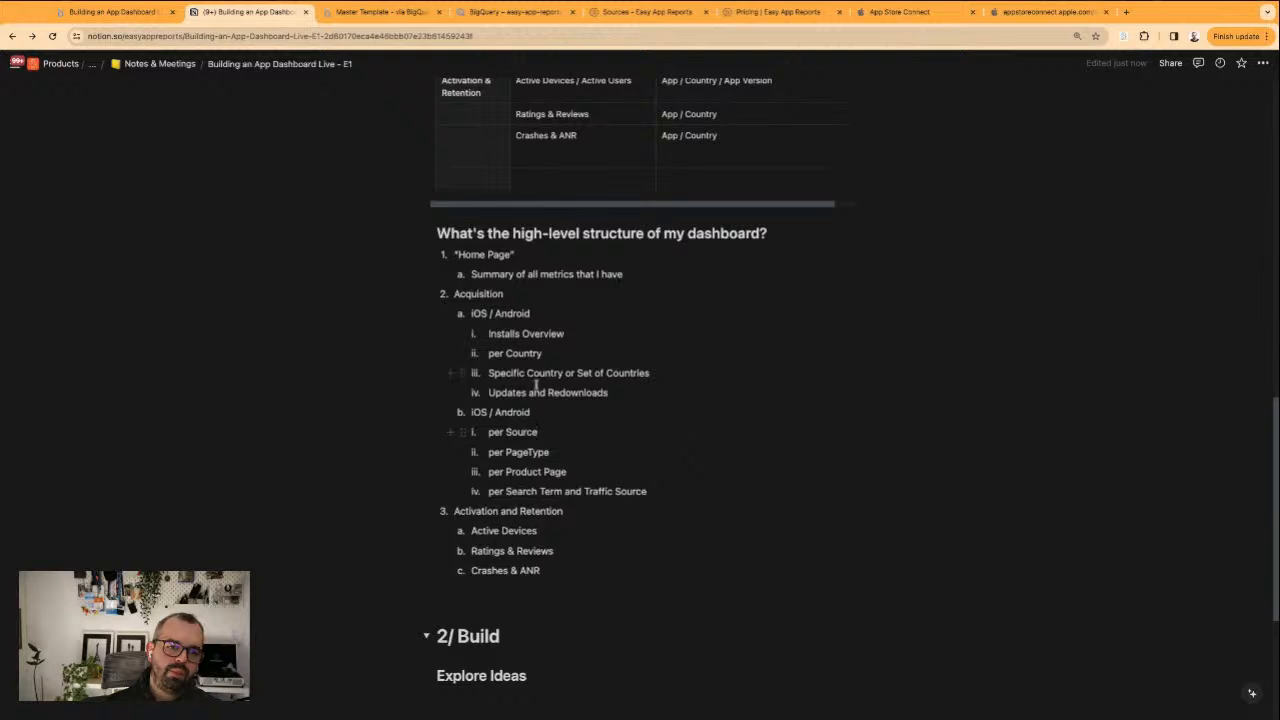
# Add a Store Funnel sub-item above per Source in the second iOS / Android list
pyautogui.tripleClick(533, 430)
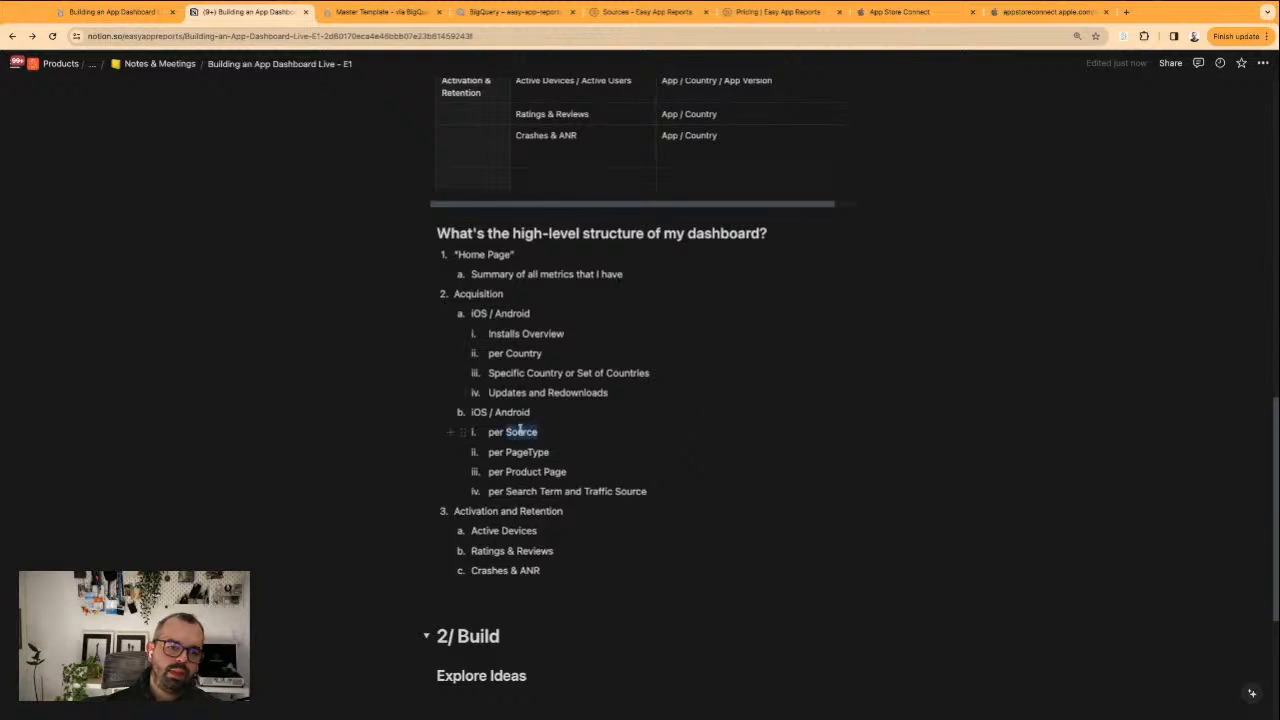
pyautogui.tripleClick(580, 430)
pyautogui.click(563, 439)
pyautogui.click(490, 431)
pyautogui.press('Left')
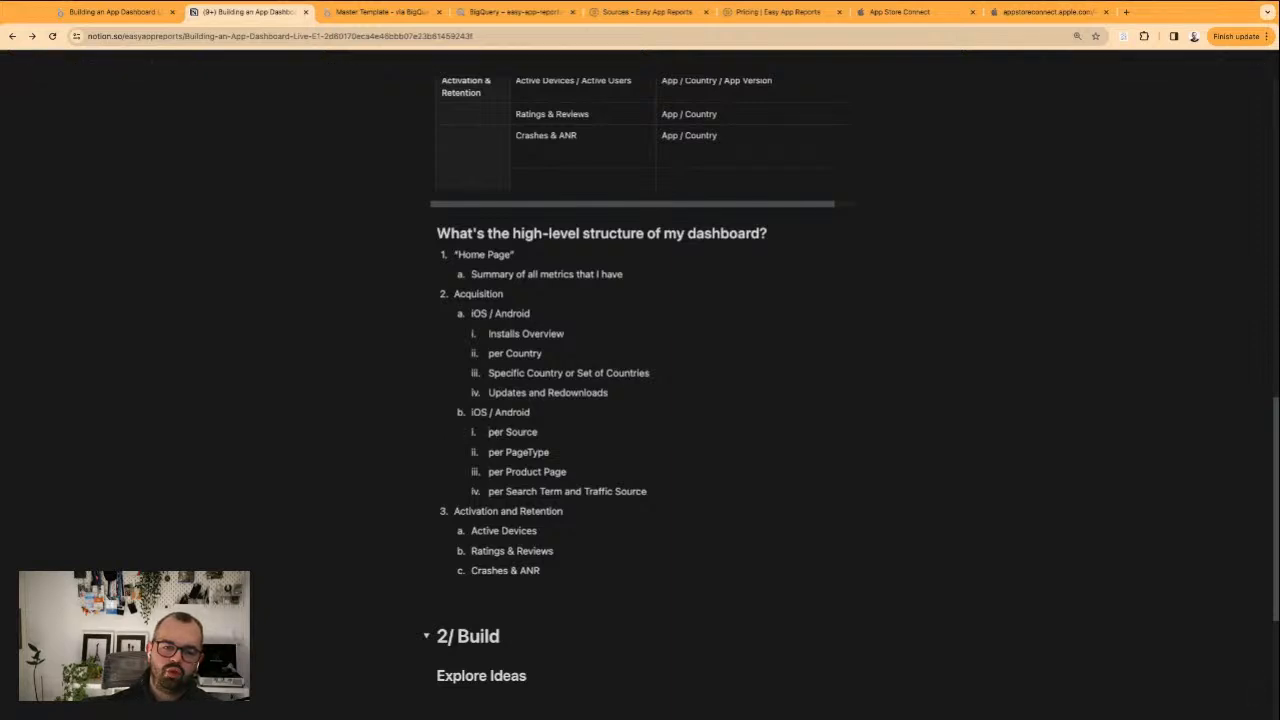
pyautogui.press('Return')
pyautogui.press('Up')
pyautogui.write('Si')
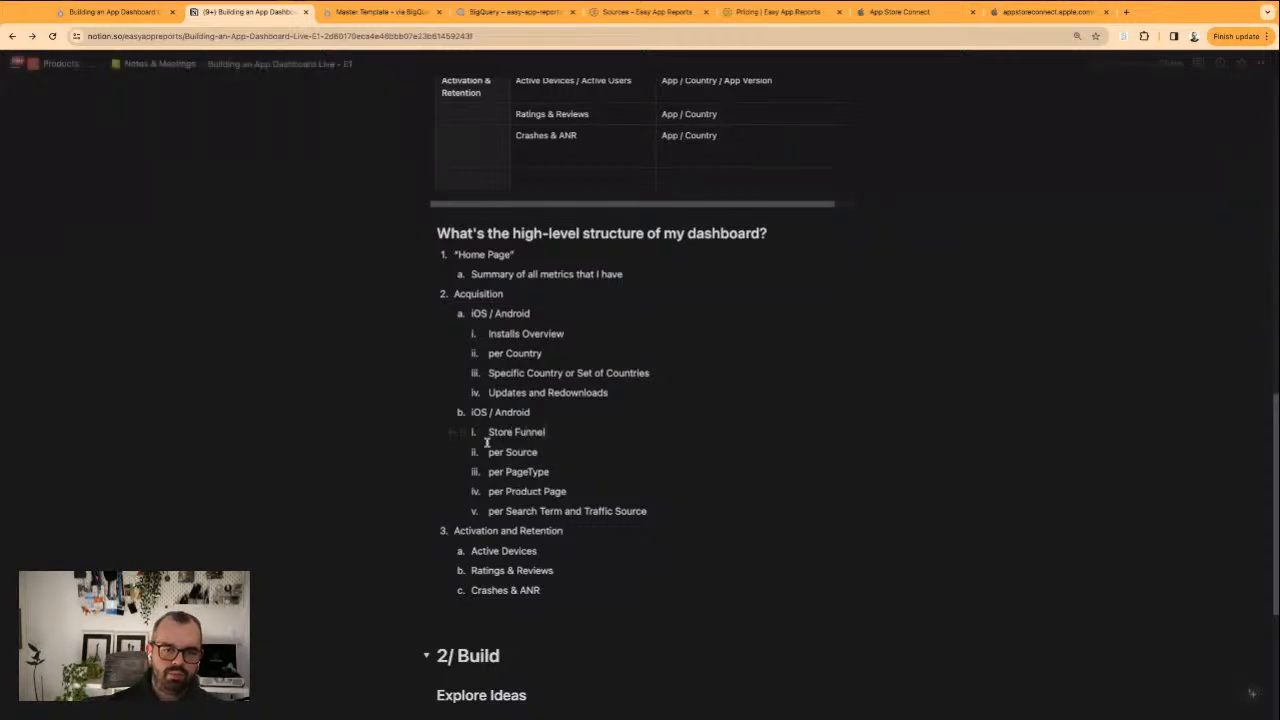
pyautogui.moveTo(488, 392); pyautogui.dragTo(608, 392)
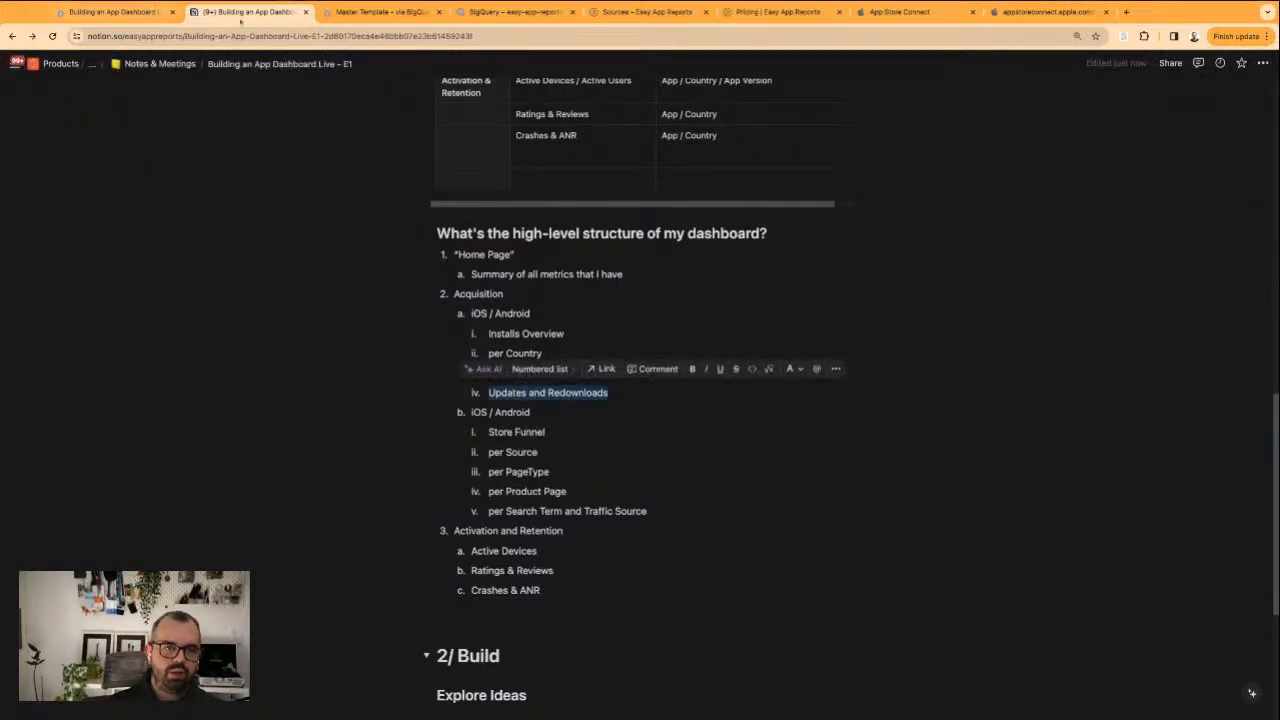
pyautogui.click(563, 455)
# Switch to the Looker Studio report and review the App Installs page under Trends, including its country and device breakdowns
pyautogui.click(112, 12)
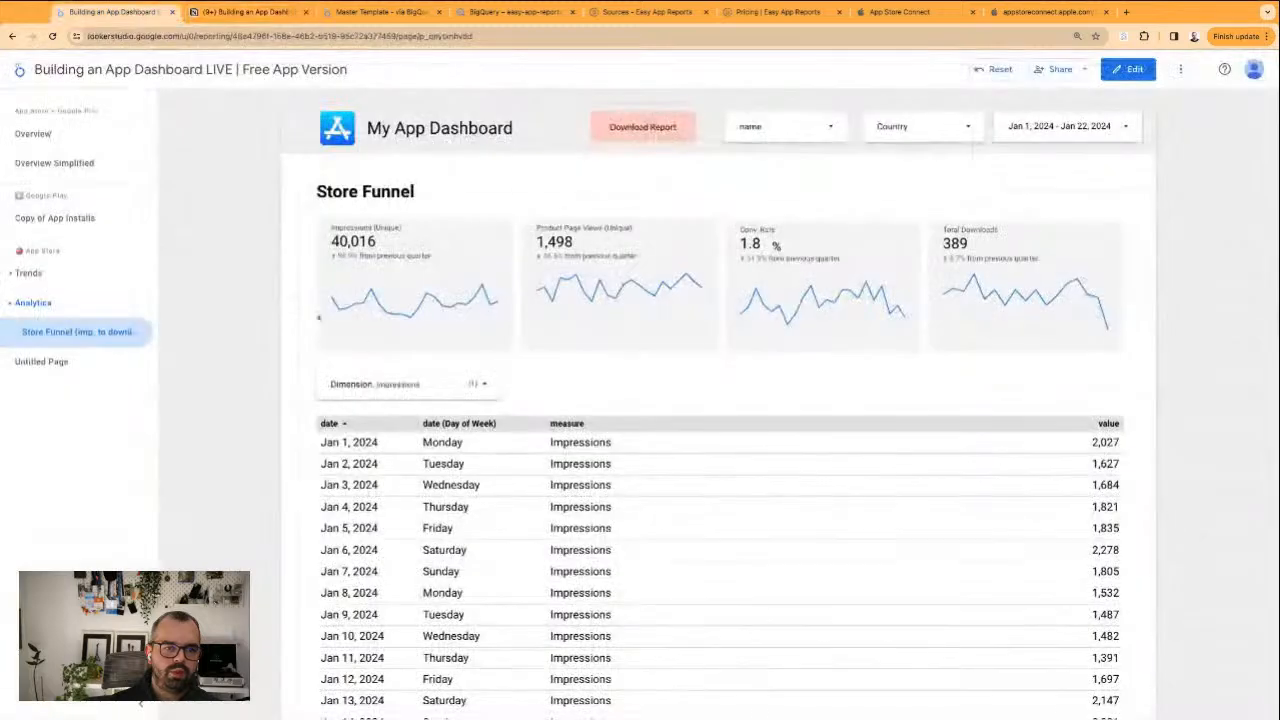
pyautogui.click(11, 279)
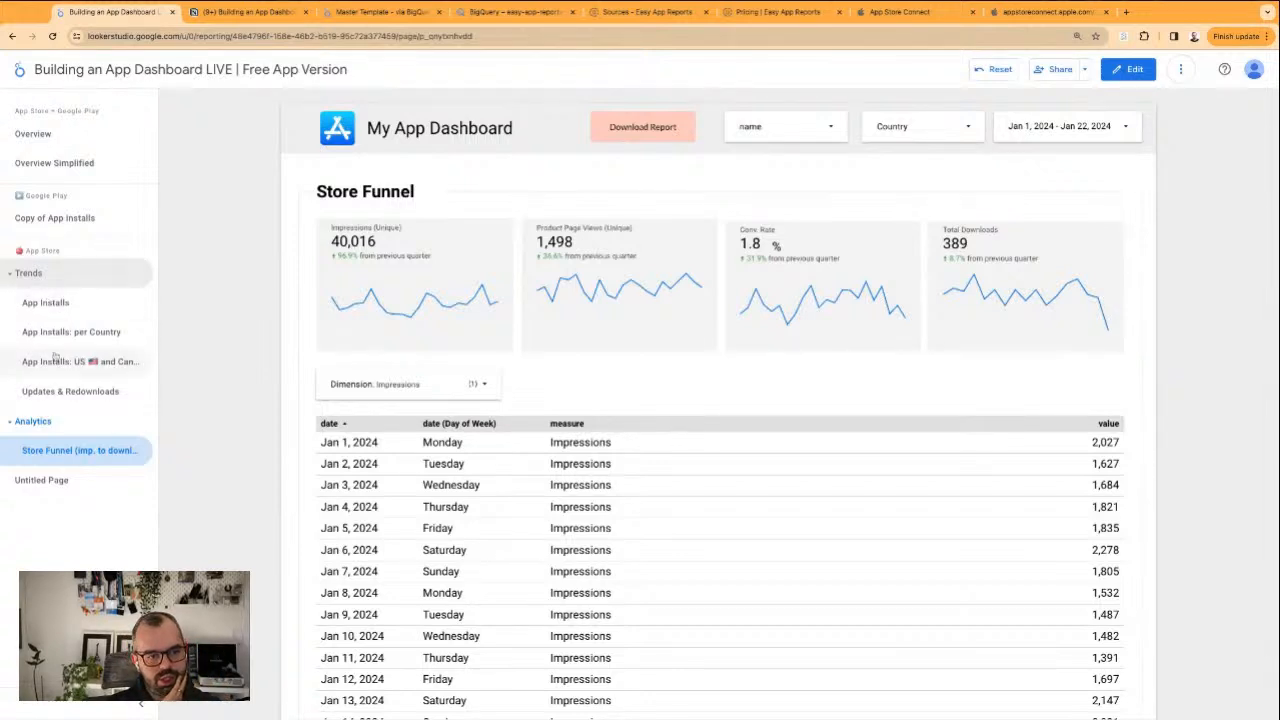
pyautogui.click(46, 310)
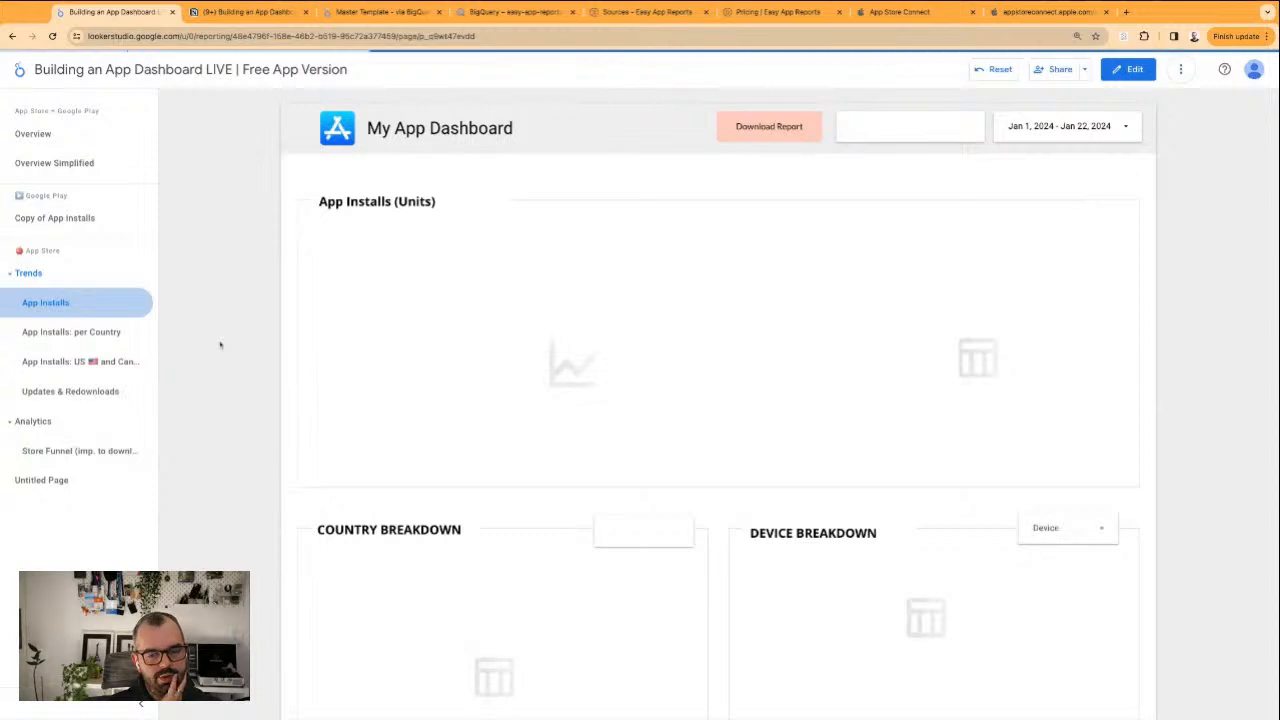
pyautogui.scroll(-3, 692, 378)
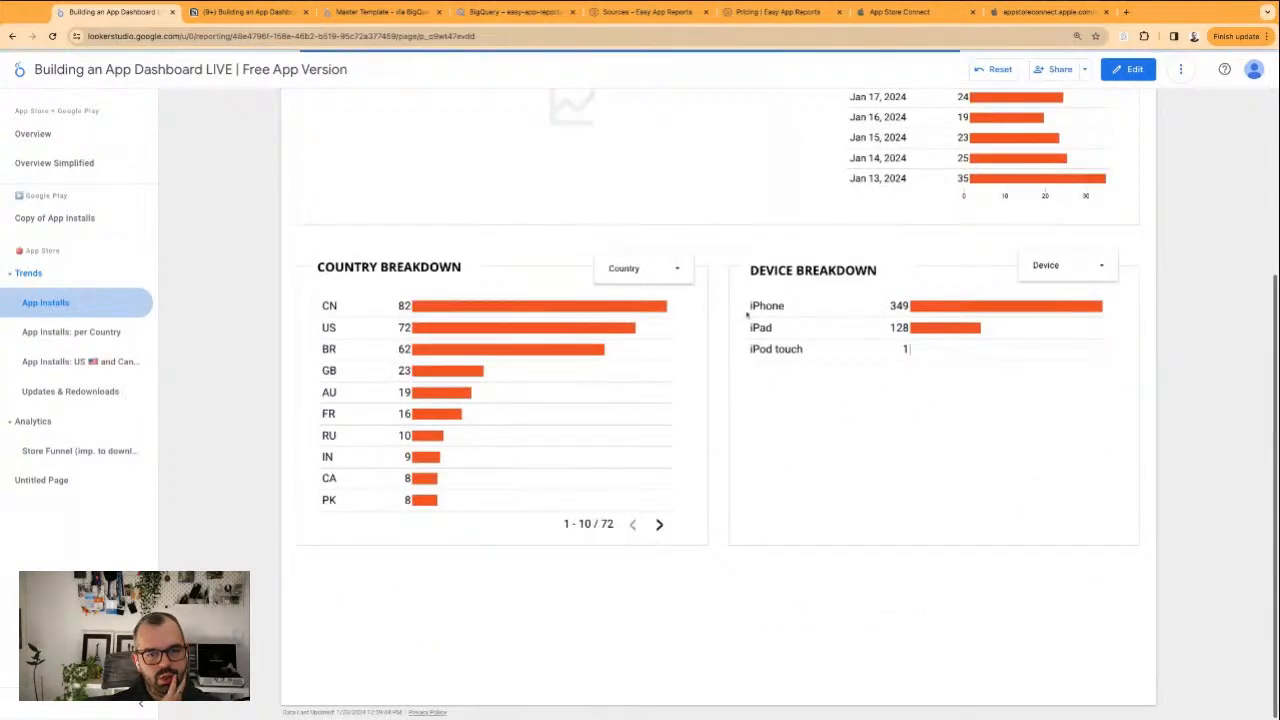
pyautogui.scroll(1, 748, 314)
pyautogui.scroll(2, 901, 210)
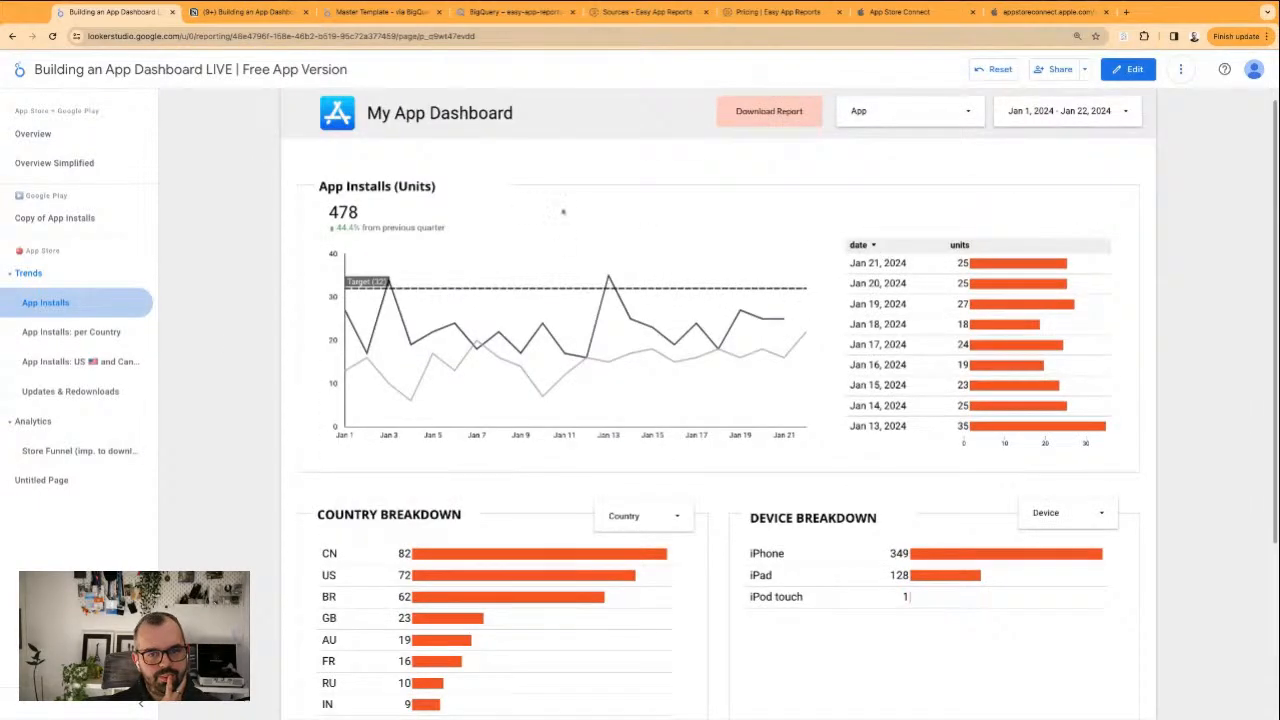
pyautogui.scroll(-2, 868, 394)
pyautogui.scroll(2, 868, 394)
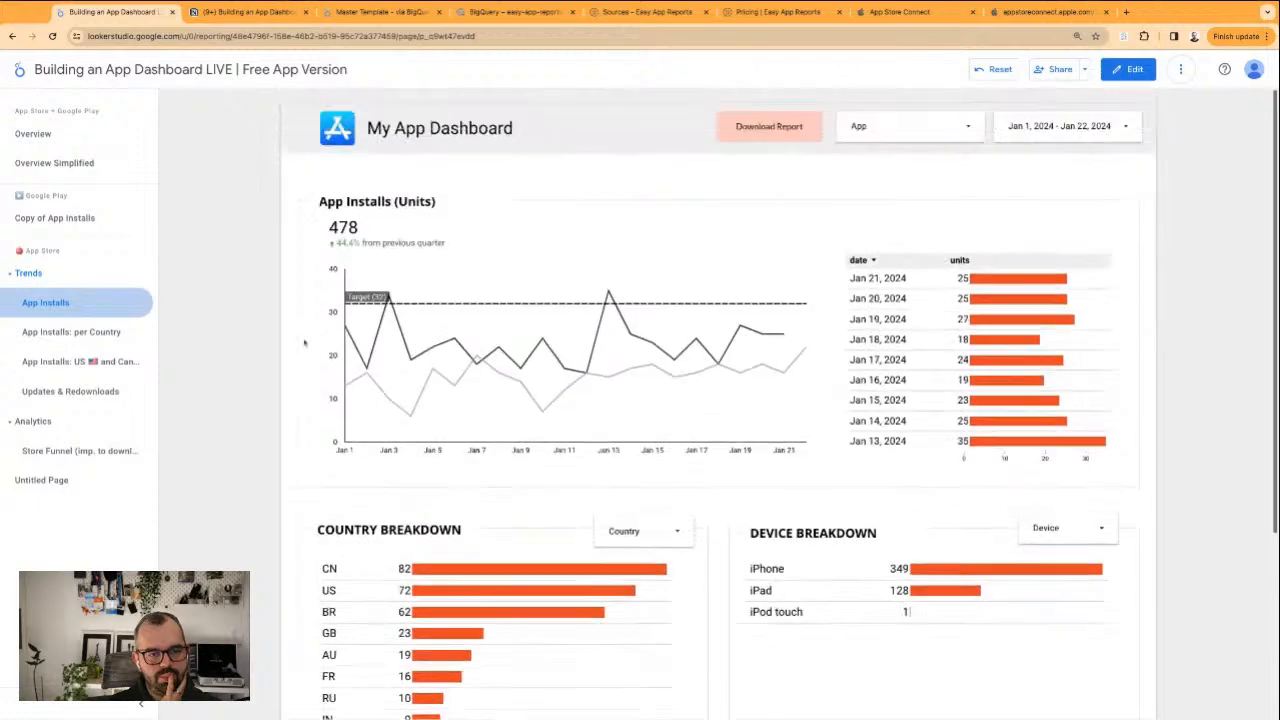
# Return to edit mode and delete the Copy of App Installs page under Google Play
pyautogui.click(1130, 69)
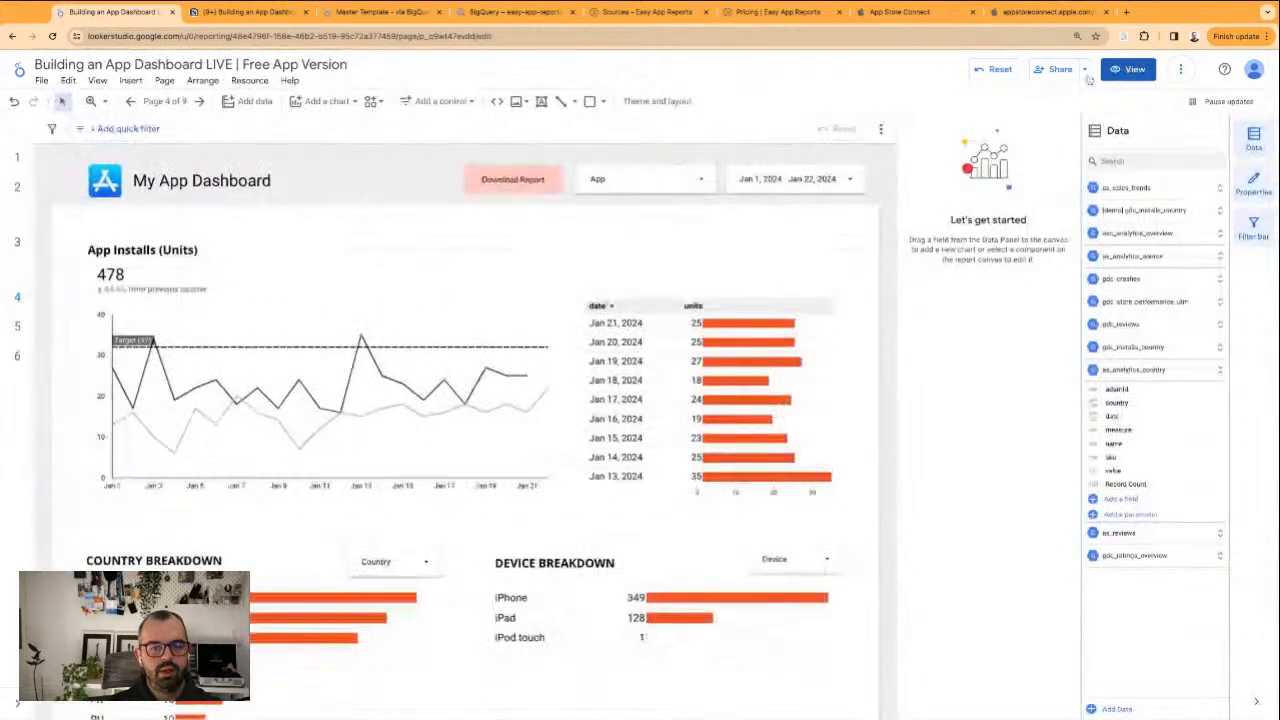
pyautogui.click(165, 101)
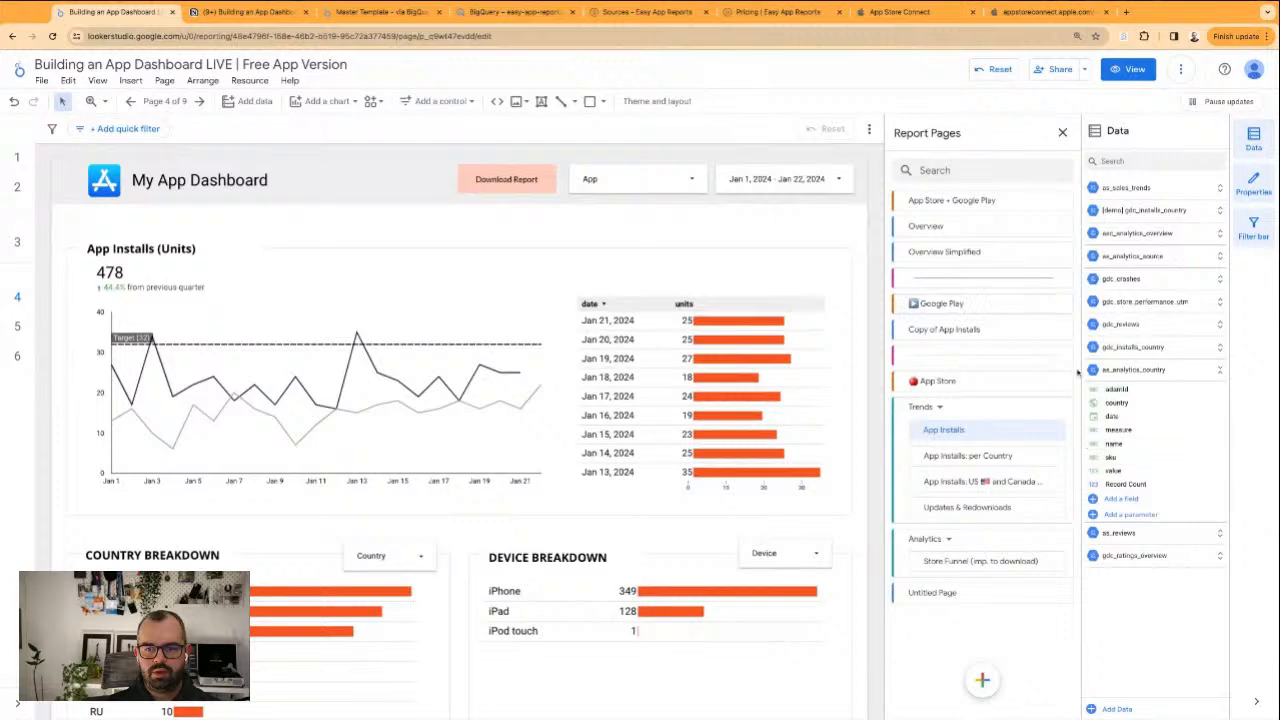
pyautogui.click(1062, 329)
pyautogui.click(1100, 402)
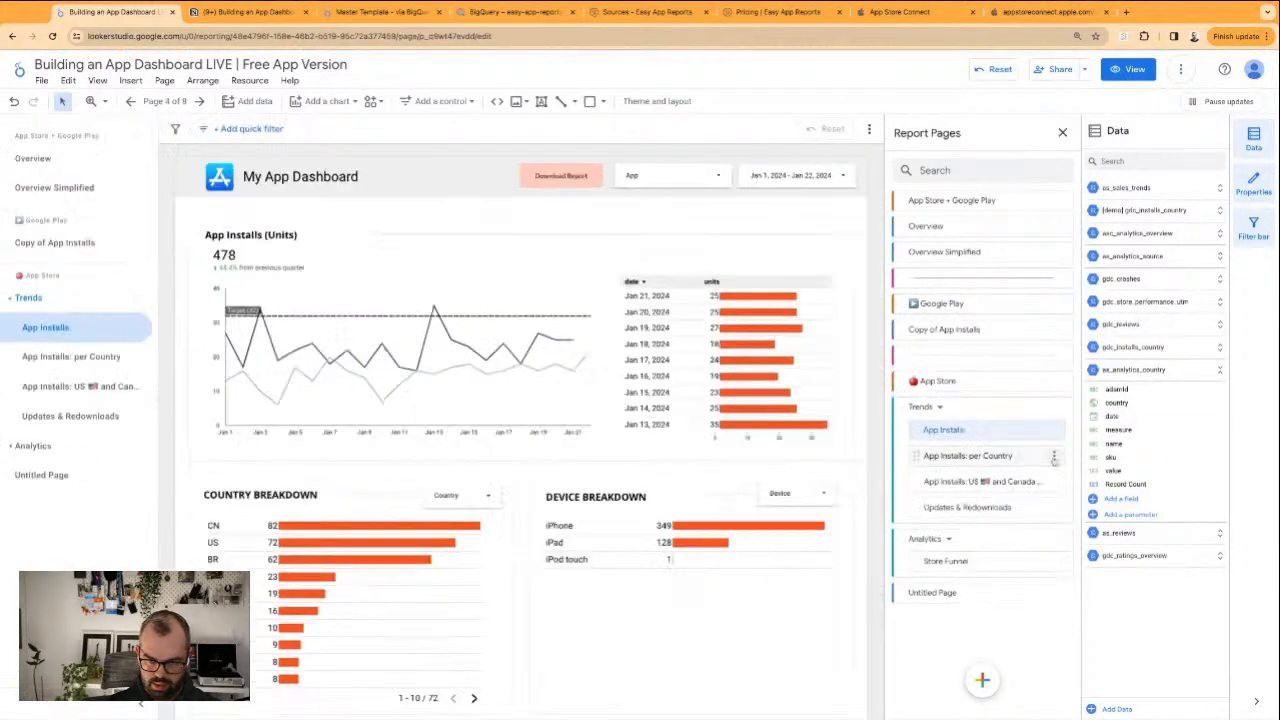
# Duplicate the App Installs page under Trends and move the copy directly beneath the Google Play header
pyautogui.click(1055, 431)
pyautogui.click(1098, 470)
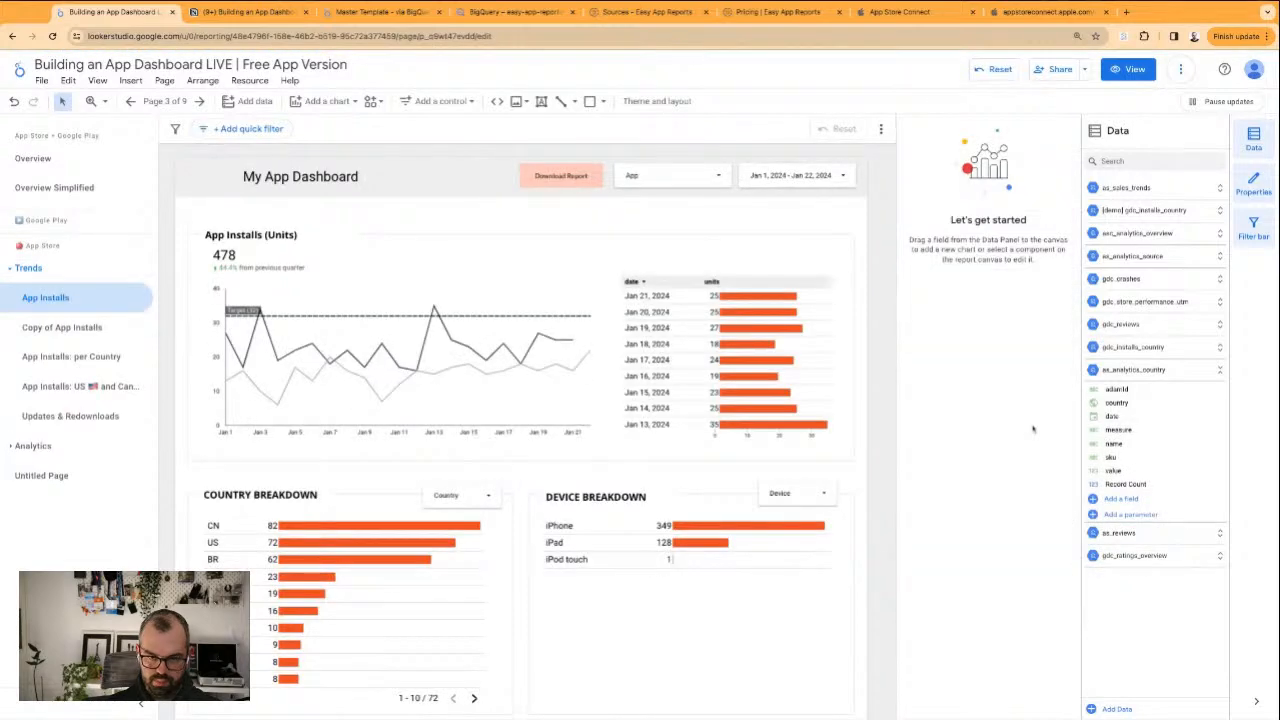
pyautogui.click(165, 102)
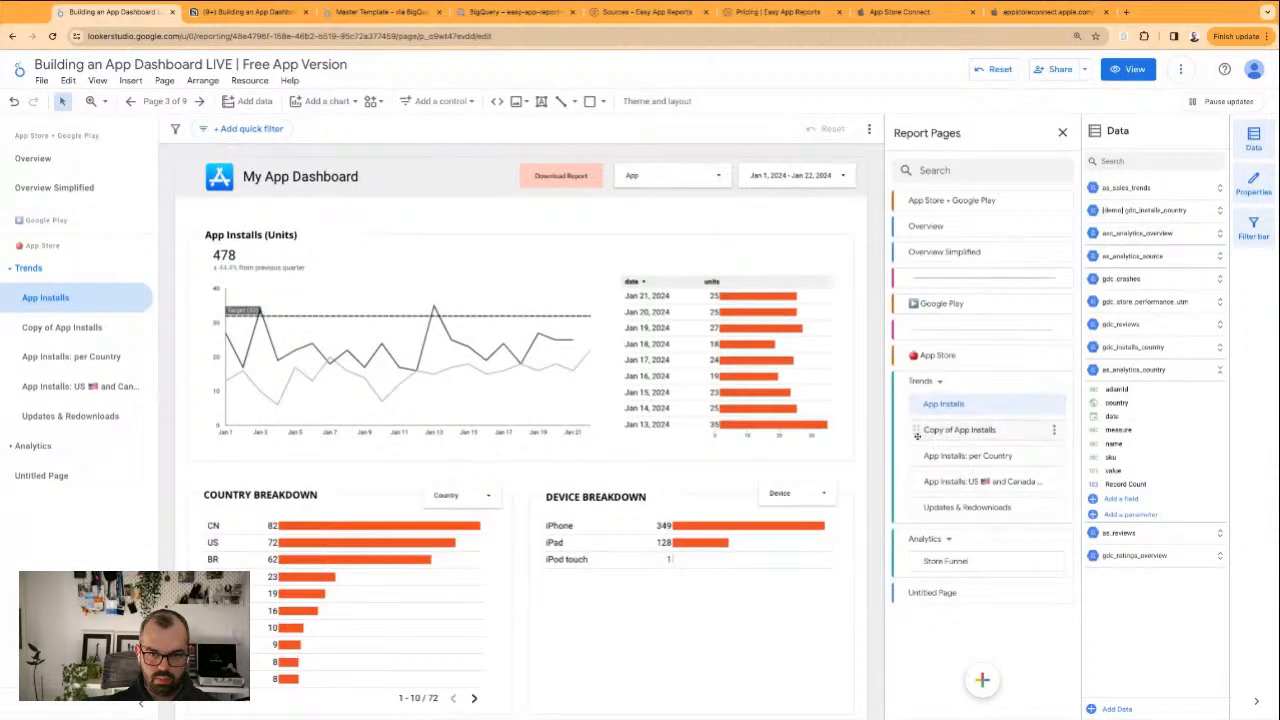
pyautogui.moveTo(915, 433); pyautogui.dragTo(975, 327)
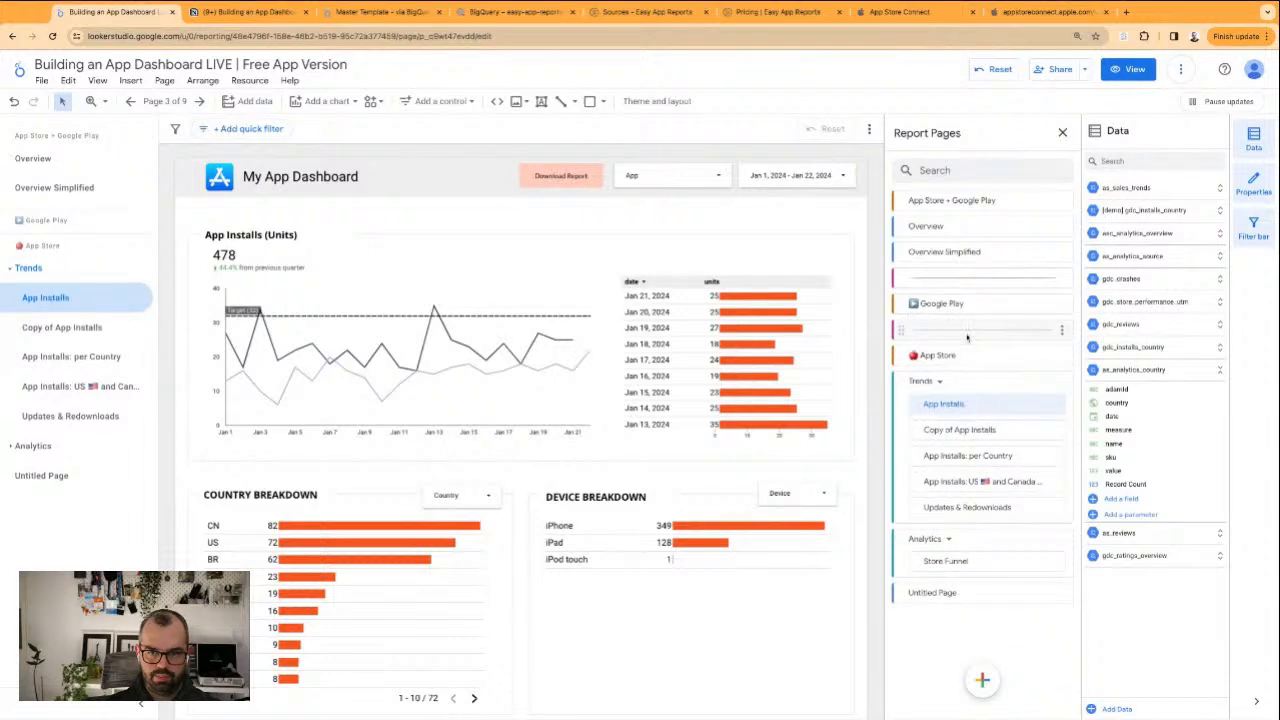
pyautogui.moveTo(915, 430); pyautogui.dragTo(907, 327)
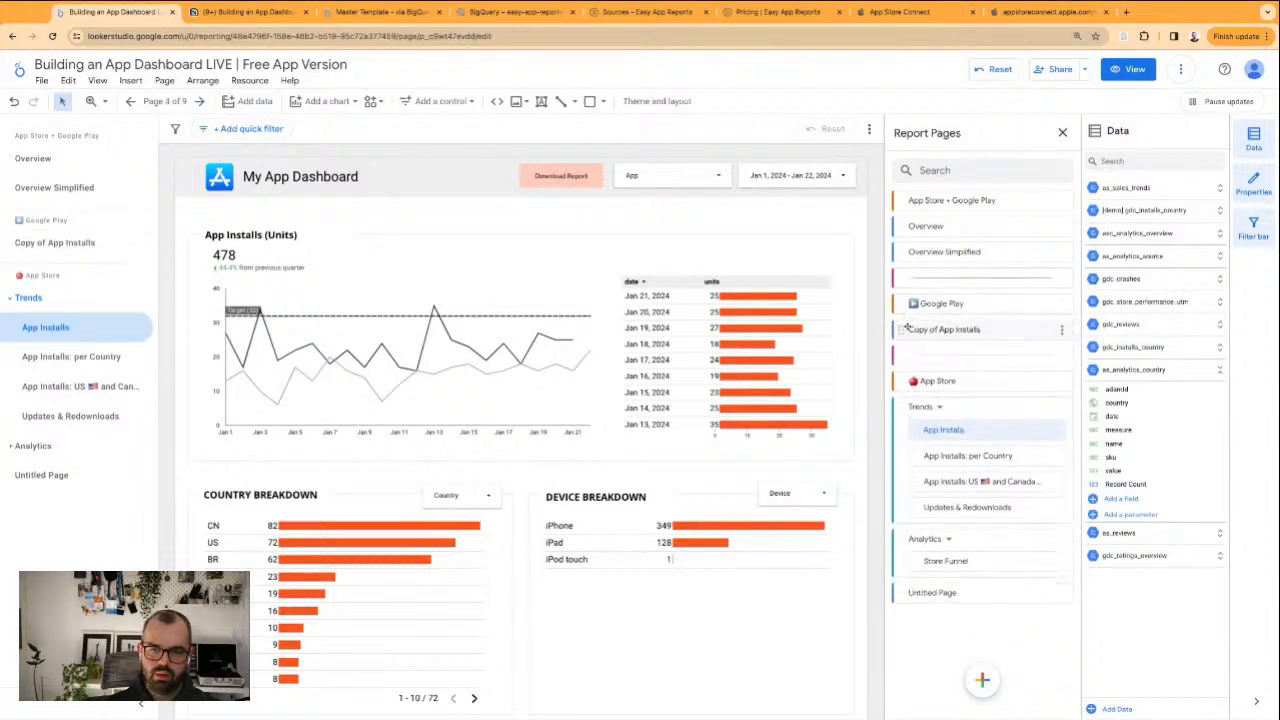
# Open the Copy of App Installs page under Google Play and add a Google Play logo image beside the App Store logo
pyautogui.click(970, 331)
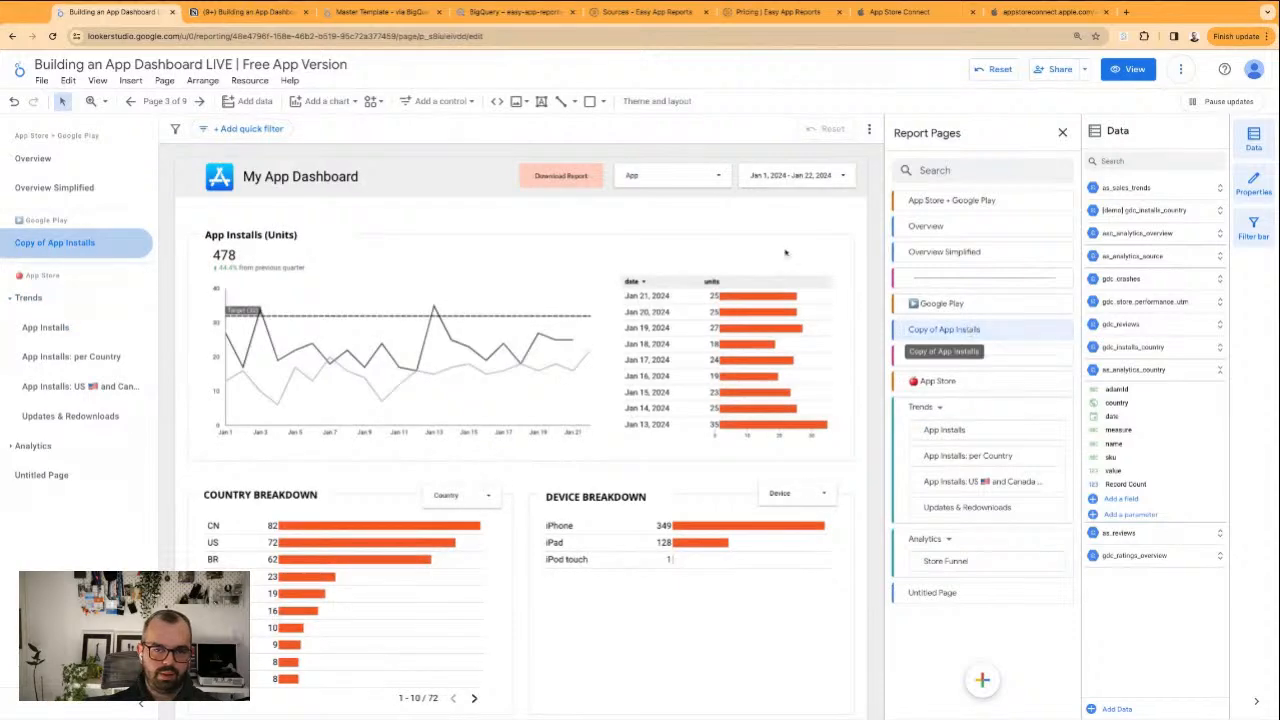
pyautogui.click(223, 175)
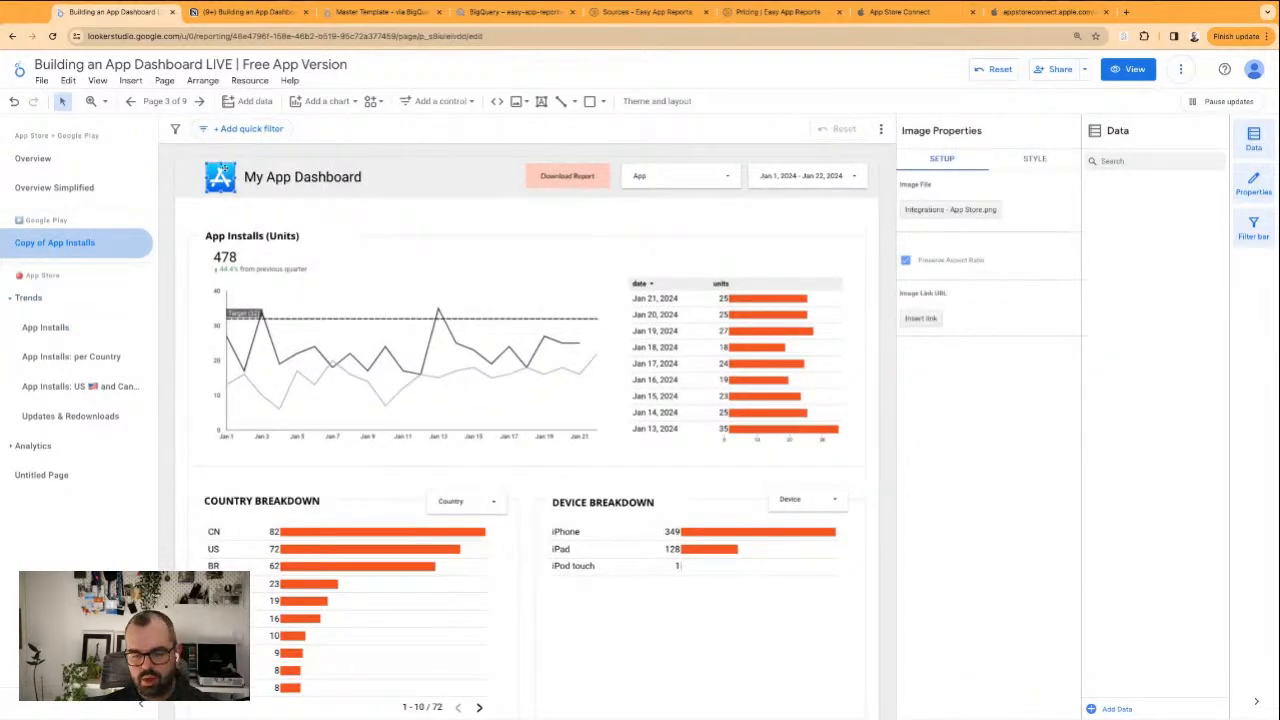
pyautogui.click(517, 102)
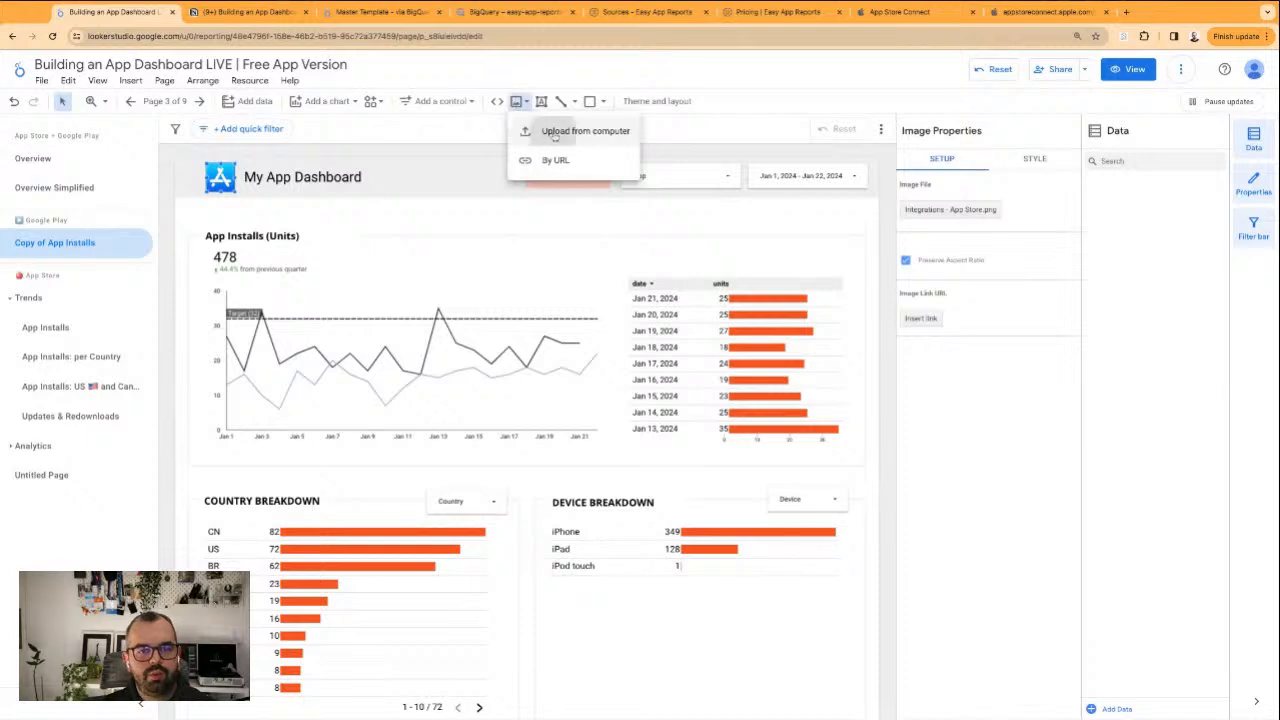
pyautogui.click(555, 134)
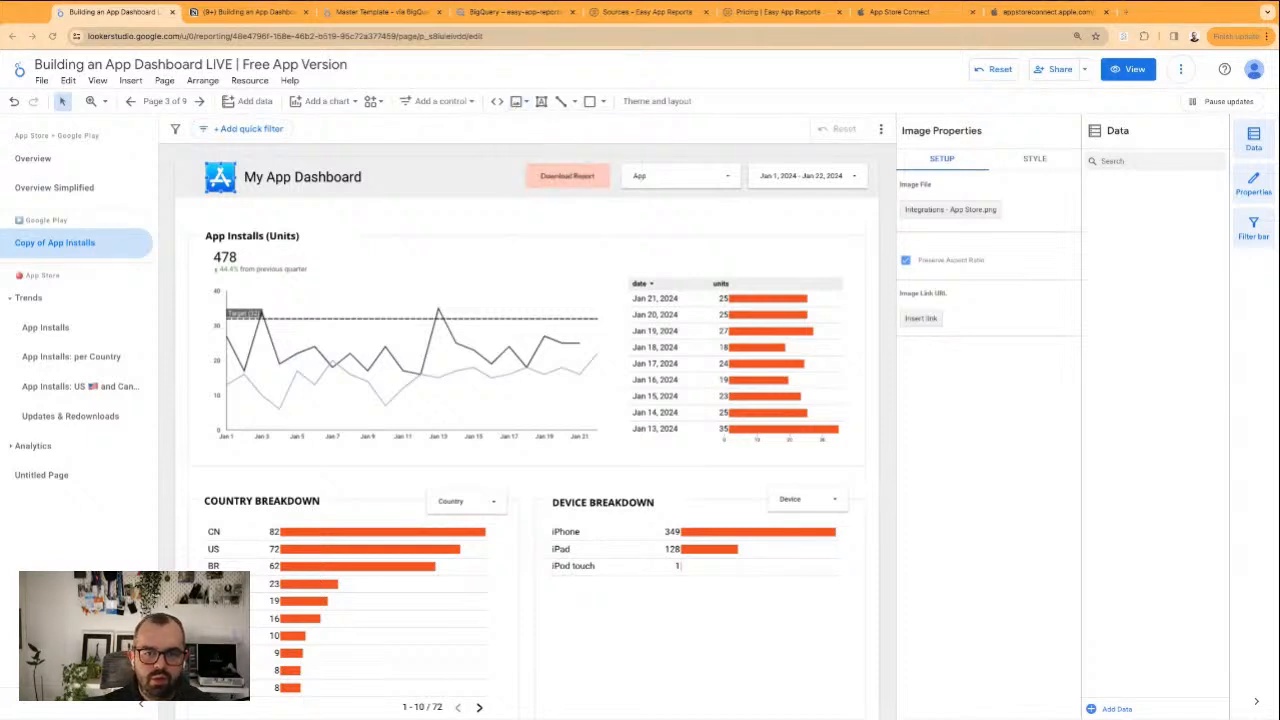
pyautogui.moveTo(427, 383)
pyautogui.mouseDown()
pyautogui.moveTo(550, 518)
pyautogui.moveTo(467, 424)
pyautogui.moveTo(393, 266)
pyautogui.moveTo(289, 179)
pyautogui.moveTo(260, 180)
pyautogui.moveTo(269, 167)
pyautogui.moveTo(255, 177)
pyautogui.mouseUp()
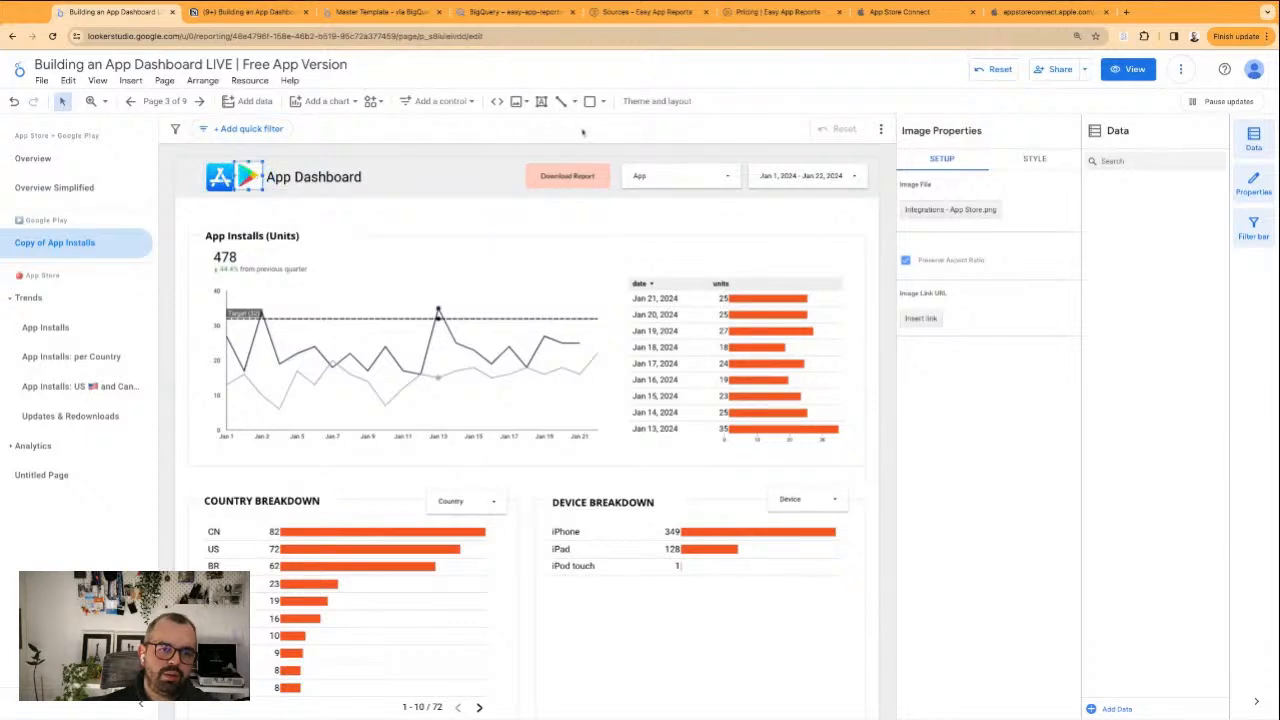
# Upload Integrations - Google Play.png to the page header and shrink it to logo size over the App Store logo
pyautogui.click(518, 101)
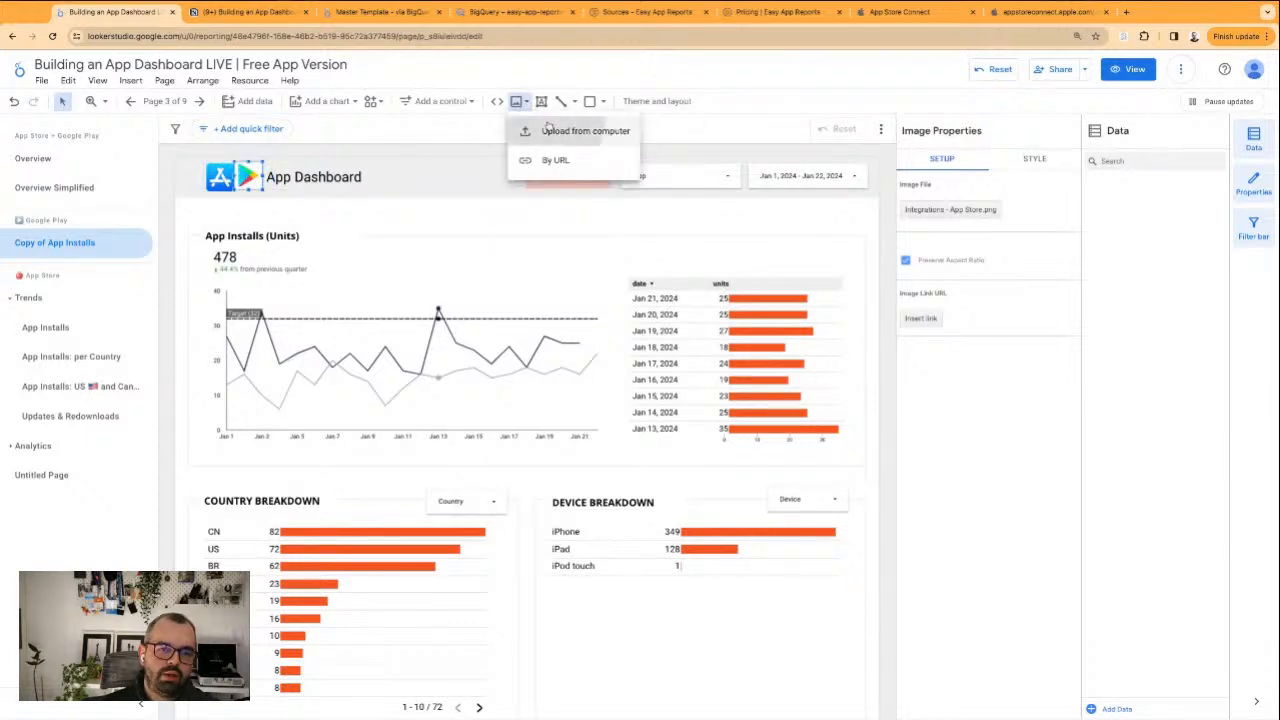
pyautogui.click(548, 128)
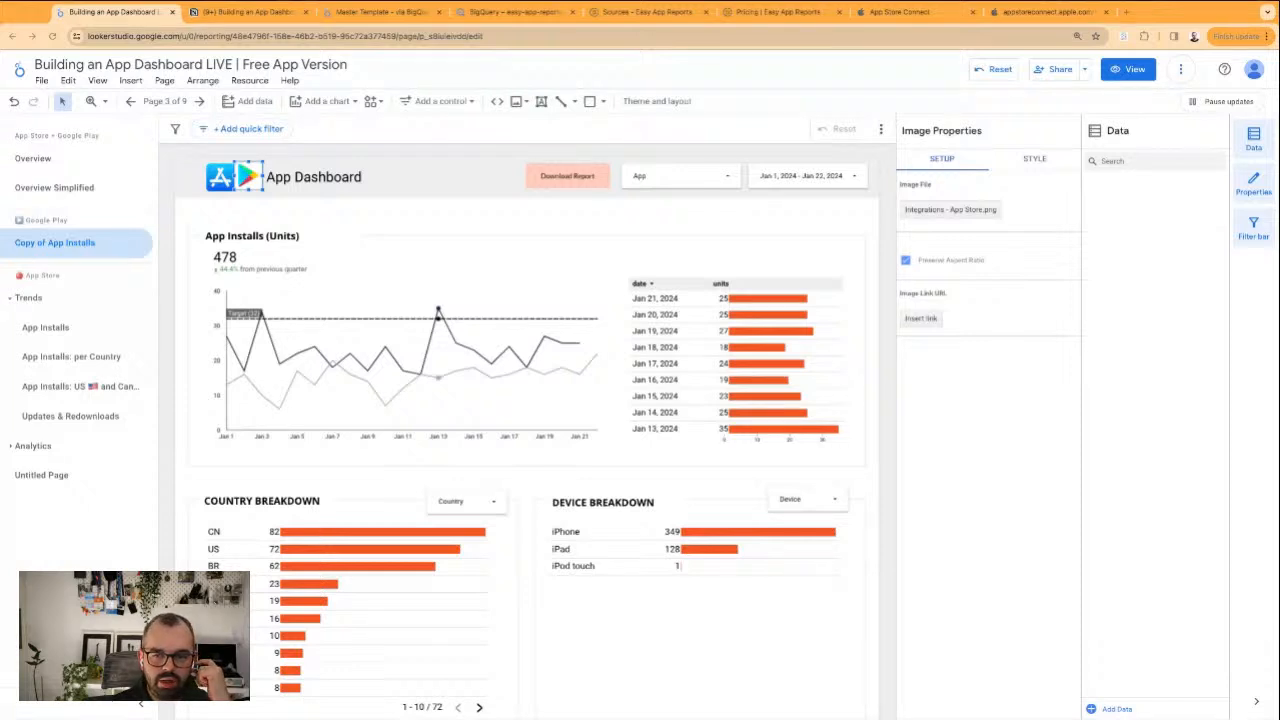
pyautogui.click(1046, 591)
pyautogui.moveTo(497, 438); pyautogui.dragTo(318, 222)
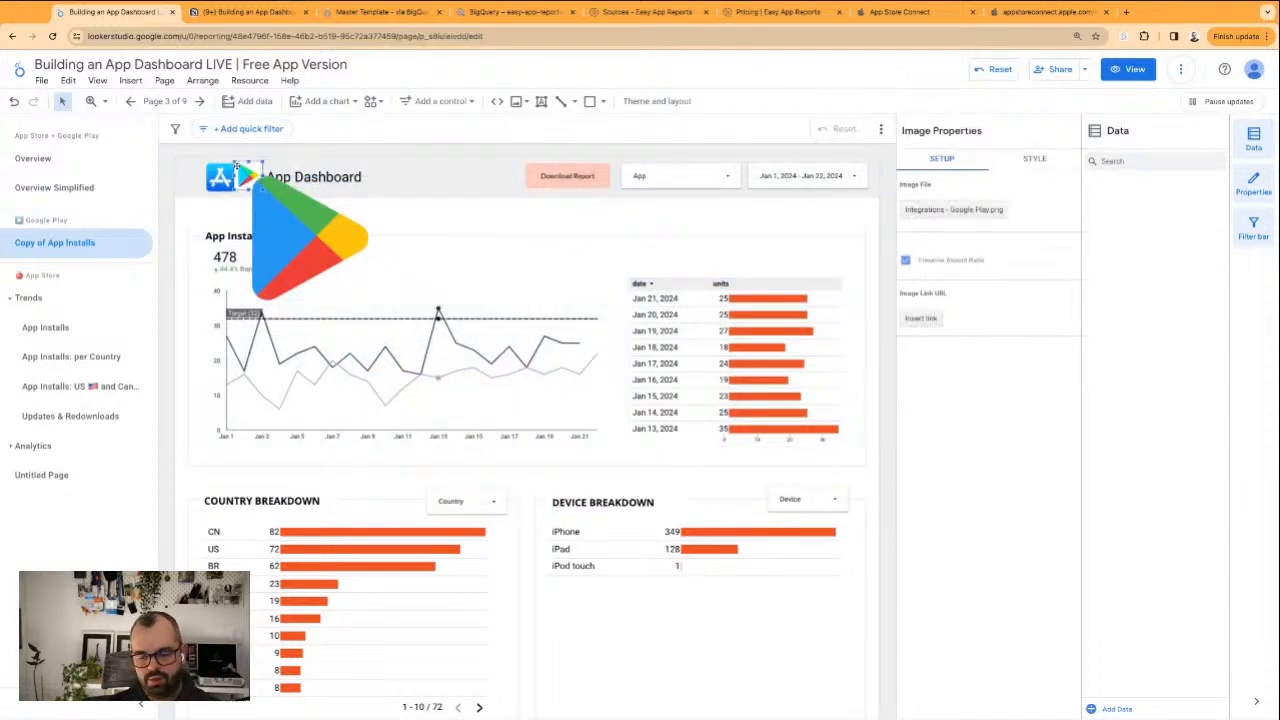
pyautogui.moveTo(370, 300); pyautogui.dragTo(212, 182)
# Delete the App Store logo from the header and shift the header items slightly so My App Dashboard follows the Google Play logo
pyautogui.click(224, 184)
pyautogui.press('Delete')
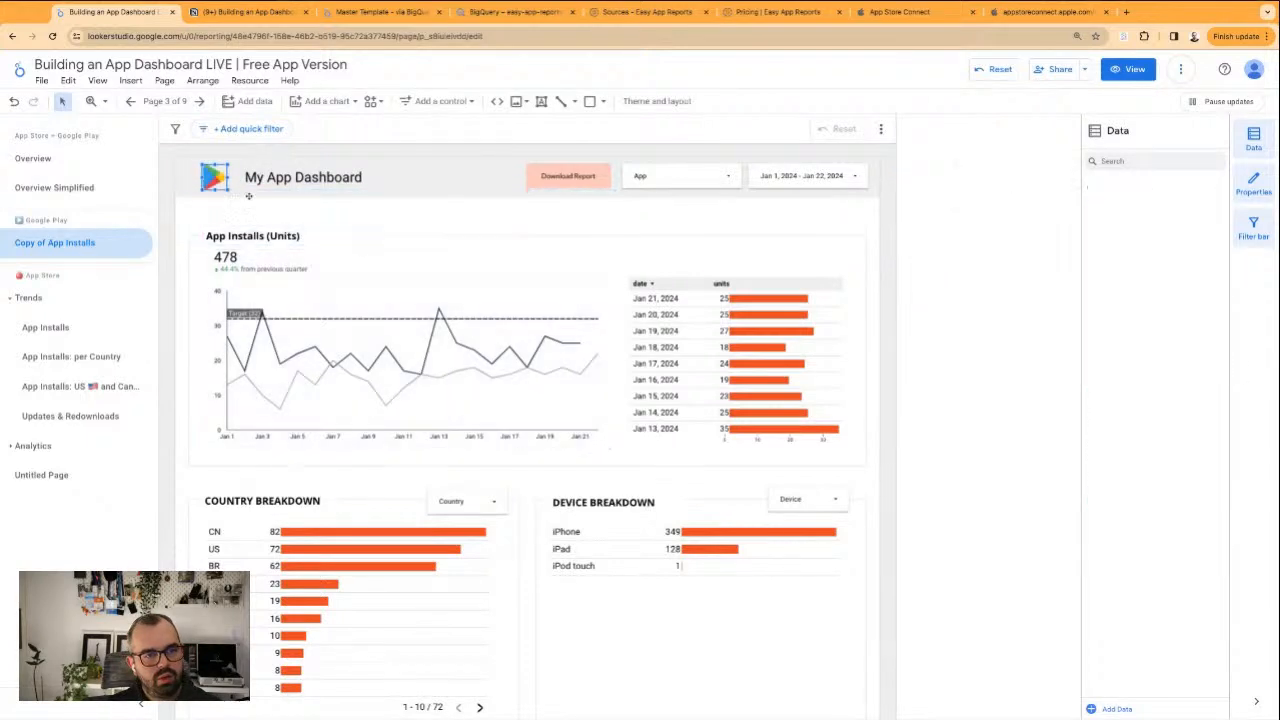
pyautogui.moveTo(292, 175); pyautogui.dragTo(284, 170)
pyautogui.click(352, 208)
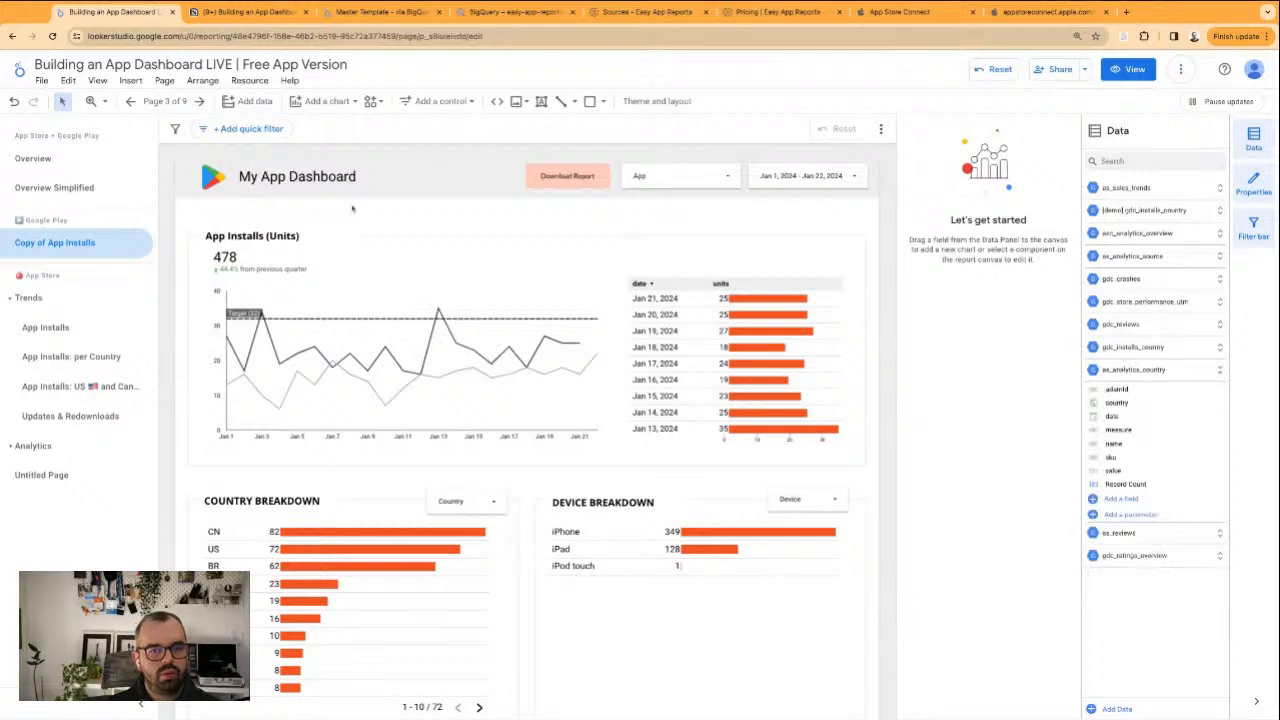
# Remove the as_sales_trends data source from the App filter control in the header
pyautogui.click(680, 176)
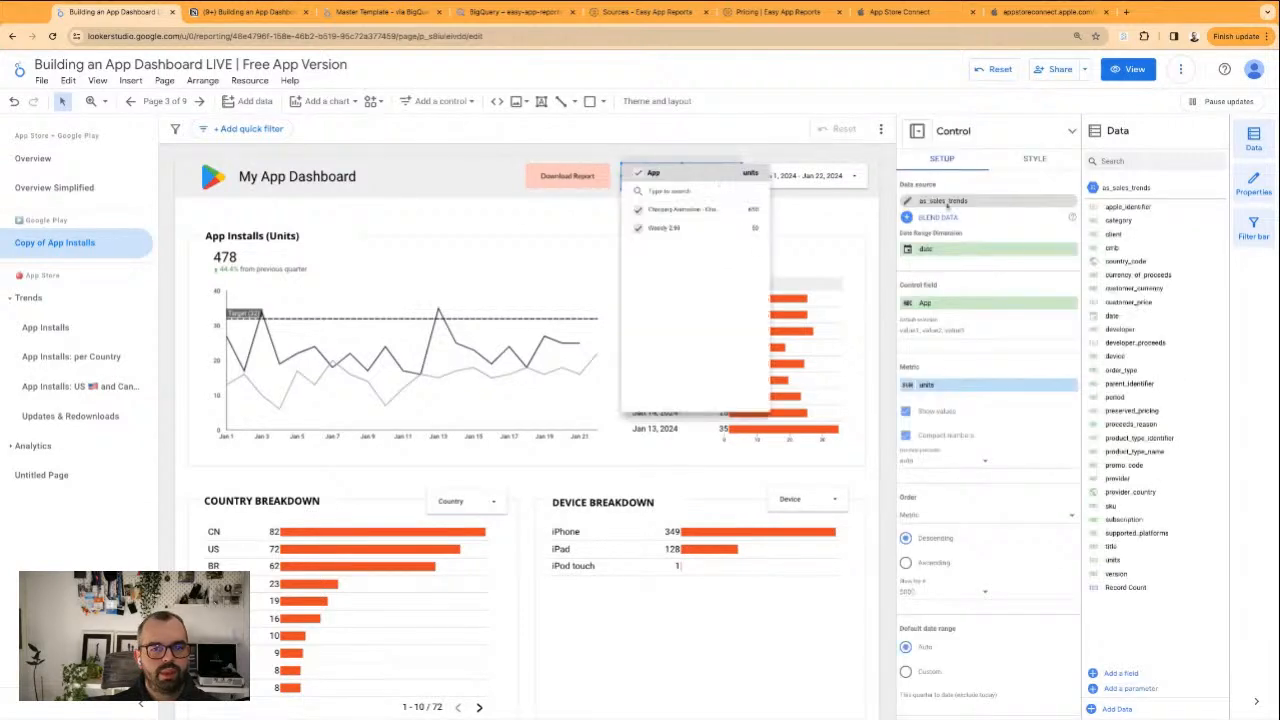
pyautogui.click(1062, 203)
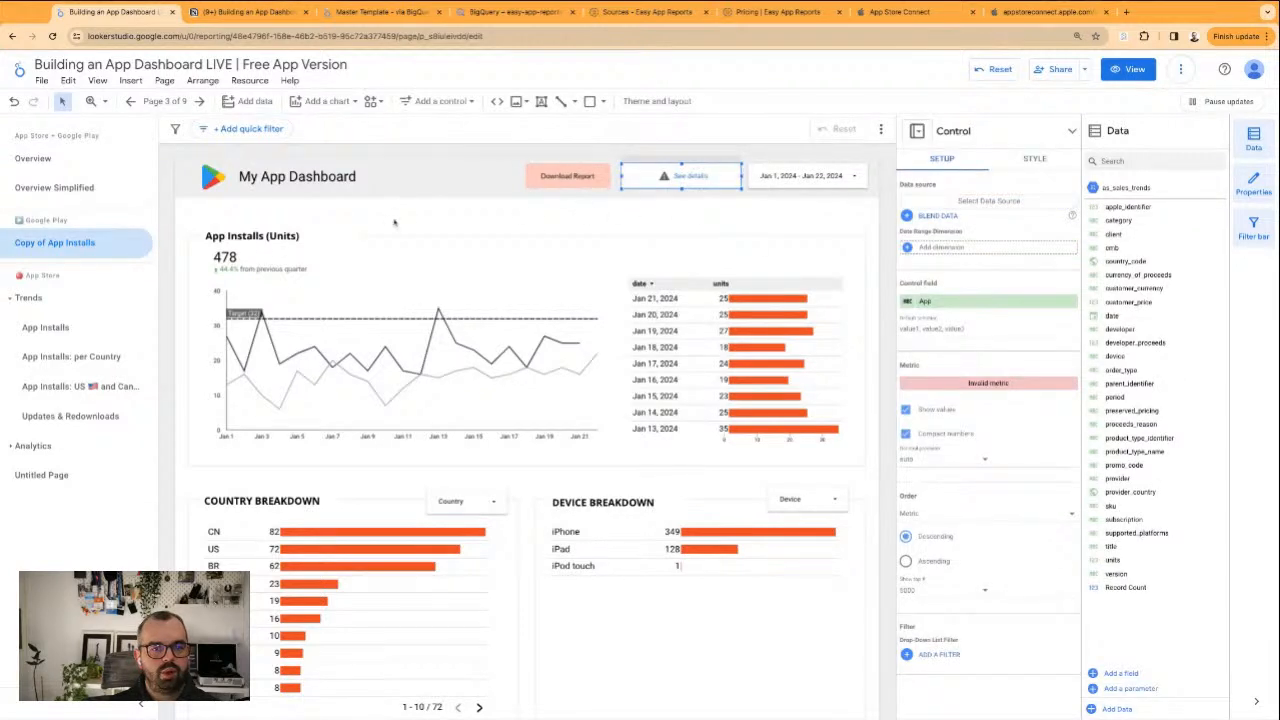
pyautogui.click(394, 222)
# Remove the data source from the App Installs line chart and the date table beside it
pyautogui.click(438, 394)
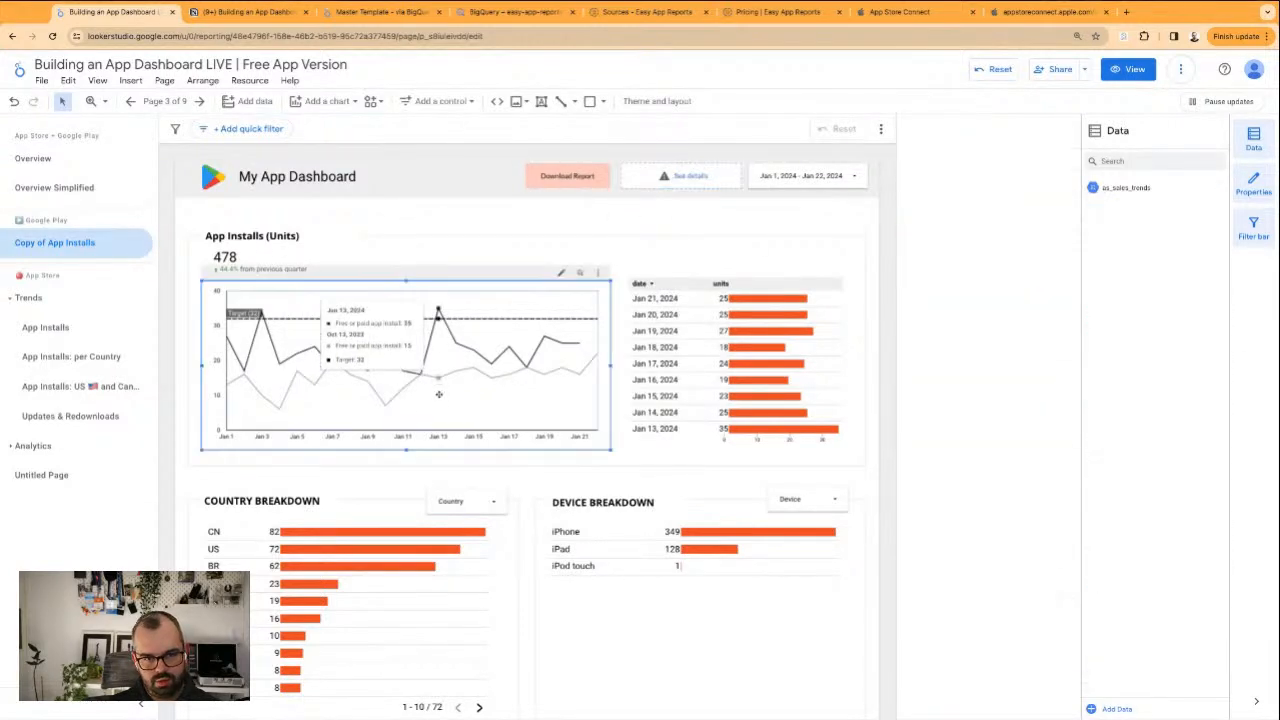
pyautogui.keyDown('shift'); pyautogui.click(699, 409); pyautogui.keyUp('shift')
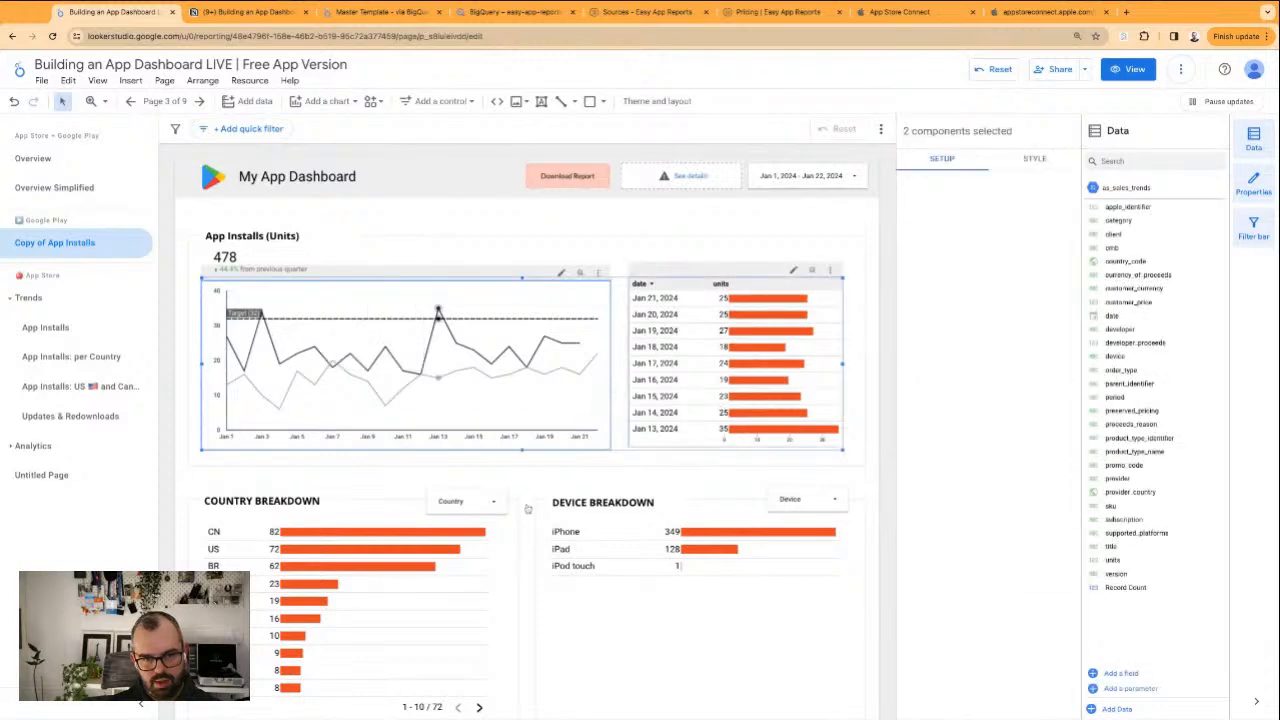
pyautogui.click(452, 570)
pyautogui.keyDown('shift'); pyautogui.click(649, 556); pyautogui.keyUp('shift')
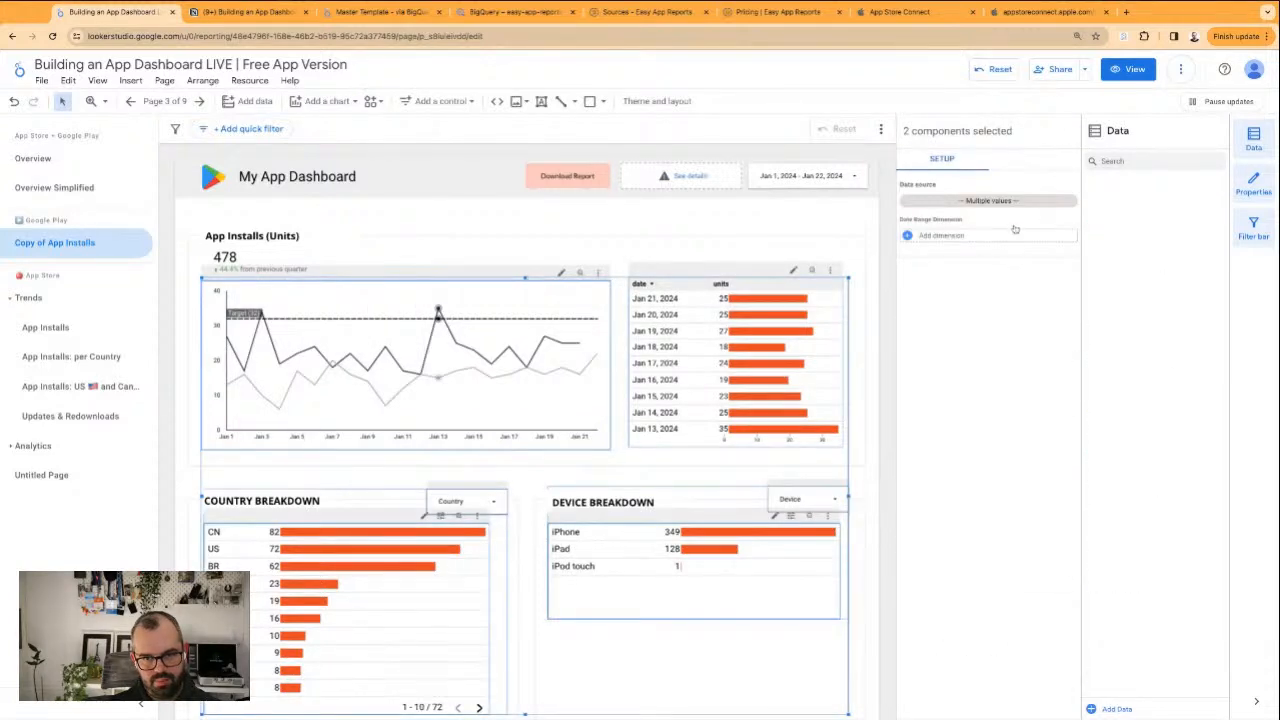
pyautogui.click(1071, 201)
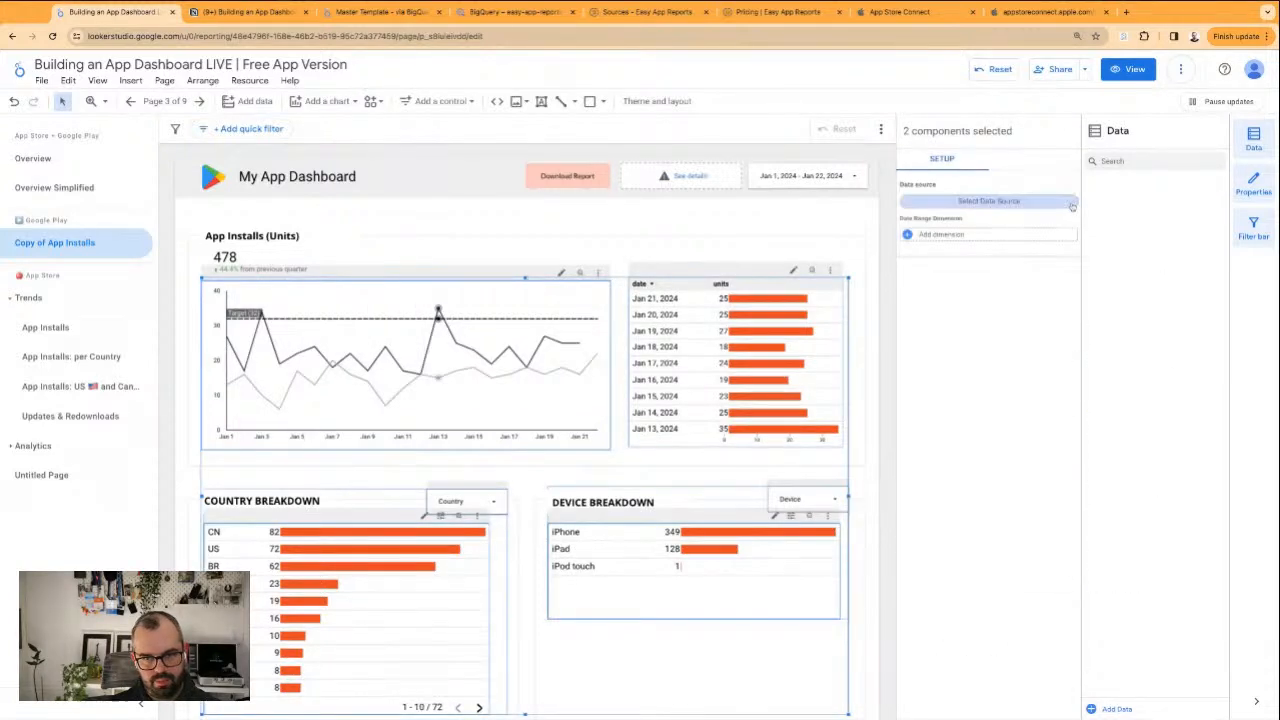
pyautogui.click(688, 220)
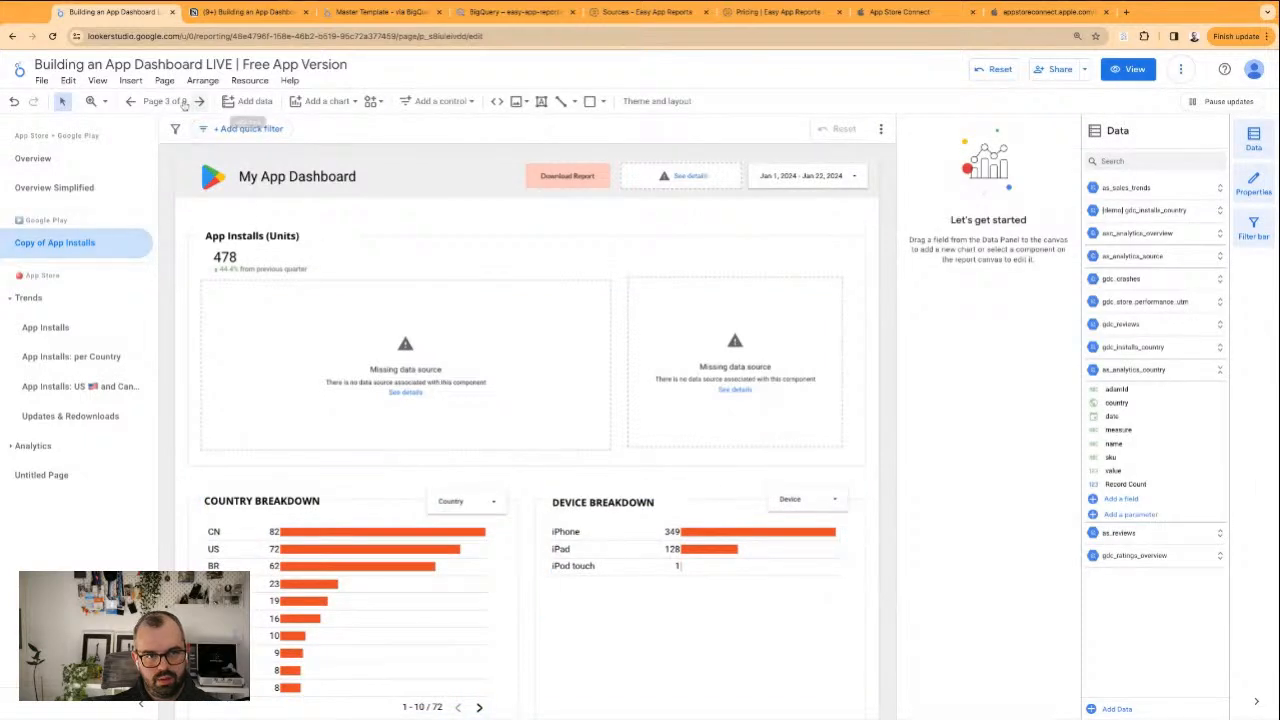
# Rename the Copy of App Installs page under Google Play to Installs
pyautogui.click(166, 102)
pyautogui.click(1059, 332)
pyautogui.click(1108, 340)
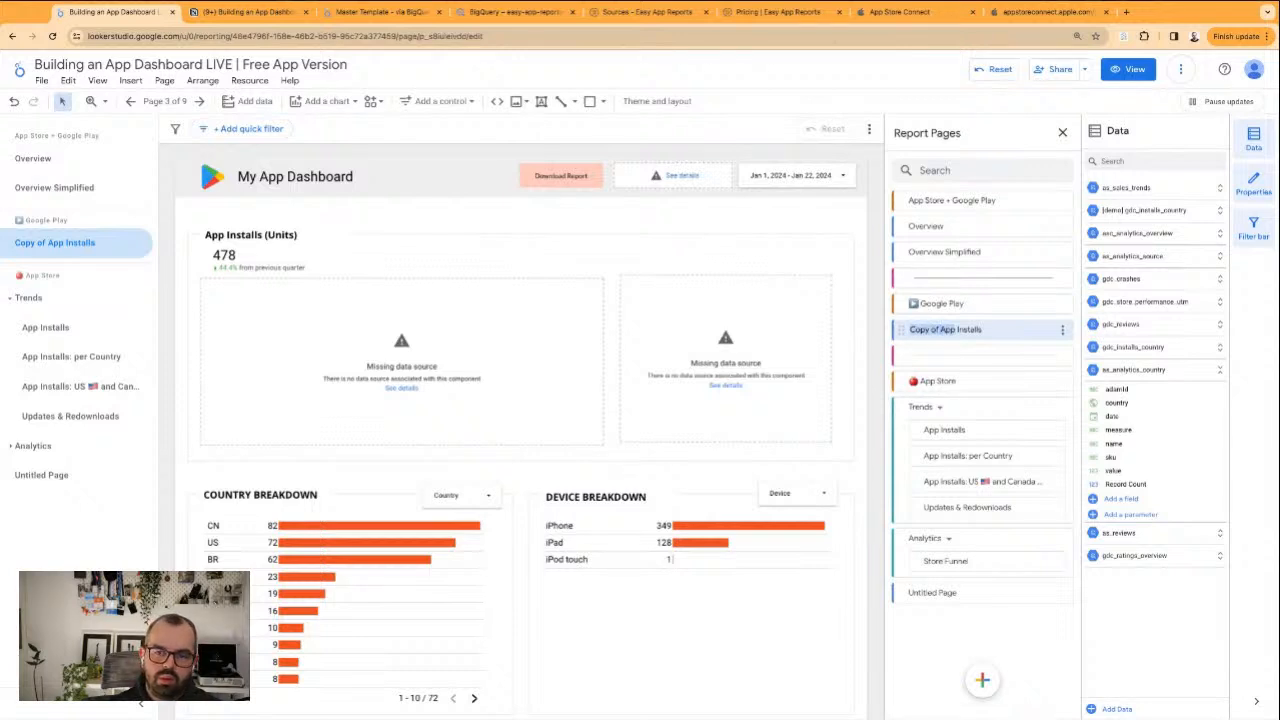
pyautogui.press('Return')
pyautogui.hotkey('ctrl', 'z')
pyautogui.click(630, 236)
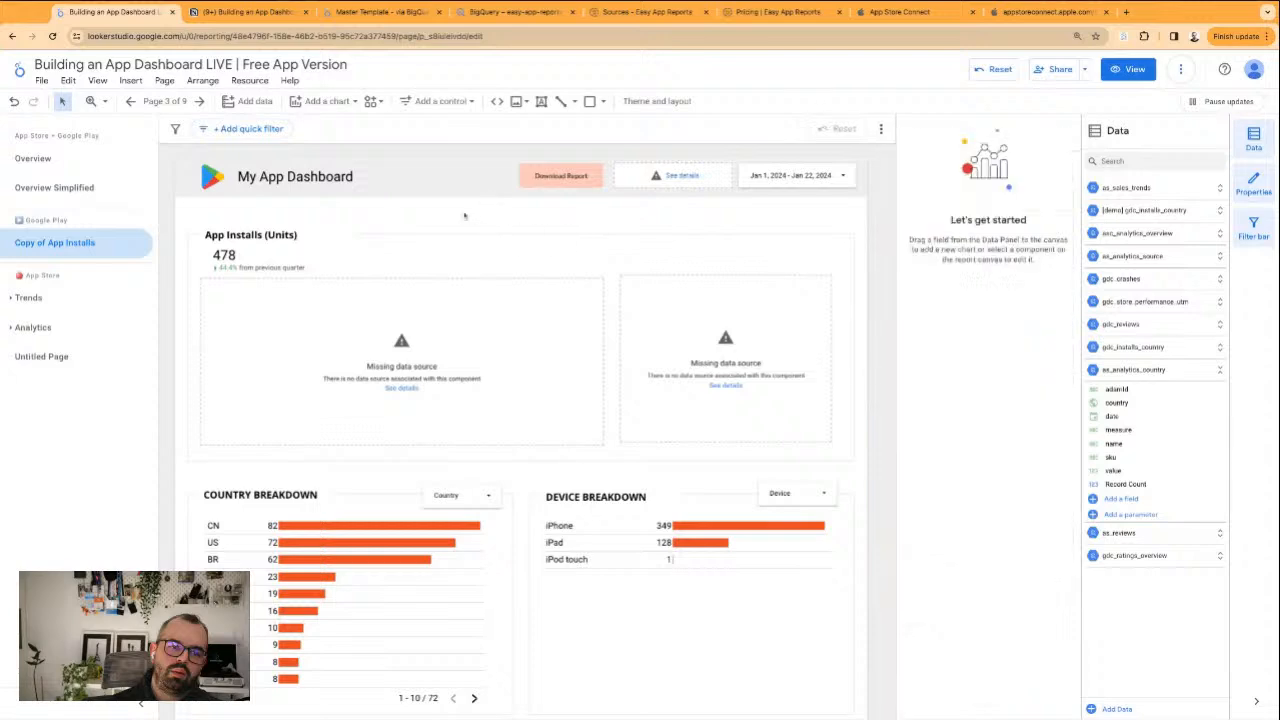
# Remove the as_sales_trends data source from the App Installs (Units) scorecard
pyautogui.click(280, 254)
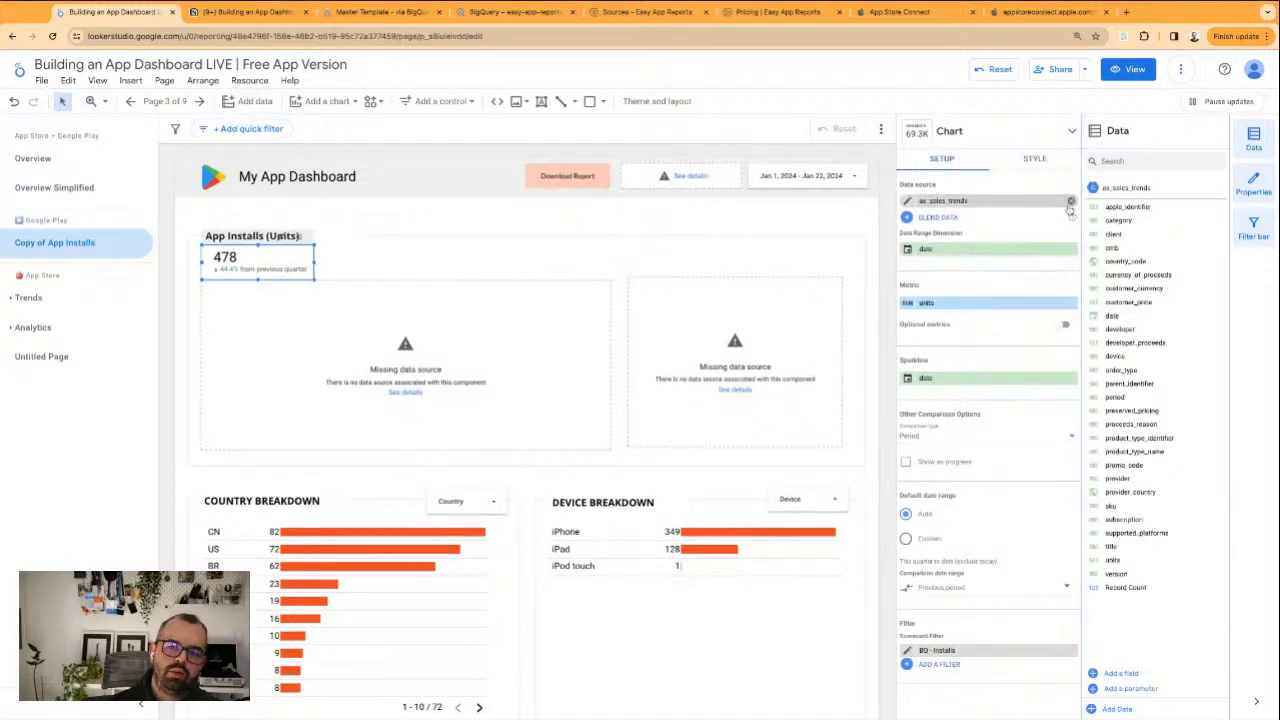
pyautogui.click(1072, 202)
# Examine gdc_installs_country among the report's data sources and check which source the install_events scorecard on the Overview page uses
pyautogui.click(268, 82)
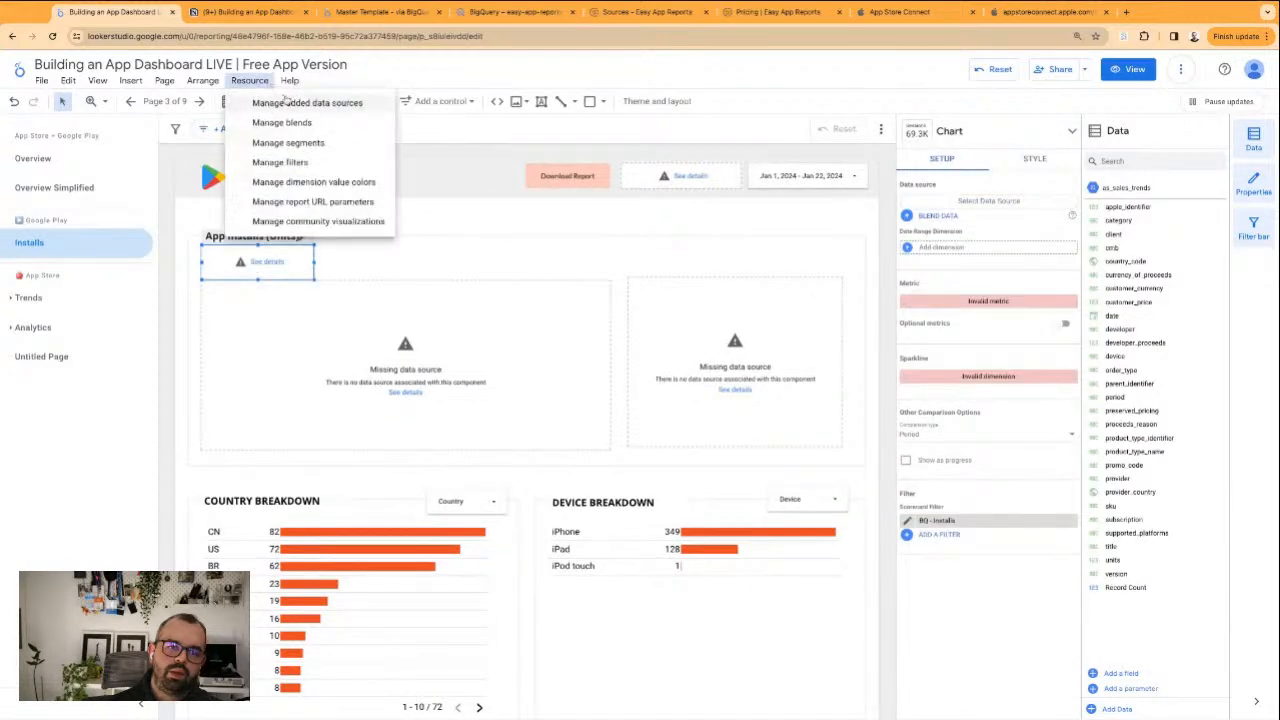
pyautogui.click(290, 101)
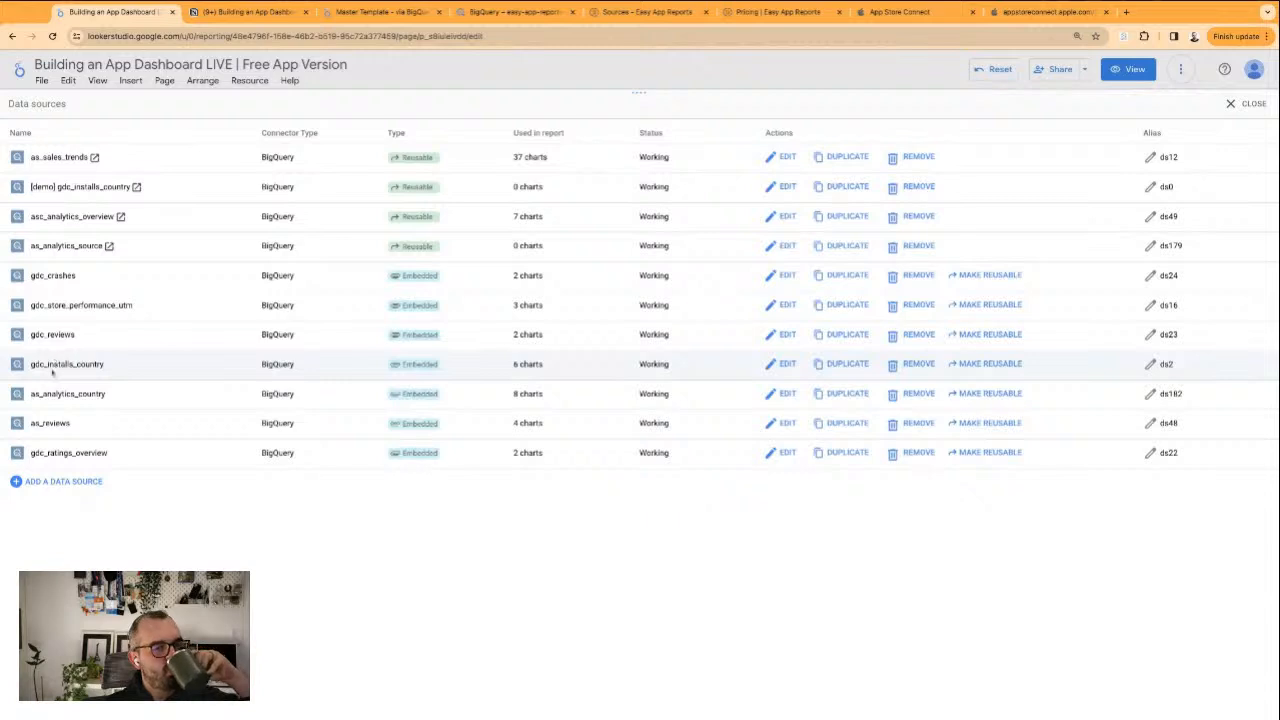
pyautogui.moveTo(48, 364); pyautogui.dragTo(96, 364)
pyautogui.doubleClick(80, 364)
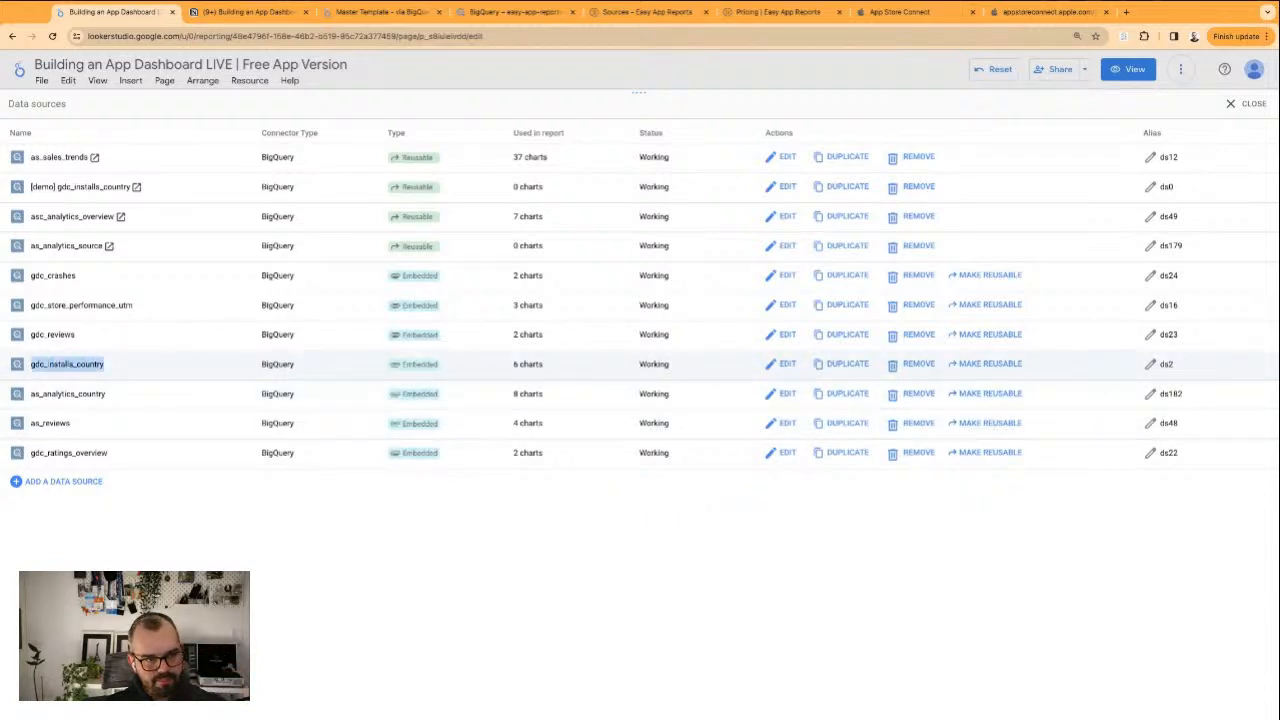
pyautogui.click(1240, 104)
pyautogui.click(40, 158)
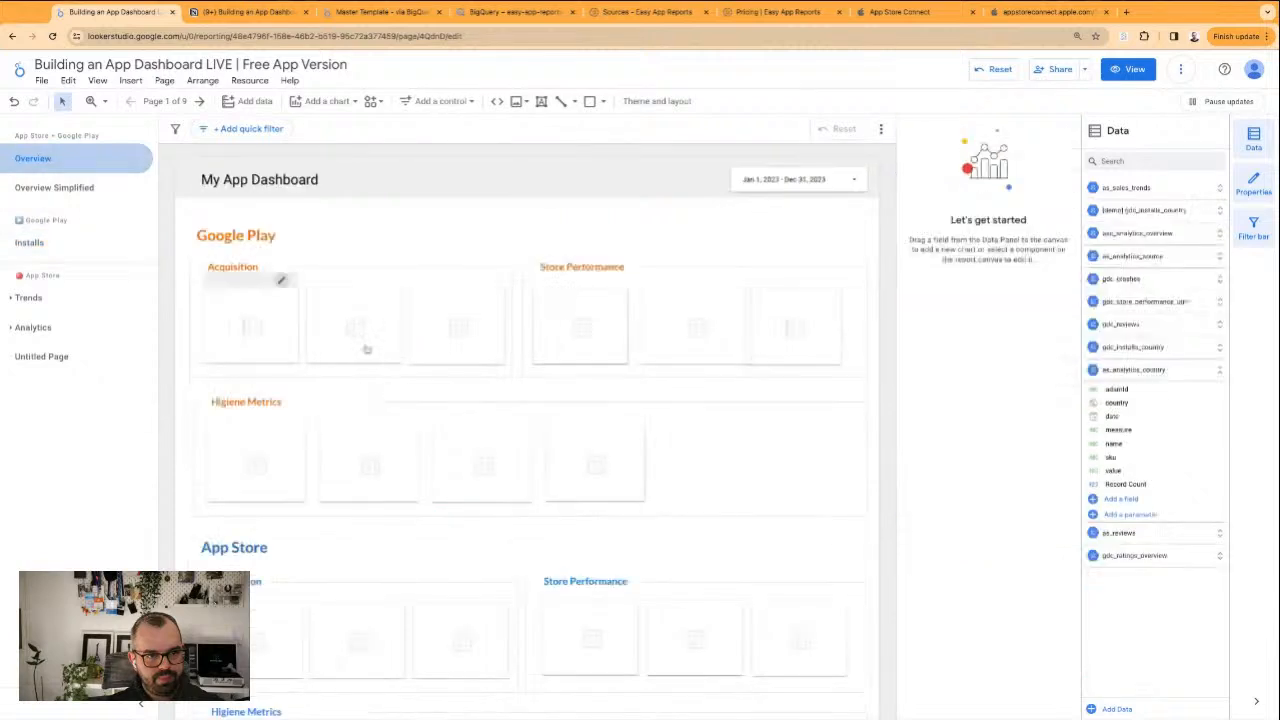
pyautogui.click(251, 329)
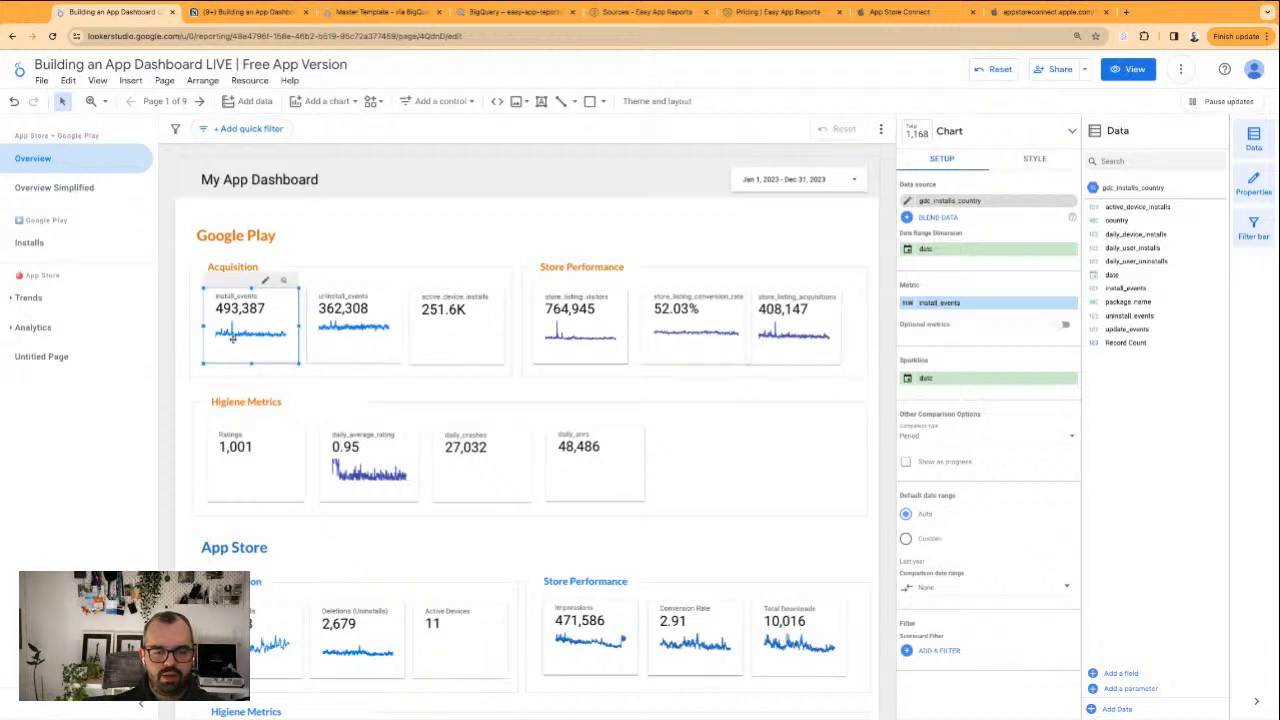
pyautogui.press('super+v')
pyautogui.moveTo(256, 336); pyautogui.dragTo(414, 267)
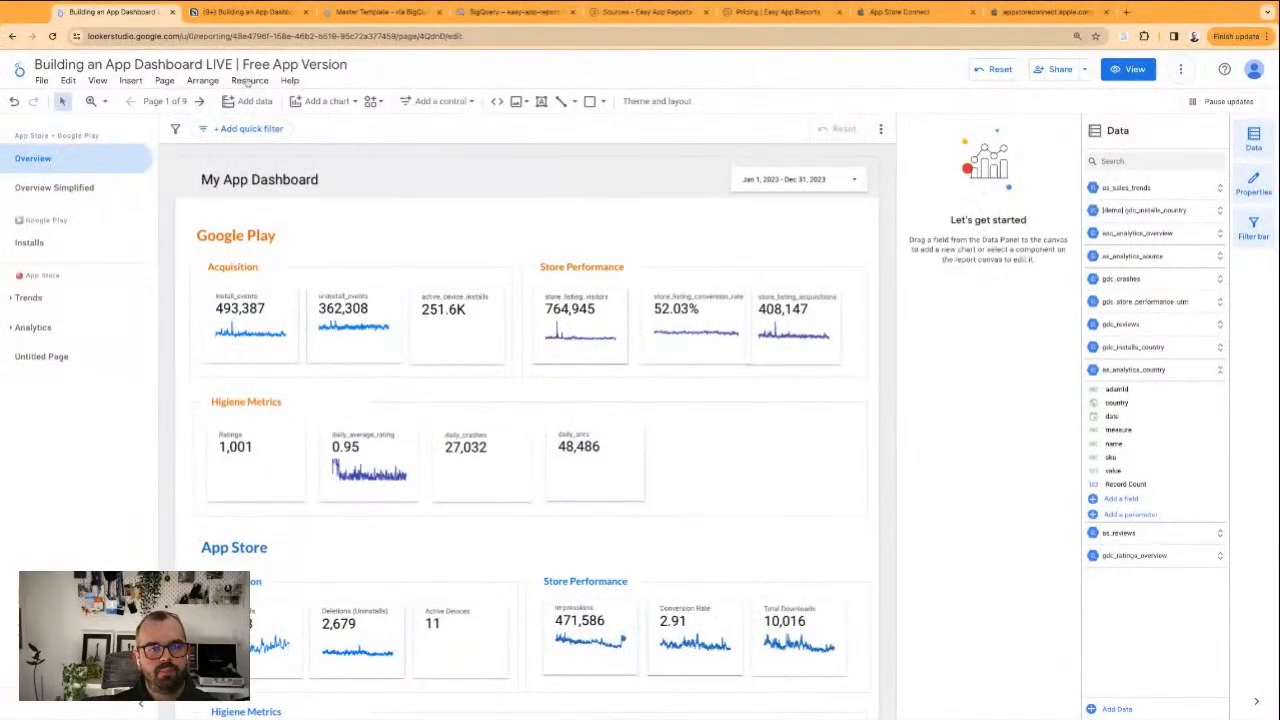
# Rename the embedded gdc_installs_country data source to [demo] gdc_installs_country
pyautogui.click(250, 81)
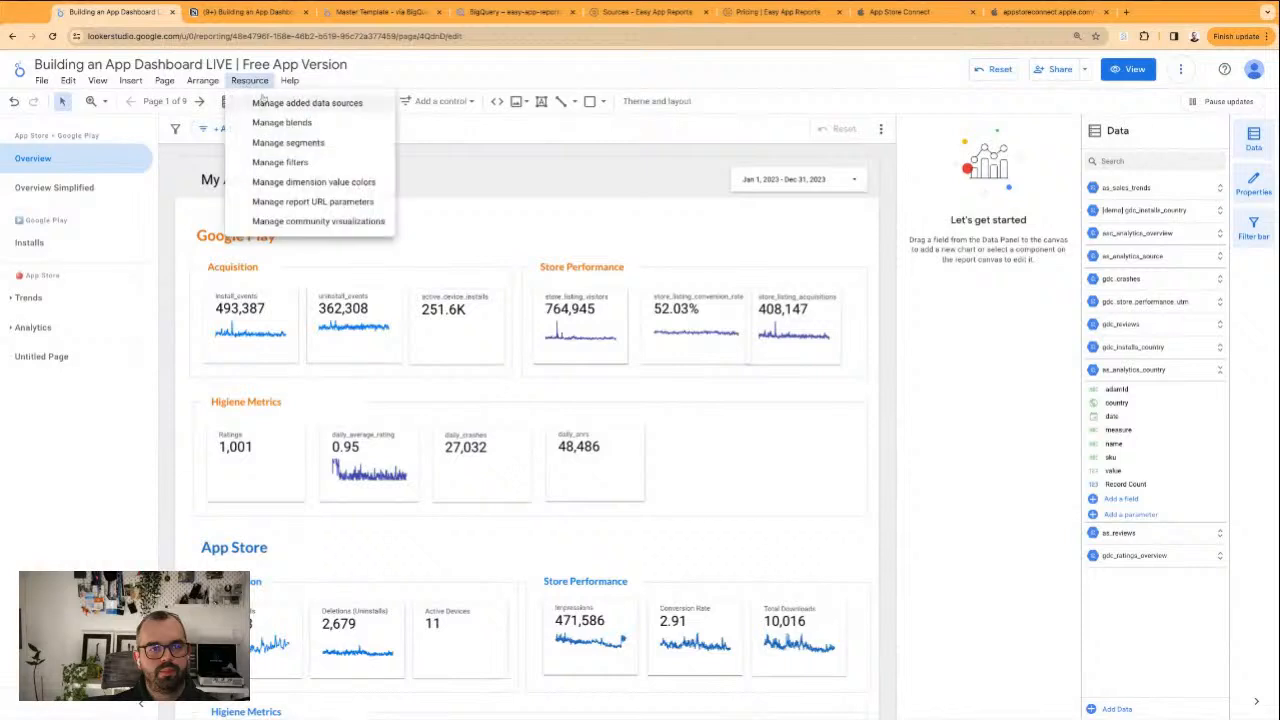
pyautogui.click(264, 102)
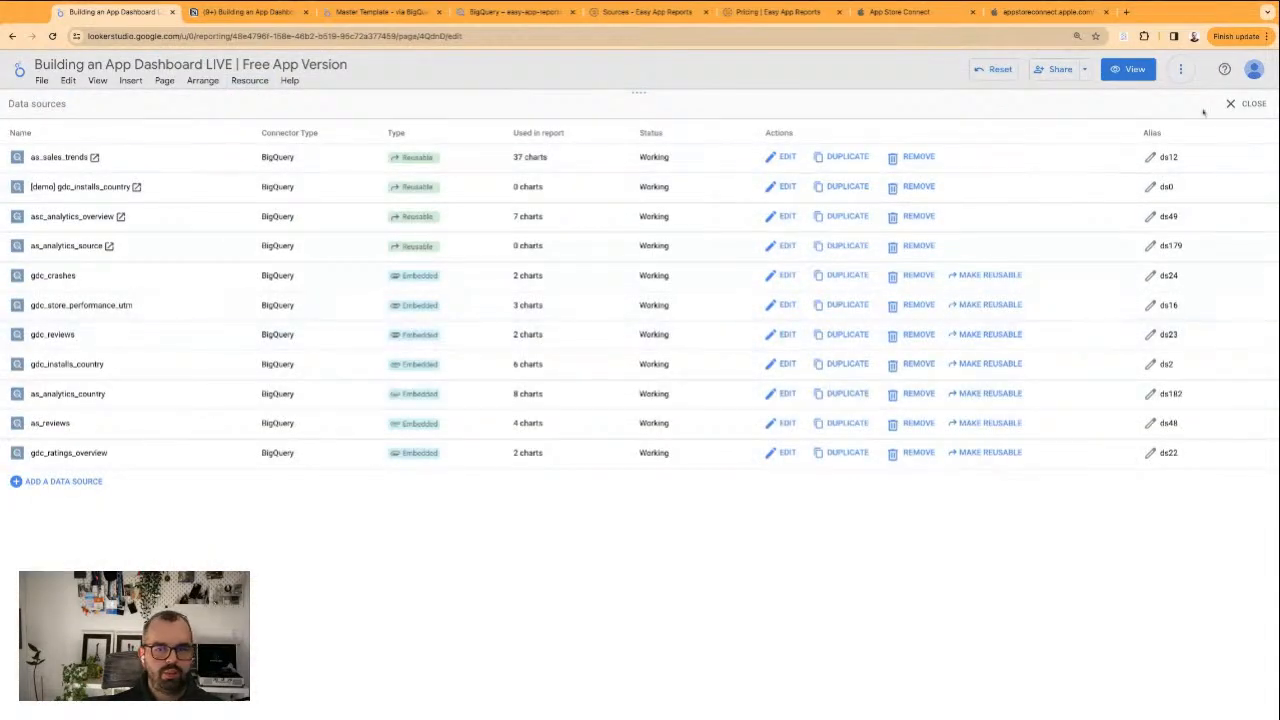
pyautogui.click(767, 367)
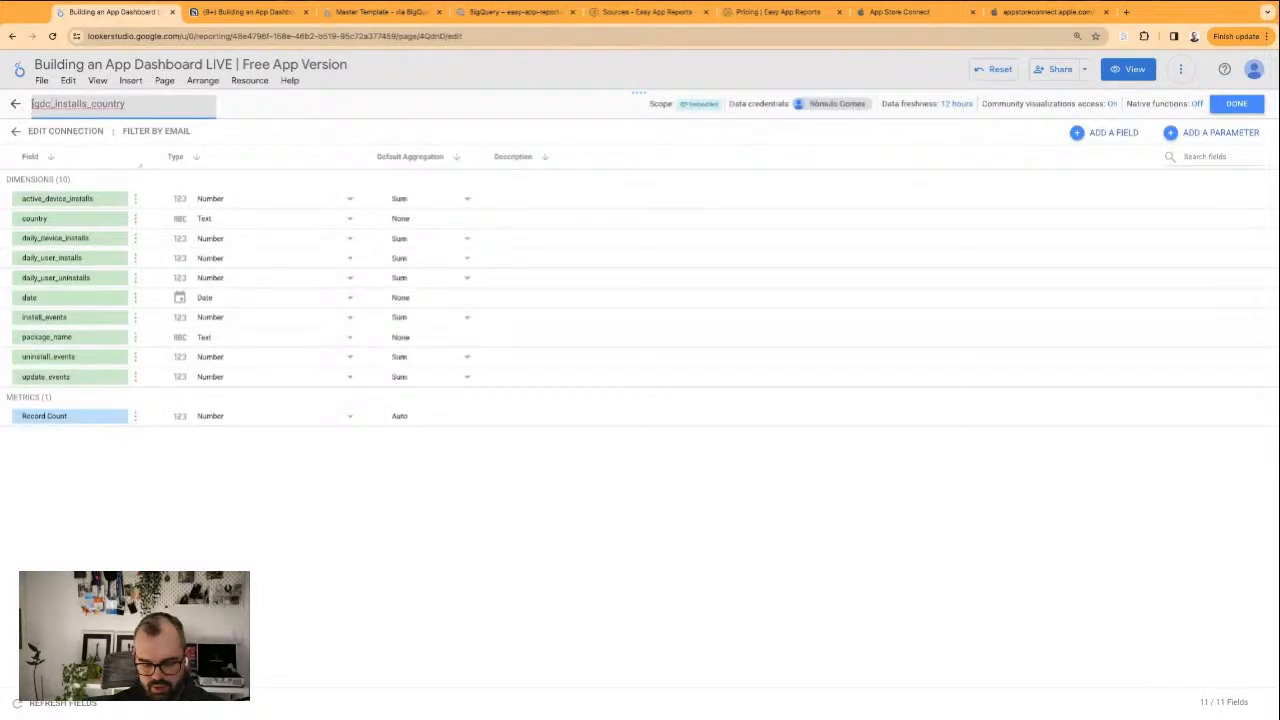
pyautogui.write(']')
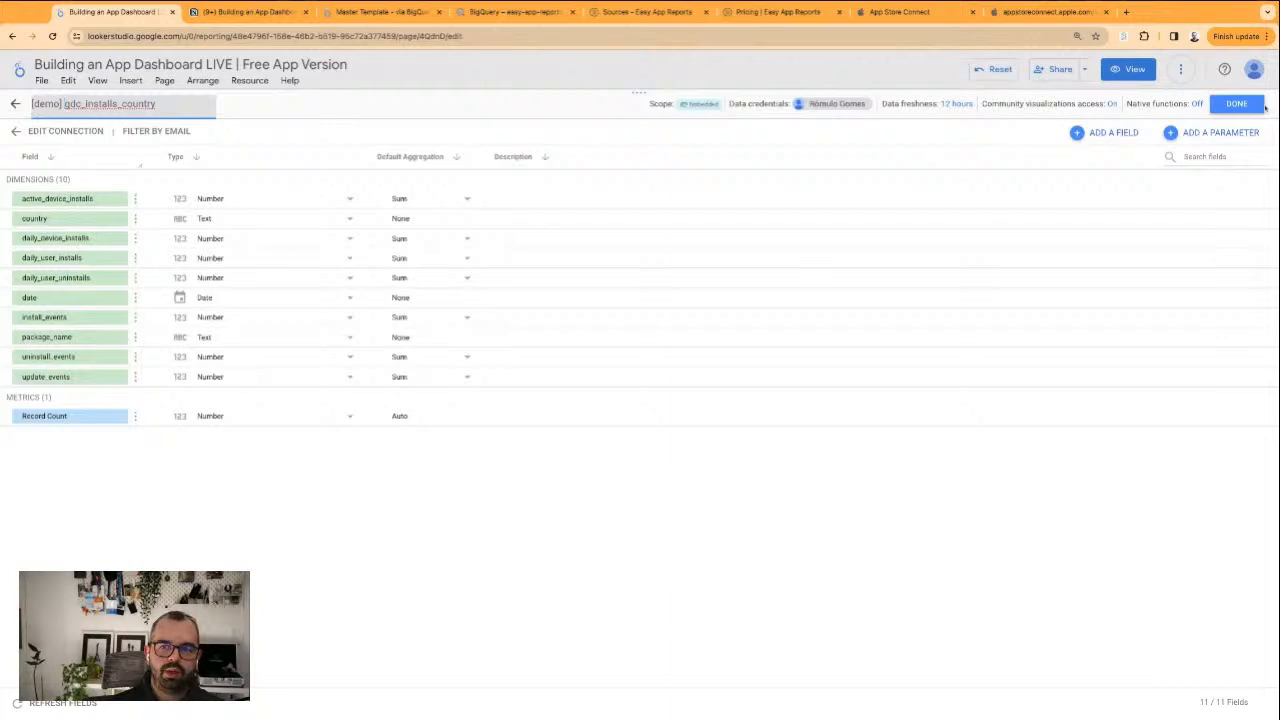
pyautogui.click(1262, 105)
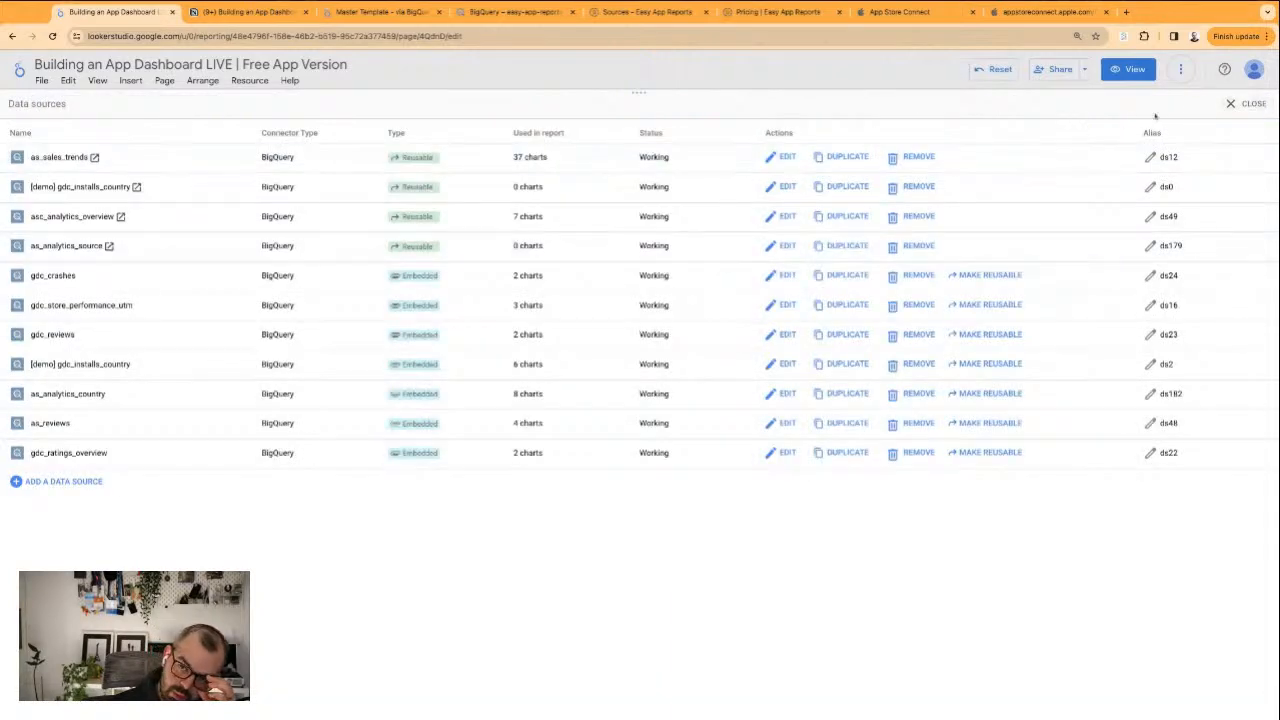
pyautogui.click(1250, 103)
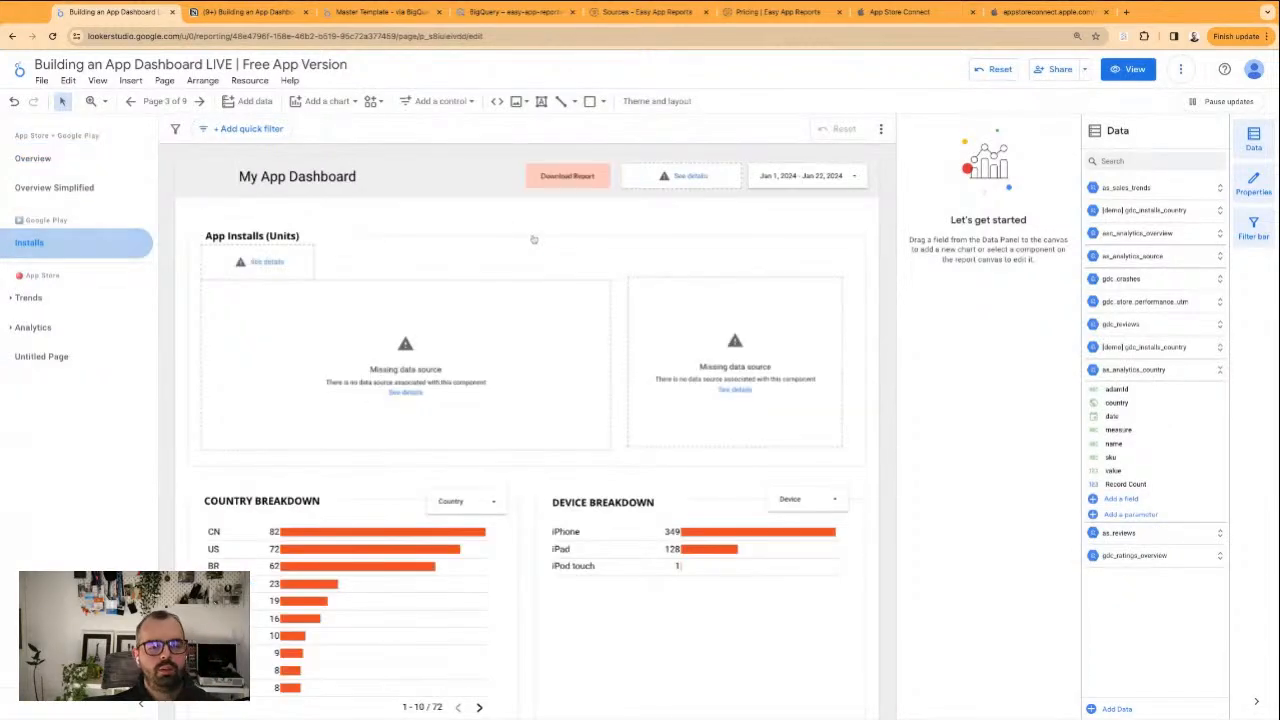
# Assign the [demo] gdc_installs_country data source to the scorecard, time series chart, daily table and header filter control together
pyautogui.click(405, 594)
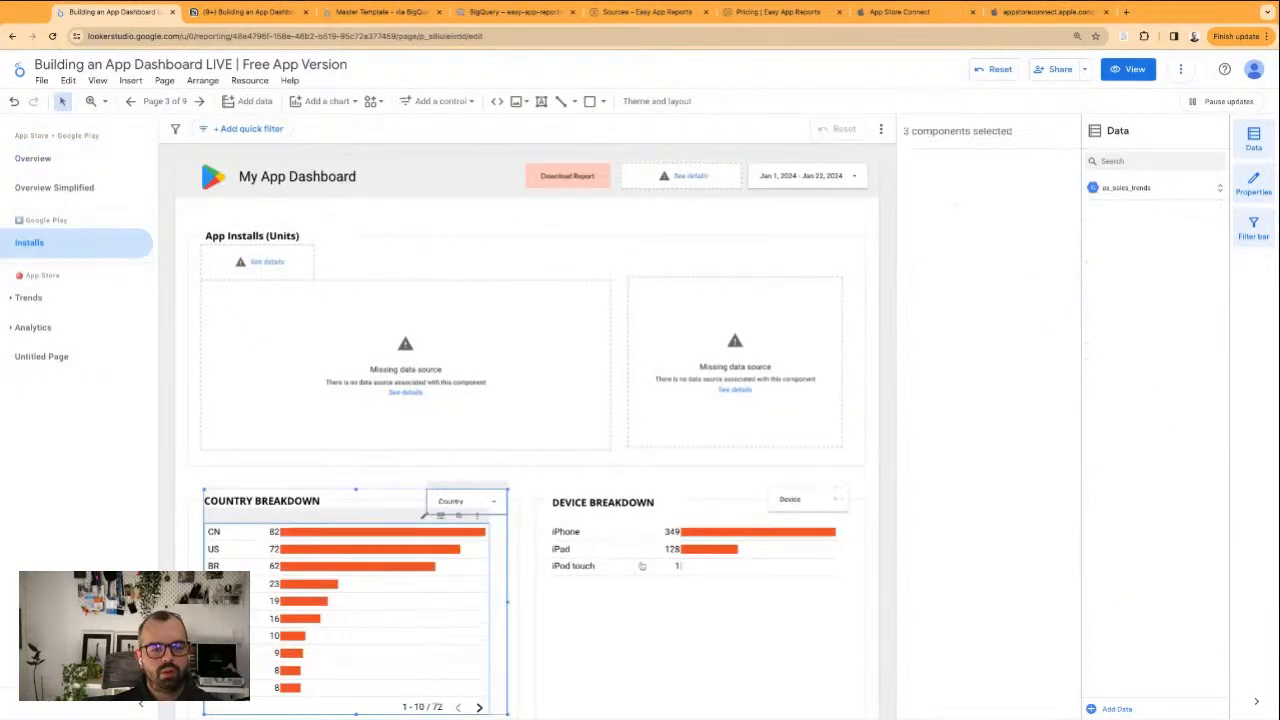
pyautogui.keyDown('shift'); pyautogui.click(655, 563); pyautogui.keyUp('shift')
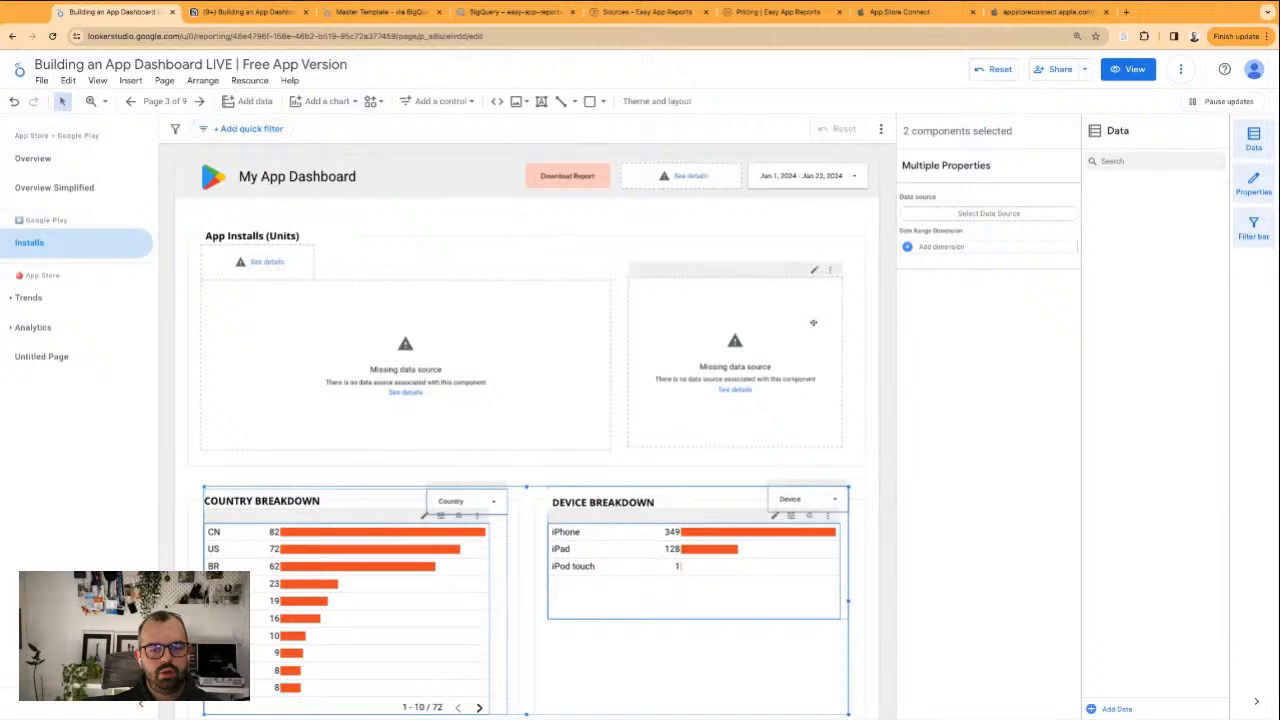
pyautogui.keyDown('shift'); pyautogui.click(771, 336); pyautogui.keyUp('shift')
pyautogui.keyDown('shift'); pyautogui.click(449, 370); pyautogui.keyUp('shift')
pyautogui.keyDown('shift'); pyautogui.click(270, 263); pyautogui.keyUp('shift')
pyautogui.click(784, 414)
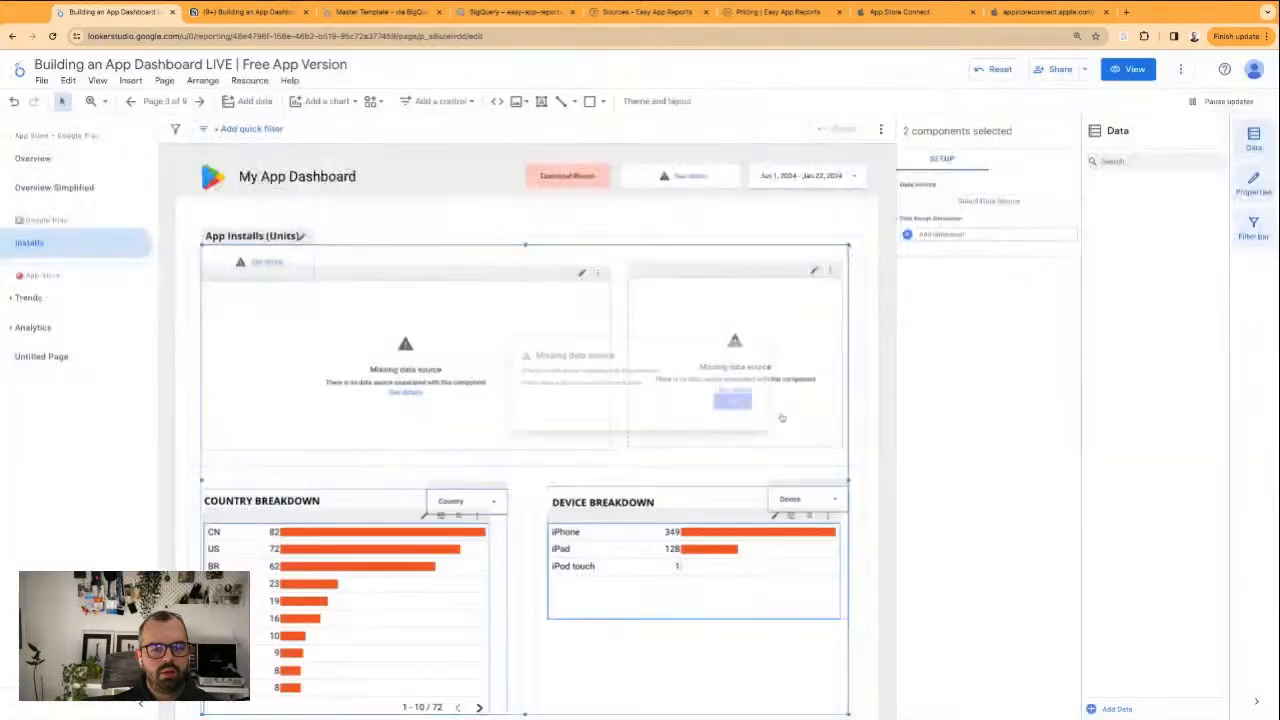
pyautogui.keyDown('shift'); pyautogui.click(692, 175); pyautogui.keyUp('shift')
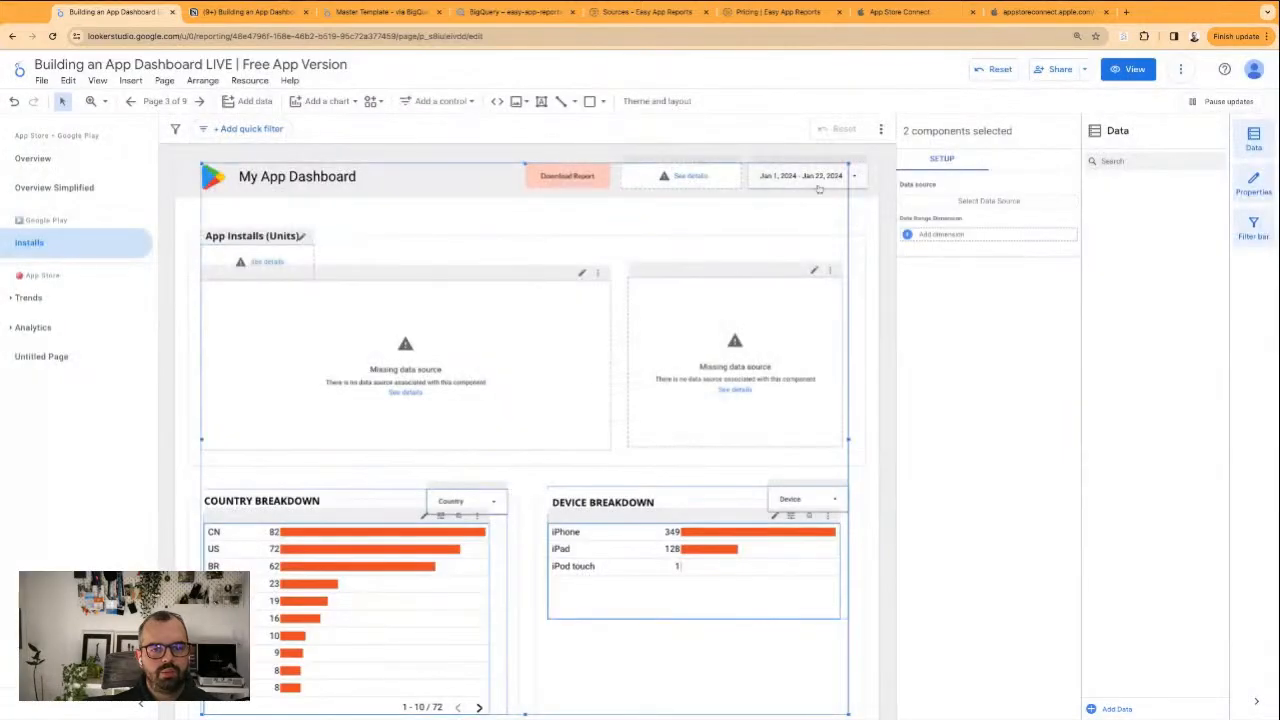
pyautogui.click(995, 201)
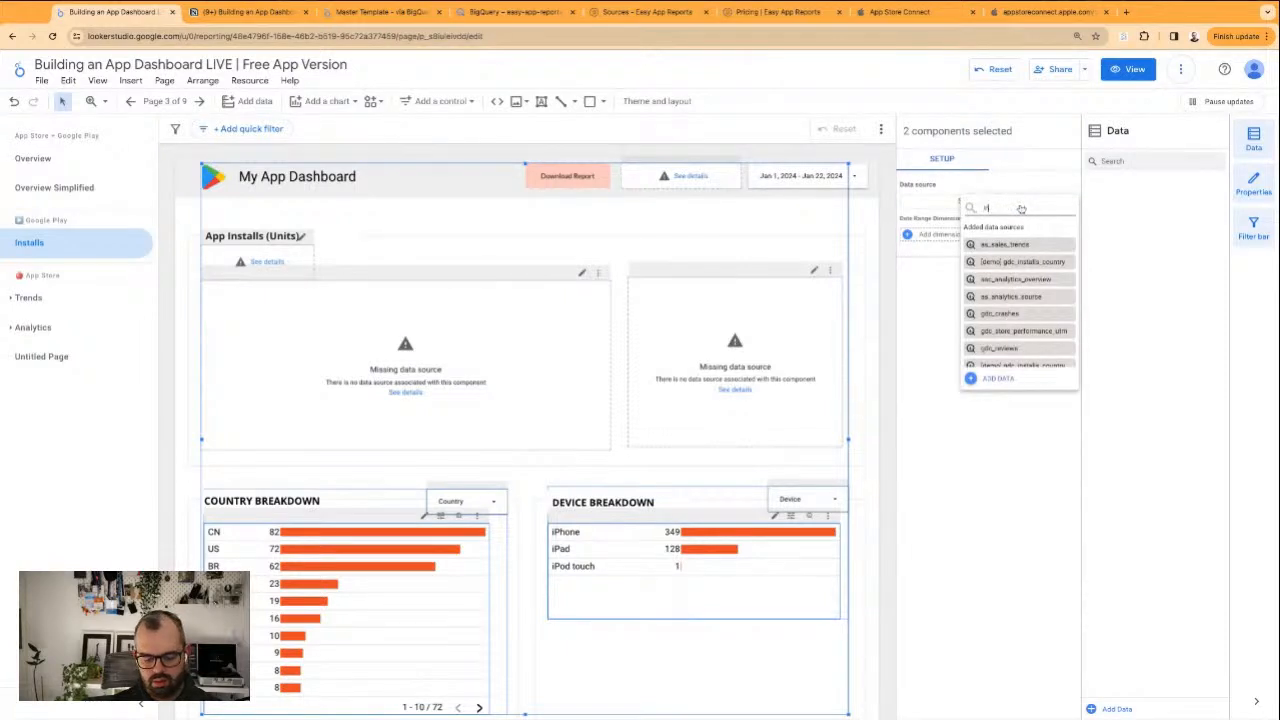
pyautogui.write('installs')
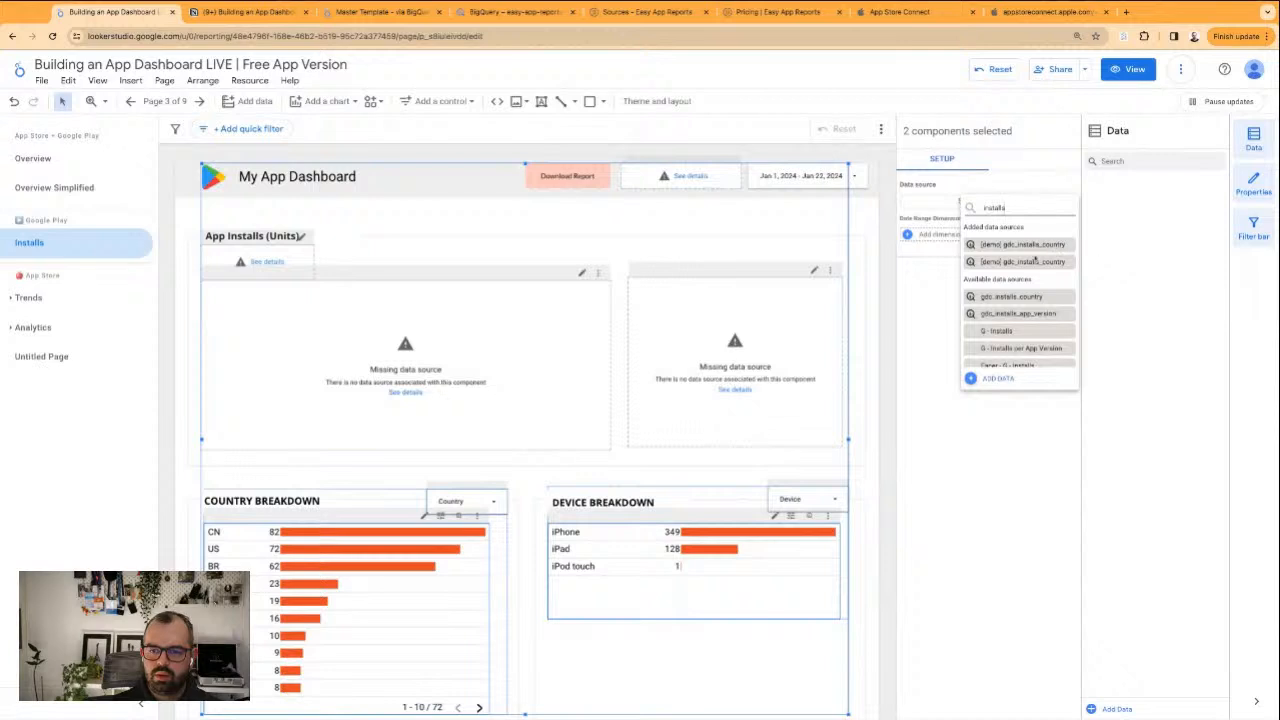
pyautogui.click(1024, 246)
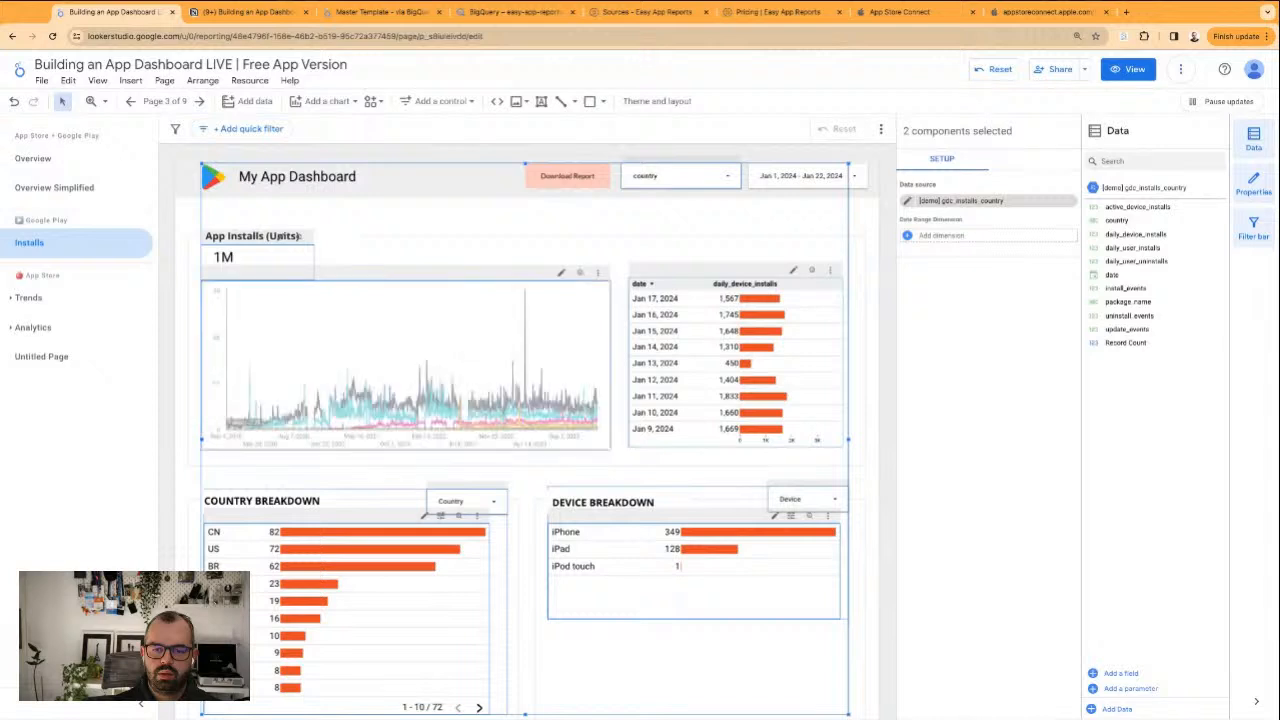
# Set the date range dimension of the time series chart and the daily installs table to date
pyautogui.click(859, 226)
pyautogui.click(555, 348)
pyautogui.keyDown('shift'); pyautogui.click(694, 420); pyautogui.keyUp('shift')
pyautogui.keyDown('shift'); pyautogui.click(694, 175); pyautogui.keyUp('shift')
pyautogui.click(612, 586)
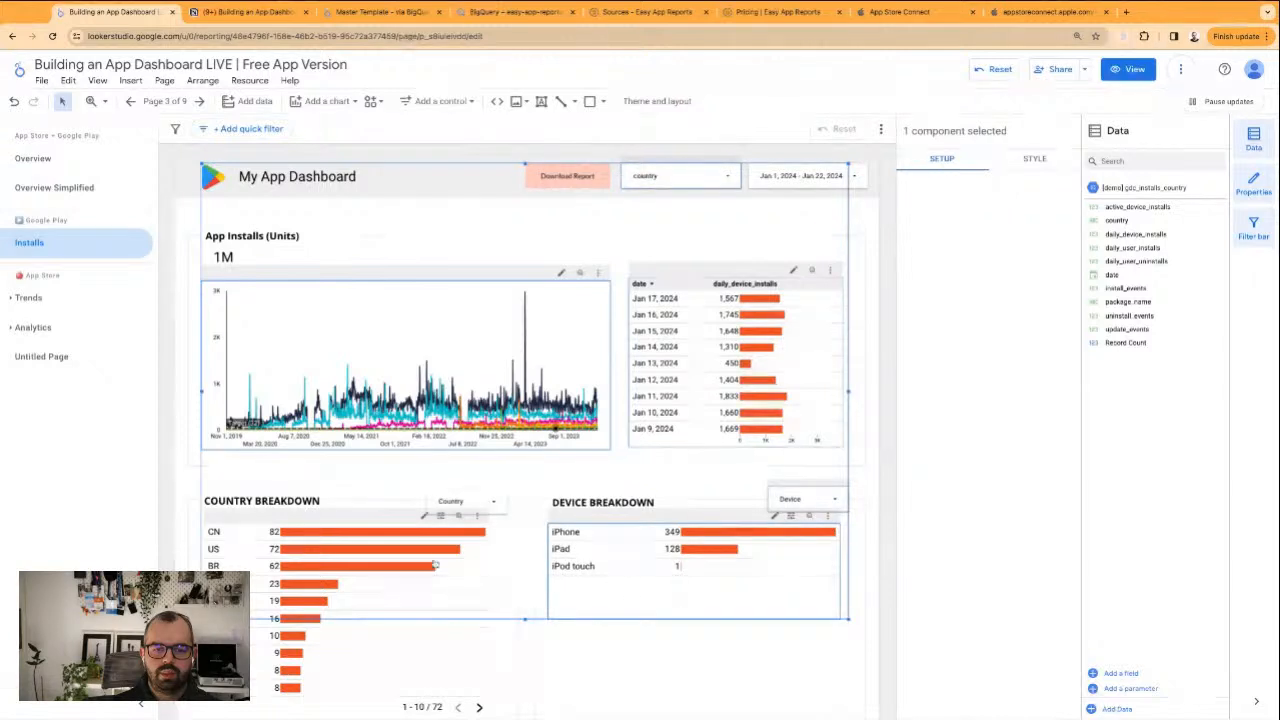
pyautogui.keyDown('shift'); pyautogui.click(363, 521); pyautogui.keyUp('shift')
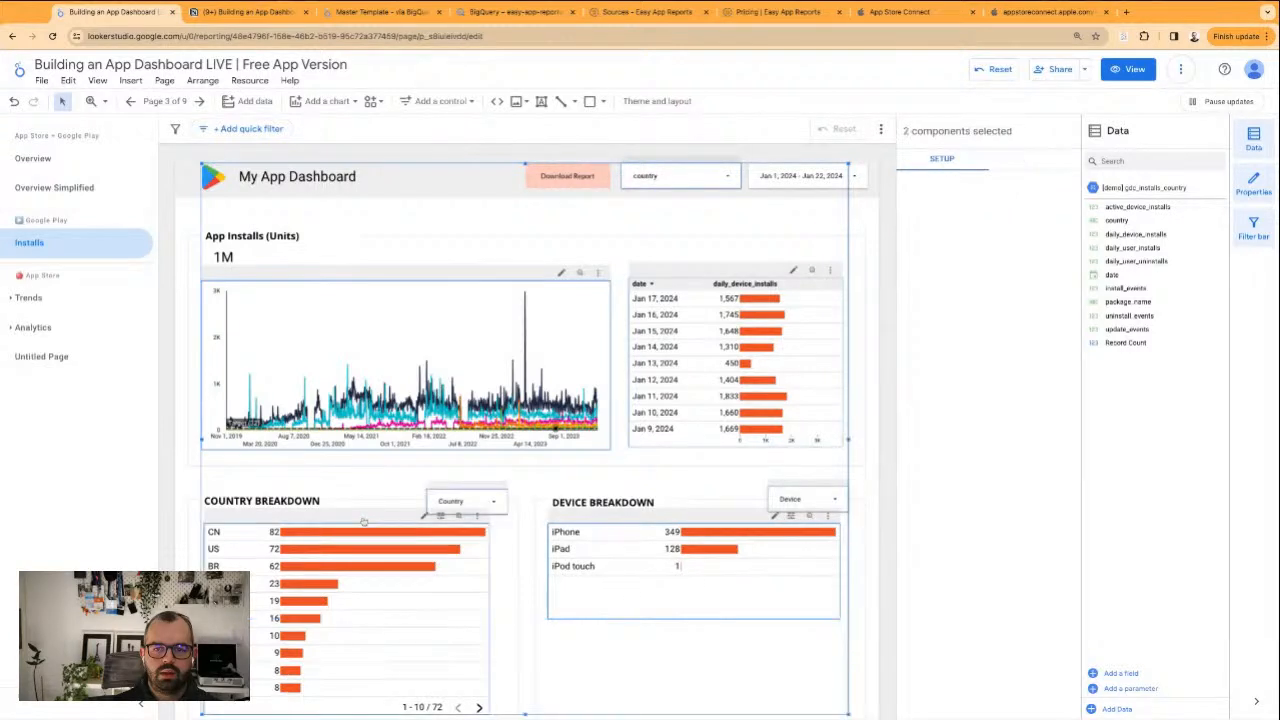
pyautogui.click(950, 237)
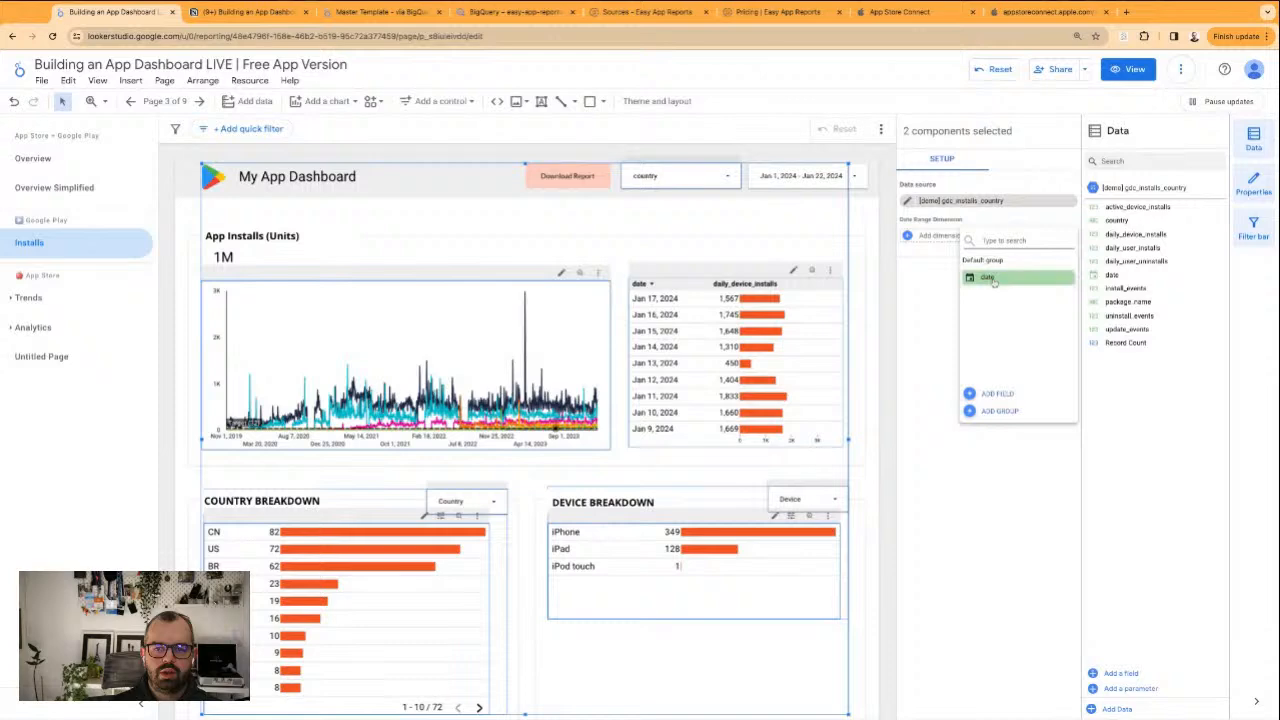
pyautogui.click(993, 282)
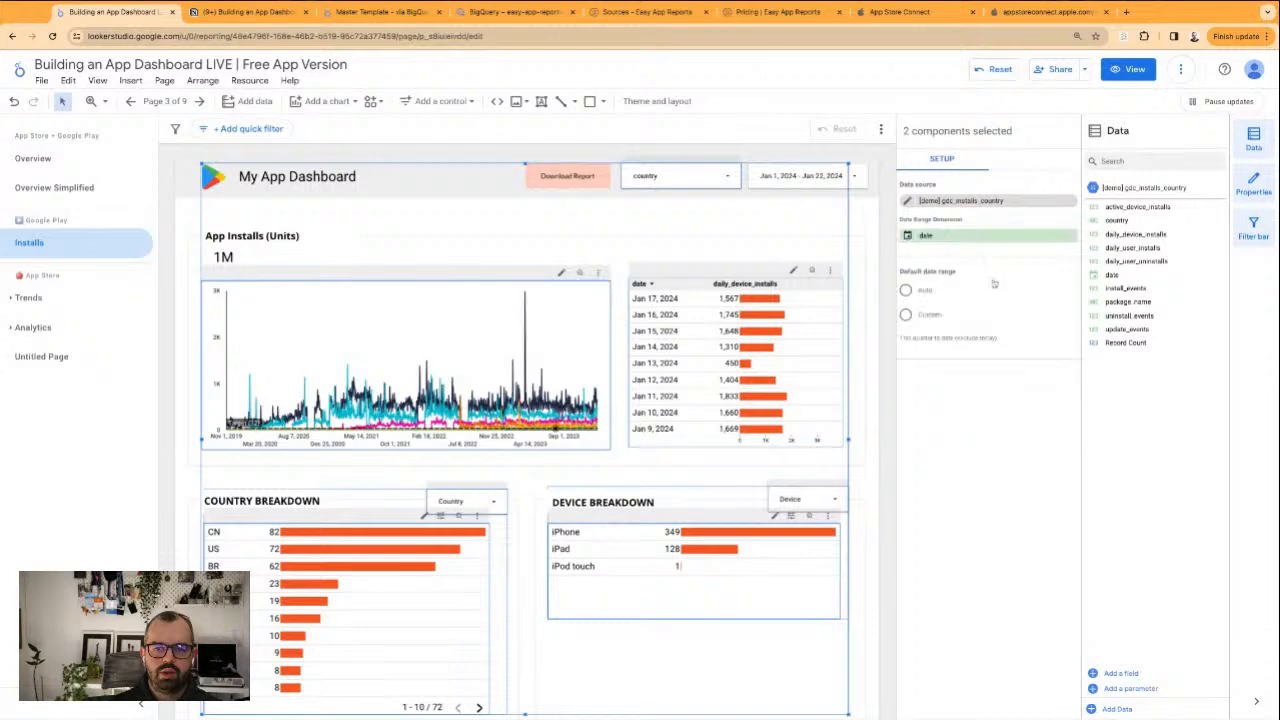
pyautogui.click(868, 234)
# Set the date range dimension of the App Installs (Units) scorecard to date
pyautogui.click(278, 260)
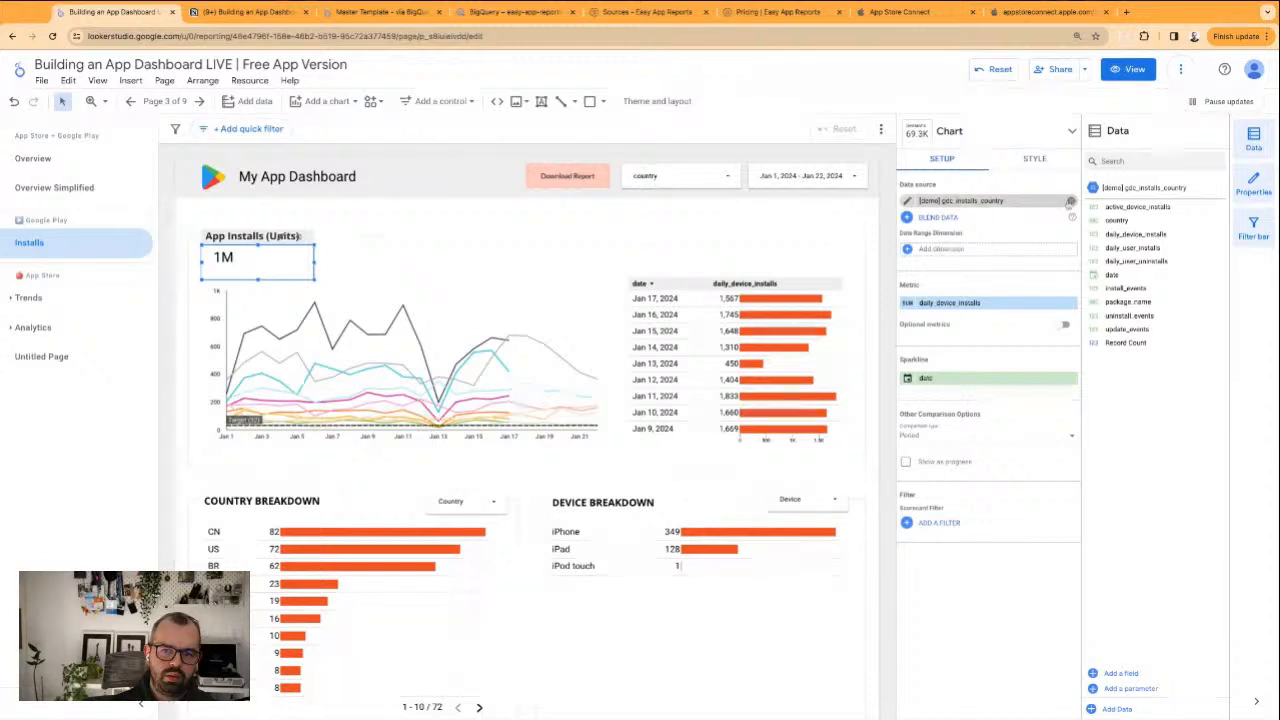
pyautogui.click(969, 254)
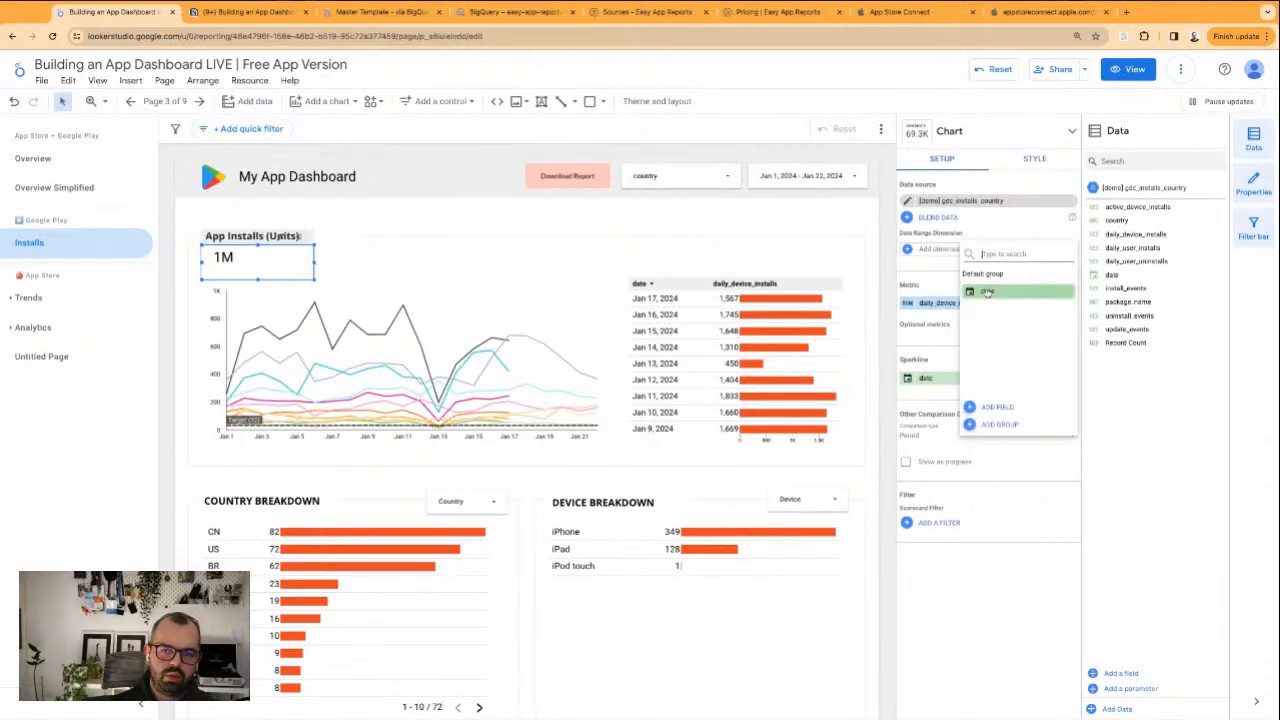
pyautogui.click(987, 292)
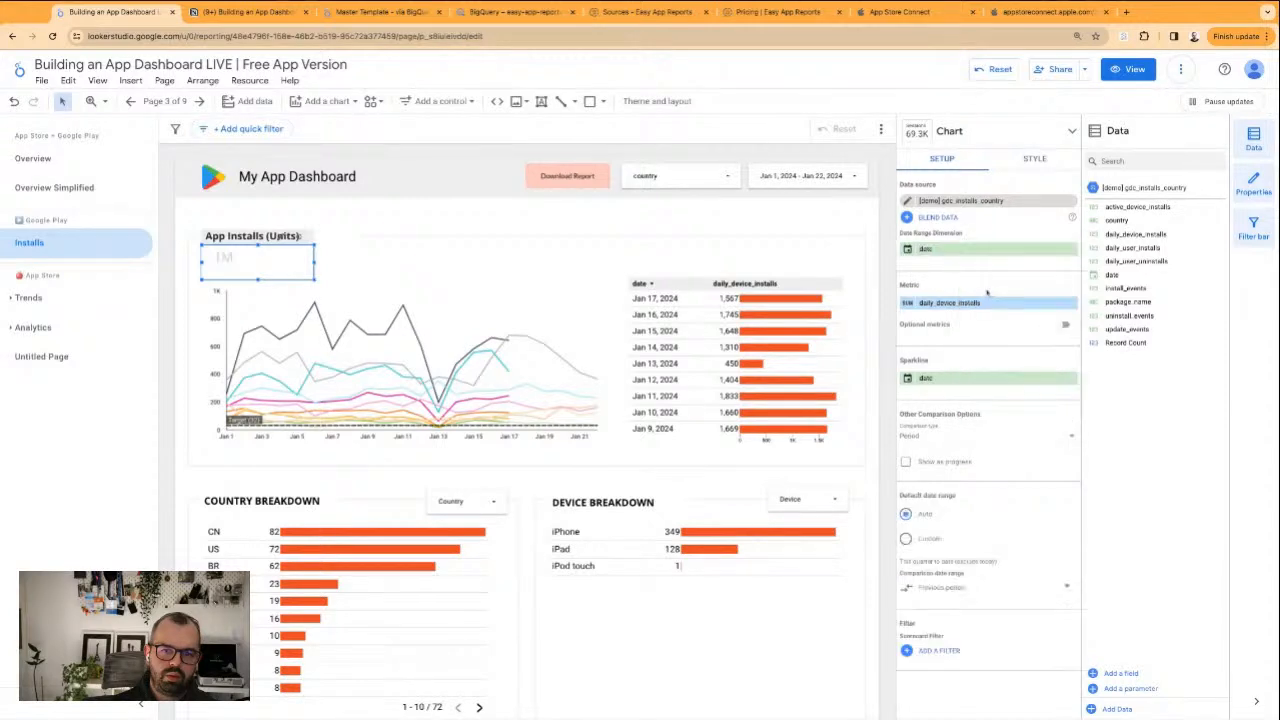
pyautogui.click(710, 232)
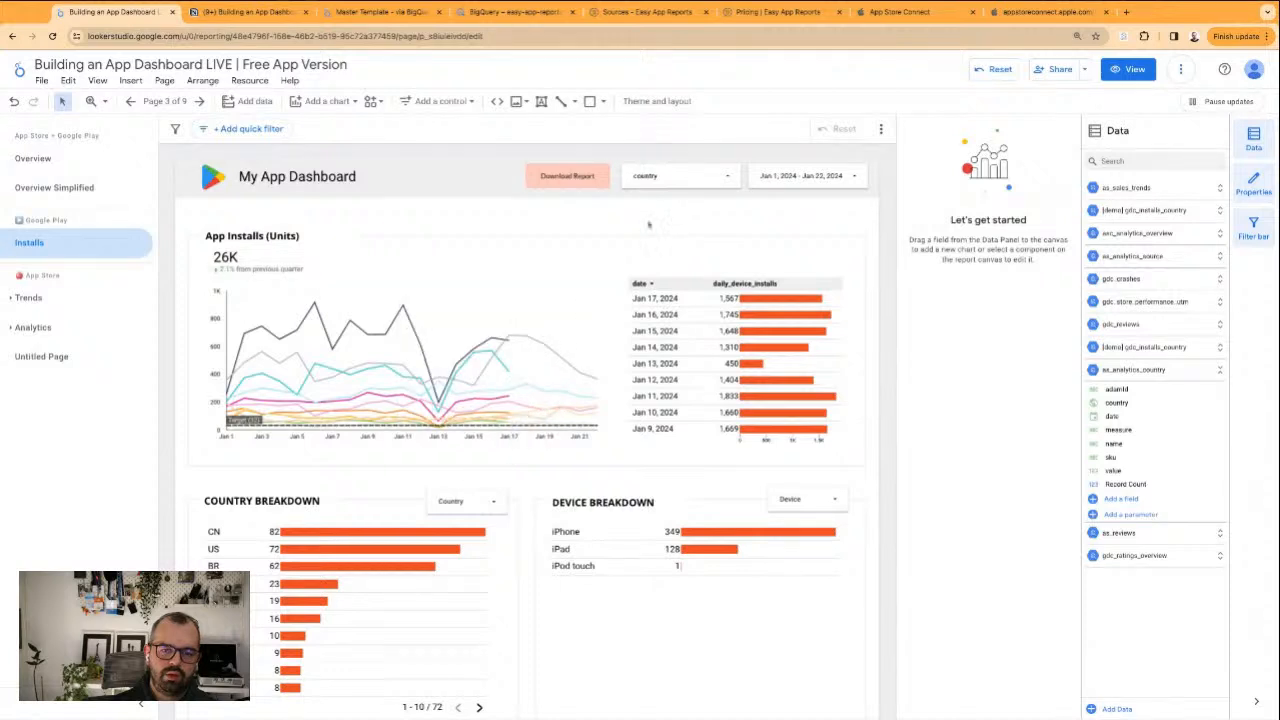
# Remove the time series chart's data source and search the data sources for demo to pick a replacement
pyautogui.click(597, 290)
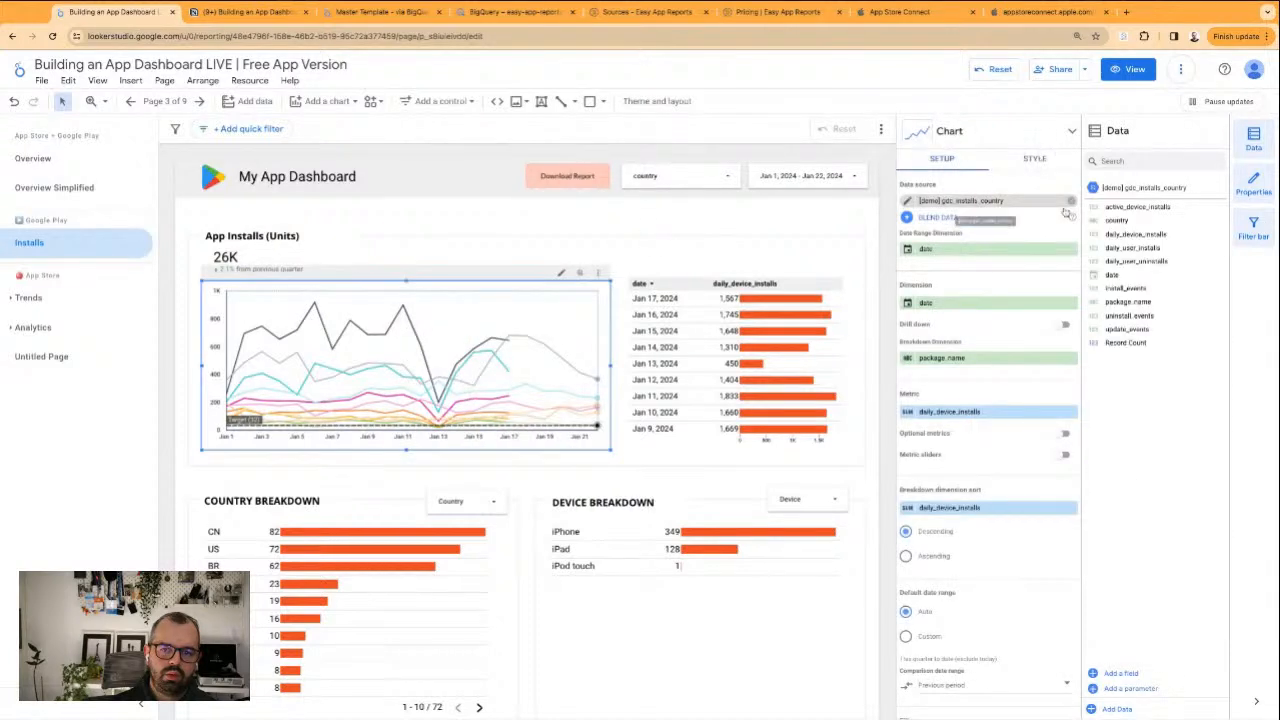
pyautogui.click(1071, 201)
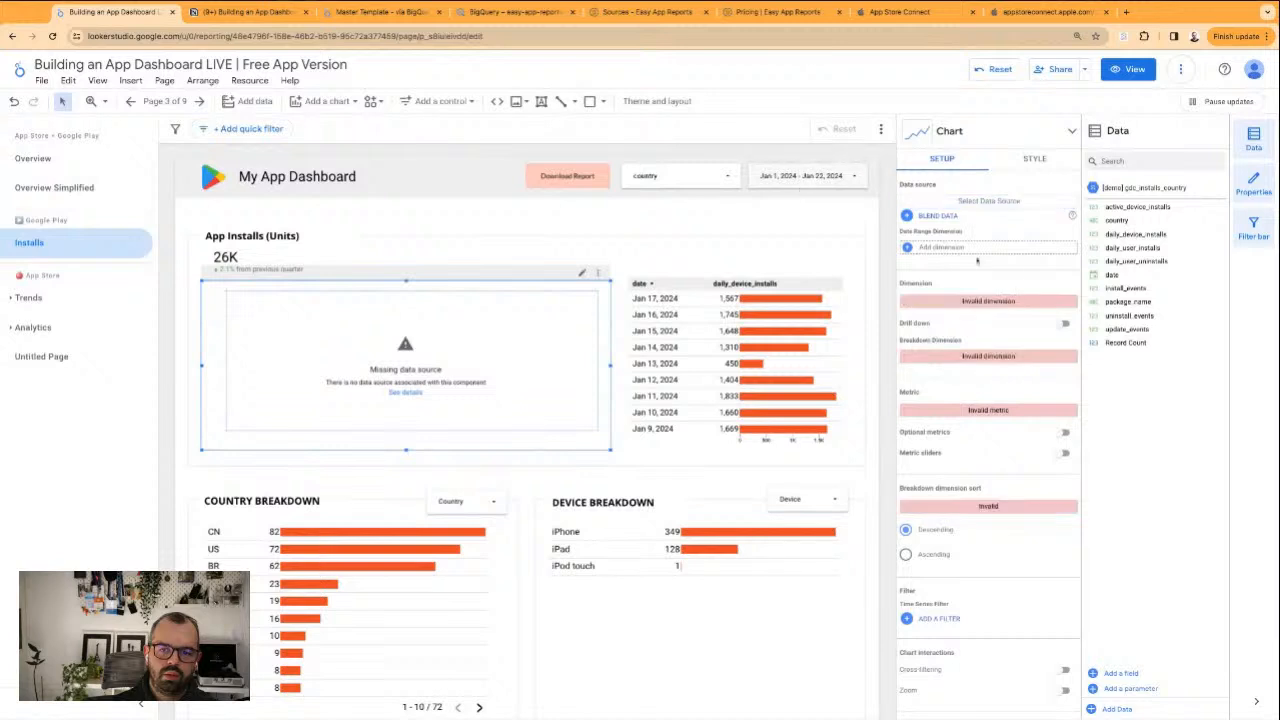
pyautogui.click(1010, 205)
pyautogui.write('demo')
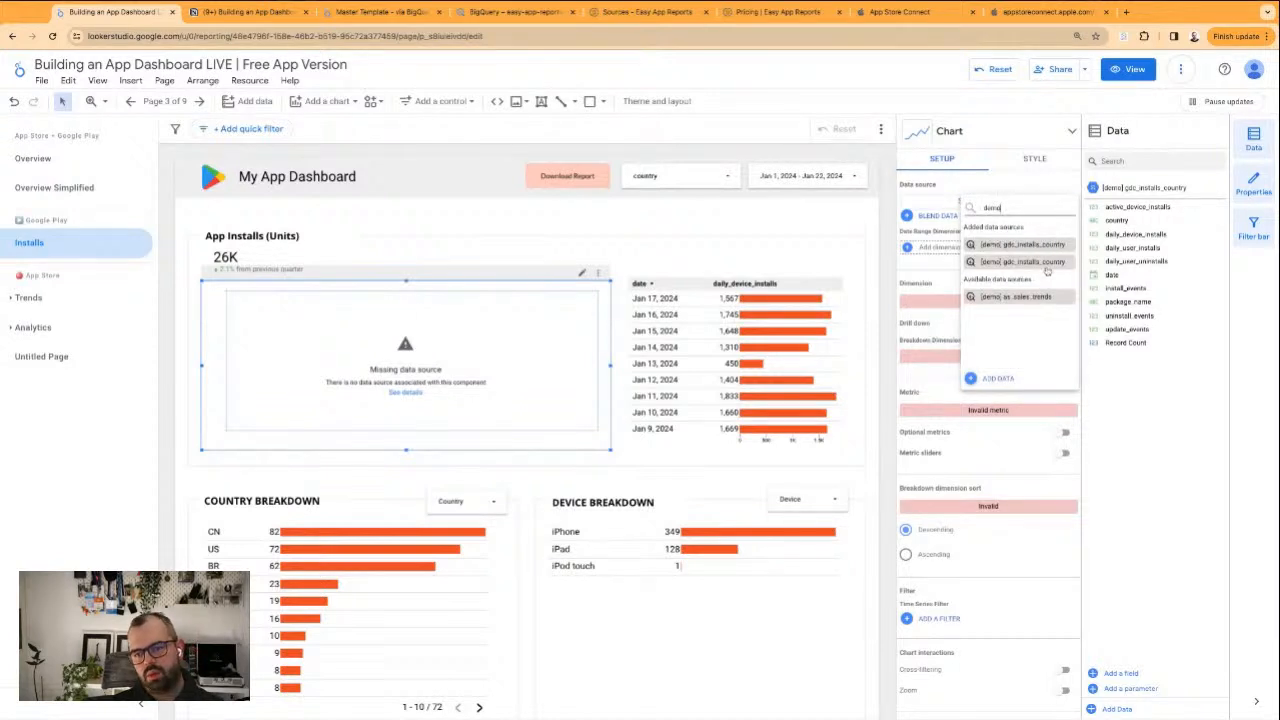
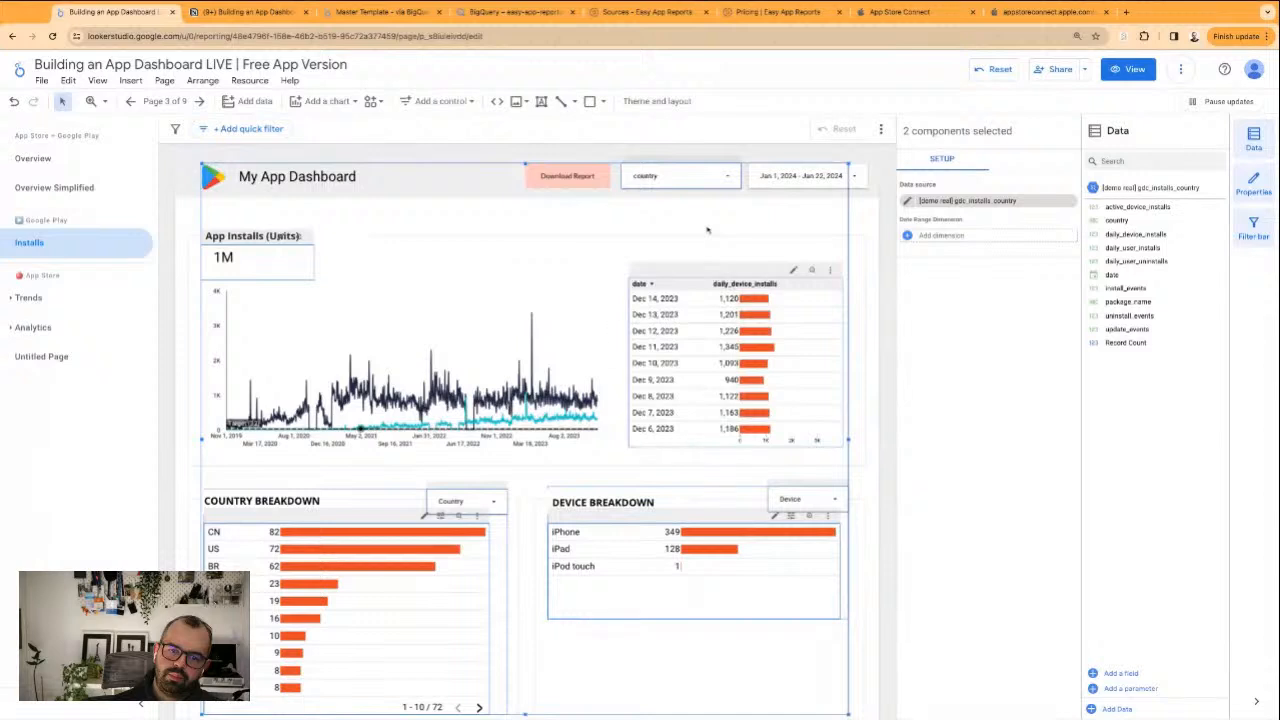
# Set the date range dimension of the scorecard, time series chart, daily installs table and header country filter to date together
pyautogui.click(707, 230)
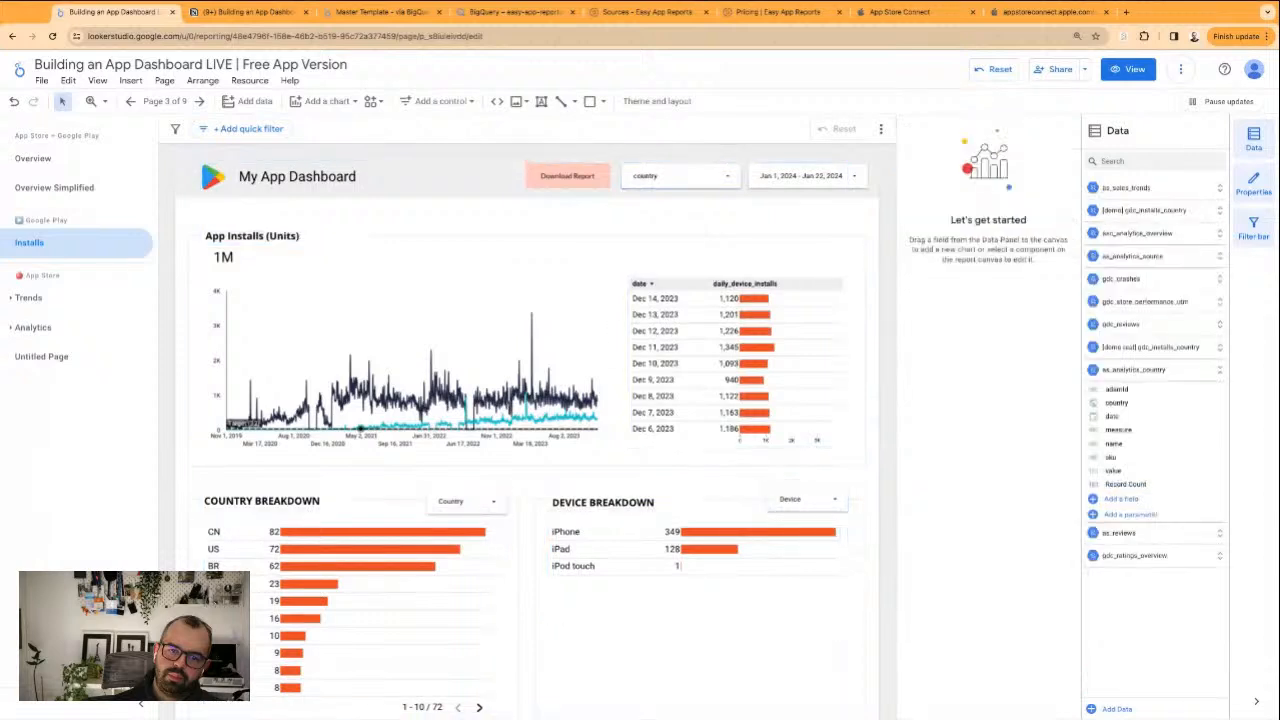
pyautogui.click(251, 264)
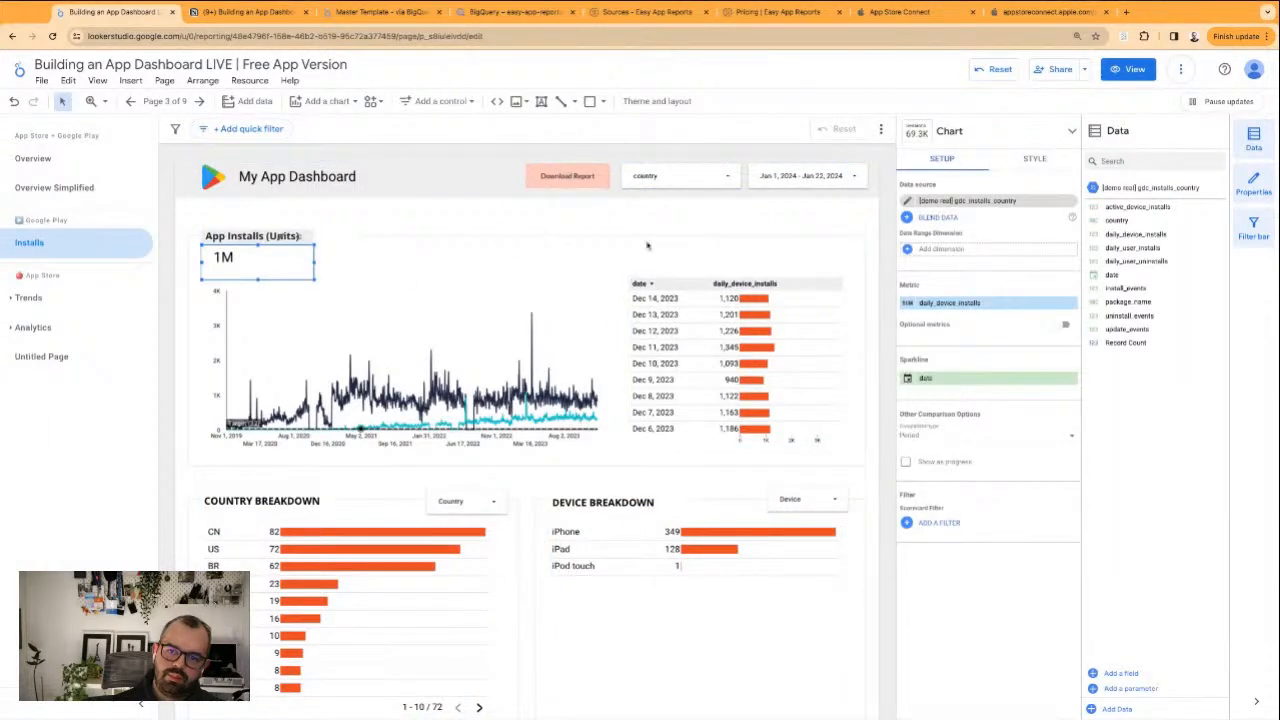
pyautogui.keyDown('shift'); pyautogui.click(539, 366); pyautogui.keyUp('shift')
pyautogui.keyDown('shift'); pyautogui.click(665, 372); pyautogui.keyUp('shift')
pyautogui.keyDown('shift'); pyautogui.click(474, 545); pyautogui.keyUp('shift')
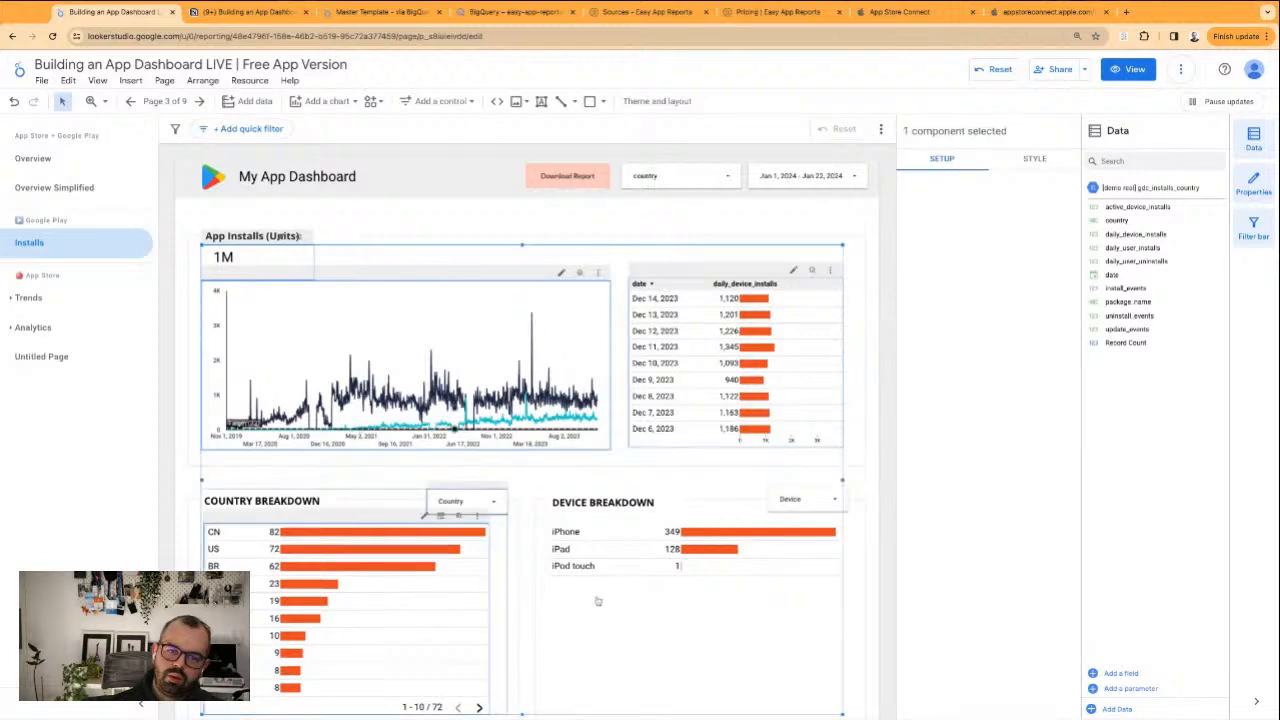
pyautogui.keyDown('shift'); pyautogui.click(648, 566); pyautogui.keyUp('shift')
pyautogui.keyDown('shift'); pyautogui.click(706, 183); pyautogui.keyUp('shift')
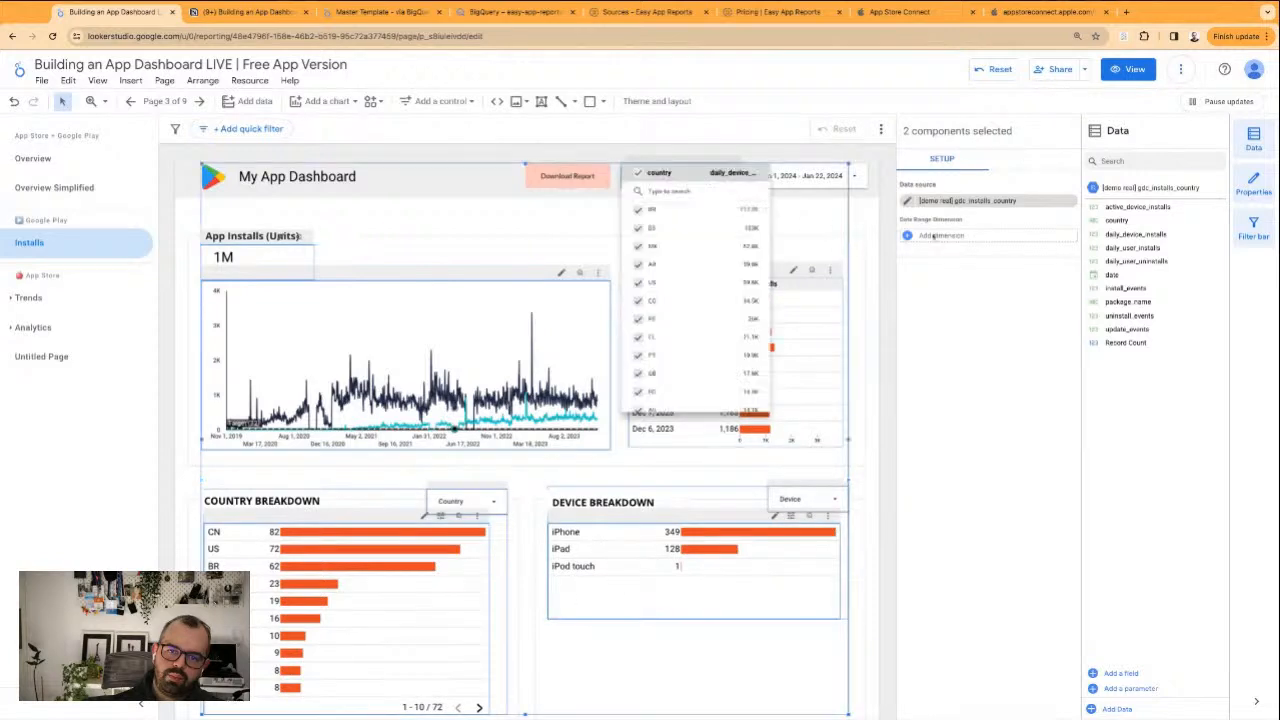
pyautogui.click(928, 239)
pyautogui.click(924, 240)
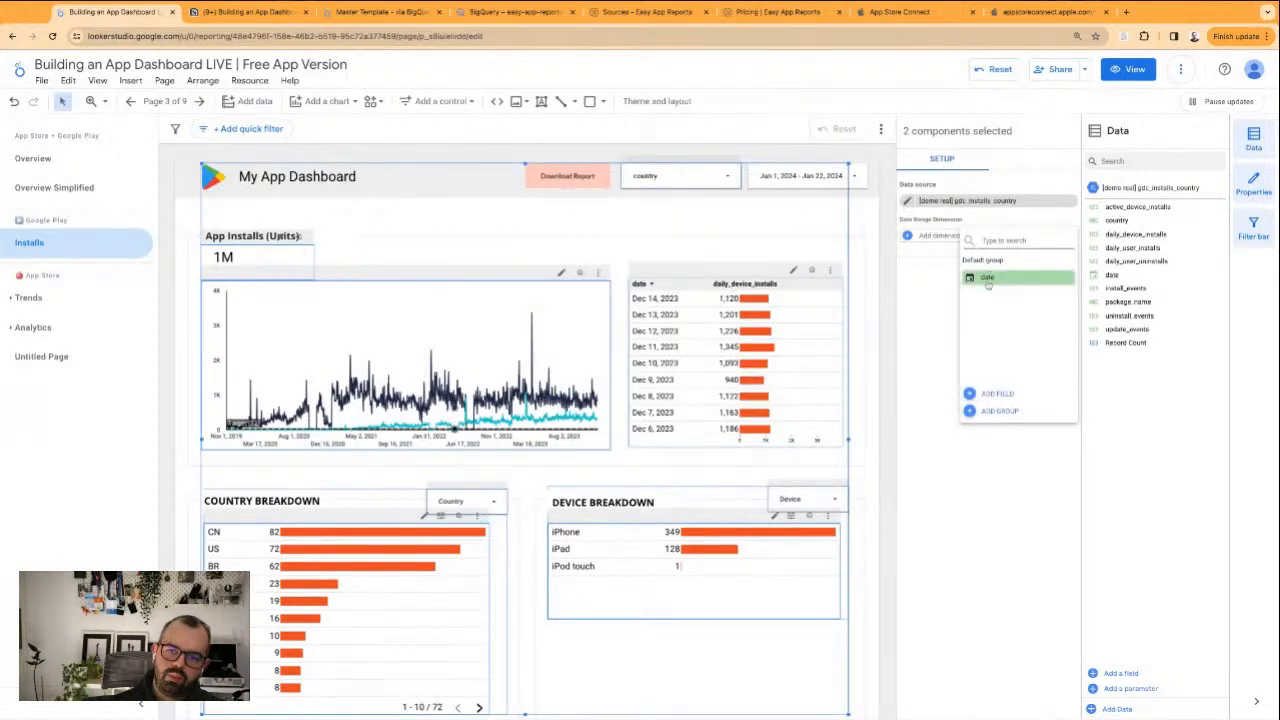
pyautogui.click(988, 283)
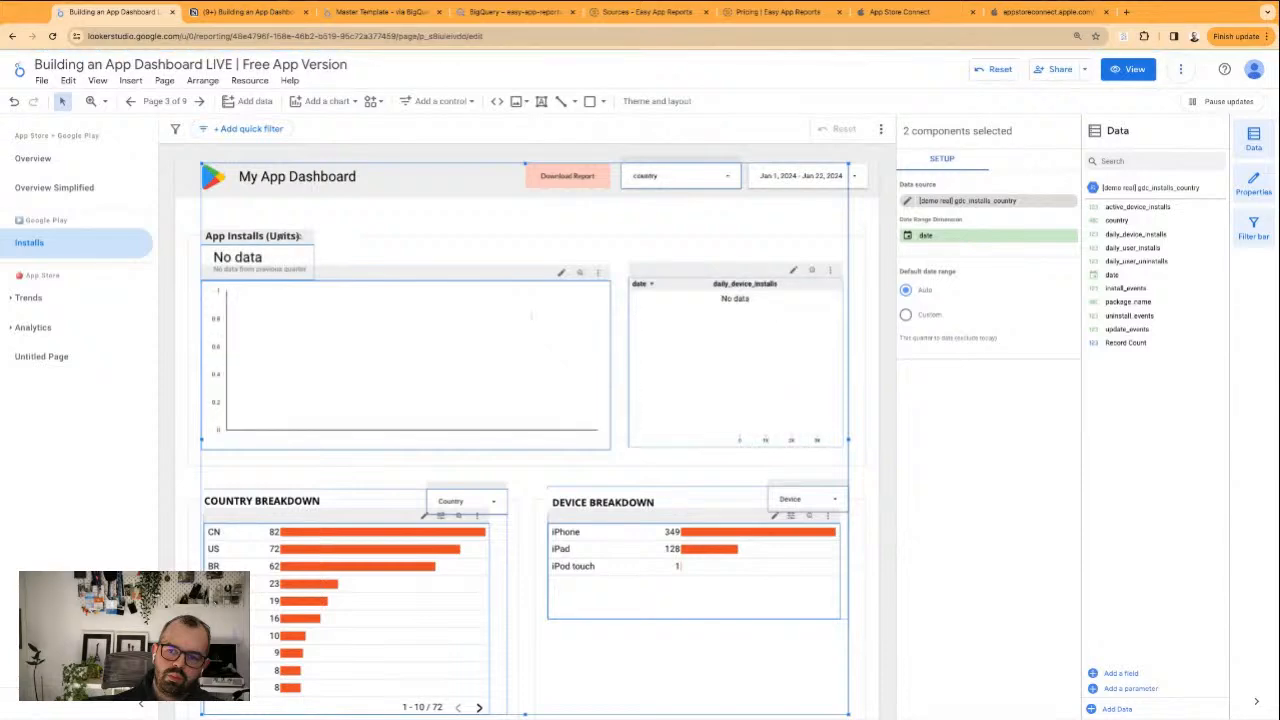
# Review the time series chart's setup, reload the report, and check the header country filter's values
pyautogui.click(859, 222)
pyautogui.click(523, 346)
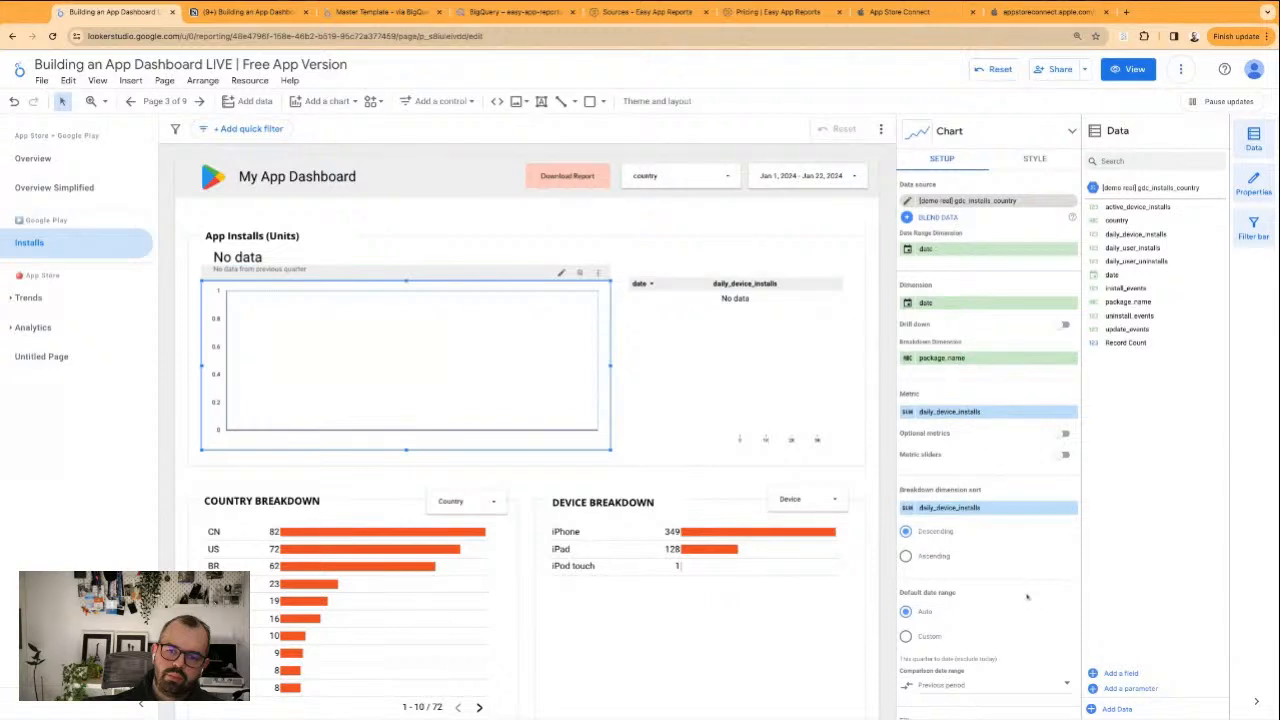
pyautogui.scroll(-2, 960, 480)
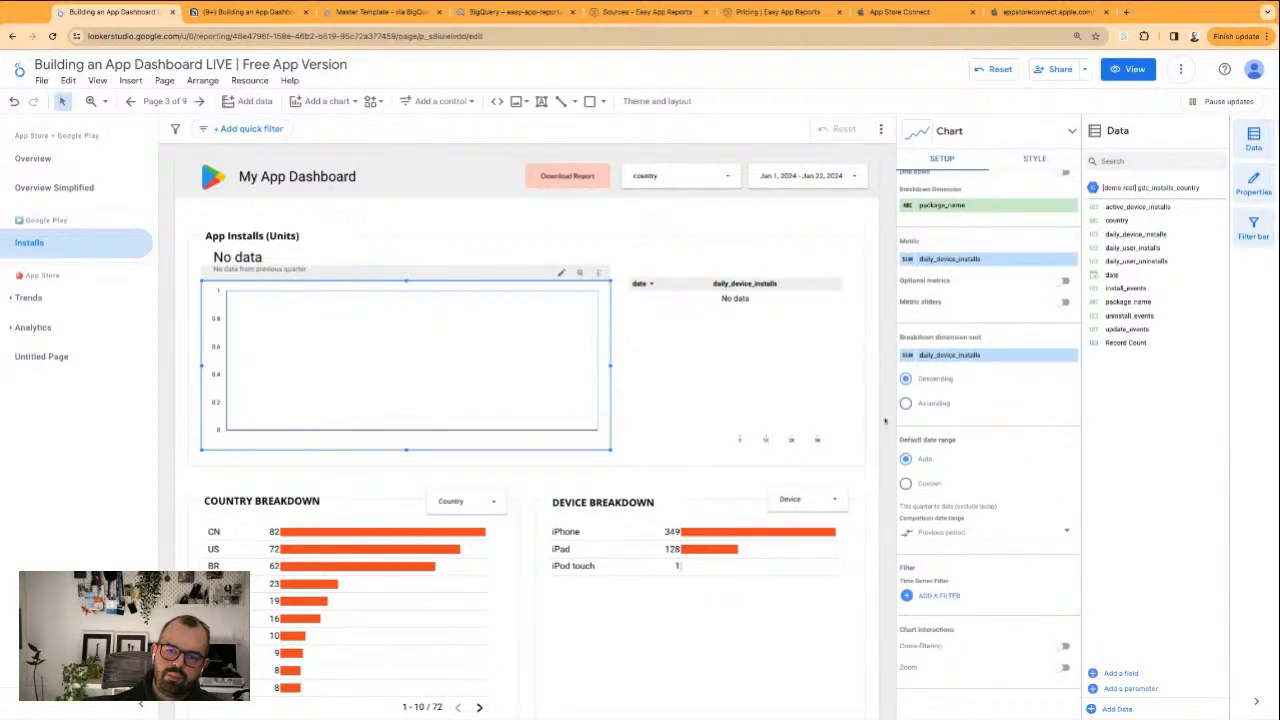
pyautogui.scroll(1, 917, 386)
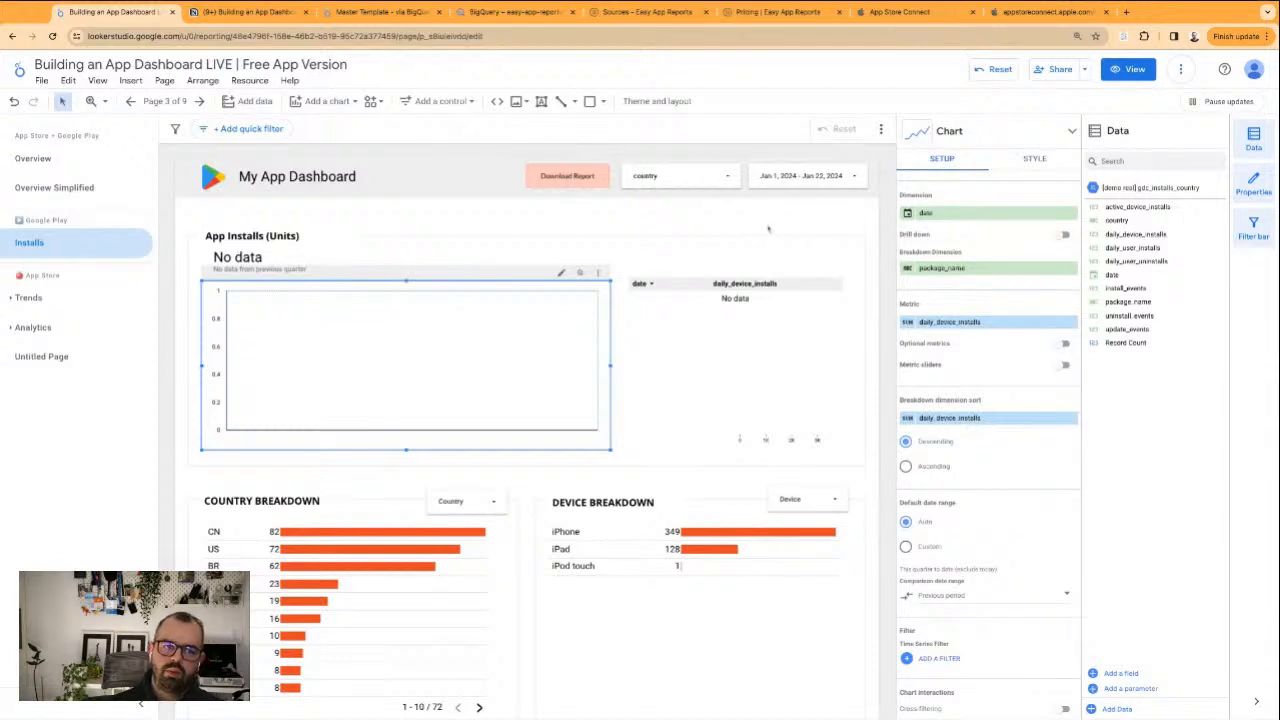
pyautogui.click(769, 230)
pyautogui.click(53, 36)
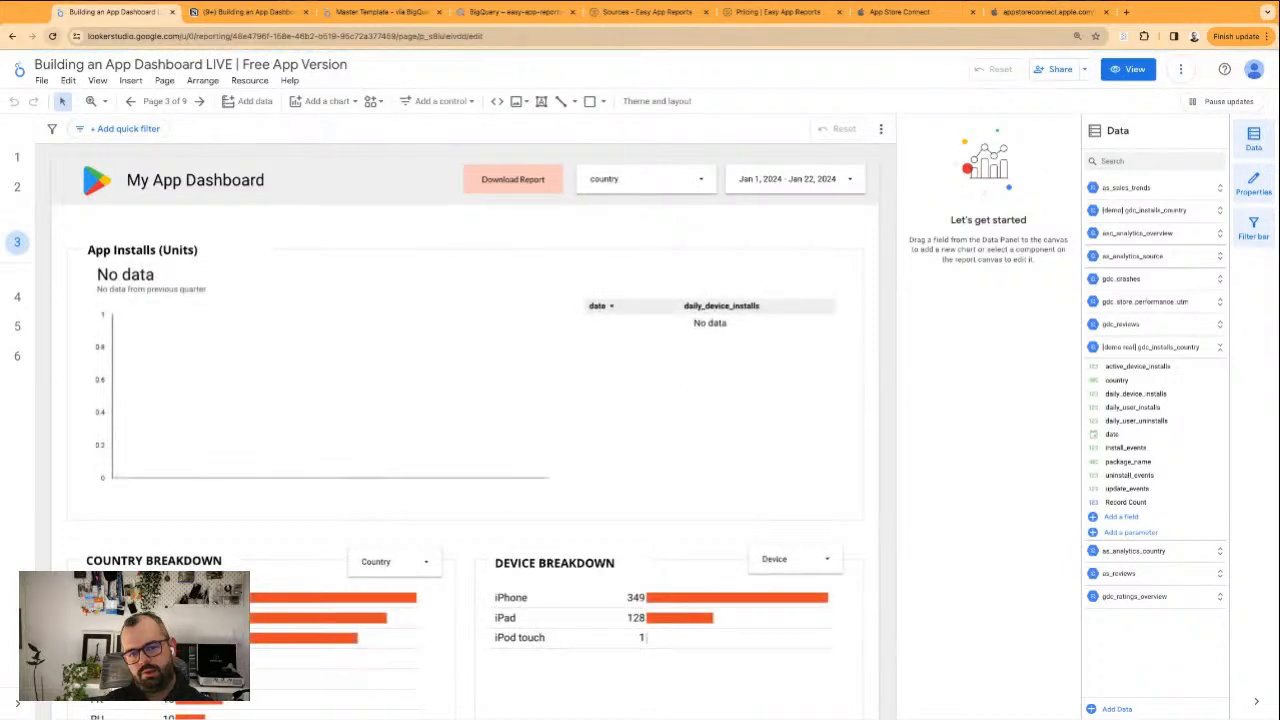
pyautogui.click(646, 189)
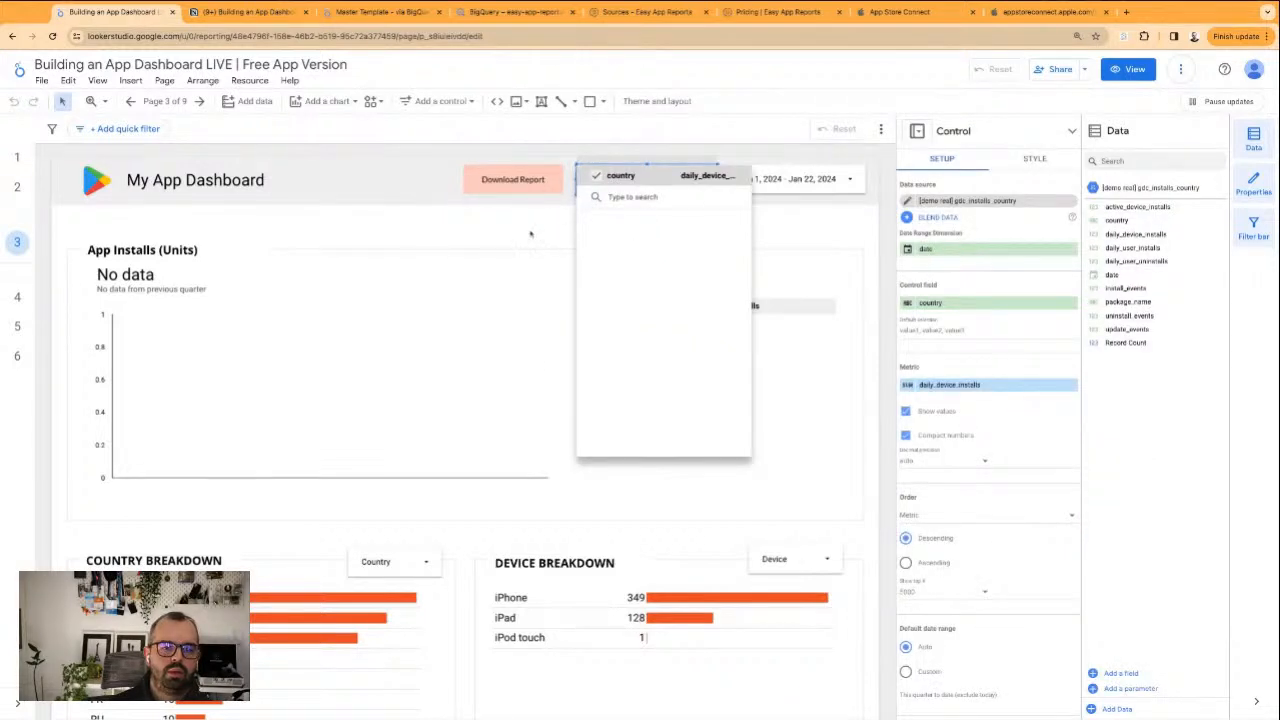
pyautogui.click(437, 386)
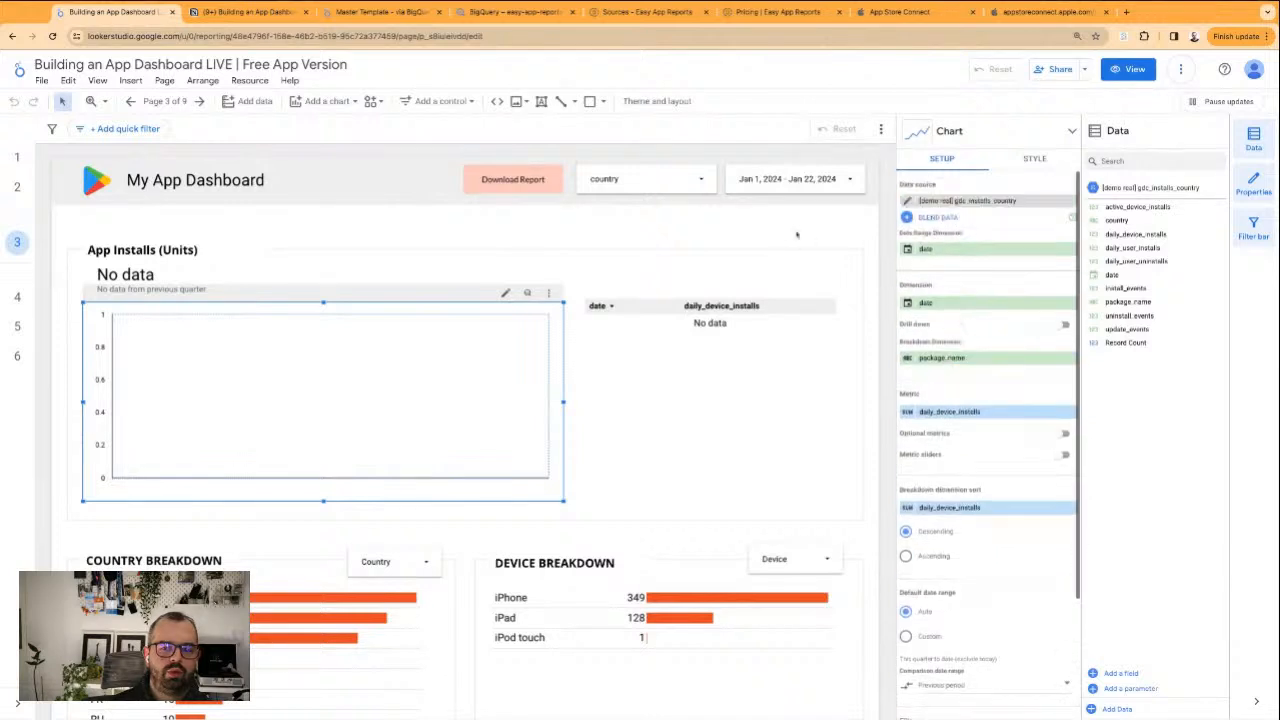
# Set the header date range control to Last quarter and apply it
pyautogui.click(795, 180)
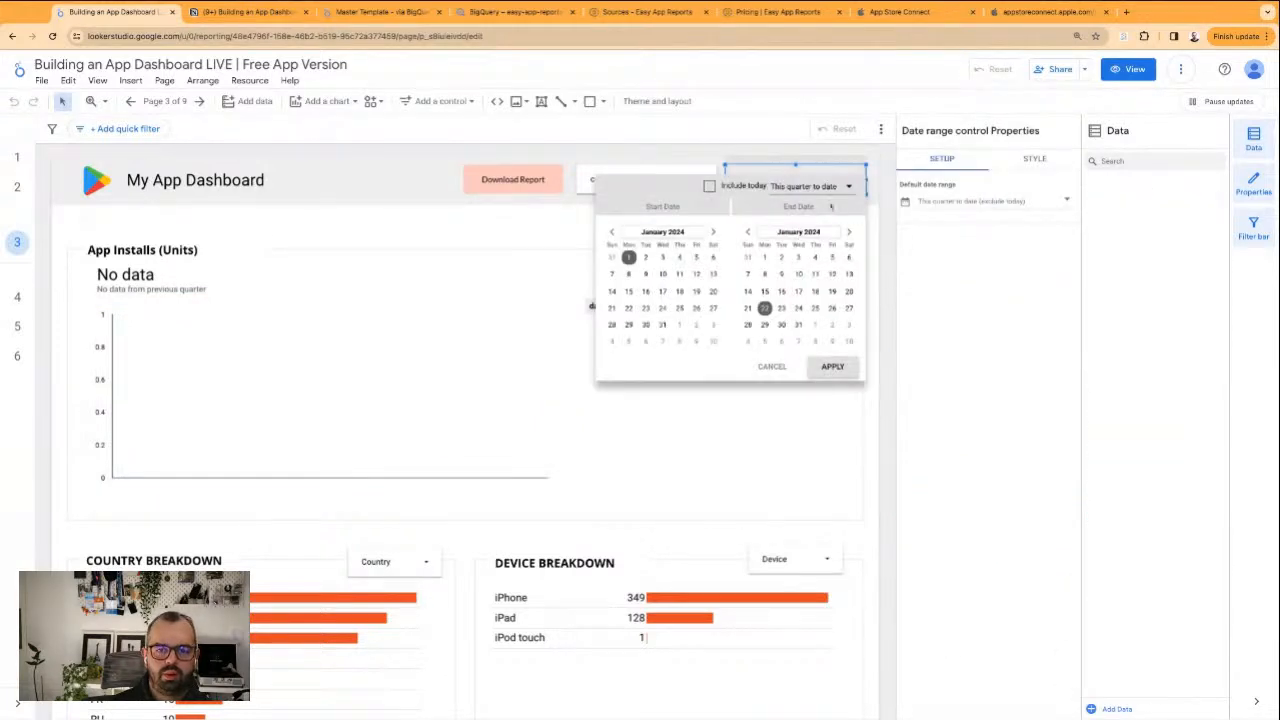
pyautogui.click(830, 188)
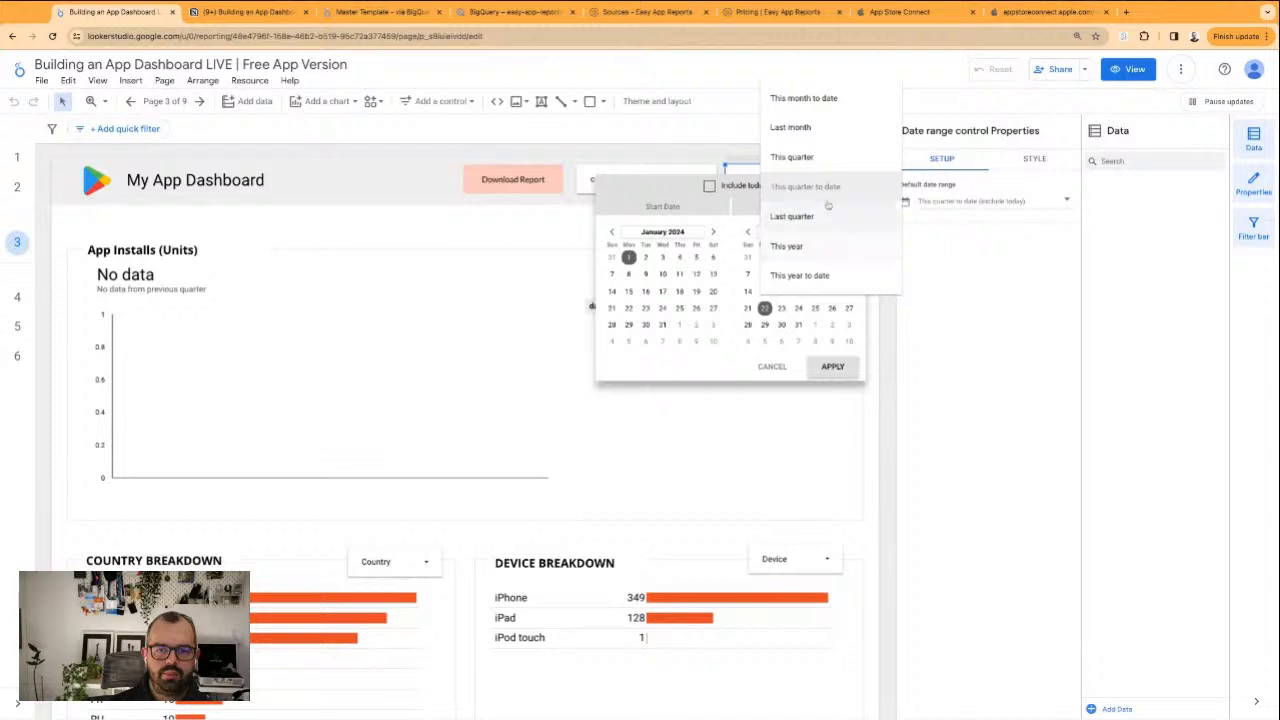
pyautogui.click(815, 216)
pyautogui.click(832, 366)
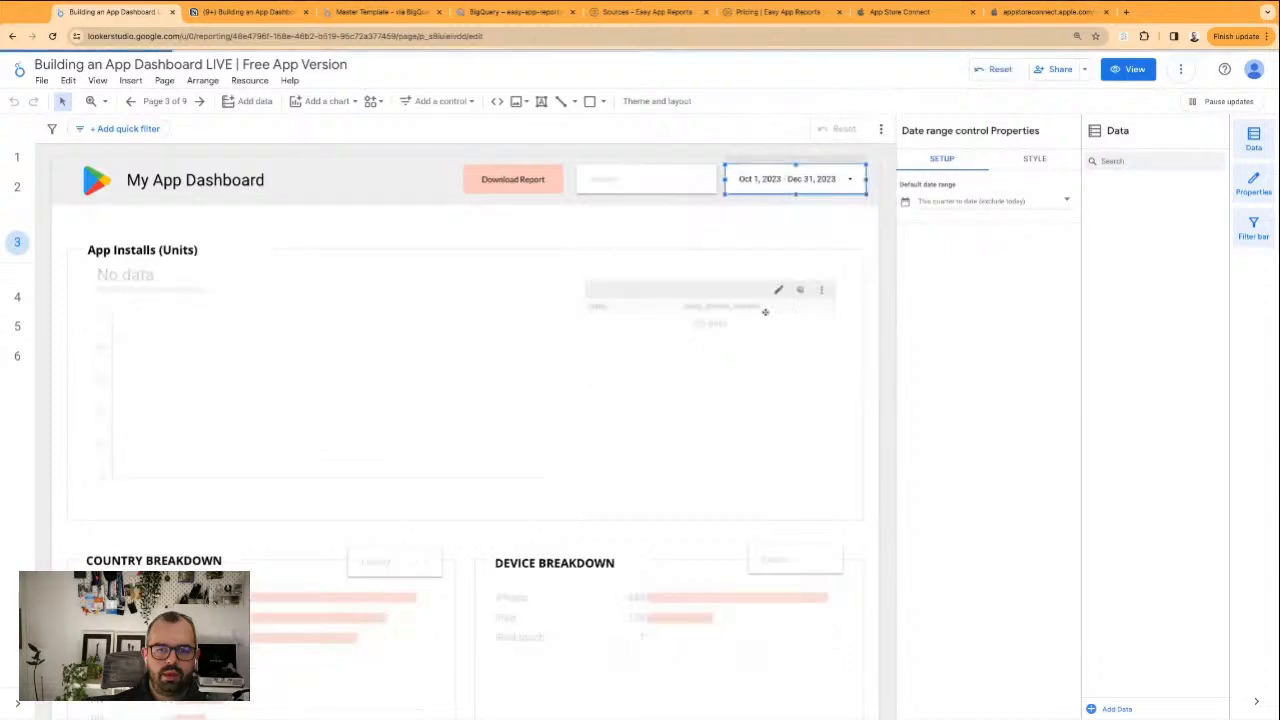
pyautogui.click(724, 240)
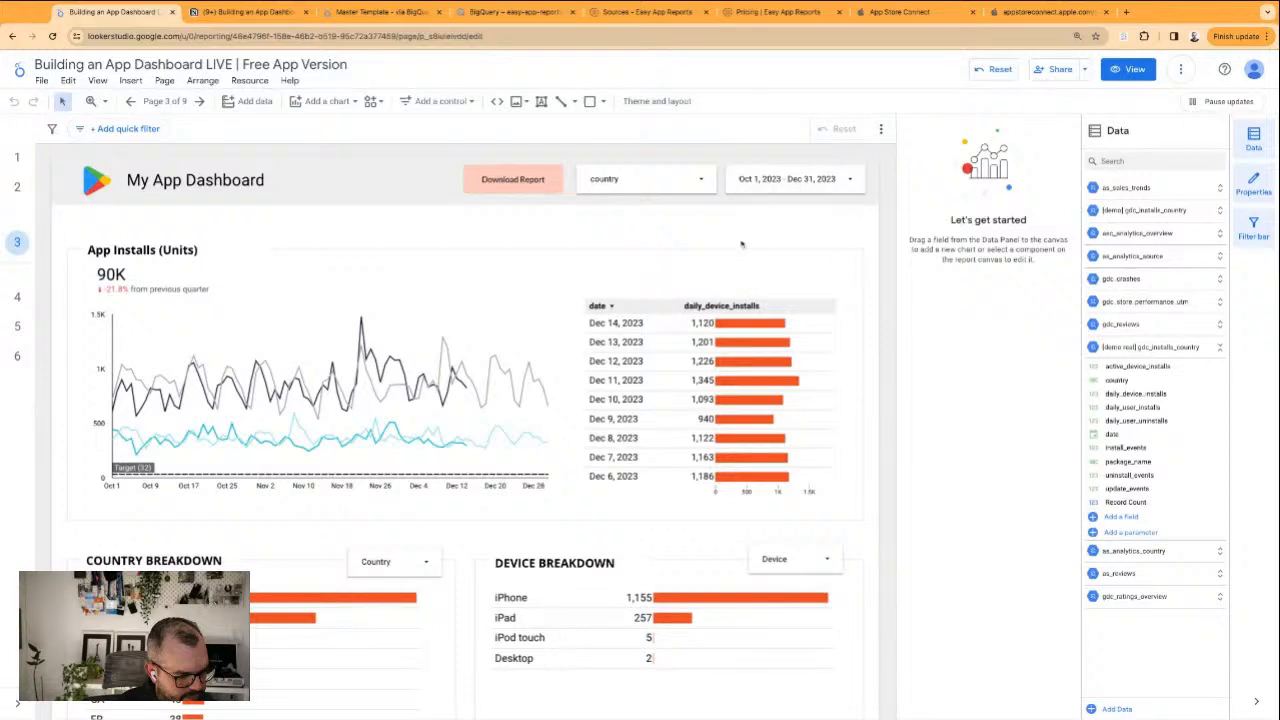
# View the series style settings of the installs time series chart
pyautogui.click(410, 422)
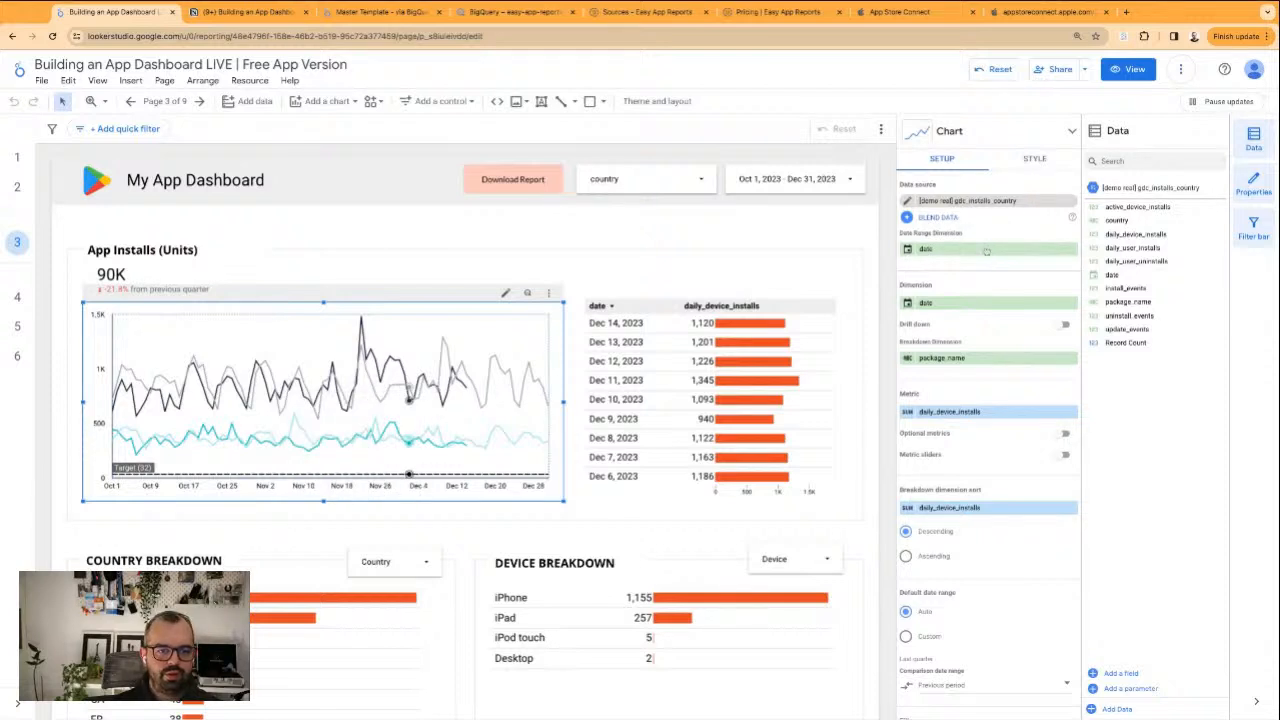
pyautogui.click(1034, 158)
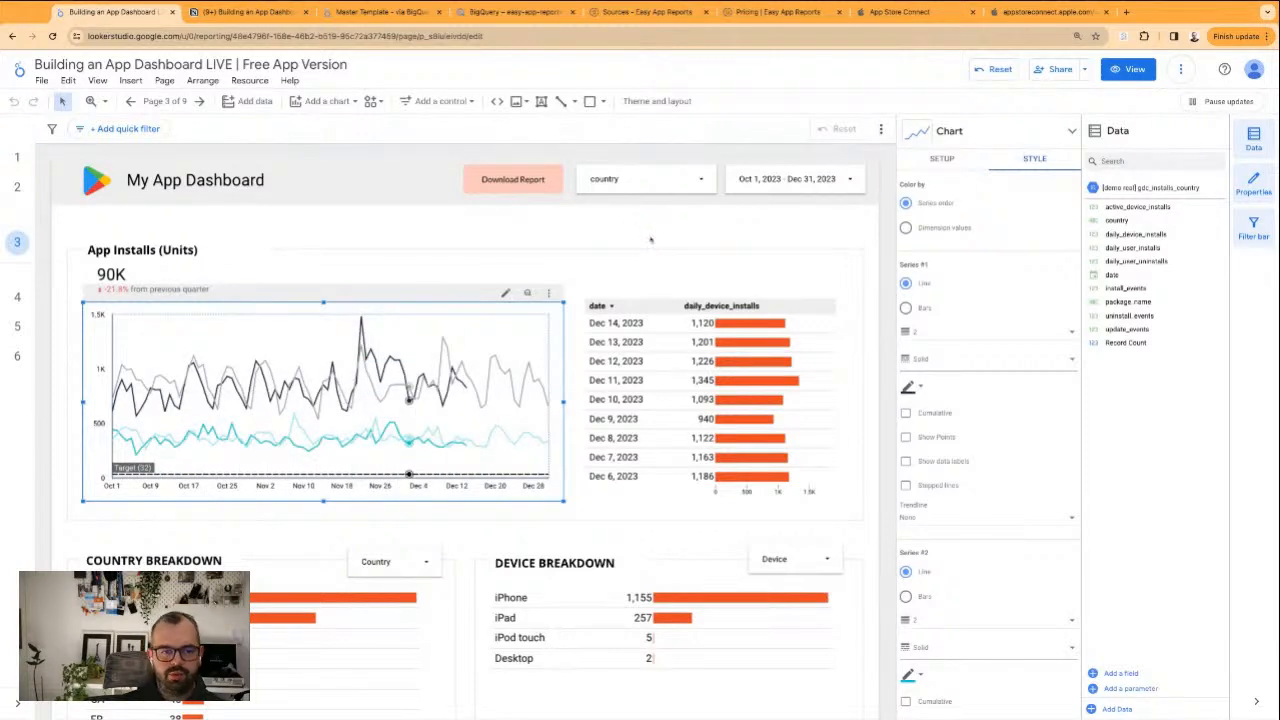
pyautogui.click(580, 206)
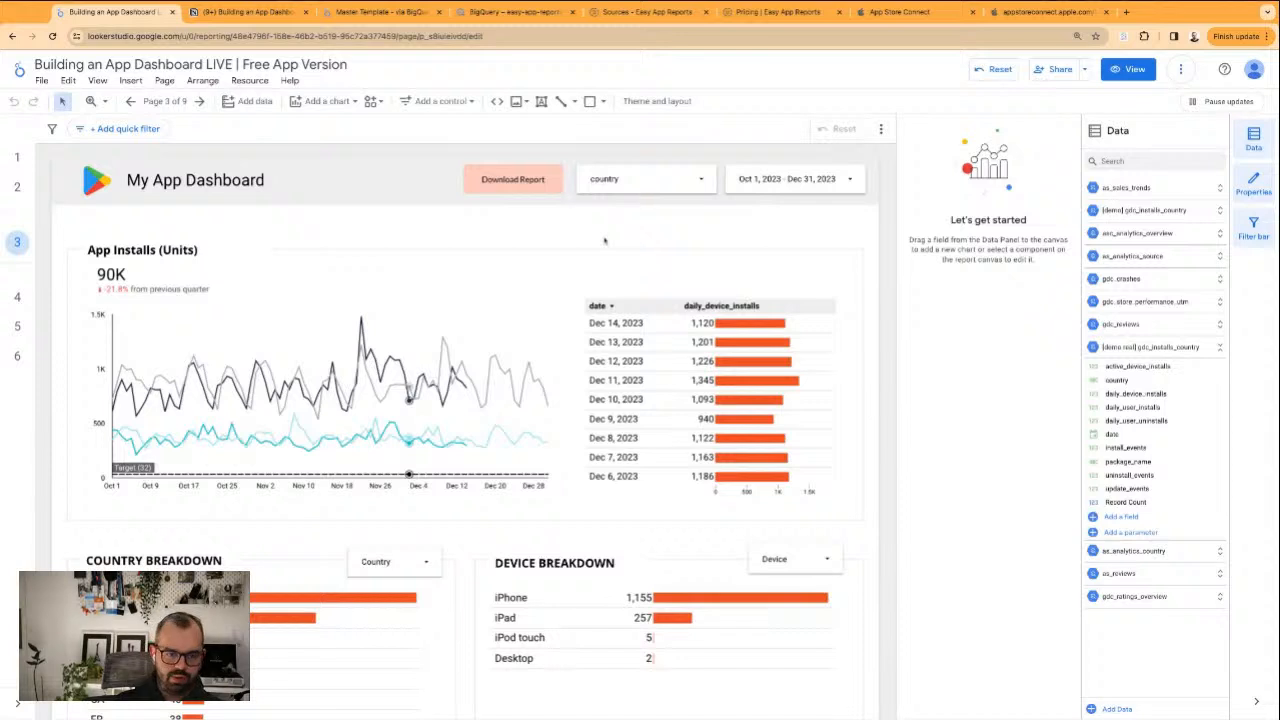
# Narrow the header's country filter control, keeping its edge beside the date range control in place
pyautogui.click(596, 177)
pyautogui.click(578, 177)
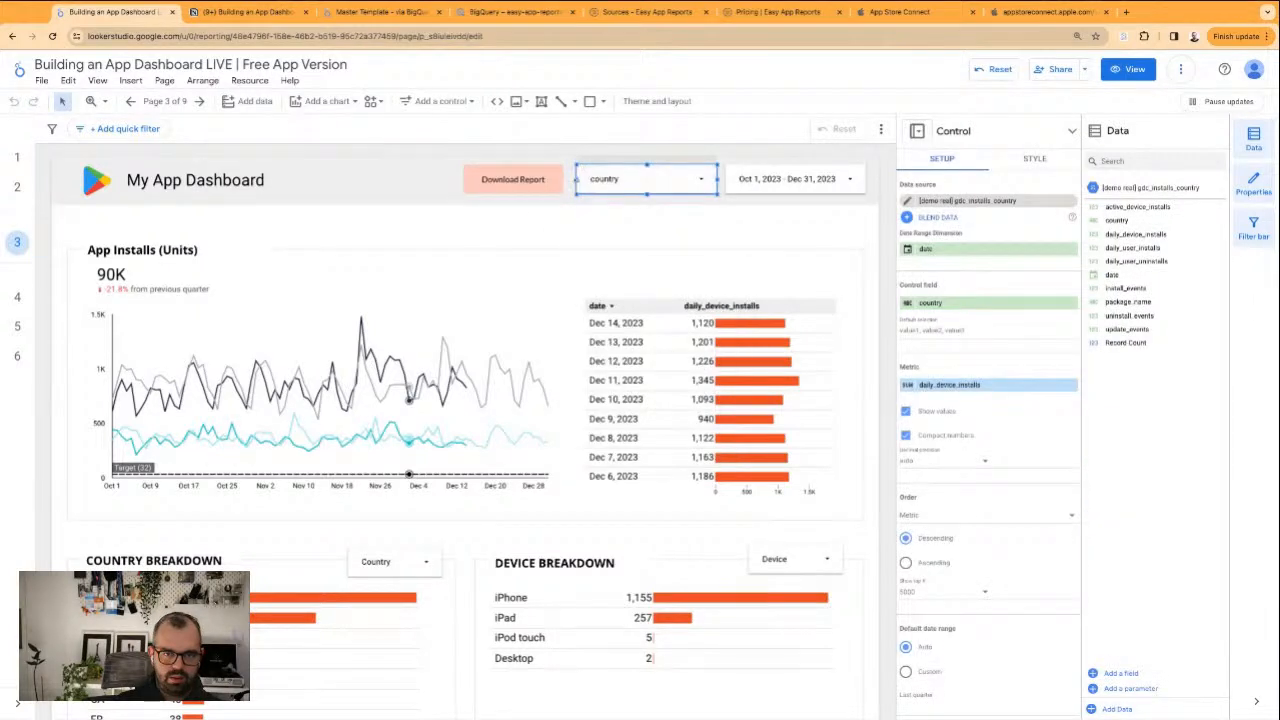
pyautogui.moveTo(576, 178); pyautogui.dragTo(605, 204)
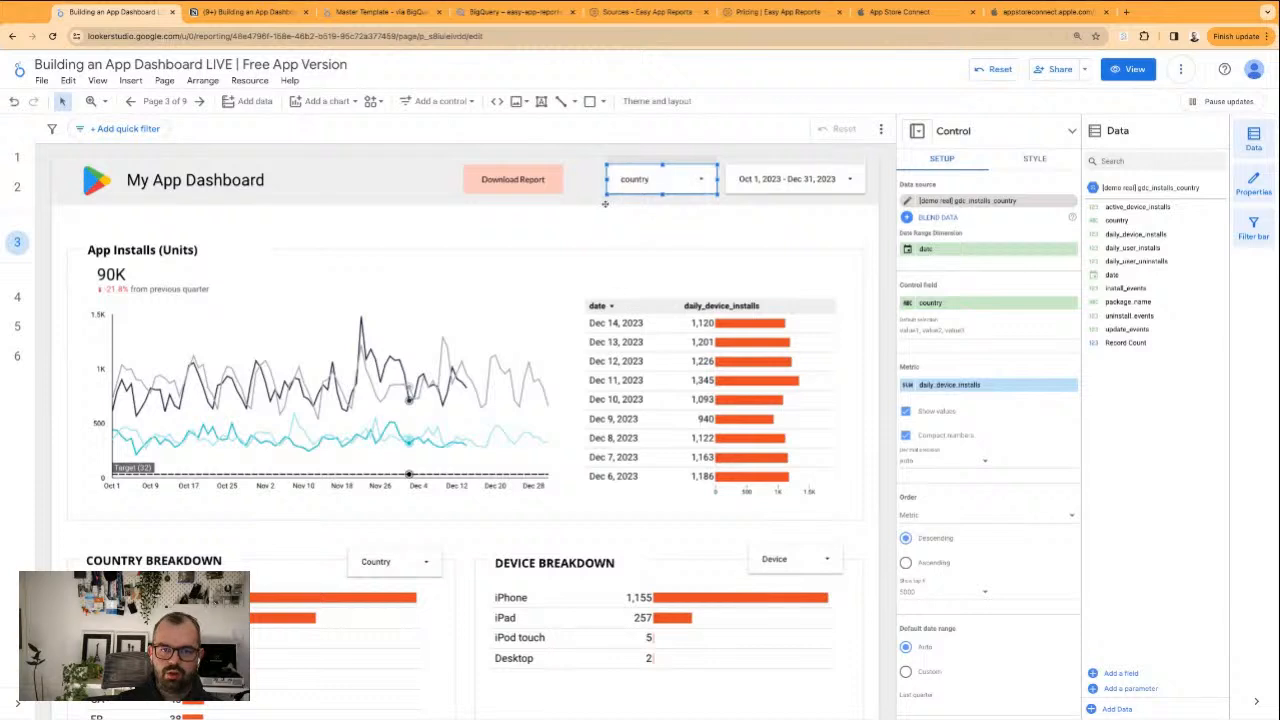
pyautogui.click(640, 226)
# Shift the Download Report button toward the dashboard title and place a duplicate of the country filter beside it
pyautogui.moveTo(518, 172); pyautogui.dragTo(457, 169)
pyautogui.moveTo(644, 178); pyautogui.dragTo(421, 168)
pyautogui.click(650, 182)
pyautogui.press('super+v')
pyautogui.click(462, 174)
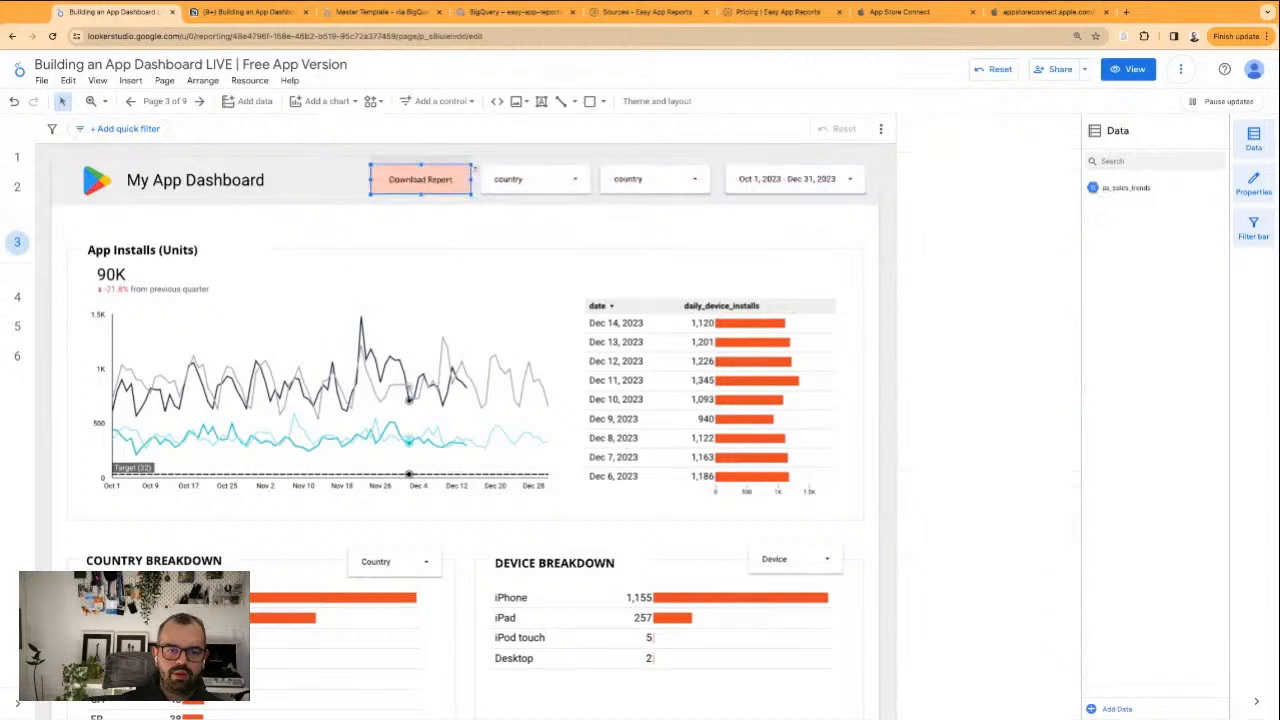
# Change the control field of the filter next to Download Report to package_name and rename it App
pyautogui.click(528, 182)
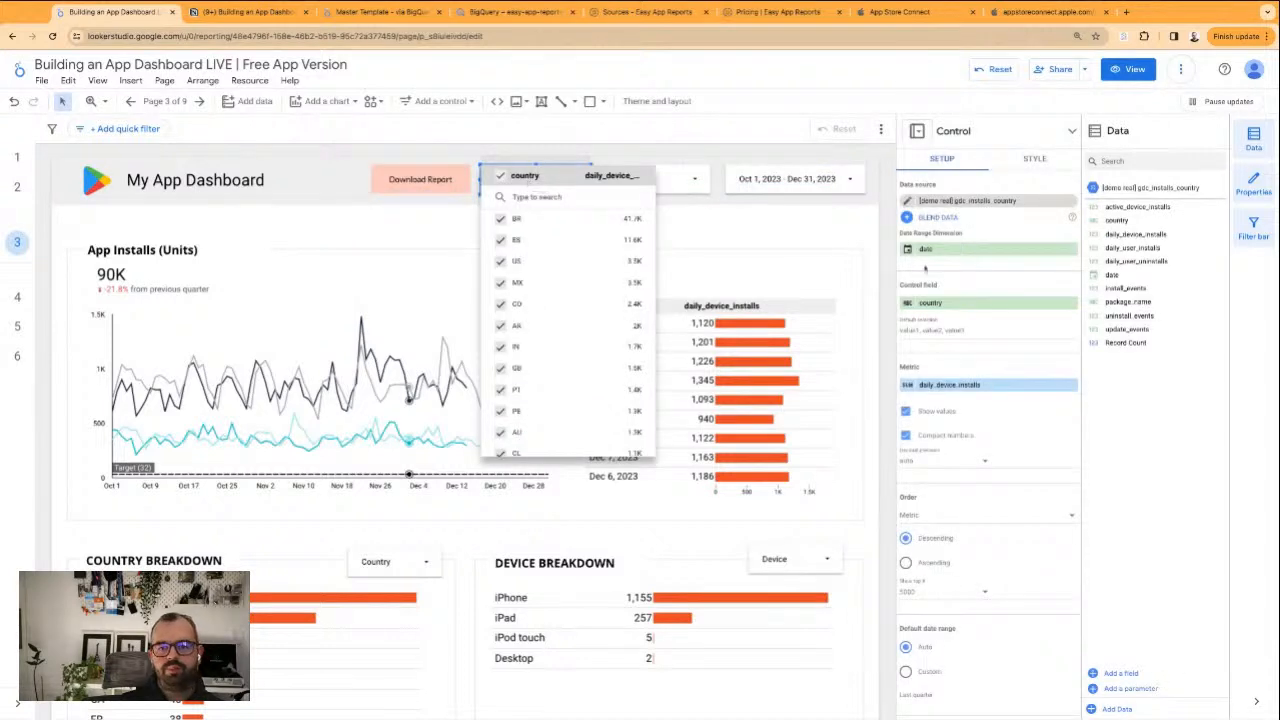
pyautogui.click(1138, 303)
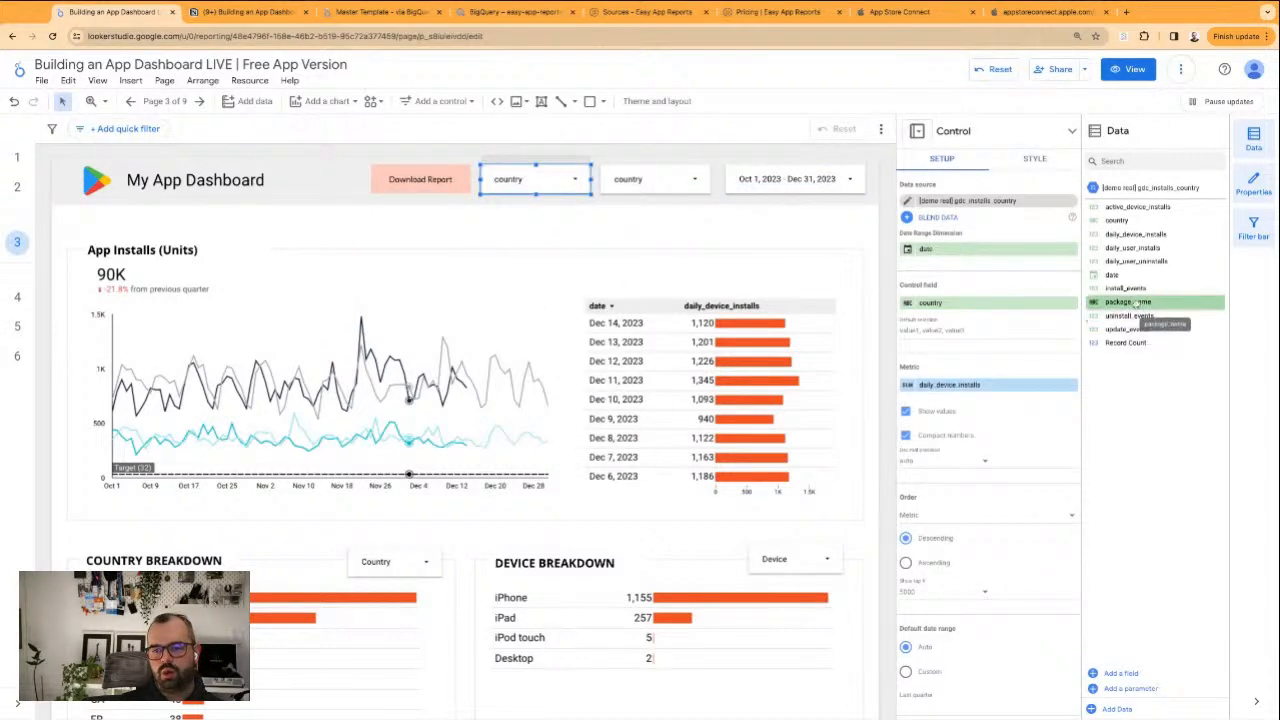
pyautogui.moveTo(1137, 304); pyautogui.dragTo(985, 303)
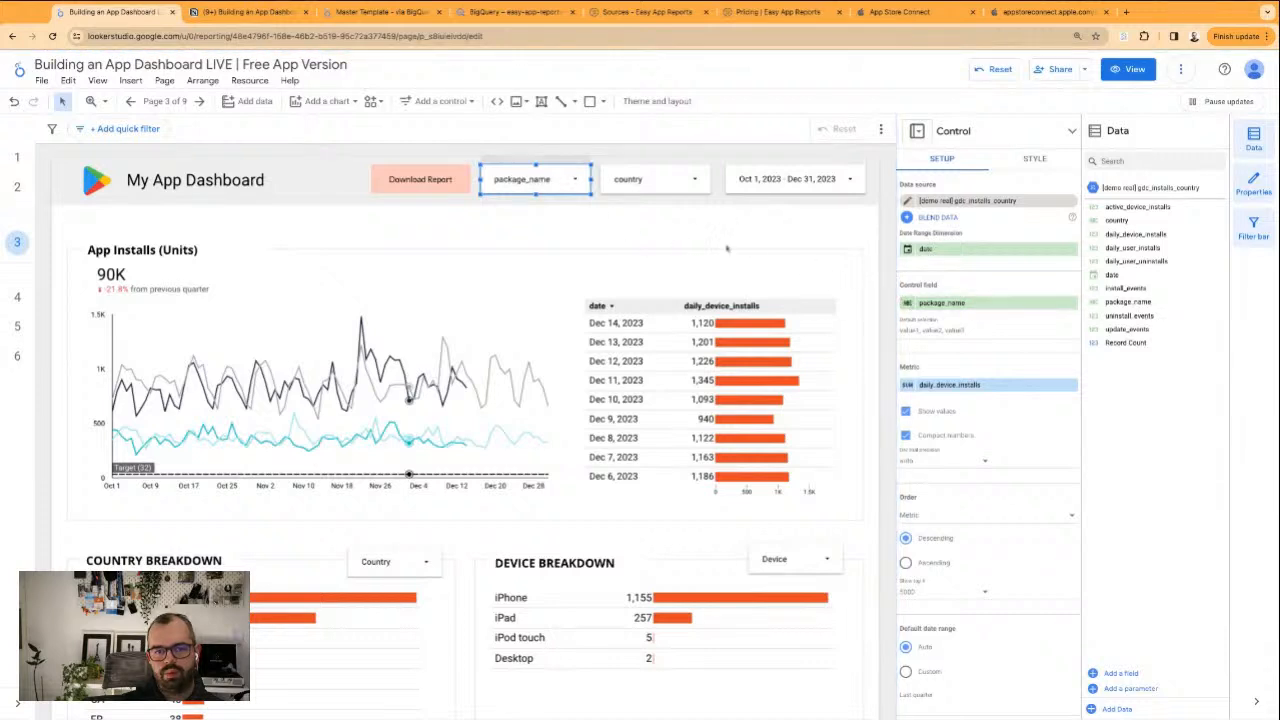
pyautogui.click(908, 303)
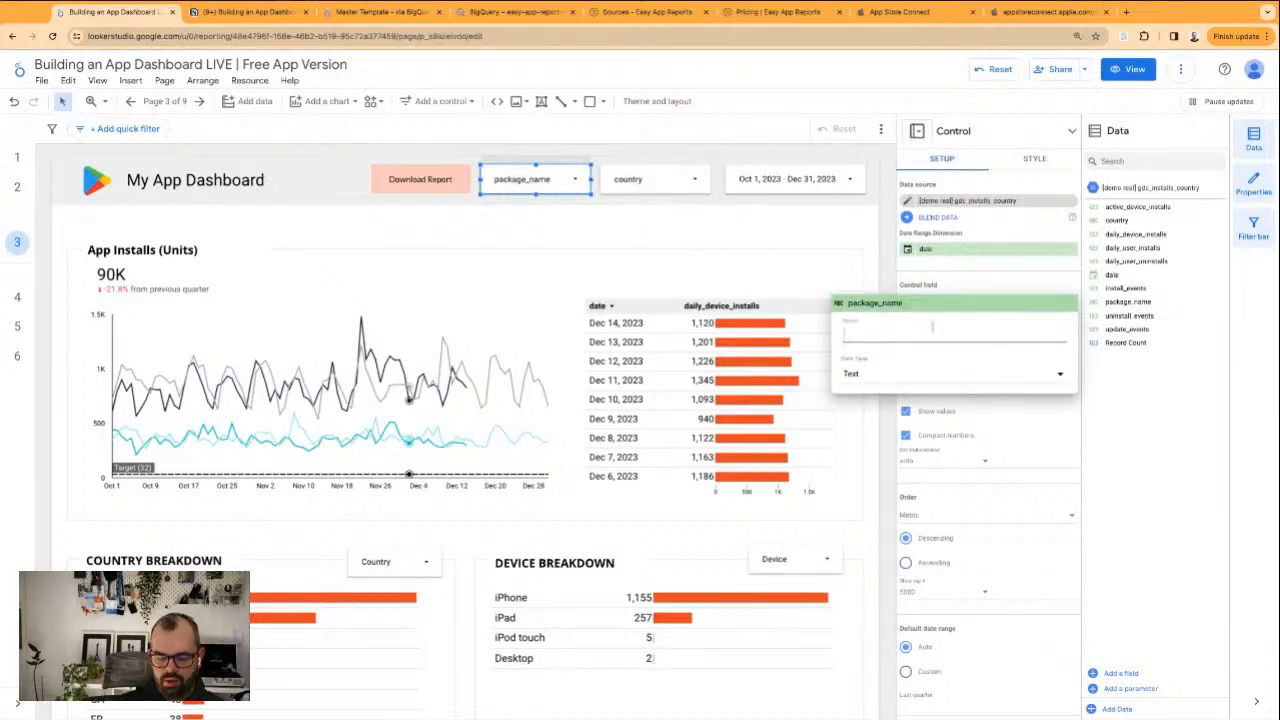
pyautogui.write('App')
pyautogui.press('Return')
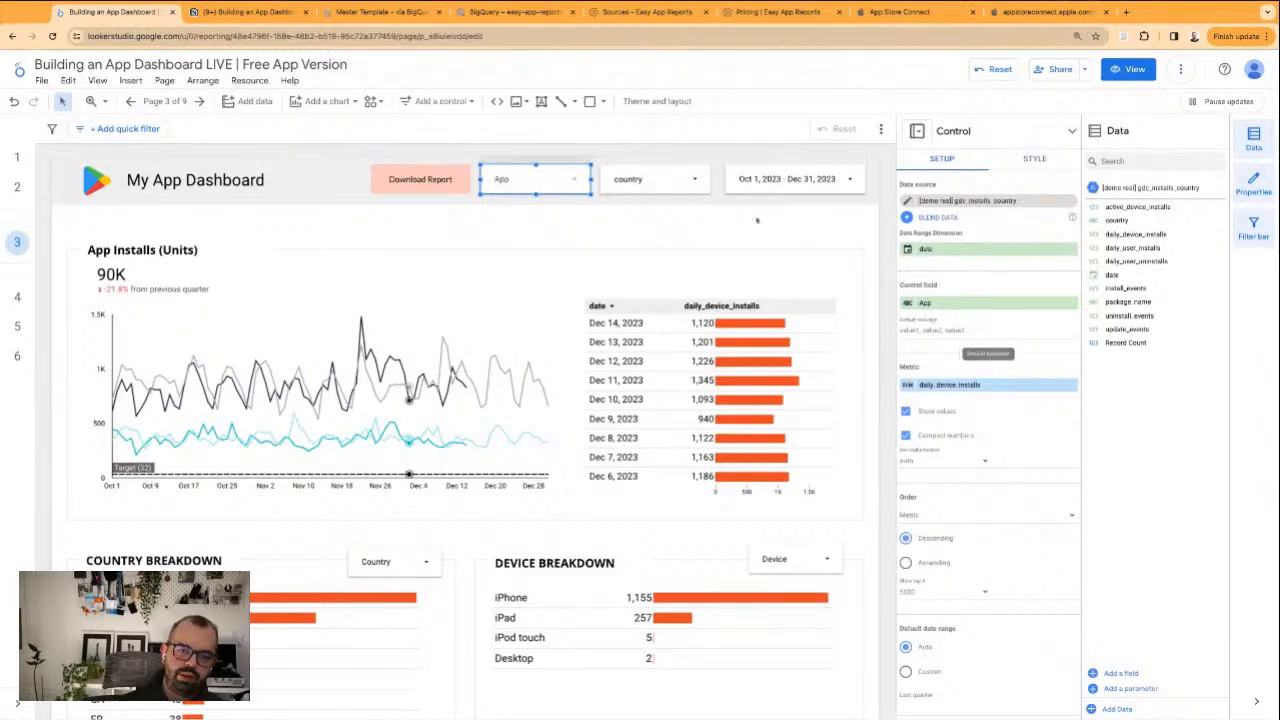
# Rename the control field of the country filter beside the date range control to Country
pyautogui.click(650, 180)
pyautogui.click(668, 187)
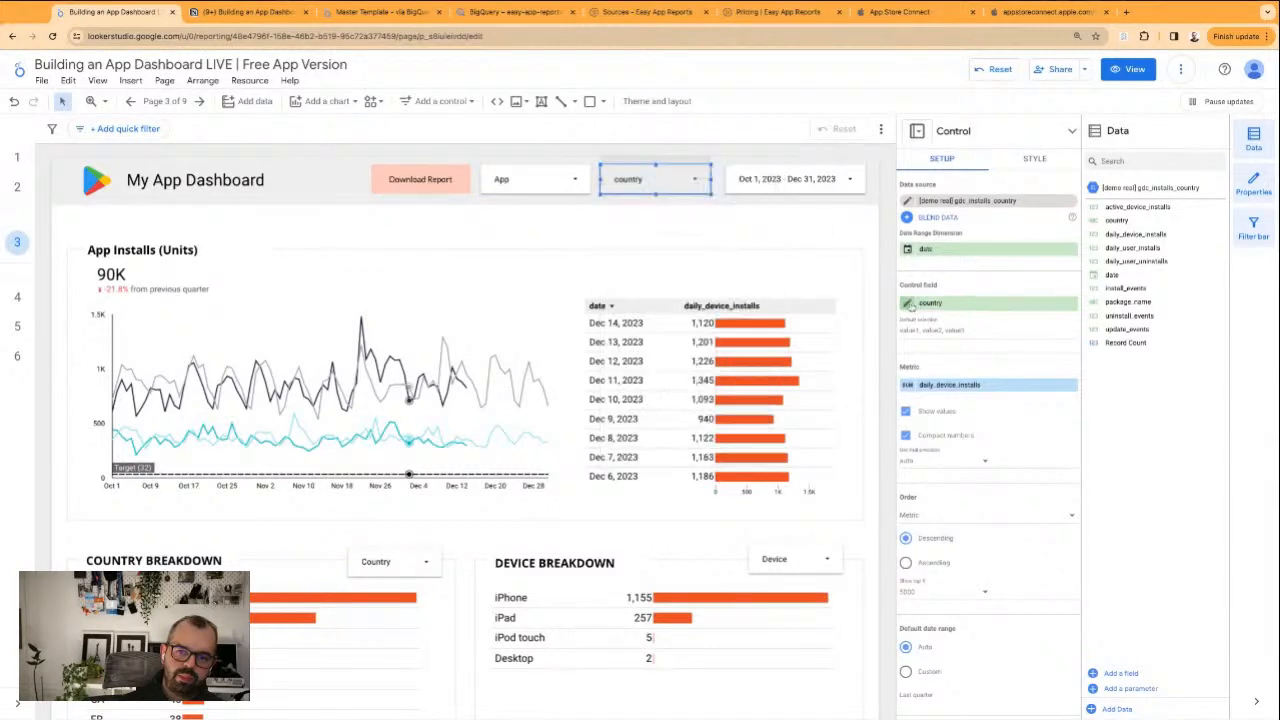
pyautogui.click(941, 318)
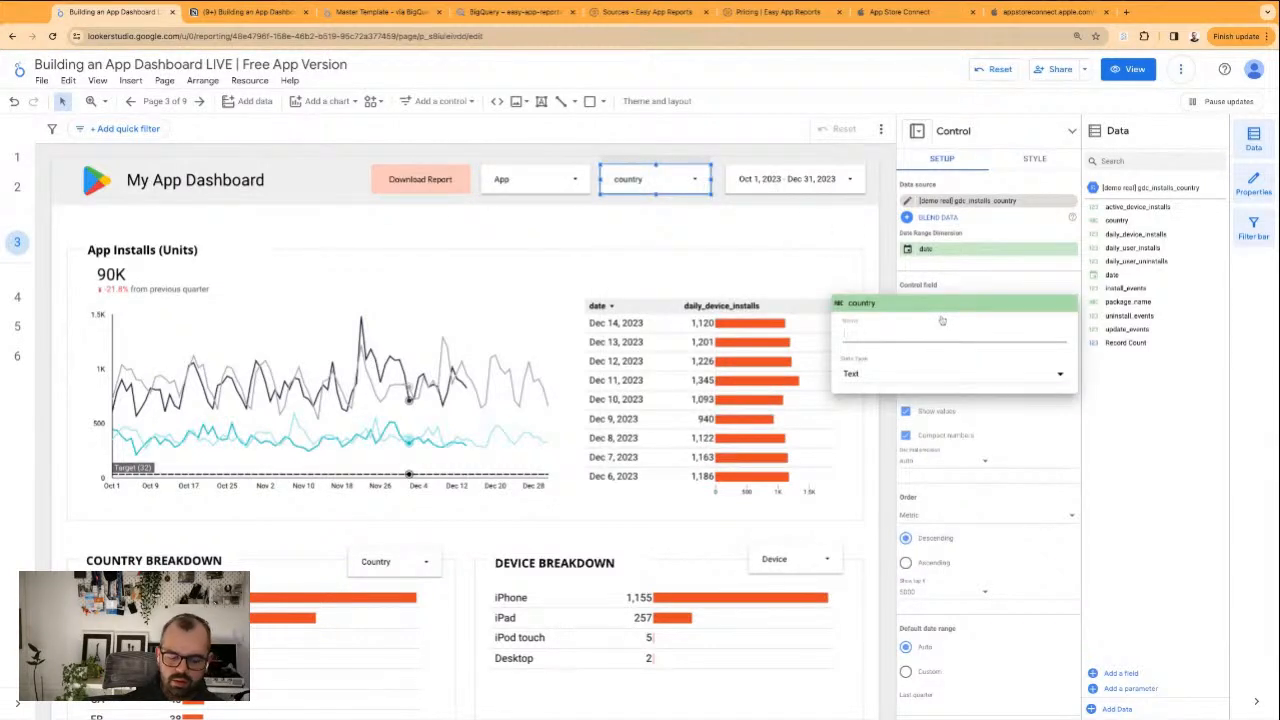
pyautogui.write('Country')
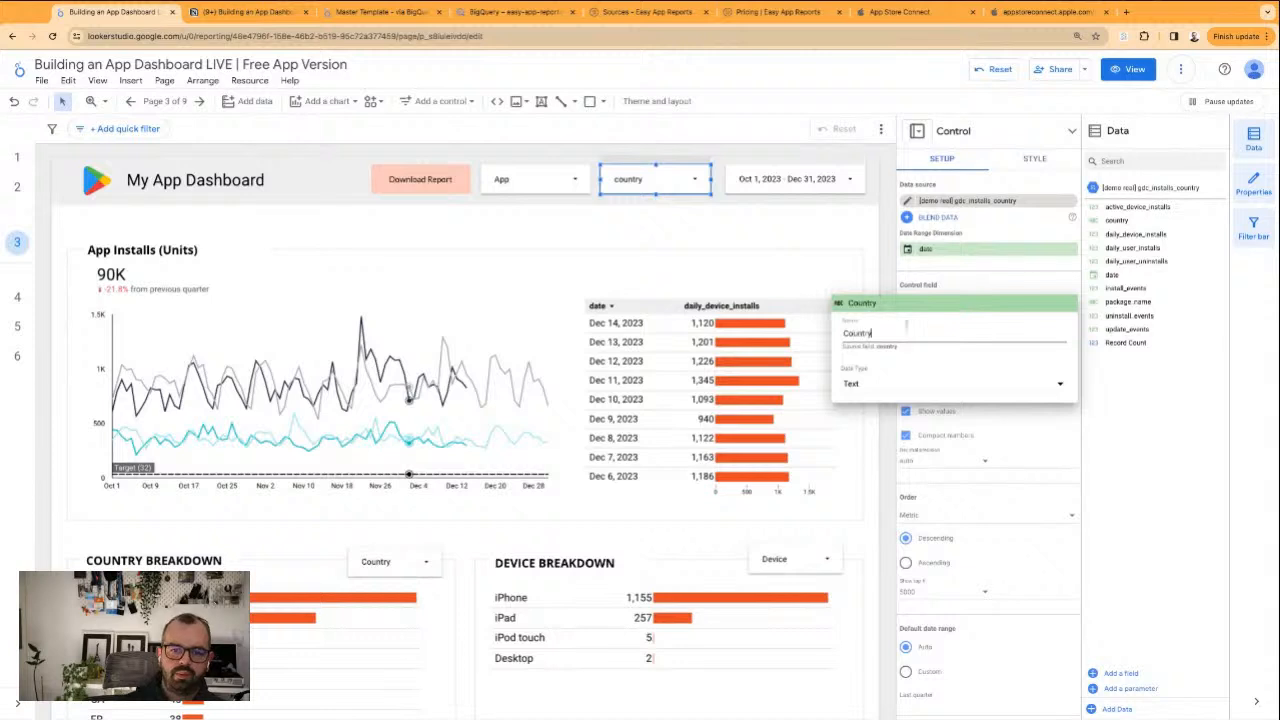
pyautogui.click(771, 240)
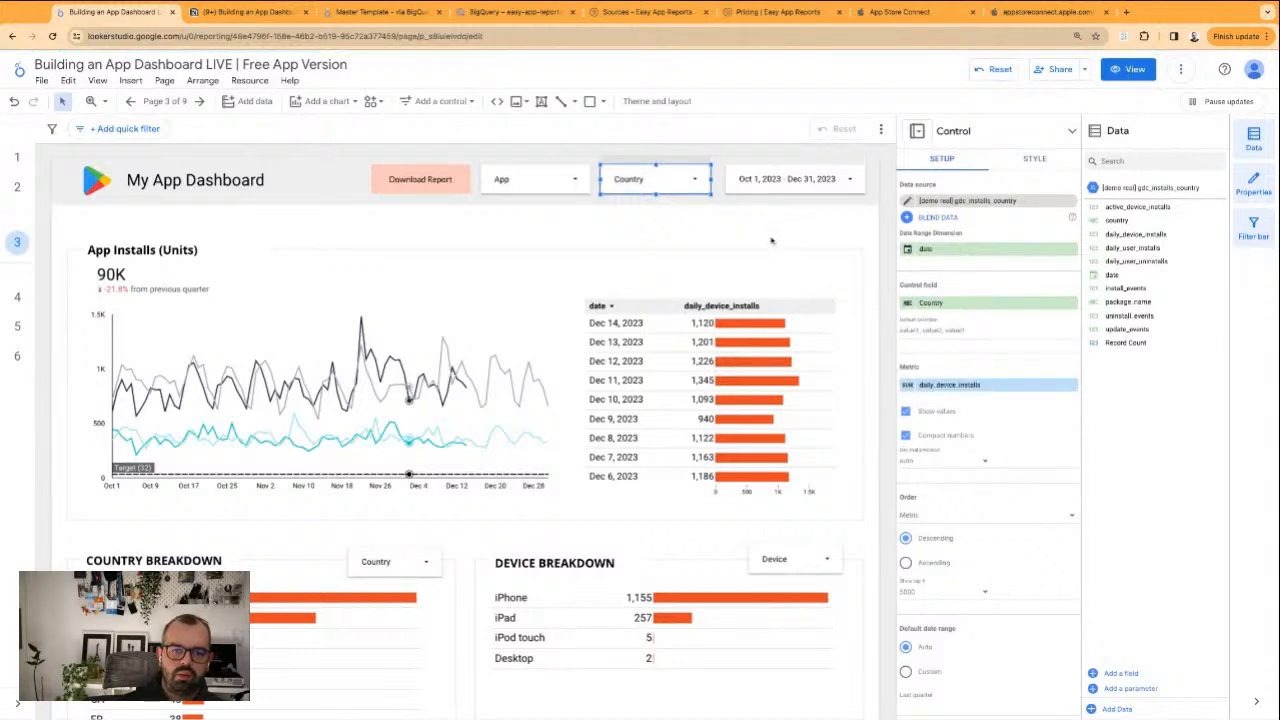
pyautogui.click(771, 240)
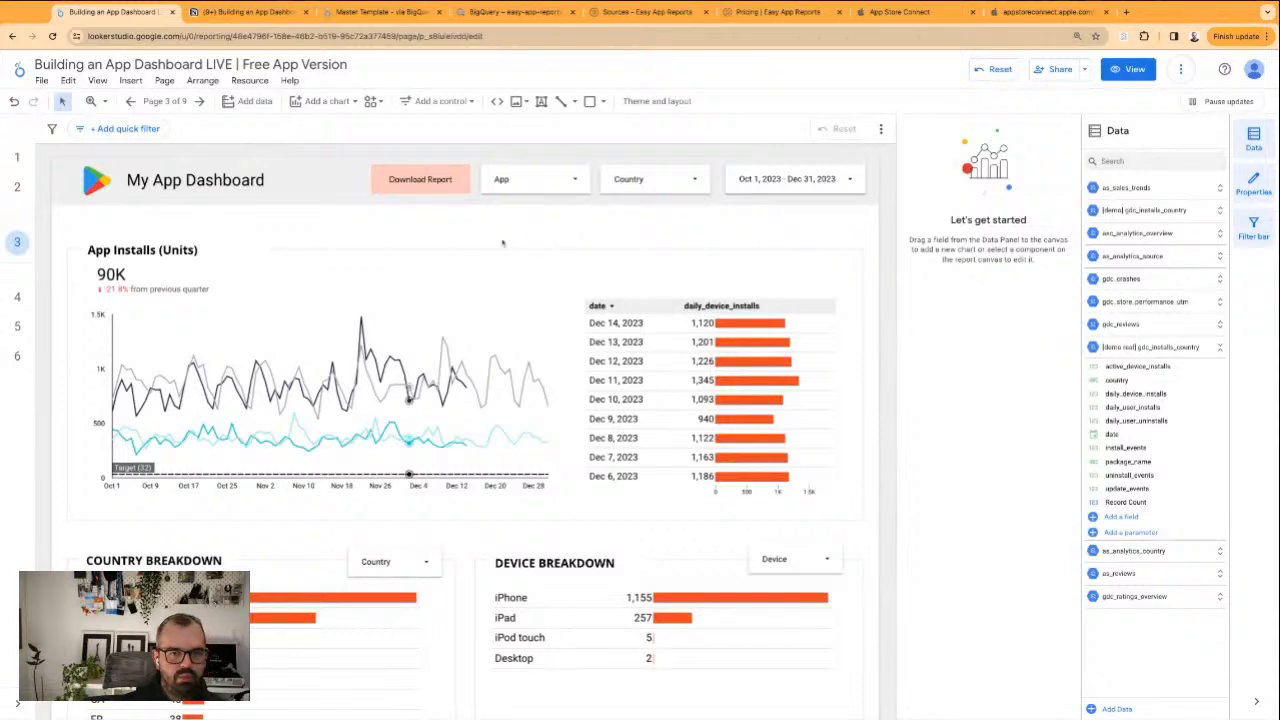
# Inspect the App Installs (Units) scorecard and the time series chart's data setup
pyautogui.click(135, 262)
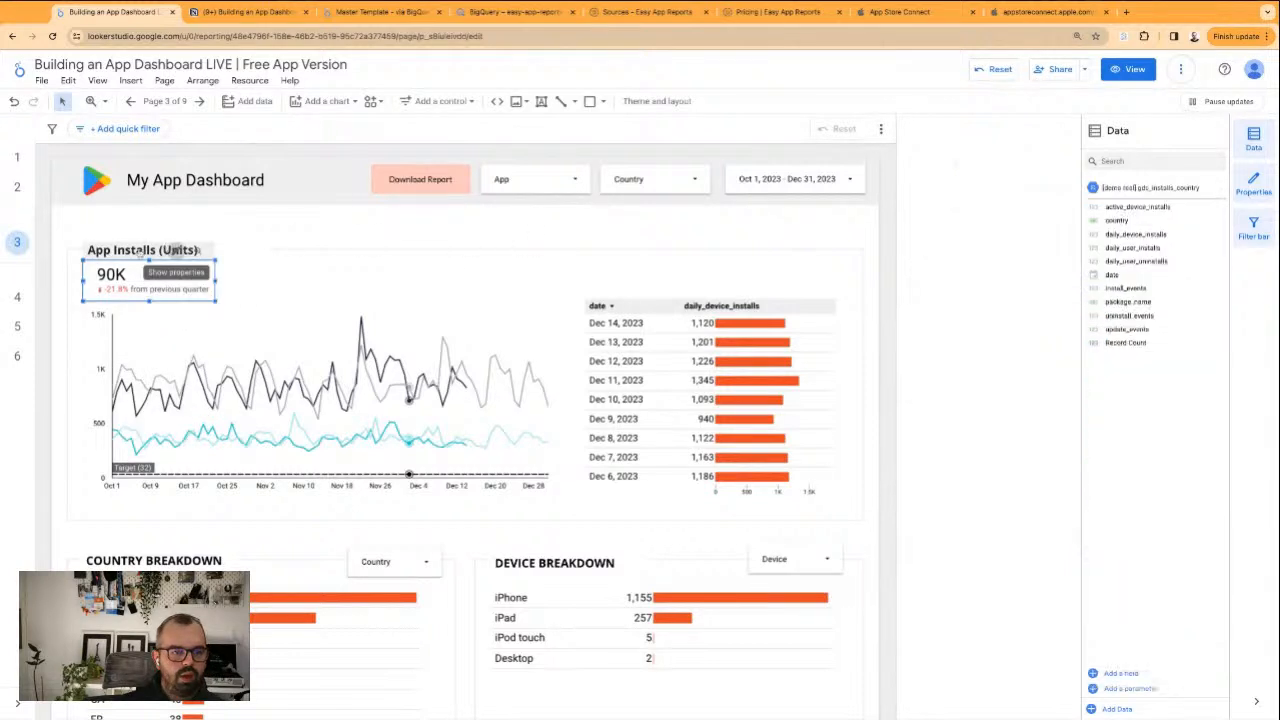
pyautogui.click(307, 239)
pyautogui.click(298, 362)
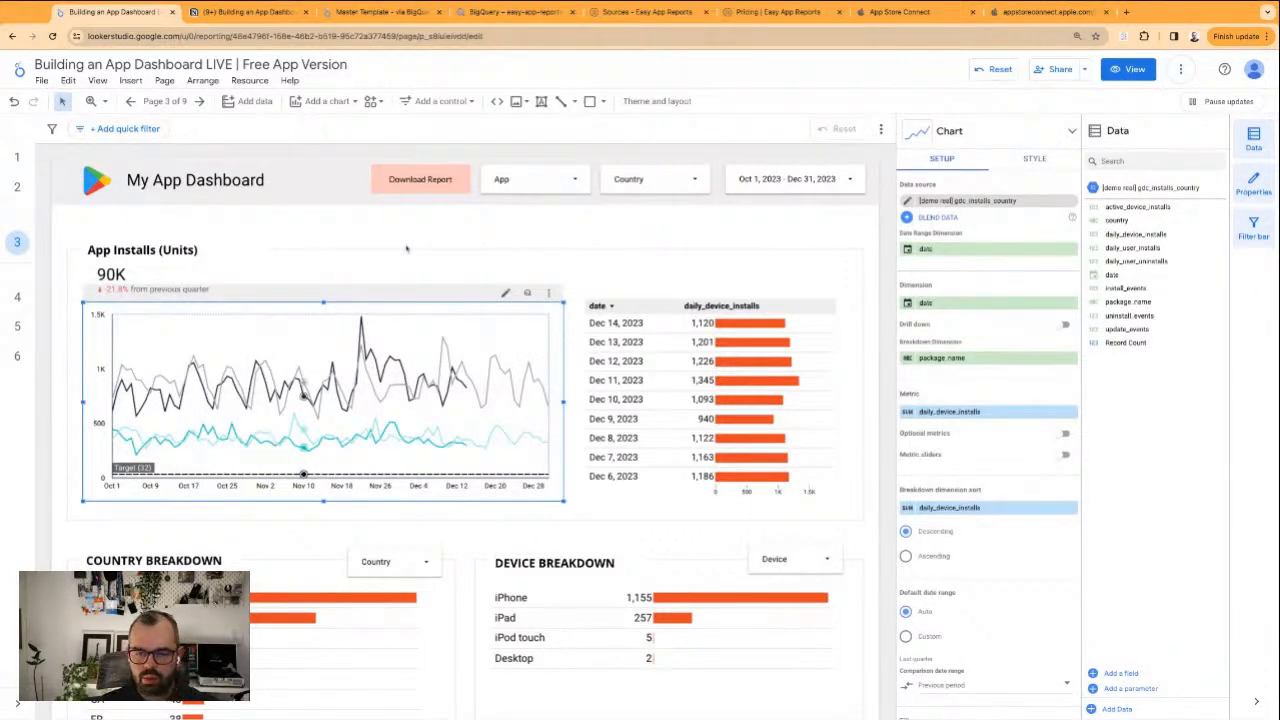
pyautogui.scroll(-1, 406, 248)
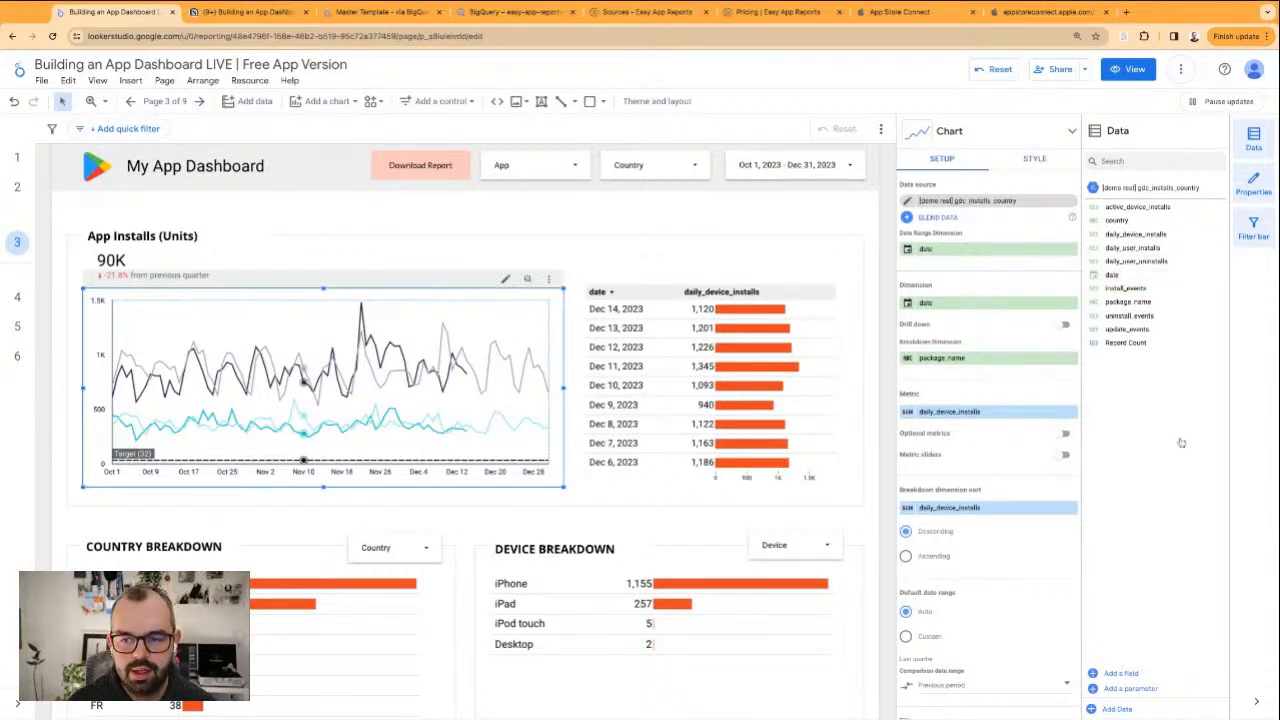
# Rename the time series chart's daily_device_installs metric to Daily User Installs
pyautogui.click(771, 216)
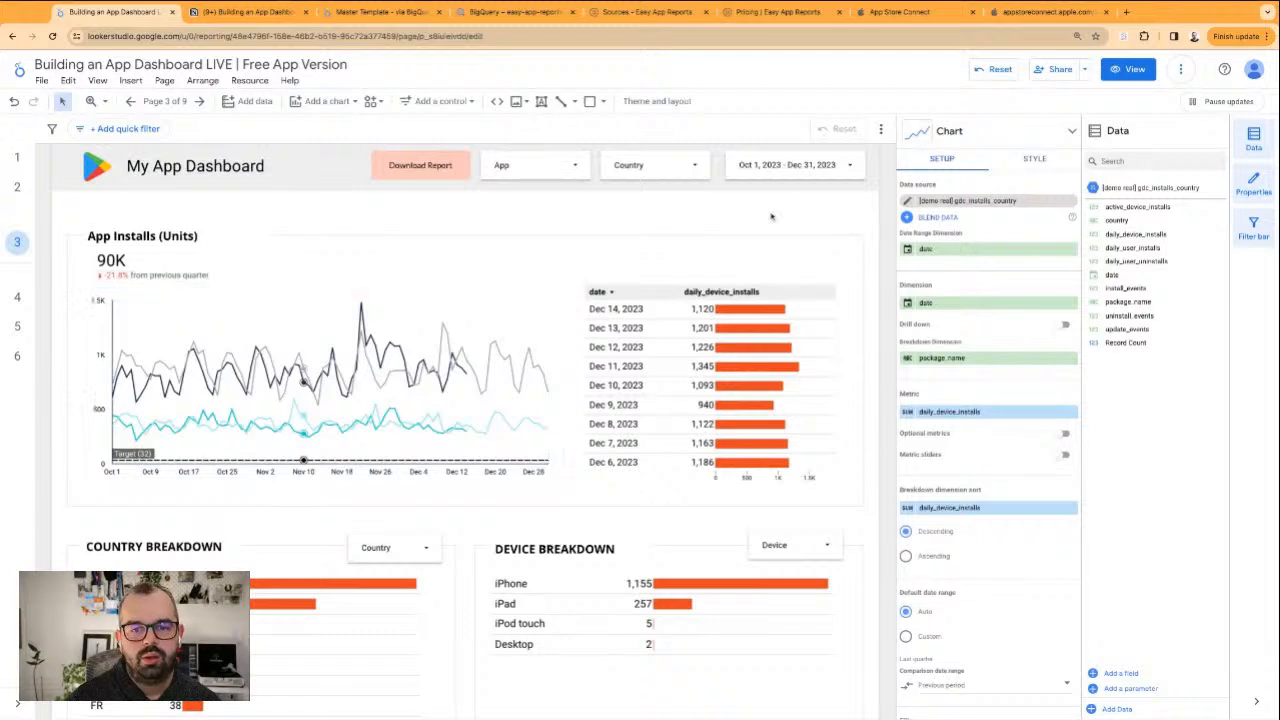
pyautogui.click(494, 311)
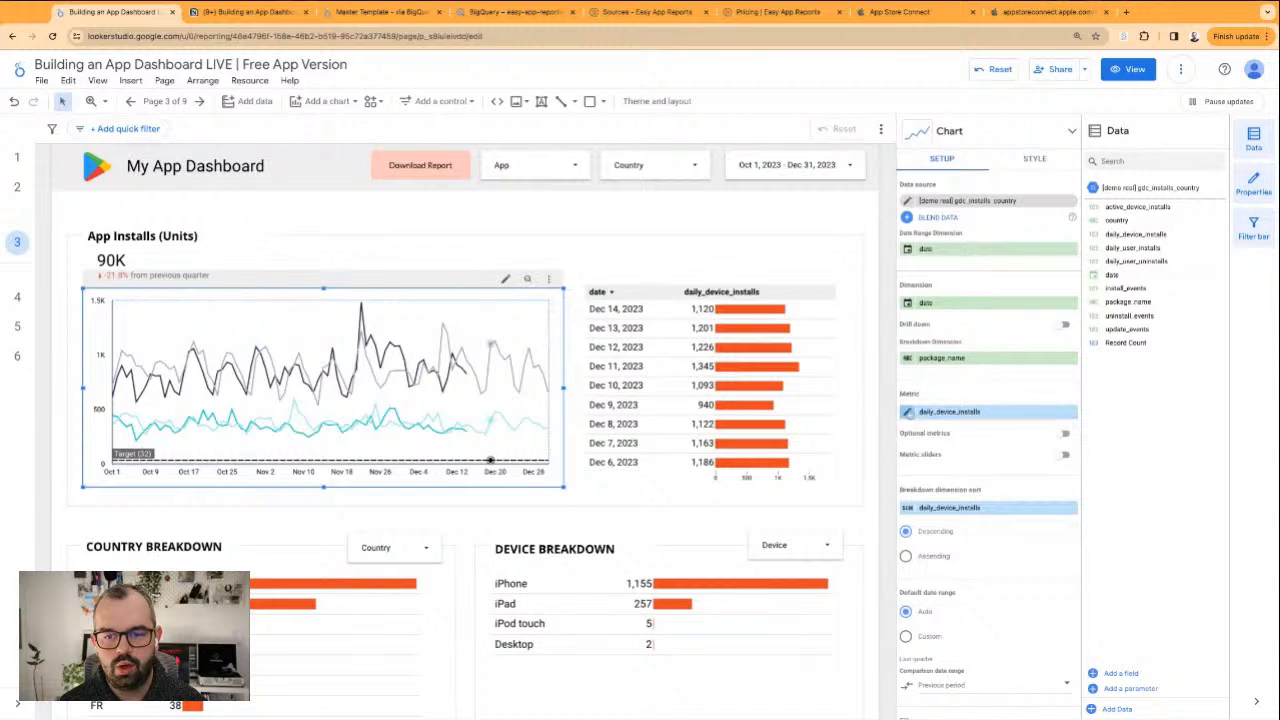
pyautogui.click(910, 415)
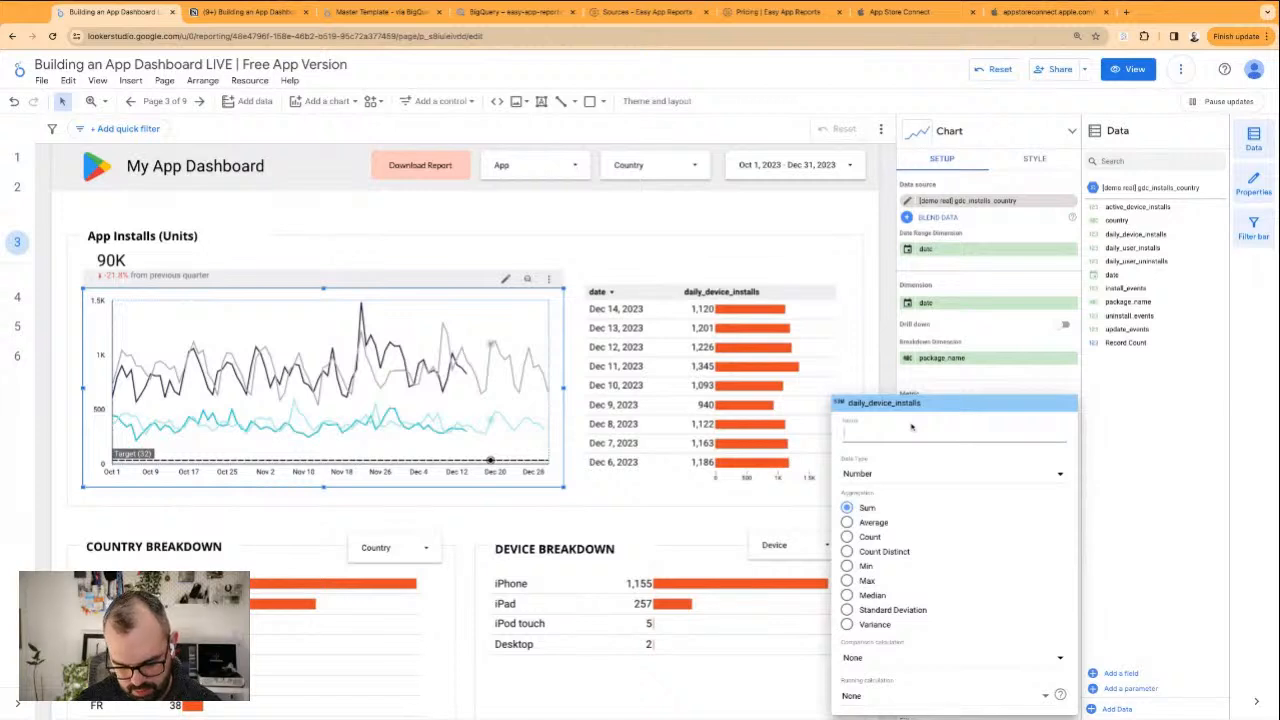
pyautogui.write('Daily')
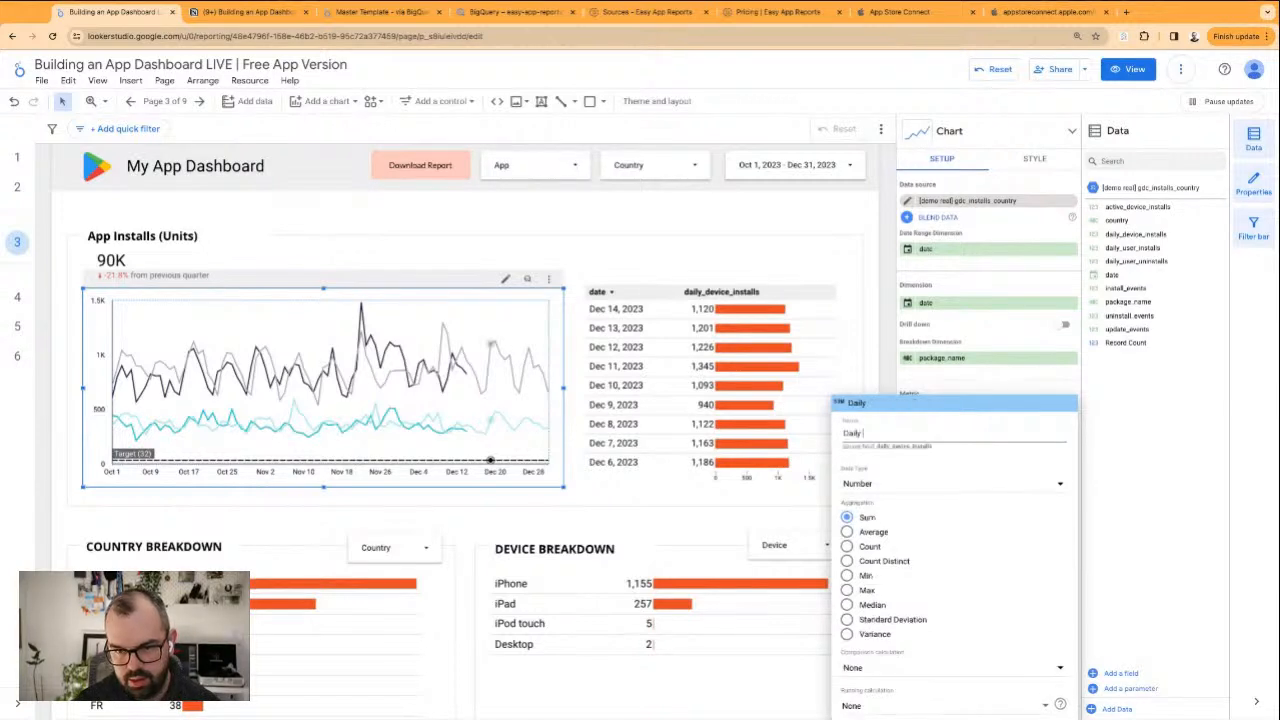
pyautogui.write(' User')
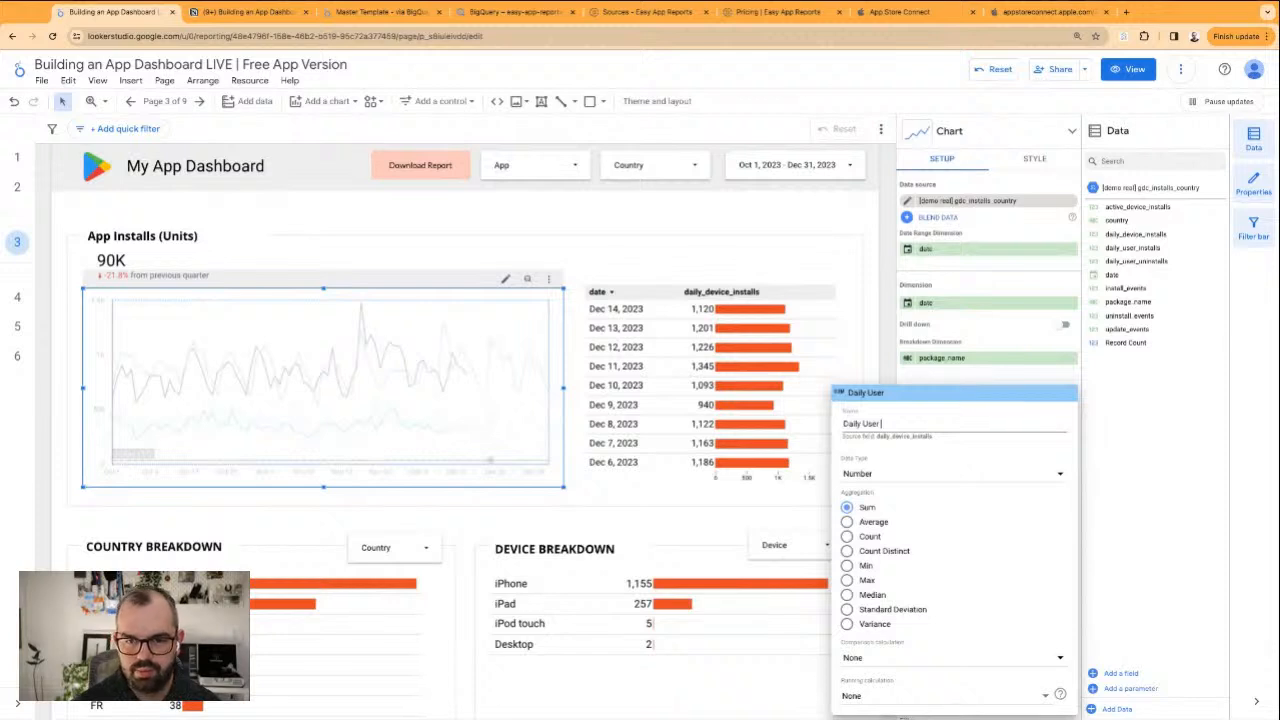
pyautogui.write(' Installs')
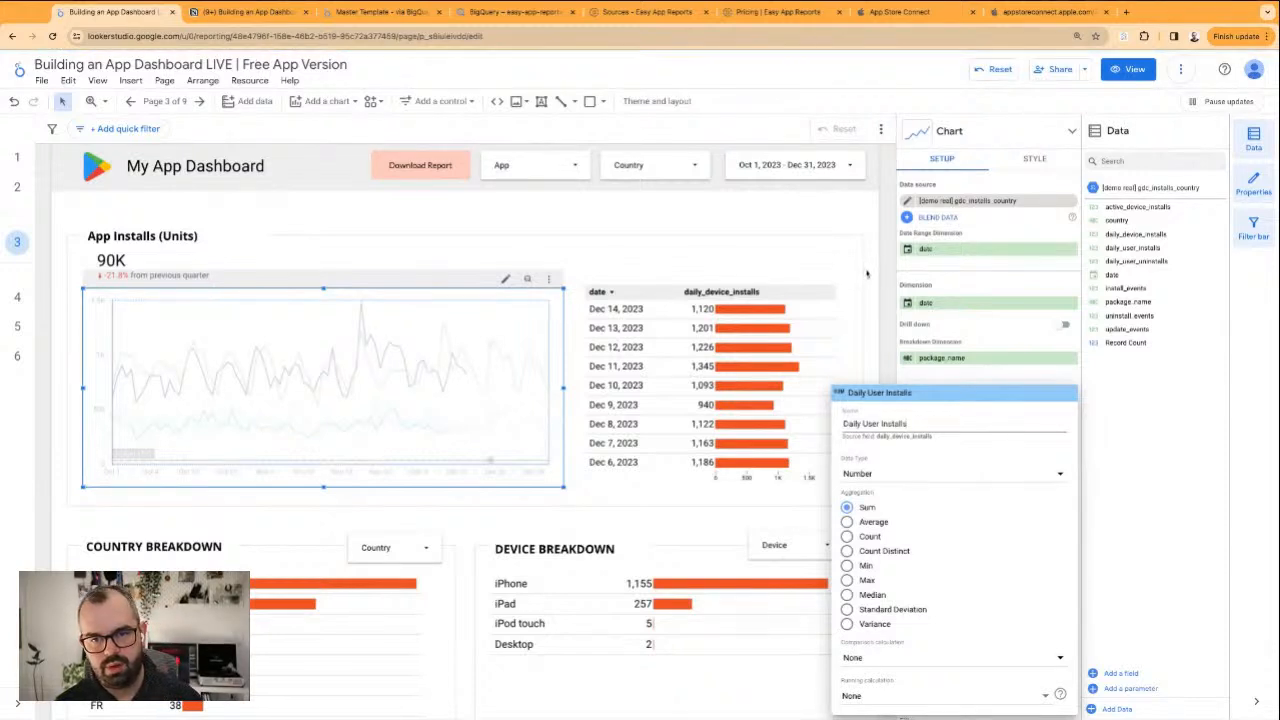
pyautogui.click(780, 260)
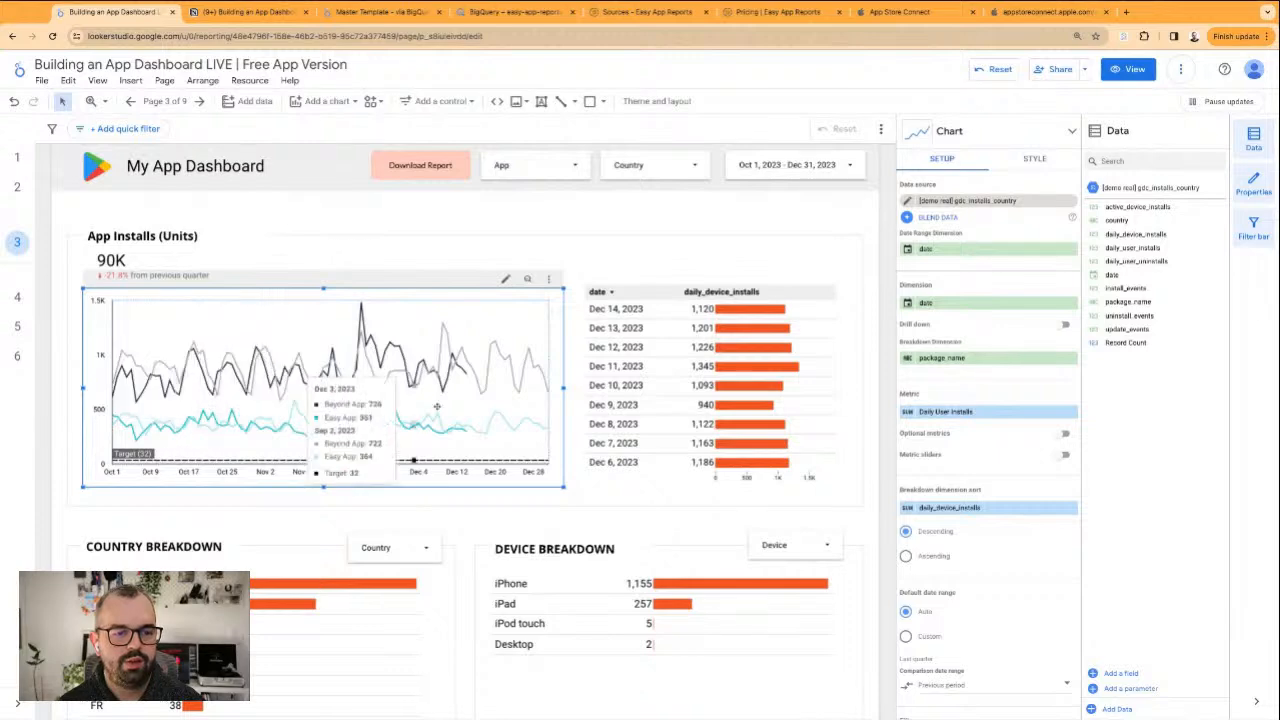
# Change the App Installs (Units) section heading to Daily User Installs
pyautogui.click(125, 242)
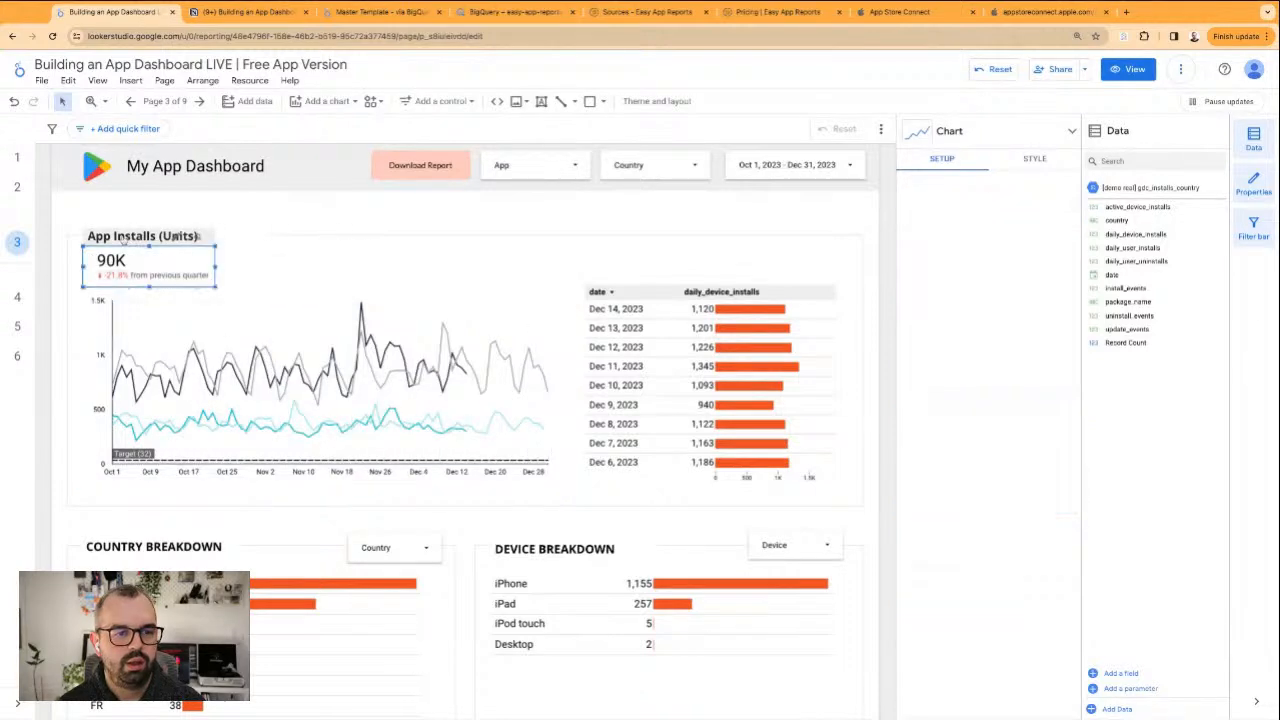
pyautogui.click(214, 215)
pyautogui.click(216, 236)
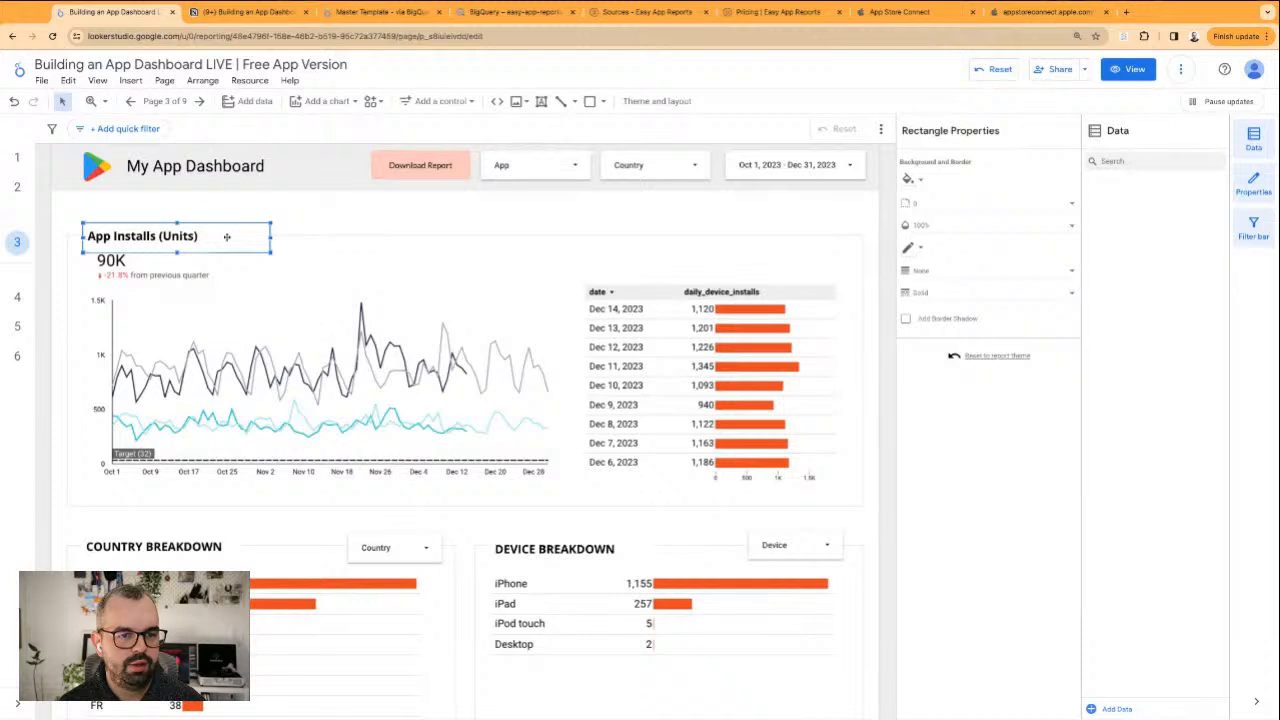
pyautogui.click(185, 236)
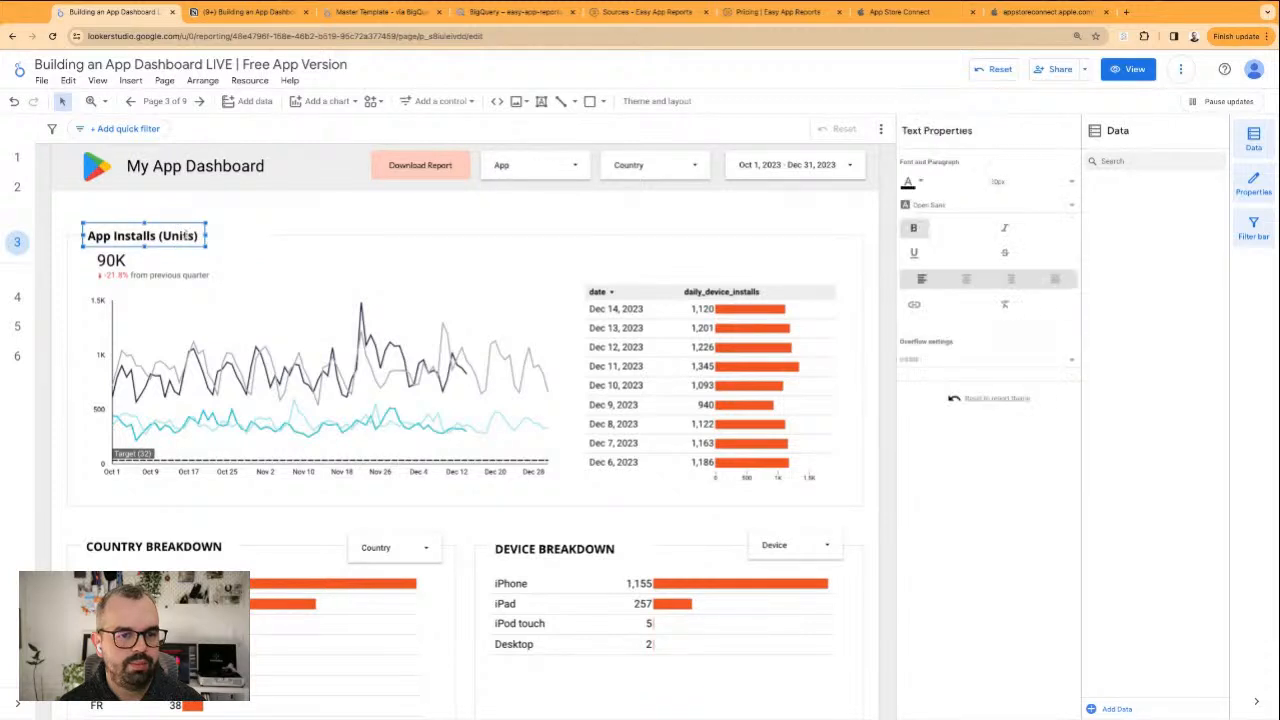
pyautogui.doubleClick(186, 235)
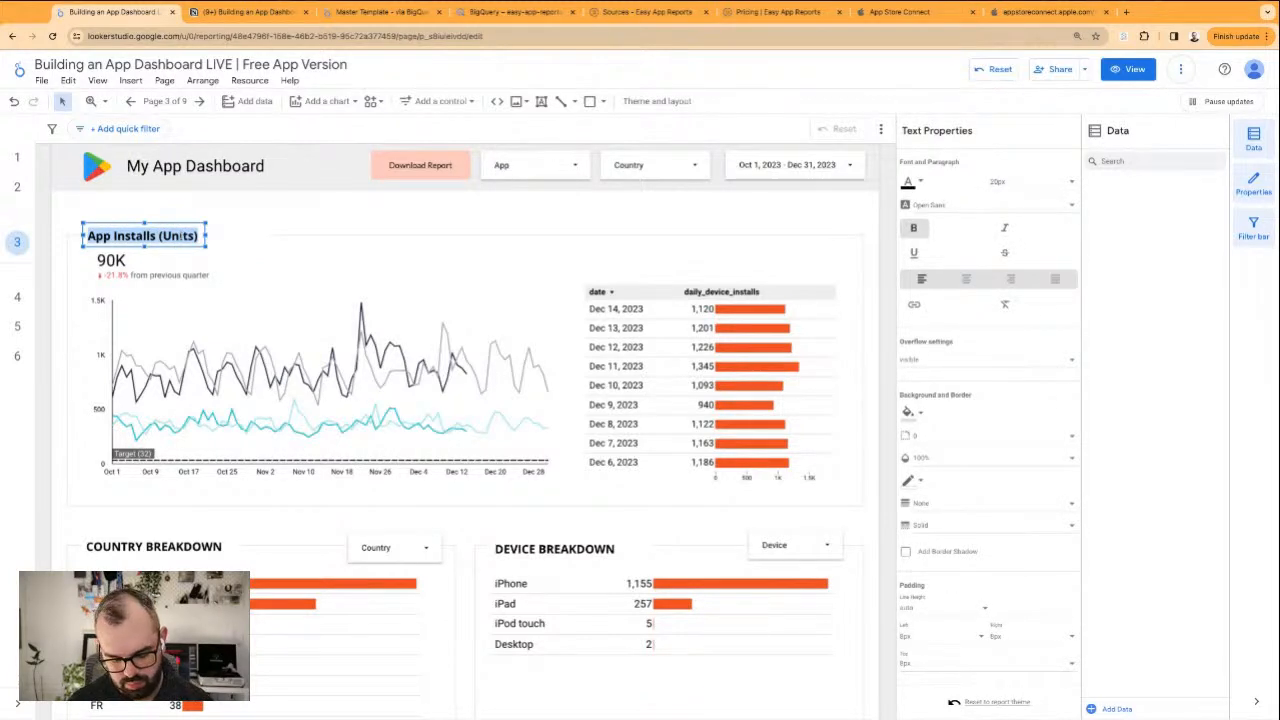
pyautogui.write('Daily Device I')
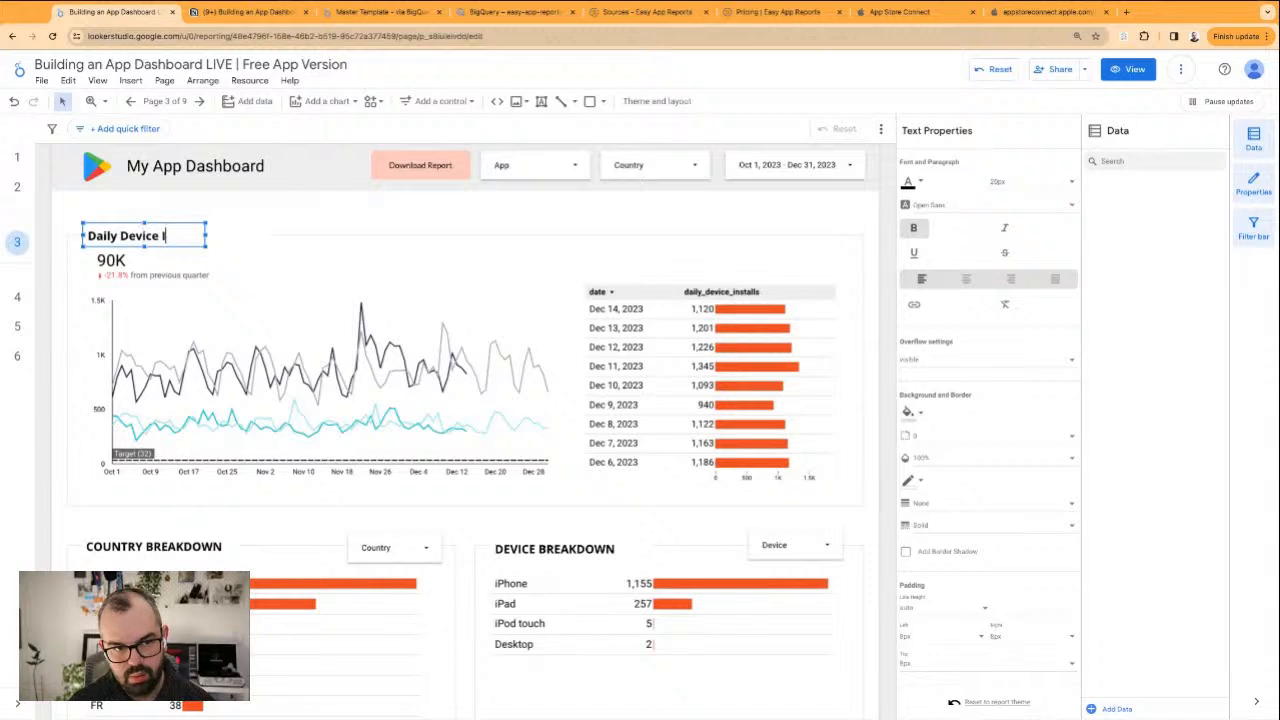
pyautogui.write('nstall')
pyautogui.hotkey('ctrl', 'BackSpace')
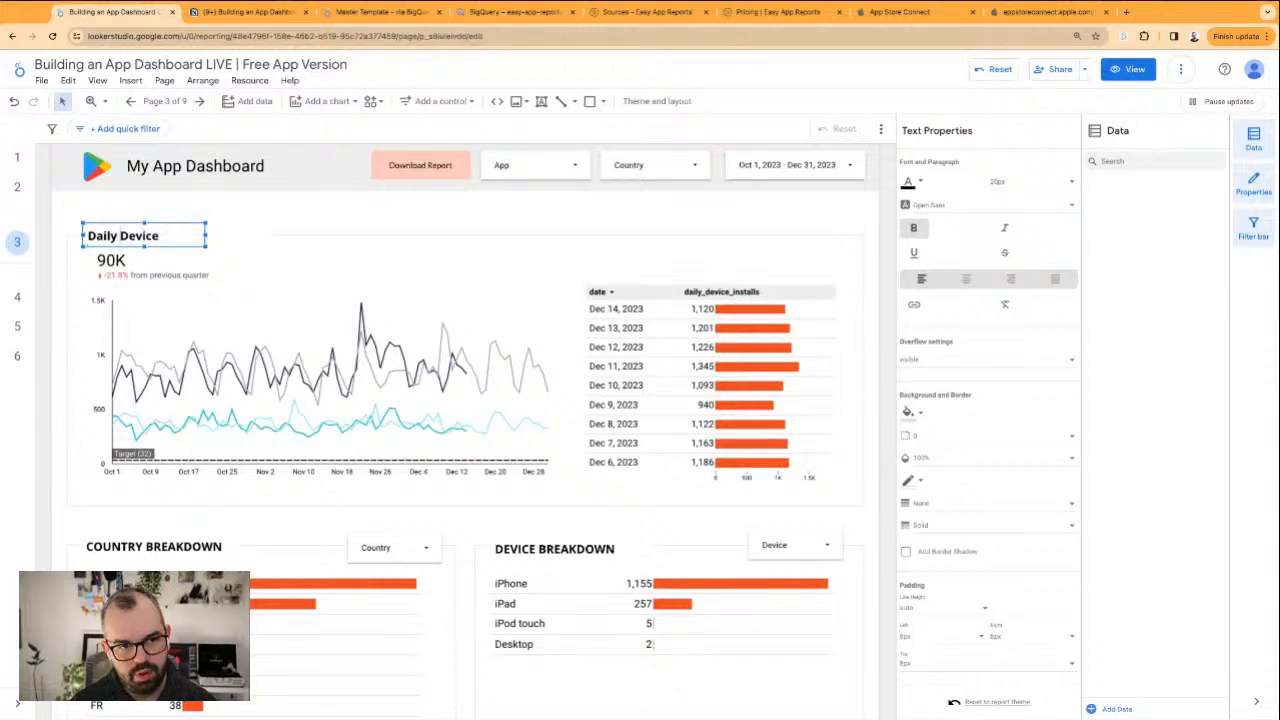
pyautogui.doubleClick(147, 235)
pyautogui.write('User Installs')
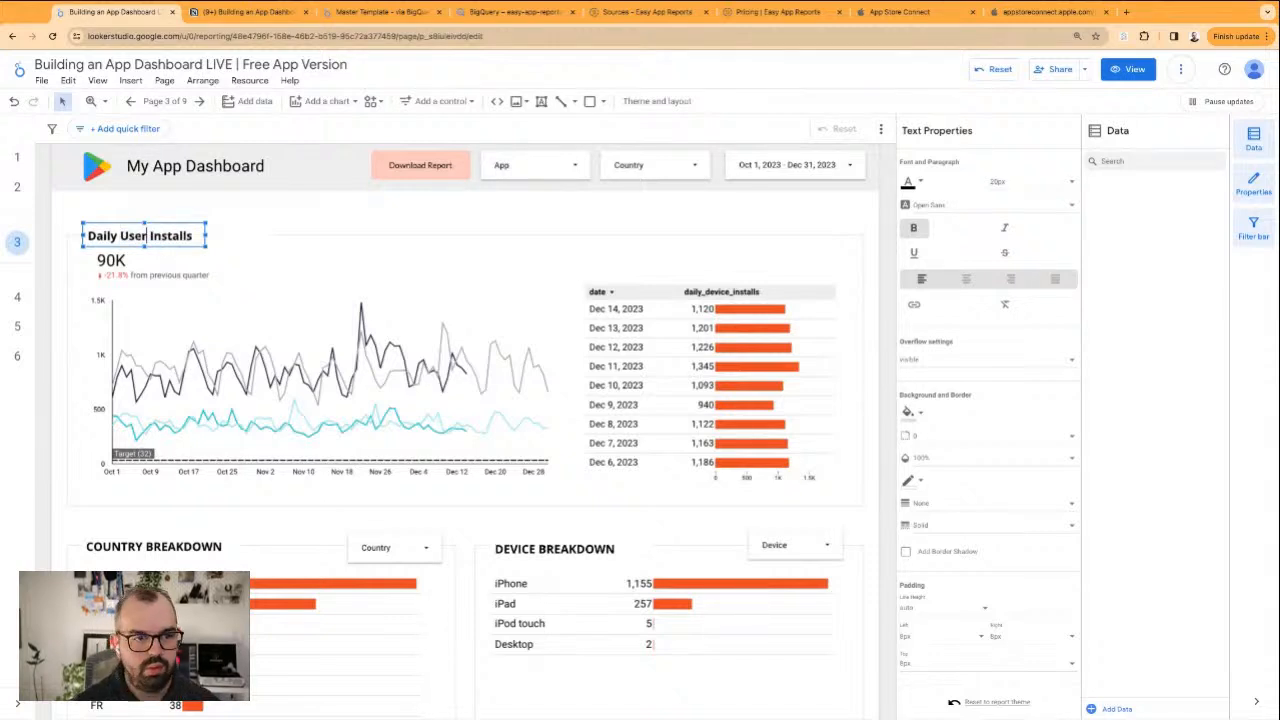
pyautogui.click(258, 218)
# Narrow the background rectangle behind the Daily User Installs heading so it fits the text more closely
pyautogui.click(207, 236)
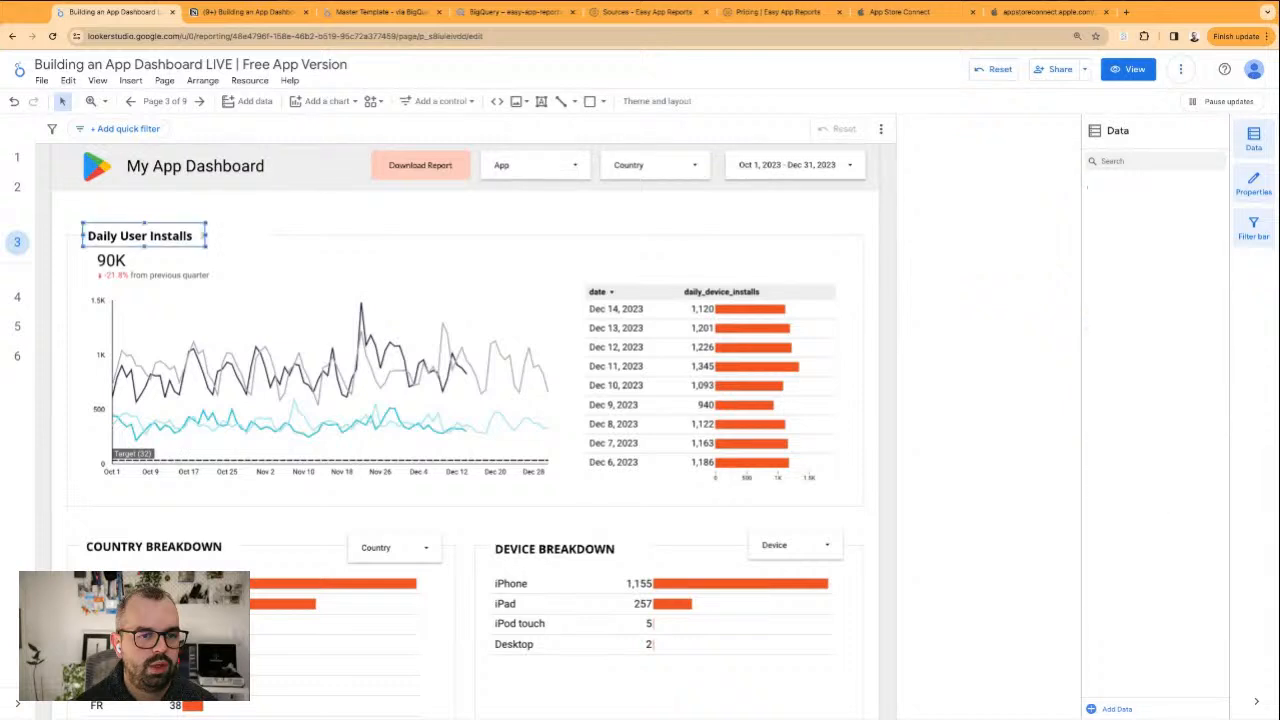
pyautogui.moveTo(207, 236)
pyautogui.mouseDown()
pyautogui.moveTo(265, 234)
pyautogui.moveTo(214, 236)
pyautogui.mouseUp()
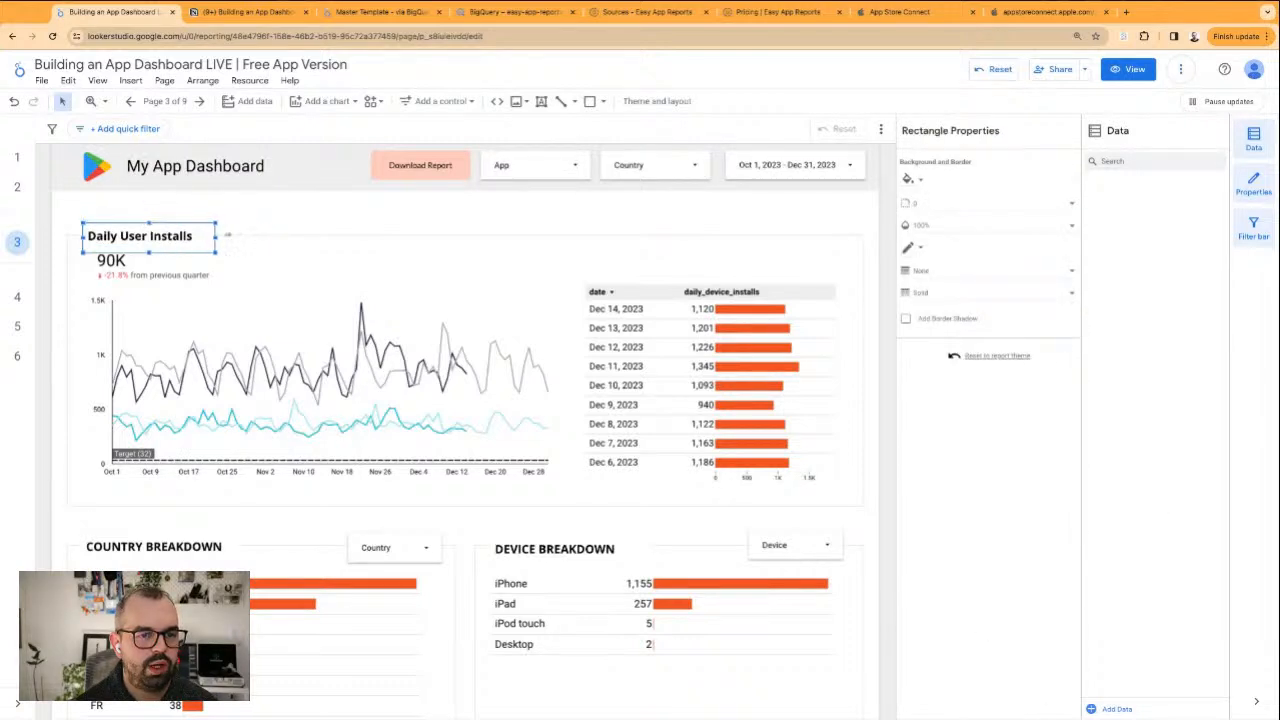
pyautogui.click(286, 221)
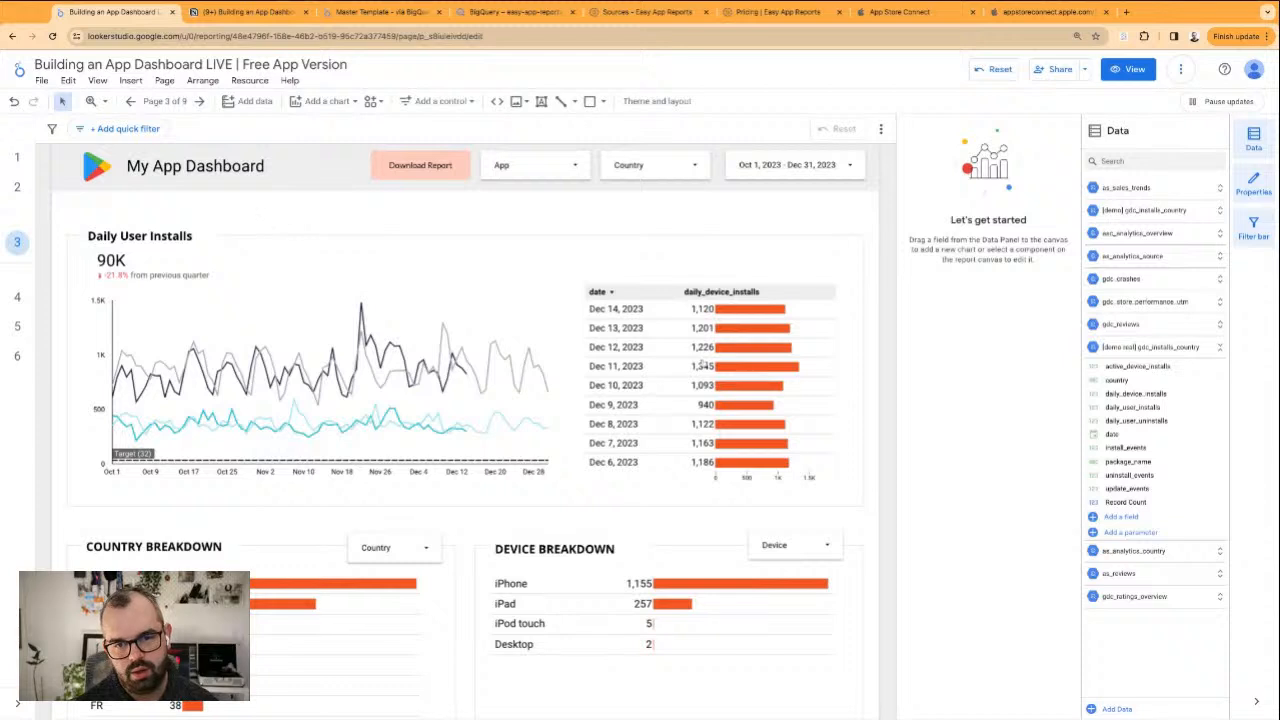
# Replace the metric of the date table and the time series chart with daily_user_installs, naming the chart's metric Daily User Installs
pyautogui.click(736, 332)
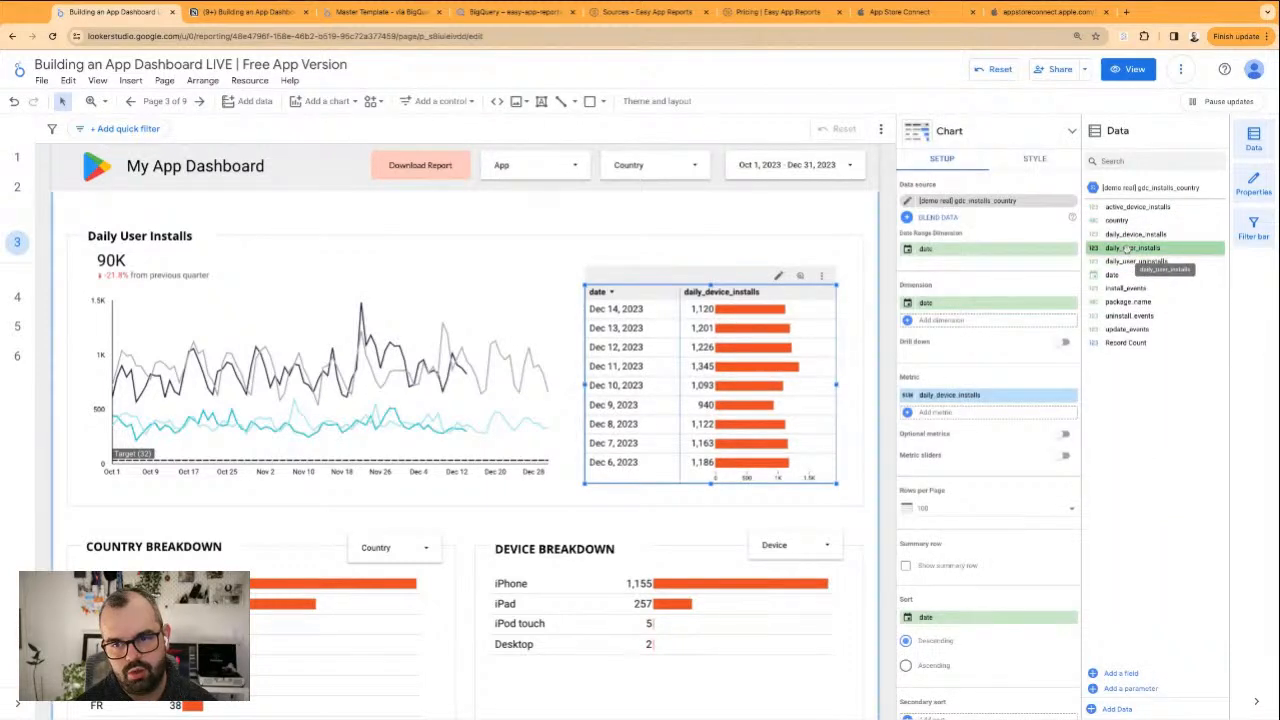
pyautogui.moveTo(1127, 249); pyautogui.dragTo(965, 396)
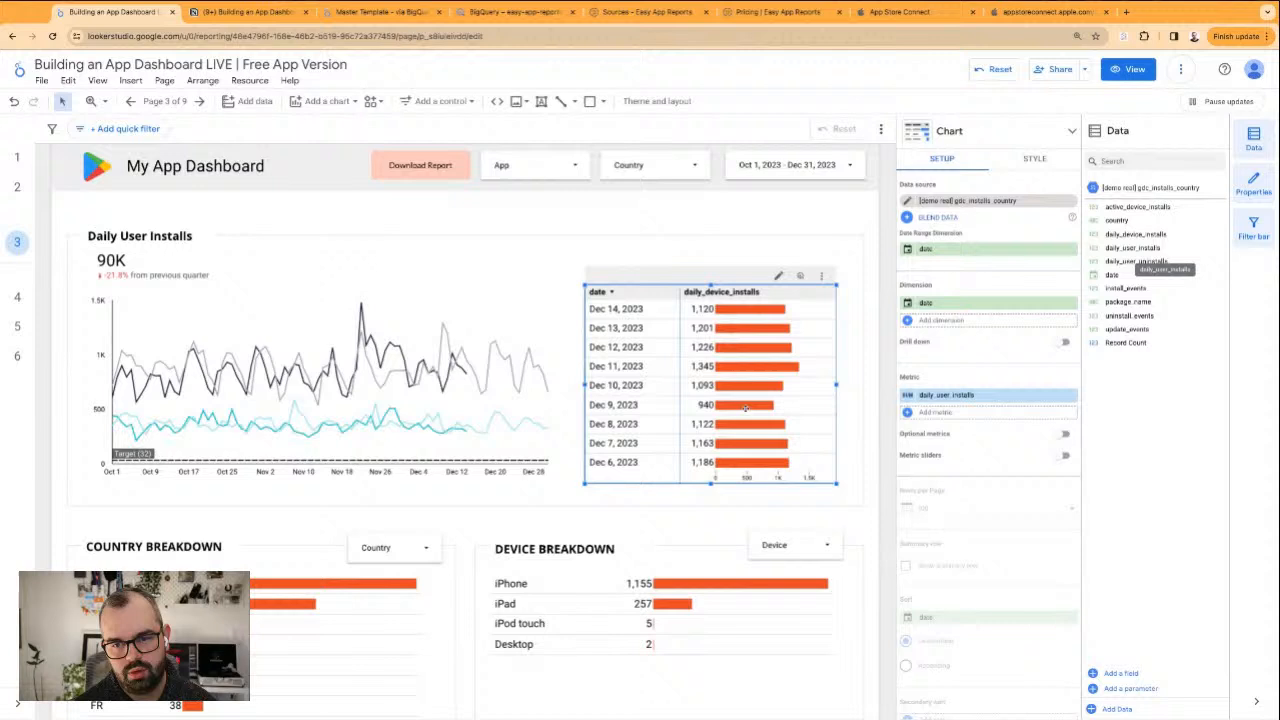
pyautogui.click(467, 378)
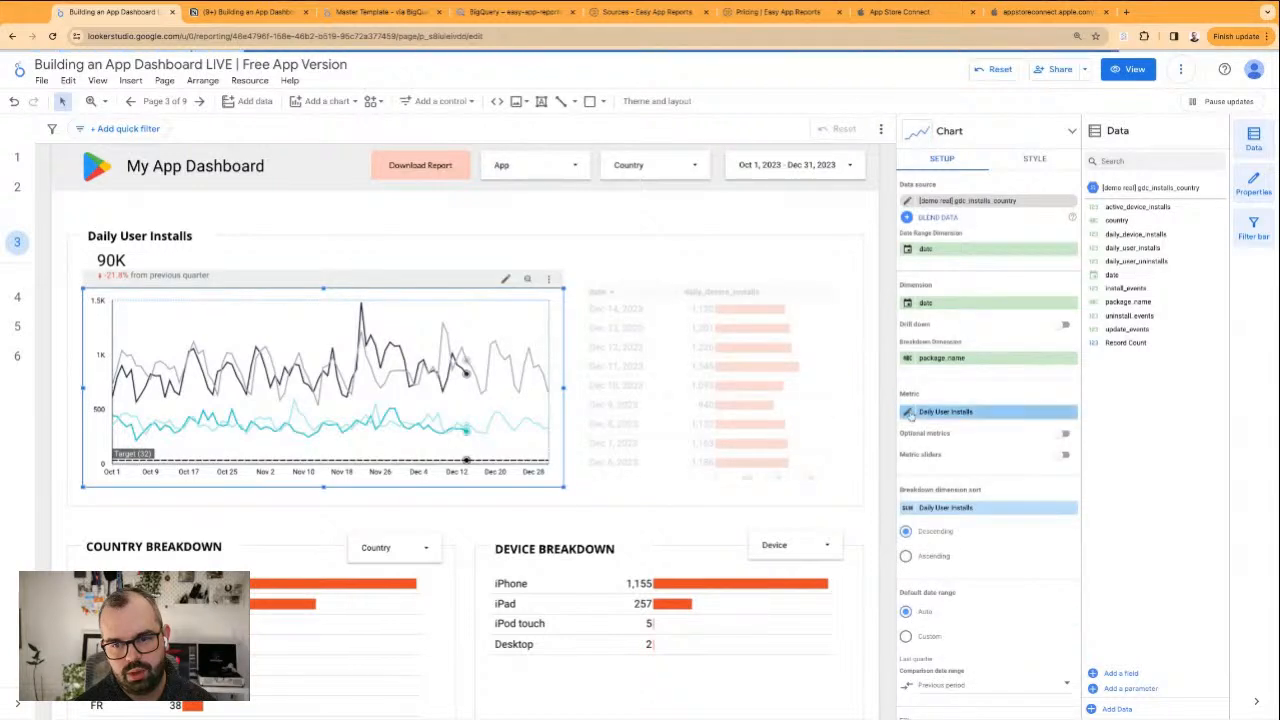
pyautogui.click(910, 411)
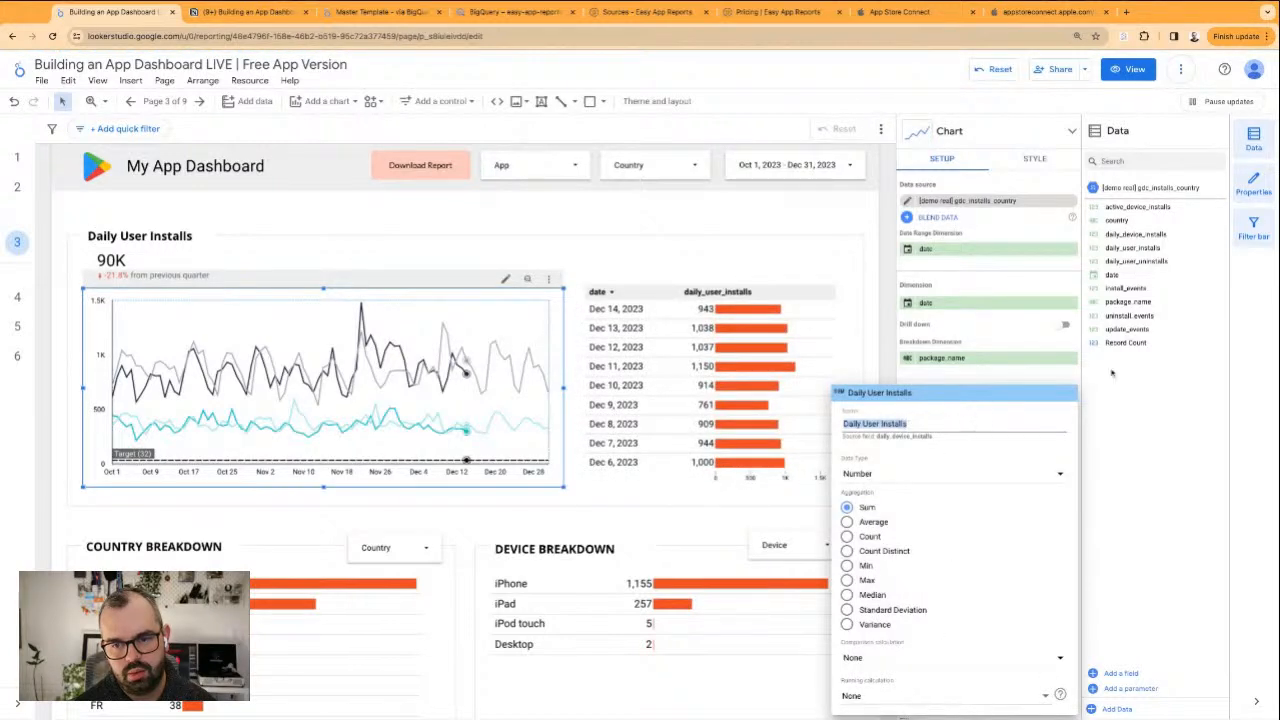
pyautogui.click(1155, 279)
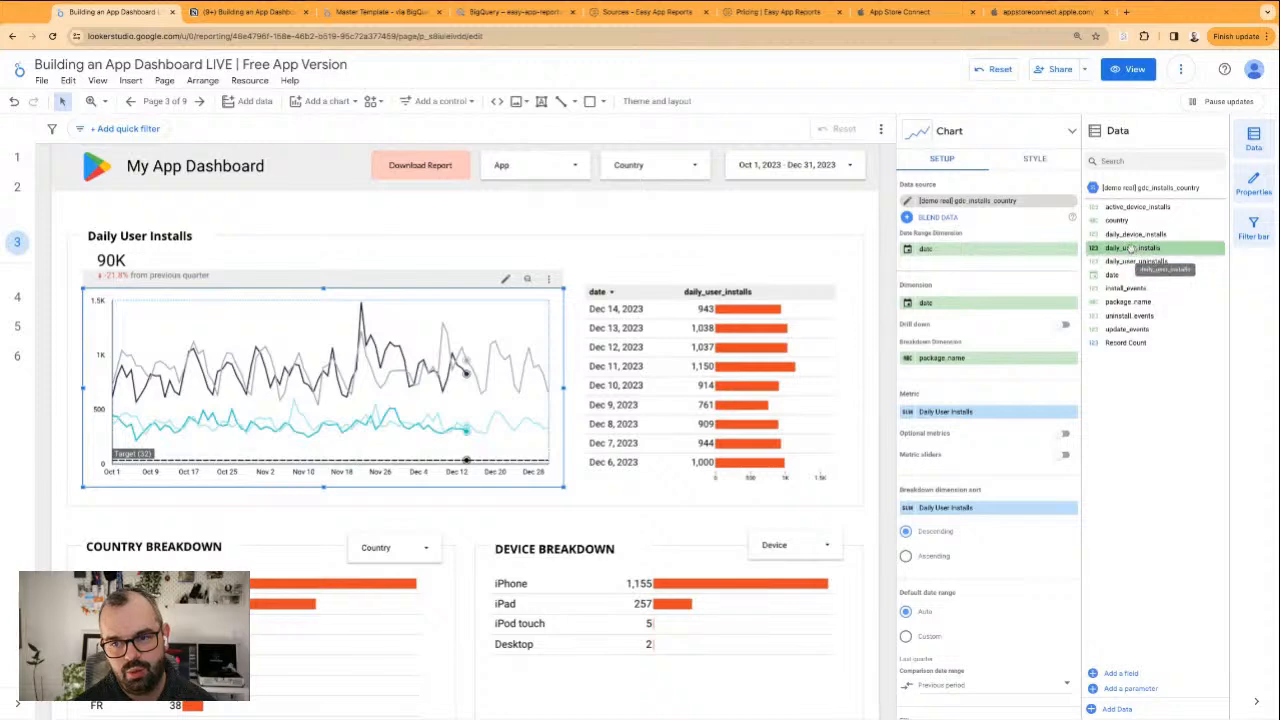
pyautogui.moveTo(1133, 249); pyautogui.dragTo(912, 413)
pyautogui.click(910, 412)
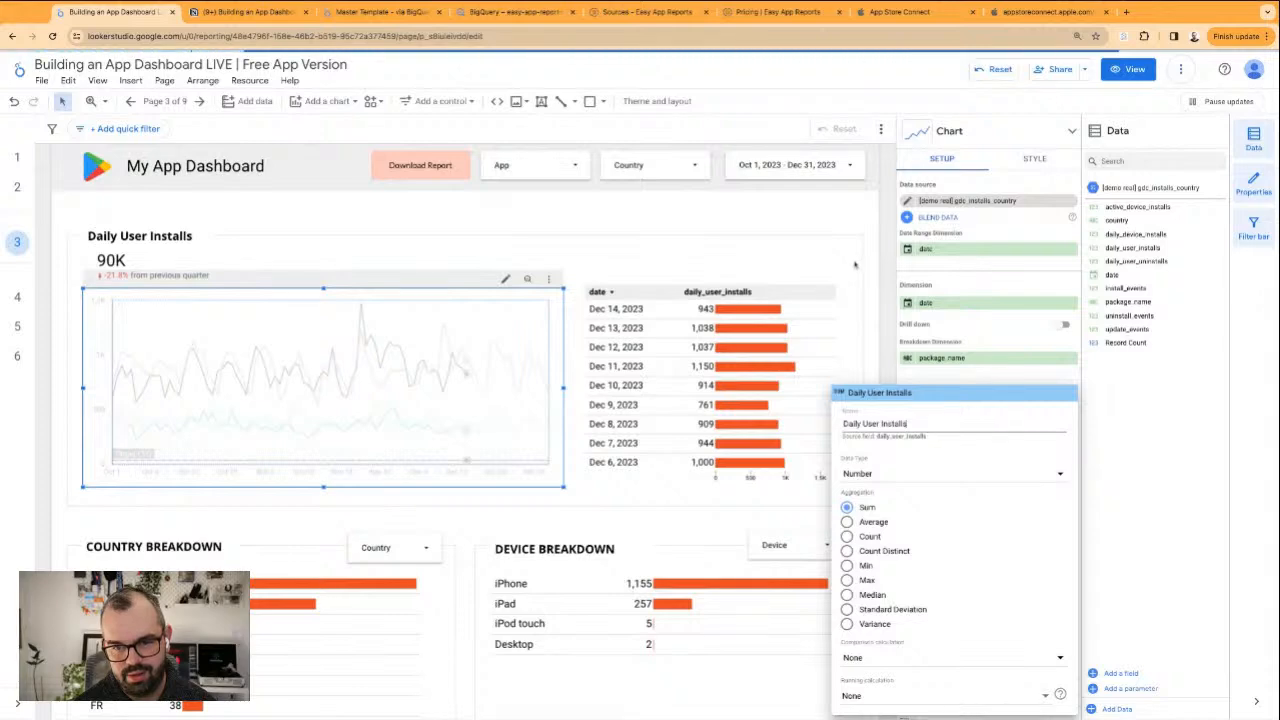
# Rename the date table's daily_user_installs metric to Daily User Installs
pyautogui.click(795, 366)
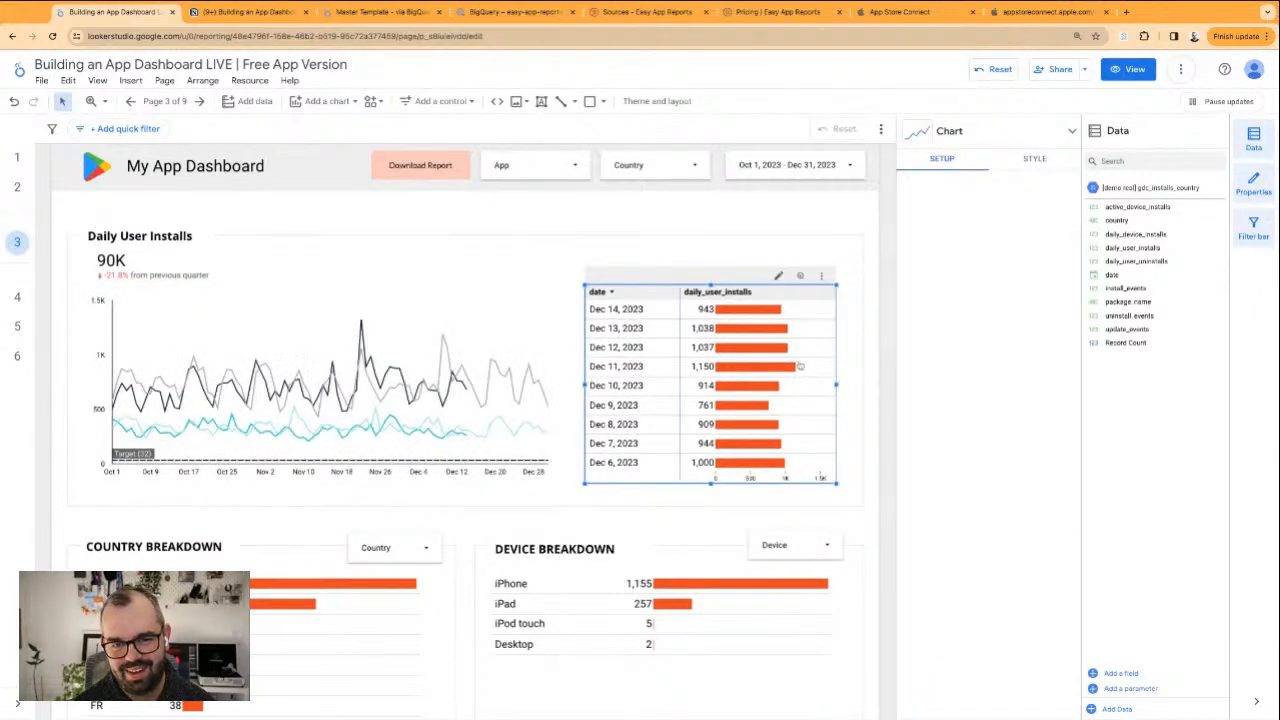
pyautogui.click(907, 396)
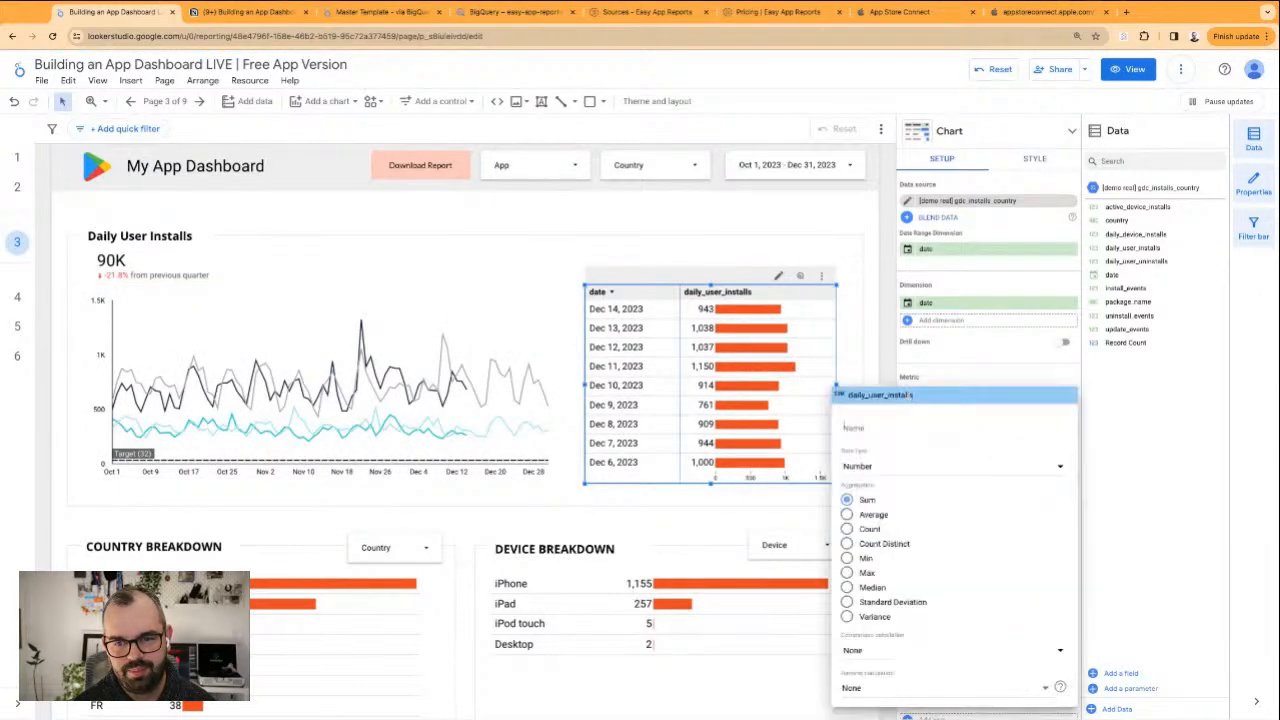
pyautogui.click(862, 336)
pyautogui.click(872, 340)
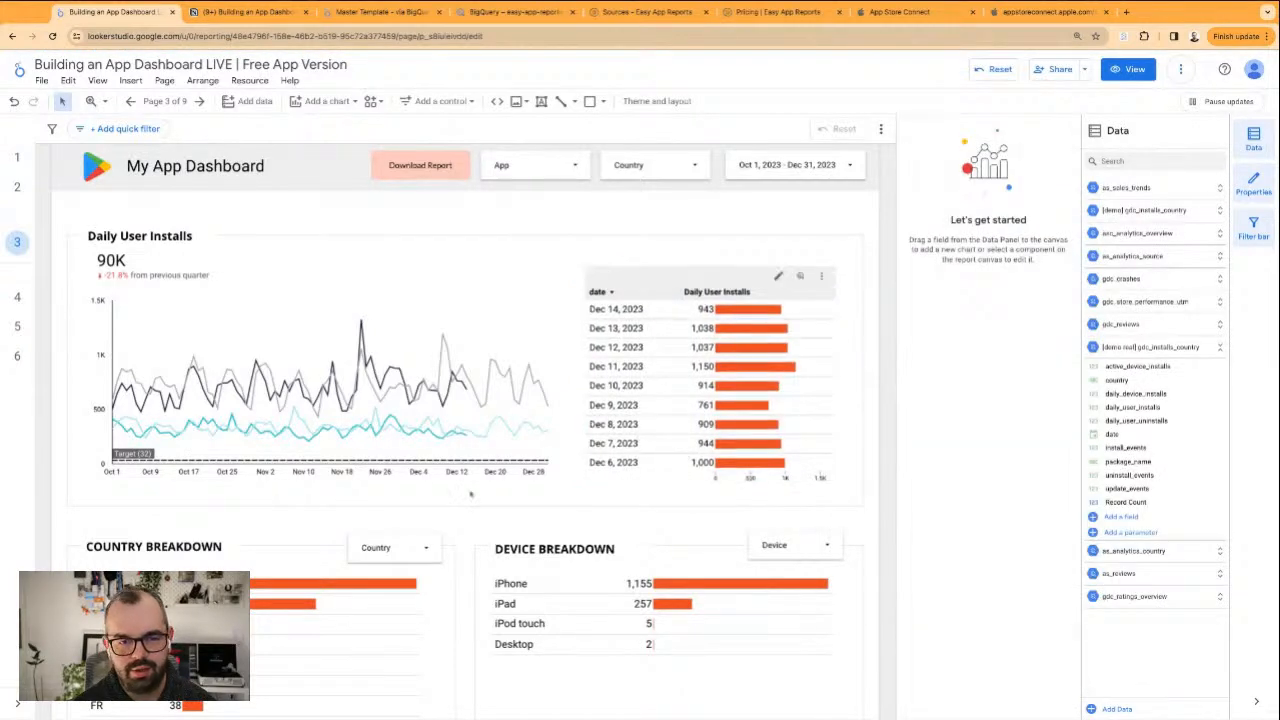
# Delete the Target reference line from the Daily User Installs time series chart
pyautogui.click(464, 304)
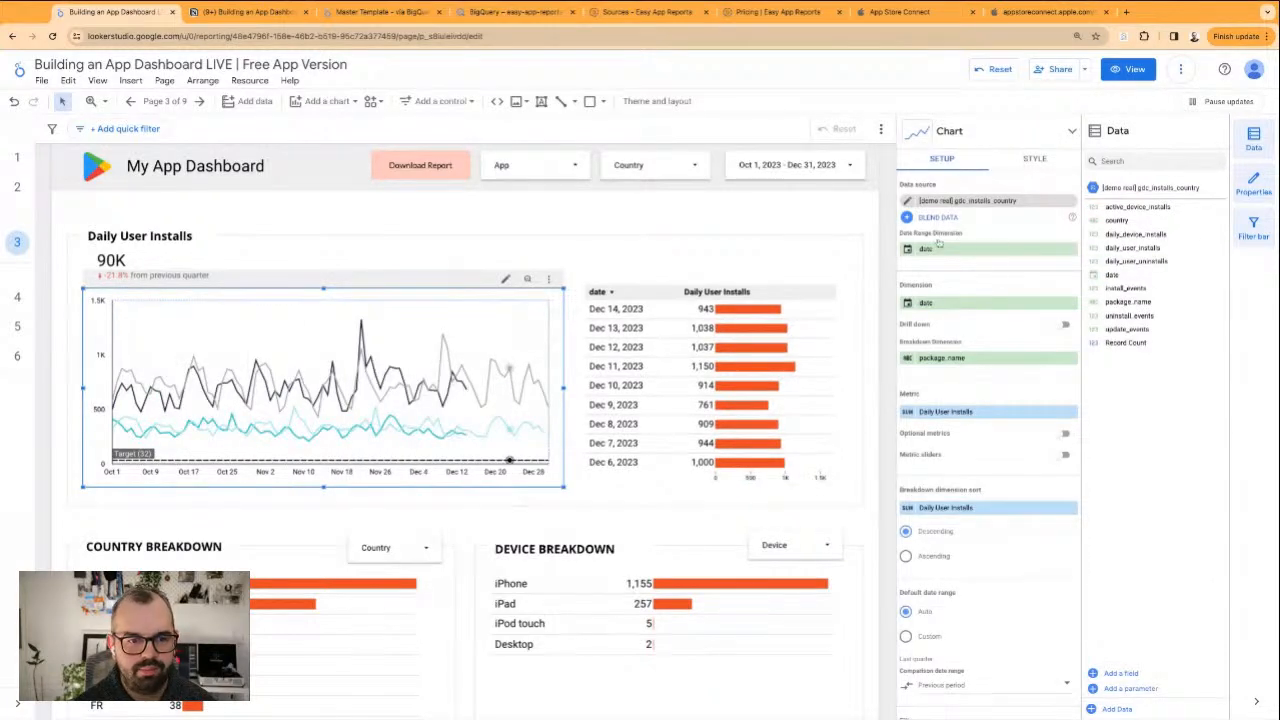
pyautogui.click(1038, 159)
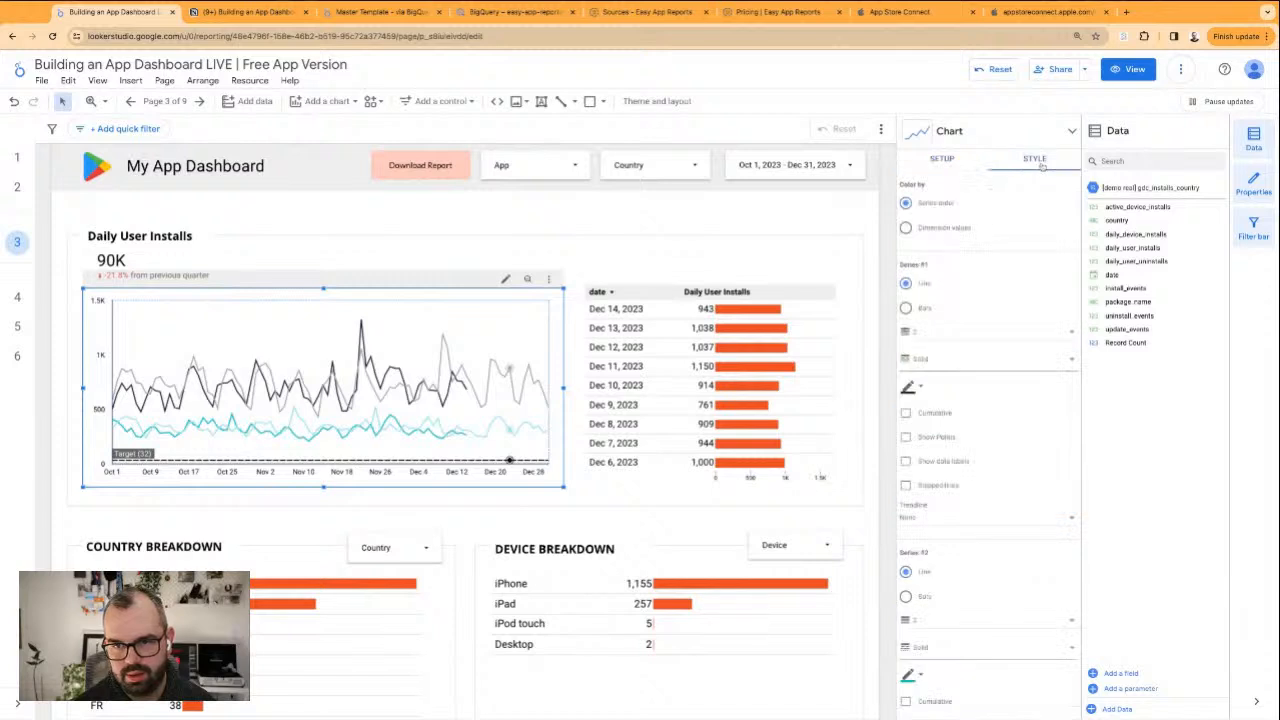
pyautogui.scroll(-5, 960, 400)
pyautogui.scroll(-1, 994, 537)
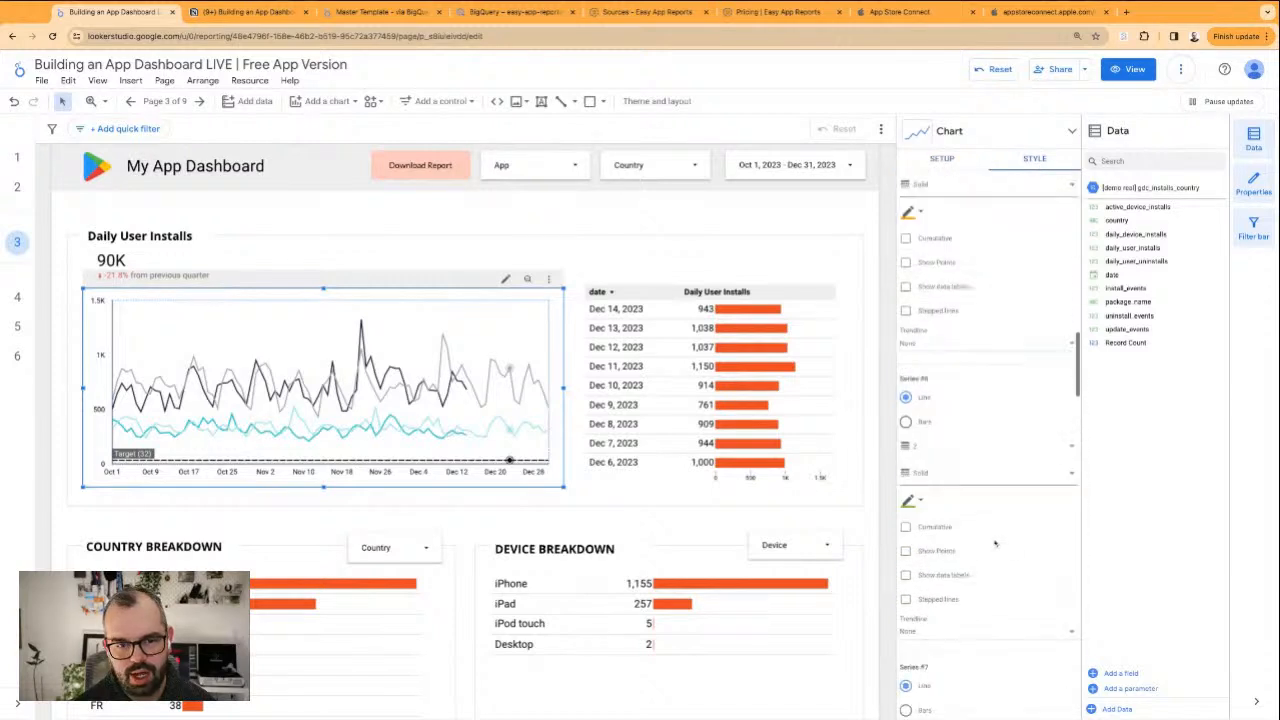
pyautogui.scroll(-10, 994, 396)
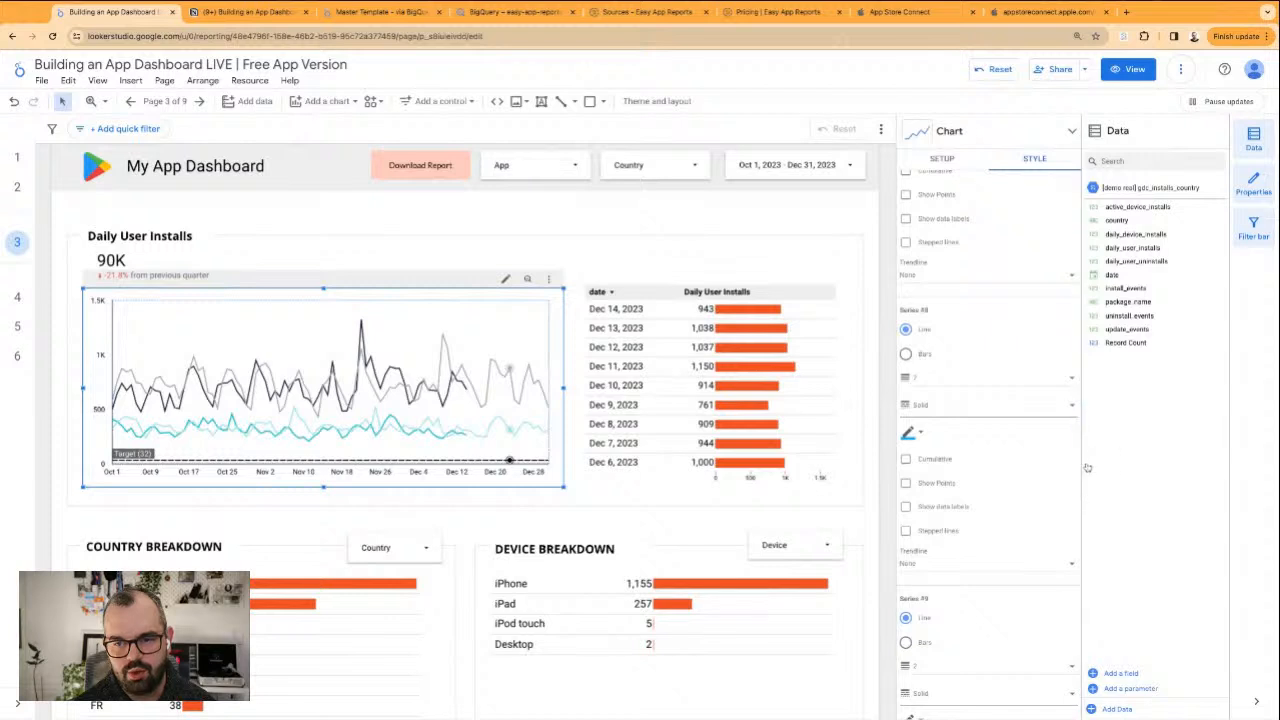
pyautogui.scroll(-6, 1066, 520)
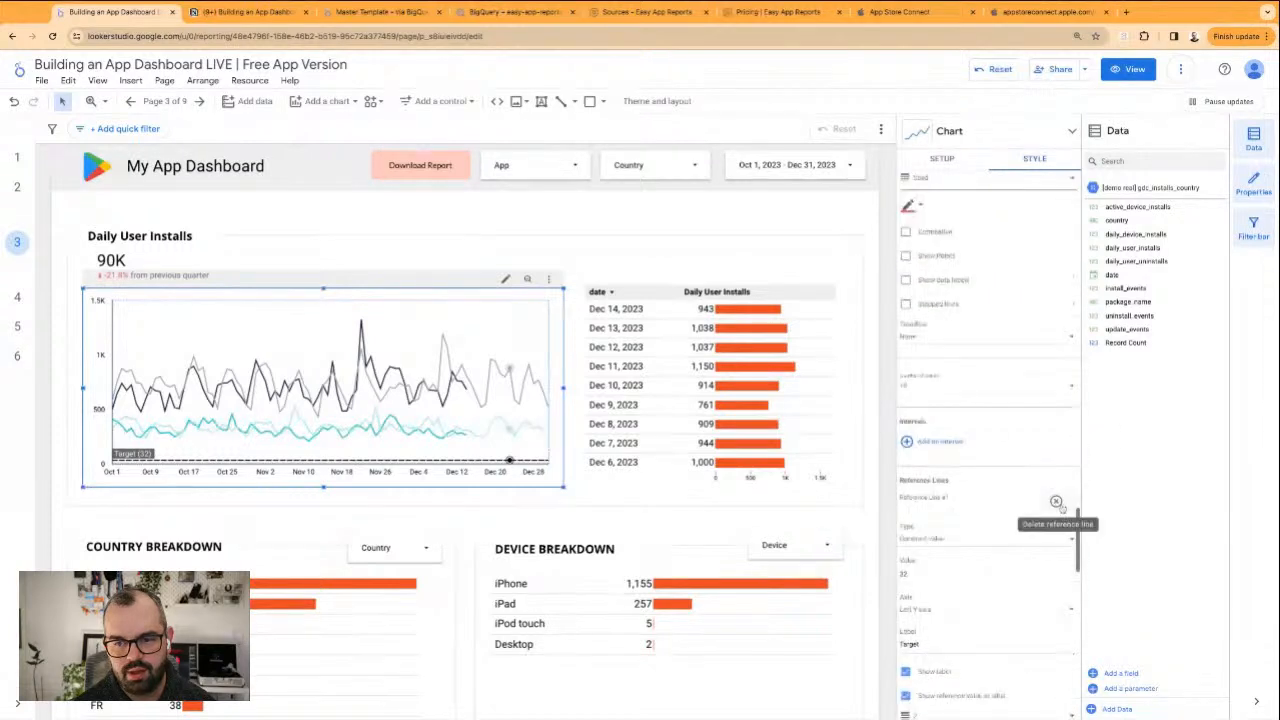
pyautogui.click(1056, 501)
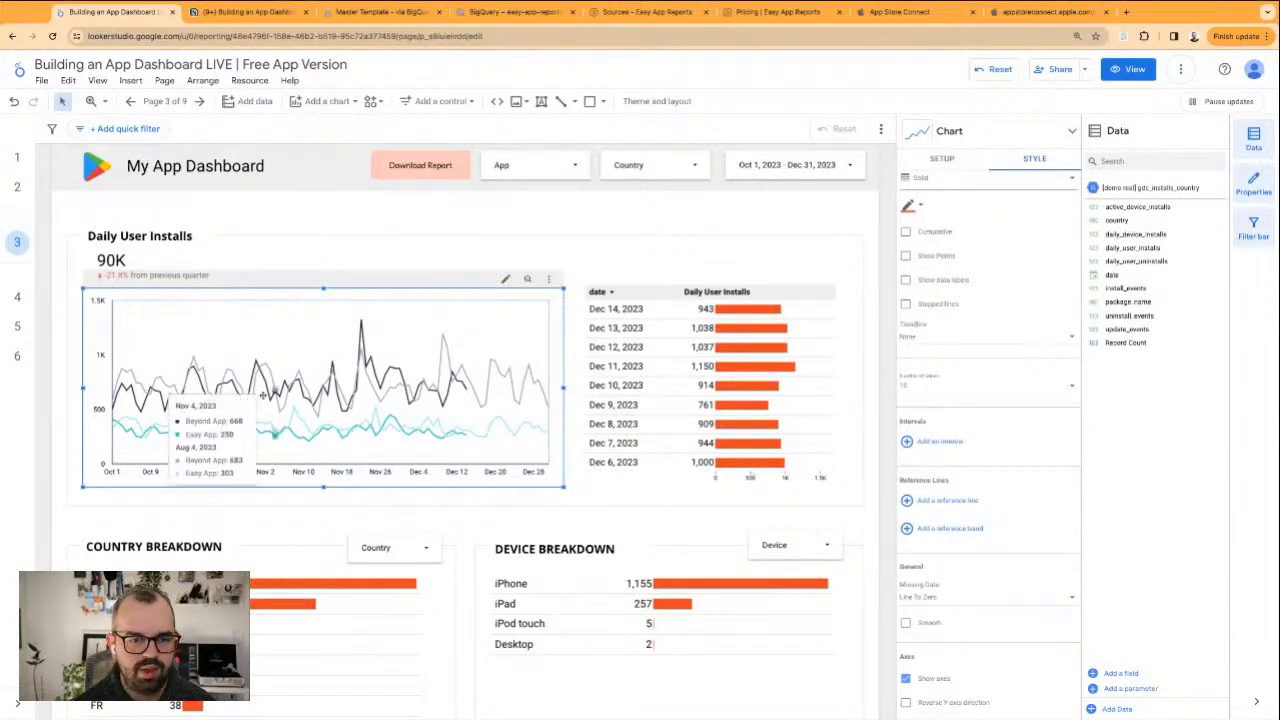
pyautogui.scroll(-2, 486, 480)
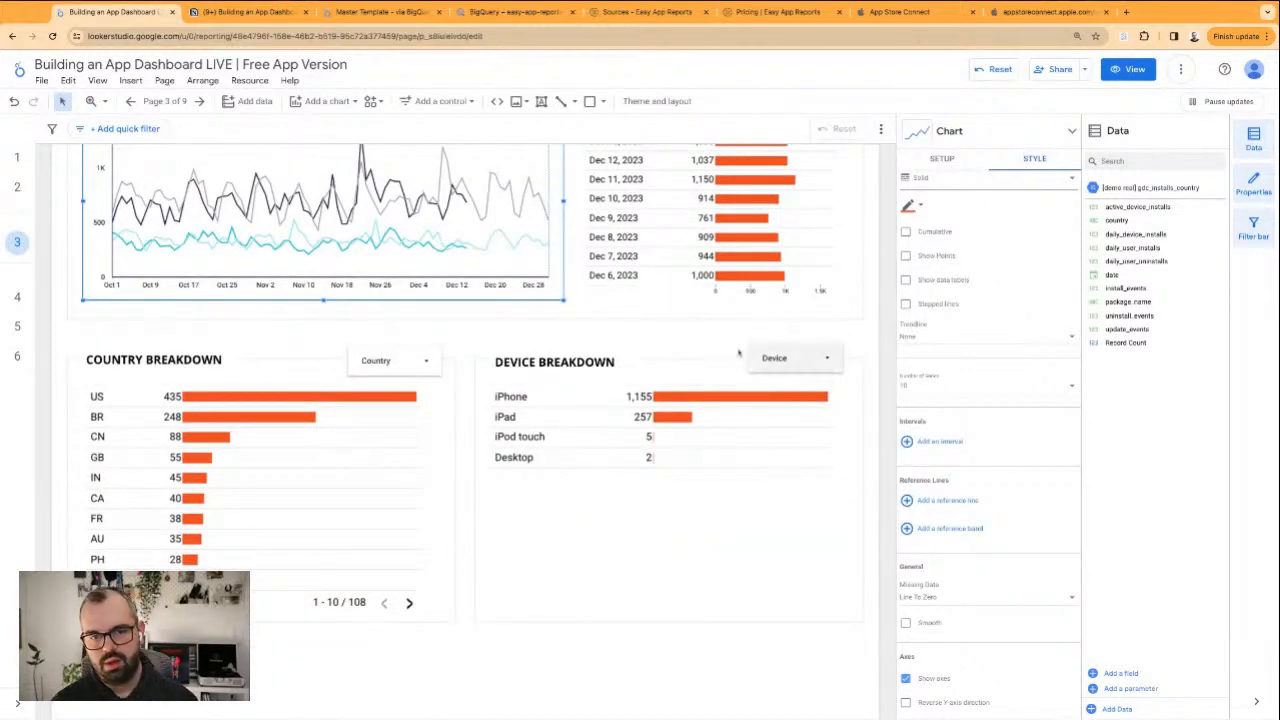
pyautogui.click(708, 345)
# Change the bar colour of the Daily User Installs date table to dark navy
pyautogui.scroll(2, 708, 352)
pyautogui.click(609, 414)
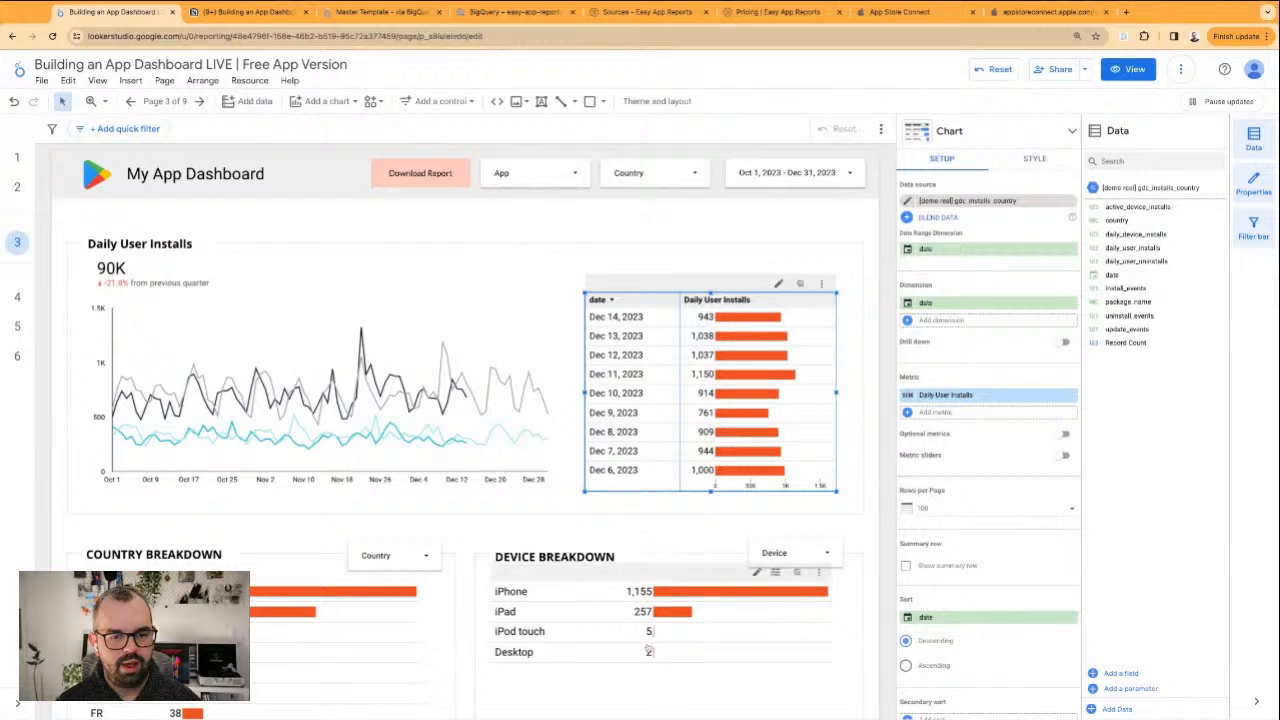
pyautogui.click(1035, 160)
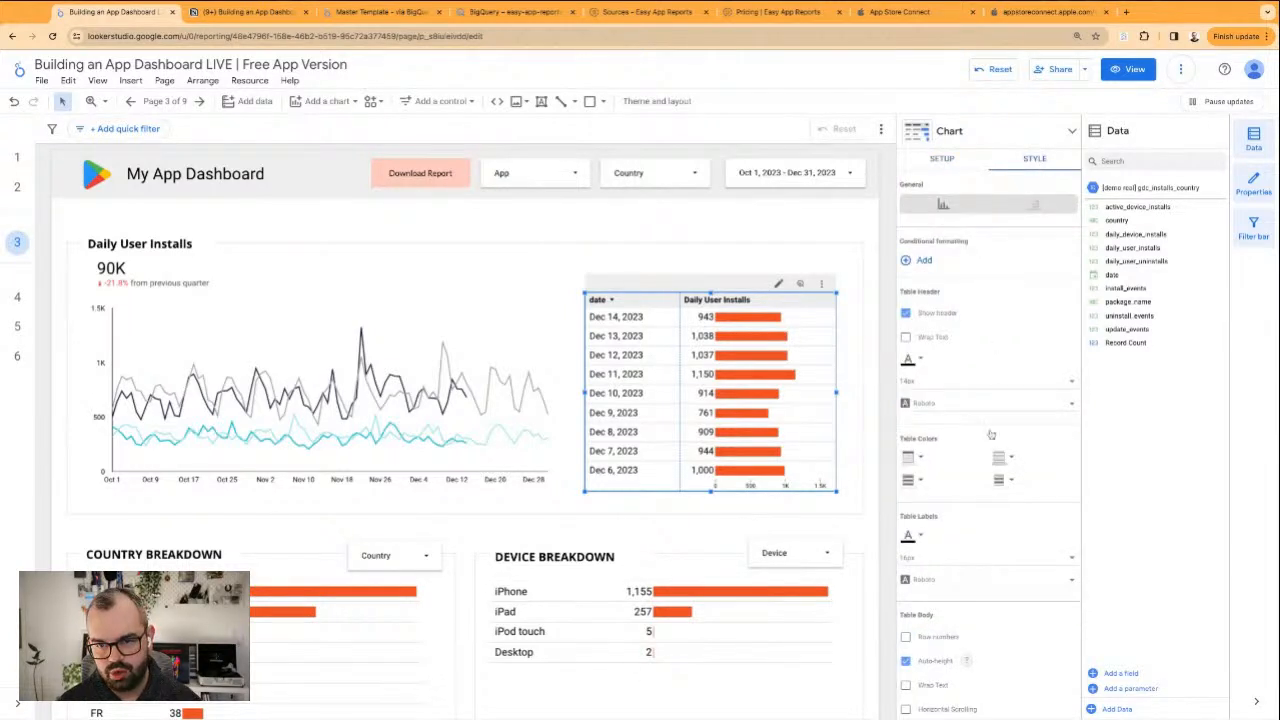
pyautogui.scroll(-10, 990, 434)
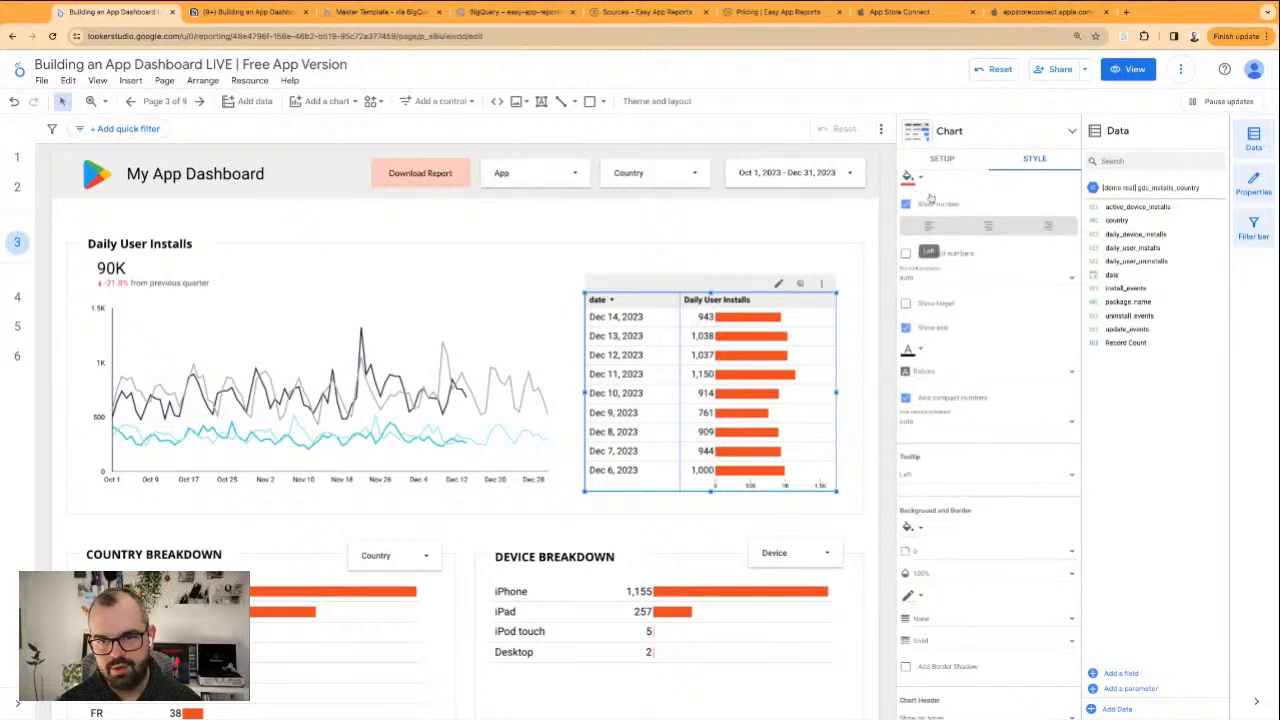
pyautogui.click(914, 177)
pyautogui.click(1043, 374)
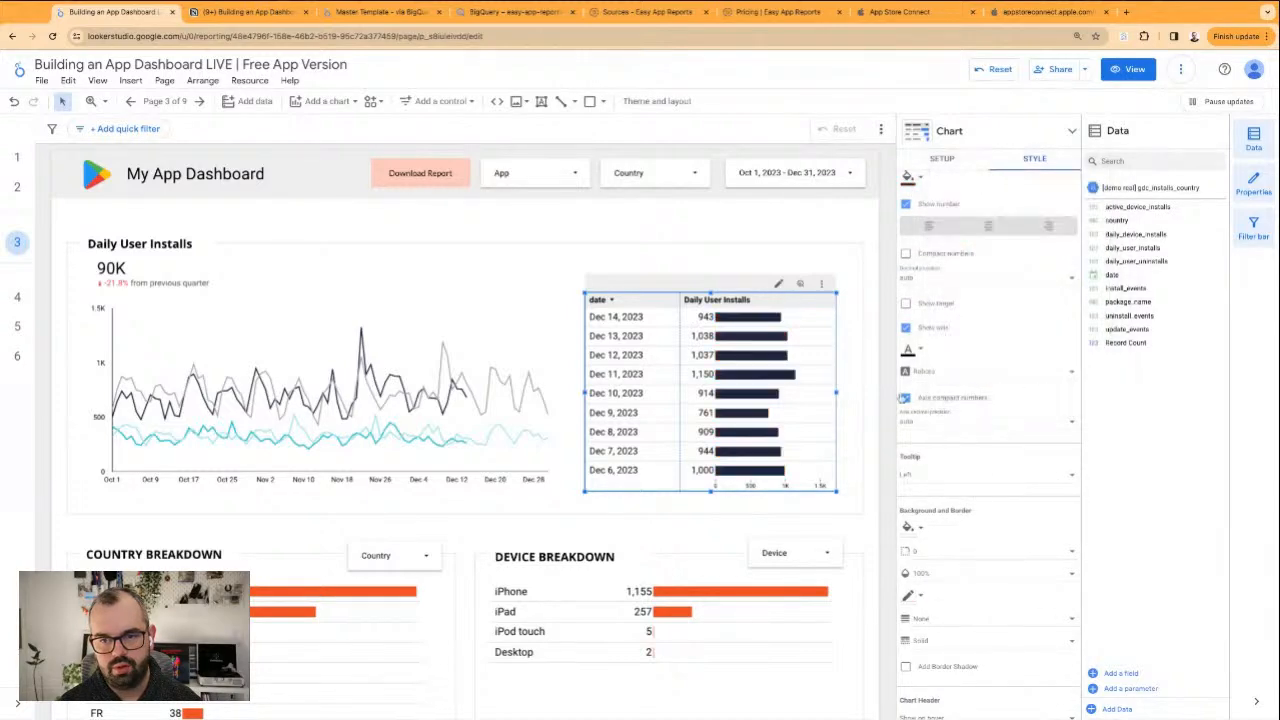
pyautogui.click(878, 388)
# Ungroup the Device Breakdown and Country Breakdown components so their headings, filters and tables can be edited separately
pyautogui.scroll(-2, 868, 400)
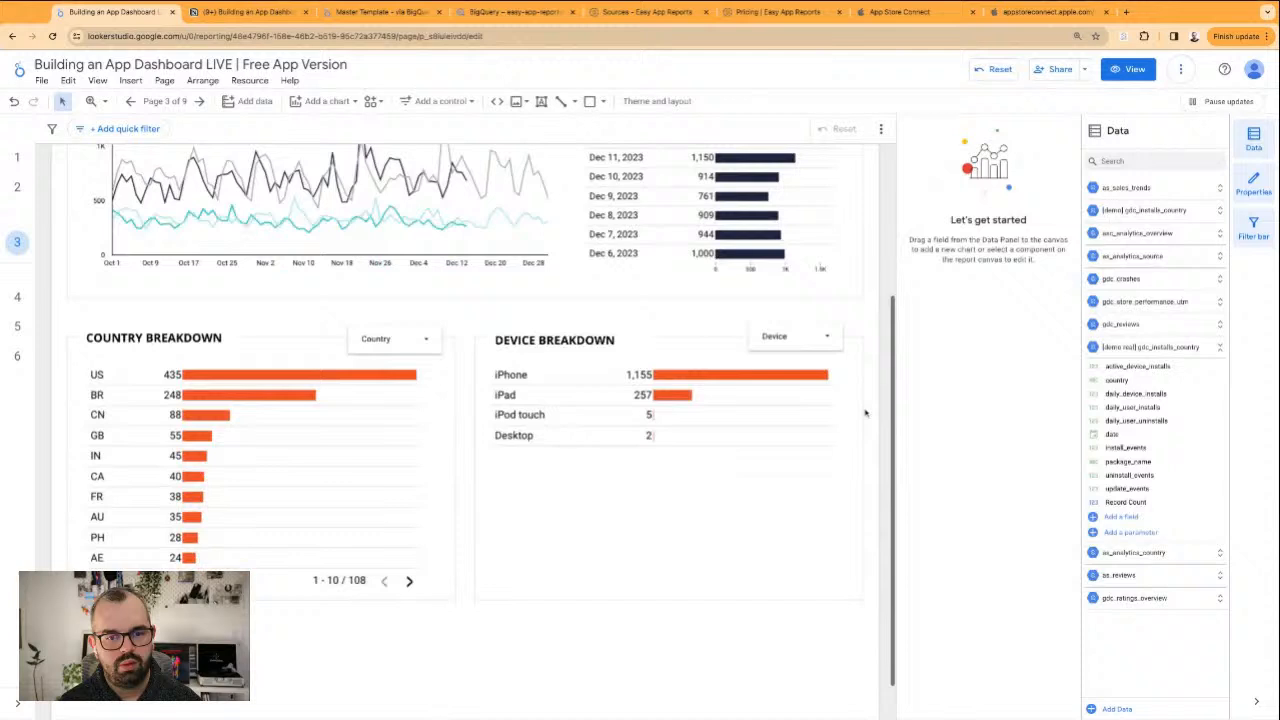
pyautogui.click(608, 450)
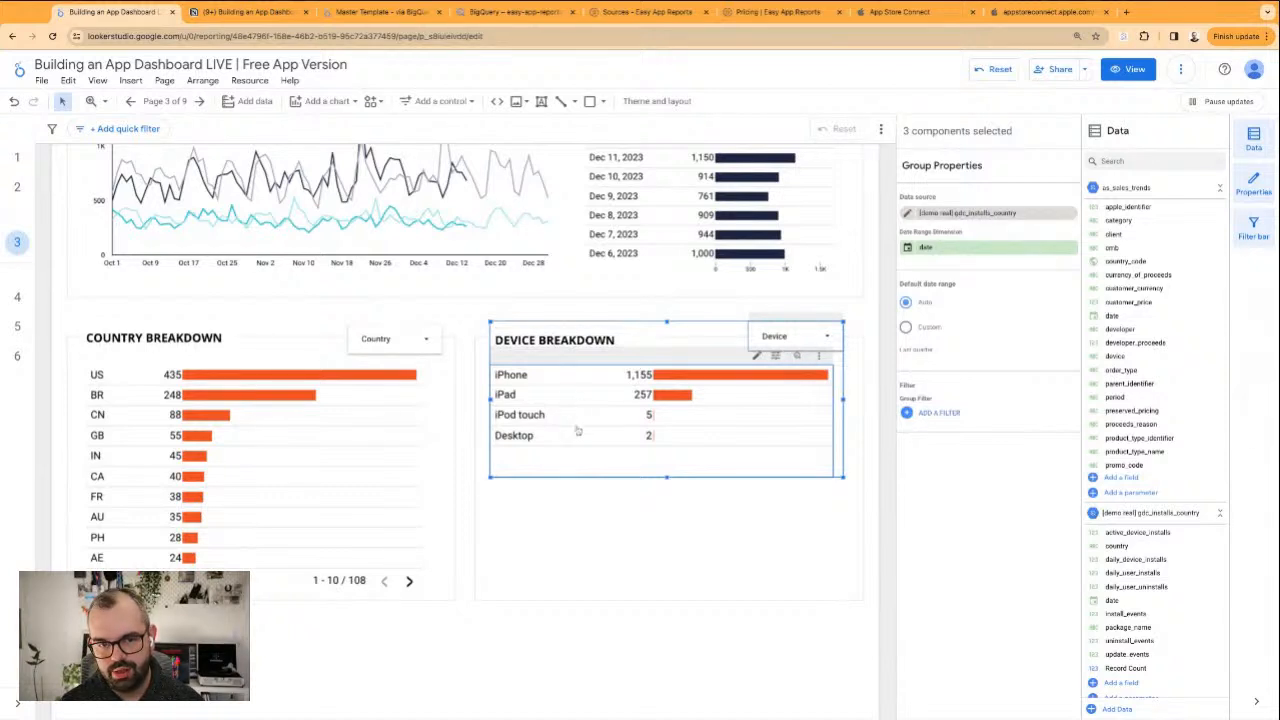
pyautogui.rightClick(720, 392)
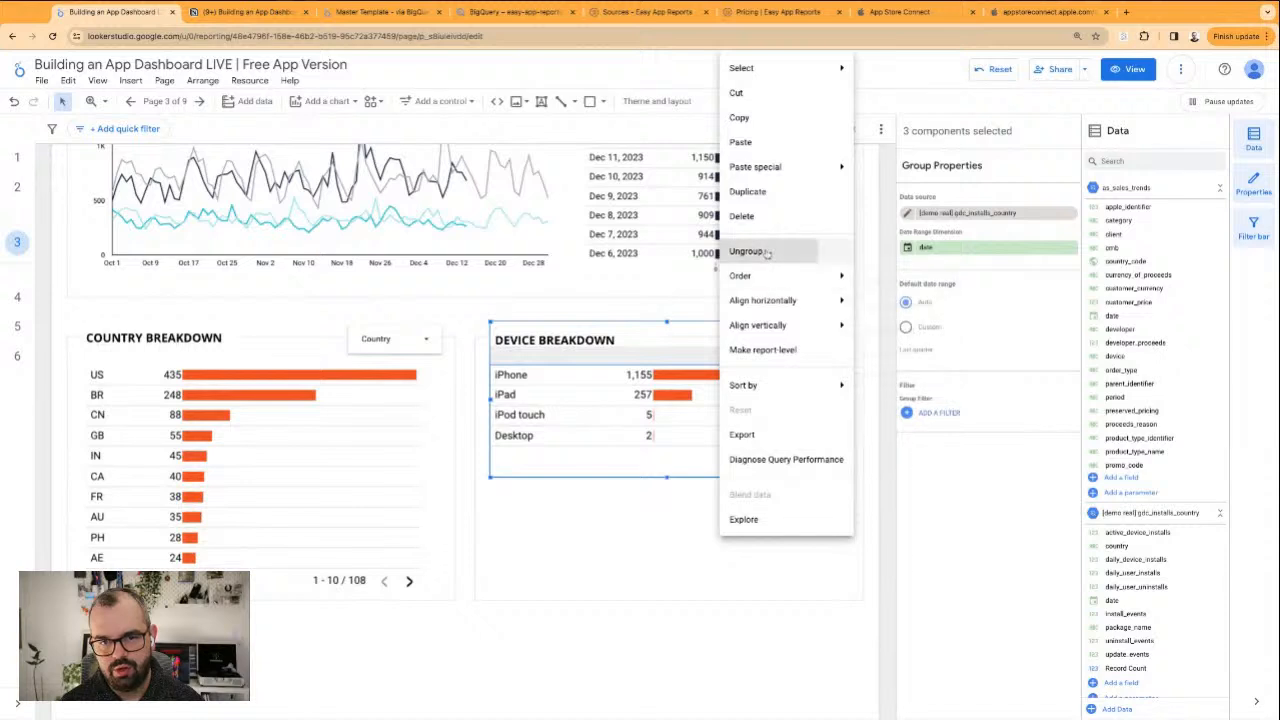
pyautogui.click(757, 254)
pyautogui.click(414, 352)
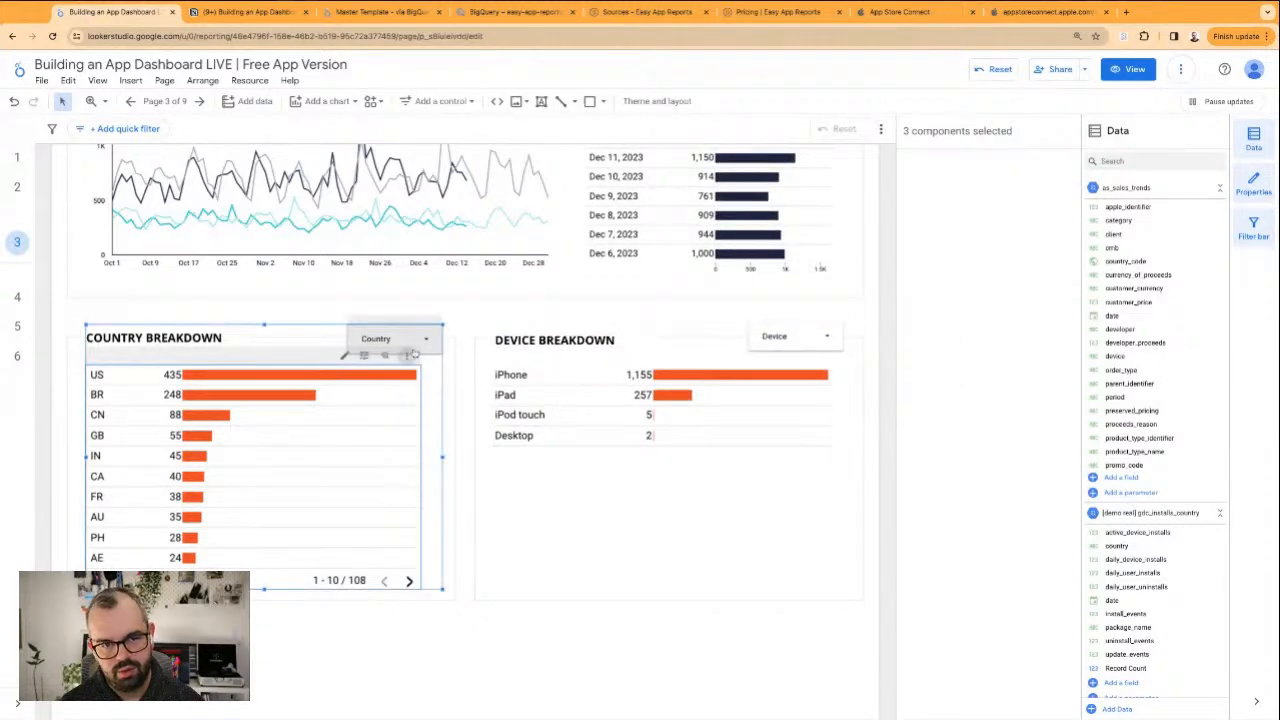
pyautogui.rightClick(413, 355)
pyautogui.rightClick(381, 412)
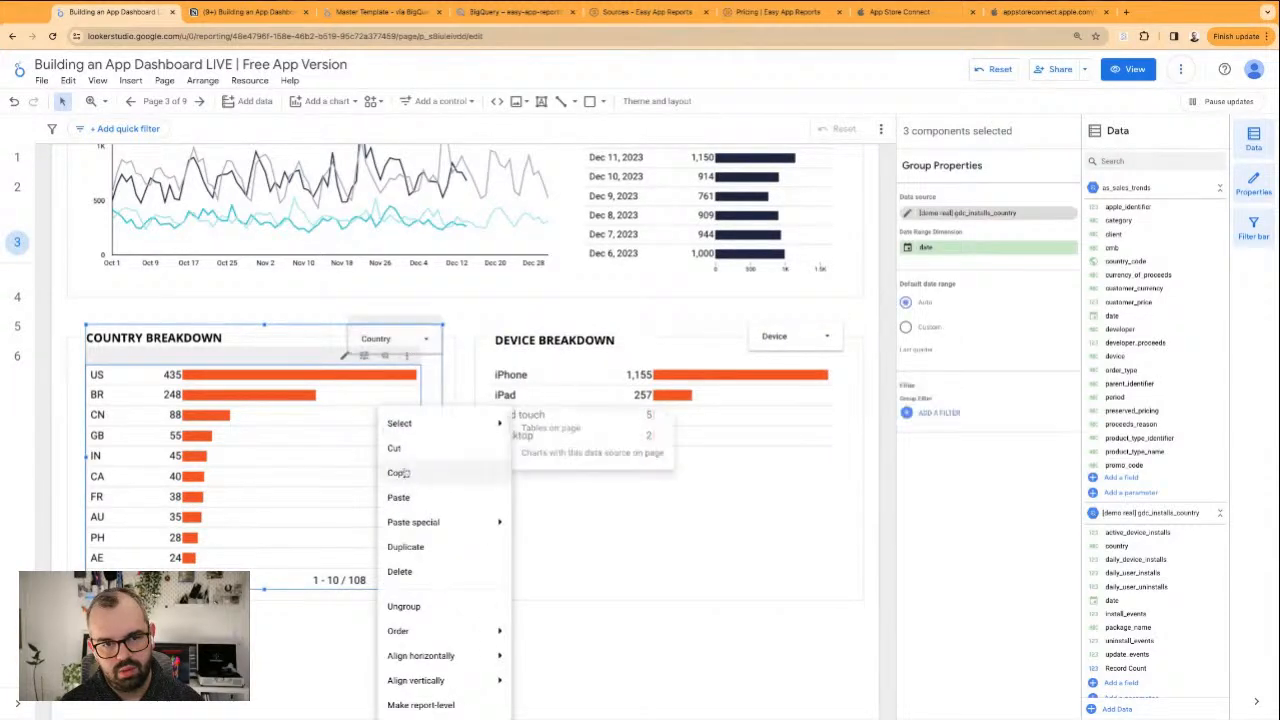
pyautogui.click(417, 609)
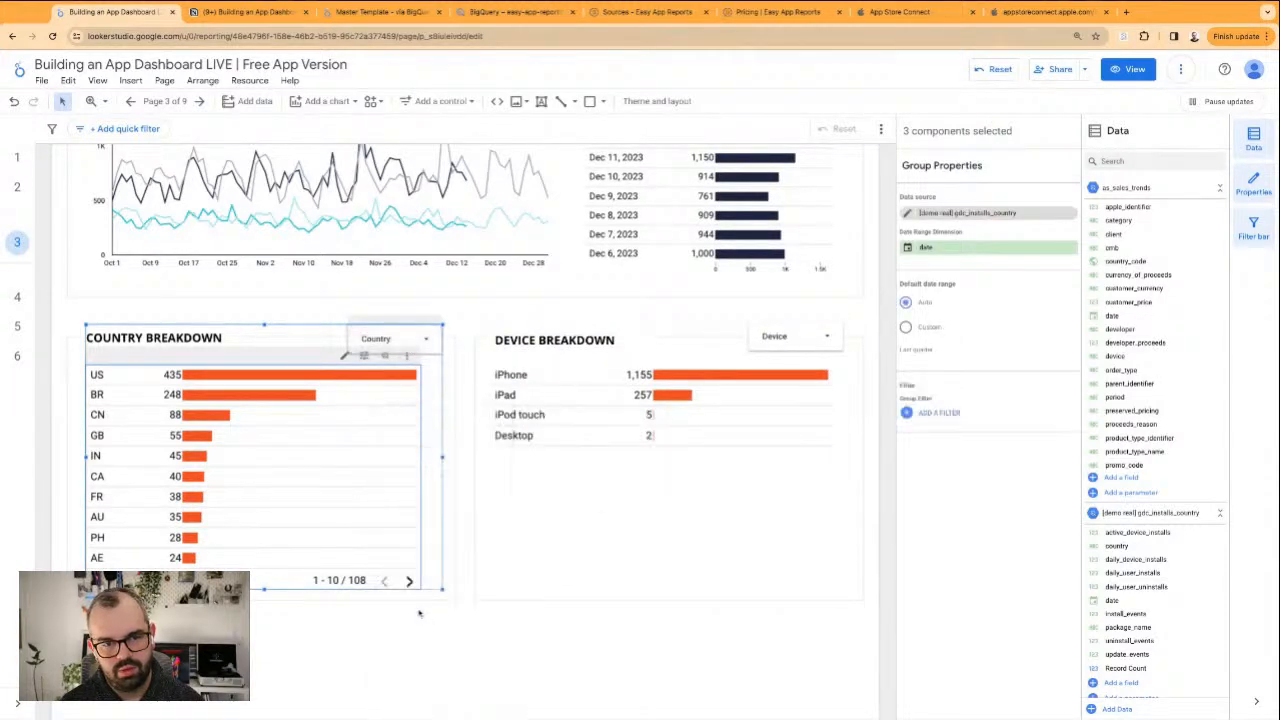
pyautogui.click(531, 675)
# Remove the existing data source from the Country and Device Breakdown tables and their dropdown filters
pyautogui.click(667, 454)
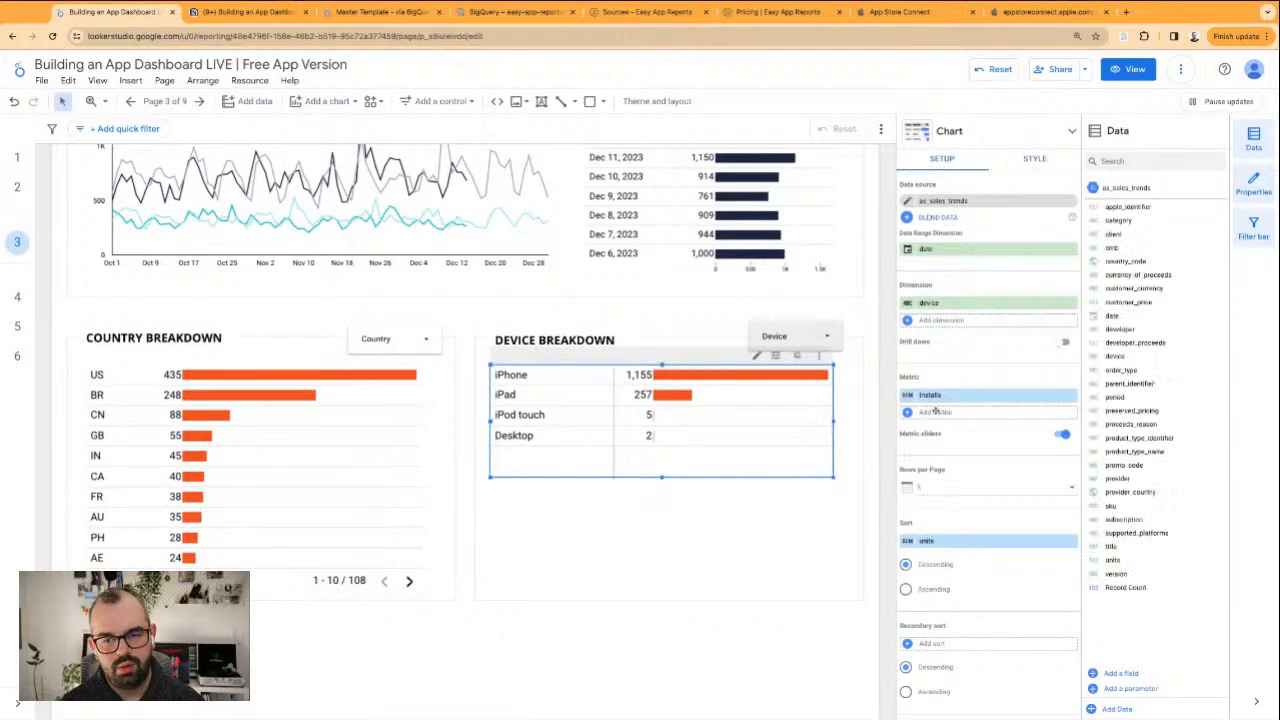
pyautogui.click(1072, 202)
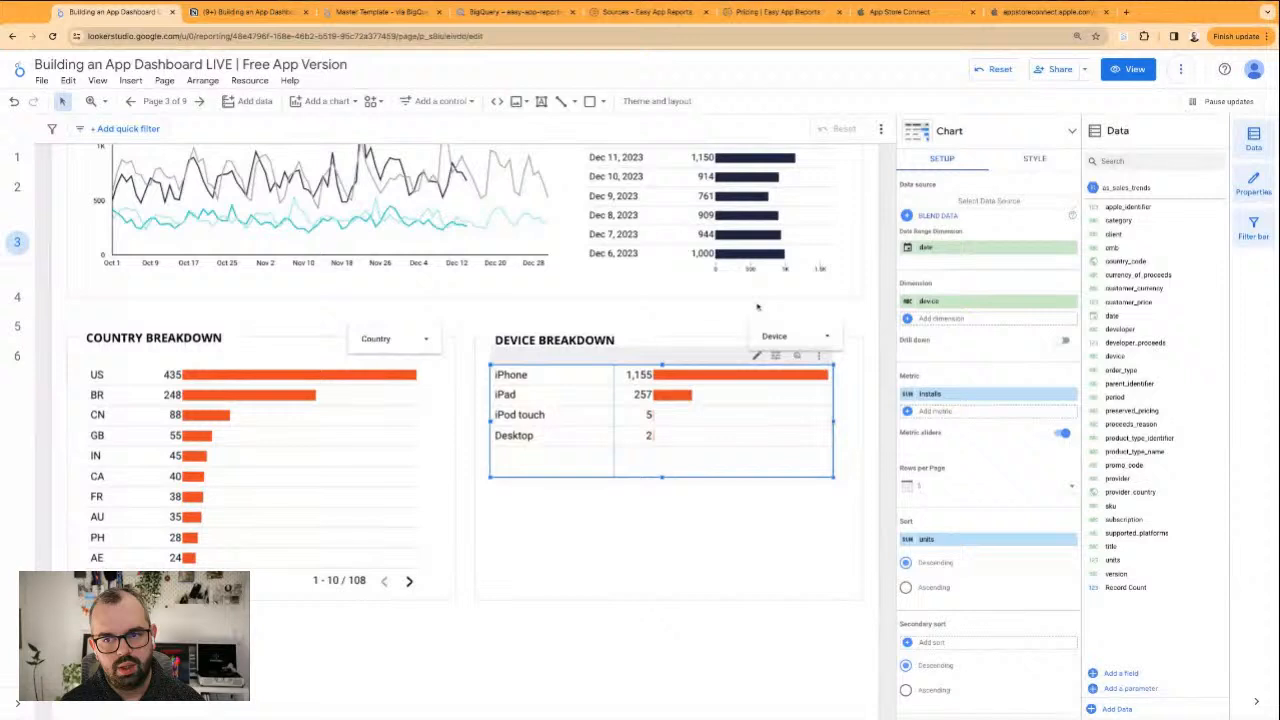
pyautogui.click(390, 458)
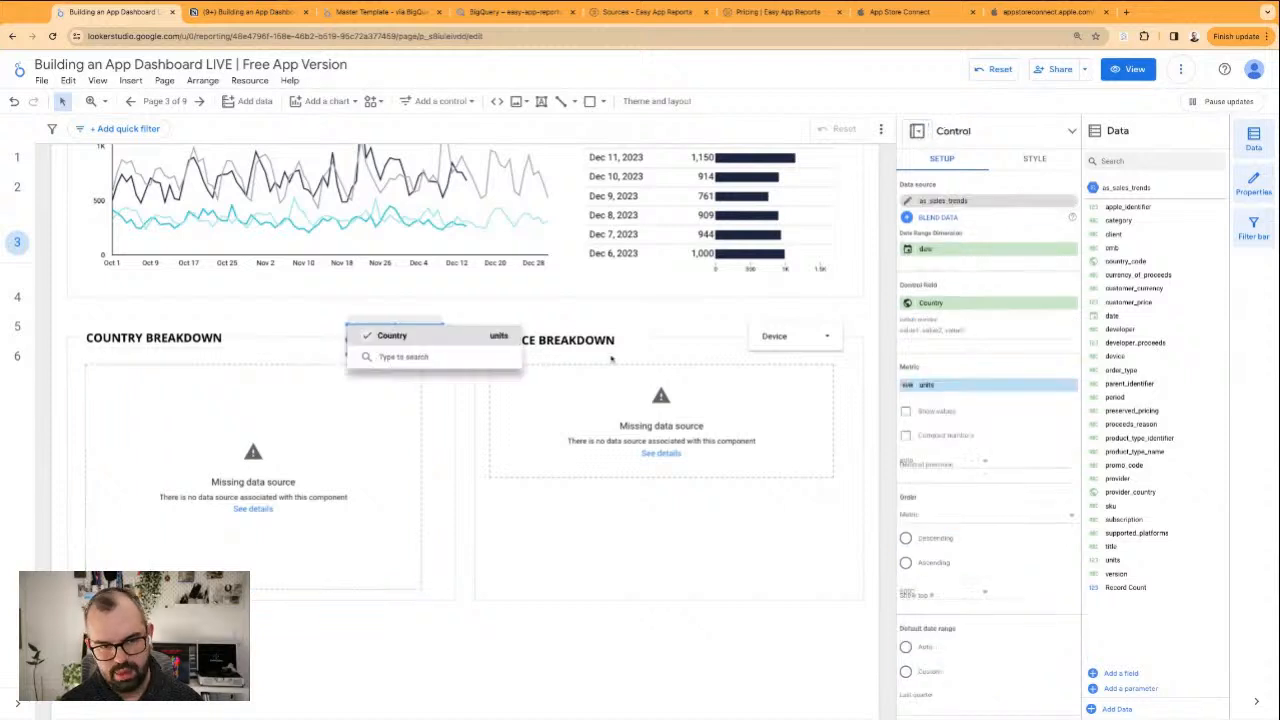
pyautogui.keyDown('shift'); pyautogui.click(799, 332); pyautogui.keyUp('shift')
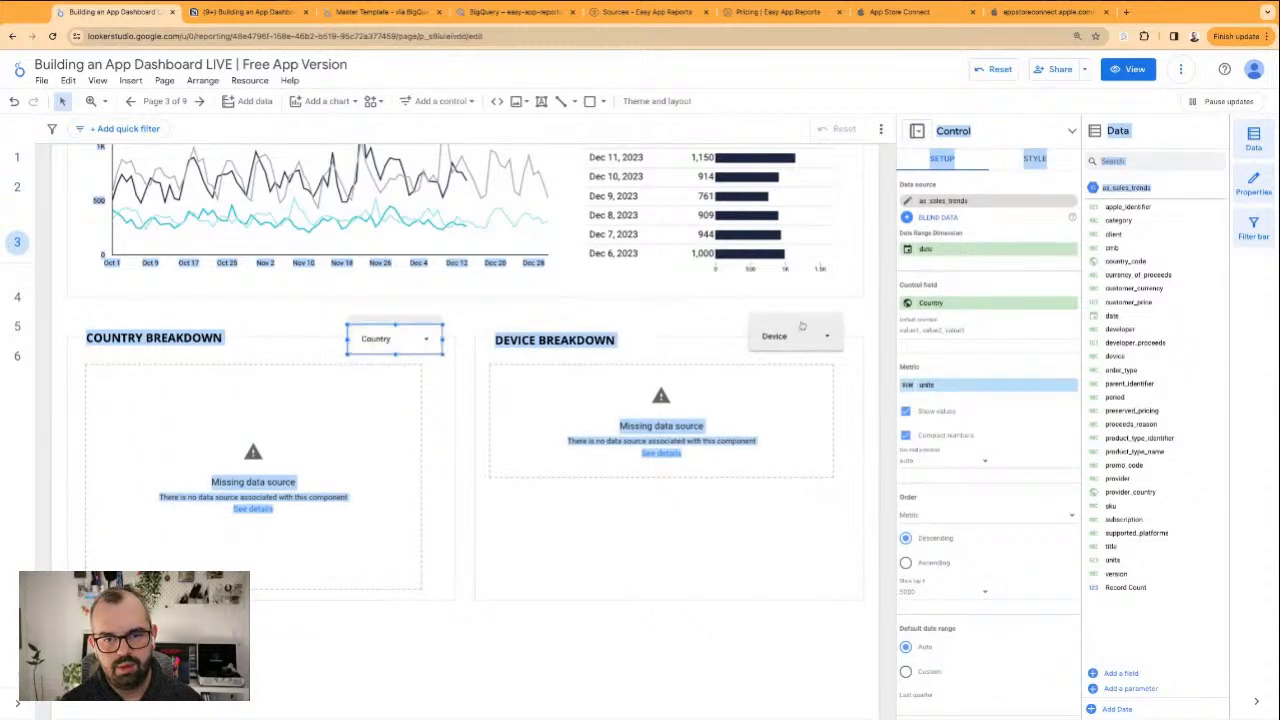
pyautogui.keyDown('shift'); pyautogui.click(799, 332); pyautogui.keyUp('shift')
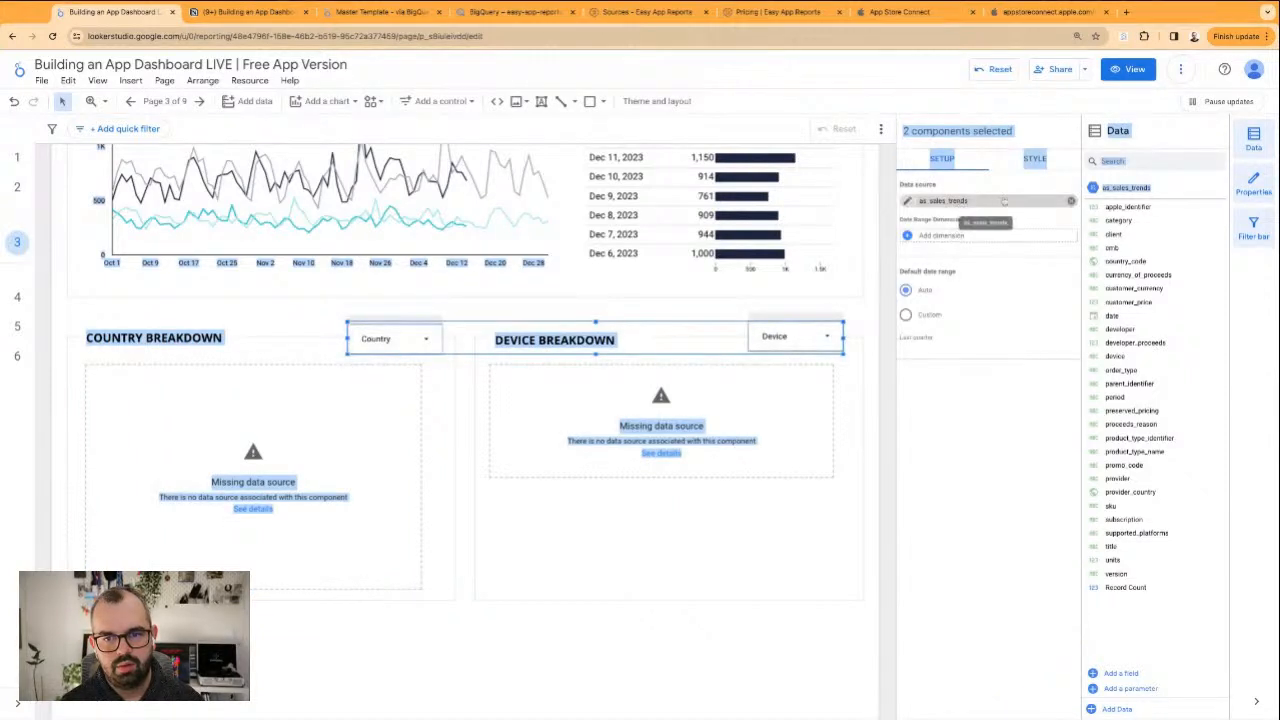
# Assign the [demo real] gdc_installs_country data source to both breakdown tables and both dropdown filters at once
pyautogui.keyDown('shift'); pyautogui.click(737, 430); pyautogui.keyUp('shift')
pyautogui.keyDown('shift'); pyautogui.click(305, 452); pyautogui.keyUp('shift')
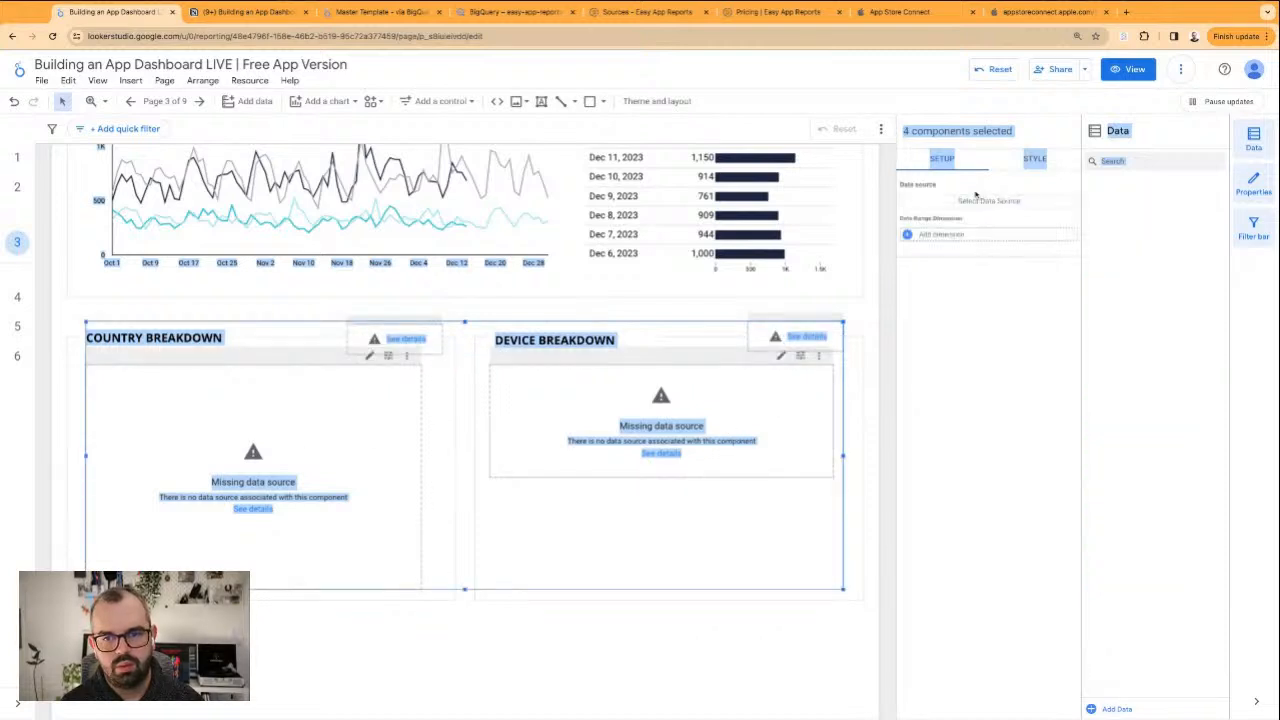
pyautogui.click(975, 204)
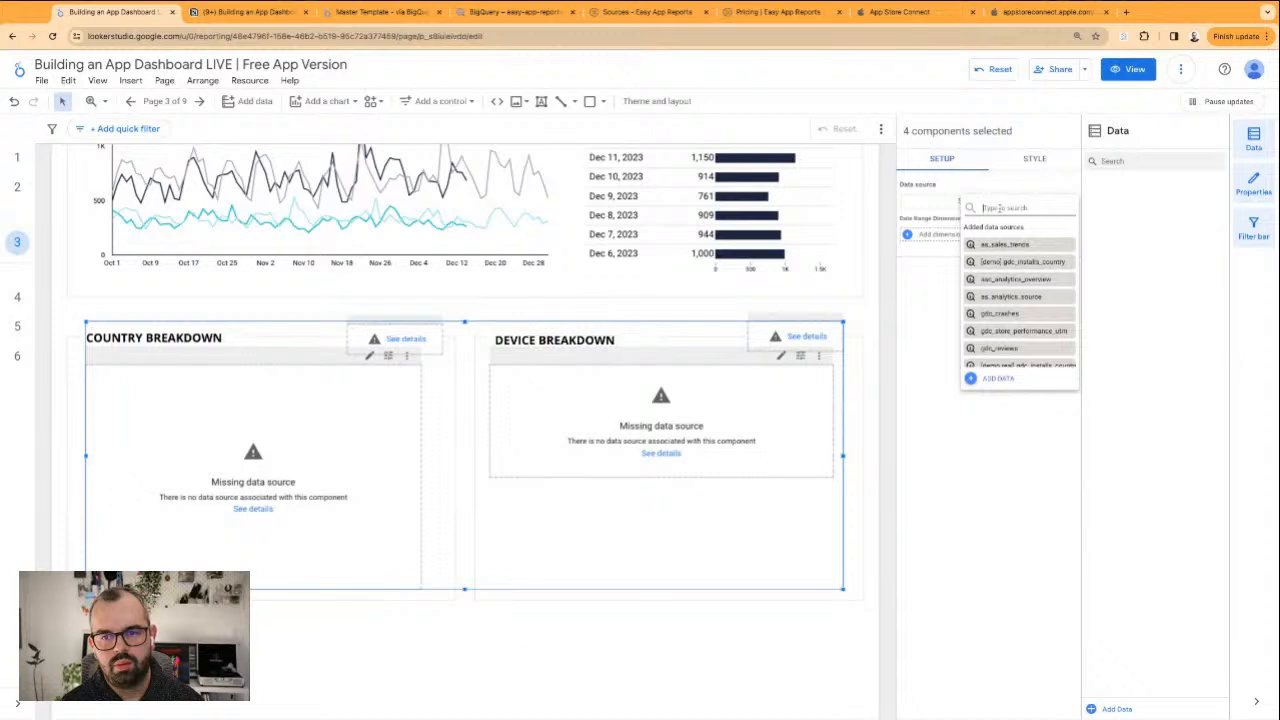
pyautogui.write('de')
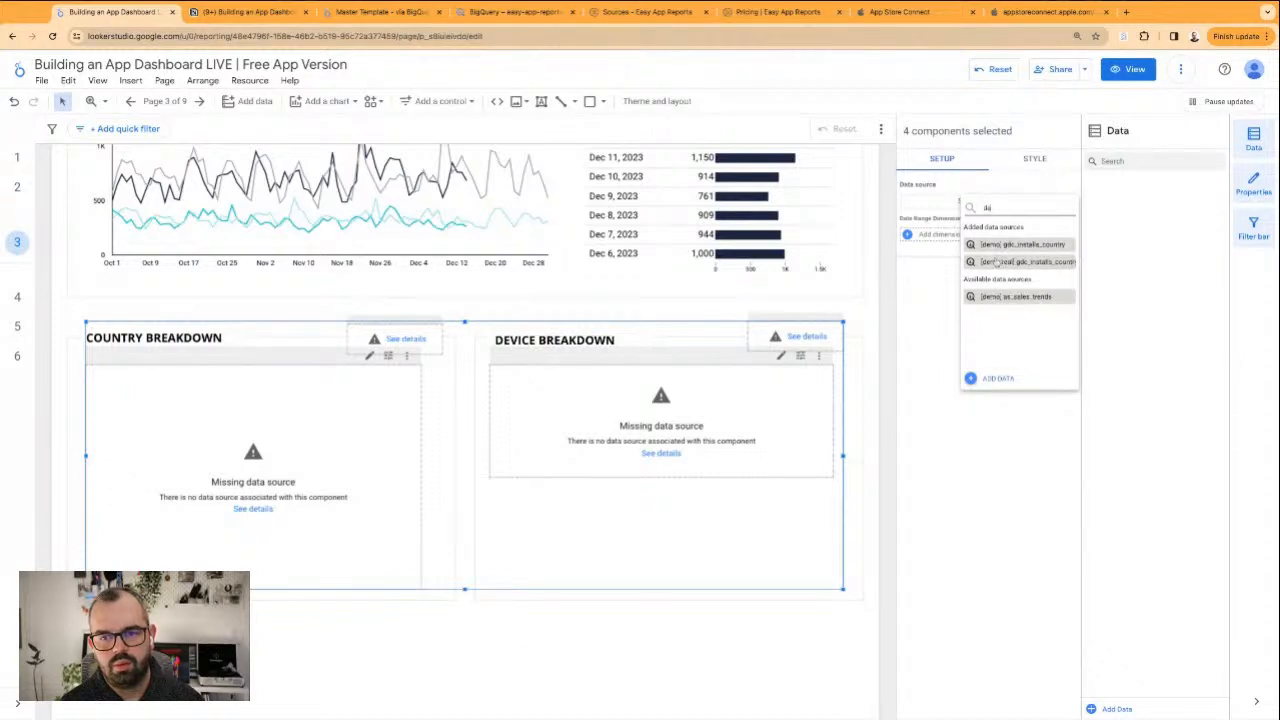
pyautogui.click(996, 262)
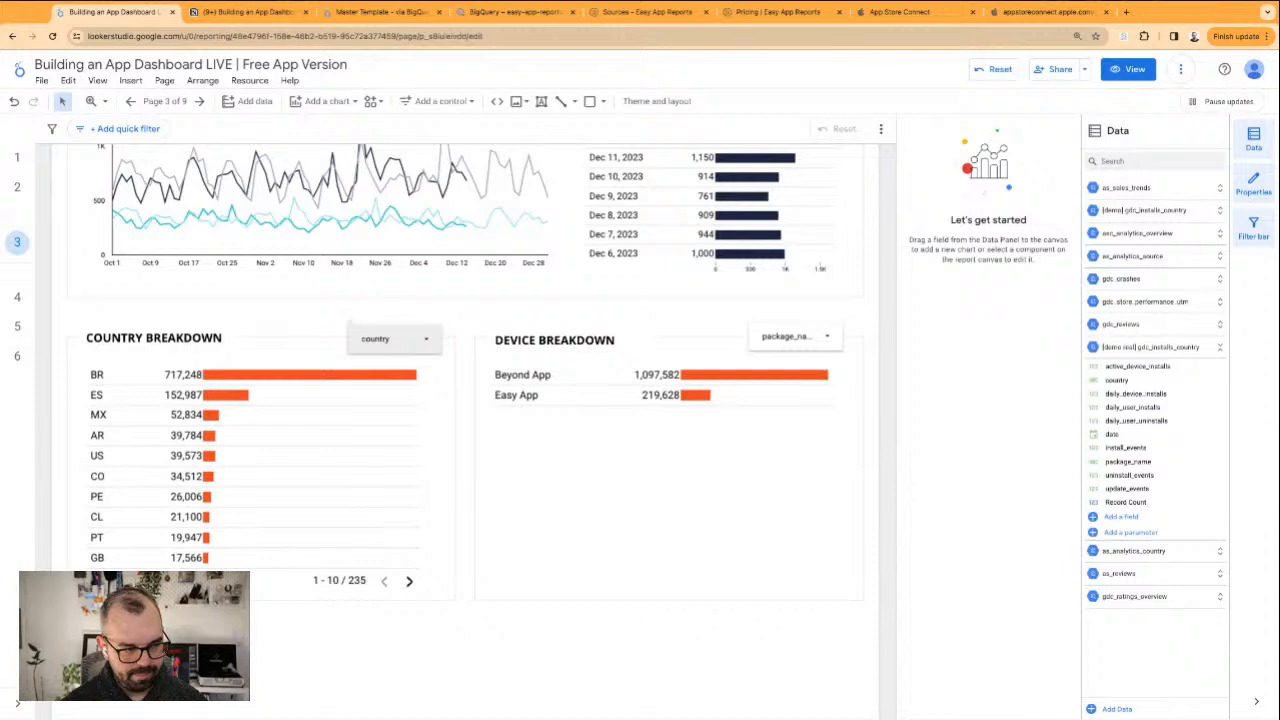
pyautogui.click(633, 449)
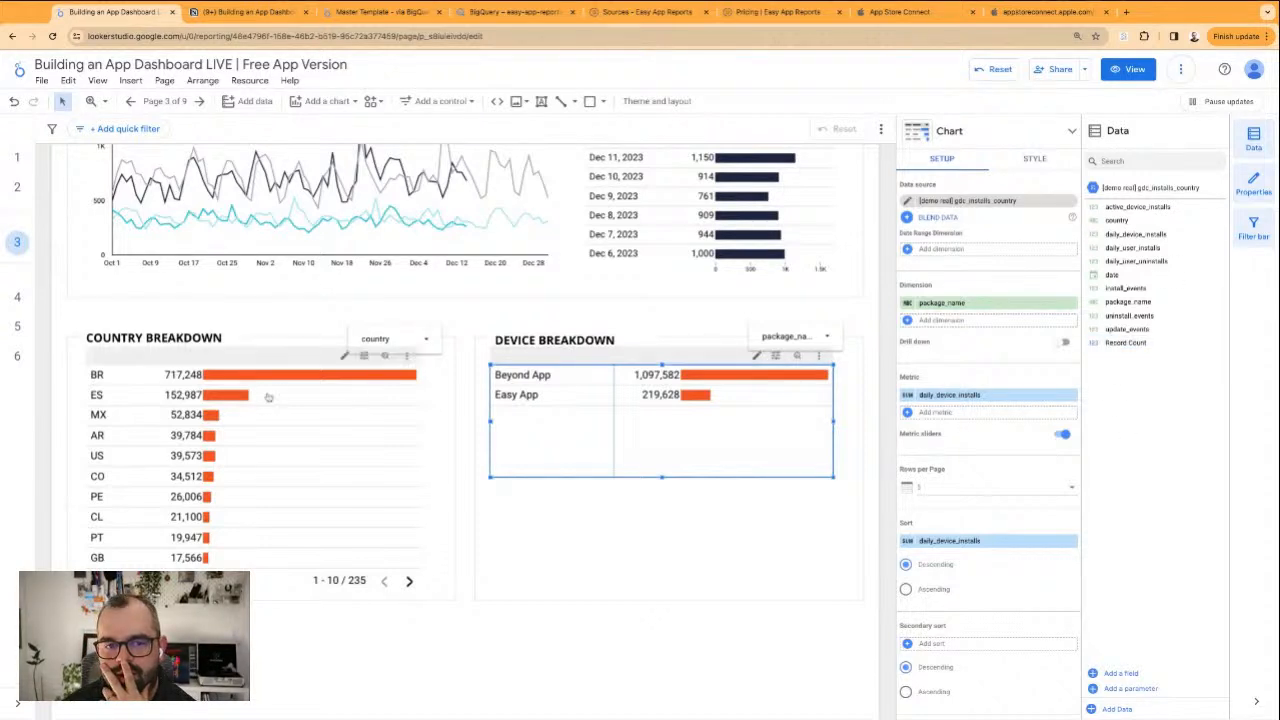
pyautogui.click(532, 311)
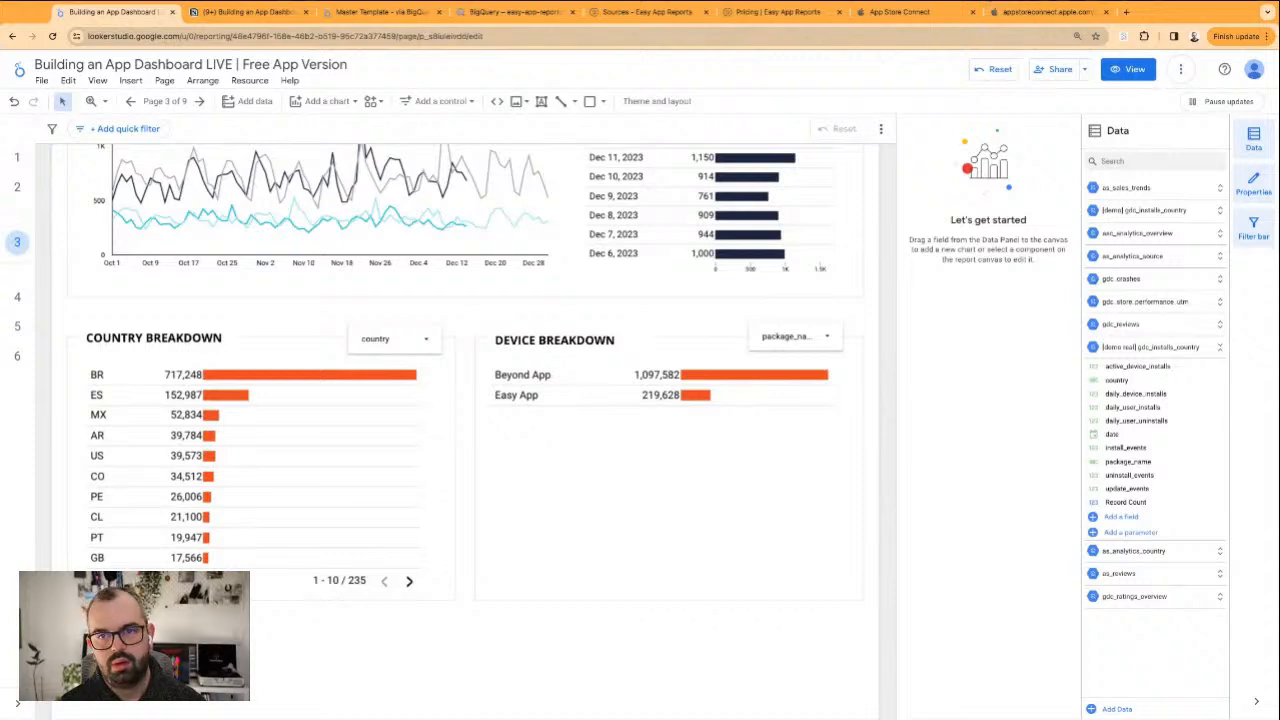
# Open the help center at wiki.easyappreports.com/en in a new browser tab and go to the All Reports available on Easy App Reports article
pyautogui.click(1124, 12)
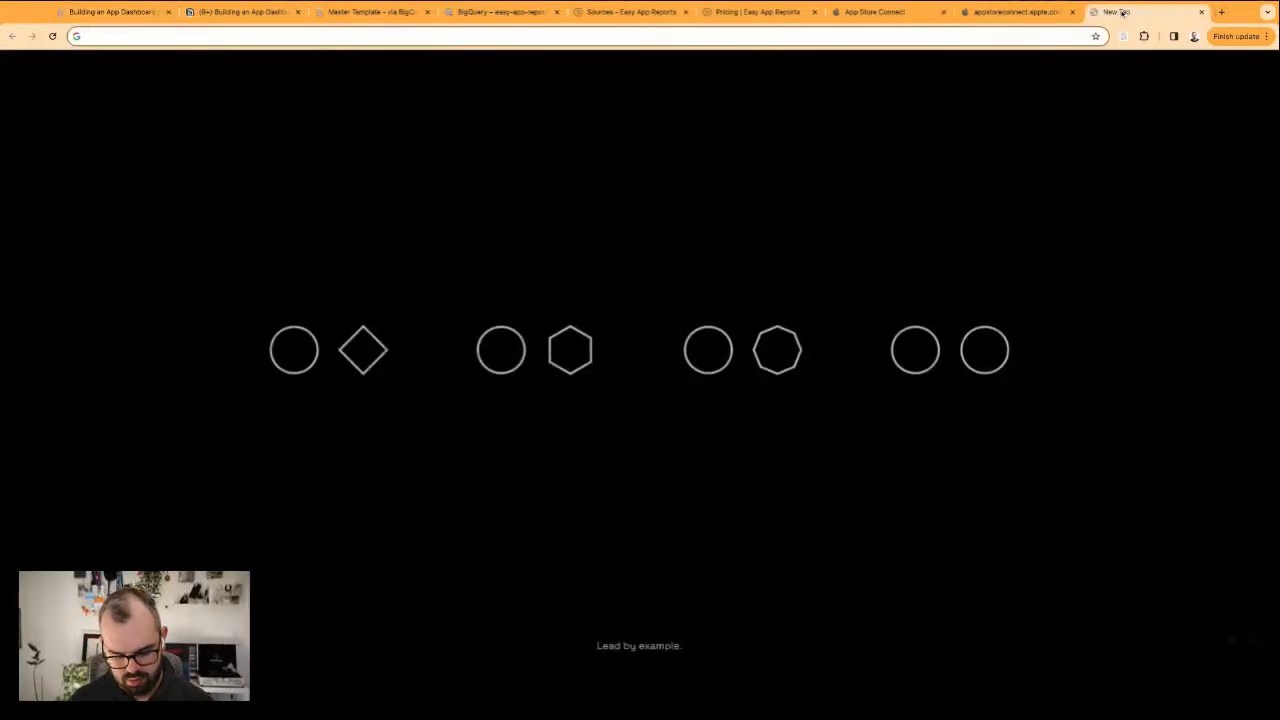
pyautogui.write('google pla')
pyautogui.press('super+BackSpace')
pyautogui.write('wiki.easyappreports.com/en')
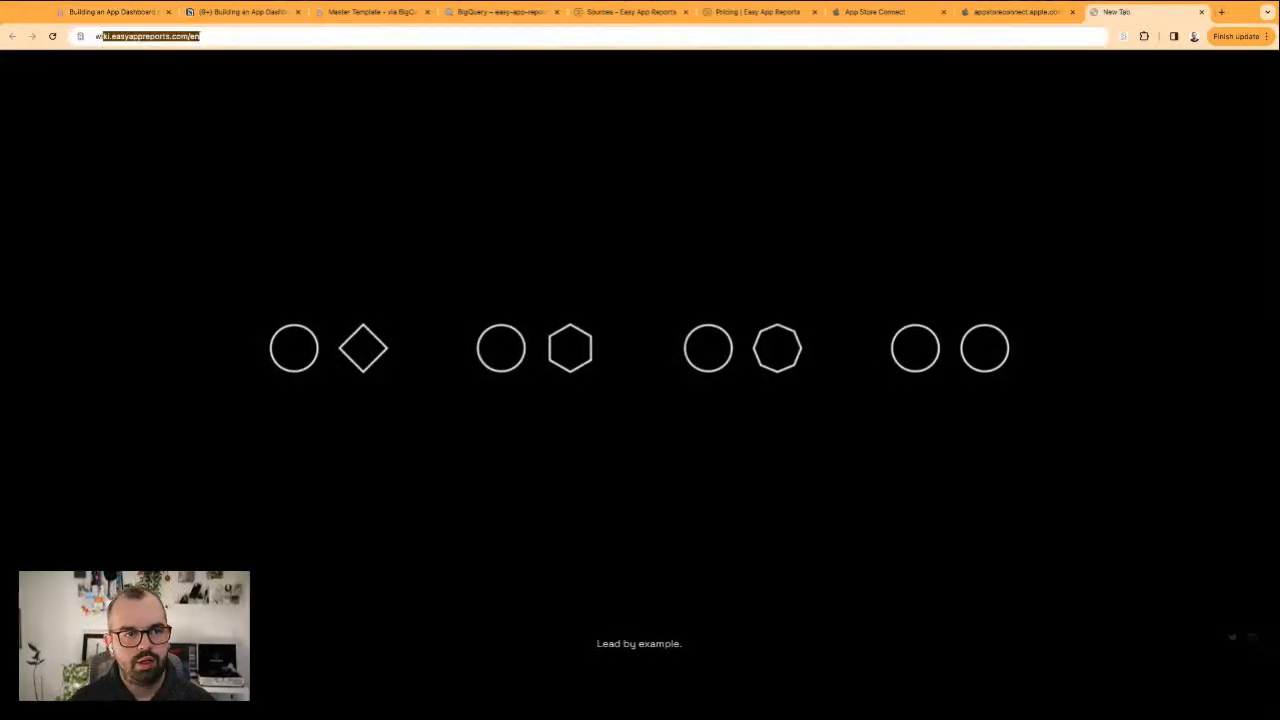
pyautogui.press('Return')
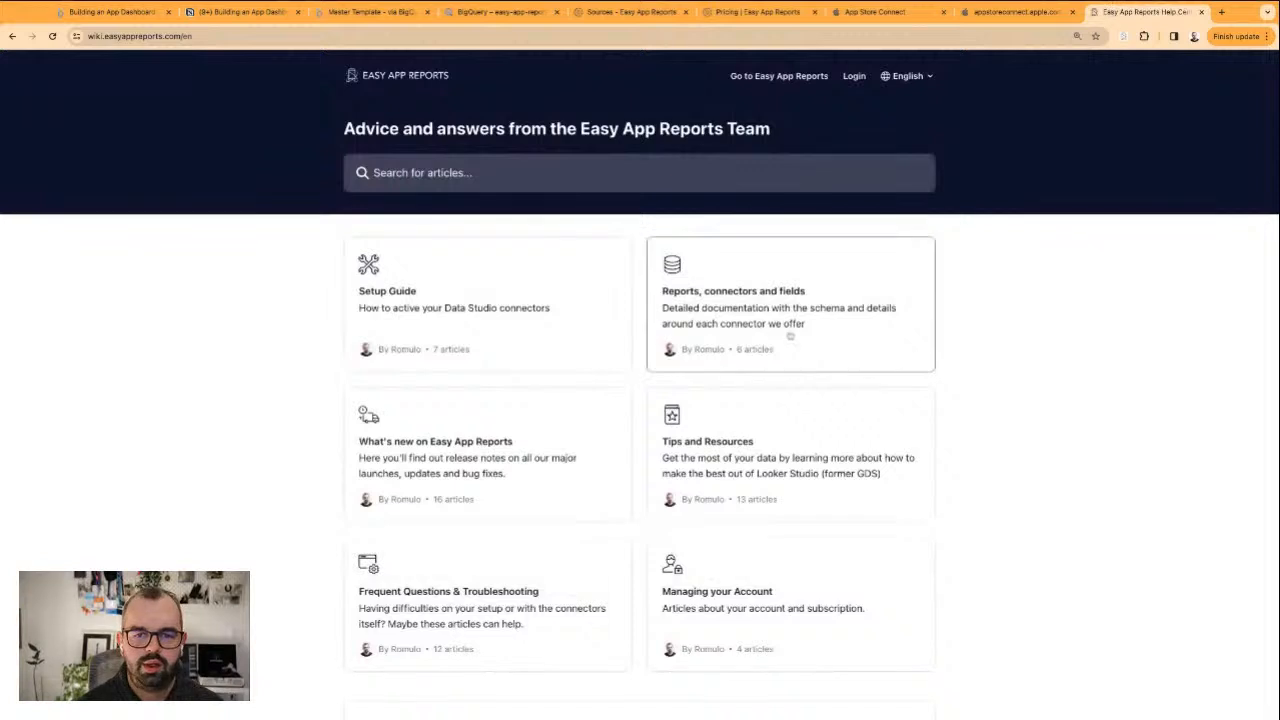
pyautogui.click(761, 311)
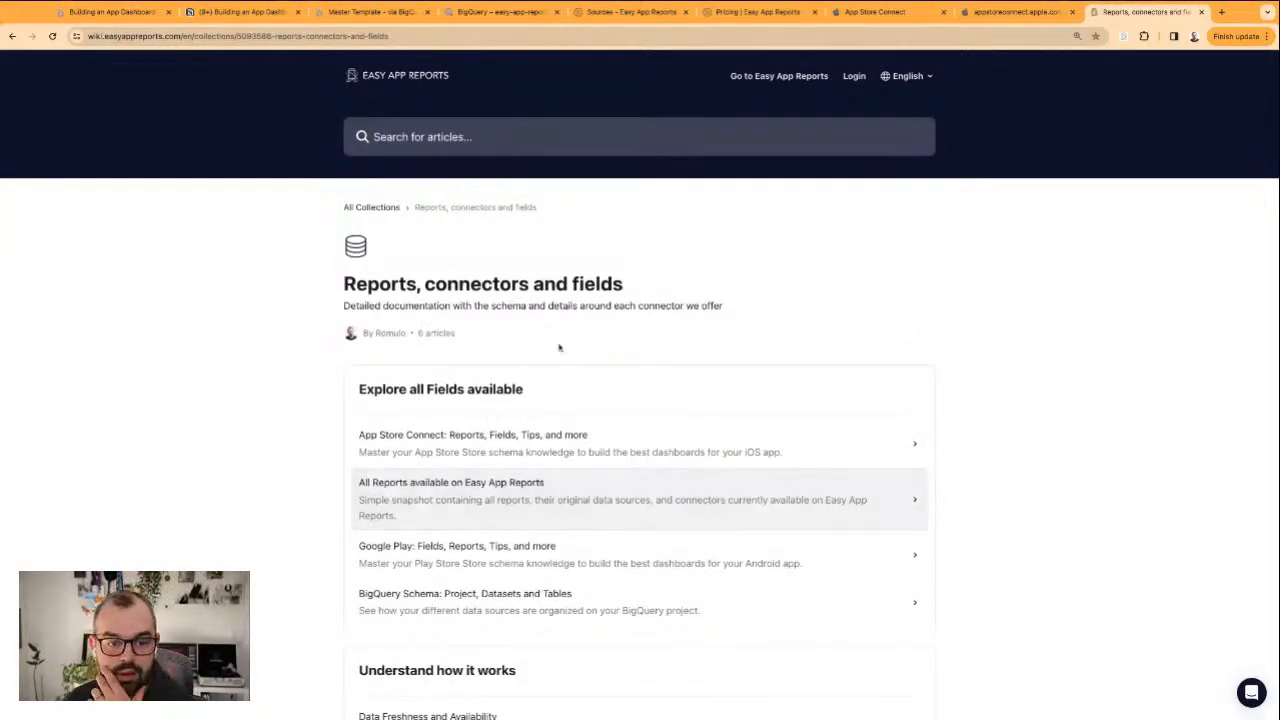
pyautogui.scroll(-1, 550, 420)
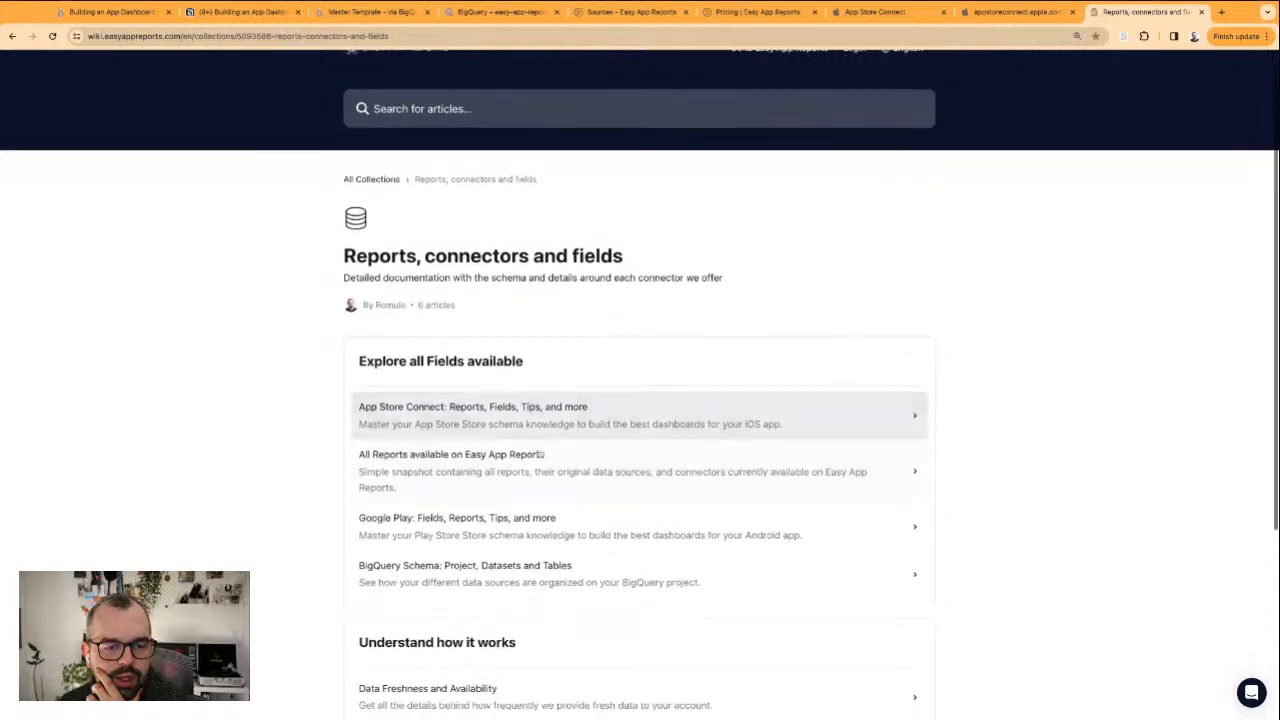
pyautogui.click(492, 497)
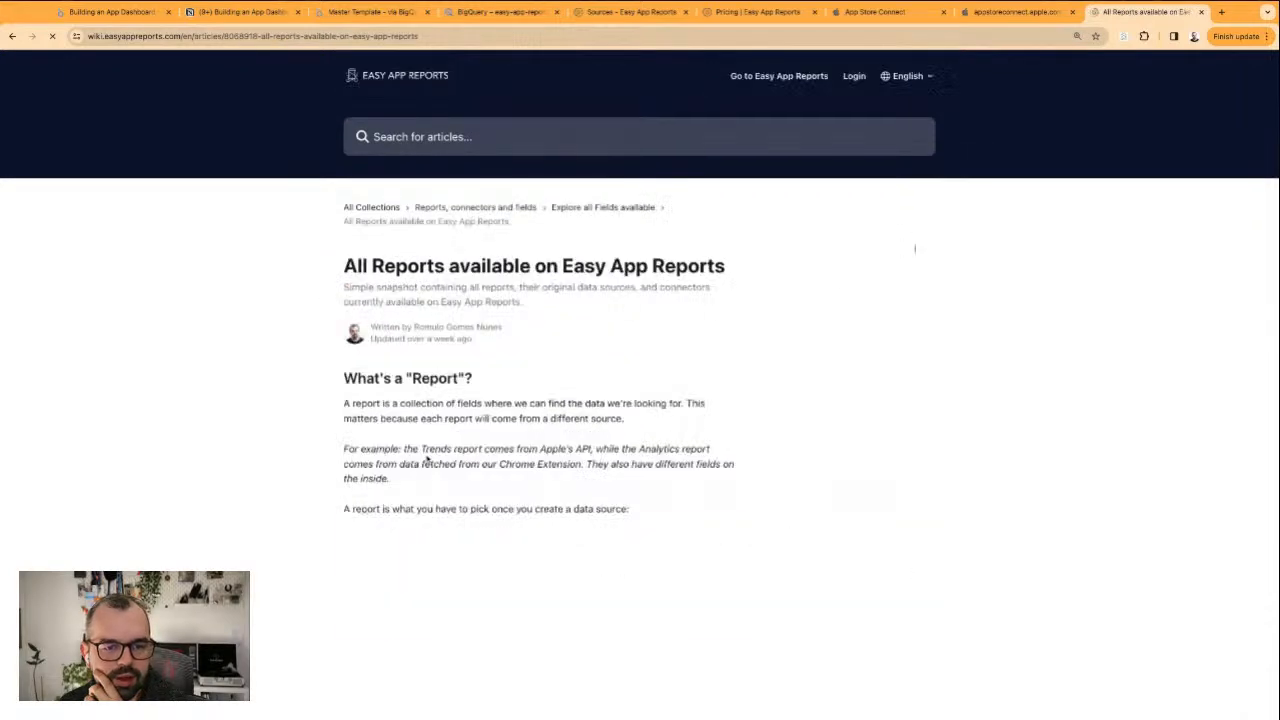
# Check the Google Play documentation for the device and app version fields in the Installs and Installs per App Version reports
pyautogui.scroll(-4, 430, 460)
pyautogui.scroll(-5, 360, 450)
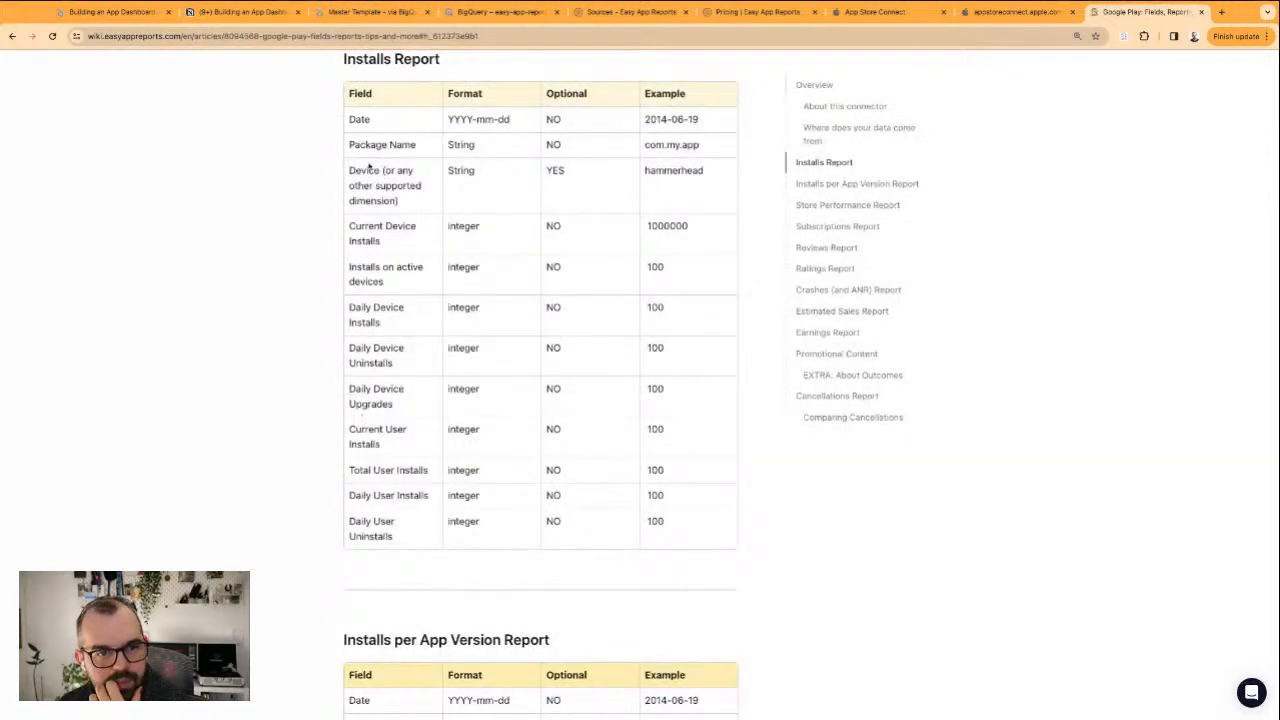
pyautogui.tripleClick(409, 211)
pyautogui.click(408, 212)
pyautogui.tripleClick(386, 201)
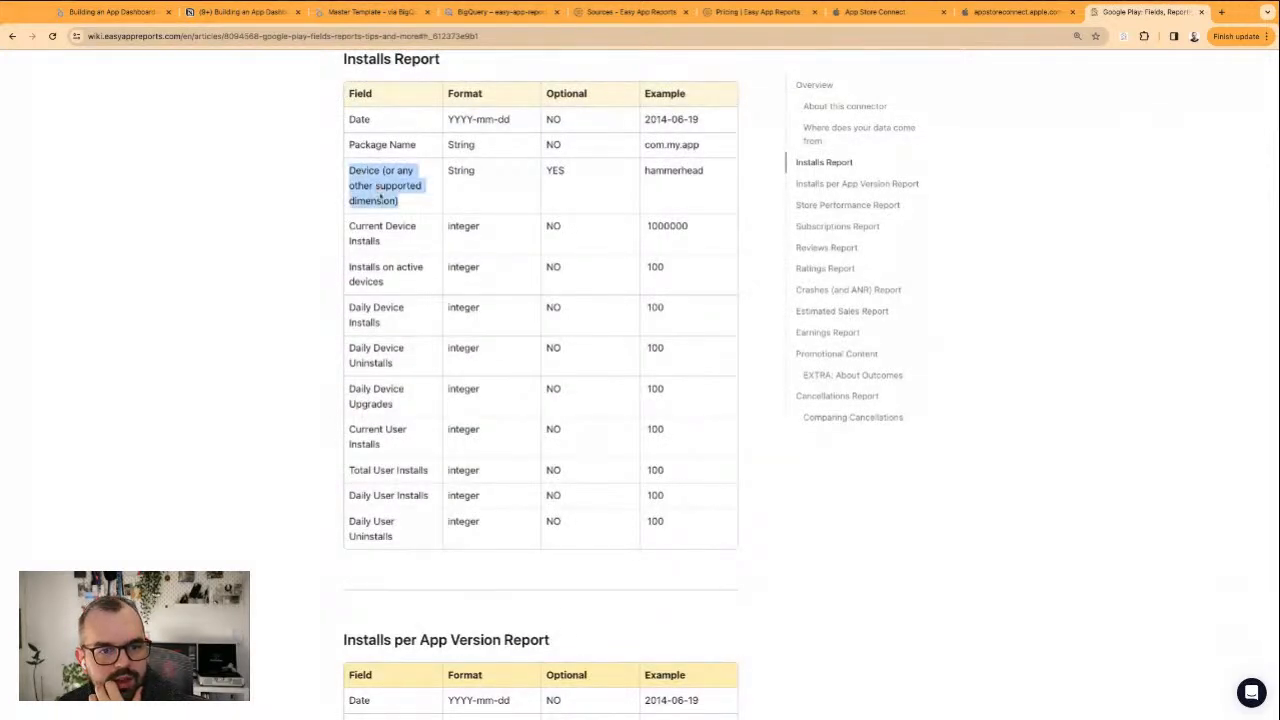
pyautogui.click(369, 188)
pyautogui.scroll(-5, 302, 470)
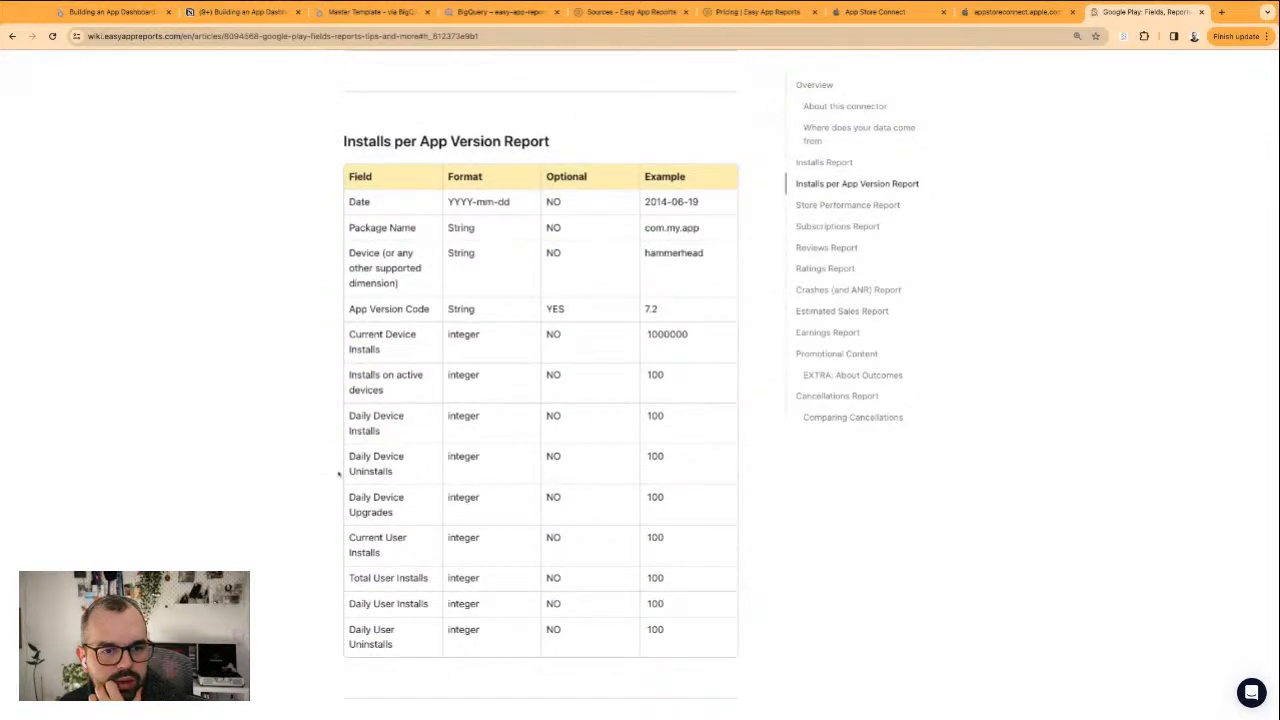
pyautogui.tripleClick(389, 309)
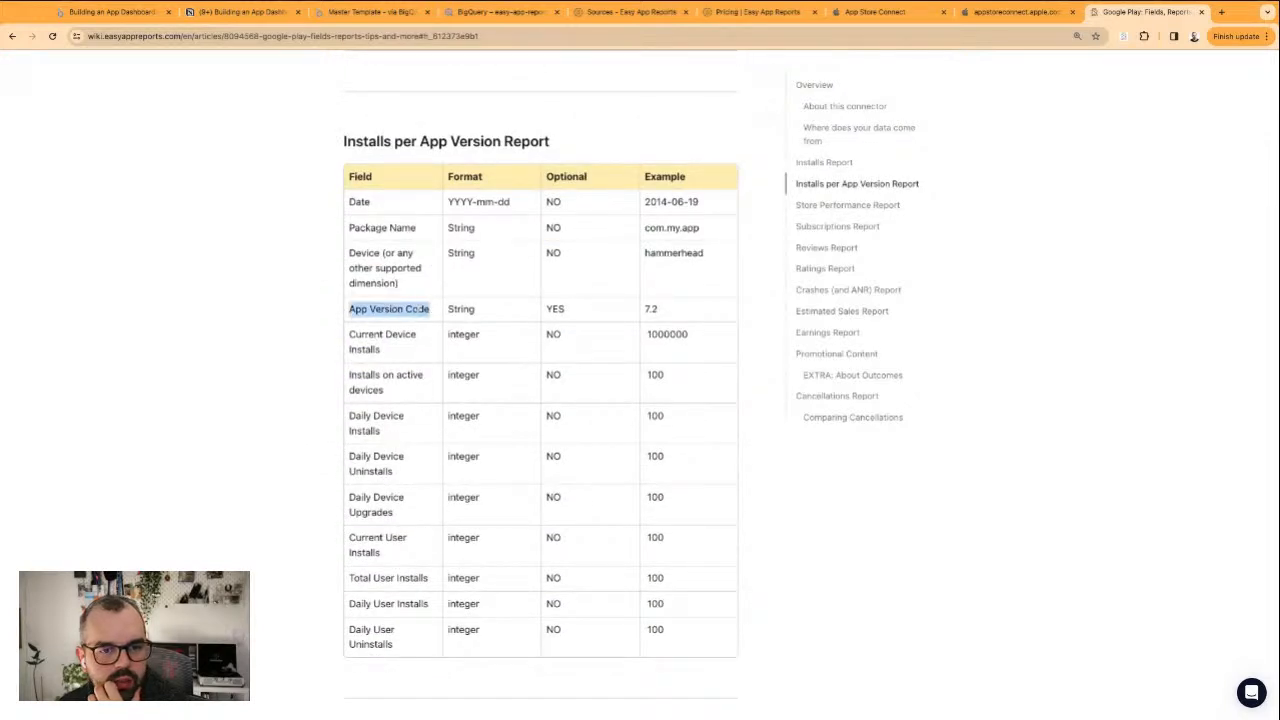
# Return to the dashboard report and set date as the Country Breakdown table's date range dimension
pyautogui.click(1000, 14)
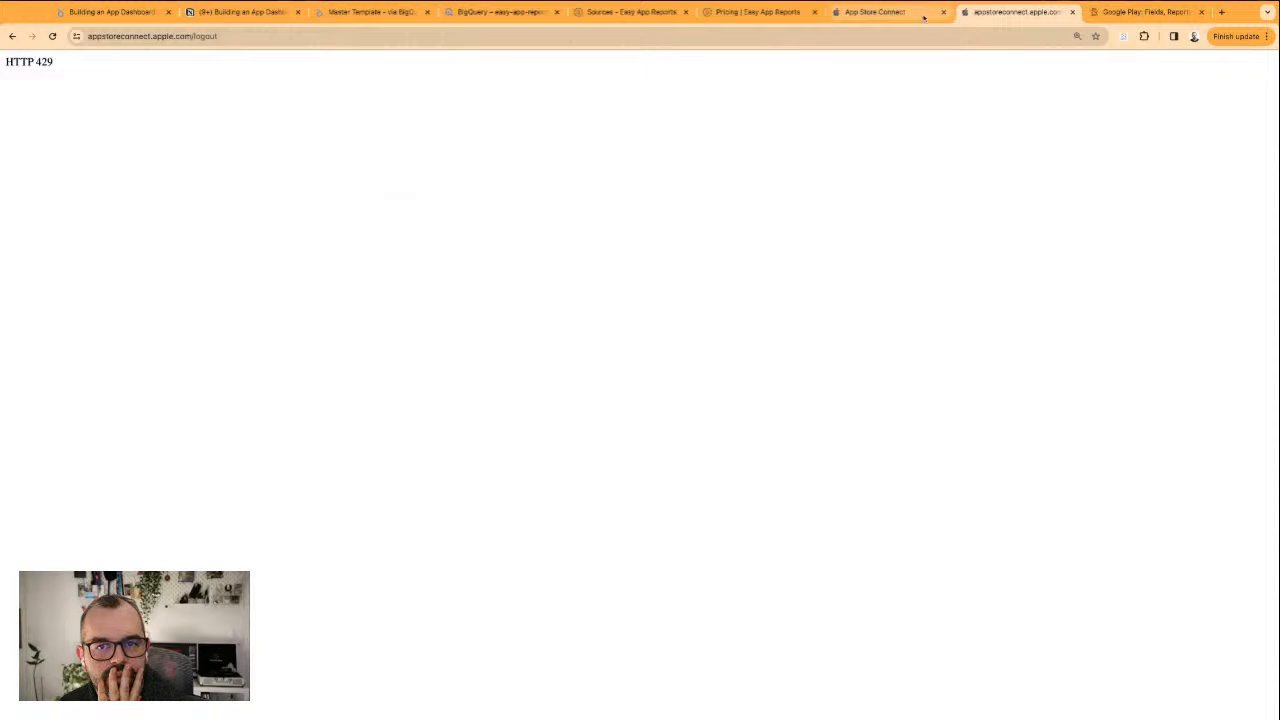
pyautogui.click(240, 12)
pyautogui.click(142, 14)
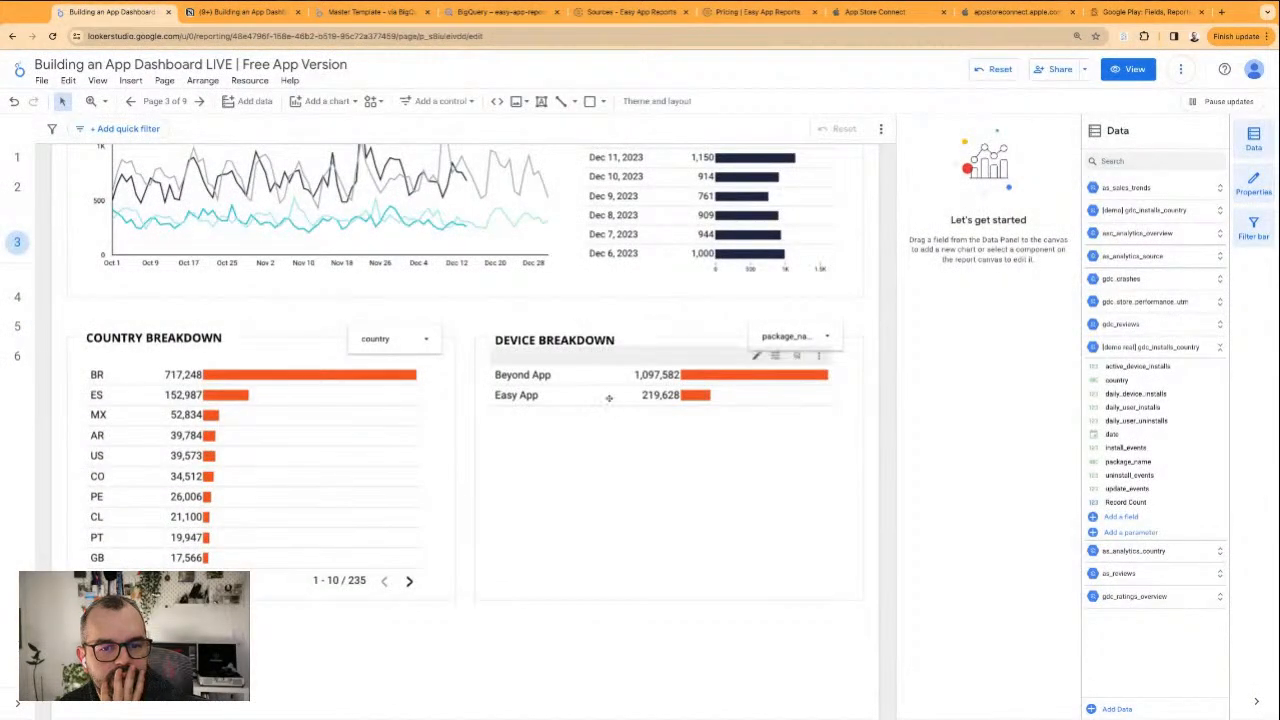
pyautogui.click(314, 386)
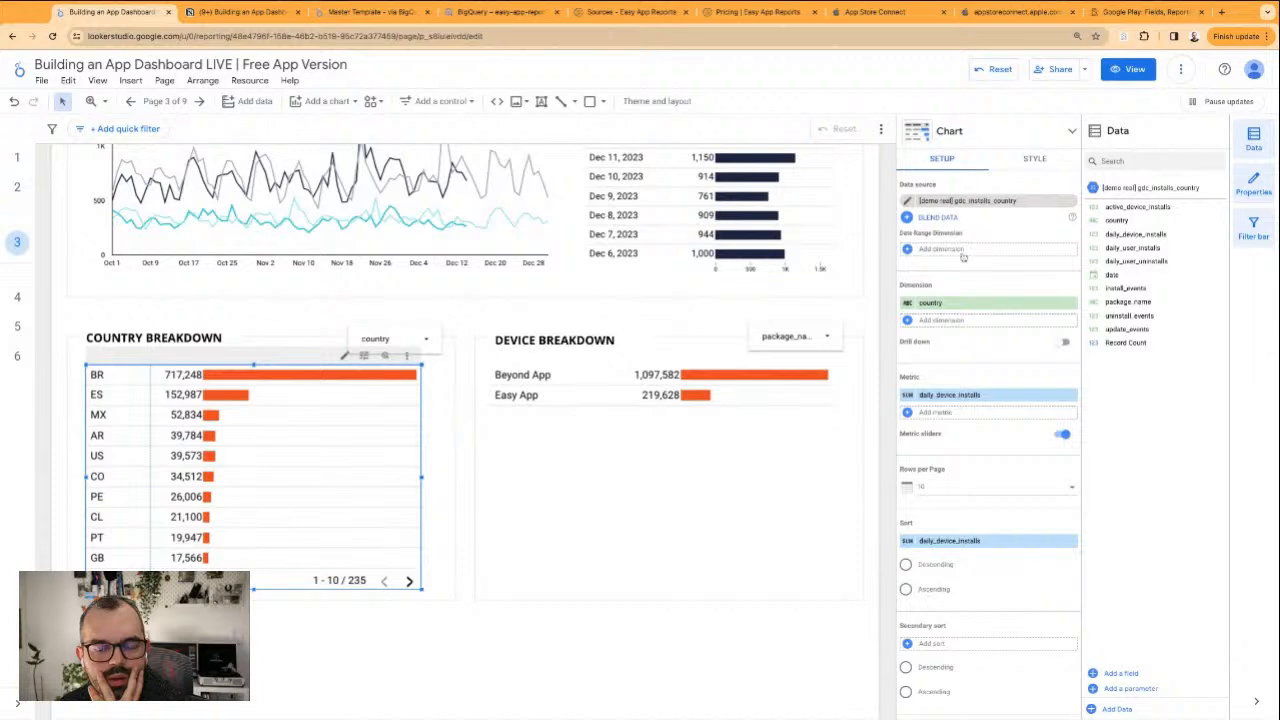
pyautogui.click(940, 250)
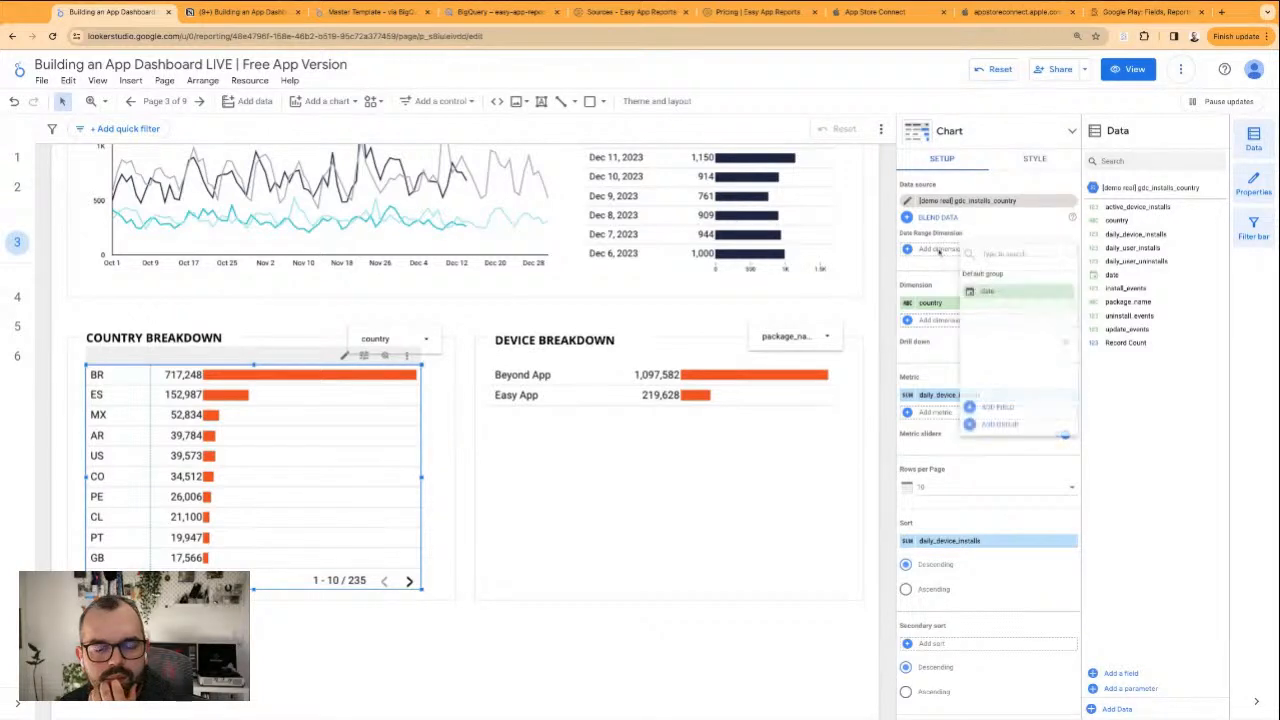
pyautogui.click(987, 290)
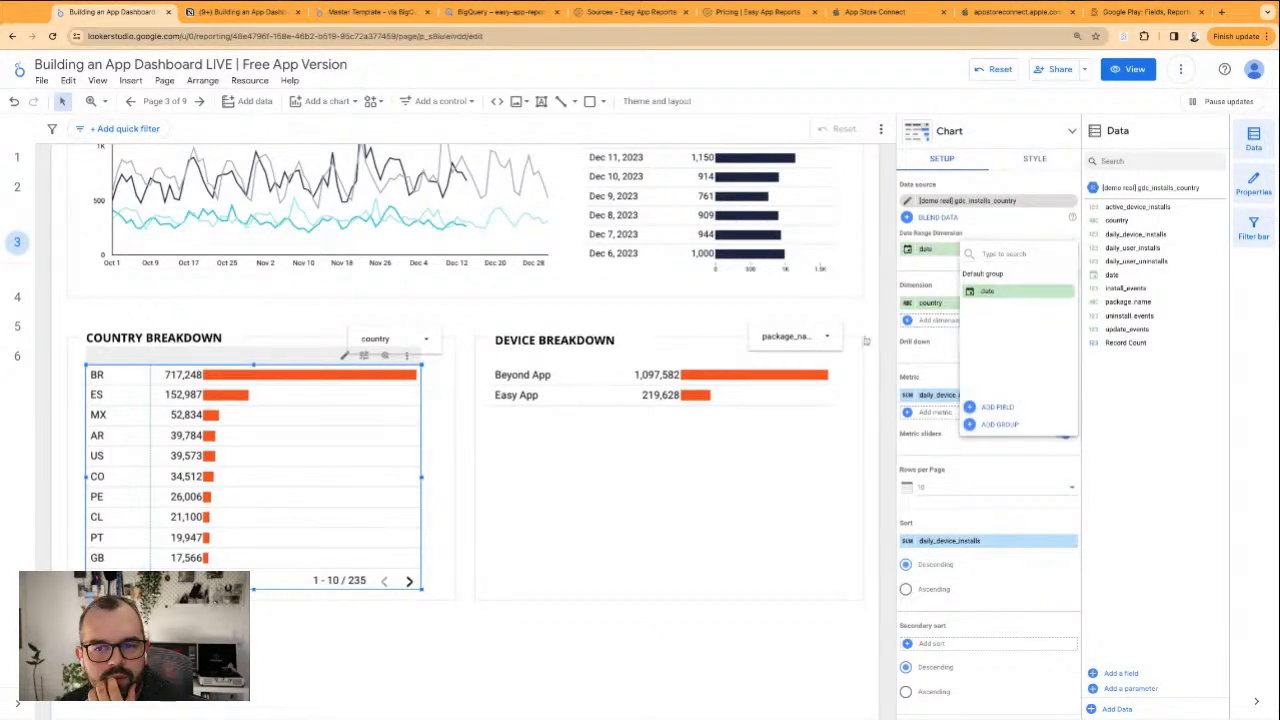
# Reload the report and check the Country Breakdown table's data source, dimension and metric setup
pyautogui.click(53, 36)
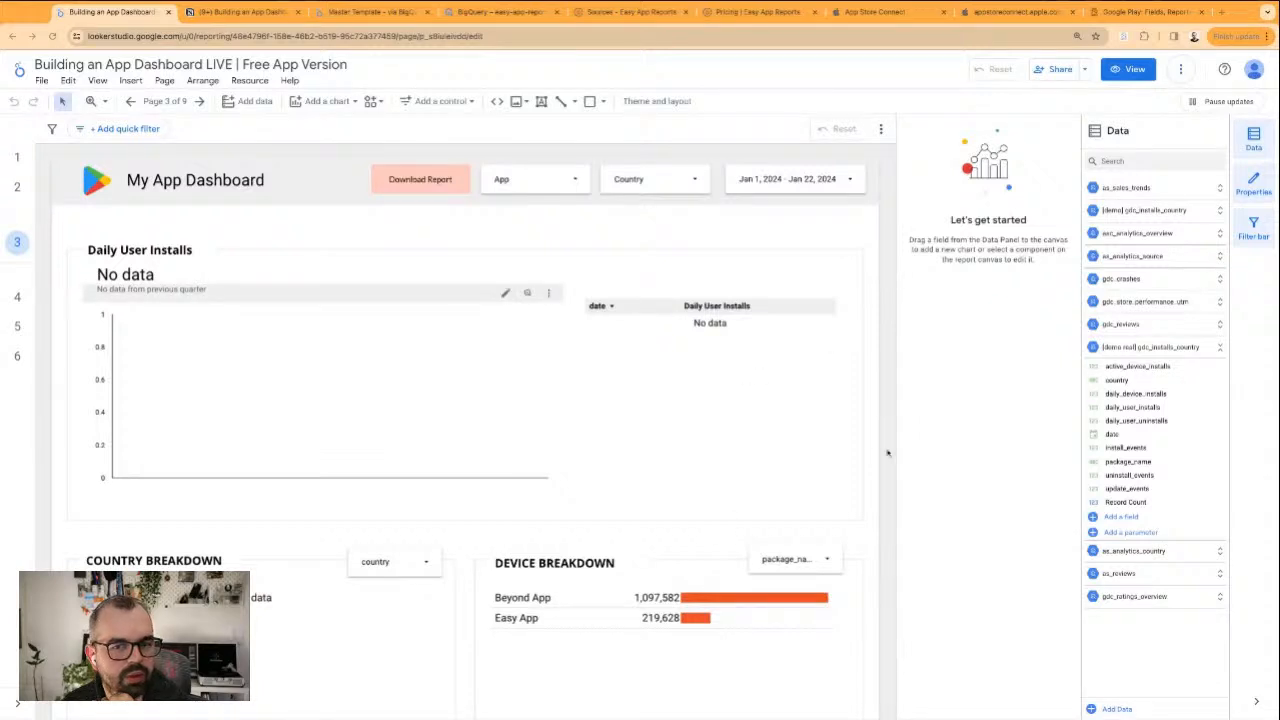
pyautogui.scroll(-3, 479, 420)
pyautogui.click(316, 492)
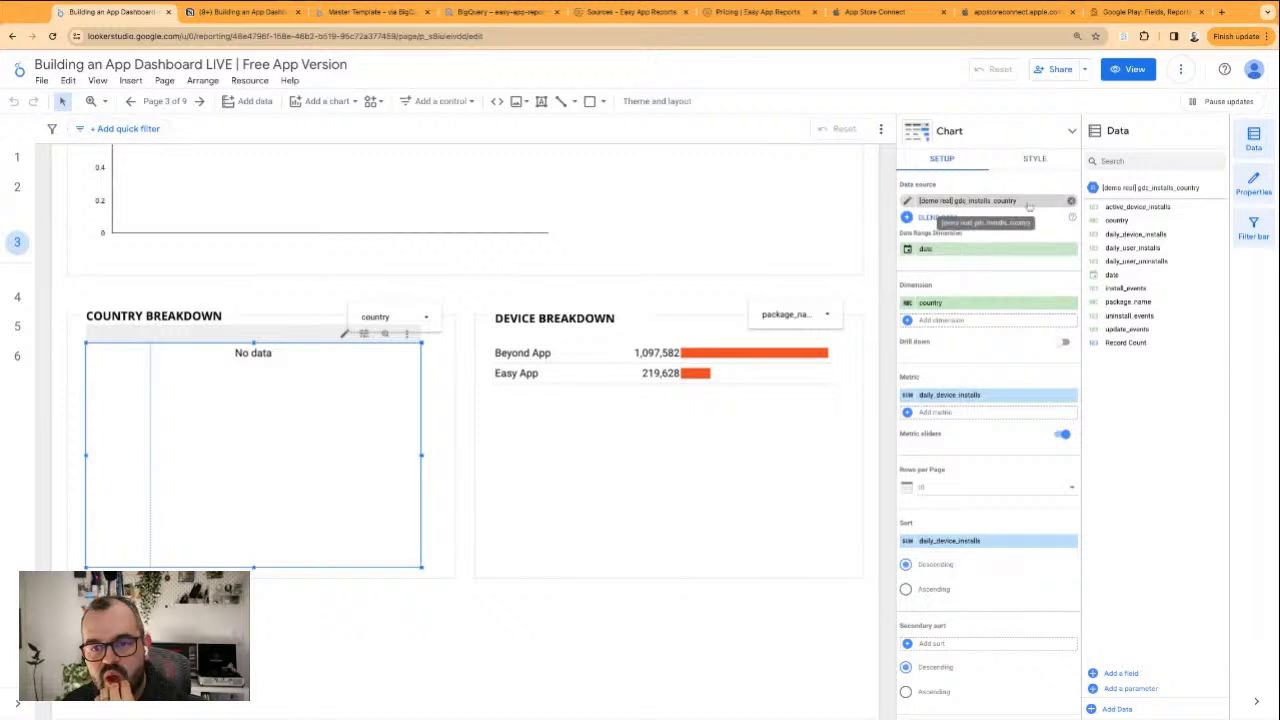
pyautogui.scroll(-2, 1035, 520)
pyautogui.scroll(2, 1035, 520)
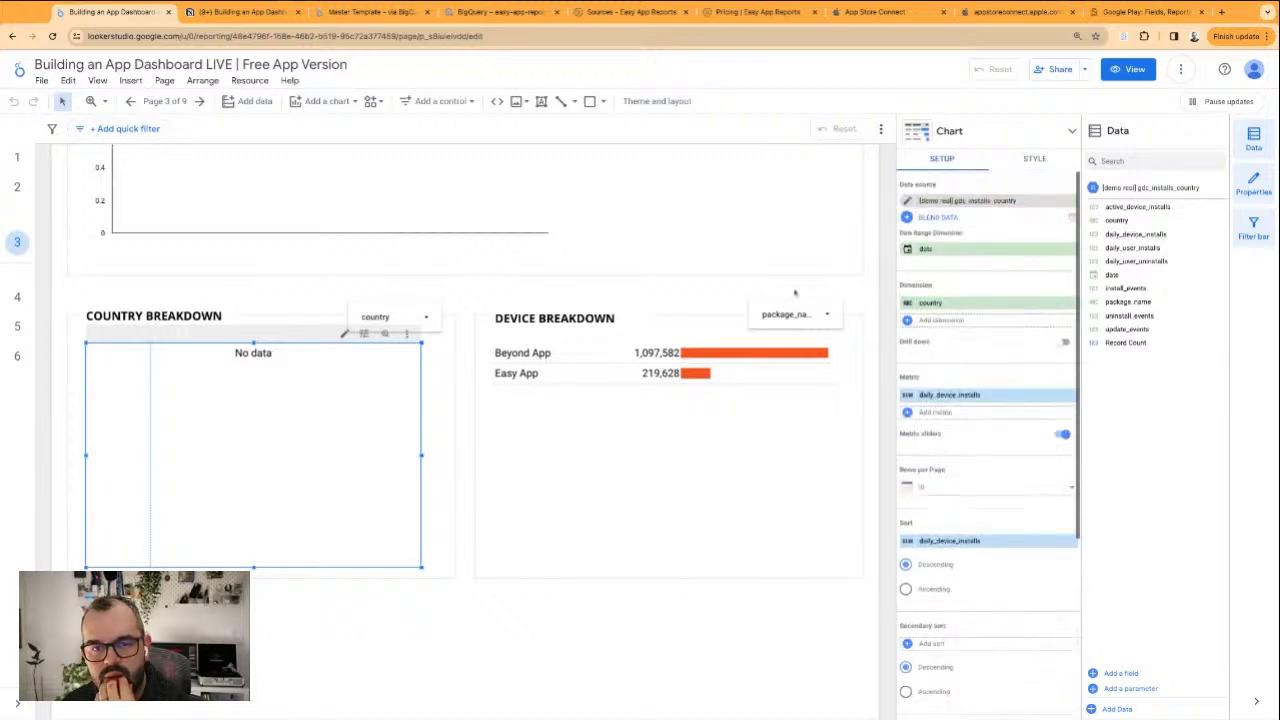
# Set the default date range of the page's date range control to Last quarter
pyautogui.scroll(3, 796, 293)
pyautogui.click(773, 177)
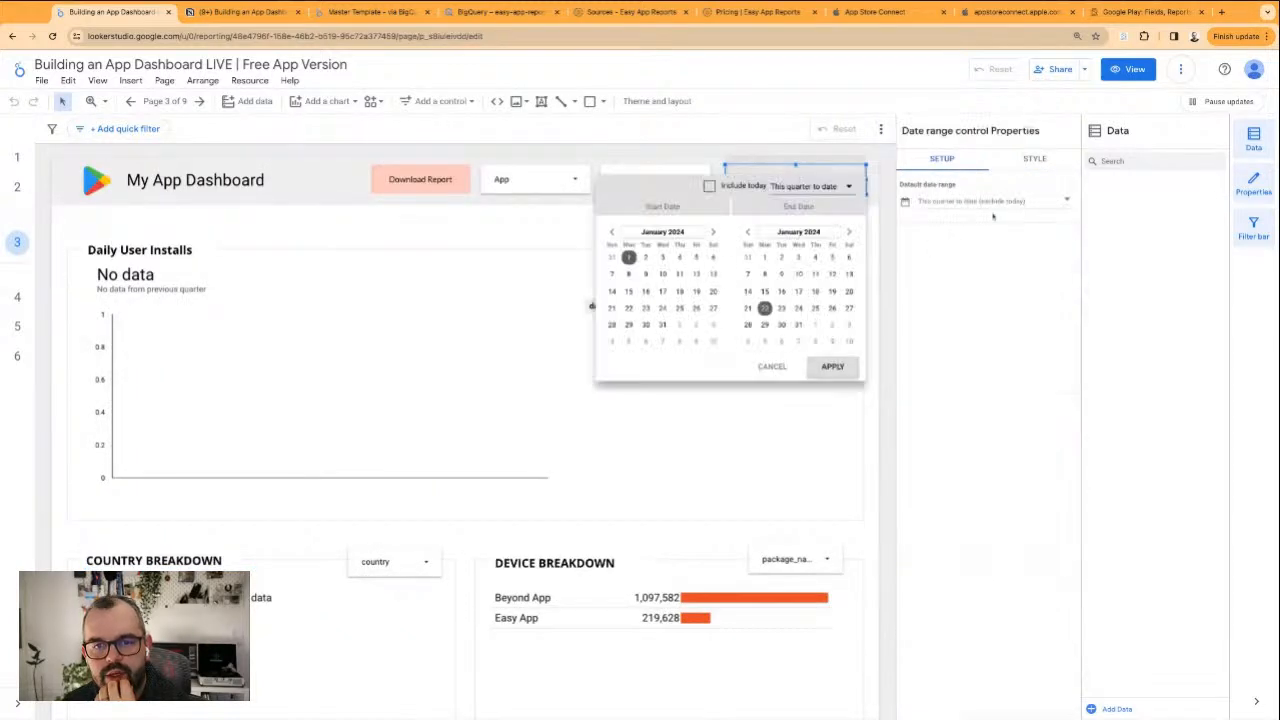
pyautogui.click(984, 203)
pyautogui.click(984, 204)
pyautogui.click(1016, 208)
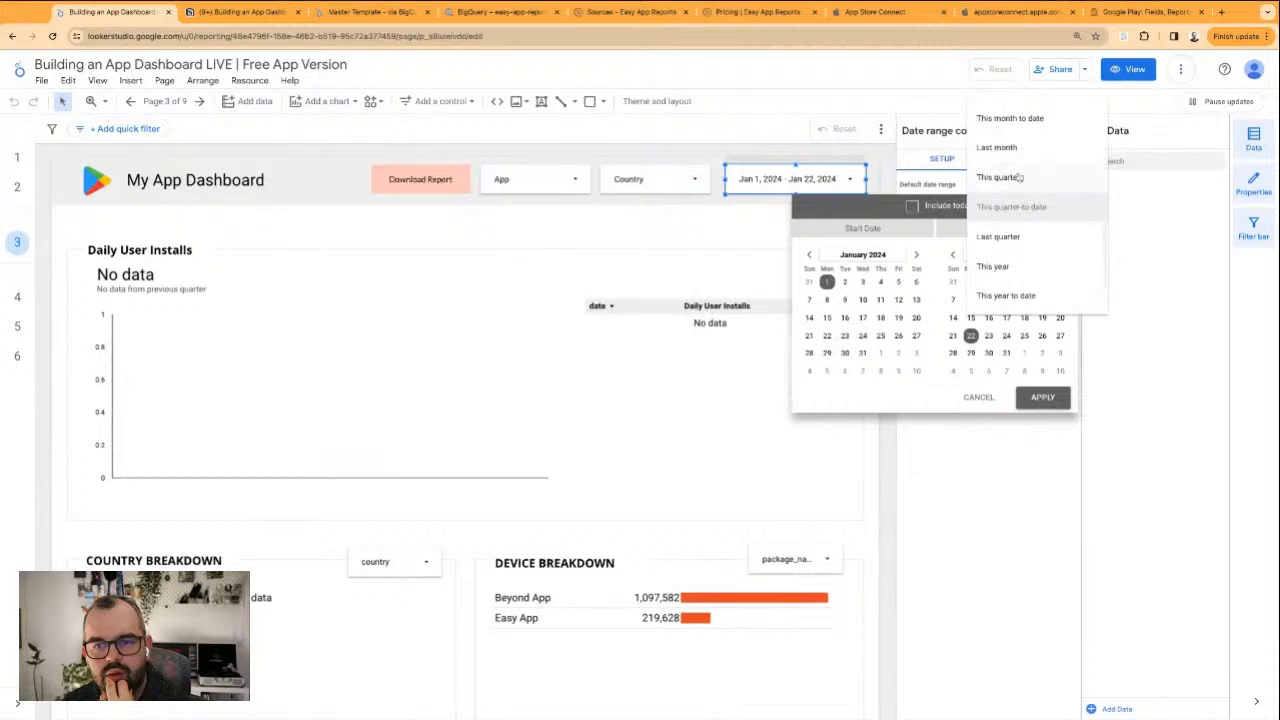
pyautogui.click(1006, 237)
pyautogui.click(1040, 401)
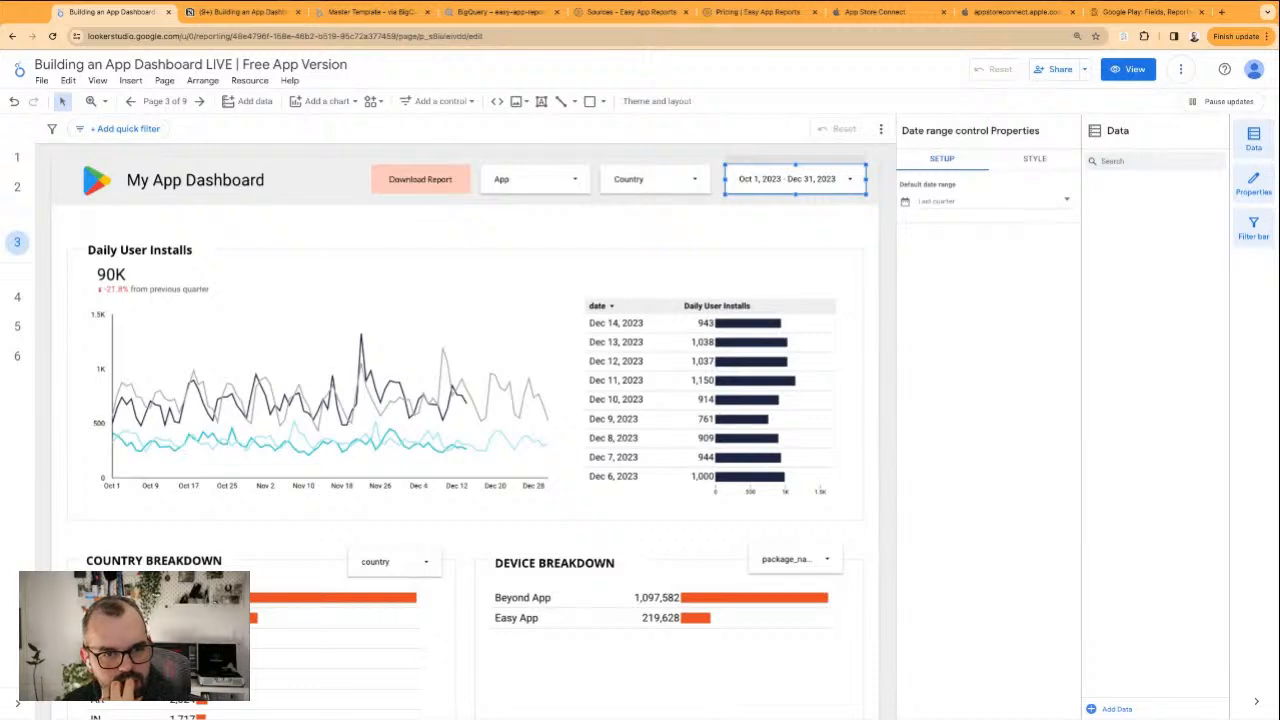
# Enlarge the Daily User Installs date table upward and slightly downward to fill its section beside the line chart
pyautogui.click(676, 306)
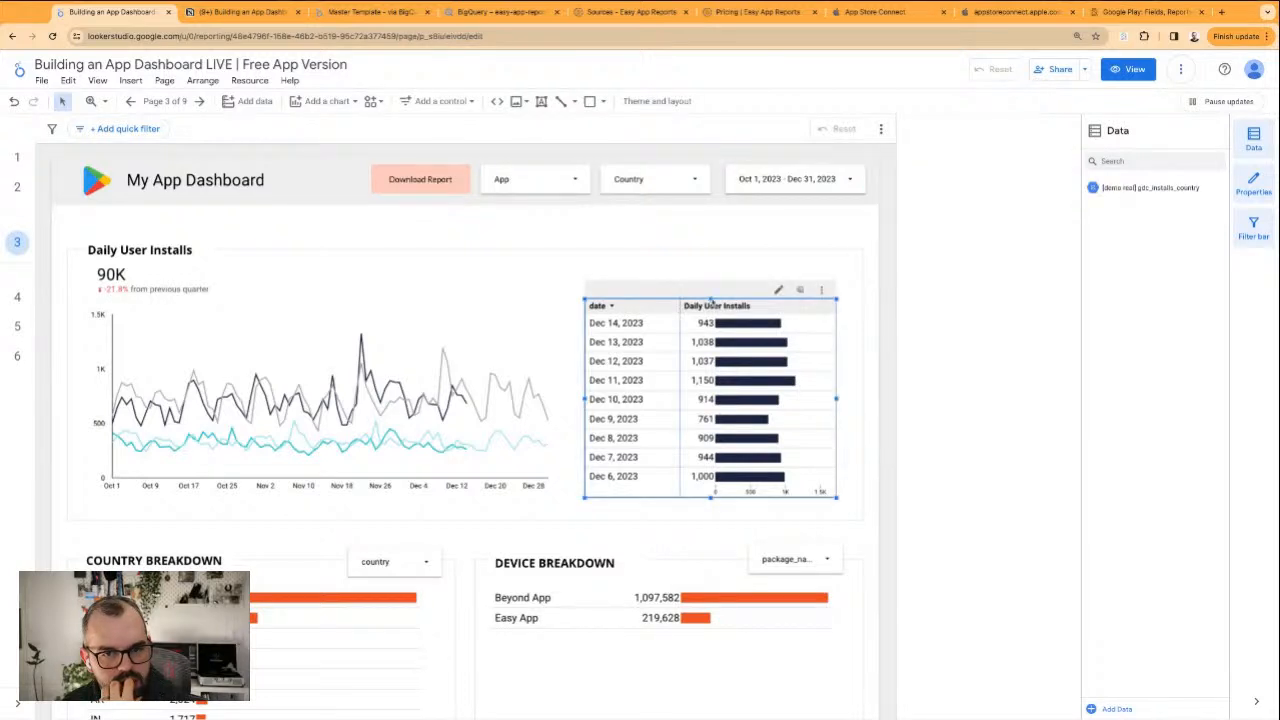
pyautogui.moveTo(711, 299); pyautogui.dragTo(711, 265)
pyautogui.click(704, 236)
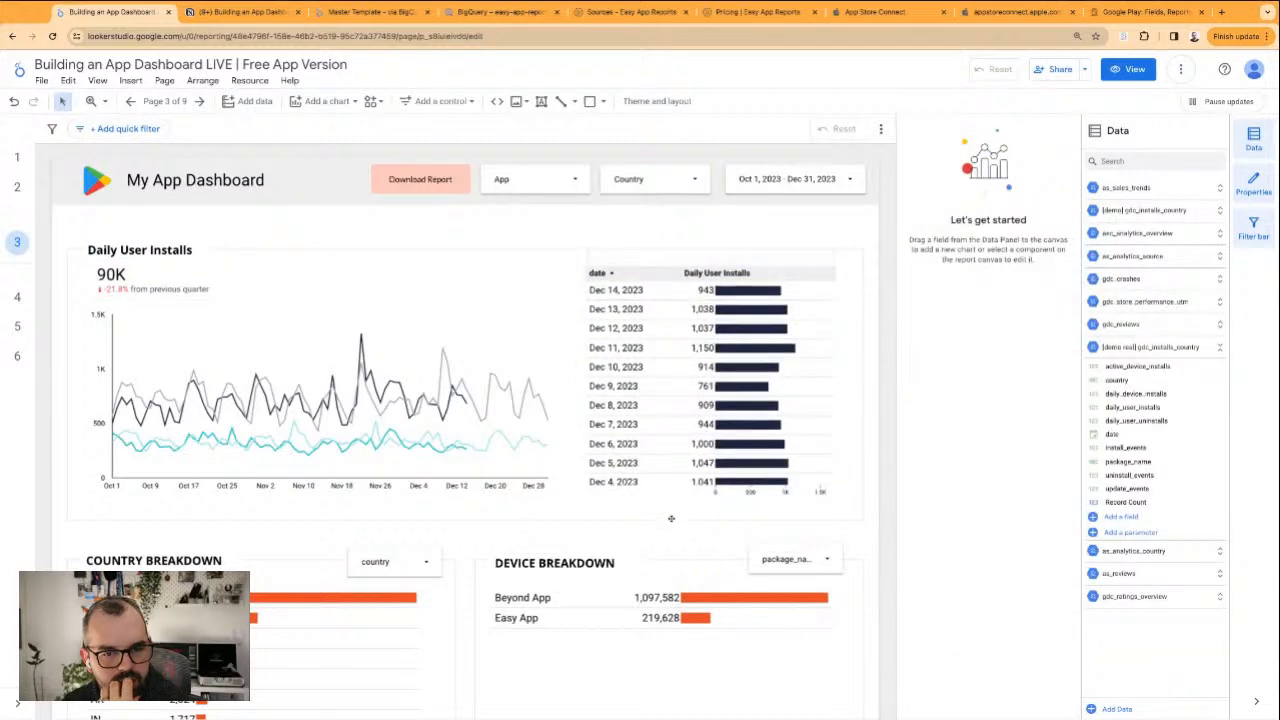
pyautogui.click(693, 470)
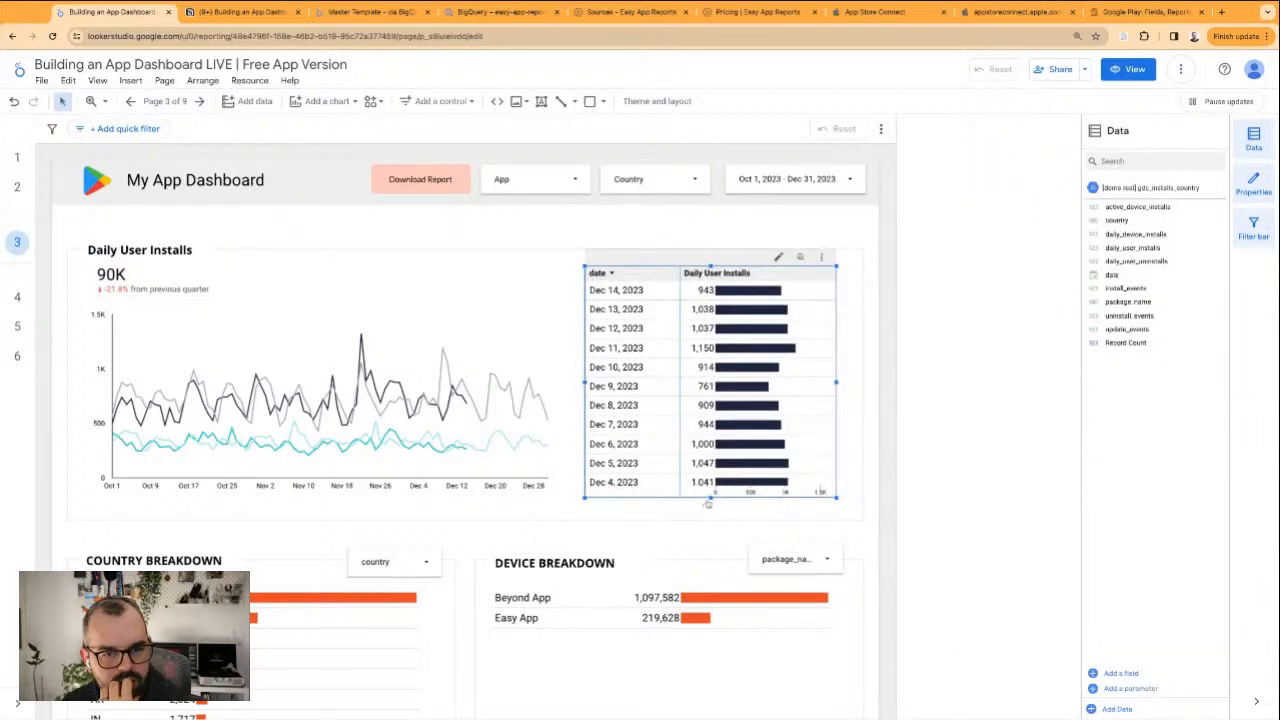
pyautogui.moveTo(707, 505); pyautogui.dragTo(707, 517)
pyautogui.click(698, 547)
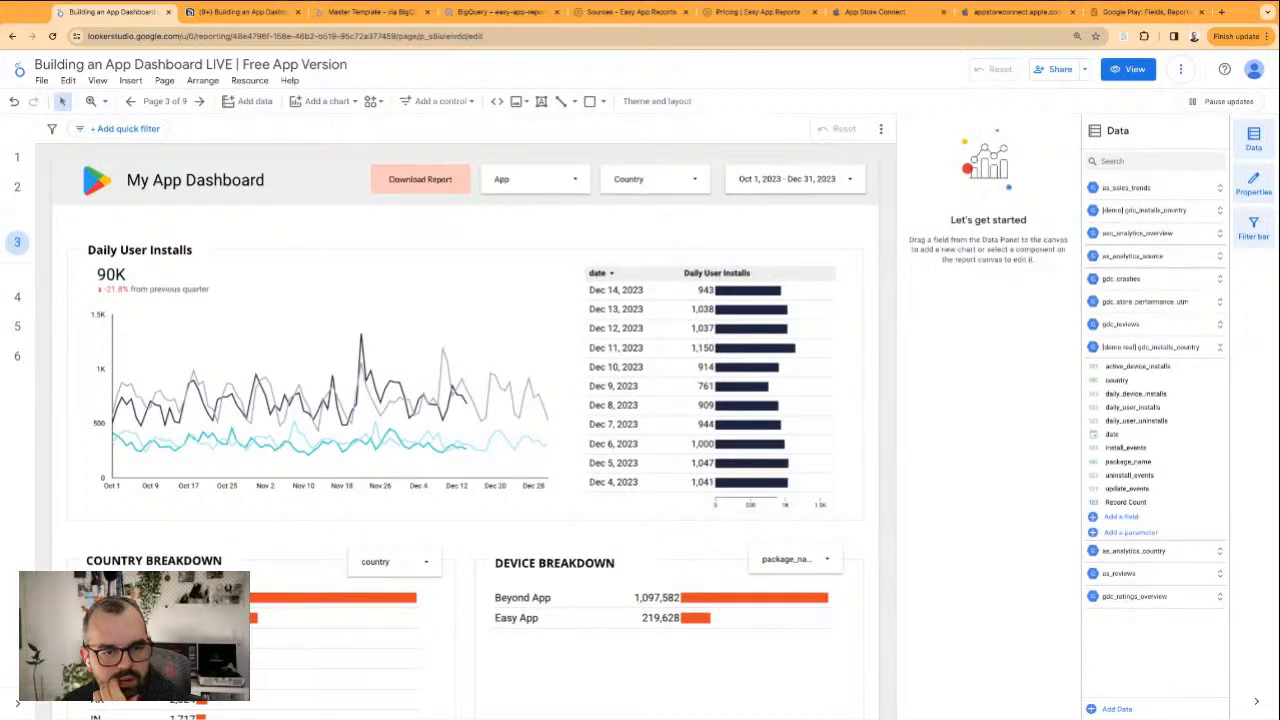
# Replace the Country Breakdown table's metric with daily_user_installs
pyautogui.scroll(-2, 480, 556)
pyautogui.click(345, 508)
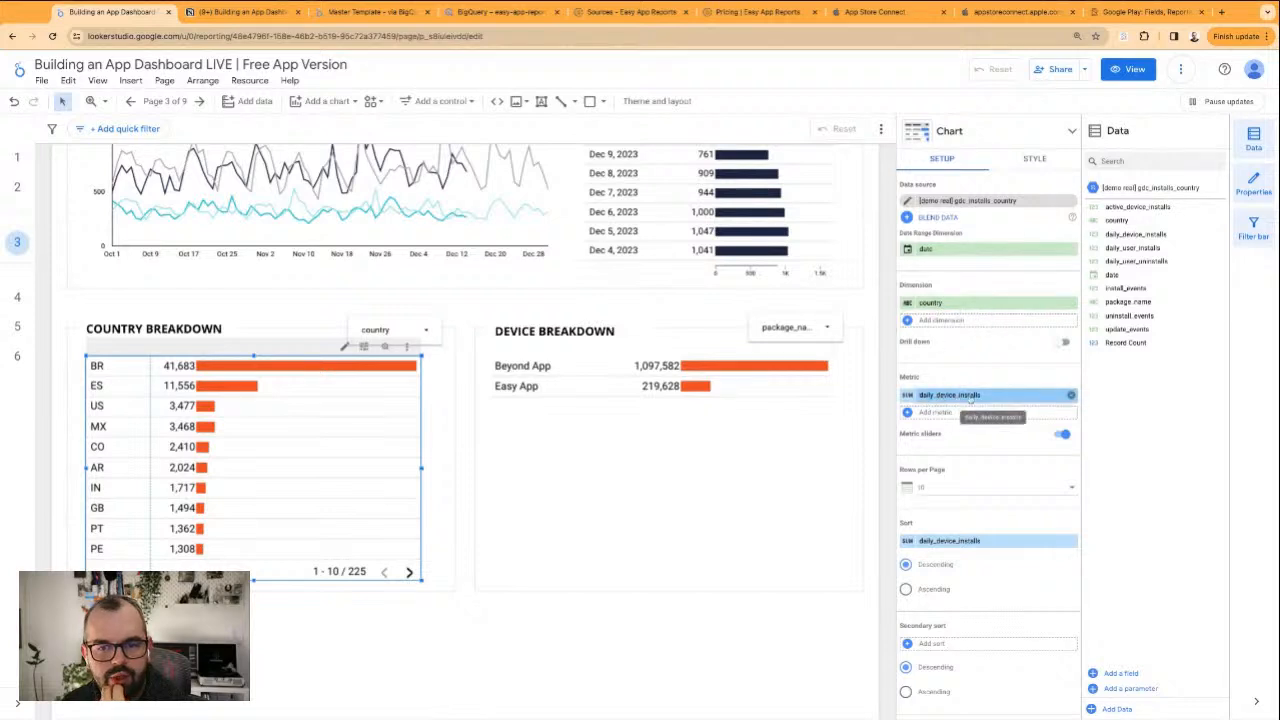
pyautogui.moveTo(1133, 247); pyautogui.dragTo(988, 395)
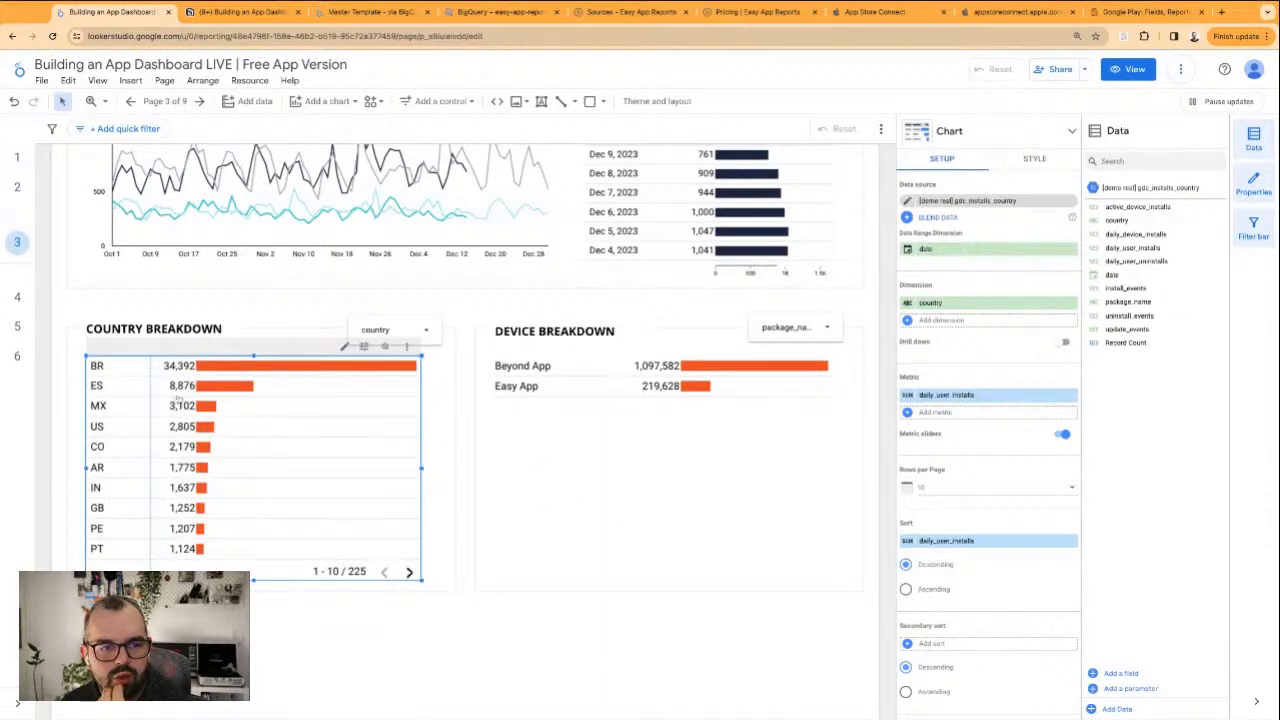
pyautogui.click(505, 650)
# Change the Country Breakdown table's metric bars to the dark navy used in the Daily User Installs table
pyautogui.scroll(2, 314, 320)
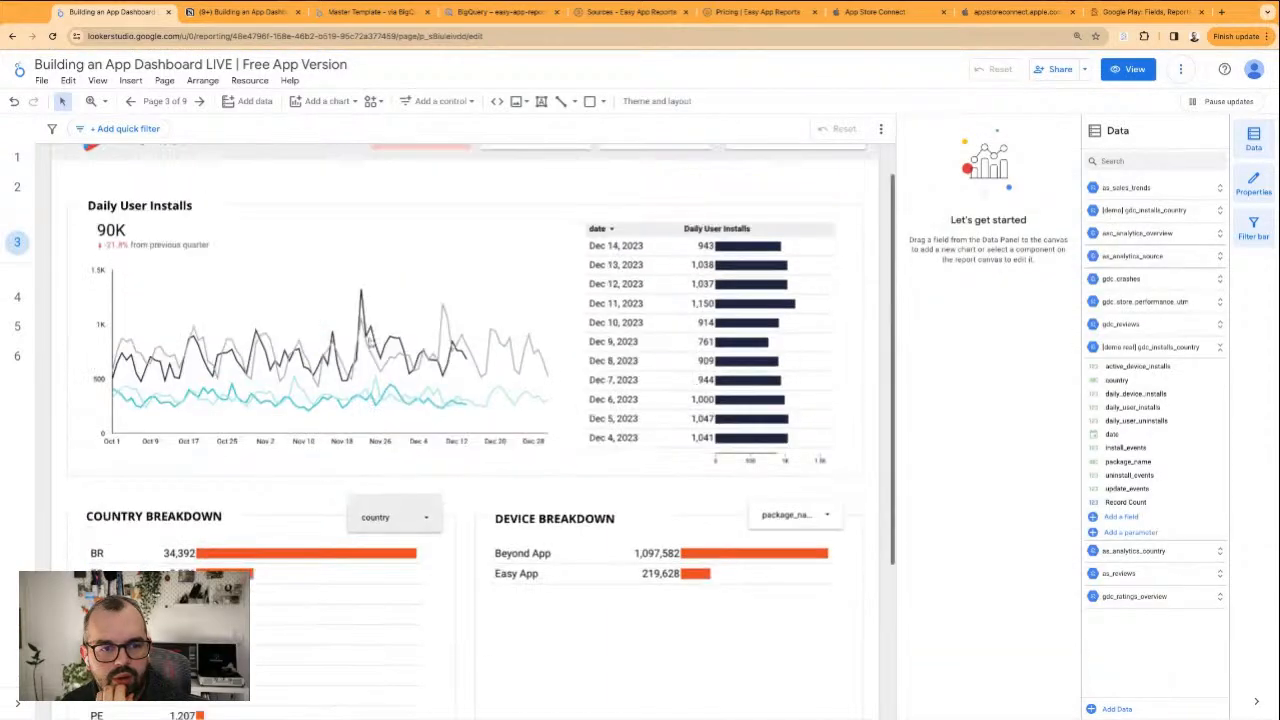
pyautogui.click(337, 622)
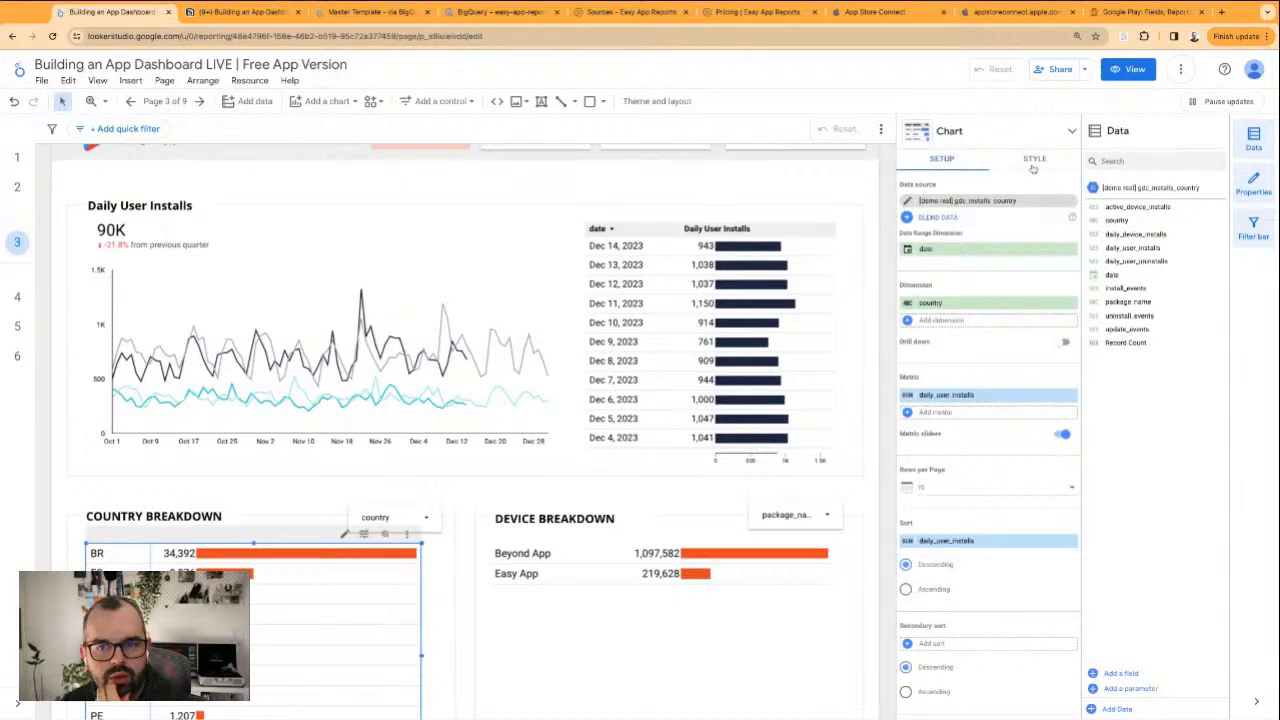
pyautogui.click(1033, 164)
pyautogui.scroll(-3, 945, 390)
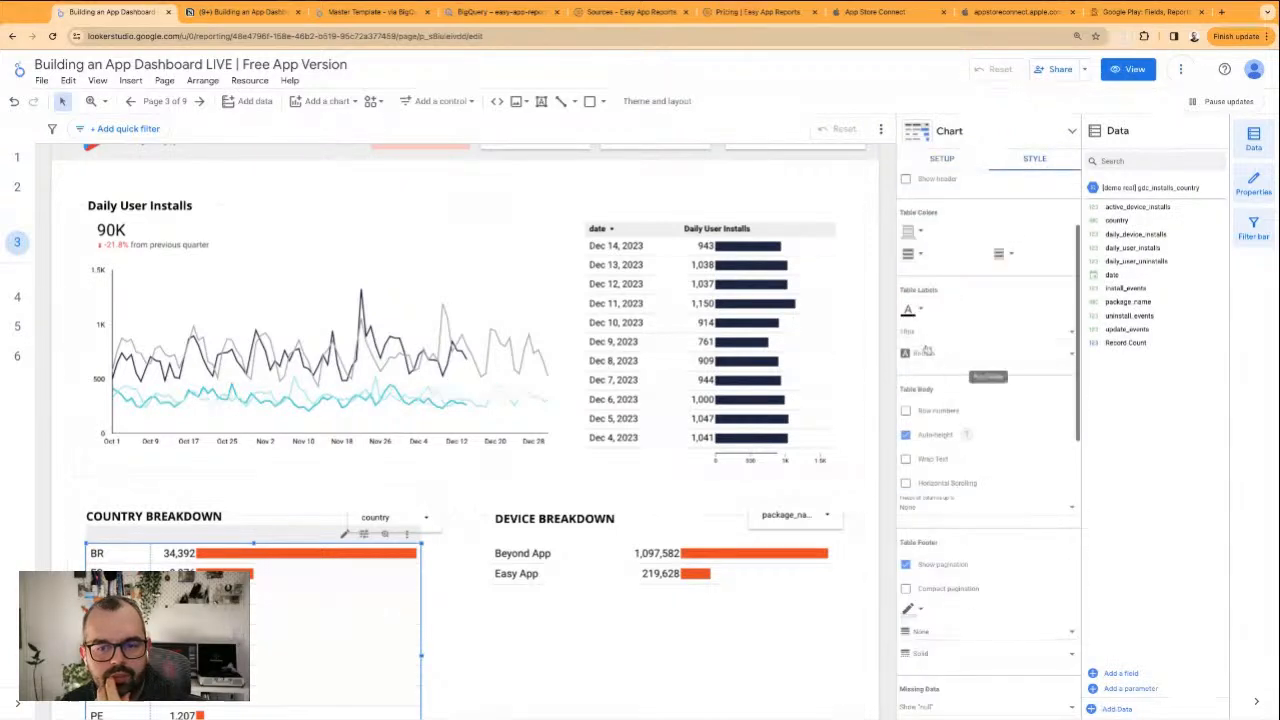
pyautogui.scroll(2, 955, 317)
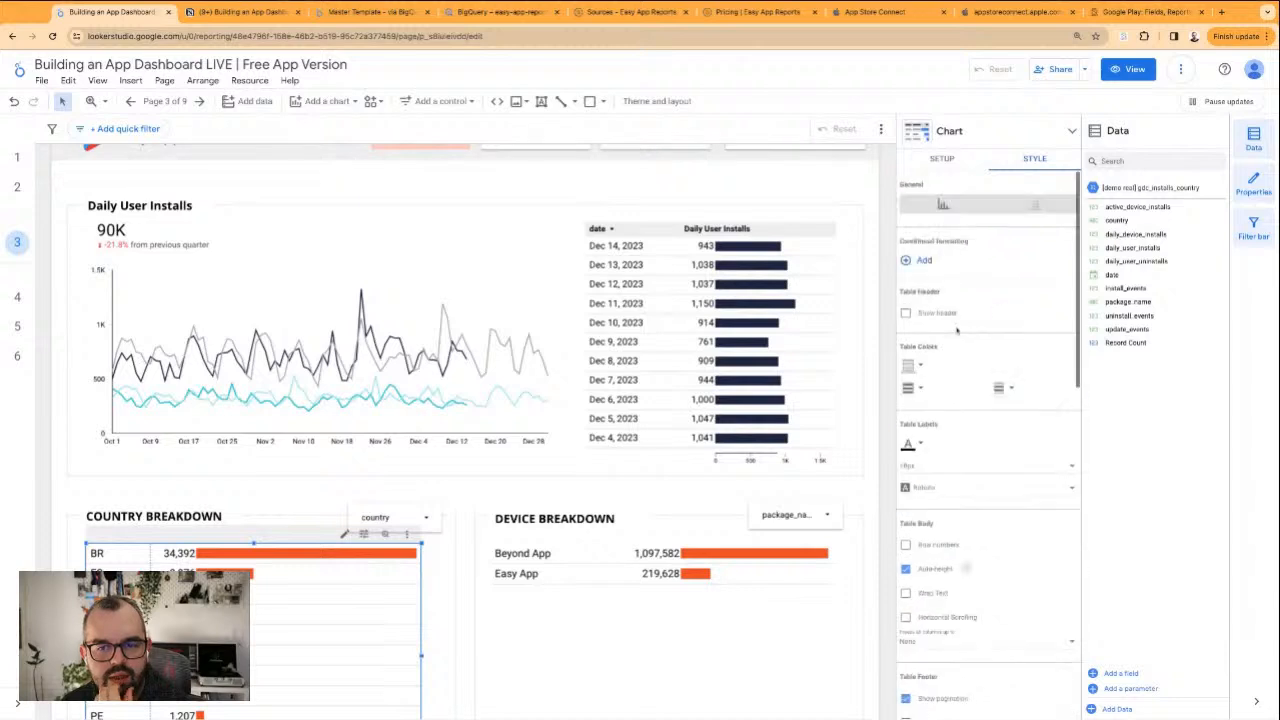
pyautogui.scroll(-3, 970, 390)
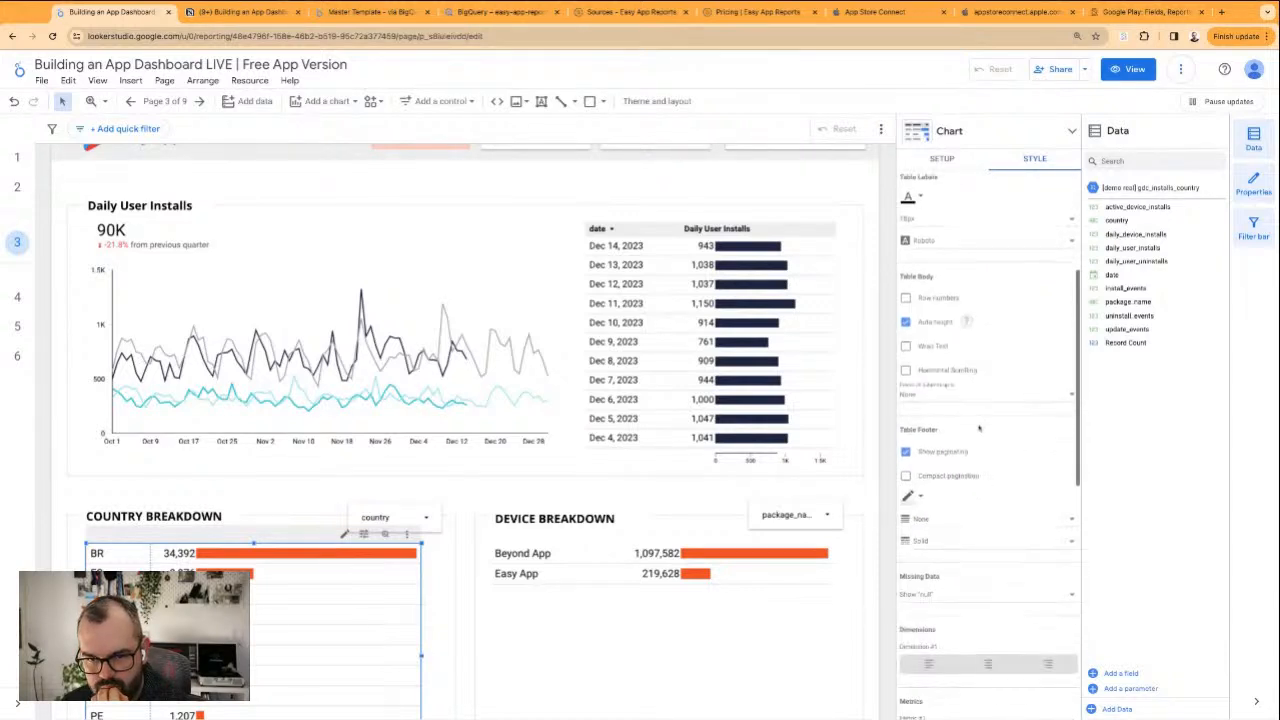
pyautogui.scroll(3, 923, 421)
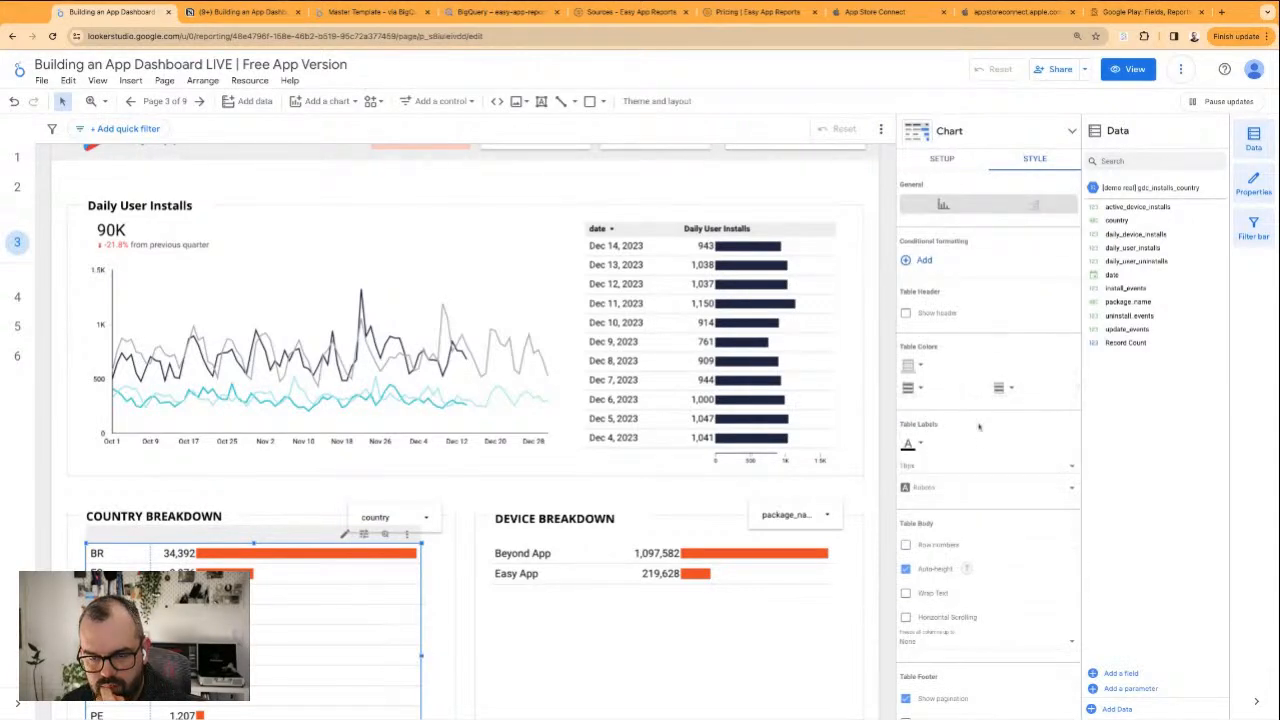
pyautogui.scroll(-5, 979, 427)
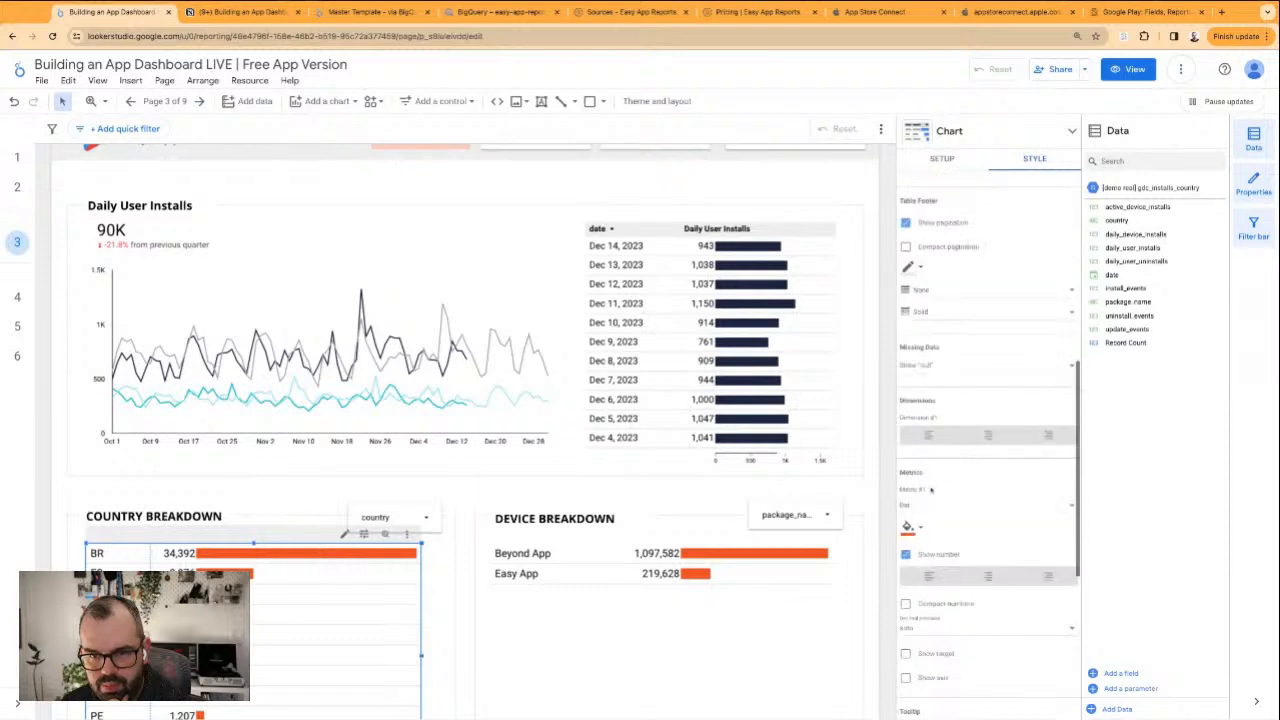
pyautogui.click(914, 531)
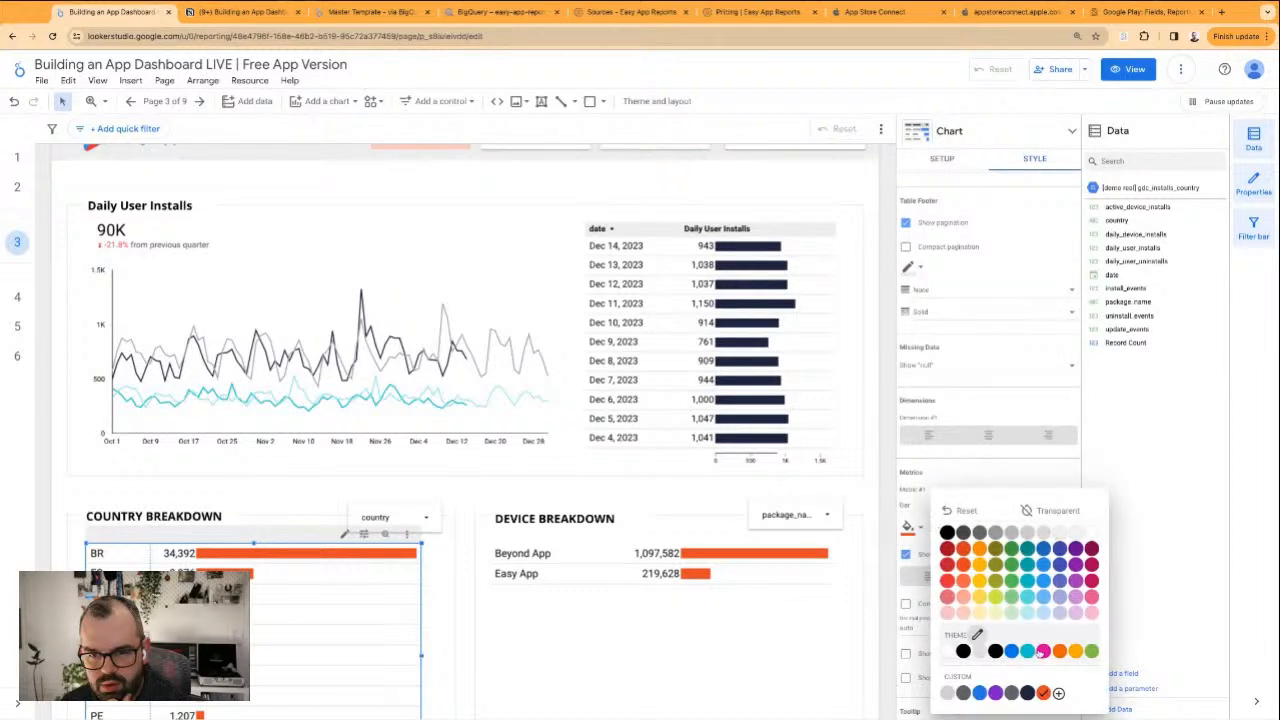
pyautogui.click(947, 687)
pyautogui.click(614, 504)
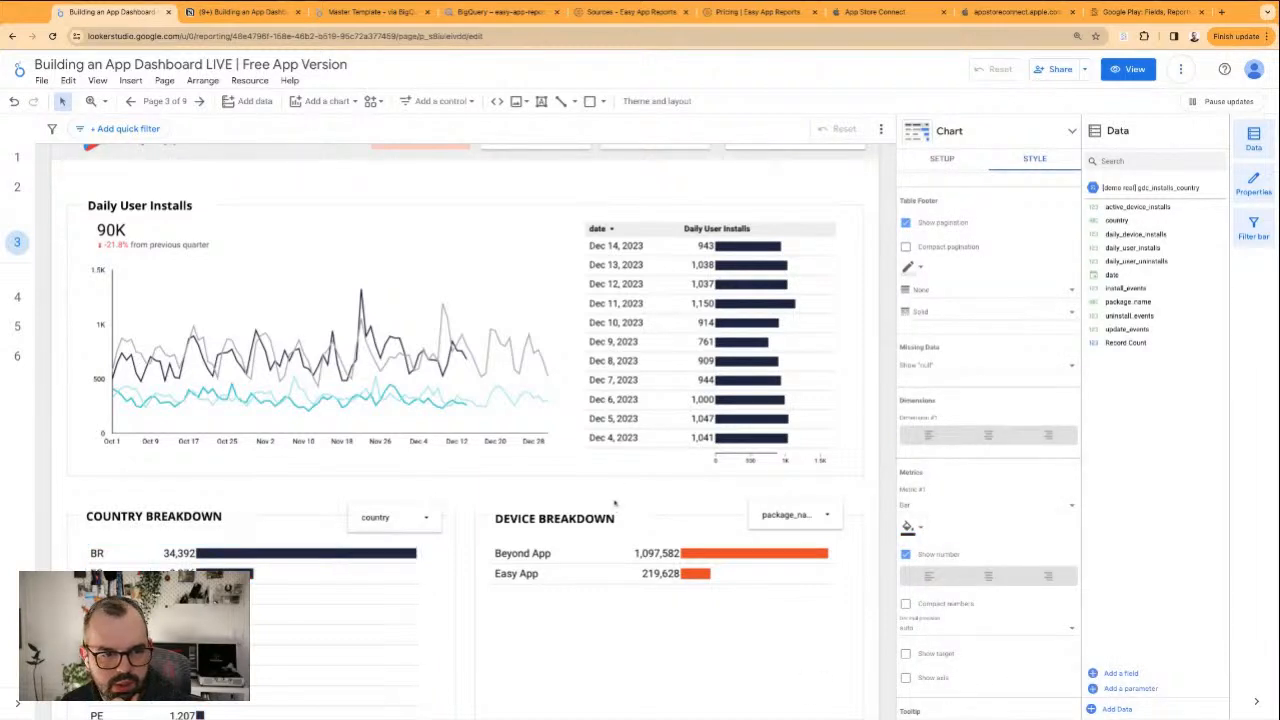
# Set date as the date range dimension of the country dropdown filter in the Country Breakdown section
pyautogui.scroll(-2, 614, 503)
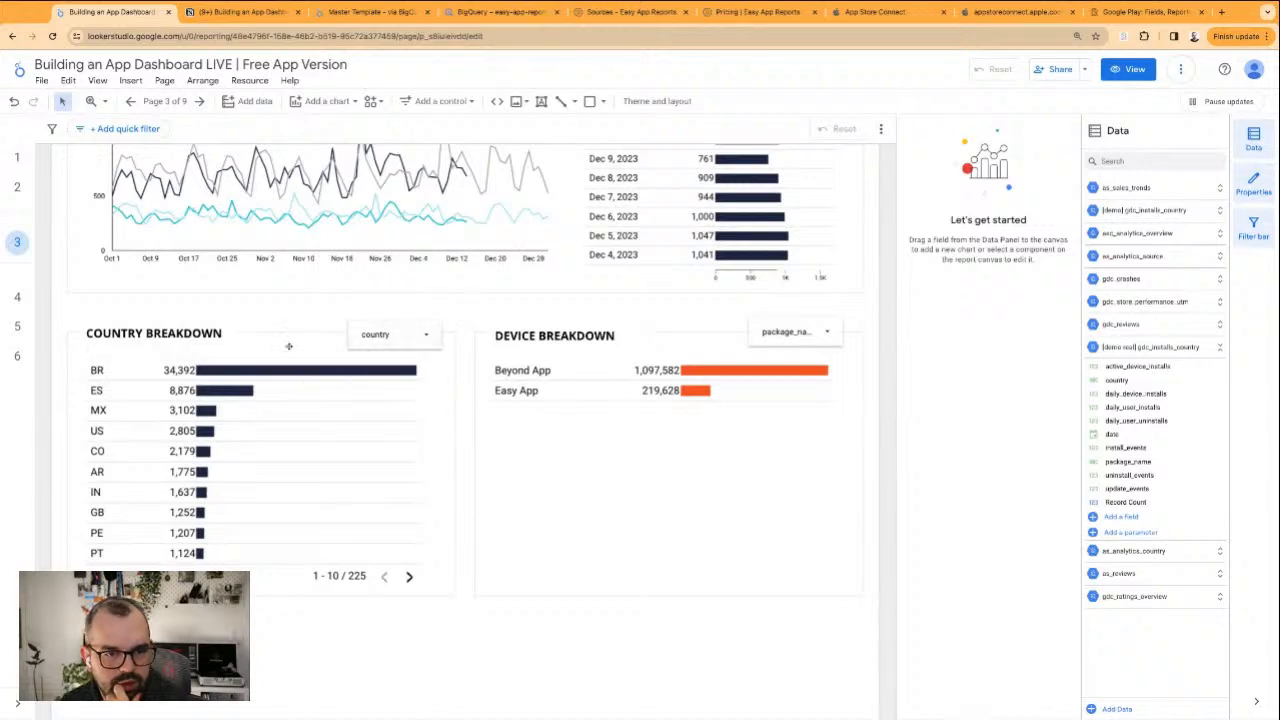
pyautogui.click(368, 338)
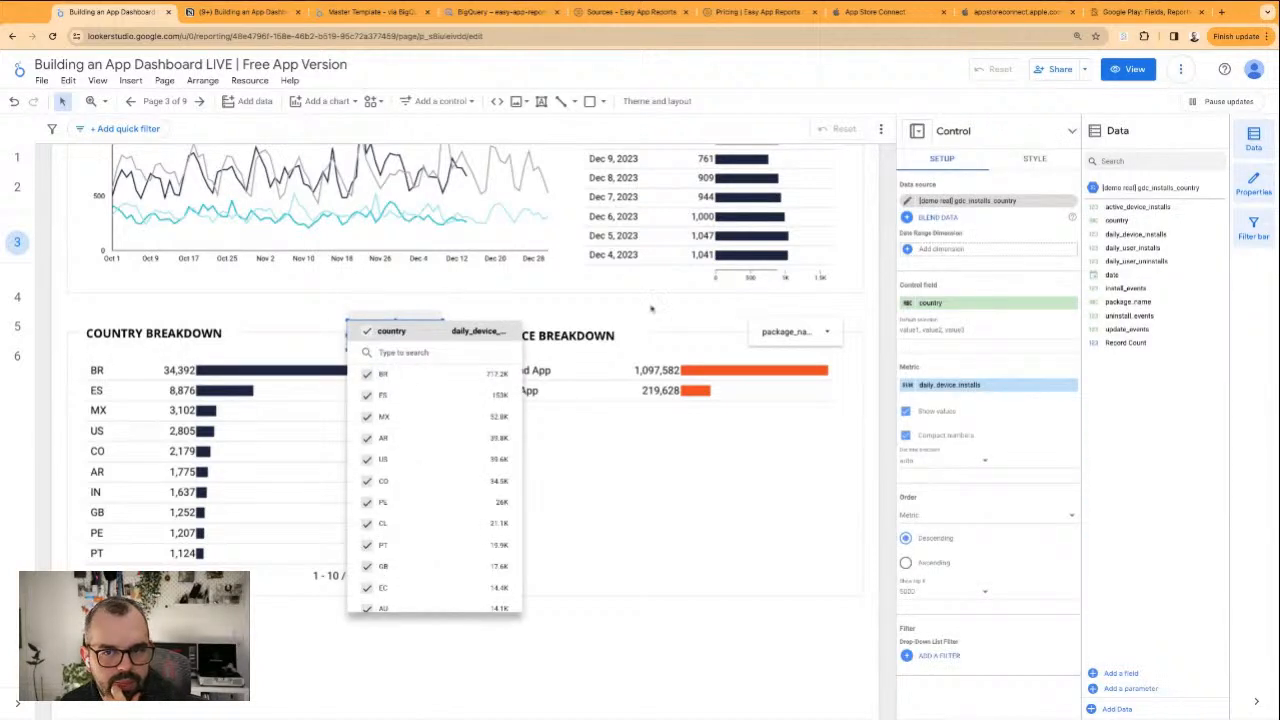
pyautogui.click(956, 248)
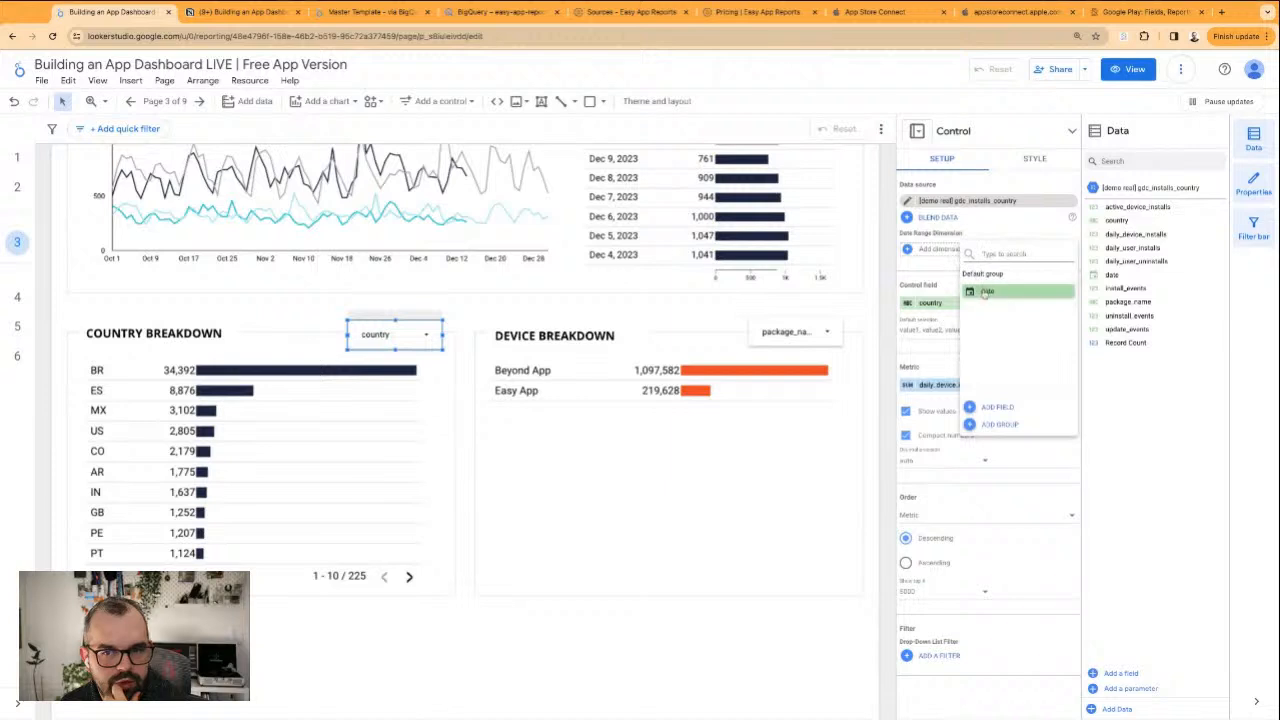
pyautogui.click(614, 323)
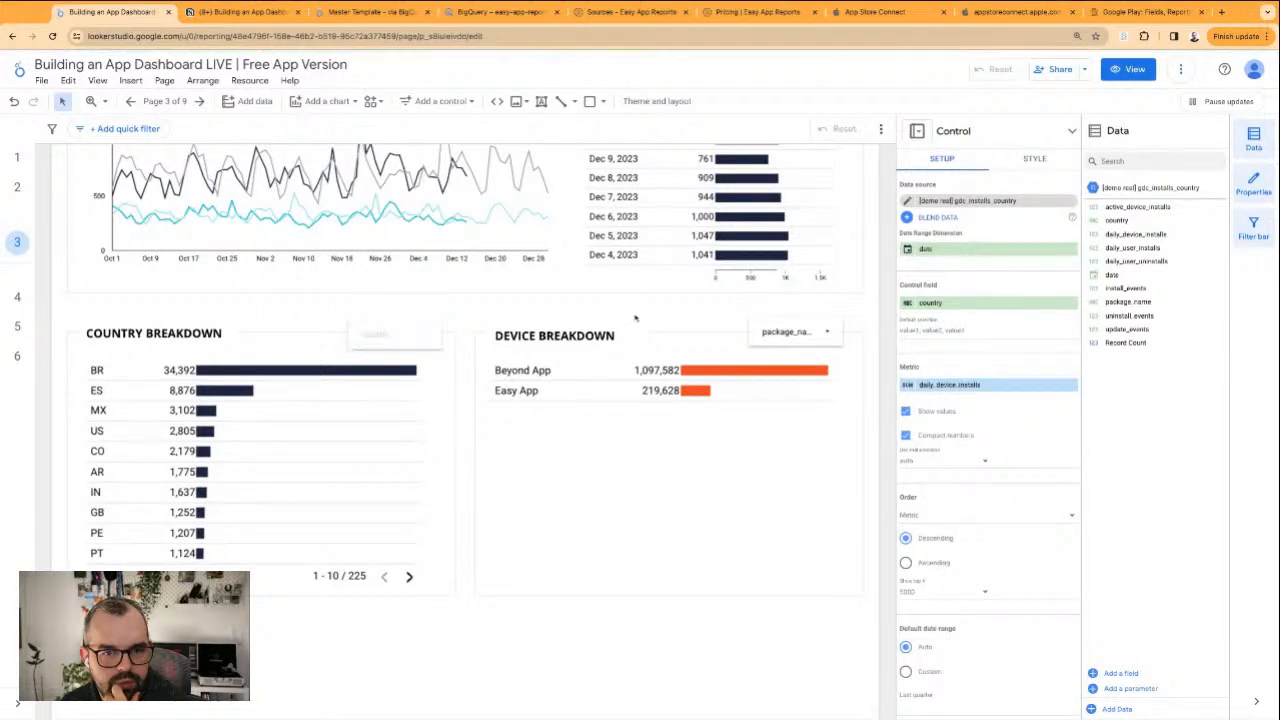
pyautogui.click(634, 317)
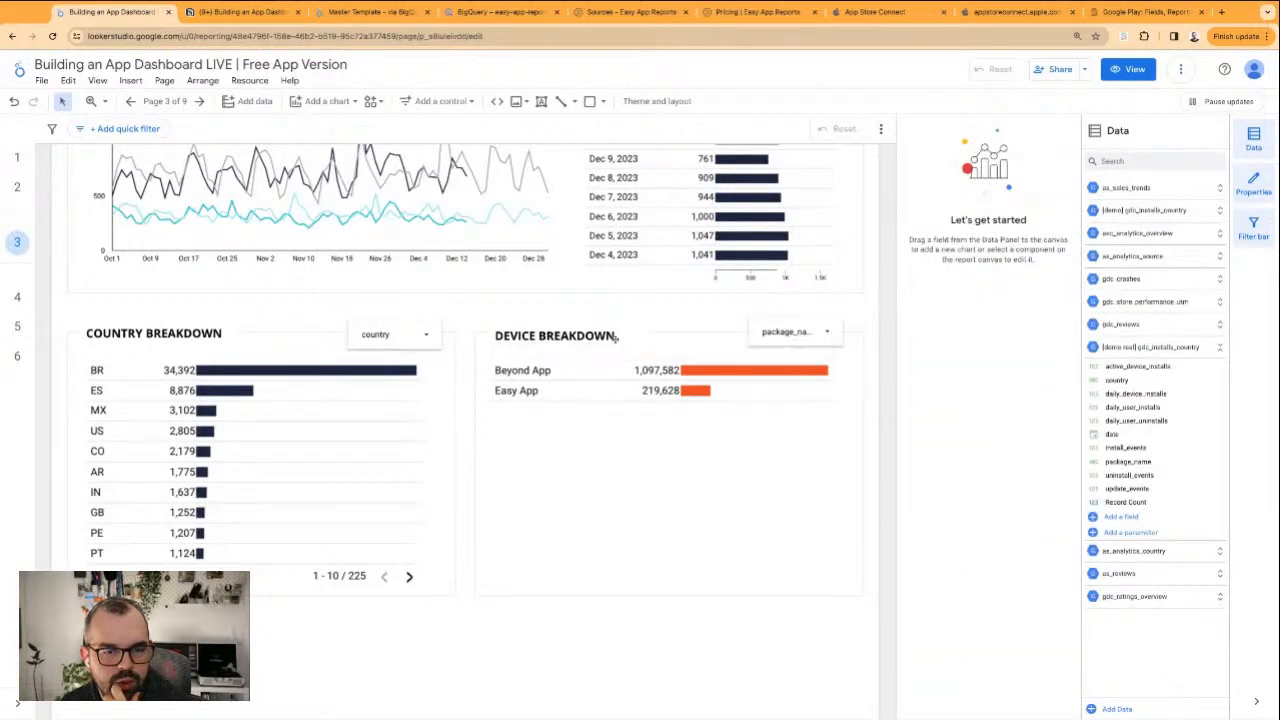
# Remove the [demo real] gdc_installs_country data source from the Device Breakdown table
pyautogui.scroll(2, 503, 260)
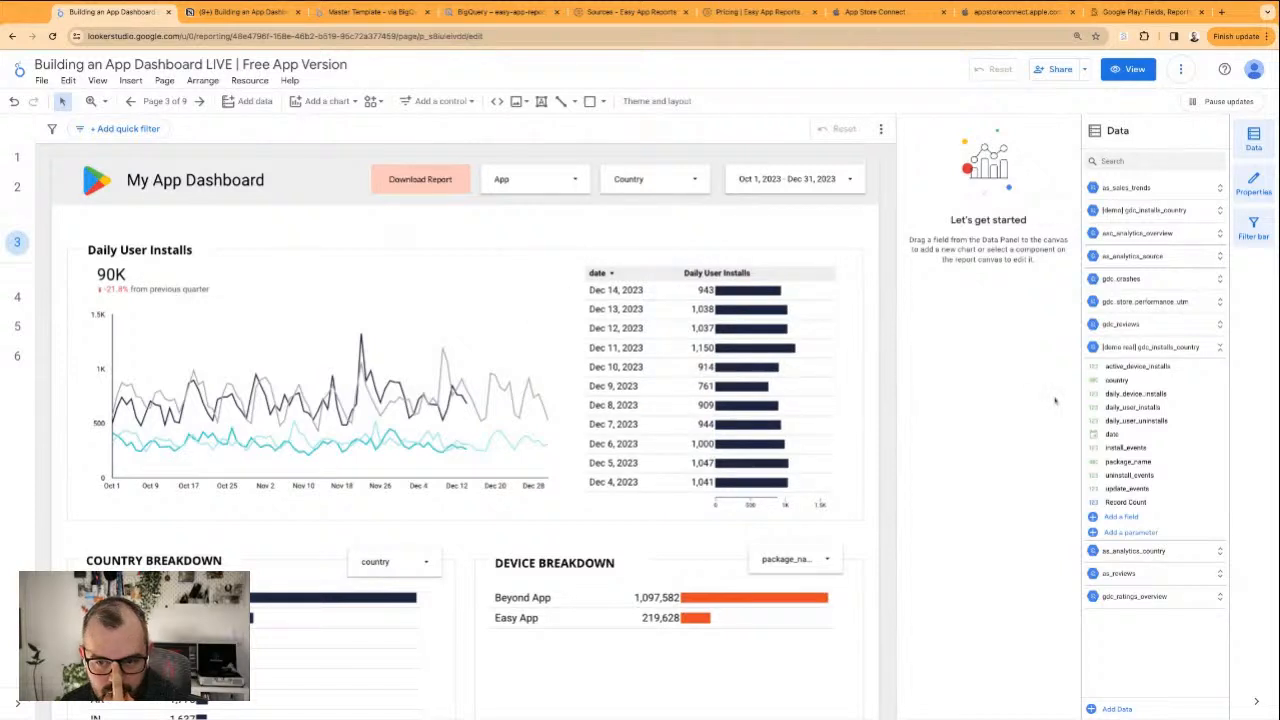
pyautogui.scroll(-3, 700, 500)
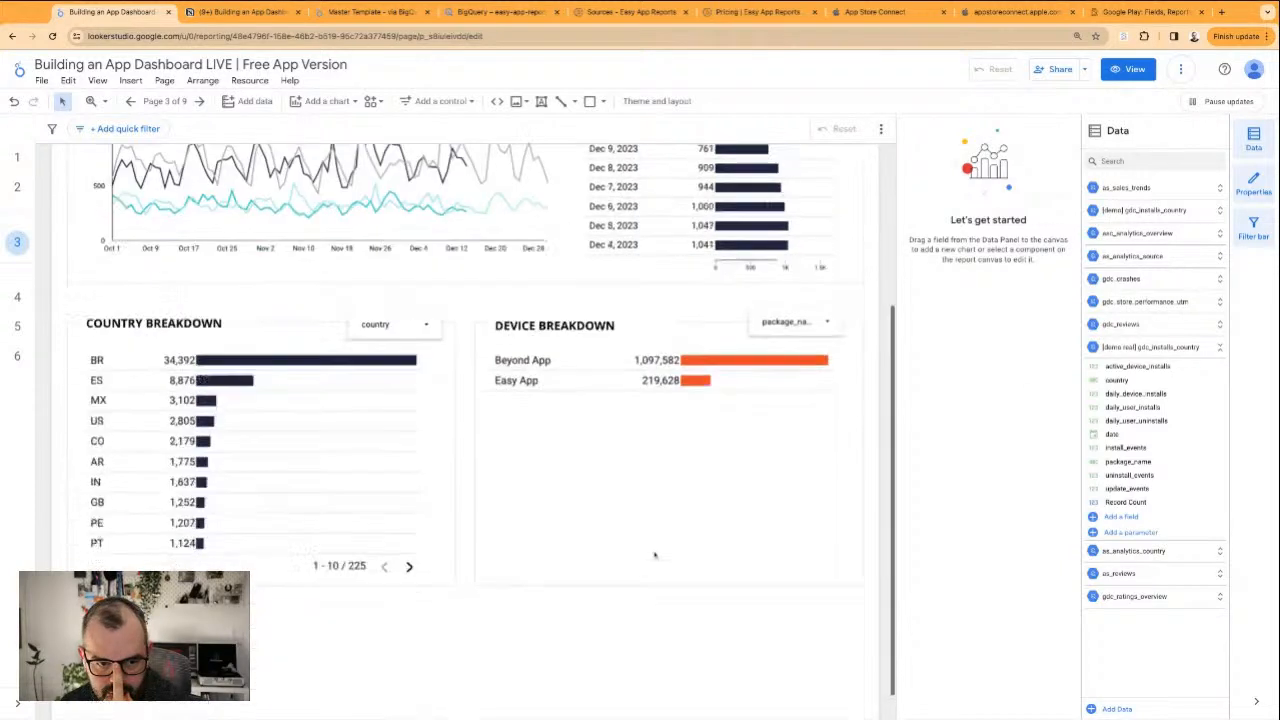
pyautogui.click(585, 408)
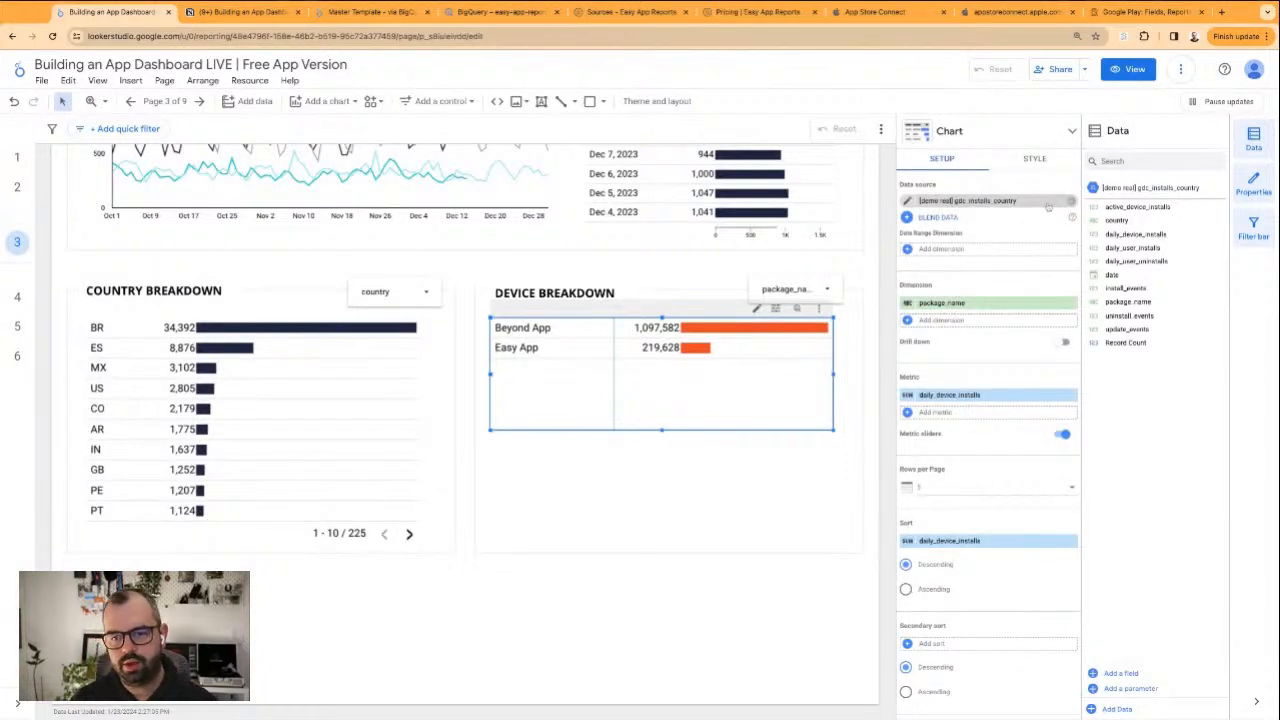
pyautogui.click(1071, 201)
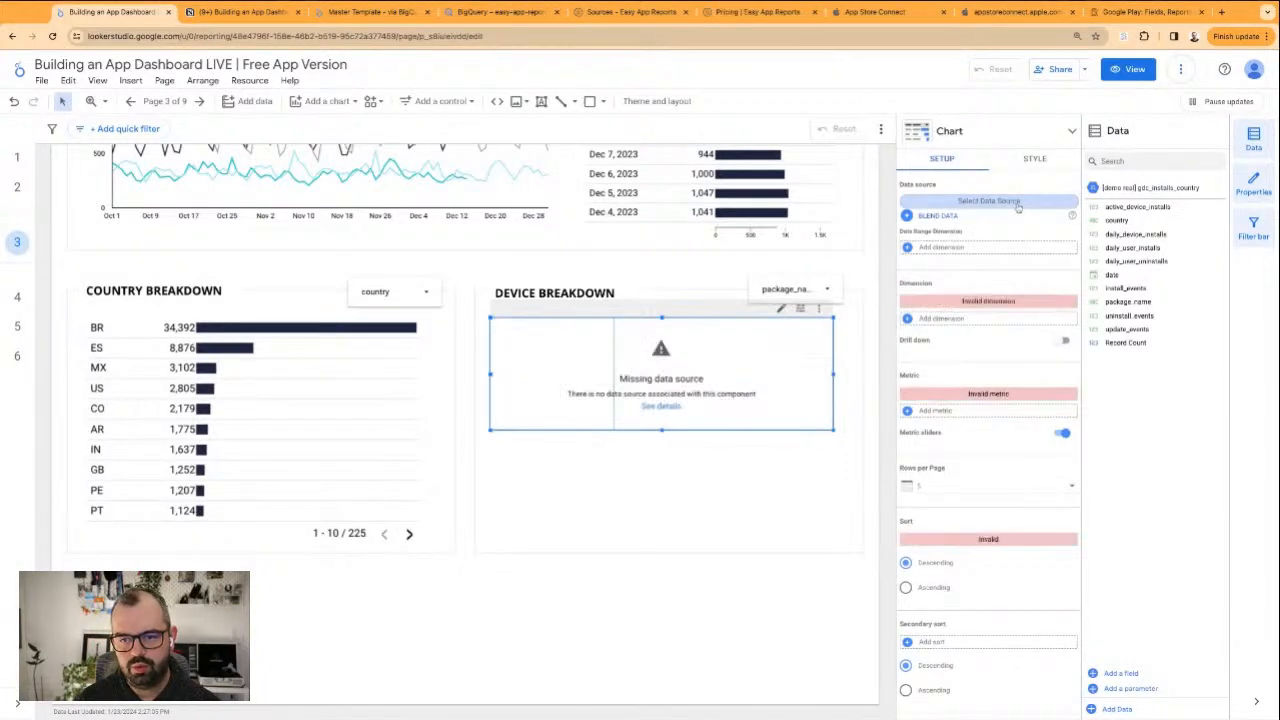
# Connect the Device Breakdown table to BigQuery's gdc_installs_app_version table from project easy-app-reports, dataset ear0_googleplay_goog_play
pyautogui.click(995, 379)
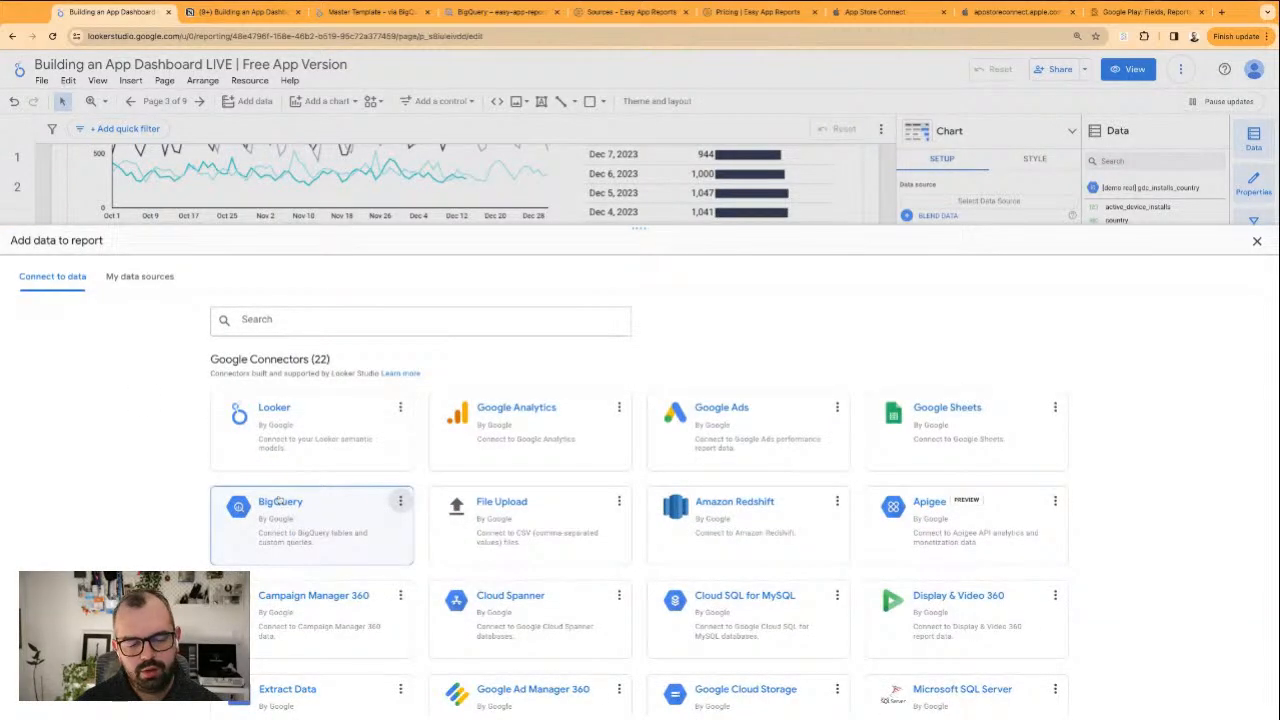
pyautogui.click(281, 502)
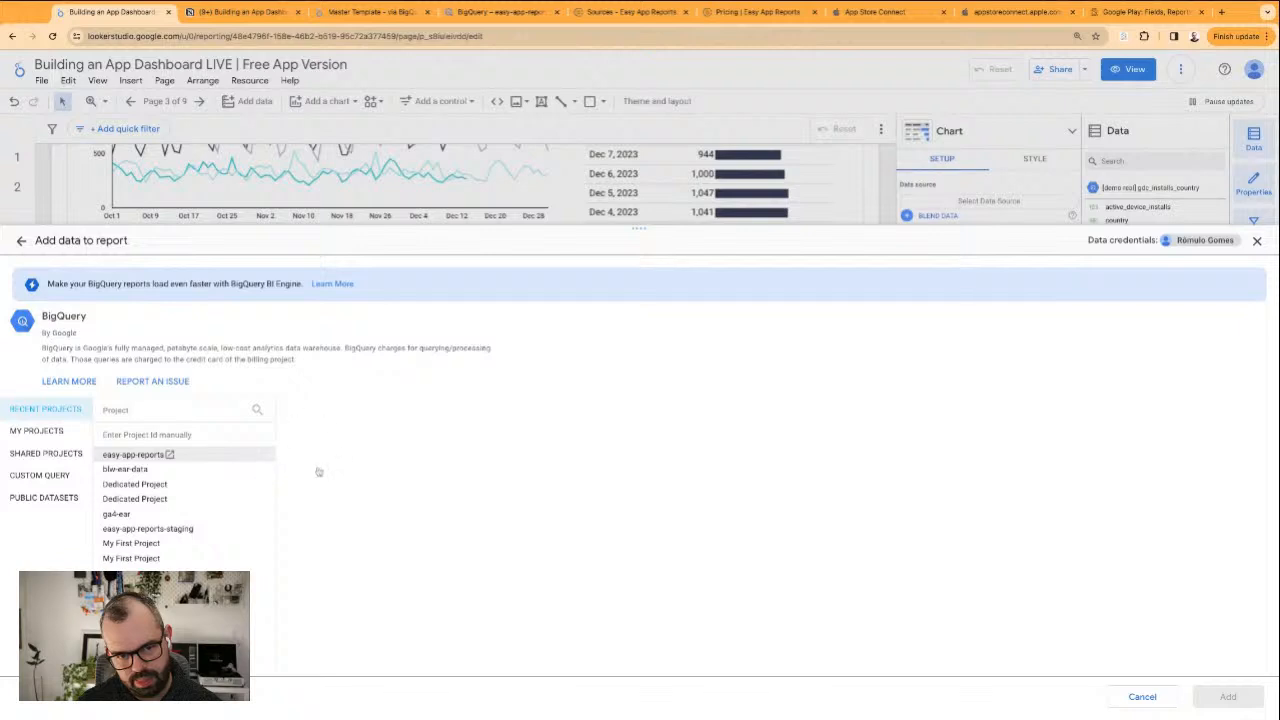
pyautogui.click(135, 454)
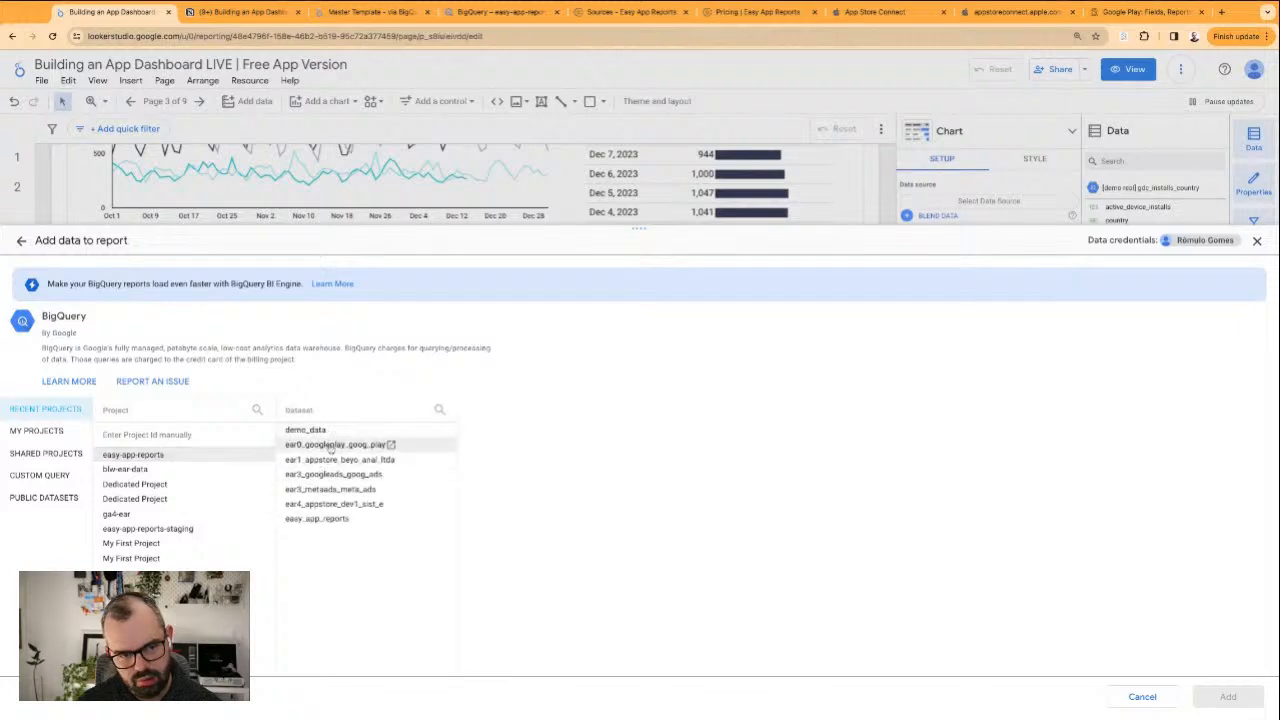
pyautogui.click(330, 447)
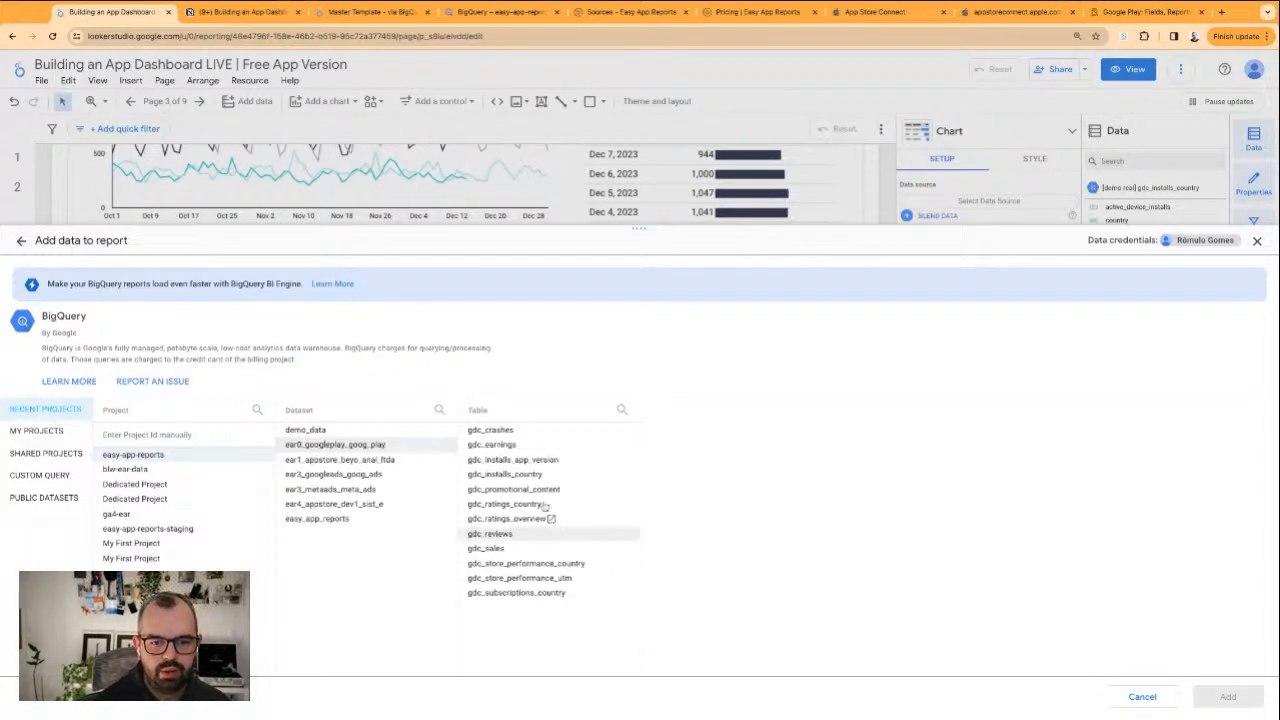
pyautogui.click(550, 458)
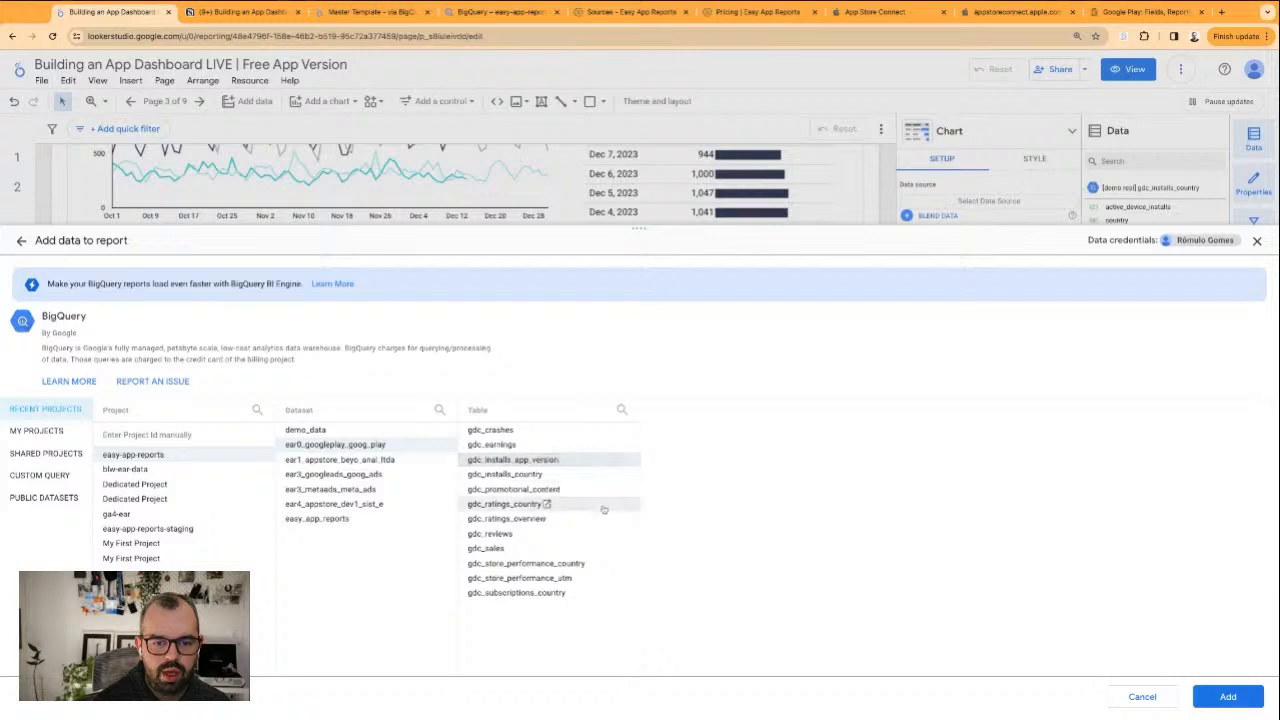
pyautogui.click(1210, 700)
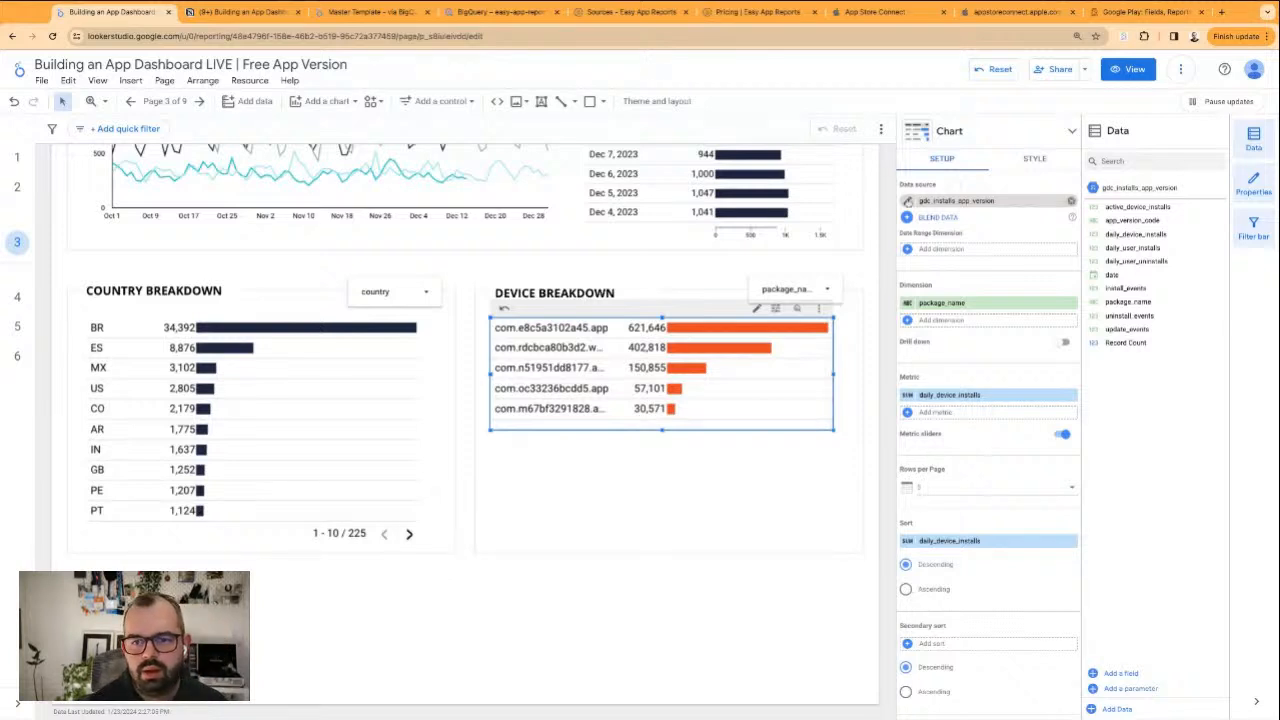
# Reconnect the gdc_installs_app_version data source to the table of the same name in the demo_data dataset and apply the connection change
pyautogui.click(908, 200)
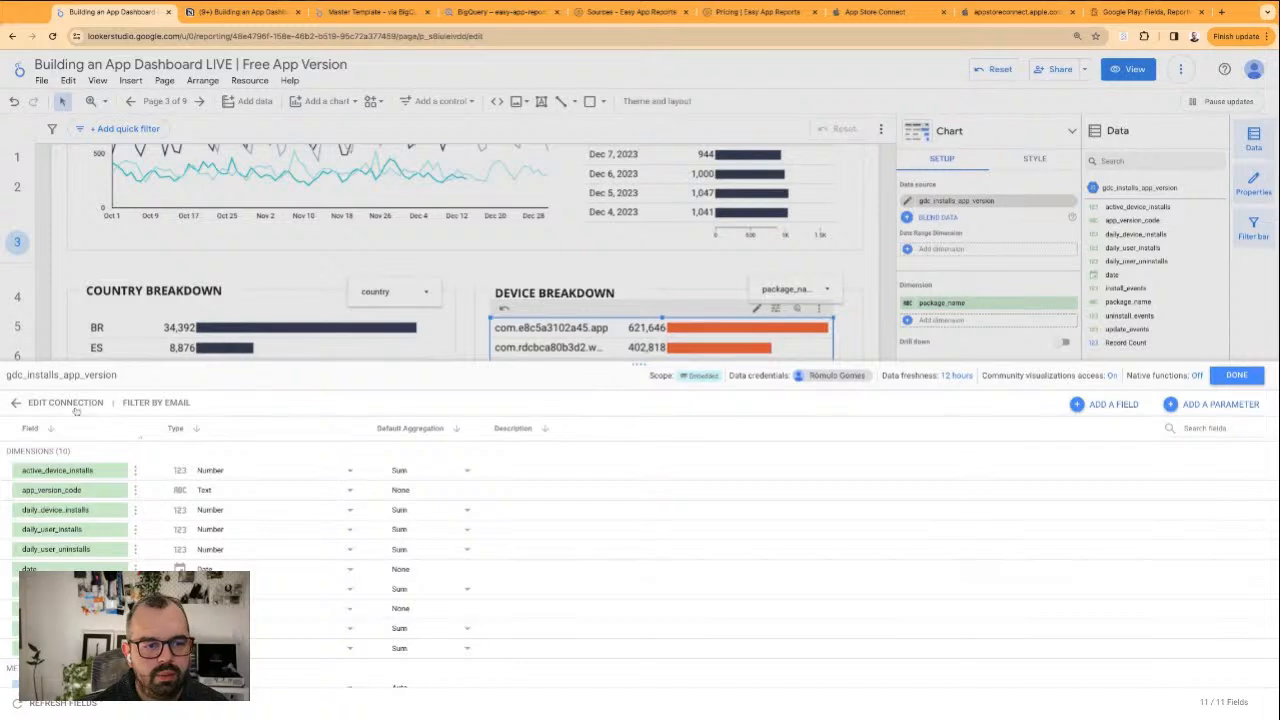
pyautogui.click(27, 403)
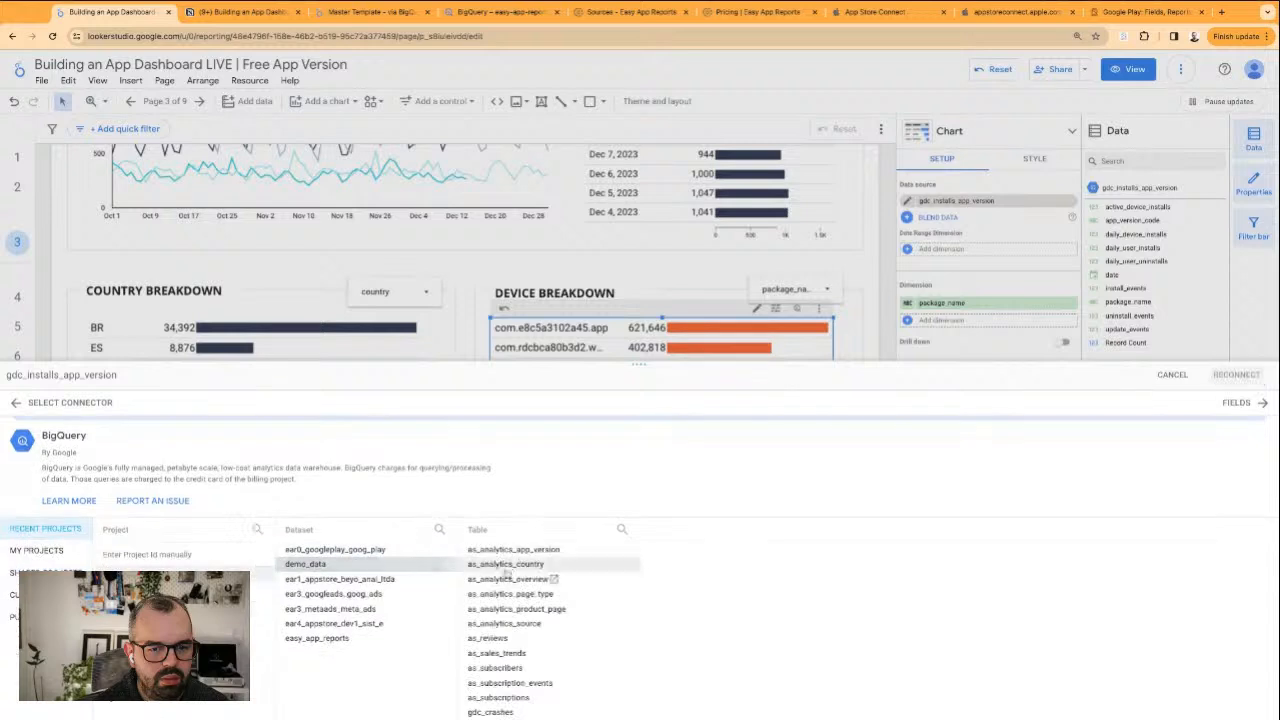
pyautogui.scroll(-2, 505, 610)
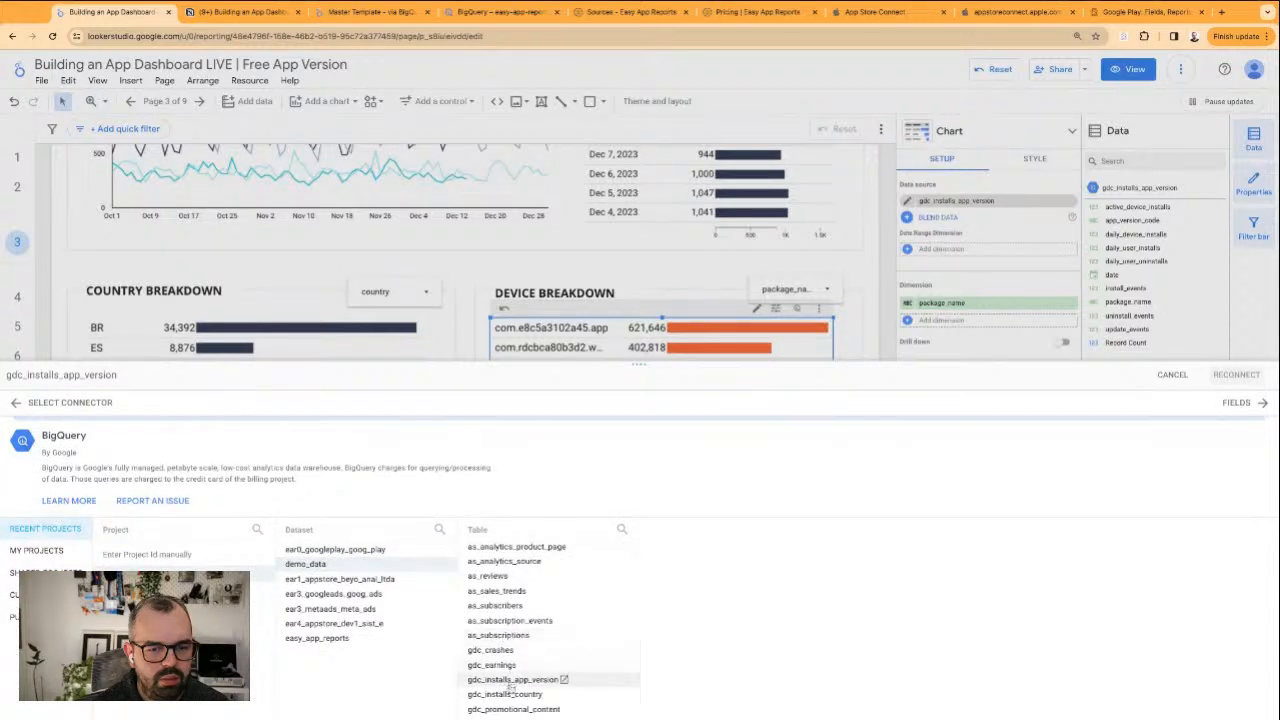
pyautogui.click(510, 680)
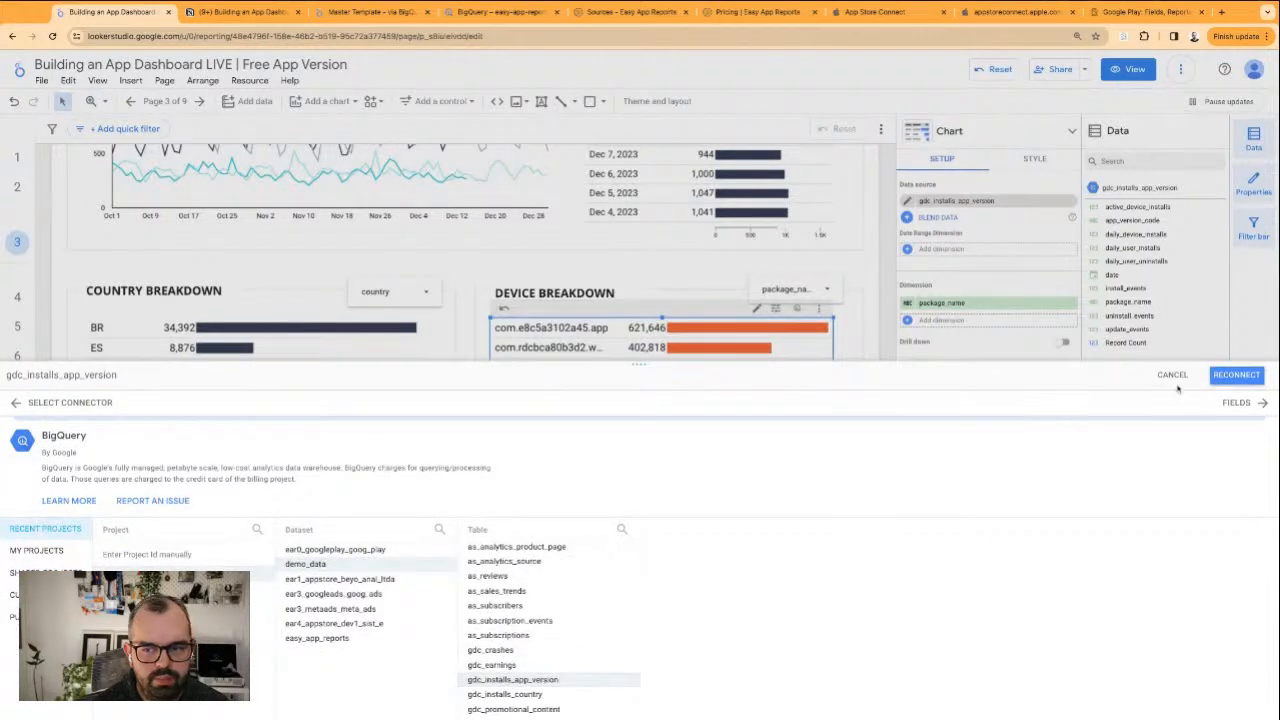
pyautogui.click(1225, 376)
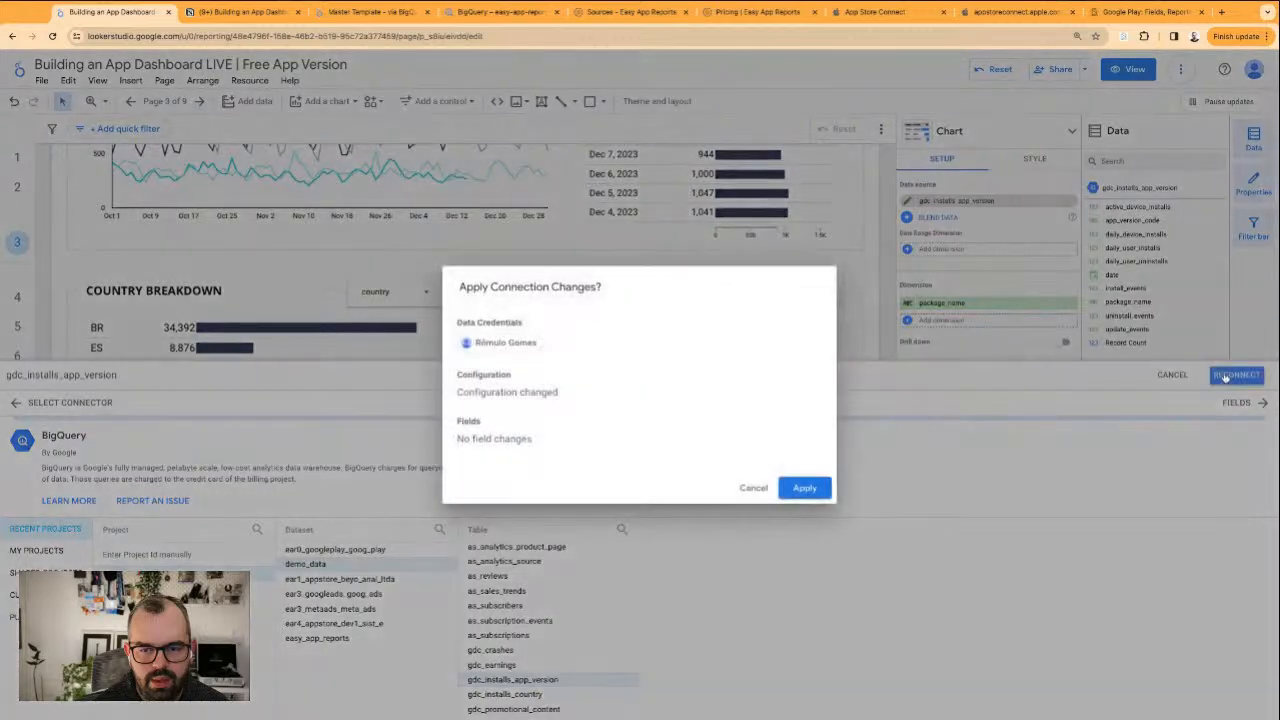
pyautogui.click(805, 488)
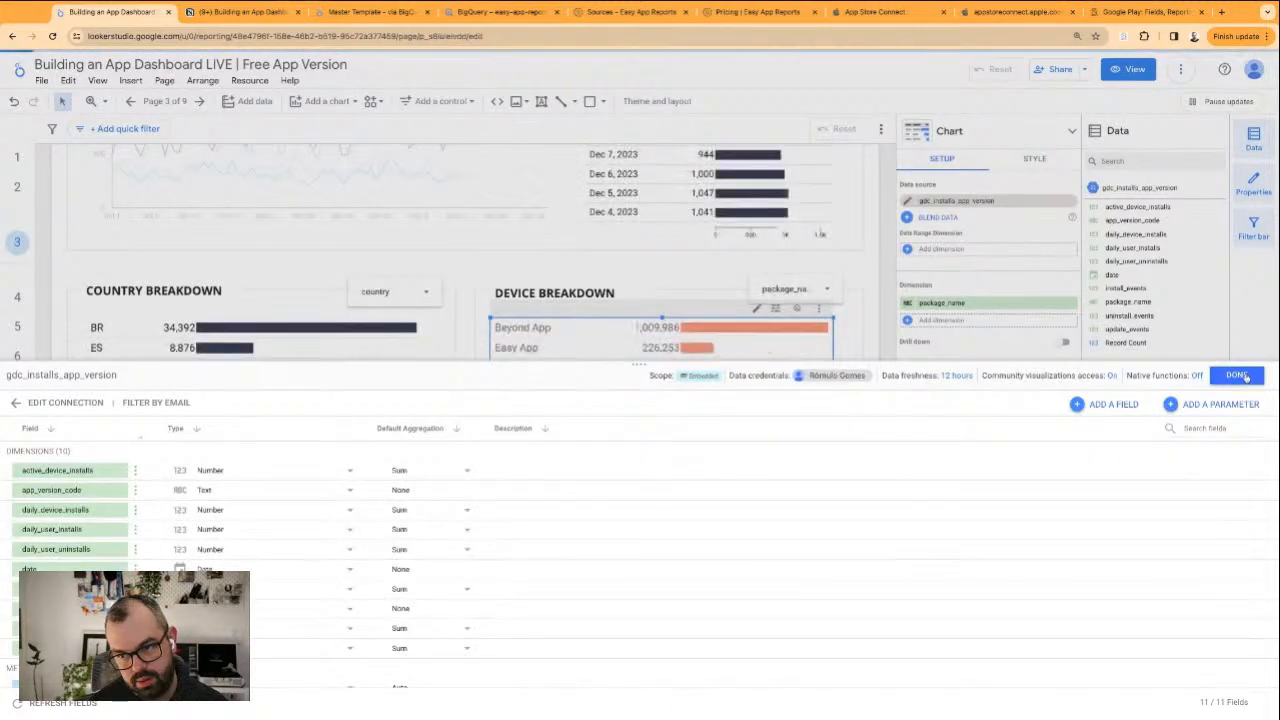
pyautogui.click(1240, 375)
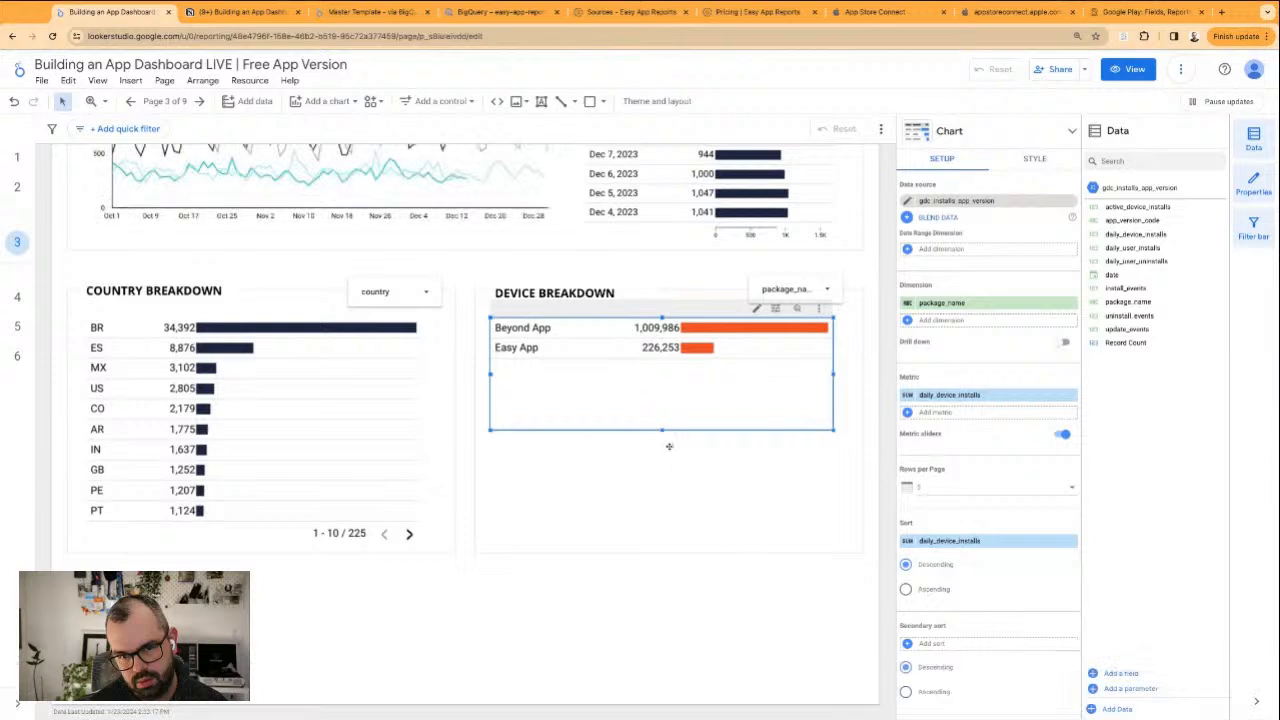
# Enlarge the Device Breakdown table to fill its card and replace its dimension with app_version_code
pyautogui.moveTo(662, 432); pyautogui.dragTo(662, 542)
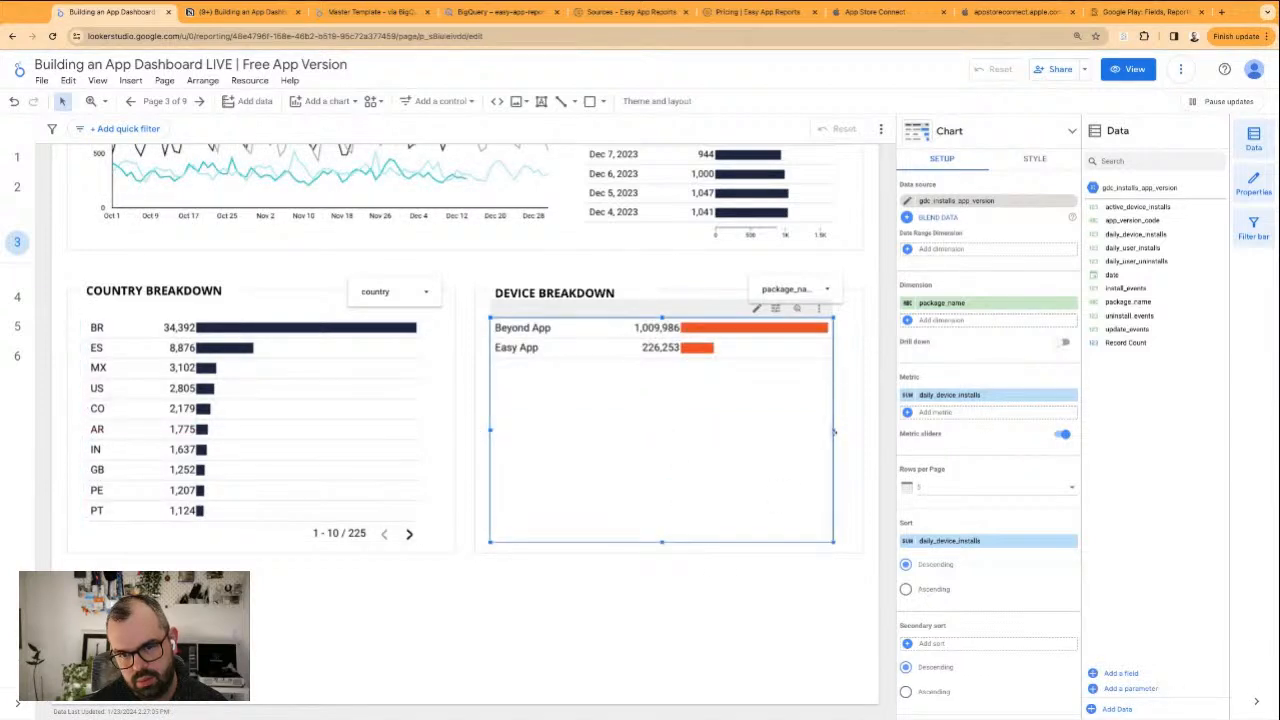
pyautogui.moveTo(835, 432); pyautogui.dragTo(851, 432)
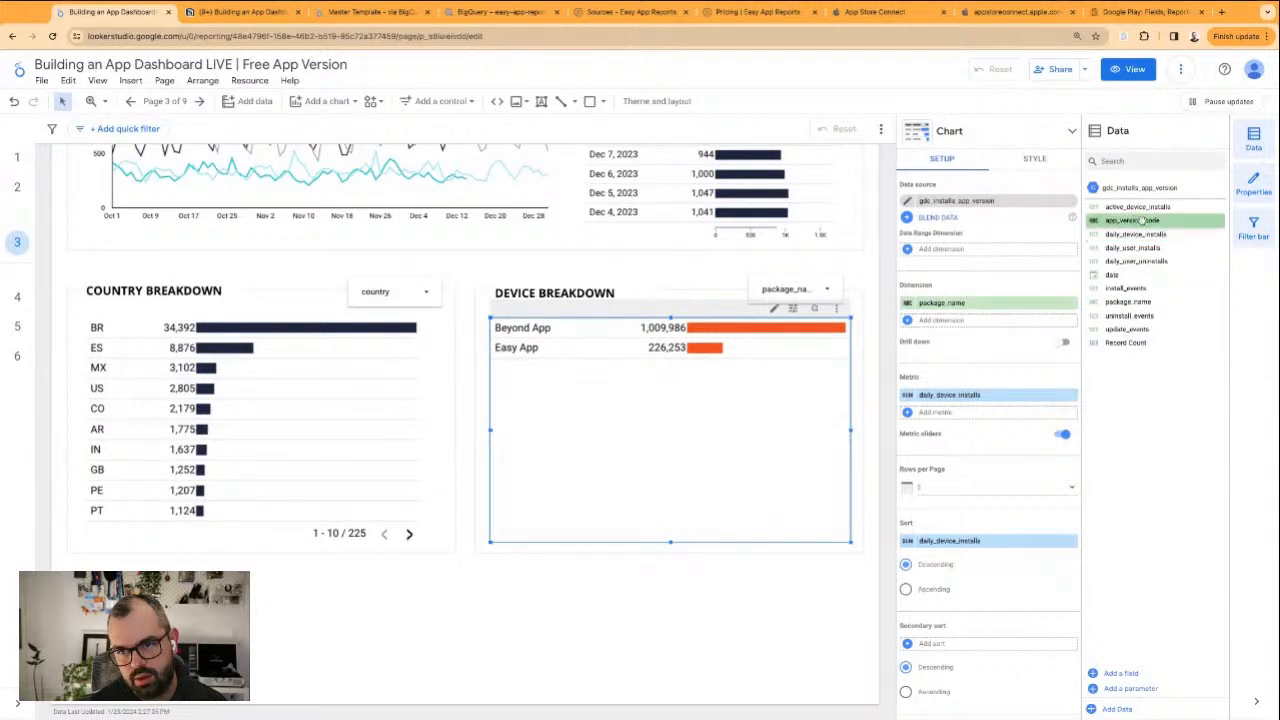
pyautogui.moveTo(1136, 234); pyautogui.dragTo(945, 302)
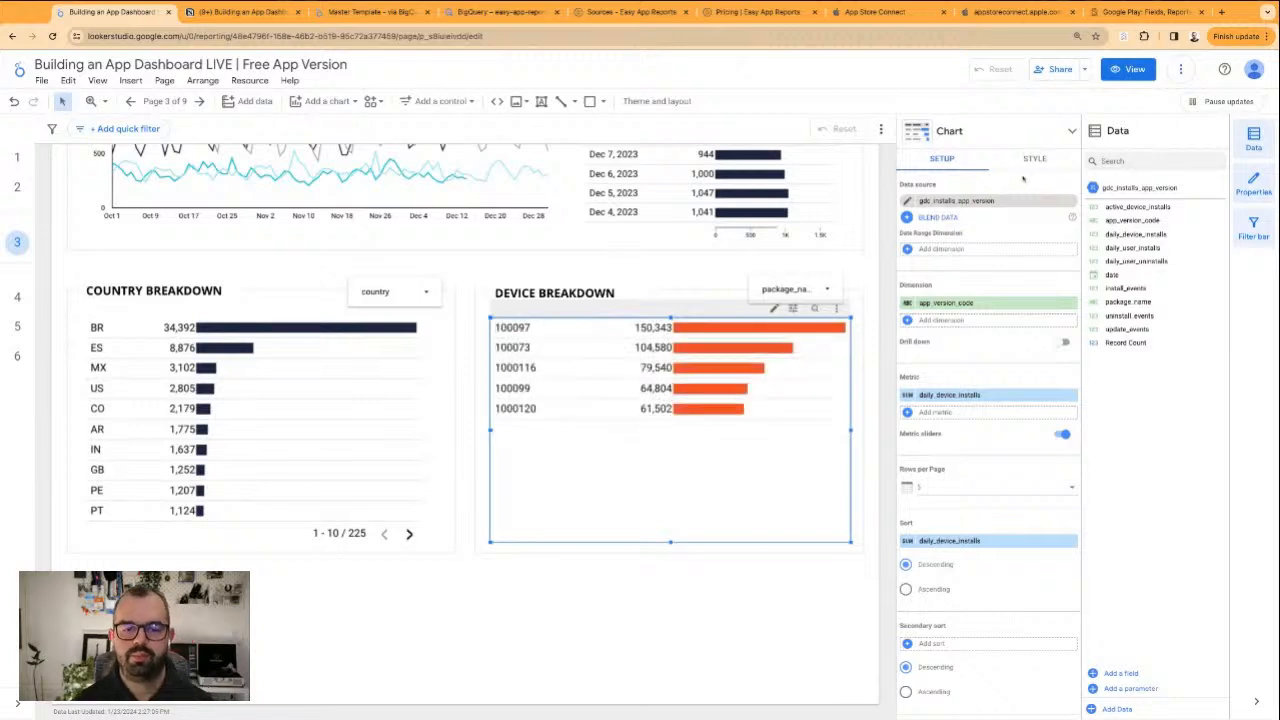
pyautogui.click(614, 662)
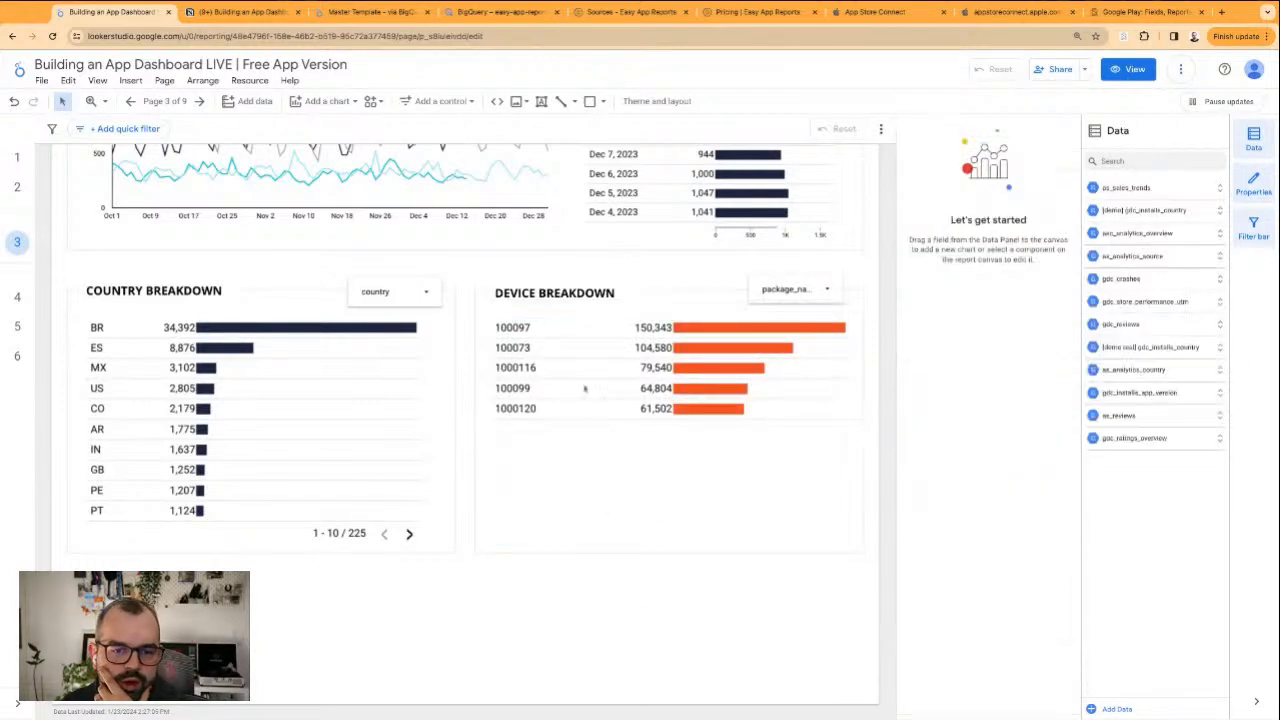
# Change the Device Breakdown heading to "APP VERSION BREAKDOWN" and widen its text box so it fits on one line
pyautogui.click(684, 490)
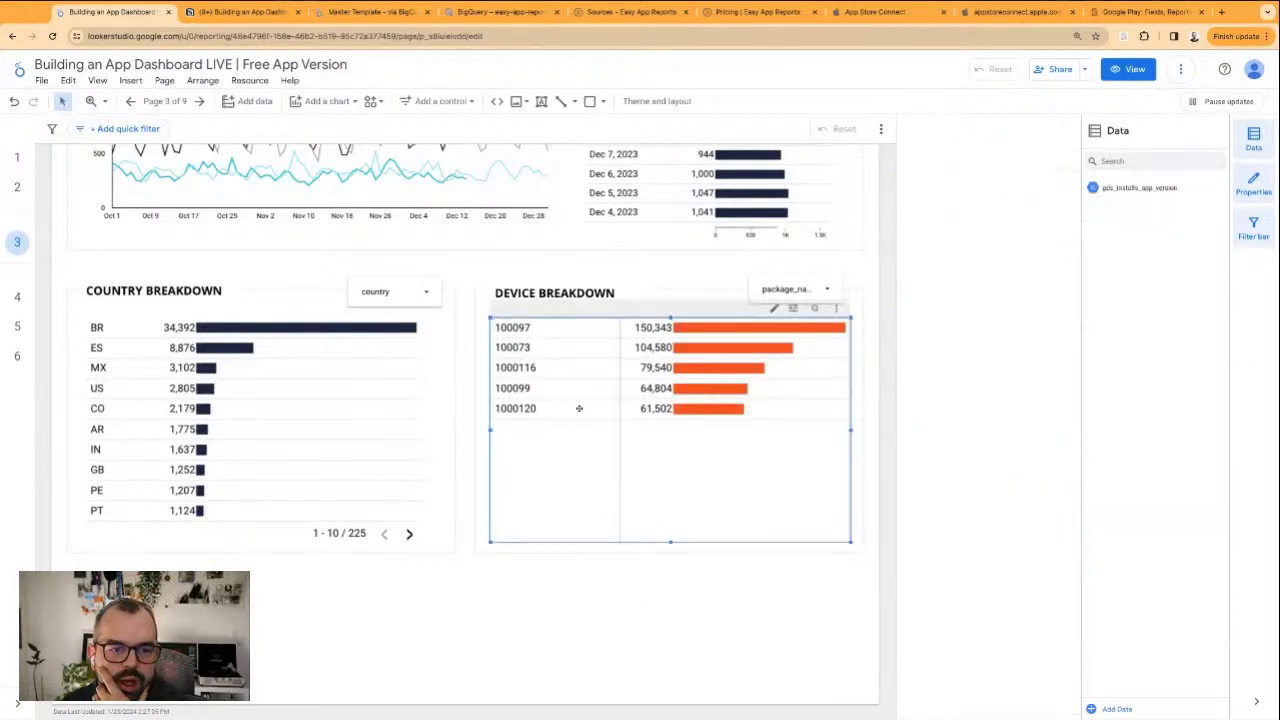
pyautogui.click(542, 292)
pyautogui.doubleClick(519, 293)
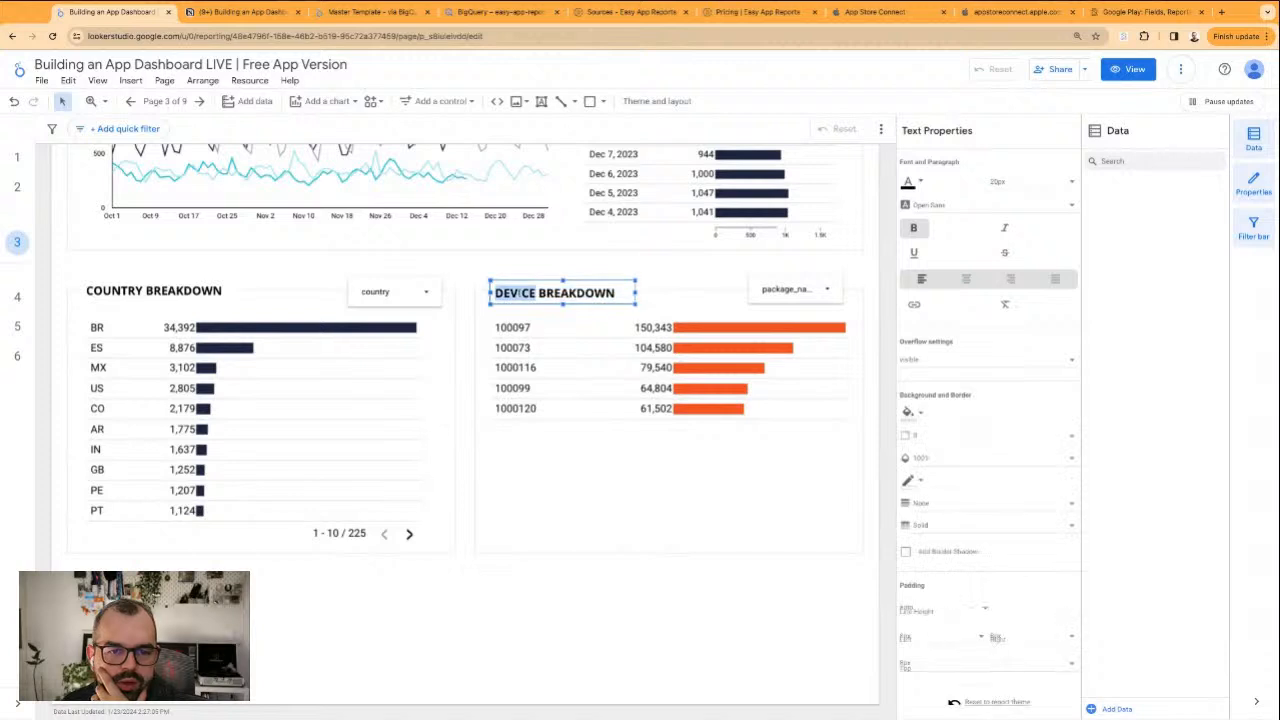
pyautogui.write('APPVERSION')
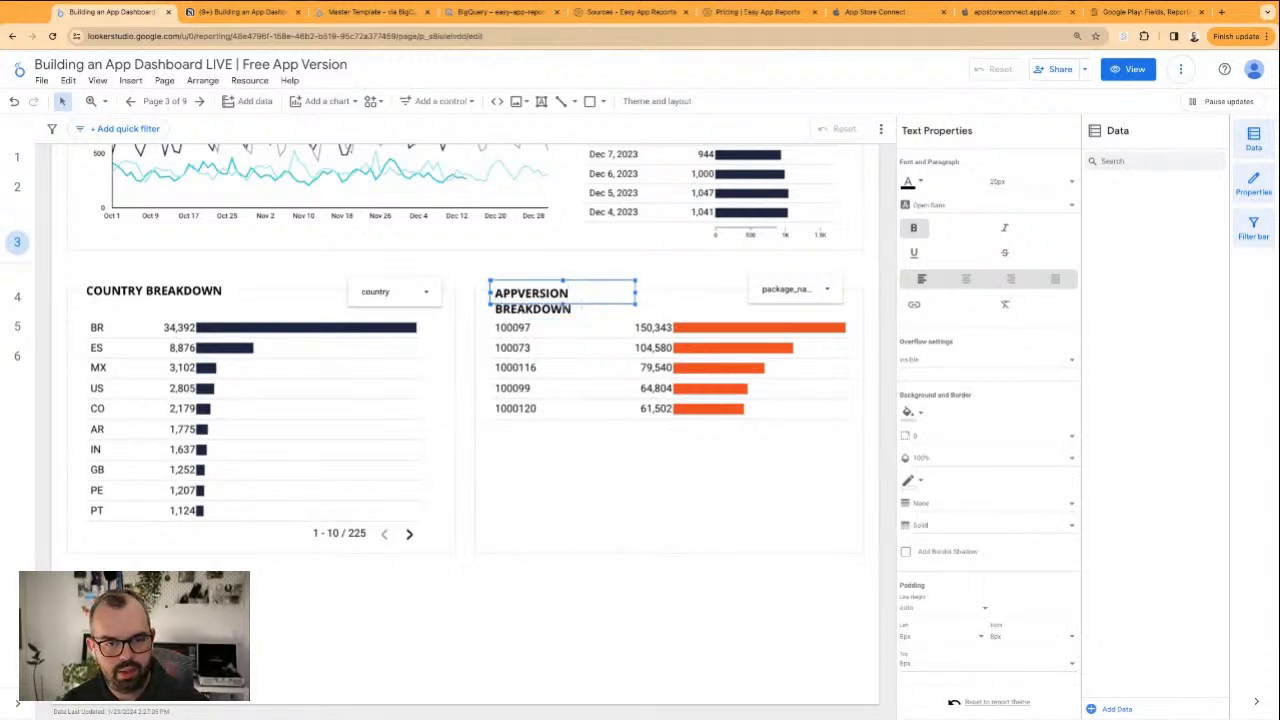
pyautogui.click(517, 293)
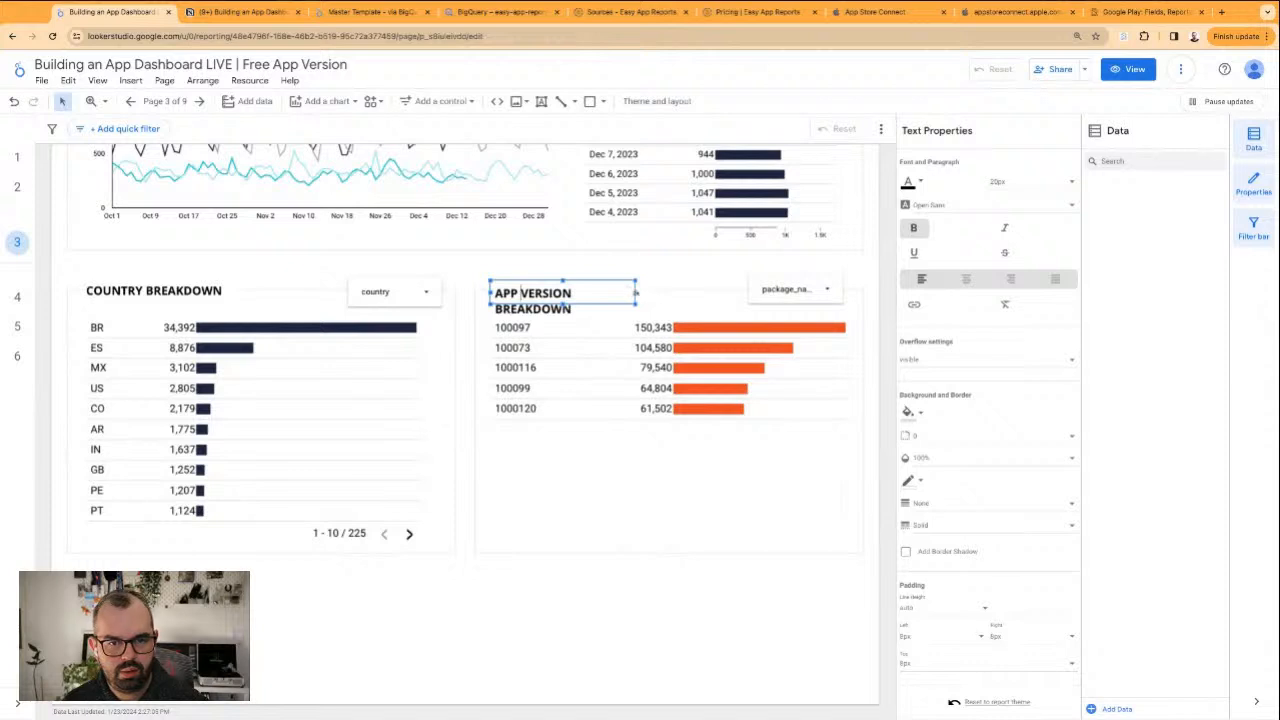
pyautogui.moveTo(636, 293); pyautogui.dragTo(674, 293)
pyautogui.click(663, 269)
pyautogui.click(620, 280)
pyautogui.click(697, 277)
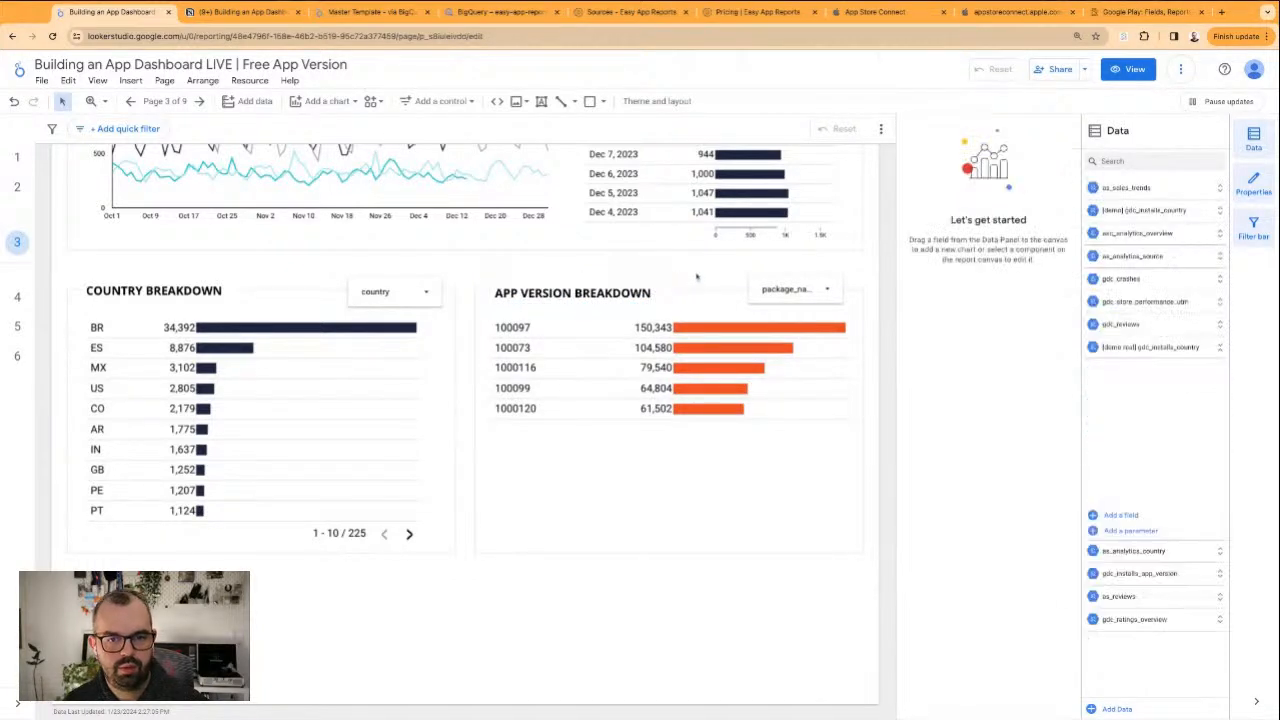
# Recolor the App Version Breakdown table's metric bars to the custom dark navy and narrow its version code column
pyautogui.click(587, 410)
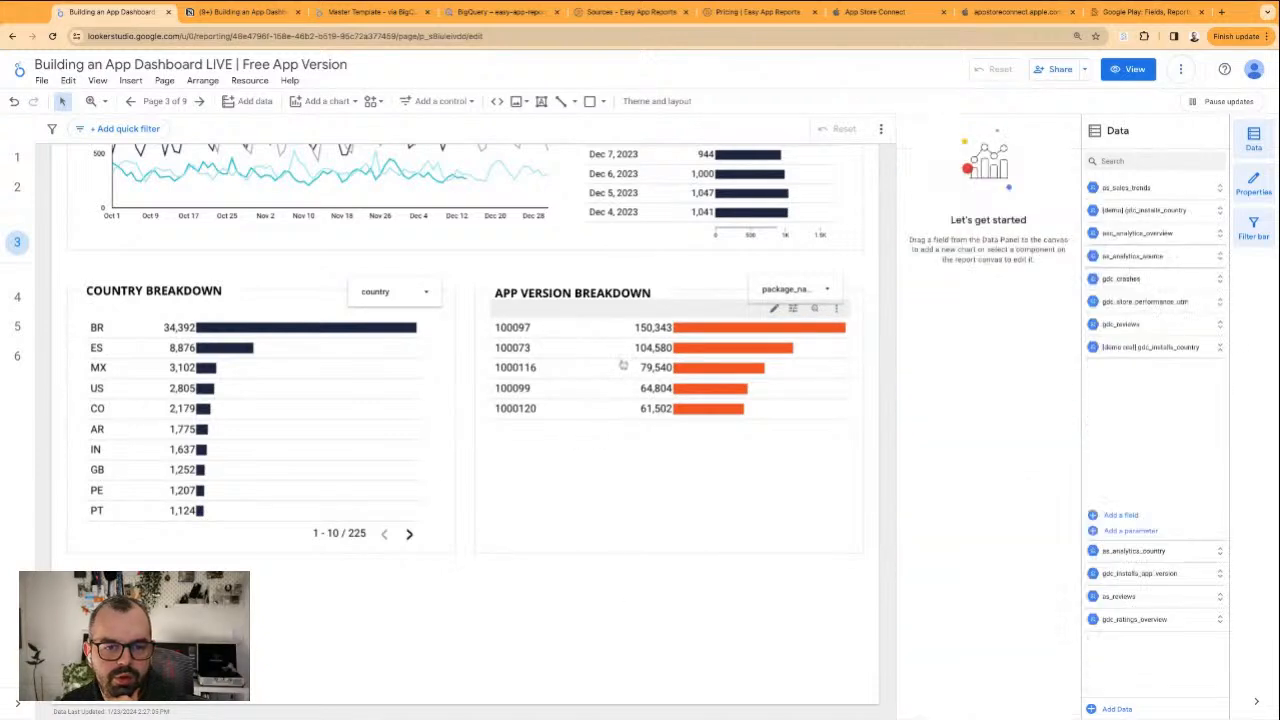
pyautogui.click(717, 369)
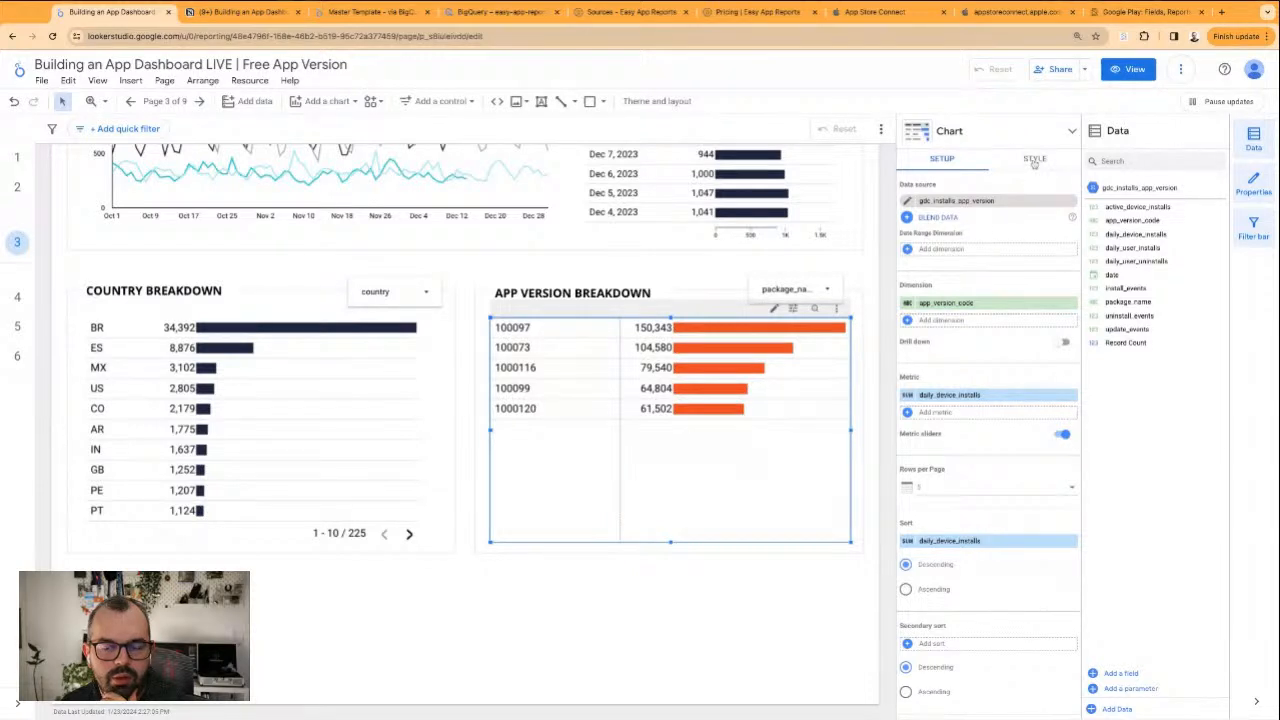
pyautogui.click(1034, 160)
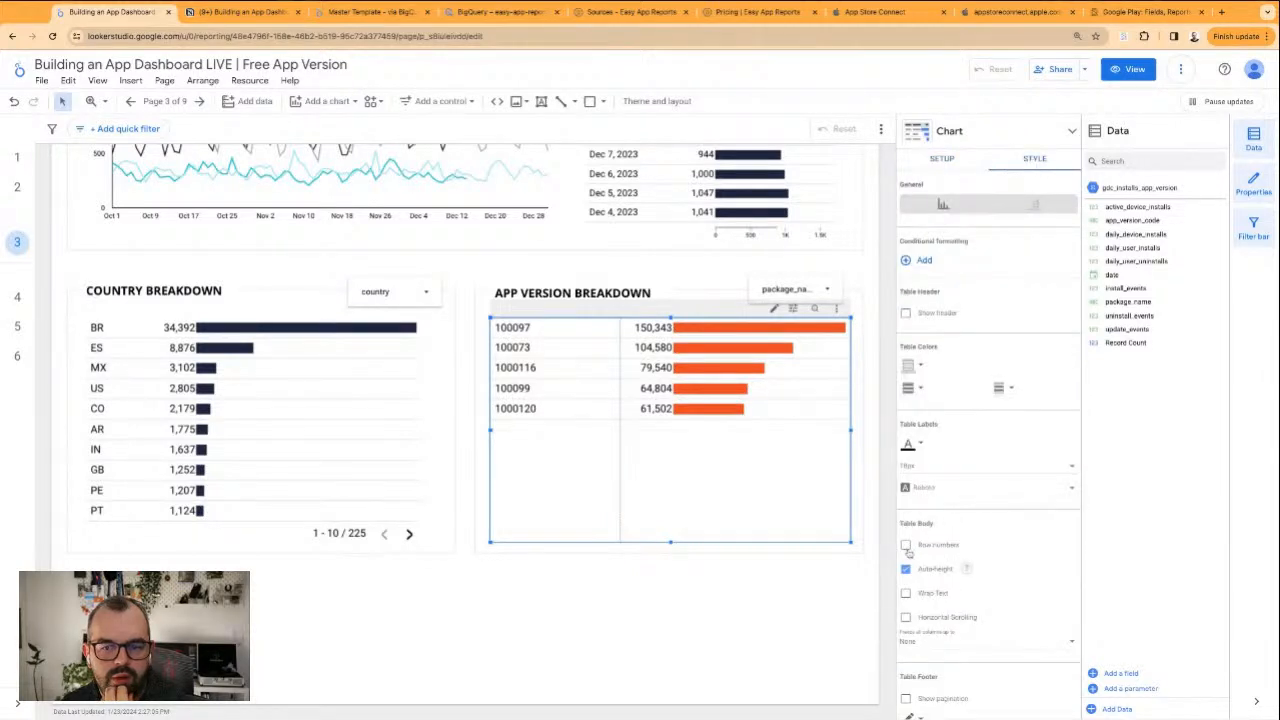
pyautogui.scroll(-3, 910, 550)
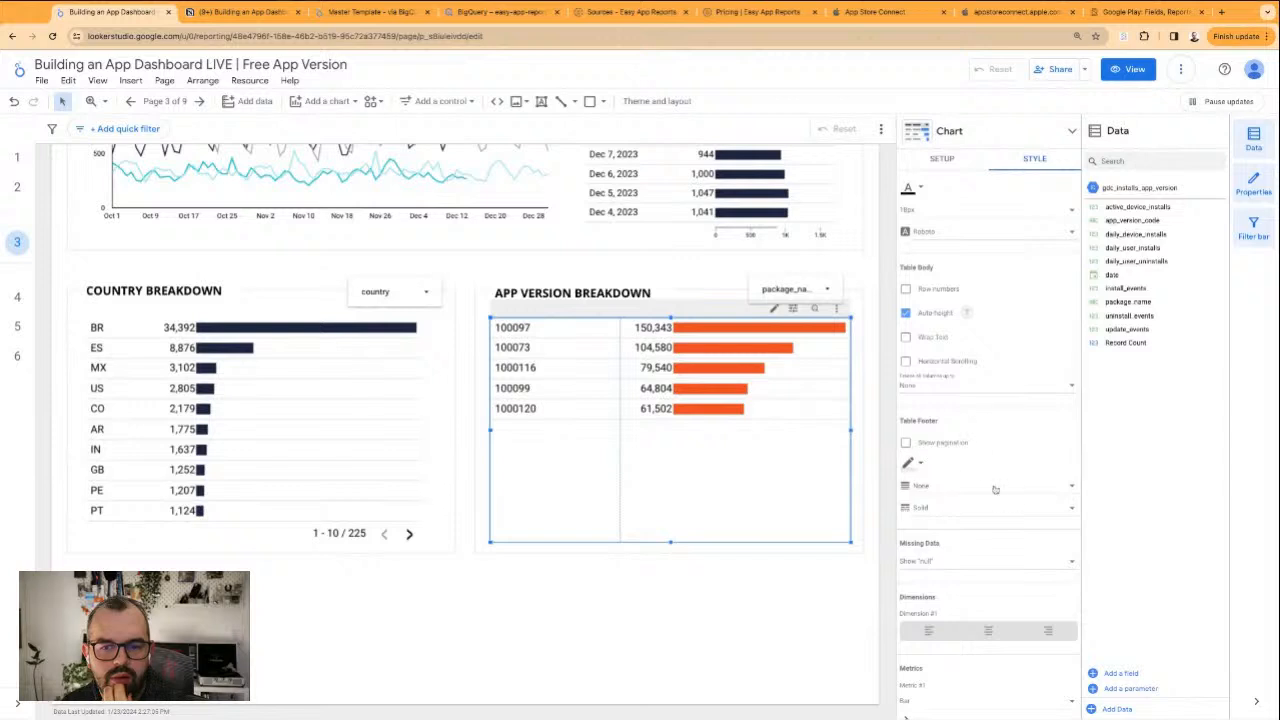
pyautogui.scroll(-4, 995, 489)
pyautogui.click(910, 386)
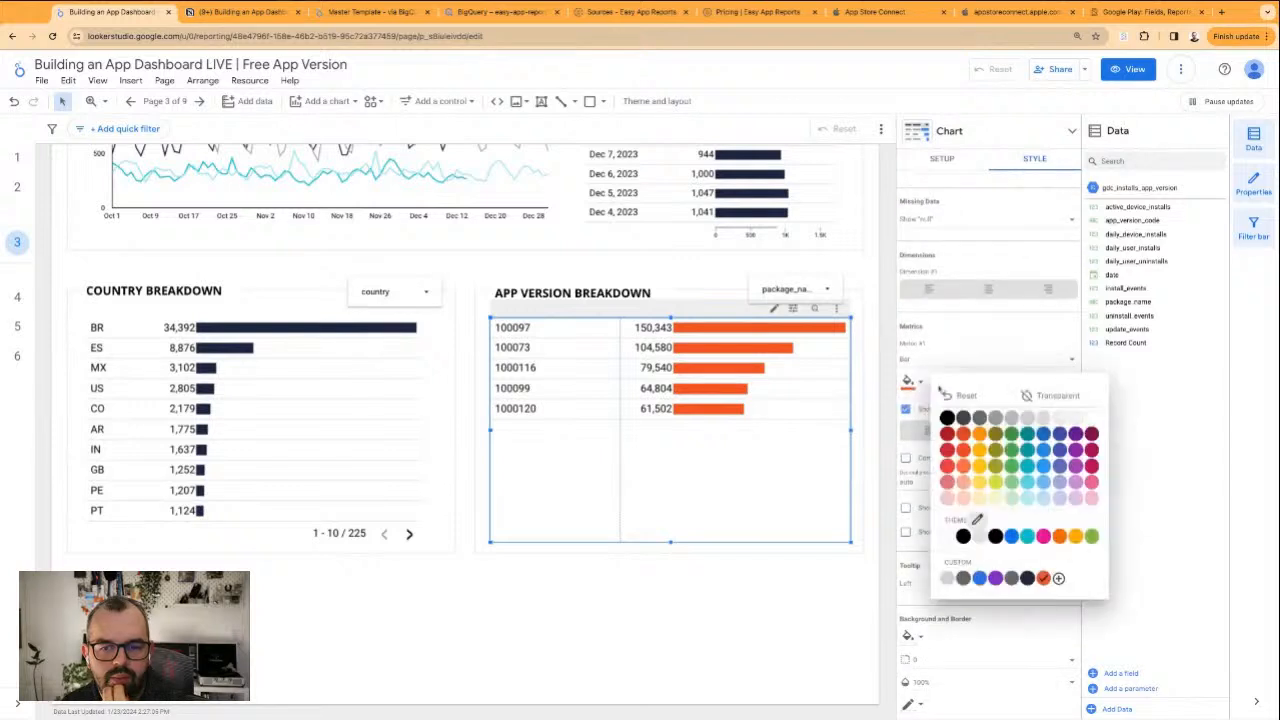
pyautogui.click(1027, 578)
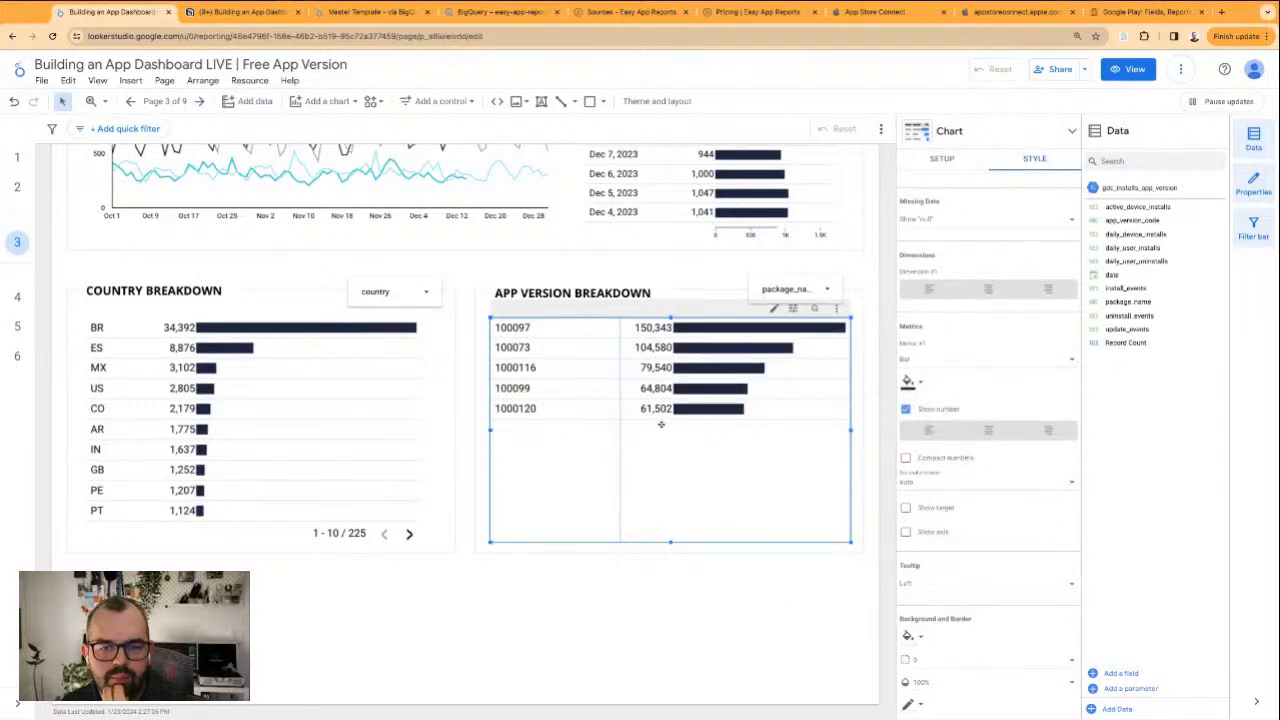
pyautogui.moveTo(620, 330); pyautogui.dragTo(604, 330)
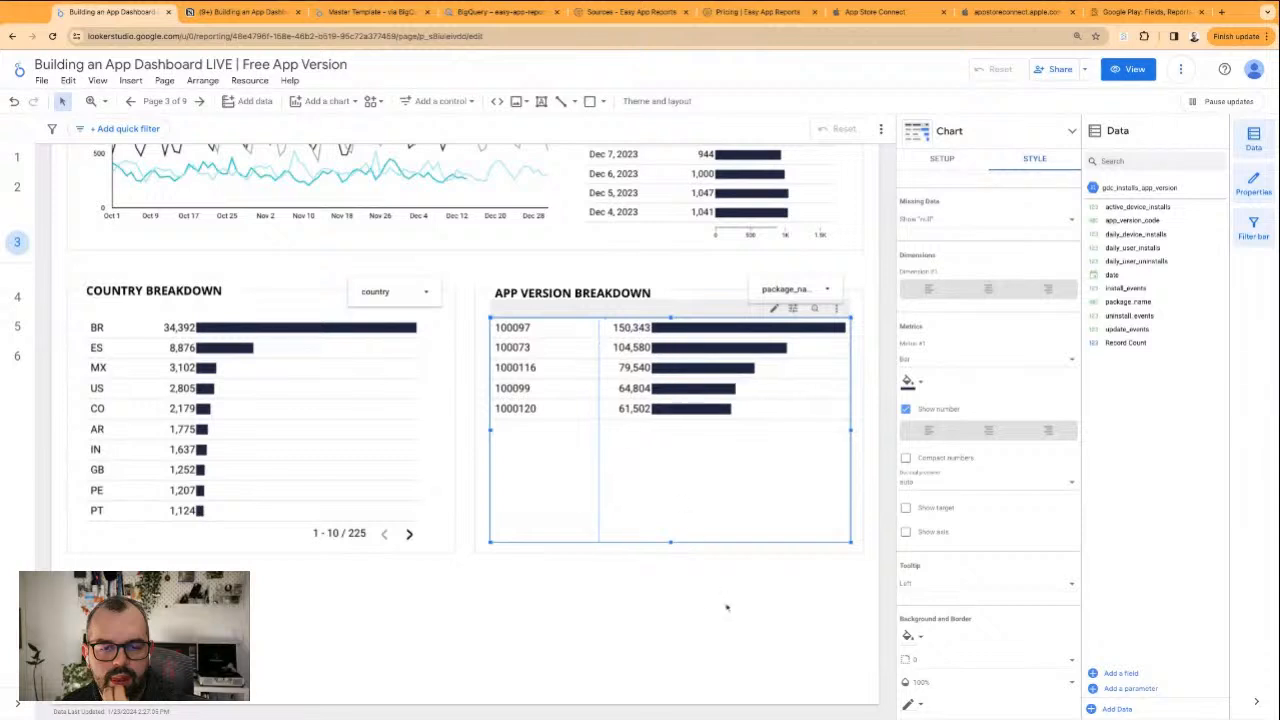
pyautogui.click(729, 606)
# Replace the data source of the package_name dropdown in the App Version Breakdown section with gdc_installs_app_version
pyautogui.click(790, 285)
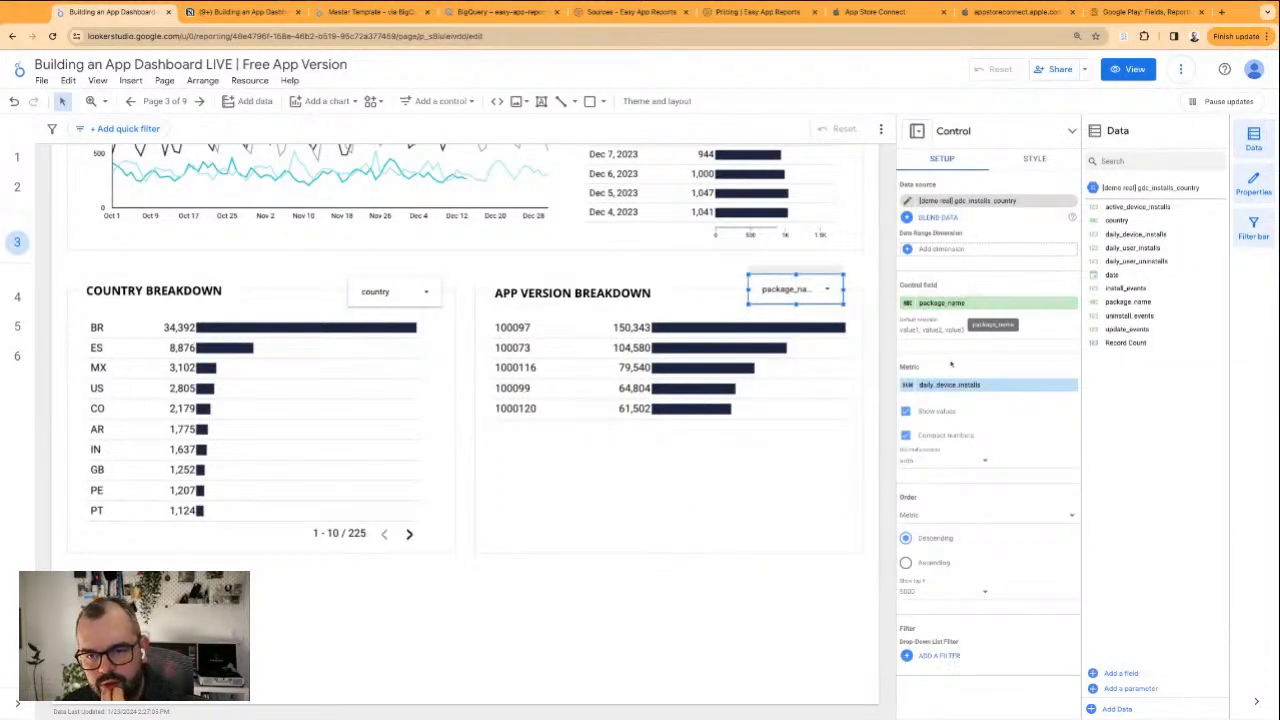
pyautogui.click(950, 303)
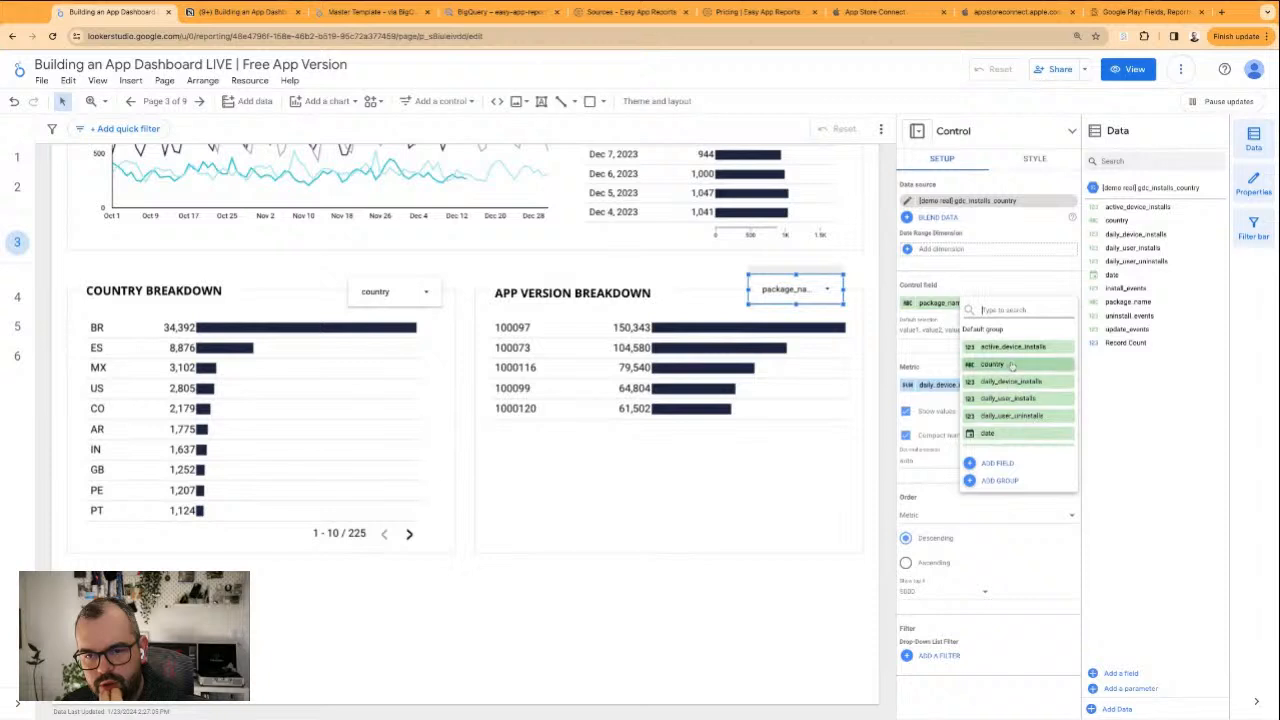
pyautogui.scroll(-2, 1011, 389)
pyautogui.click(1067, 202)
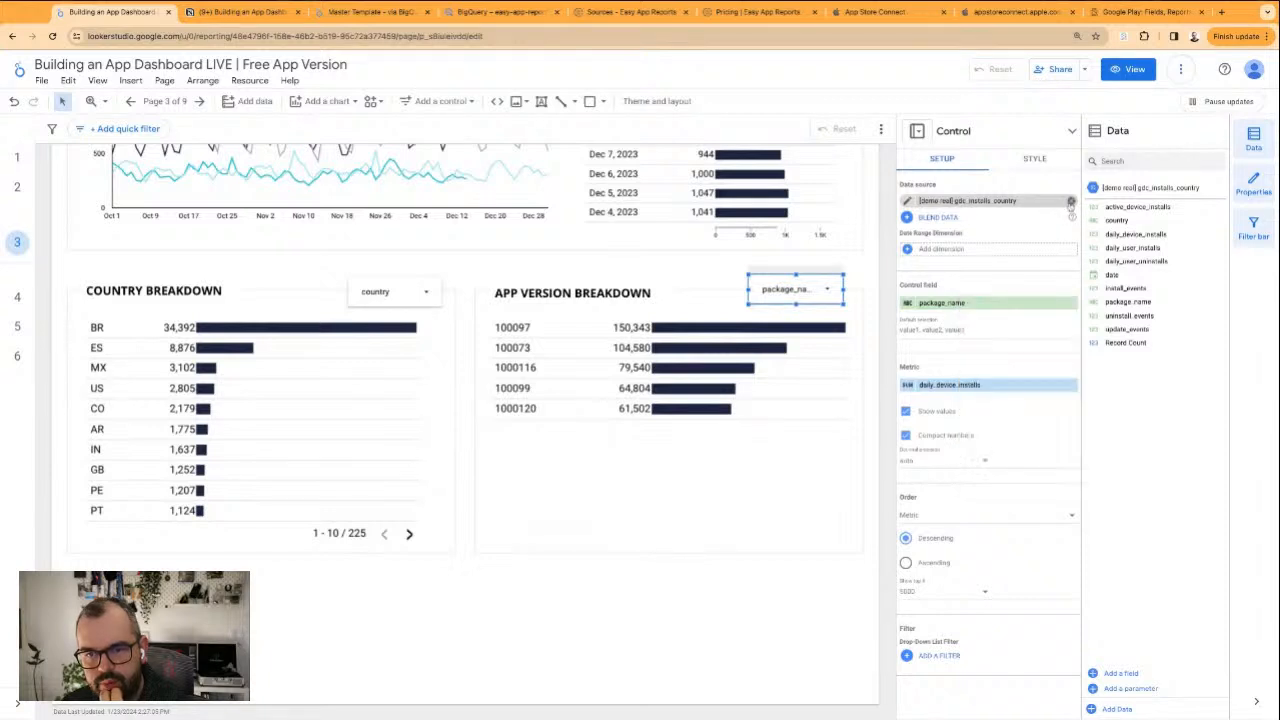
pyautogui.click(1070, 202)
pyautogui.click(1051, 203)
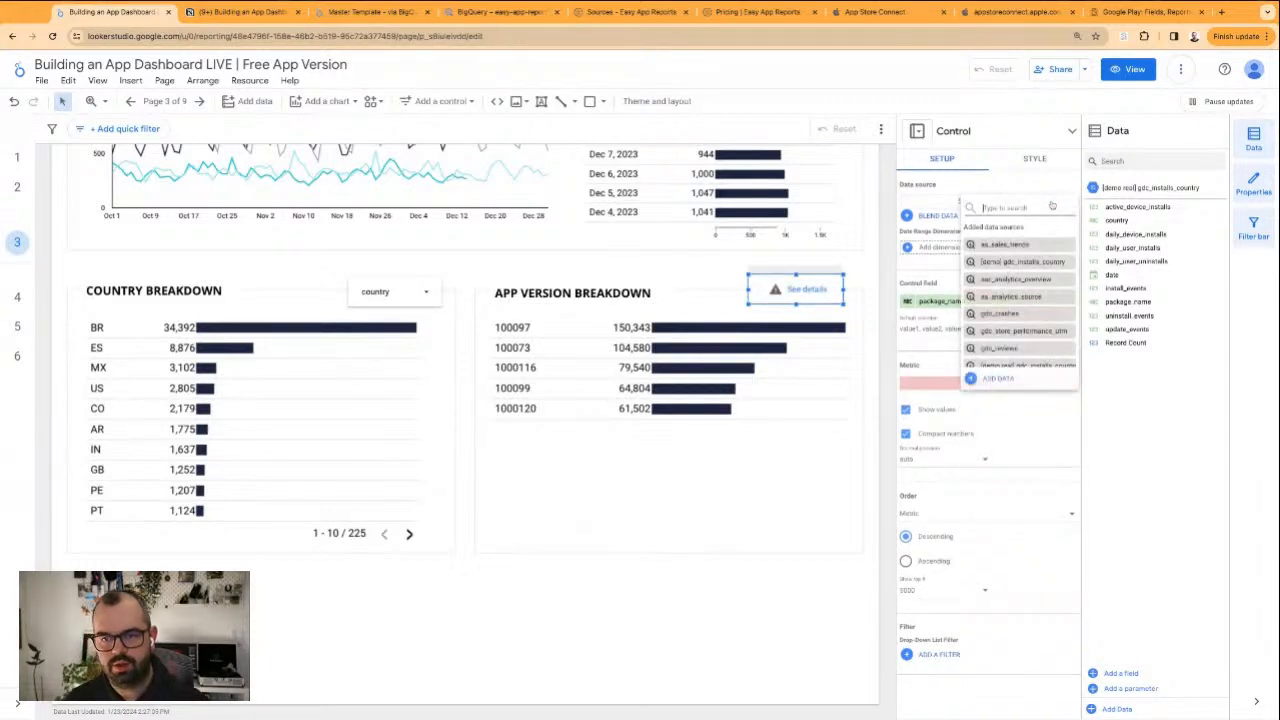
pyautogui.write('app ver')
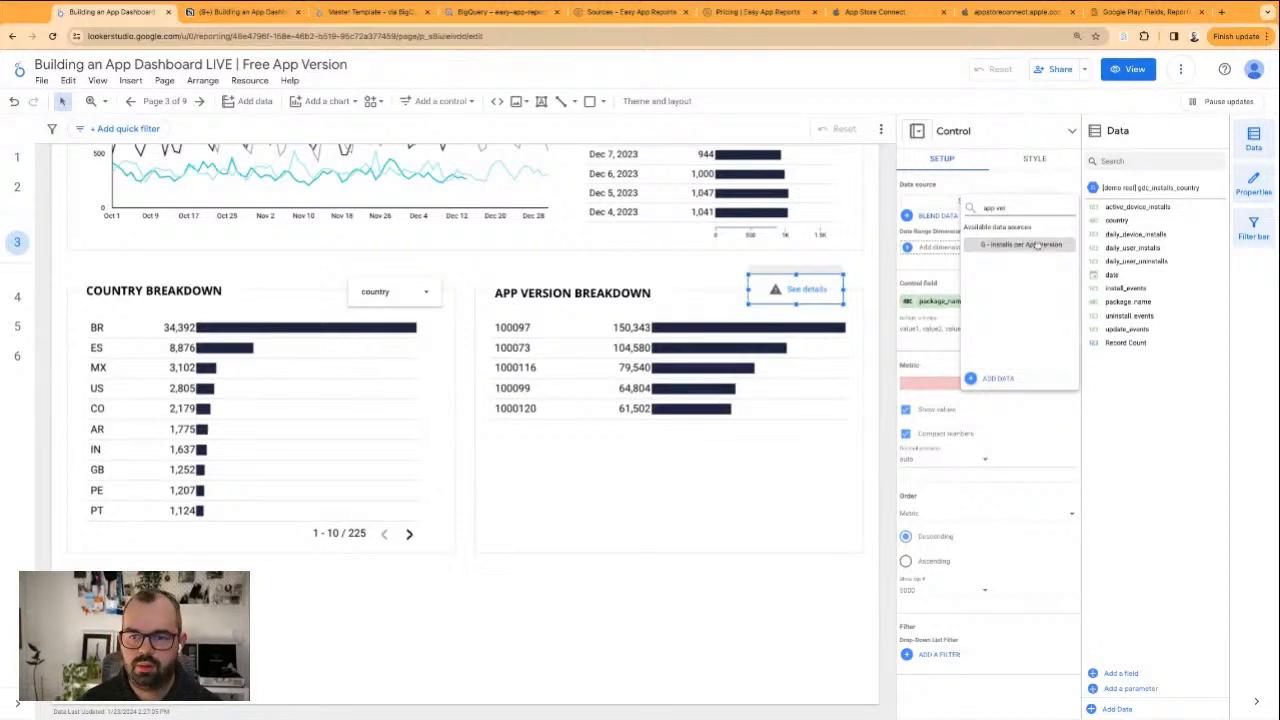
pyautogui.click(1036, 245)
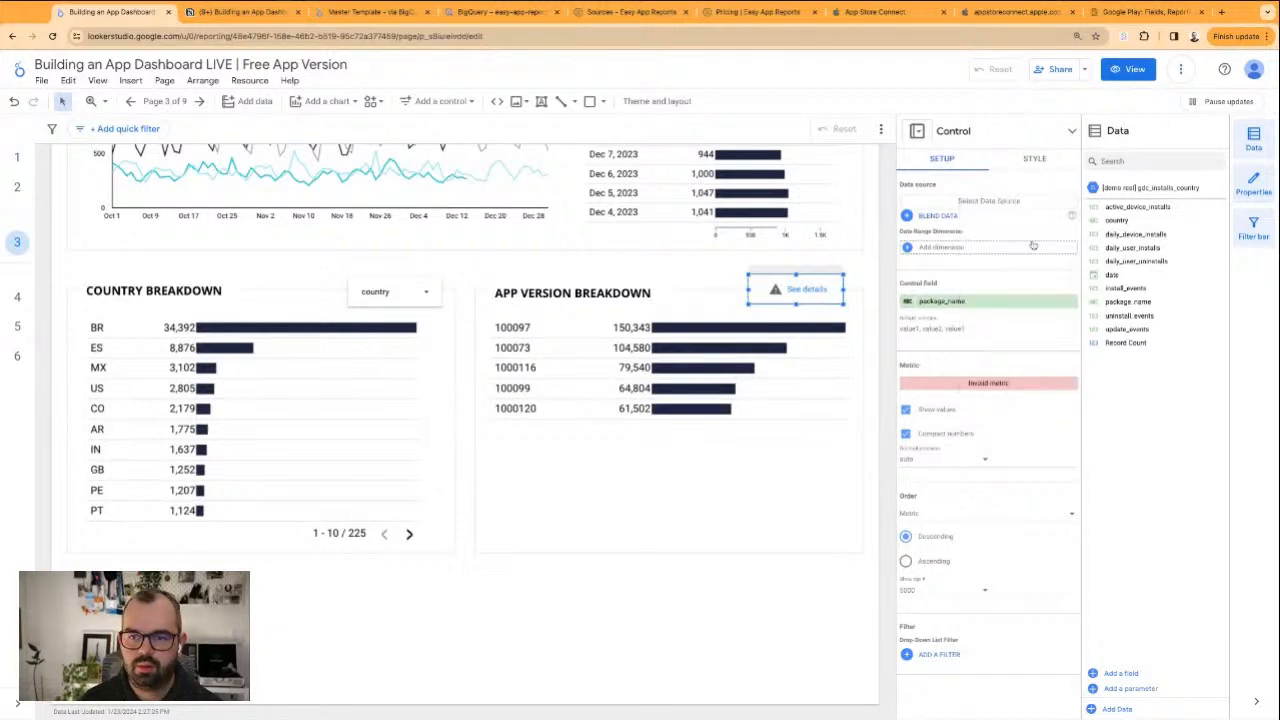
# Clear the data source of the App Version Breakdown dropdown and reassign gdc_installs_app_version to it
pyautogui.click(1070, 202)
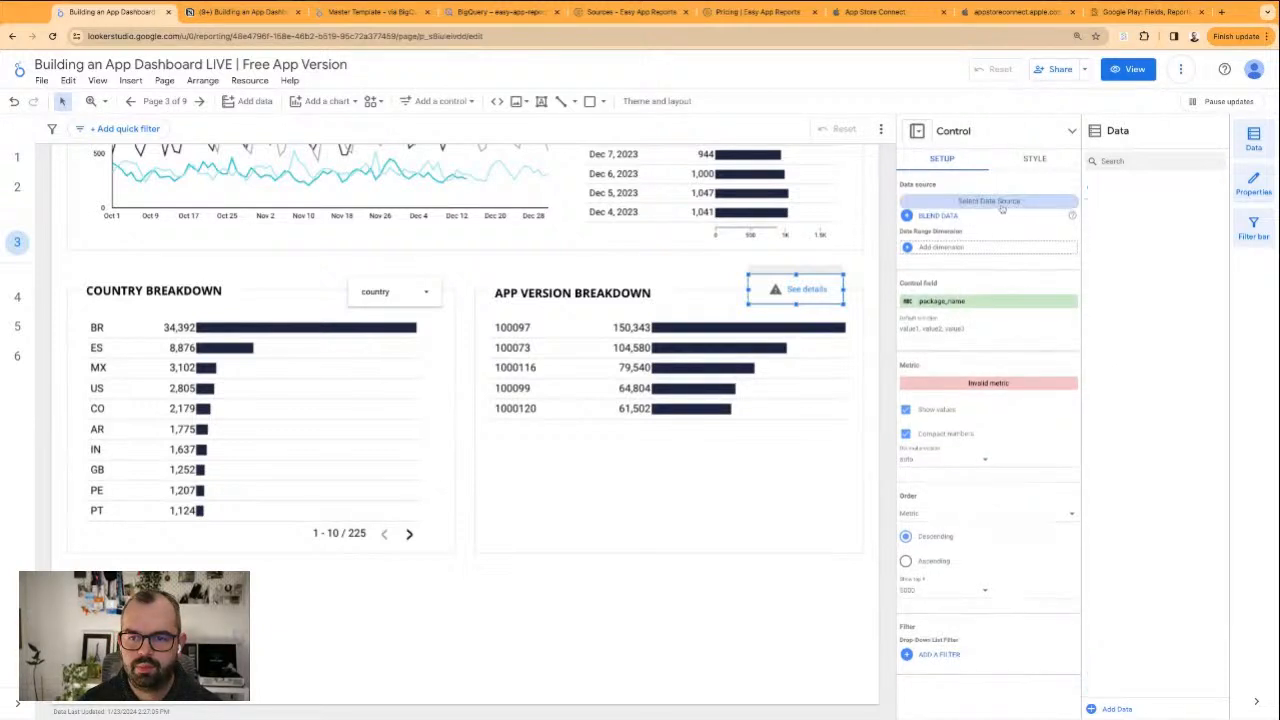
pyautogui.click(1001, 204)
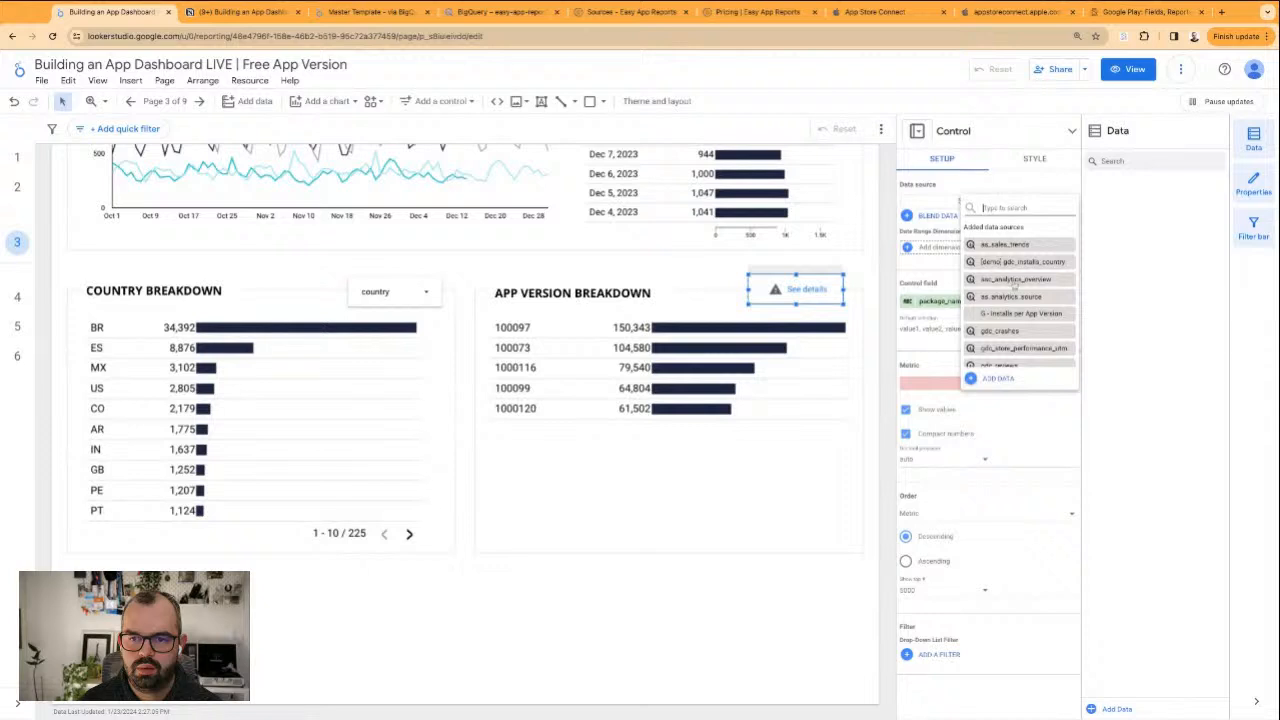
pyautogui.scroll(-3, 1010, 300)
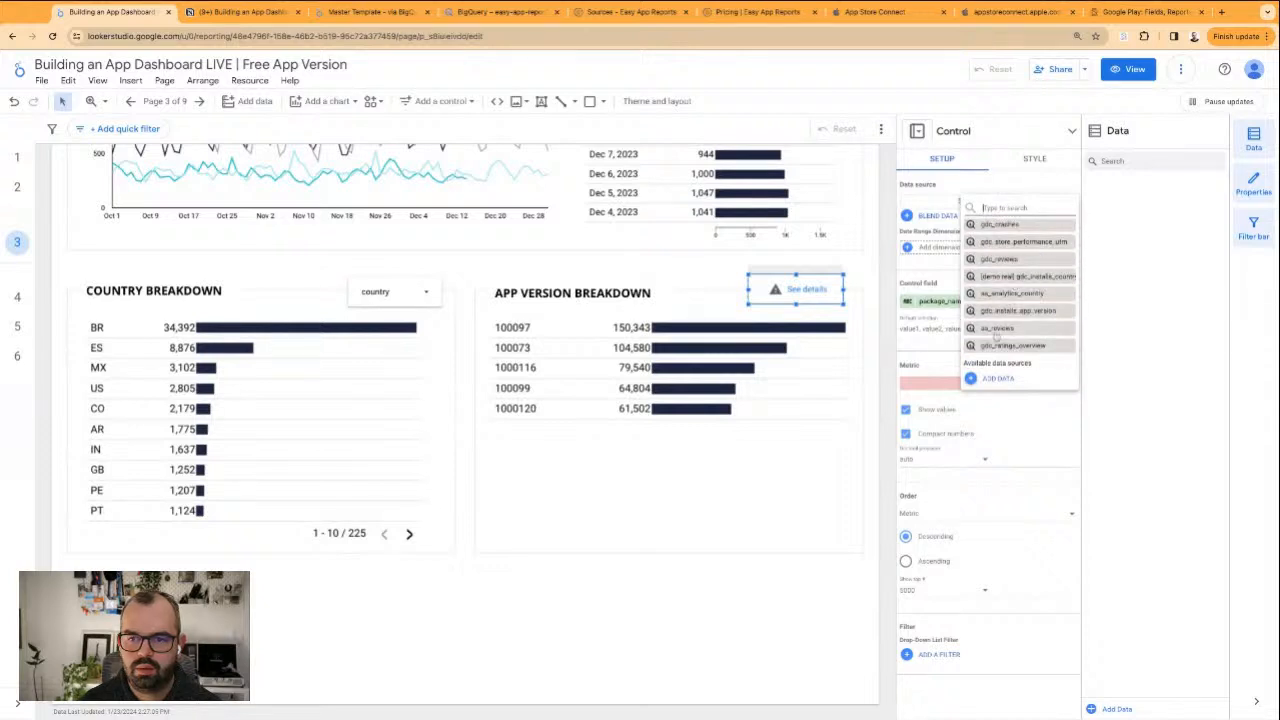
pyautogui.click(1012, 311)
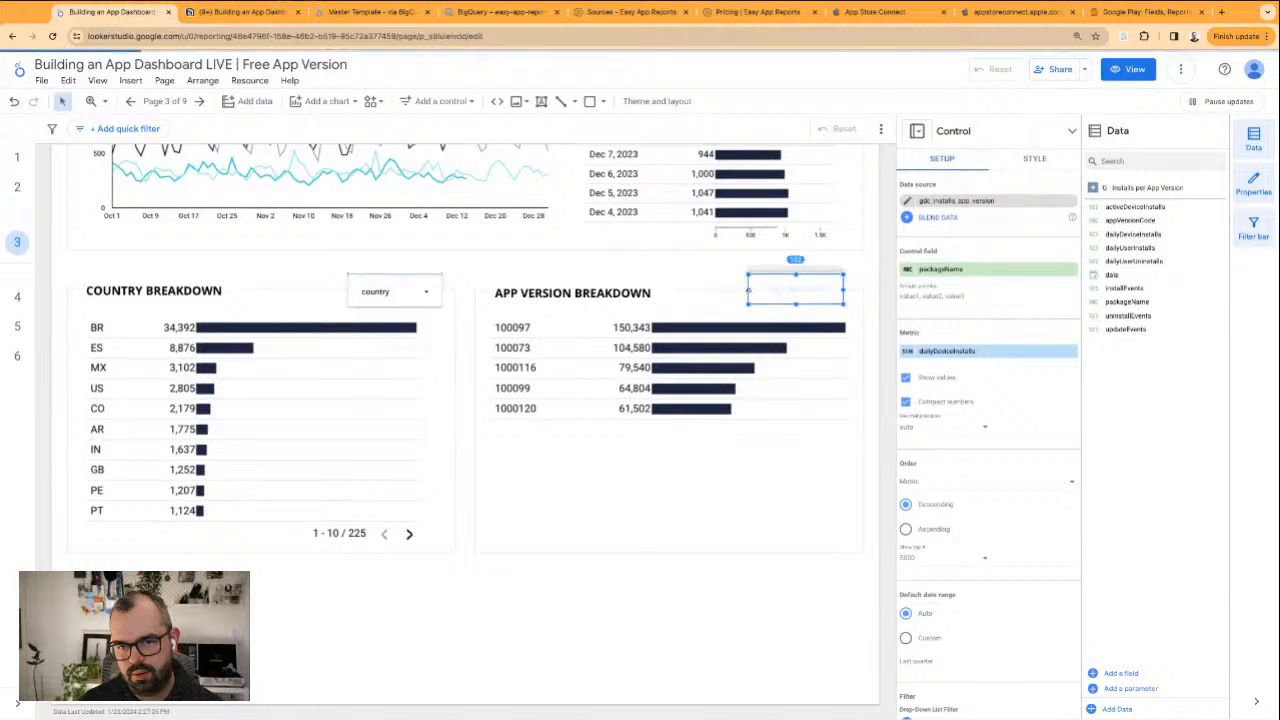
# Widen the App Version Breakdown dropdown slightly, set its control field to appVersionCode and give the field the display name "App Version"
pyautogui.moveTo(749, 291); pyautogui.dragTo(734, 291)
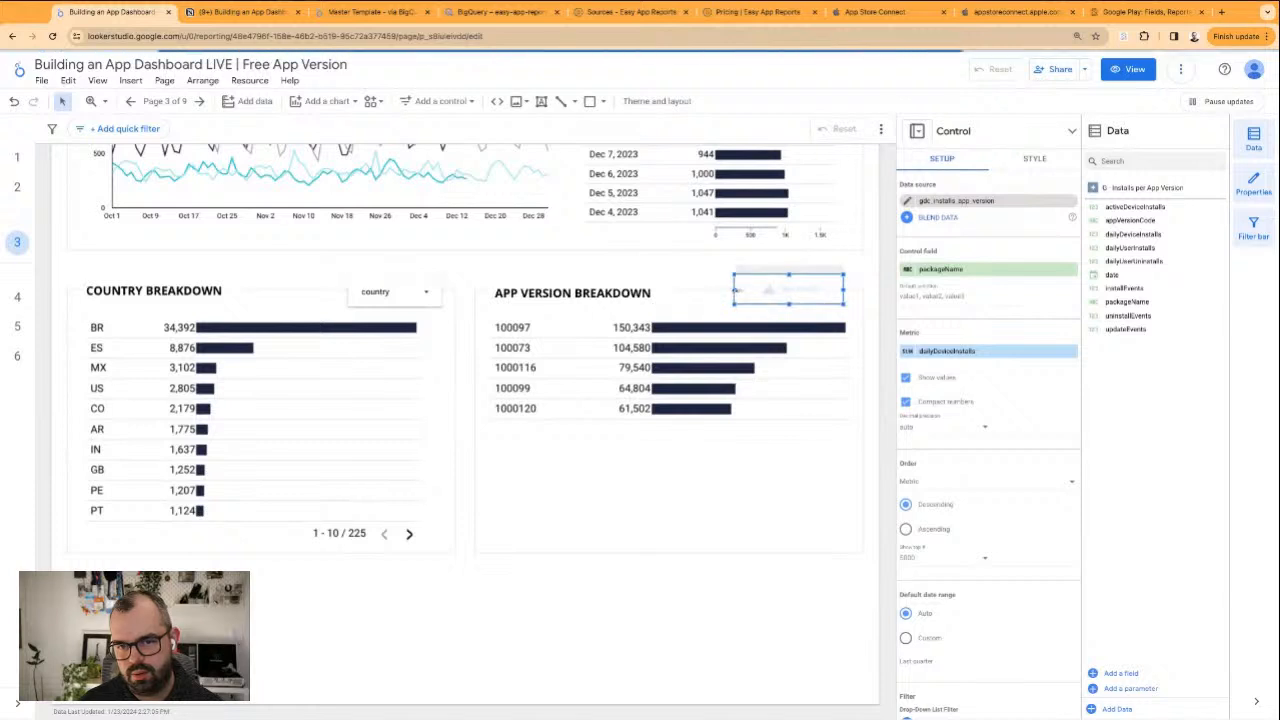
pyautogui.click(976, 270)
pyautogui.scroll(-2, 1005, 366)
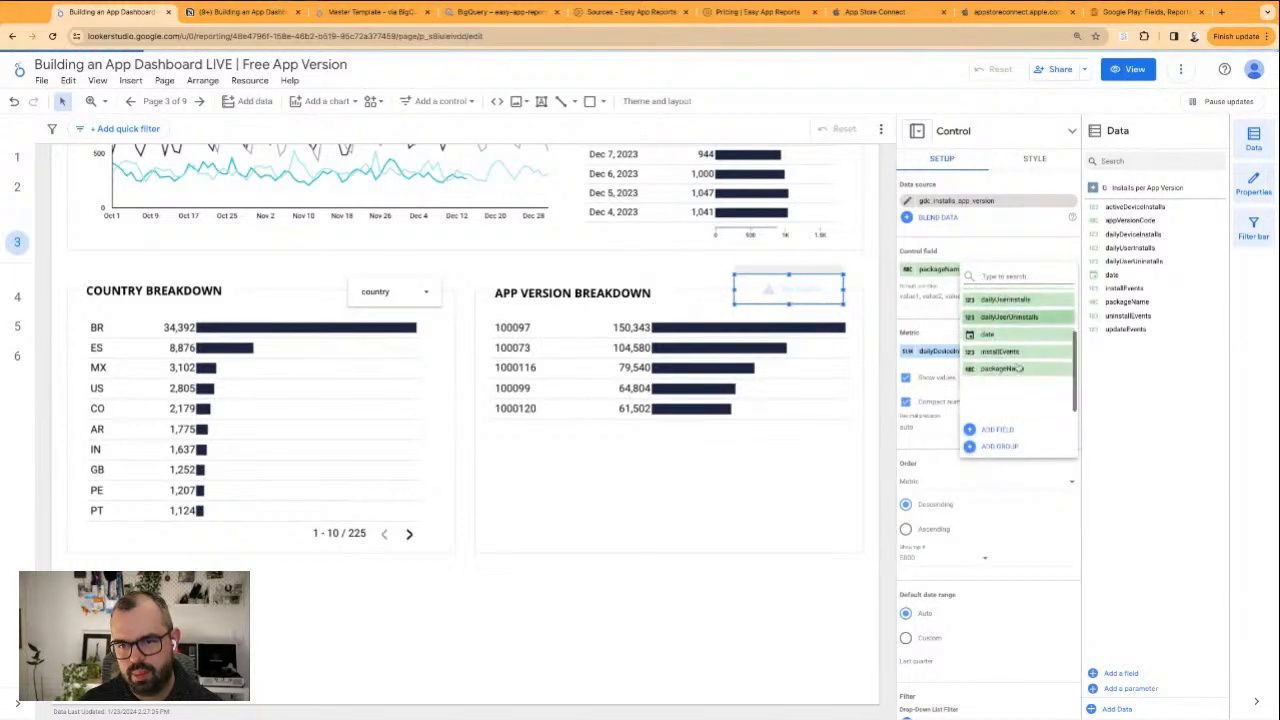
pyautogui.scroll(2, 1006, 366)
pyautogui.click(1008, 335)
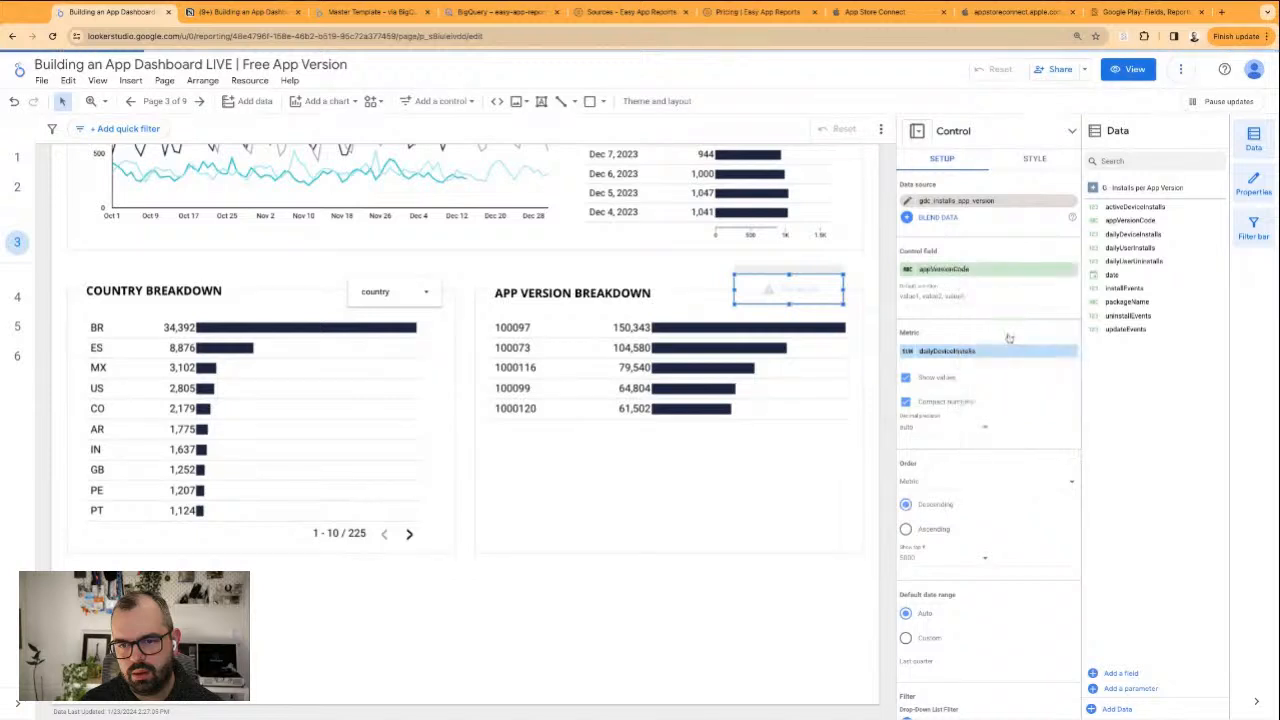
pyautogui.click(908, 270)
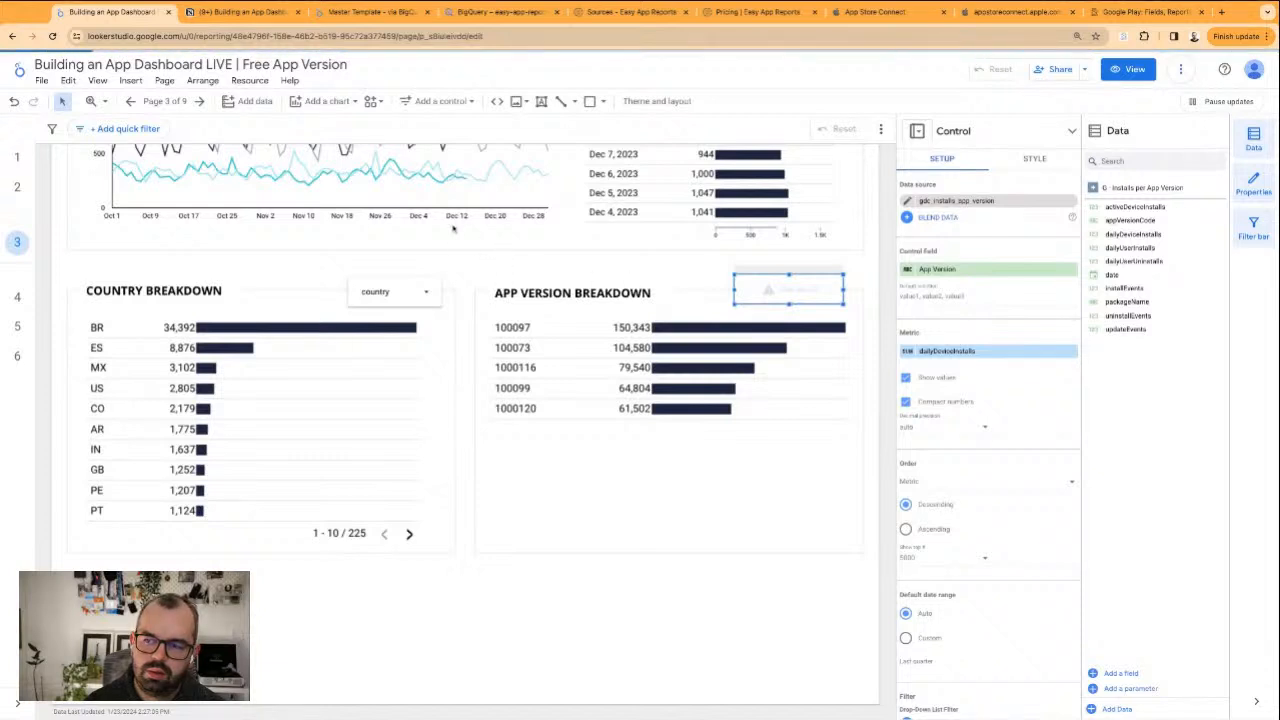
# Try to group the country dropdown with the Country Breakdown table
pyautogui.click(413, 283)
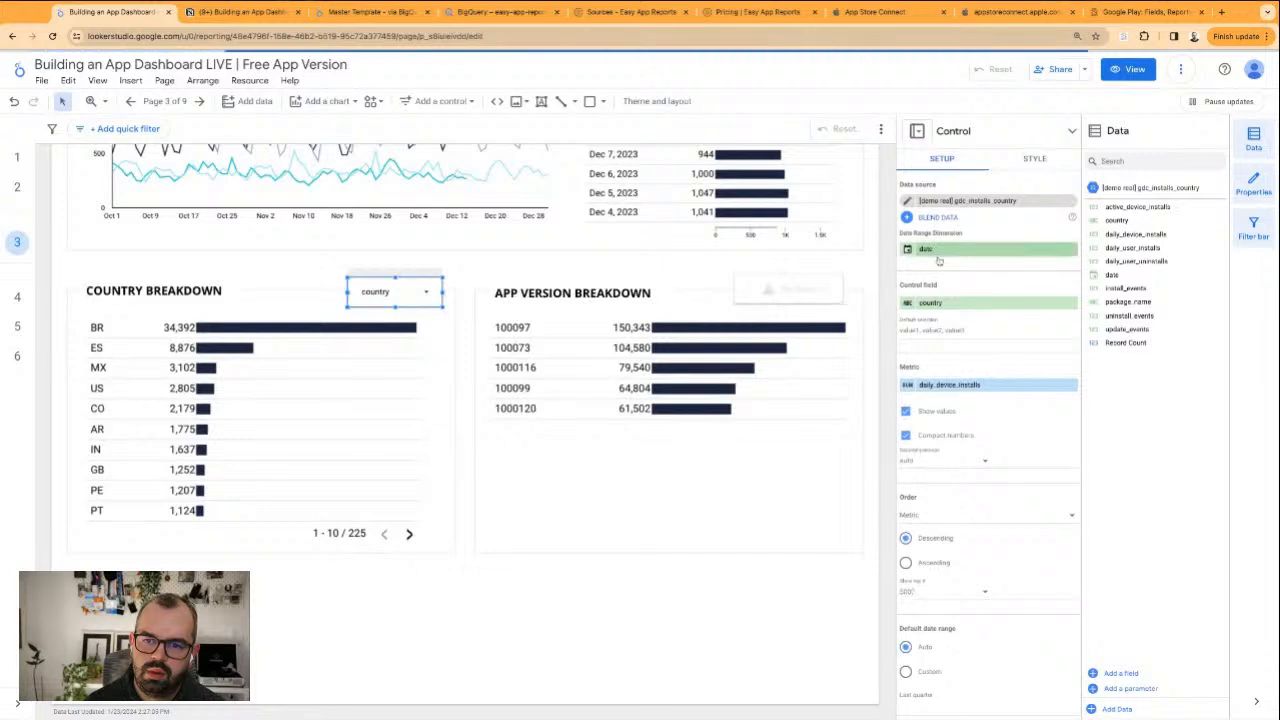
pyautogui.keyDown('shift'); pyautogui.click(351, 440); pyautogui.keyUp('shift')
pyautogui.rightClick(351, 440)
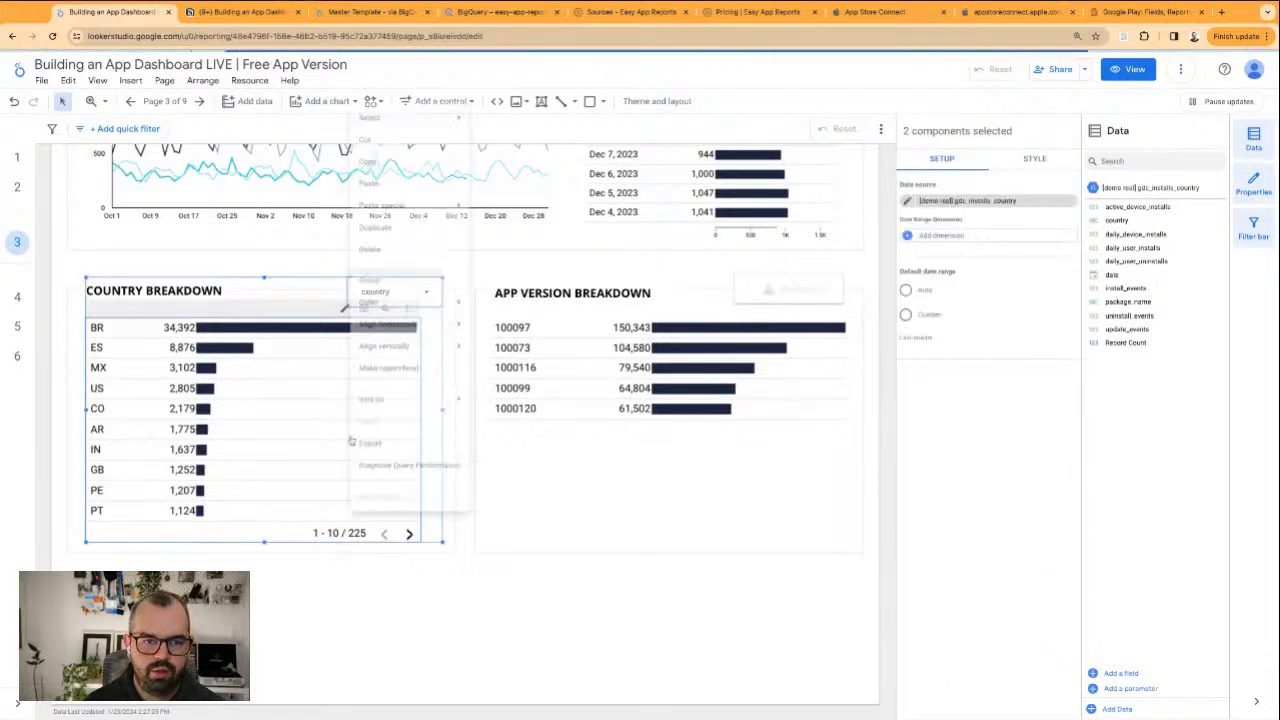
pyautogui.press('Escape')
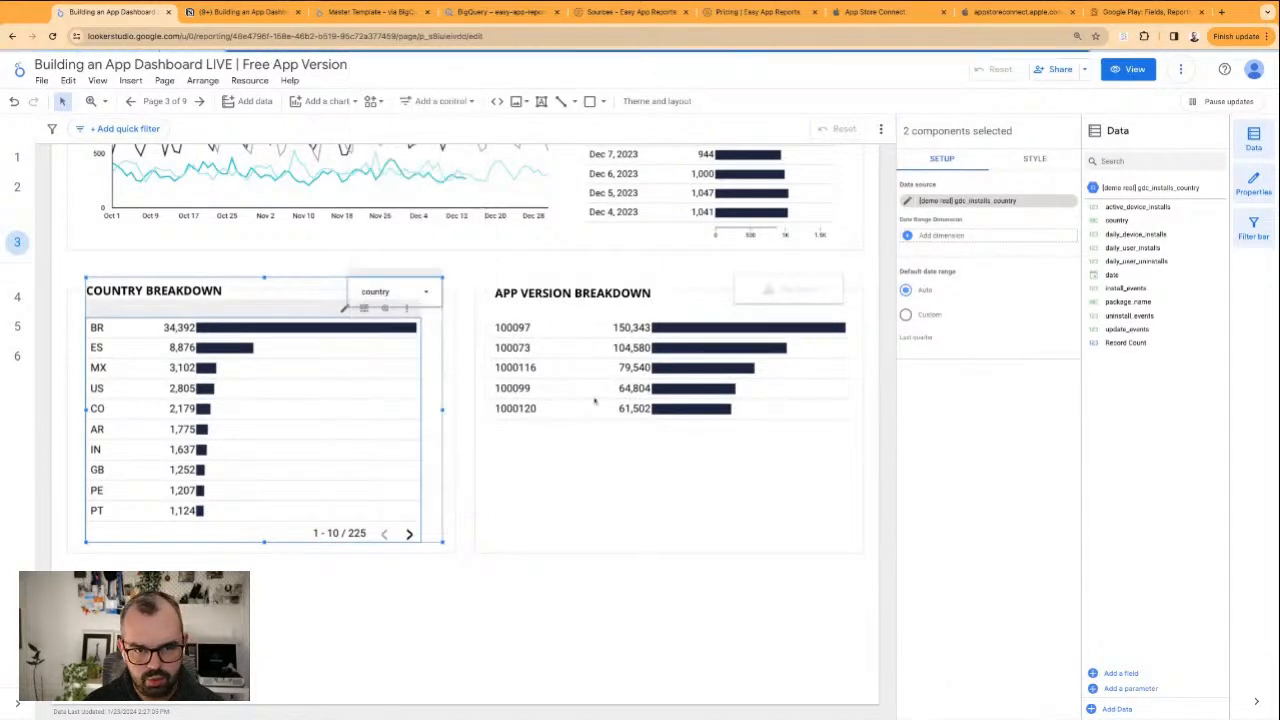
# Group the App Version Breakdown table with the App Version dropdown above it
pyautogui.click(640, 340)
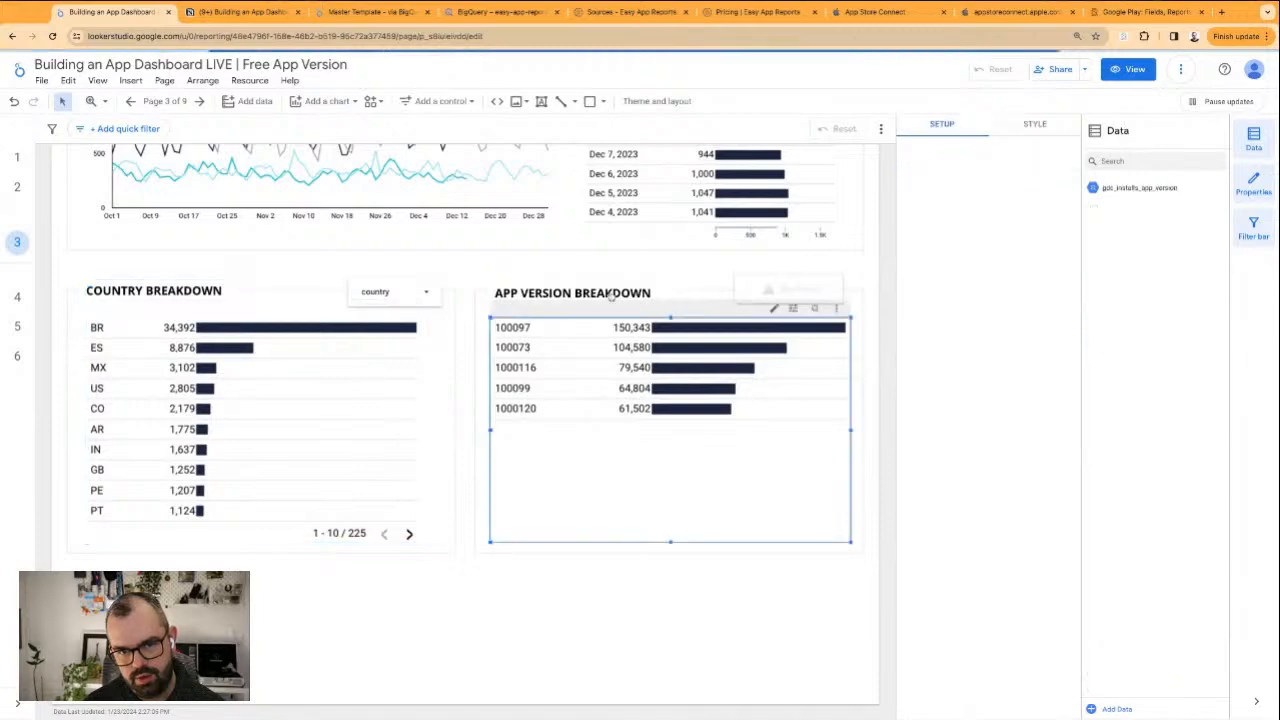
pyautogui.scroll(2, 700, 299)
pyautogui.keyDown('shift'); pyautogui.click(781, 481); pyautogui.keyUp('shift')
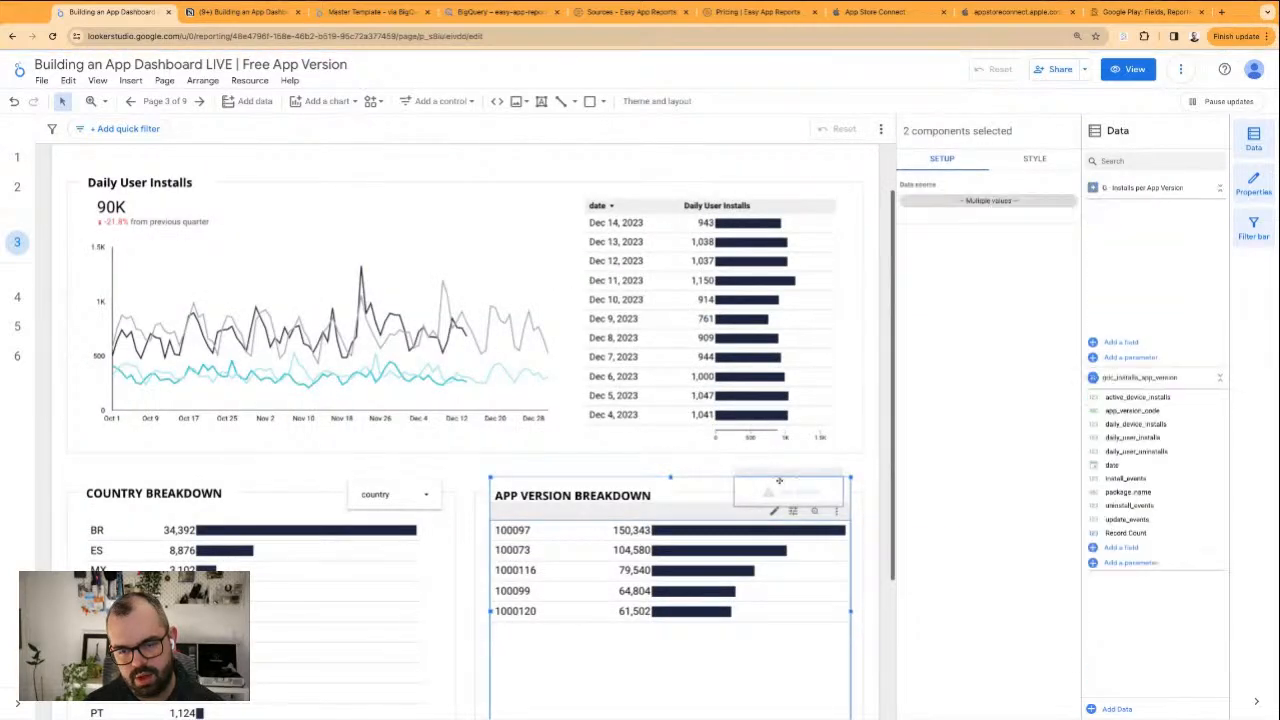
pyautogui.rightClick(773, 486)
pyautogui.click(804, 304)
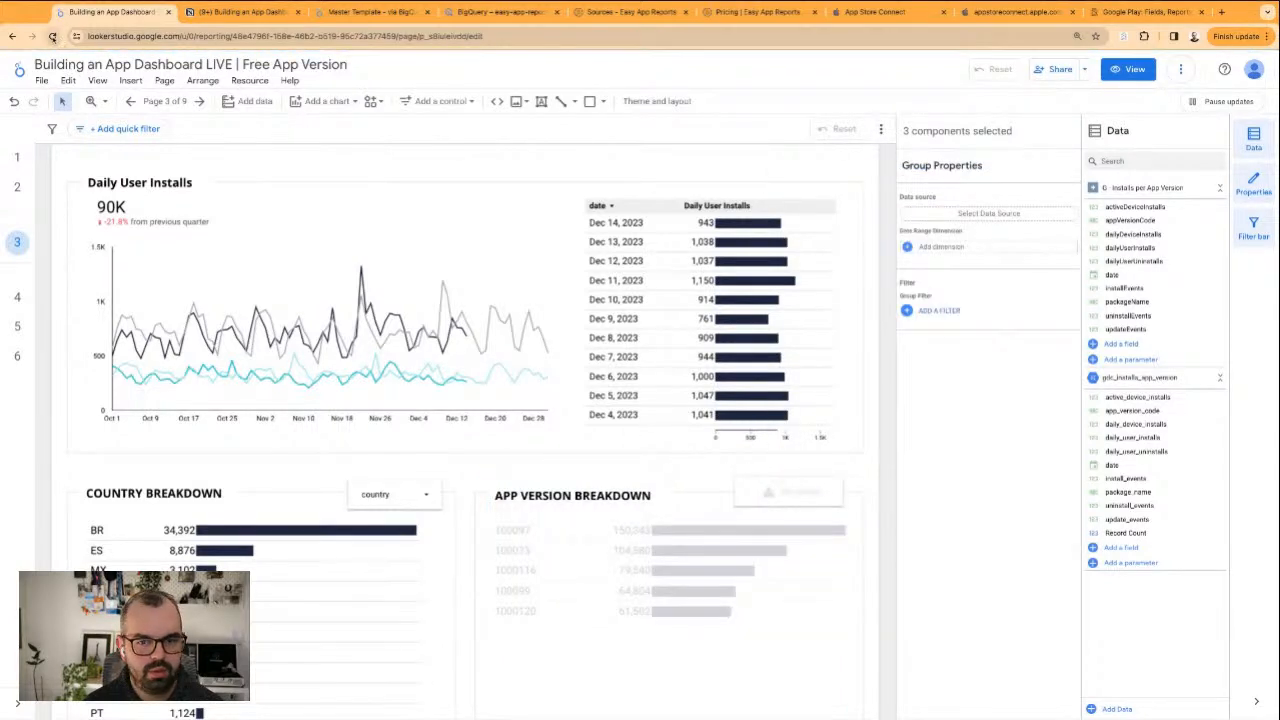
# Reload the report and check the breakdown sections of the Installs page and the list of report pages
pyautogui.click(52, 36)
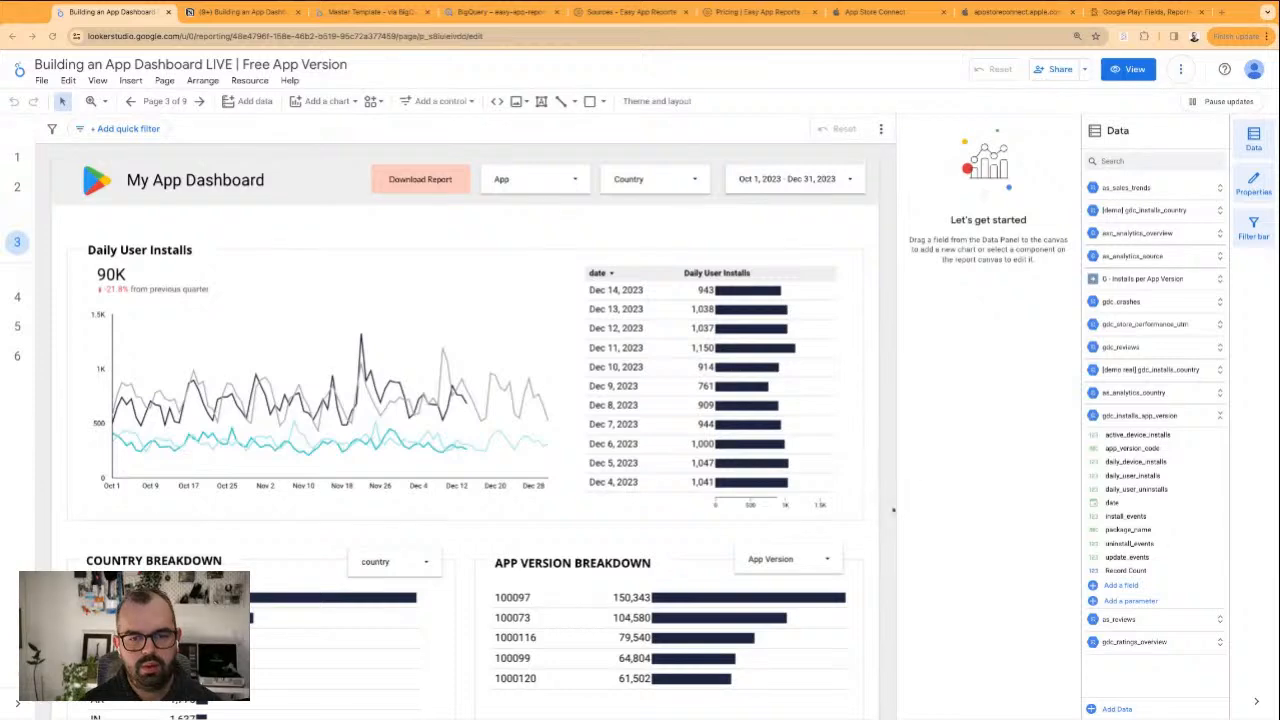
pyautogui.scroll(-2, 893, 510)
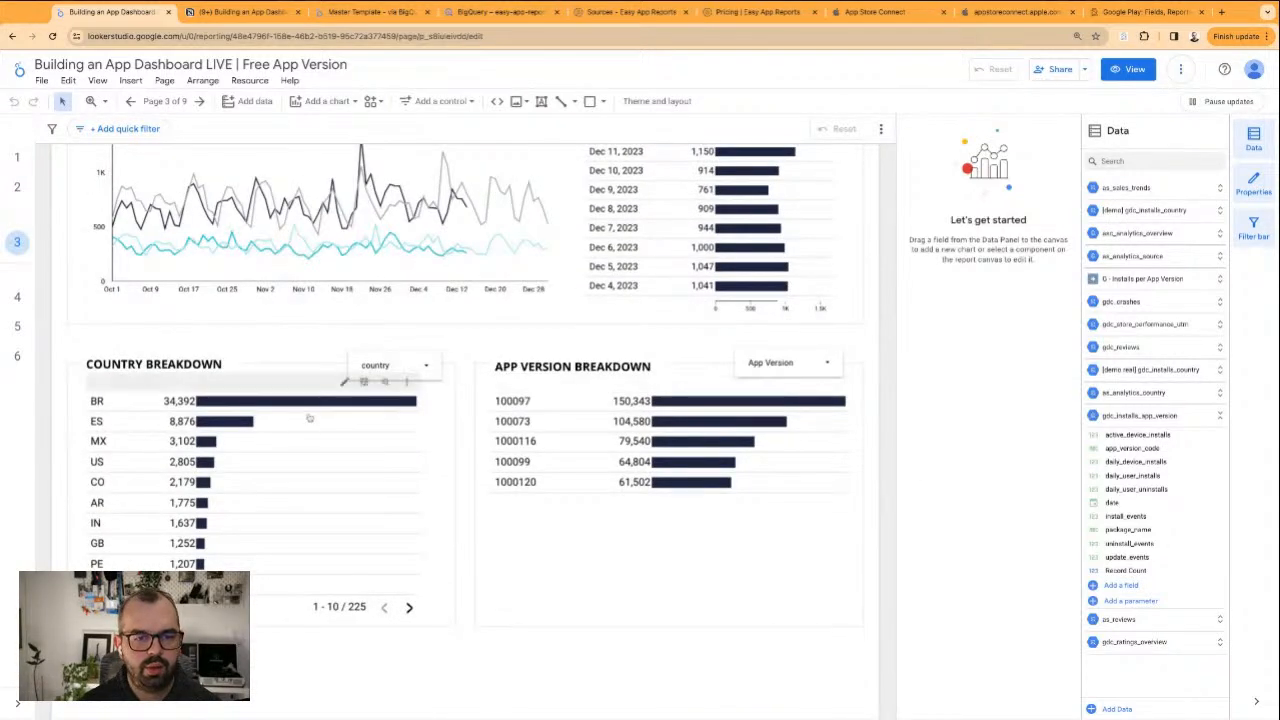
pyautogui.scroll(2, 309, 418)
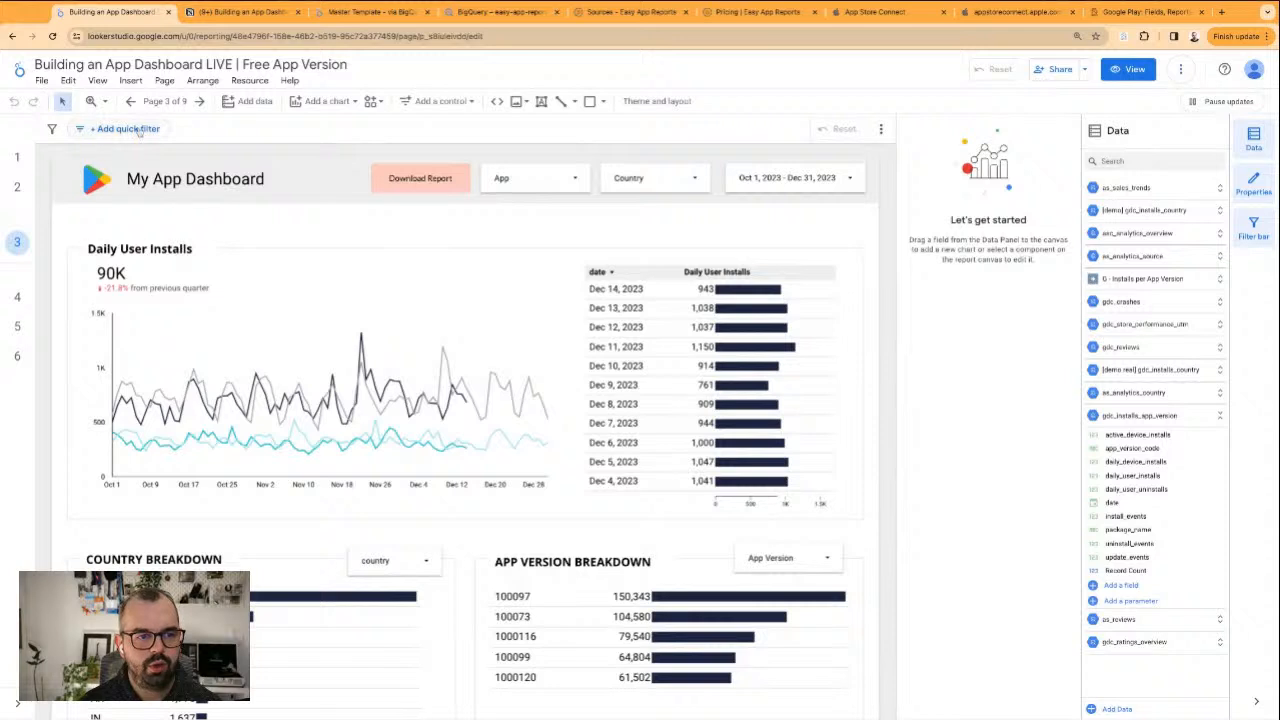
pyautogui.click(165, 101)
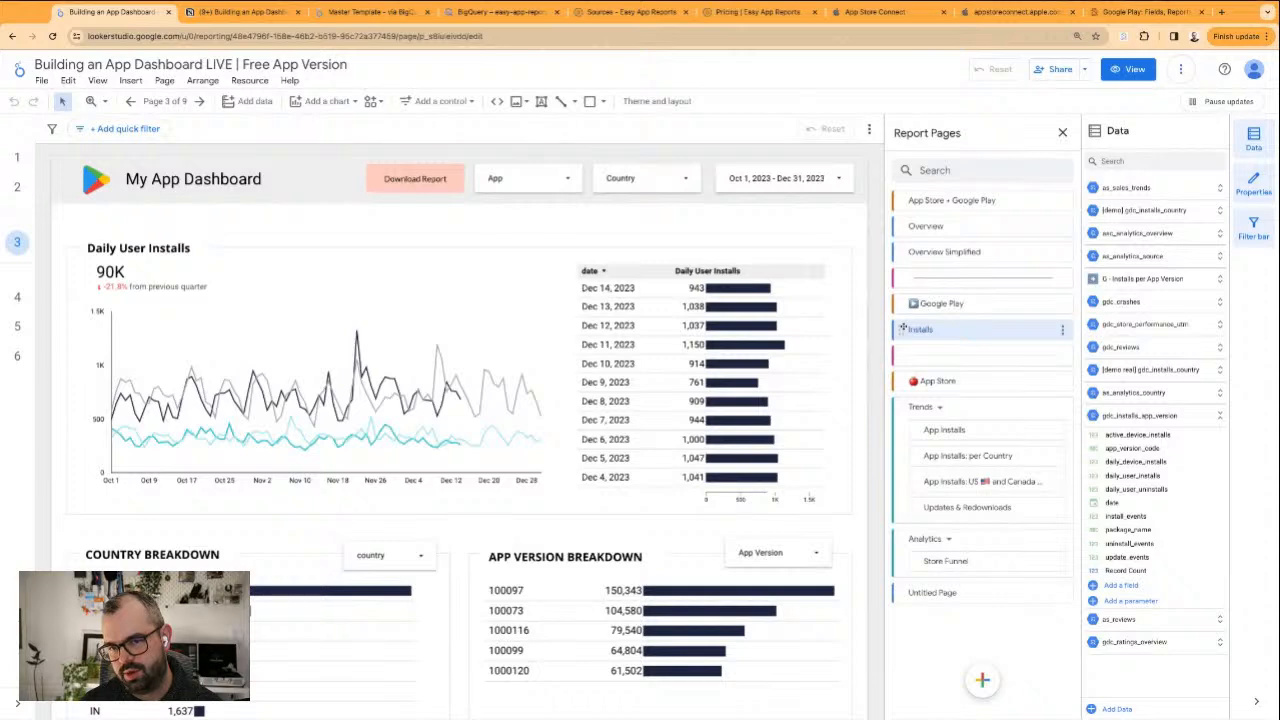
pyautogui.click(342, 221)
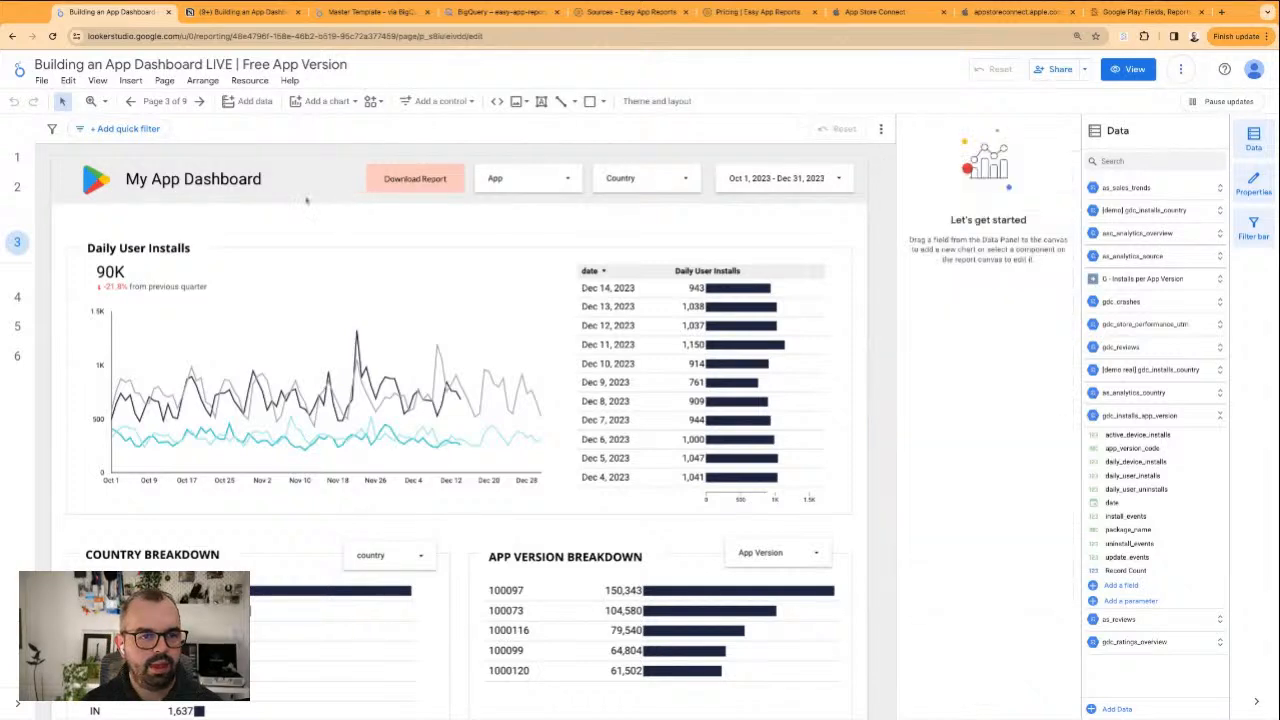
# Duplicate the report's browser tab and switch the copy to view mode
pyautogui.rightClick(148, 14)
pyautogui.click(180, 92)
pyautogui.click(136, 15)
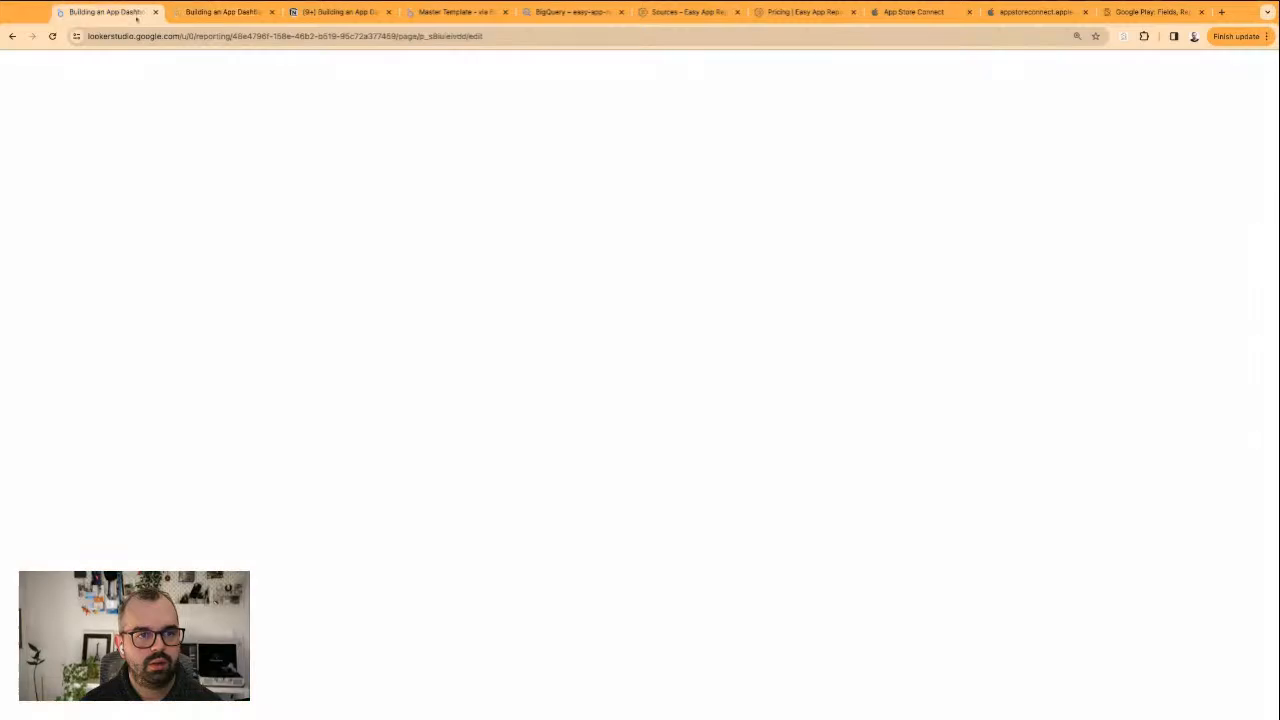
pyautogui.click(214, 15)
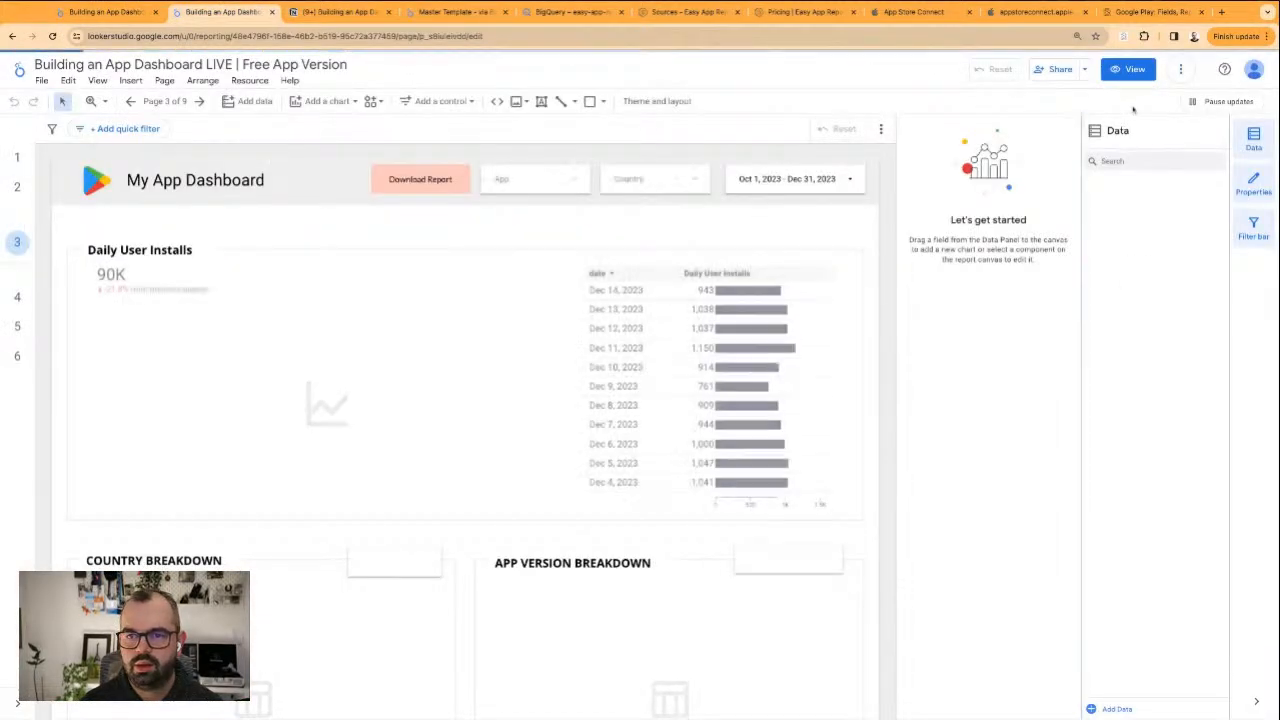
pyautogui.click(1128, 69)
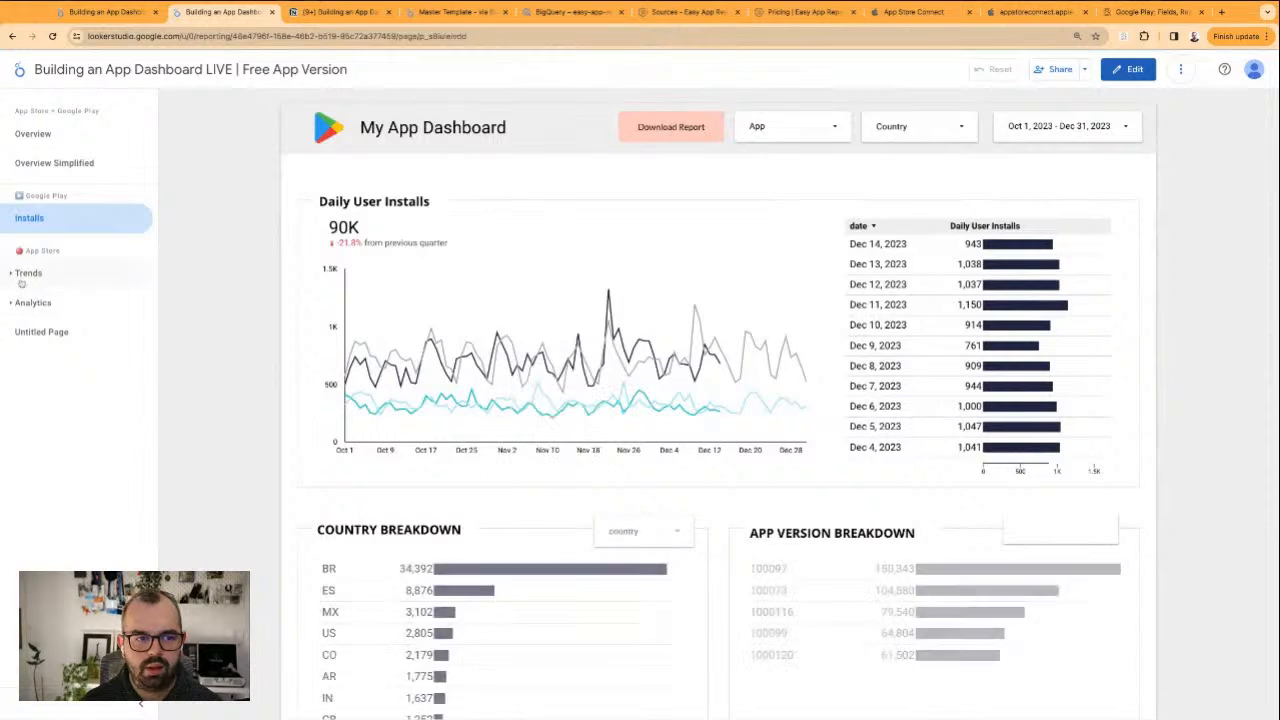
# In the viewing copy, open the App Installs: per Country page under Trends and examine its chart and table
pyautogui.click(21, 283)
pyautogui.click(62, 334)
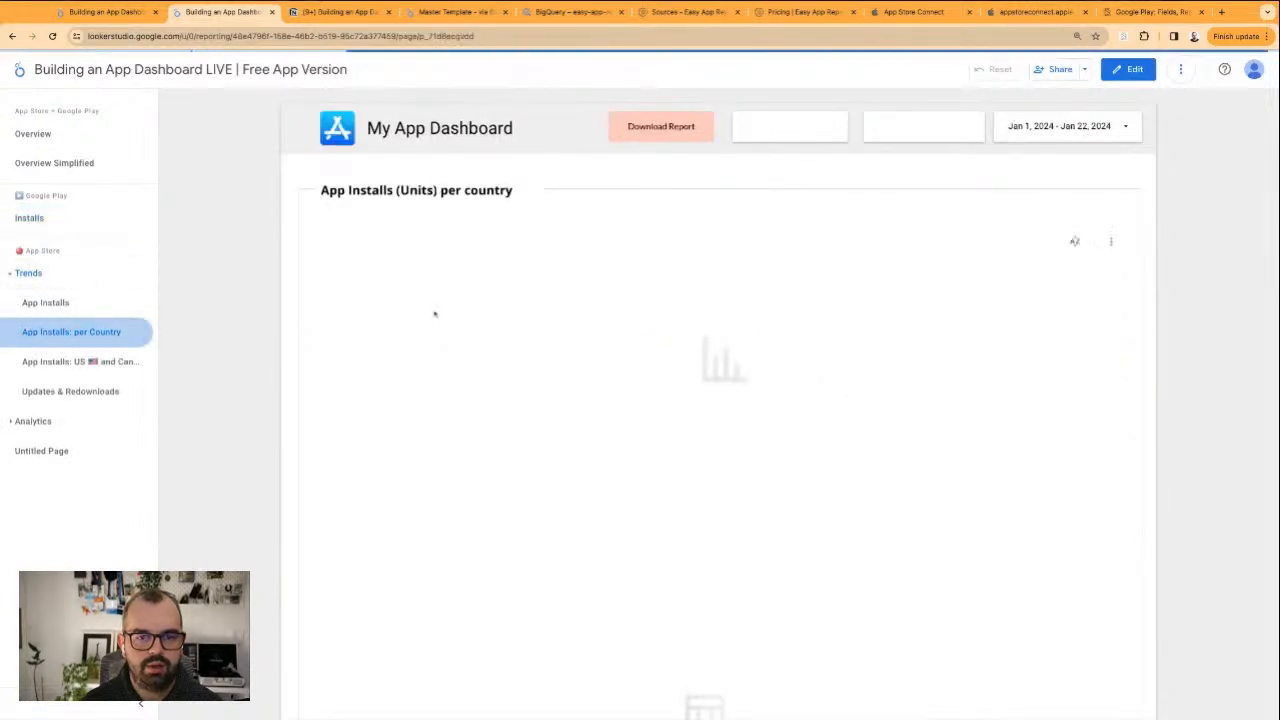
pyautogui.scroll(-3, 946, 426)
pyautogui.scroll(3, 1122, 330)
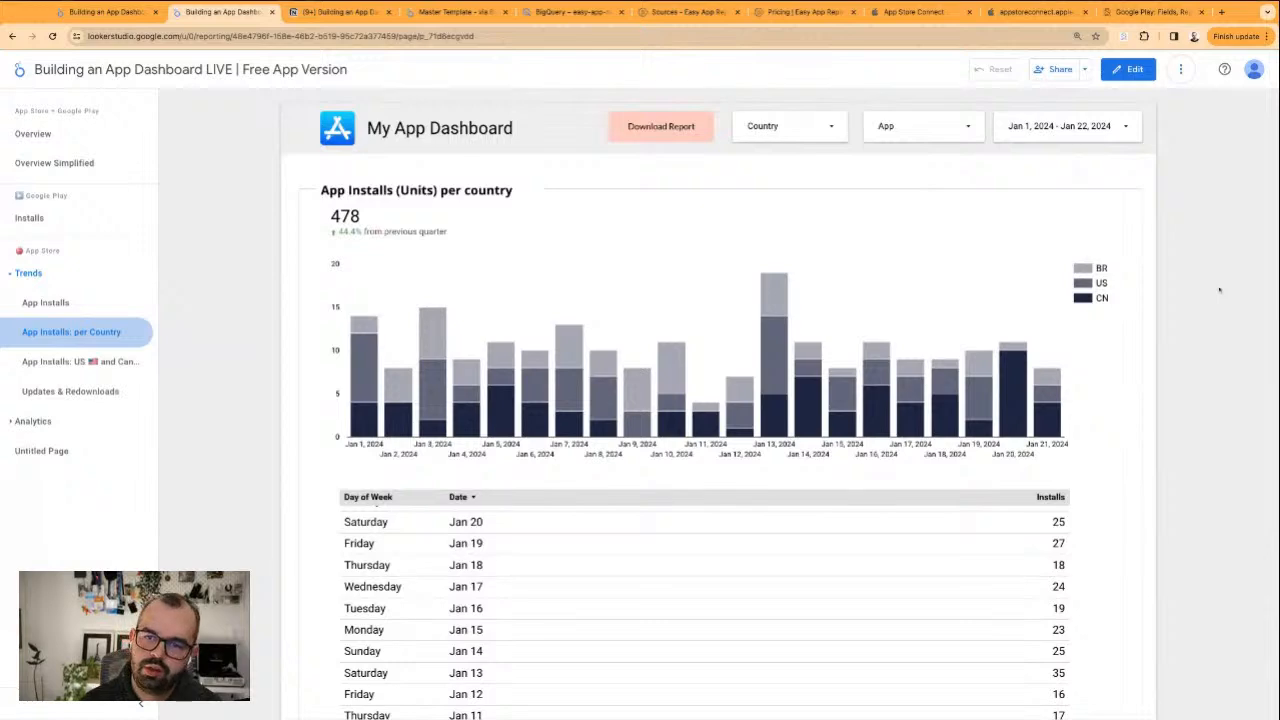
# Compare the Google Play Installs page in the editing tab with the App Store per-country page in the viewing tab
pyautogui.hotkey('ctrl', 'shift', 'Tab')
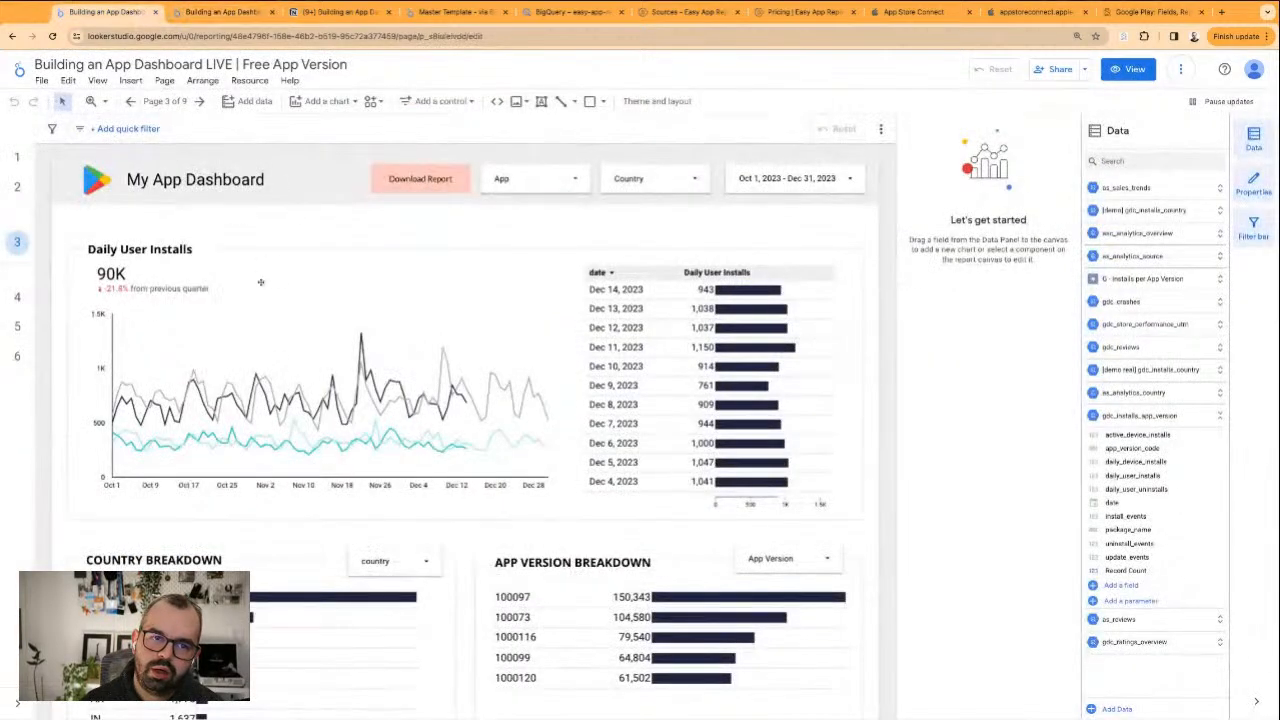
pyautogui.scroll(-3, 800, 397)
pyautogui.scroll(-2, 881, 468)
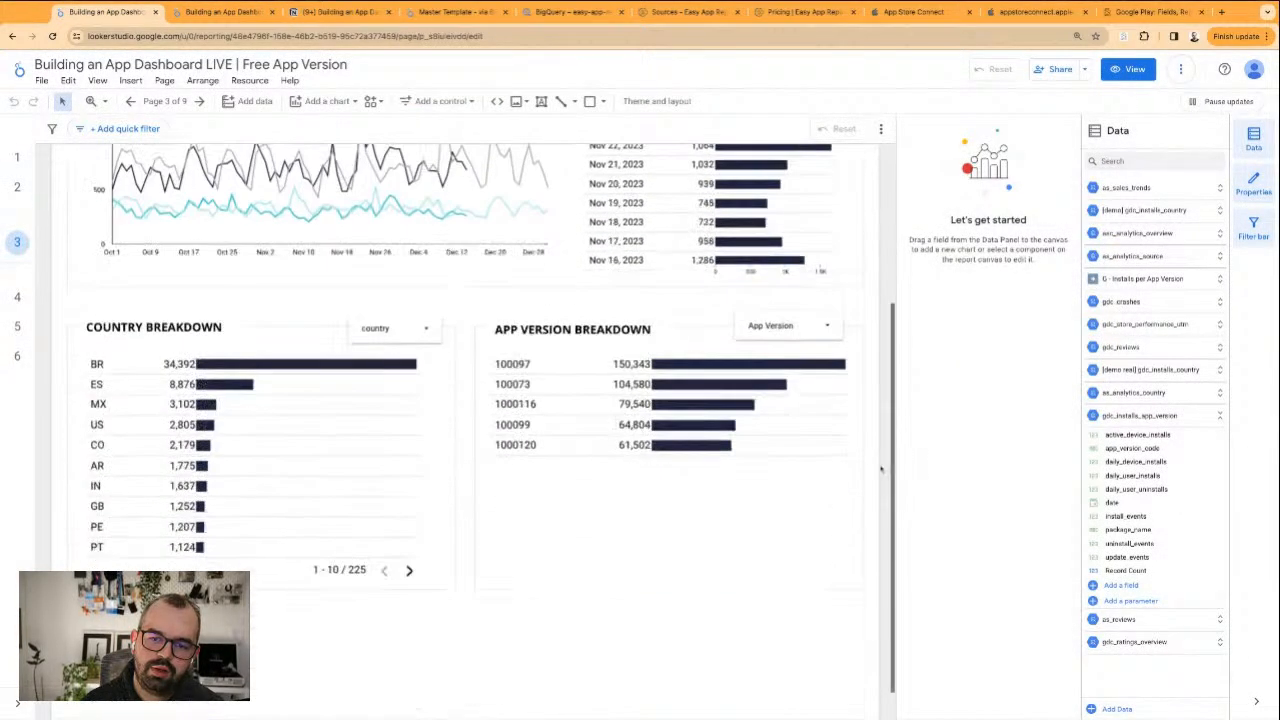
pyautogui.scroll(5, 613, 299)
pyautogui.click(222, 12)
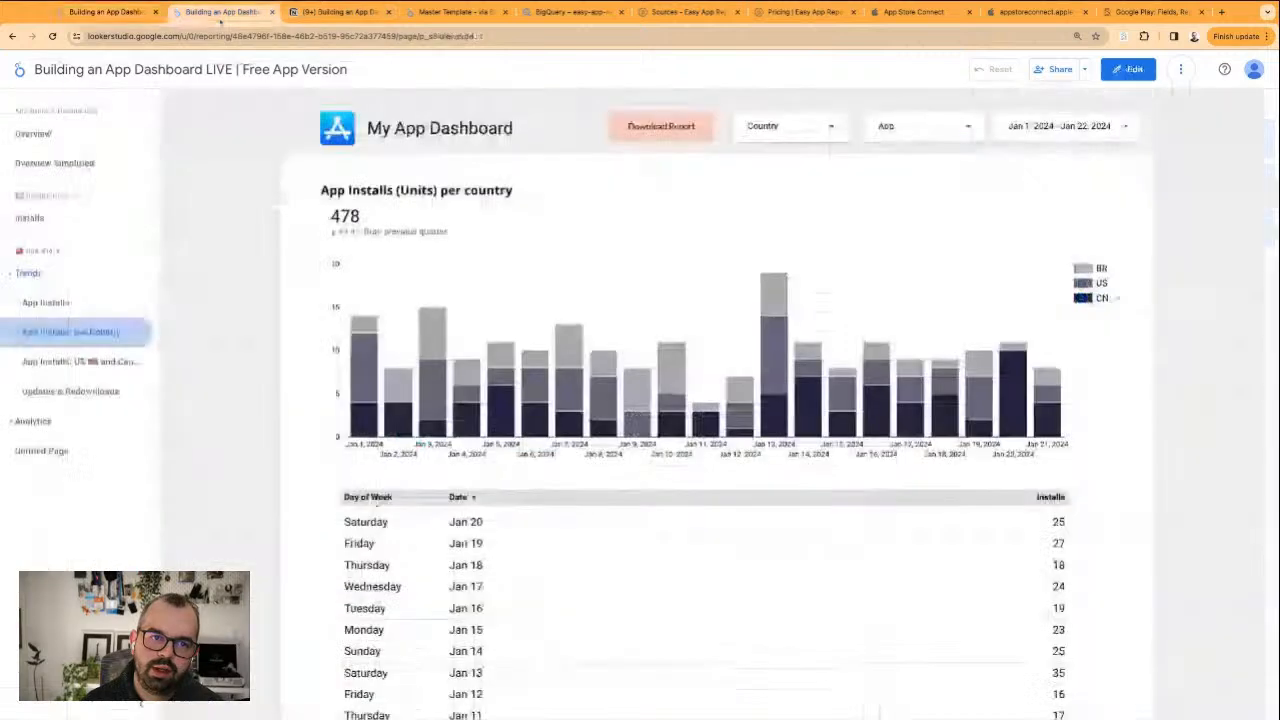
pyautogui.click(108, 12)
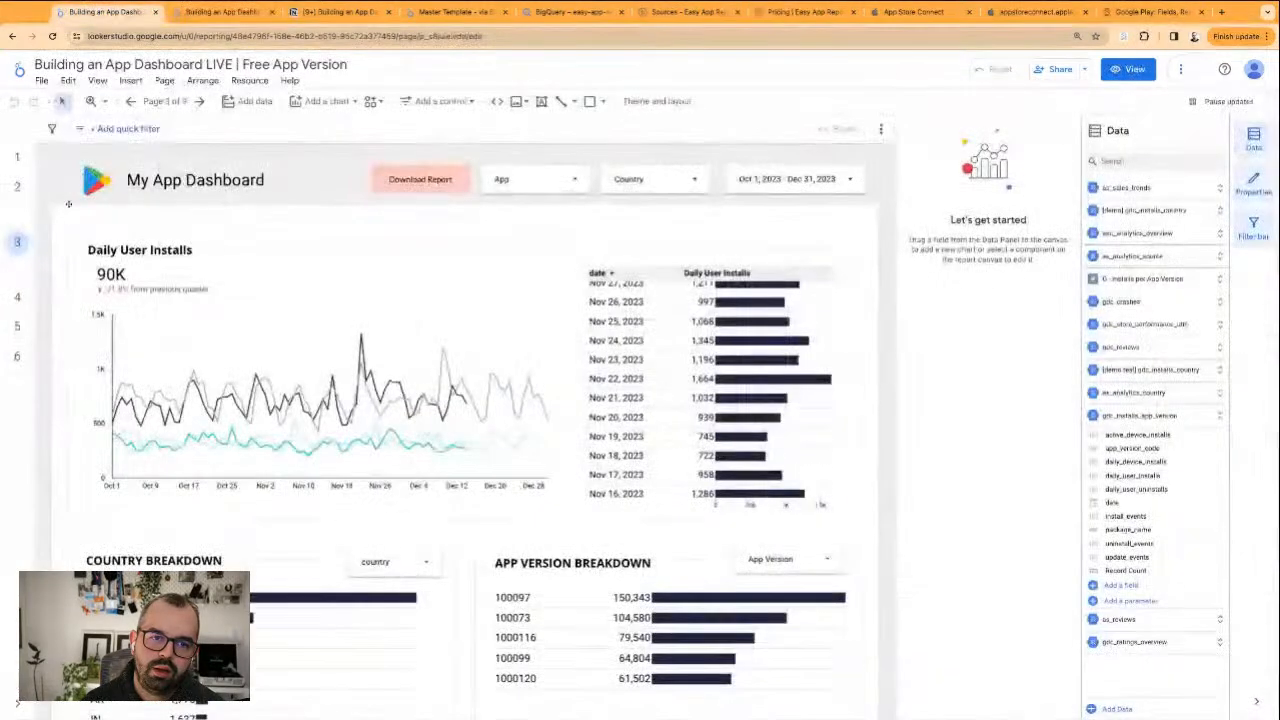
# Duplicate the App Installs: per Country page and rename the copy "Installs: per Country"
pyautogui.click(164, 101)
pyautogui.click(1057, 459)
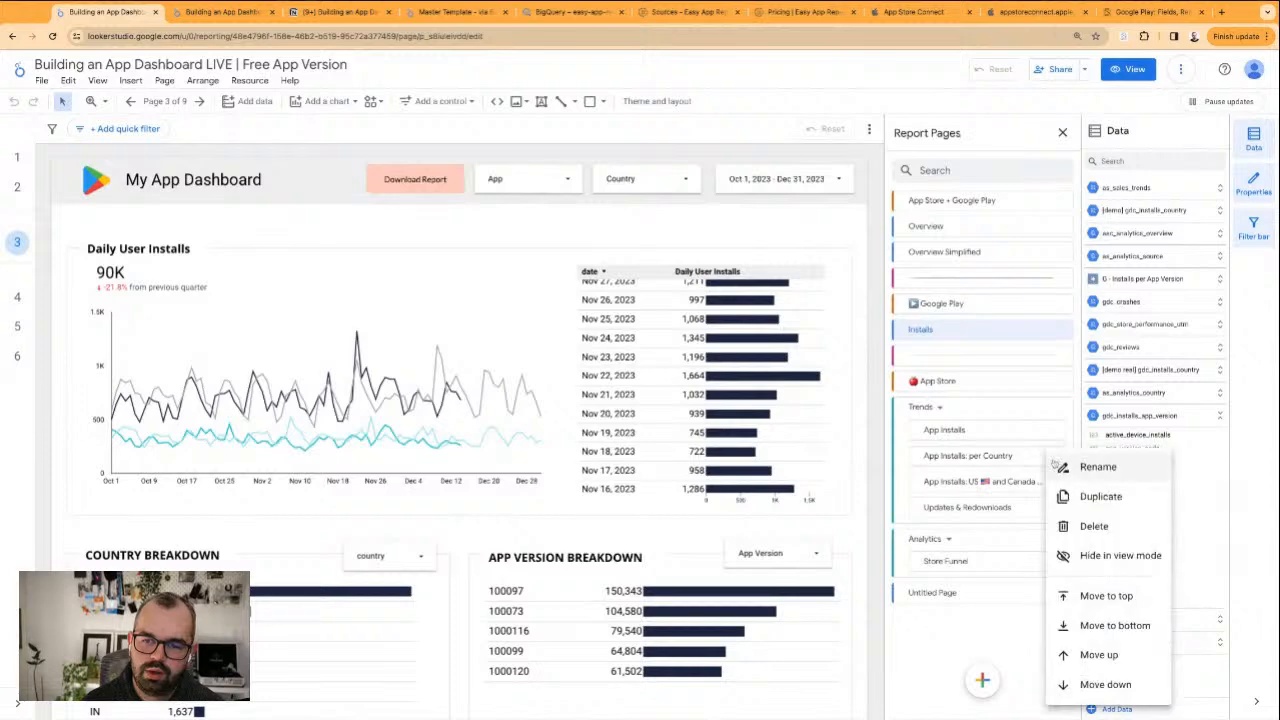
pyautogui.click(1096, 494)
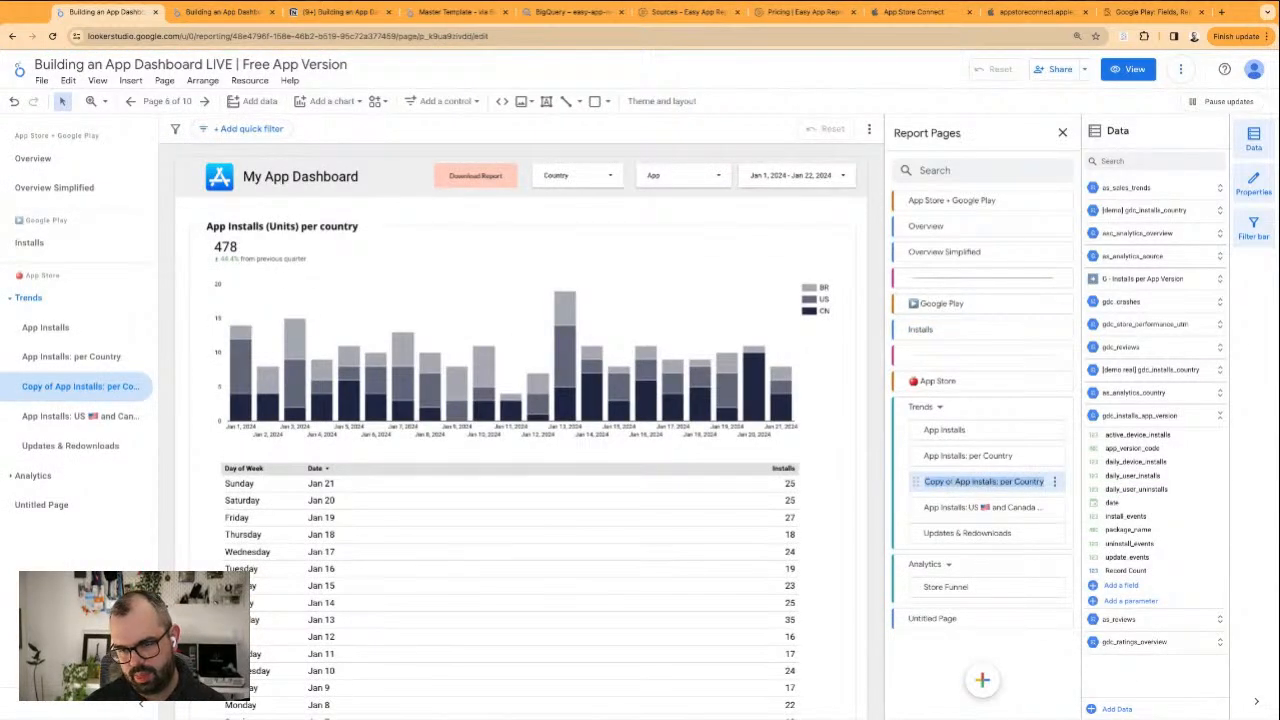
pyautogui.press('Left')
pyautogui.hotkey('alt', 'shift', 'Right')
pyautogui.hotkey('alt', 'shift', 'Right')
pyautogui.hotkey('alt', 'shift', 'Right')
pyautogui.press('BackSpace')
pyautogui.press('Delete')
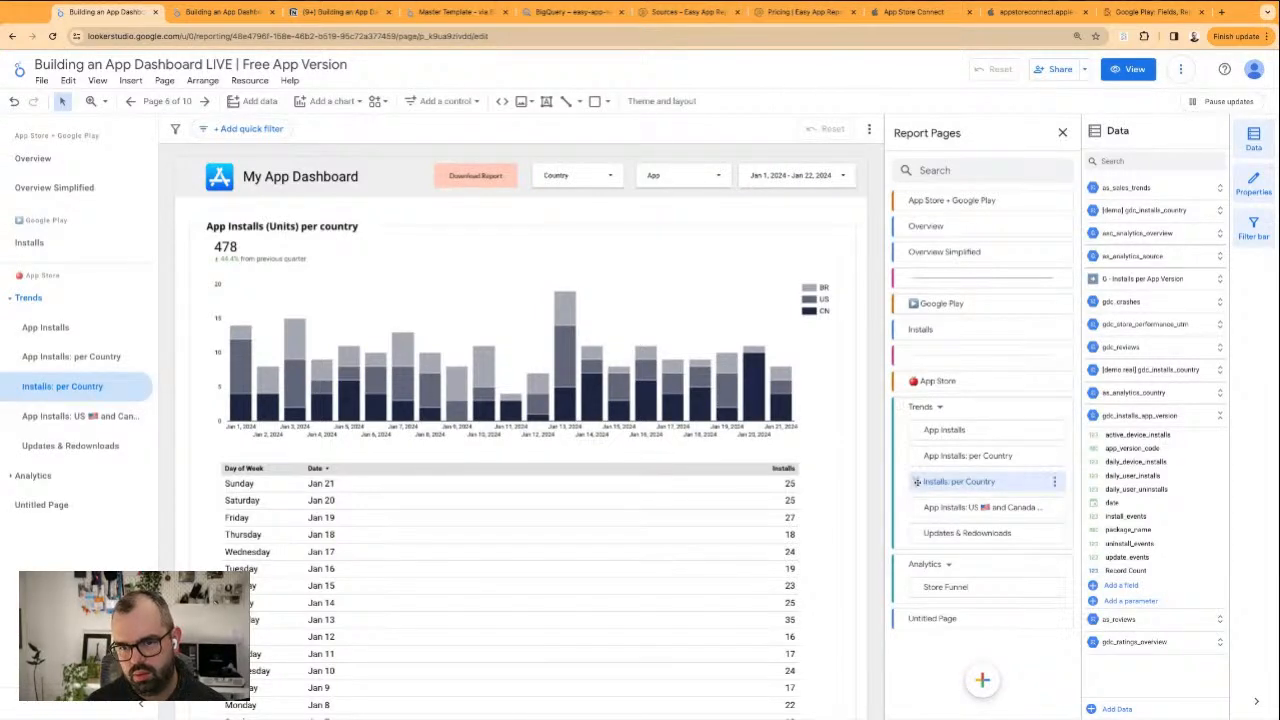
# Move the Installs: per Country page into the Google Play section directly below Installs and expand Trends in the report navigation
pyautogui.moveTo(913, 483); pyautogui.dragTo(925, 356)
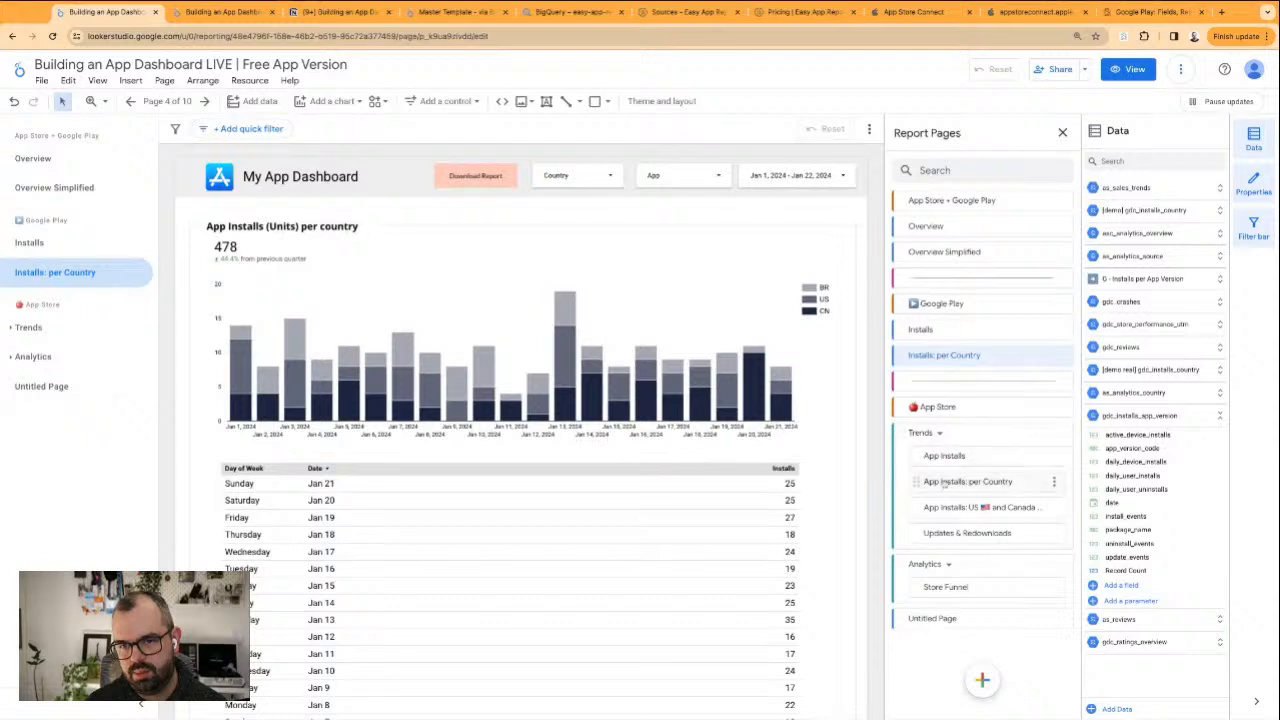
pyautogui.press('super+z')
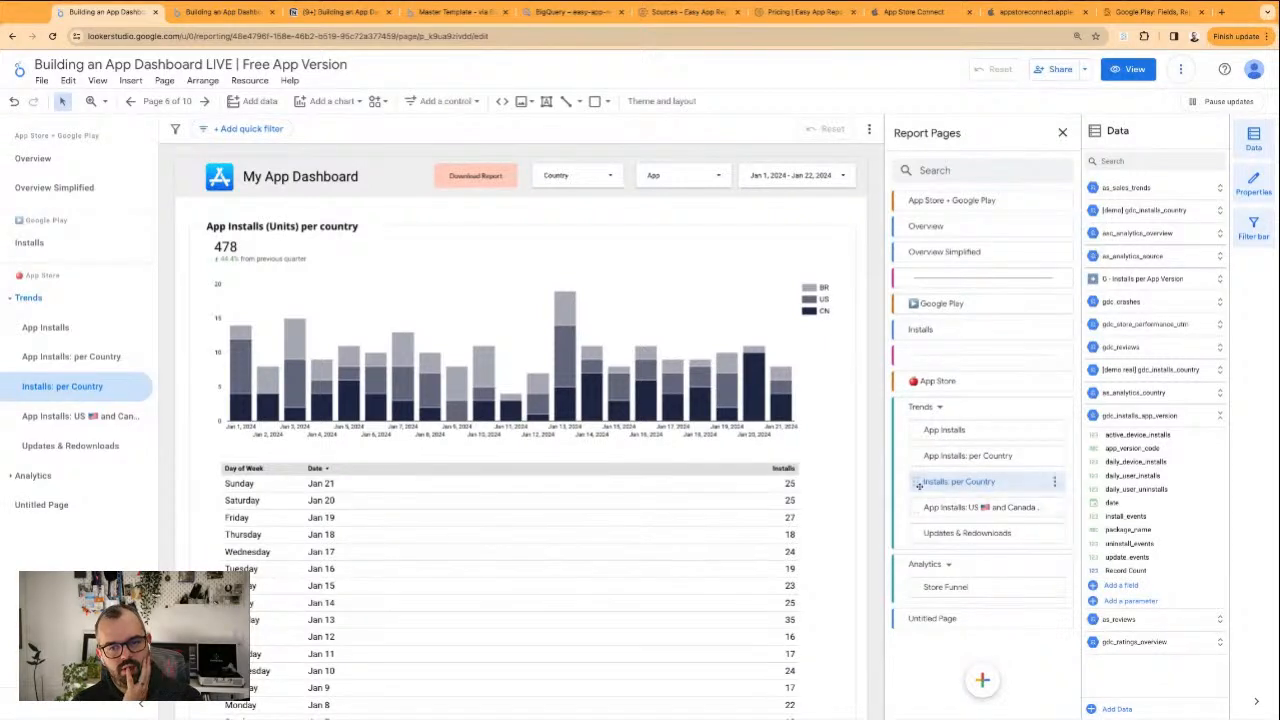
pyautogui.moveTo(916, 482); pyautogui.dragTo(927, 366)
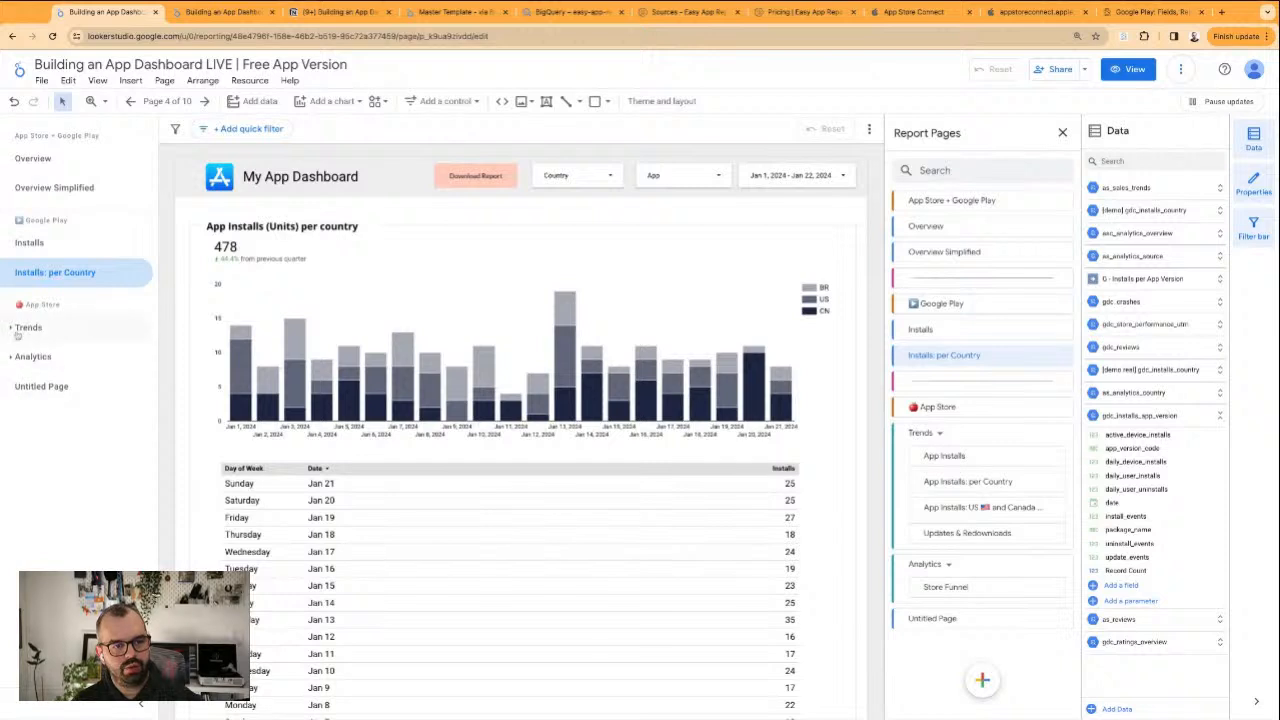
pyautogui.click(55, 329)
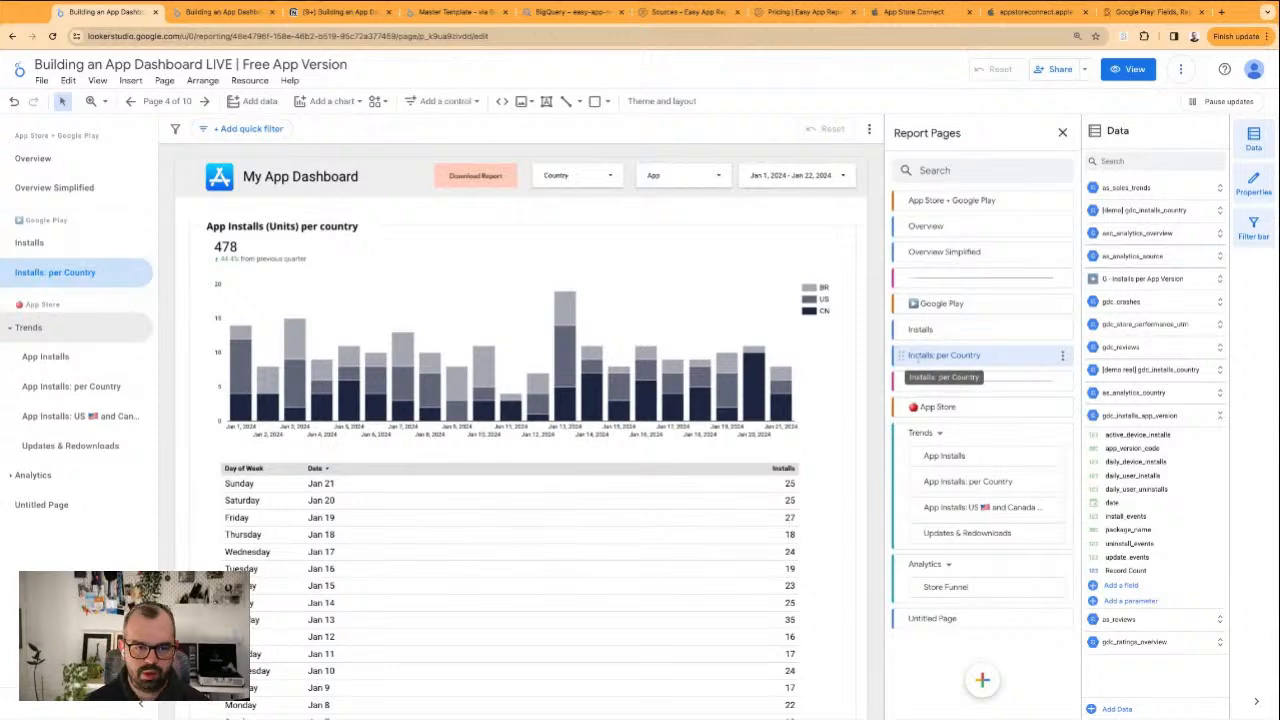
# Switch the data source of the chart, table, scorecard, Country and App filters on Installs: per Country to [demo real] gdc_installs_country
pyautogui.click(630, 393)
pyautogui.keyDown('shift'); pyautogui.click(624, 530); pyautogui.keyUp('shift')
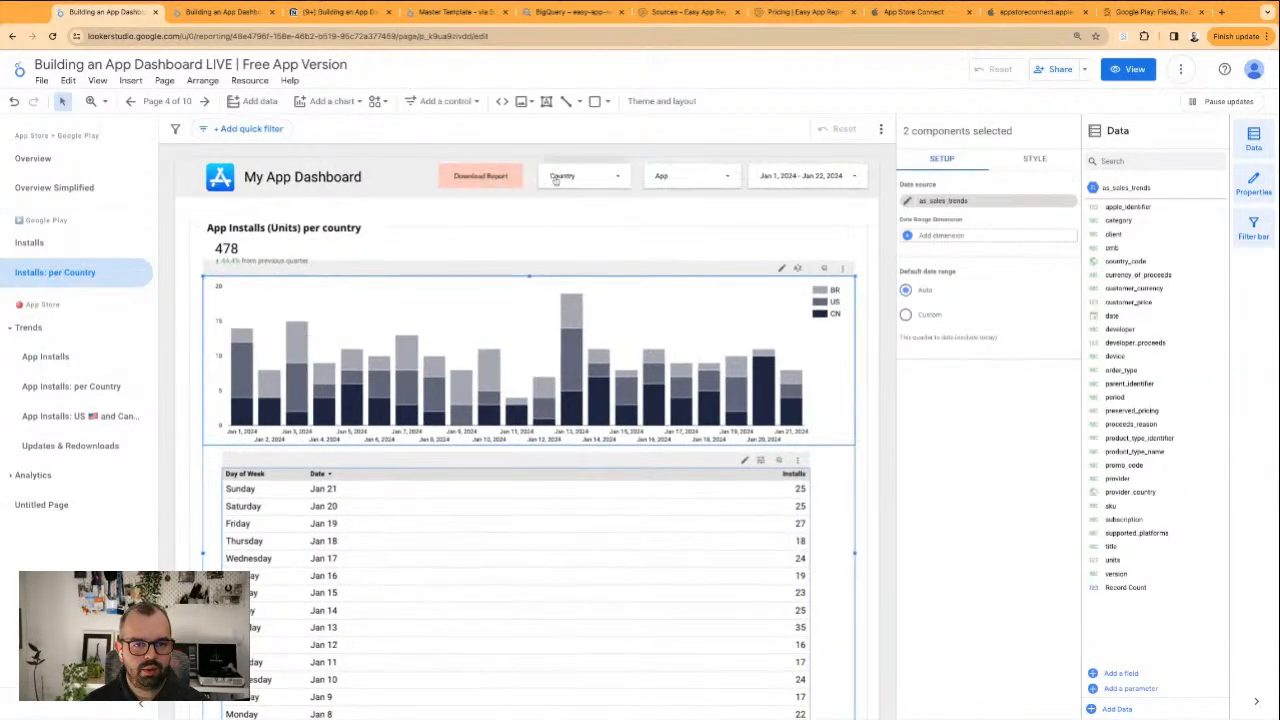
pyautogui.keyDown('shift'); pyautogui.click(715, 177); pyautogui.keyUp('shift')
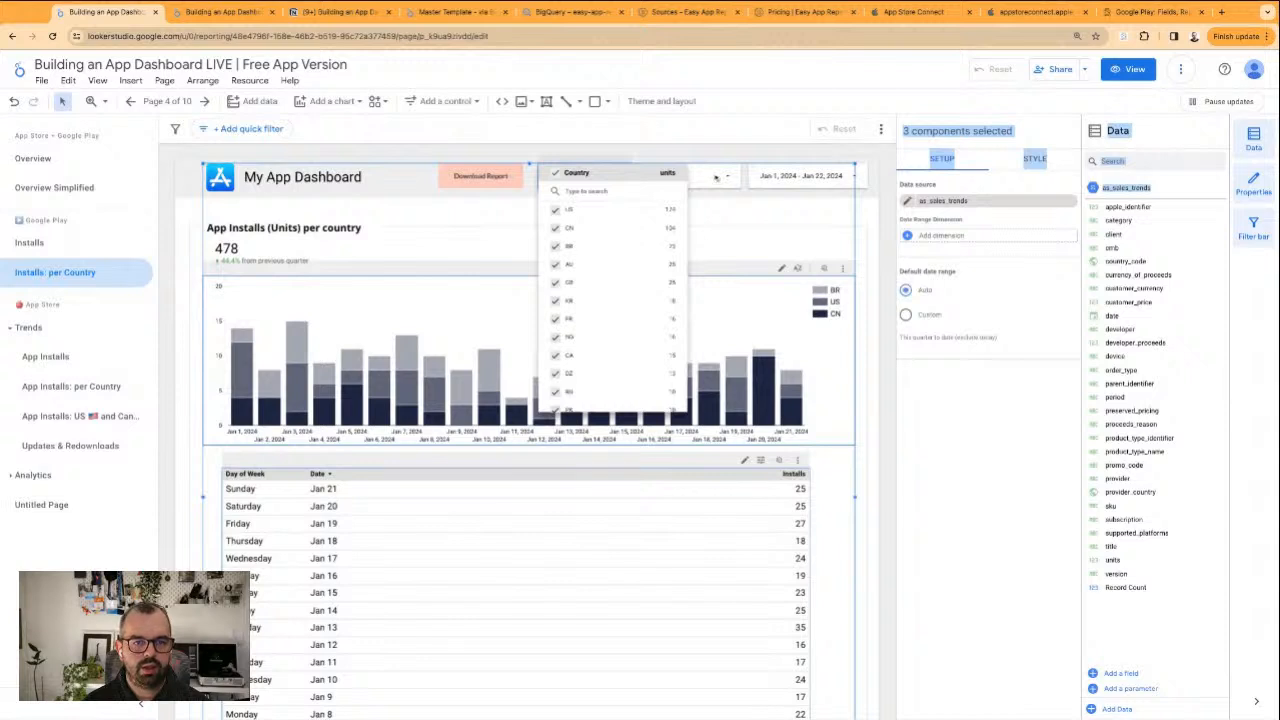
pyautogui.keyDown('shift'); pyautogui.click(286, 248); pyautogui.keyUp('shift')
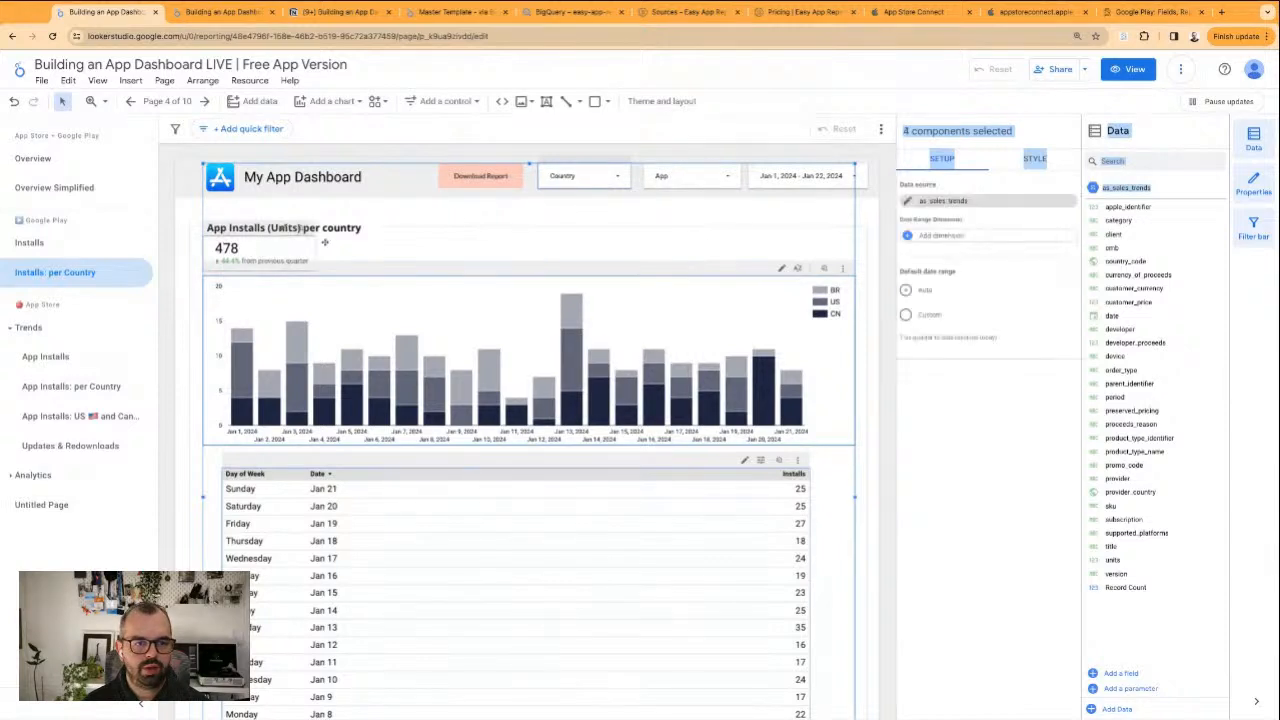
pyautogui.keyDown('shift'); pyautogui.click(694, 184); pyautogui.keyUp('shift')
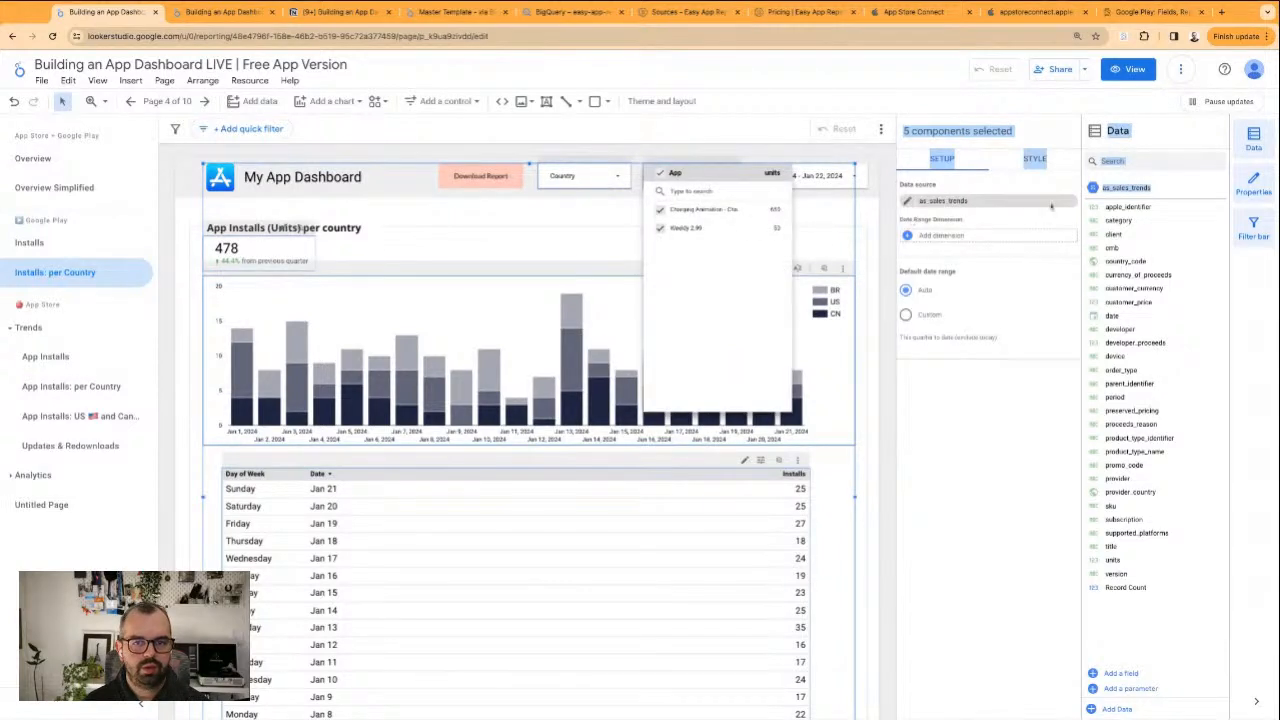
pyautogui.click(1071, 202)
pyautogui.click(1071, 202)
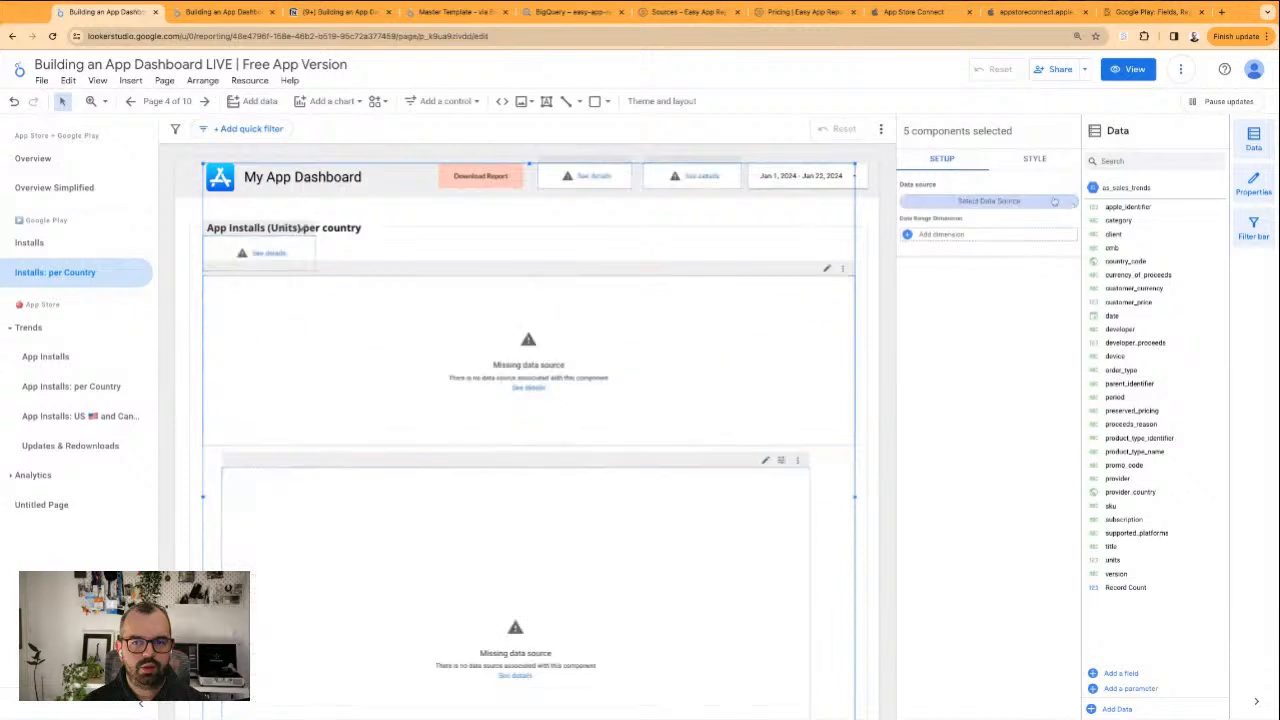
pyautogui.click(1013, 204)
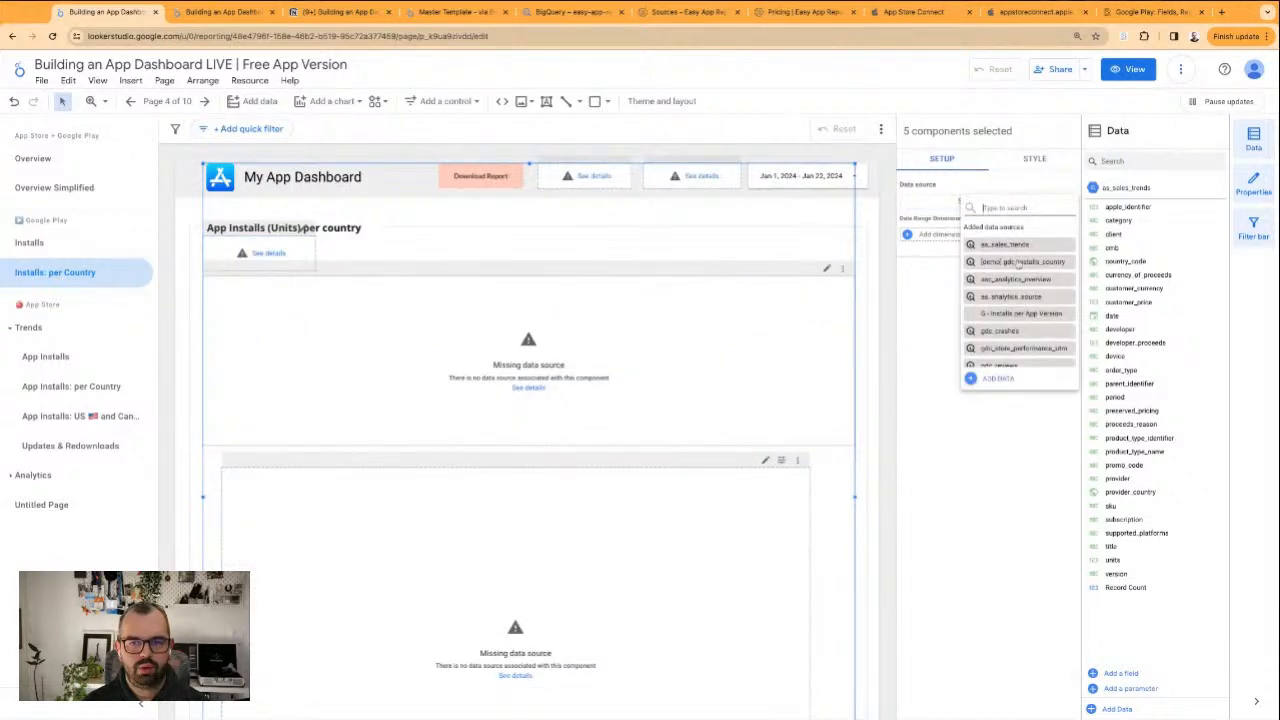
pyautogui.write('demo')
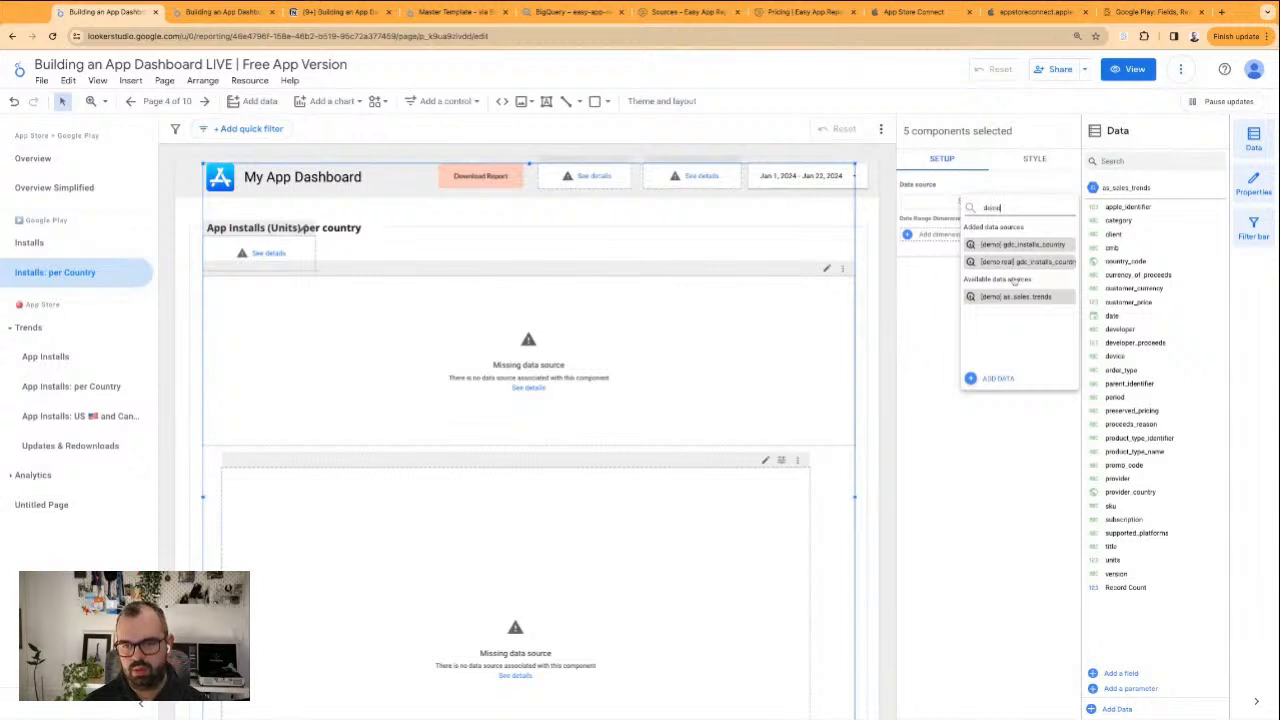
pyautogui.click(1013, 262)
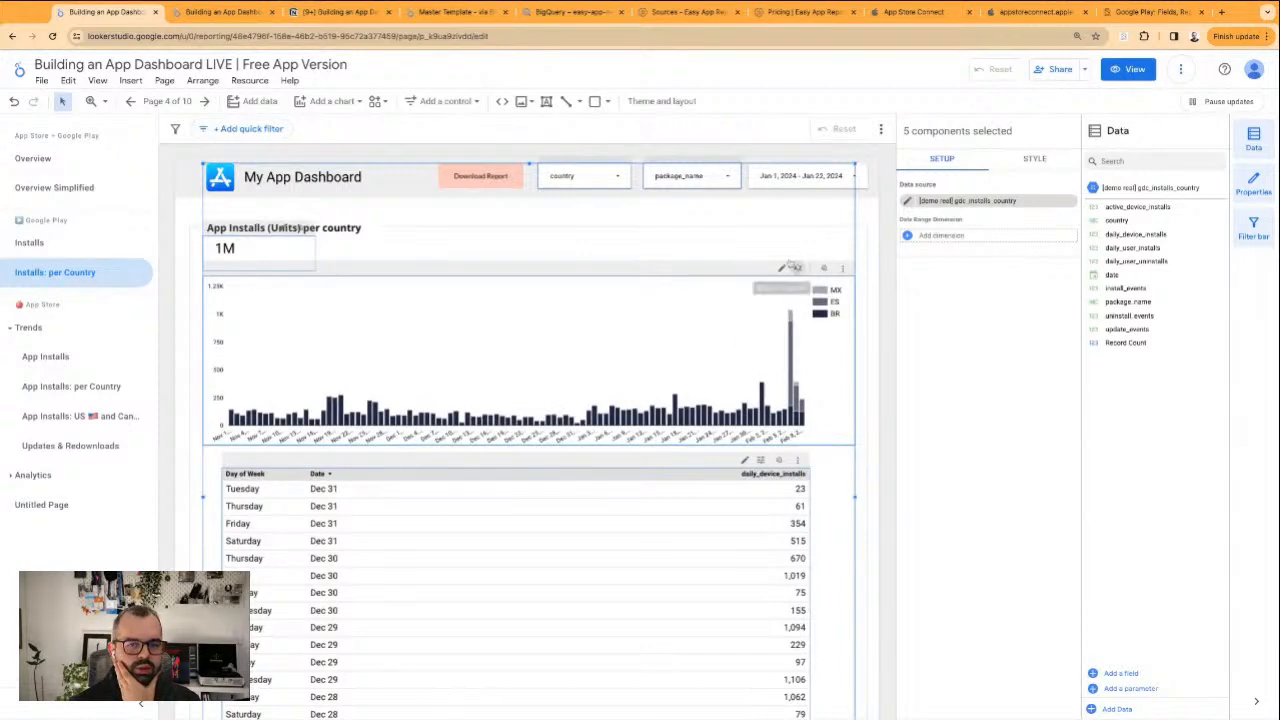
pyautogui.click(872, 235)
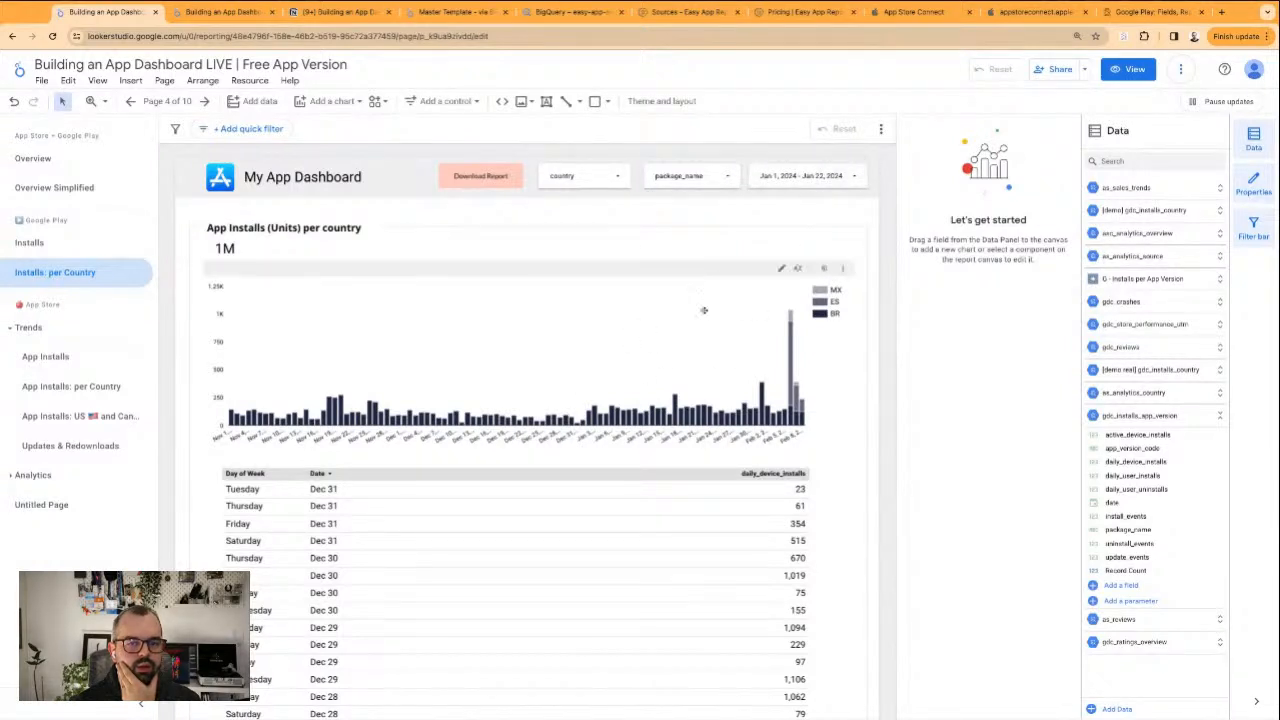
# Set date as the date range dimension for the chart, table, scorecard and both drop-down filters together
pyautogui.click(679, 372)
pyautogui.keyDown('shift'); pyautogui.click(663, 563); pyautogui.keyUp('shift')
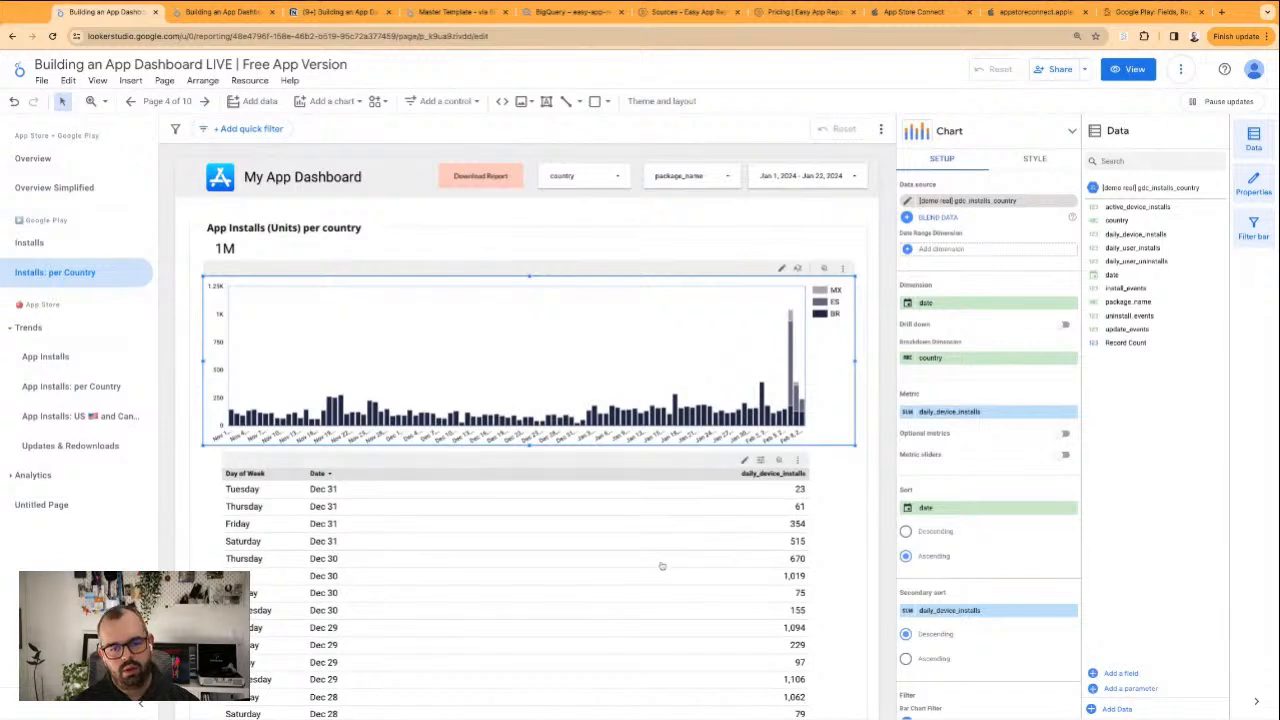
pyautogui.keyDown('shift'); pyautogui.click(244, 251); pyautogui.keyUp('shift')
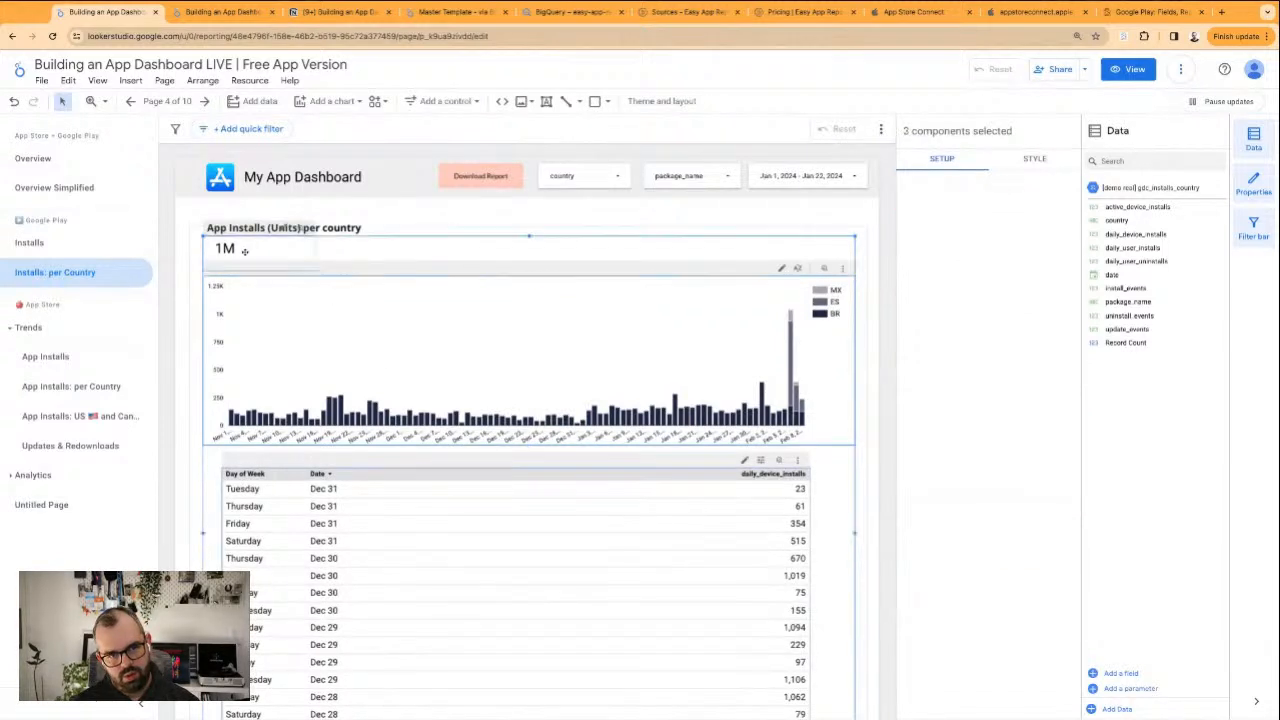
pyautogui.keyDown('shift'); pyautogui.click(565, 176); pyautogui.keyUp('shift')
pyautogui.keyDown('shift'); pyautogui.click(693, 180); pyautogui.keyUp('shift')
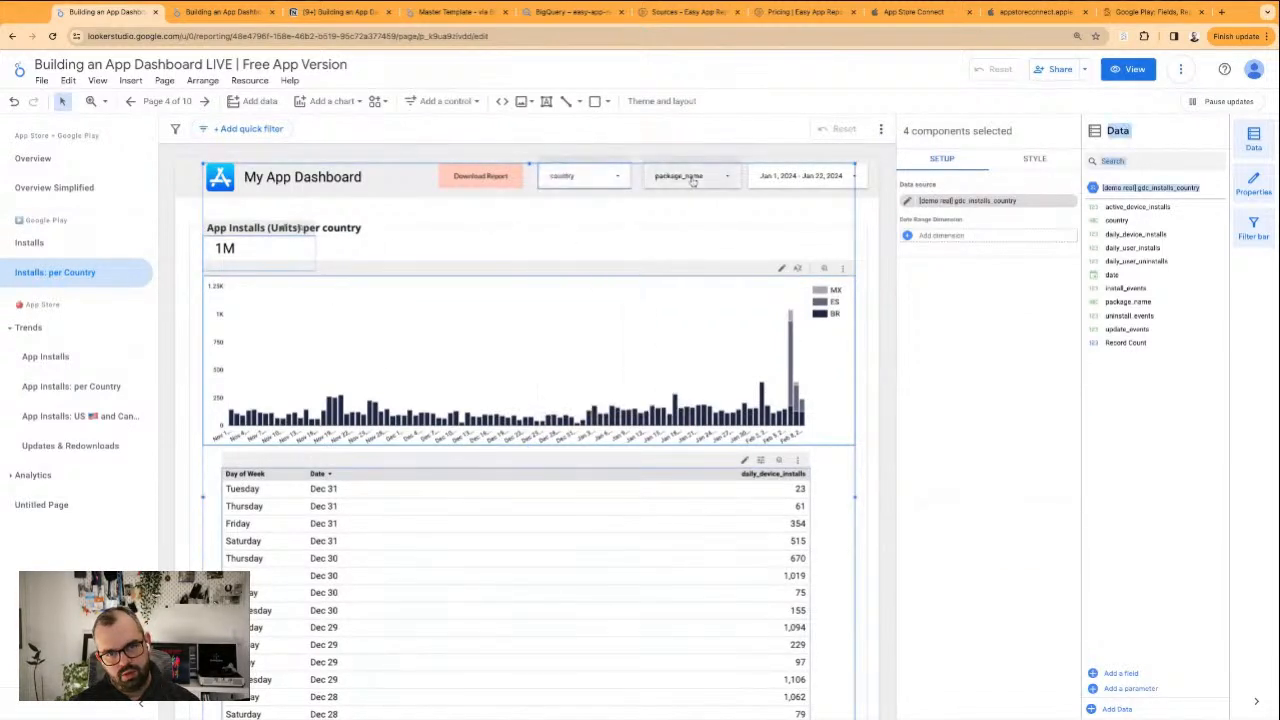
pyautogui.keyDown('shift'); pyautogui.click(694, 179); pyautogui.keyUp('shift')
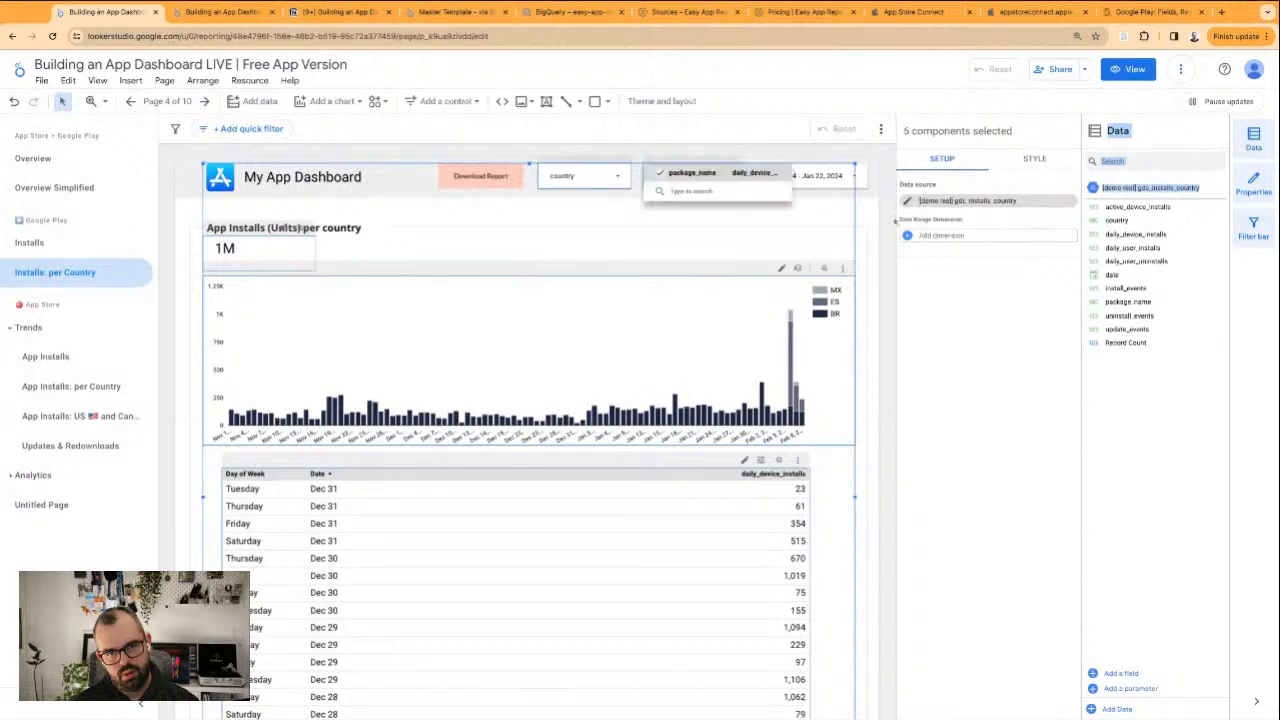
pyautogui.click(925, 239)
pyautogui.click(930, 241)
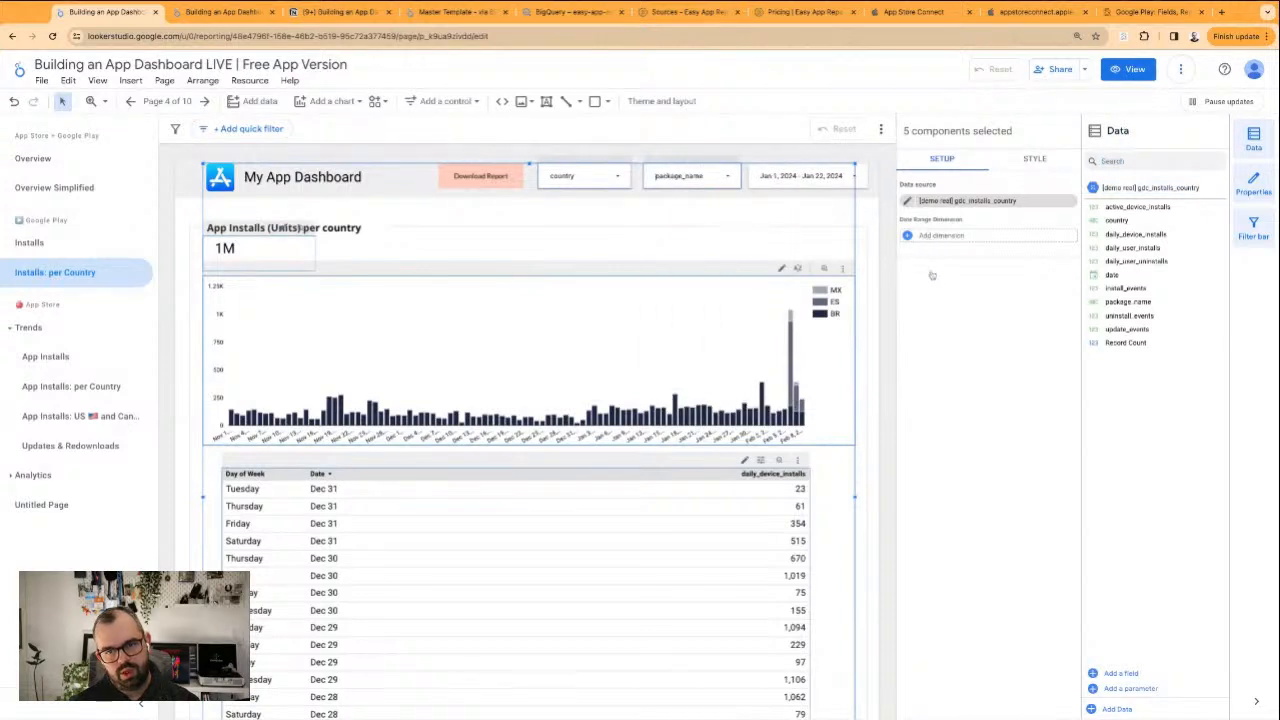
pyautogui.click(988, 279)
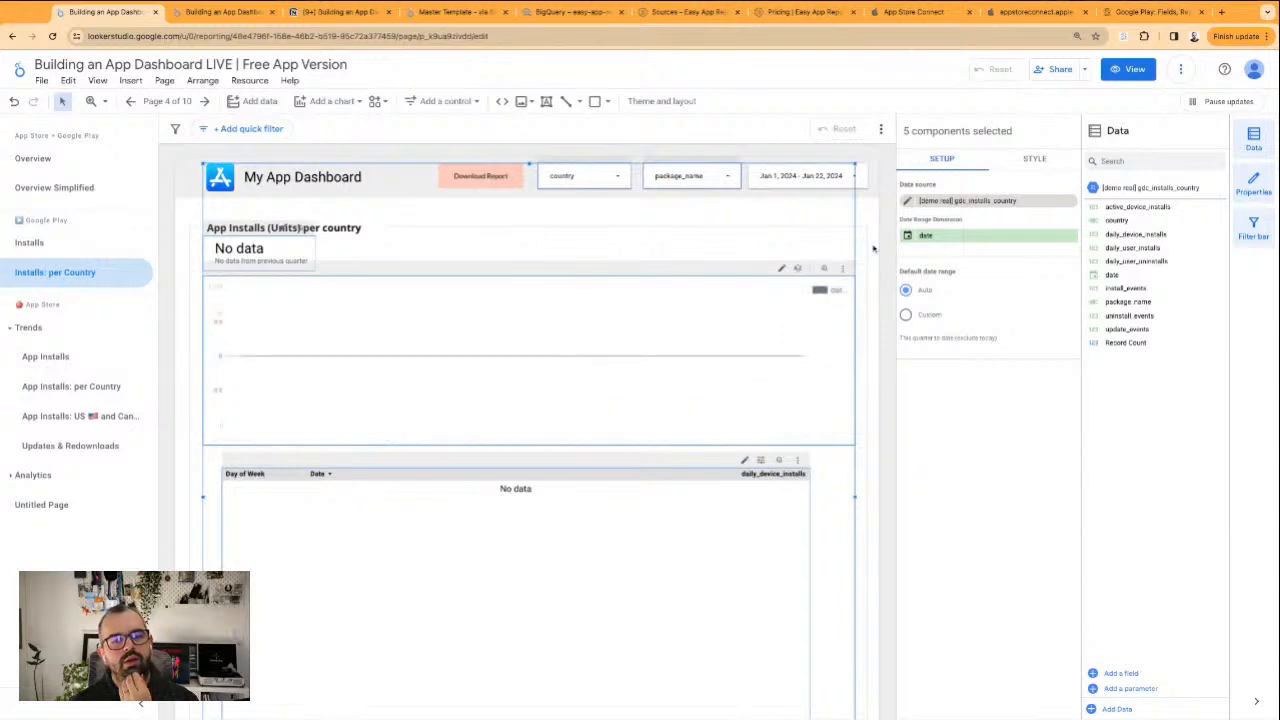
# Set the date range control's default range to Last quarter
pyautogui.click(805, 176)
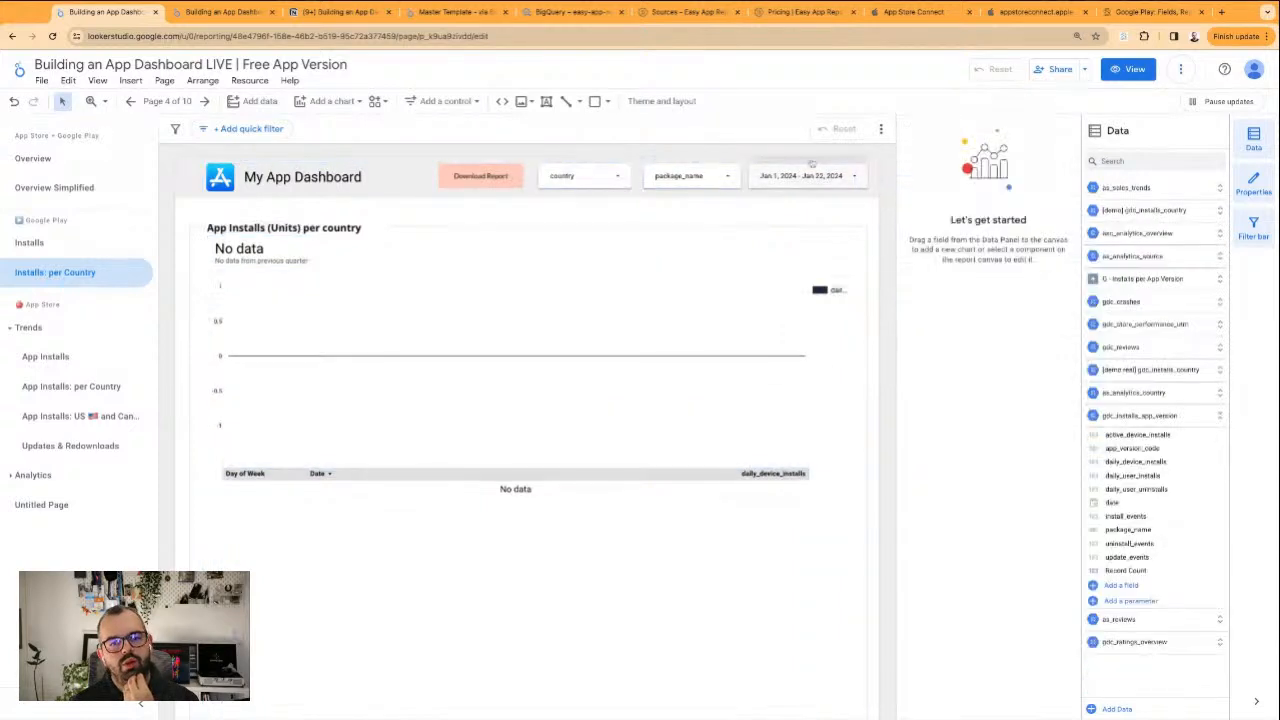
pyautogui.click(1018, 201)
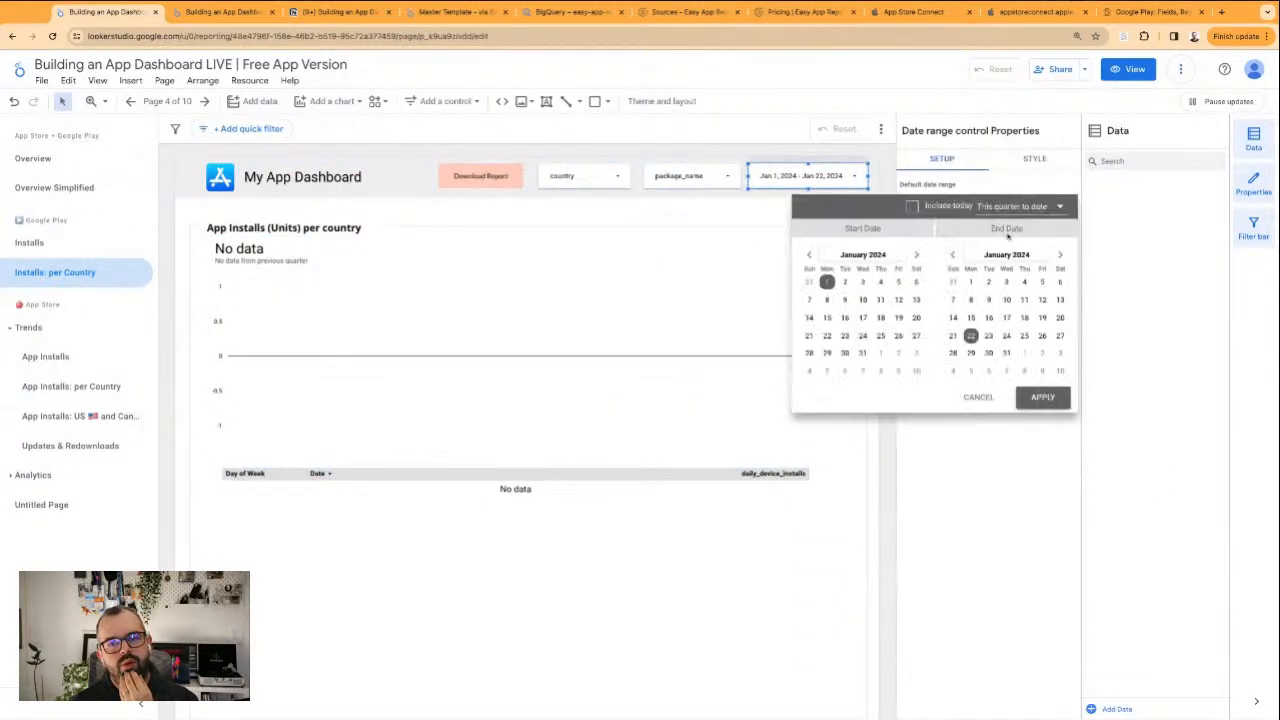
pyautogui.click(1025, 206)
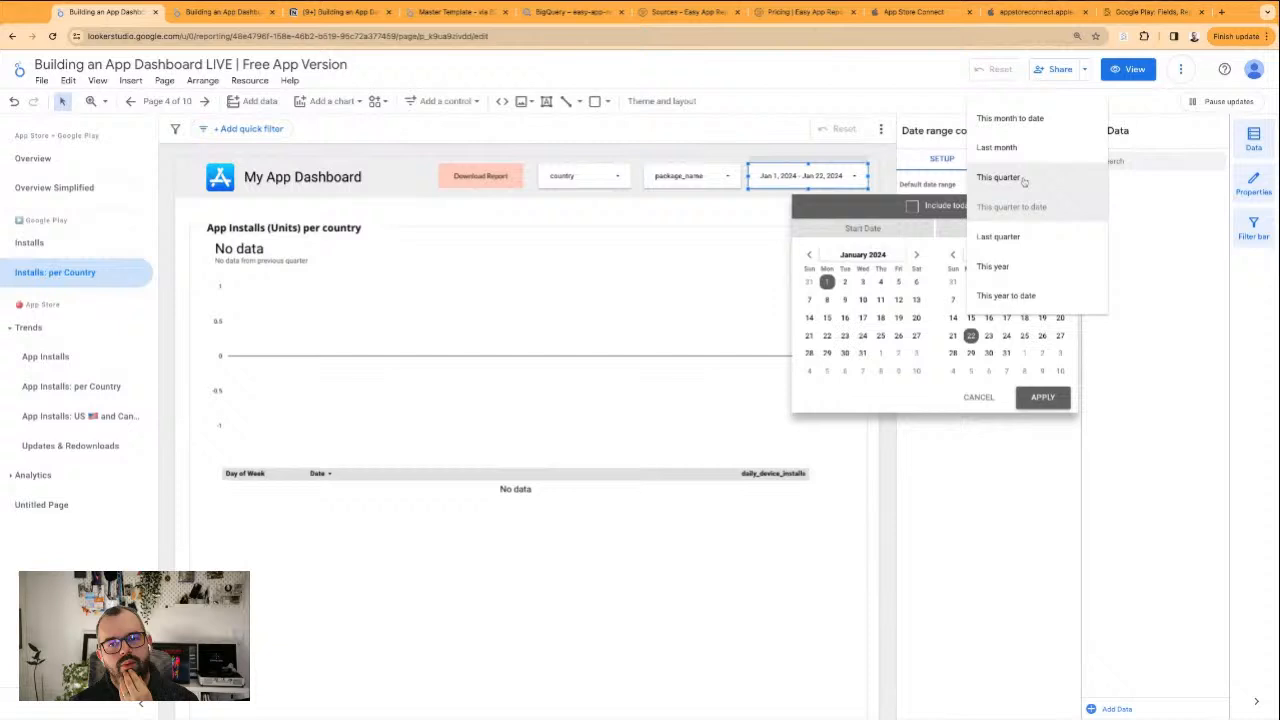
pyautogui.click(1000, 237)
pyautogui.click(1045, 398)
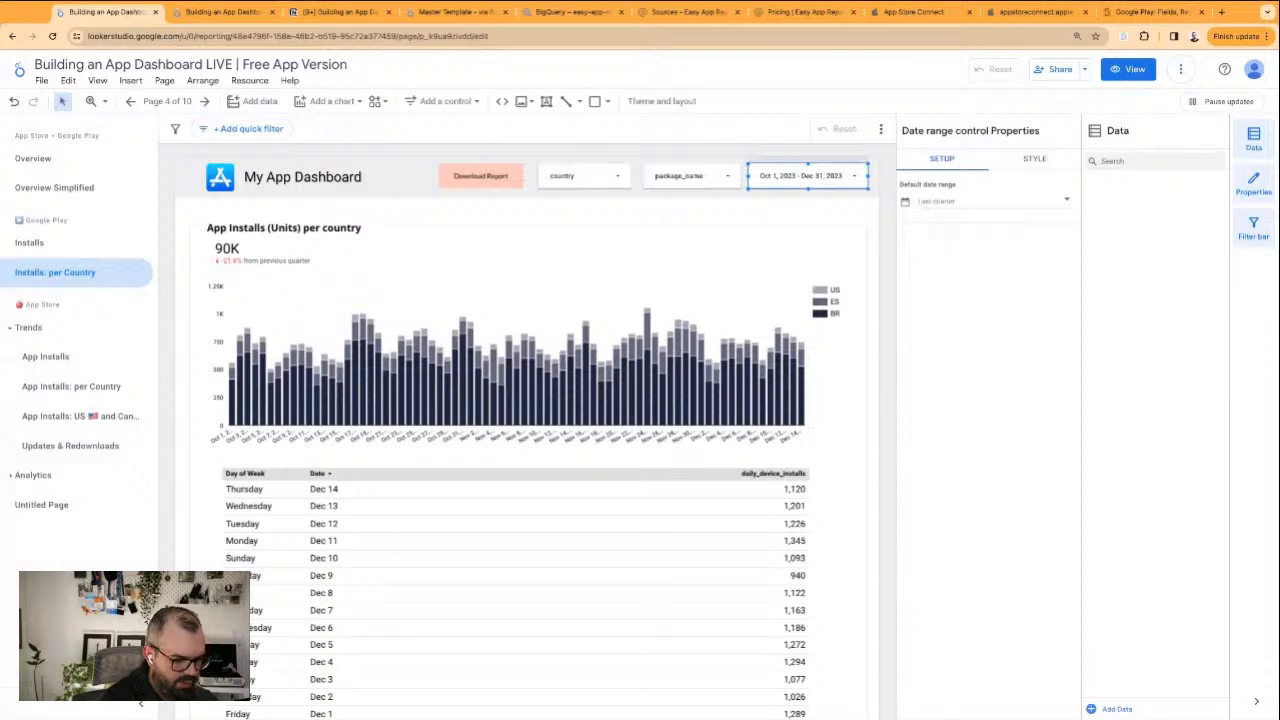
pyautogui.click(858, 350)
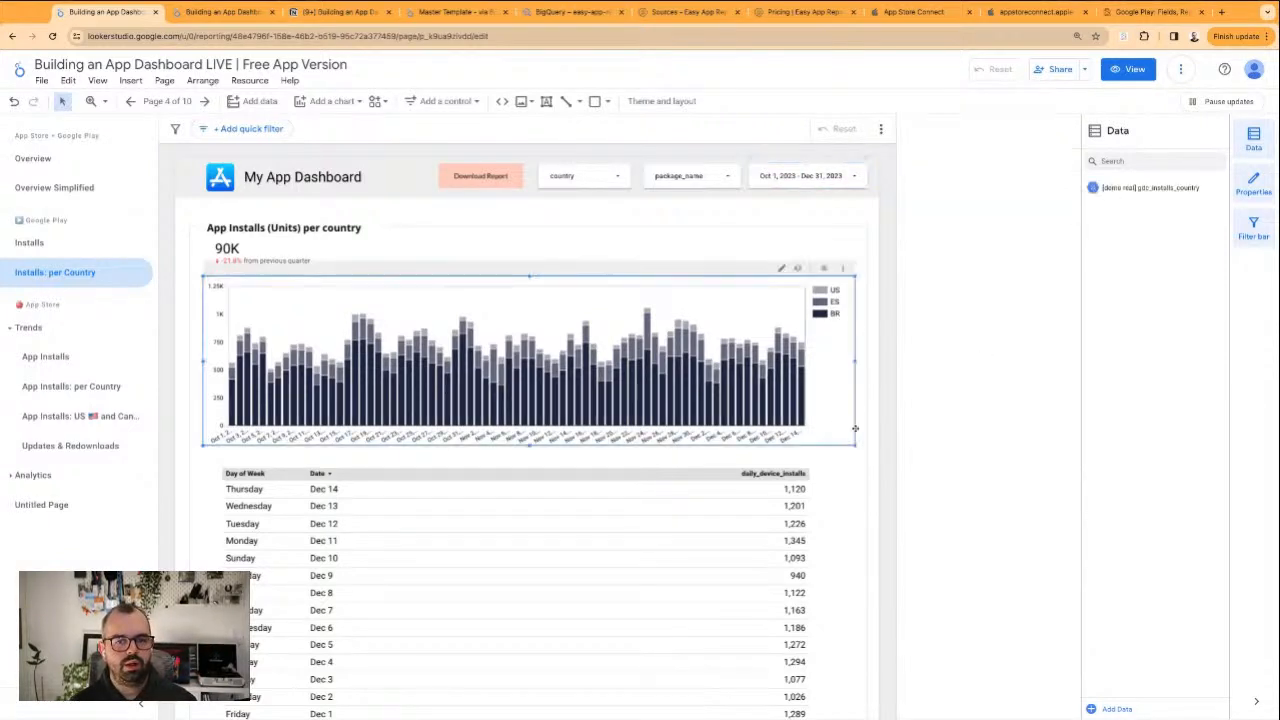
pyautogui.click(188, 440)
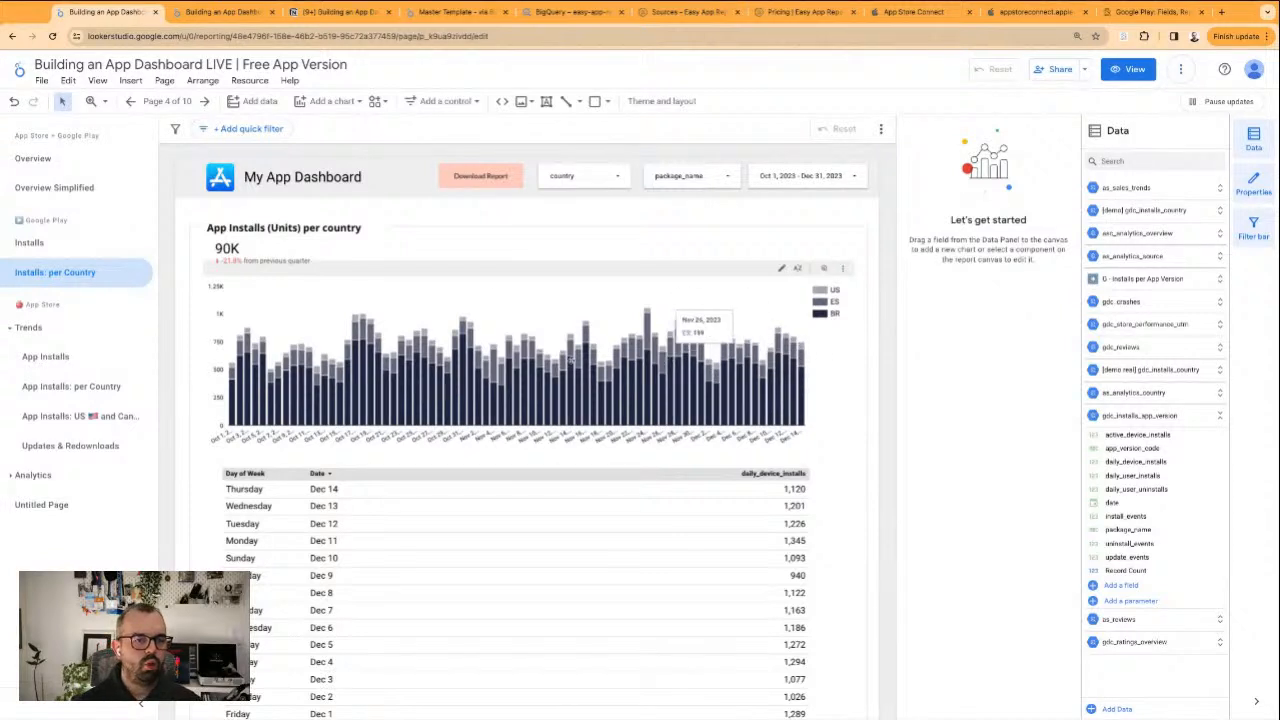
# Replace the metric in both the daily table and the per-country bar chart with daily_user_installs
pyautogui.scroll(-1, 833, 548)
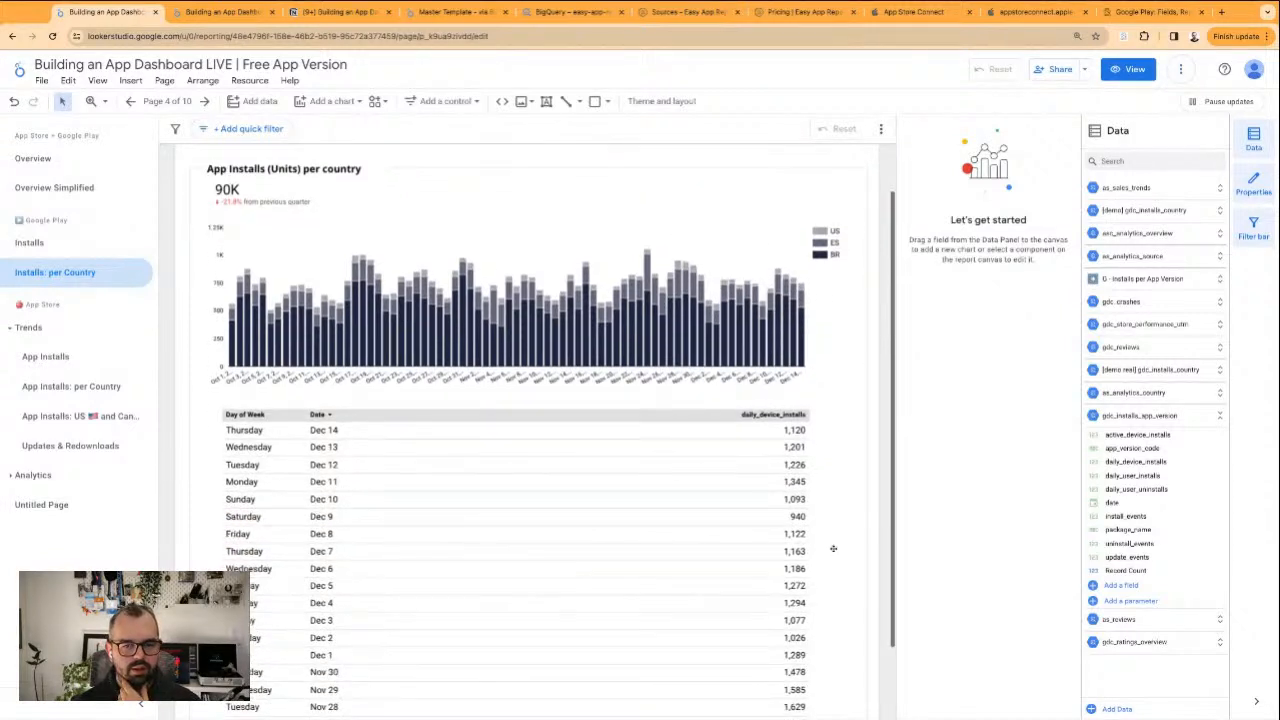
pyautogui.click(726, 513)
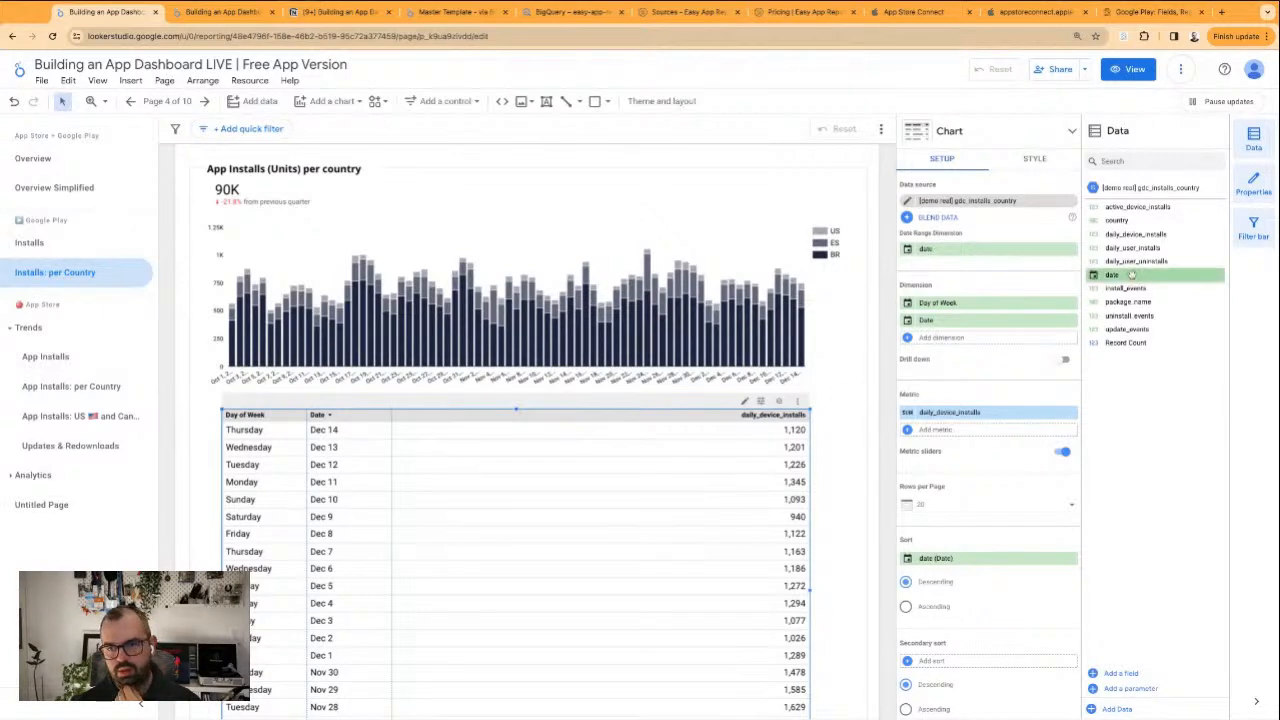
pyautogui.moveTo(1142, 247); pyautogui.dragTo(908, 412)
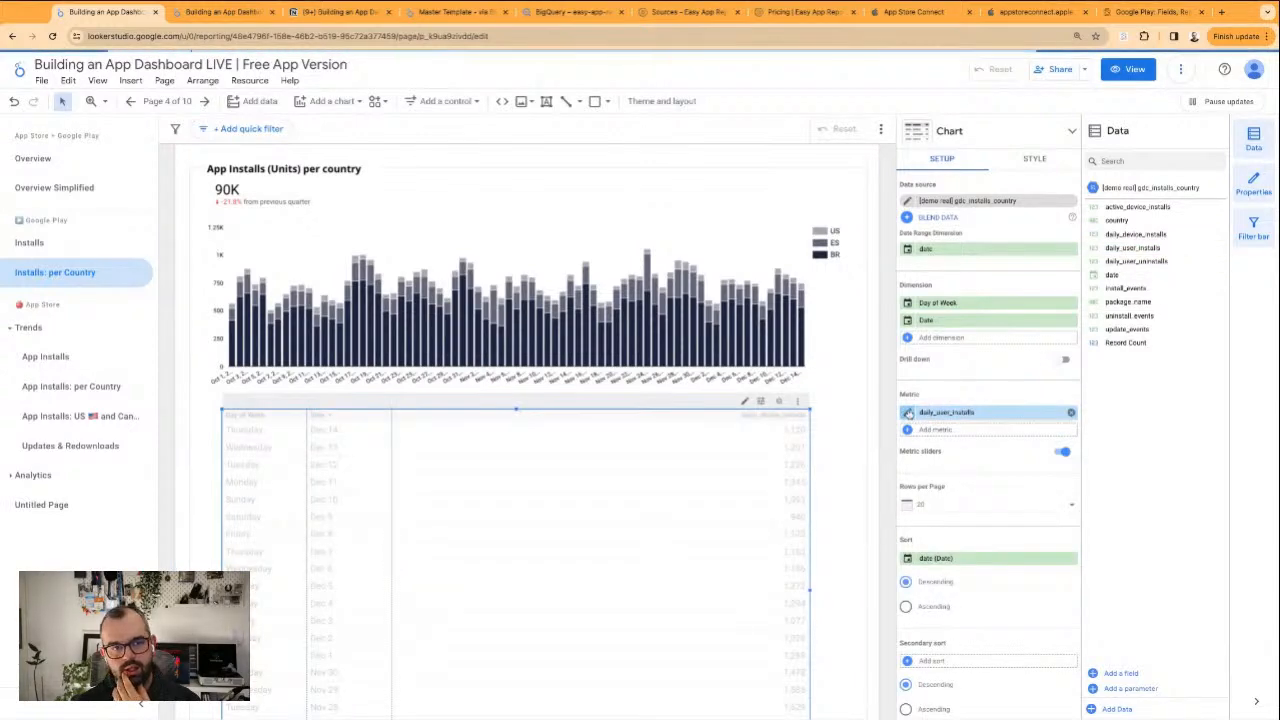
pyautogui.click(632, 266)
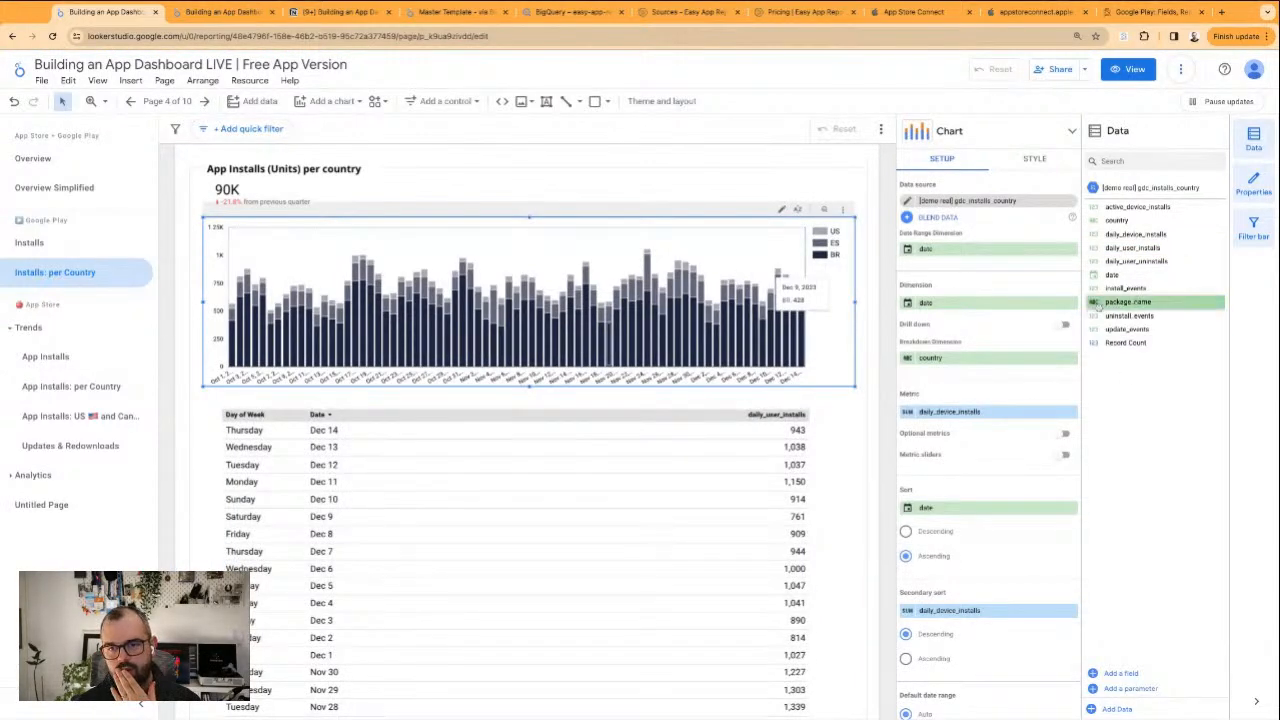
pyautogui.moveTo(1130, 261); pyautogui.dragTo(940, 412)
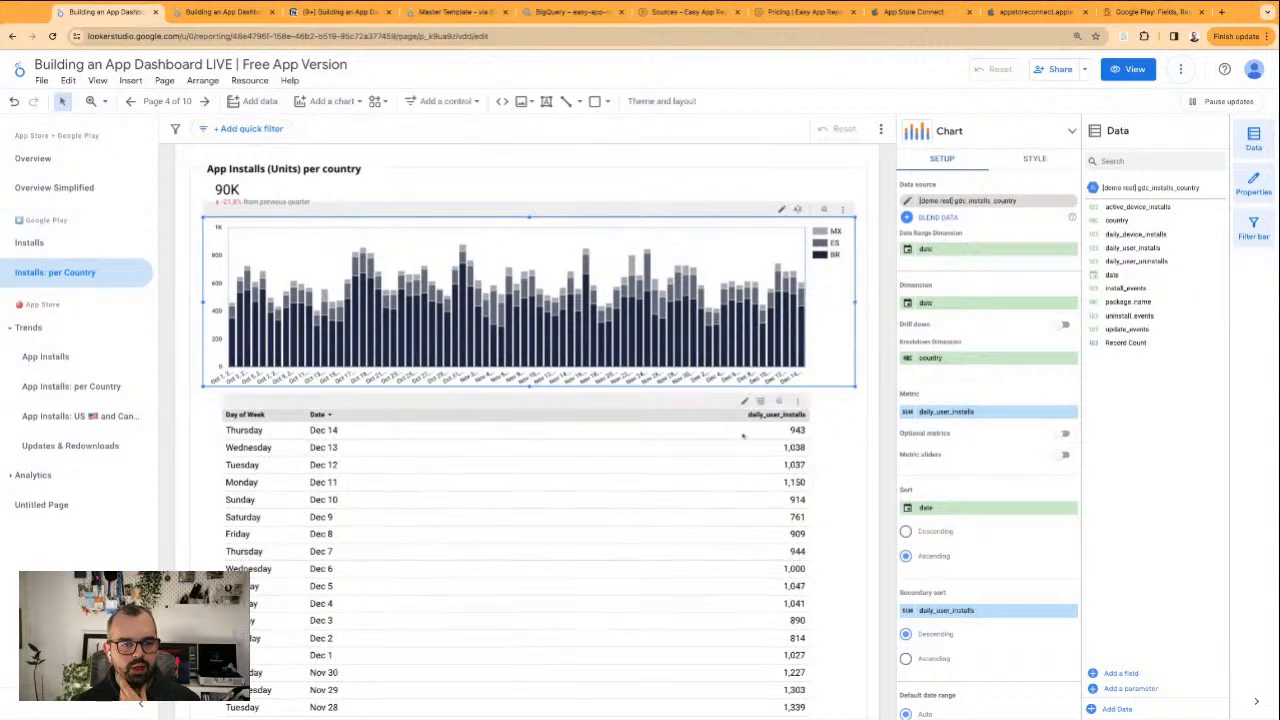
pyautogui.click(858, 446)
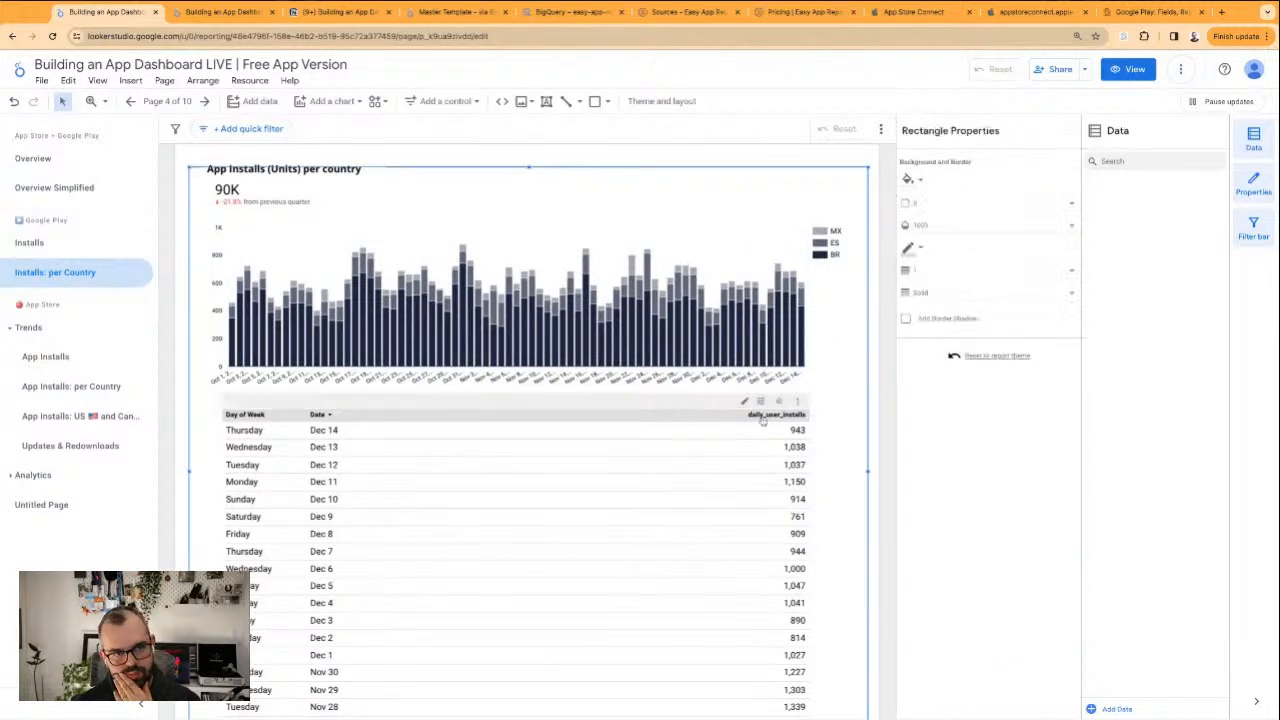
# Rename the package_name filter's control field to "App"
pyautogui.scroll(1, 540, 250)
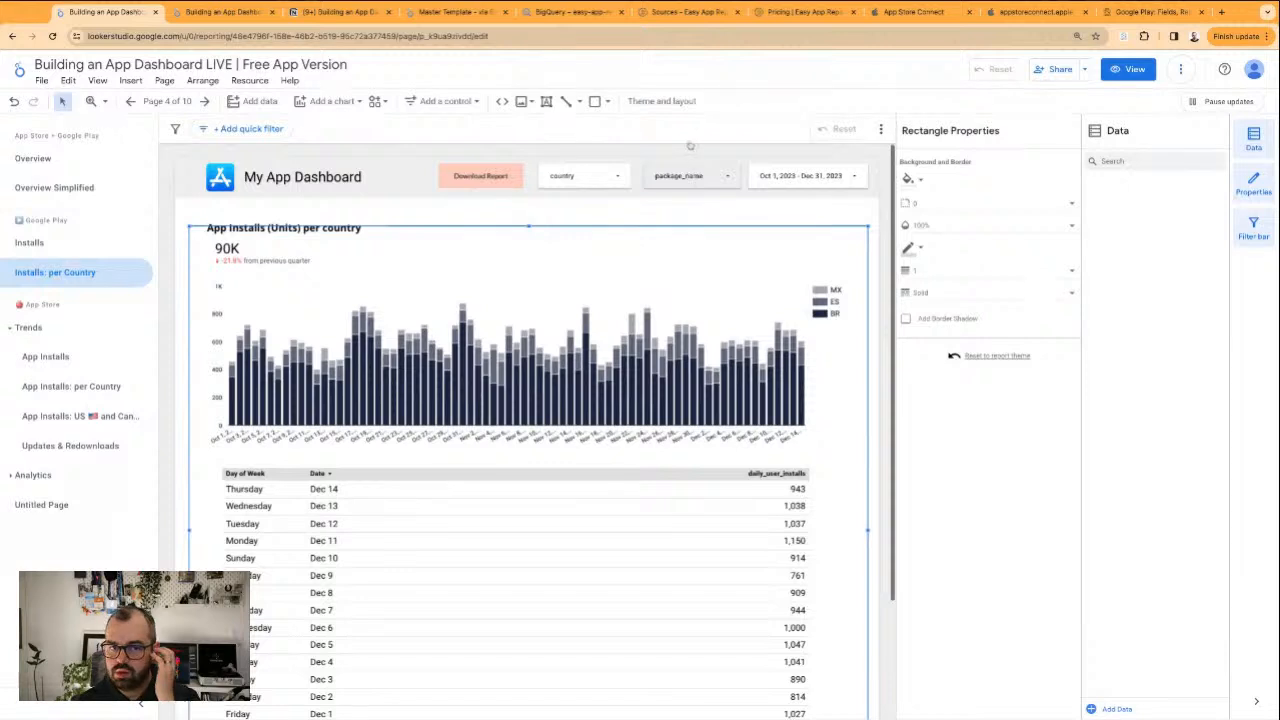
pyautogui.click(675, 176)
pyautogui.click(673, 177)
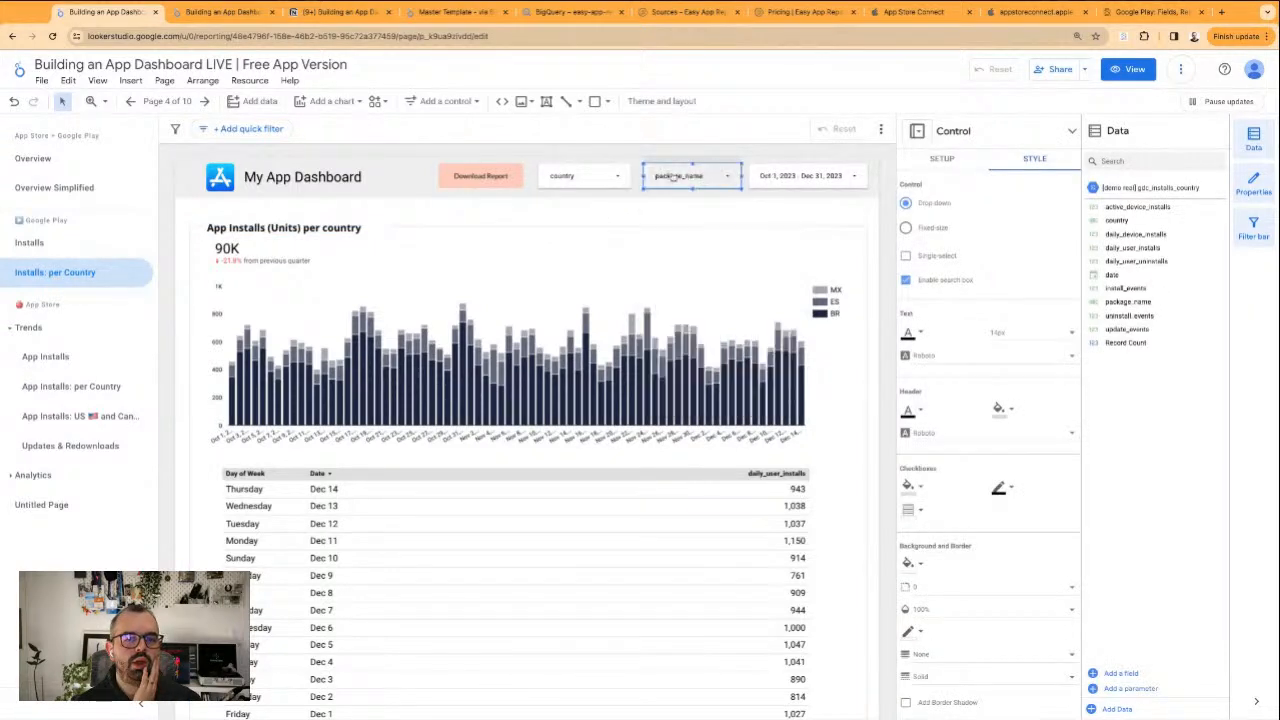
pyautogui.click(940, 157)
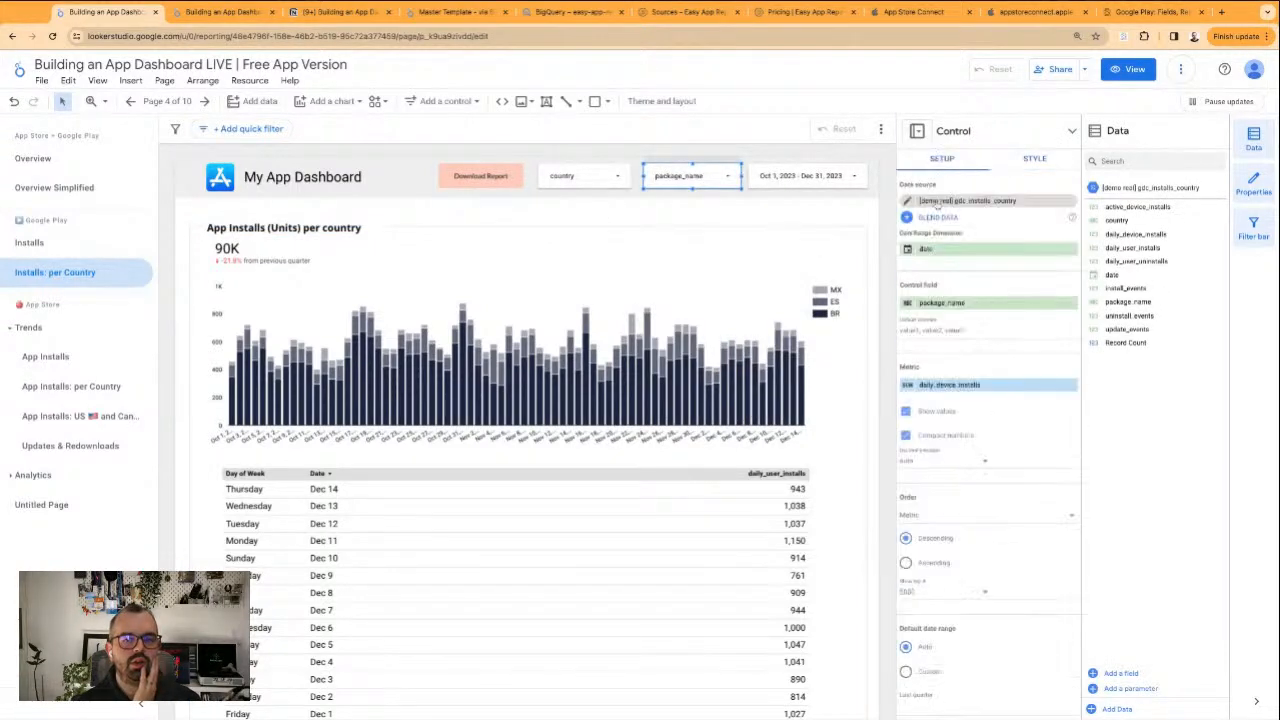
pyautogui.click(910, 304)
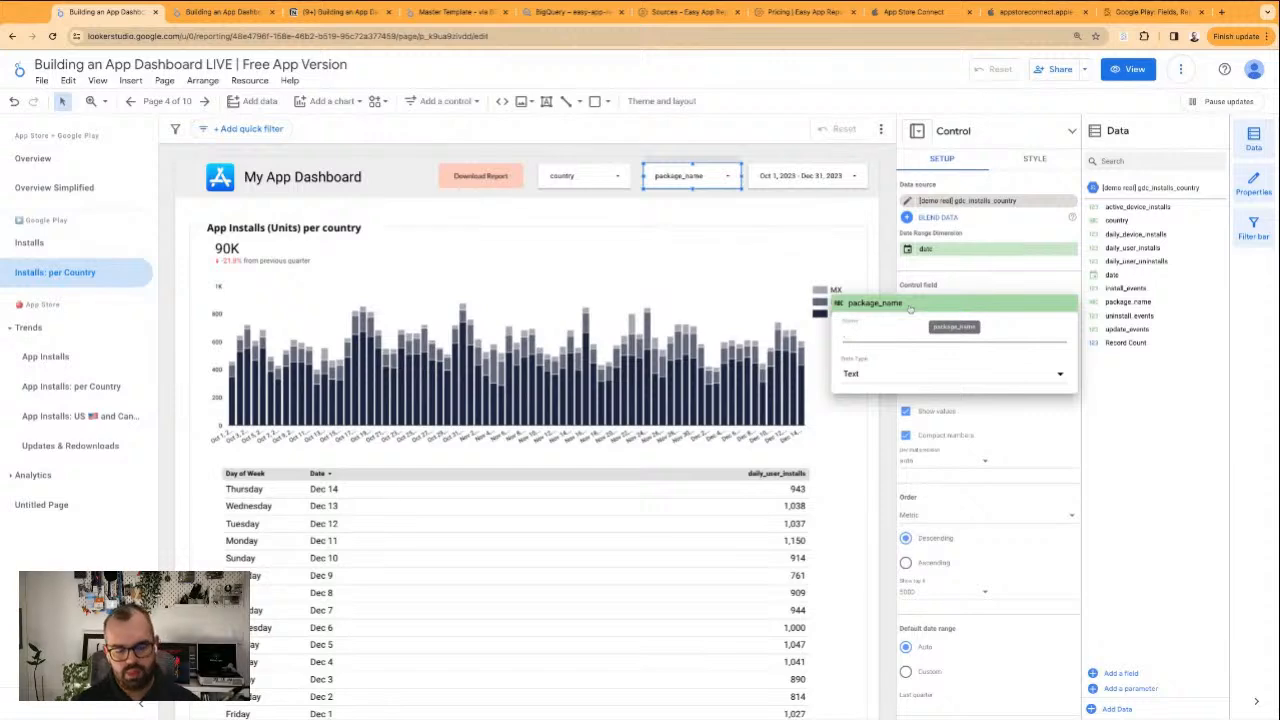
pyautogui.write('App')
pyautogui.press('Return')
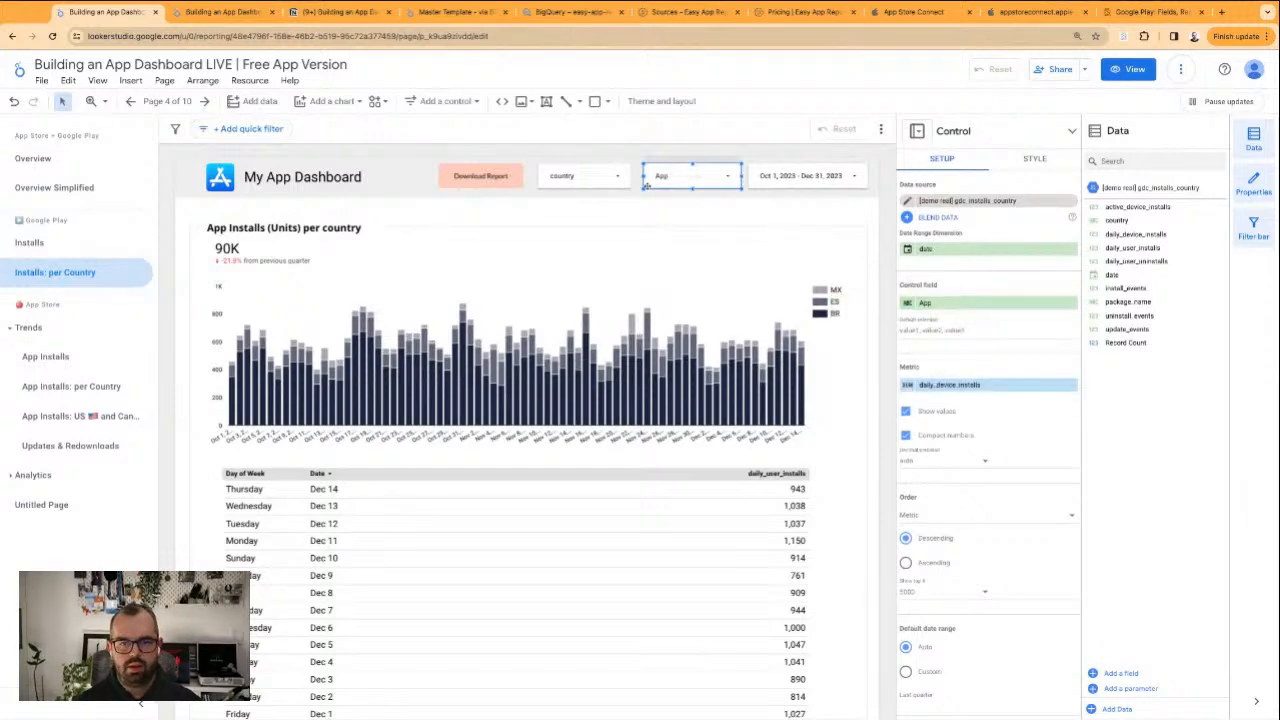
# Rename the country filter's control field to "Country"
pyautogui.click(603, 170)
pyautogui.click(603, 170)
pyautogui.click(912, 304)
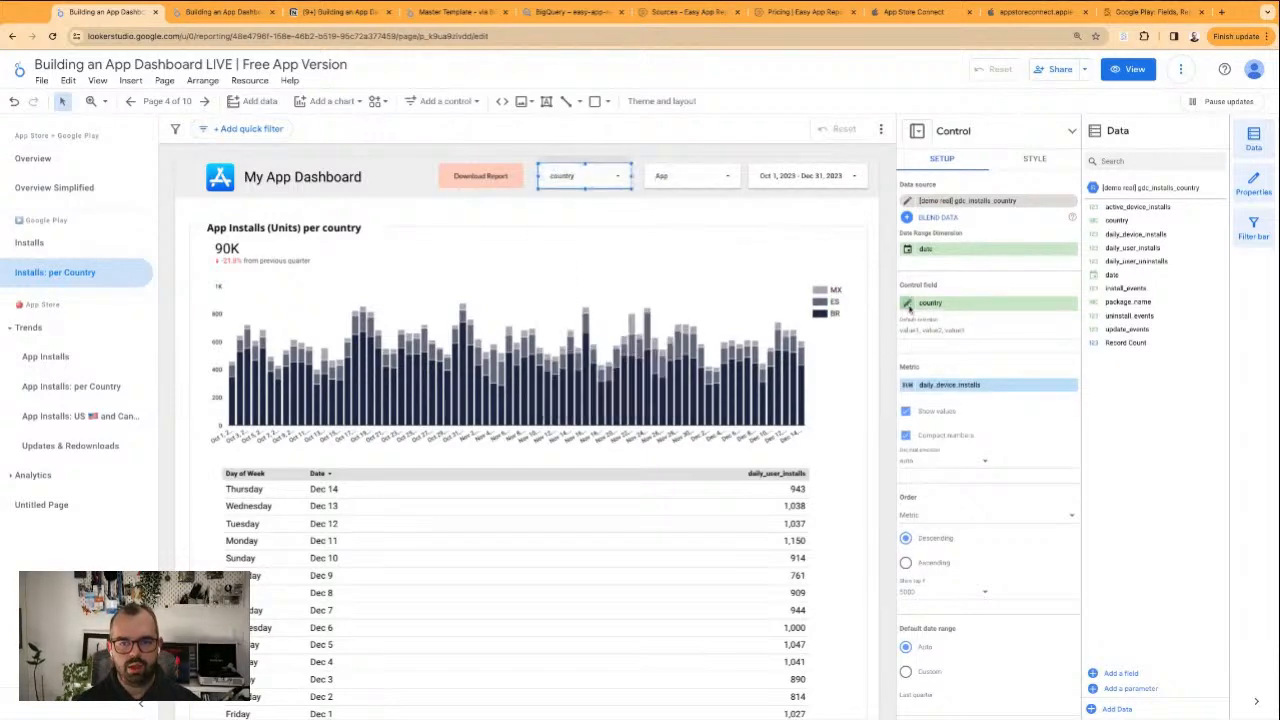
pyautogui.click(906, 328)
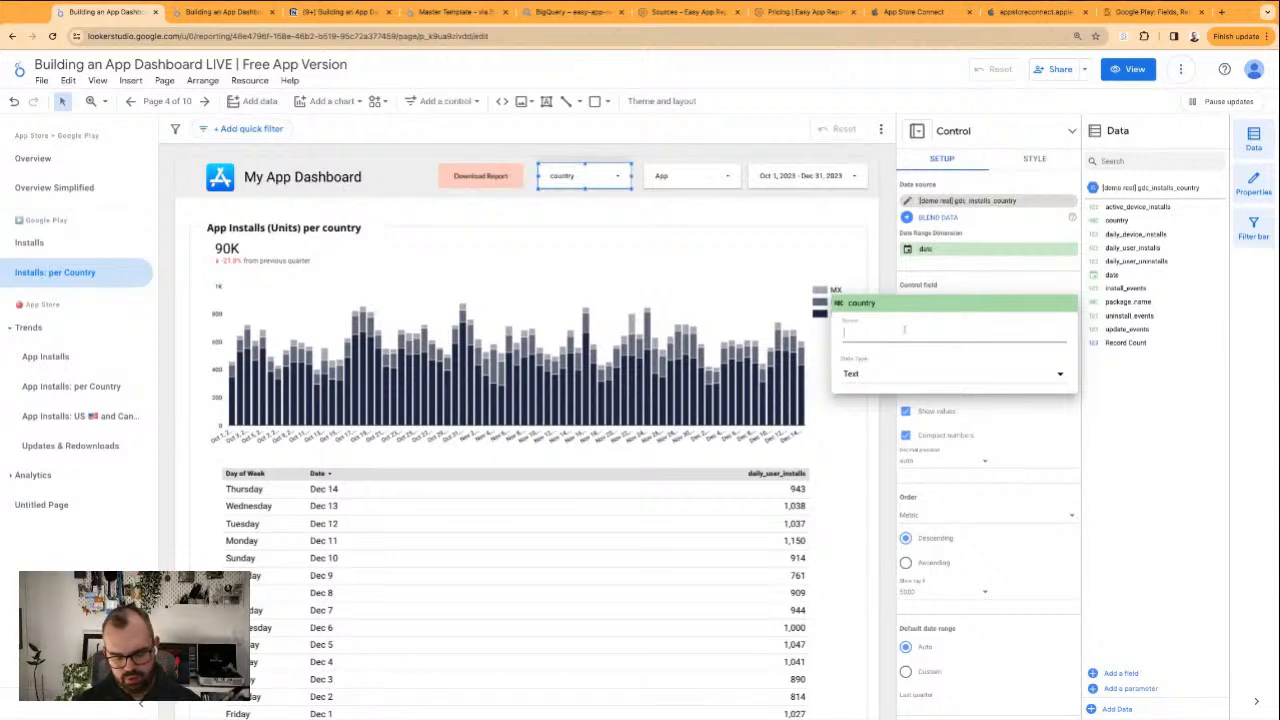
pyautogui.write('Country')
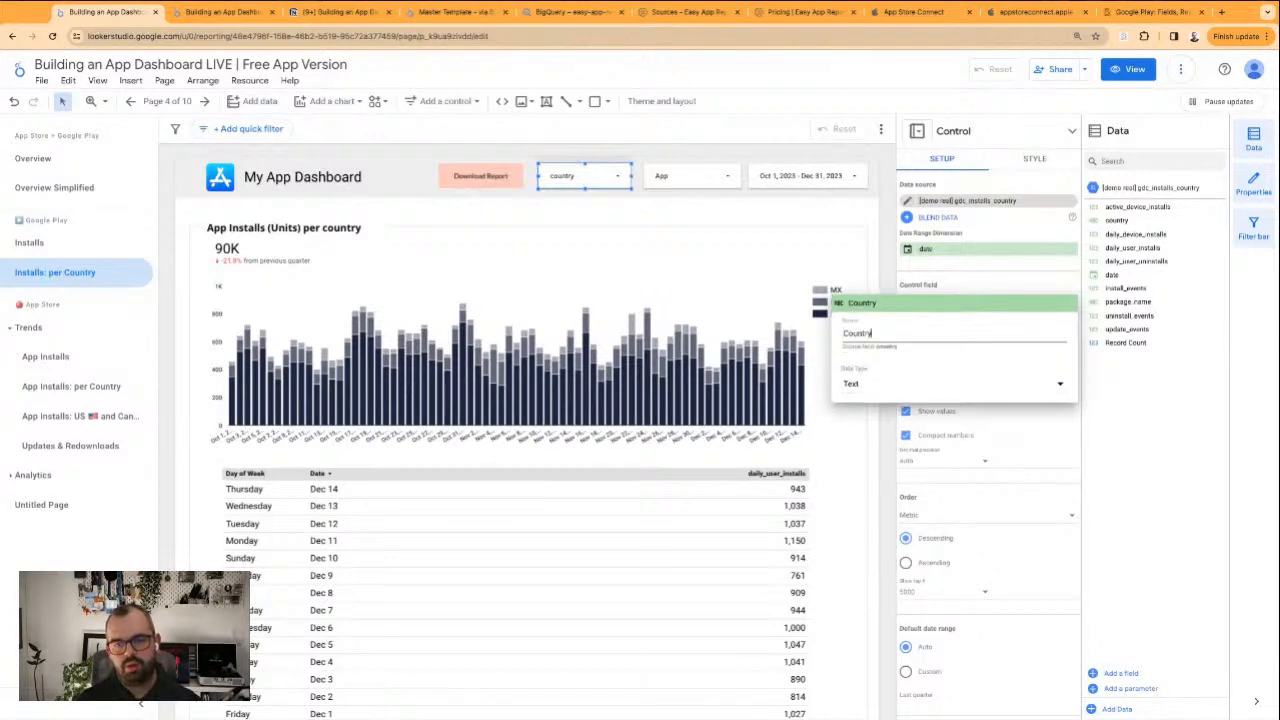
pyautogui.press('Return')
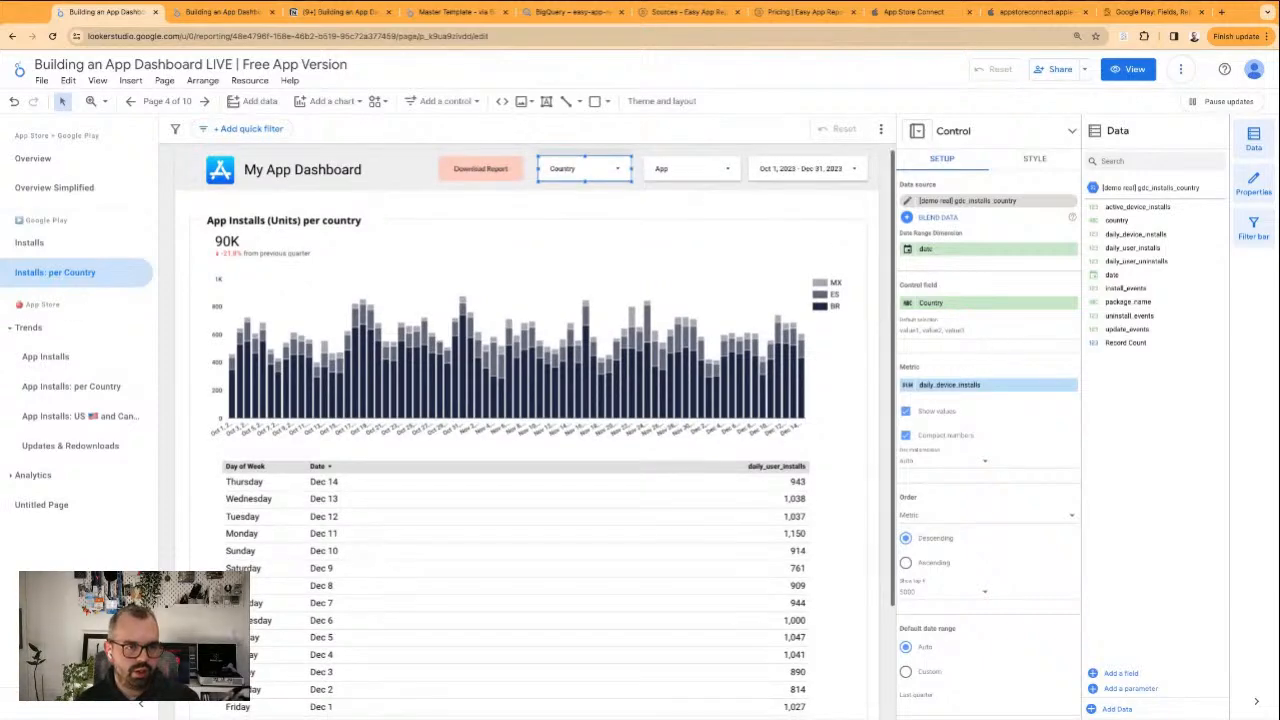
# Open the Google Play Installs page and select the google-play.png logo beside the dashboard title
pyautogui.click(54, 246)
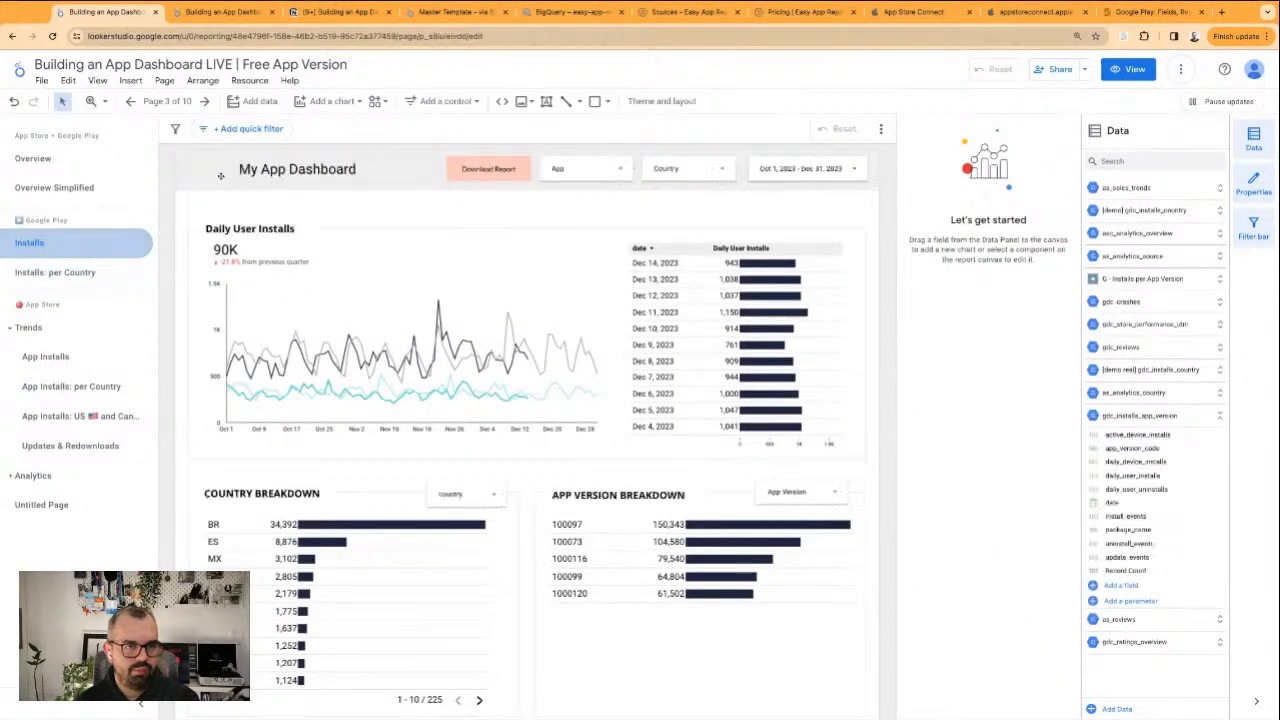
pyautogui.click(221, 176)
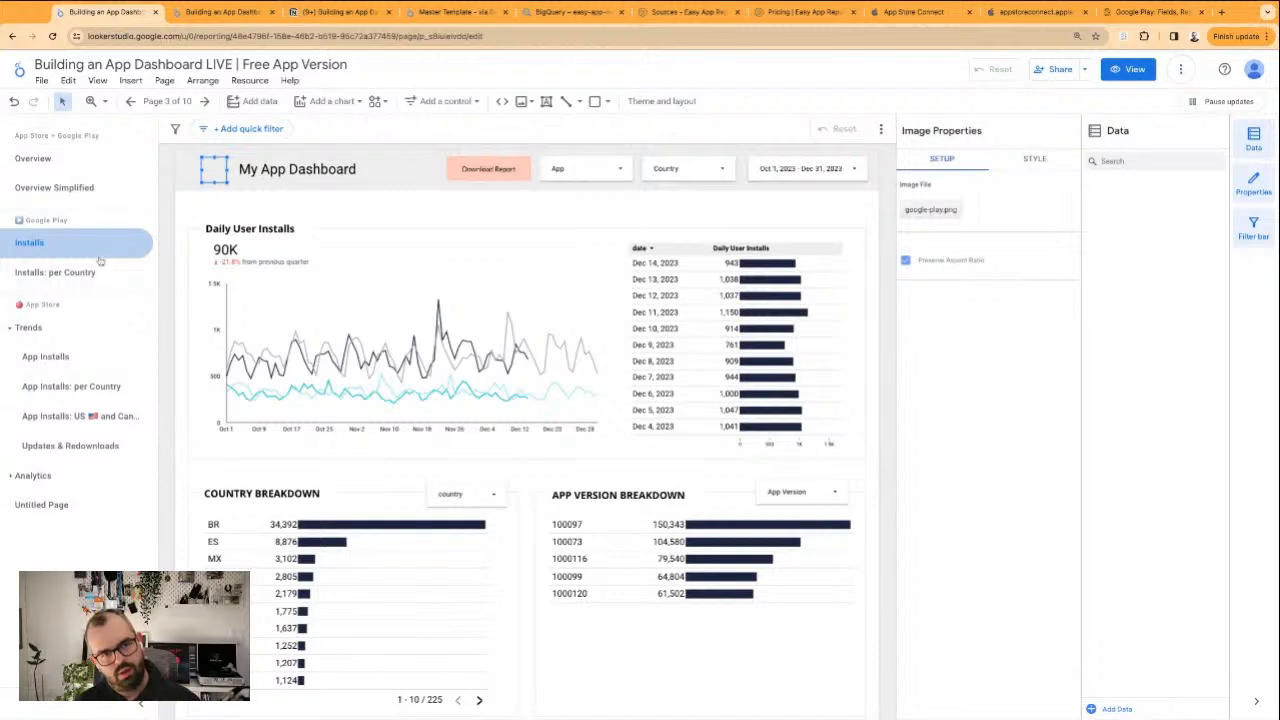
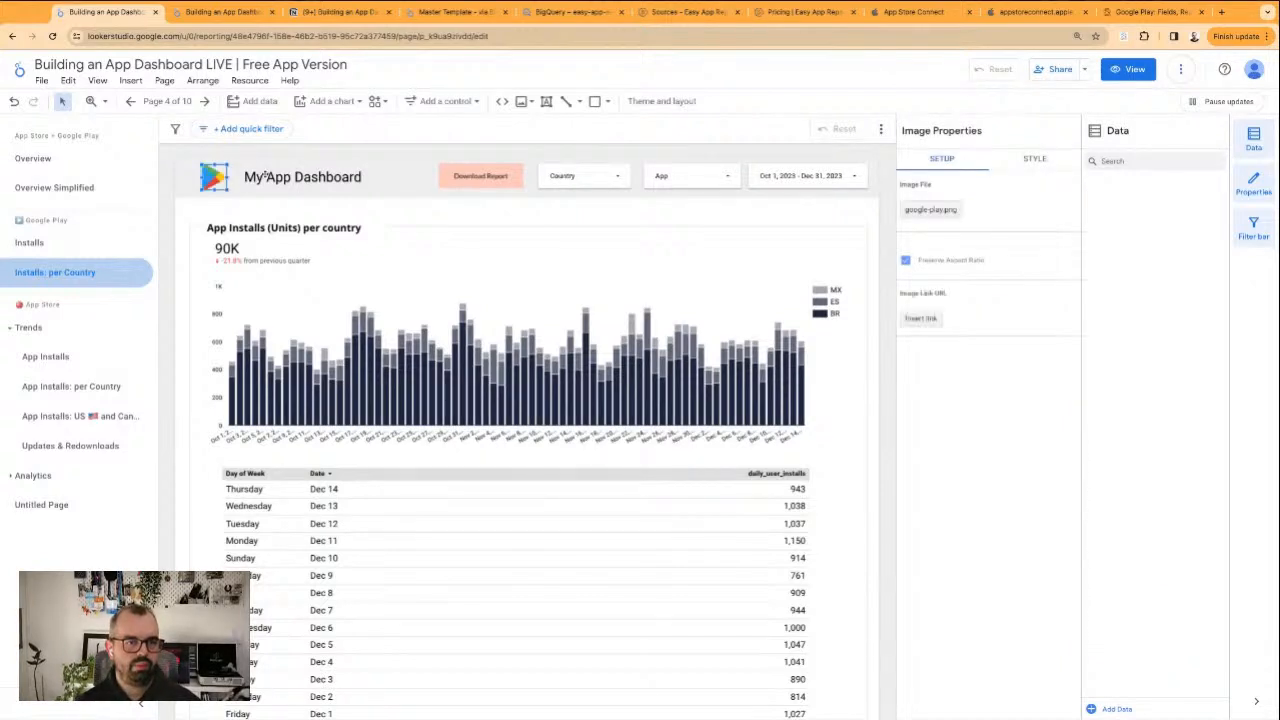
# Move the Google Play logo in the page header slightly closer to the My App Dashboard title
pyautogui.moveTo(207, 177); pyautogui.dragTo(212, 177)
pyautogui.click(263, 218)
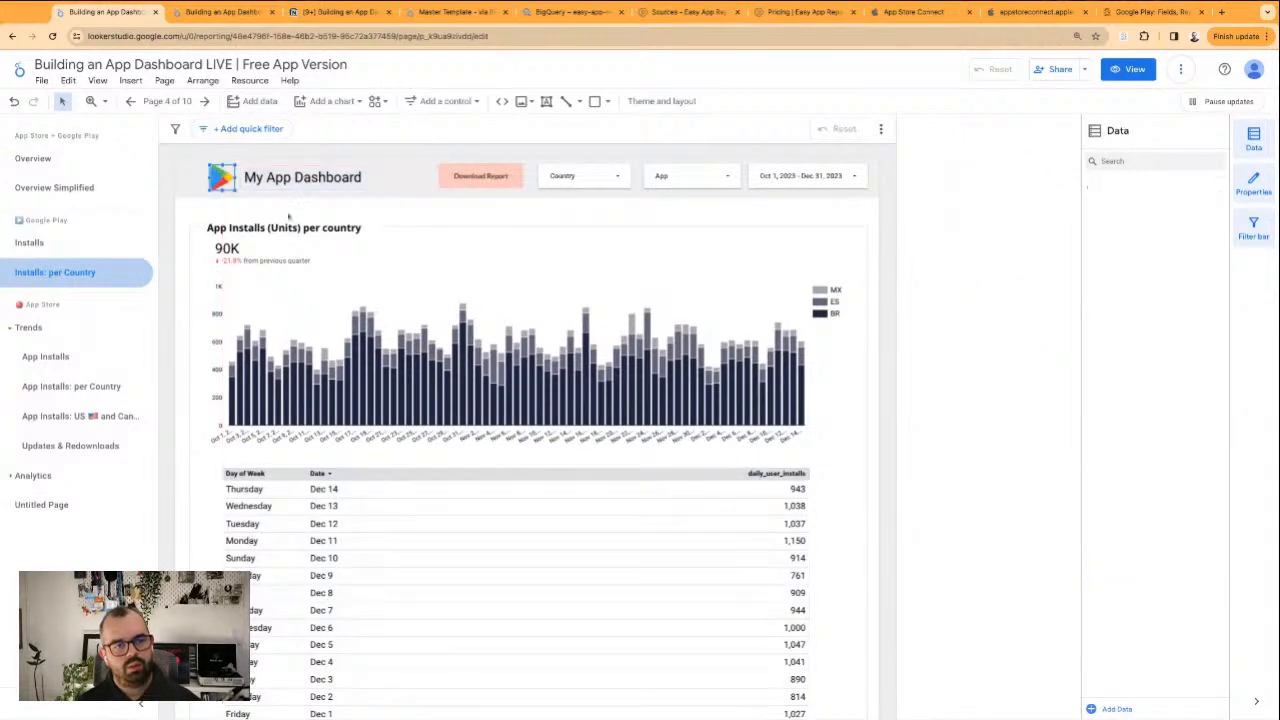
pyautogui.click(286, 224)
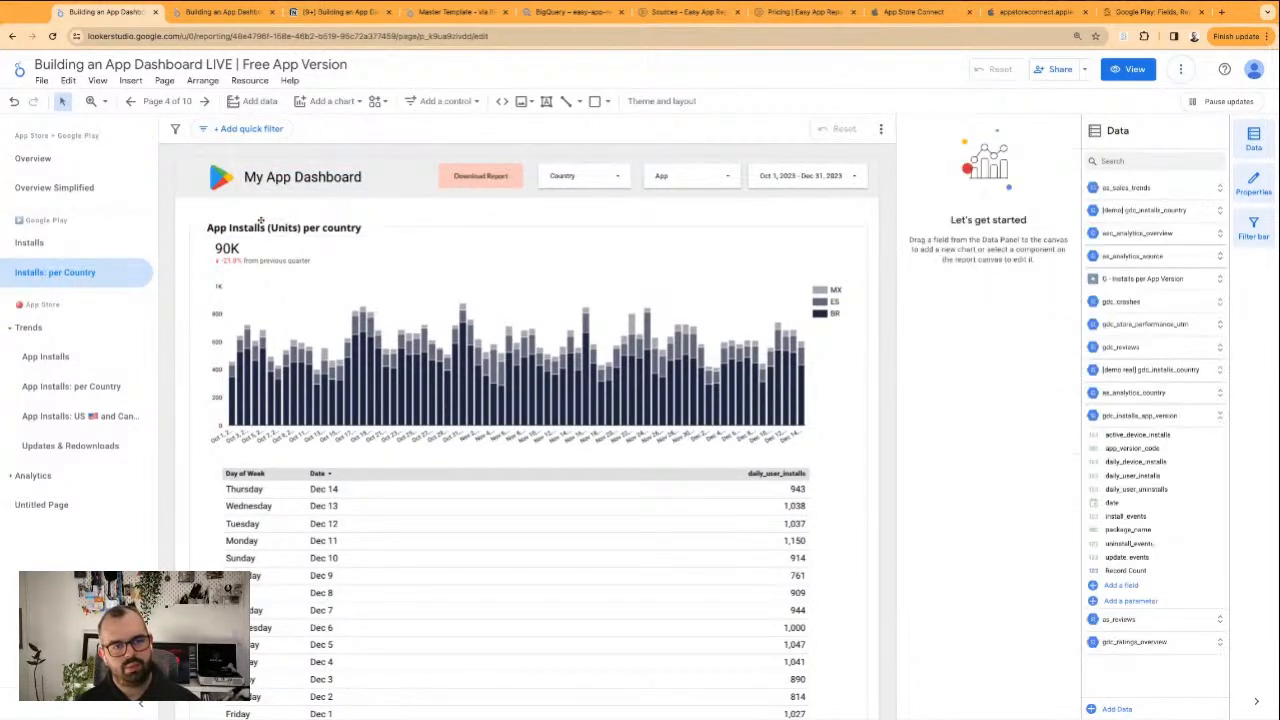
# Change the heading above the installs chart to "Daily User Installs per country"
pyautogui.doubleClick(284, 227)
pyautogui.moveTo(207, 227); pyautogui.dragTo(300, 227)
pyautogui.write('Daily USer')
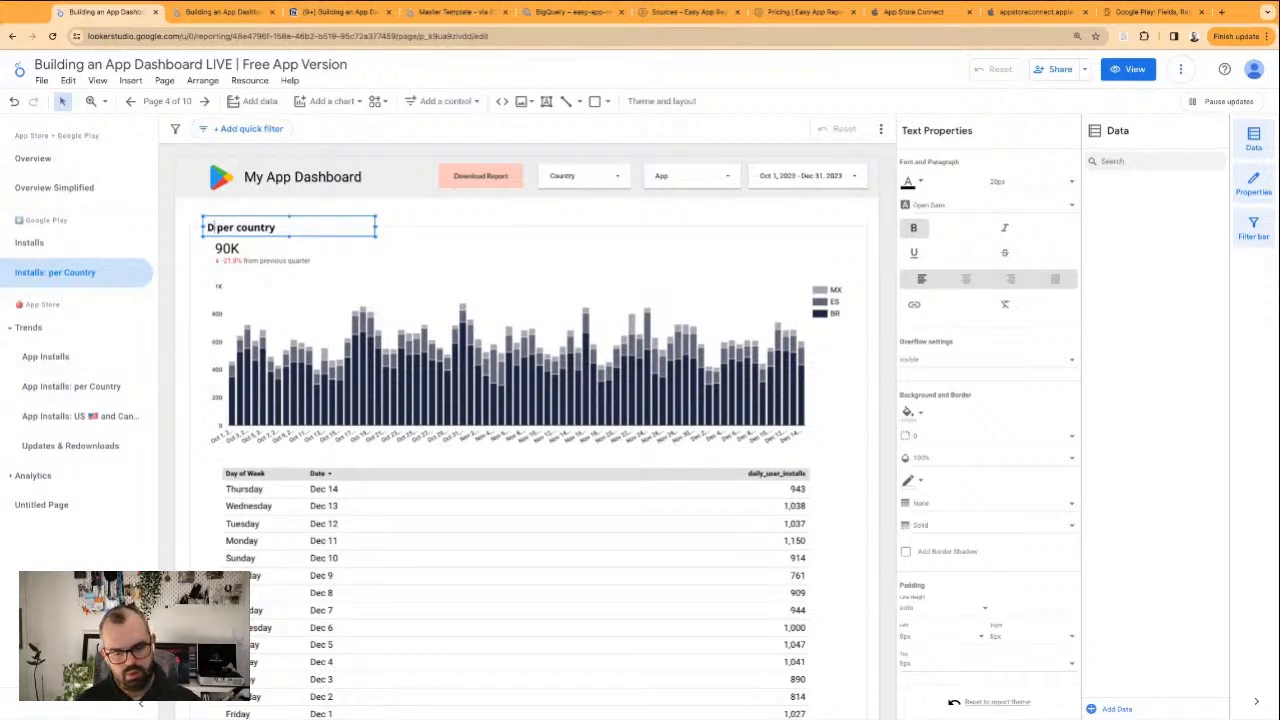
pyautogui.write(' Installs')
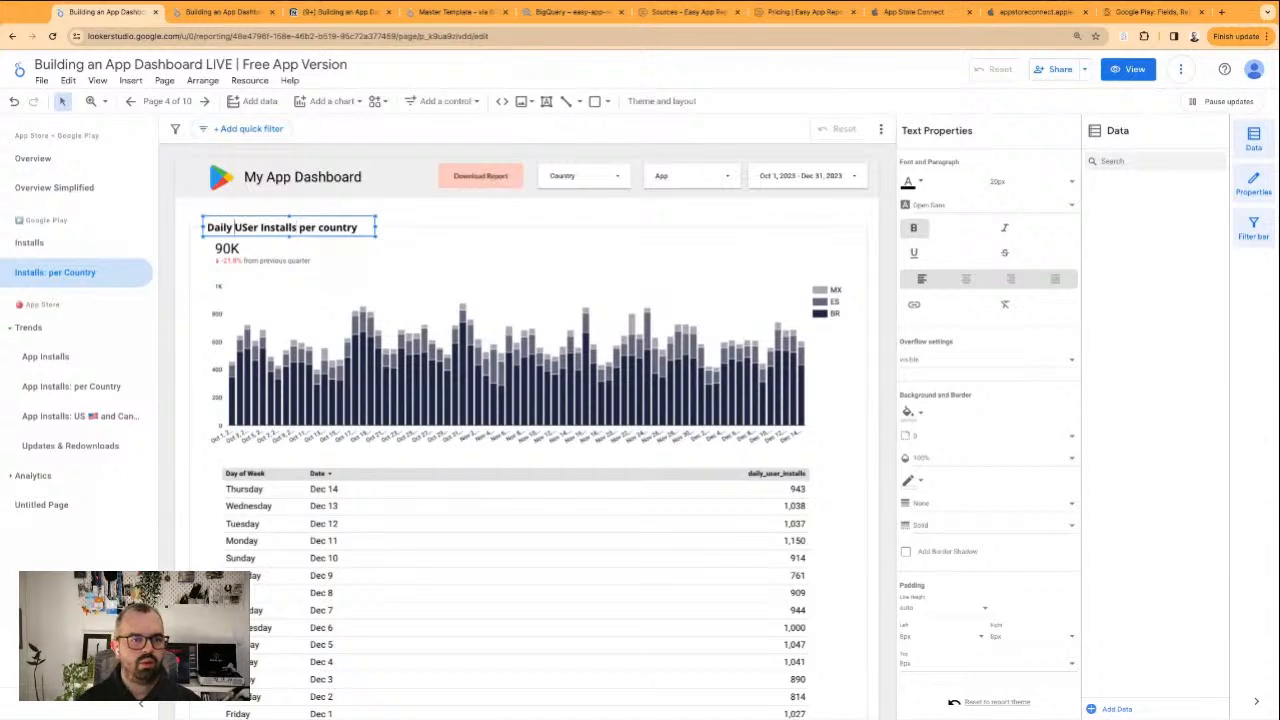
pyautogui.write('us')
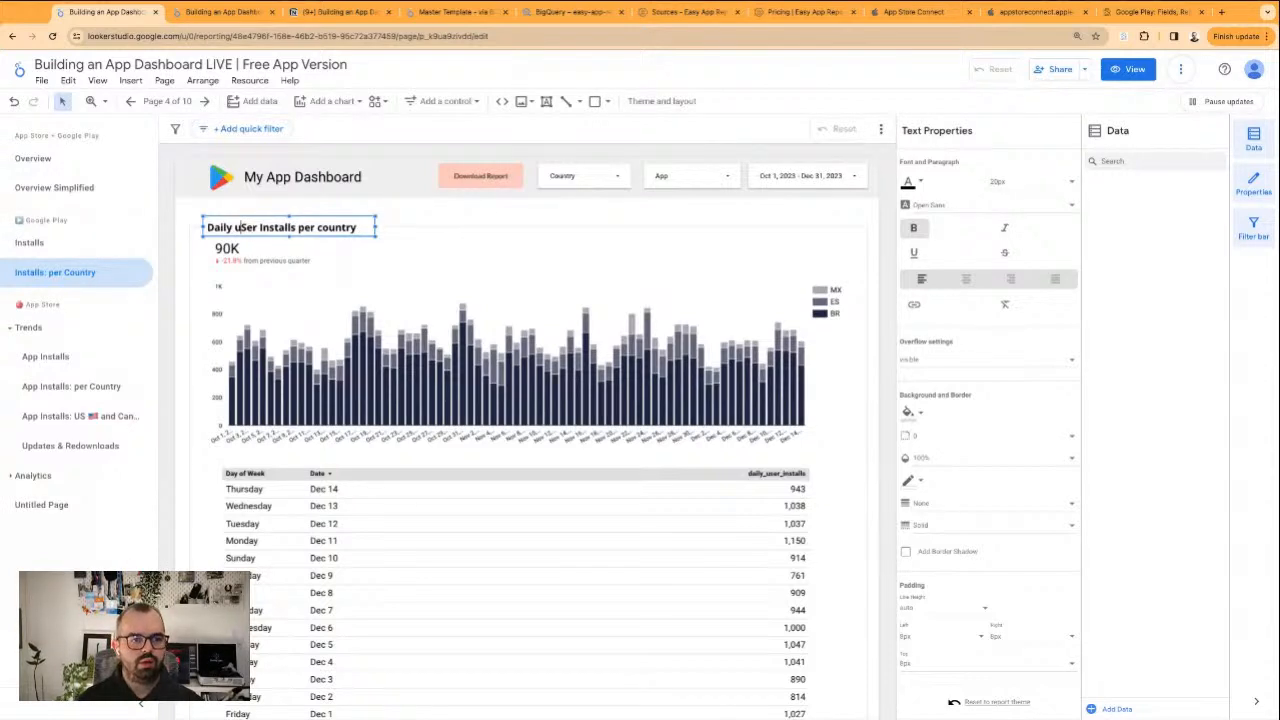
pyautogui.press('BackSpace')
pyautogui.press('BackSpace')
pyautogui.write('Us')
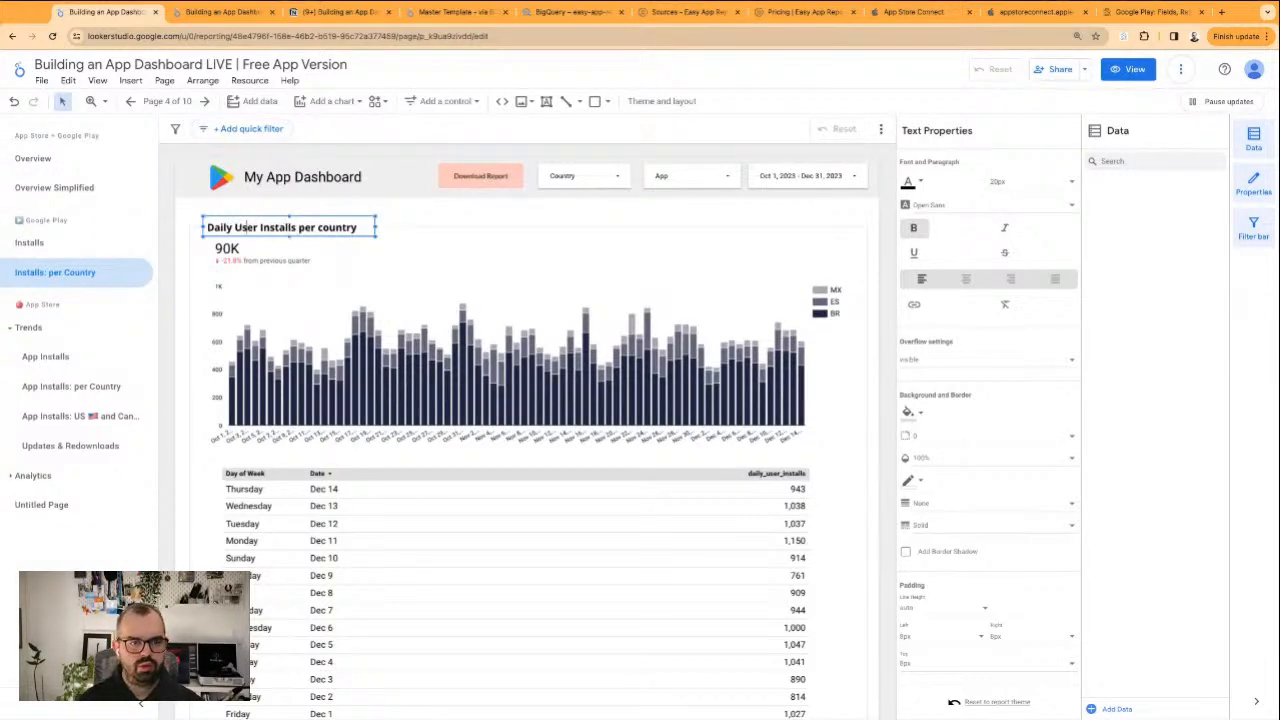
# Set the metric of the scorecard above the bar chart to daily_user_installs
pyautogui.click(277, 252)
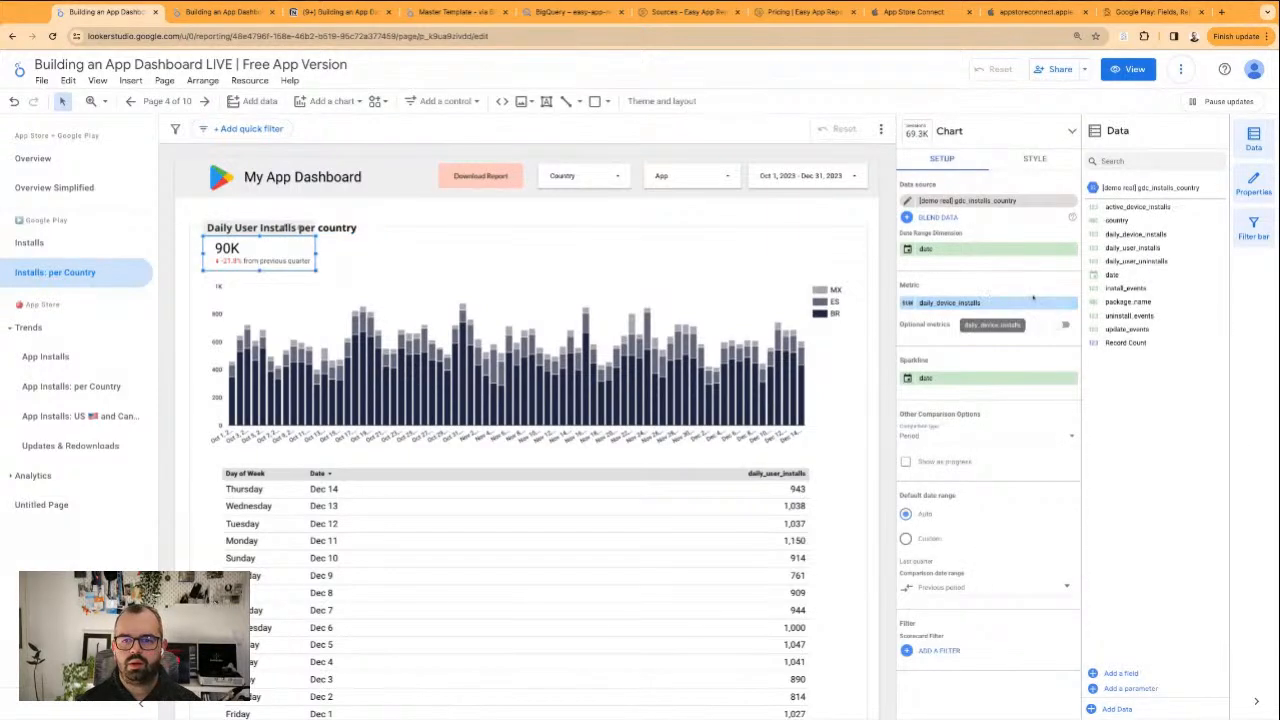
pyautogui.moveTo(1150, 248); pyautogui.dragTo(985, 303)
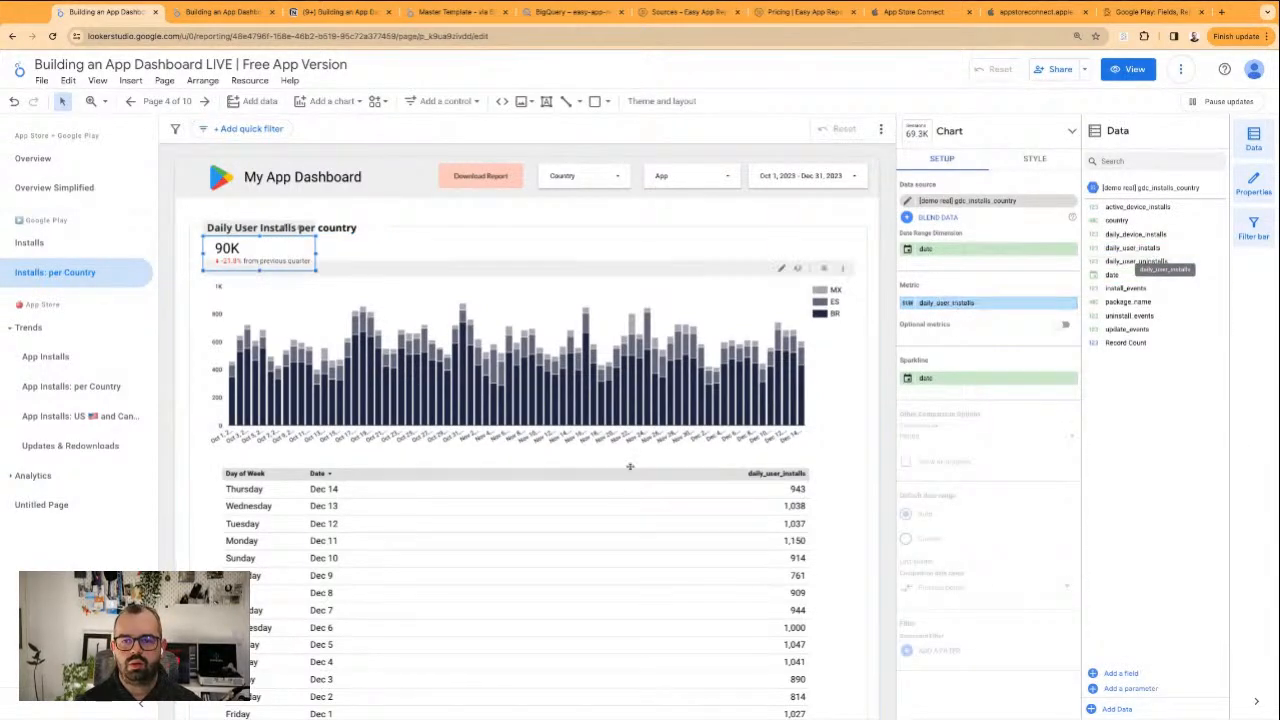
# Rename the daily_user_installs metric of the table below the bar chart as "Daily User Installs"
pyautogui.click(760, 520)
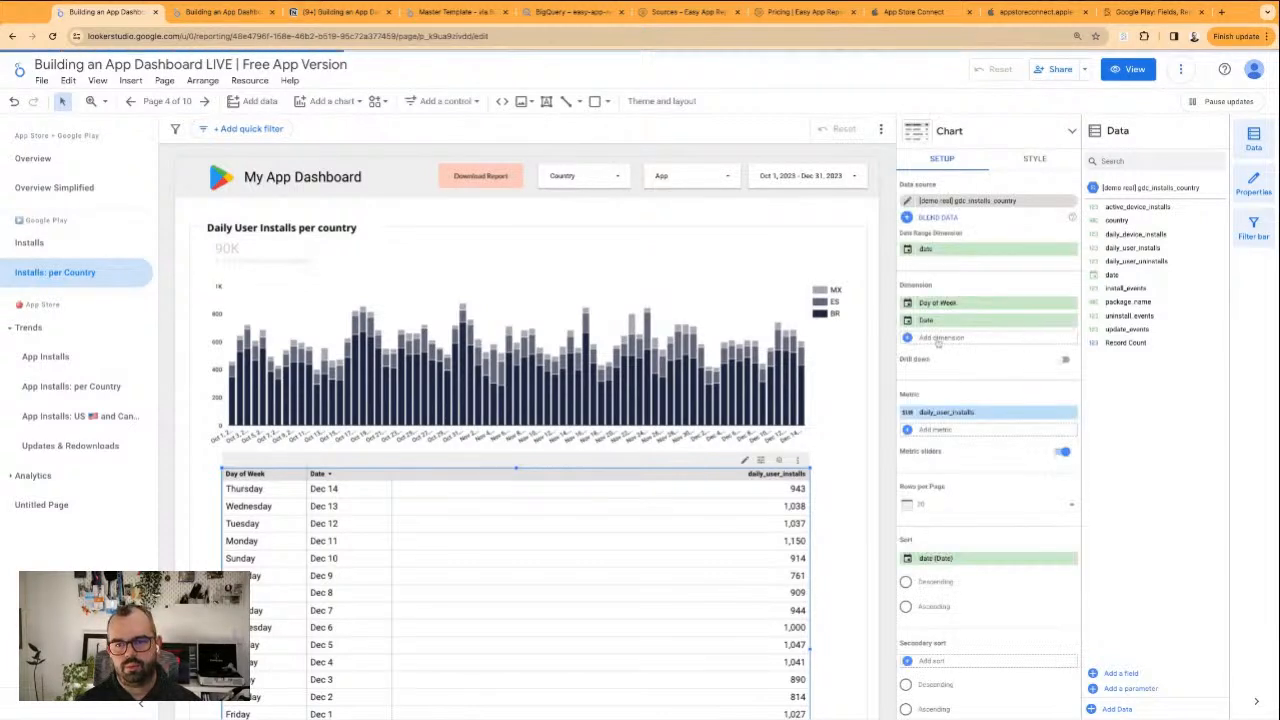
pyautogui.click(908, 413)
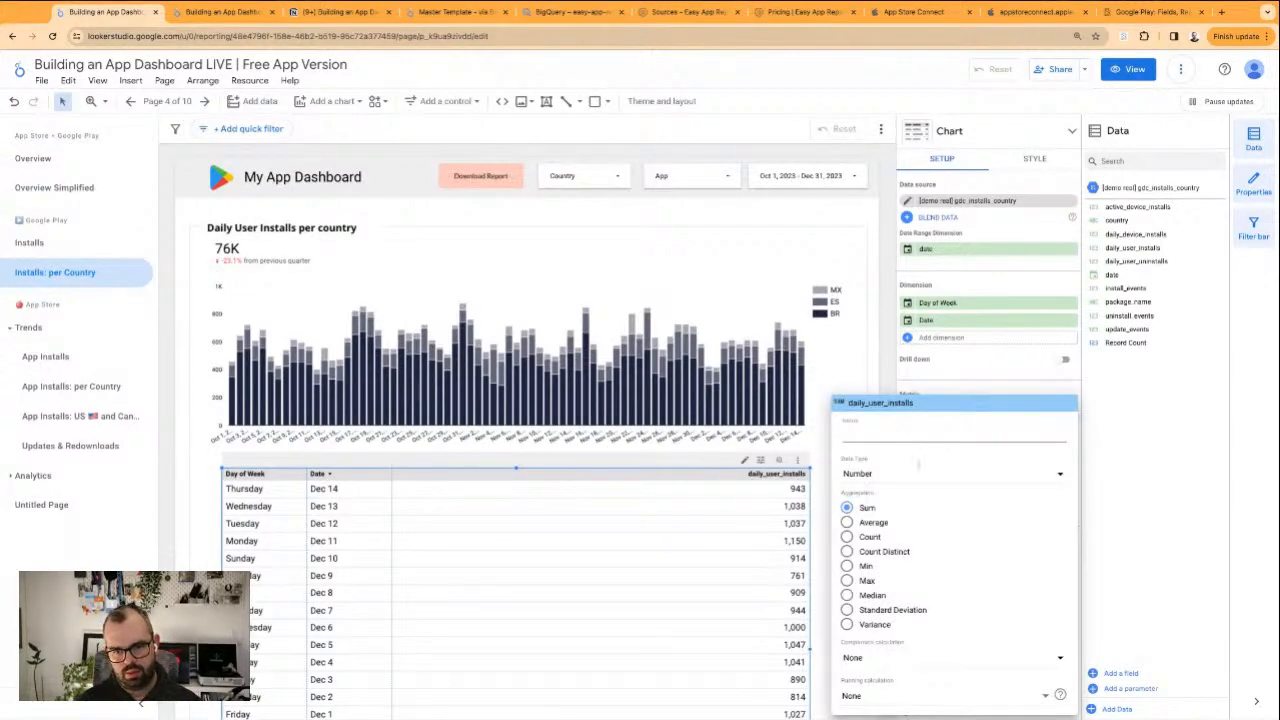
pyautogui.write('Dail')
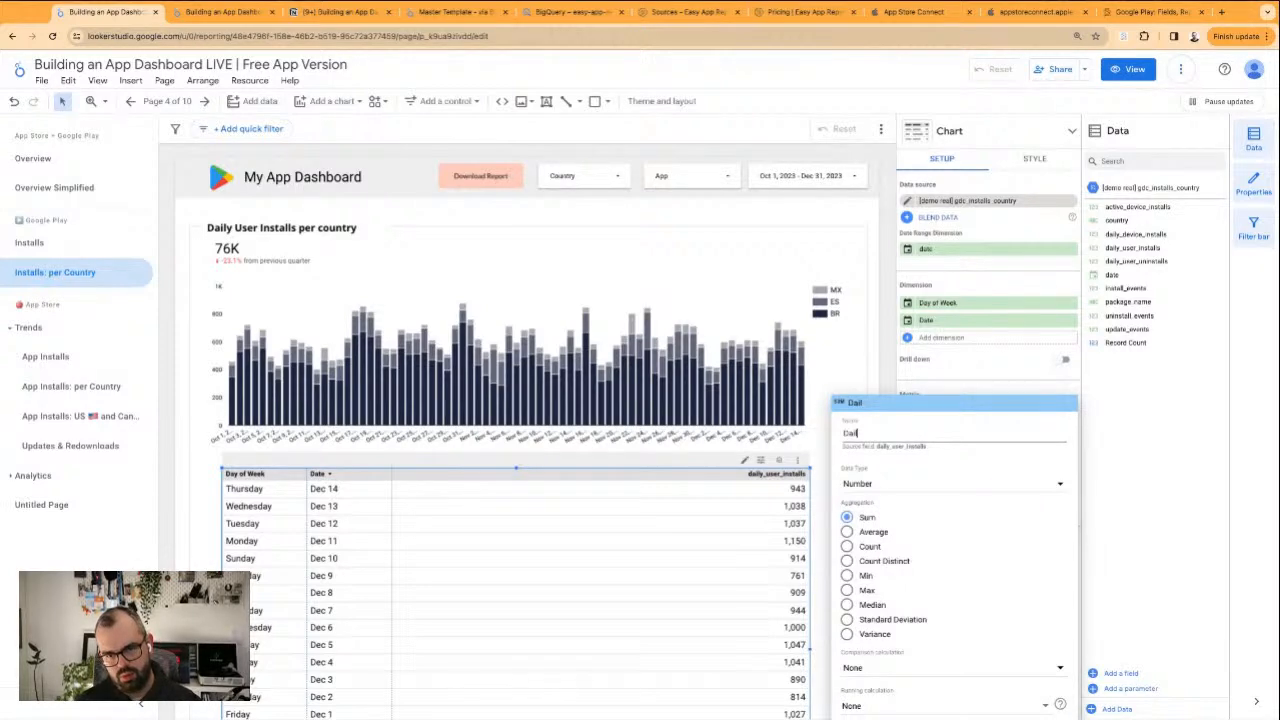
pyautogui.write('y User Installs')
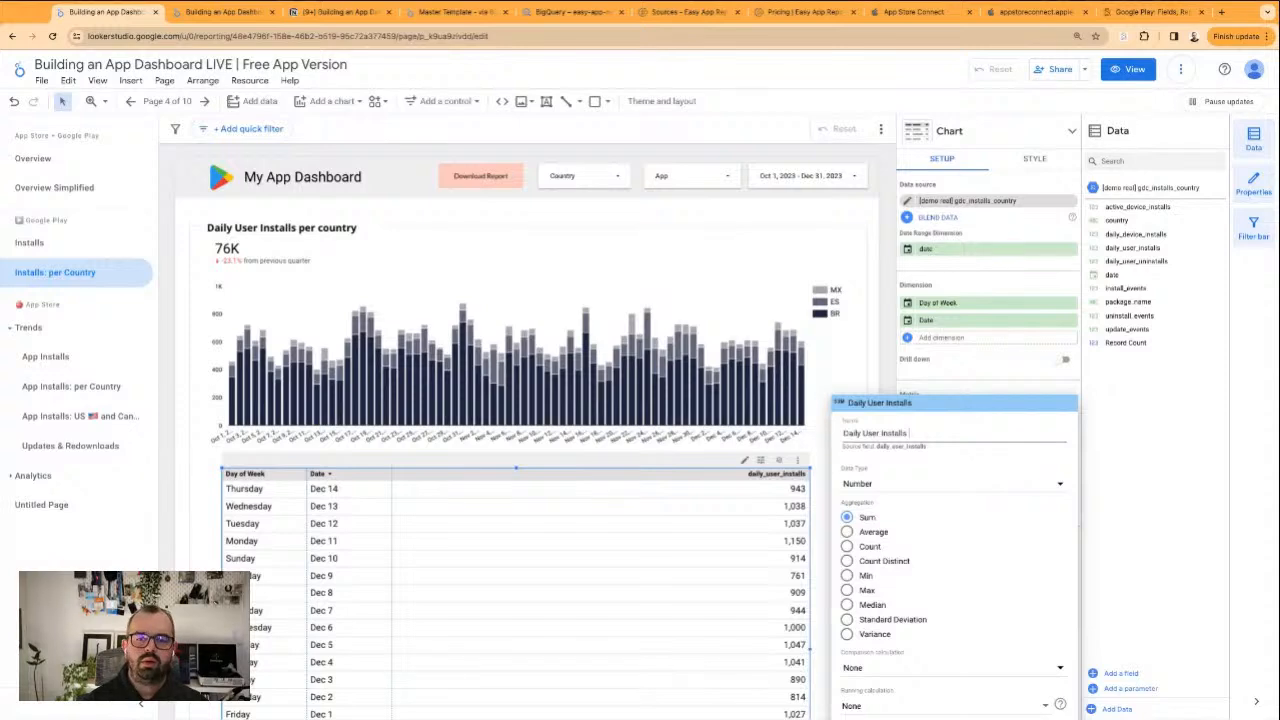
pyautogui.press('Return')
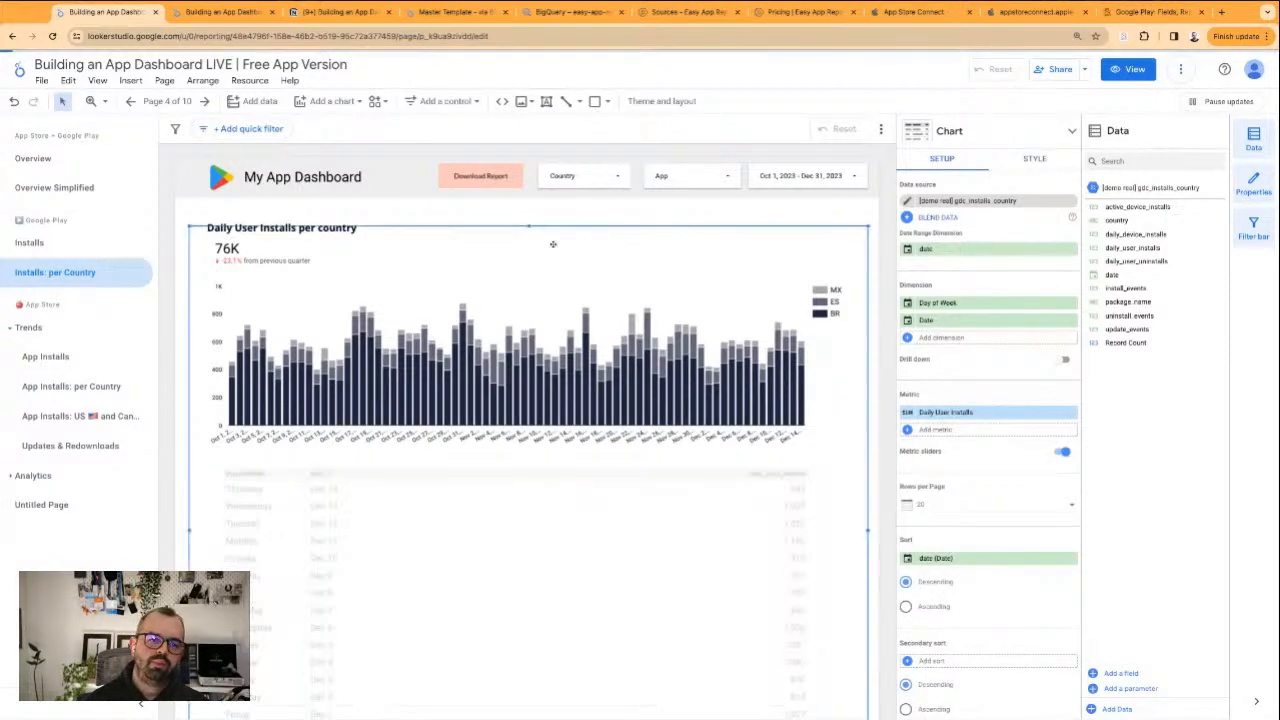
# Duplicate the Google Play section's "Installs: per Country" report page
pyautogui.click(183, 210)
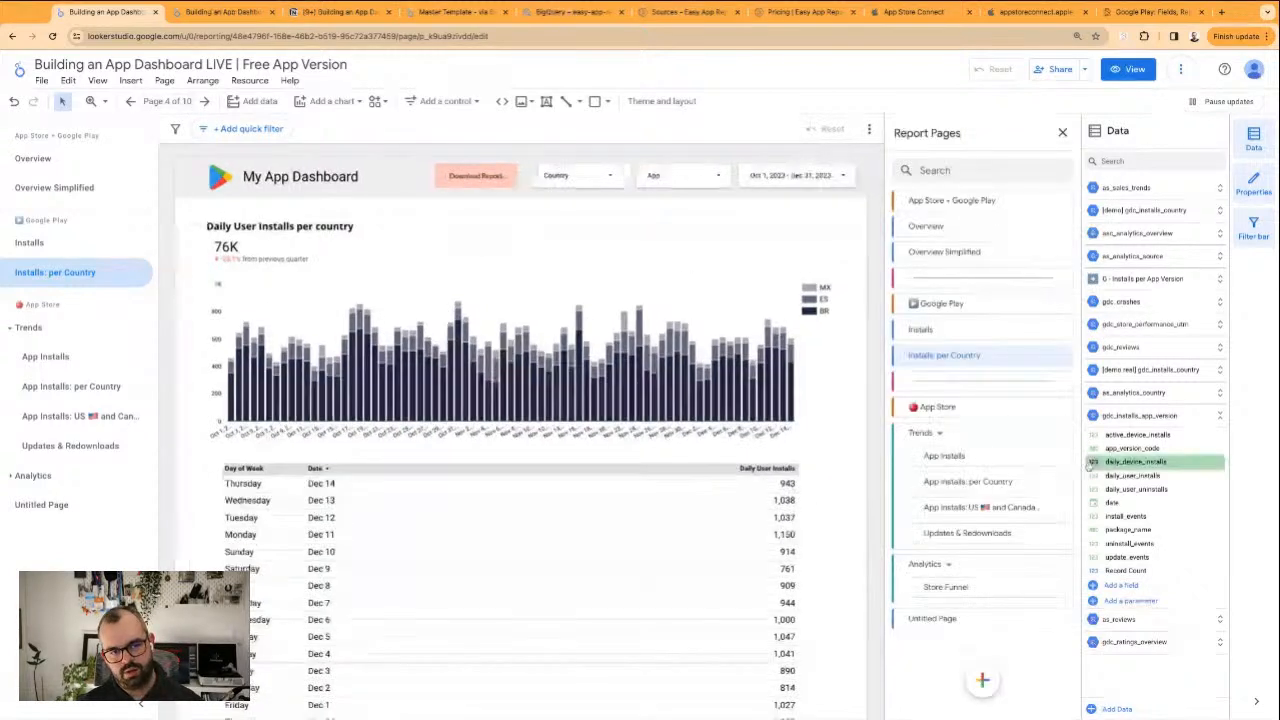
pyautogui.click(1064, 360)
pyautogui.click(1096, 396)
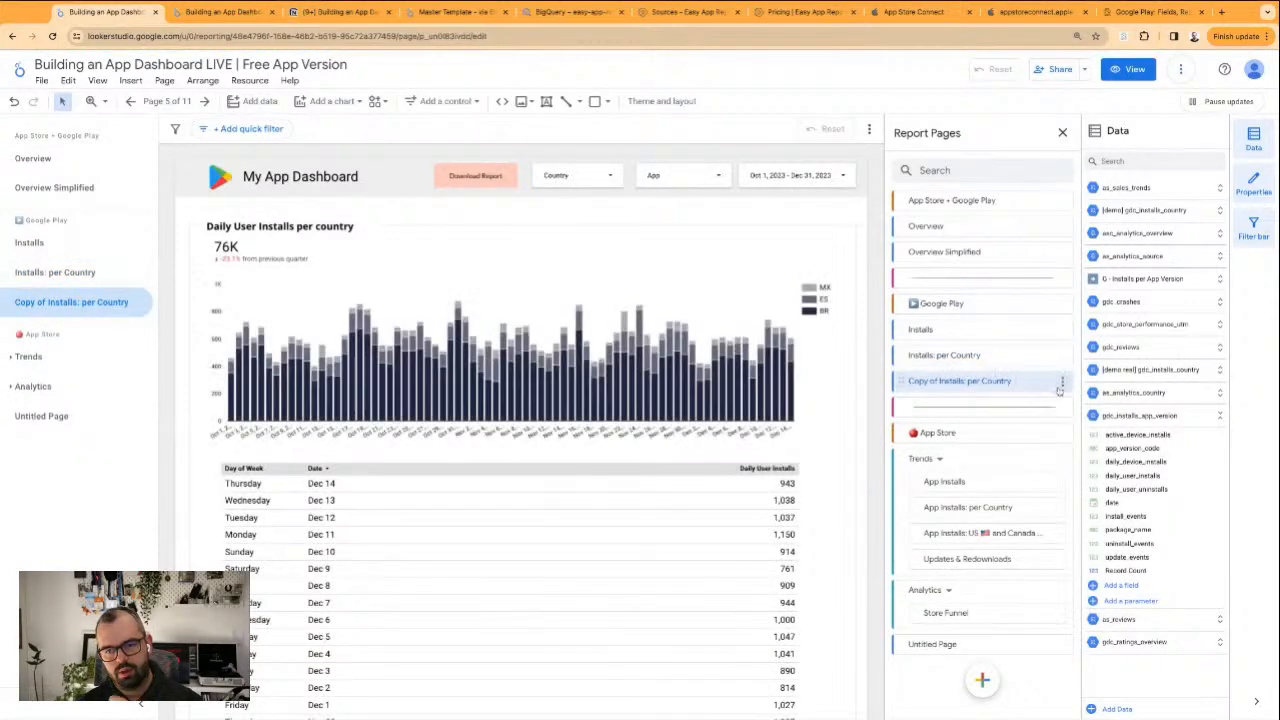
# Rename the copied report page as "Installs: US 🇺🇸 and Canada 🇨🇦"
pyautogui.click(1061, 386)
pyautogui.click(1068, 397)
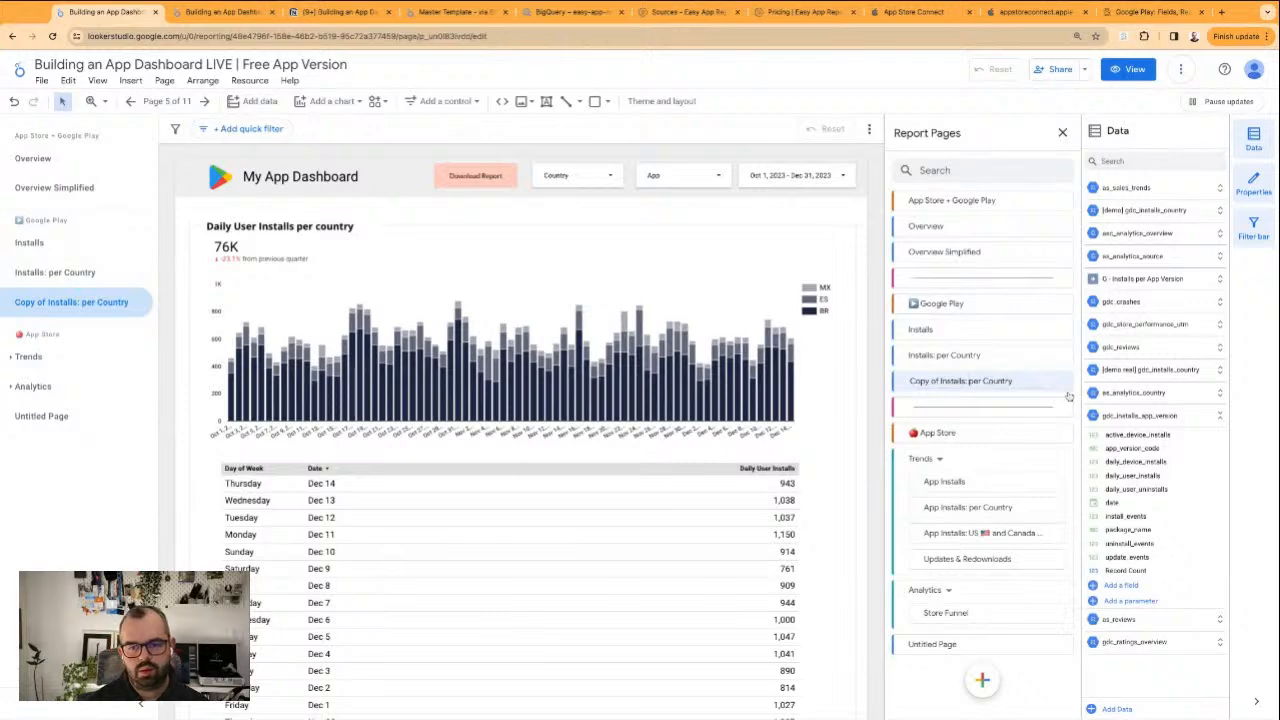
pyautogui.press('BackSpace')
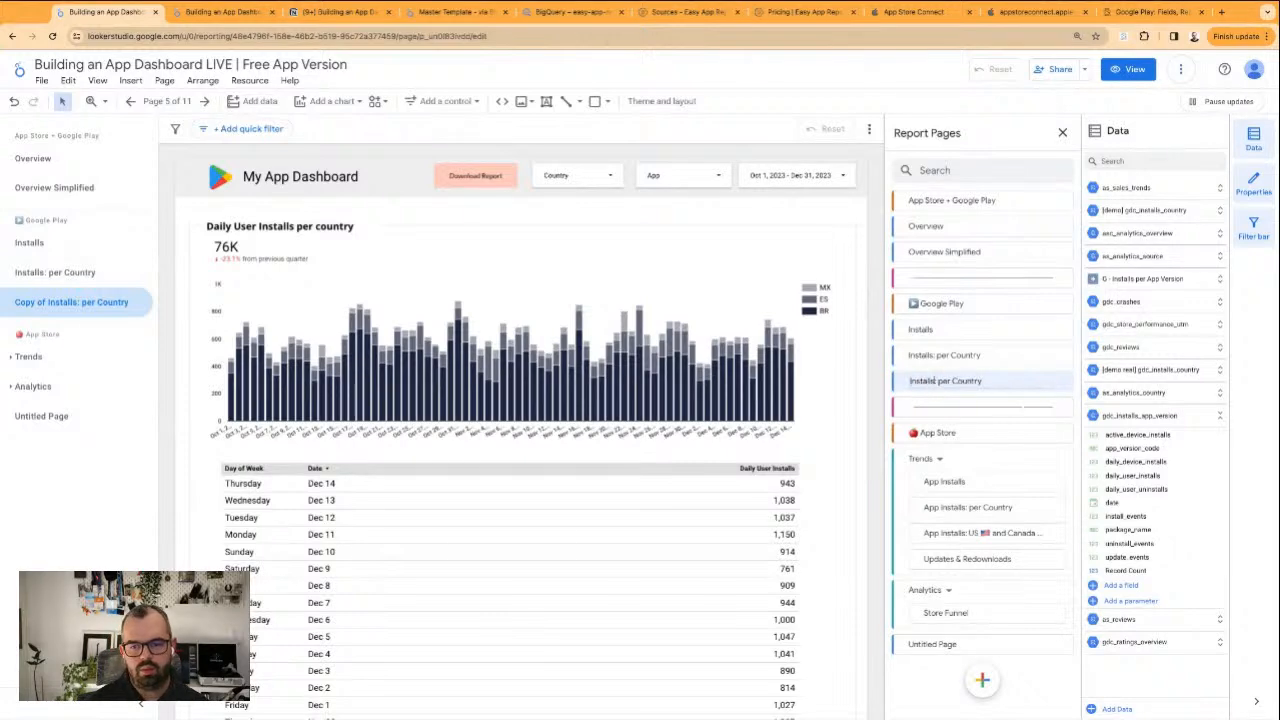
pyautogui.moveTo(937, 381); pyautogui.dragTo(982, 381)
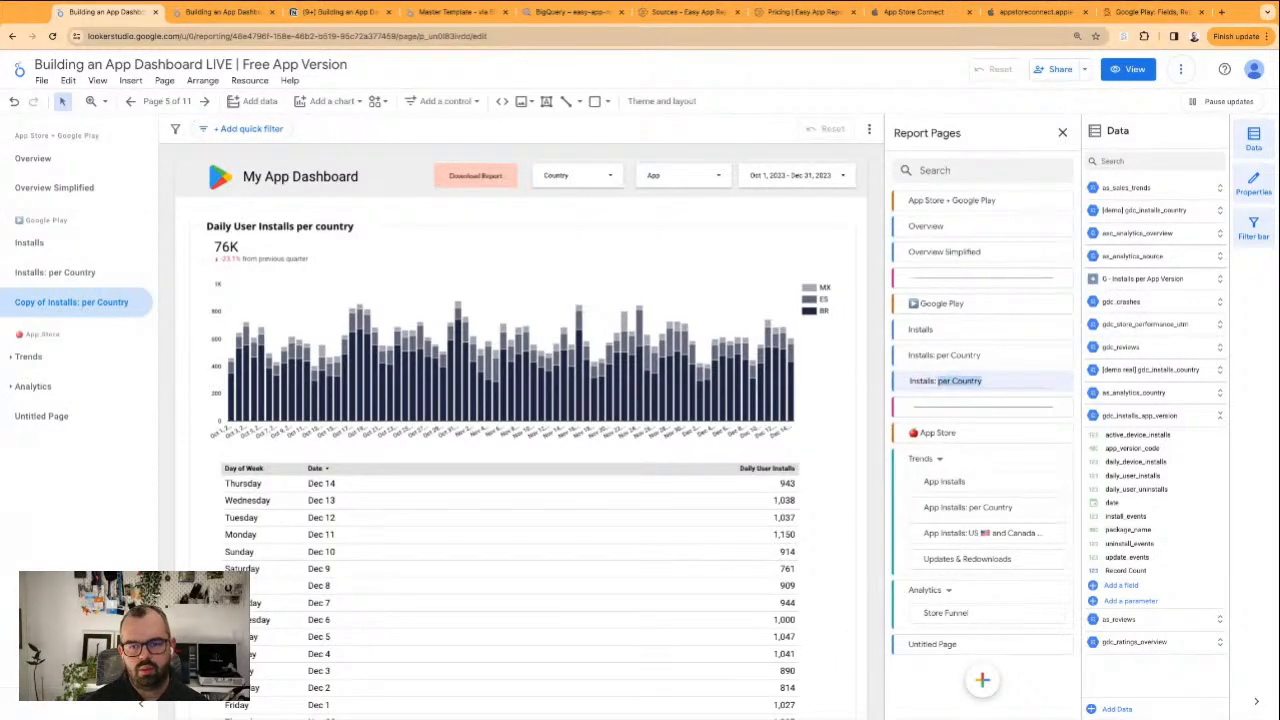
pyautogui.write('US and')
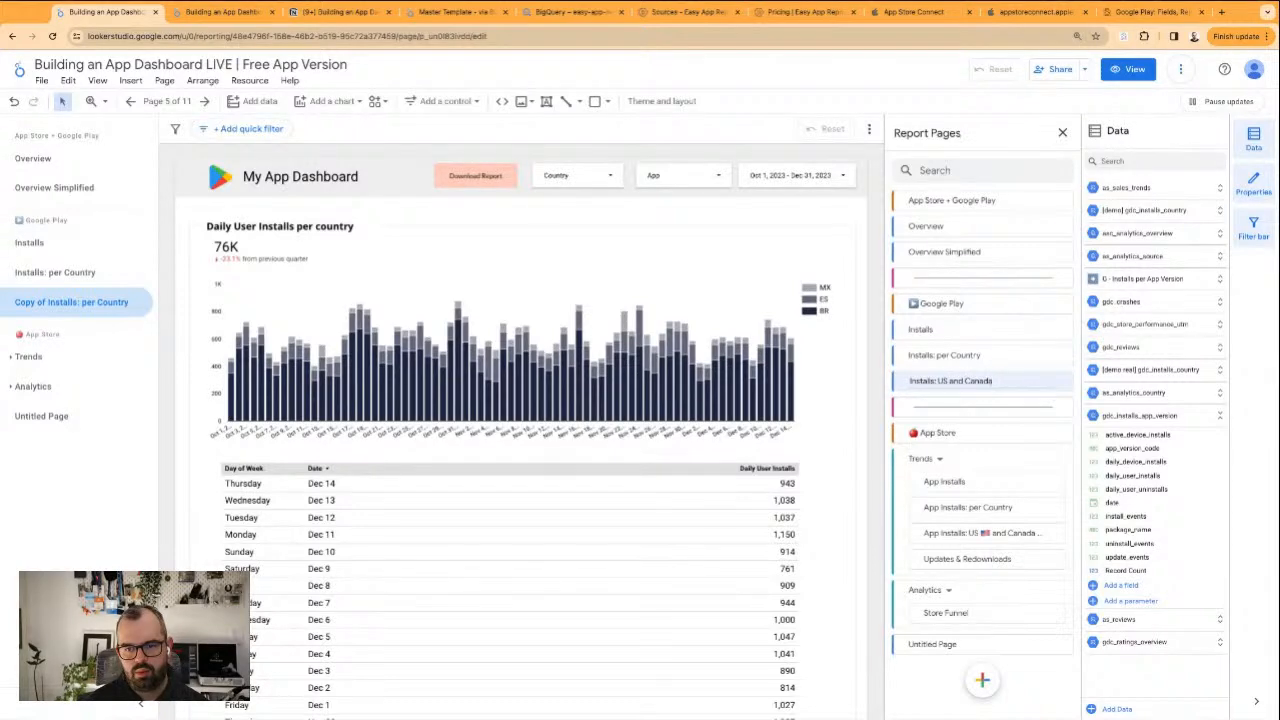
pyautogui.write('Canada 🇨🇦')
pyautogui.press('Return')
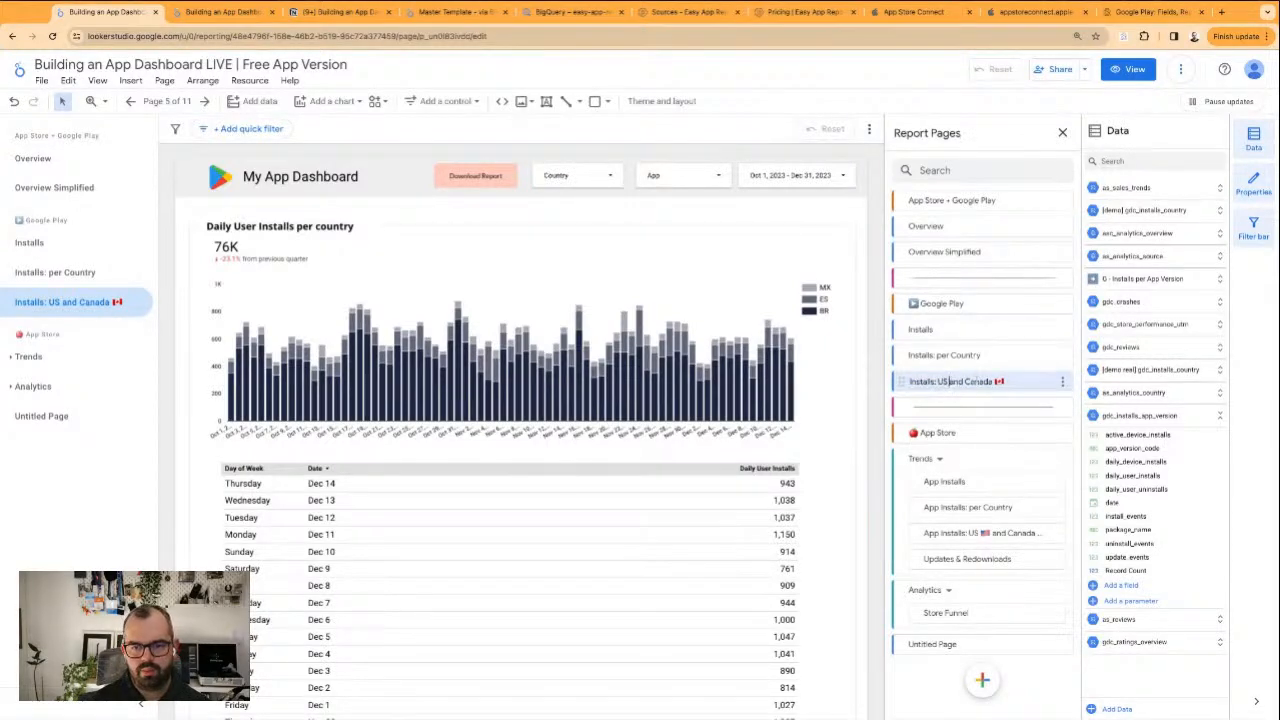
pyautogui.write('🇺🇸')
pyautogui.press('Return')
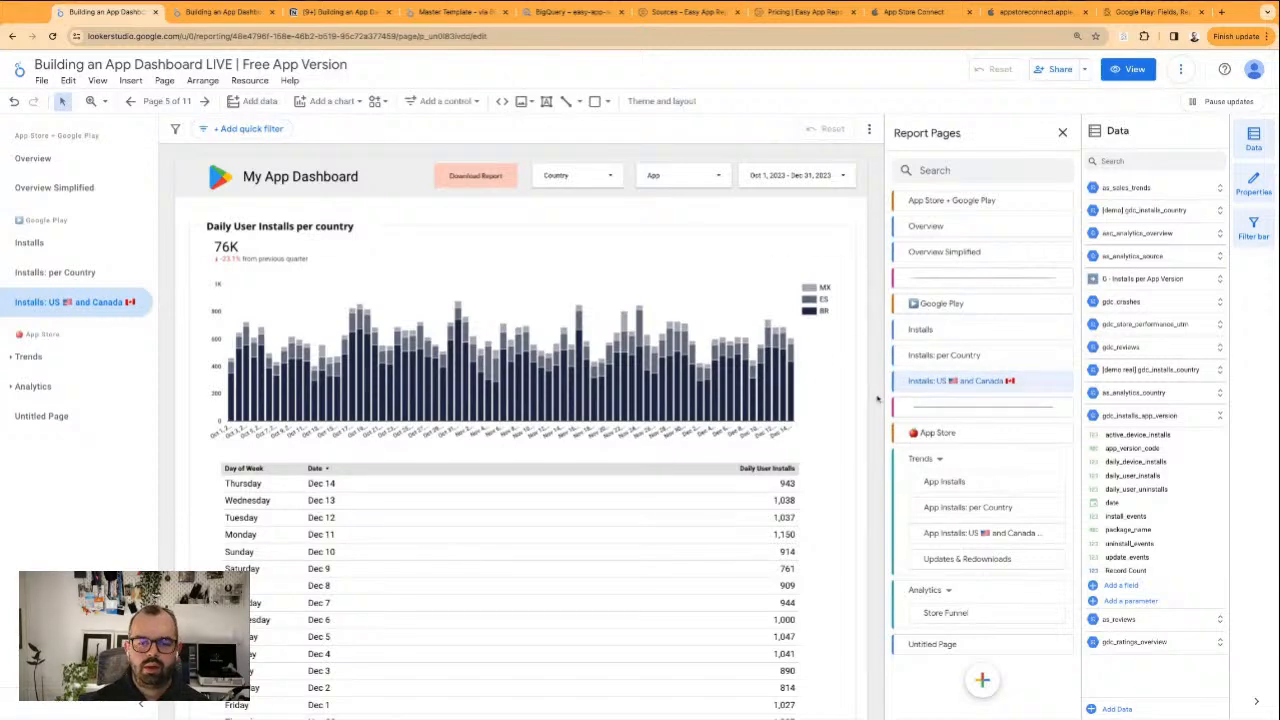
# Set the default selection of the header's Country control to "US, CN" on the US and Canada page
pyautogui.click(634, 206)
pyautogui.click(590, 174)
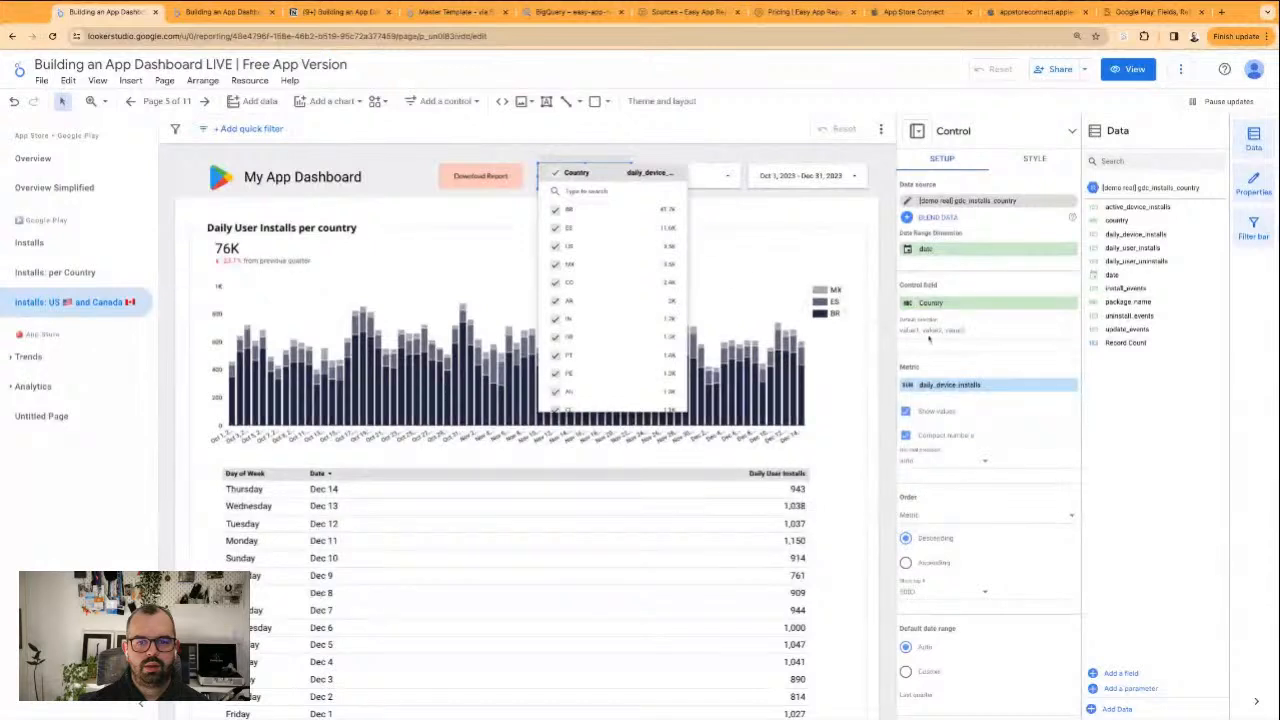
pyautogui.click(959, 344)
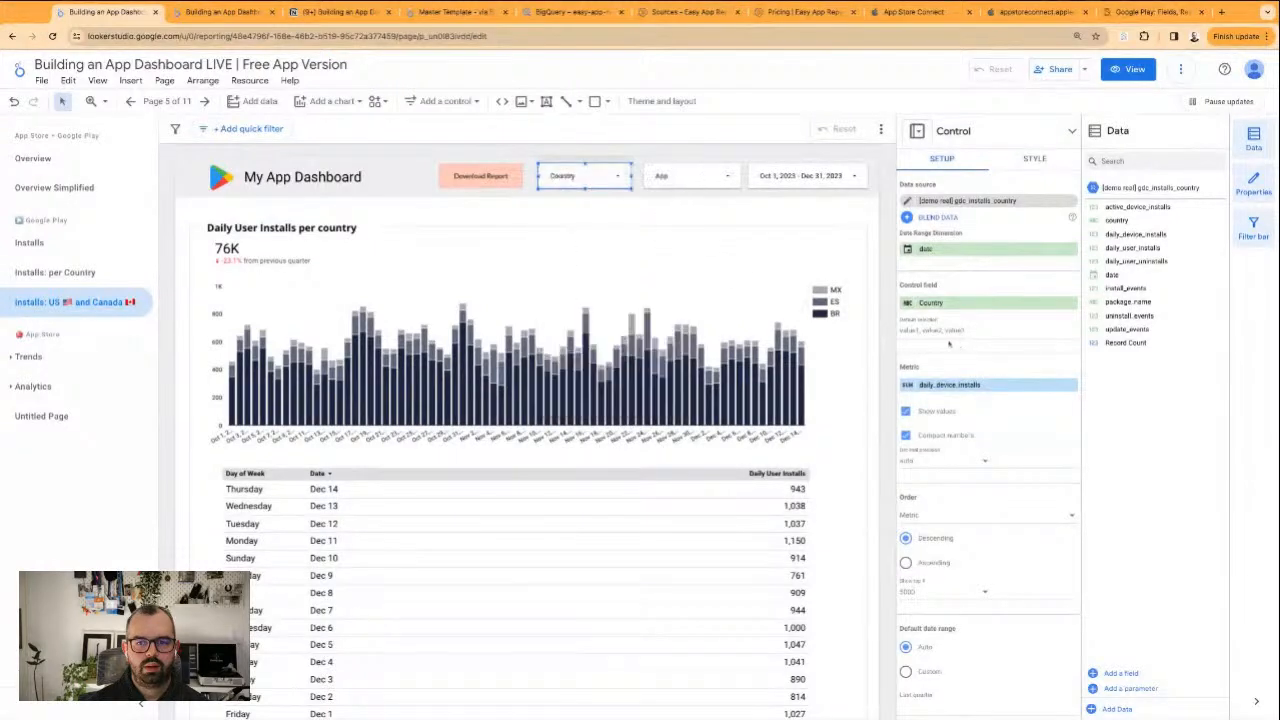
pyautogui.write('US, C')
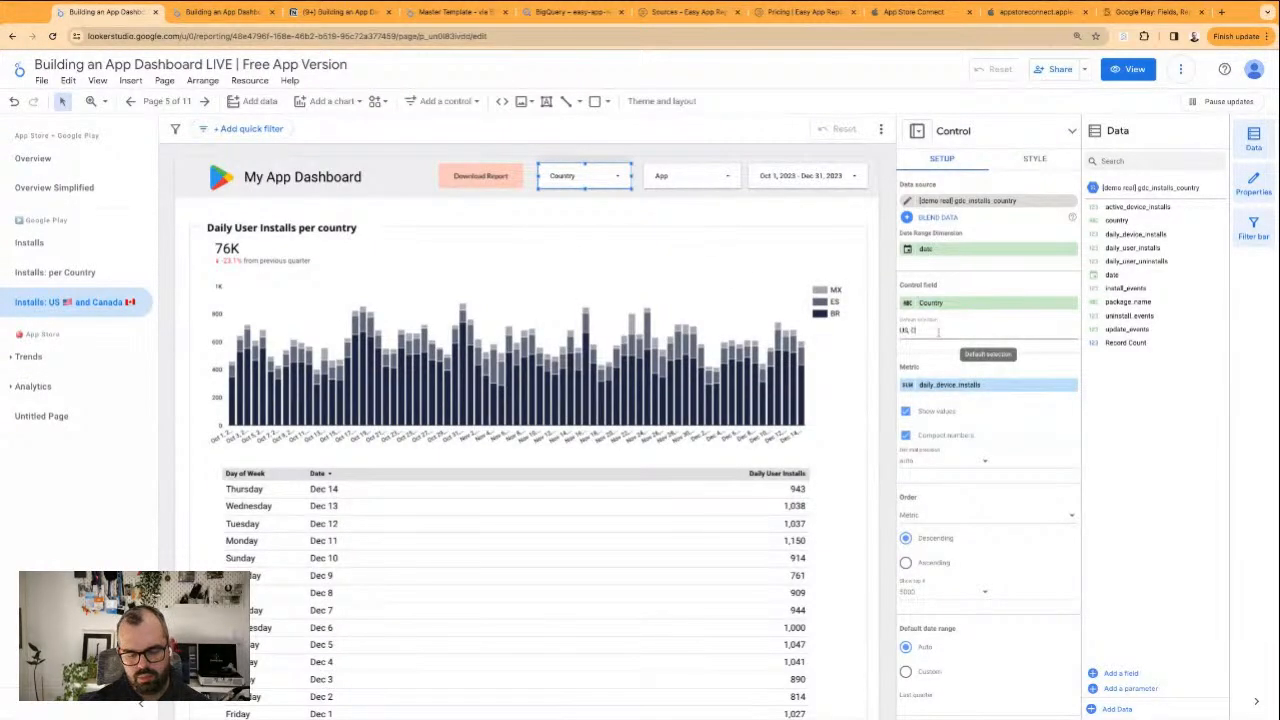
pyautogui.write('N')
pyautogui.press('Return')
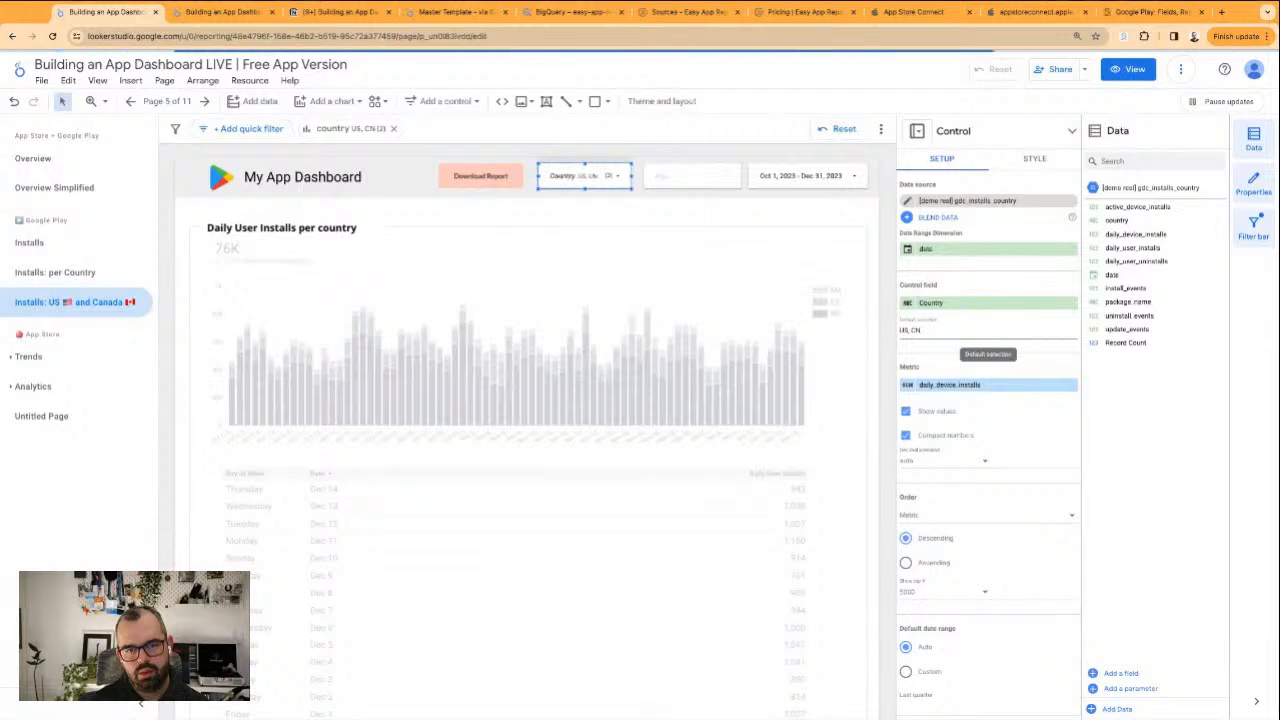
pyautogui.click(746, 214)
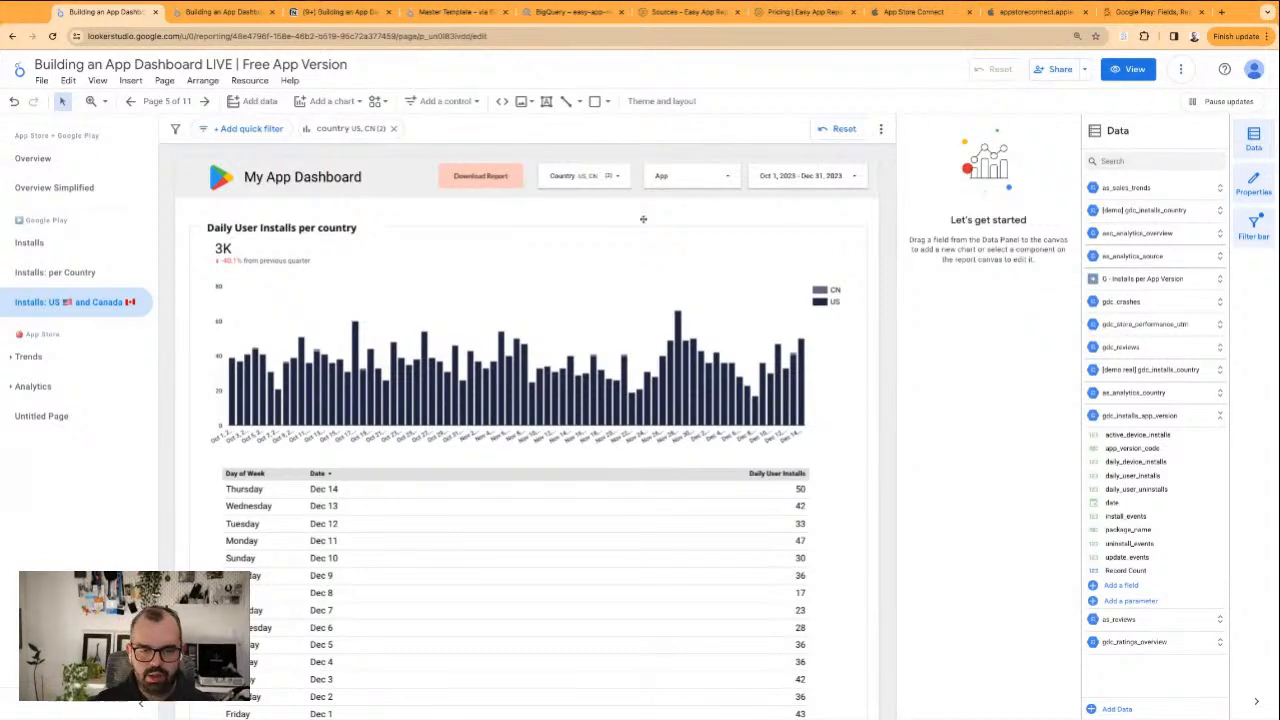
pyautogui.click(828, 440)
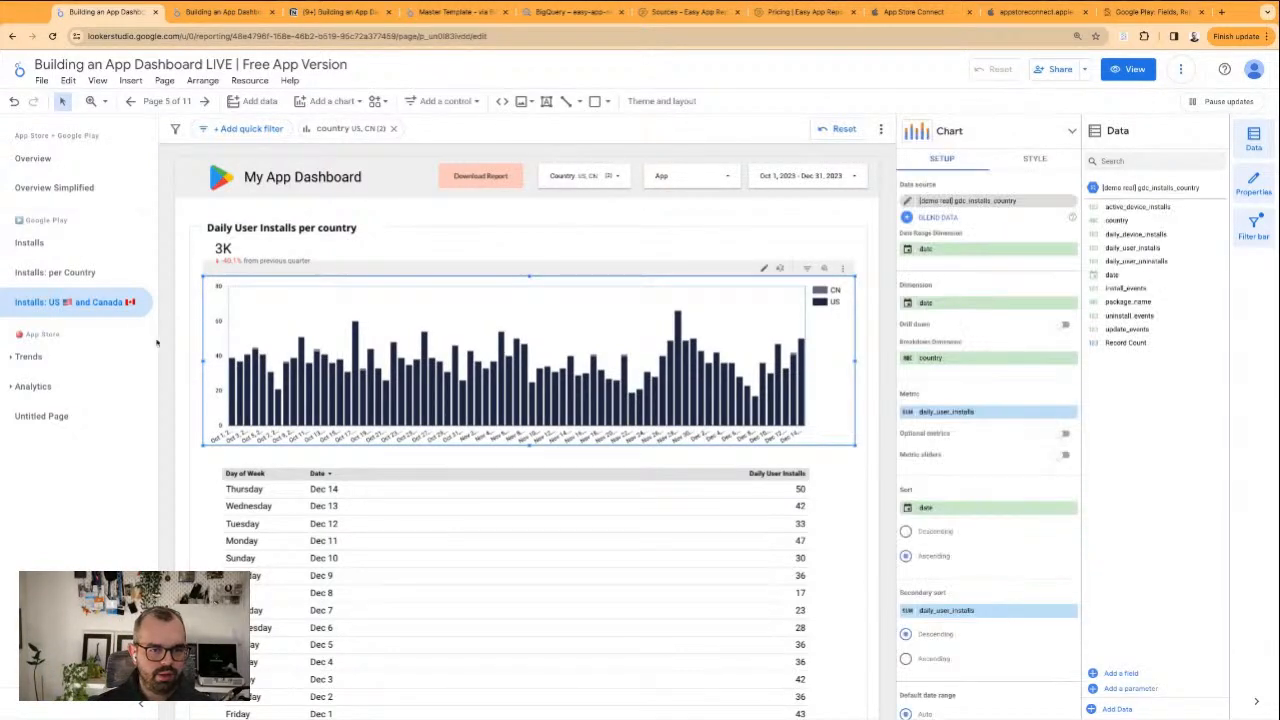
pyautogui.click(184, 371)
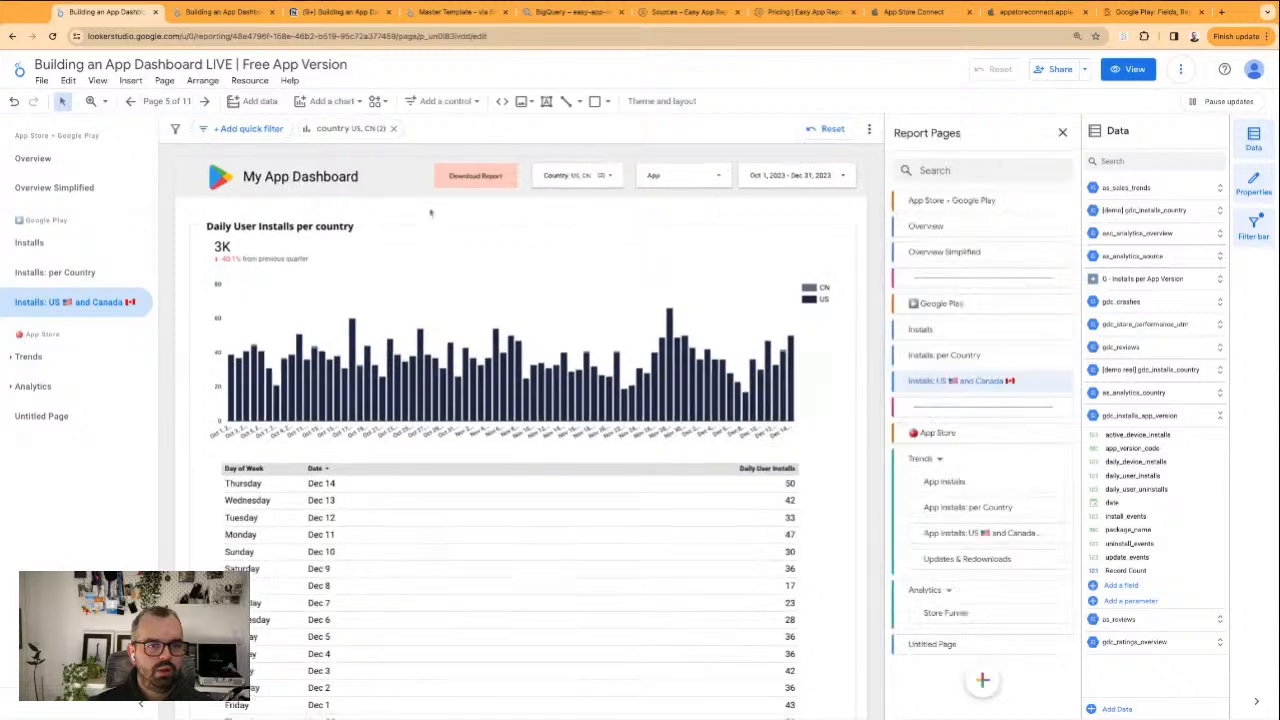
# Examine the charts and tables on the App Store "Updates & Redownloads" page in the report's view-mode browser tab
pyautogui.click(165, 101)
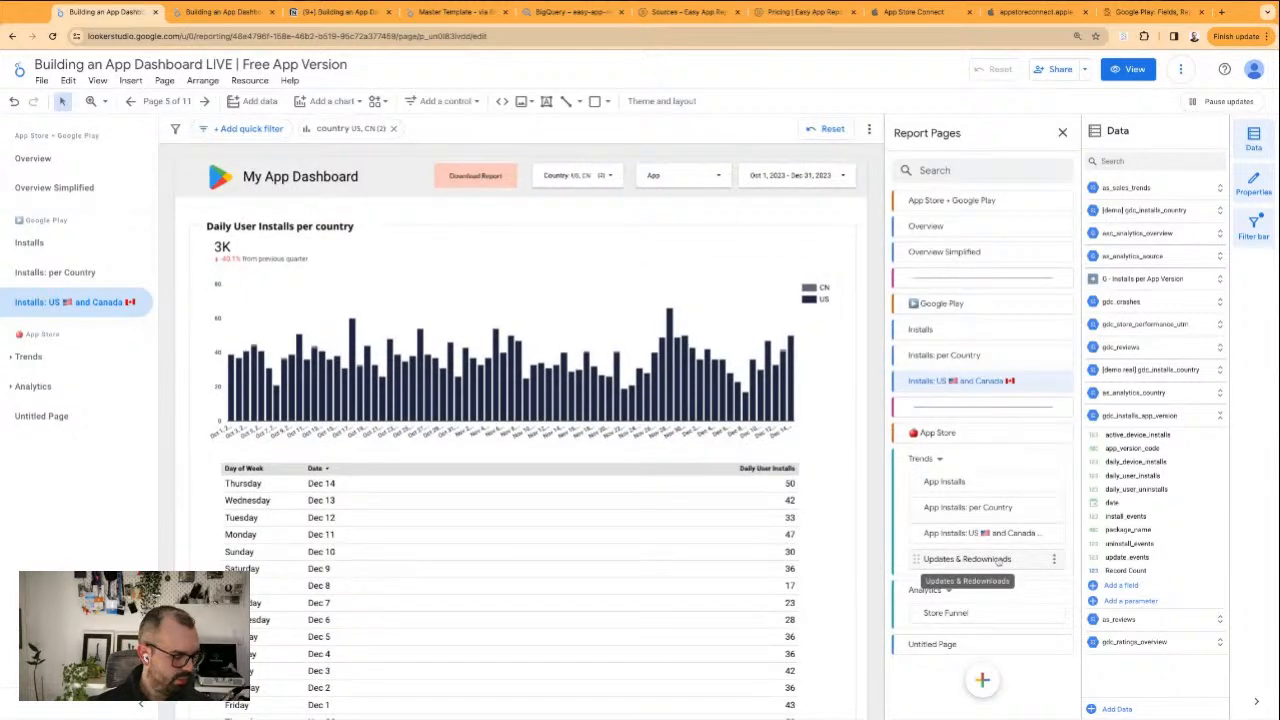
pyautogui.click(222, 13)
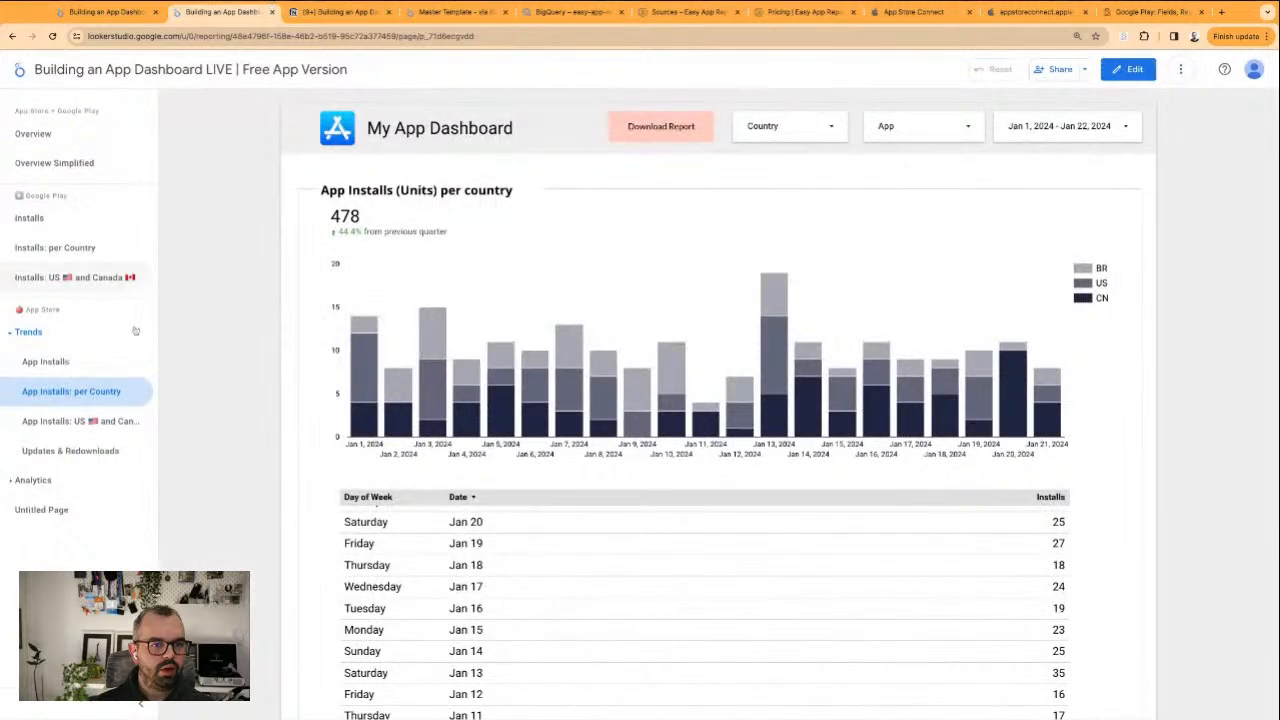
pyautogui.click(70, 450)
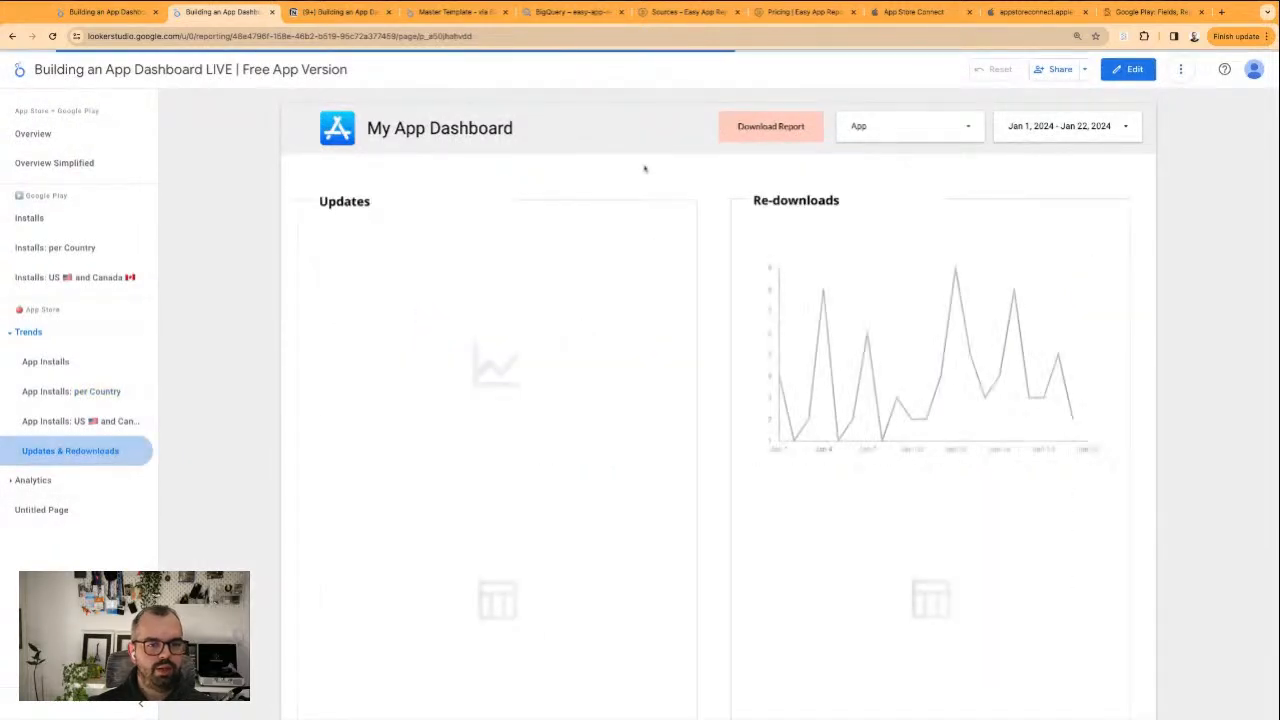
pyautogui.scroll(-3, 455, 250)
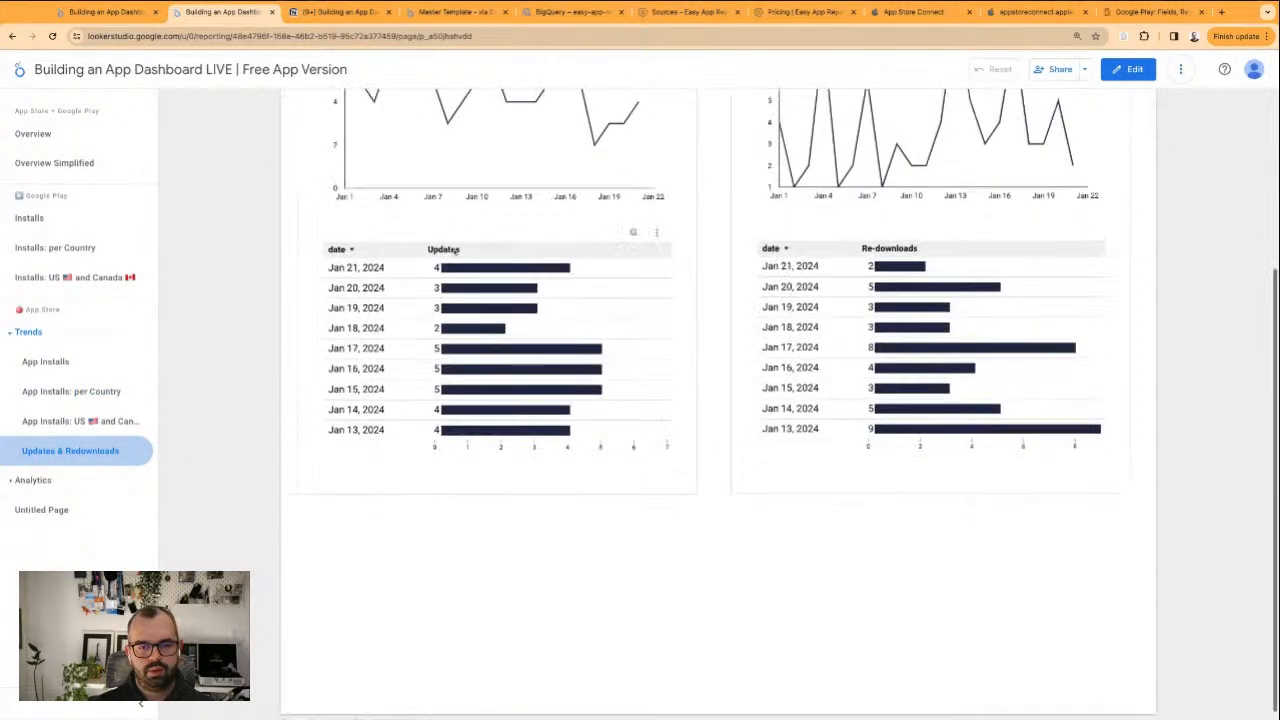
pyautogui.scroll(3, 769, 286)
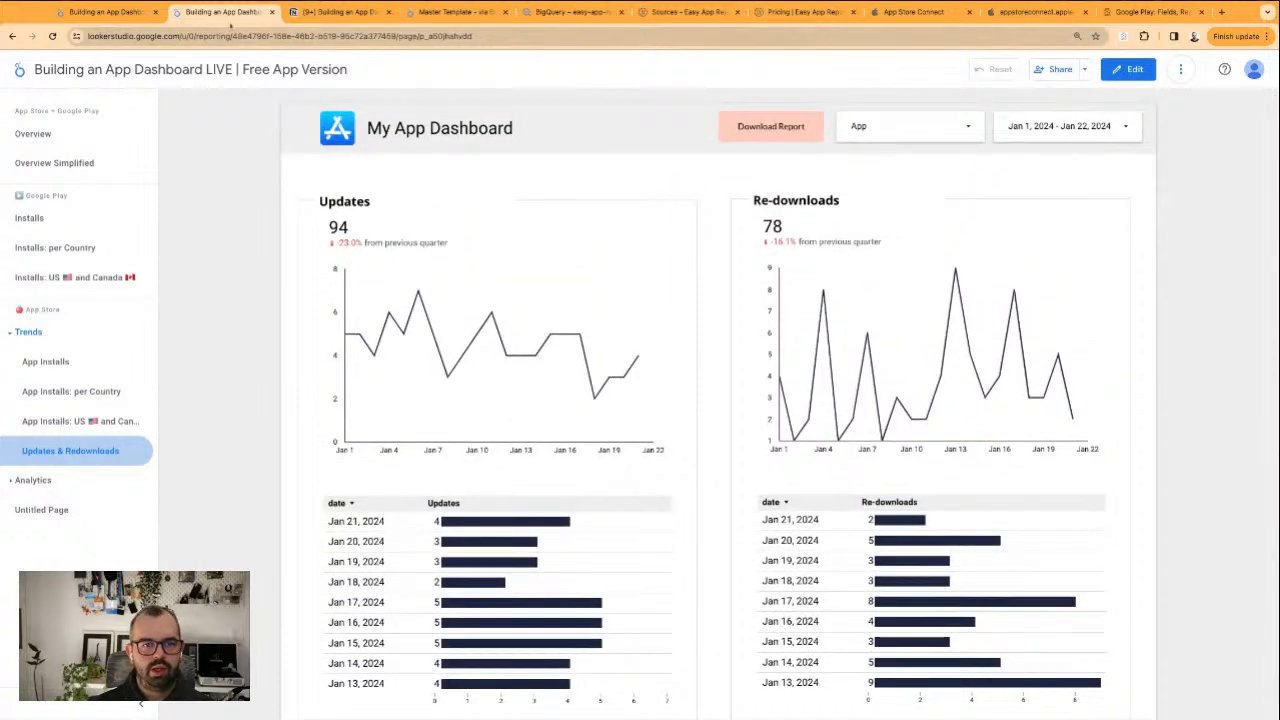
# Switch back to the report's edit-mode browser tab and duplicate the Google Play section's "Installs" page
pyautogui.click(118, 13)
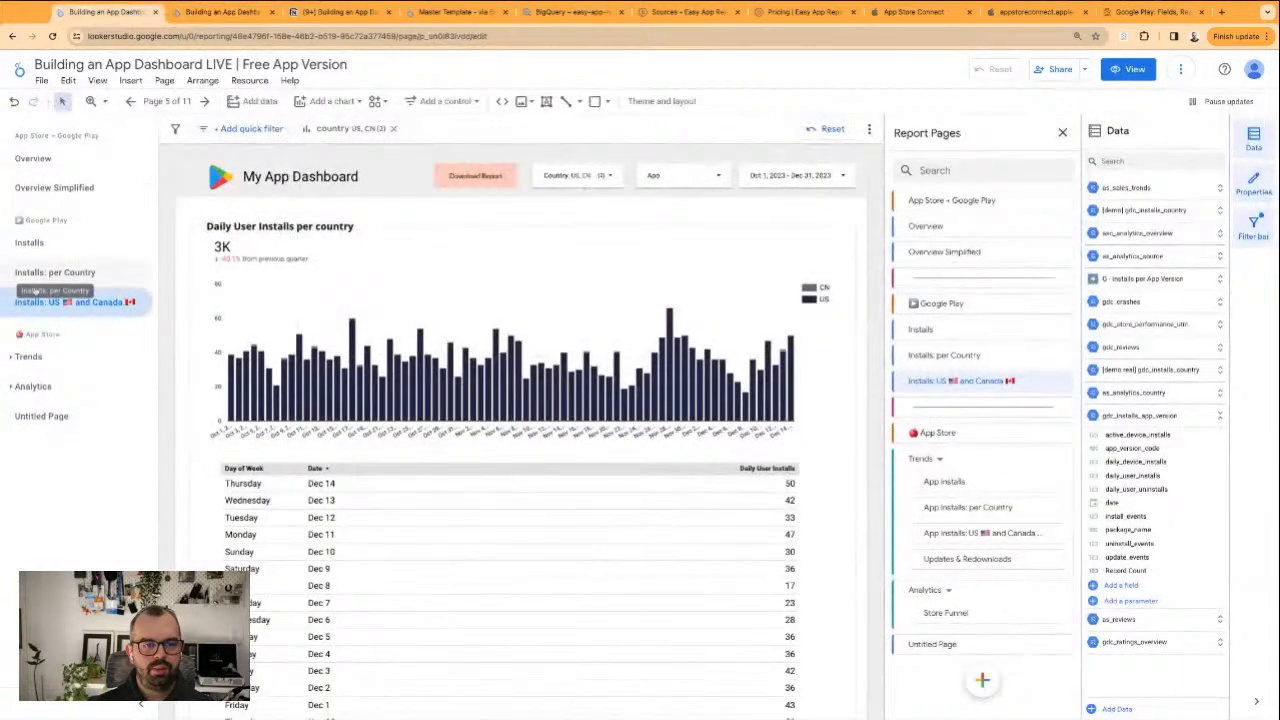
pyautogui.click(36, 246)
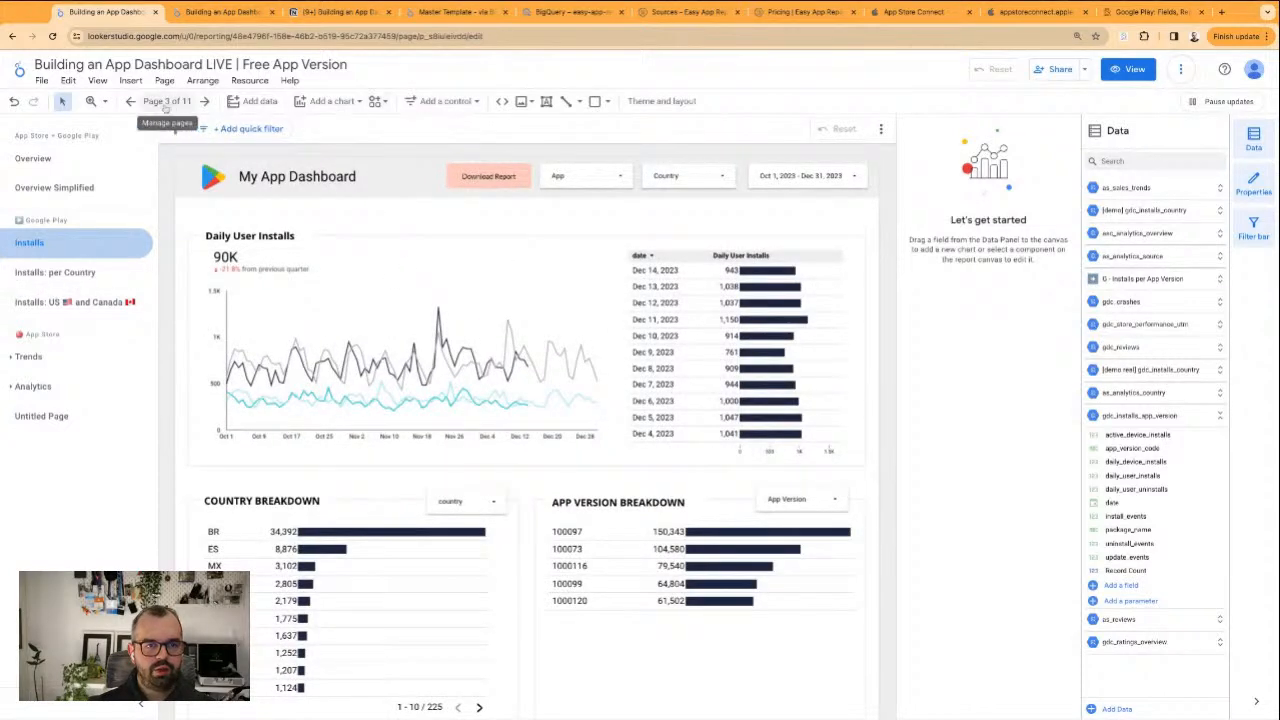
pyautogui.click(166, 101)
pyautogui.click(1064, 331)
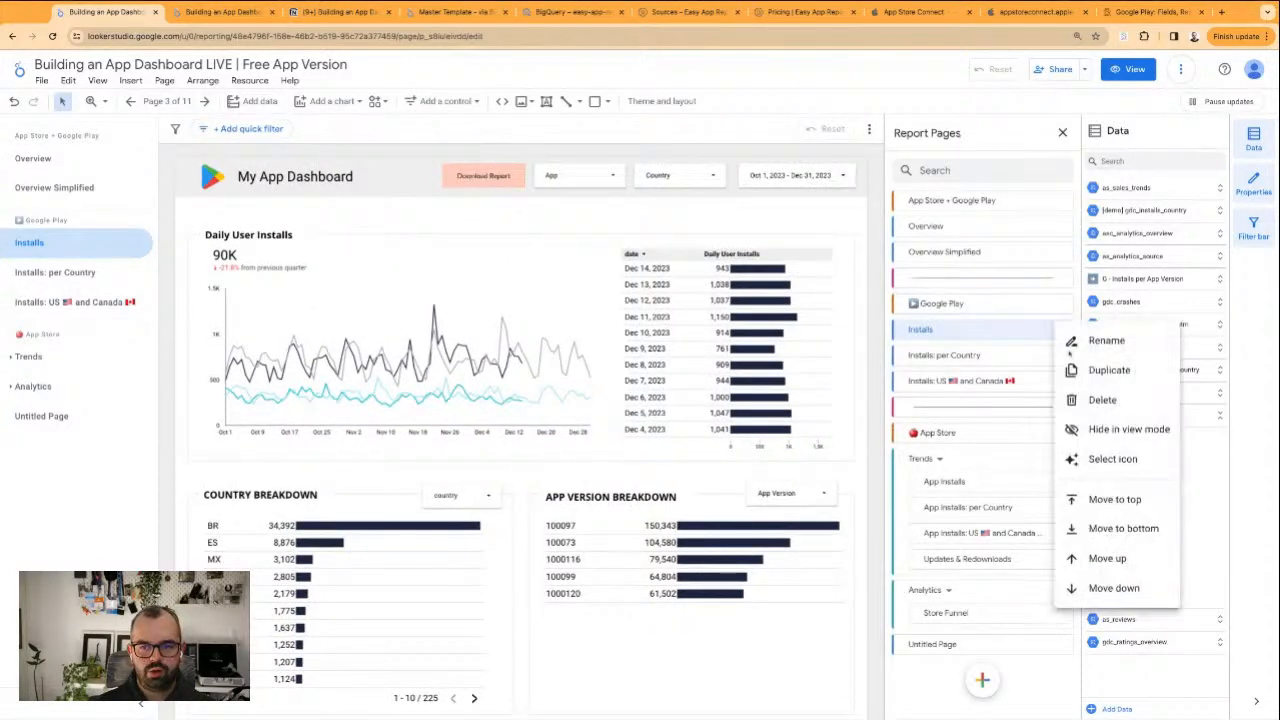
pyautogui.click(1081, 373)
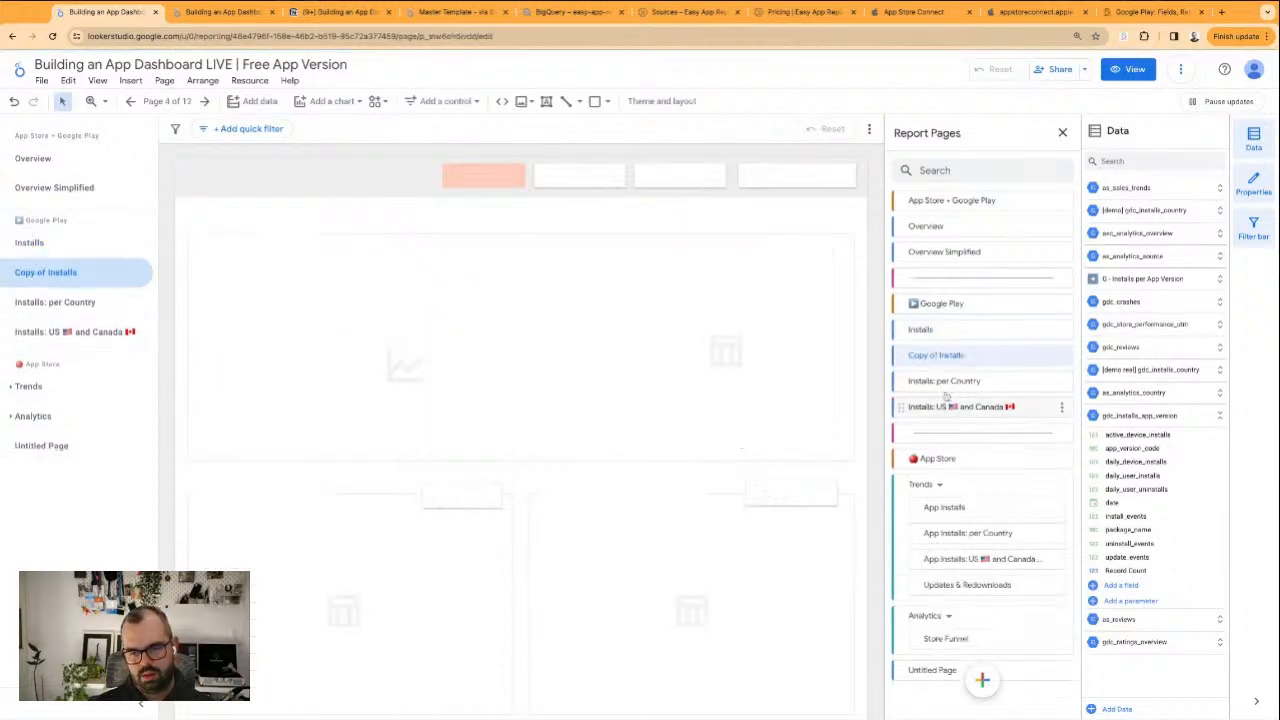
# Try to rename the copied "Installs" page as "Updates"
pyautogui.click(936, 380)
pyautogui.click(924, 356)
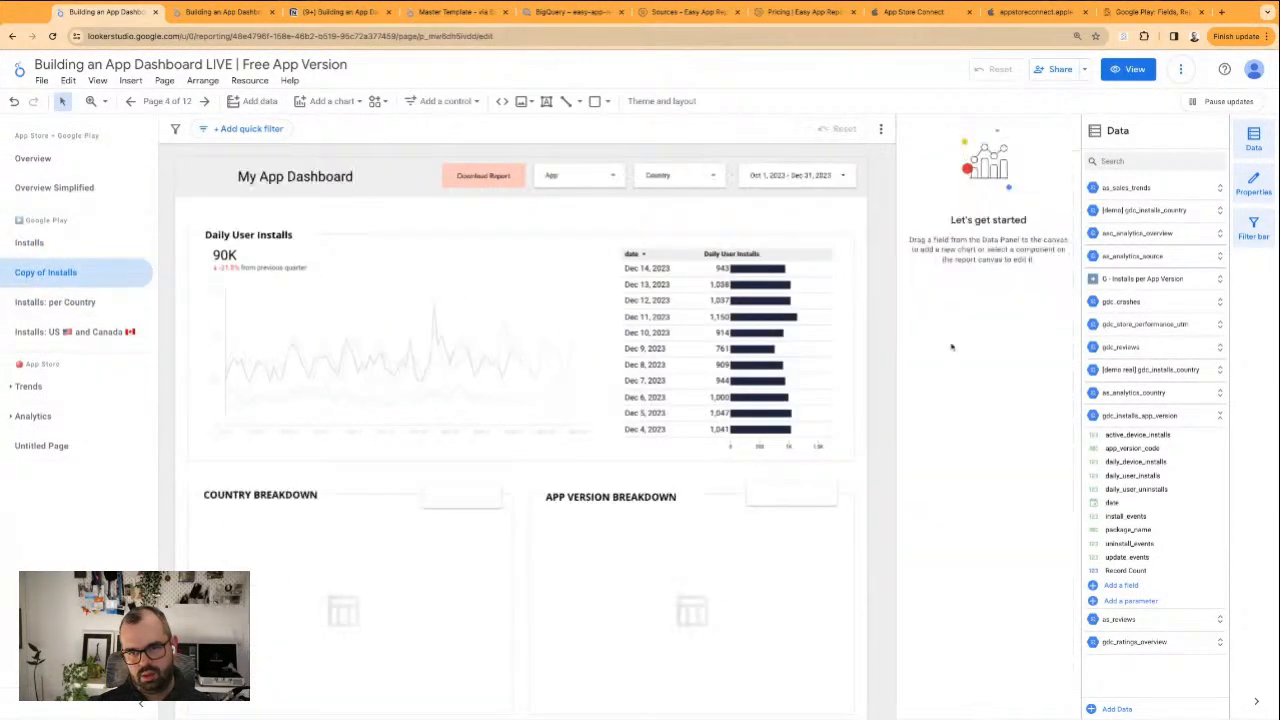
pyautogui.click(167, 101)
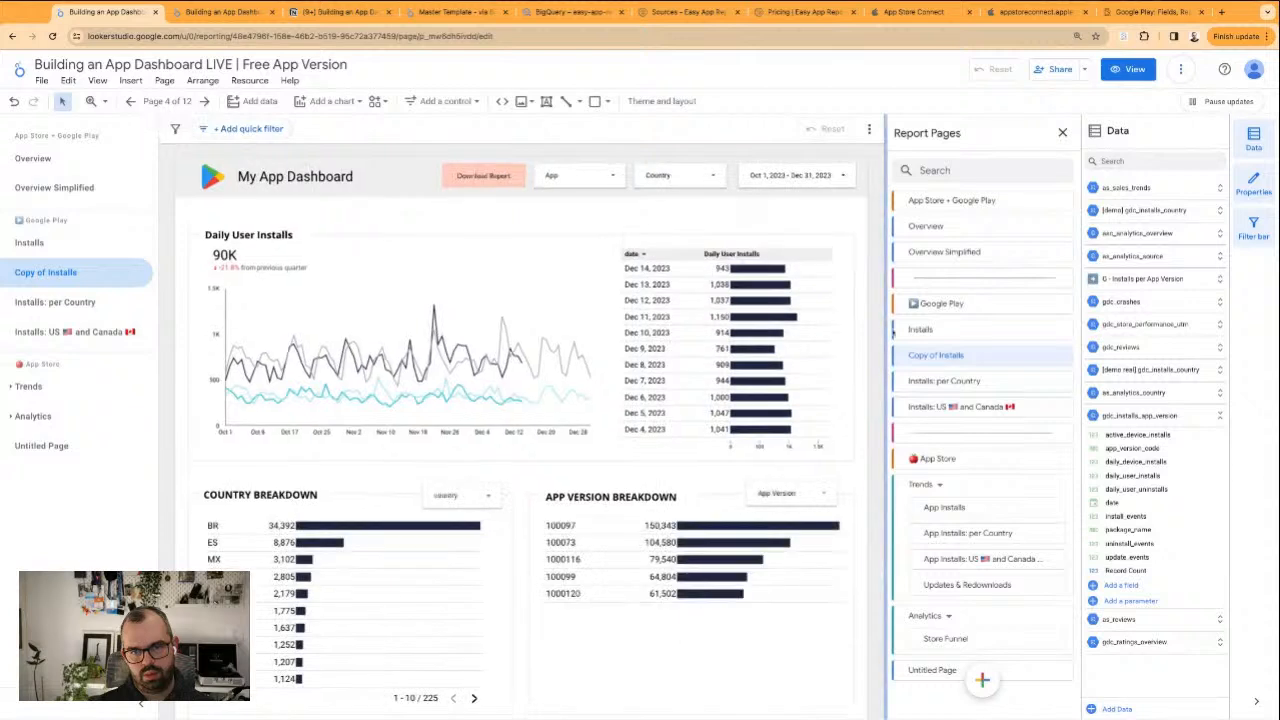
pyautogui.doubleClick(937, 355)
pyautogui.write('Updates')
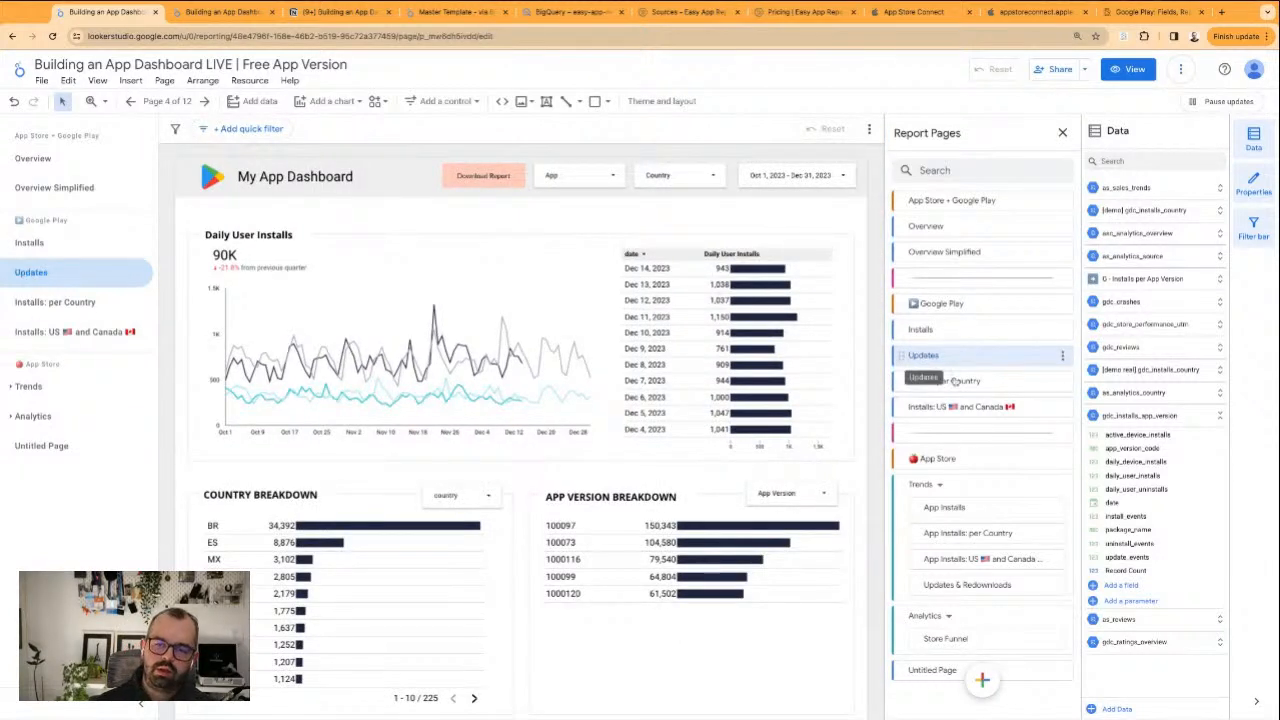
pyautogui.press('Escape')
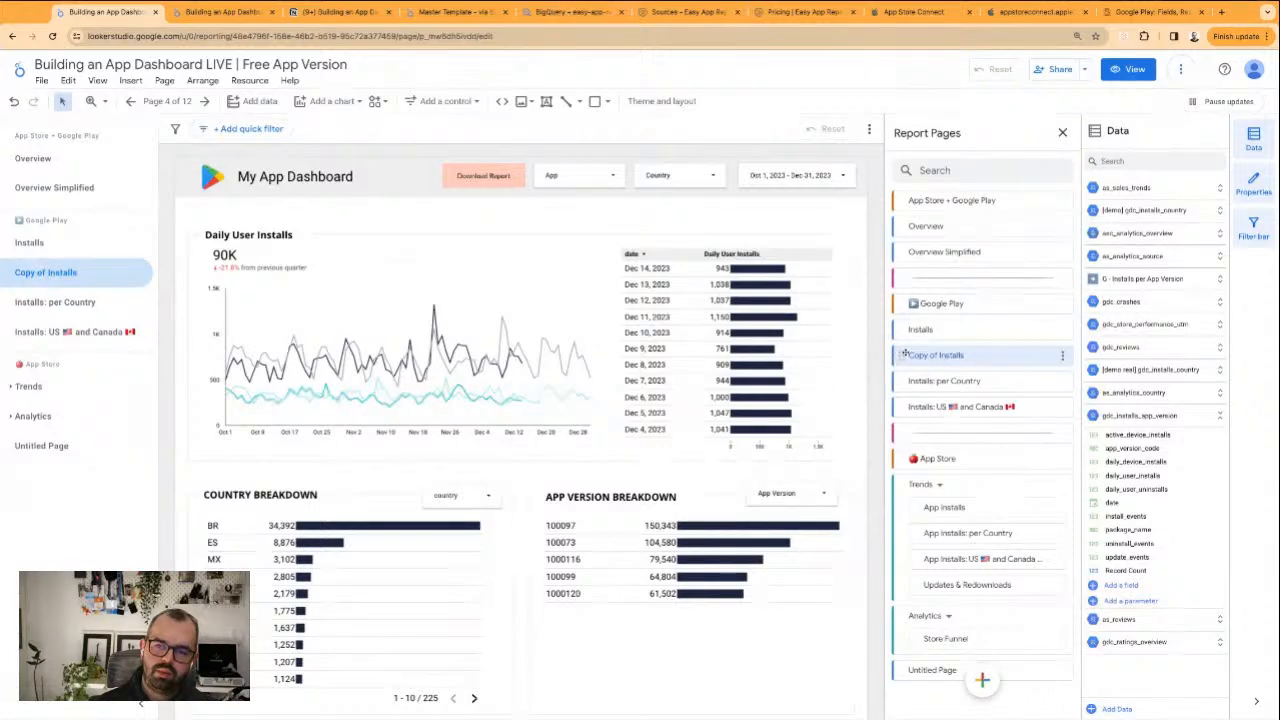
# Move the copied page below the Google Play "Installs: US 🇺🇸 and Canada 🇨🇦" page and rename it "Updates"
pyautogui.moveTo(900, 355); pyautogui.dragTo(900, 407)
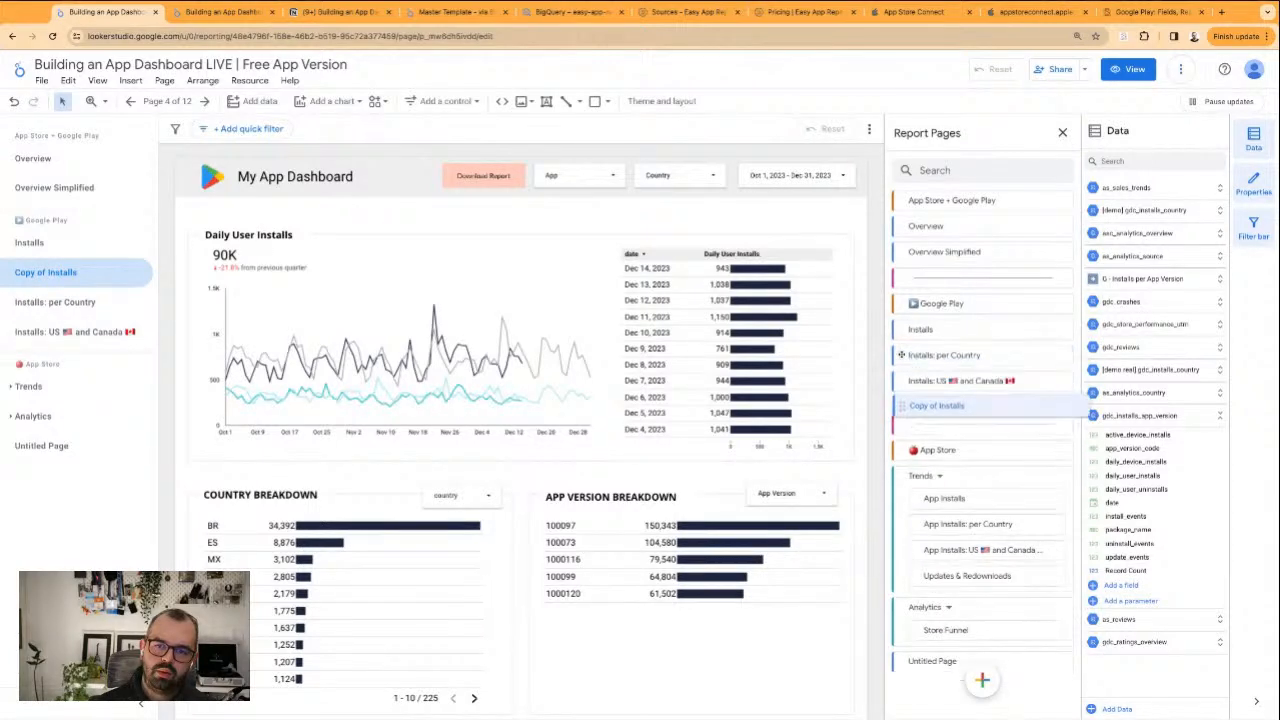
pyautogui.click(903, 381)
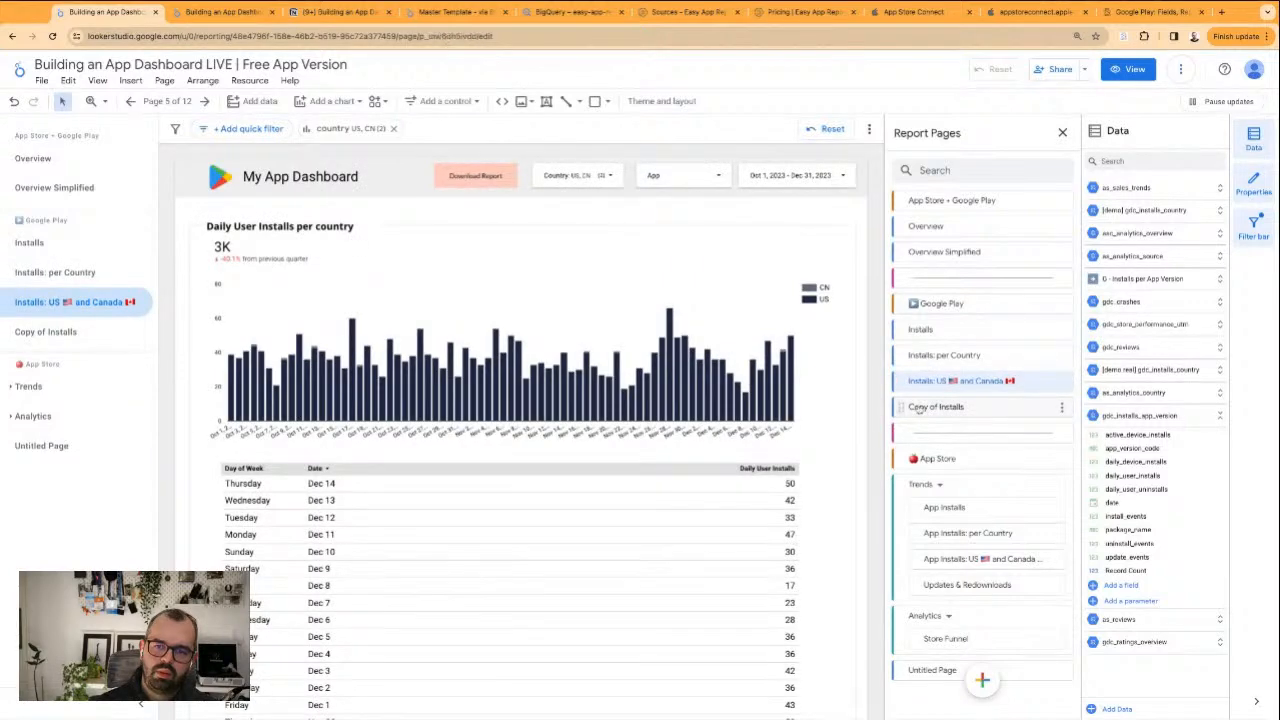
pyautogui.doubleClick(921, 407)
pyautogui.write('Updated')
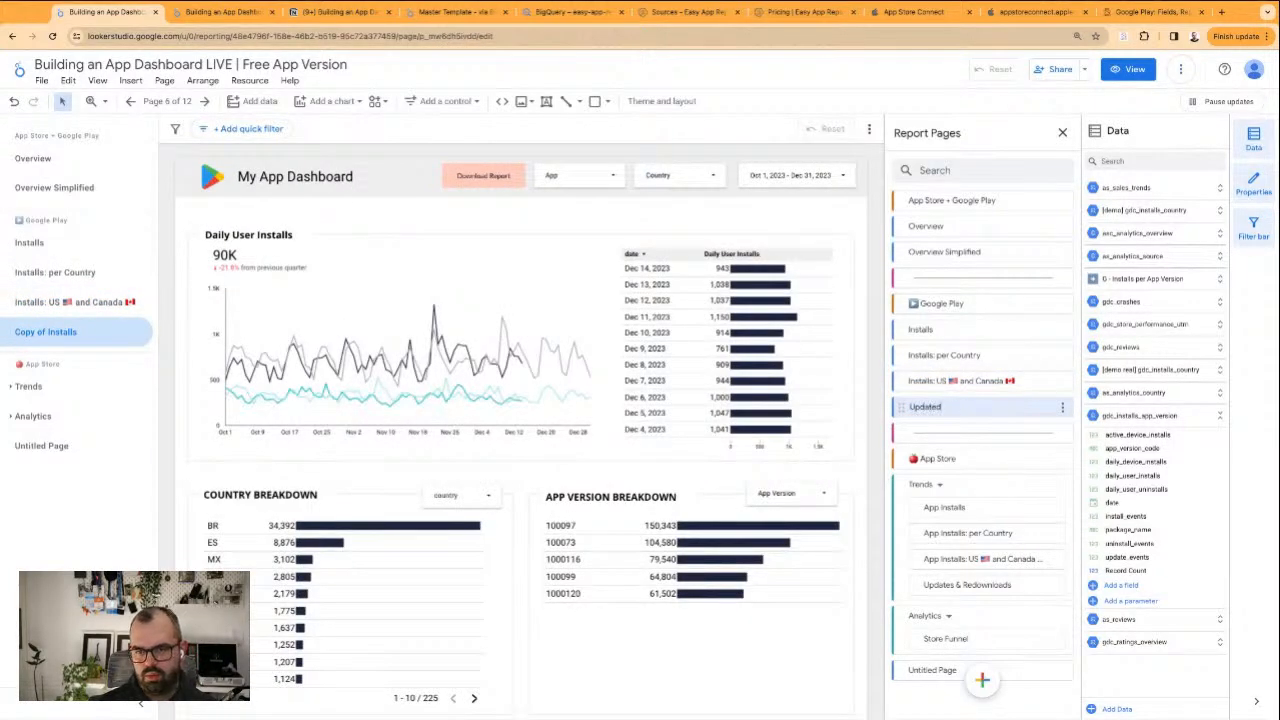
pyautogui.press('Return')
pyautogui.doubleClick(921, 407)
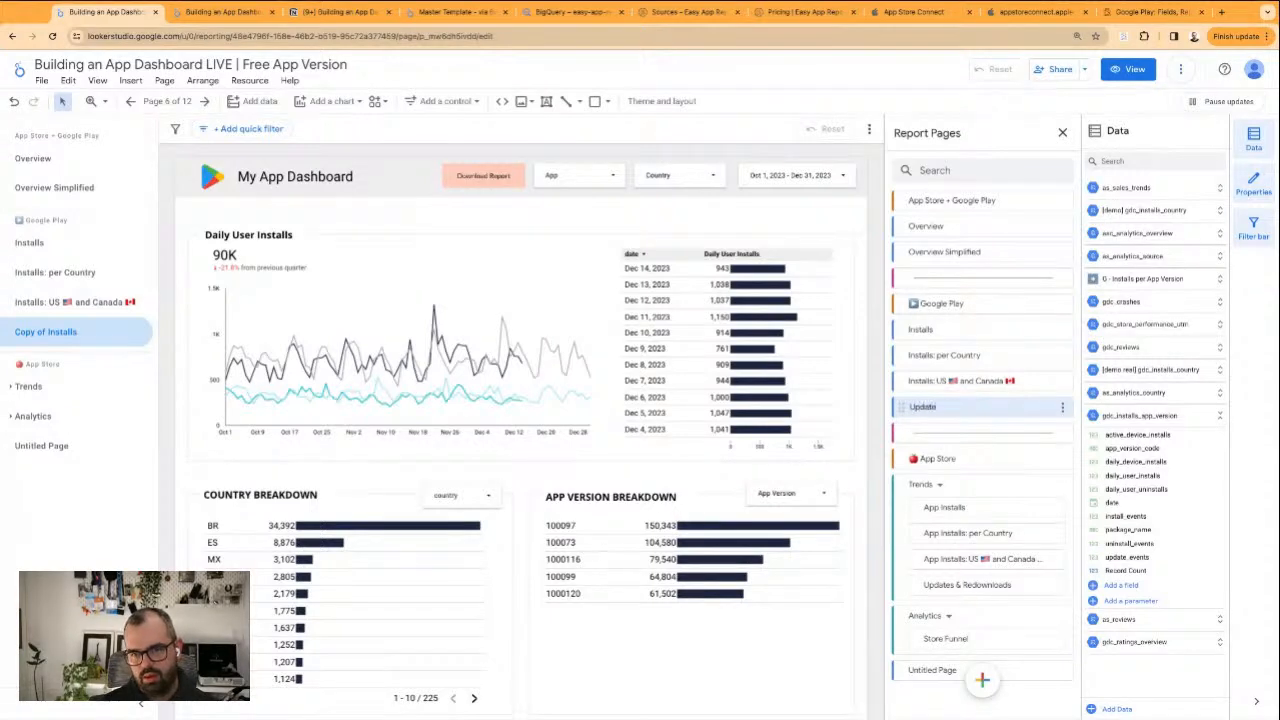
pyautogui.write('Updates')
pyautogui.press('Return')
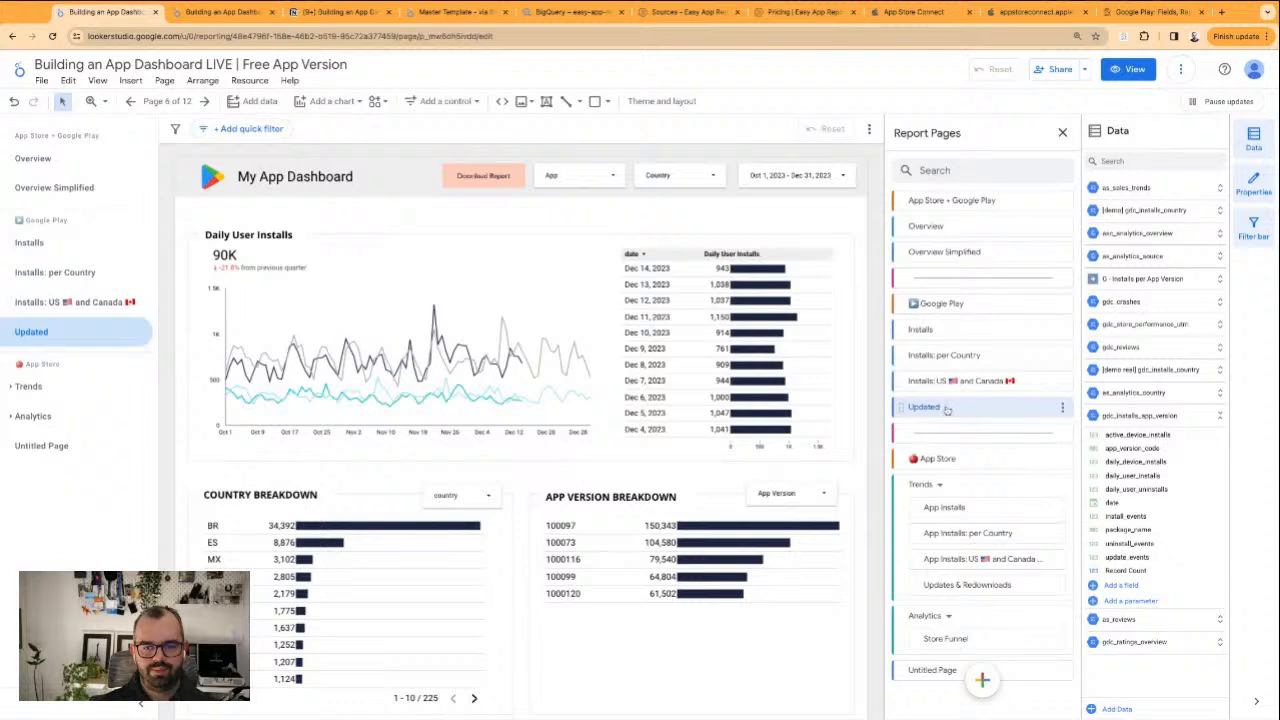
pyautogui.doubleClick(936, 408)
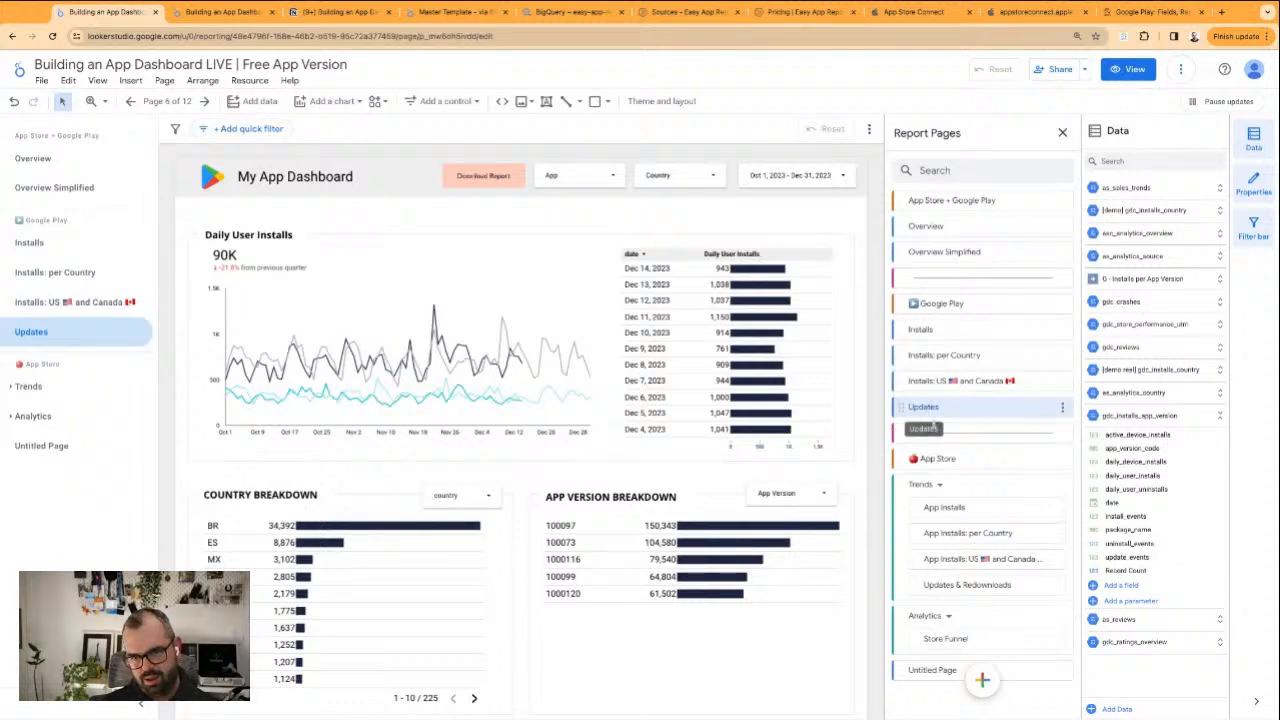
# Delete the Country Breakdown and App Version Breakdown sections, including their frames and controls, from the Updates page
pyautogui.click(183, 487)
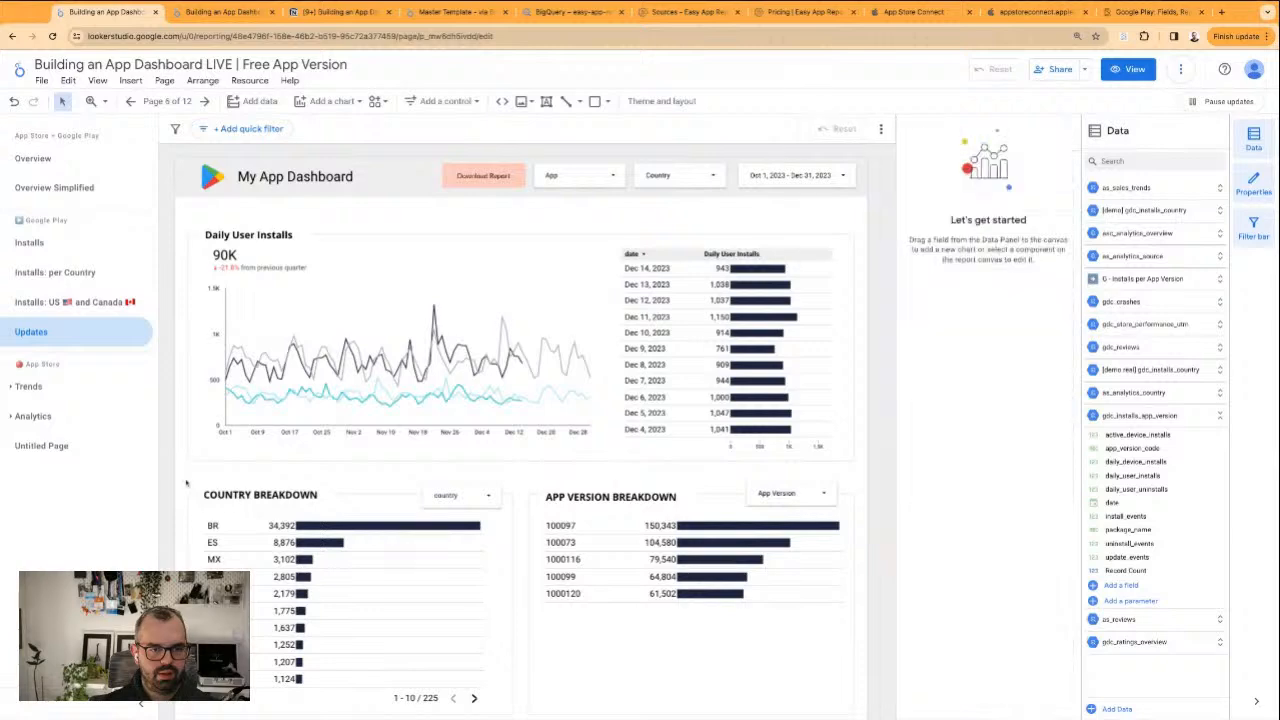
pyautogui.moveTo(182, 456); pyautogui.dragTo(807, 699)
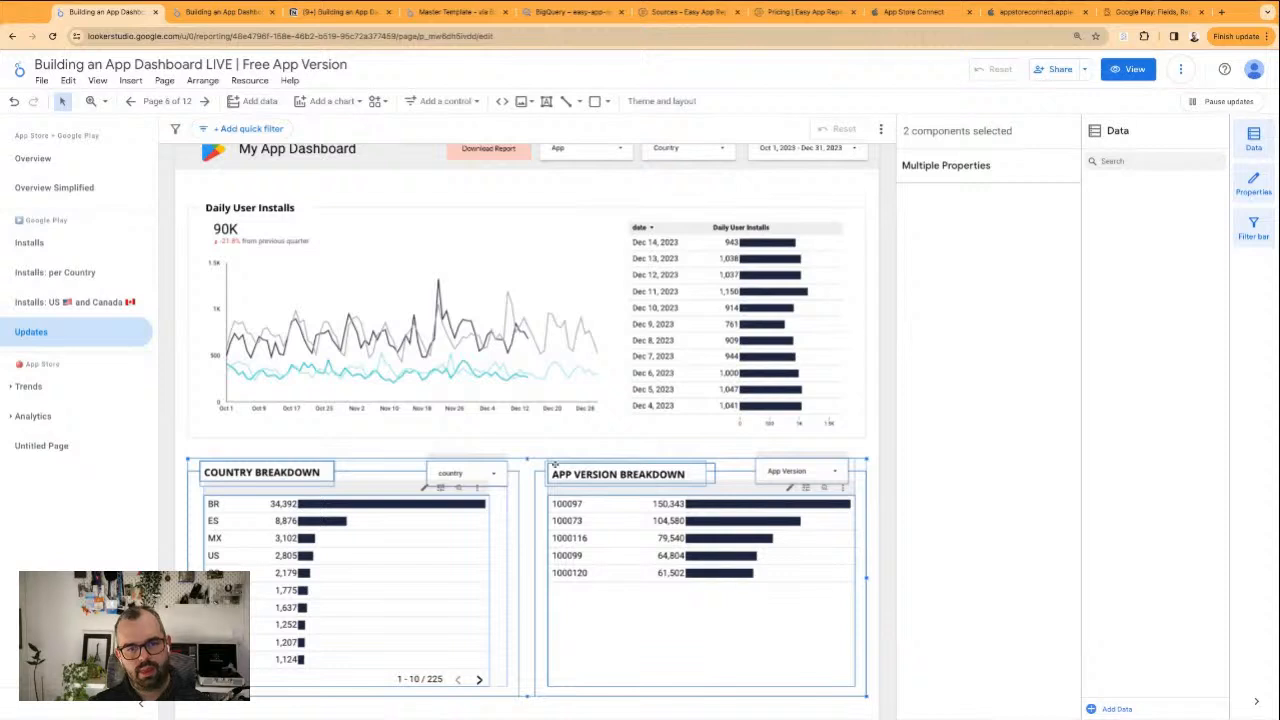
pyautogui.press('Delete')
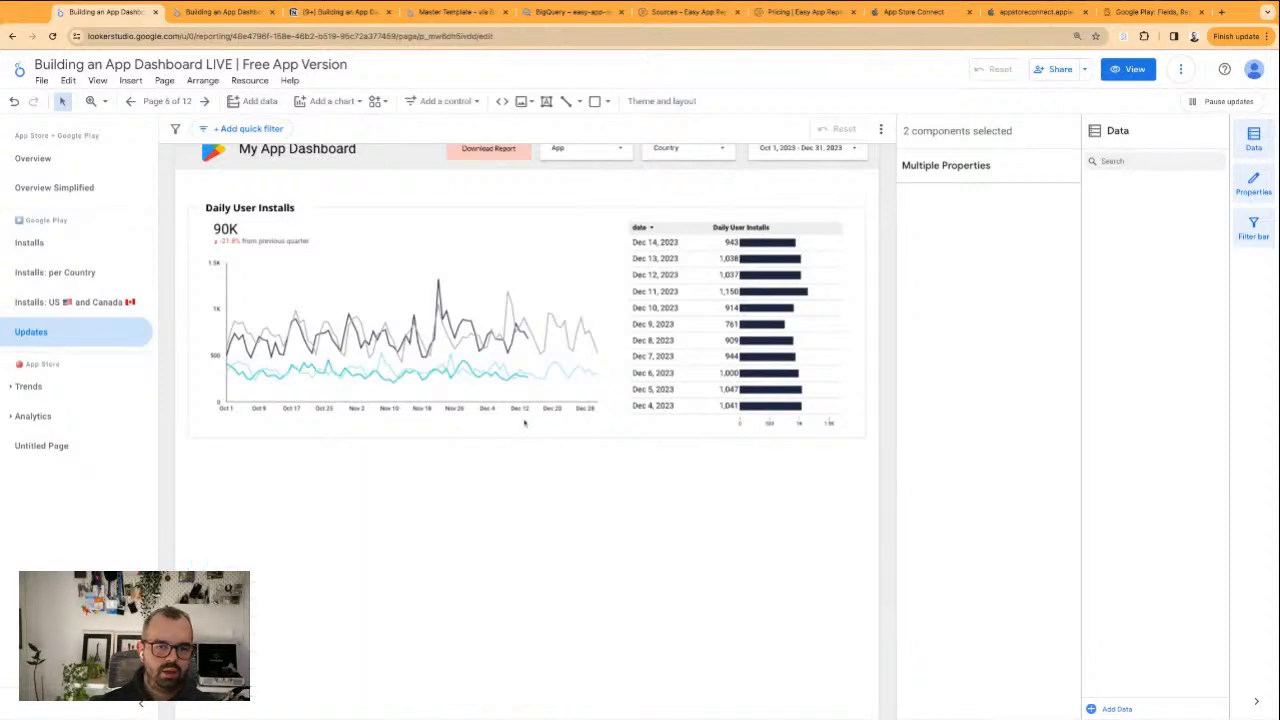
# Extend the Daily User Installs frame down over the emptied area and place the date table beneath the line chart, widened across the frame
pyautogui.click(536, 441)
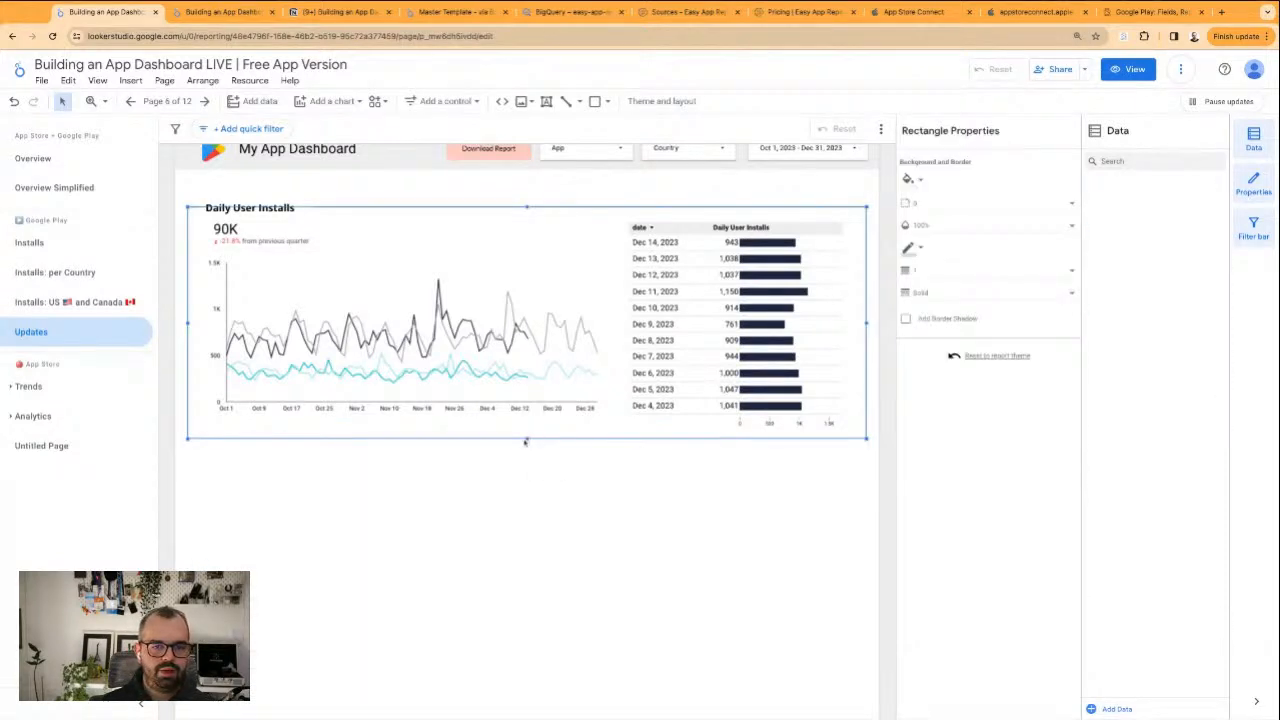
pyautogui.moveTo(526, 441); pyautogui.dragTo(527, 703)
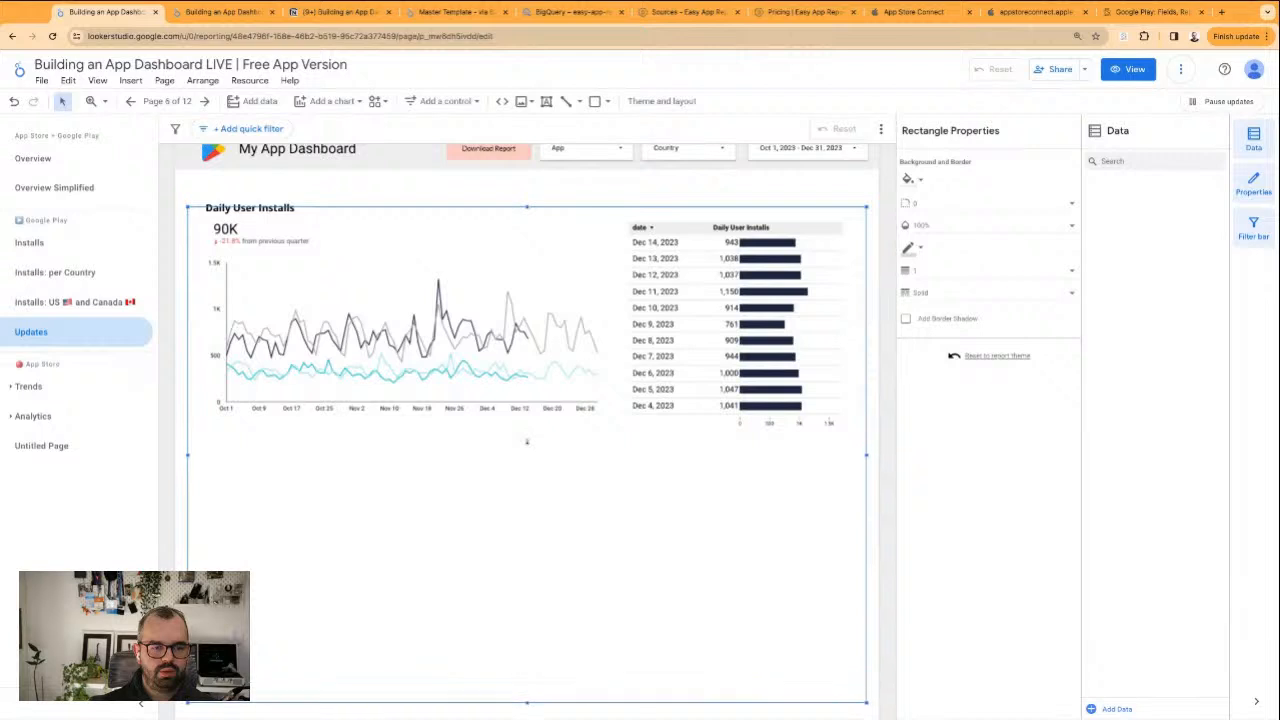
pyautogui.moveTo(696, 304); pyautogui.dragTo(282, 532)
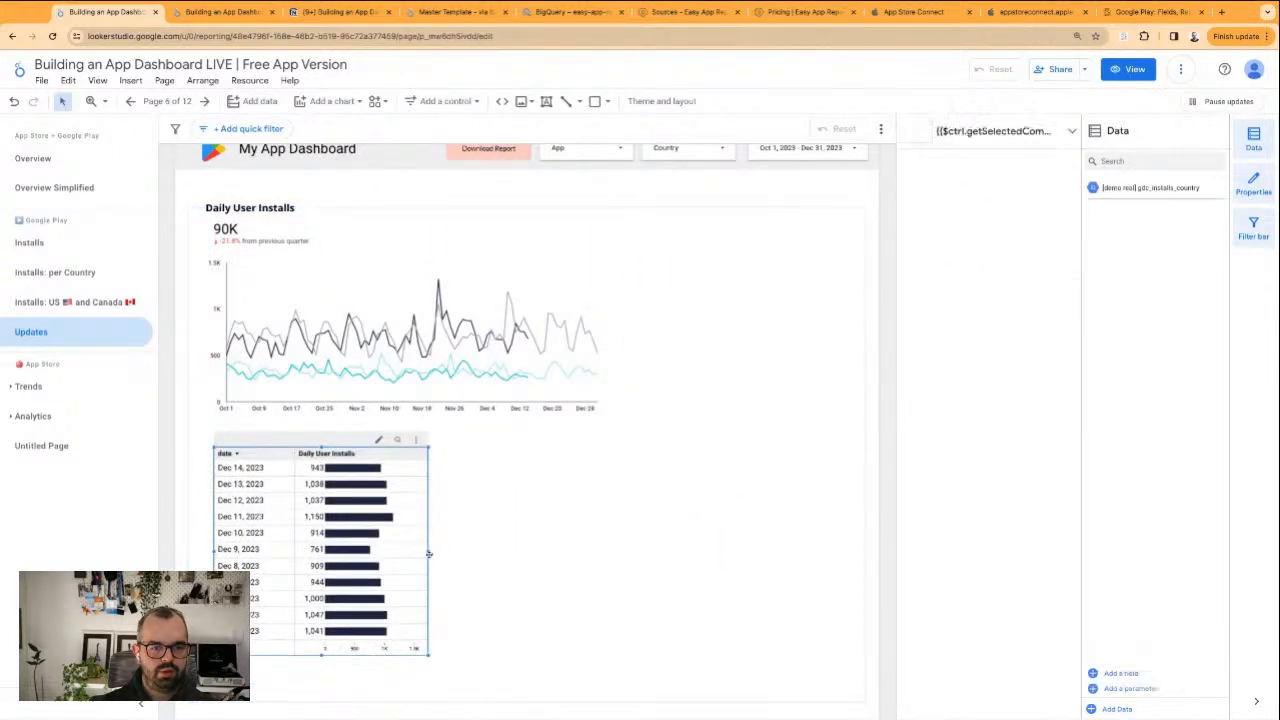
pyautogui.moveTo(429, 552); pyautogui.dragTo(431, 551)
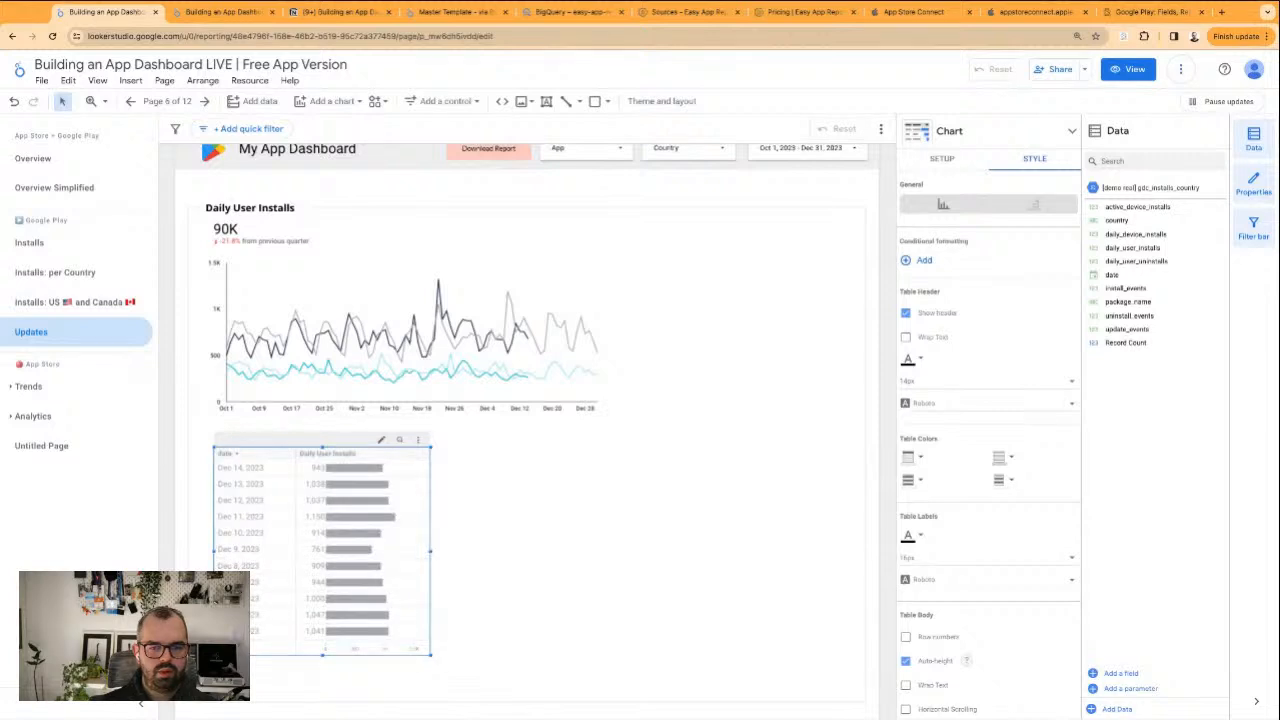
# Stretch the line chart and the table beneath it to the same full width inside the frame, and narrow the table's date column
pyautogui.click(585, 350)
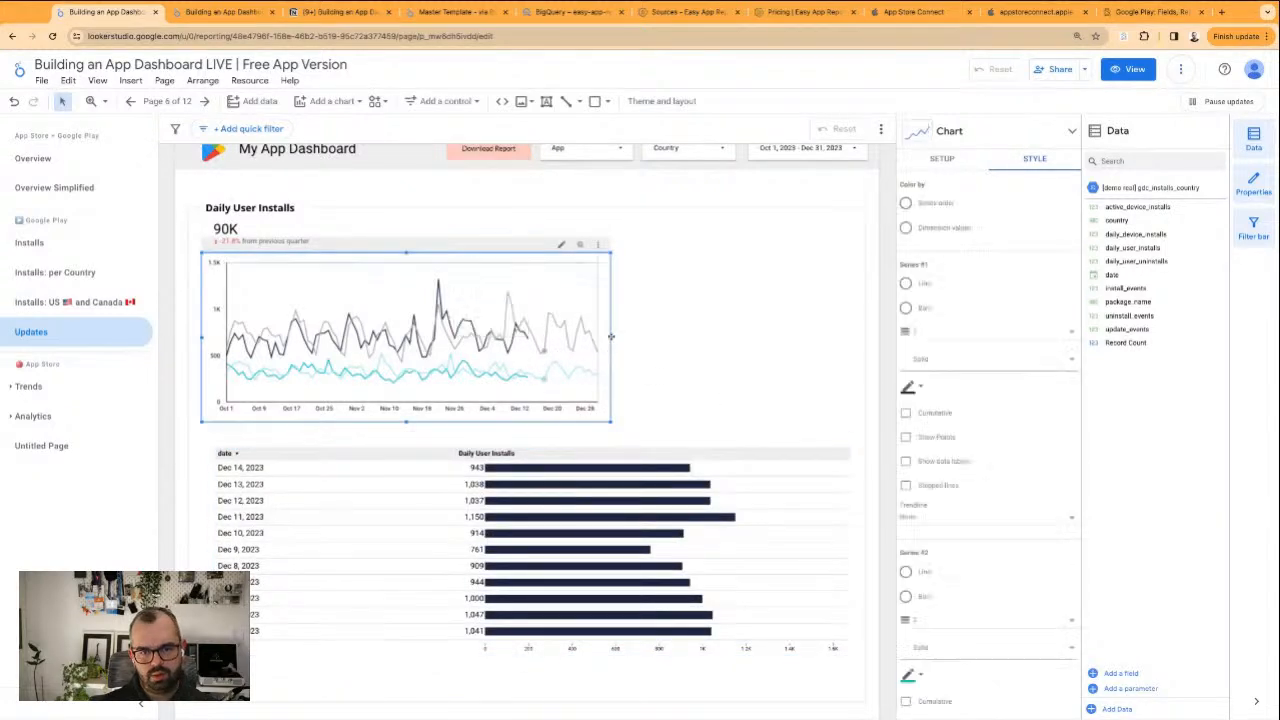
pyautogui.moveTo(610, 337); pyautogui.dragTo(852, 337)
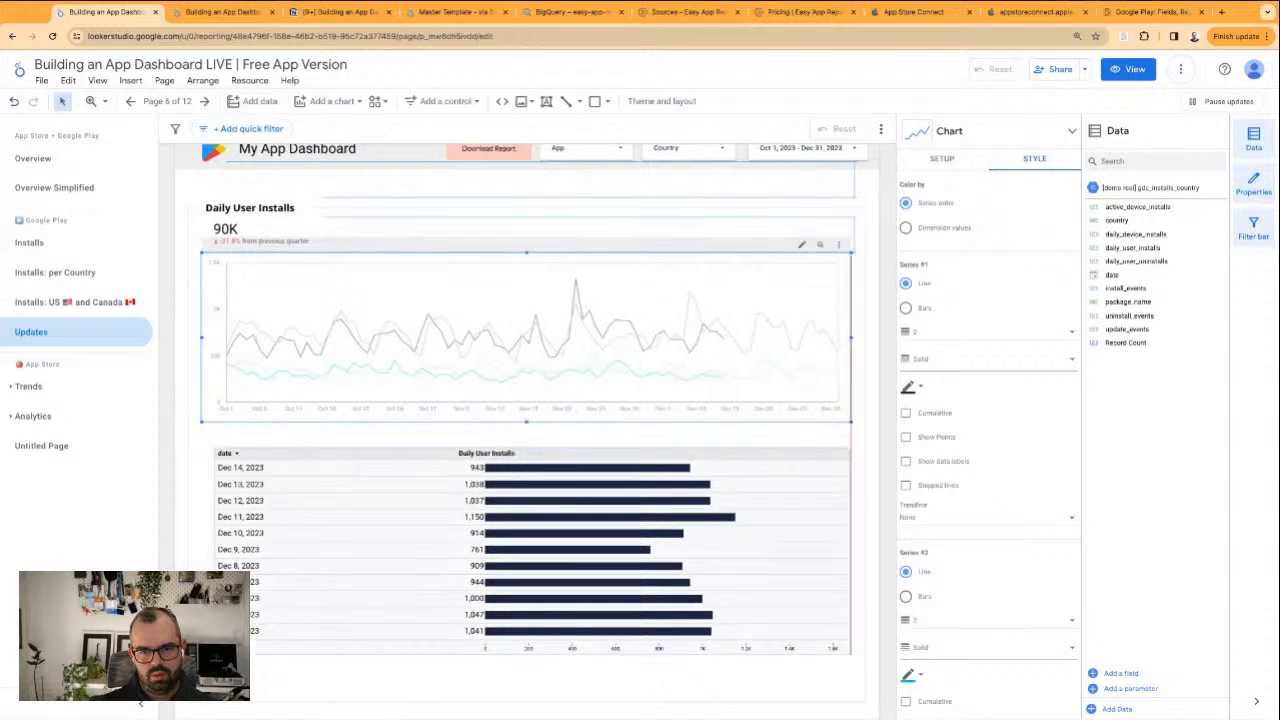
pyautogui.click(352, 491)
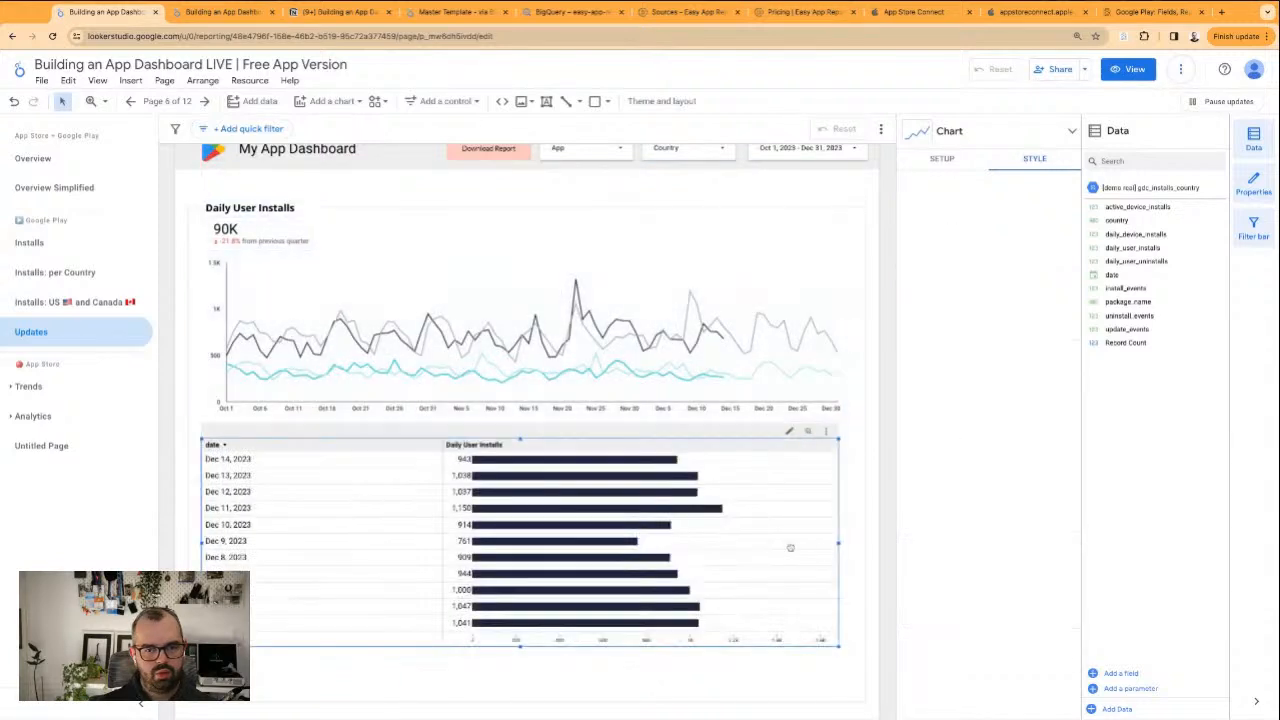
pyautogui.moveTo(838, 543); pyautogui.dragTo(852, 543)
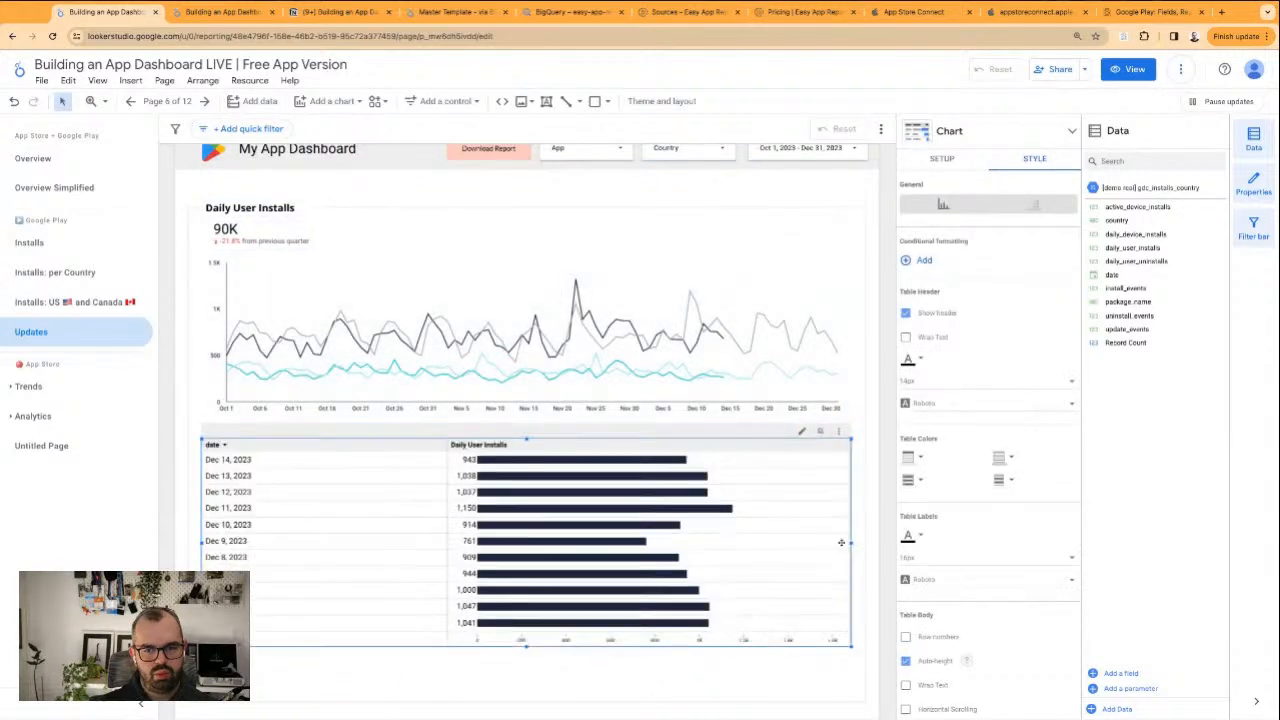
pyautogui.moveTo(447, 445); pyautogui.dragTo(339, 445)
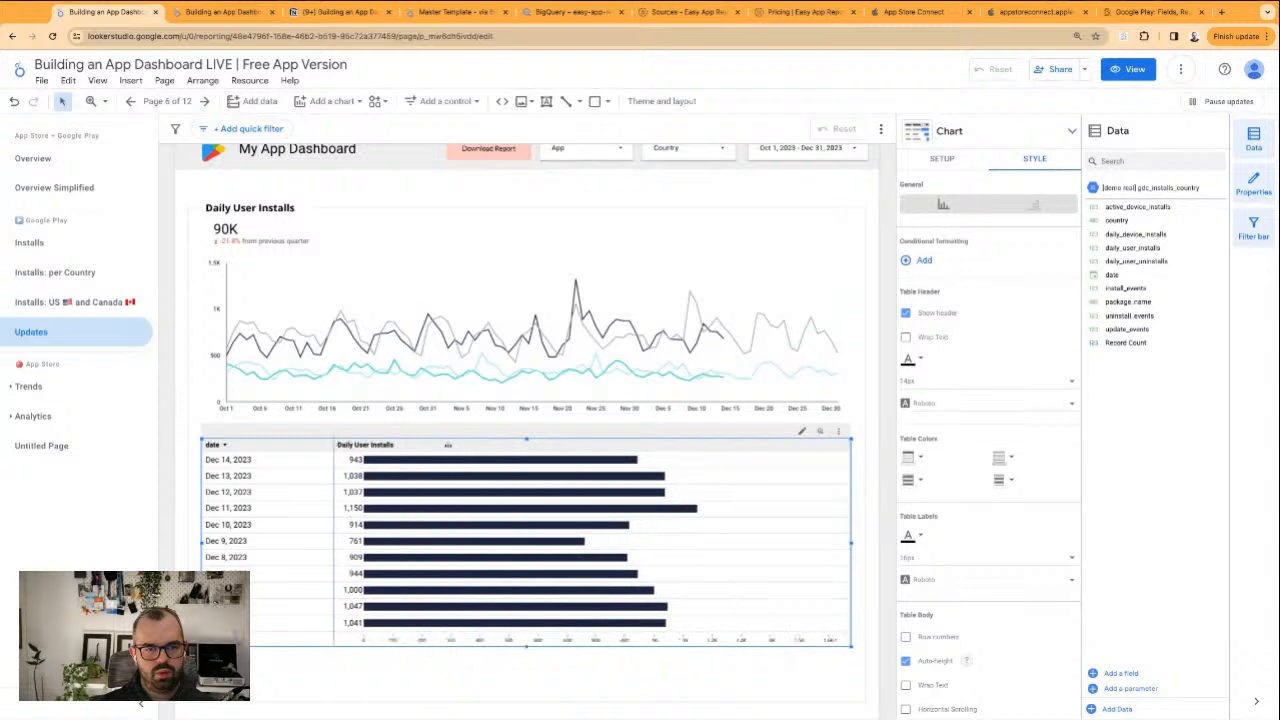
# Replace the metric of both the line chart and the date table with update_events, removing Daily User Installs from the table
pyautogui.click(305, 335)
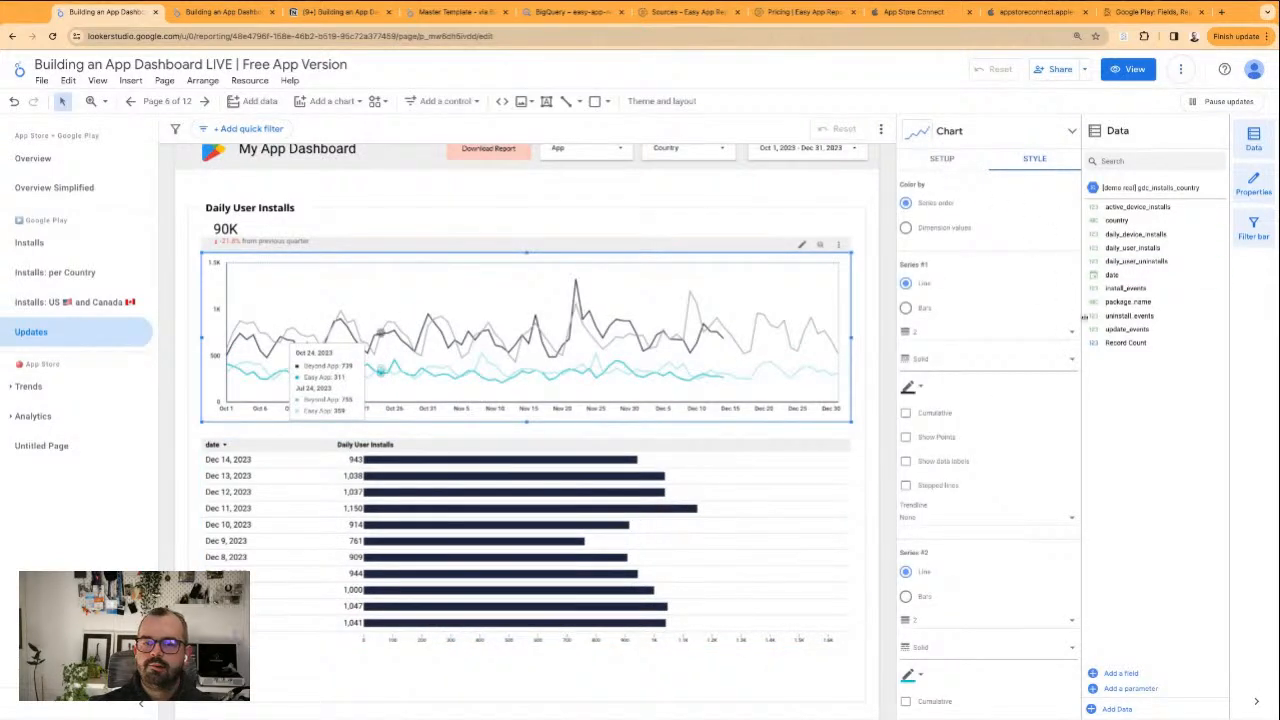
pyautogui.click(942, 159)
pyautogui.moveTo(1144, 332); pyautogui.dragTo(970, 415)
pyautogui.click(738, 502)
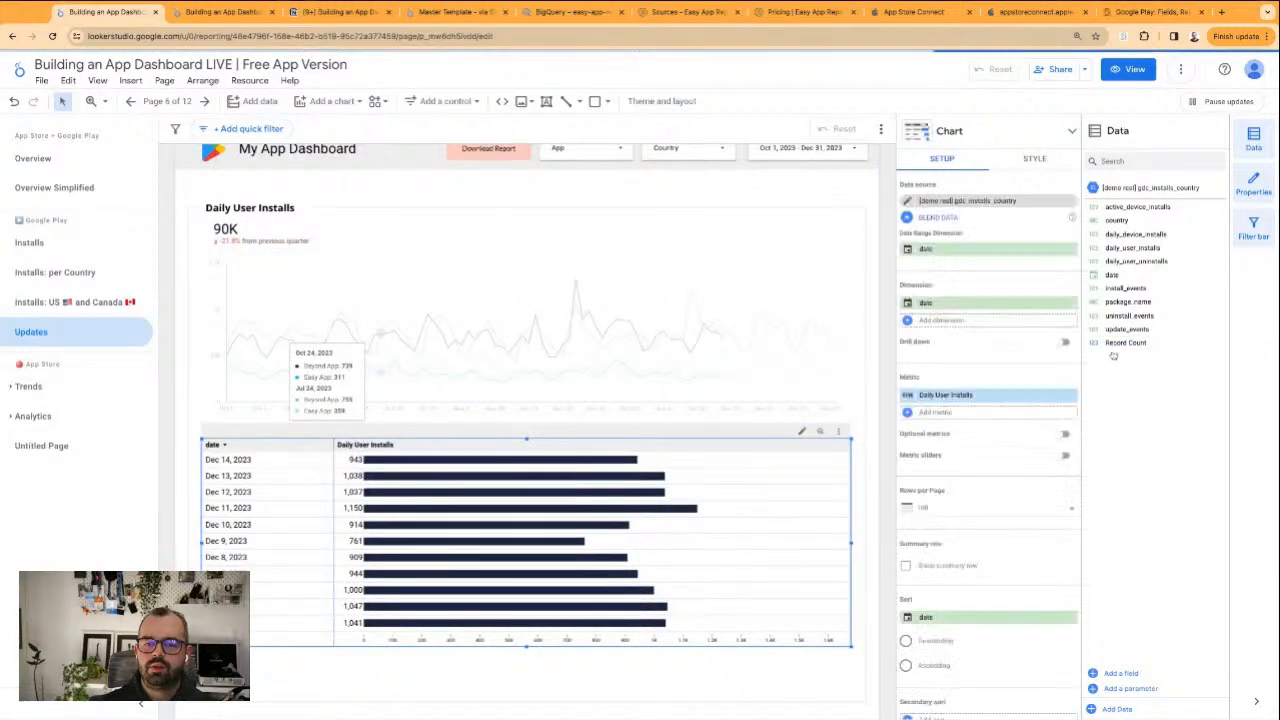
pyautogui.moveTo(1127, 330); pyautogui.dragTo(957, 398)
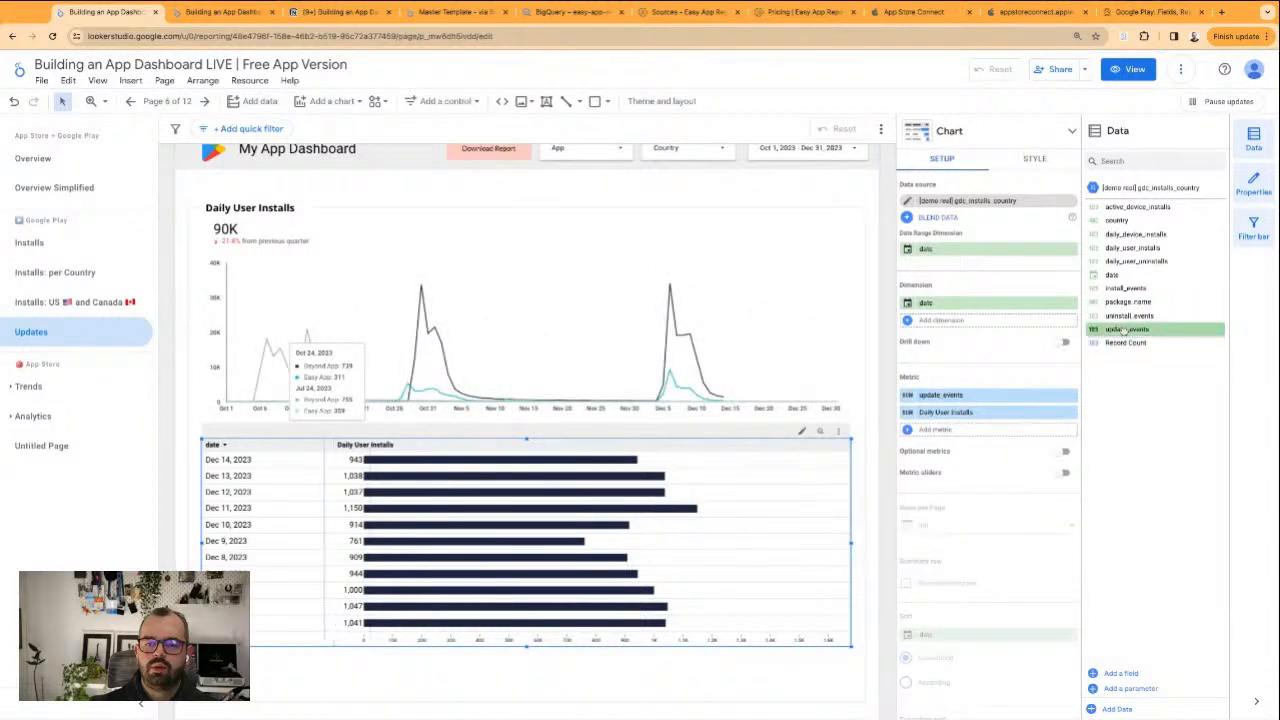
pyautogui.click(1070, 413)
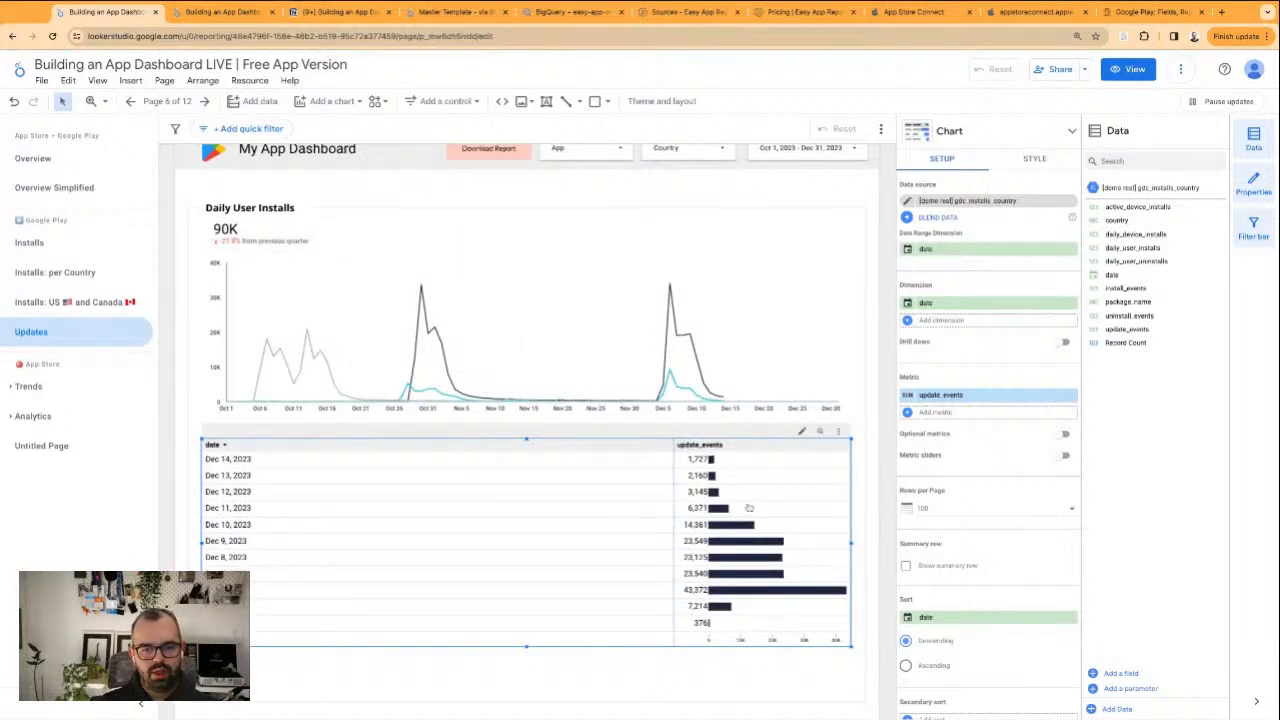
# Set the scorecard's metric to update_events and change the section heading above it to "Updates"
pyautogui.click(238, 229)
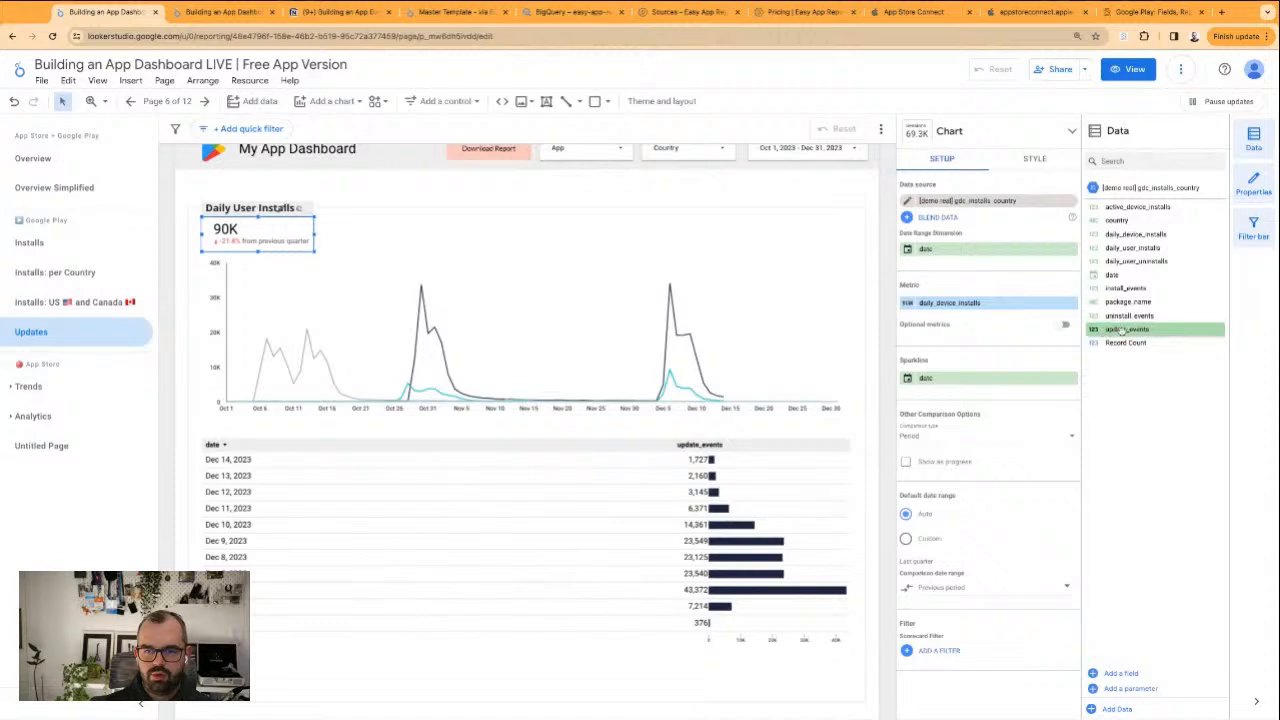
pyautogui.moveTo(1122, 330); pyautogui.dragTo(985, 303)
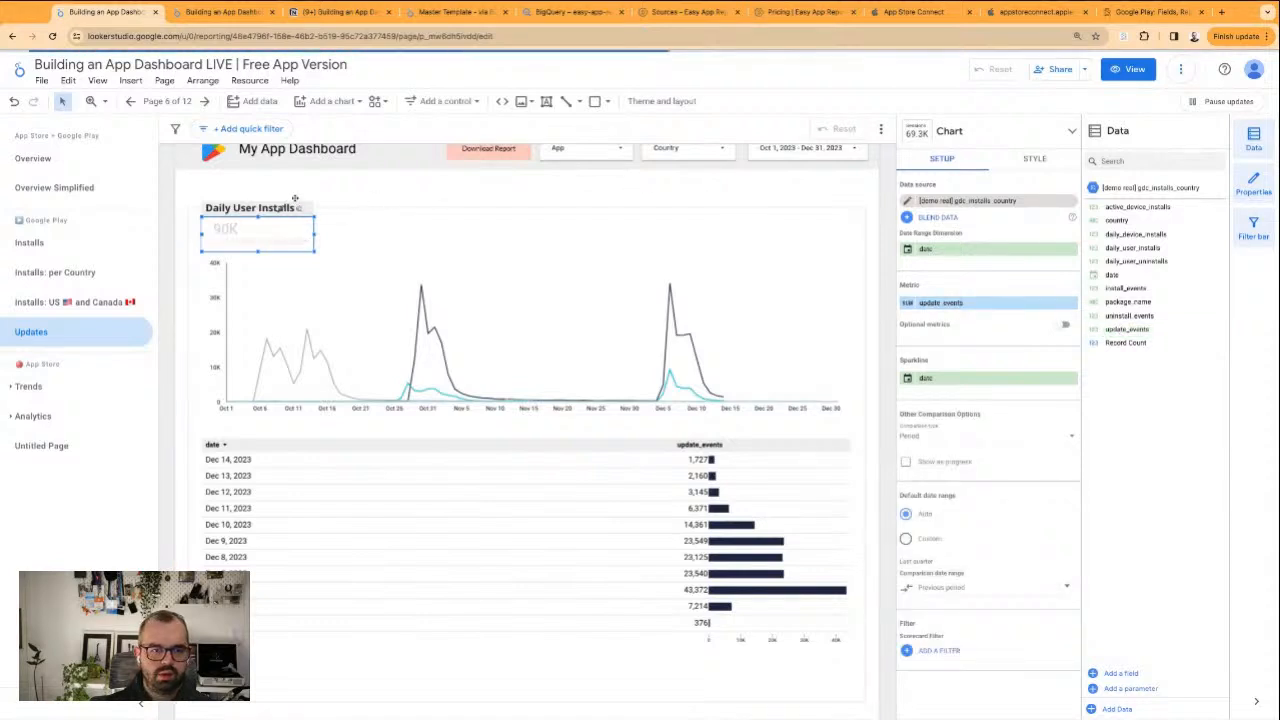
pyautogui.click(238, 220)
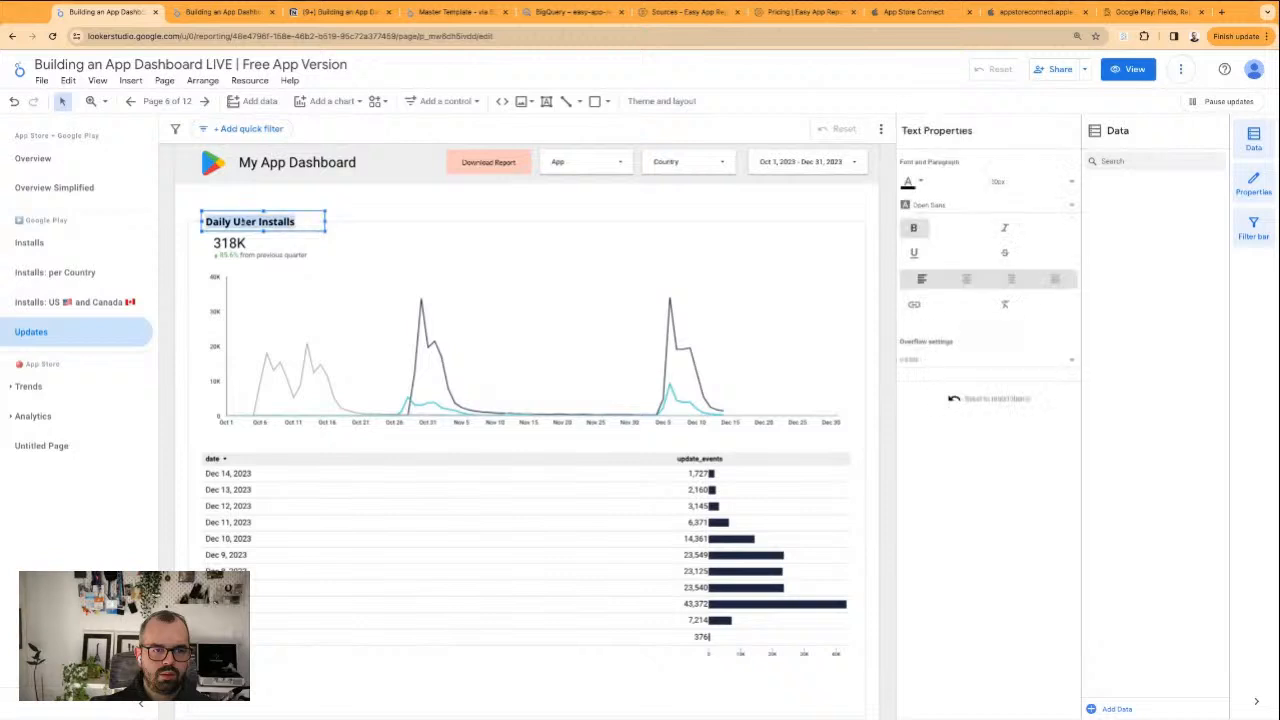
pyautogui.write('Updates')
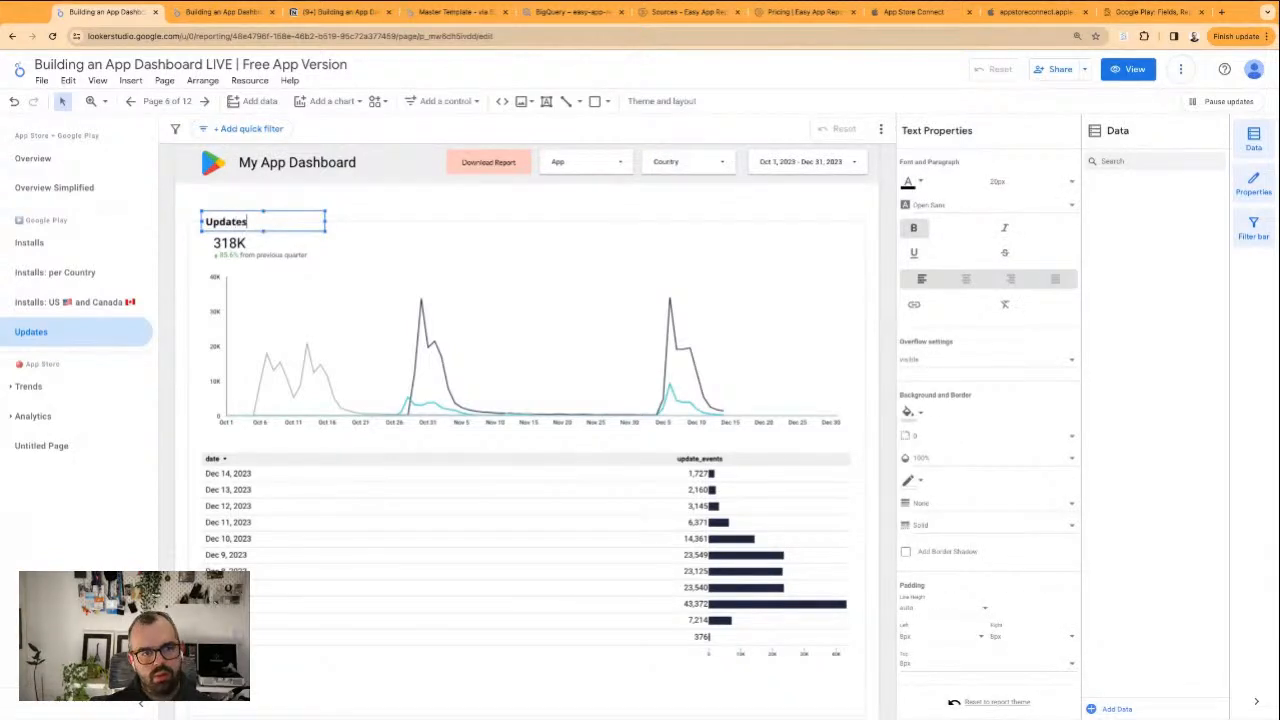
pyautogui.click(320, 205)
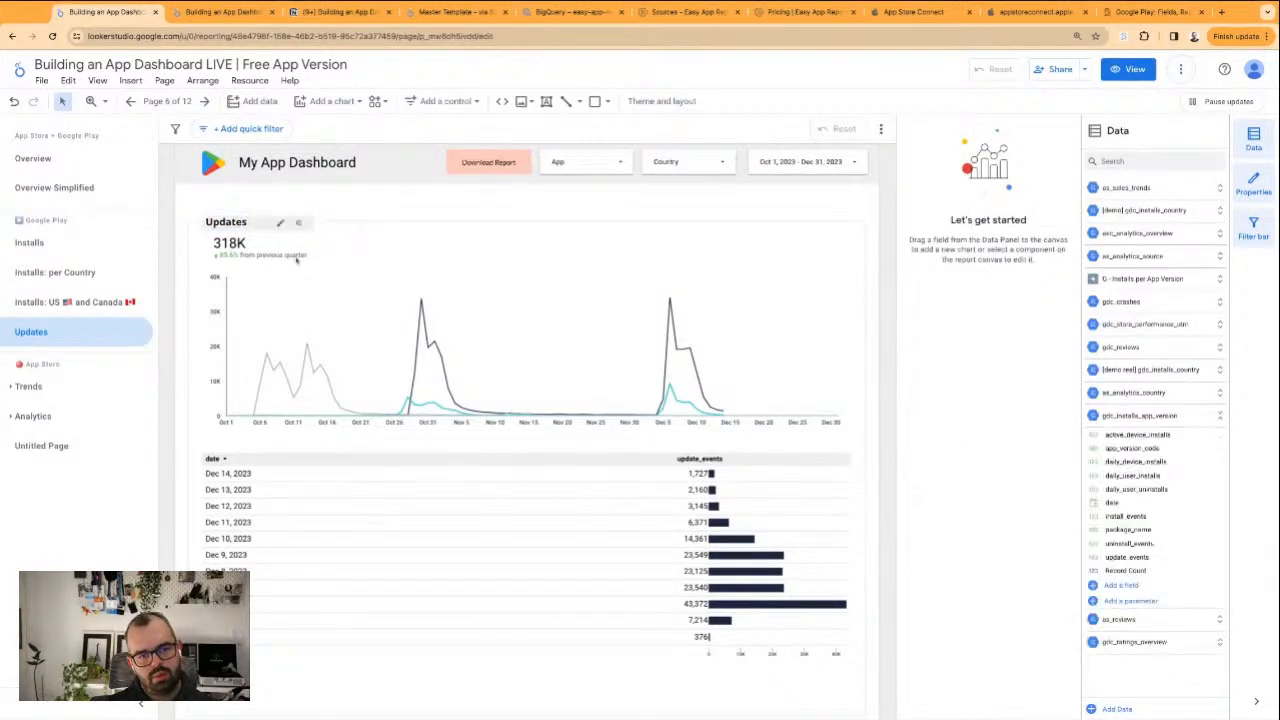
# Rename the date table's update_events metric to "Update Events" after checking the App Store Updates page for reference
pyautogui.click(456, 581)
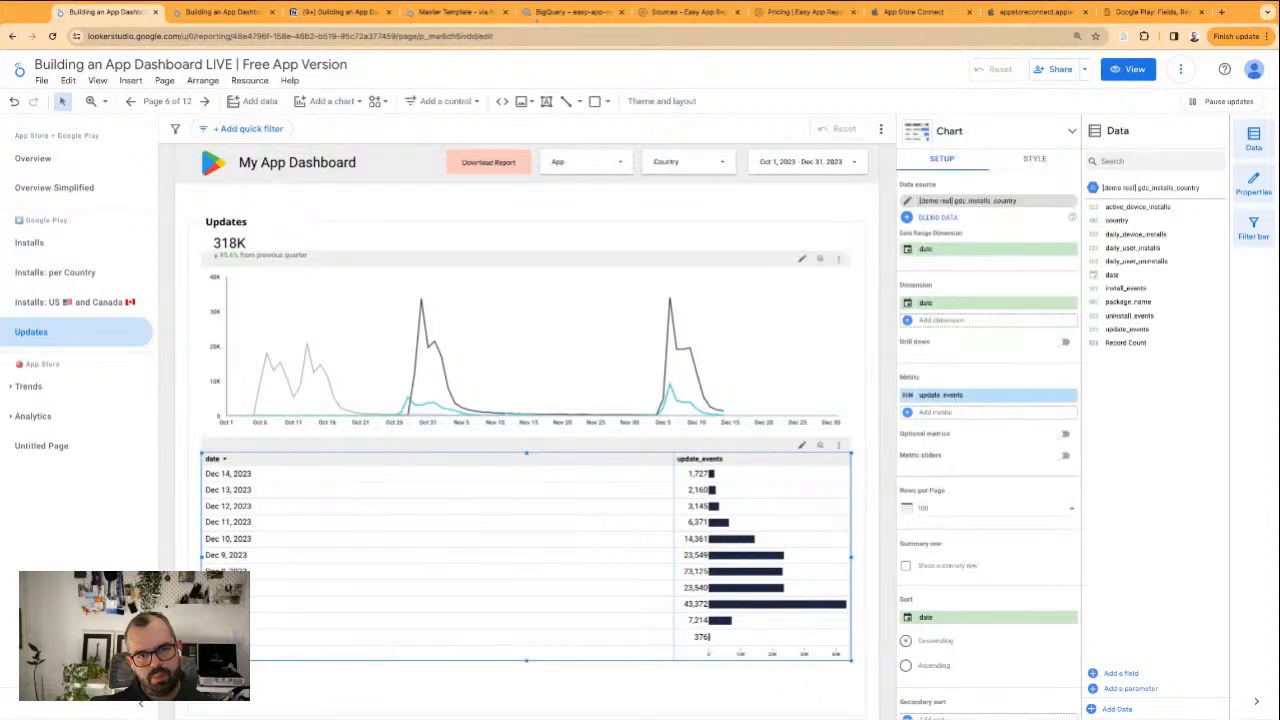
pyautogui.click(222, 11)
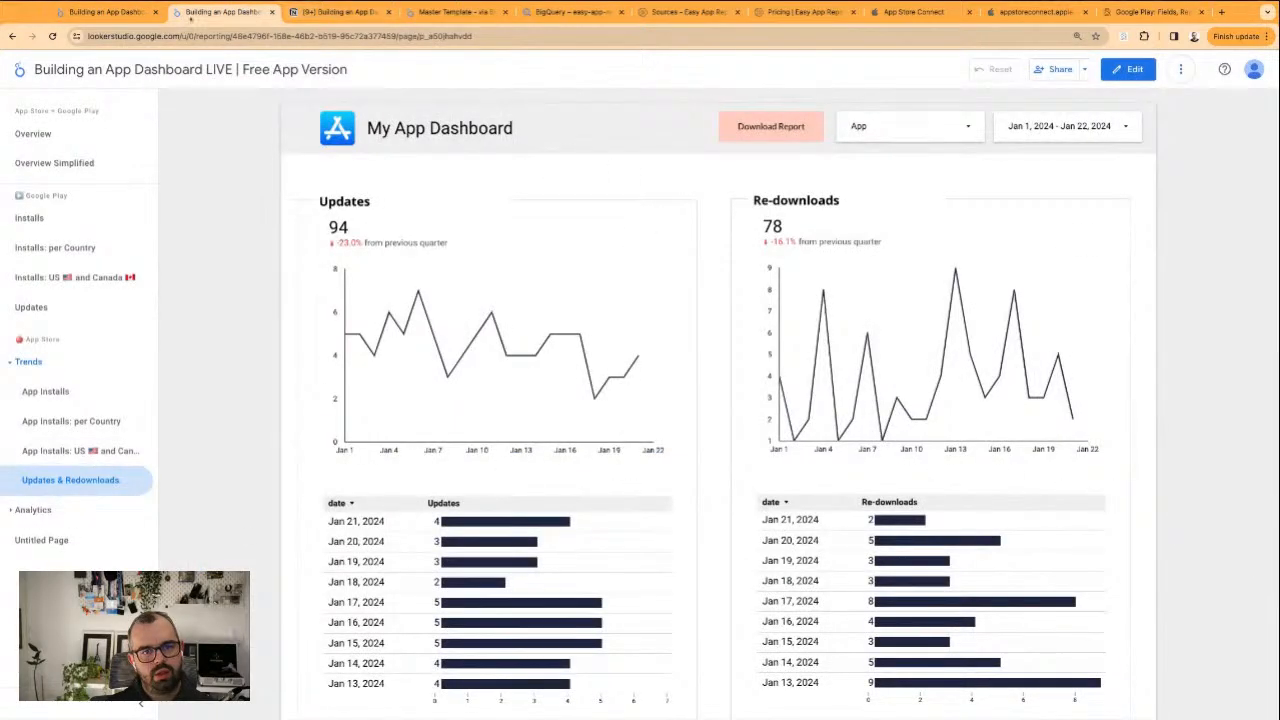
pyautogui.click(105, 11)
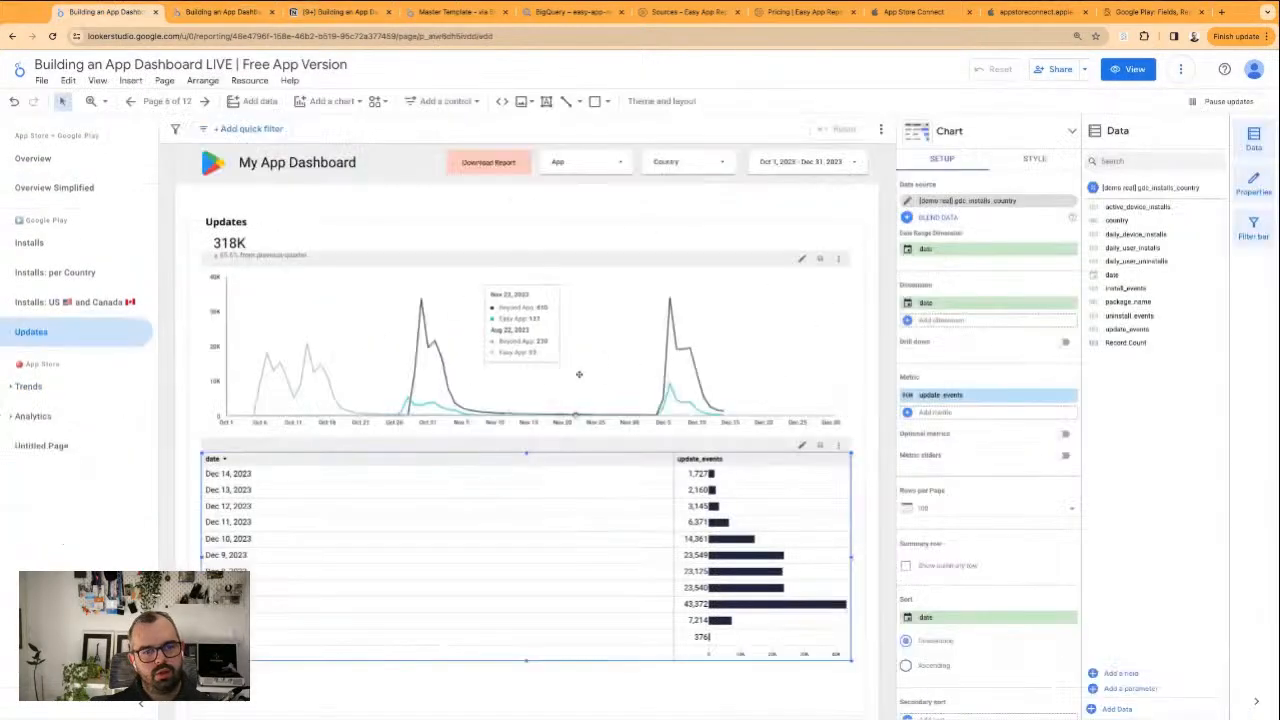
pyautogui.click(864, 467)
pyautogui.click(720, 482)
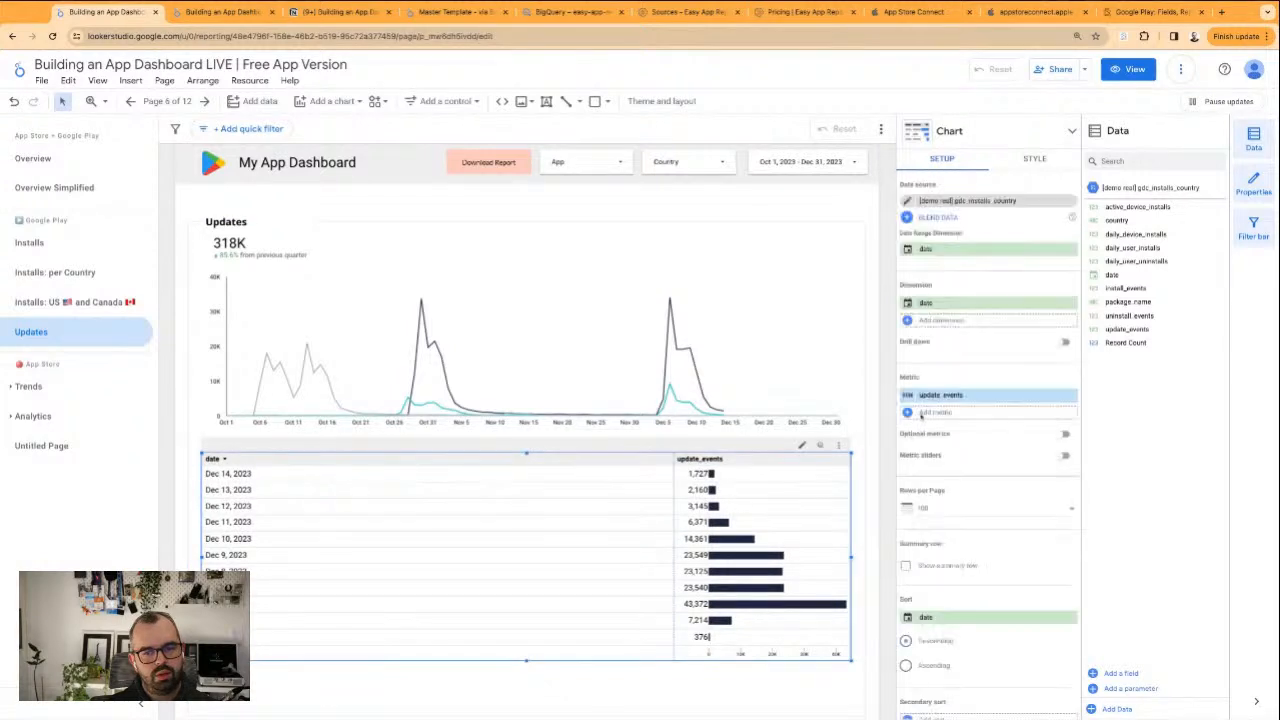
pyautogui.click(908, 395)
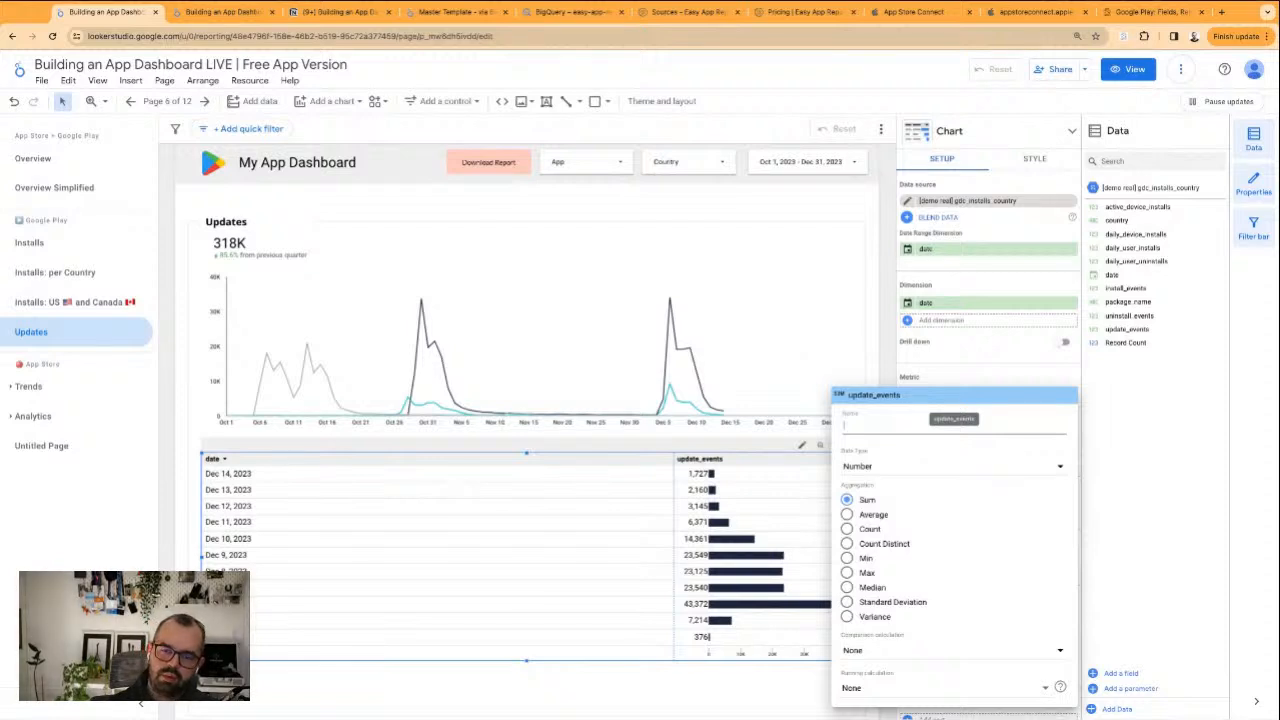
pyautogui.write('Update Events')
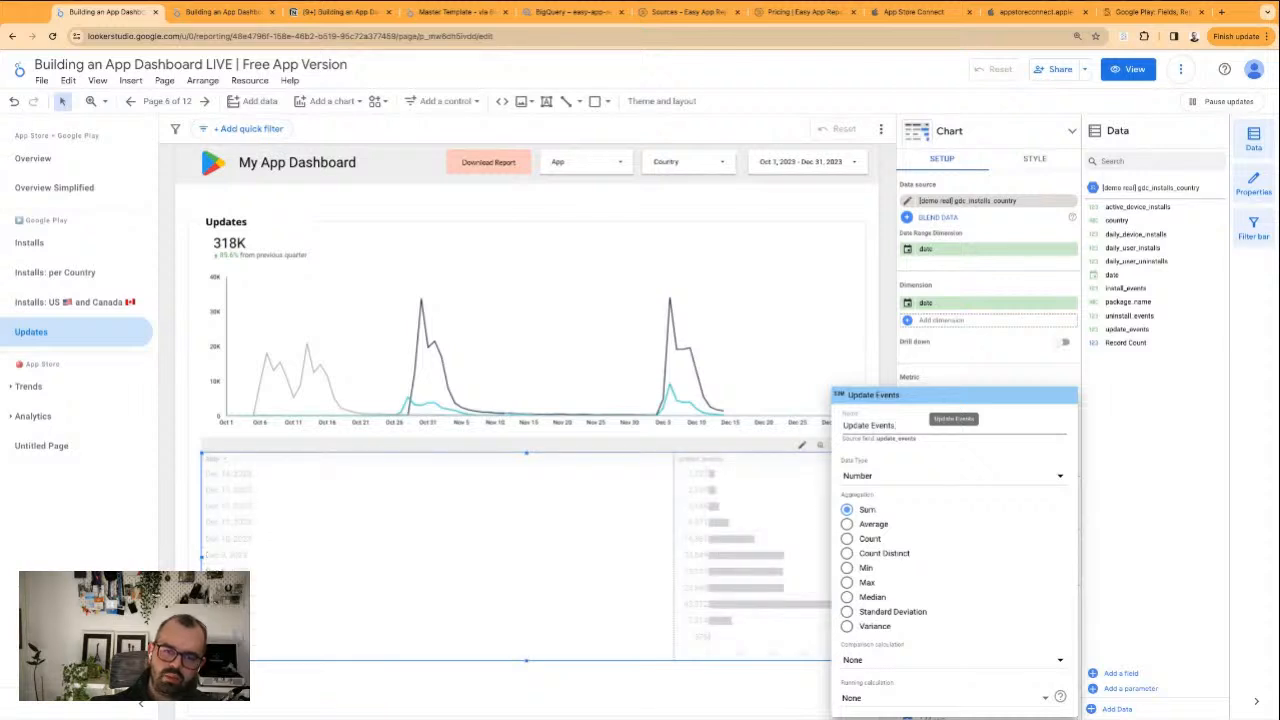
pyautogui.click(868, 345)
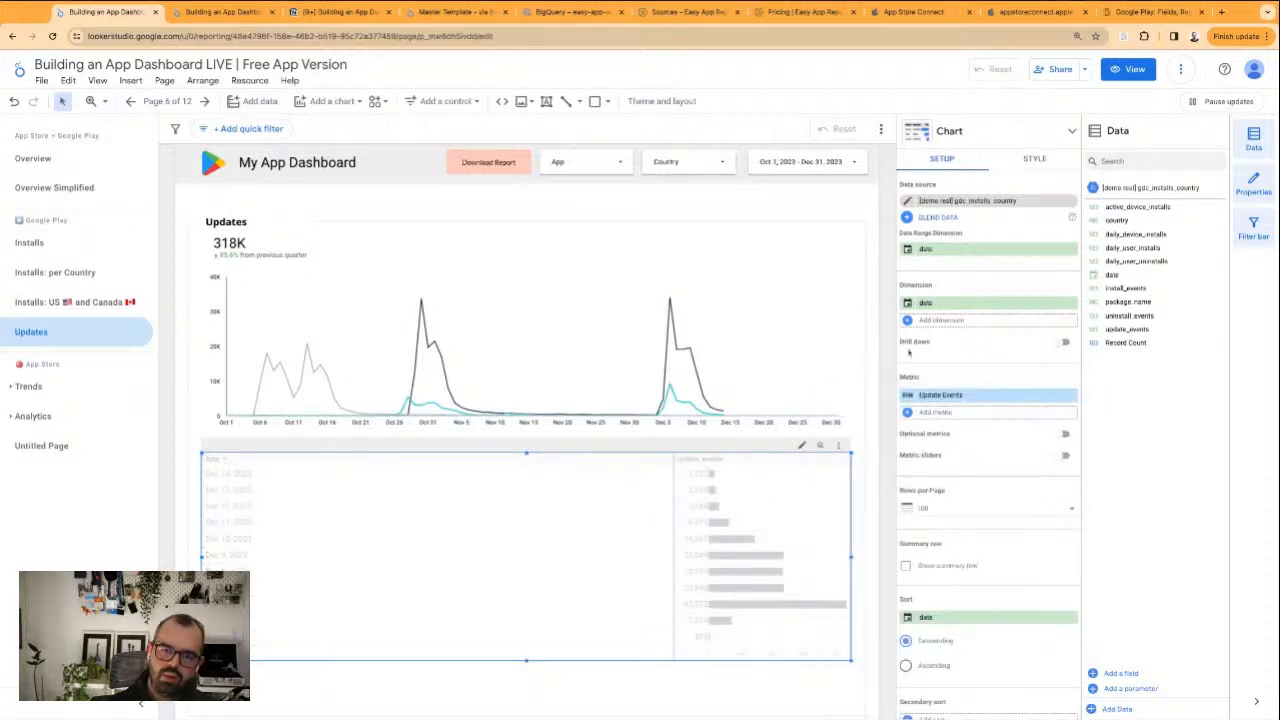
# Set the date table's label font size to 18px and narrow its date column so the Update Events bars get more width
pyautogui.click(1036, 160)
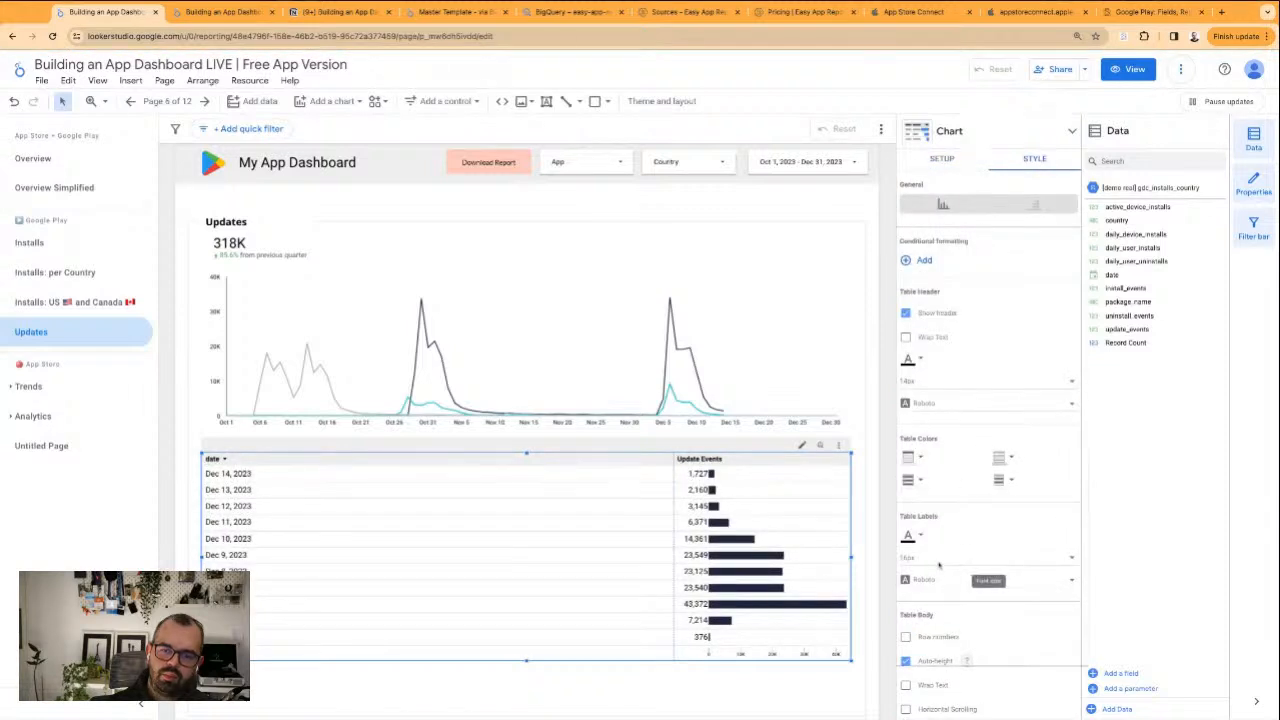
pyautogui.click(975, 560)
pyautogui.click(920, 587)
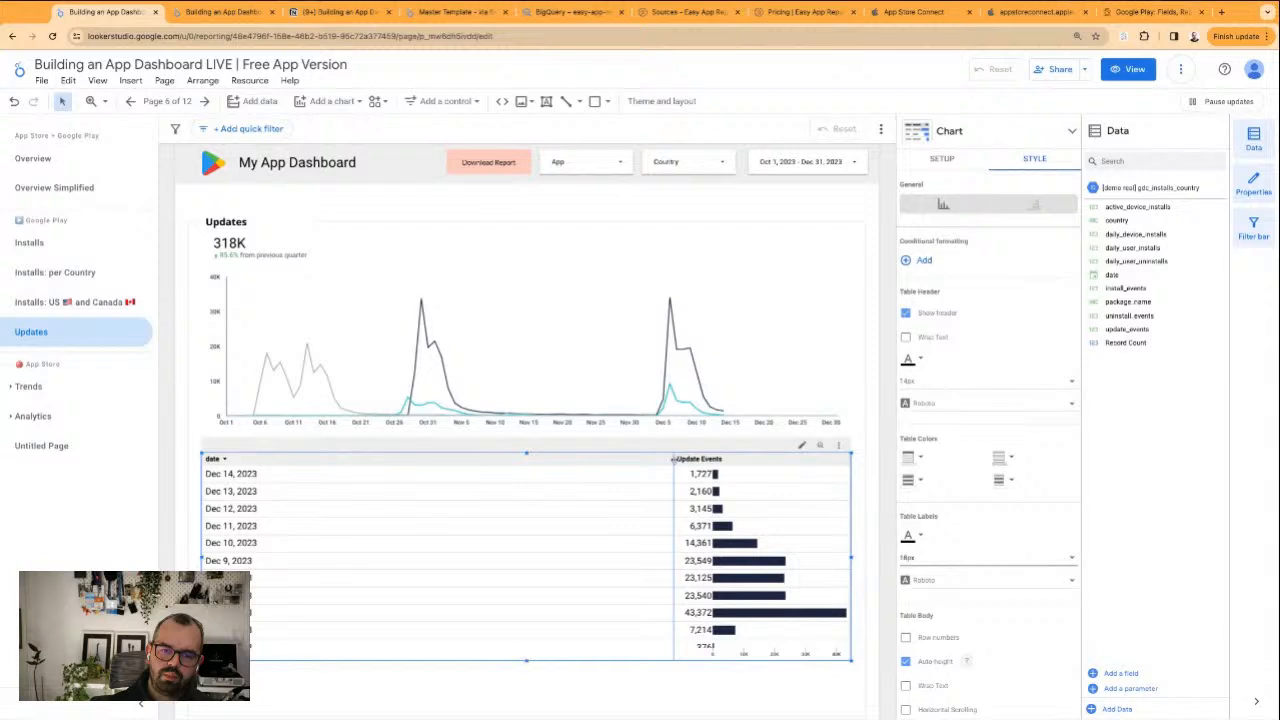
pyautogui.moveTo(673, 458); pyautogui.dragTo(350, 458)
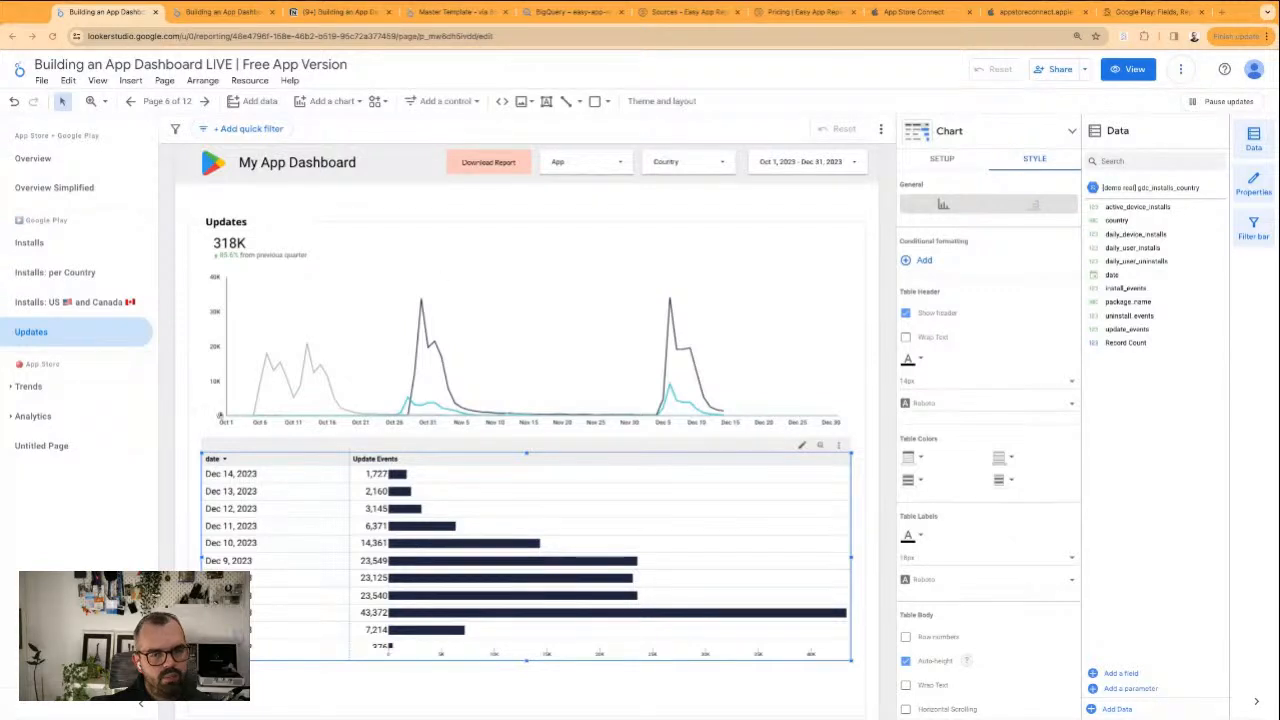
pyautogui.click(184, 402)
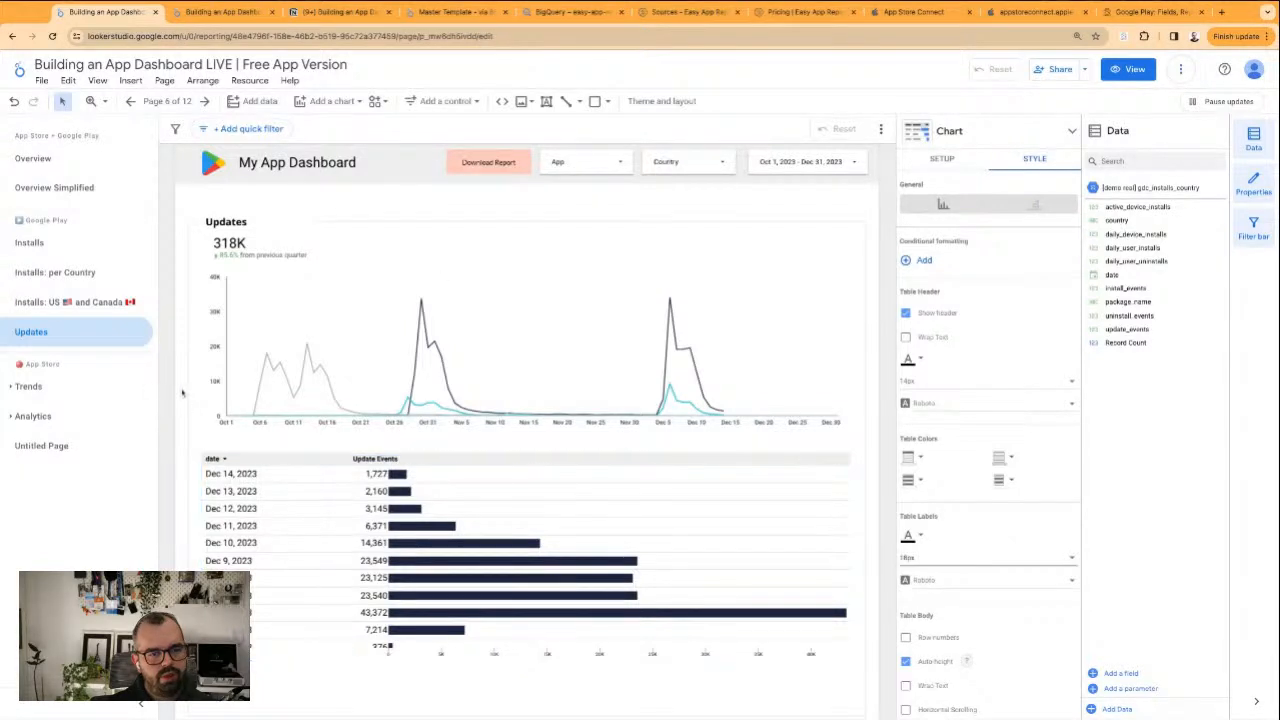
pyautogui.scroll(-1, 182, 413)
pyautogui.scroll(1, 176, 408)
pyautogui.scroll(-2, 170, 402)
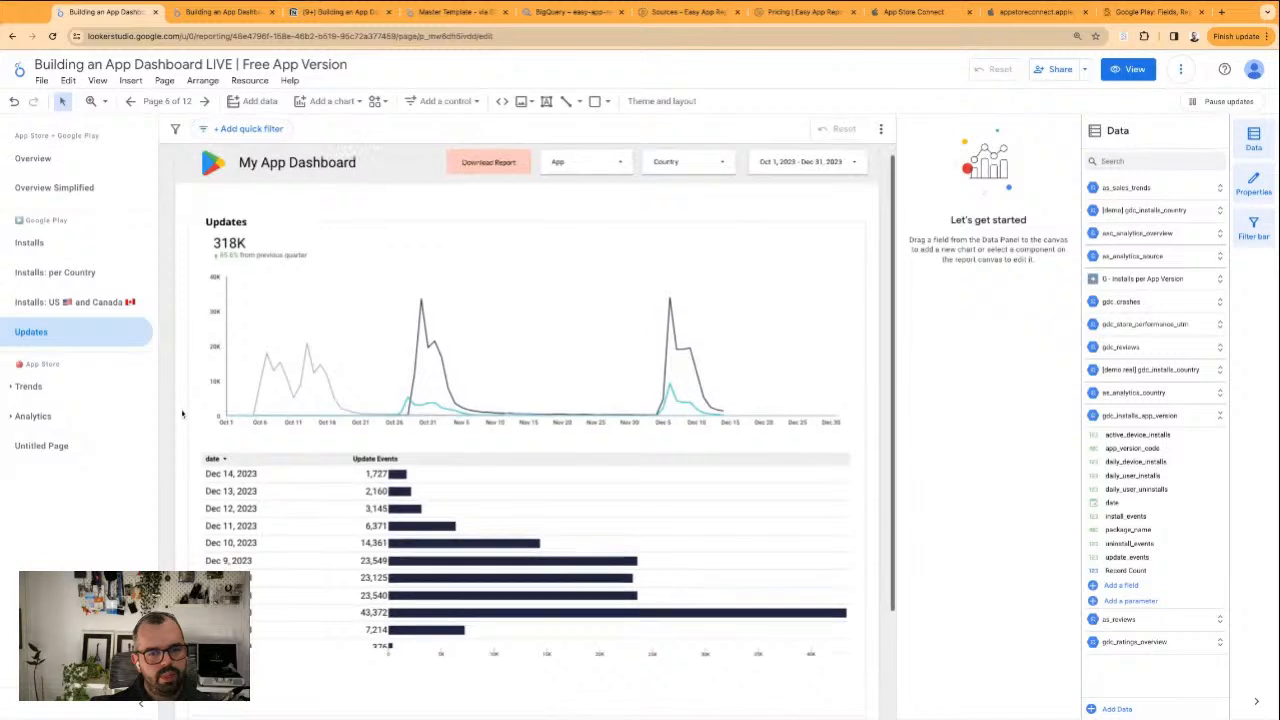
pyautogui.click(407, 484)
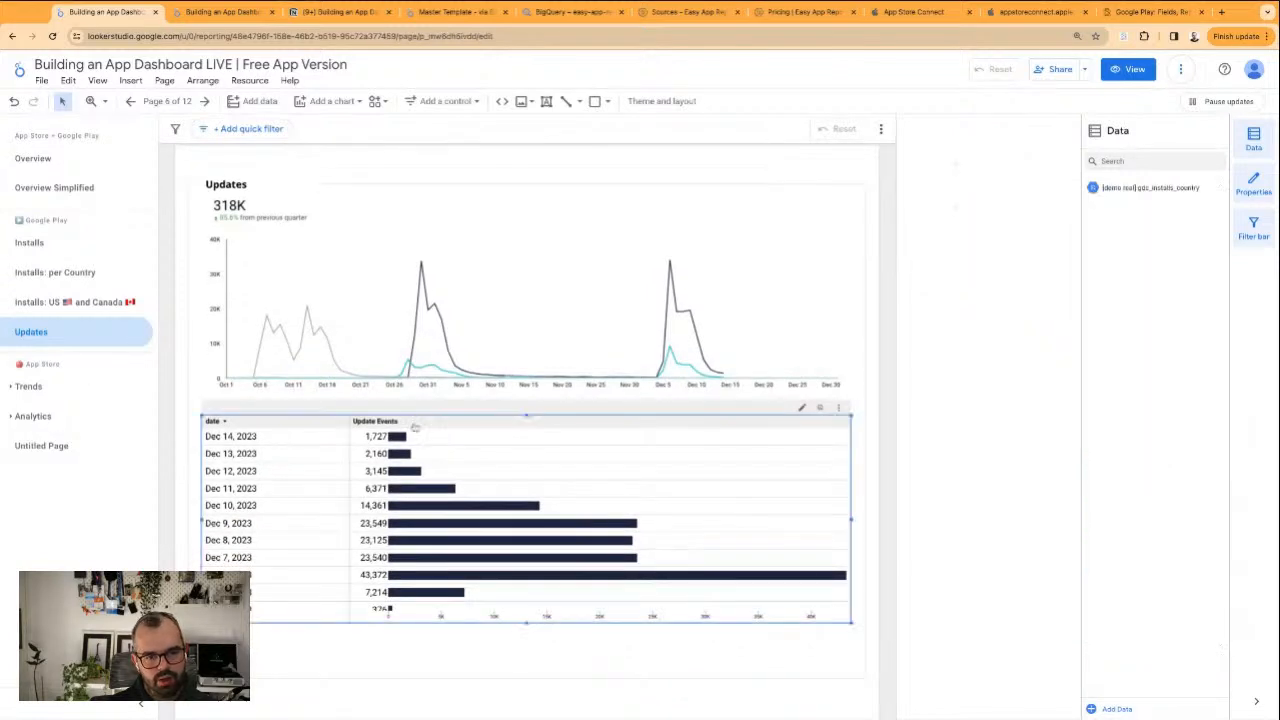
pyautogui.scroll(1, 214, 241)
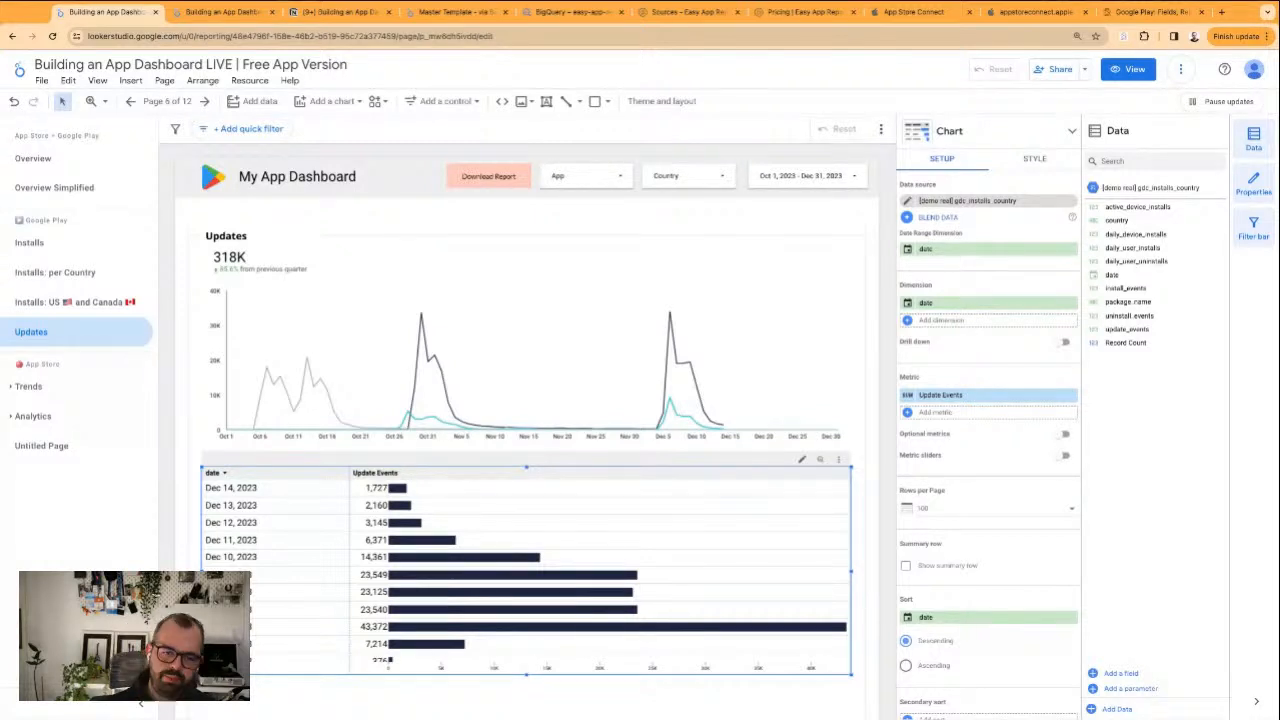
pyautogui.click(329, 210)
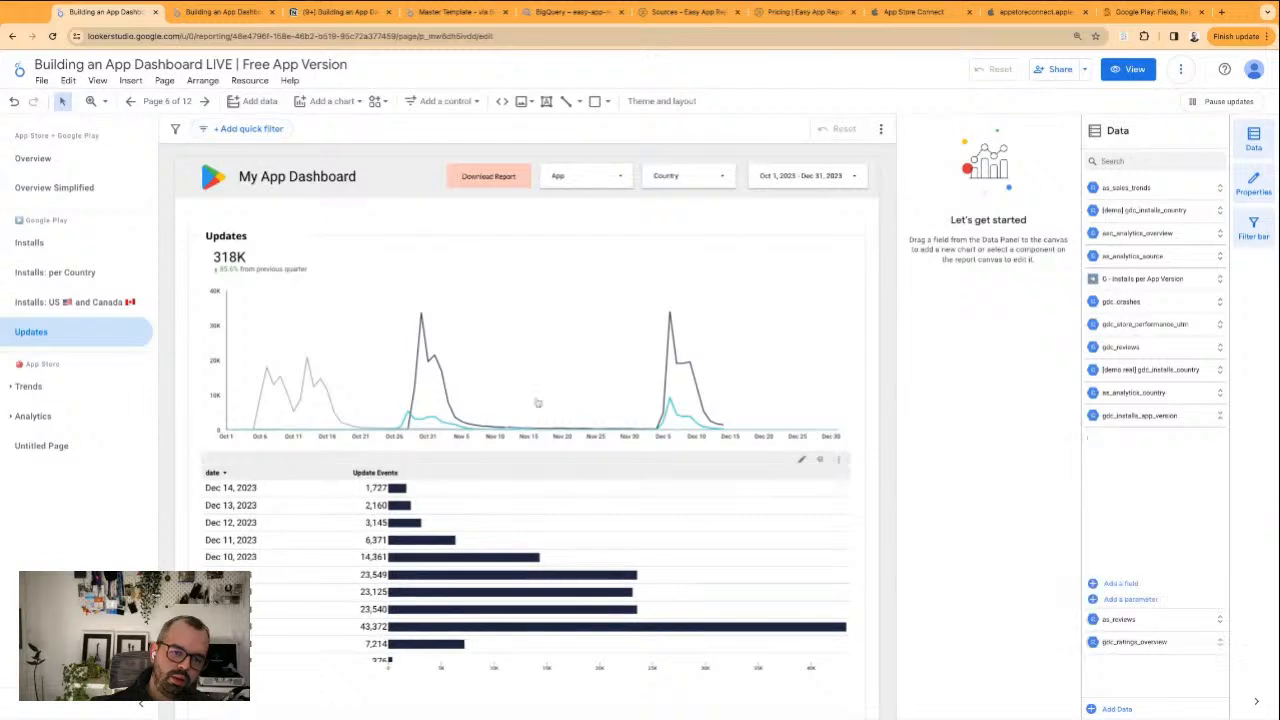
pyautogui.click(424, 605)
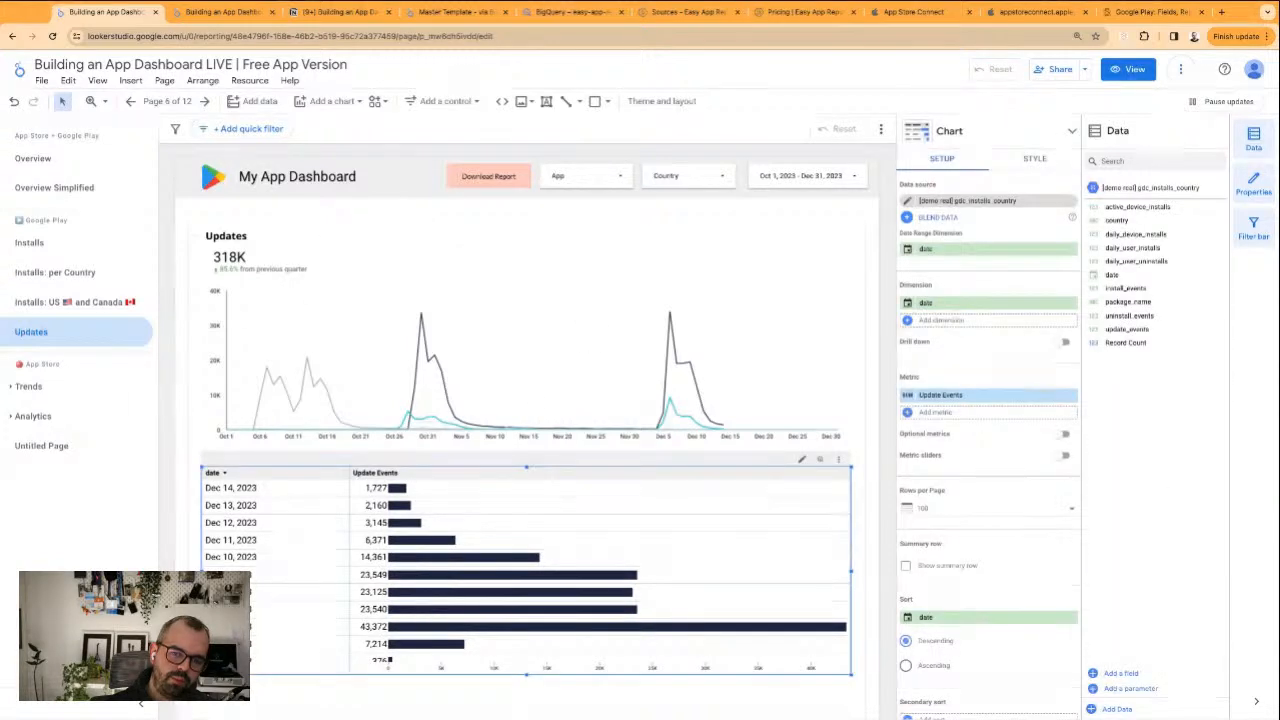
pyautogui.click(475, 230)
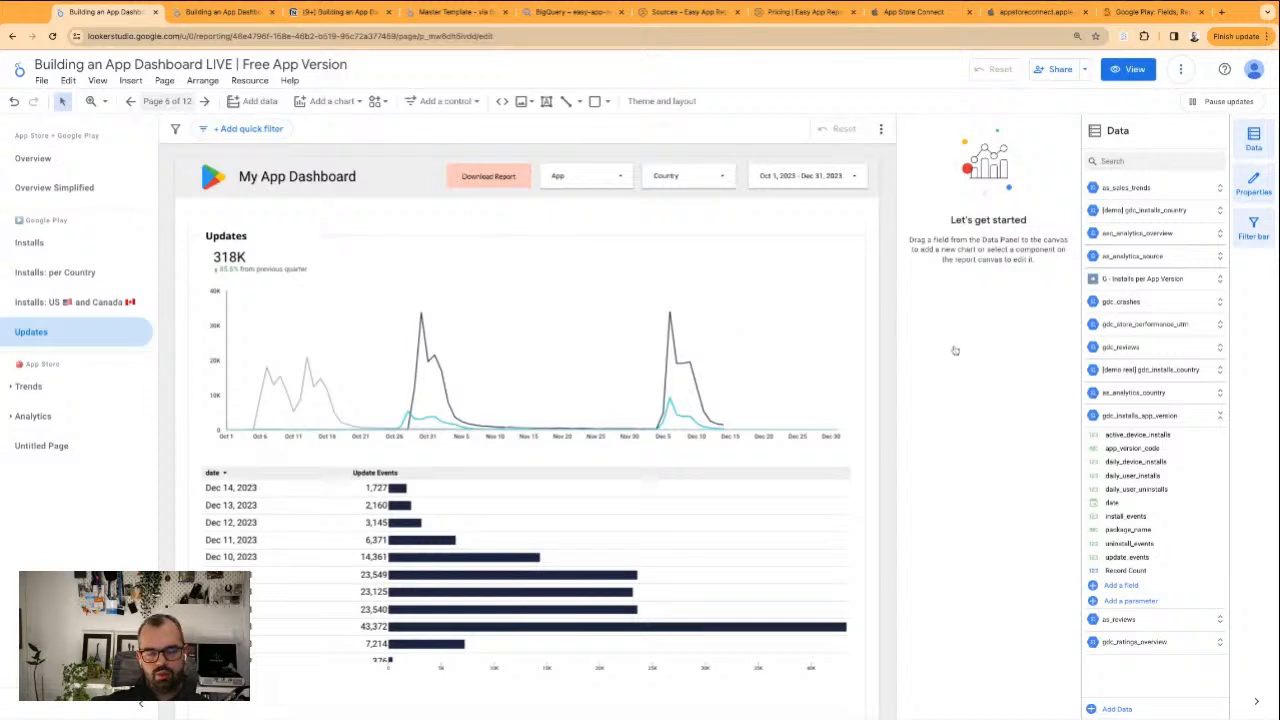
# Duplicate the Google Play Updates page and name the copy "Active Devices per App Version"
pyautogui.click(160, 101)
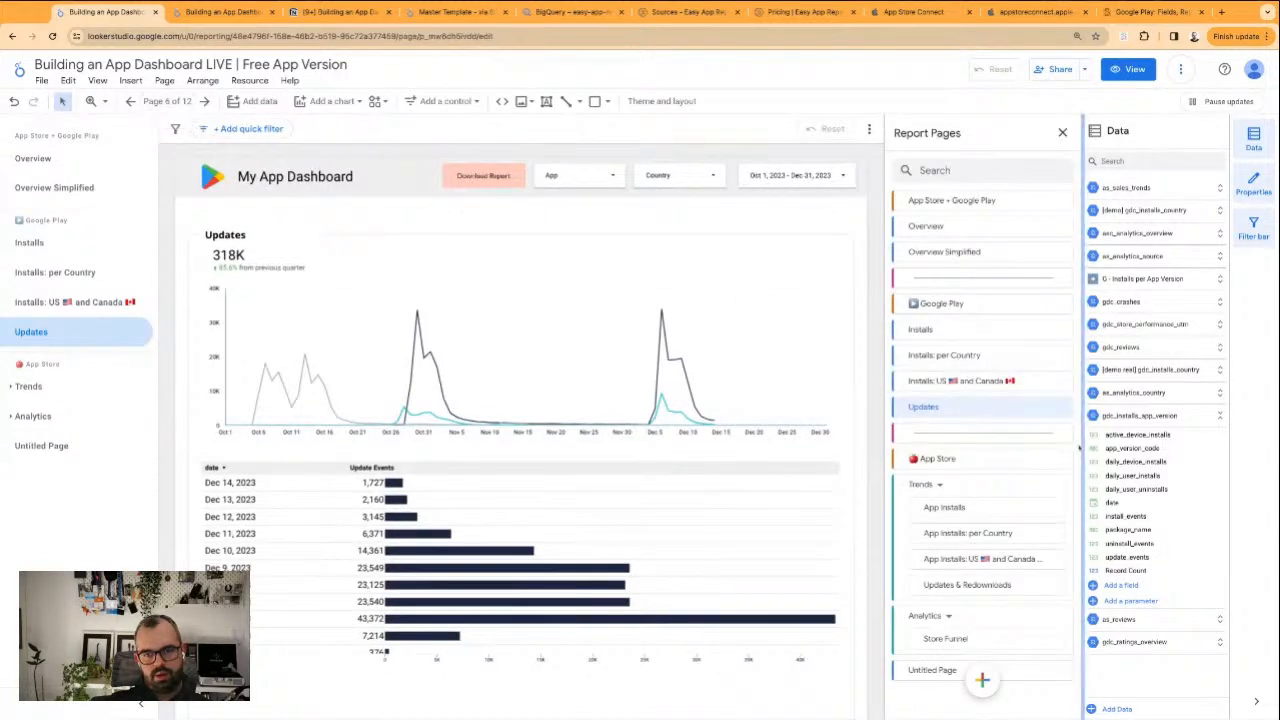
pyautogui.click(1062, 409)
pyautogui.click(1099, 449)
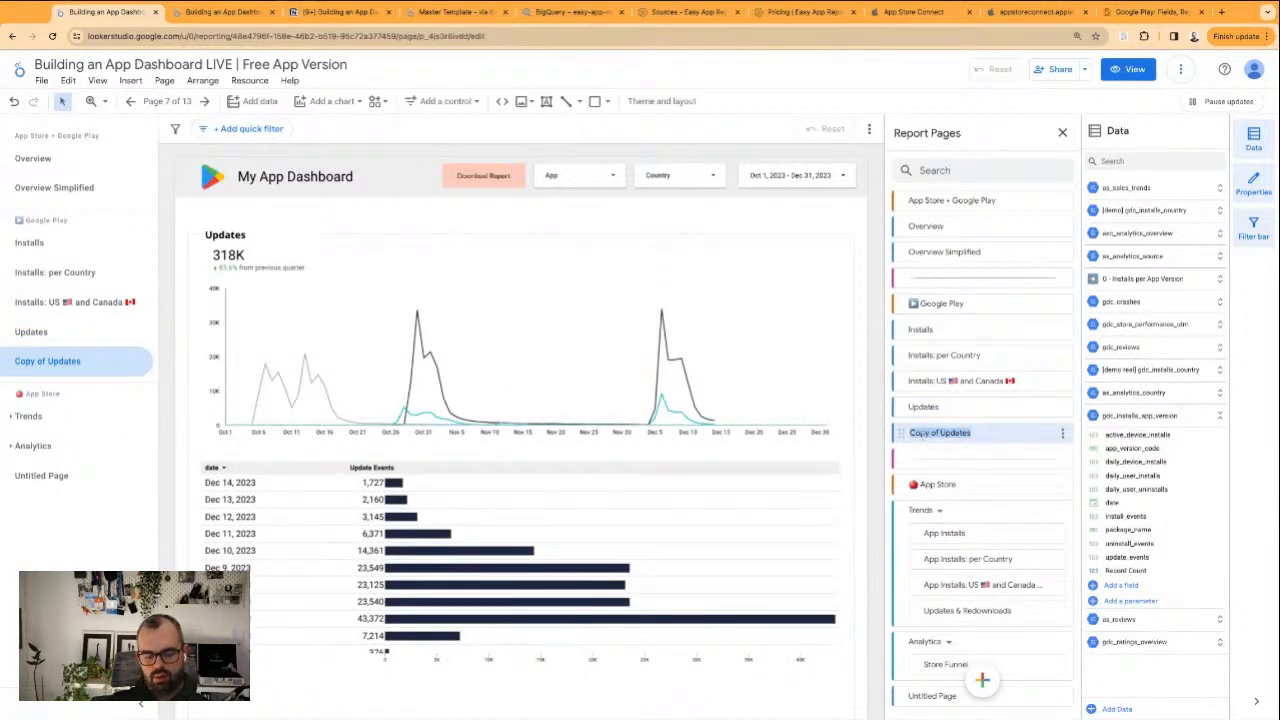
pyautogui.write('Active Devices per App Version')
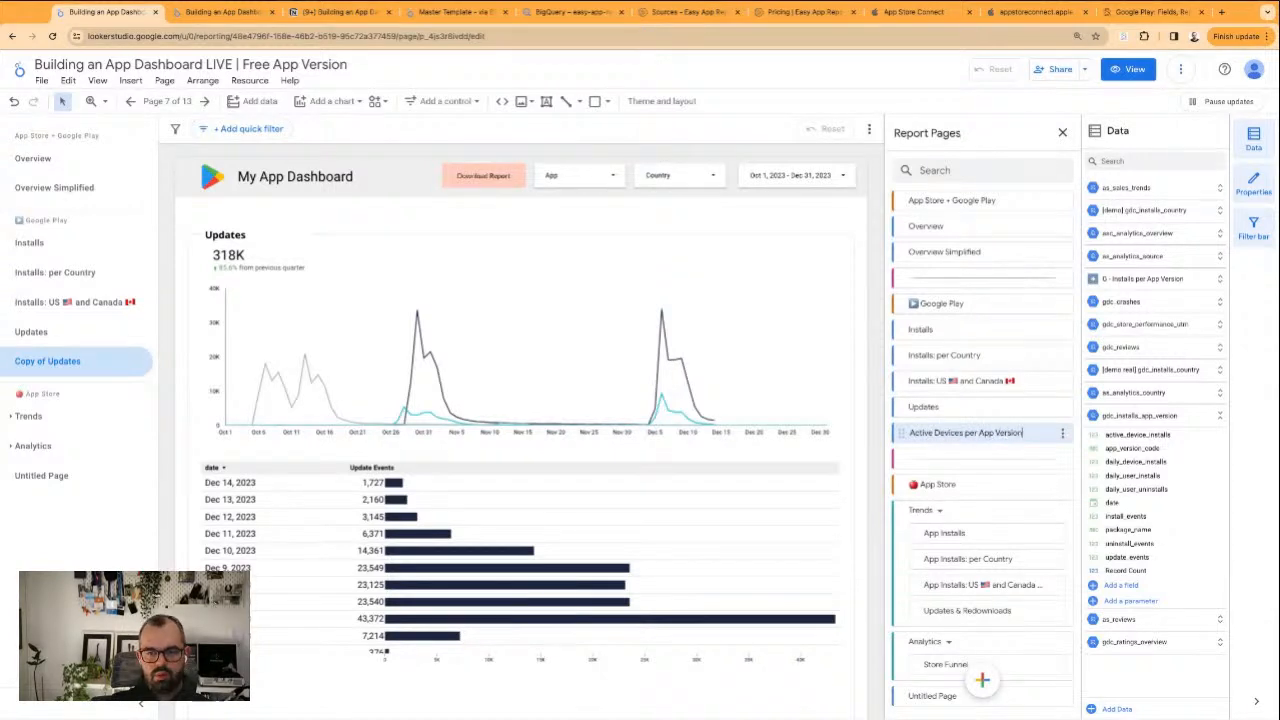
pyautogui.press('Return')
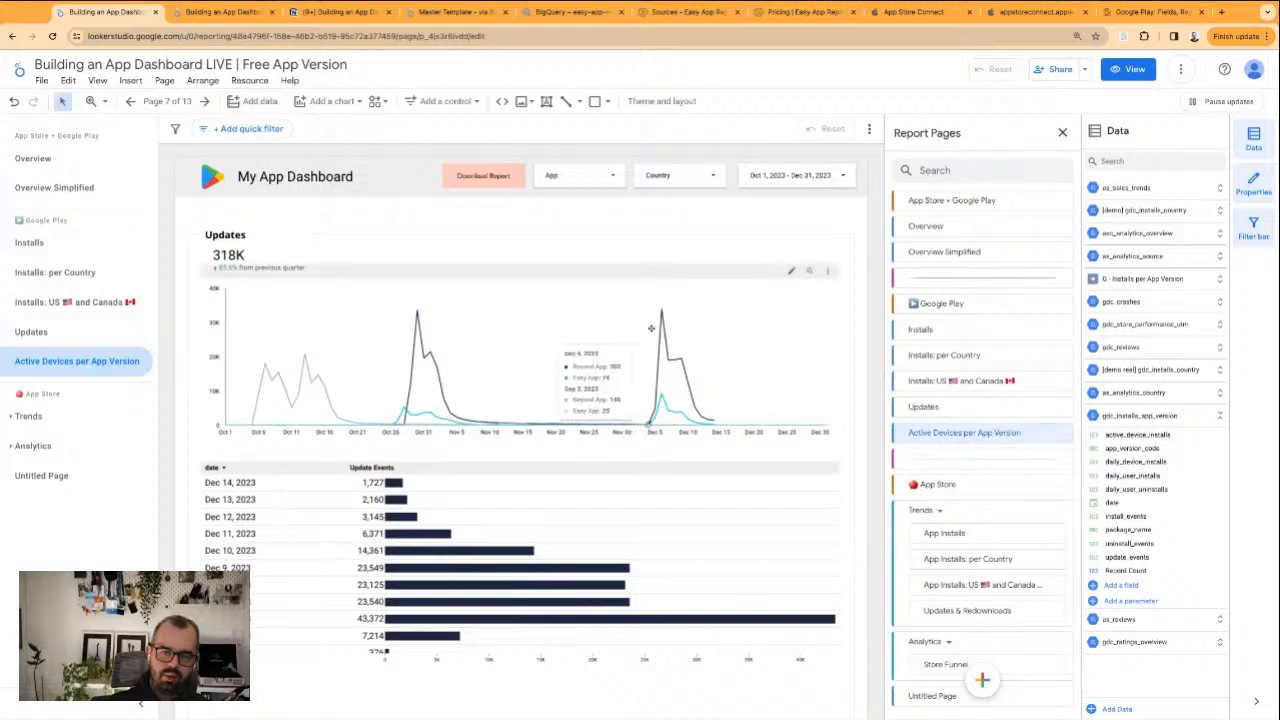
# Switch the line chart's data source to "G - Installs per App Version"
pyautogui.click(717, 340)
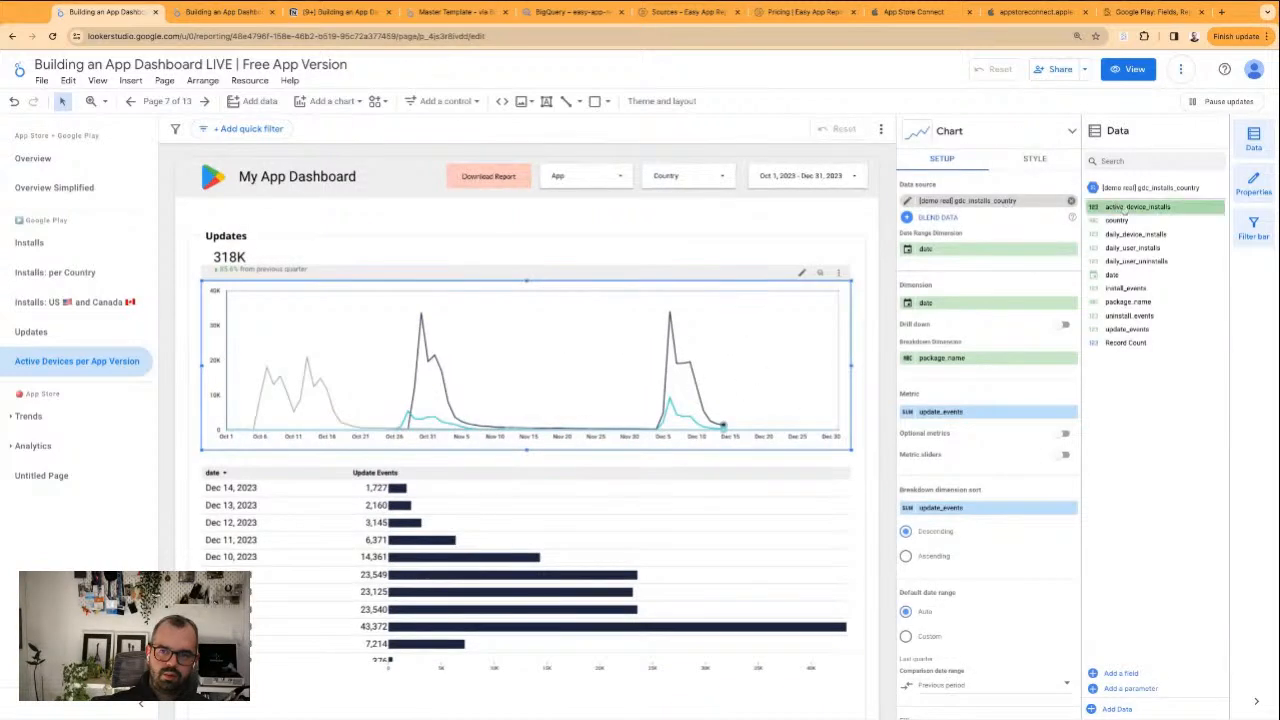
pyautogui.click(1071, 201)
pyautogui.click(1044, 206)
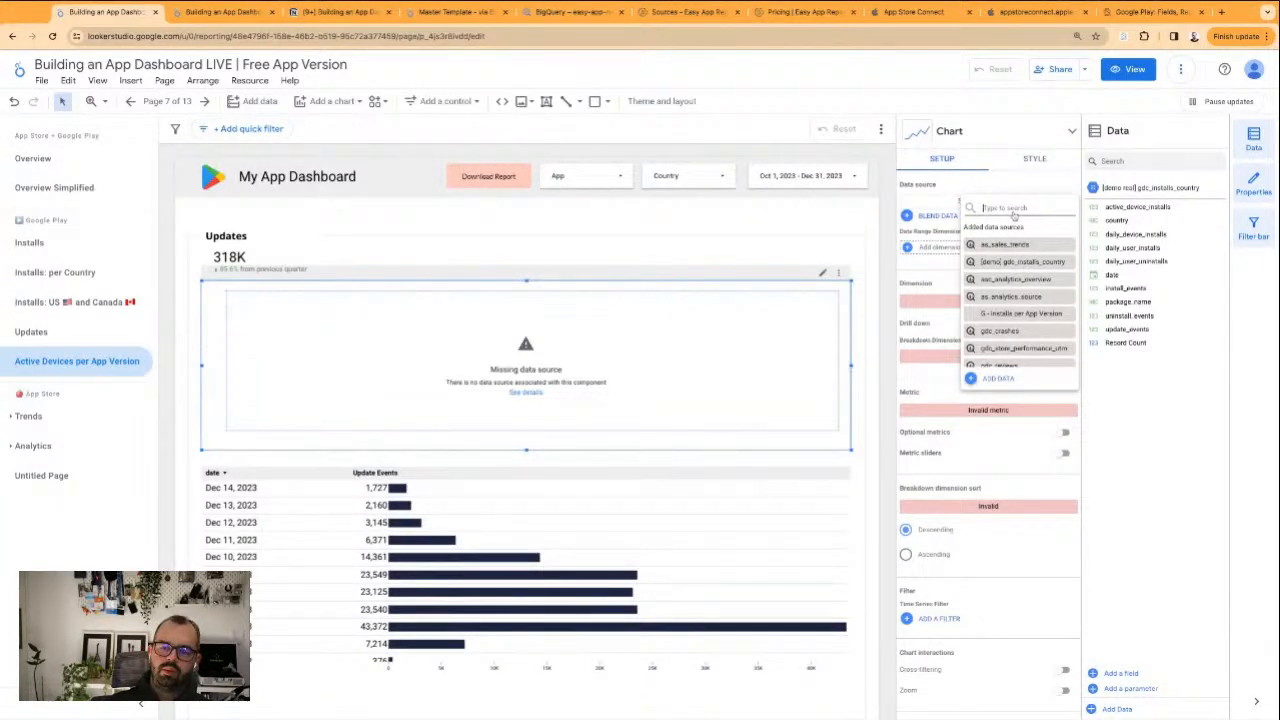
pyautogui.write('app ver')
pyautogui.click(1018, 244)
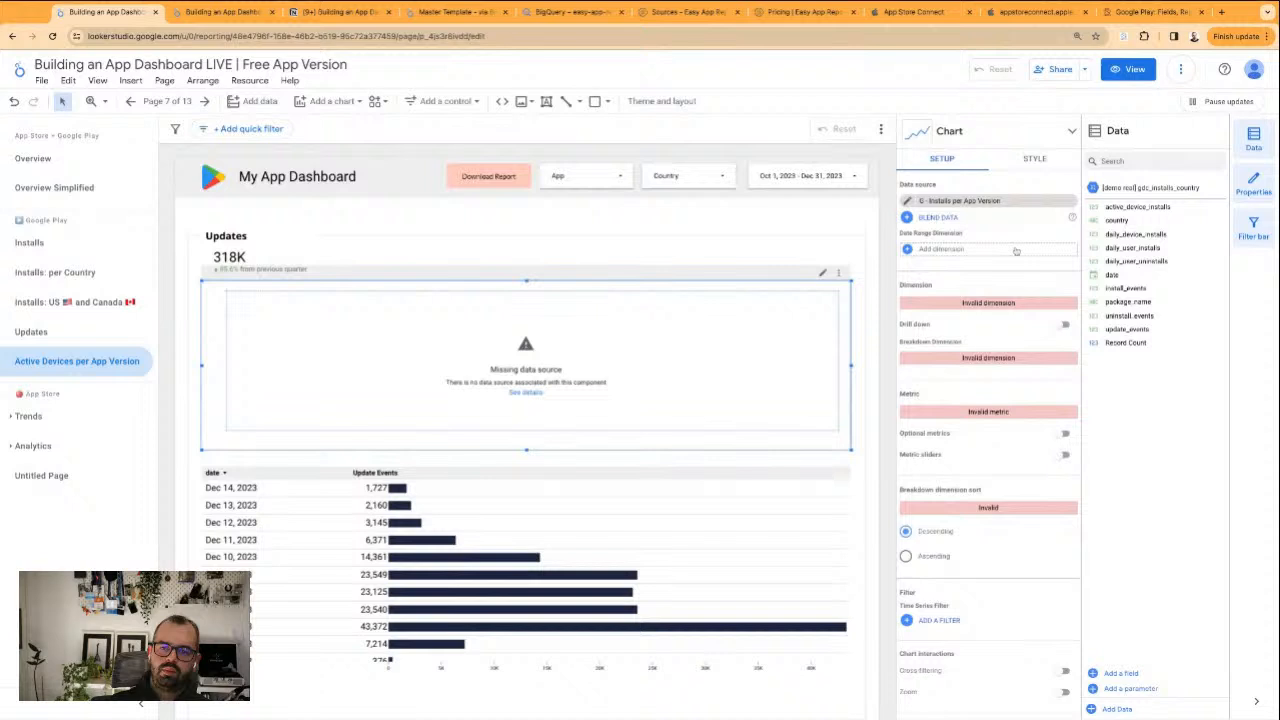
# Set the line chart's data source to gdc_installs_app_version and its date range dimension to date
pyautogui.click(1052, 203)
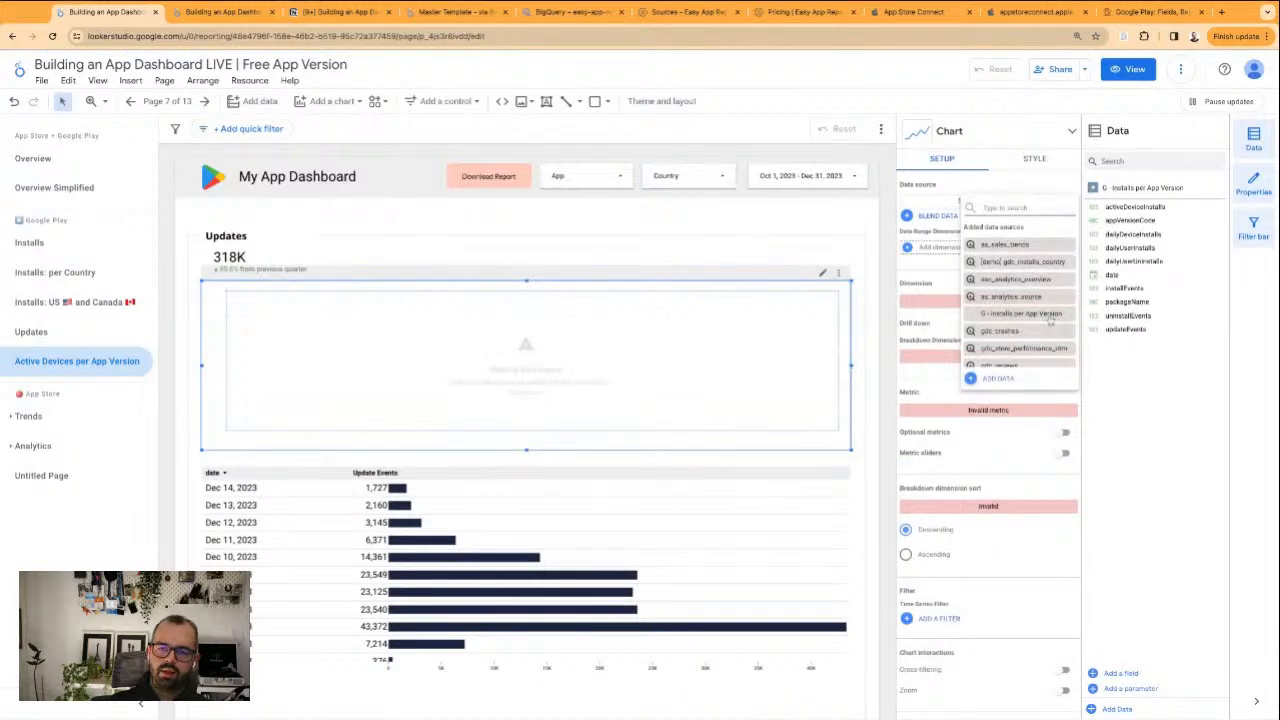
pyautogui.scroll(-2, 1050, 320)
pyautogui.click(1030, 345)
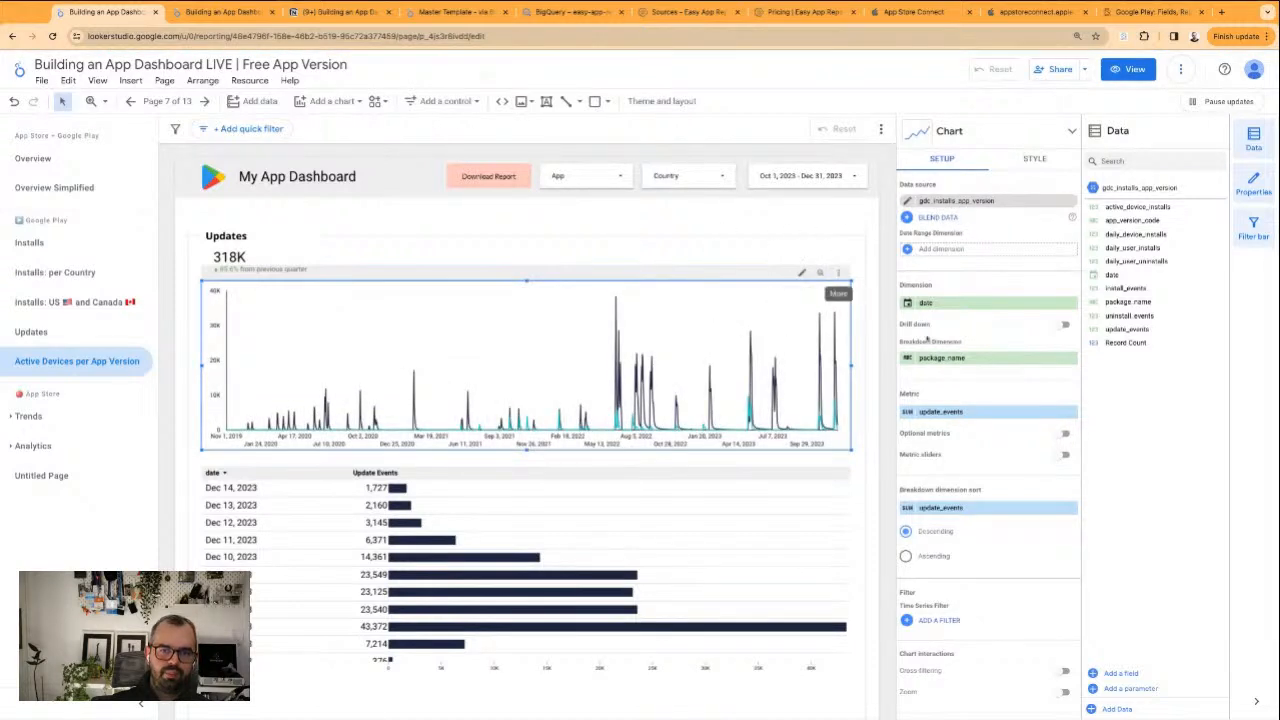
pyautogui.click(992, 251)
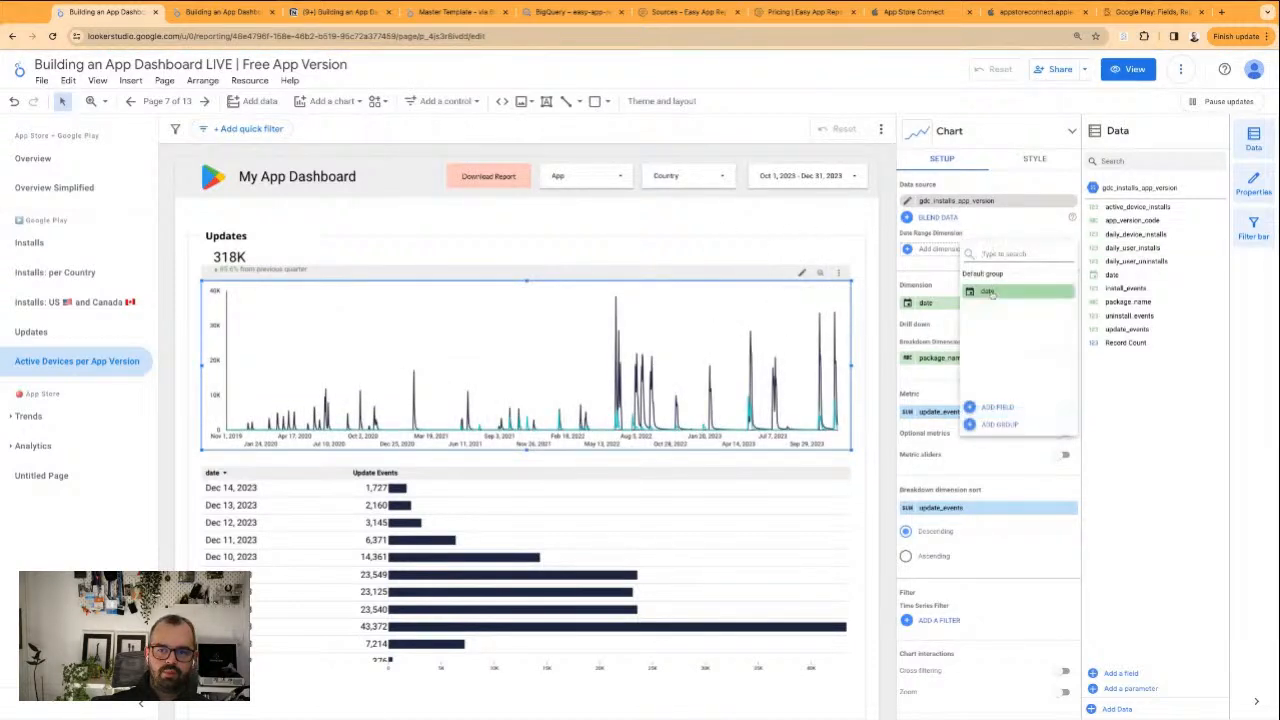
pyautogui.click(996, 288)
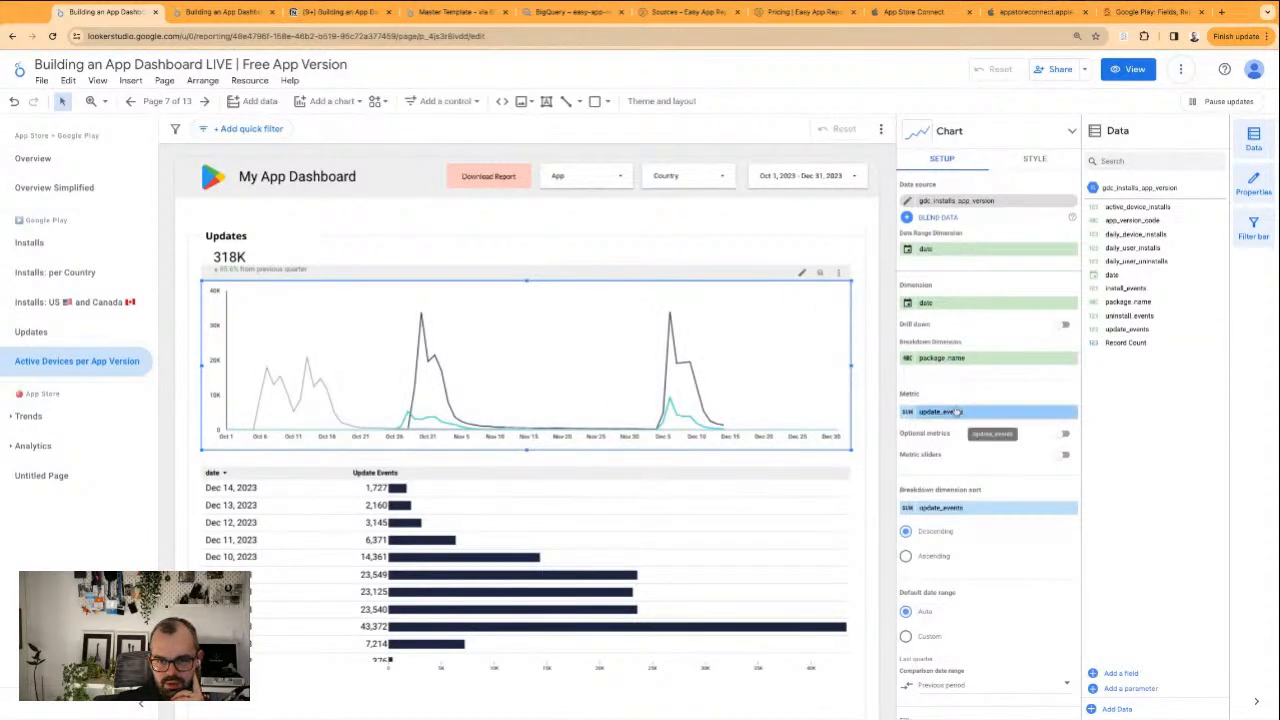
# Replace the line chart's breakdown dimension with app_version_code and convert it to a stacked area chart
pyautogui.moveTo(1132, 220); pyautogui.dragTo(972, 360)
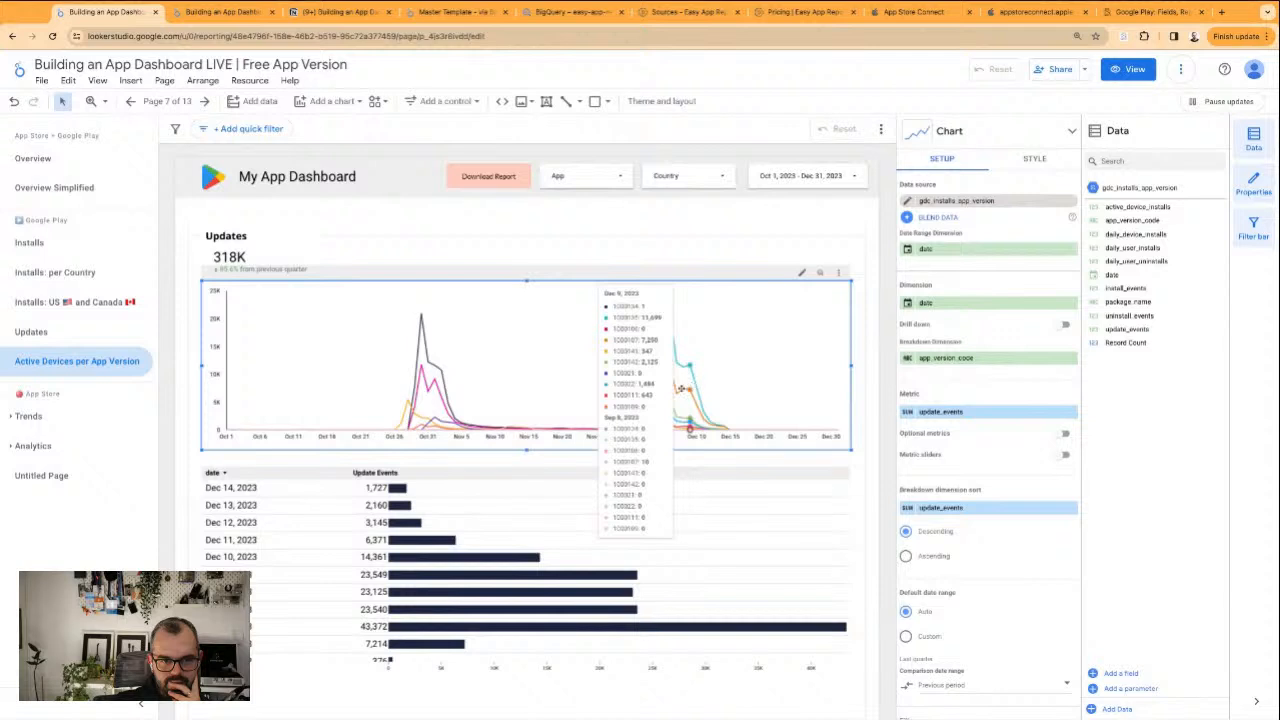
pyautogui.click(1001, 140)
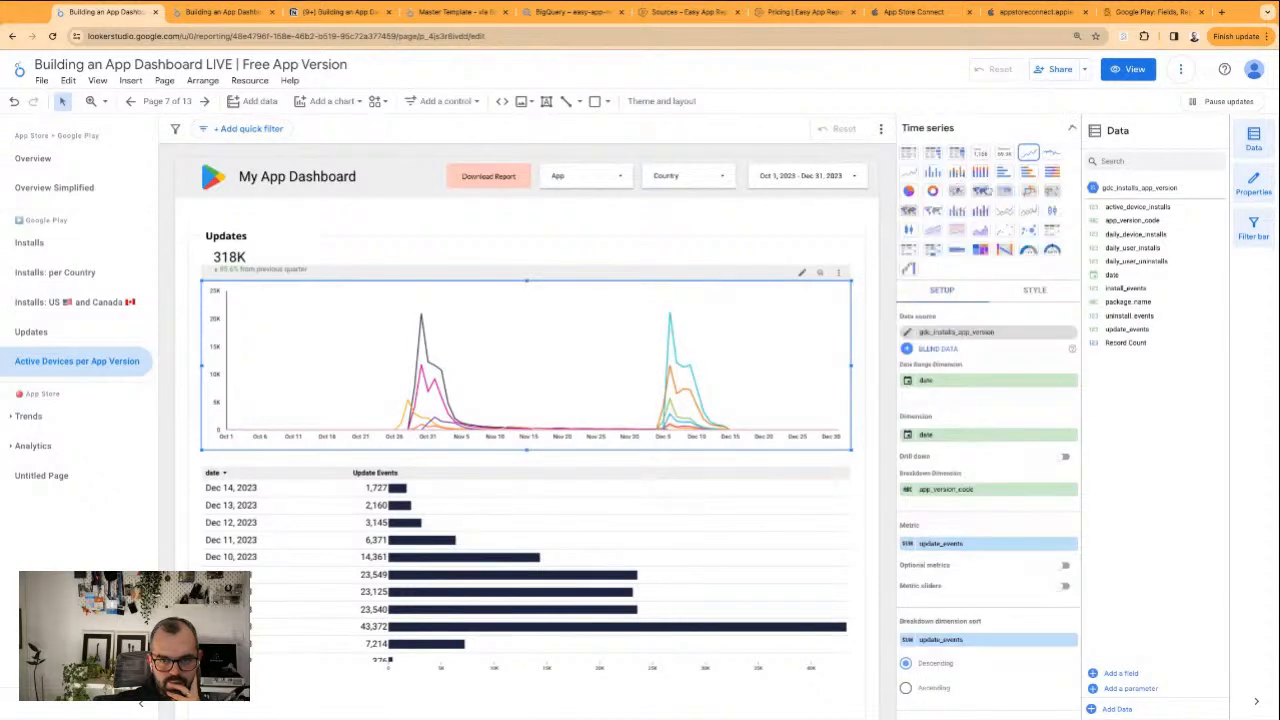
pyautogui.click(932, 230)
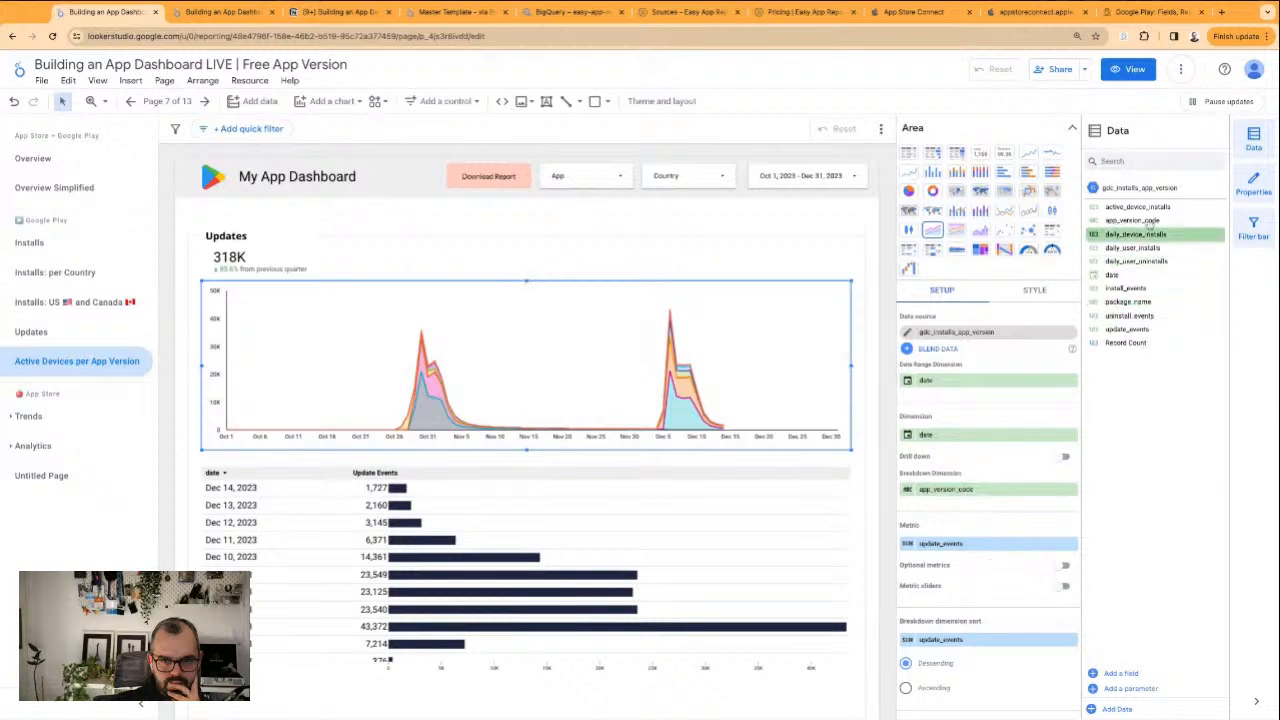
# Replace the area chart's metric with active_device_installs and limit the chart to 6 series
pyautogui.moveTo(1145, 206); pyautogui.dragTo(990, 543)
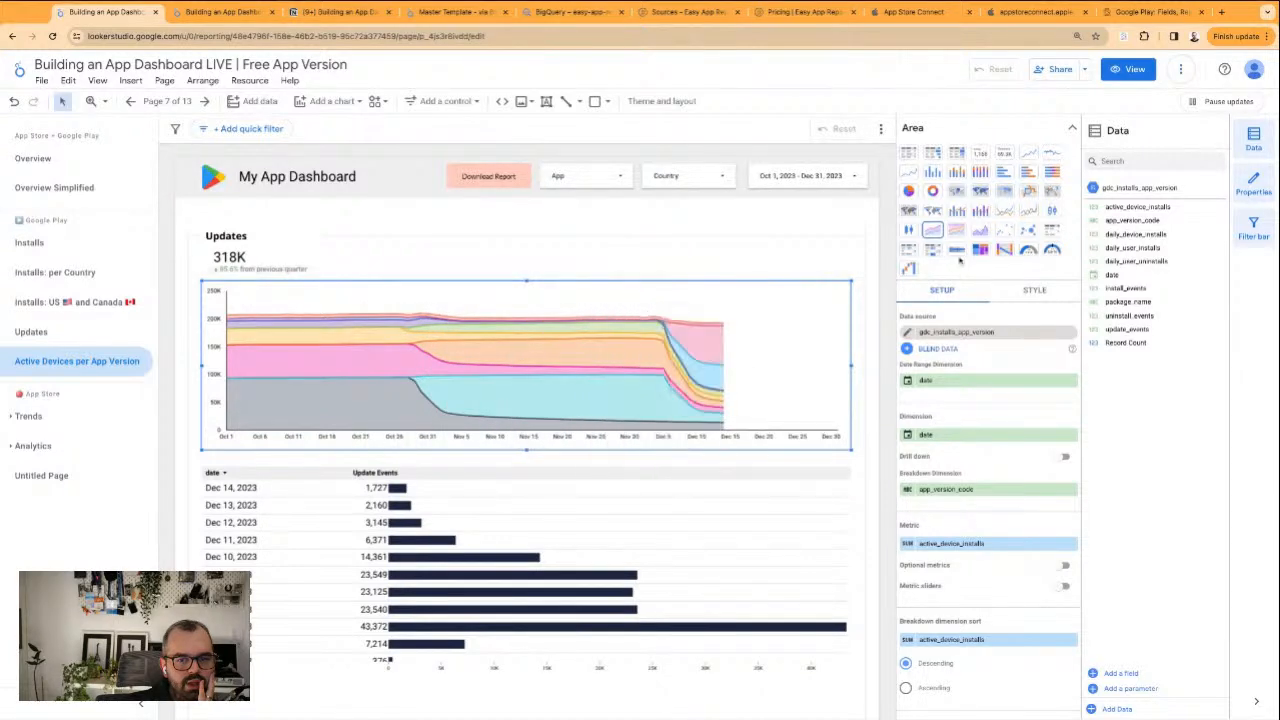
pyautogui.click(1020, 297)
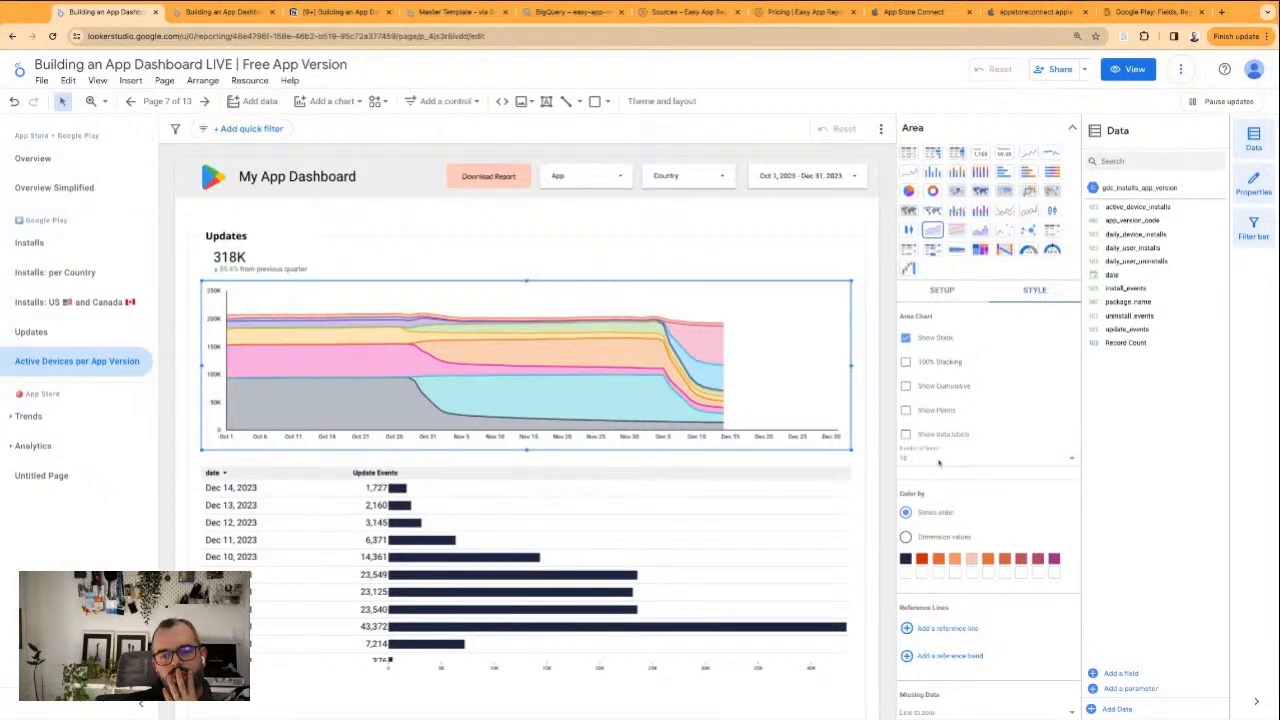
pyautogui.click(972, 459)
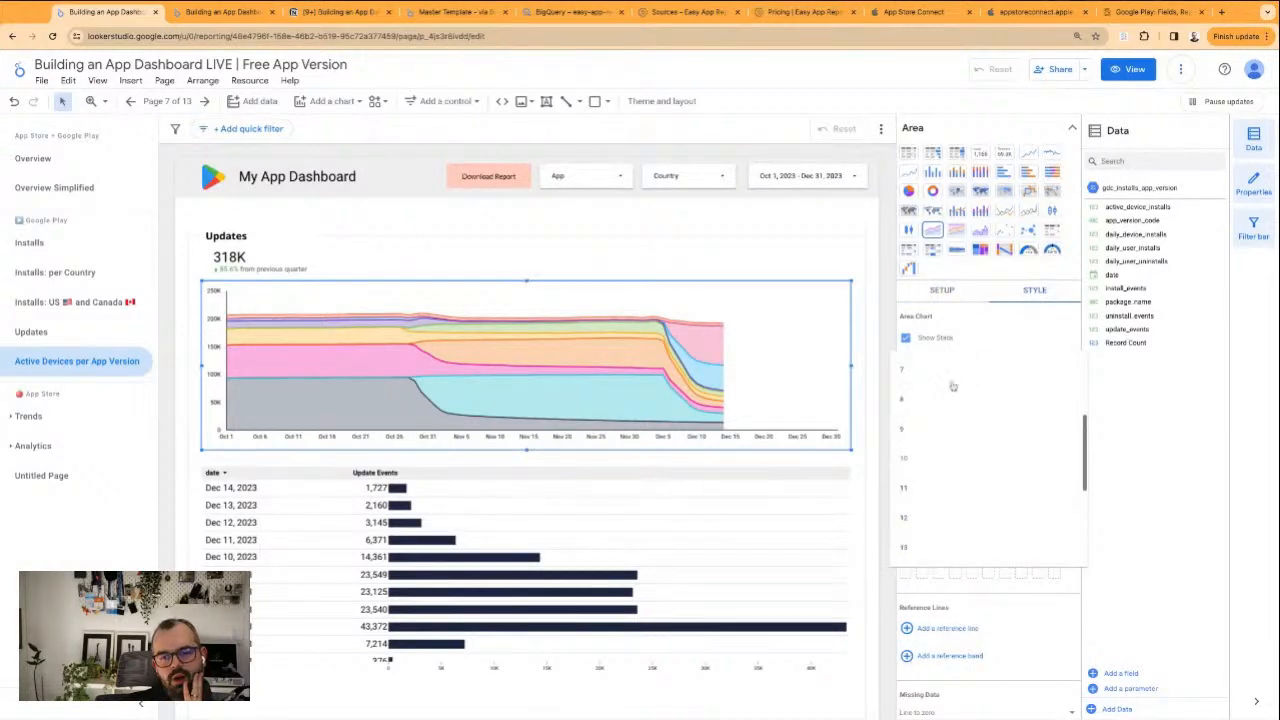
pyautogui.scroll(3, 953, 390)
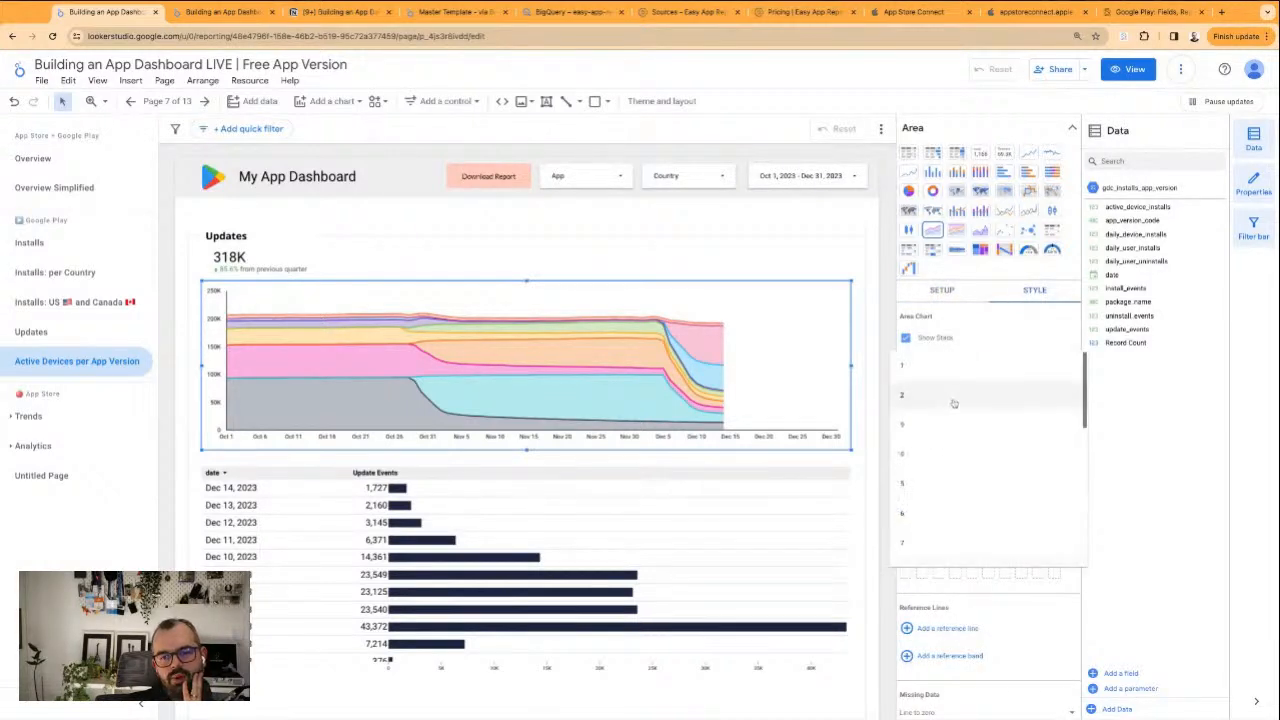
pyautogui.click(930, 517)
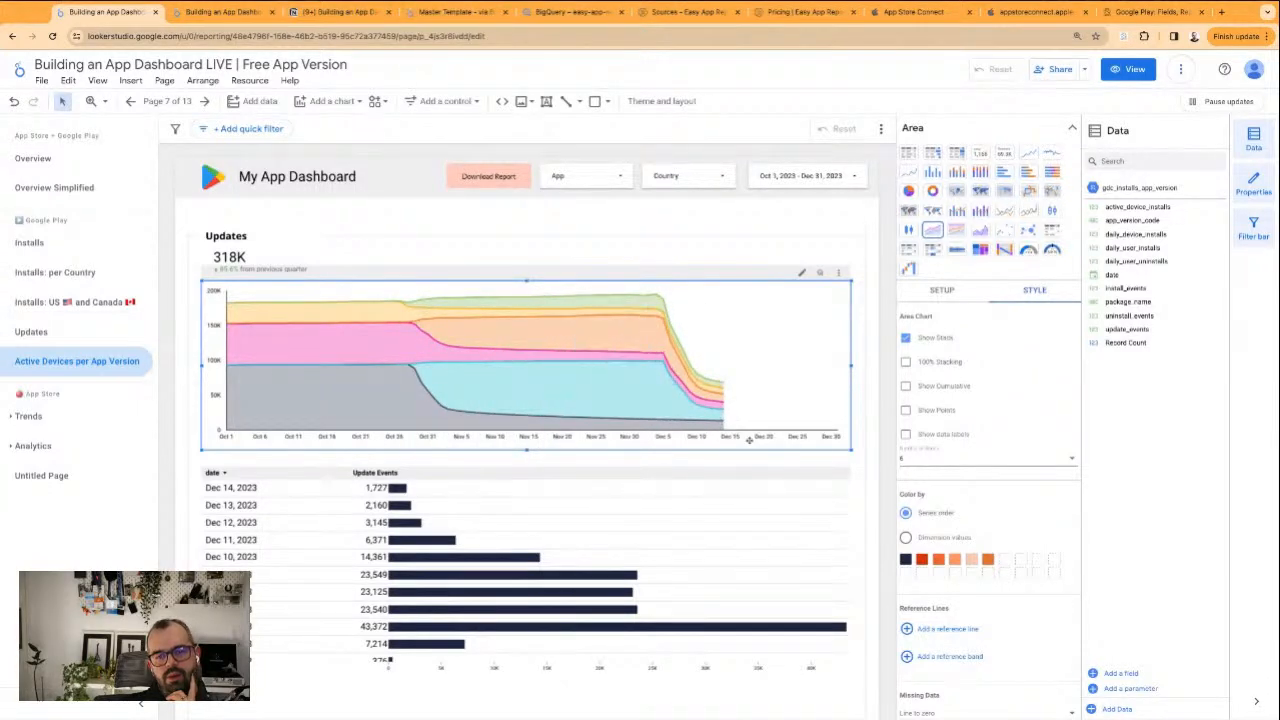
# Set the date range control's default range to Oct 1, 2023 through Nov 30, 2023
pyautogui.click(940, 292)
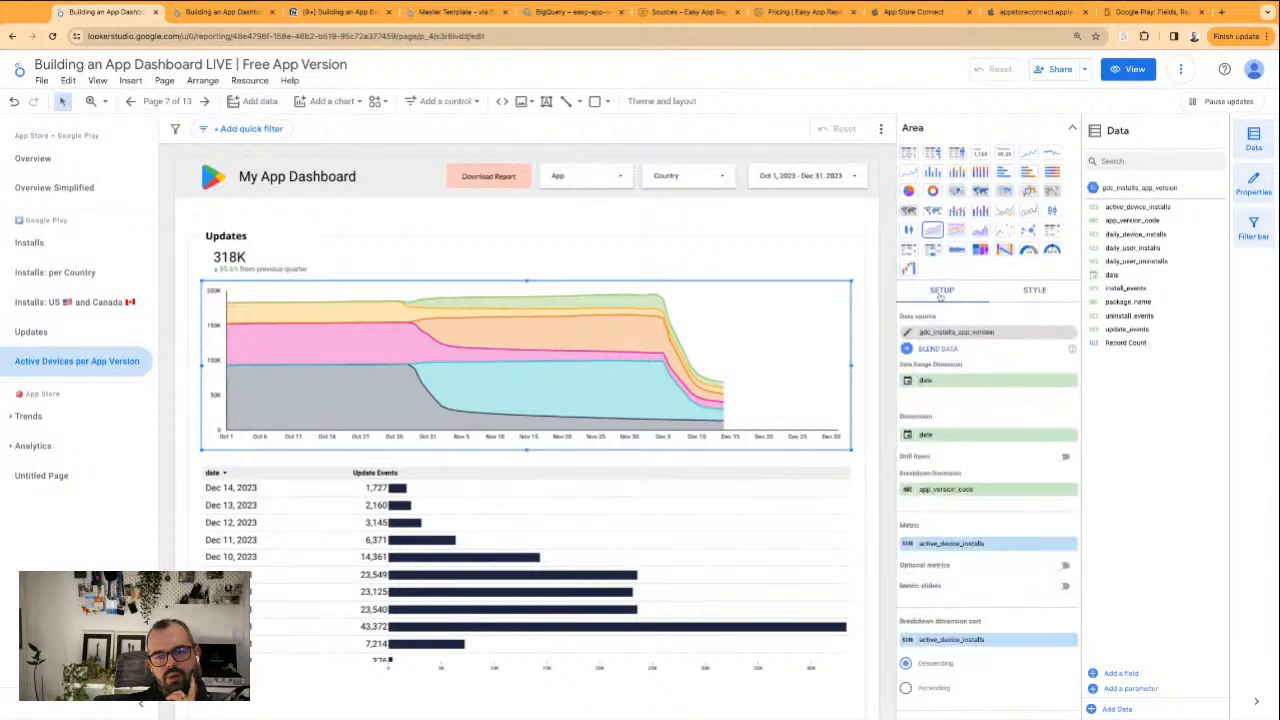
pyautogui.scroll(-2, 935, 480)
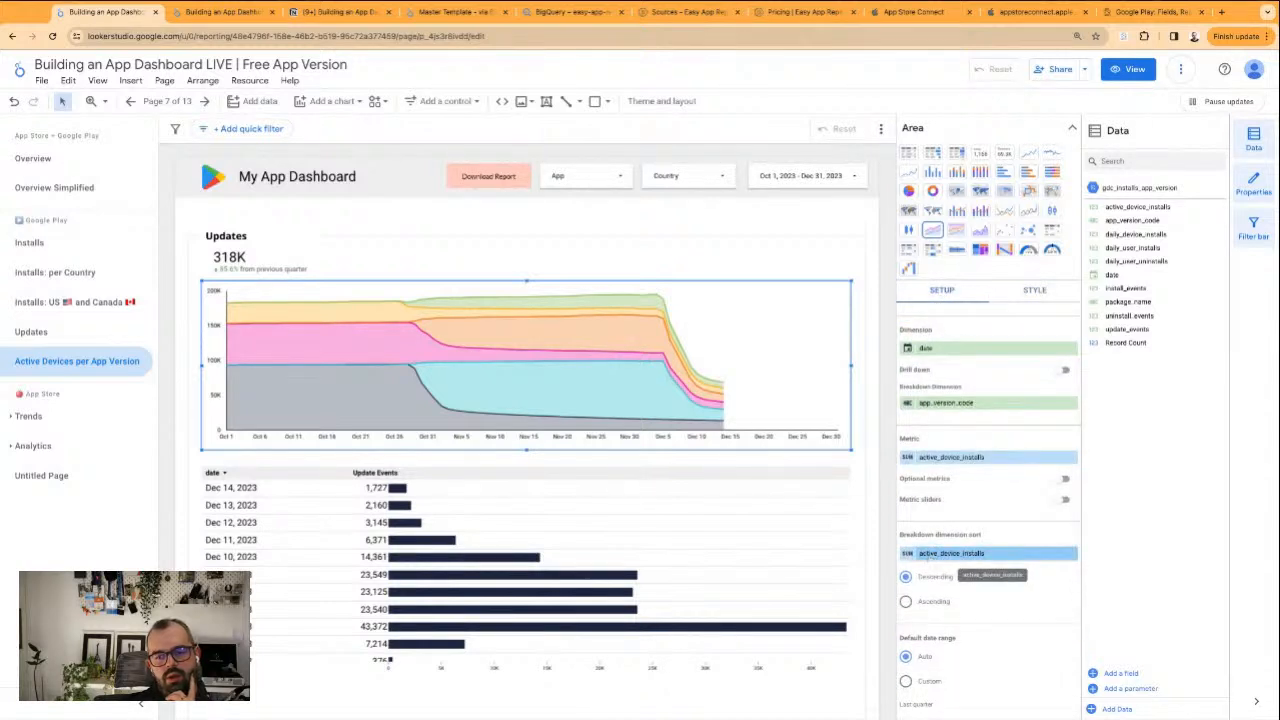
pyautogui.scroll(-1, 930, 562)
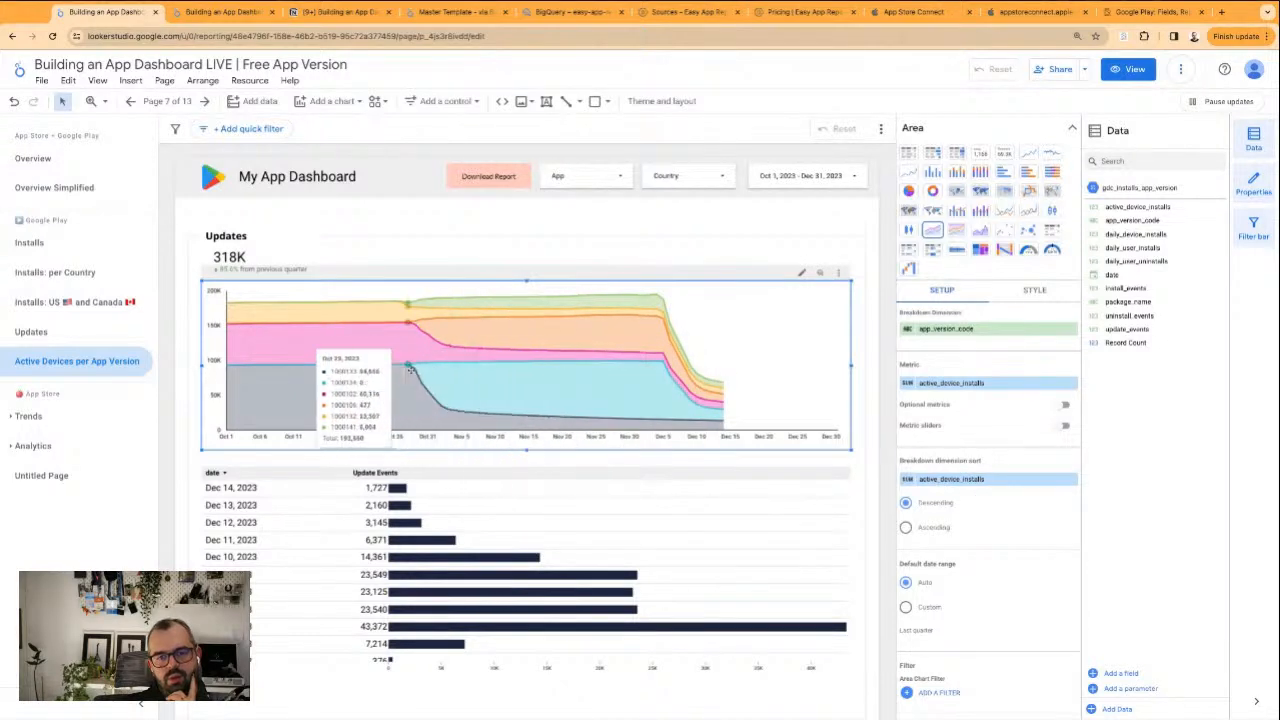
pyautogui.click(789, 175)
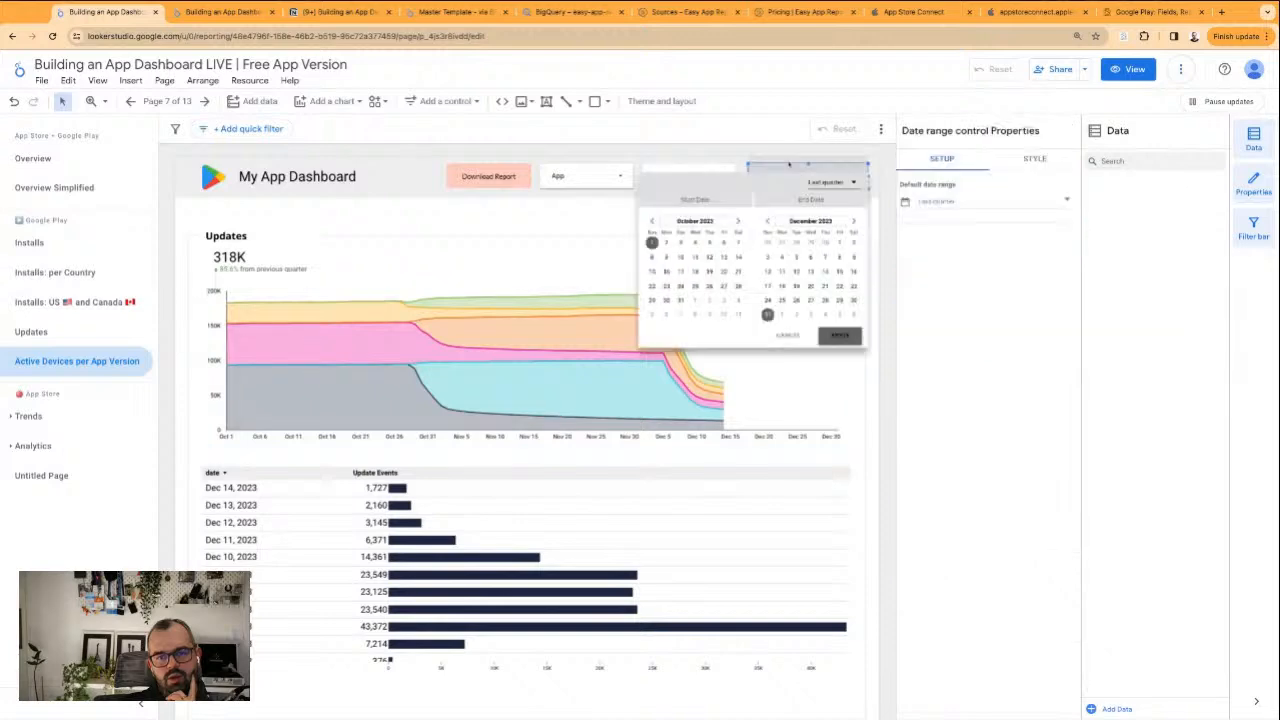
pyautogui.click(920, 190)
pyautogui.click(938, 201)
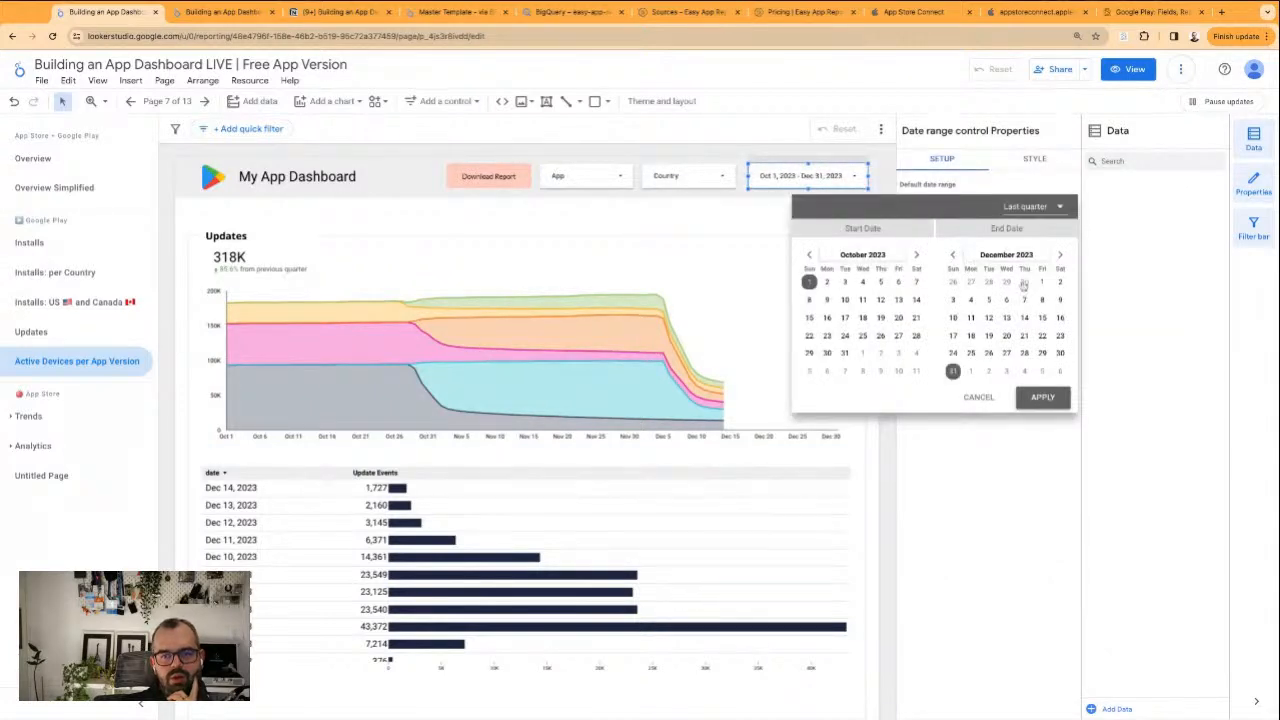
pyautogui.click(1043, 397)
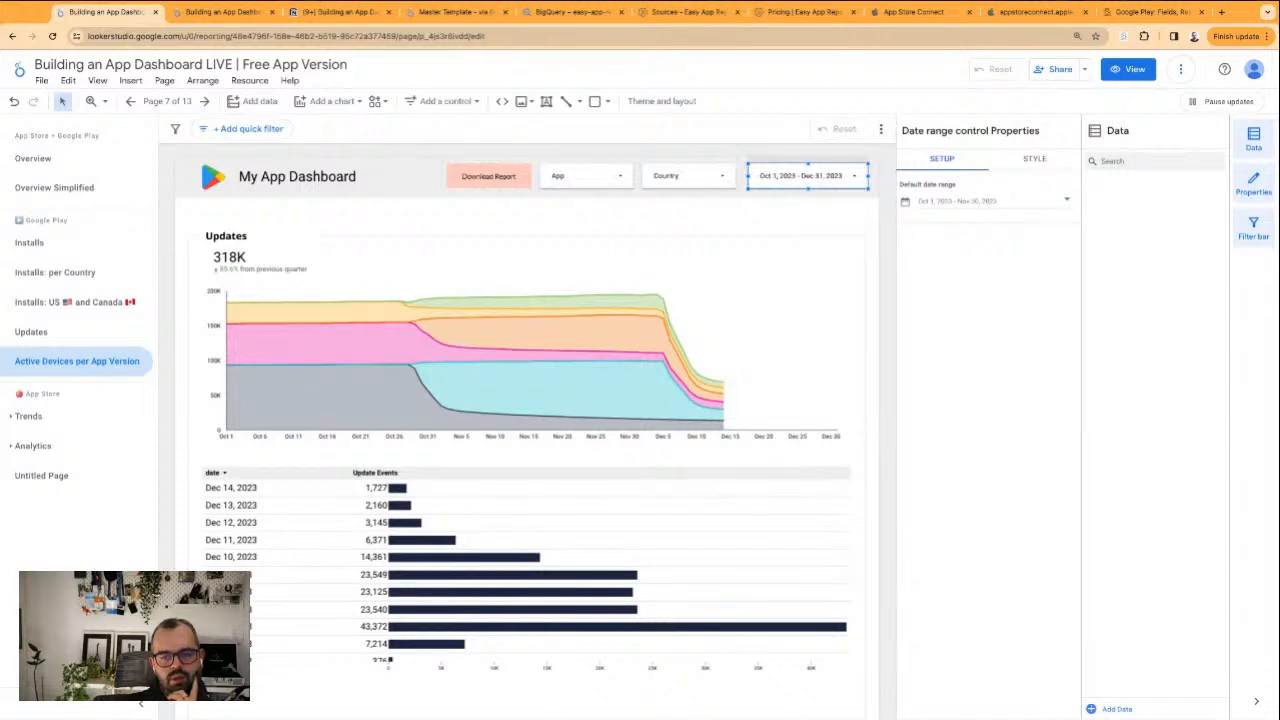
pyautogui.click(834, 214)
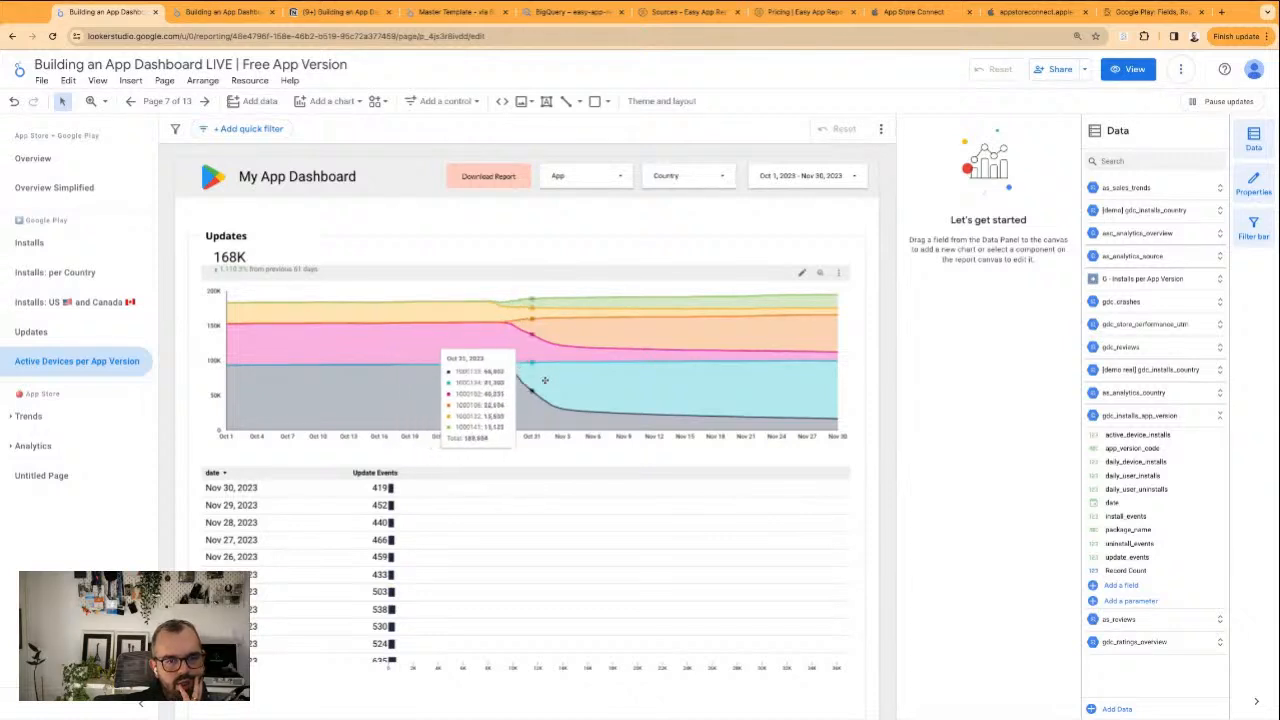
# Convert the active devices area chart to a 100% stacked area chart
pyautogui.click(738, 284)
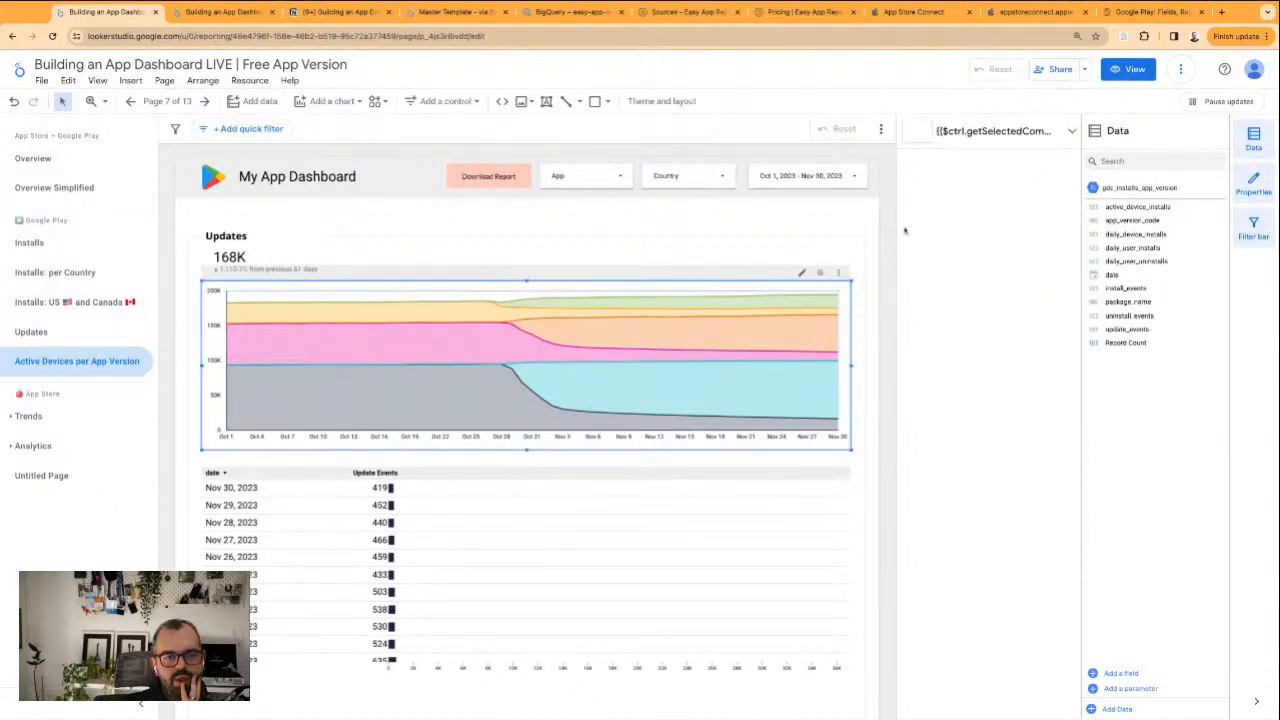
pyautogui.click(967, 143)
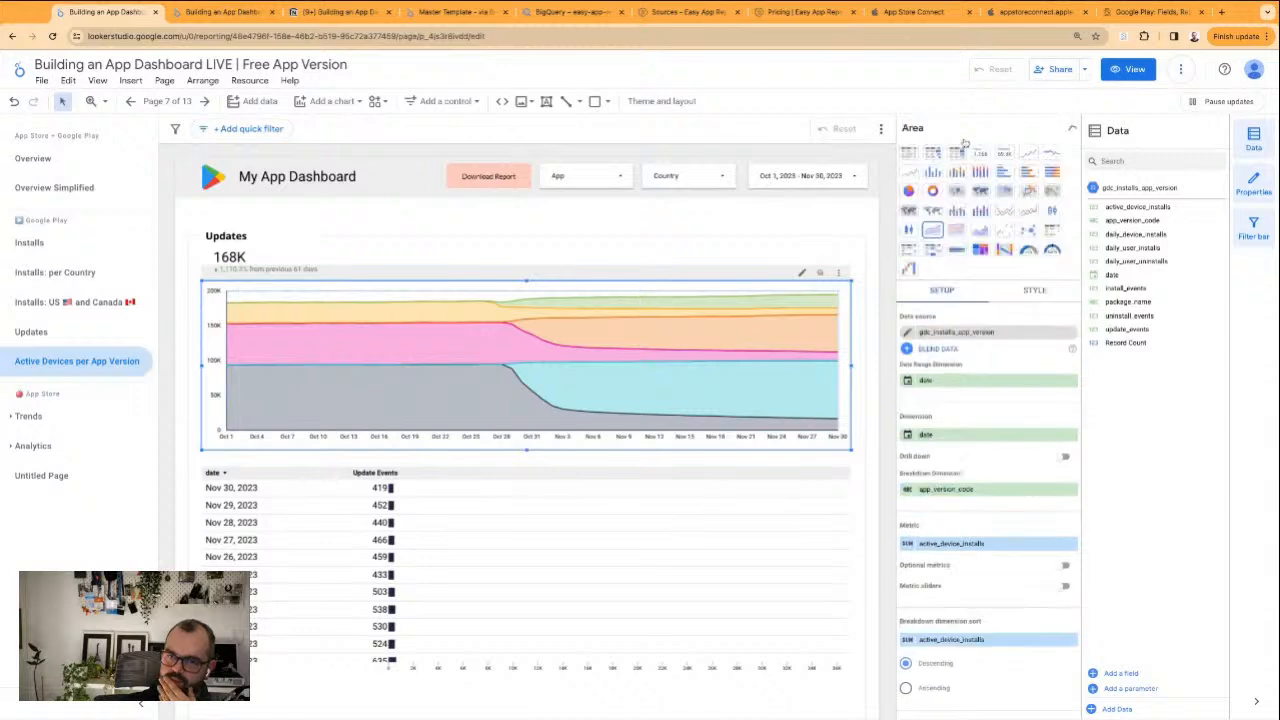
pyautogui.click(958, 231)
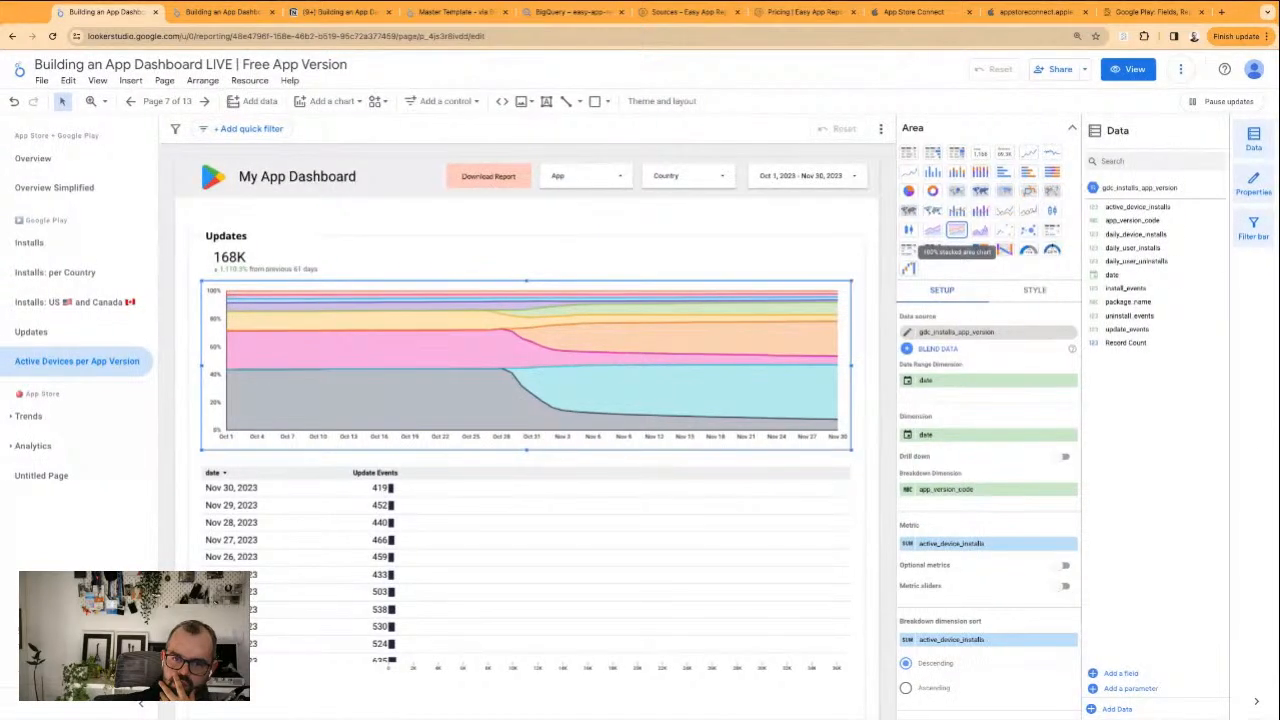
pyautogui.click(692, 206)
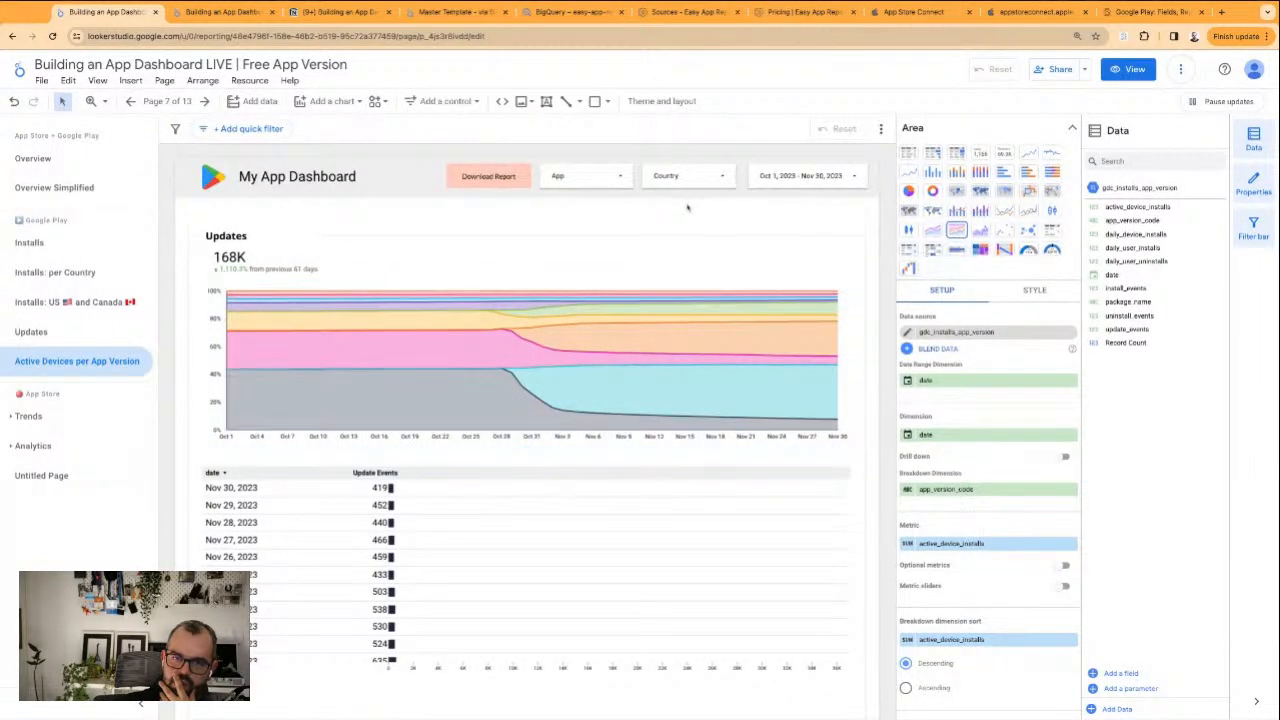
# Filter the report page to only Beyond App with the App control
pyautogui.click(622, 182)
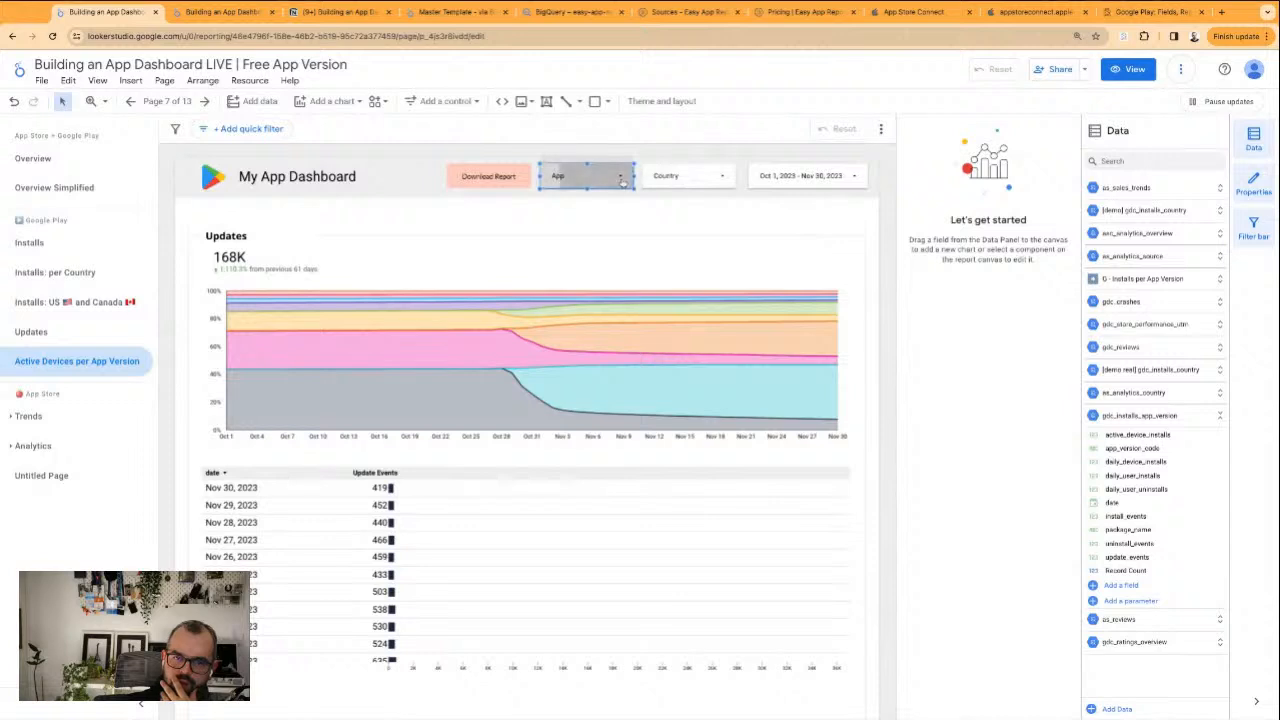
pyautogui.click(661, 211)
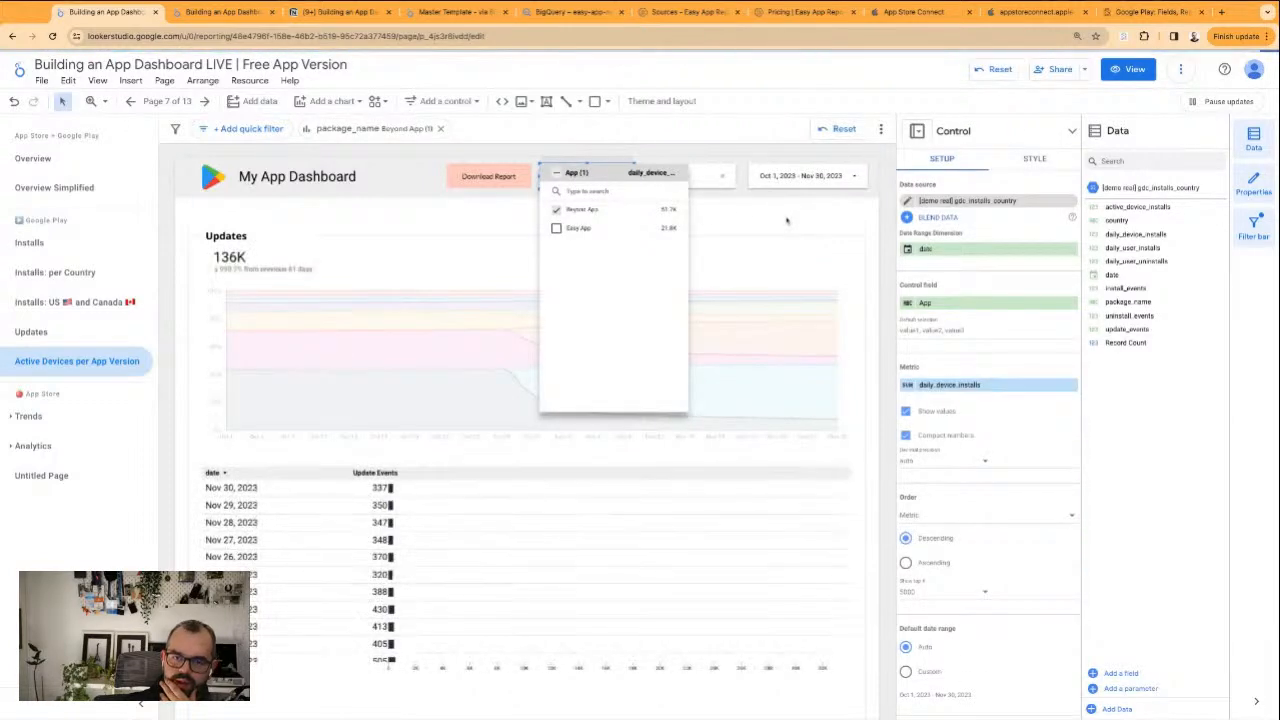
pyautogui.click(787, 220)
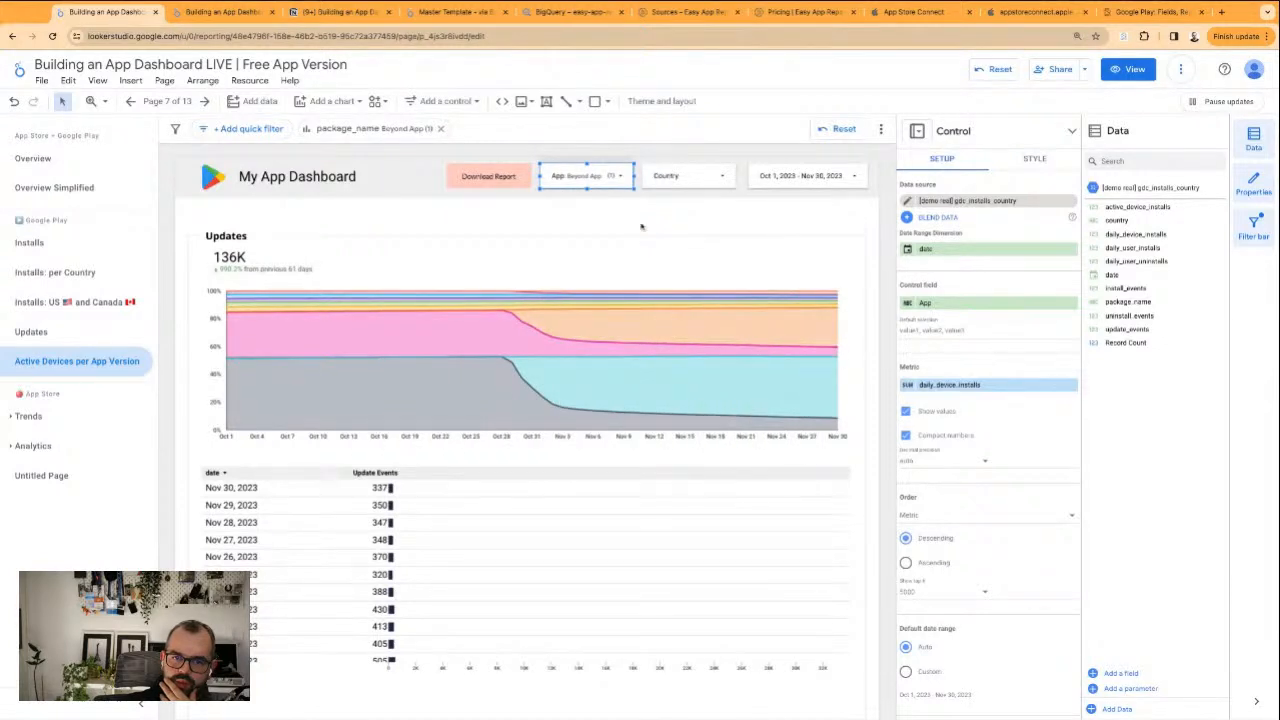
pyautogui.click(705, 246)
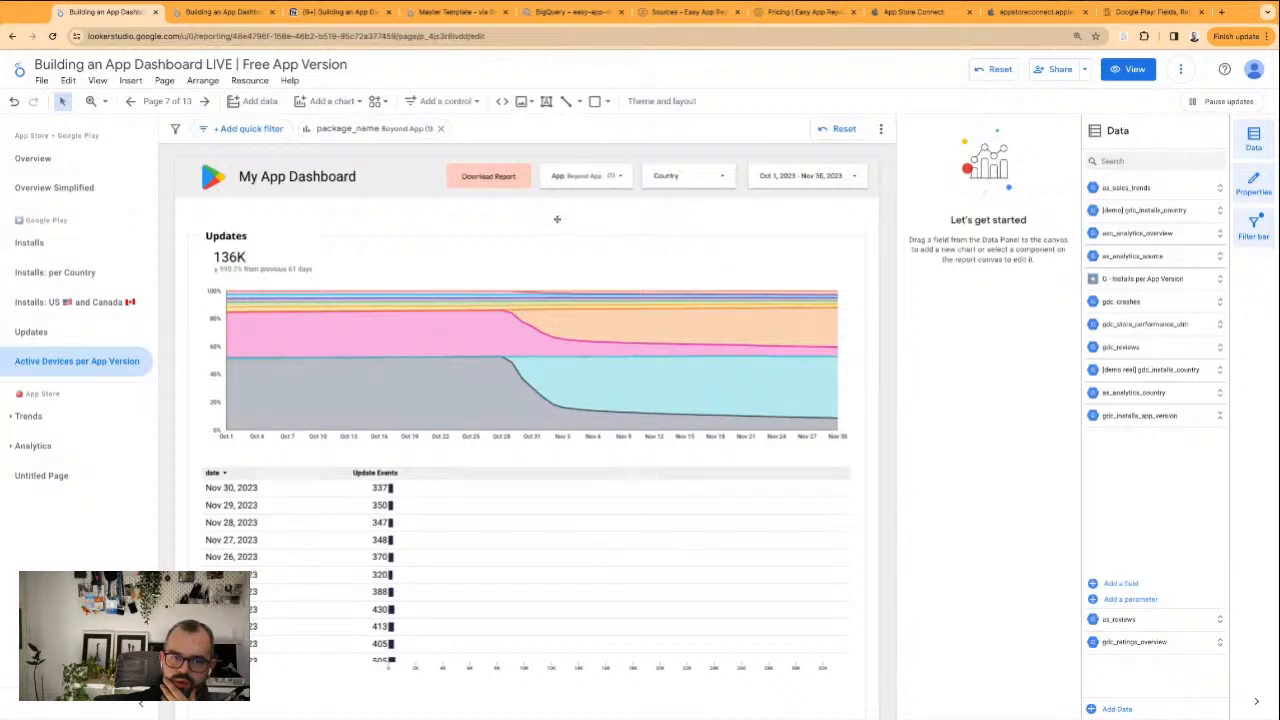
# Change the 100% stacked area chart into a regular unstacked area chart
pyautogui.click(530, 402)
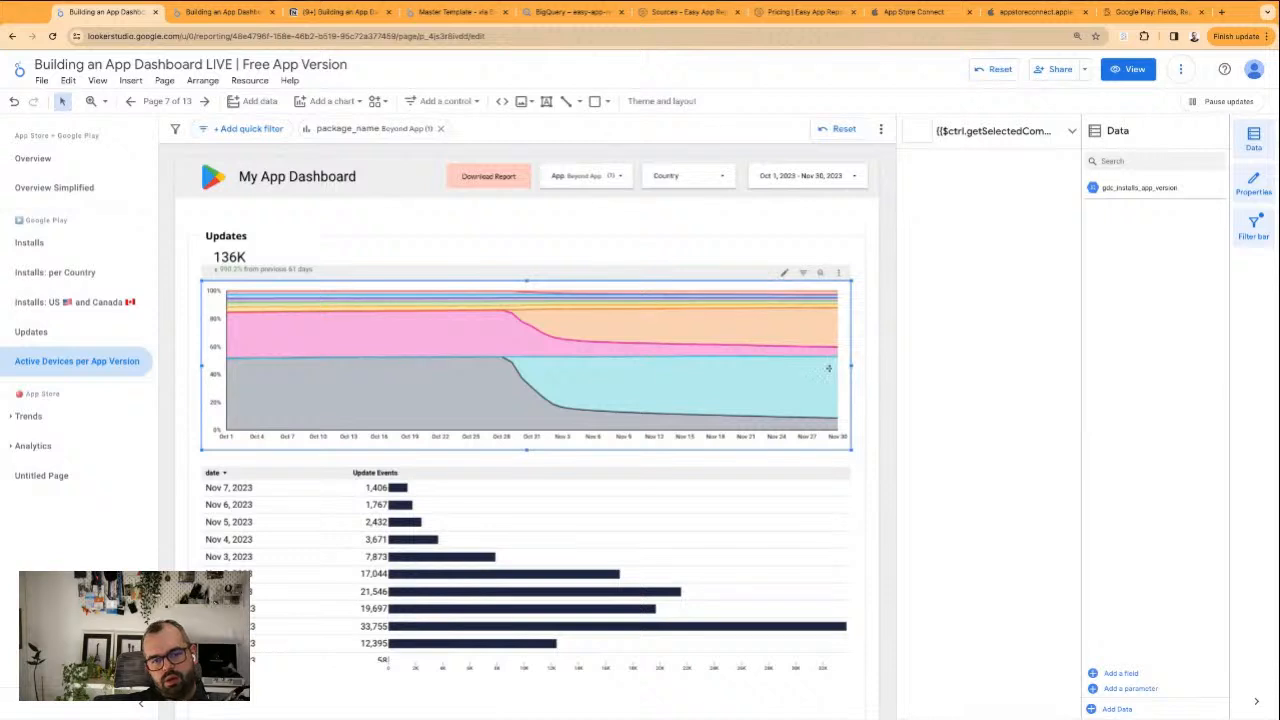
pyautogui.click(944, 160)
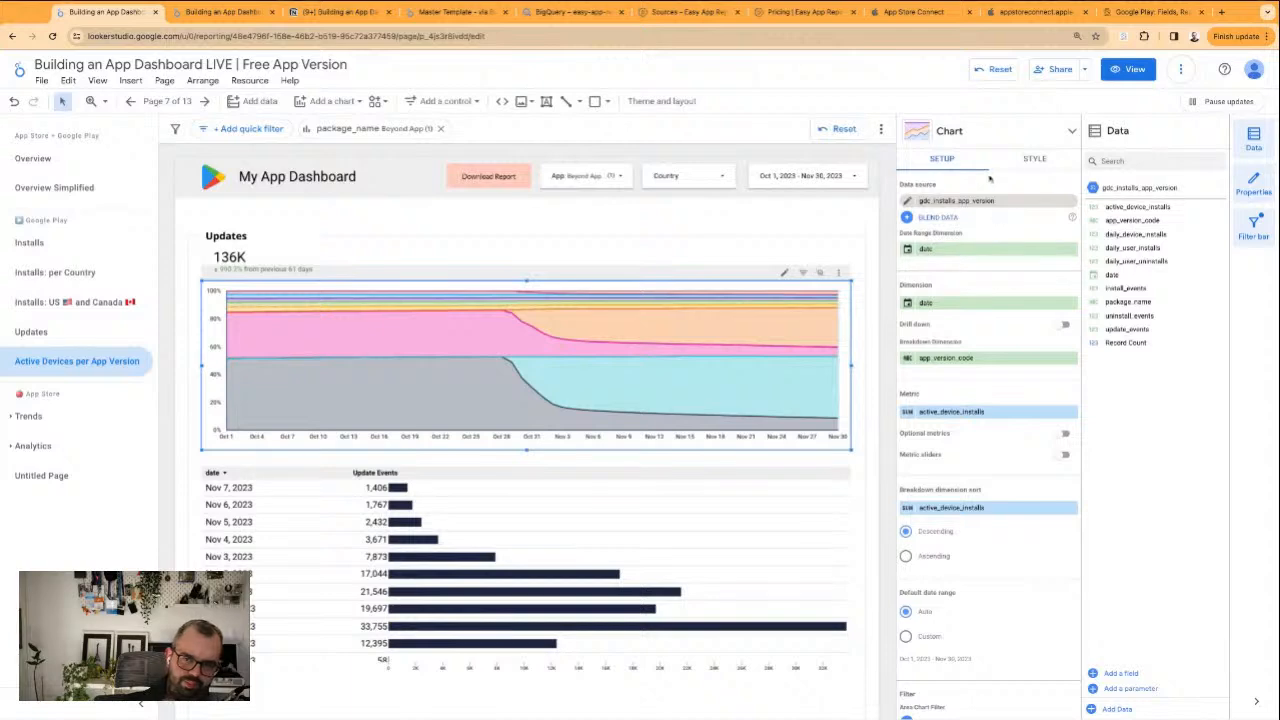
pyautogui.click(967, 141)
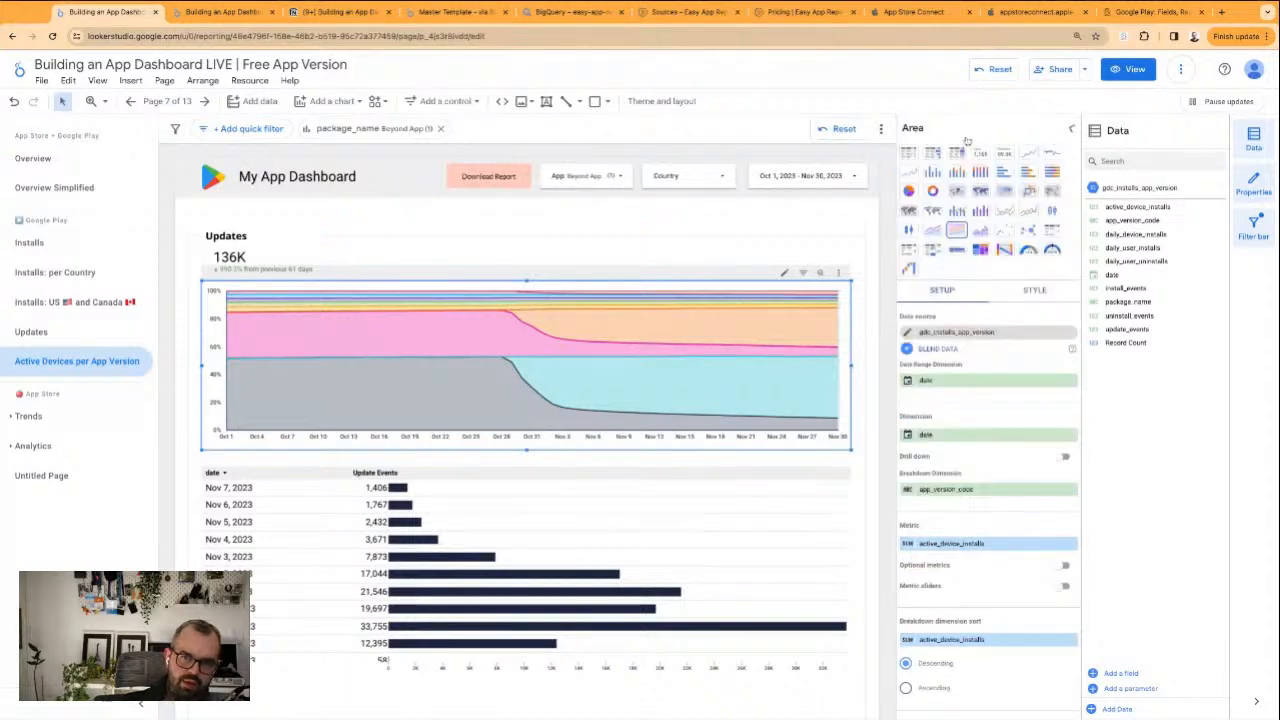
pyautogui.click(978, 236)
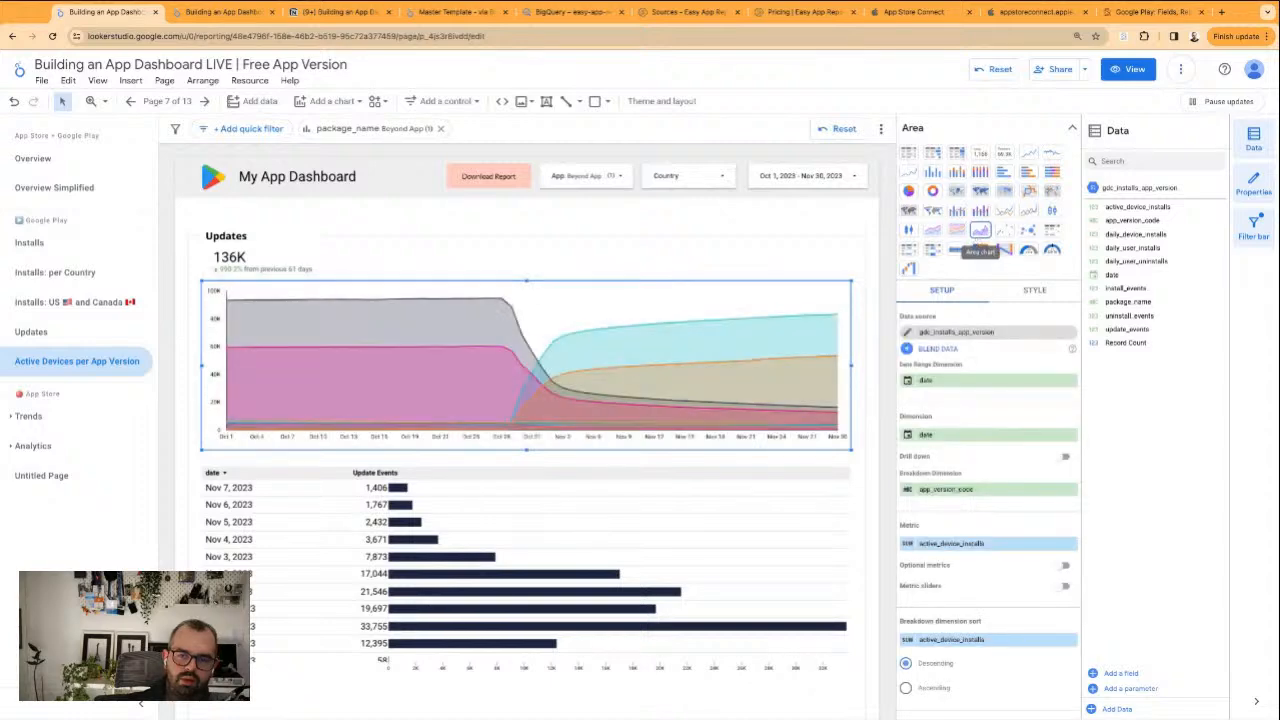
pyautogui.click(740, 231)
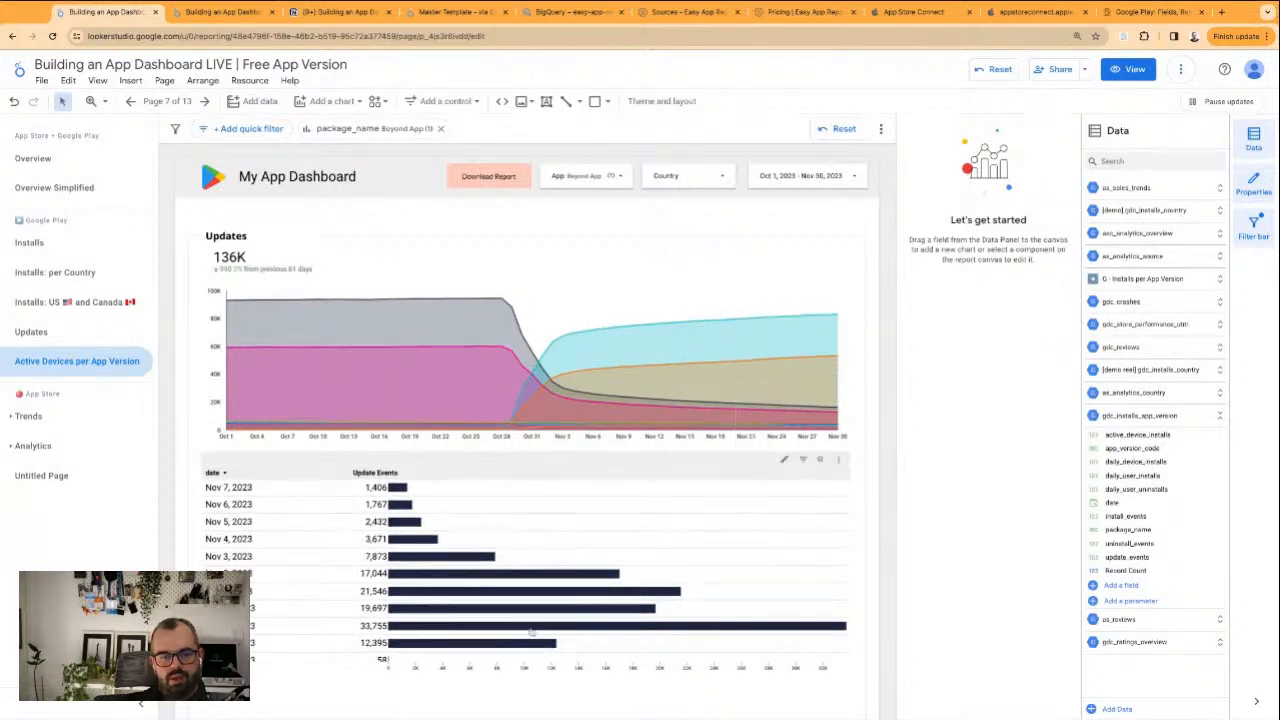
# Replace the Update Events metric in the table below the chart with active_device_installs
pyautogui.click(557, 643)
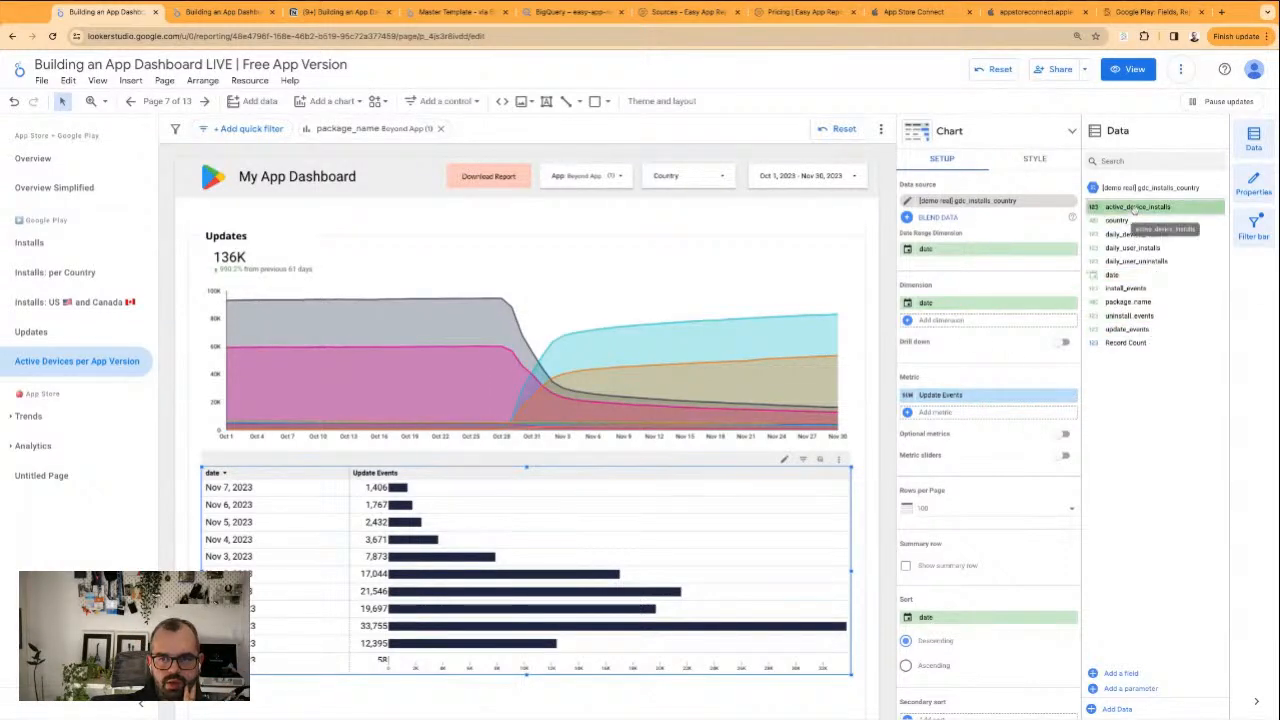
pyautogui.moveTo(1135, 221); pyautogui.dragTo(985, 398)
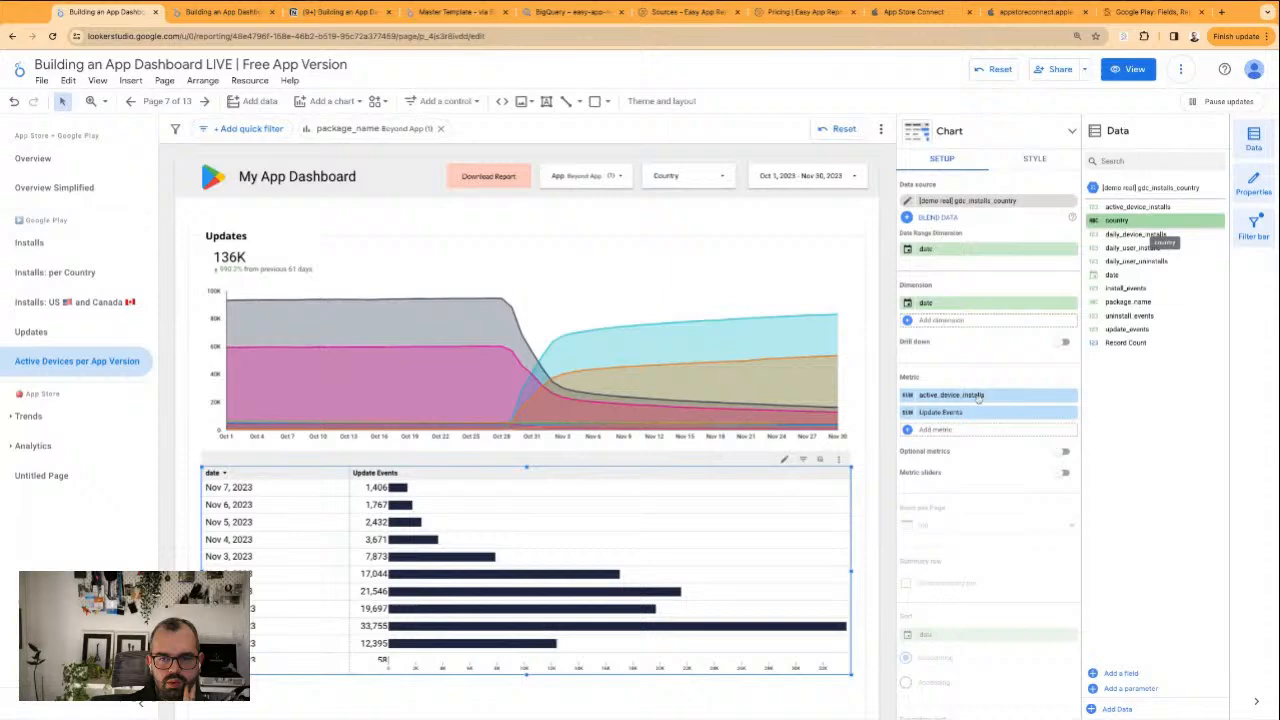
pyautogui.click(1070, 413)
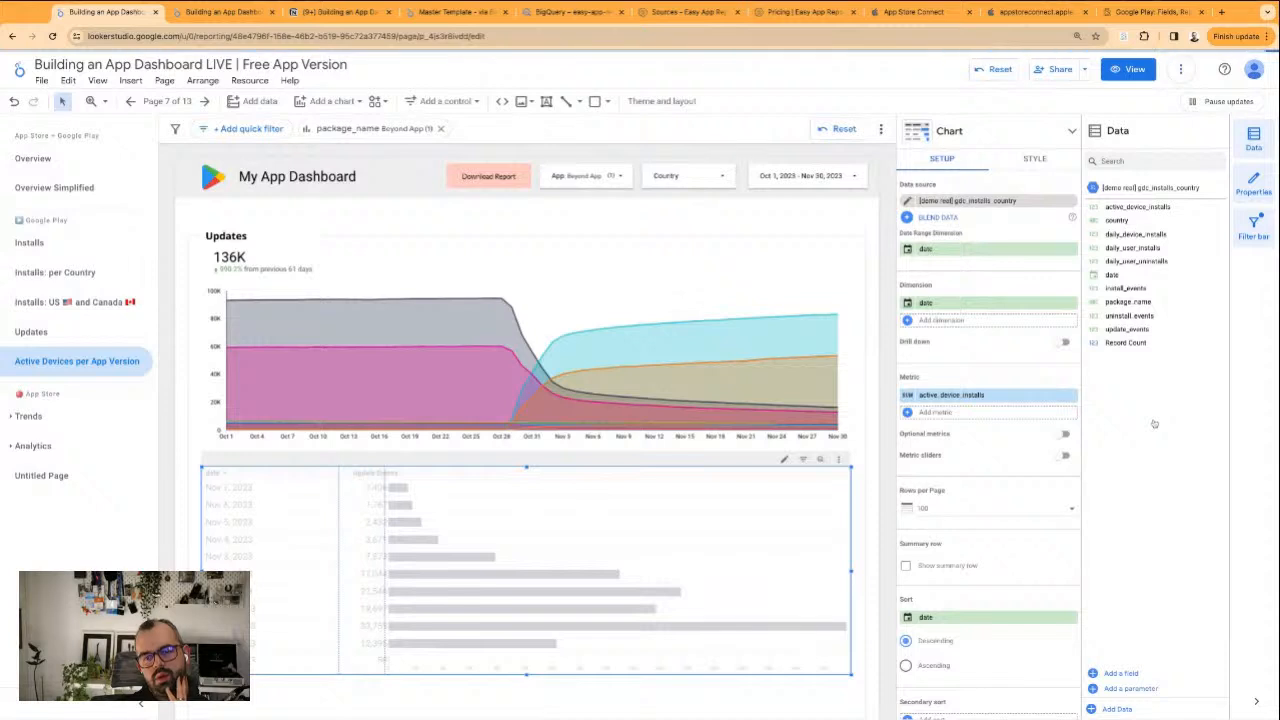
pyautogui.click(939, 321)
pyautogui.scroll(-2, 1008, 397)
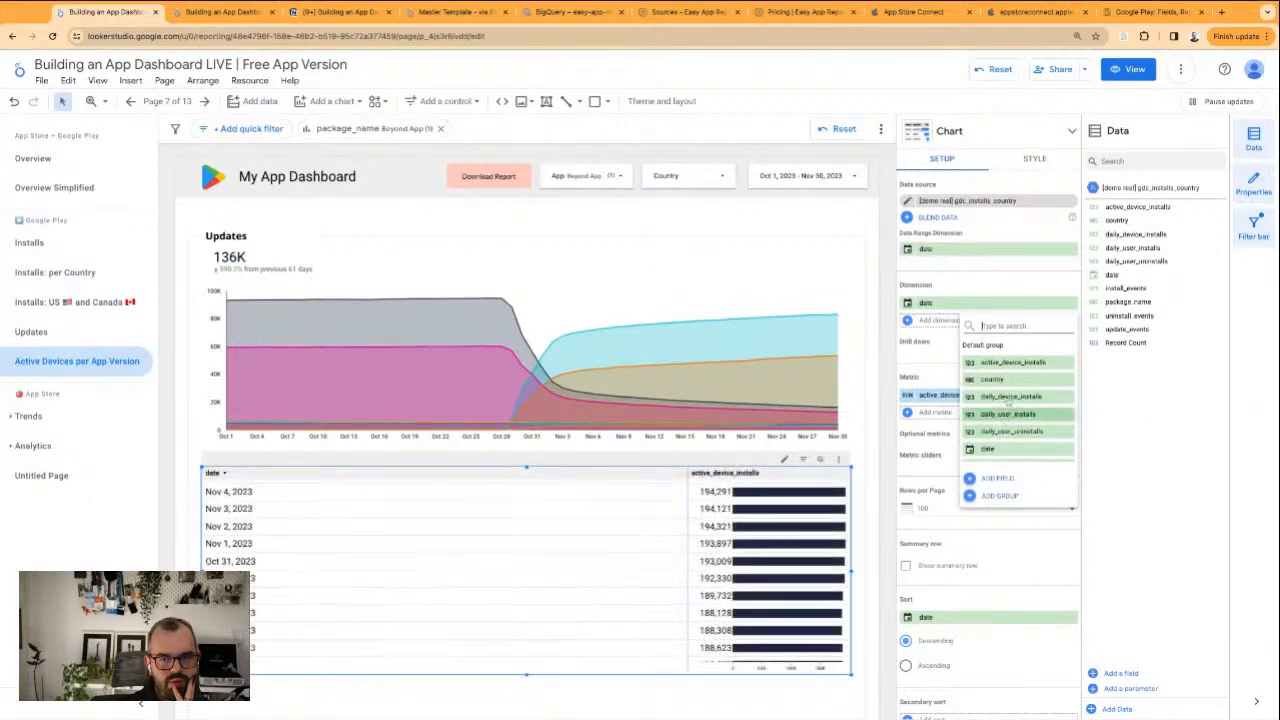
pyautogui.scroll(3, 1008, 397)
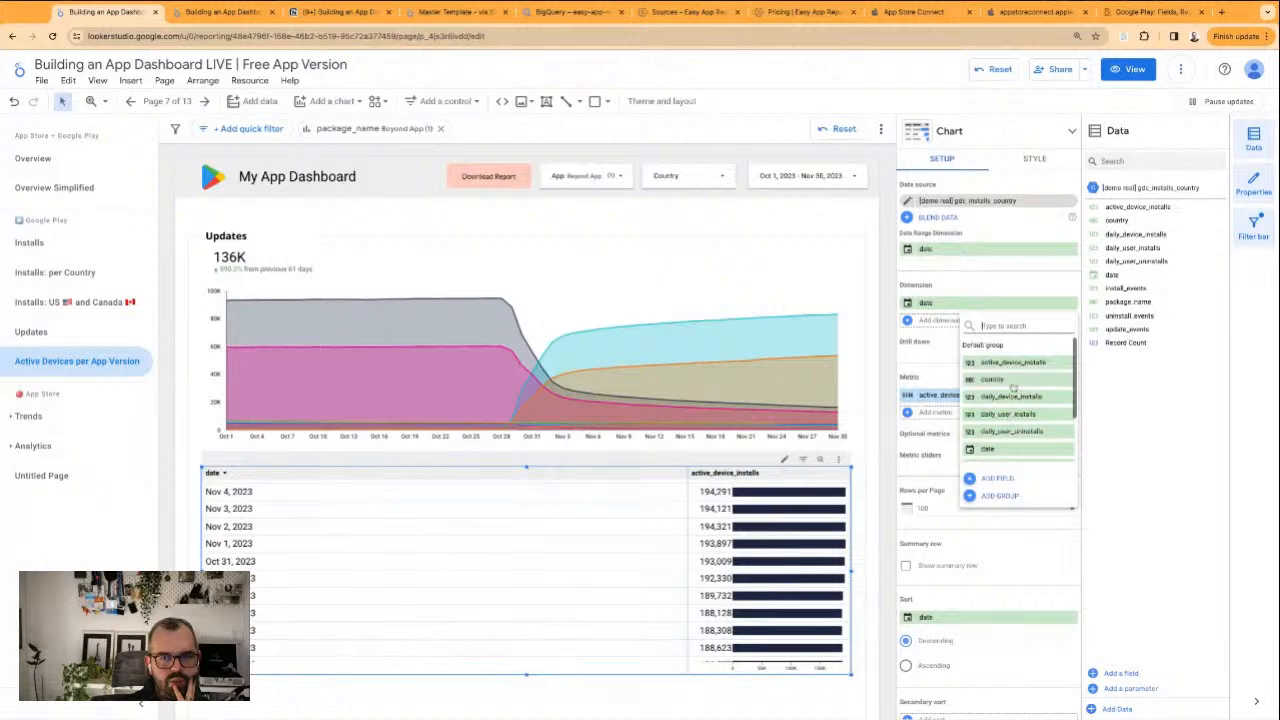
pyautogui.scroll(-3, 1012, 390)
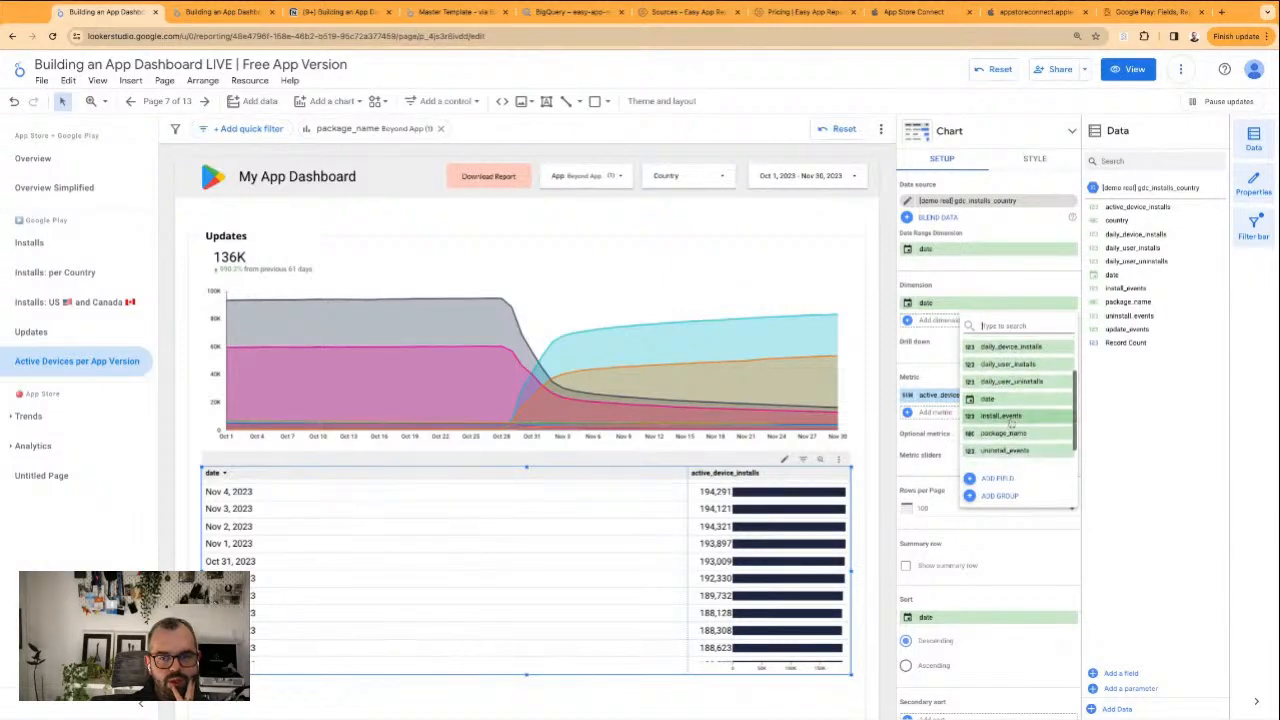
pyautogui.click(1163, 489)
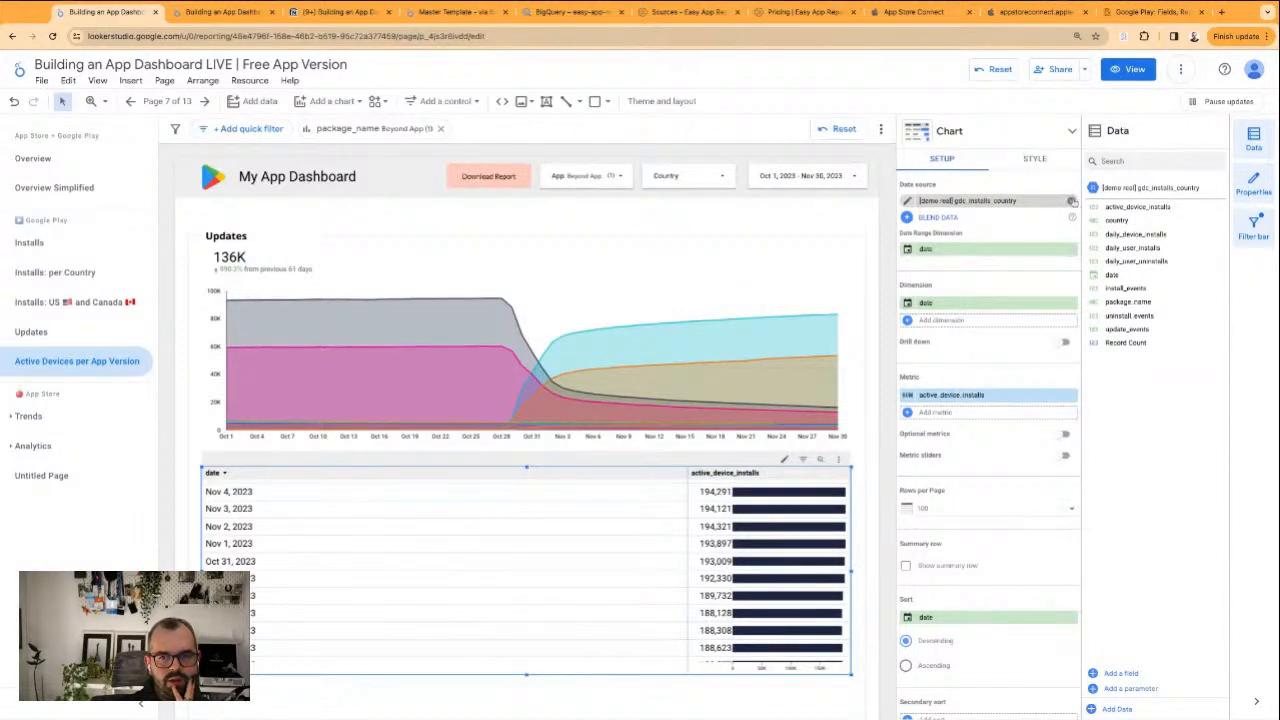
# Replace the table's data source with gdc_installs_app_version
pyautogui.click(1072, 201)
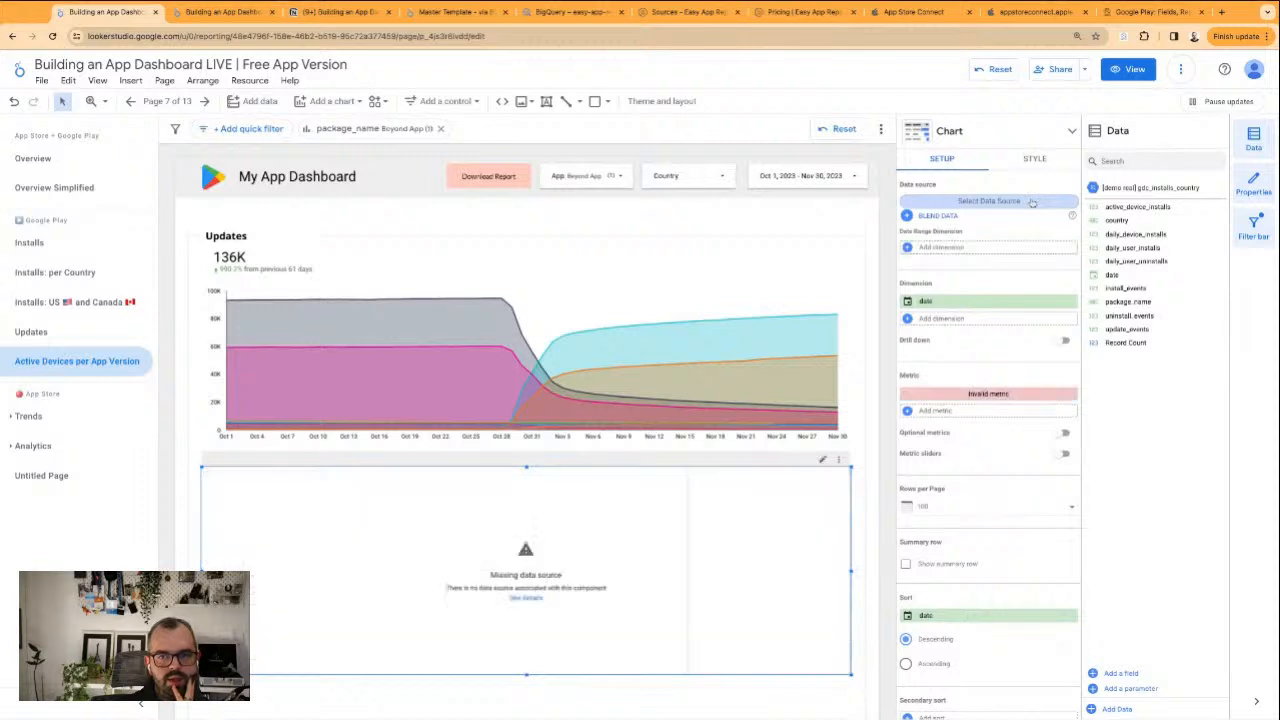
pyautogui.click(1032, 202)
pyautogui.scroll(-2, 1026, 306)
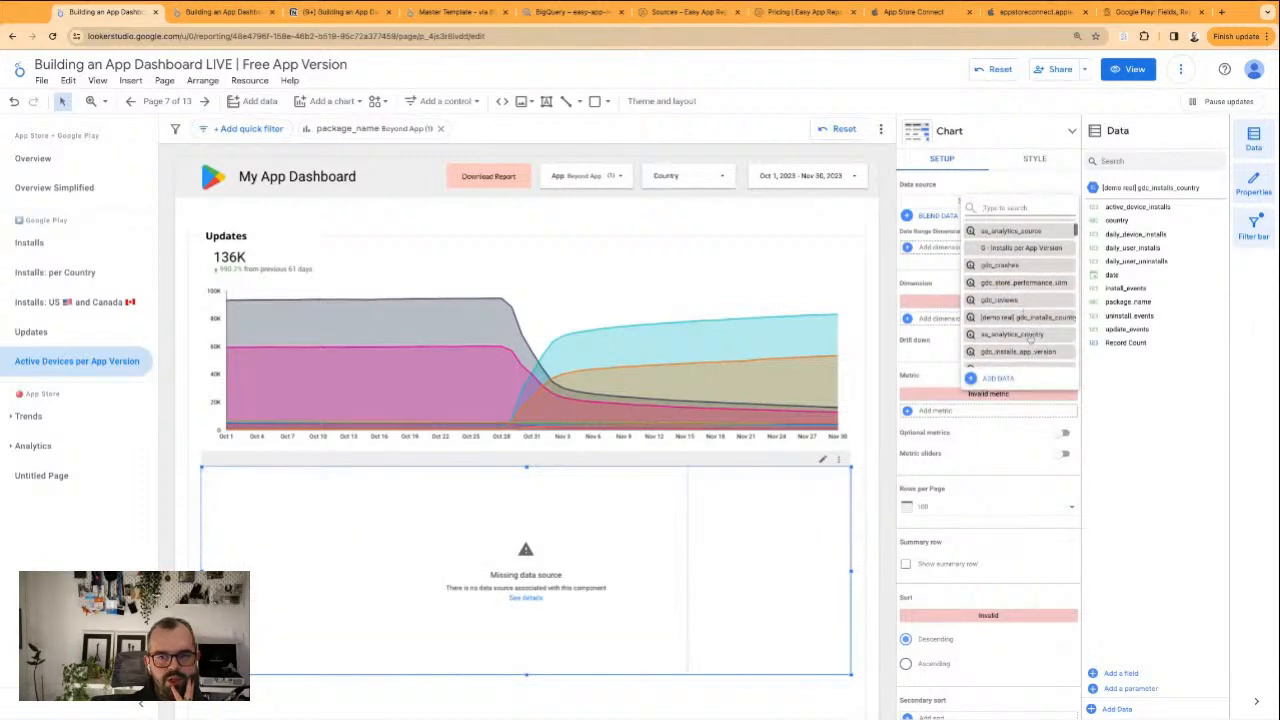
pyautogui.click(1035, 355)
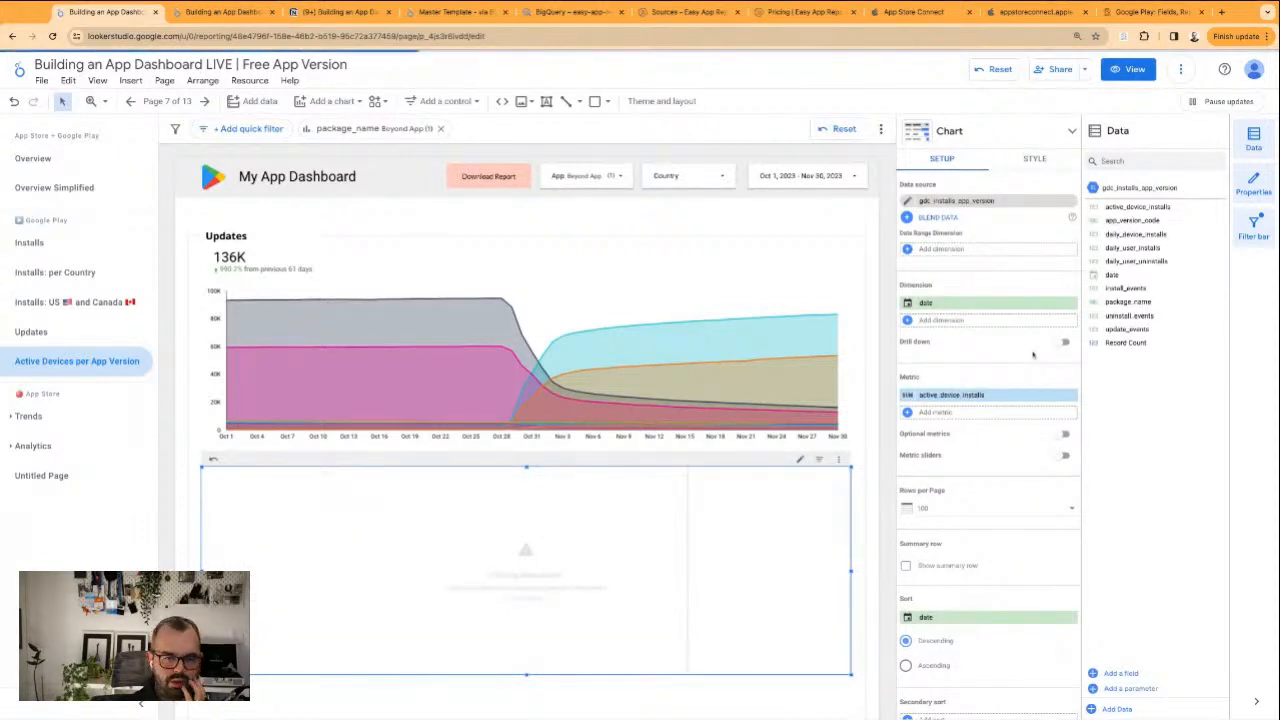
# Add app_version_code as a table dimension, remove the date dimension and look through the version rows
pyautogui.click(969, 321)
pyautogui.click(1005, 379)
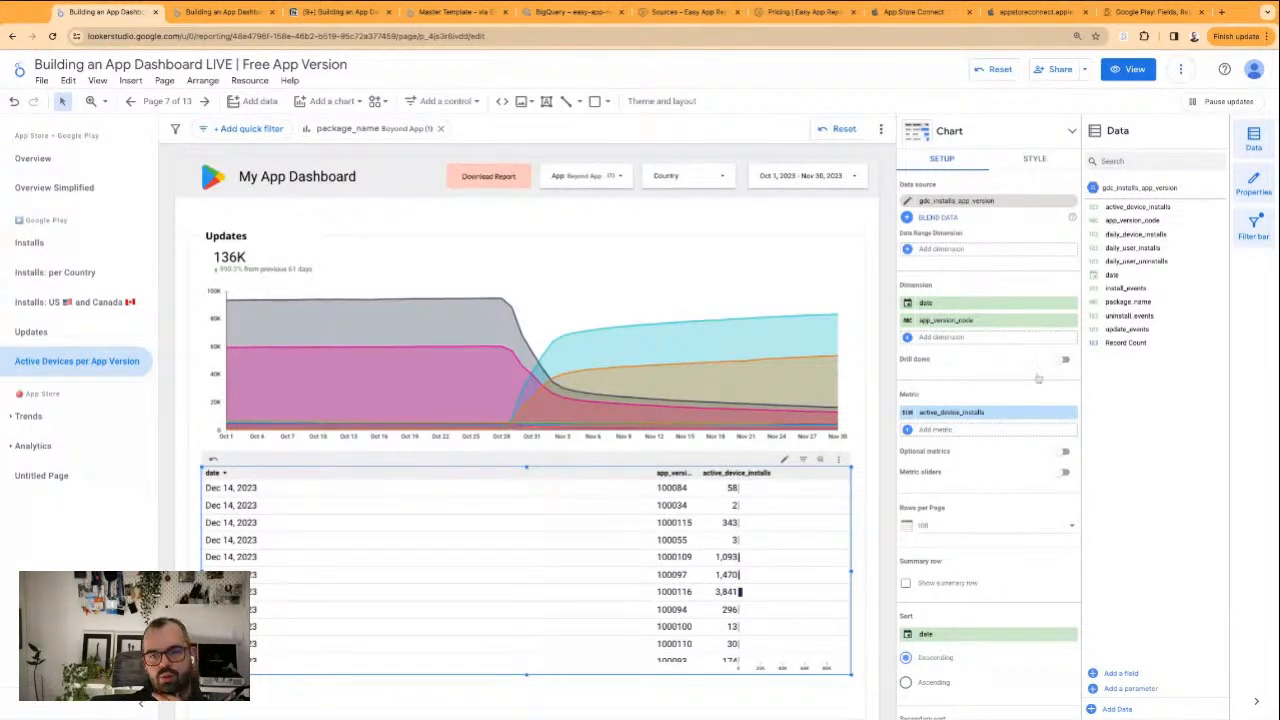
pyautogui.click(1071, 302)
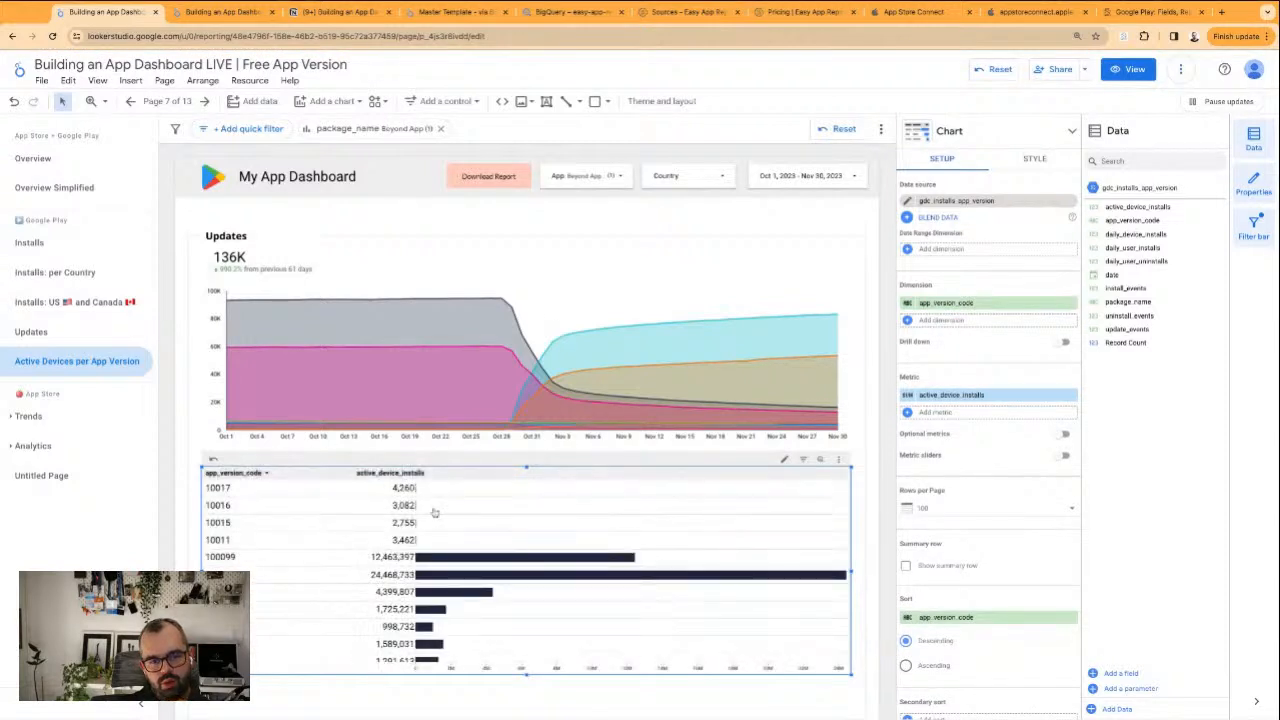
pyautogui.scroll(-5, 388, 590)
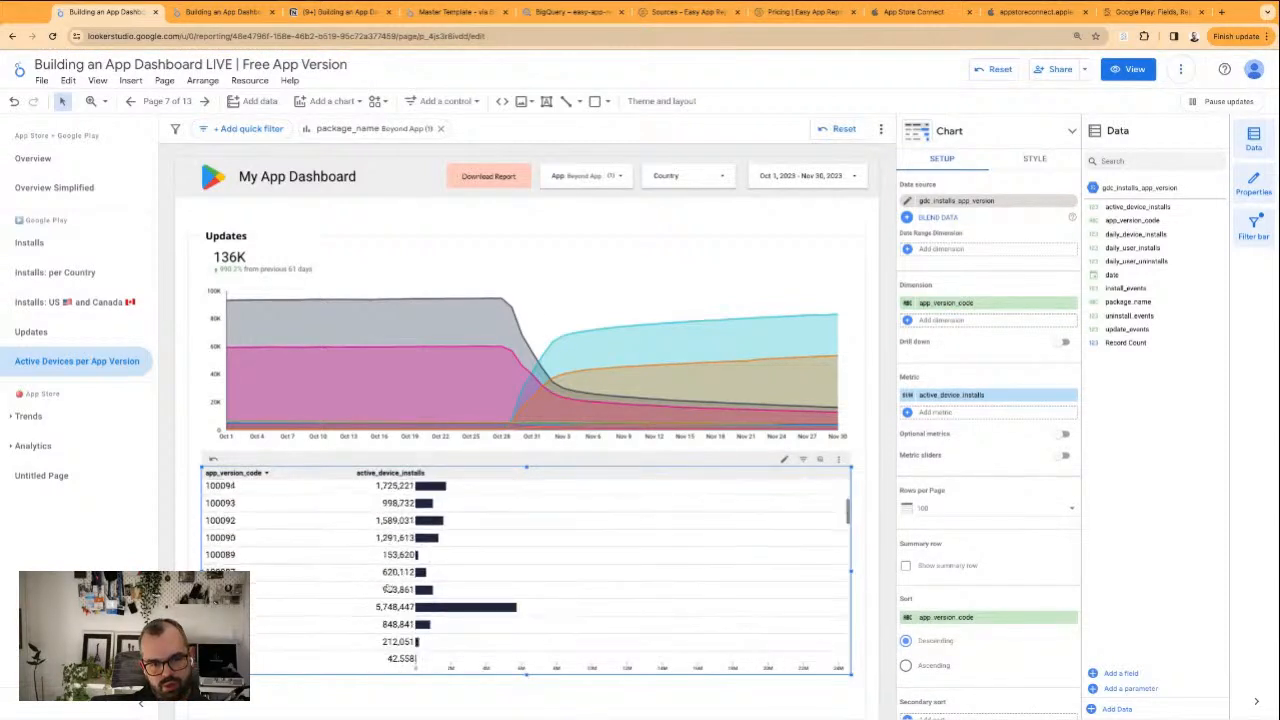
pyautogui.scroll(-3, 388, 588)
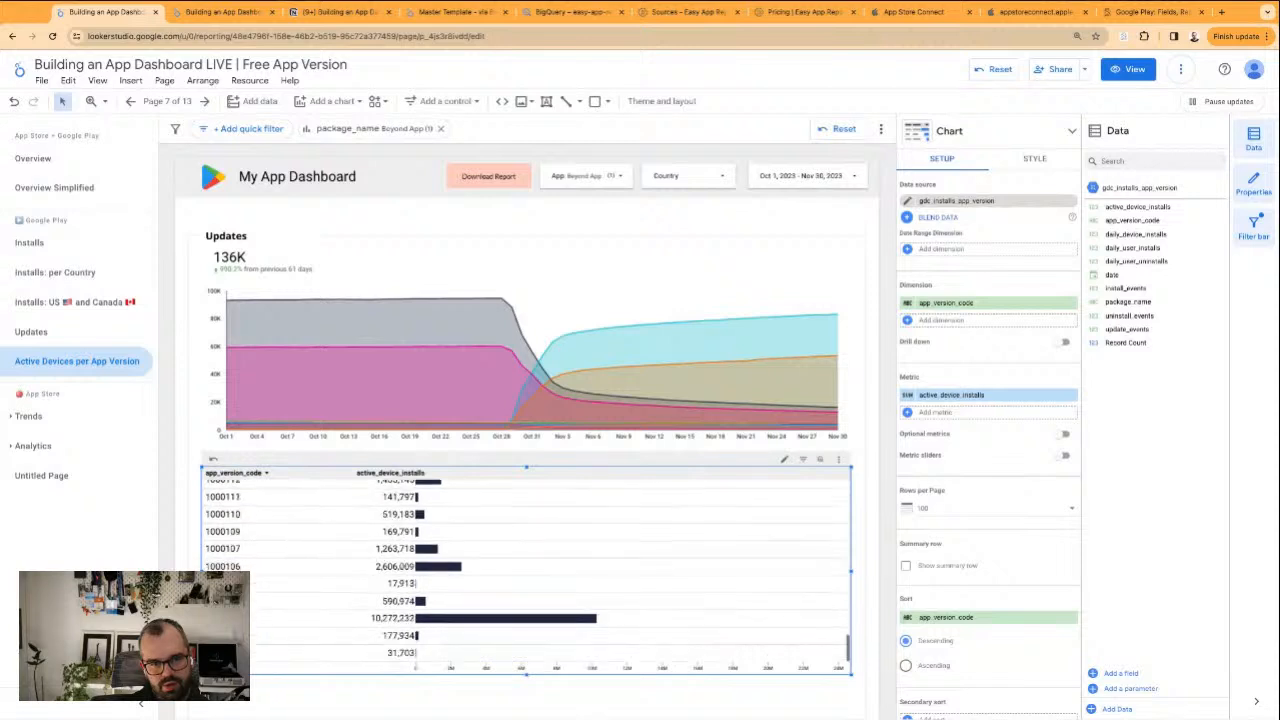
pyautogui.scroll(5, 400, 575)
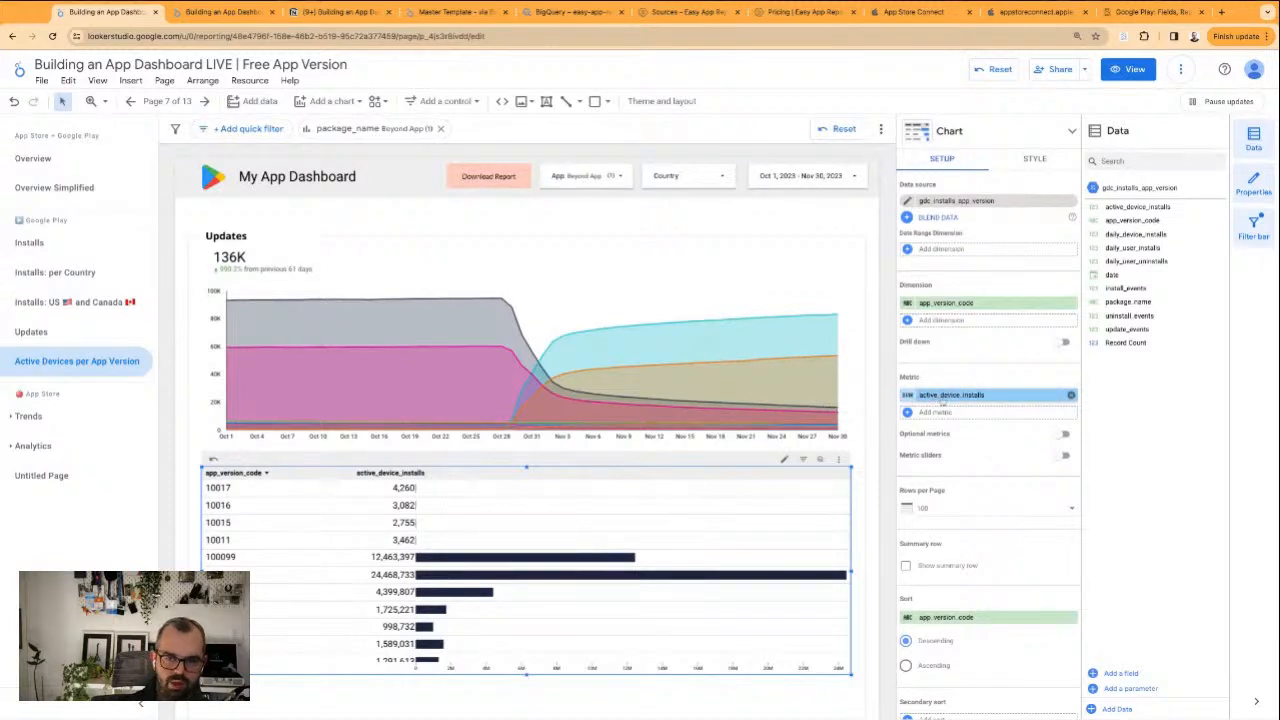
# Replace the table's app_version_code dimension with date
pyautogui.click(945, 302)
pyautogui.click(995, 433)
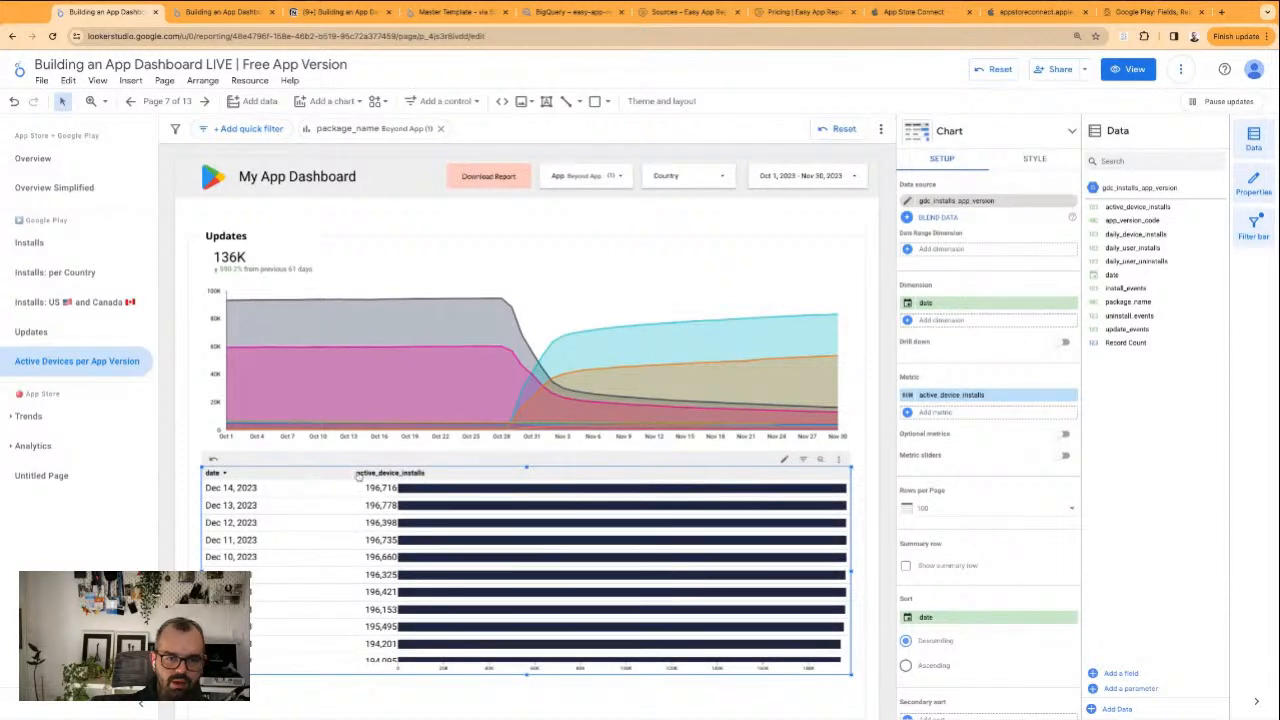
pyautogui.click(861, 606)
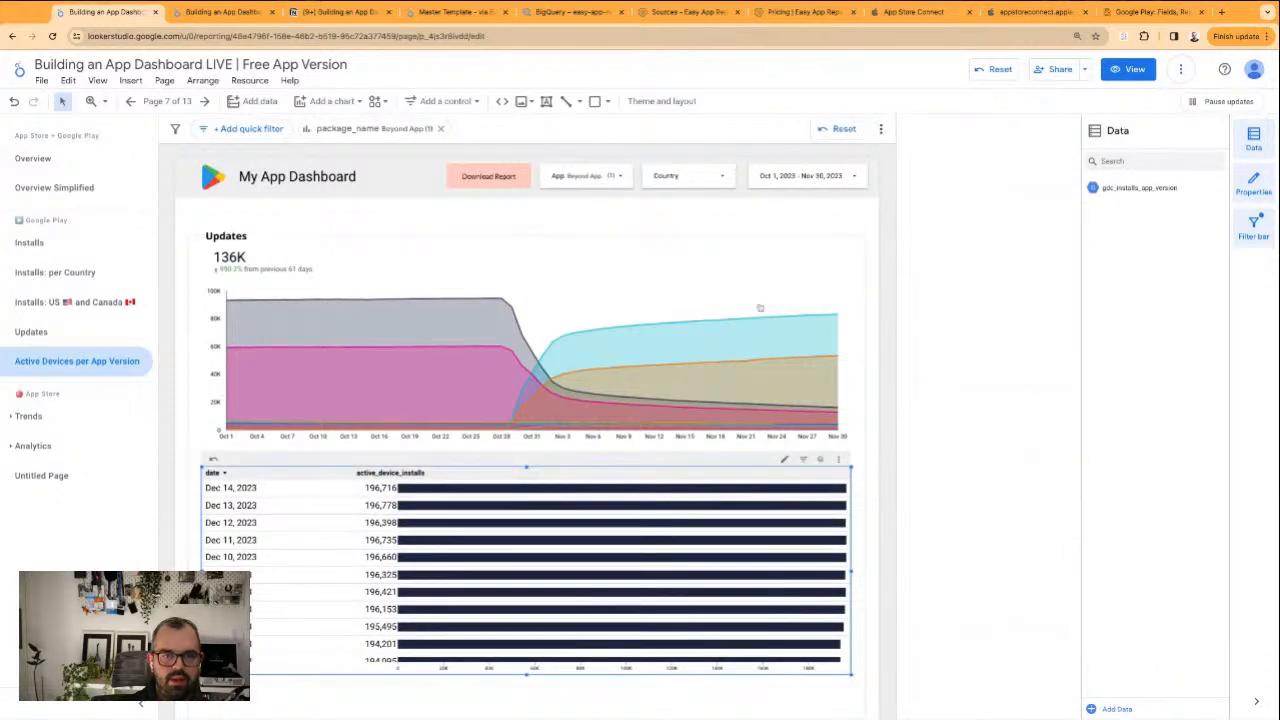
# Switch the Country dropdown control's data source to gdc_installs_app_version
pyautogui.click(699, 179)
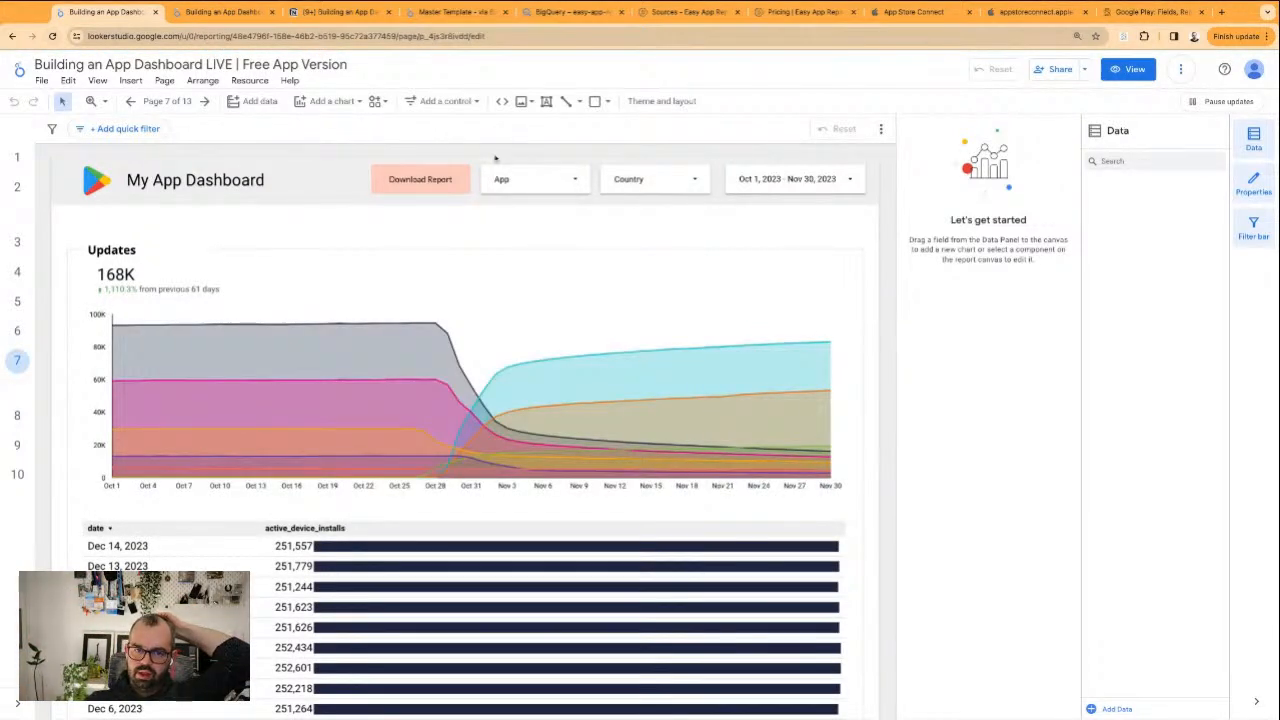
pyautogui.click(657, 175)
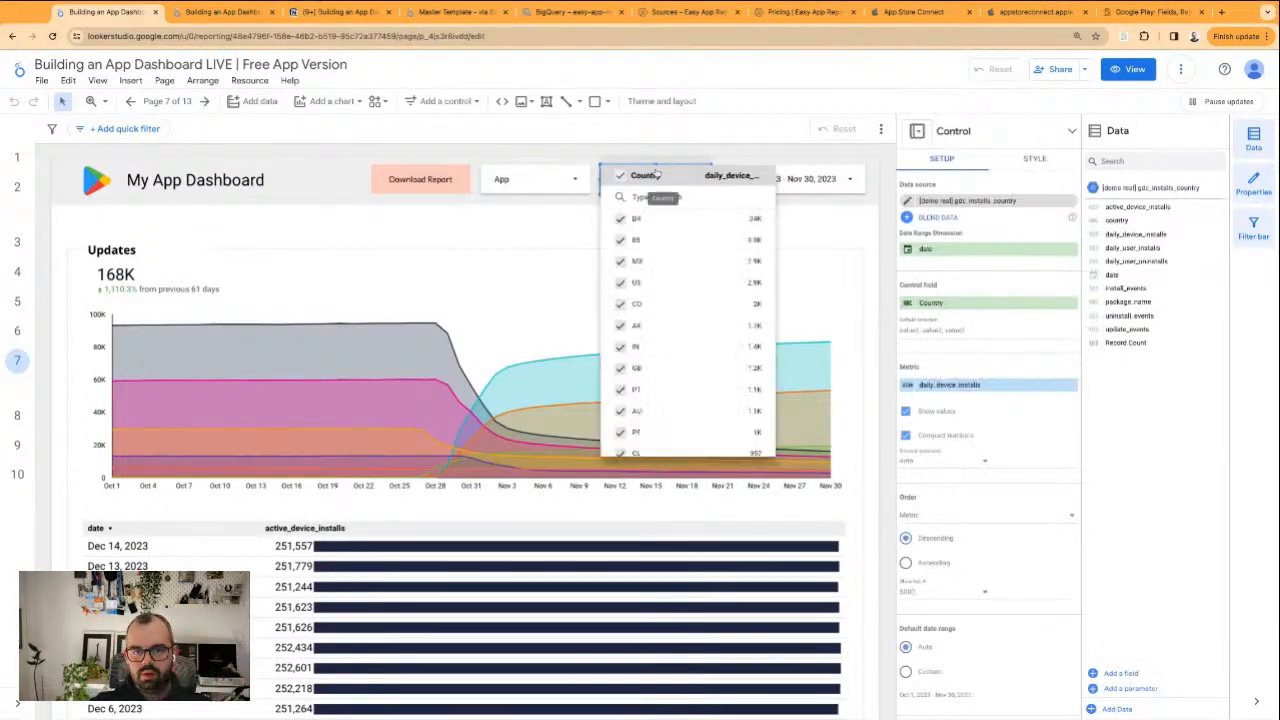
pyautogui.click(1071, 206)
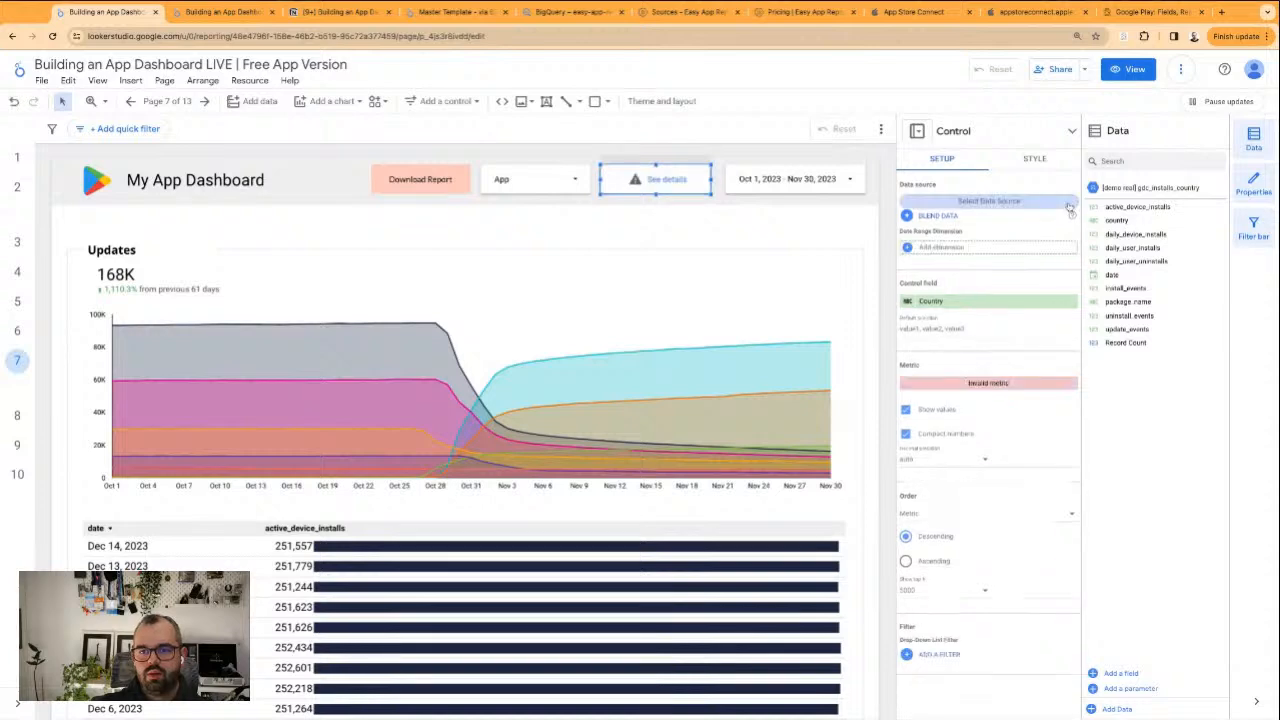
pyautogui.scroll(-2, 1045, 315)
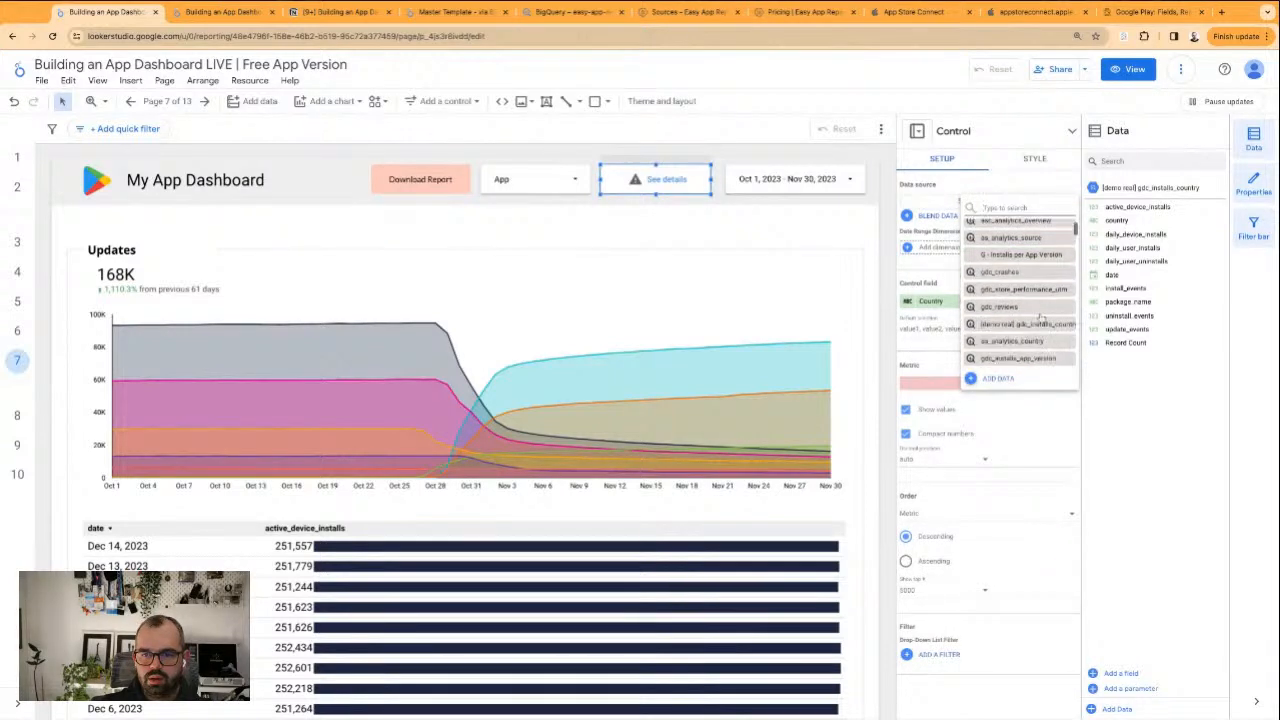
pyautogui.click(1040, 359)
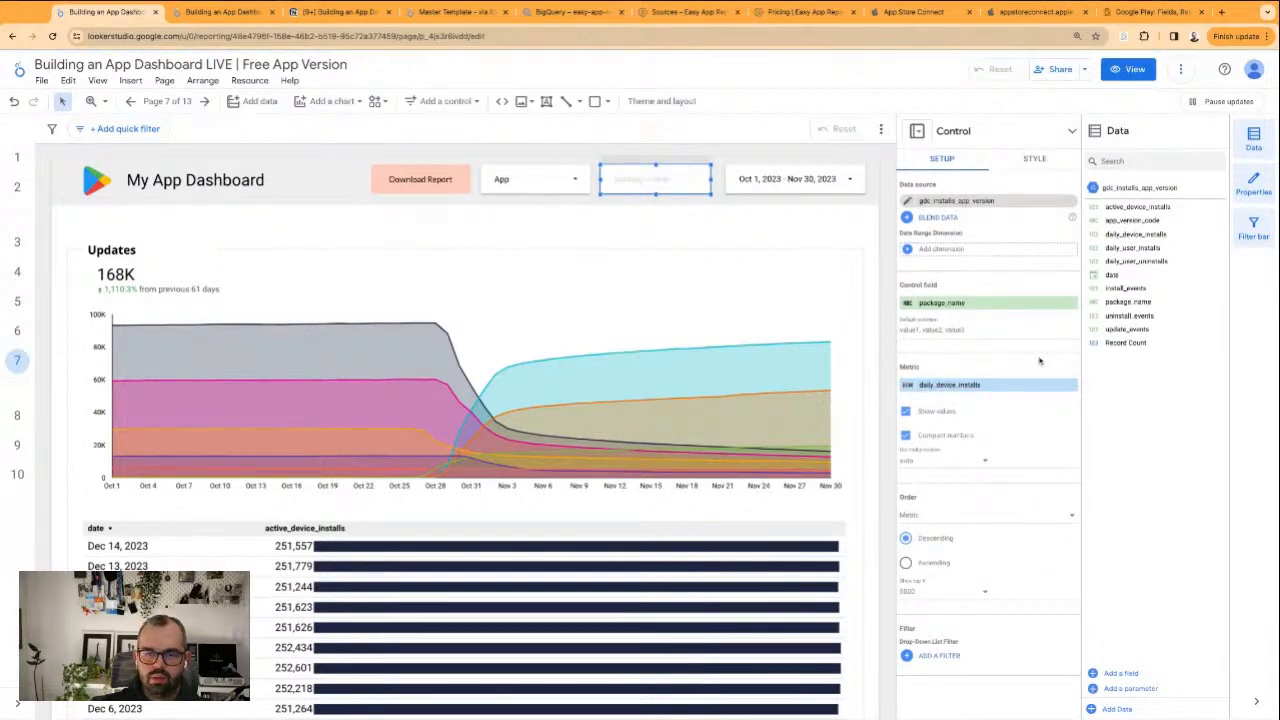
# Set the dropdown's control field to app_version_code and rename the field App Version
pyautogui.click(960, 302)
pyautogui.click(995, 368)
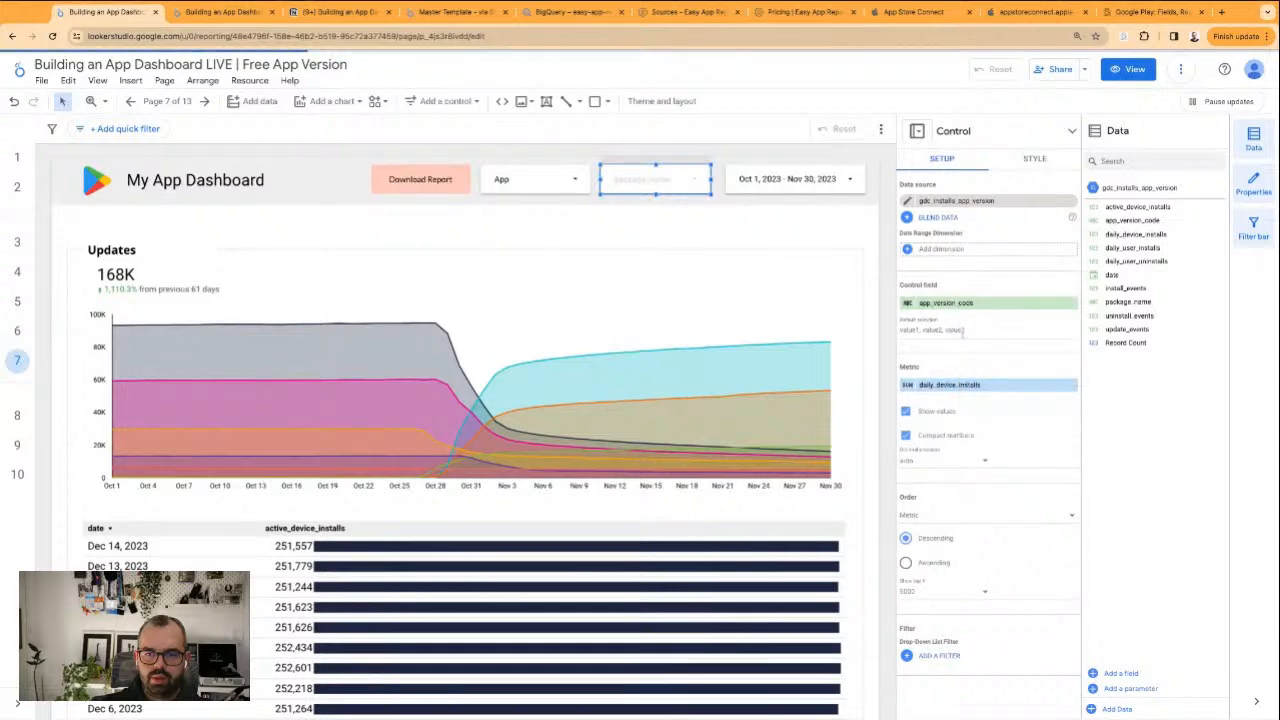
pyautogui.click(908, 303)
pyautogui.click(930, 331)
pyautogui.write('App Version')
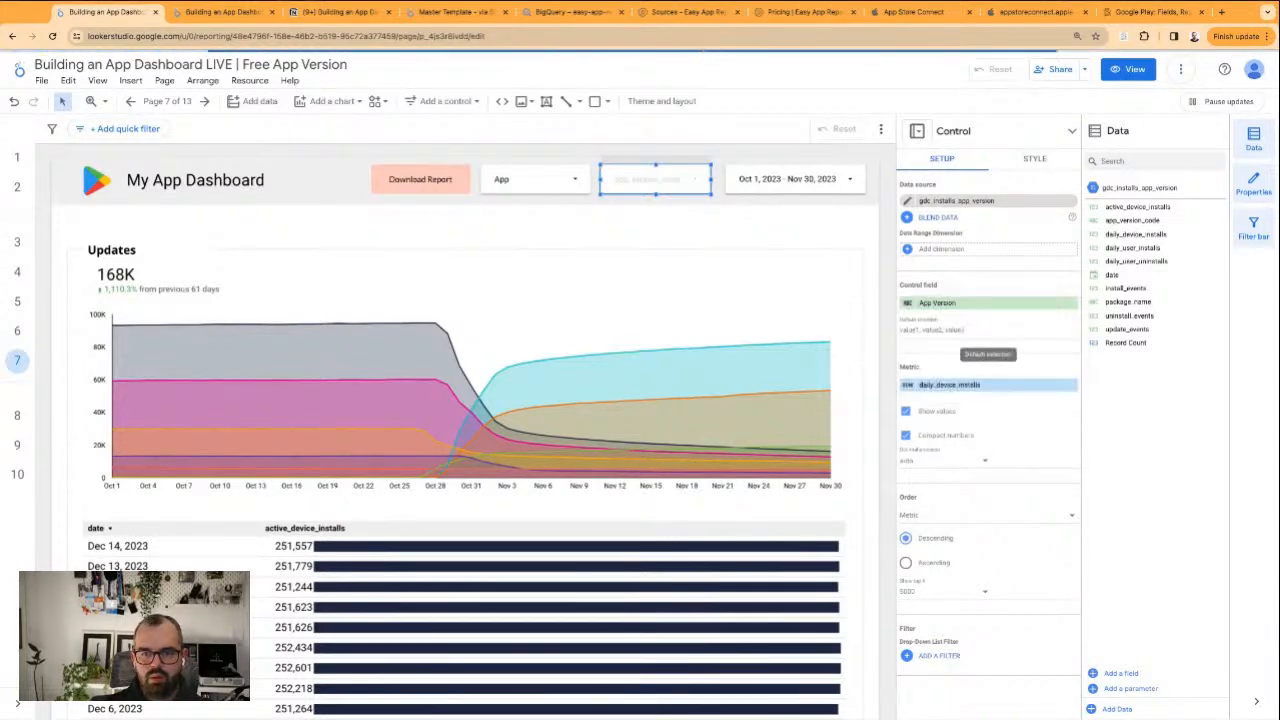
pyautogui.press('Return')
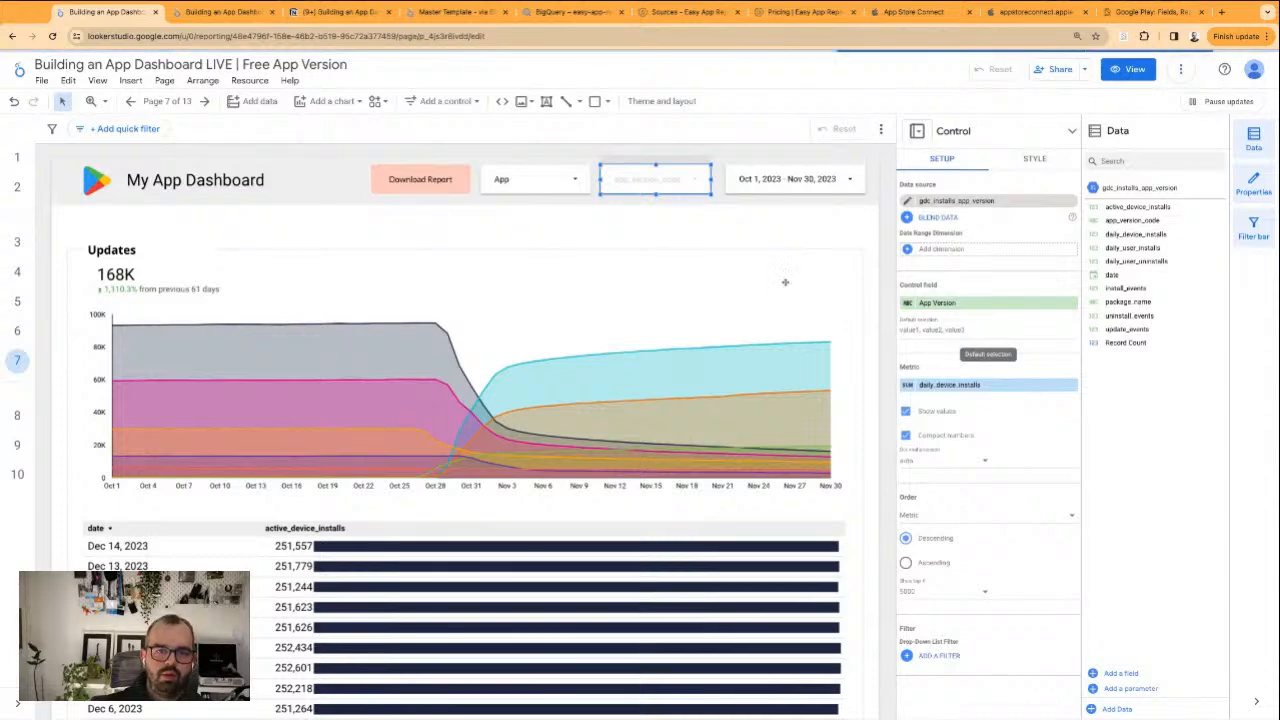
# Filter the page to app version 100097 only and check the chart and the date rows of the table
pyautogui.click(706, 184)
pyautogui.click(745, 220)
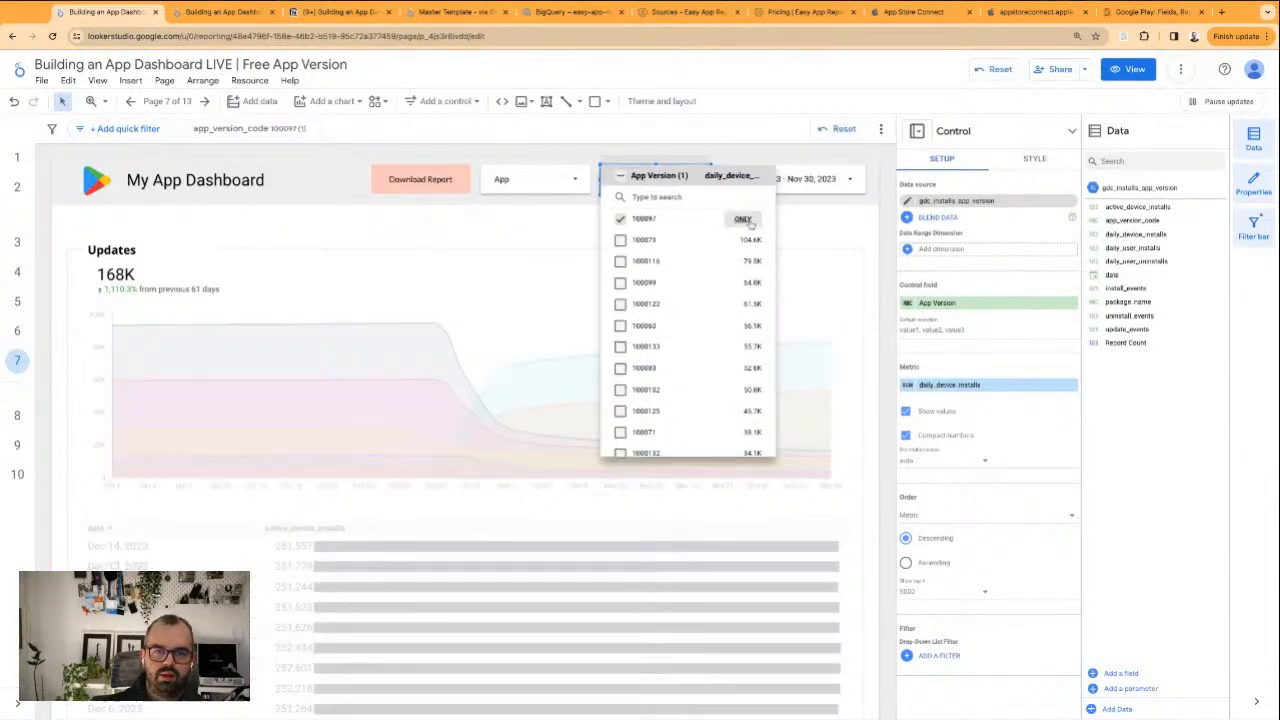
pyautogui.click(548, 231)
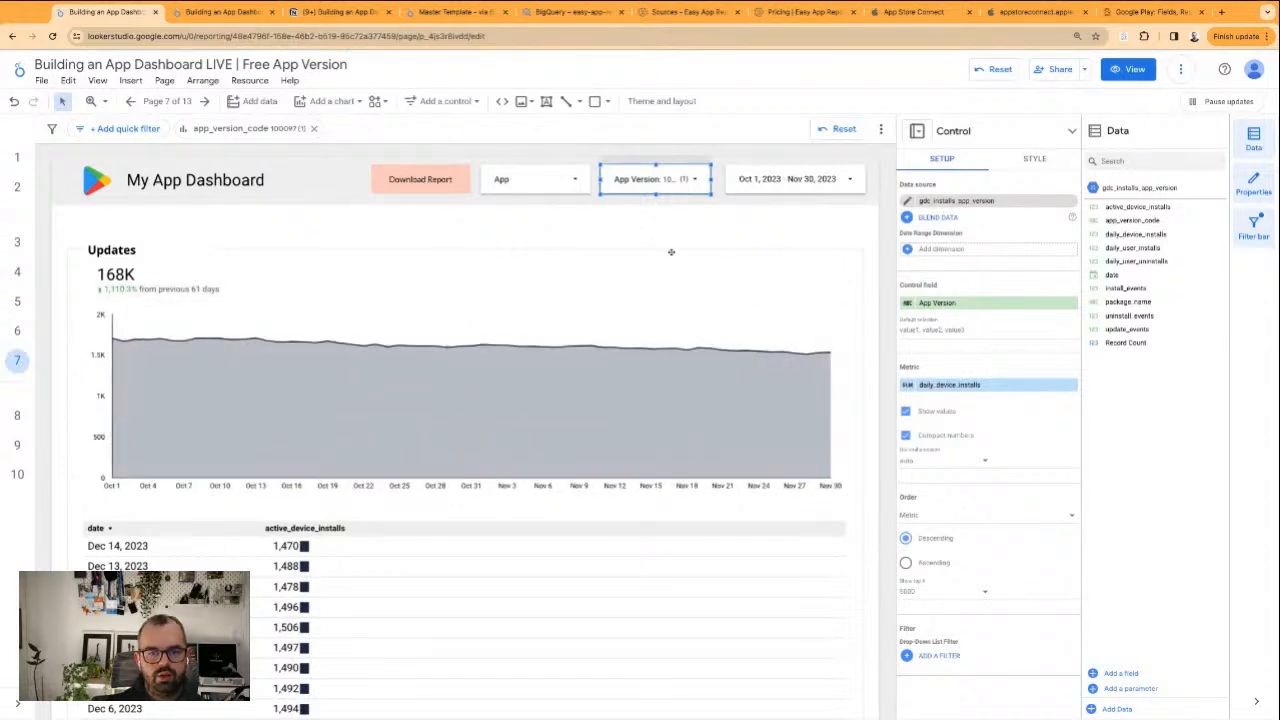
pyautogui.click(636, 243)
pyautogui.scroll(-3, 570, 360)
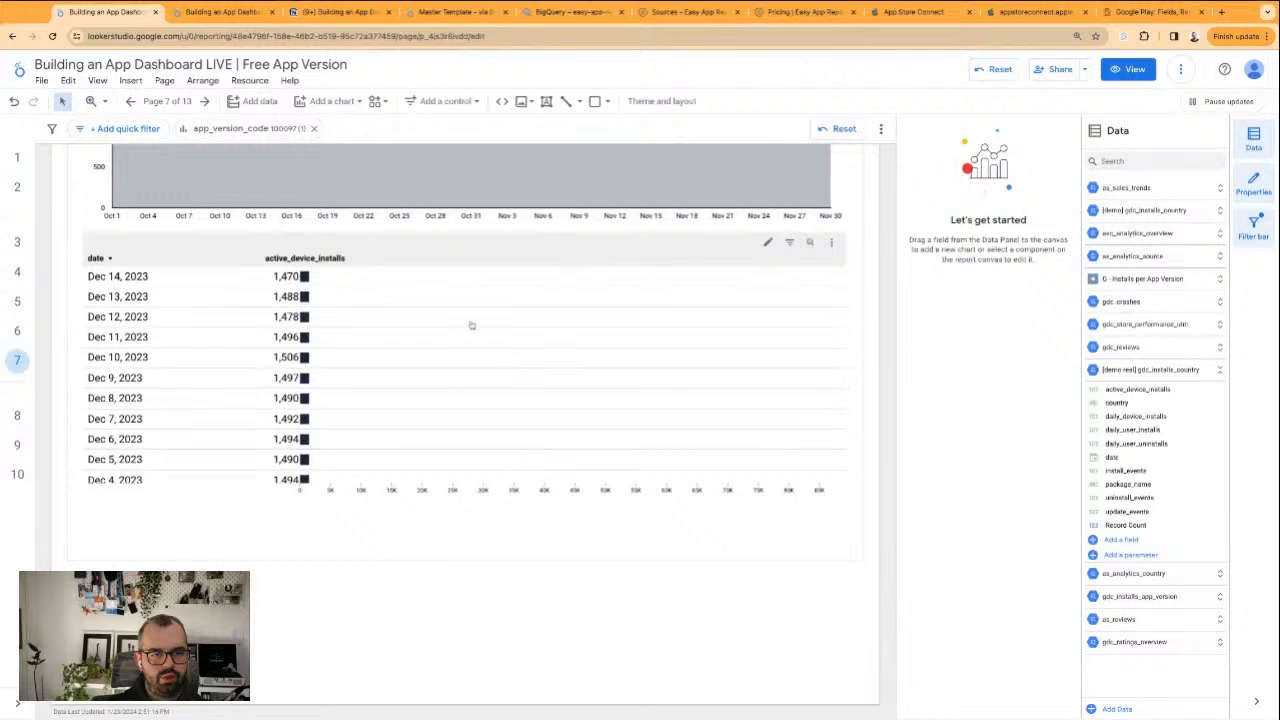
pyautogui.scroll(-15, 499, 424)
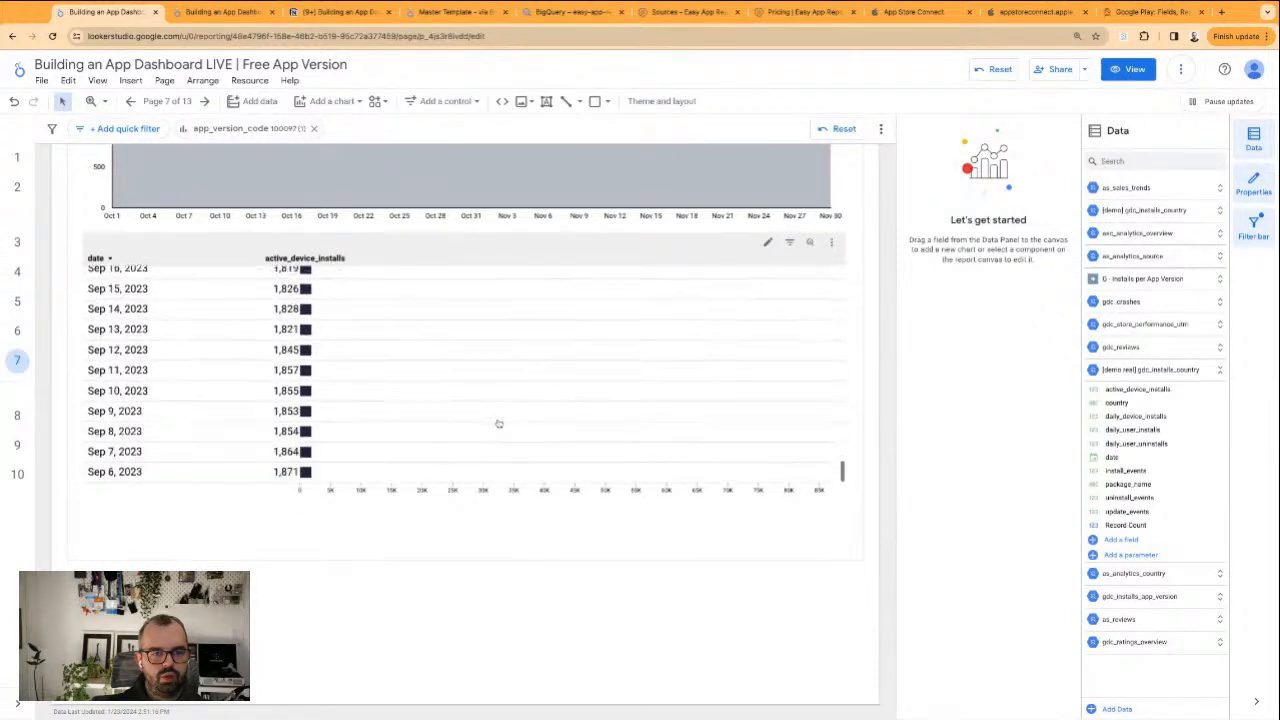
pyautogui.scroll(15, 499, 424)
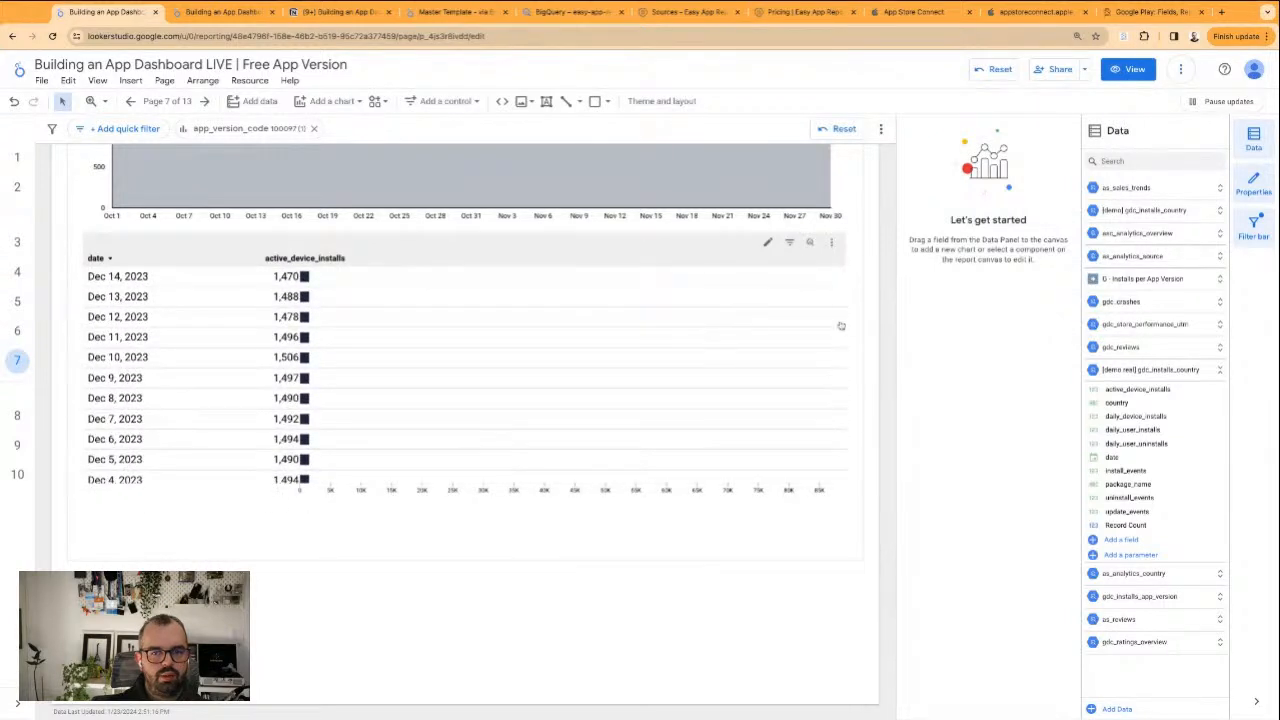
pyautogui.scroll(3, 845, 320)
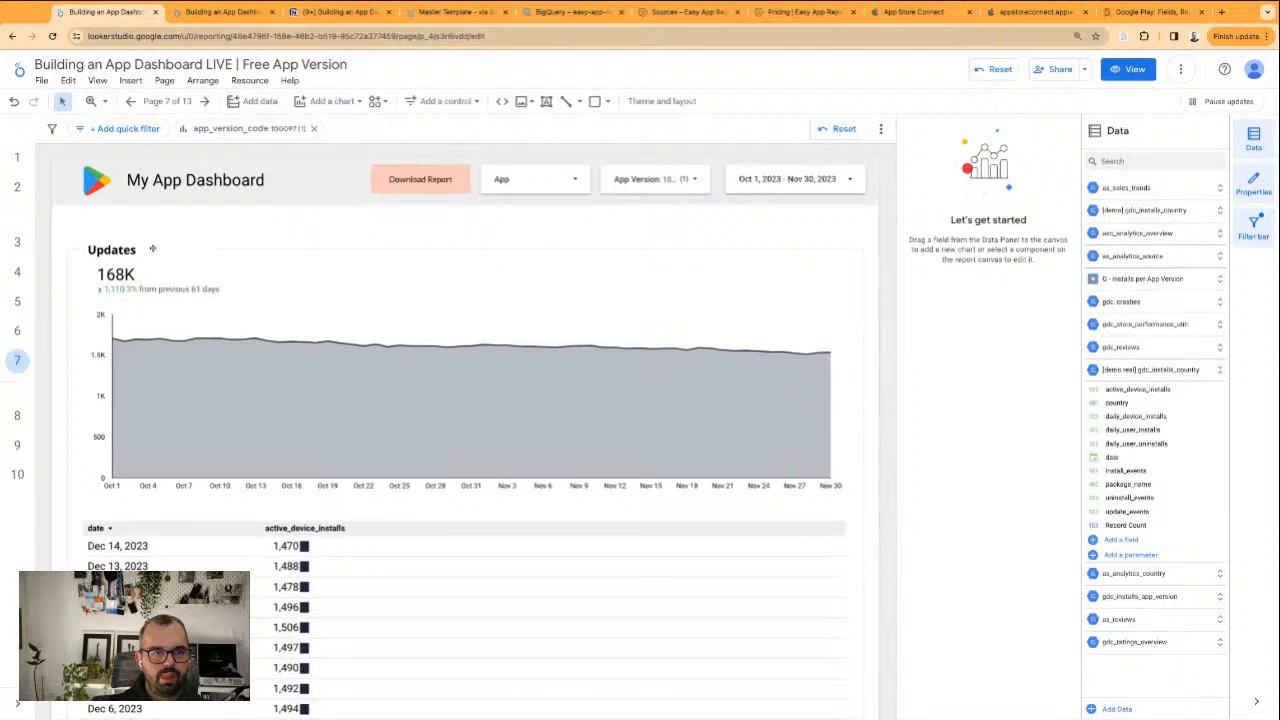
# Replace the Updates heading above the chart with "Active Devices by App"
pyautogui.click(152, 249)
pyautogui.doubleClick(115, 249)
pyautogui.write('Active Devices by App')
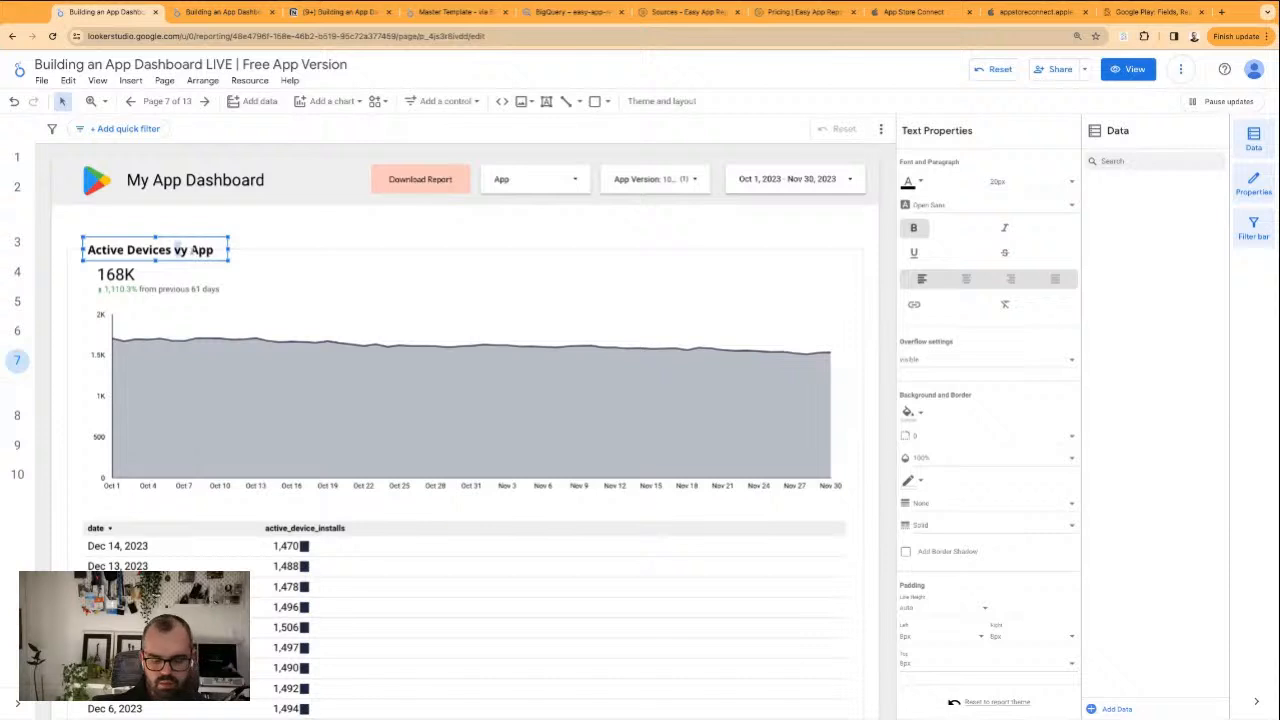
pyautogui.click(261, 249)
pyautogui.click(206, 246)
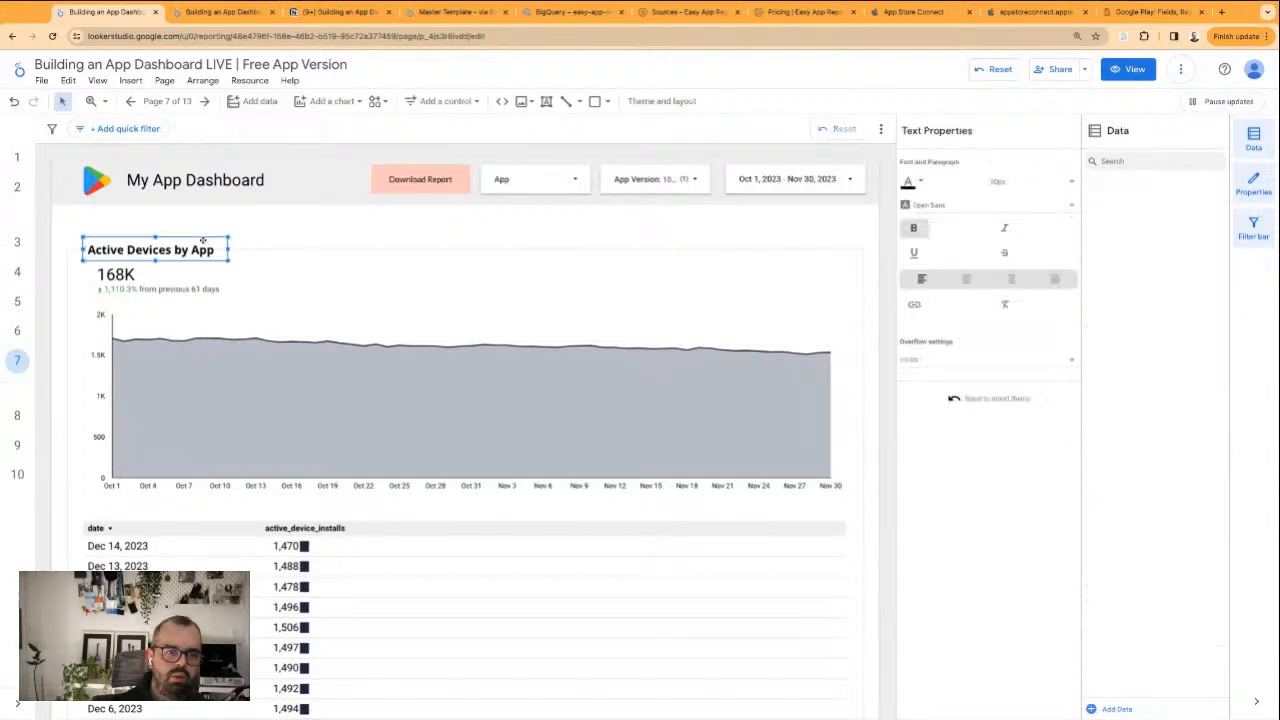
# Widen the heading's text box and complete the title as "Active Devices by App Version" on one line
pyautogui.moveTo(230, 251); pyautogui.dragTo(174, 250)
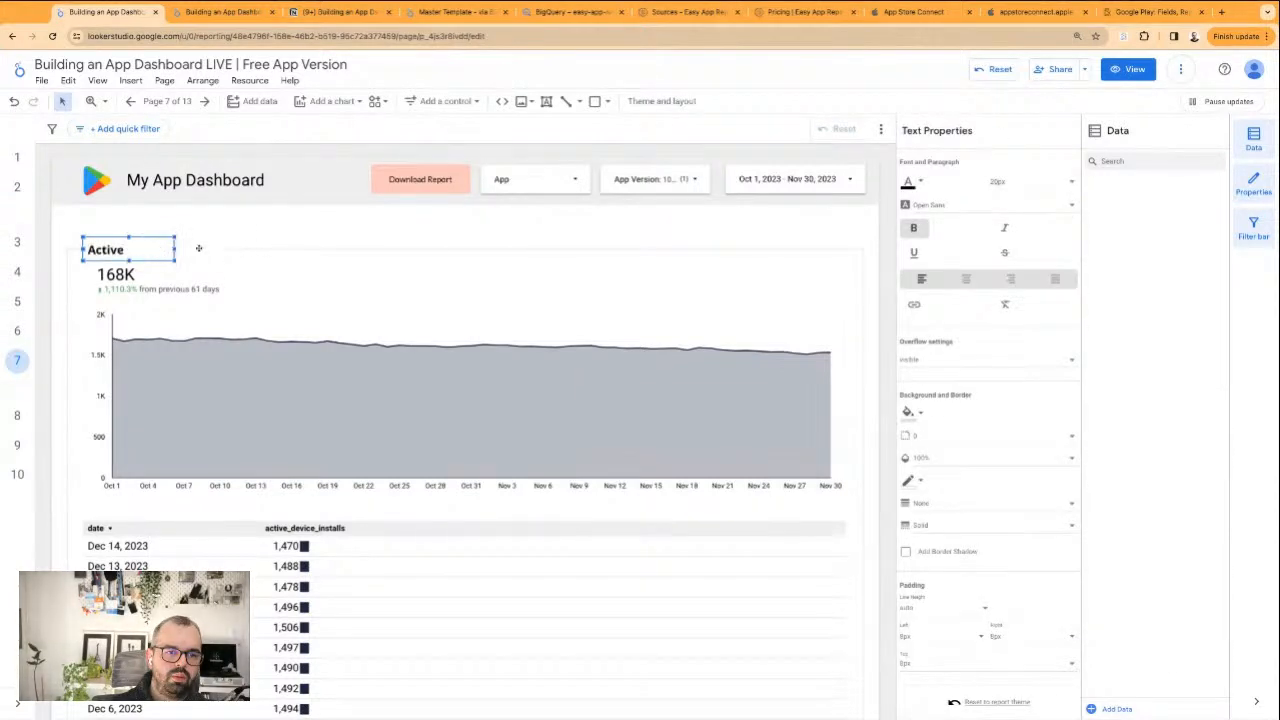
pyautogui.click(200, 248)
pyautogui.moveTo(292, 252); pyautogui.dragTo(372, 252)
pyautogui.click(263, 230)
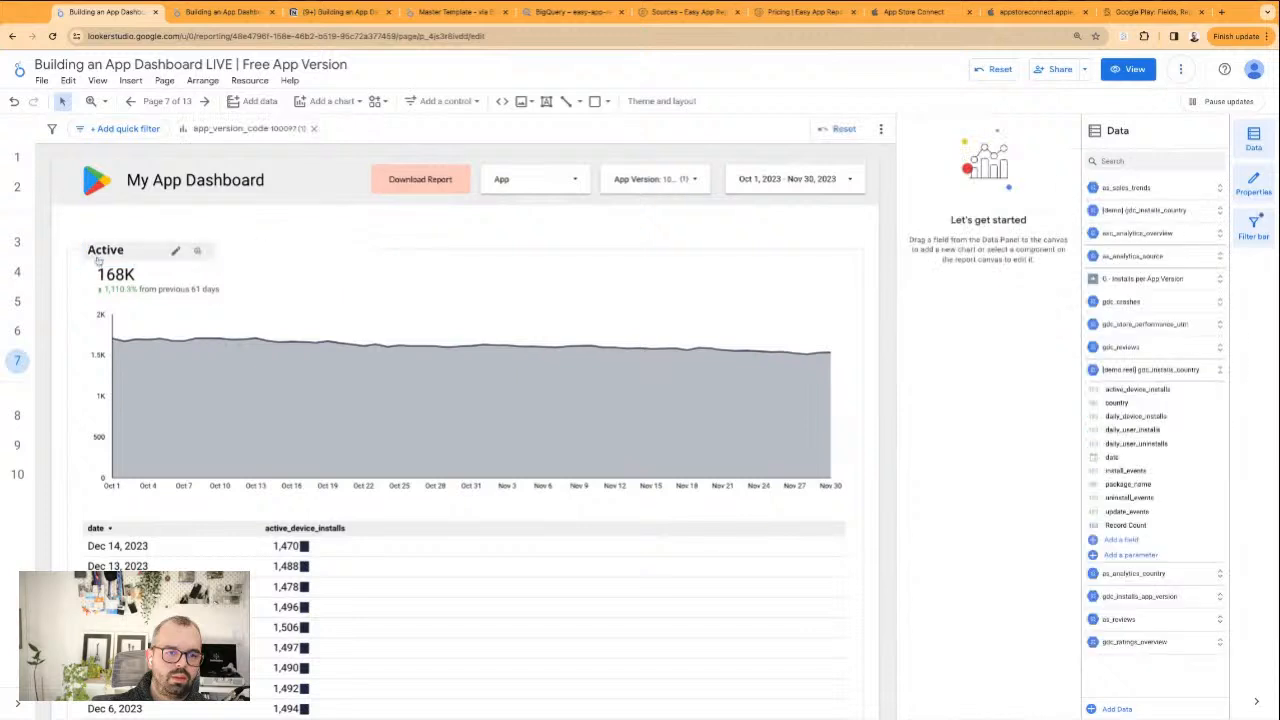
pyautogui.click(105, 263)
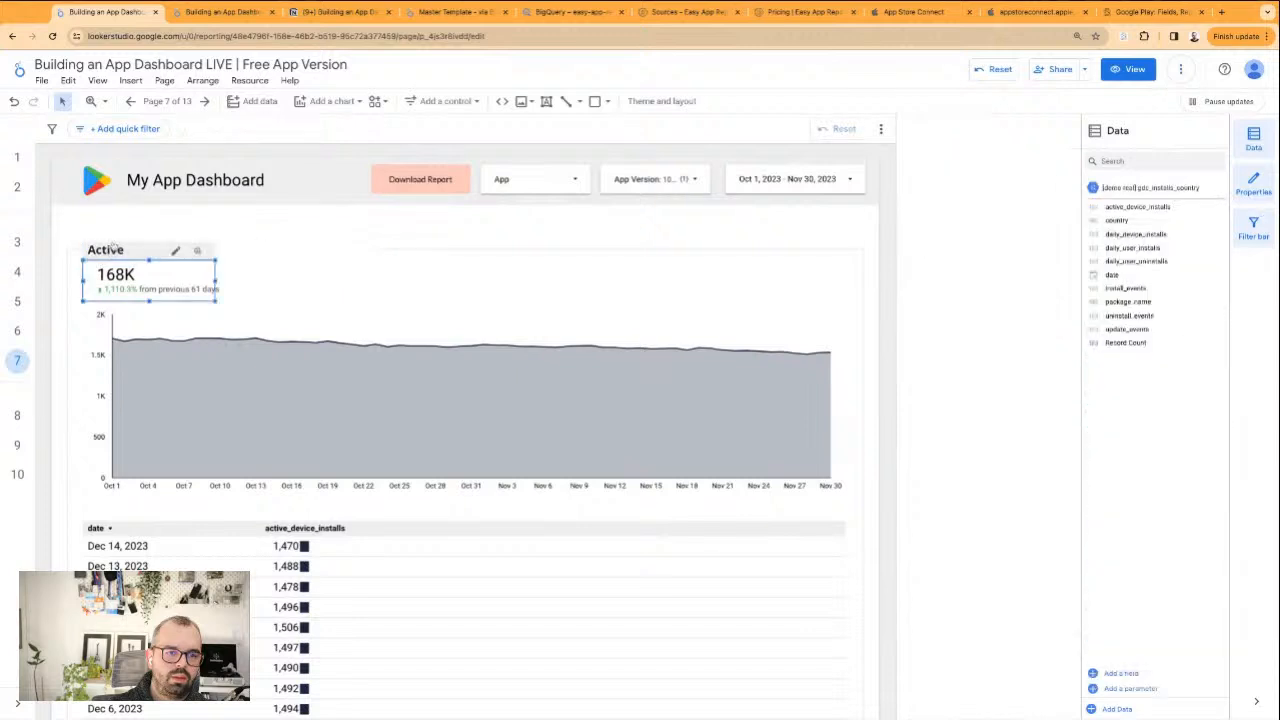
pyautogui.click(159, 222)
pyautogui.click(118, 245)
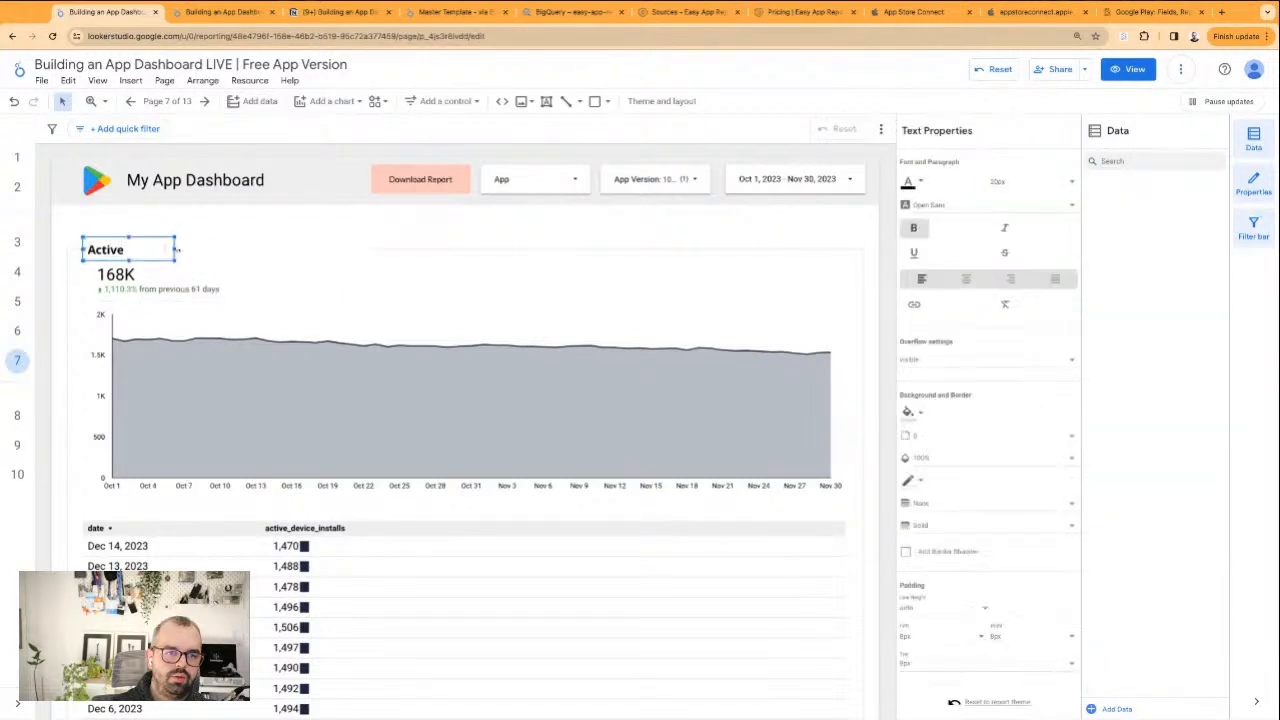
pyautogui.doubleClick(176, 250)
pyautogui.write('Version')
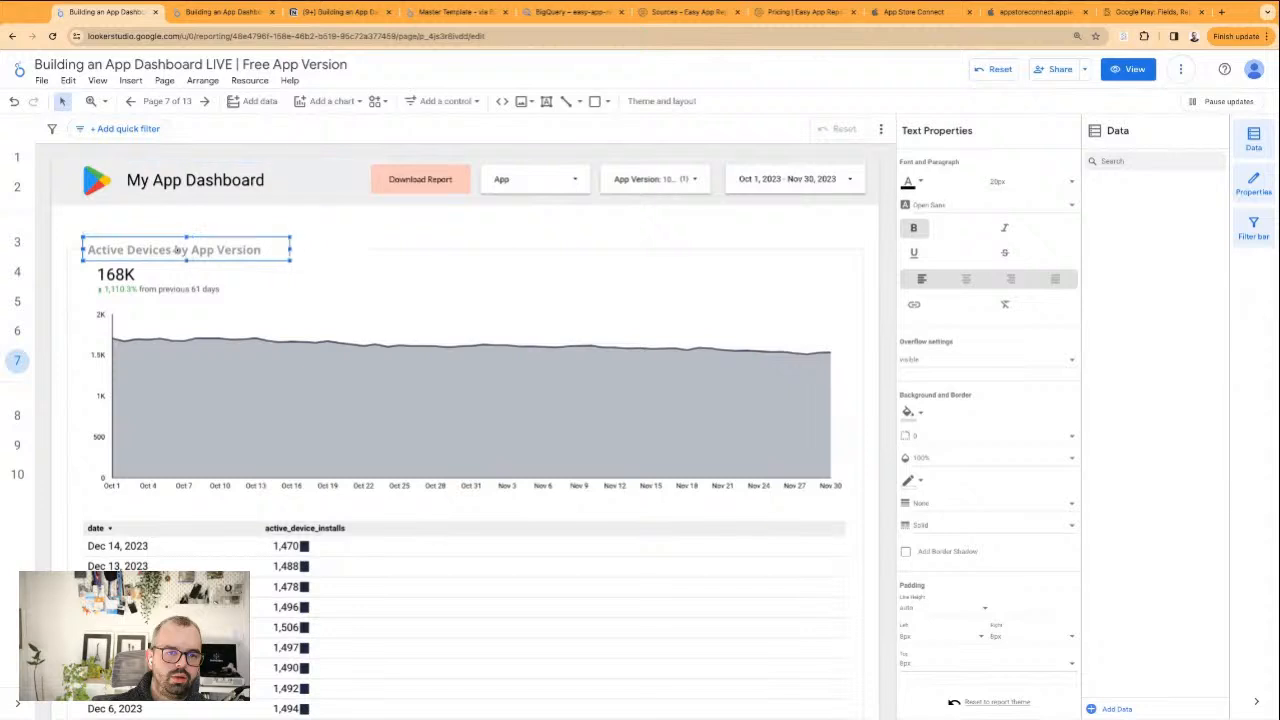
pyautogui.click(329, 251)
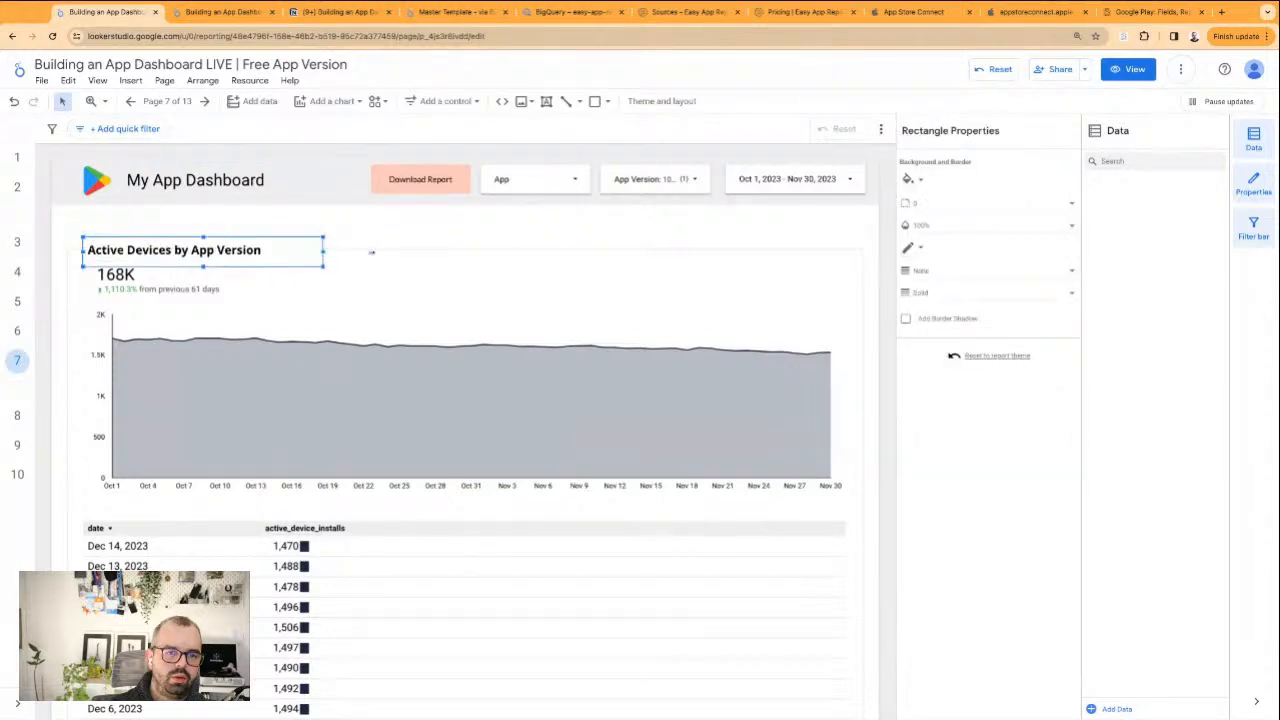
# Delete the update events scorecard below the heading and move the chart and table slightly up
pyautogui.click(167, 289)
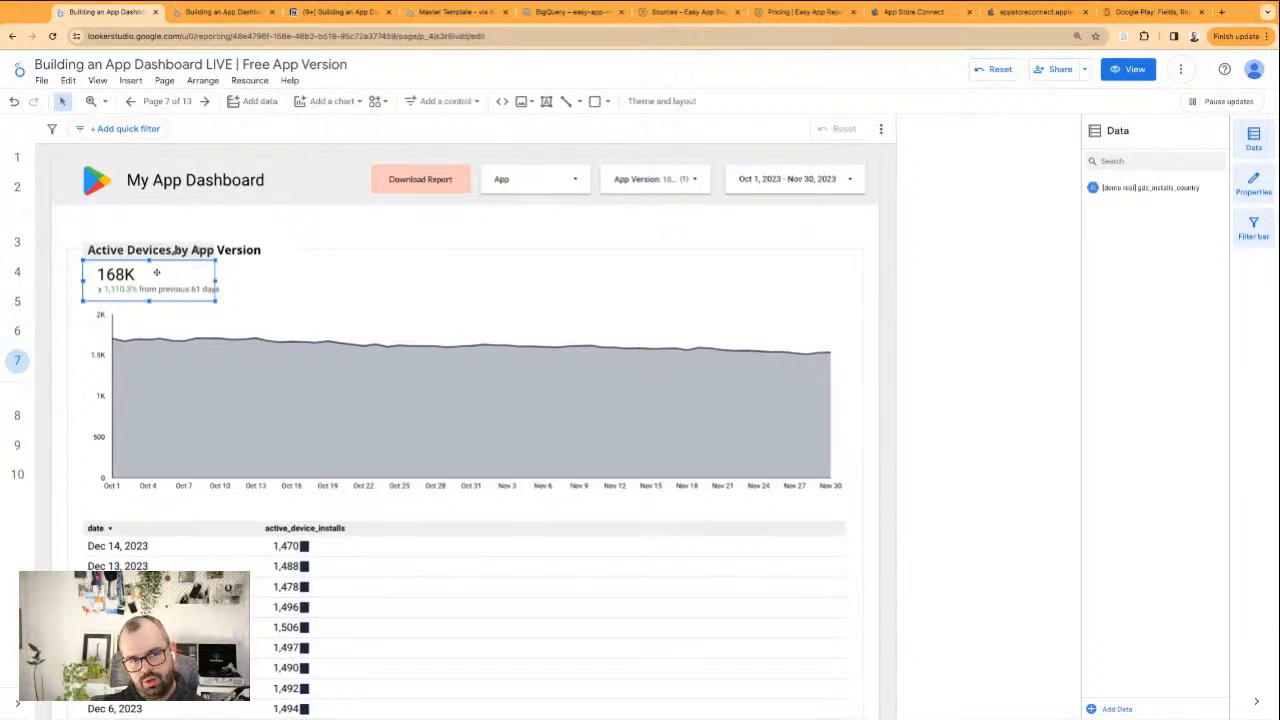
pyautogui.press('Delete')
pyautogui.click(114, 277)
pyautogui.press('Delete')
pyautogui.moveTo(191, 414); pyautogui.dragTo(191, 398)
pyautogui.moveTo(356, 609); pyautogui.dragTo(357, 597)
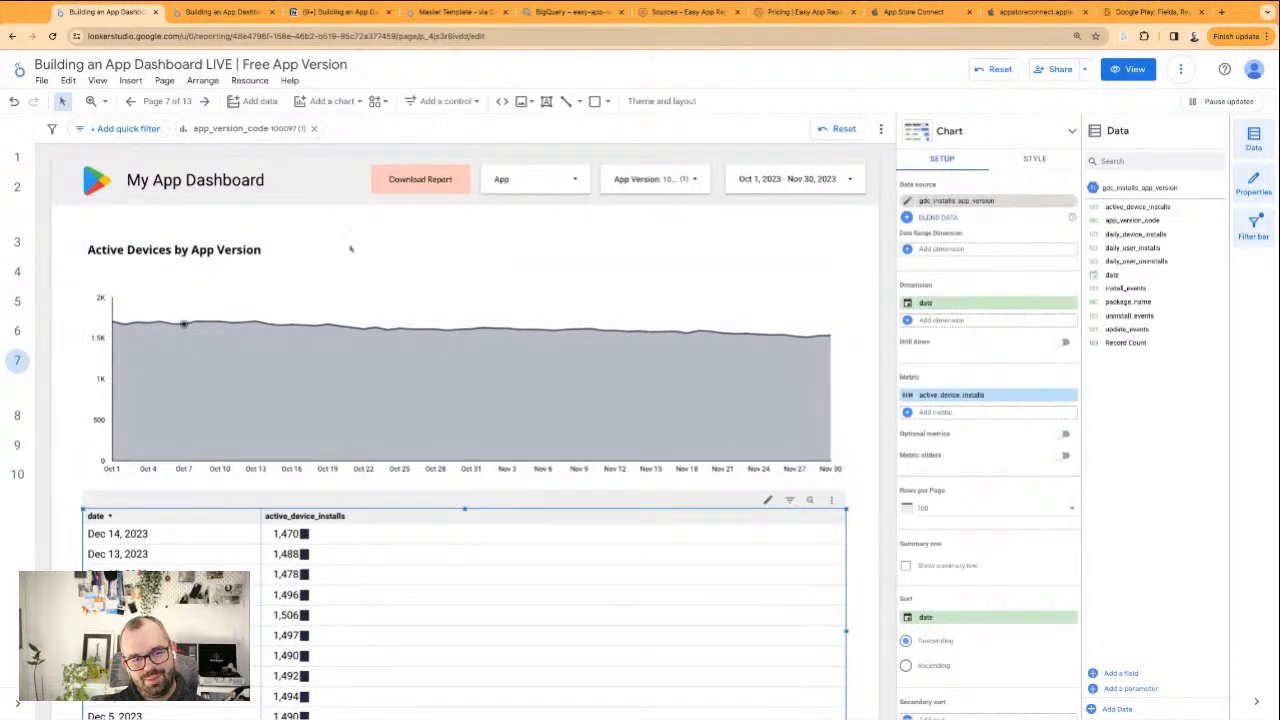
# Examine the heading and frame on the Updates page and return to the Active Devices per App Version page
pyautogui.click(34, 273)
pyautogui.click(18, 331)
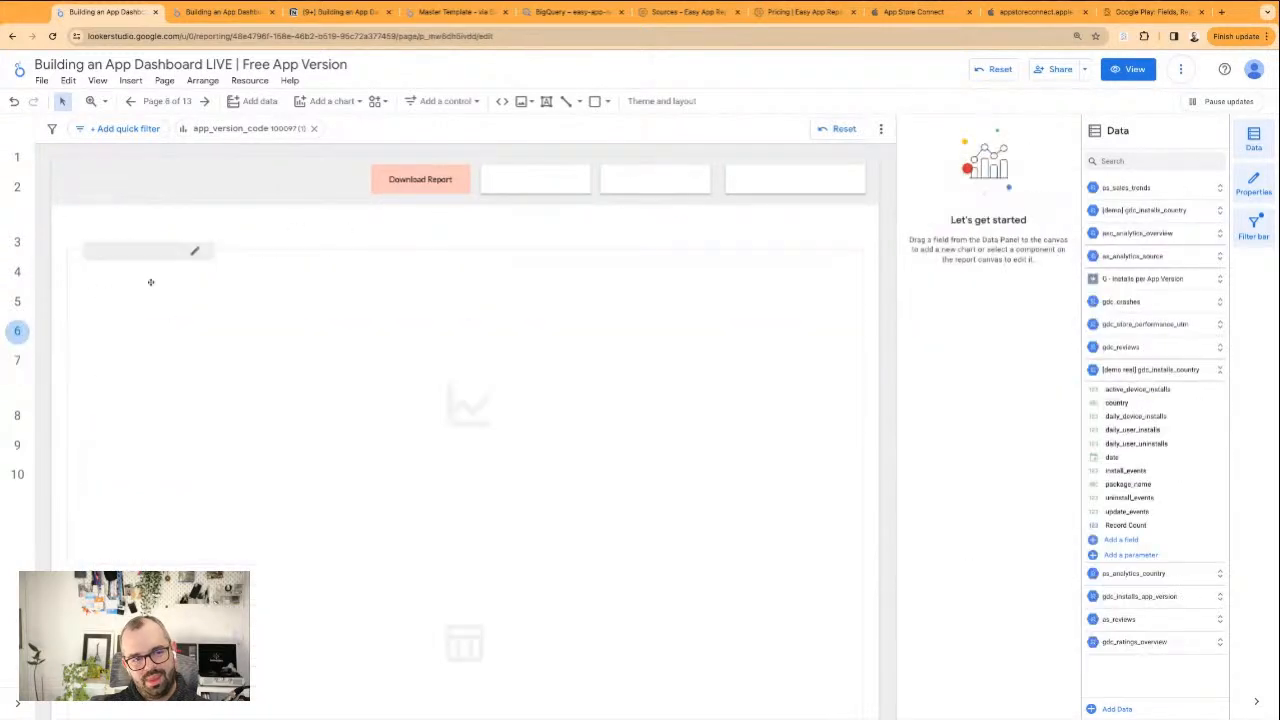
pyautogui.click(251, 250)
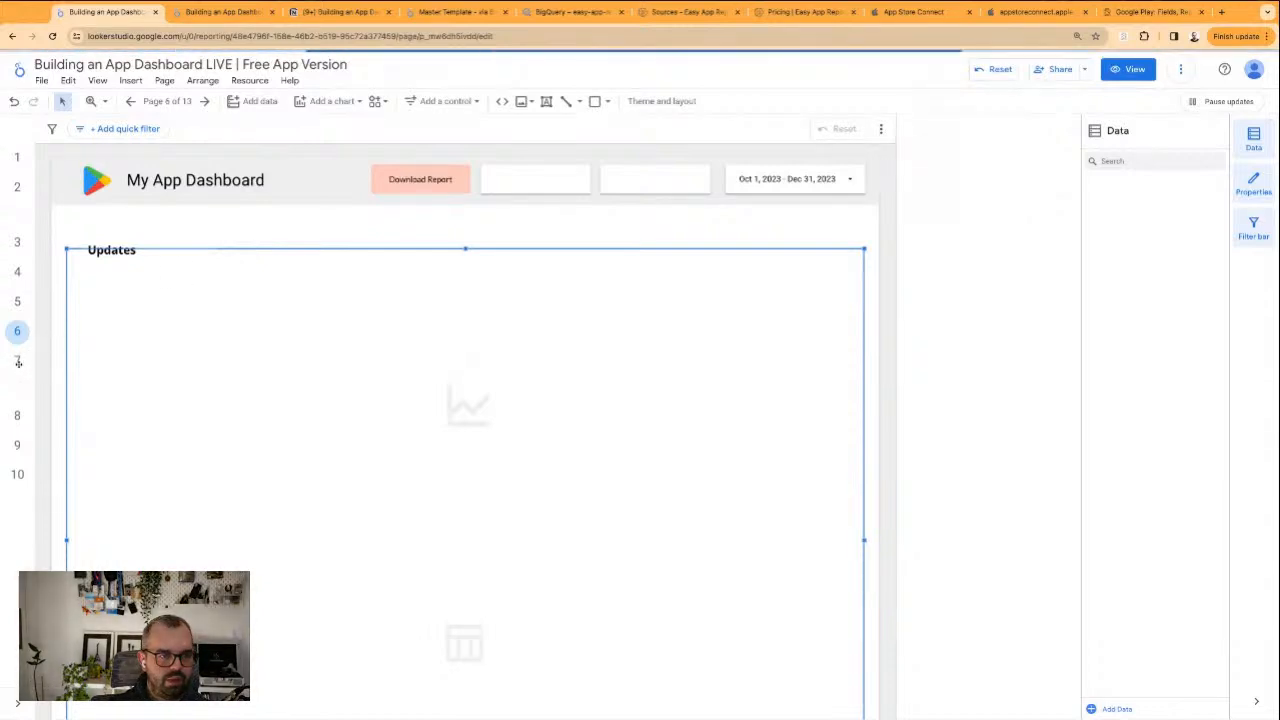
pyautogui.click(18, 362)
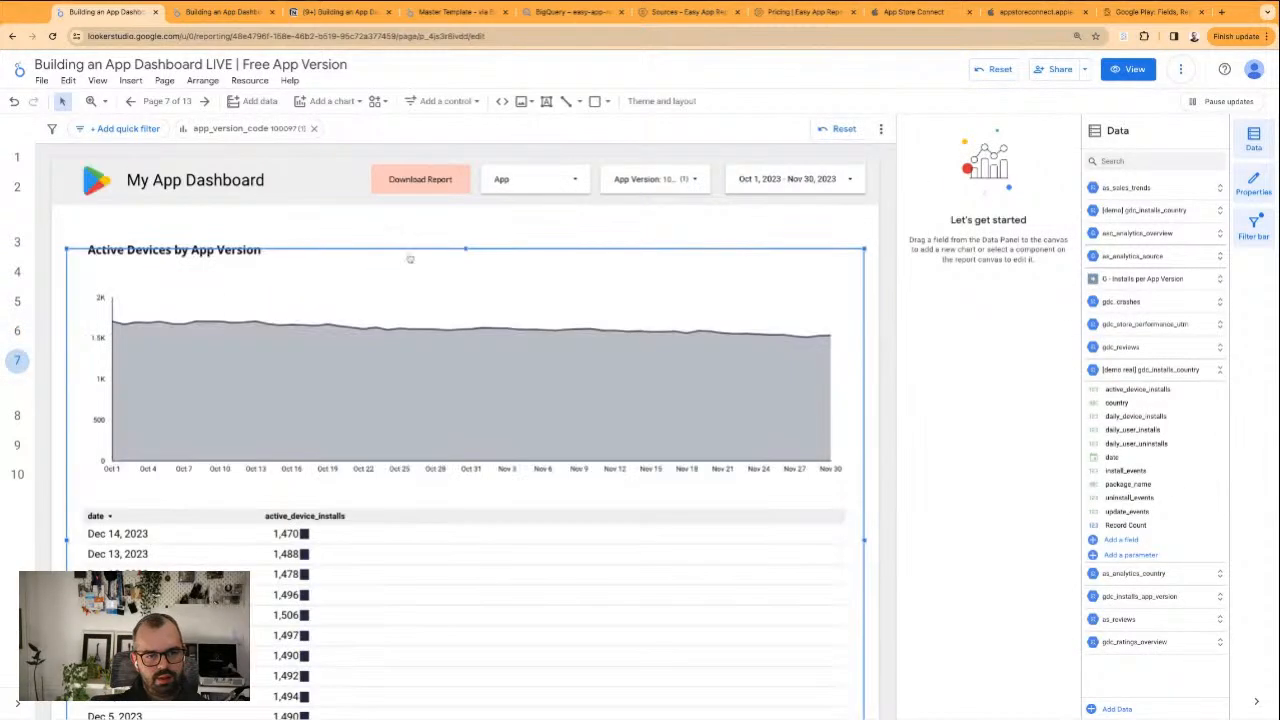
# Send the frame rectangle around the chart and table to the back, behind the heading
pyautogui.click(386, 237)
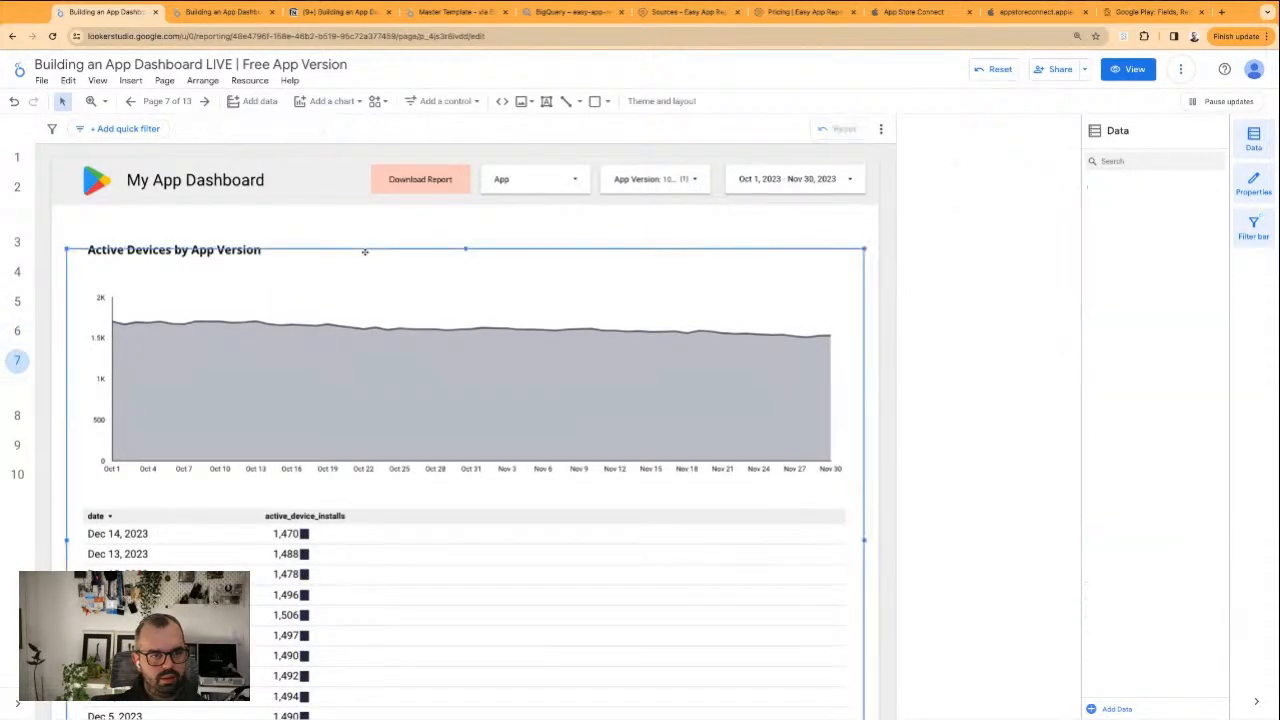
pyautogui.rightClick(362, 254)
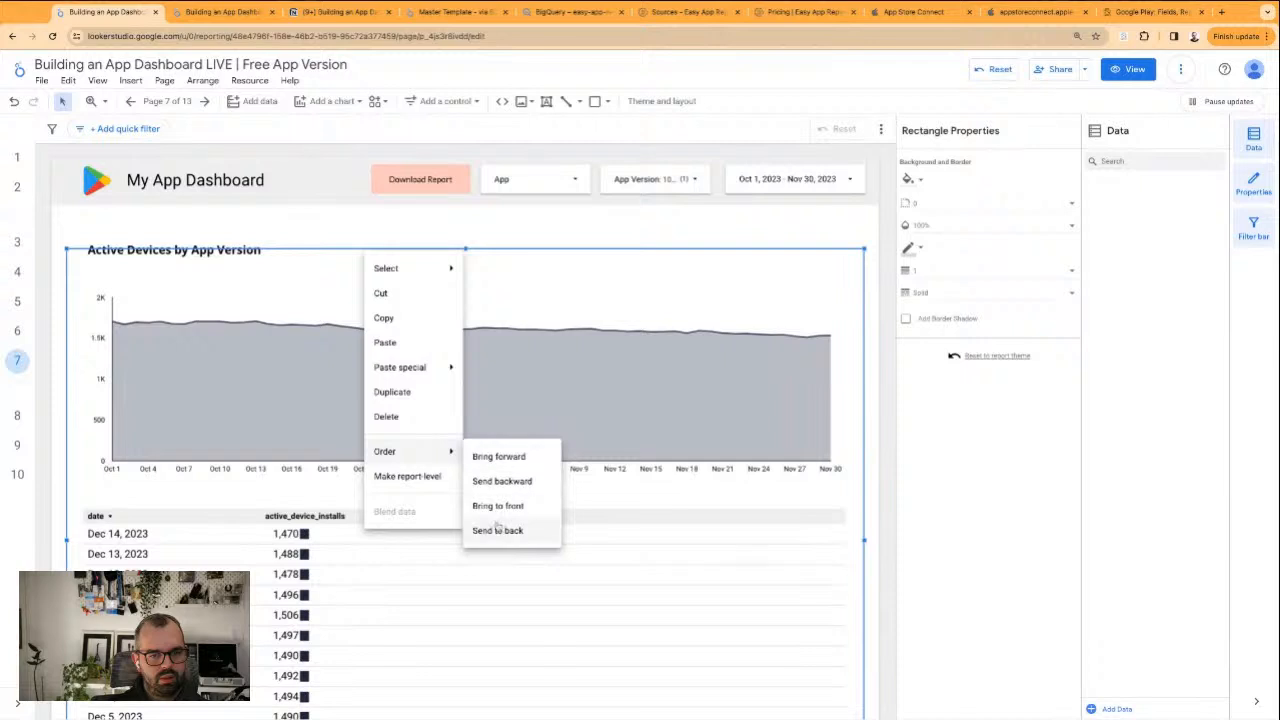
pyautogui.click(494, 526)
pyautogui.click(358, 231)
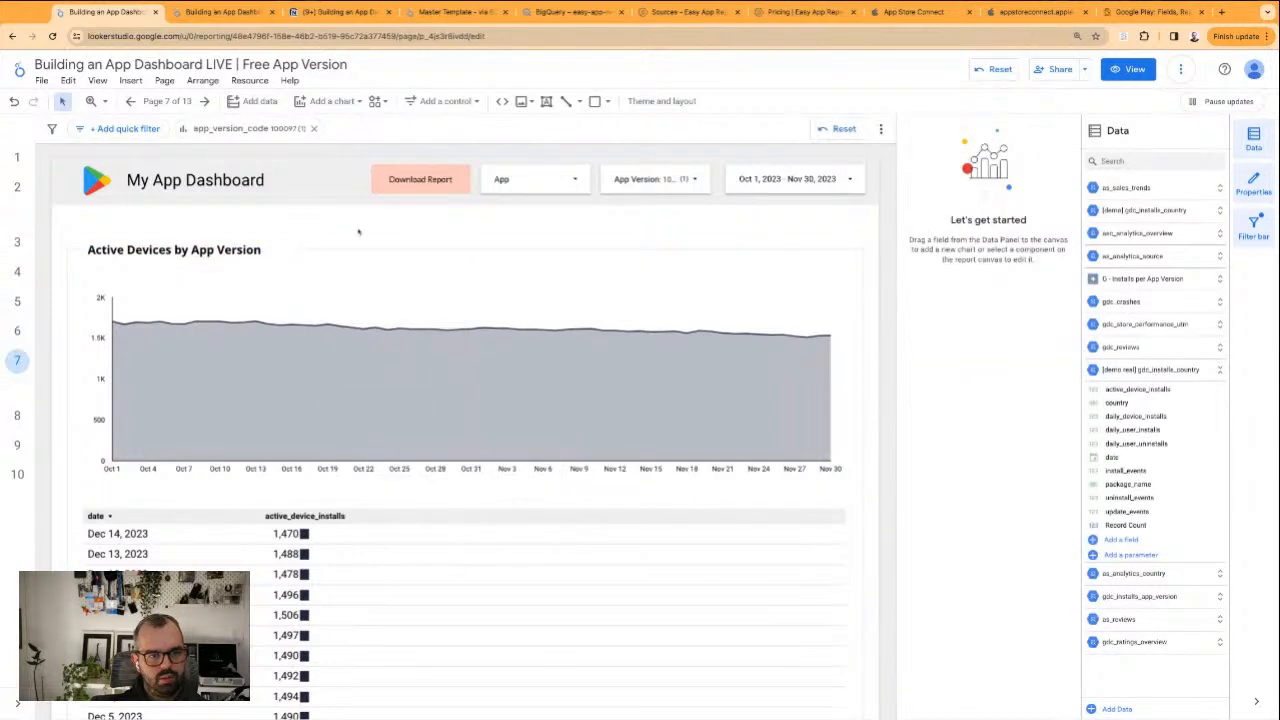
# Clear the 100097 selection from the App Version filter on the Active Devices page and check the chart and table
pyautogui.scroll(-3, 409, 432)
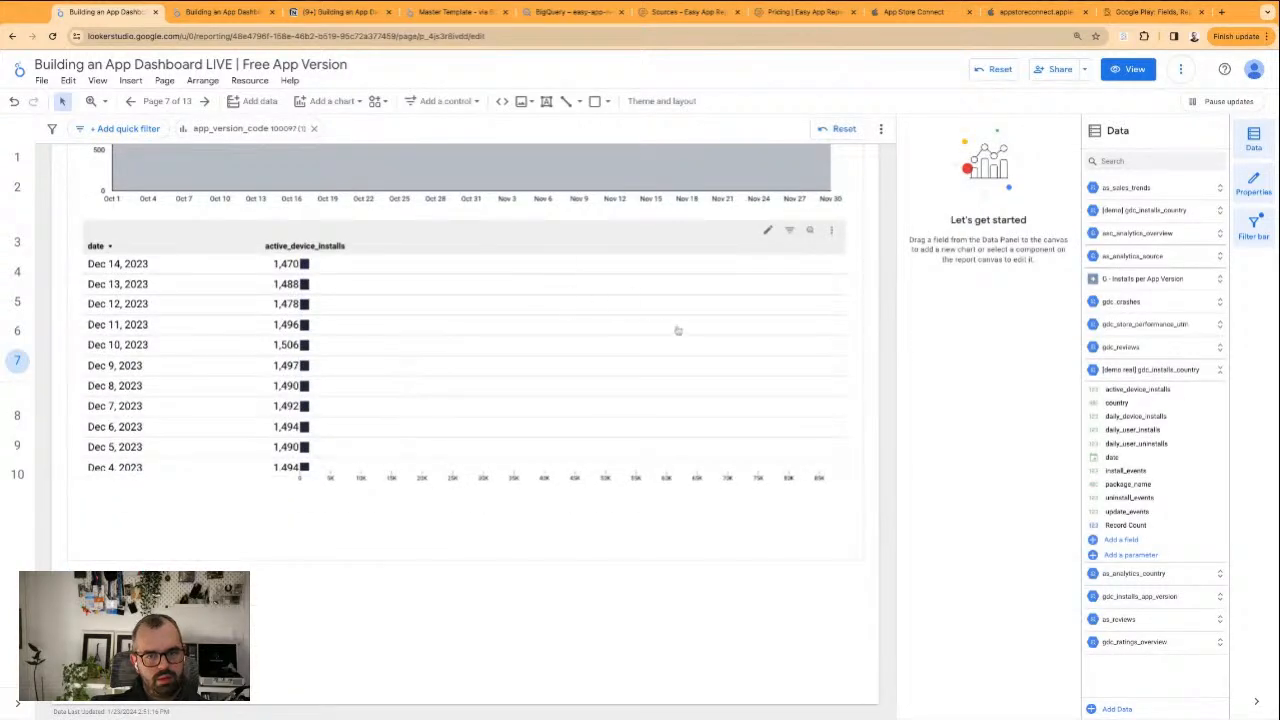
pyautogui.scroll(3, 877, 334)
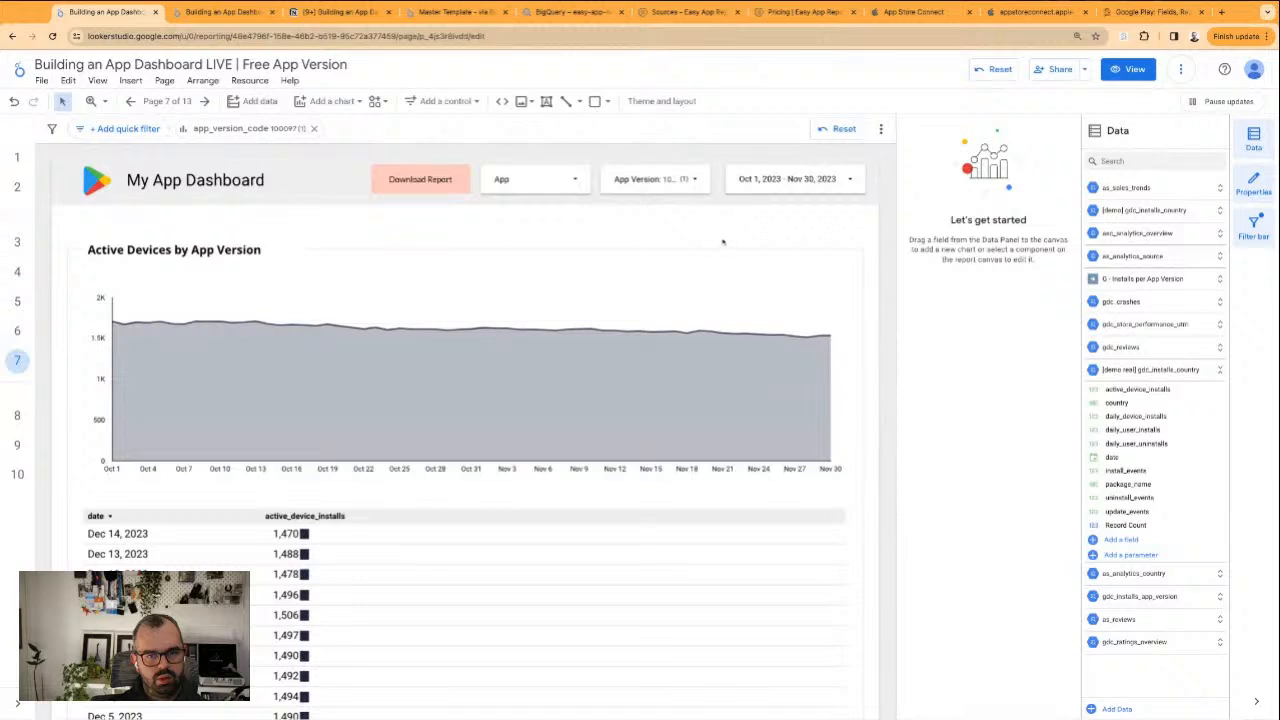
pyautogui.click(703, 184)
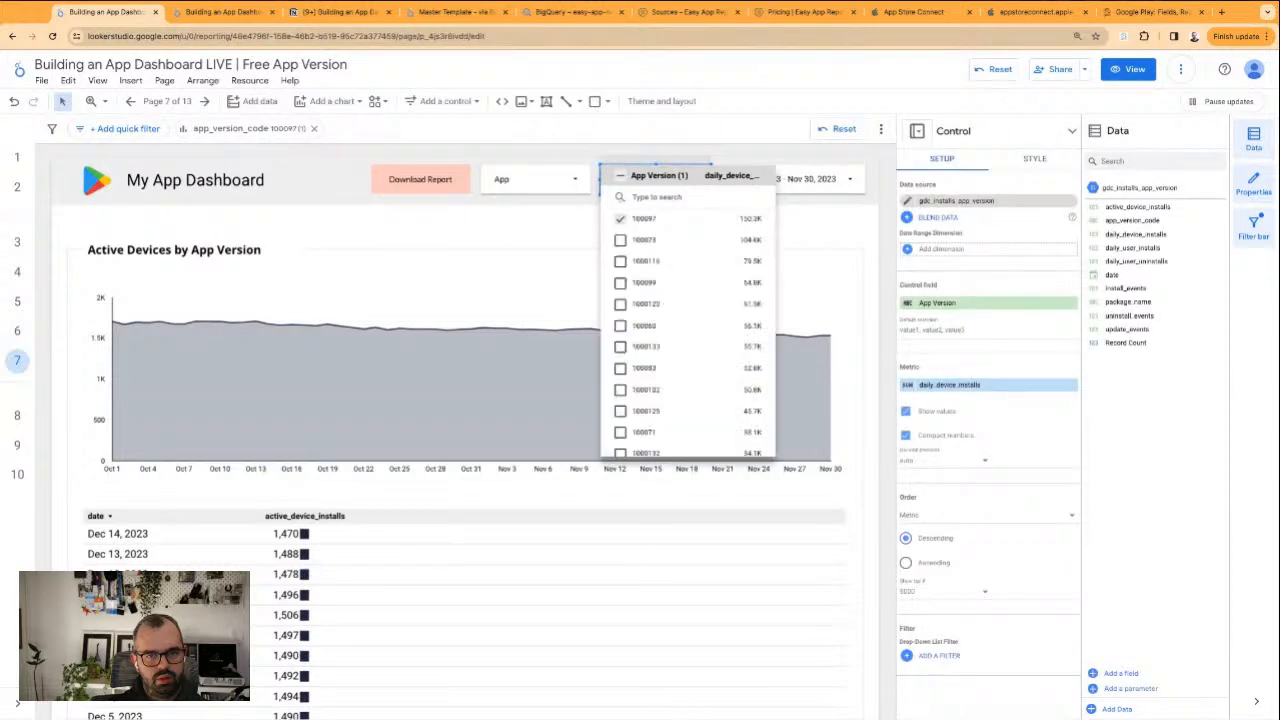
pyautogui.click(621, 220)
pyautogui.click(534, 226)
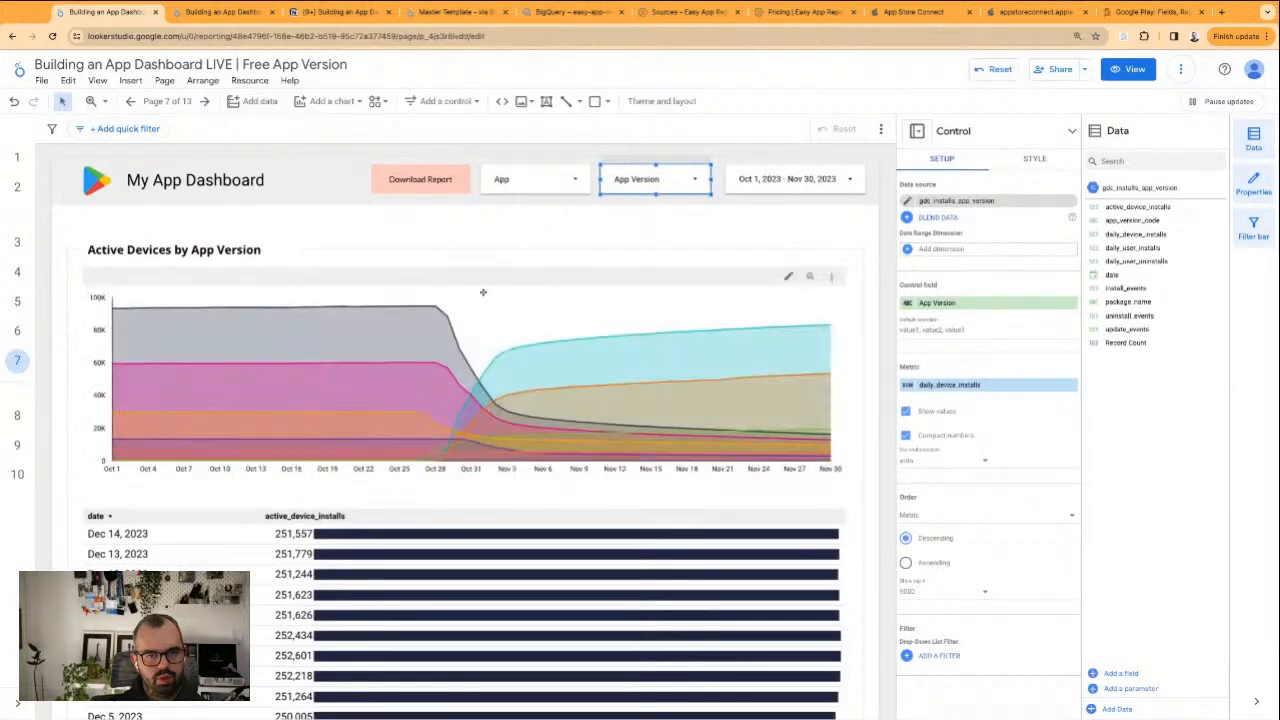
pyautogui.scroll(-2, 531, 494)
pyautogui.scroll(-1, 533, 490)
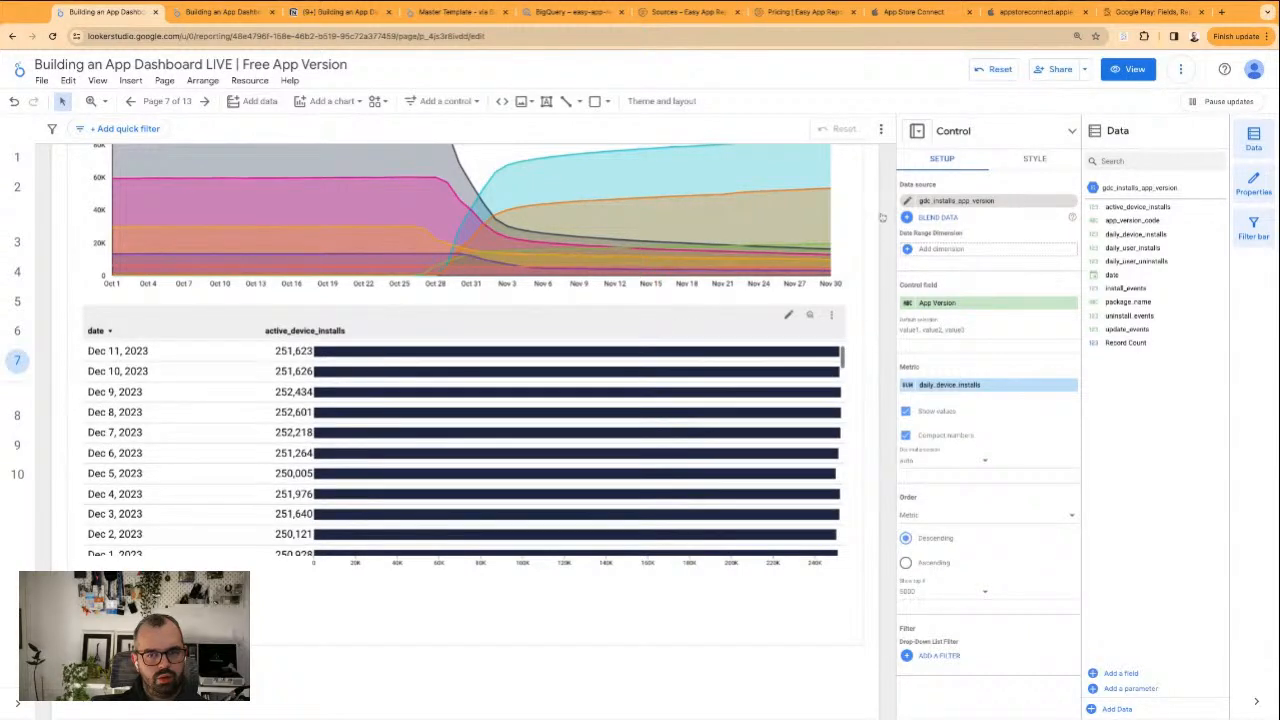
pyautogui.scroll(2, 882, 217)
pyautogui.click(281, 238)
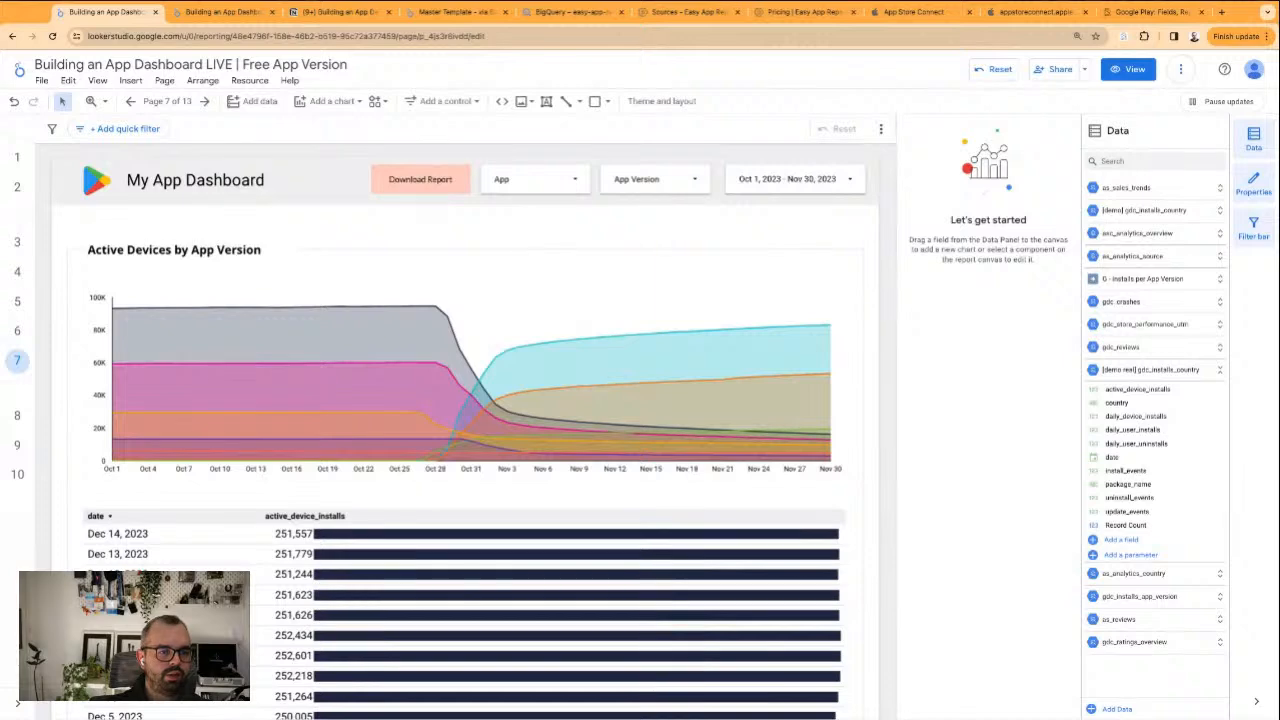
# Go back through the Google Play pages to the Daily User Installs page and switch the report to view mode
pyautogui.click(20, 302)
pyautogui.click(19, 273)
pyautogui.click(18, 245)
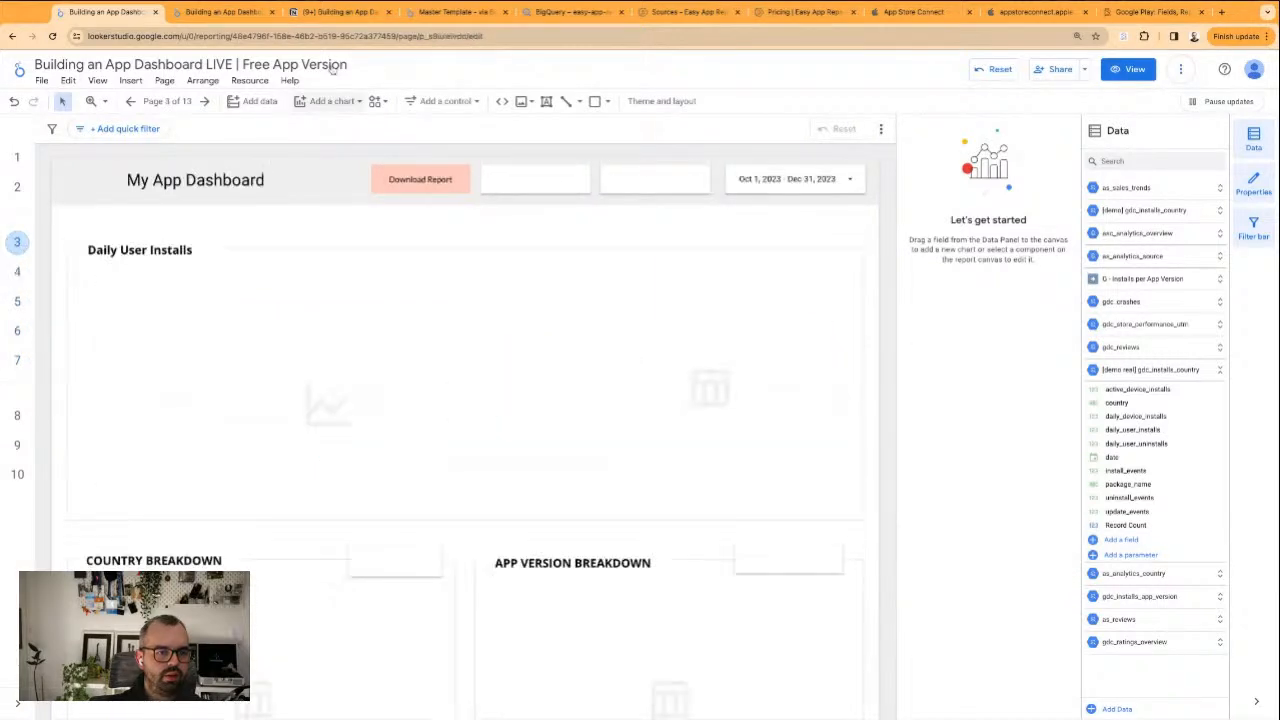
pyautogui.click(1128, 69)
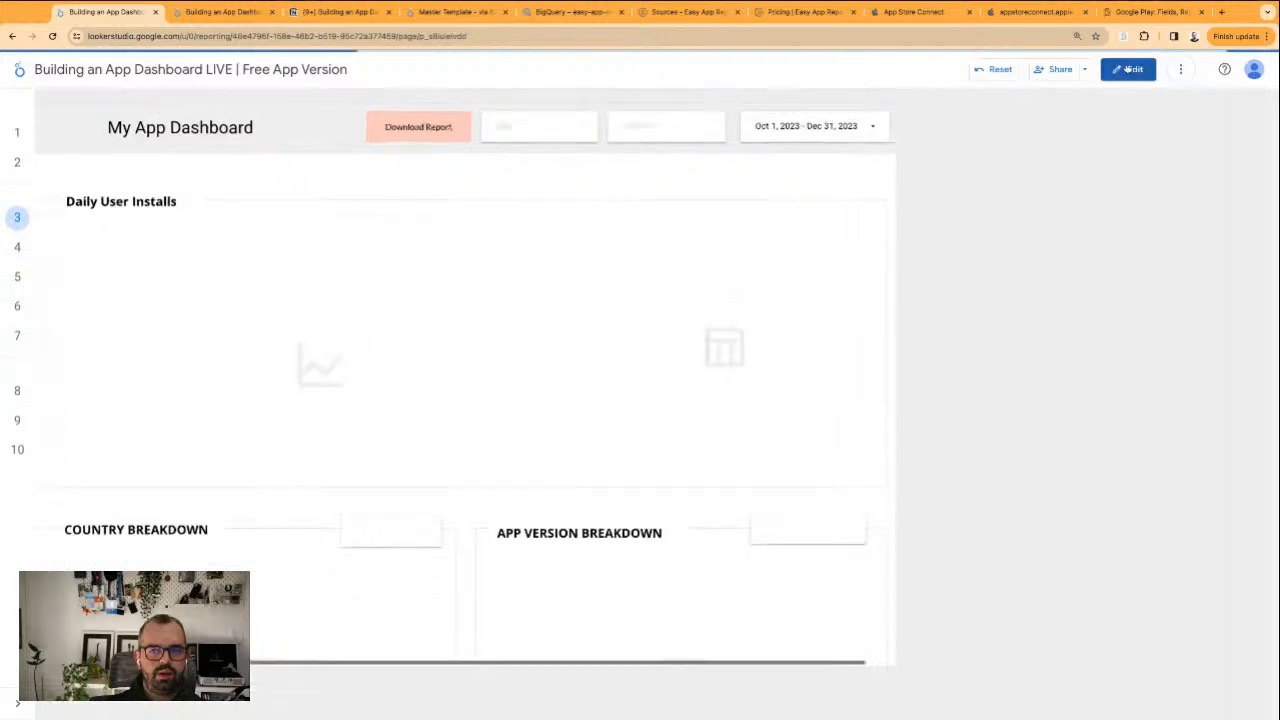
# Switch to the Notion notes and review the Acquisition items in the high-level dashboard structure
pyautogui.click(320, 12)
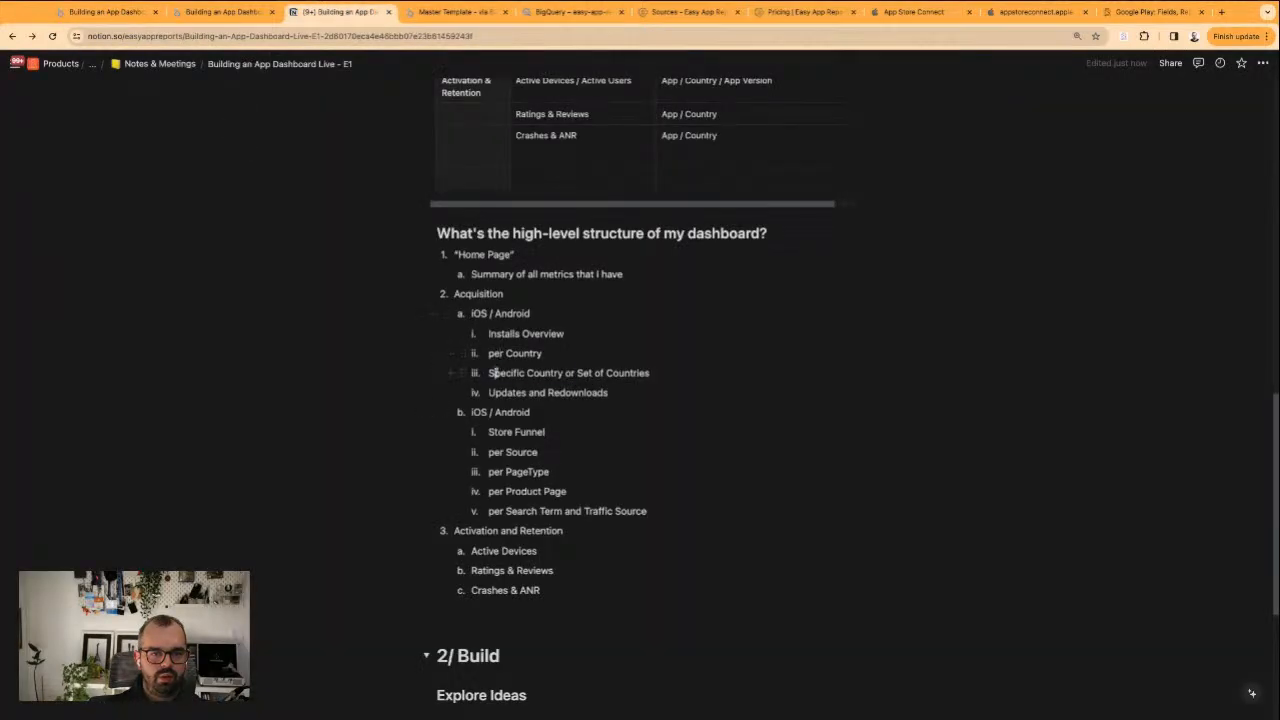
pyautogui.click(556, 391)
pyautogui.moveTo(496, 373); pyautogui.dragTo(610, 393)
pyautogui.click(610, 393)
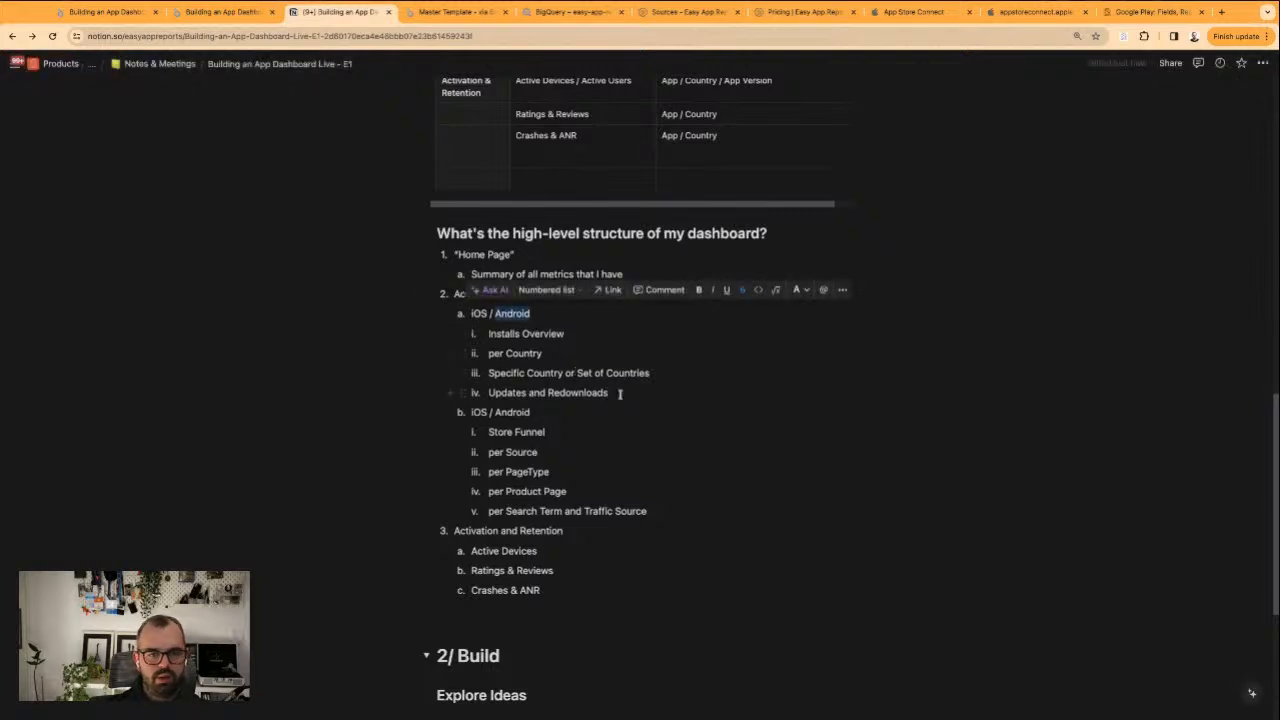
pyautogui.click(620, 393)
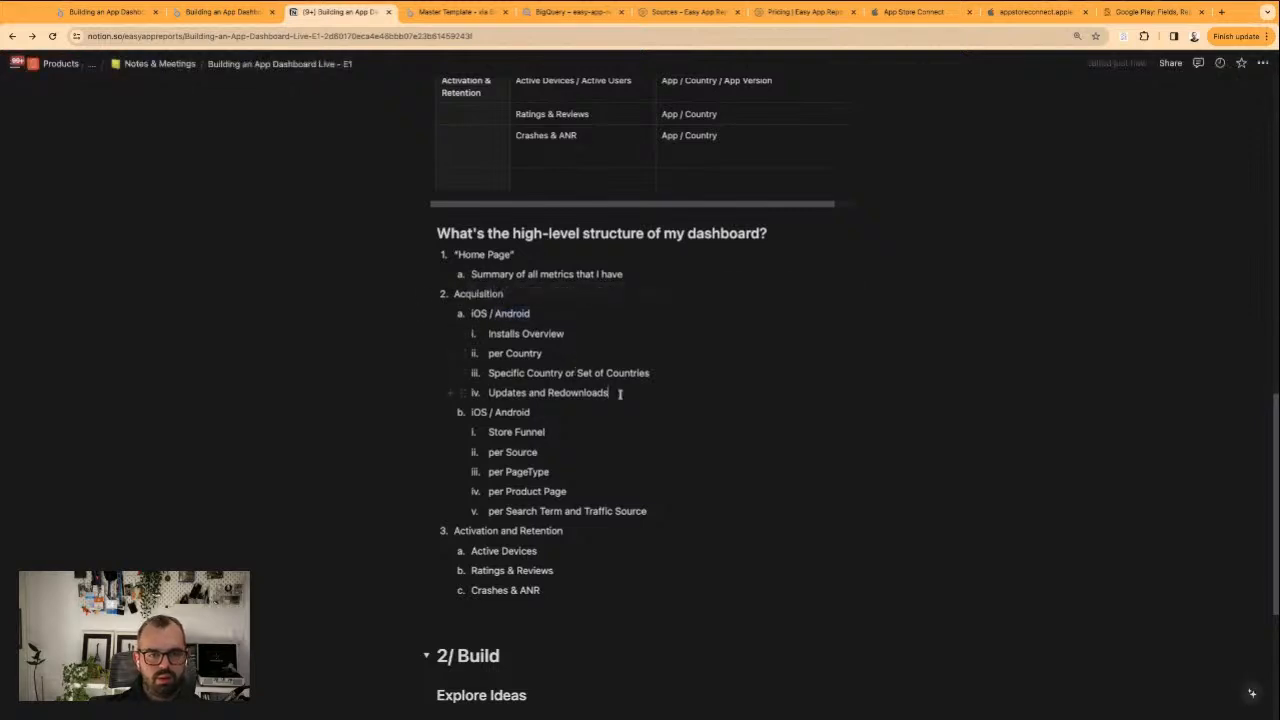
# Return to the Looker Studio report and examine the App Store installs pages: overview, per country, and US and Canada
pyautogui.click(232, 12)
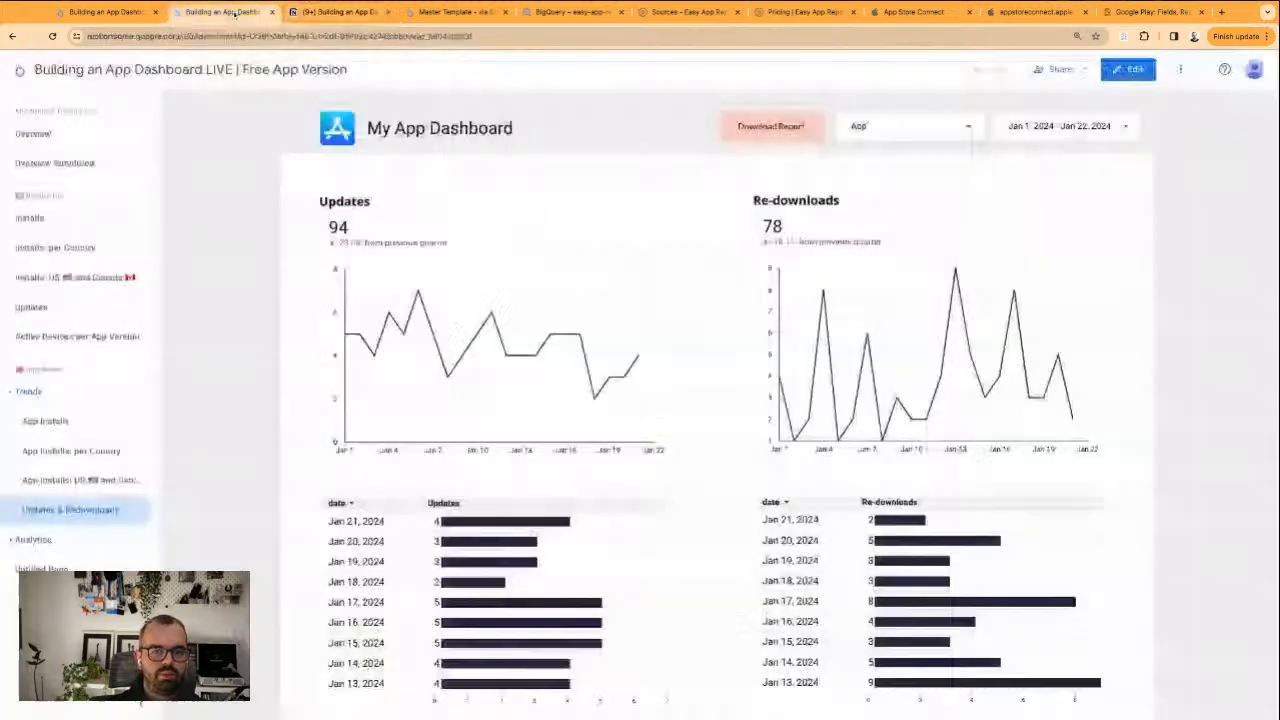
pyautogui.click(74, 427)
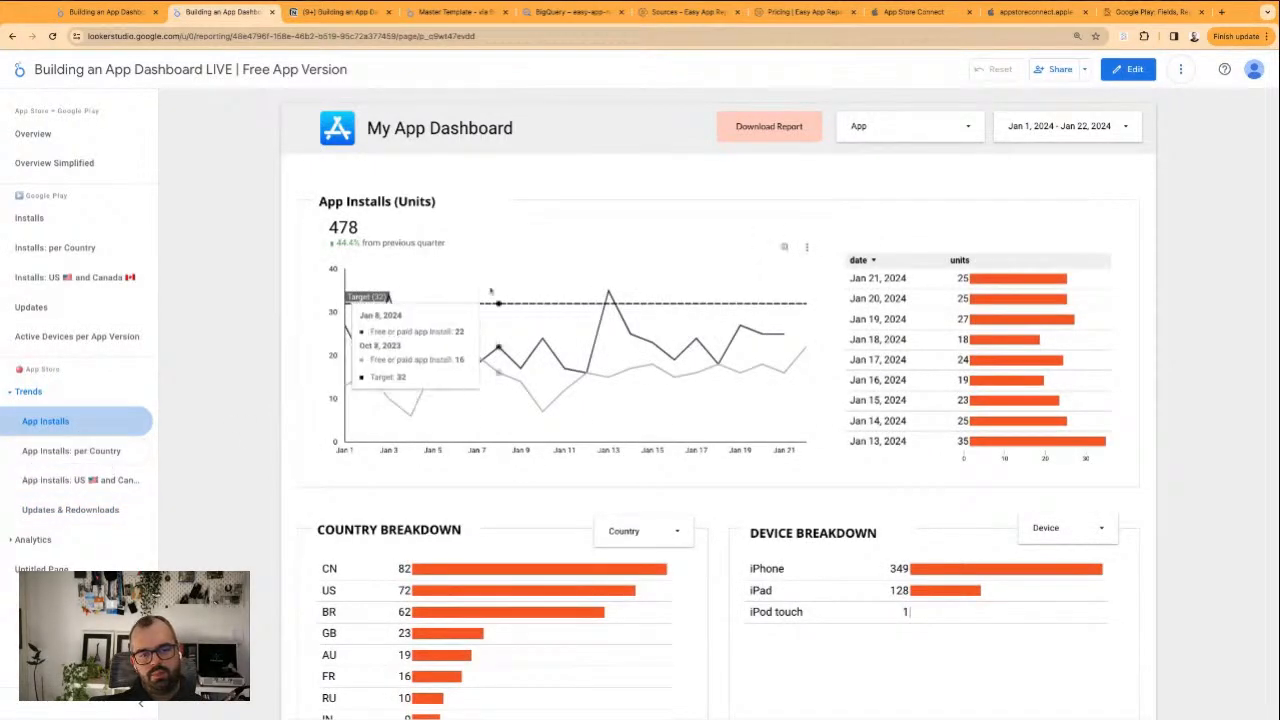
pyautogui.scroll(-3, 586, 370)
pyautogui.scroll(3, 586, 283)
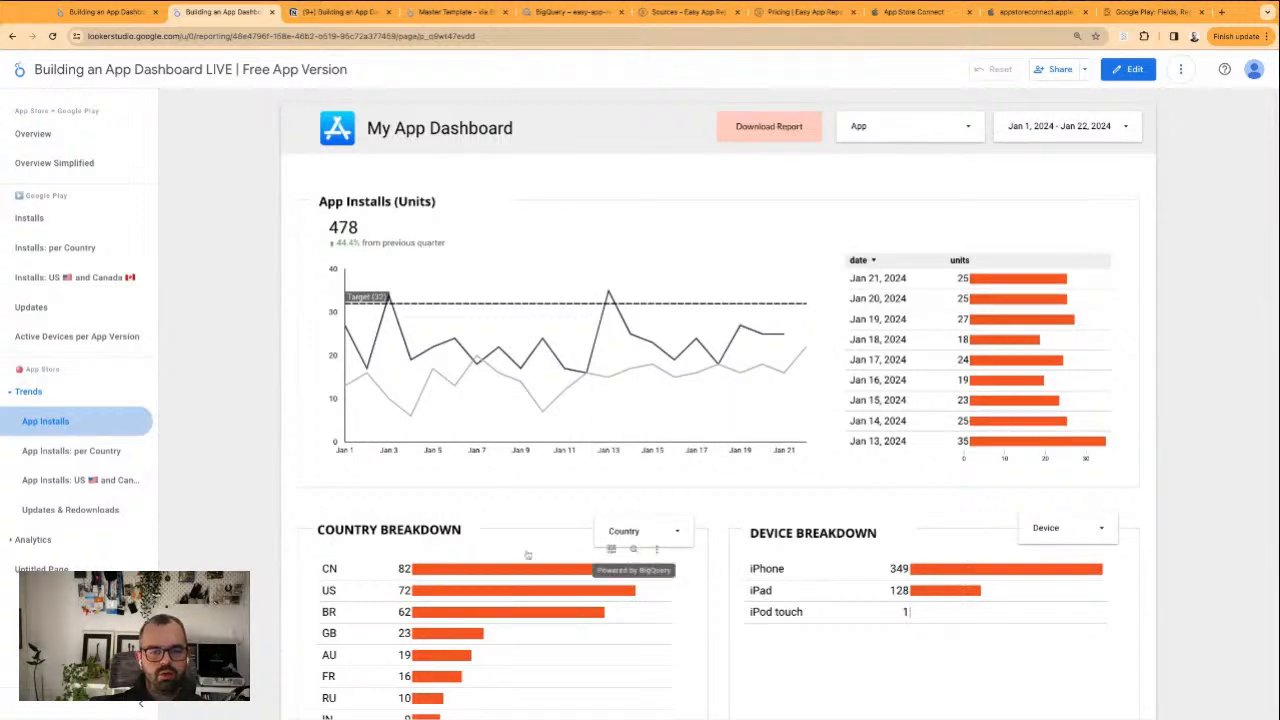
pyautogui.click(68, 452)
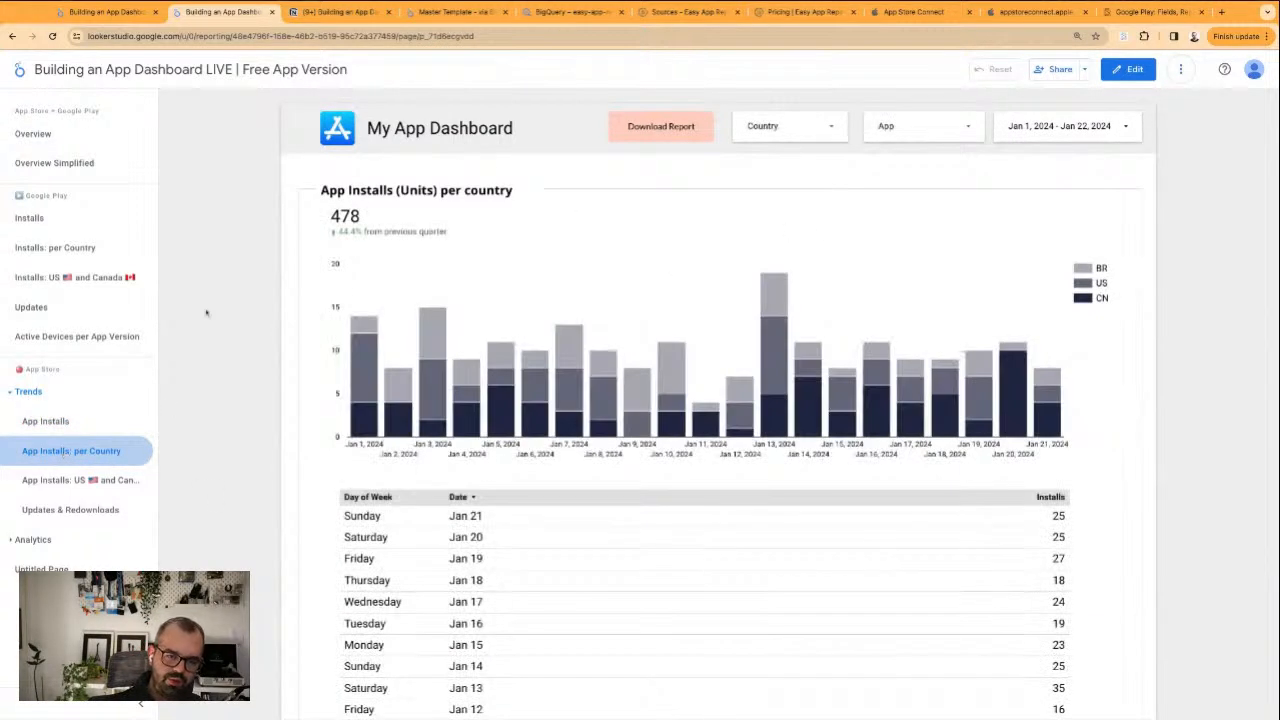
pyautogui.scroll(-3, 256, 390)
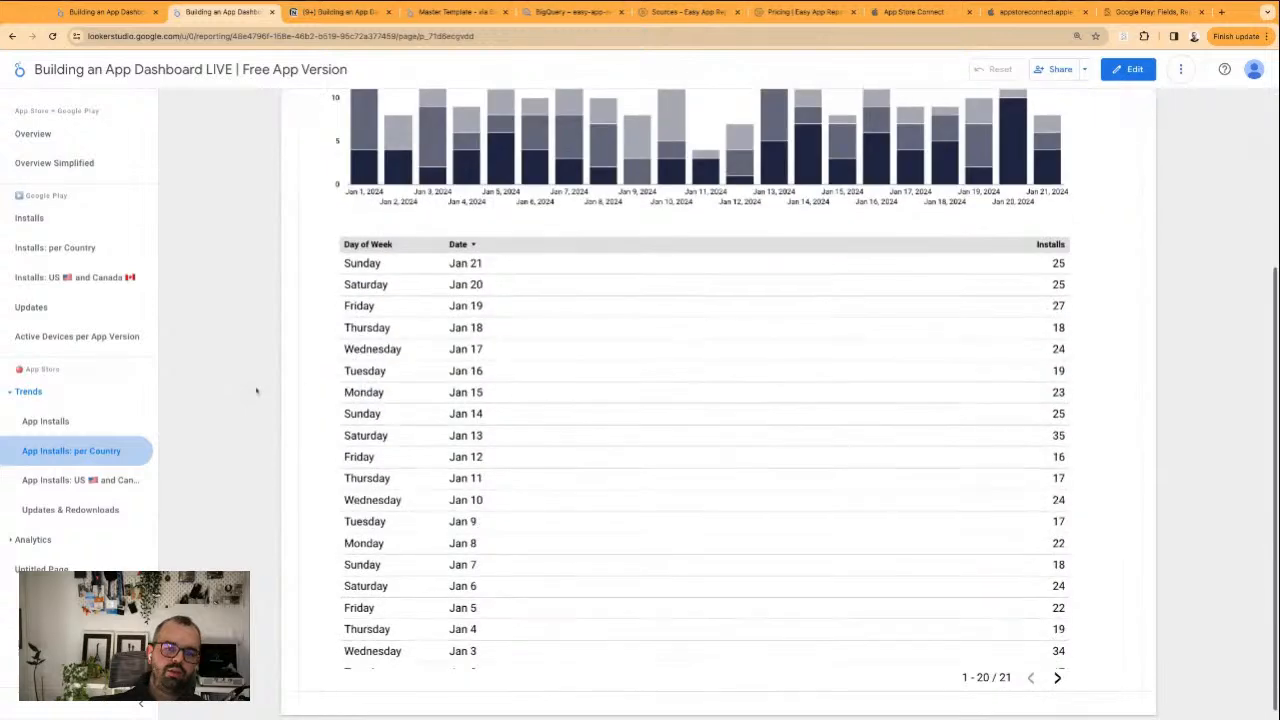
pyautogui.scroll(3, 661, 230)
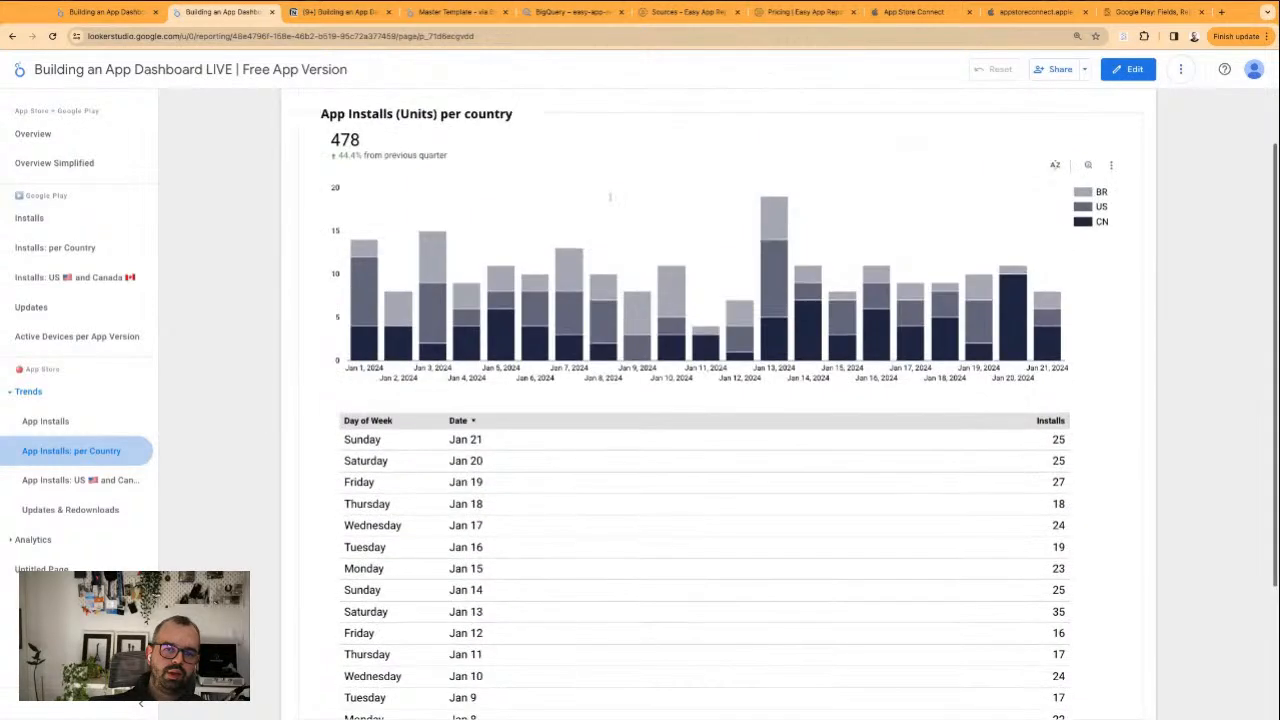
pyautogui.click(80, 480)
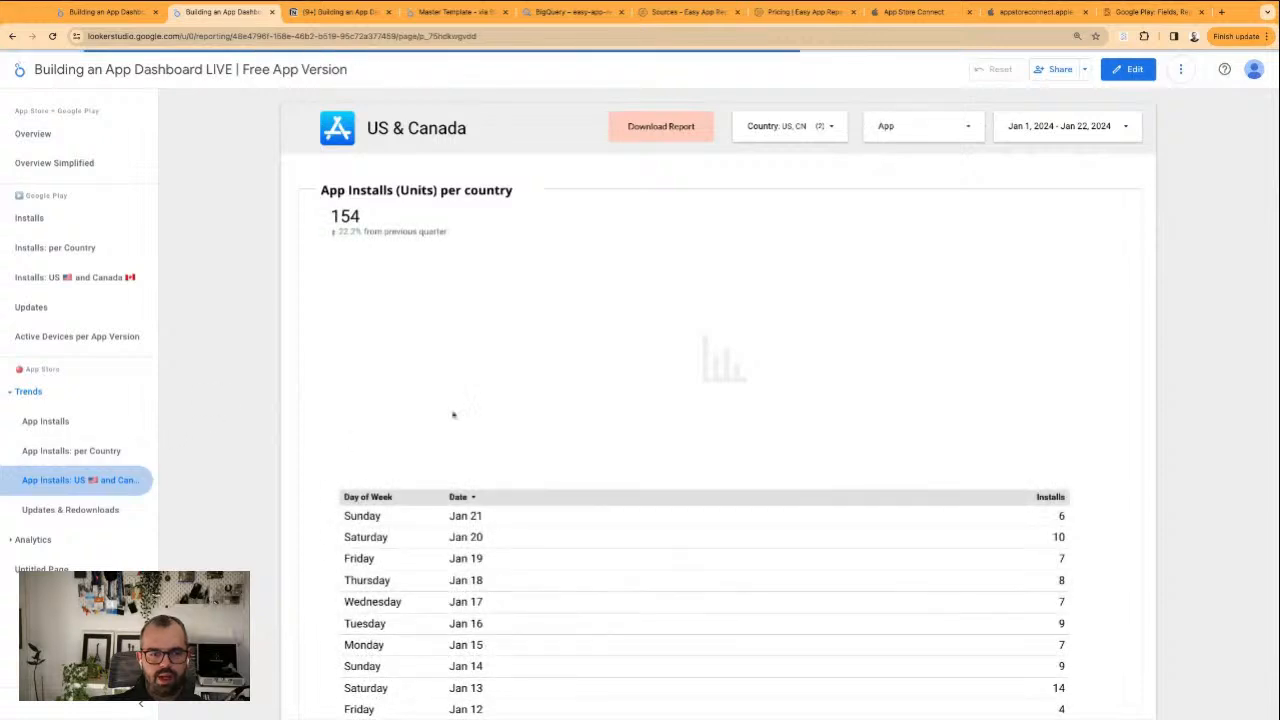
# Examine the App Store Updates & Redownloads page and the options in its App filter
pyautogui.click(70, 510)
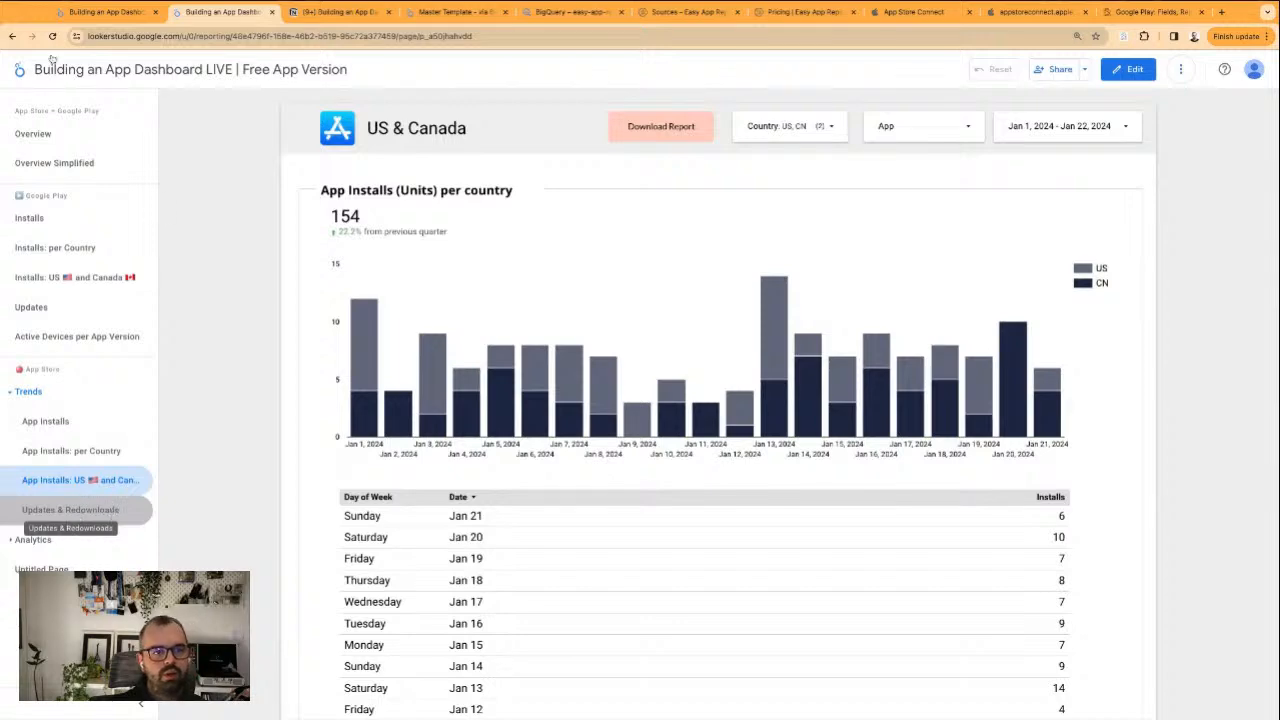
pyautogui.click(70, 510)
pyautogui.scroll(-3, 400, 354)
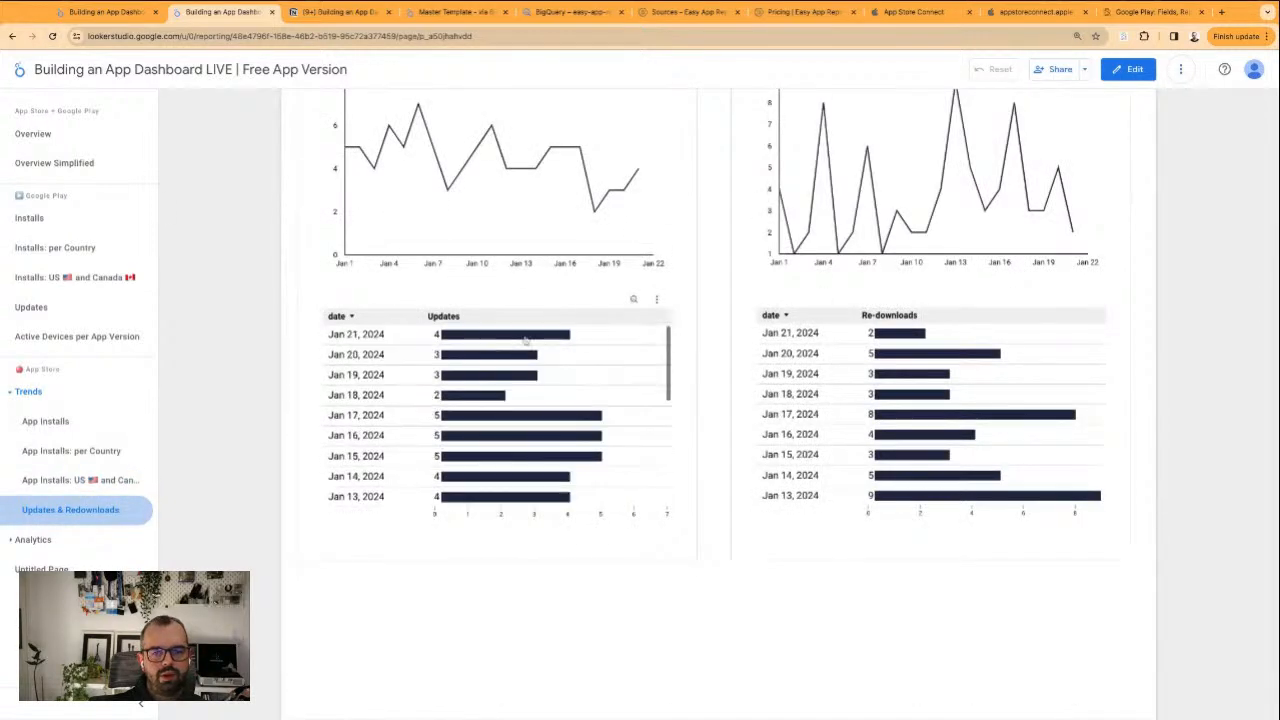
pyautogui.scroll(2, 520, 235)
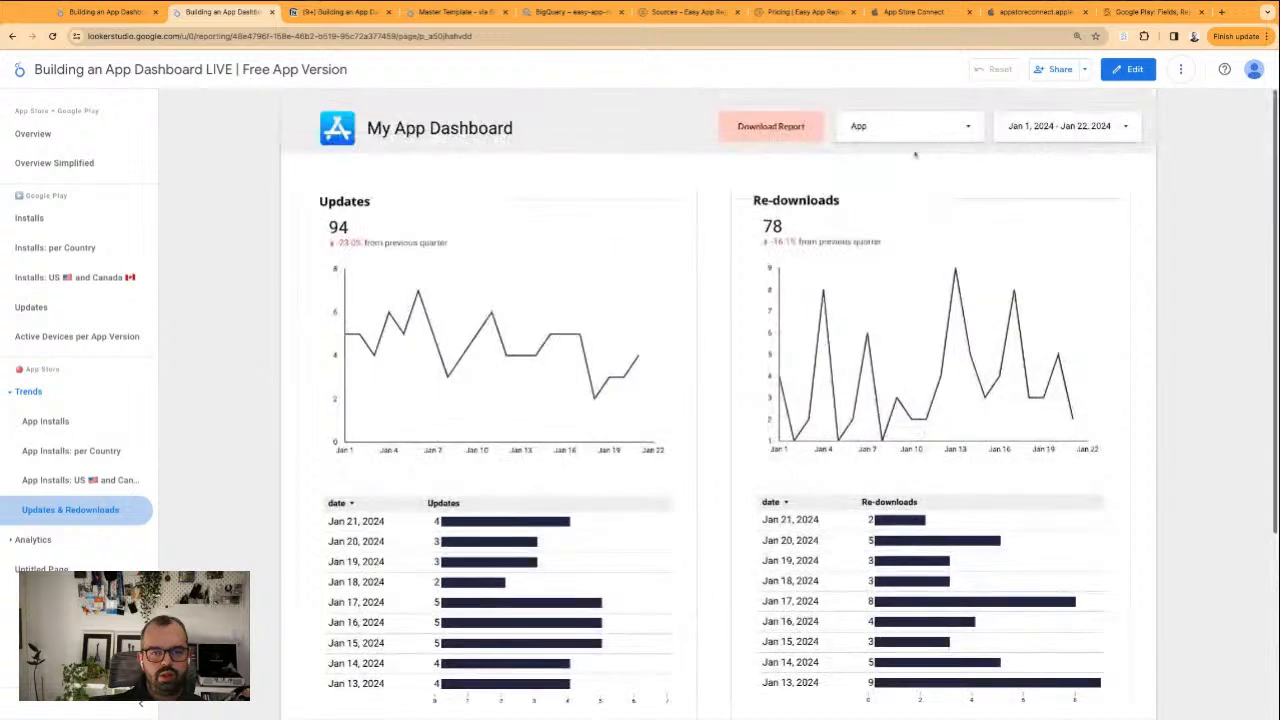
pyautogui.click(912, 130)
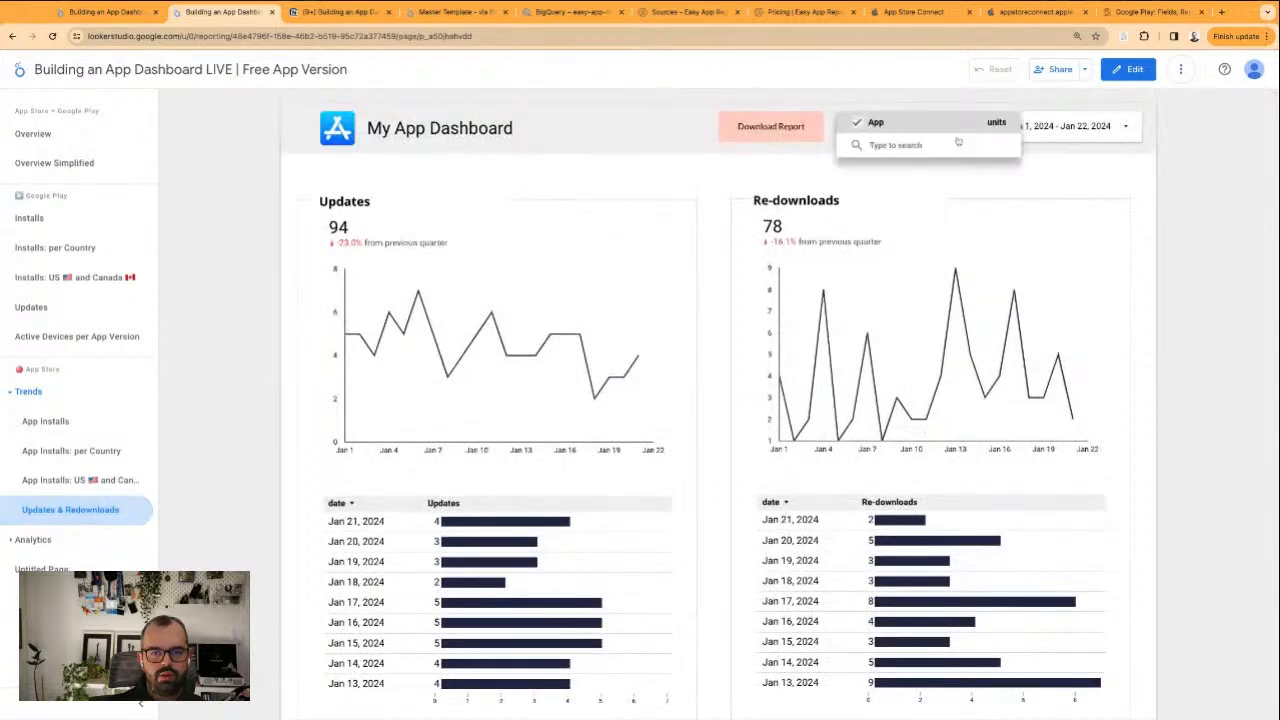
pyautogui.click(582, 192)
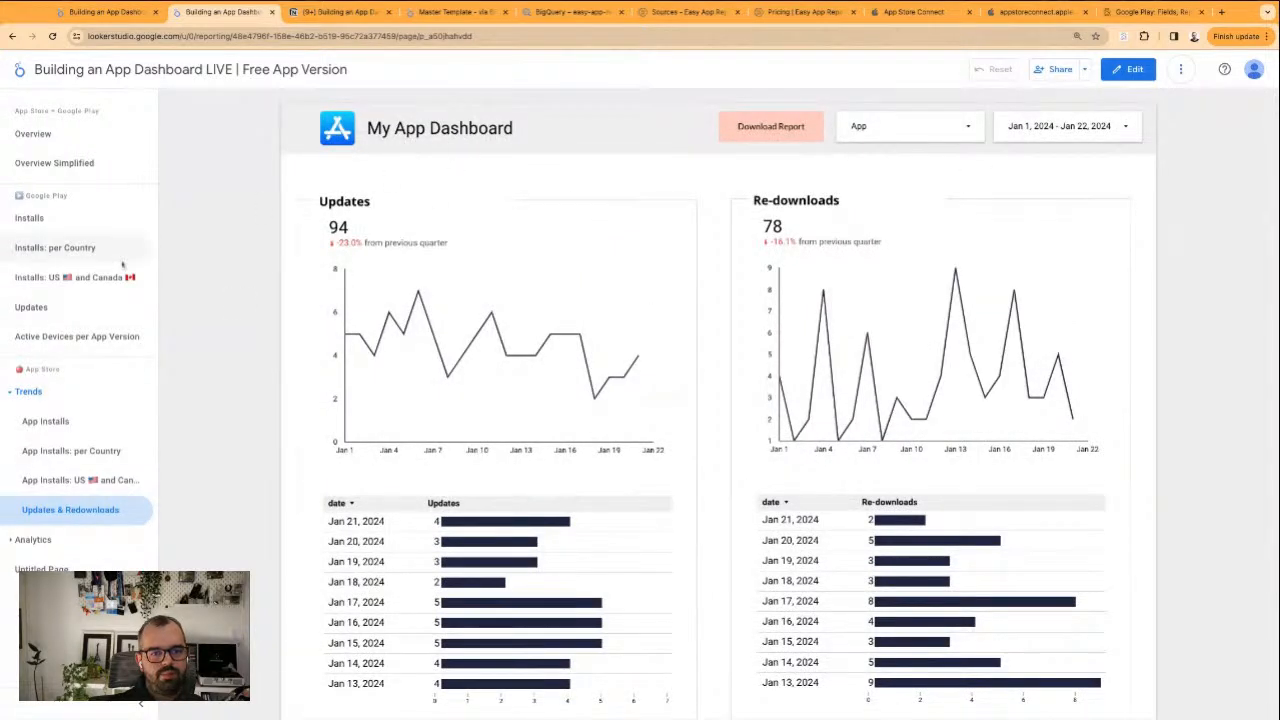
# Review the Google Play pages for updates, installs by country, overall installs and active devices per app version
pyautogui.click(45, 307)
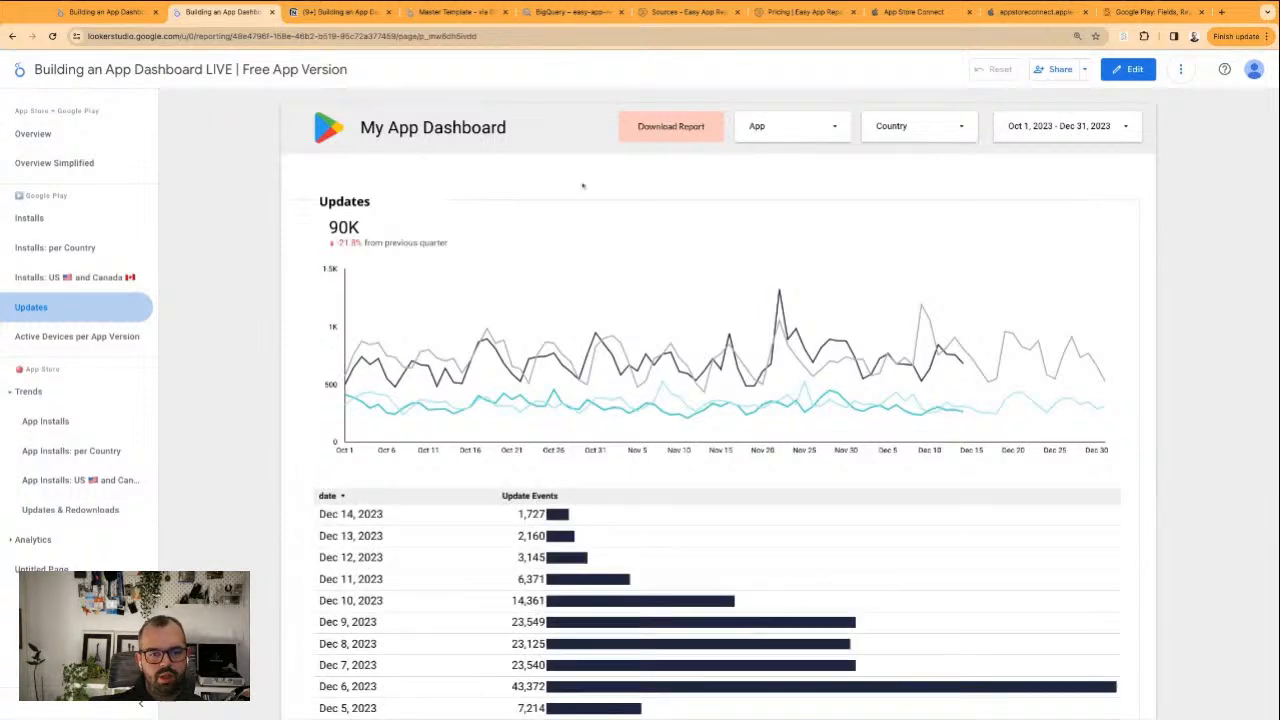
pyautogui.click(58, 277)
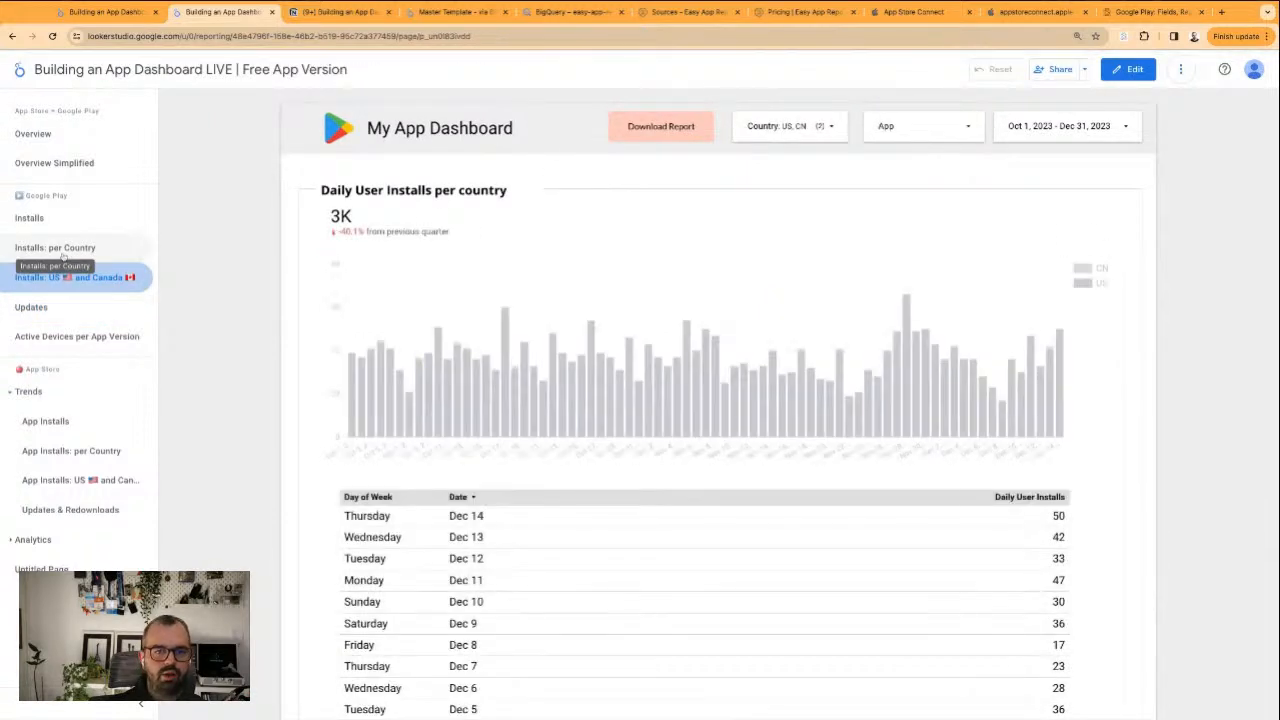
pyautogui.click(60, 249)
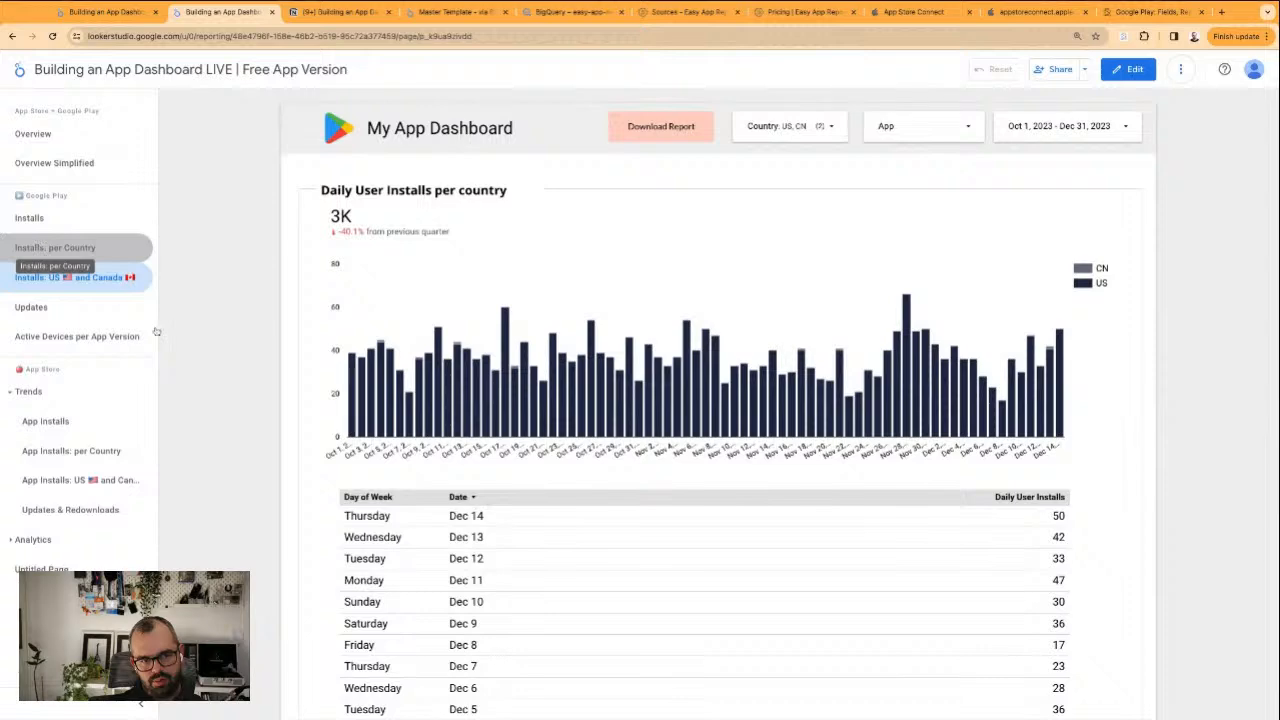
pyautogui.click(27, 217)
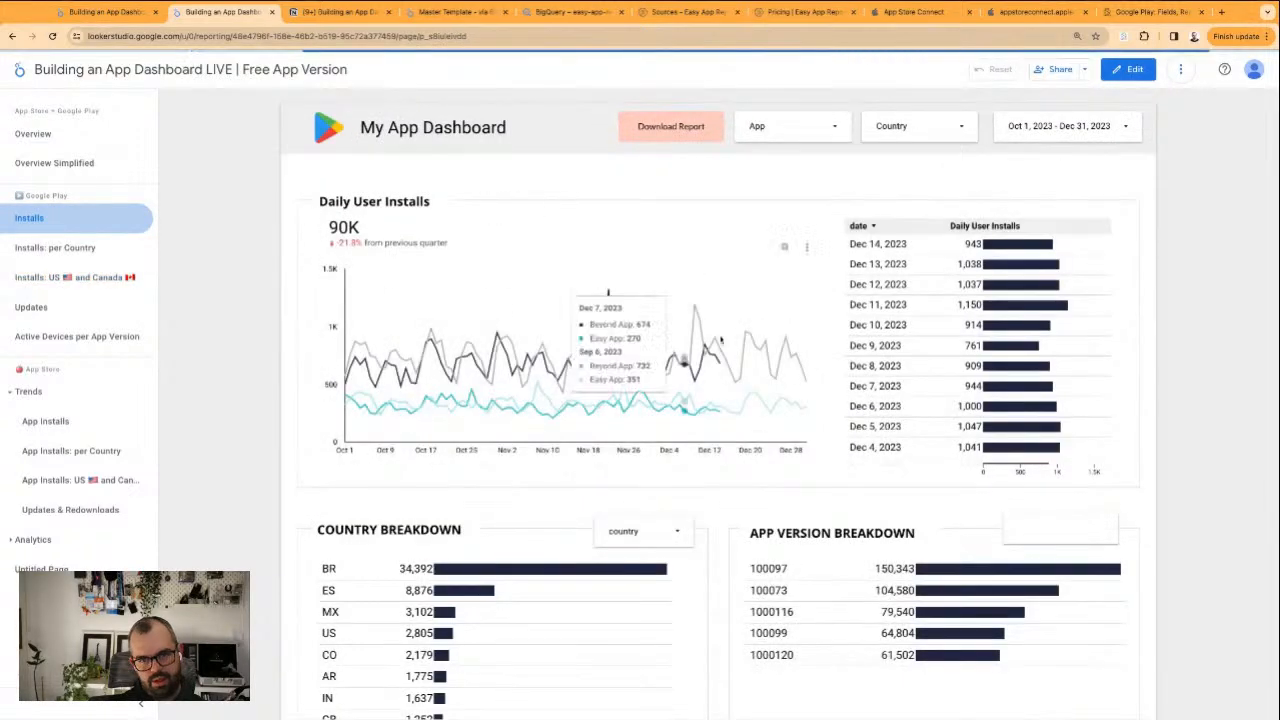
pyautogui.scroll(-5, 908, 374)
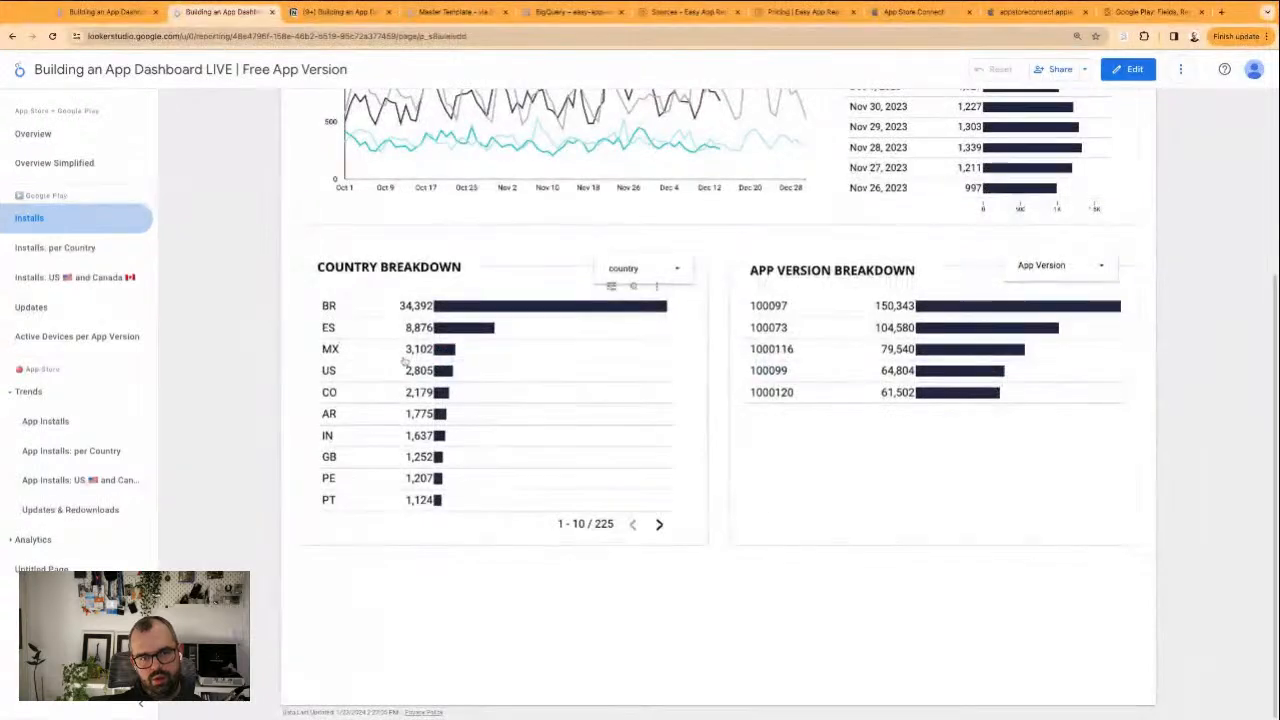
pyautogui.scroll(5, 1137, 354)
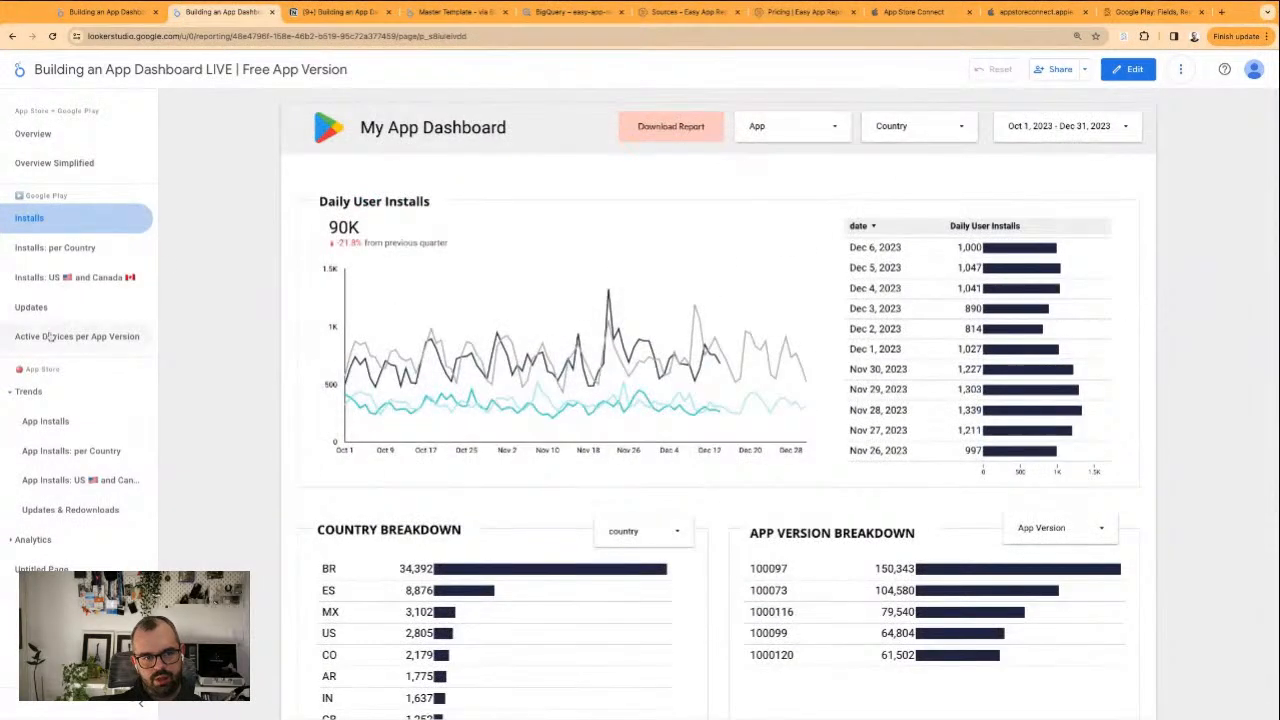
pyautogui.click(86, 336)
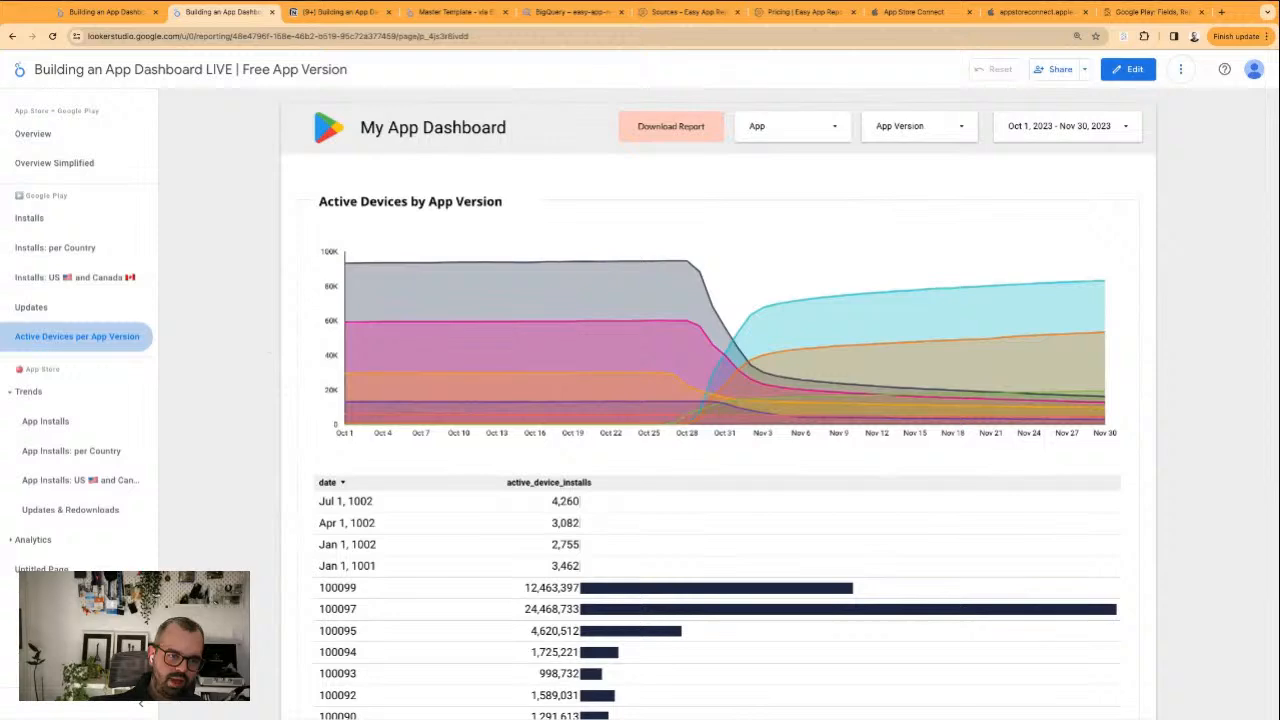
# Expand the App Store Analytics section and examine its Store Funnel page
pyautogui.click(7, 541)
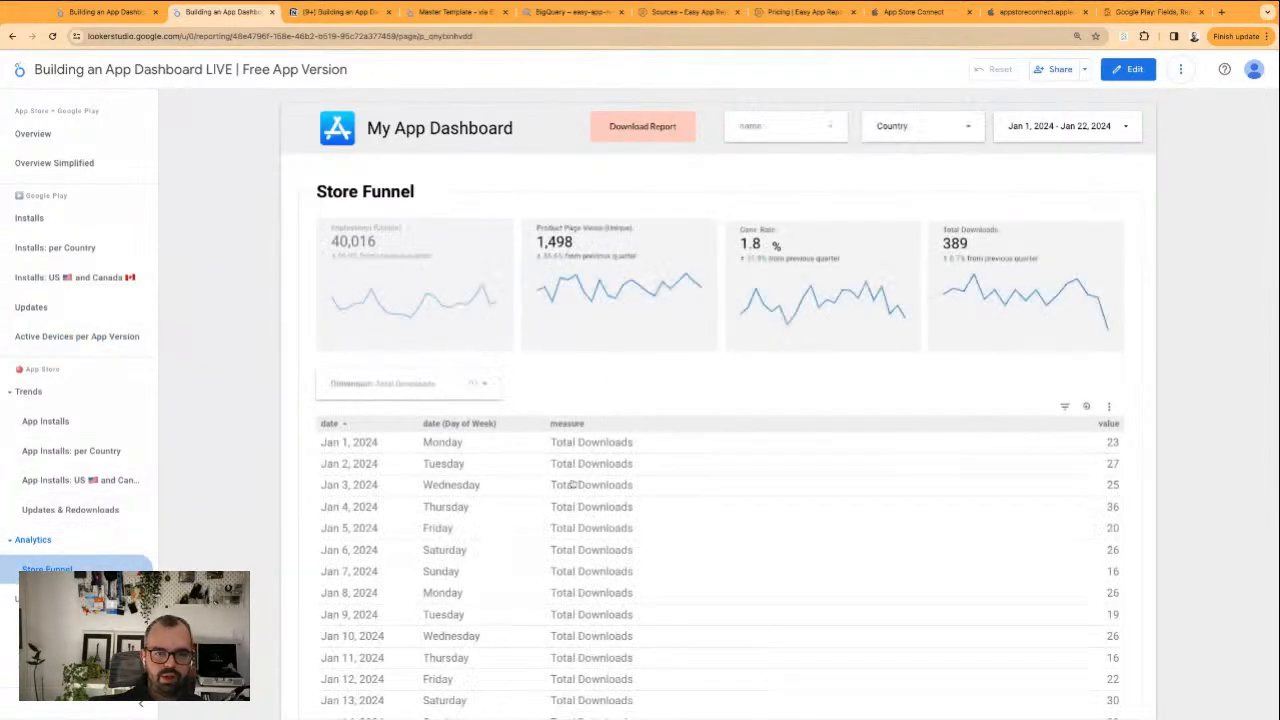
pyautogui.scroll(-3, 289, 340)
pyautogui.scroll(3, 274, 307)
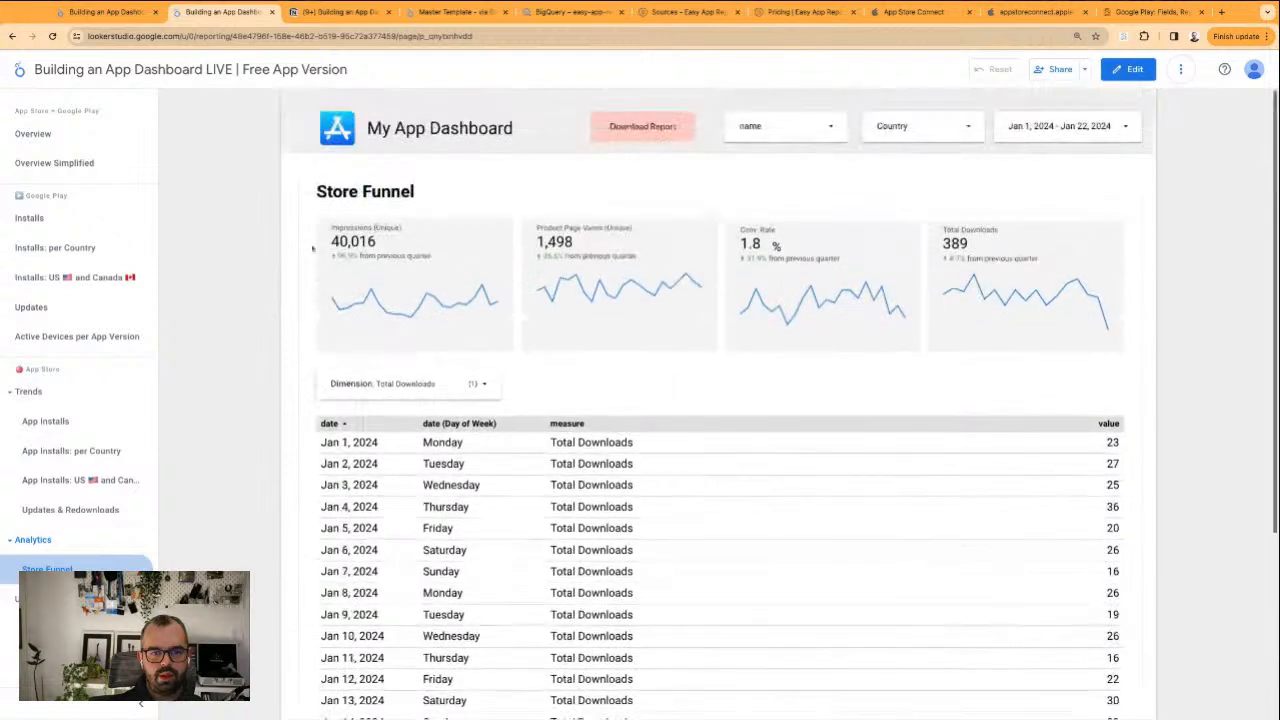
# Check the Store Funnel item in the Notion structure notes and return to the Looker Studio report
pyautogui.click(330, 12)
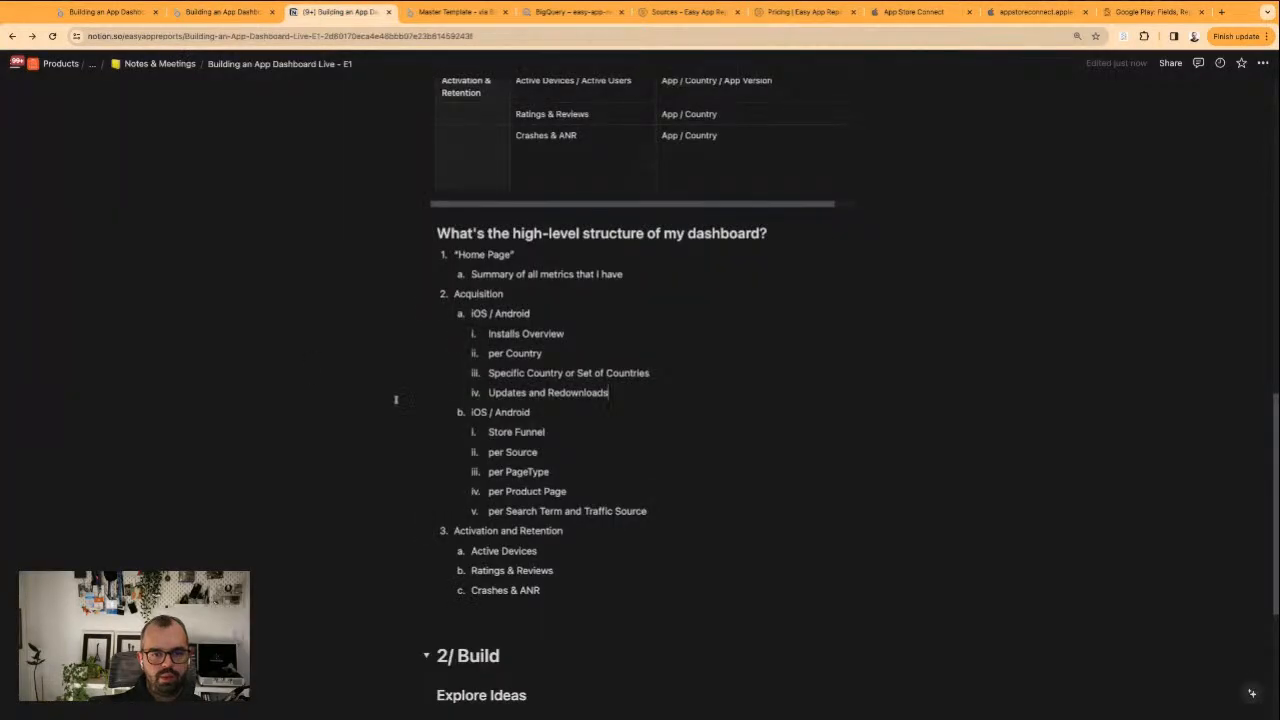
pyautogui.moveTo(487, 432); pyautogui.dragTo(546, 432)
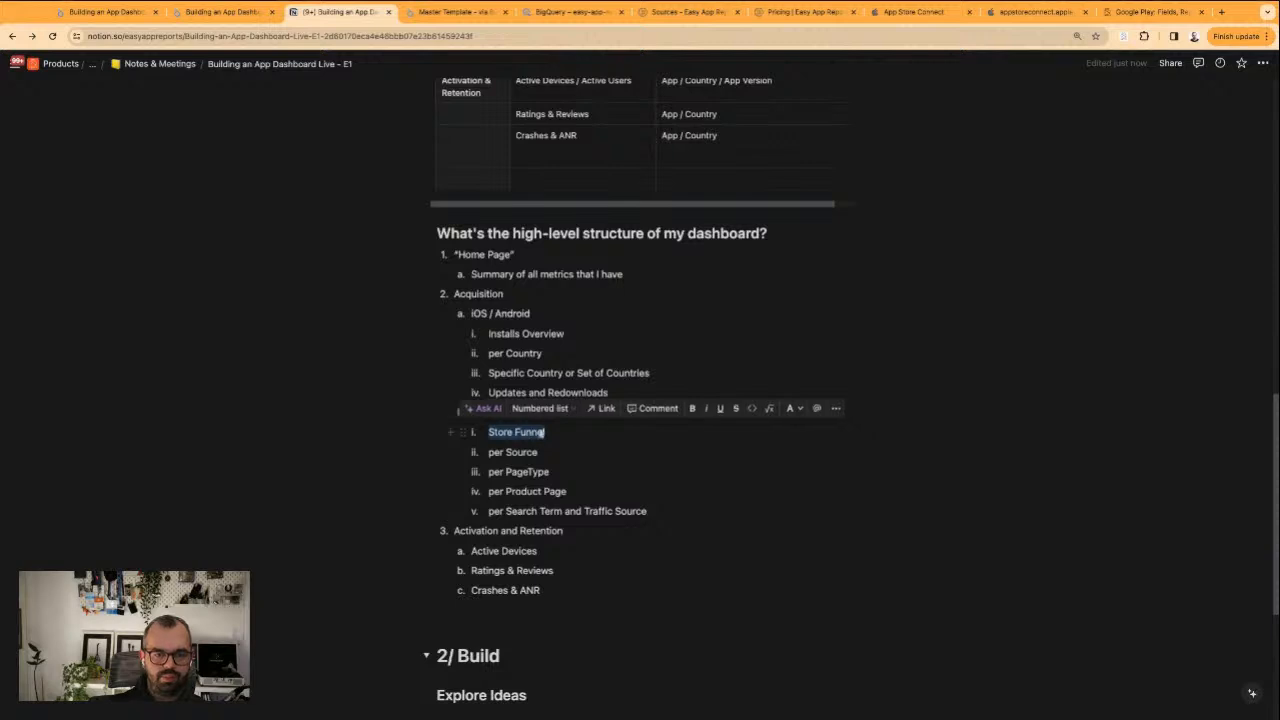
pyautogui.click(219, 11)
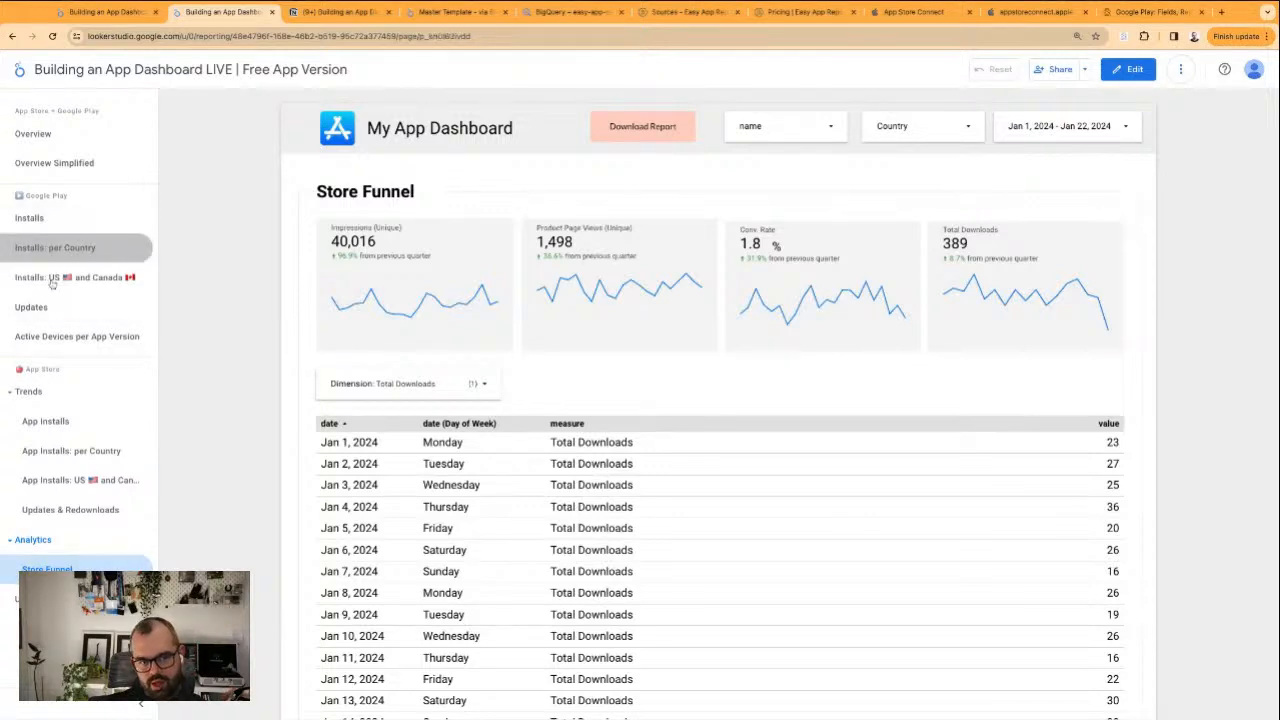
# Review the Google Play installs page for US and Canada, including its daily user installs table
pyautogui.click(52, 278)
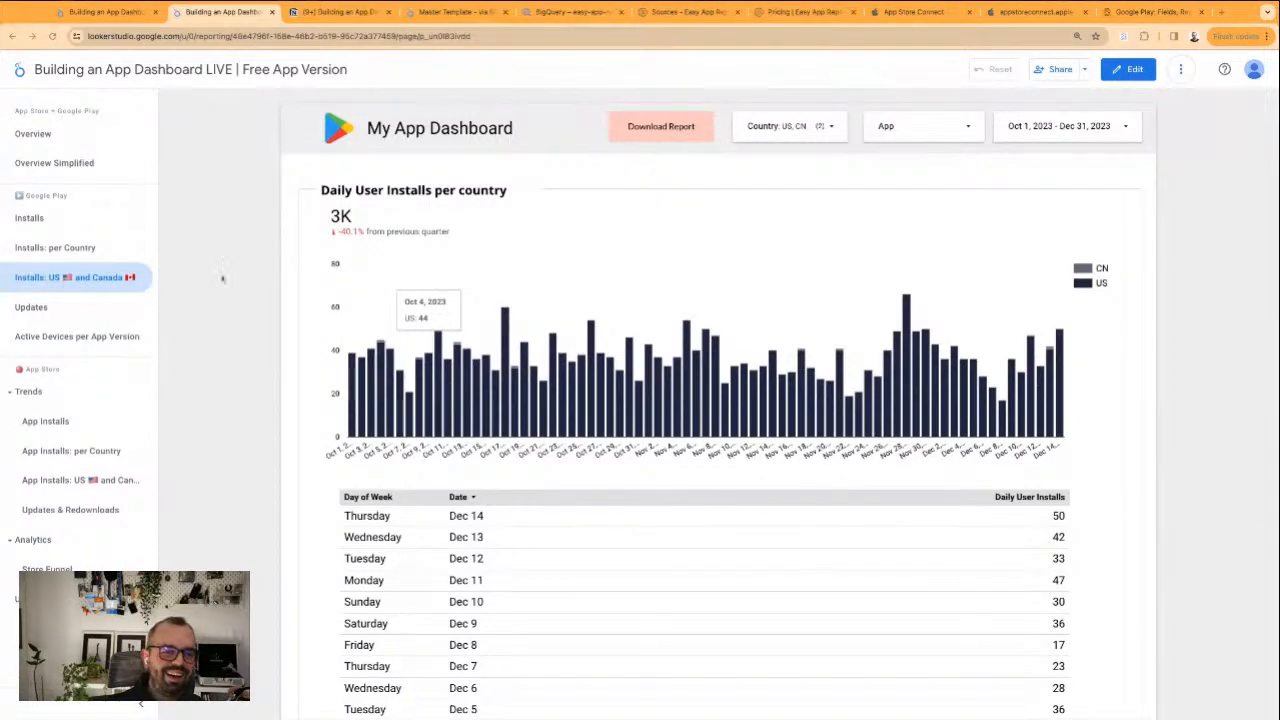
pyautogui.scroll(-3, 749, 430)
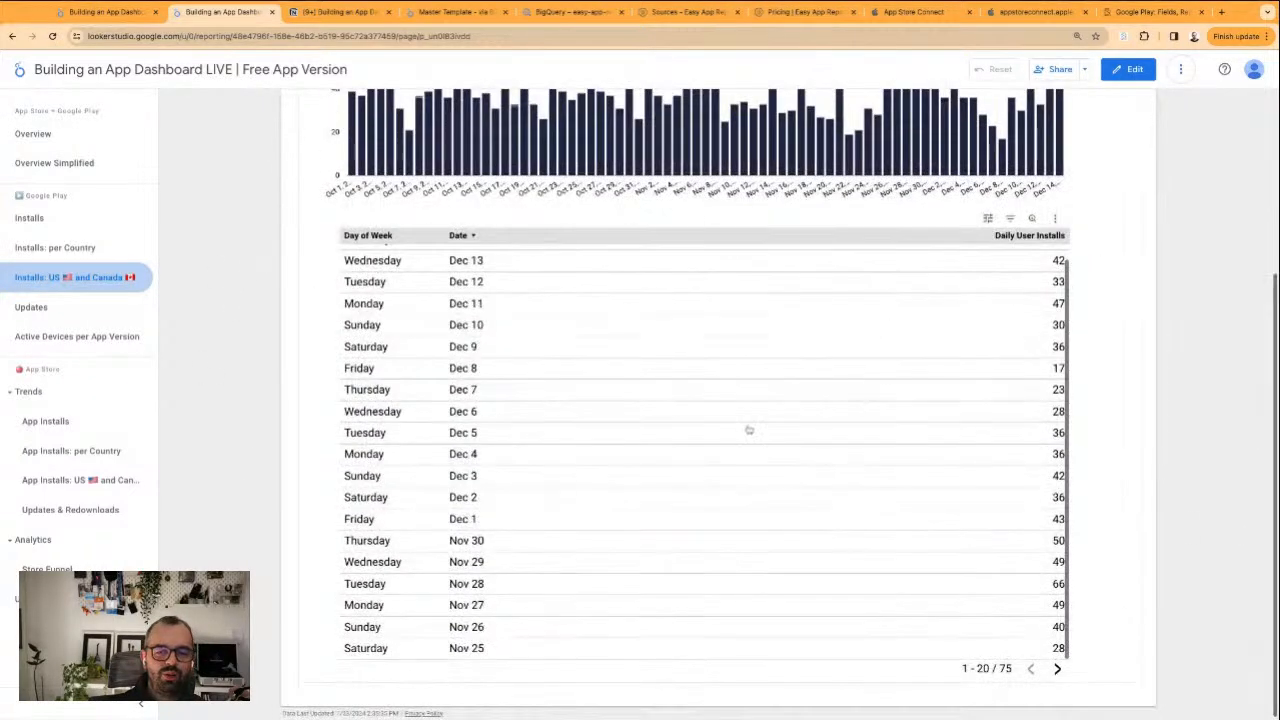
pyautogui.scroll(1, 749, 430)
# Review the App Store Trends pages for app installs, installs per country, US and Canada installs, and updates and redownloads
pyautogui.click(67, 432)
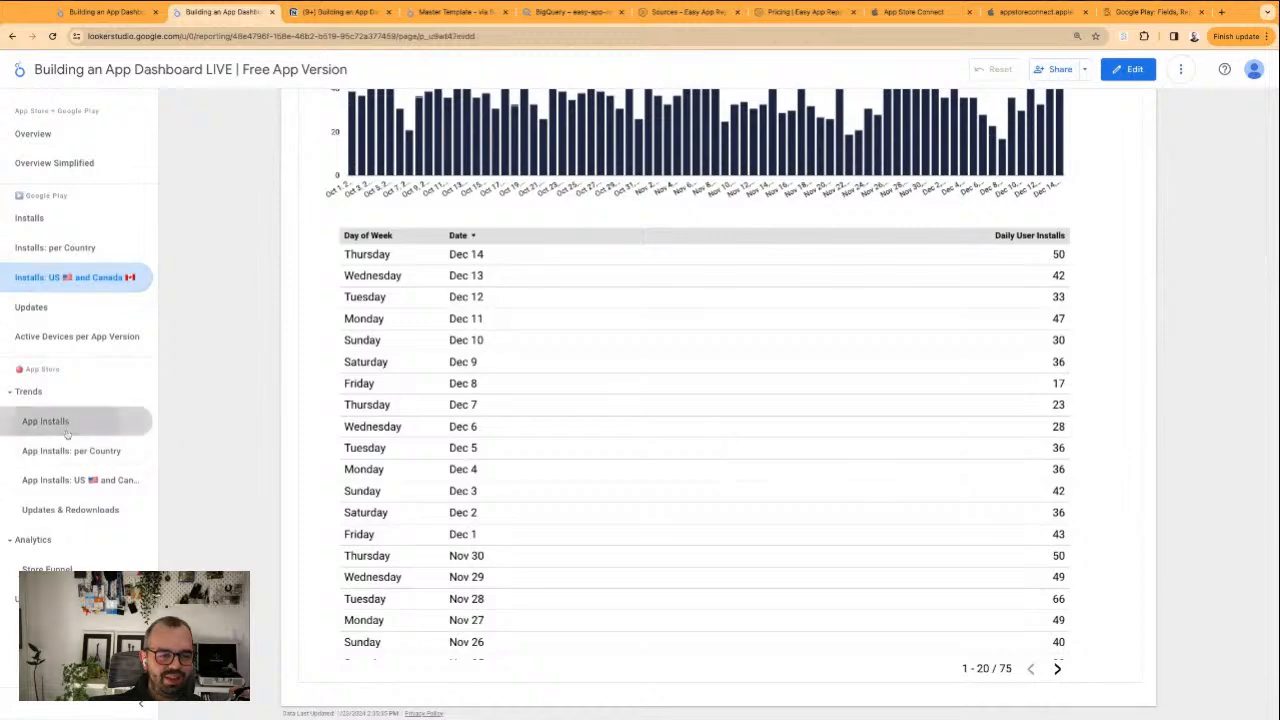
pyautogui.click(70, 510)
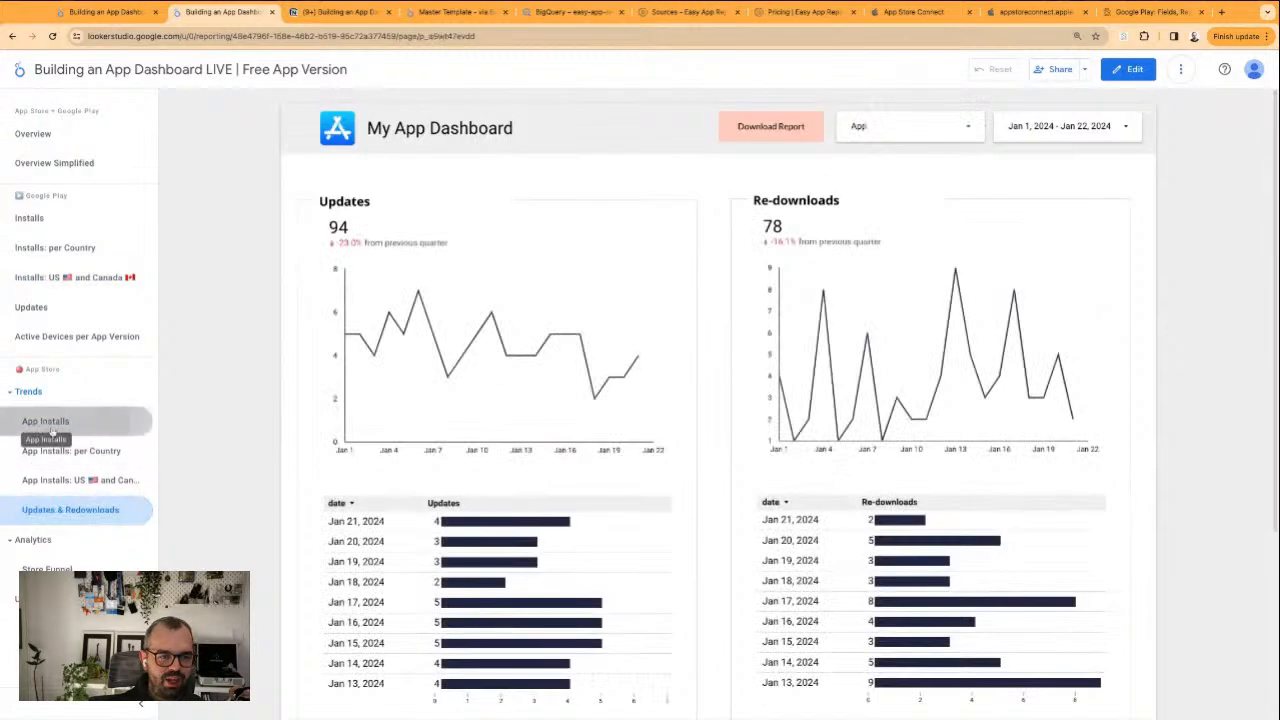
pyautogui.click(52, 425)
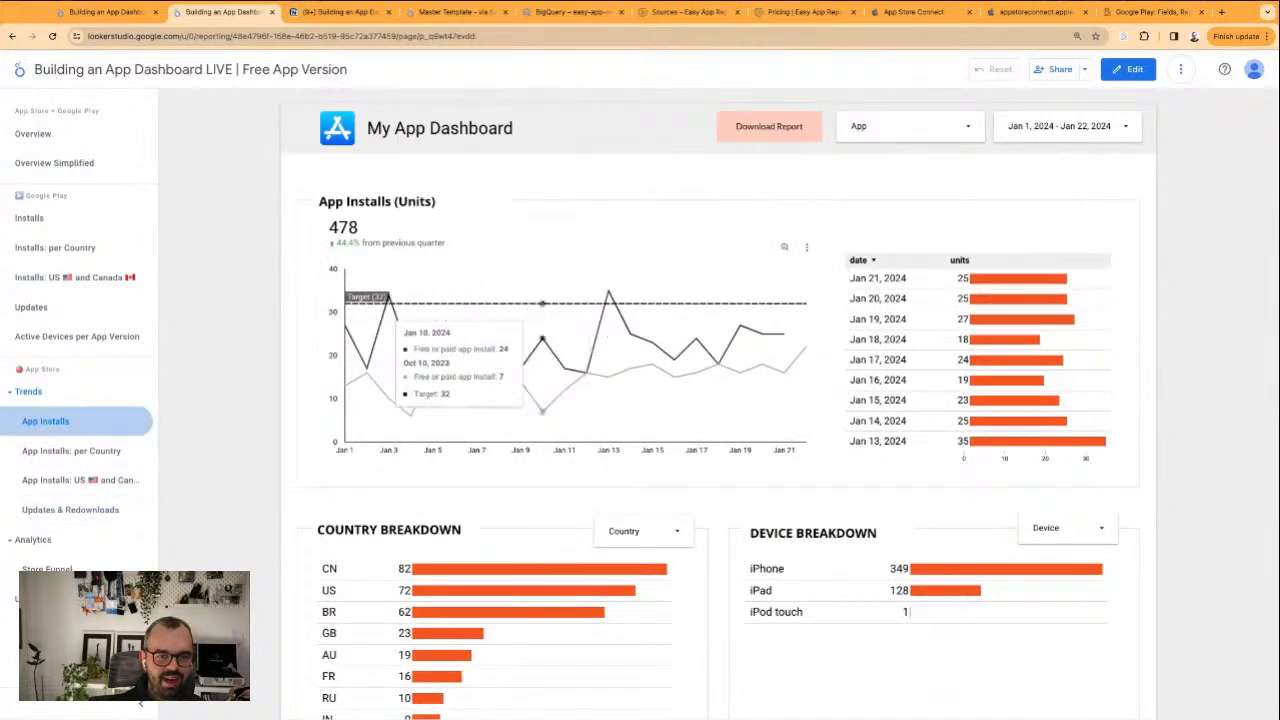
pyautogui.click(100, 452)
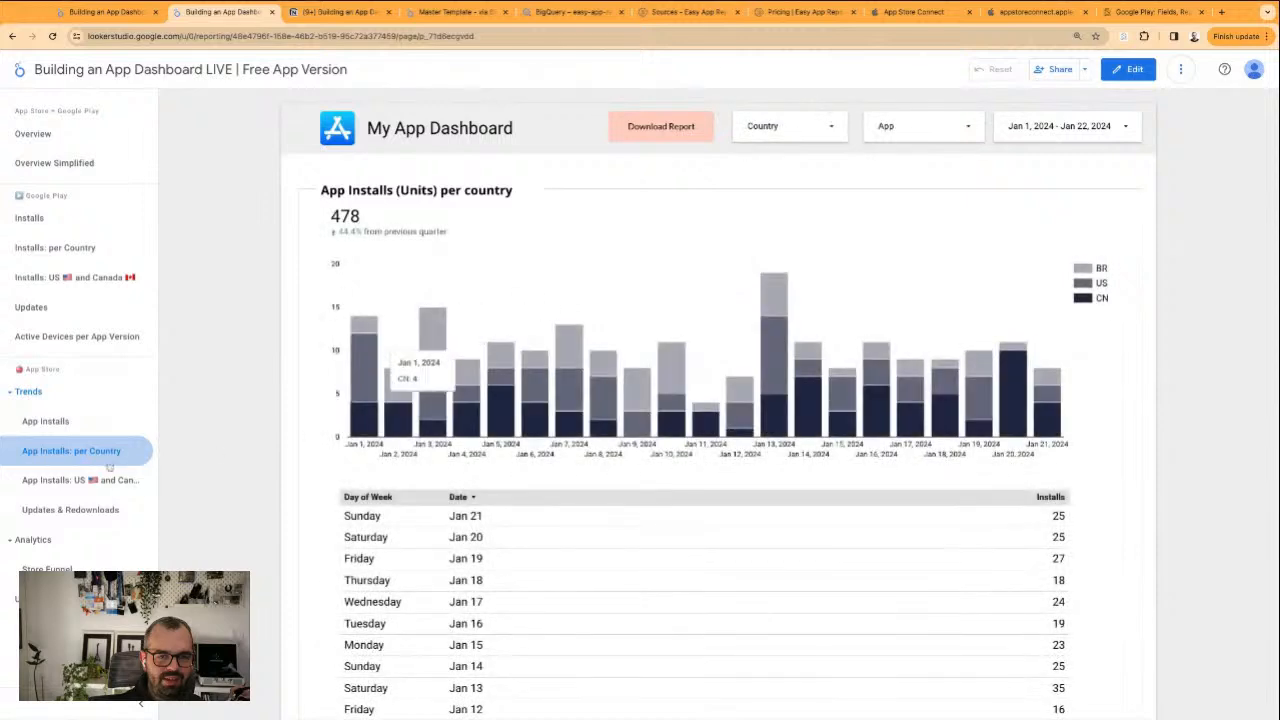
pyautogui.click(95, 480)
pyautogui.click(70, 510)
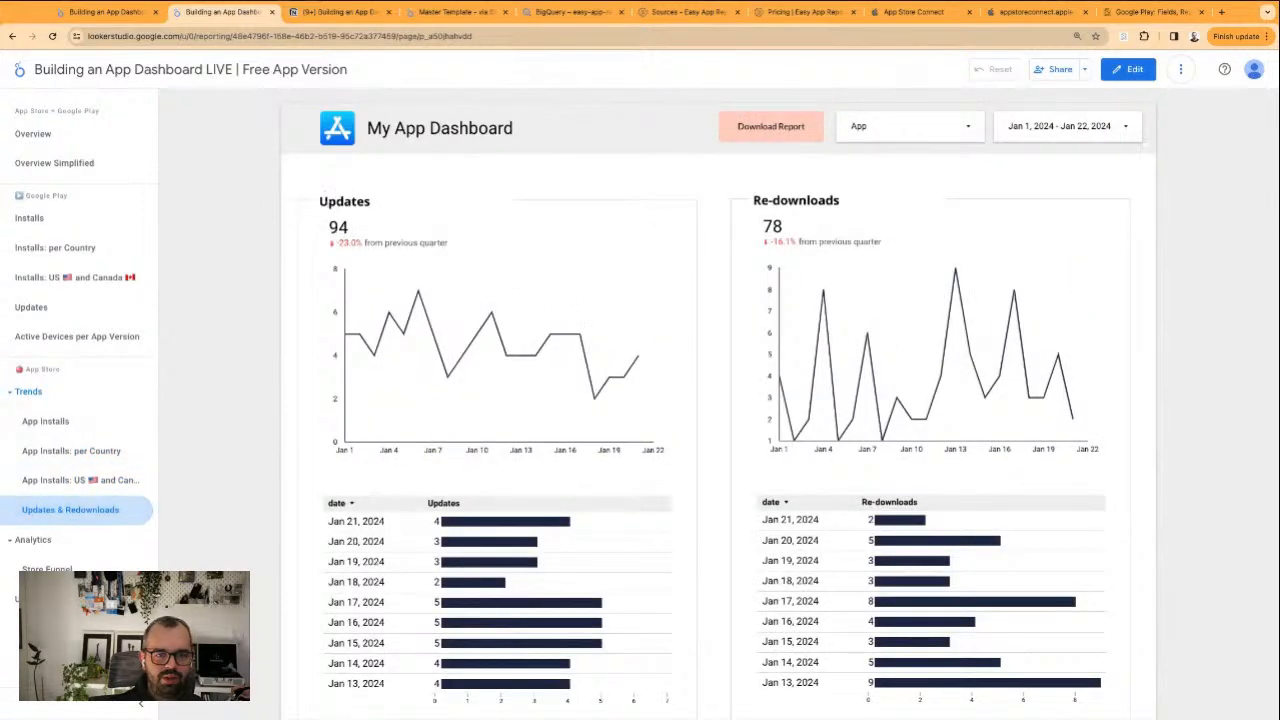
pyautogui.doubleClick(340, 200)
pyautogui.doubleClick(781, 205)
pyautogui.click(780, 204)
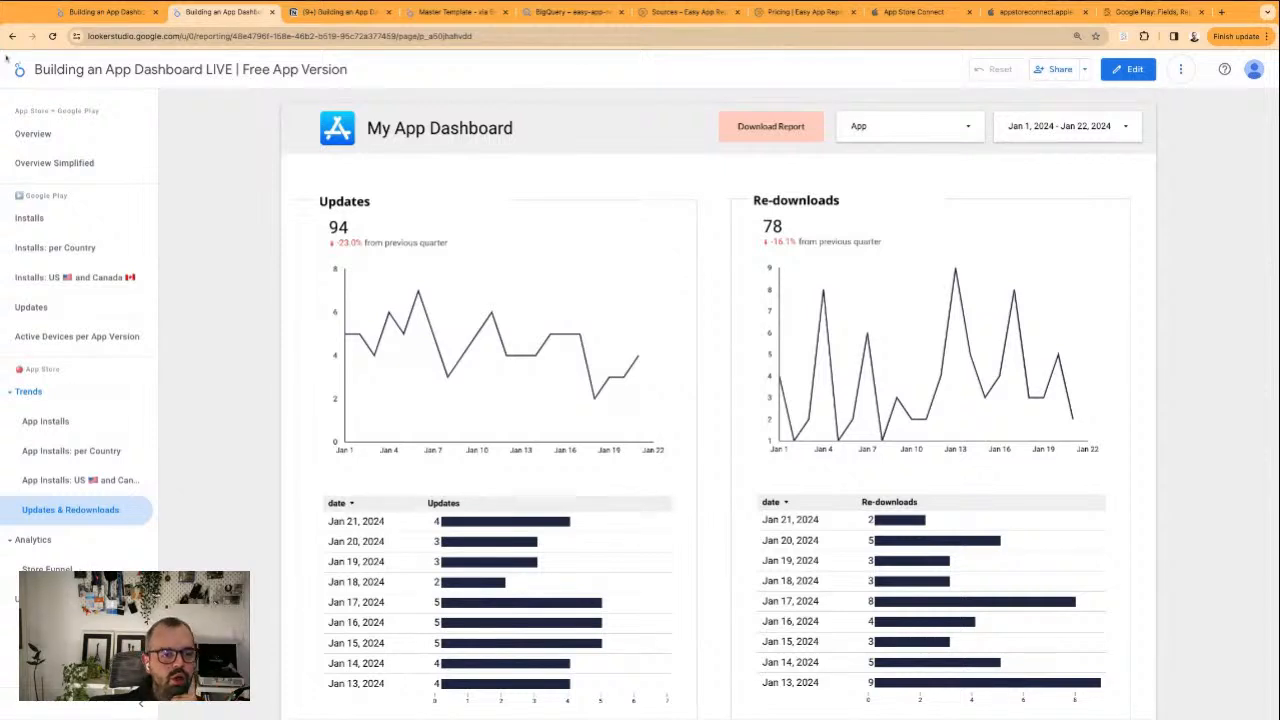
# Close the duplicate report tab and reload the report in the remaining one
pyautogui.click(49, 37)
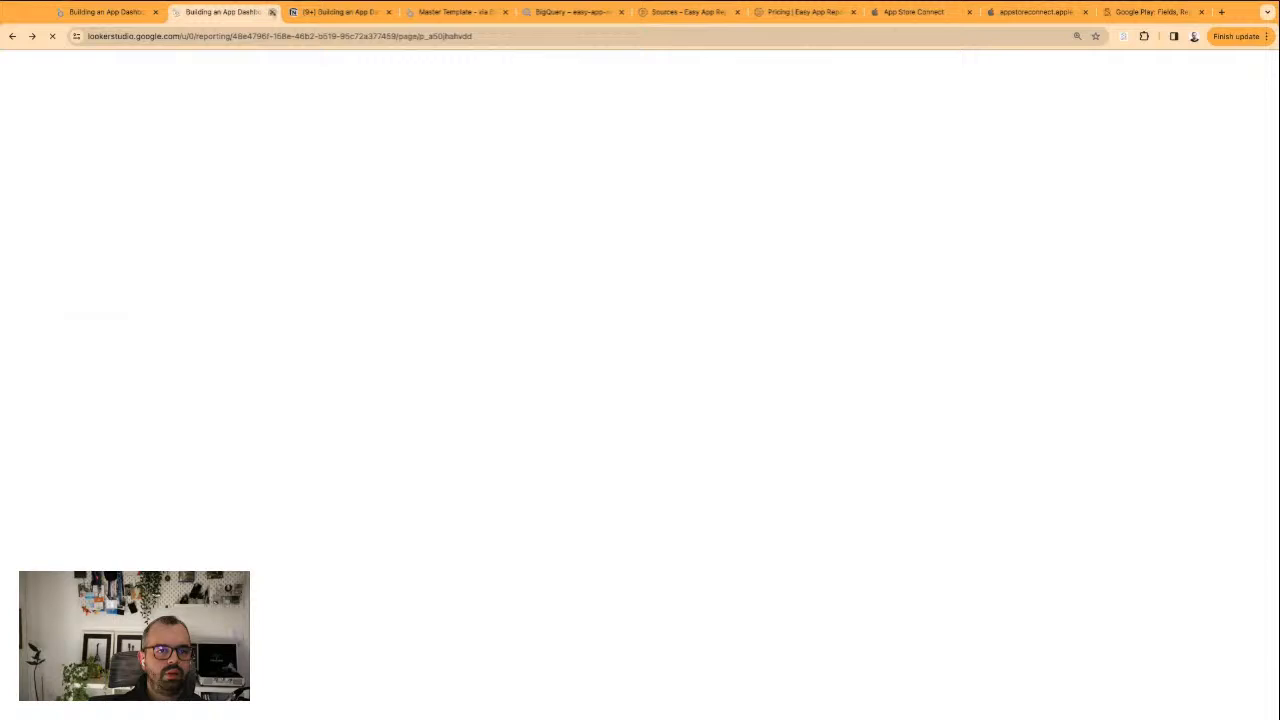
pyautogui.click(271, 11)
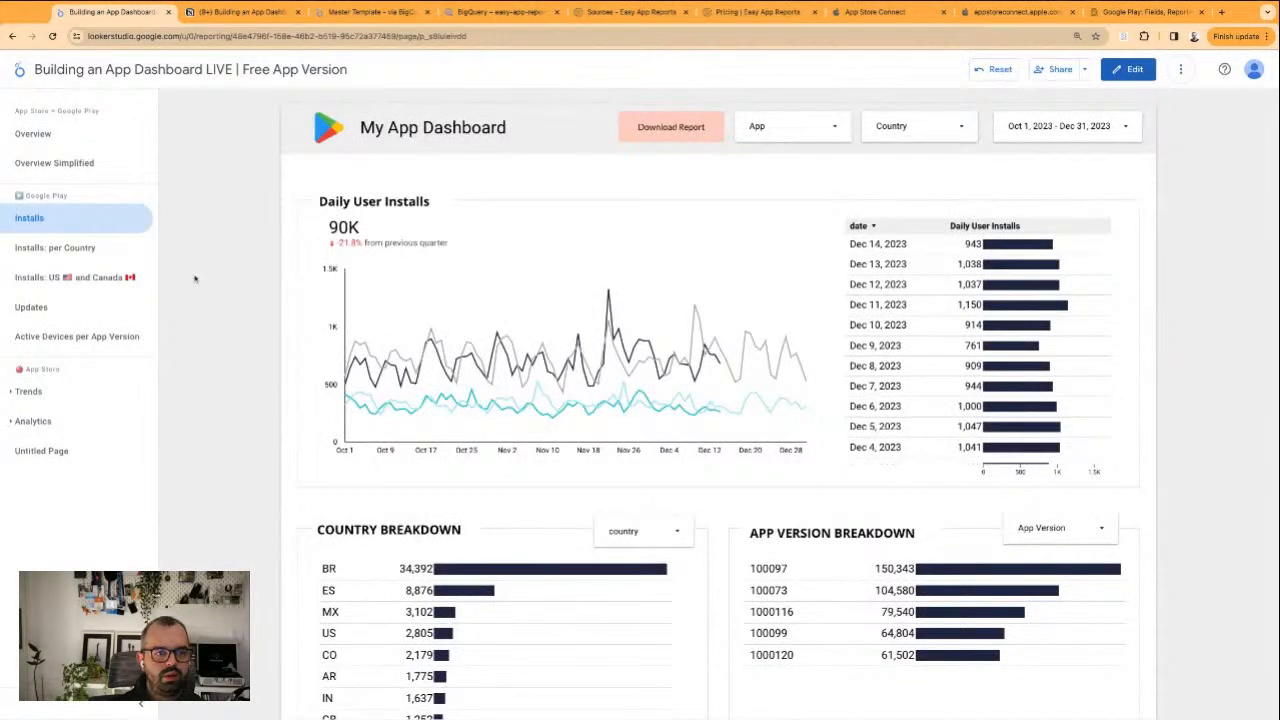
pyautogui.click(53, 36)
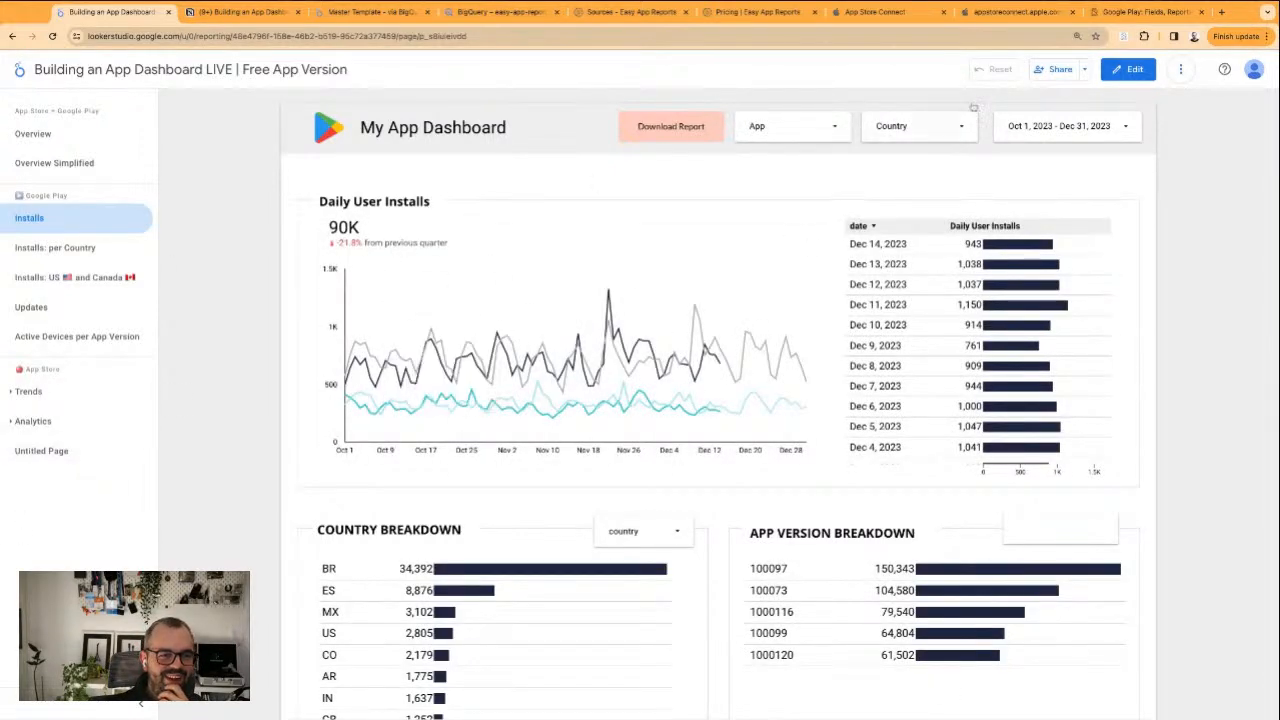
# Open the report for editing and hide the Untitled Page in view mode
pyautogui.click(1141, 69)
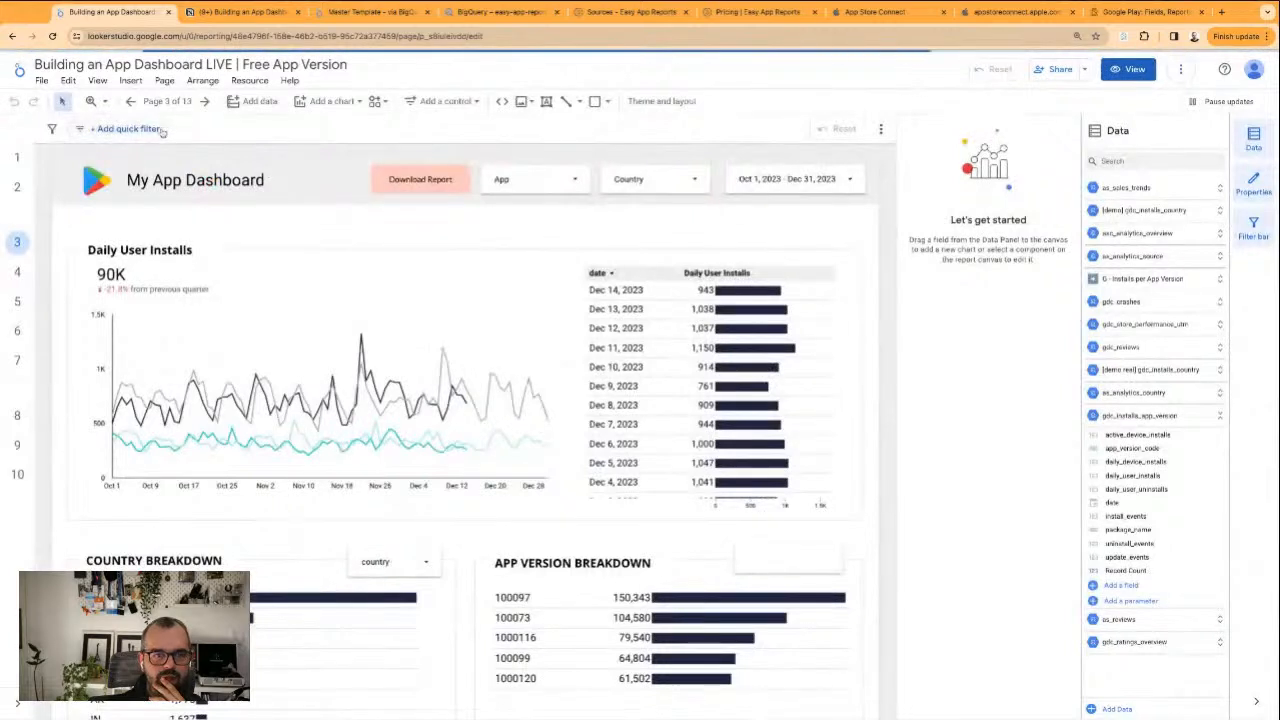
pyautogui.click(160, 104)
pyautogui.scroll(-1, 980, 660)
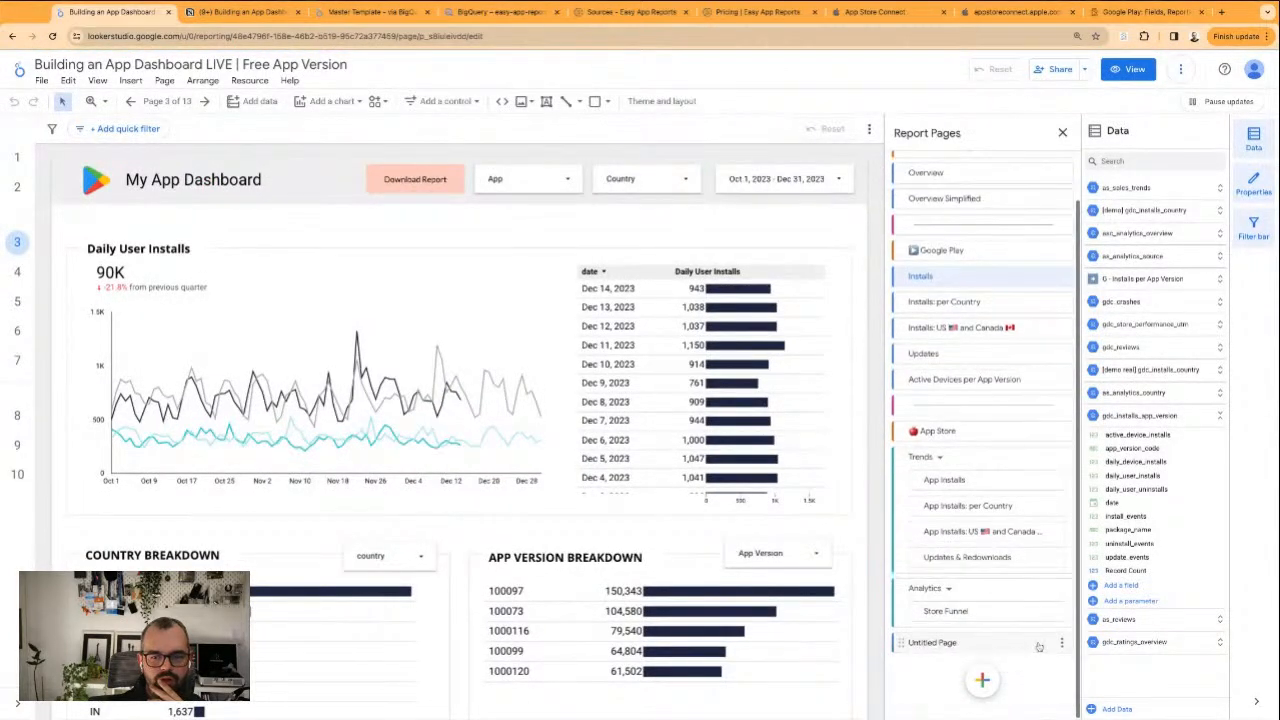
pyautogui.click(1059, 645)
pyautogui.click(1090, 540)
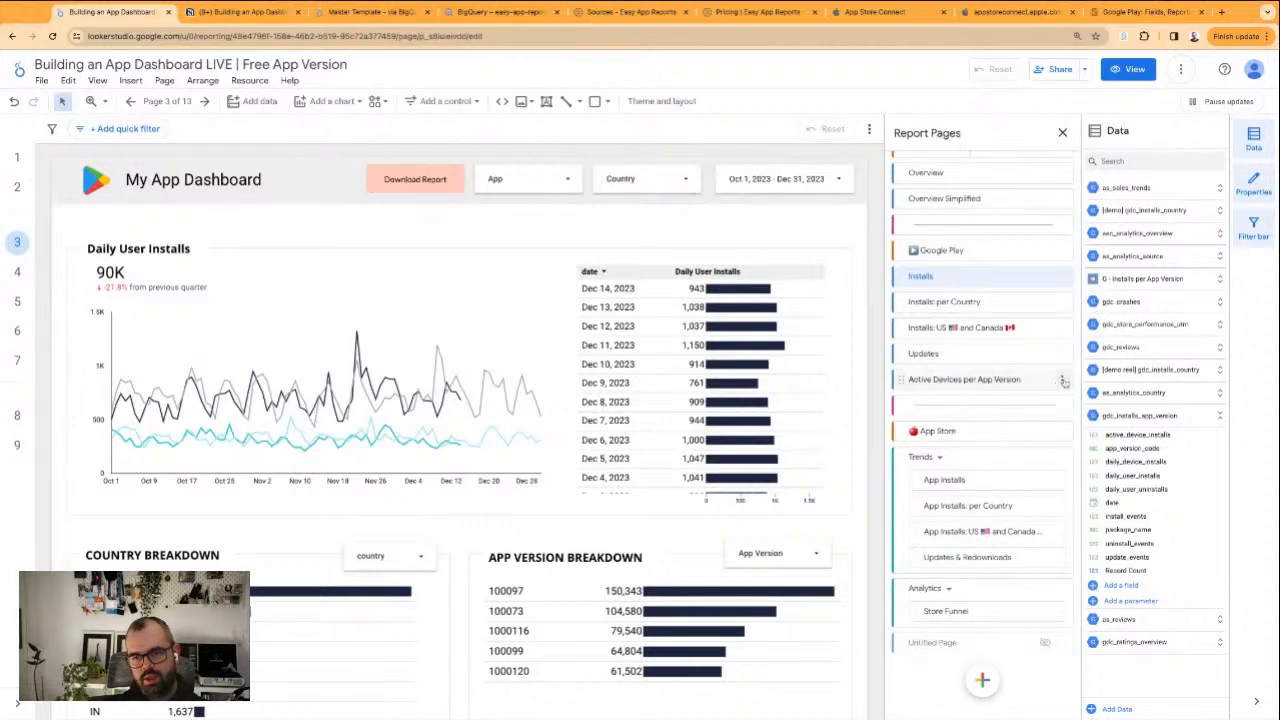
# Duplicate the Google Play Installs page as Store Funnel and place it below Active Devices per App Version
pyautogui.click(1064, 277)
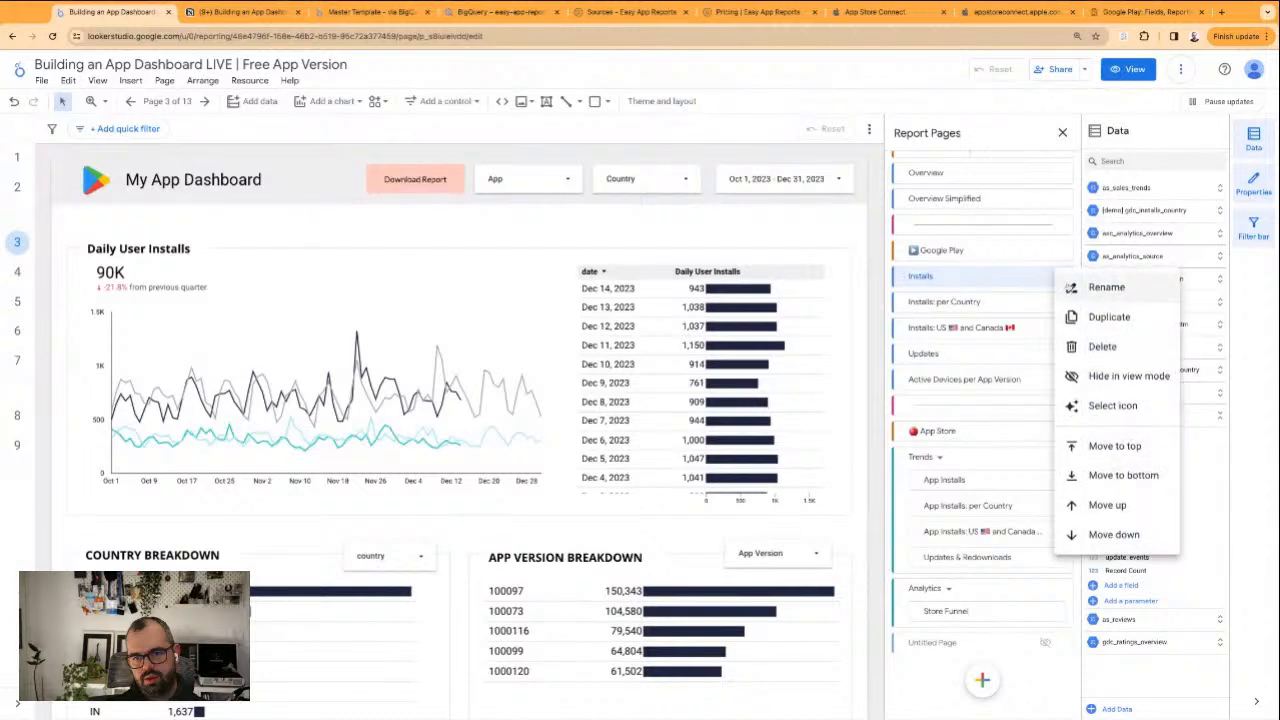
pyautogui.click(1098, 318)
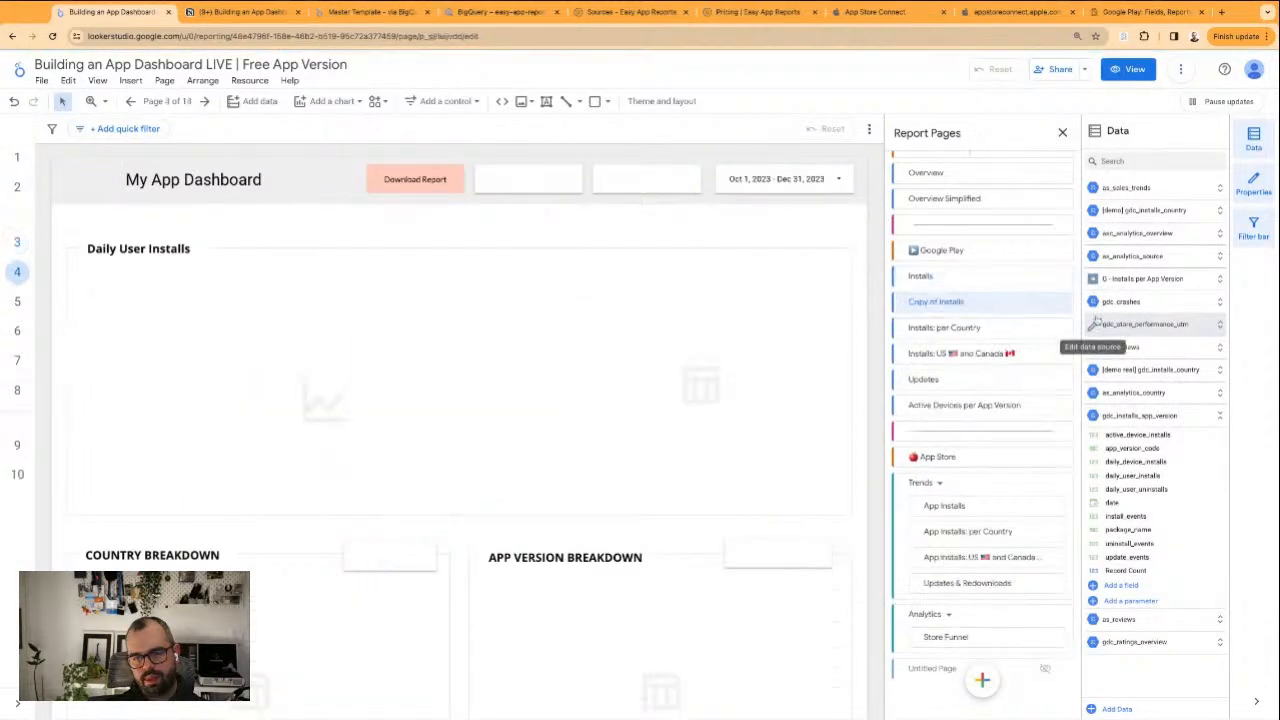
pyautogui.doubleClick(960, 302)
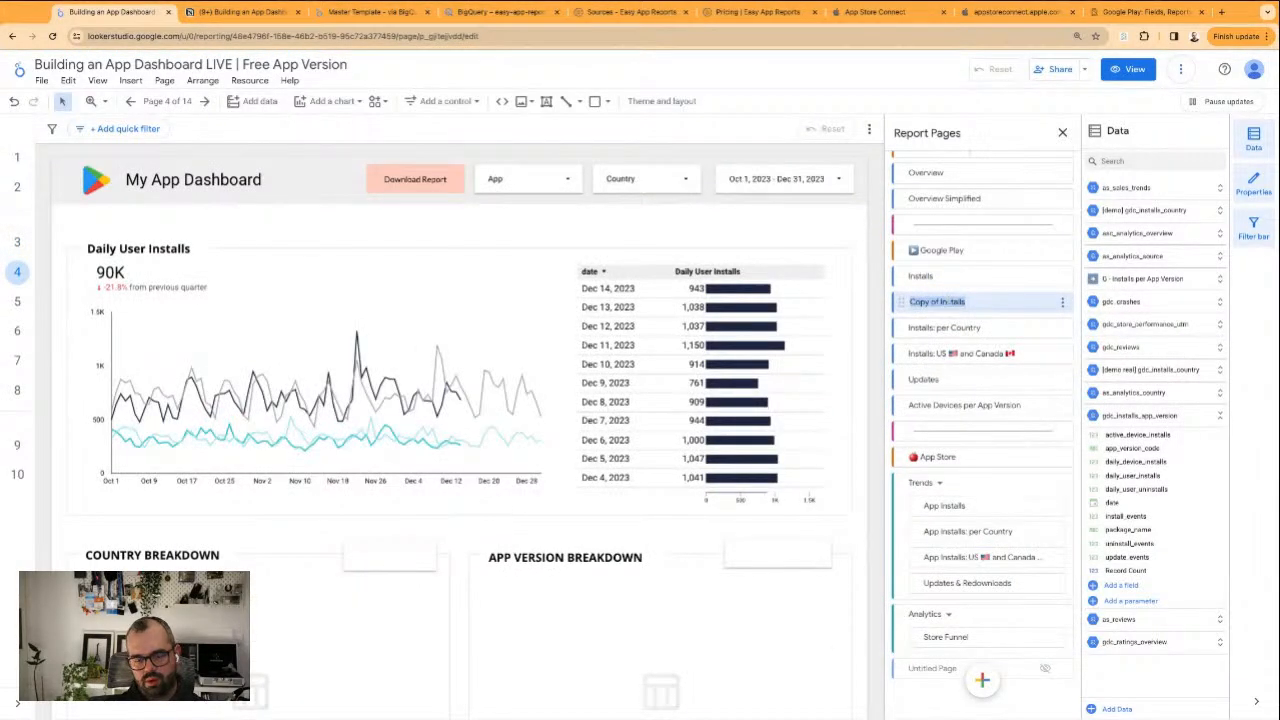
pyautogui.write('Store Funnel')
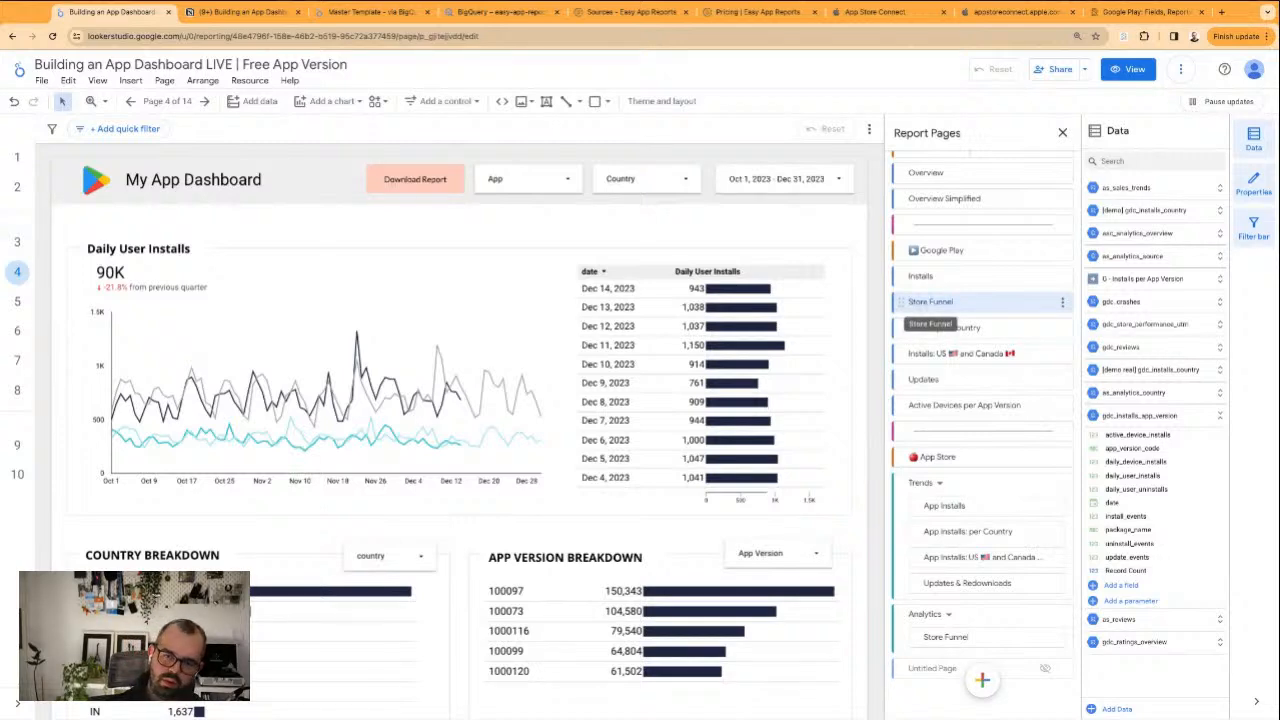
pyautogui.moveTo(900, 301); pyautogui.dragTo(934, 380)
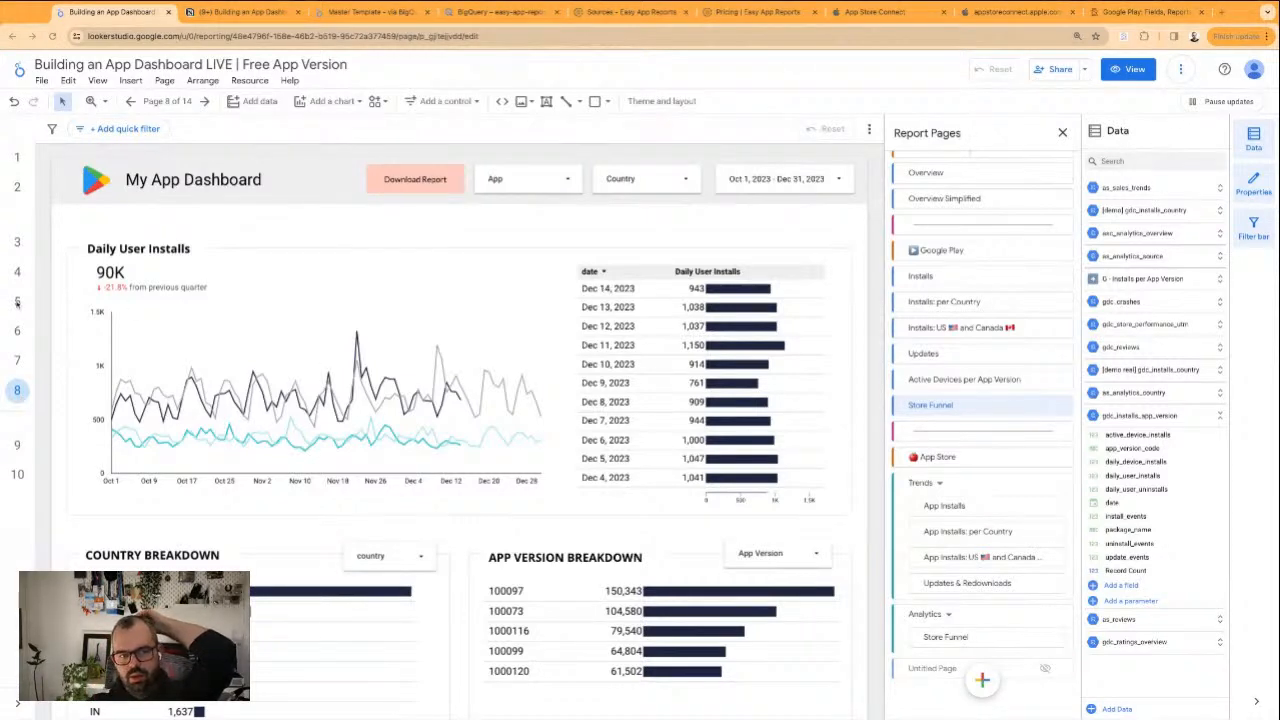
pyautogui.click(282, 229)
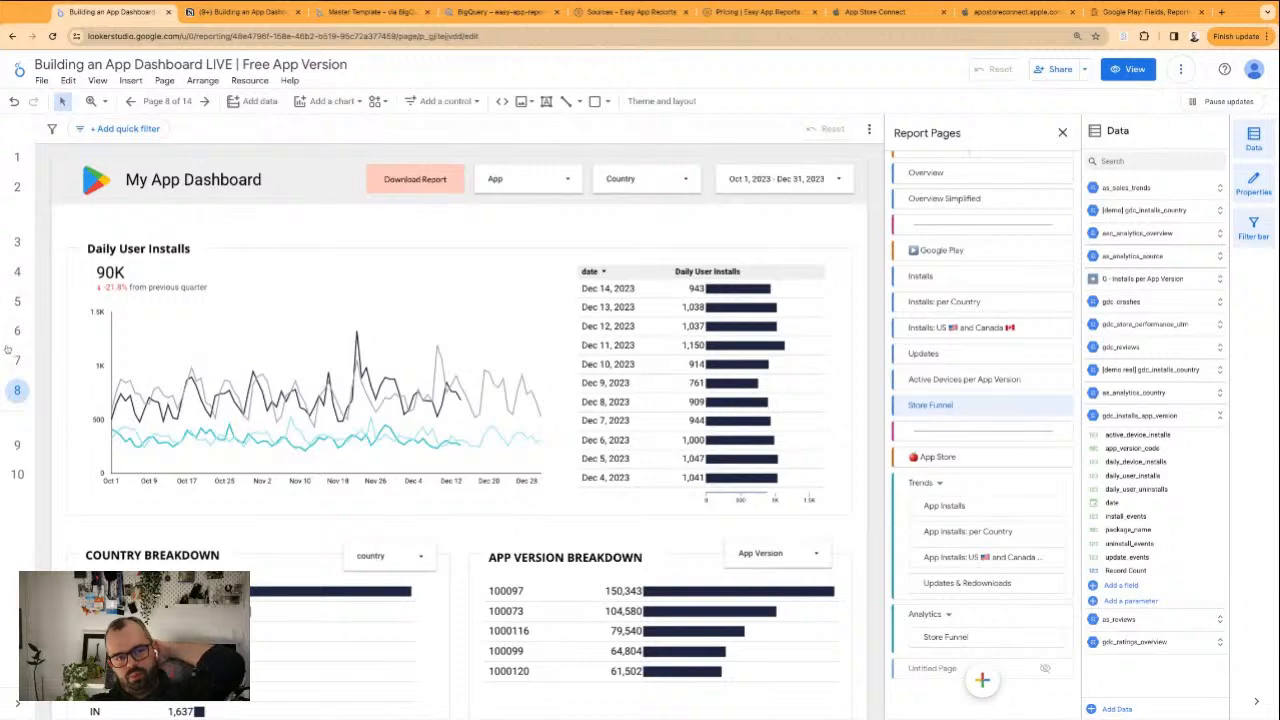
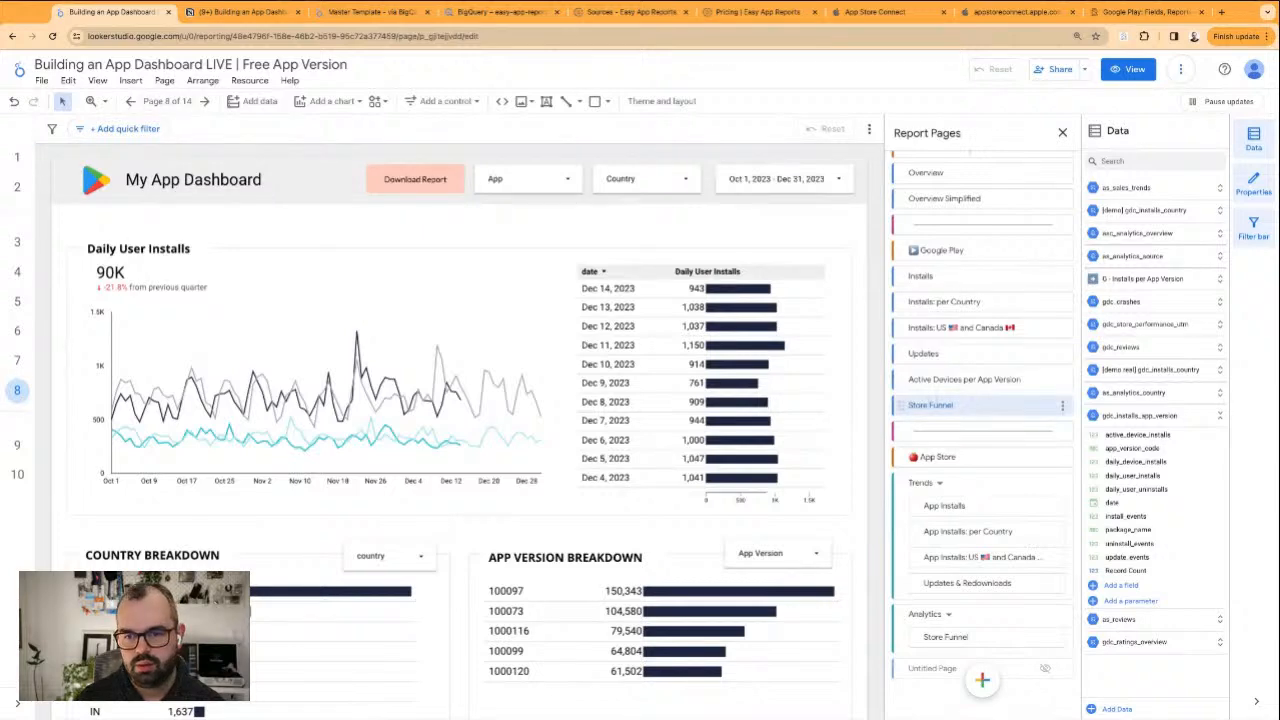
# Copy the three Google Play store listing scorecards from the Master Template report and return to the app dashboard report
pyautogui.click(389, 14)
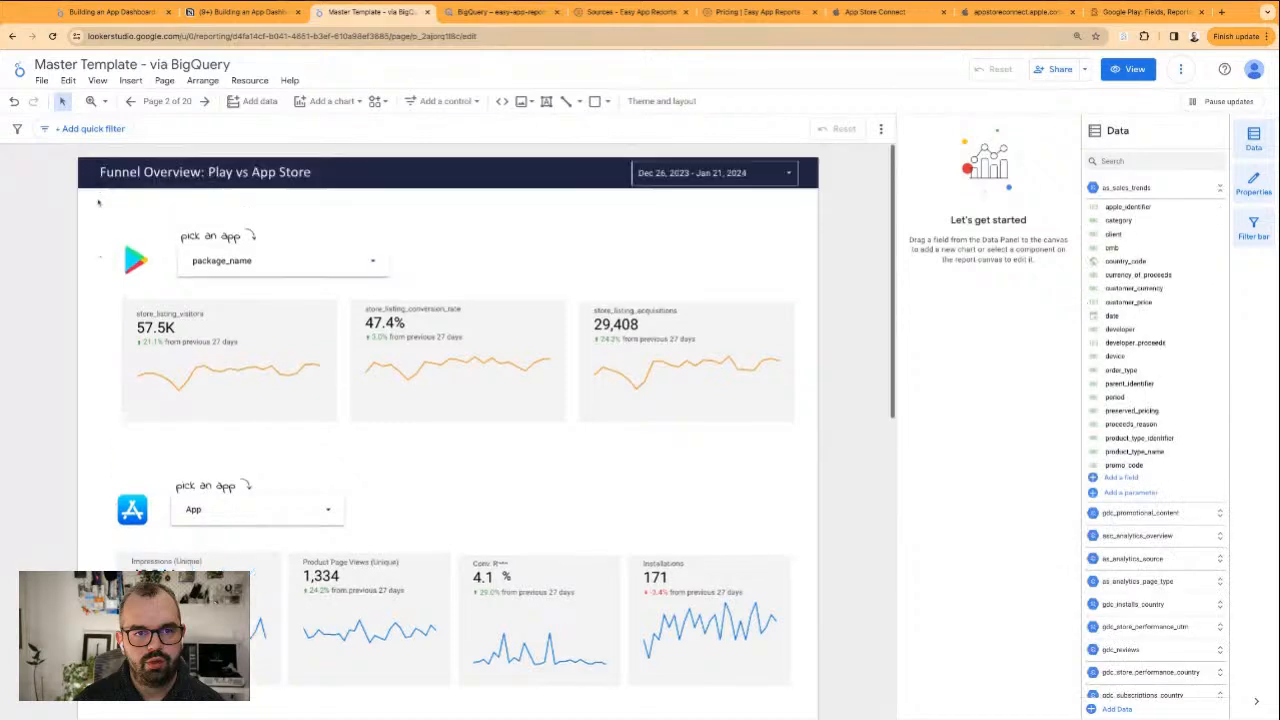
pyautogui.moveTo(98, 287); pyautogui.dragTo(620, 426)
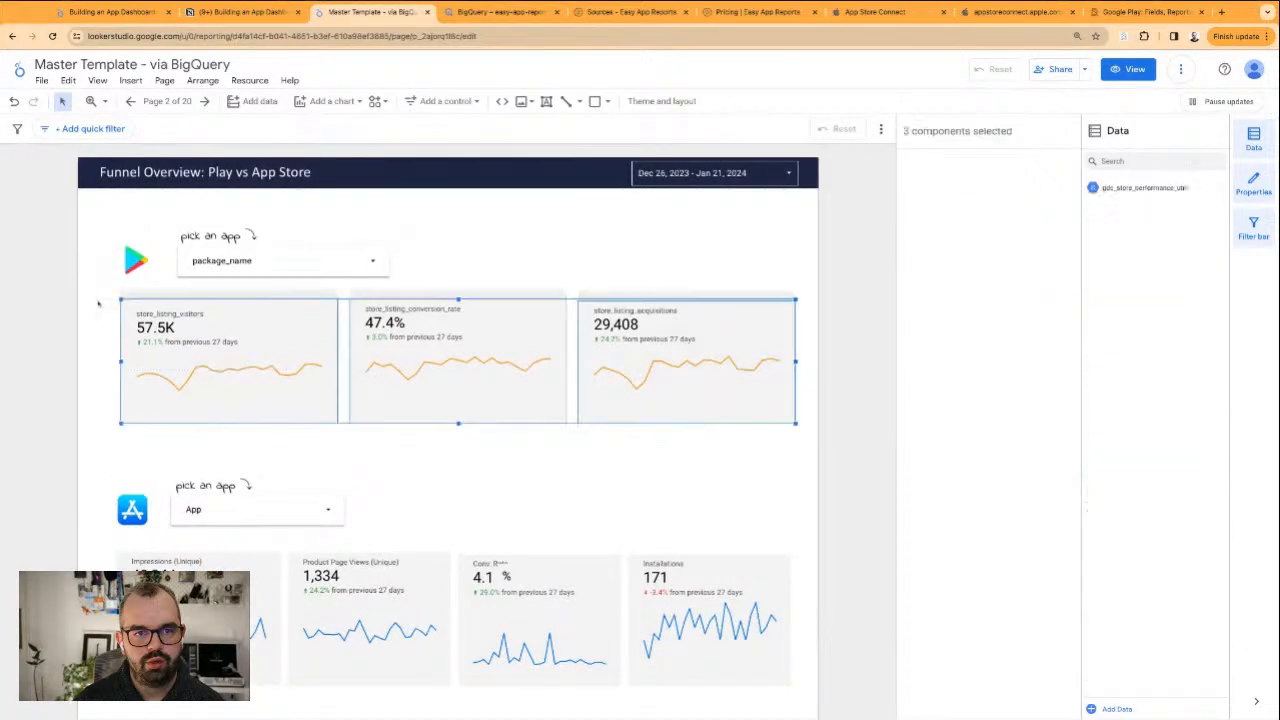
pyautogui.click(146, 17)
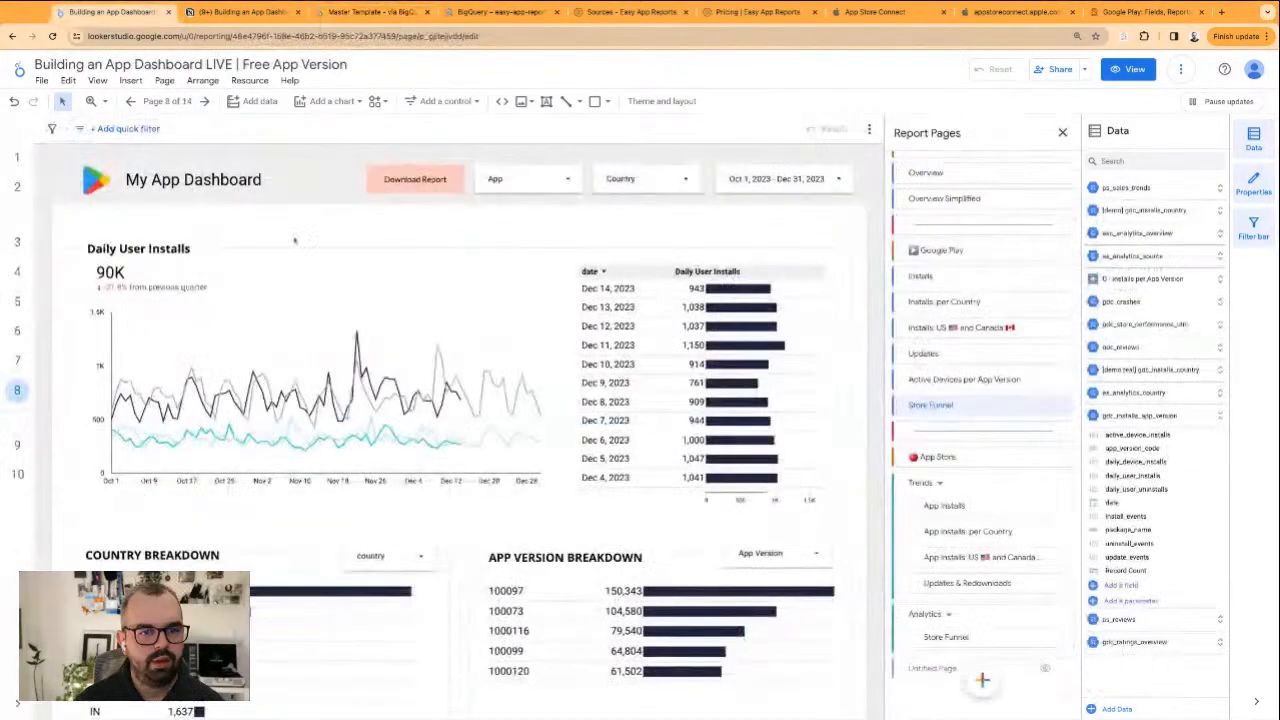
# Delete the Daily User Installs charts and the whole country and app version breakdown sections from the Store Funnel page
pyautogui.click(150, 334)
pyautogui.keyDown('shift'); pyautogui.click(125, 280); pyautogui.keyUp('shift')
pyautogui.keyDown('shift'); pyautogui.click(698, 393); pyautogui.keyUp('shift')
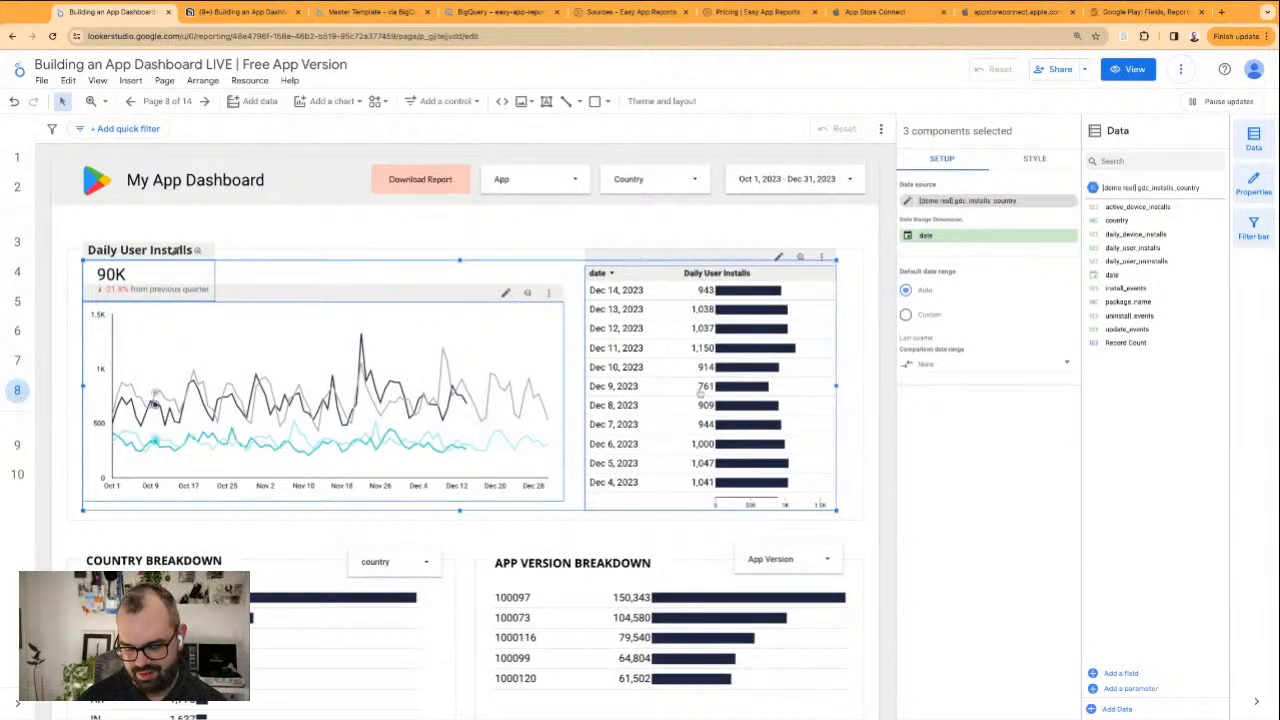
pyautogui.press('Delete')
pyautogui.scroll(-1, 536, 335)
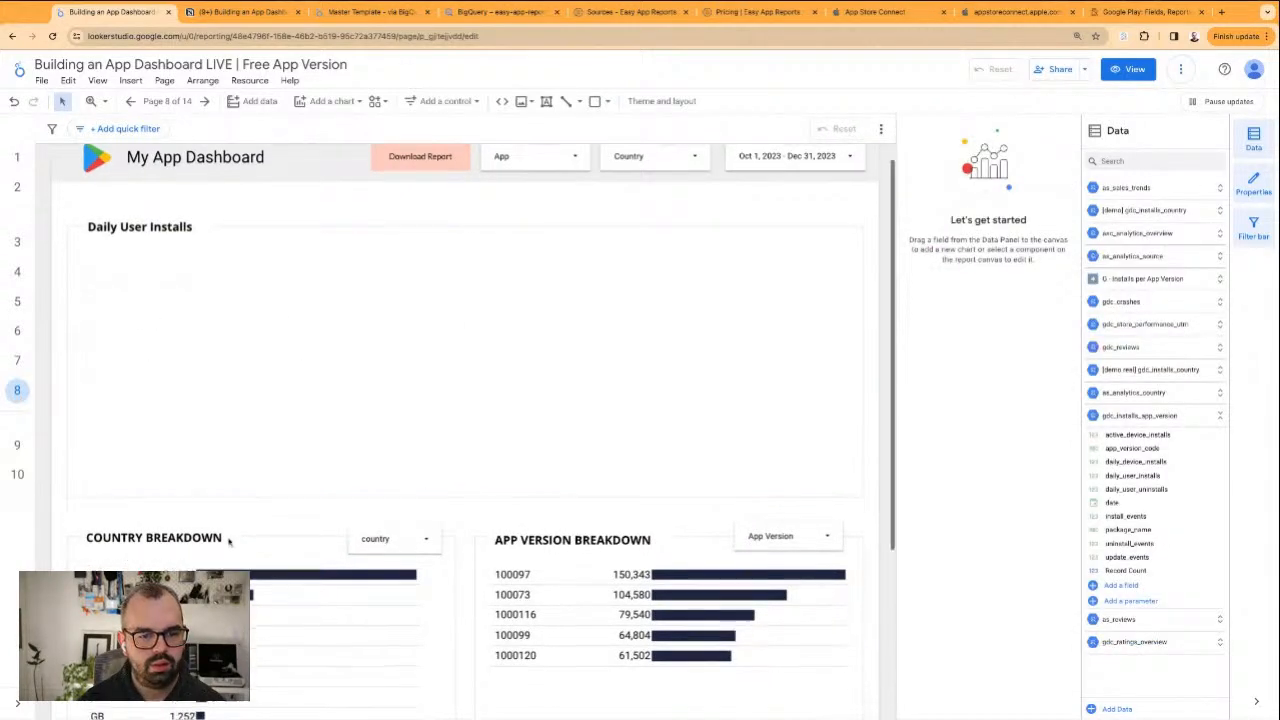
pyautogui.moveTo(129, 479); pyautogui.dragTo(128, 476)
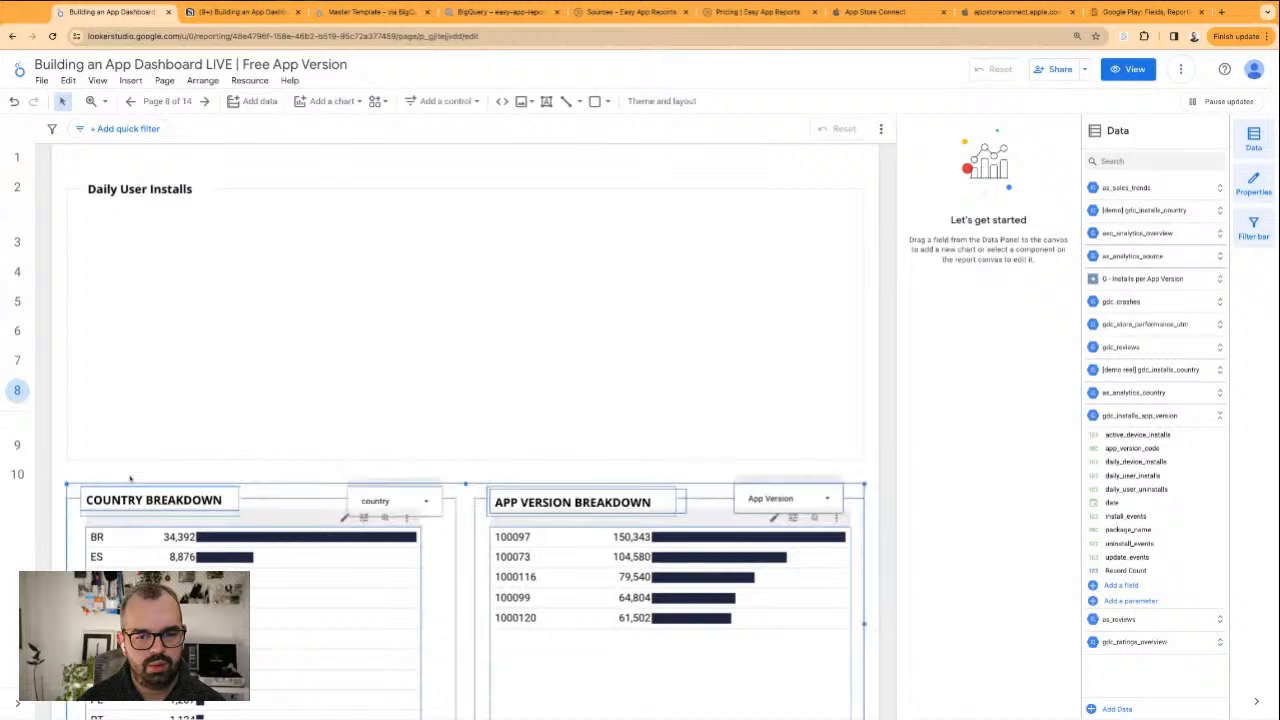
pyautogui.press('Delete')
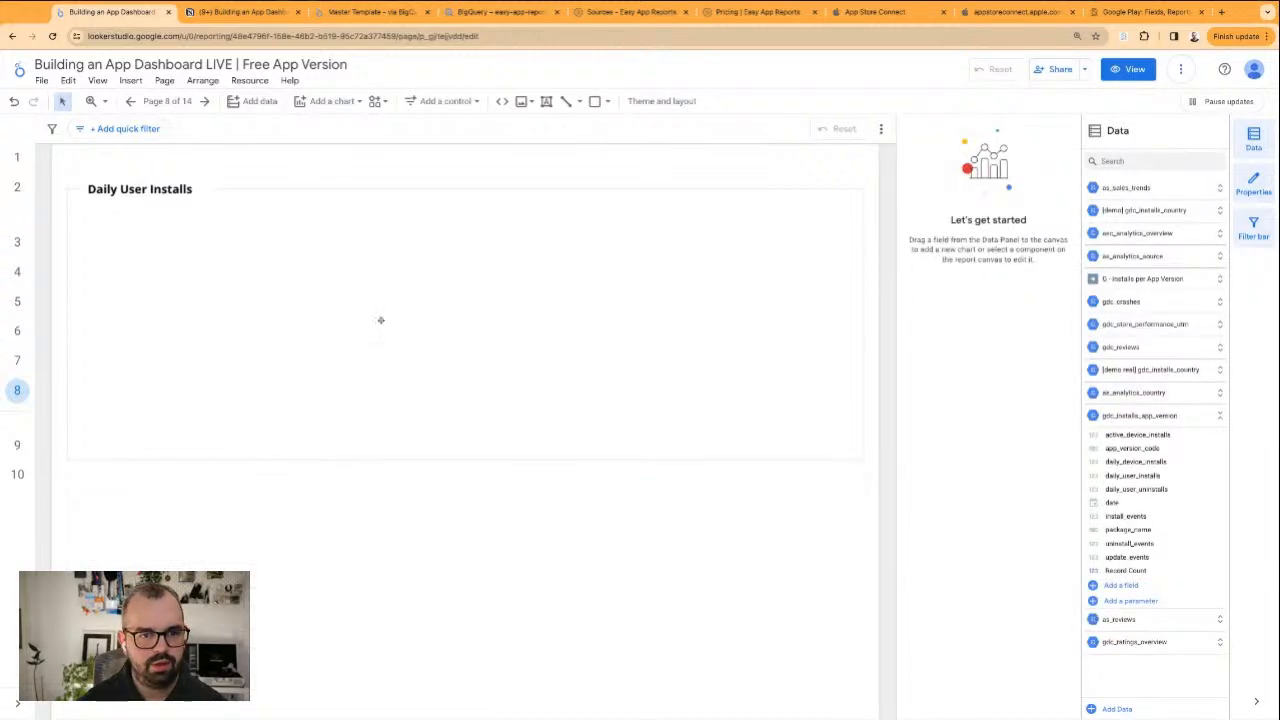
# Paste the three store listing scorecards into the empty Daily User Installs frame and widen them together to span its width
pyautogui.hotkey('ctrl', 'v')
pyautogui.scroll(1, 440, 340)
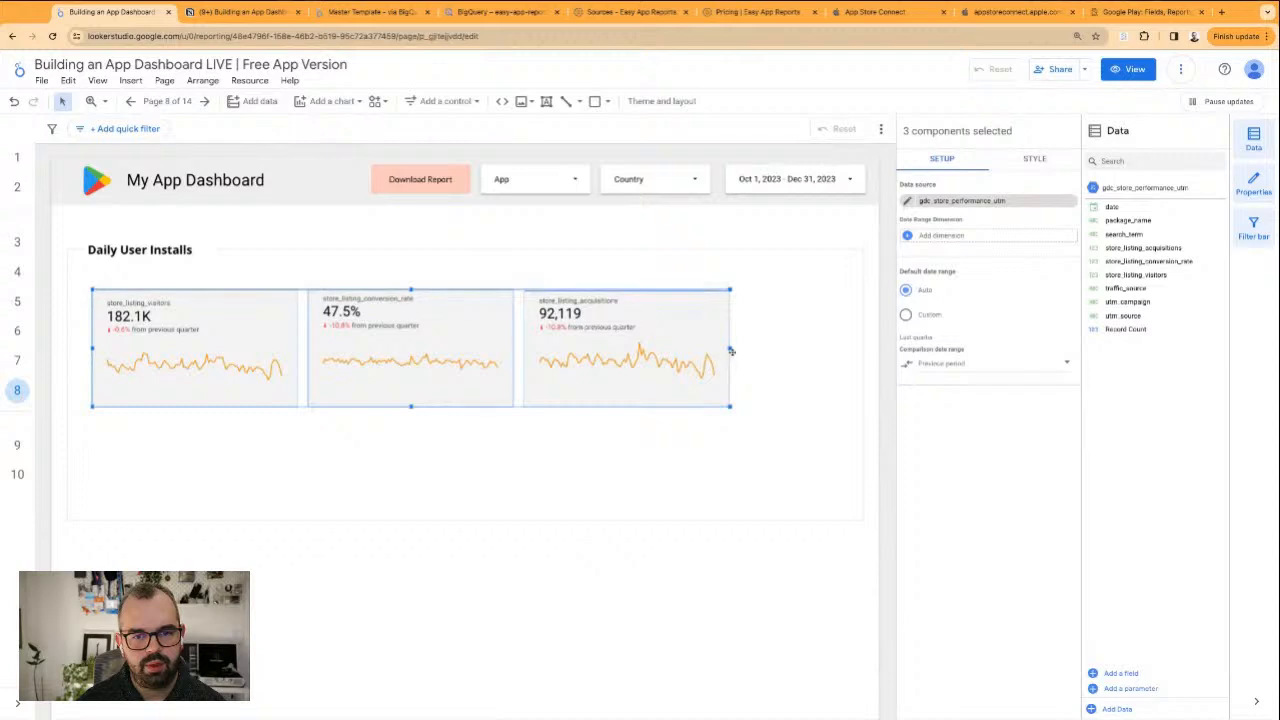
pyautogui.moveTo(731, 349); pyautogui.dragTo(843, 340)
pyautogui.click(828, 345)
pyautogui.press('super+z')
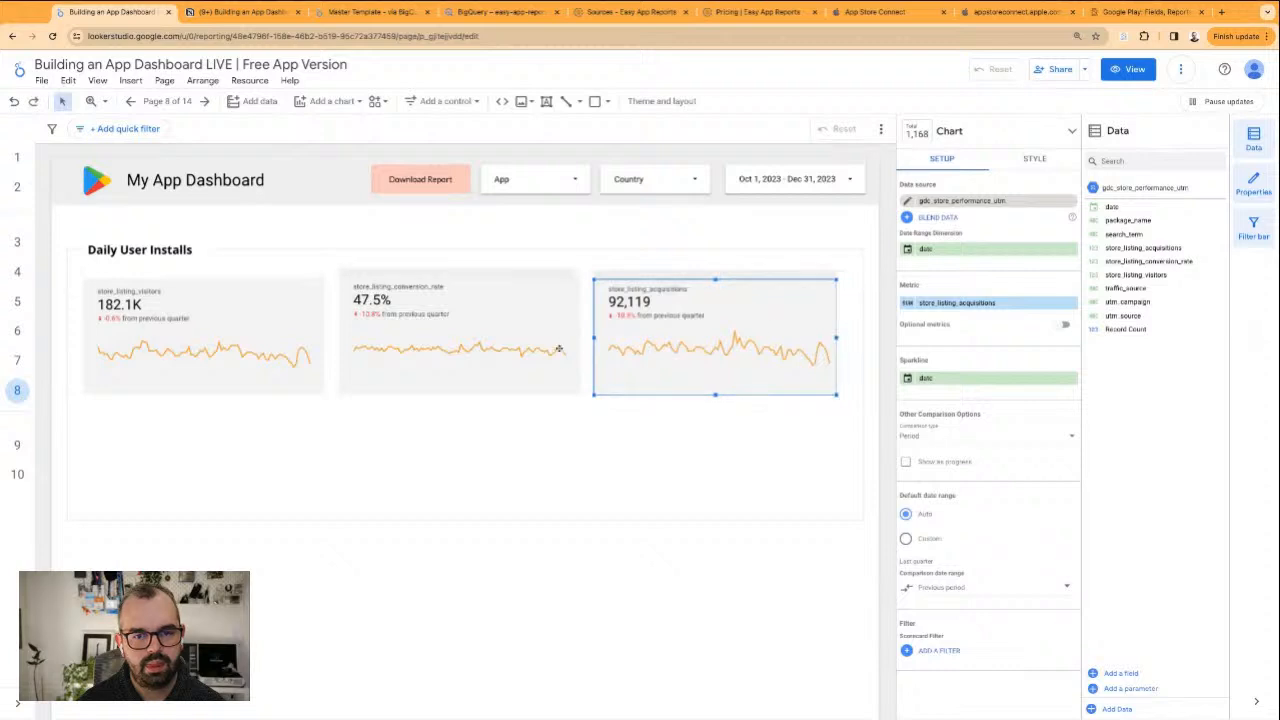
pyautogui.keyDown('shift'); pyautogui.click(550, 349); pyautogui.keyUp('shift')
pyautogui.keyDown('shift'); pyautogui.click(268, 355); pyautogui.keyUp('shift')
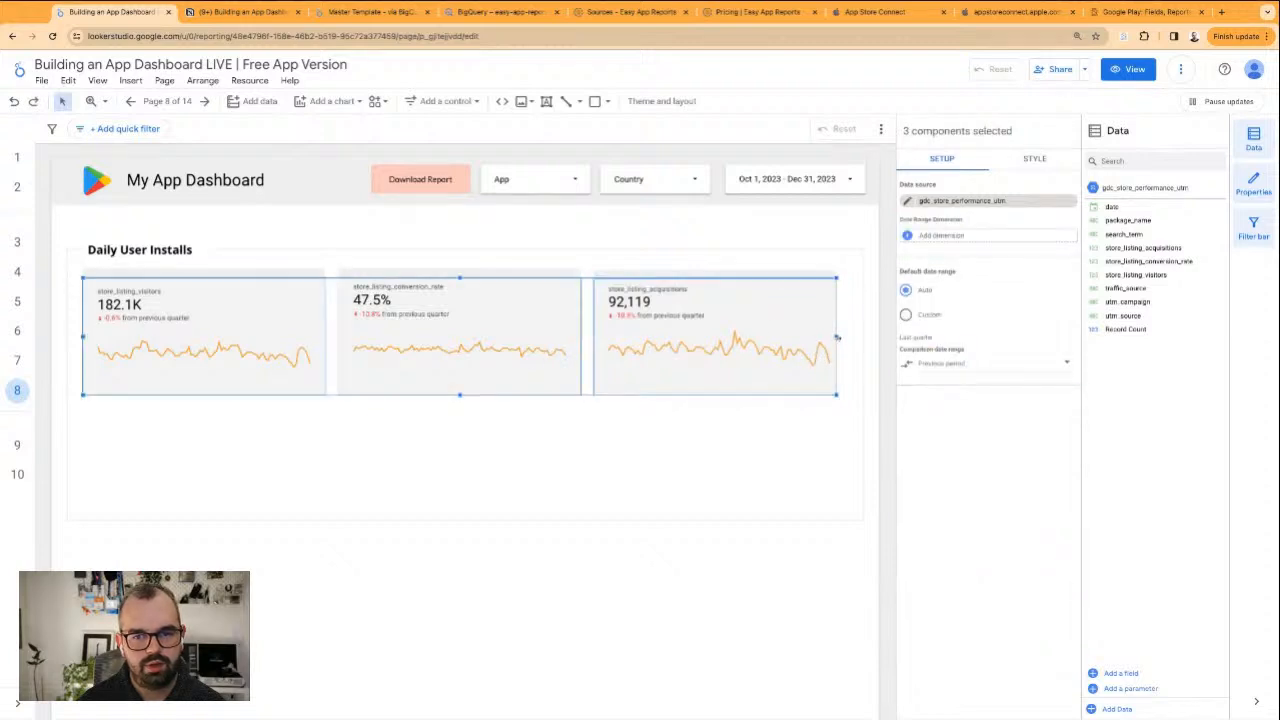
pyautogui.moveTo(837, 339); pyautogui.dragTo(846, 339)
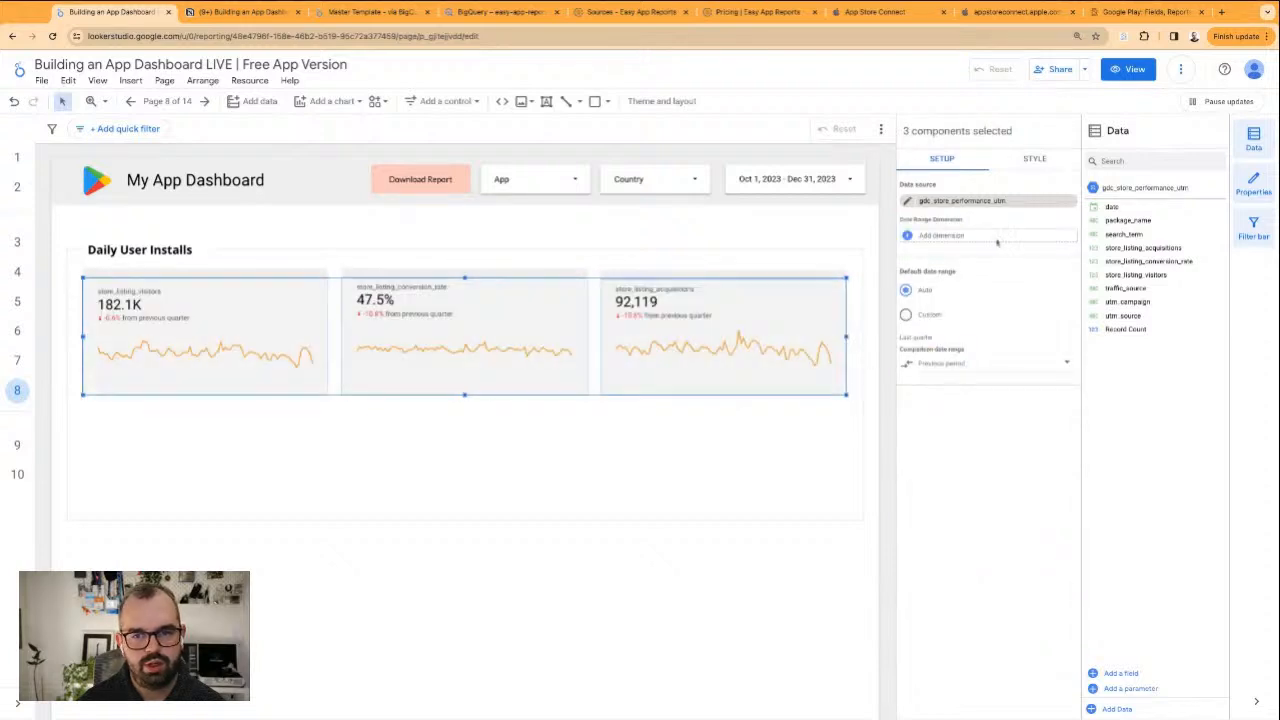
# Connect the three scorecards to BigQuery table gdc_store_performance_utm in easy-app-reports, dataset demo_data, with date as the date range dimension
pyautogui.click(1071, 201)
pyautogui.click(1012, 207)
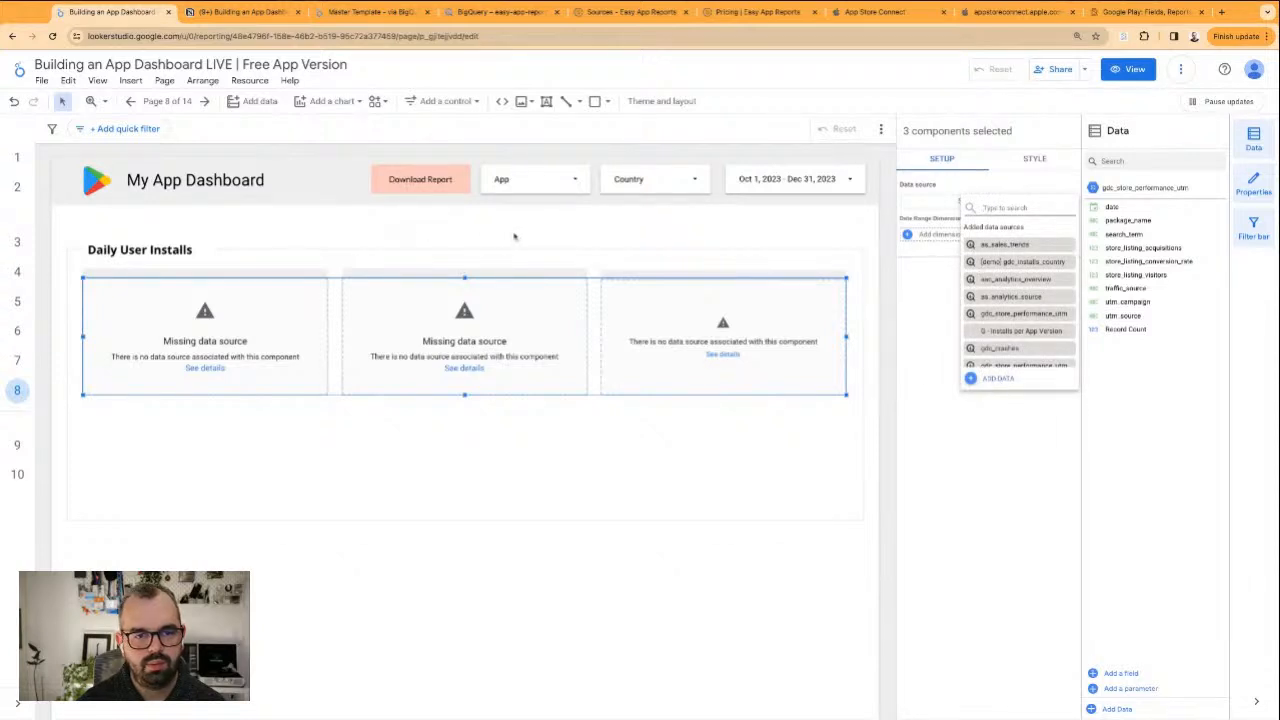
pyautogui.click(998, 379)
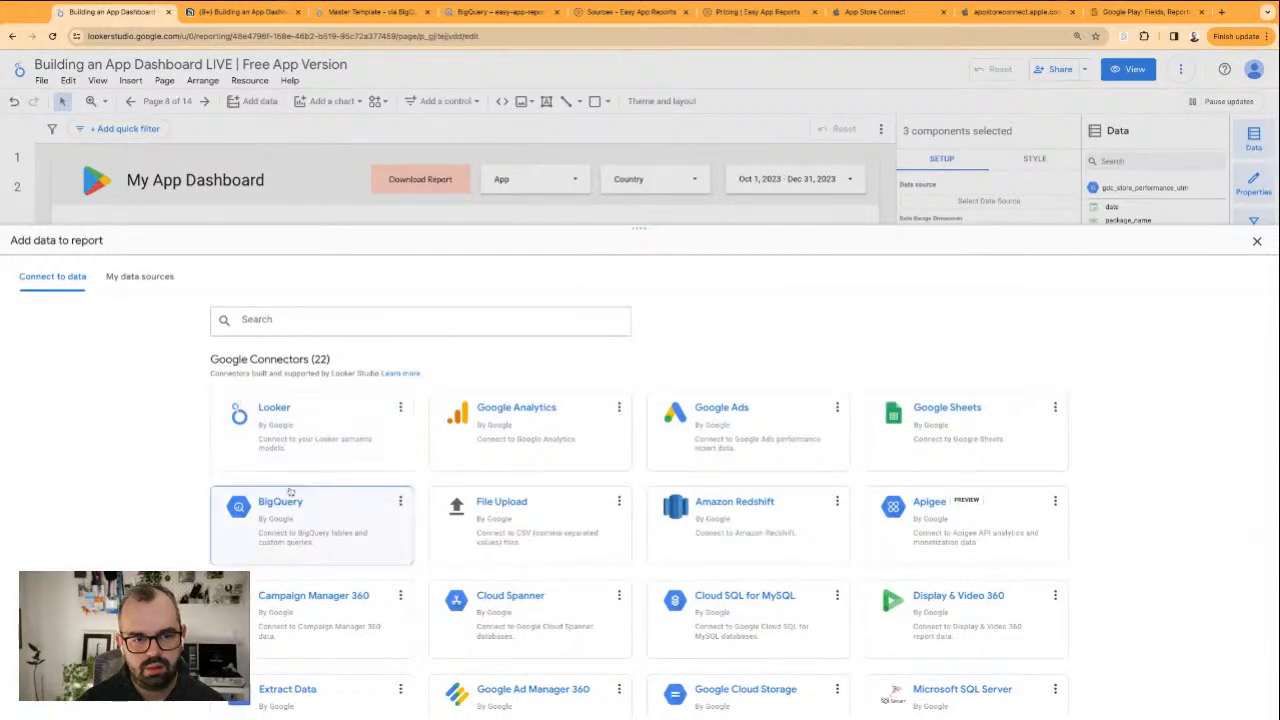
pyautogui.click(282, 505)
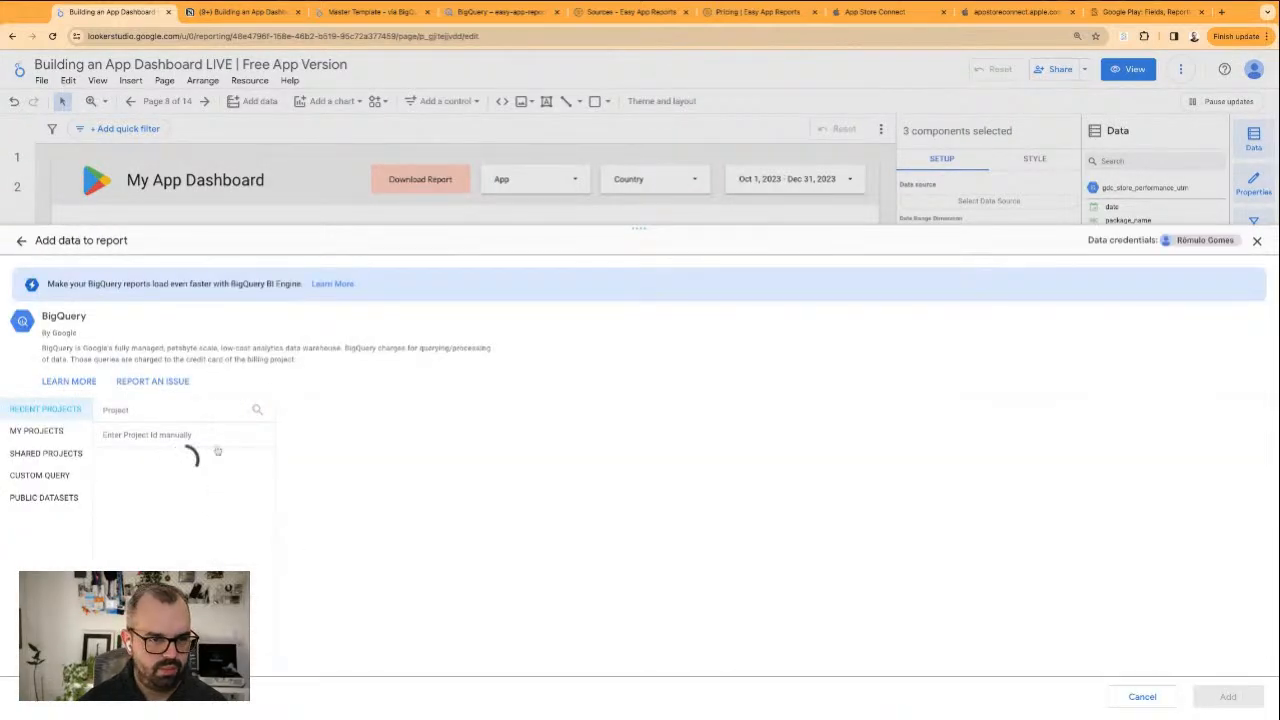
pyautogui.click(170, 455)
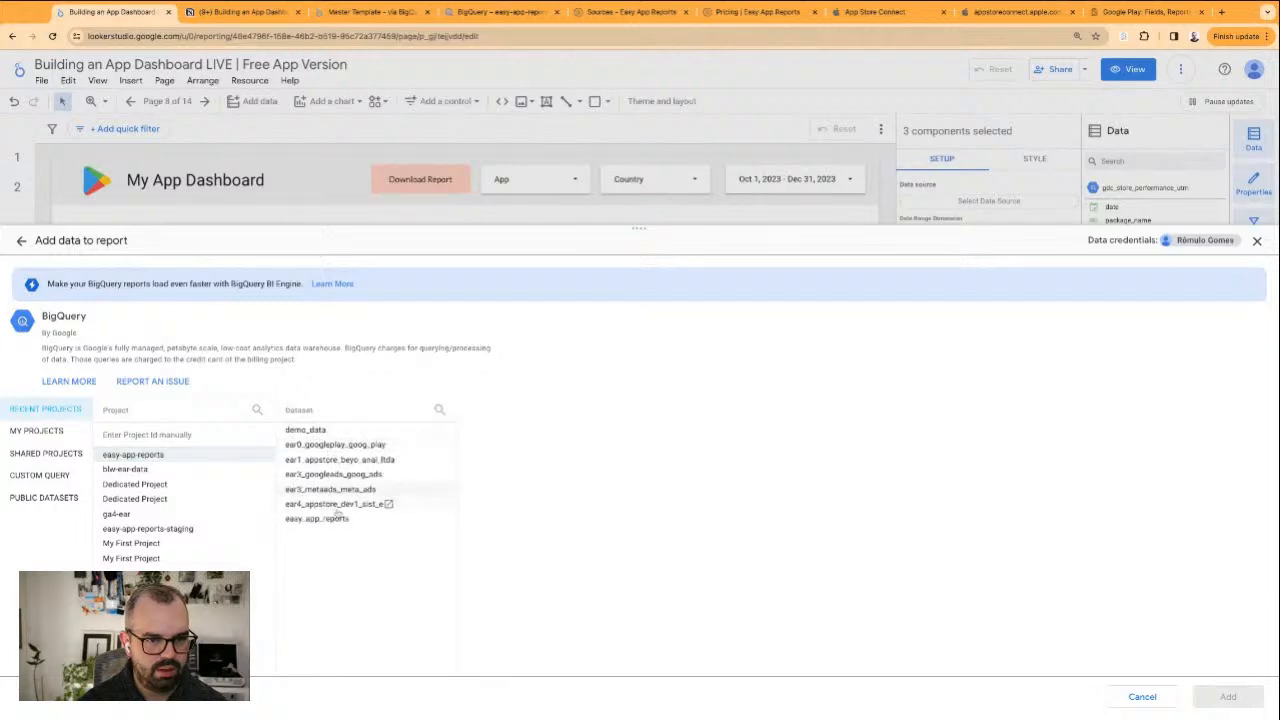
pyautogui.click(318, 430)
pyautogui.scroll(-1, 575, 541)
pyautogui.scroll(-1, 575, 541)
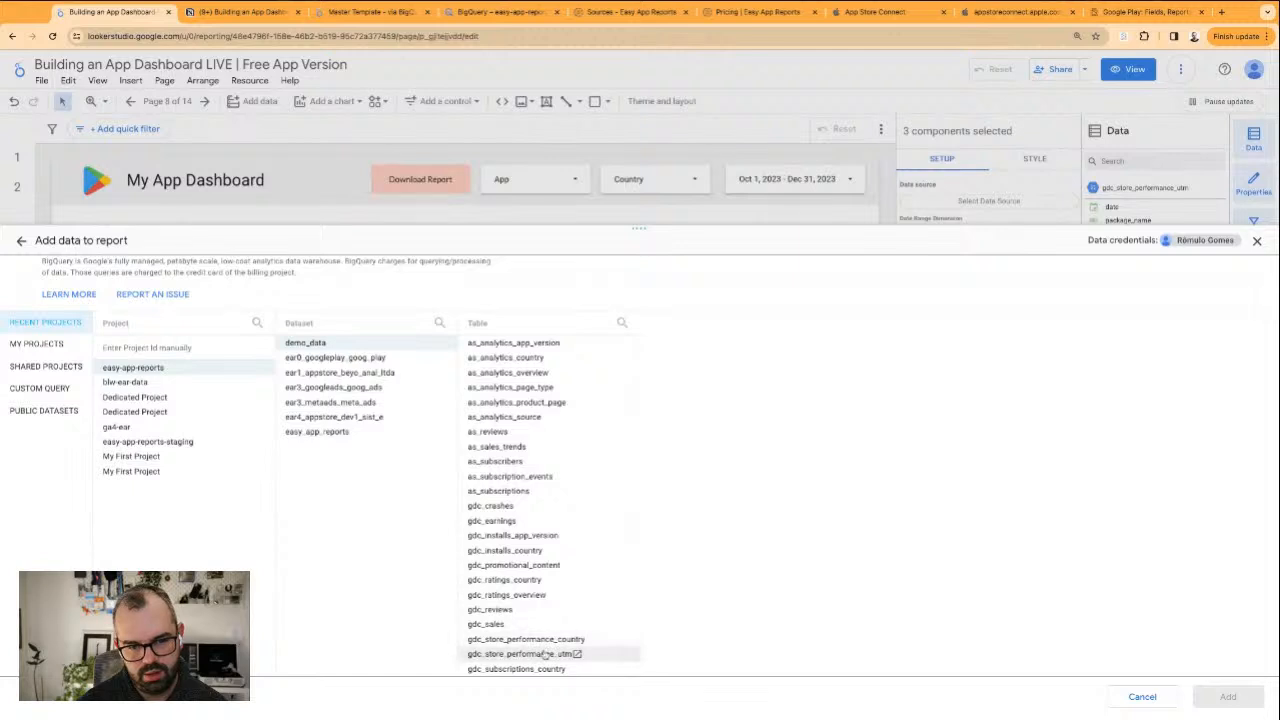
pyautogui.click(546, 654)
pyautogui.click(1228, 697)
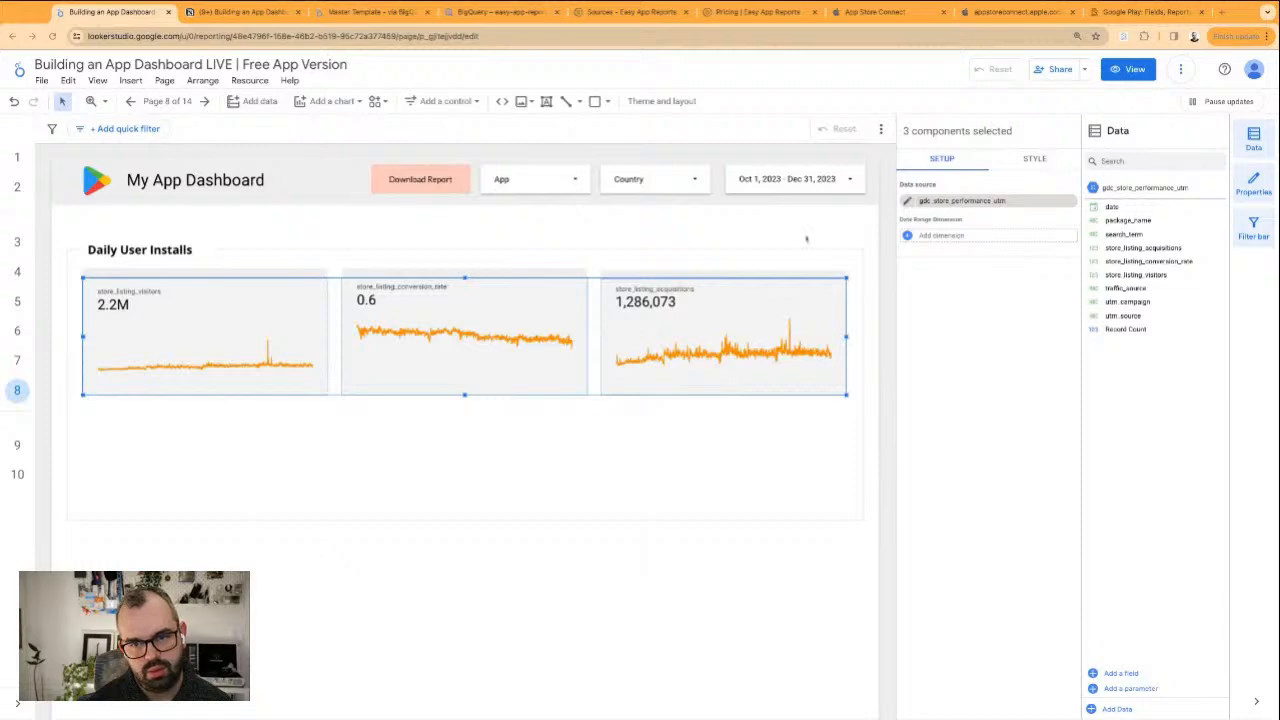
pyautogui.click(957, 235)
pyautogui.click(995, 280)
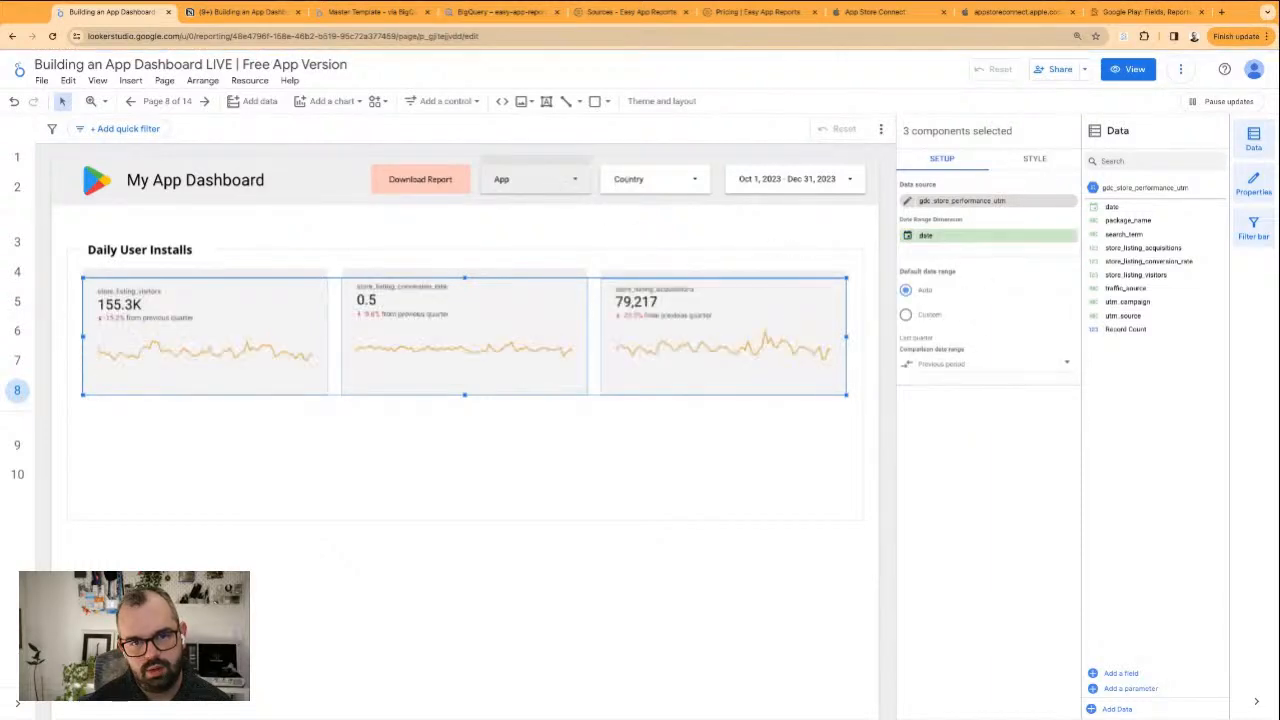
pyautogui.click(570, 179)
pyautogui.click(685, 179)
pyautogui.keyDown('shift'); pyautogui.click(674, 179); pyautogui.keyUp('shift')
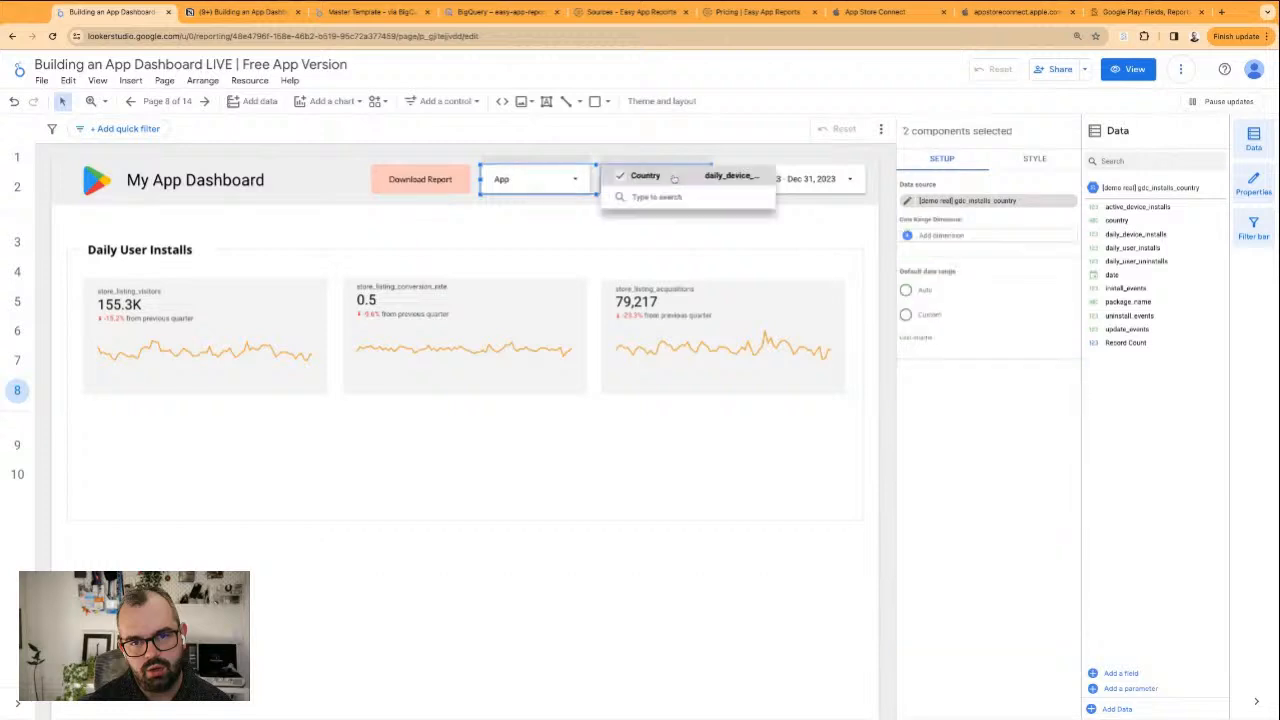
pyautogui.click(1064, 206)
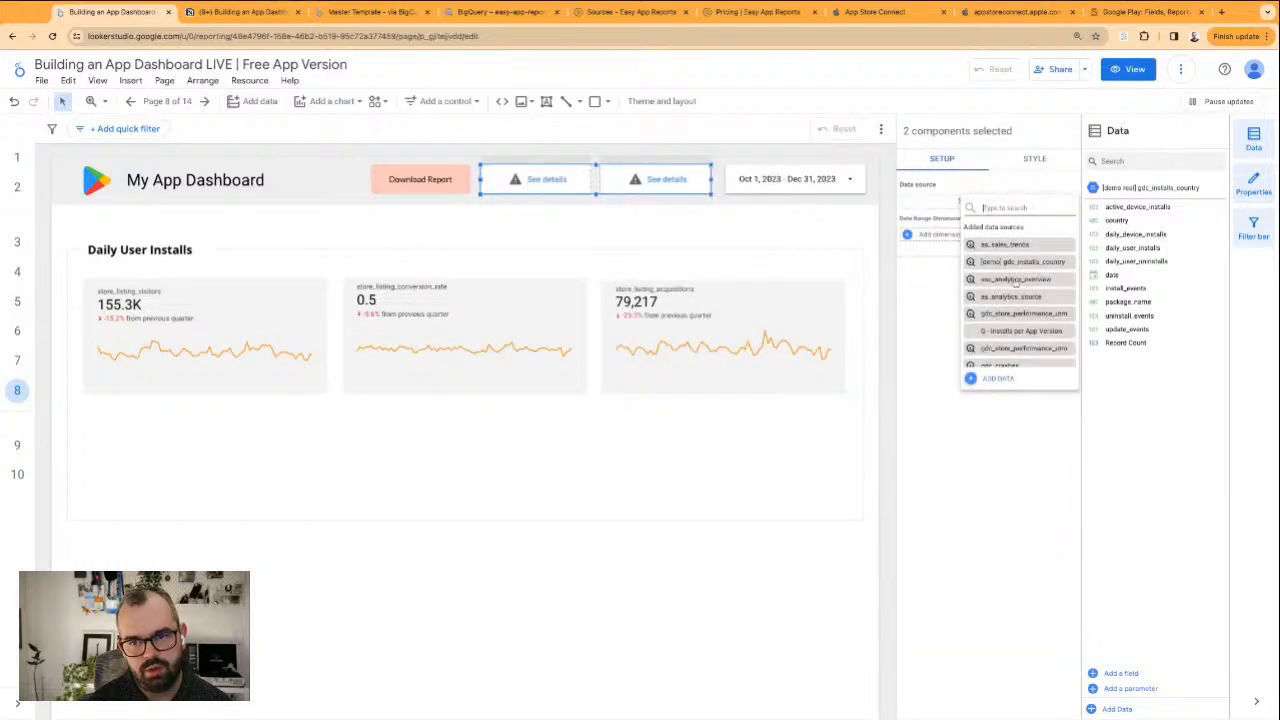
pyautogui.scroll(-5, 1005, 288)
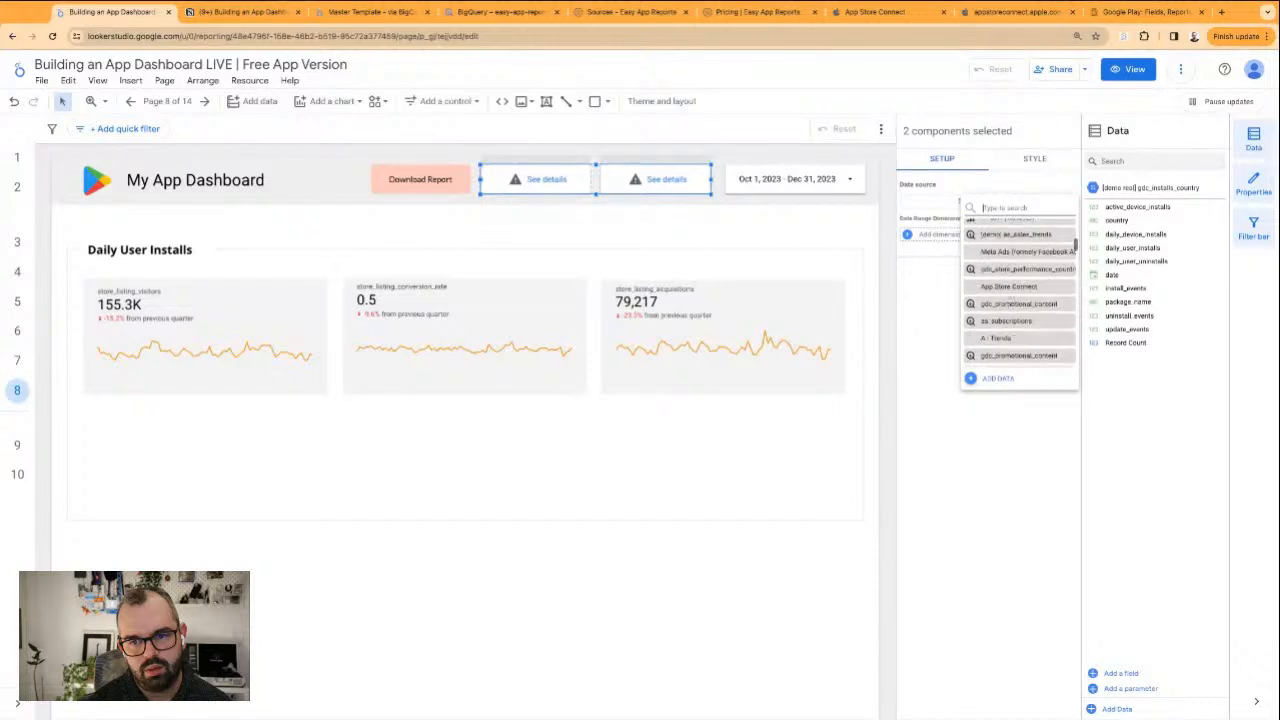
pyautogui.scroll(2, 1000, 273)
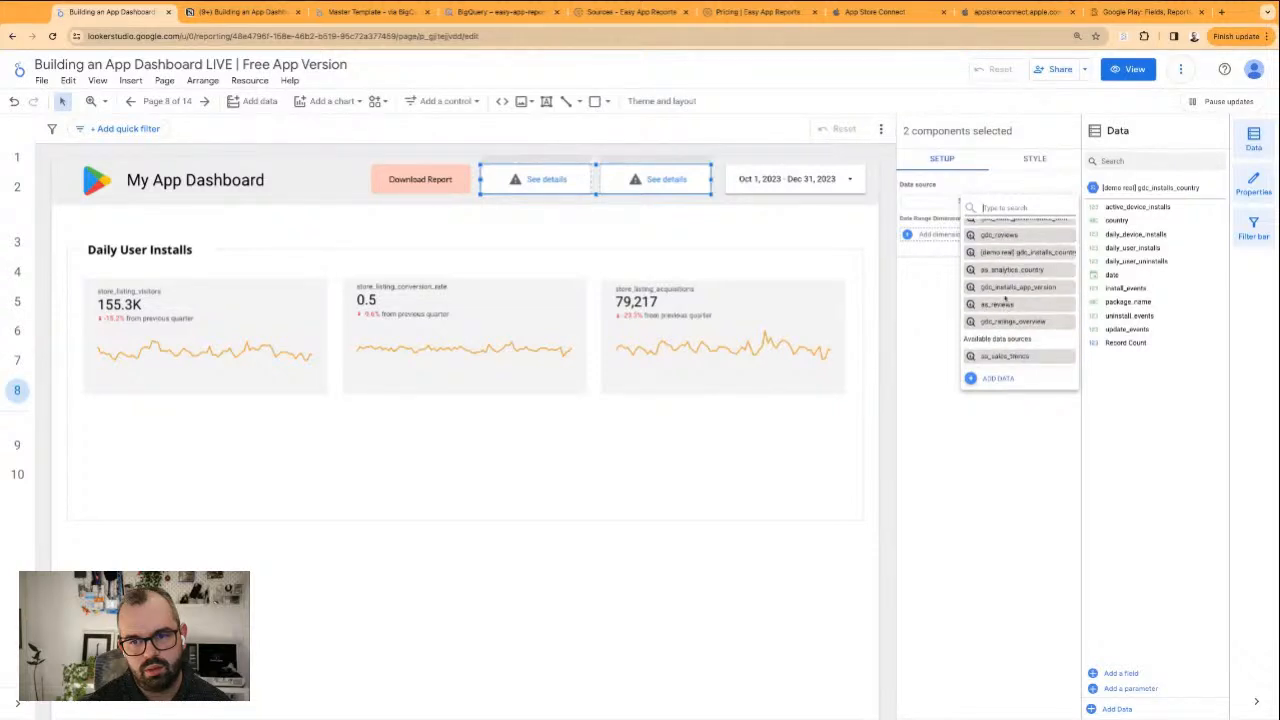
pyautogui.click(849, 234)
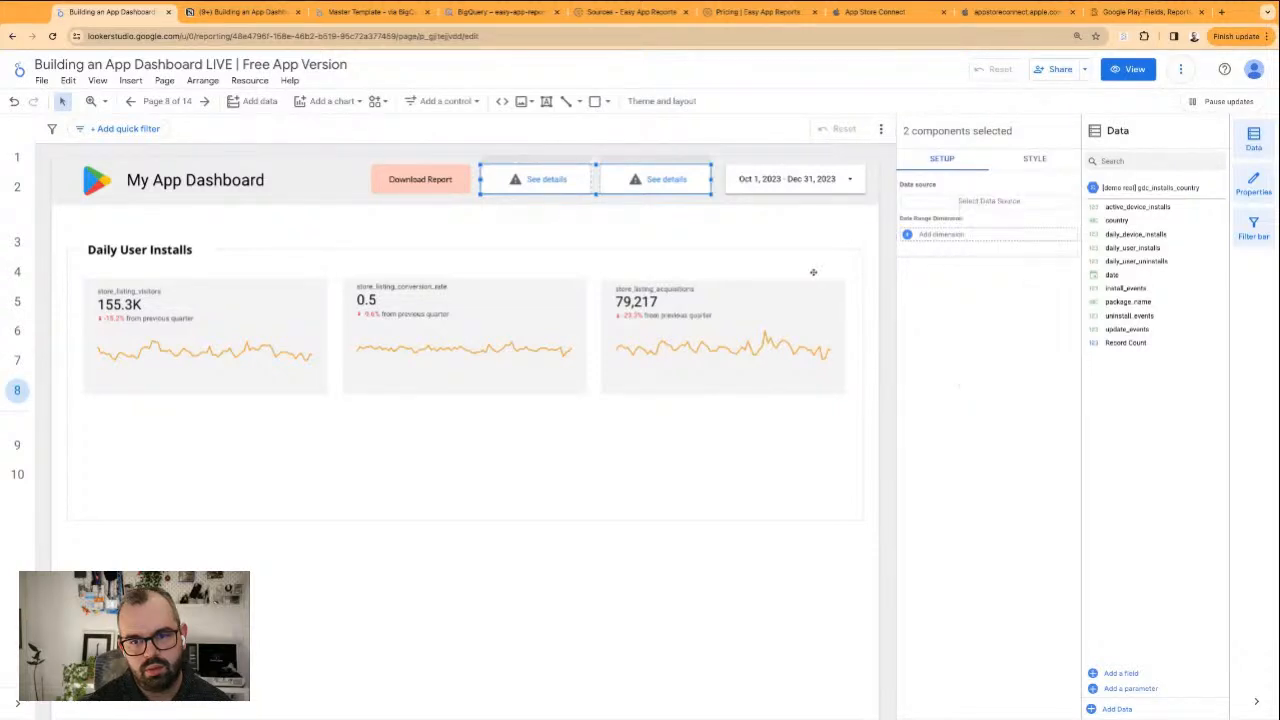
# Rename the scorecards' data source as [demo] gdc_store_performance_utm
pyautogui.click(803, 294)
pyautogui.click(907, 201)
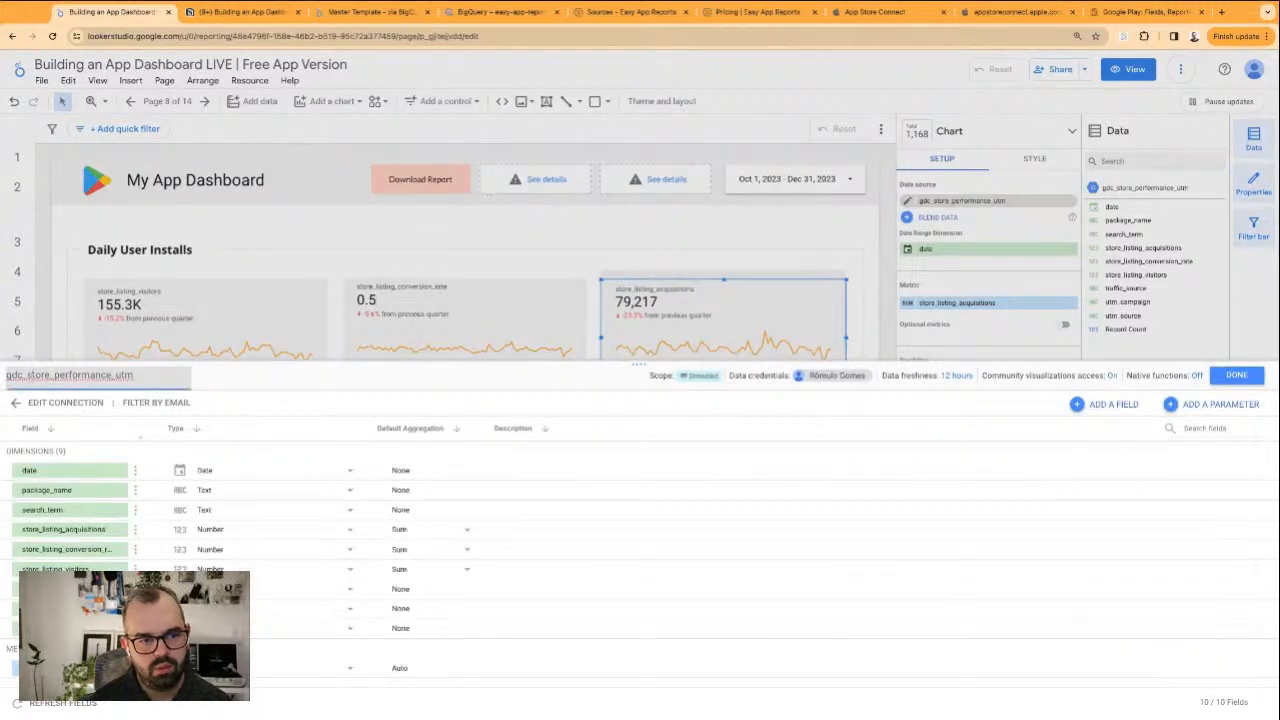
pyautogui.write('demo')
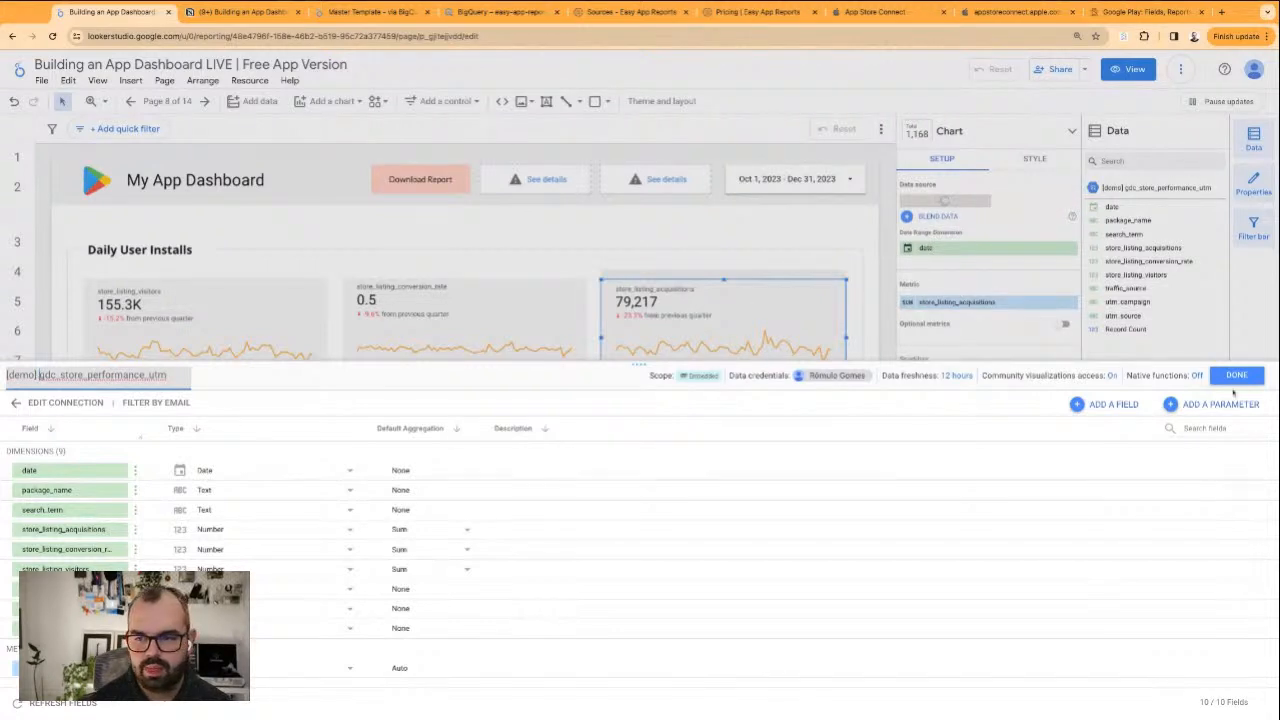
pyautogui.click(1235, 376)
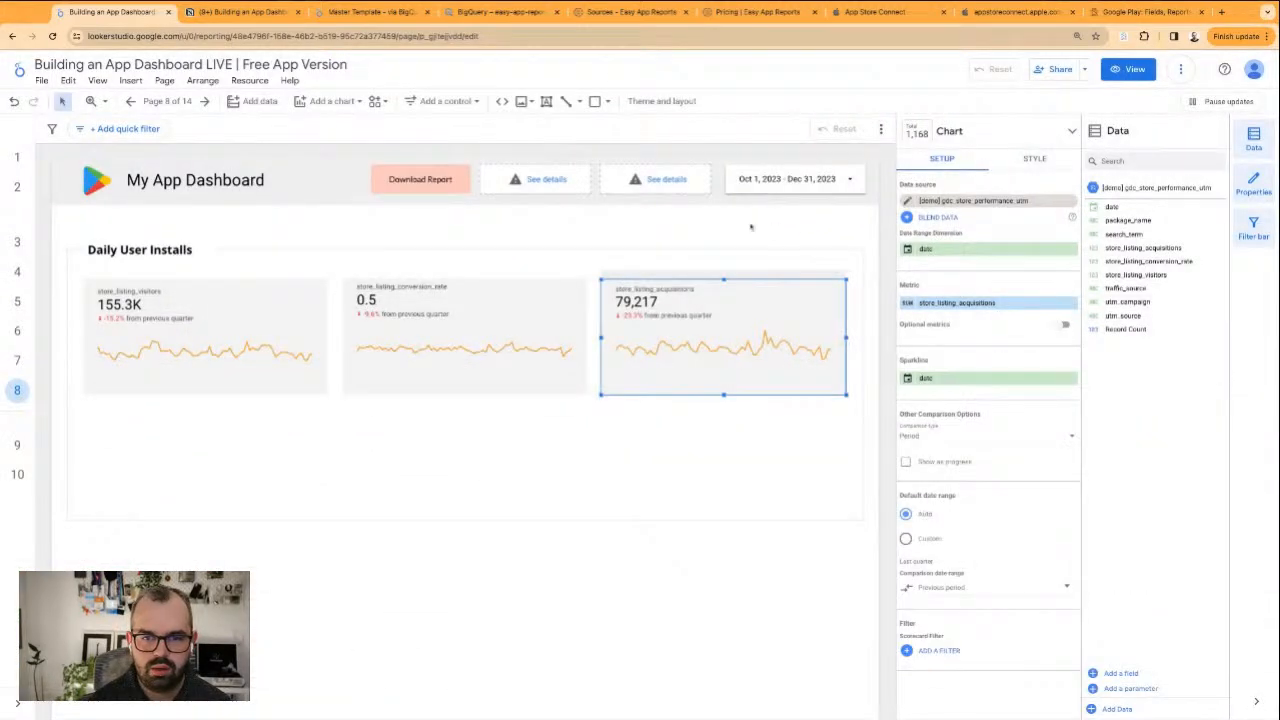
# Set the data source of both header filter controls beside the date range to [demo] gdc_store_performance_utm
pyautogui.click(751, 227)
pyautogui.click(543, 179)
pyautogui.keyDown('shift'); pyautogui.click(667, 182); pyautogui.keyUp('shift')
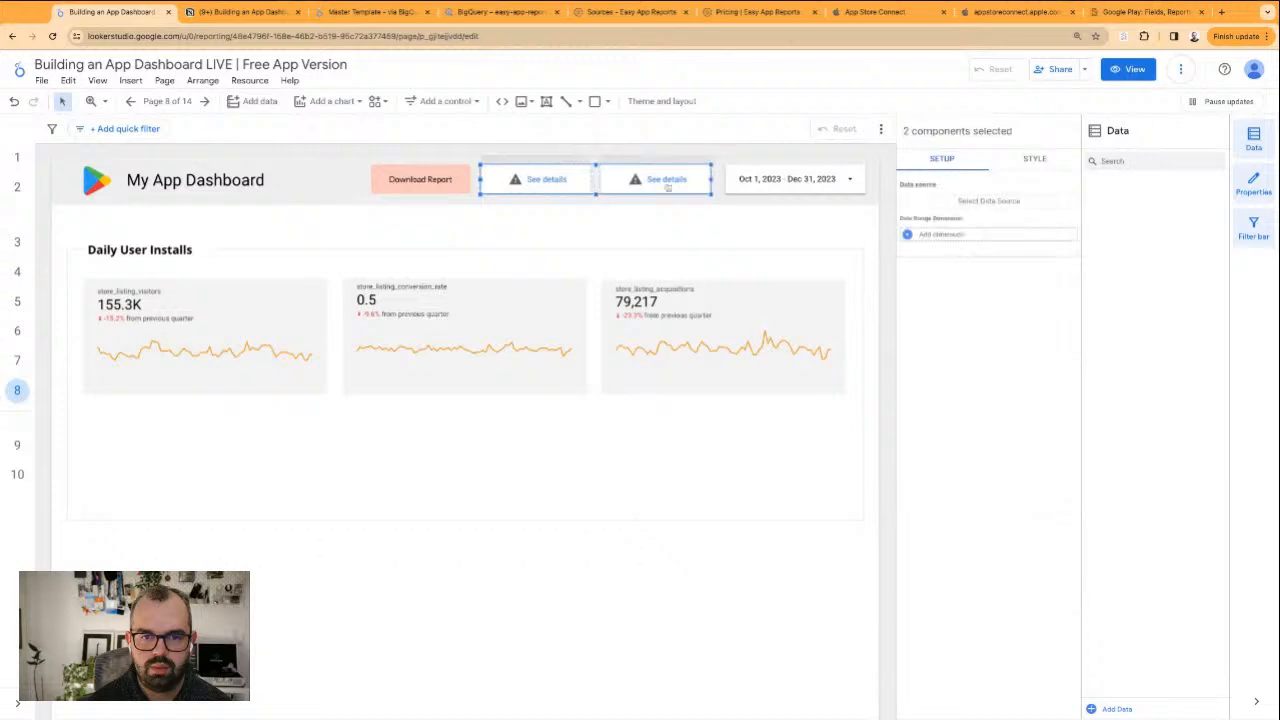
pyautogui.click(1066, 206)
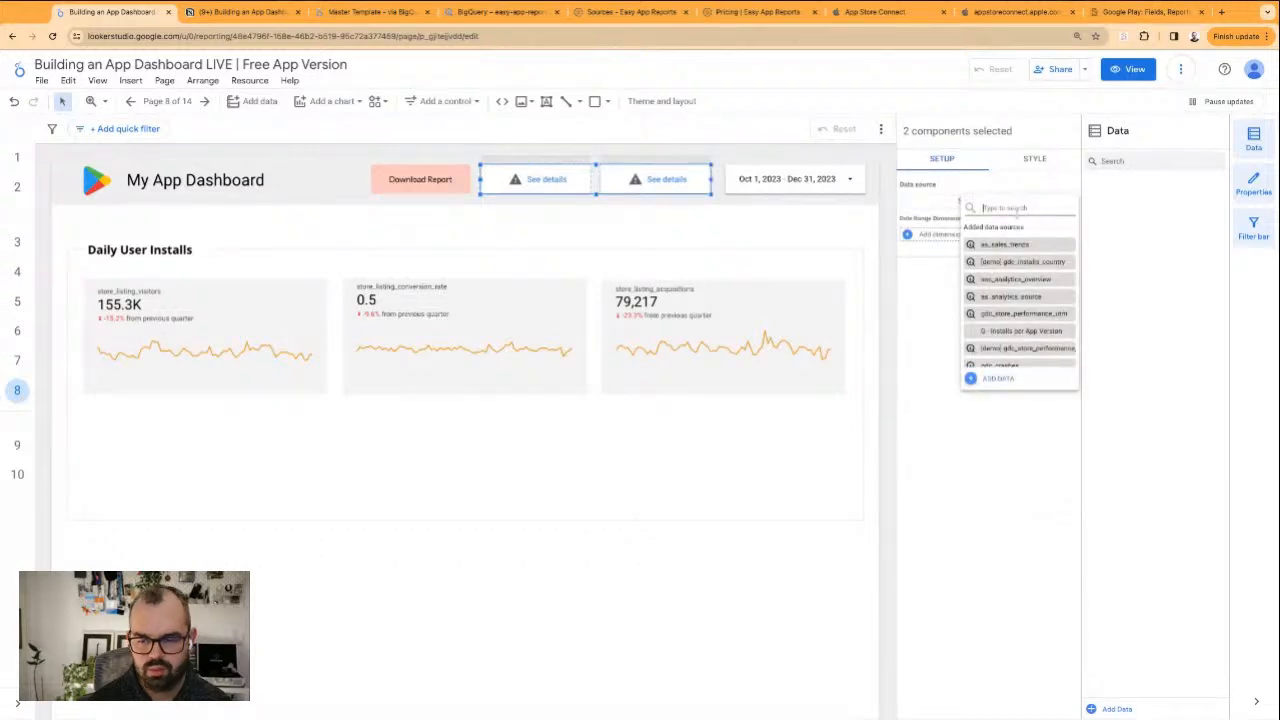
pyautogui.write('demo')
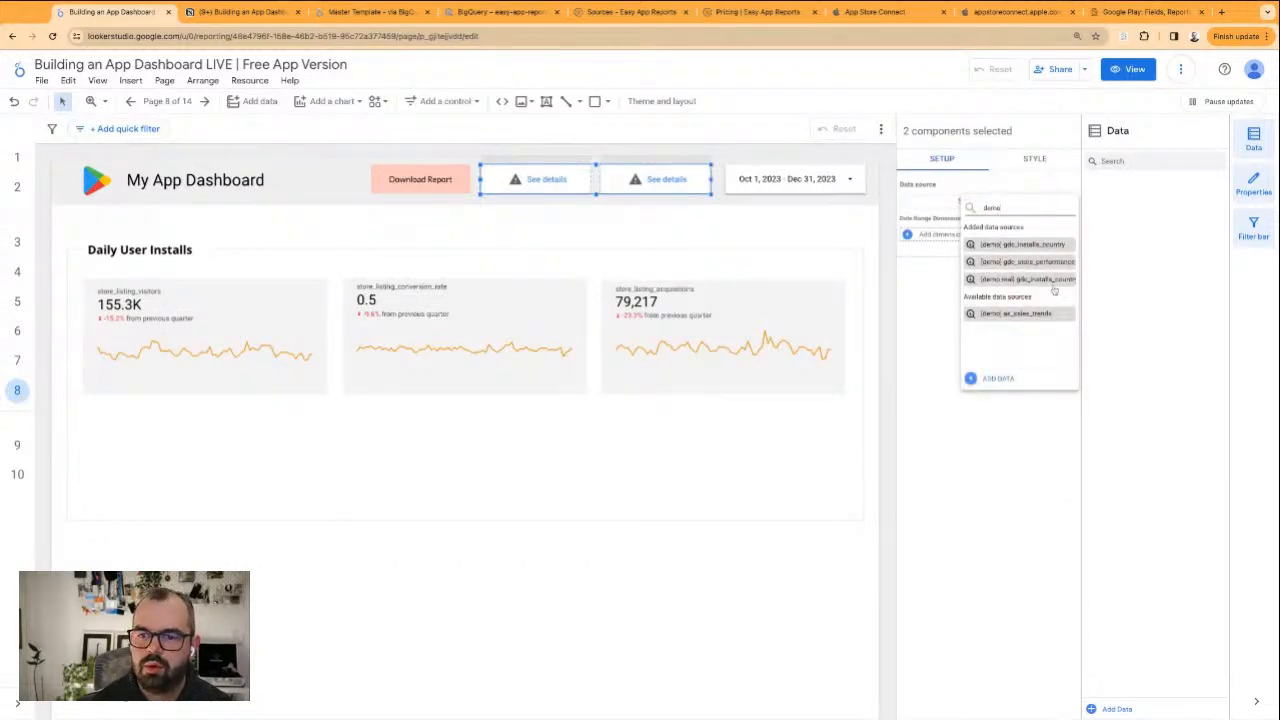
pyautogui.click(1054, 263)
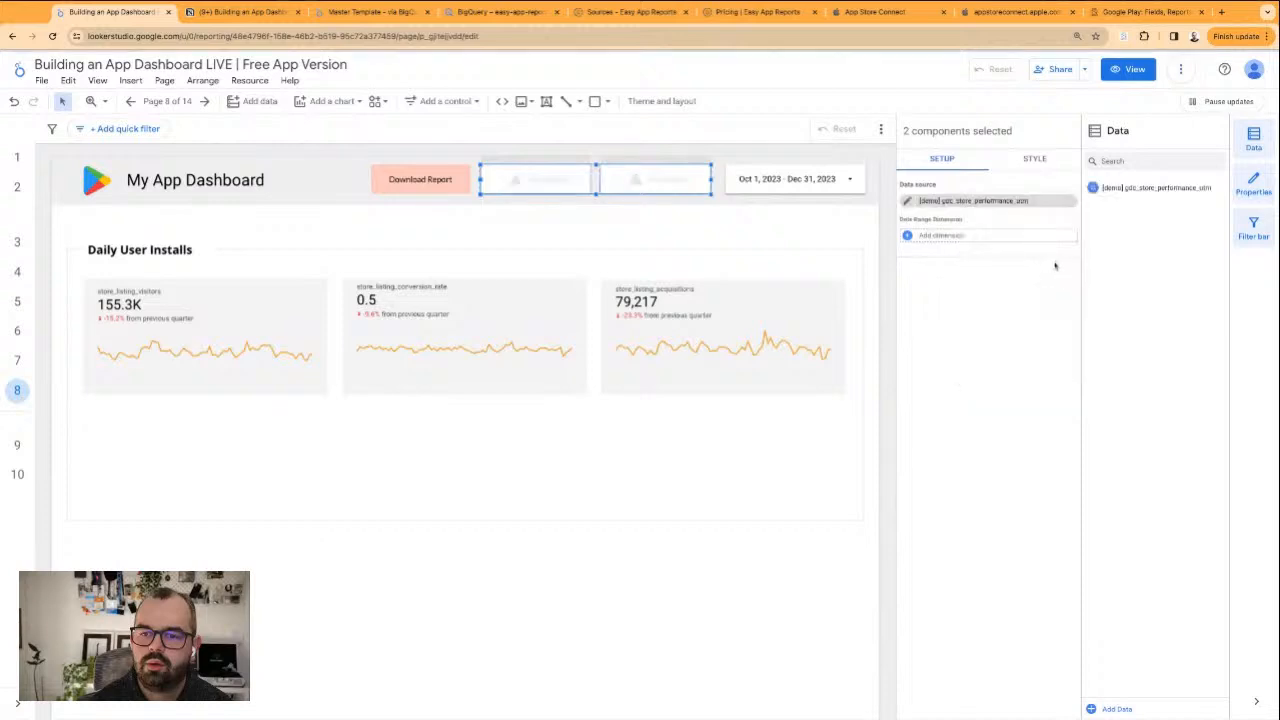
# Rename the traffic_source filter control's field as Traffic Source
pyautogui.click(641, 226)
pyautogui.click(648, 179)
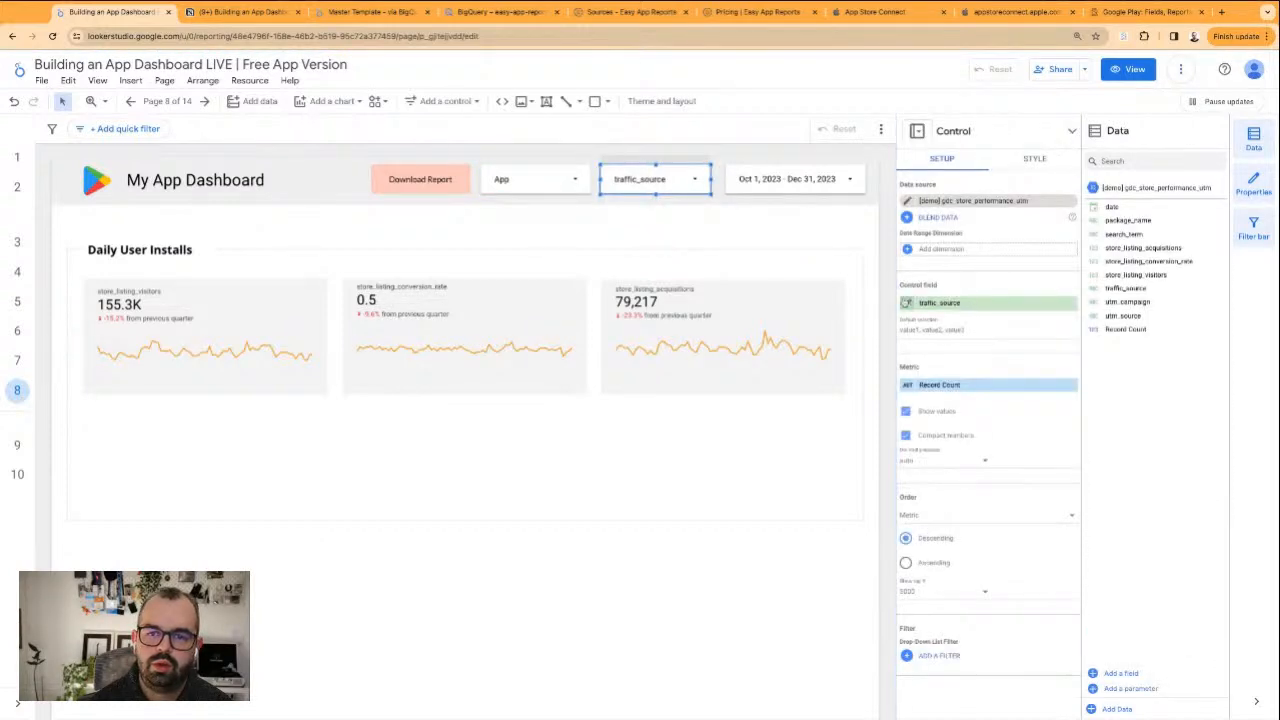
pyautogui.click(906, 302)
pyautogui.write('Traffic Source')
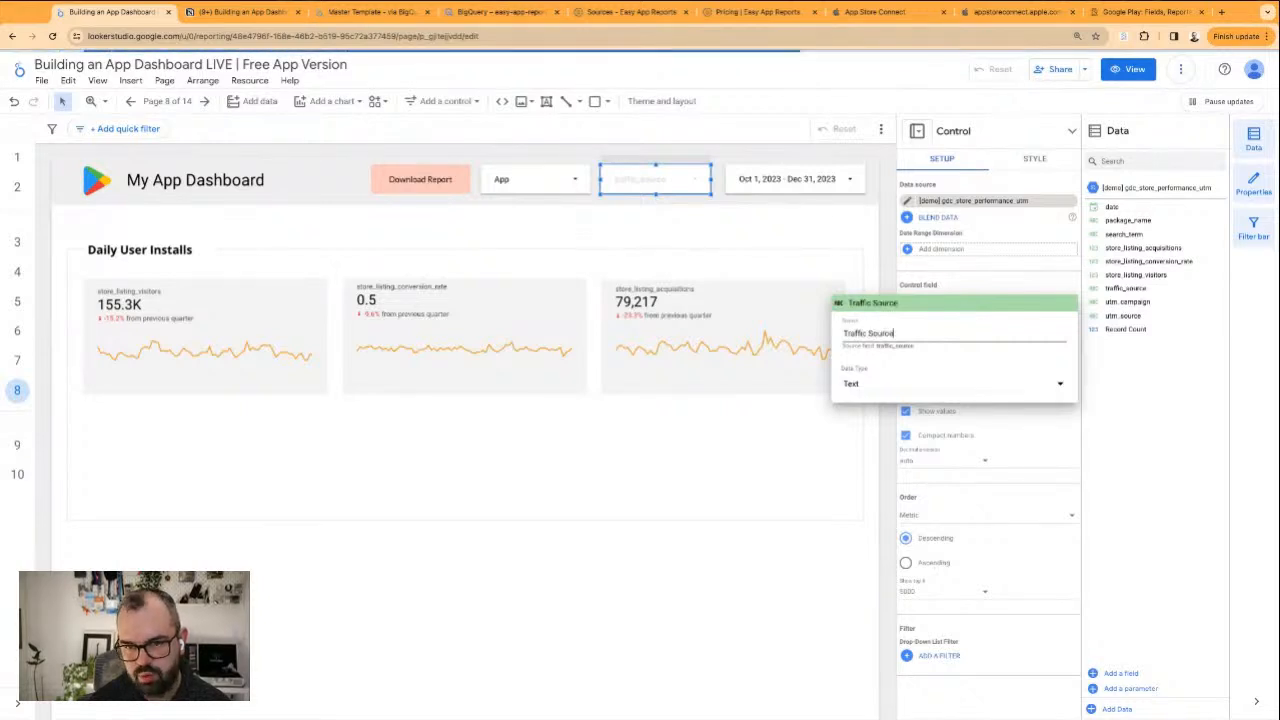
pyautogui.press('Return')
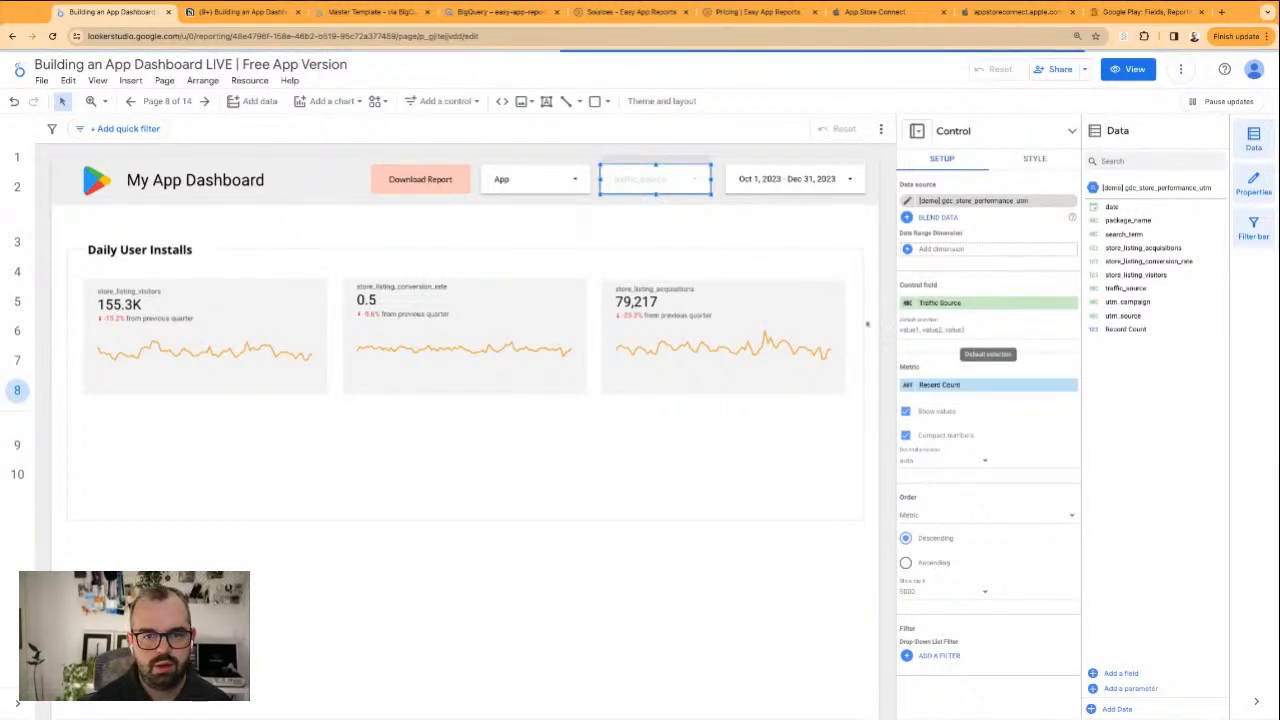
pyautogui.click(675, 218)
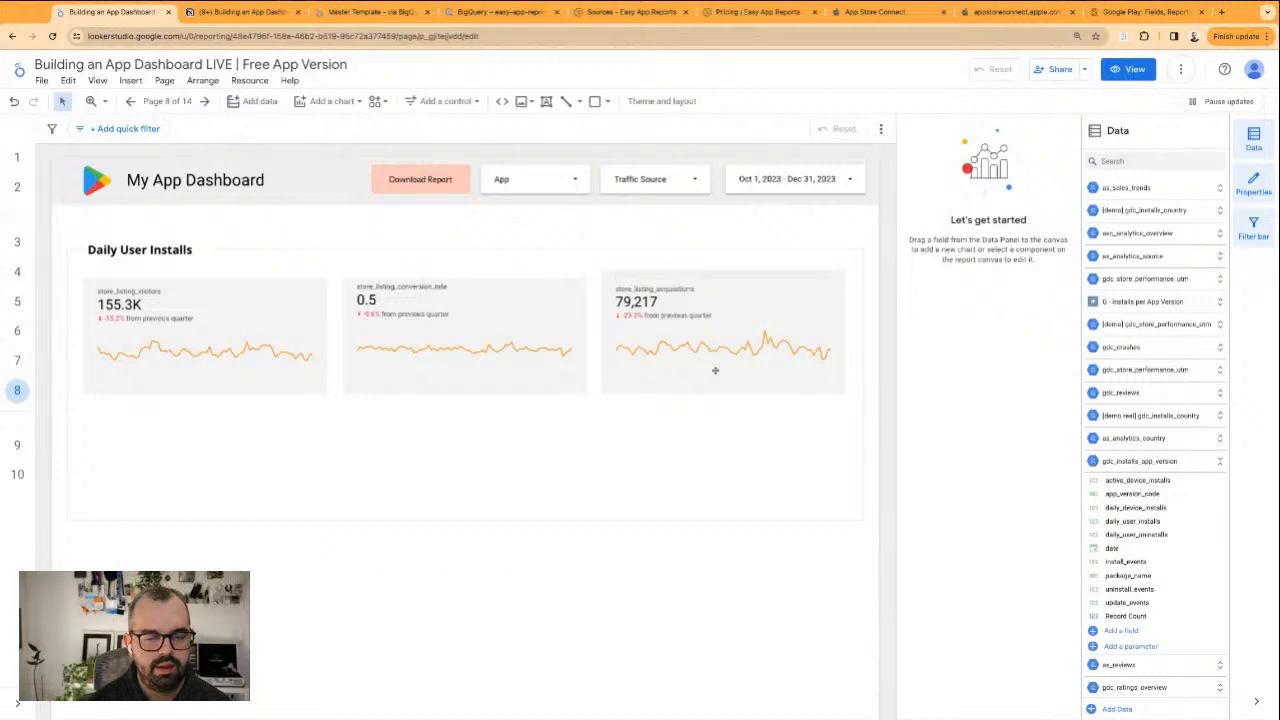
# Duplicate the store_listing_acquisitions scorecard below the row, enlarge it to the row's full width, and extend the section's border rectangle around it
pyautogui.click(781, 328)
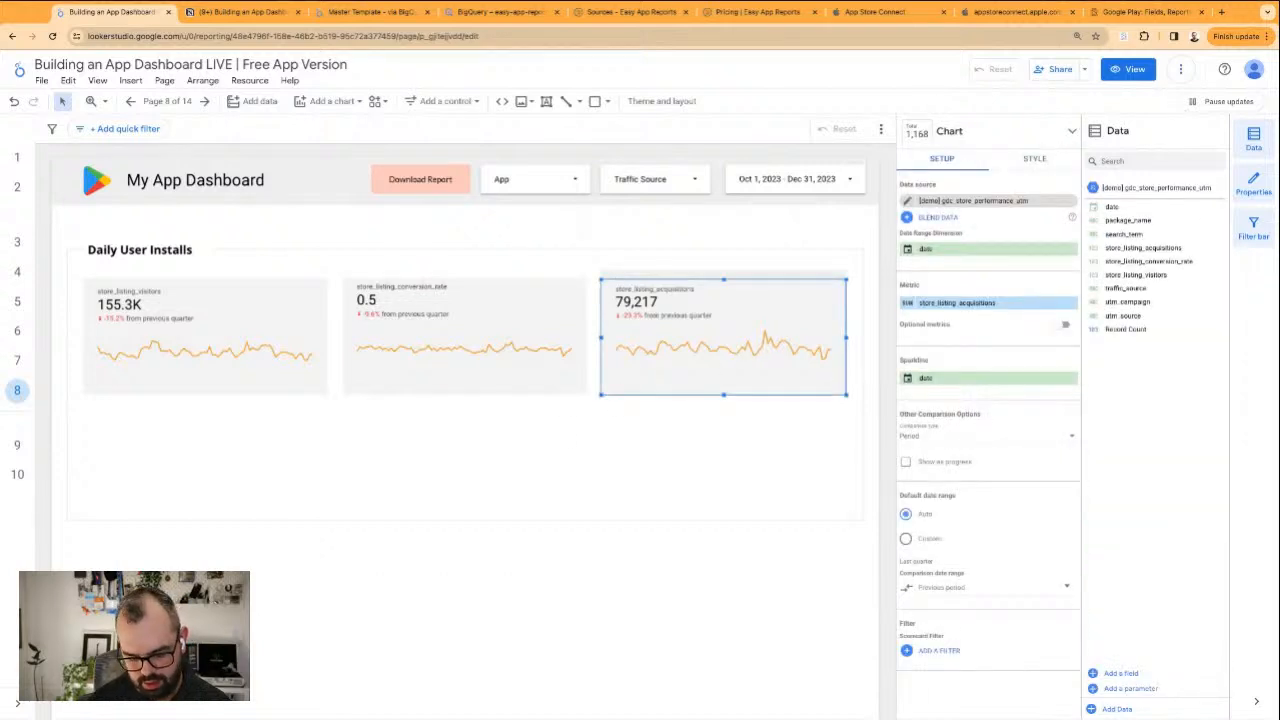
pyautogui.hotkey('ctrl', 'v')
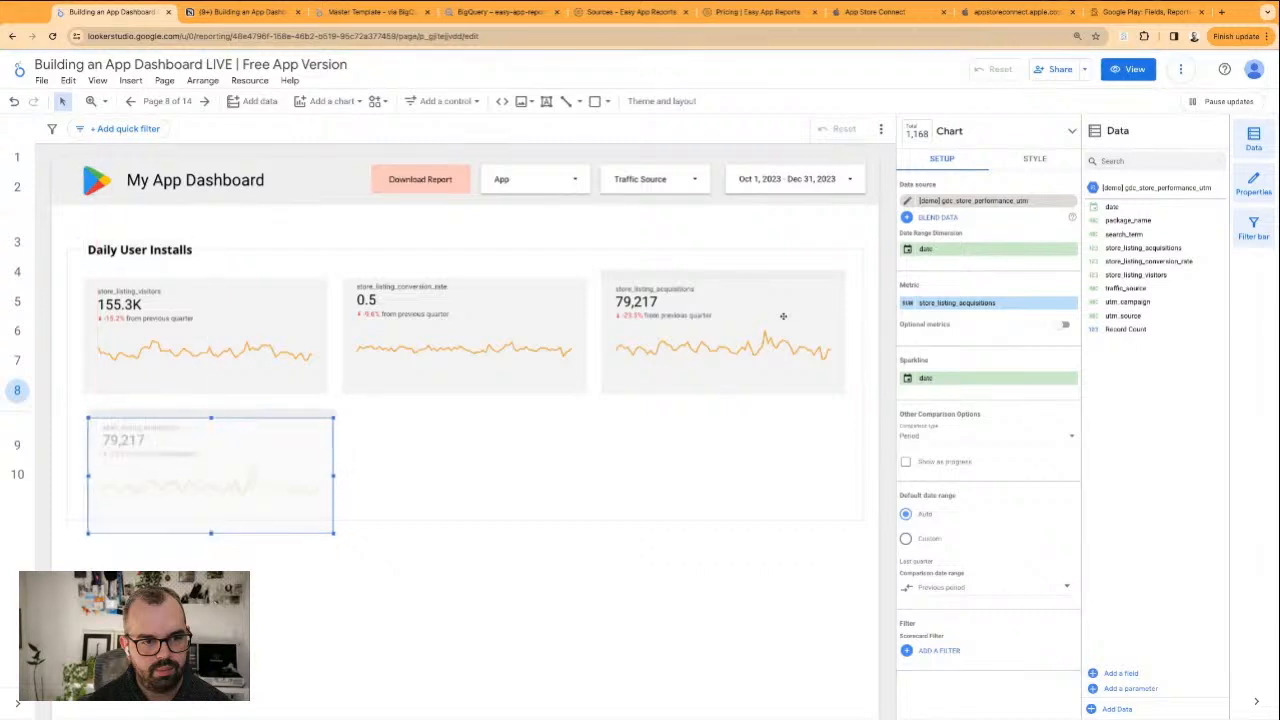
pyautogui.moveTo(783, 316); pyautogui.dragTo(847, 476)
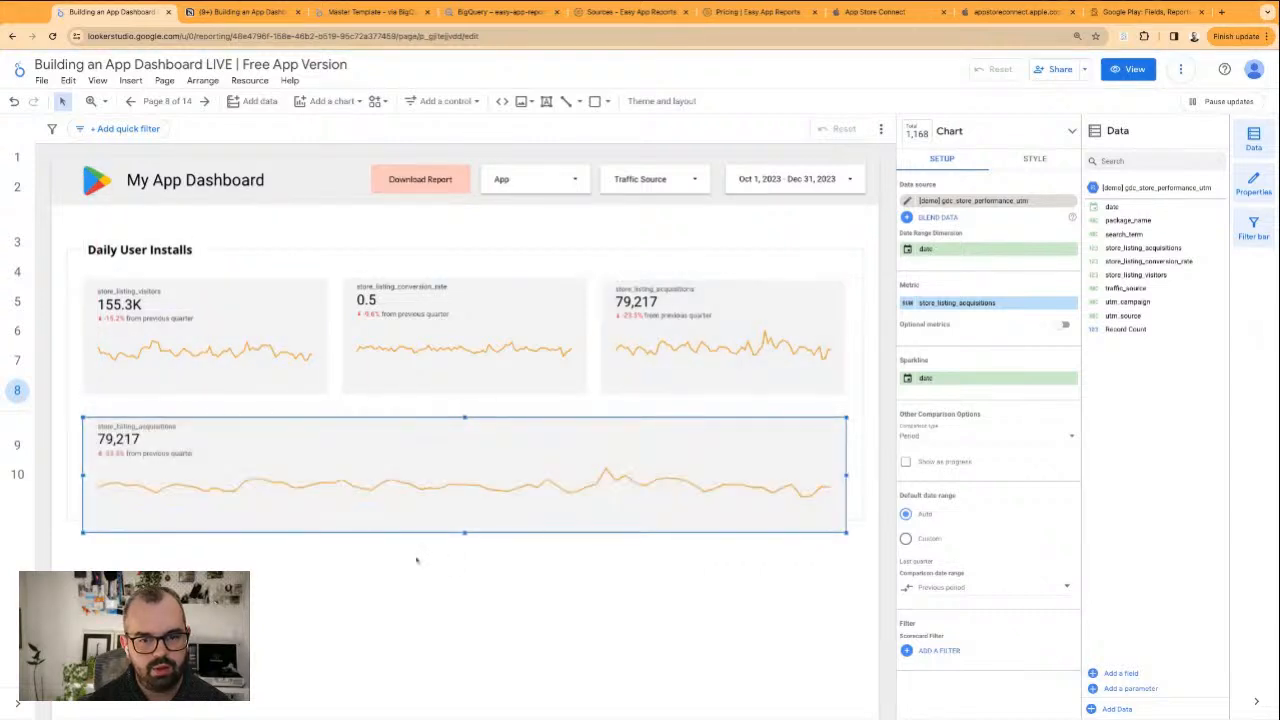
pyautogui.moveTo(464, 533); pyautogui.dragTo(464, 680)
pyautogui.click(425, 528)
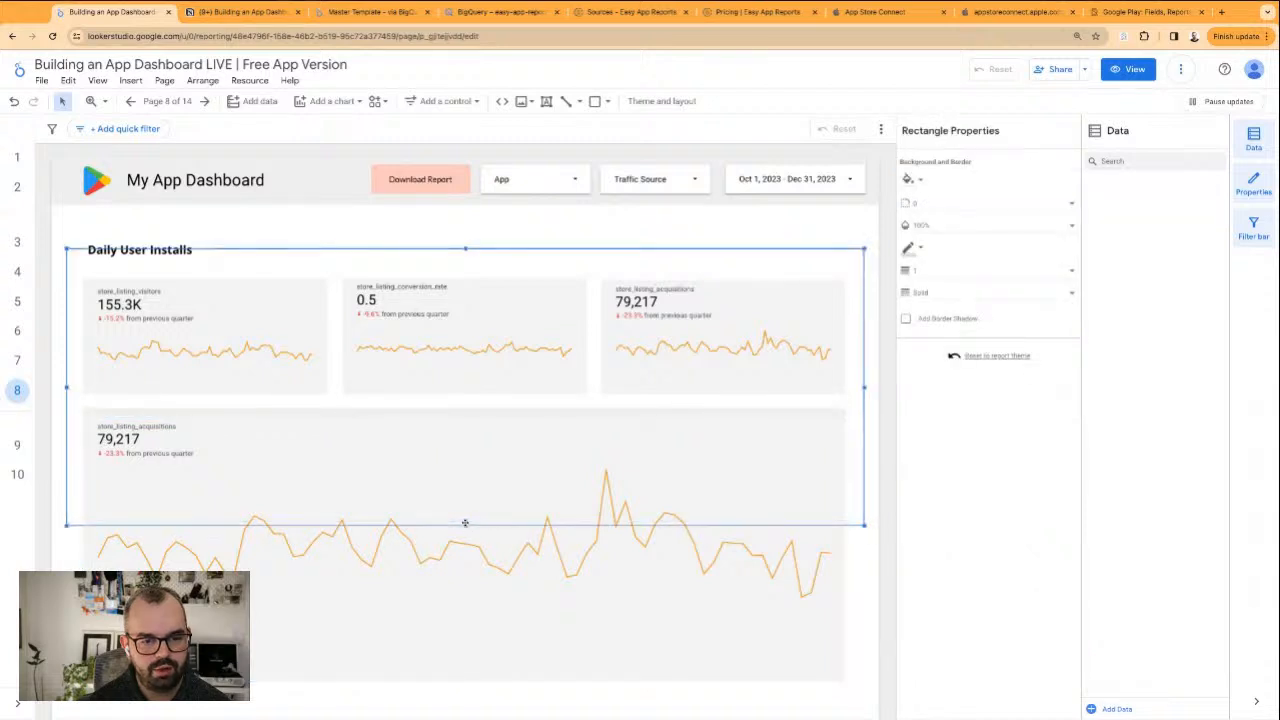
pyautogui.moveTo(465, 522); pyautogui.dragTo(465, 697)
# Convert the enlarged scorecard into a table with bars and set its table label font size to 18px
pyautogui.click(370, 490)
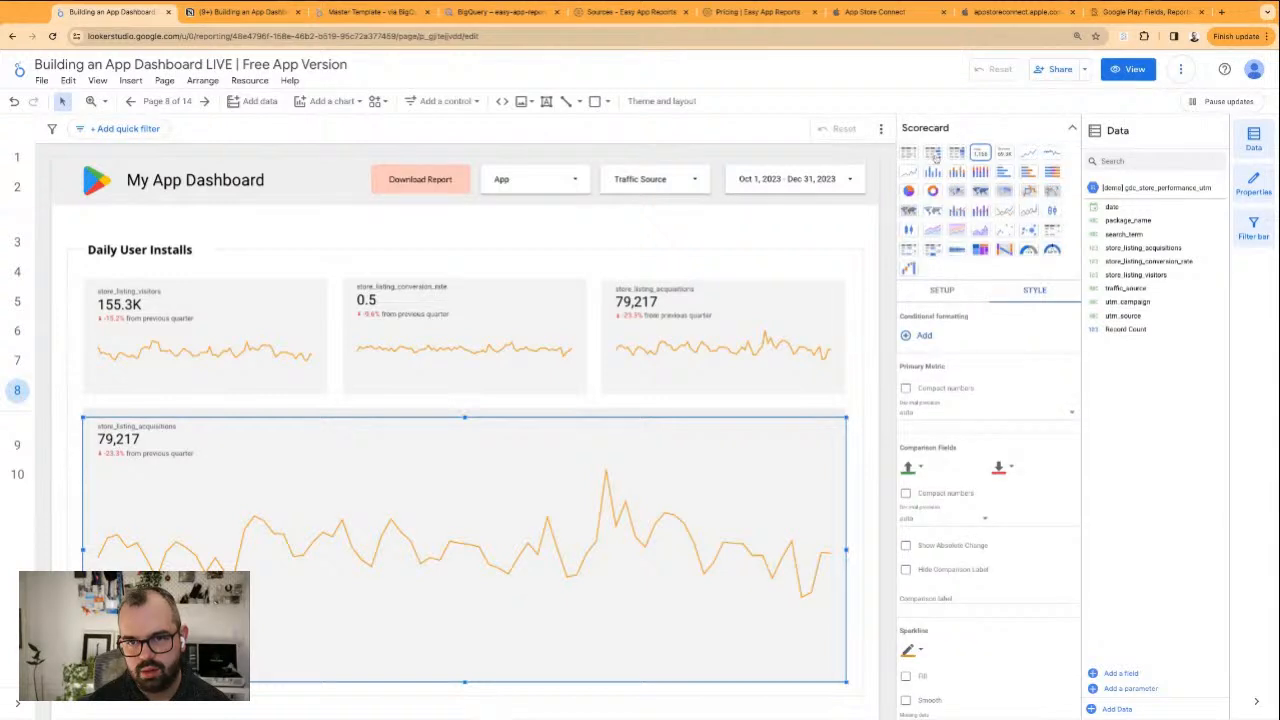
pyautogui.click(933, 153)
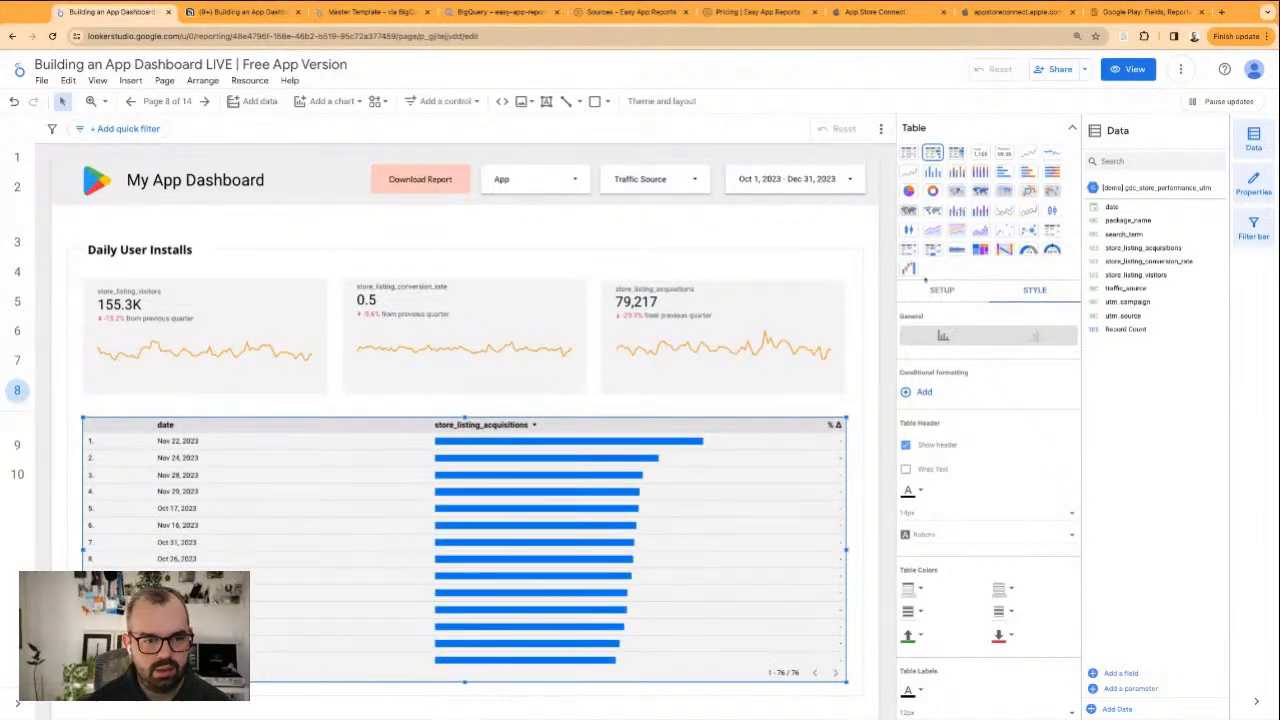
pyautogui.scroll(-3, 946, 470)
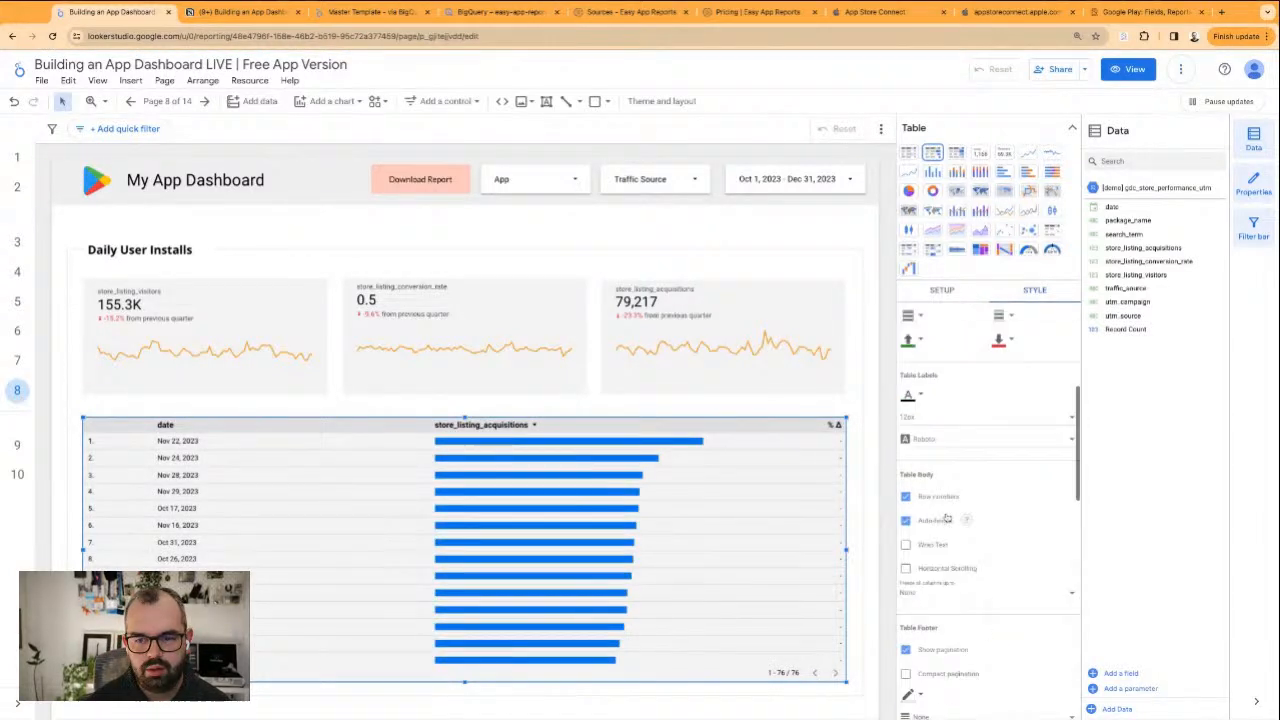
pyautogui.click(940, 418)
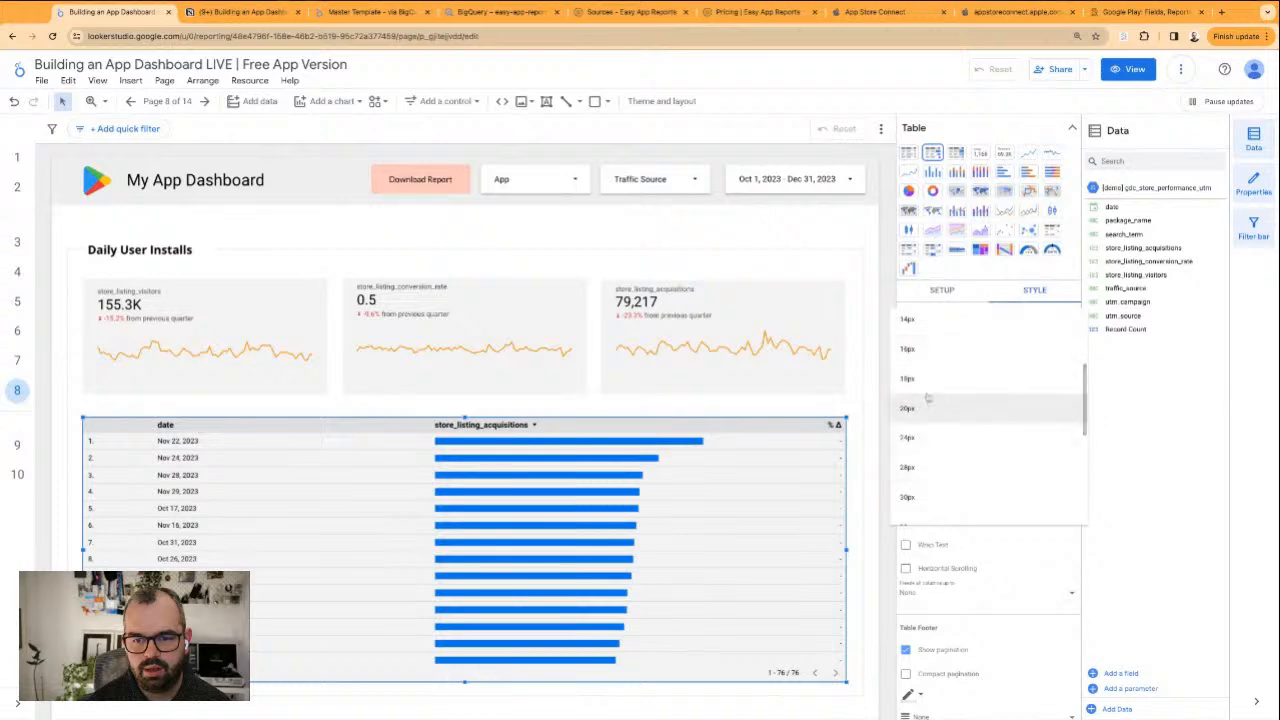
pyautogui.click(927, 400)
# Show numbers beside the bars in the store_listing_acquisitions column and color the bars dark navy
pyautogui.scroll(-4, 1005, 567)
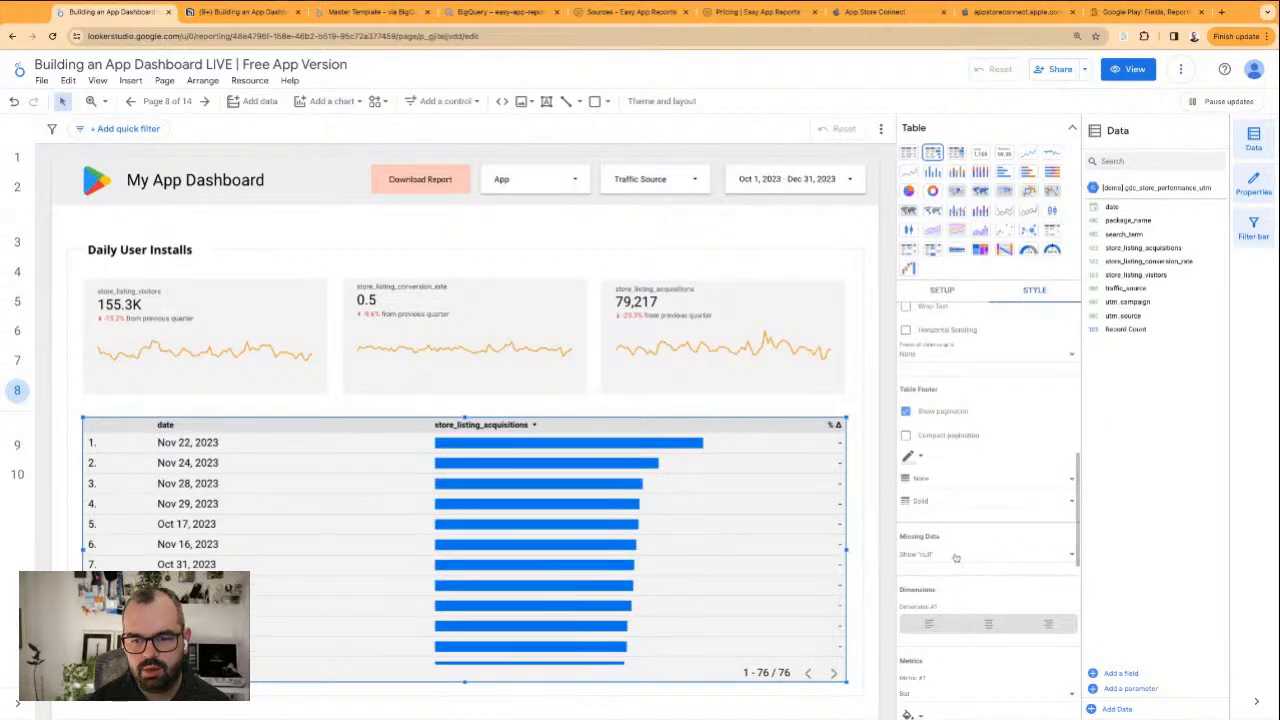
pyautogui.scroll(-5, 960, 500)
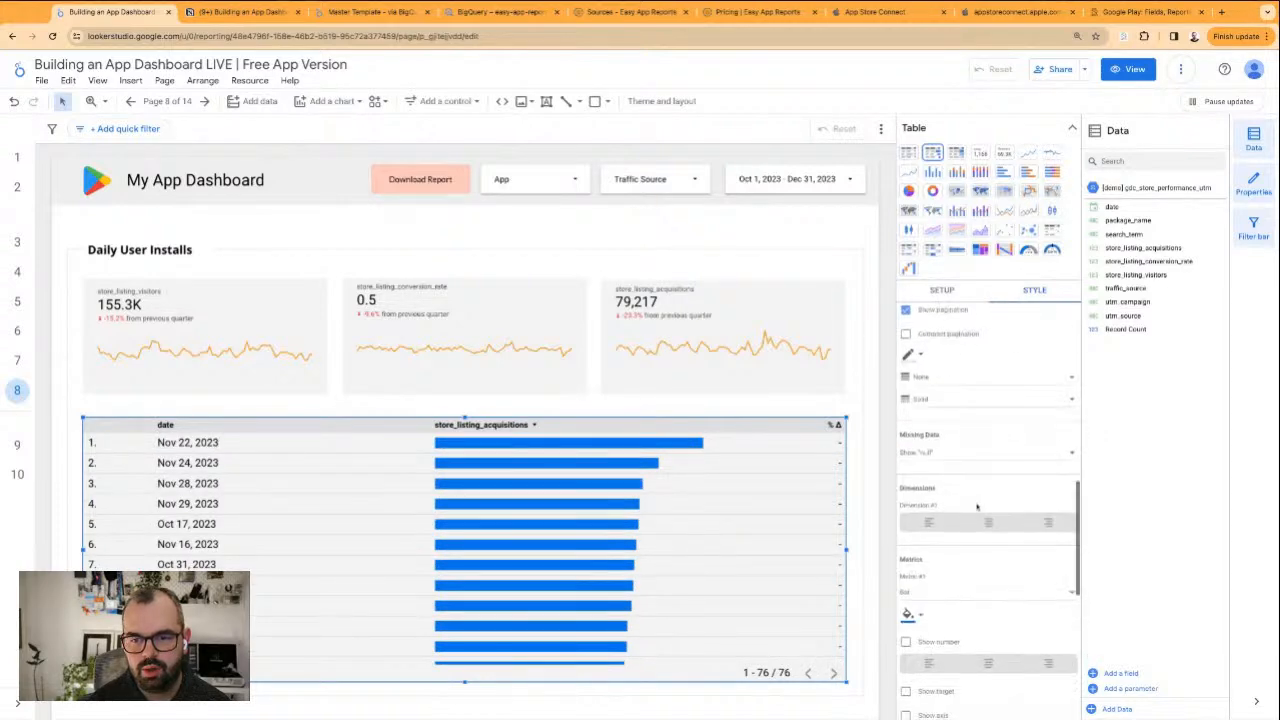
pyautogui.click(940, 423)
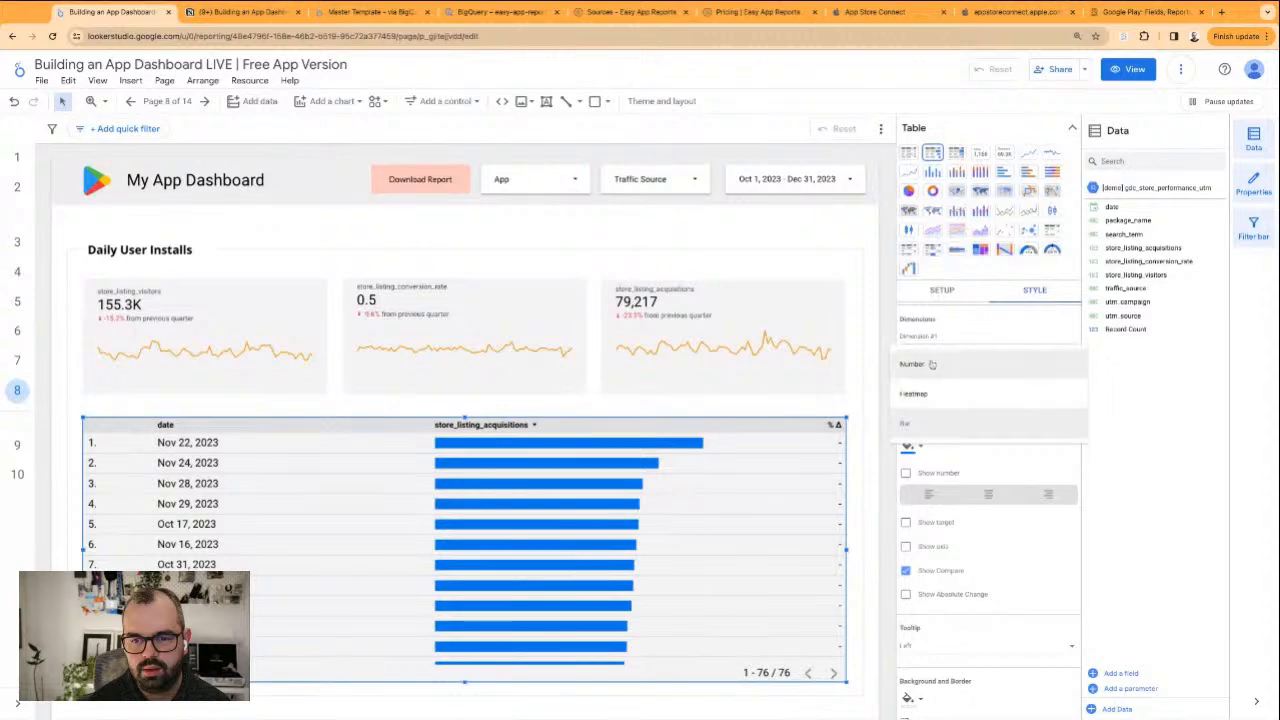
pyautogui.click(928, 422)
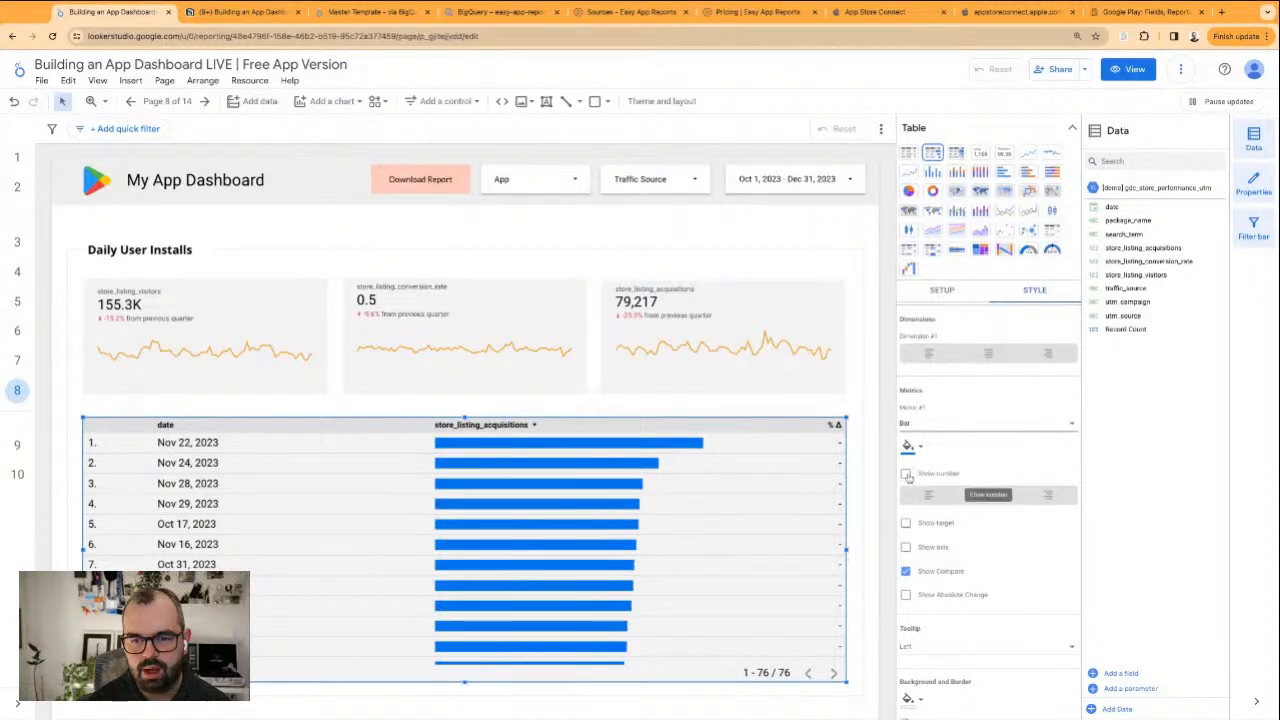
pyautogui.click(906, 474)
pyautogui.click(908, 446)
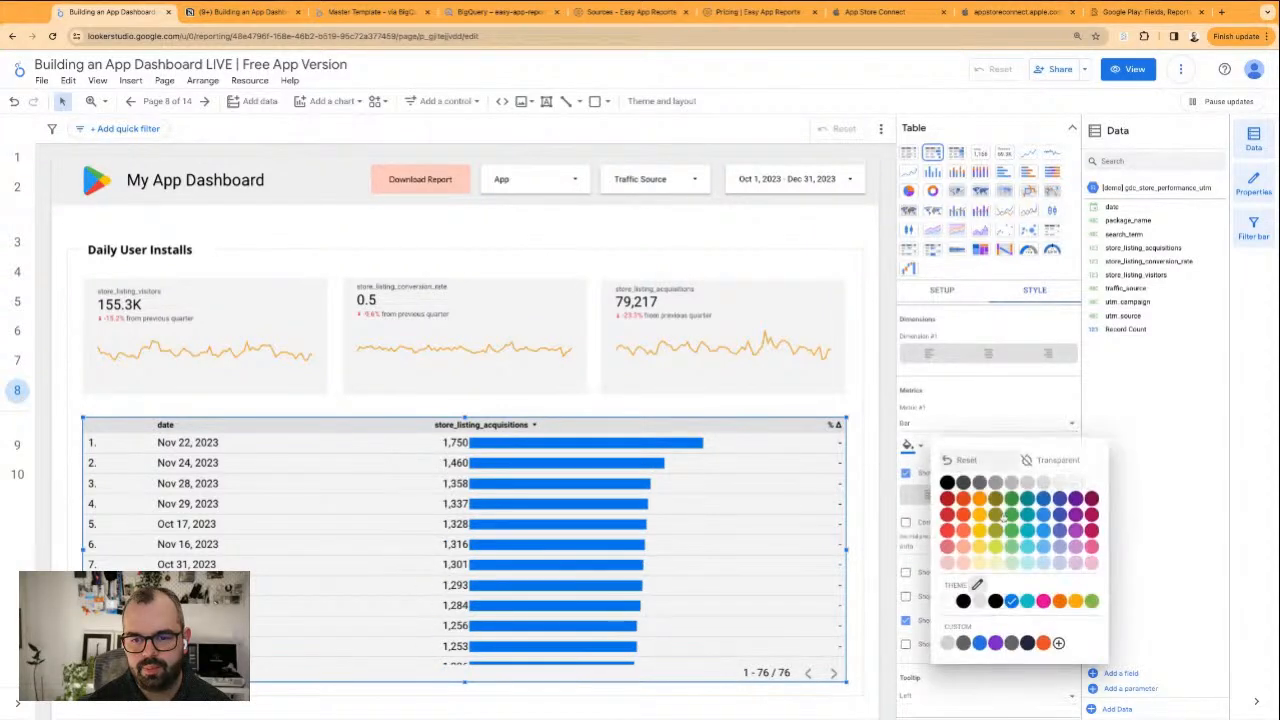
pyautogui.click(1013, 644)
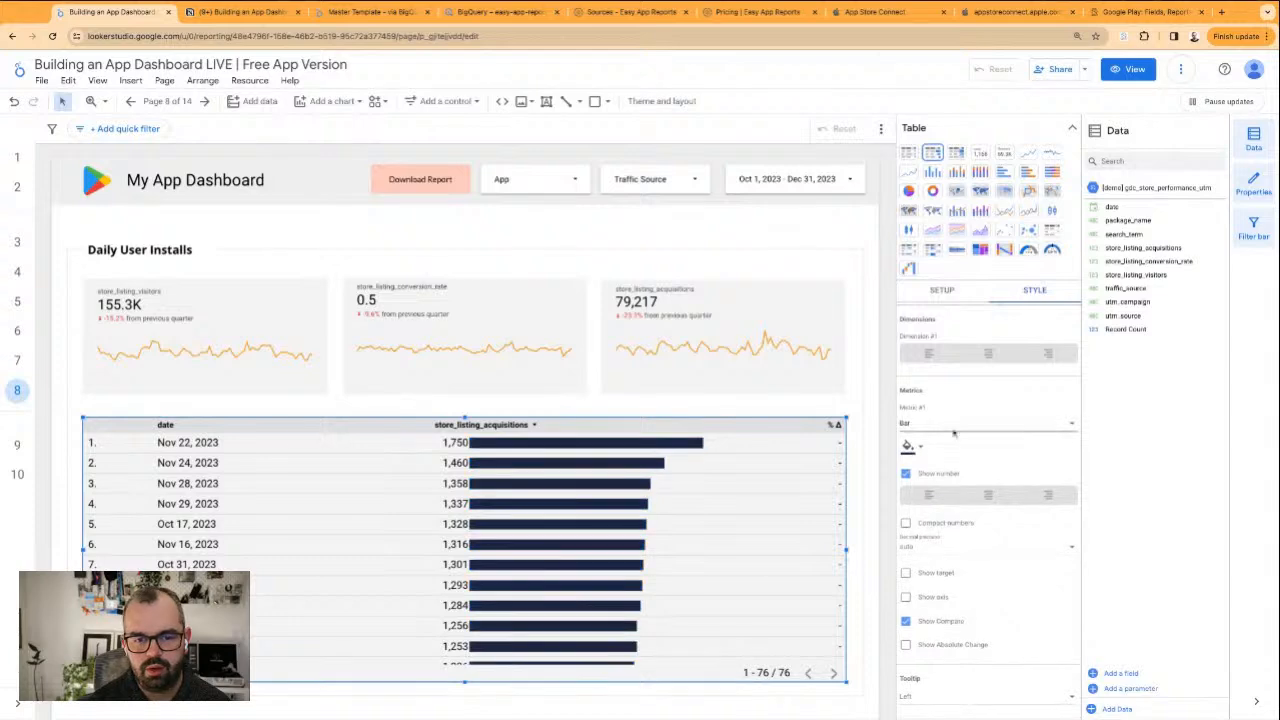
# Sort the table by date in descending order
pyautogui.click(932, 297)
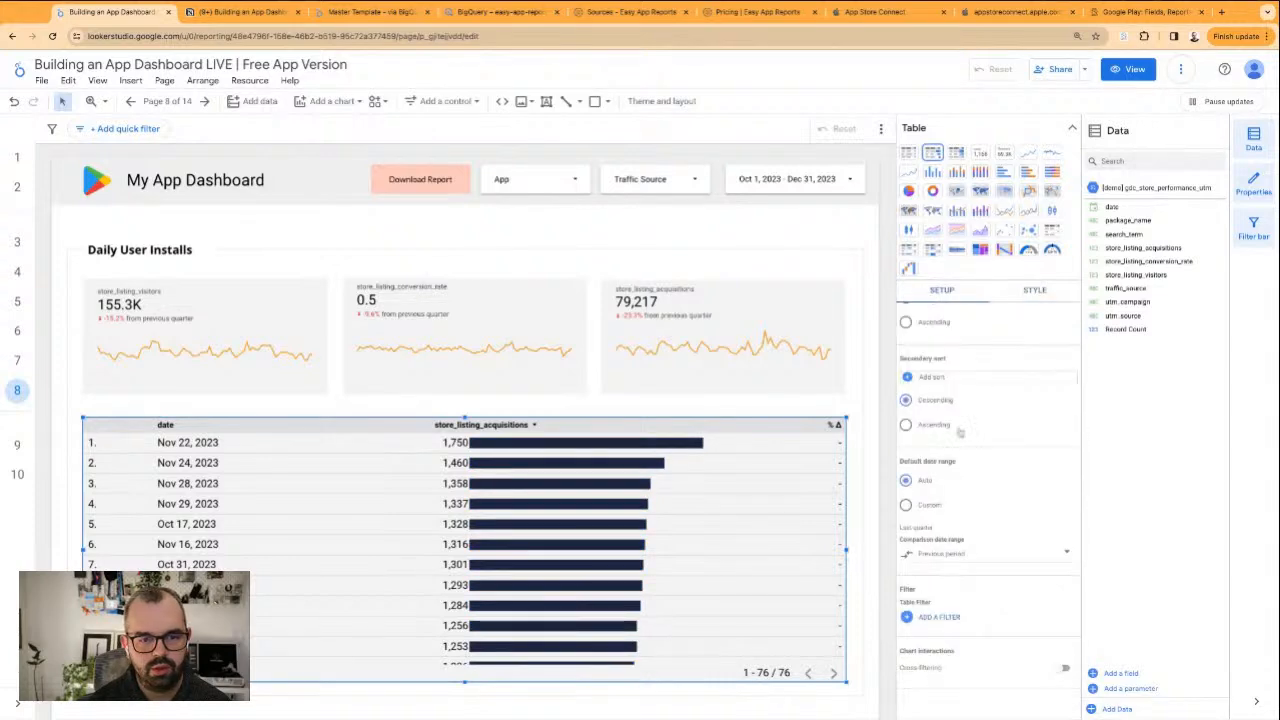
pyautogui.scroll(5, 960, 440)
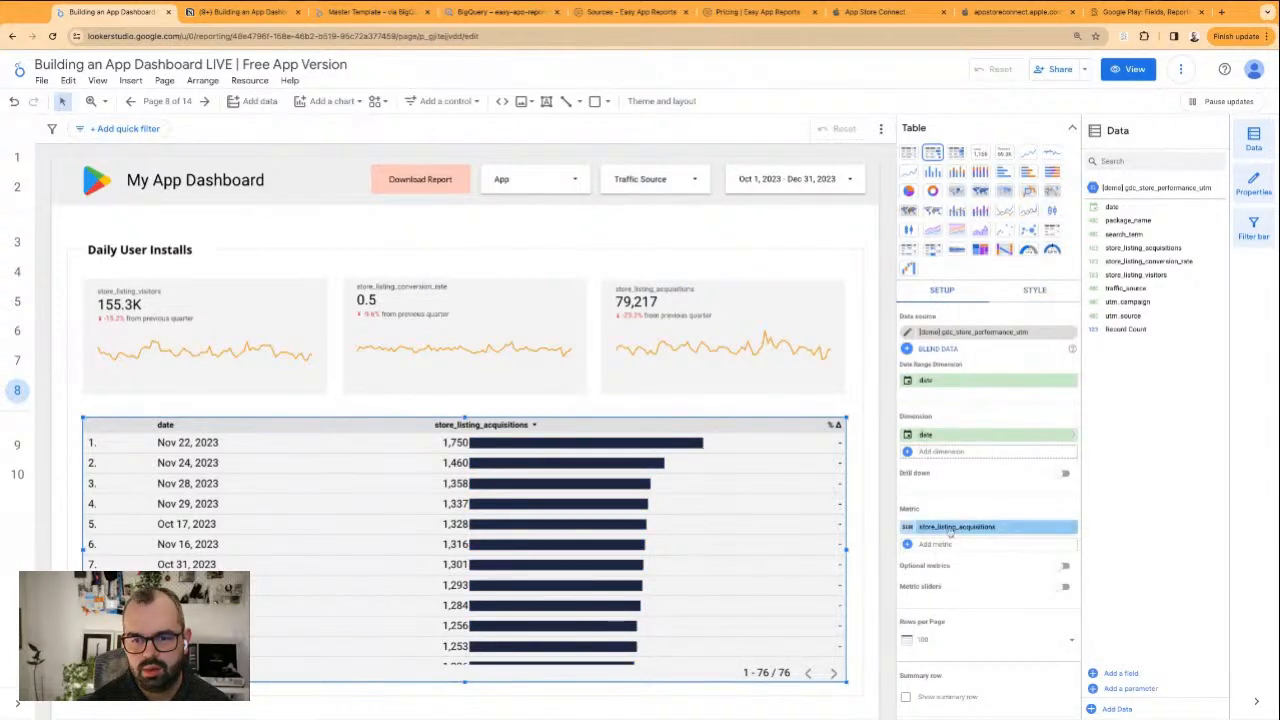
pyautogui.scroll(-2, 950, 533)
pyautogui.click(928, 589)
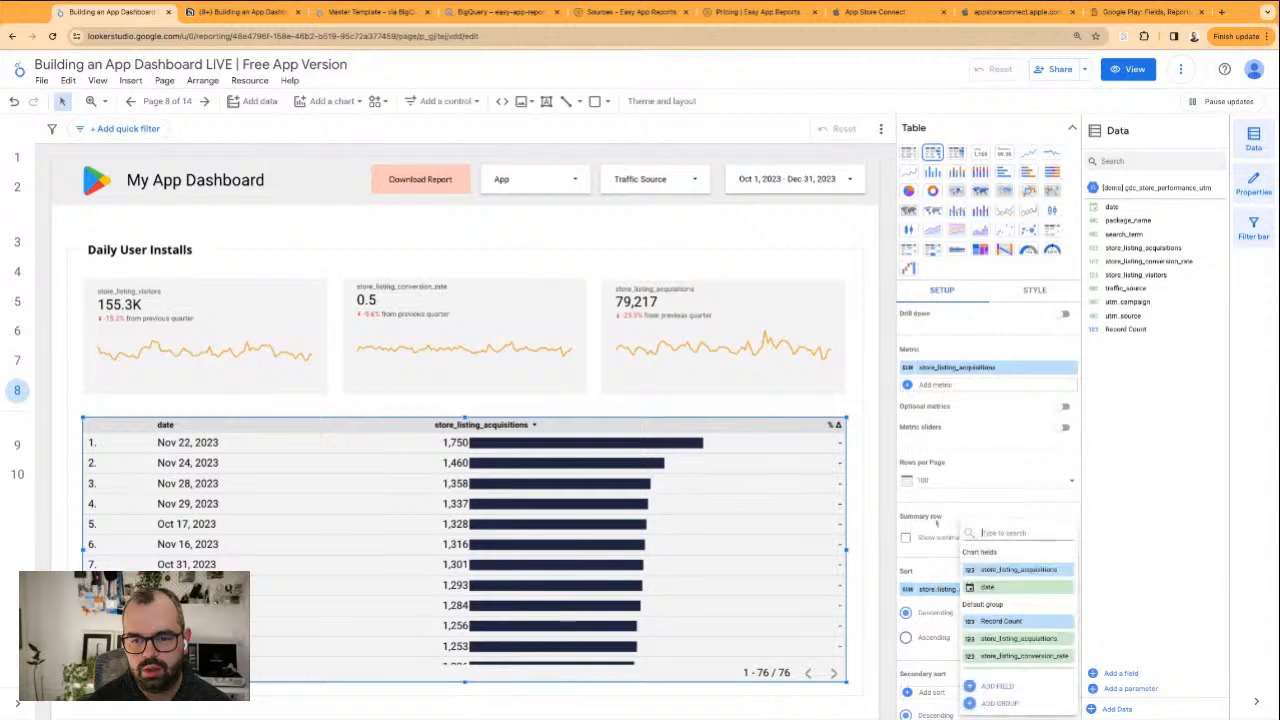
pyautogui.click(988, 587)
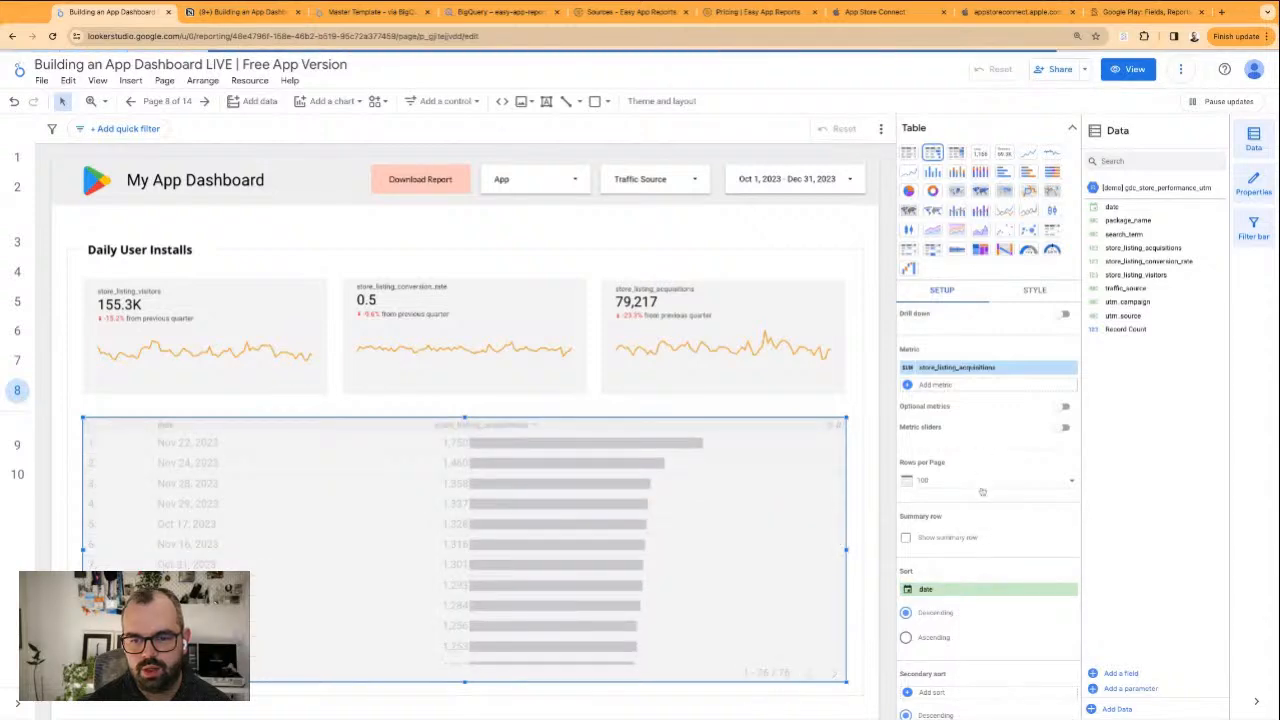
# Limit the table to 20 rows per page
pyautogui.click(942, 484)
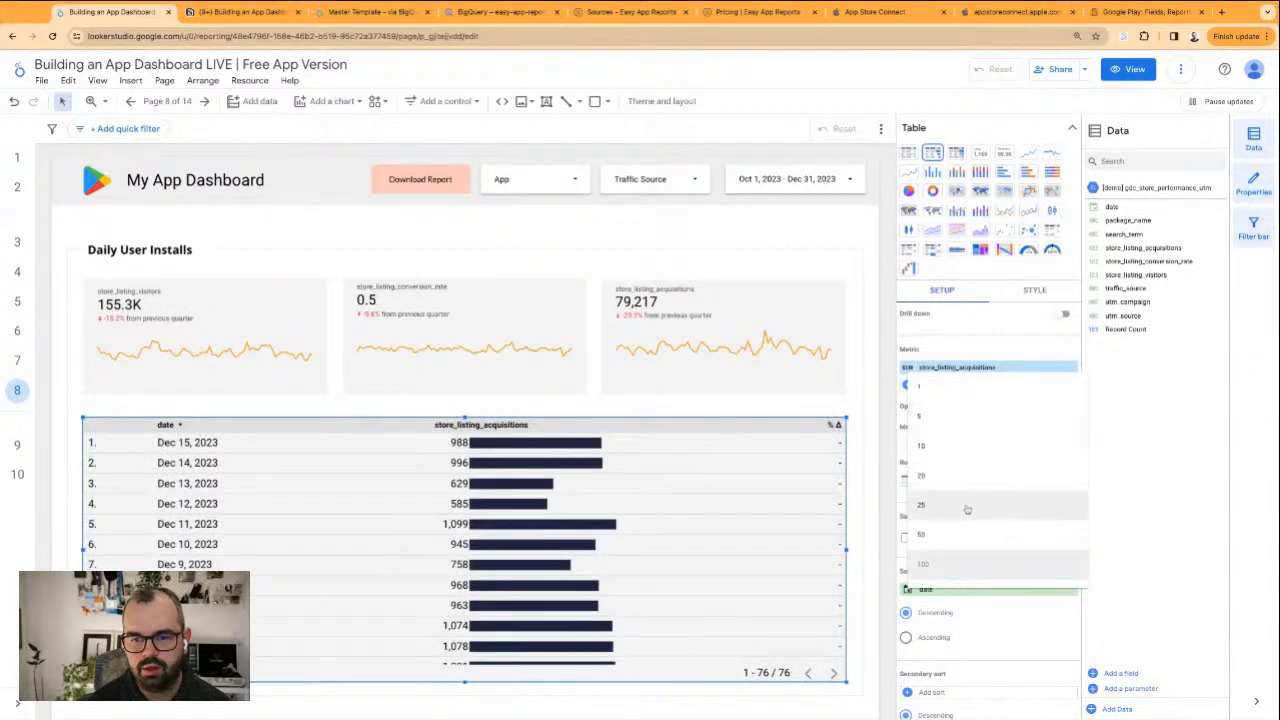
pyautogui.click(966, 508)
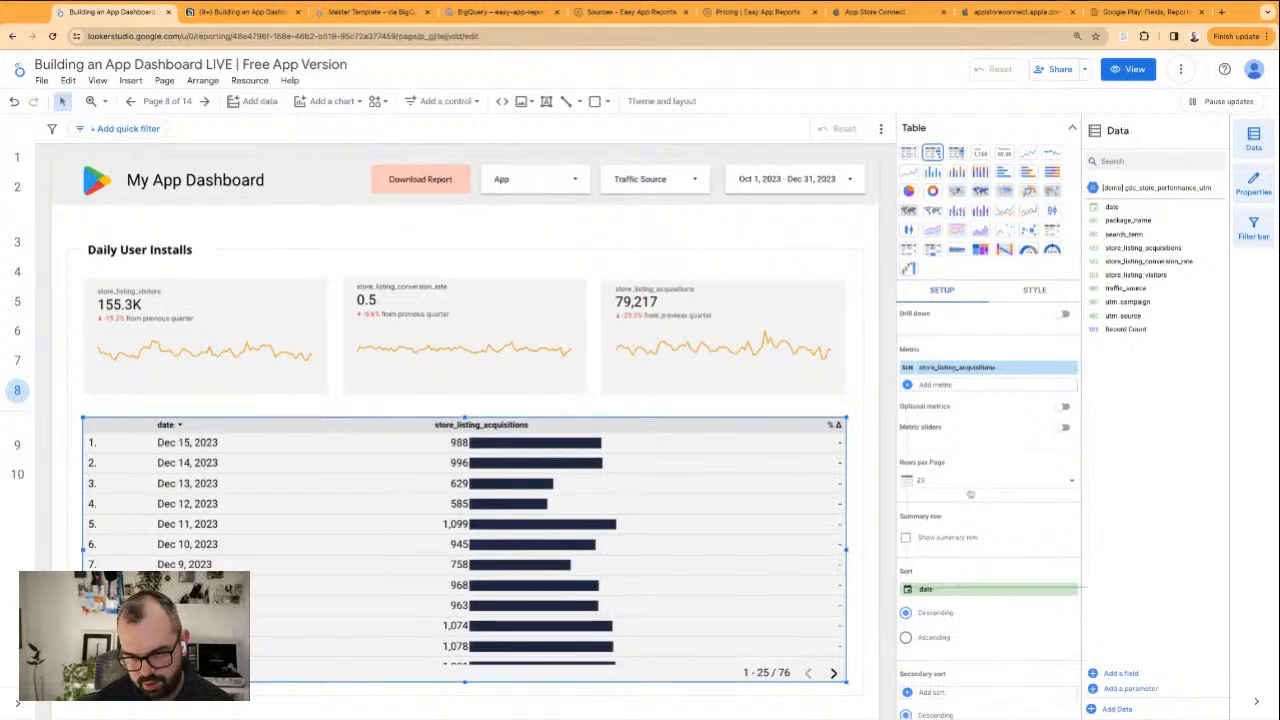
pyautogui.click(970, 494)
pyautogui.click(958, 462)
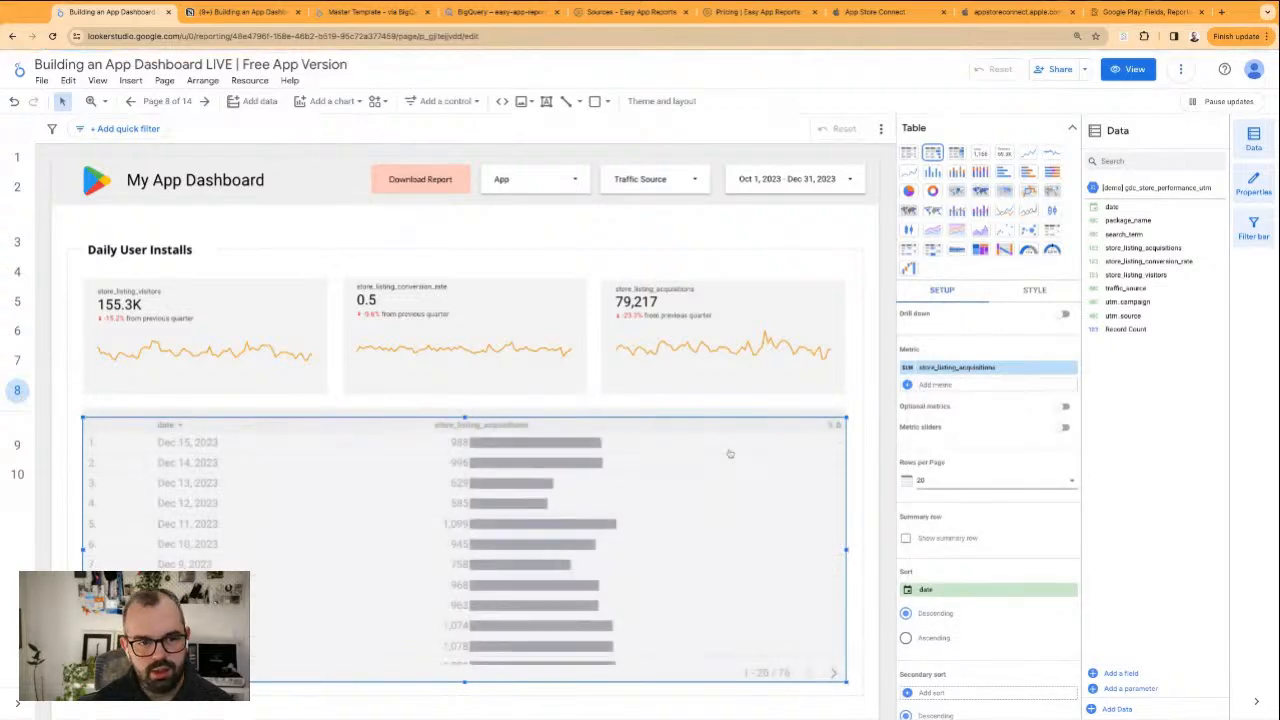
# Hide the table's row numbers and set its background to white
pyautogui.click(1030, 292)
pyautogui.click(1072, 130)
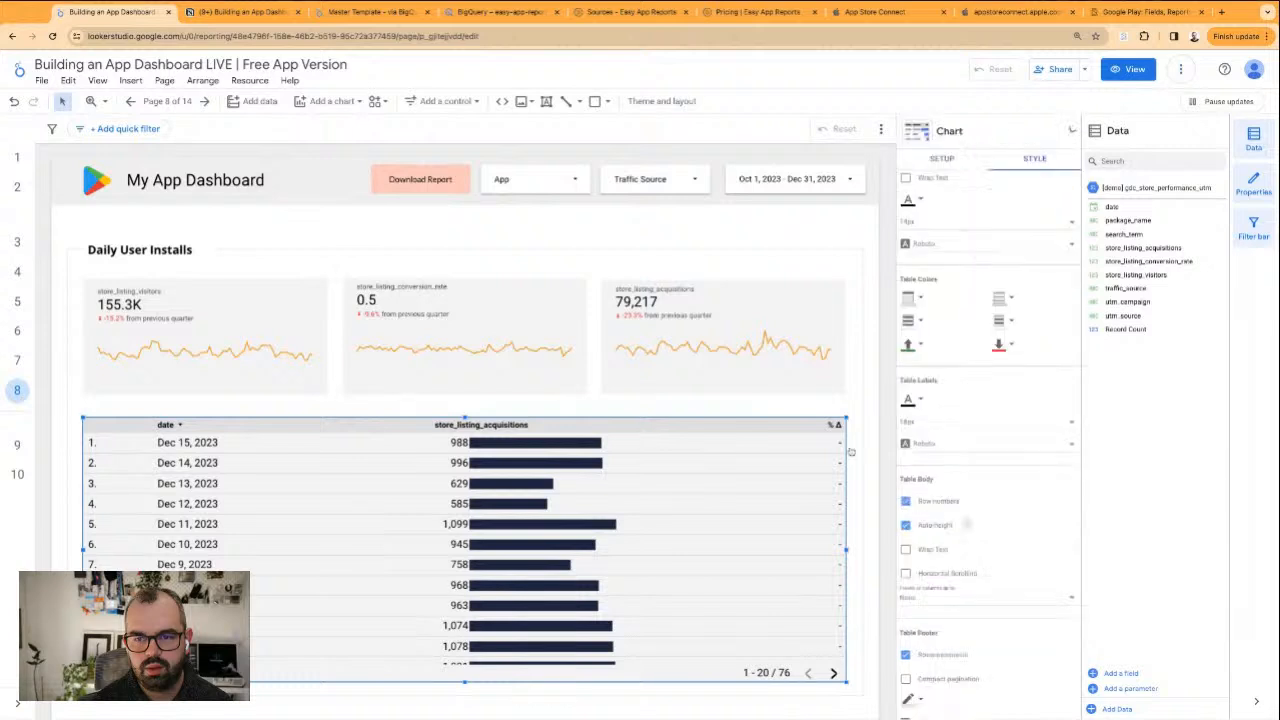
pyautogui.click(905, 501)
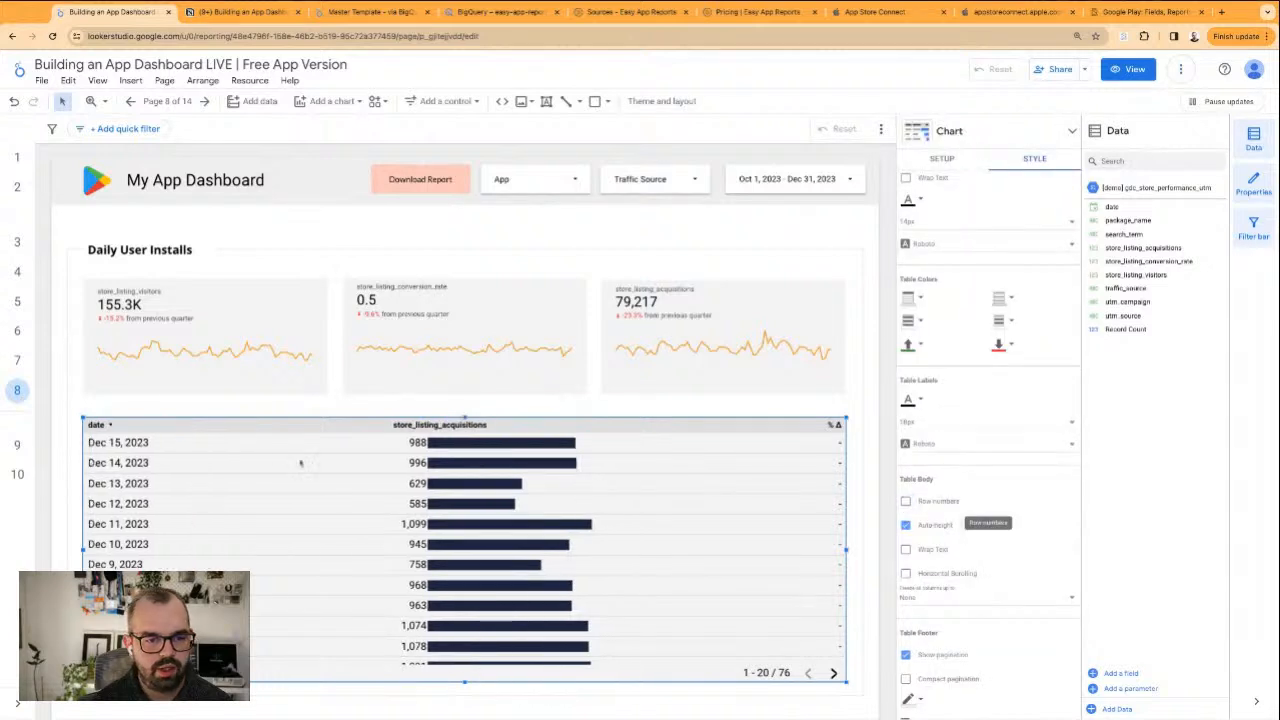
pyautogui.scroll(-10, 997, 347)
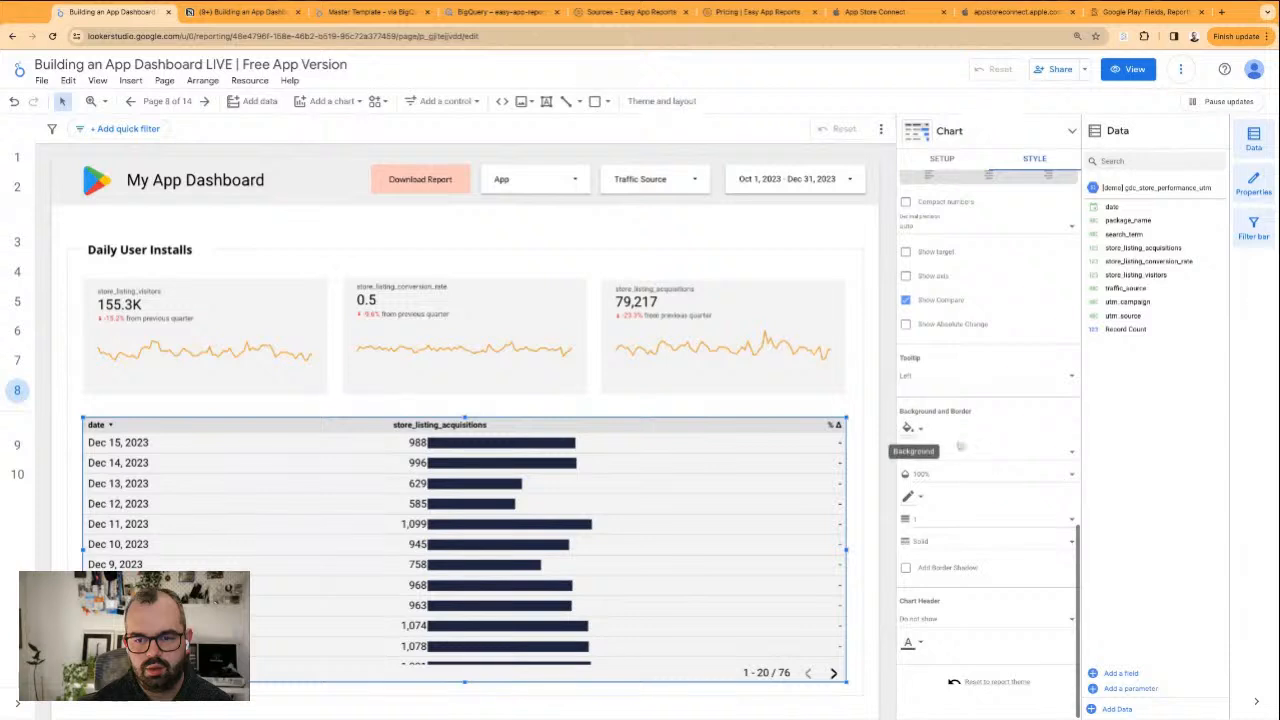
pyautogui.click(908, 428)
pyautogui.click(980, 569)
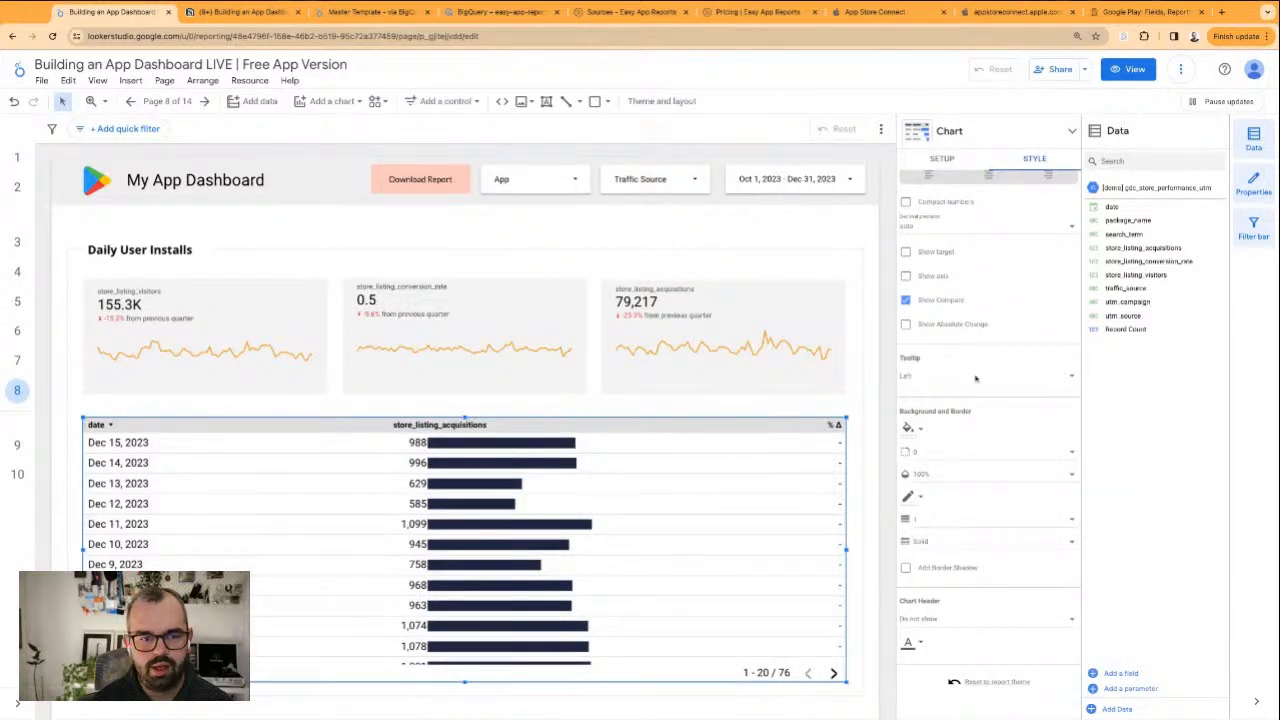
# Add store_listing_visitors and store_listing_conversion_rate as table metrics, placed in that order before store_listing_acquisitions
pyautogui.click(940, 162)
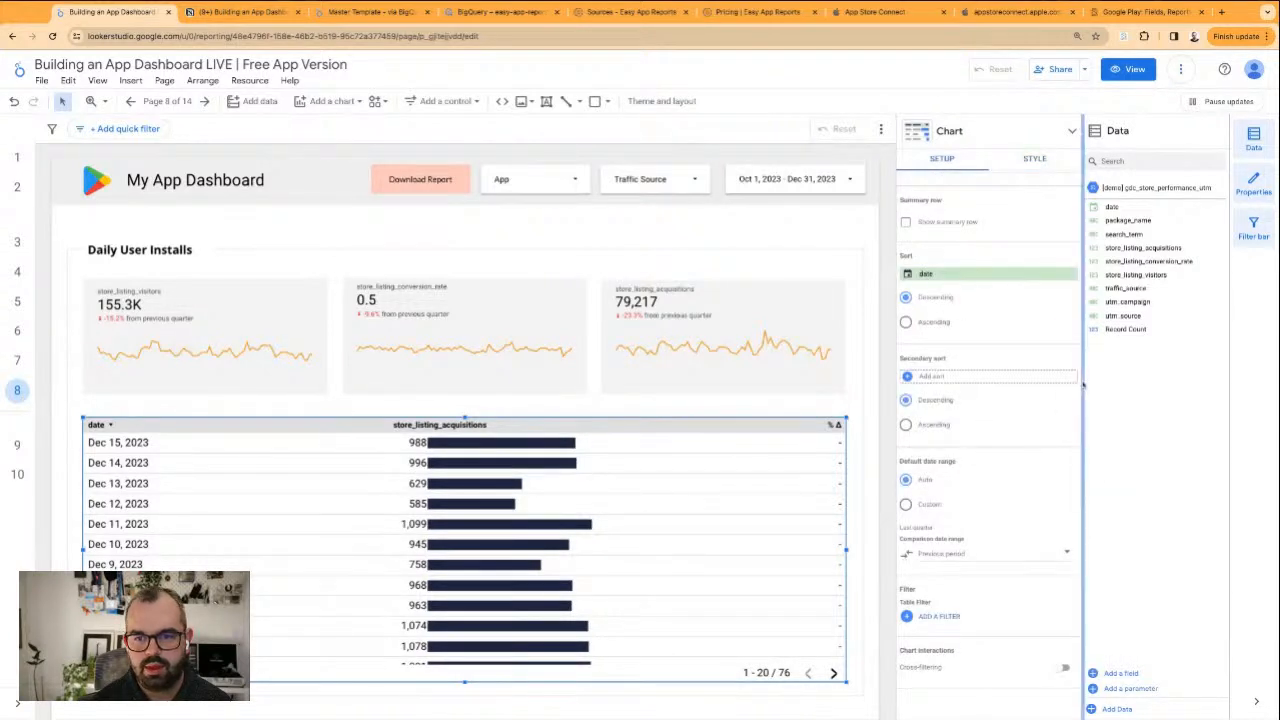
pyautogui.scroll(5, 1000, 380)
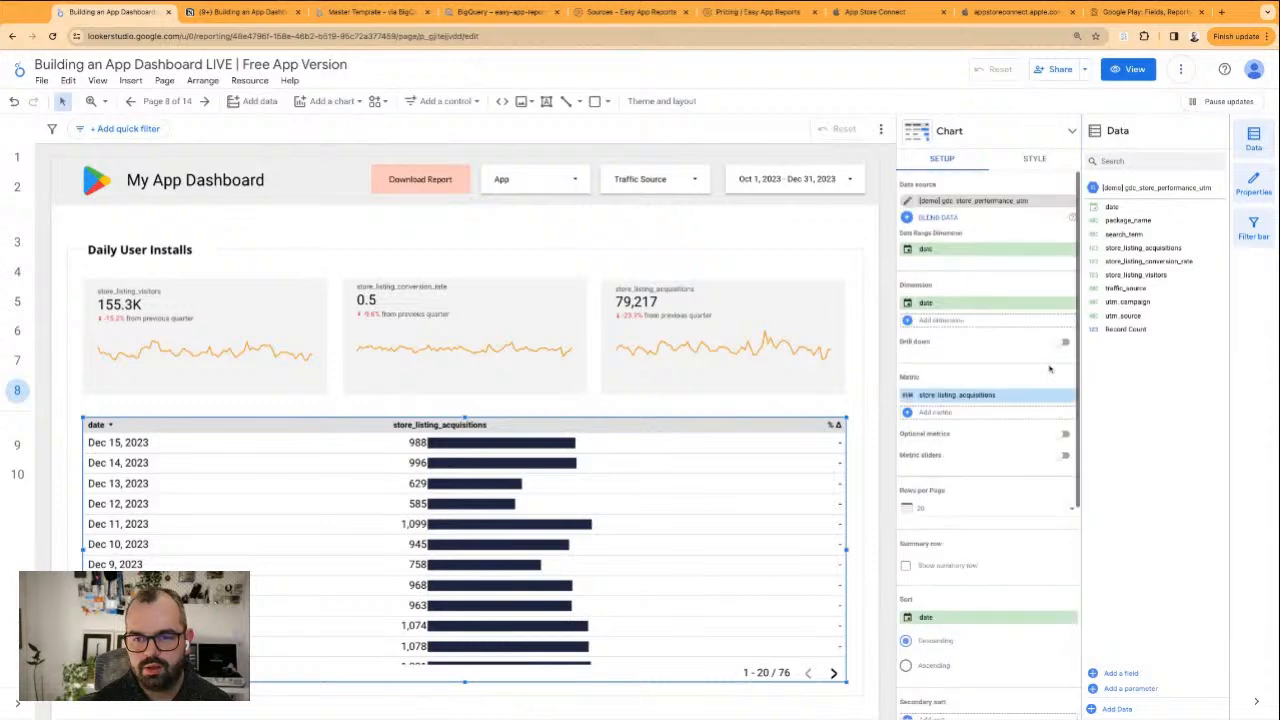
pyautogui.moveTo(1152, 248); pyautogui.dragTo(1000, 412)
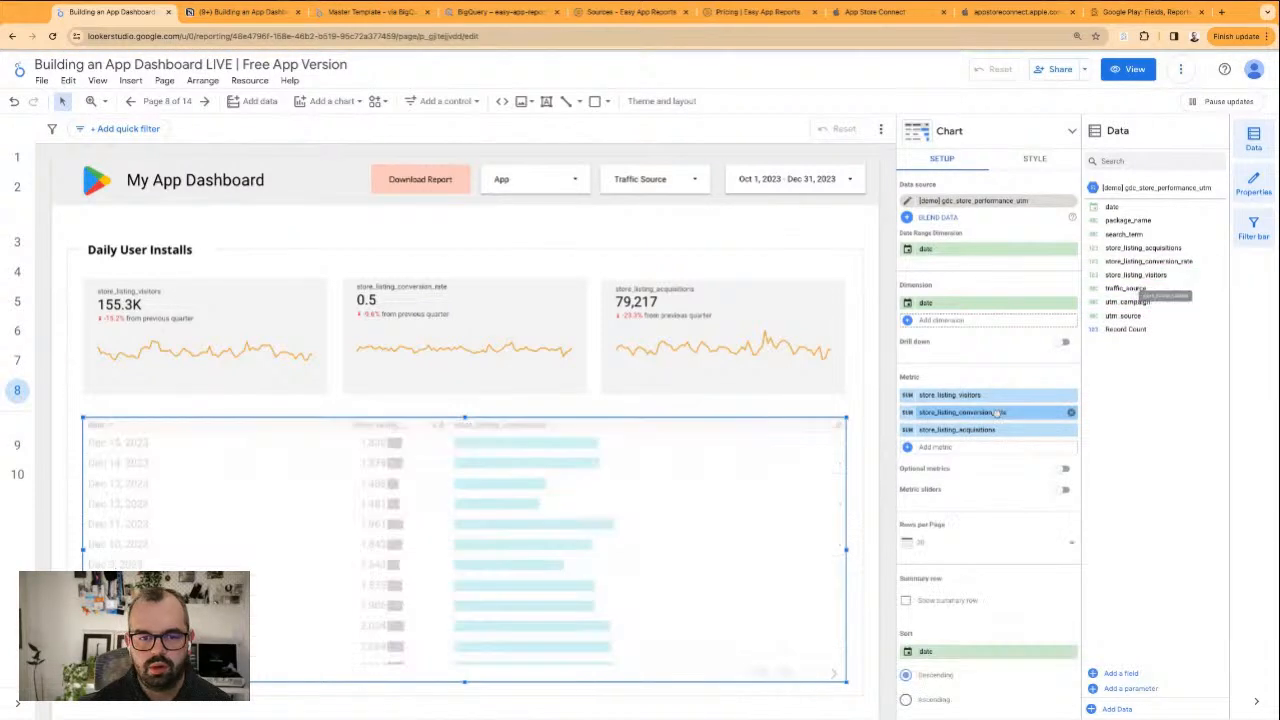
# Set the table's comparison date range to None
pyautogui.scroll(-4, 1044, 443)
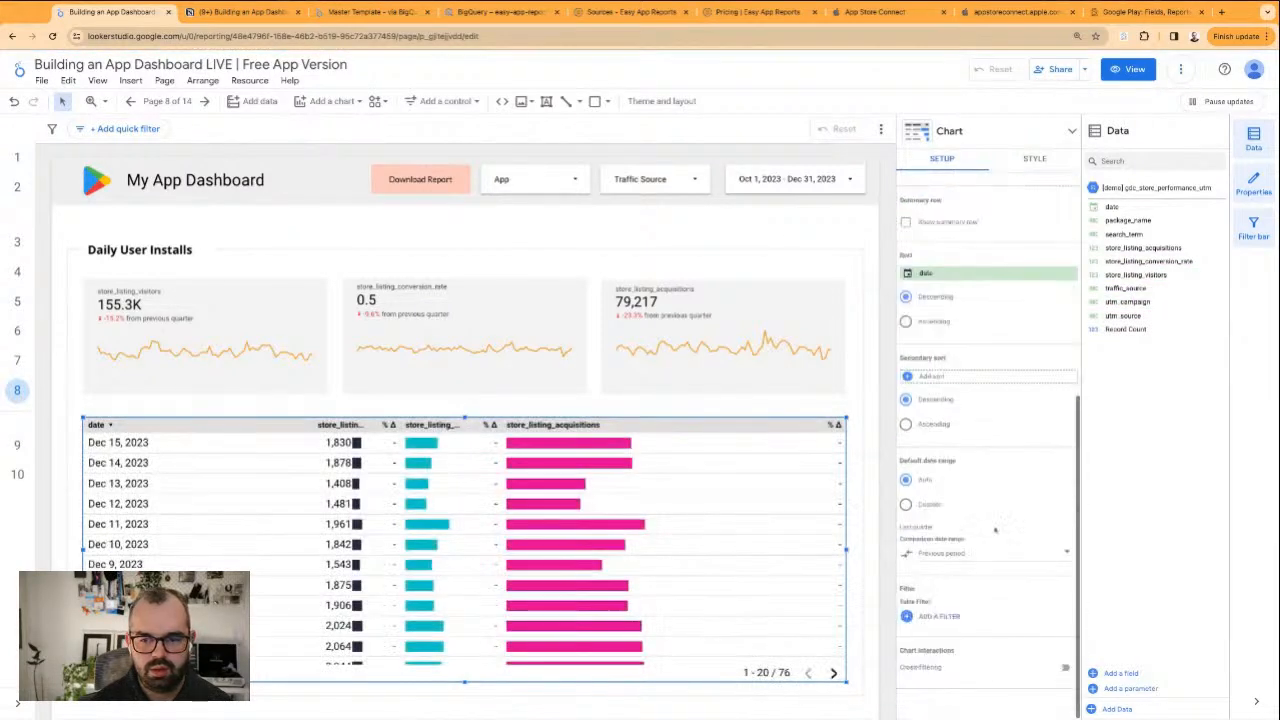
pyautogui.click(946, 555)
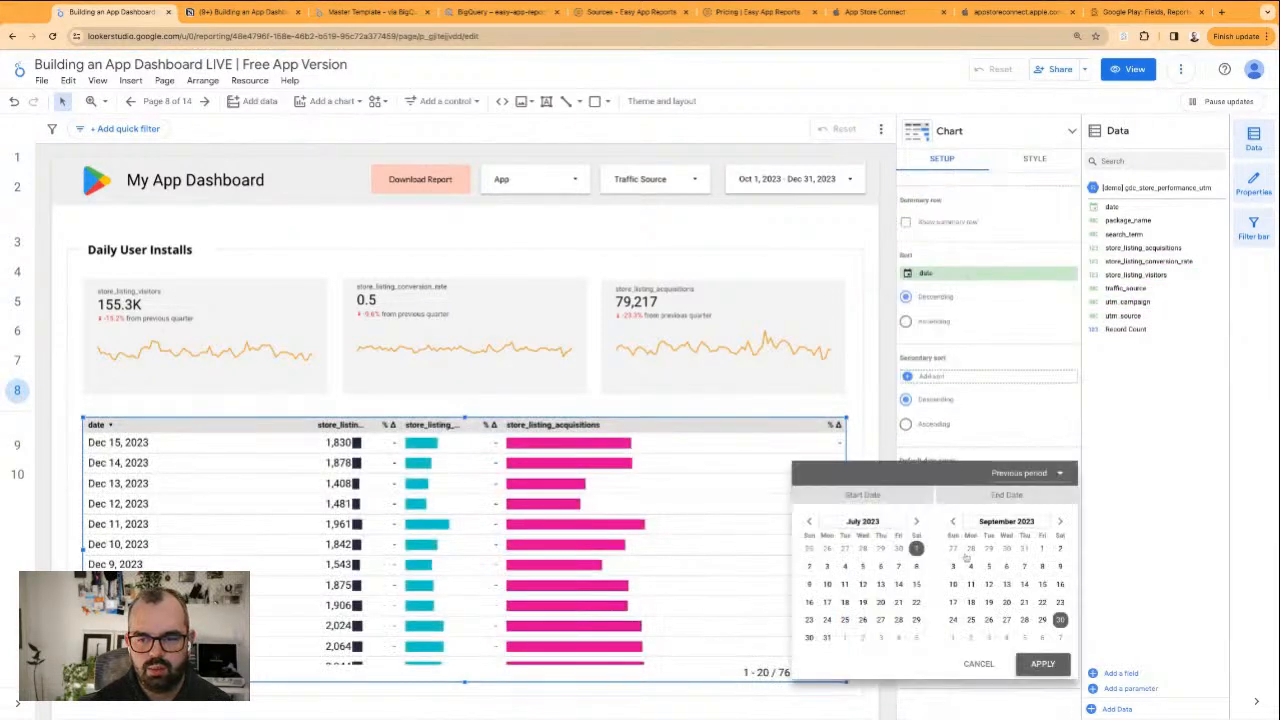
pyautogui.click(1052, 475)
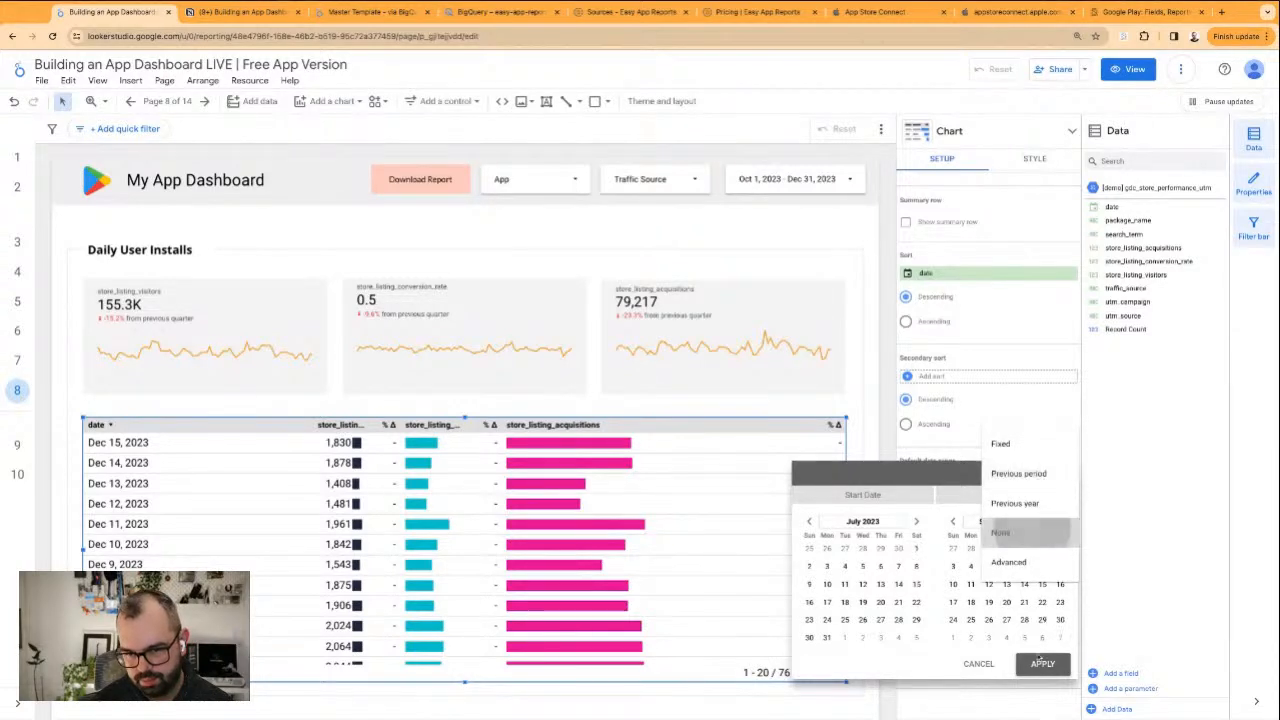
pyautogui.click(1042, 663)
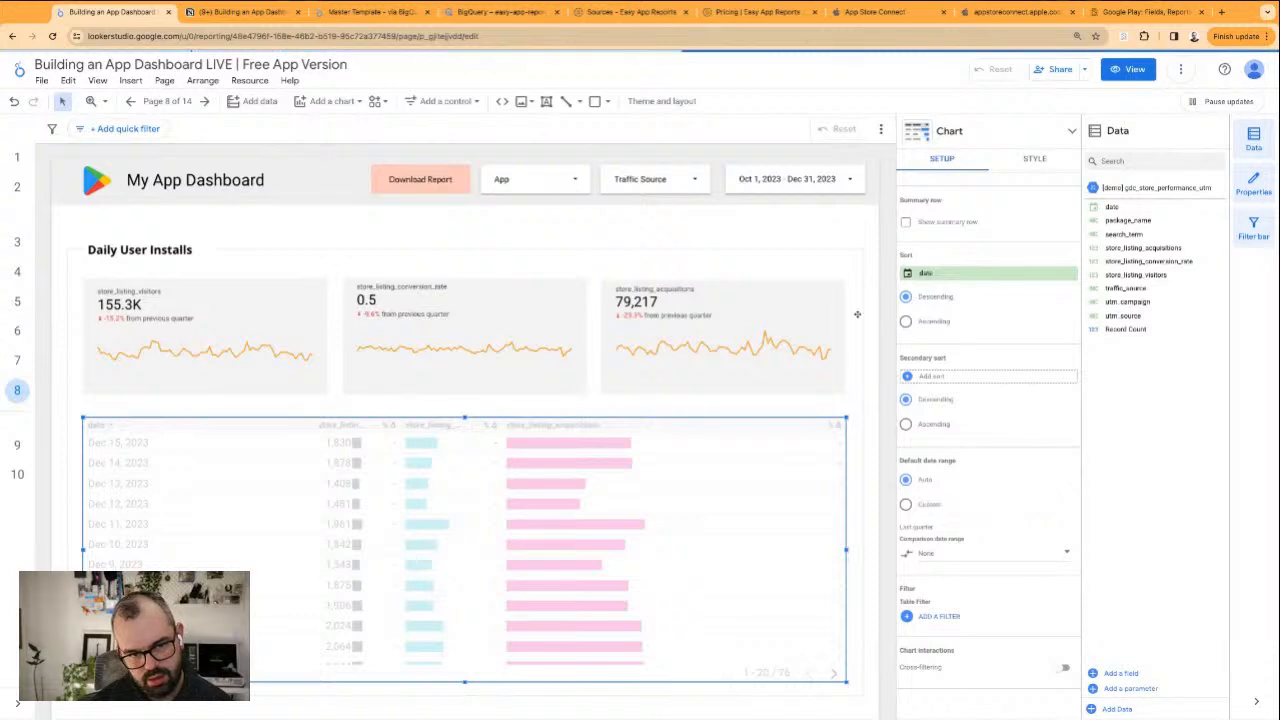
# Resize the columns of the daily store performance table to fit their data
pyautogui.click(1035, 160)
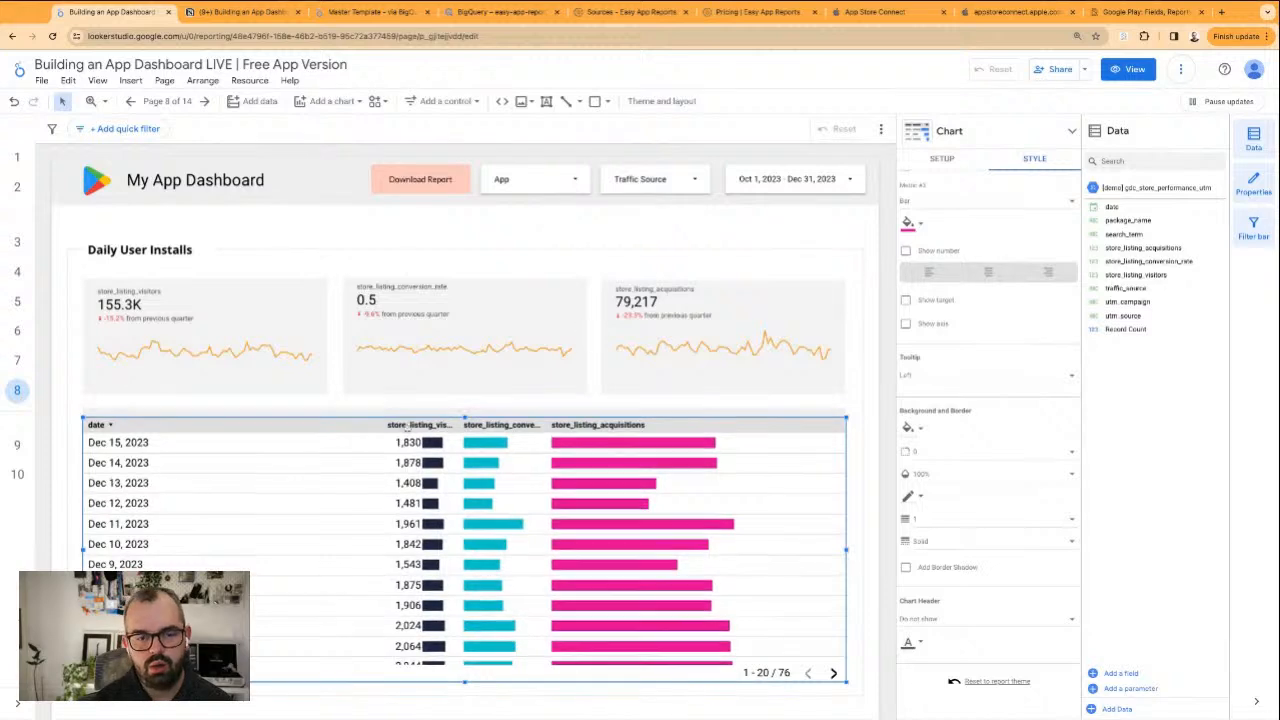
pyautogui.rightClick(829, 428)
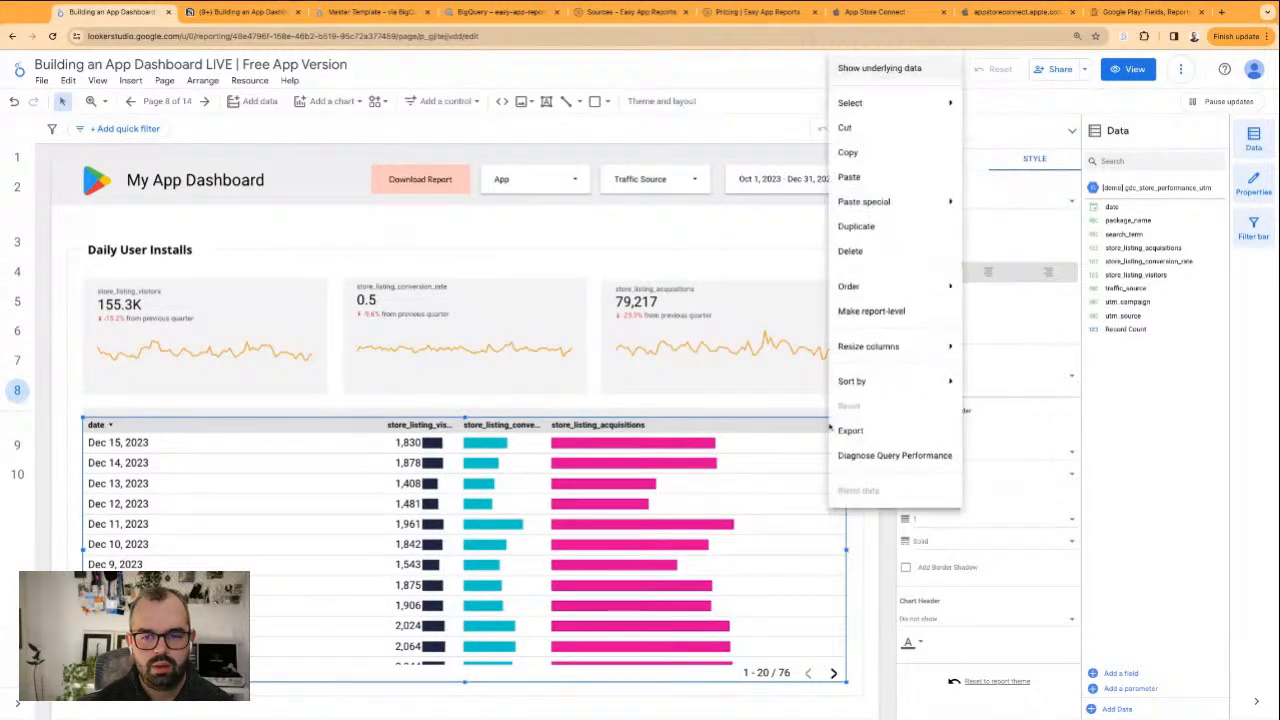
pyautogui.moveTo(937, 350)
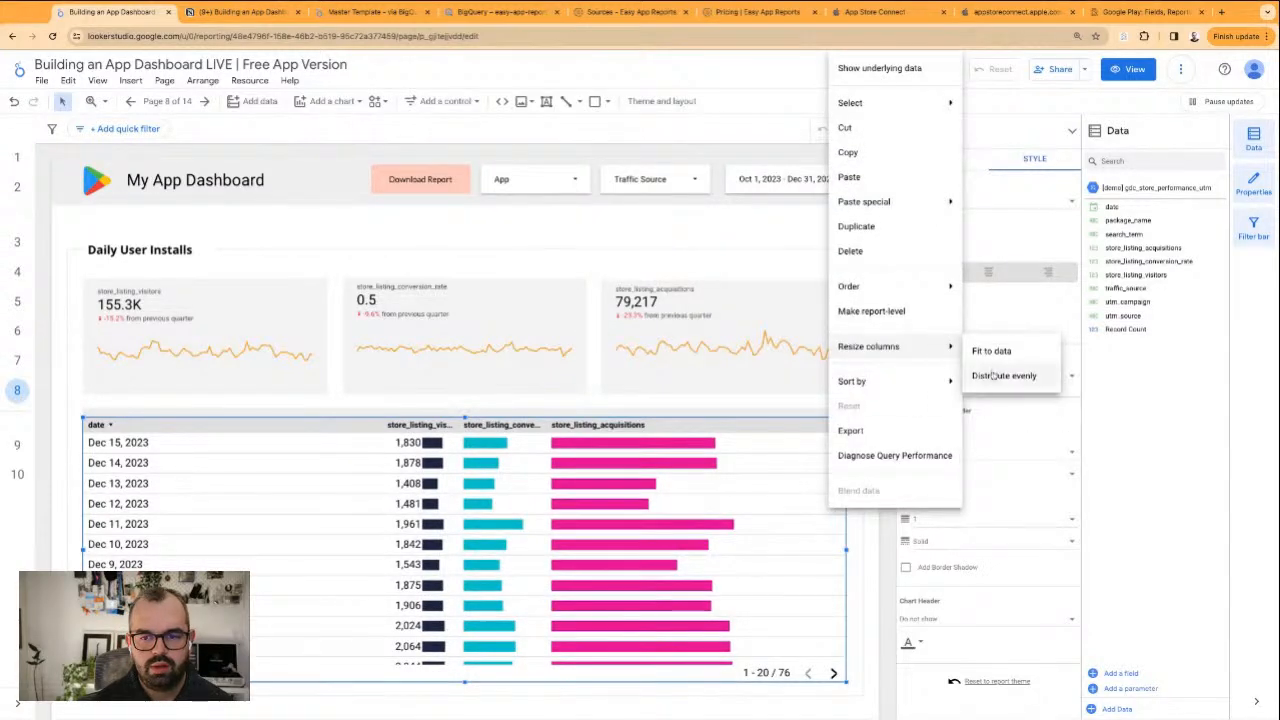
pyautogui.click(993, 351)
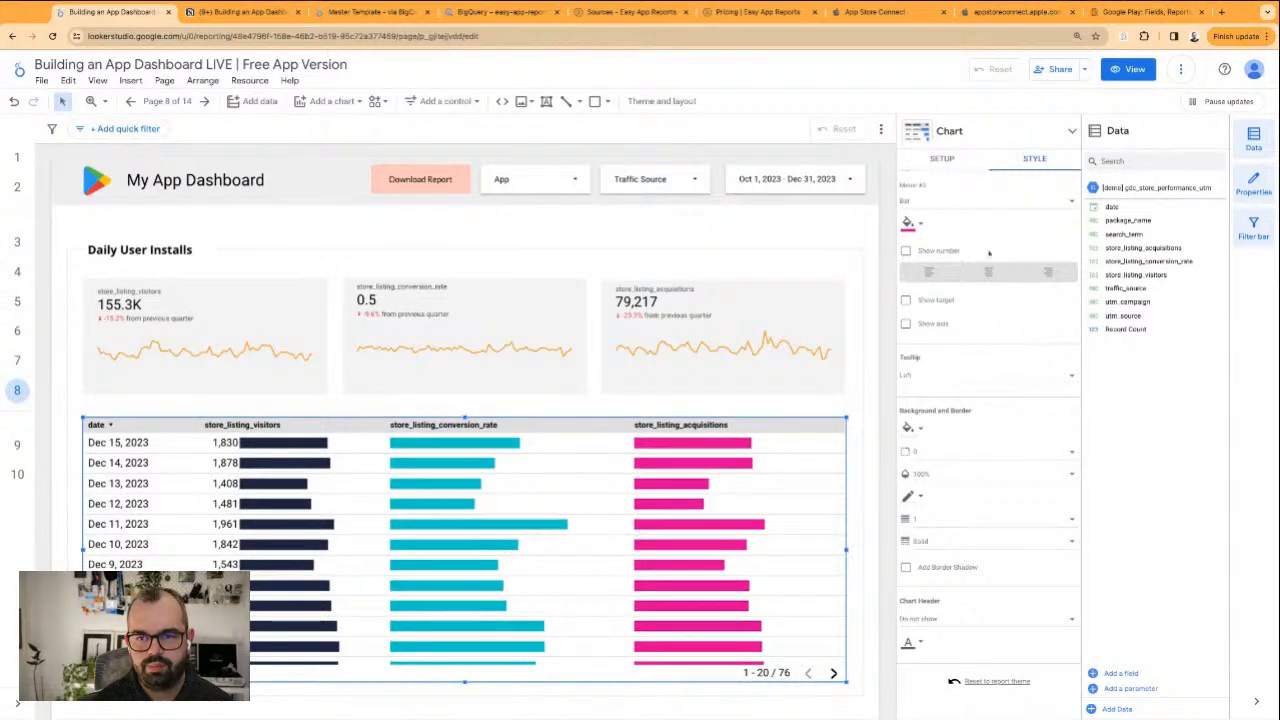
# Display the table's store_listing_conversion_rate metric as a heatmap
pyautogui.scroll(3, 983, 315)
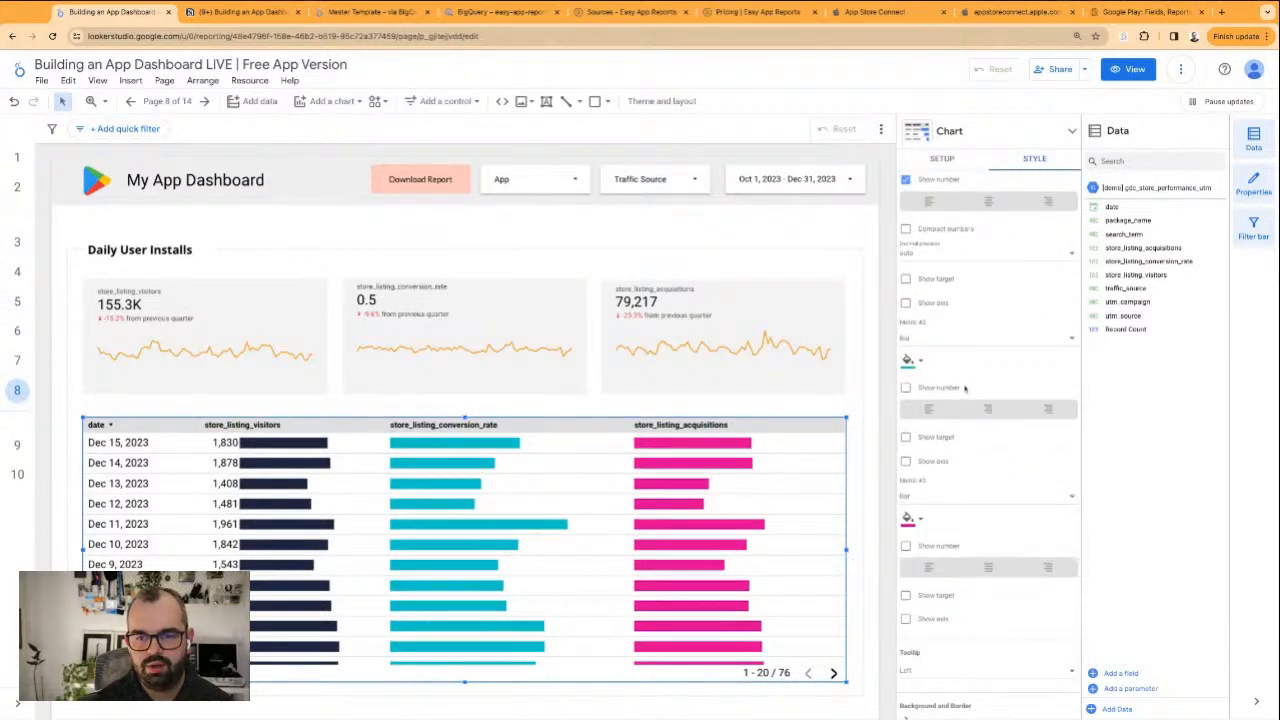
pyautogui.click(998, 338)
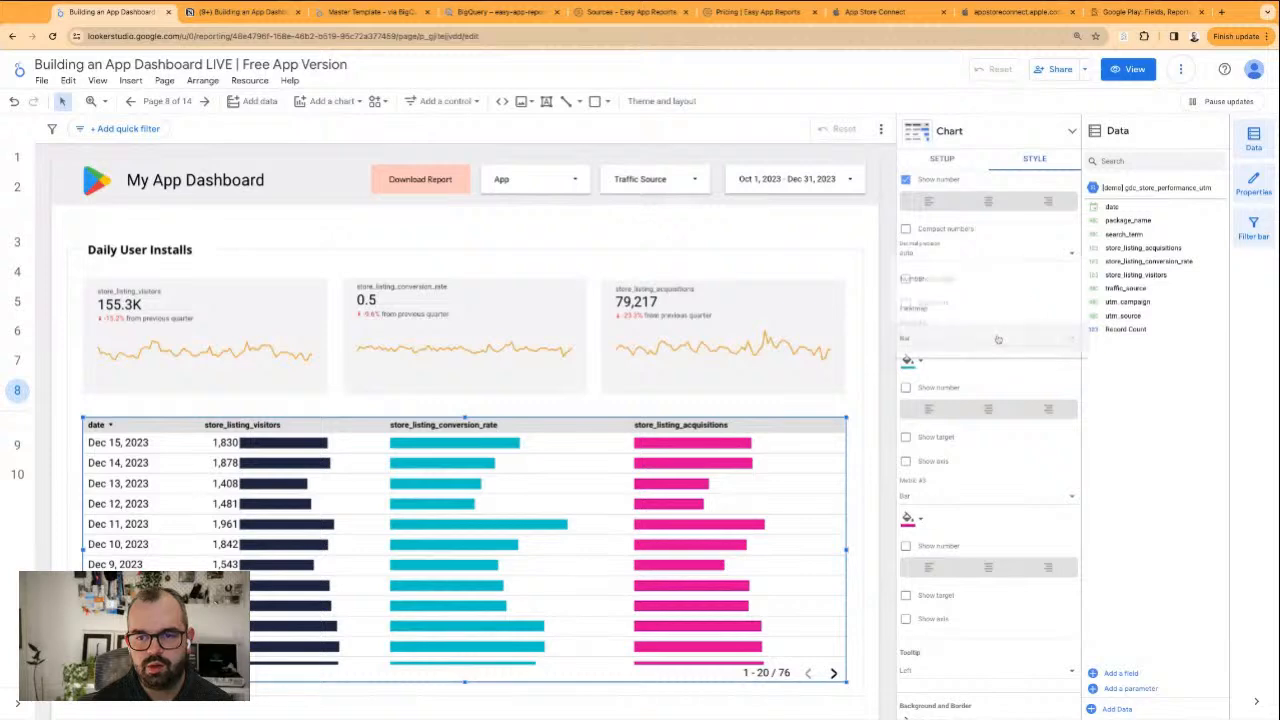
pyautogui.click(962, 309)
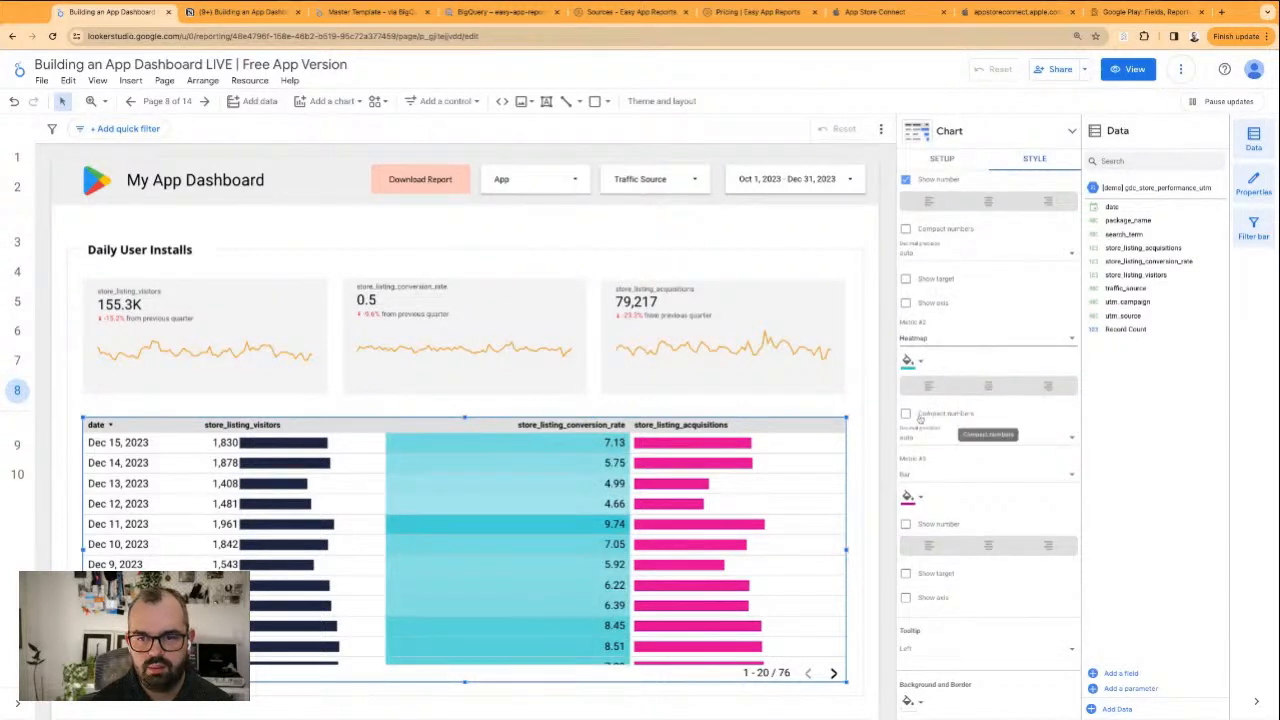
# Colour the store_listing_acquisitions bars dark navy and show their numbers in the table
pyautogui.click(909, 498)
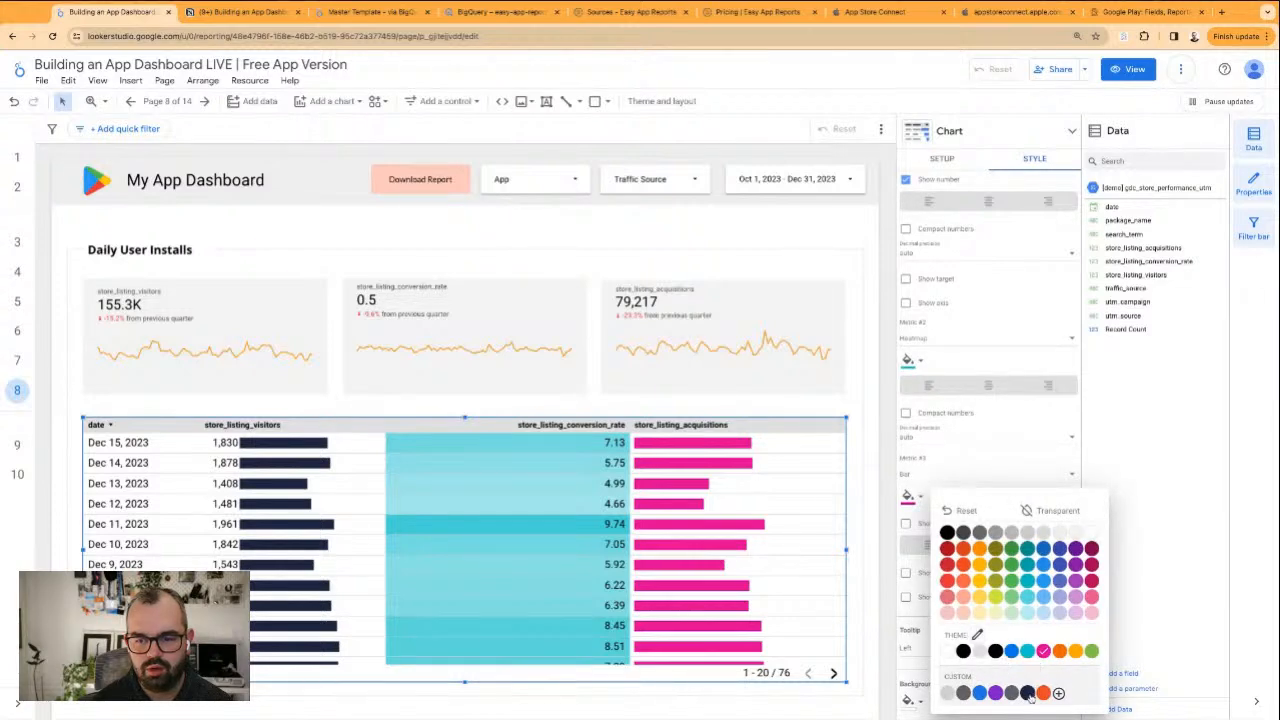
pyautogui.click(1031, 695)
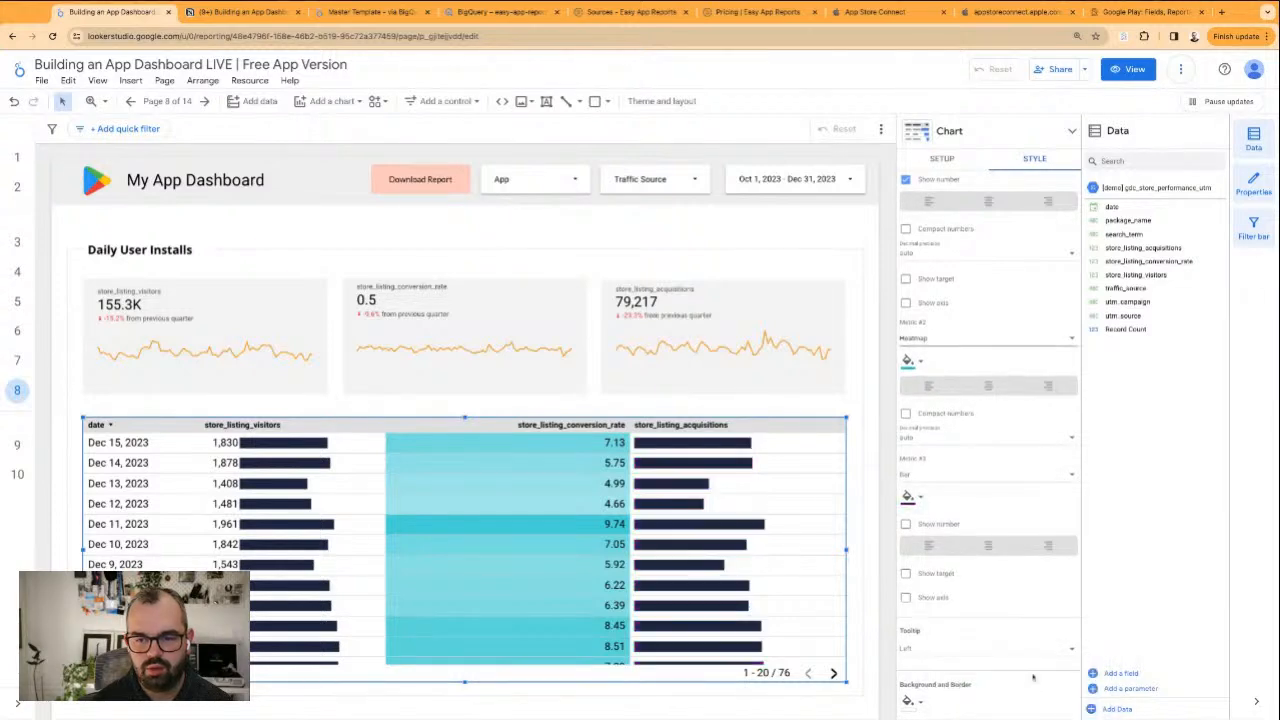
pyautogui.click(929, 526)
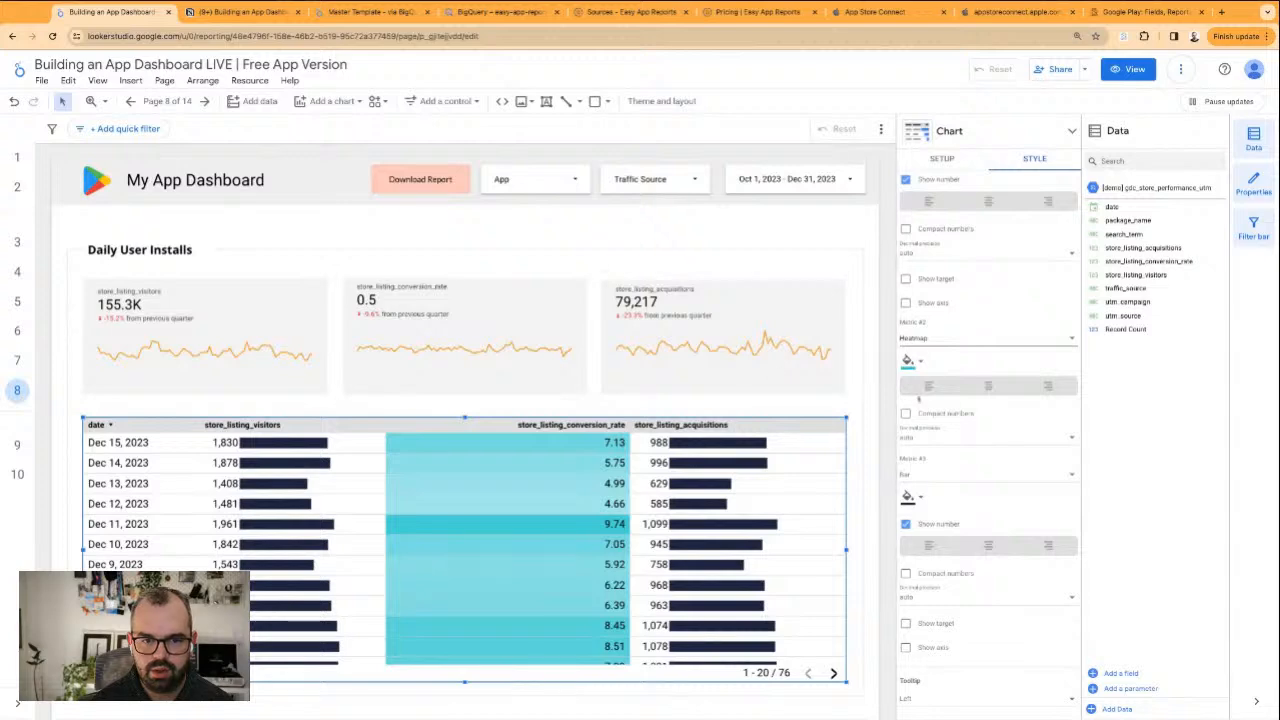
# Set the conversion rate heatmap to a light greyish-blue custom colour, #b0b8d3
pyautogui.click(912, 362)
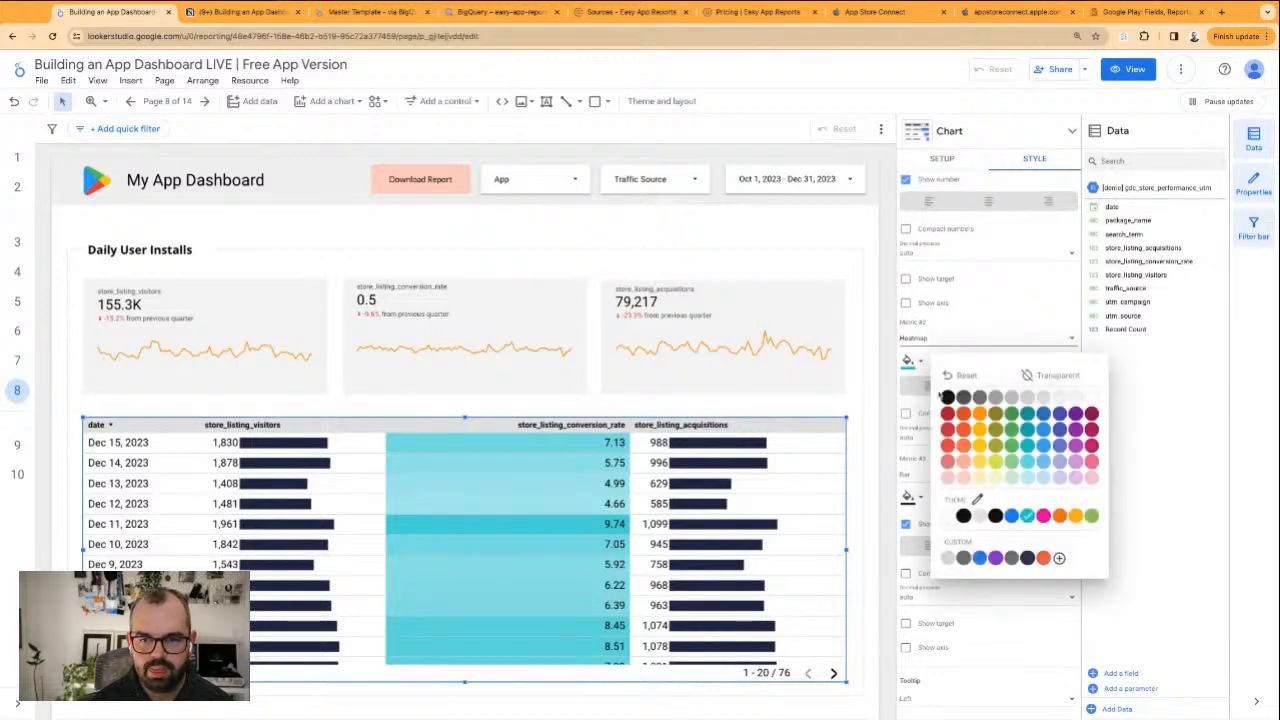
pyautogui.click(1027, 559)
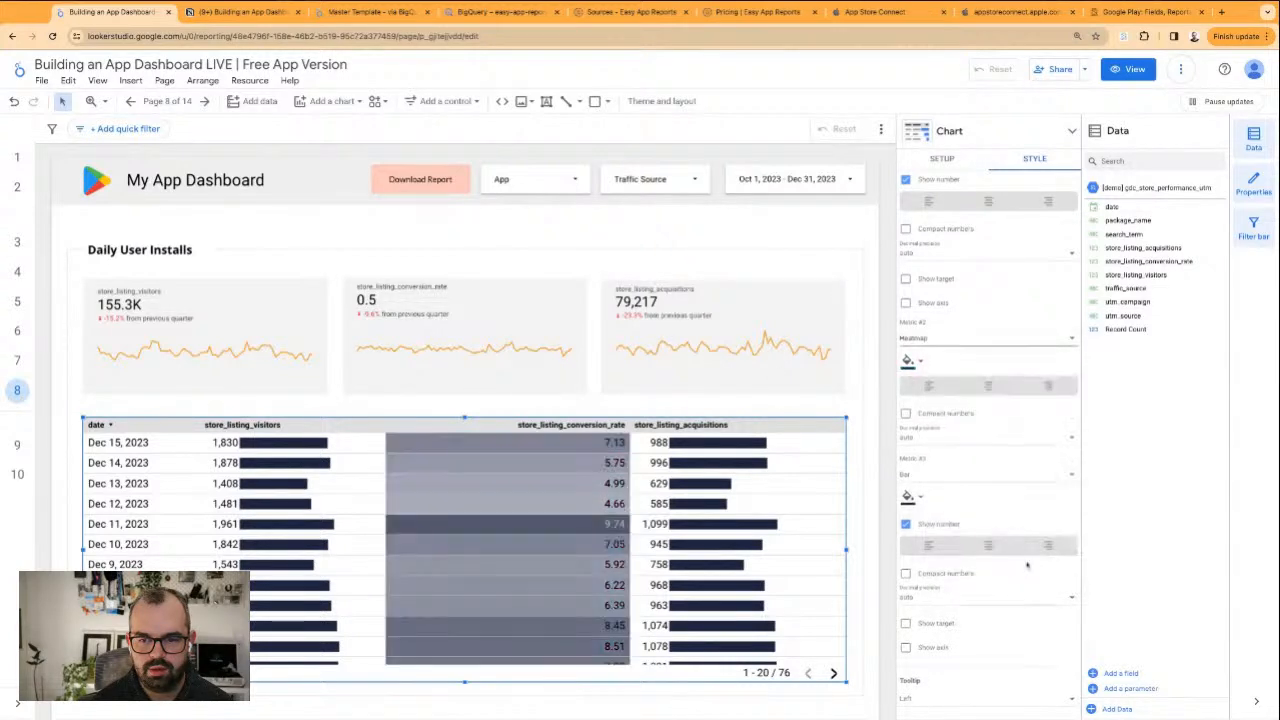
pyautogui.click(910, 362)
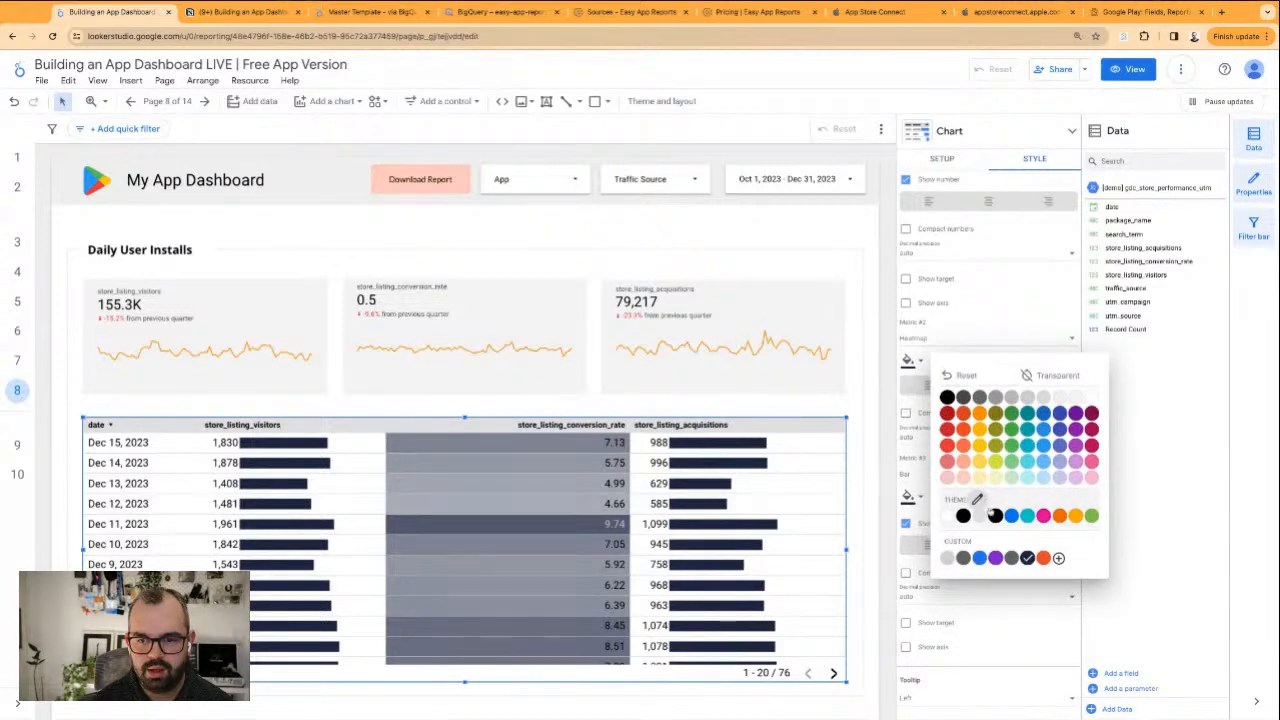
pyautogui.click(1058, 558)
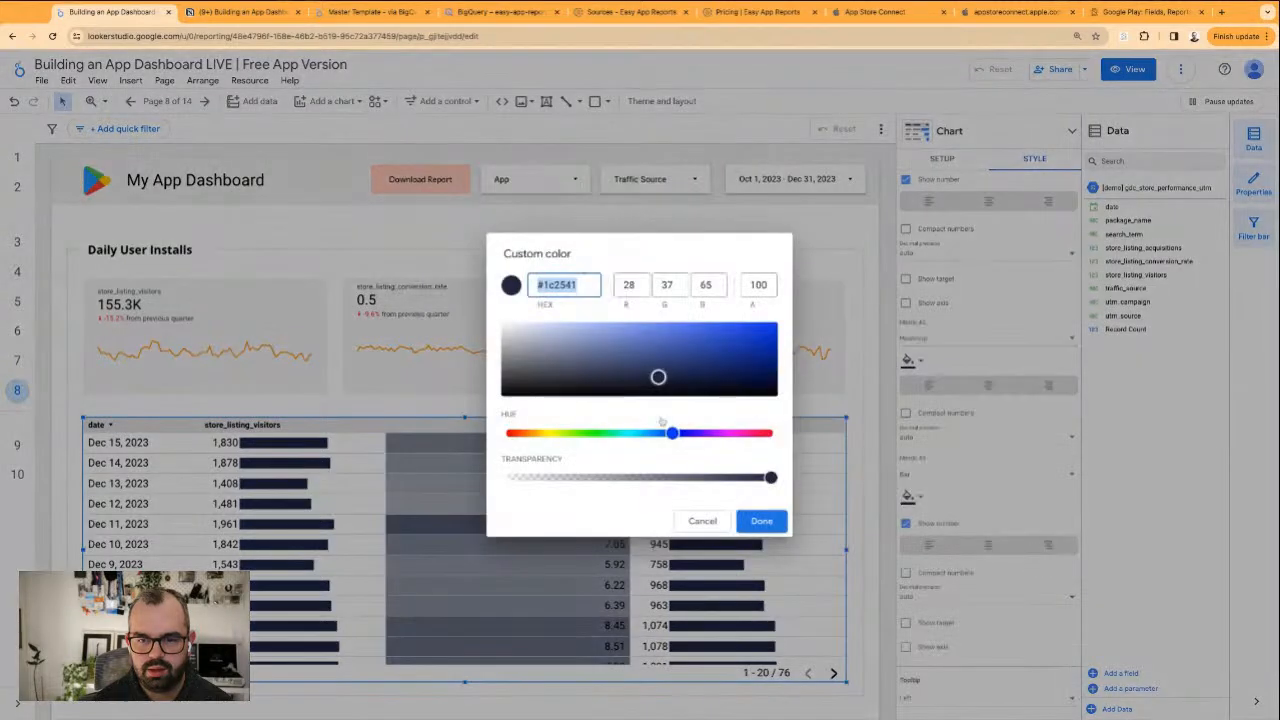
pyautogui.moveTo(658, 378); pyautogui.dragTo(548, 334)
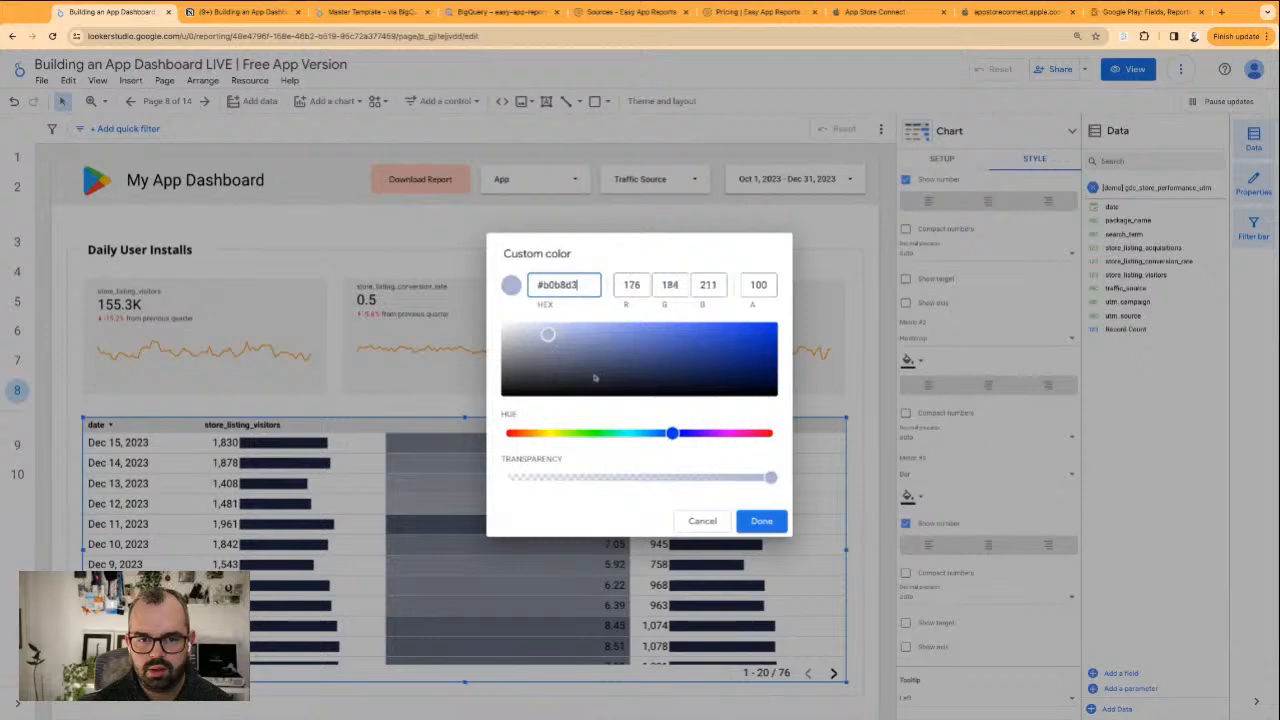
pyautogui.click(772, 520)
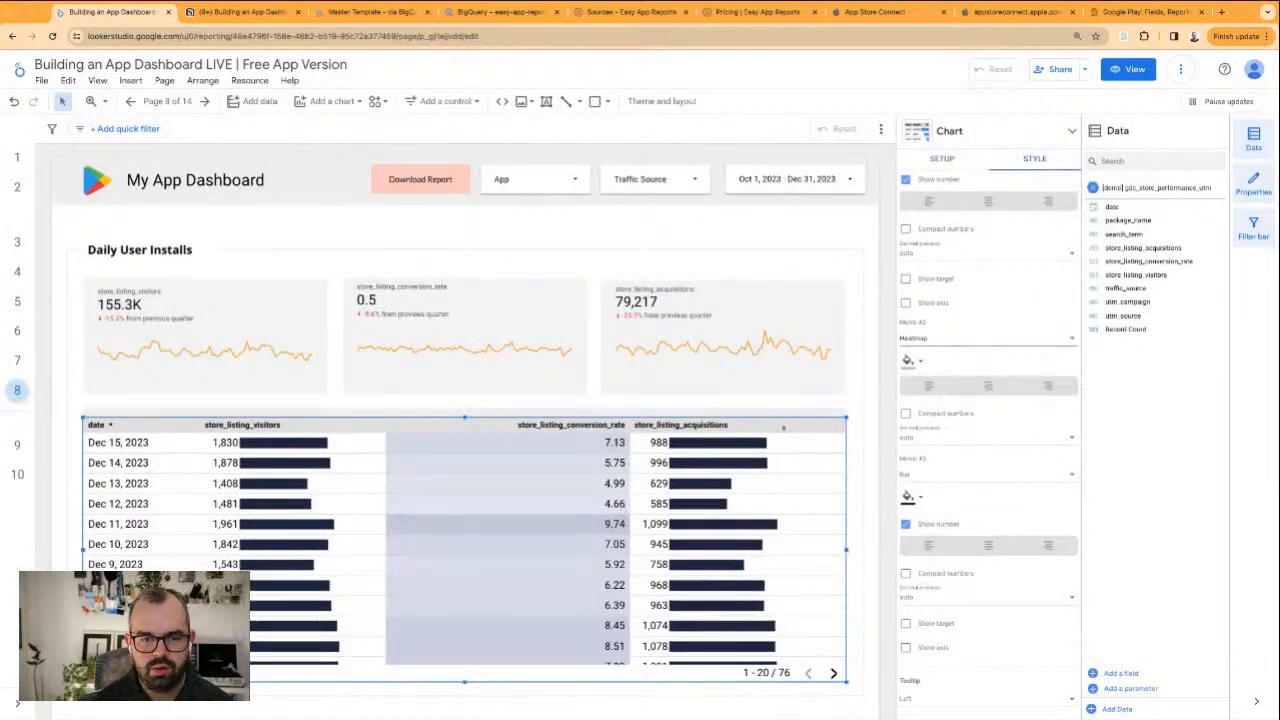
# Fit the table's column widths to their data again
pyautogui.rightClick(820, 420)
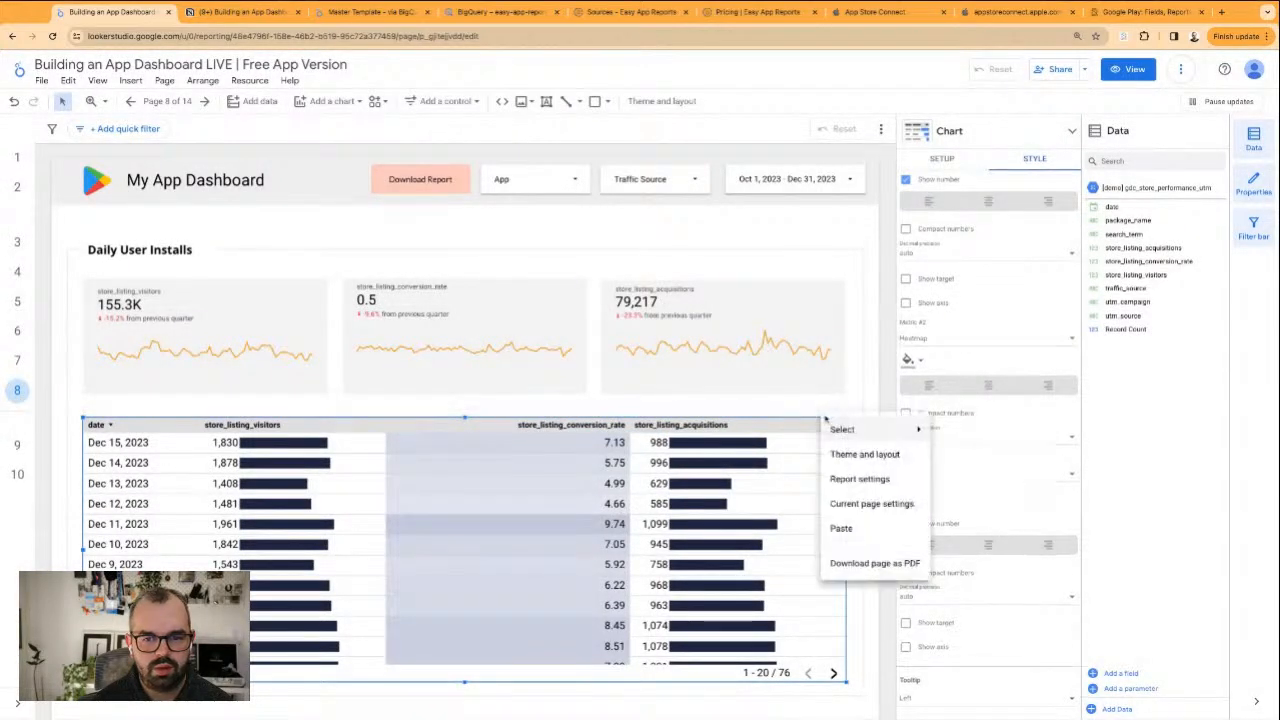
pyautogui.click(808, 500)
pyautogui.rightClick(808, 500)
pyautogui.moveTo(920, 347)
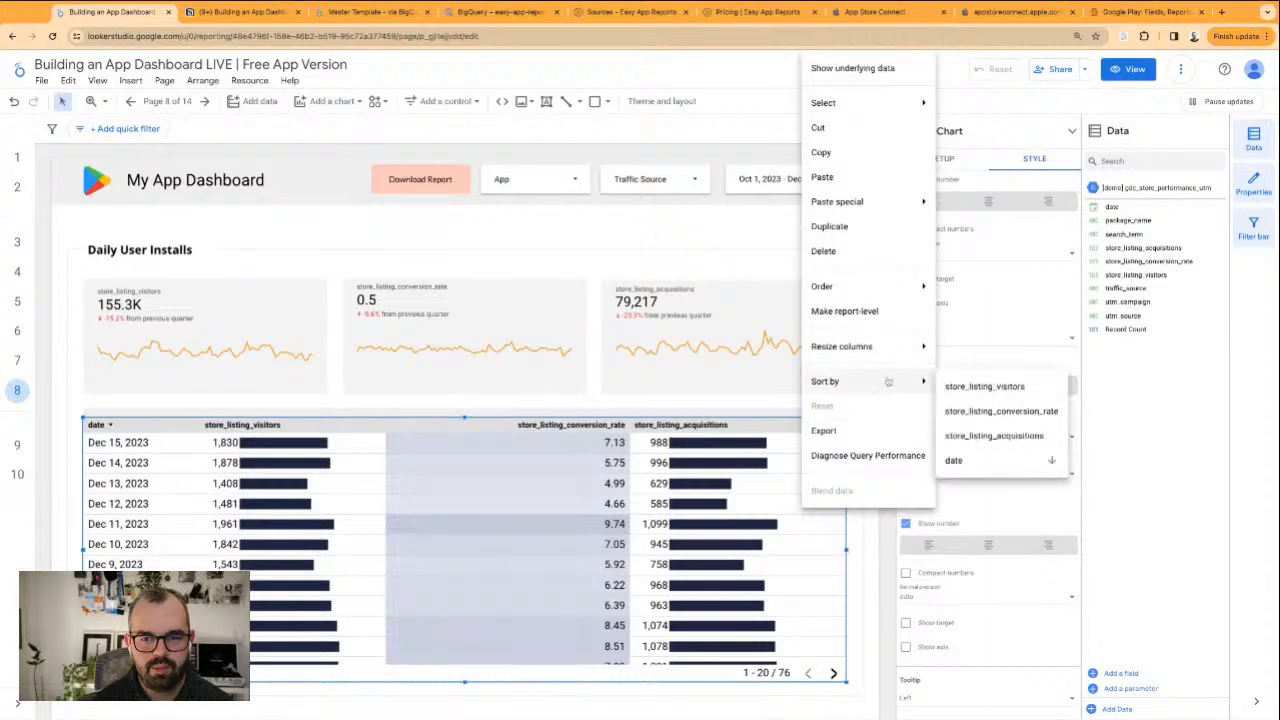
pyautogui.click(962, 351)
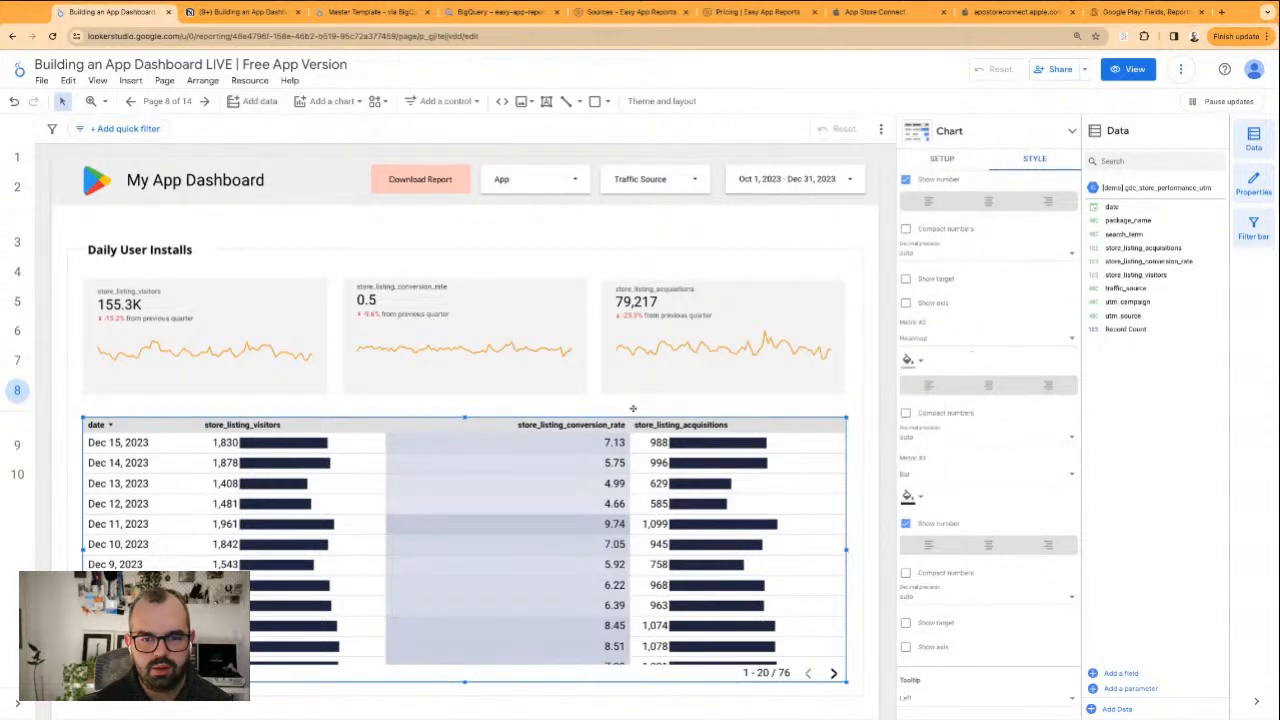
# Widen the table's store_listing_visitors column and narrow the store_listing_conversion_rate column to roughly its header's width
pyautogui.click(406, 407)
pyautogui.click(394, 430)
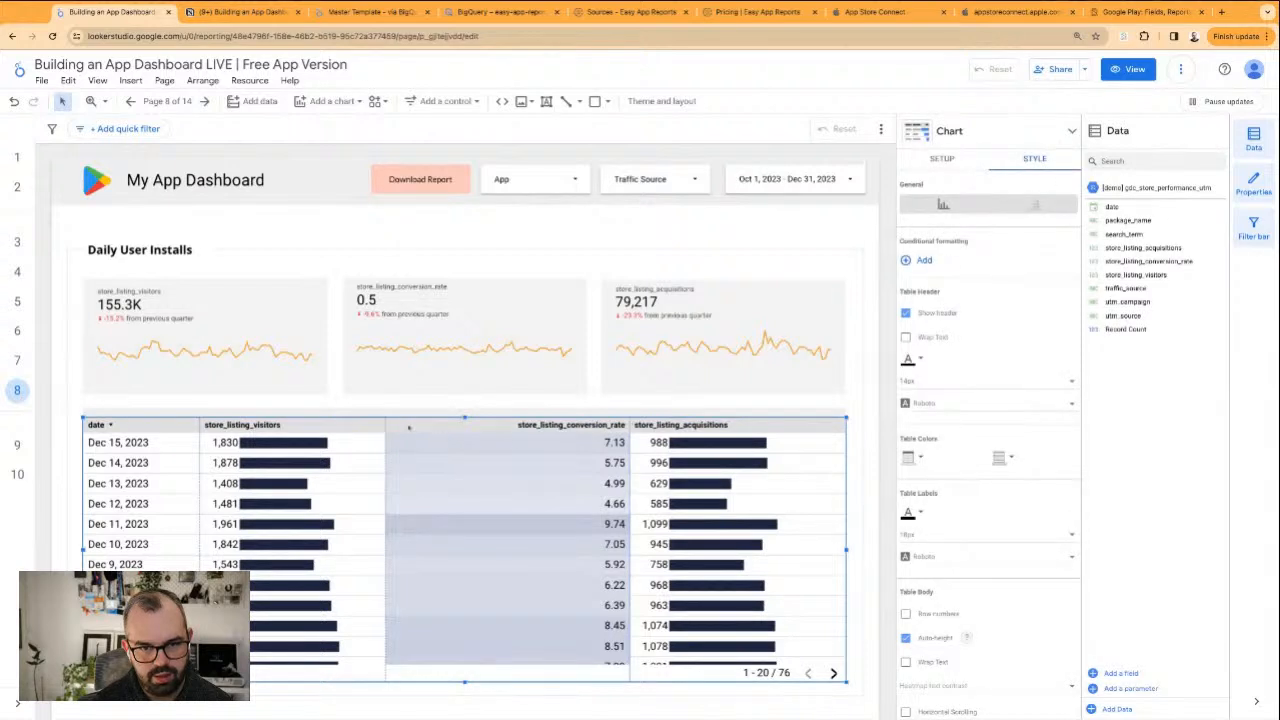
pyautogui.moveTo(386, 426); pyautogui.dragTo(455, 427)
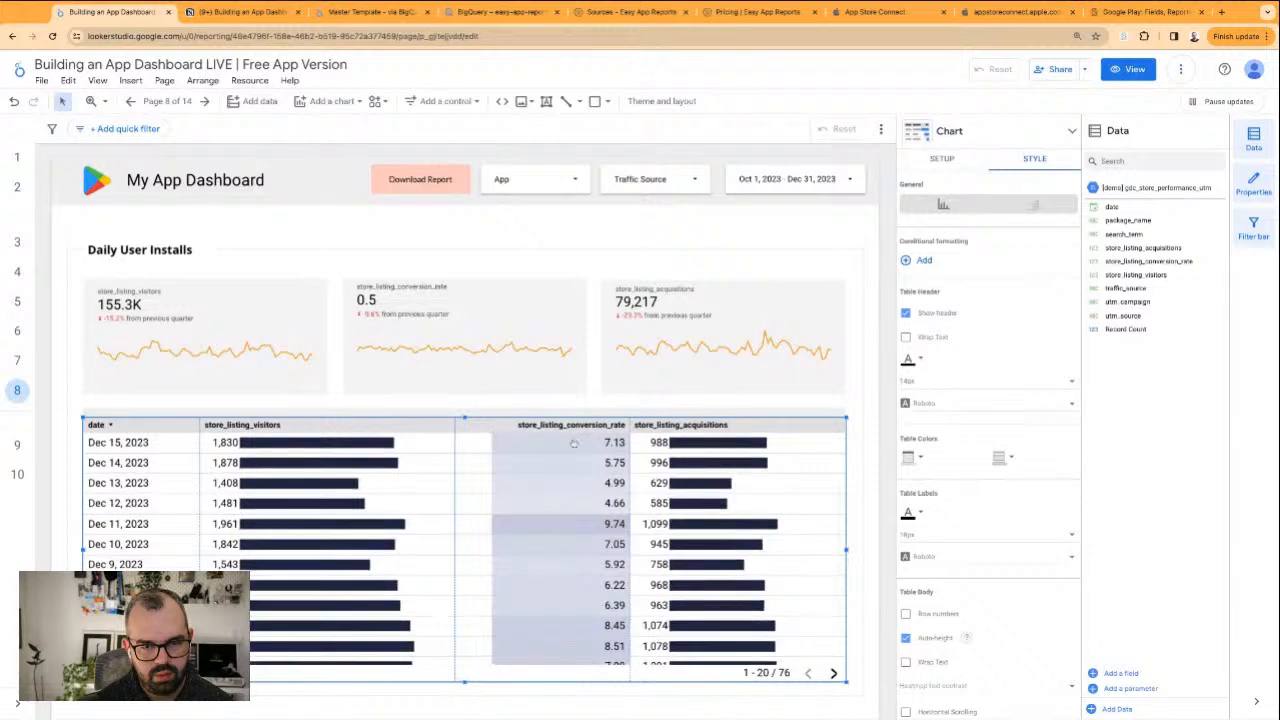
pyautogui.moveTo(629, 424); pyautogui.dragTo(586, 425)
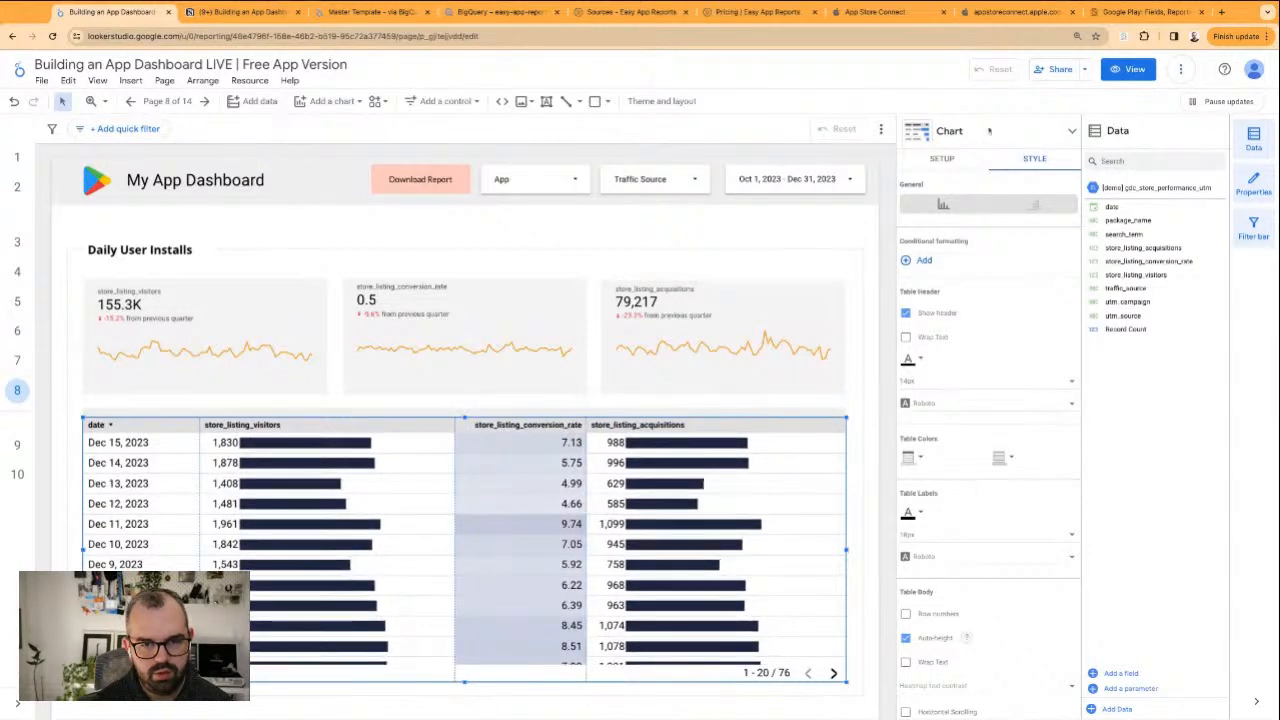
# Rename the table's store_listing_conversion_rate metric to "Store Listing Conv. Rarte" and reload the report
pyautogui.click(935, 159)
pyautogui.click(932, 415)
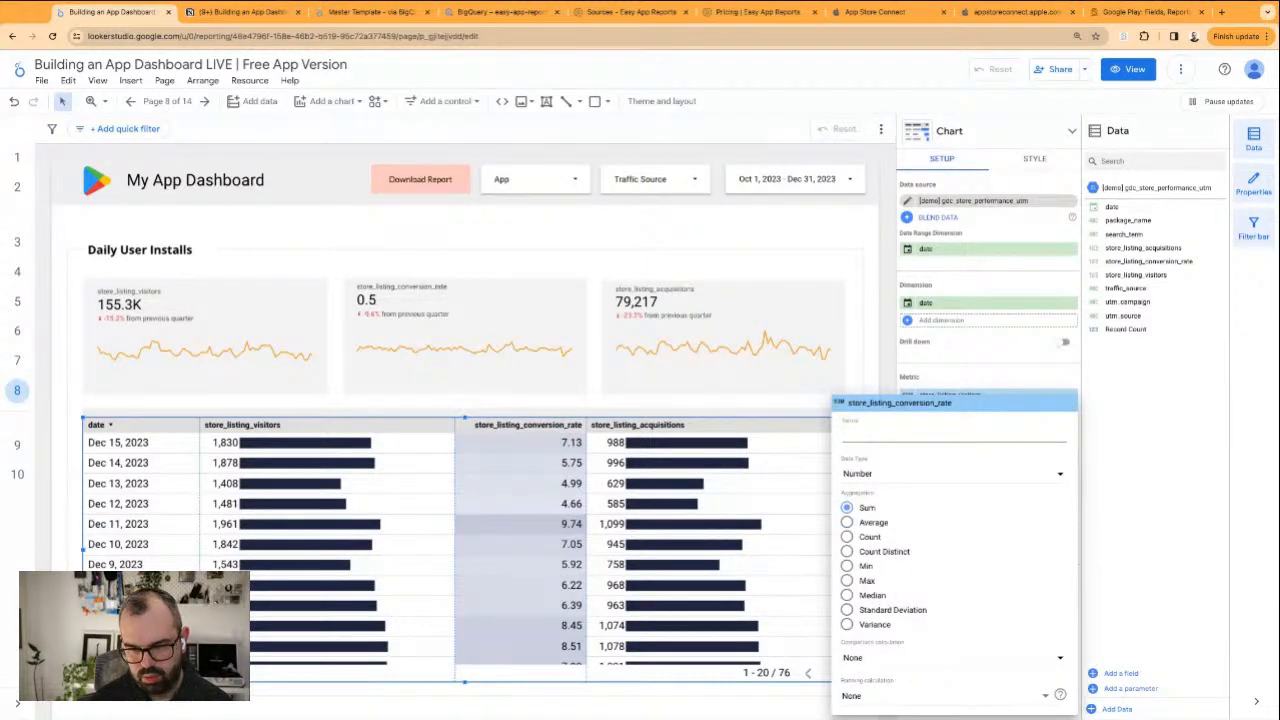
pyautogui.write('Store List')
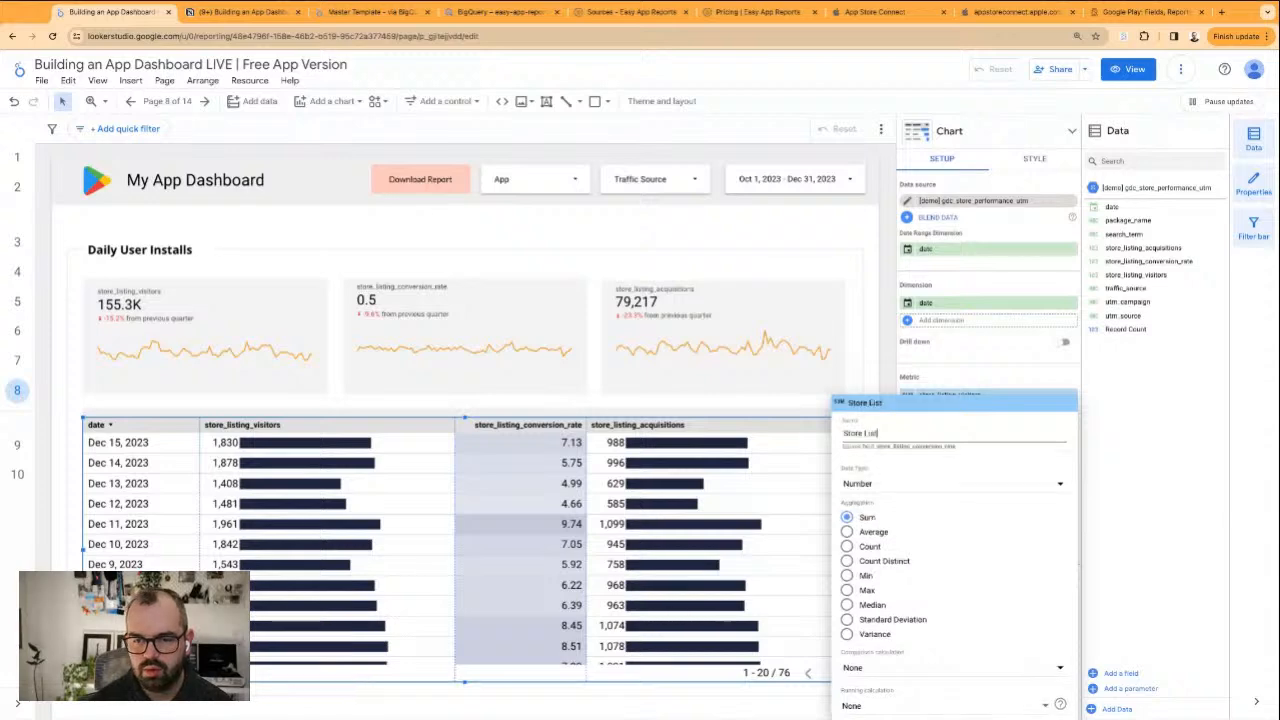
pyautogui.write('ong')
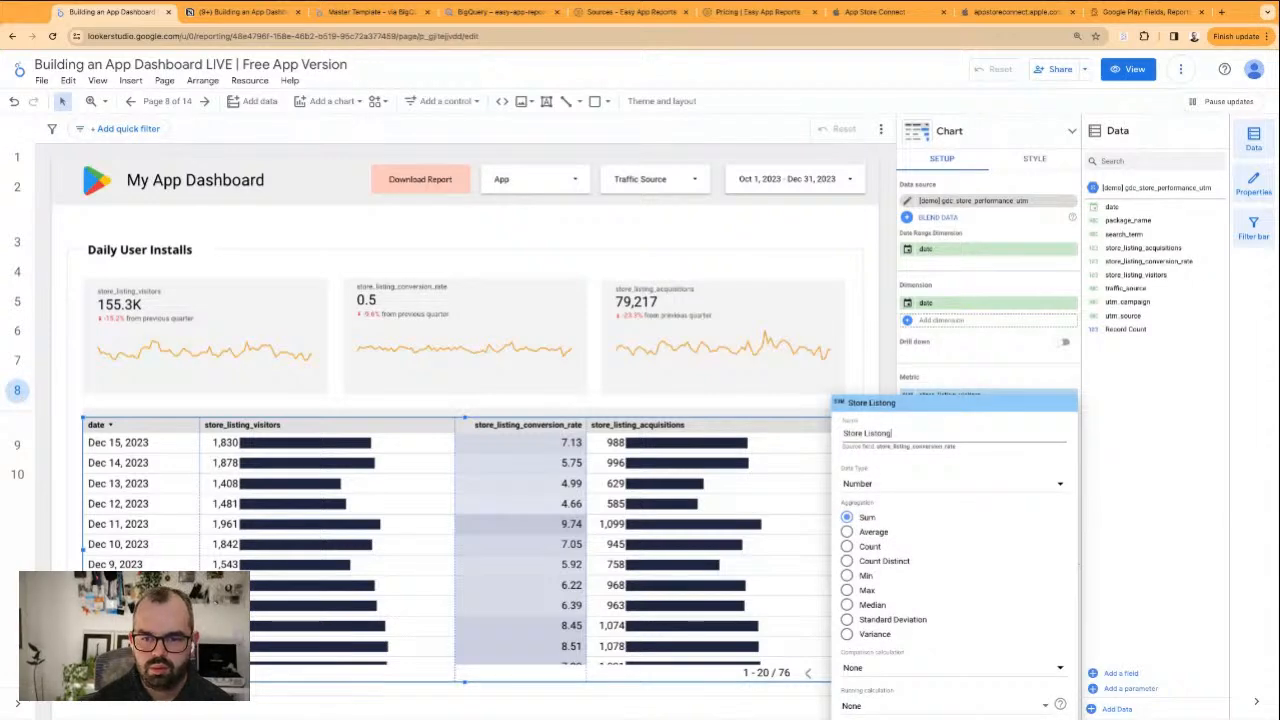
pyautogui.press('BackSpace')
pyautogui.press('BackSpace')
pyautogui.press('BackSpace')
pyautogui.press('BackSpace')
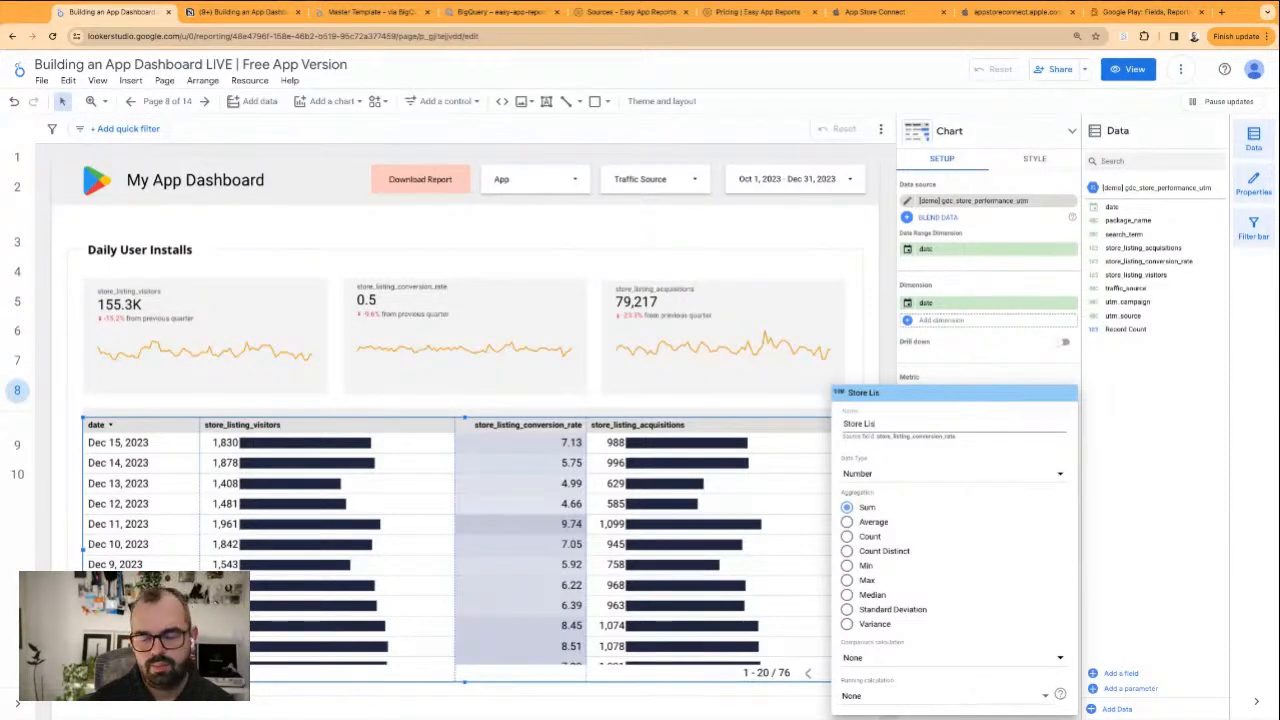
pyautogui.write('ting Conv. Rarte')
pyautogui.press('Return')
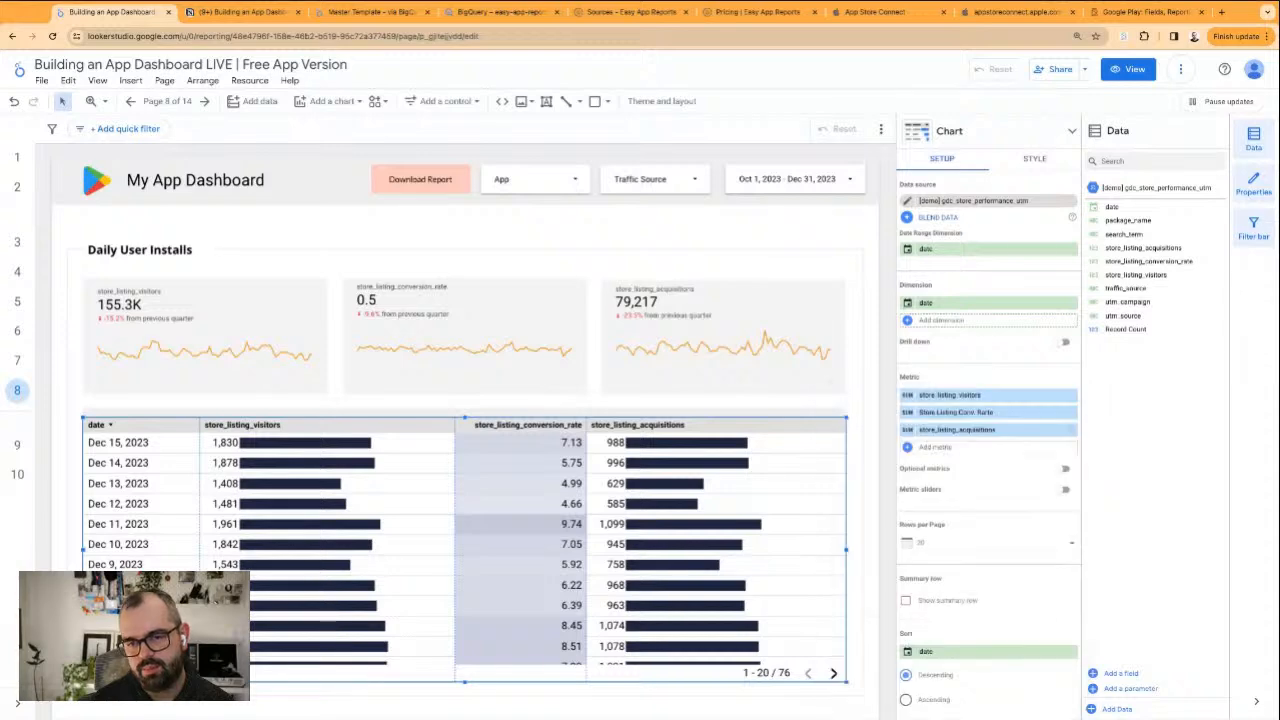
pyautogui.click(53, 36)
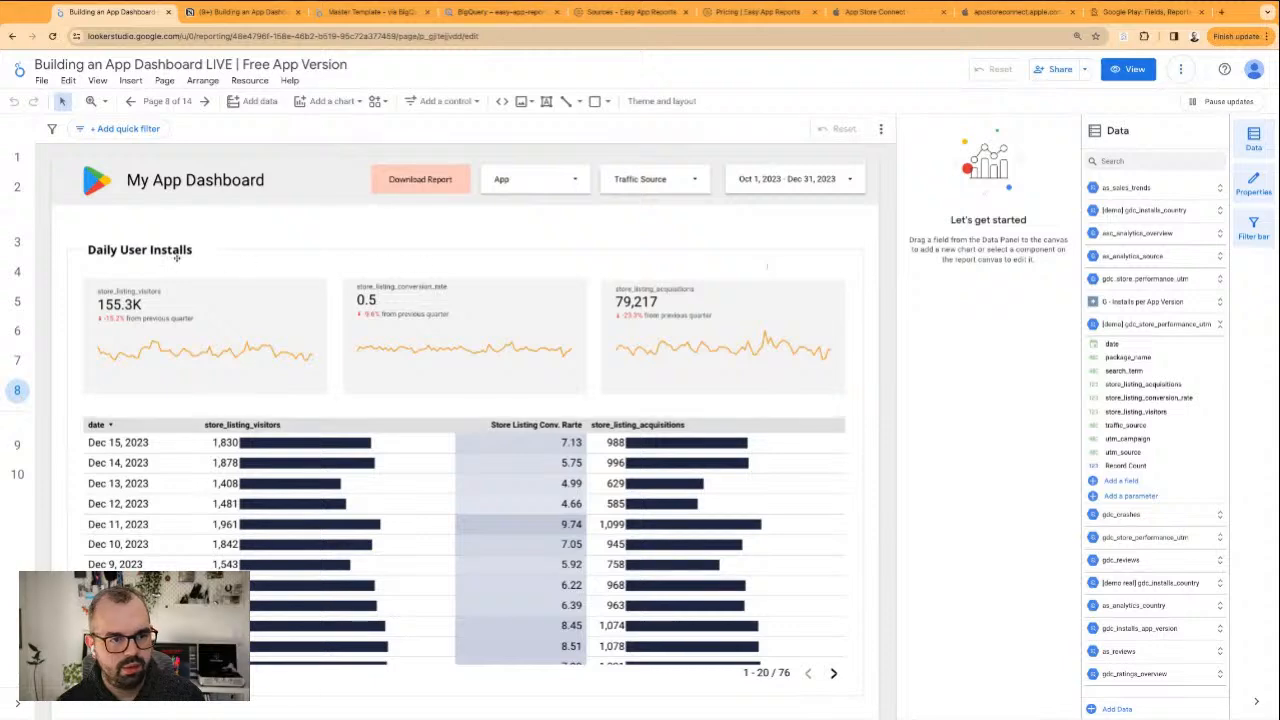
# Change the sparklines of the three scorecards above the table to a dark colour
pyautogui.click(75, 298)
pyautogui.click(57, 299)
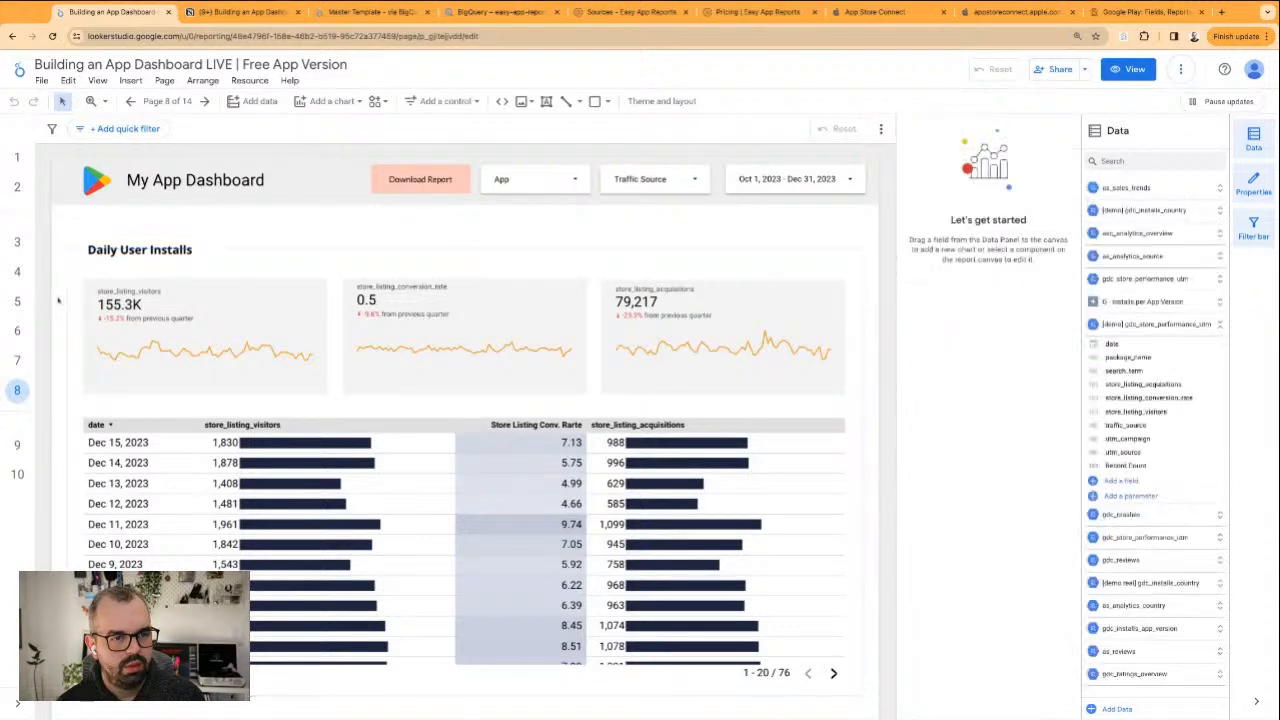
pyautogui.moveTo(57, 298); pyautogui.dragTo(761, 391)
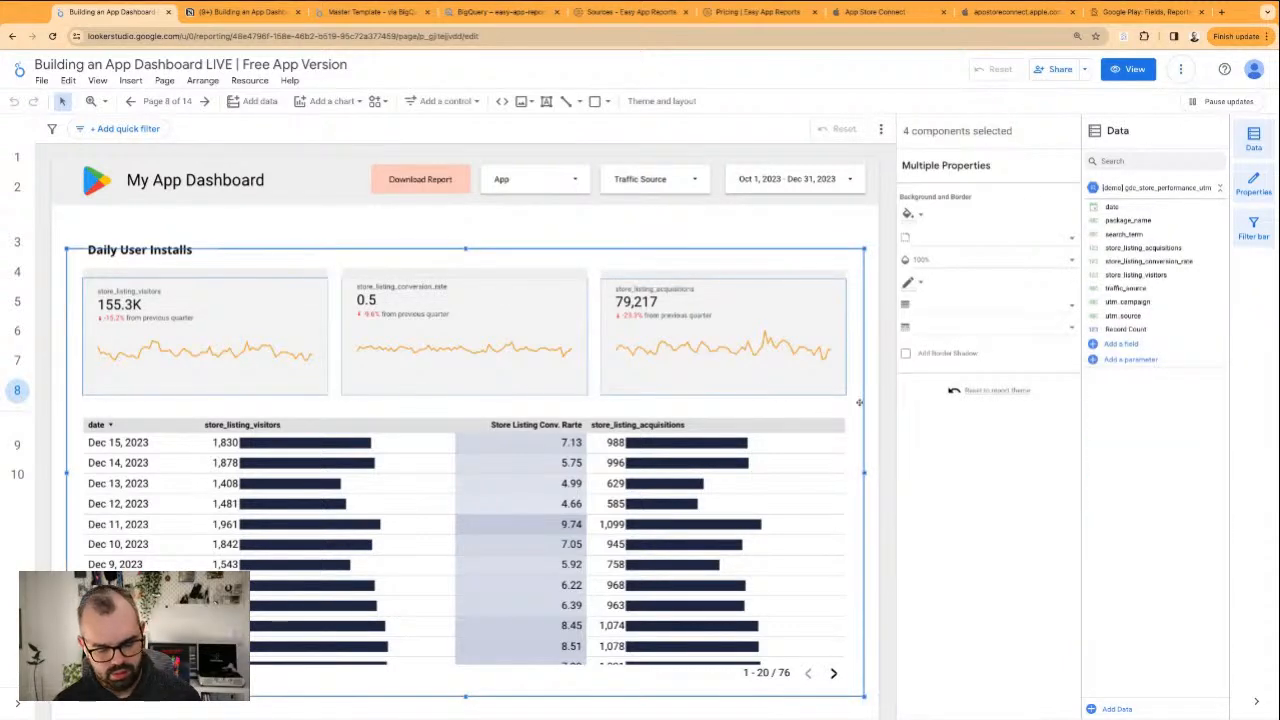
pyautogui.keyDown('ctrl'); pyautogui.click(865, 343); pyautogui.keyUp('ctrl')
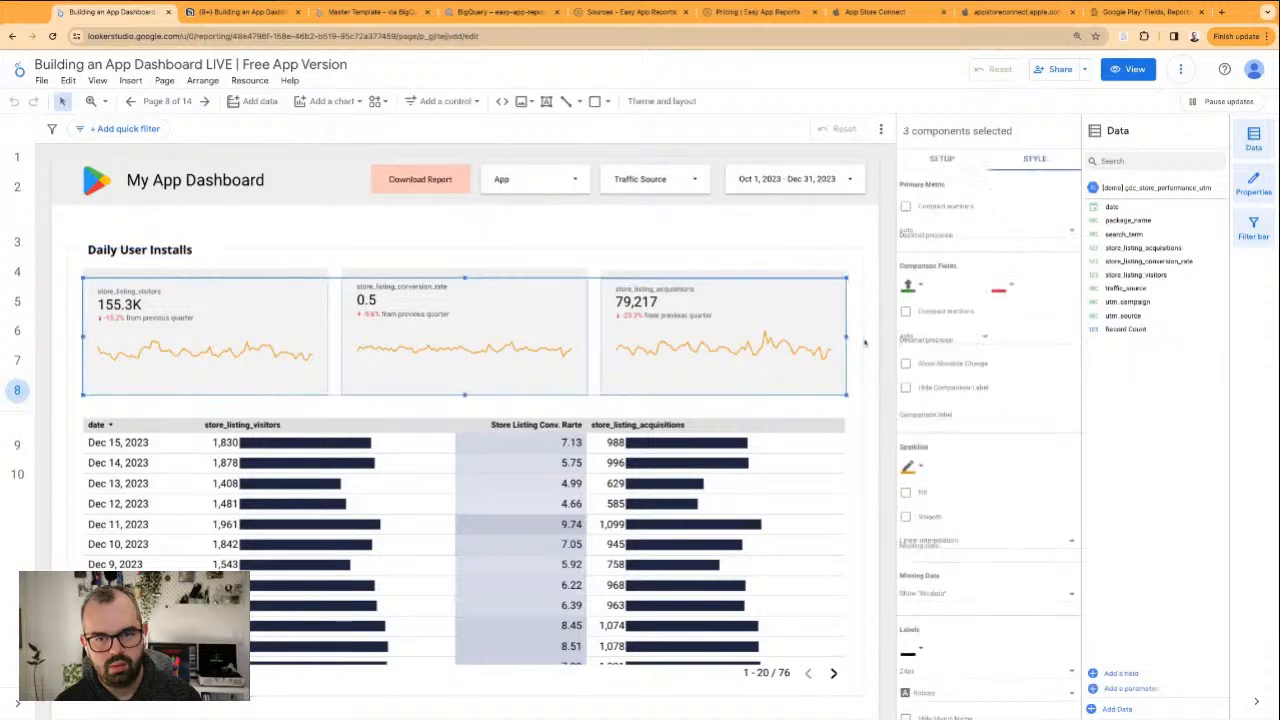
pyautogui.click(909, 469)
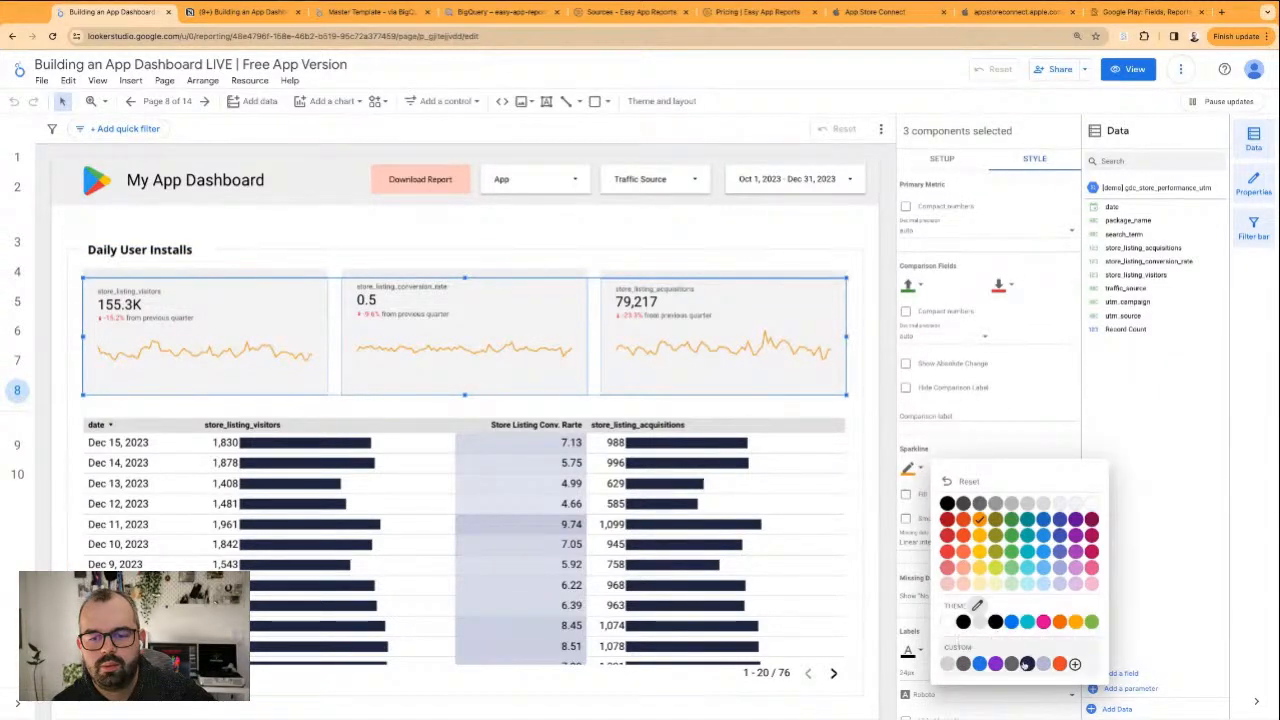
pyautogui.click(963, 622)
pyautogui.click(700, 235)
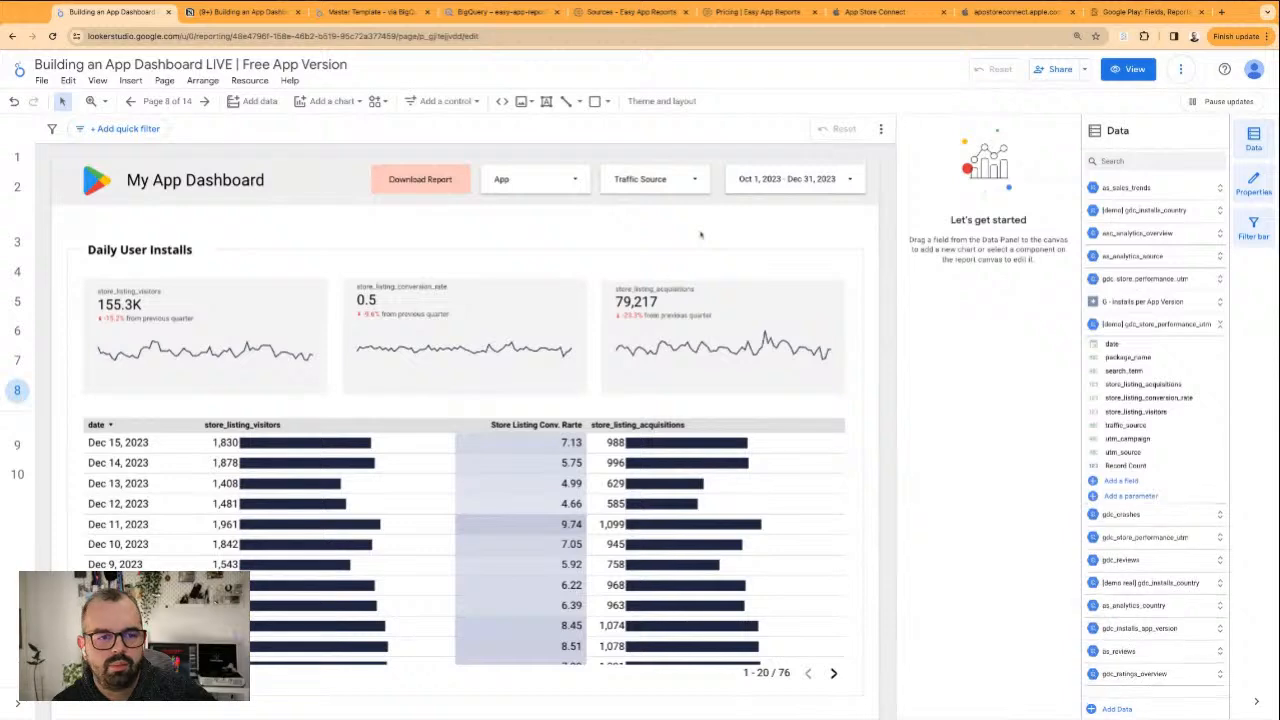
# Set the table's store listing conversion rate metric to the Percent data type with Average aggregation
pyautogui.click(537, 478)
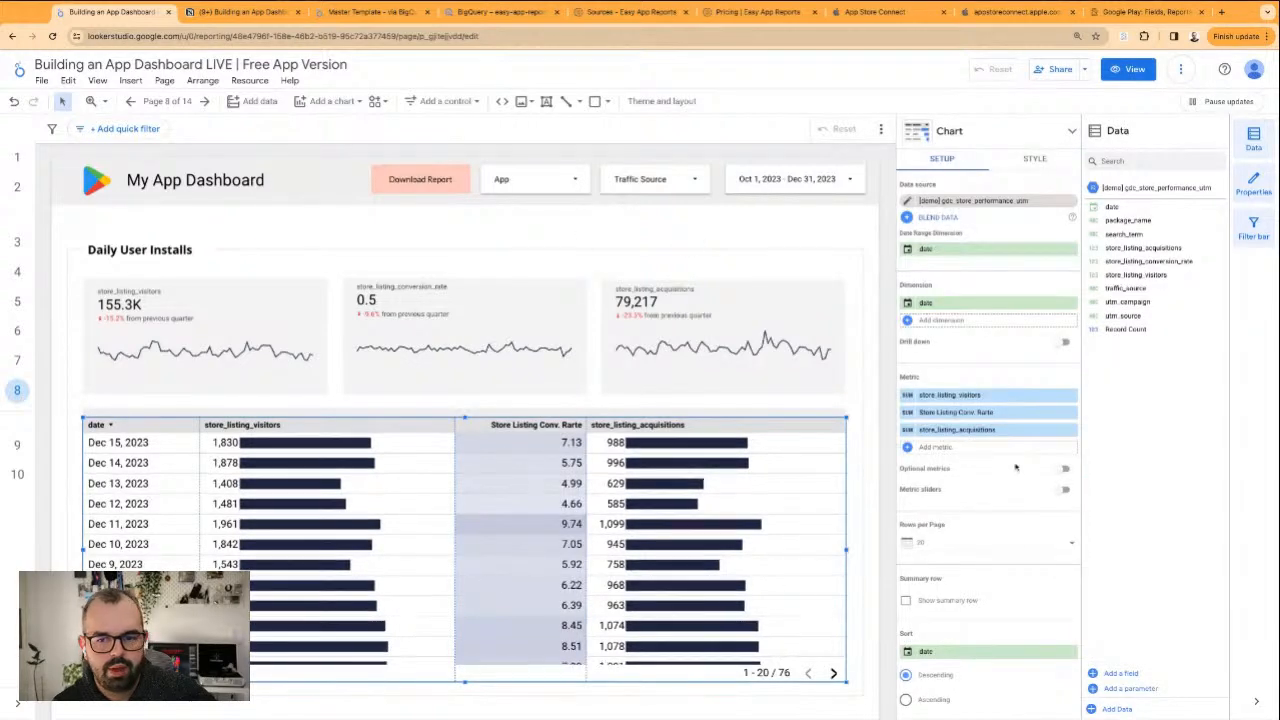
pyautogui.click(908, 412)
pyautogui.click(892, 476)
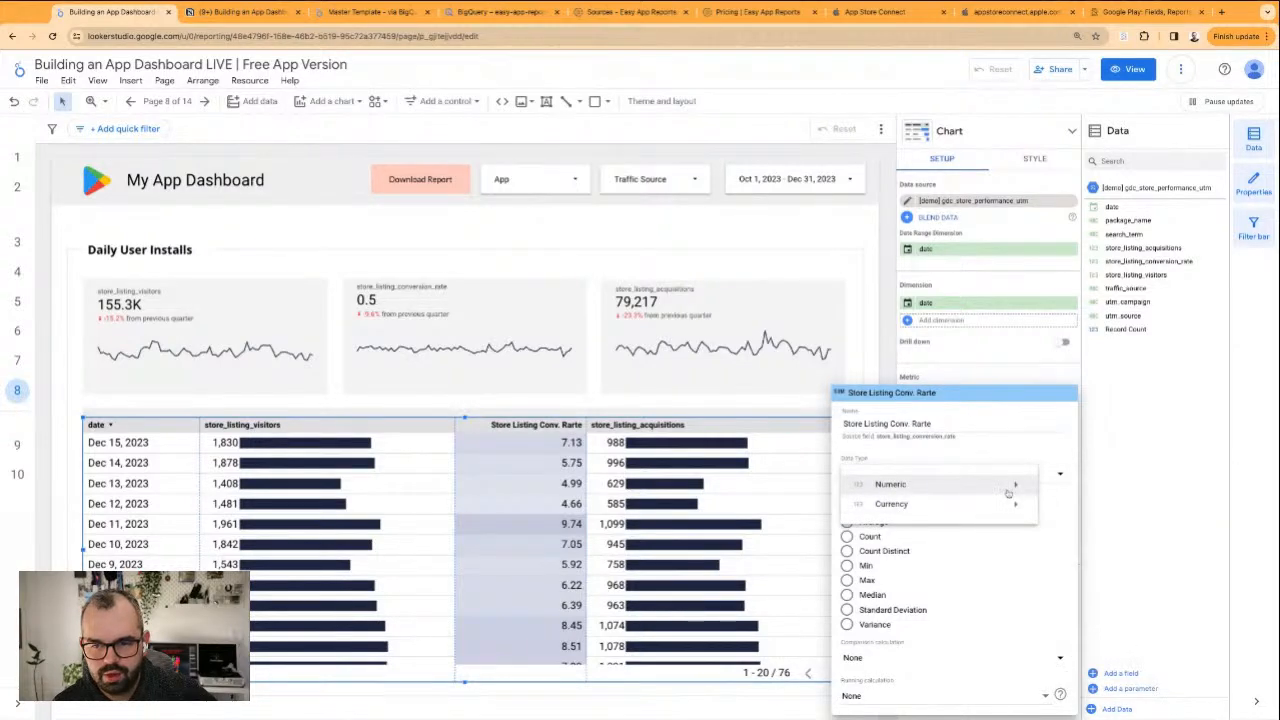
pyautogui.moveTo(965, 492)
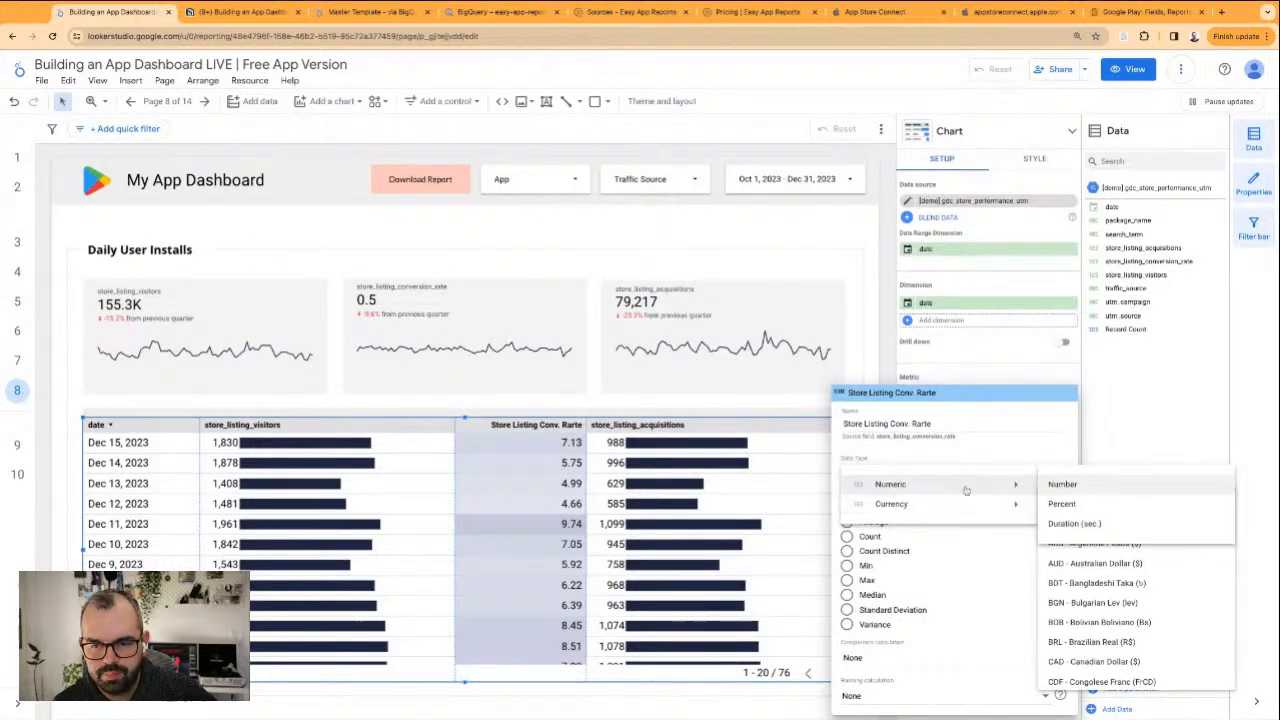
pyautogui.click(1071, 504)
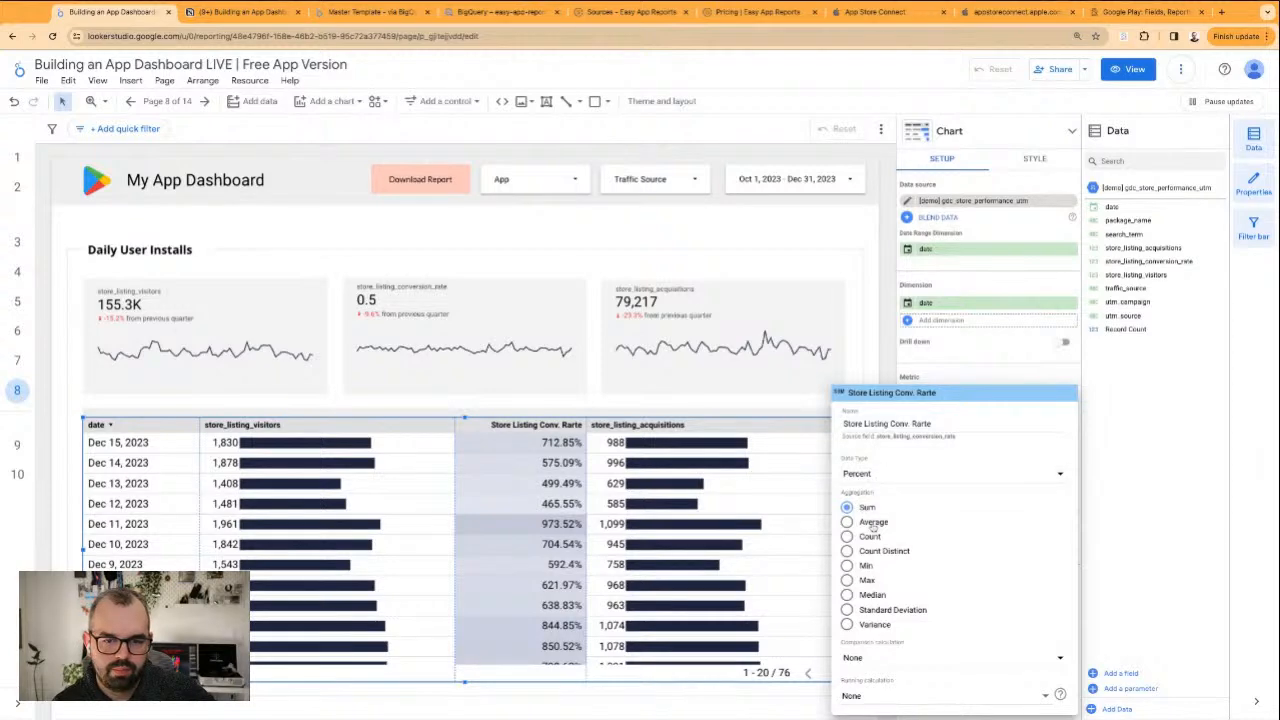
pyautogui.click(872, 524)
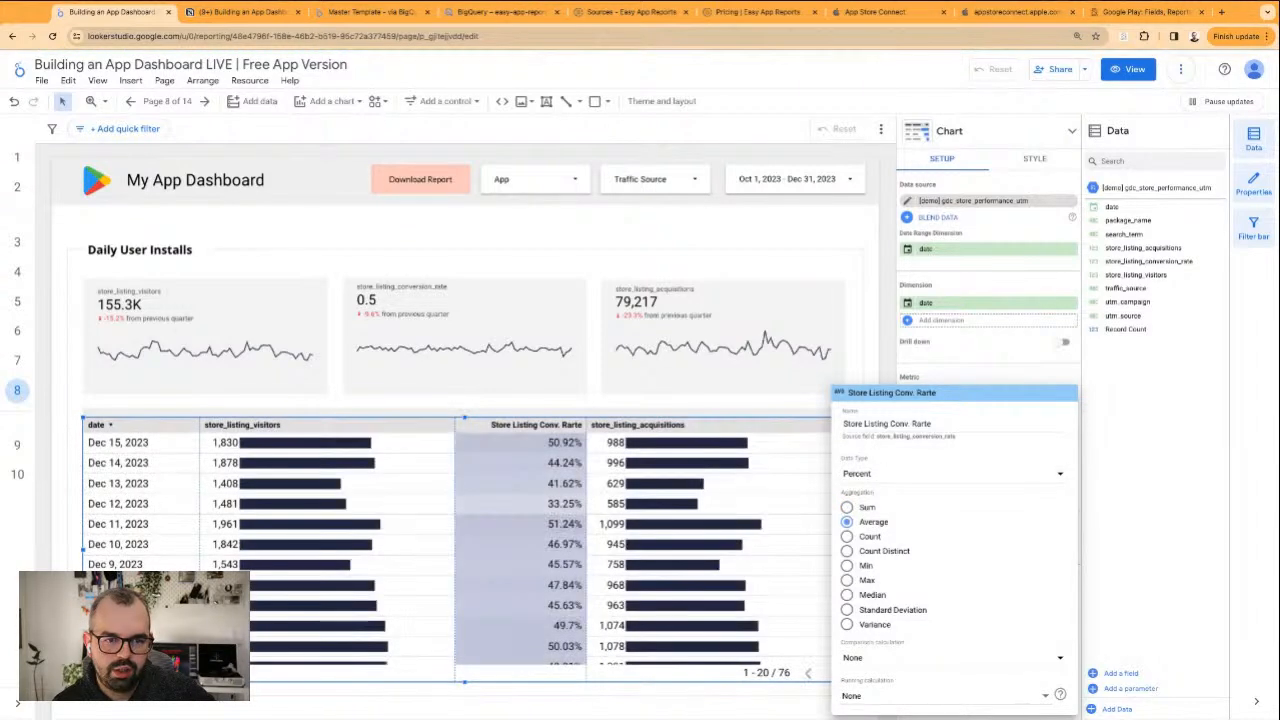
pyautogui.click(999, 361)
# Set the data type of the store_listing_conversion_rate scorecard's metric to Percent
pyautogui.click(561, 328)
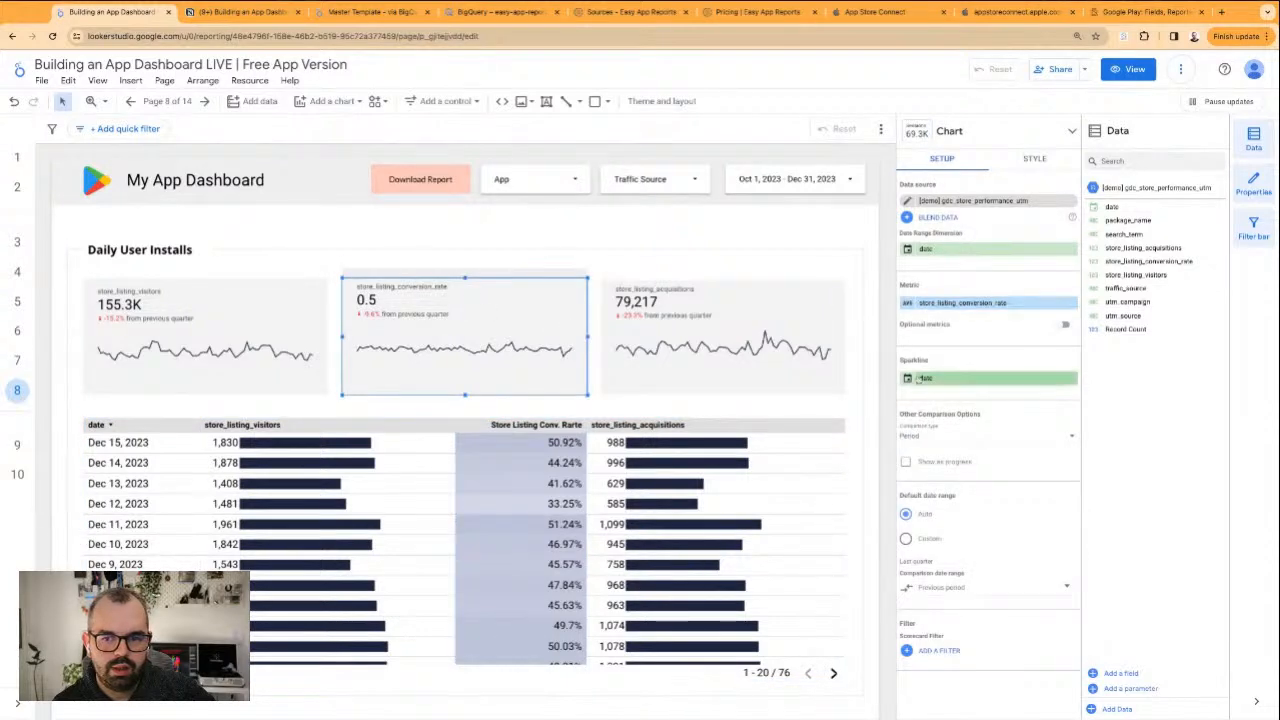
pyautogui.click(907, 304)
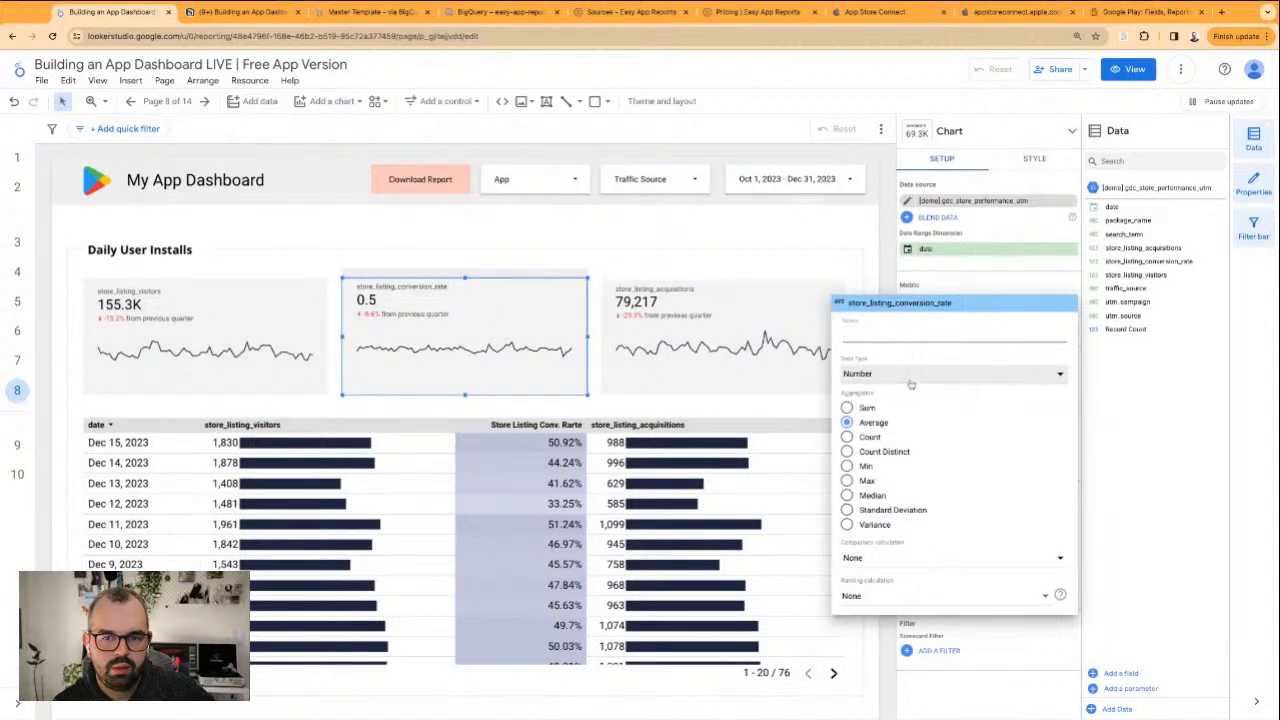
pyautogui.click(910, 385)
pyautogui.moveTo(969, 392)
pyautogui.click(1062, 404)
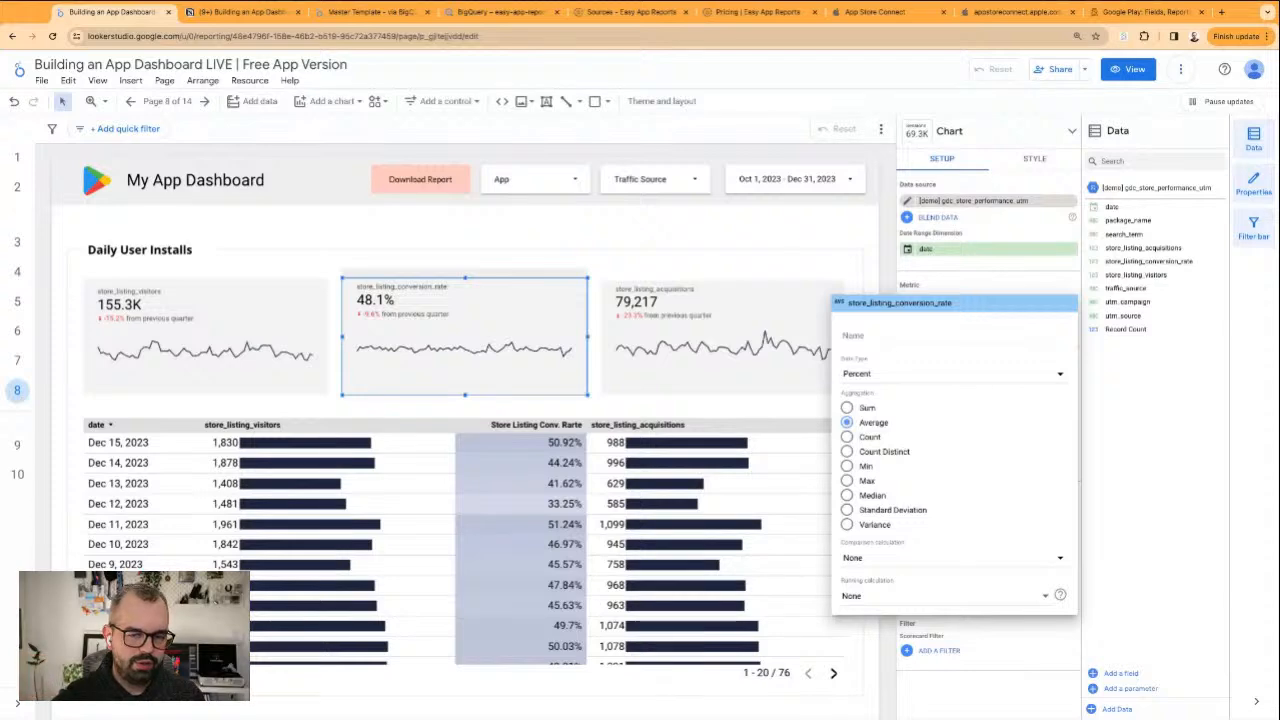
pyautogui.click(378, 240)
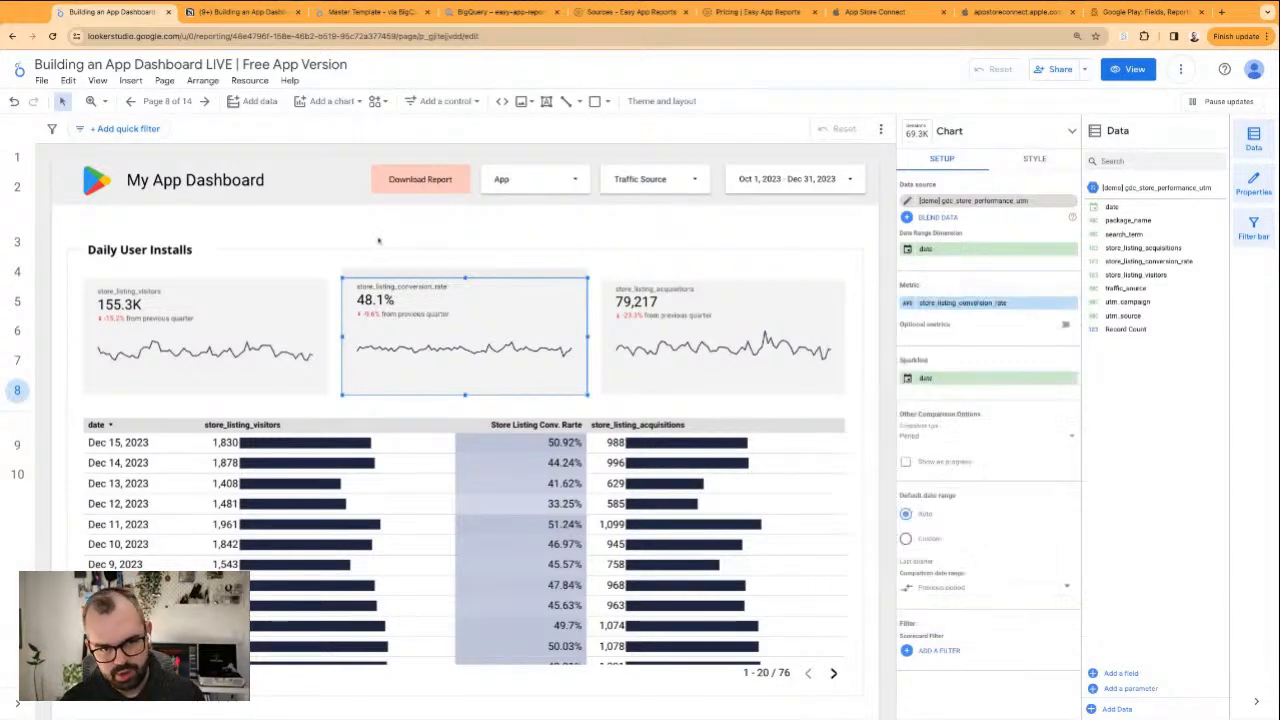
pyautogui.click(908, 305)
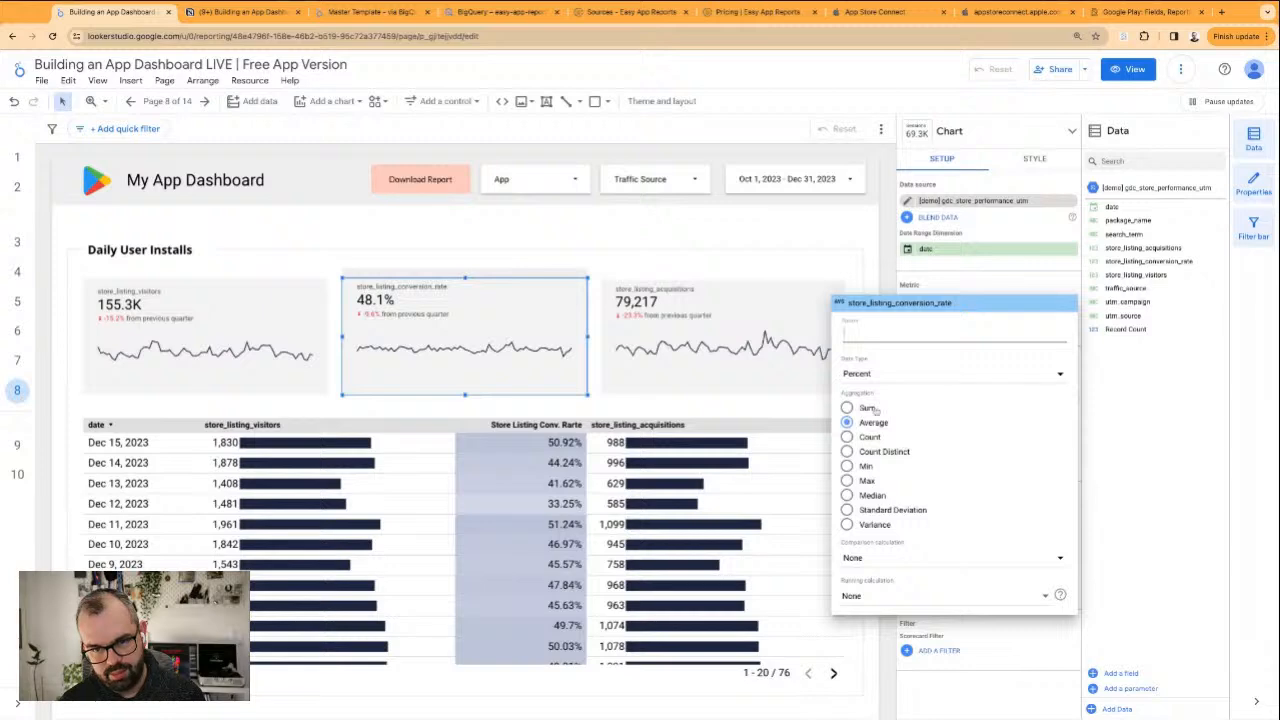
pyautogui.click(570, 243)
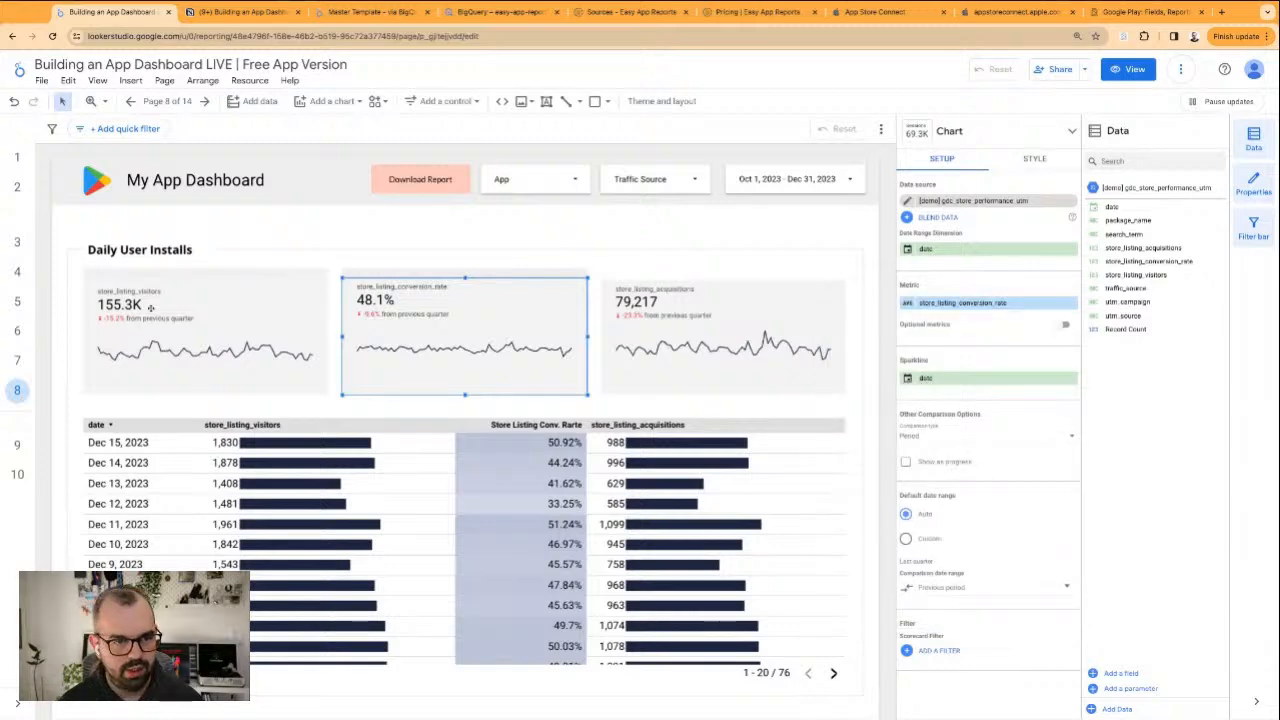
pyautogui.click(409, 246)
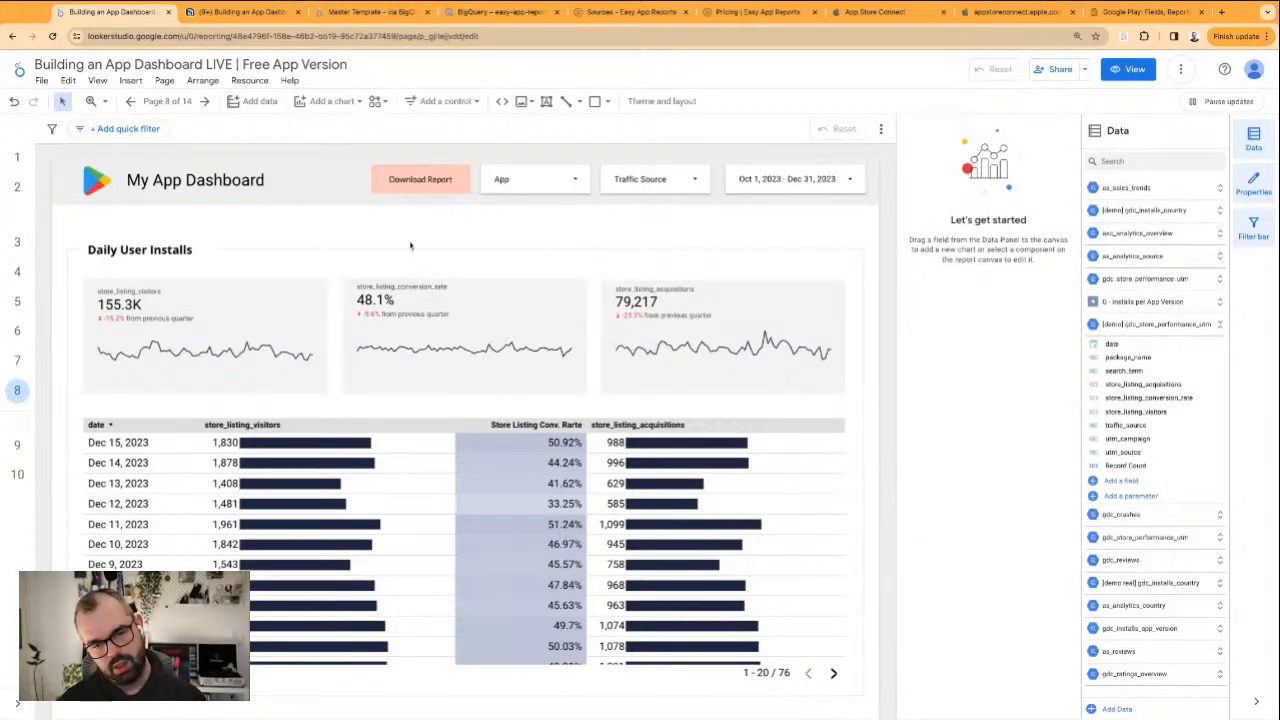
# Replace the "Daily User Installs" section title with "Store Funnel"
pyautogui.scroll(-2, 284, 440)
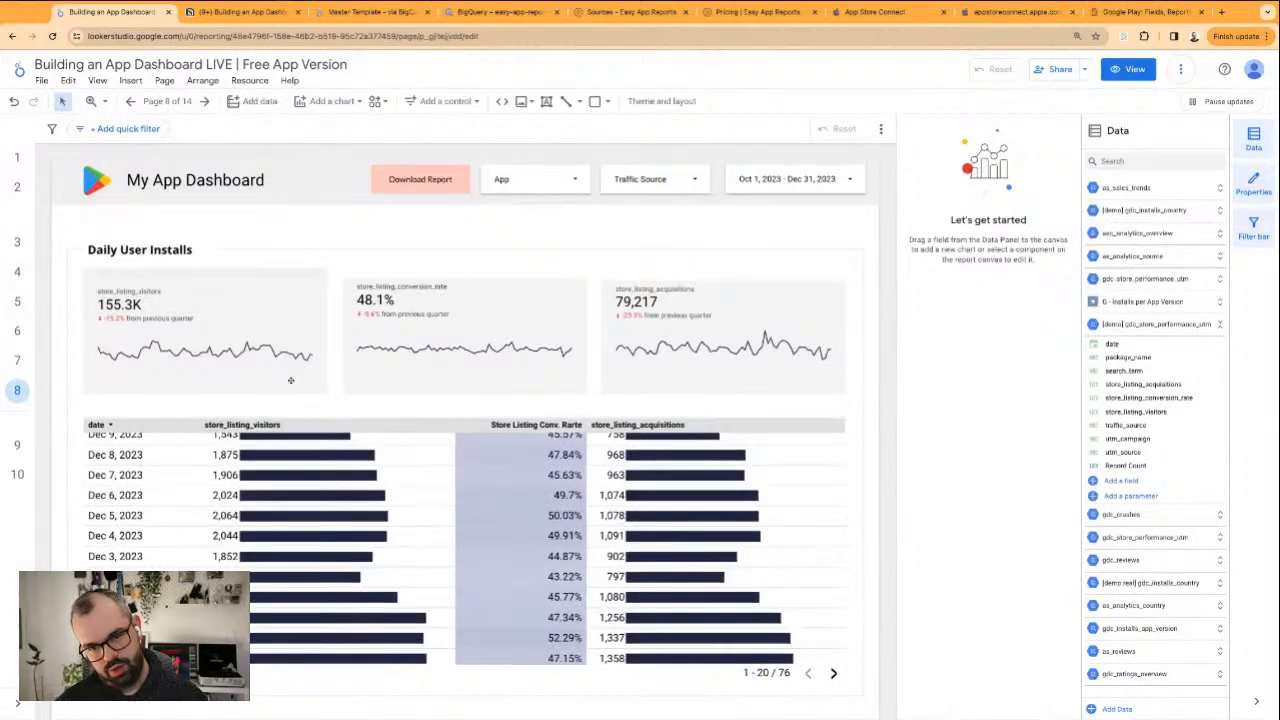
pyautogui.click(160, 250)
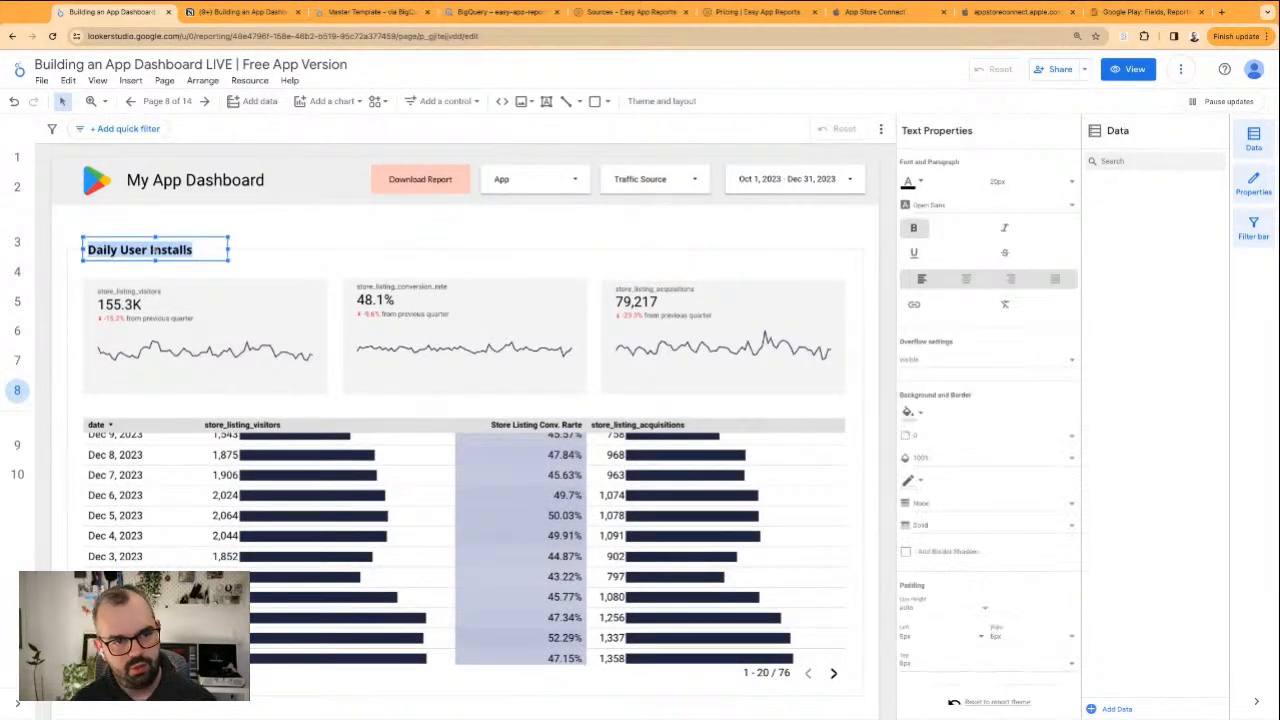
pyautogui.write('Store Funnel')
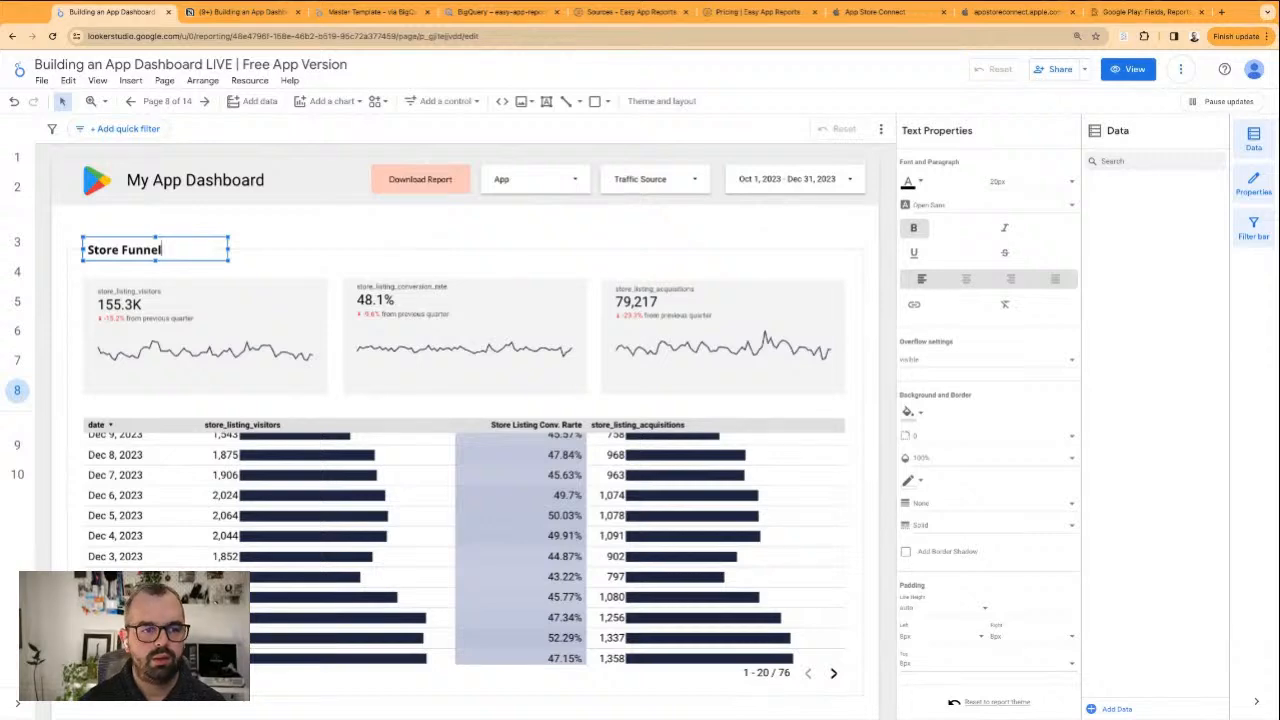
# Rename the store_listing_visitors scorecard's metric to "Store Listing Visitors" and copy the new name
pyautogui.click(228, 300)
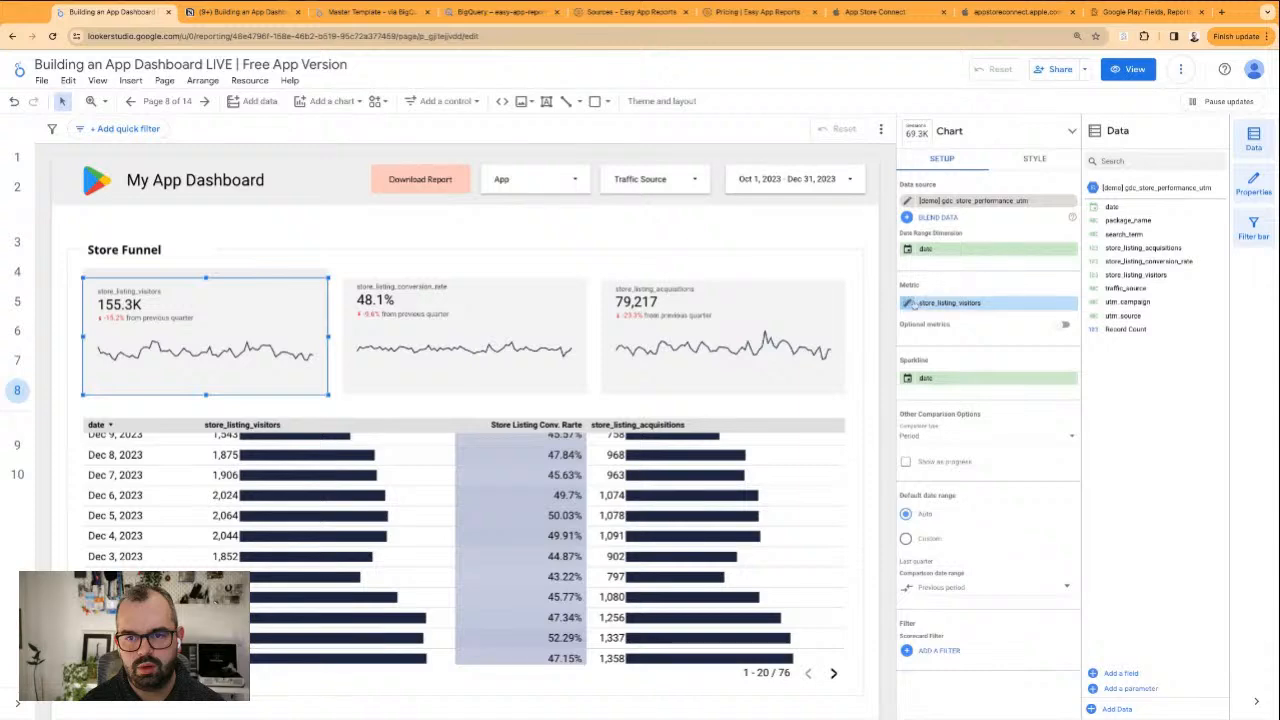
pyautogui.click(940, 302)
pyautogui.click(937, 334)
pyautogui.write('Daily User Installs')
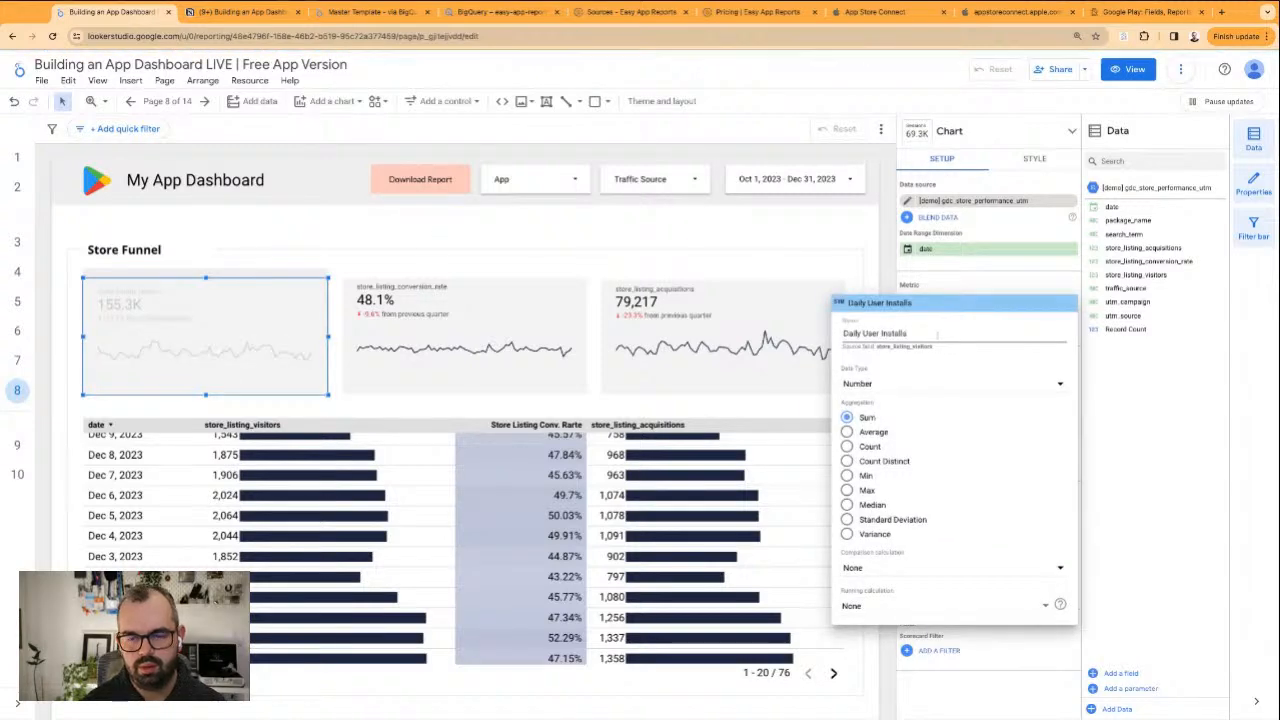
pyautogui.hotkey('ctrl', 'a')
pyautogui.write('Stroe')
pyautogui.press('BackSpace')
pyautogui.press('BackSpace')
pyautogui.press('BackSpace')
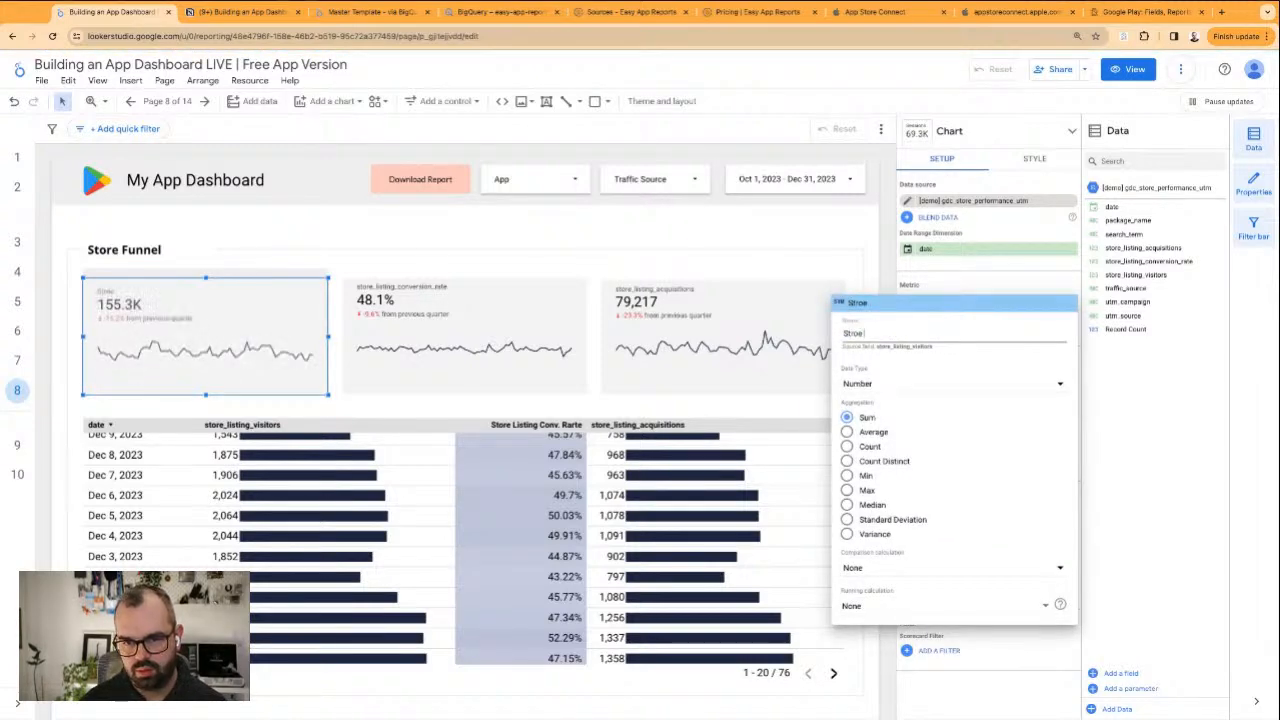
pyautogui.write('ore')
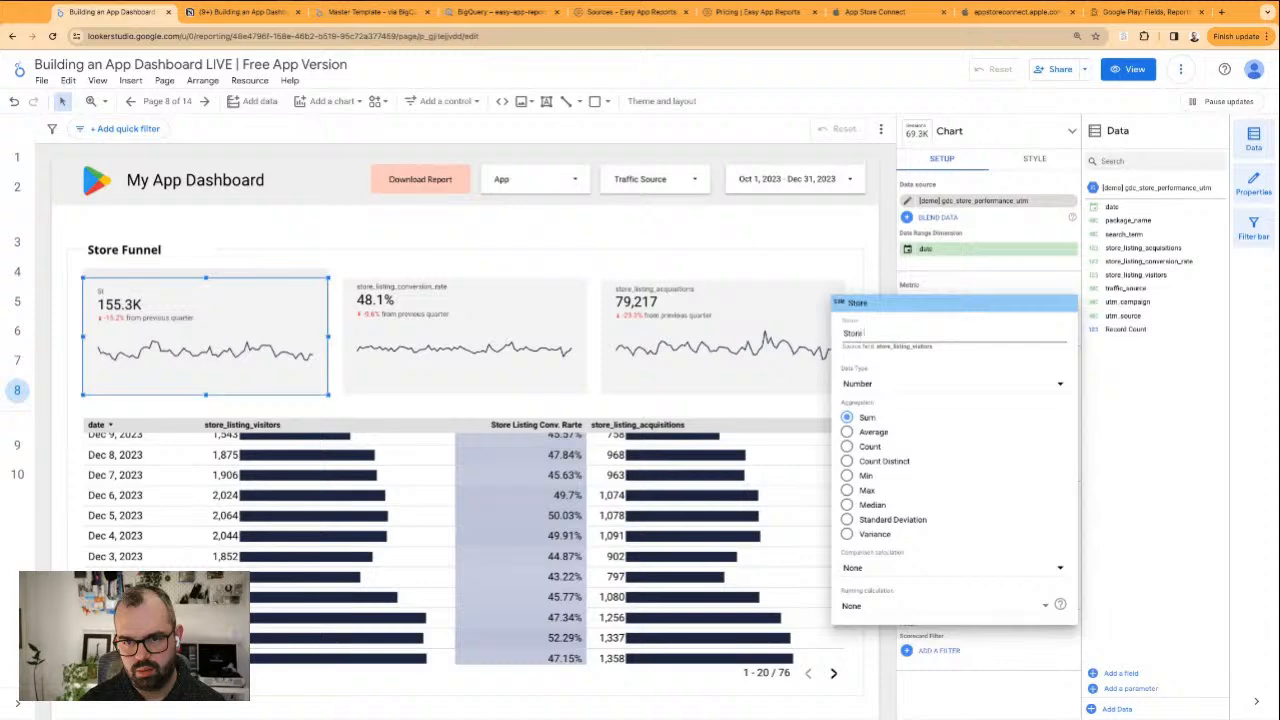
pyautogui.write(' Listing Vi')
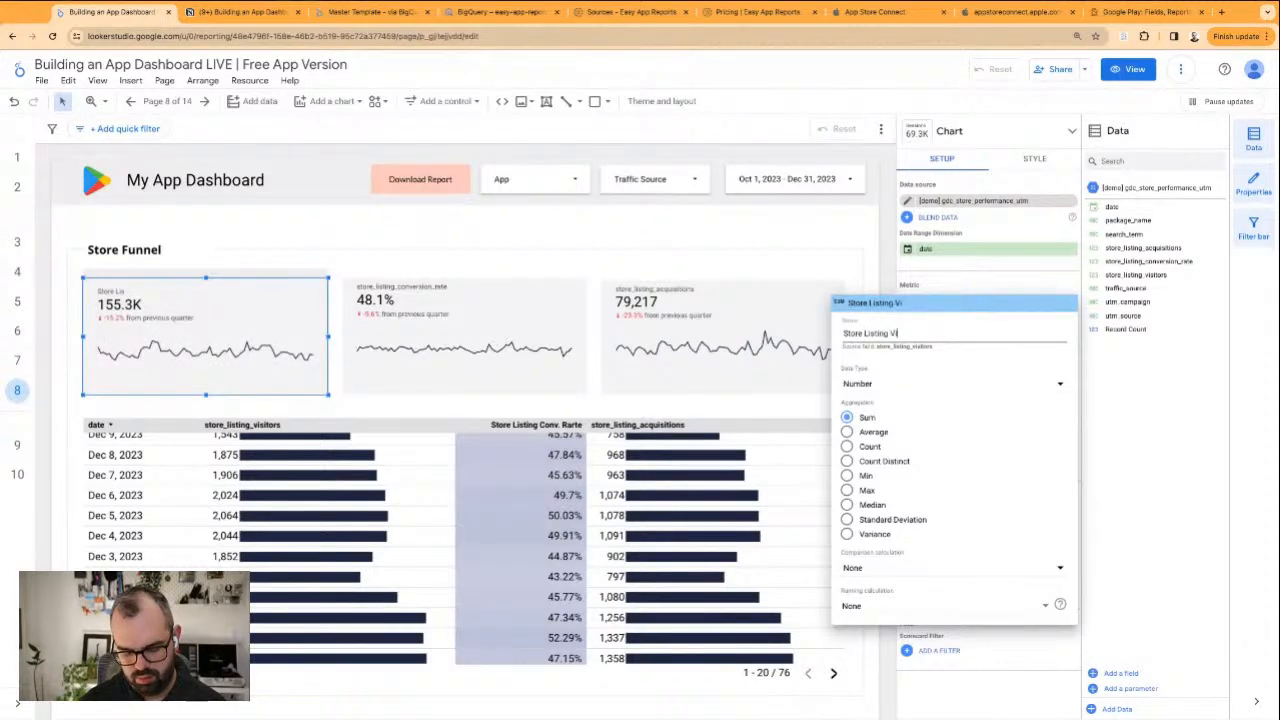
pyautogui.write('sitors')
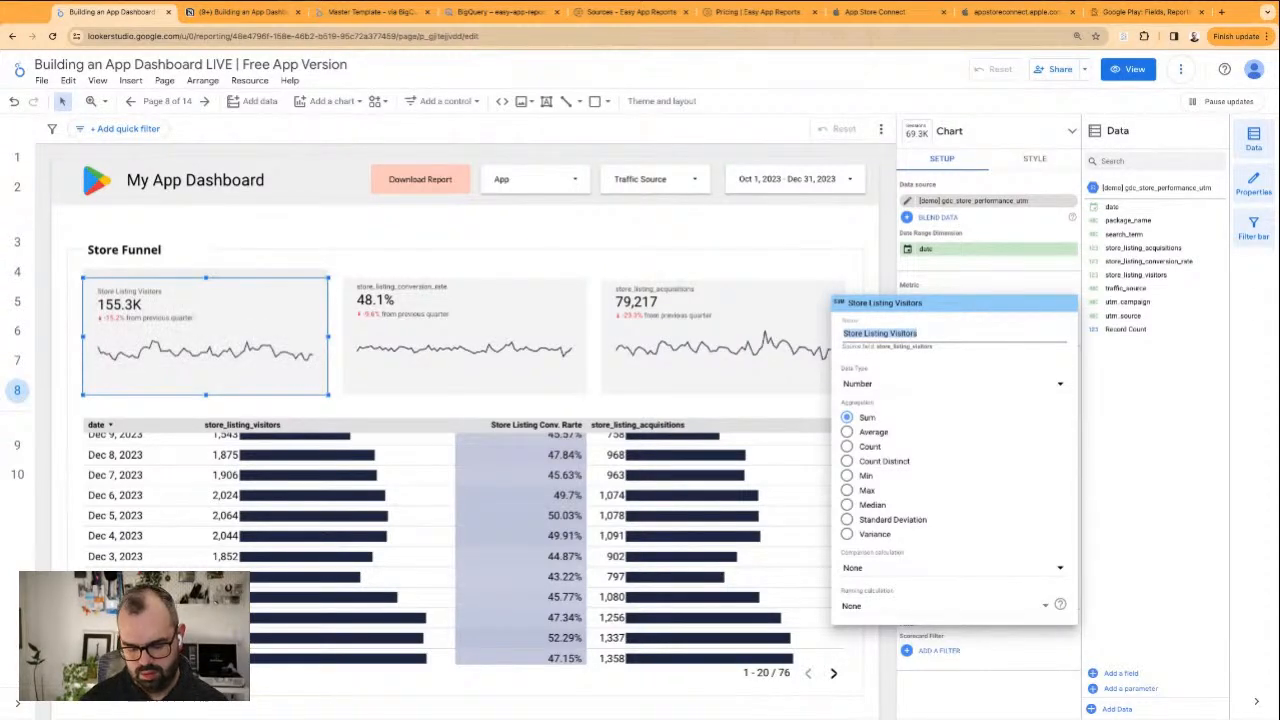
pyautogui.press('Return')
# Rename the store_listing_conversion_rate scorecard's metric to "Store Listing Conv. Rate"
pyautogui.click(503, 318)
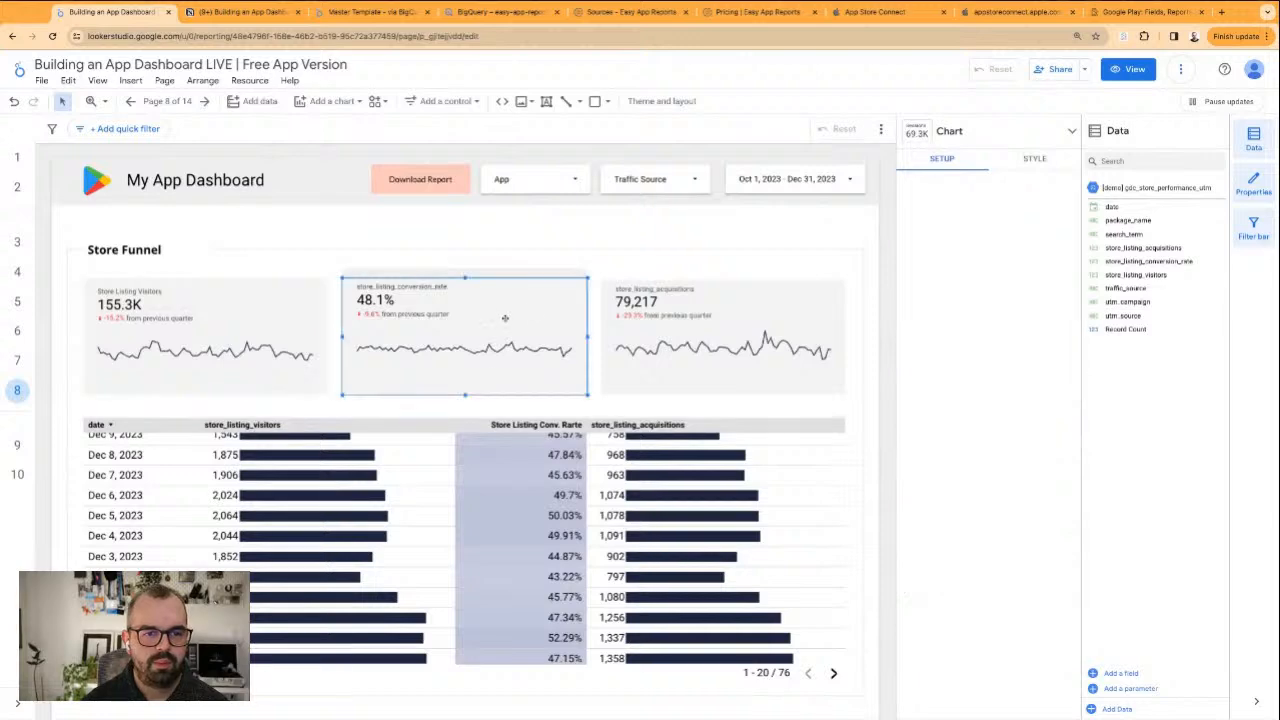
pyautogui.click(908, 311)
pyautogui.click(925, 322)
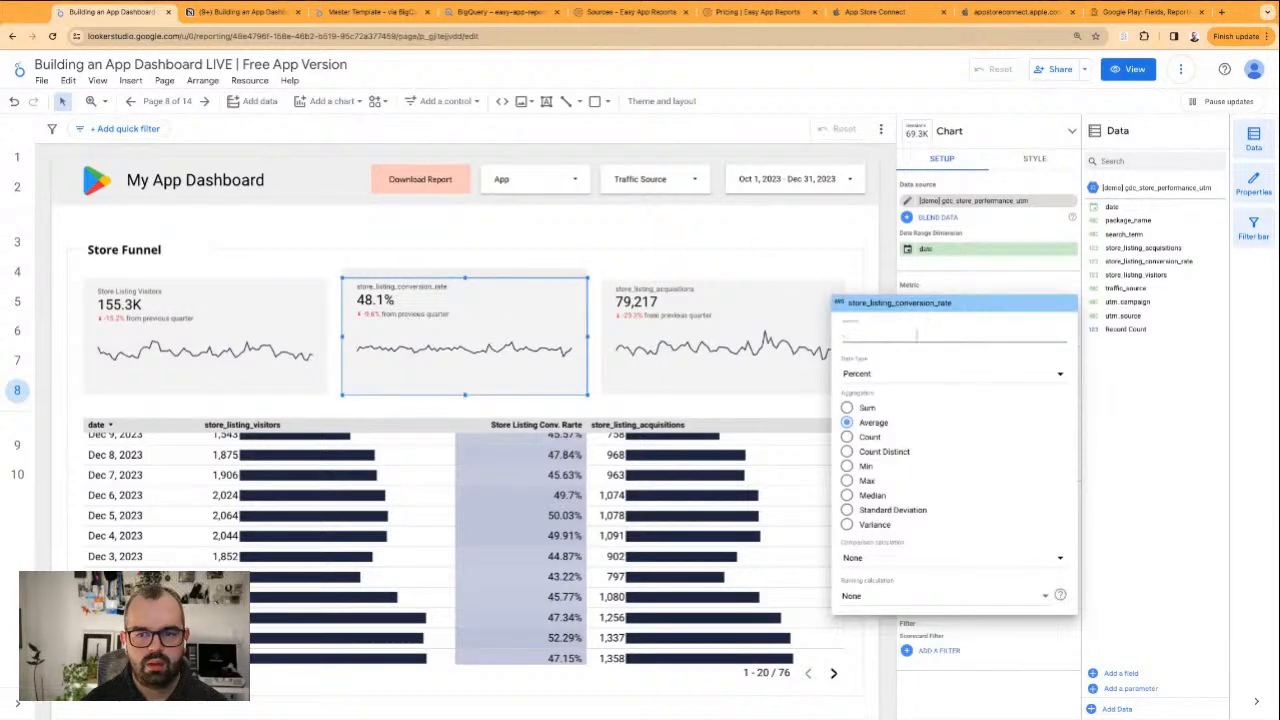
pyautogui.write('Store Listing Visitors')
pyautogui.hotkey('alt', 'shift', 'Left')
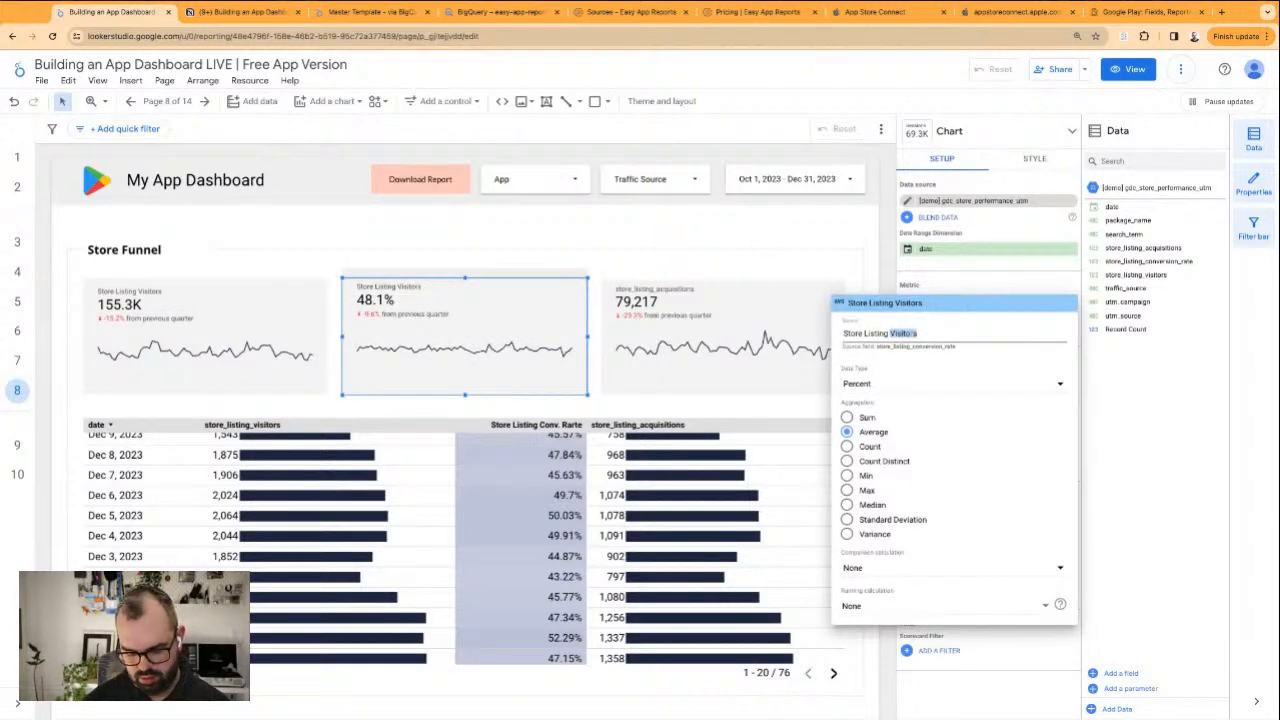
pyautogui.write('Conv. Rate')
pyautogui.press('Return')
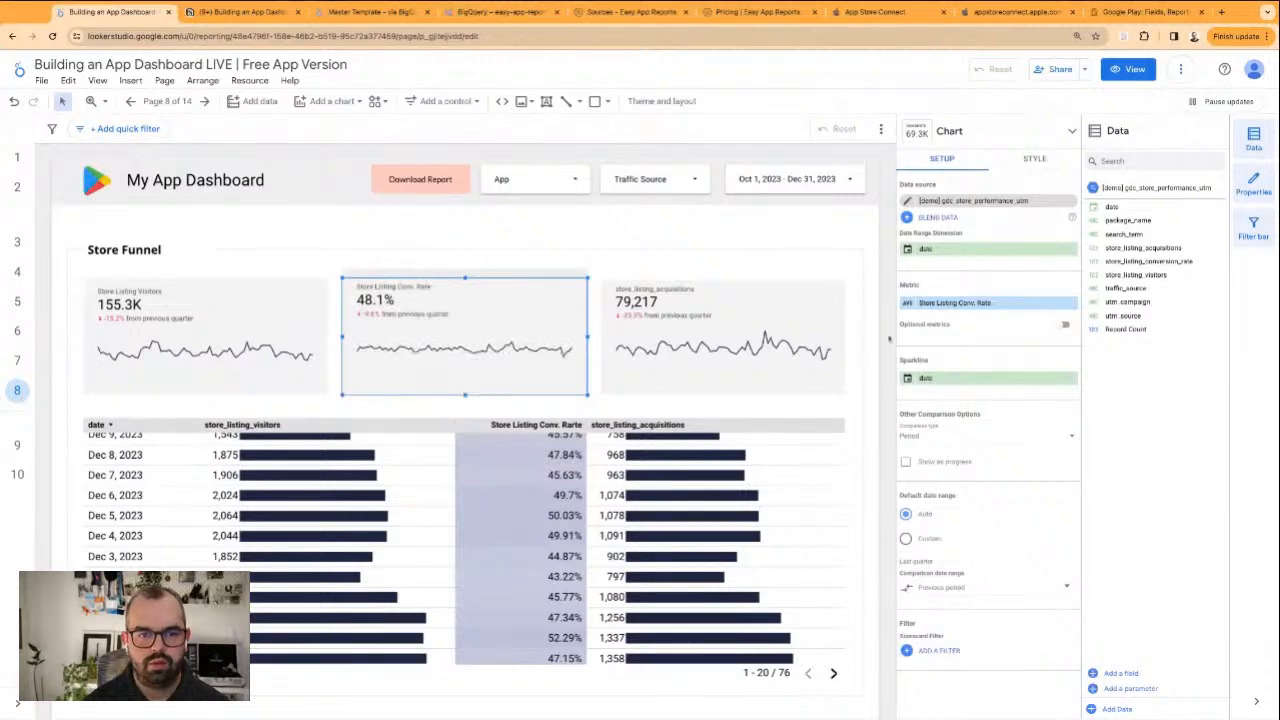
# Rename the store_listing_acquisitions scorecard's metric to "Store Listing Acquisition"
pyautogui.click(800, 328)
pyautogui.click(908, 303)
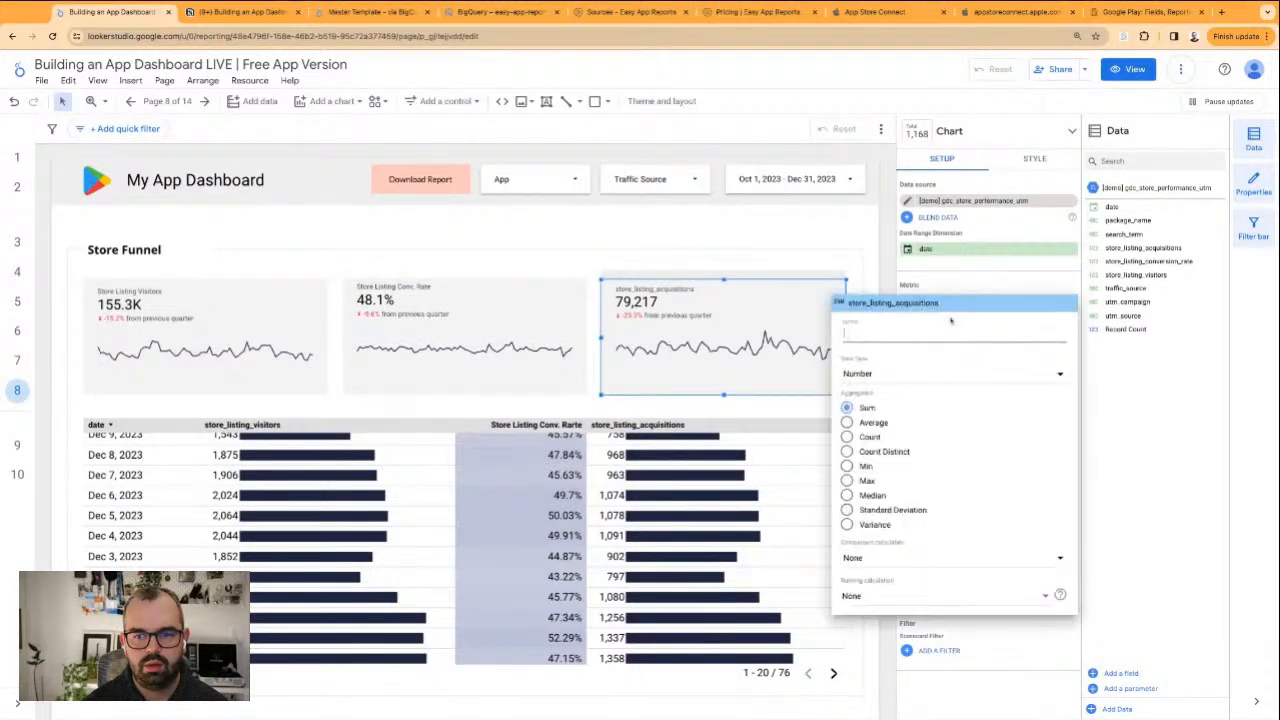
pyautogui.write('Store Listing Visitors')
pyautogui.hotkey('alt', 'shift', 'Left')
pyautogui.write('Acq')
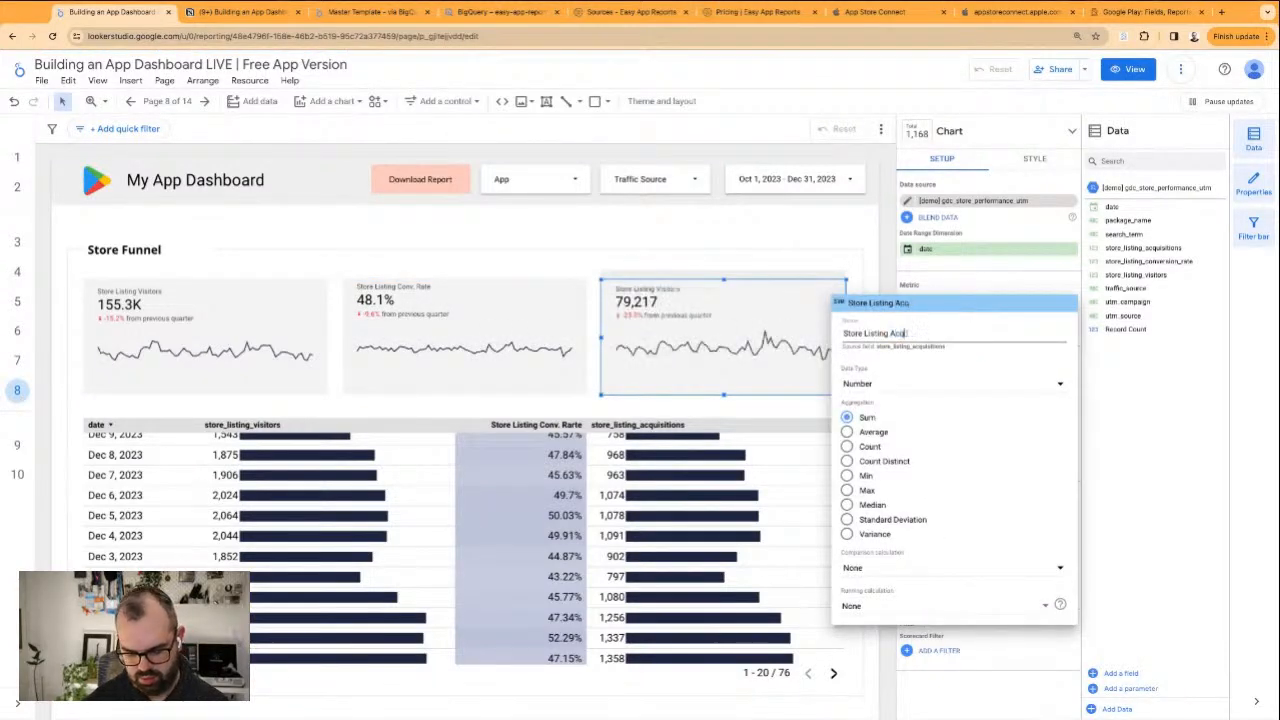
pyautogui.write('uisition')
pyautogui.press('Return')
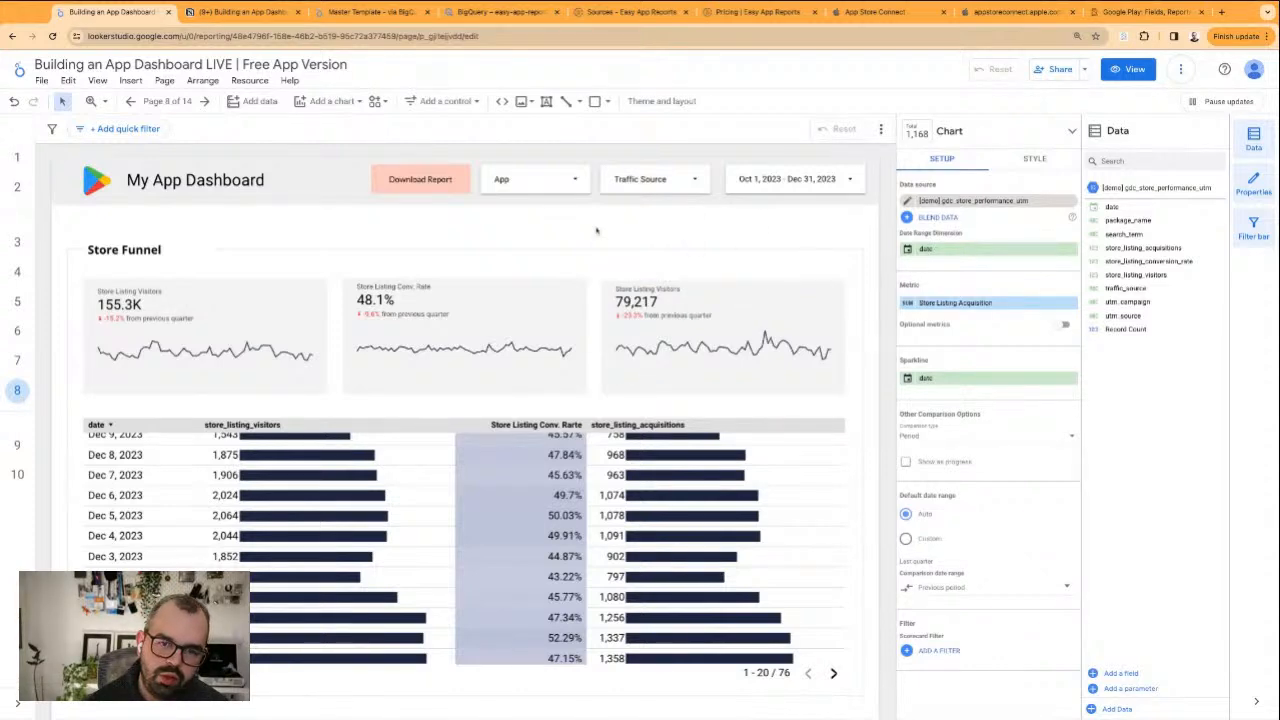
# Narrow the "Store Funnel" title's text box to roughly the width of its text
pyautogui.click(387, 527)
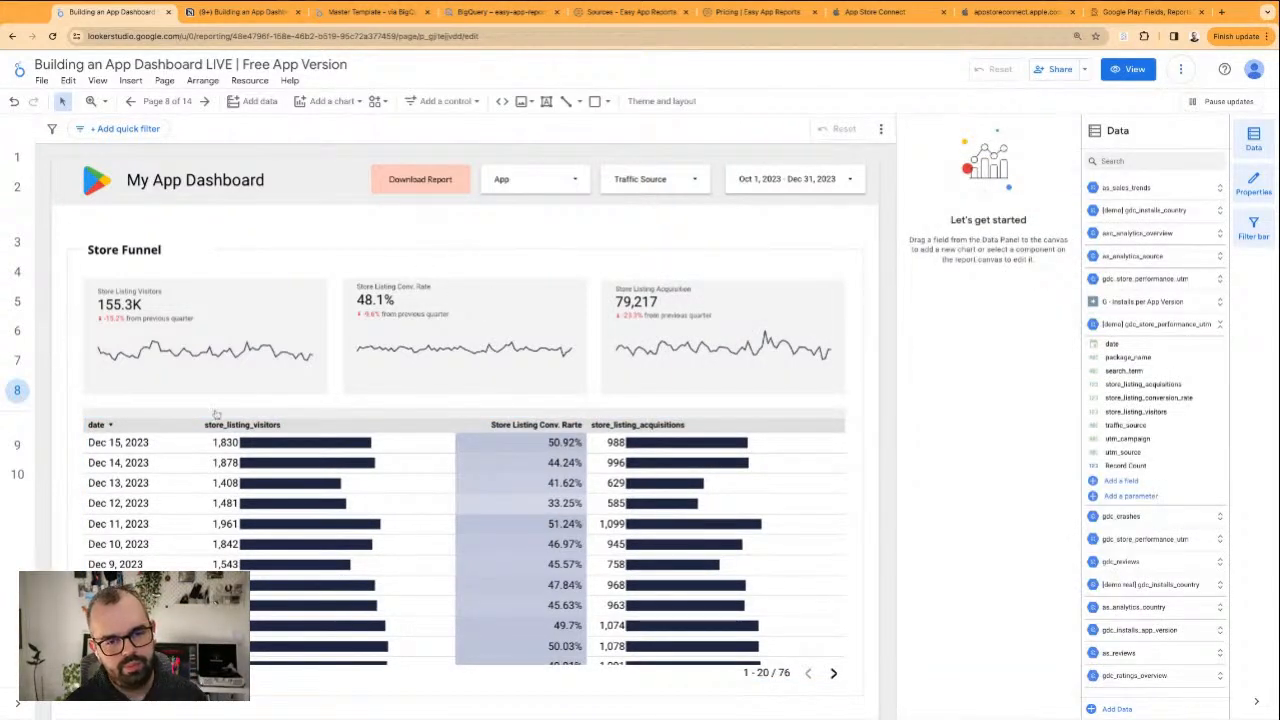
pyautogui.scroll(-3, 380, 422)
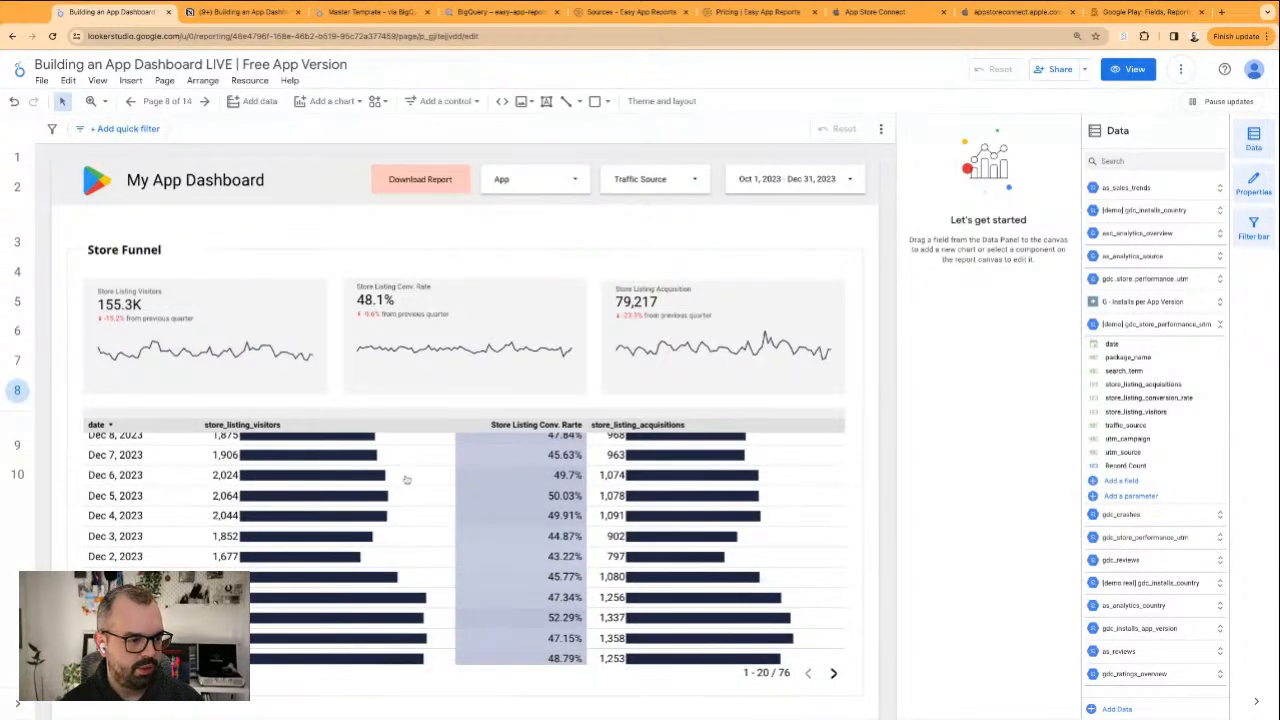
pyautogui.scroll(-1, 234, 440)
pyautogui.click(156, 248)
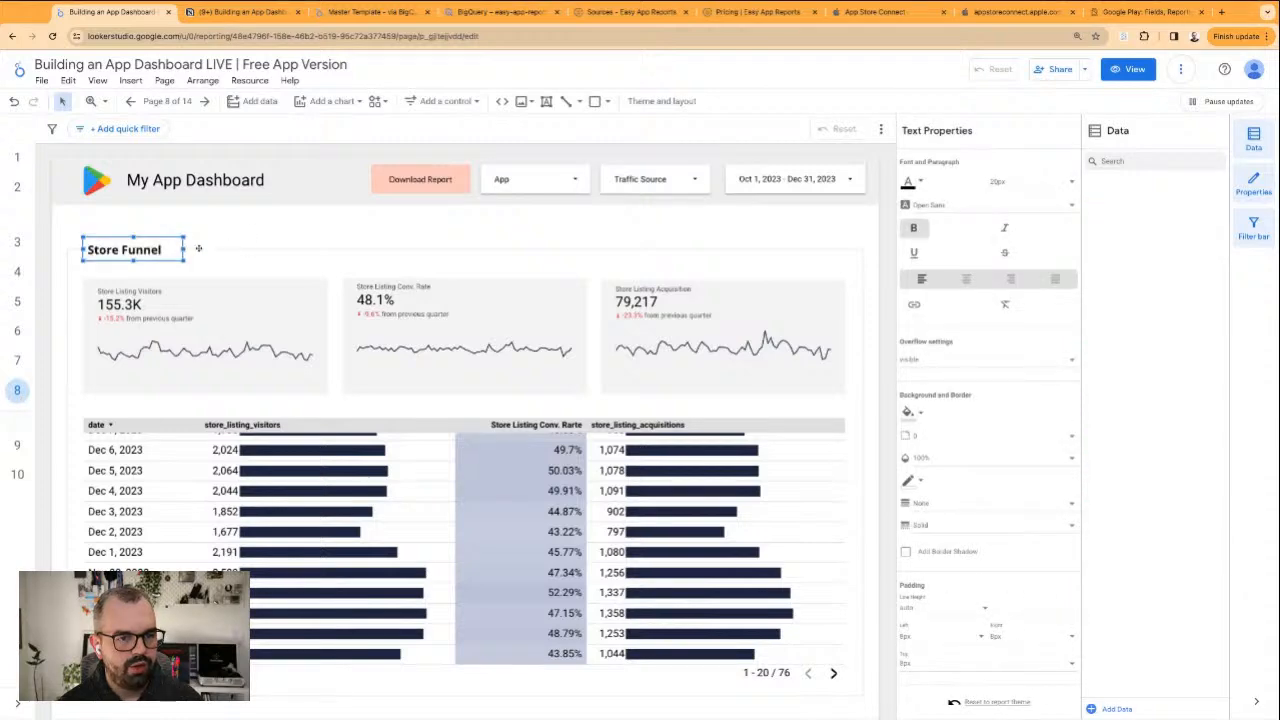
pyautogui.click(199, 248)
pyautogui.moveTo(214, 249); pyautogui.dragTo(194, 249)
pyautogui.click(217, 240)
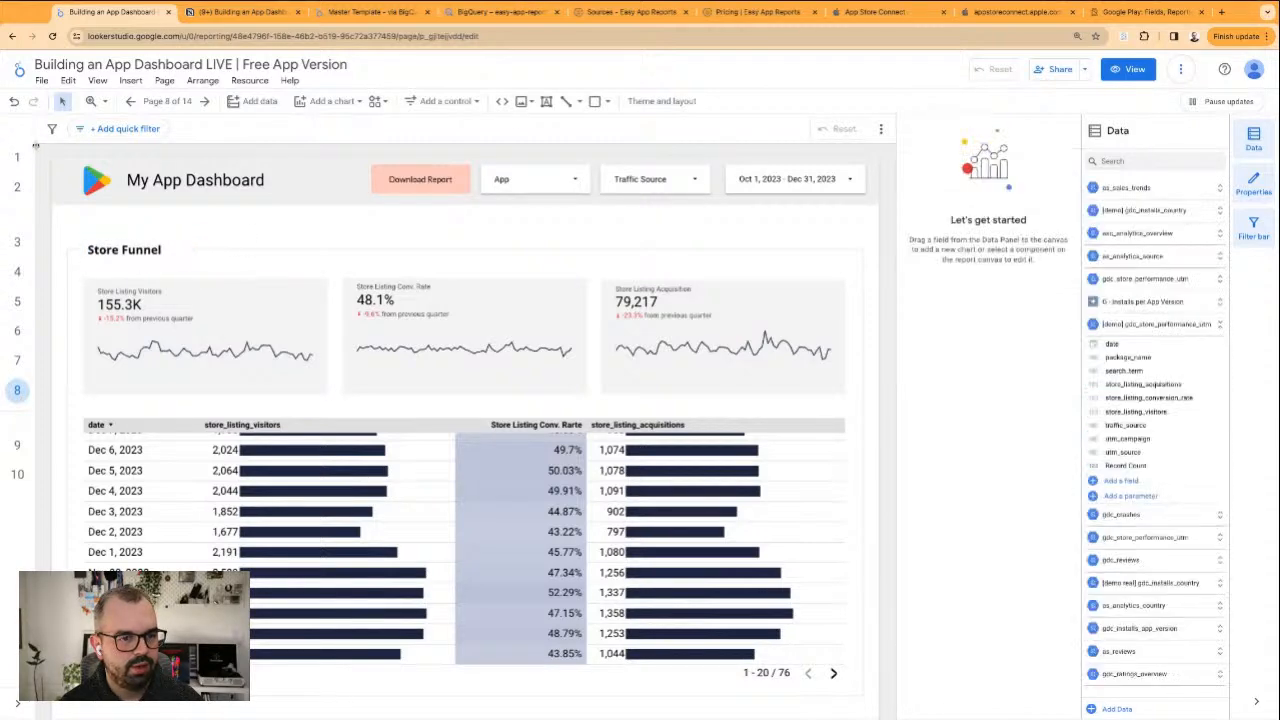
# Check the "see details" text beside Google Play's Acquisition heading on report page 2, and return to page 8
pyautogui.click(17, 187)
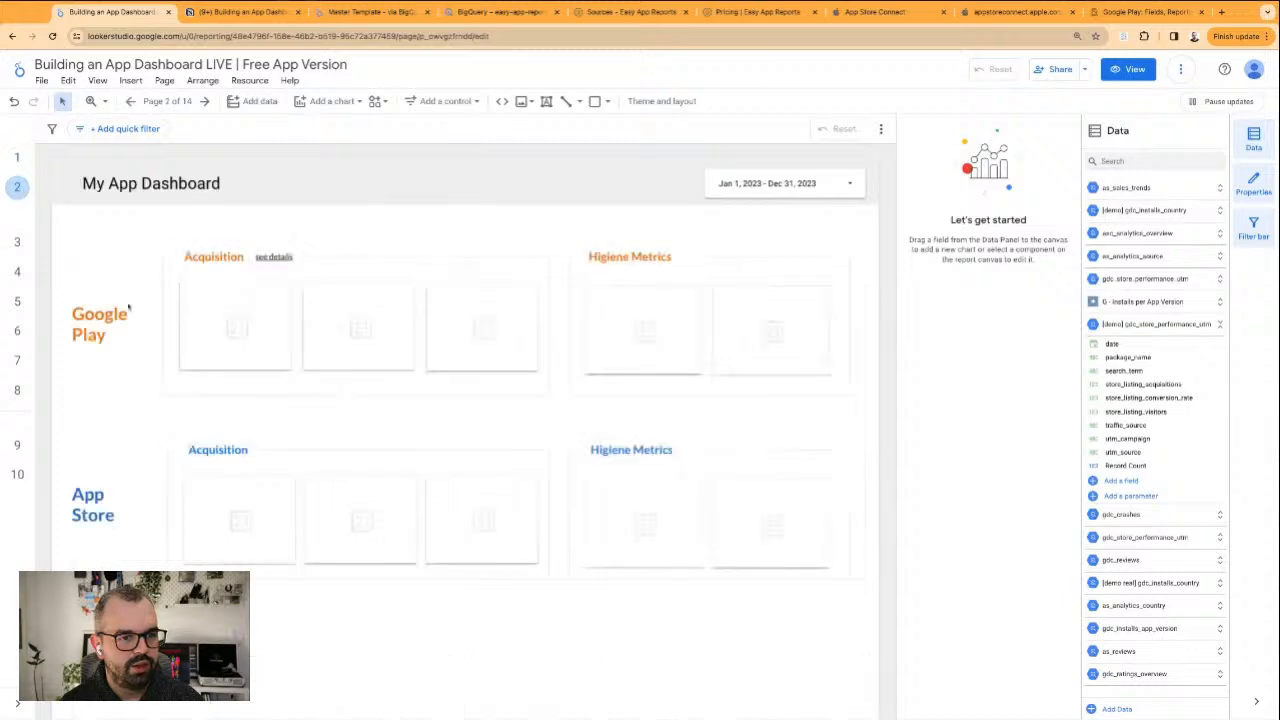
pyautogui.click(258, 257)
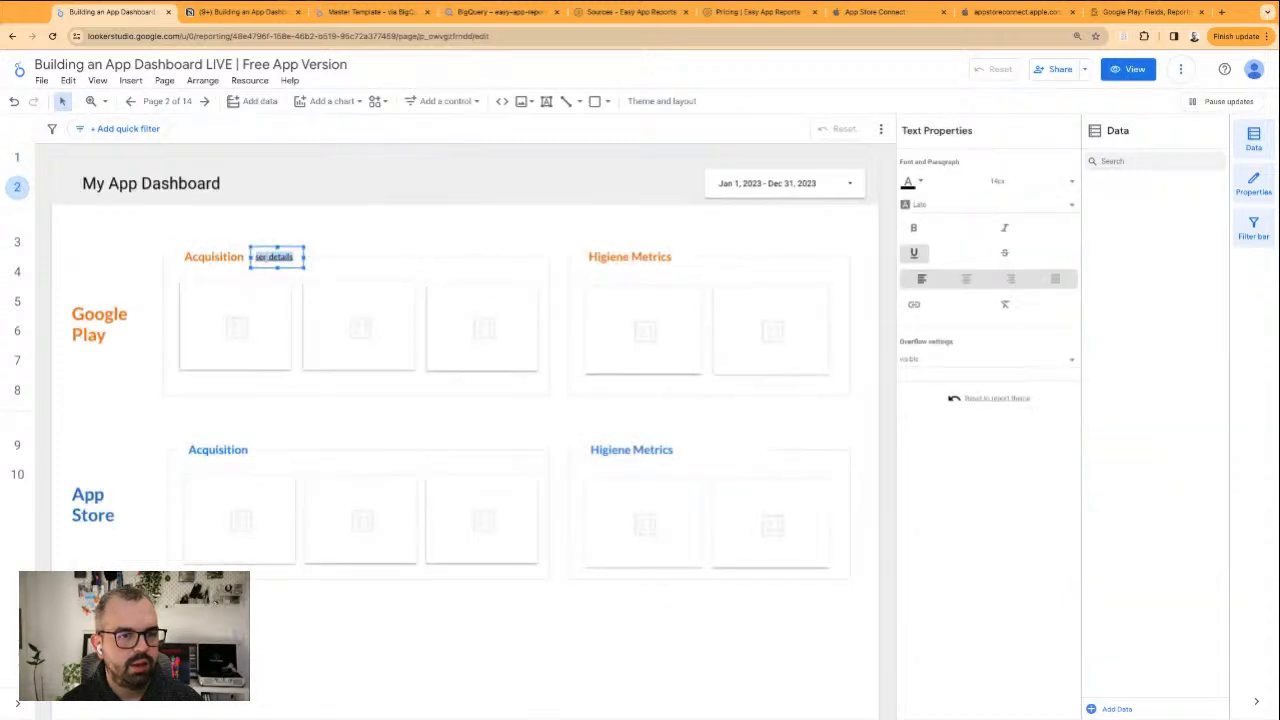
pyautogui.click(17, 390)
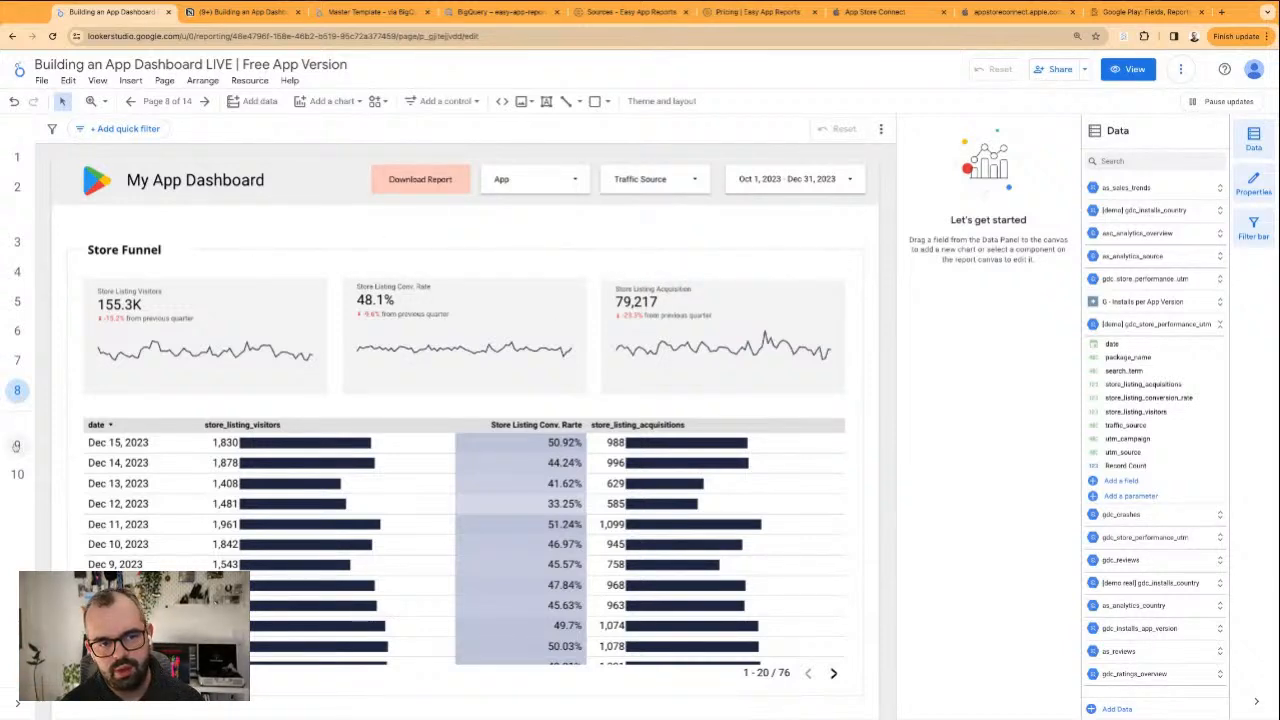
# Check the App Store Trends group in the report's page navigation, and switch the report to view mode
pyautogui.moveTo(42, 472)
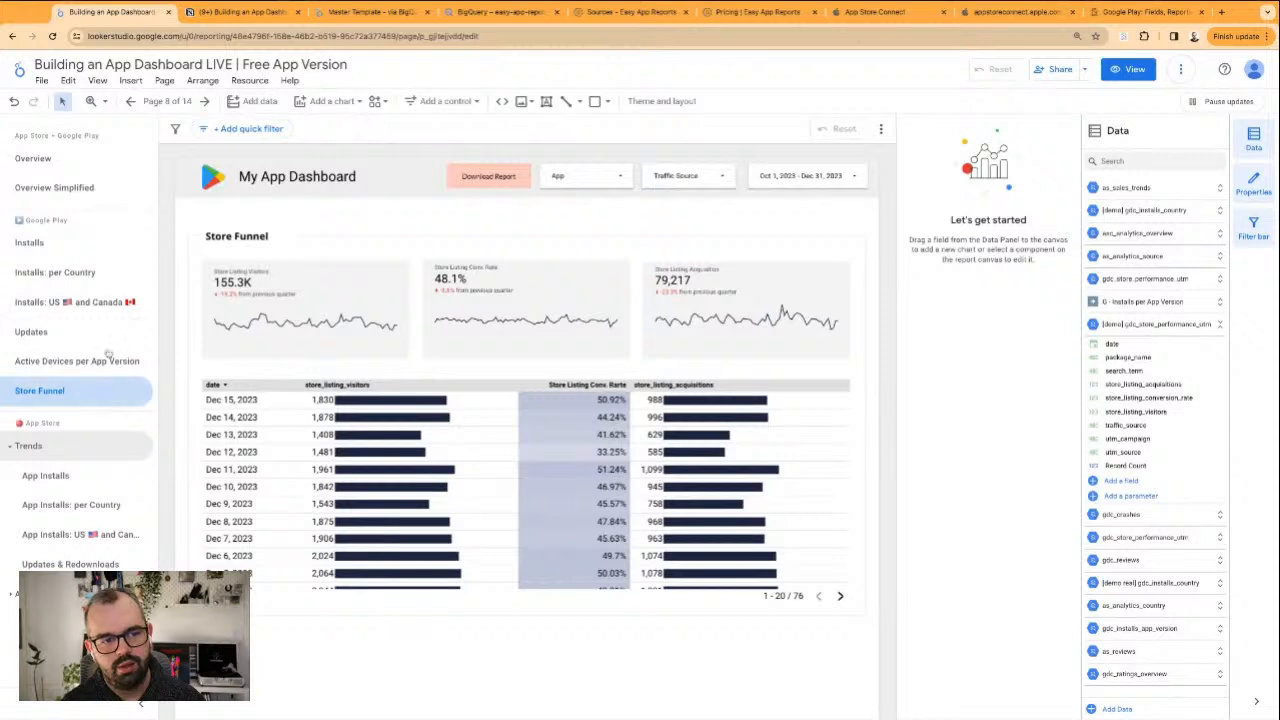
pyautogui.click(12, 449)
pyautogui.click(12, 449)
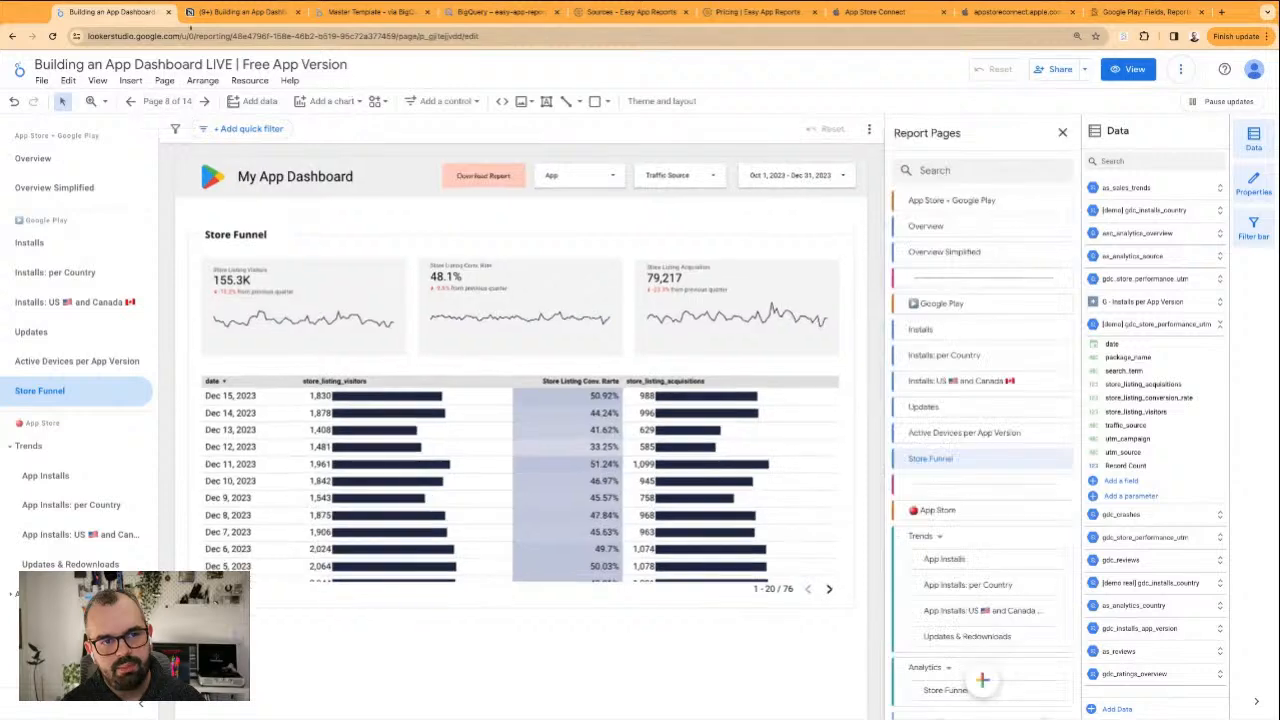
pyautogui.click(370, 11)
pyautogui.click(132, 17)
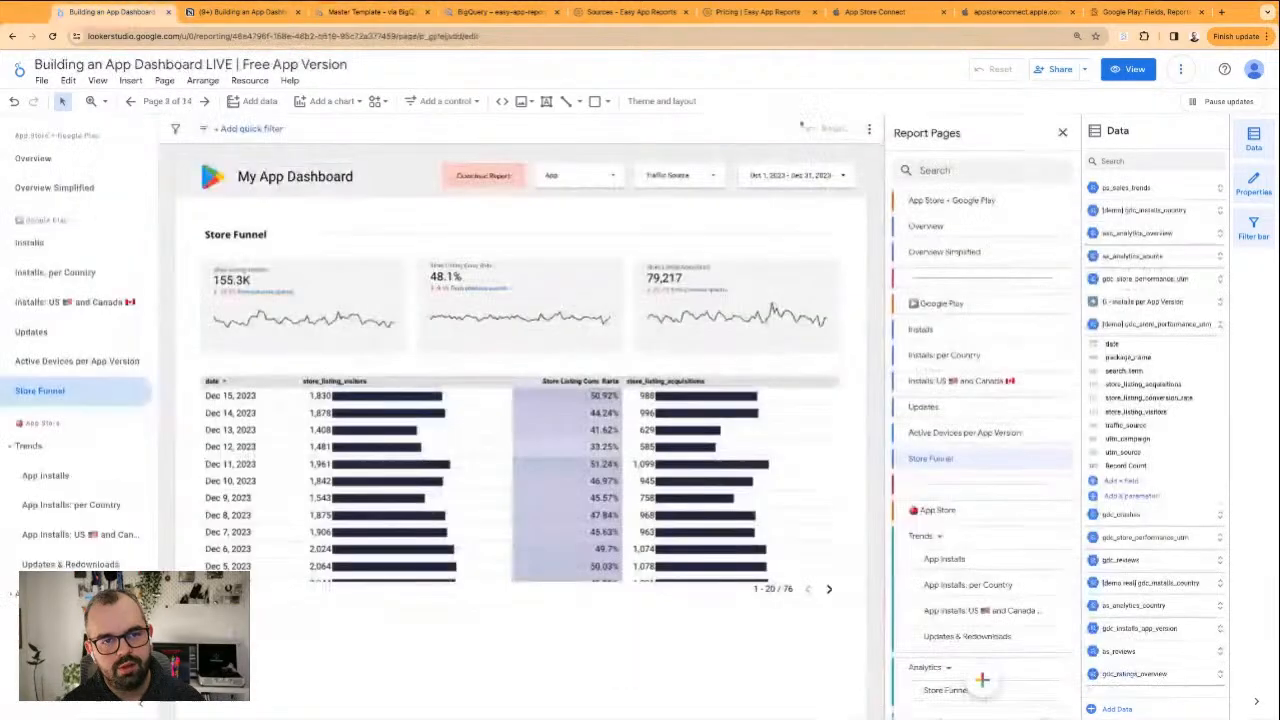
pyautogui.click(1127, 73)
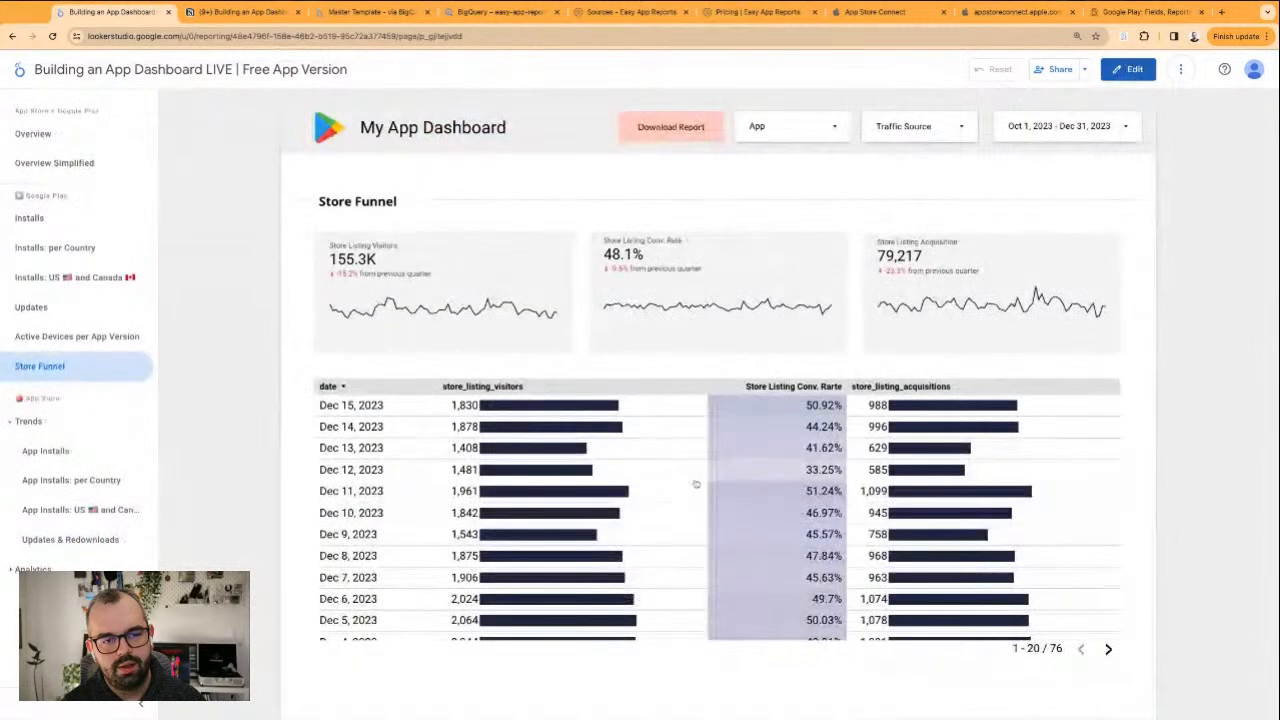
# In the Notion dashboard outline, strike through "Store Funnel" and its parent "iOS / Android" item under Acquisition
pyautogui.click(271, 25)
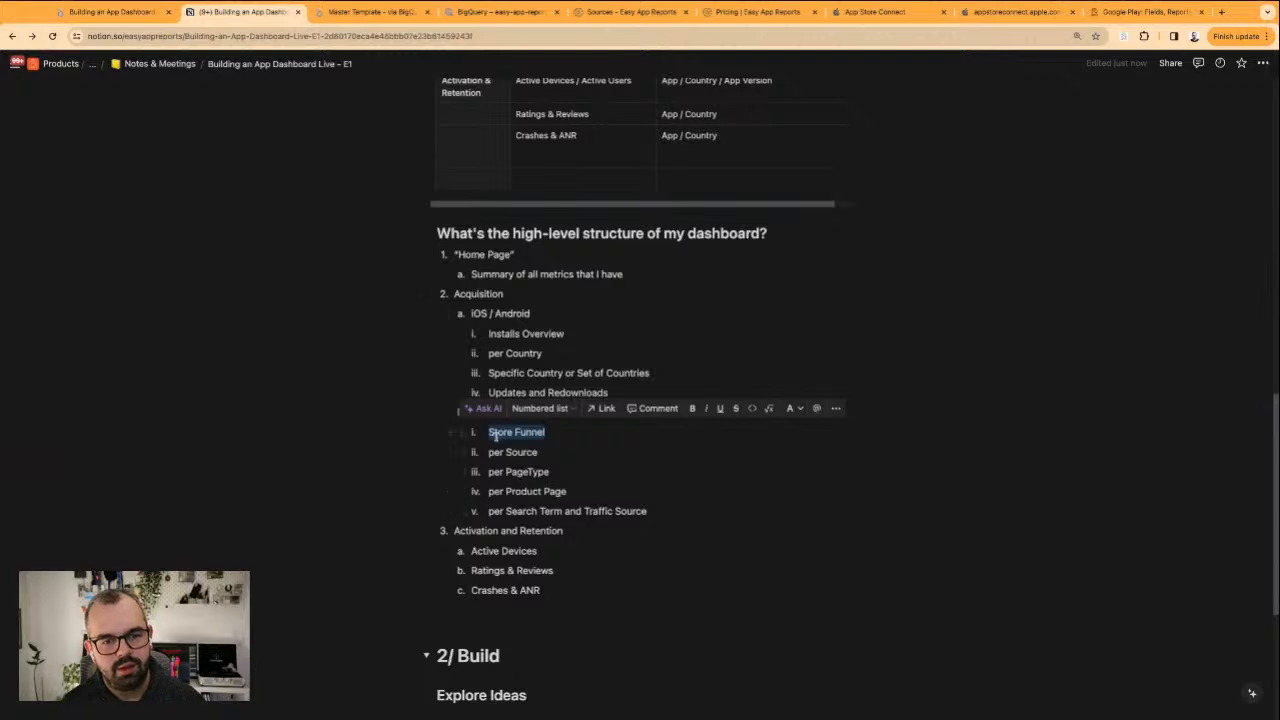
pyautogui.press('super+shift+s')
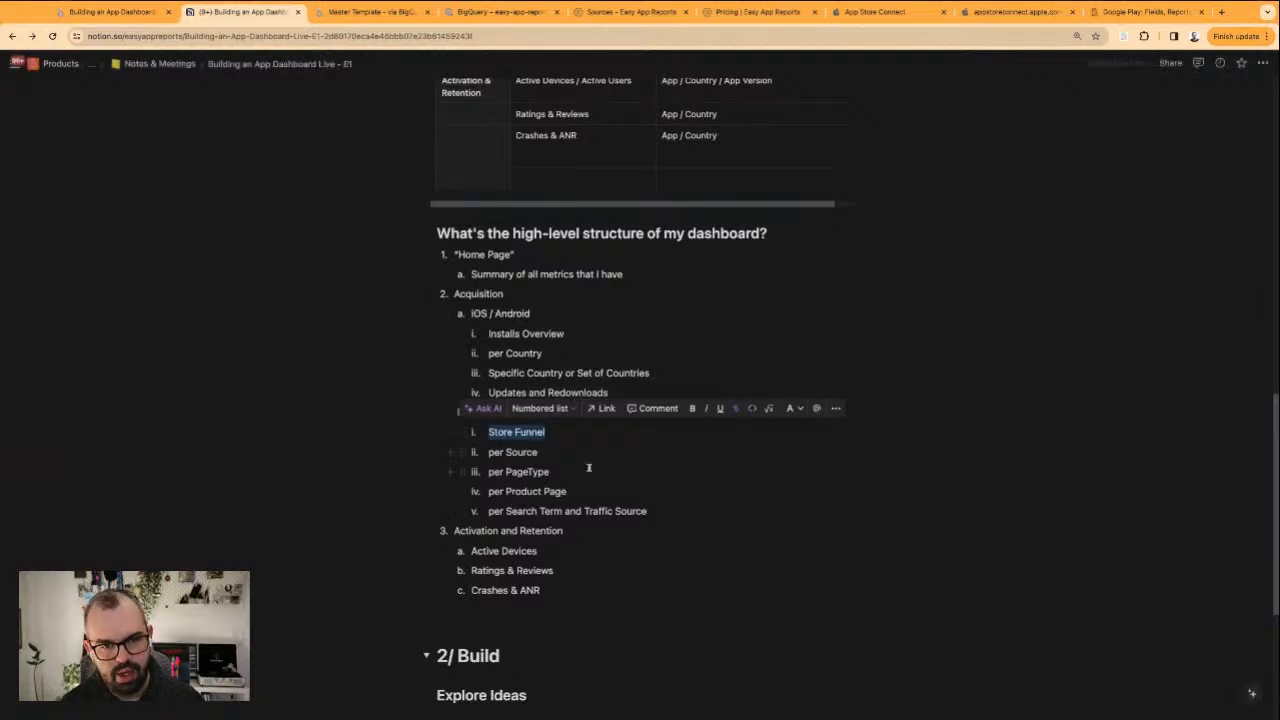
pyautogui.click(589, 467)
pyautogui.doubleClick(474, 415)
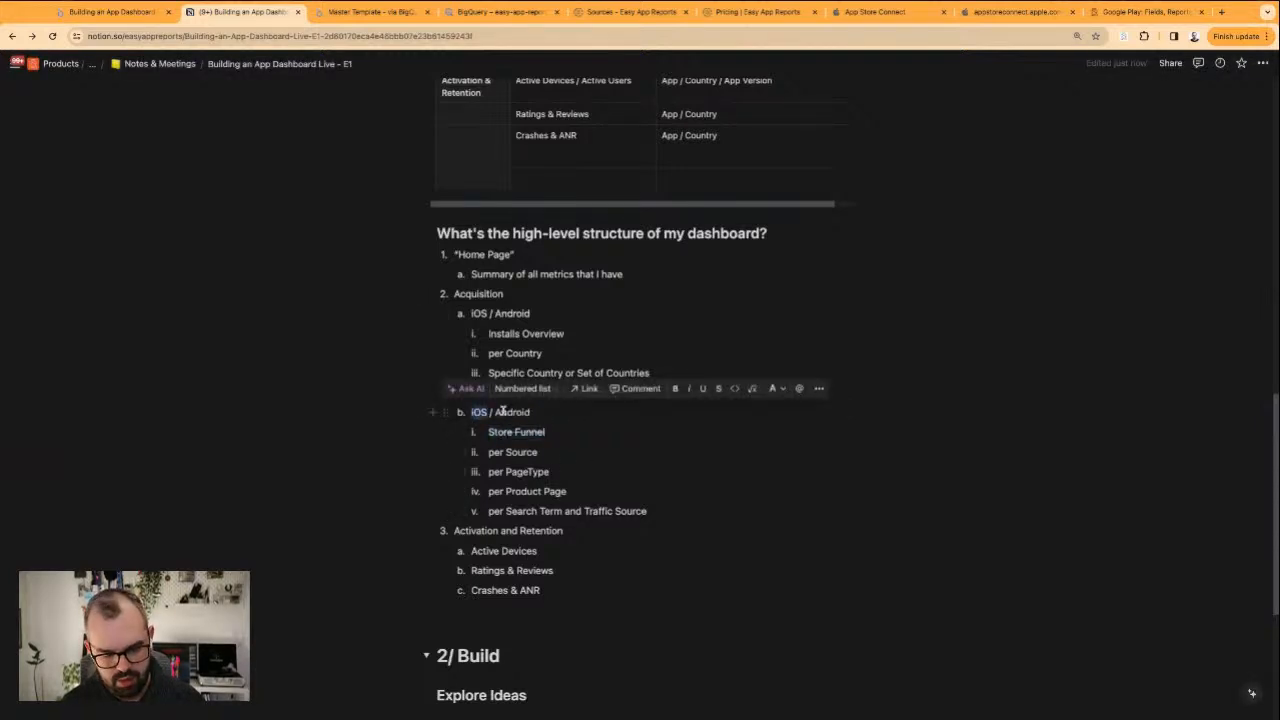
pyautogui.doubleClick(505, 412)
pyautogui.press('super+shift+s')
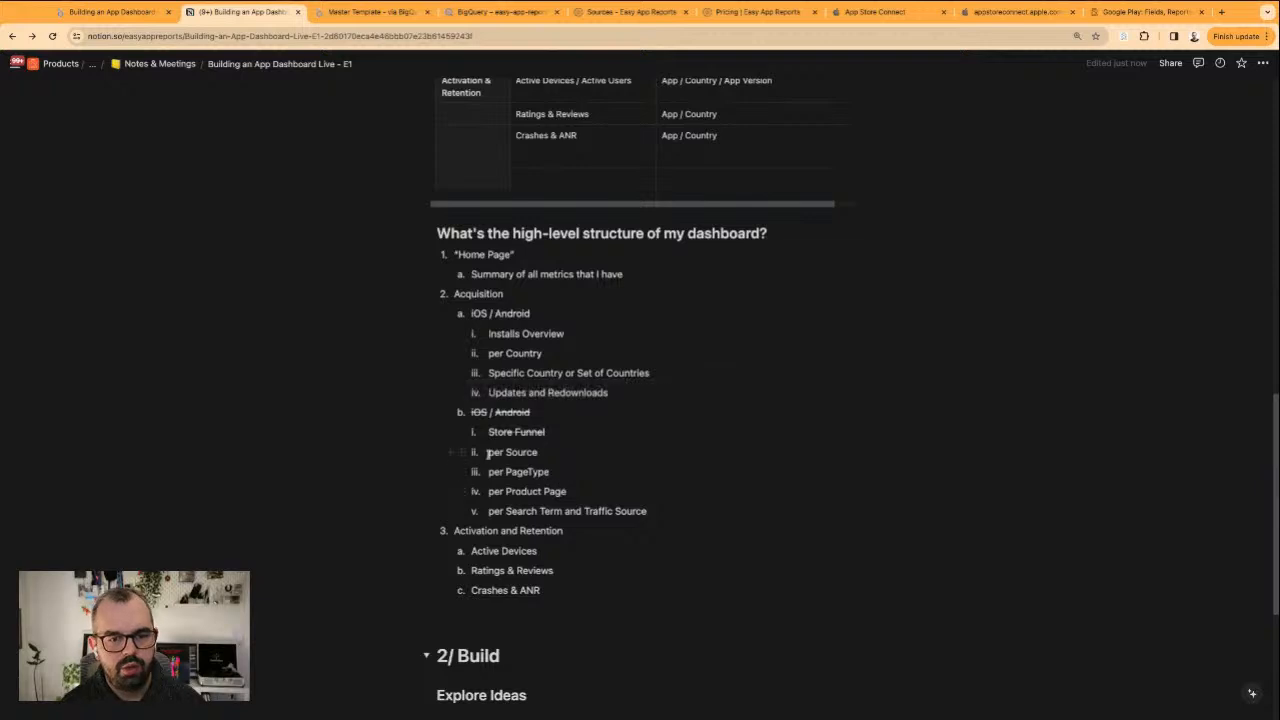
# Review the outline's open items from "per Source" to "per Search Term and Traffic Source", plus the Activation and Retention list
pyautogui.moveTo(489, 454); pyautogui.dragTo(592, 511)
pyautogui.click(652, 509)
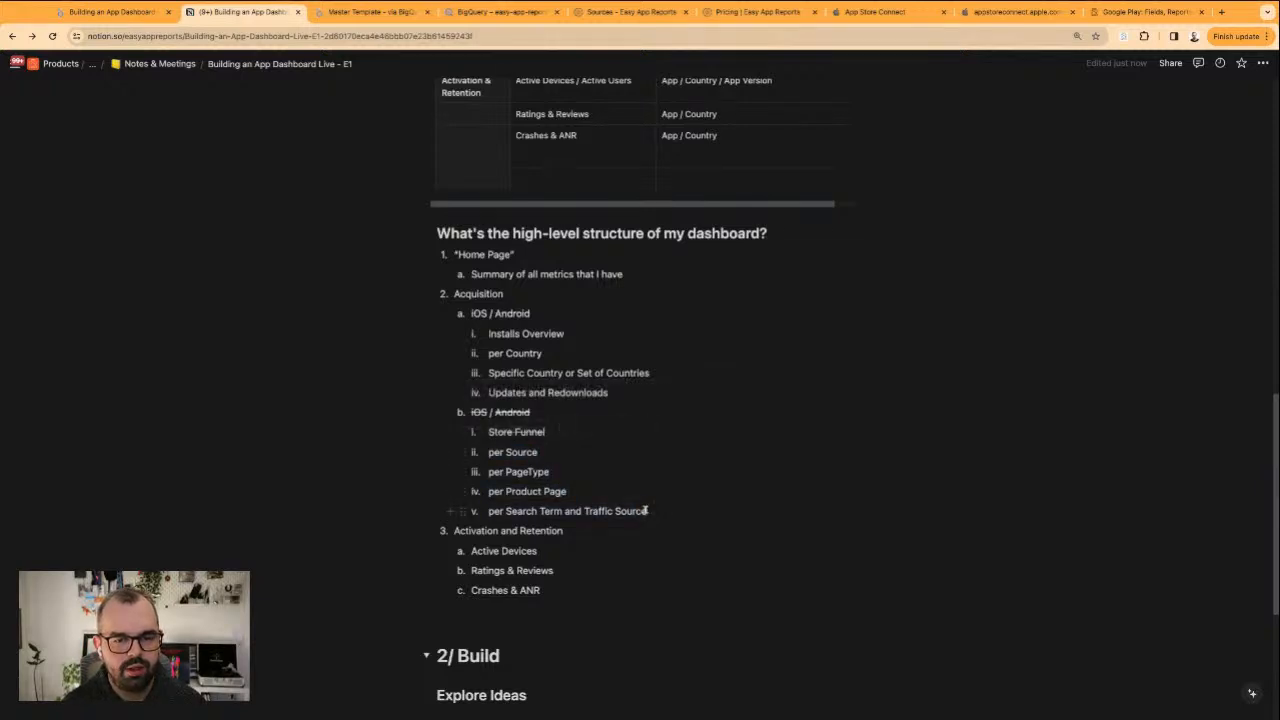
pyautogui.tripleClick(646, 510)
pyautogui.click(560, 466)
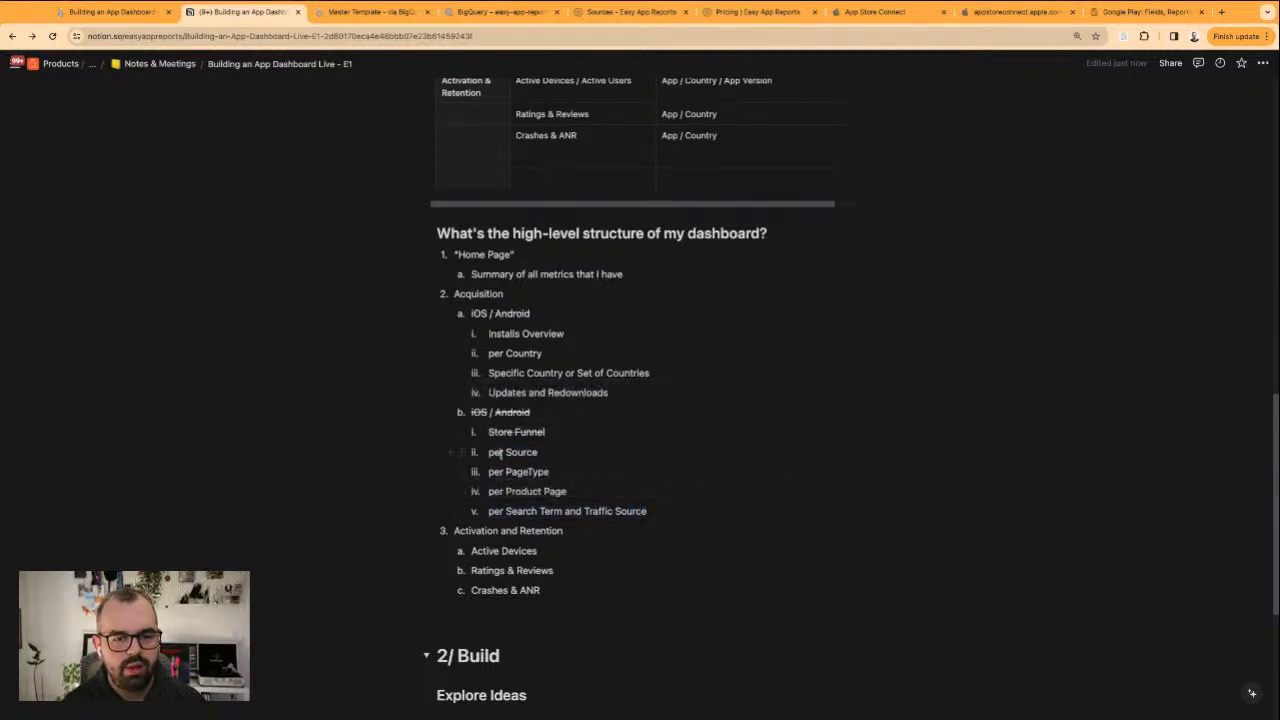
pyautogui.moveTo(489, 452); pyautogui.dragTo(566, 491)
pyautogui.click(581, 510)
pyautogui.doubleClick(582, 510)
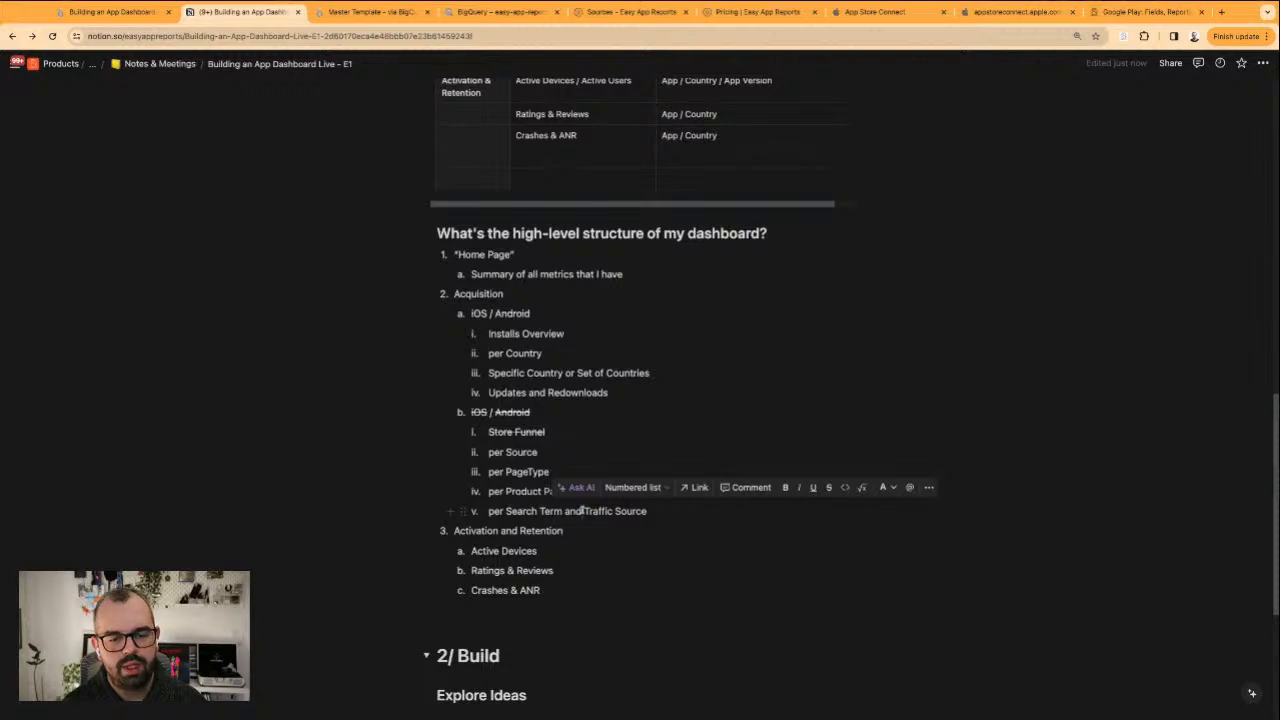
pyautogui.moveTo(455, 531); pyautogui.dragTo(557, 587)
pyautogui.click(557, 587)
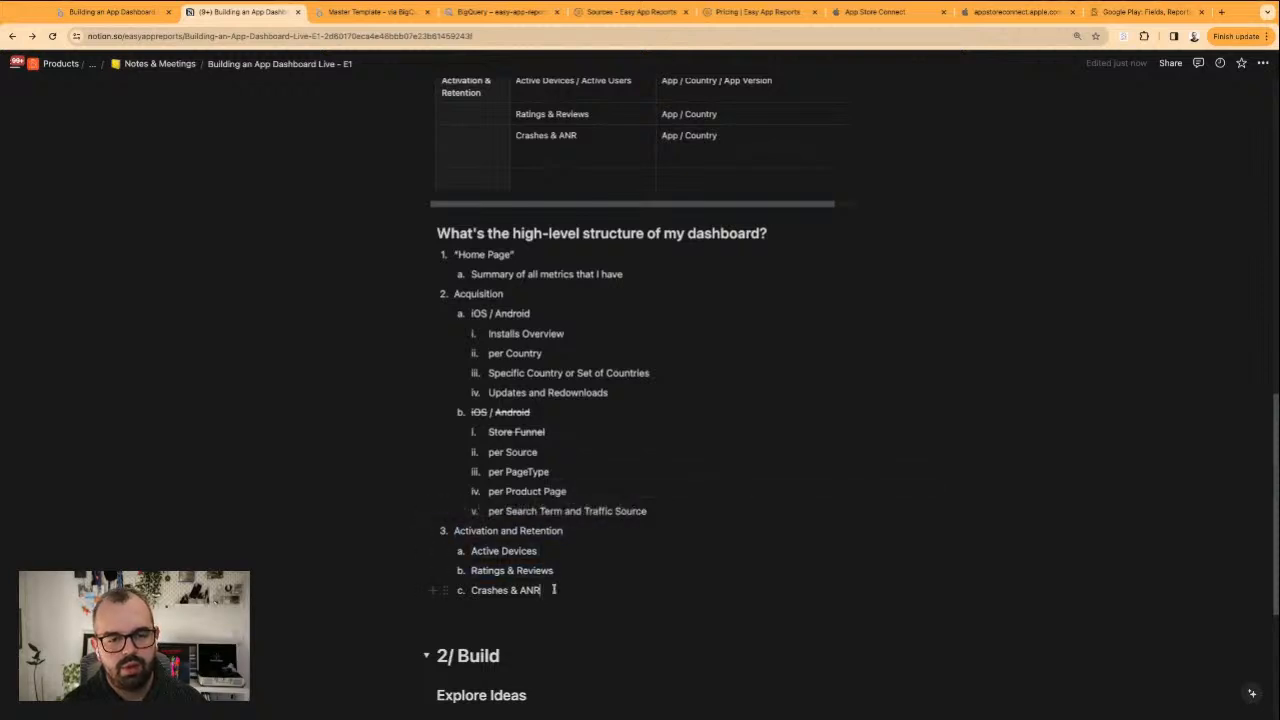
pyautogui.moveTo(477, 551)
pyautogui.mouseDown()
pyautogui.moveTo(570, 588)
pyautogui.moveTo(462, 532)
pyautogui.mouseUp()
pyautogui.click(552, 571)
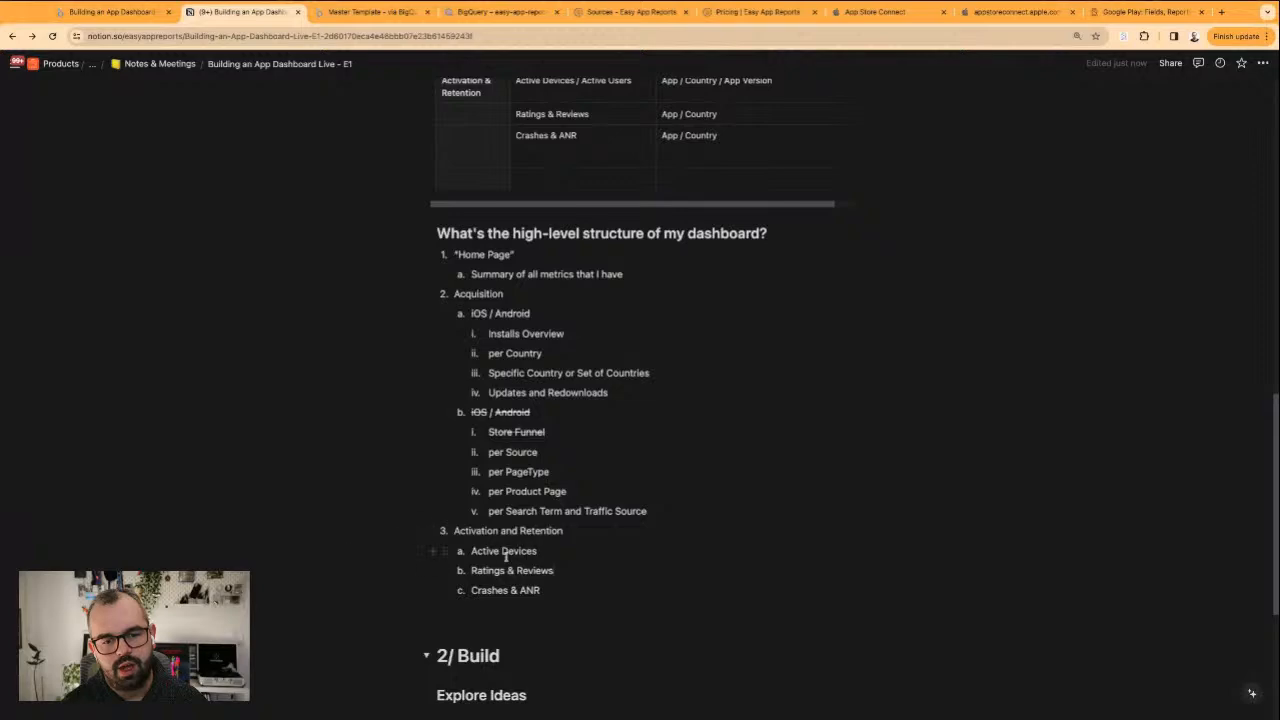
pyautogui.moveTo(505, 554); pyautogui.dragTo(541, 591)
pyautogui.tripleClick(542, 591)
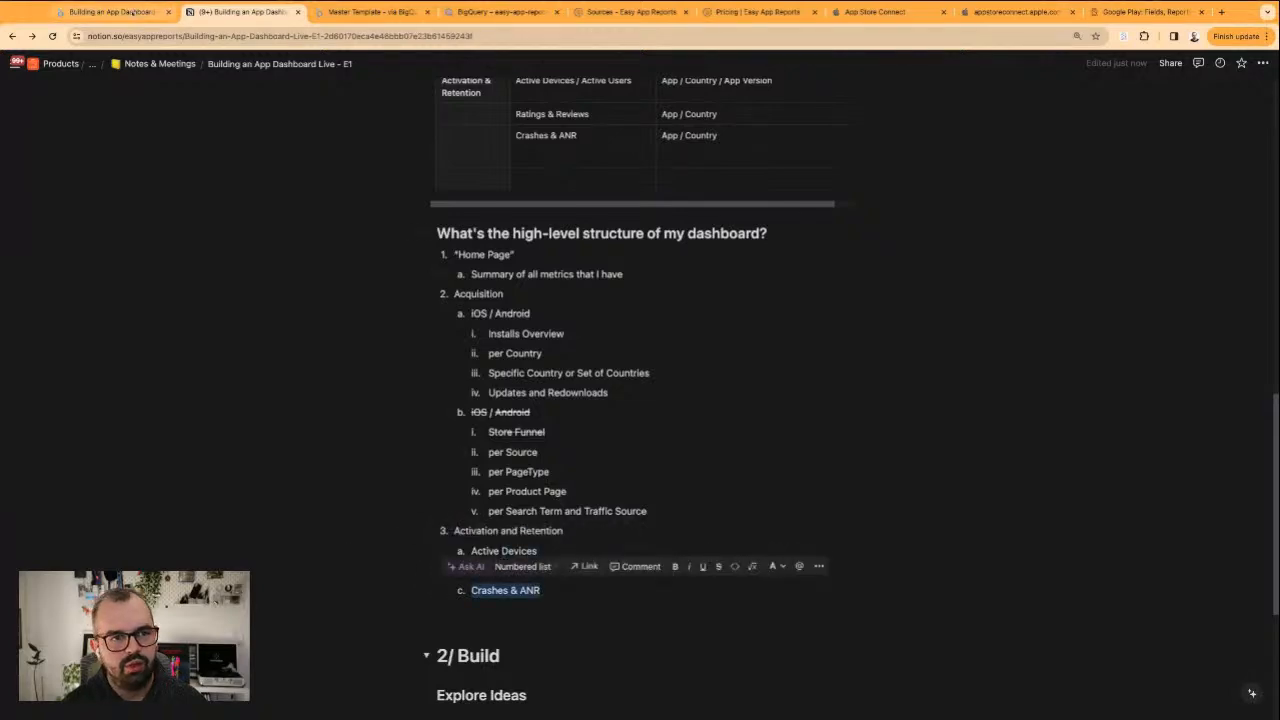
# Switch back to the Looker Studio report and look over the full length of the Store Funnel page
pyautogui.click(133, 12)
pyautogui.scroll(-3, 257, 343)
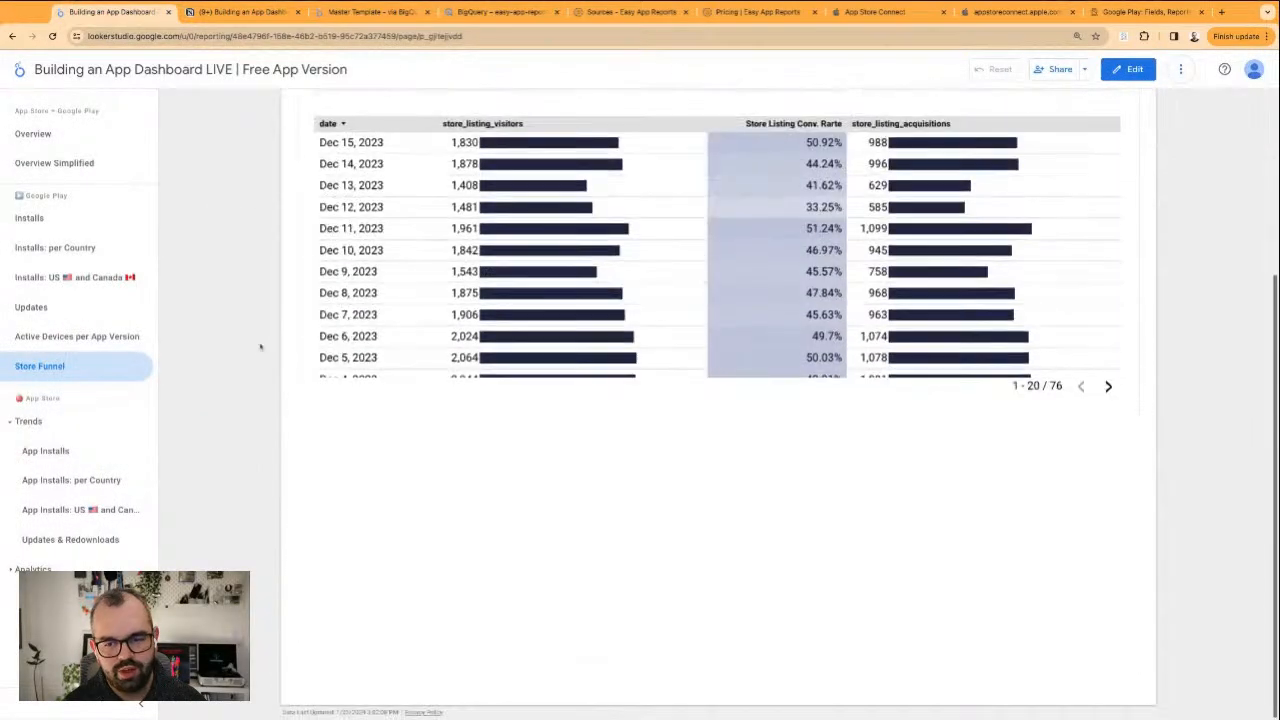
pyautogui.scroll(3, 290, 326)
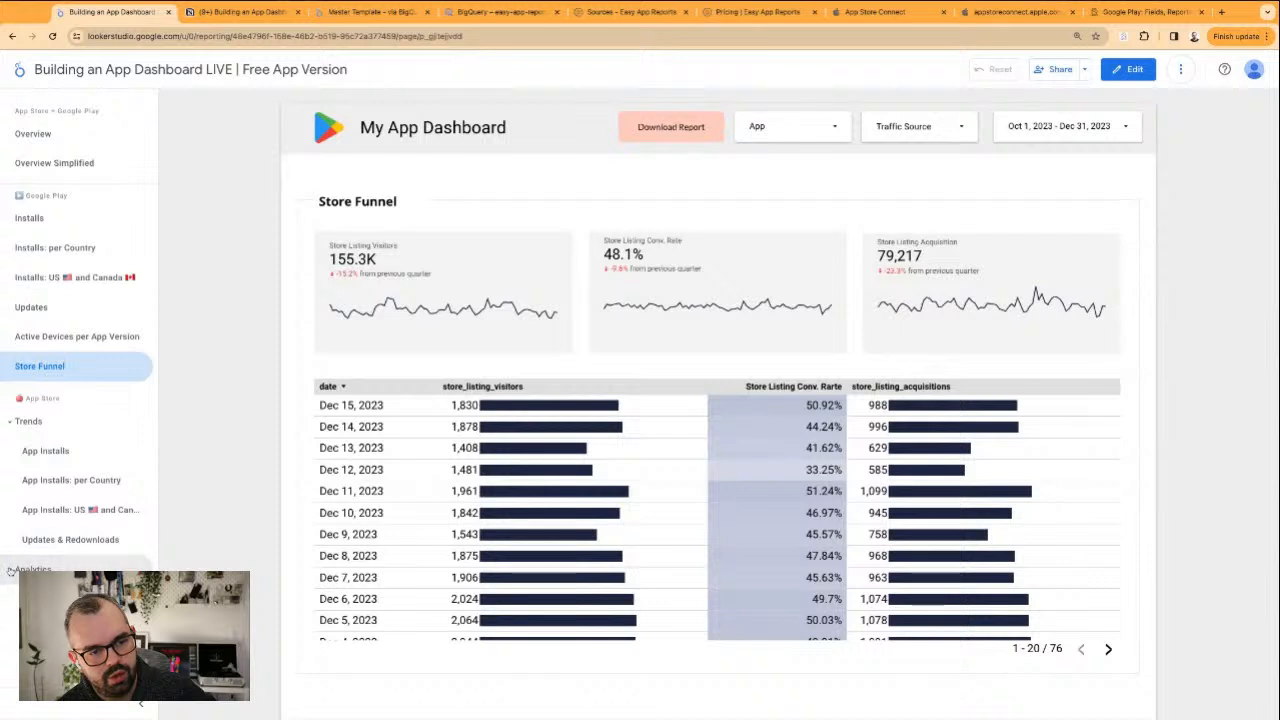
# Check the App Store's Trends and Analytics page groups, and look over the Google Play and App Store sections on the Overview page
pyautogui.click(13, 421)
pyautogui.click(14, 455)
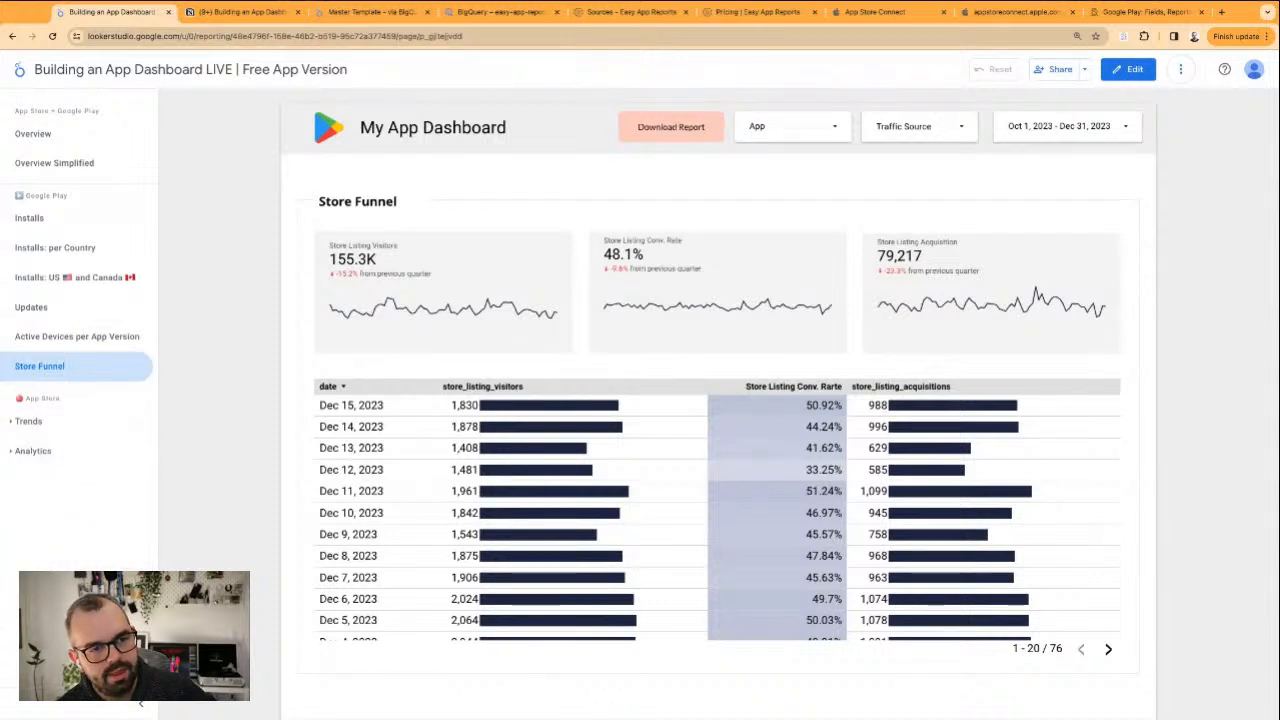
pyautogui.click(10, 423)
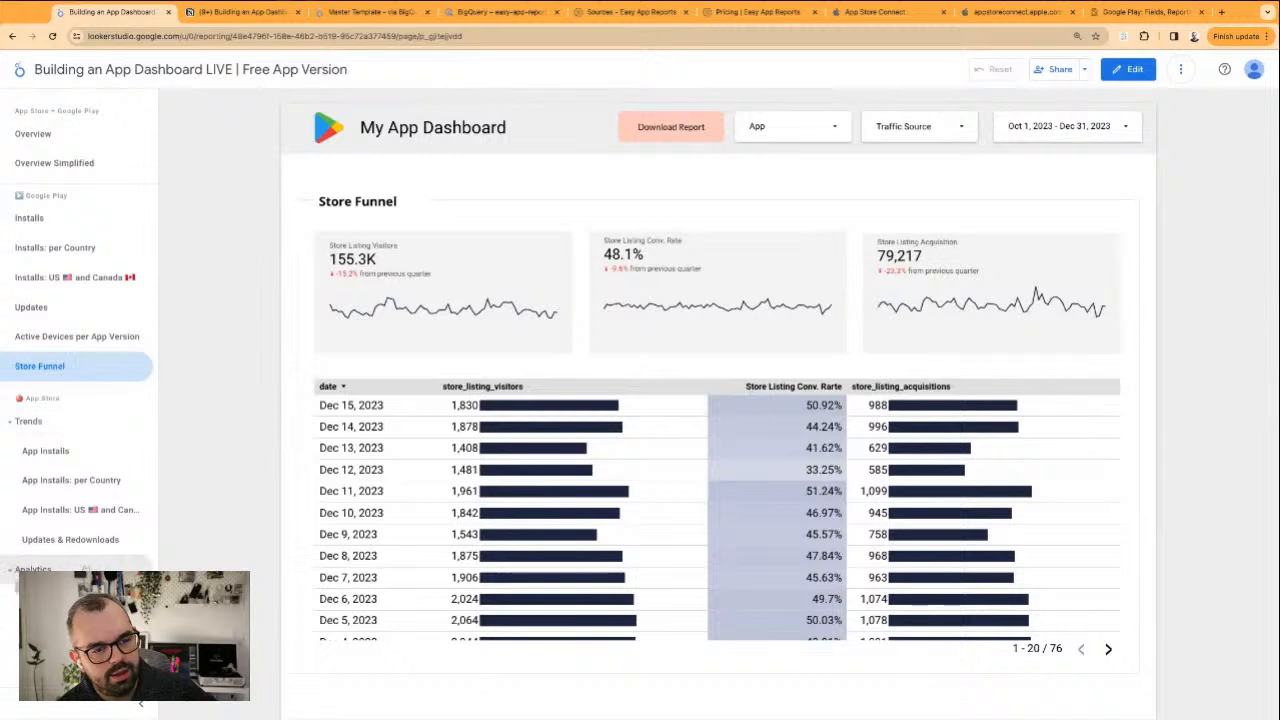
pyautogui.click(56, 137)
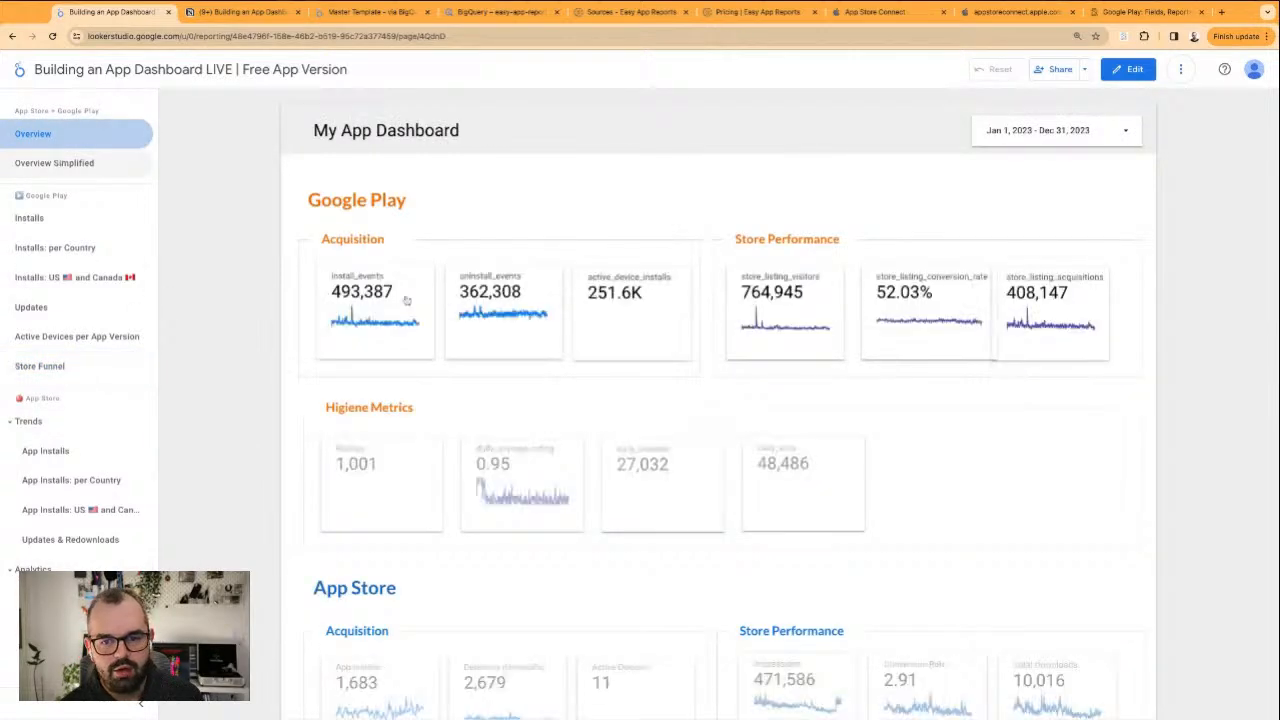
pyautogui.scroll(-3, 437, 357)
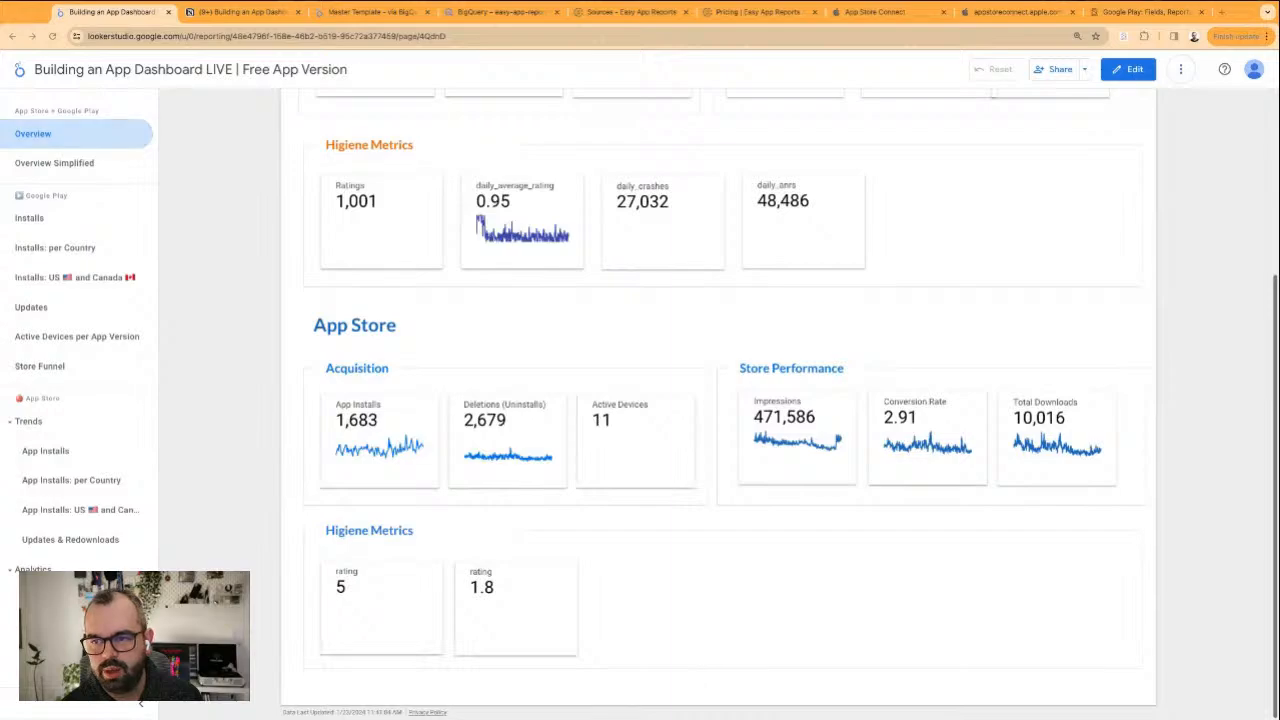